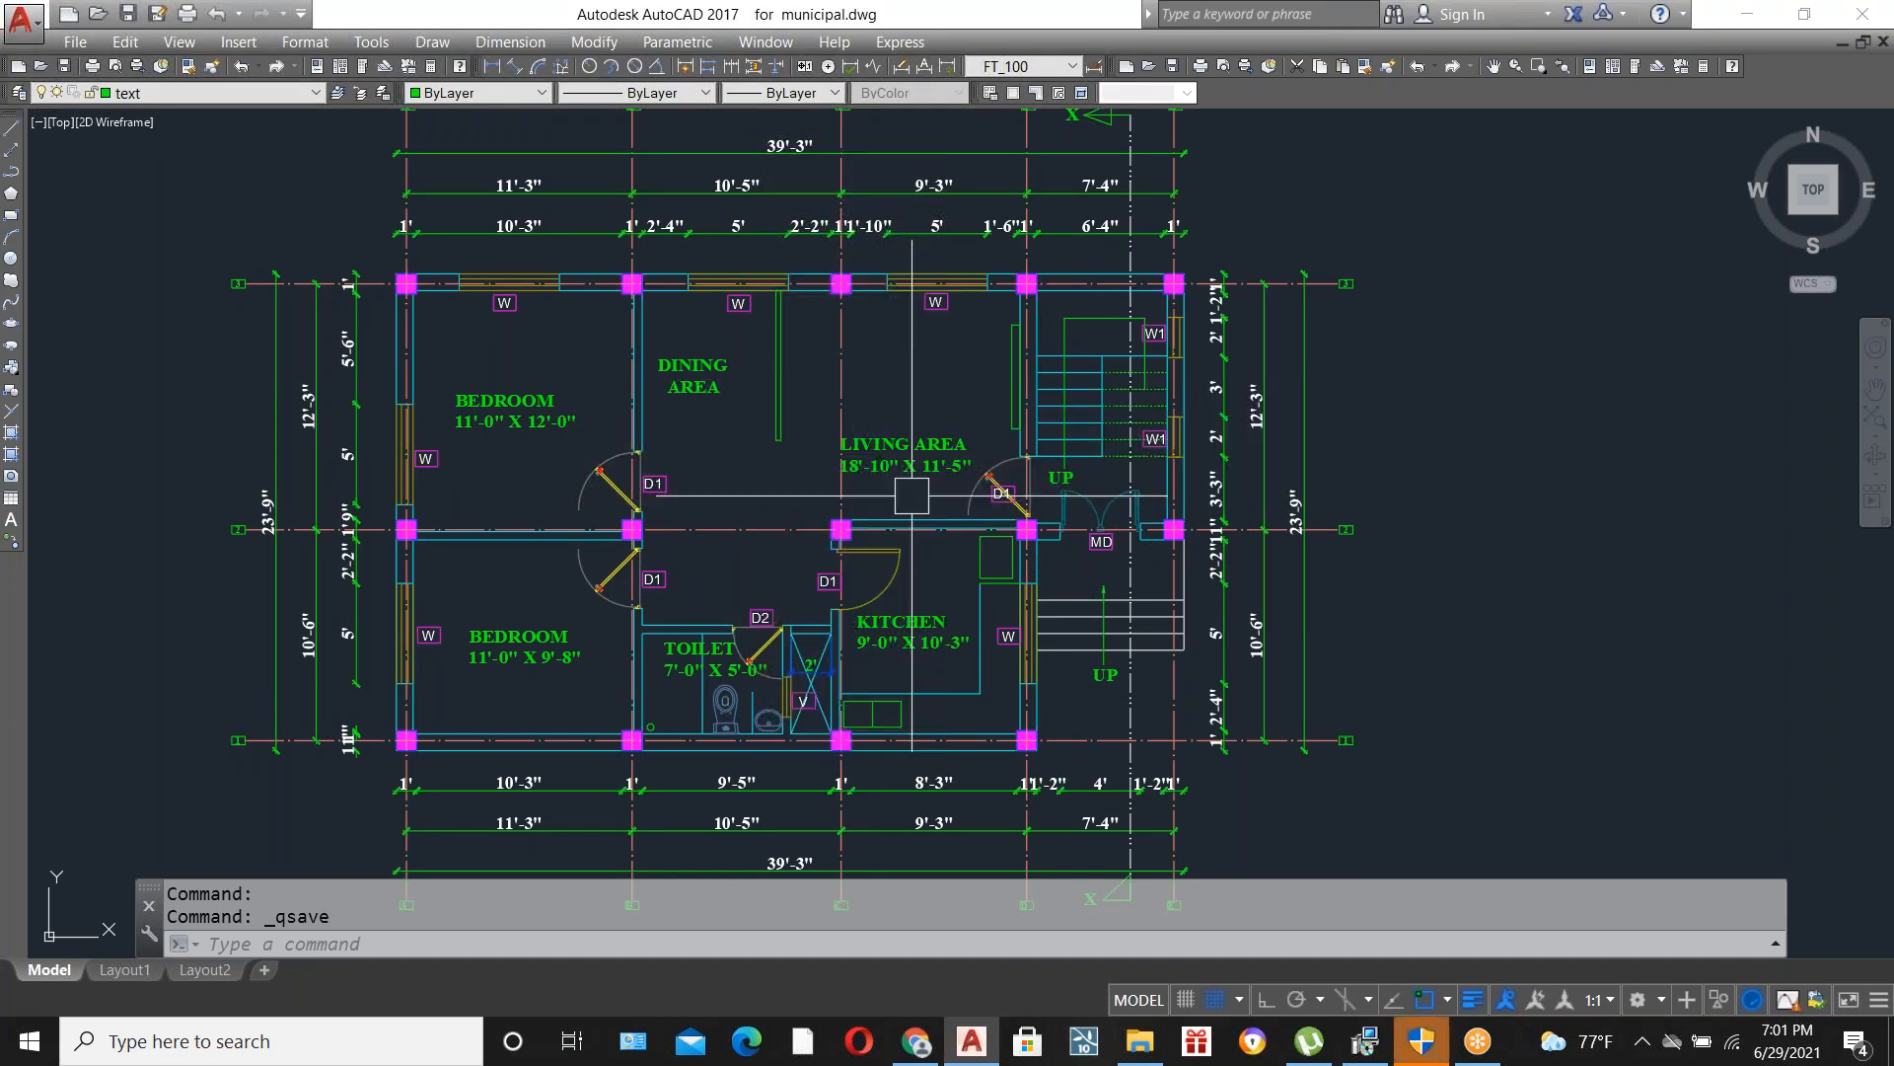
Copy the DINING AREA label to the empty space below the floor plan.
scroll(911, 495, down, 2)
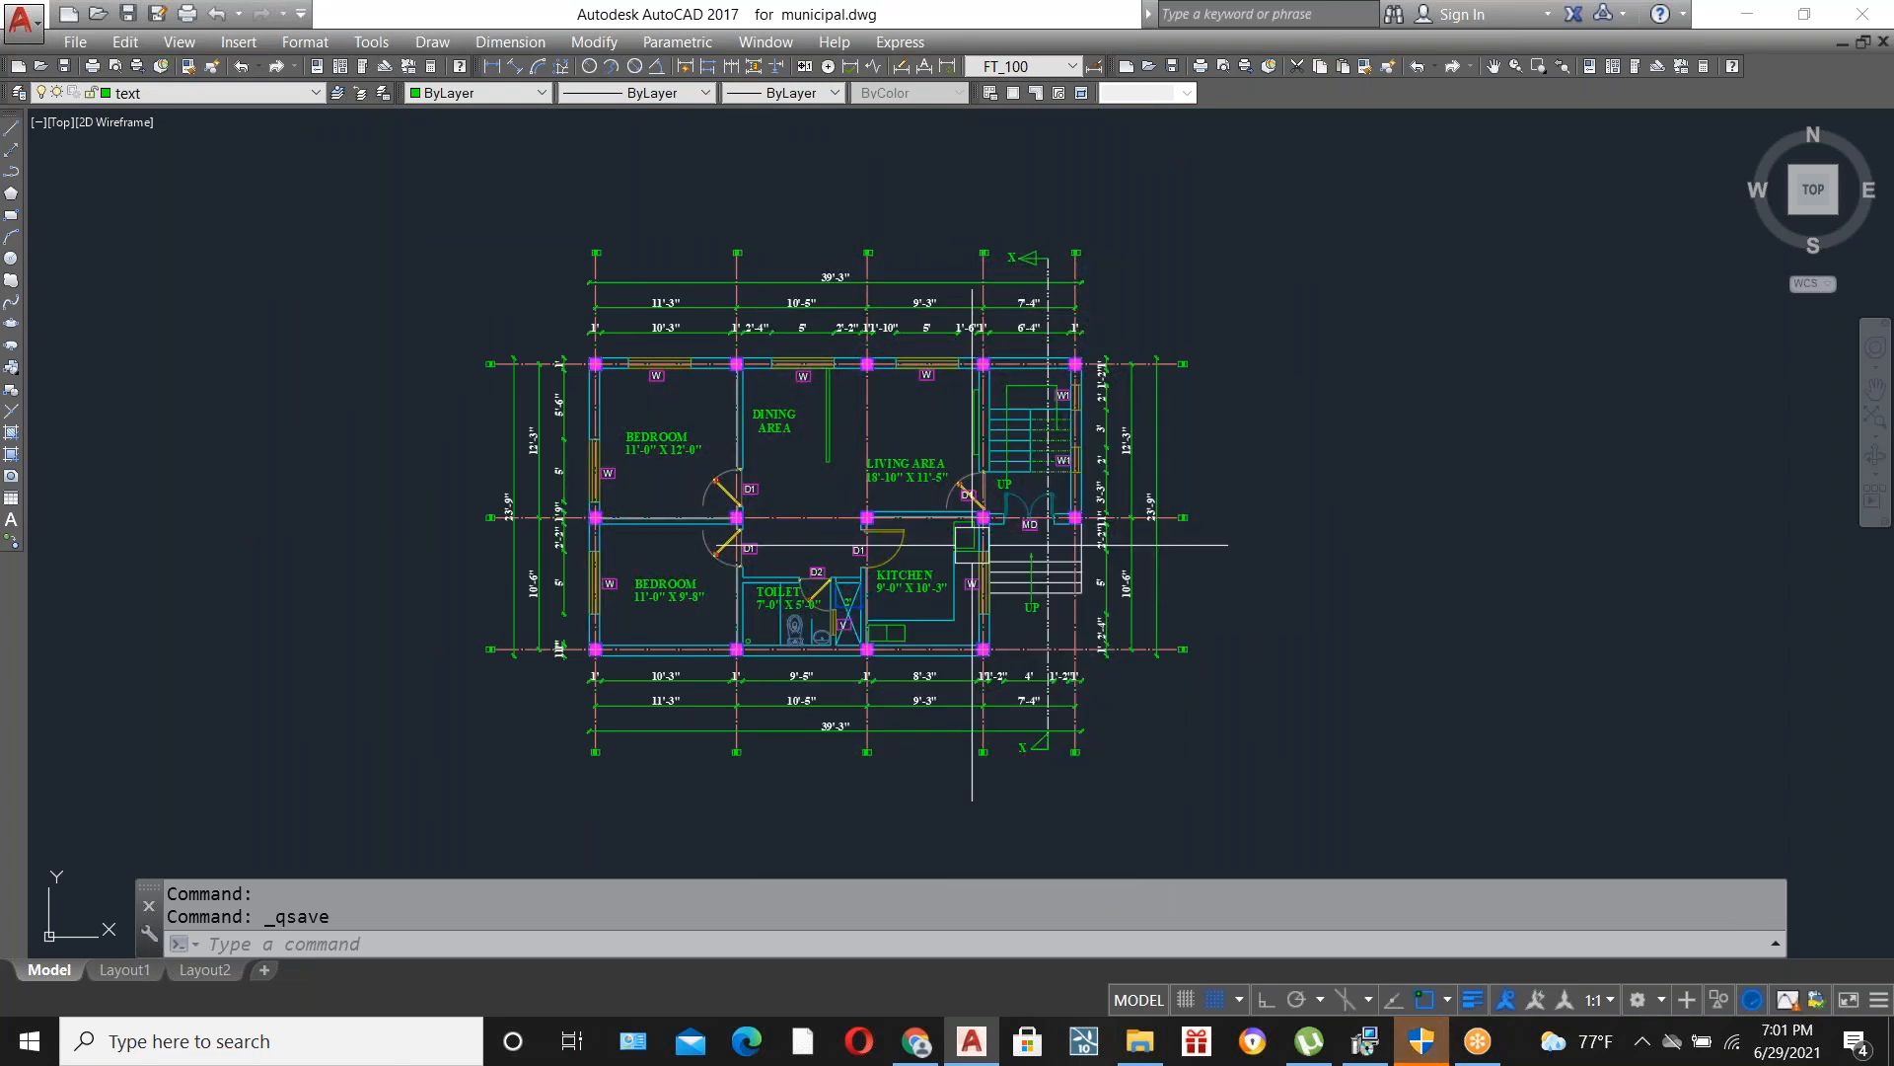
scroll(792, 432, up, 2)
click(793, 433)
text(co)
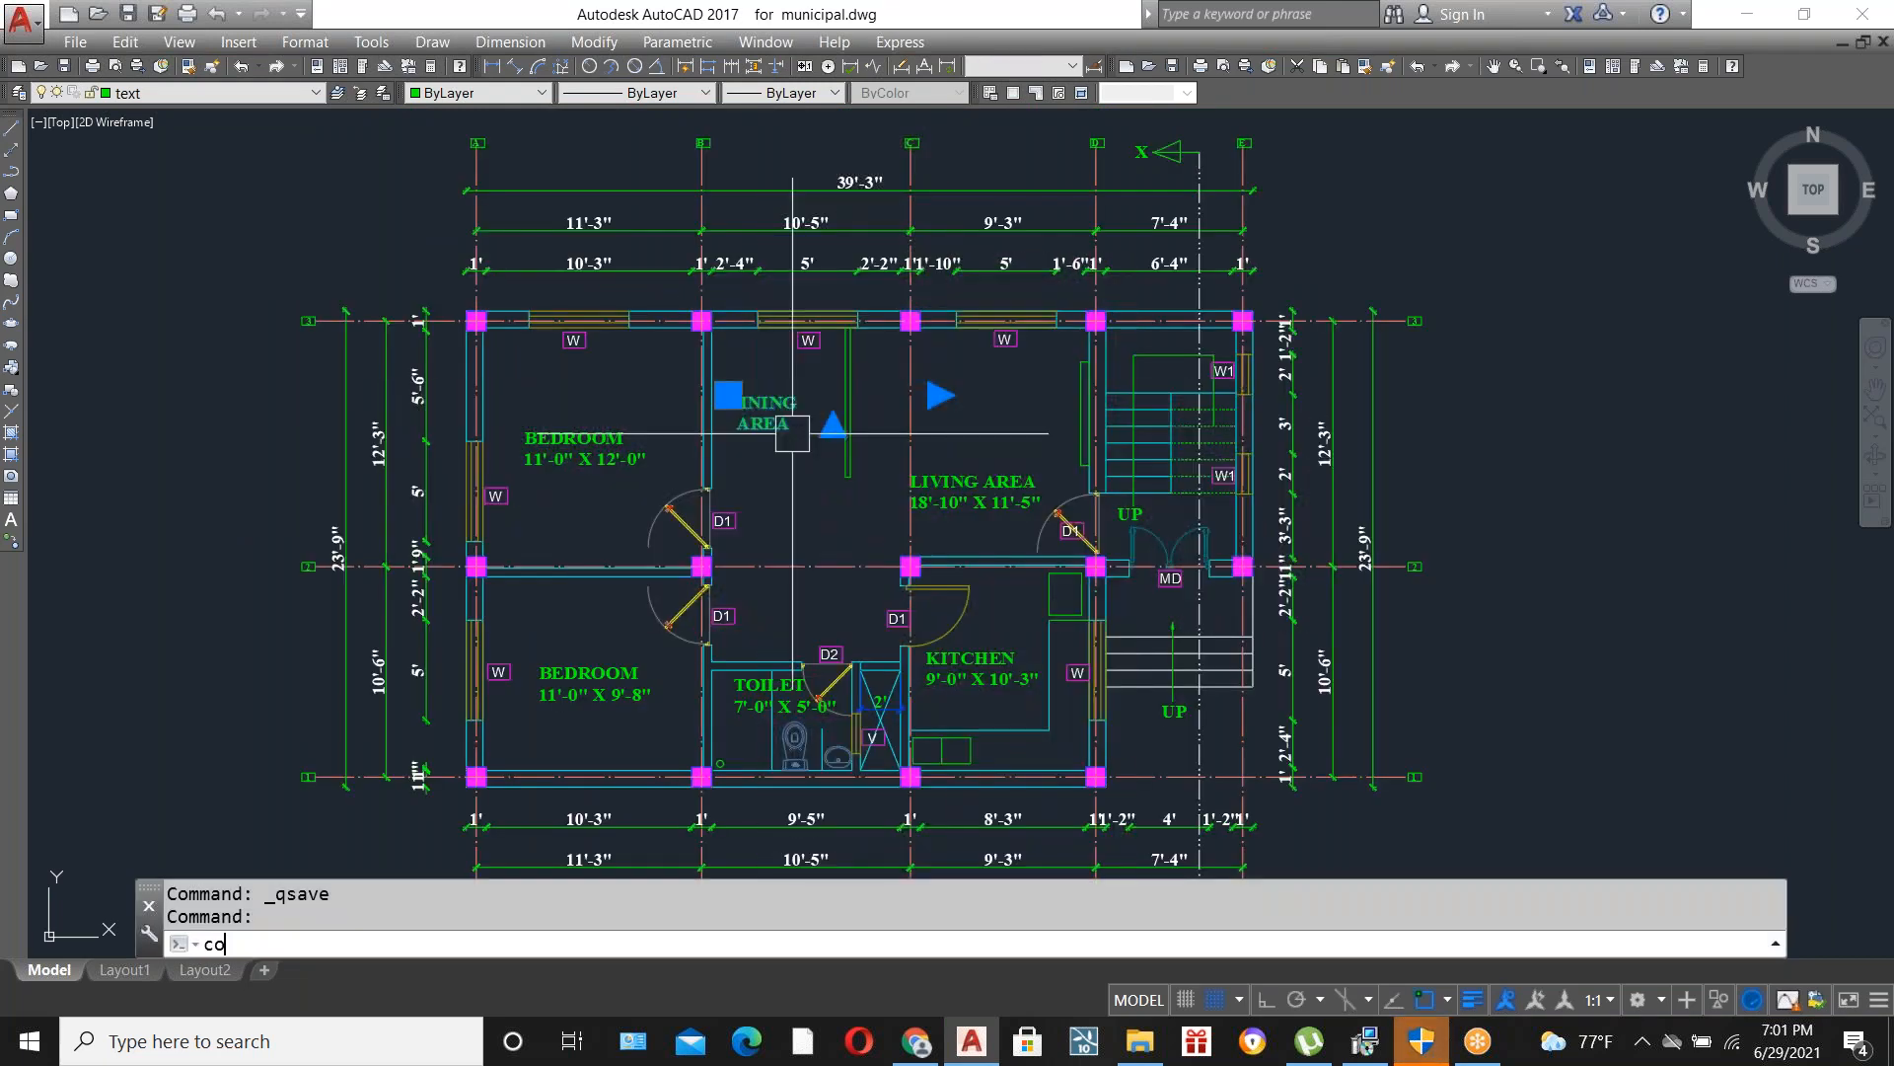
key(Return)
click(792, 432)
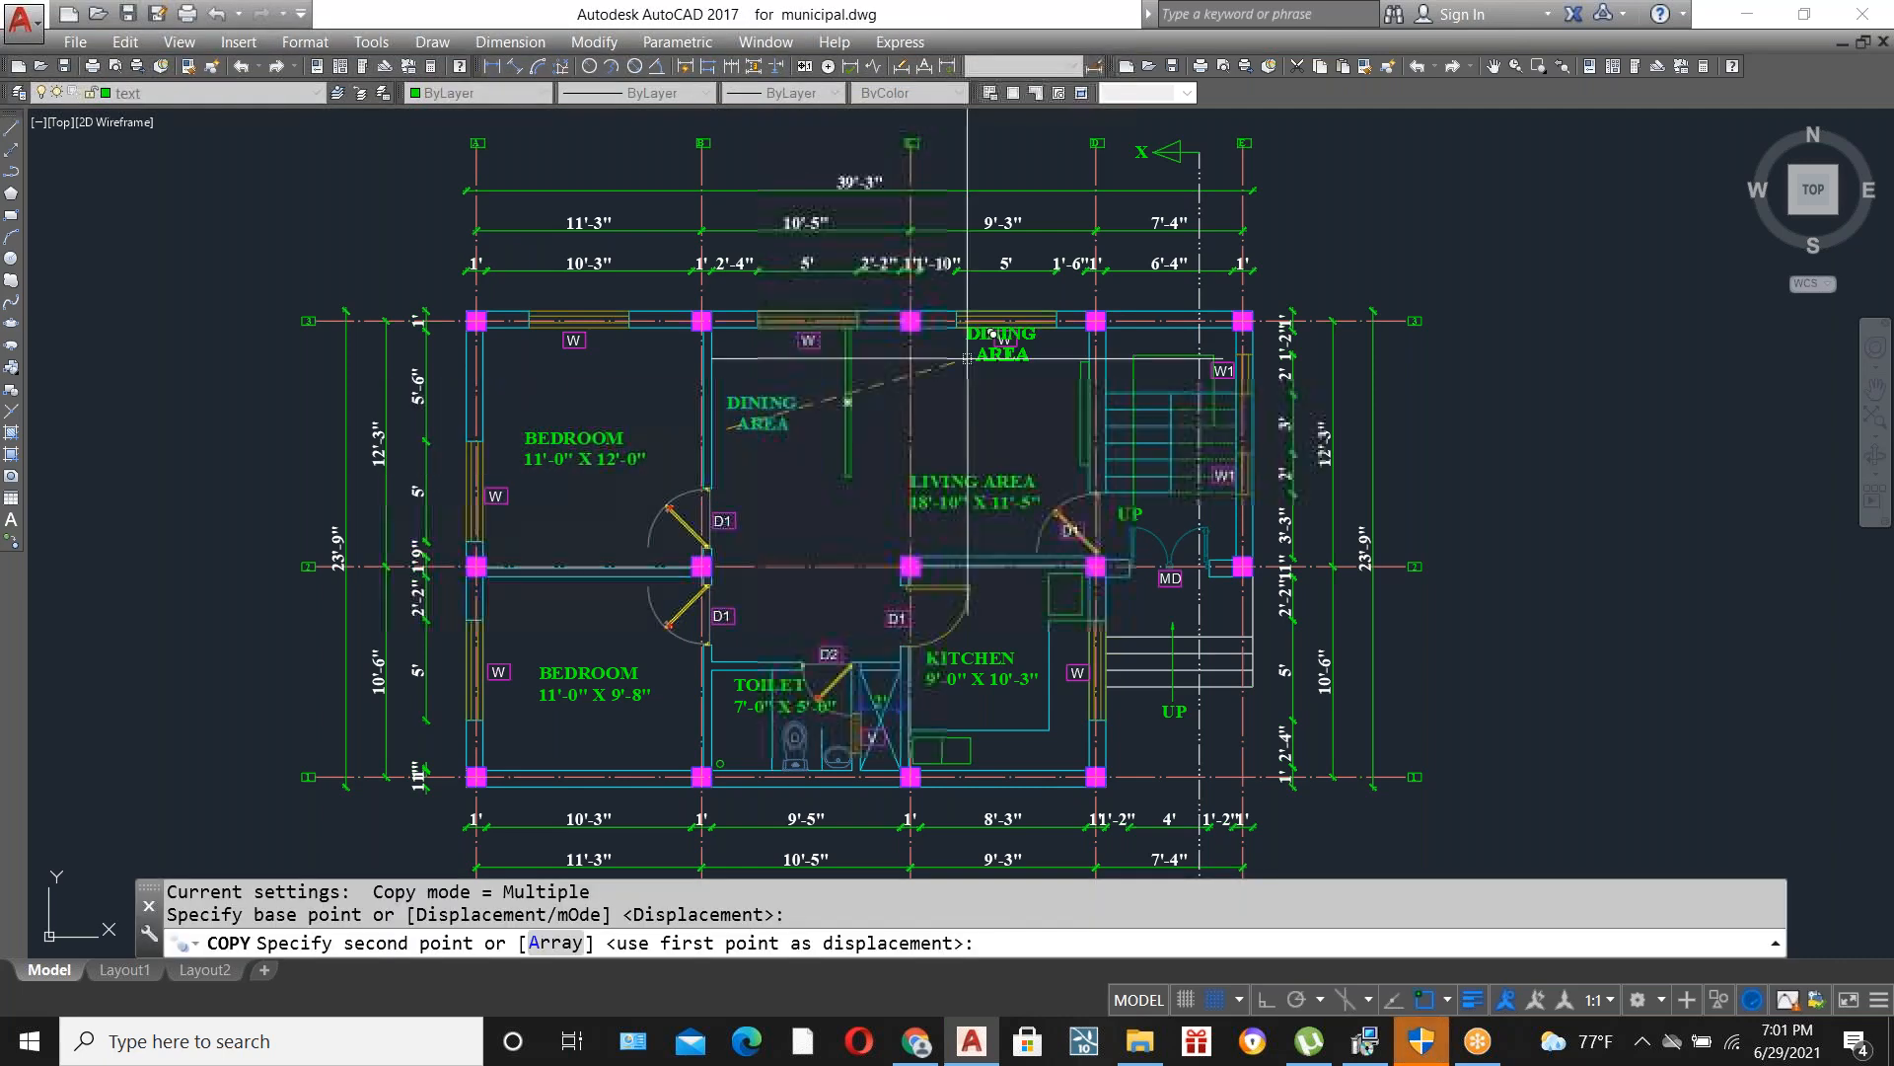
scroll(896, 512, down, 3)
scroll(920, 636, up, 2)
click(922, 541)
key(Escape)
Change the copied label's text to GROUND FLOOR PLAN.
scroll(932, 543, up, 5)
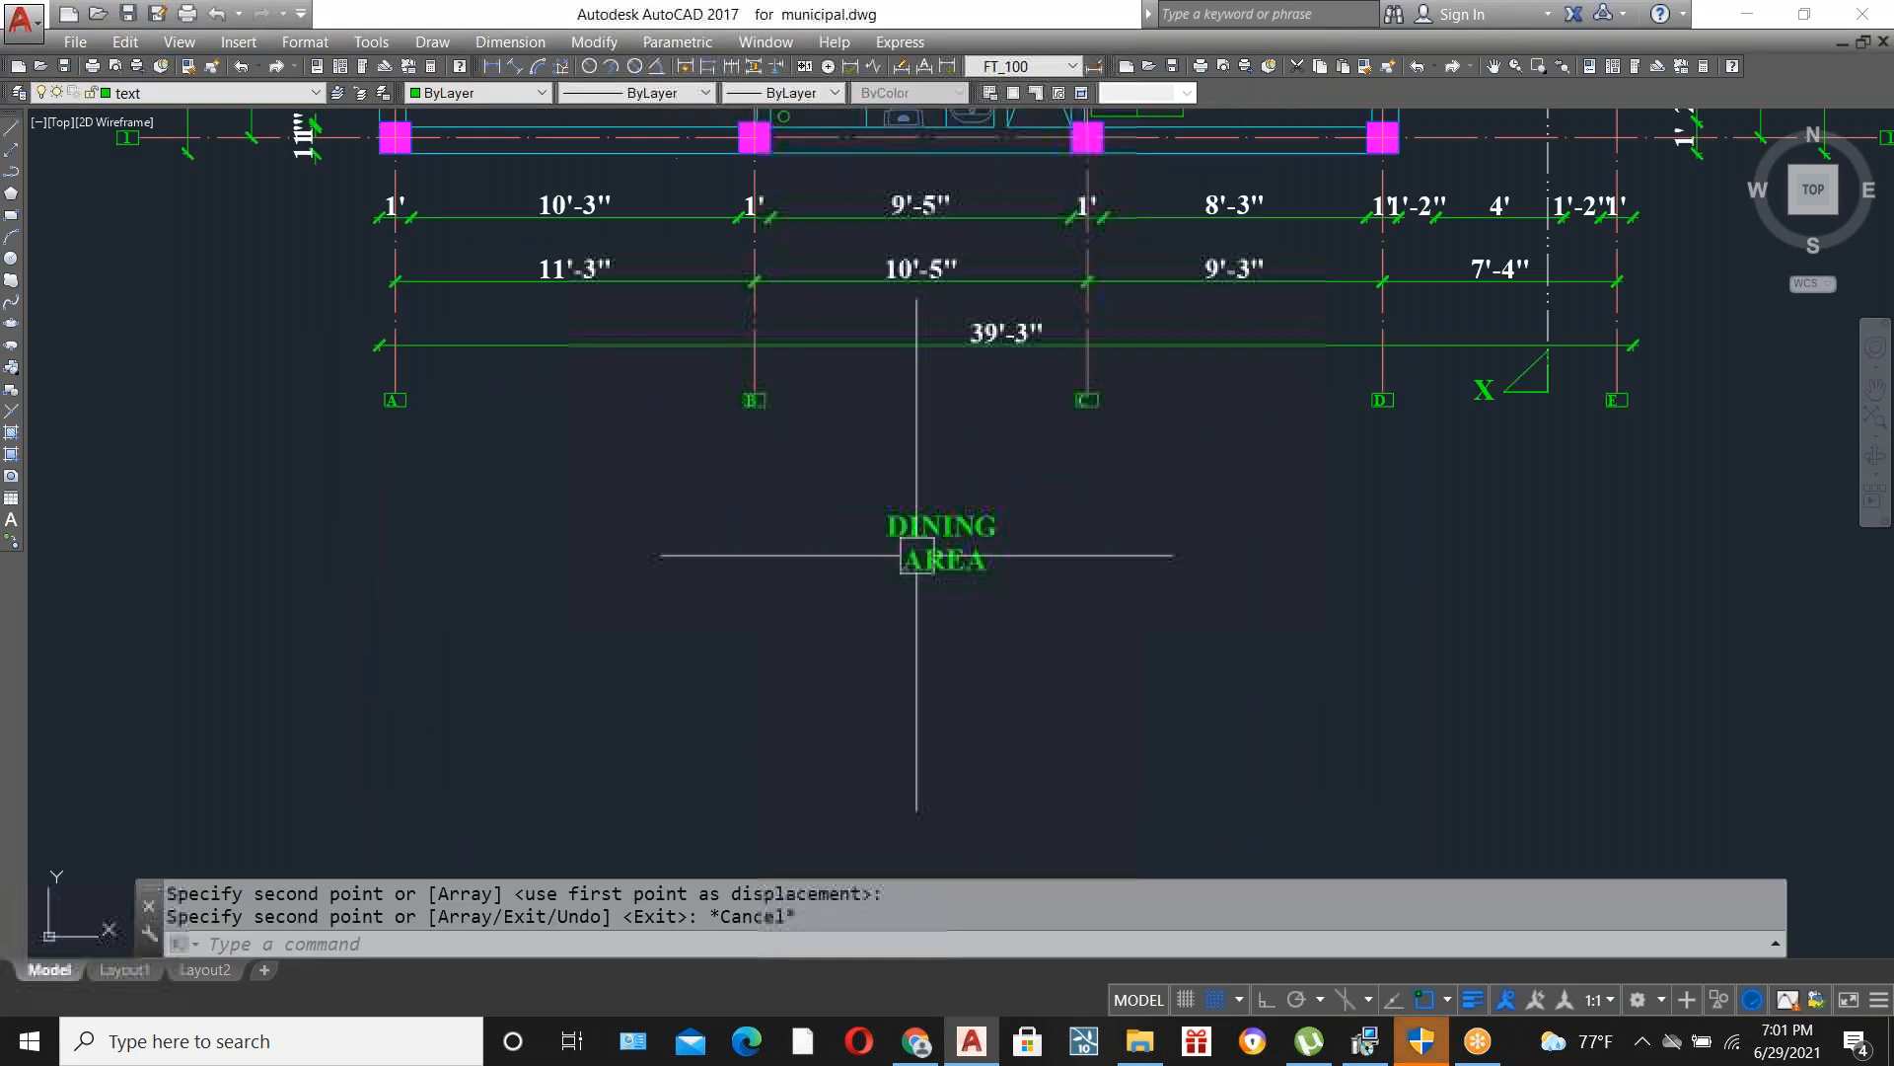
double_click(932, 543)
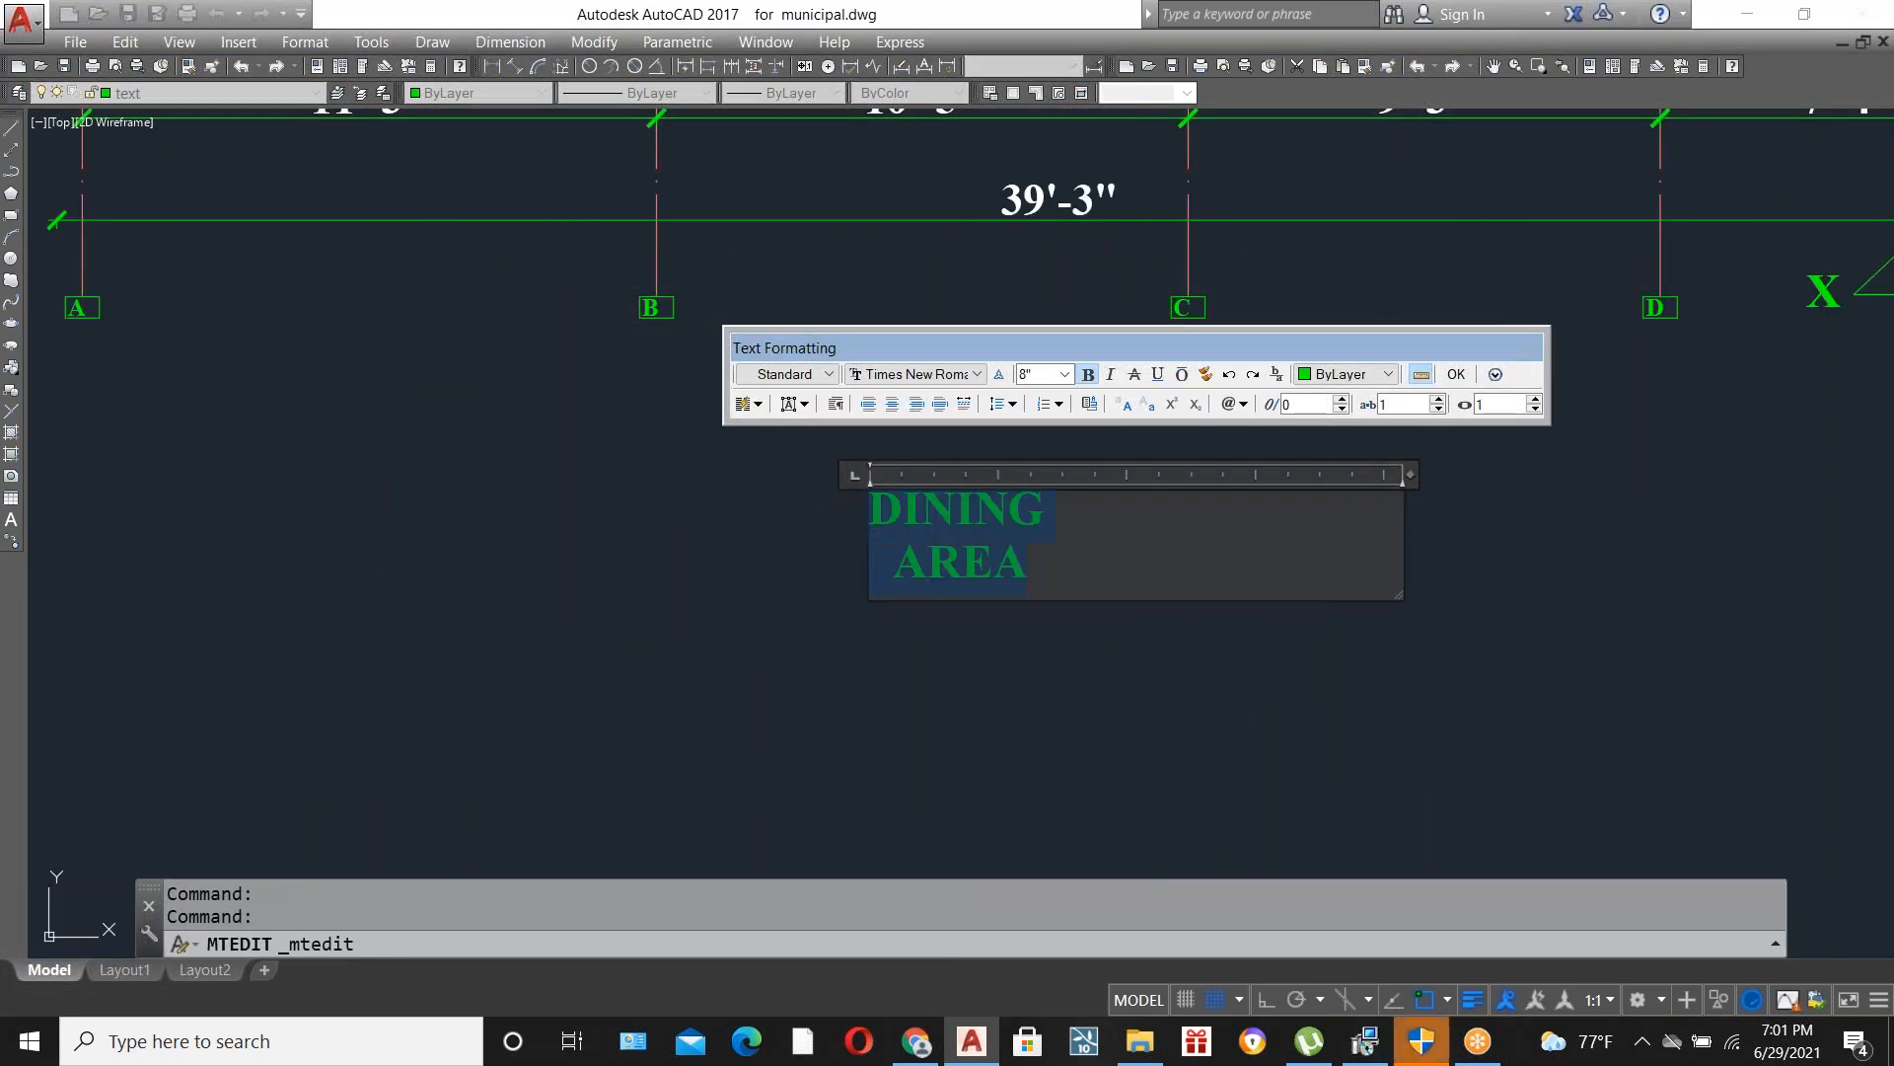
text(GROUND FLOOR PLAN)
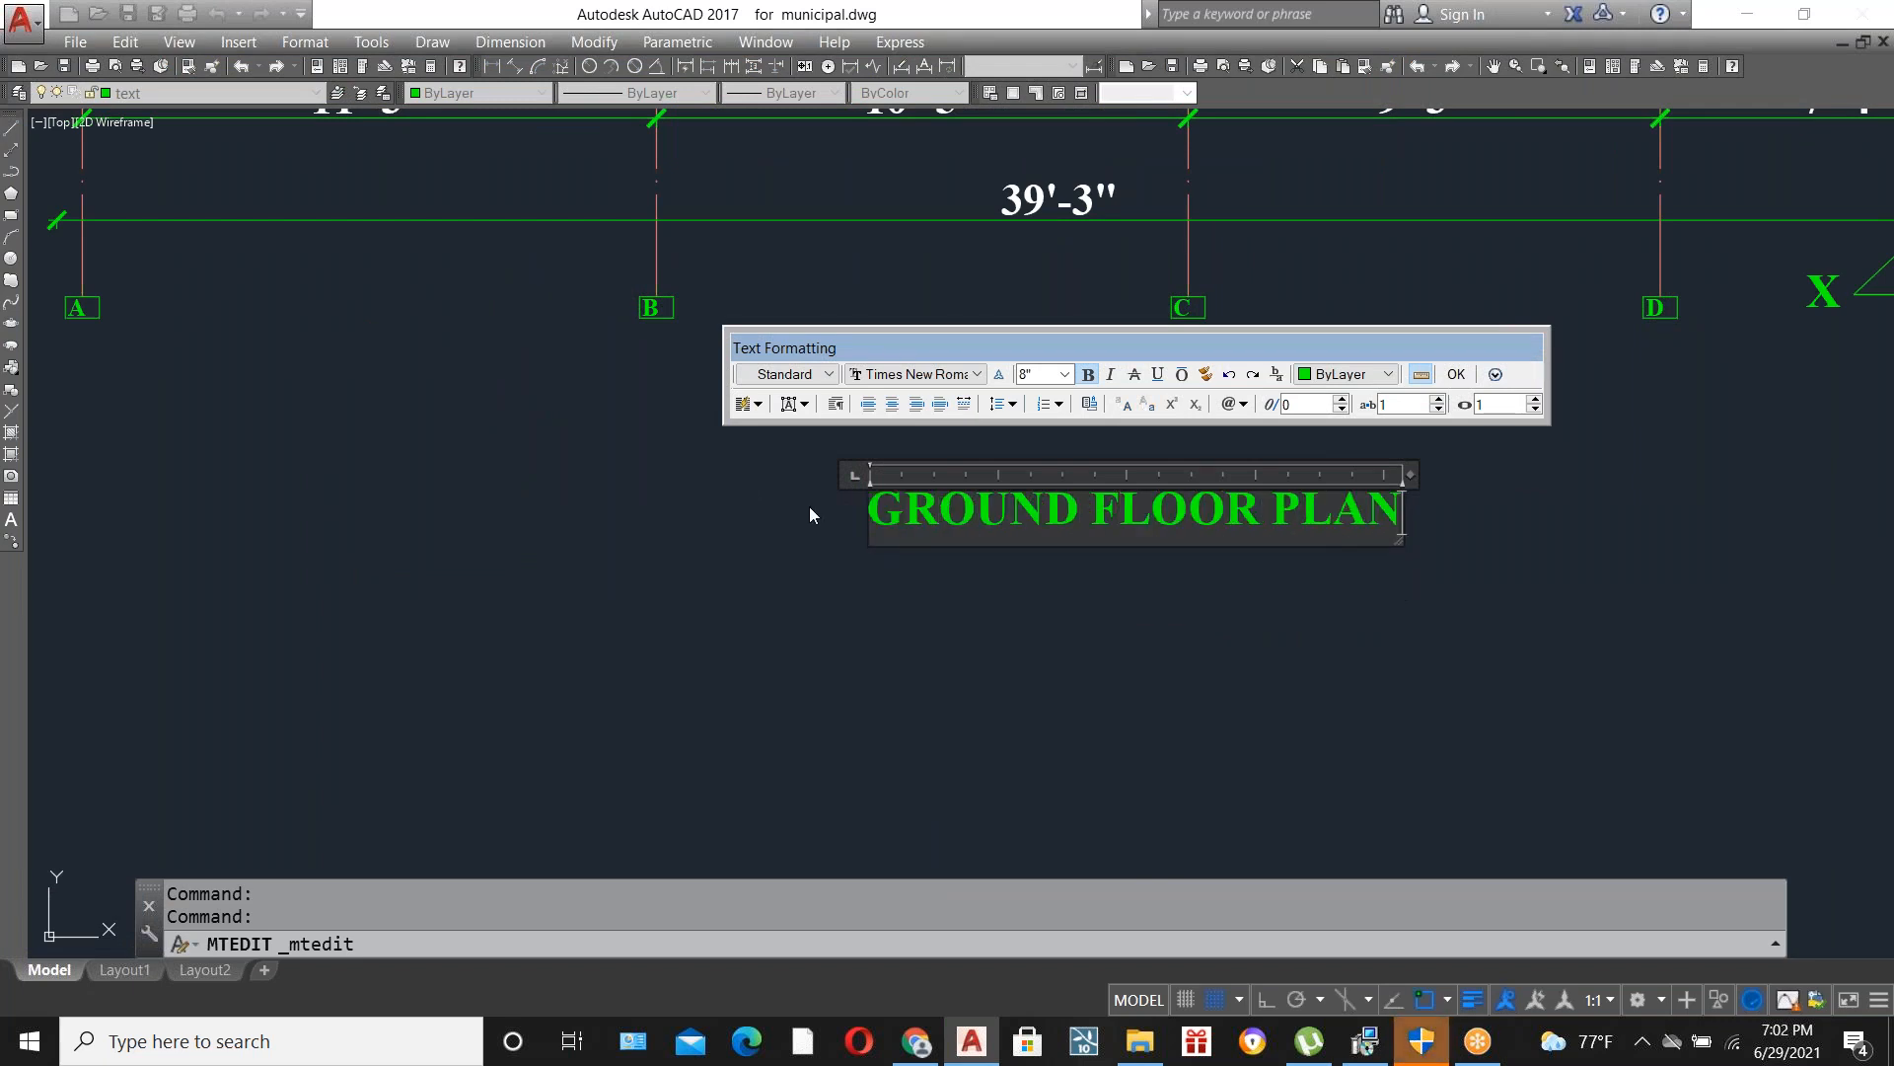
click(810, 514)
Copy the entire floor plan with its dimensions and title to the empty space on its right.
scroll(730, 582, down, 5)
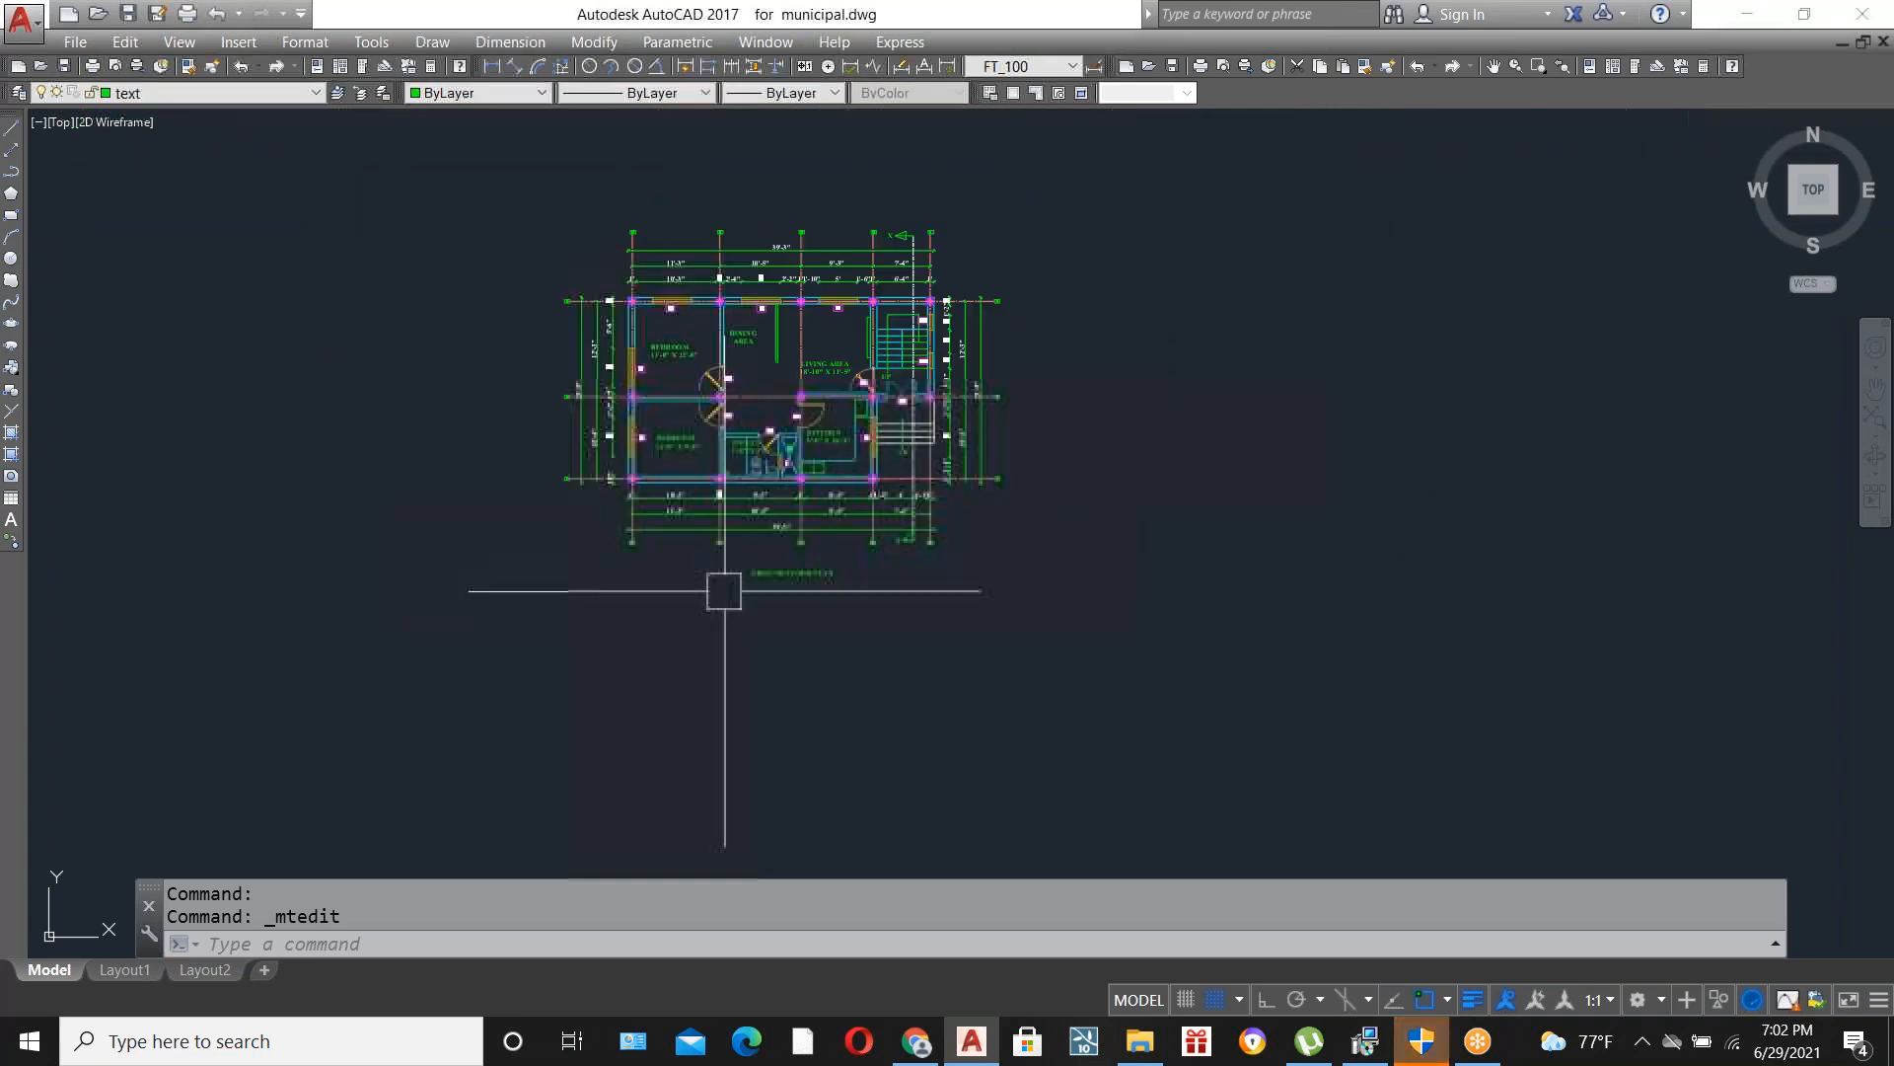
scroll(829, 577, down, 2)
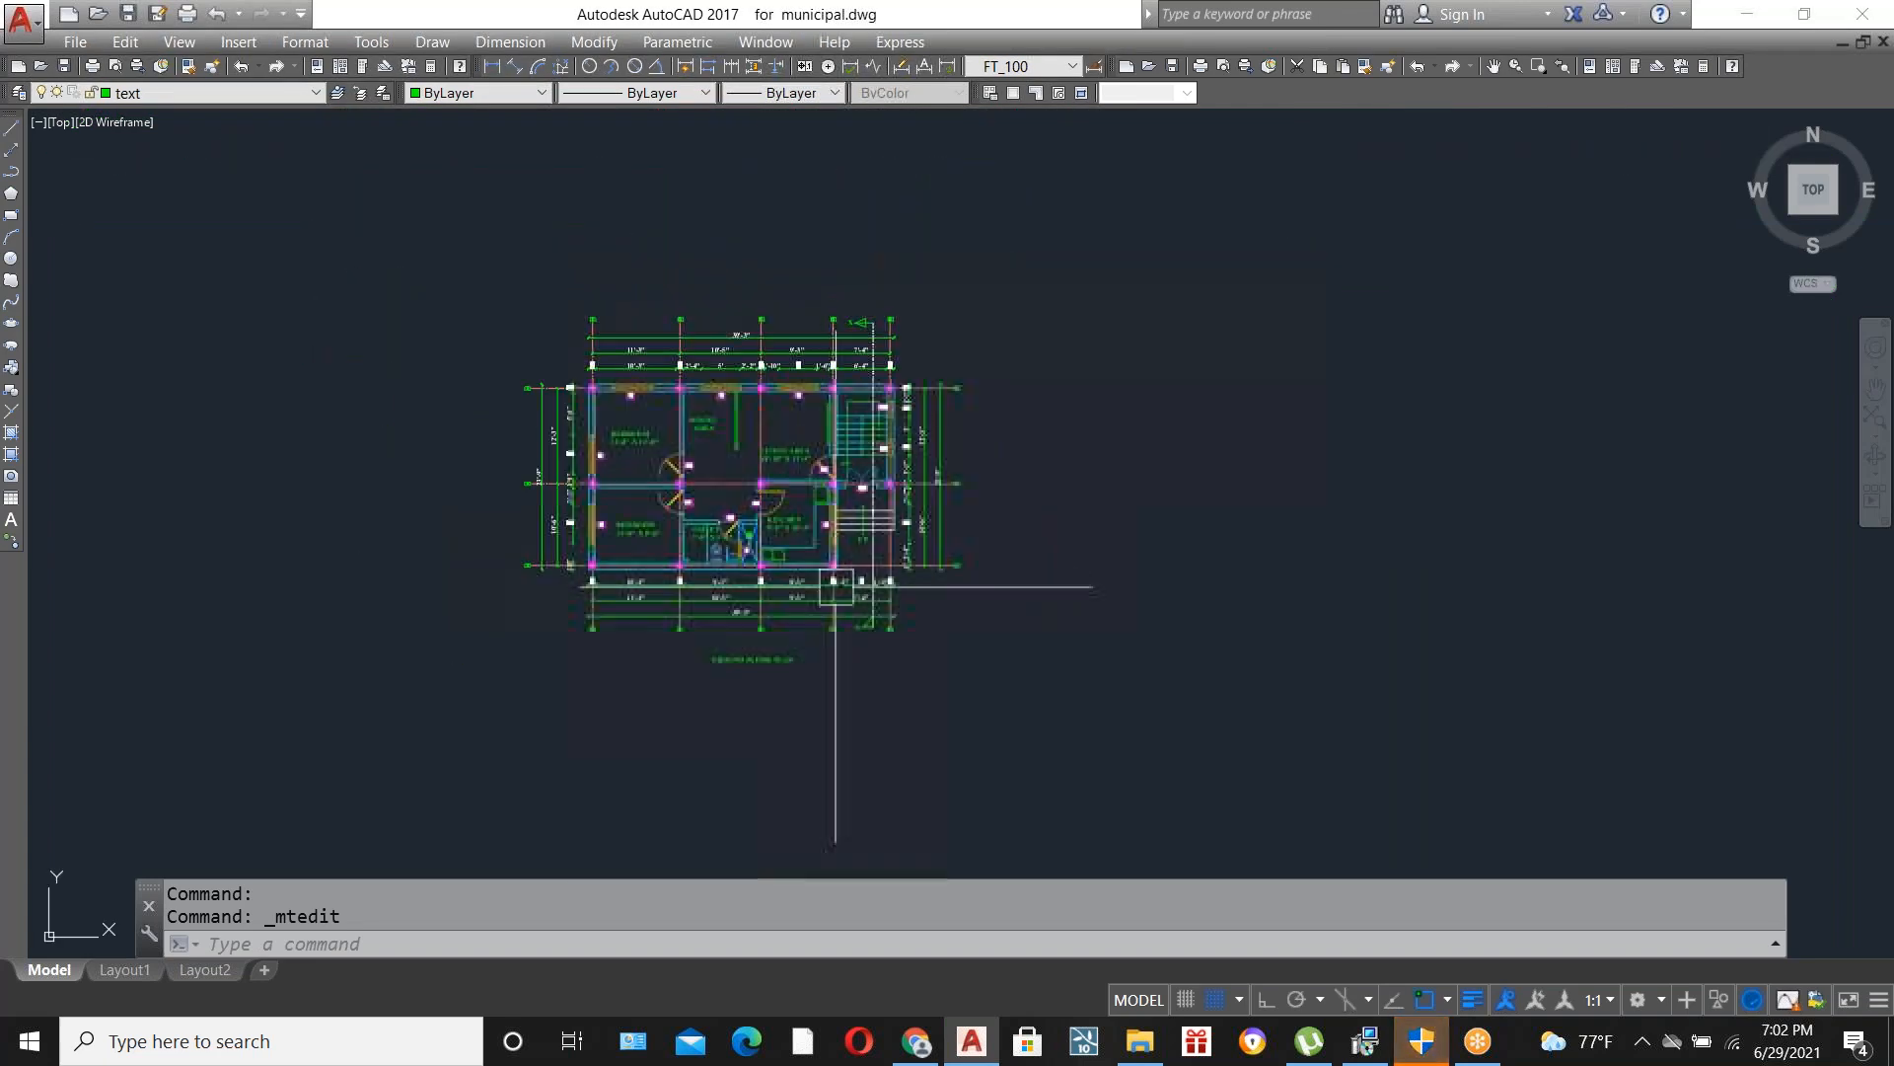
click(372, 256)
click(1105, 760)
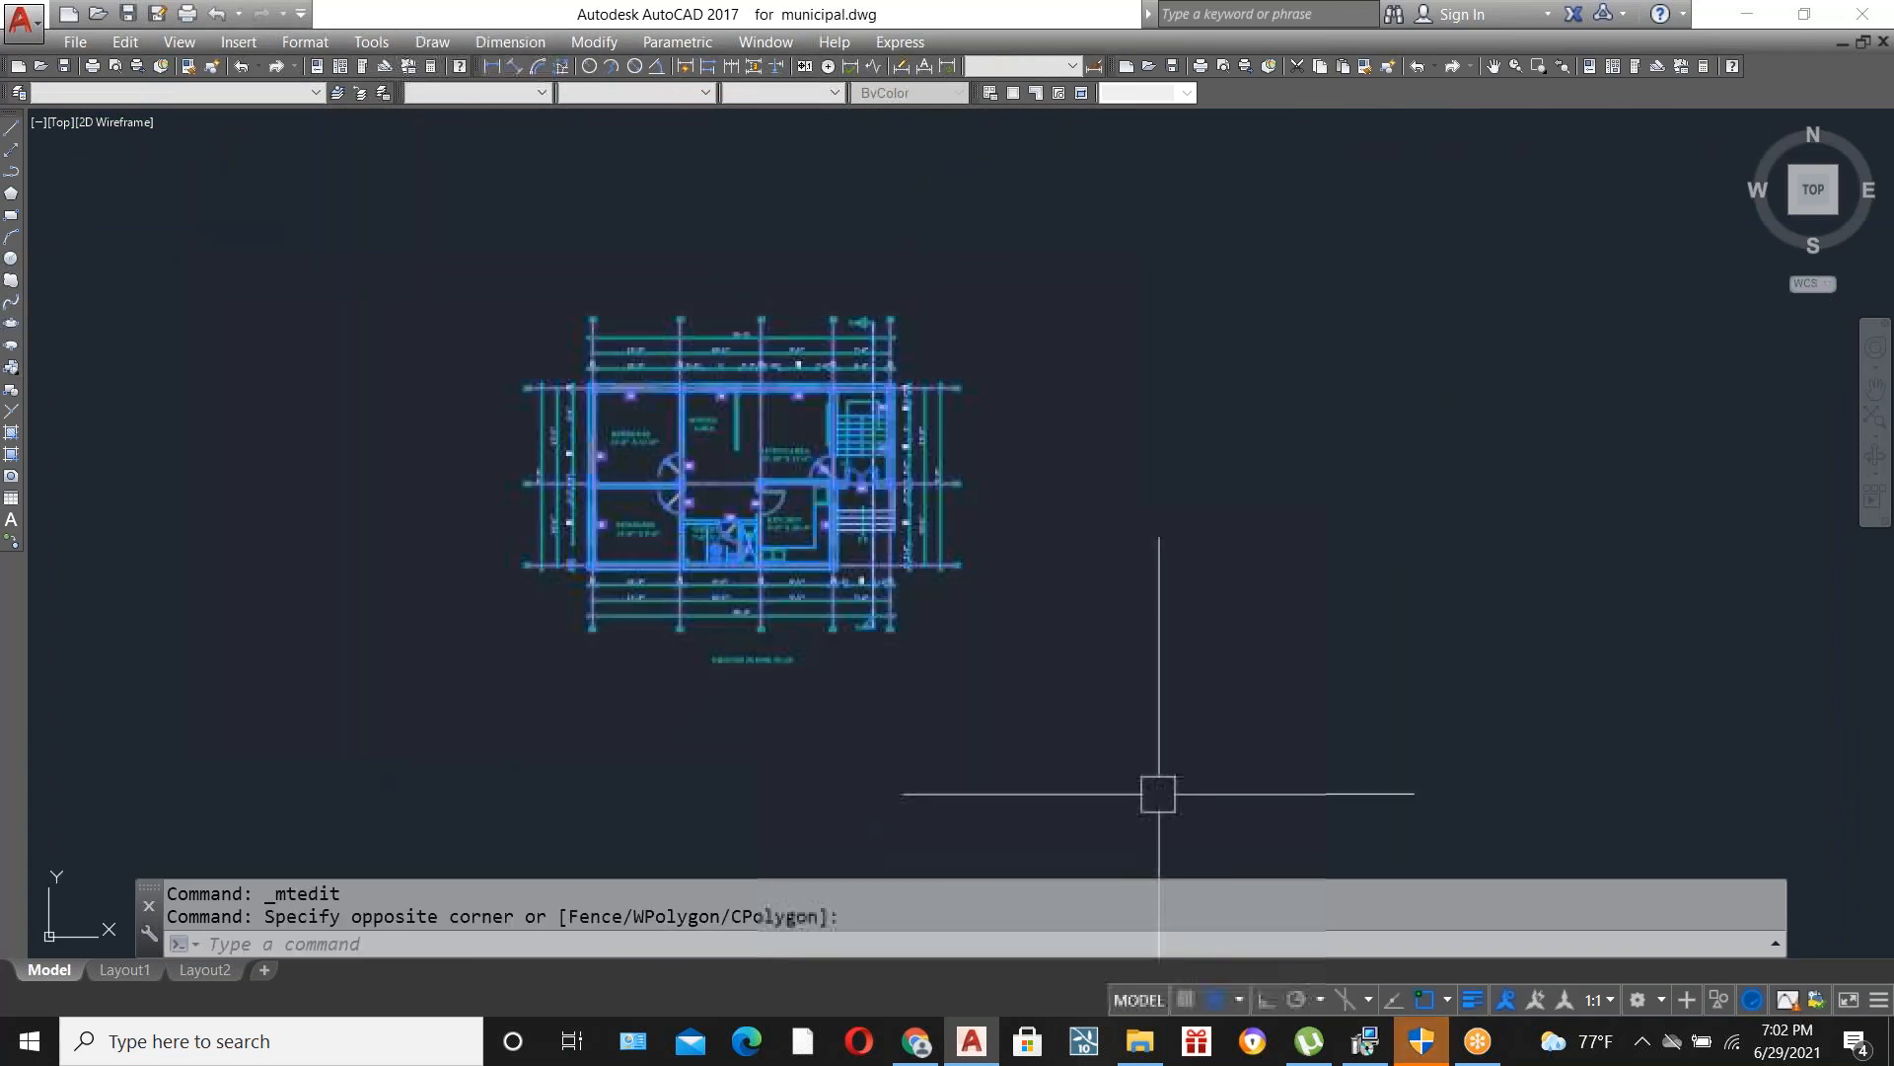
text(CO)
key(Return)
click(642, 698)
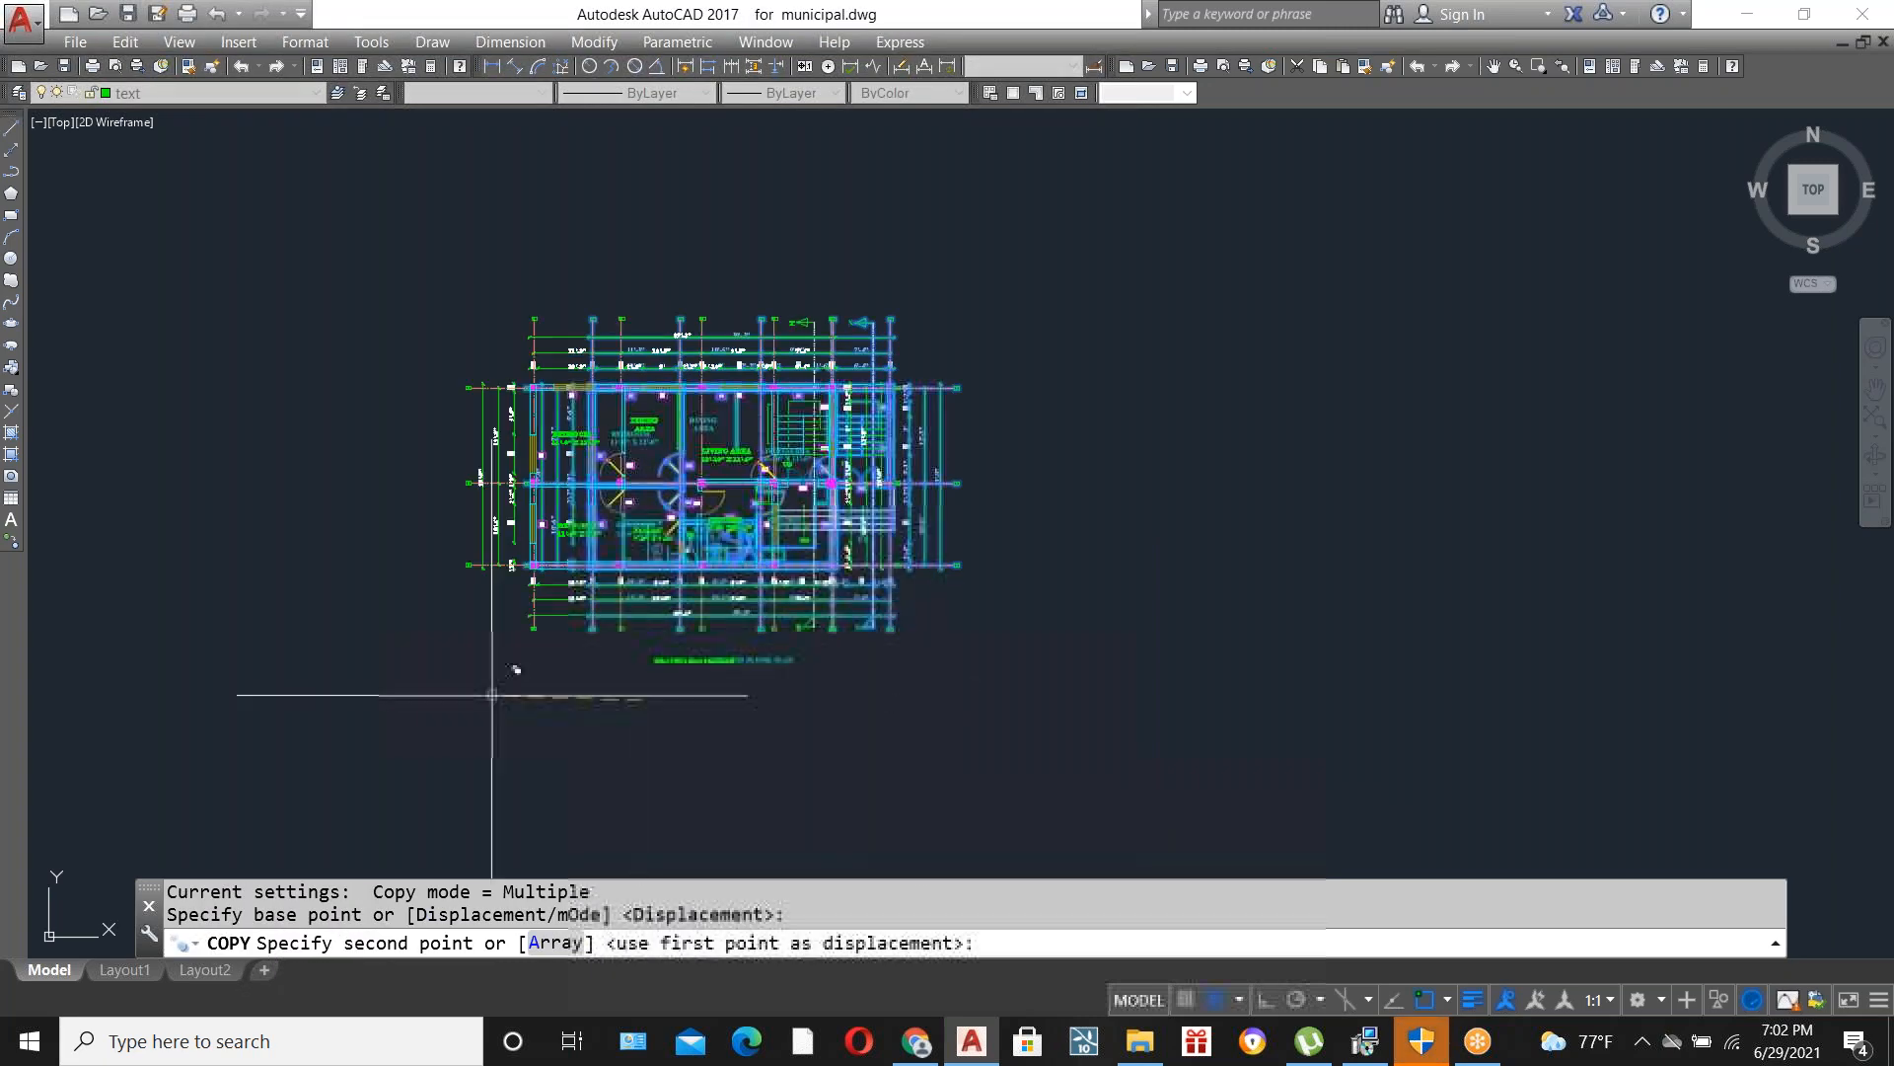
click(1184, 690)
key(Escape)
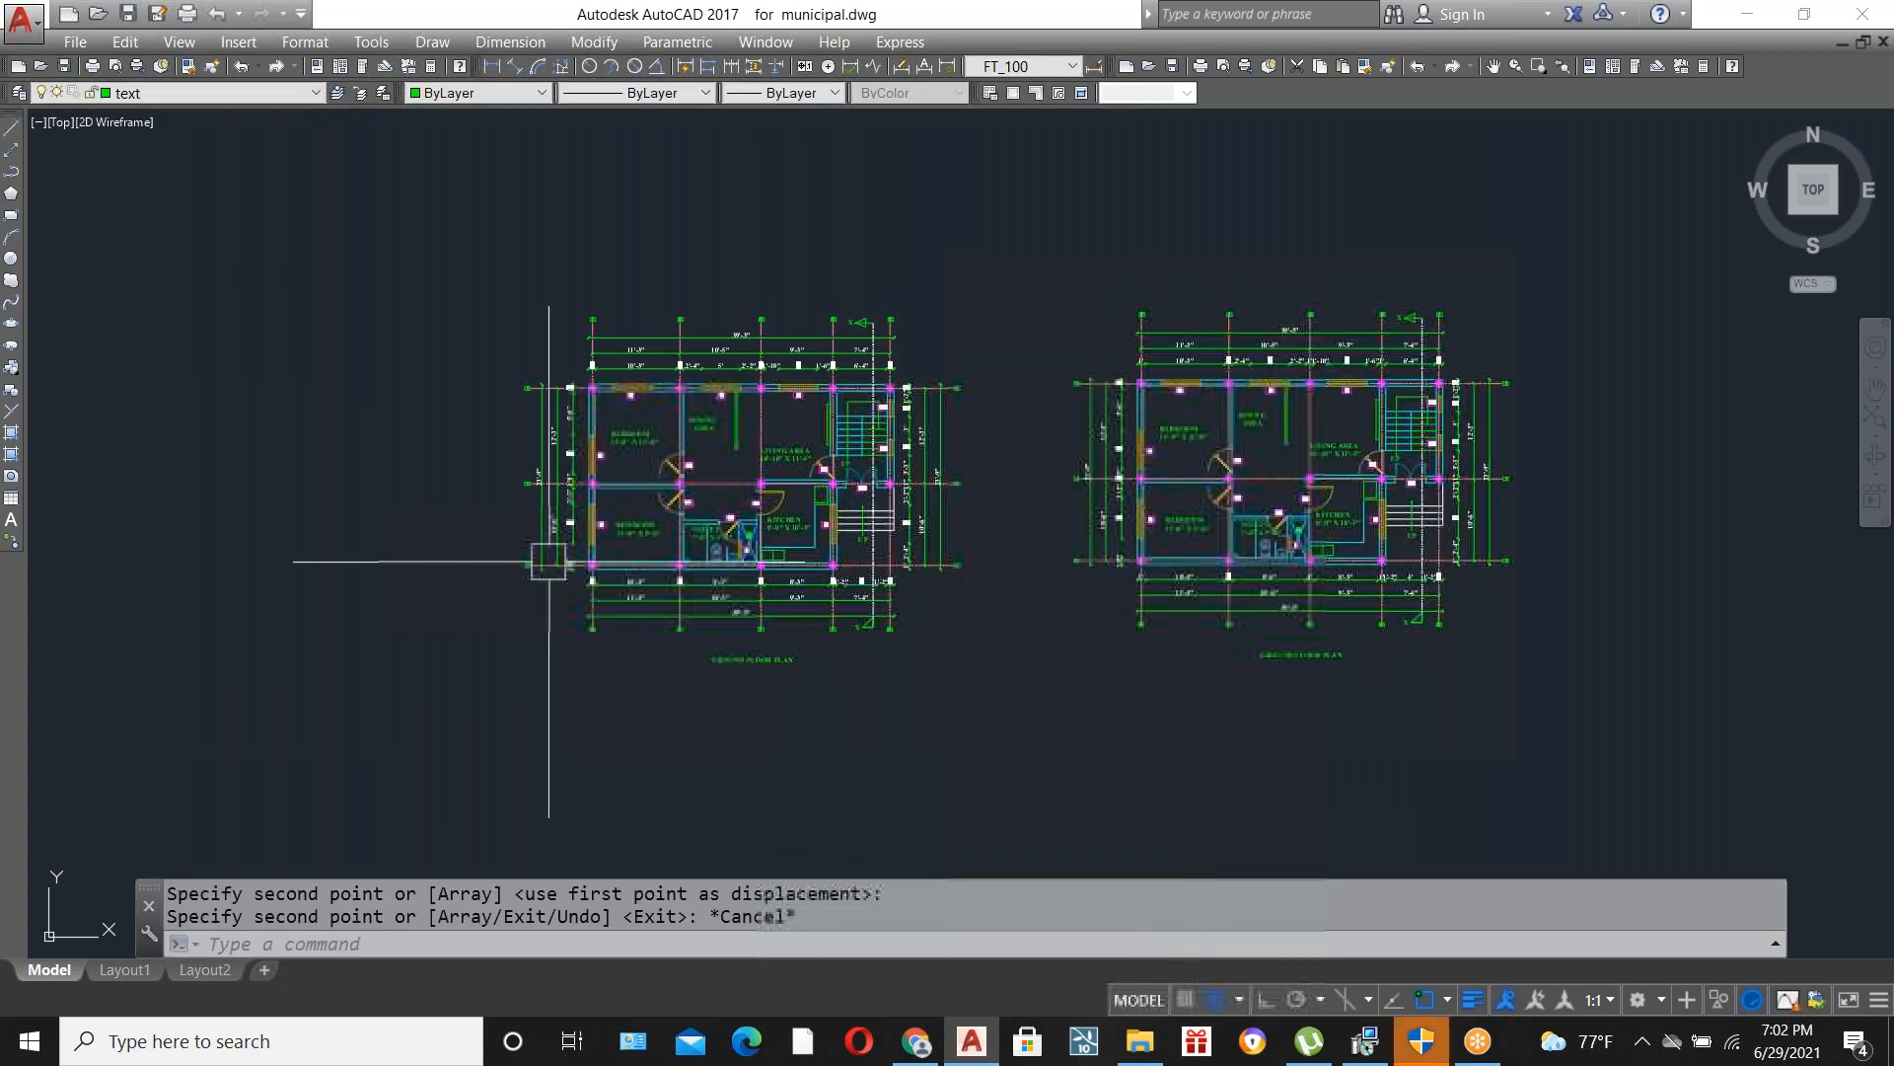
Erase the dimensions, grid lines, grid bubbles and section mark below the copied plan.
scroll(548, 559, down, 4)
scroll(804, 550, up, 7)
scroll(931, 487, up, 2)
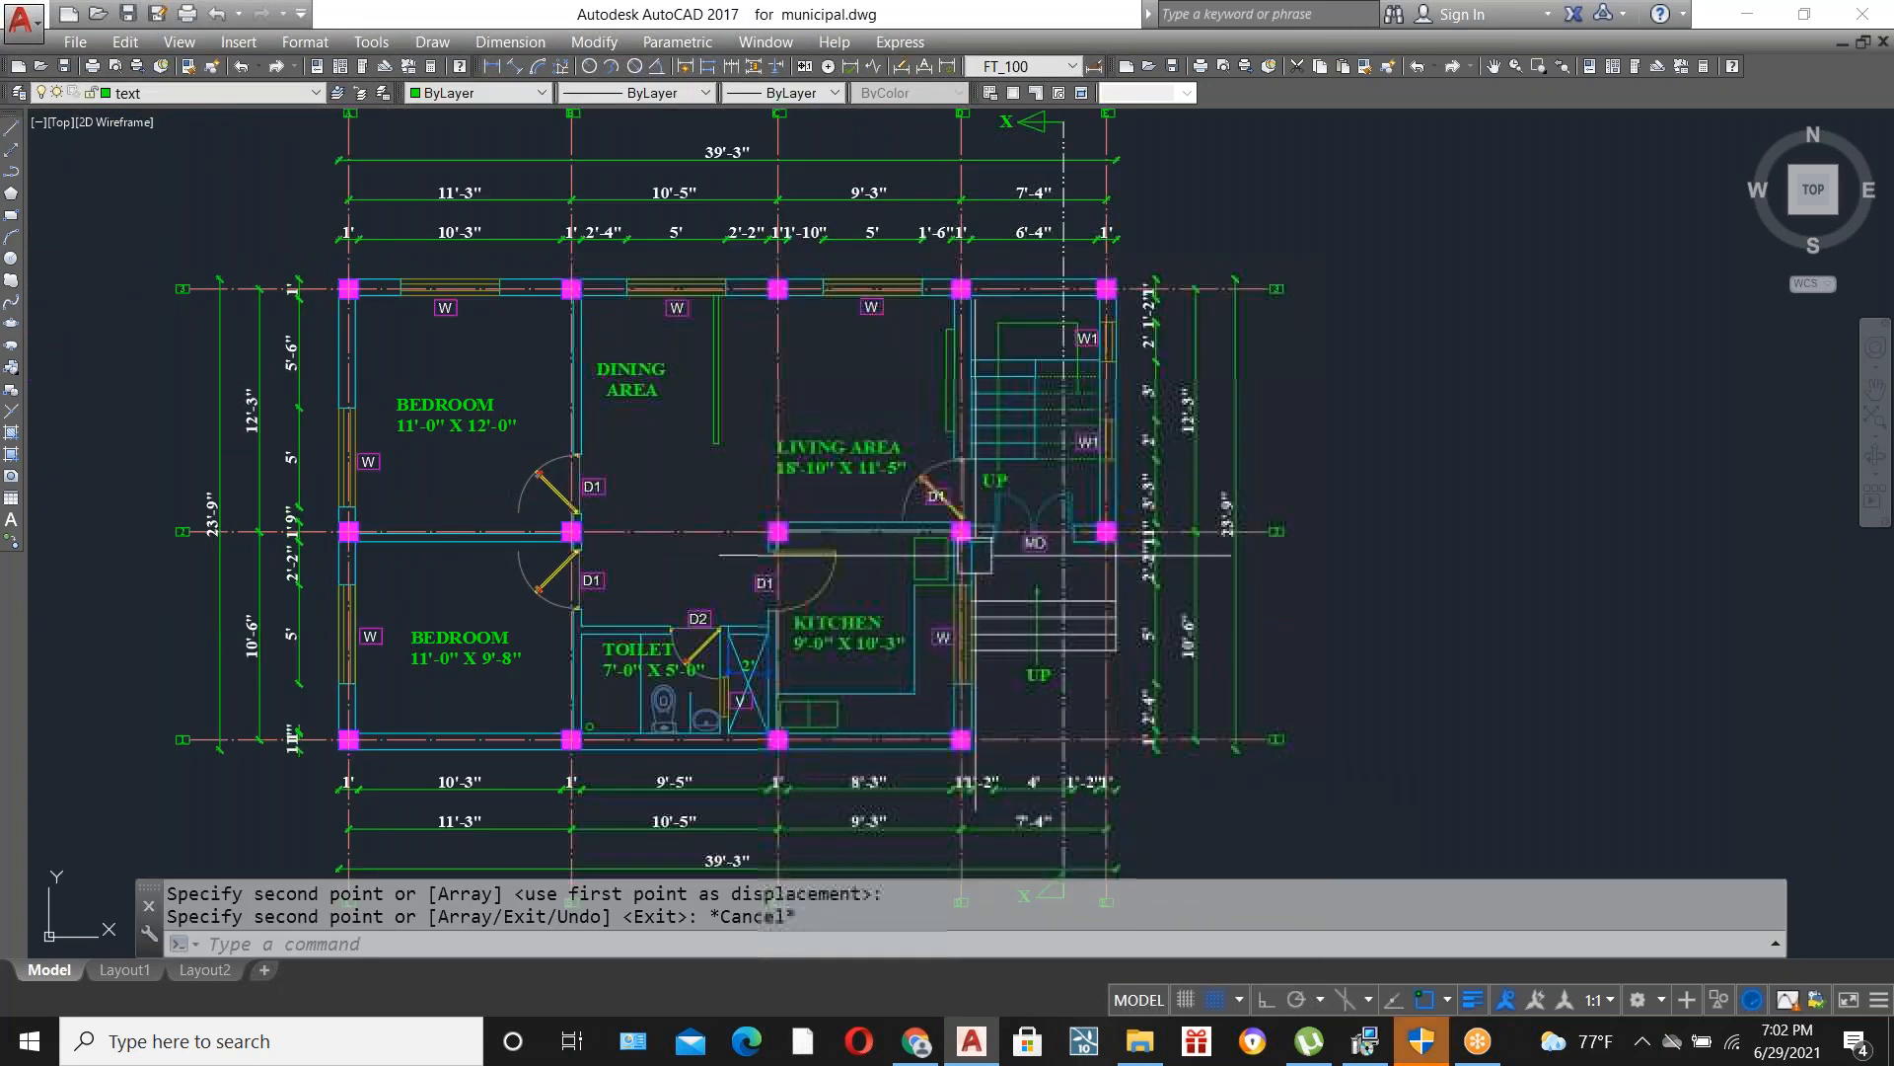
scroll(1015, 668, down, 3)
scroll(1089, 762, up, 1)
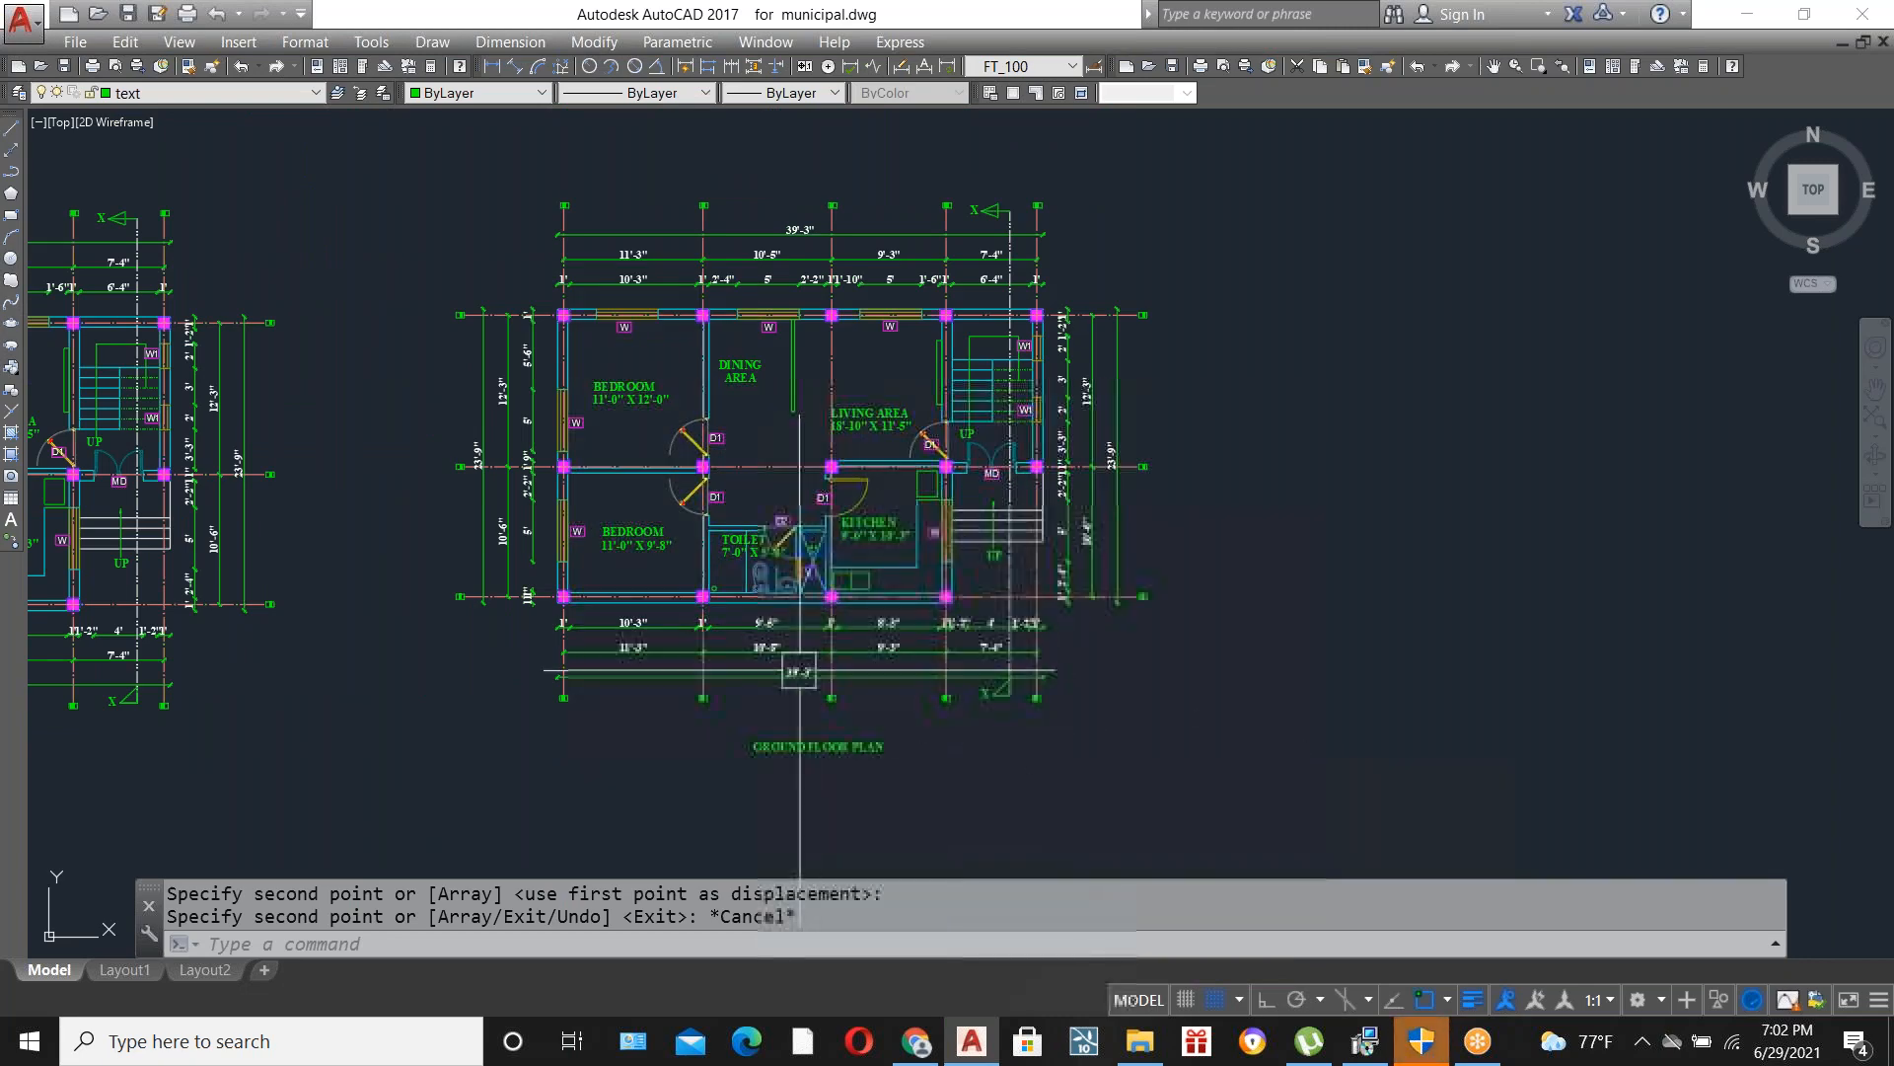
scroll(891, 660, up, 4)
scroll(1305, 723, down, 2)
click(1305, 730)
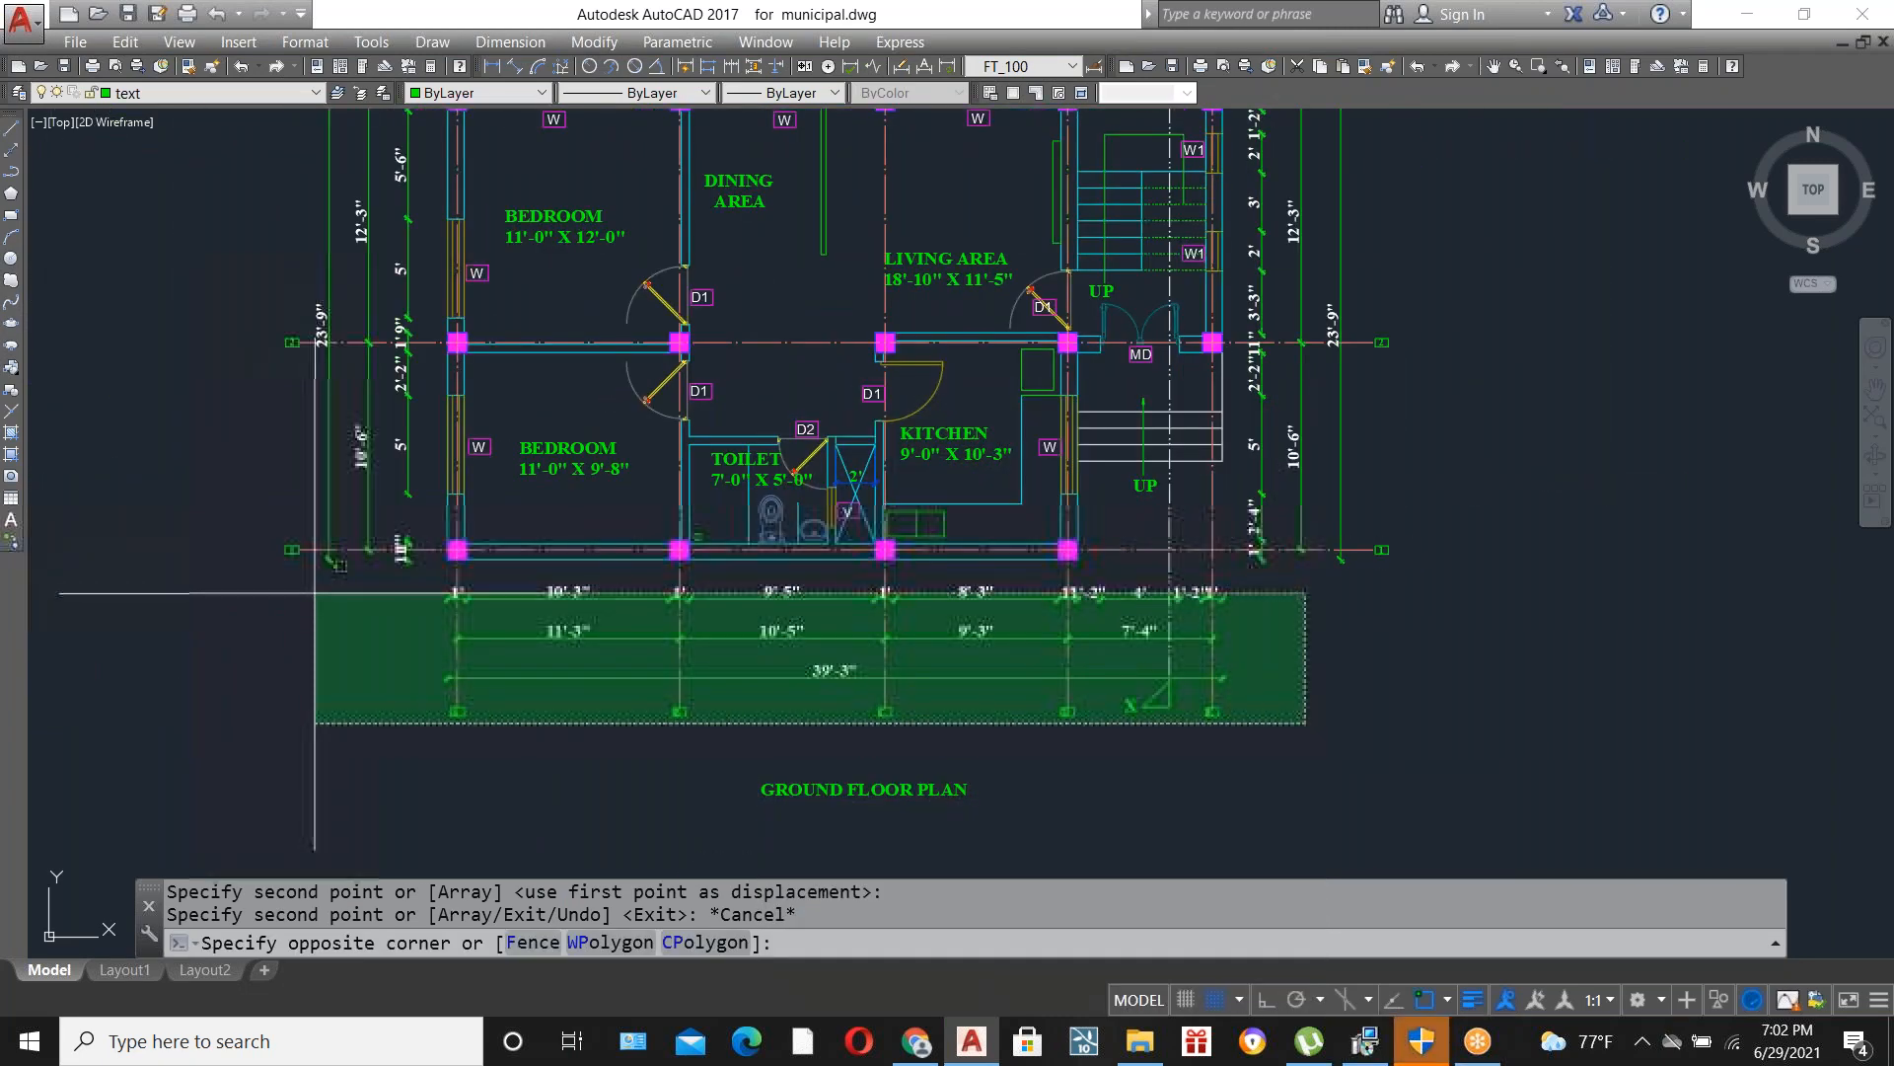
click(395, 584)
key(Delete)
Erase the remaining dimensions, grid lines, bubbles and section mark to the right of, above and to the left of the copied plan.
scroll(536, 727, down, 2)
click(1226, 707)
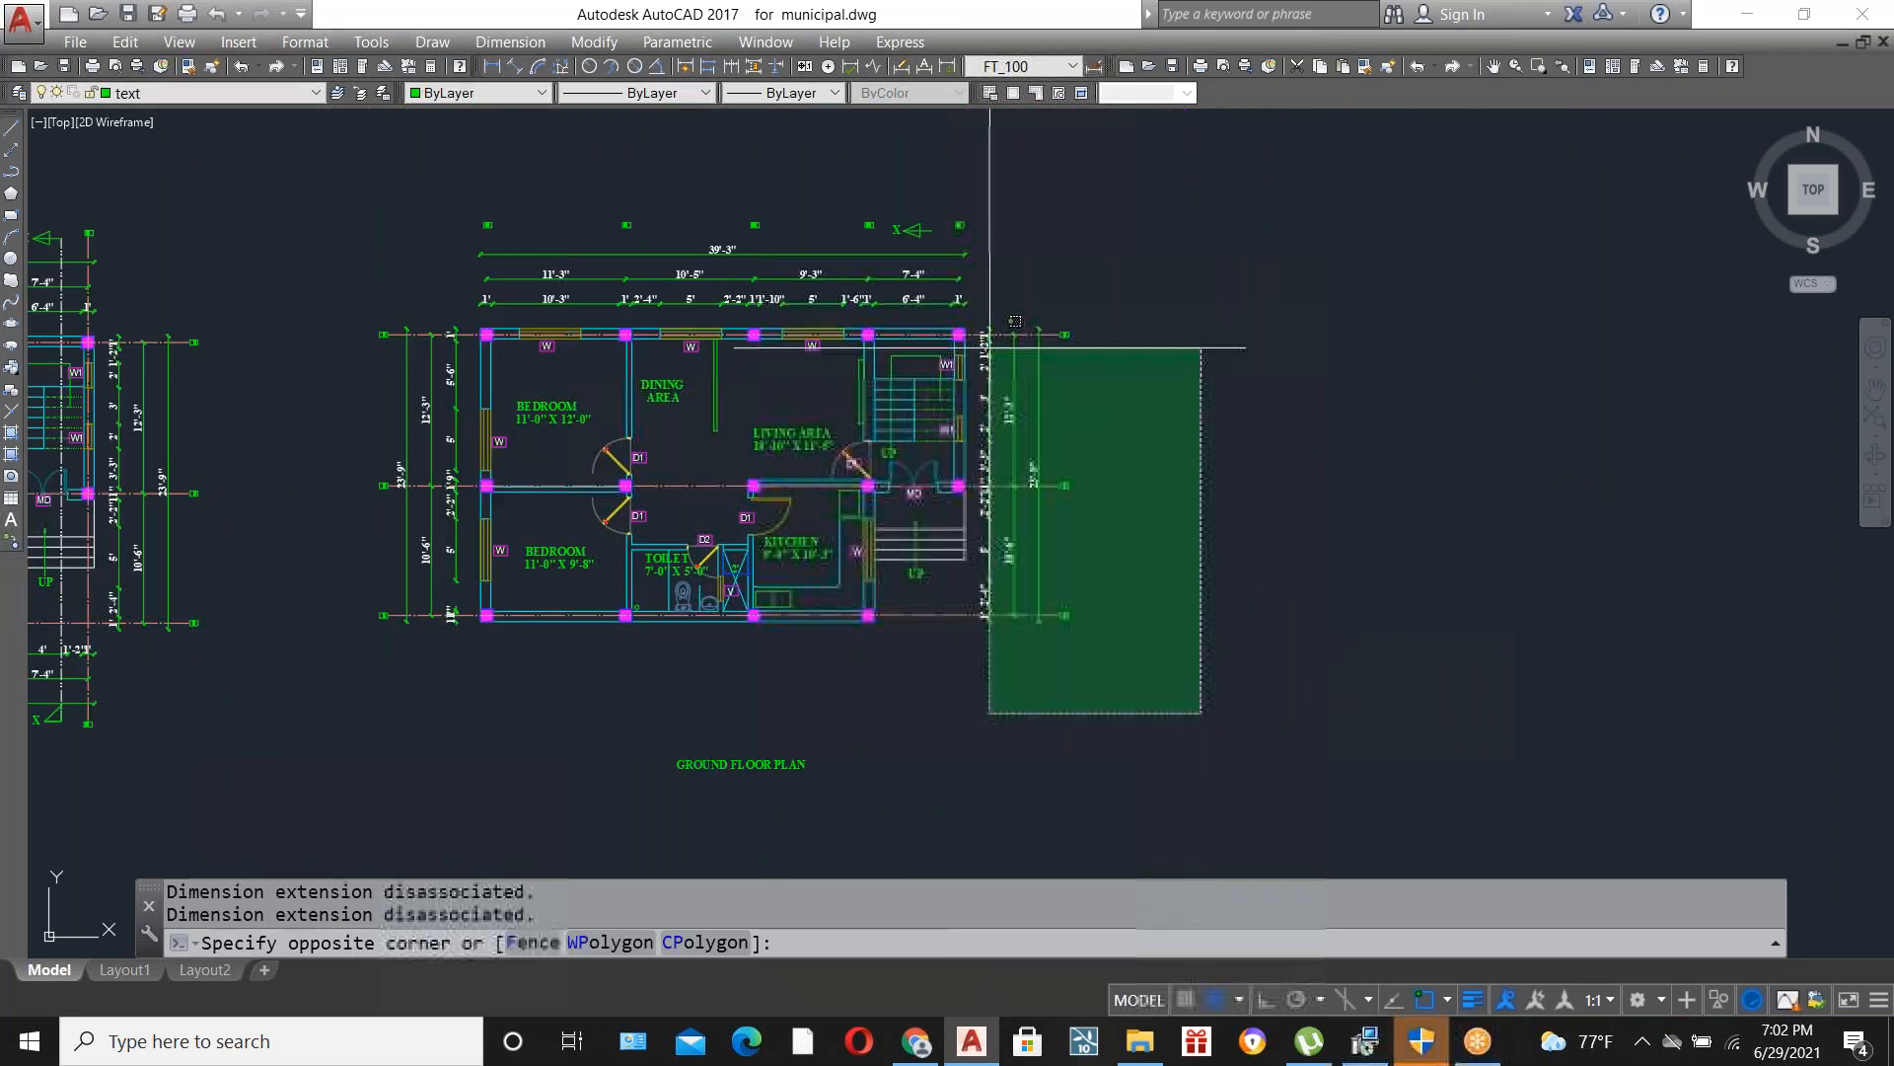
key(Delete)
scroll(983, 280, up, 2)
click(1067, 366)
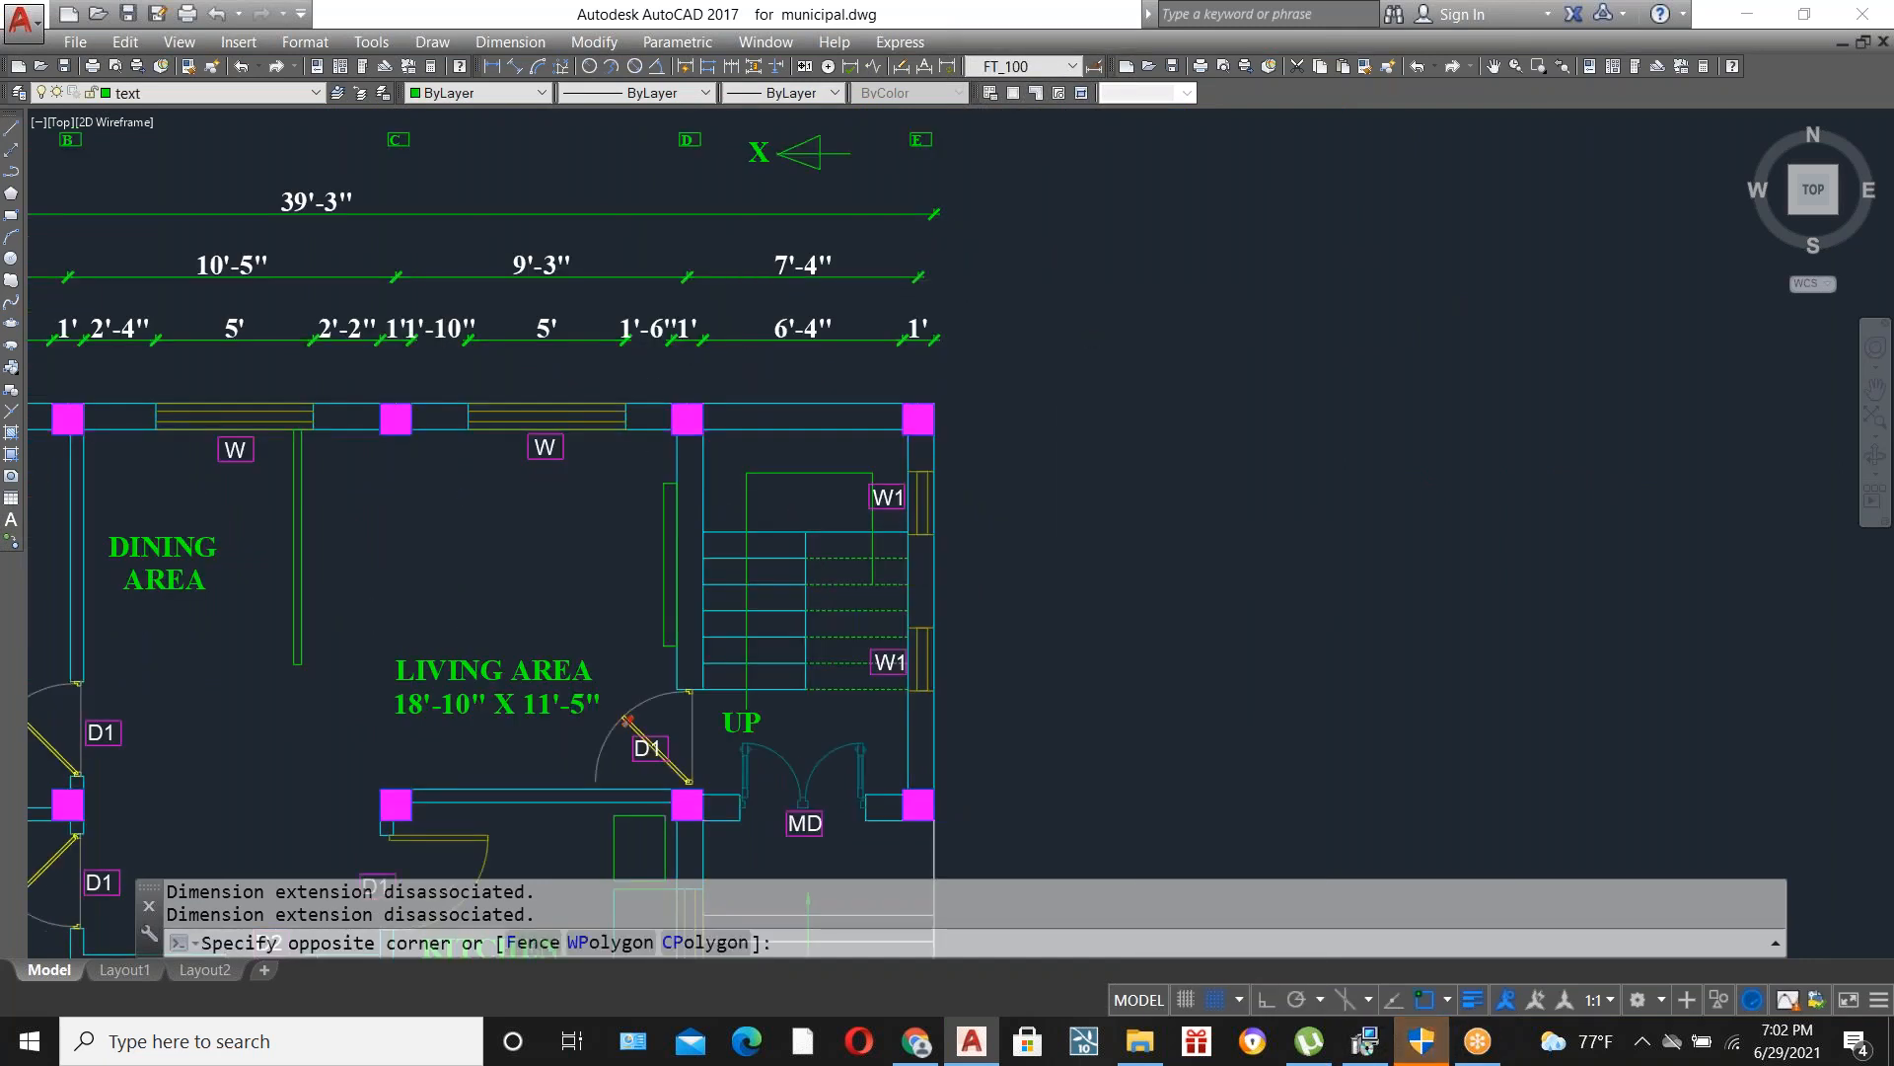
scroll(1066, 367, down, 2)
click(457, 213)
key(Delete)
click(514, 760)
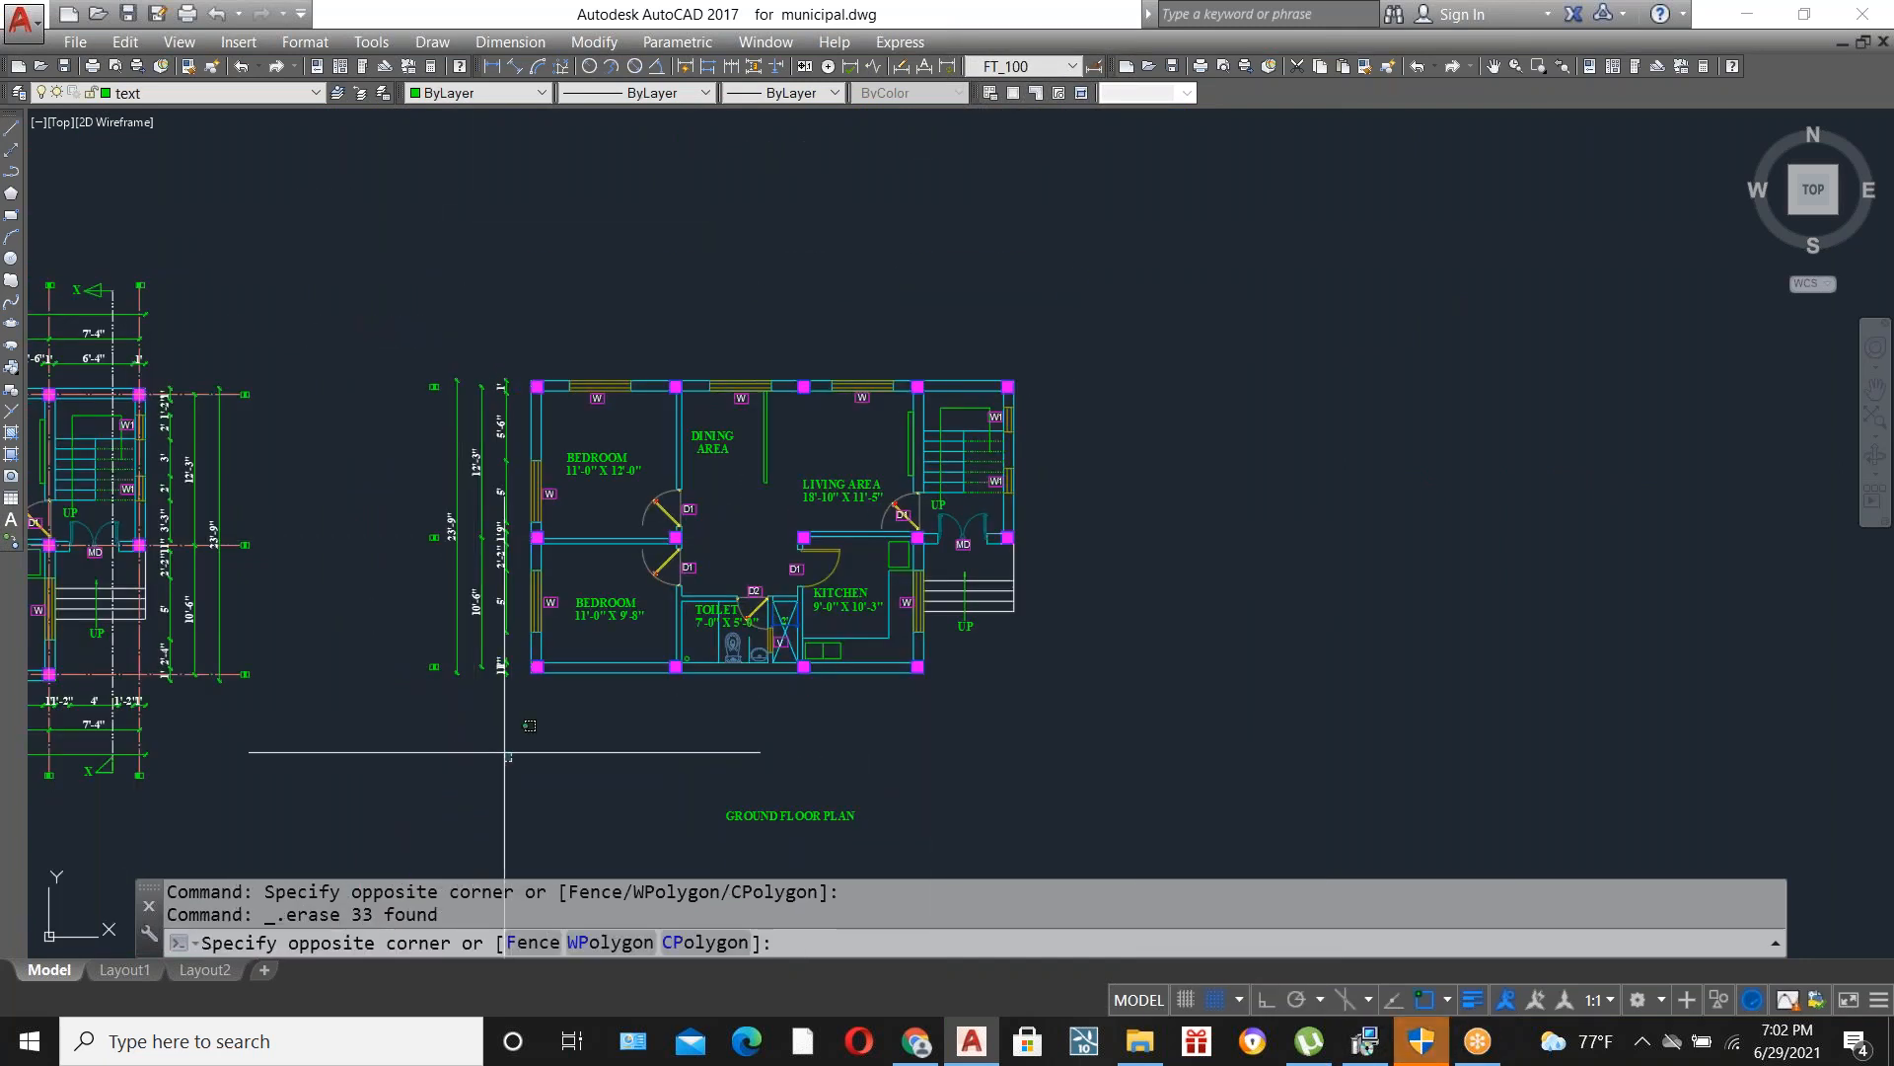
click(388, 294)
key(Delete)
Erase the three lower entrance step lines together with their UP arrow and label in the copied plan.
scroll(848, 504, up, 2)
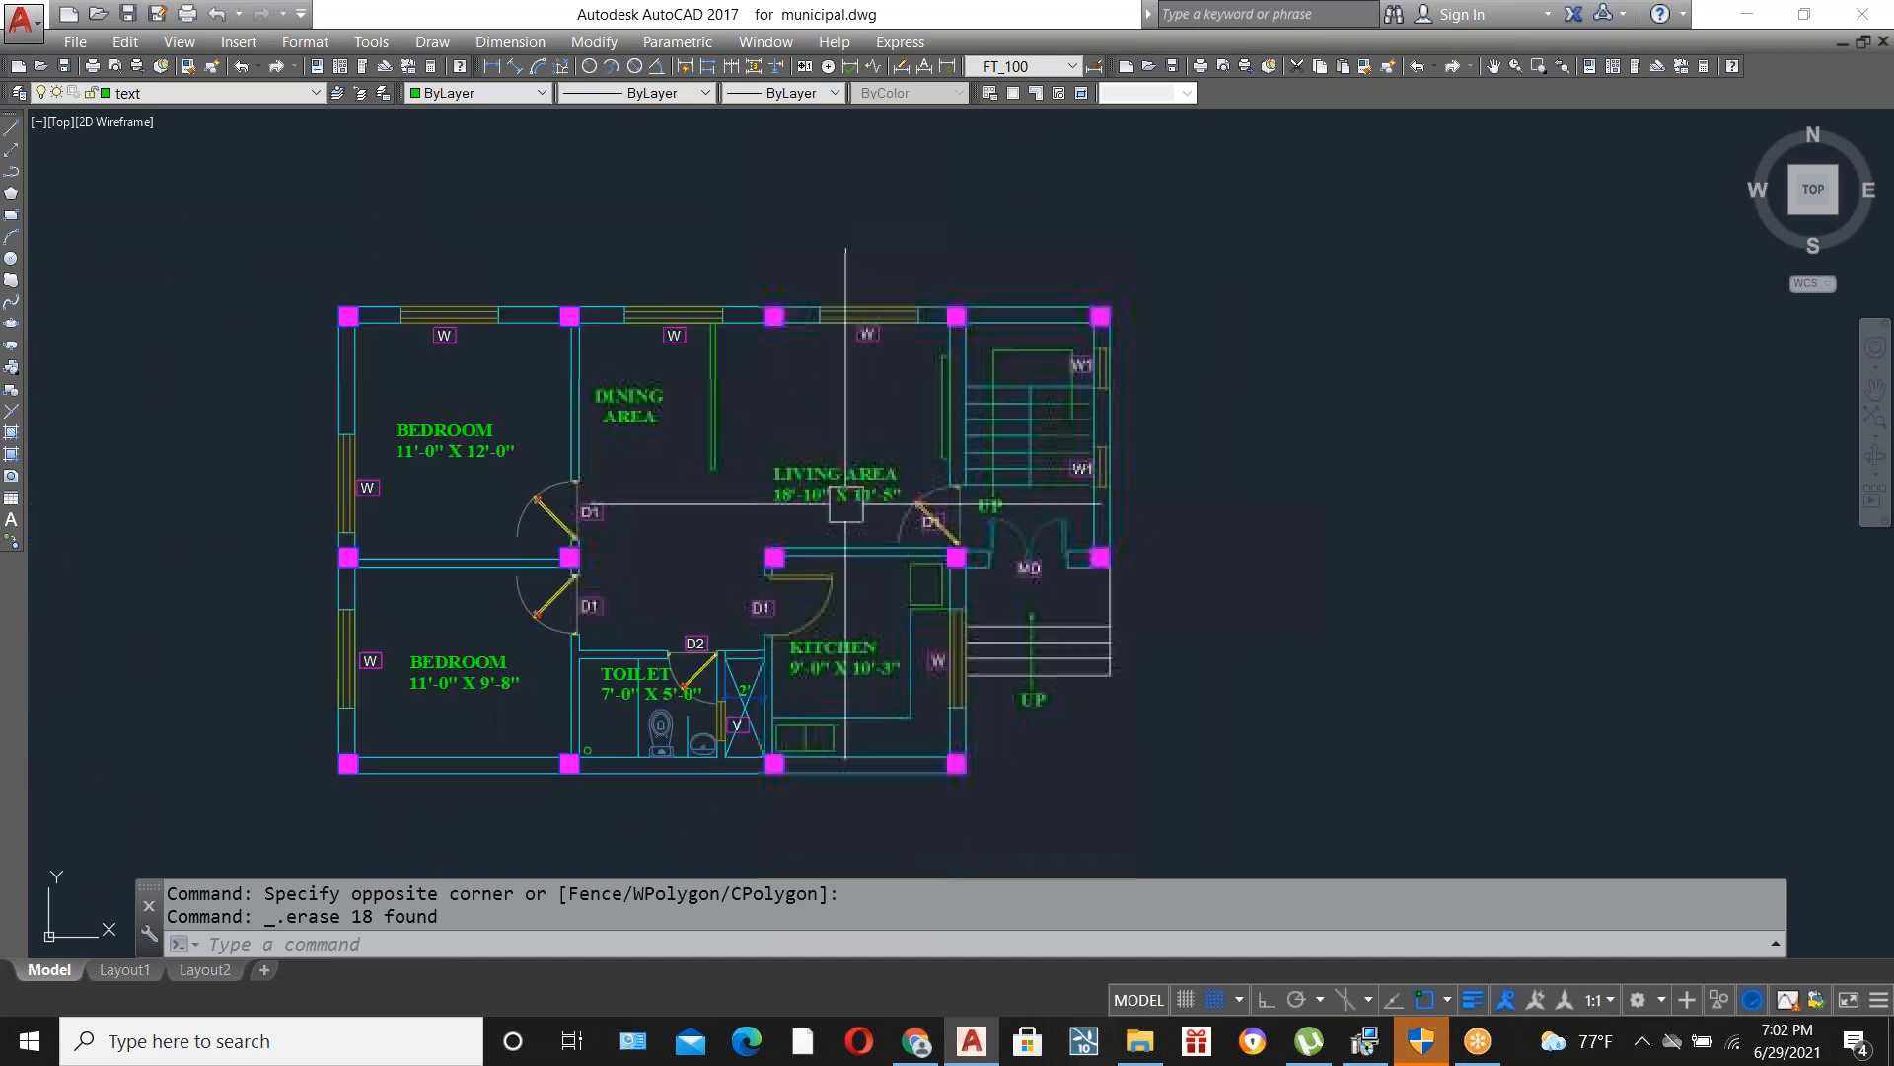
scroll(1068, 663, up, 2)
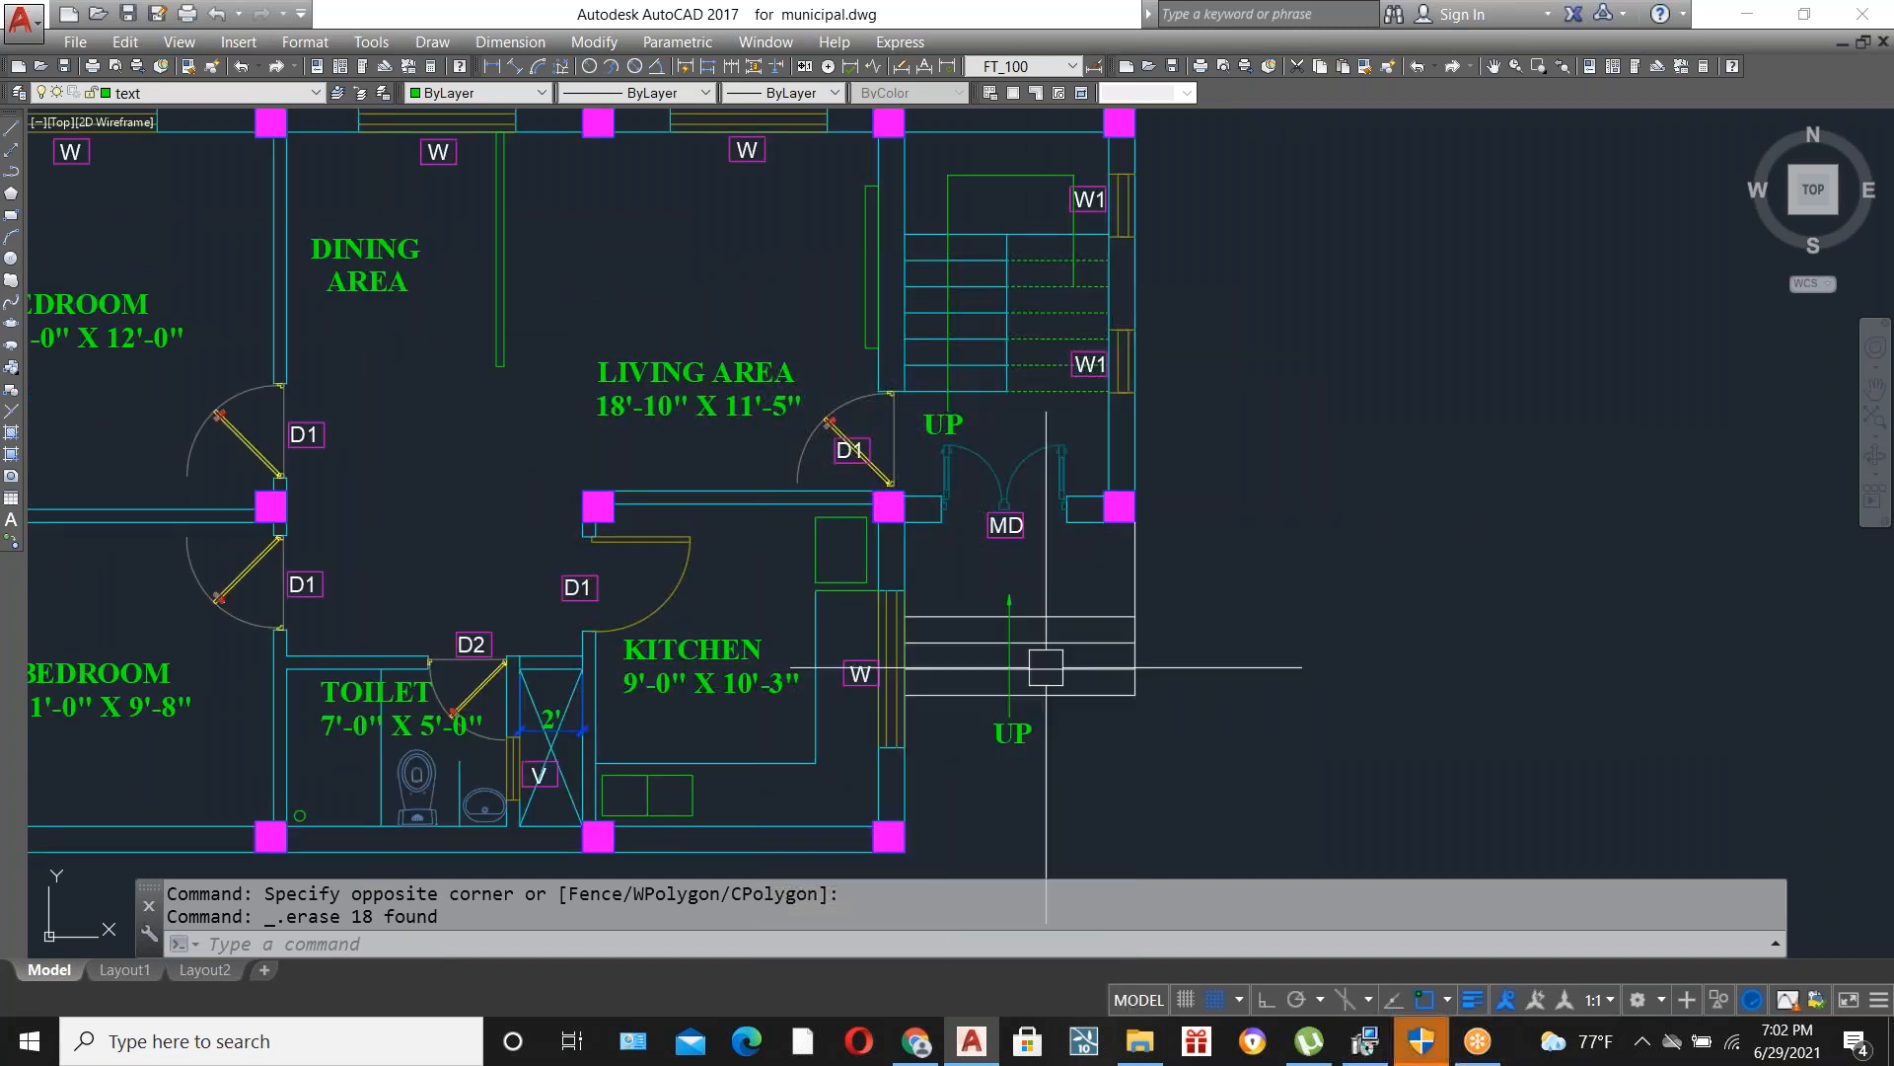
scroll(1051, 672, up, 2)
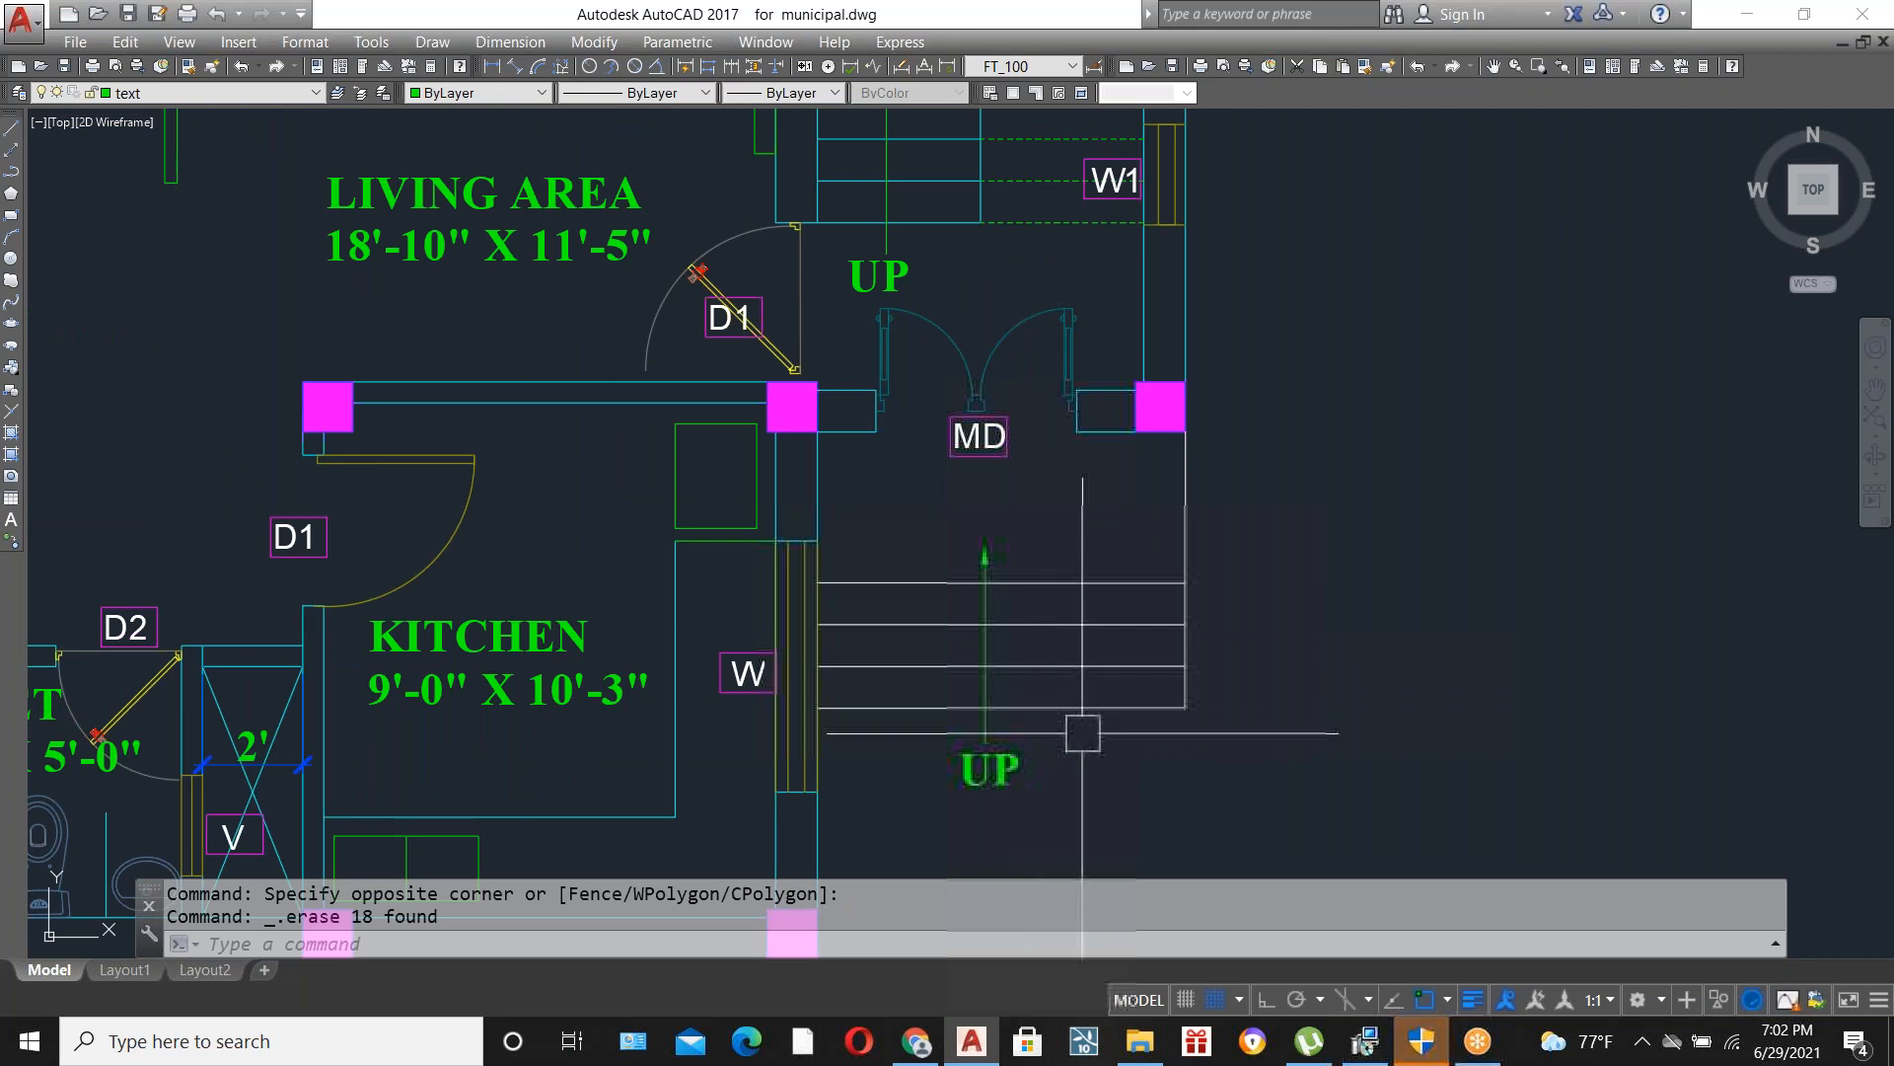
click(1056, 824)
click(951, 605)
key(Delete)
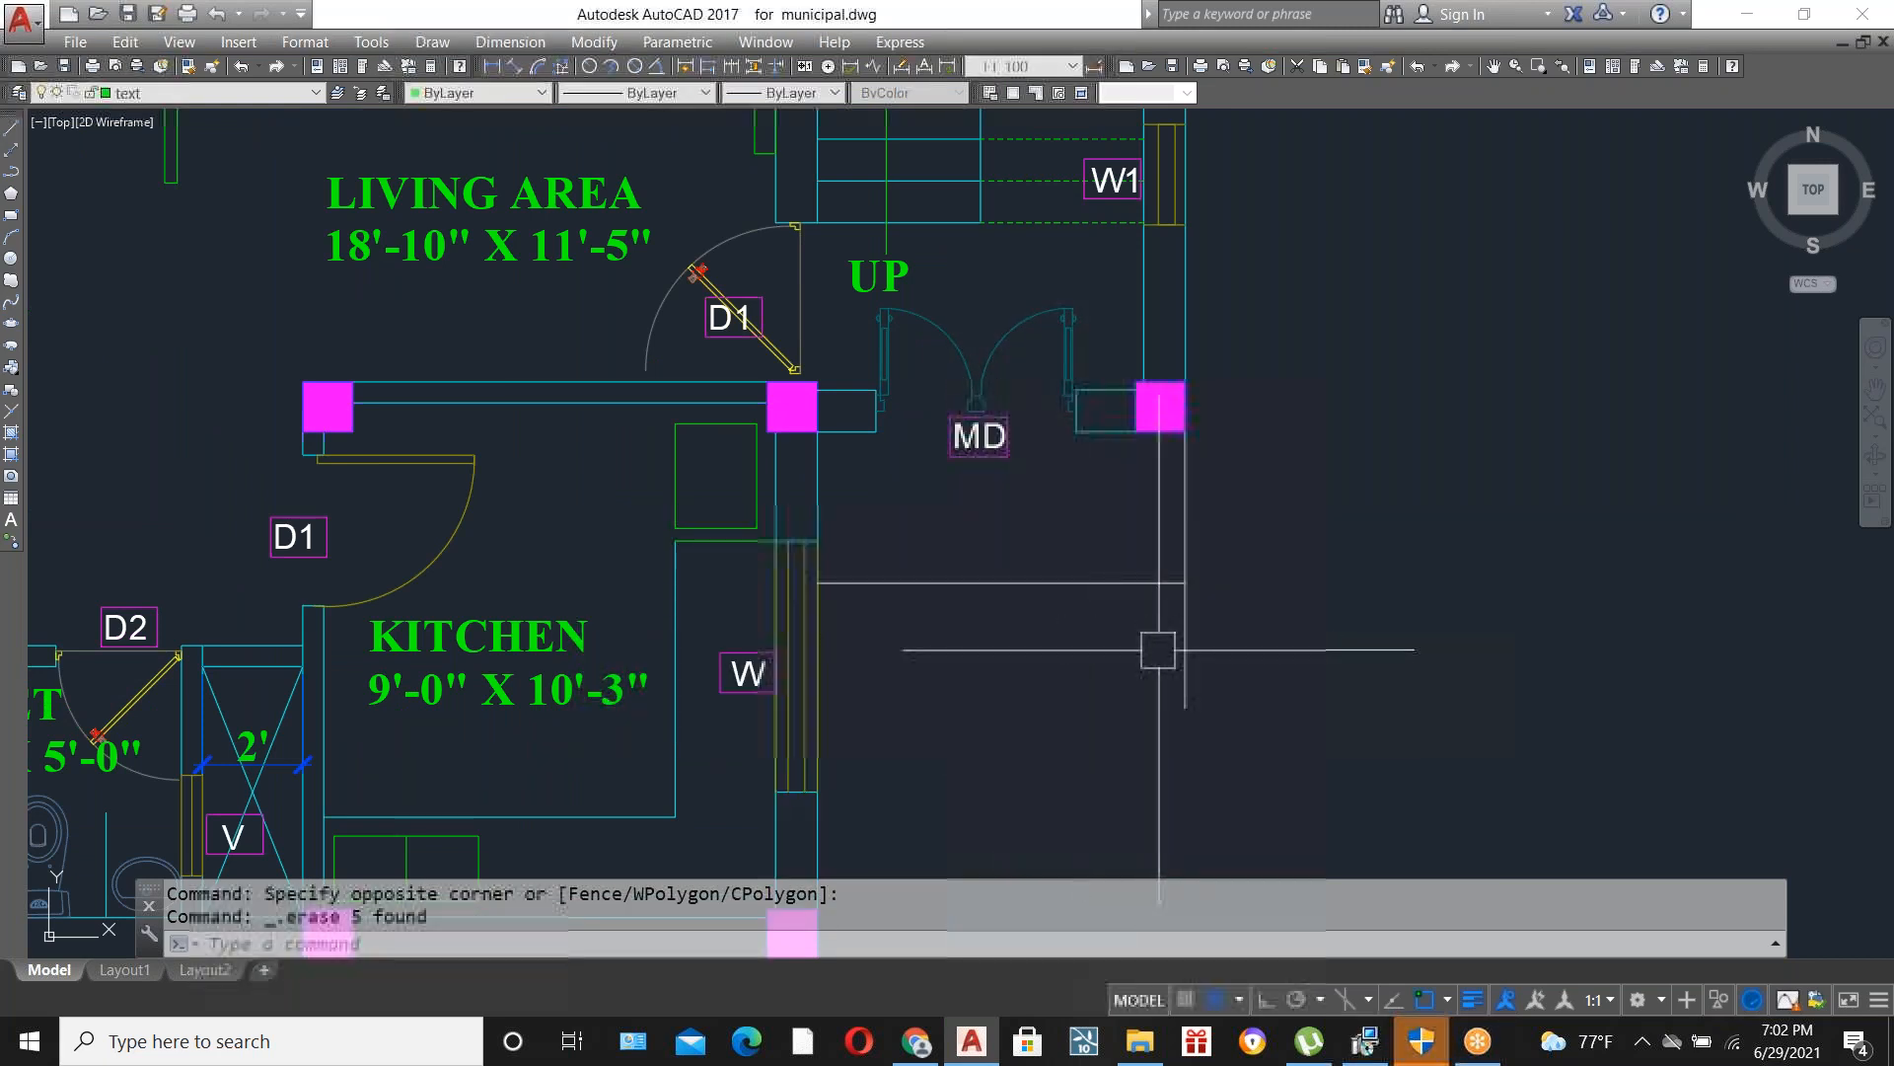
Trim the entrance side line below the remaining step line and erase its leftover piece.
text(tr)
key(Return)
key(Return)
click(1182, 612)
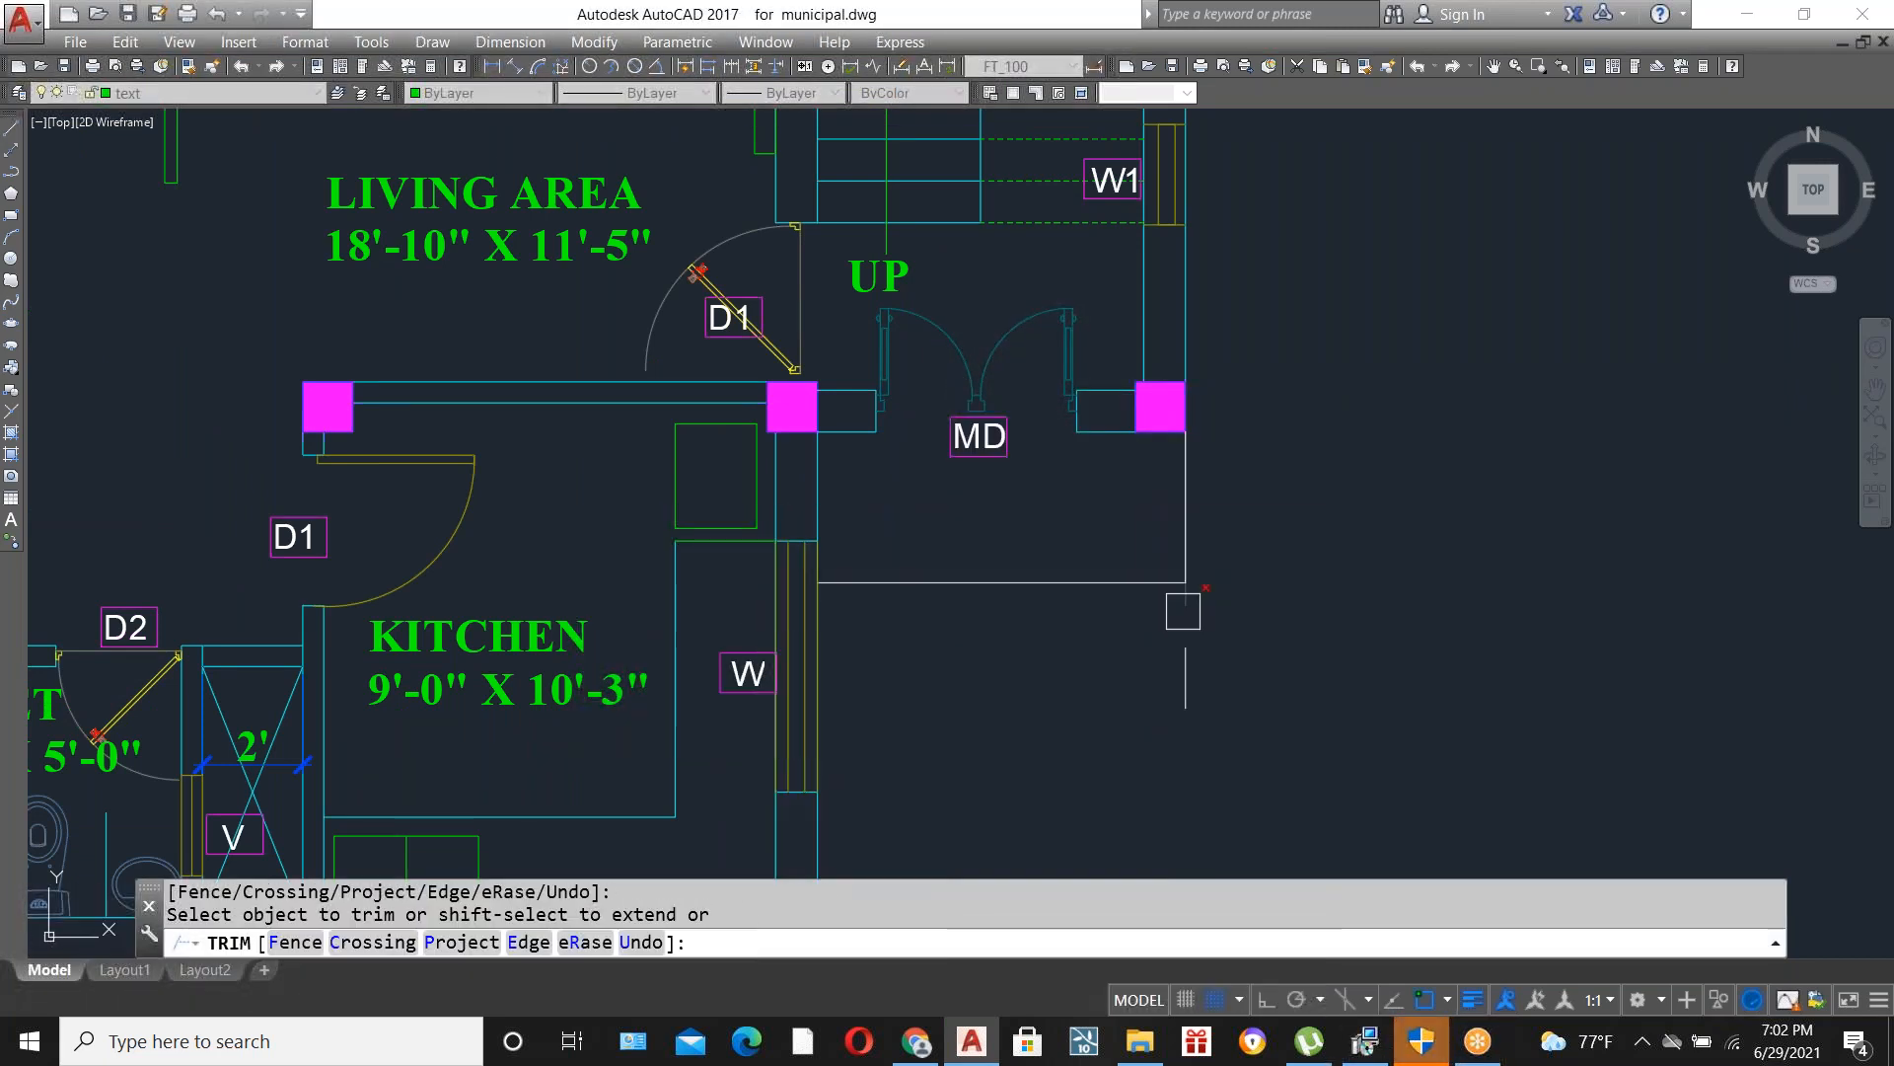
key(Escape)
click(1185, 677)
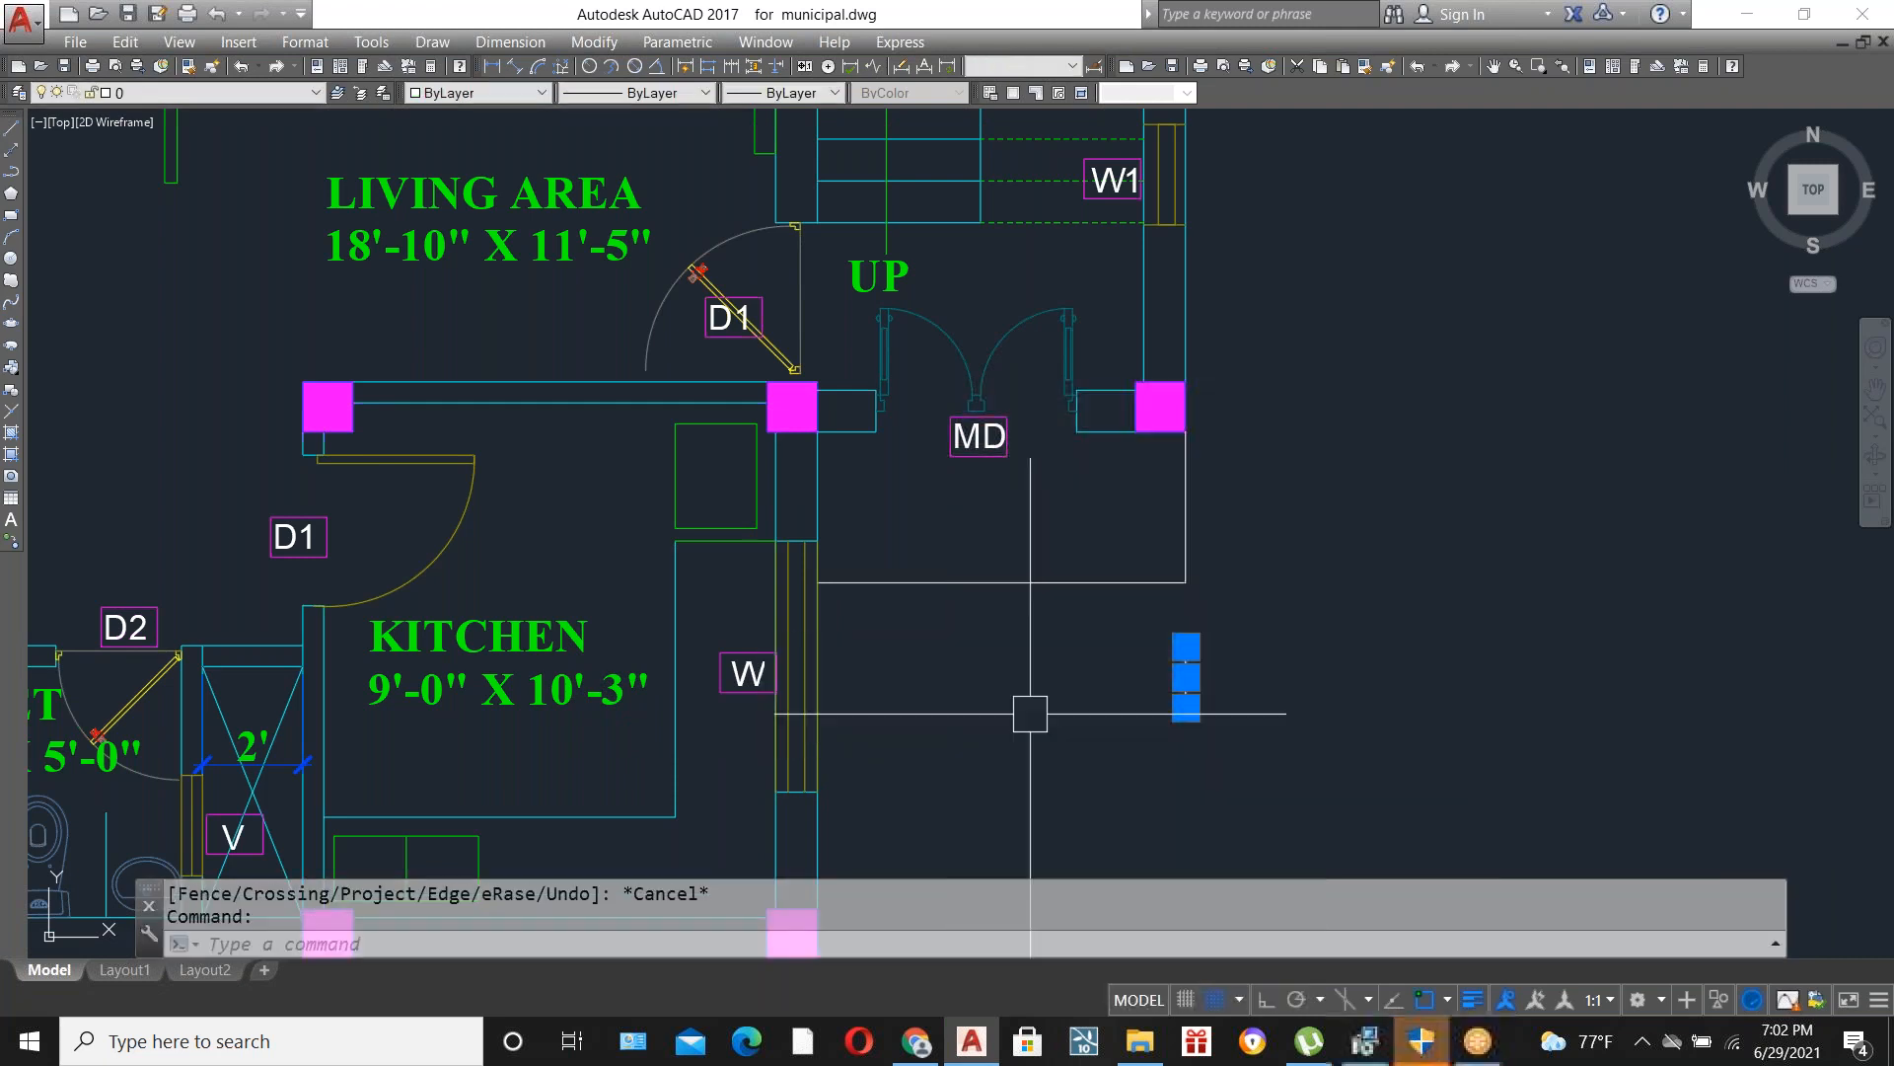
key(Delete)
Erase the double main door and its MD tag from the copied plan.
scroll(1017, 382, up, 2)
click(1017, 570)
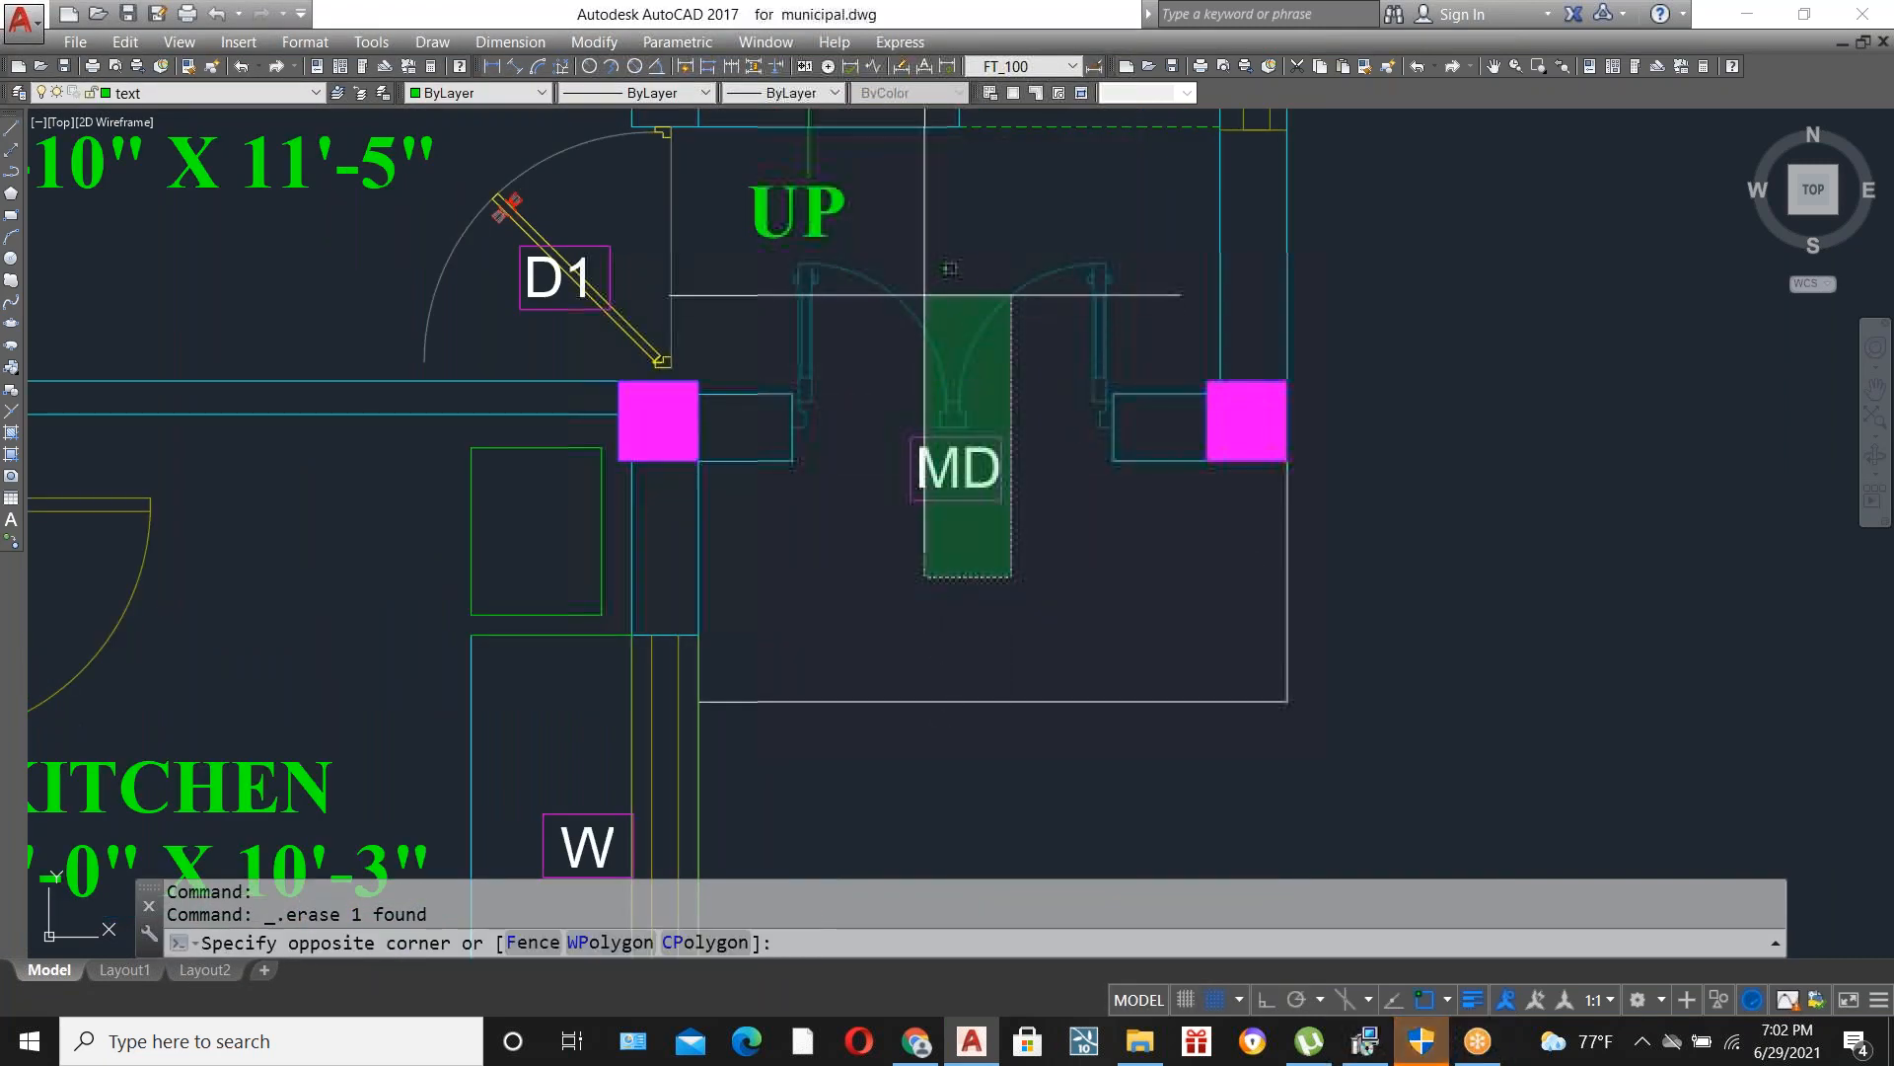
click(931, 286)
key(Delete)
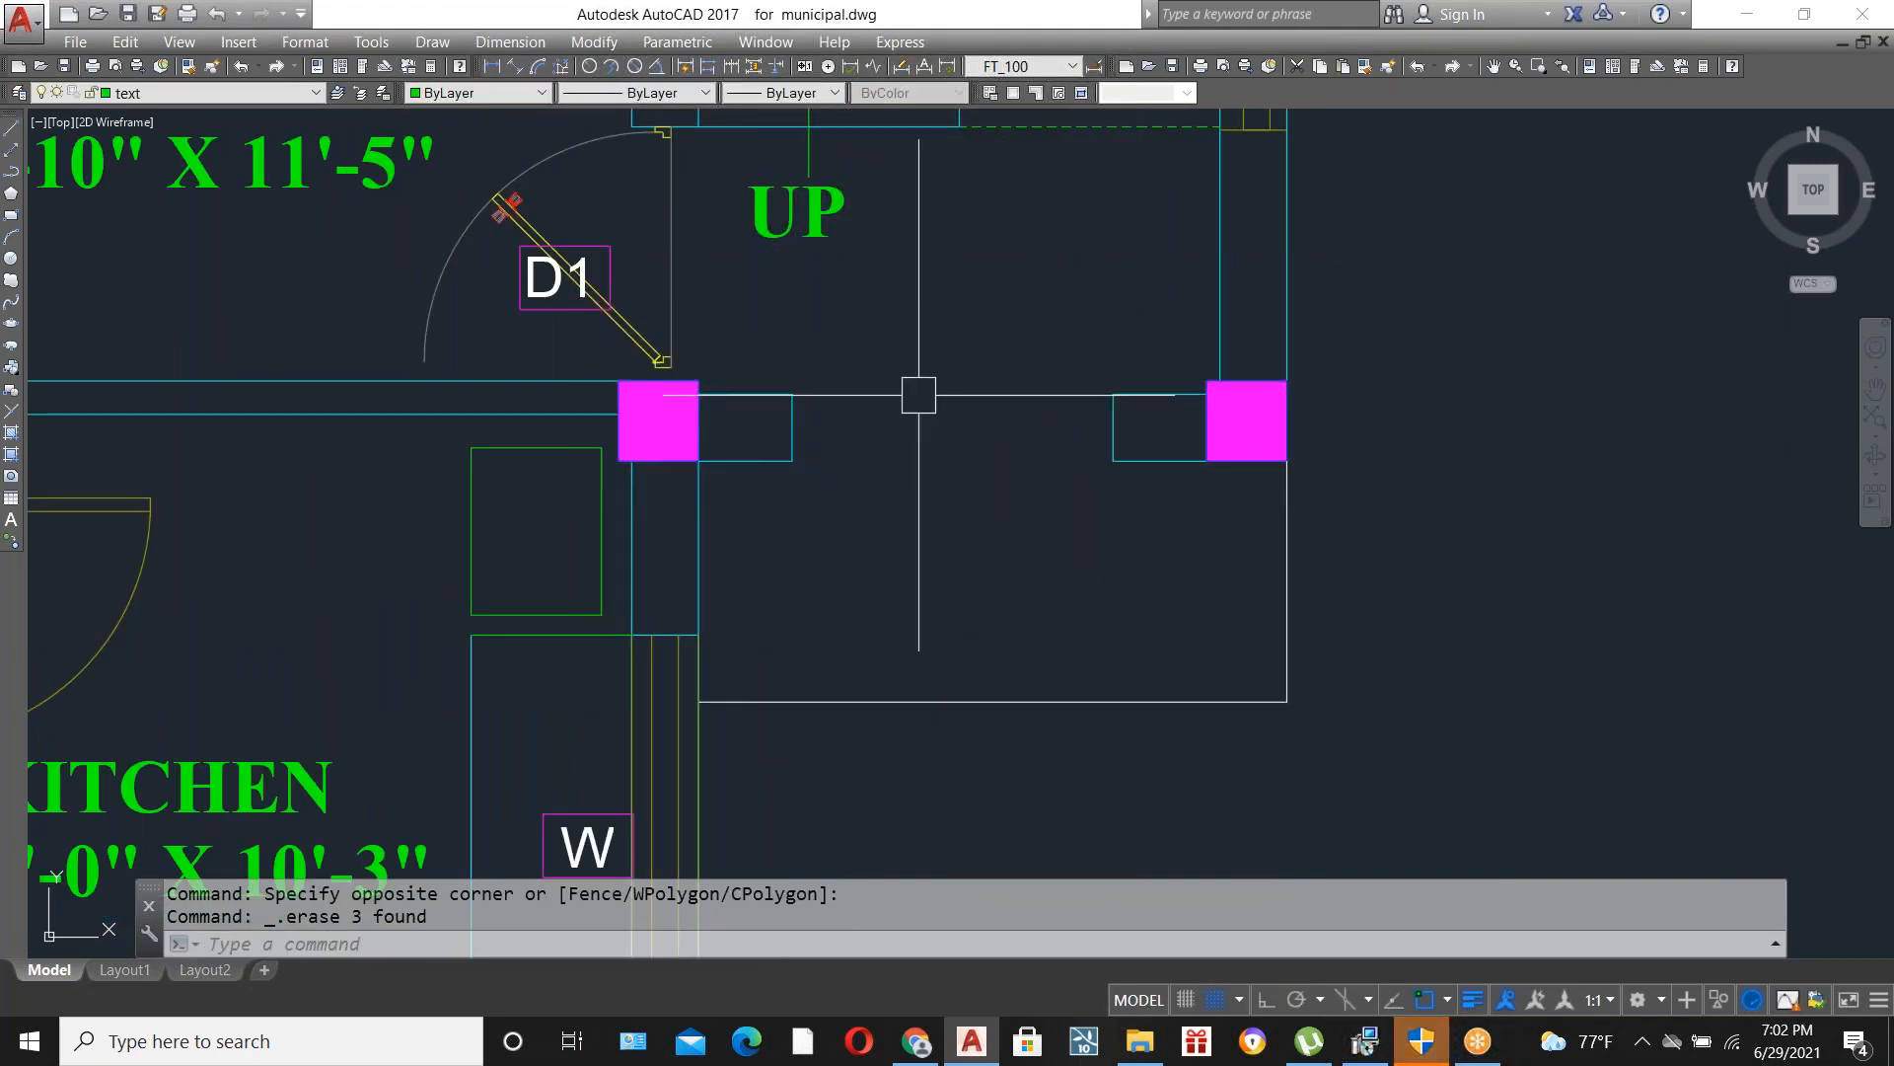
Draw a rectangle filling the former main door opening and a narrower one inside it to form a window.
text(REC)
key(Return)
click(793, 395)
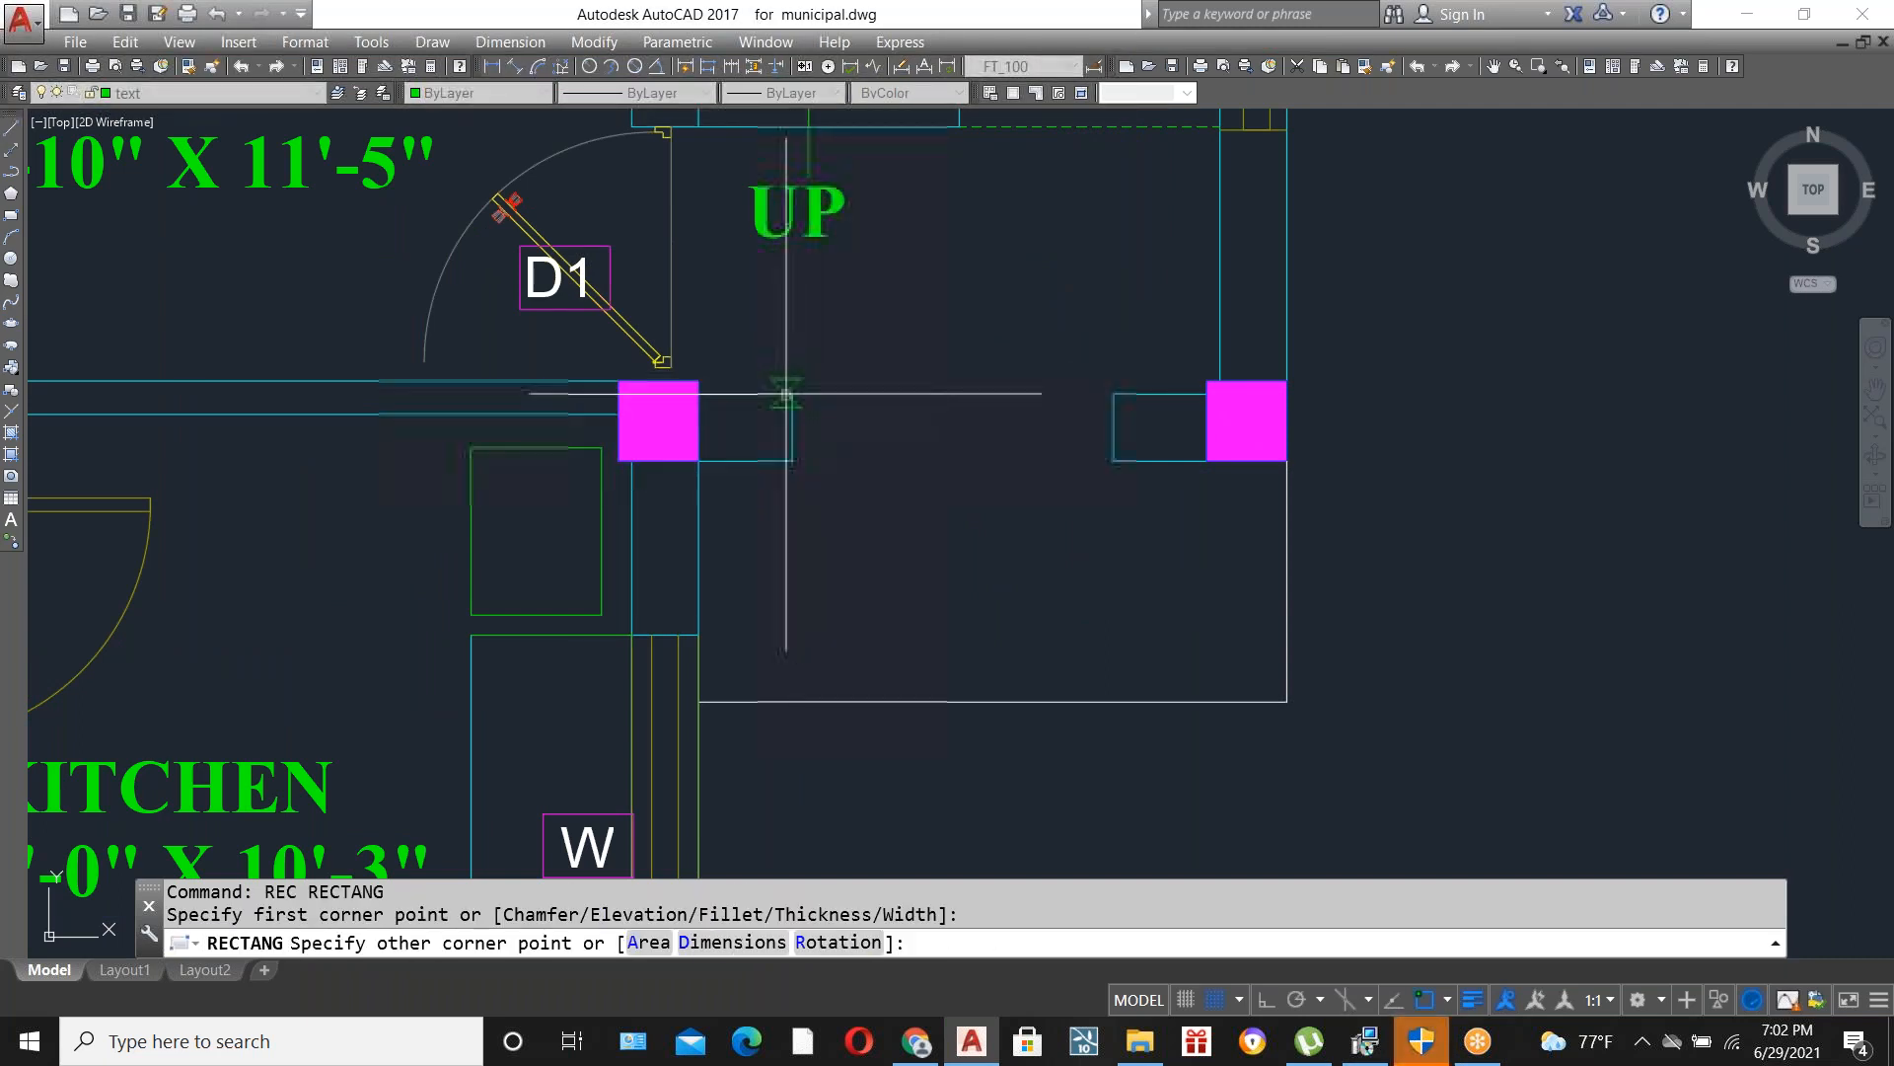
click(1112, 459)
text(REC)
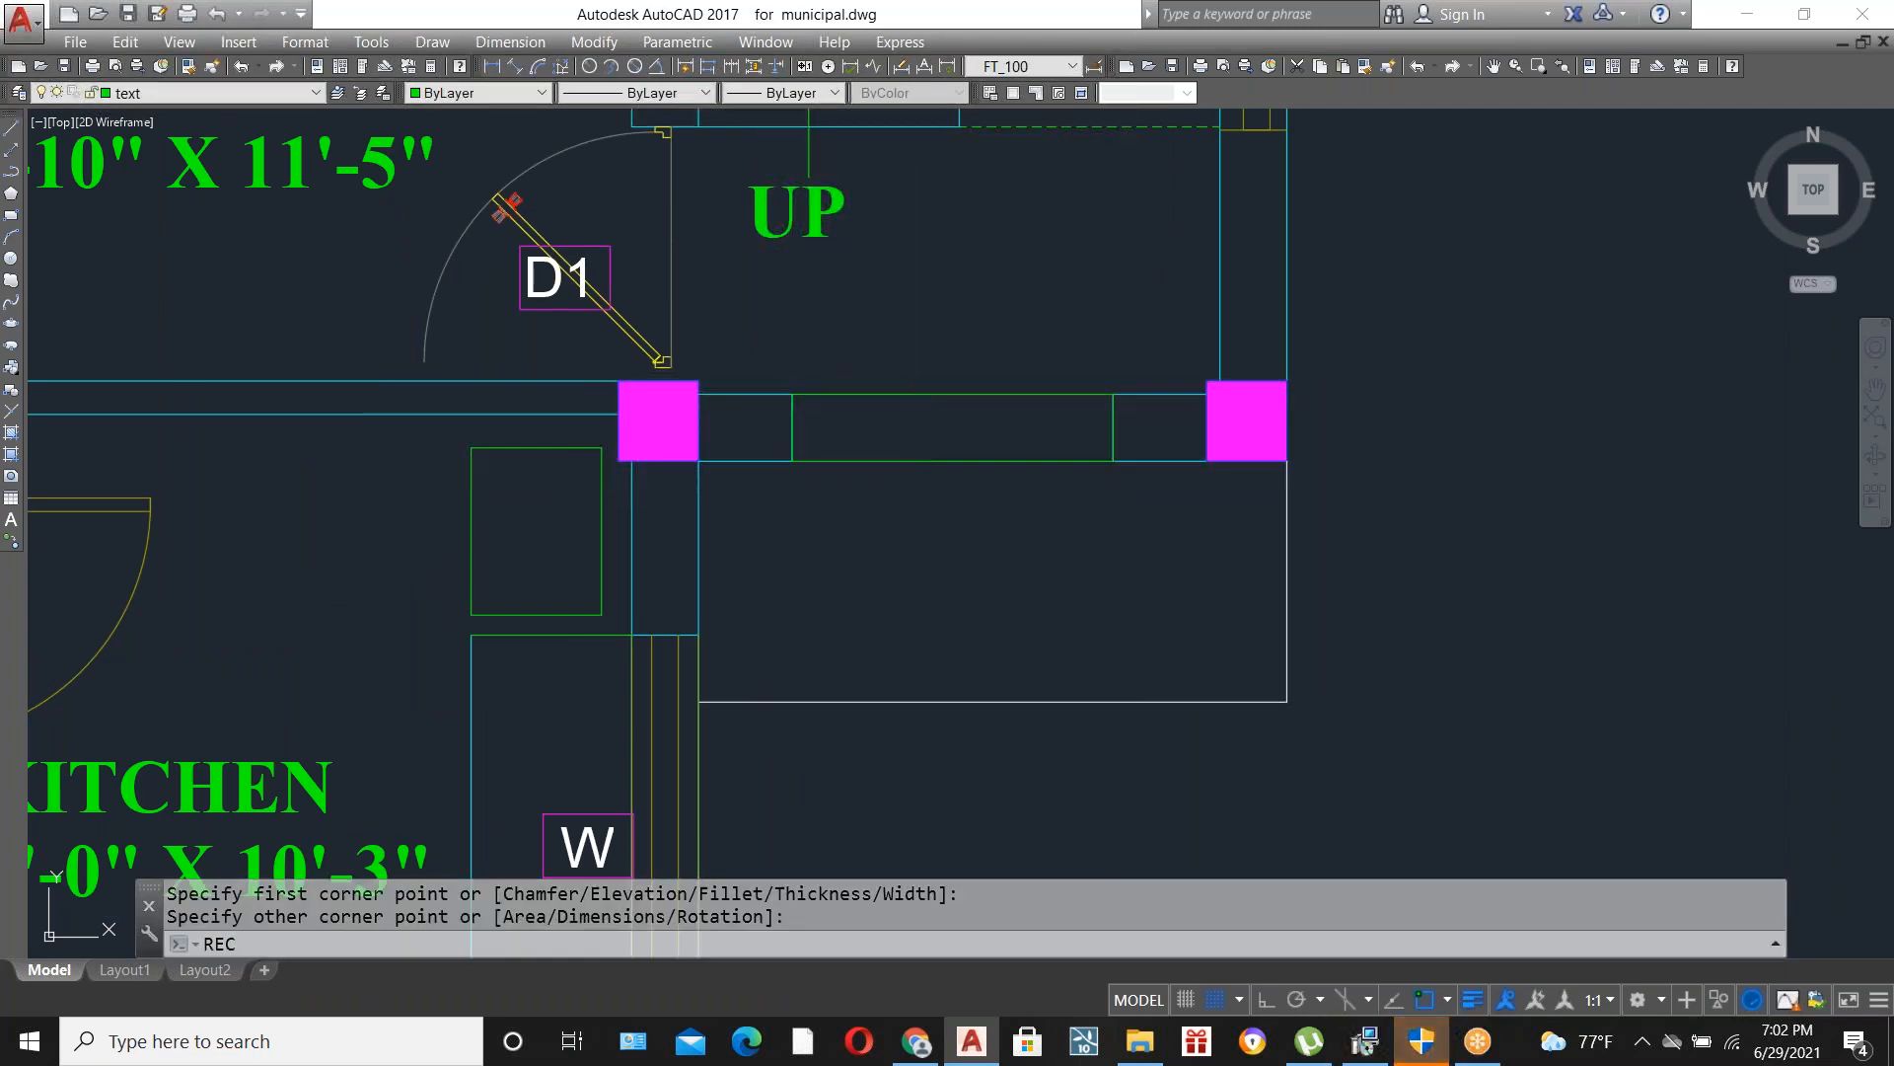
key(Return)
click(790, 413)
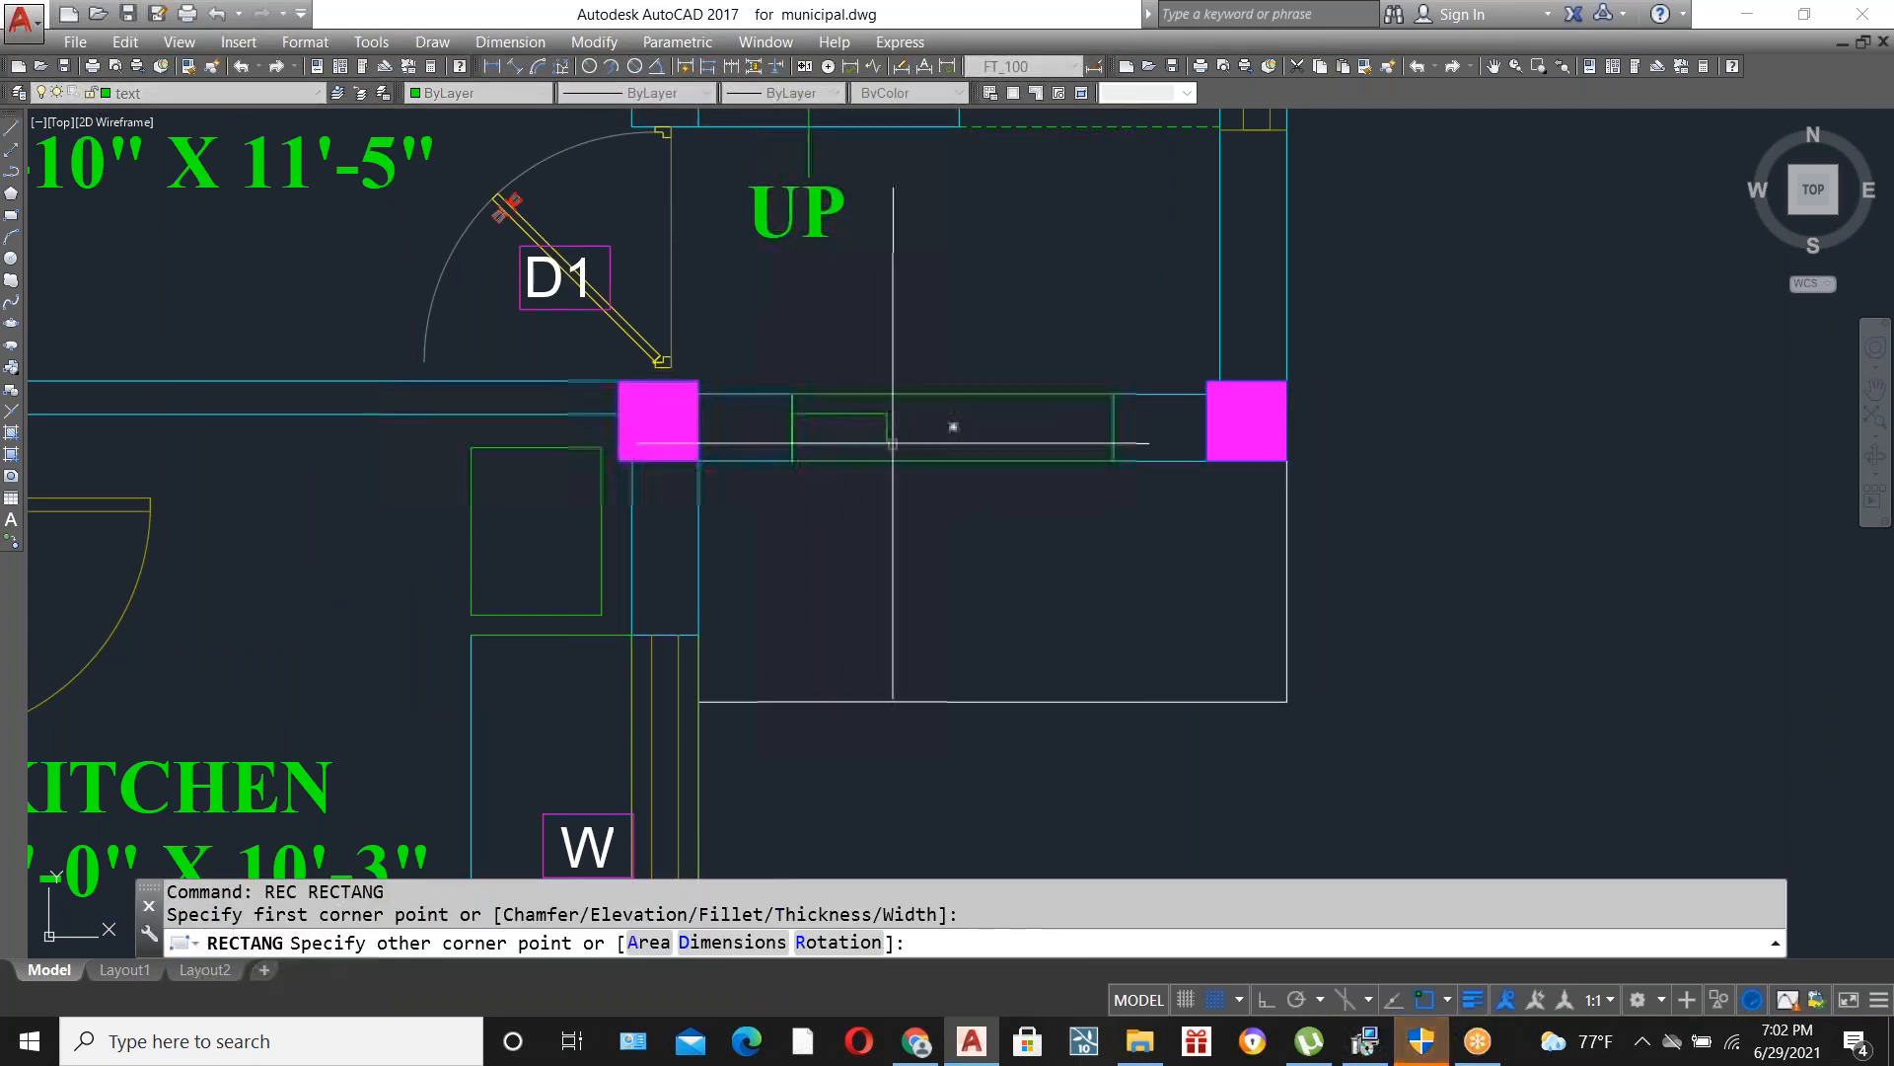
click(1113, 426)
Change the copied plan's title to FIRST FLOOR PLAN.
scroll(1082, 537, down, 6)
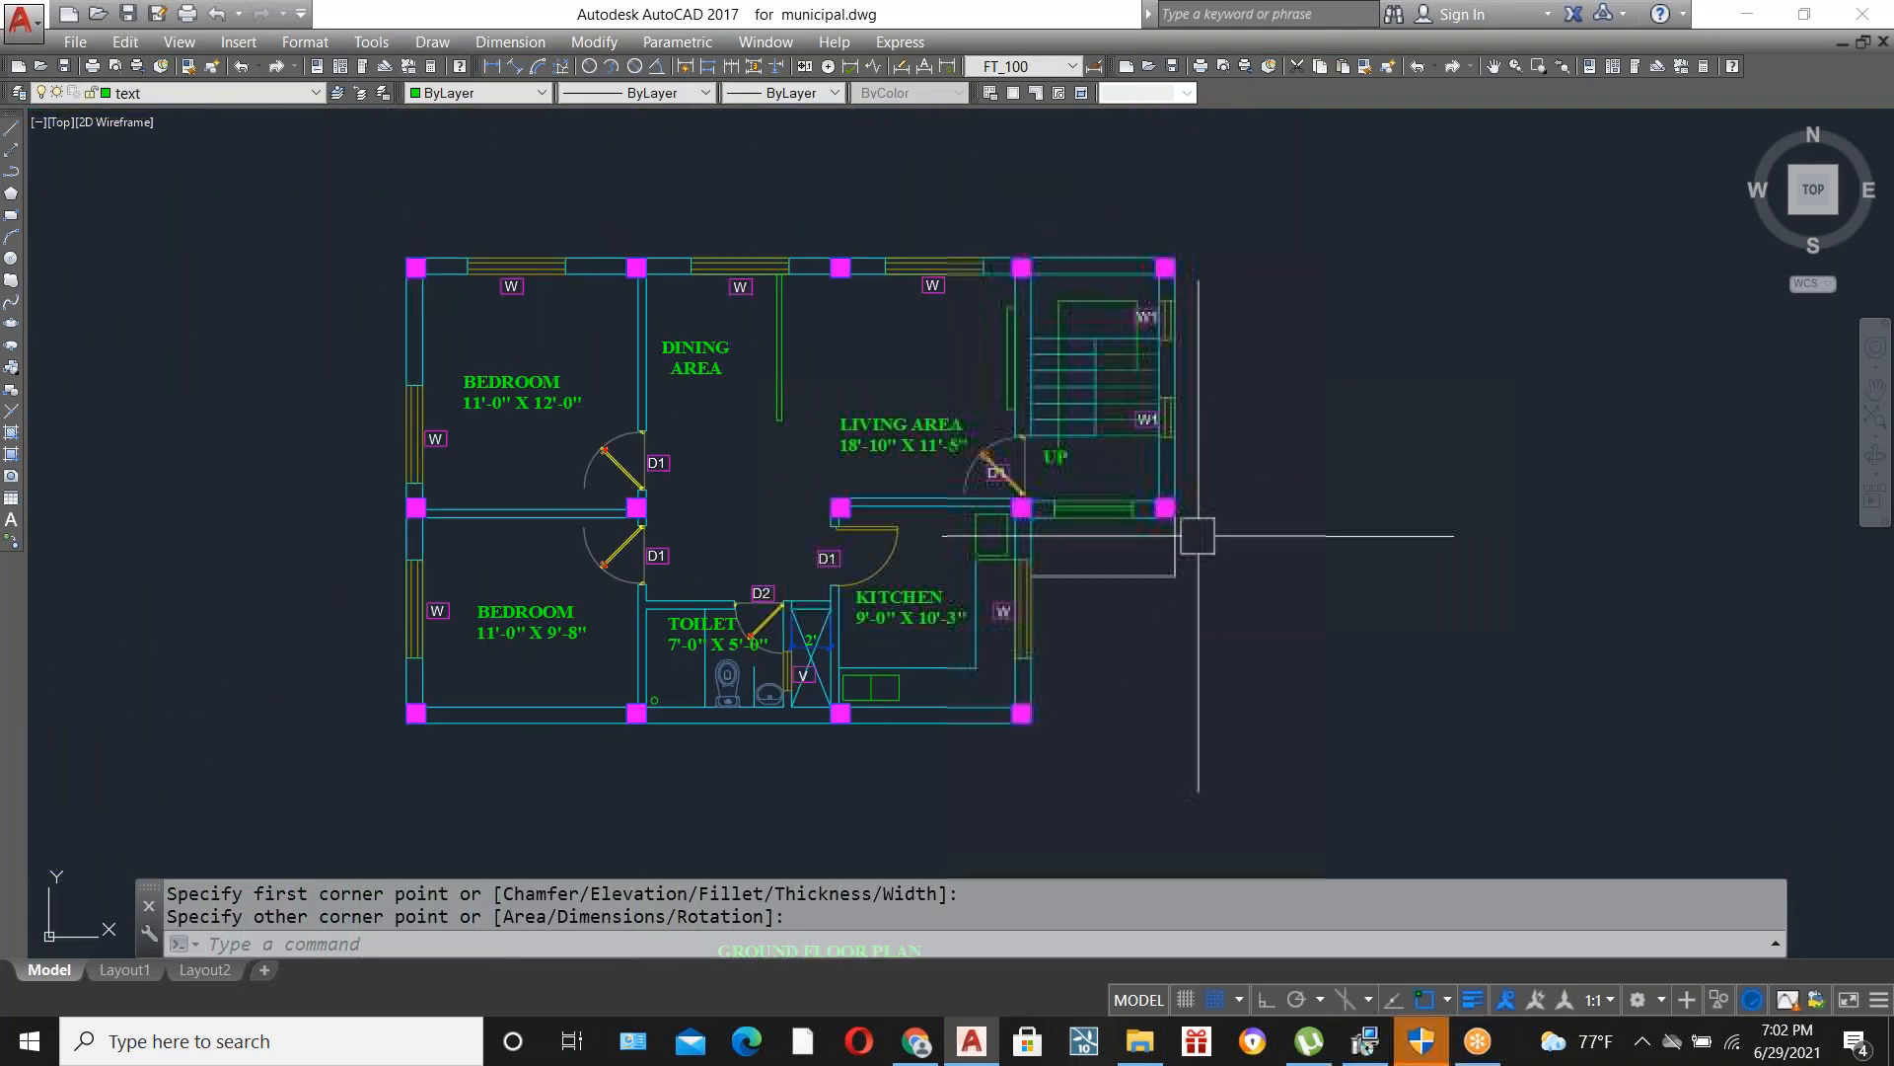
scroll(1043, 377, up, 2)
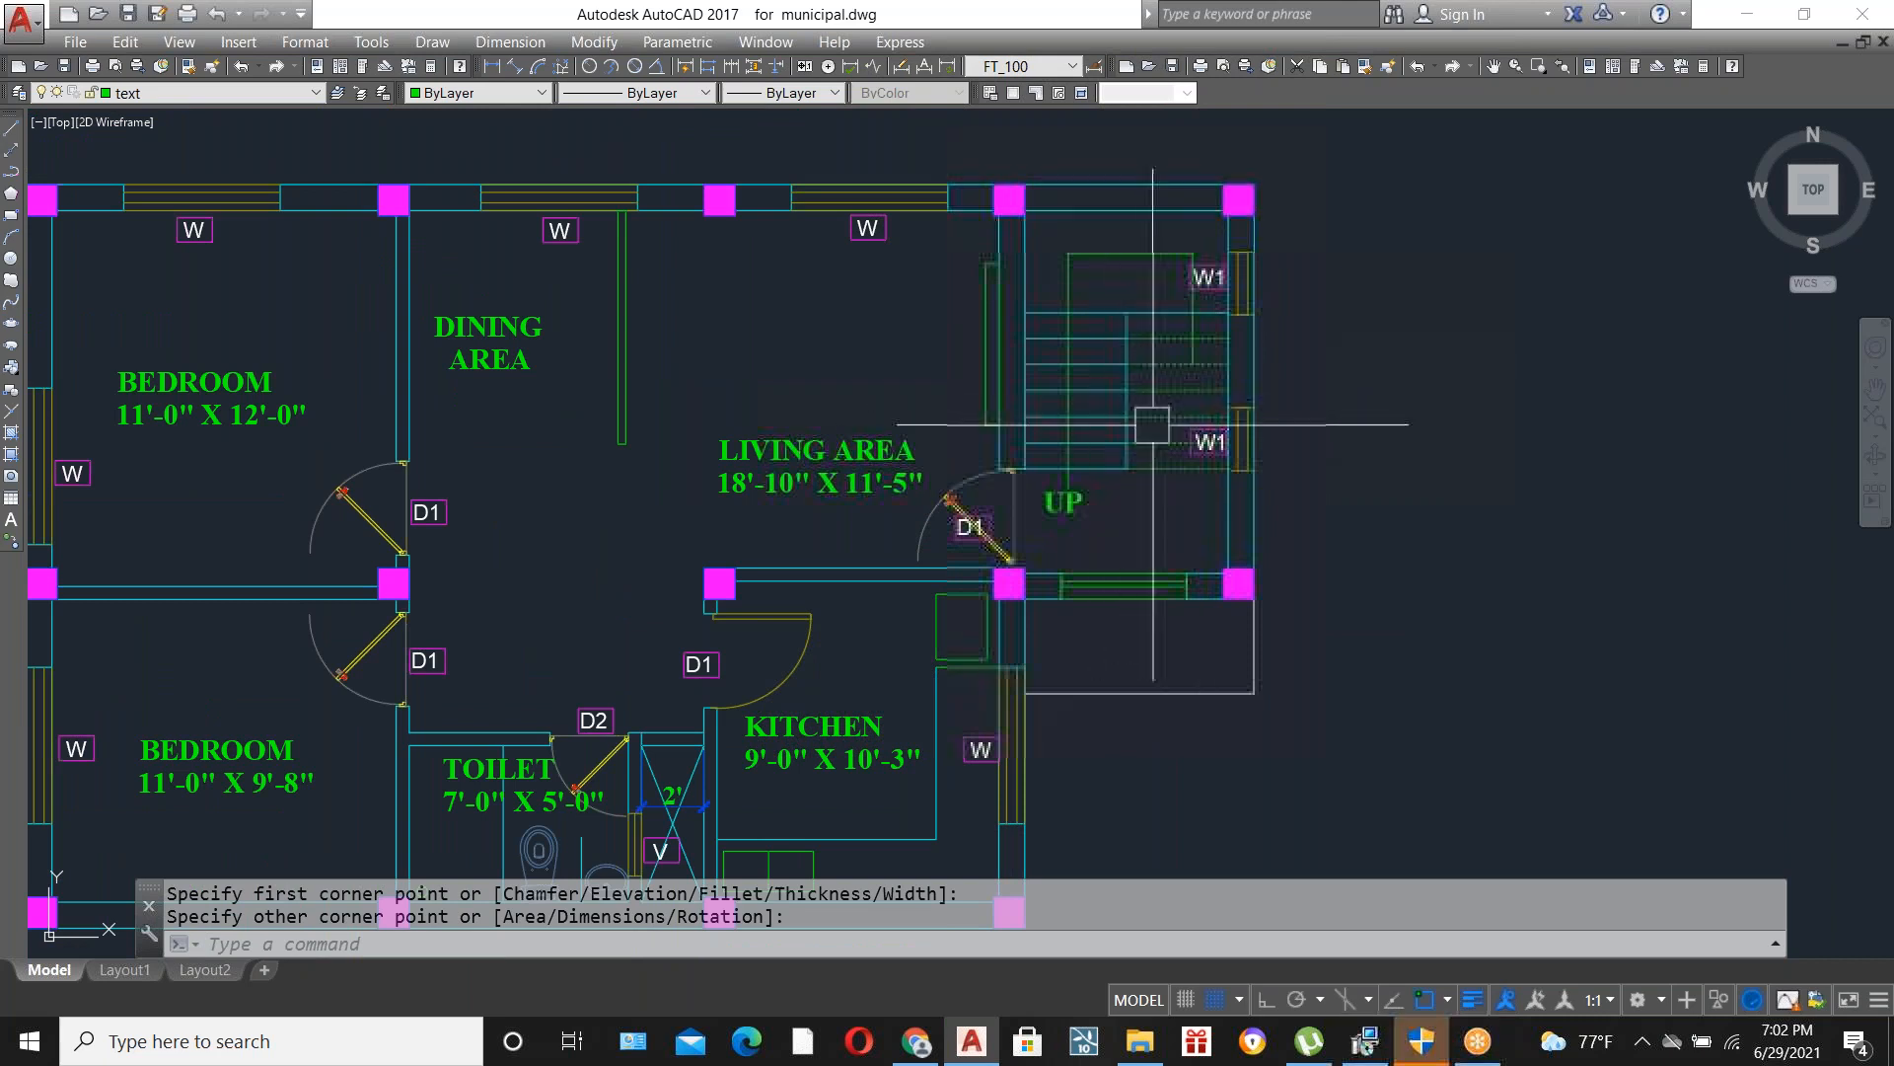
scroll(1152, 426, down, 2)
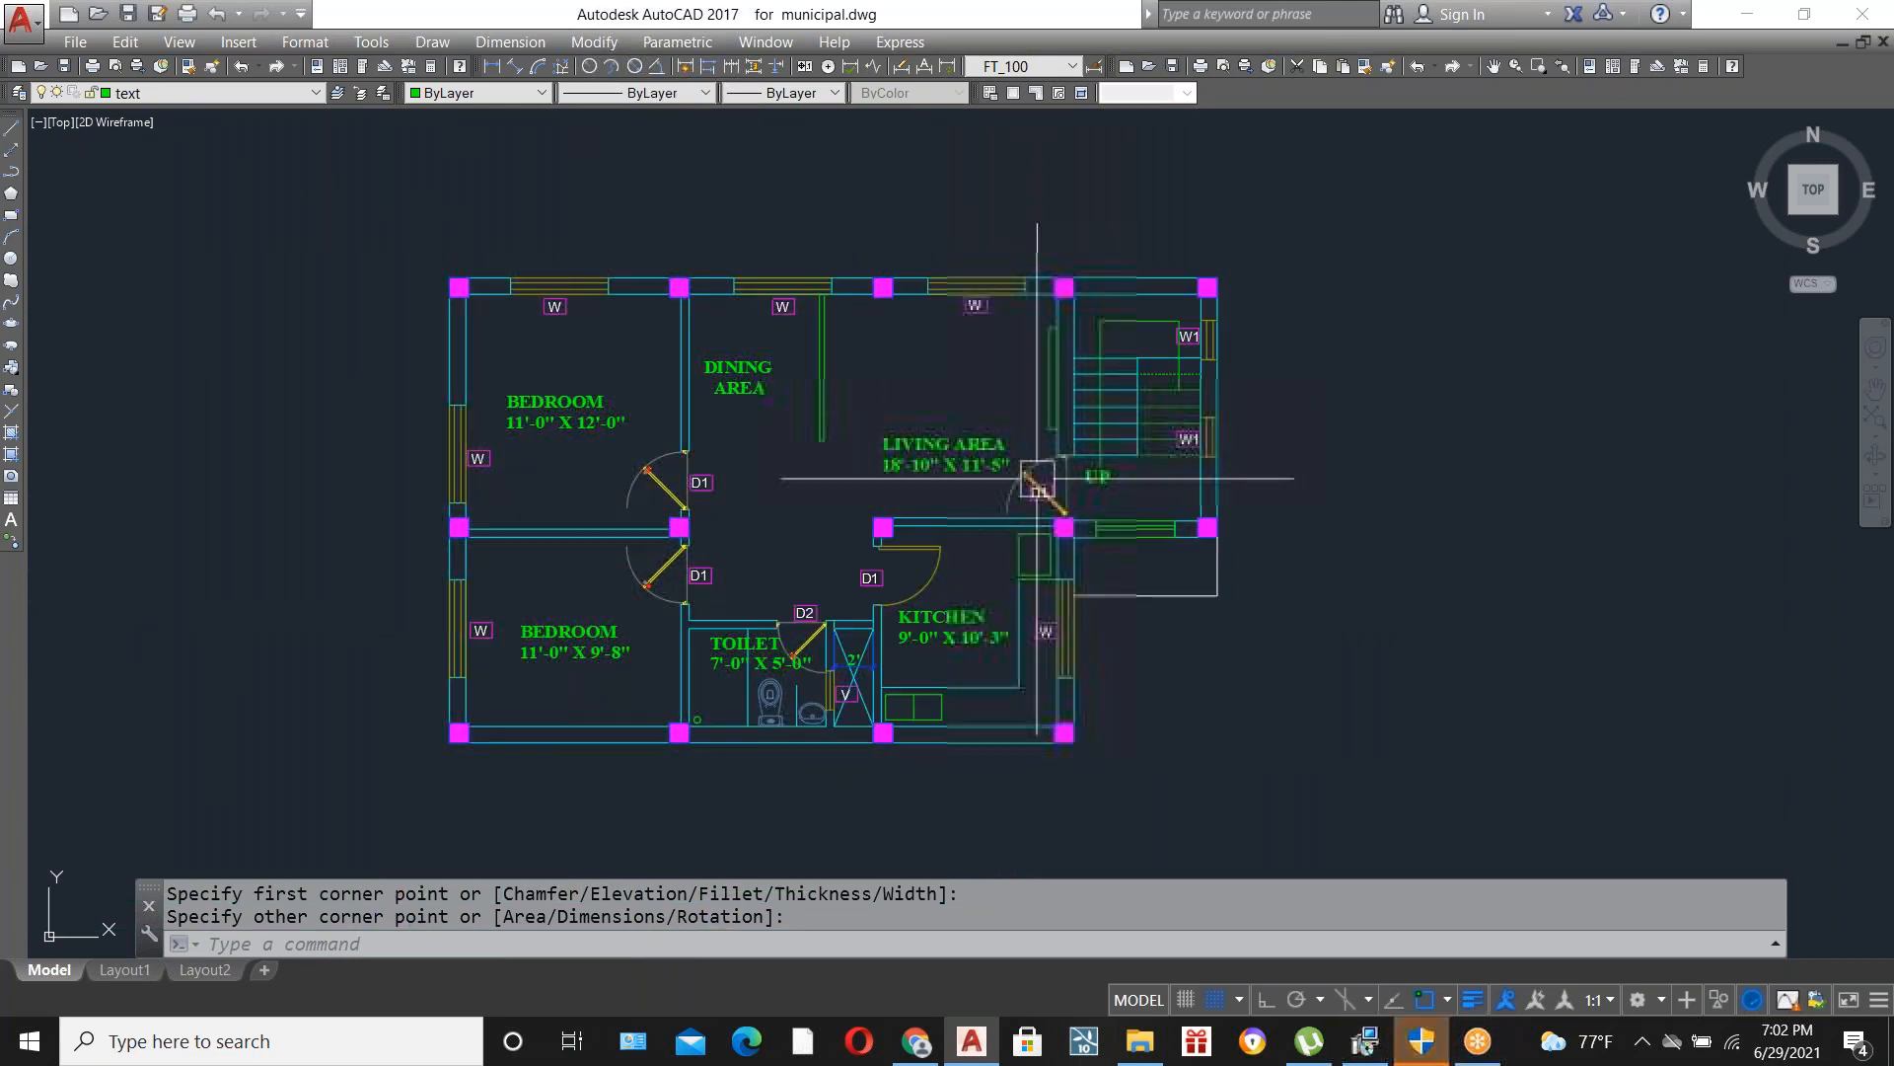
scroll(991, 508, down, 2)
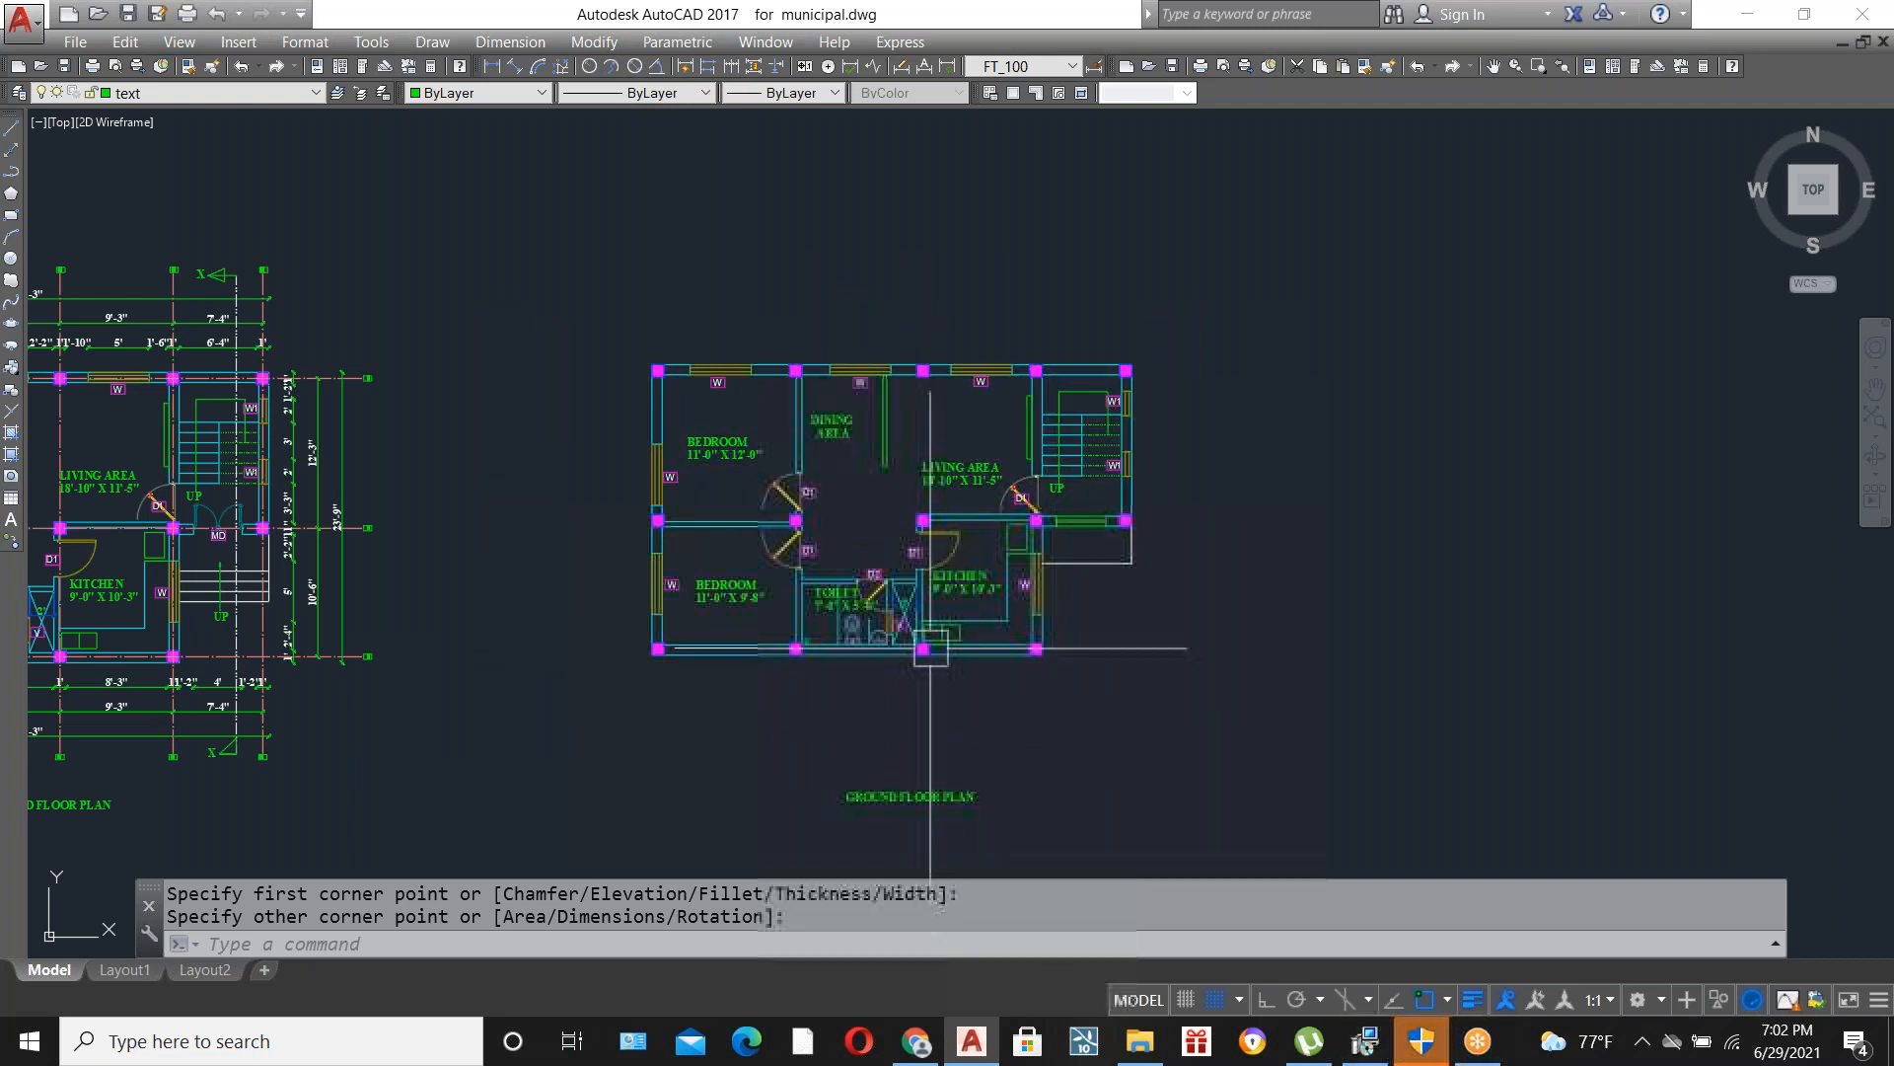
scroll(872, 806, up, 6)
double_click(876, 775)
drag(977, 775, 665, 779)
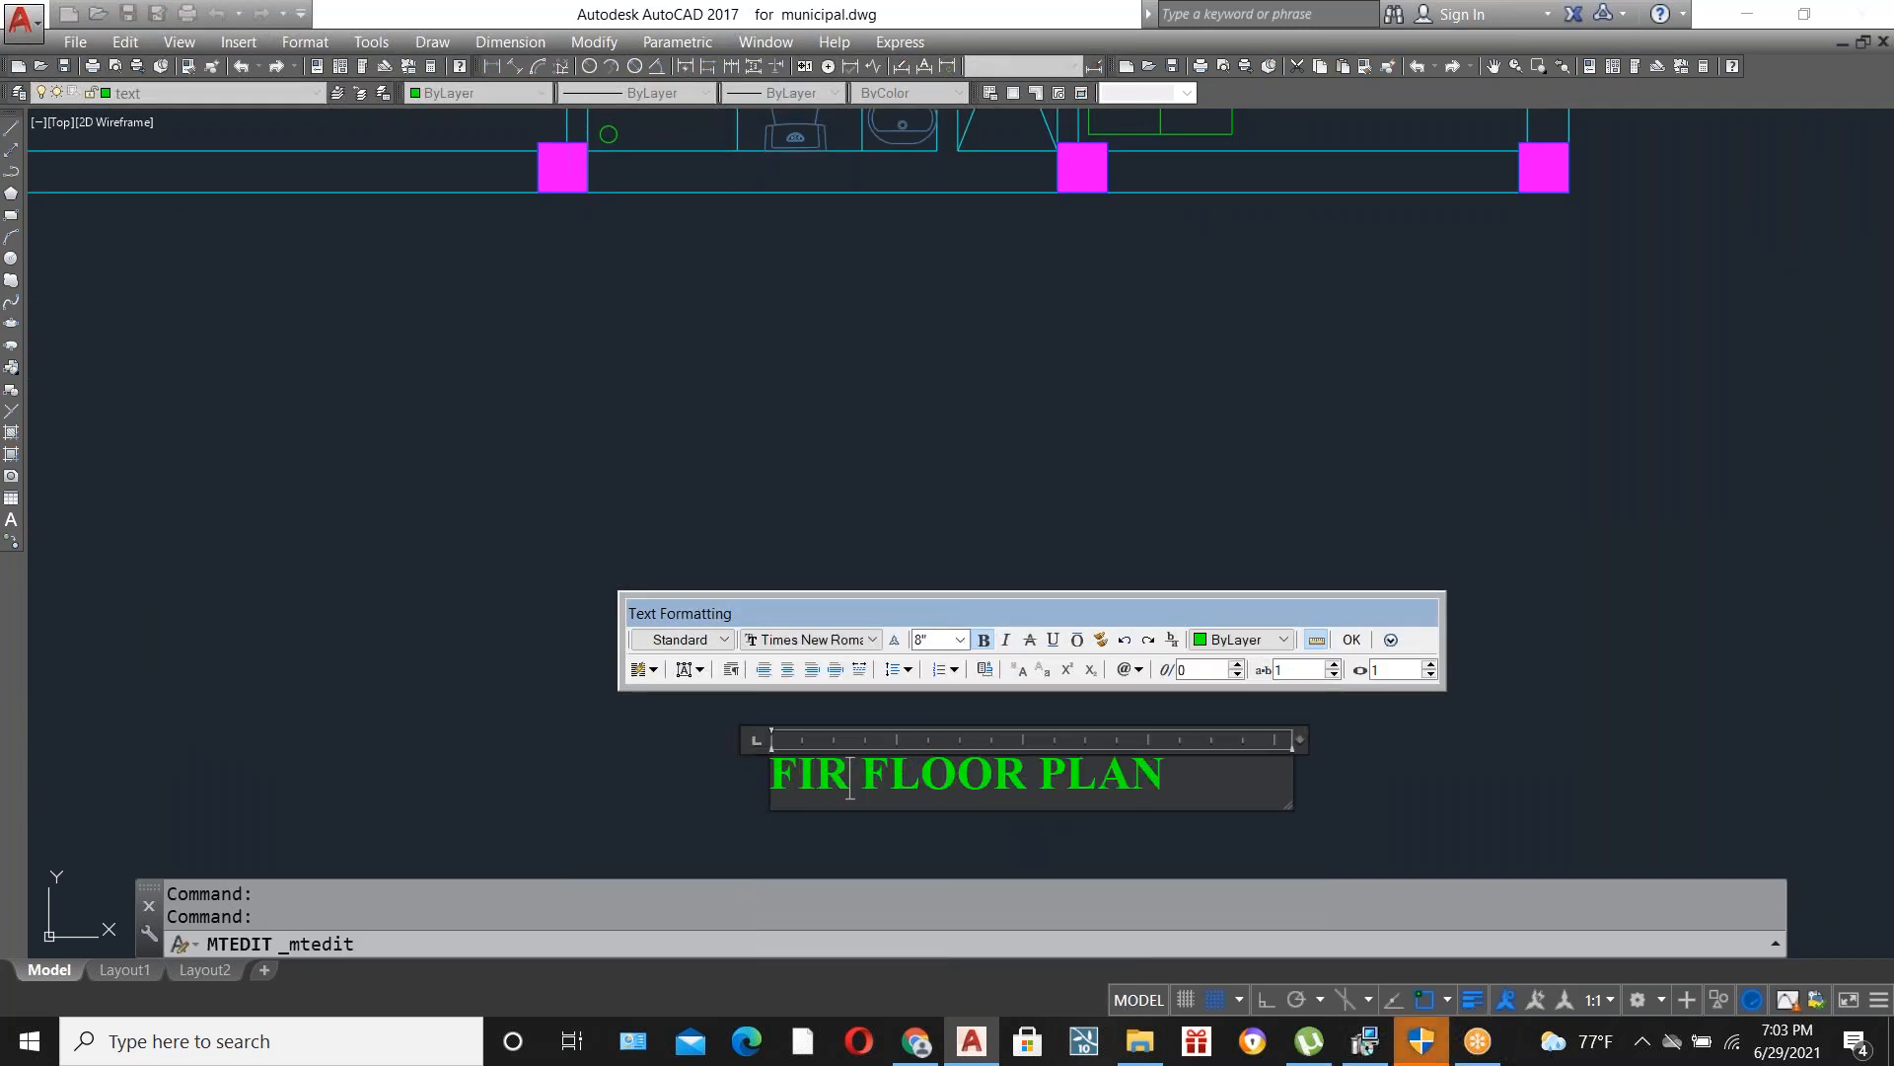
click(437, 696)
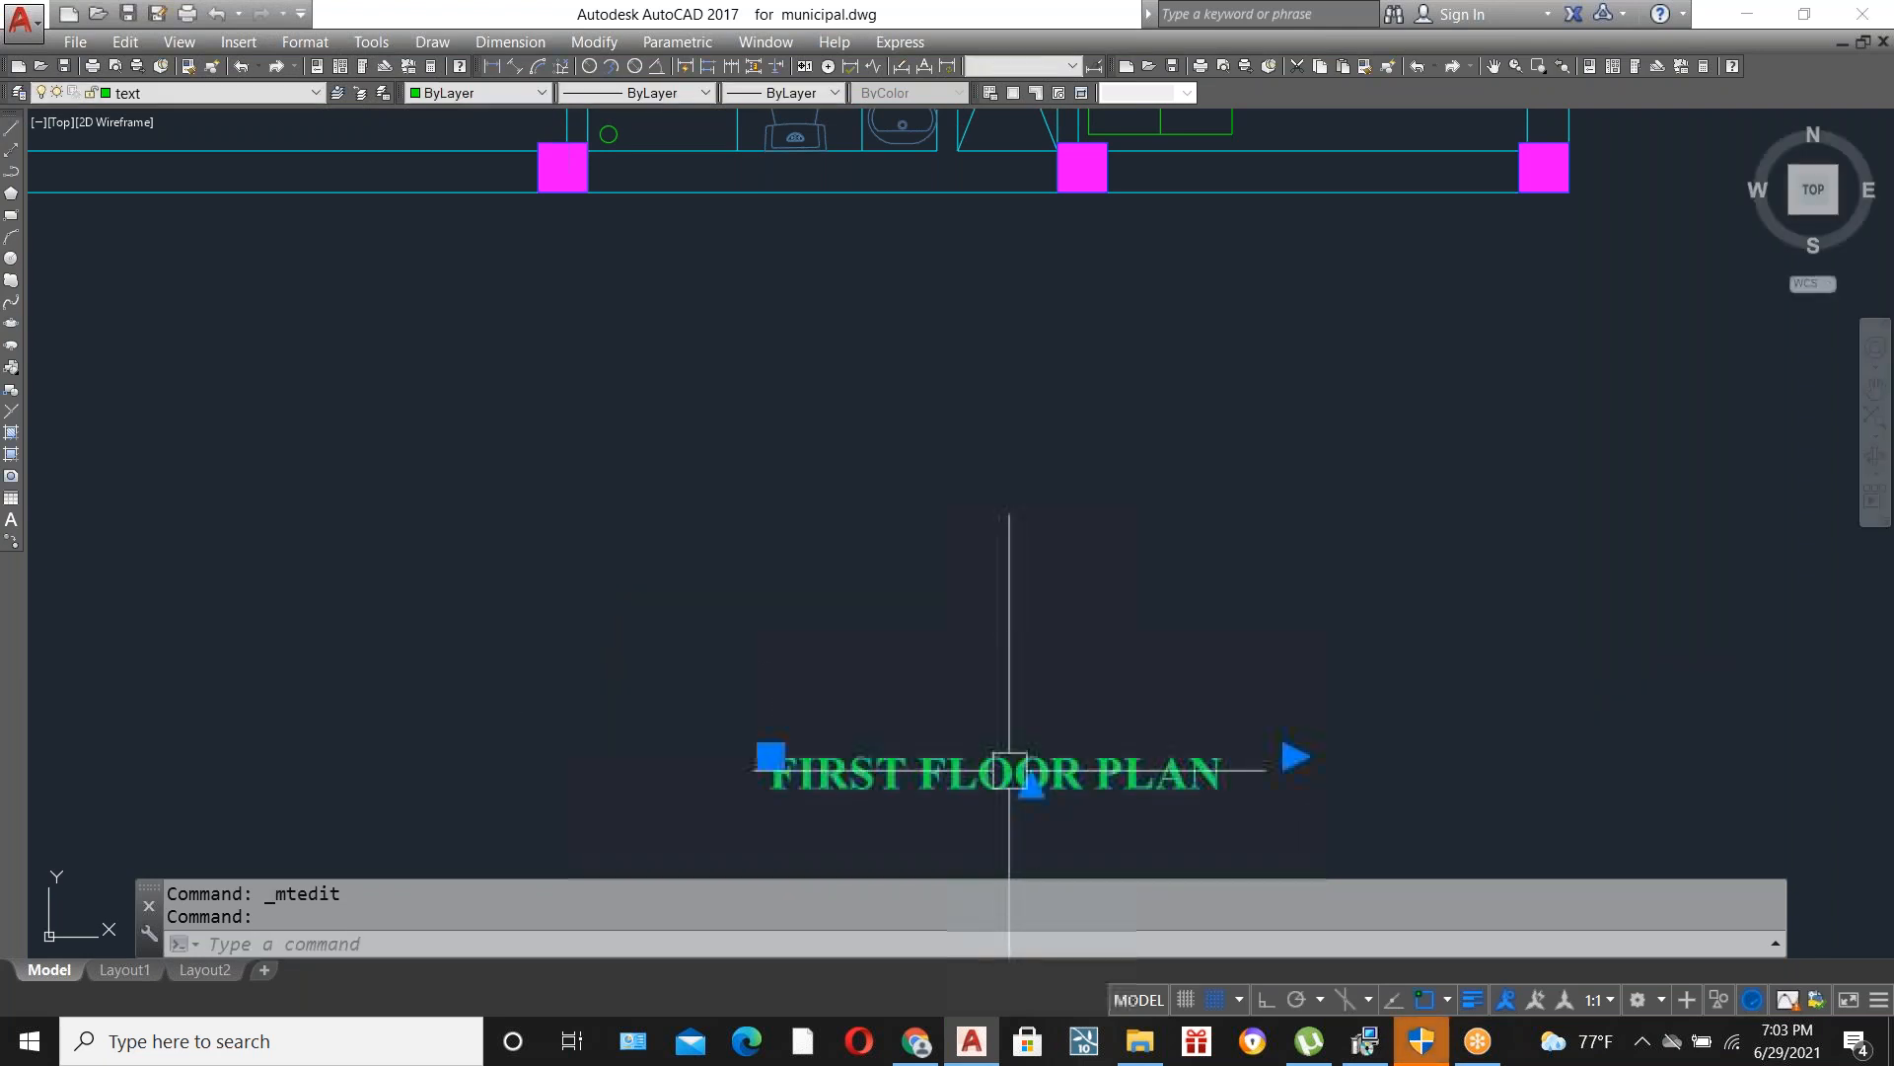
Move the FIRST FLOOR PLAN title up and left, closer beneath the plan.
text(m)
key(Return)
click(1108, 799)
click(930, 449)
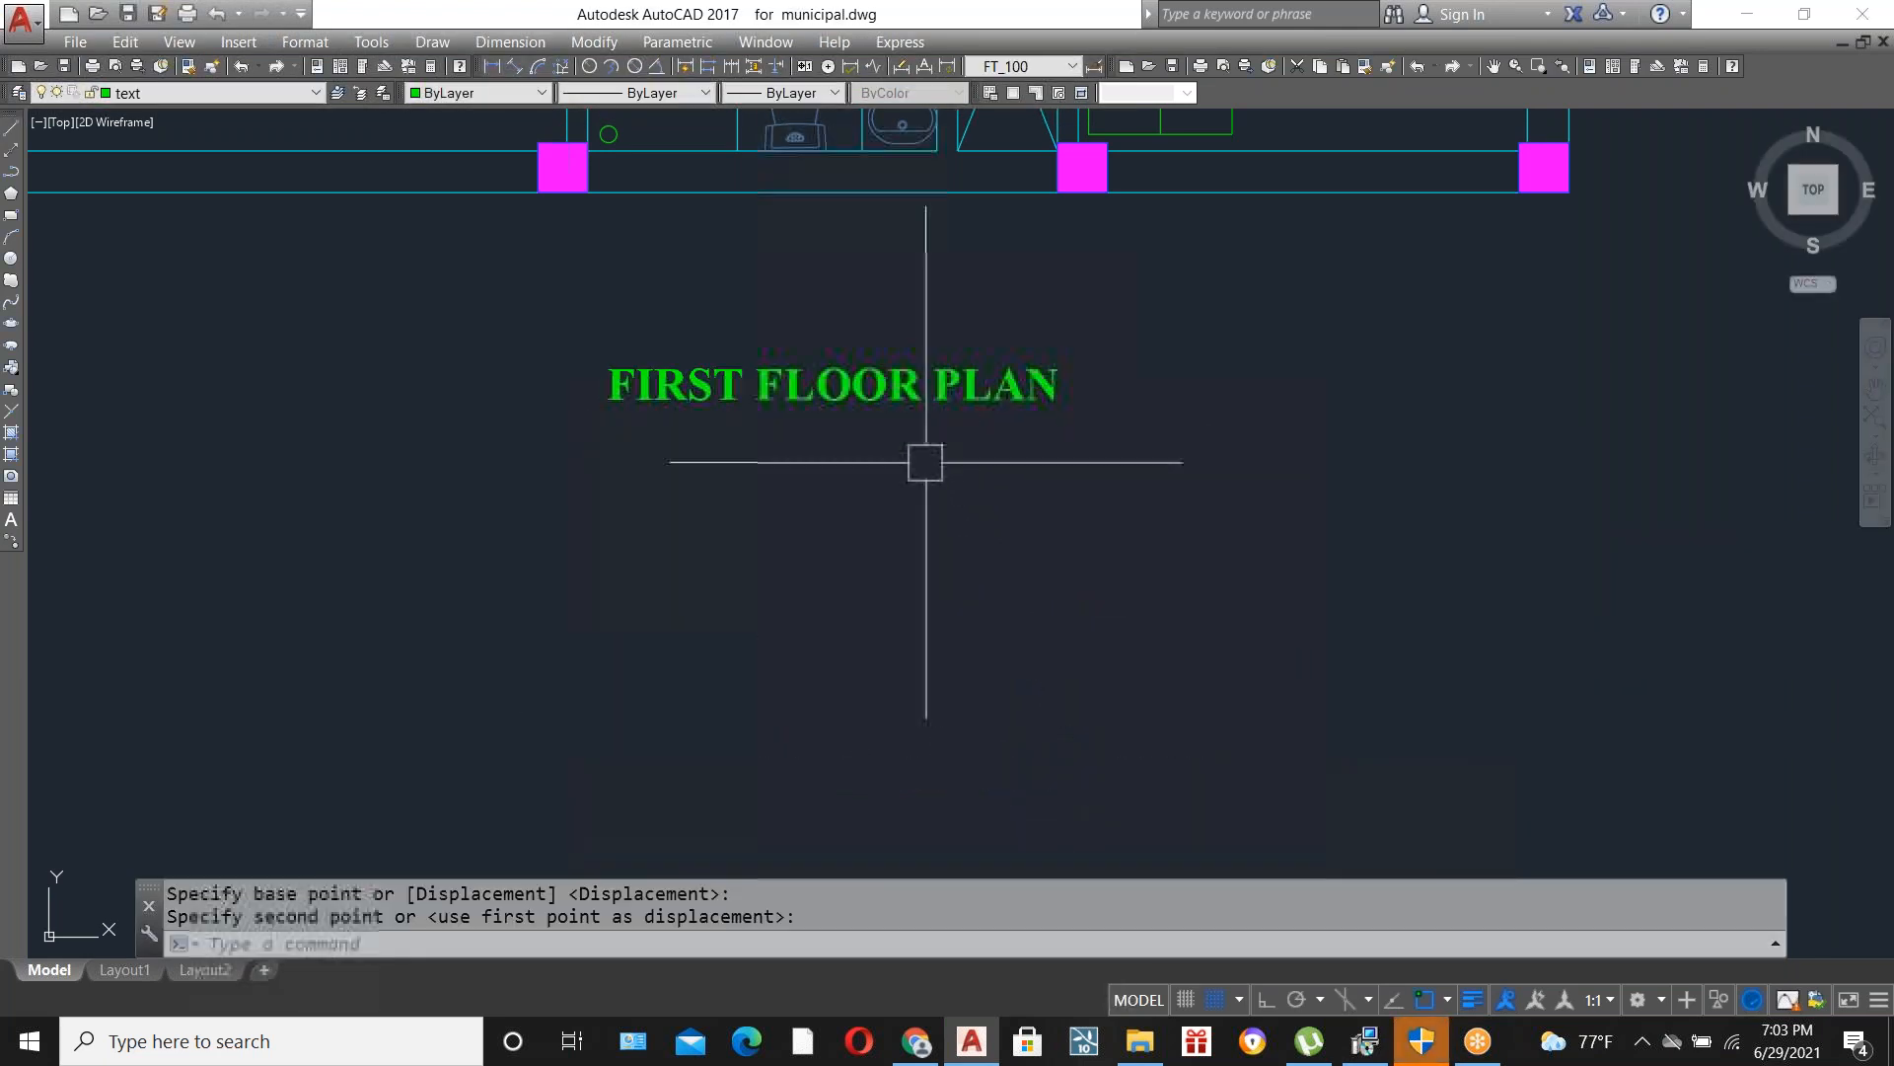
Review the dimensioned ground floor plan alongside the first floor plan.
scroll(926, 462, down, 8)
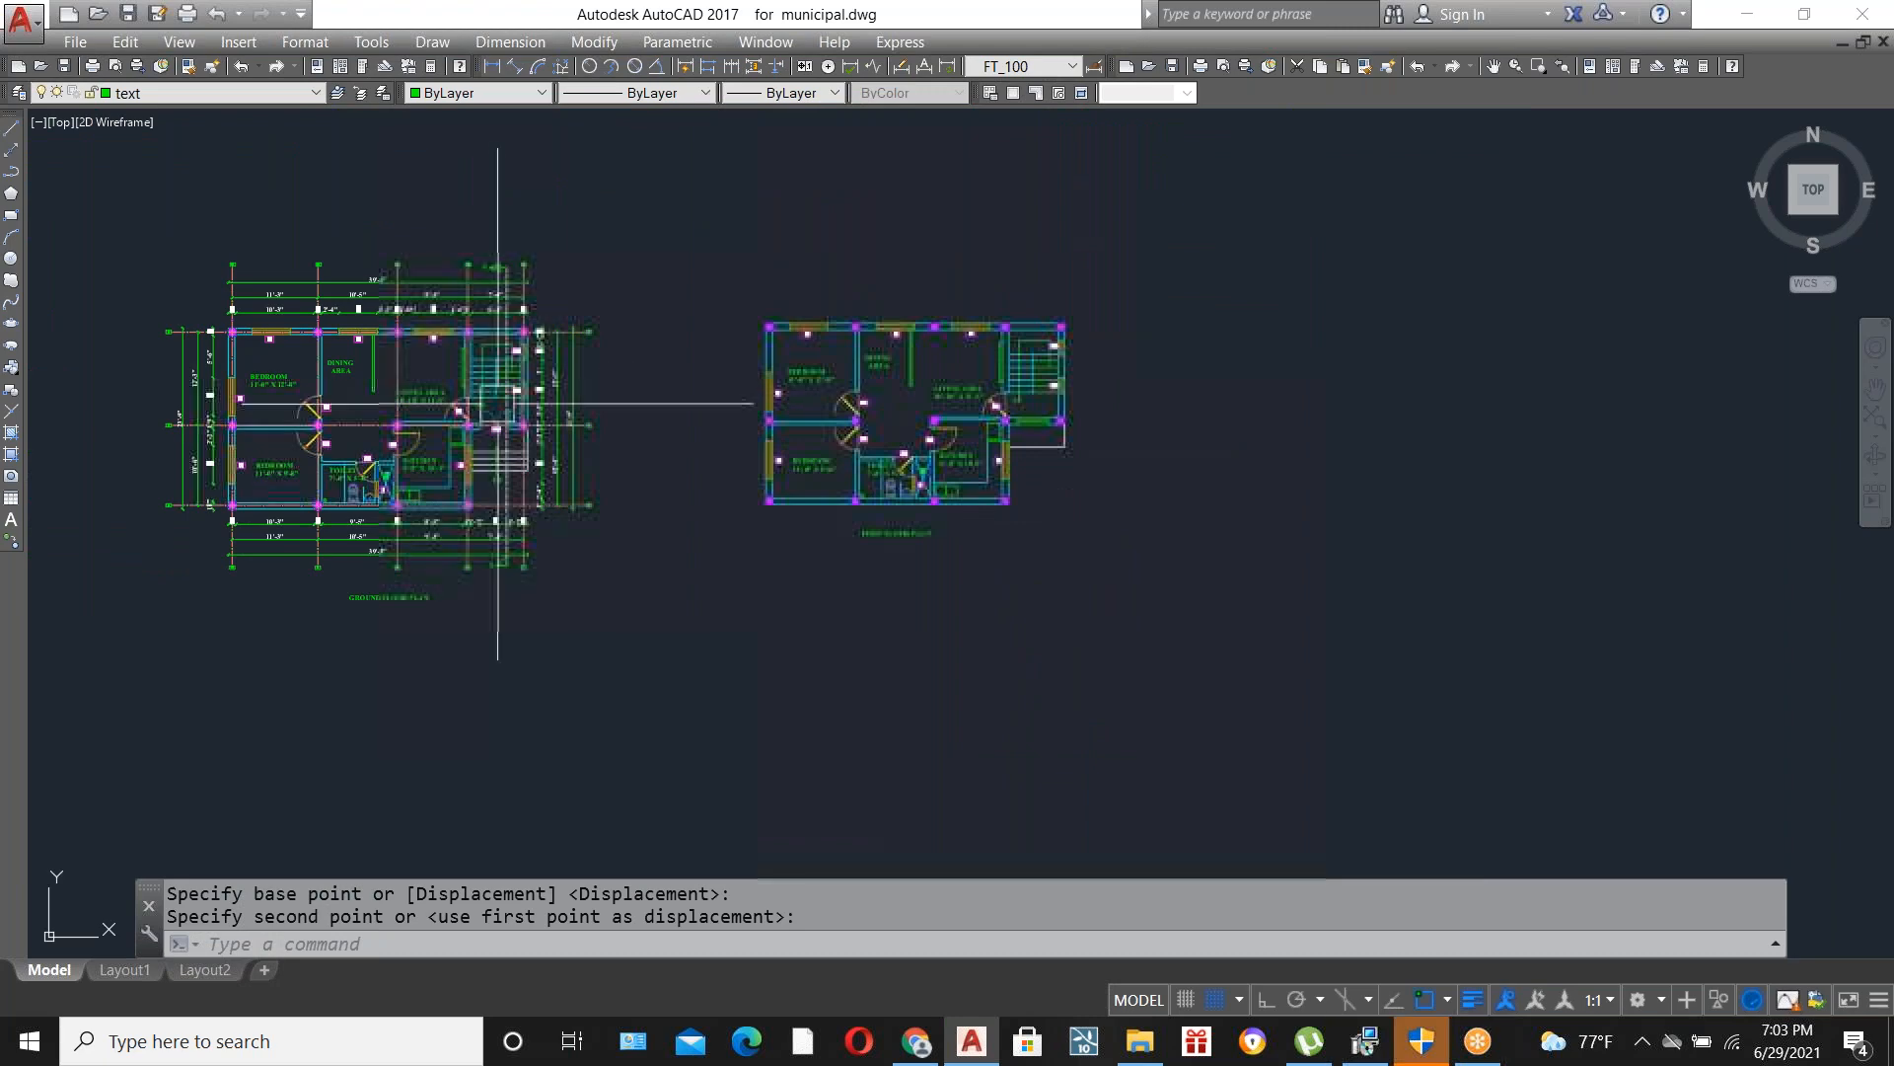
scroll(366, 548, up, 4)
scroll(494, 632, down, 4)
scroll(977, 602, up, 4)
scroll(987, 612, down, 4)
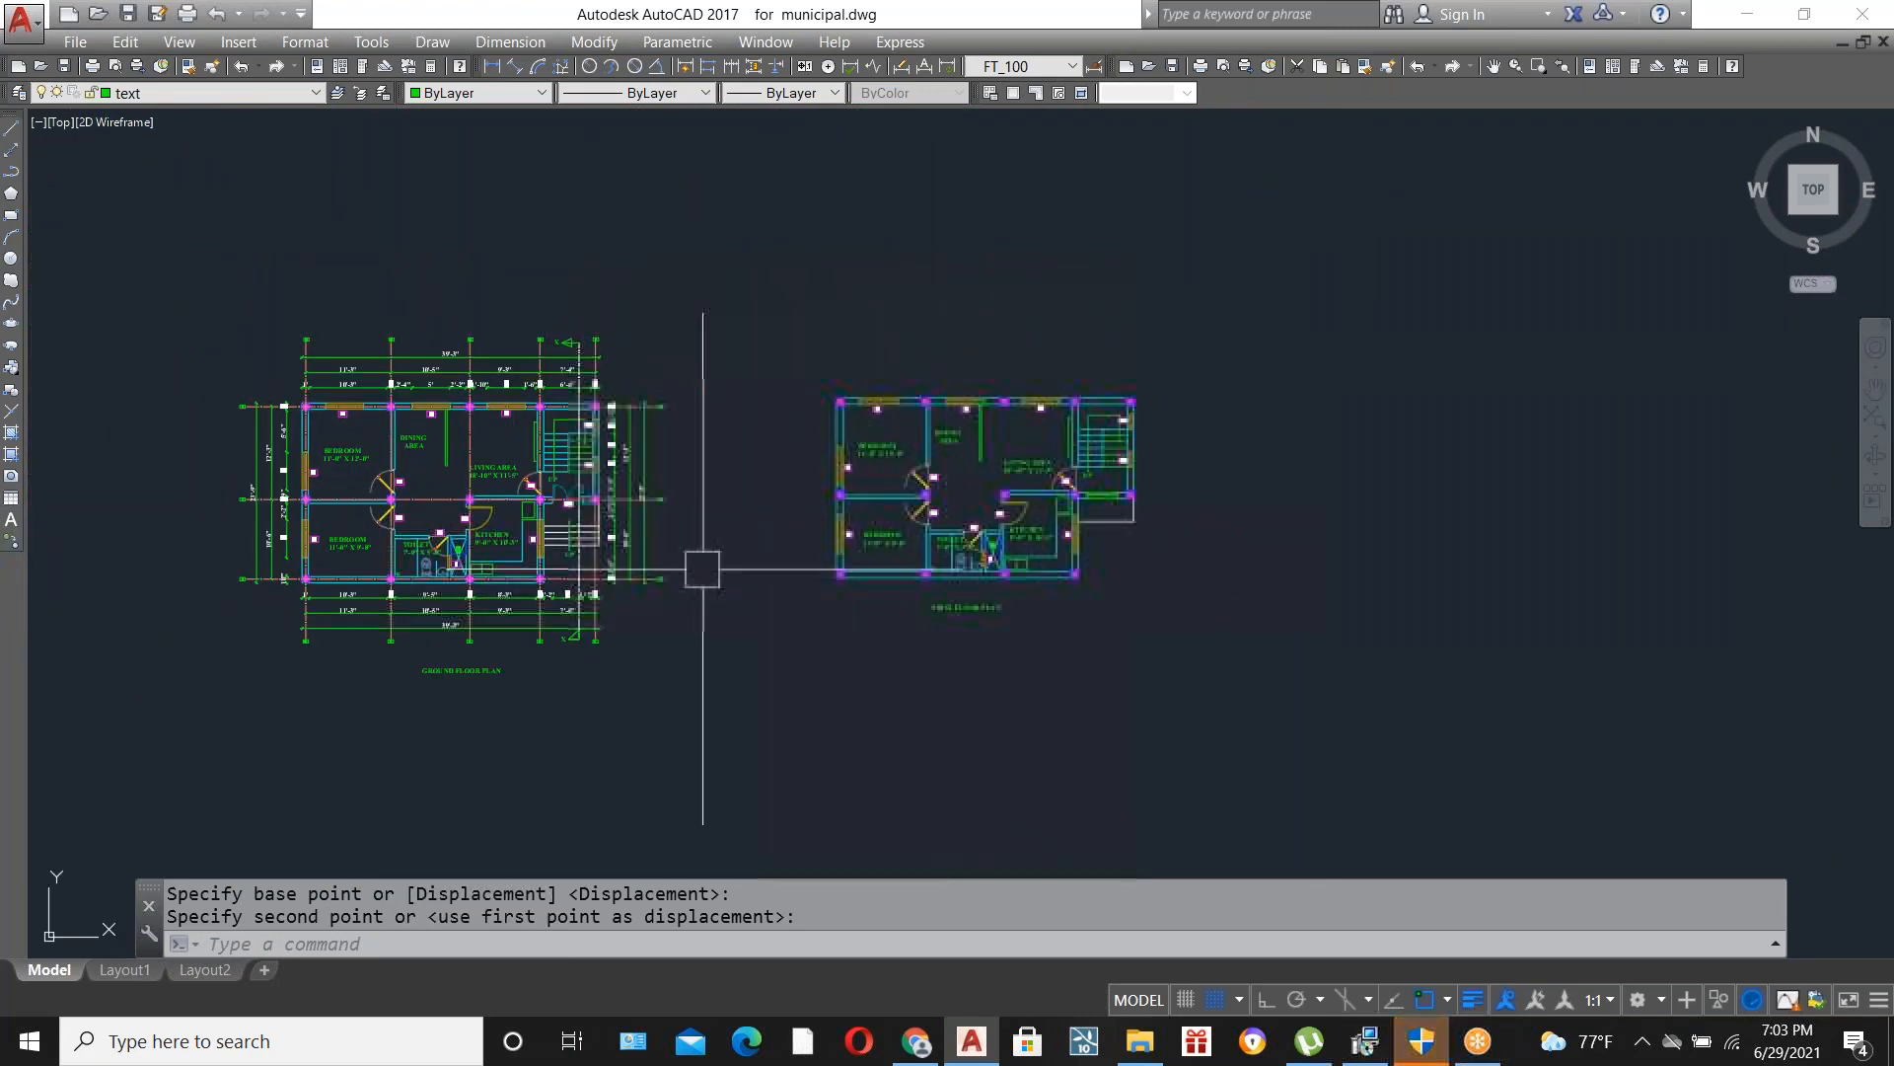
scroll(749, 552, up, 3)
scroll(682, 622, down, 5)
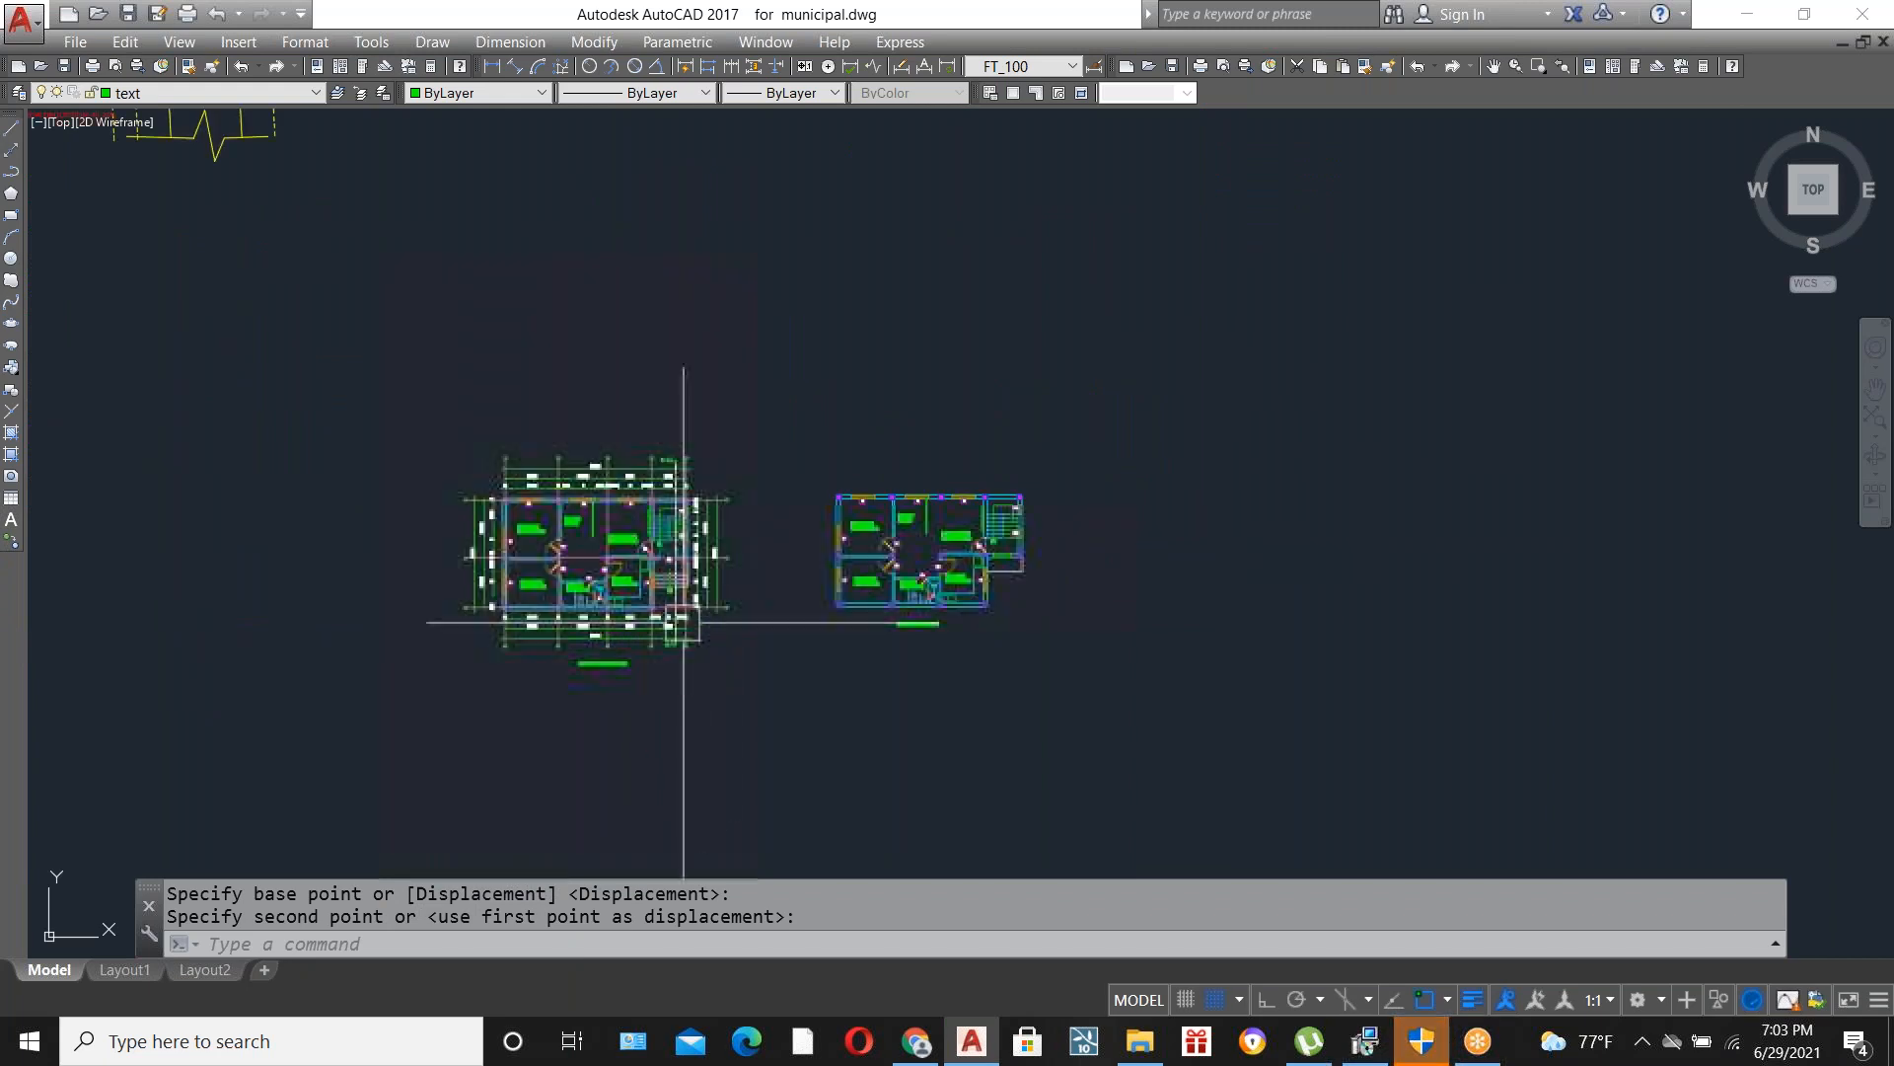
scroll(671, 533, down, 3)
scroll(655, 529, up, 5)
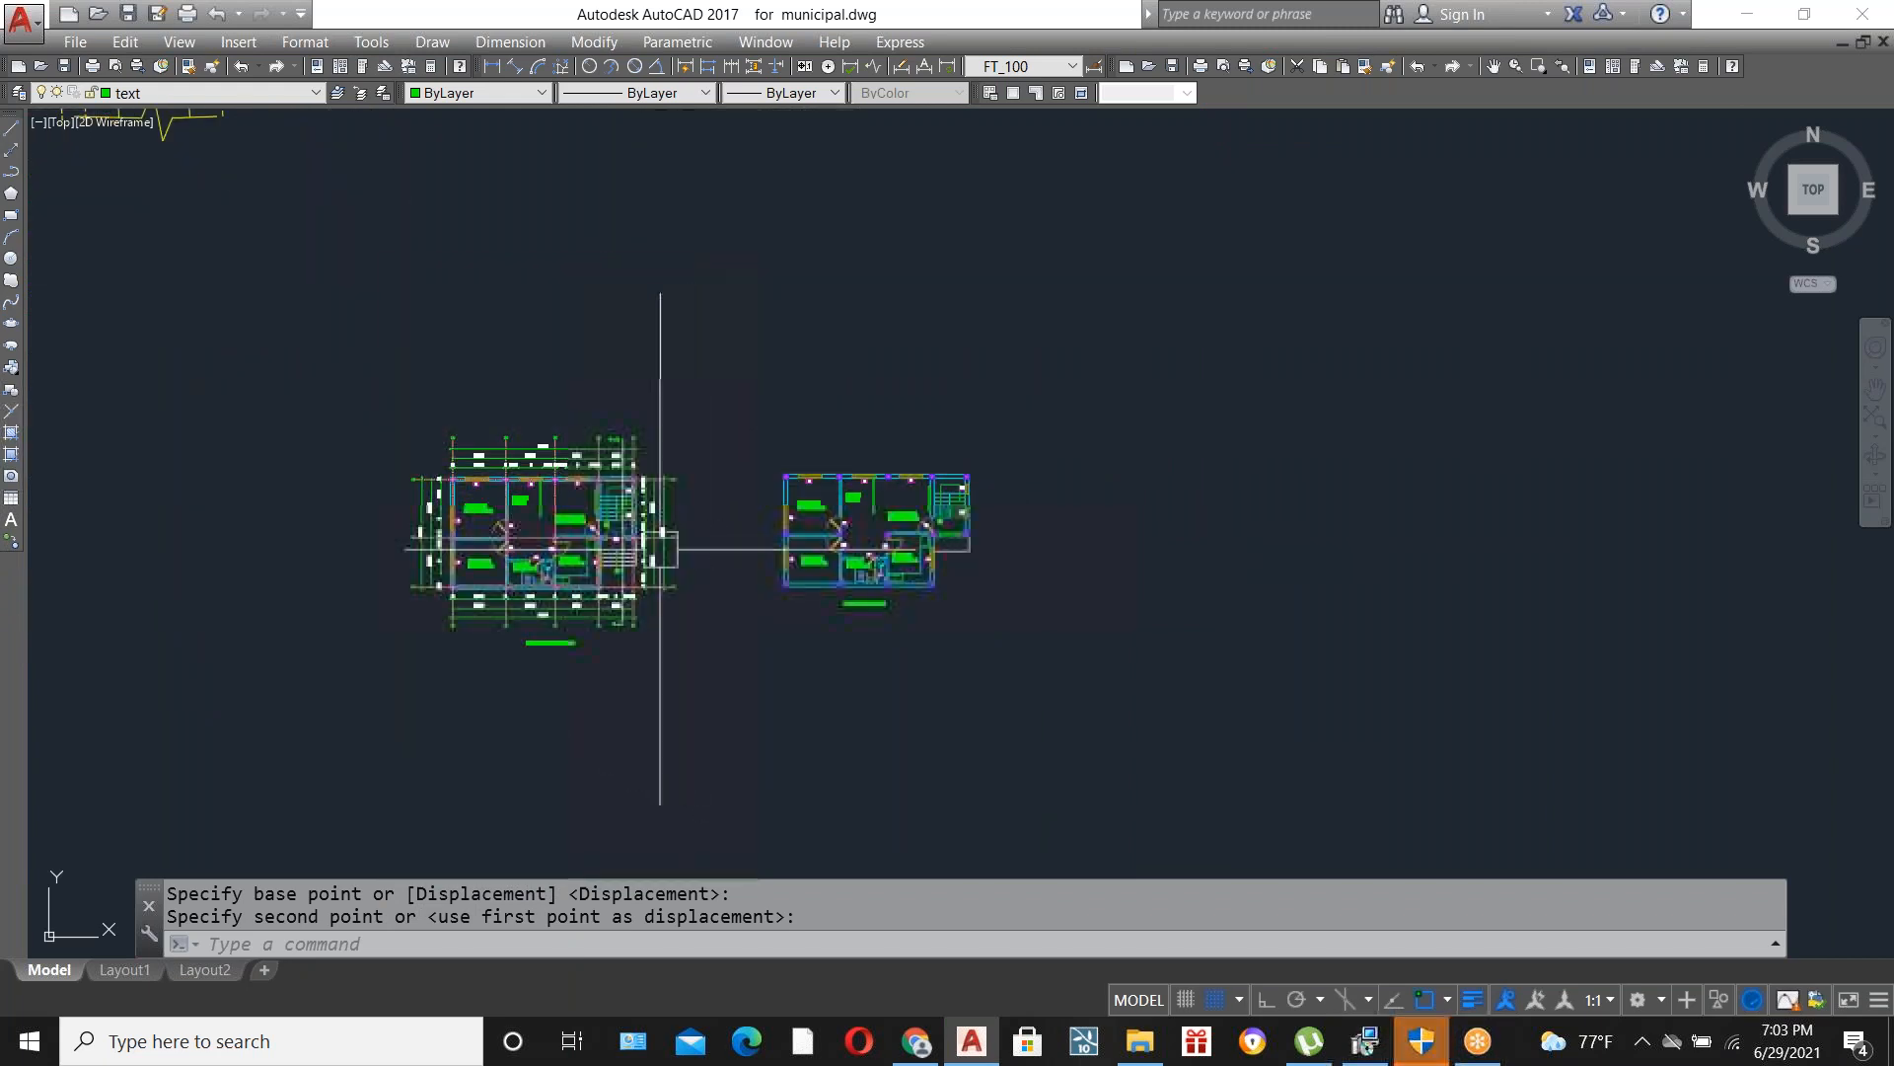
scroll(659, 363, up, 1)
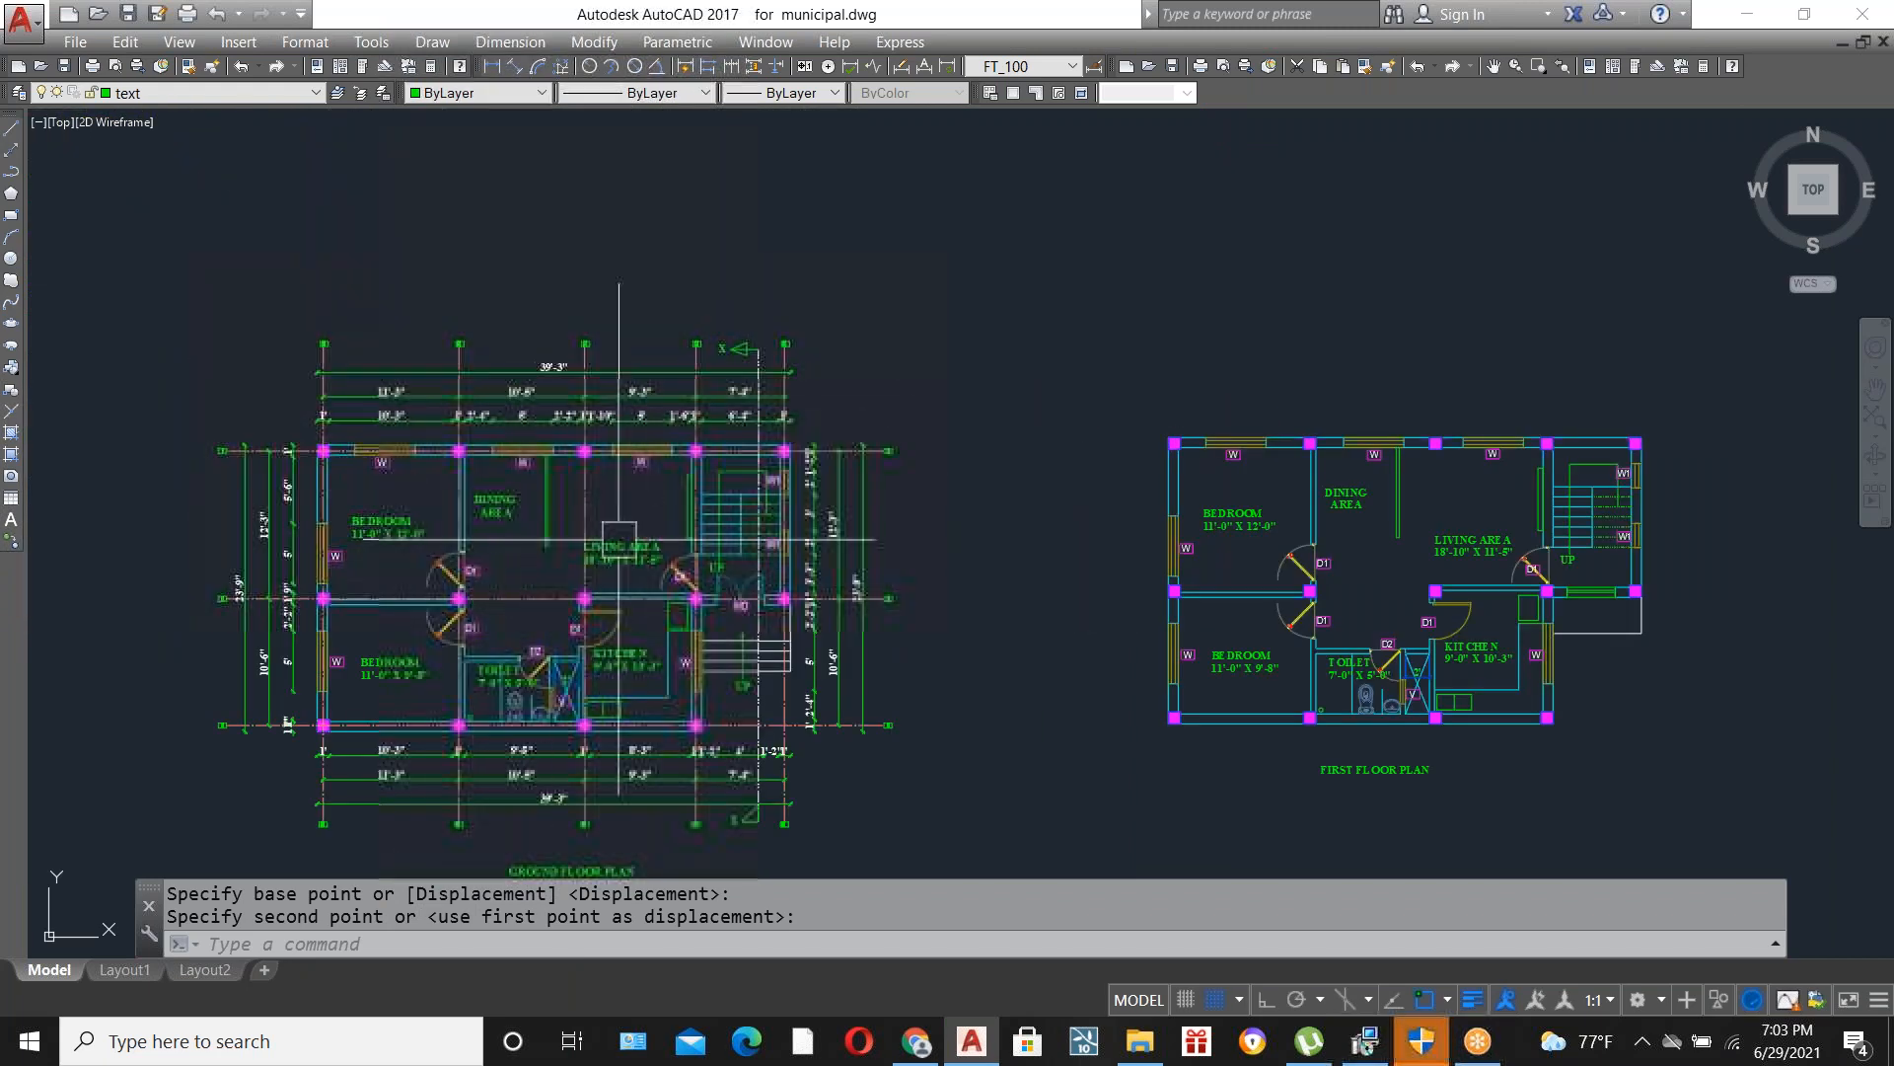
Copy the dimensioned ground floor plan with its title to the empty area beyond the first floor plan.
scroll(341, 292, down, 1)
click(341, 292)
click(862, 773)
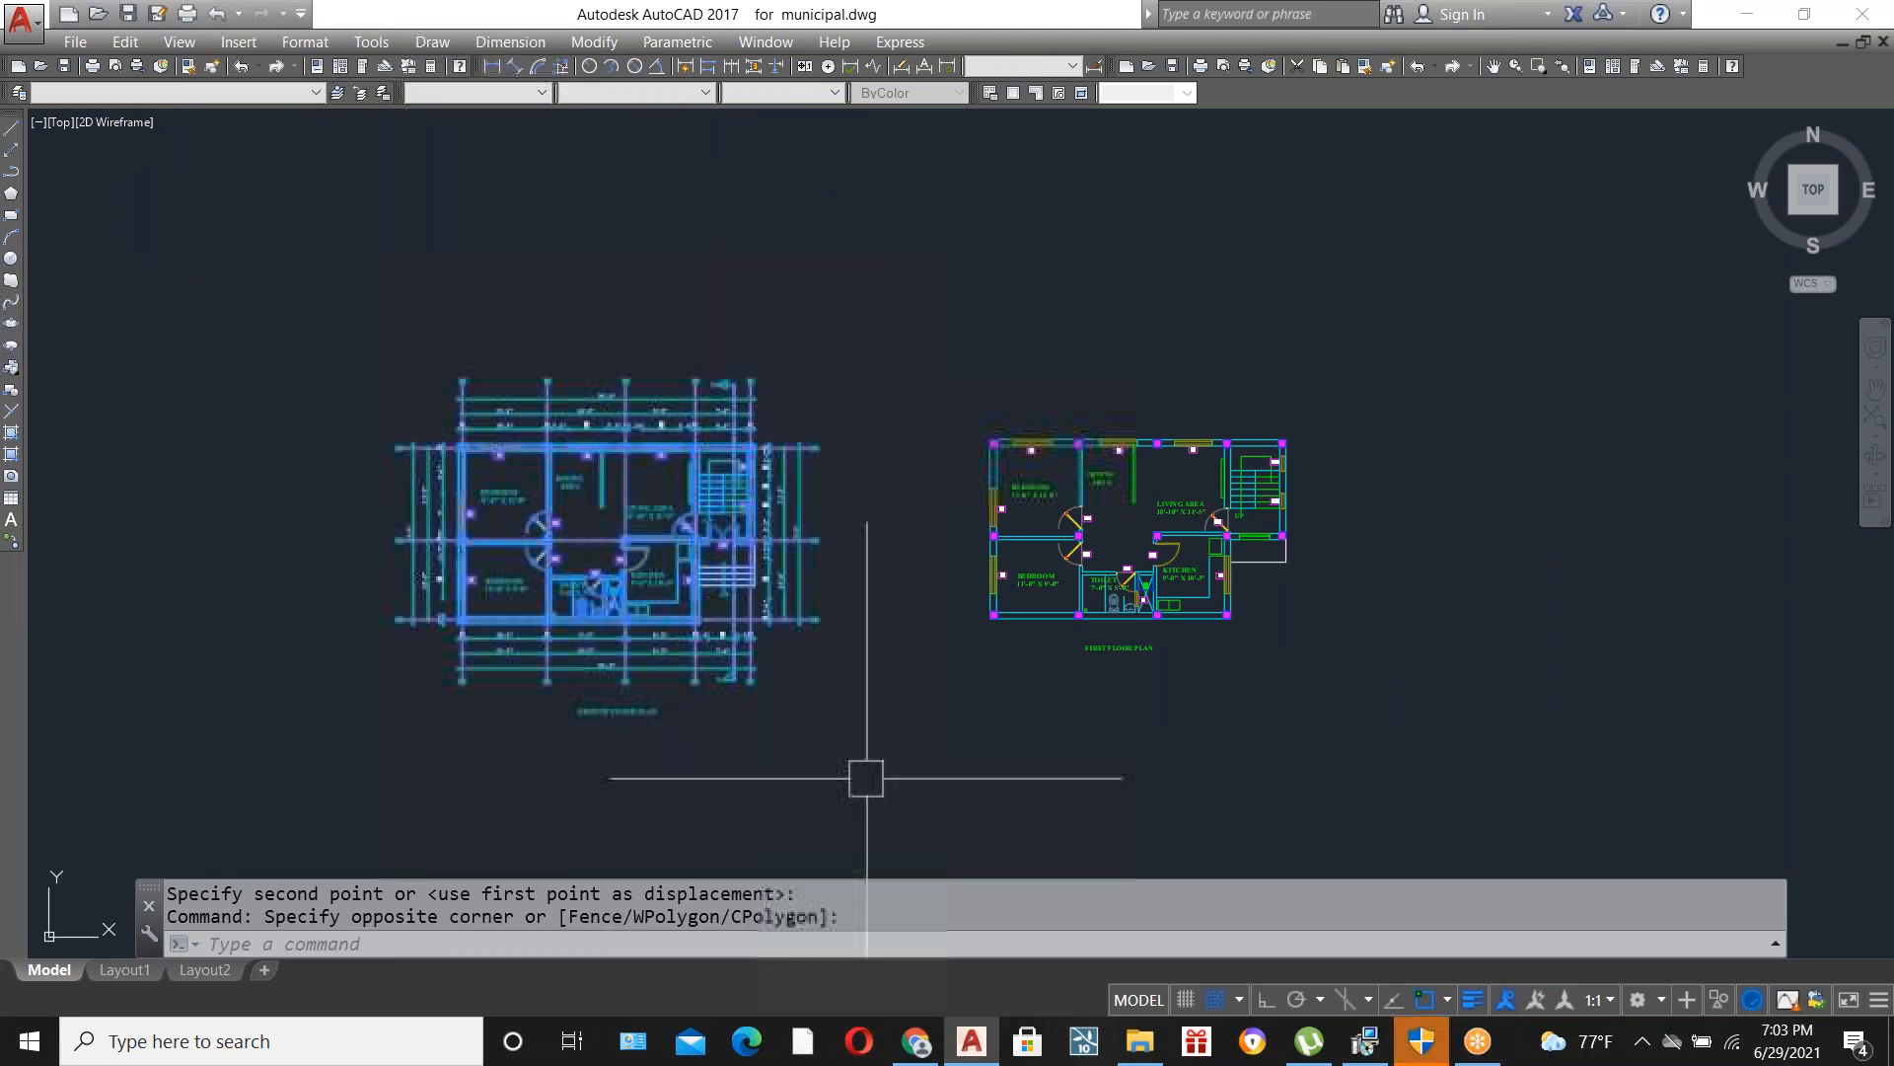
text(co)
key(Return)
click(614, 606)
scroll(247, 626, down, 6)
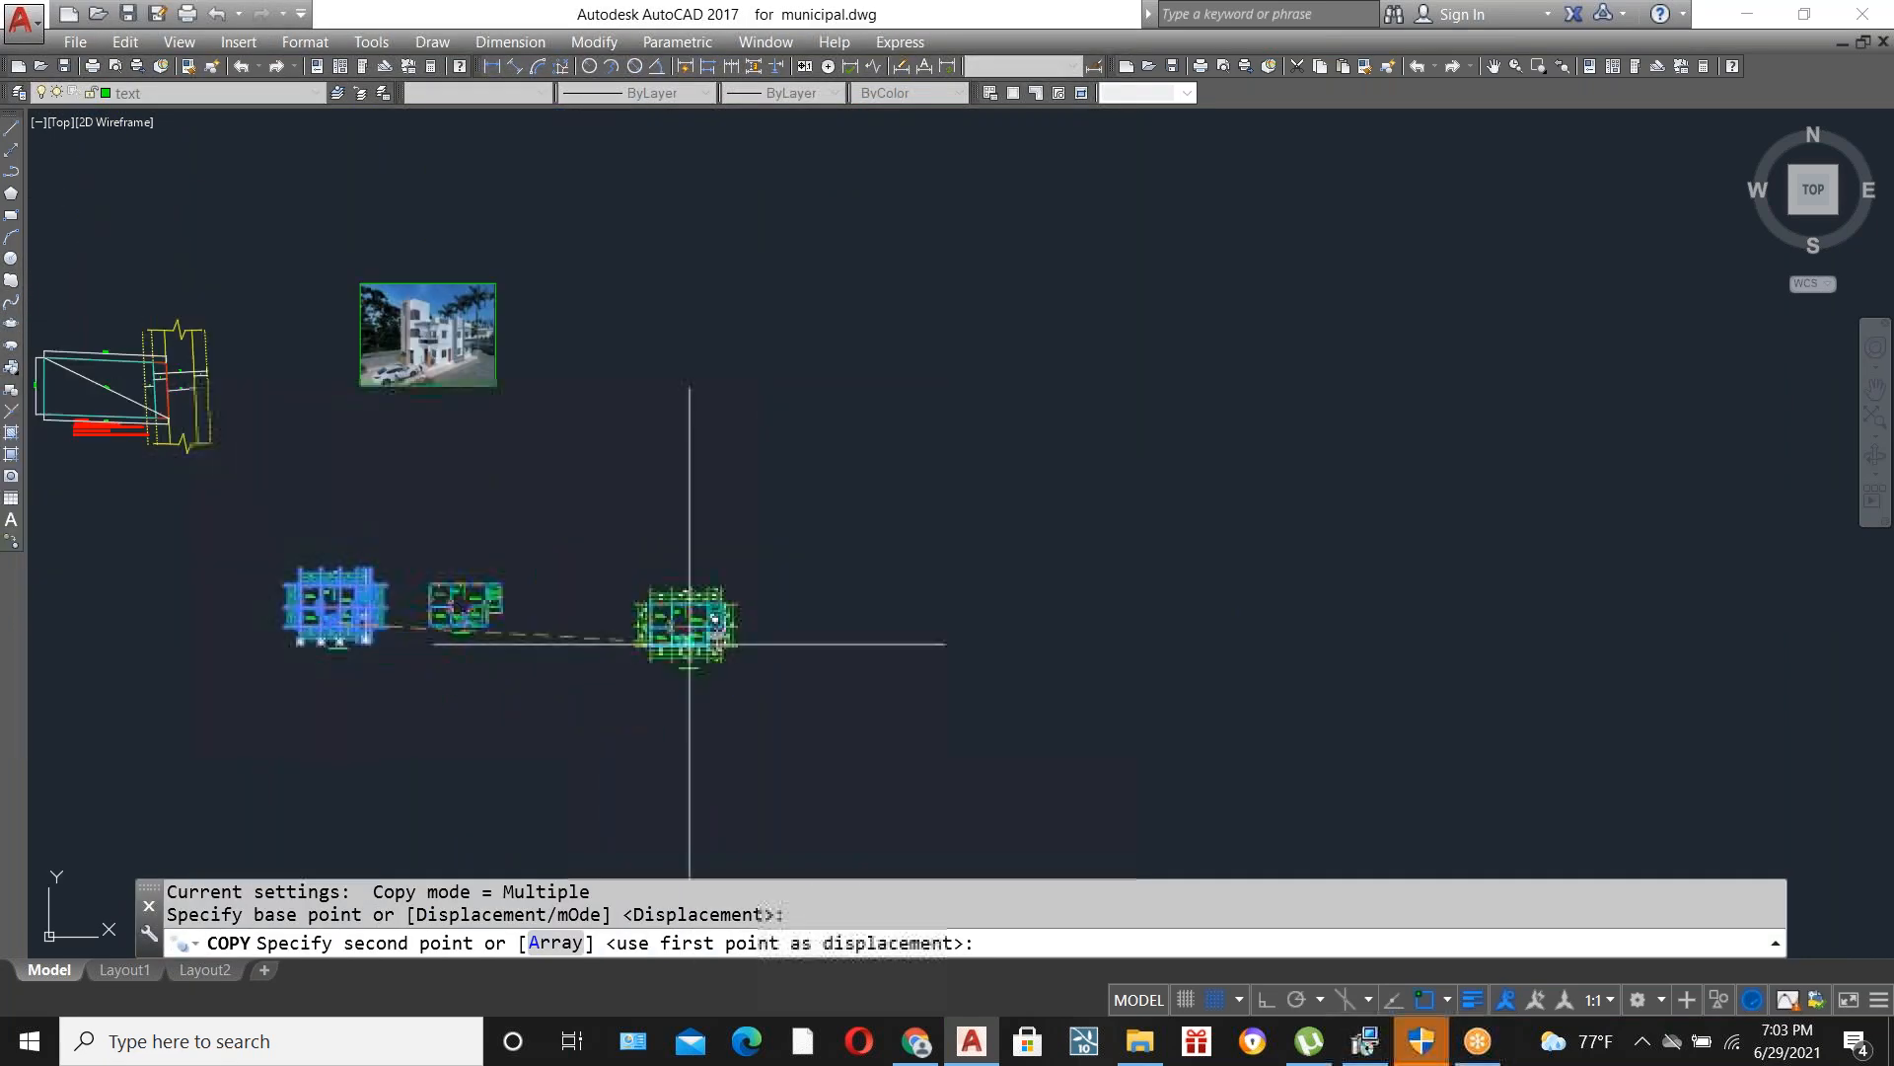
scroll(596, 629, up, 6)
click(603, 600)
key(Escape)
scroll(603, 600, up, 6)
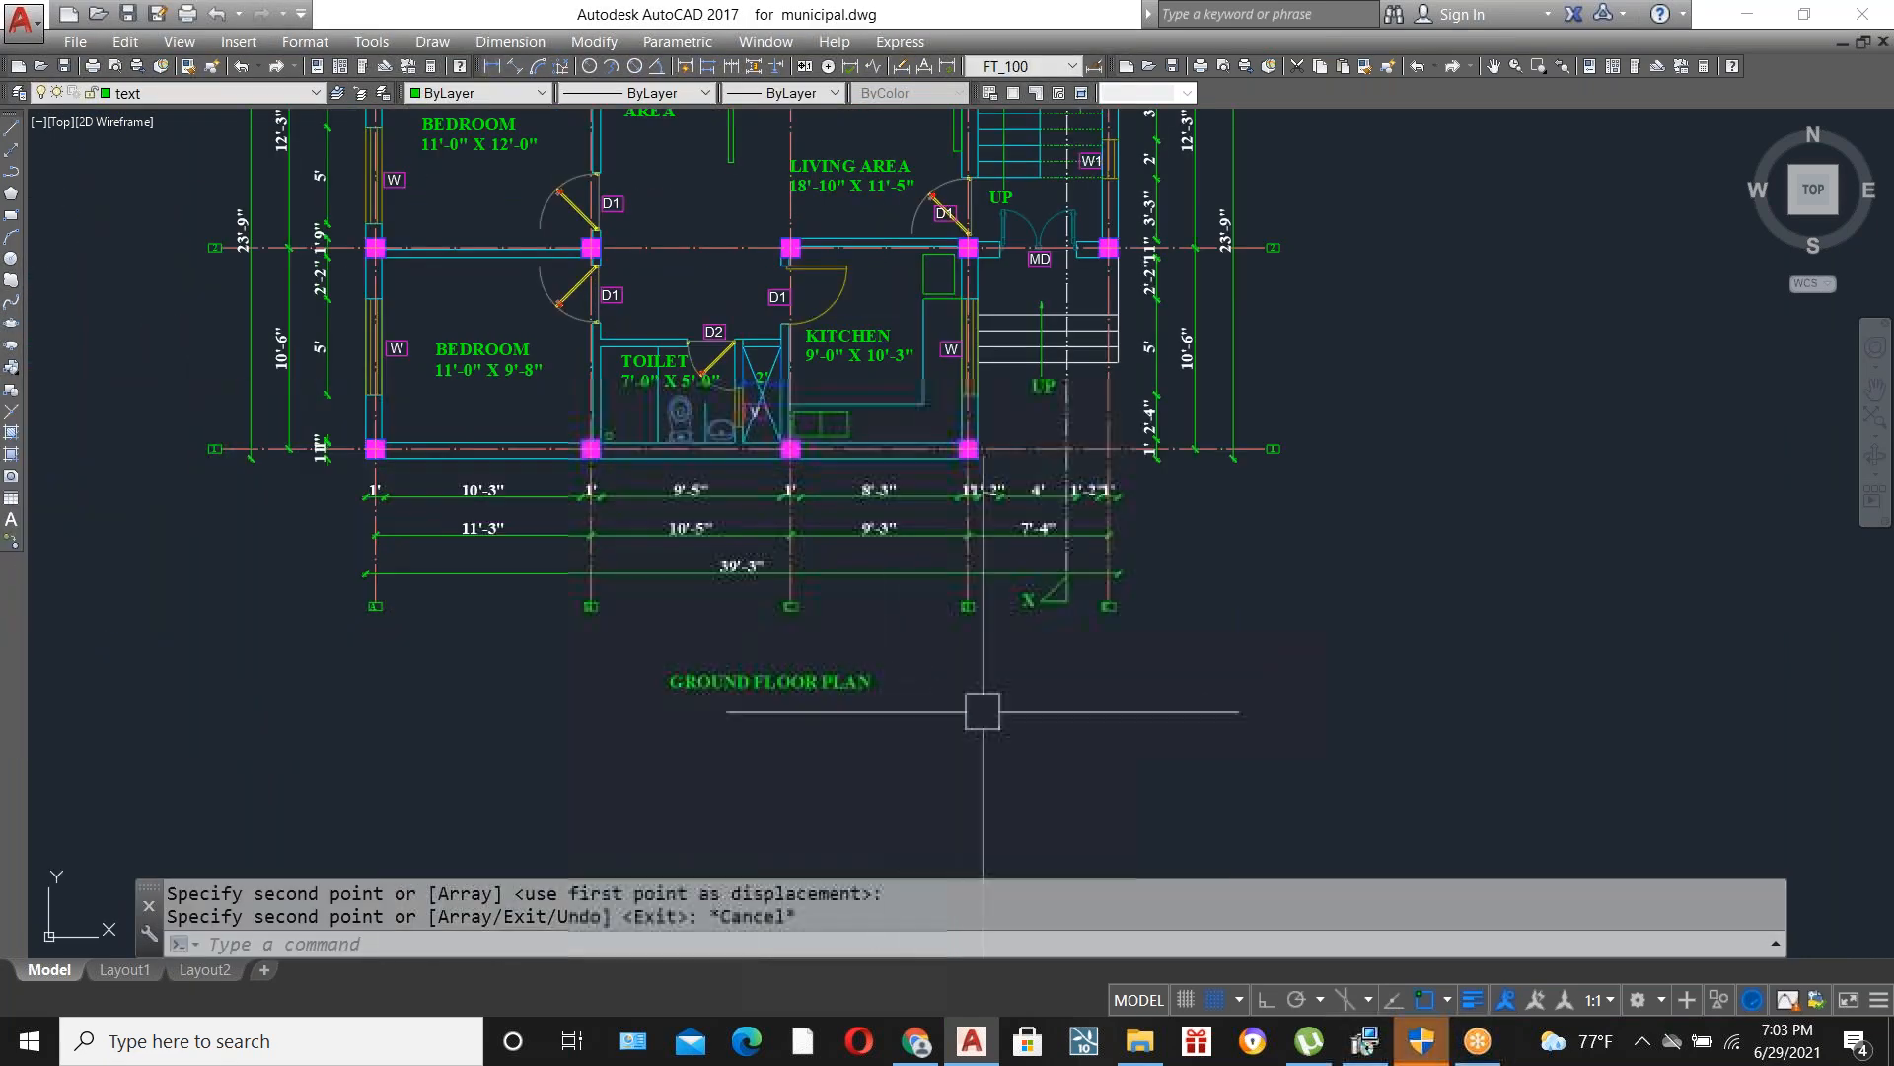
Erase the dimensions and grid markers below the copied ground floor plan and along its staircase side.
click(1174, 748)
click(1246, 650)
click(1256, 649)
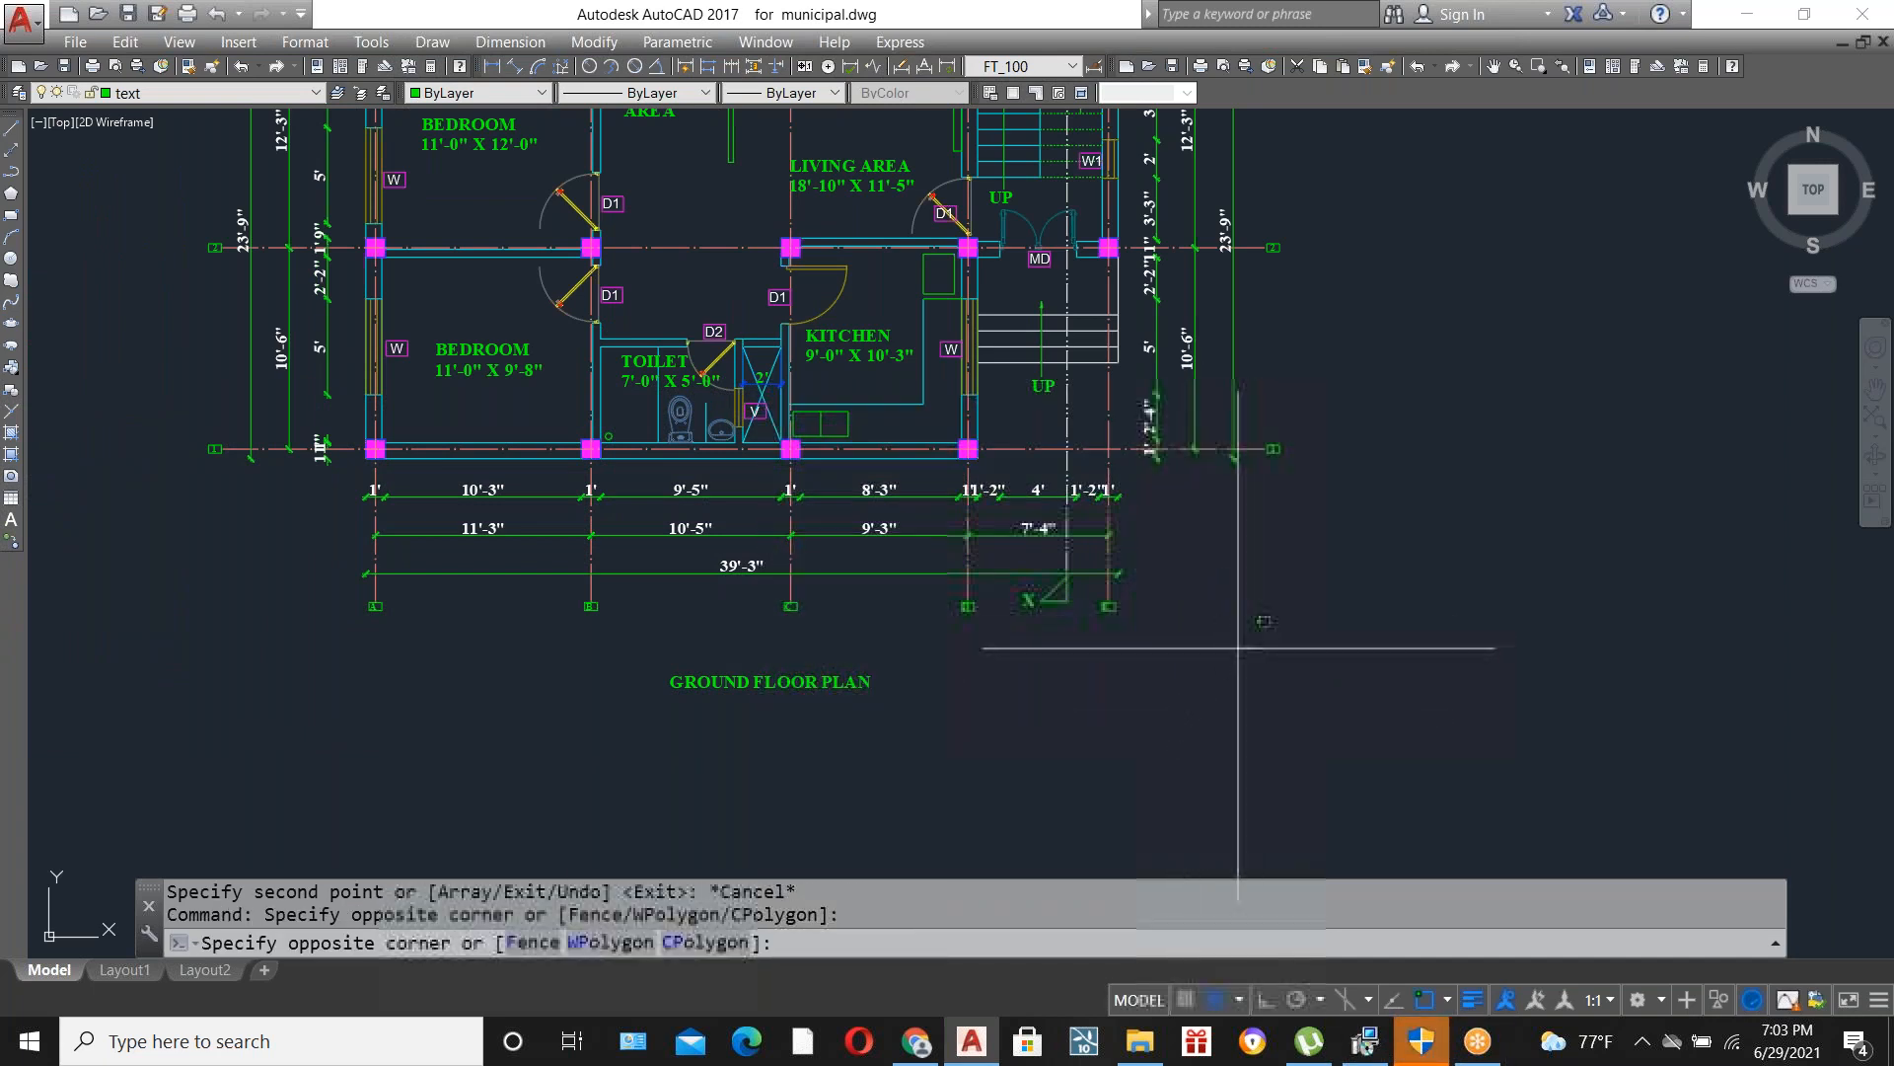
click(308, 487)
key(Delete)
scroll(752, 704, down, 2)
click(1171, 661)
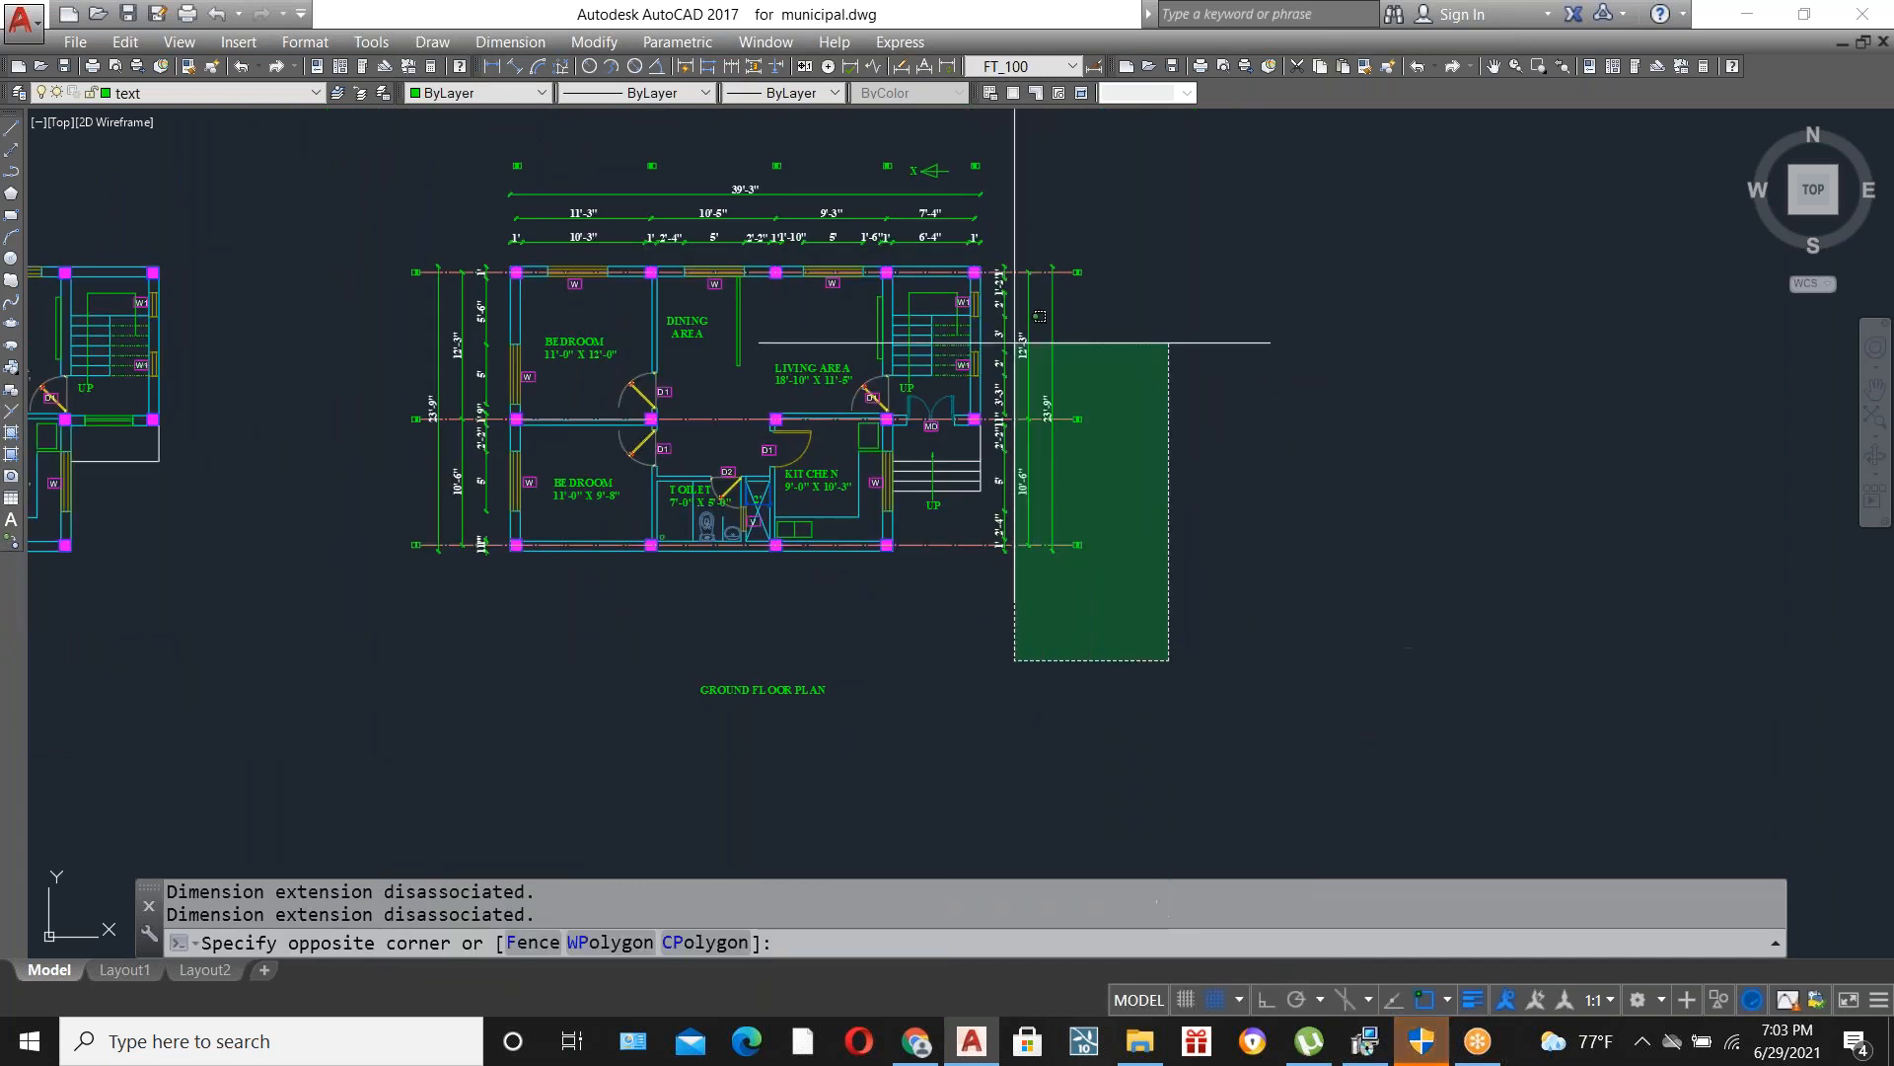
click(1002, 223)
key(Delete)
Erase the remaining dimensions and grid markers above the copied ground floor plan and beside its bedrooms.
scroll(1001, 222, up, 4)
click(1057, 288)
scroll(1087, 319, down, 4)
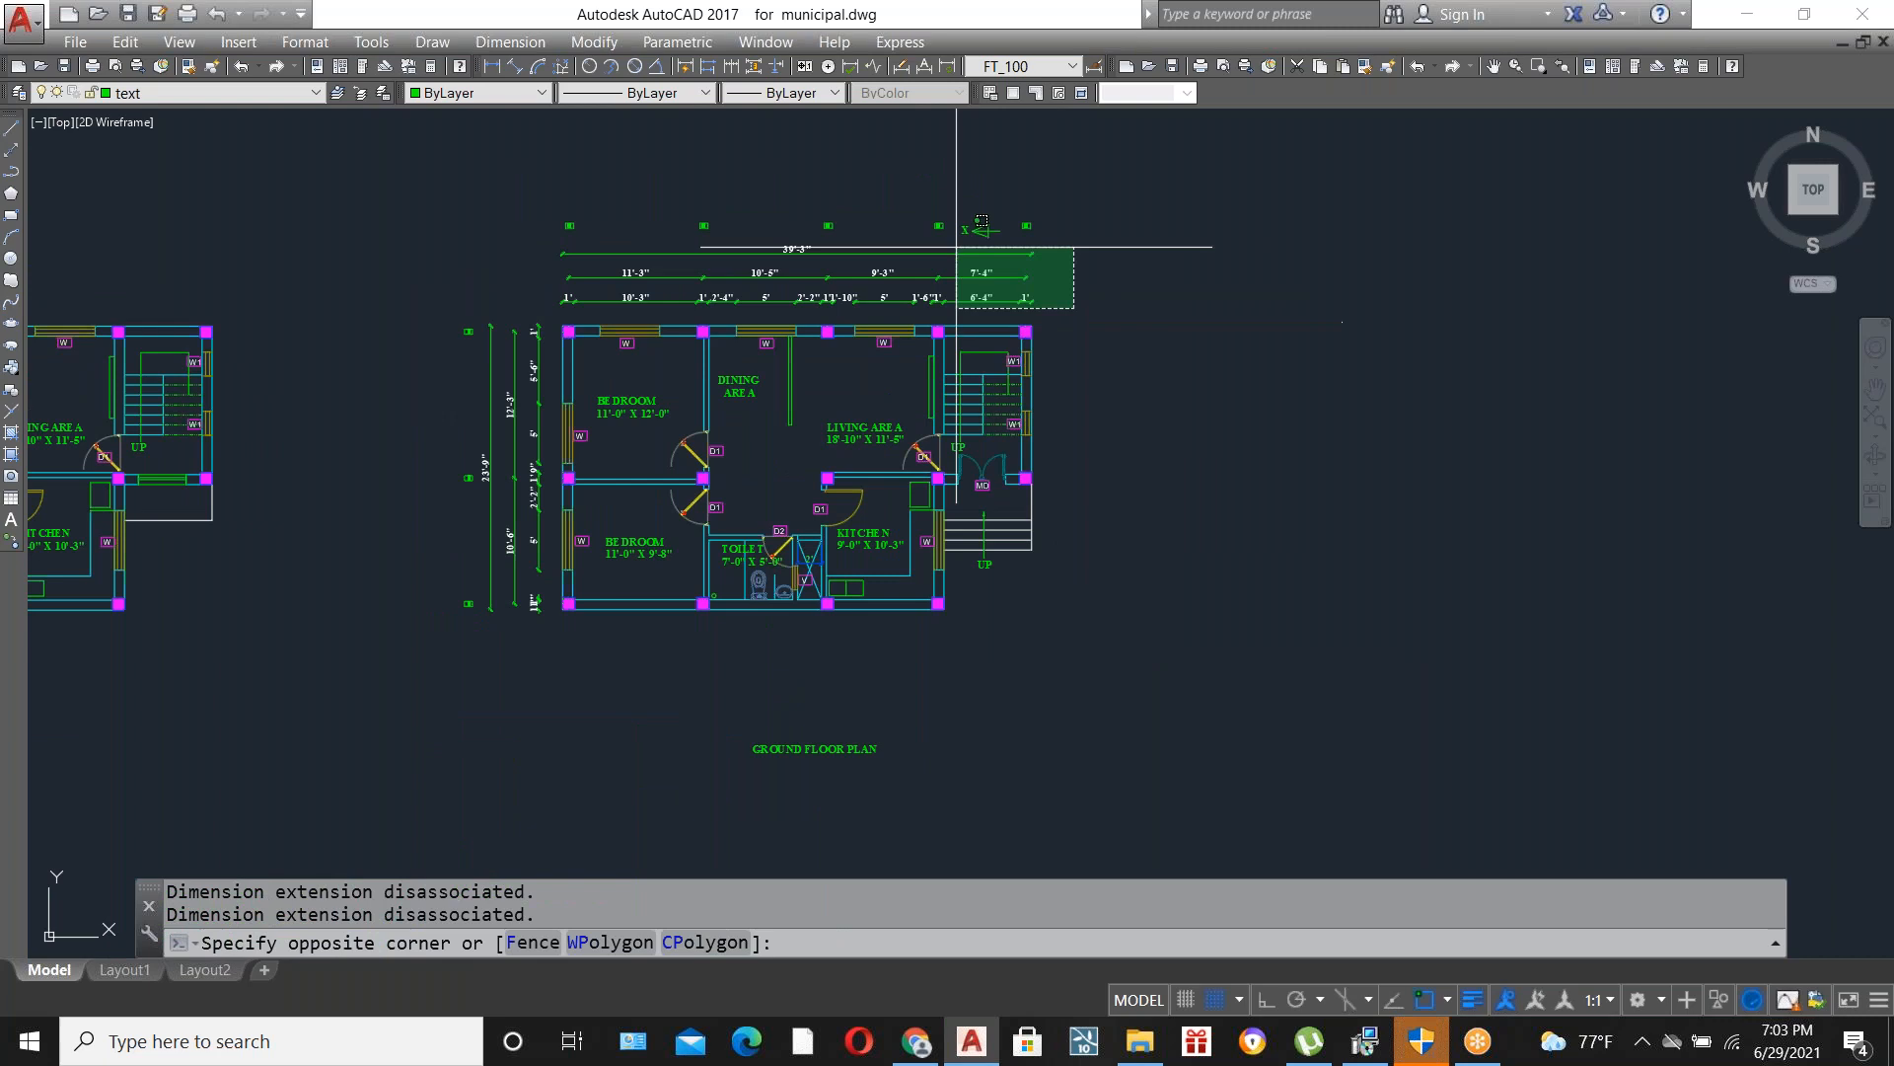
click(506, 202)
key(Delete)
click(549, 696)
click(431, 264)
key(Delete)
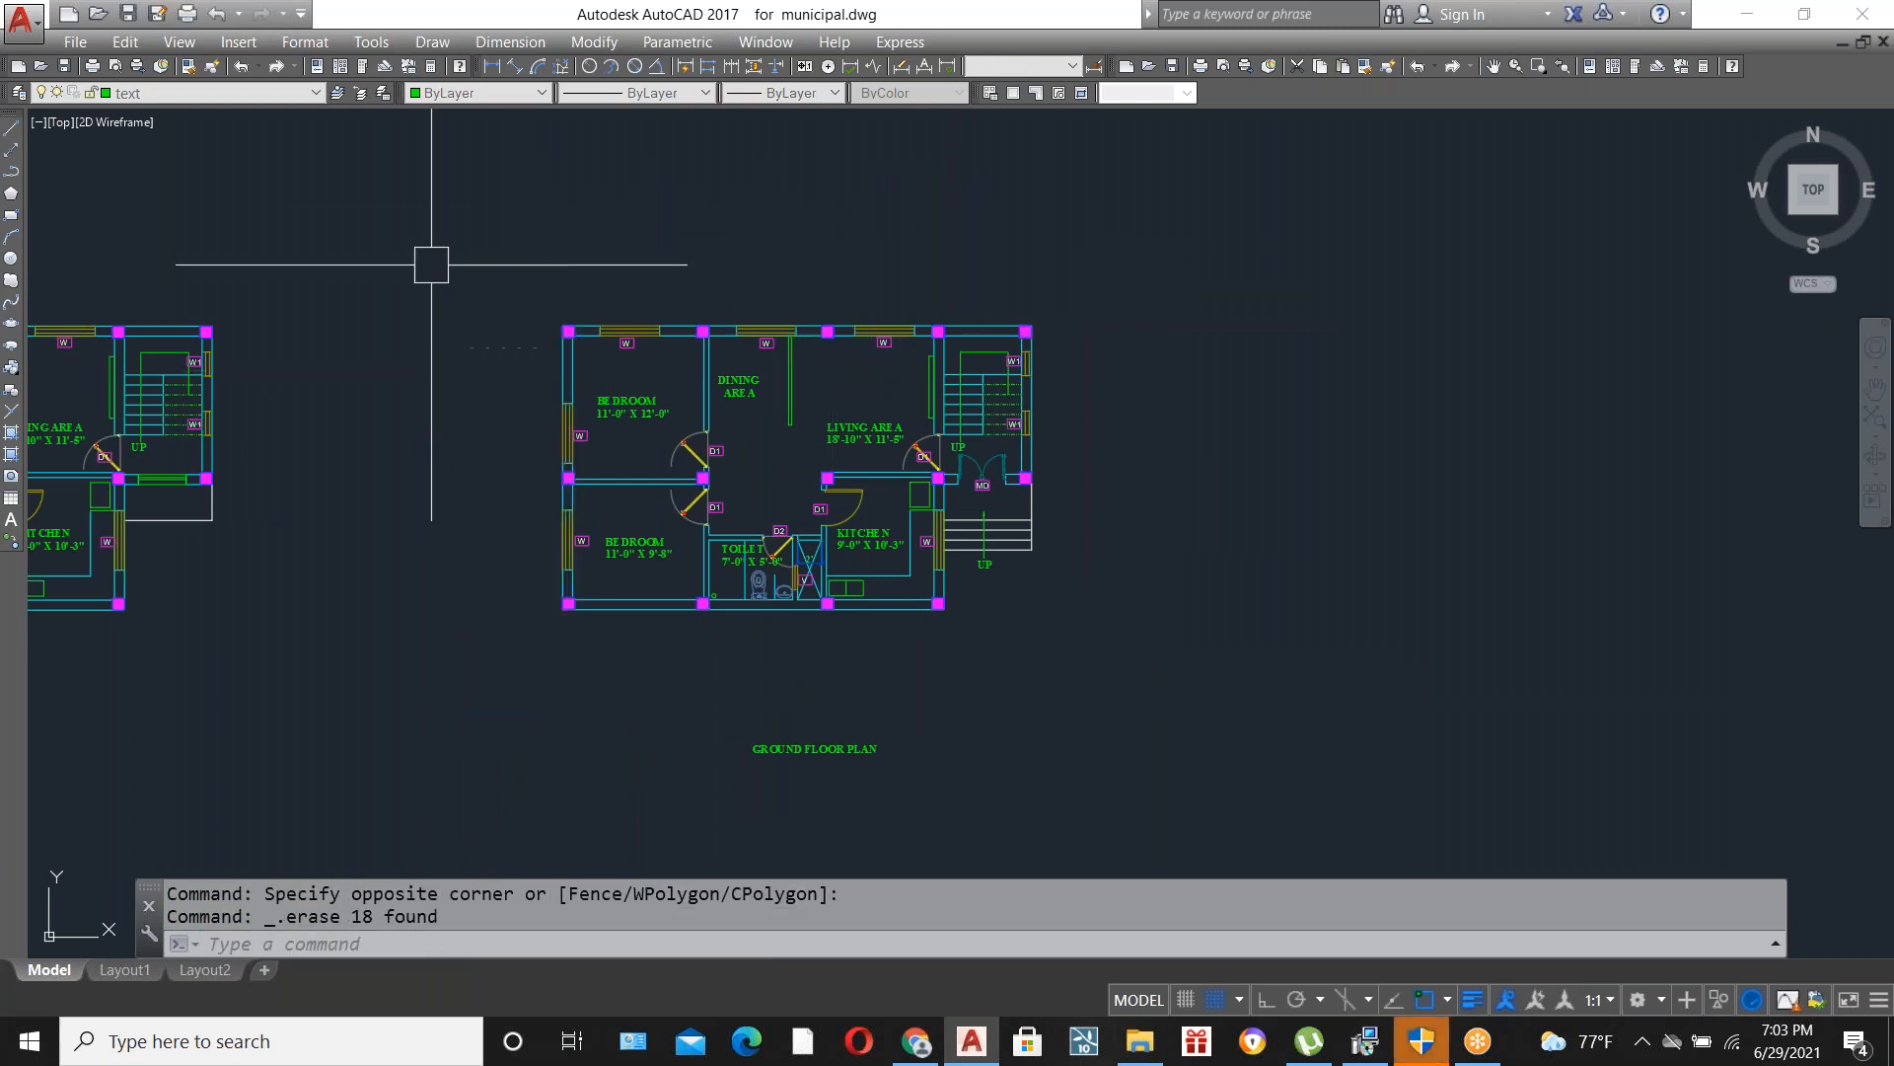
Move the first floor plan with its title to the far side of the undimensioned ground floor plan, in line with it.
scroll(1072, 498, down, 2)
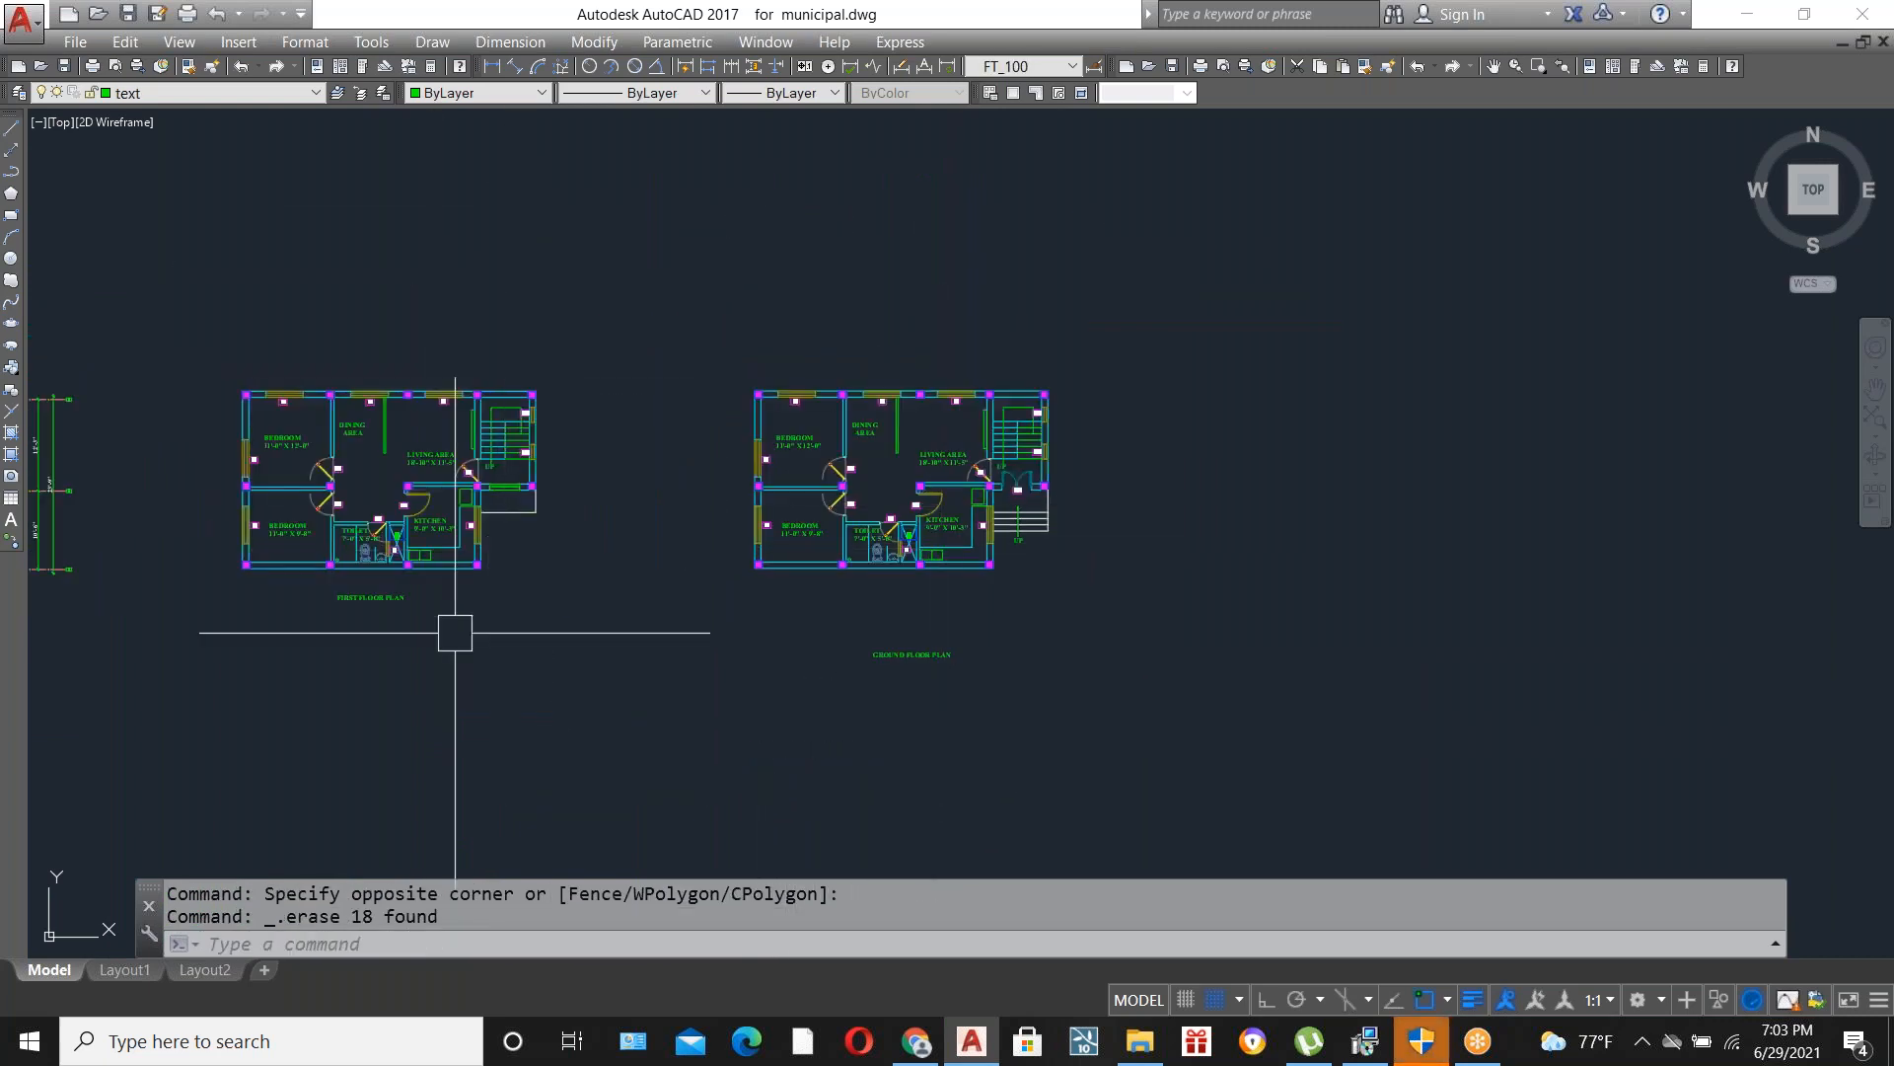
click(602, 694)
click(195, 303)
text(m)
key(Return)
click(387, 468)
scroll(572, 557, down, 2)
click(1078, 520)
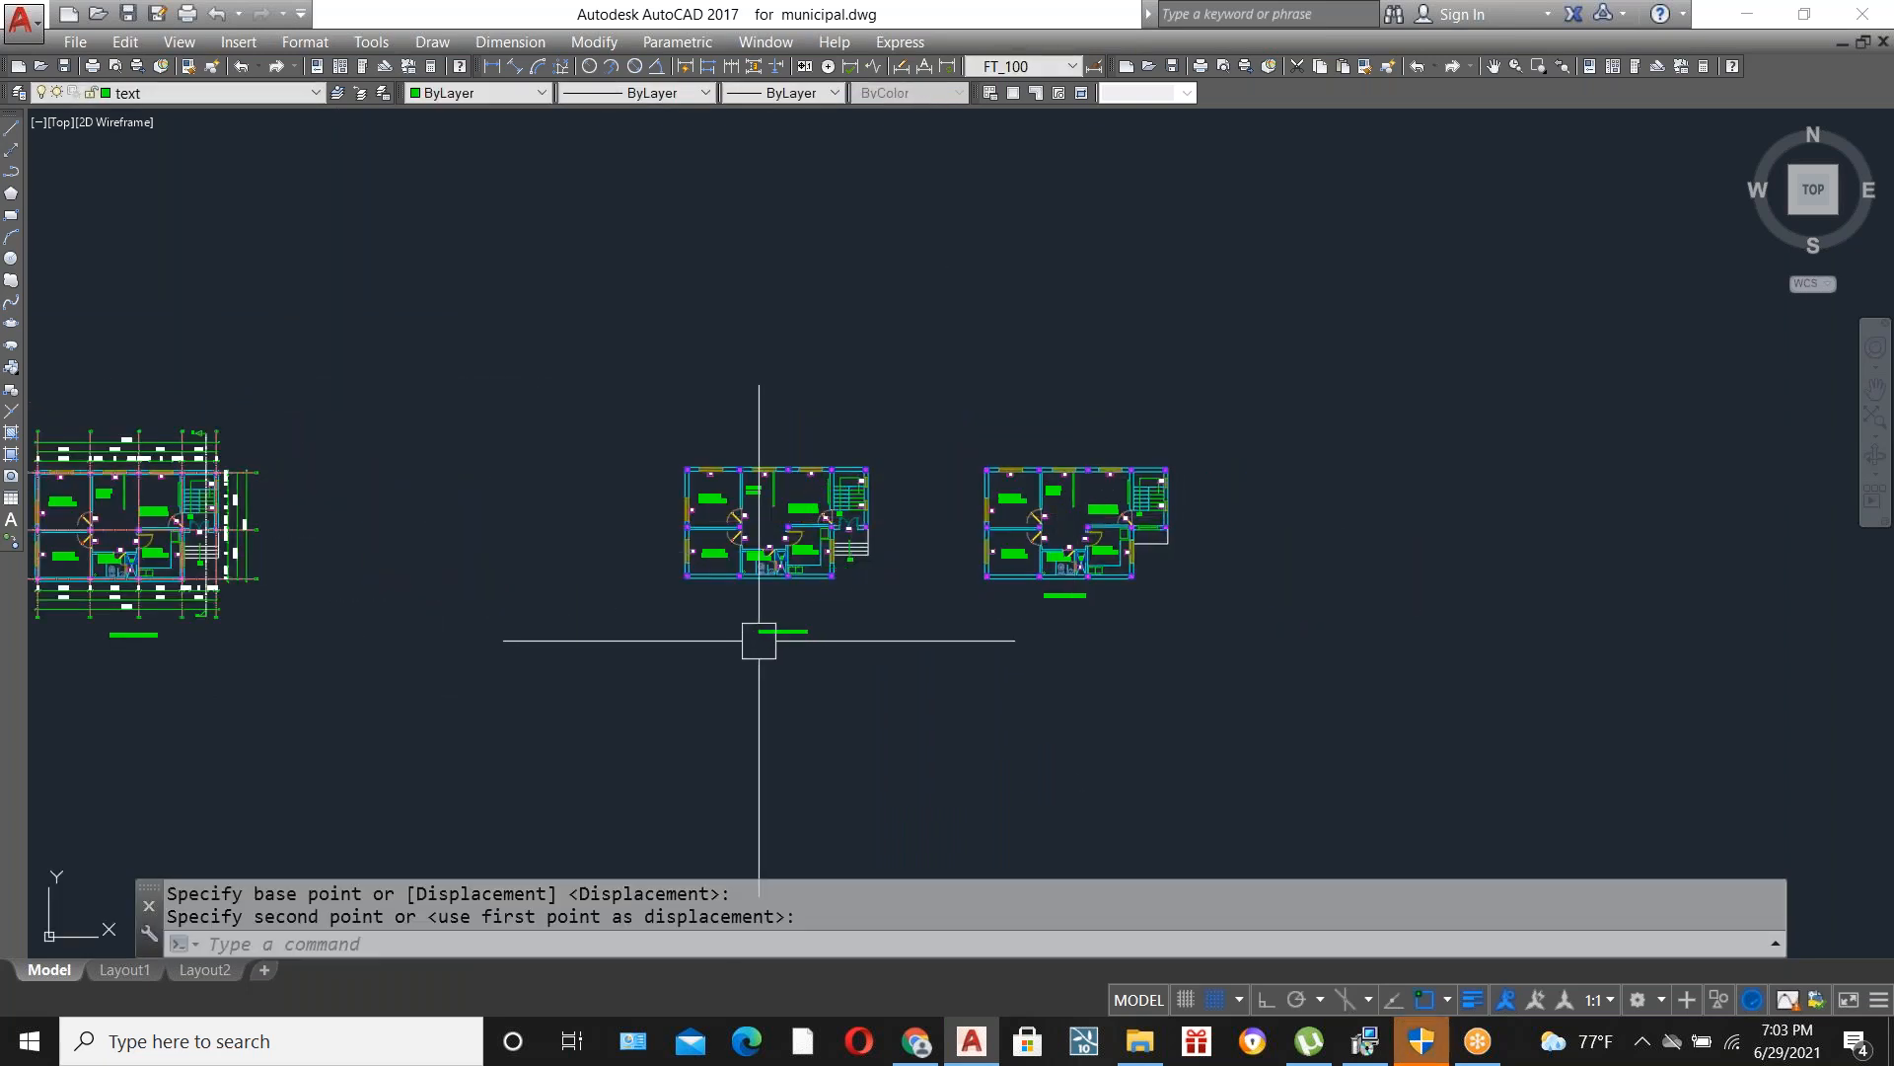
Move the copied plan's GROUND FLOOR PLAN title up and left, closer beneath the plan.
scroll(756, 636, up, 4)
text(m)
key(Return)
click(982, 704)
click(927, 612)
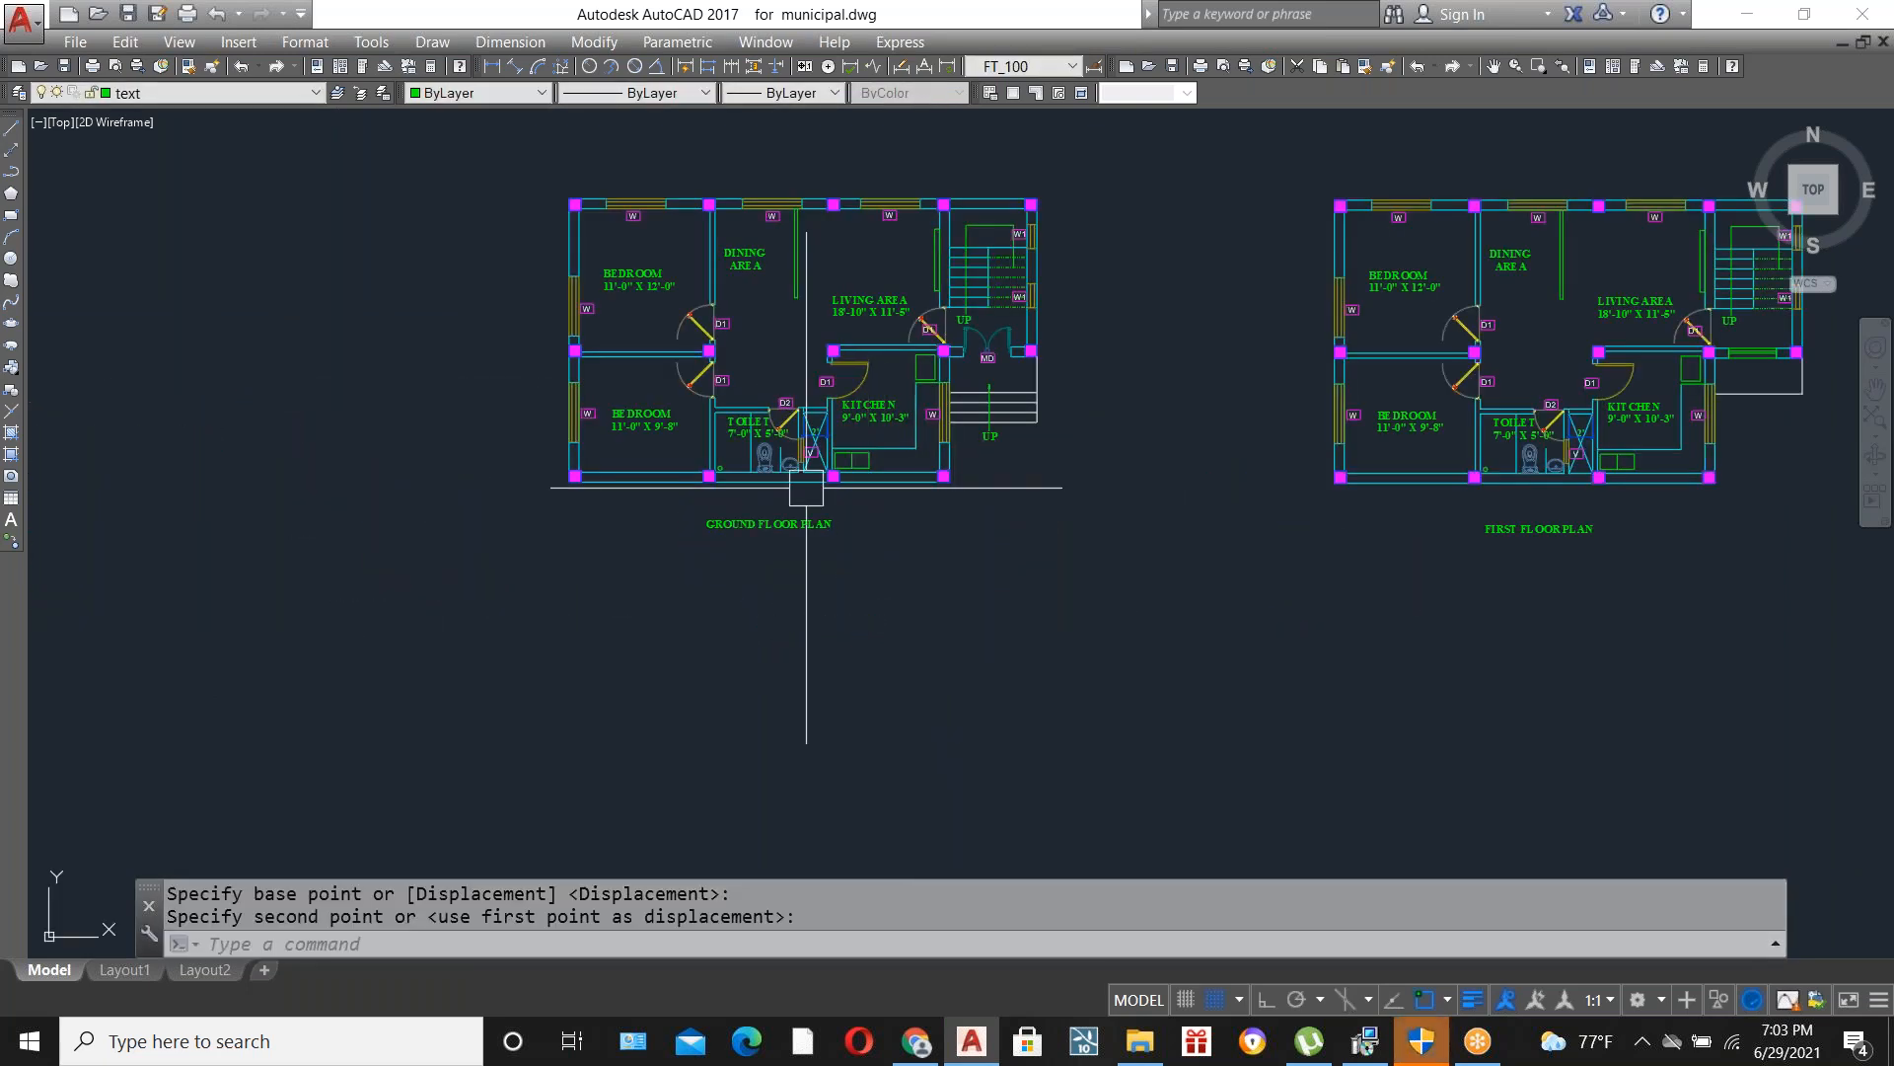
Move the rendered house image directly above the undimensioned ground floor and first floor plans.
scroll(621, 324, up, 2)
scroll(622, 323, up, 2)
scroll(647, 626, down, 4)
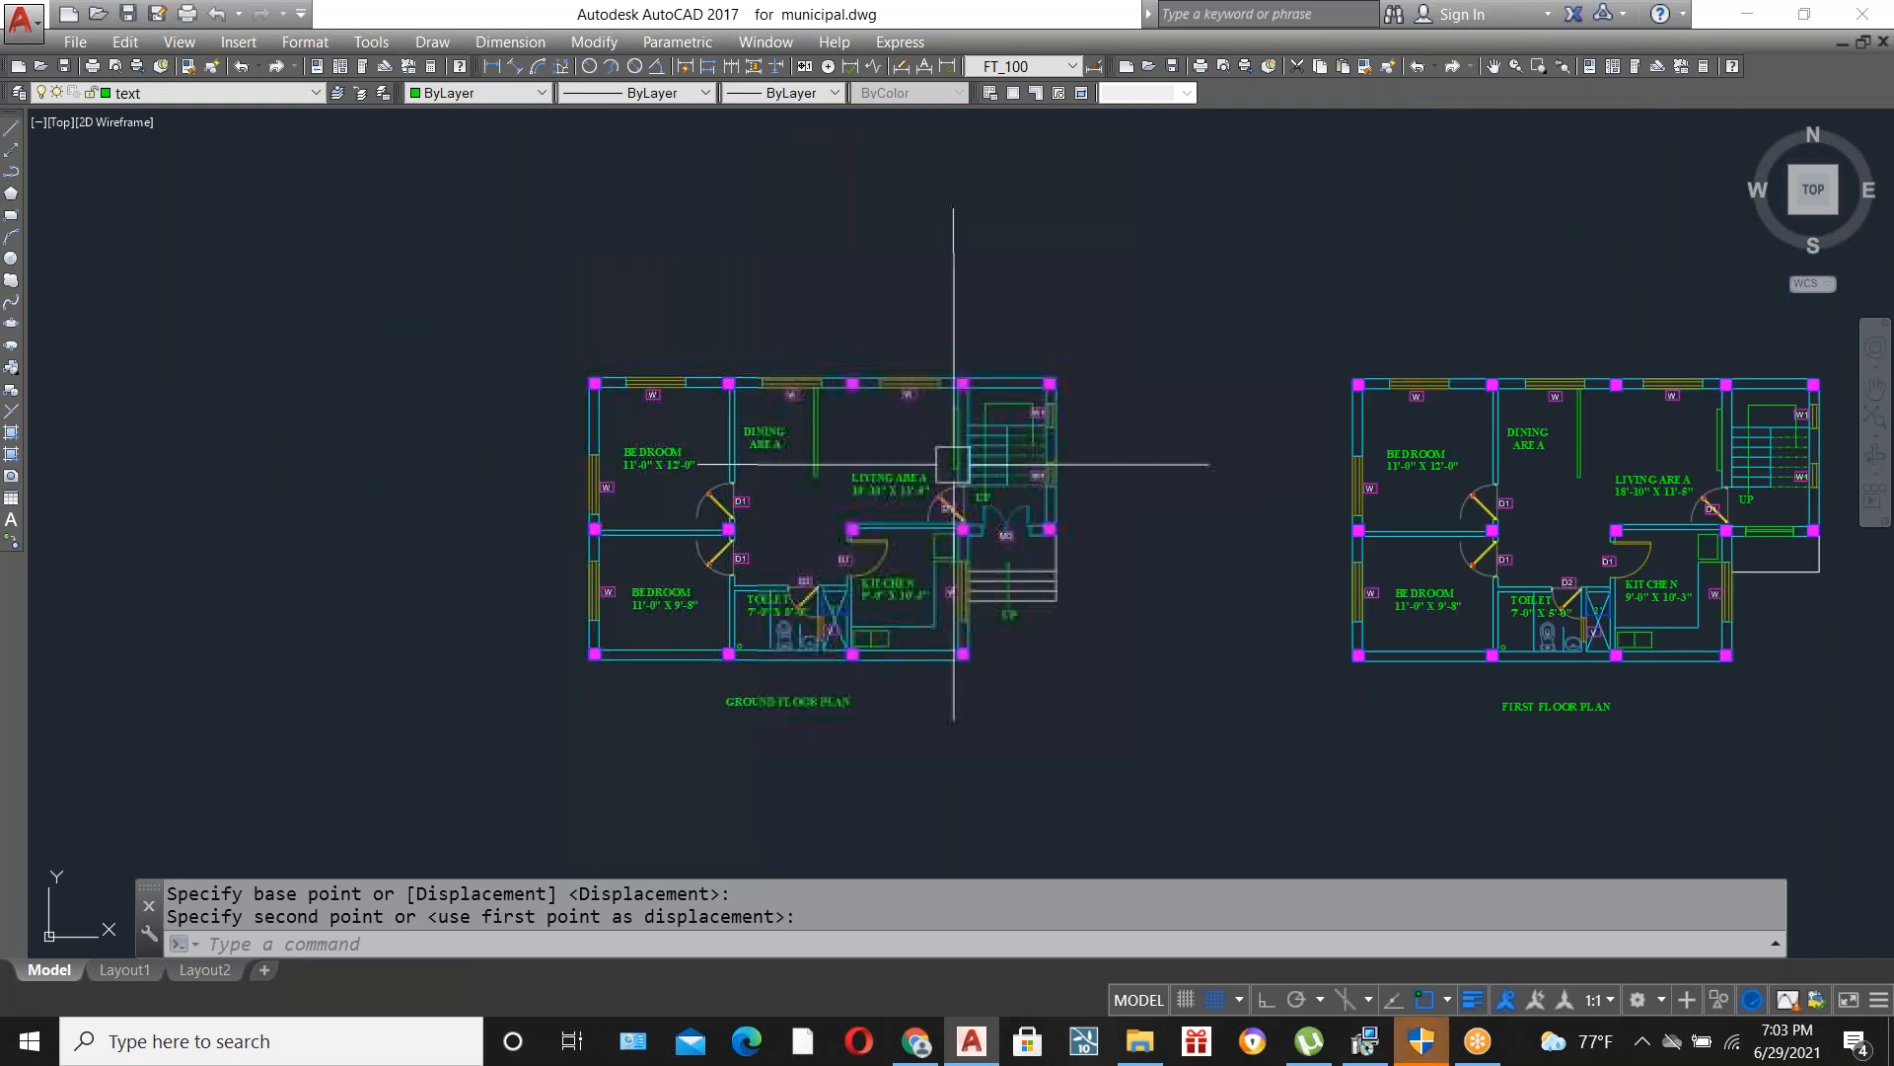
scroll(779, 553, down, 8)
scroll(691, 345, up, 4)
click(690, 345)
text(m)
key(Return)
click(801, 378)
scroll(867, 516, down, 4)
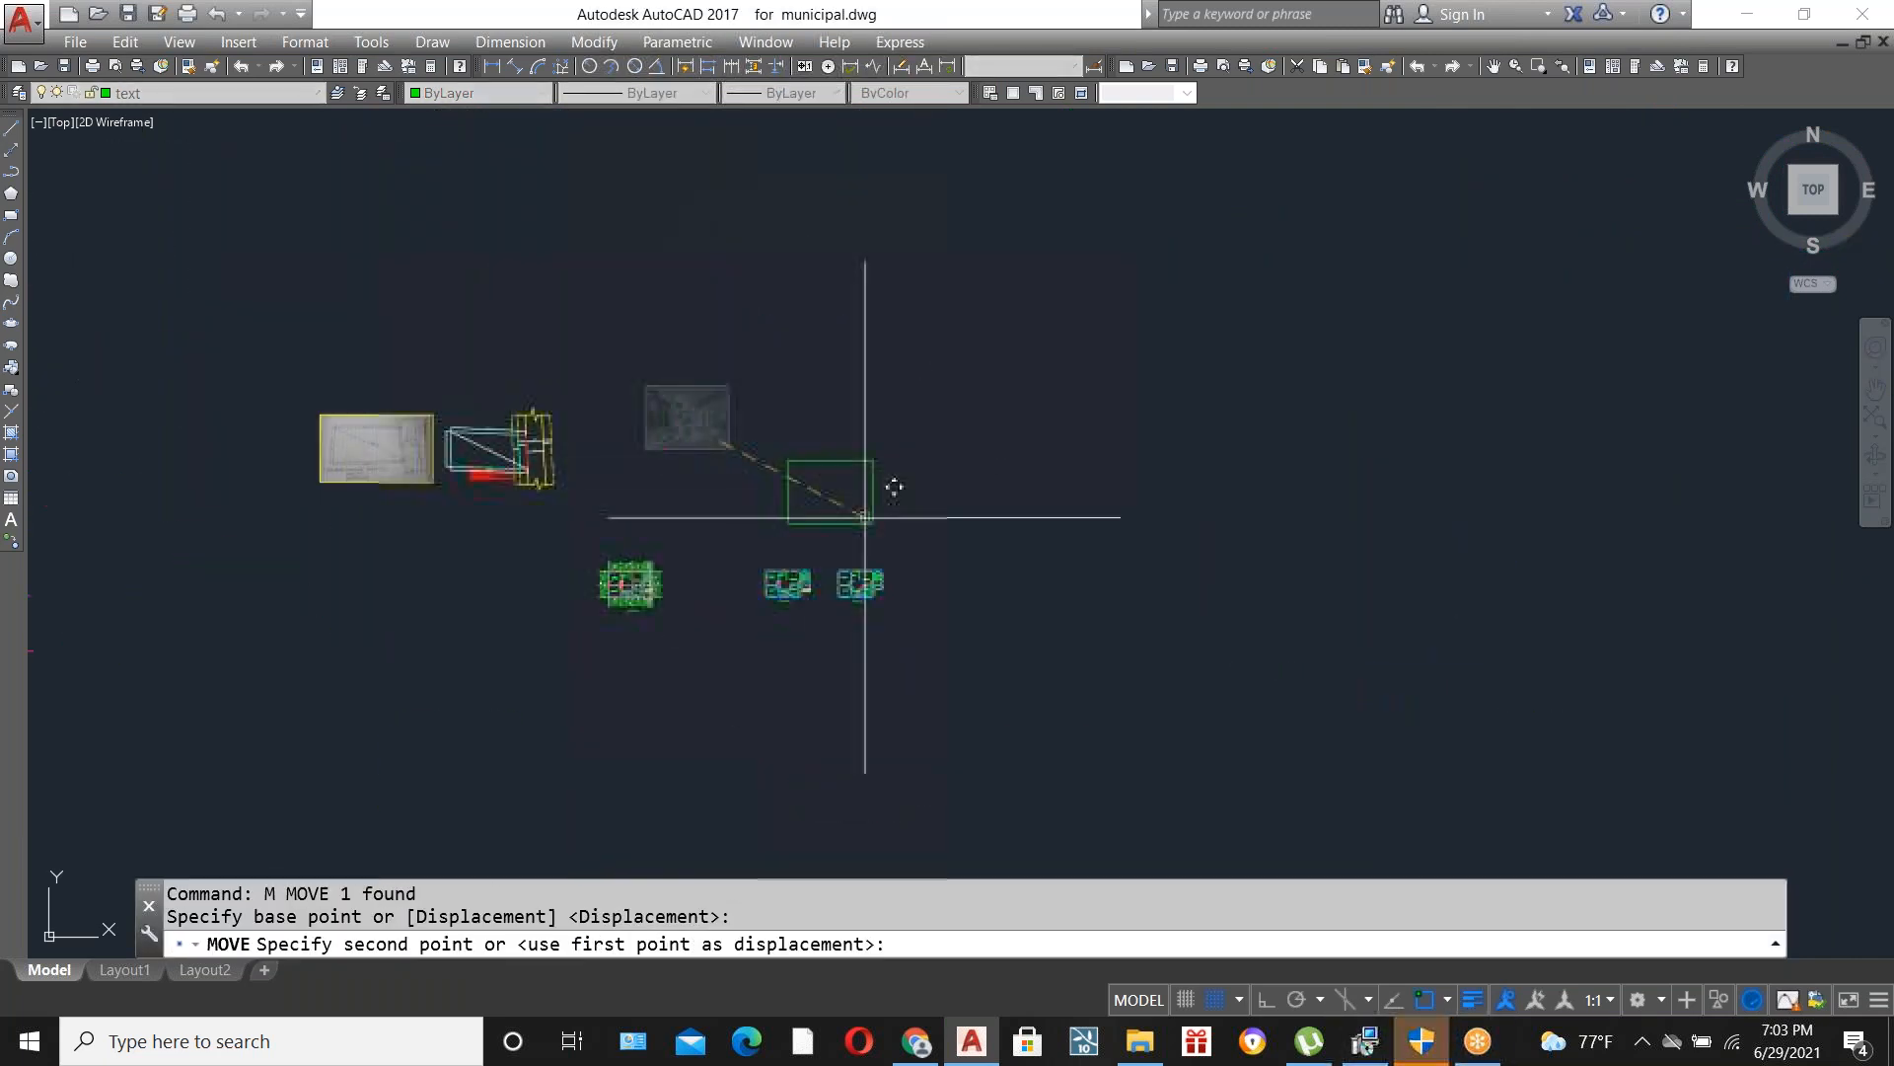
scroll(976, 613, up, 4)
scroll(1027, 620, down, 2)
click(699, 508)
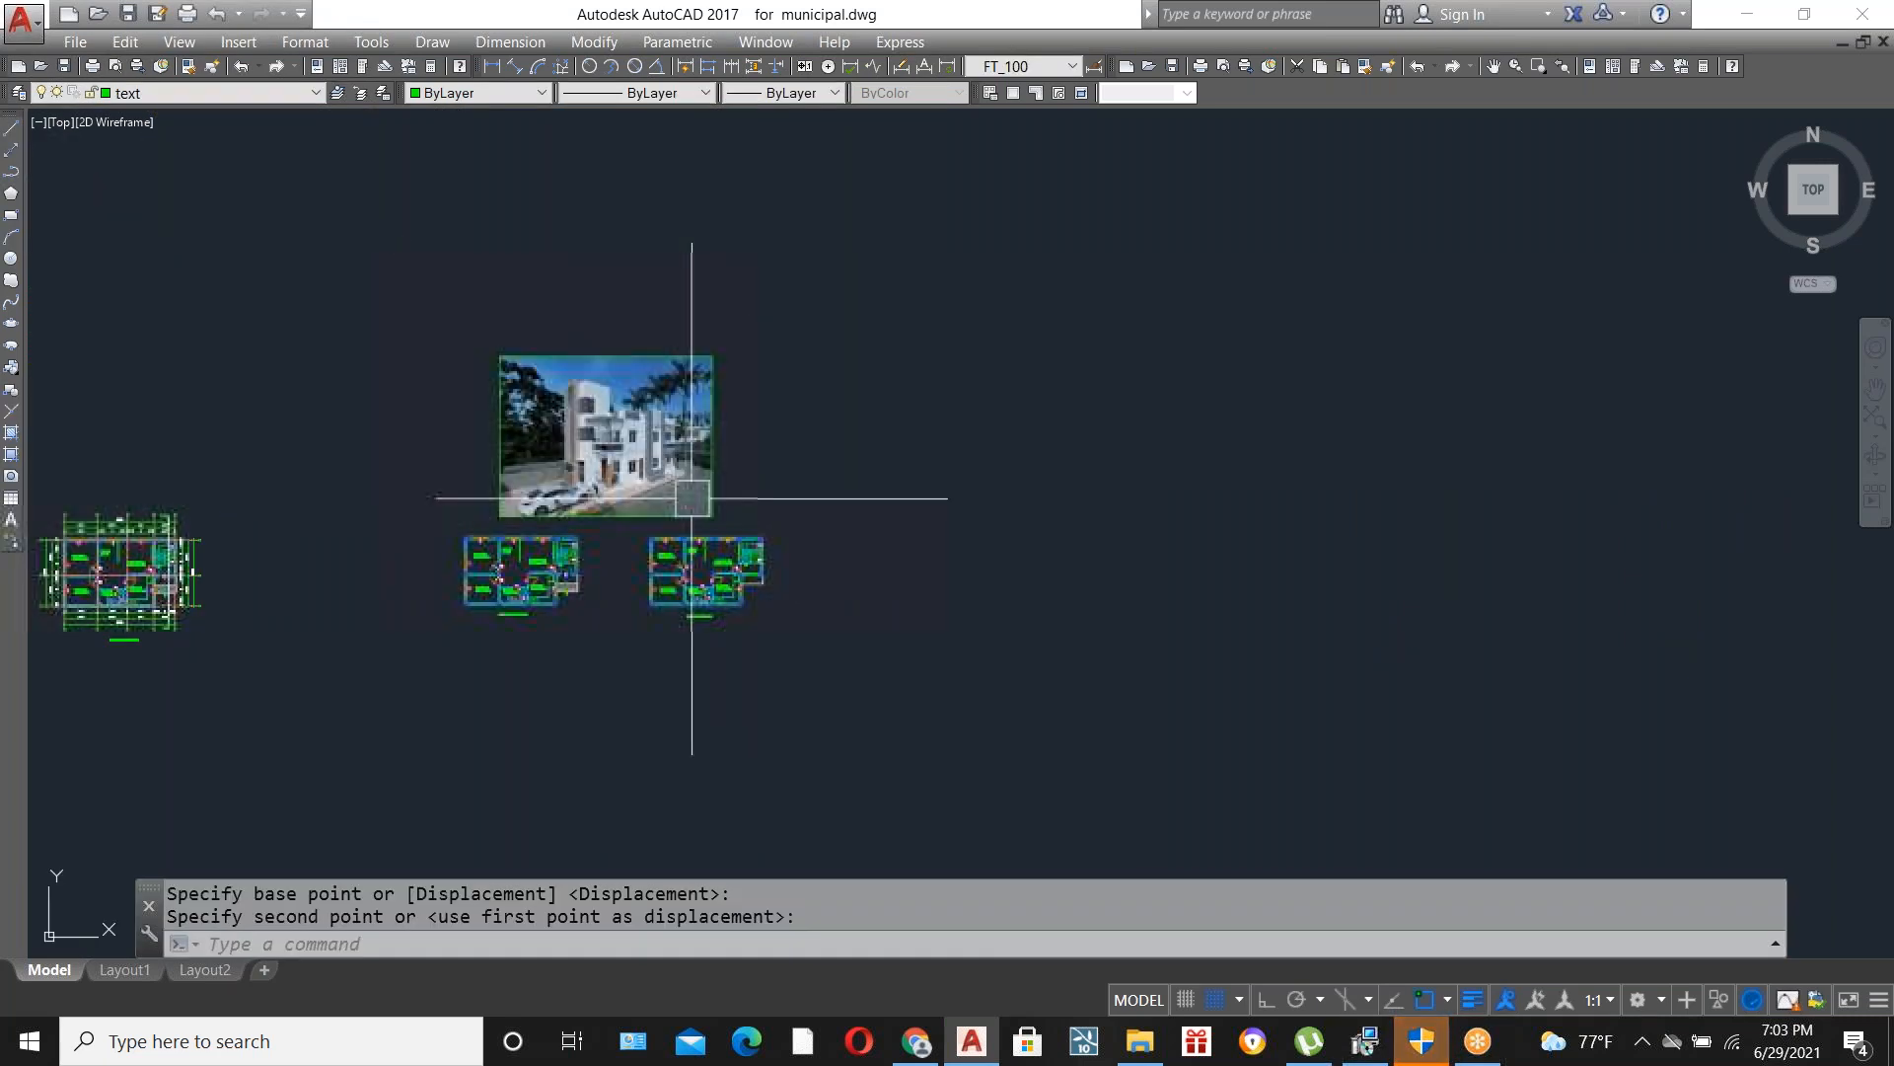
Compare the entrance, staircase and upper floor in the rendered house image with the two plans.
scroll(531, 468, up, 4)
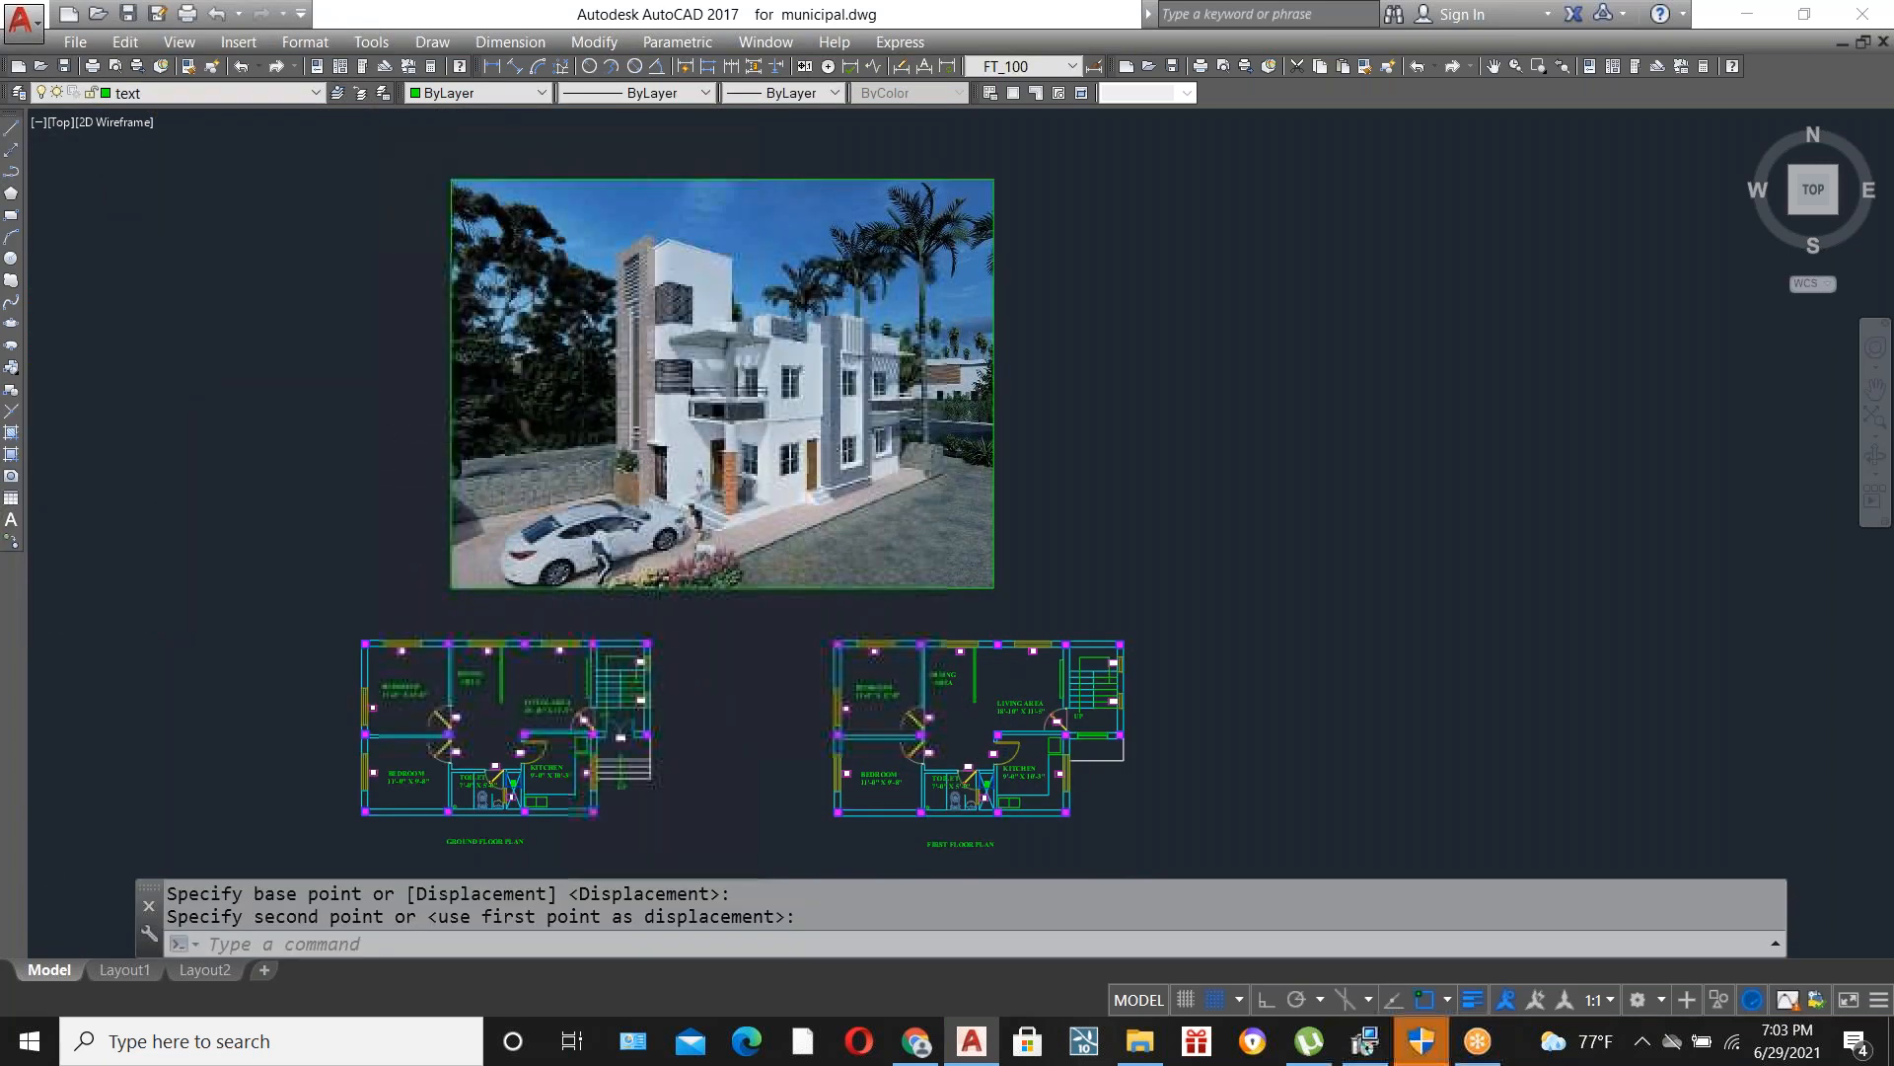
scroll(667, 456, up, 2)
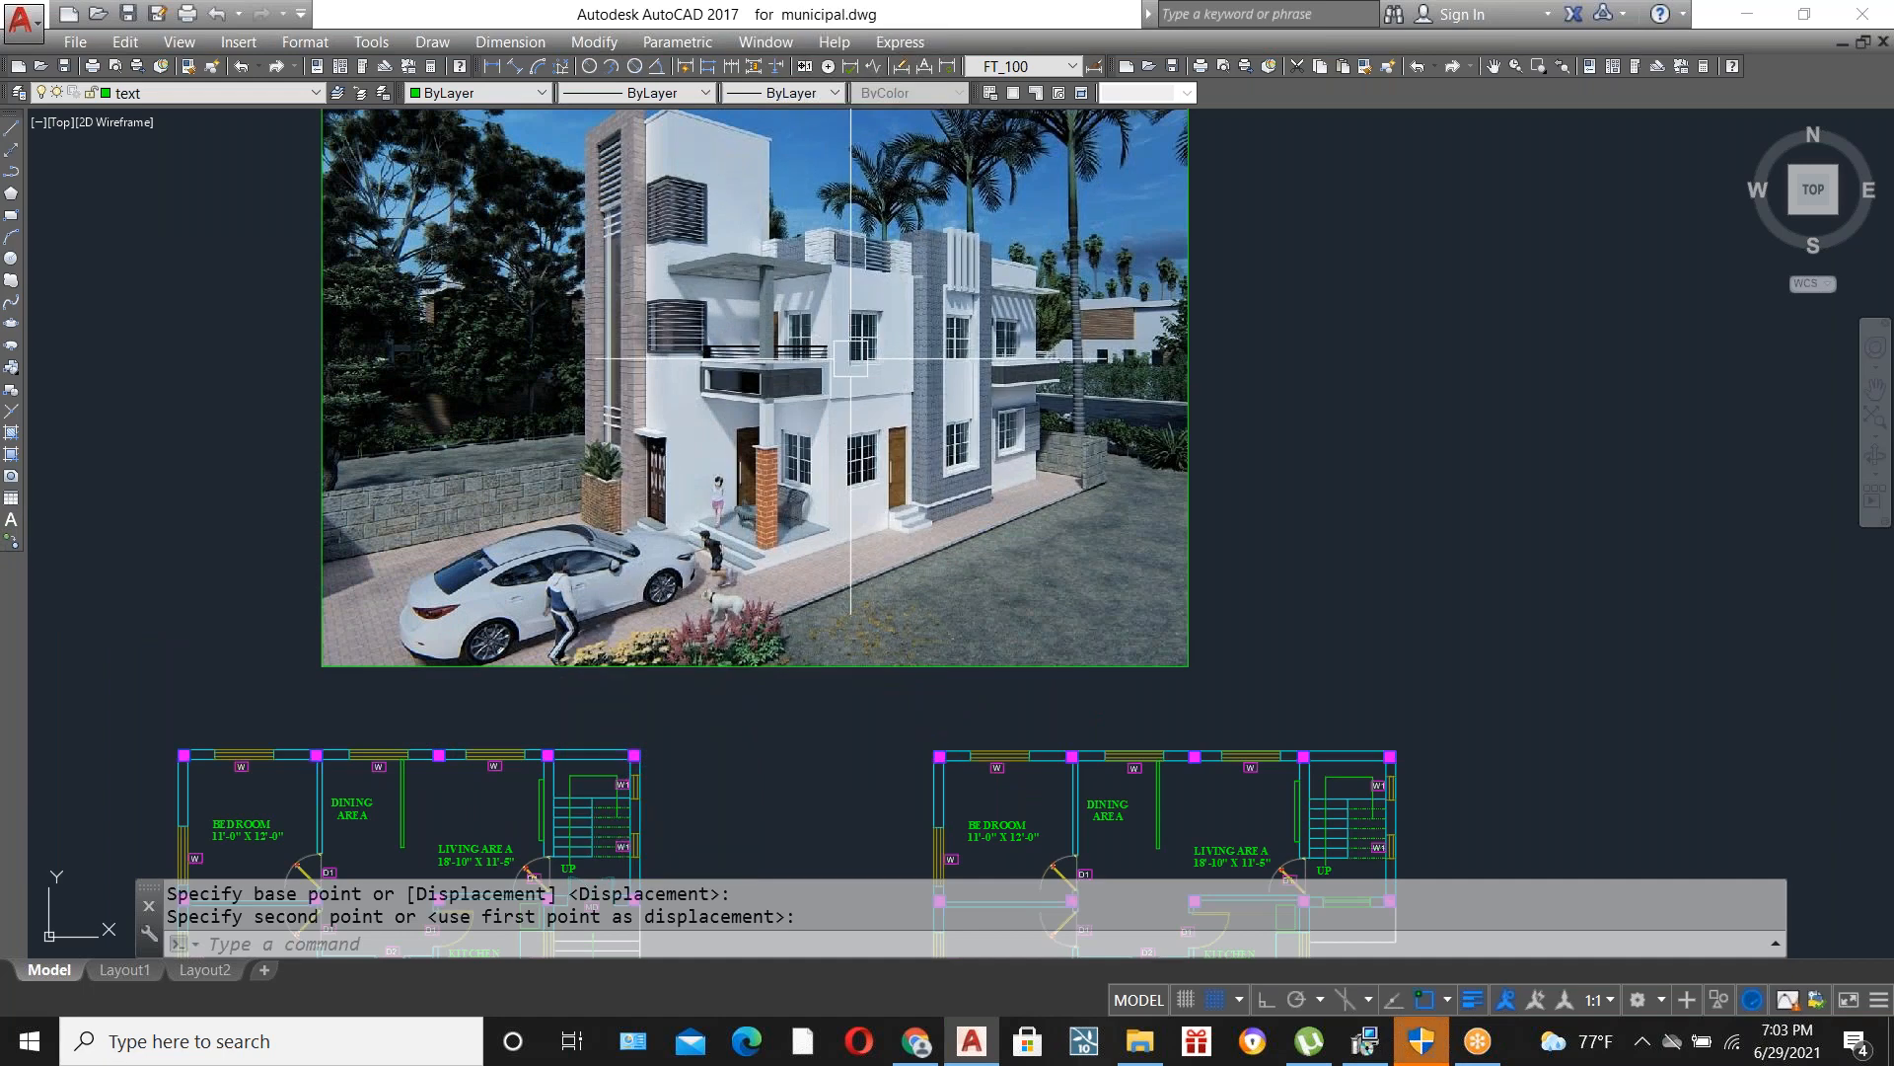
scroll(844, 375, down, 2)
scroll(706, 691, up, 2)
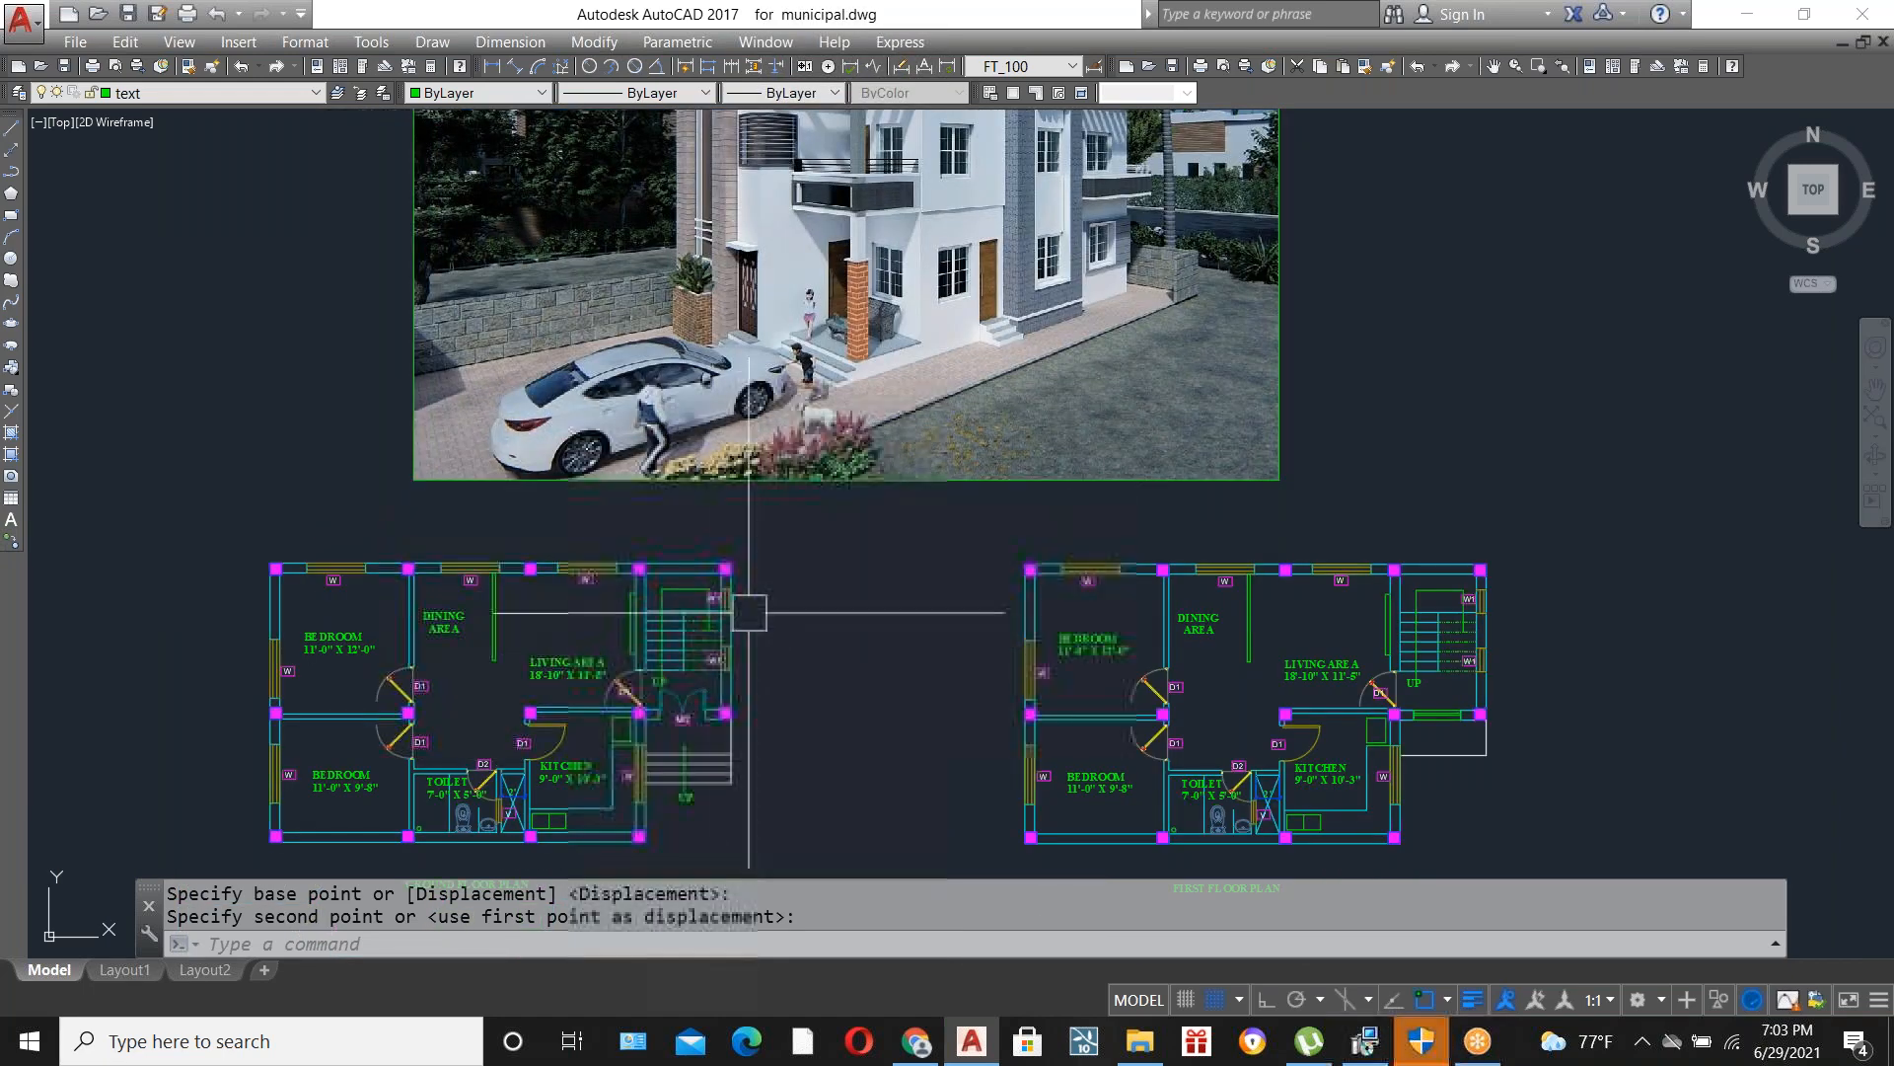
scroll(757, 705, down, 2)
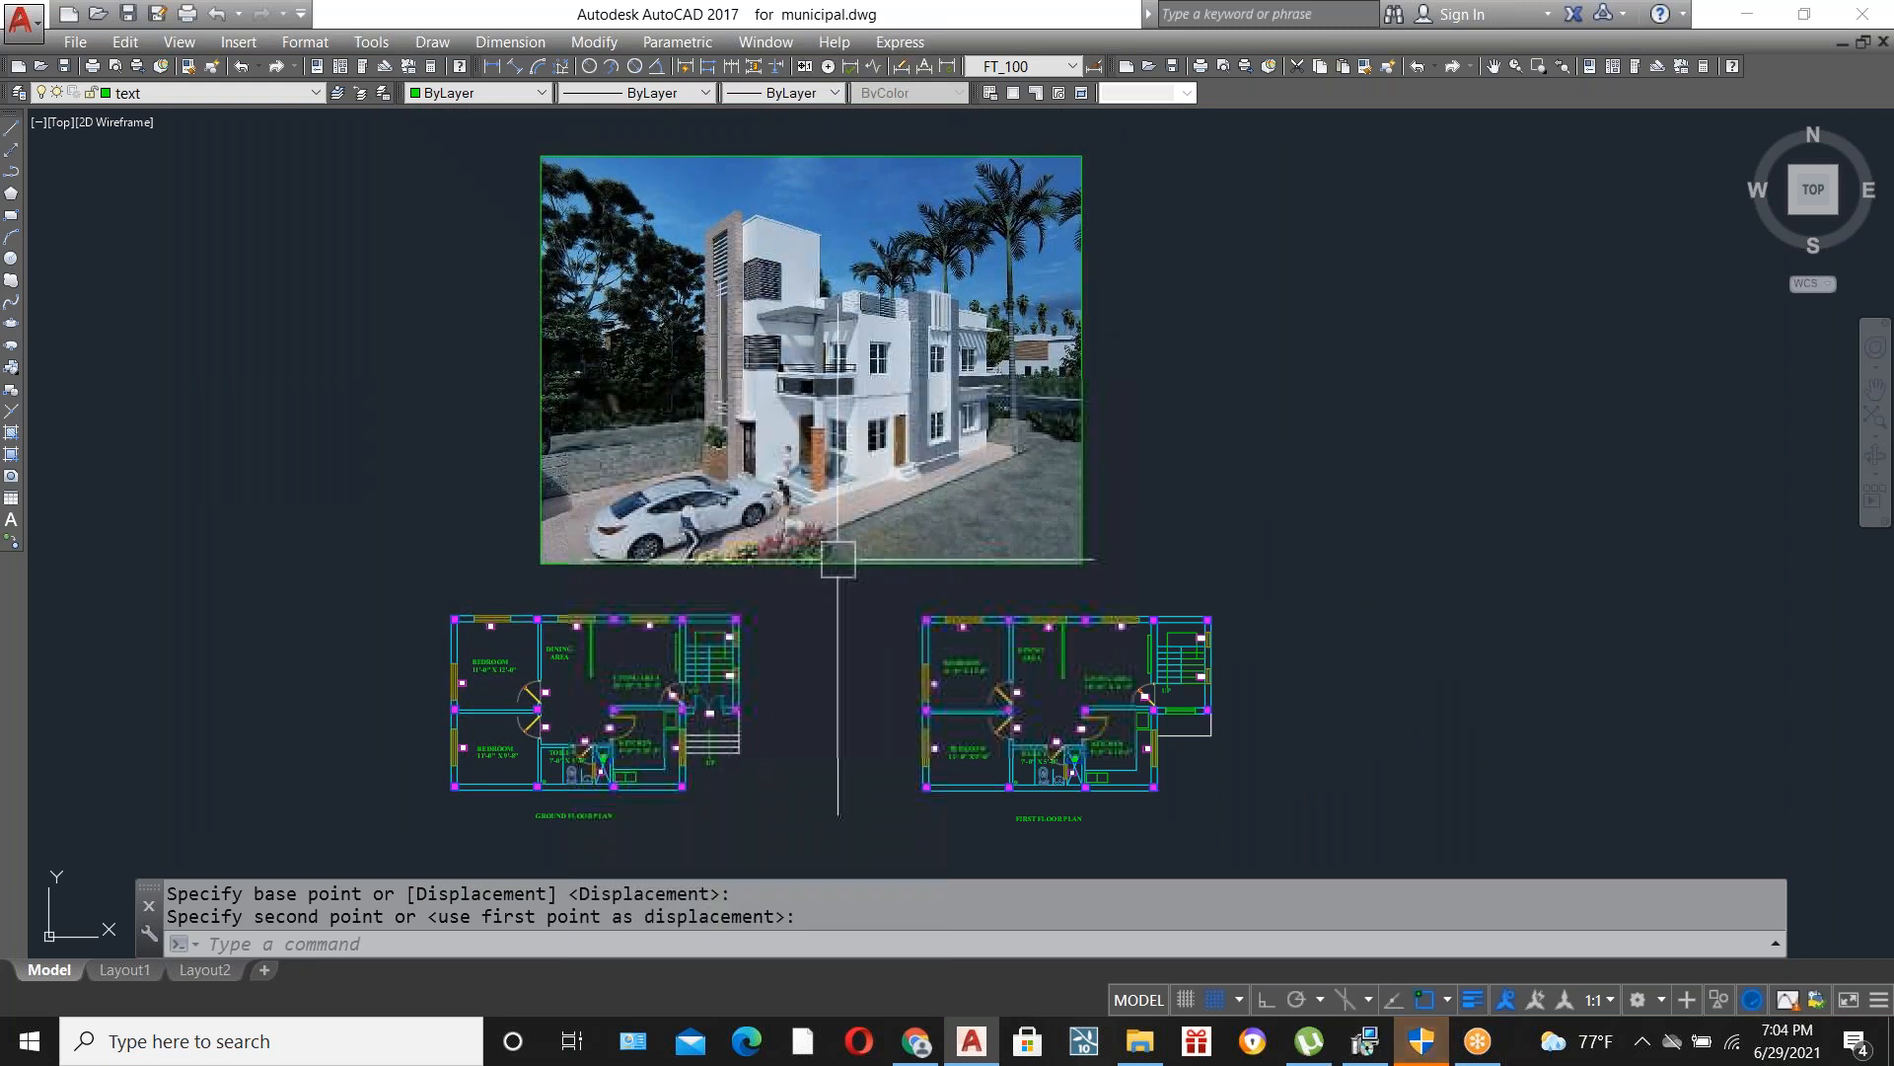
Move the rendered house image away, clear of the two undimensioned plans.
click(1097, 440)
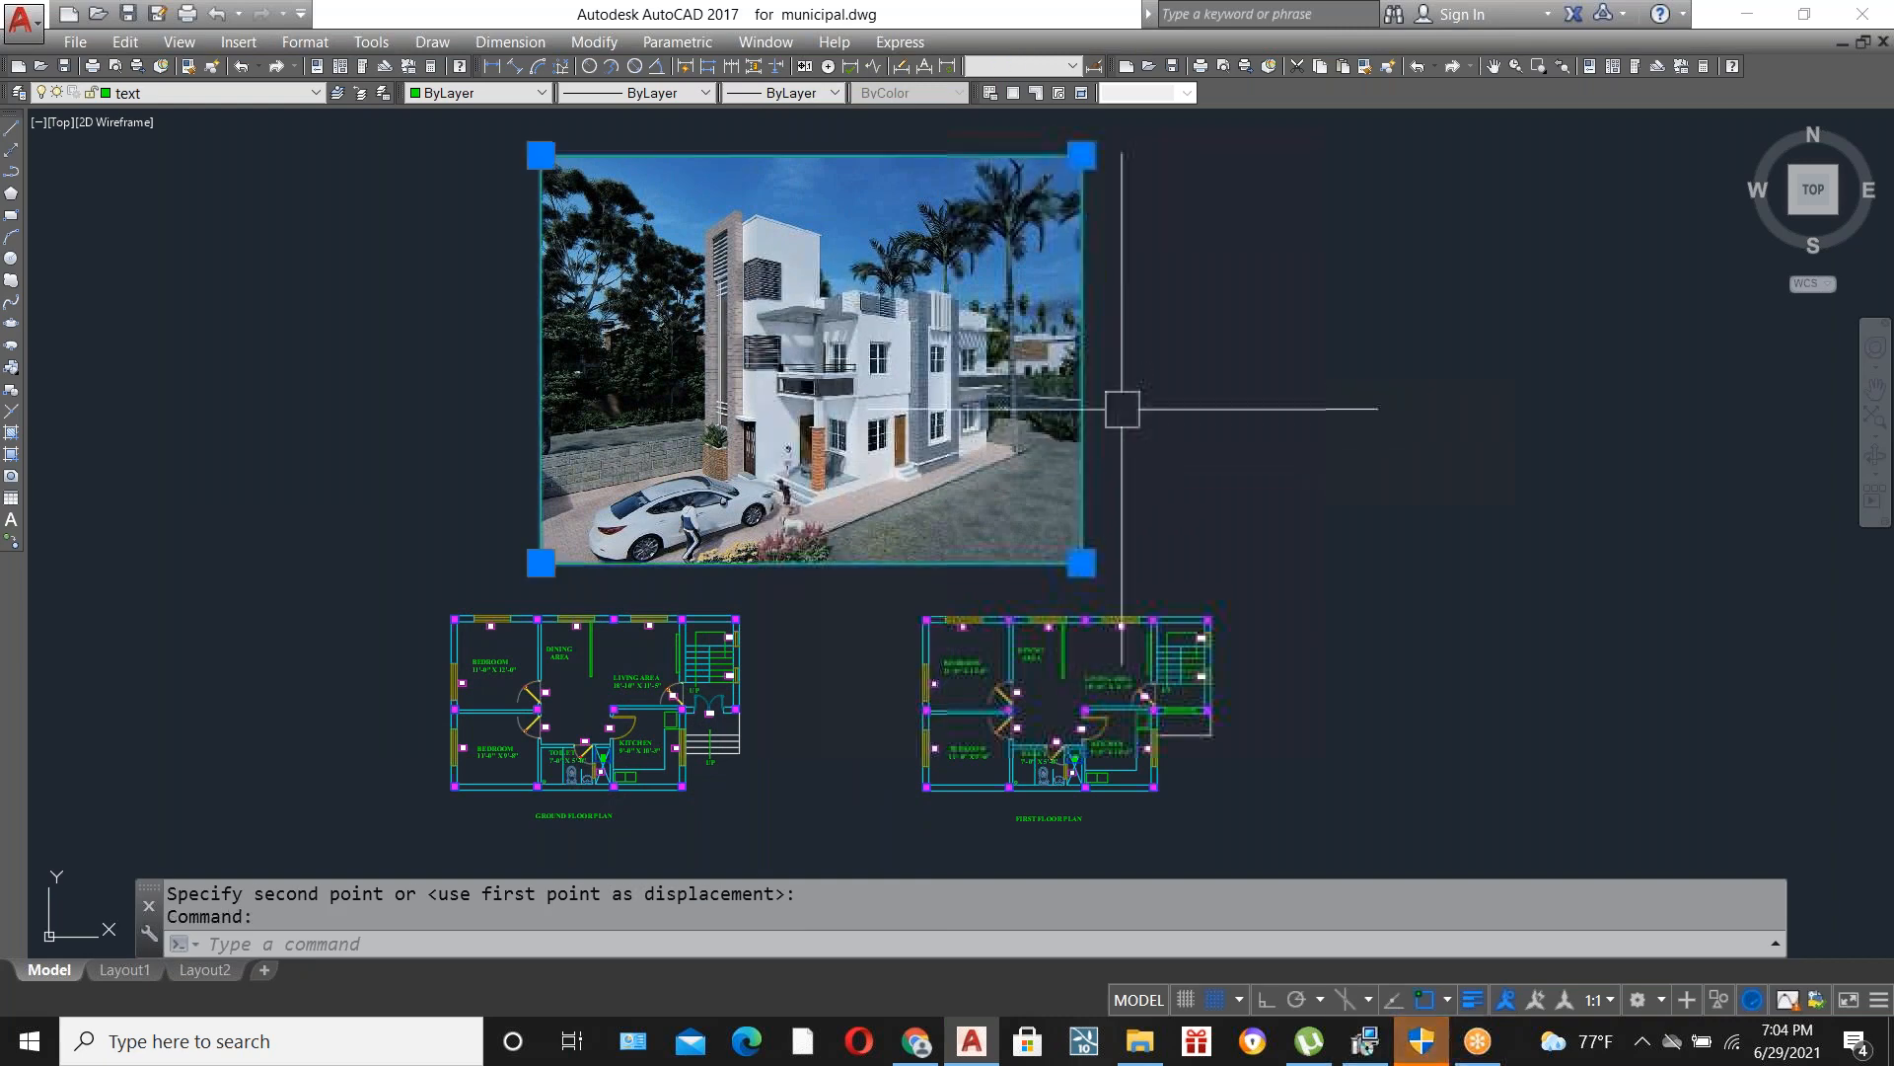
text(m)
key(Return)
click(874, 406)
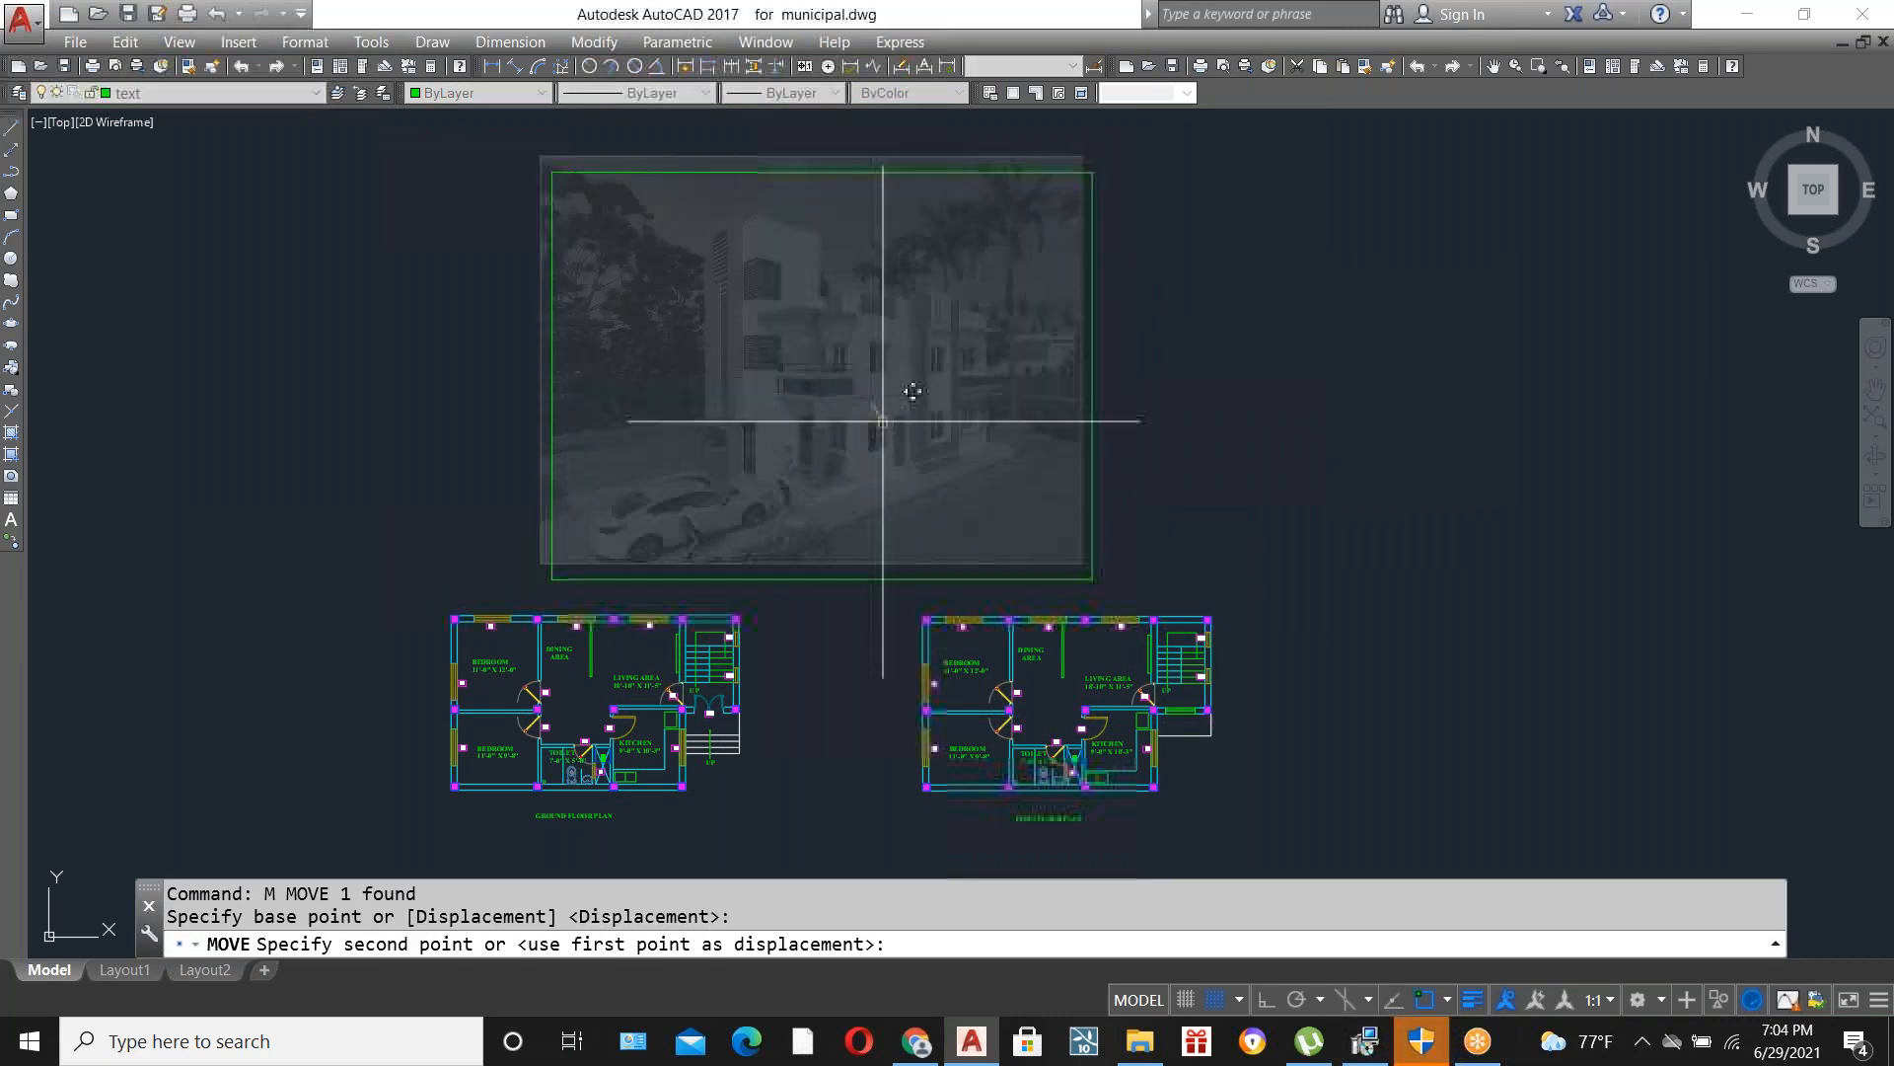
scroll(883, 421, down, 5)
click(795, 402)
Examine the room layout and orientation of the undimensioned ground floor and first floor plans.
scroll(724, 334, up, 8)
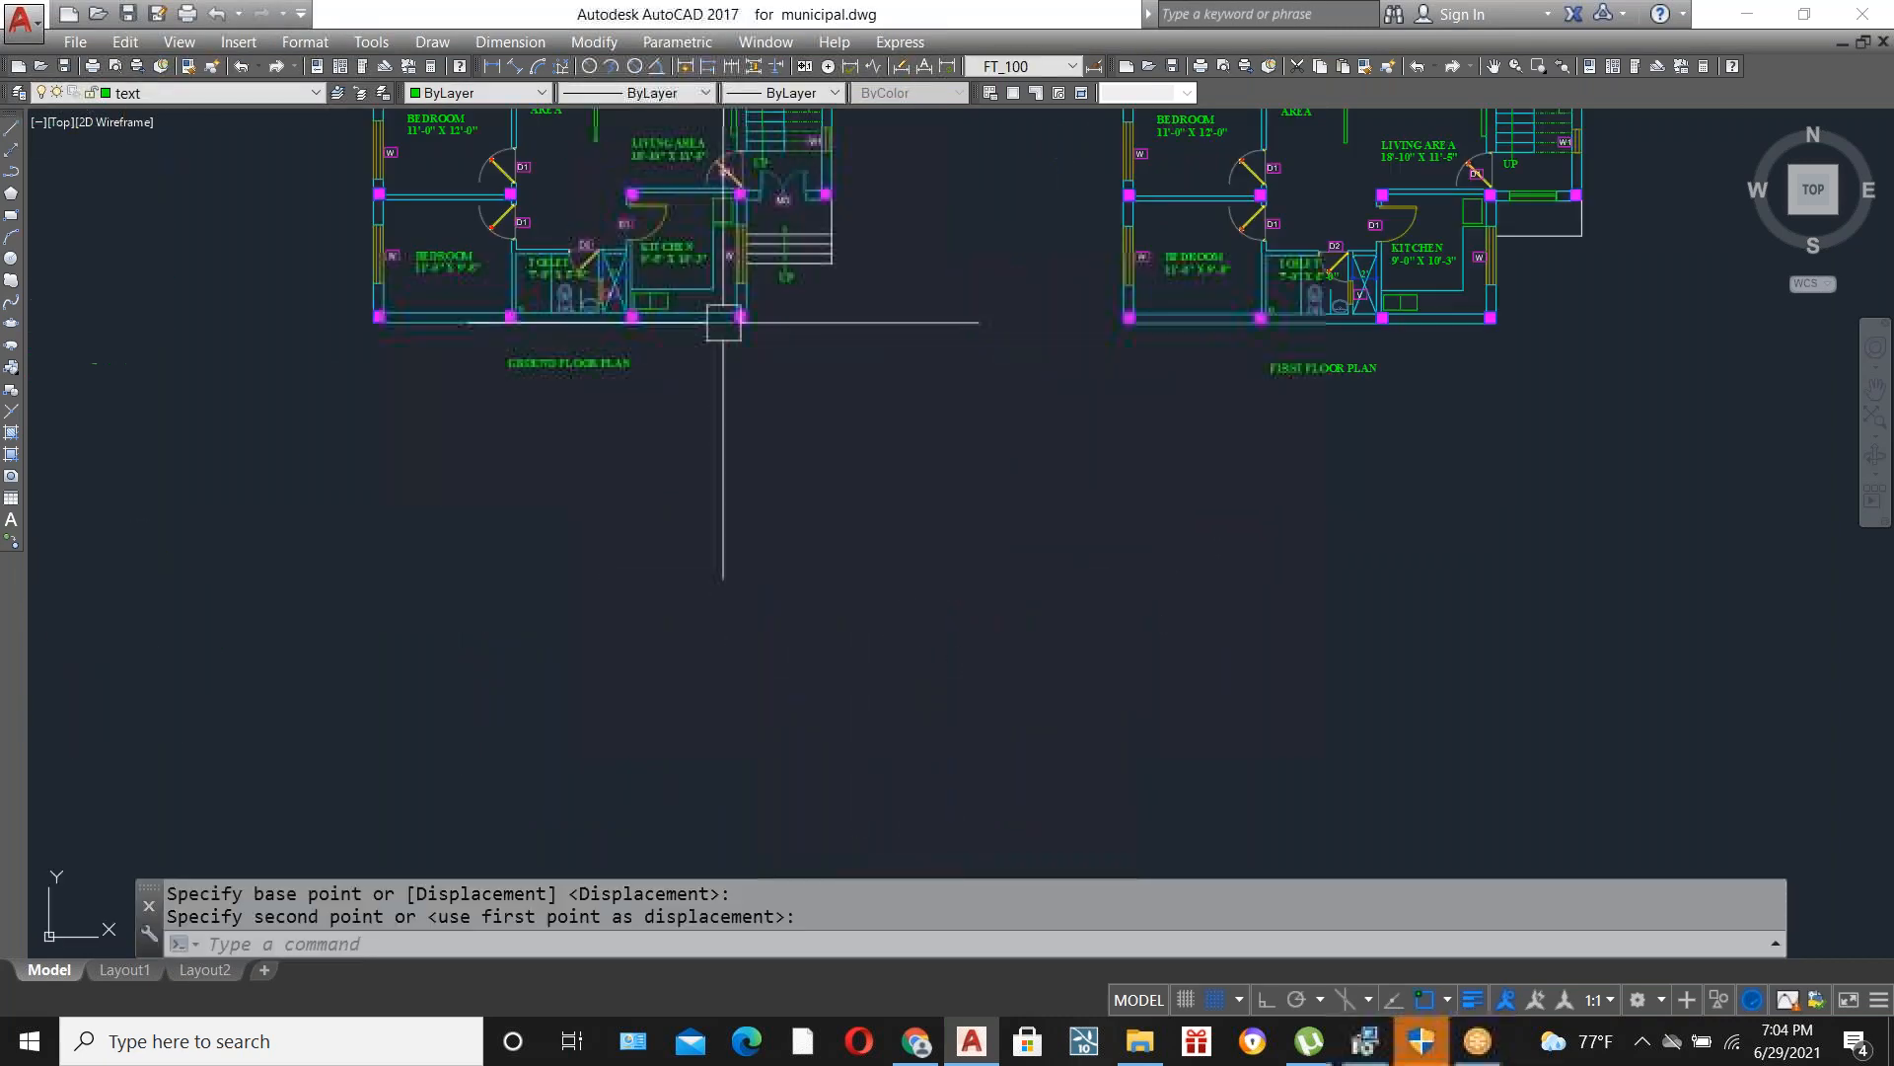
scroll(833, 609, down, 4)
scroll(746, 470, up, 6)
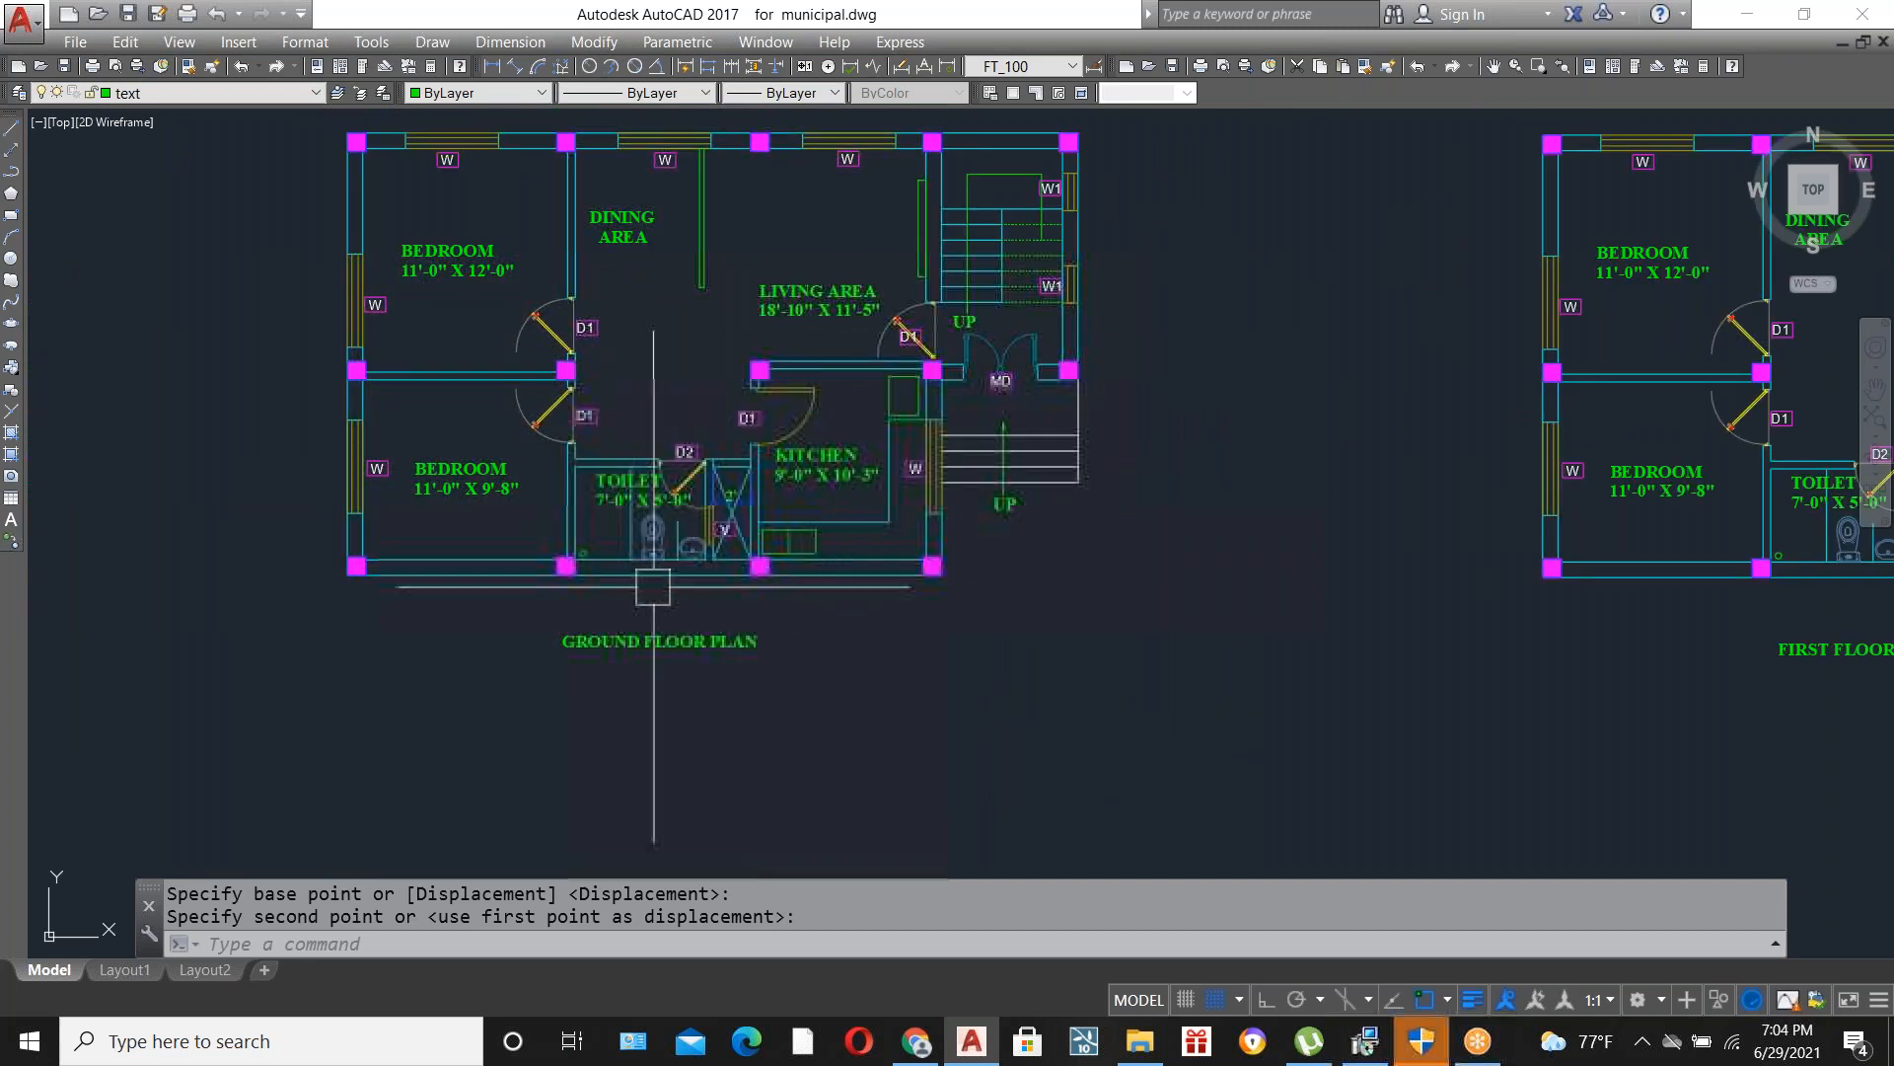
scroll(673, 627, down, 4)
scroll(668, 635, up, 4)
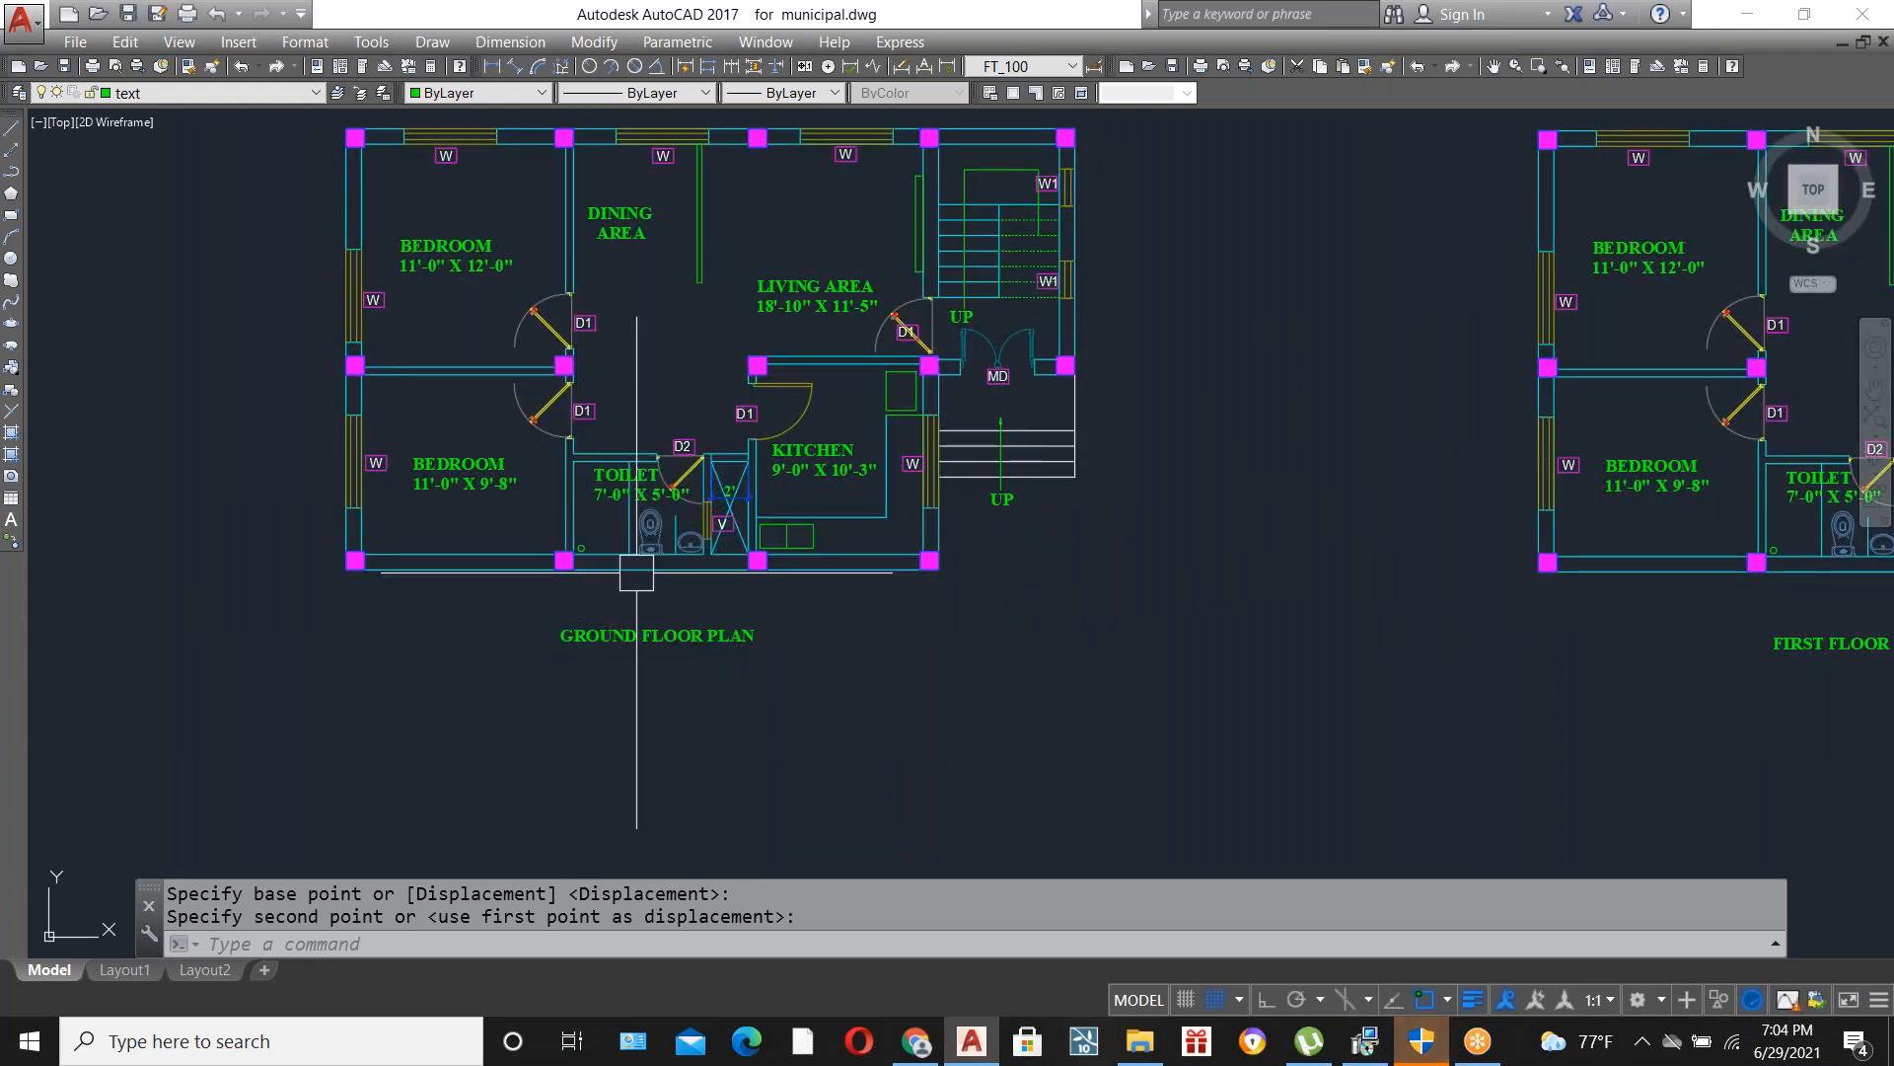
scroll(636, 572, down, 2)
scroll(681, 526, up, 2)
scroll(651, 555, down, 2)
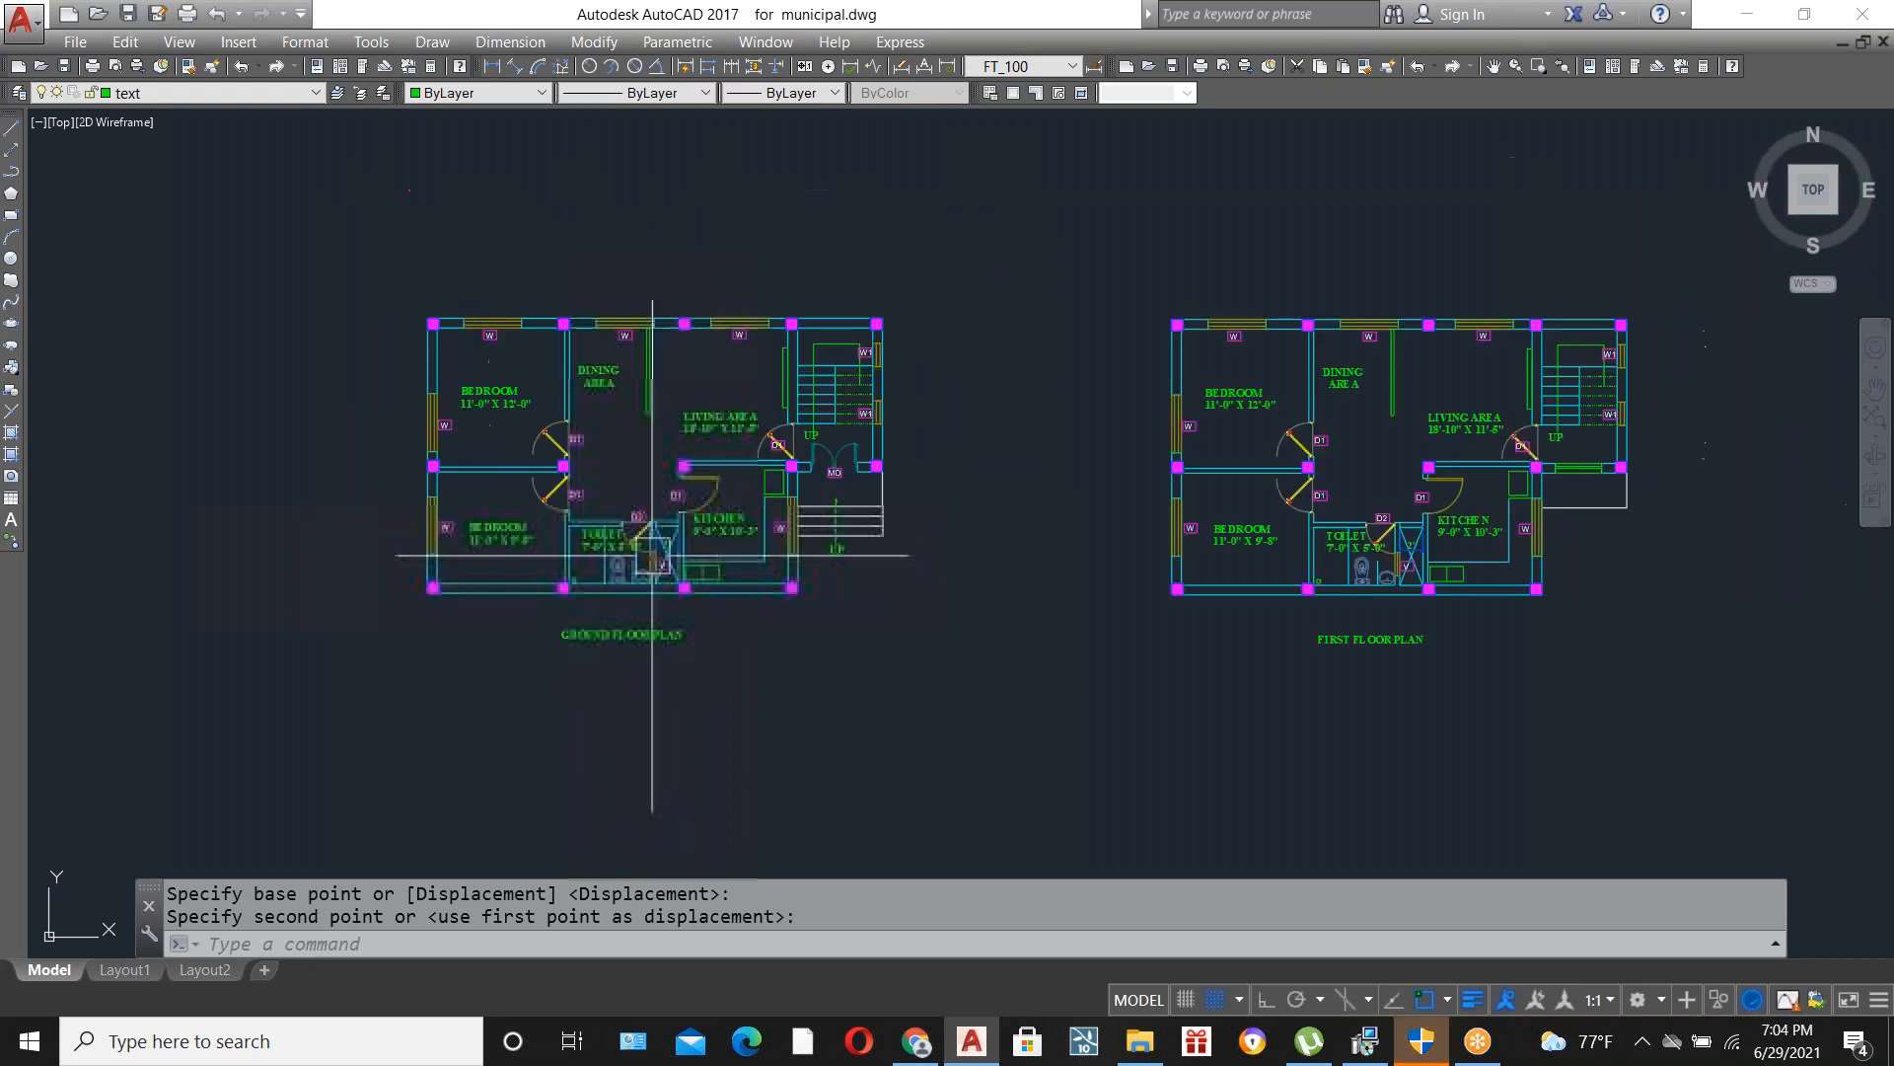
scroll(787, 360, up, 2)
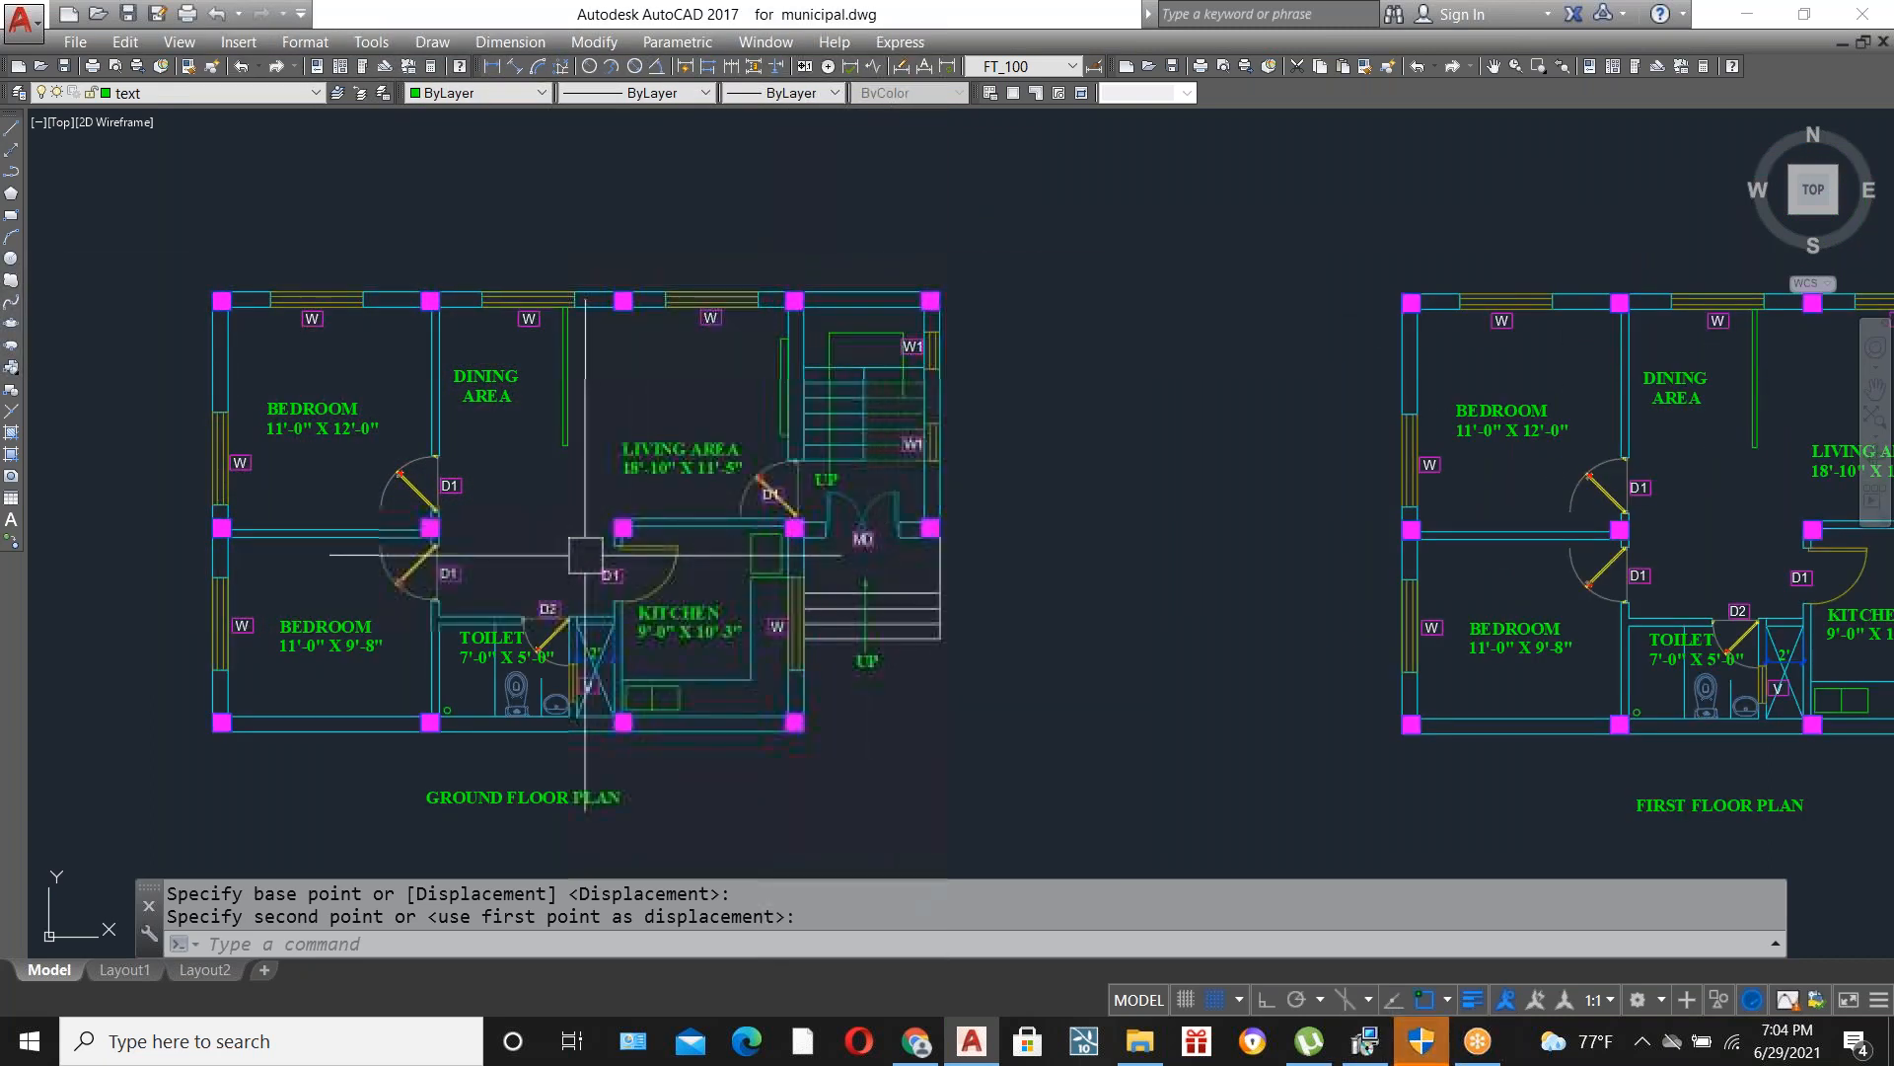
scroll(586, 556, down, 3)
scroll(635, 549, up, 1)
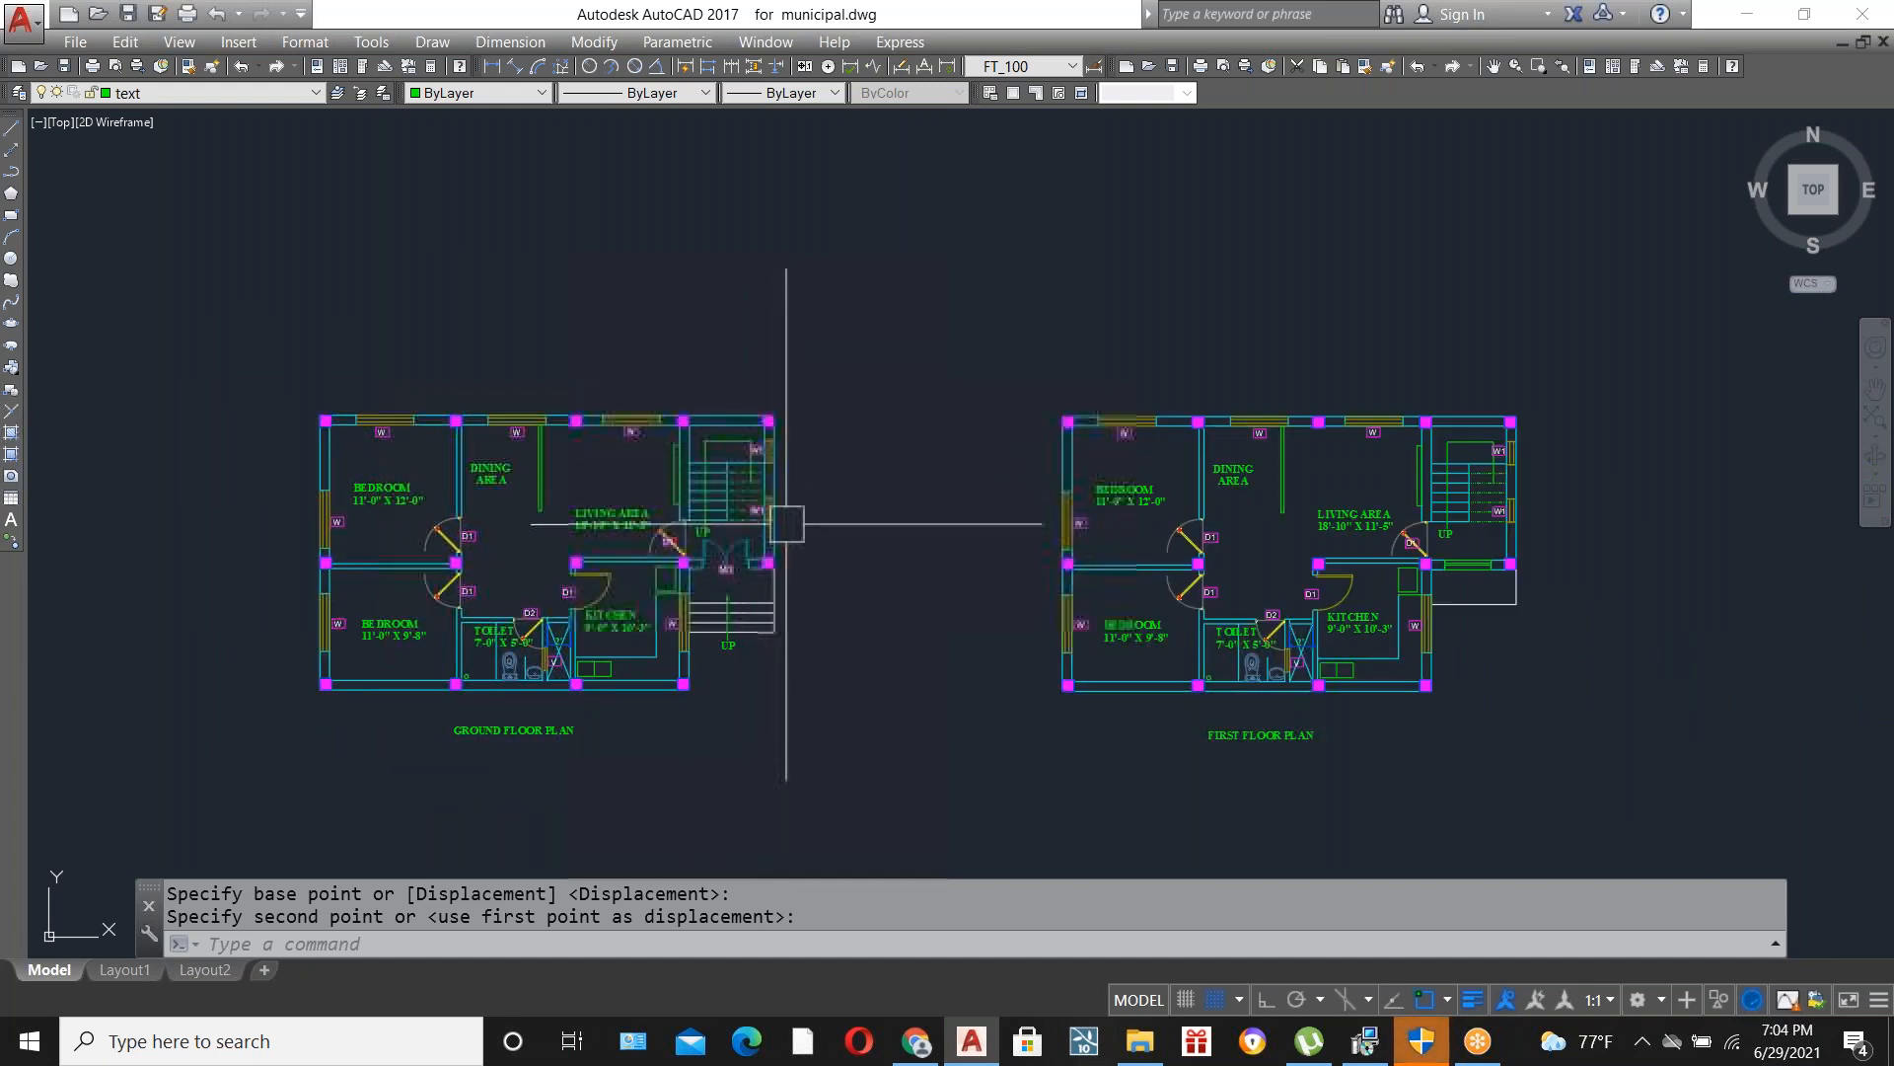
scroll(786, 523, down, 2)
scroll(650, 617, up, 2)
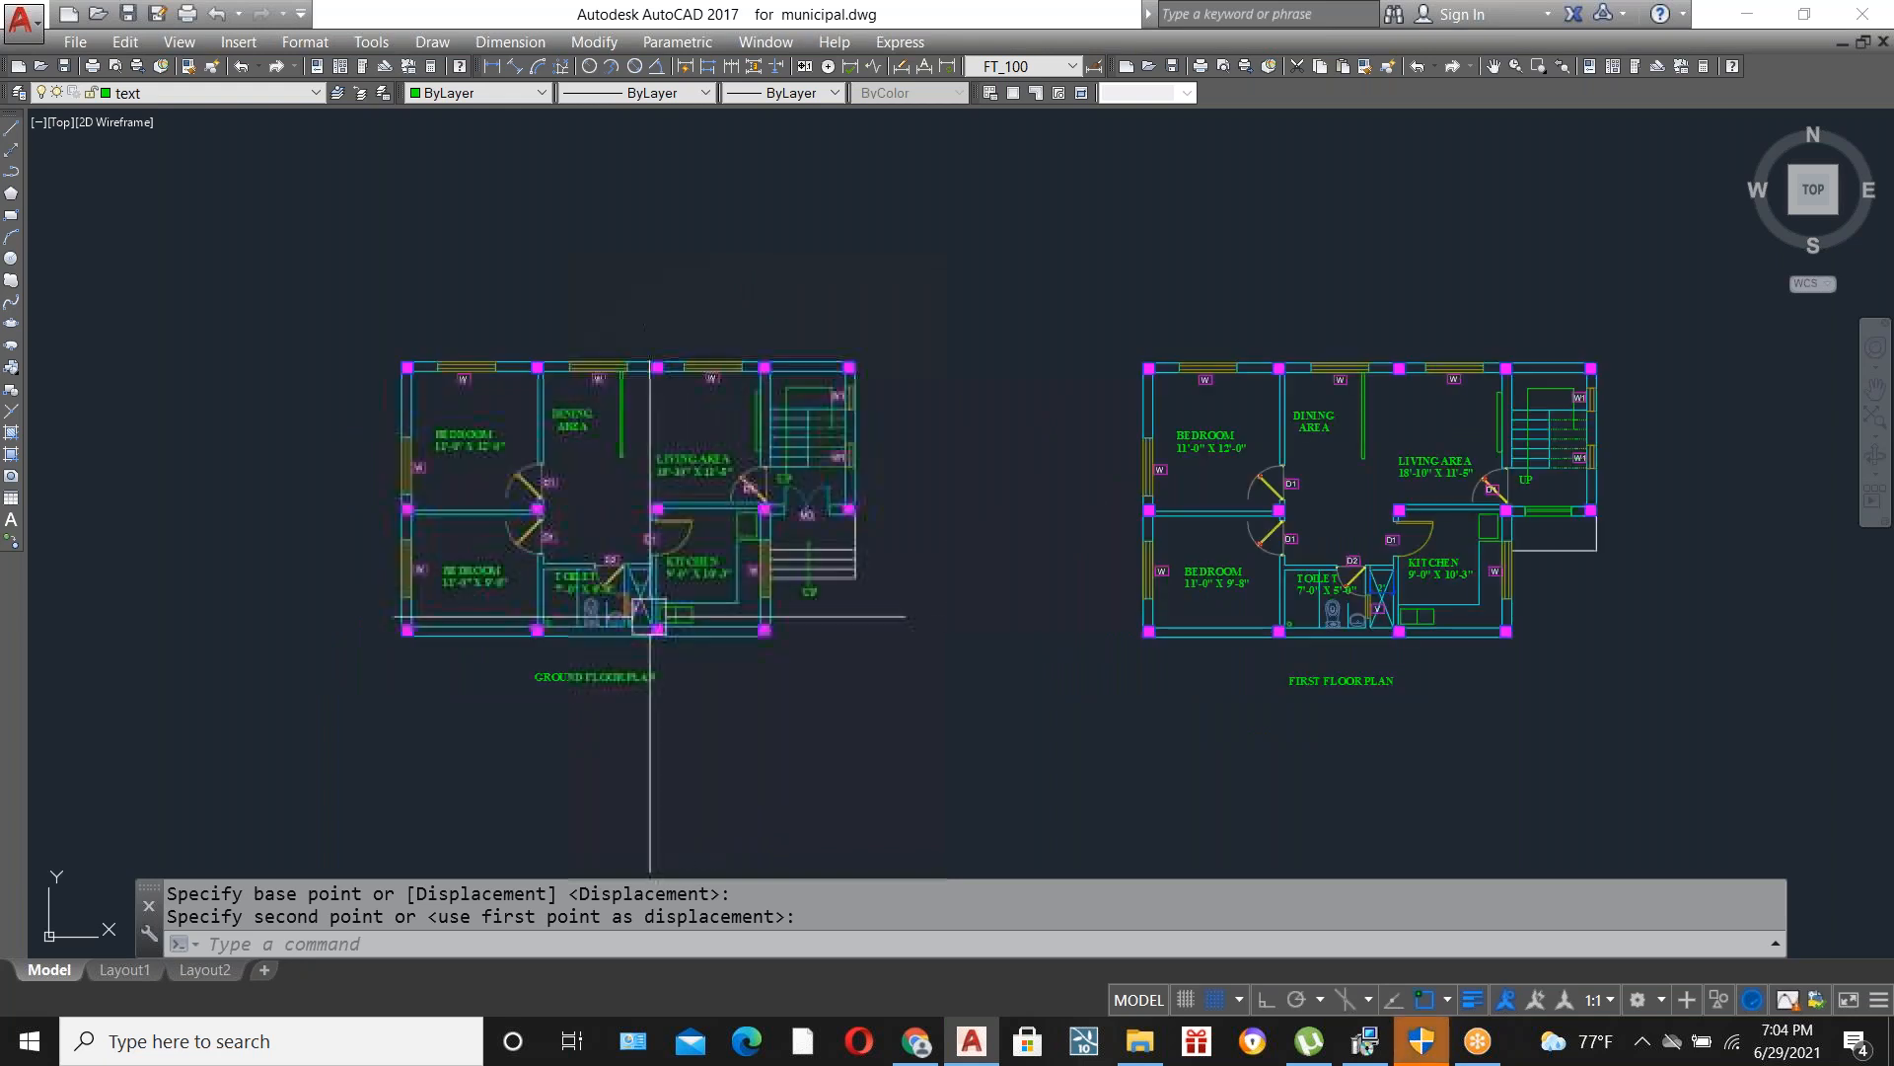
Rotate the undimensioned ground floor plan and its title to 270° about a point near the plan's centre, with Ortho on.
click(283, 262)
click(942, 760)
text(R)
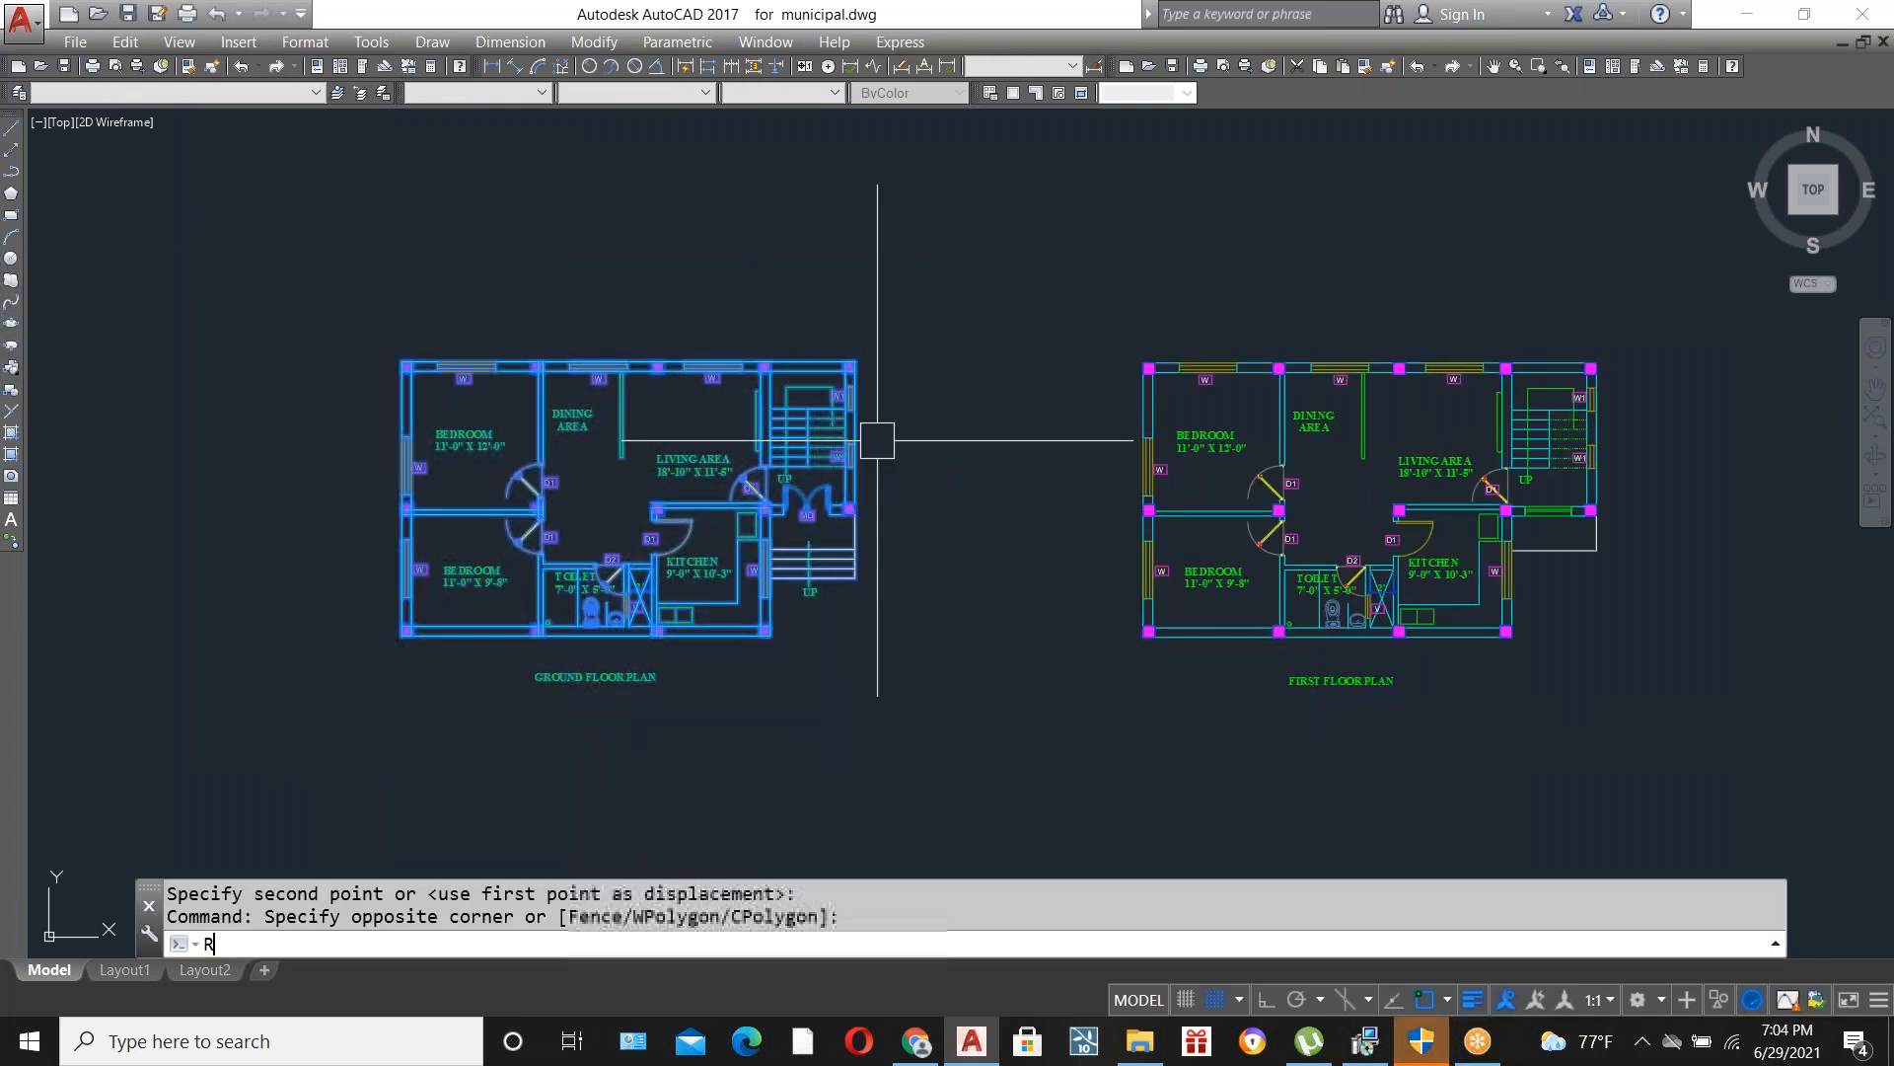
text(O)
key(Return)
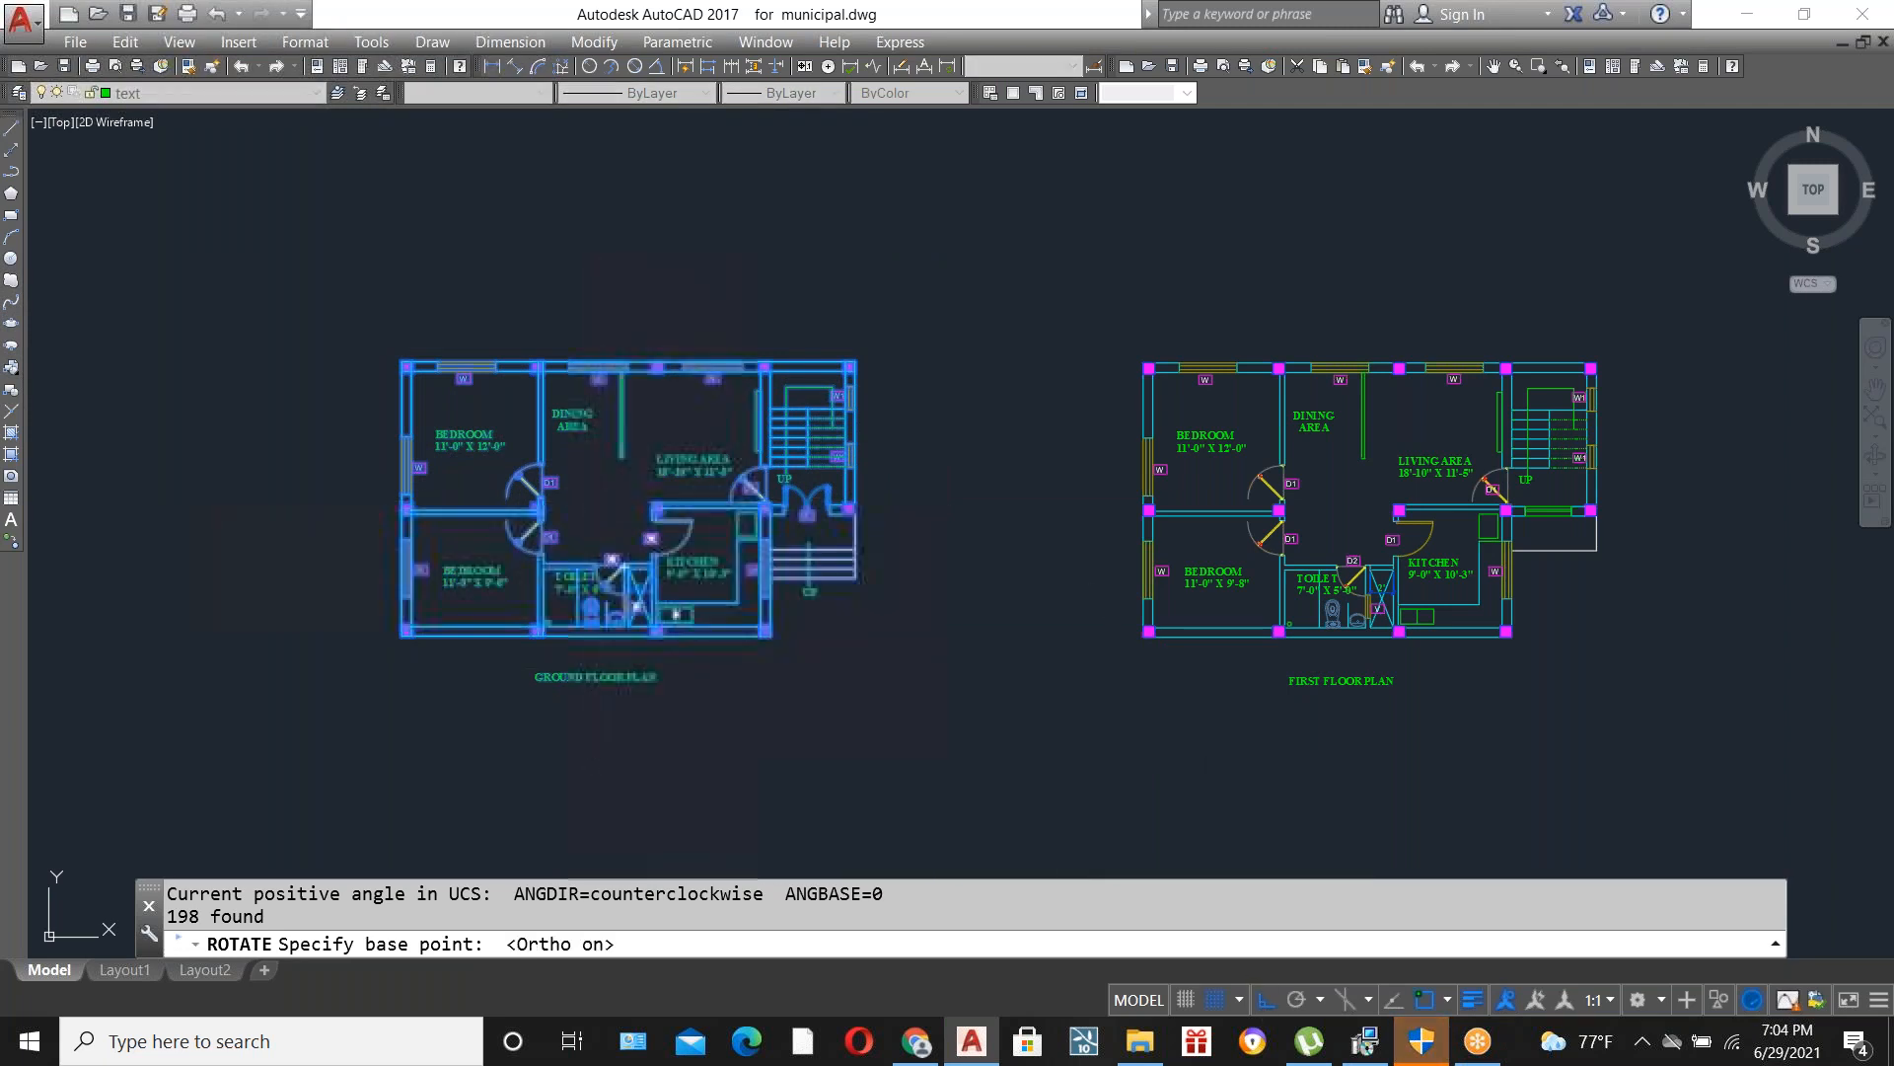
click(596, 503)
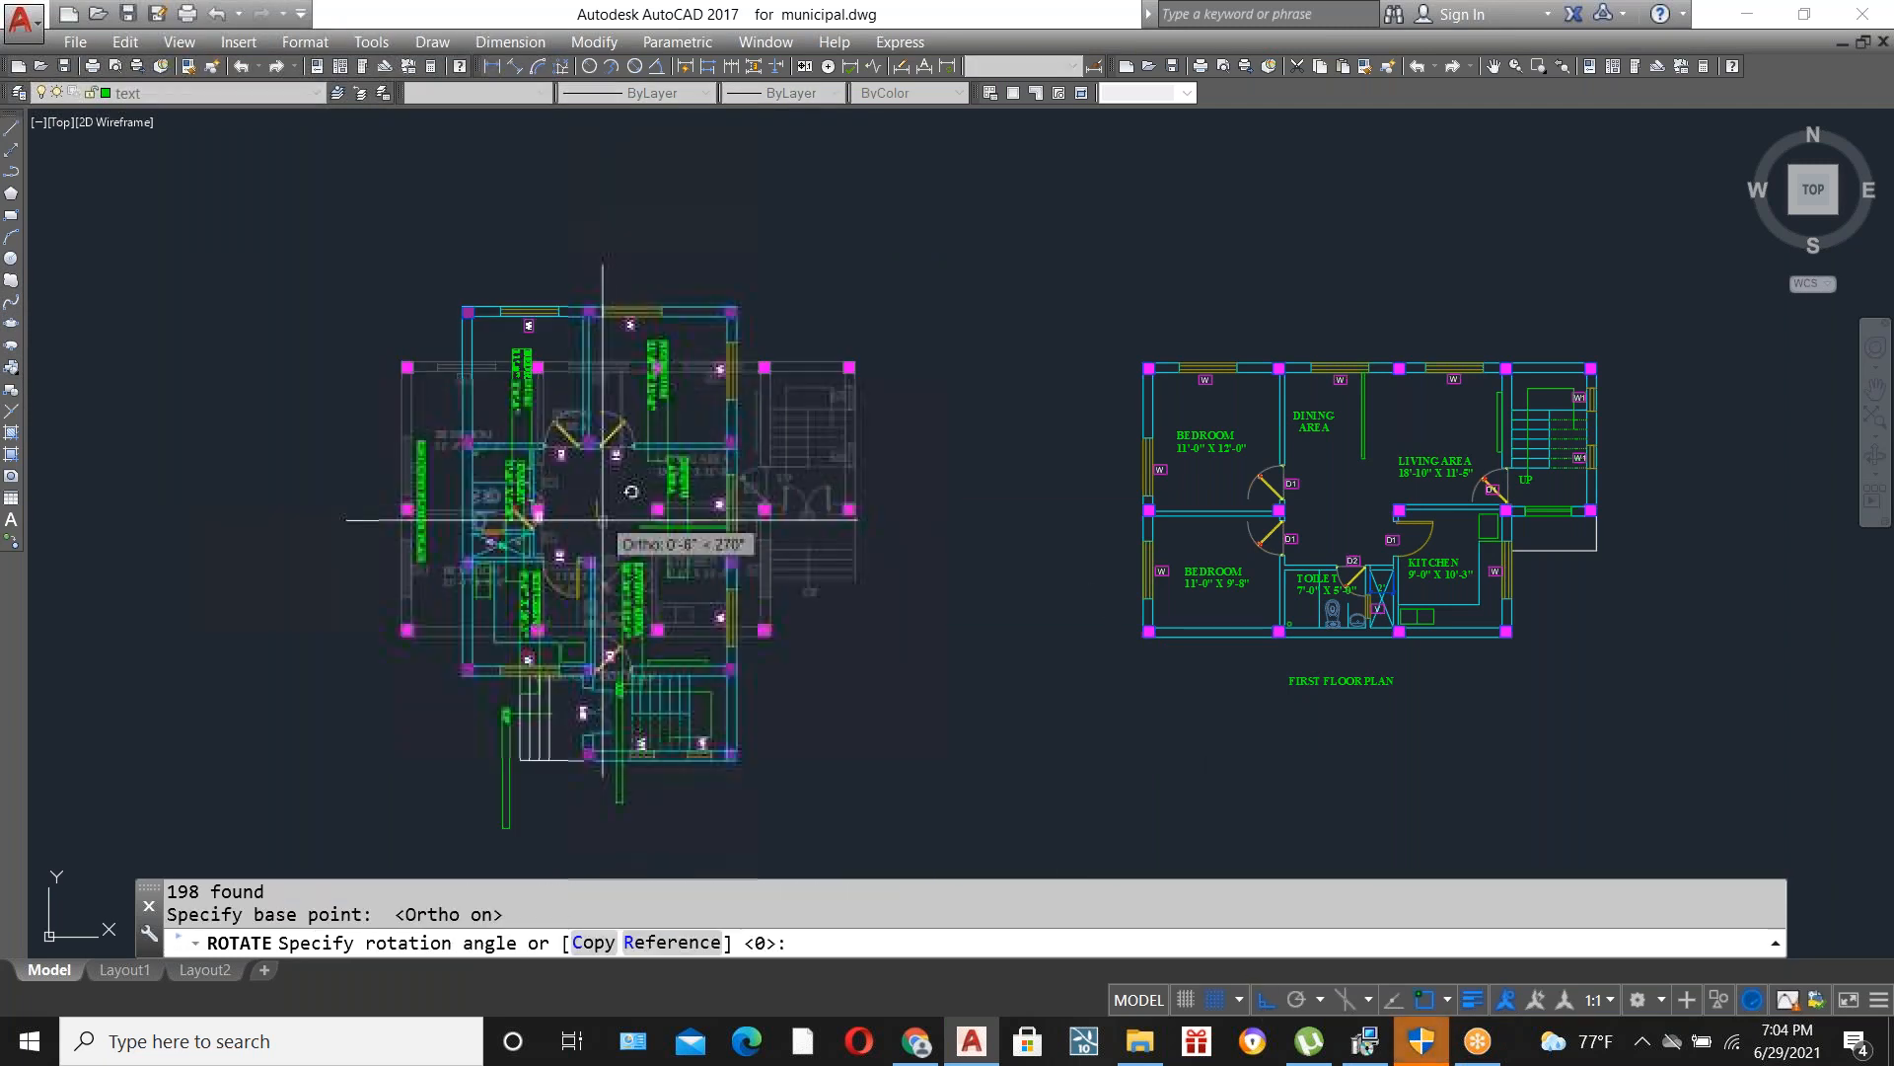
click(613, 837)
scroll(710, 266, down, 4)
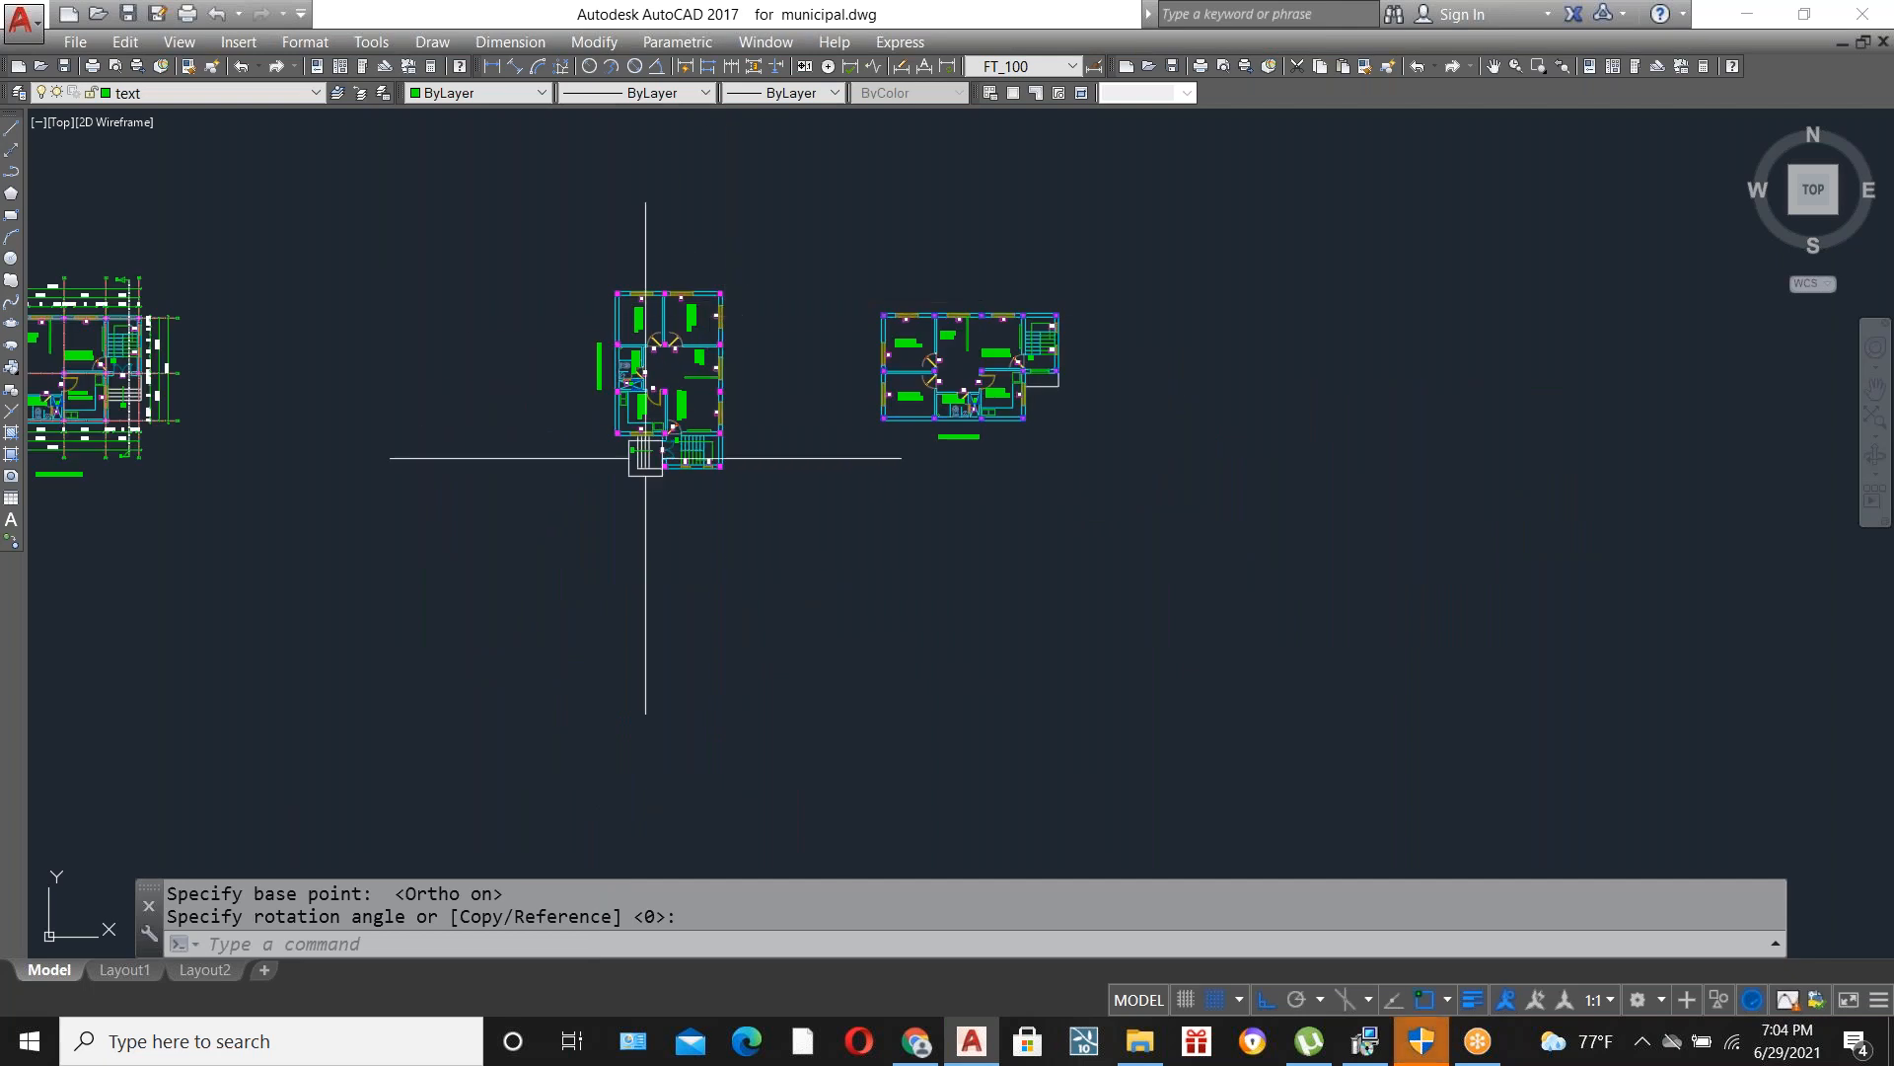
Examine the entrance steps, main door, staircase and W1 windows on the front side of the rotated ground floor plan.
scroll(645, 458, up, 6)
scroll(706, 588, down, 5)
scroll(747, 405, up, 2)
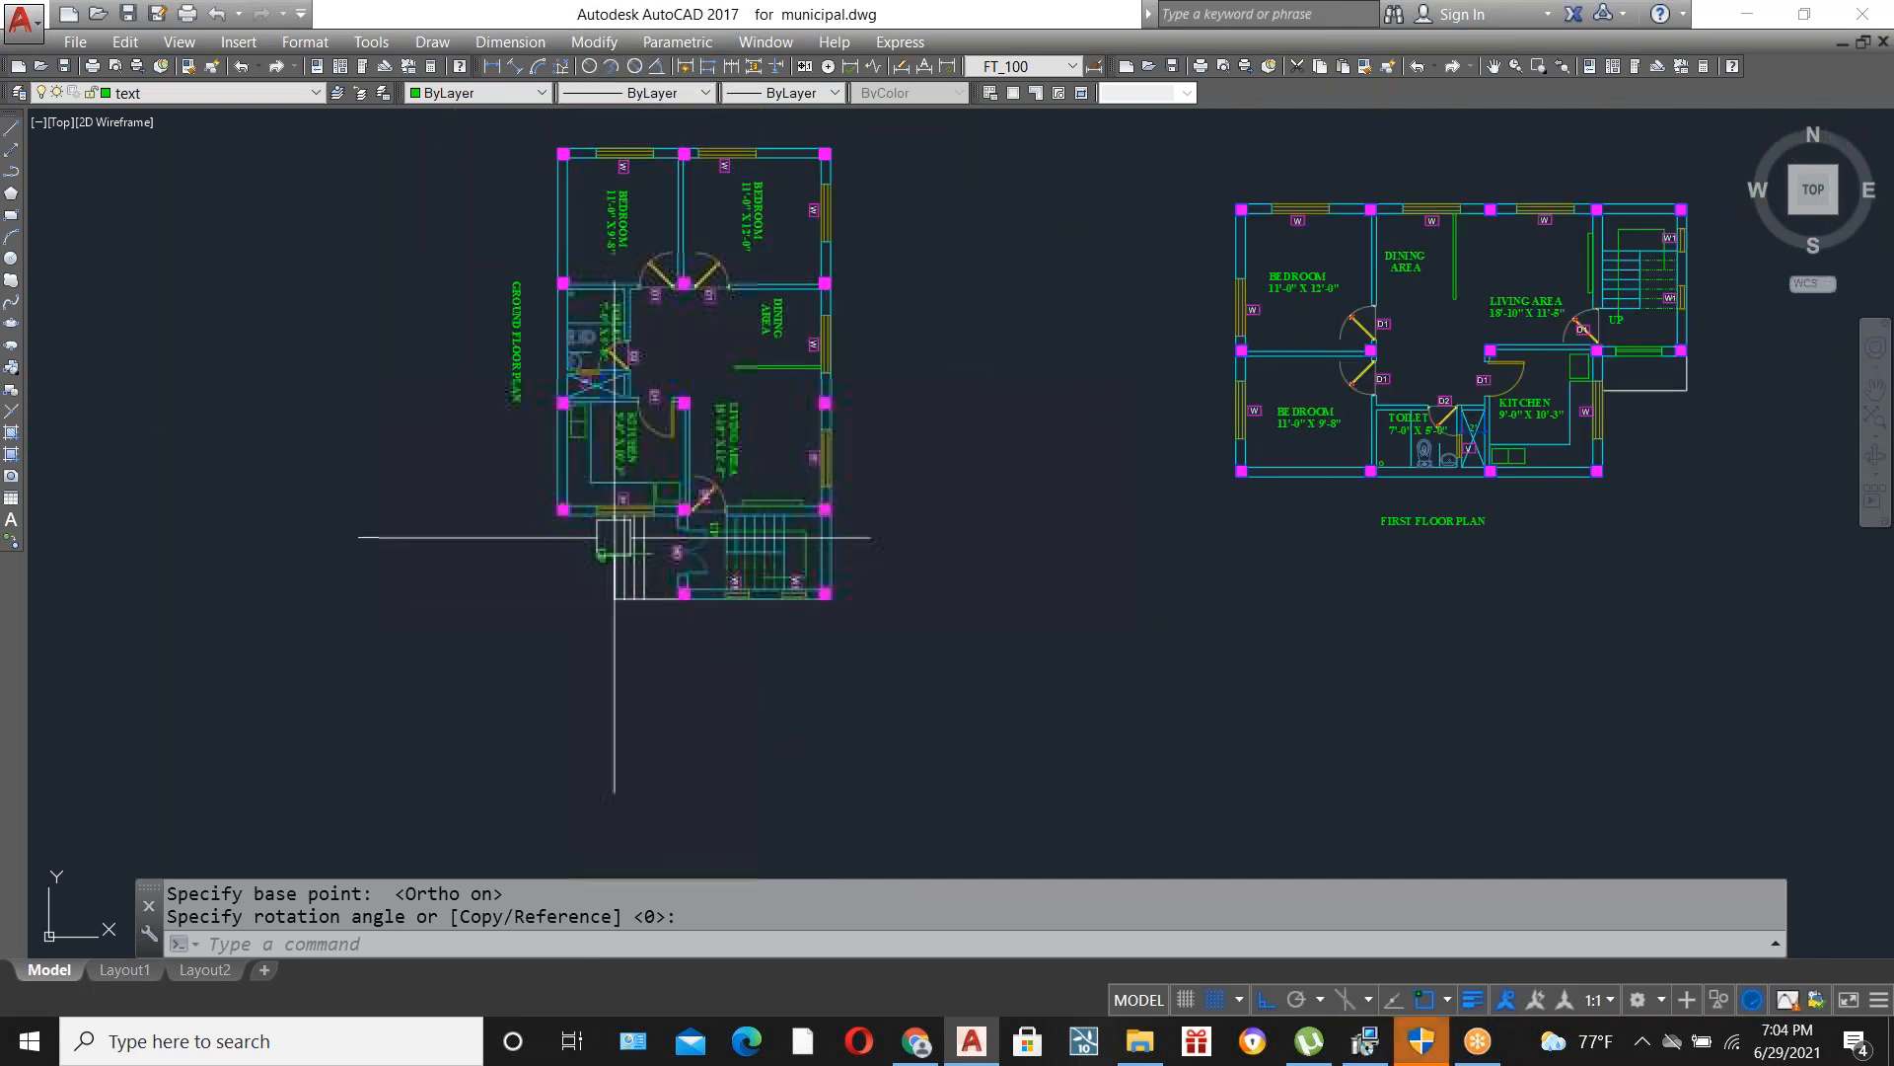
scroll(635, 543, up, 2)
scroll(634, 551, up, 2)
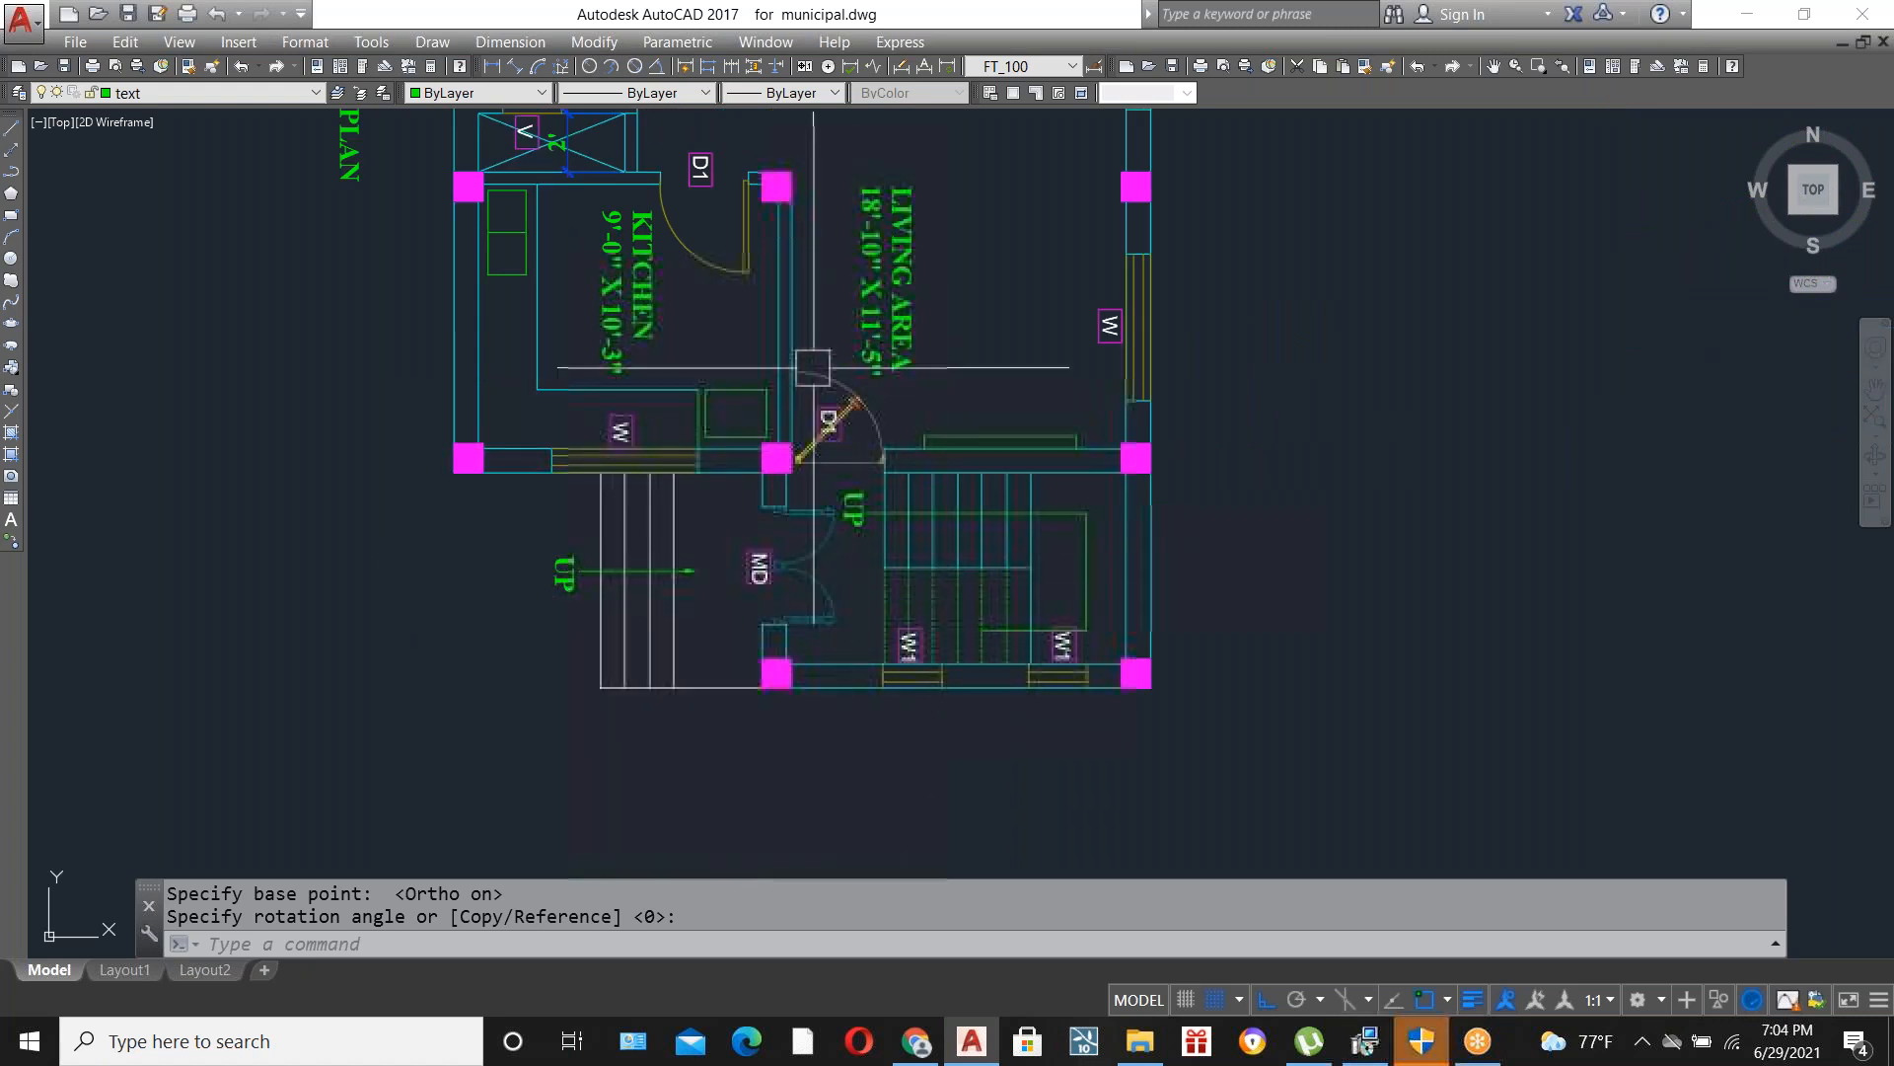
scroll(792, 630, down, 3)
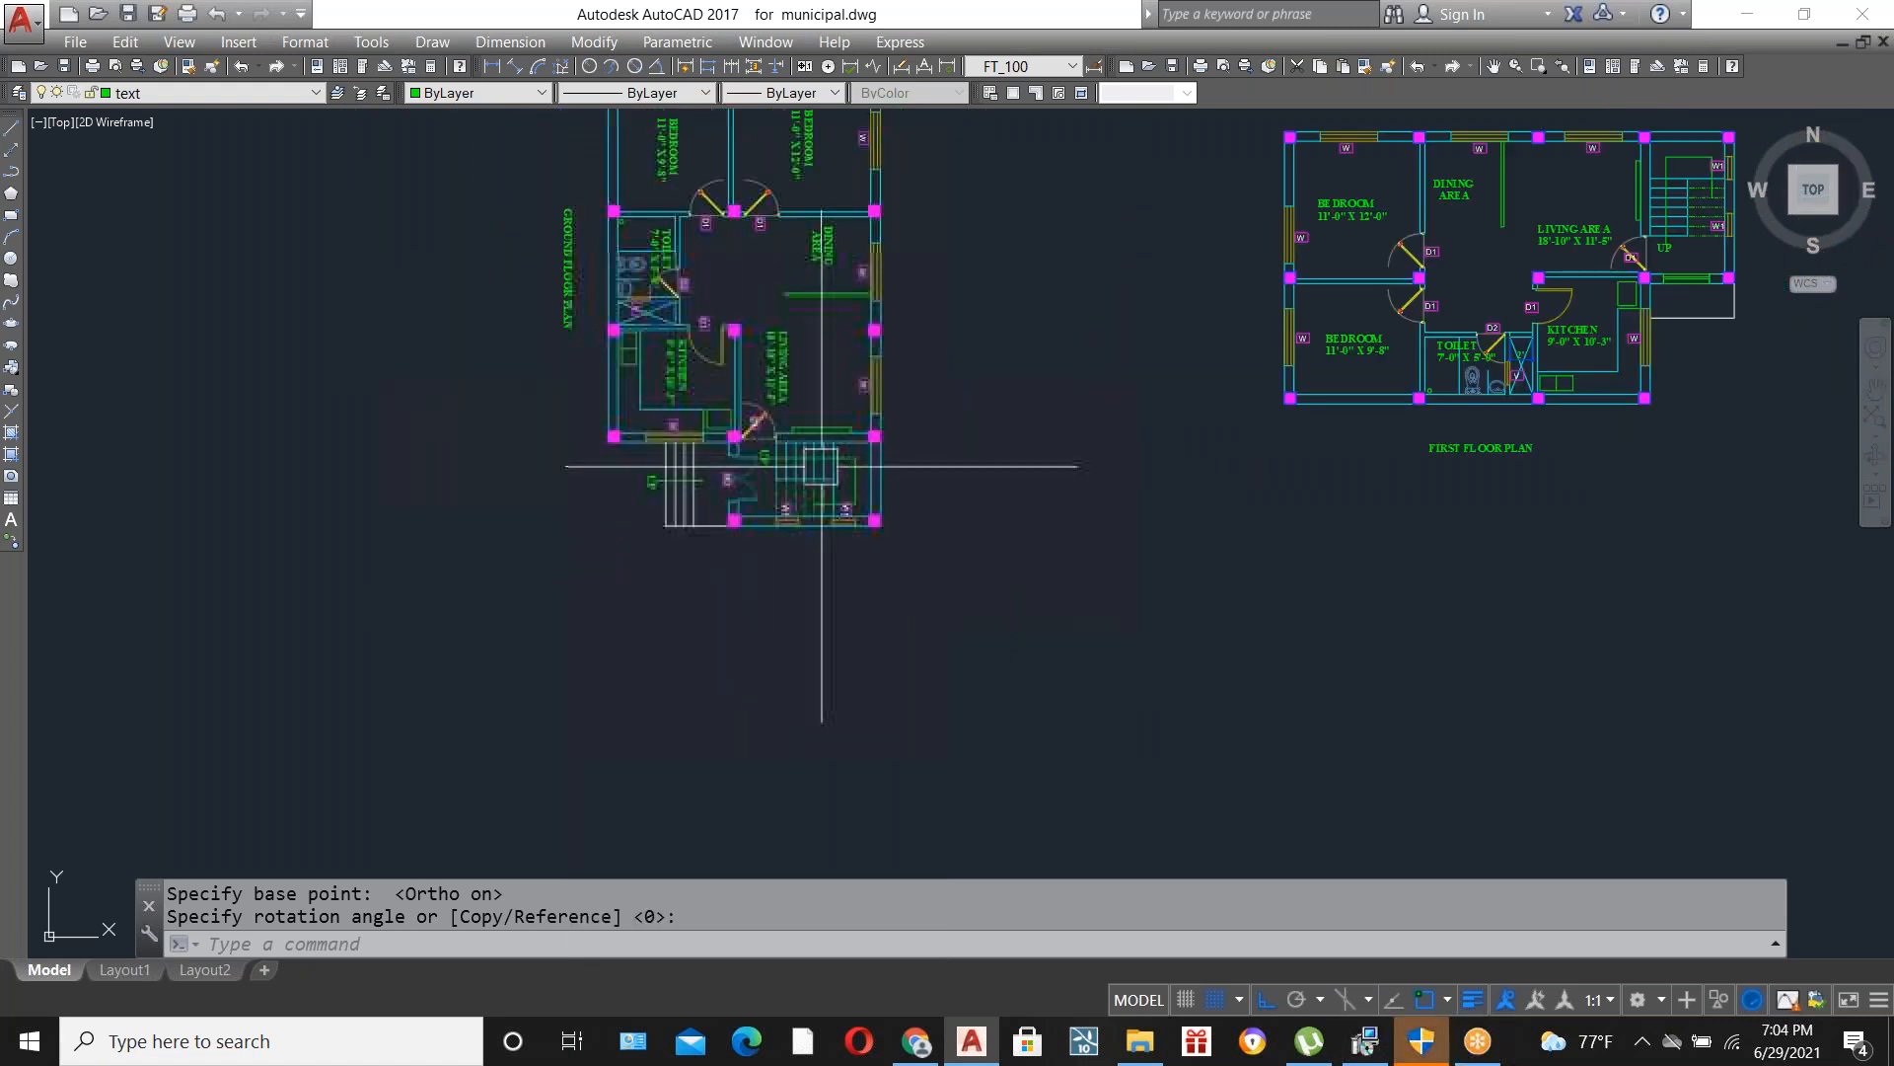
scroll(822, 466, up, 2)
scroll(561, 434, up, 3)
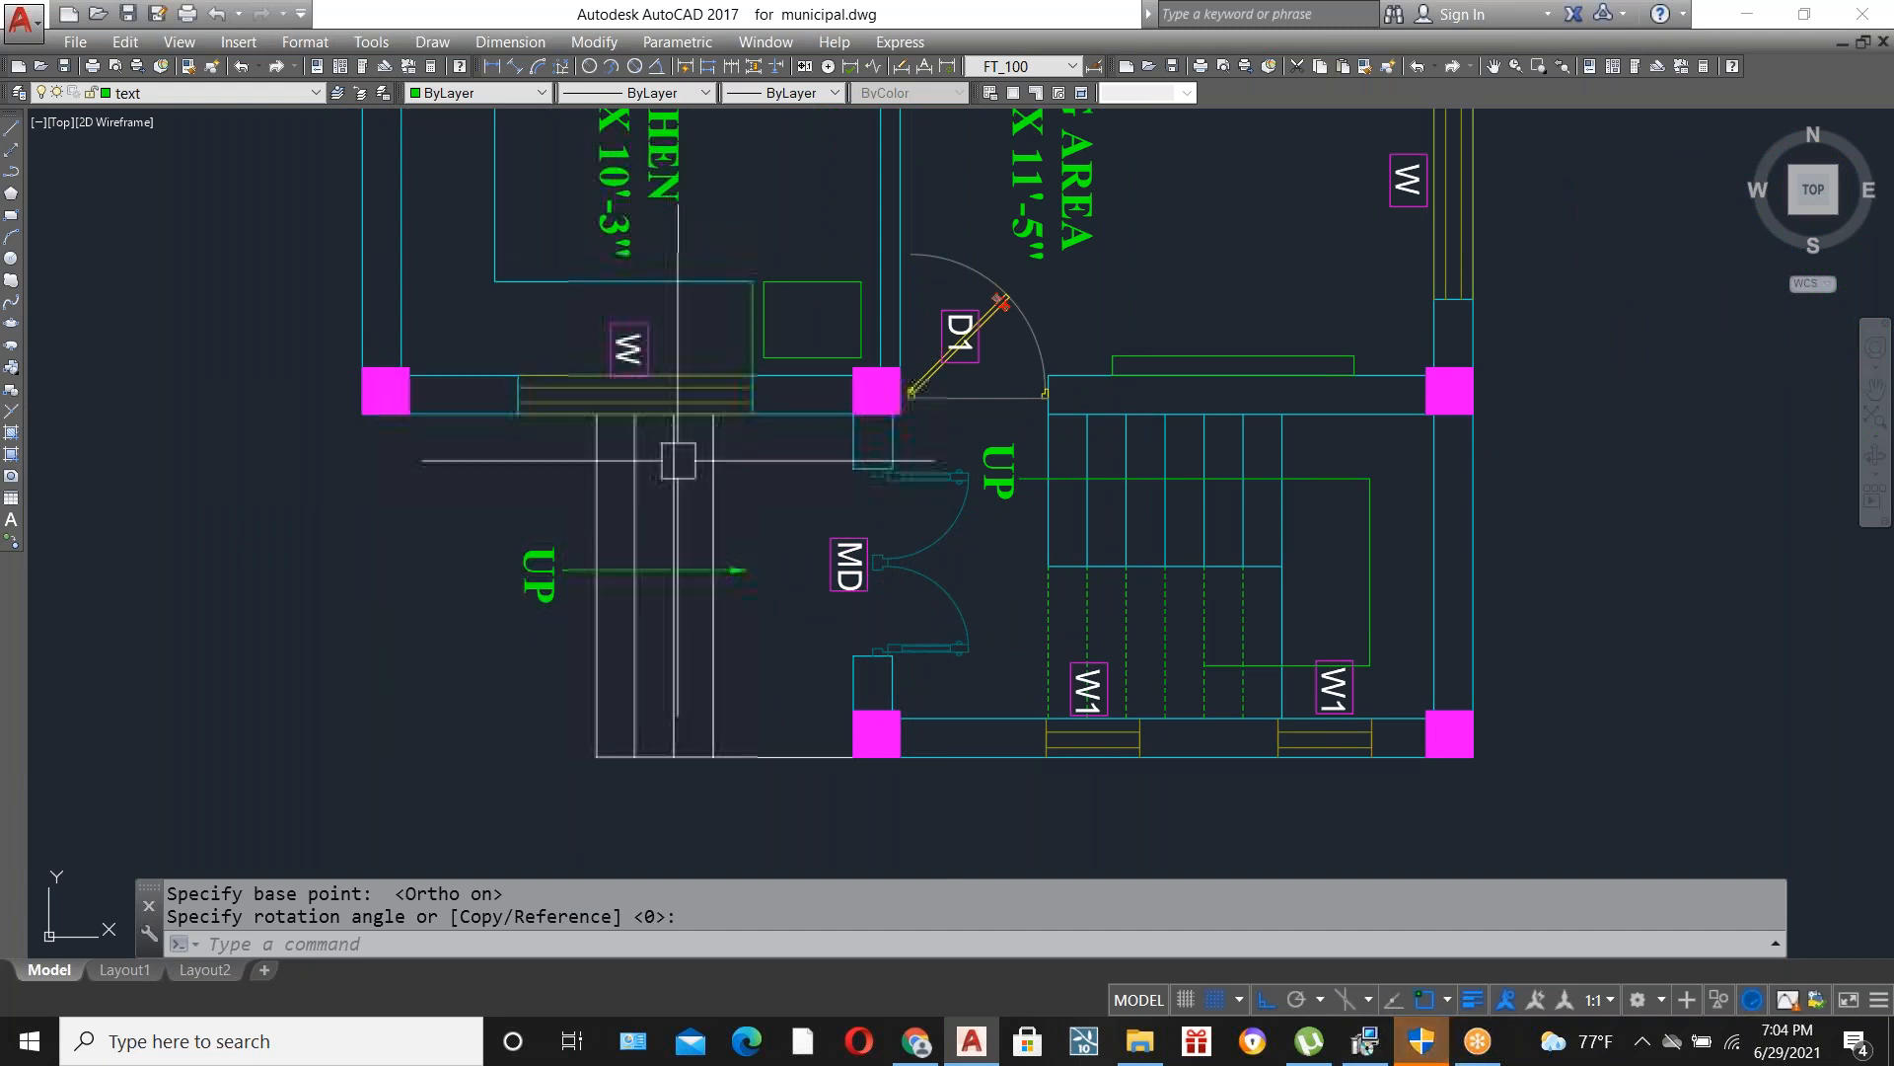
scroll(583, 468, down, 3)
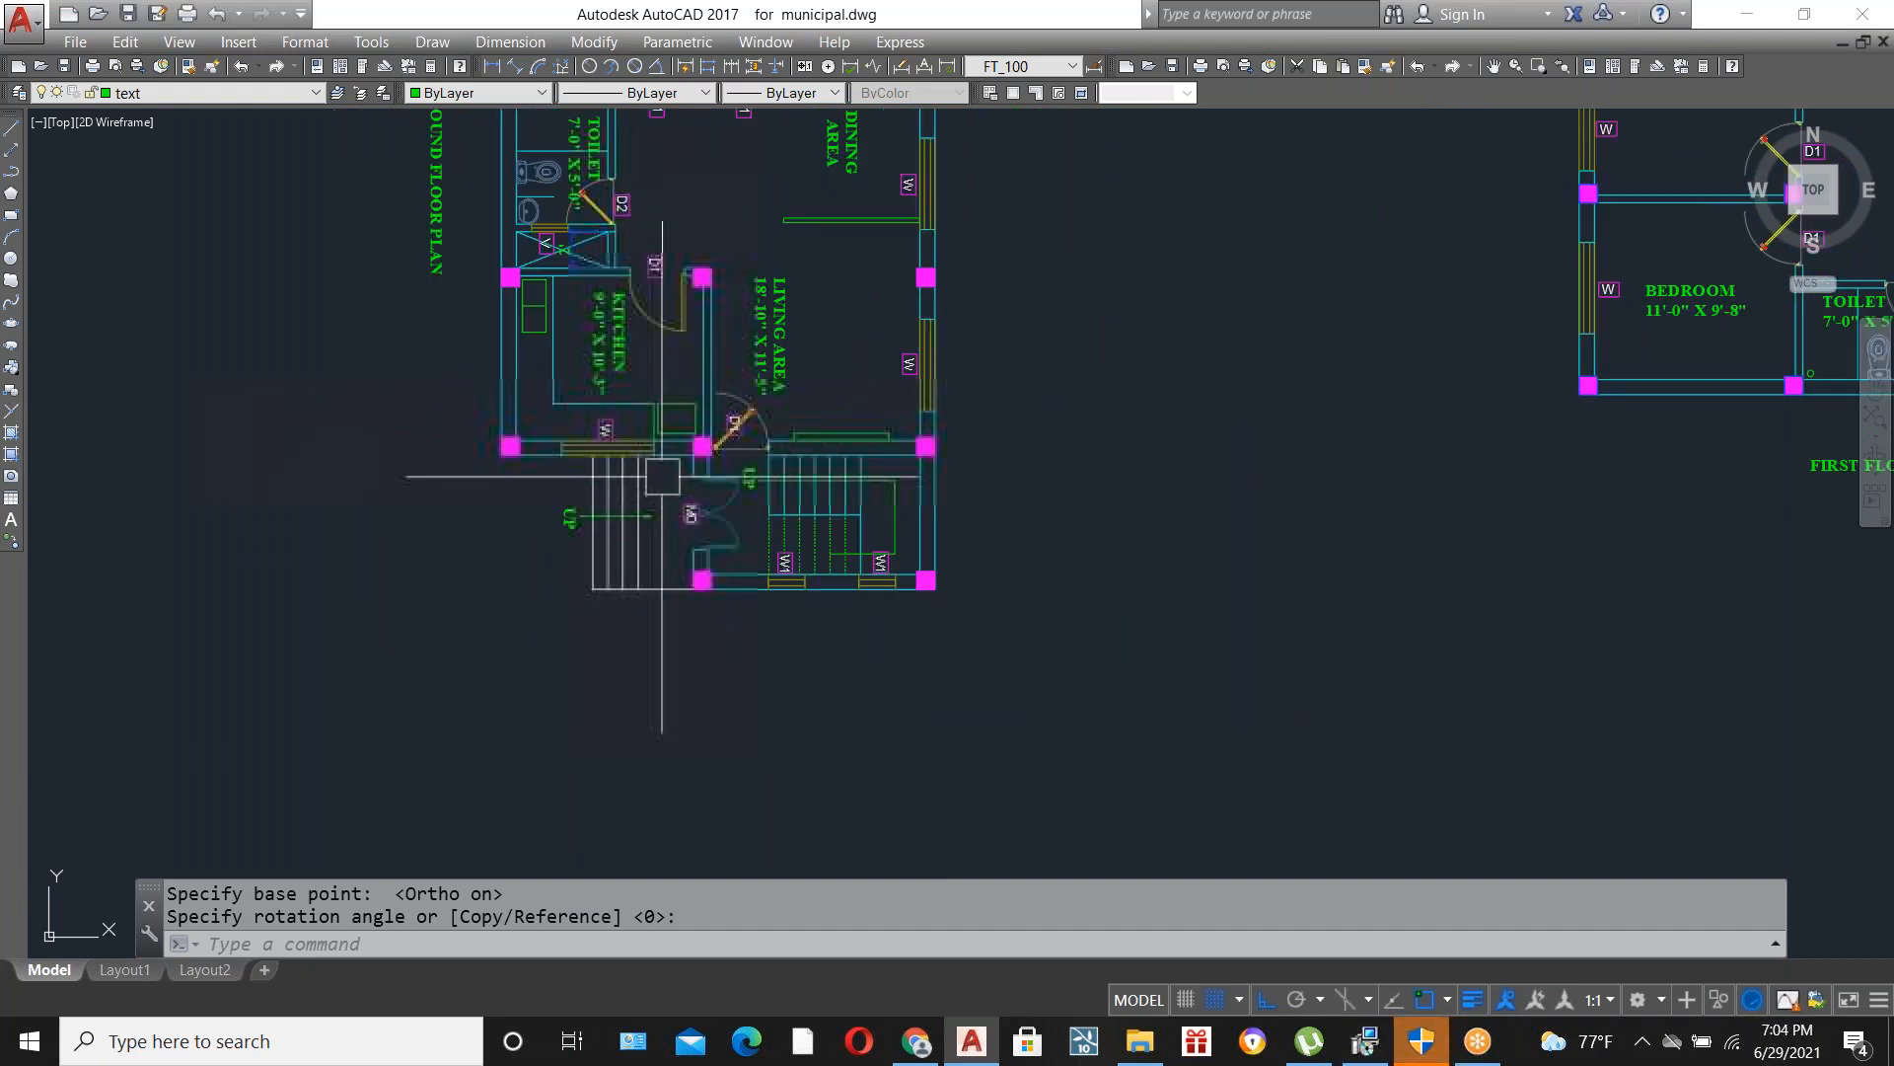
scroll(656, 473, up, 1)
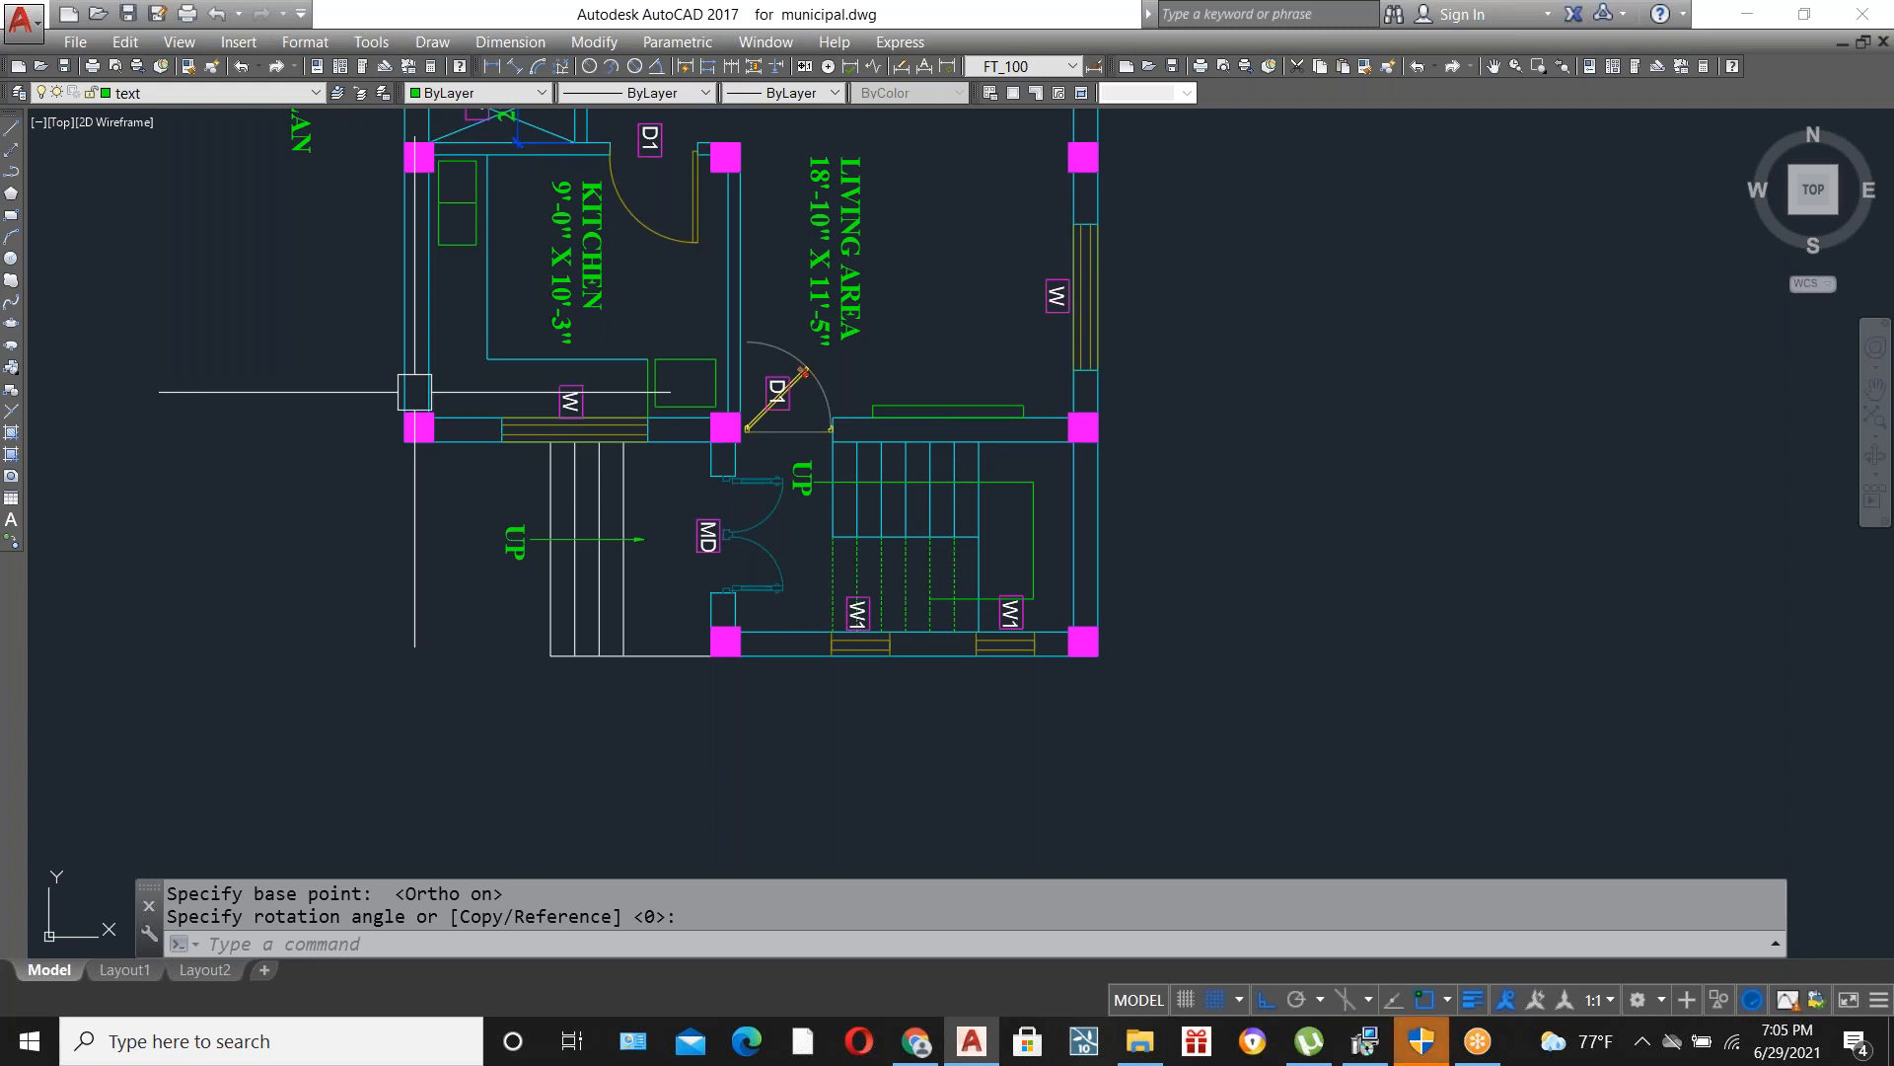
Draw vertical construction lines through the outer corner of the kitchen's corner column and both edges of the kitchen's front window.
click(489, 445)
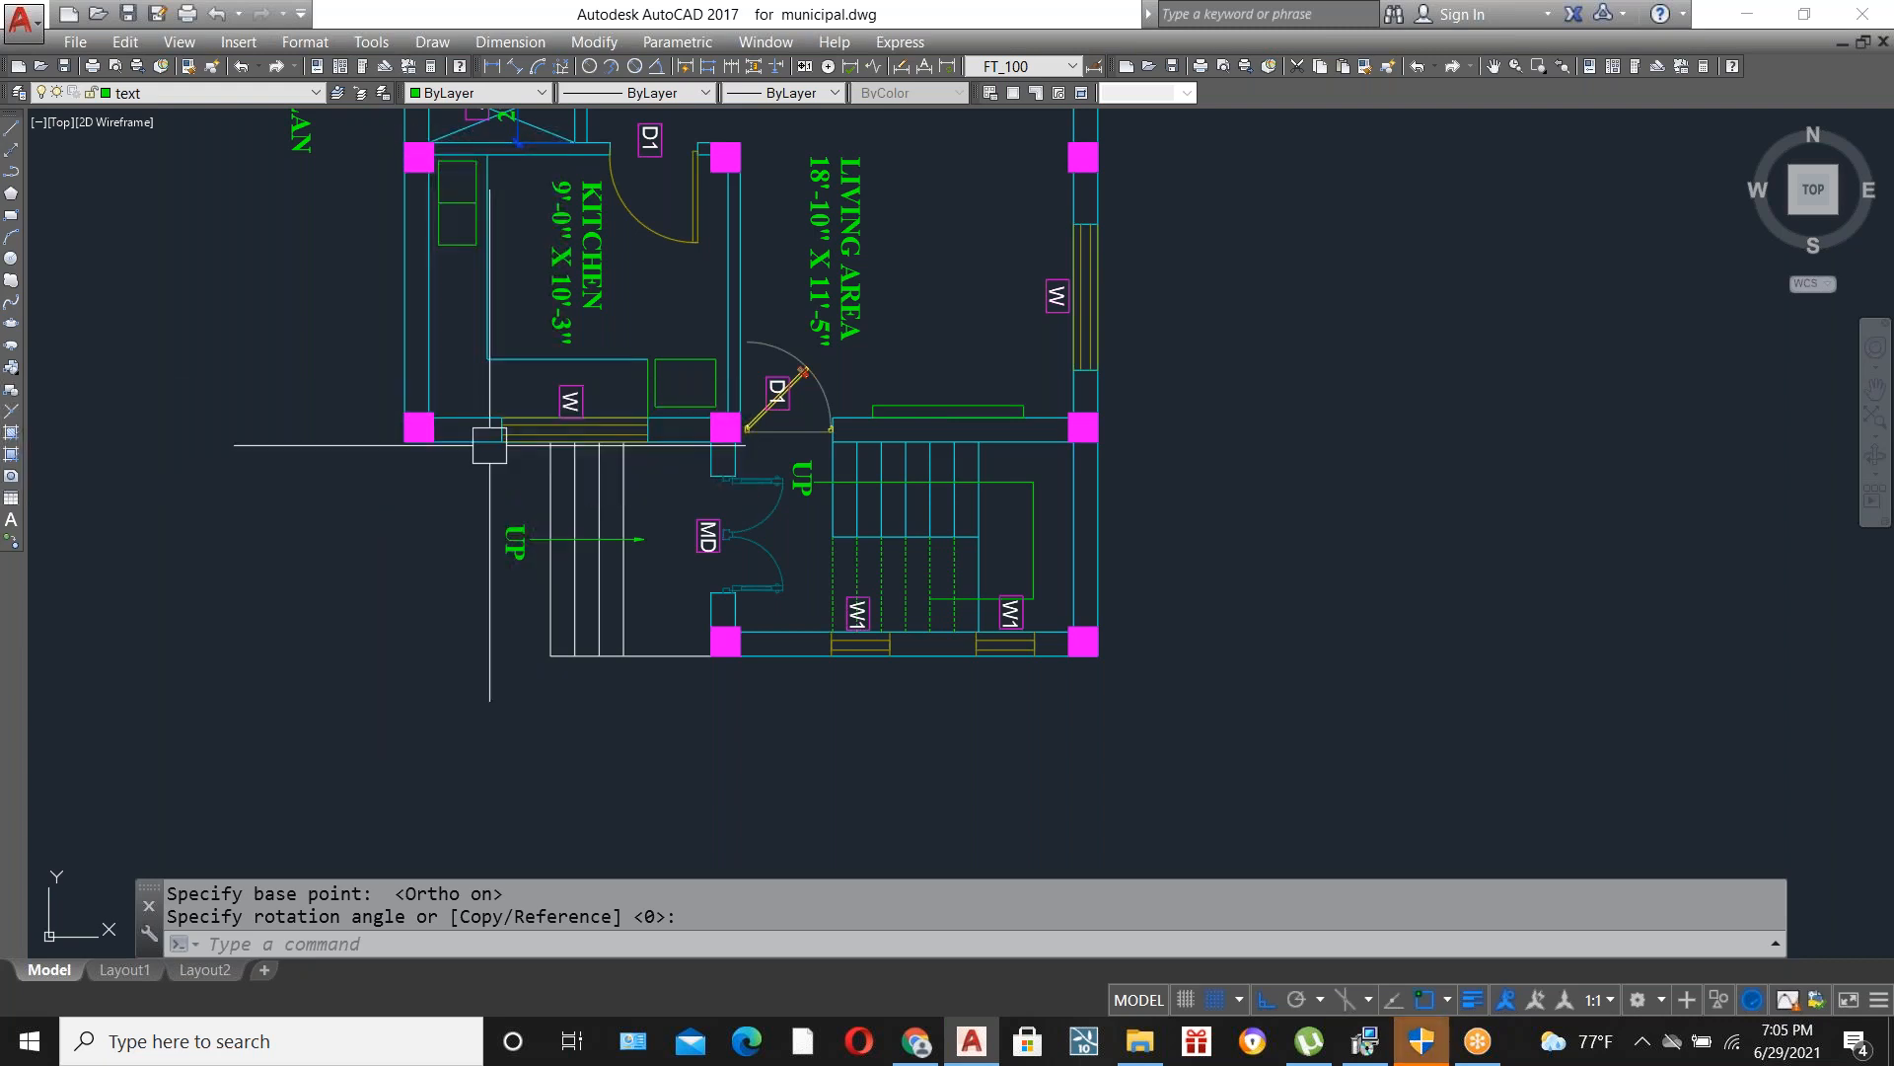
text(xl)
key(Return)
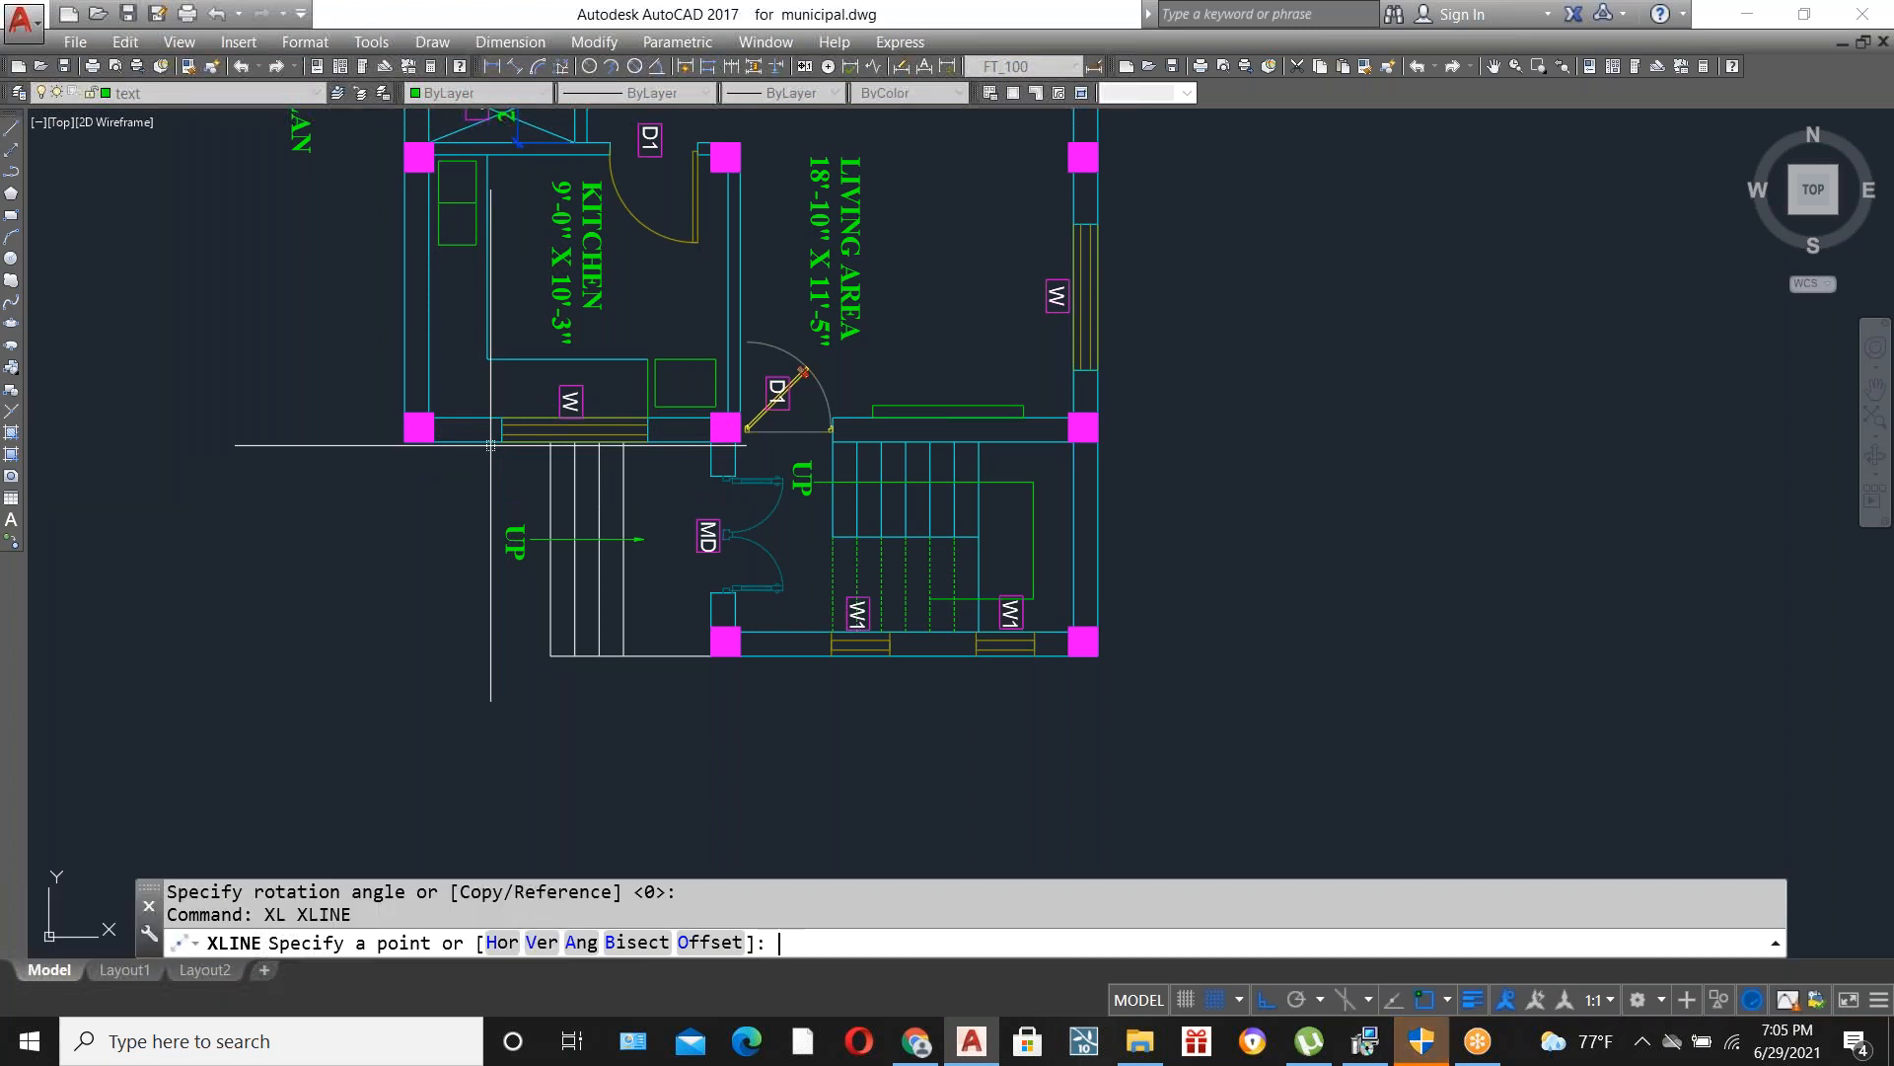
text(V)
key(Return)
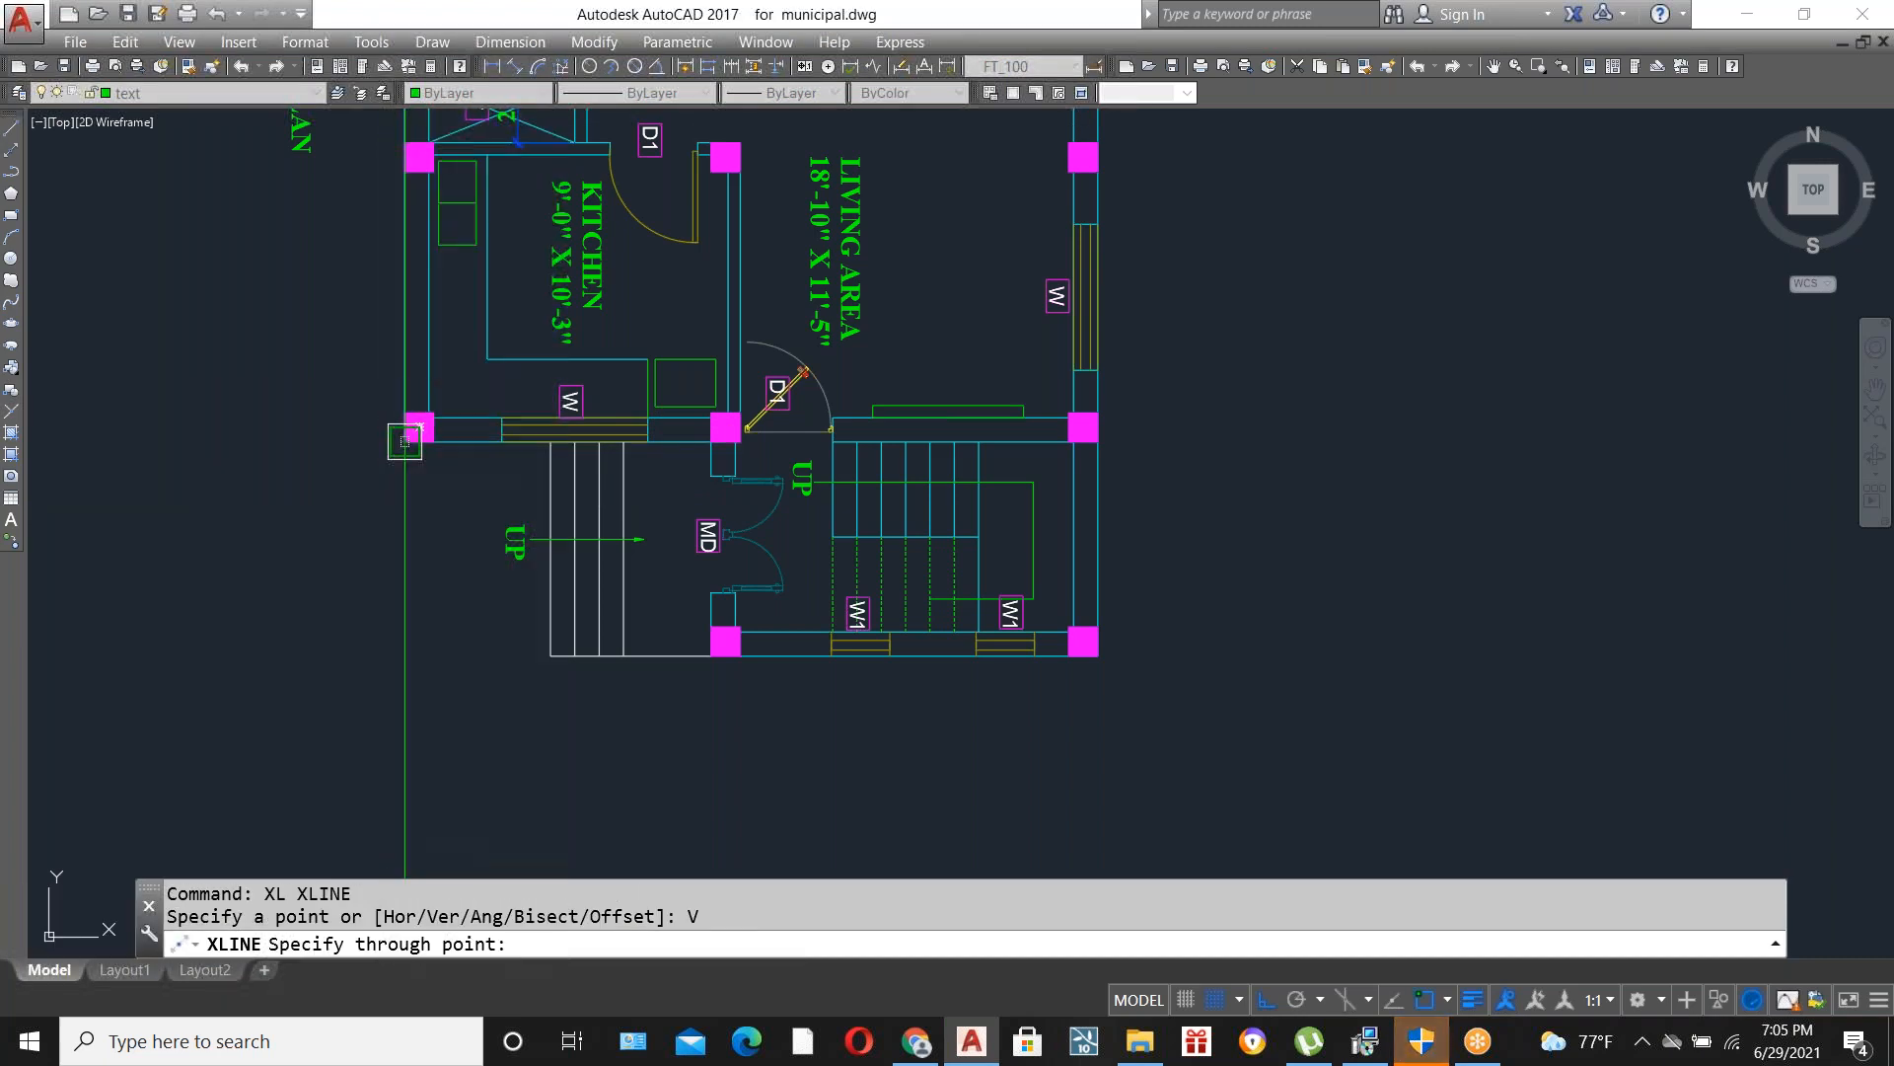
click(405, 441)
scroll(389, 444, up, 4)
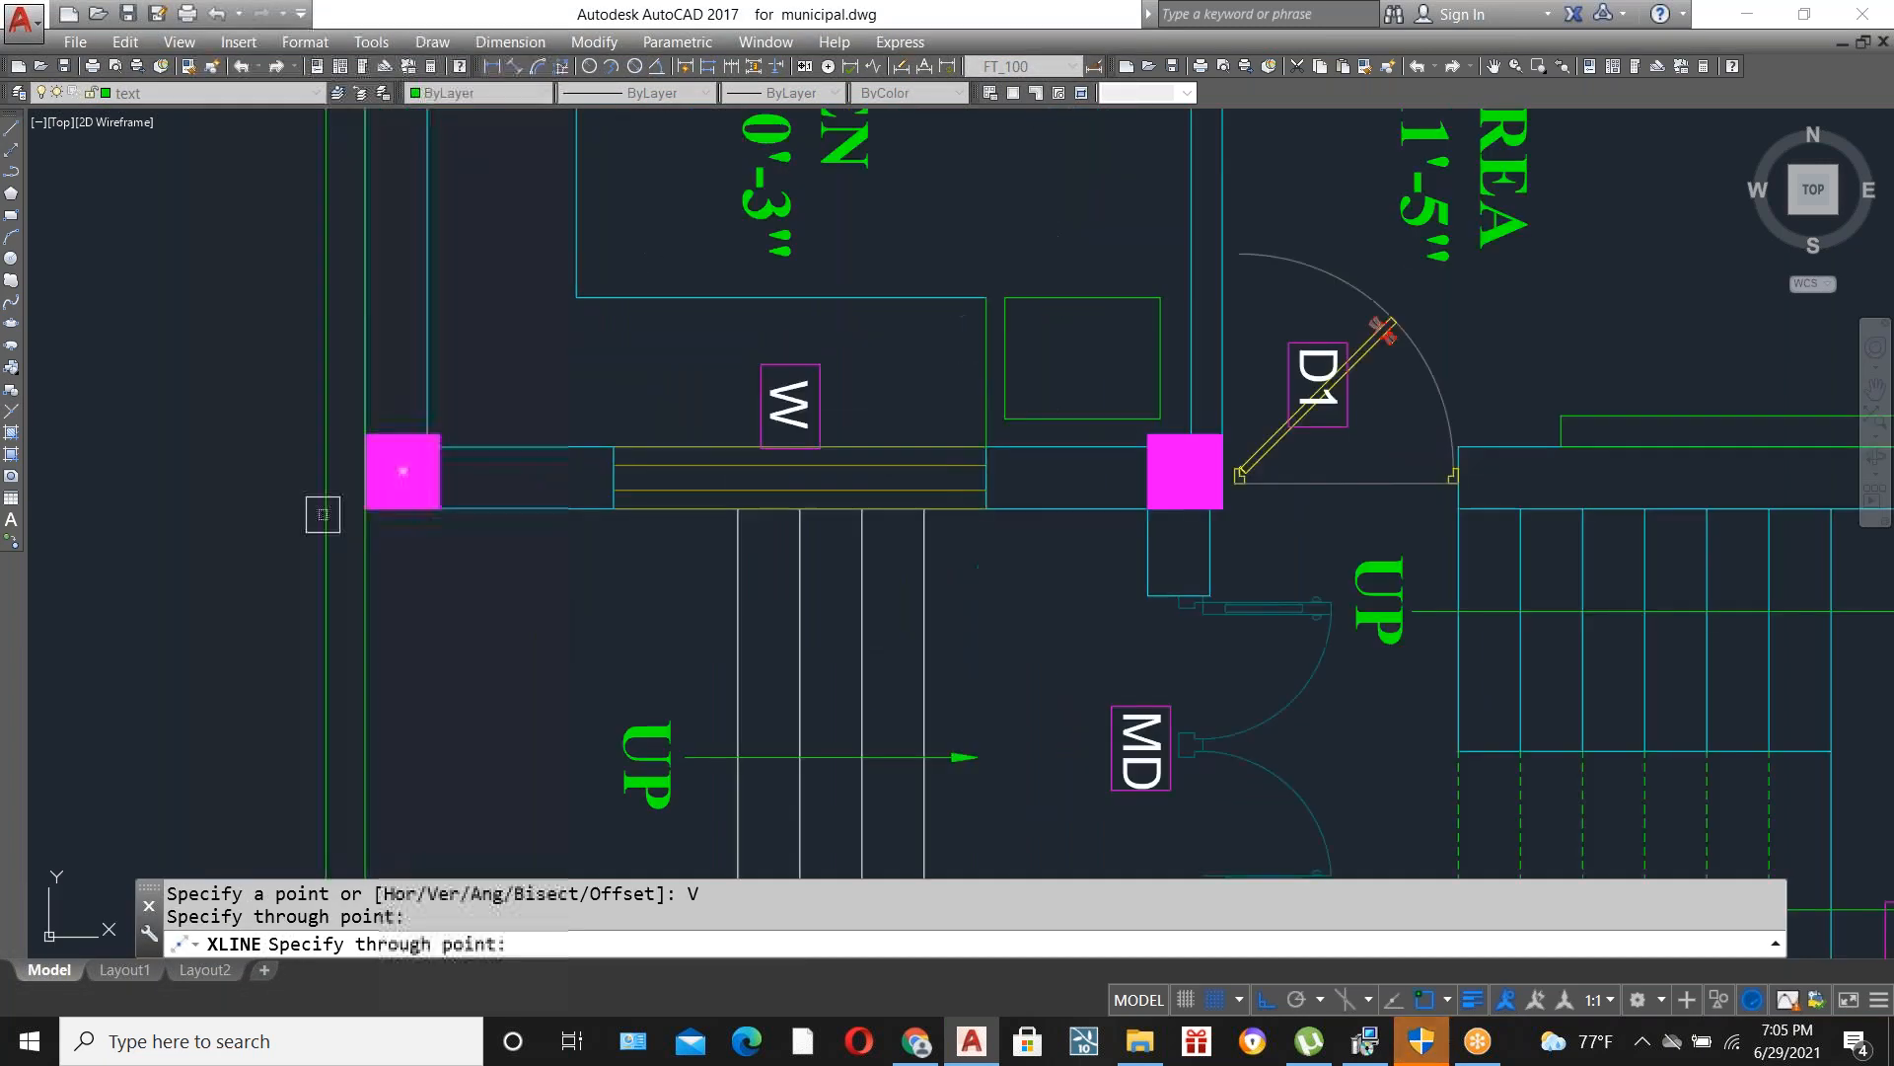
scroll(363, 533, down, 4)
scroll(432, 544, up, 4)
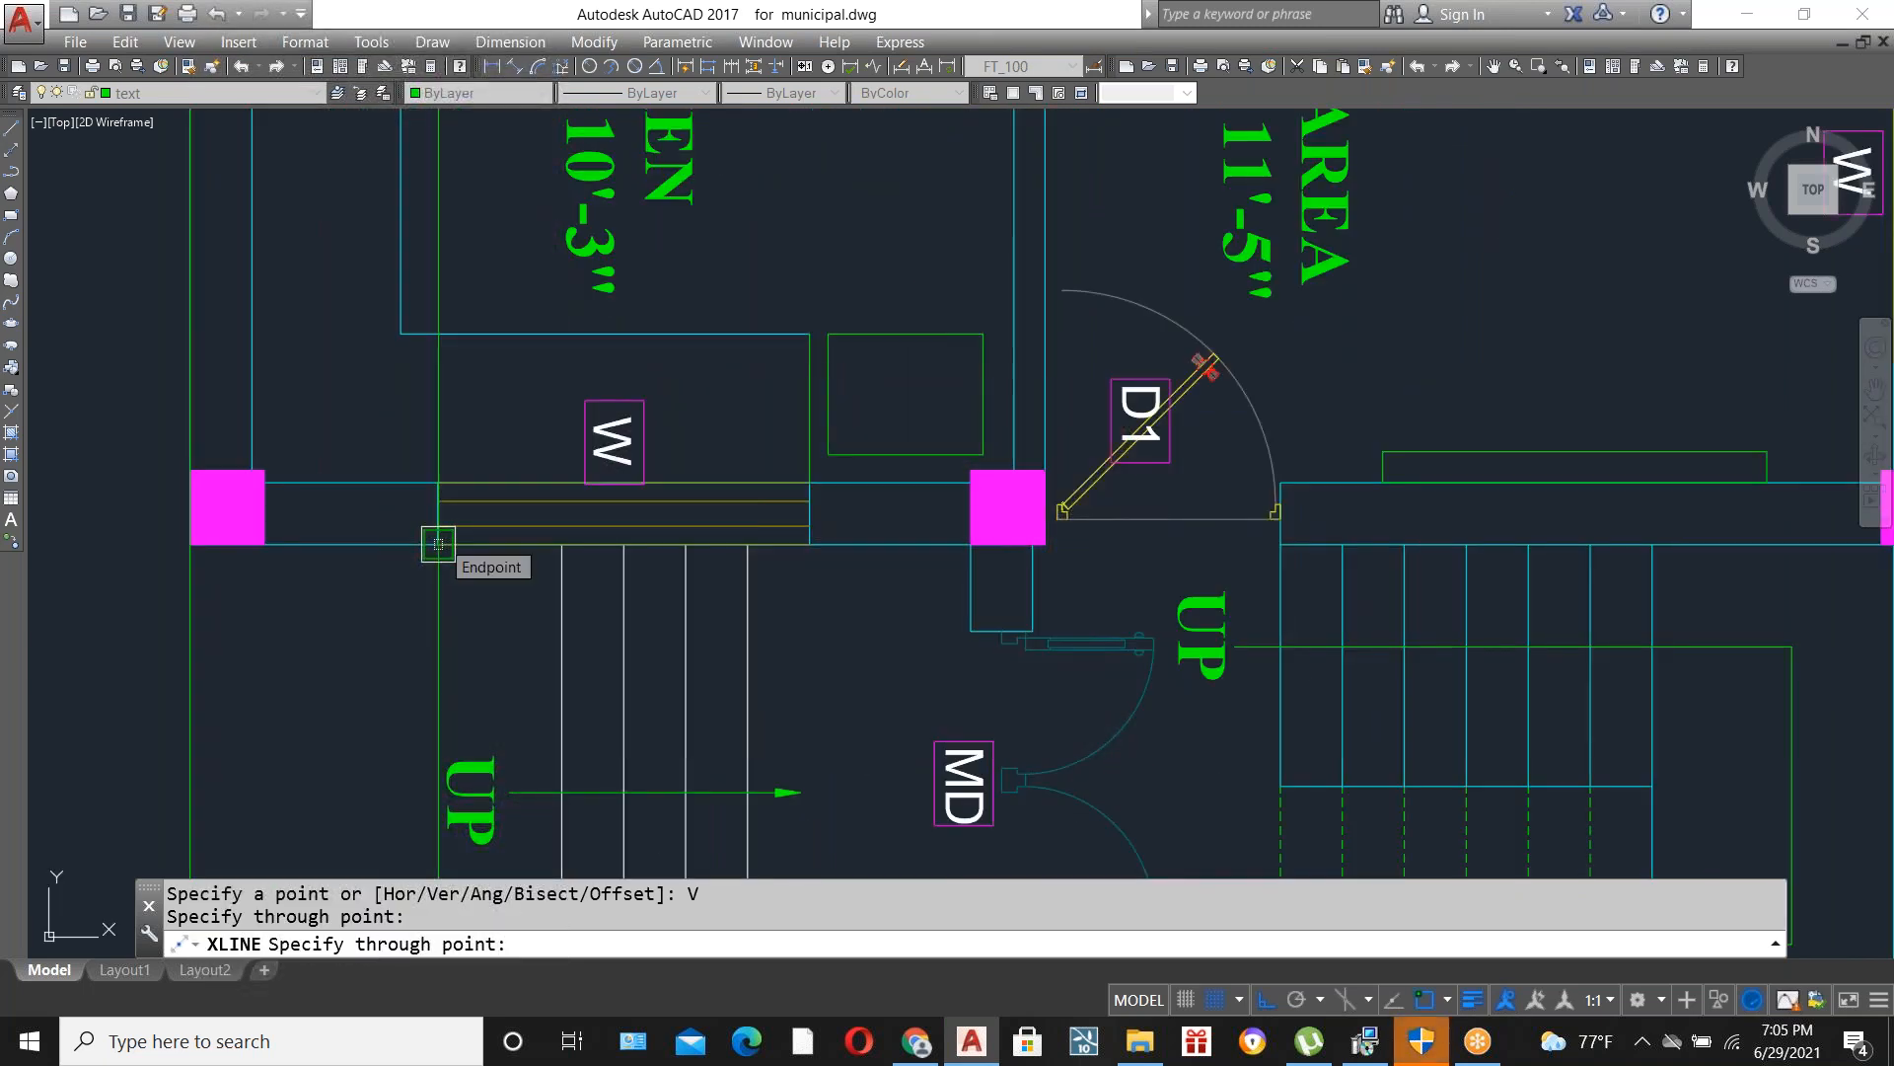
click(438, 543)
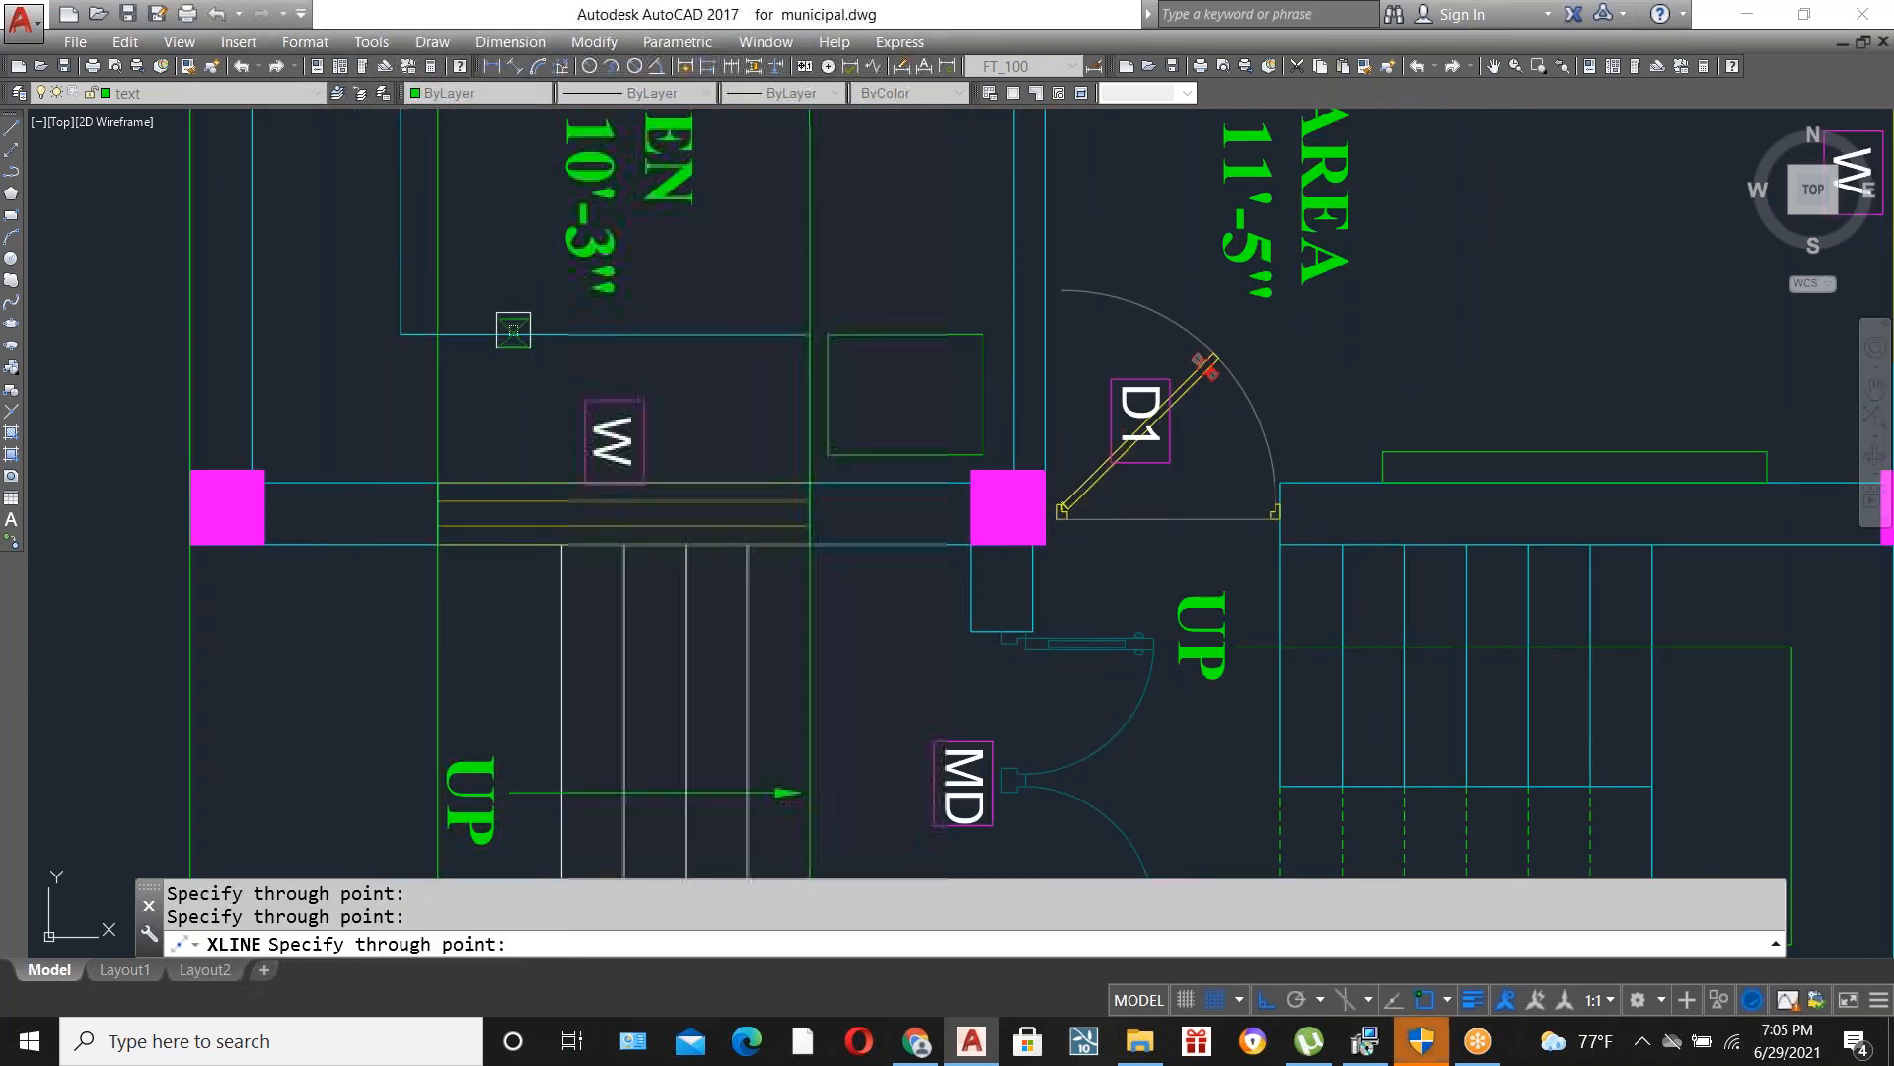
Add vertical construction lines through the outer corner of the column beside the entrance steps and the near edge of the first W1 window.
scroll(518, 321, down, 2)
scroll(518, 321, down, 2)
scroll(696, 627, up, 2)
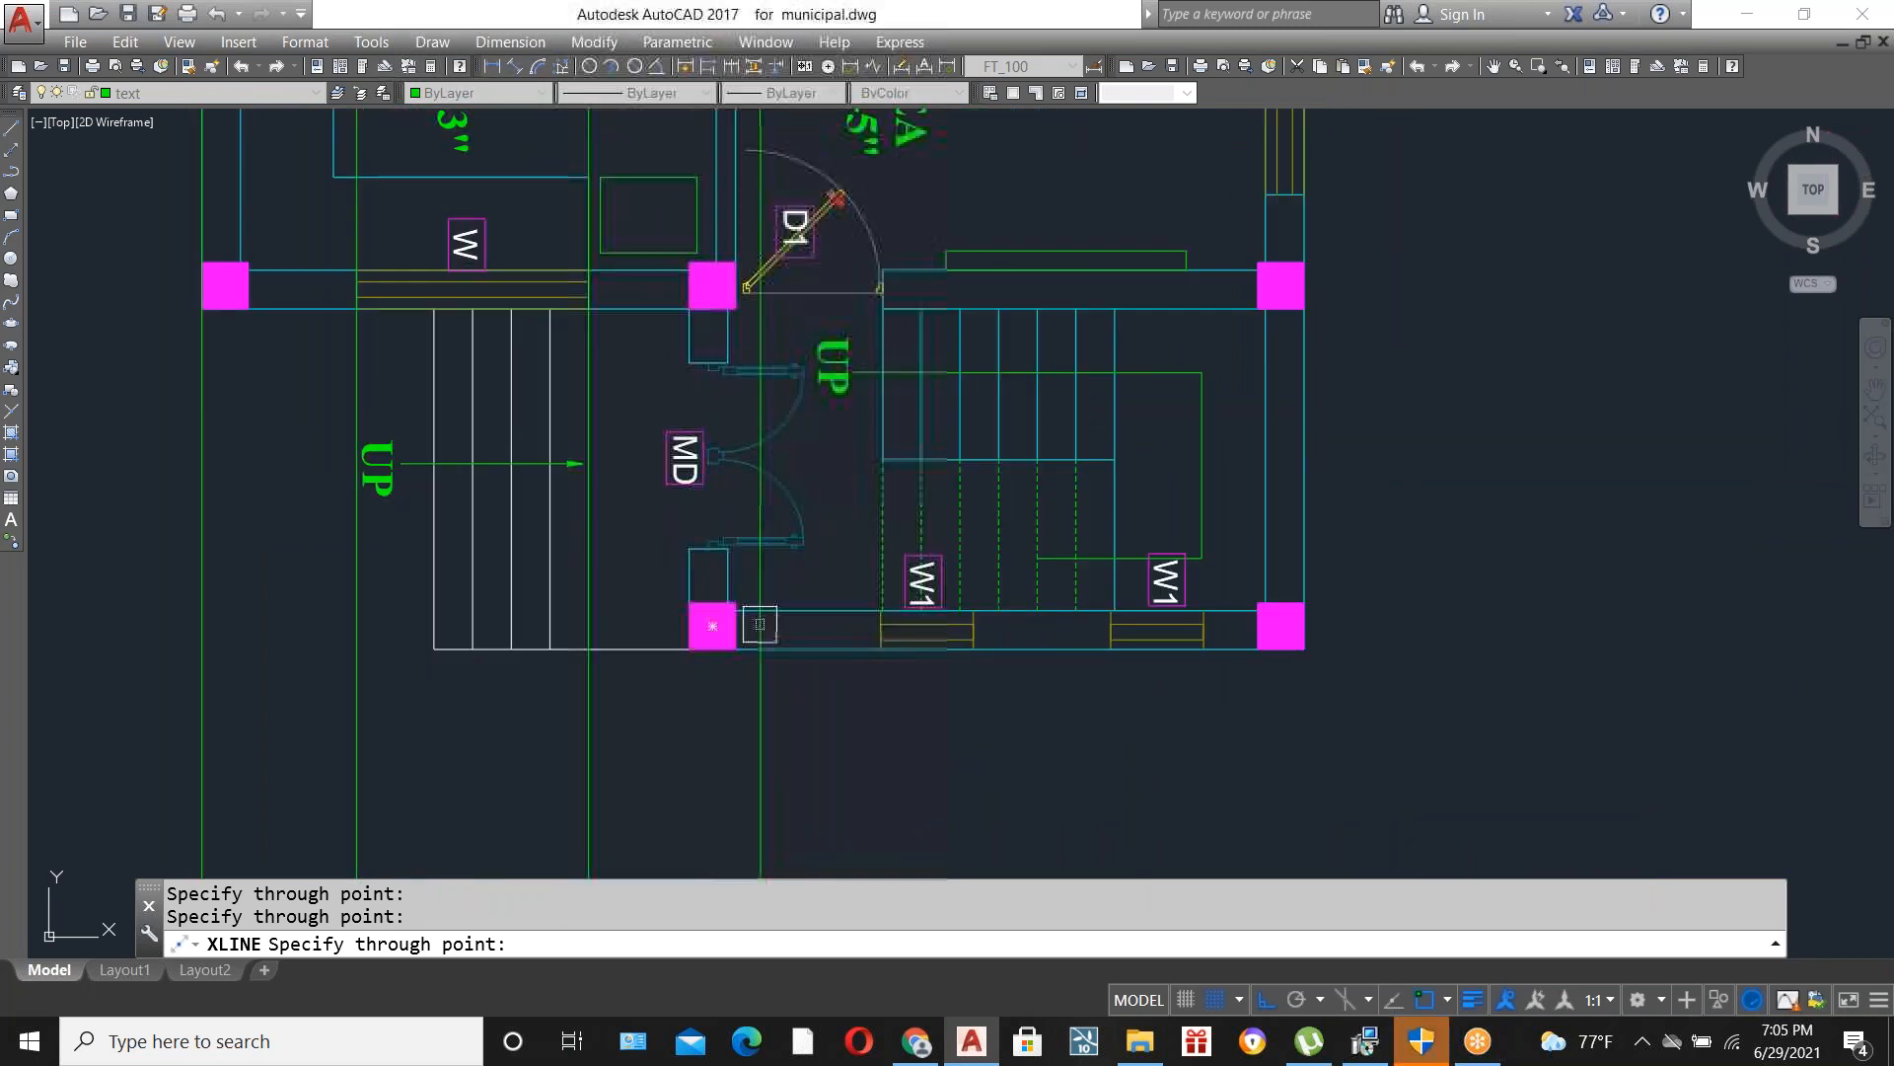
click(689, 649)
scroll(508, 635, down, 2)
scroll(844, 647, up, 2)
scroll(664, 642, up, 2)
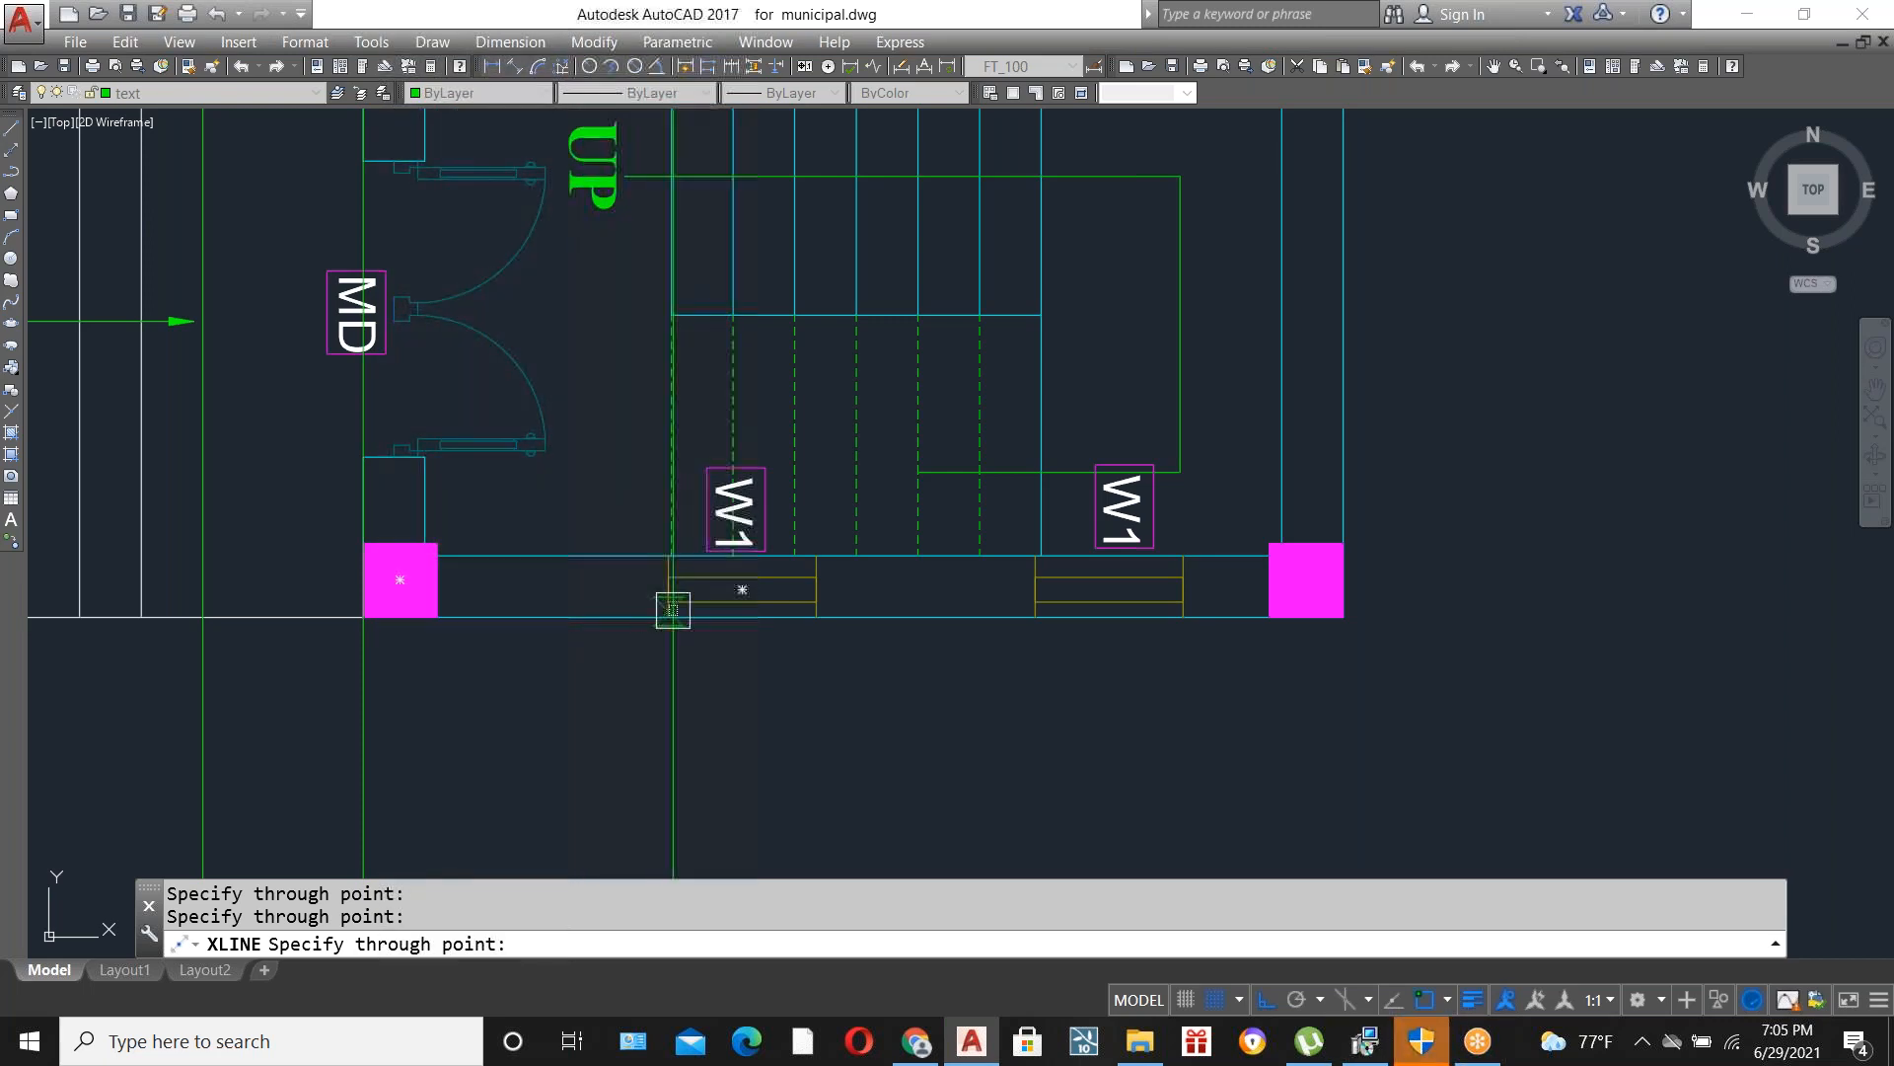
scroll(644, 626, up, 4)
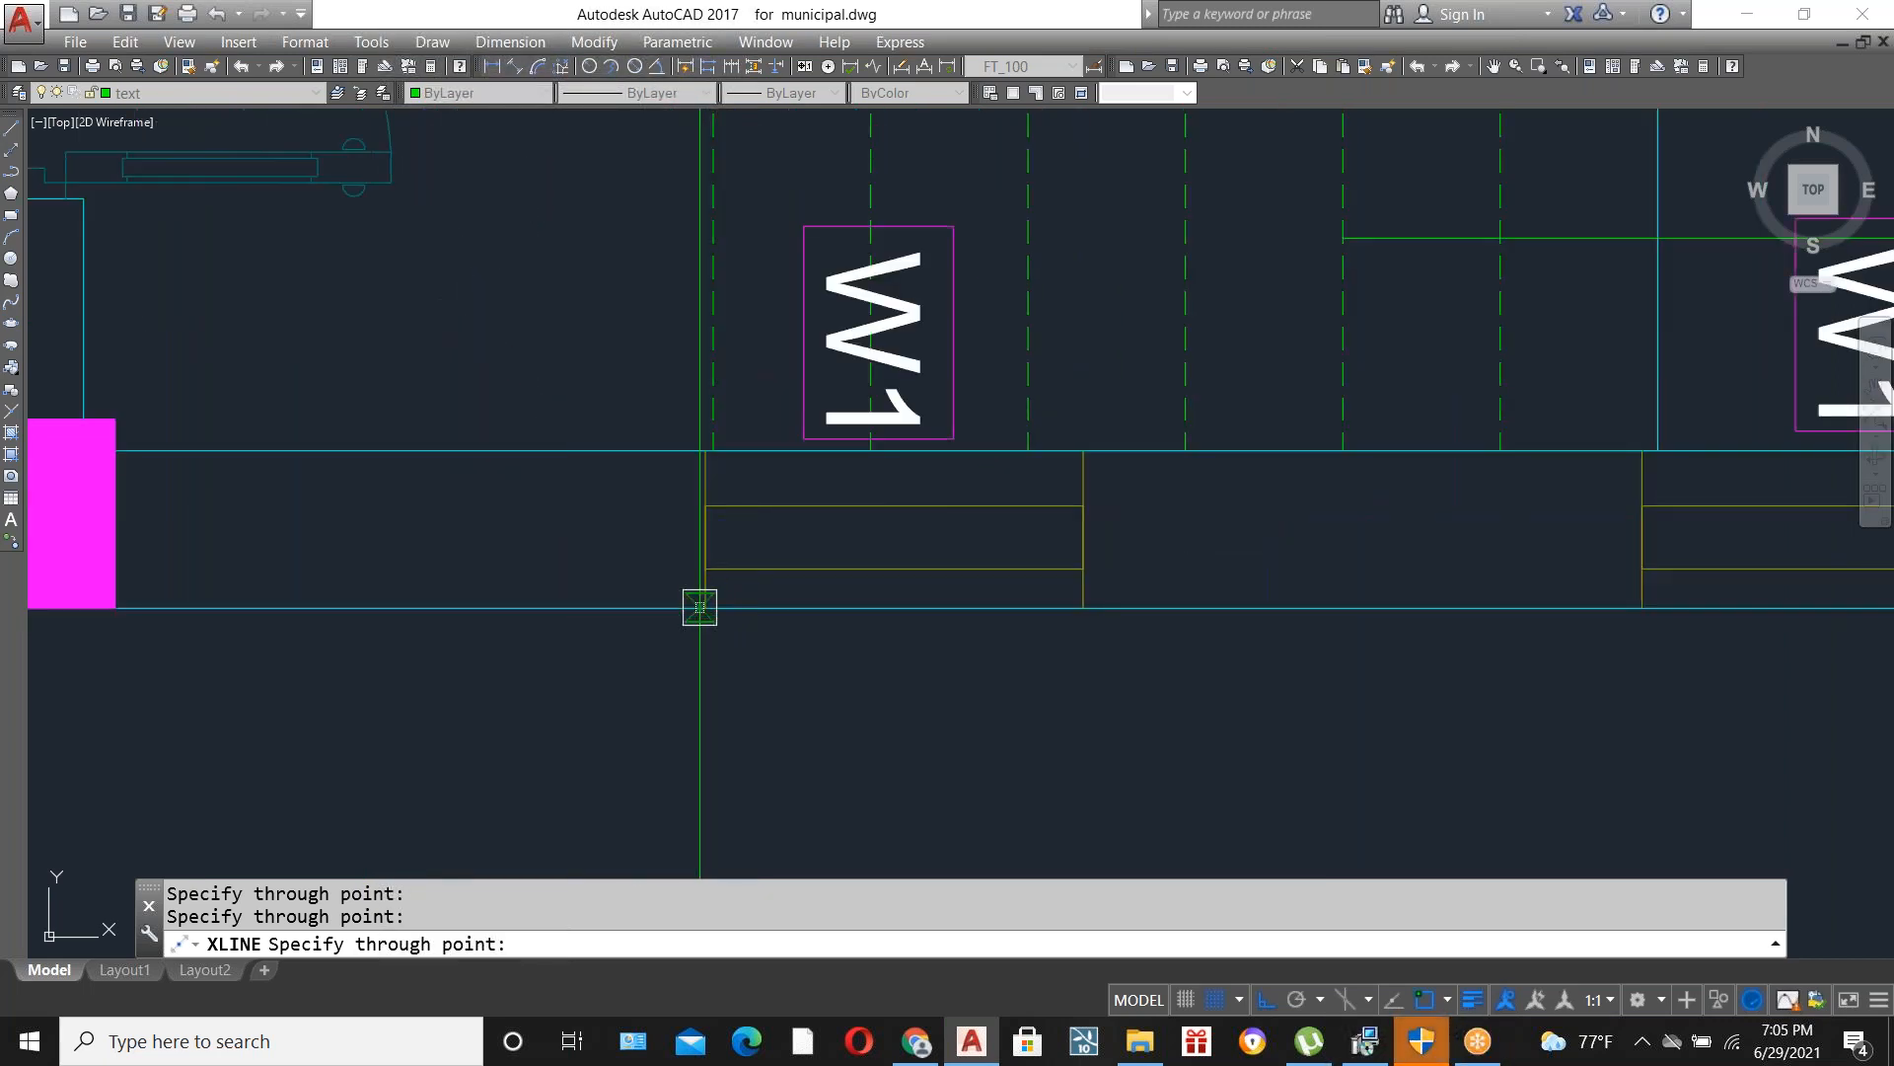
Add vertical construction lines through the first W1 window's far edge, both edges of the second W1 window and the end column's outer corner.
scroll(446, 586, down, 2)
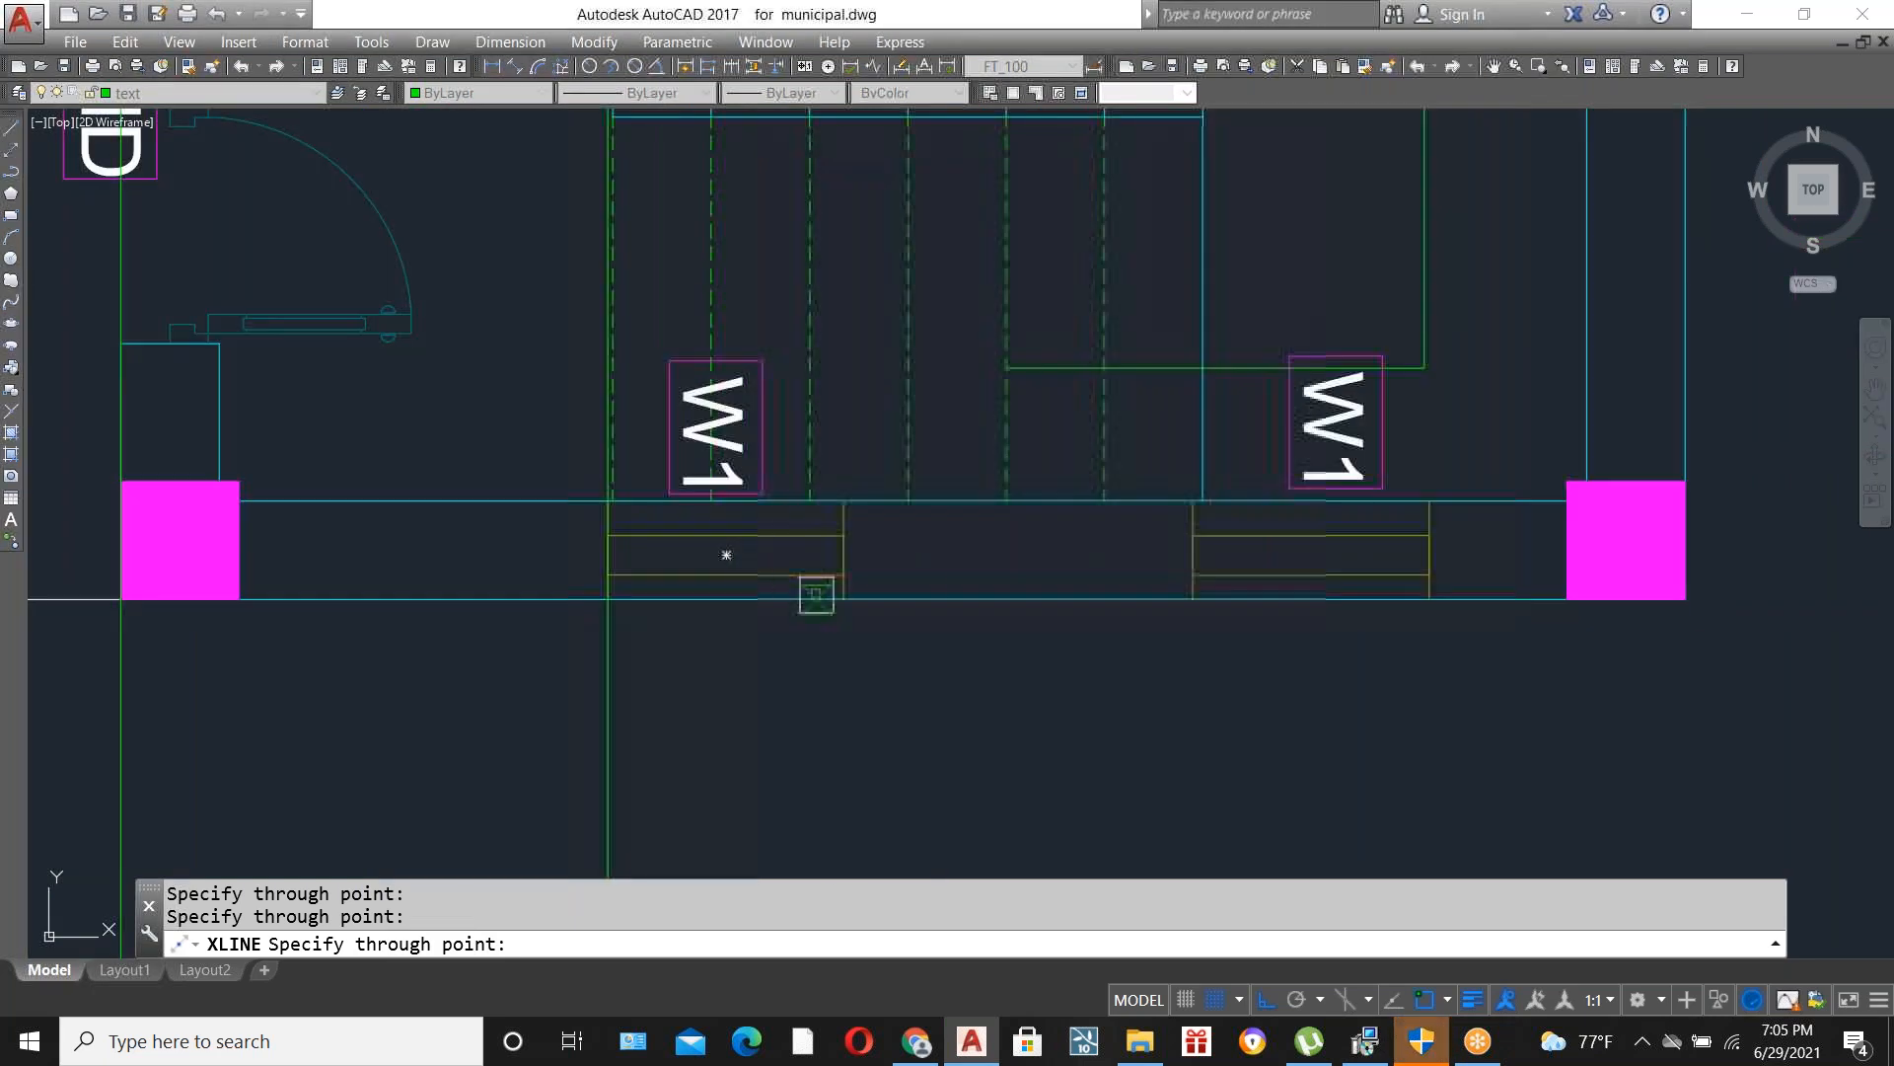
scroll(452, 515, down, 4)
scroll(694, 533, up, 6)
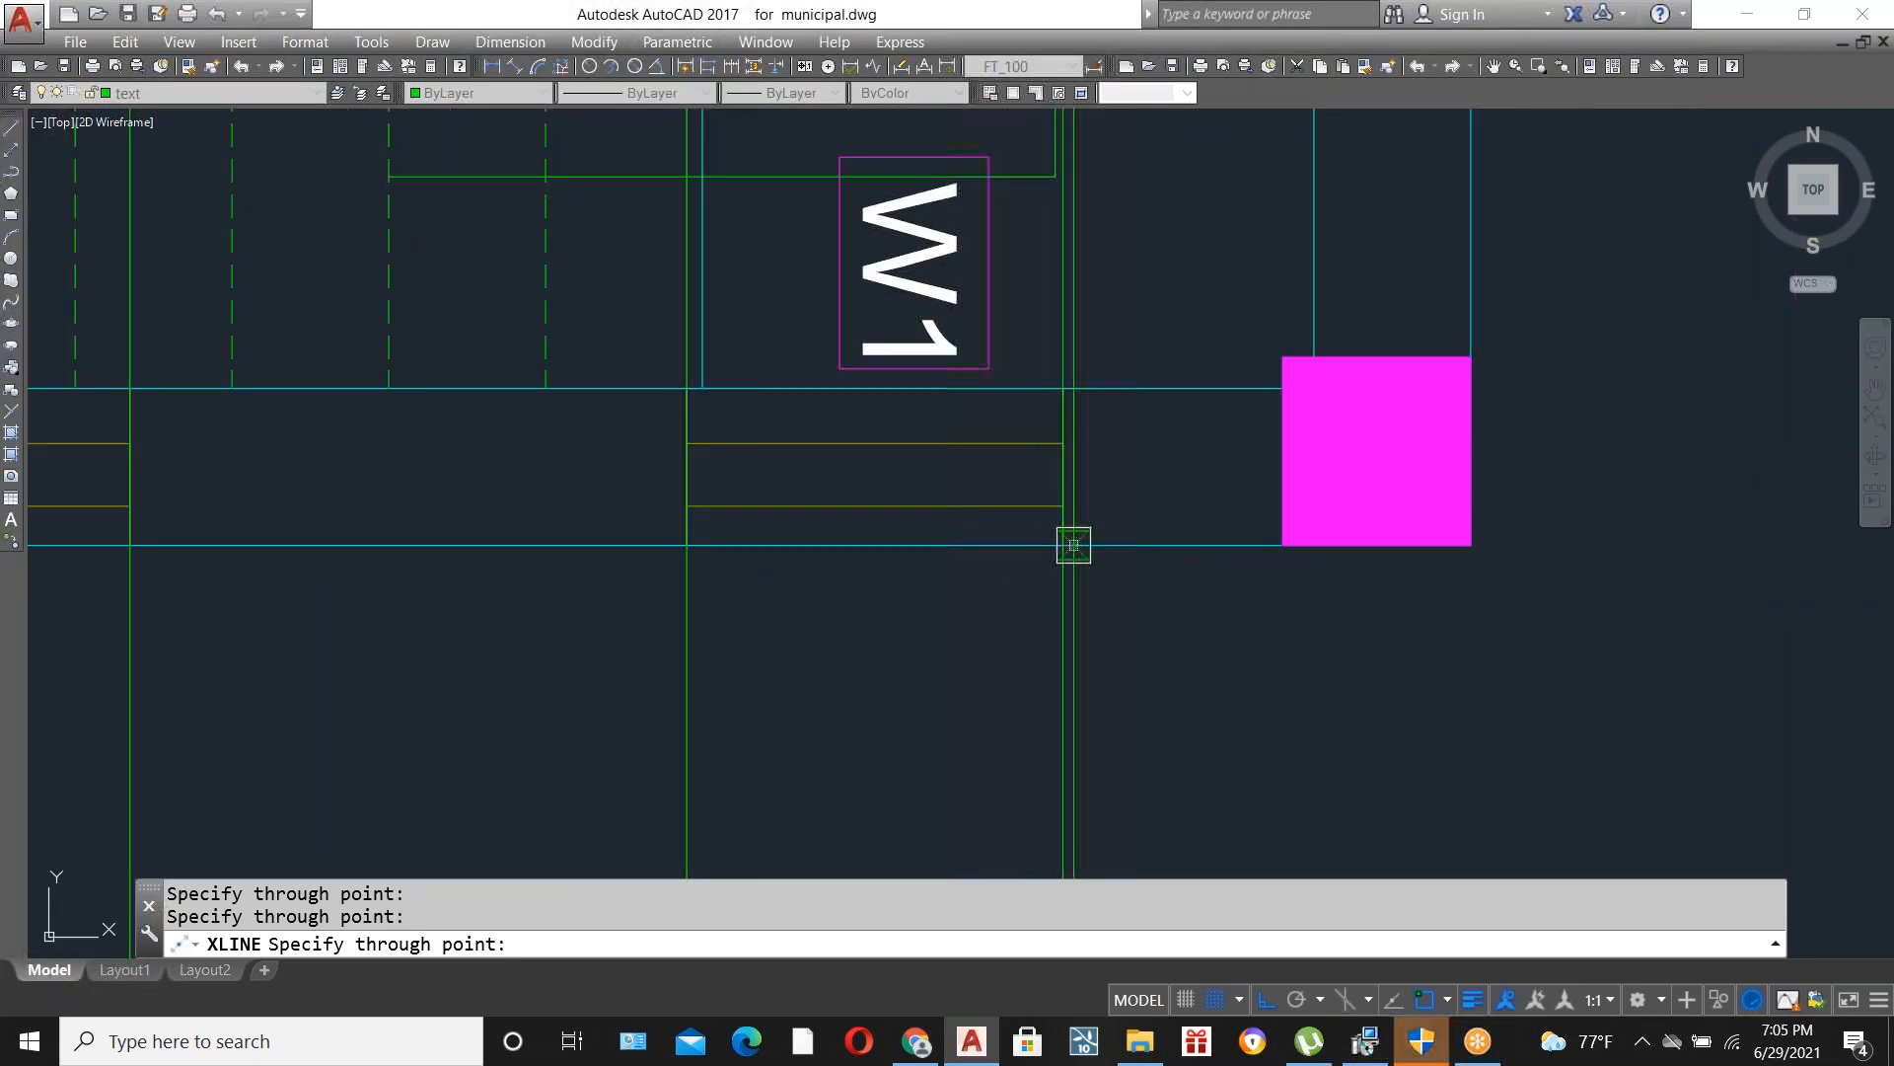
scroll(681, 532, down, 4)
scroll(1000, 538, down, 4)
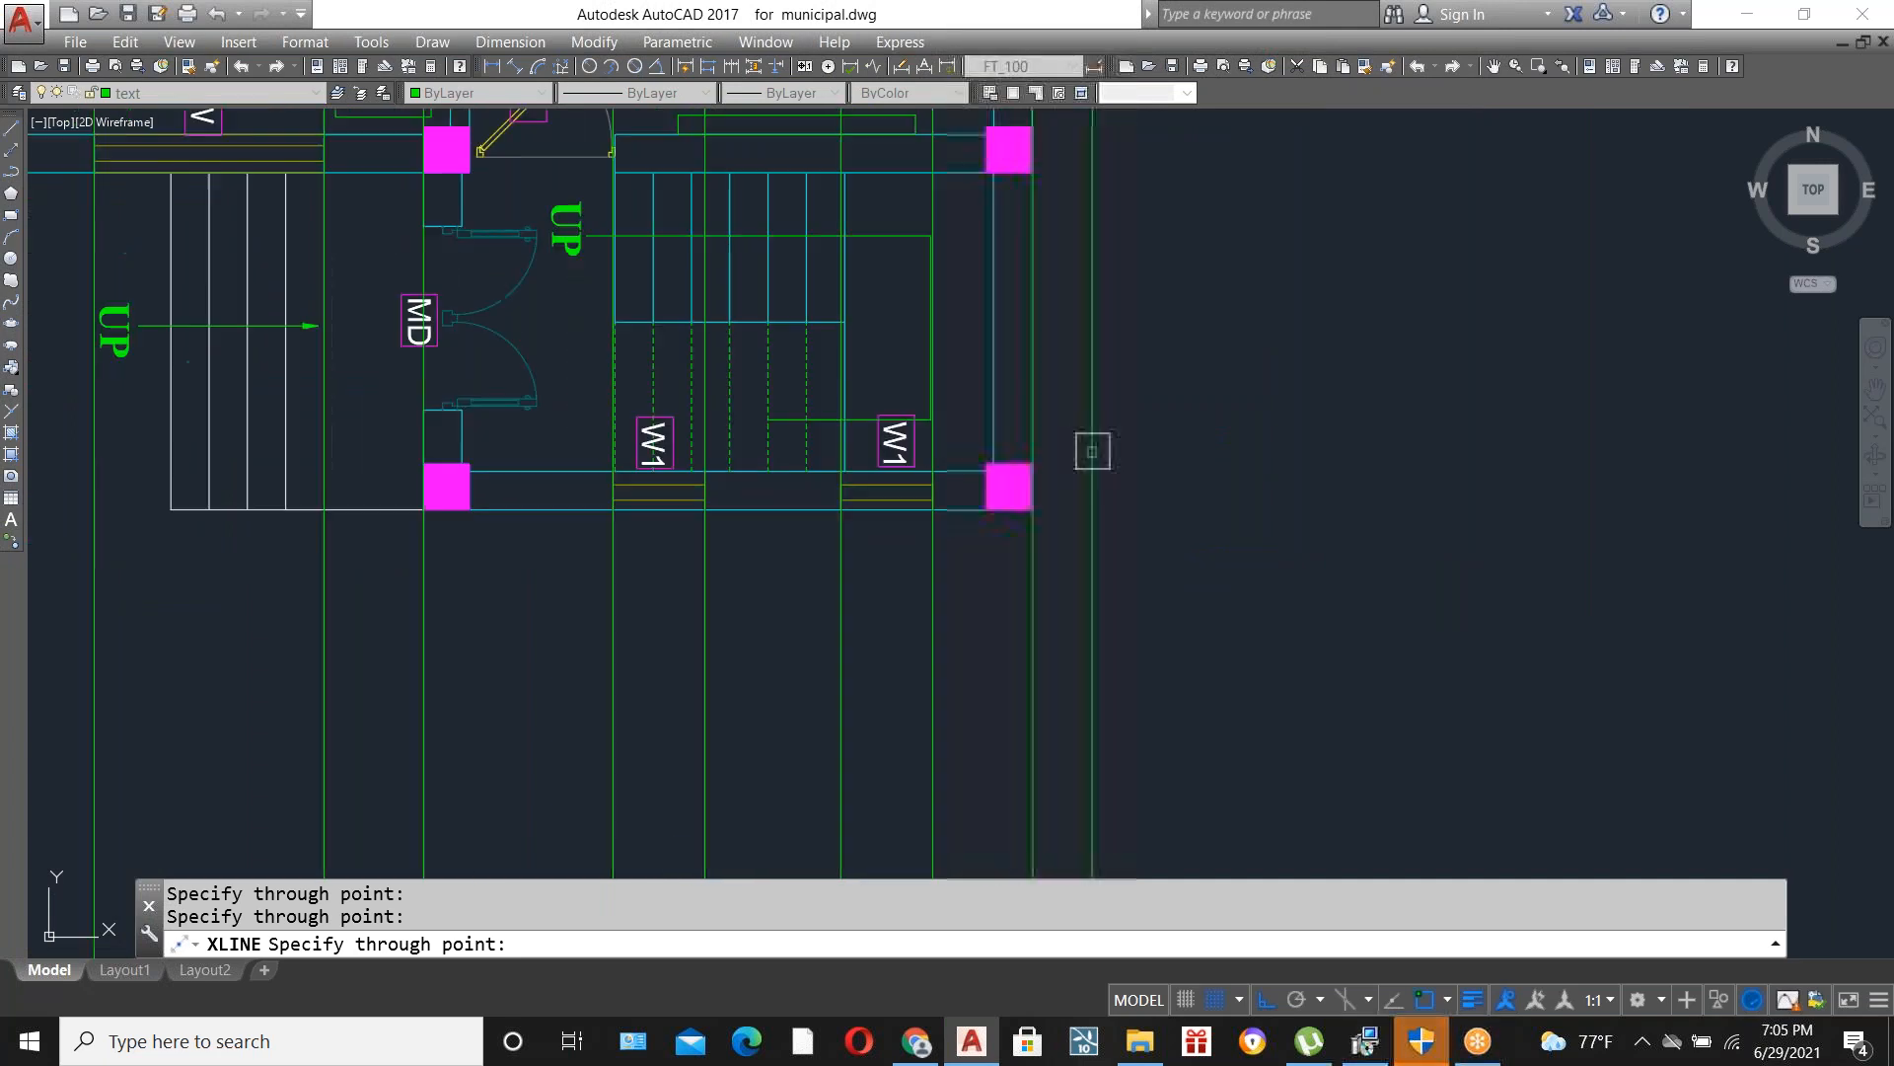
key(Escape)
Change the colour of all the vertical construction lines to index colour 253.
scroll(943, 592, down, 2)
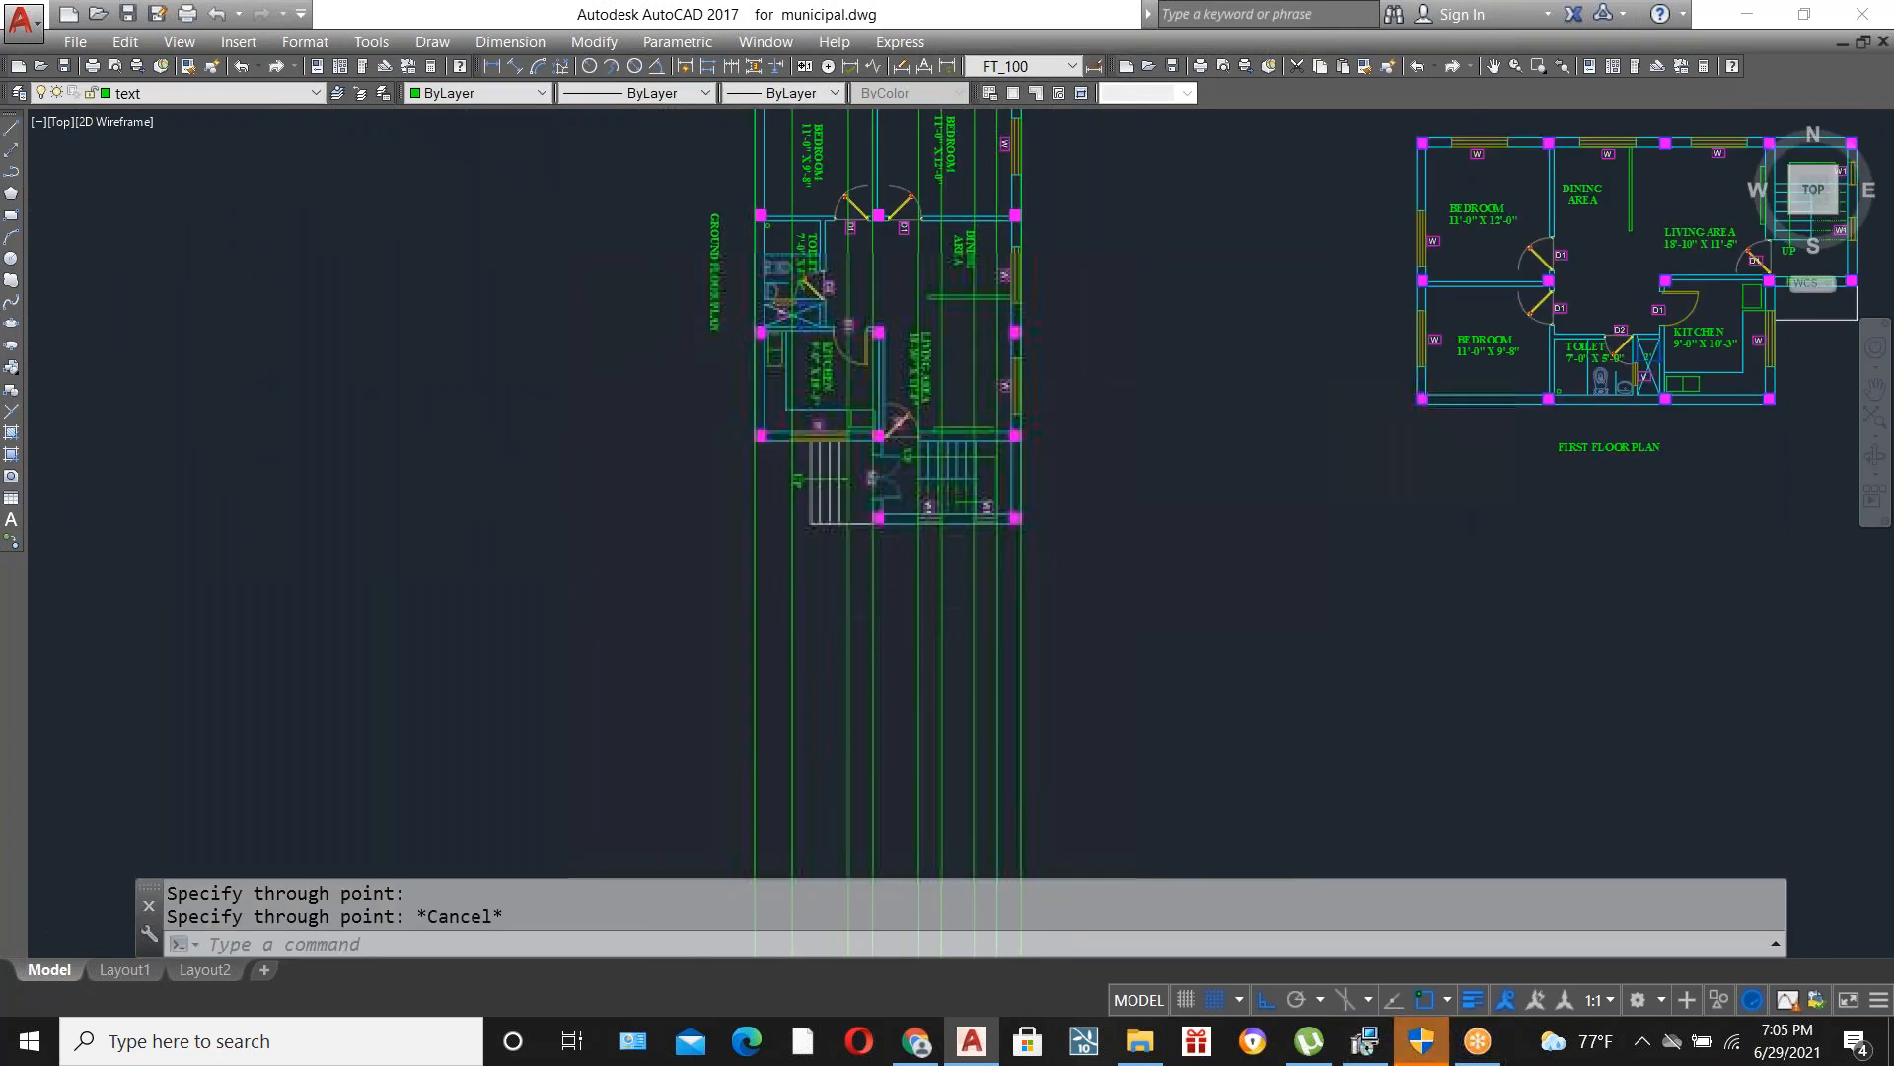
scroll(1007, 532, up, 2)
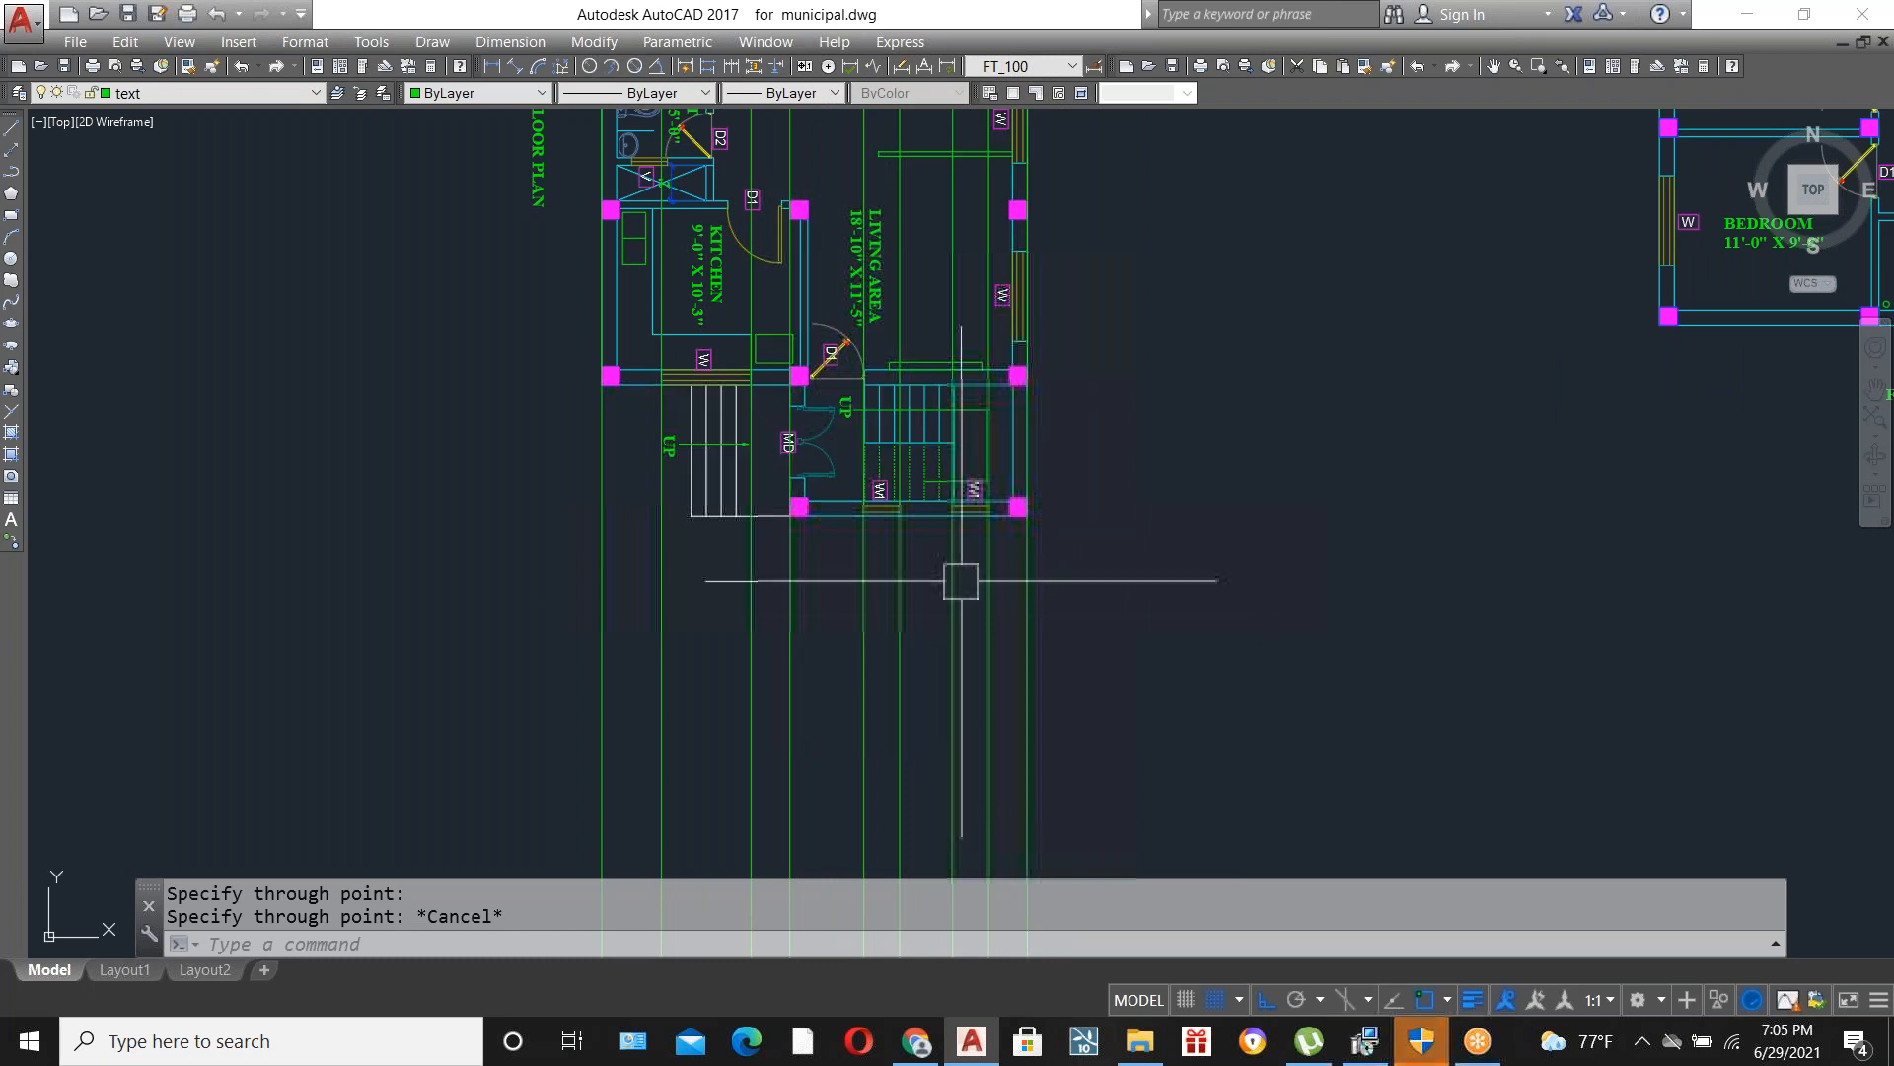
click(1134, 685)
click(545, 582)
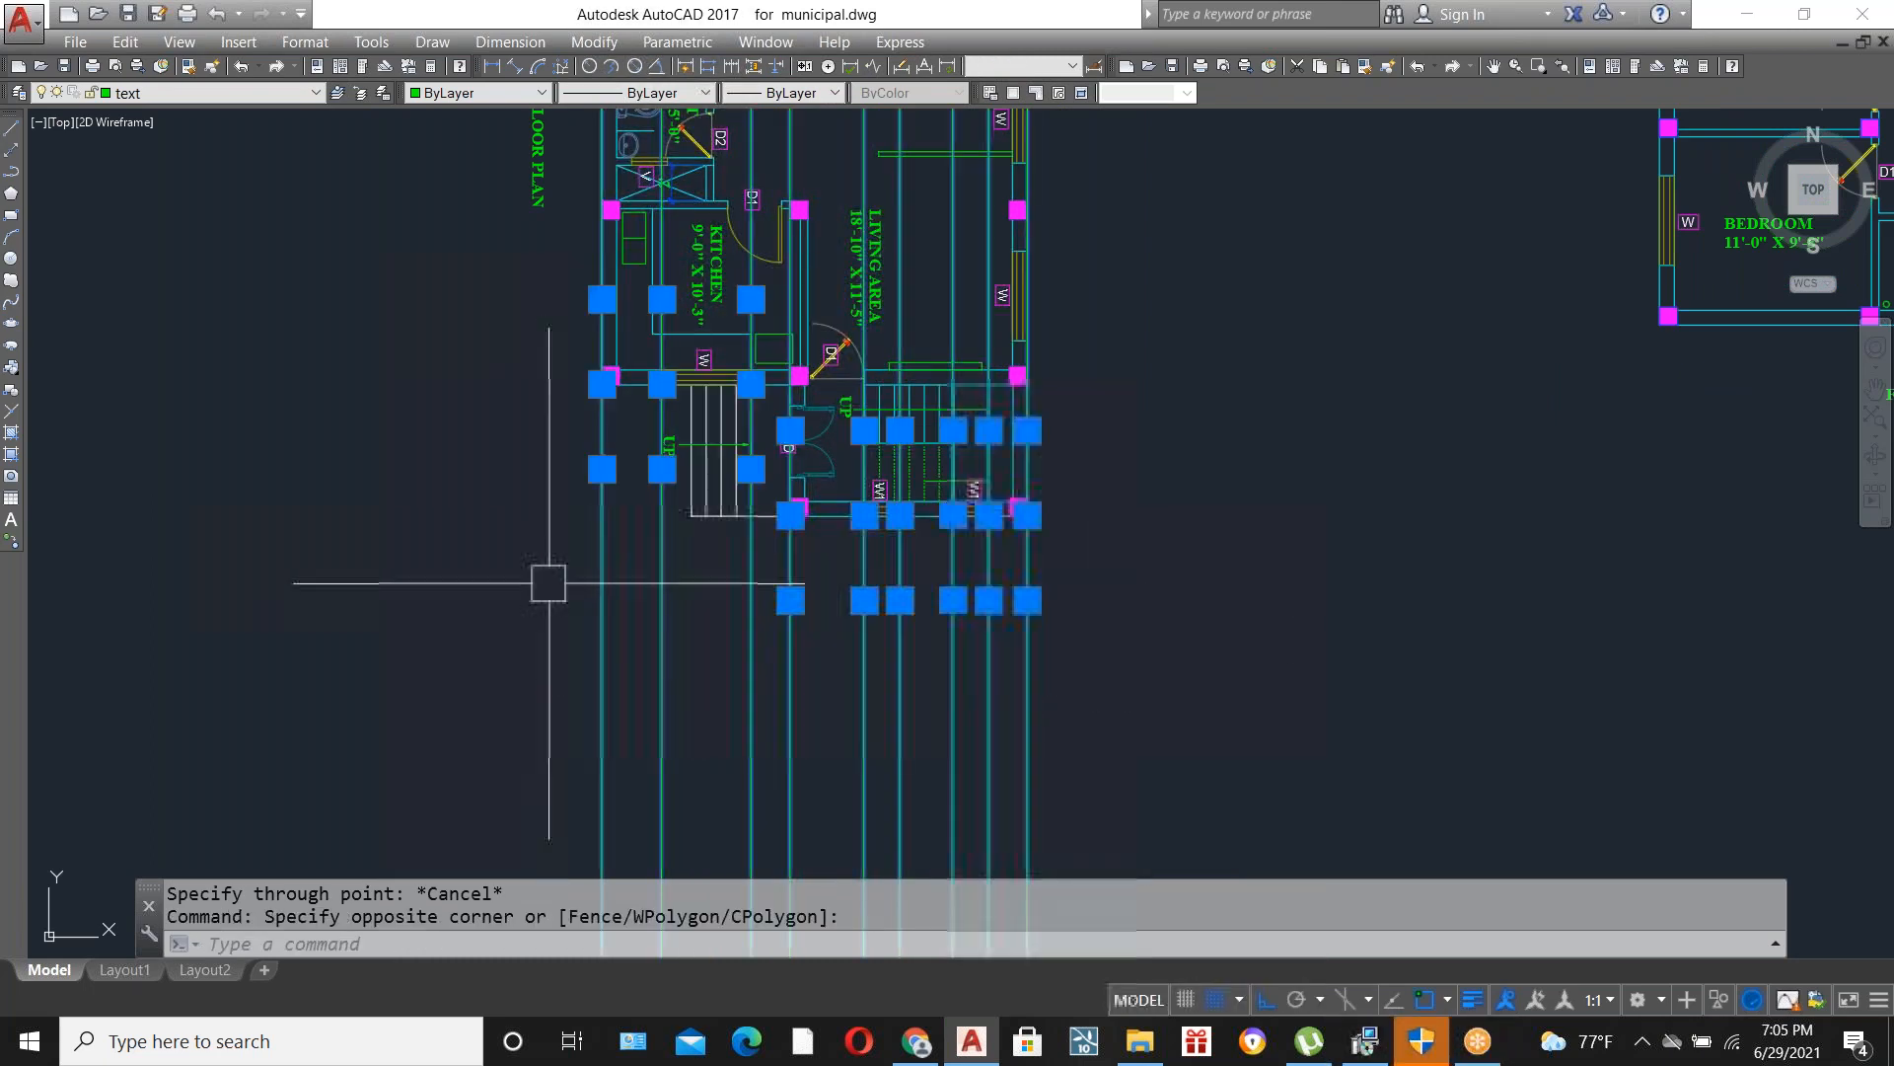
click(462, 93)
click(446, 255)
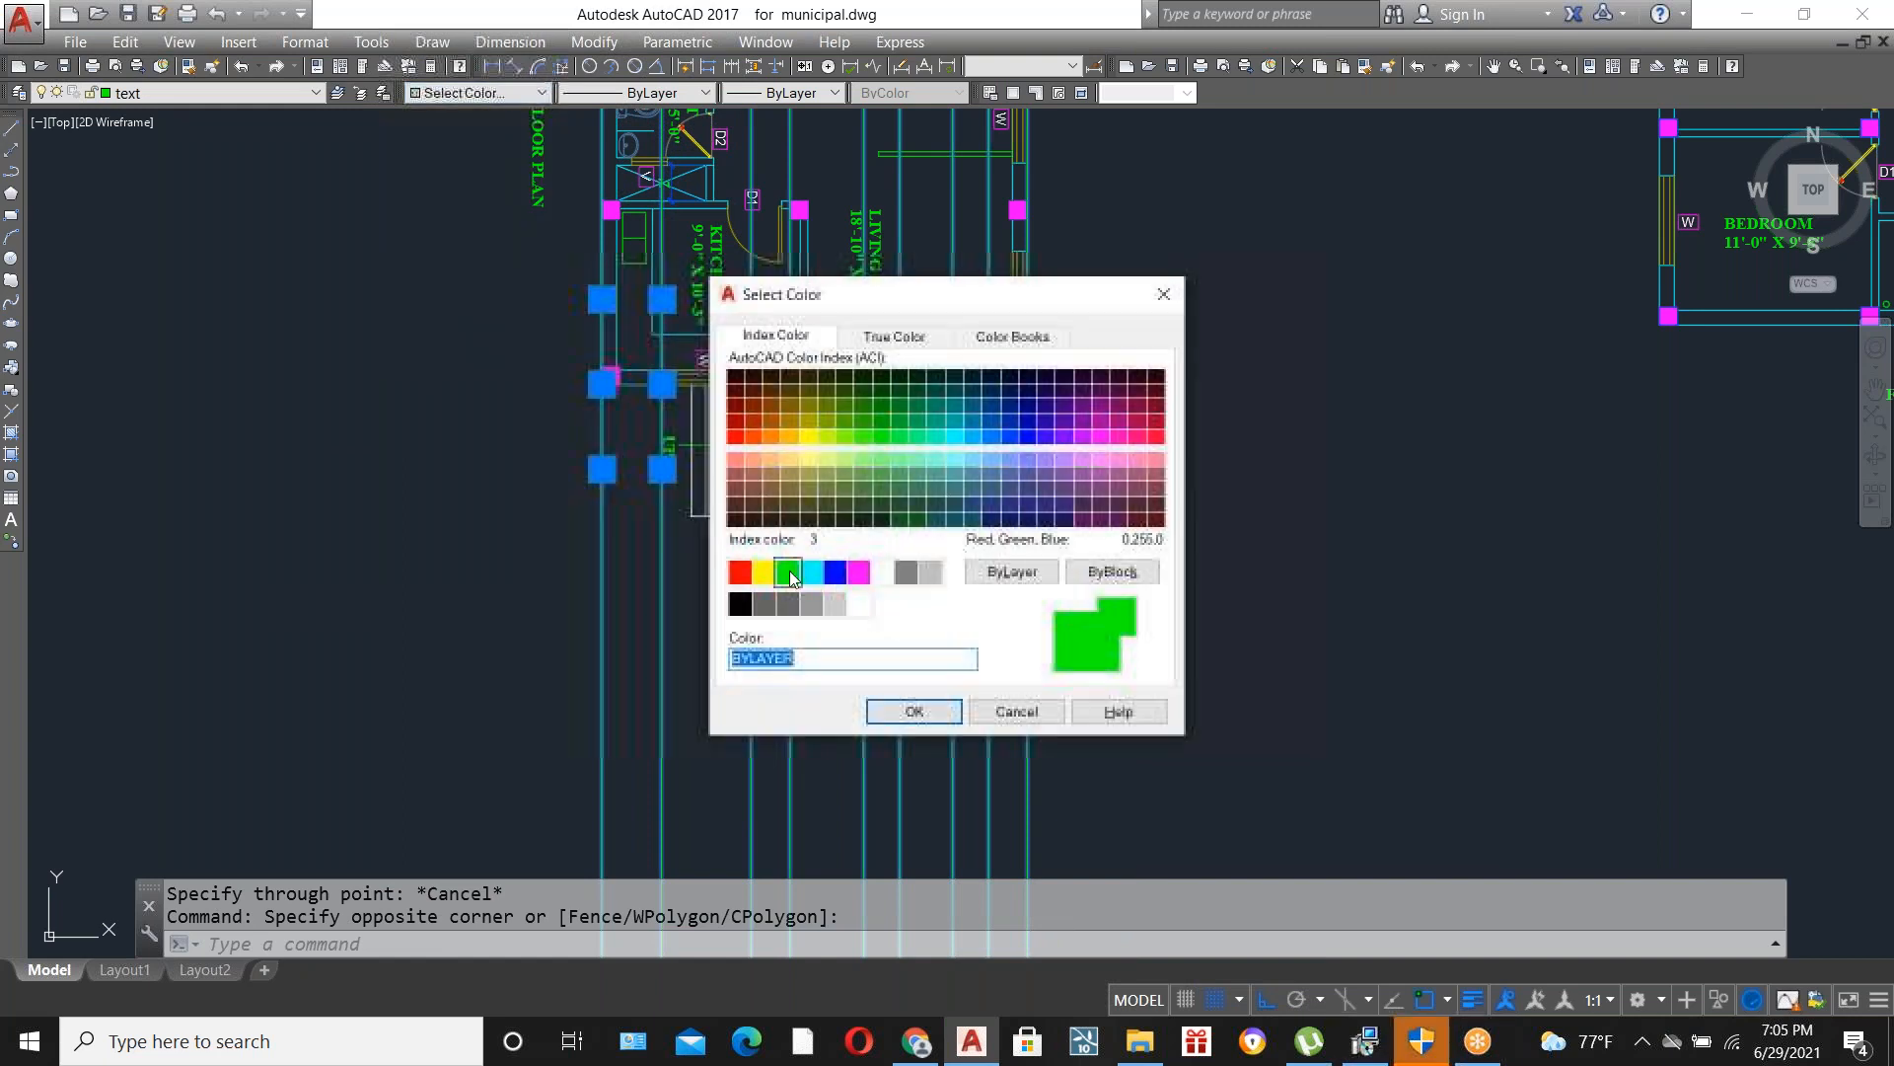
click(915, 712)
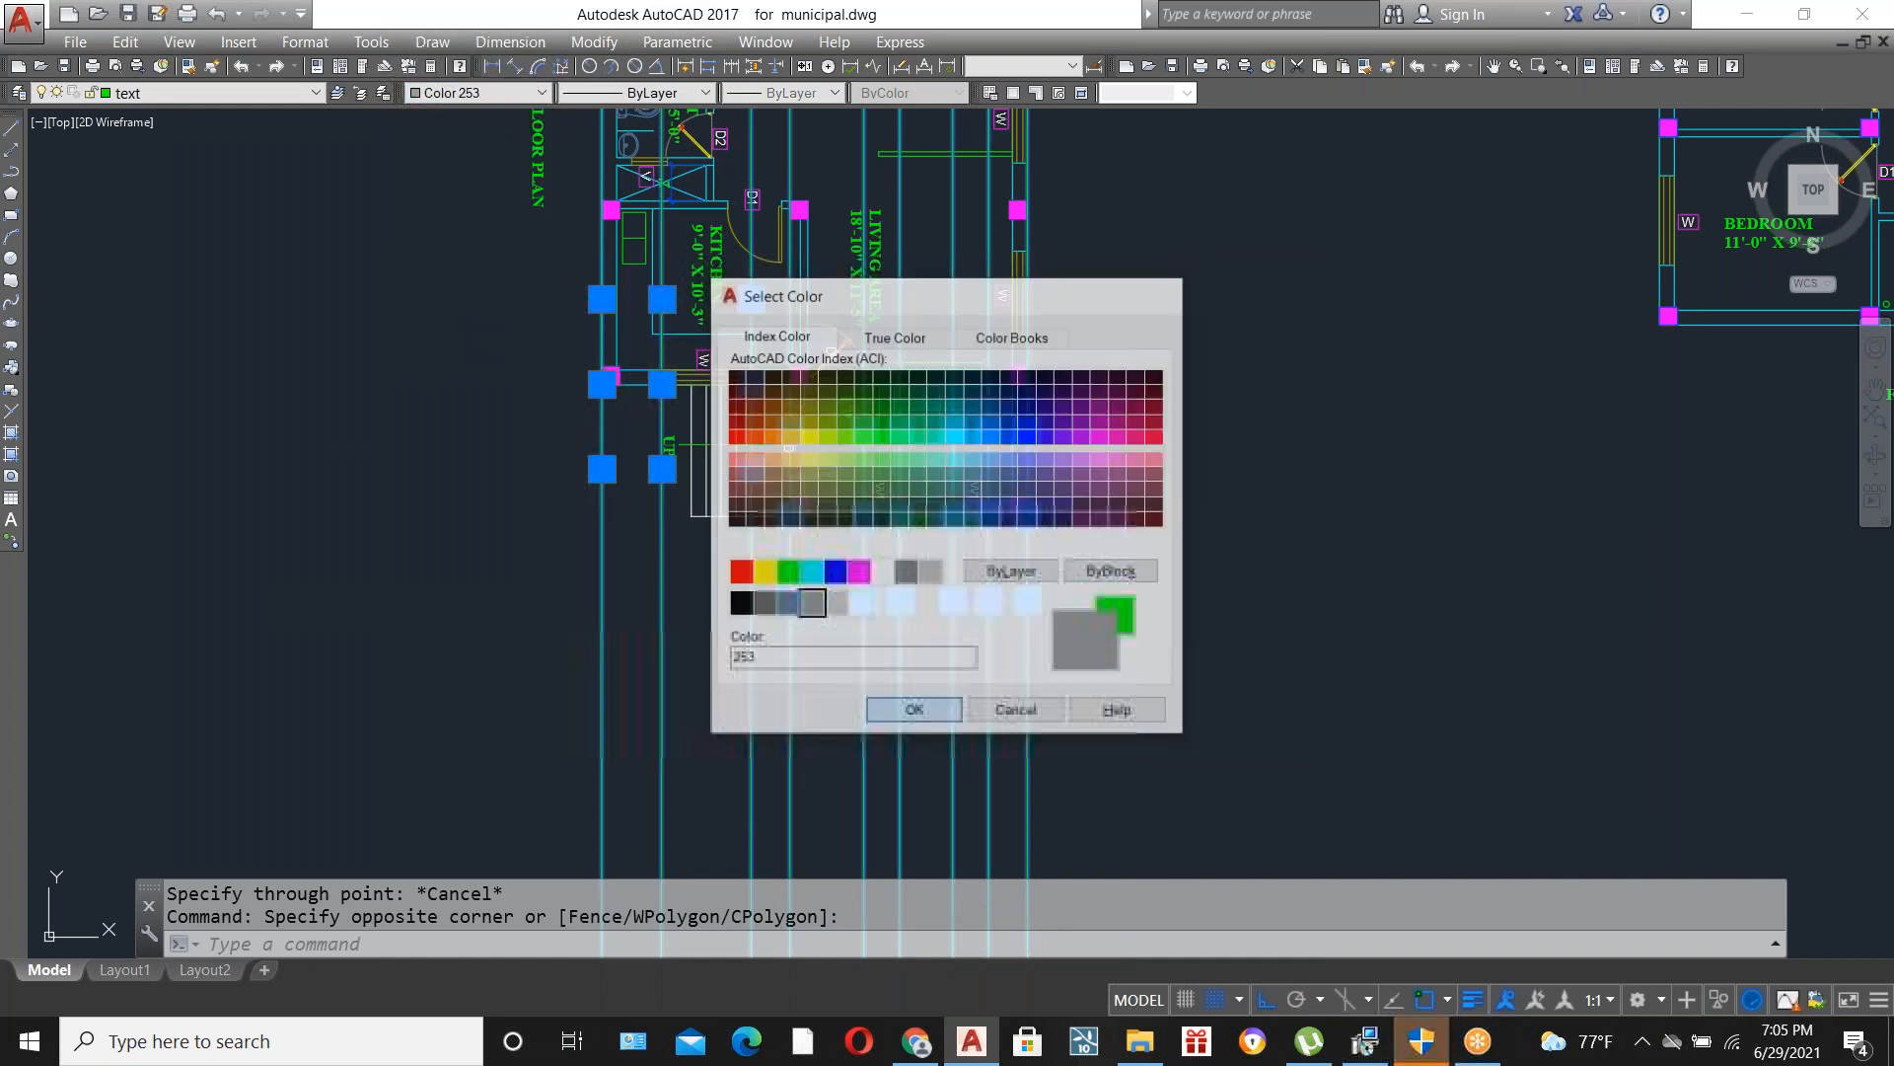
key(Escape)
scroll(1108, 740, up, 5)
scroll(962, 652, up, 3)
scroll(877, 578, down, 3)
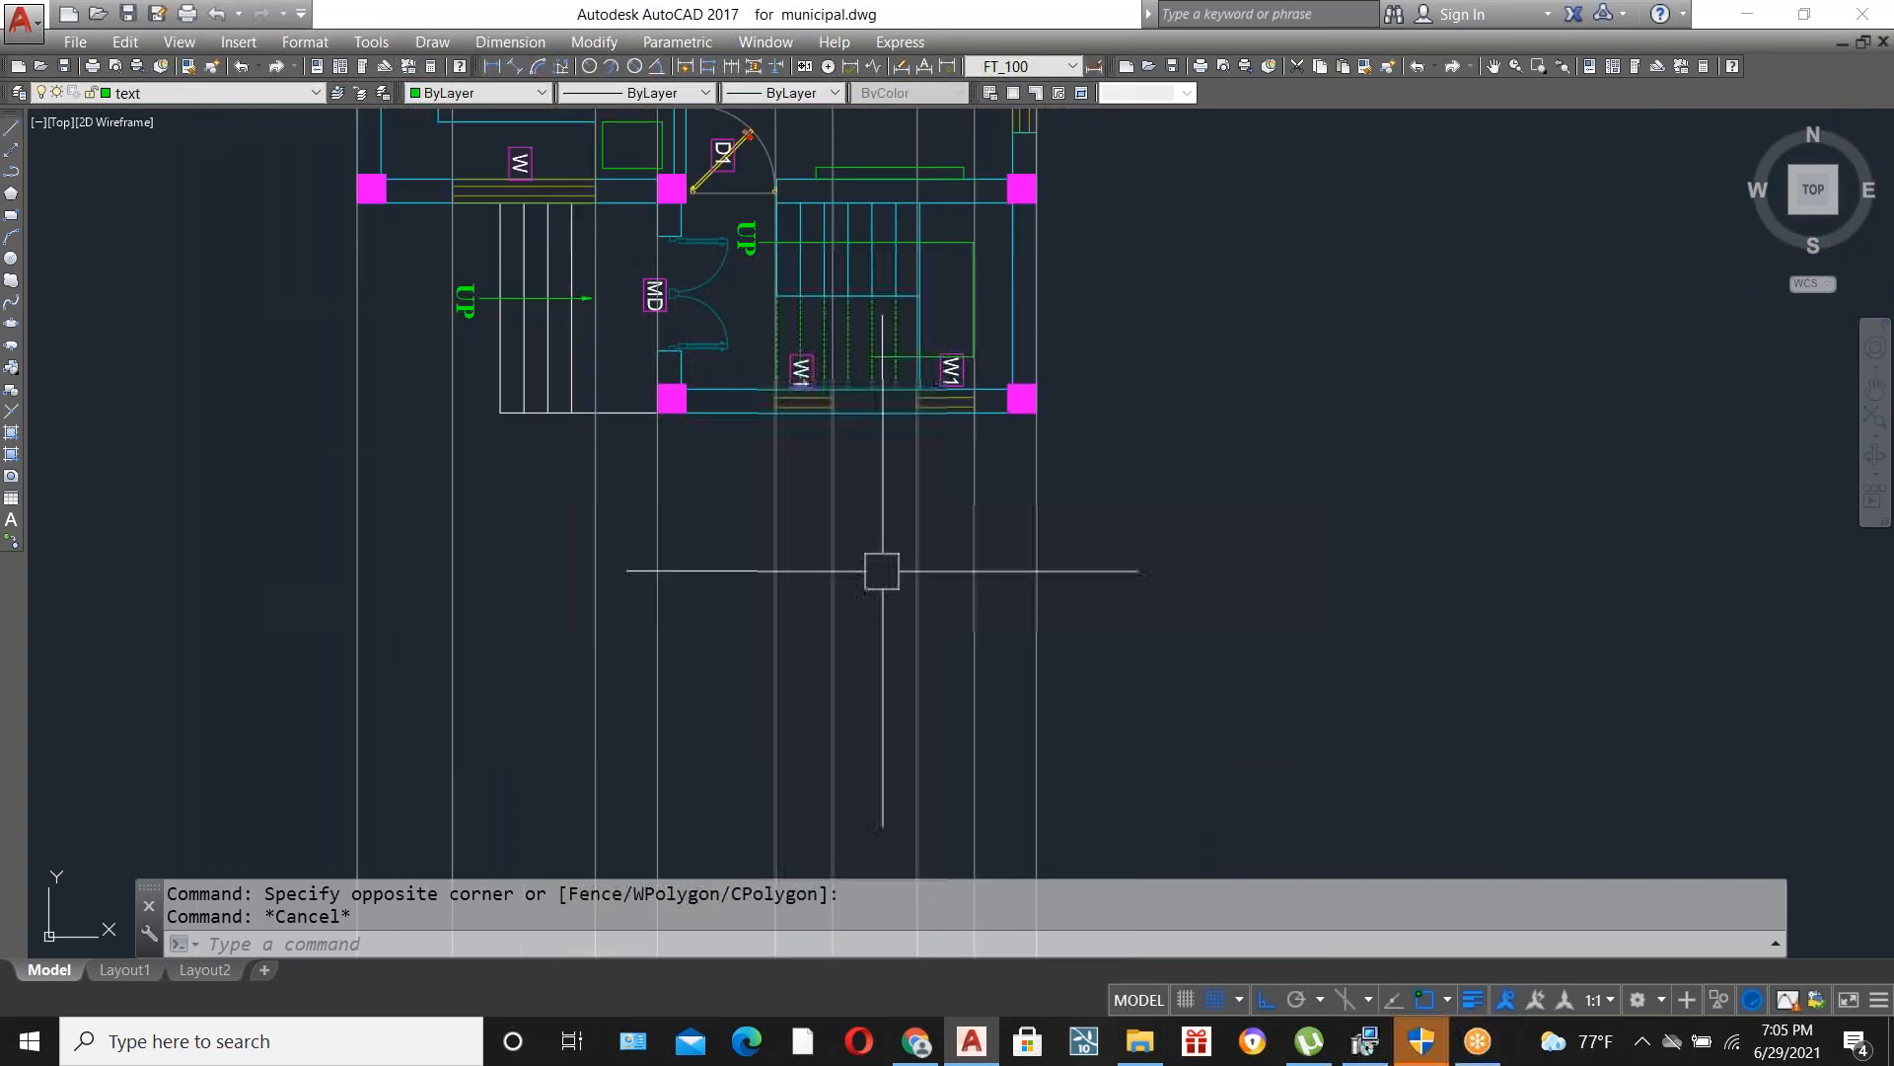
Make ele the current layer.
click(227, 96)
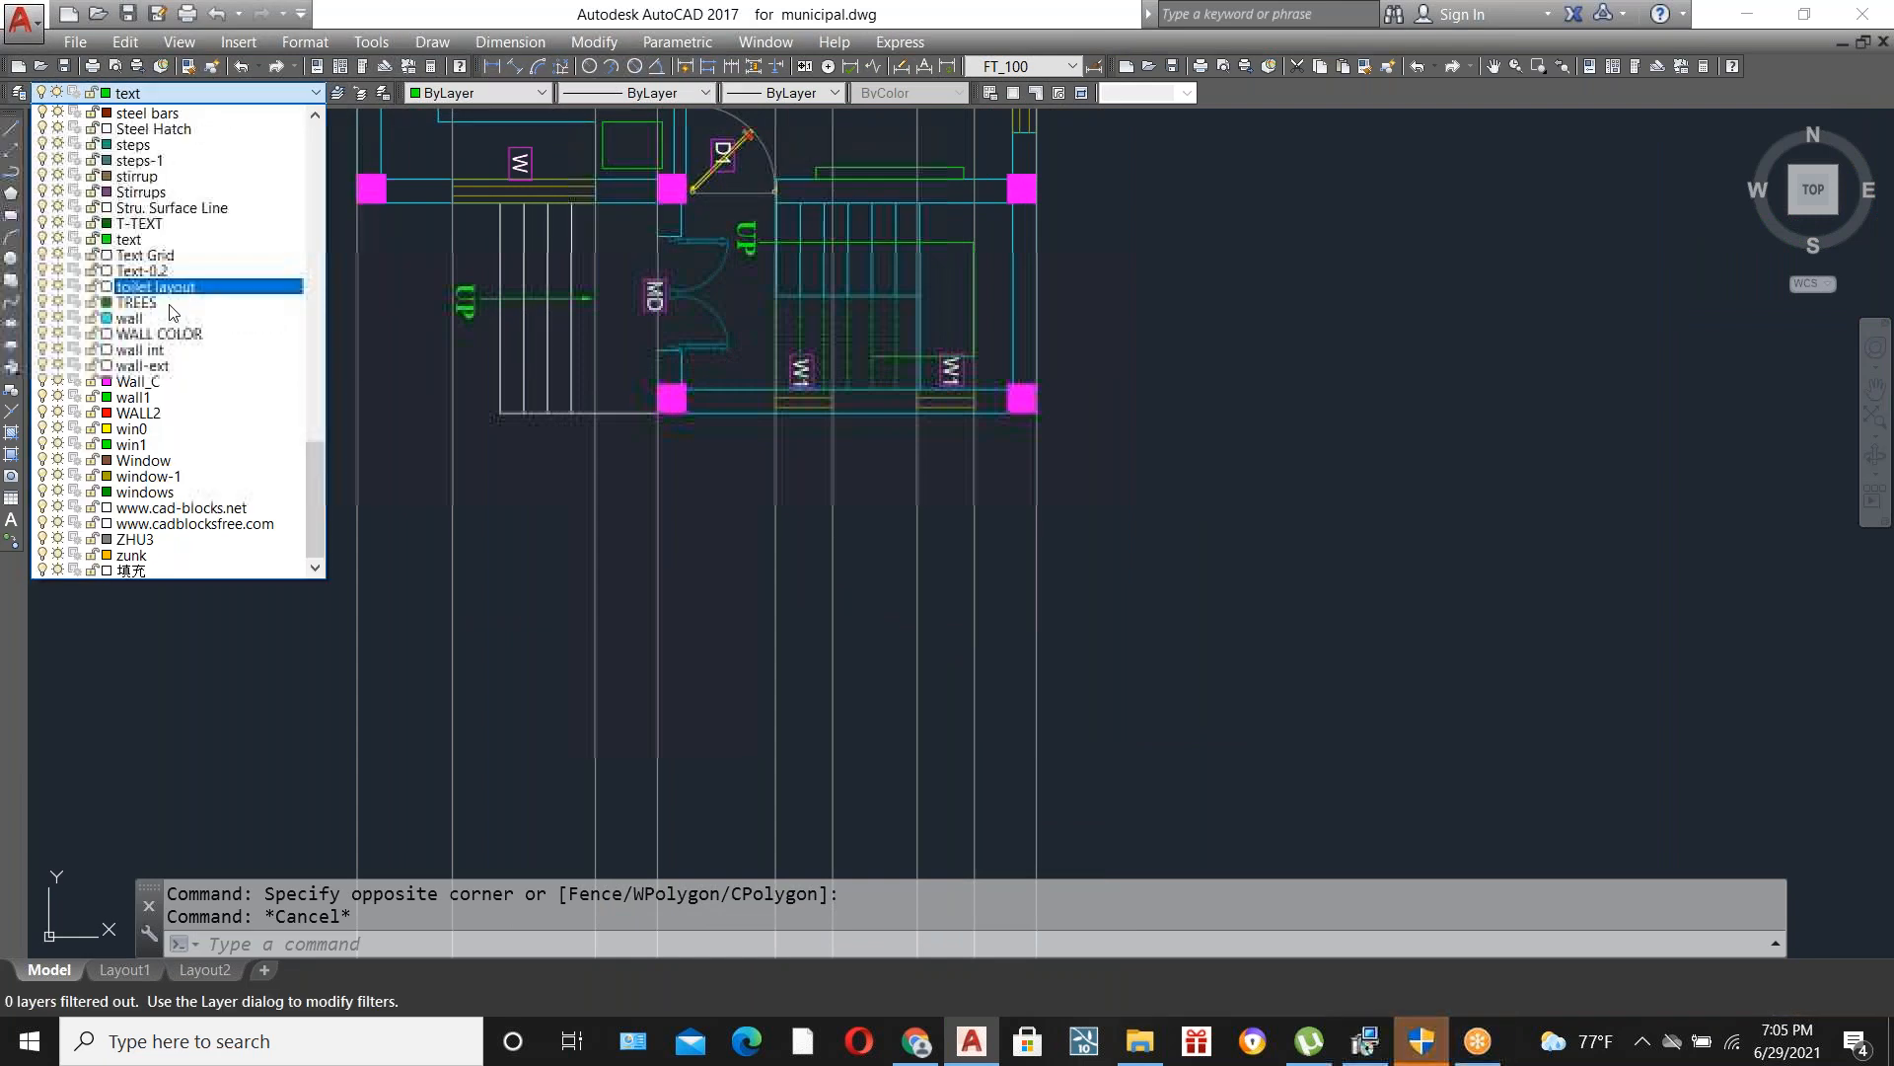
scroll(150, 194, up, 10)
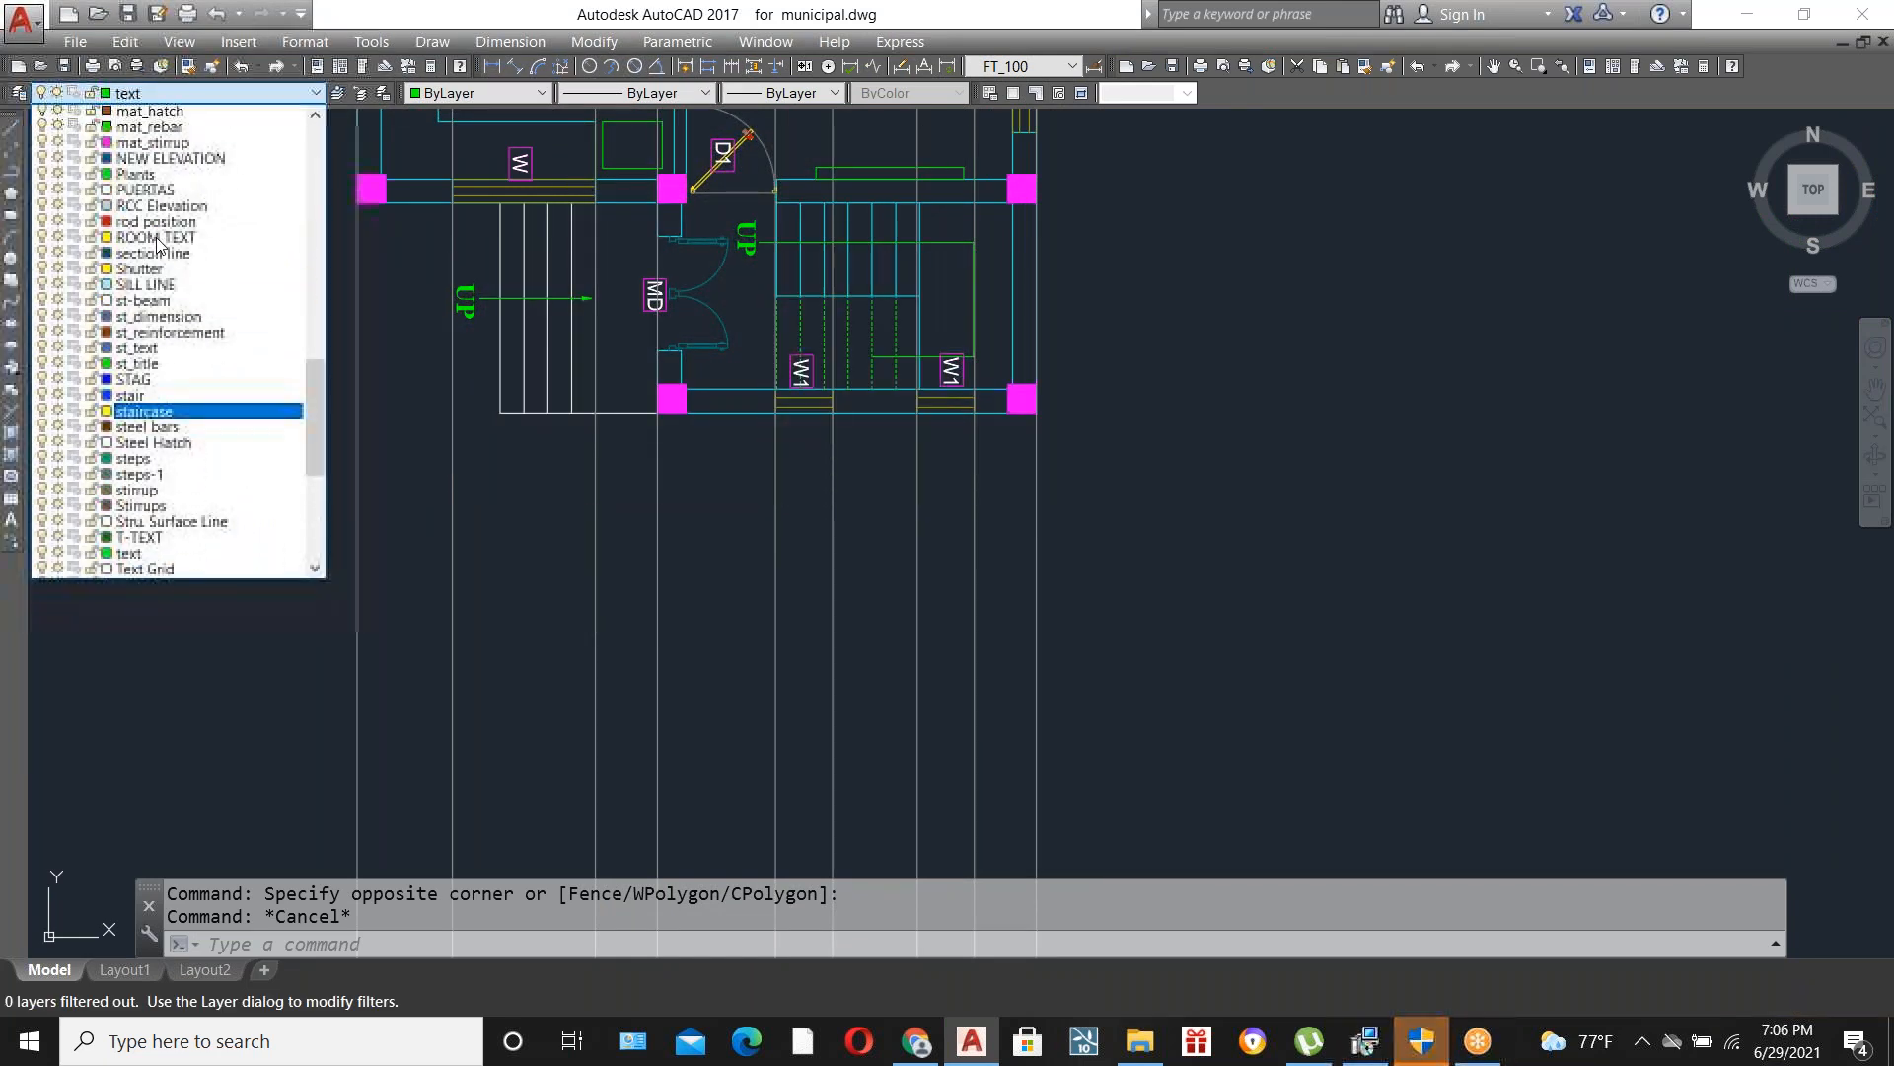
scroll(196, 288, up, 7)
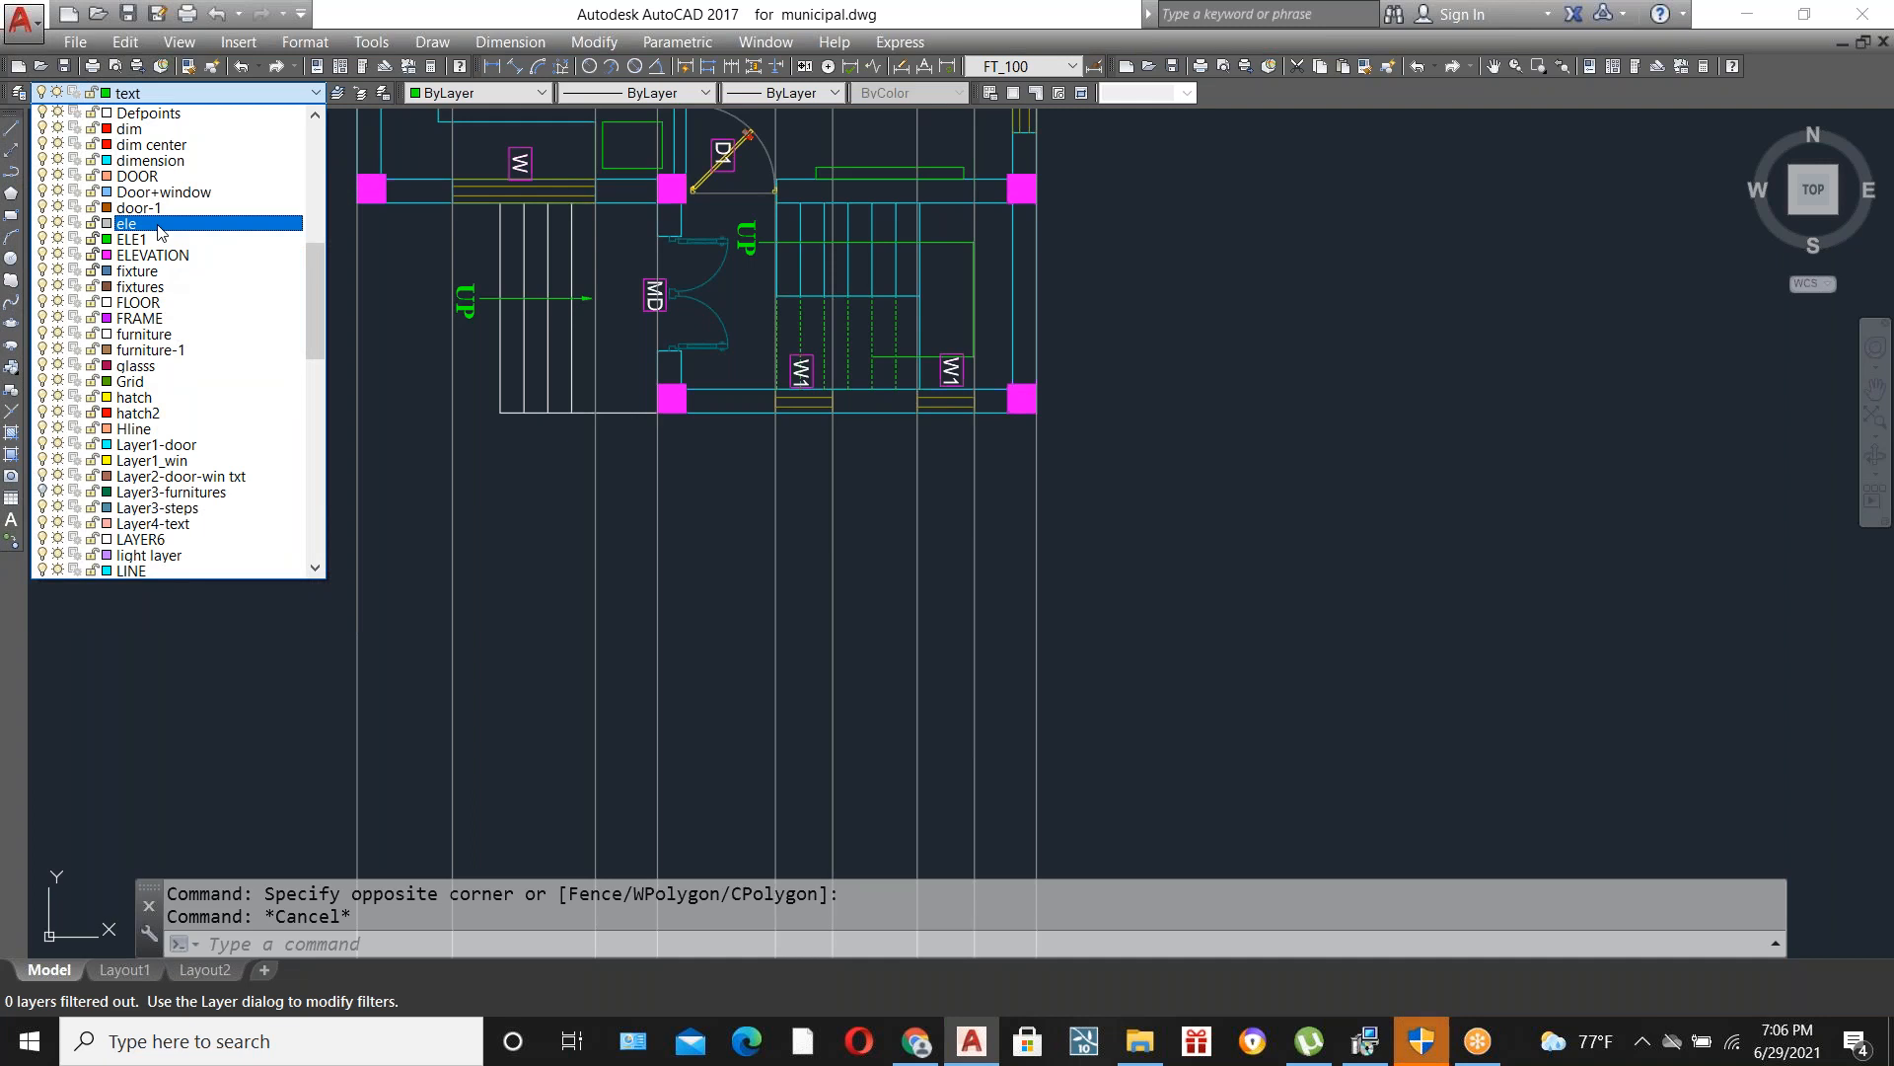
click(153, 227)
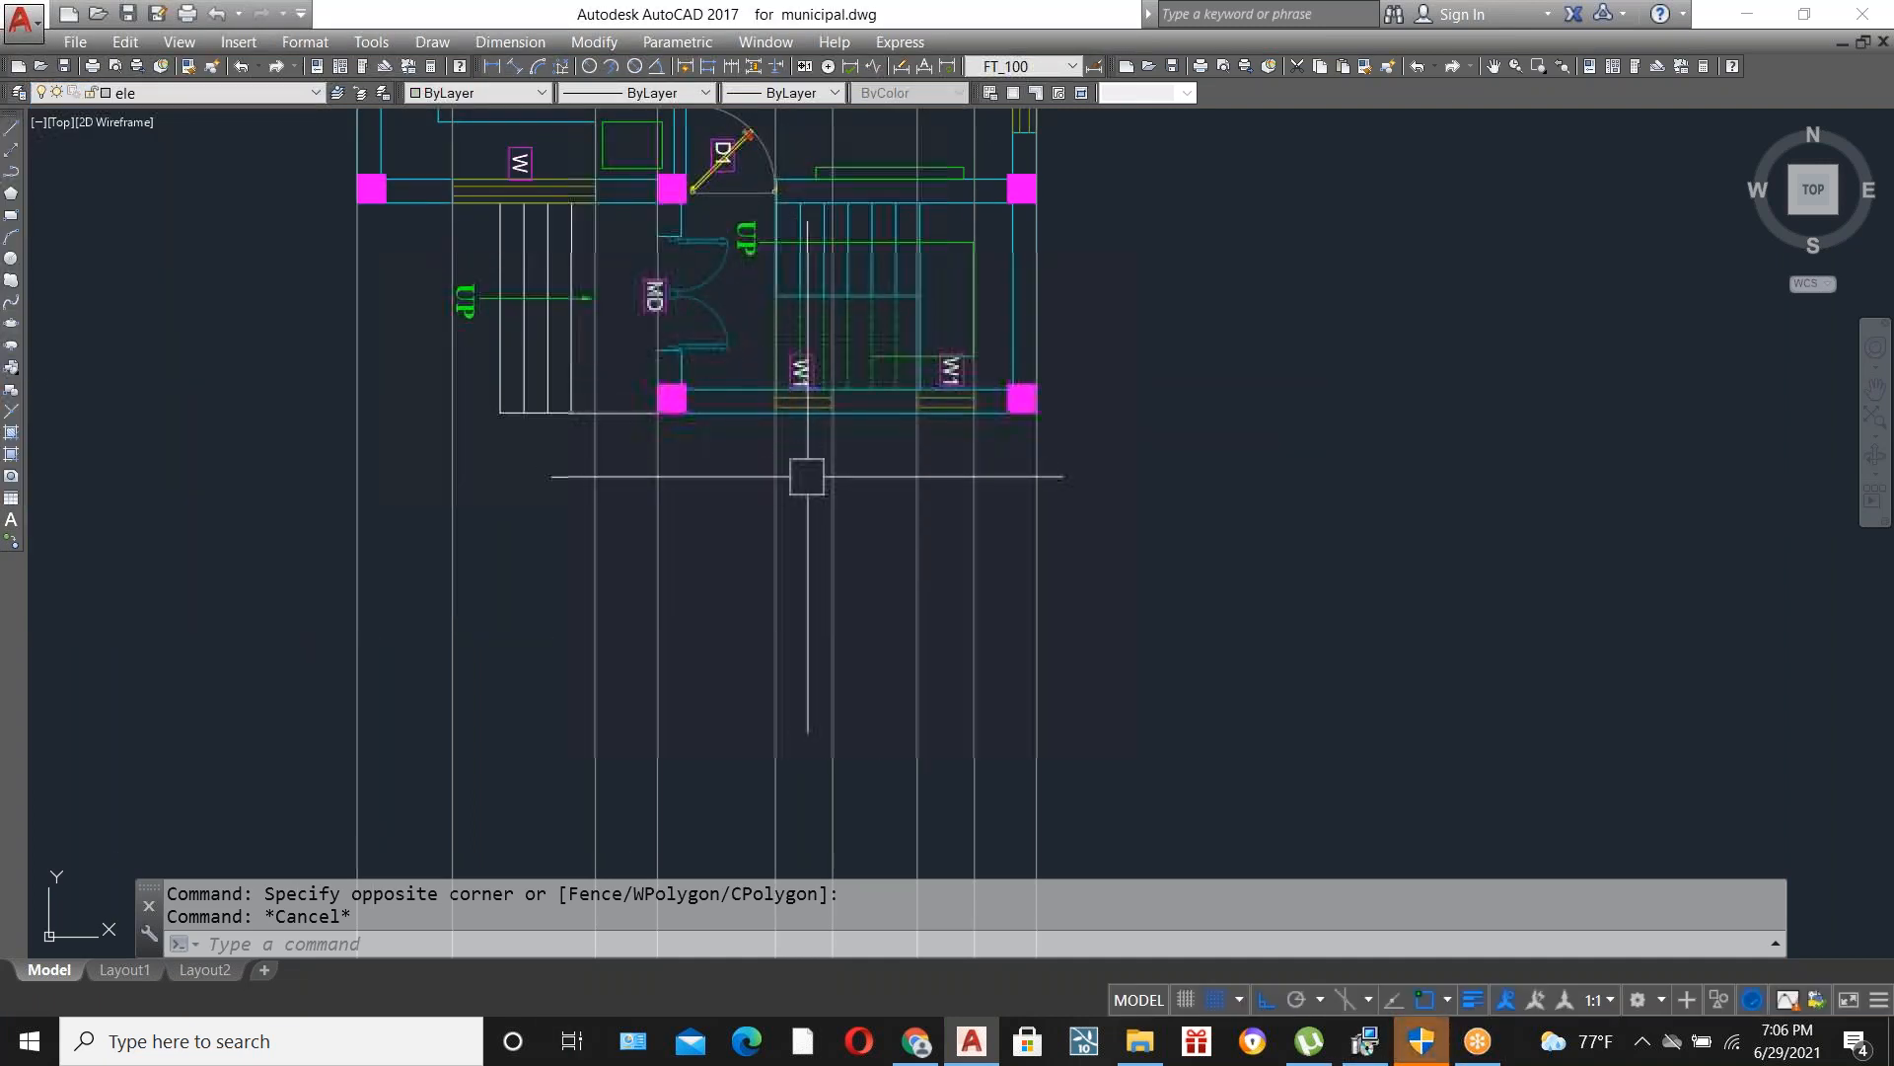
Draw one horizontal construction line across the vertical lines, well below the ground floor plan's staircase.
scroll(805, 474, down, 2)
scroll(652, 284, up, 2)
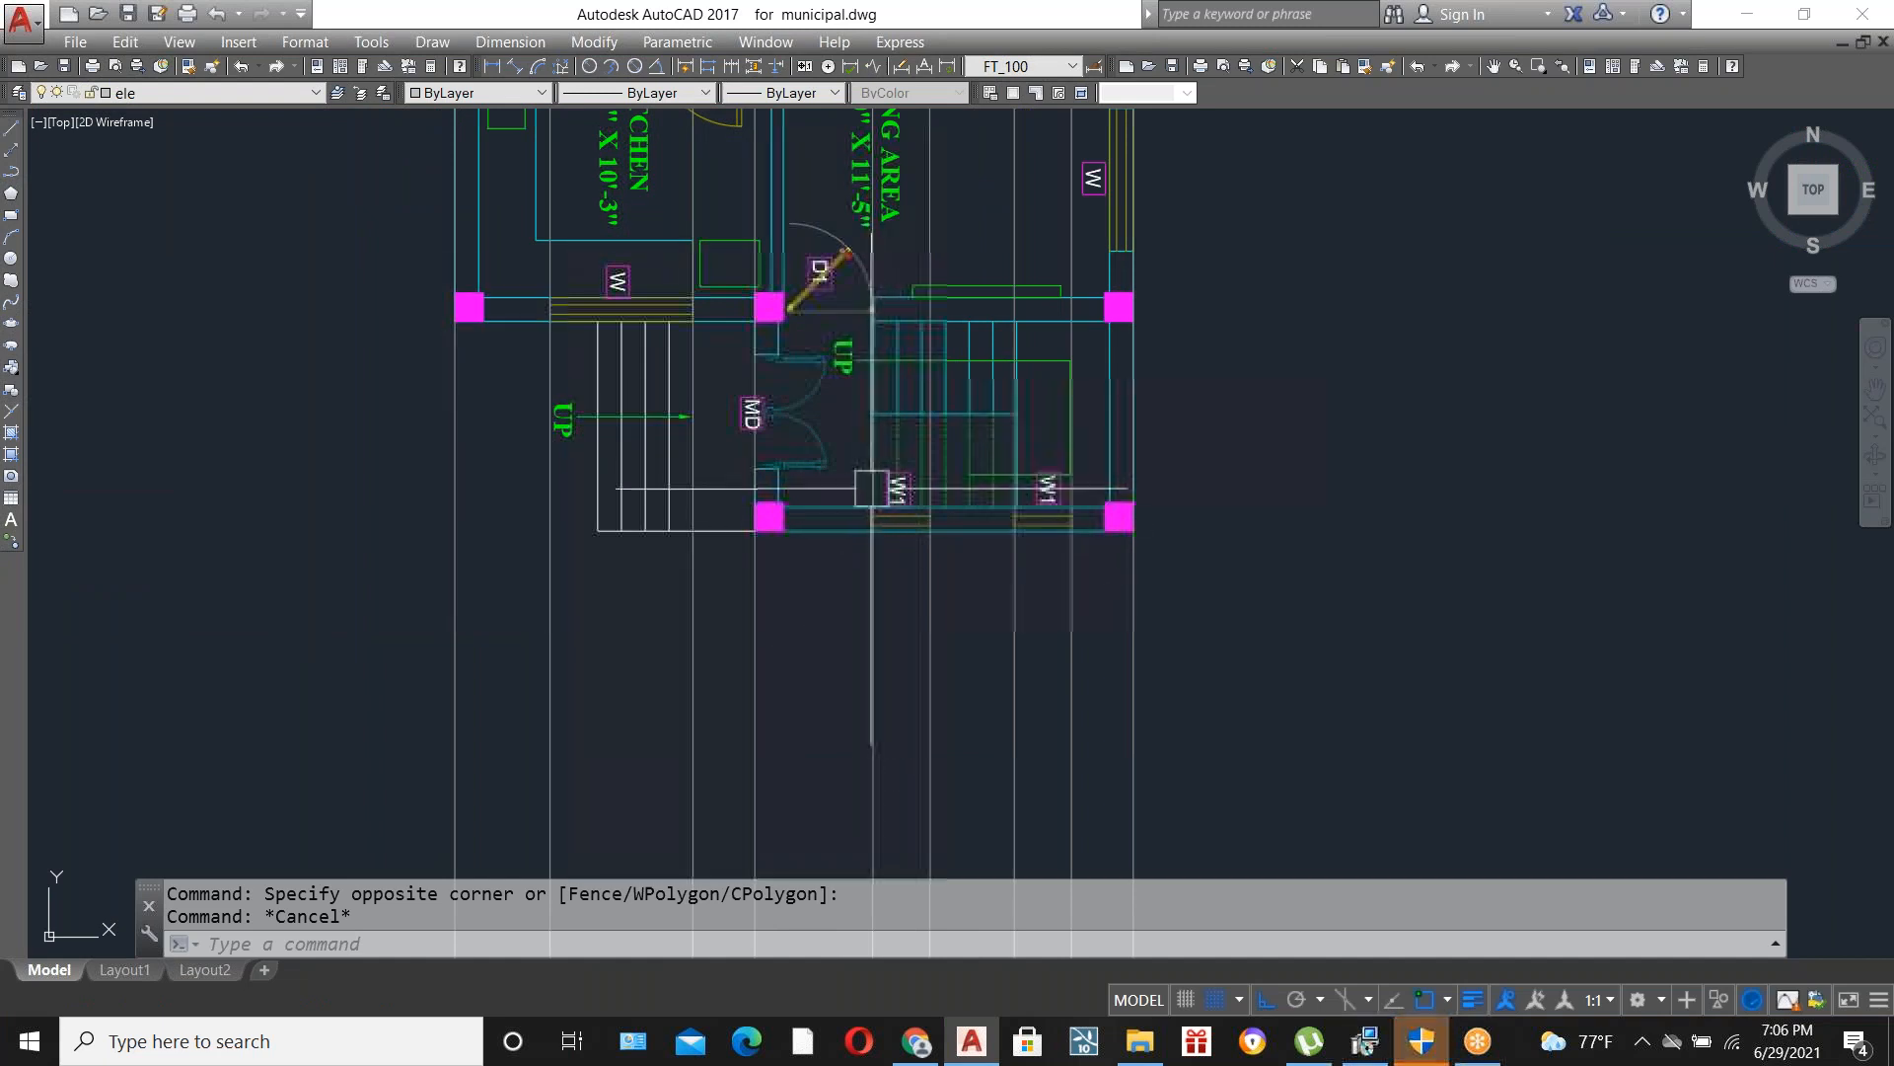
scroll(860, 473, down, 2)
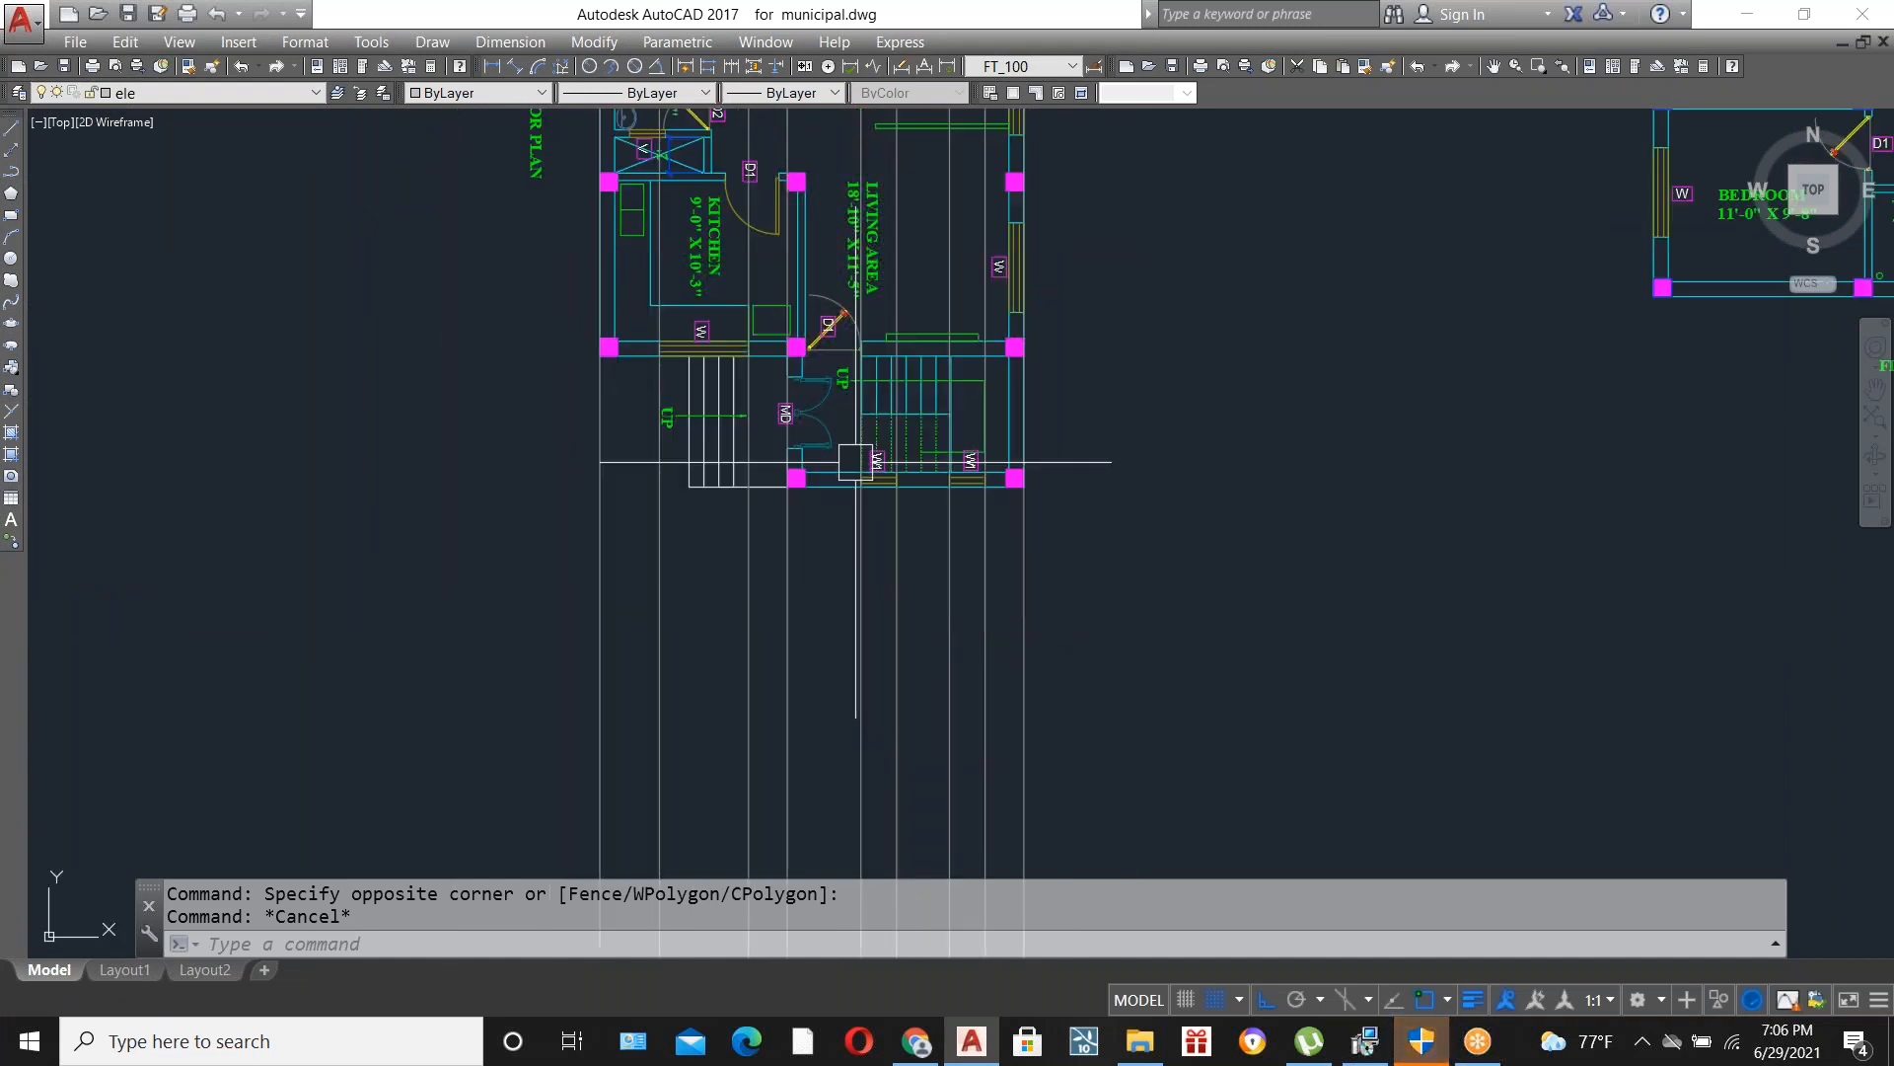
text(XL)
key(Return)
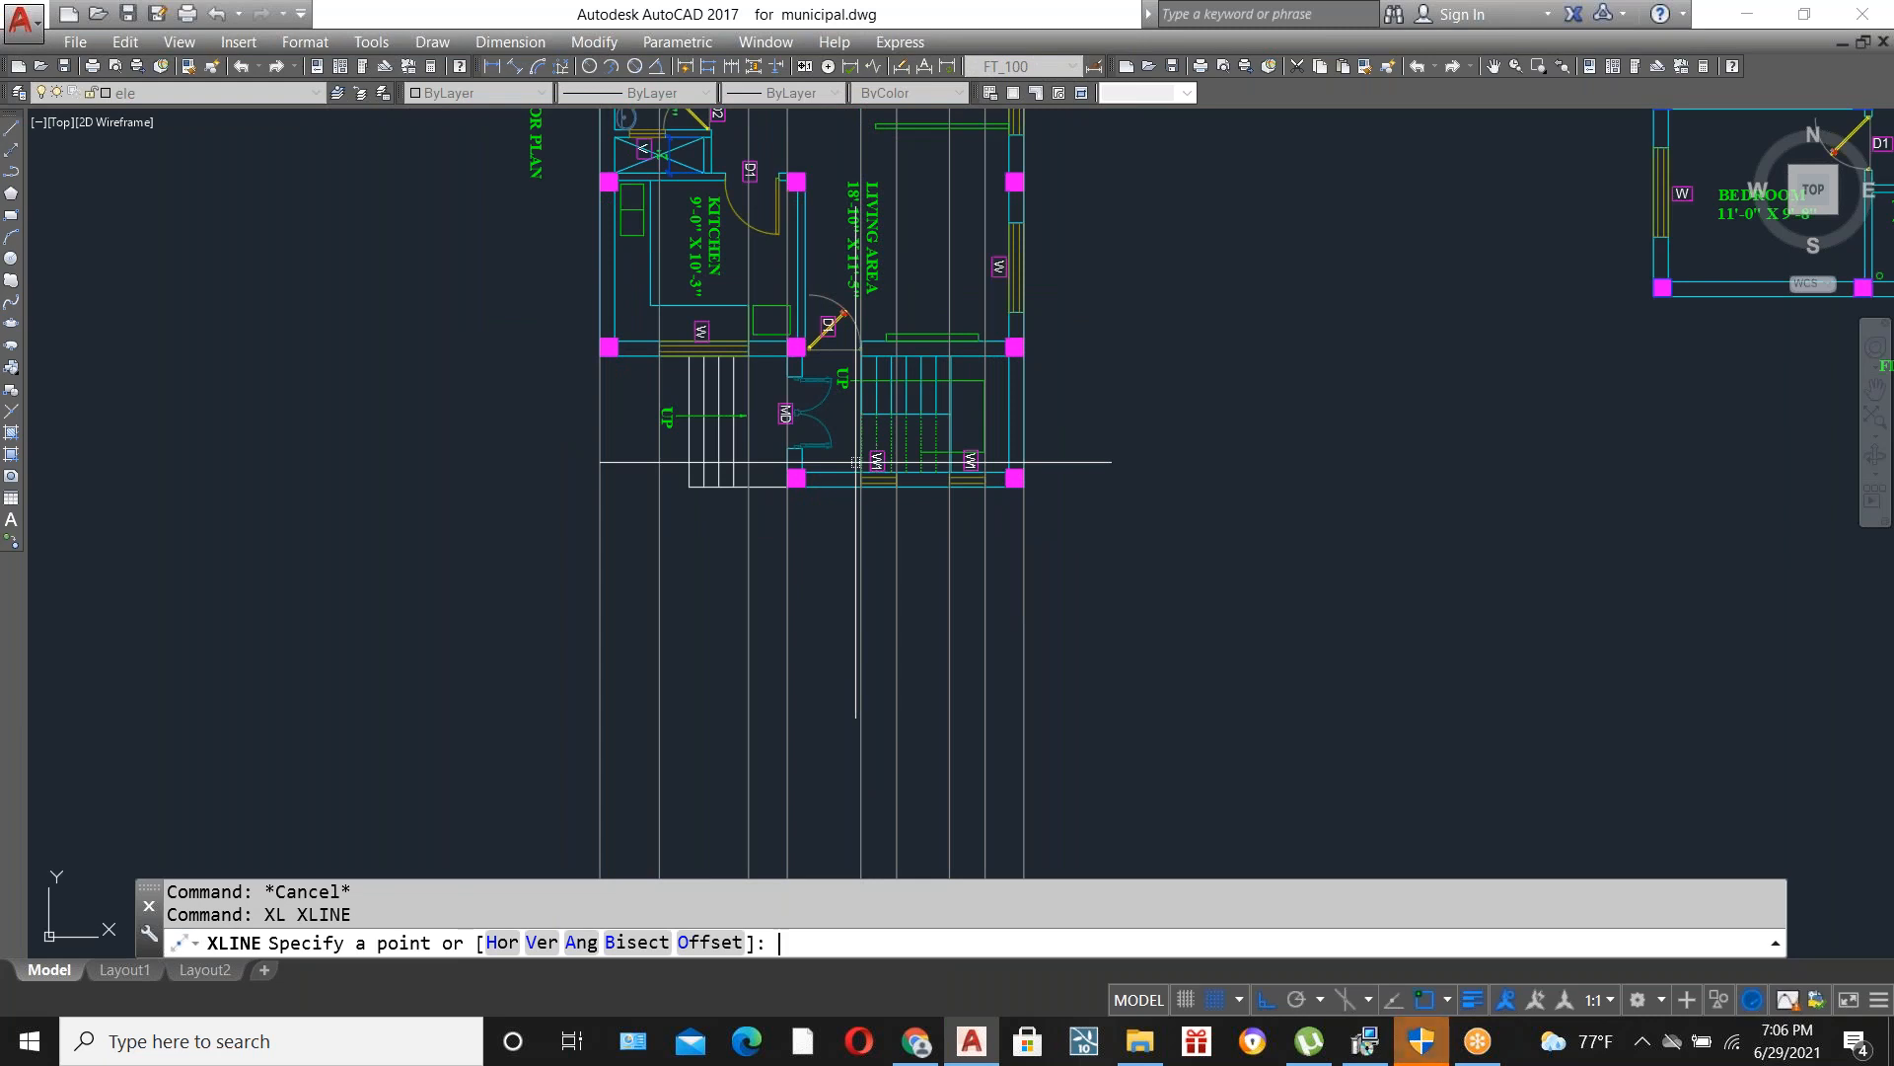
text(H)
key(Return)
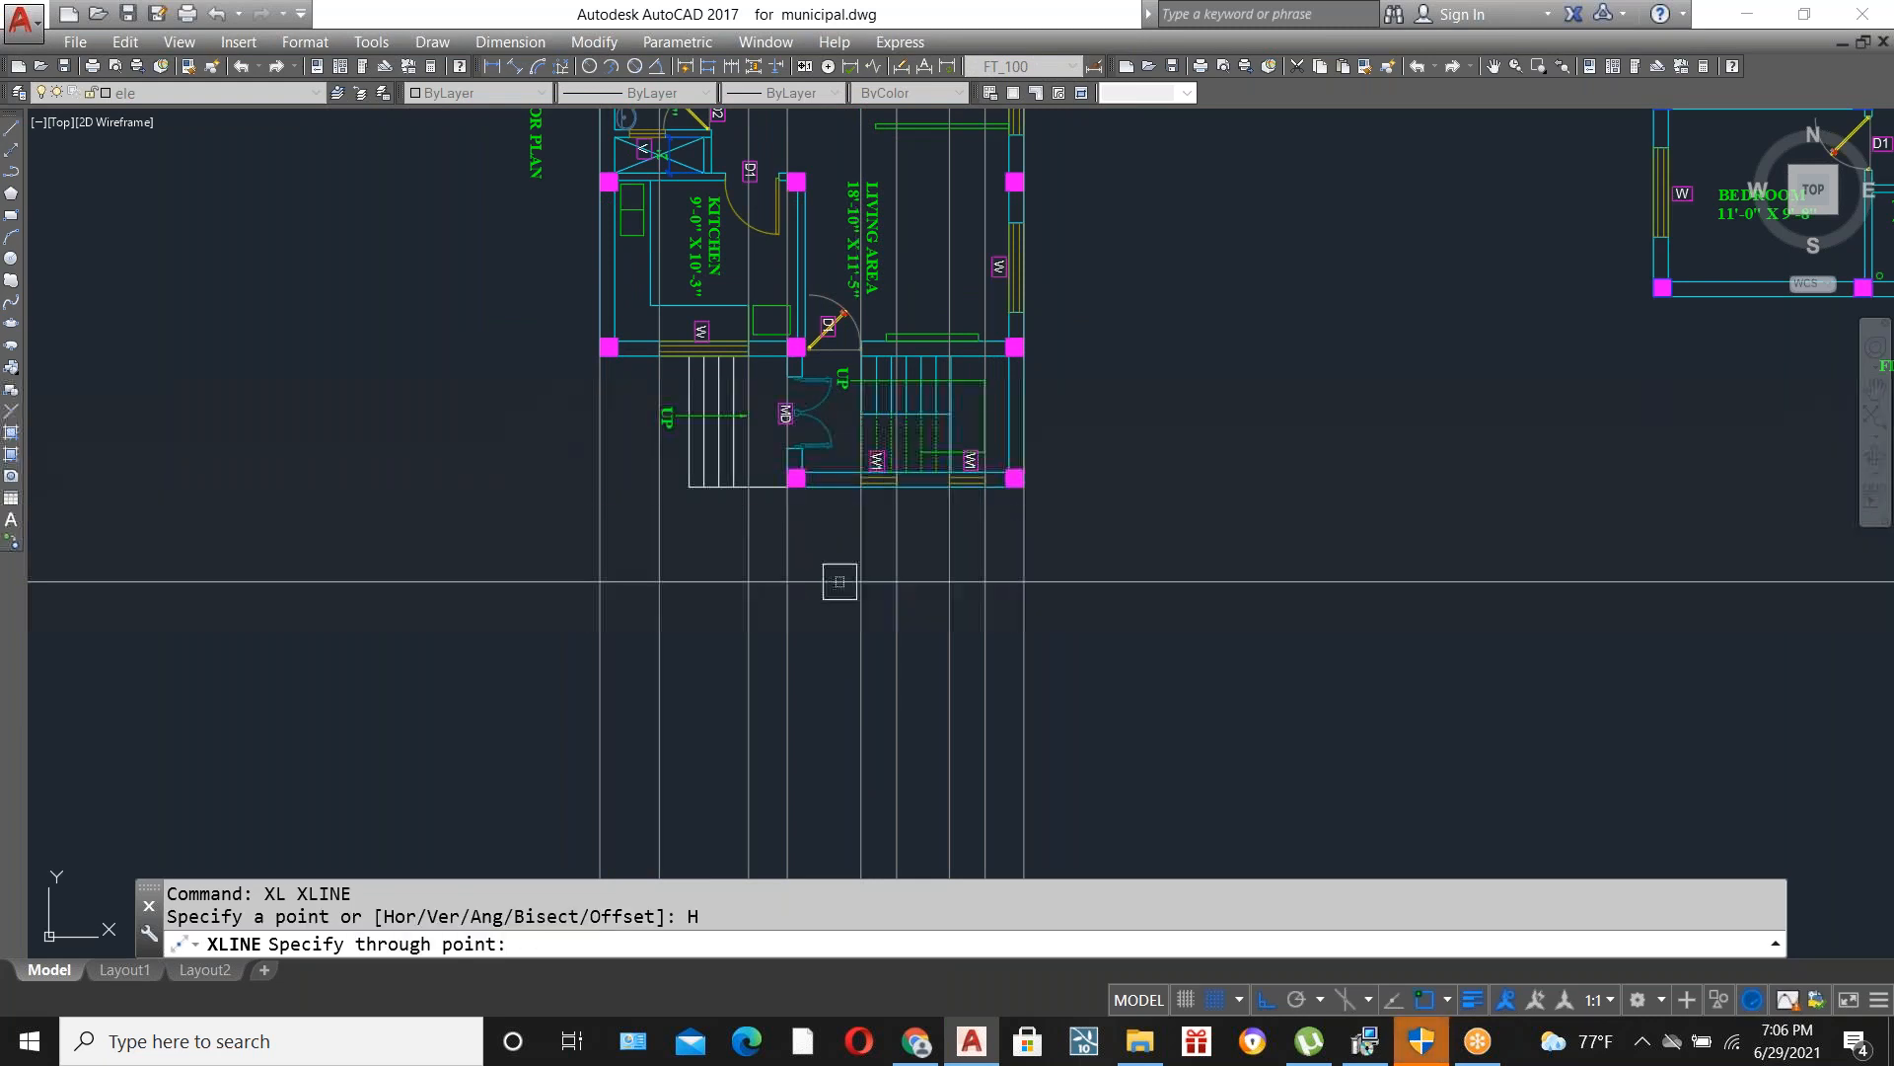
click(1104, 771)
key(Escape)
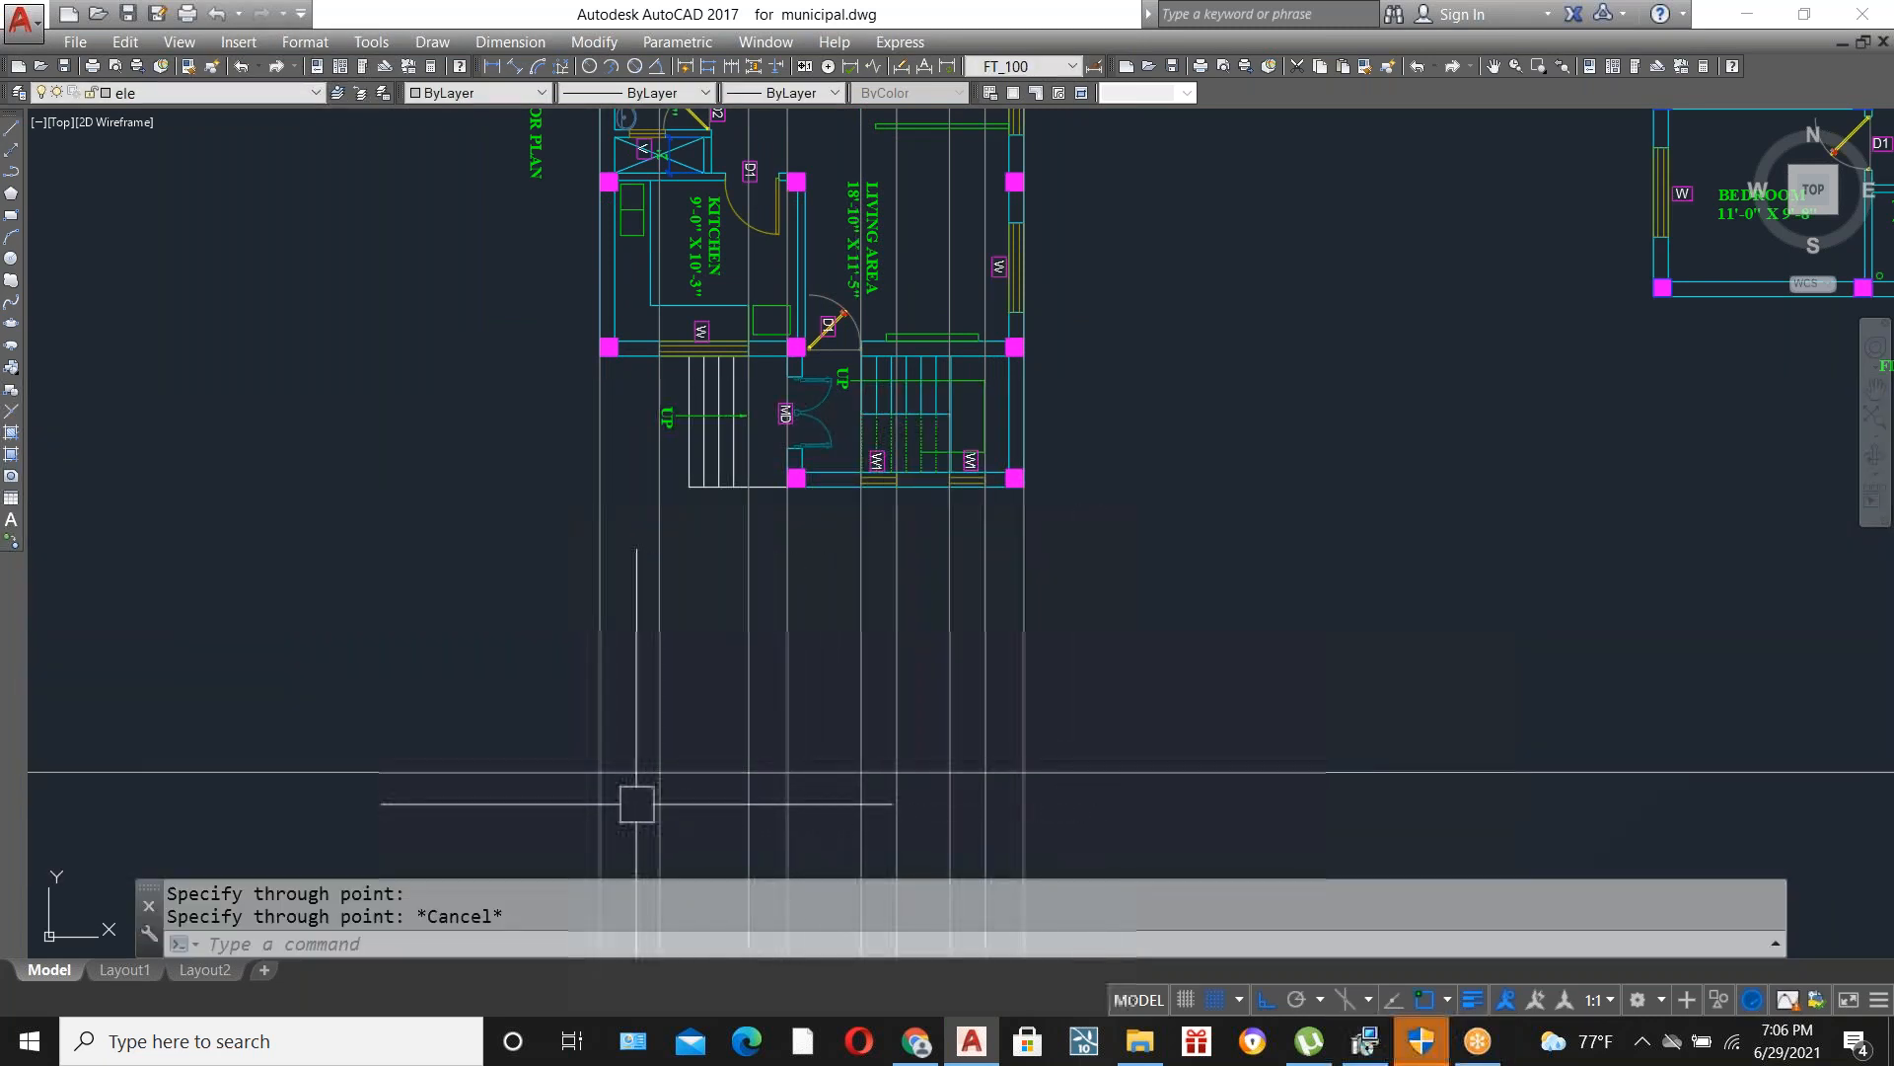
scroll(636, 805, up, 2)
scroll(659, 710, down, 2)
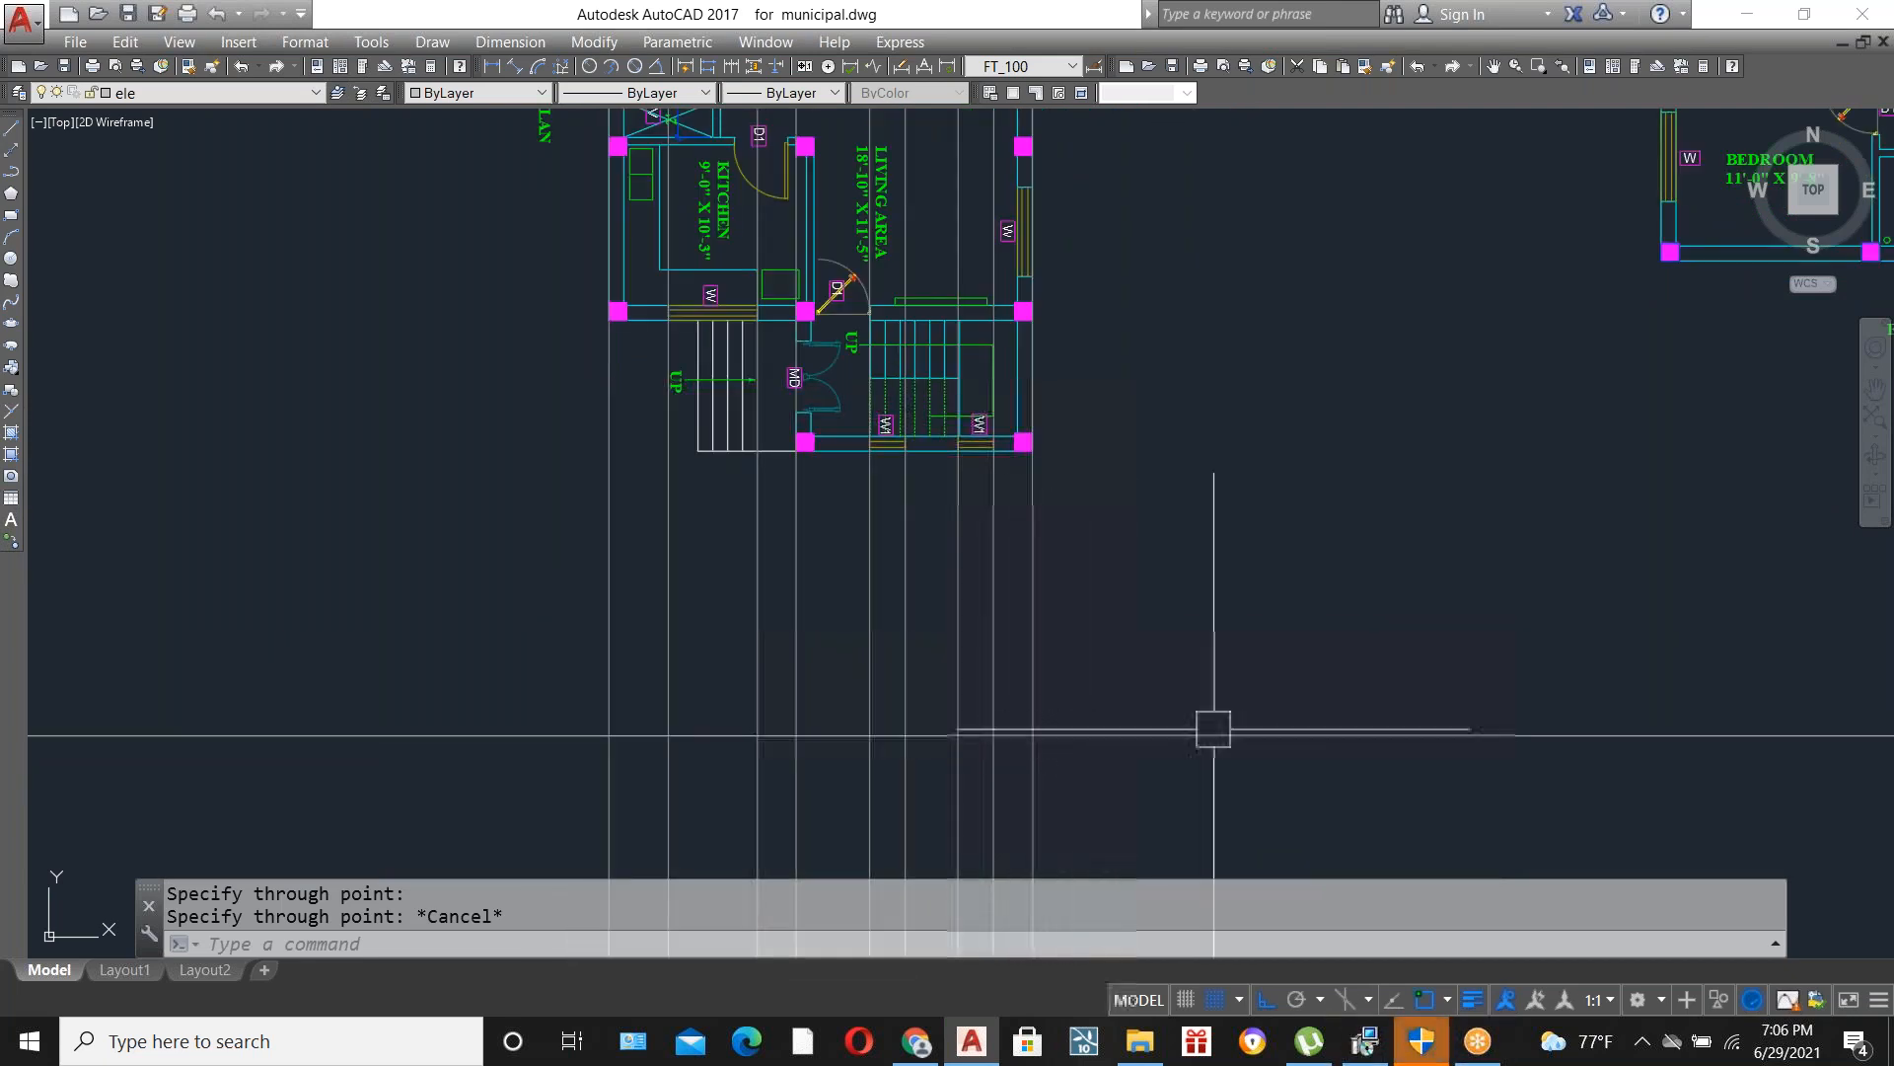
scroll(1075, 736, up, 2)
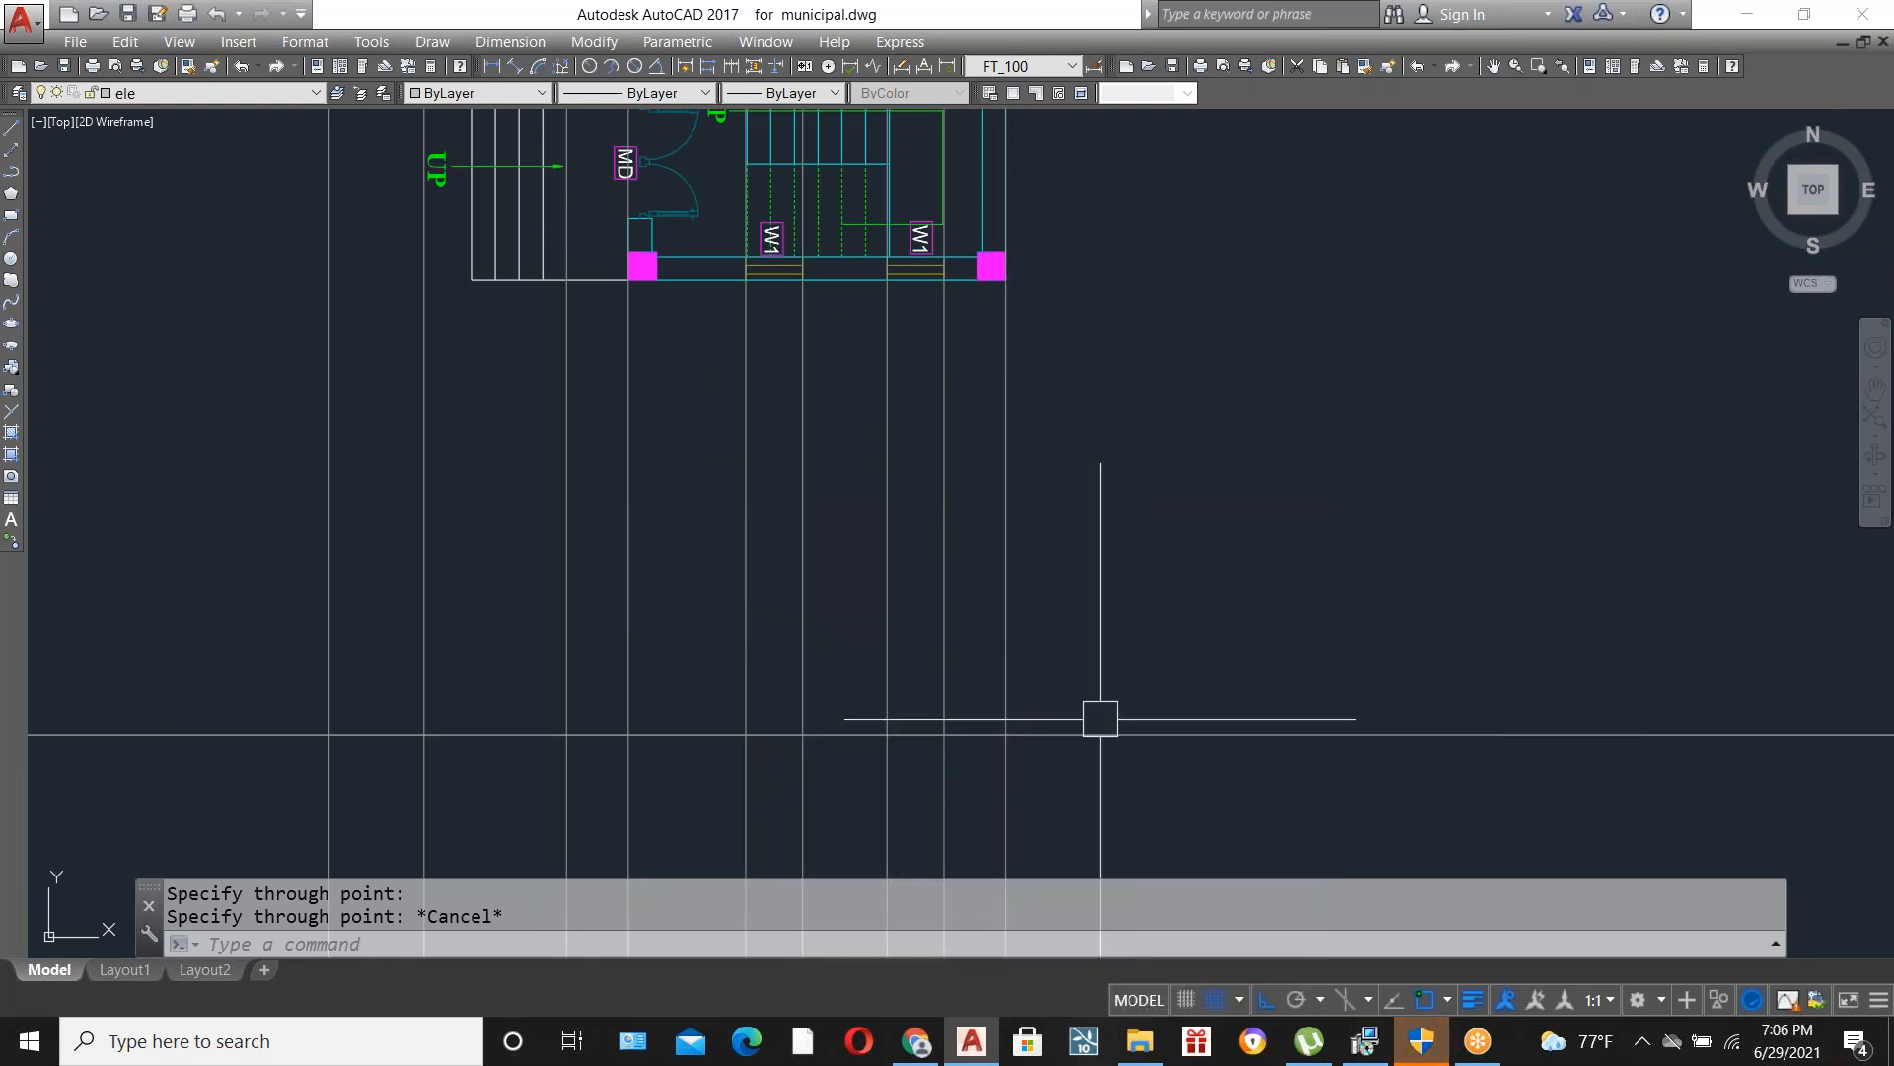
Trim the horizontal construction line back to the two outermost vertical construction lines.
scroll(465, 242, up, 4)
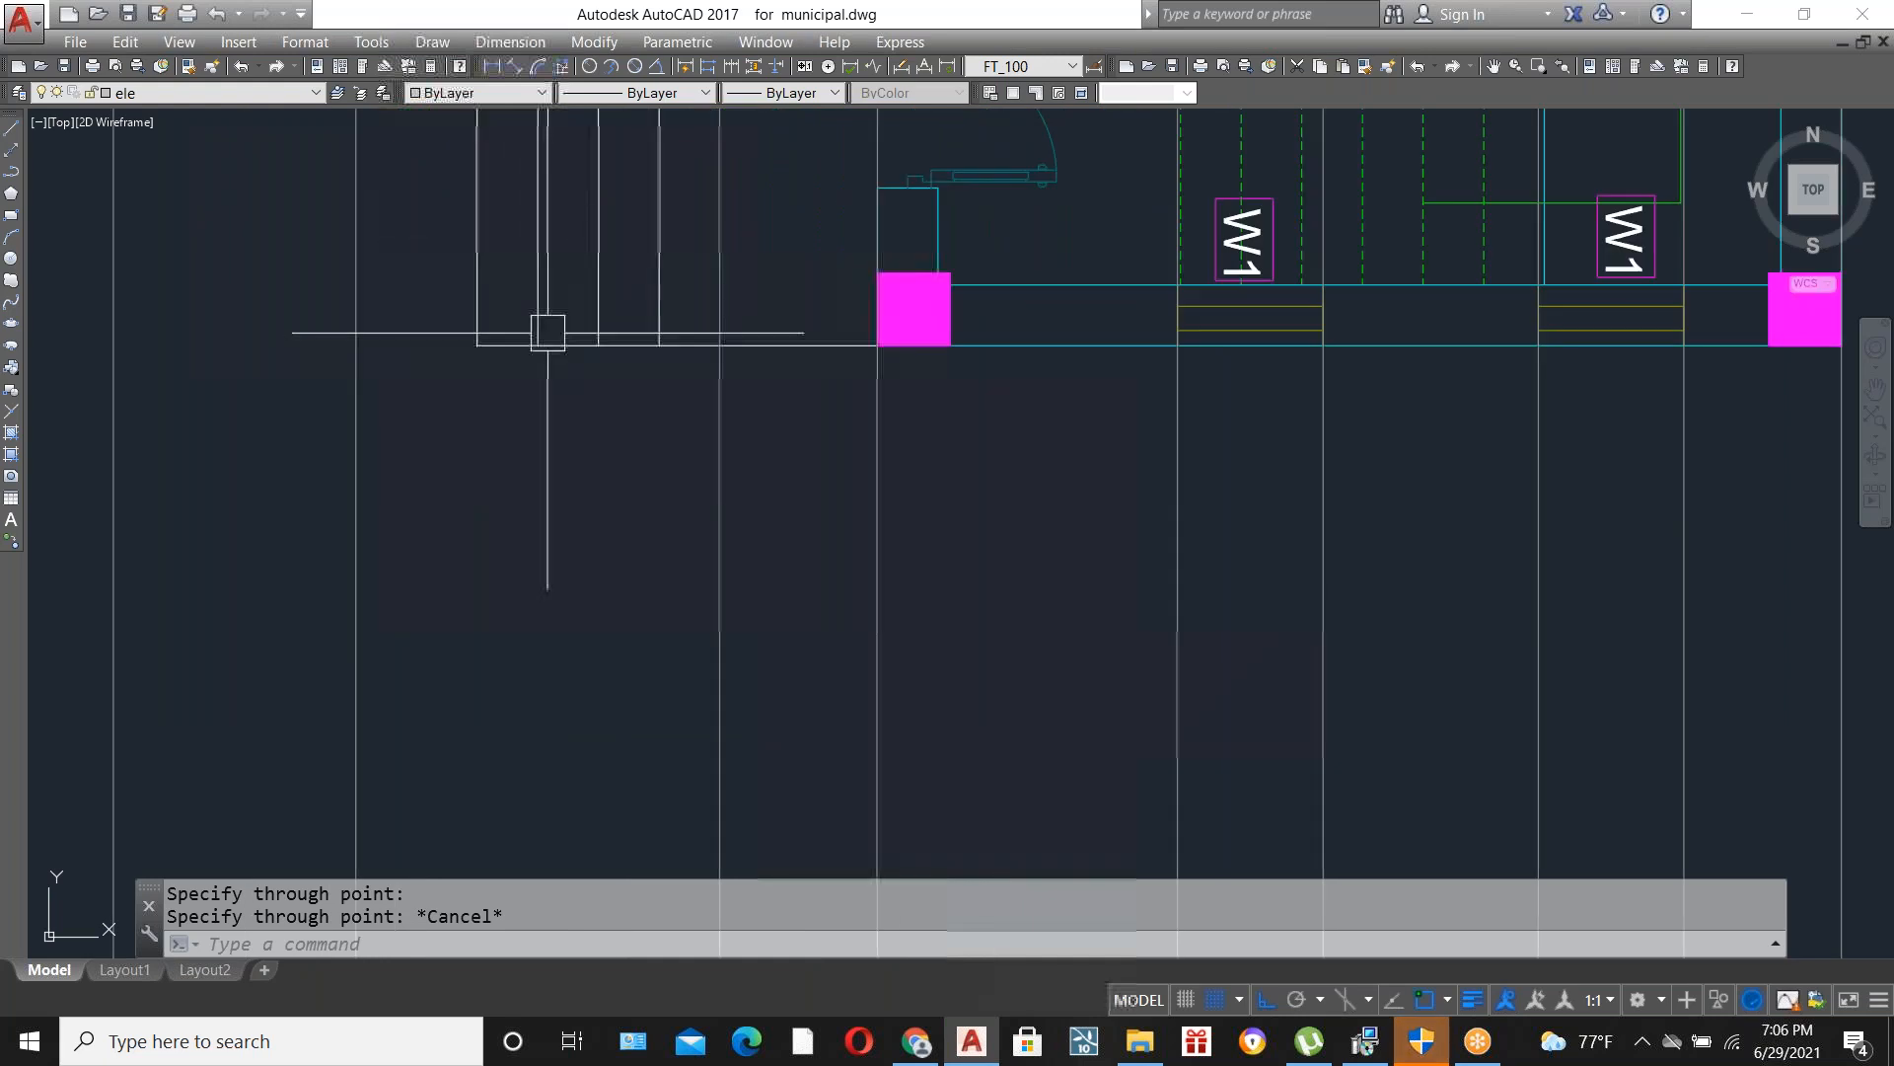
scroll(549, 332, down, 4)
scroll(690, 470, down, 1)
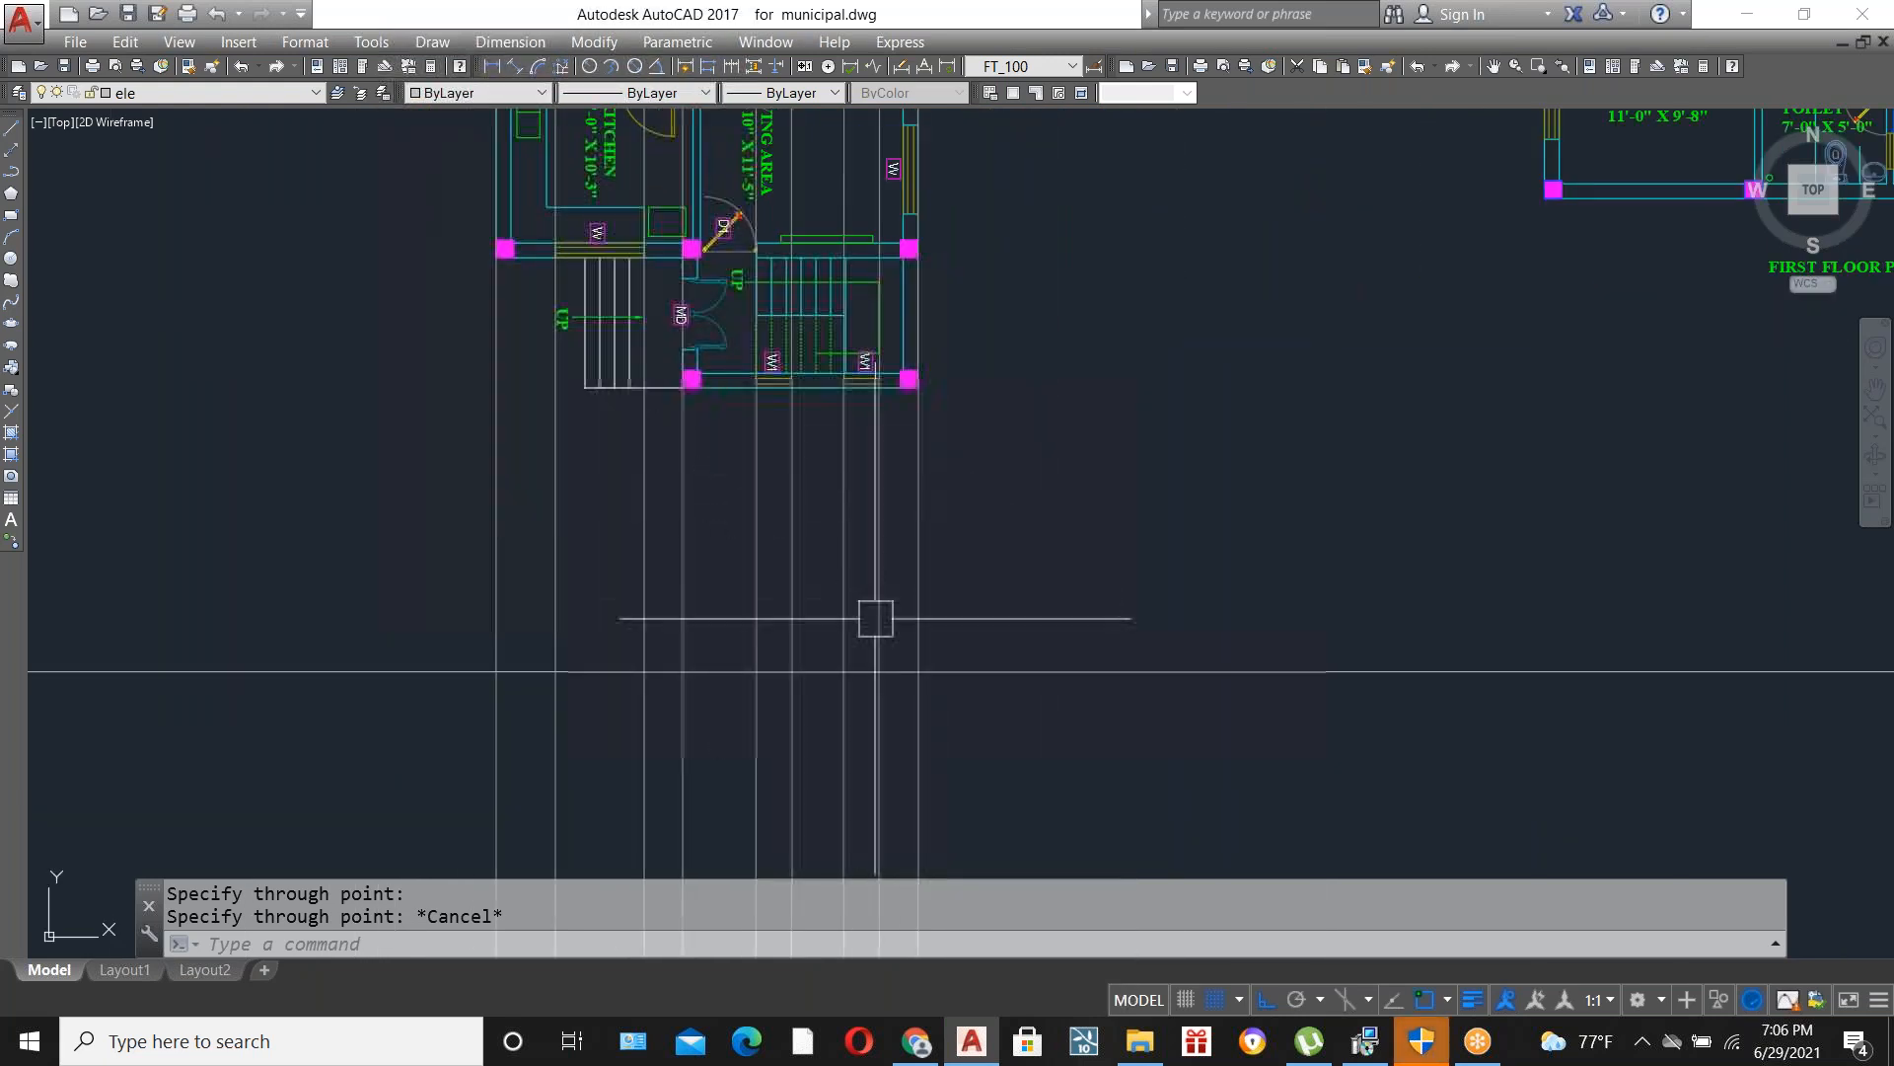
text(tr)
key(Return)
key(Return)
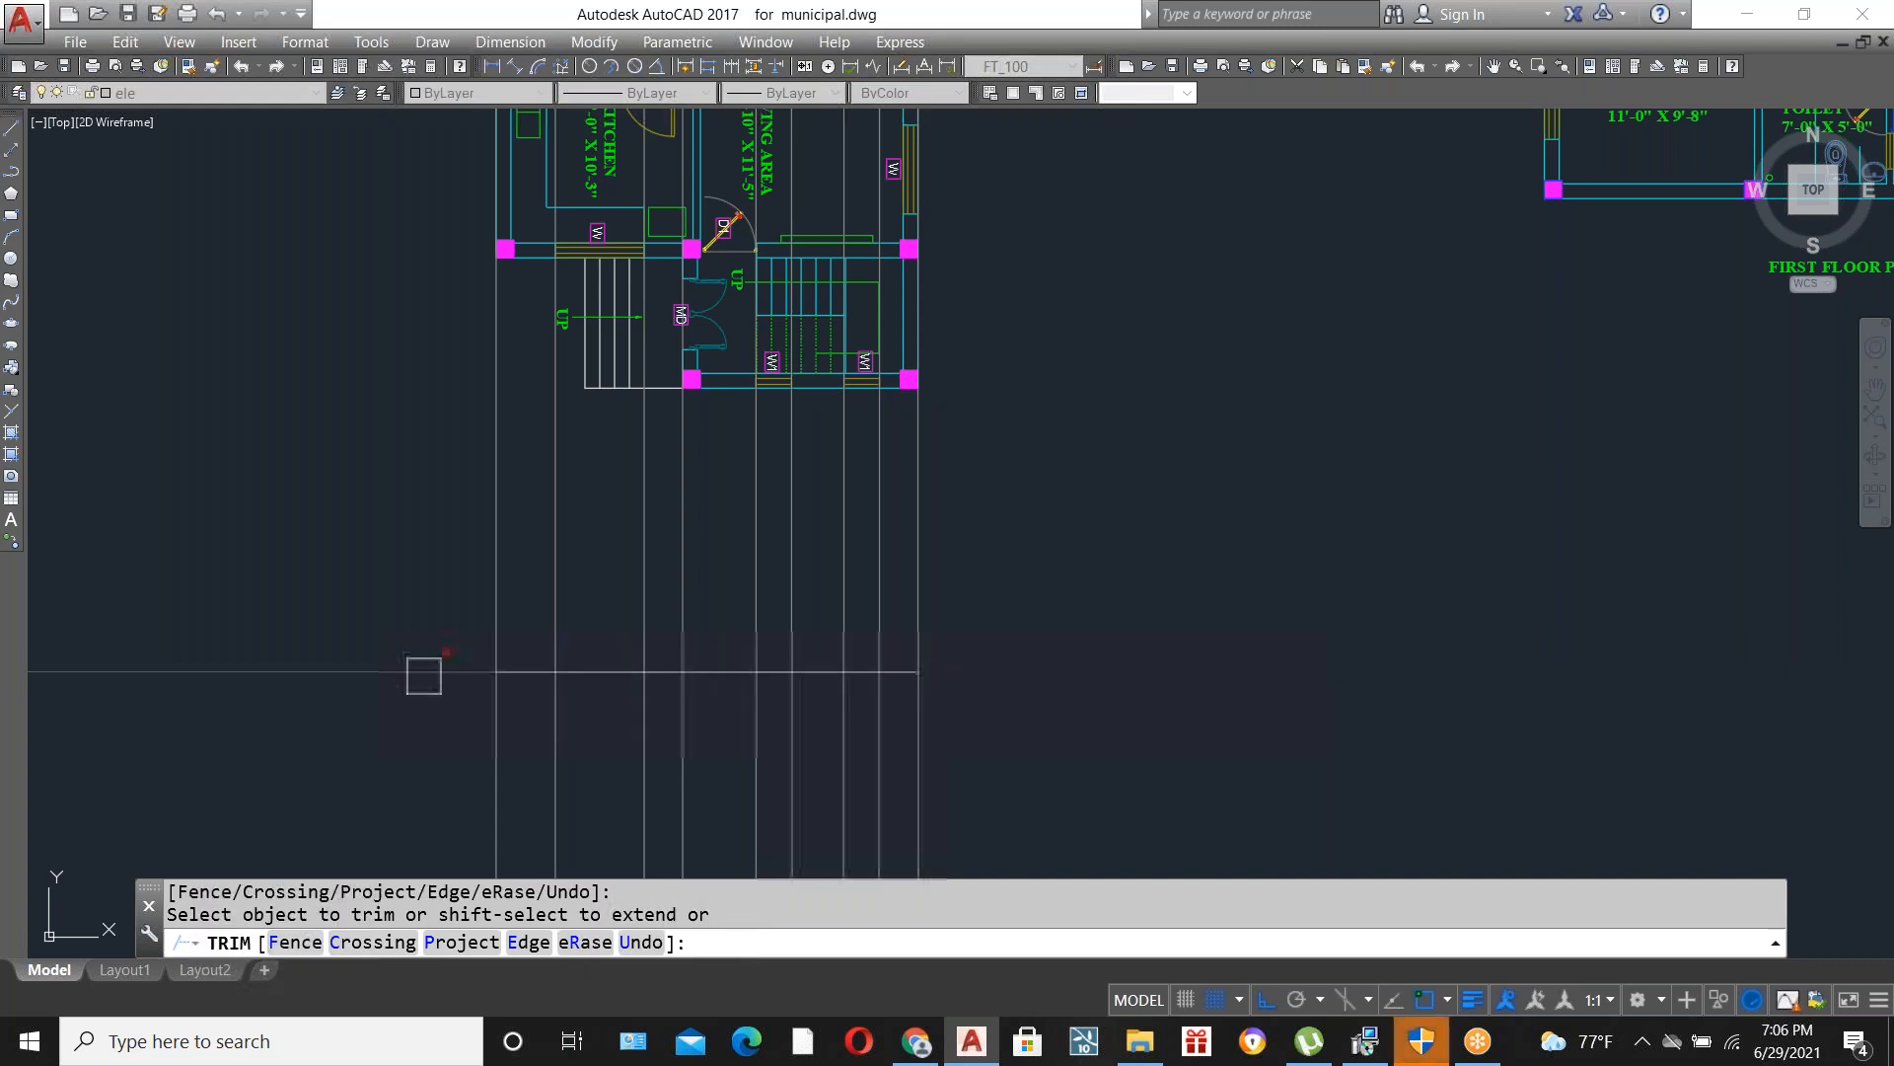
scroll(490, 672, up, 4)
key(Escape)
Stretch both ends of the trimmed horizontal line outward, past the outermost vertical construction lines, to form the elevation's ground line.
click(507, 665)
click(505, 664)
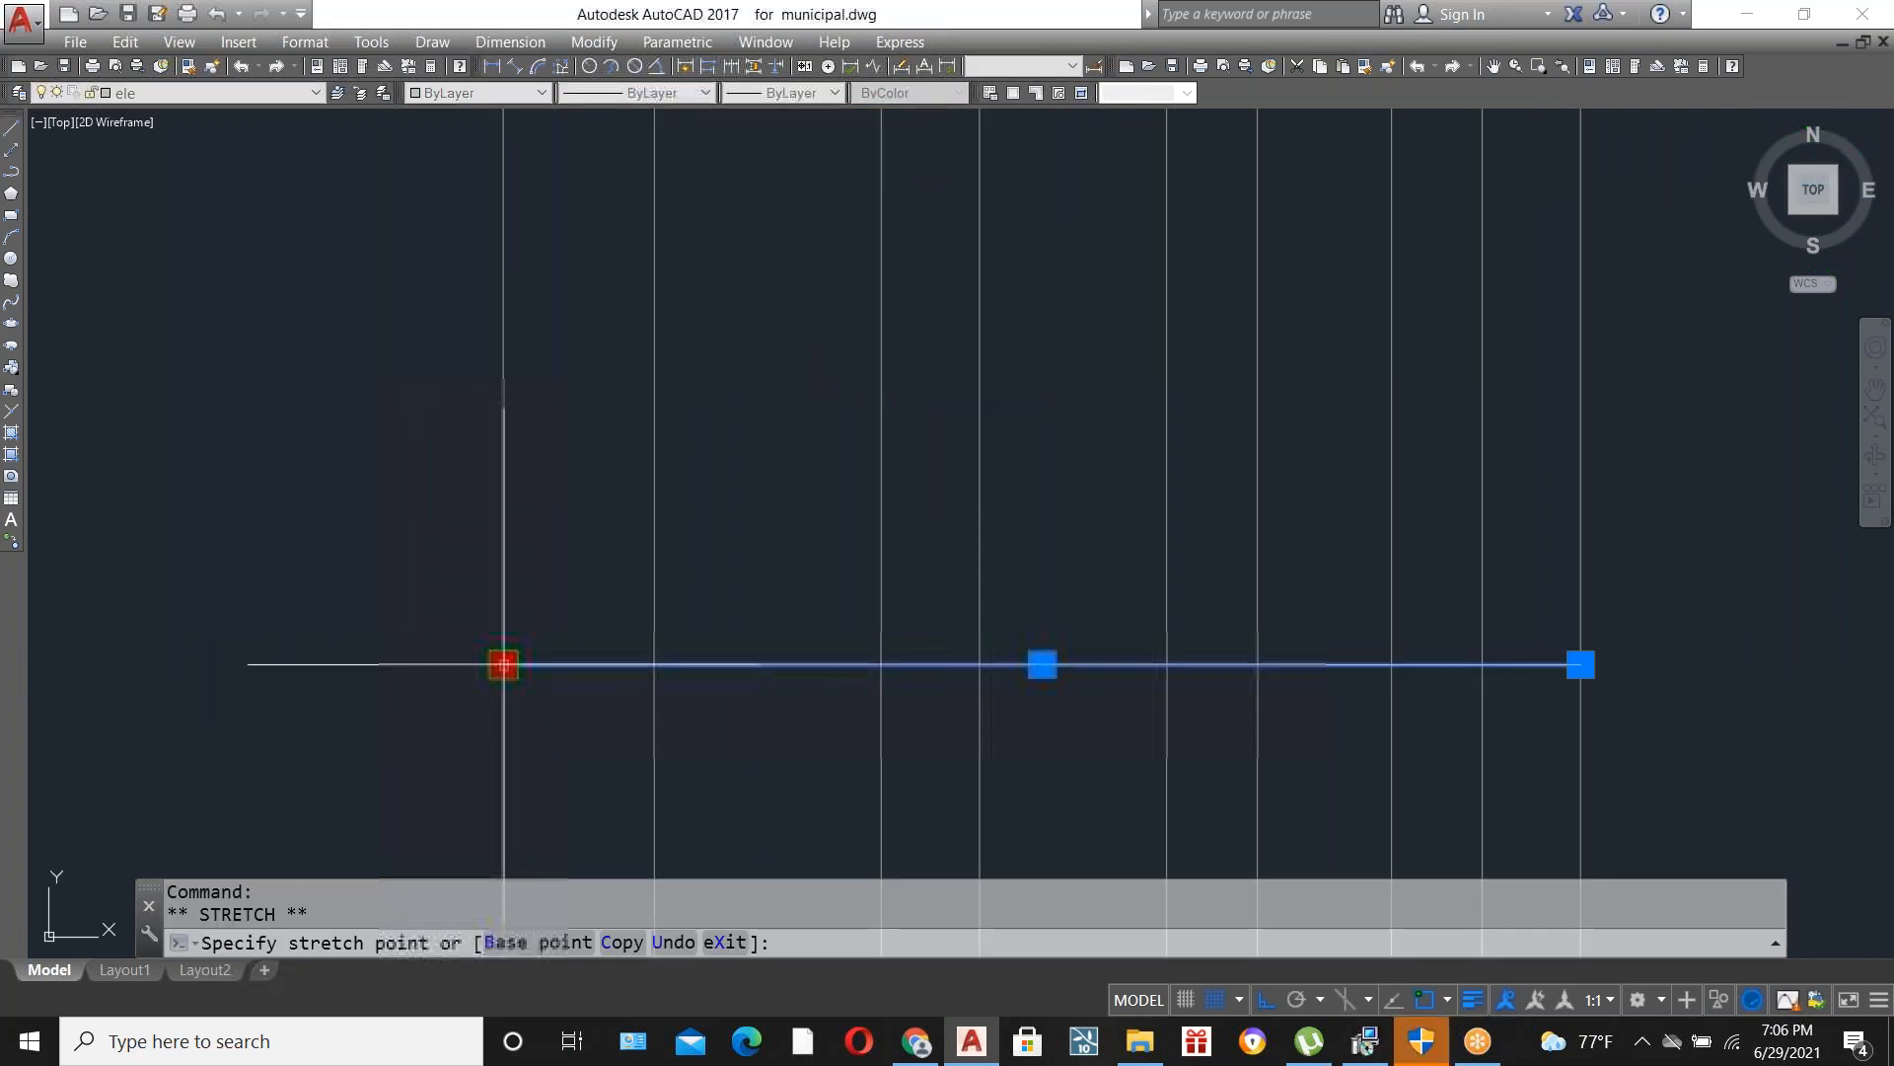
click(323, 629)
scroll(357, 657, down, 2)
click(1122, 661)
click(1259, 661)
key(Escape)
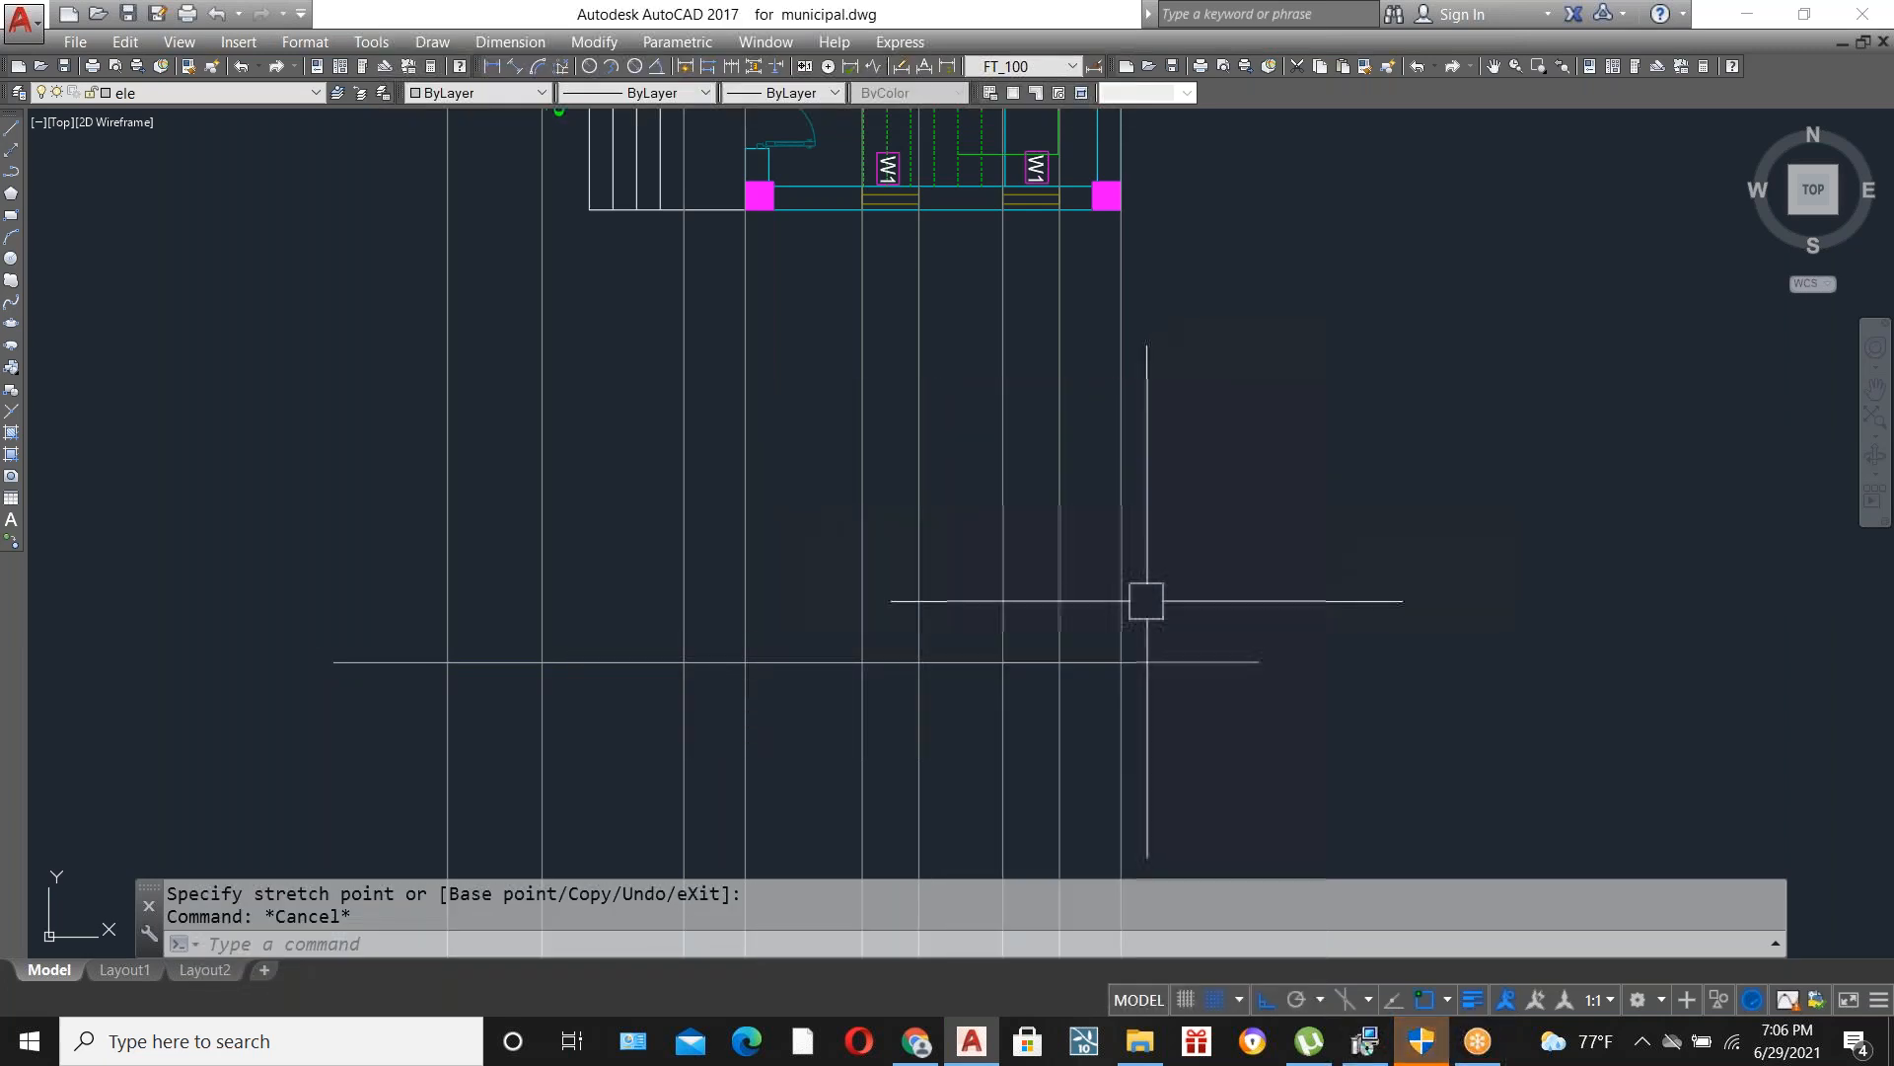
Offset the ground line 2' upward, towards the floor plan.
text(o)
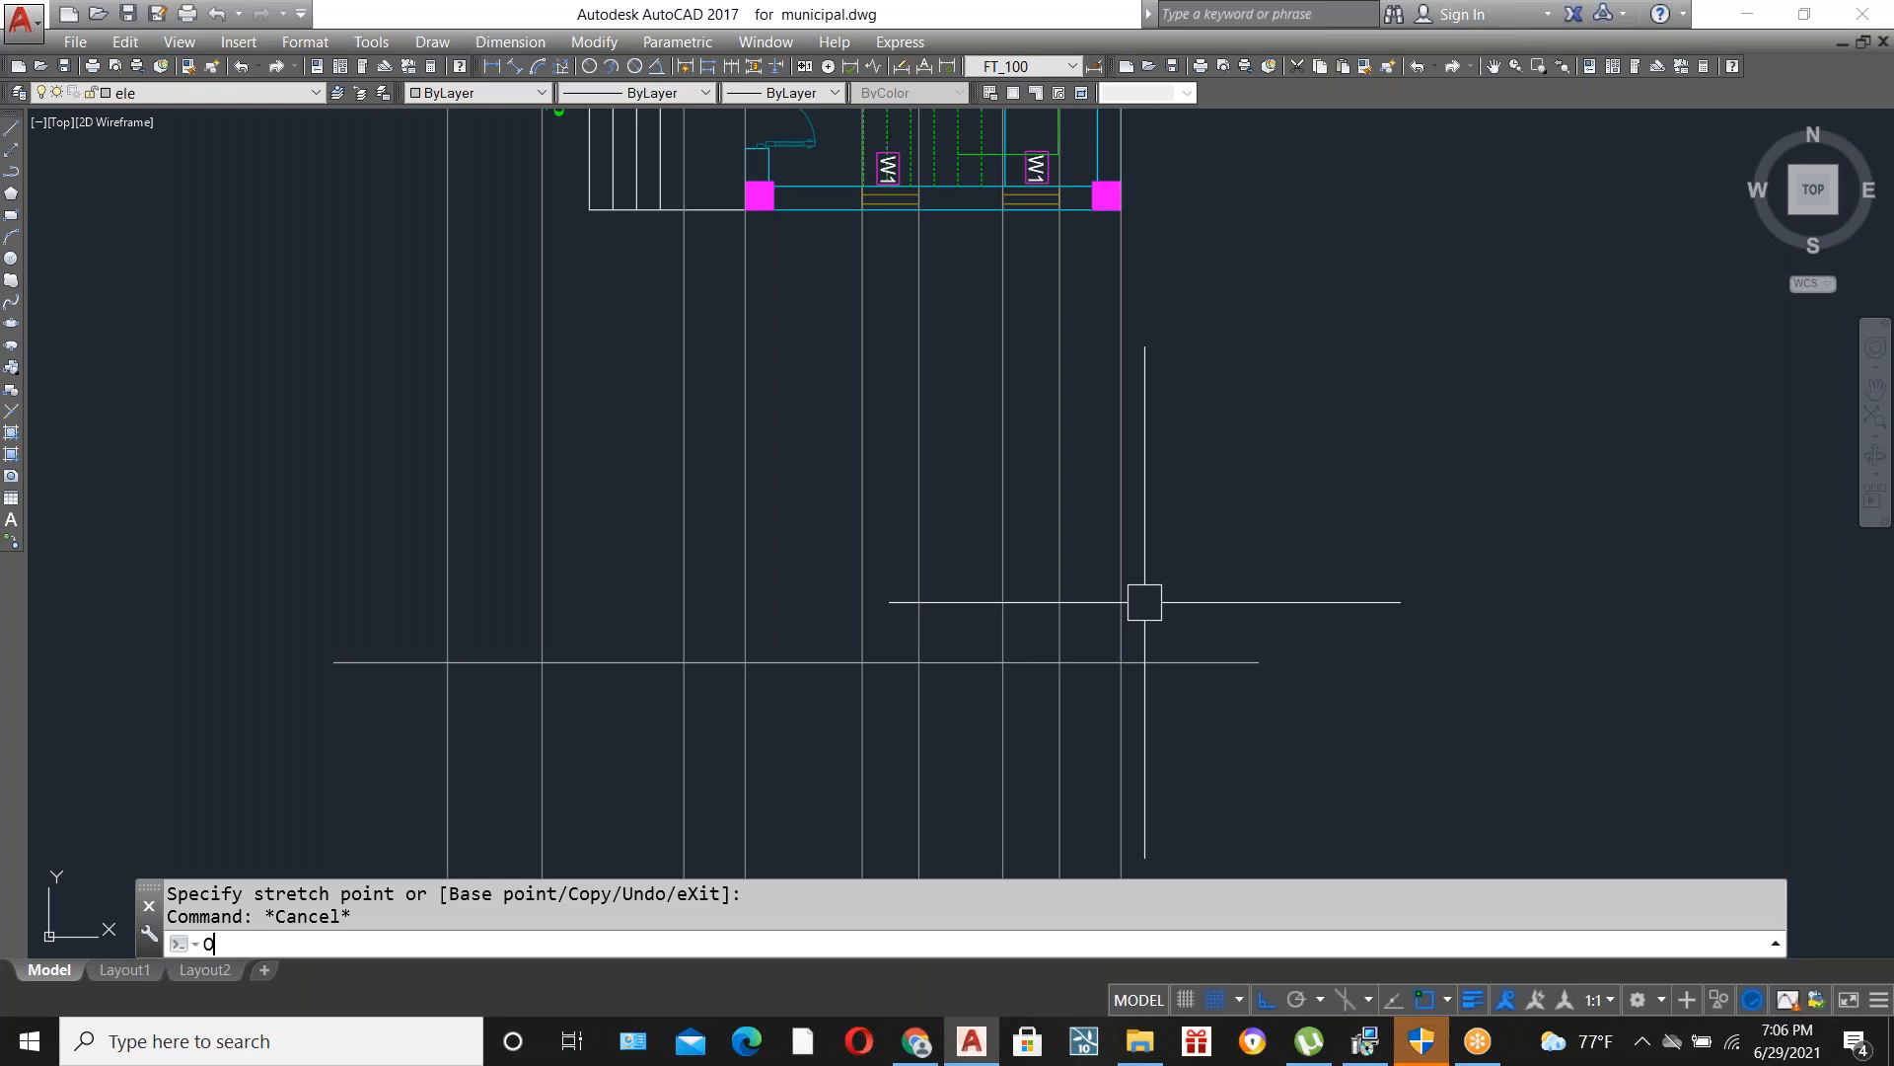
key(Return)
text(2')
key(Return)
click(1180, 663)
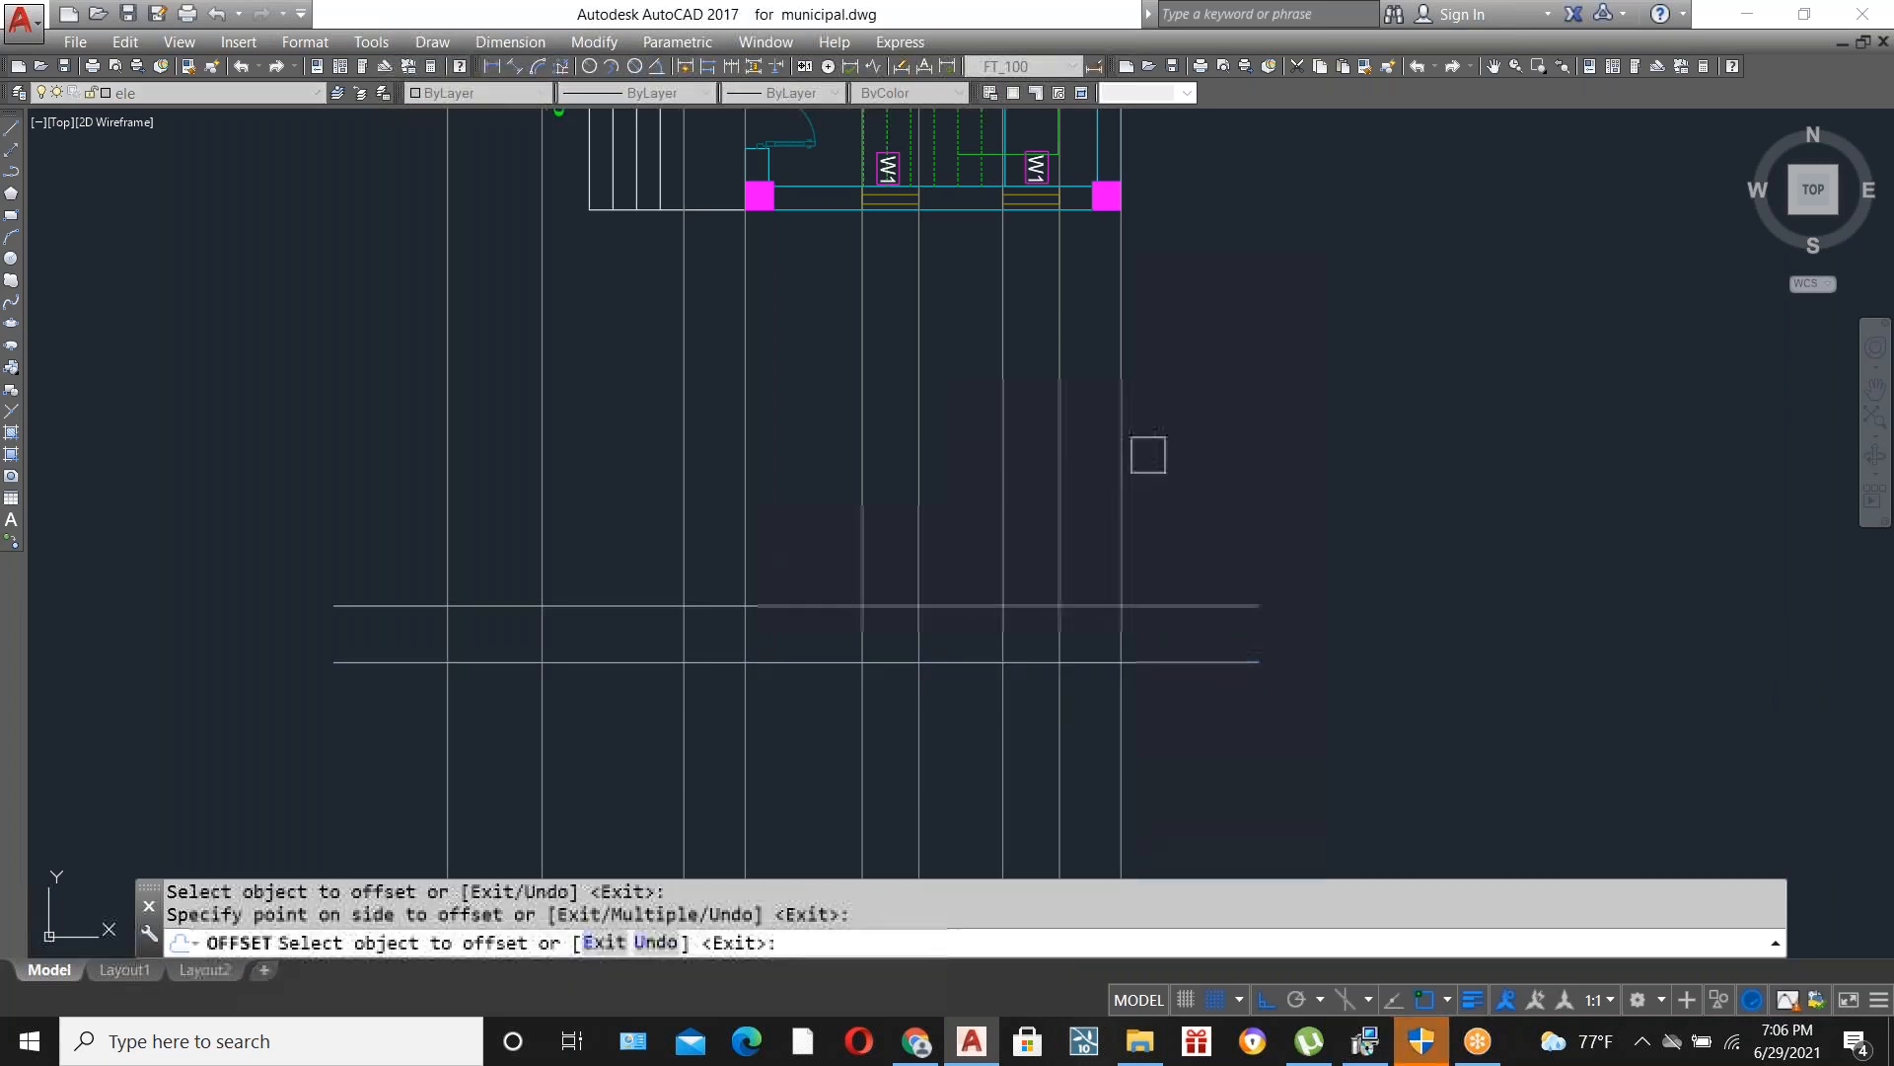
click(1141, 453)
key(Escape)
Examine the entrance steps, main door and W1 windows on the ground floor plan in relation to the two horizontal lines.
scroll(991, 686, down, 2)
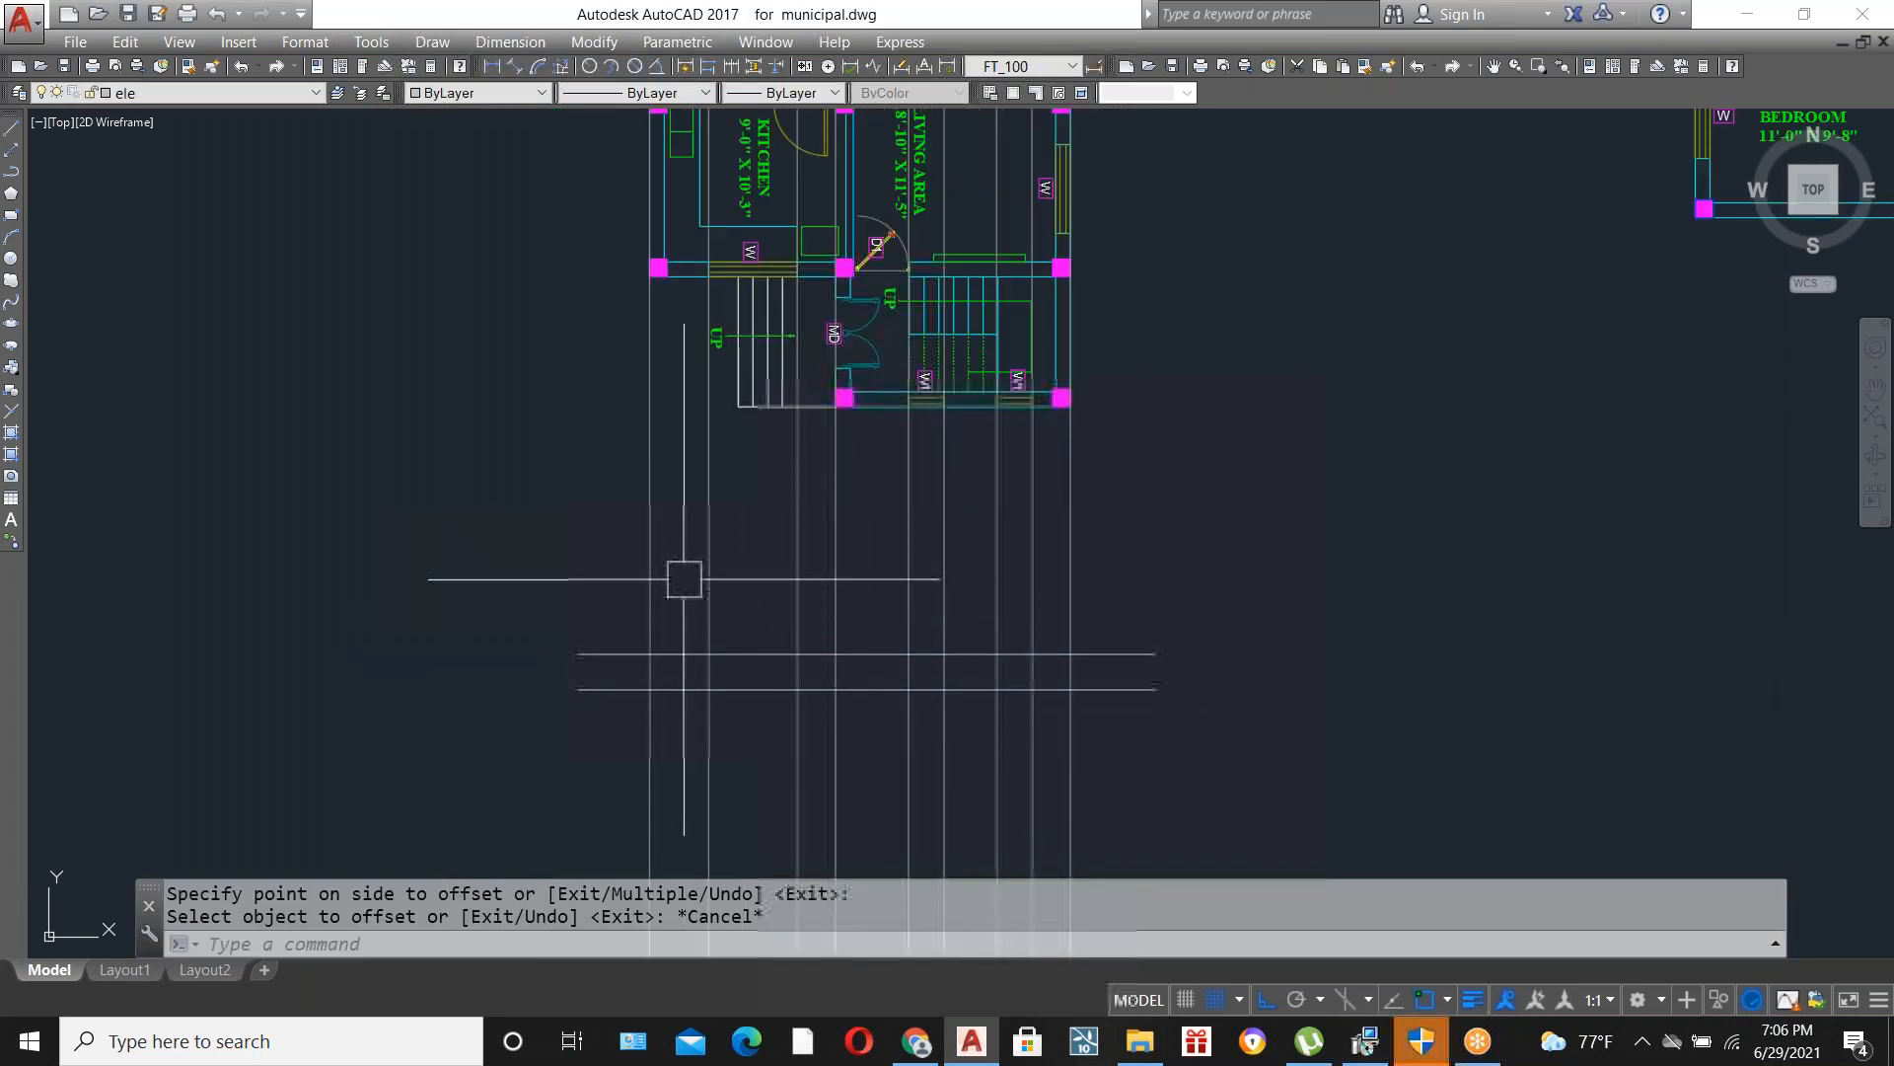
scroll(760, 352, up, 2)
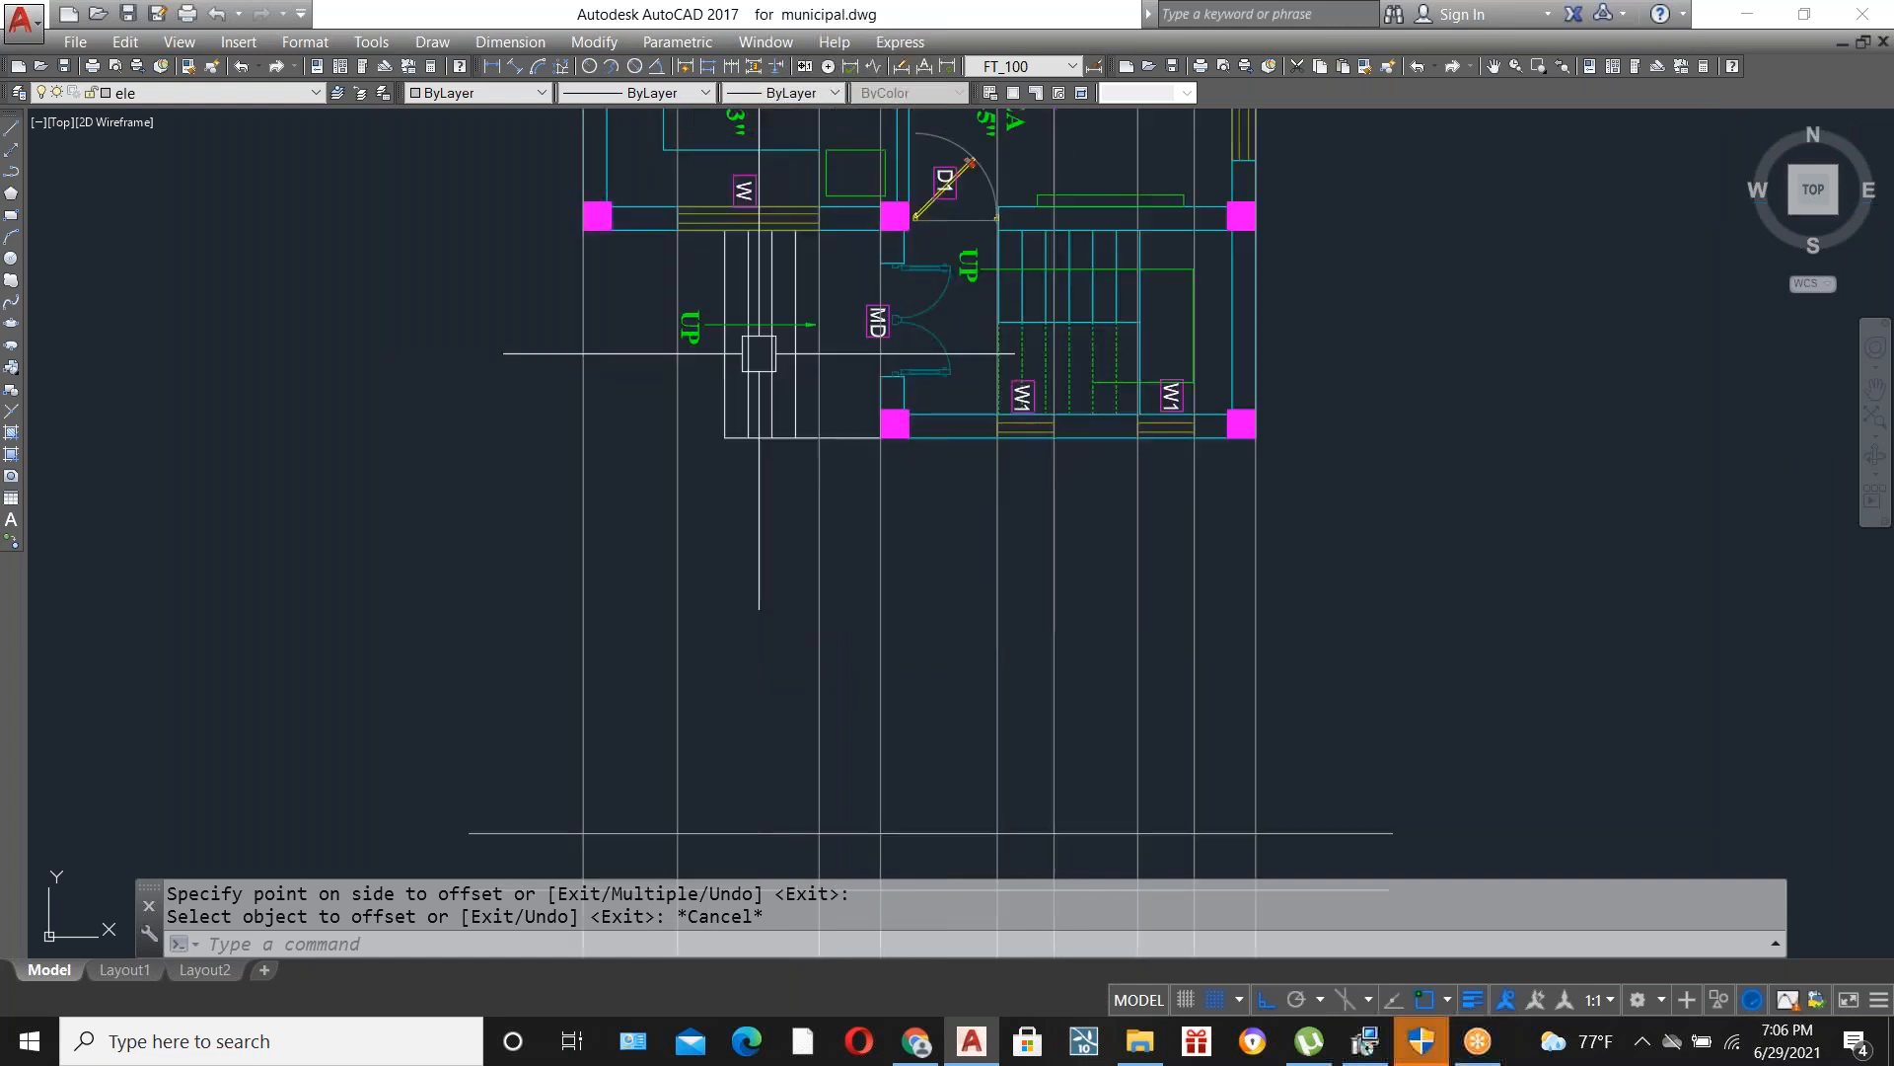
scroll(761, 373, up, 2)
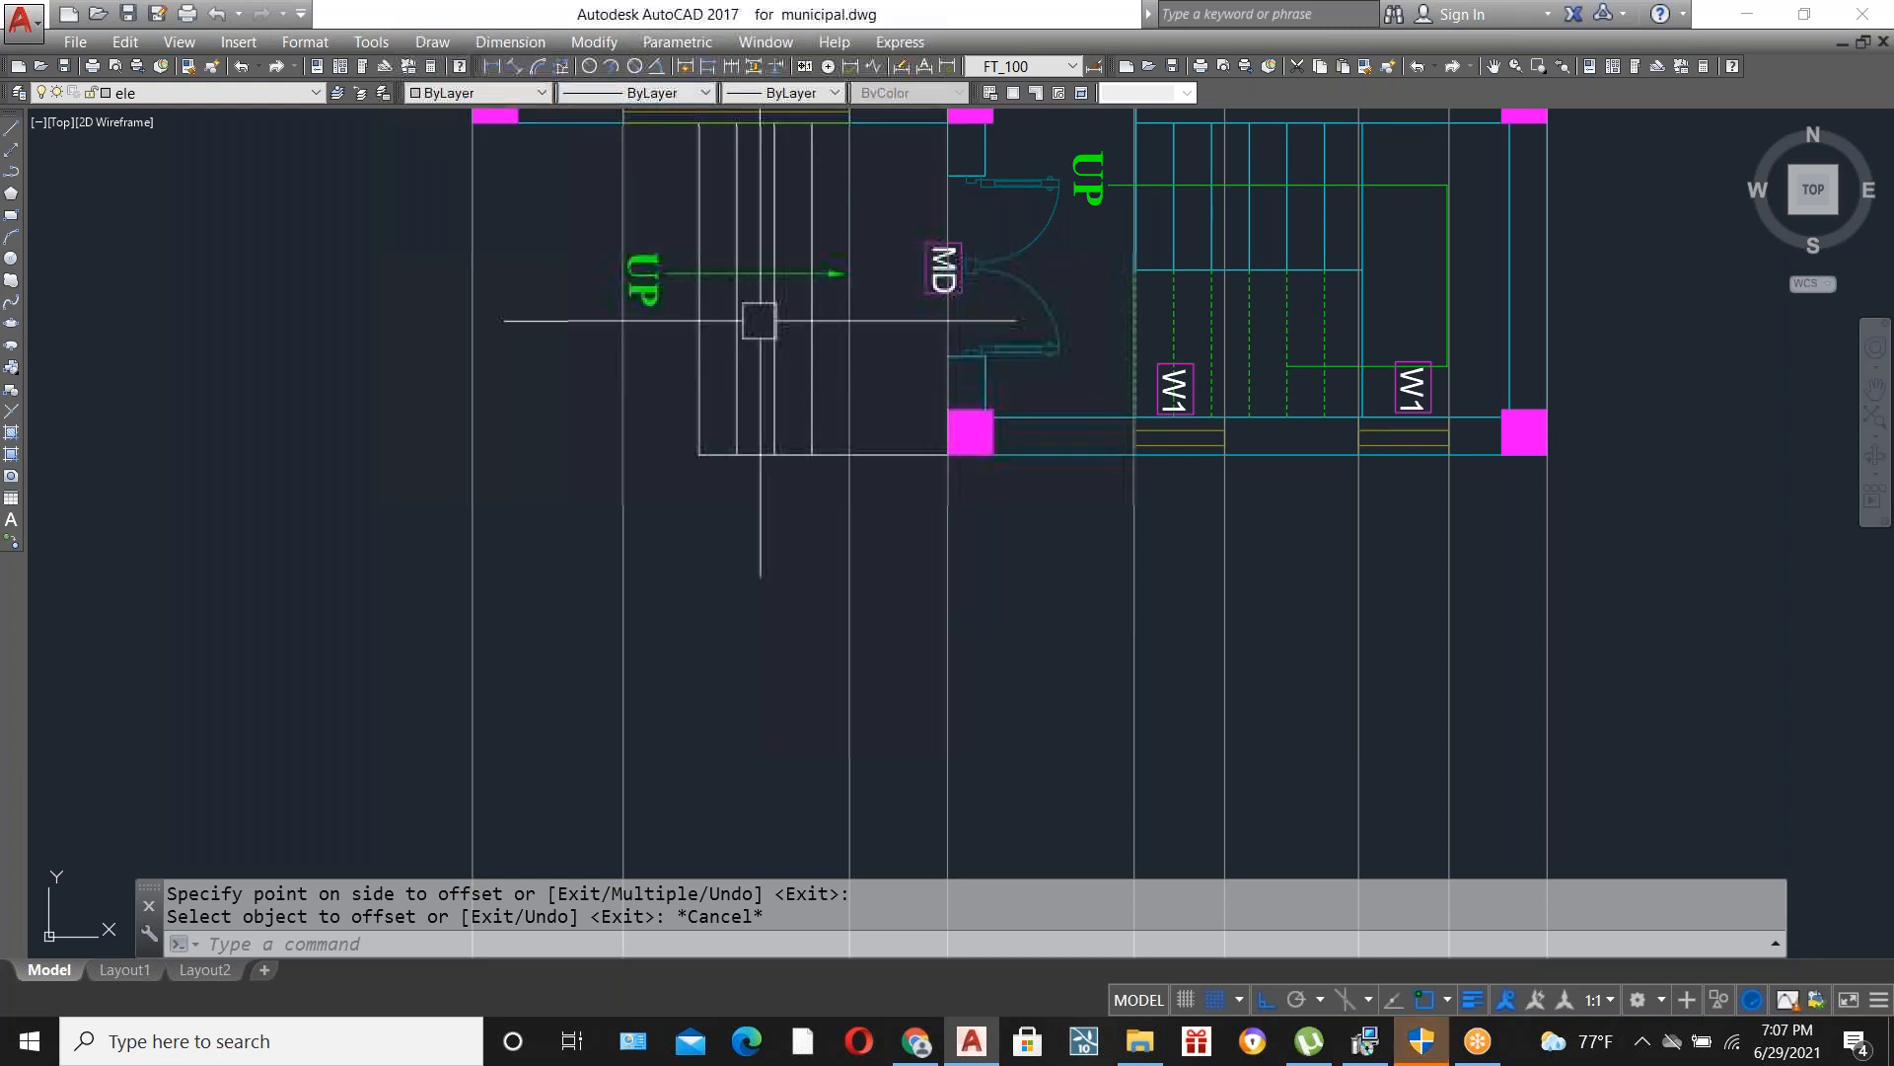
scroll(758, 321, down, 2)
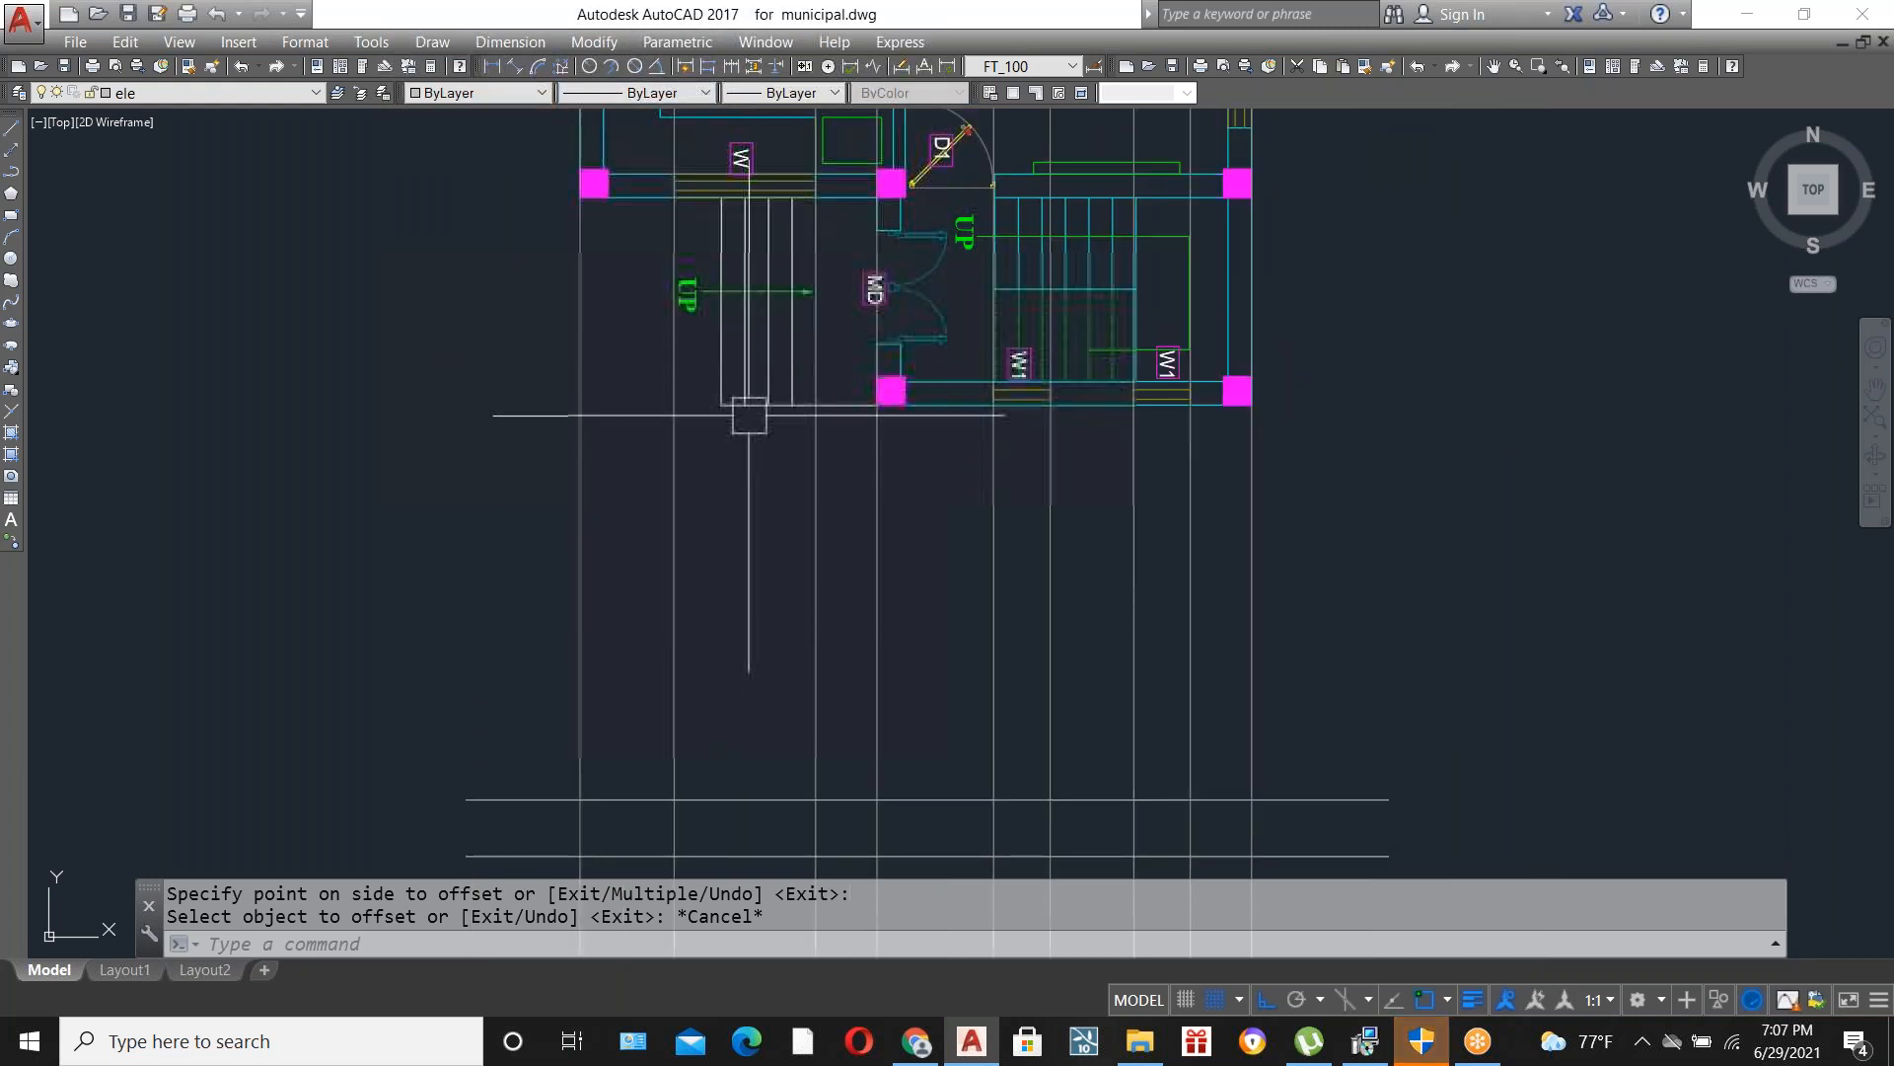
scroll(755, 281, down, 2)
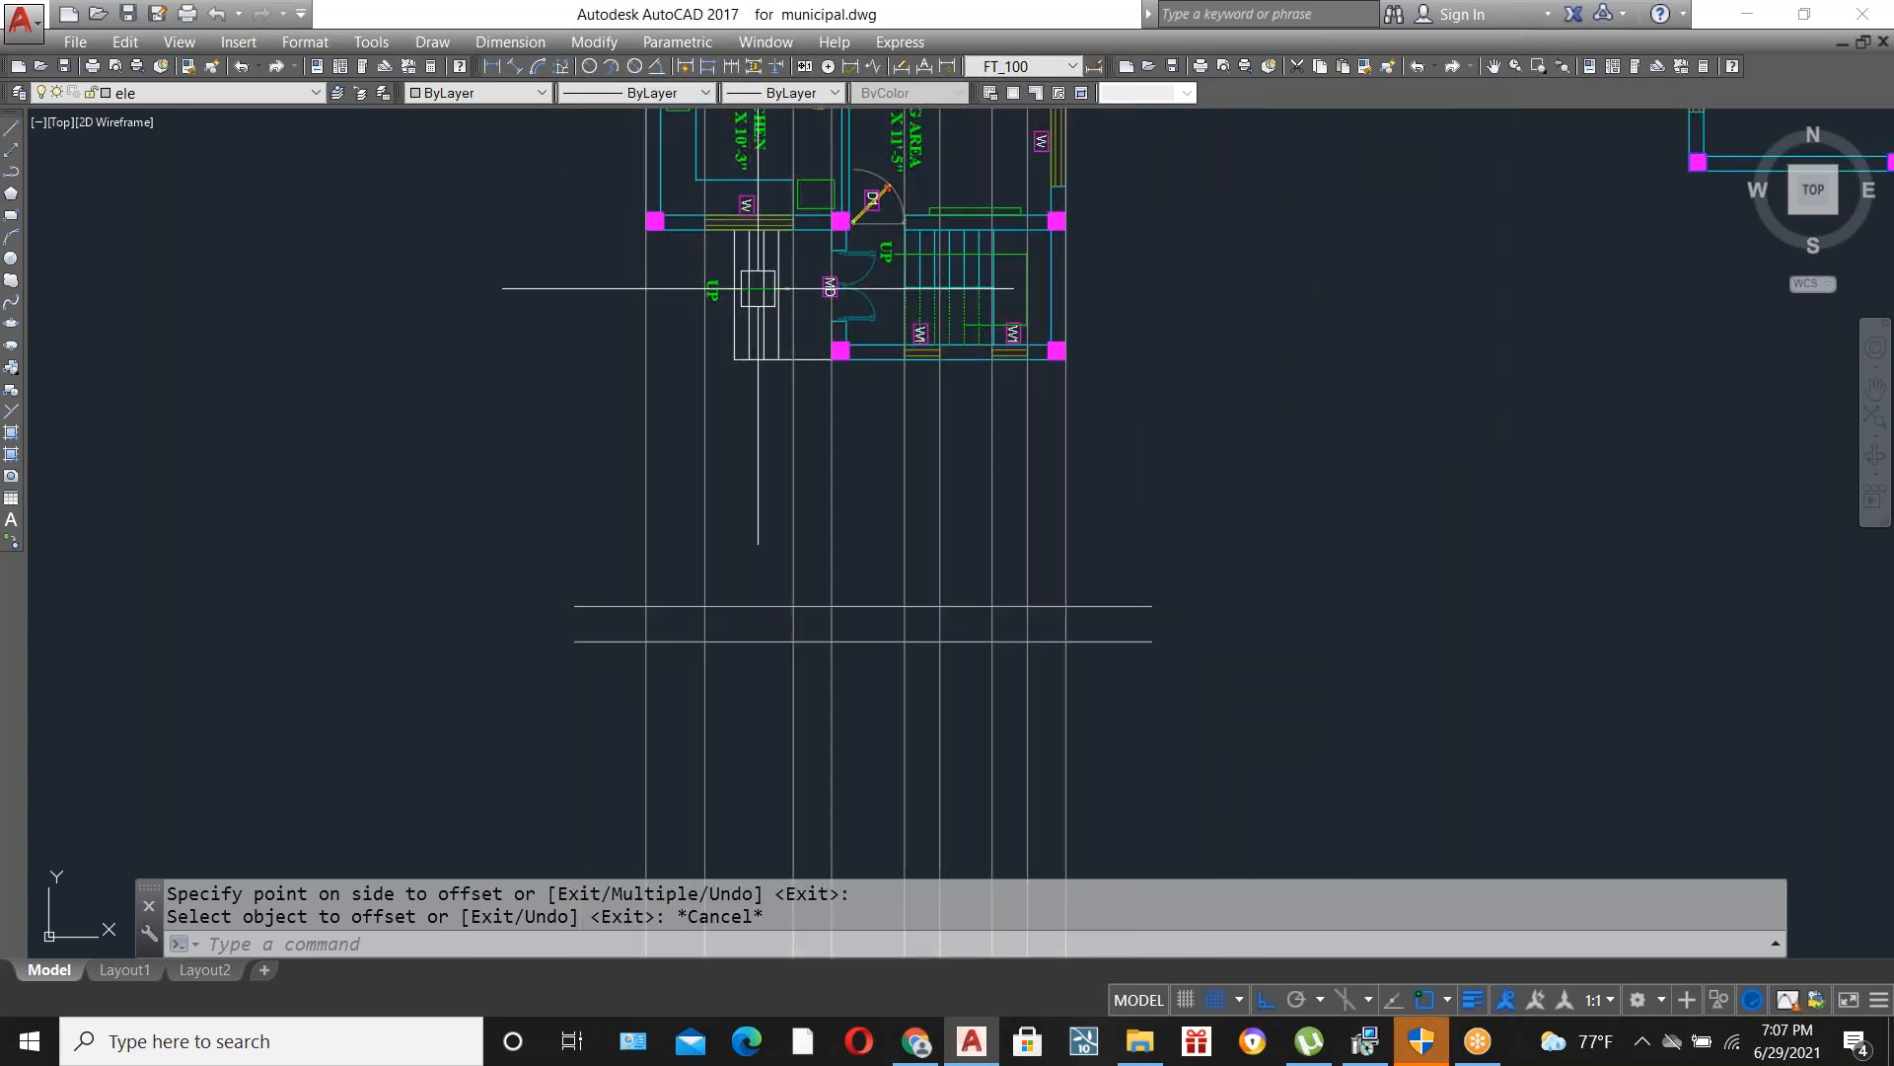
scroll(899, 335, up, 2)
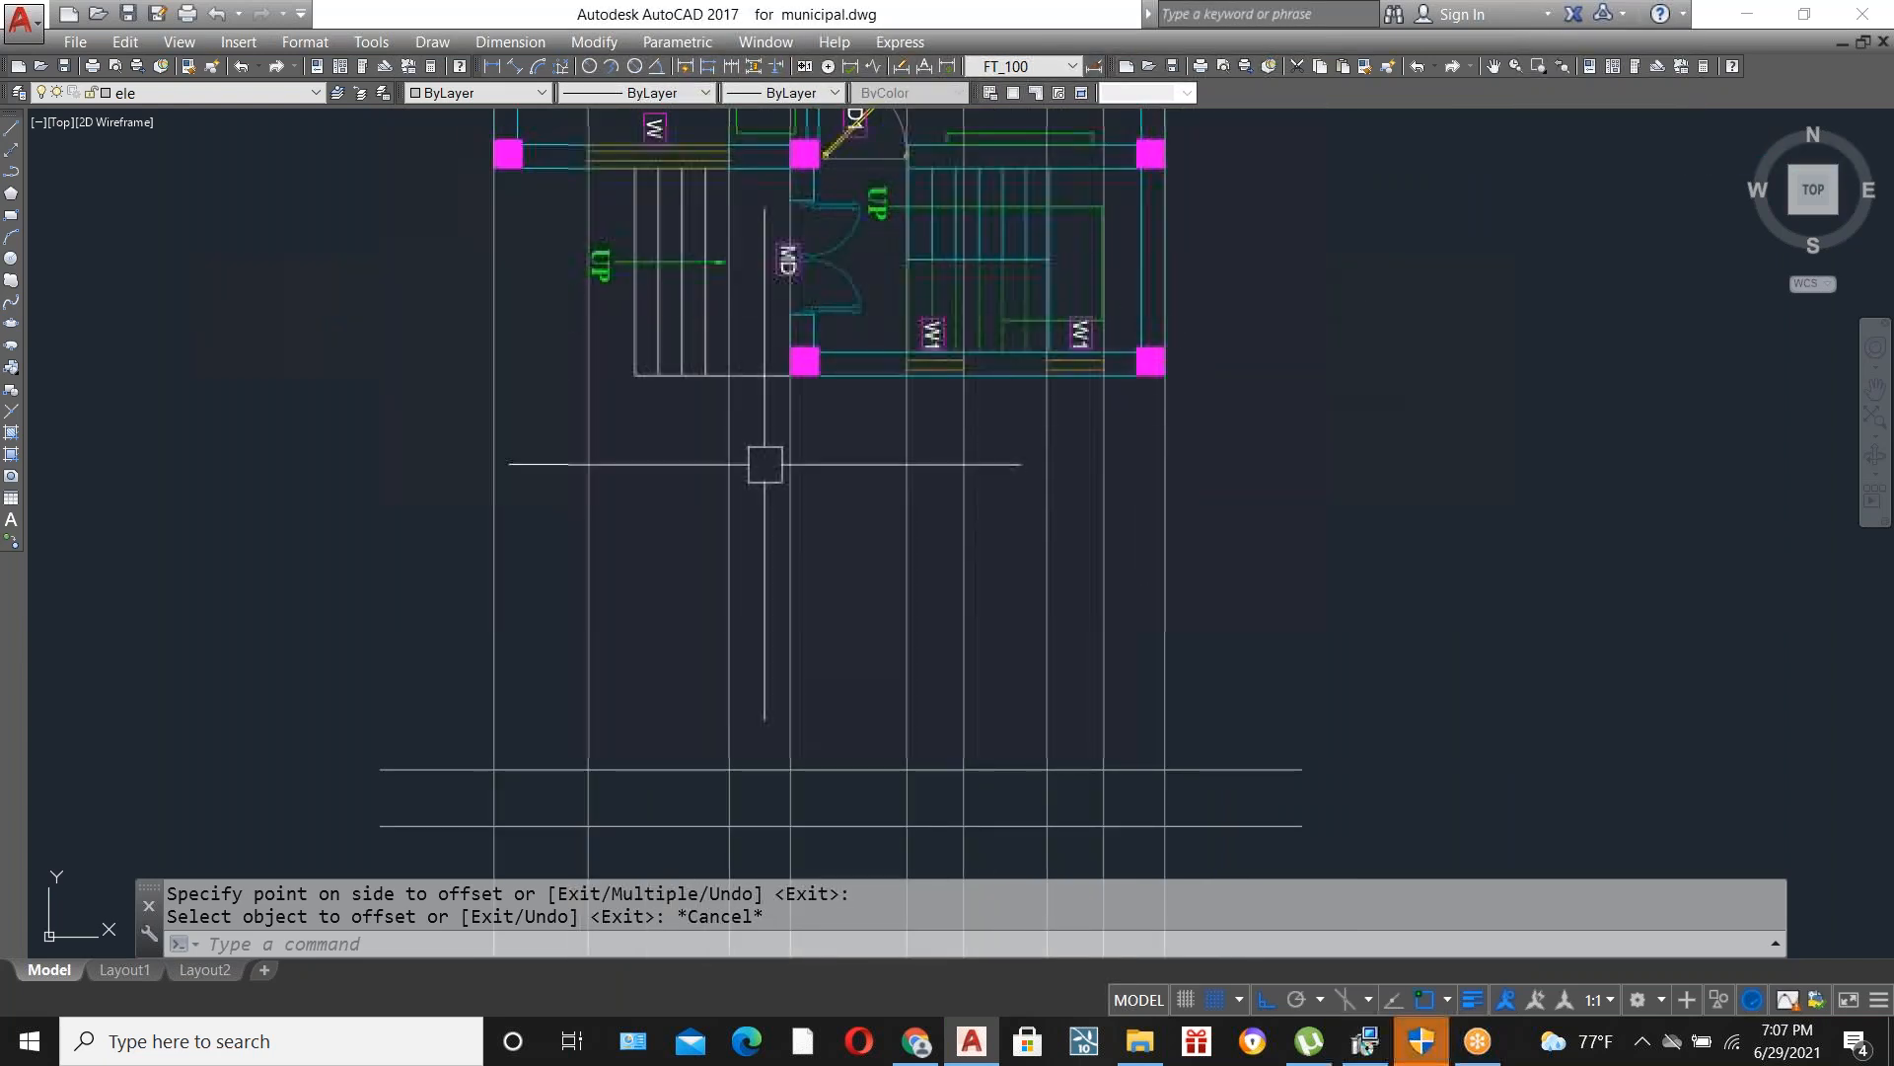
scroll(761, 457, down, 2)
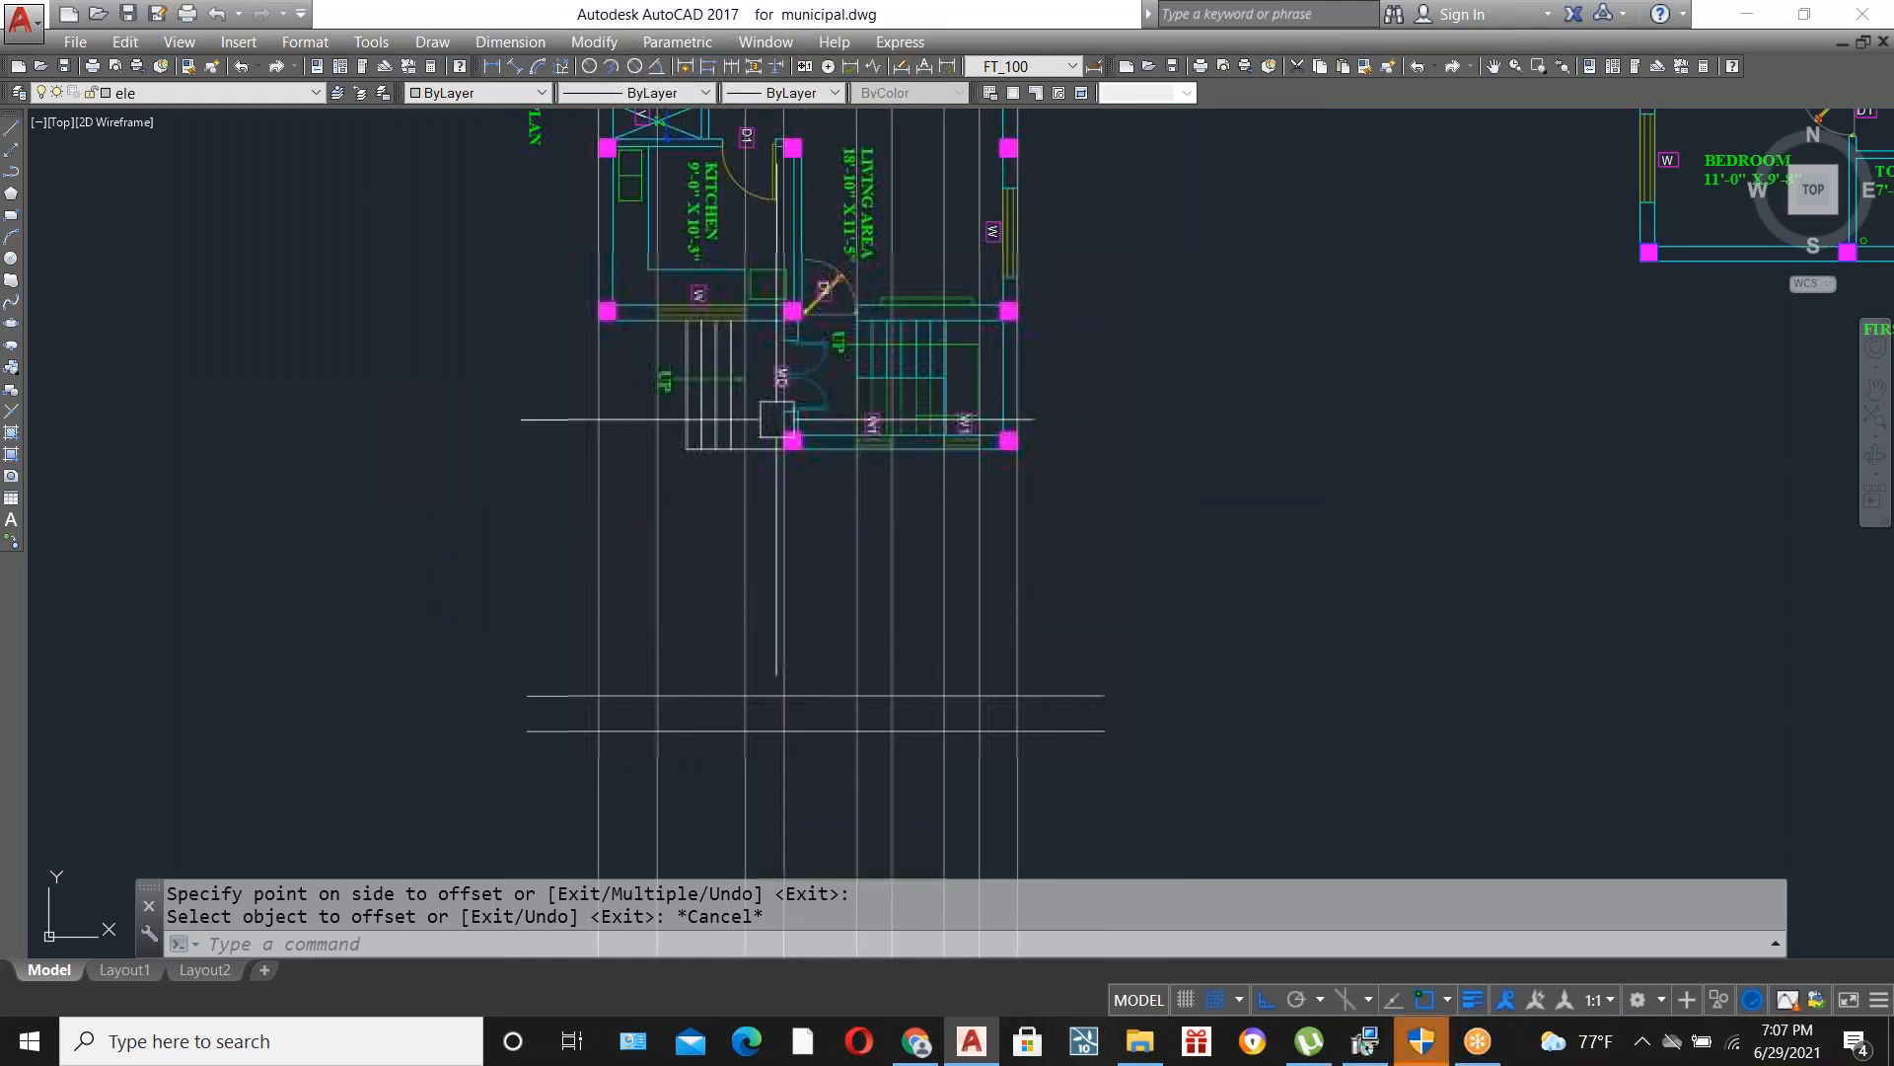
scroll(816, 524, up, 2)
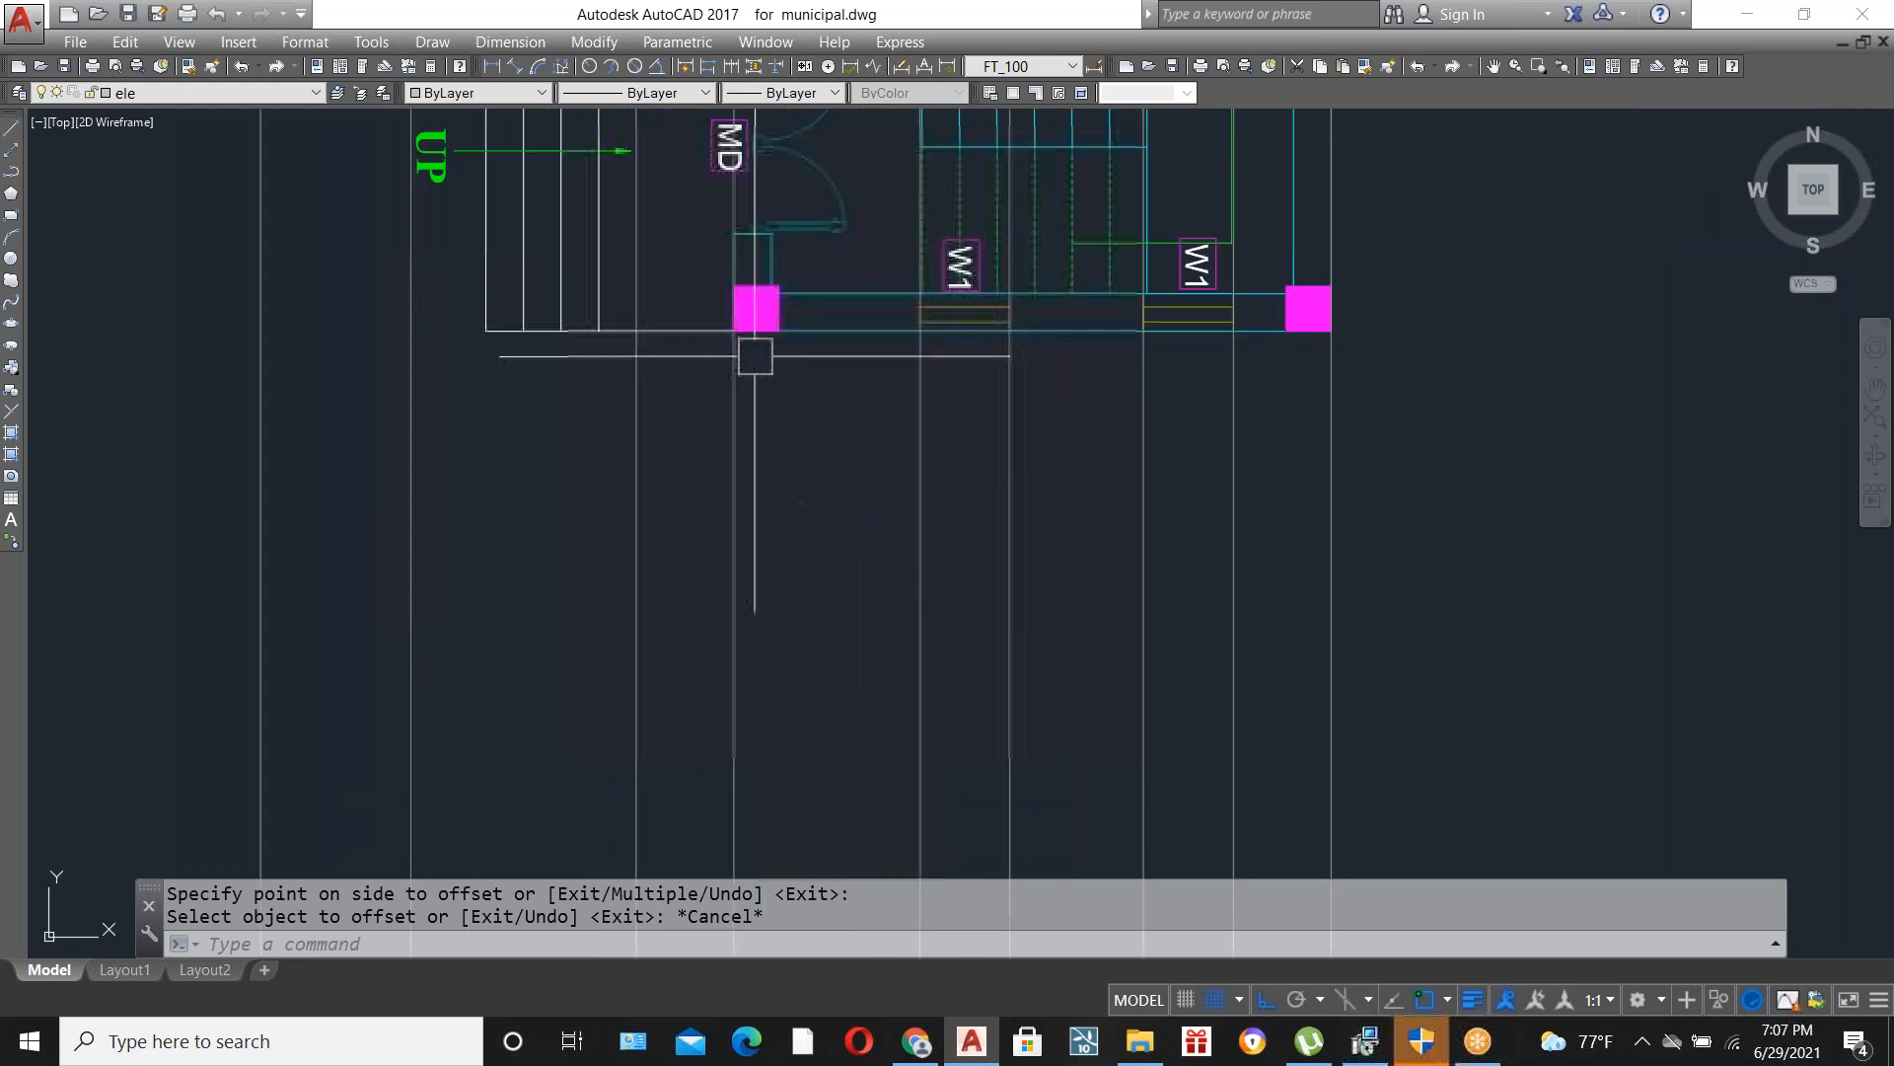
scroll(865, 308, down, 2)
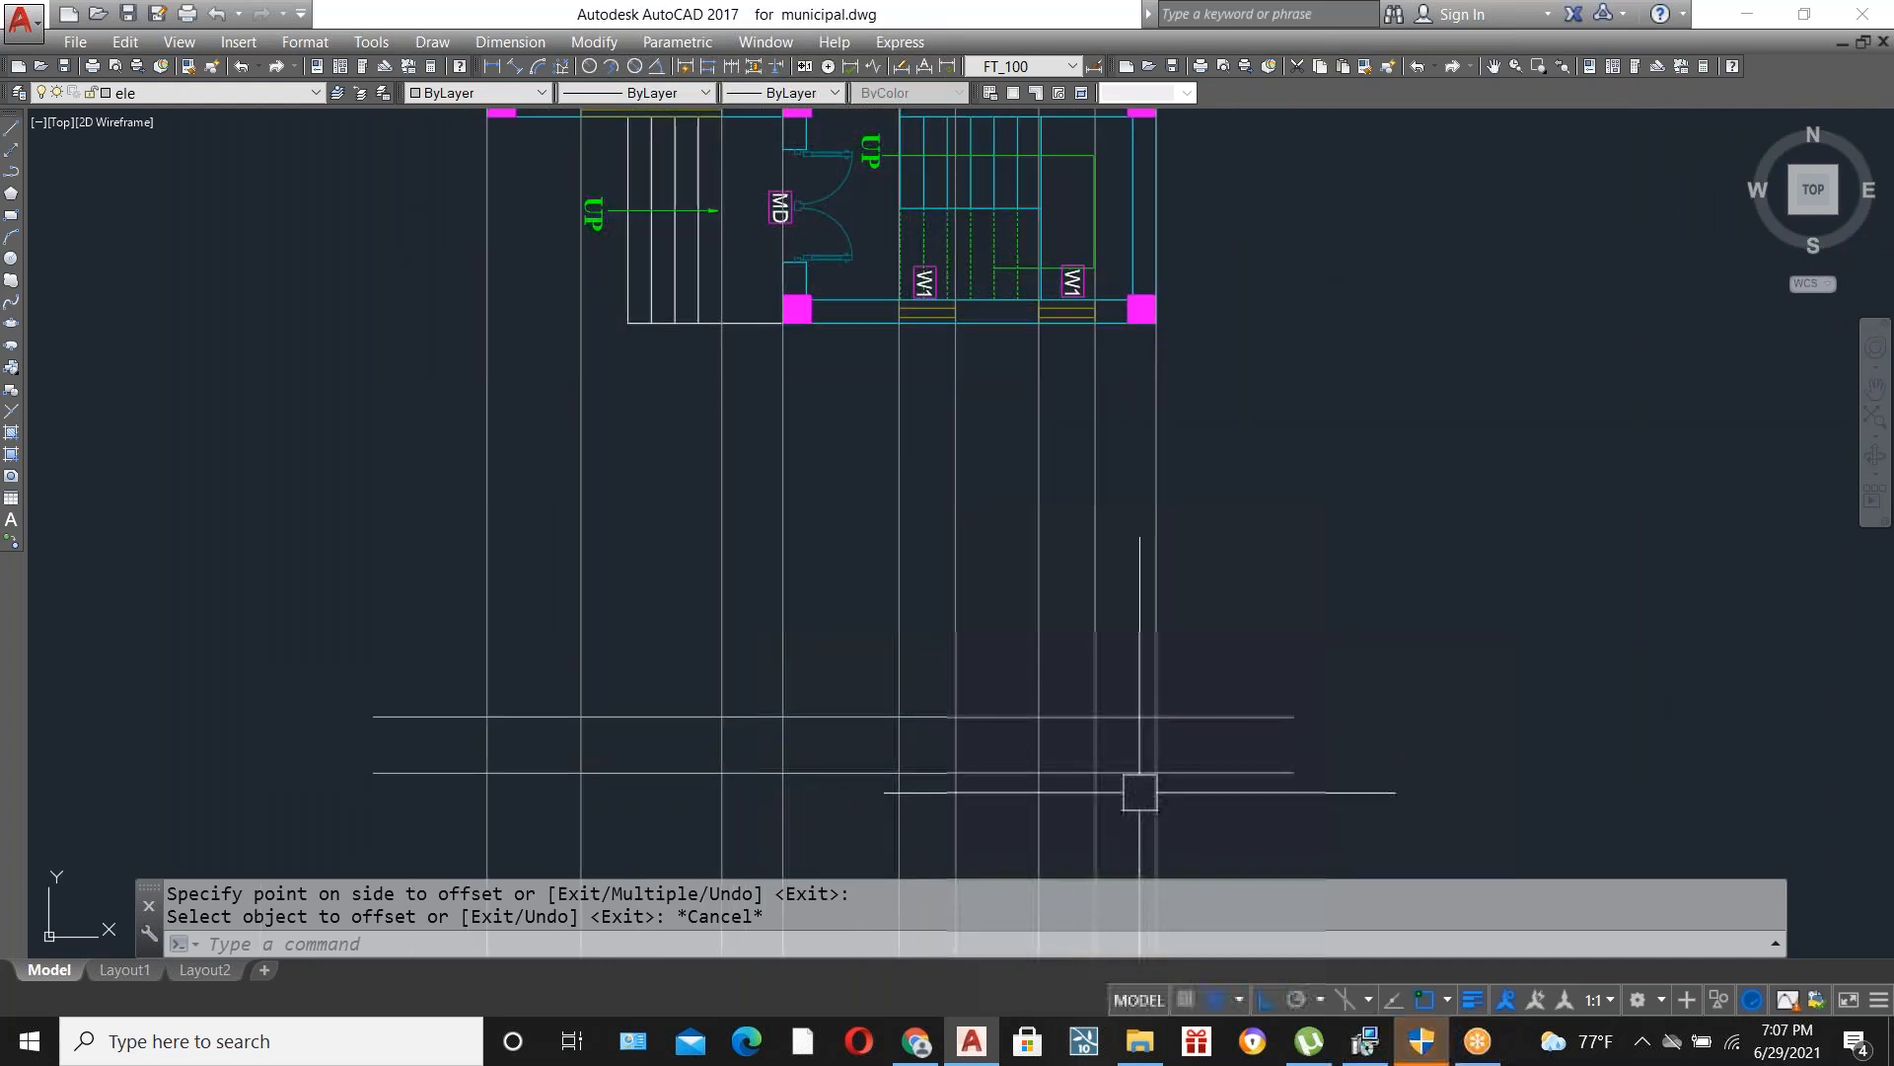
Add a vertical linear dimension between the two horizontal lines, just outside the outermost vertical line on the W1 window side.
scroll(1144, 787, up, 2)
text(DLI)
key(Return)
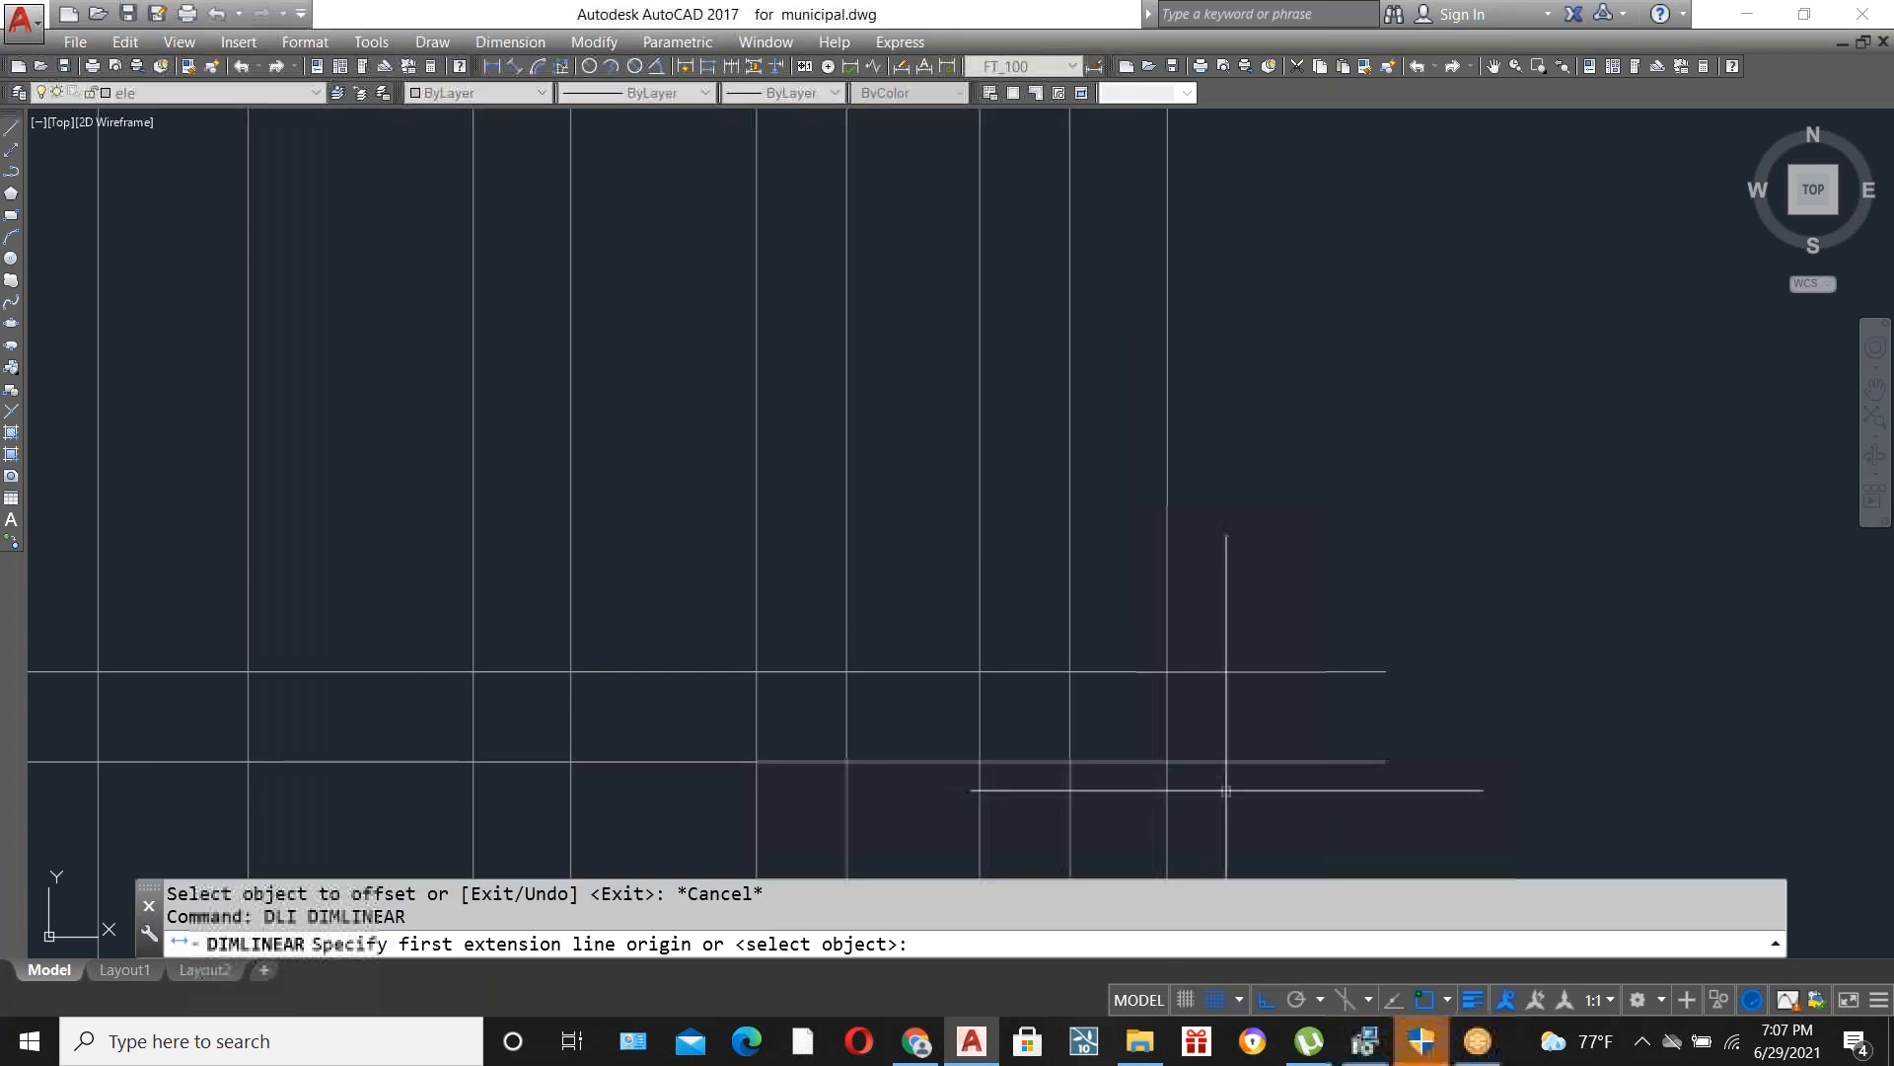
click(1165, 674)
click(1167, 761)
click(1234, 721)
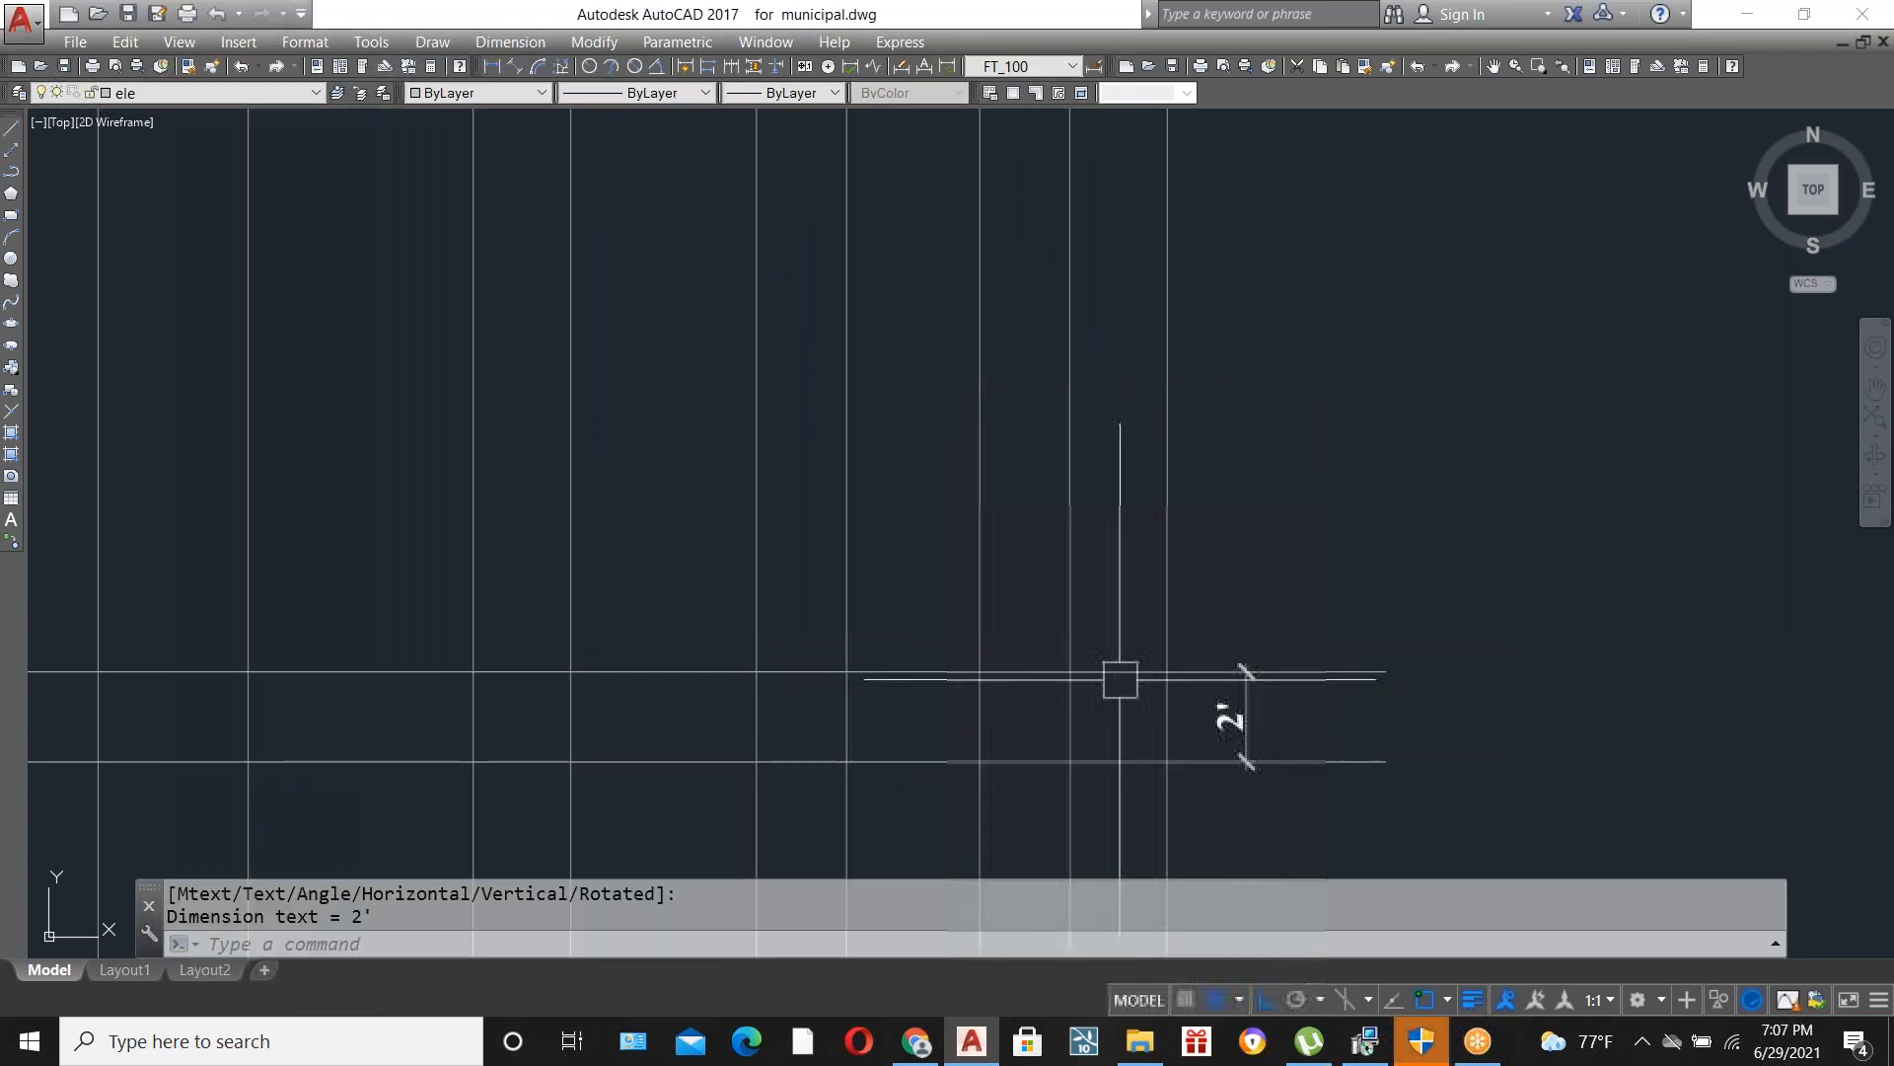
Shorten both ends of the upper horizontal line so it ends exactly on the outermost vertical construction lines.
click(1172, 672)
click(1385, 672)
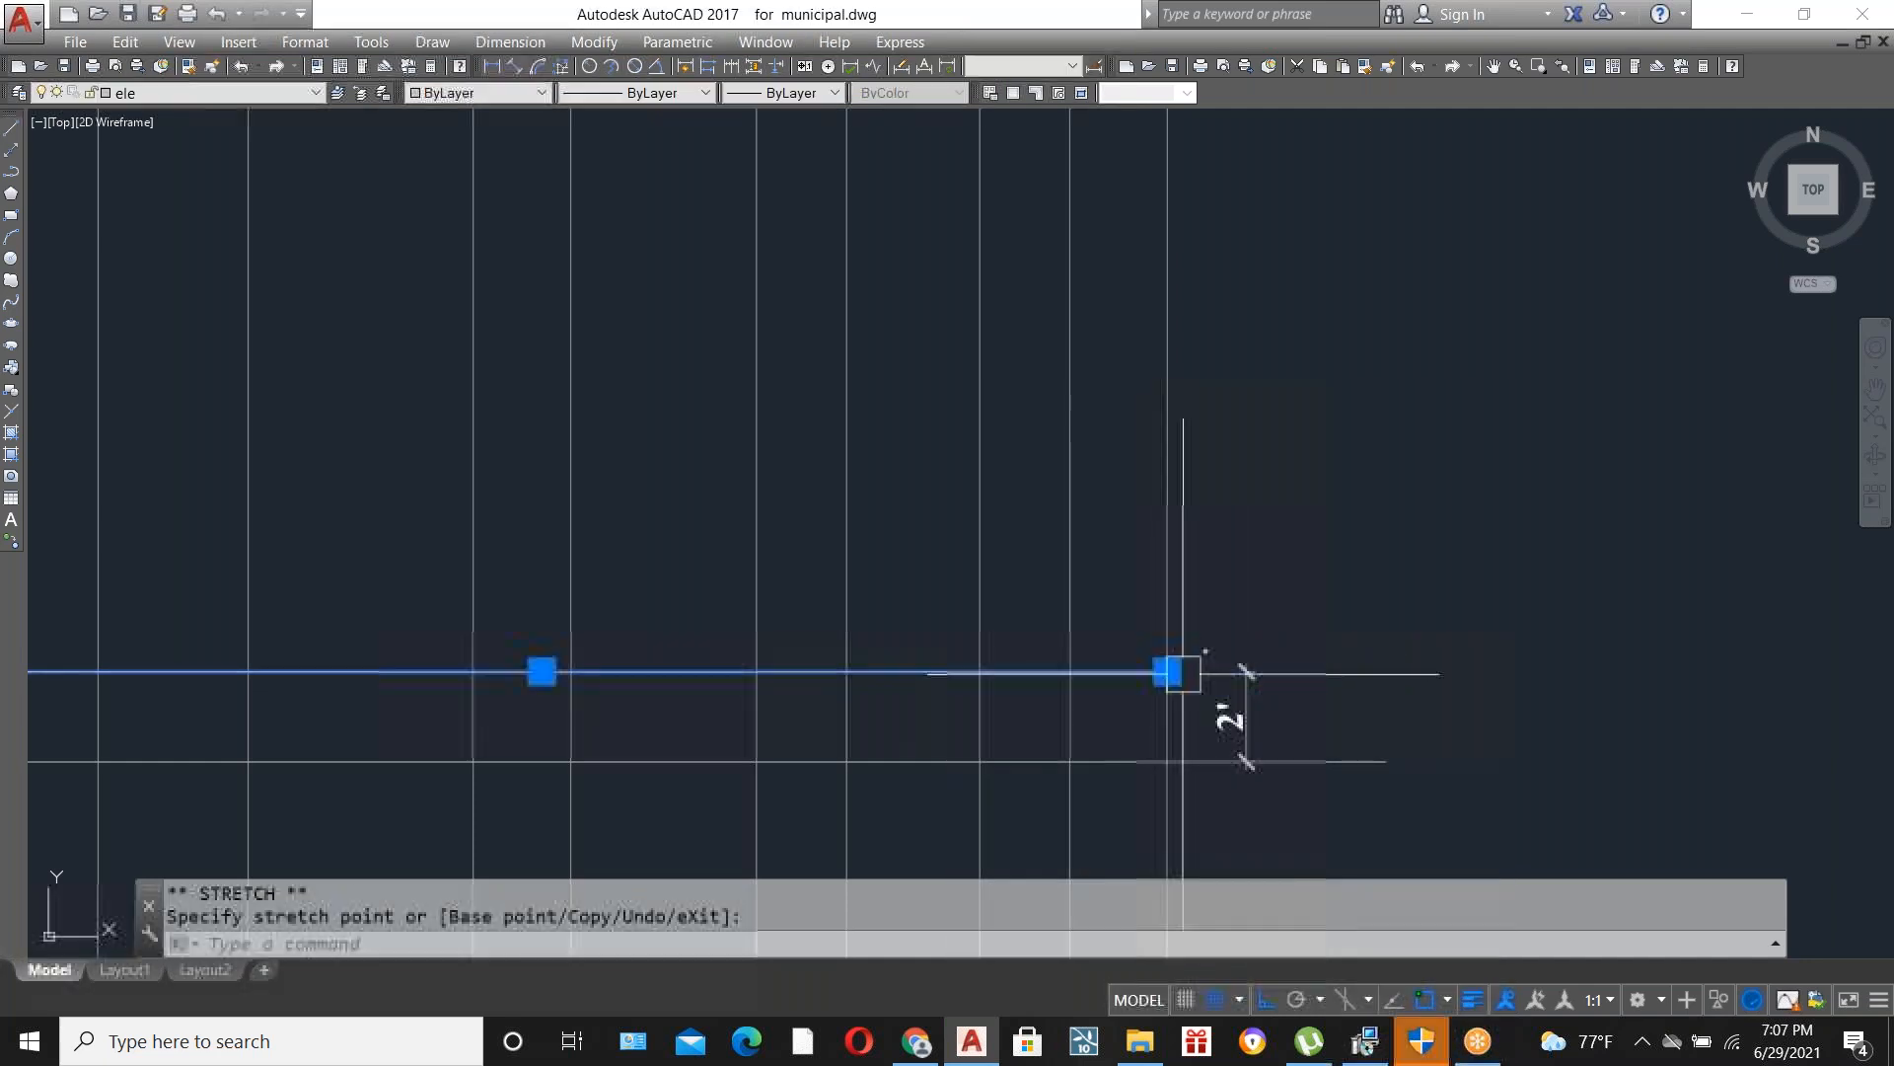
scroll(1224, 719, down, 2)
click(407, 688)
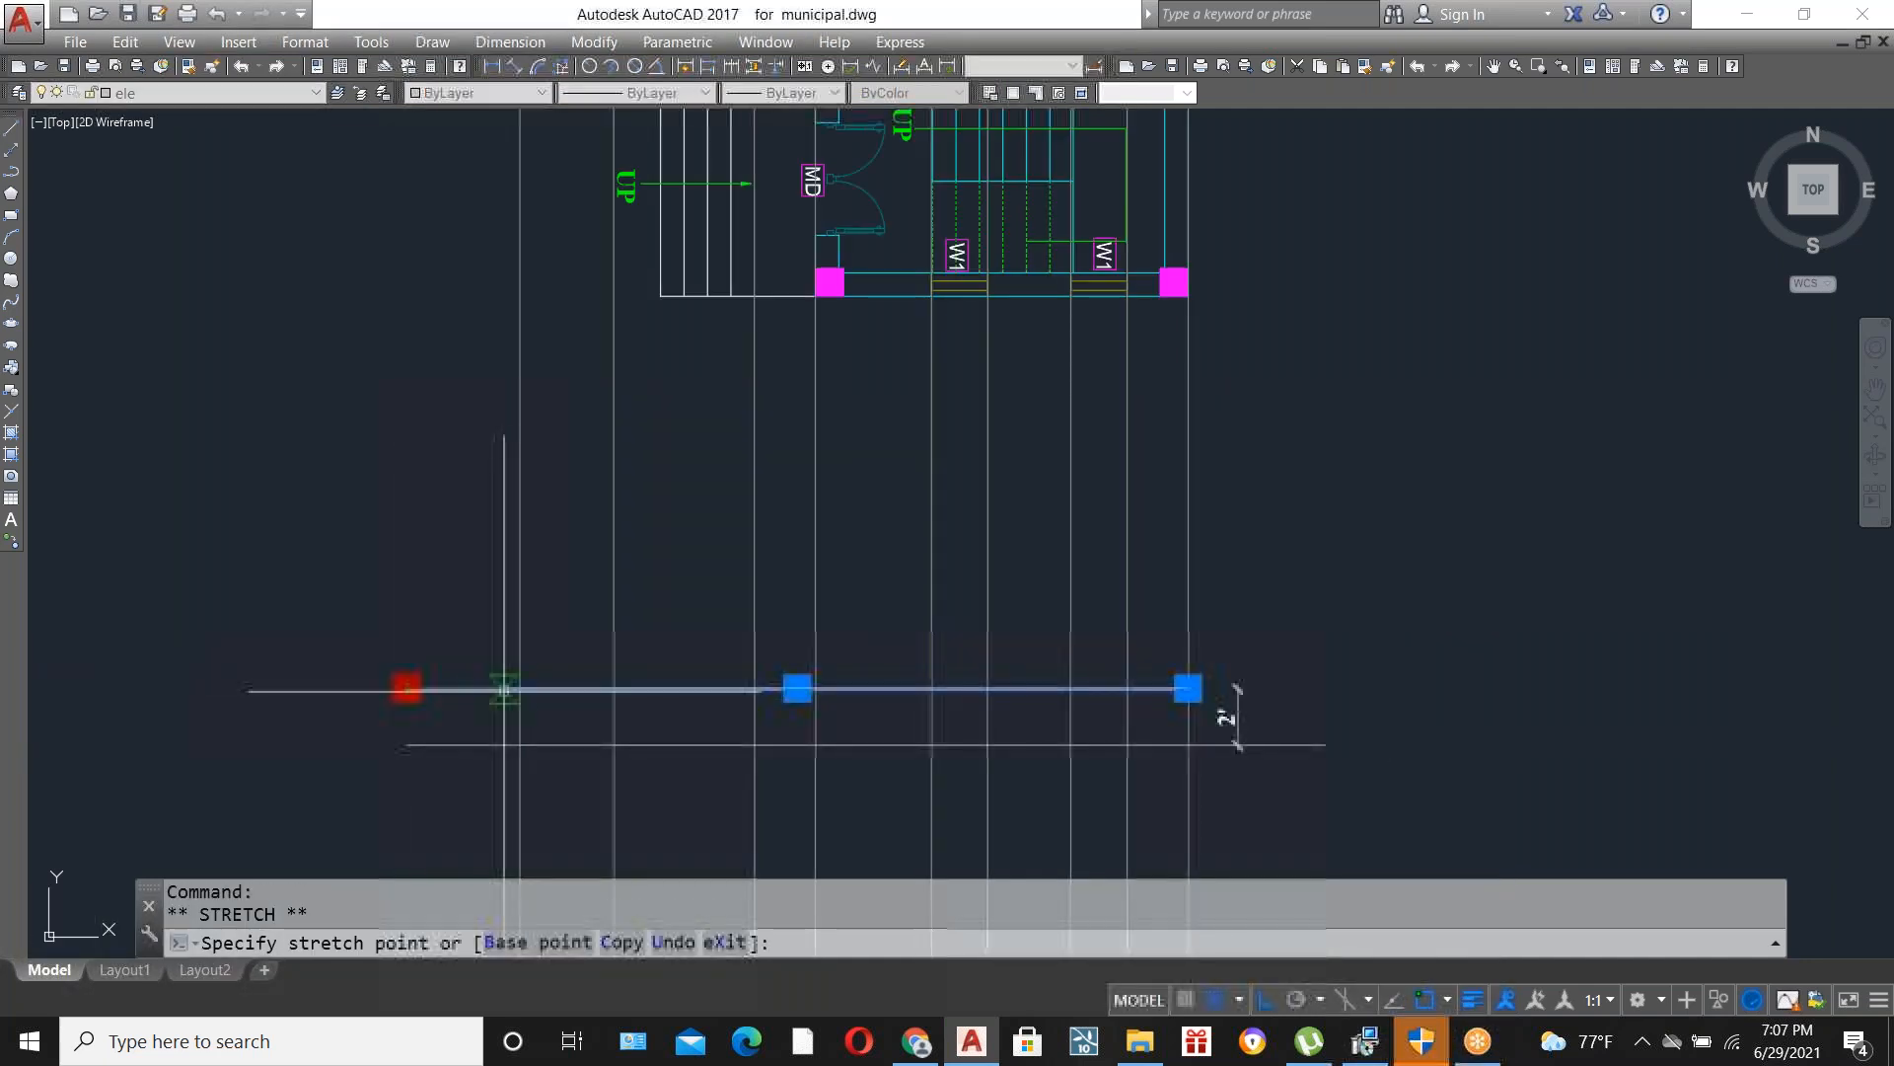
click(520, 688)
key(Escape)
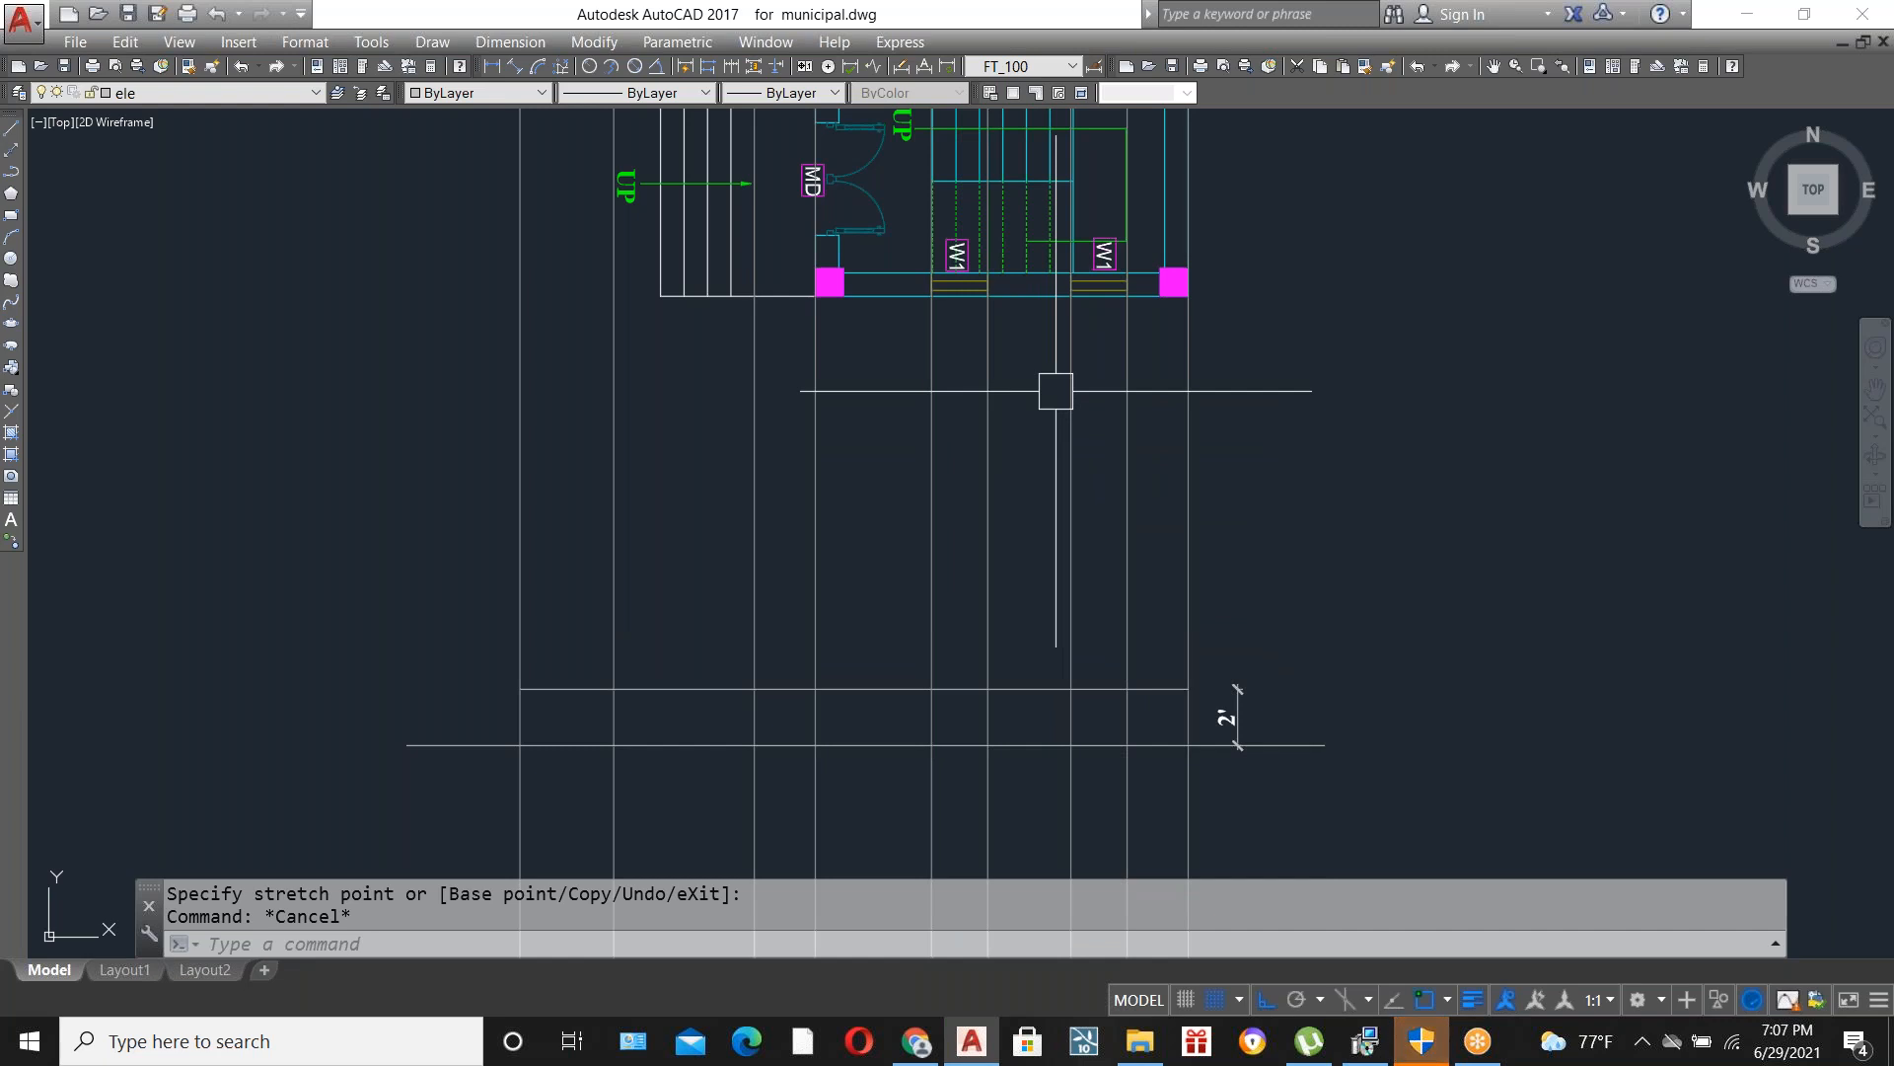
Offset the shortened upper horizontal line 10' upward, towards the floor plan.
scroll(986, 611, down, 2)
scroll(977, 233, up, 1)
scroll(987, 296, down, 1)
scroll(990, 395, down, 1)
scroll(994, 469, up, 3)
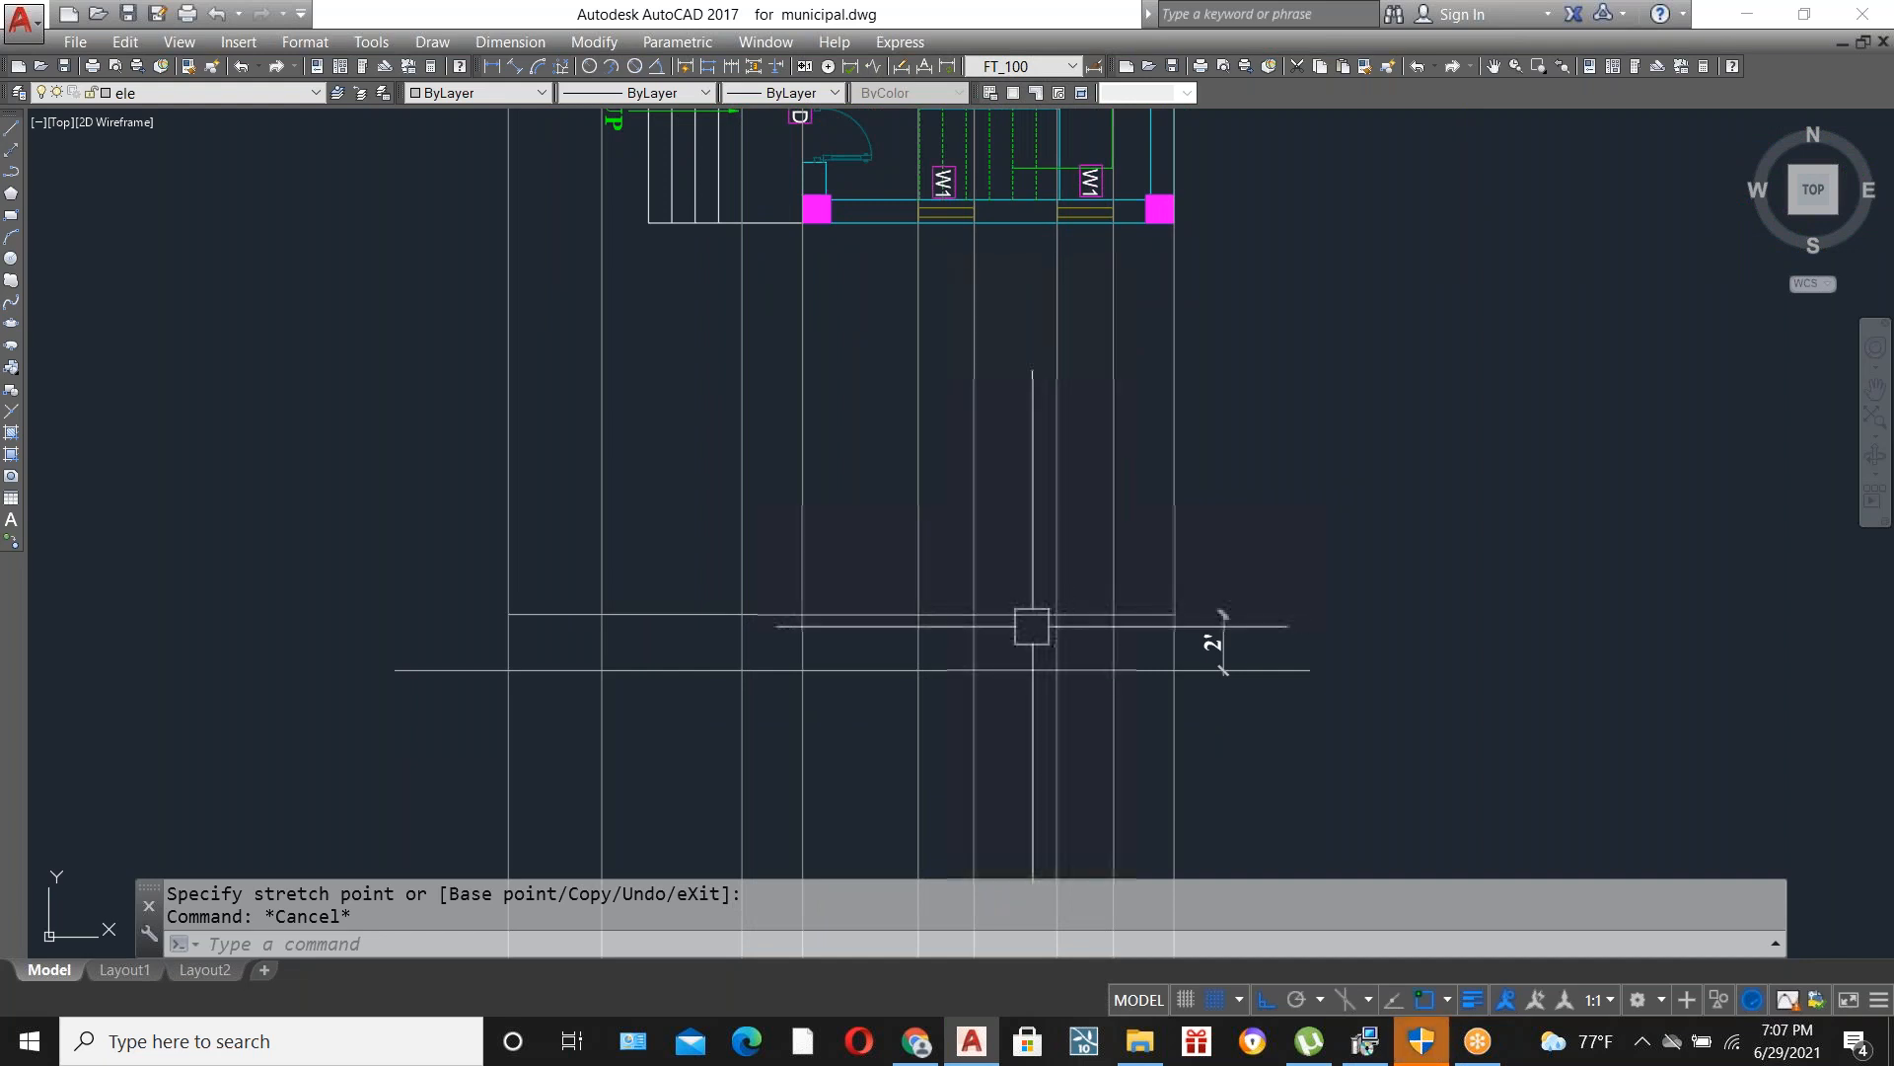
text(o)
key(Return)
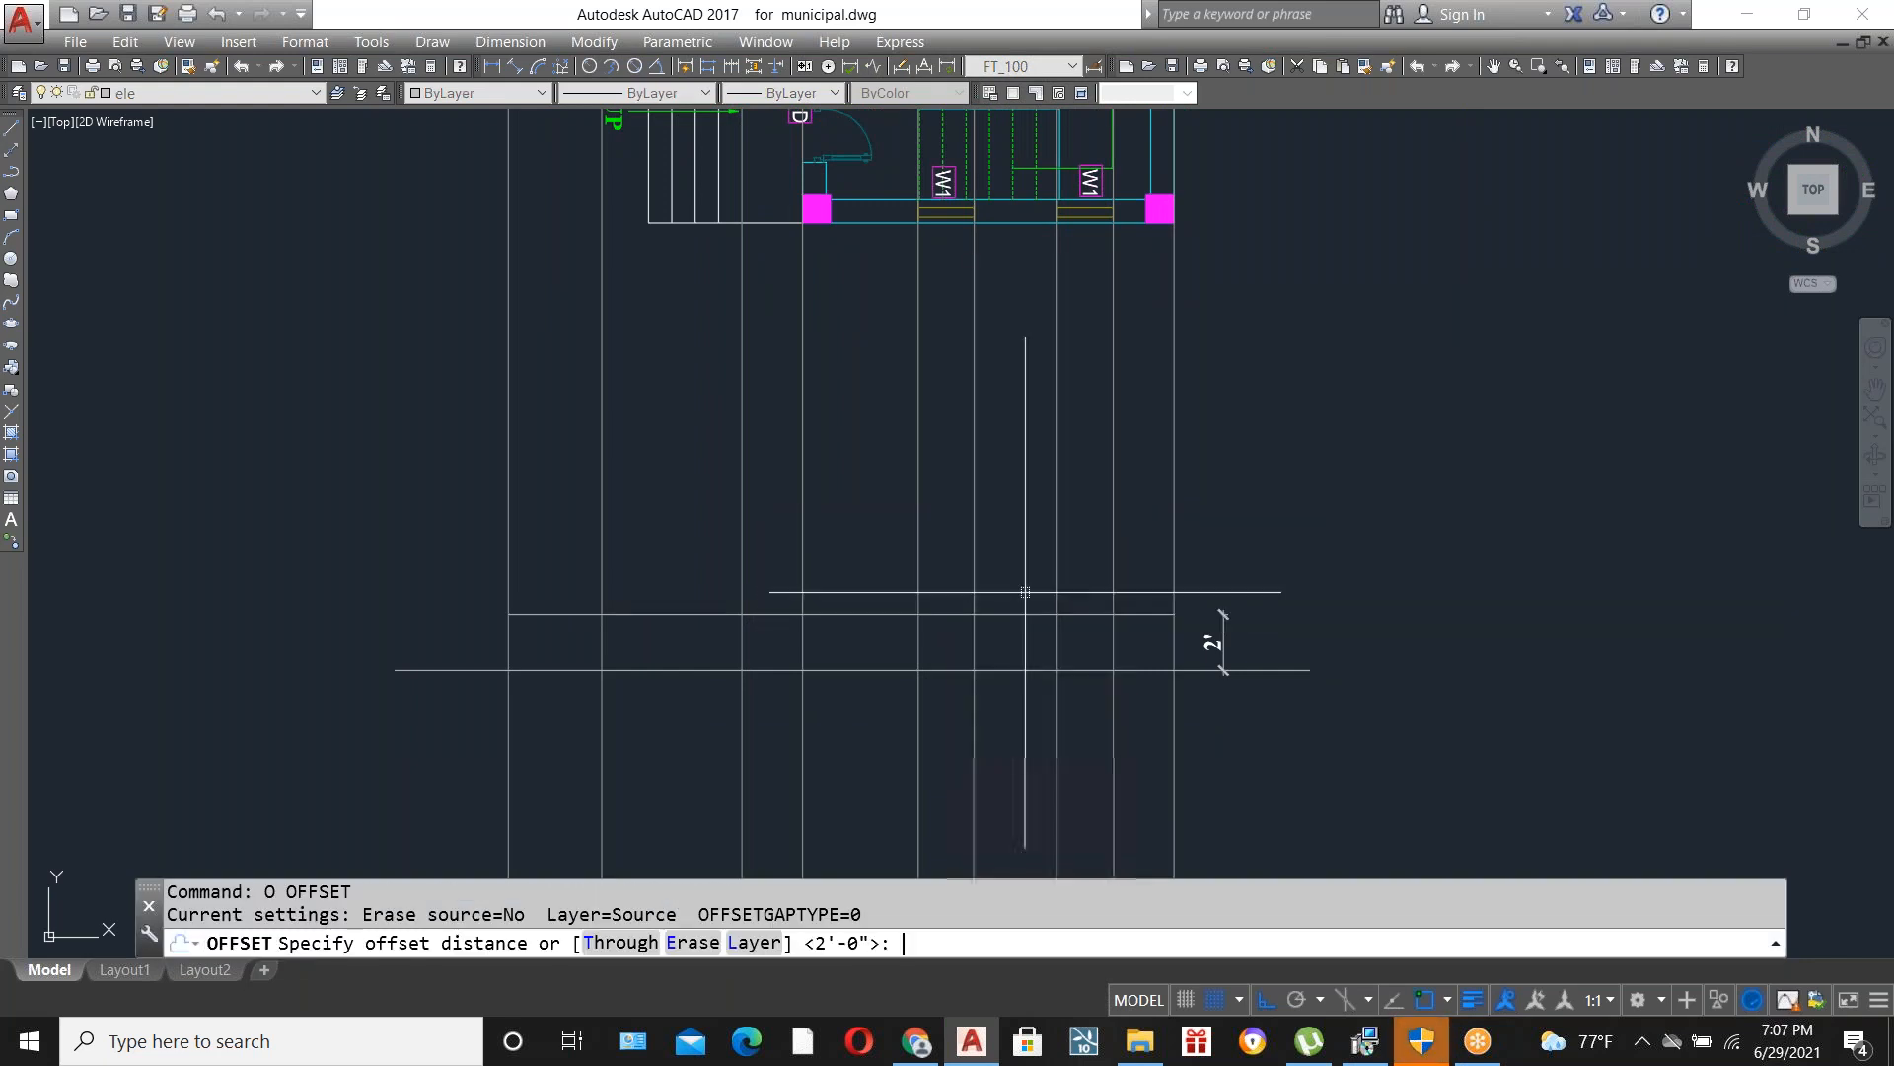
text(10')
key(Return)
click(1013, 614)
click(1060, 605)
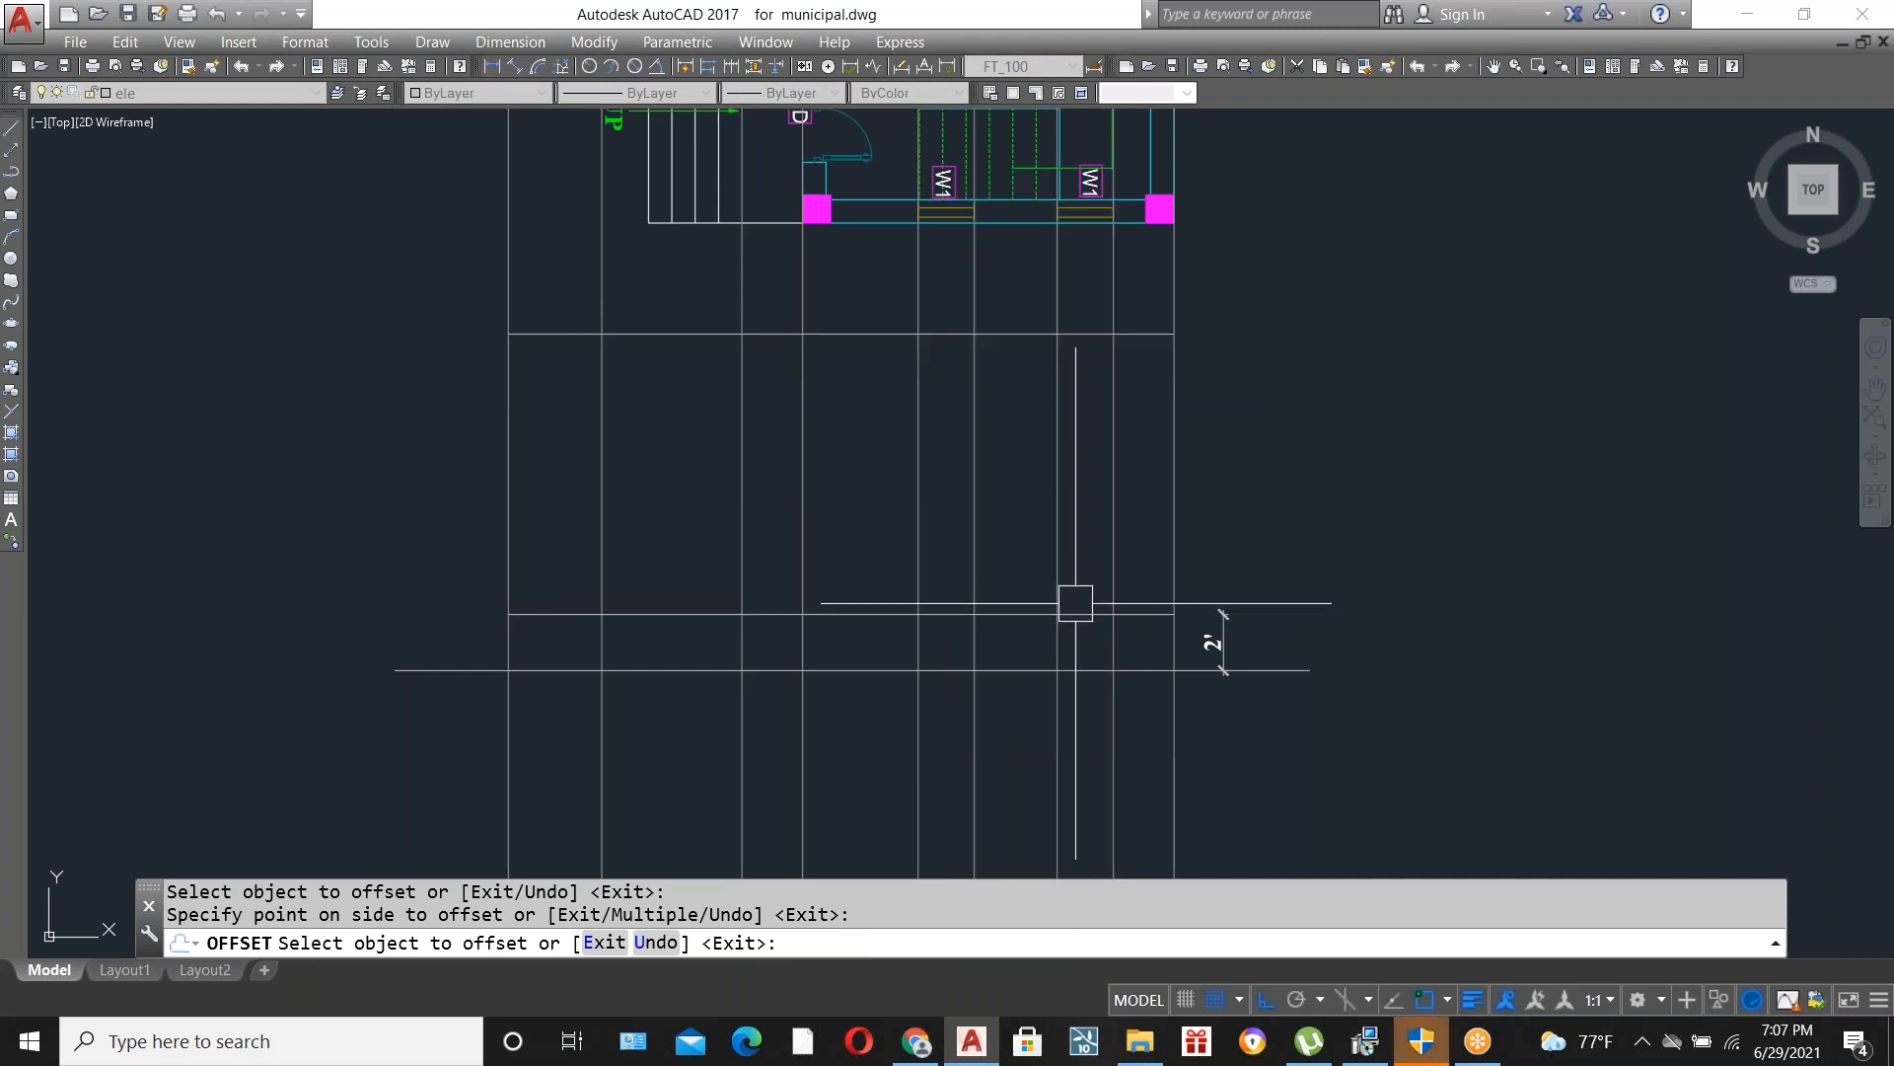
key(Escape)
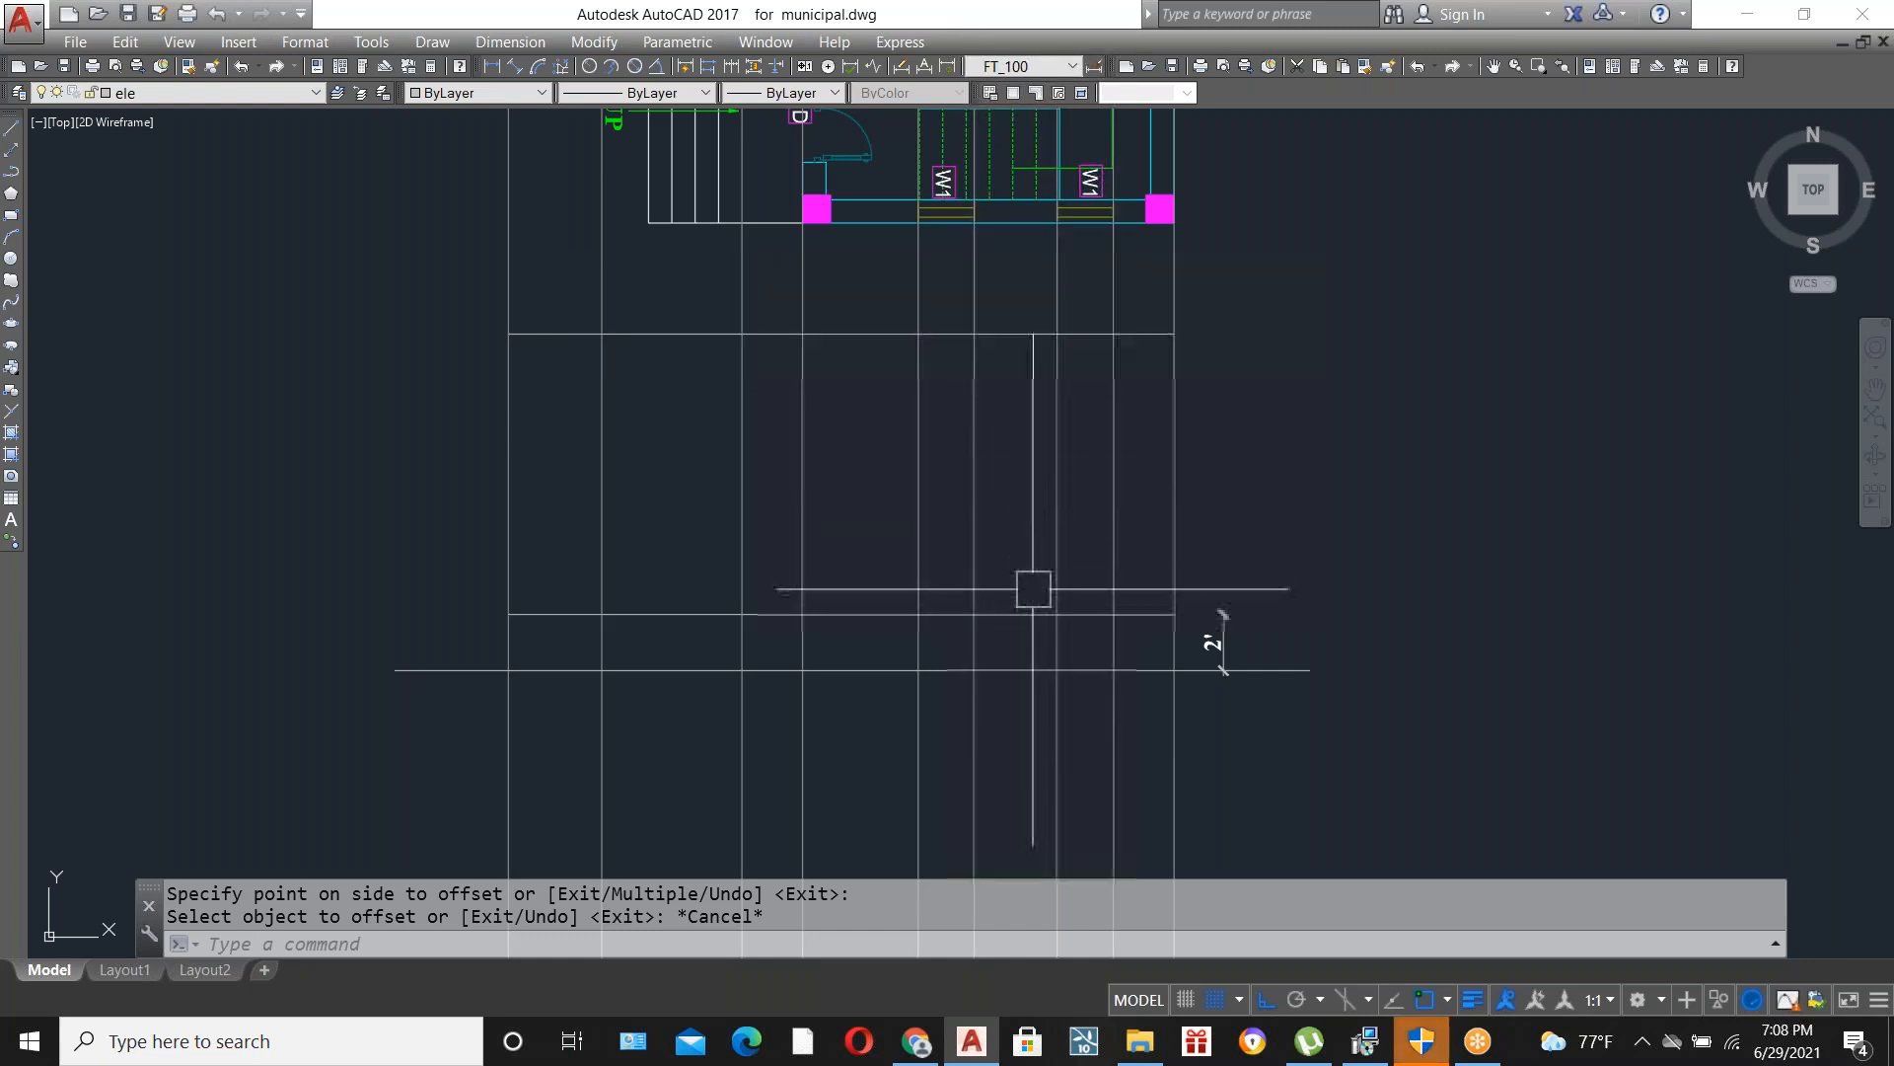
Add a vertical linear dimension between the shortened line and its offset copy, in line with the existing 2' dimension.
scroll(1027, 368, down, 2)
scroll(998, 234, up, 4)
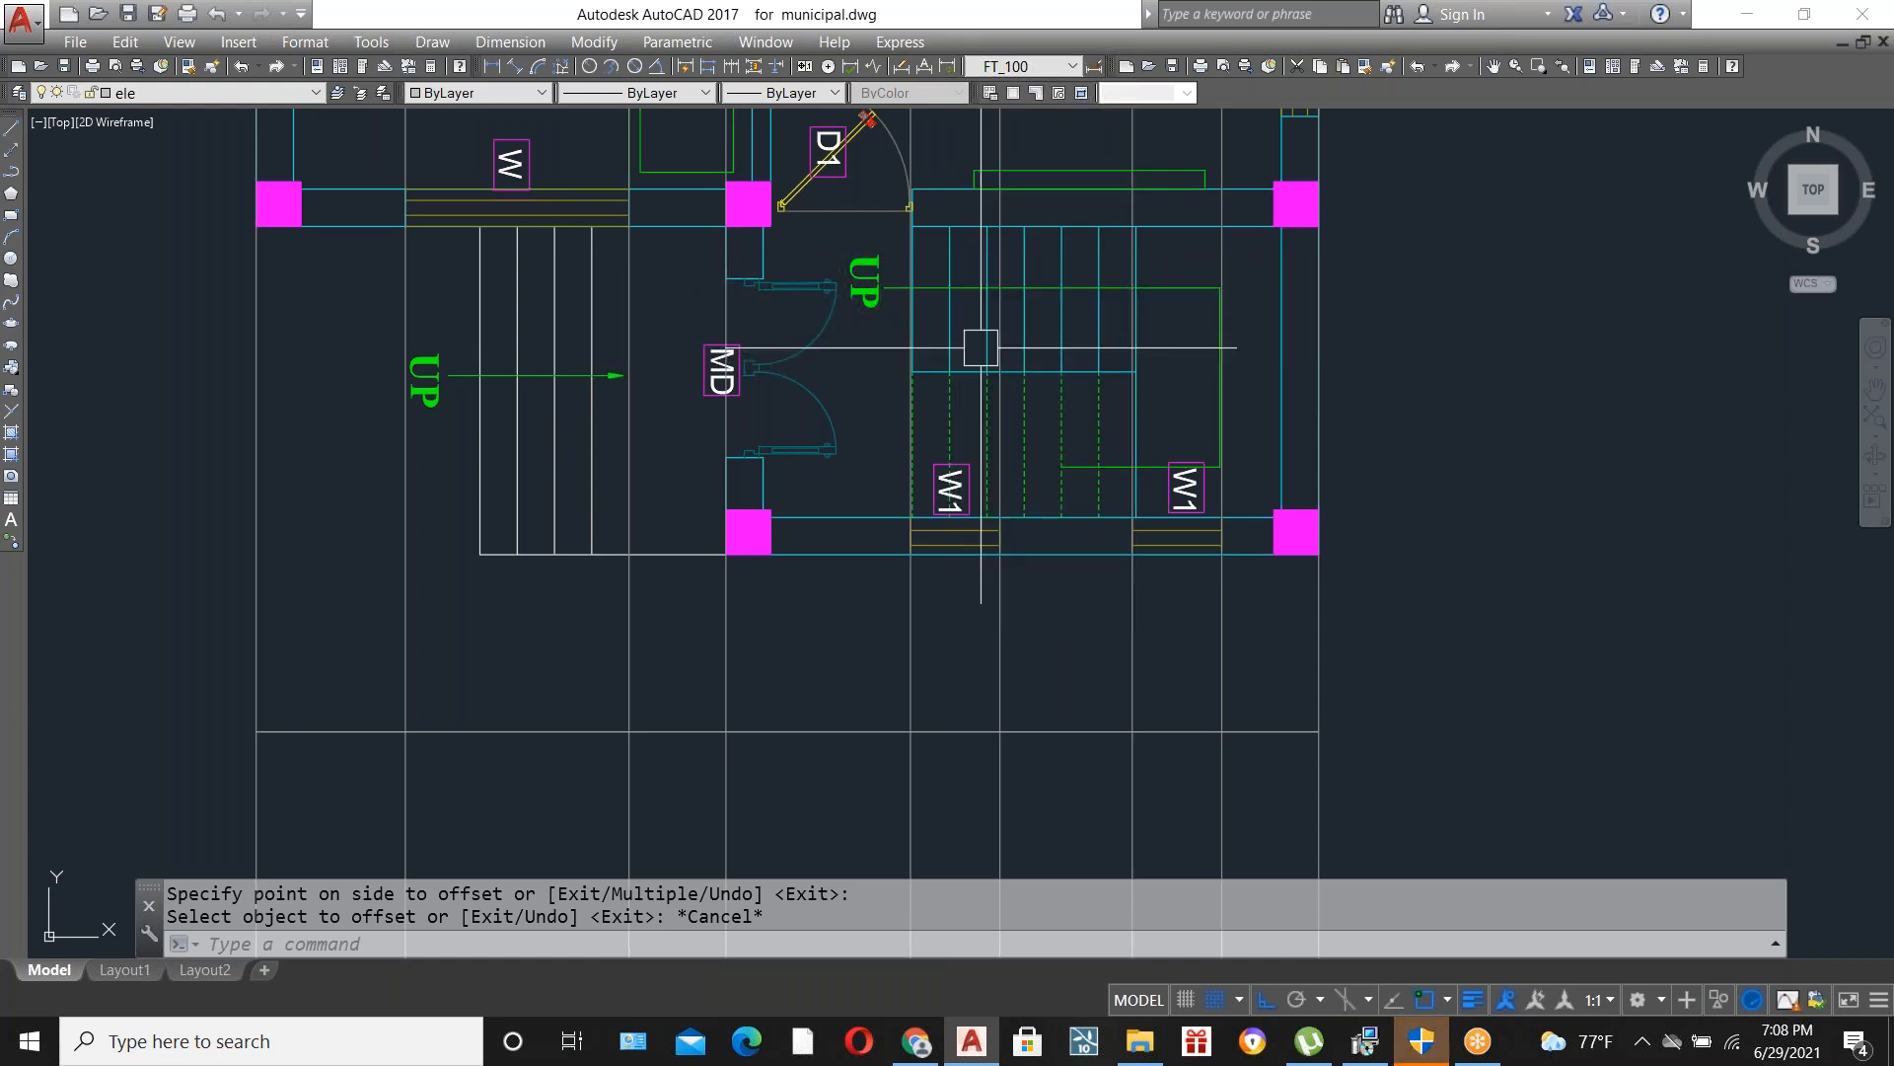
scroll(981, 347, down, 5)
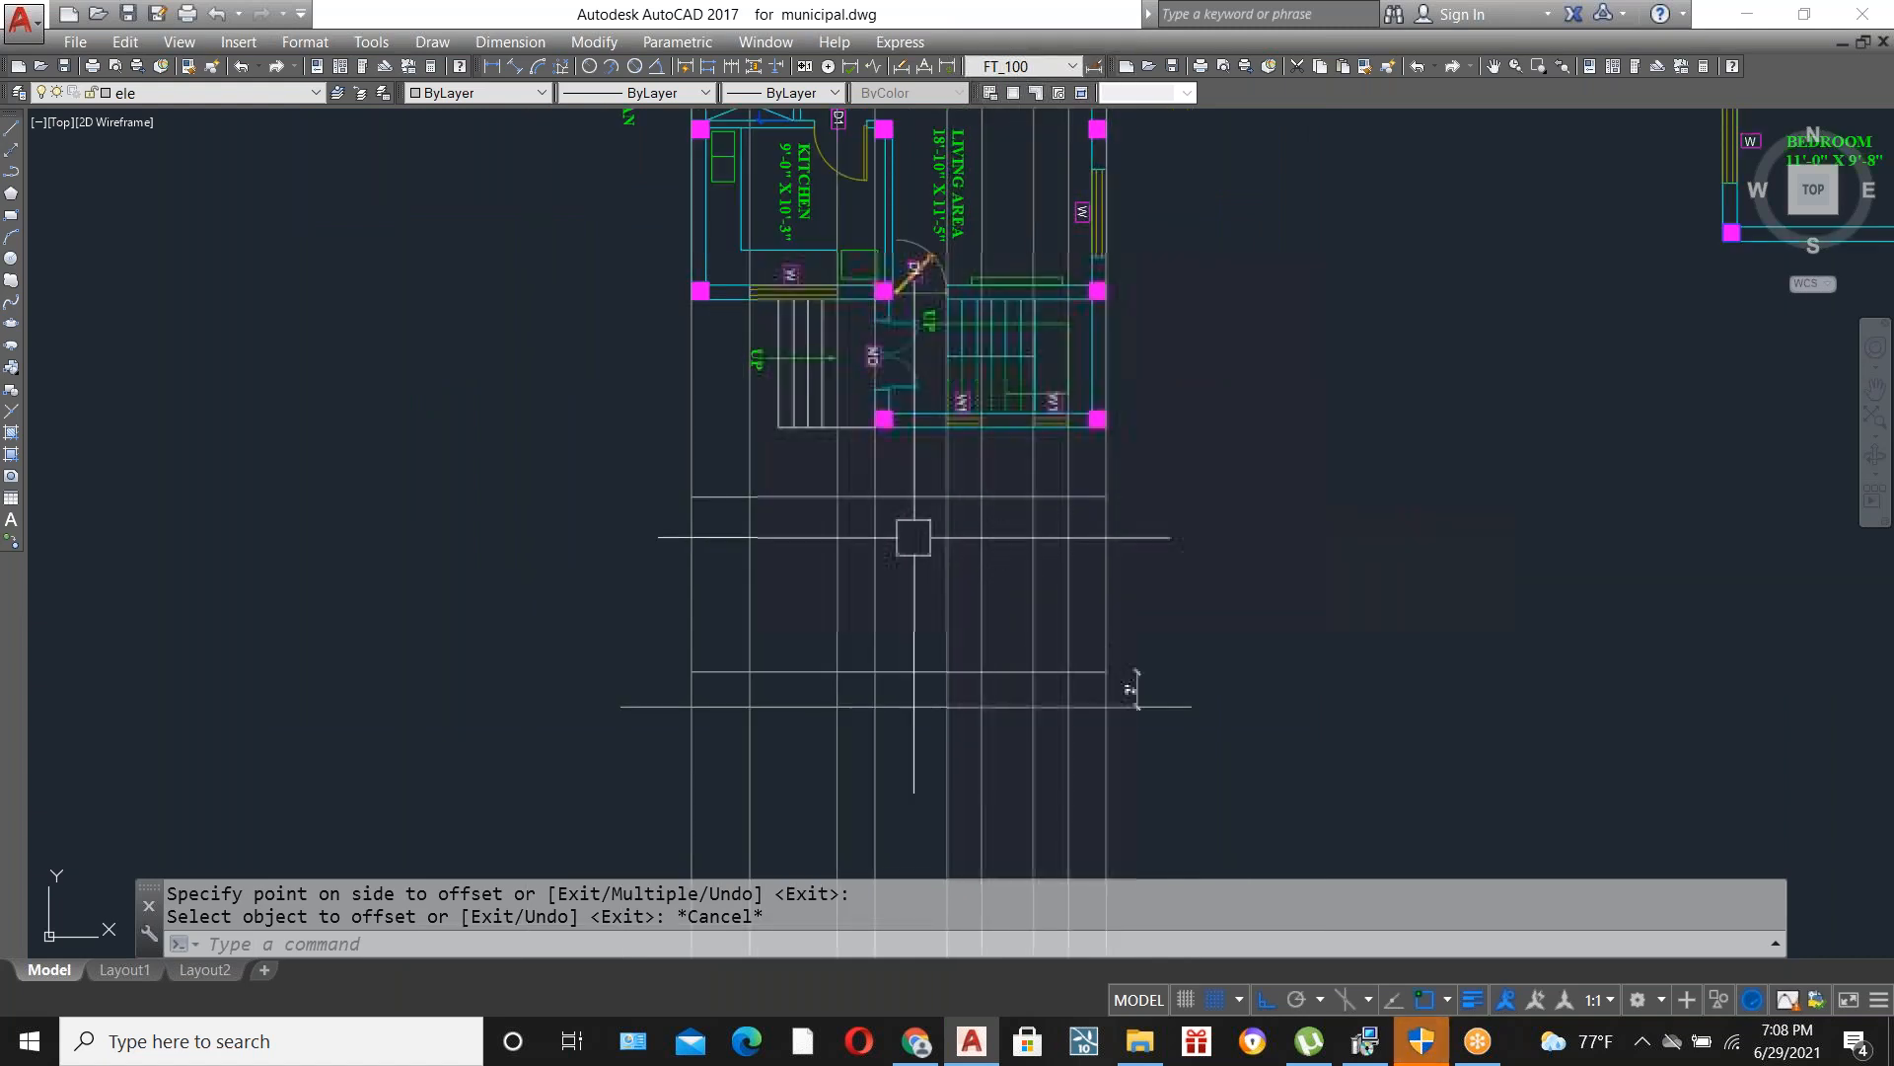
scroll(937, 677, up, 2)
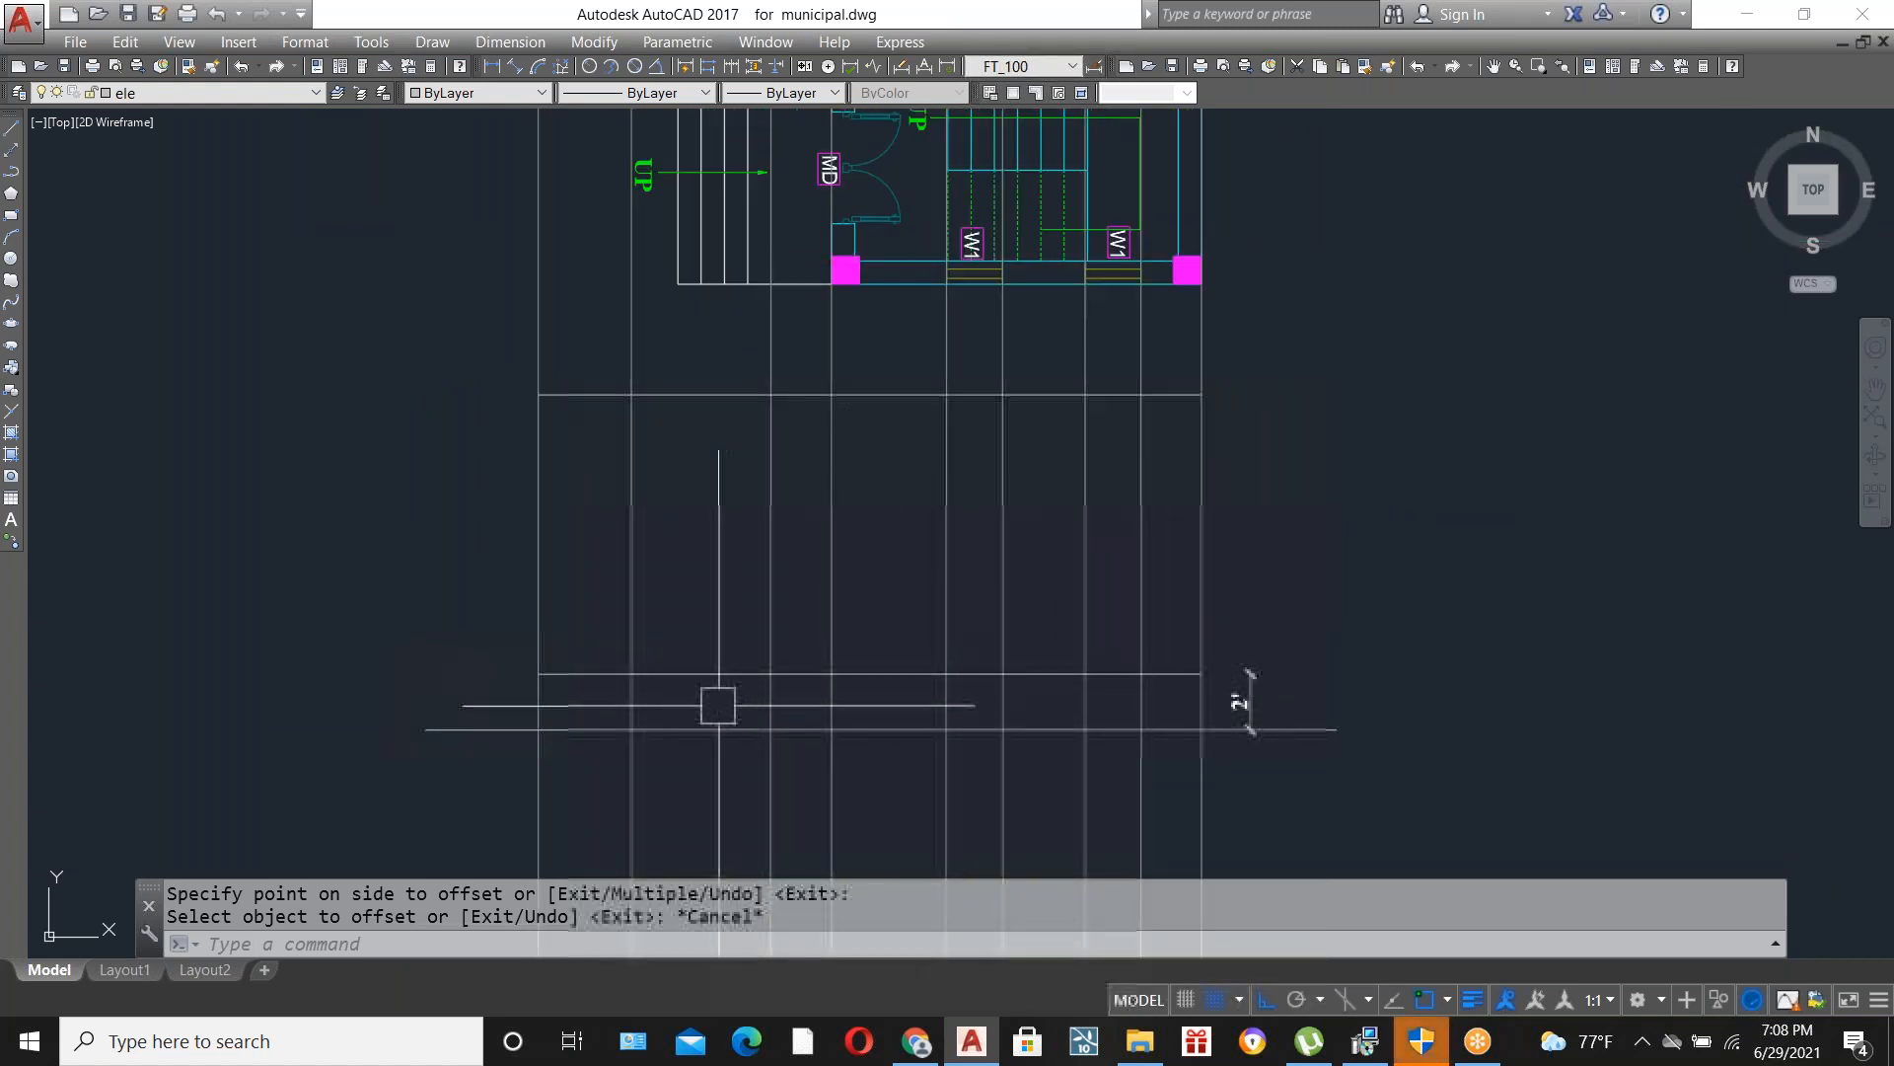
text(DL)
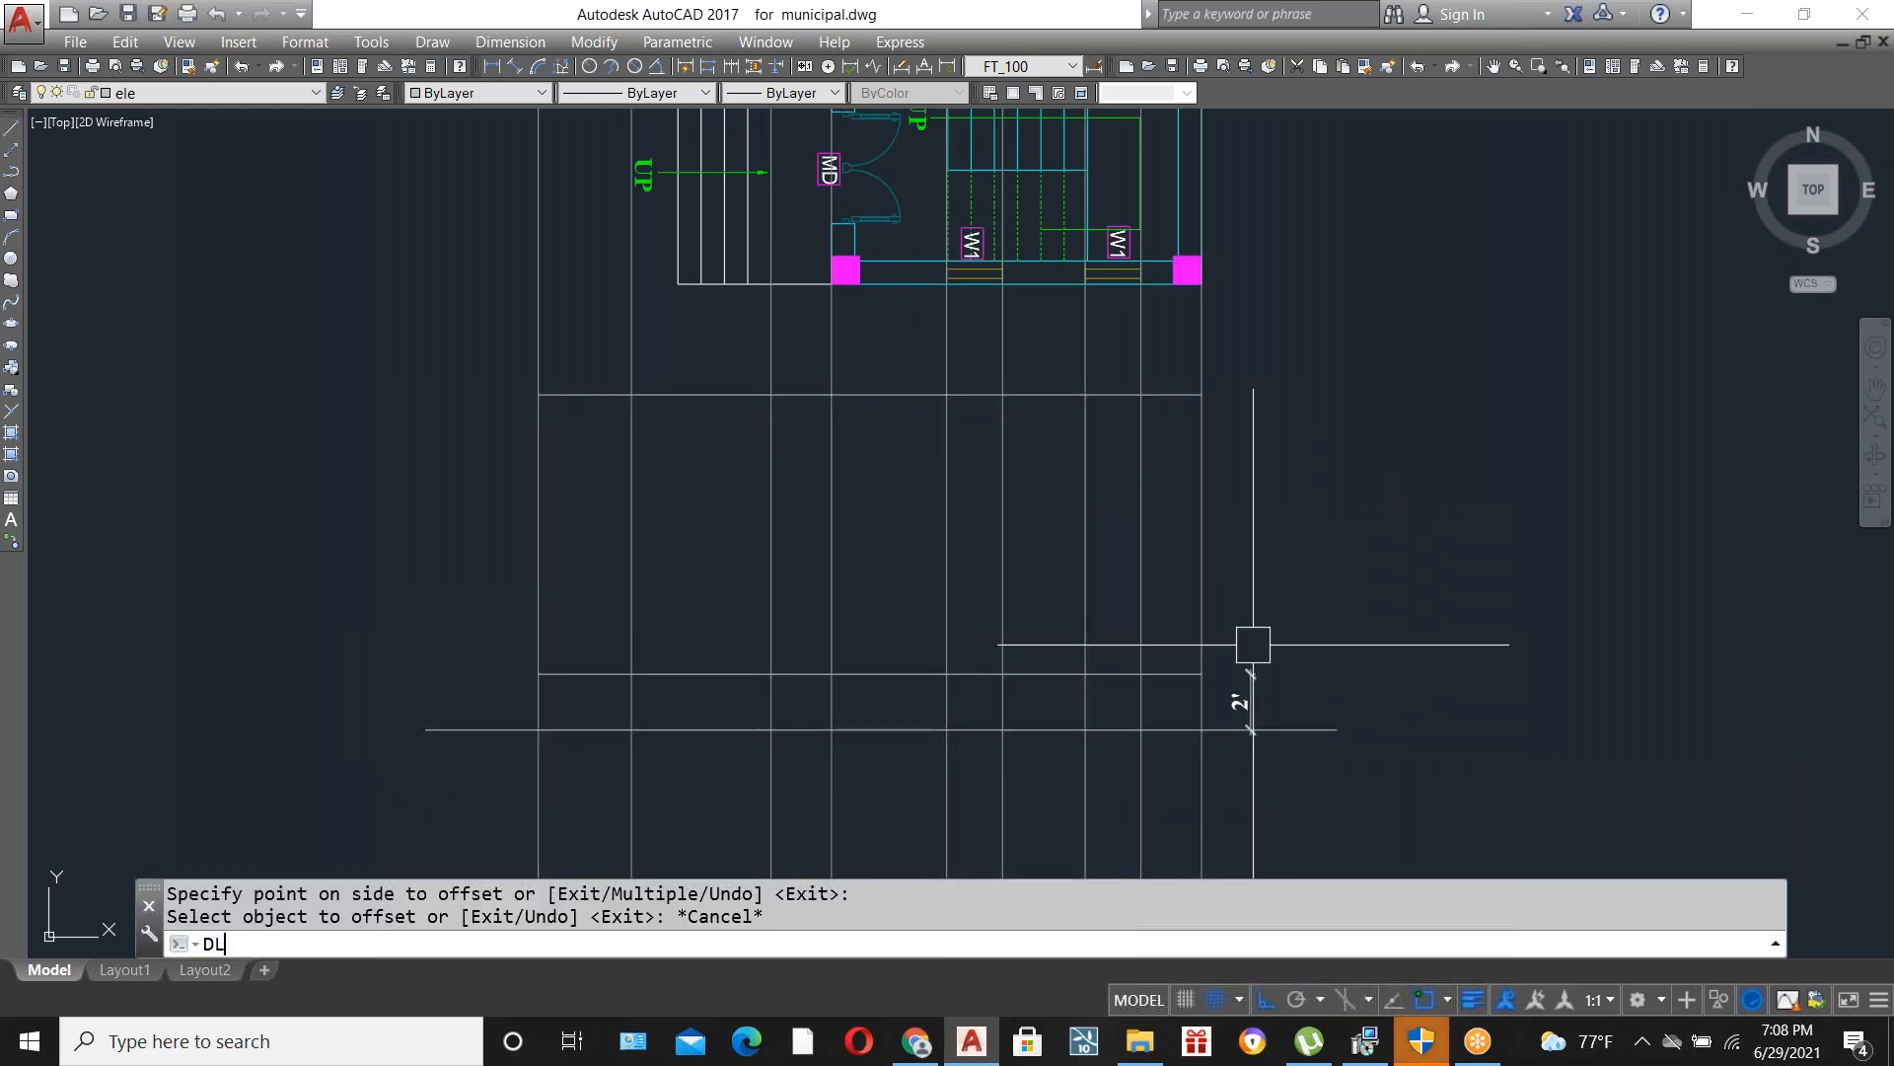
text(I)
key(Return)
click(1202, 674)
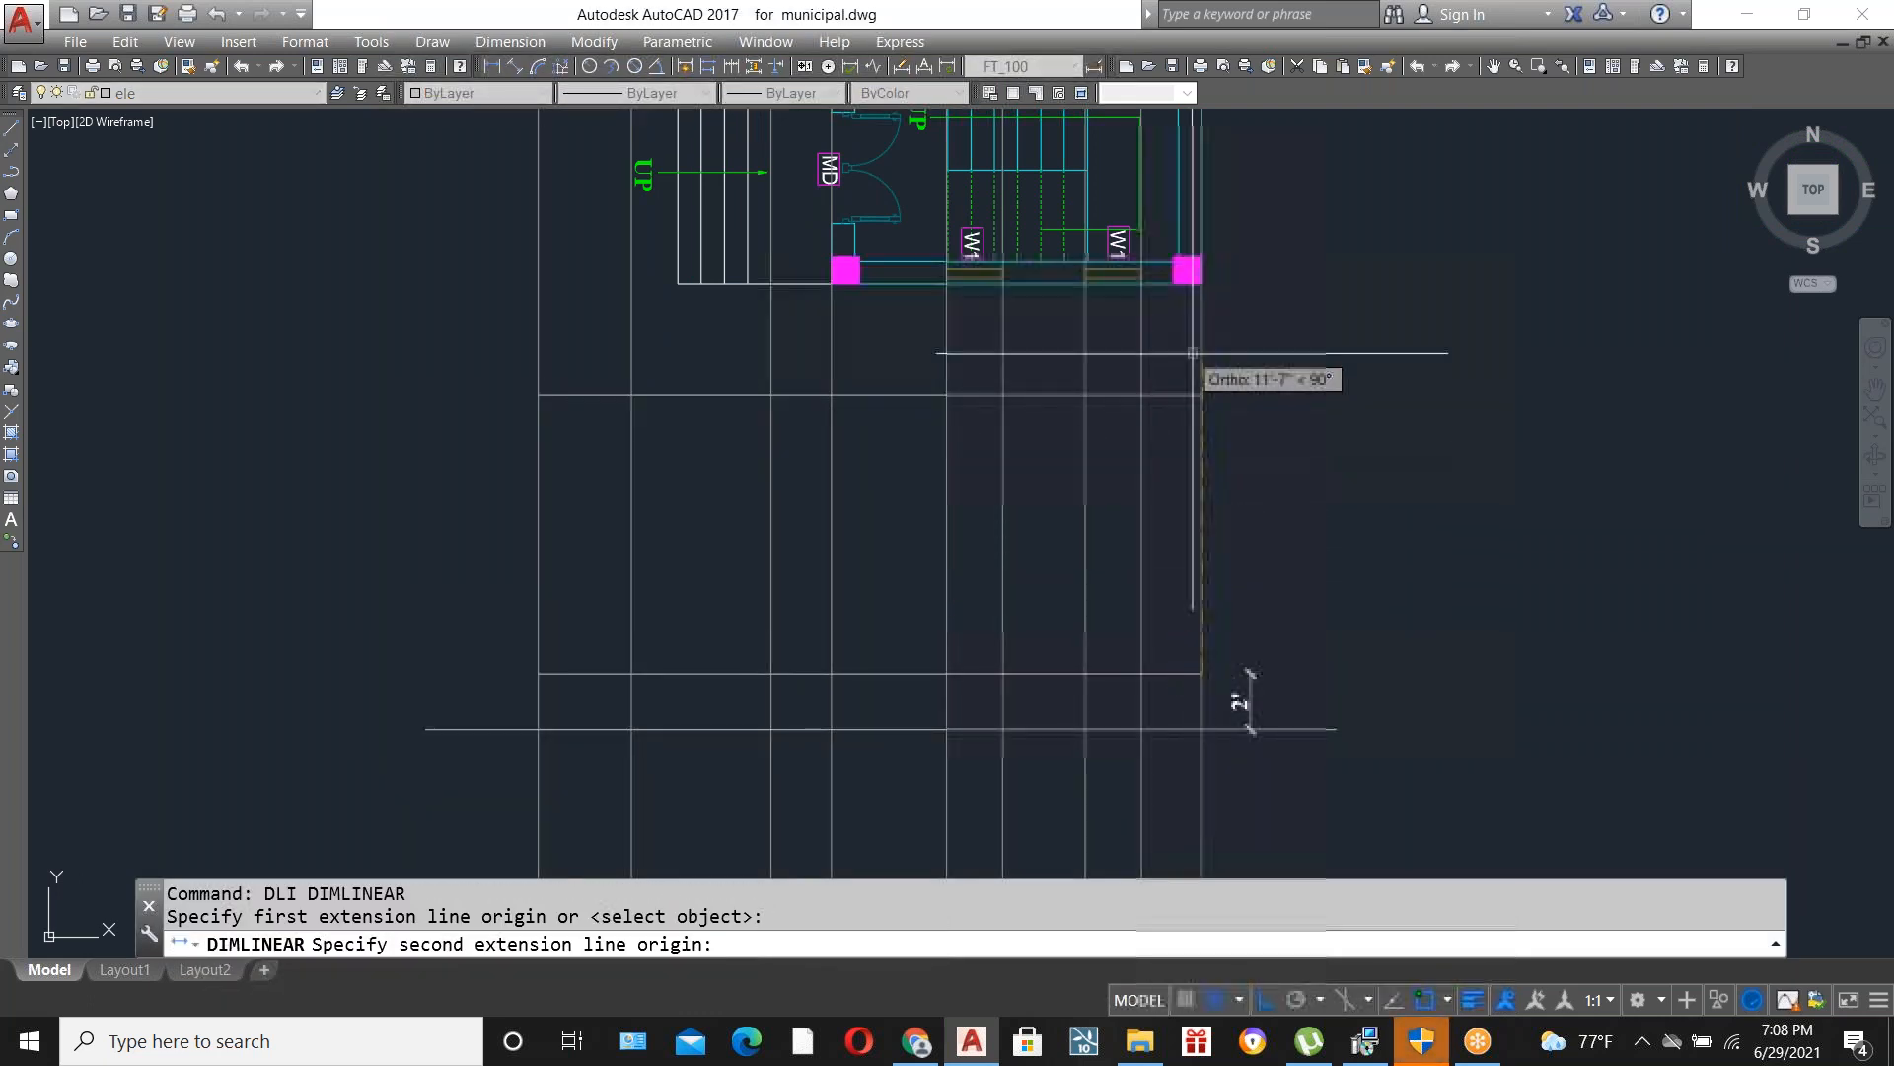
click(1201, 394)
click(1253, 415)
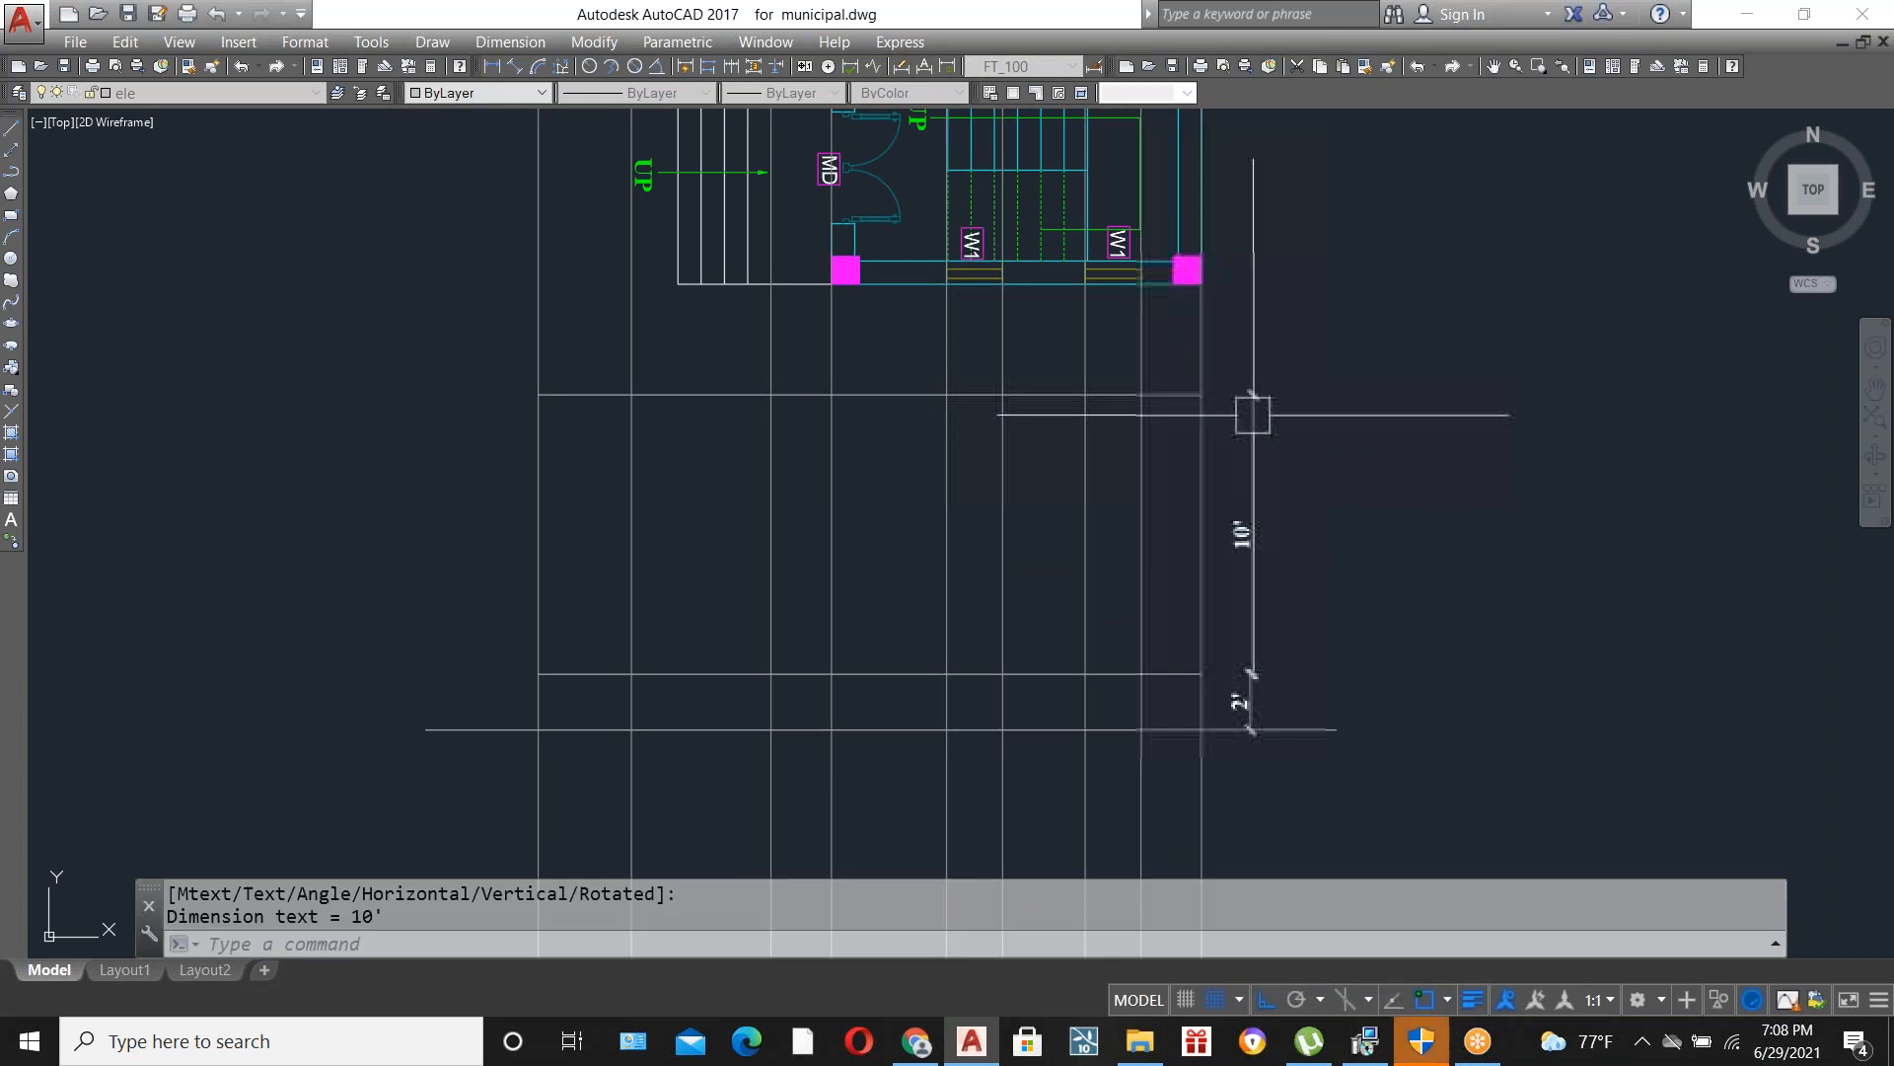
Offset the plinth line at the base of the 10' dimension 2'6 upward, towards the floor plan, as the window sill line.
scroll(1147, 632, down, 2)
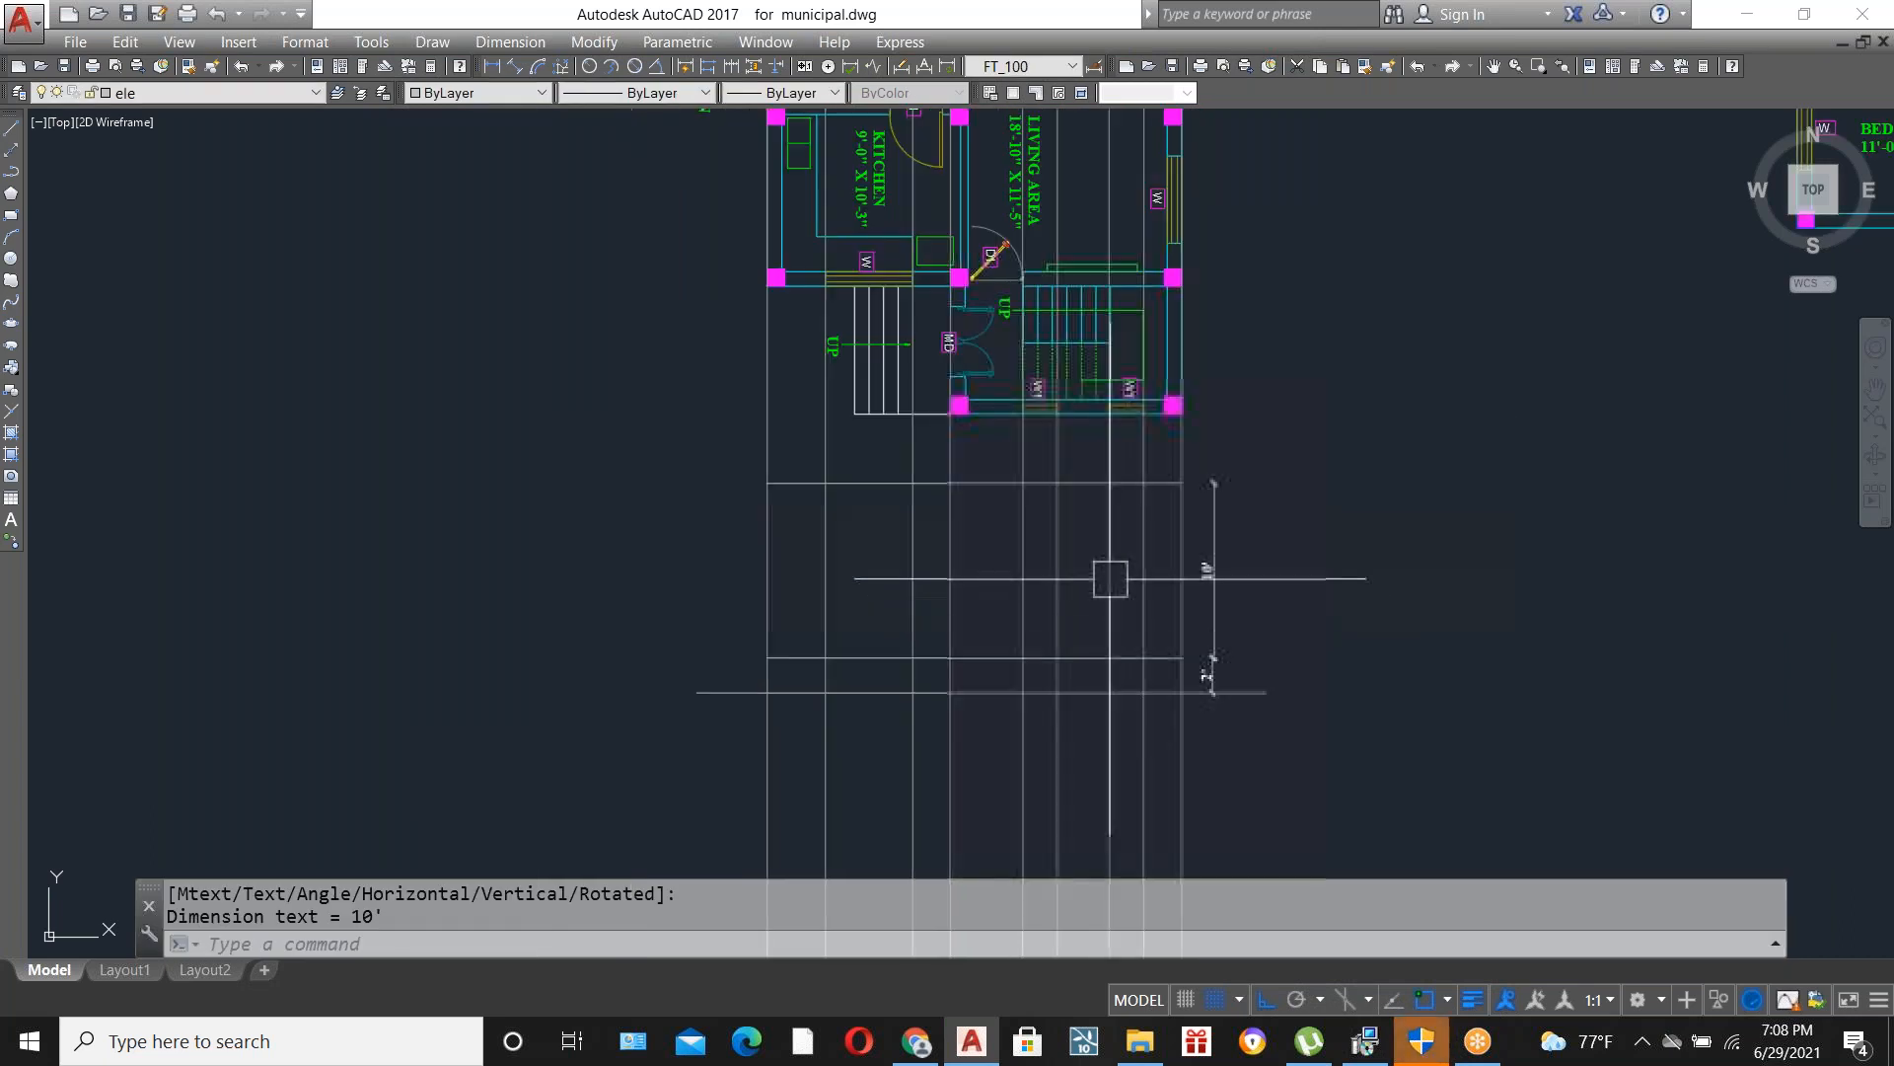
scroll(944, 379, up, 4)
scroll(816, 405, down, 2)
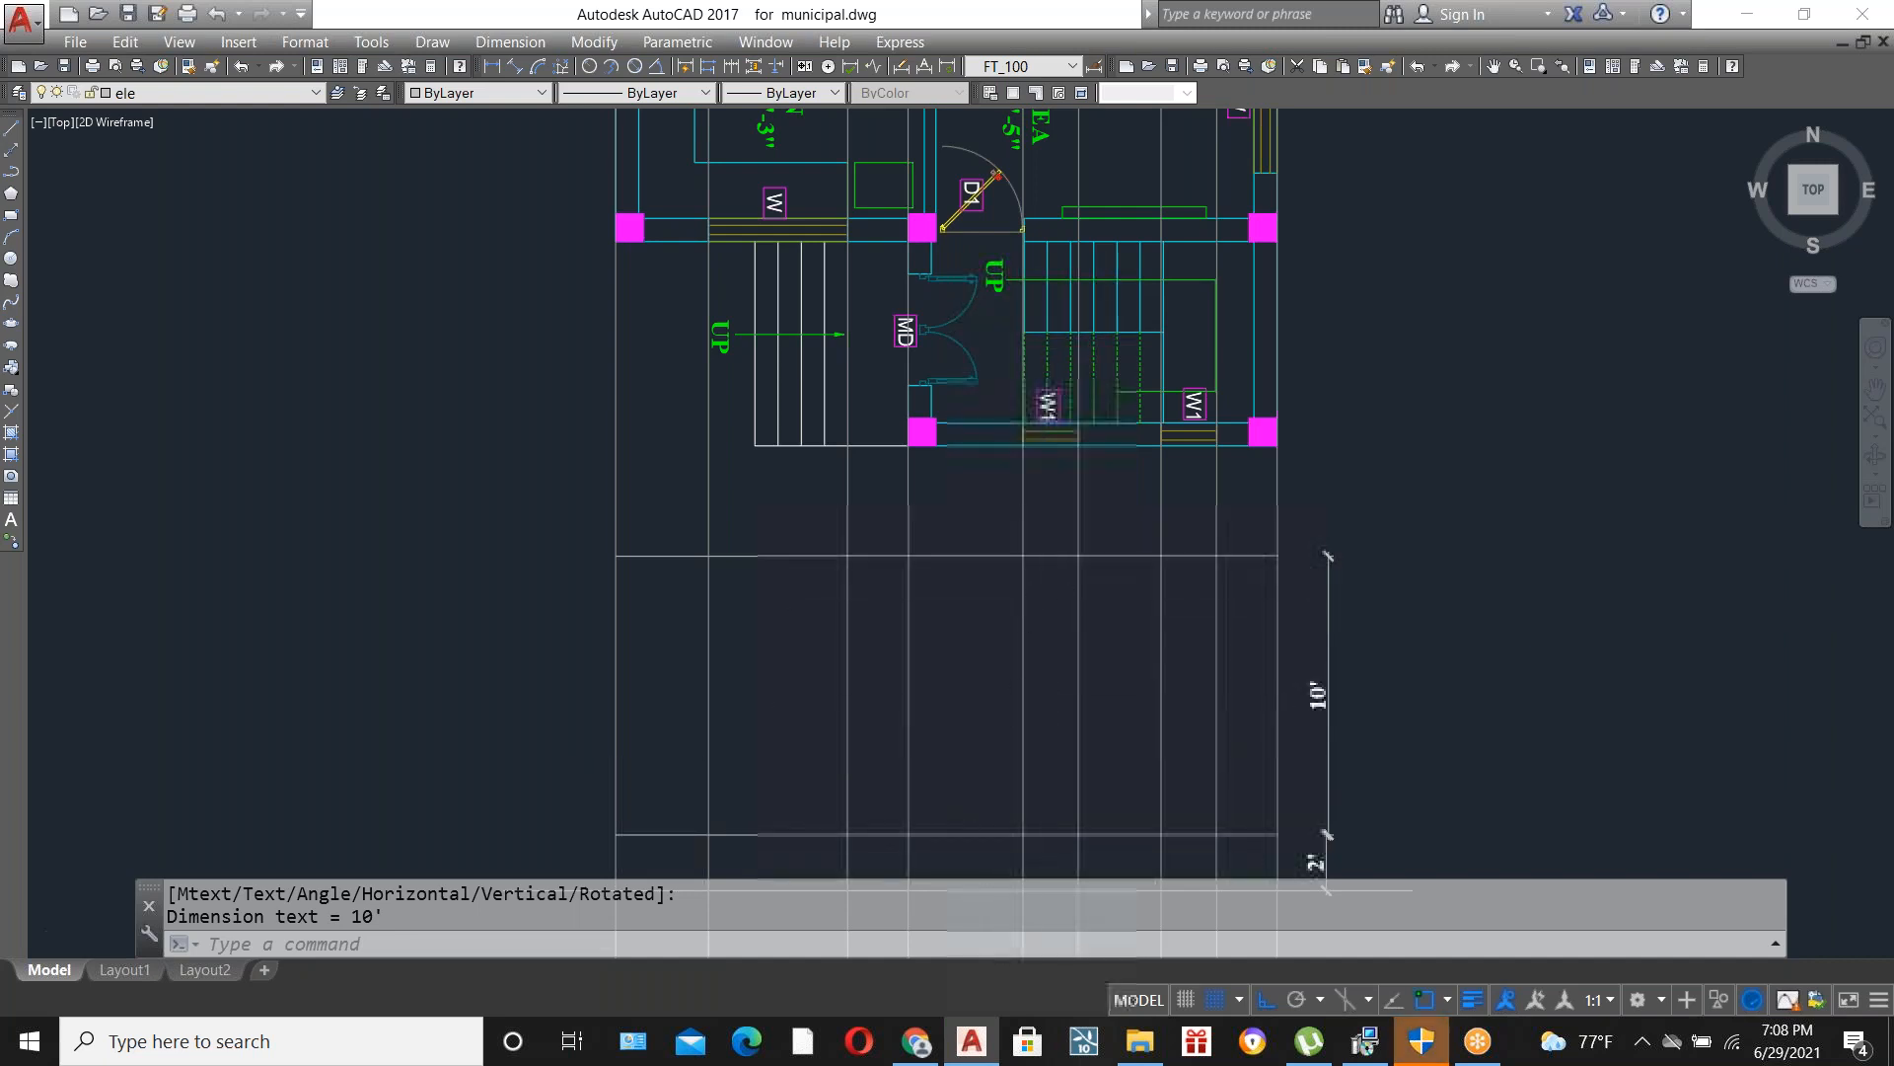
scroll(1024, 701, down, 4)
scroll(892, 688, up, 4)
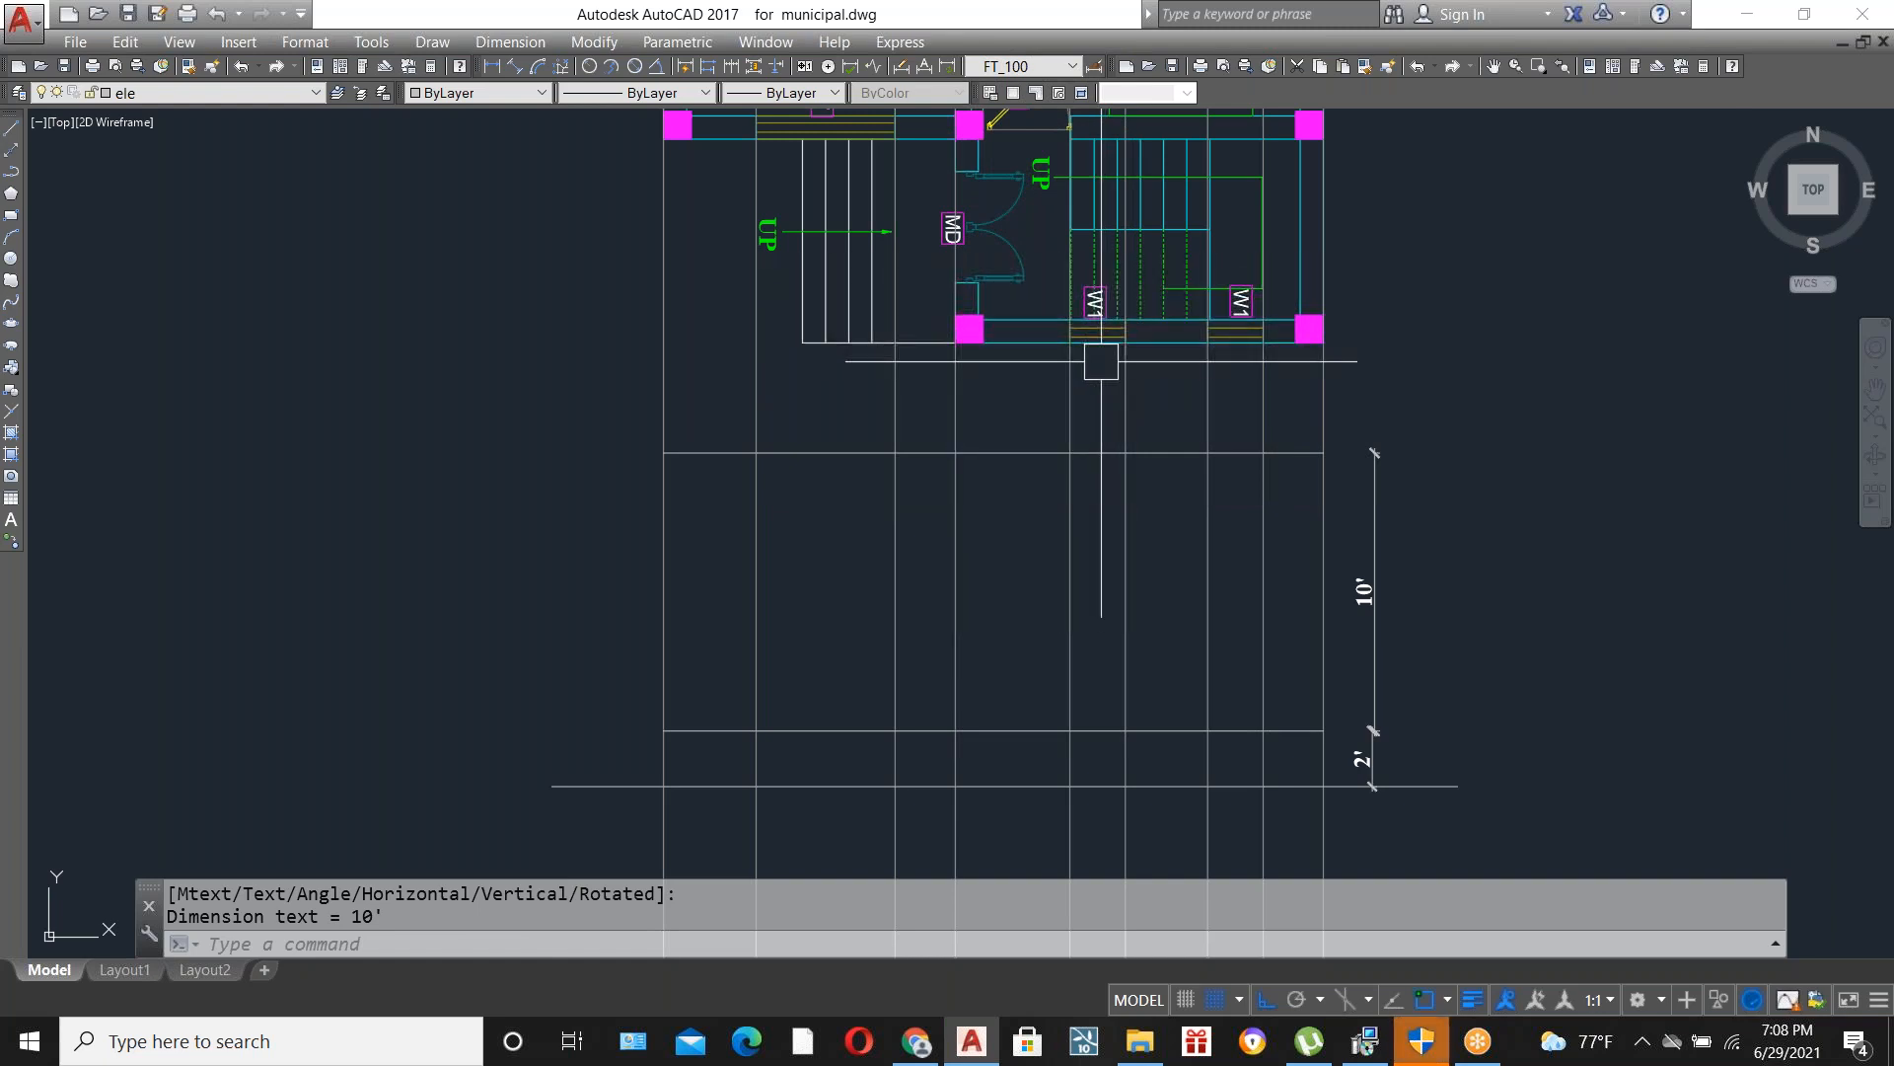
text(o)
key(Return)
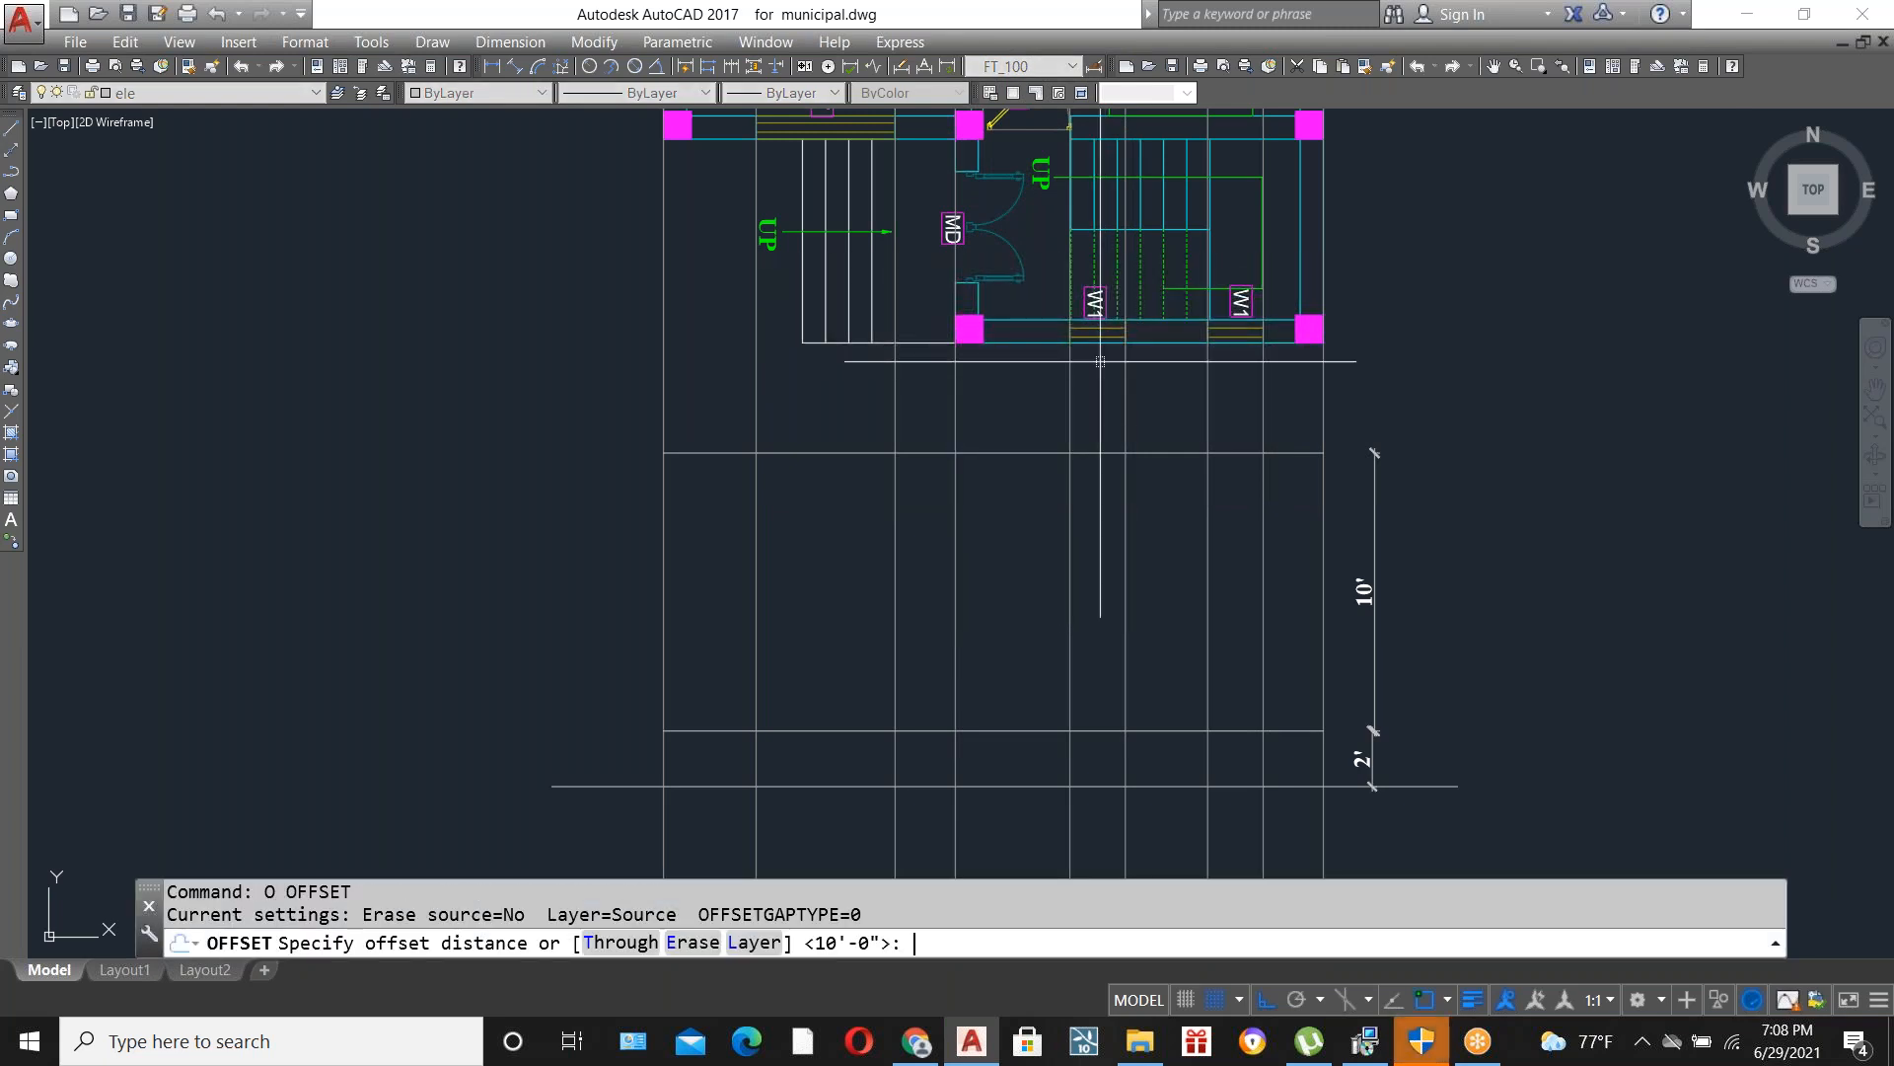
text(2'6)
key(Return)
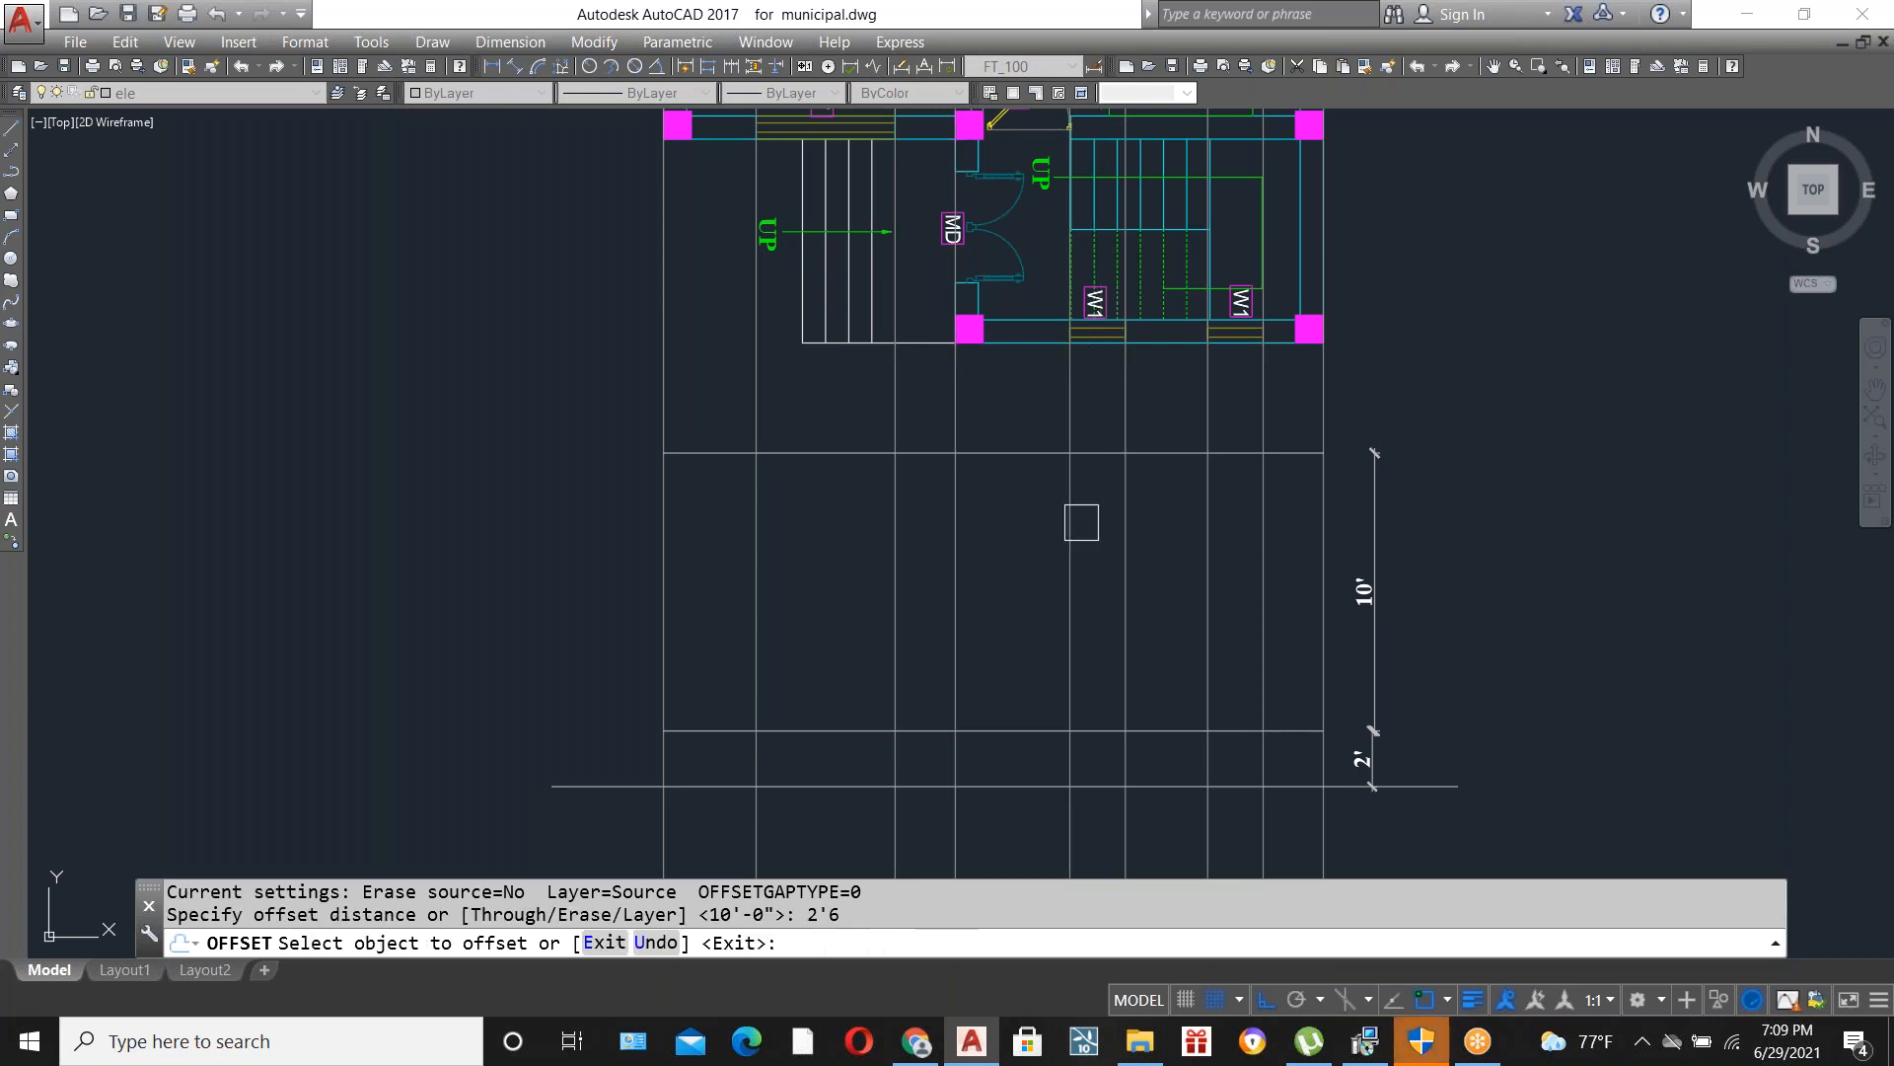
click(1004, 730)
click(1016, 605)
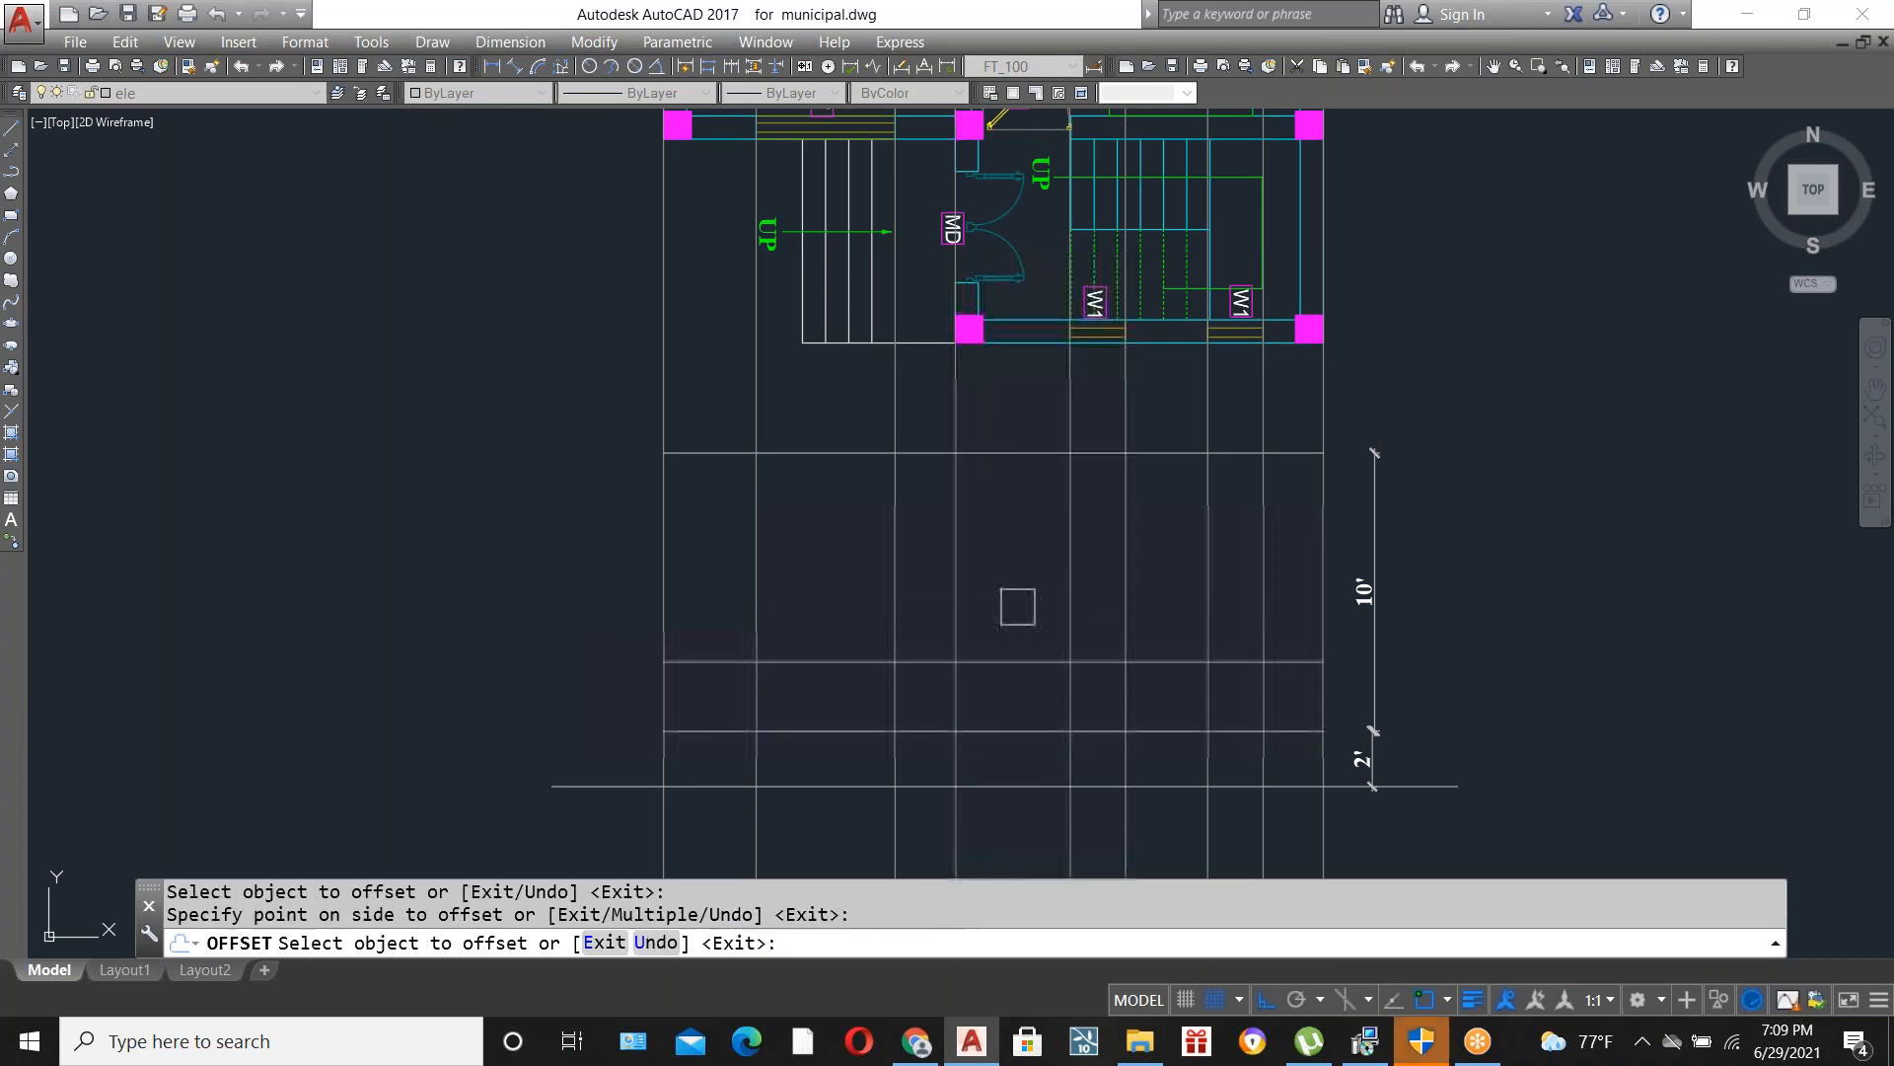
key(Escape)
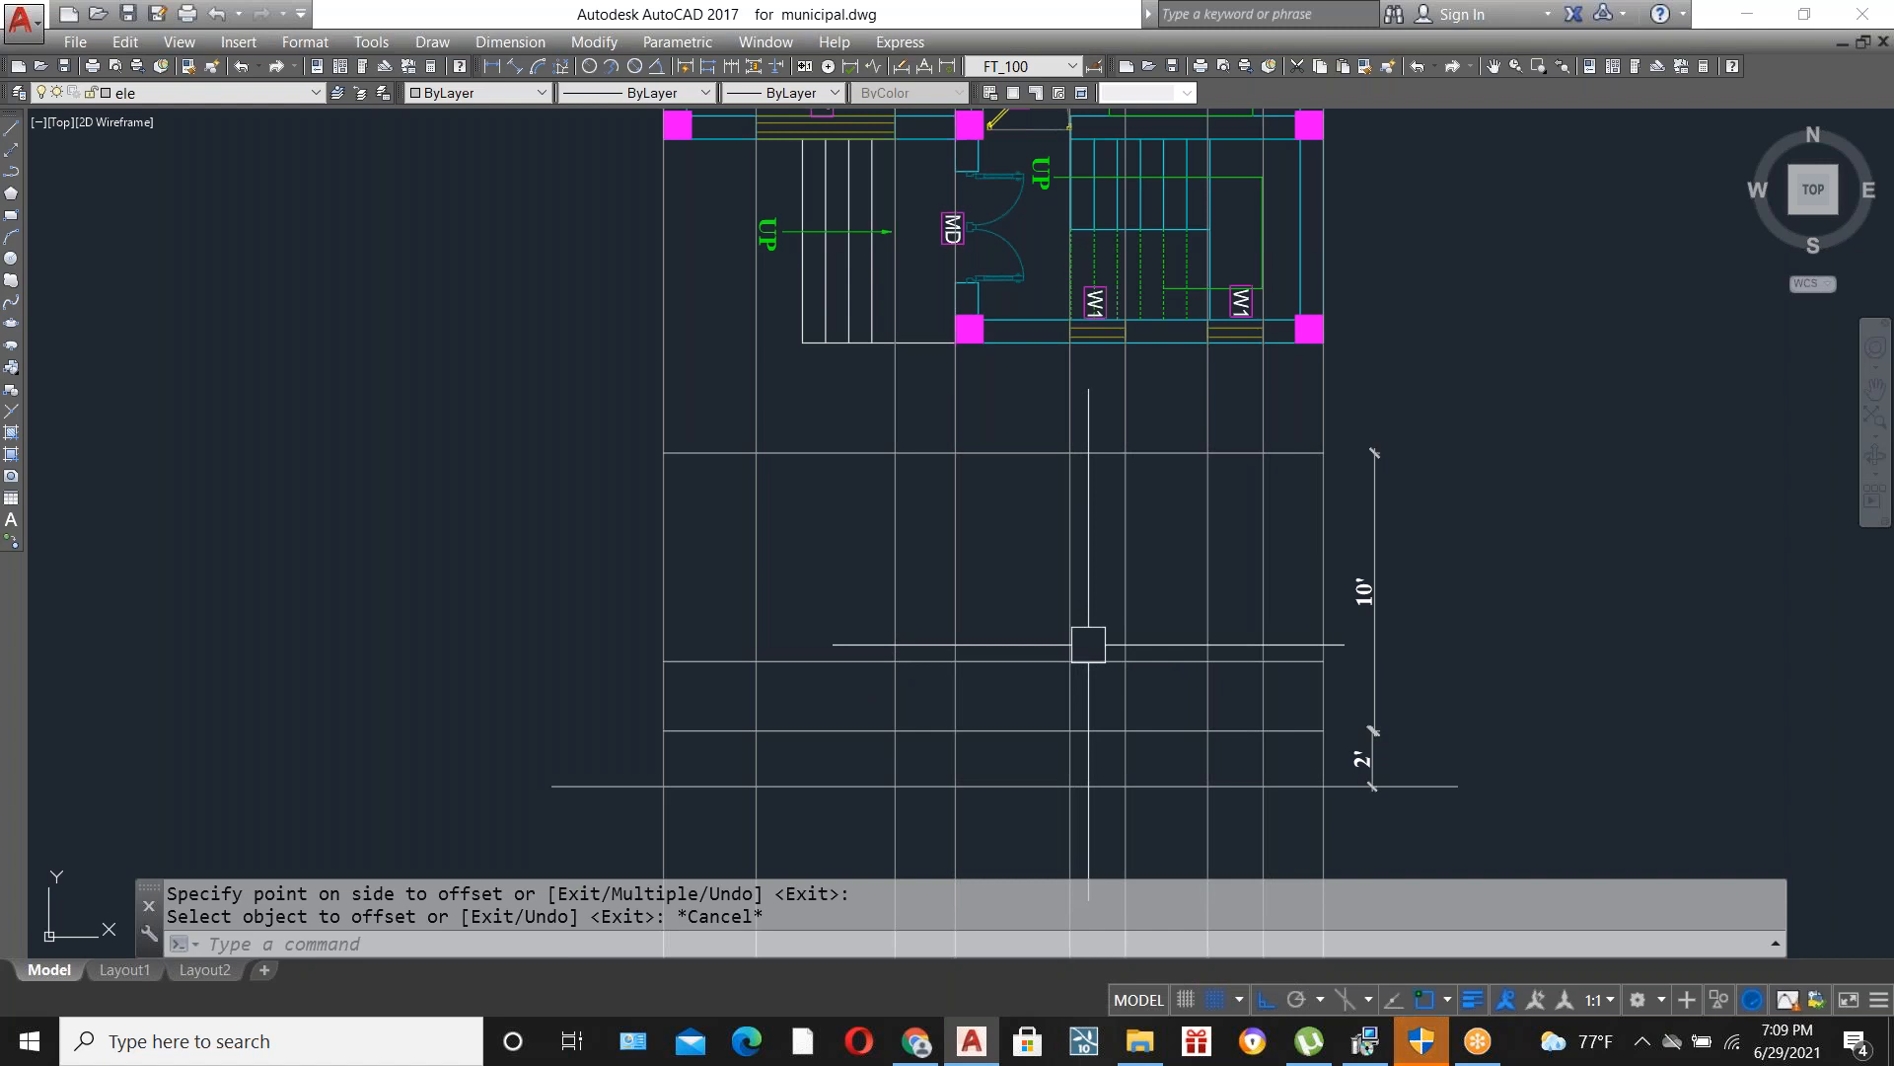
Offset the new sill line 5' upward as the window head line.
scroll(1091, 647, up, 2)
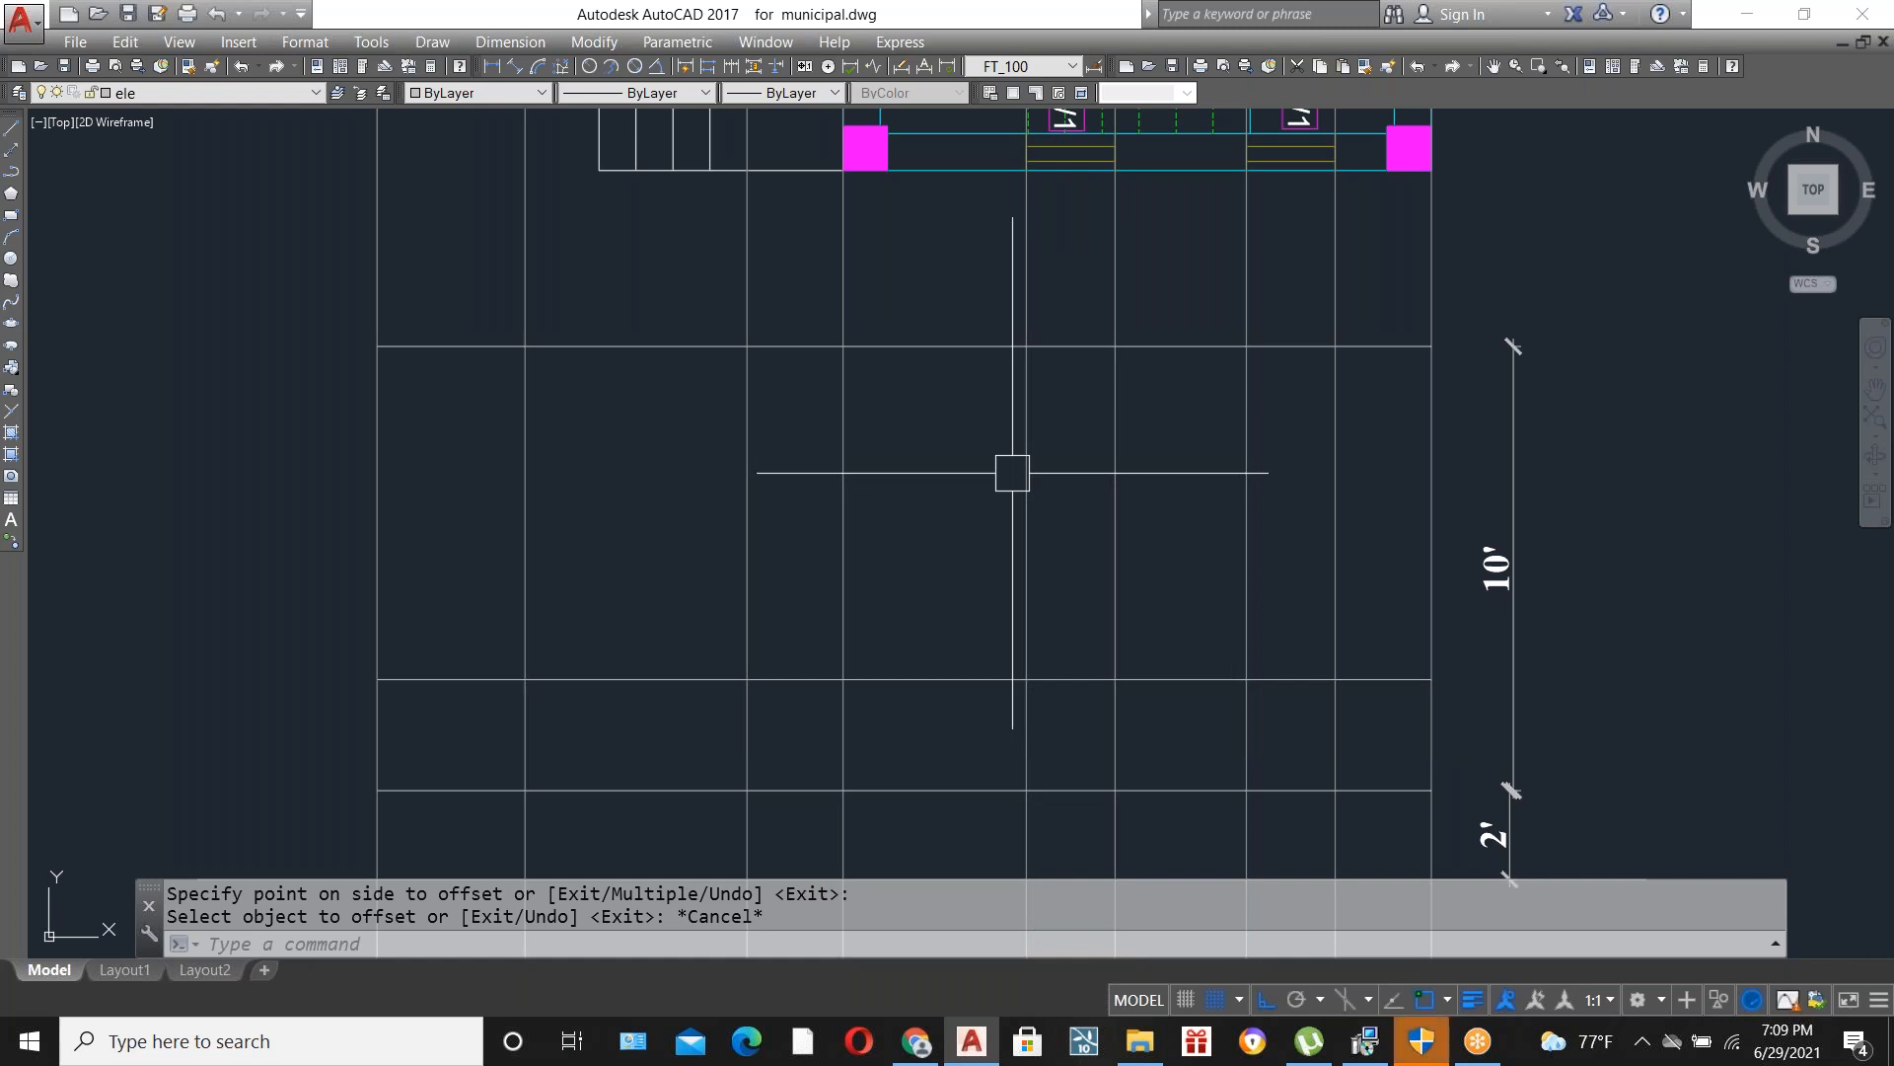
text(o)
key(Return)
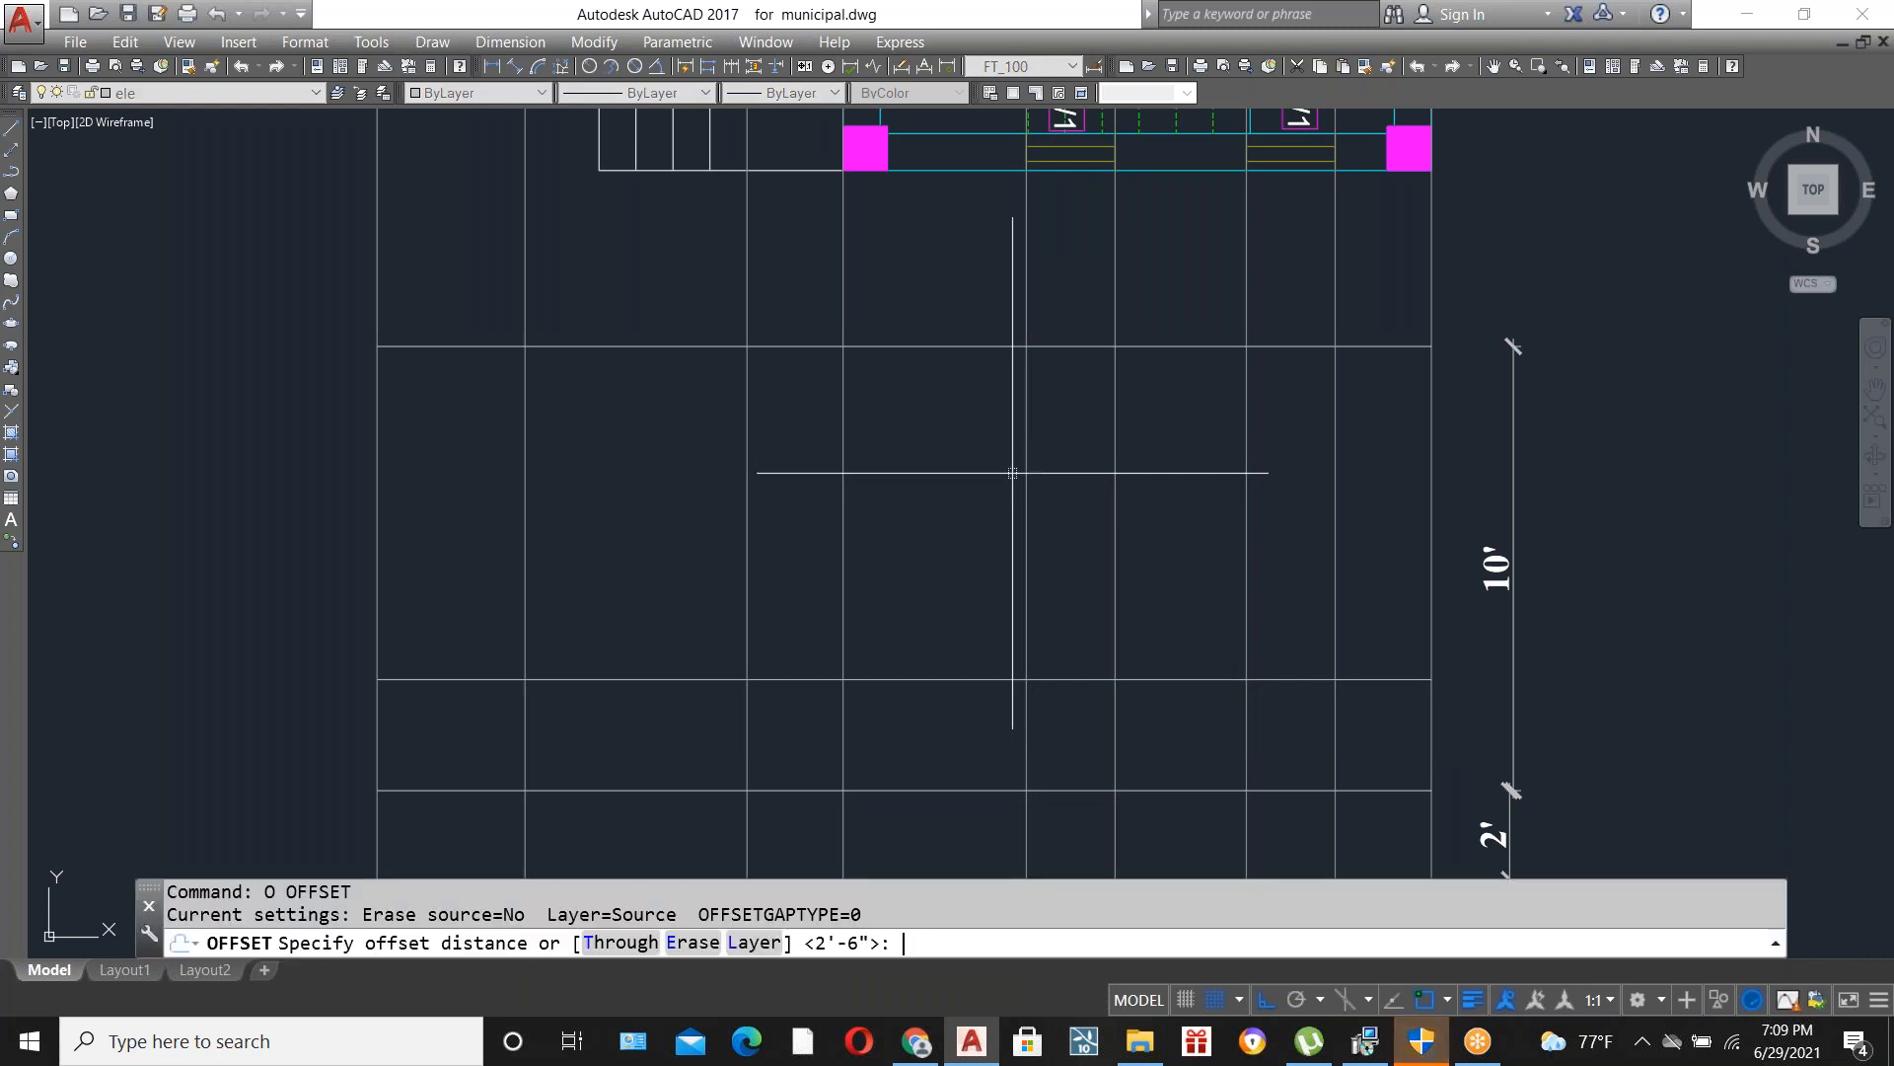
text(5')
key(Return)
click(965, 678)
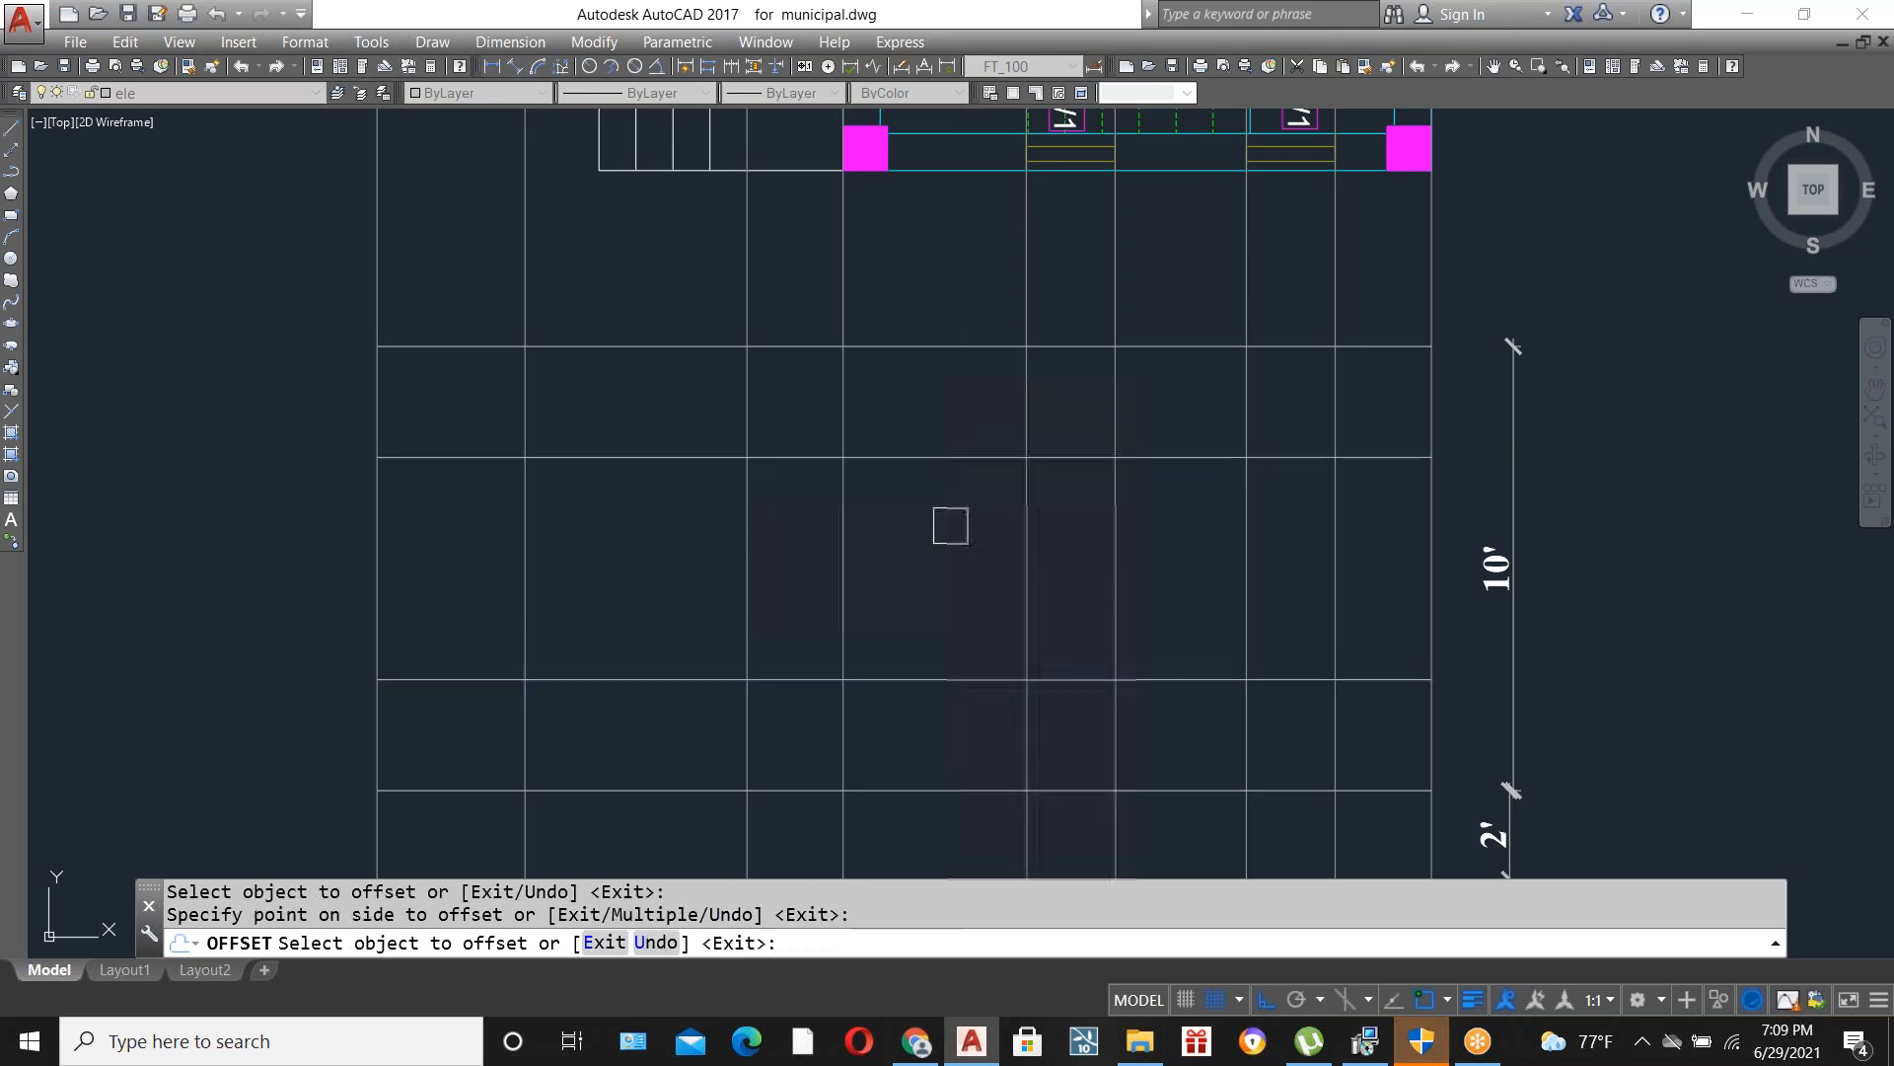
scroll(833, 753, down, 3)
key(Escape)
Change the colour of the four vertical construction lines projected from the two W1 windows to magenta.
scroll(977, 592, up, 3)
click(1132, 543)
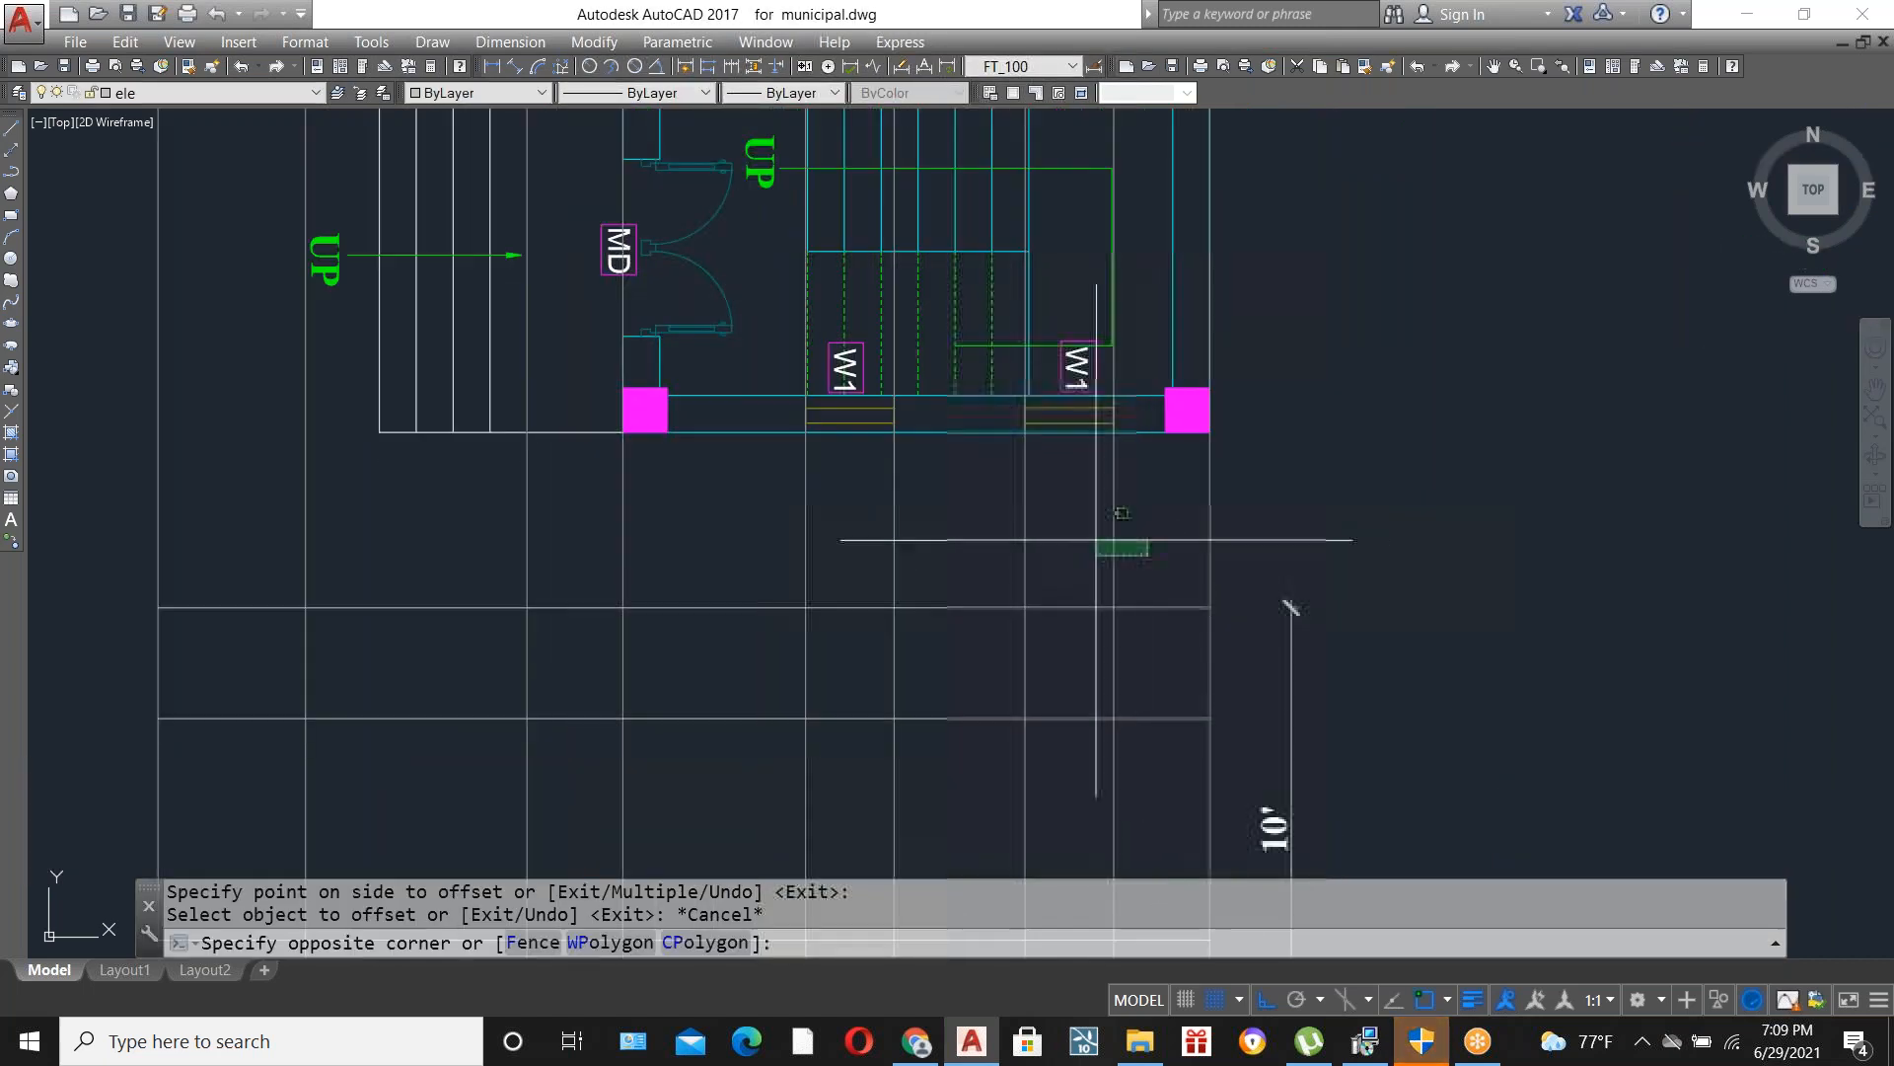
click(774, 499)
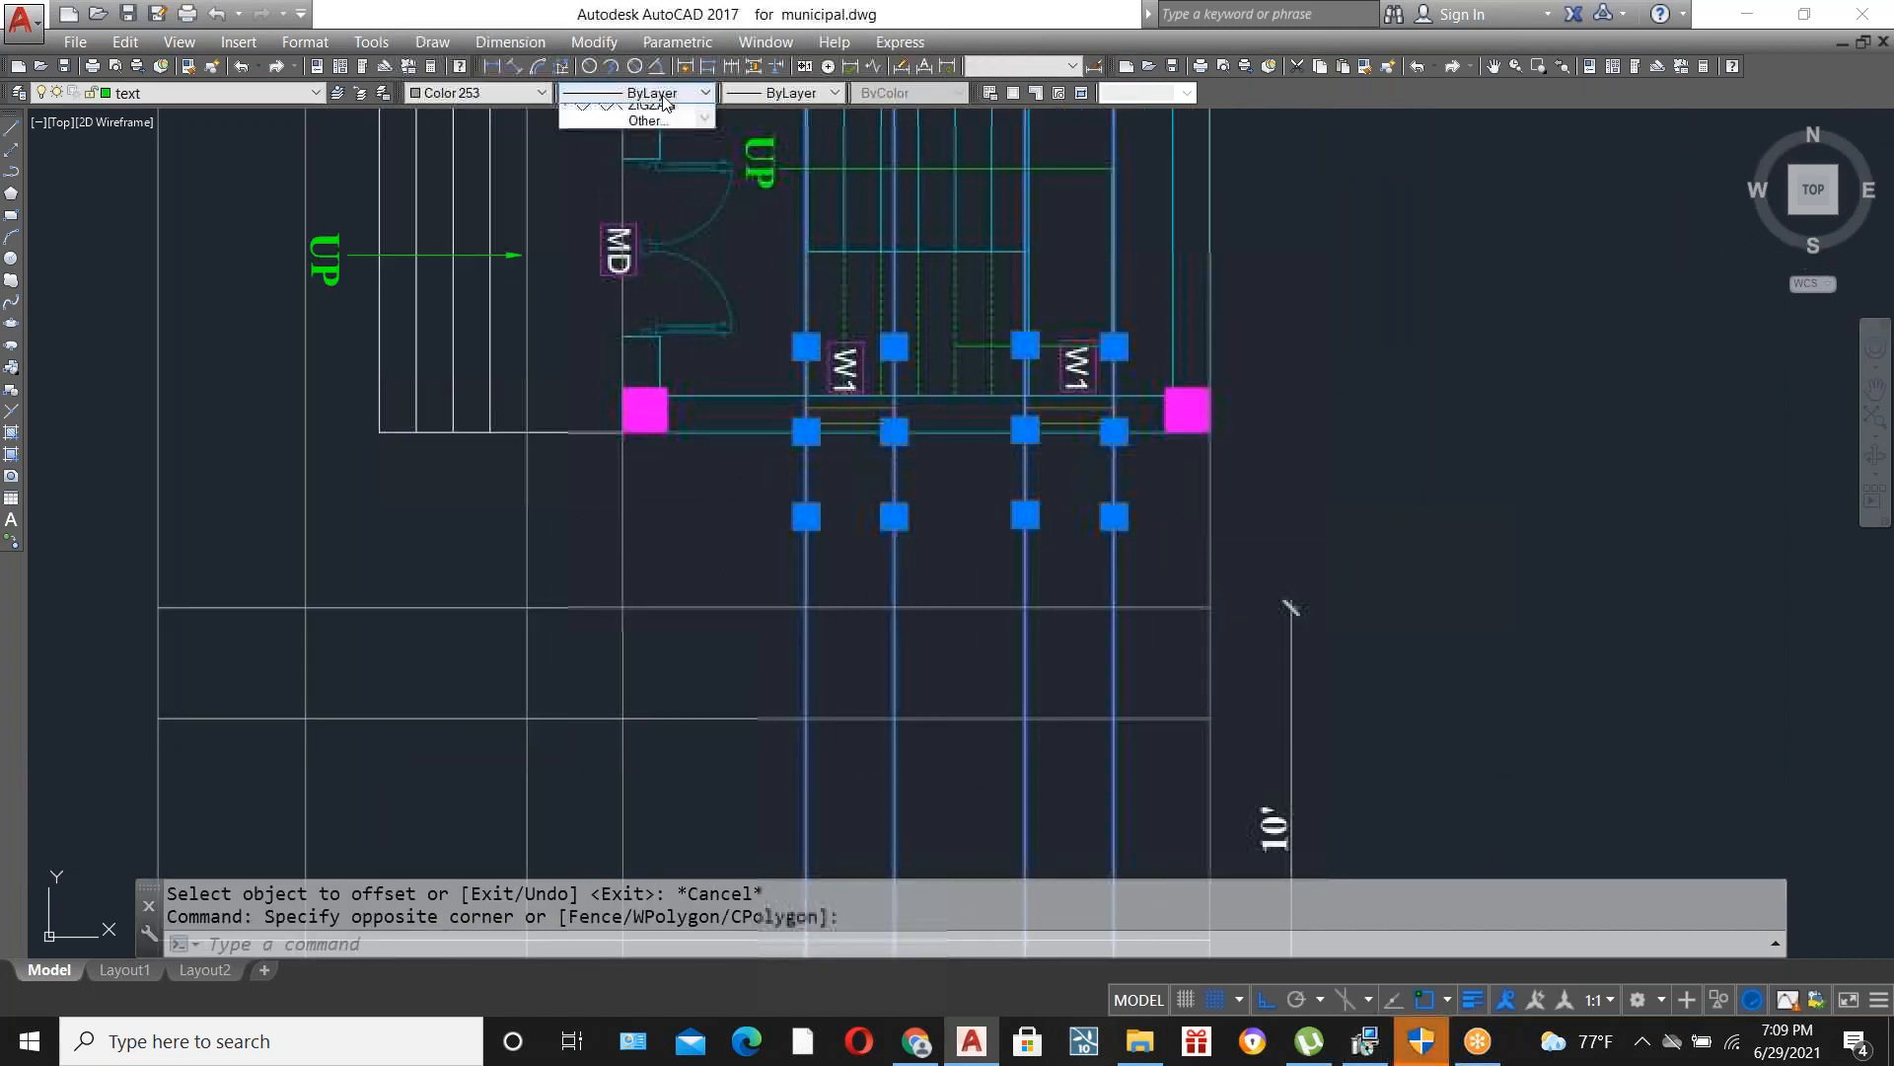
click(784, 86)
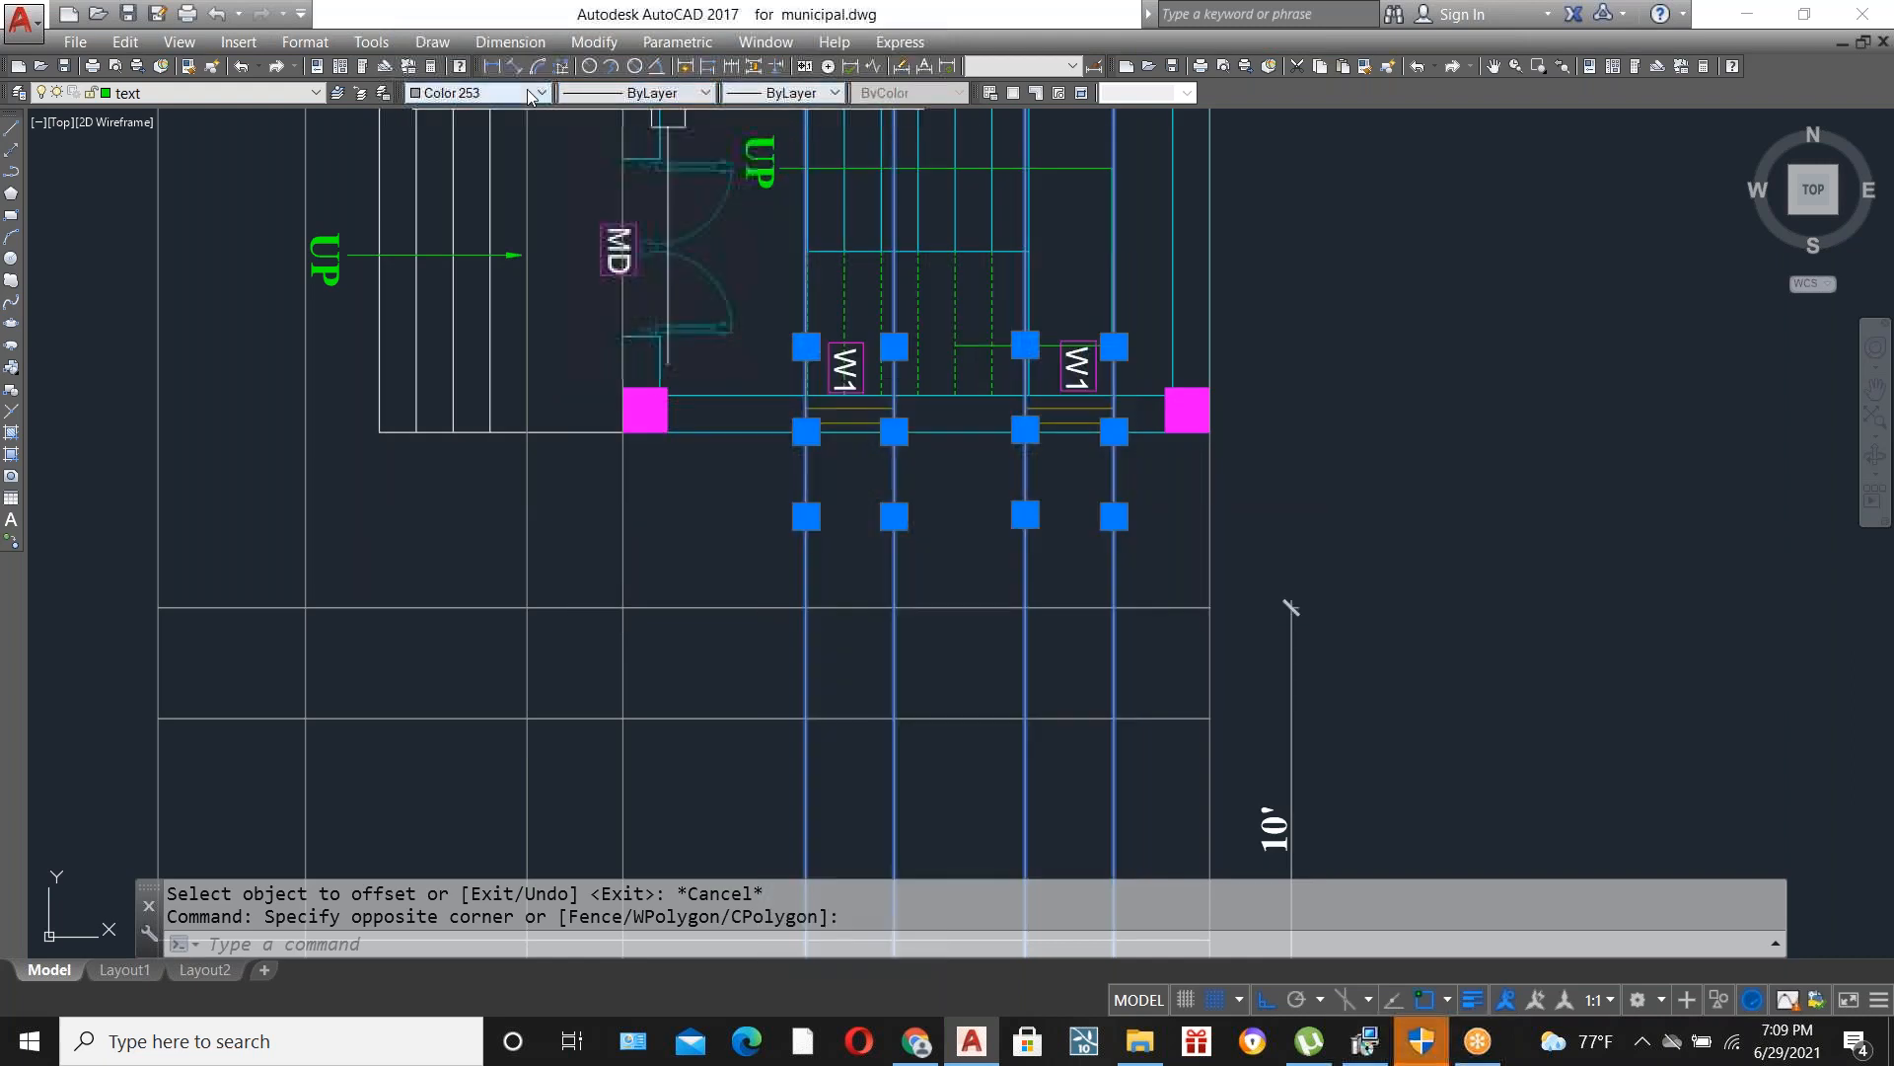
click(530, 96)
click(457, 217)
key(Escape)
Draw two rectangles for the W1 windows, each between its pair of magenta lines and spanning from the head line to the sill line.
scroll(918, 291, down, 2)
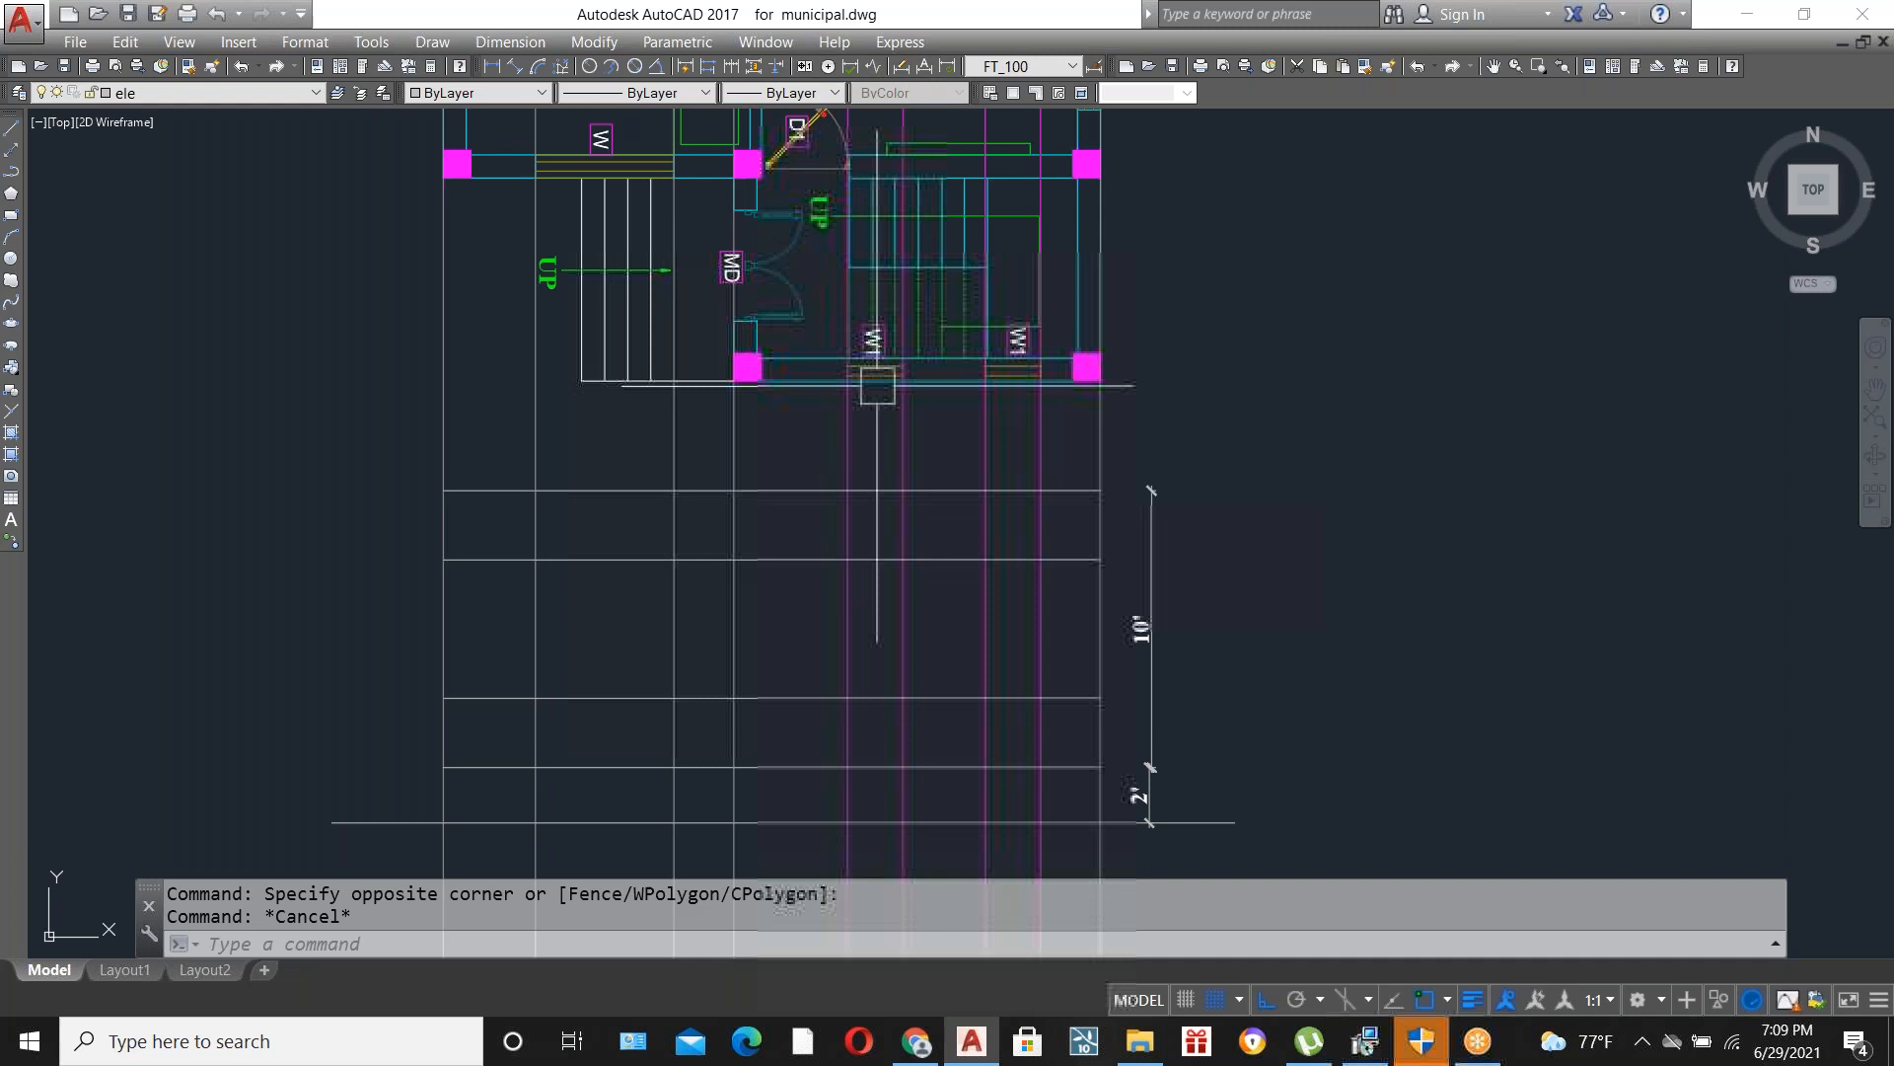
scroll(857, 740, up, 2)
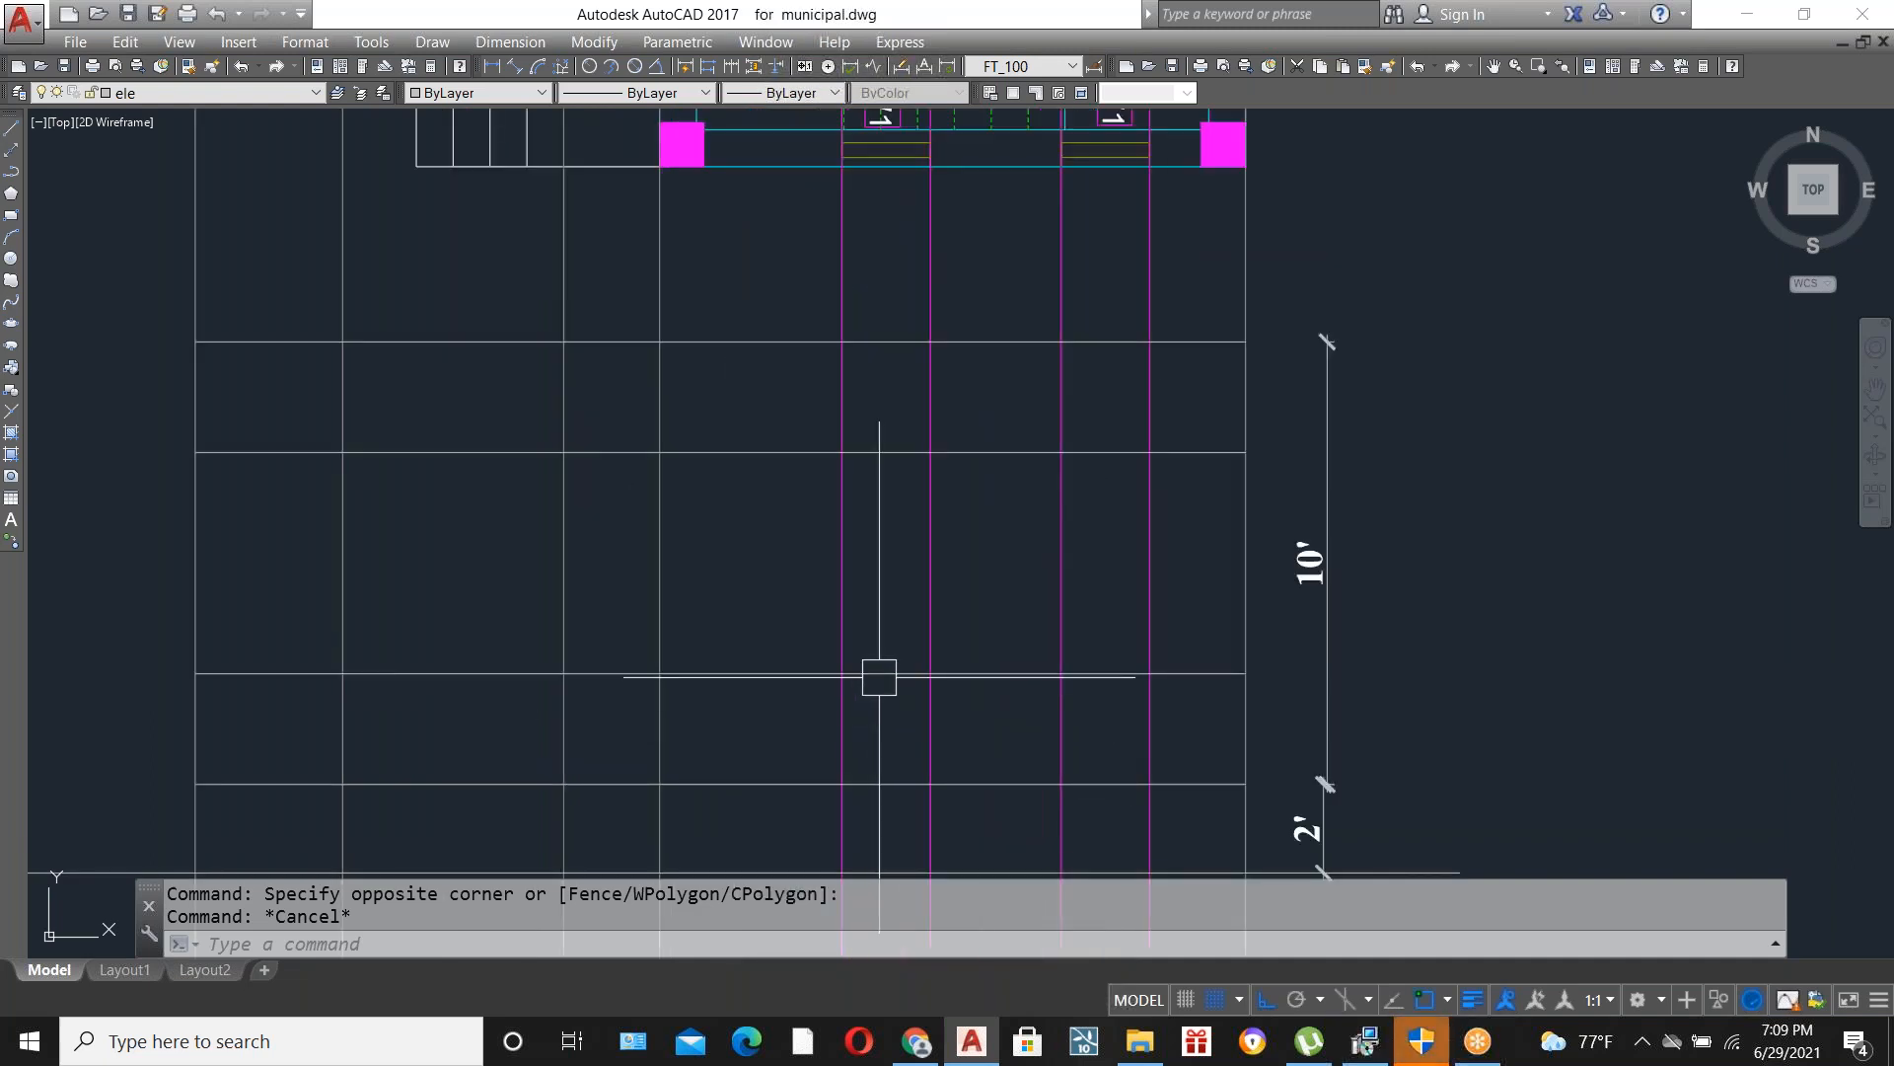
scroll(911, 689, down, 2)
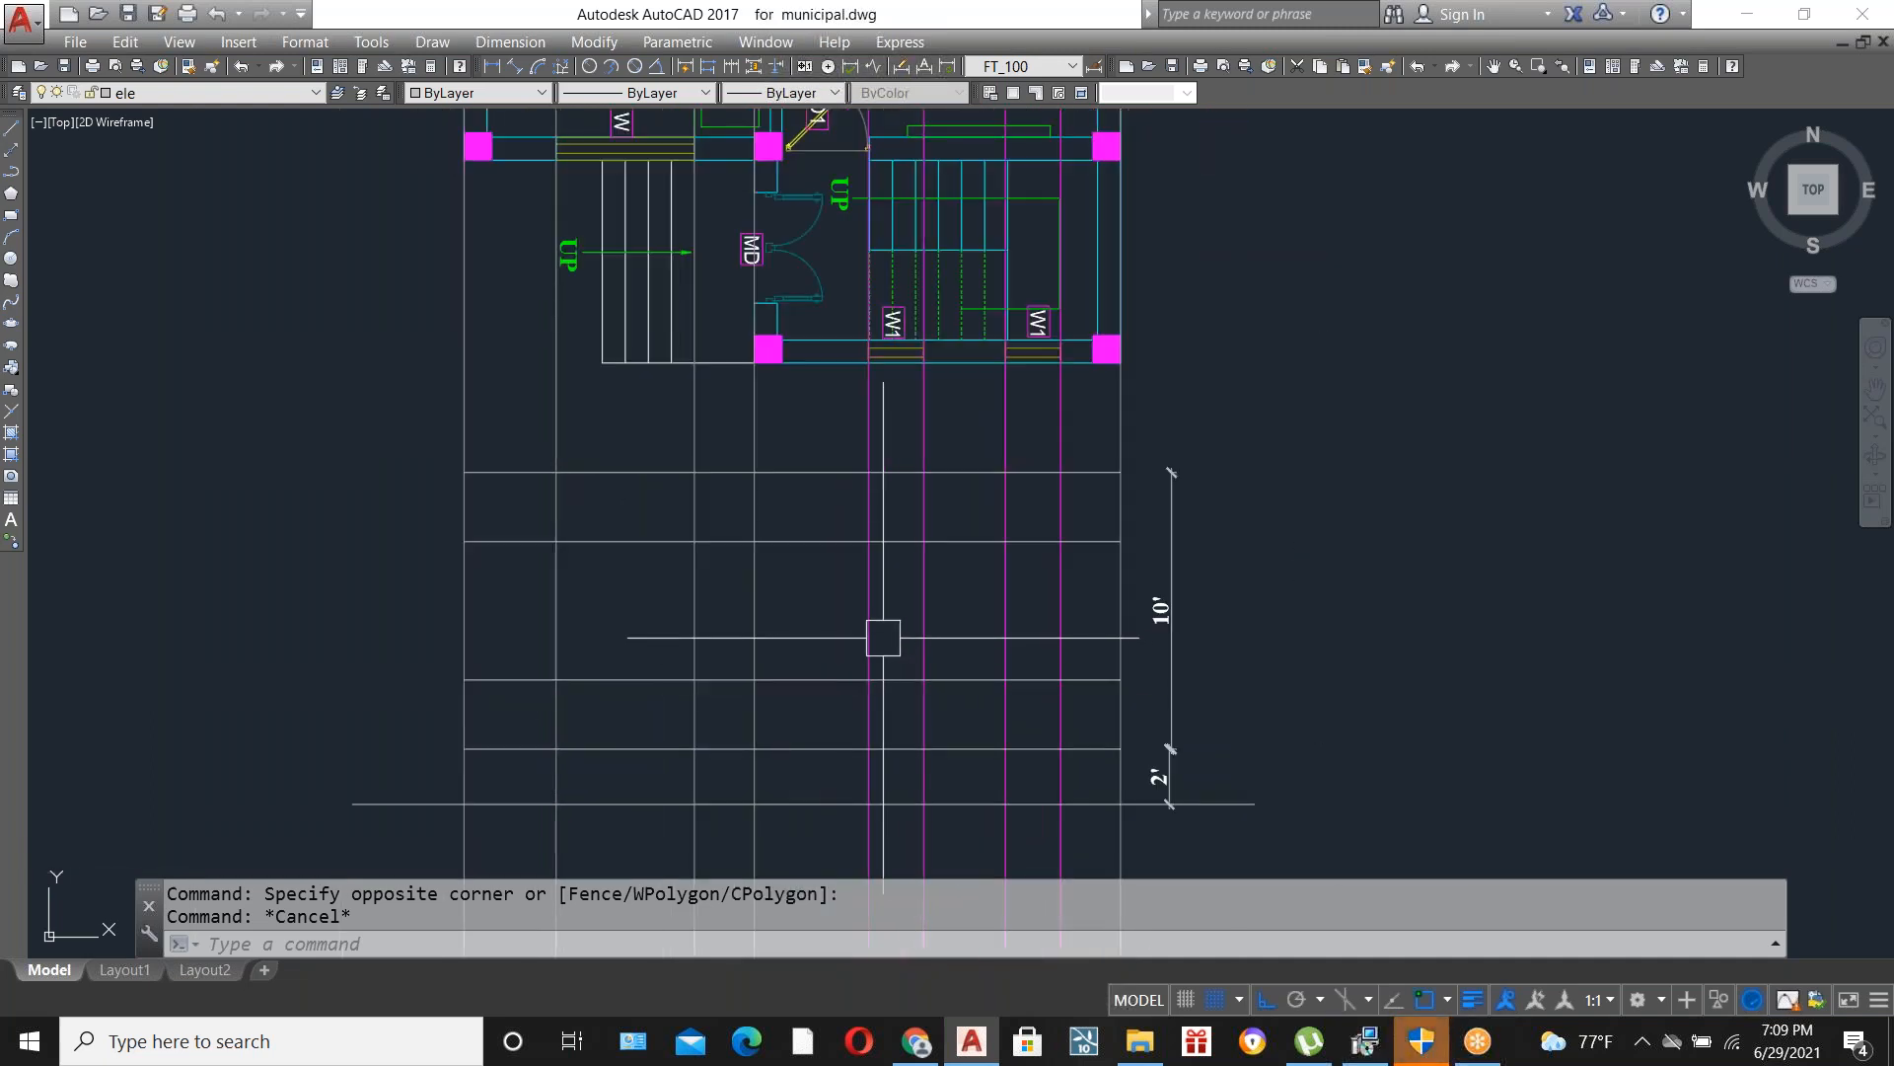
scroll(883, 638, up, 2)
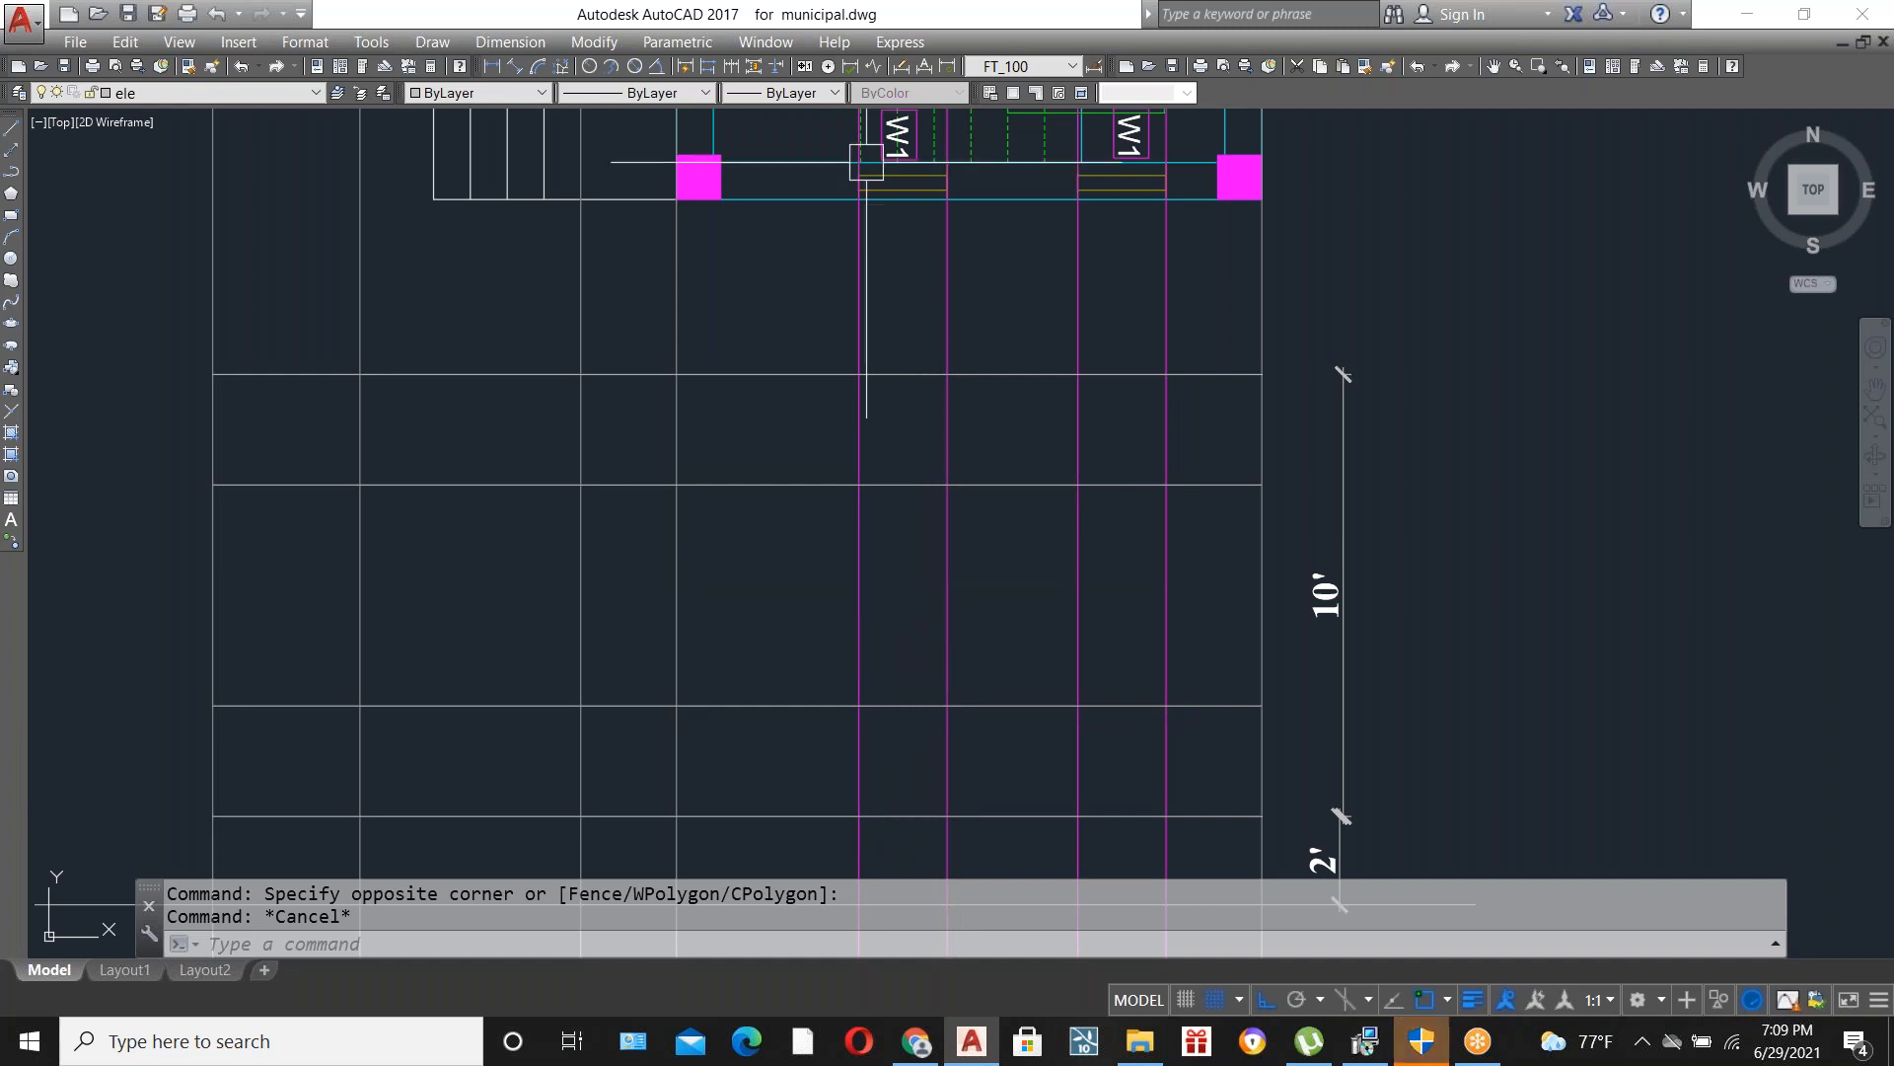
text(REC)
key(Return)
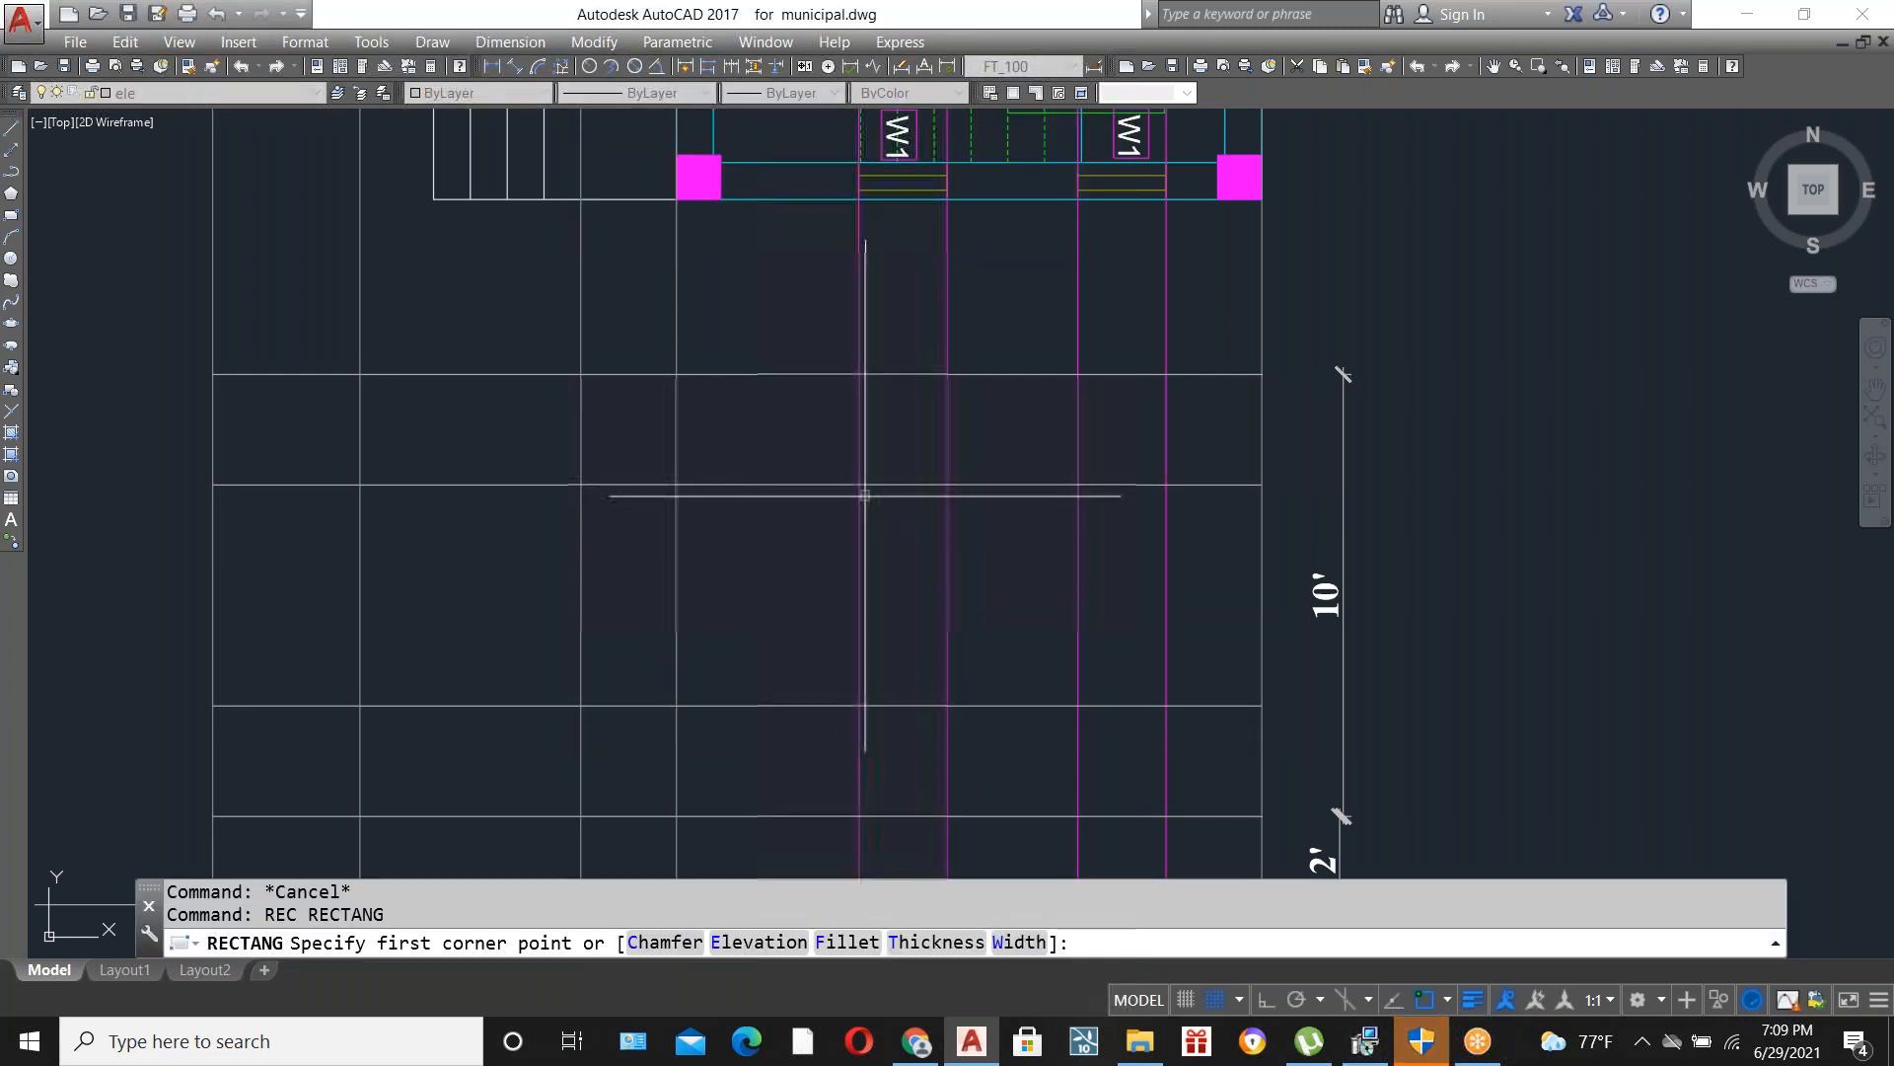
click(858, 484)
click(947, 705)
key(Return)
click(1078, 483)
click(1167, 703)
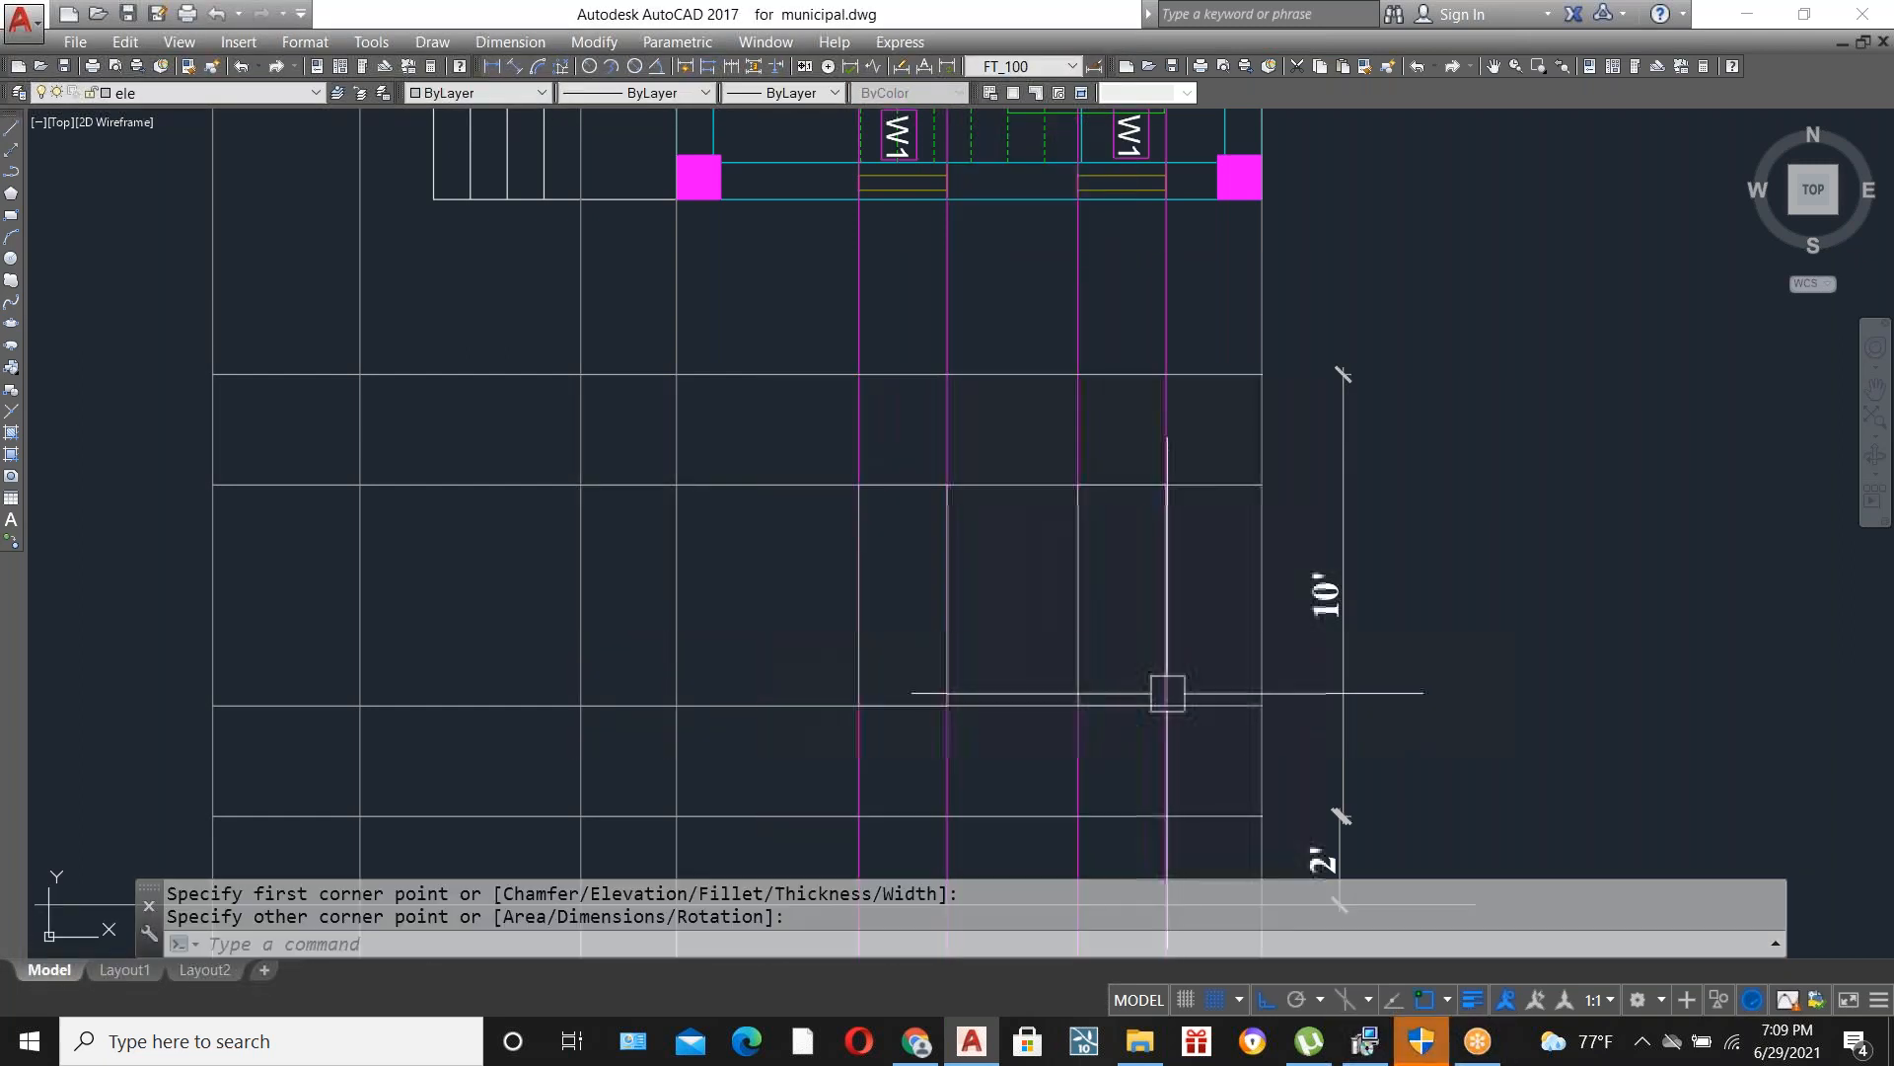
Delete the four magenta construction lines of the W1 windows.
click(1206, 321)
click(834, 264)
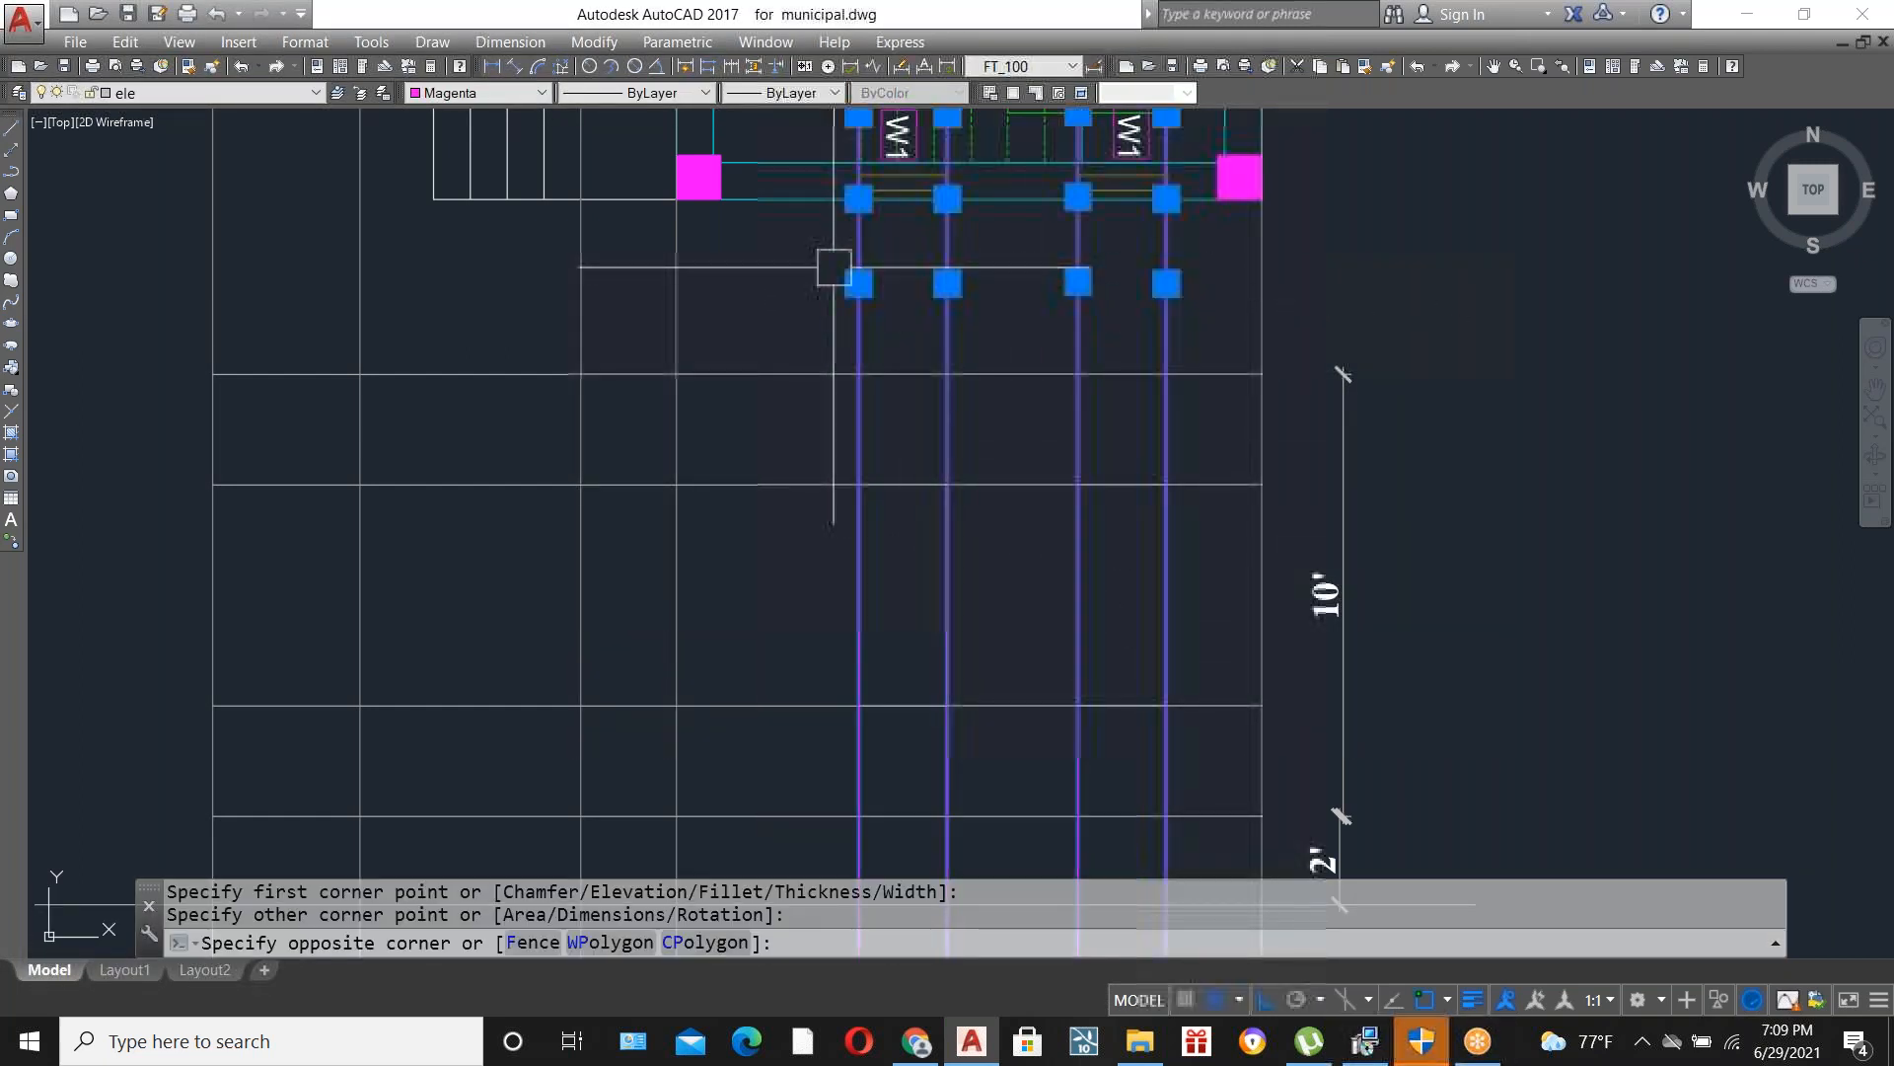
key(Delete)
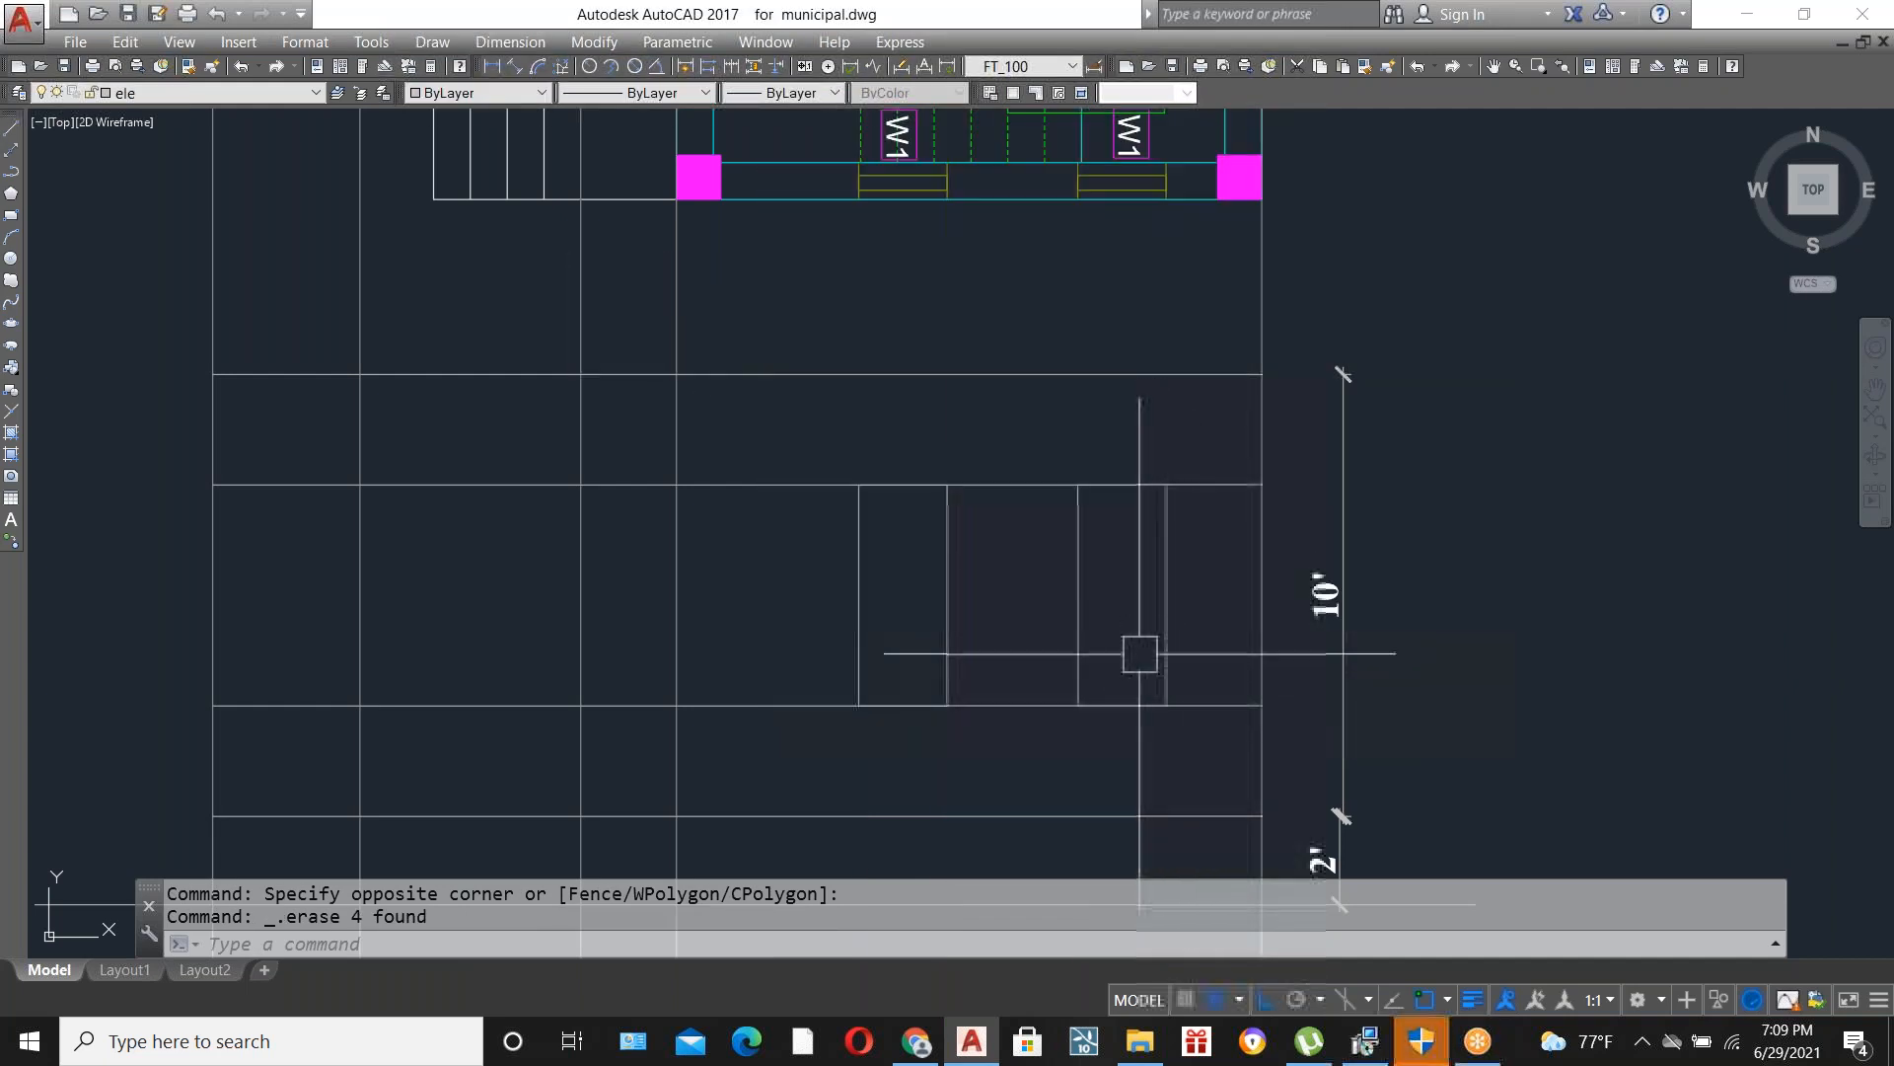
Cancel the Autodesk Material Library Medium Resolution Image Library installer prompt.
scroll(1140, 656, down, 2)
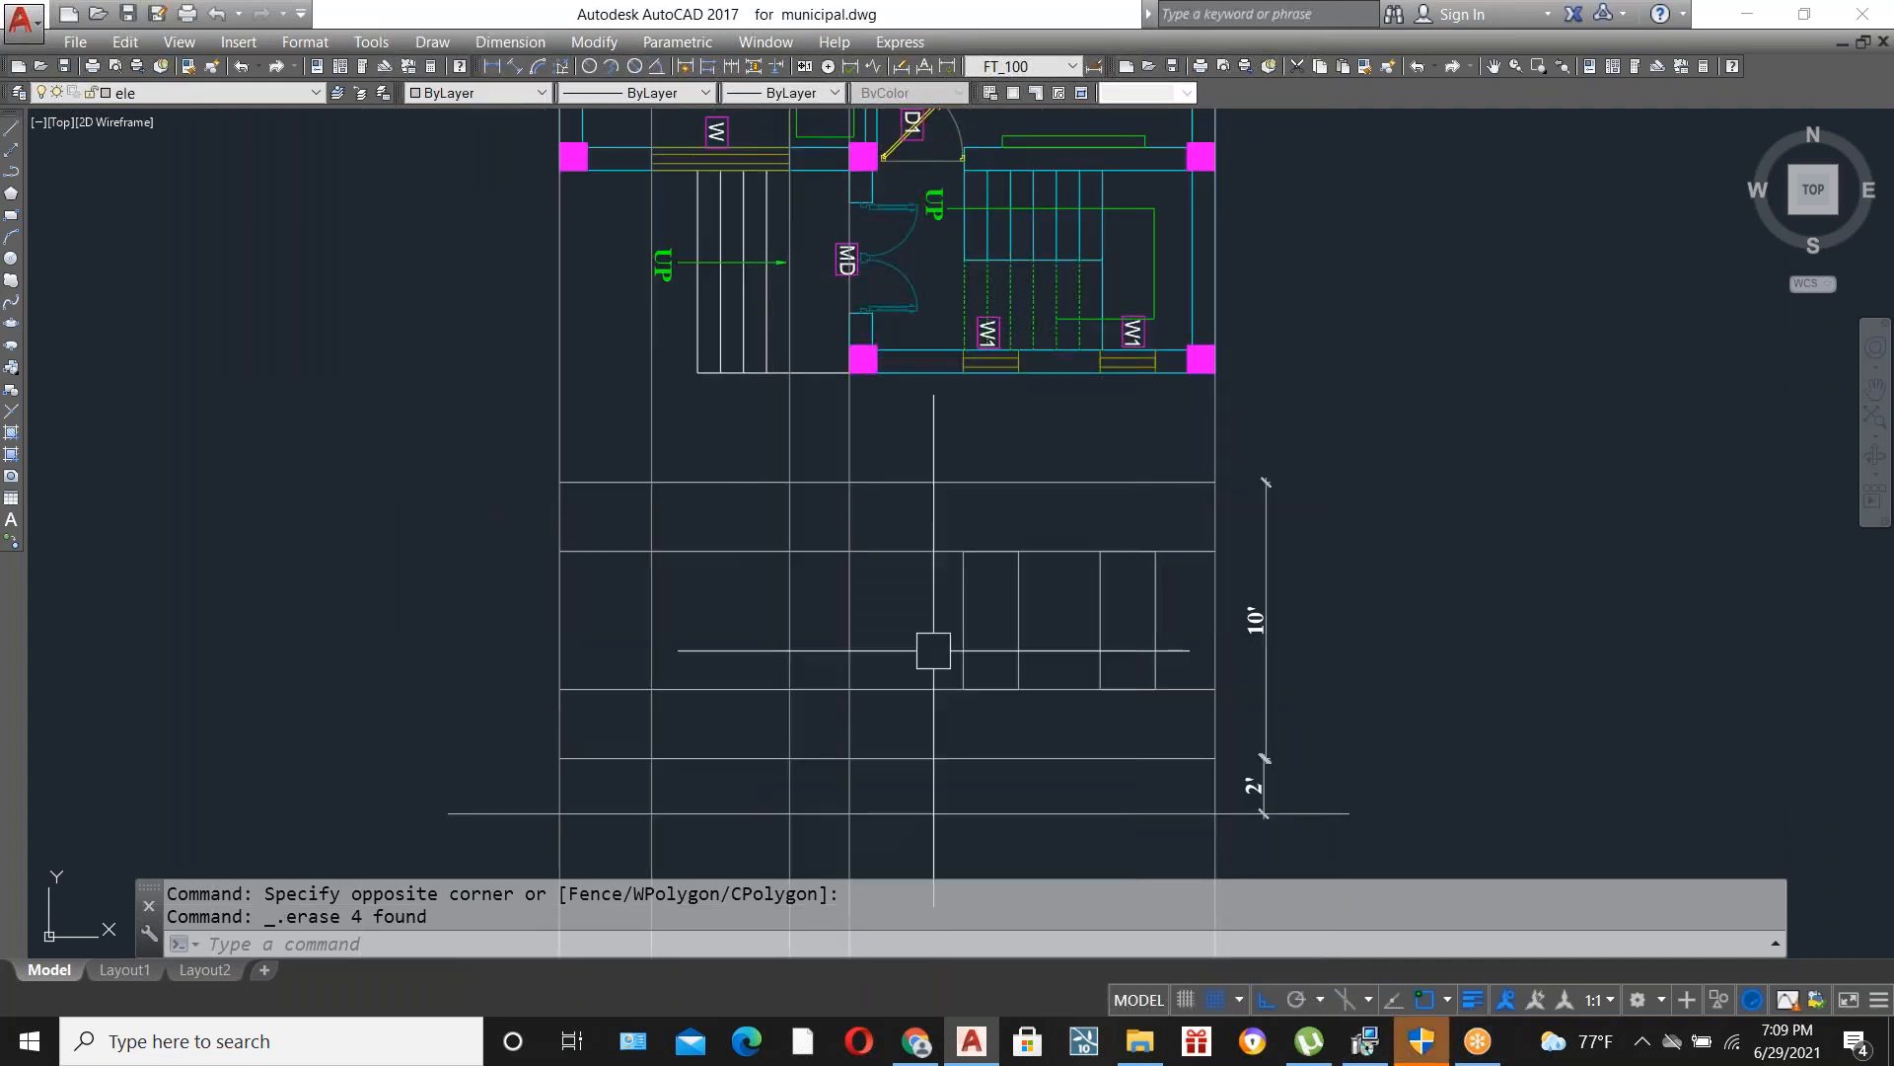
scroll(927, 643, down, 2)
scroll(771, 333, up, 2)
scroll(771, 333, up, 2)
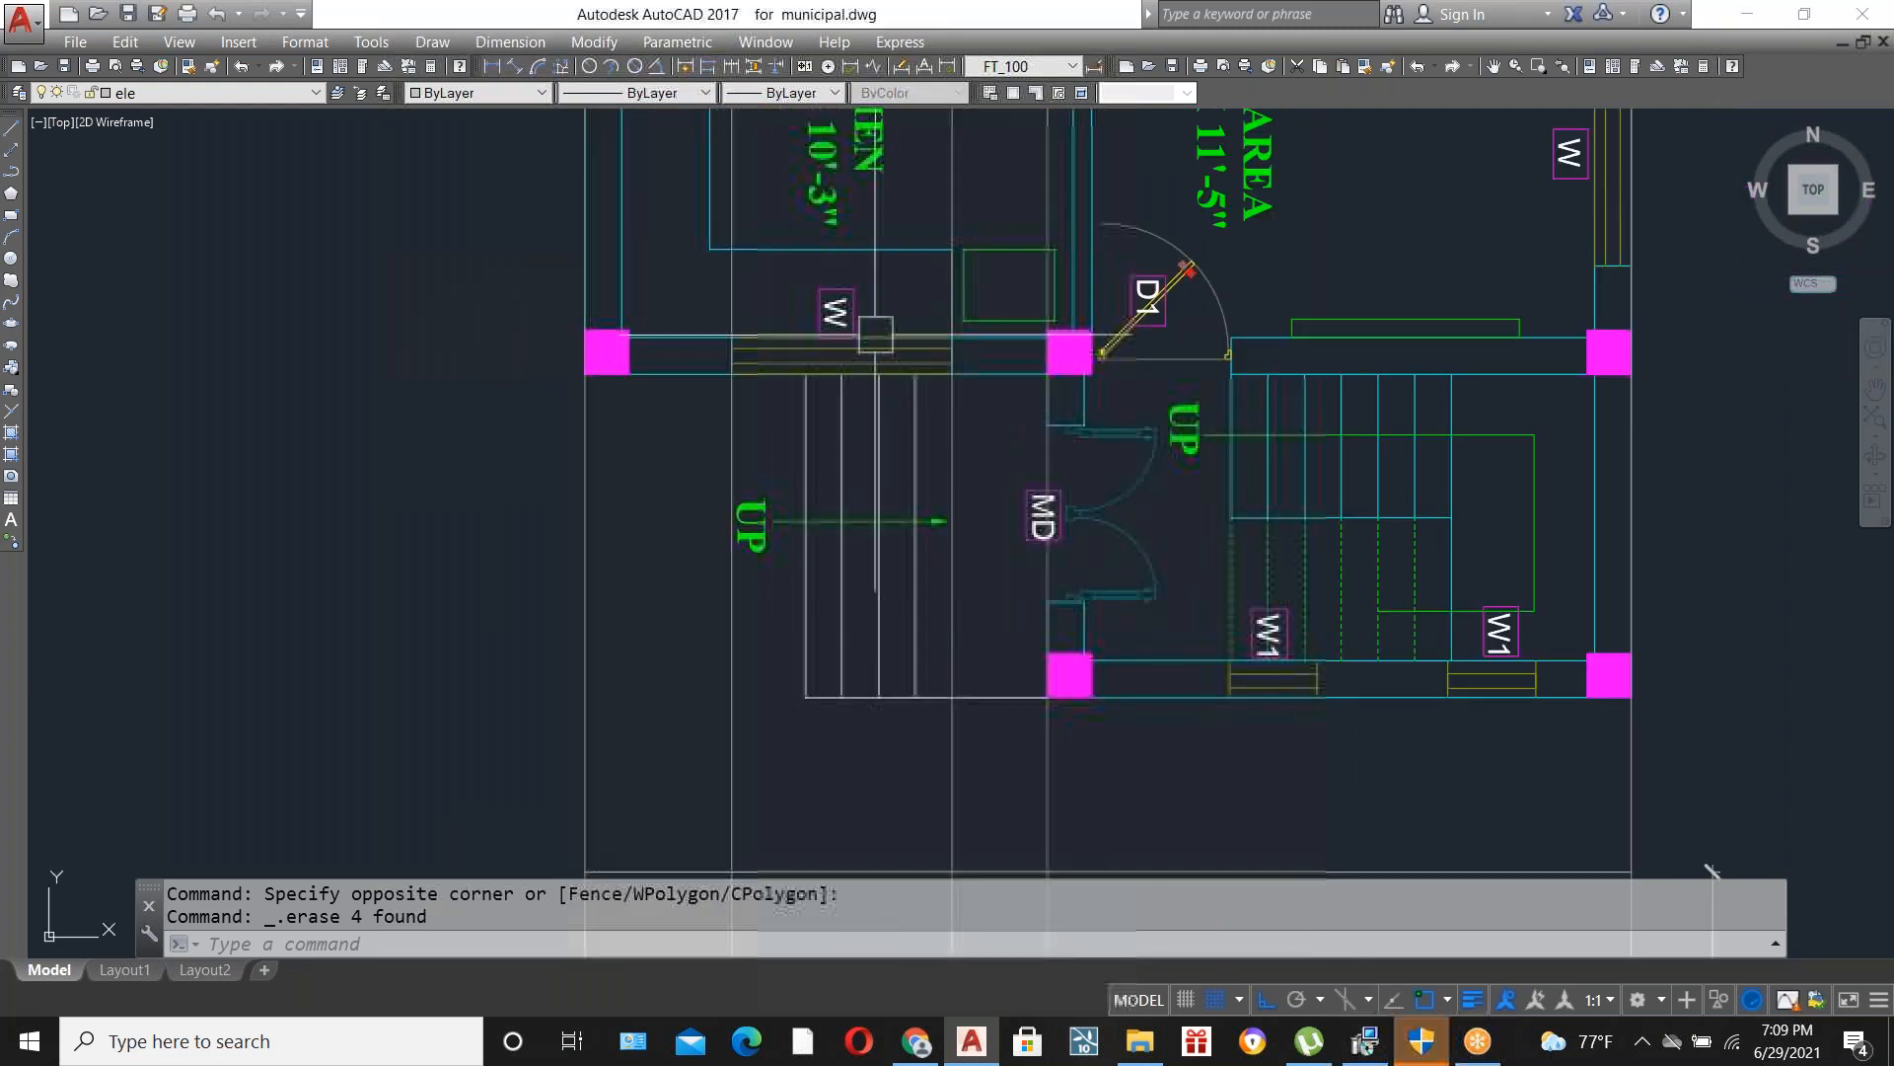
scroll(841, 341, down, 2)
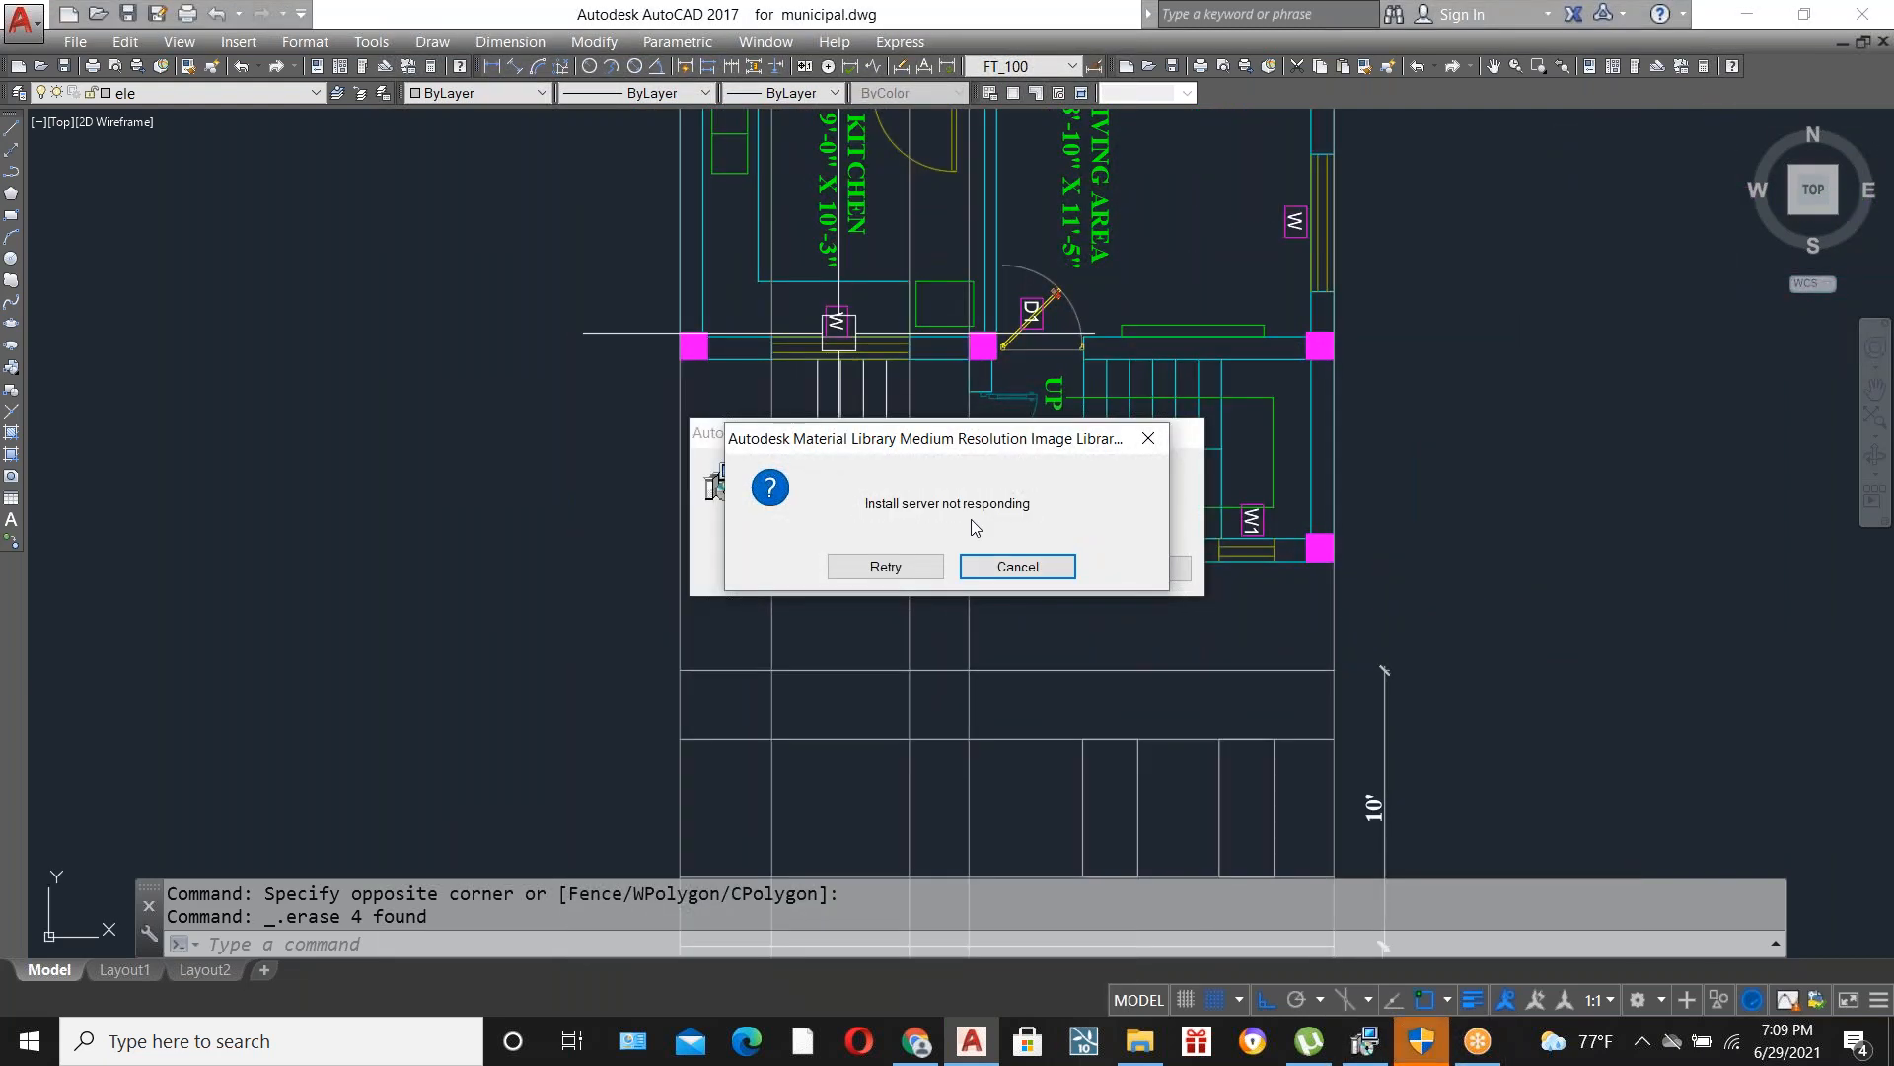
click(1018, 567)
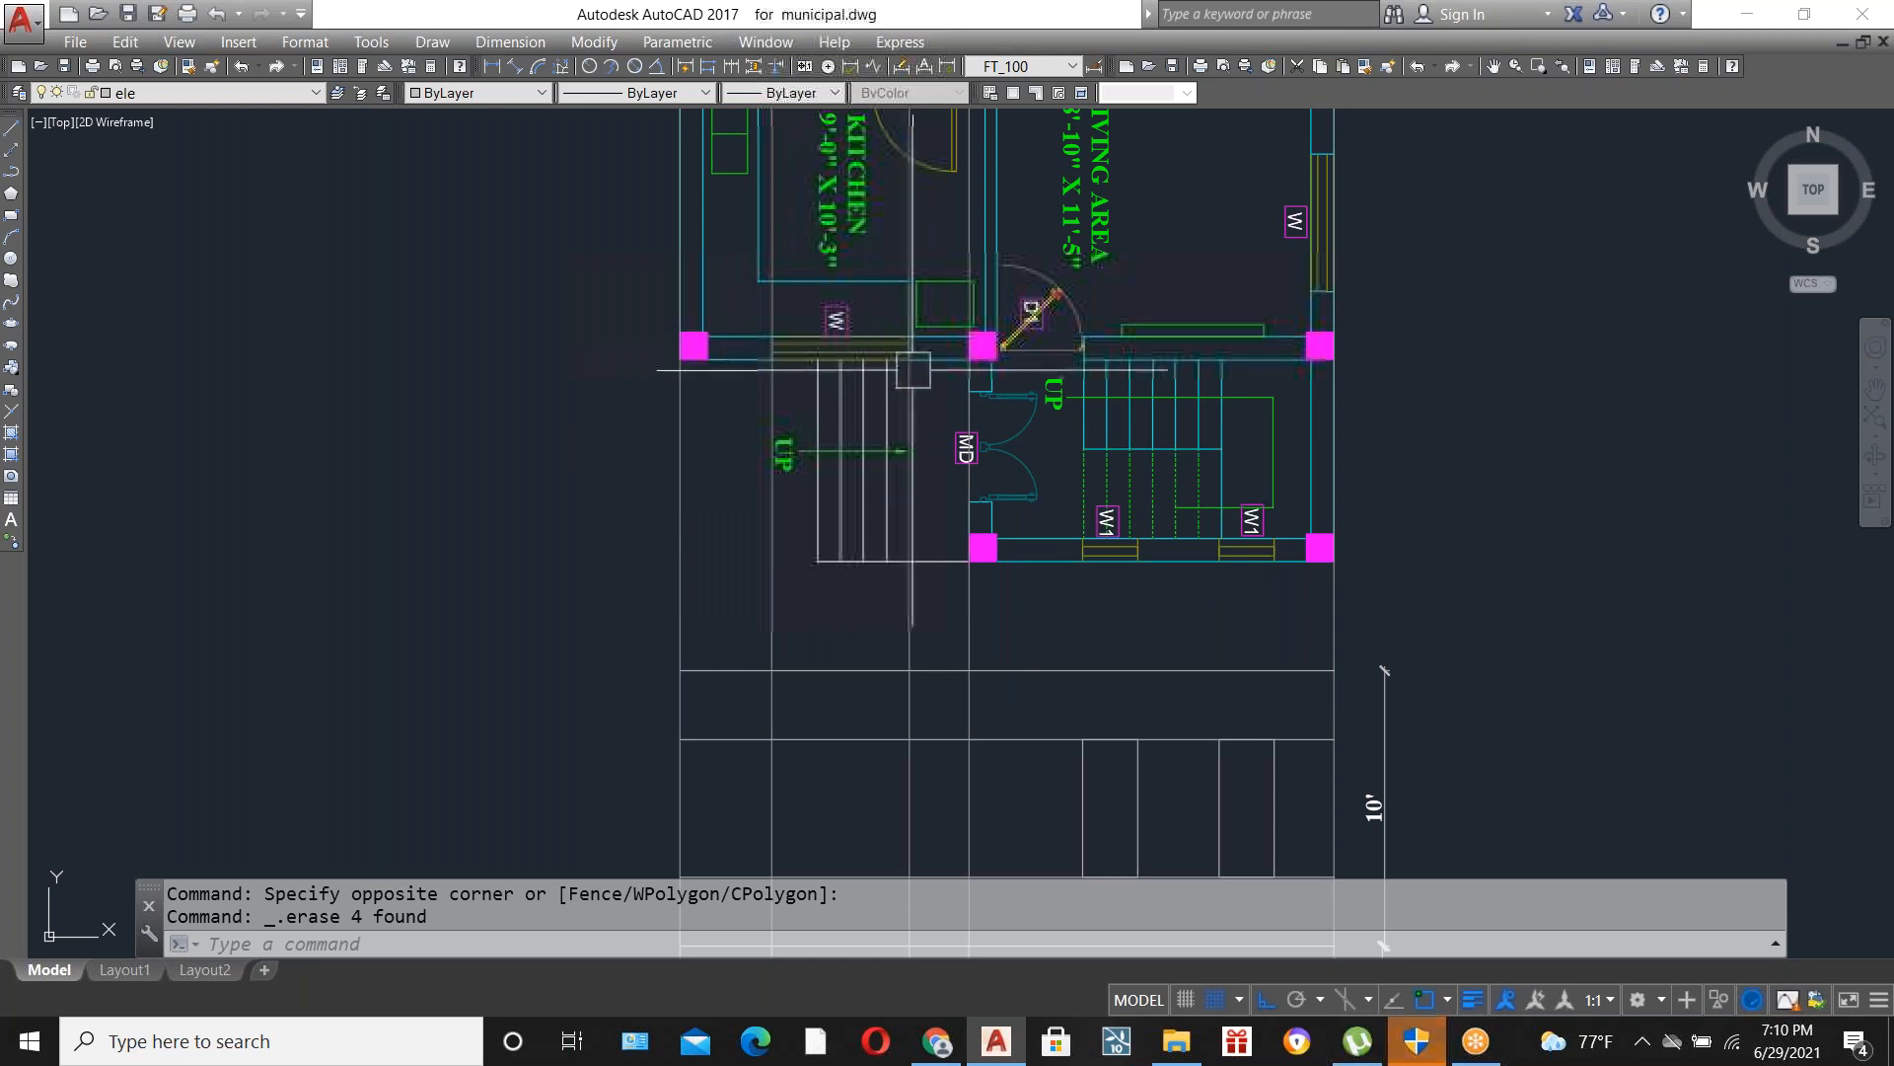
Draw a rectangle for the kitchen window W between its two construction lines, from the head line down to just above the sill line.
scroll(884, 359, down, 2)
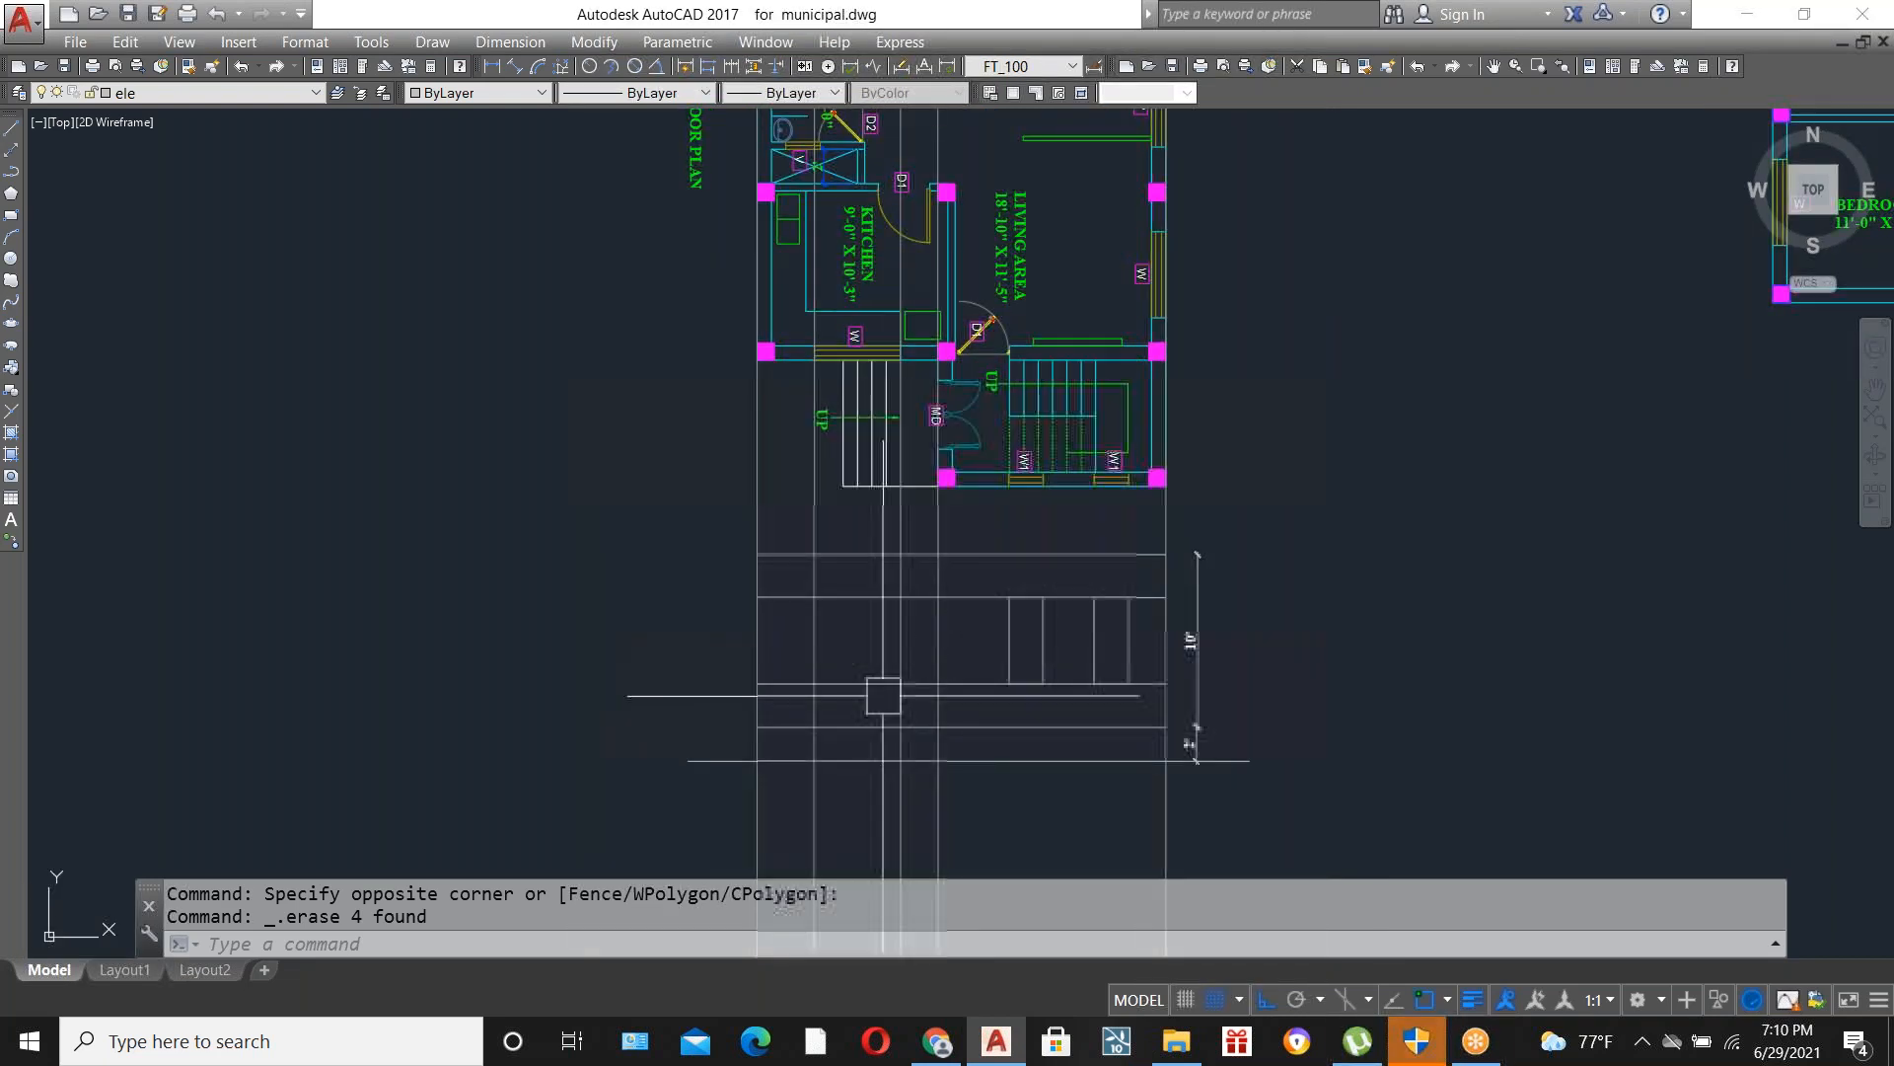
scroll(876, 666, up, 2)
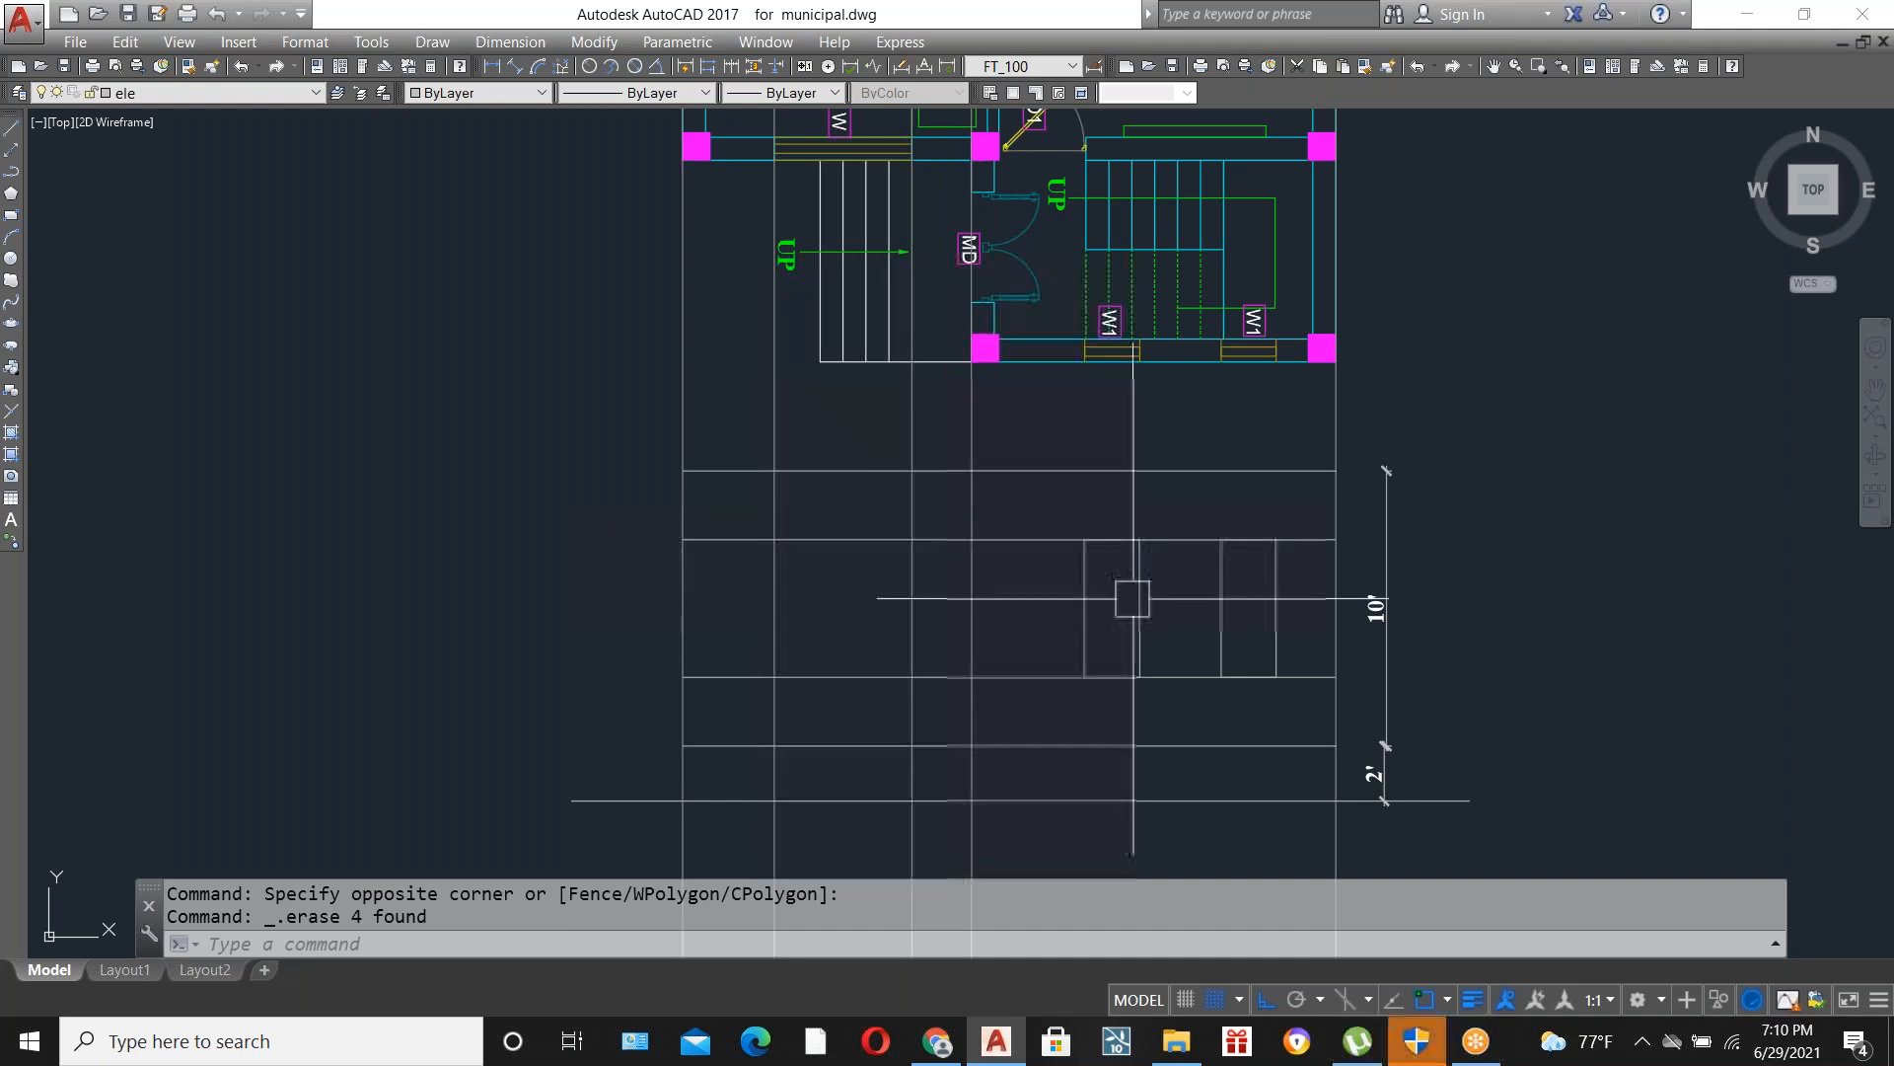
scroll(1096, 667, up, 2)
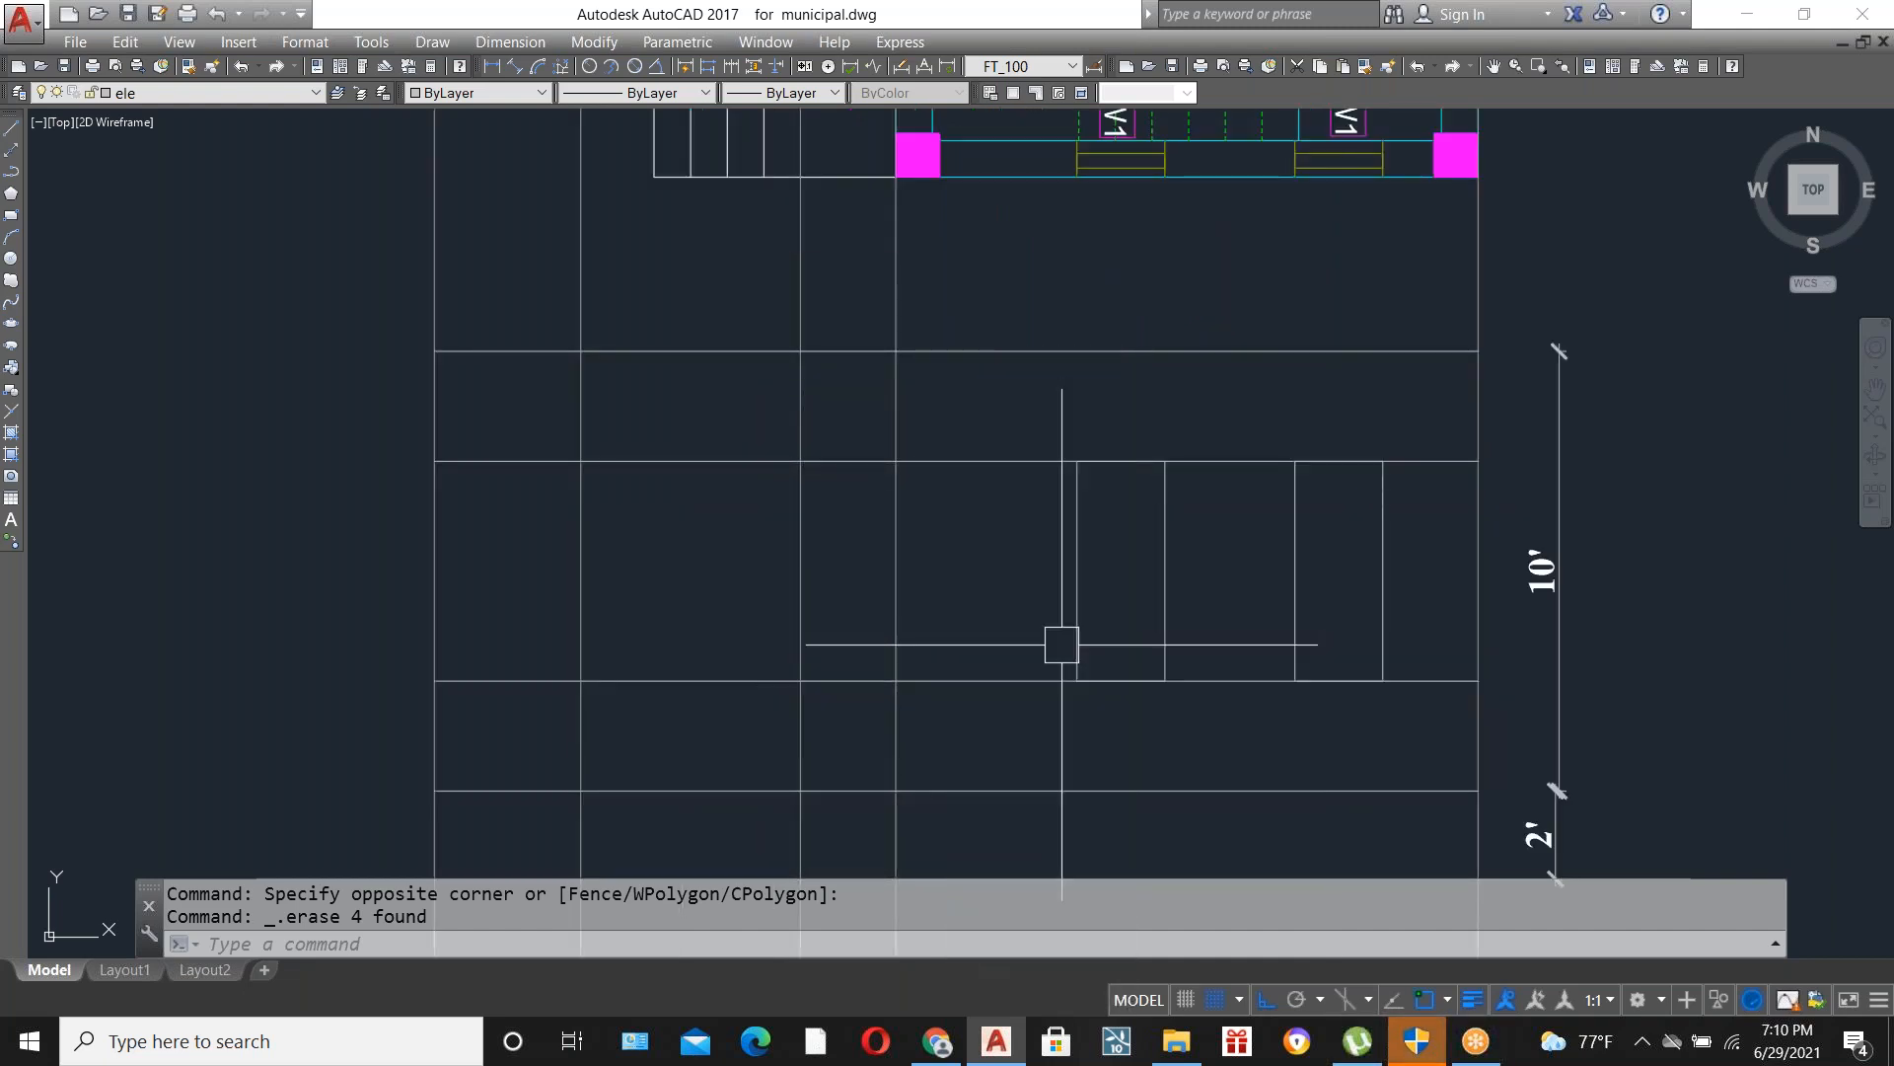
scroll(869, 690, down, 2)
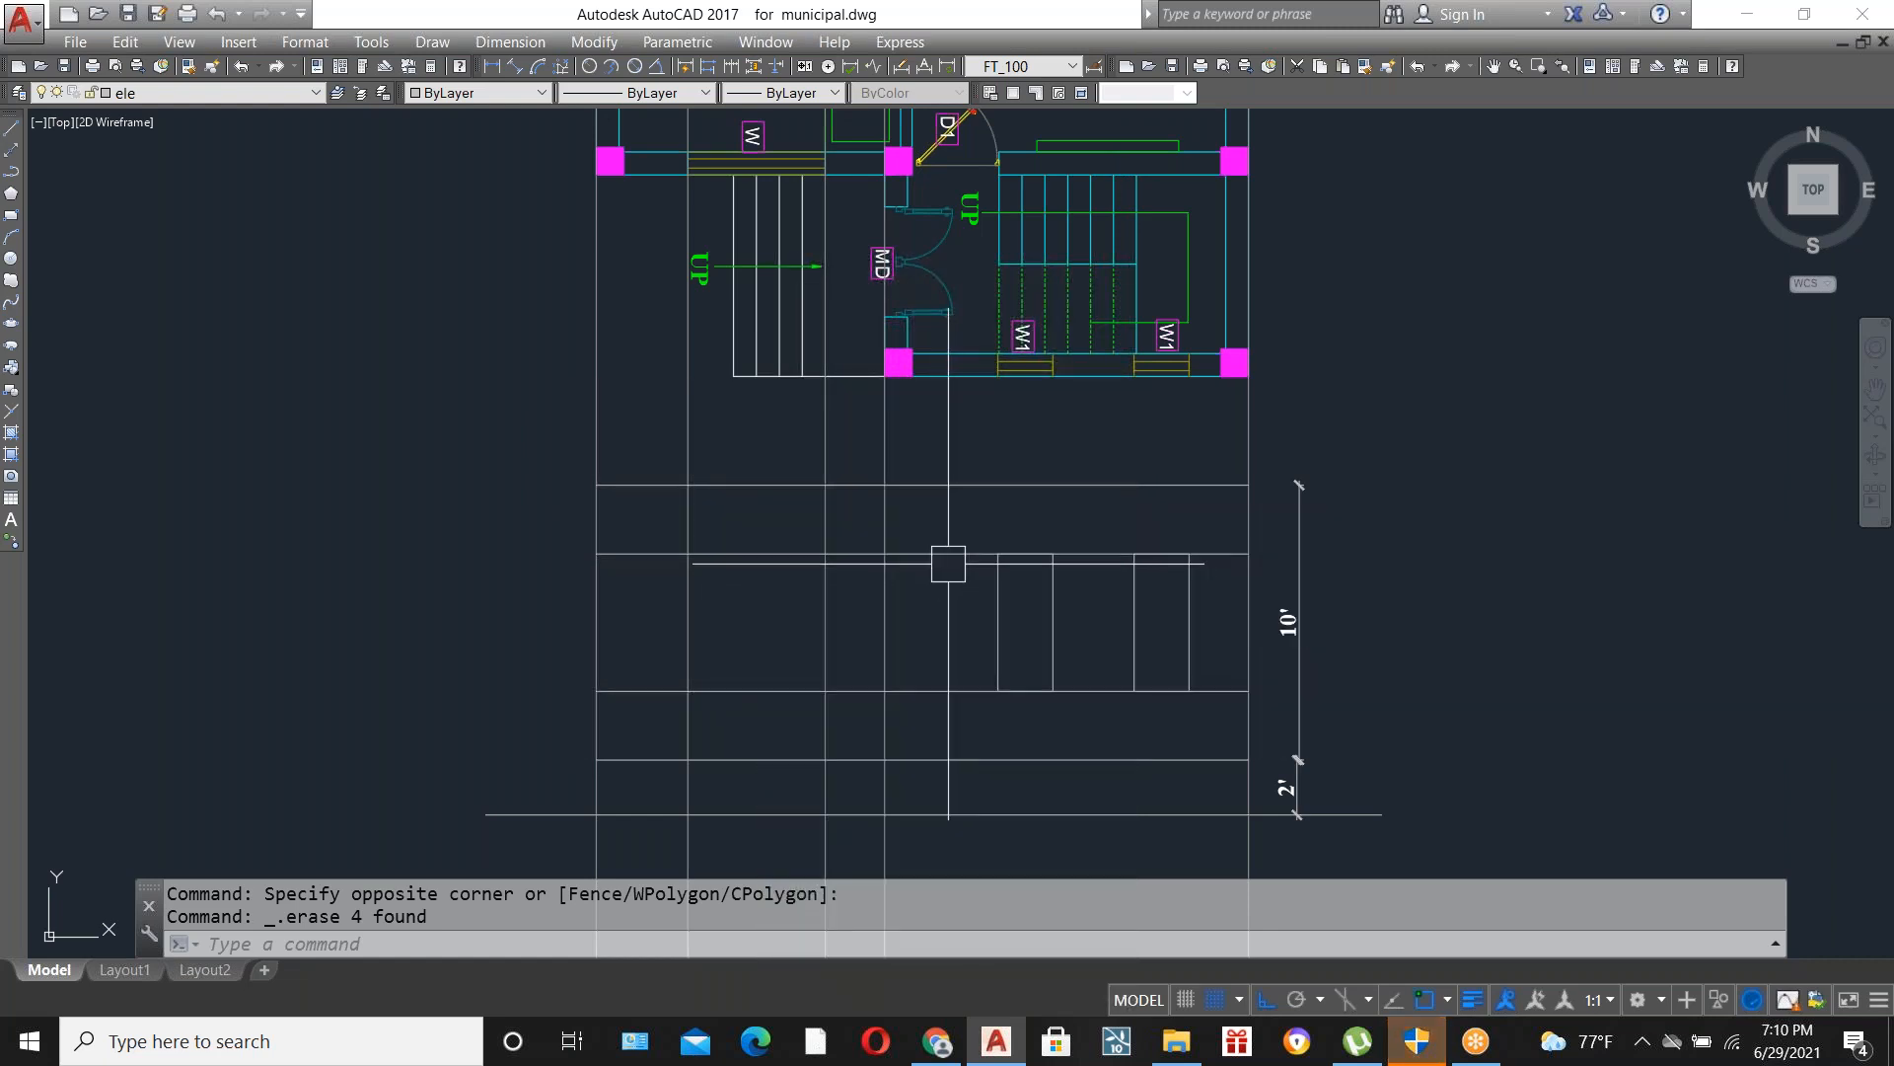
scroll(687, 399, down, 2)
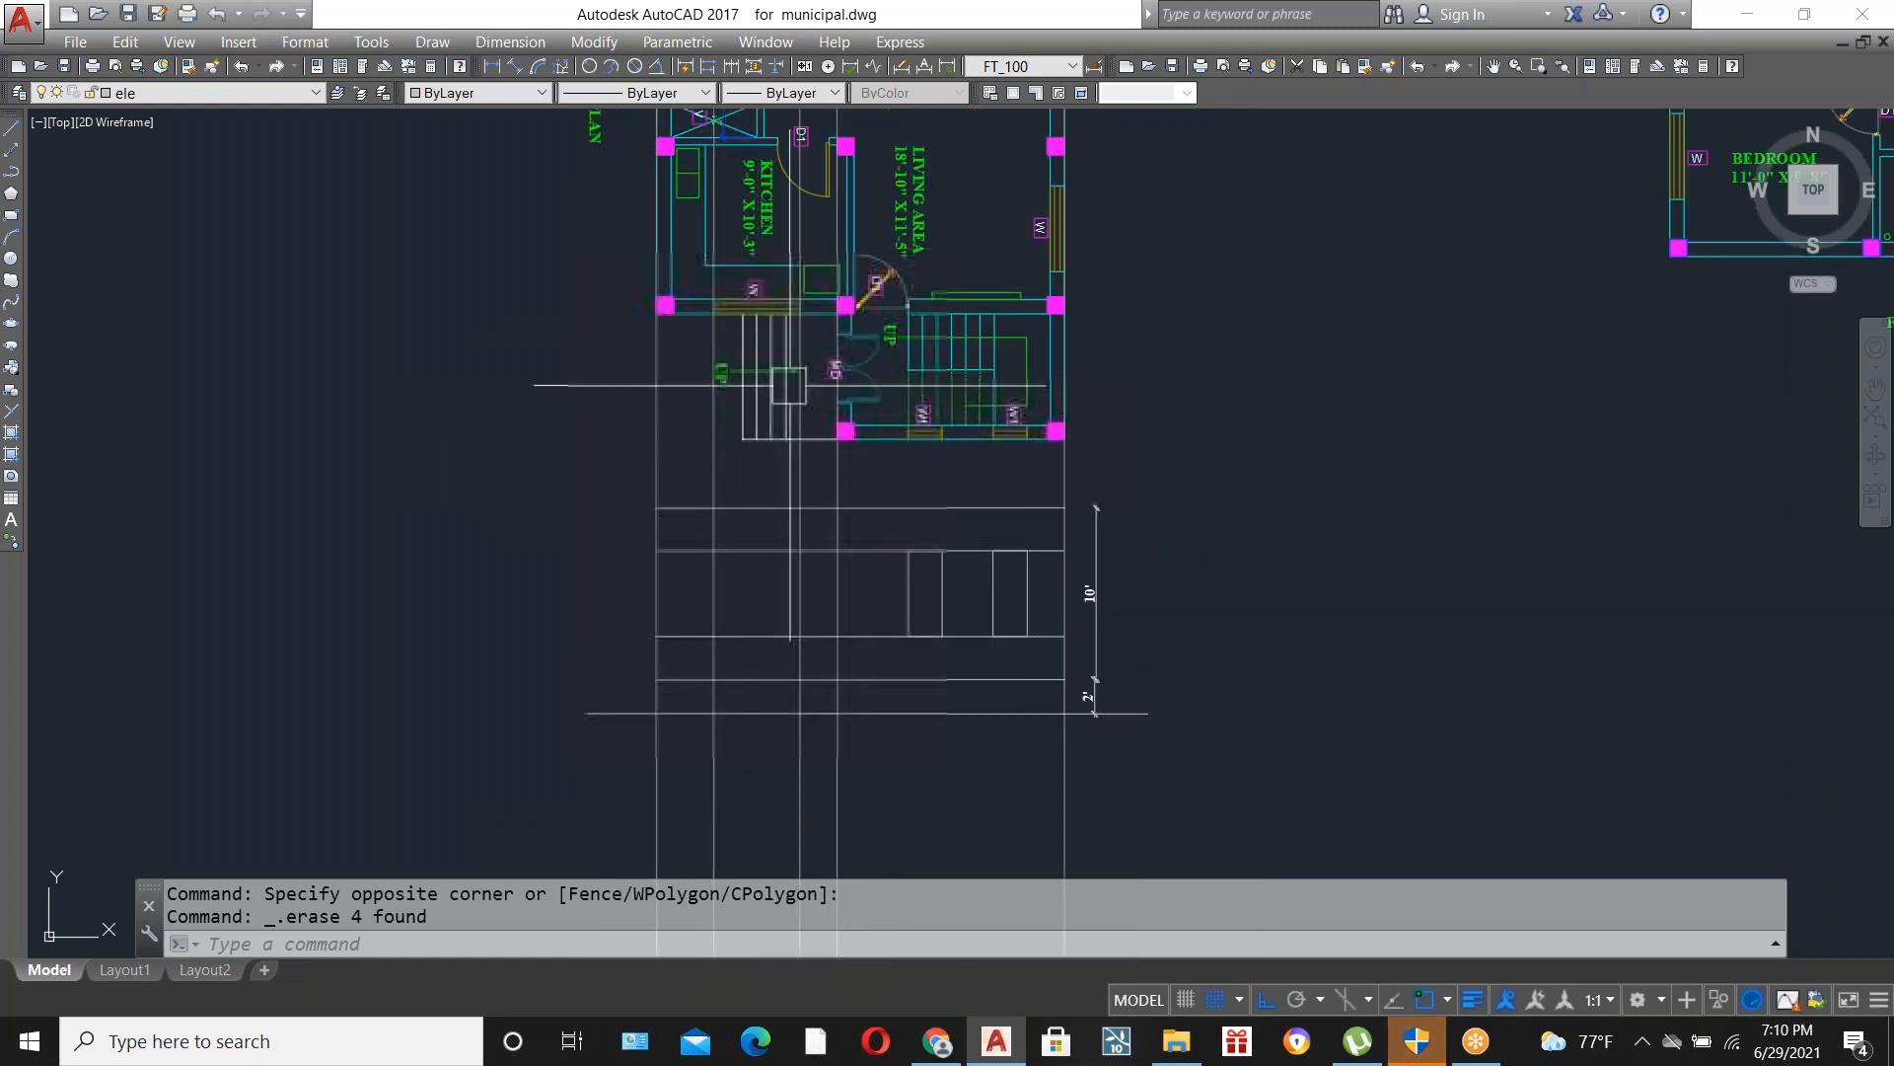
scroll(785, 388, up, 2)
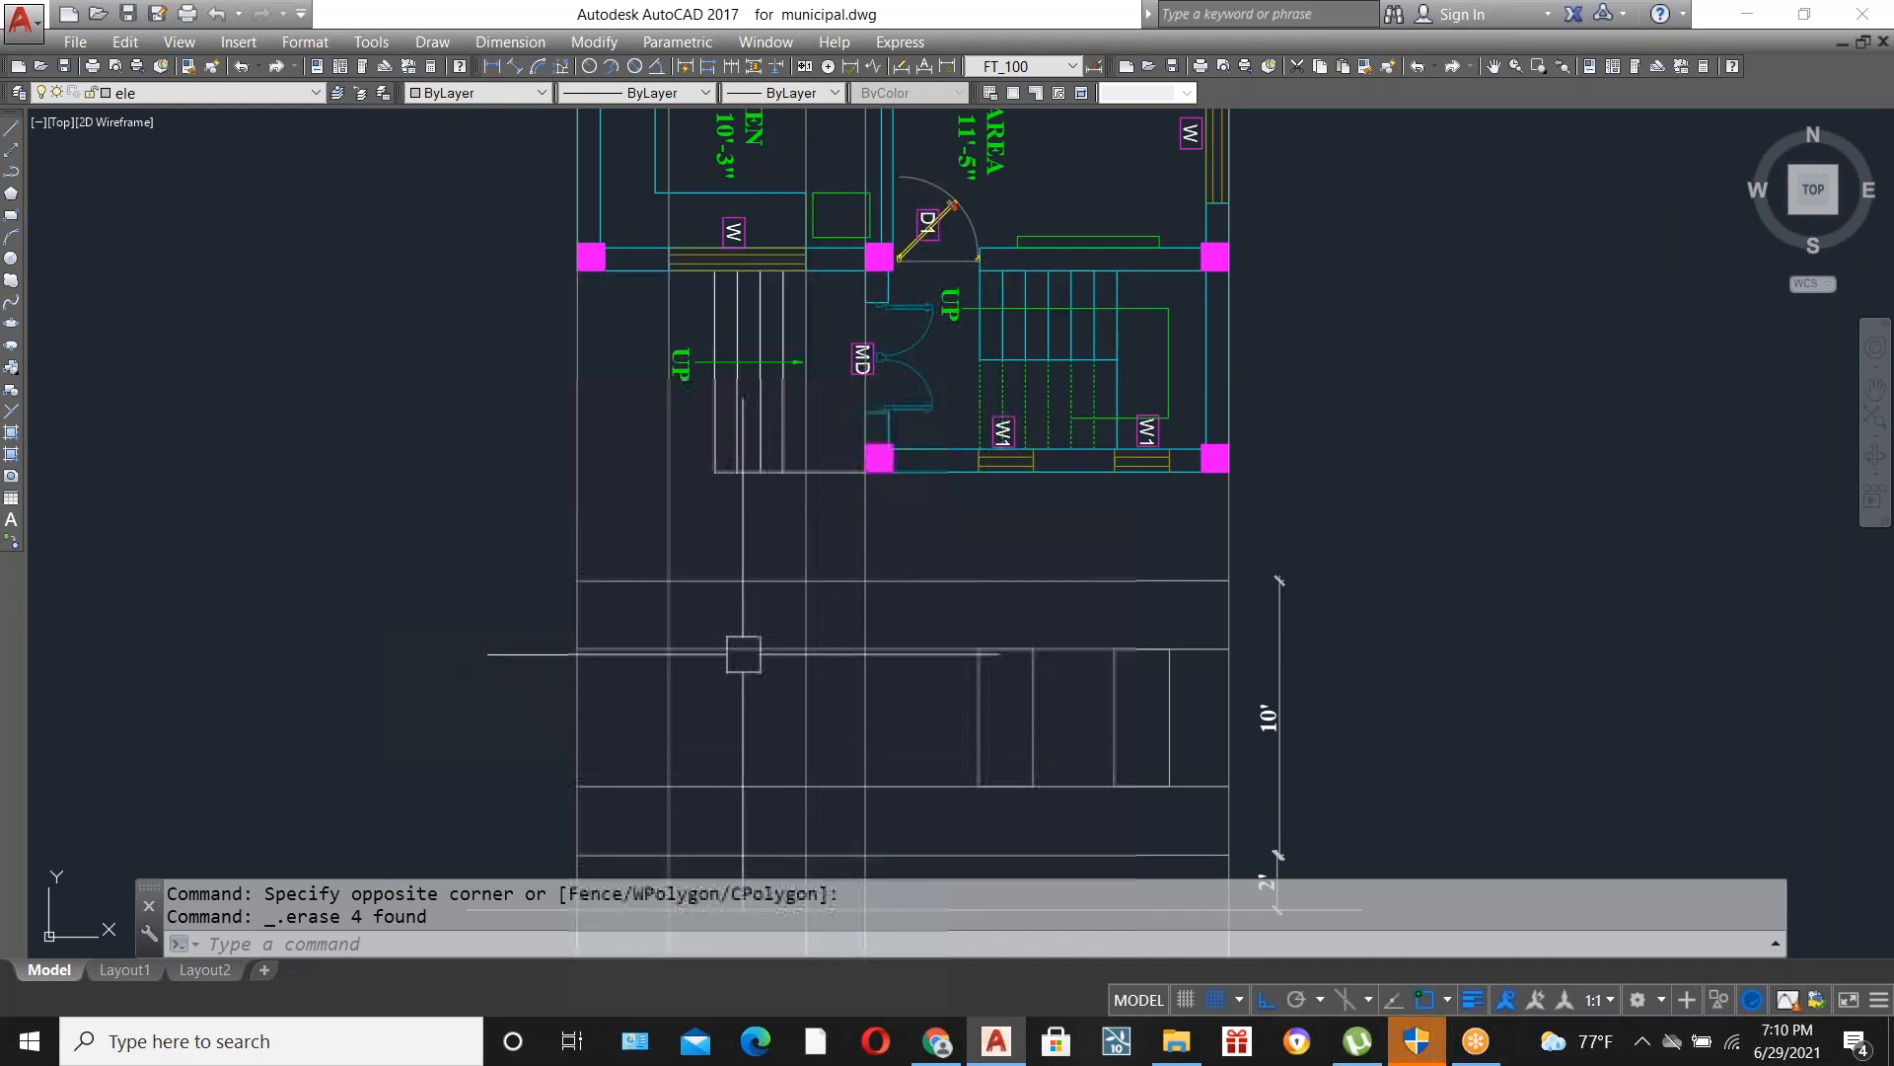
text(REC)
key(Return)
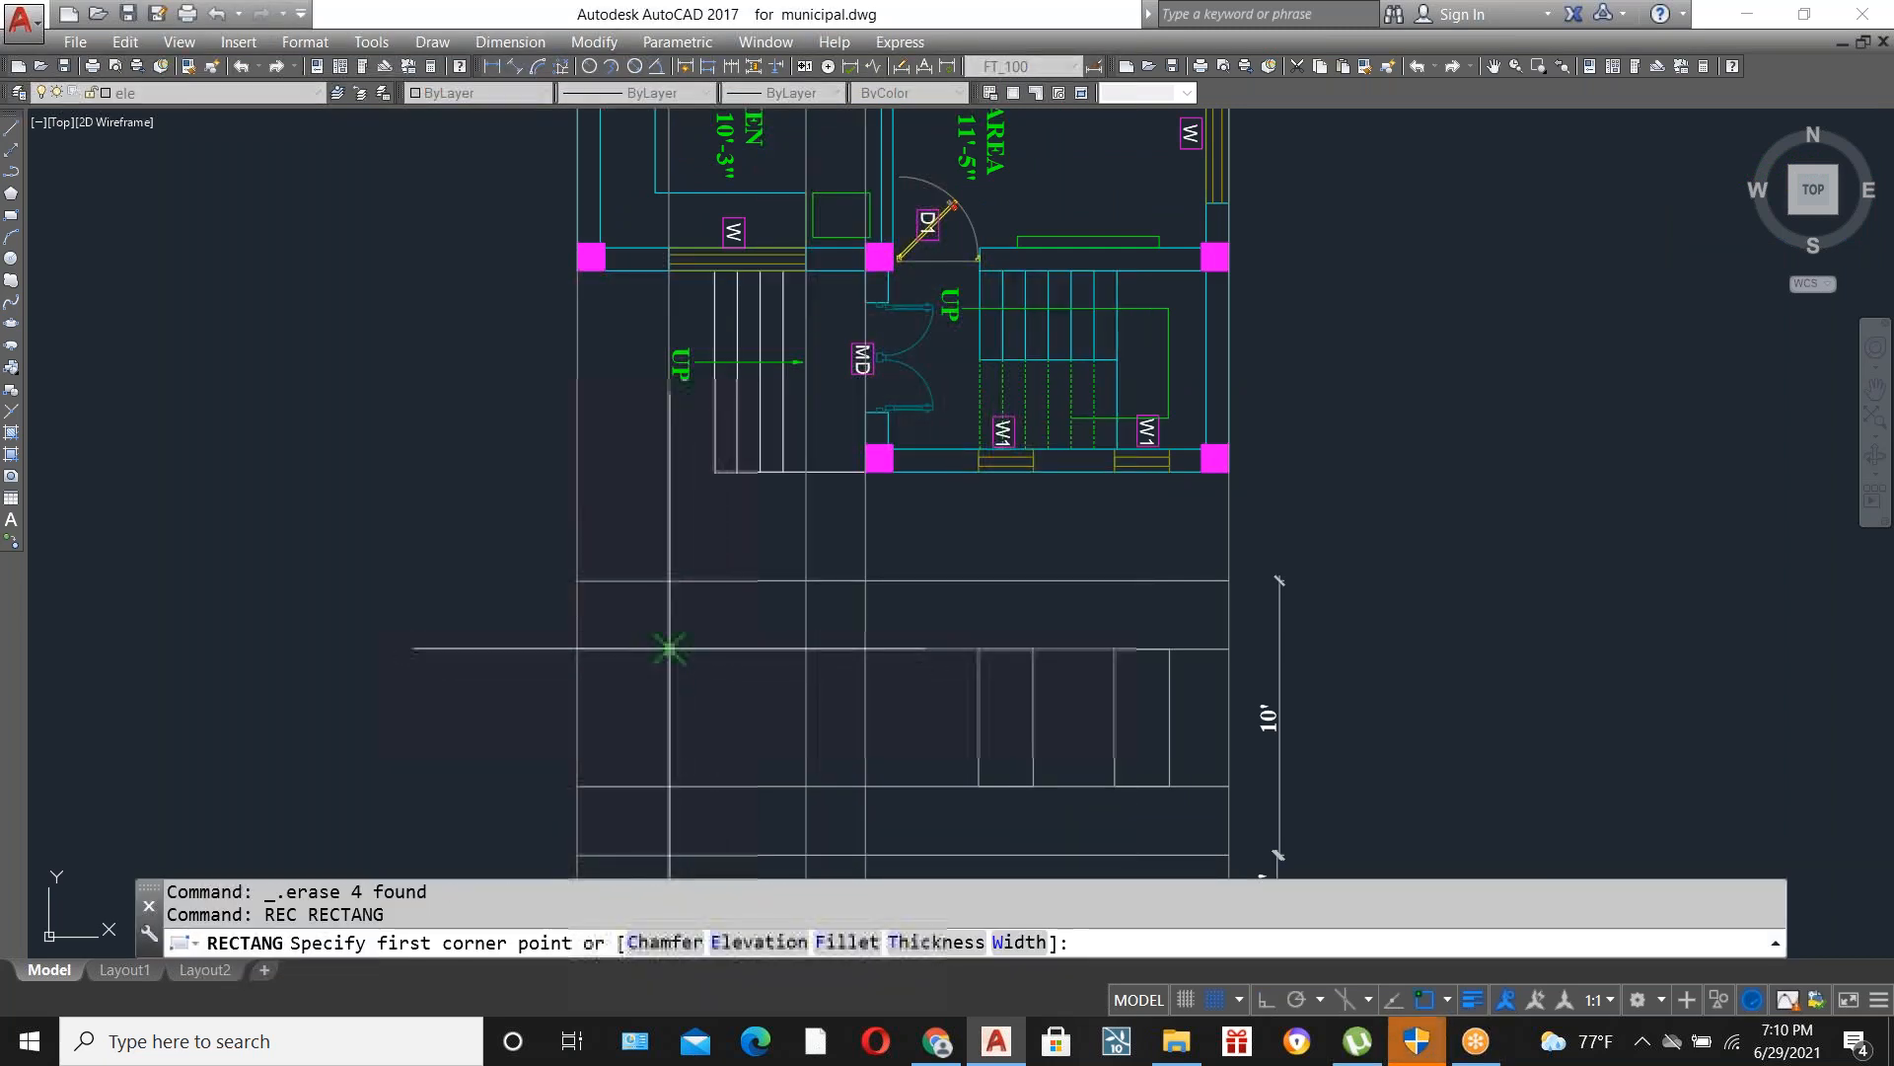
click(669, 649)
click(805, 778)
Delete the two vertical construction lines projected from the kitchen window W.
click(799, 538)
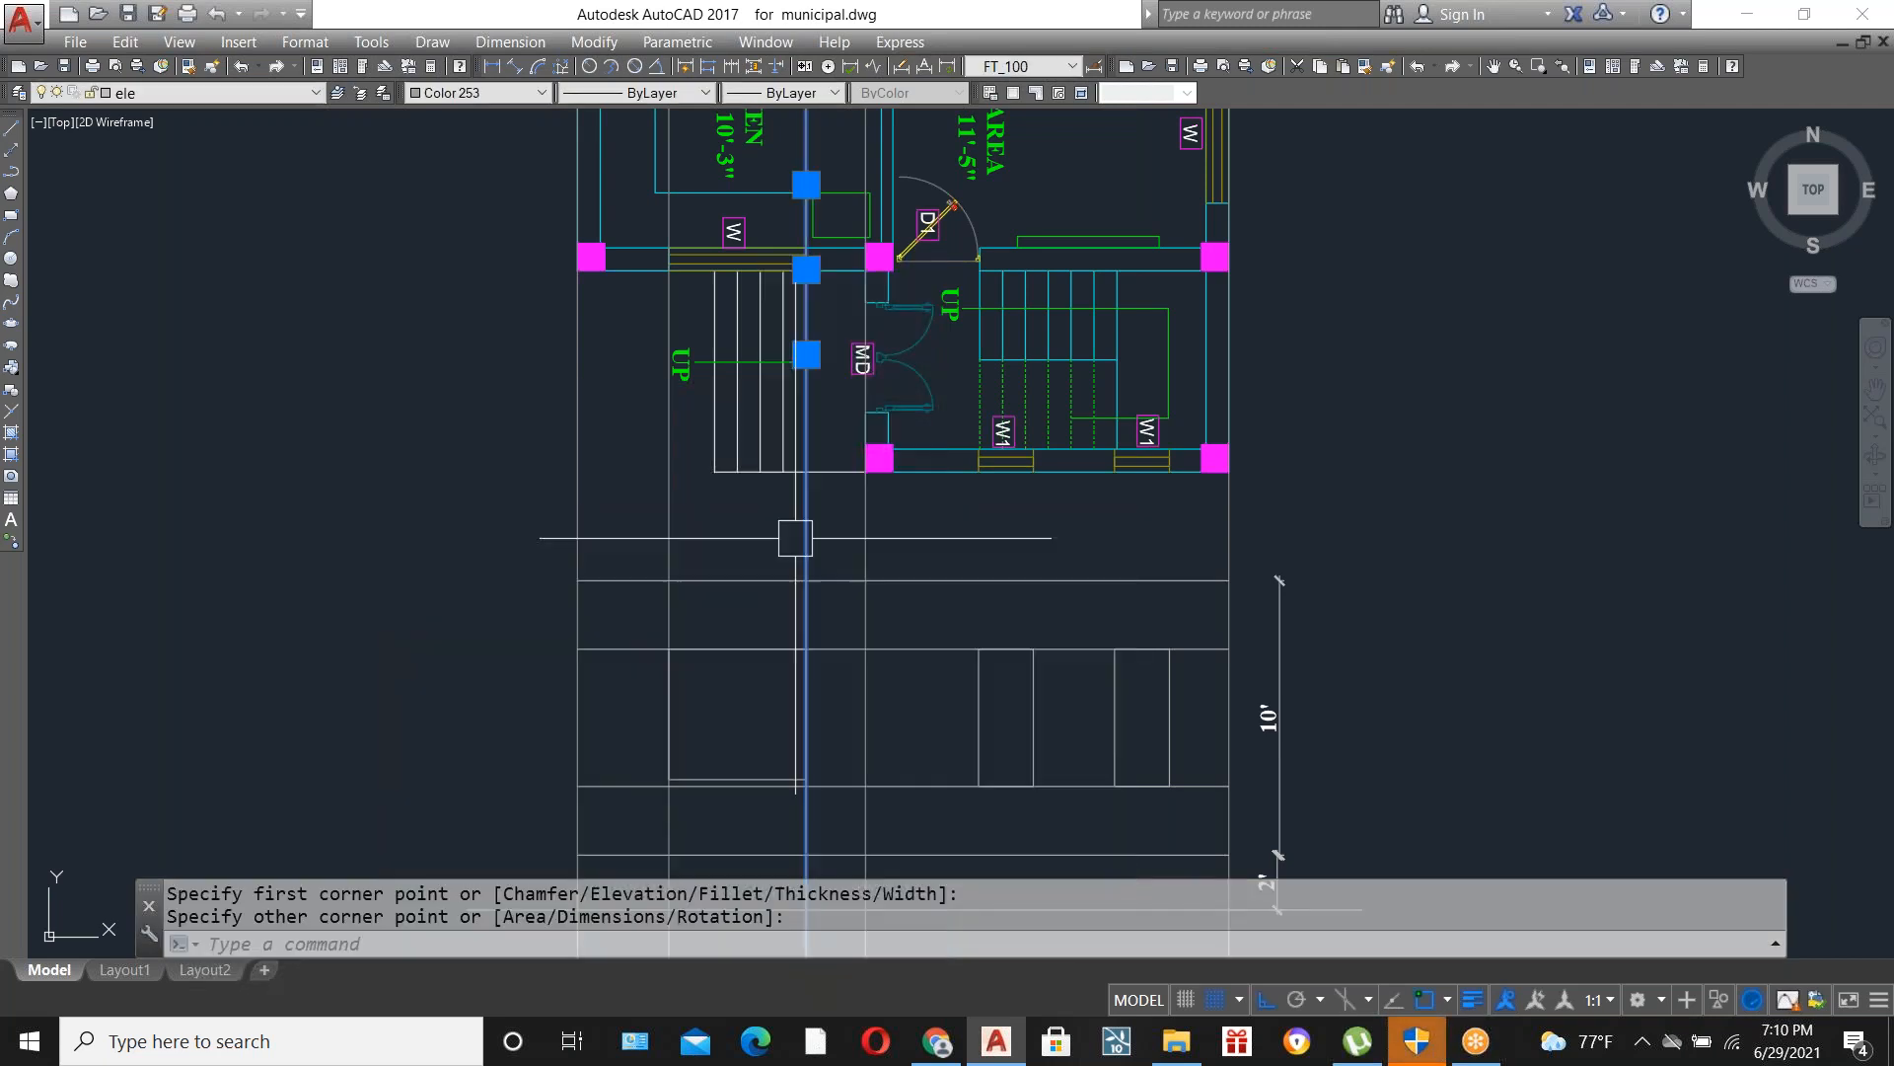
click(677, 524)
key(Delete)
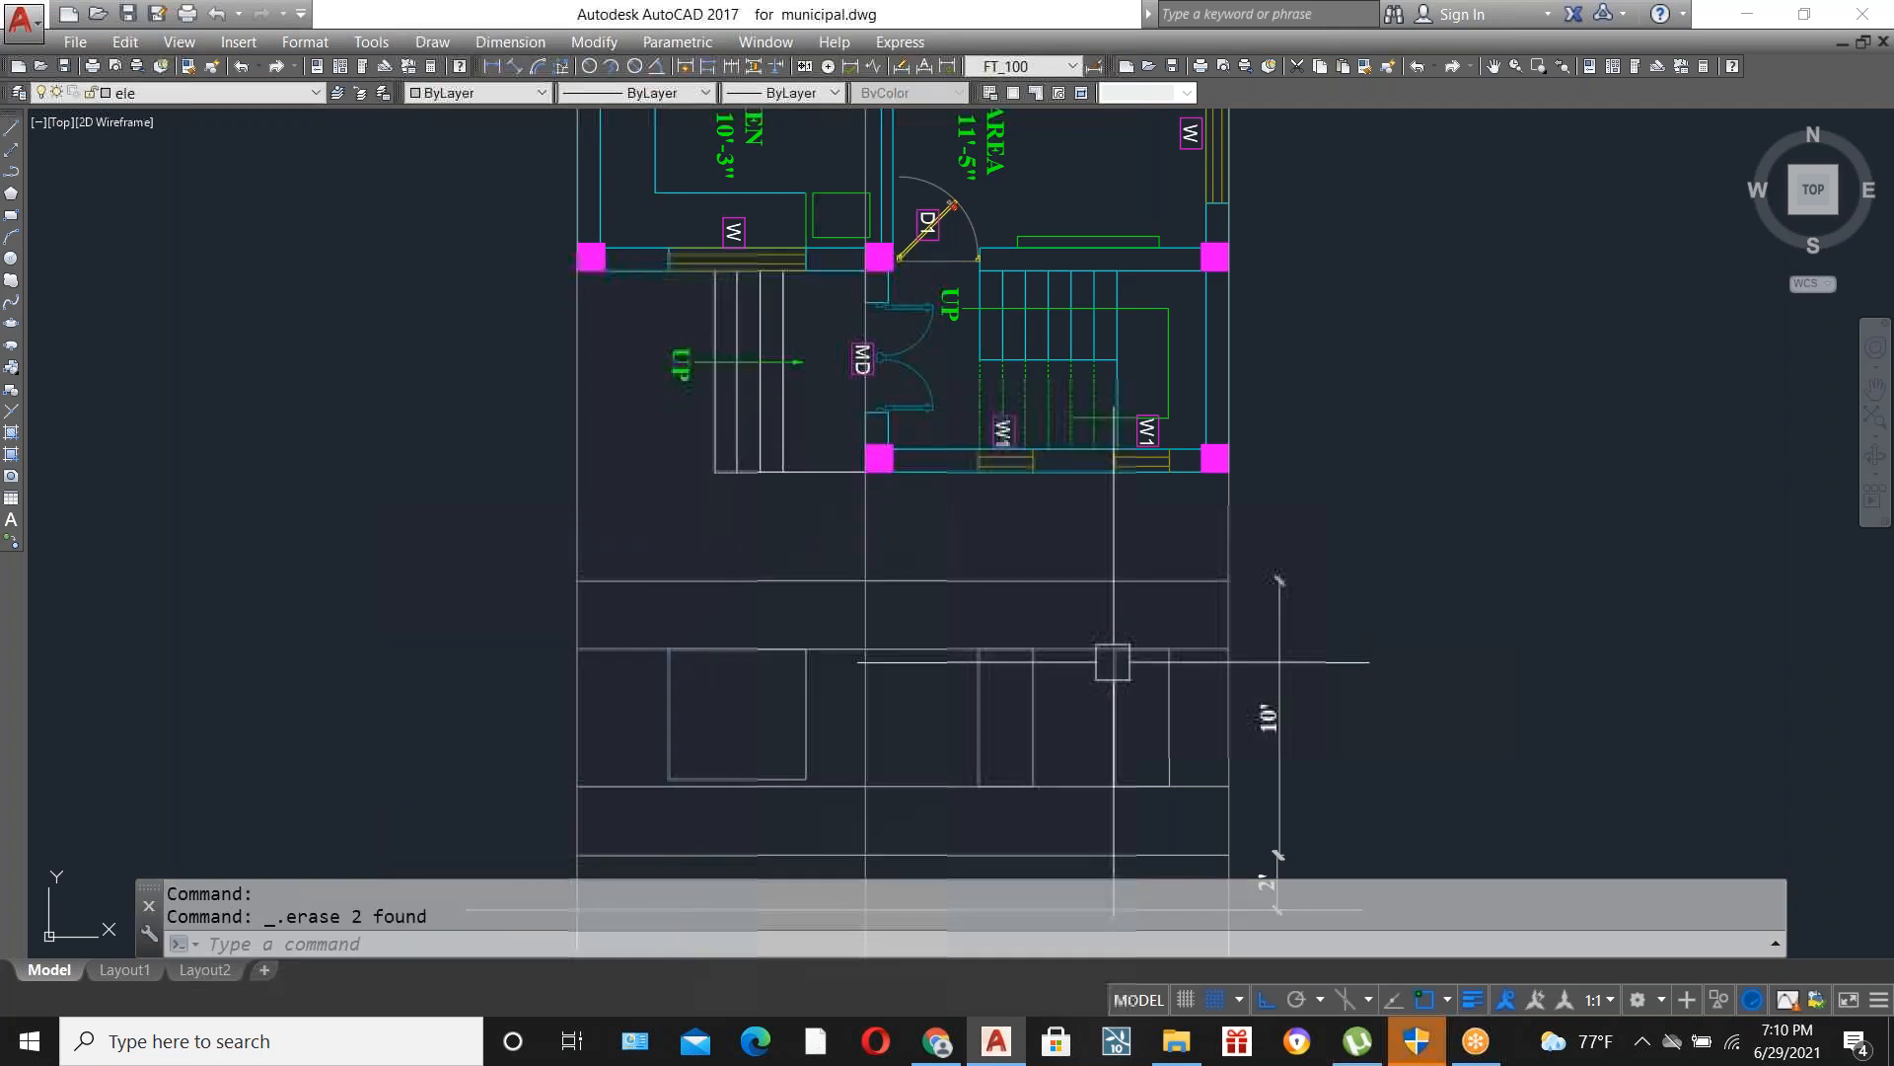
Stretch the bottom edge of the kitchen window rectangle down to the sill line.
scroll(801, 775, up, 5)
click(840, 806)
scroll(840, 806, down, 5)
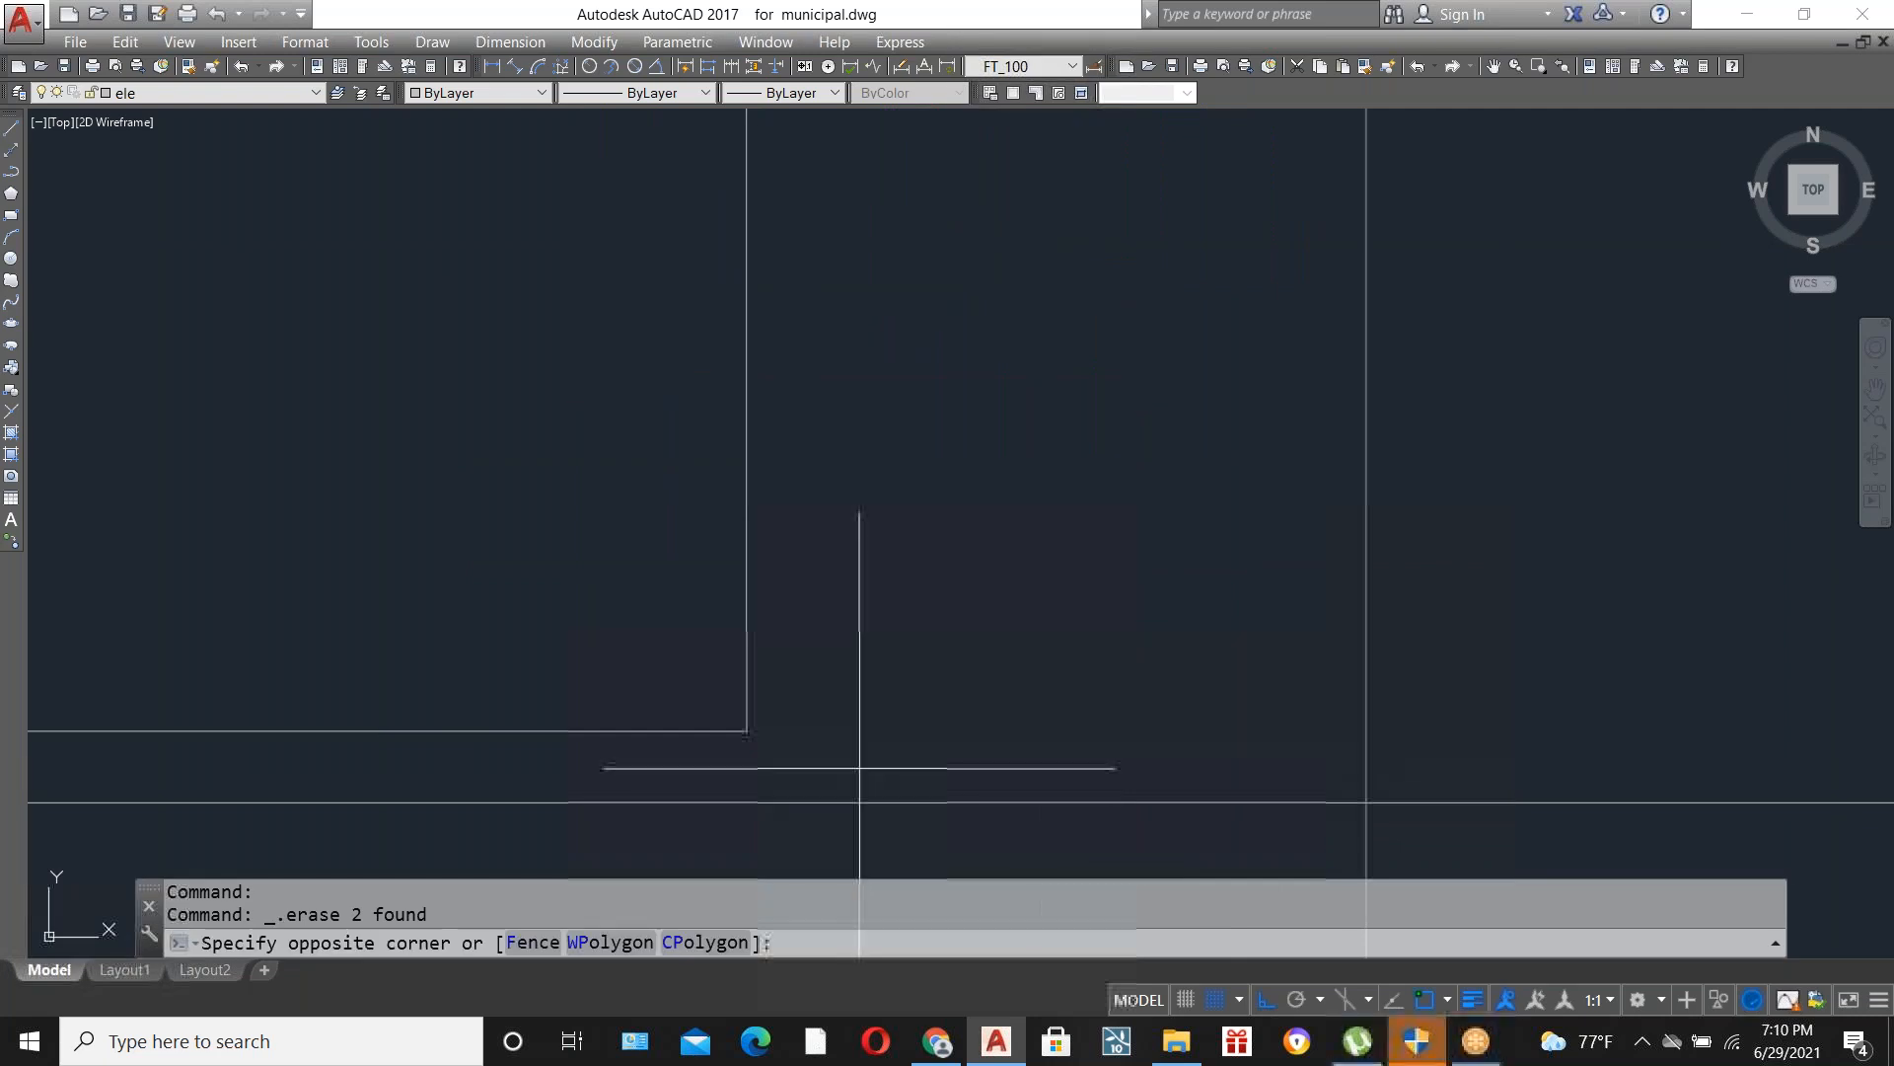
click(584, 690)
text(S)
key(Return)
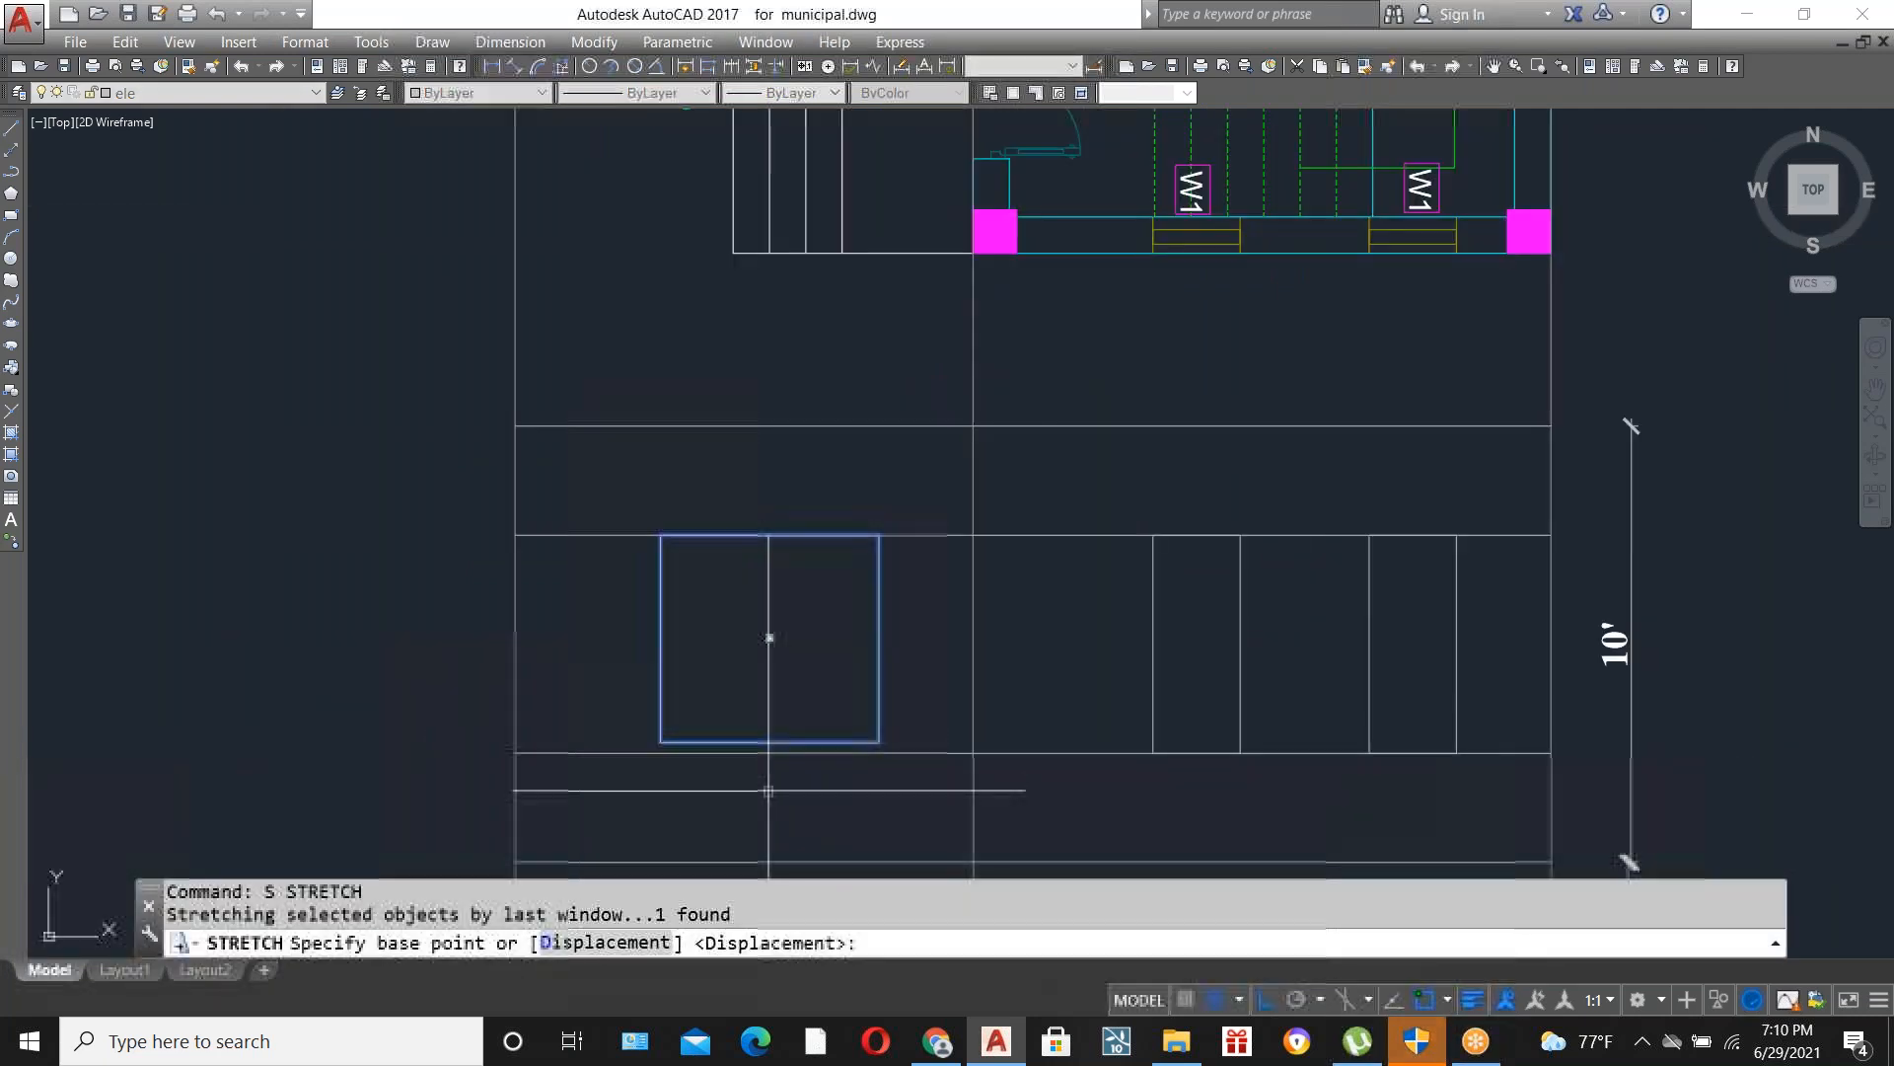
scroll(770, 635, up, 4)
click(757, 412)
click(758, 706)
scroll(786, 701, down, 5)
Delete the horizontal window head line and sill line across the front elevation.
scroll(895, 702, up, 3)
scroll(895, 702, up, 2)
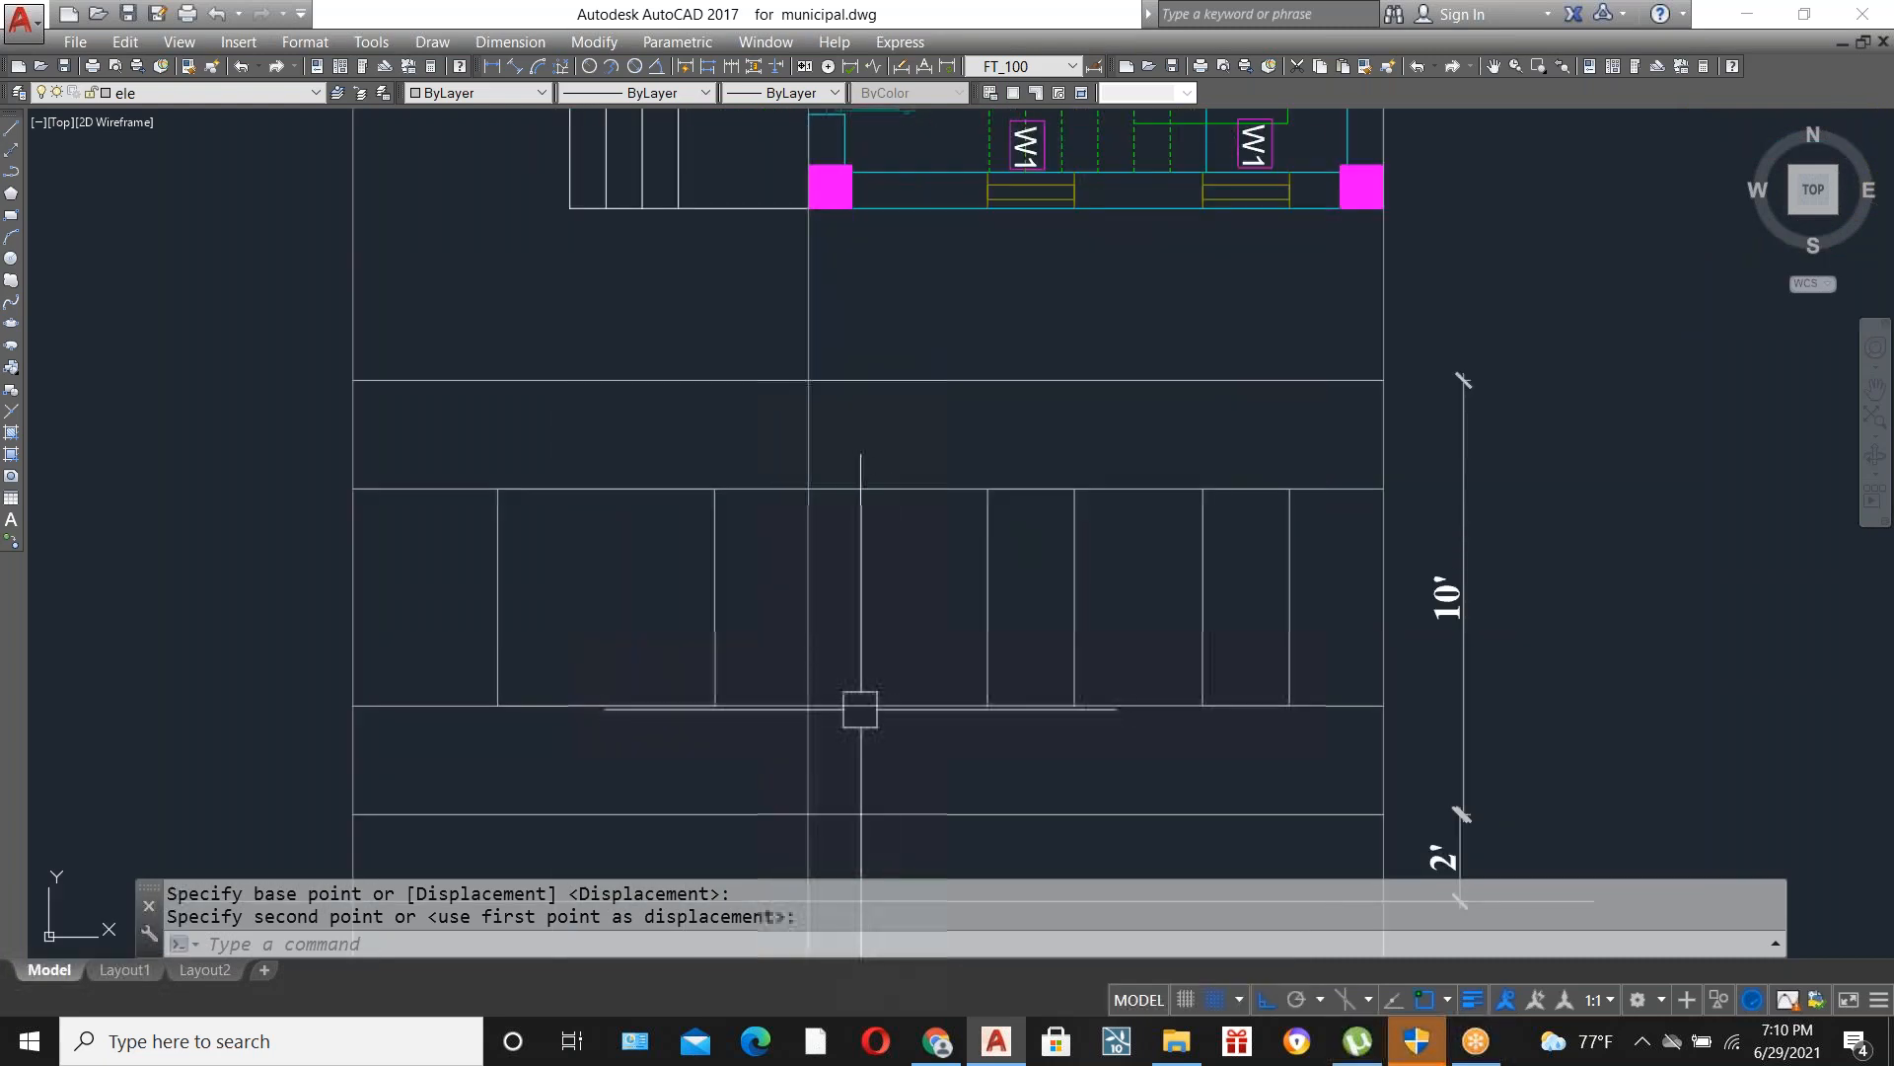
click(884, 703)
click(890, 487)
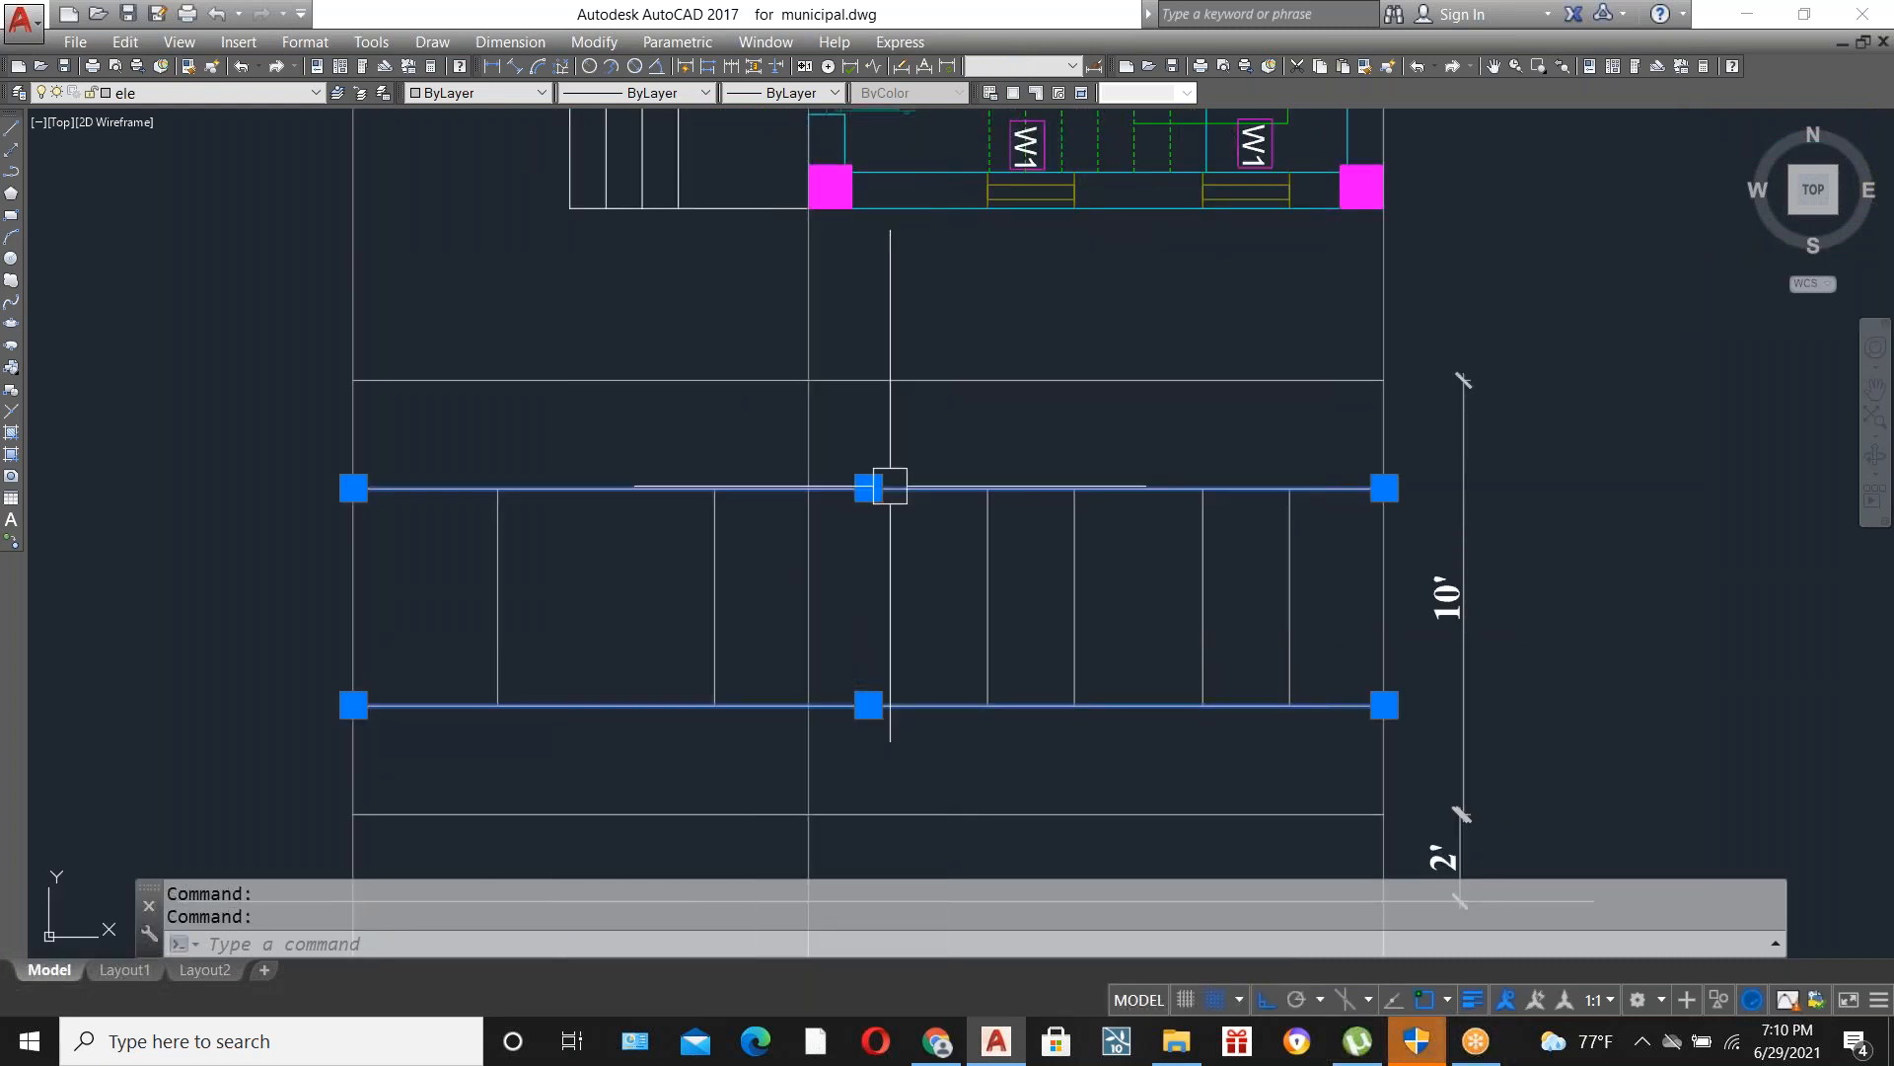
key(Delete)
scroll(1006, 538, down, 2)
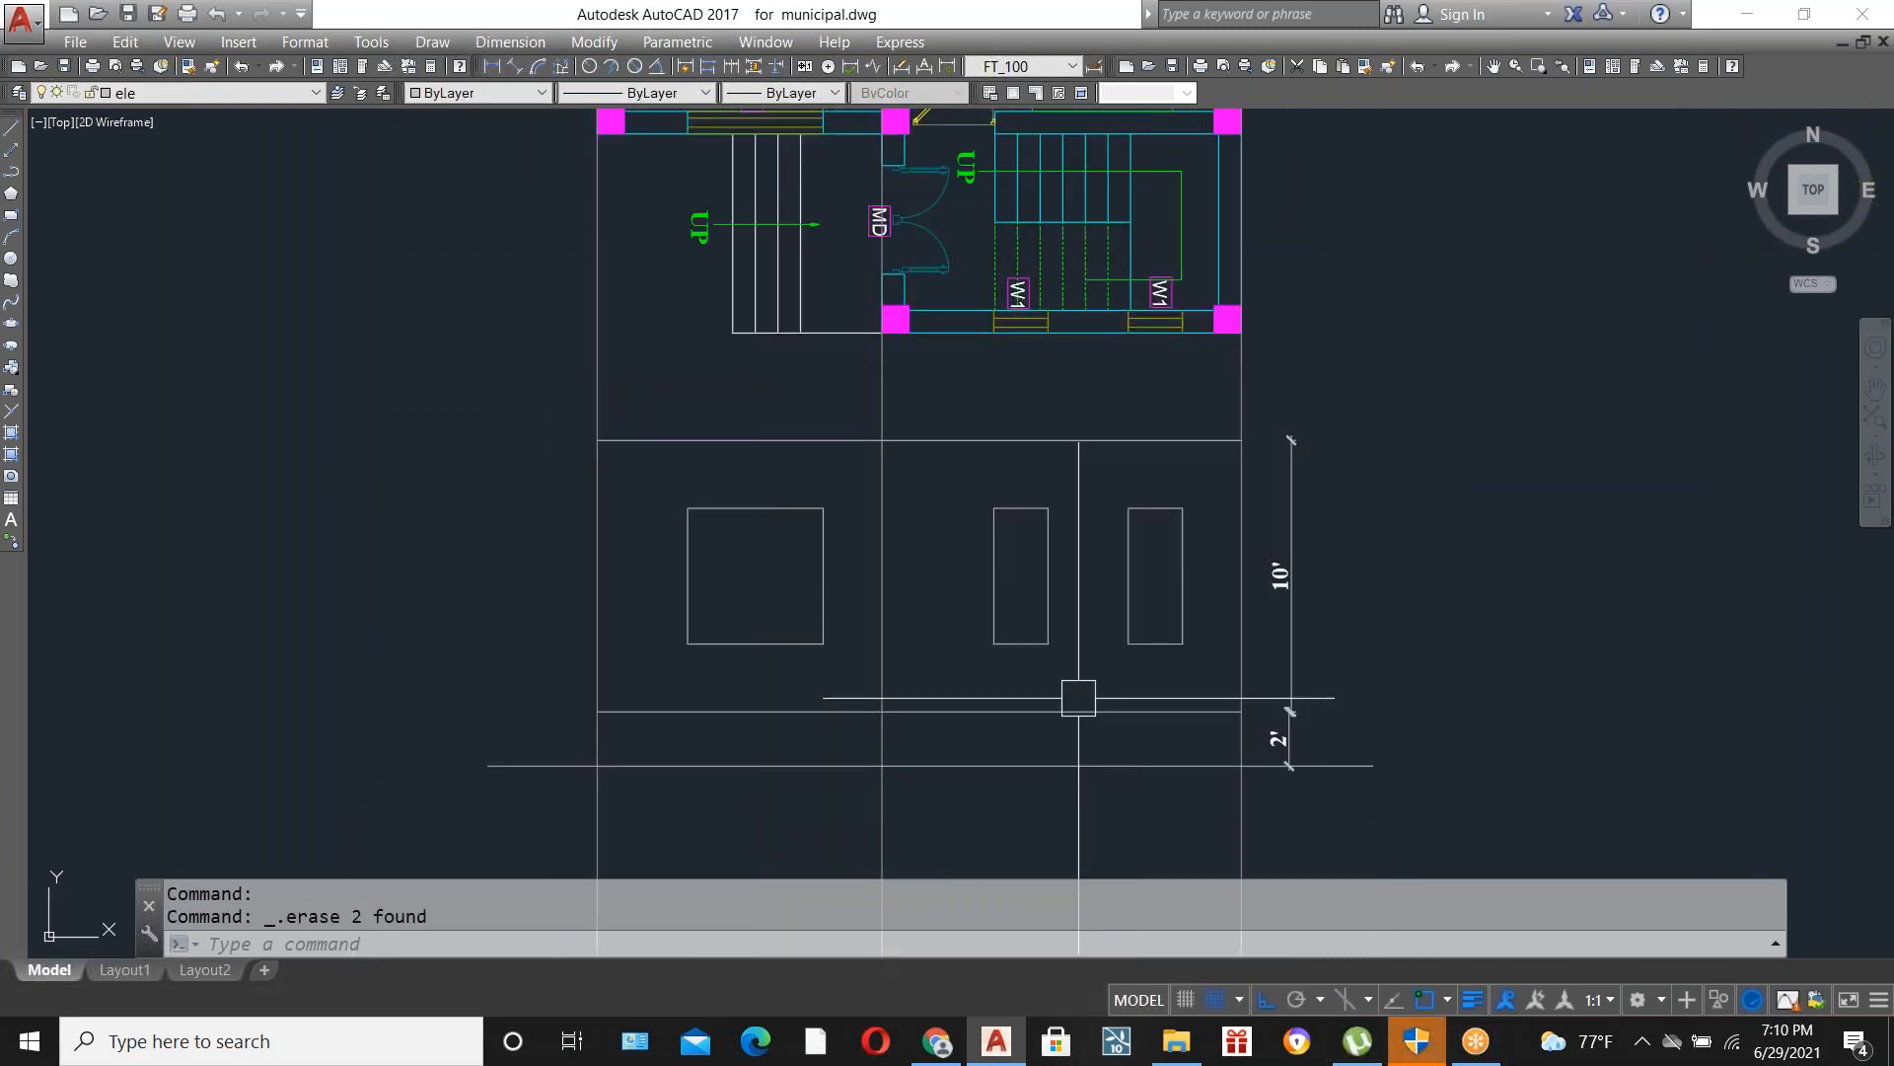
Add a vertical linear dimension from the floor level line up to the sill of the first W1 window.
text(D)
key(Return)
scroll(1079, 698, up, 3)
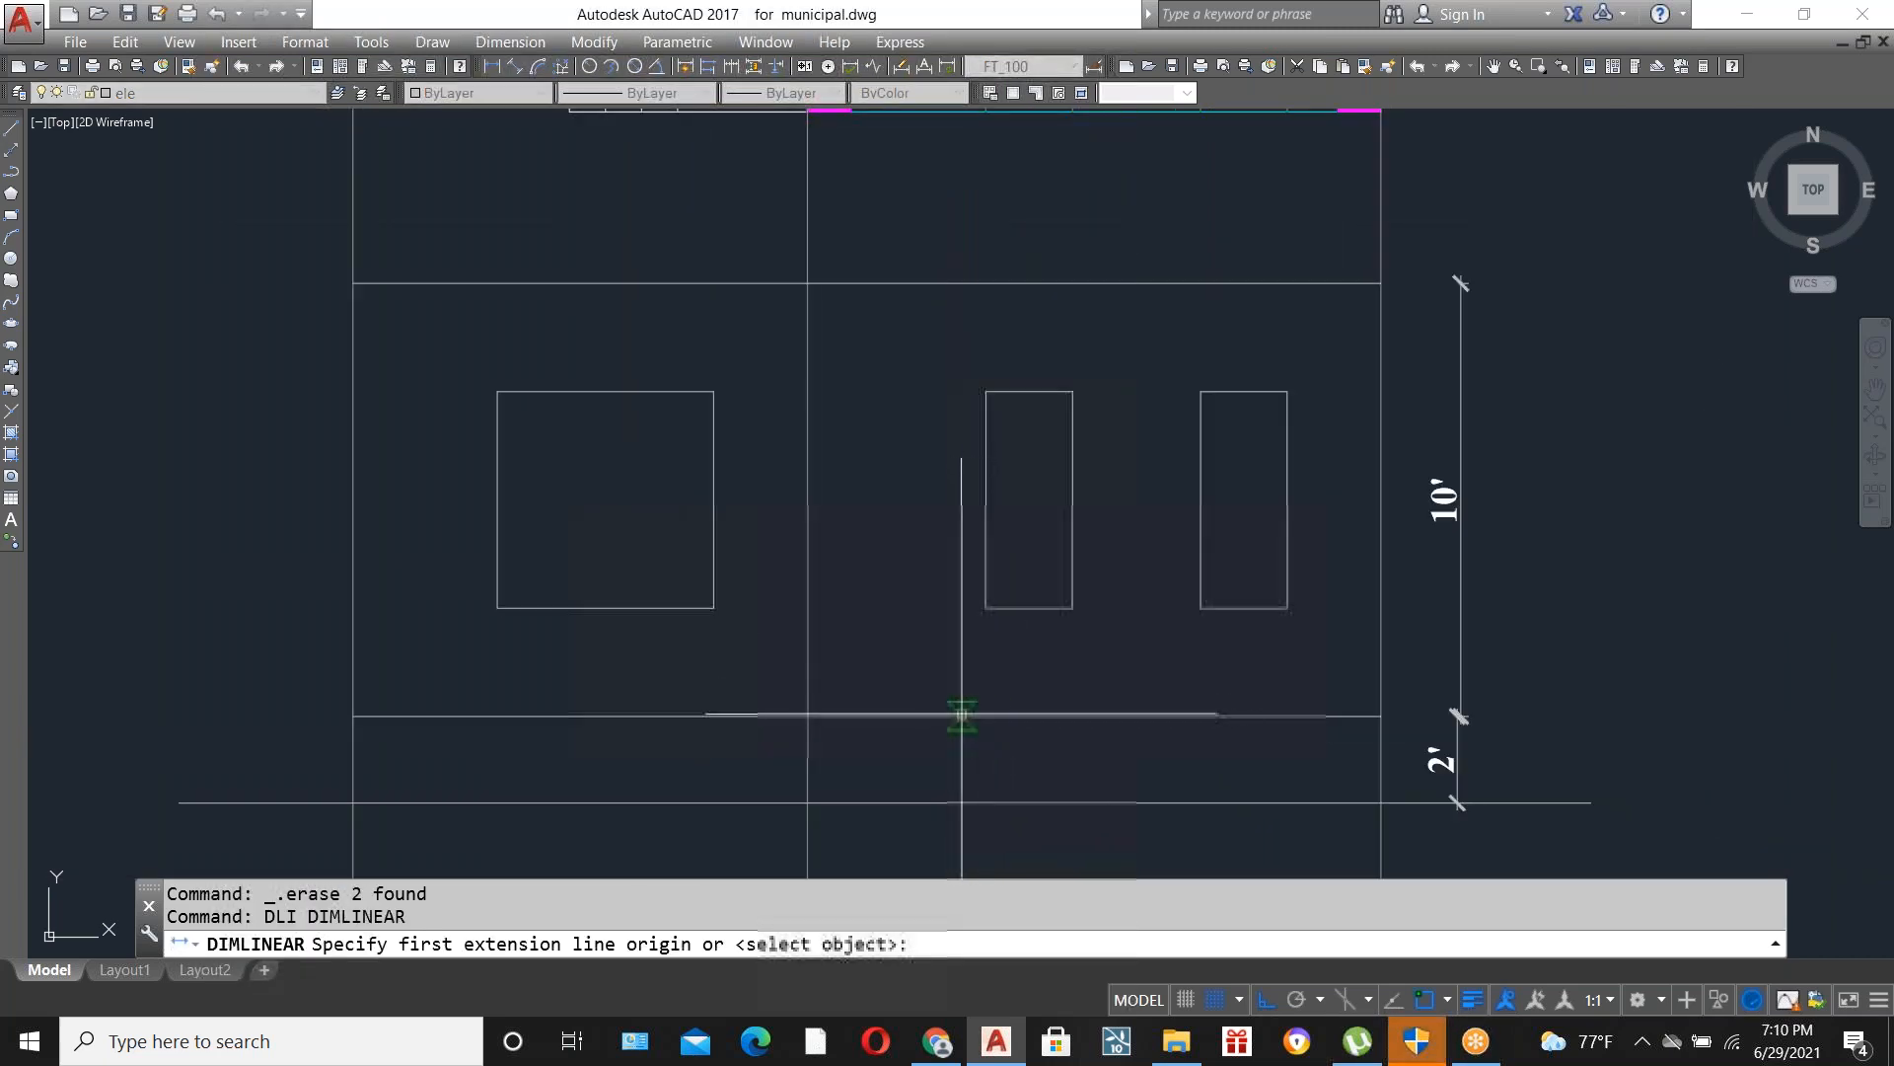
click(989, 714)
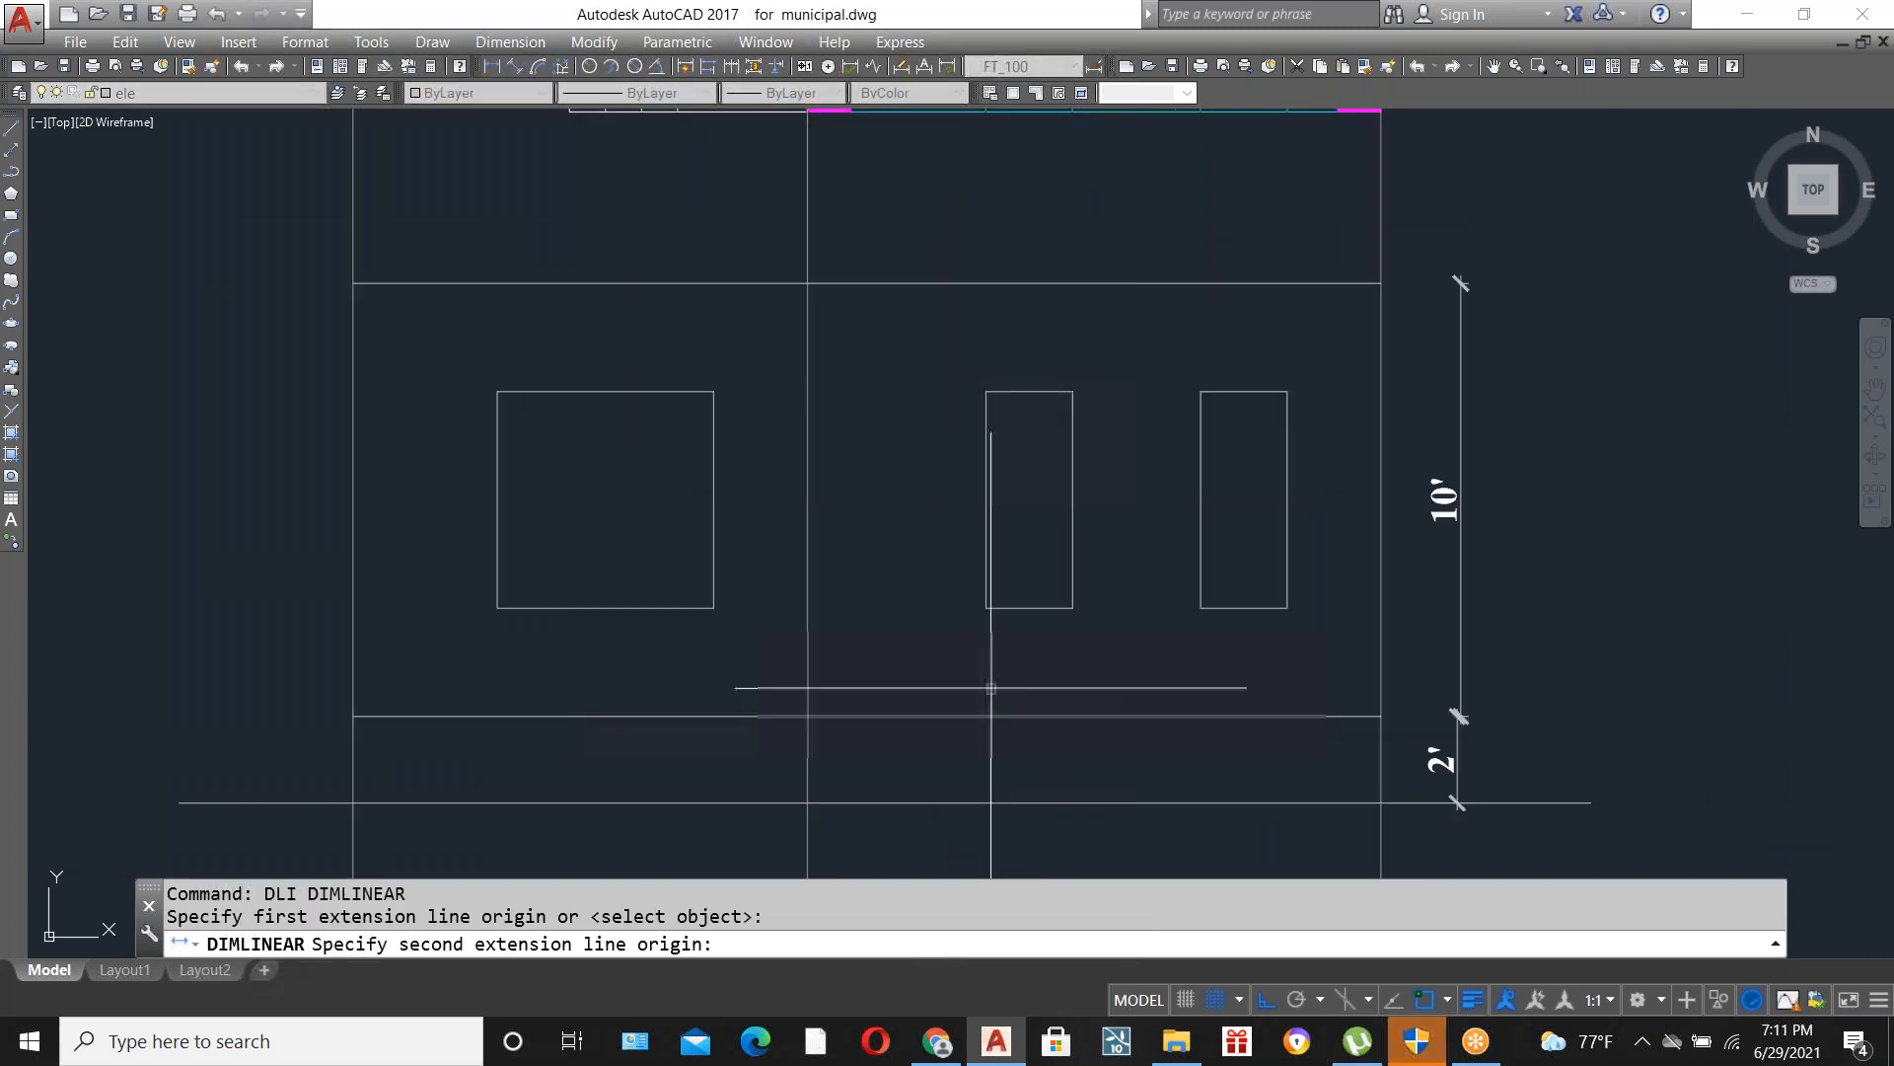
click(991, 607)
click(1049, 582)
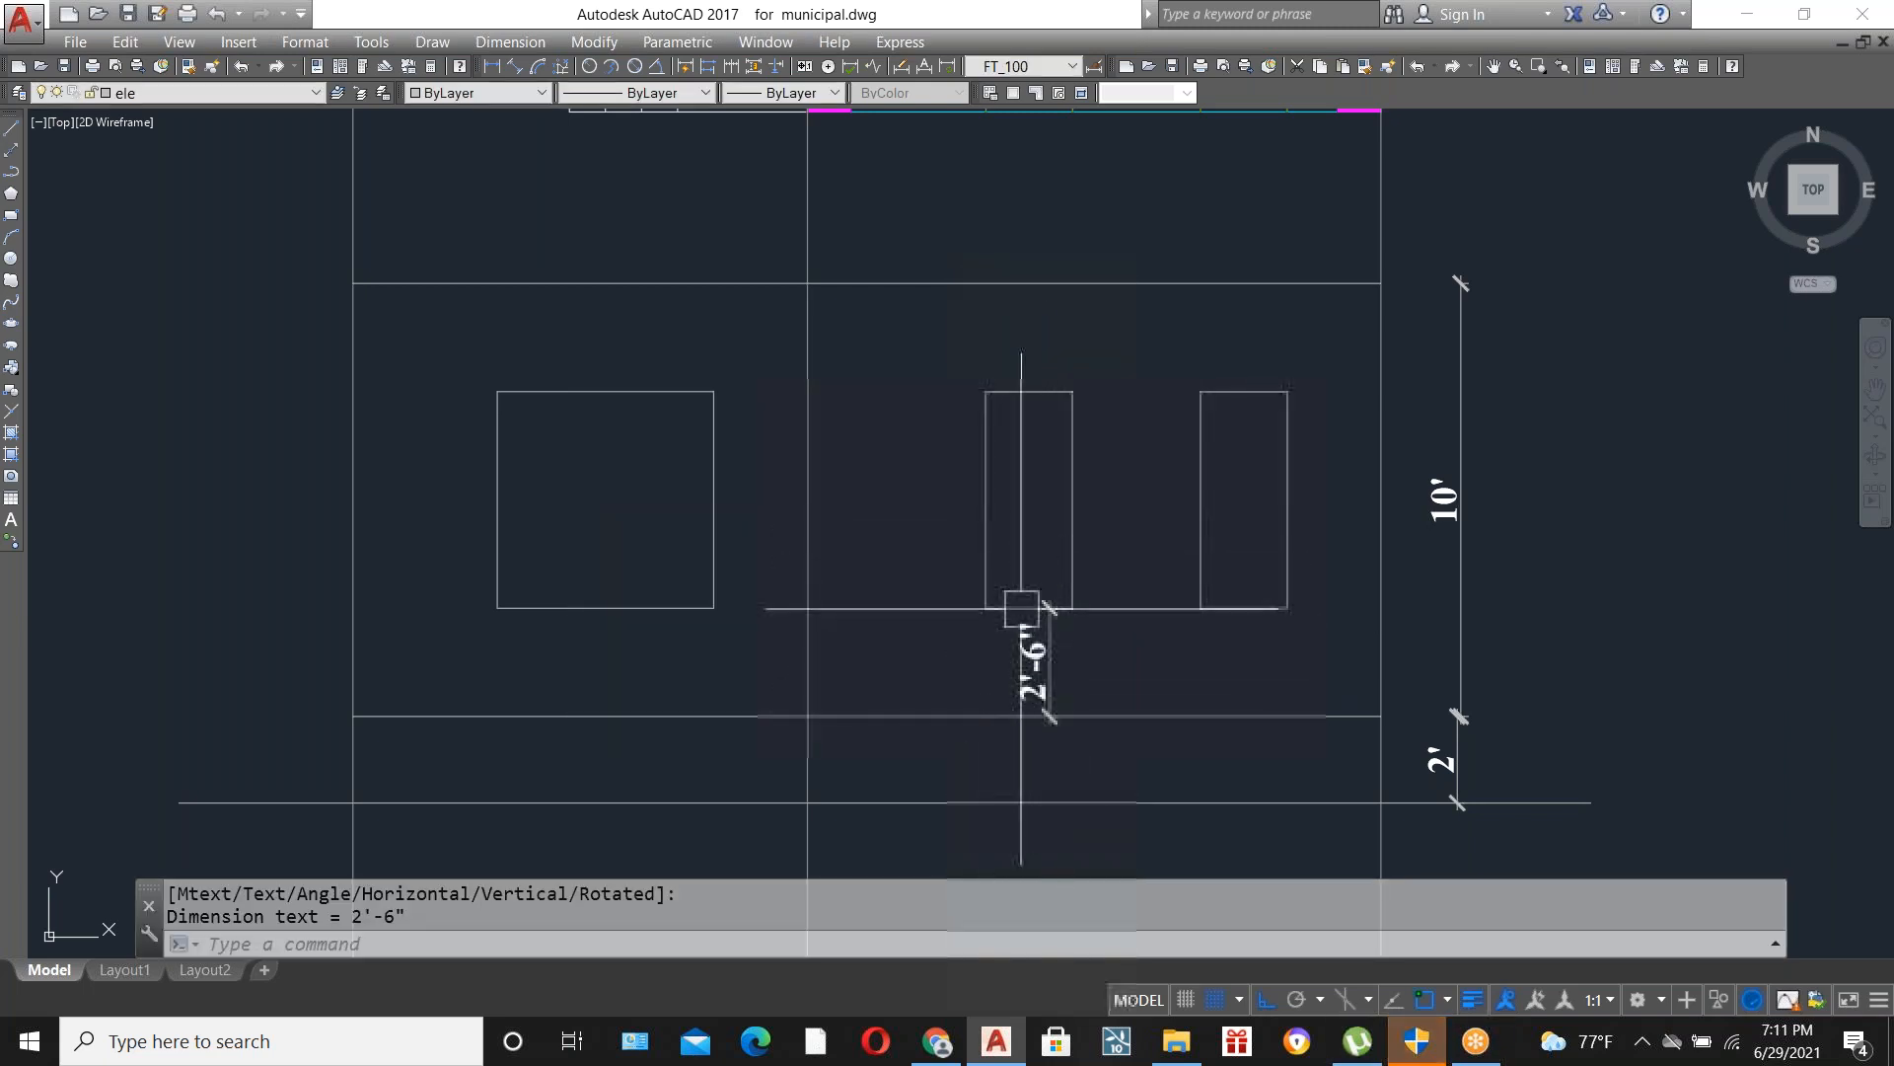
Add a vertical linear dimension for the height of the first W1 window, from its sill to its head.
key(Return)
scroll(1015, 605, up, 2)
click(965, 606)
click(965, 262)
click(907, 259)
scroll(855, 662, down, 2)
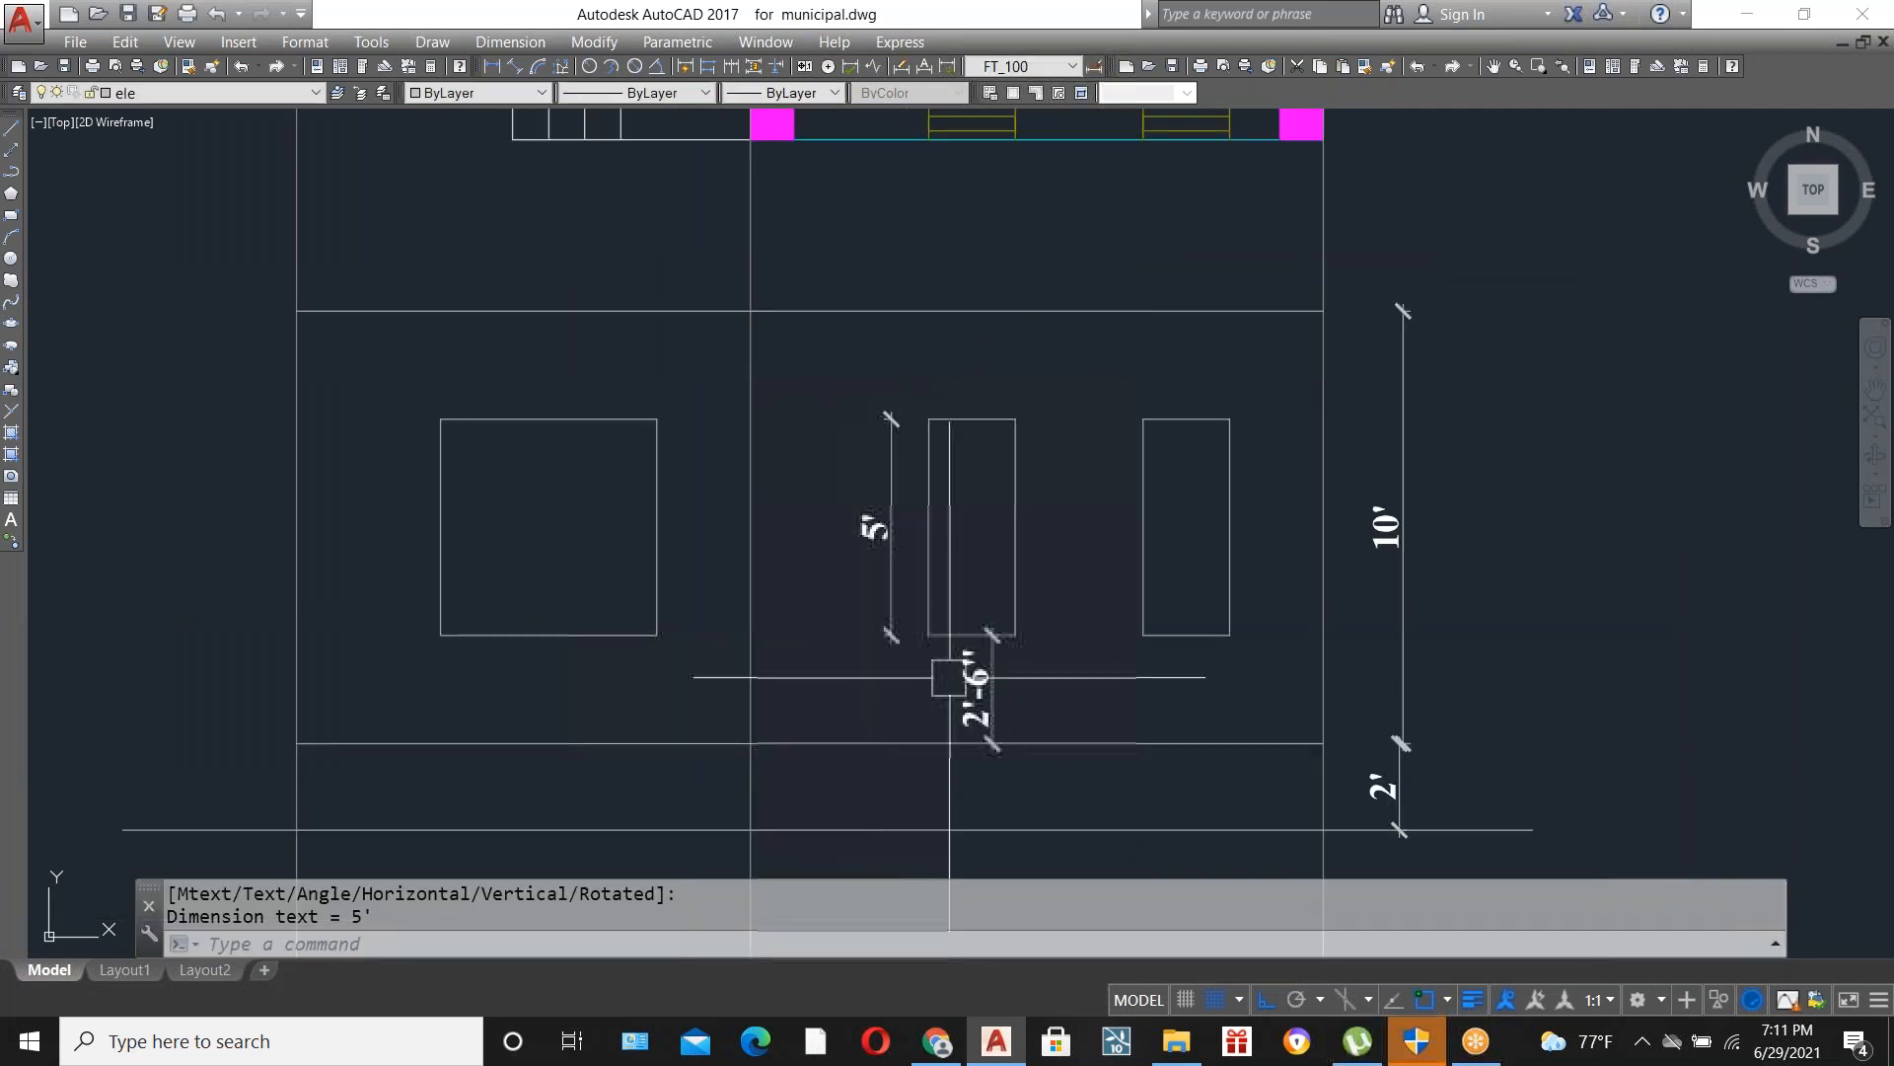
Delete the sill height and window height dimensions at the first W1 window.
click(982, 691)
click(871, 580)
click(730, 609)
key(Delete)
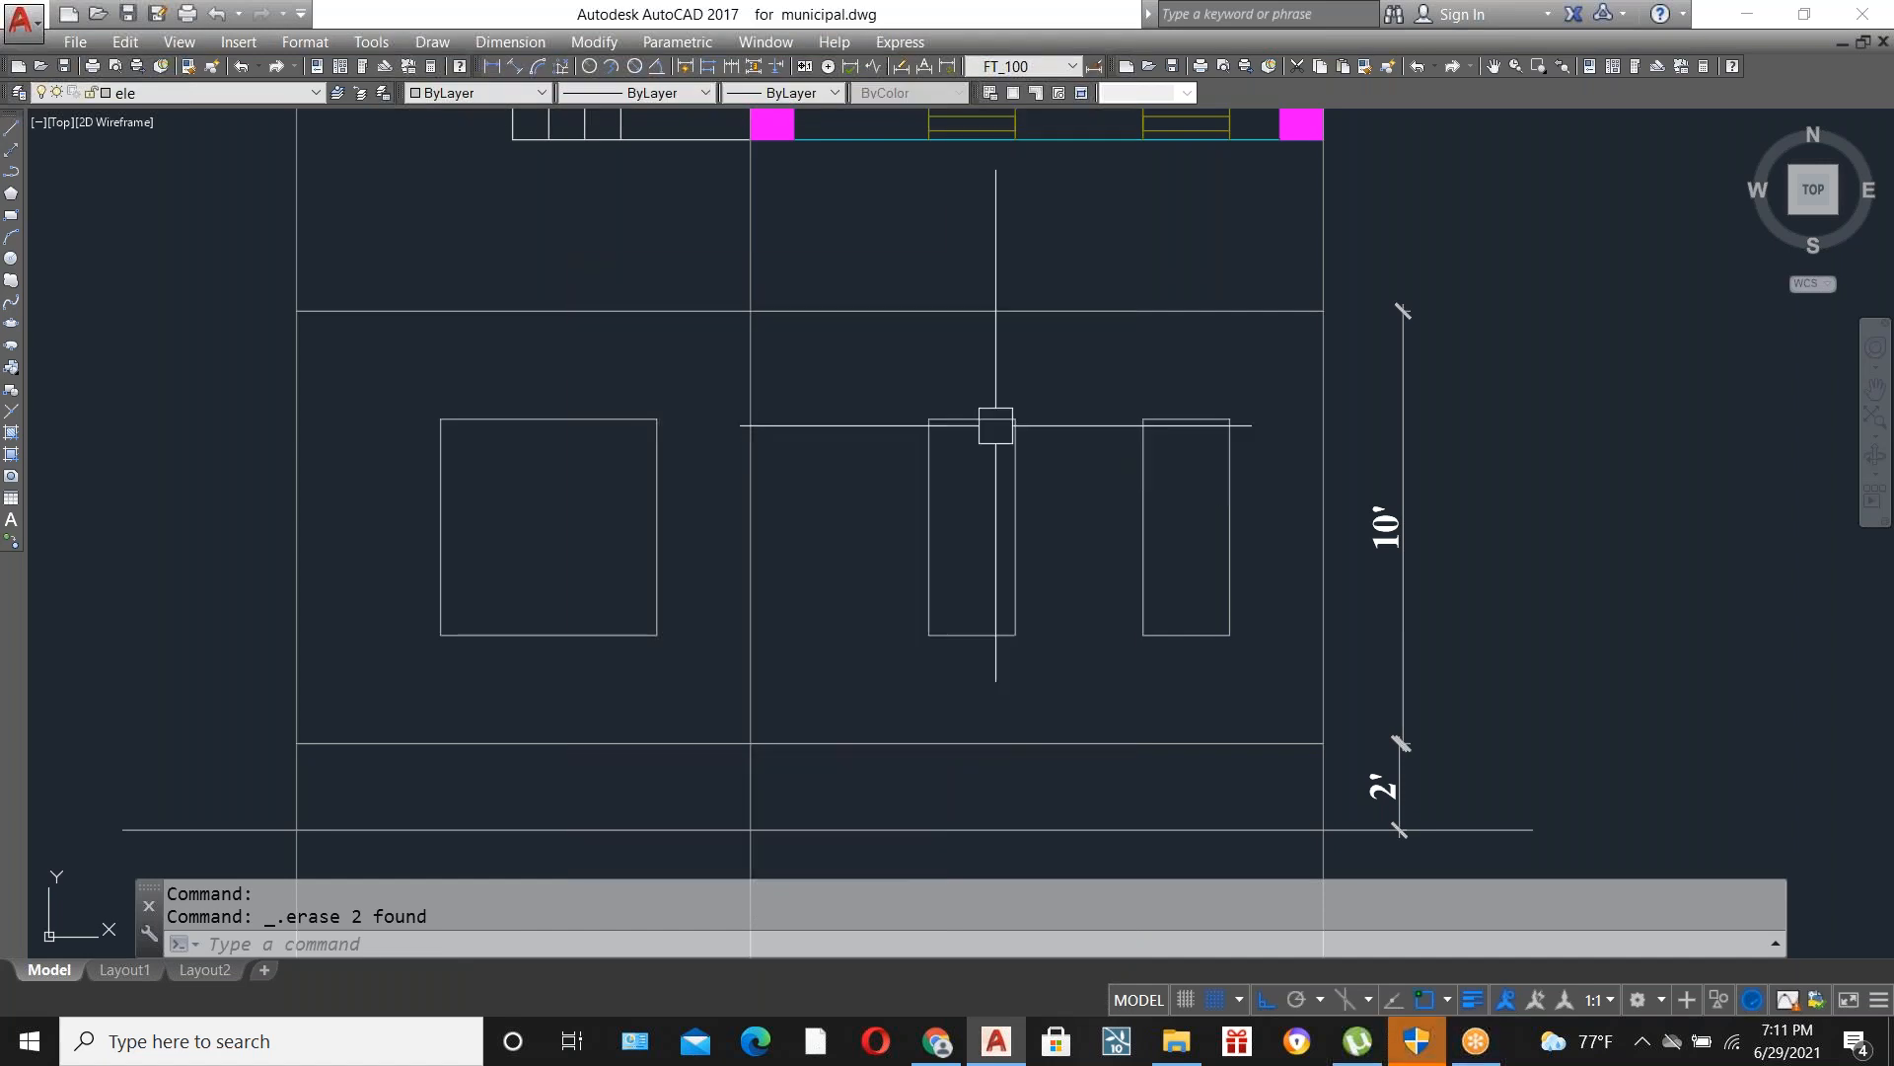
Offset the first W1 window rectangle 3 inches inward to form the outer frame.
scroll(992, 425, up, 1)
scroll(981, 513, down, 2)
scroll(931, 510, up, 4)
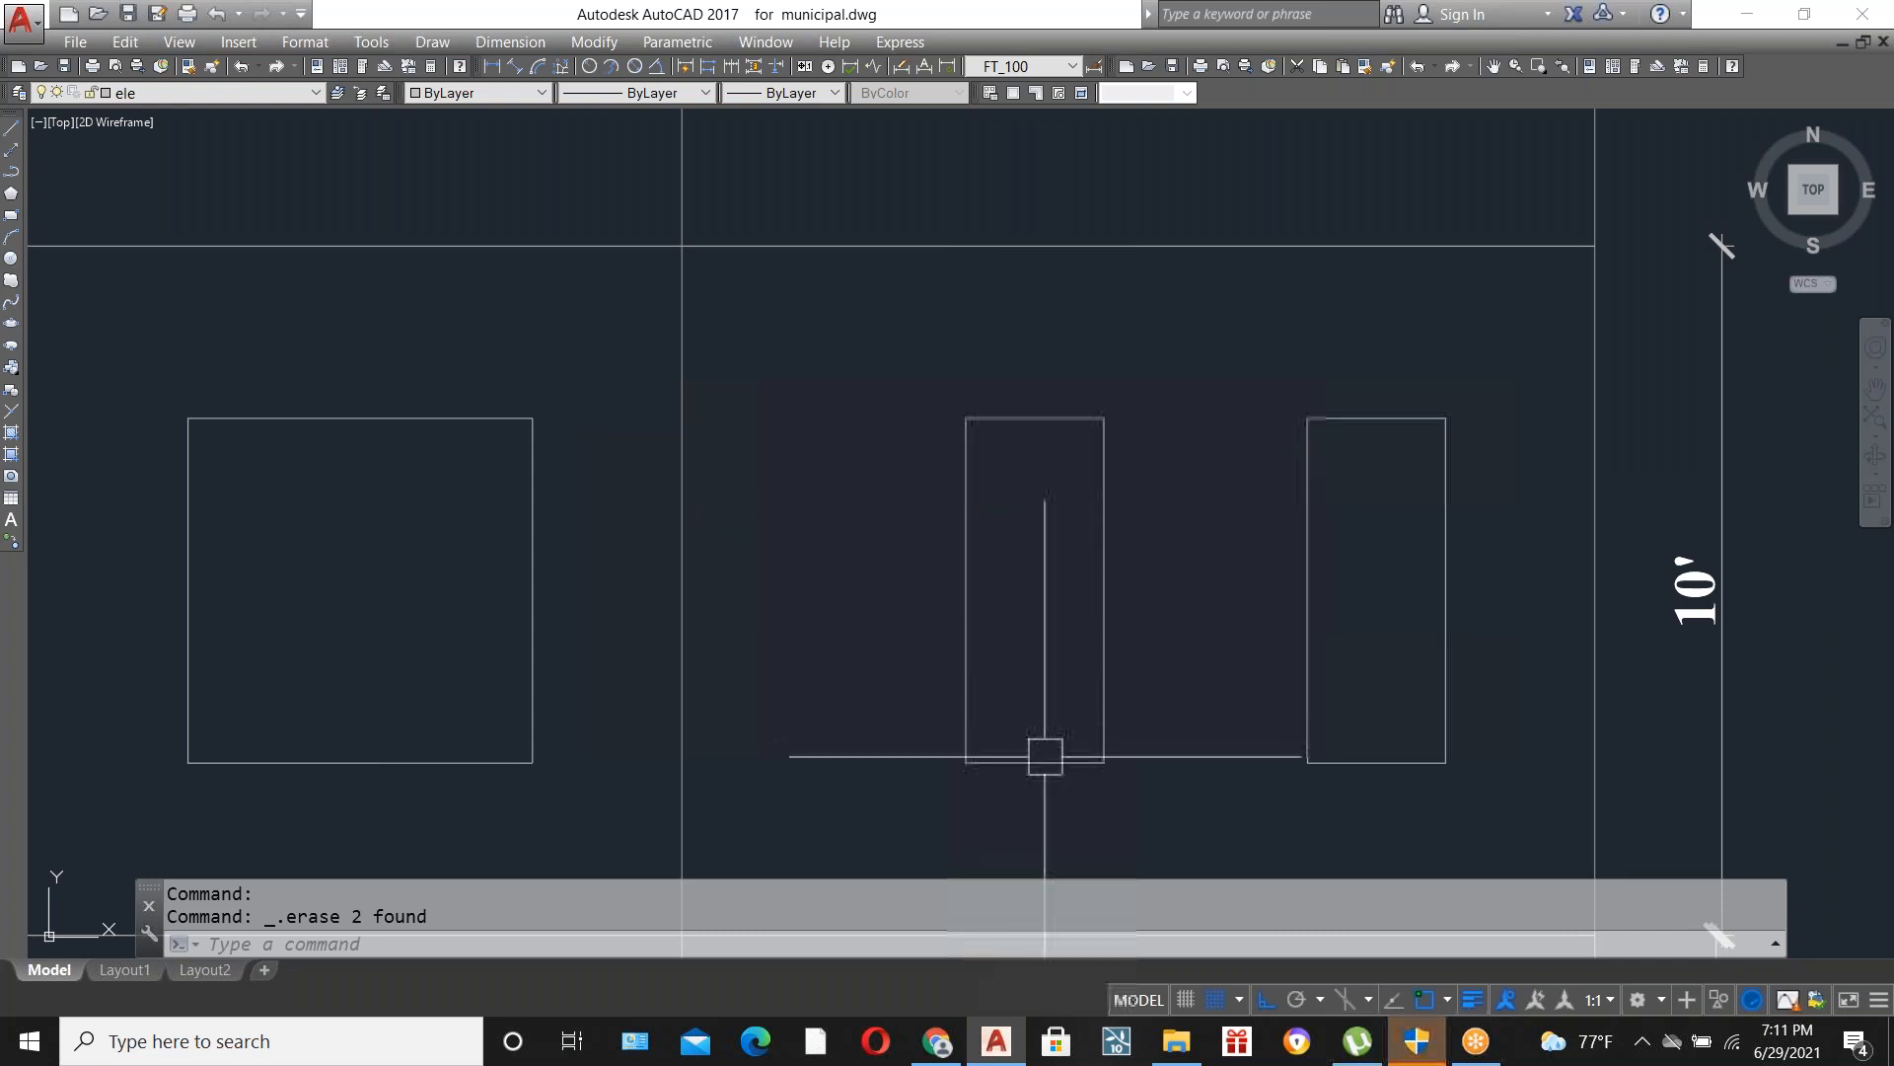
text(o)
key(Return)
key(Return)
click(1028, 419)
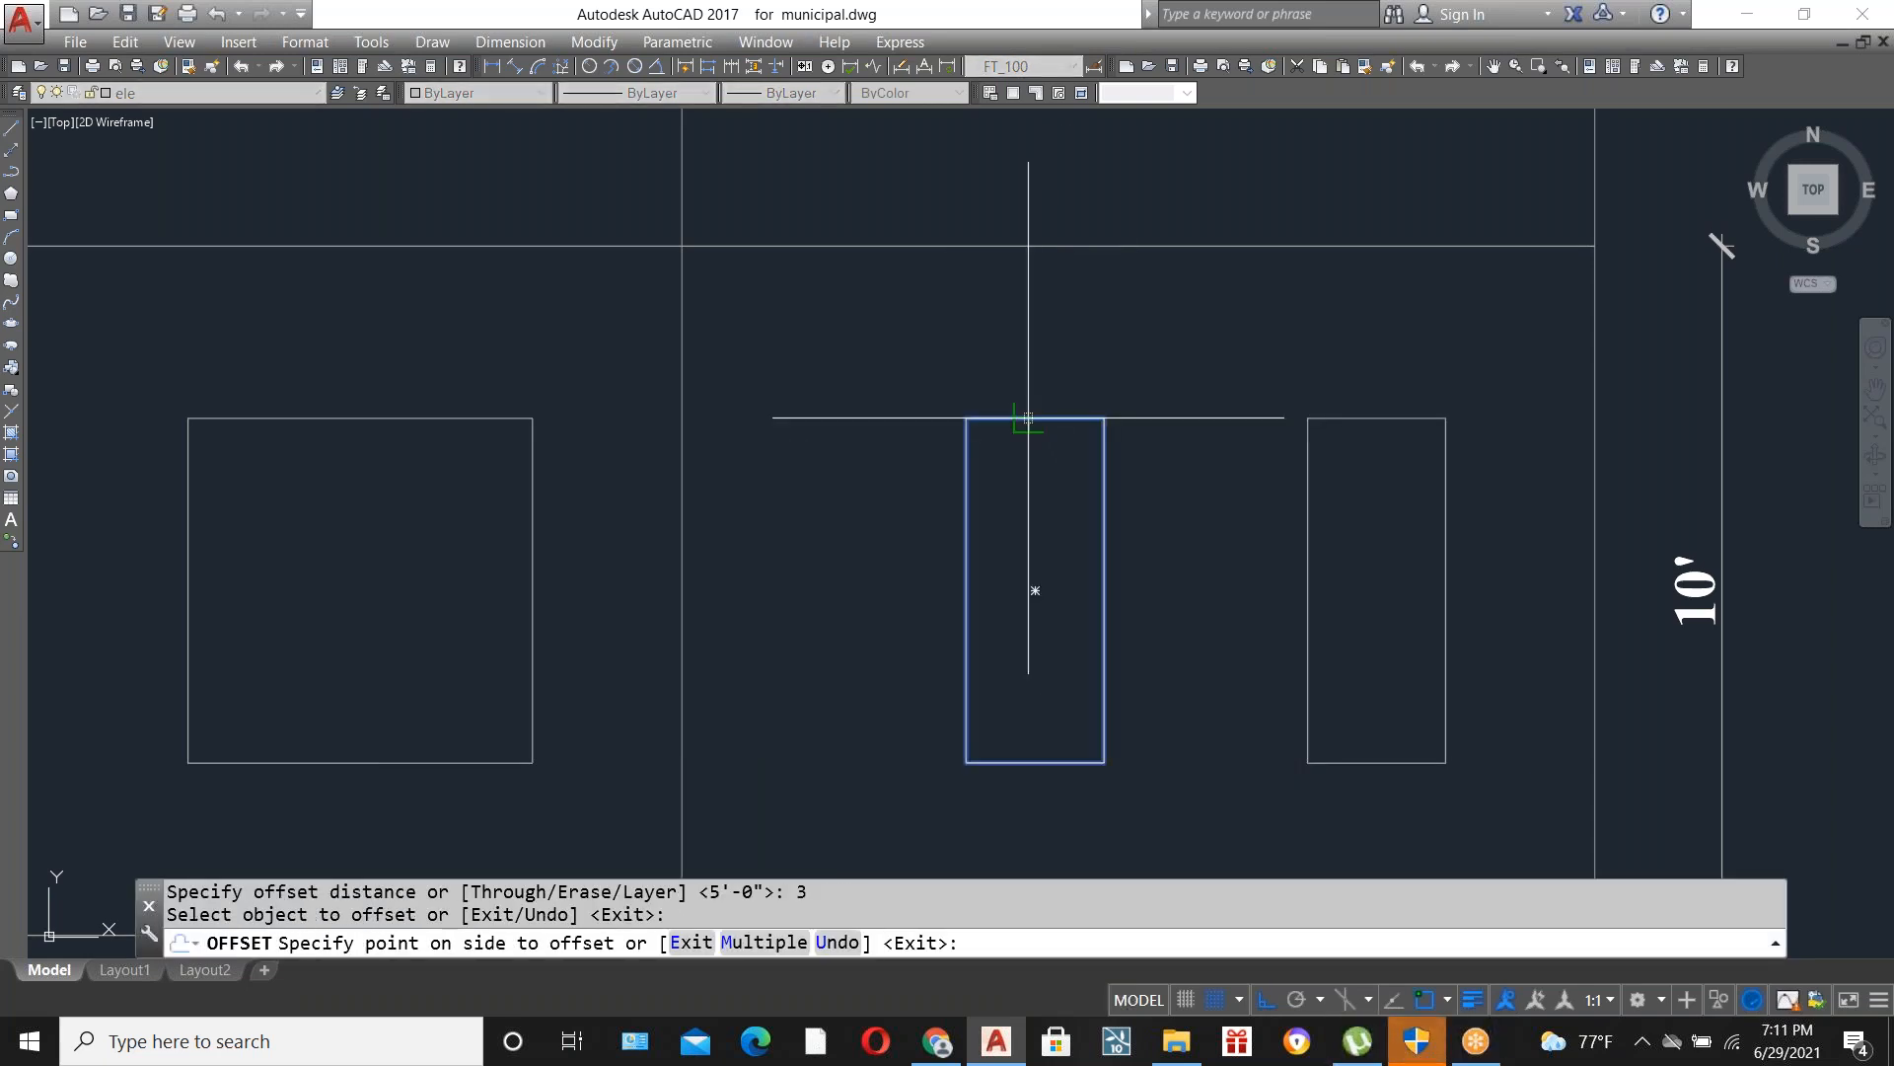
click(1028, 543)
key(Escape)
Offset the inner rectangle of the first W1 window another 2 inches inward.
scroll(1066, 493, up, 2)
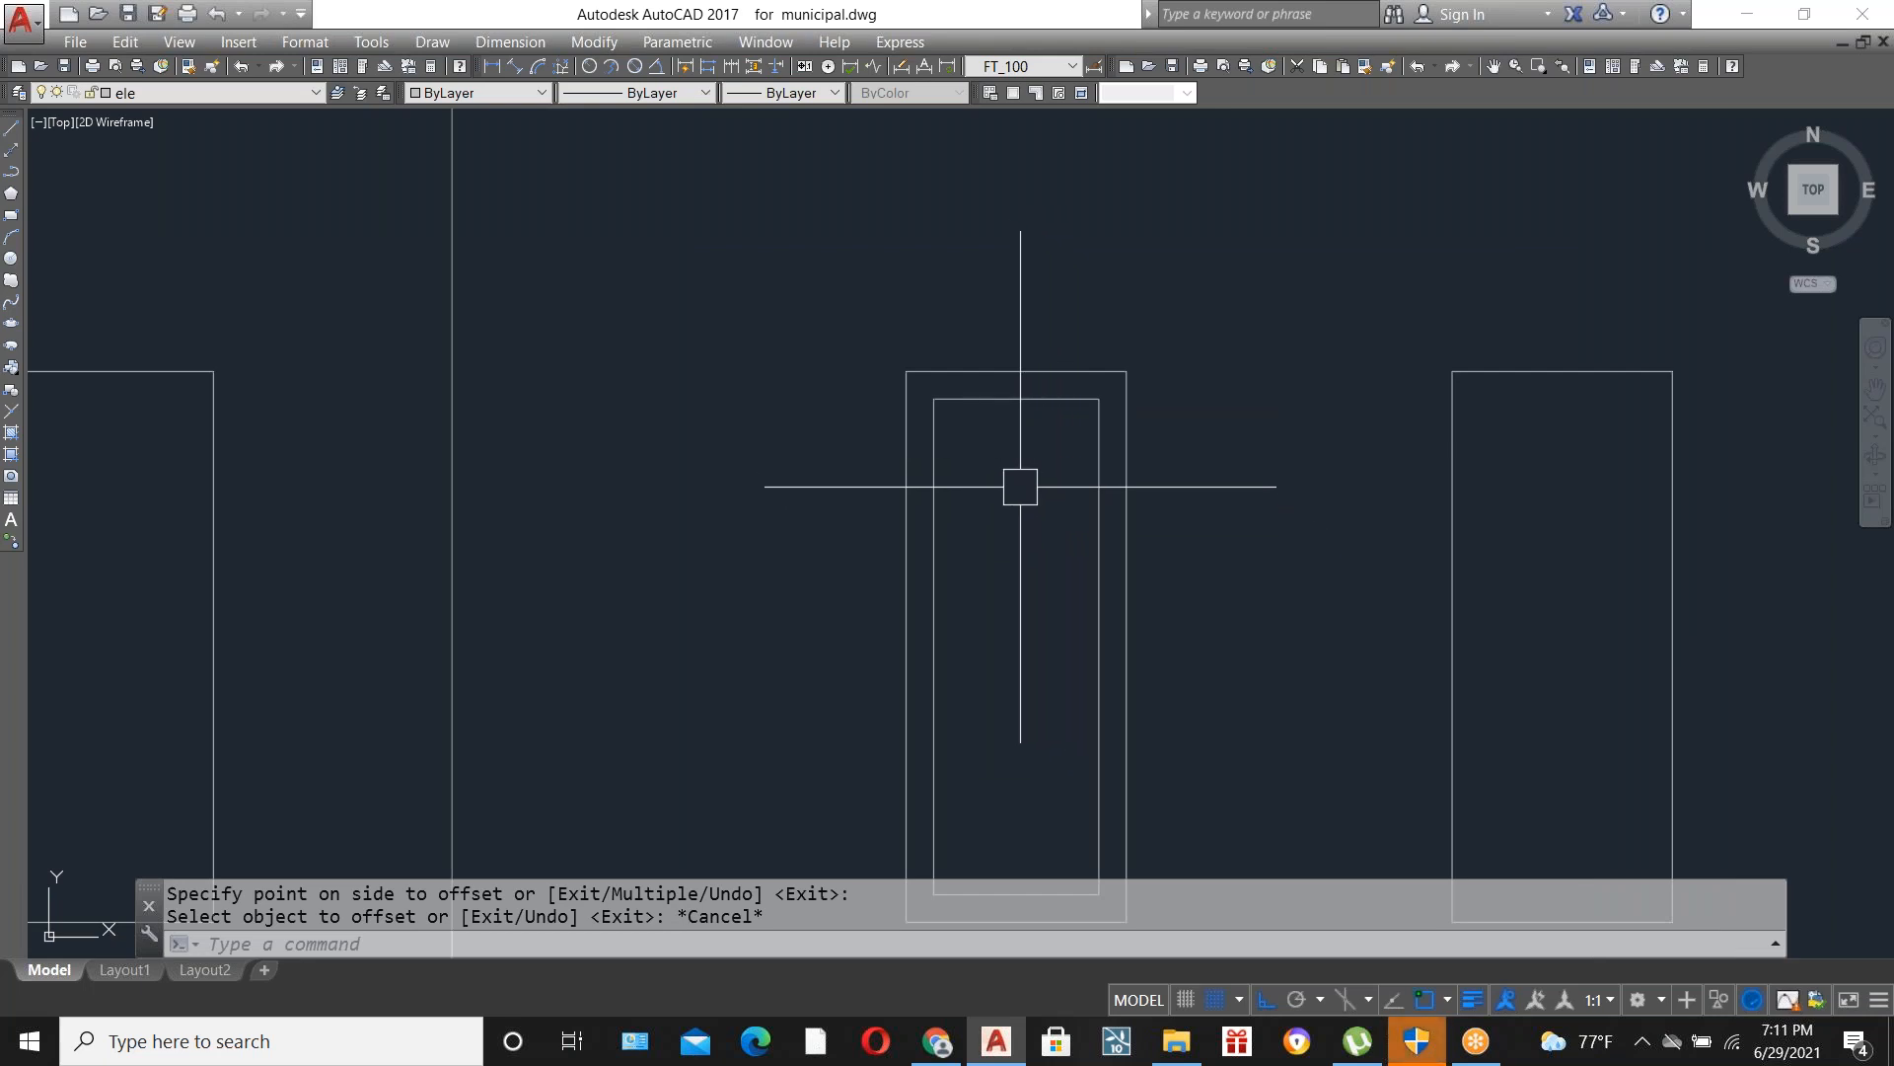
text(o)
key(Return)
key(Return)
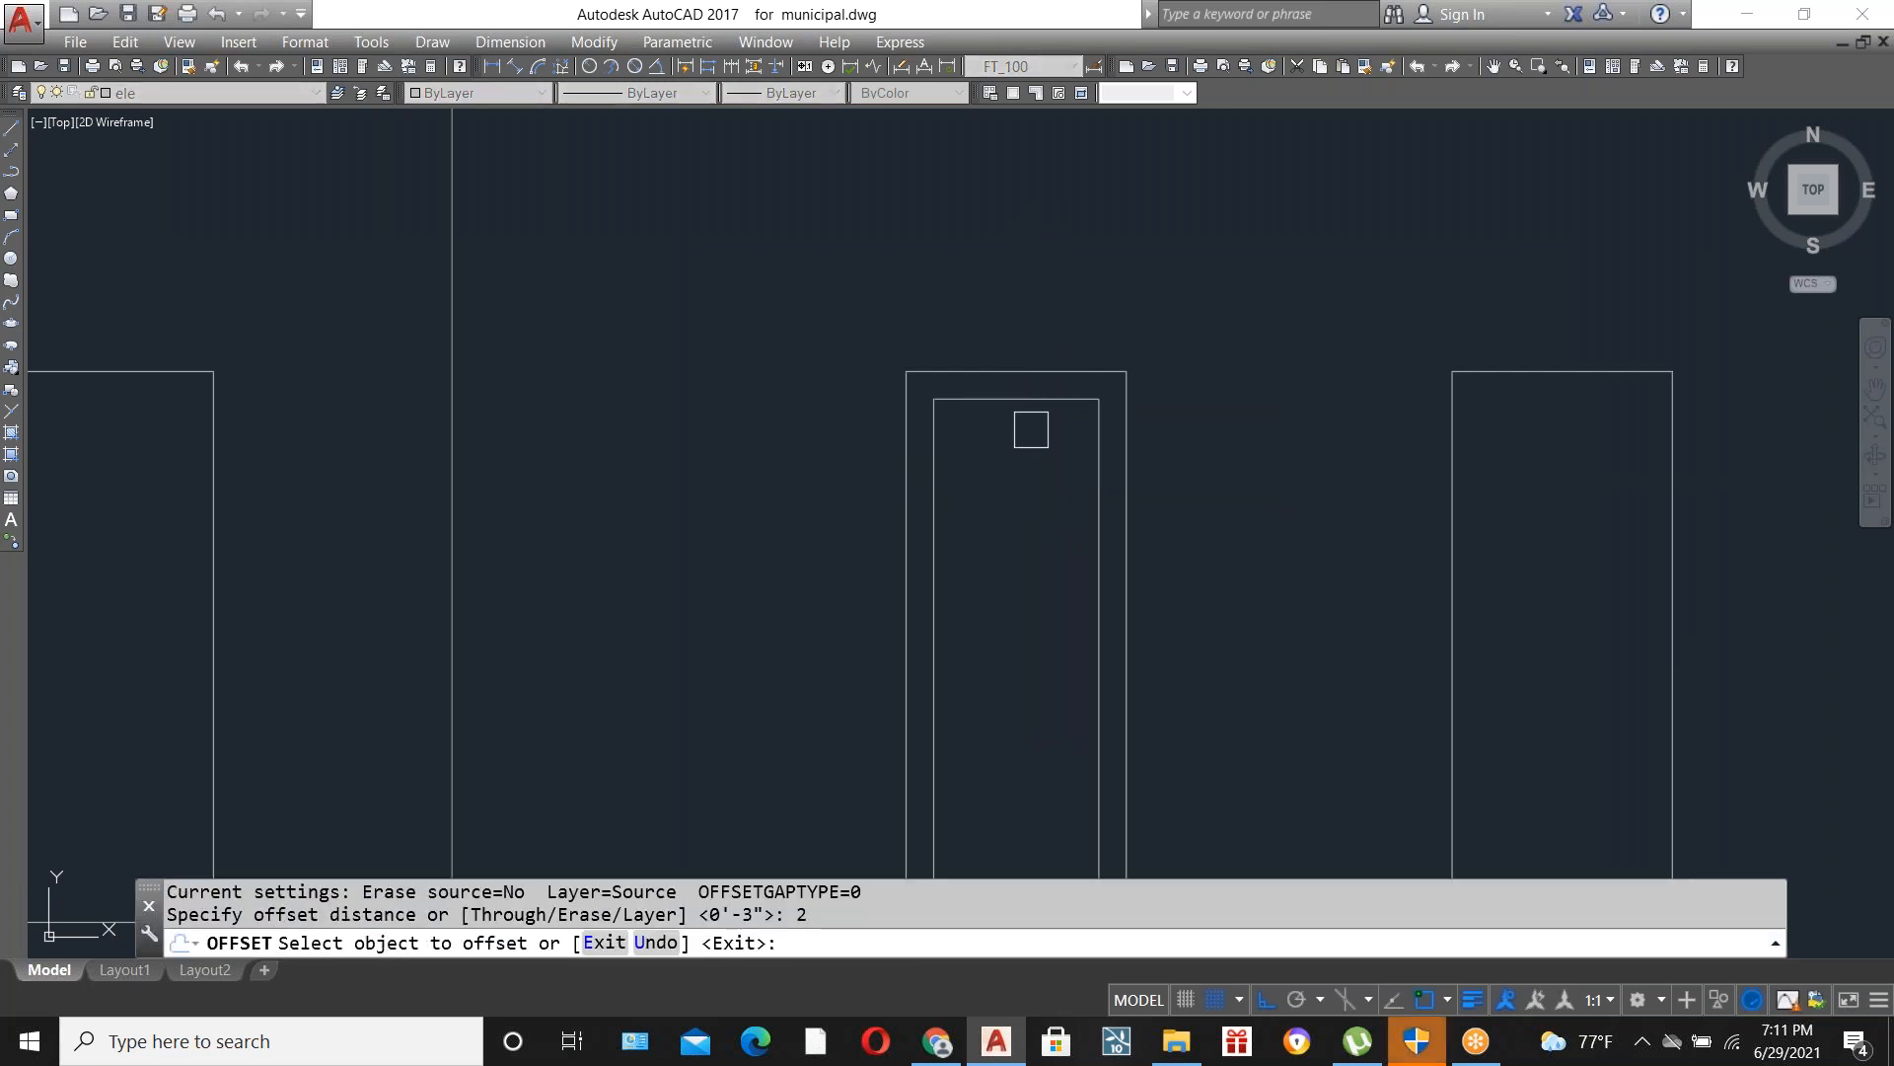
click(1016, 410)
click(1010, 566)
scroll(1619, 240, down, 3)
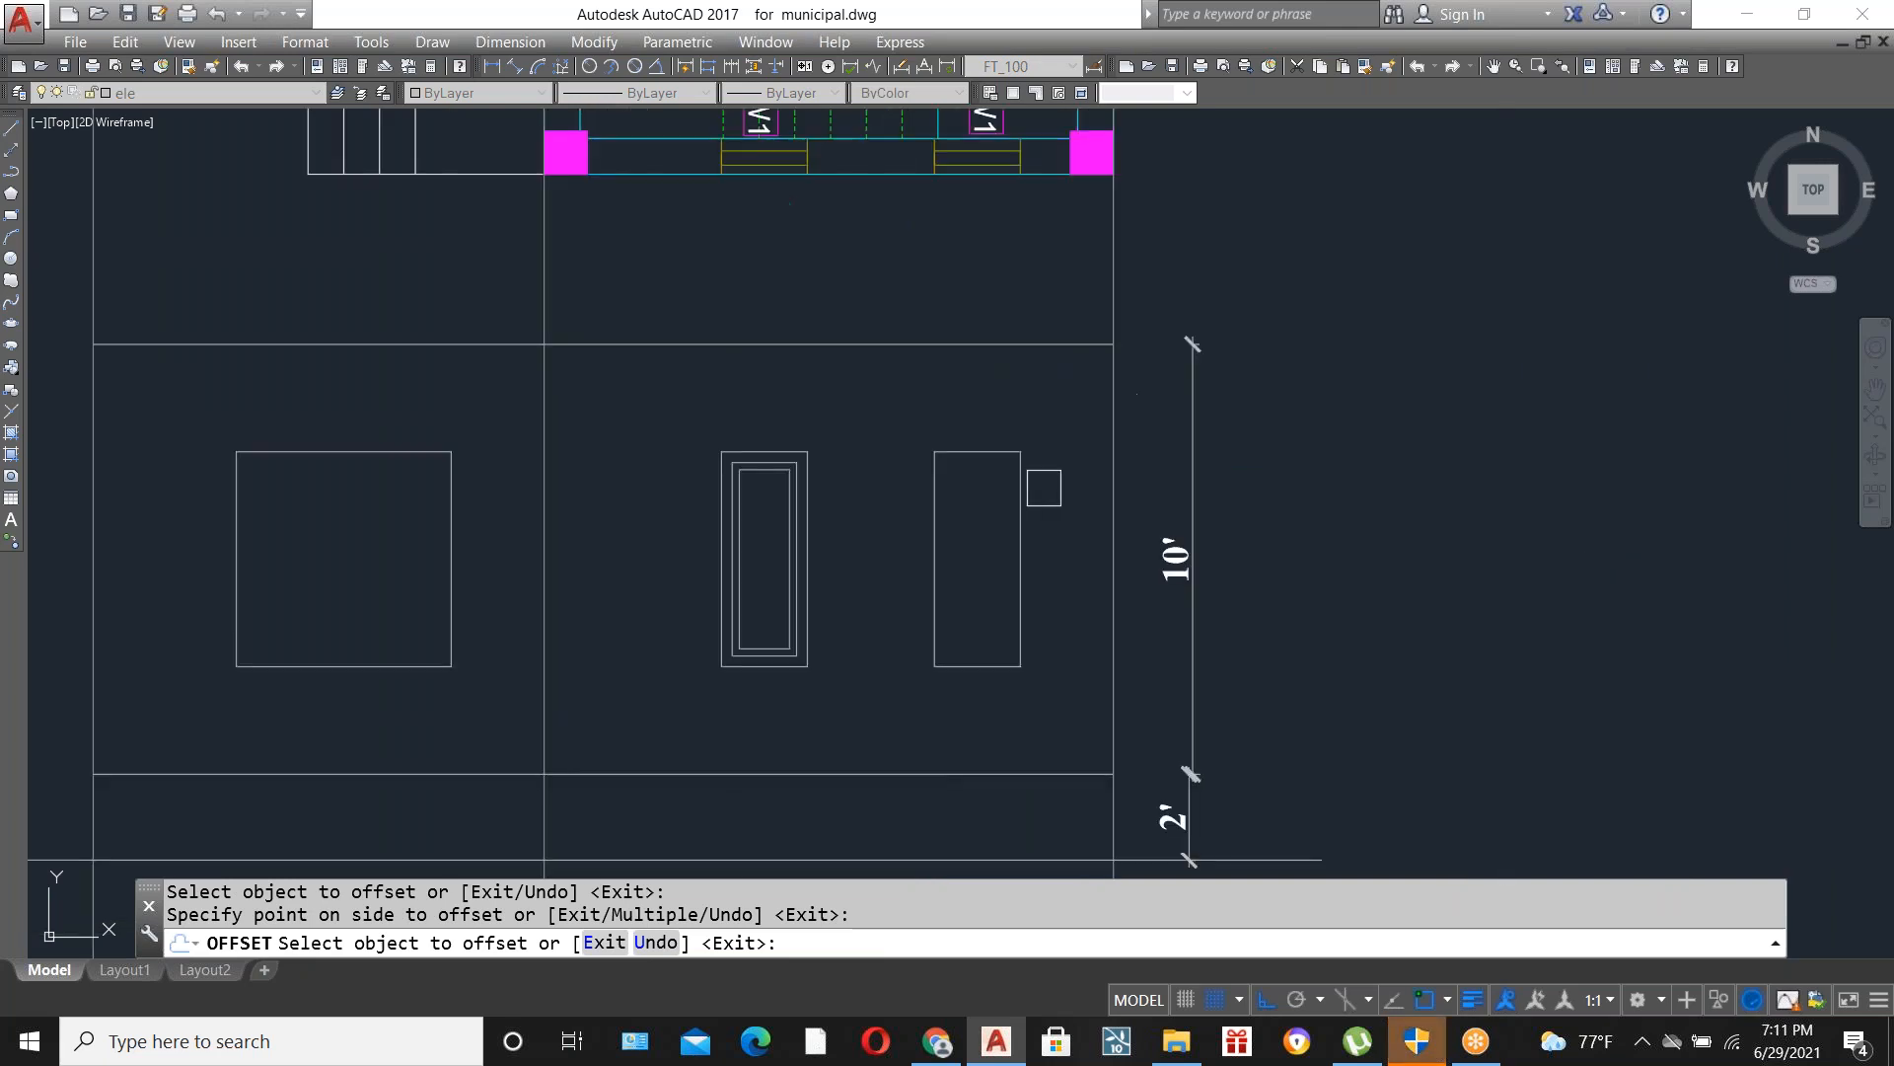
scroll(1293, 259, up, 2)
key(Escape)
scroll(572, 480, up, 5)
click(612, 520)
click(509, 408)
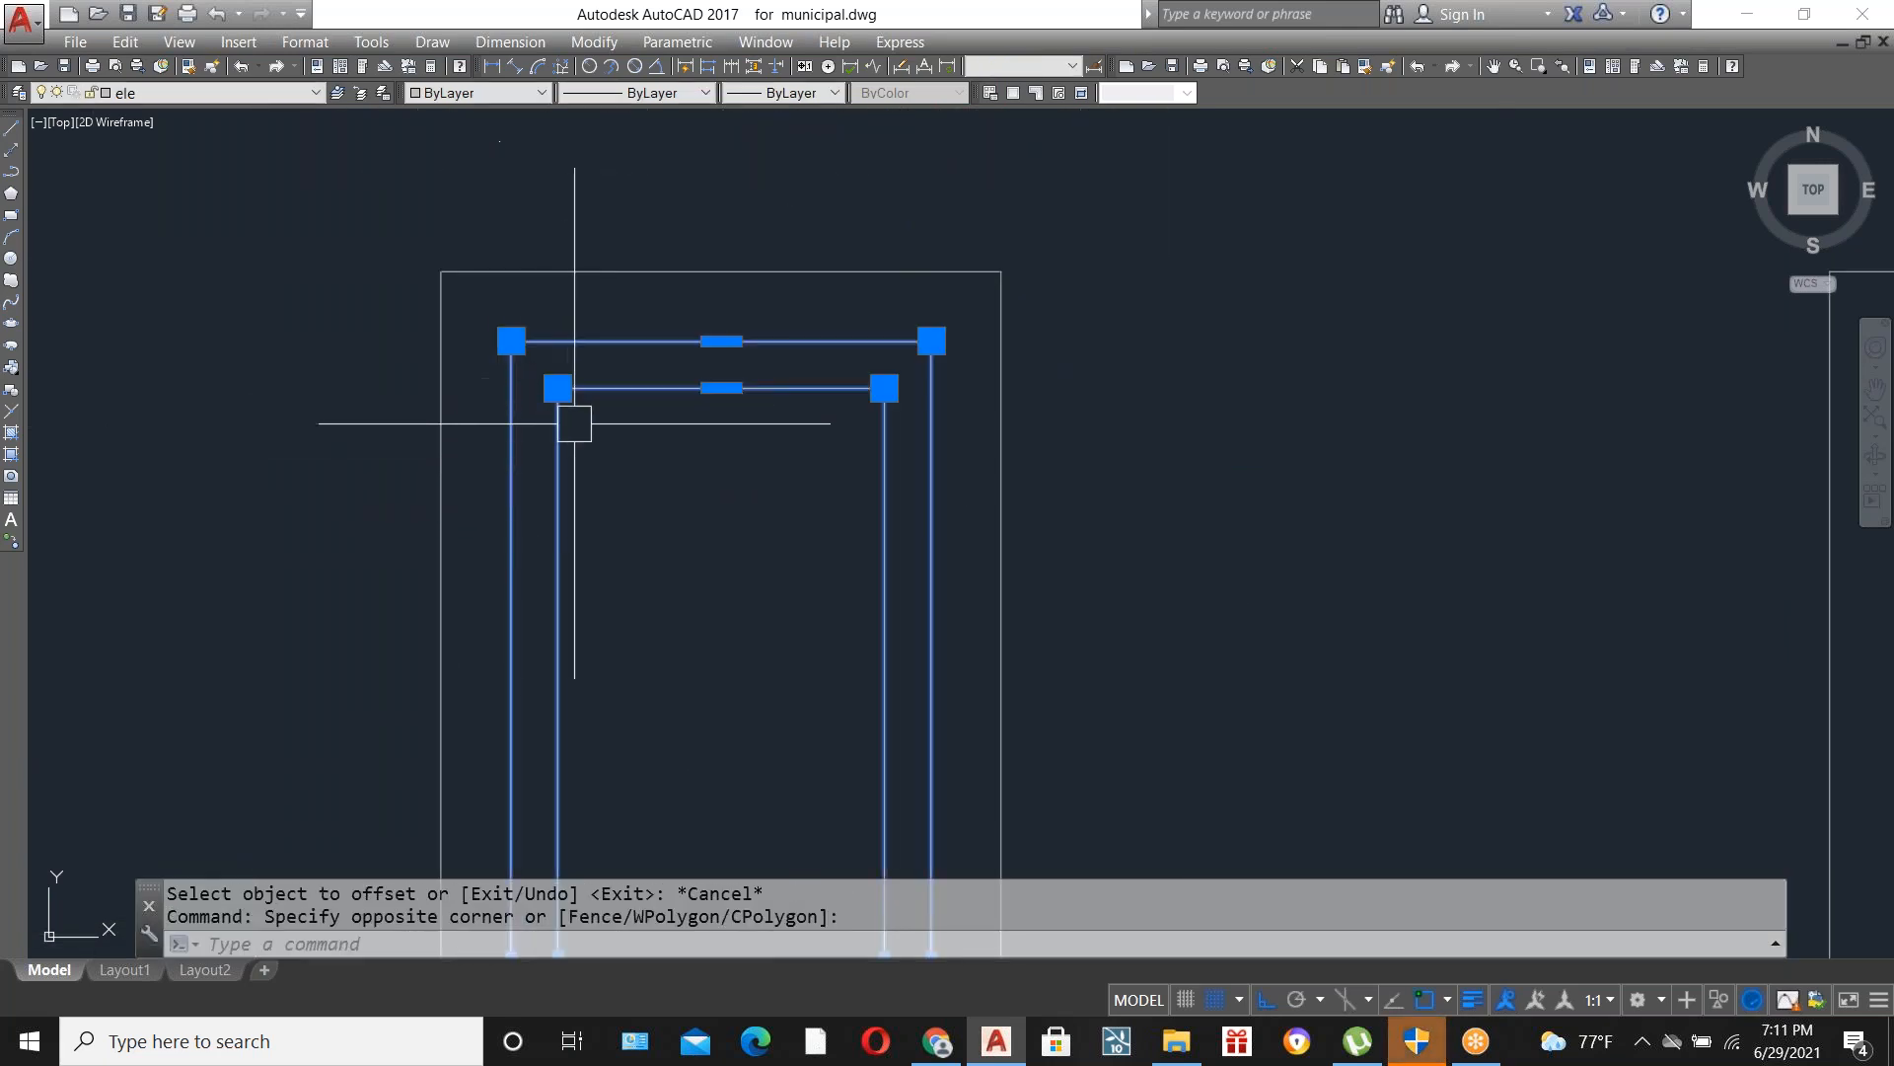
scroll(785, 445, down, 4)
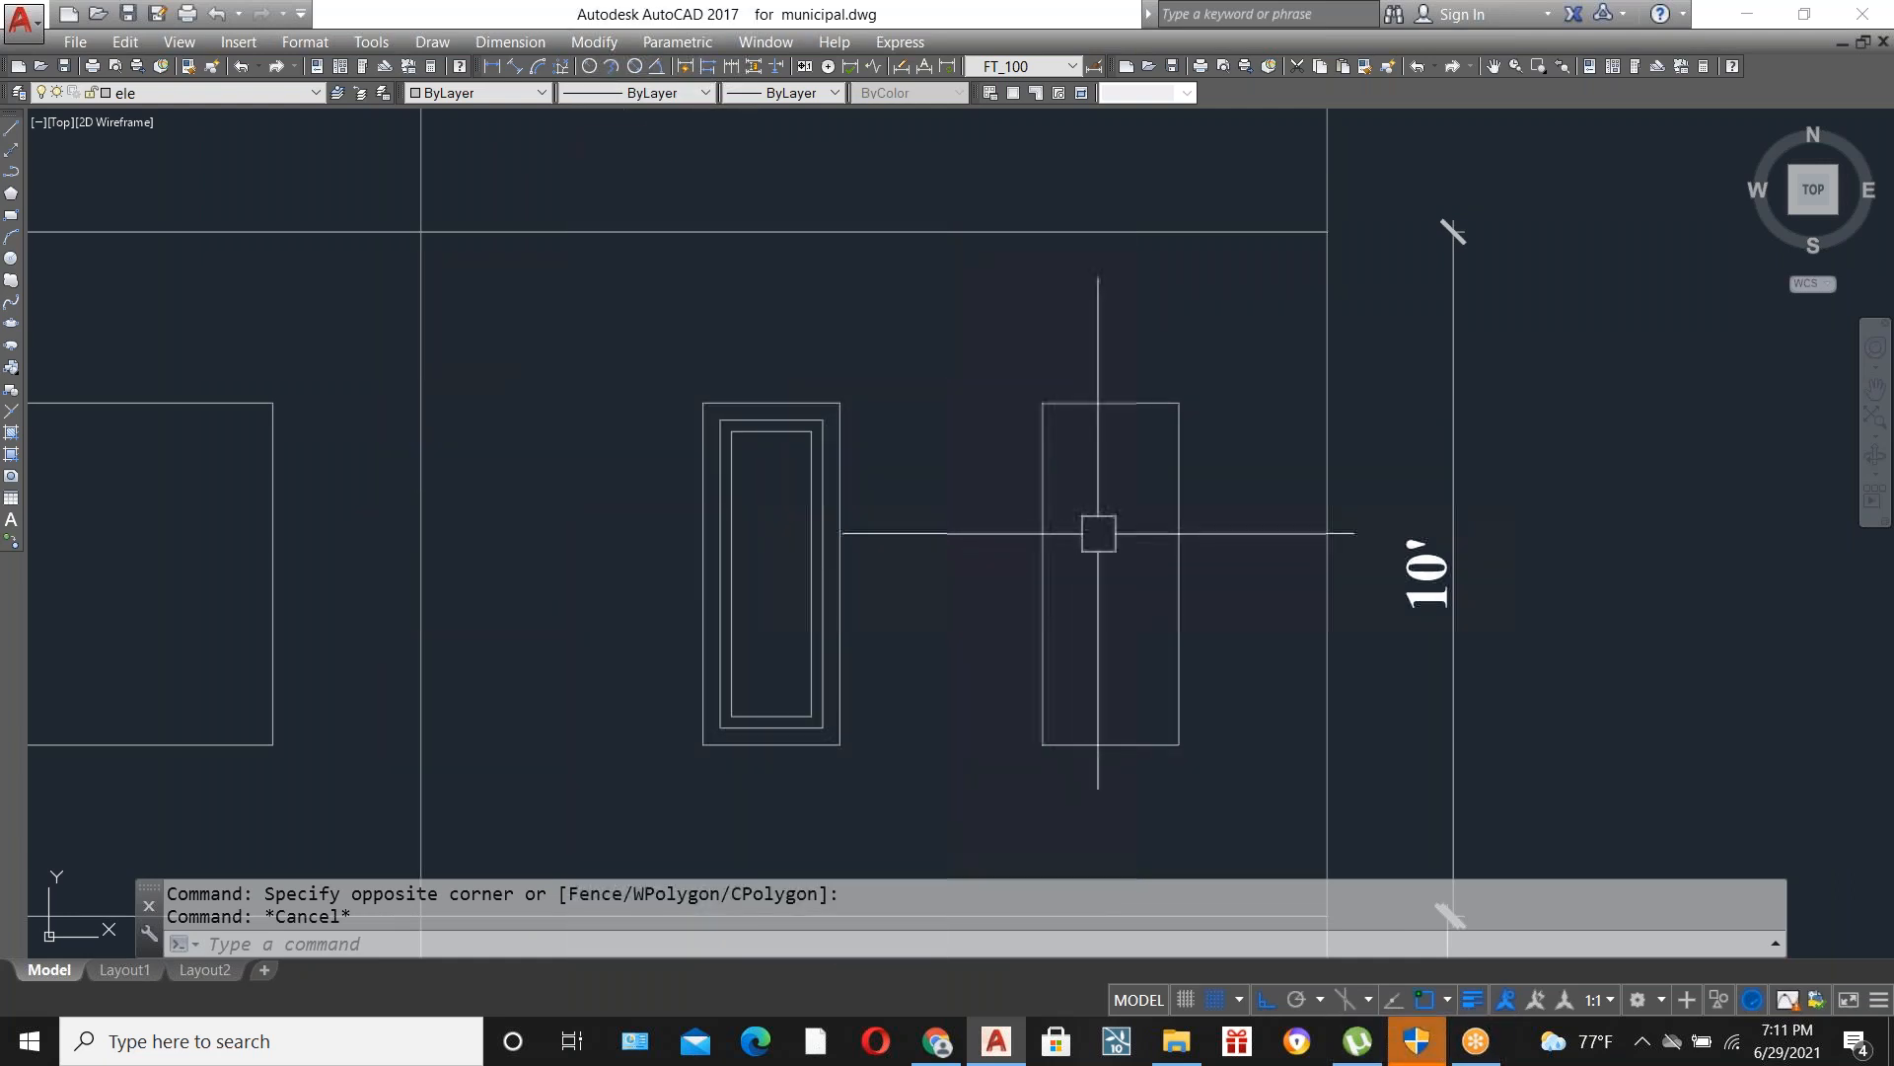
scroll(747, 439, up, 2)
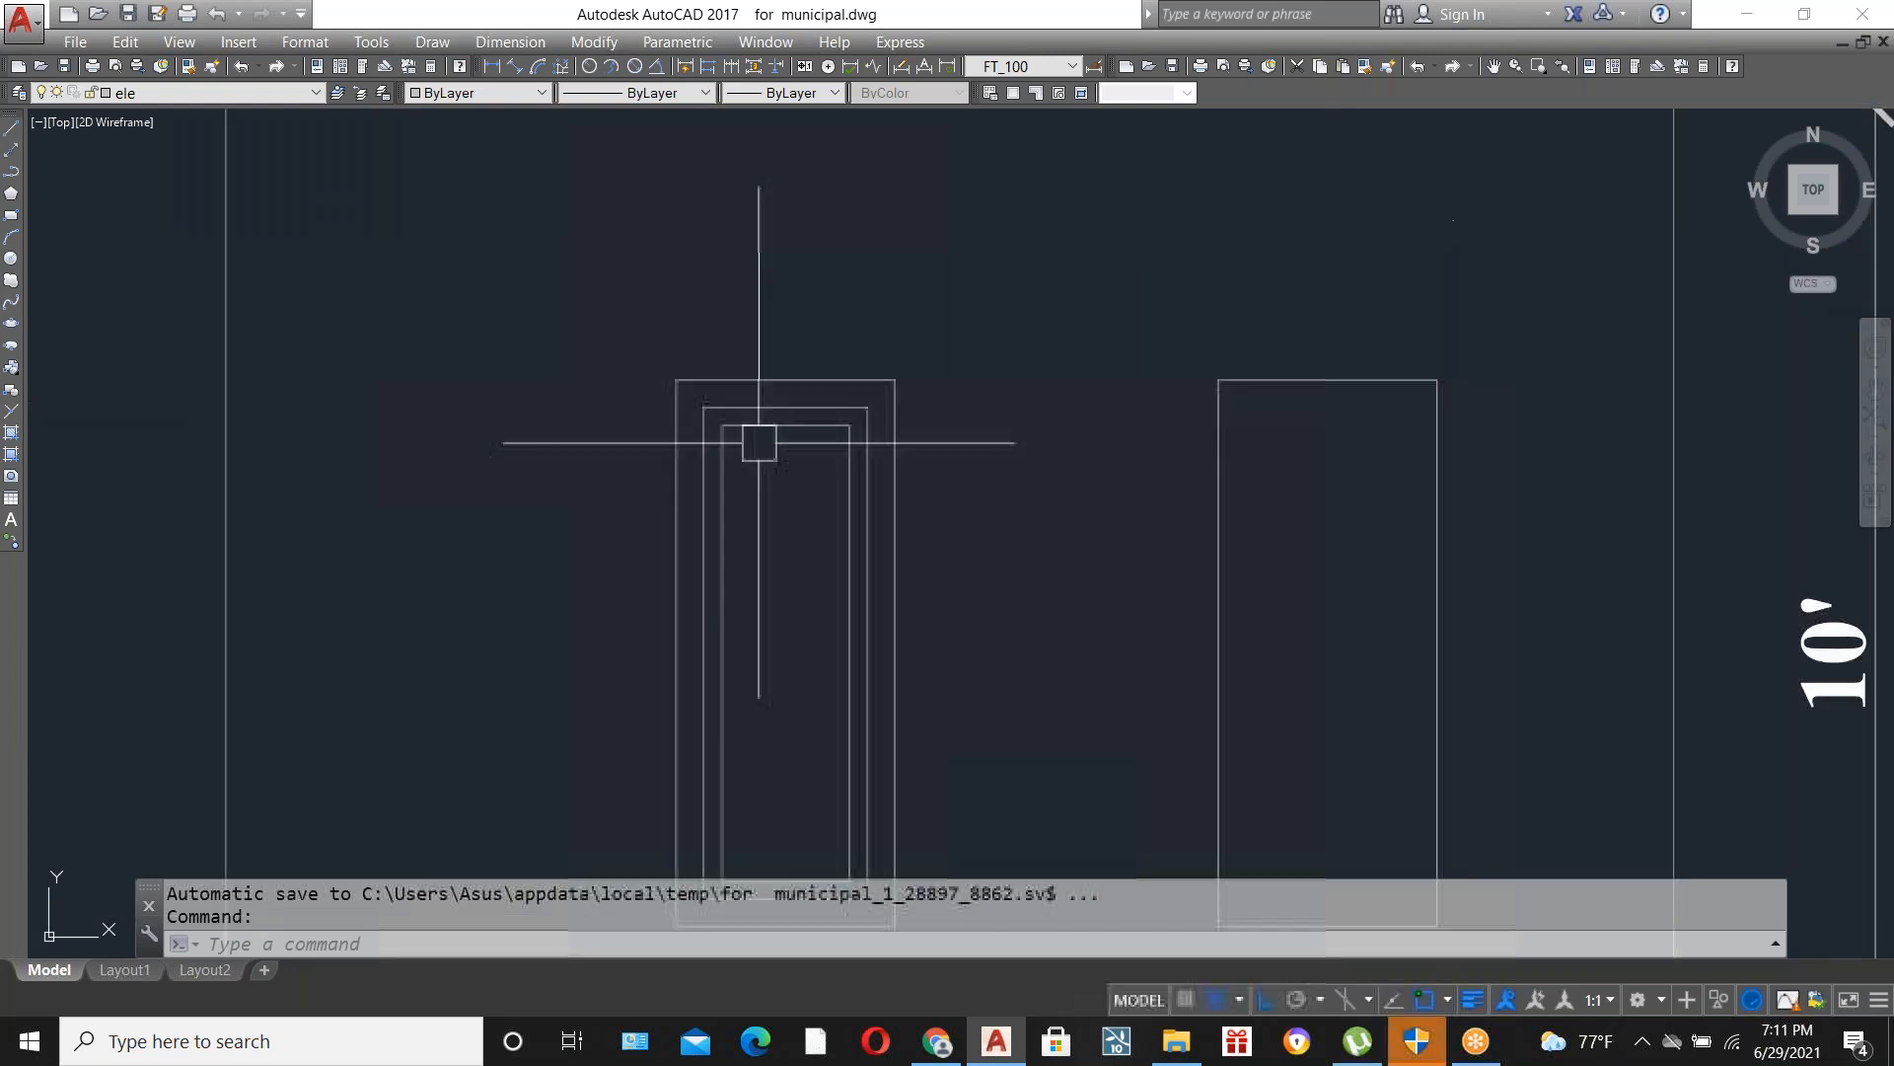
scroll(583, 461, down, 2)
Copy the two inner frame rectangles of the first W1 window into the second one, matching the upper corners of the openings.
scroll(631, 434, up, 8)
click(997, 690)
click(761, 529)
text(co)
key(Return)
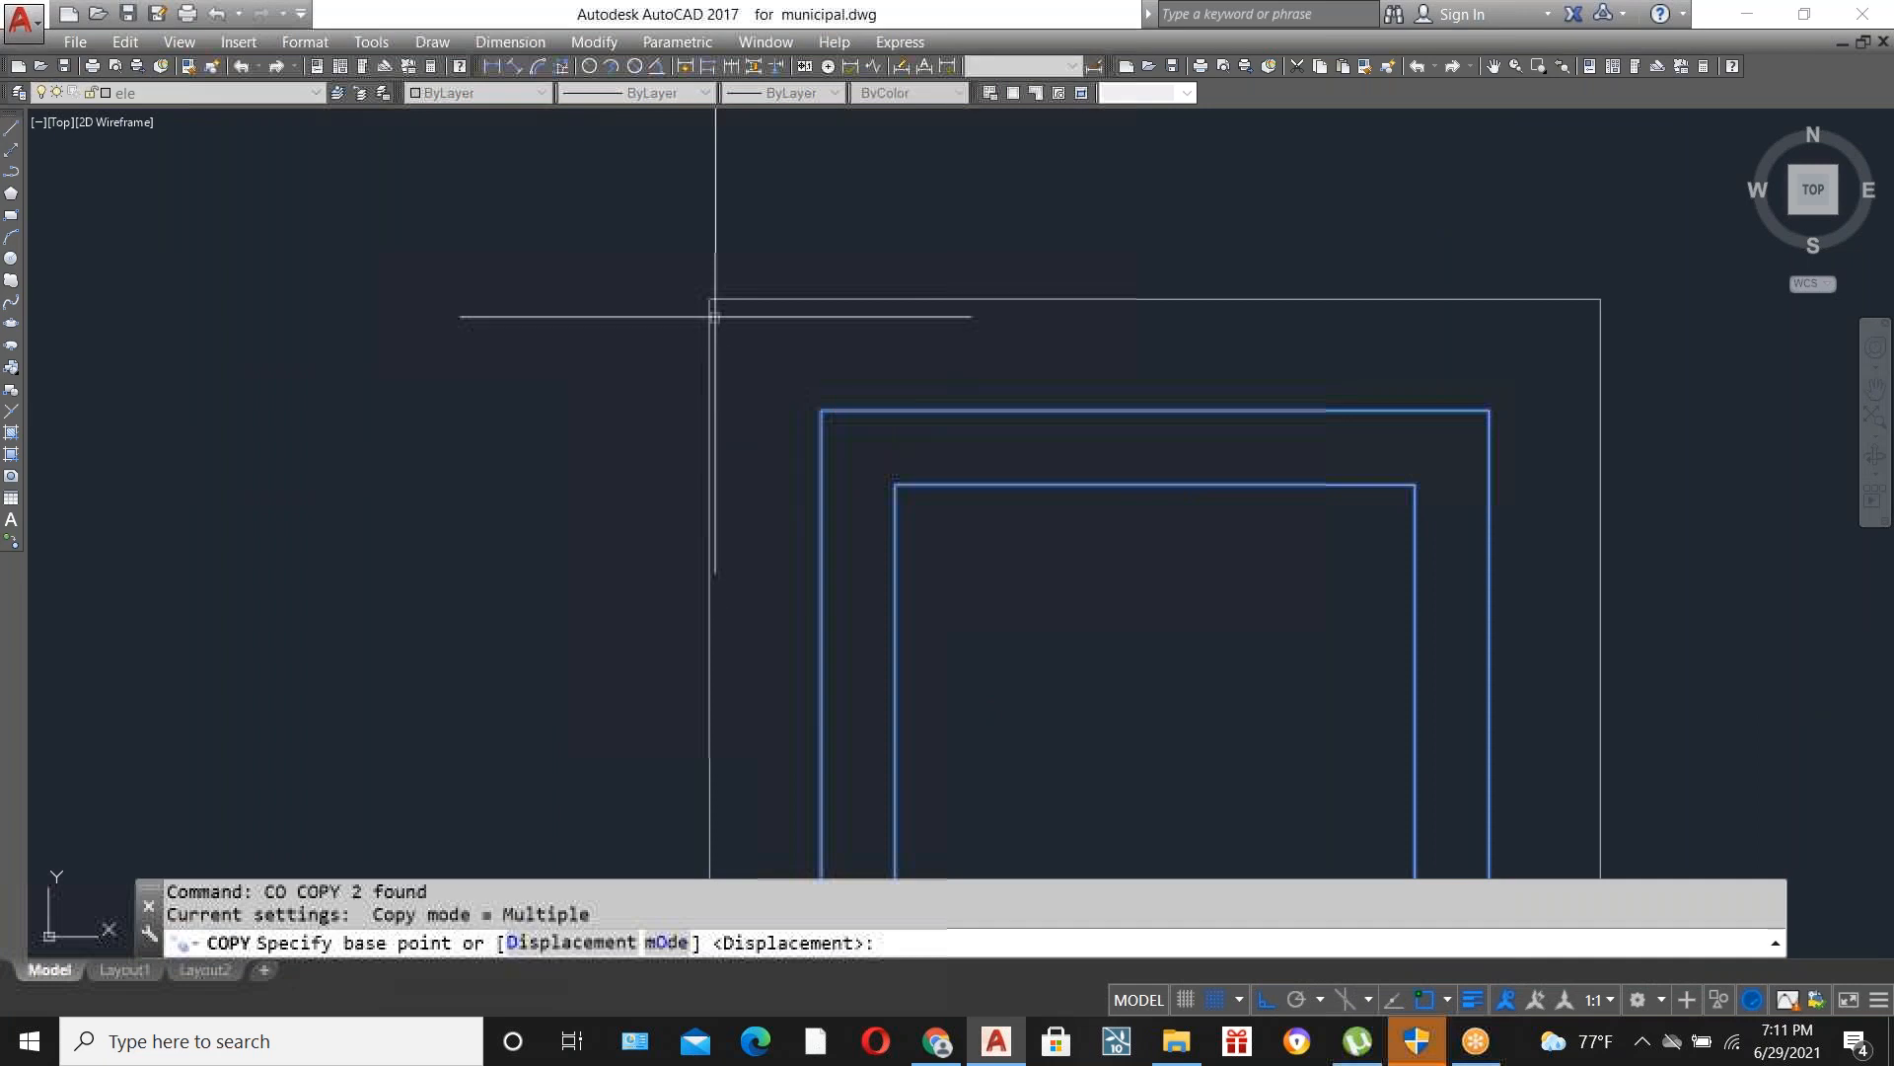
scroll(716, 298, down, 6)
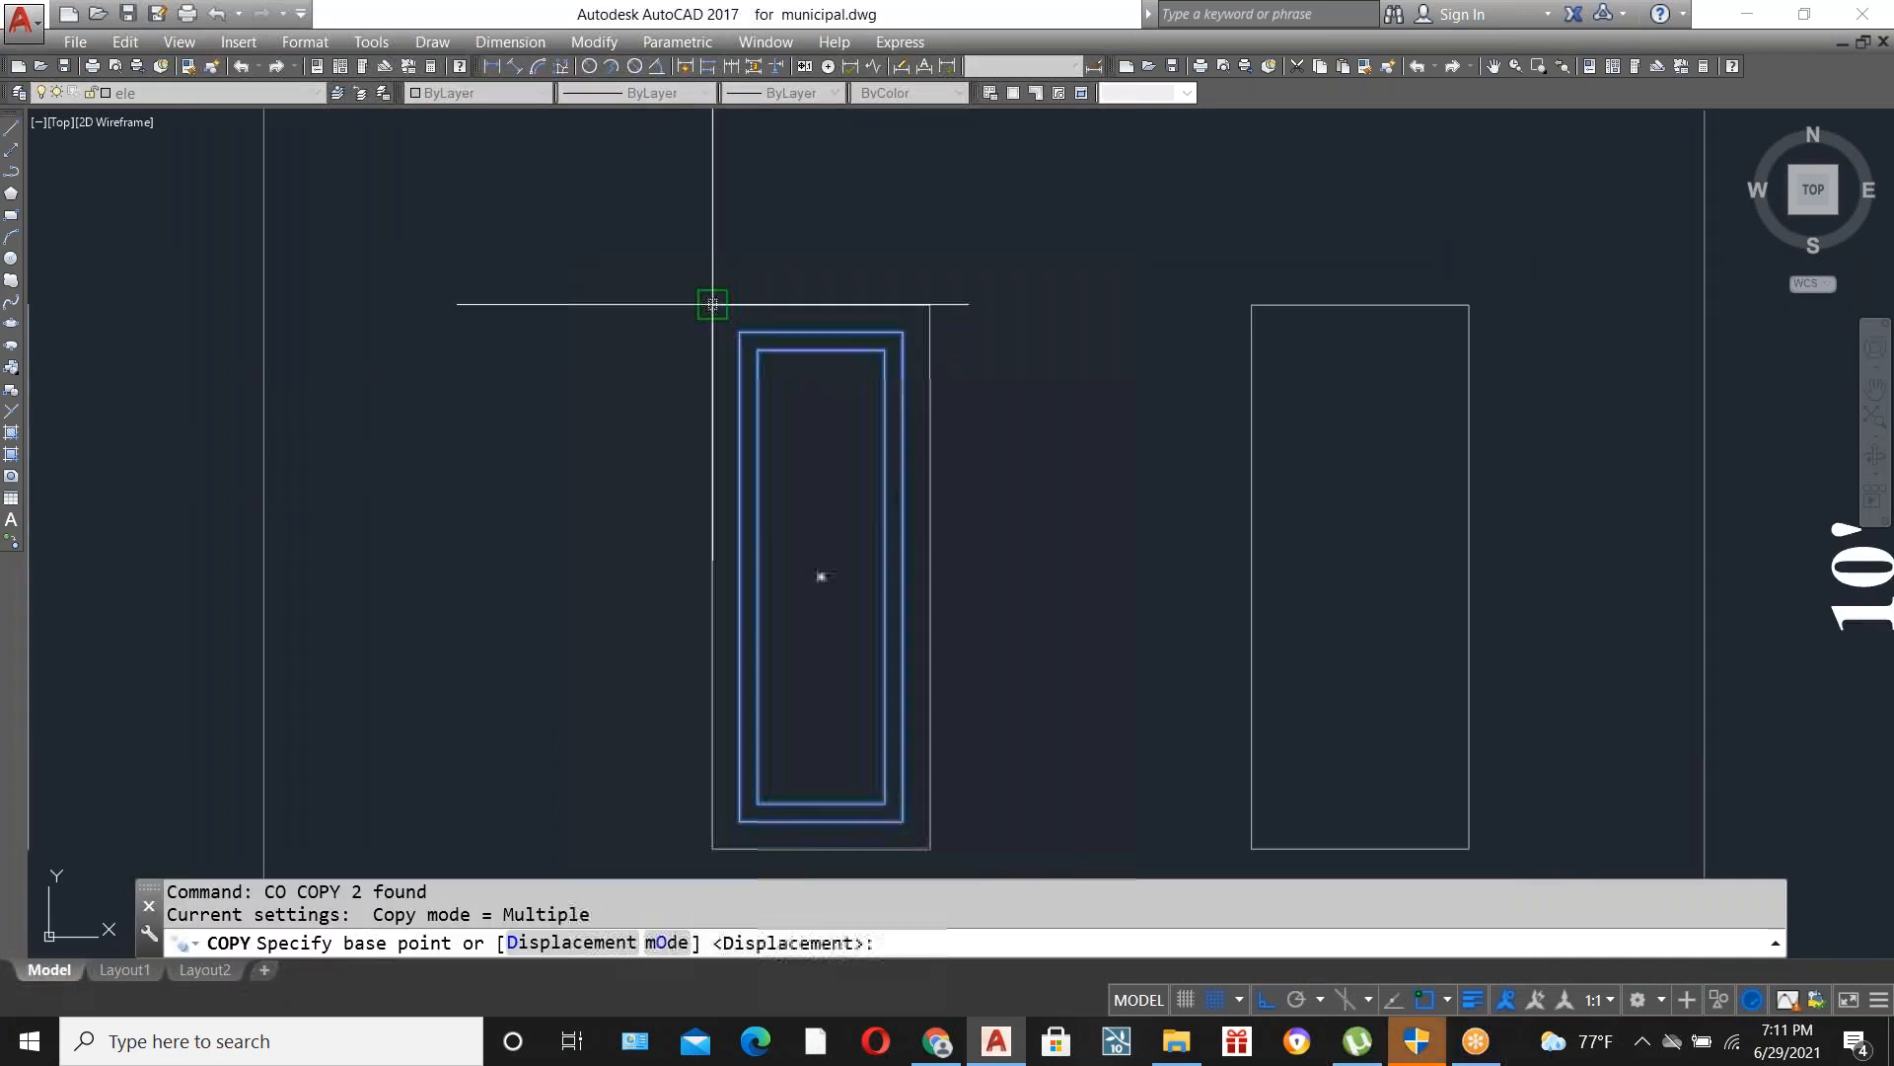
click(713, 305)
key(Escape)
scroll(1038, 394, down, 4)
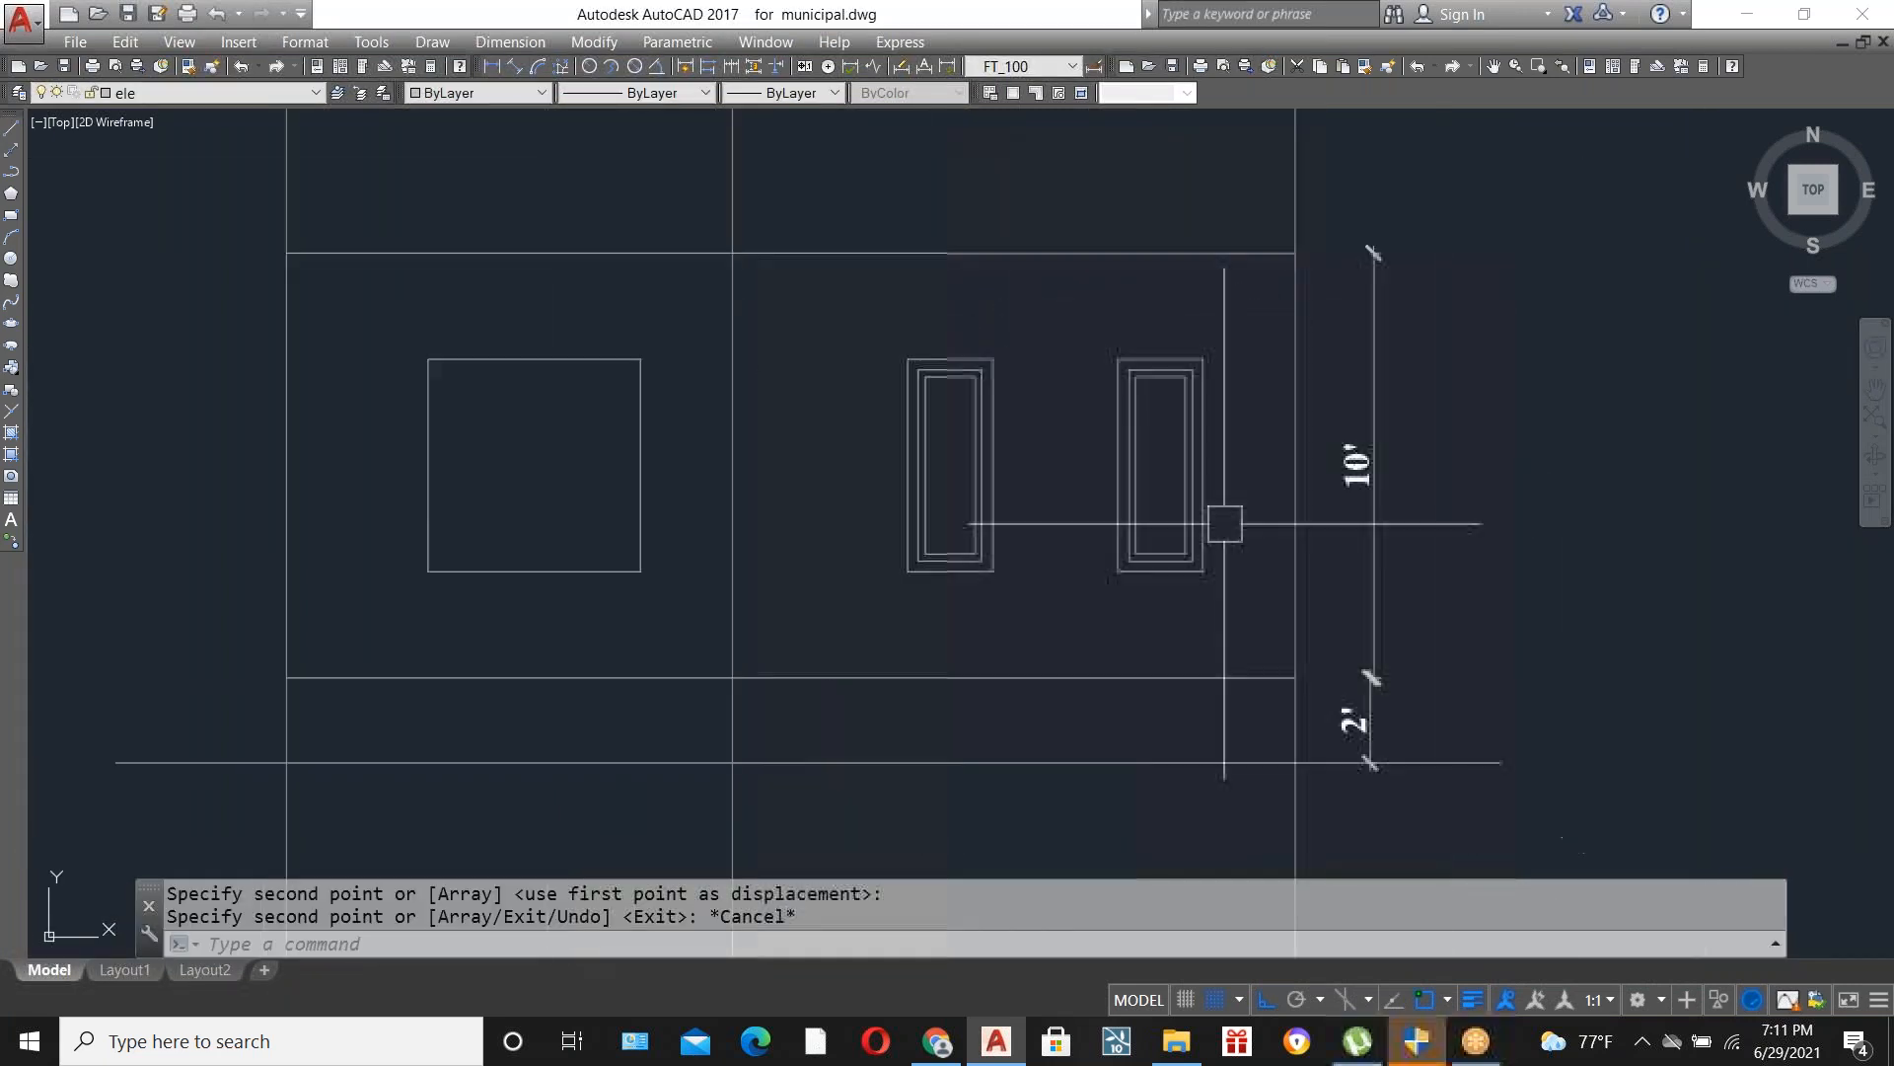
Draw a horizontal line across the middle of the innermost rectangle of the first W1 window.
scroll(1009, 506, up, 2)
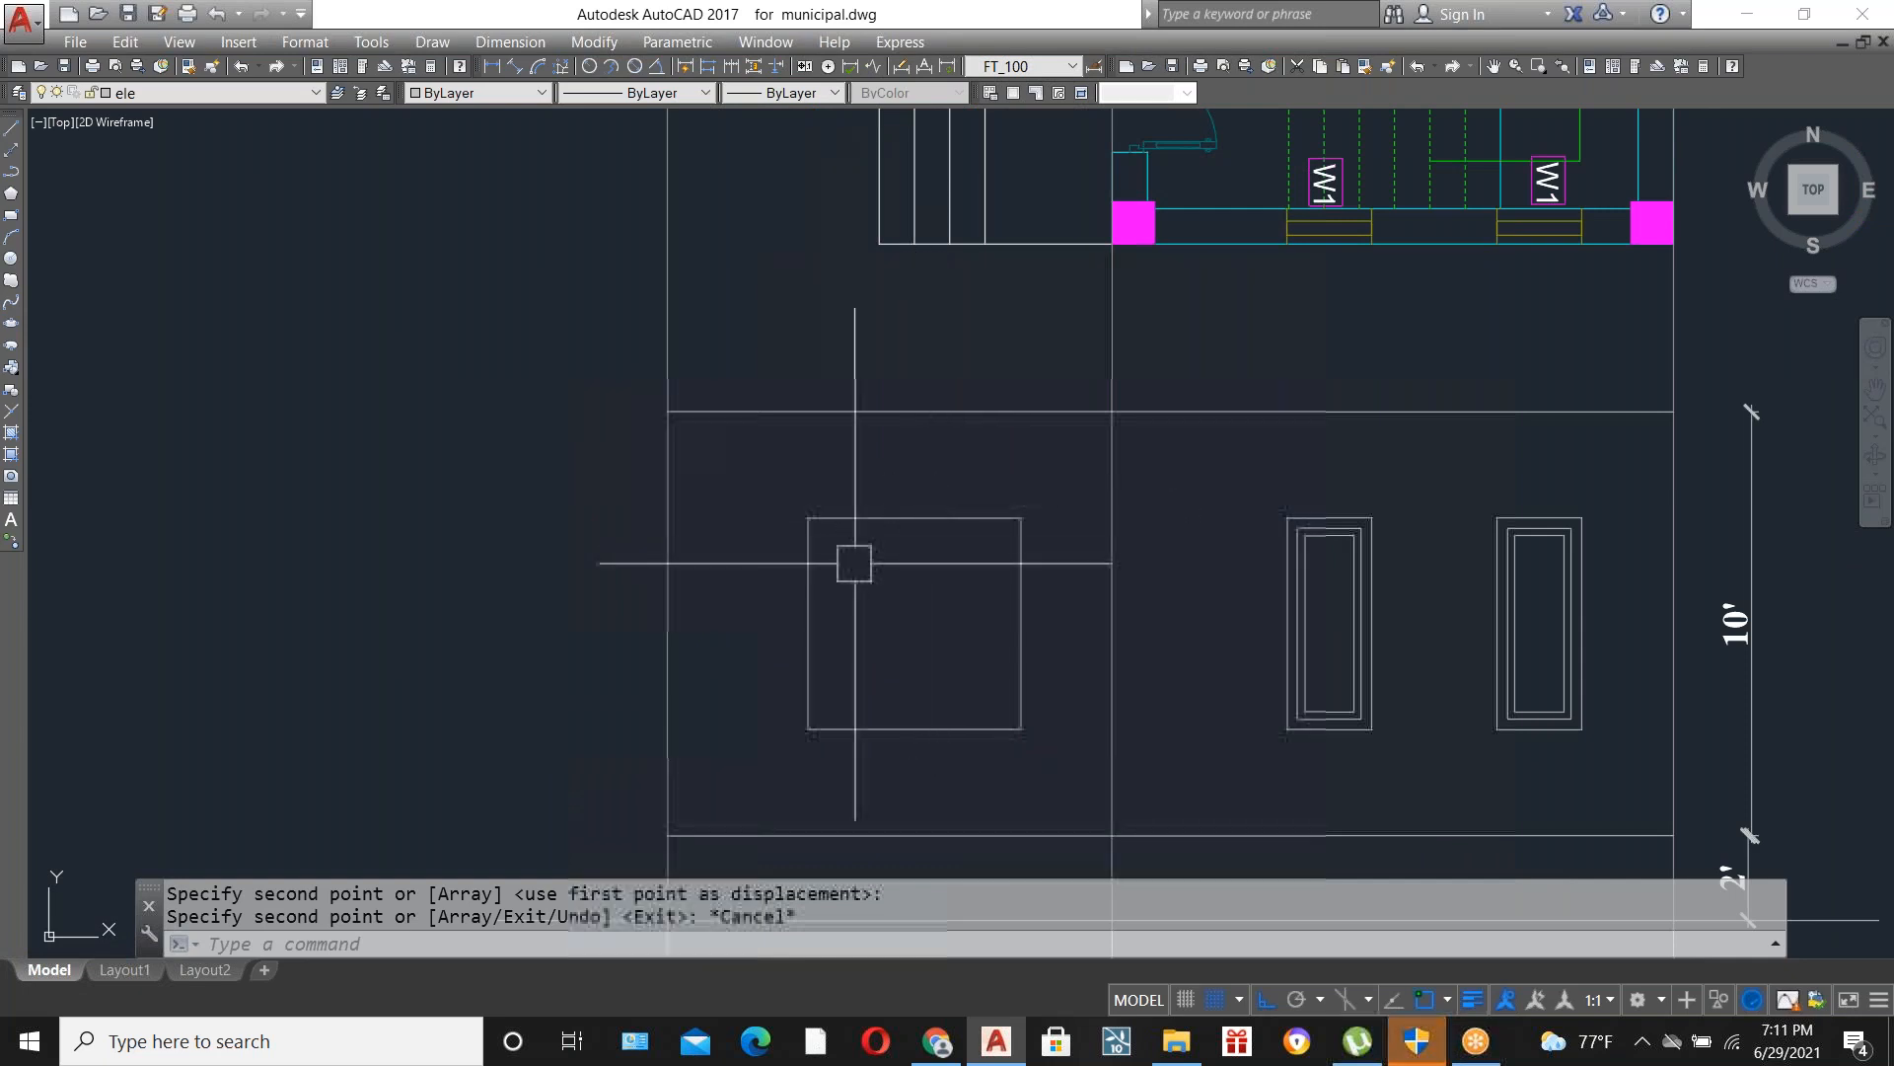
scroll(1416, 616, up, 4)
middle_drag(1416, 616, 1170, 608)
scroll(1169, 607, up, 2)
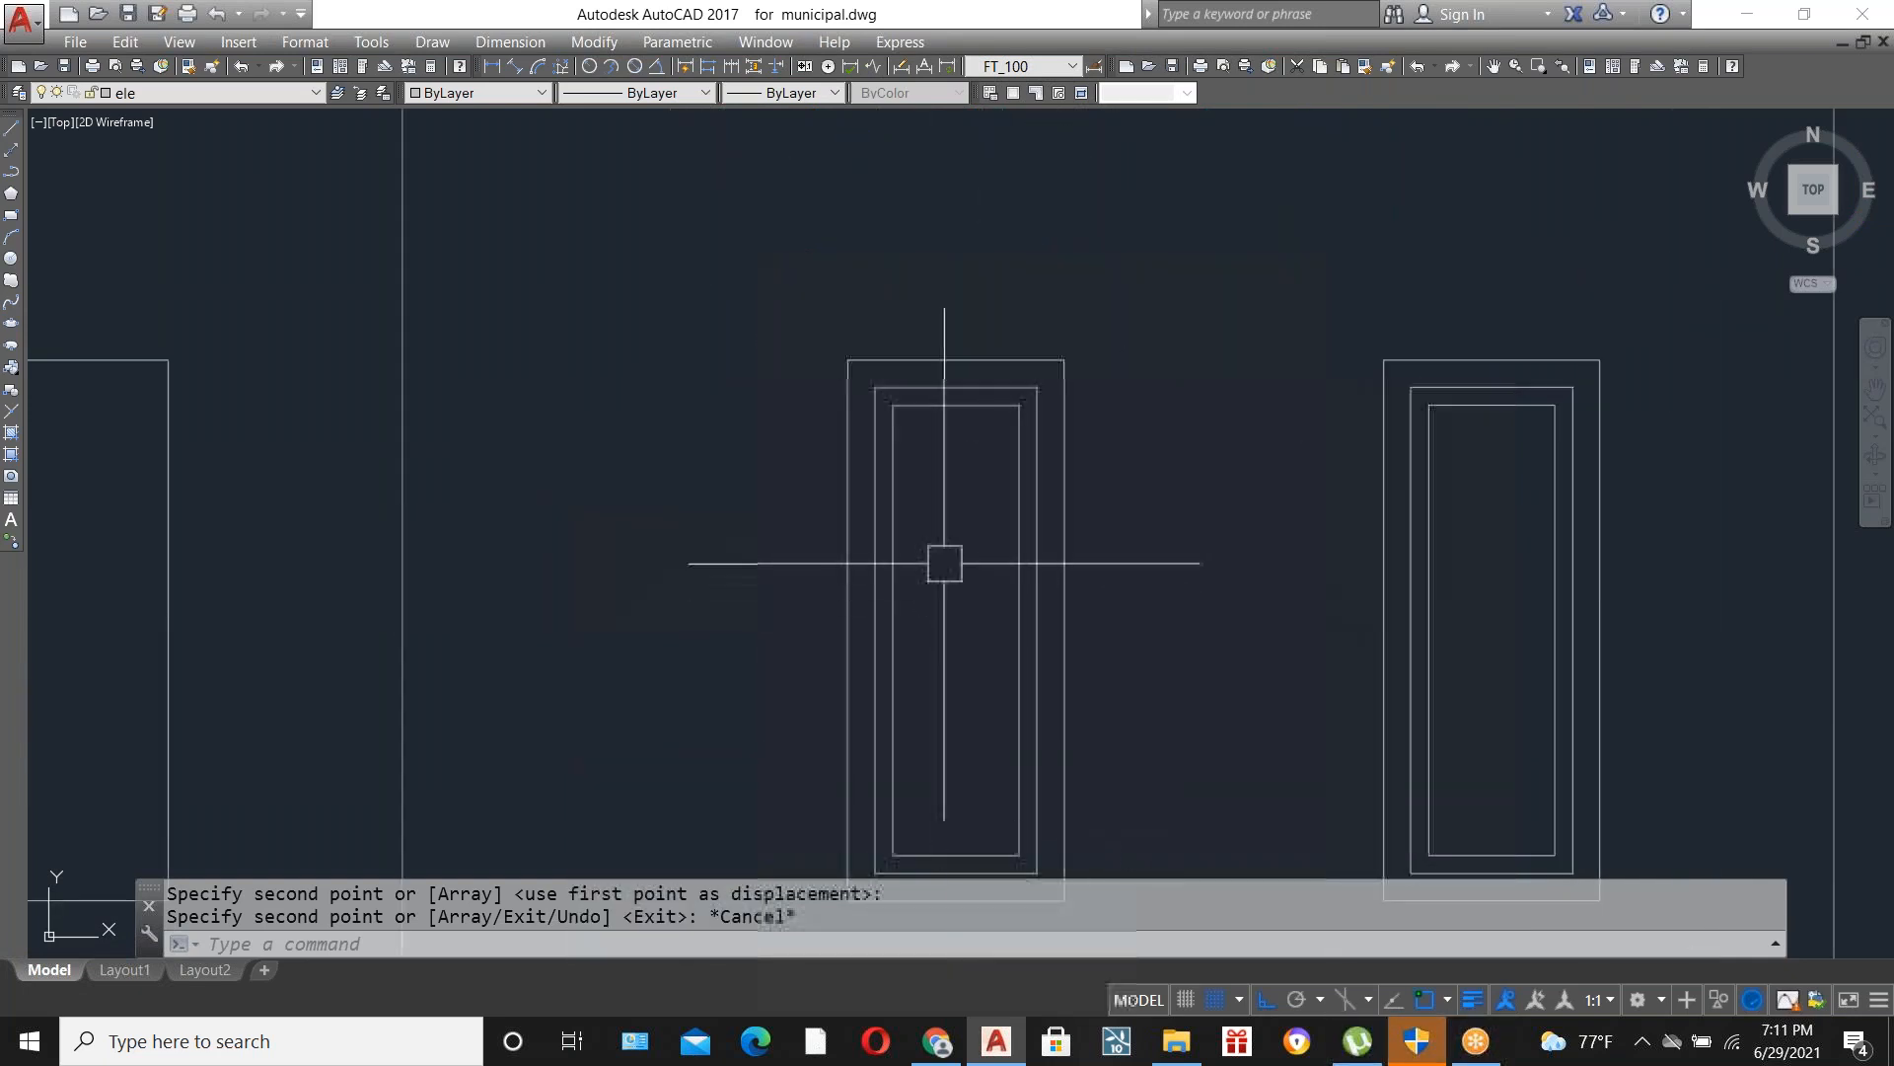
text(l)
key(Return)
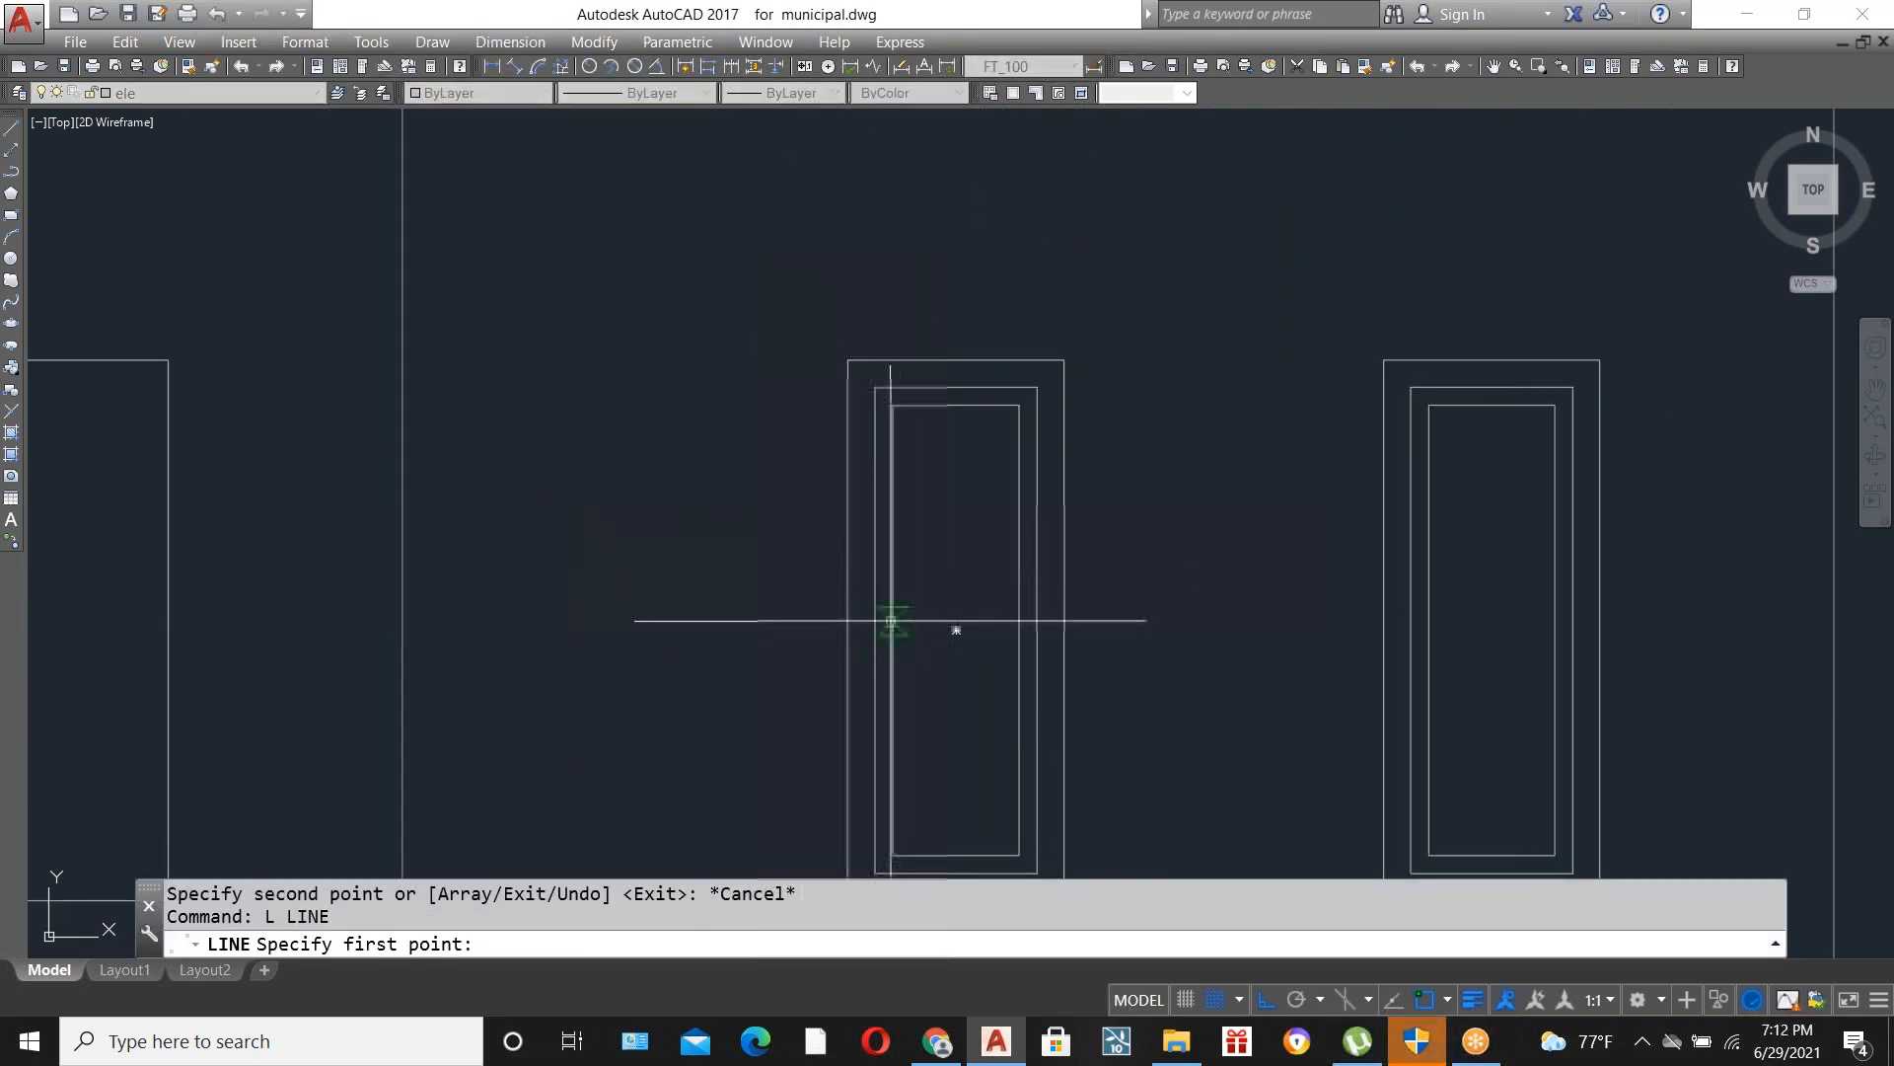
click(893, 629)
key(Escape)
Offset the middle line of the first W1 window 1 inch above and below, and delete the original line.
text(o)
key(Return)
text(1)
key(Return)
scroll(956, 647, up, 4)
click(940, 597)
click(914, 594)
click(915, 595)
key(Escape)
click(892, 604)
scroll(851, 619, down, 2)
key(Delete)
Copy the two crossbar lines of the first W1 window to the same place in the second W1 window.
click(922, 656)
click(867, 507)
text(co)
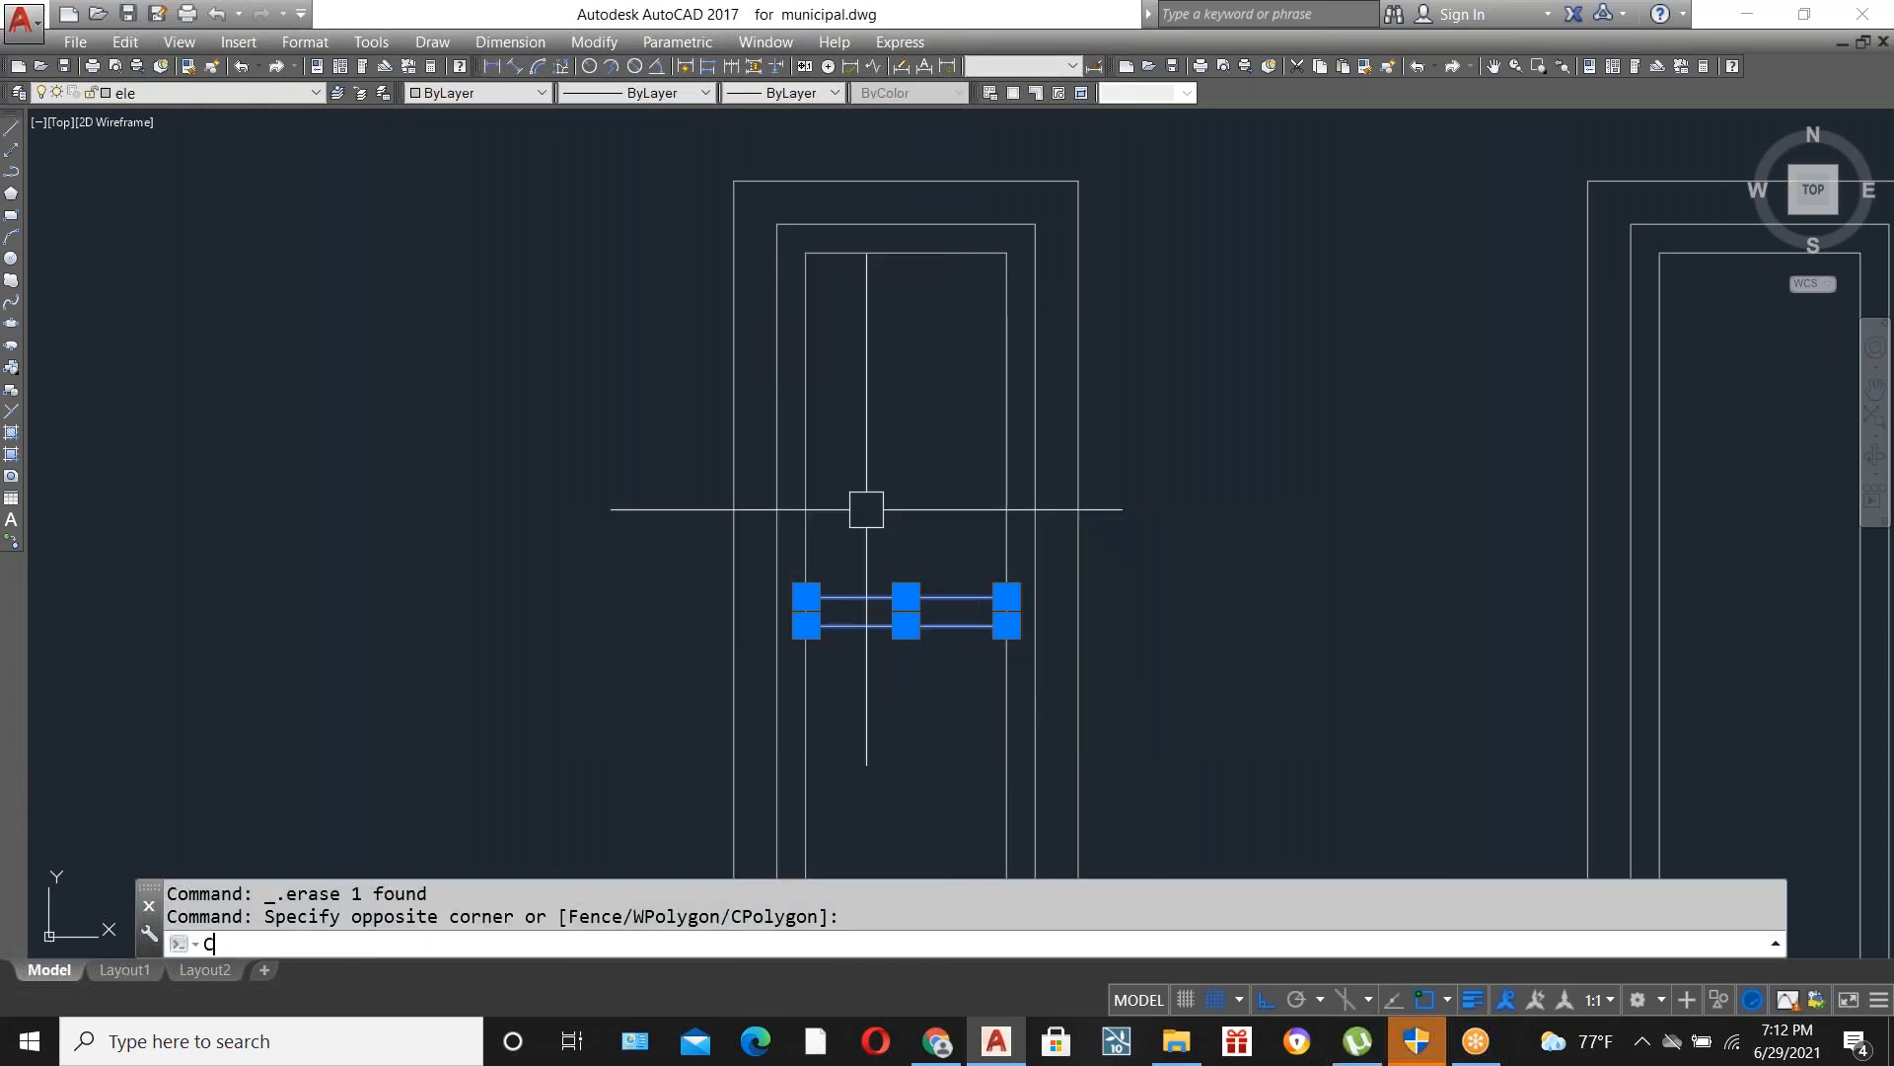
key(Return)
click(806, 253)
scroll(566, 392, down, 4)
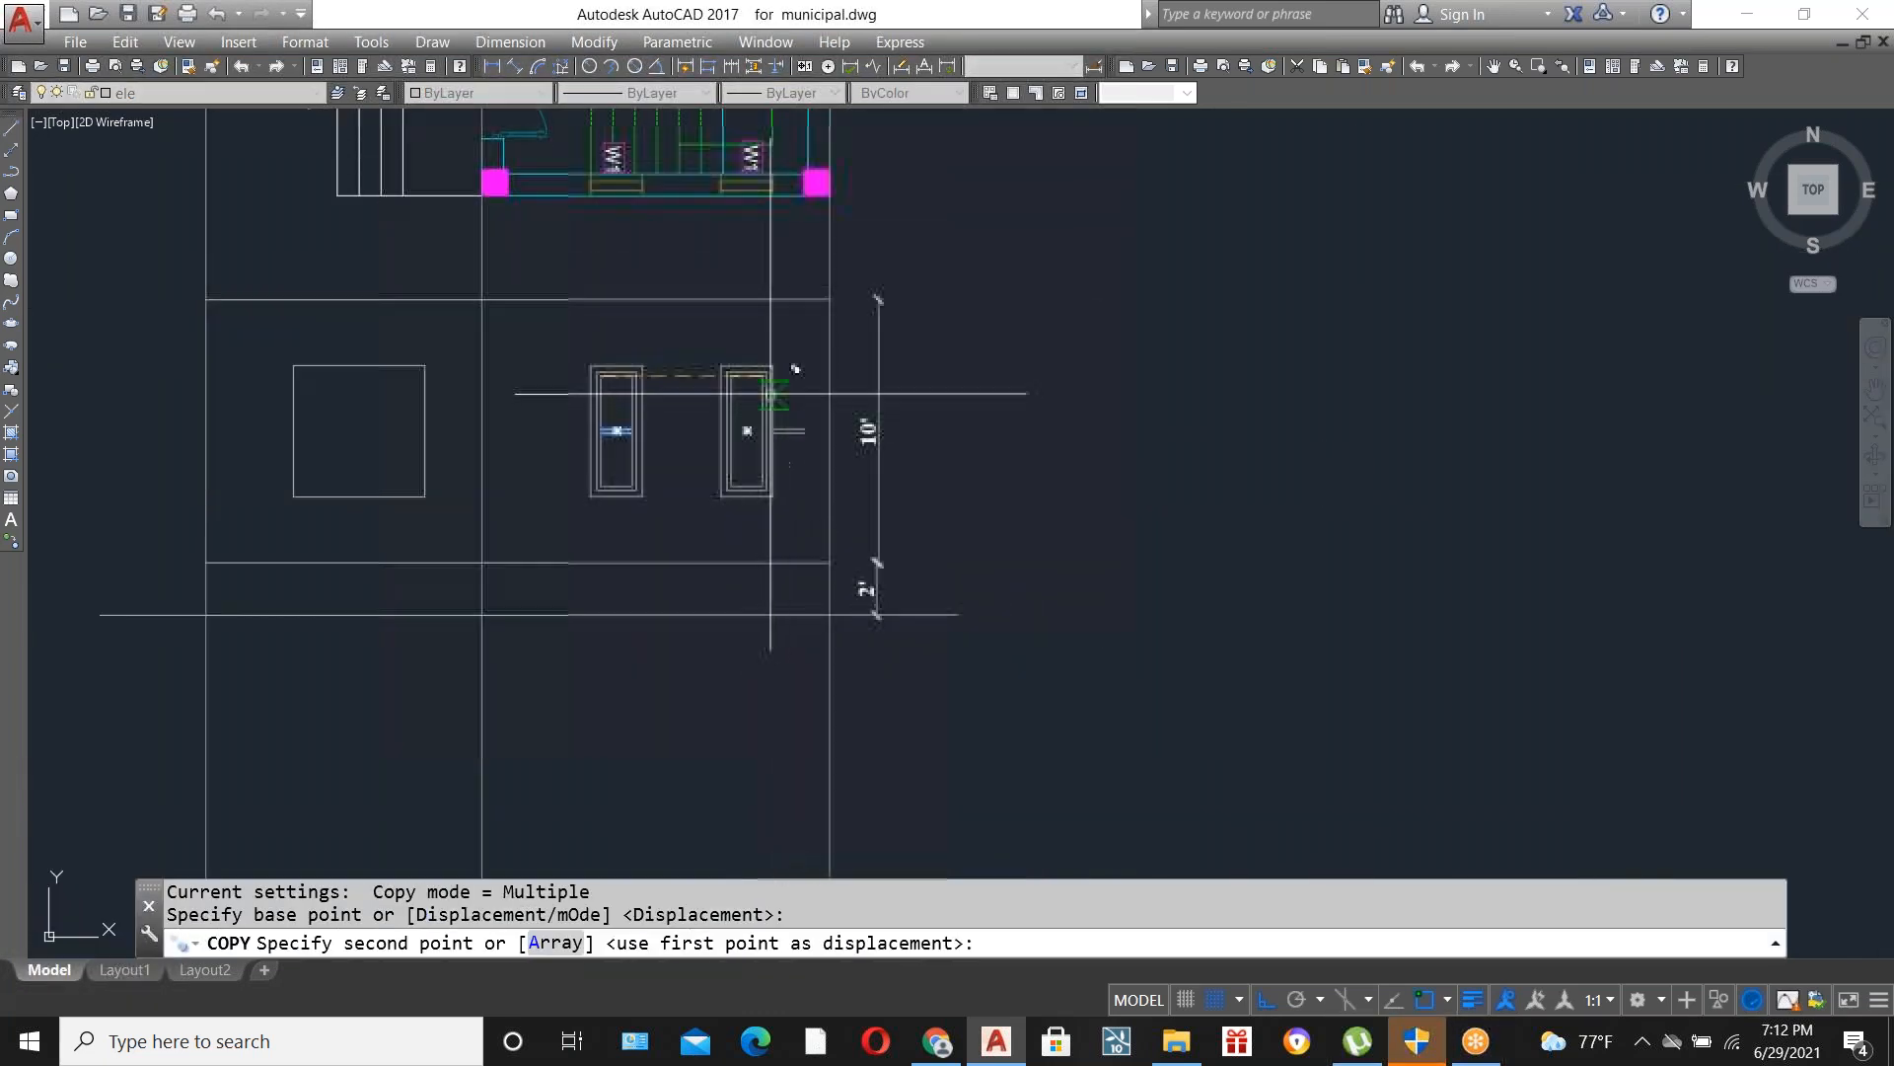
scroll(754, 384, up, 3)
click(674, 330)
key(Escape)
scroll(621, 464, down, 2)
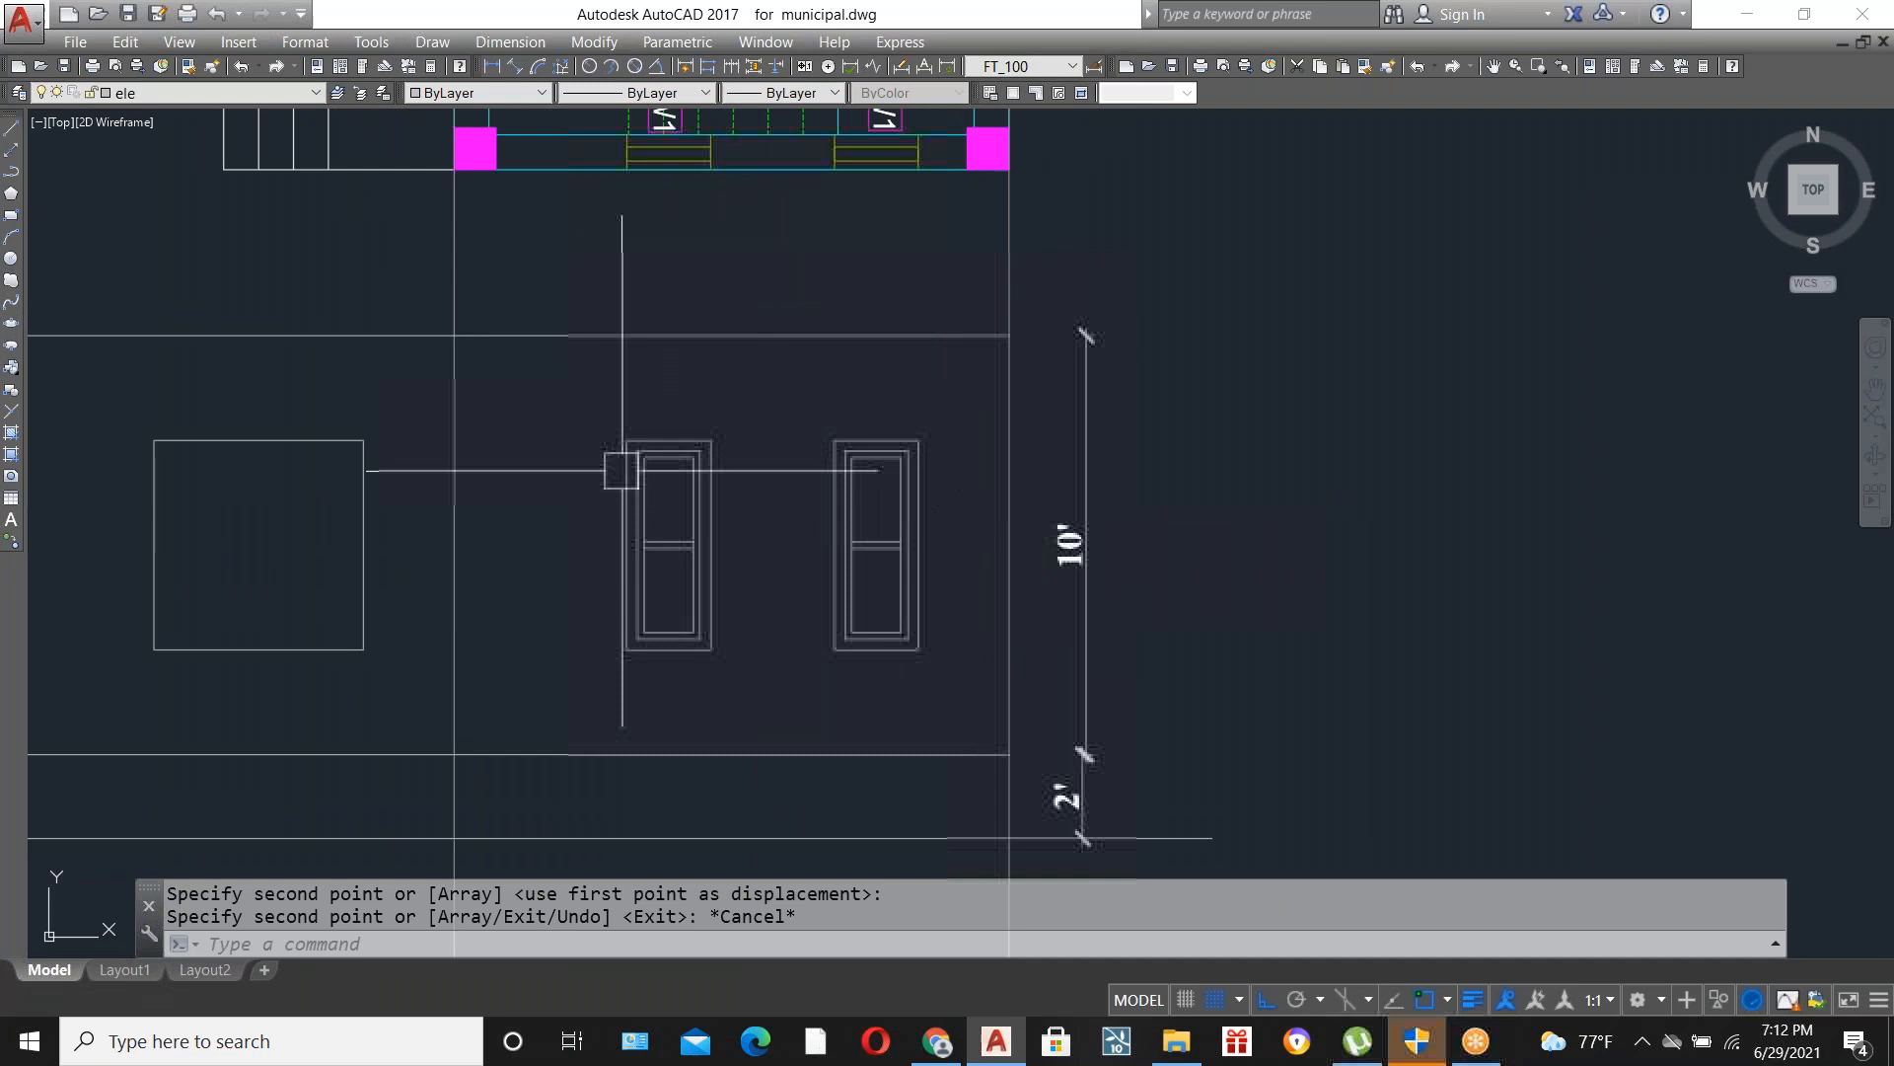
Offset the kitchen window rectangle 3 inches inward to form its outer frame.
scroll(1095, 541, down, 2)
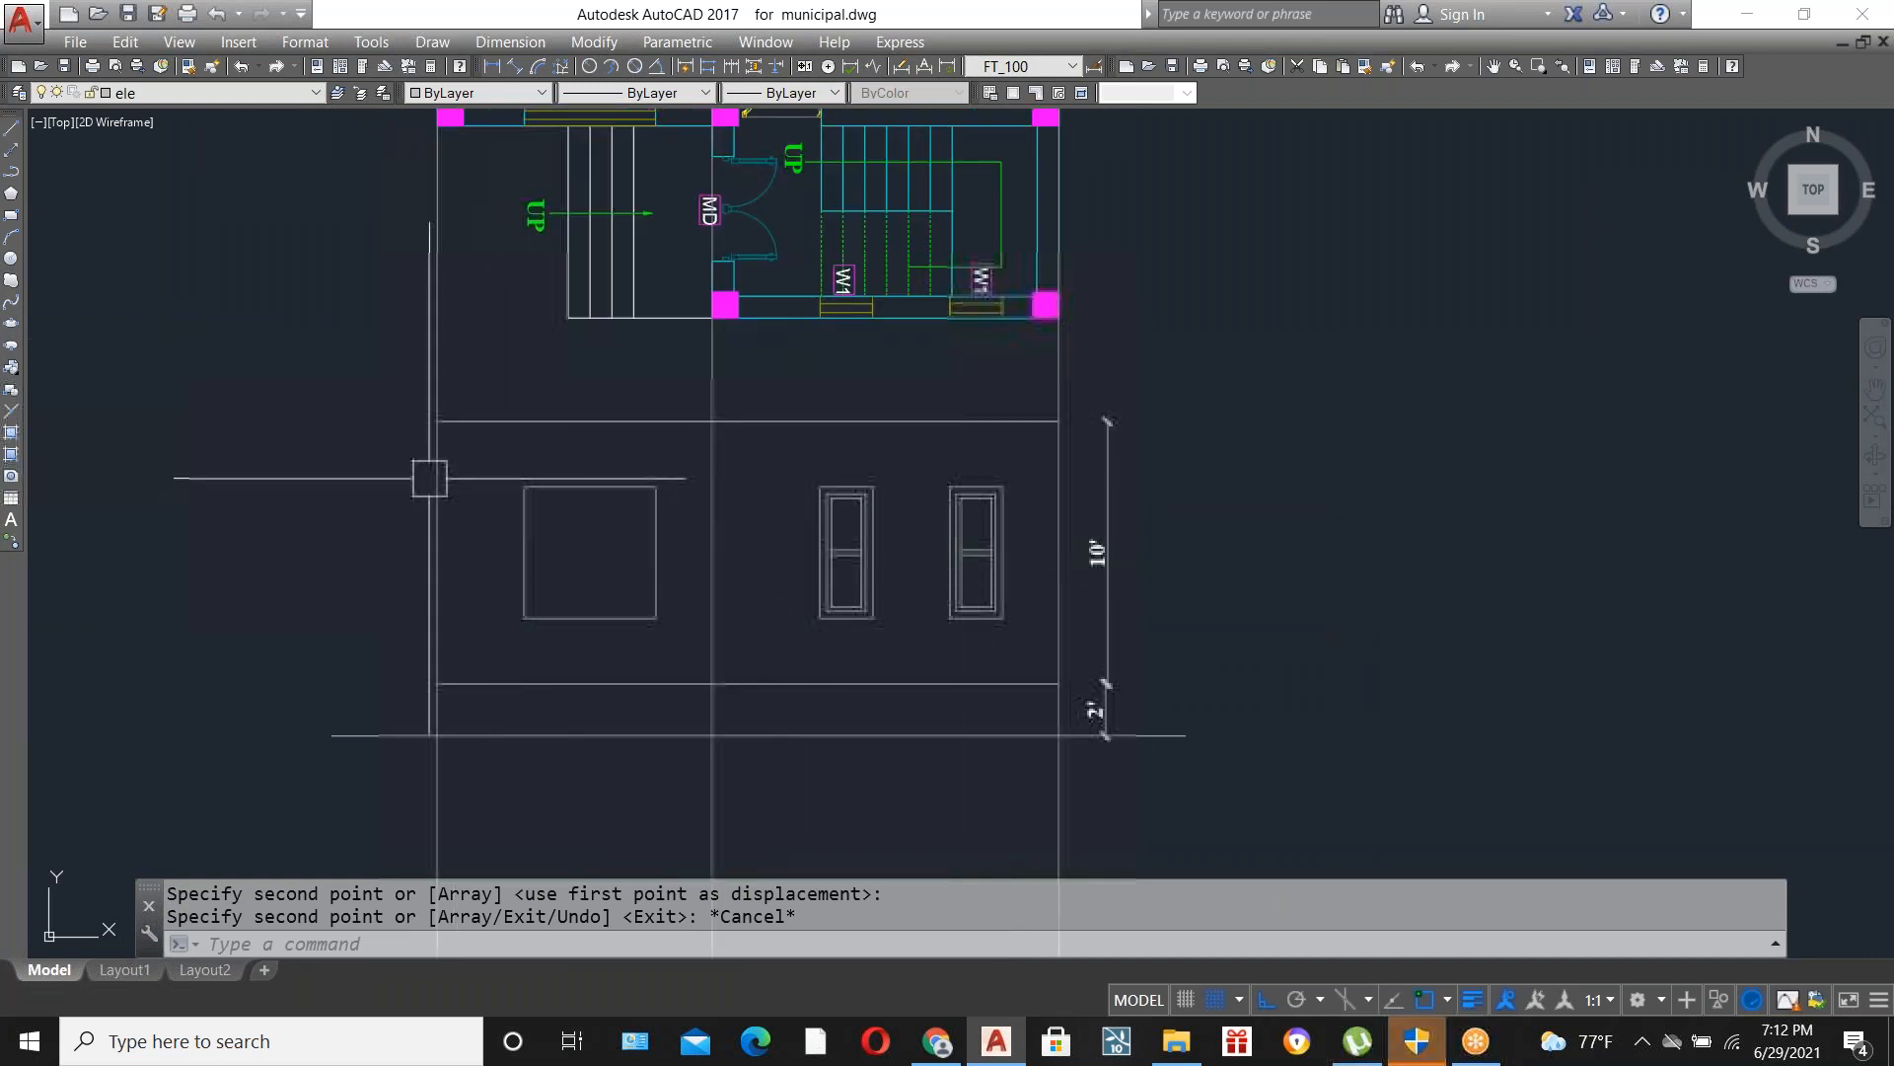
scroll(435, 471, up, 2)
scroll(727, 575, down, 3)
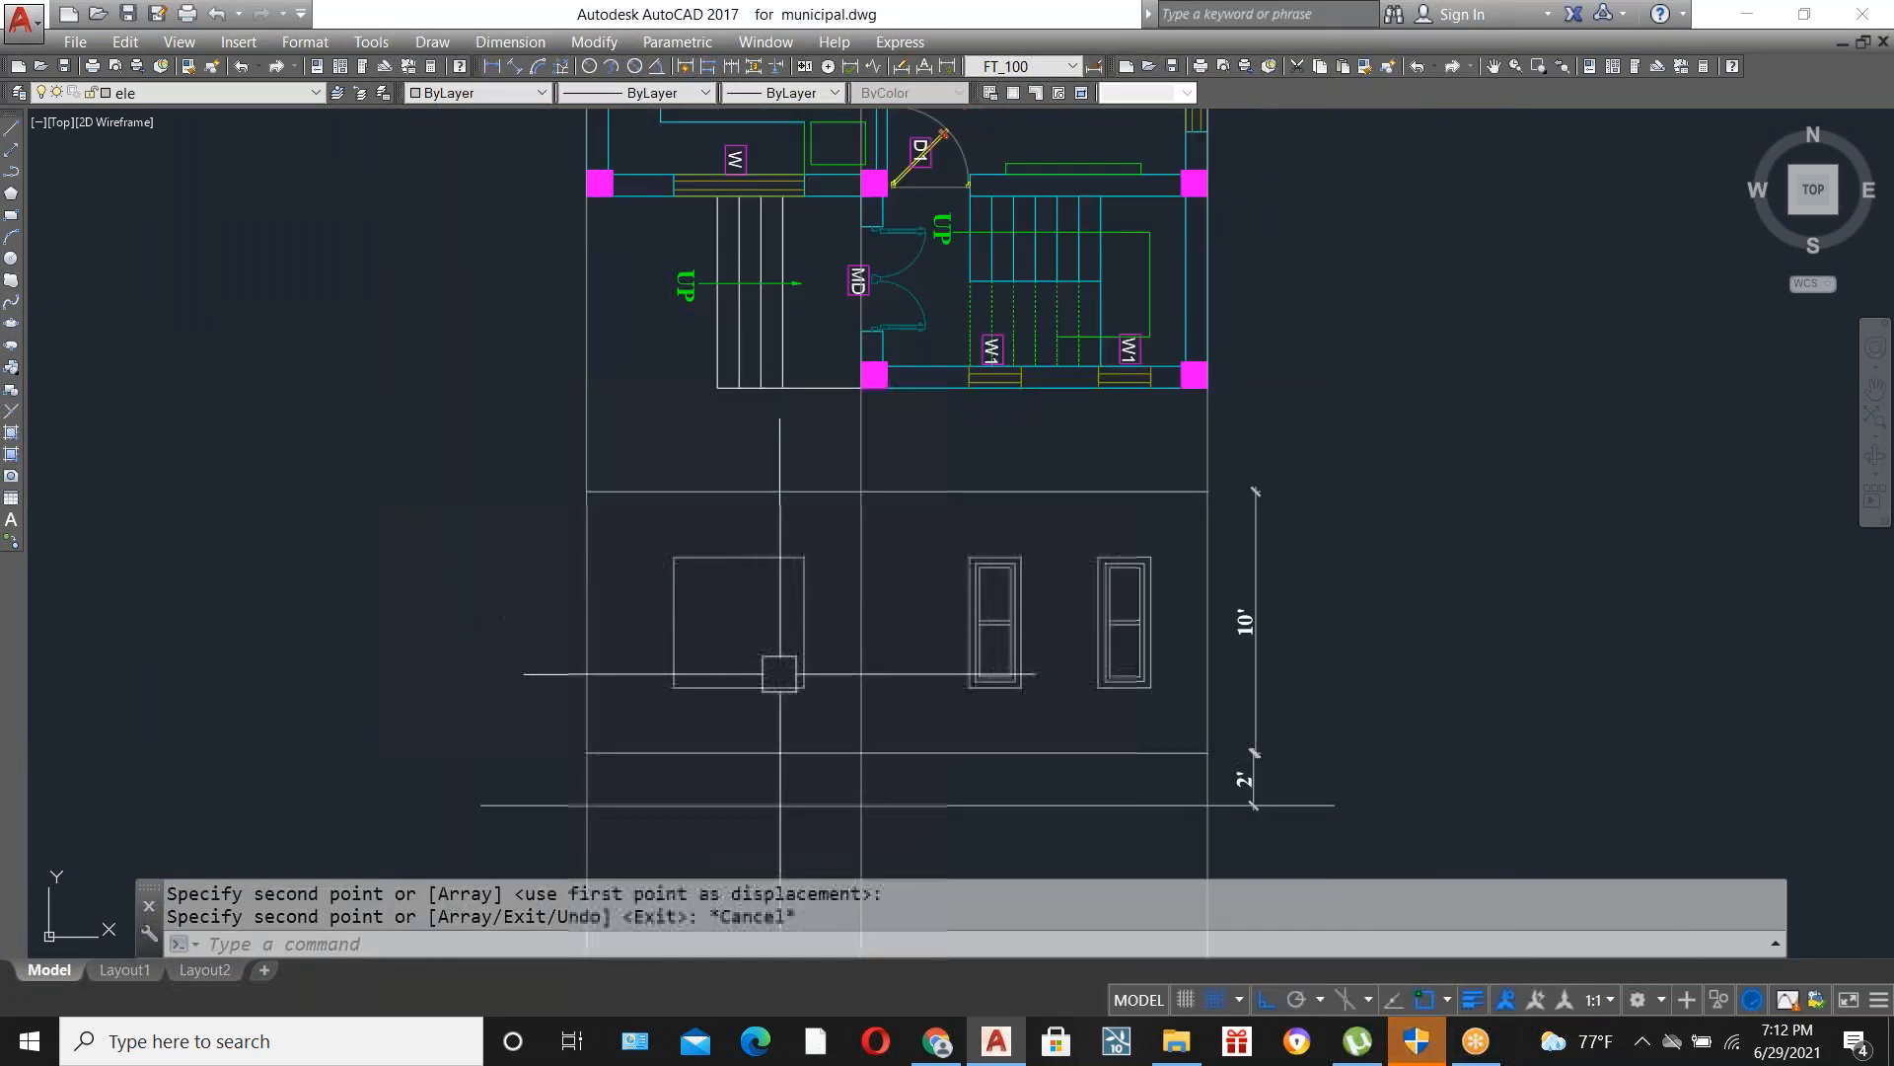
scroll(790, 592, down, 2)
scroll(793, 563, up, 4)
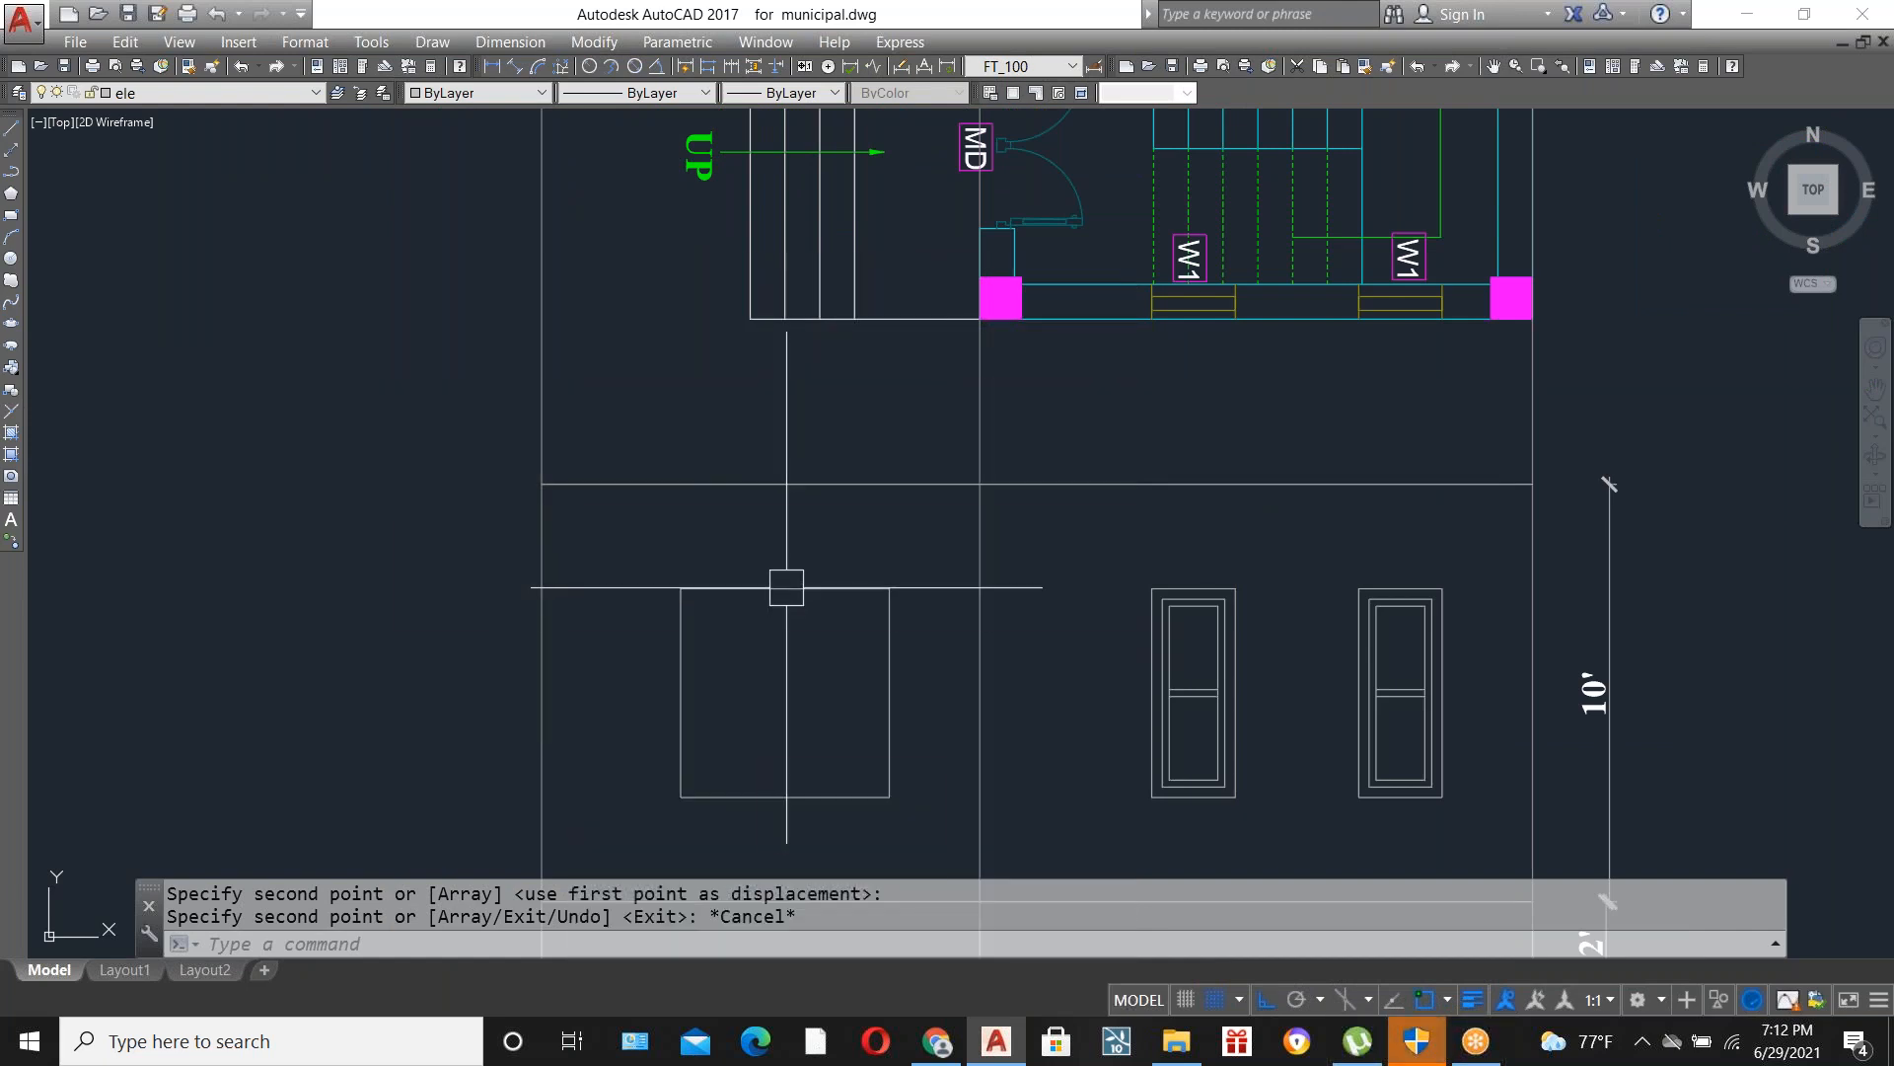
text(o)
key(Return)
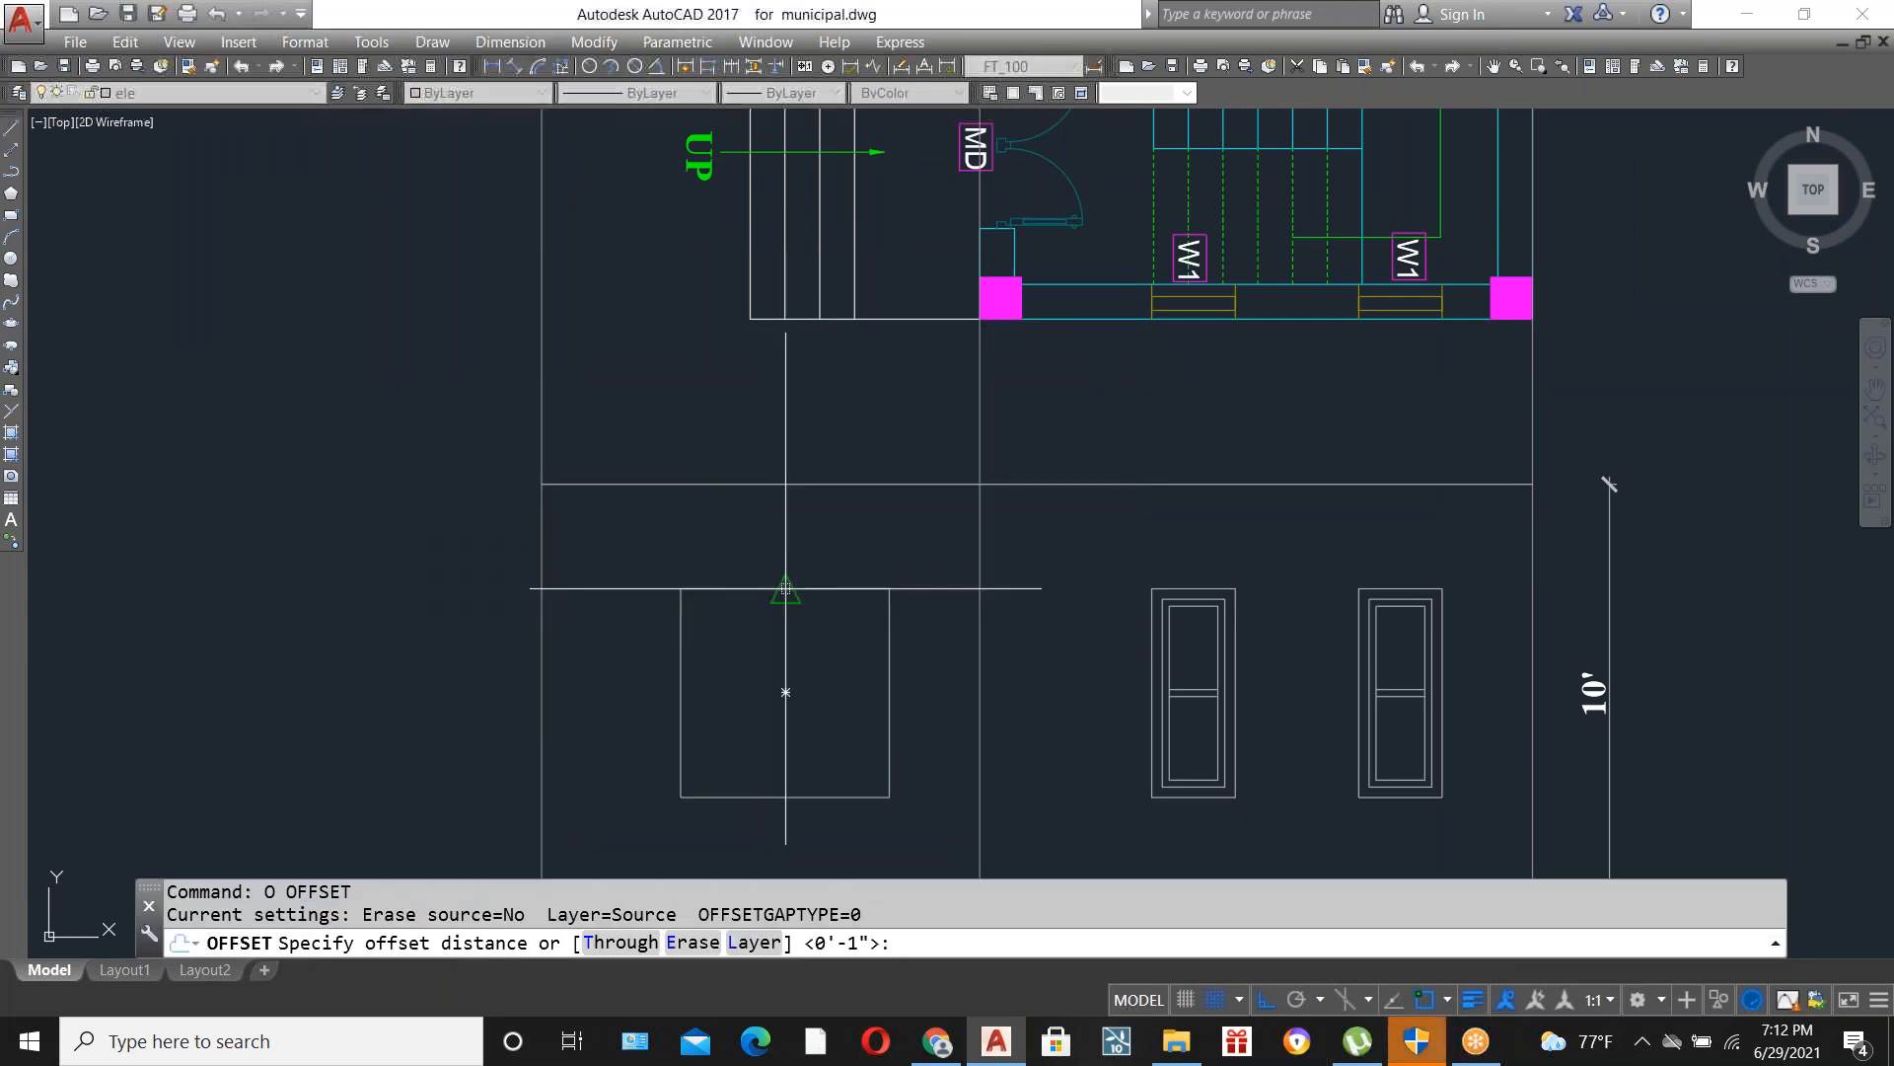
text(3)
key(Return)
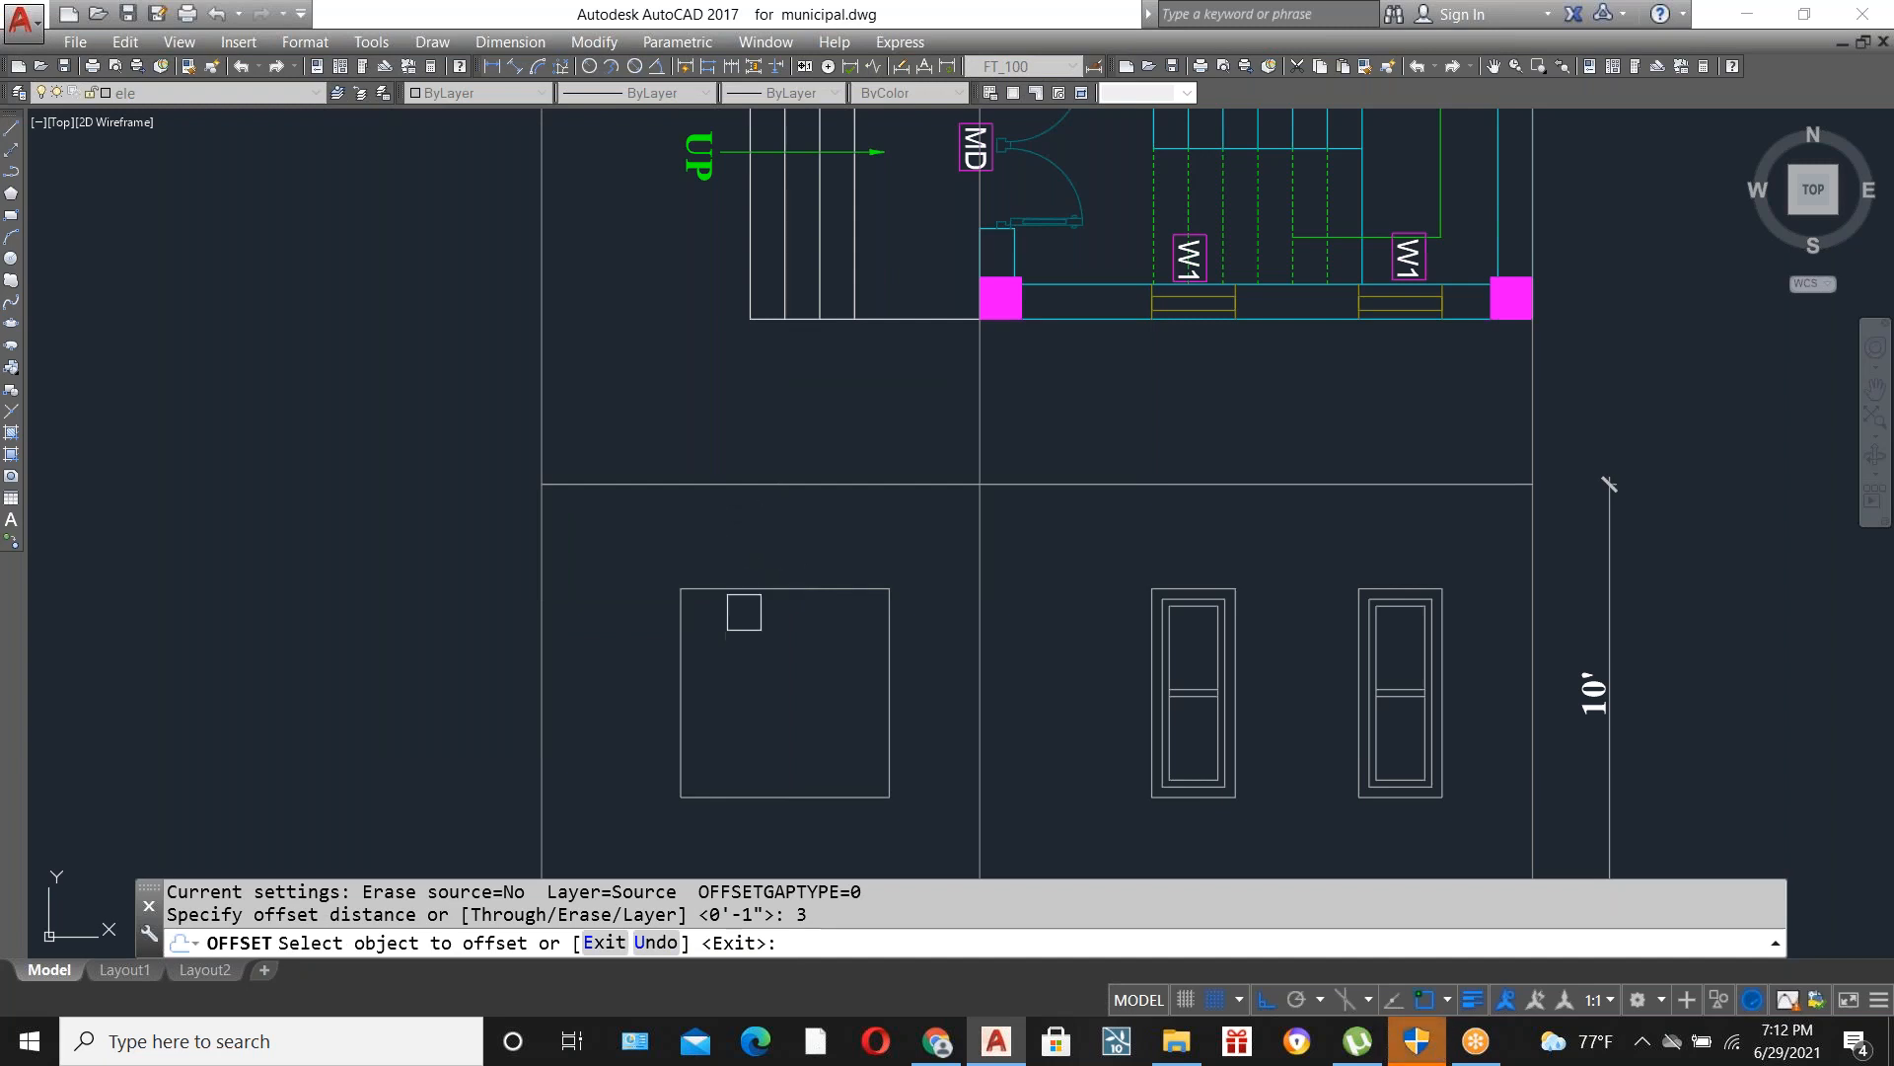
click(740, 589)
click(744, 637)
key(Escape)
Offset the inner rectangle of the kitchen window another 3 inches inward.
scroll(743, 637, up, 2)
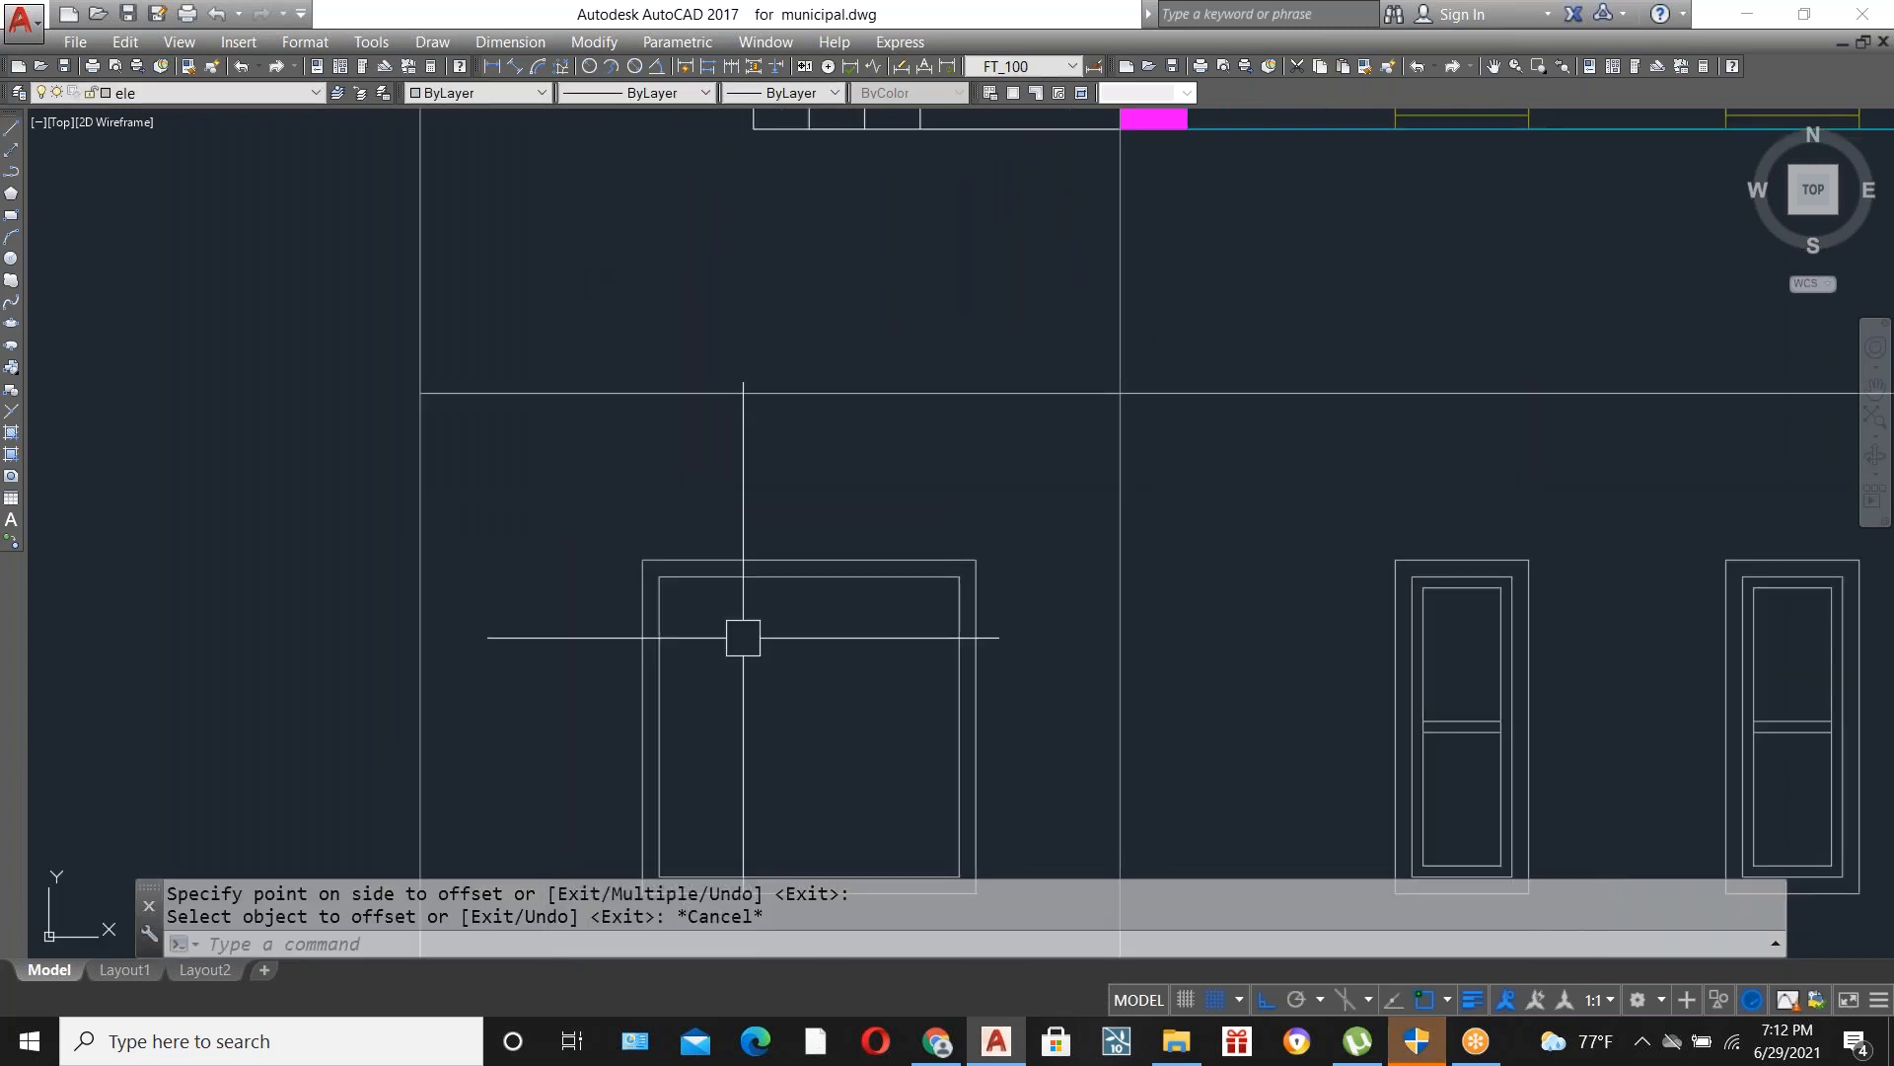
text(o)
key(Return)
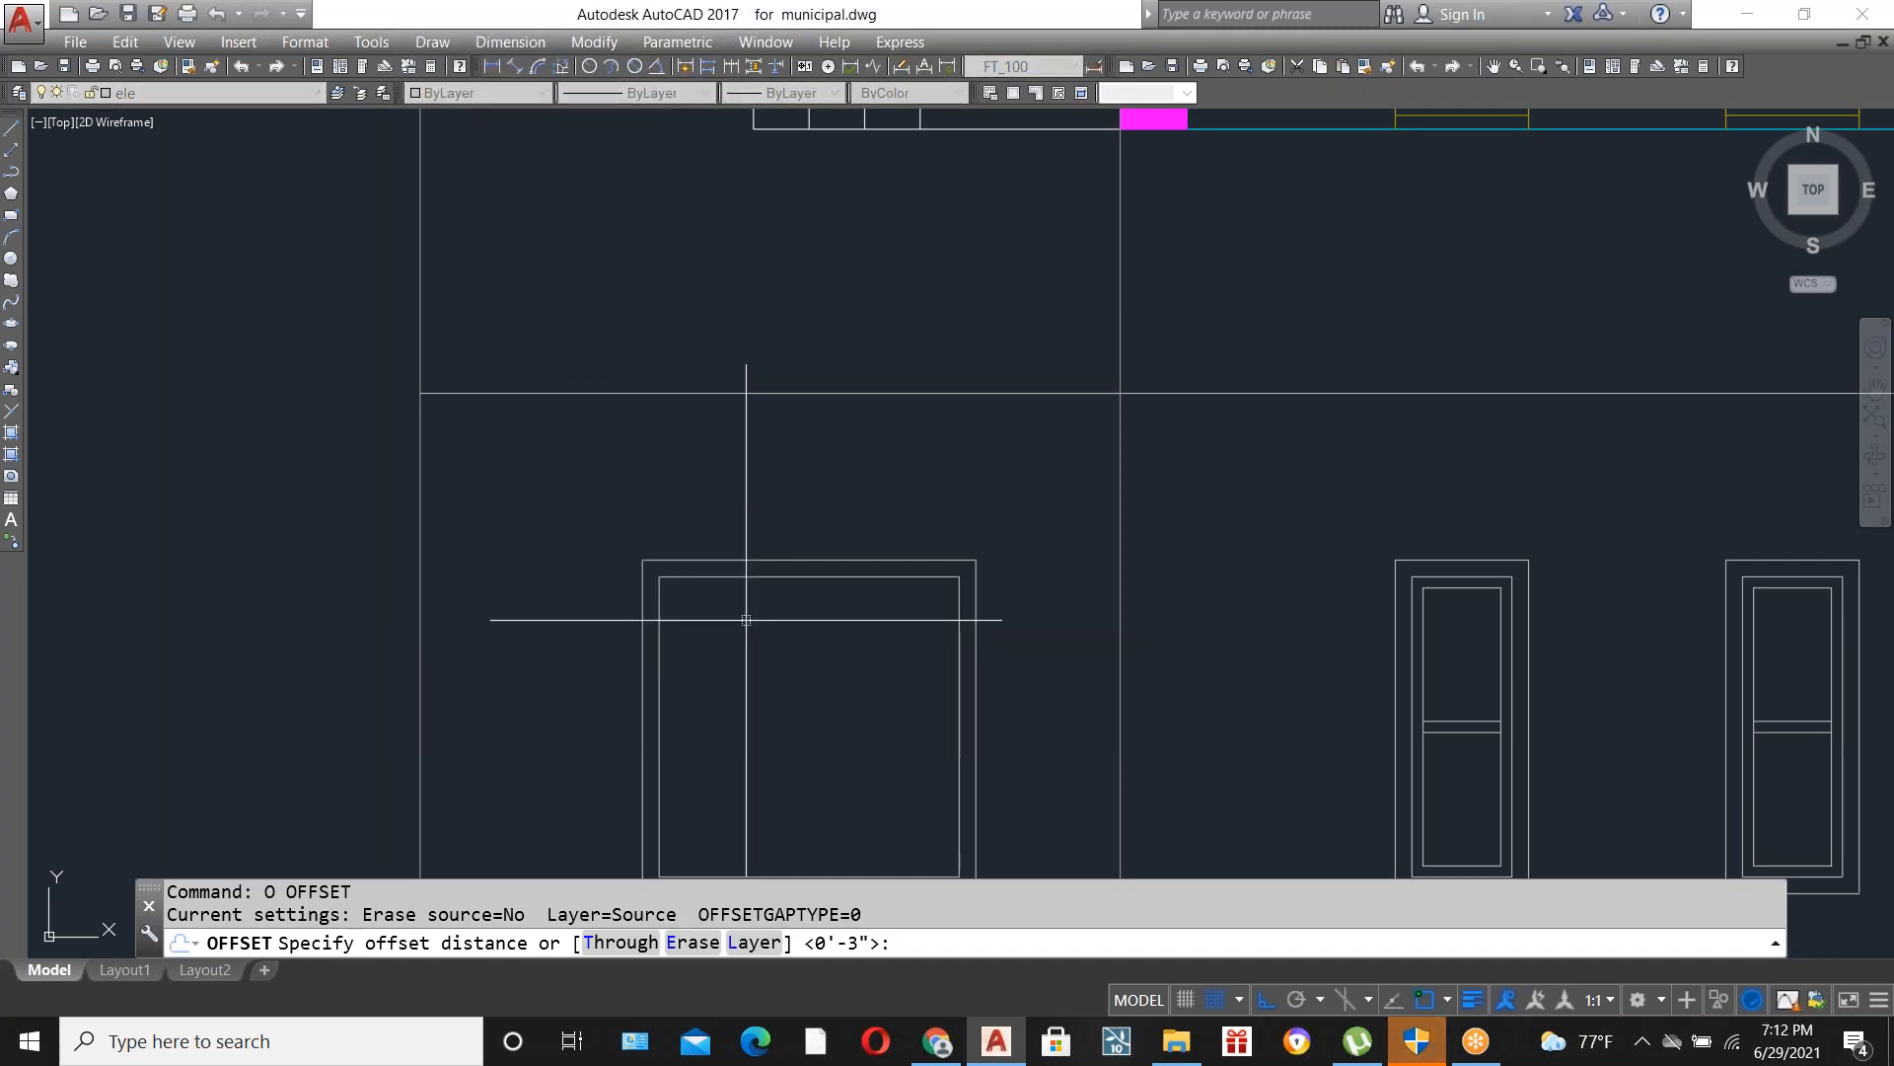
text(3)
key(Return)
click(785, 581)
click(803, 677)
scroll(909, 457, down, 4)
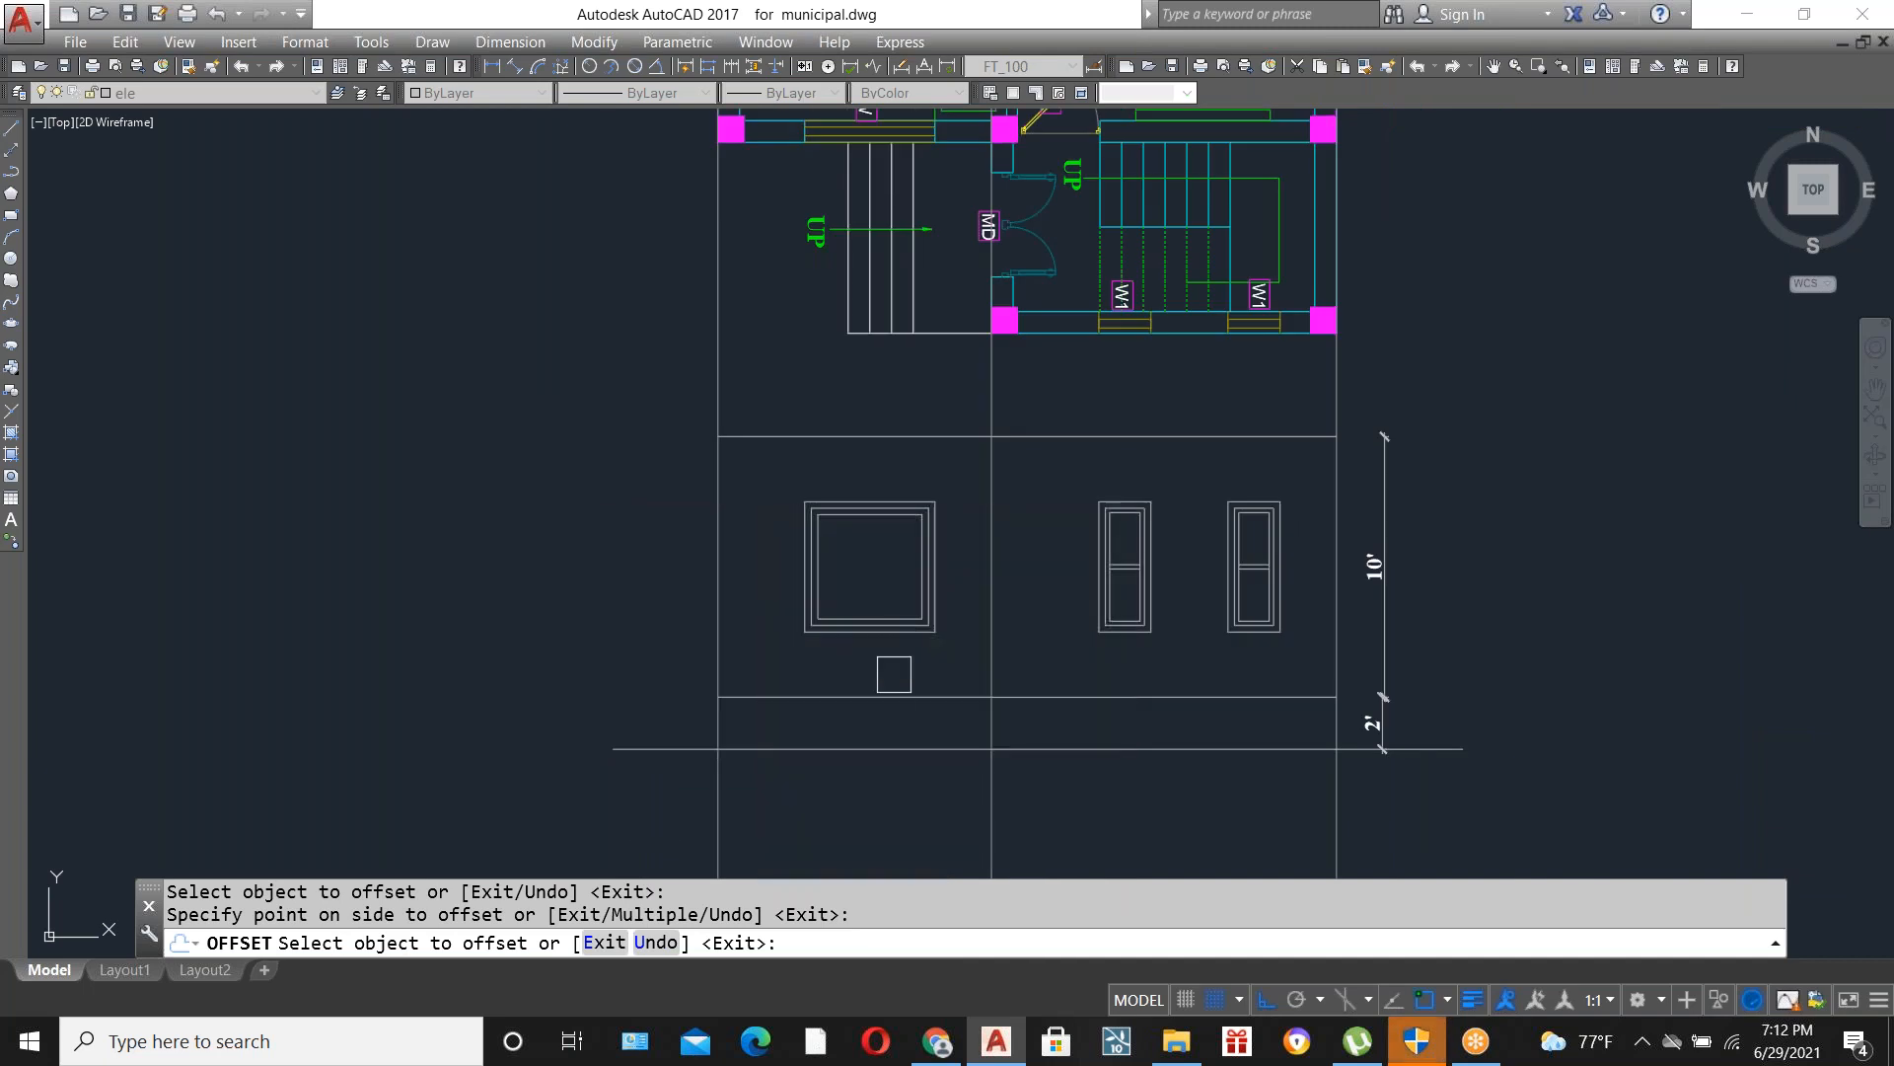
Draw a vertical centre line in the kitchen window between the top and bottom edges of the middle frame rectangle.
key(Escape)
scroll(894, 674, down, 2)
scroll(897, 685, up, 6)
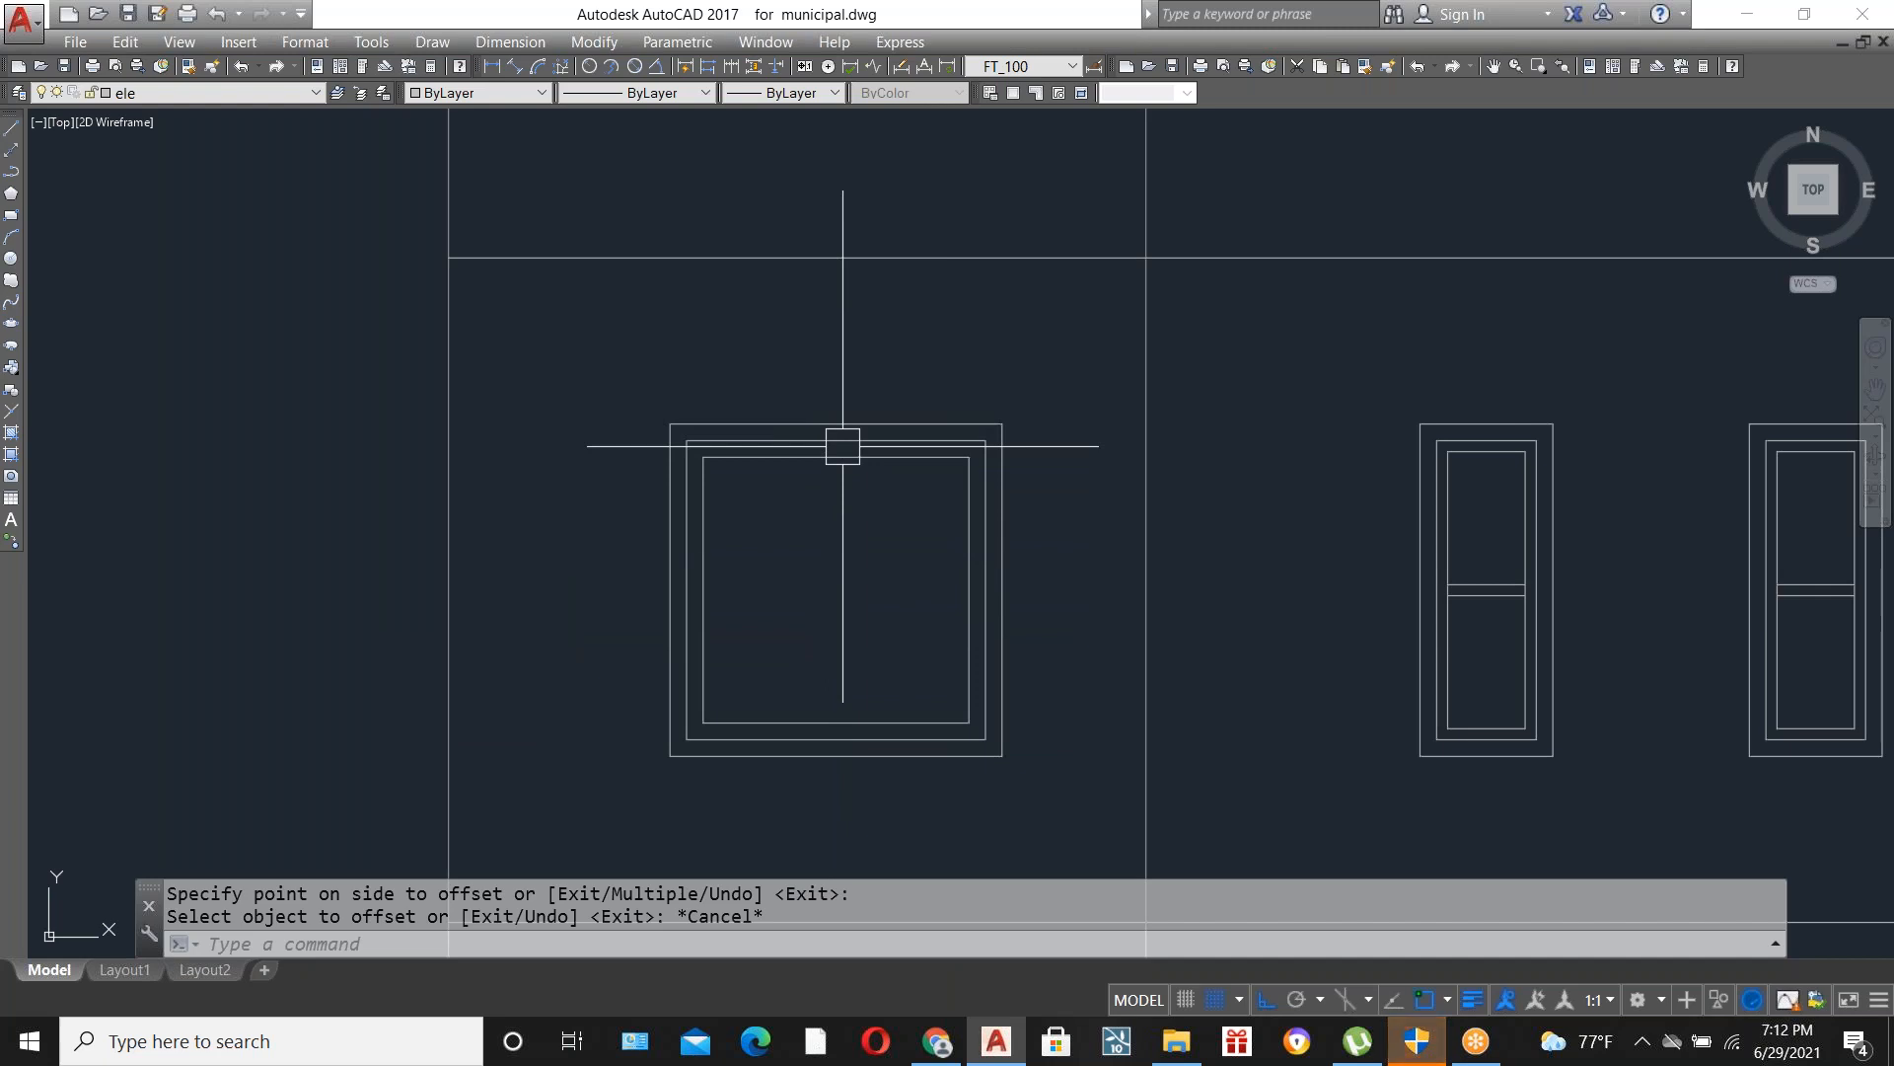
text(l)
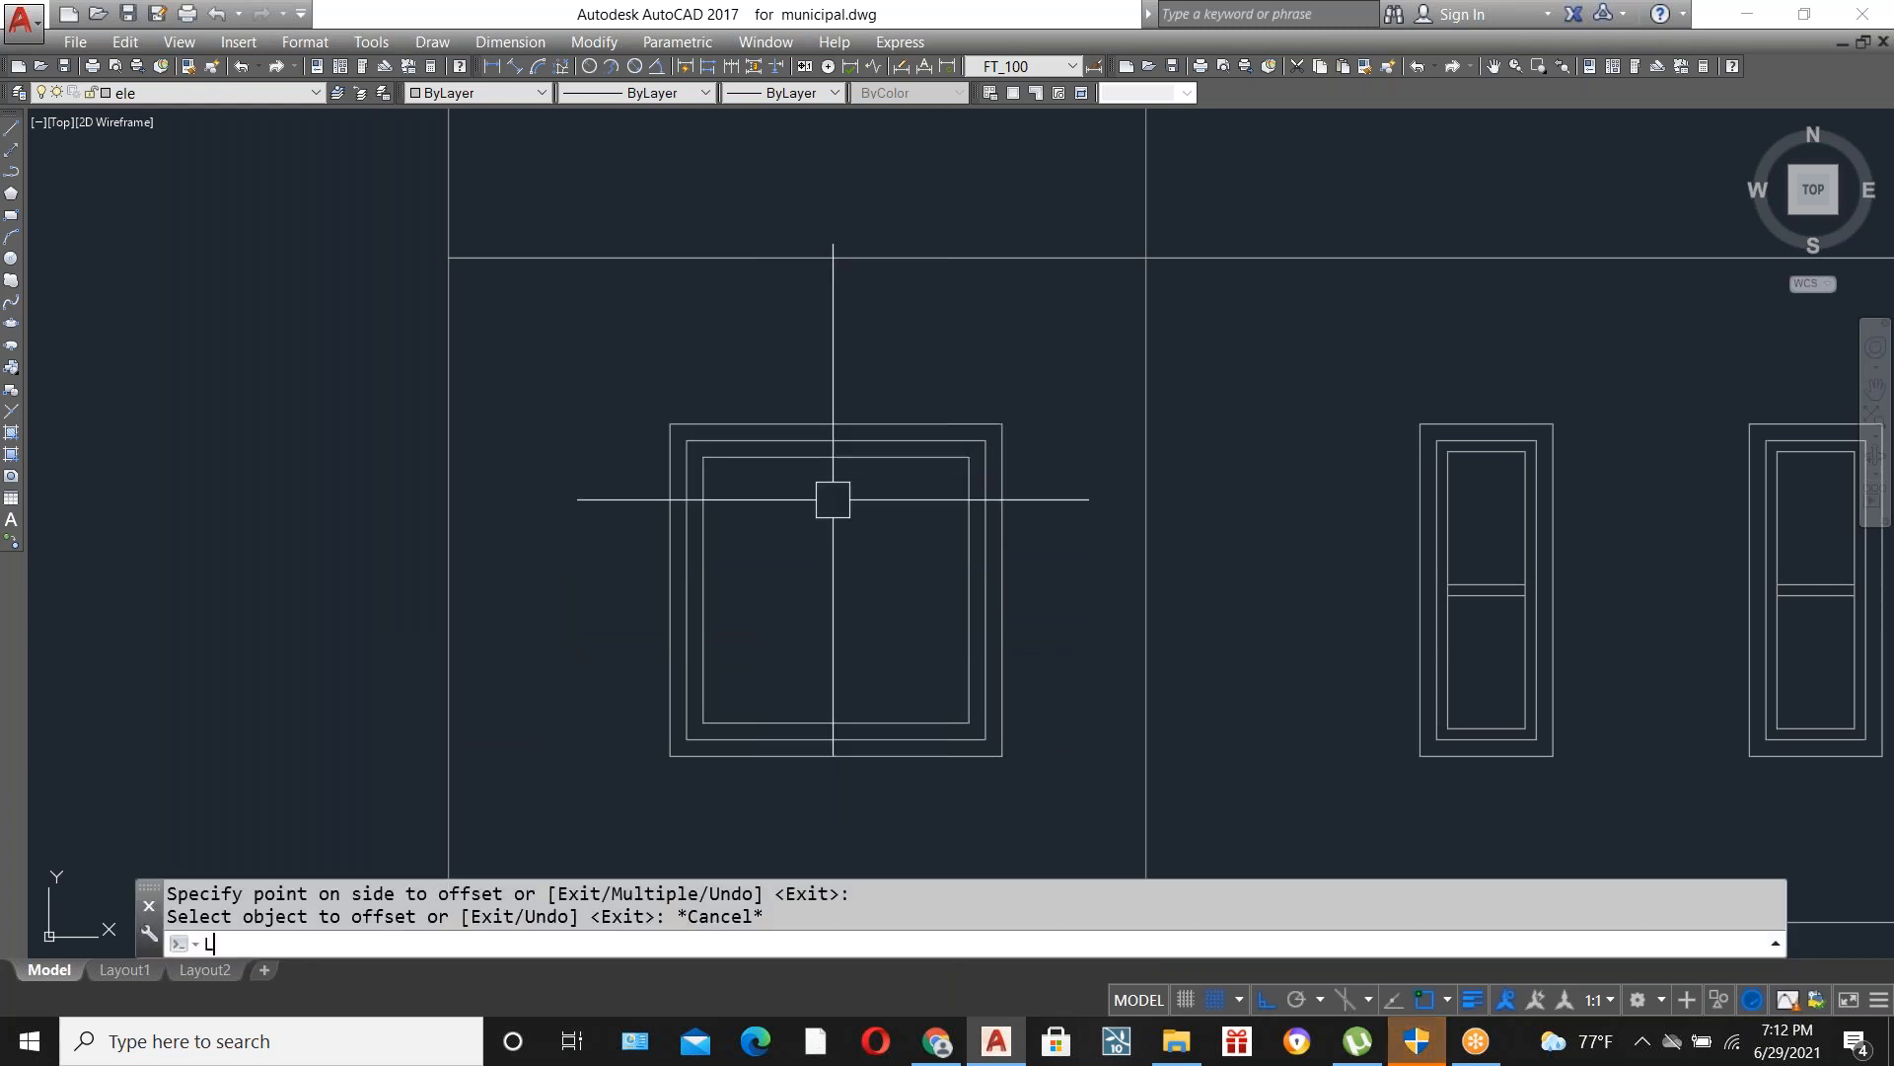
key(Return)
click(836, 439)
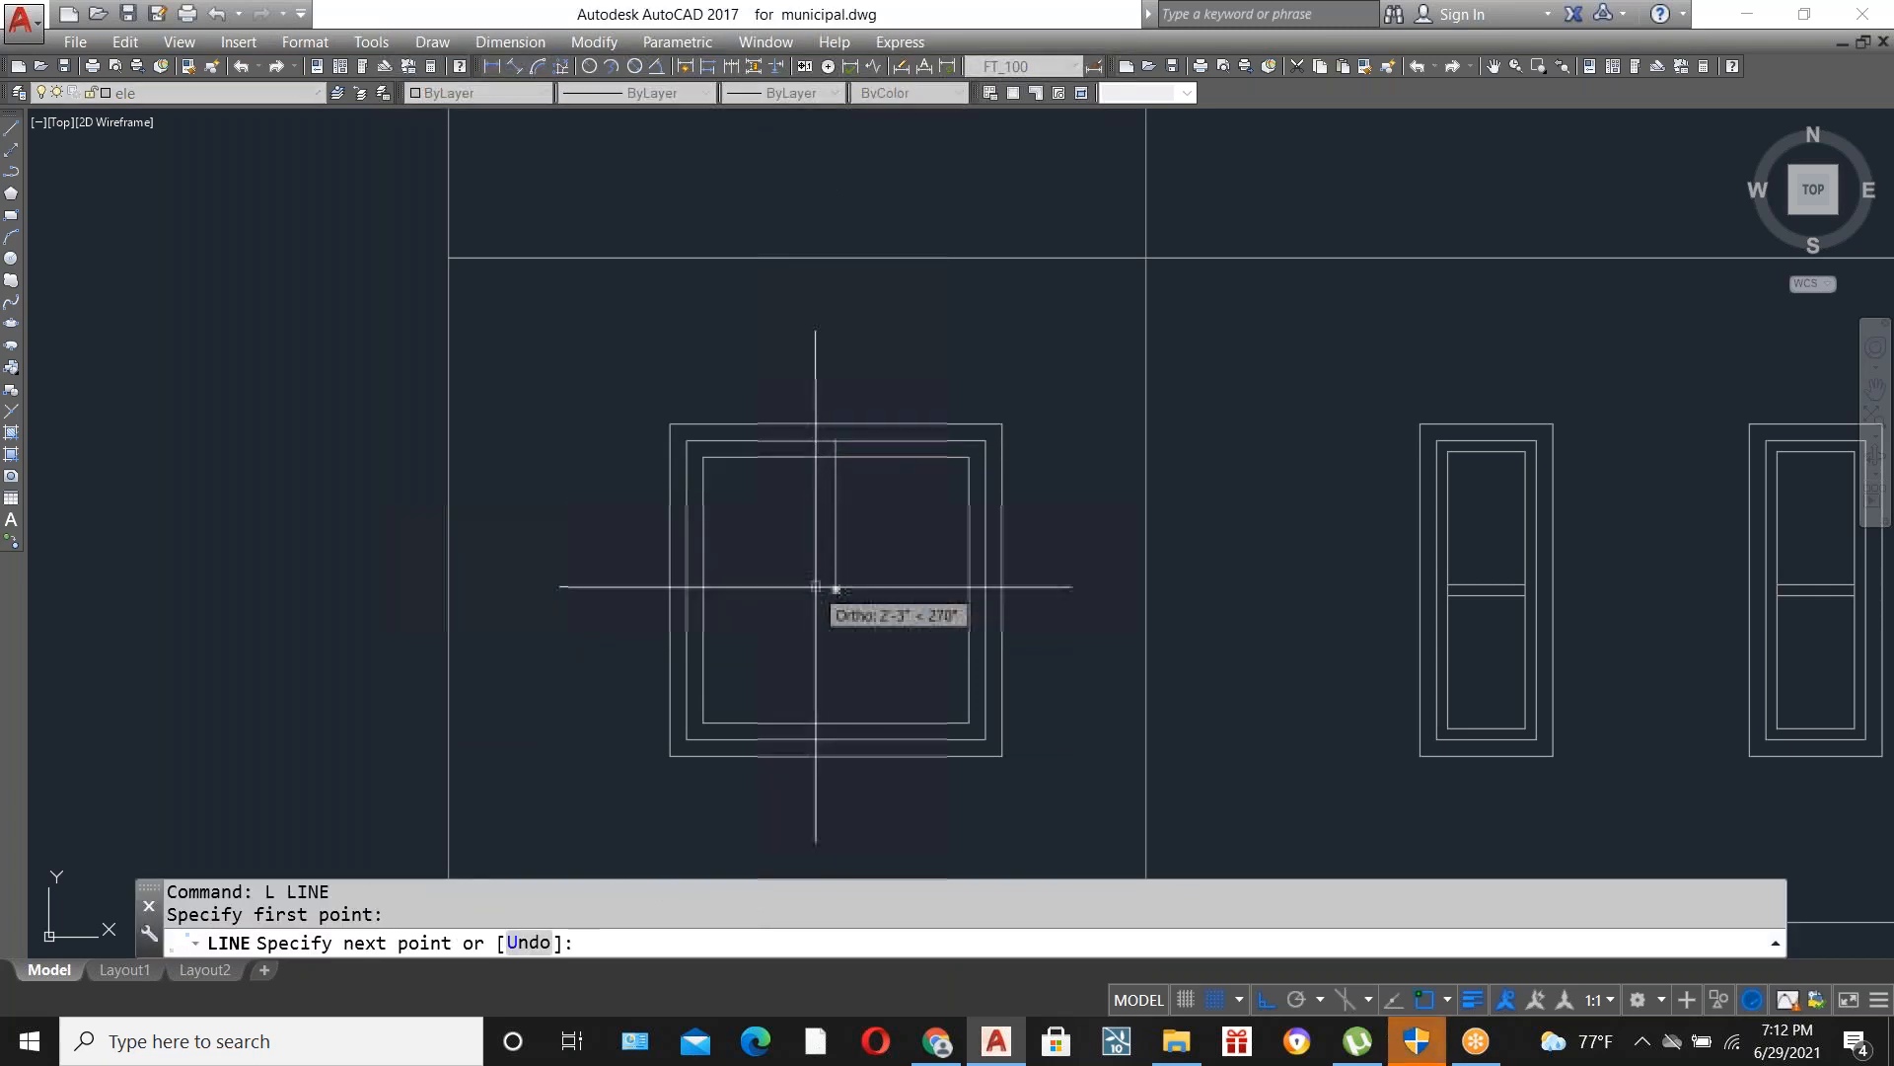
click(836, 737)
key(Escape)
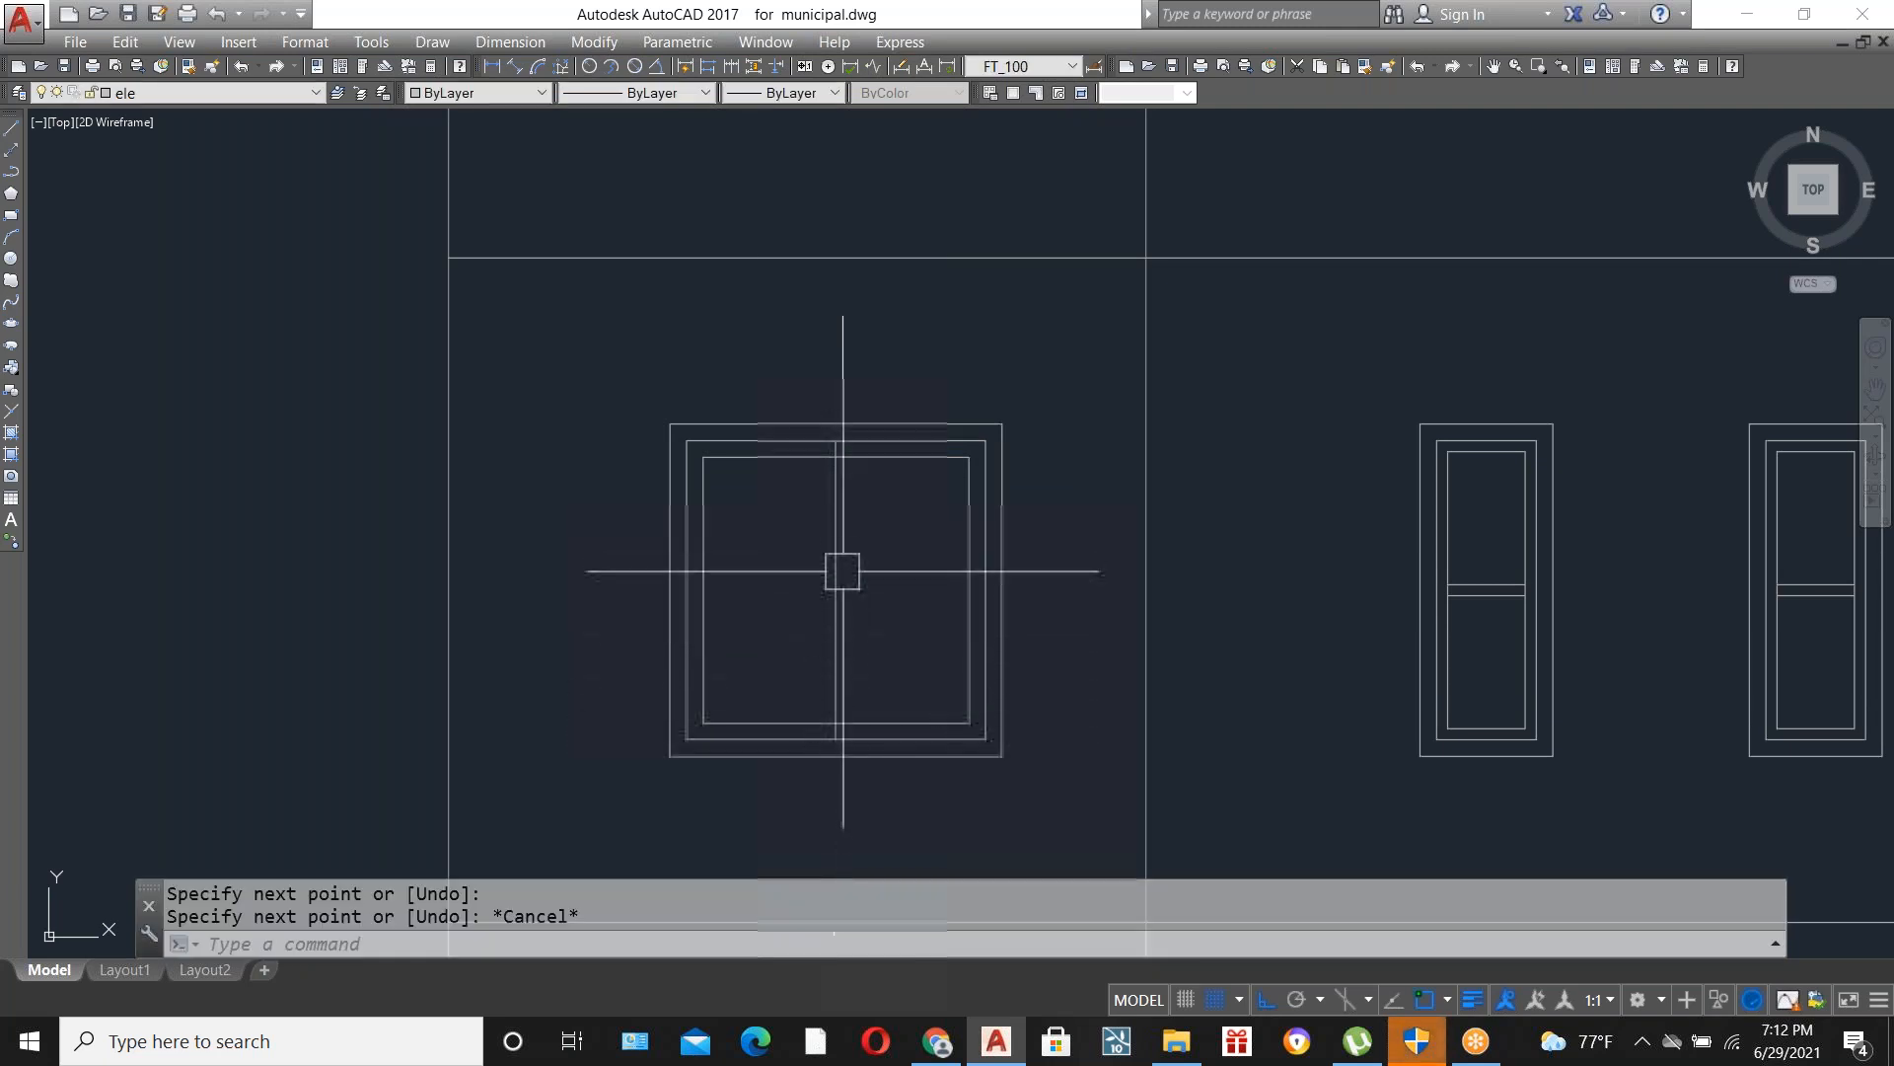
Offset the kitchen window's vertical centre line 3 inches to each side.
scroll(842, 563, up, 2)
text(o)
key(Return)
text(3)
key(Return)
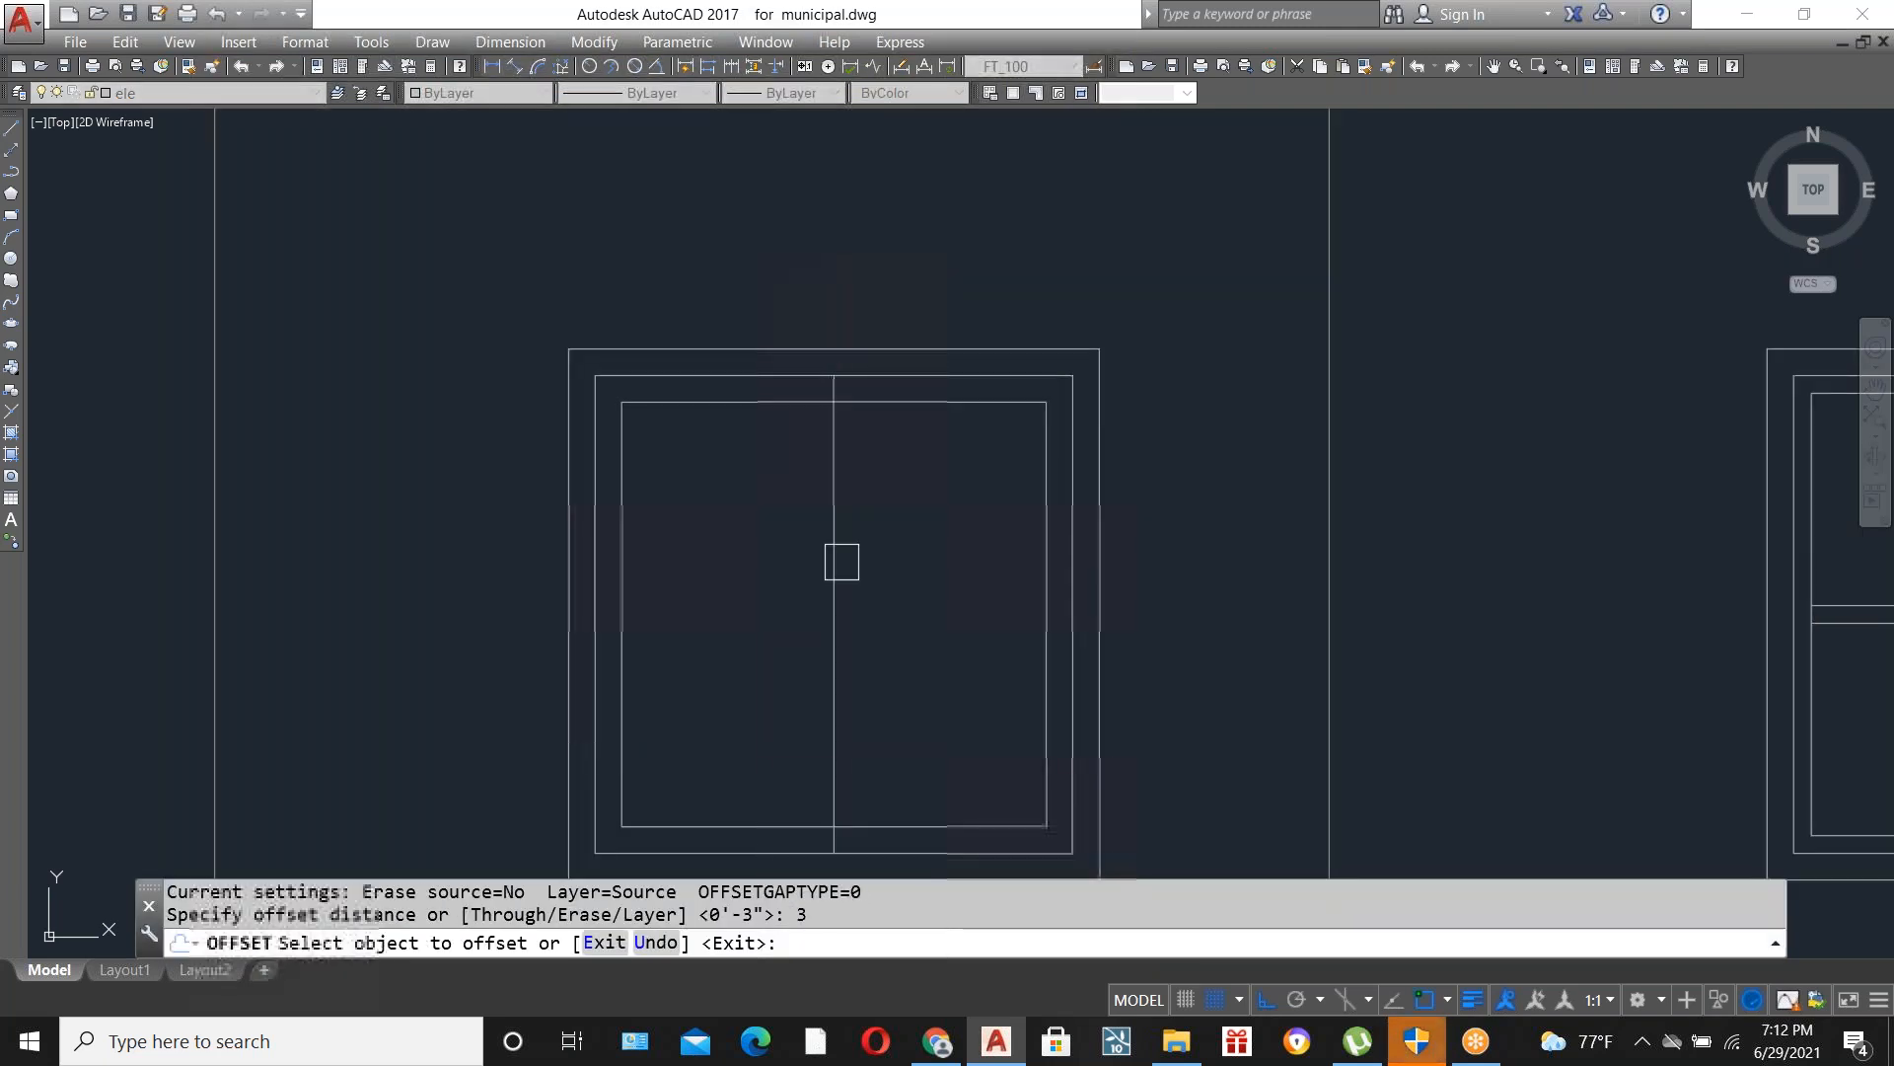
click(826, 509)
click(780, 524)
click(832, 587)
click(879, 613)
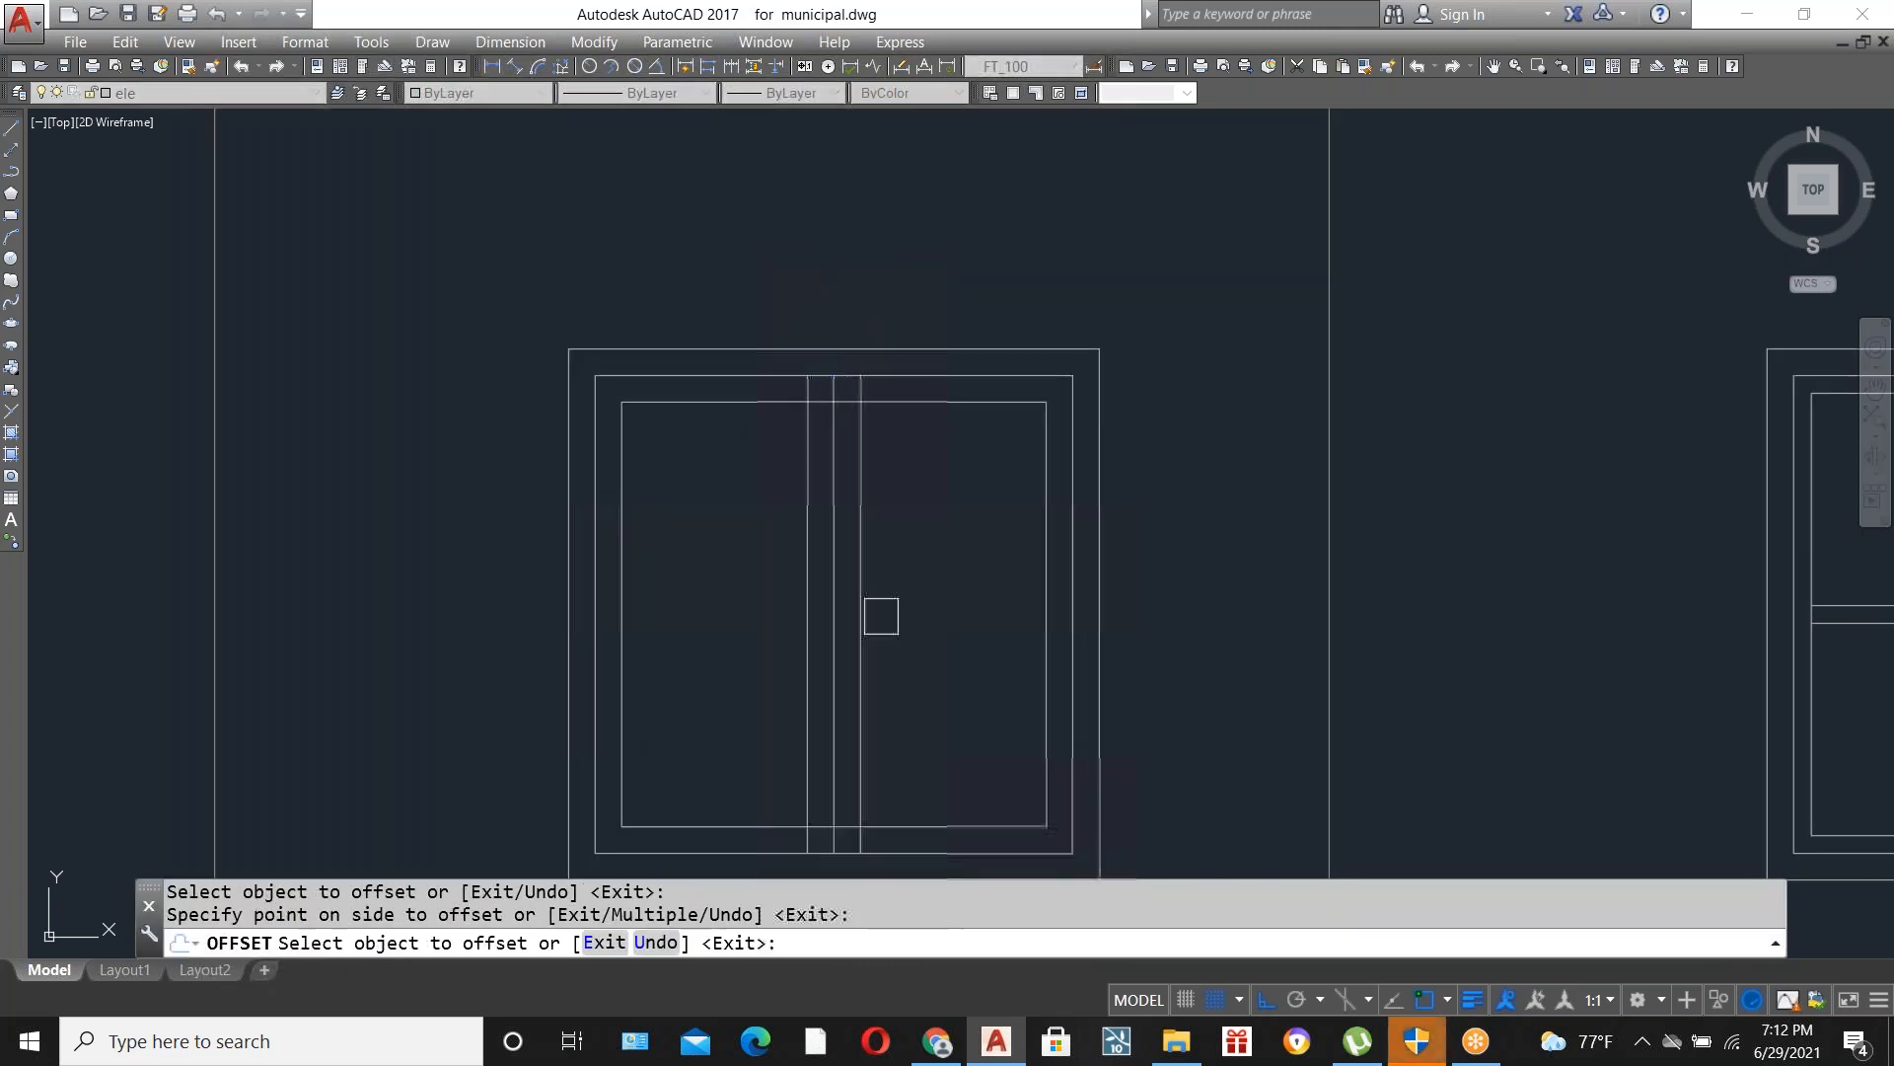
key(Escape)
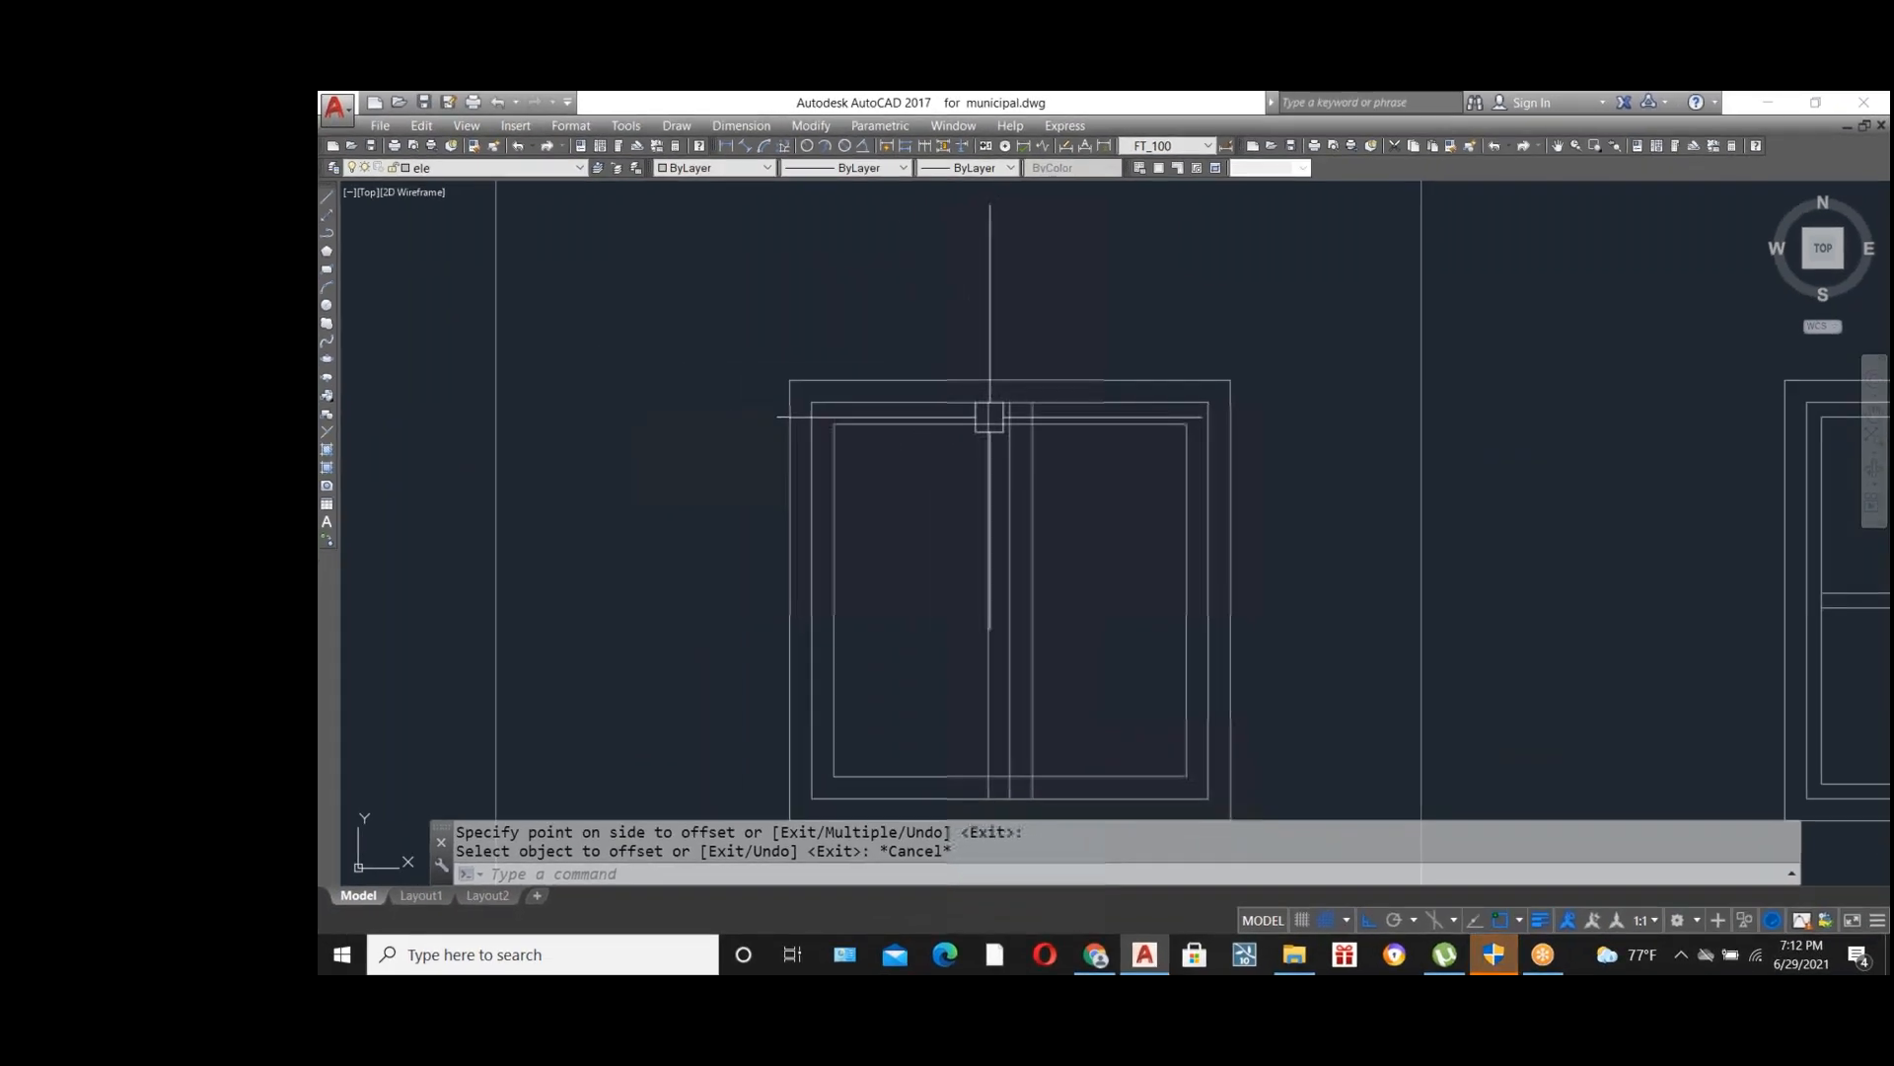
Trim the kitchen window's inner frame and offset lines where they cross at the top and bottom, forming two framed panes.
text(tr)
key(Return)
key(Return)
scroll(986, 415, up, 5)
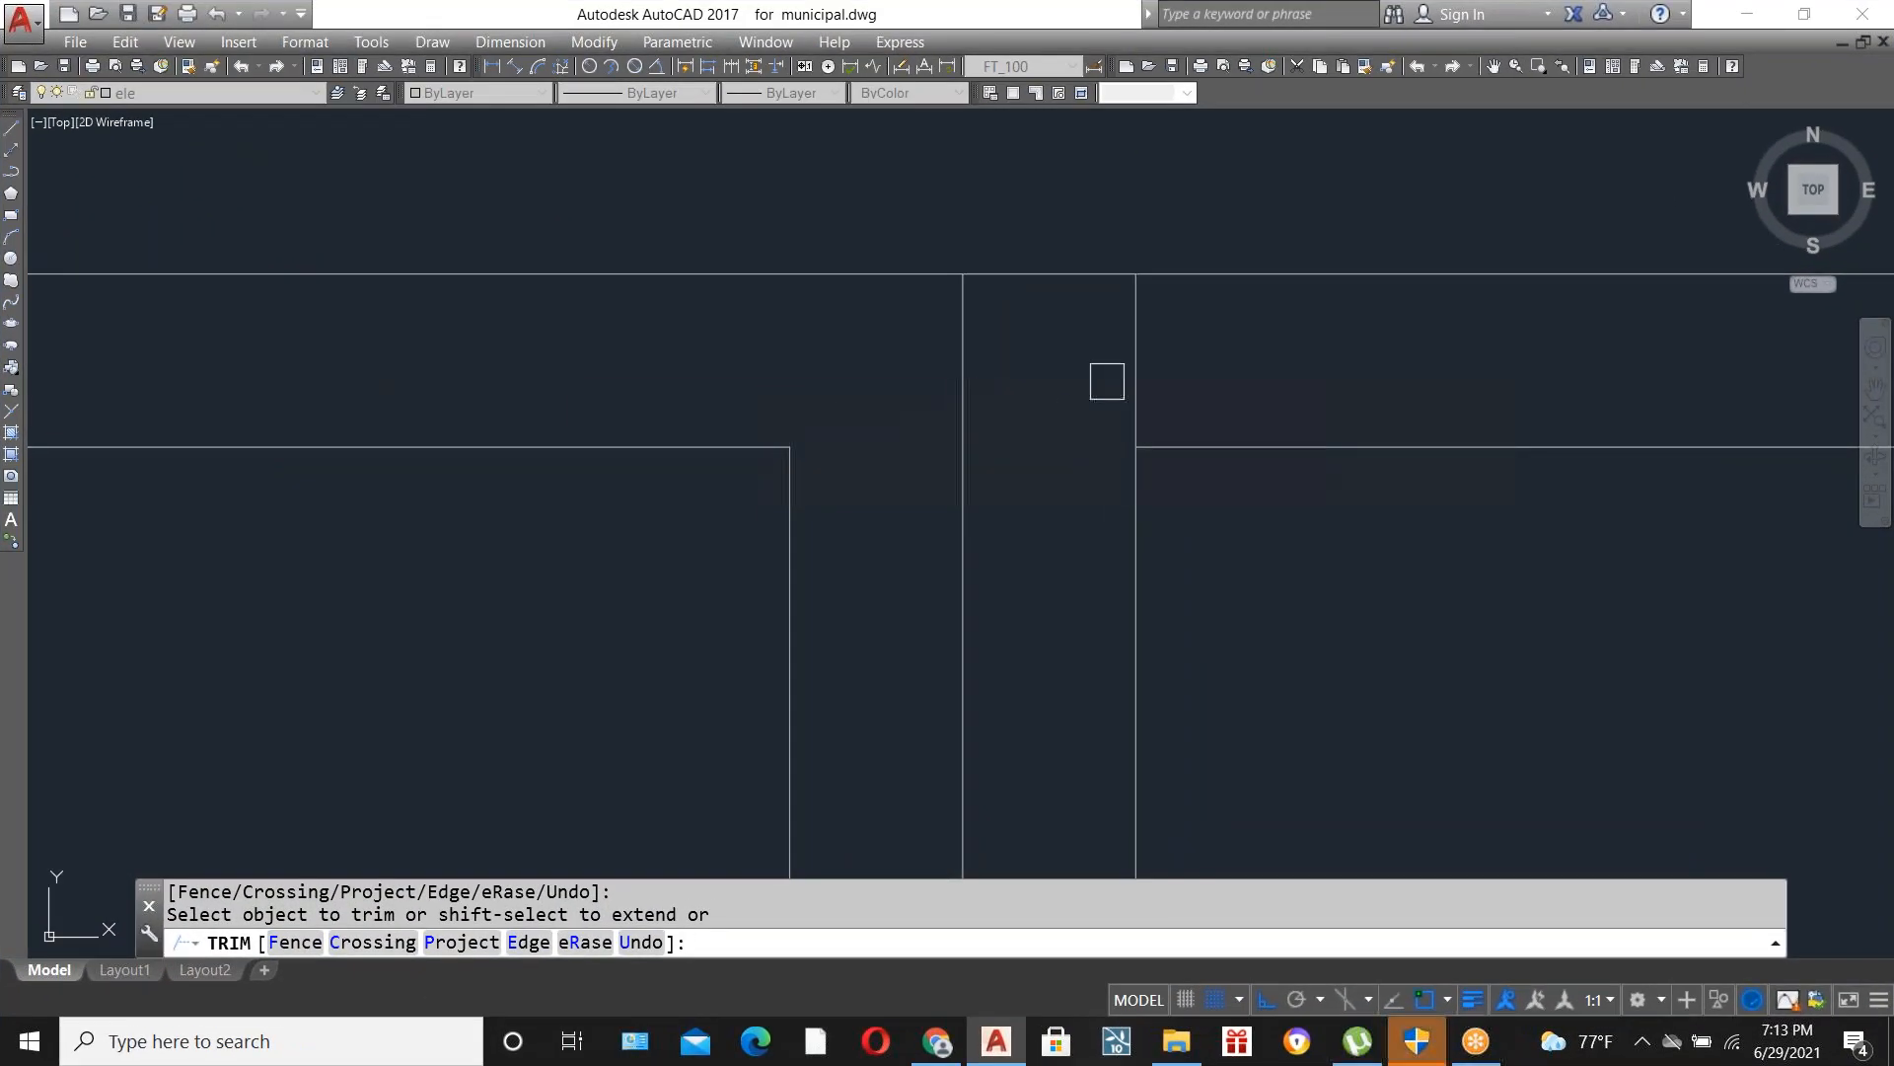
scroll(1010, 329, down, 5)
scroll(983, 738, up, 6)
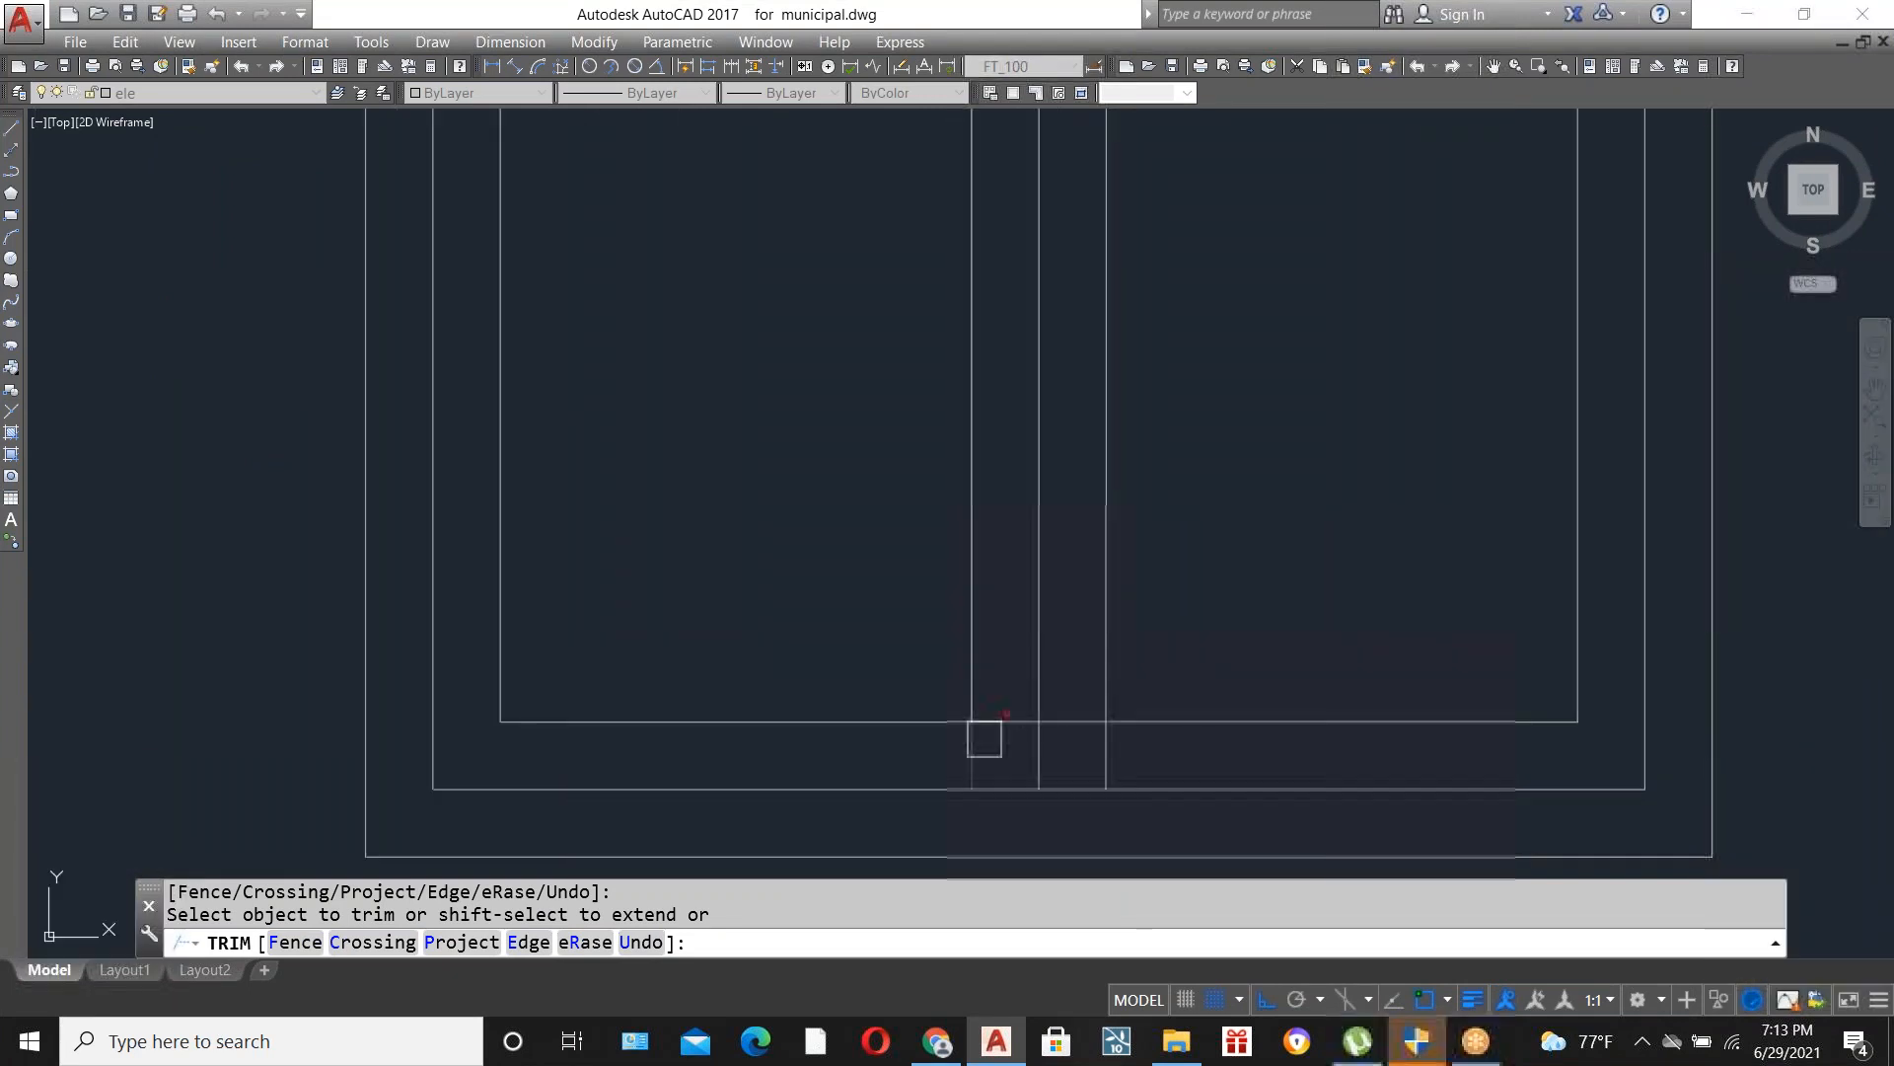
click(1100, 751)
scroll(833, 694, down, 8)
click(840, 691)
key(Escape)
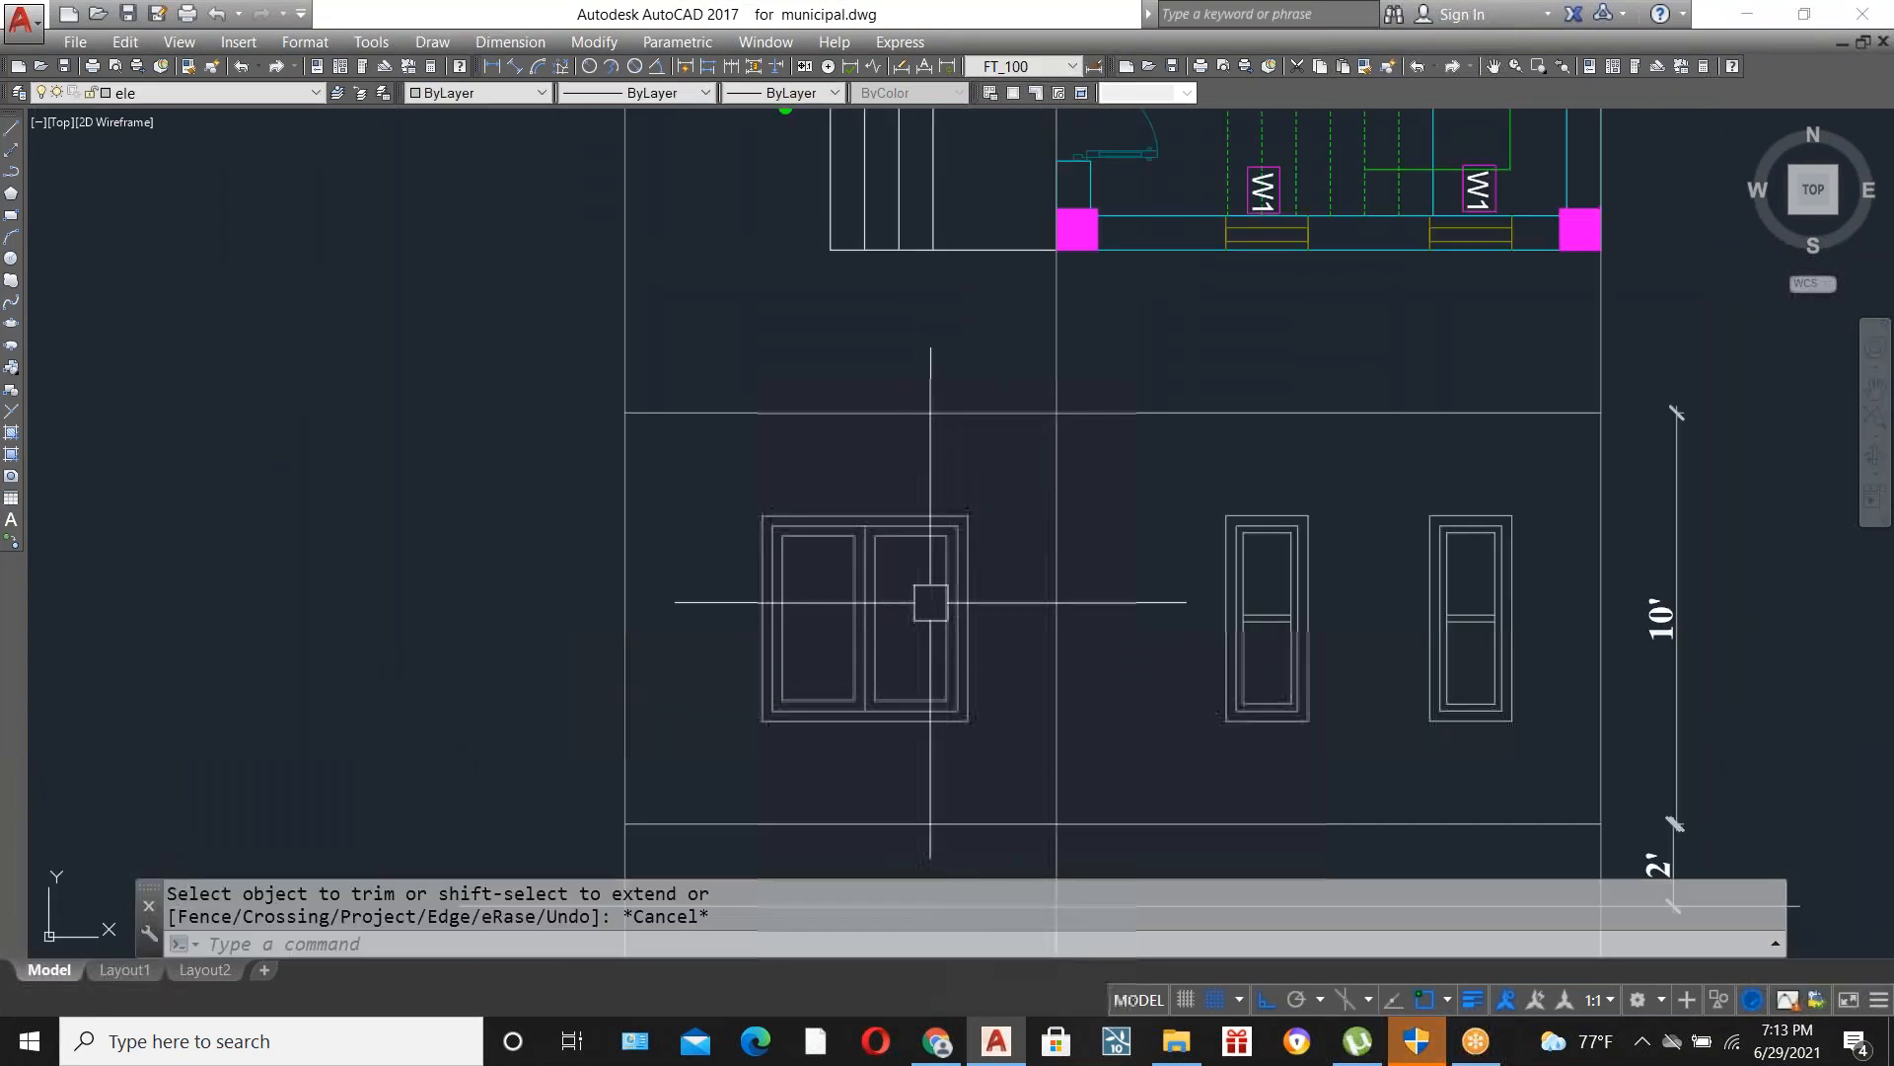
Trim the vertical projection lines below the ground line of the elevation and save the drawing.
scroll(634, 602, down, 2)
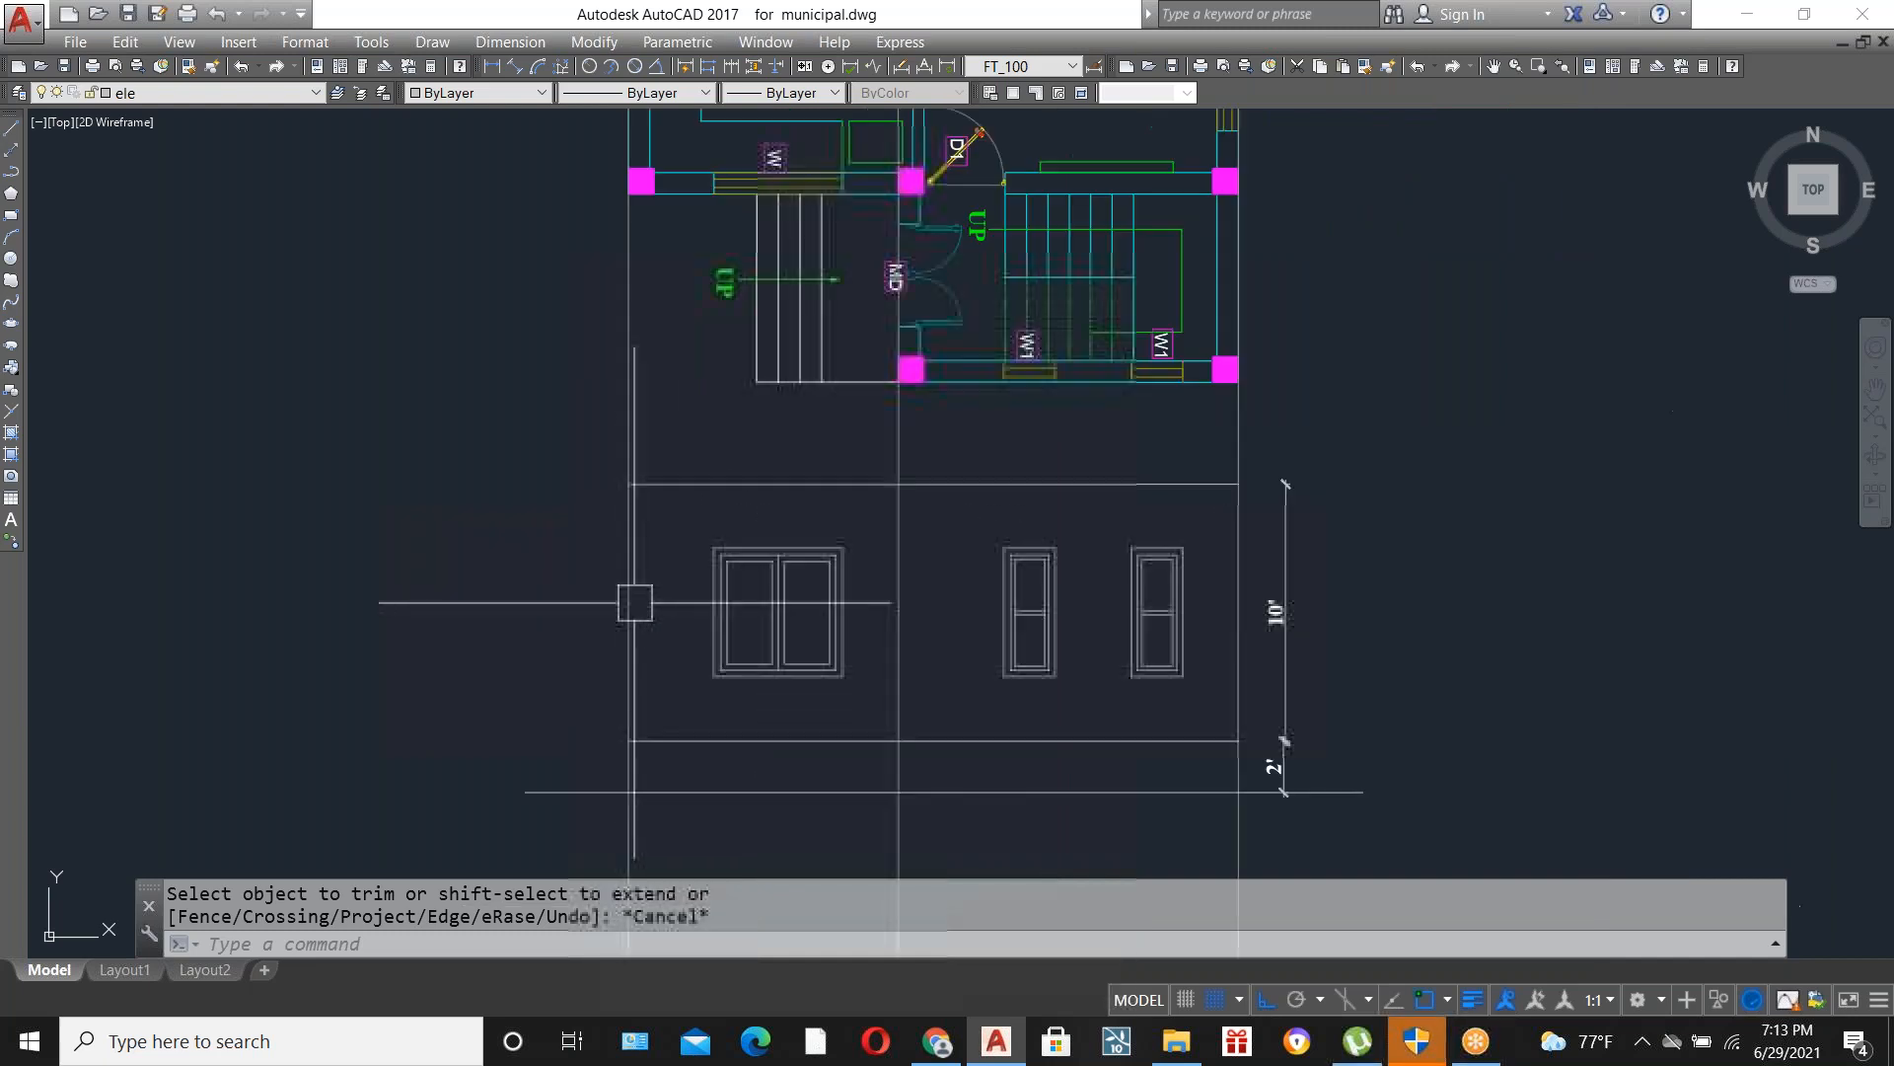
scroll(744, 613, down, 4)
scroll(792, 592, up, 2)
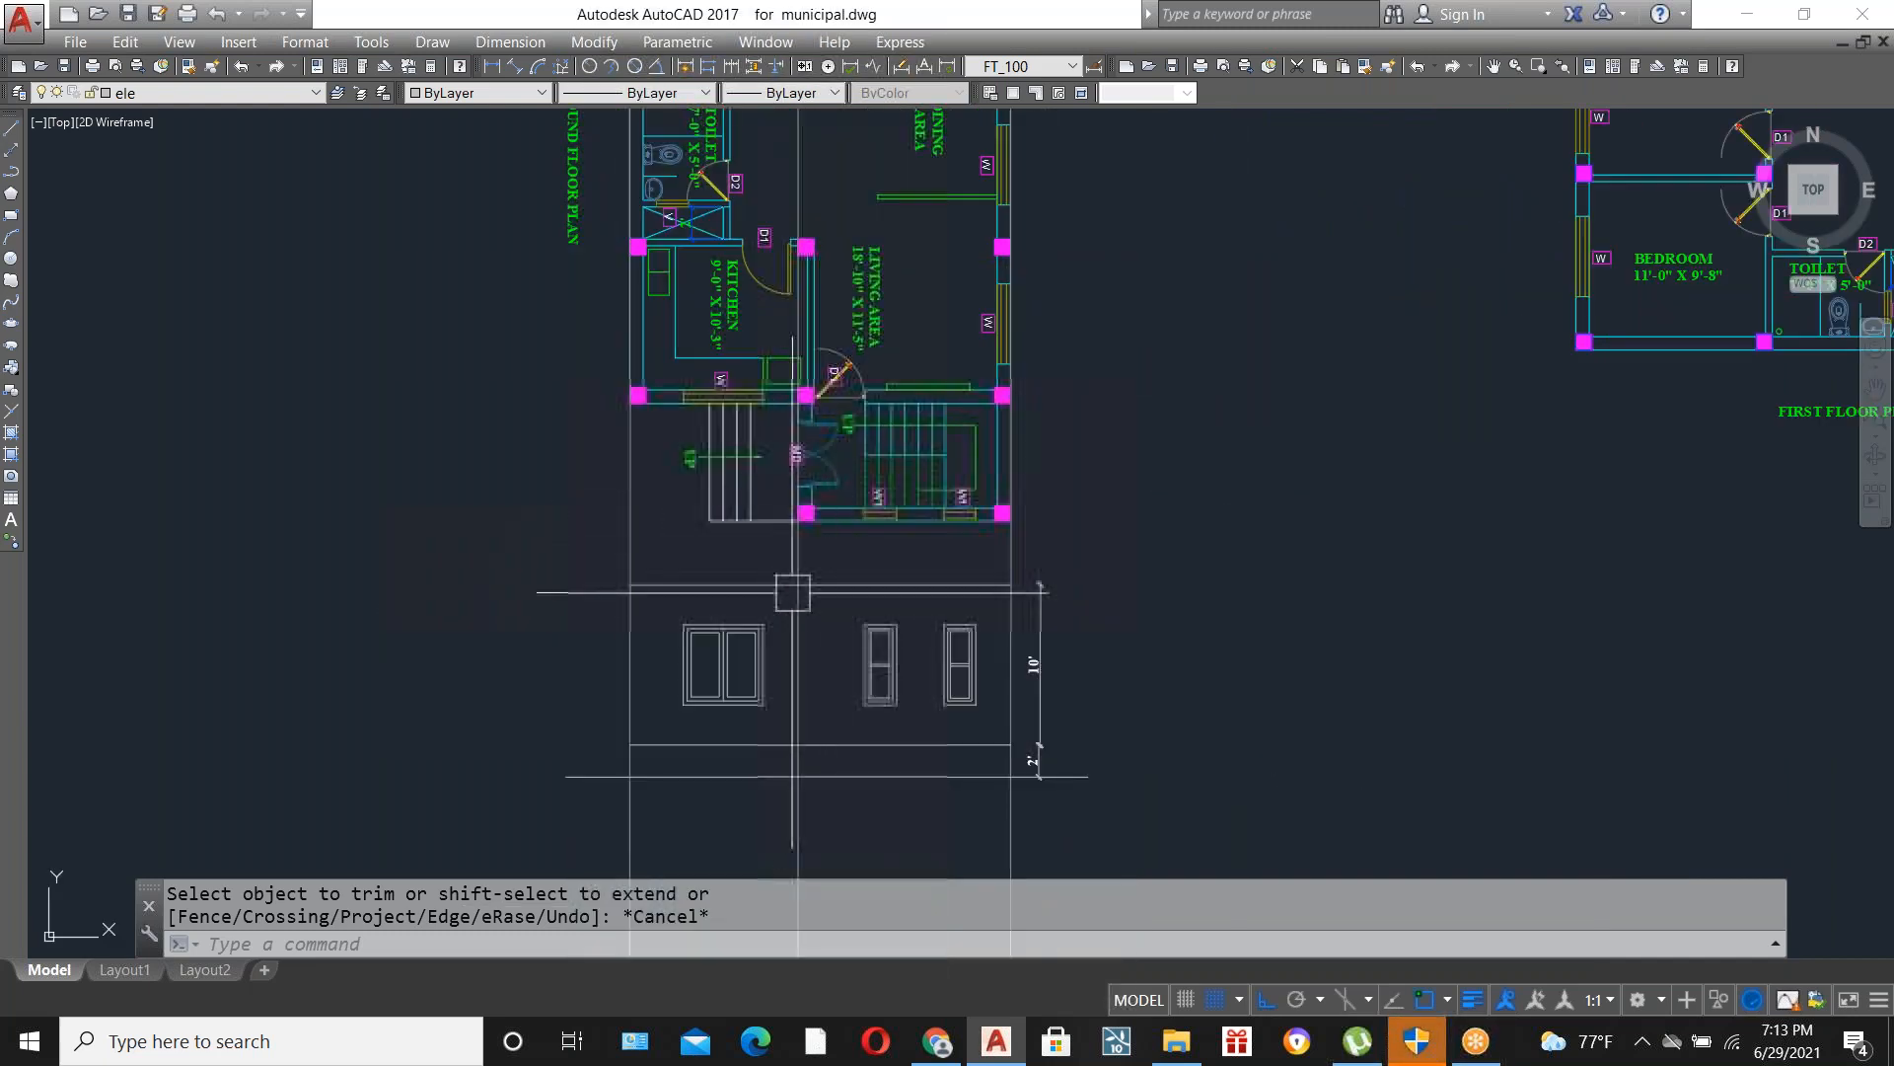
scroll(736, 406, up, 2)
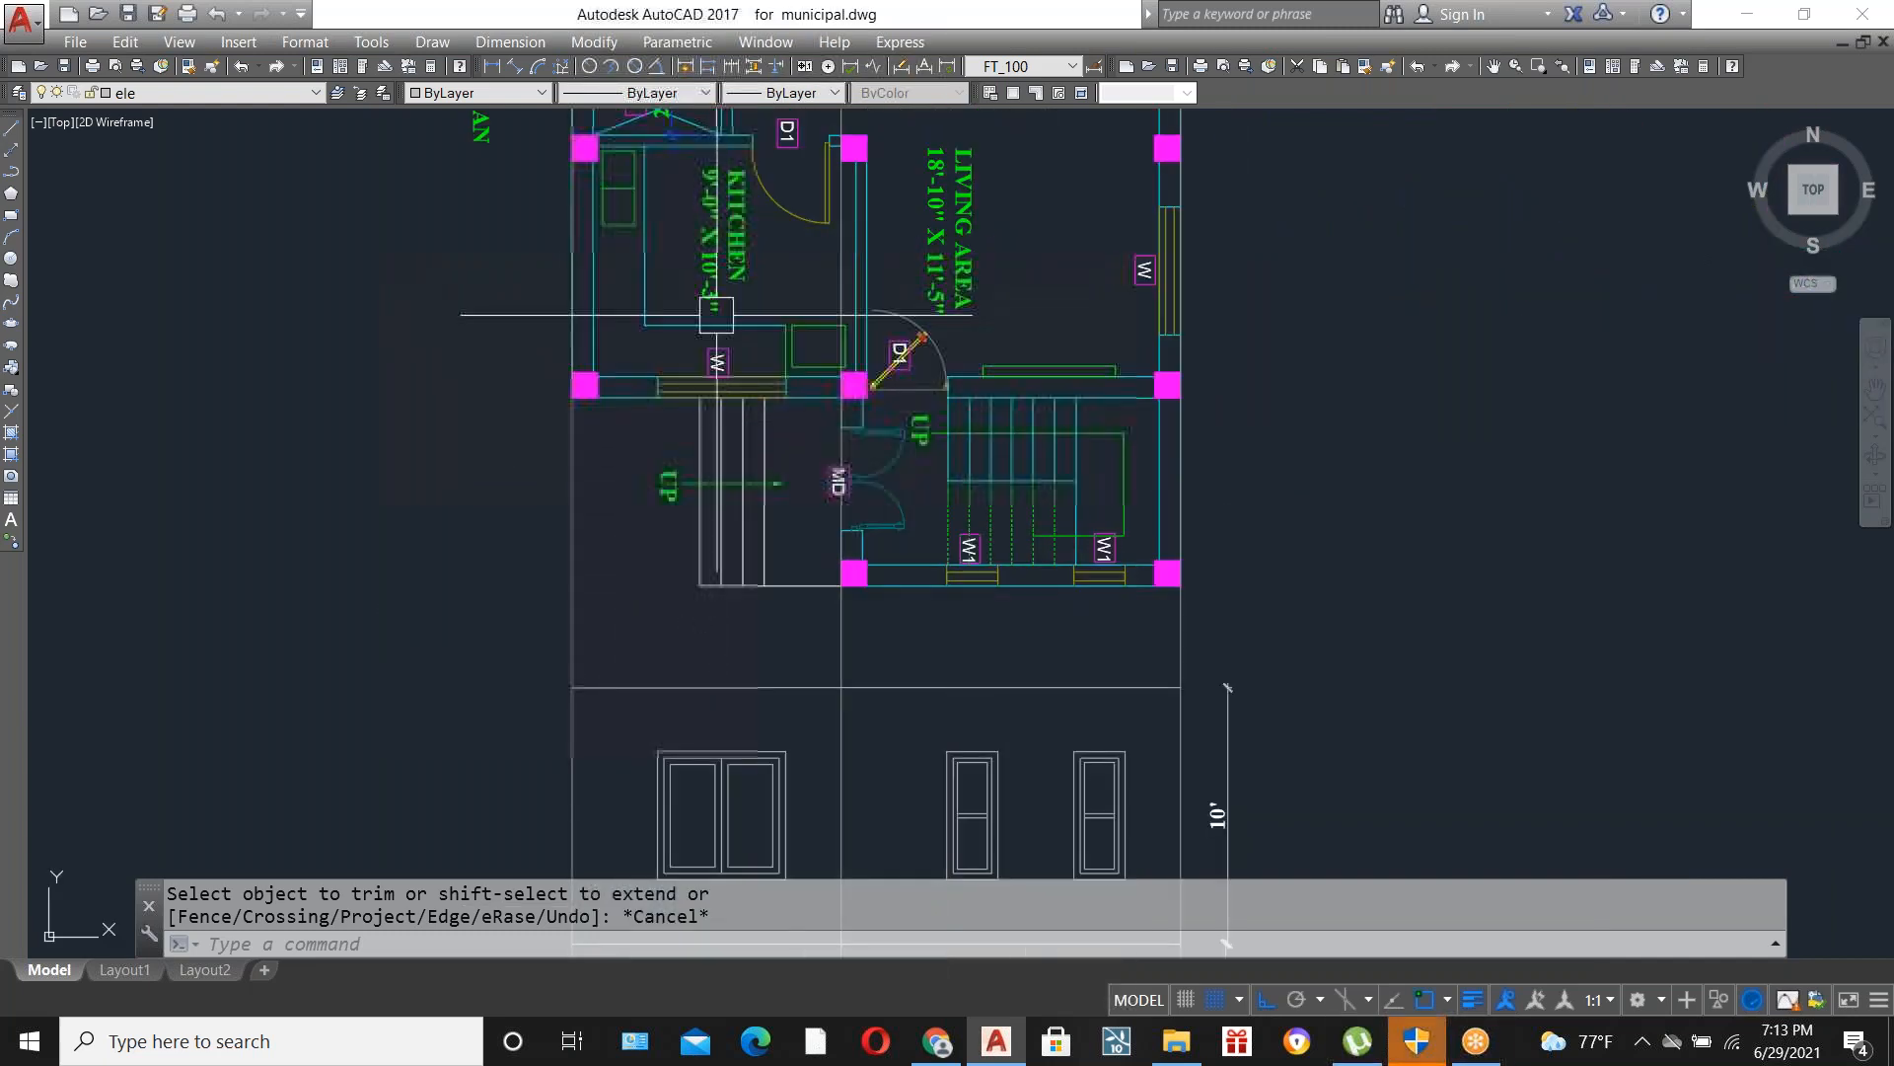
scroll(632, 363, down, 2)
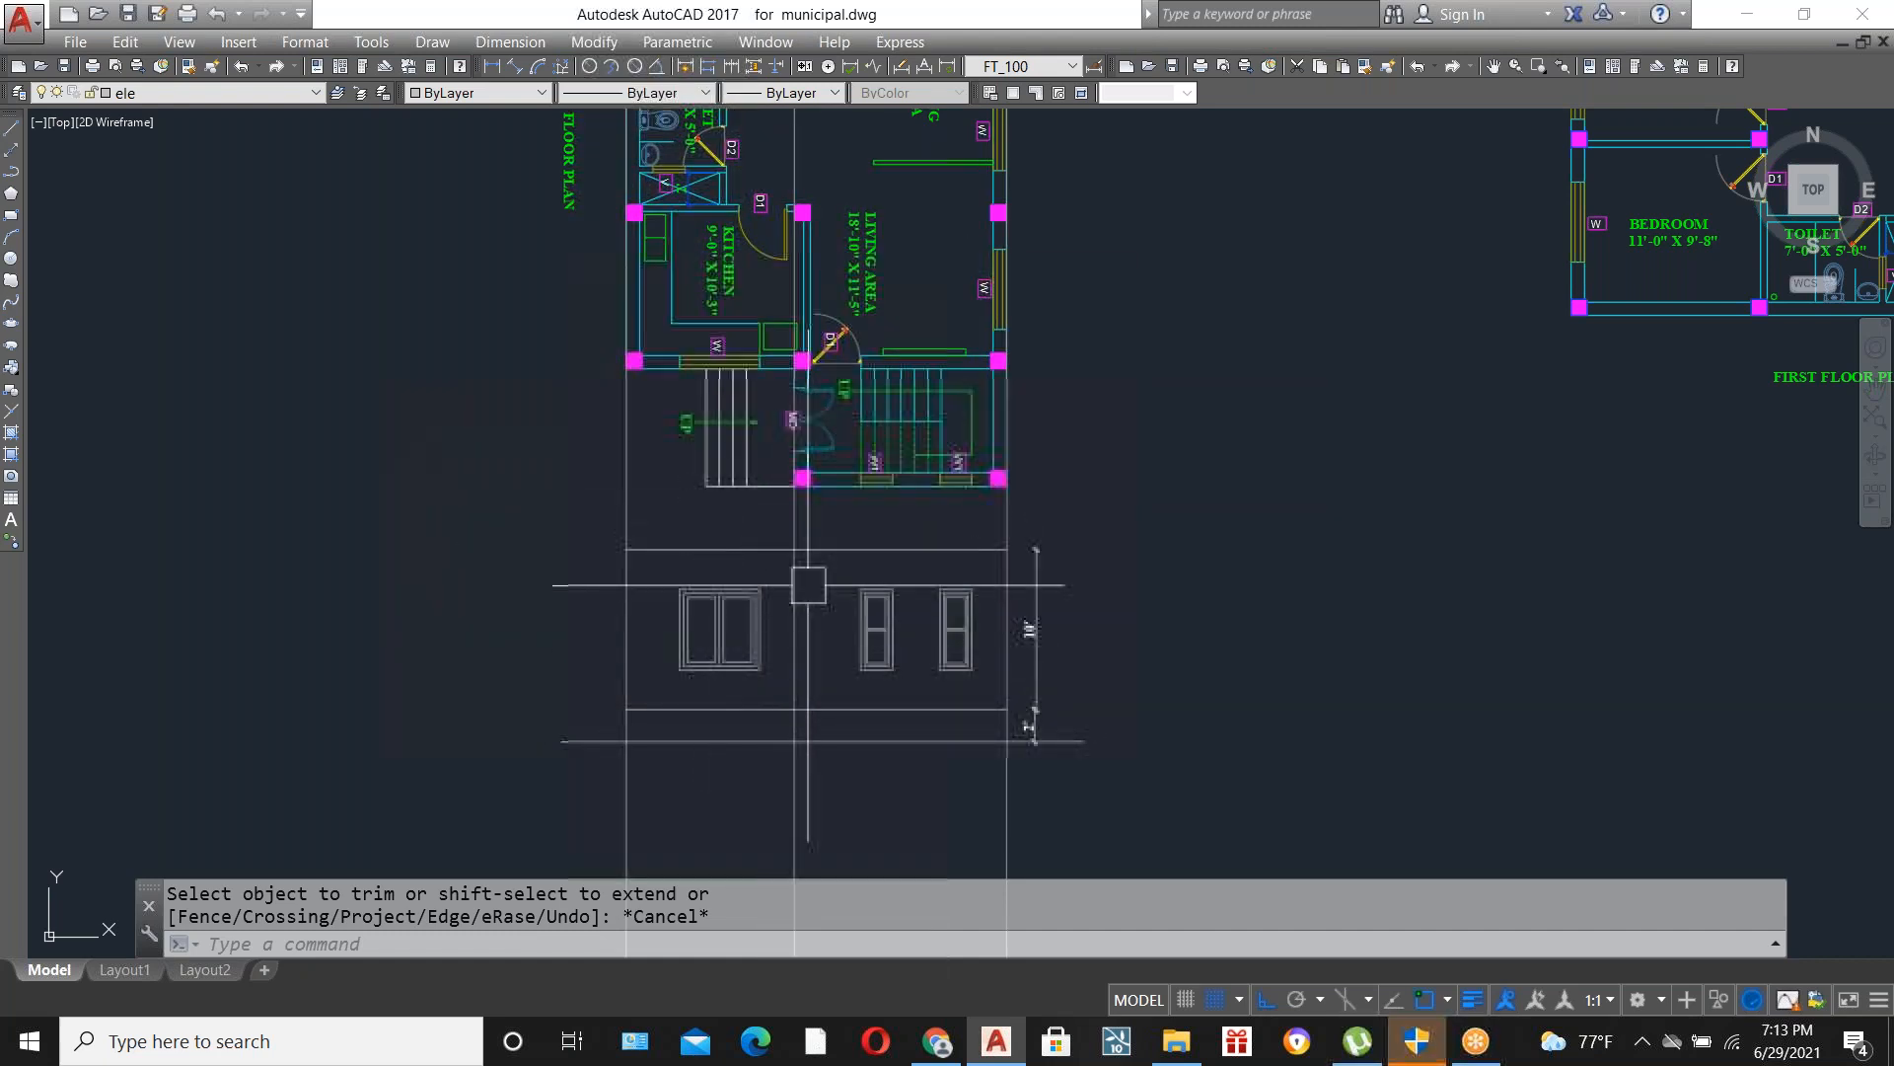
text(T)
key(Return)
key(Return)
click(1004, 795)
scroll(783, 769, up, 4)
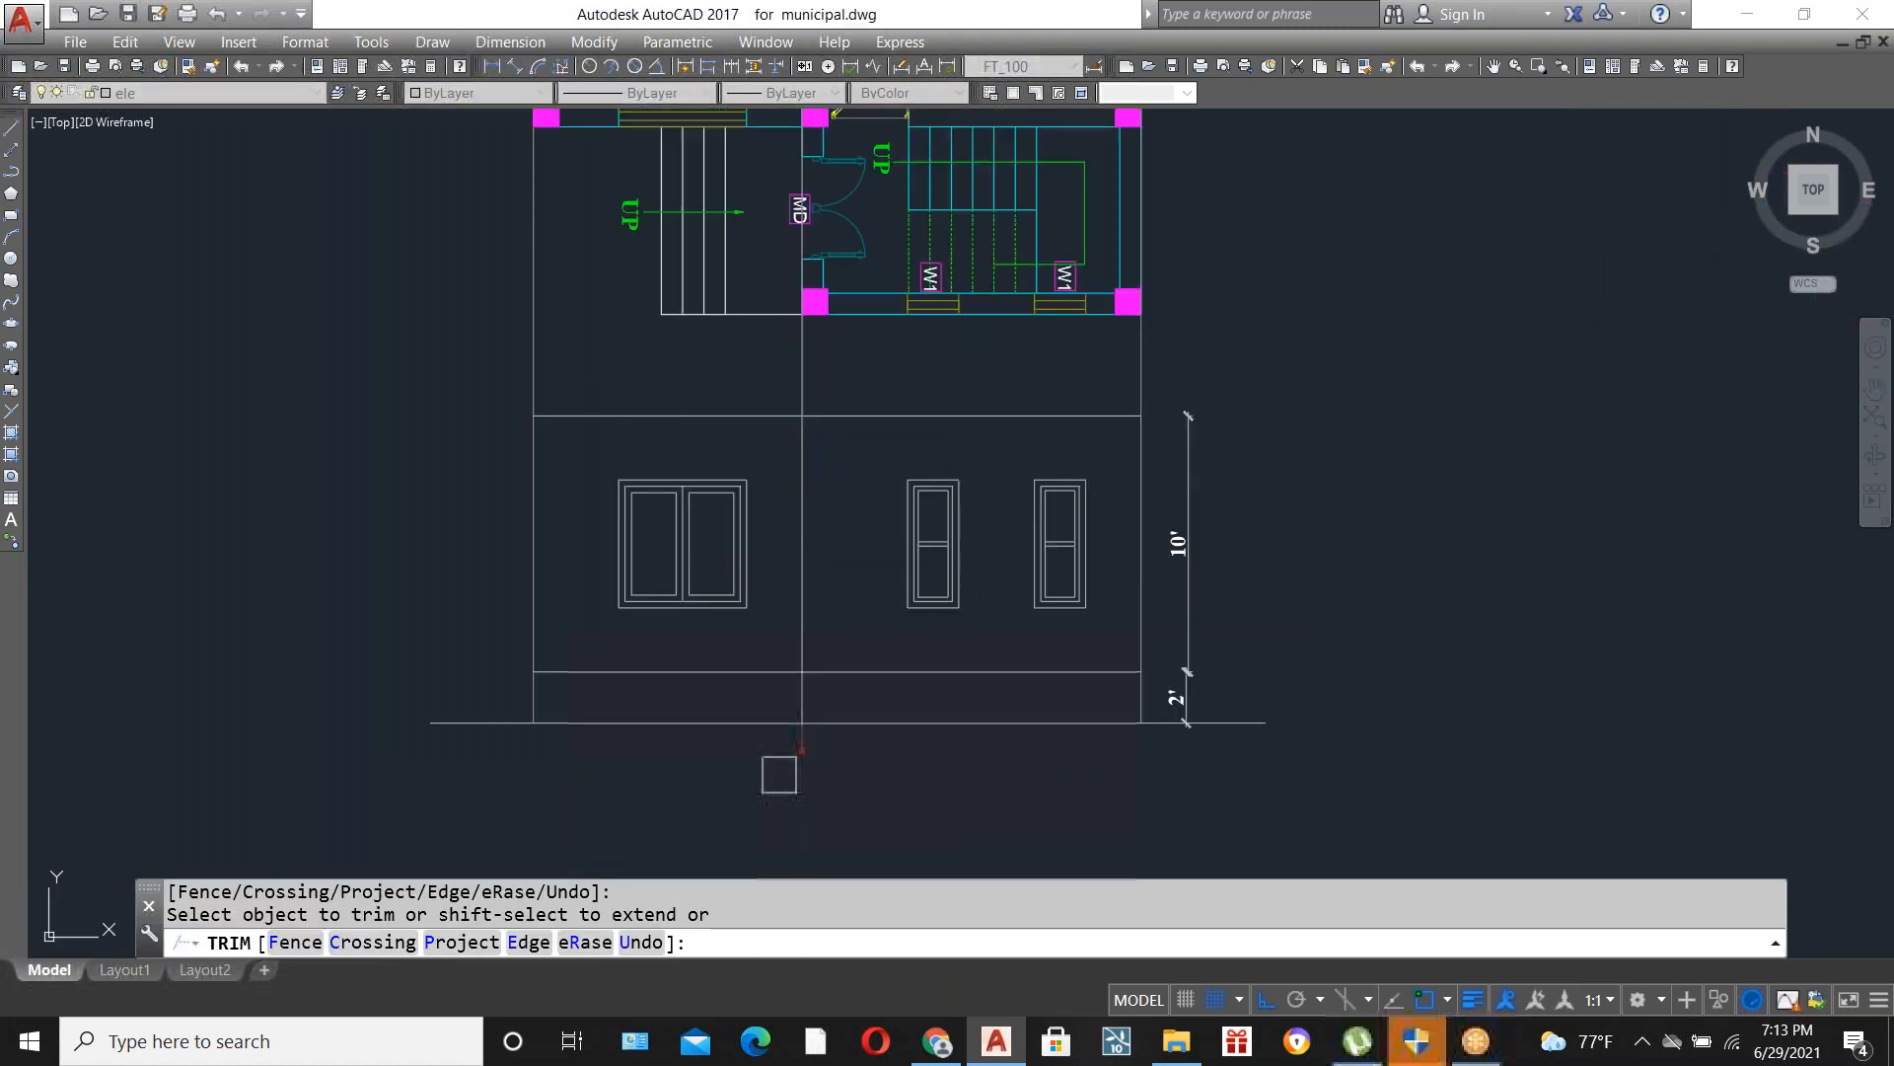
scroll(832, 770, down, 4)
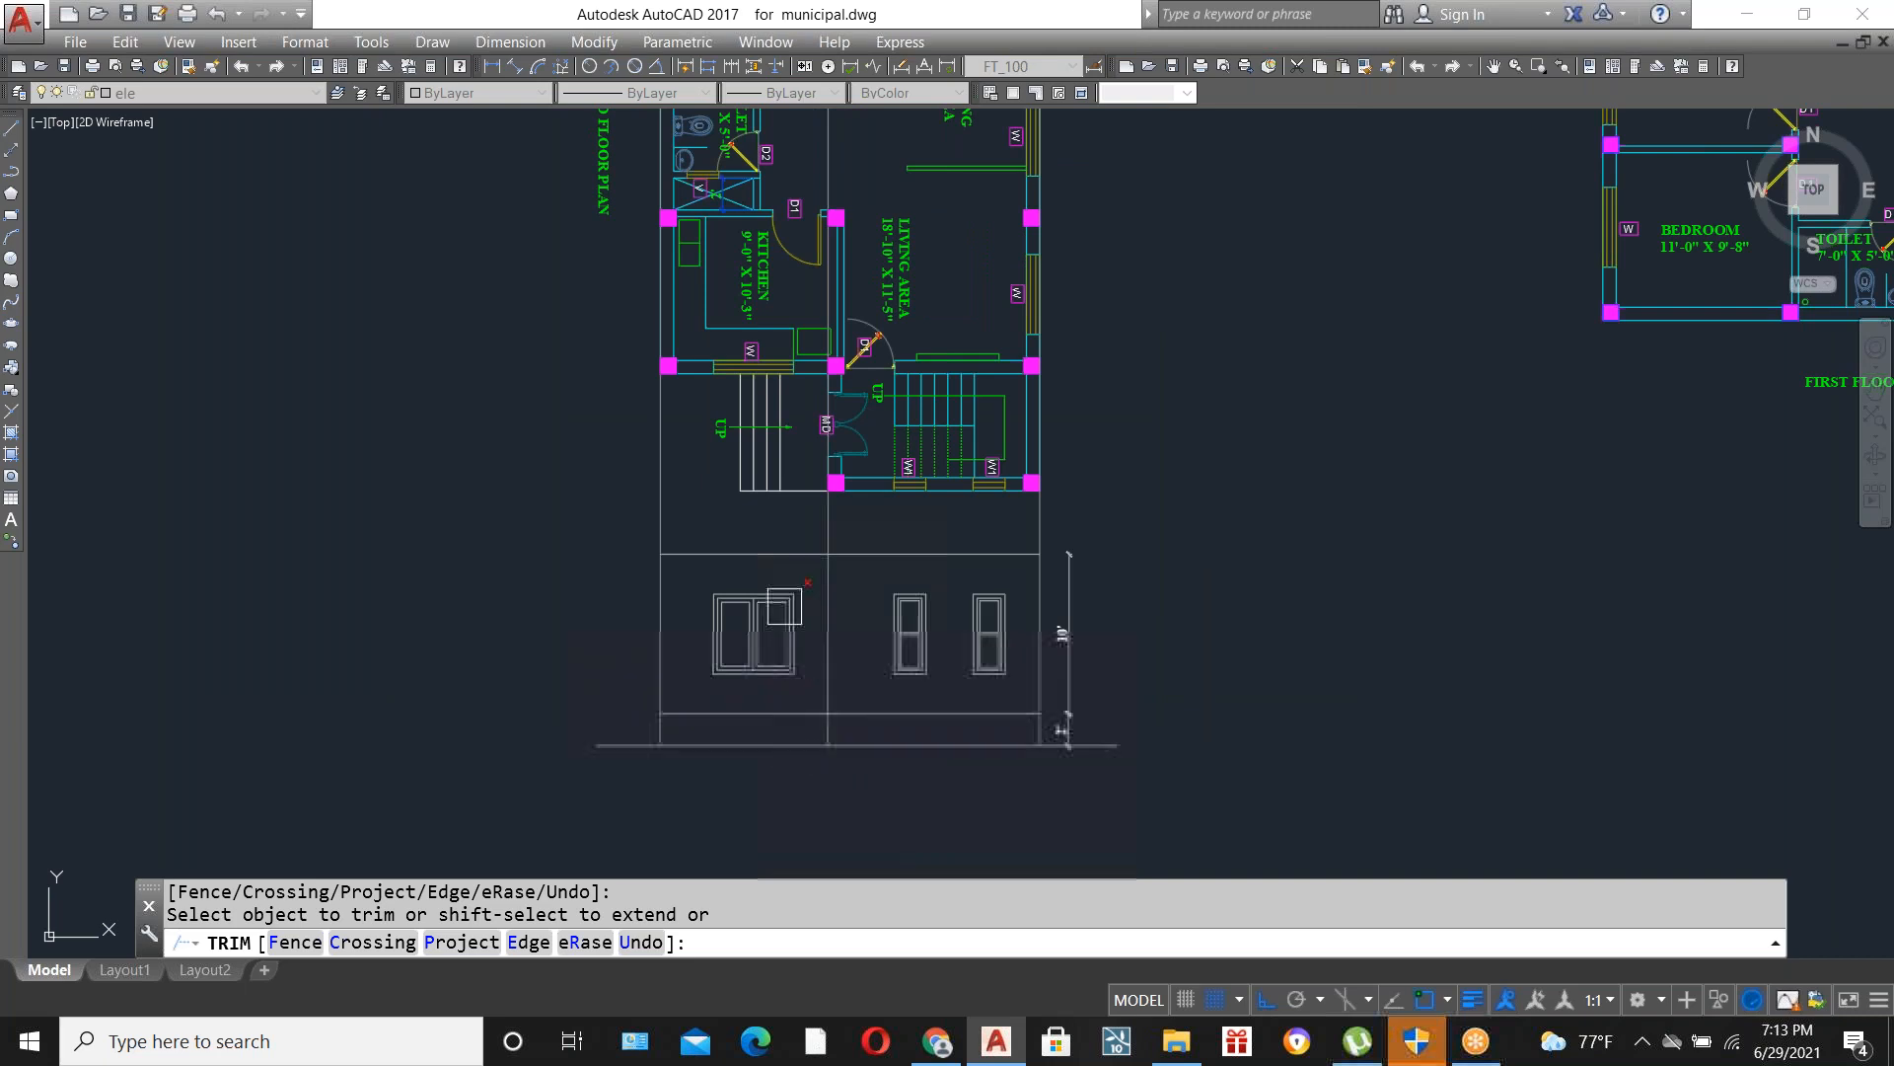
click(729, 660)
scroll(750, 718, up, 2)
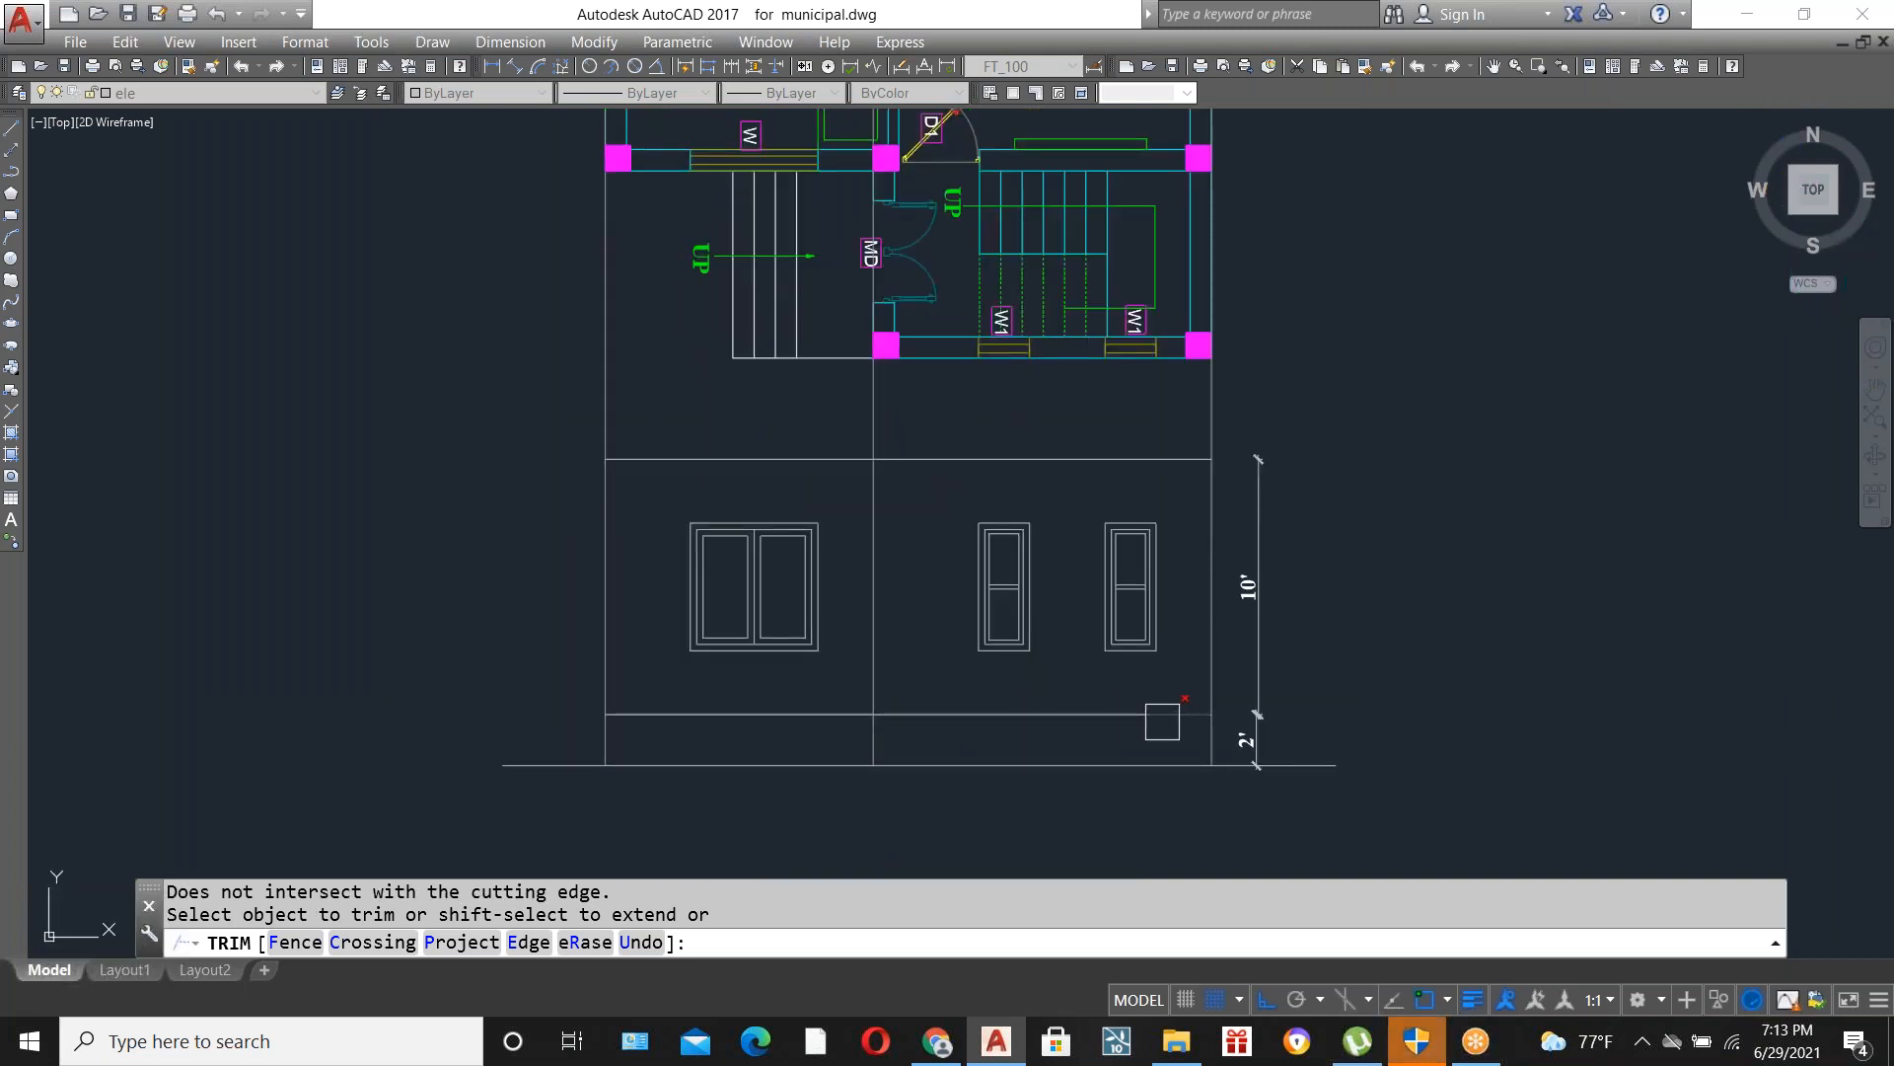
key(Escape)
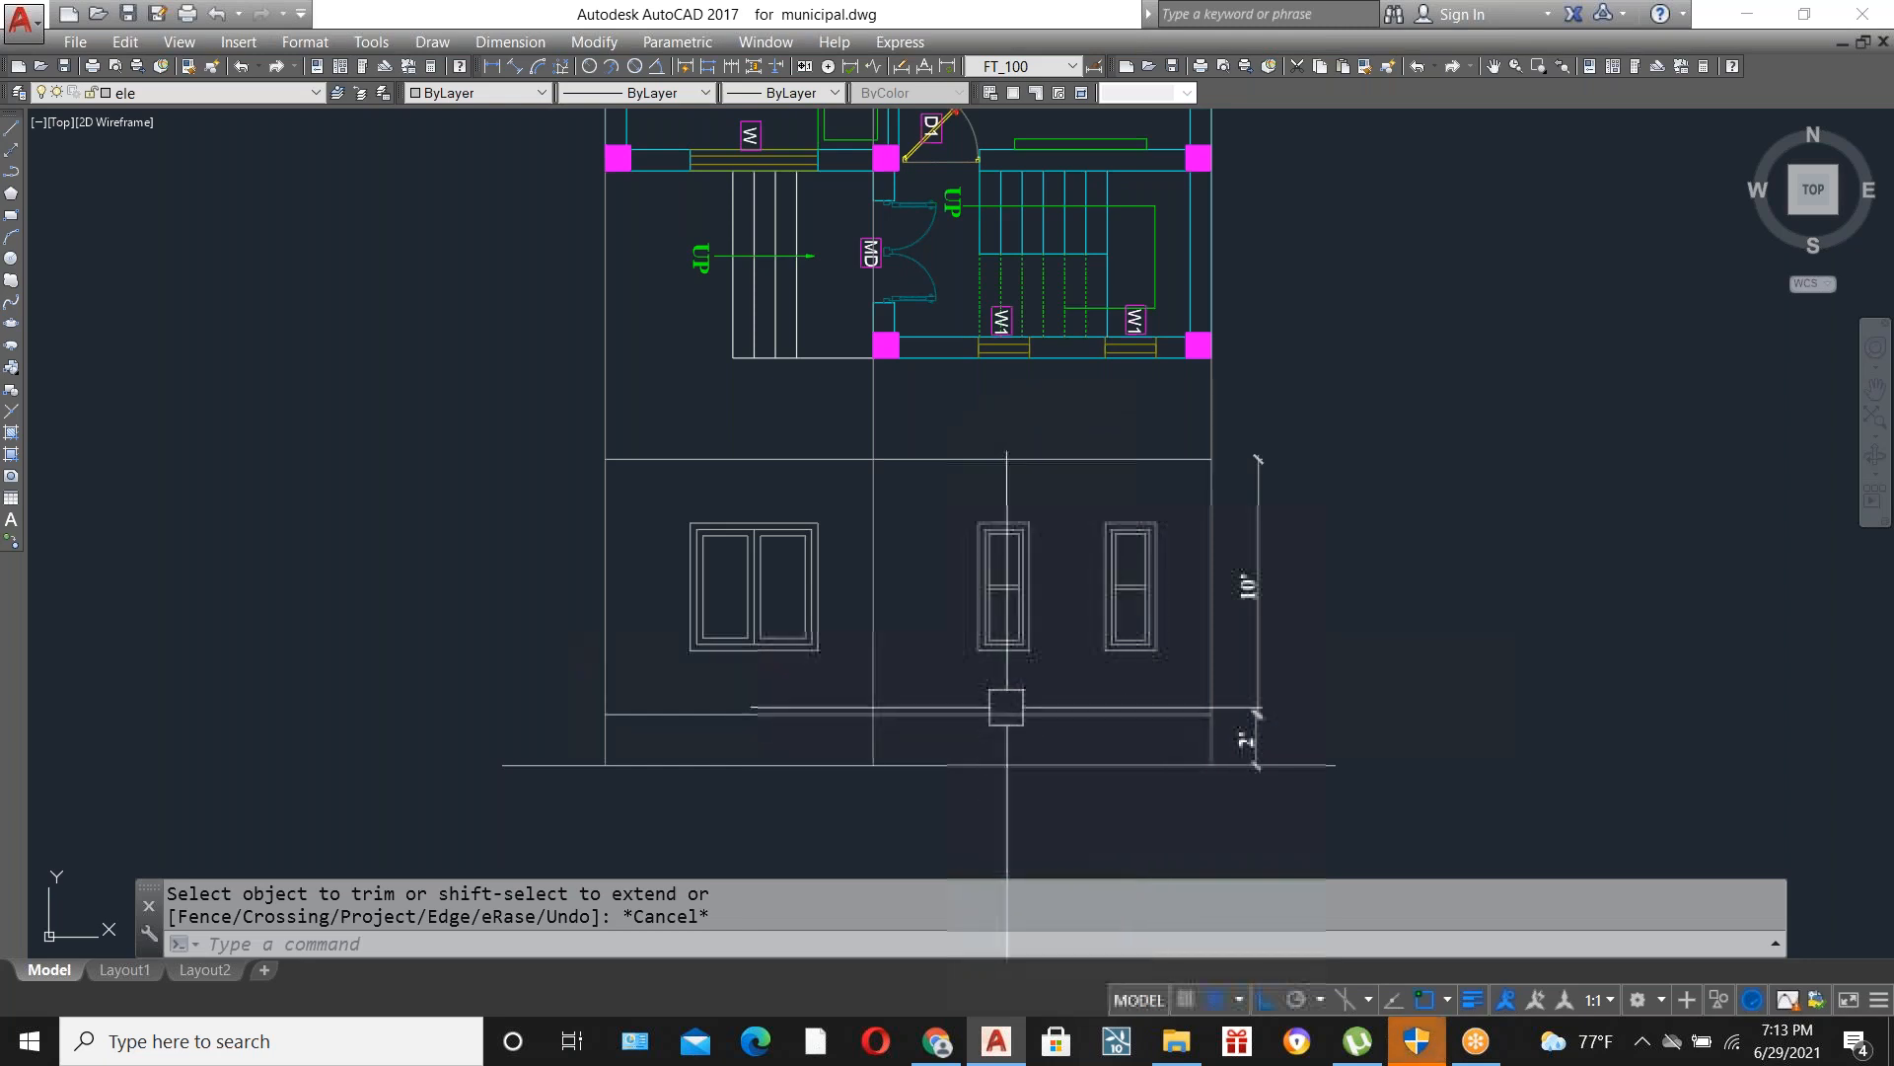
key(ctrl+s)
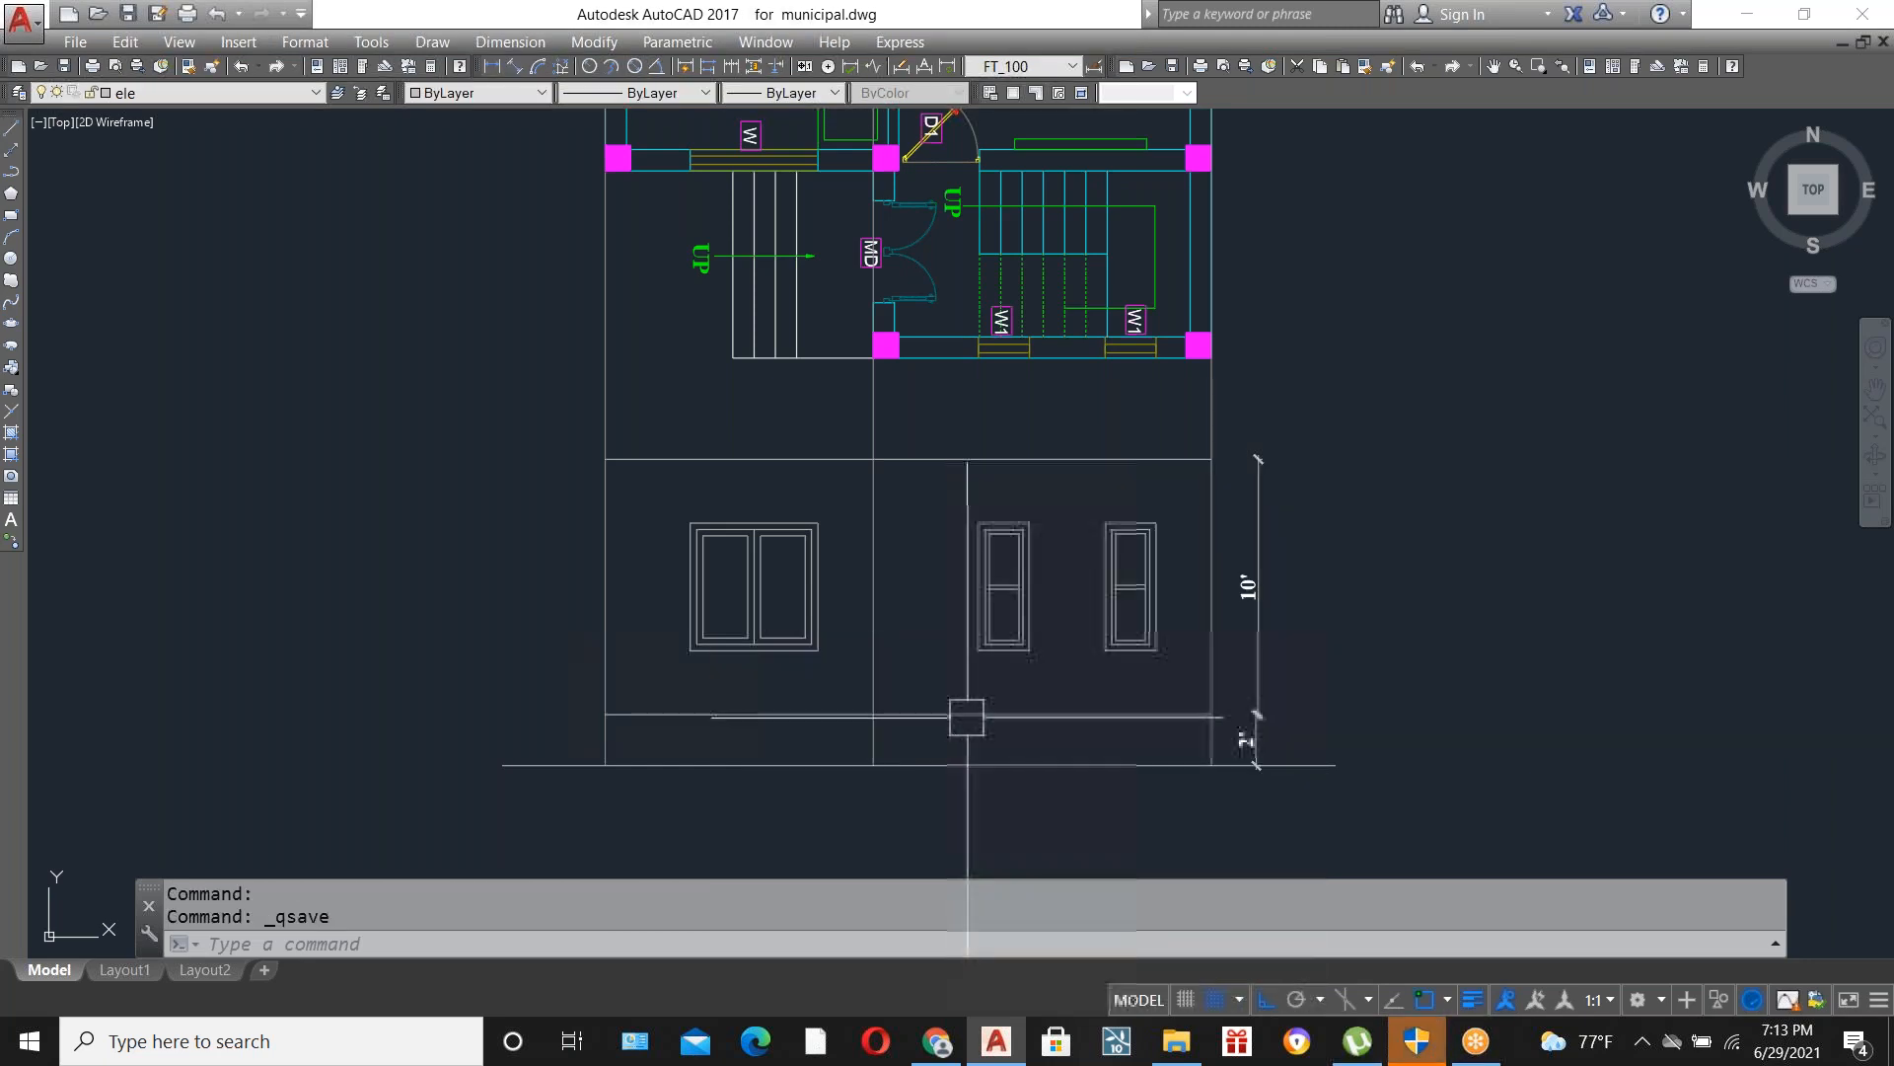
scroll(970, 722, down, 2)
scroll(970, 726, up, 2)
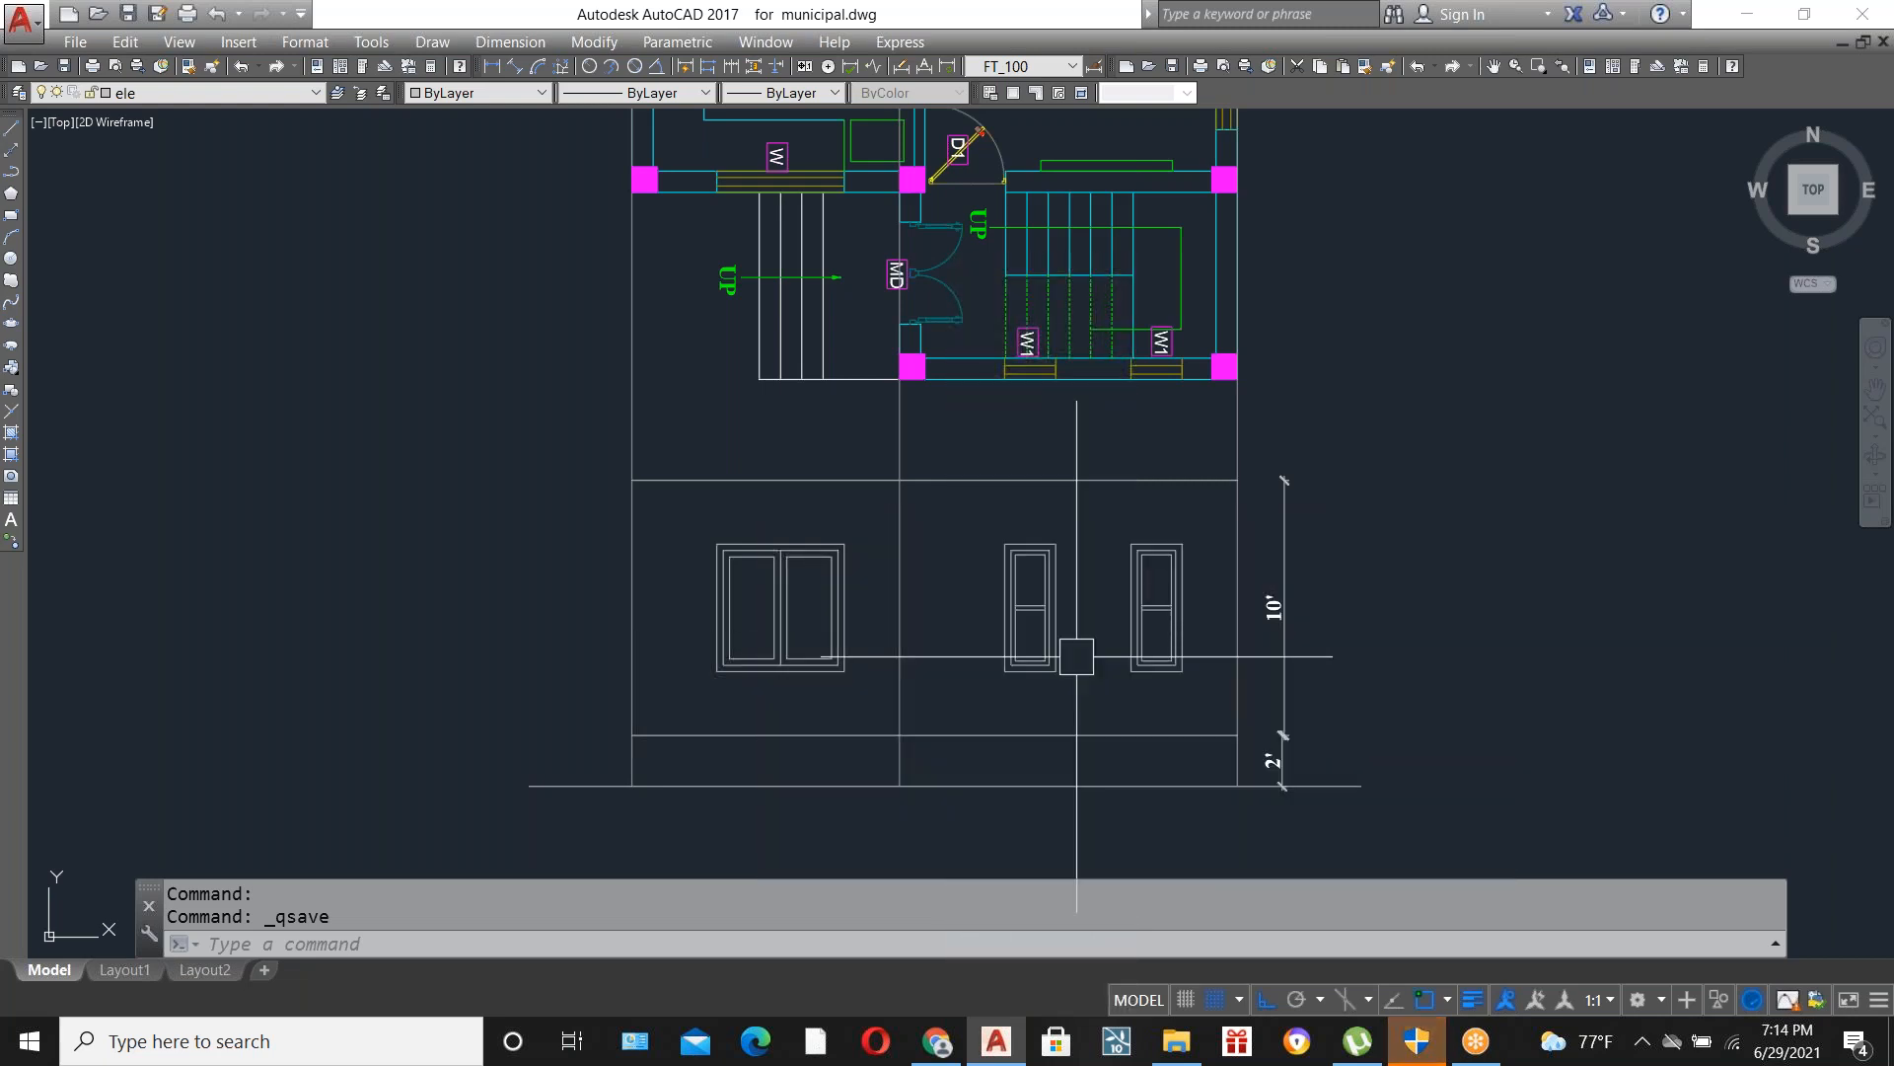
scroll(901, 425, down, 3)
scroll(947, 611, up, 3)
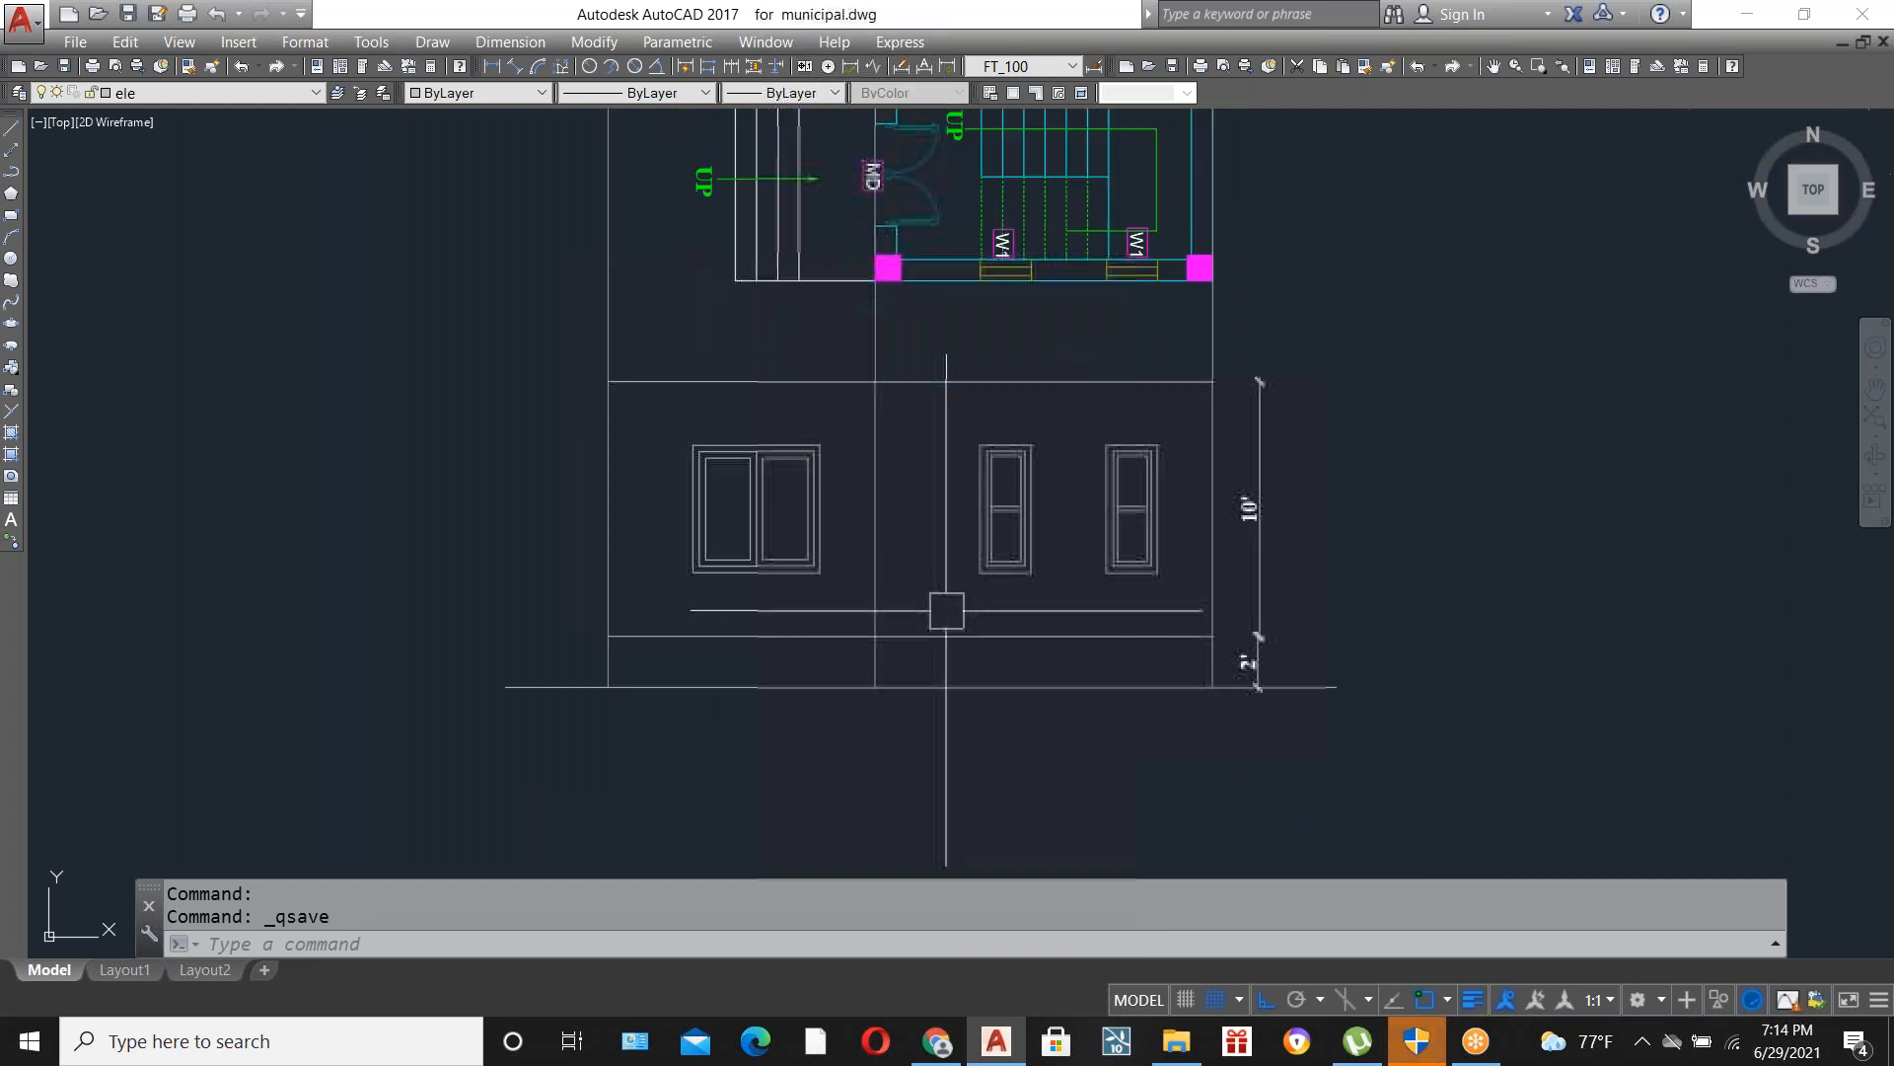
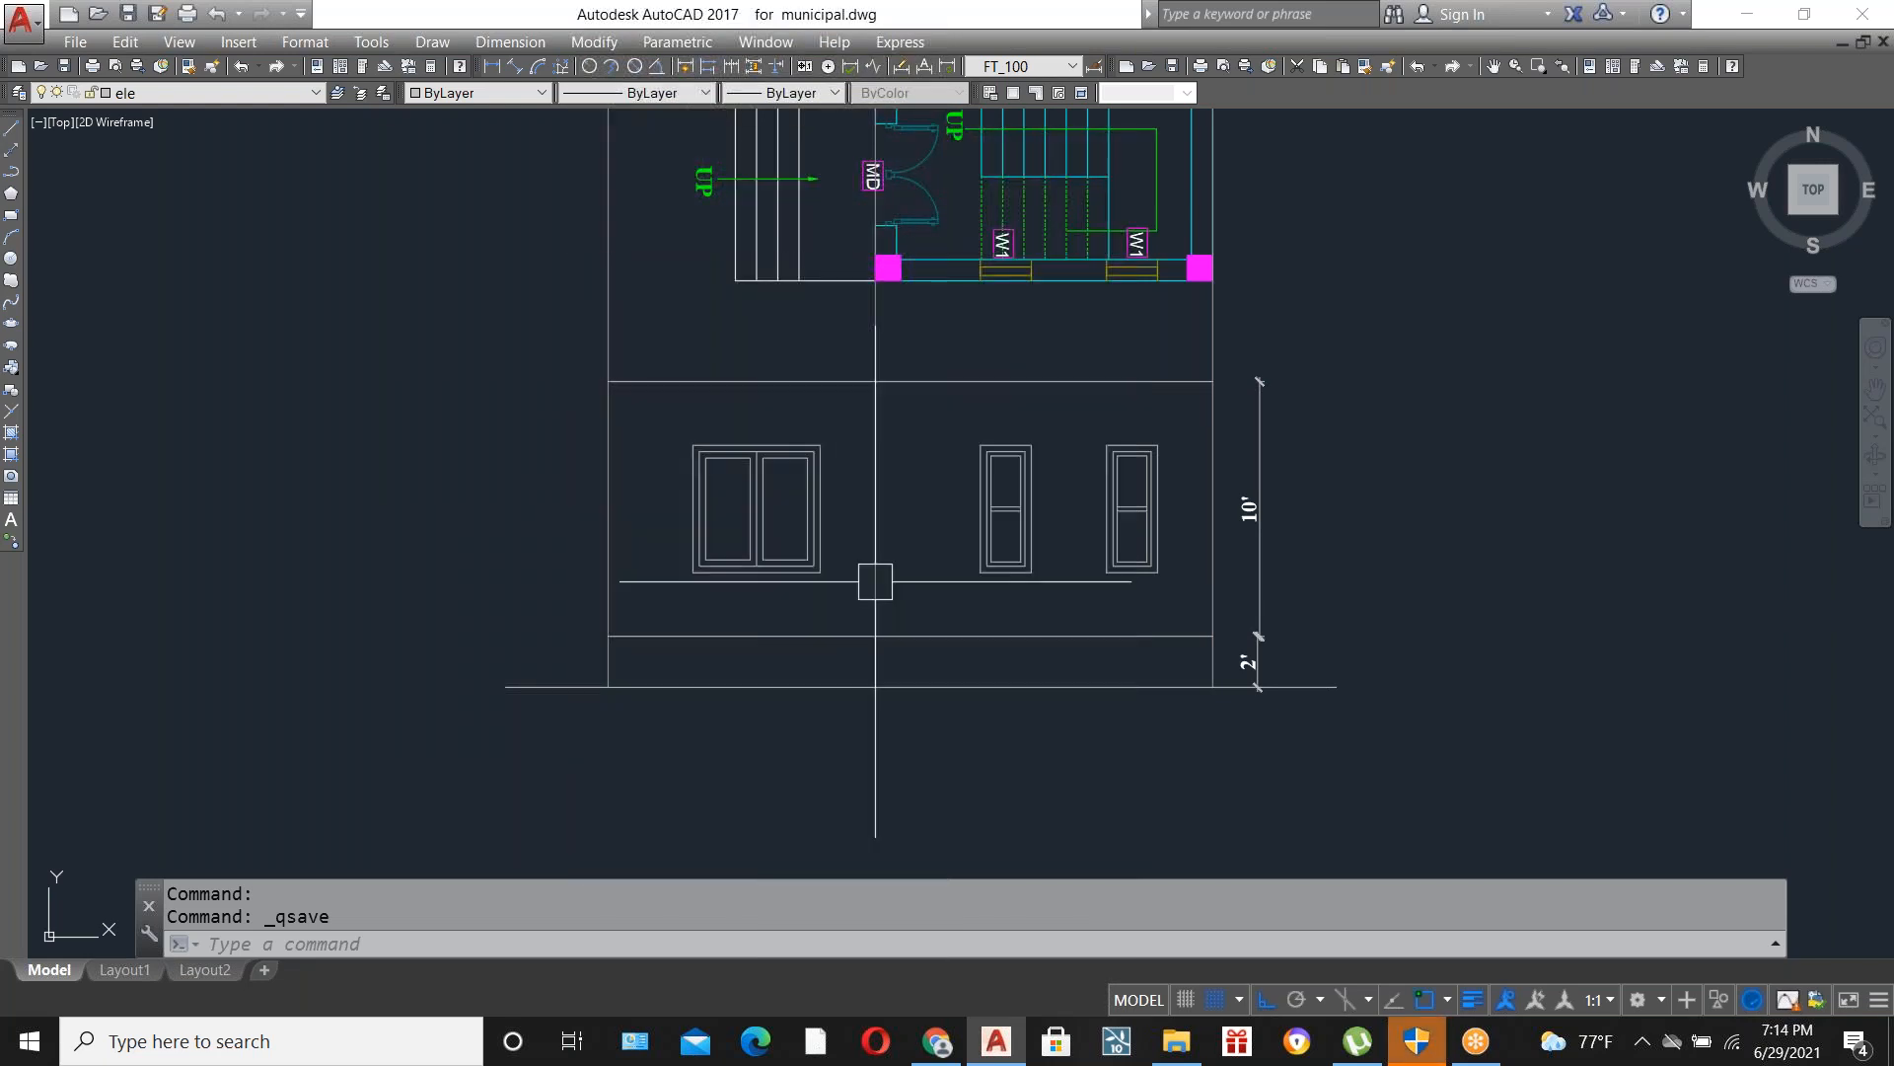
Project four vertical construction lines down through the elevation from the edges of the entrance steps in the plan.
scroll(820, 429, down, 2)
scroll(820, 430, up, 2)
text(X)
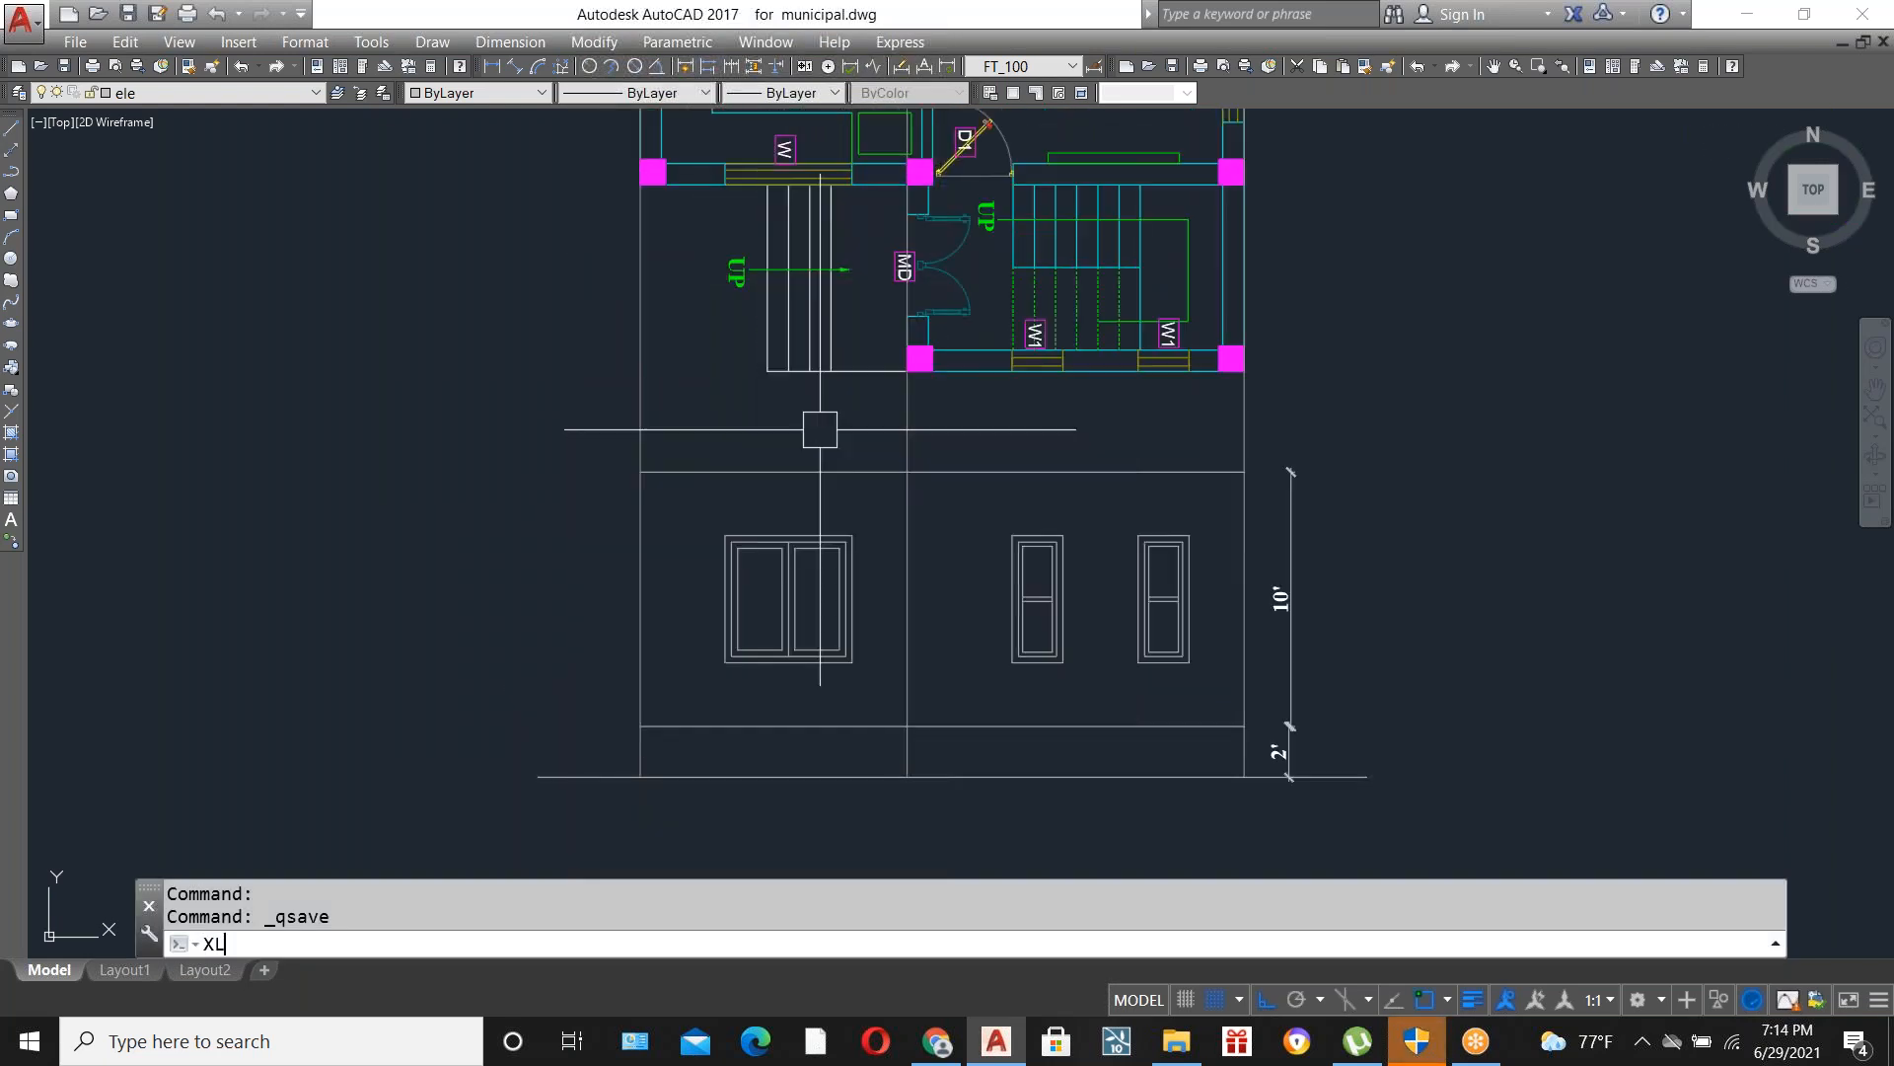
text(L)
key(Return)
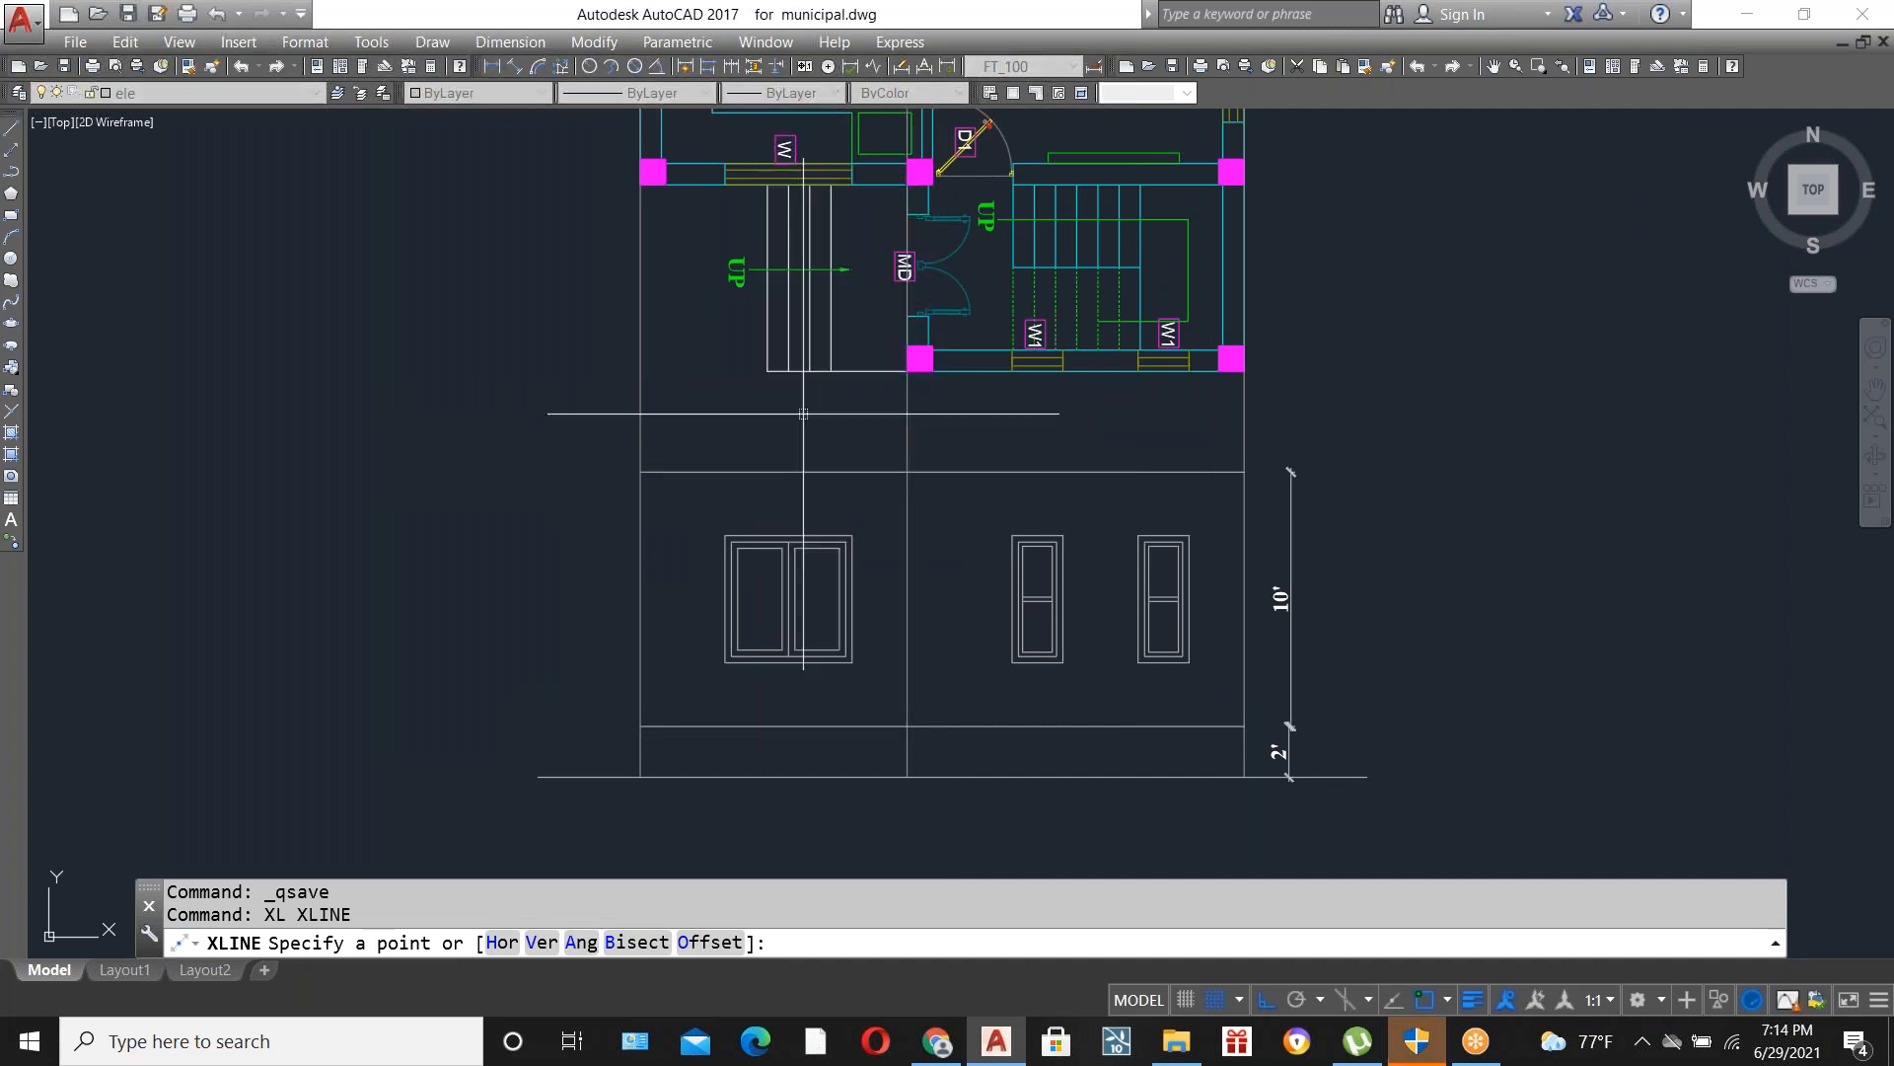
text(V)
key(Return)
scroll(755, 367, up, 4)
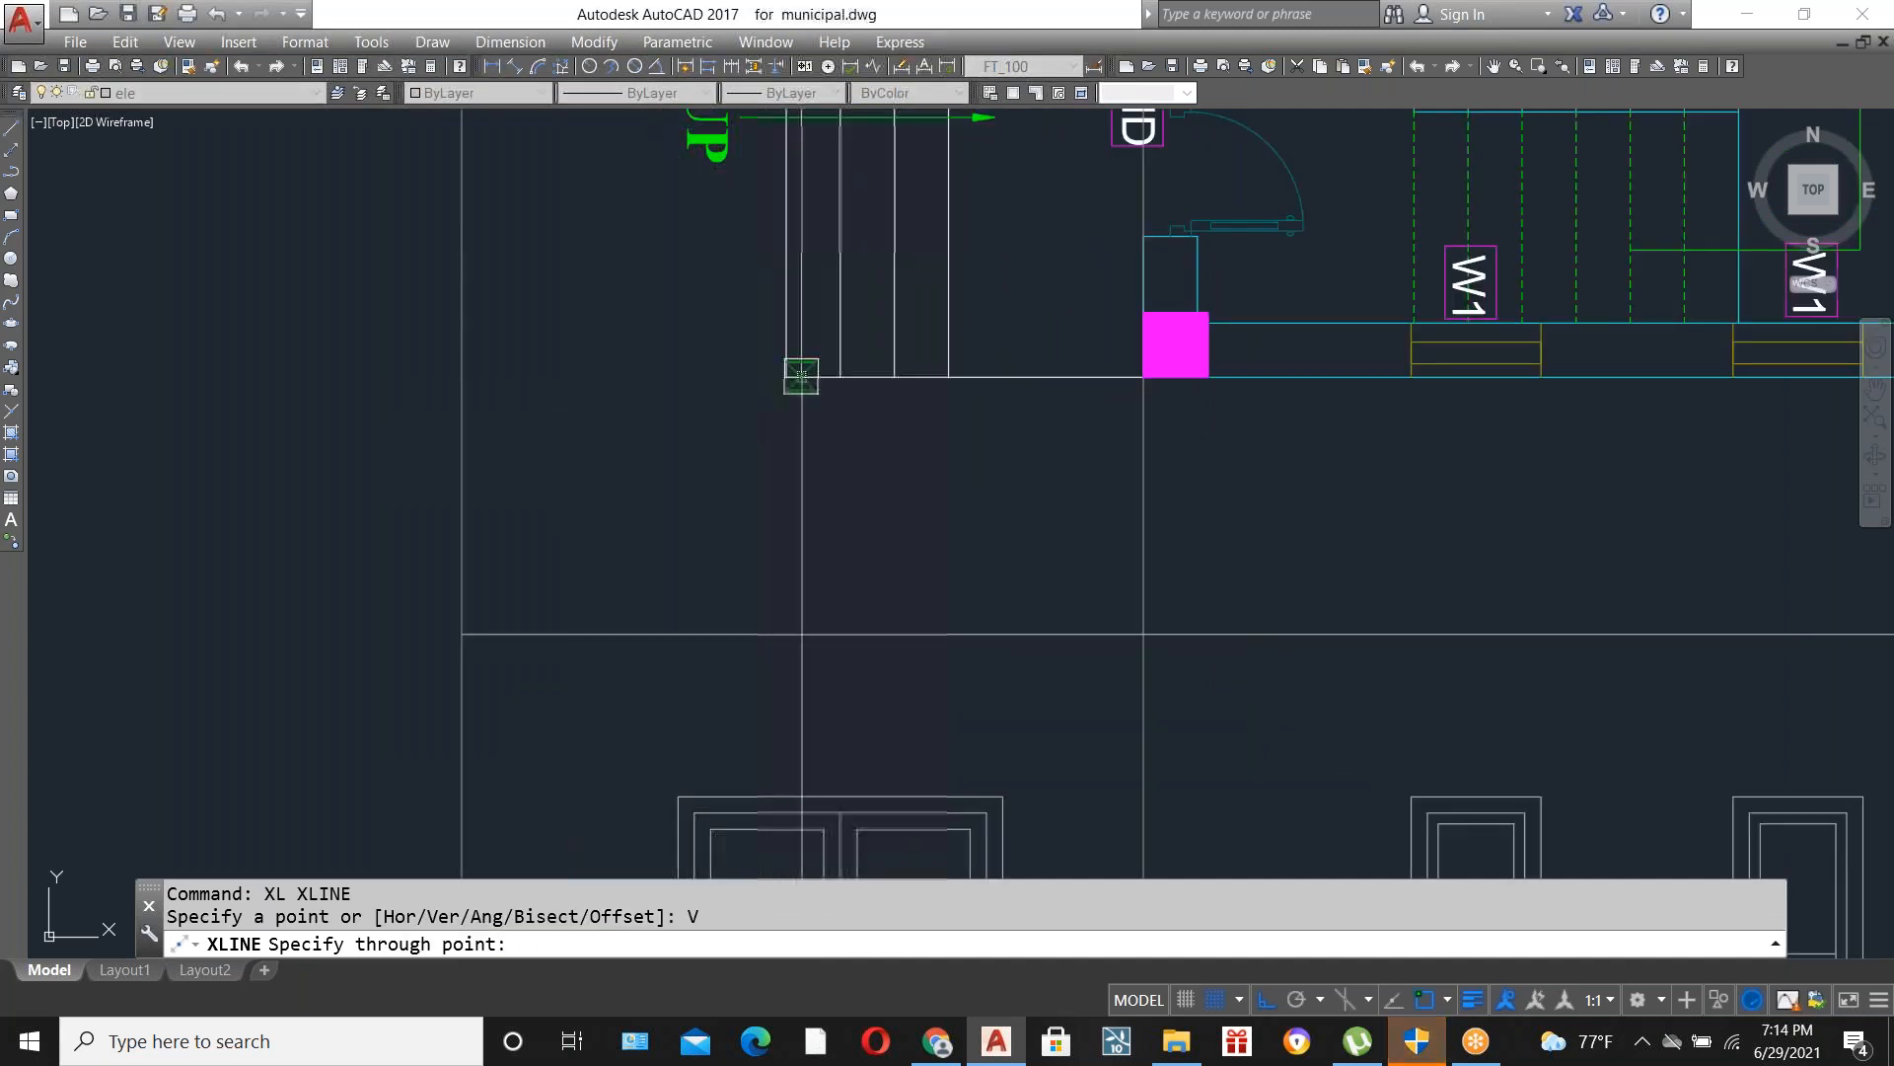
click(768, 371)
click(788, 372)
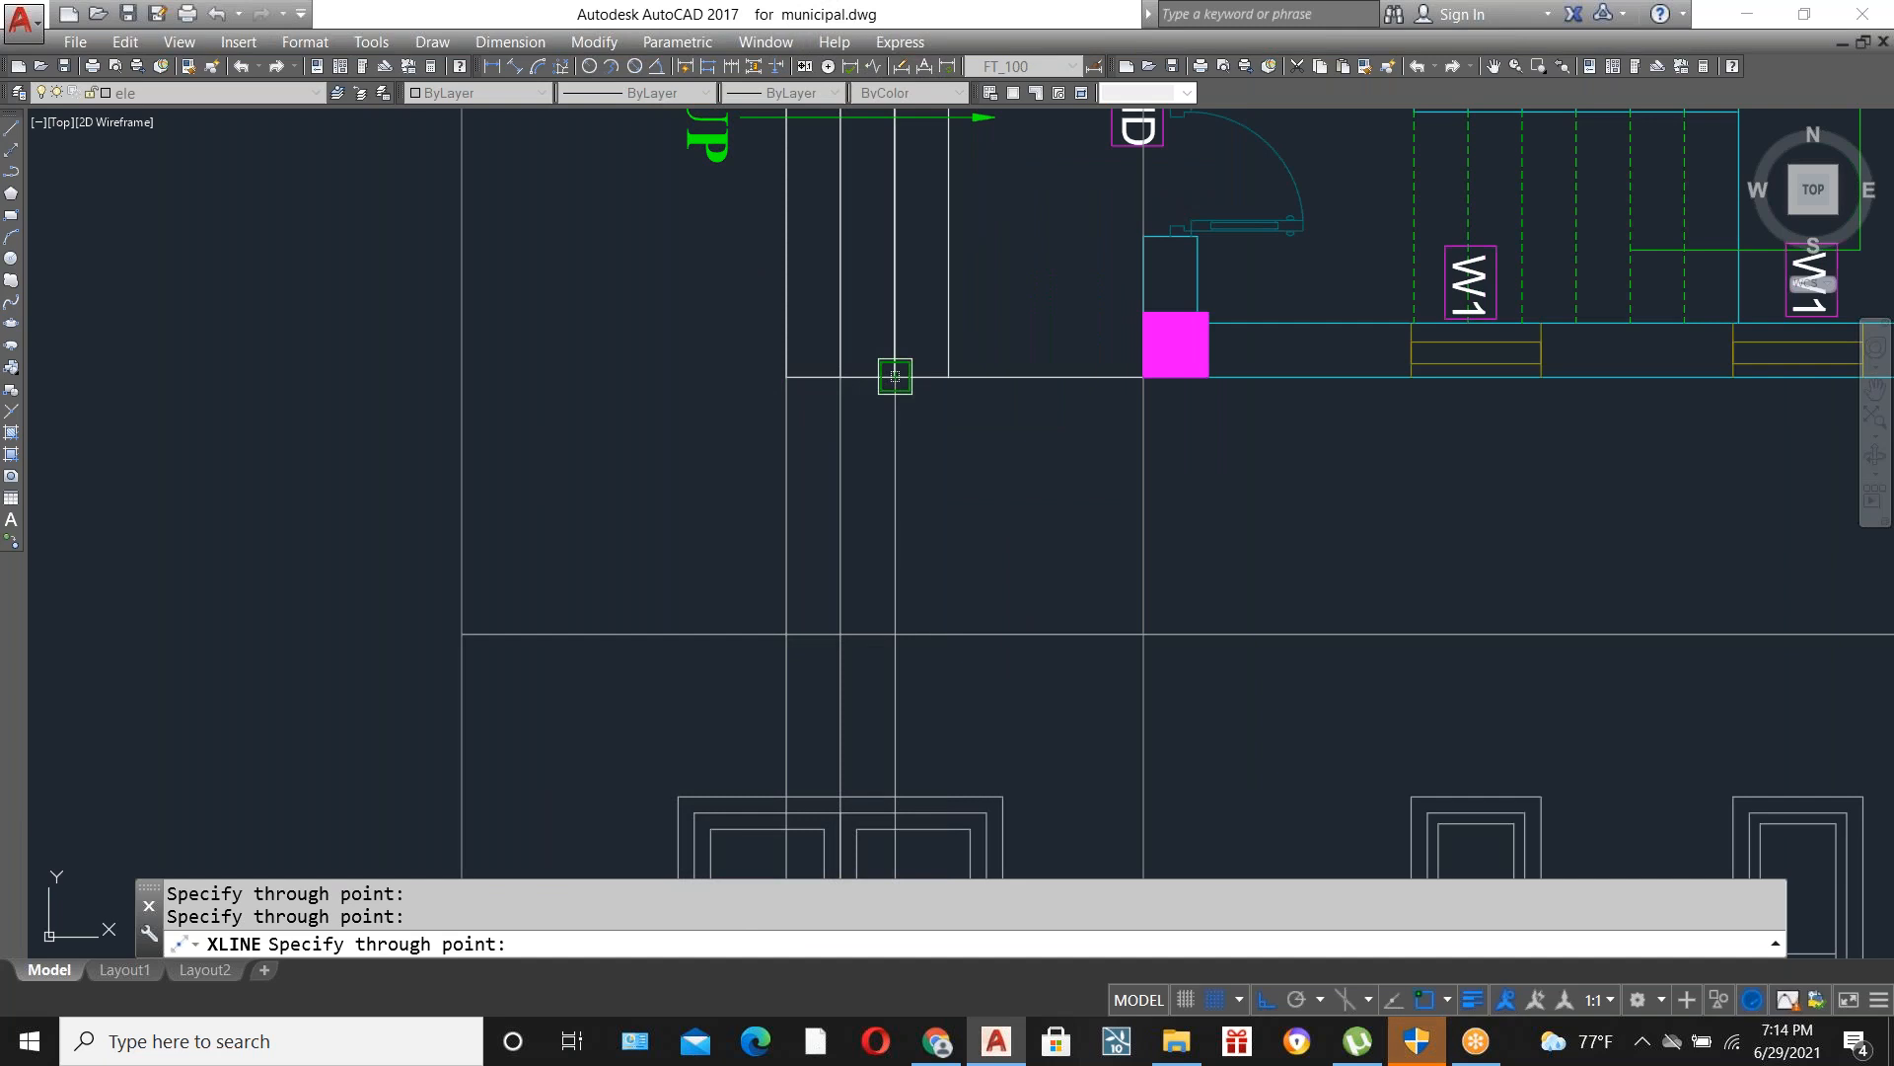
scroll(949, 375, down, 4)
key(Escape)
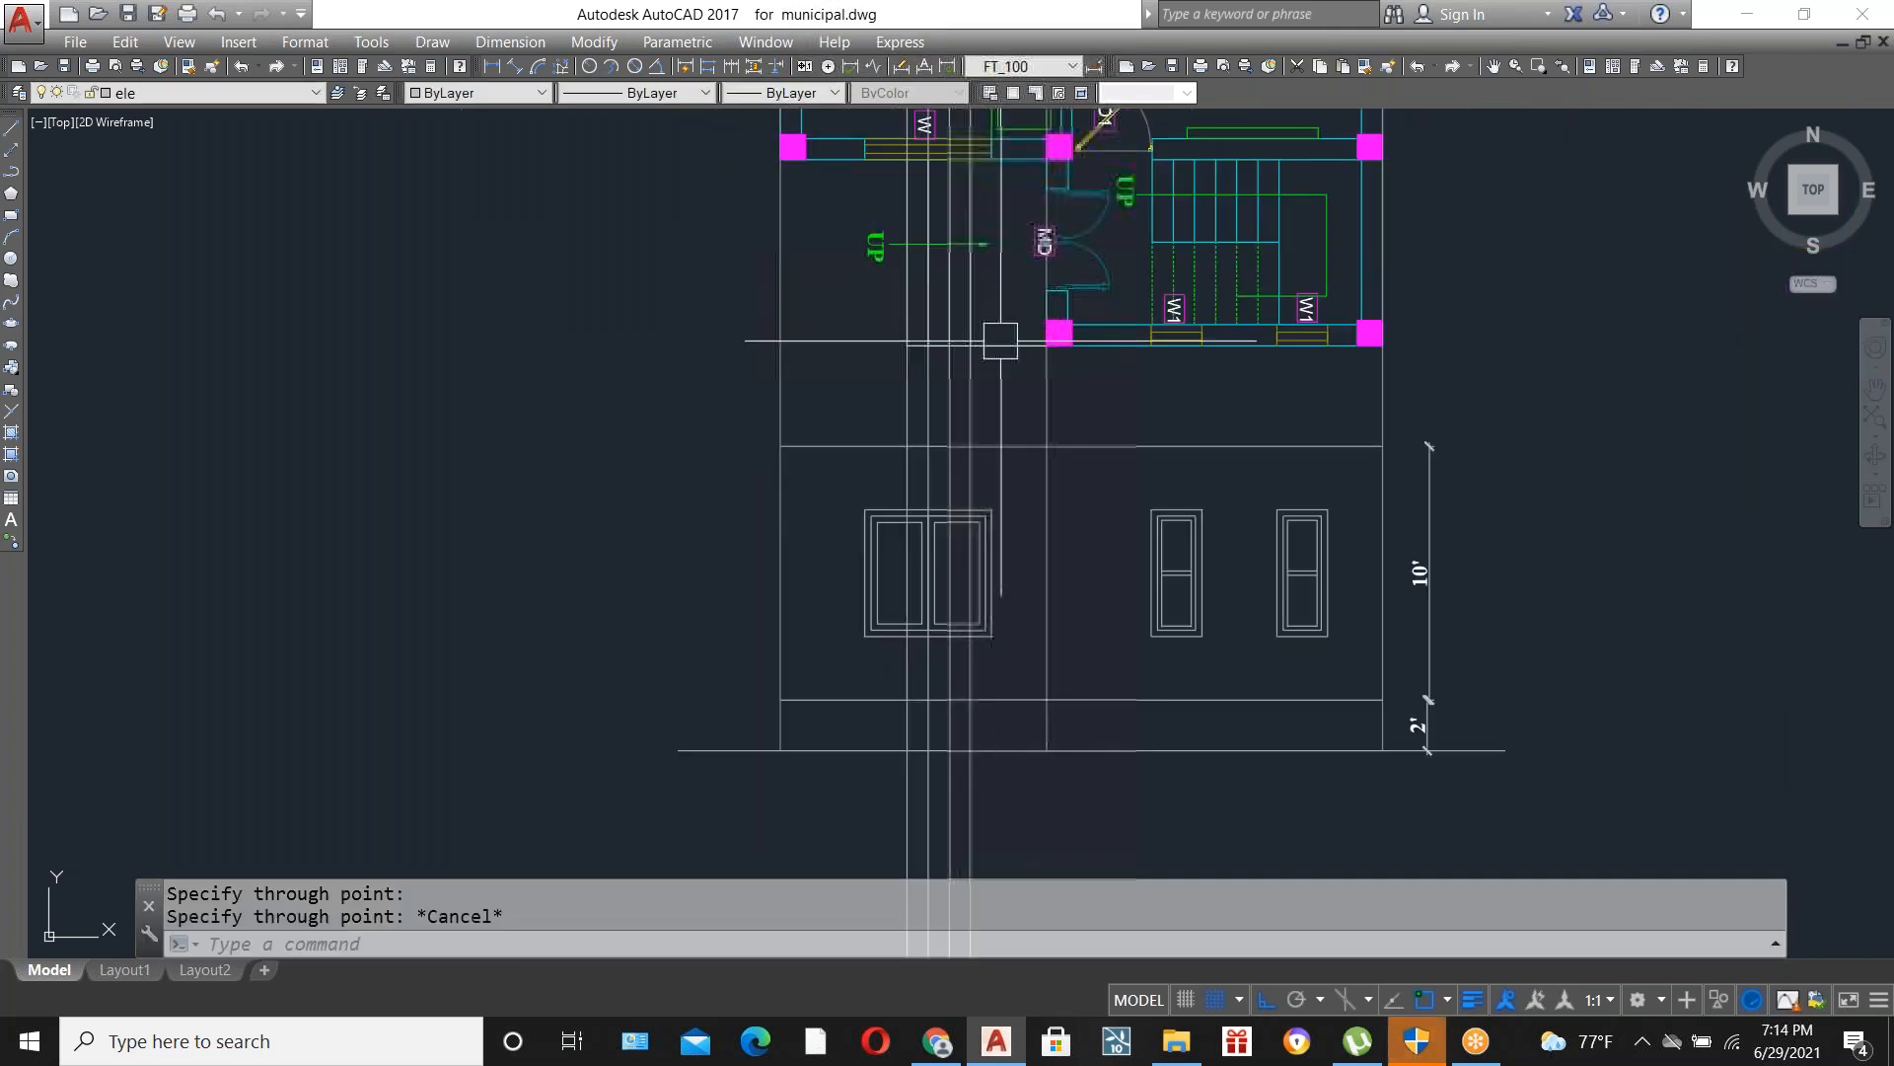
Make the staircase layer current.
scroll(1053, 372, up, 4)
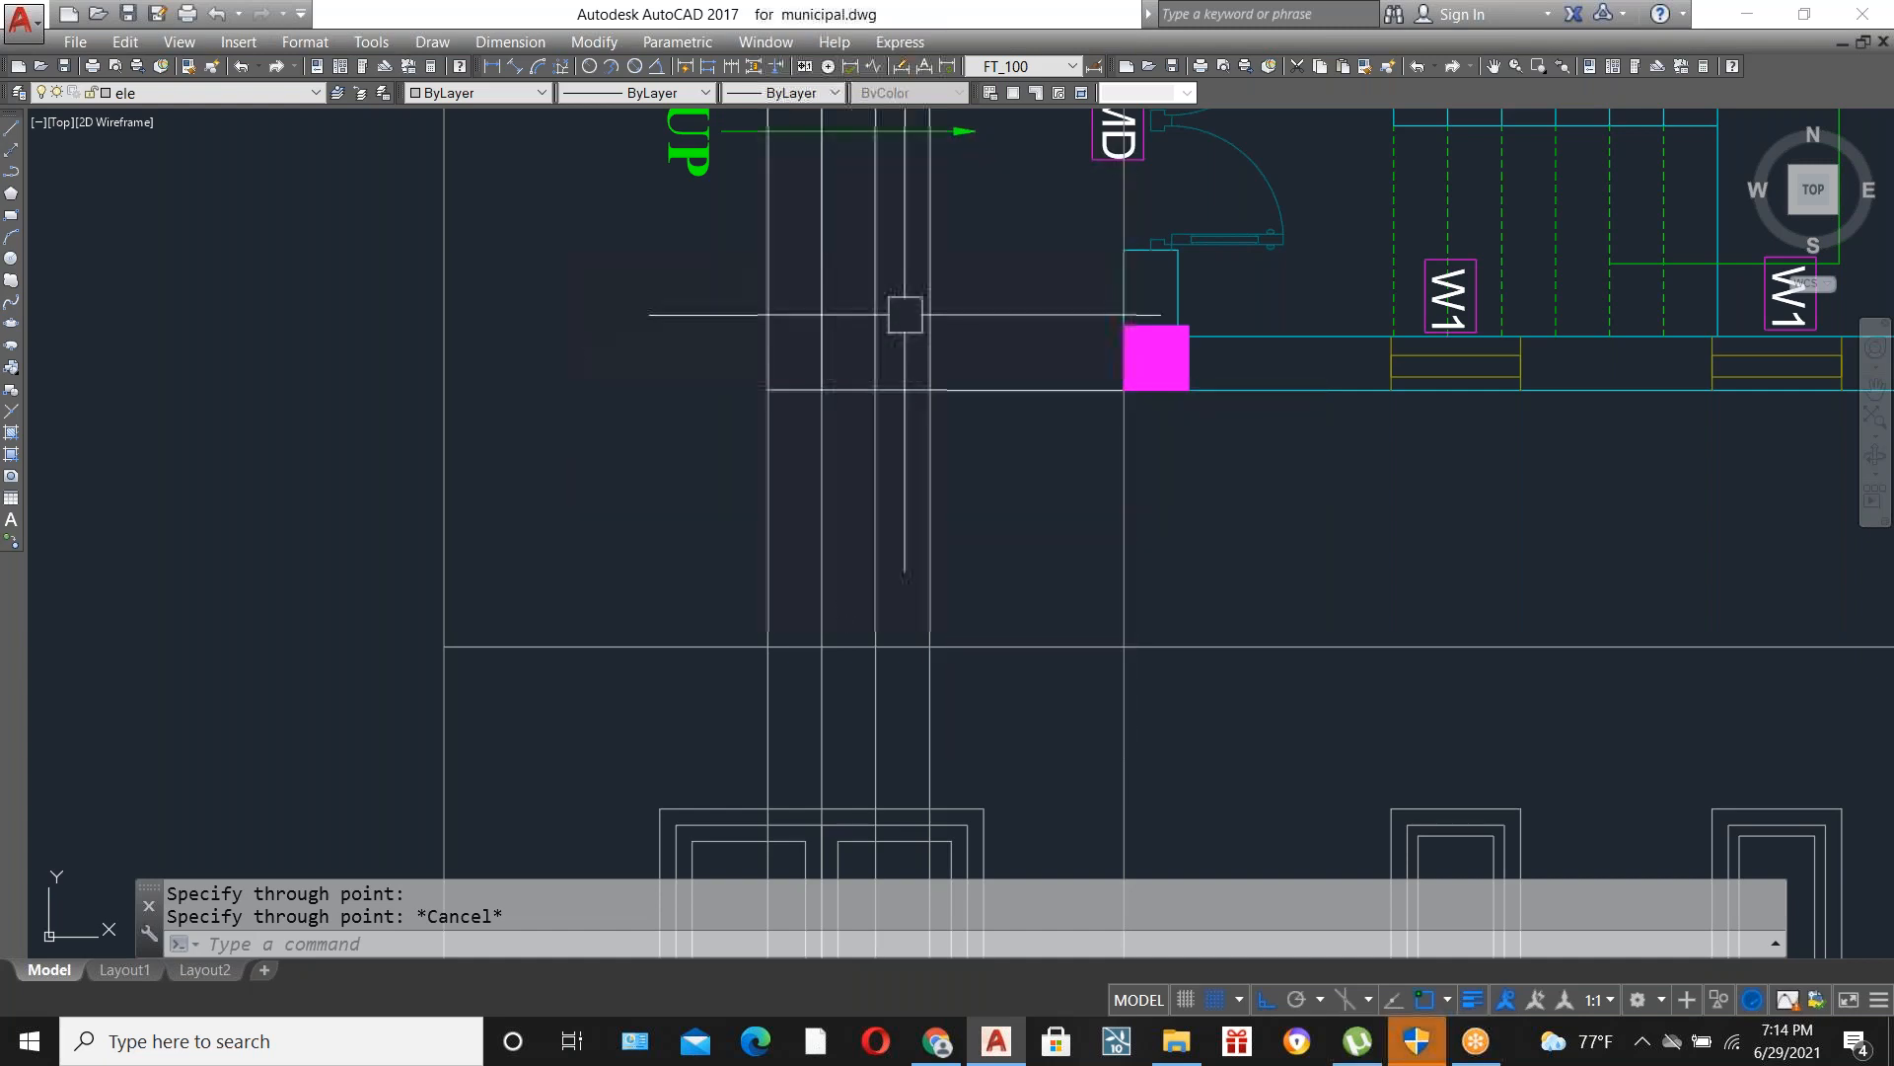
scroll(906, 301, down, 4)
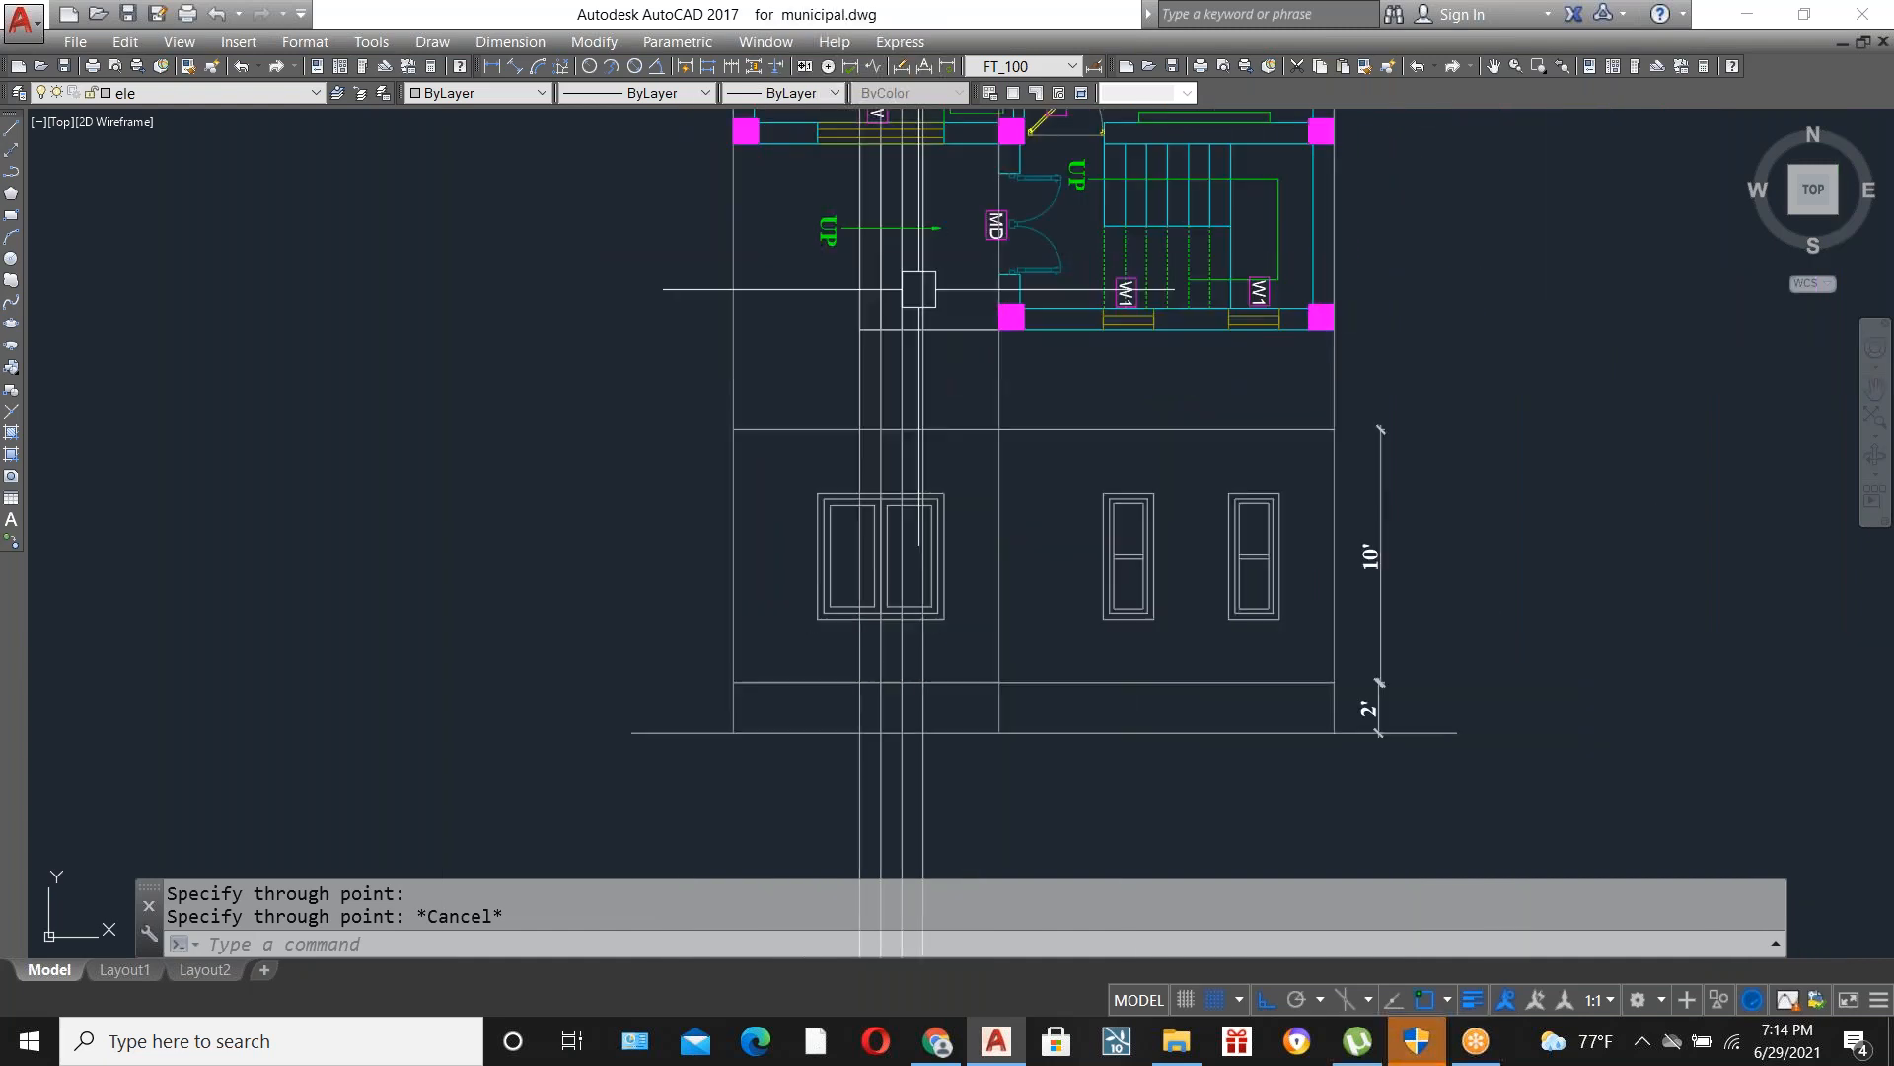
click(230, 102)
scroll(191, 538, down, 3)
scroll(191, 538, down, 3)
scroll(166, 562, down, 1)
click(158, 509)
Draw the entrance steps' profile as a polyline with 6-inch risers from the ground line, extending the top landing to the middle wall line.
scroll(890, 752, up, 4)
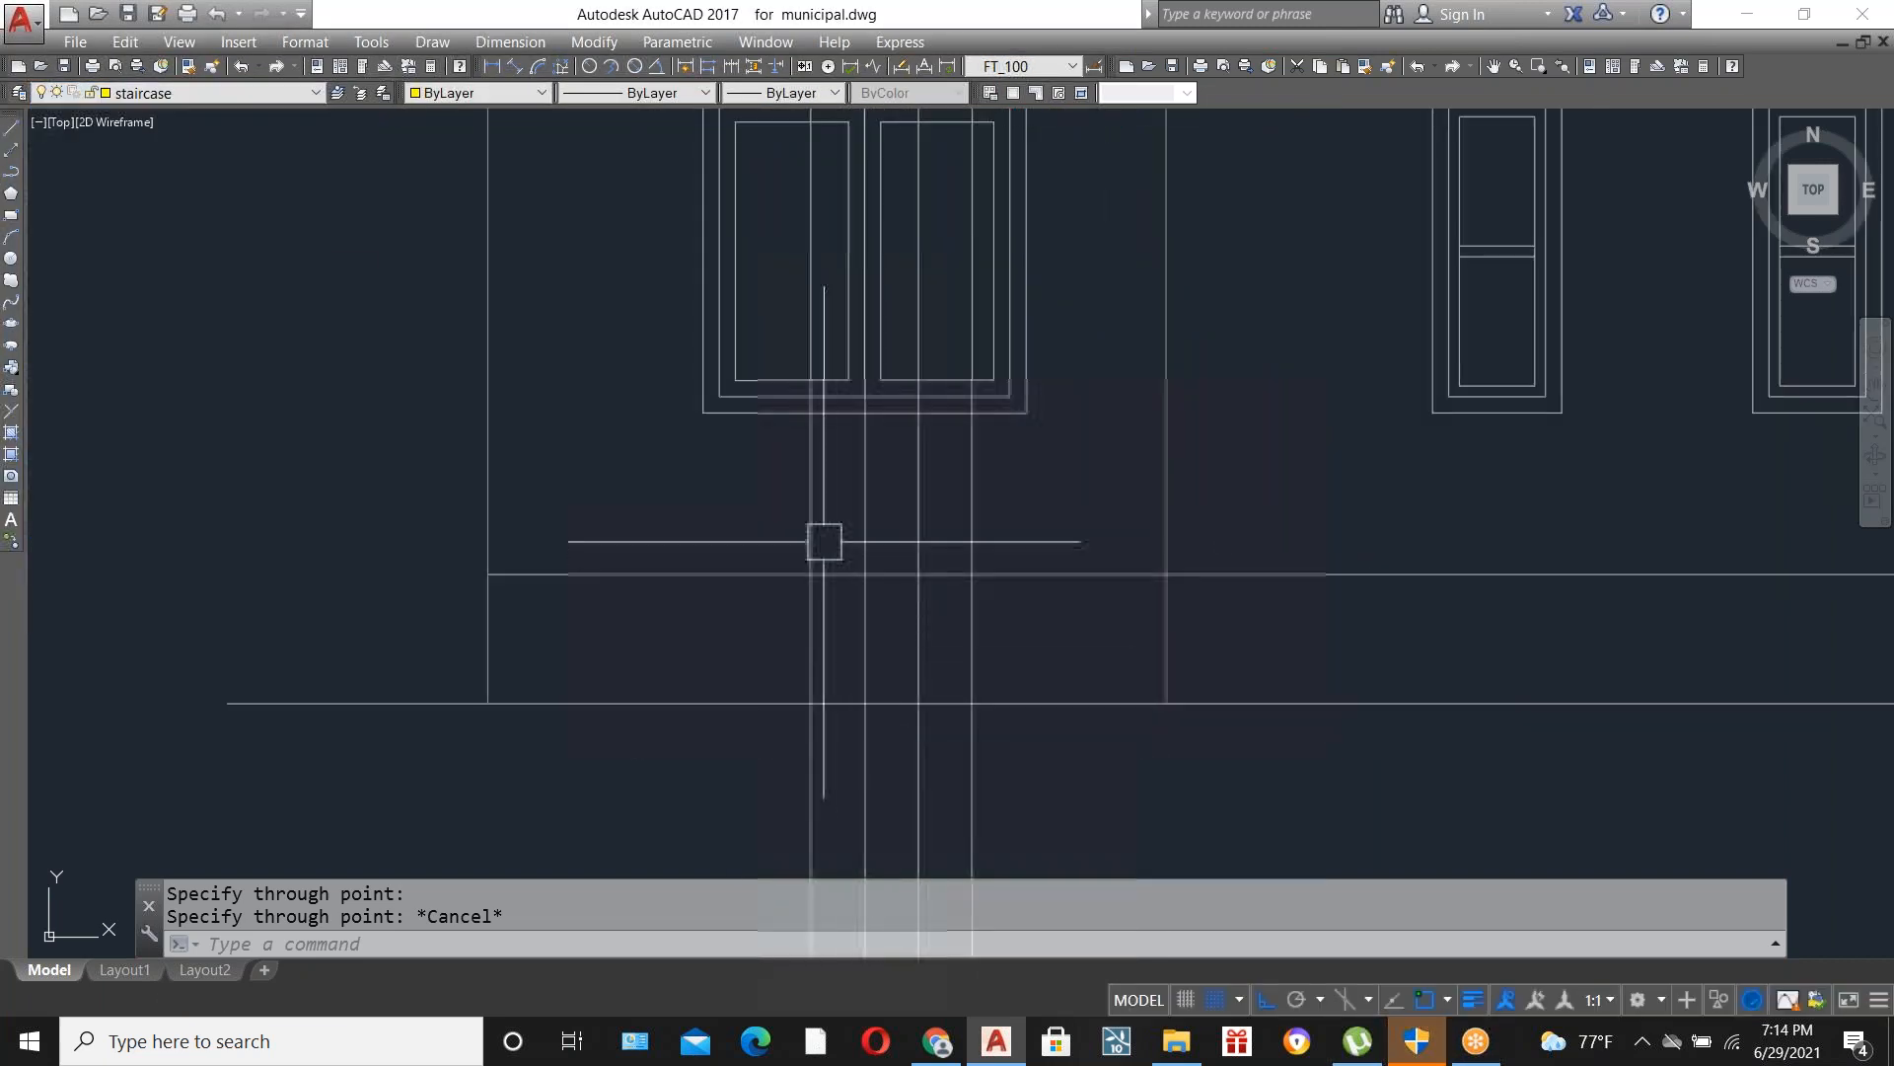
scroll(872, 685, down, 4)
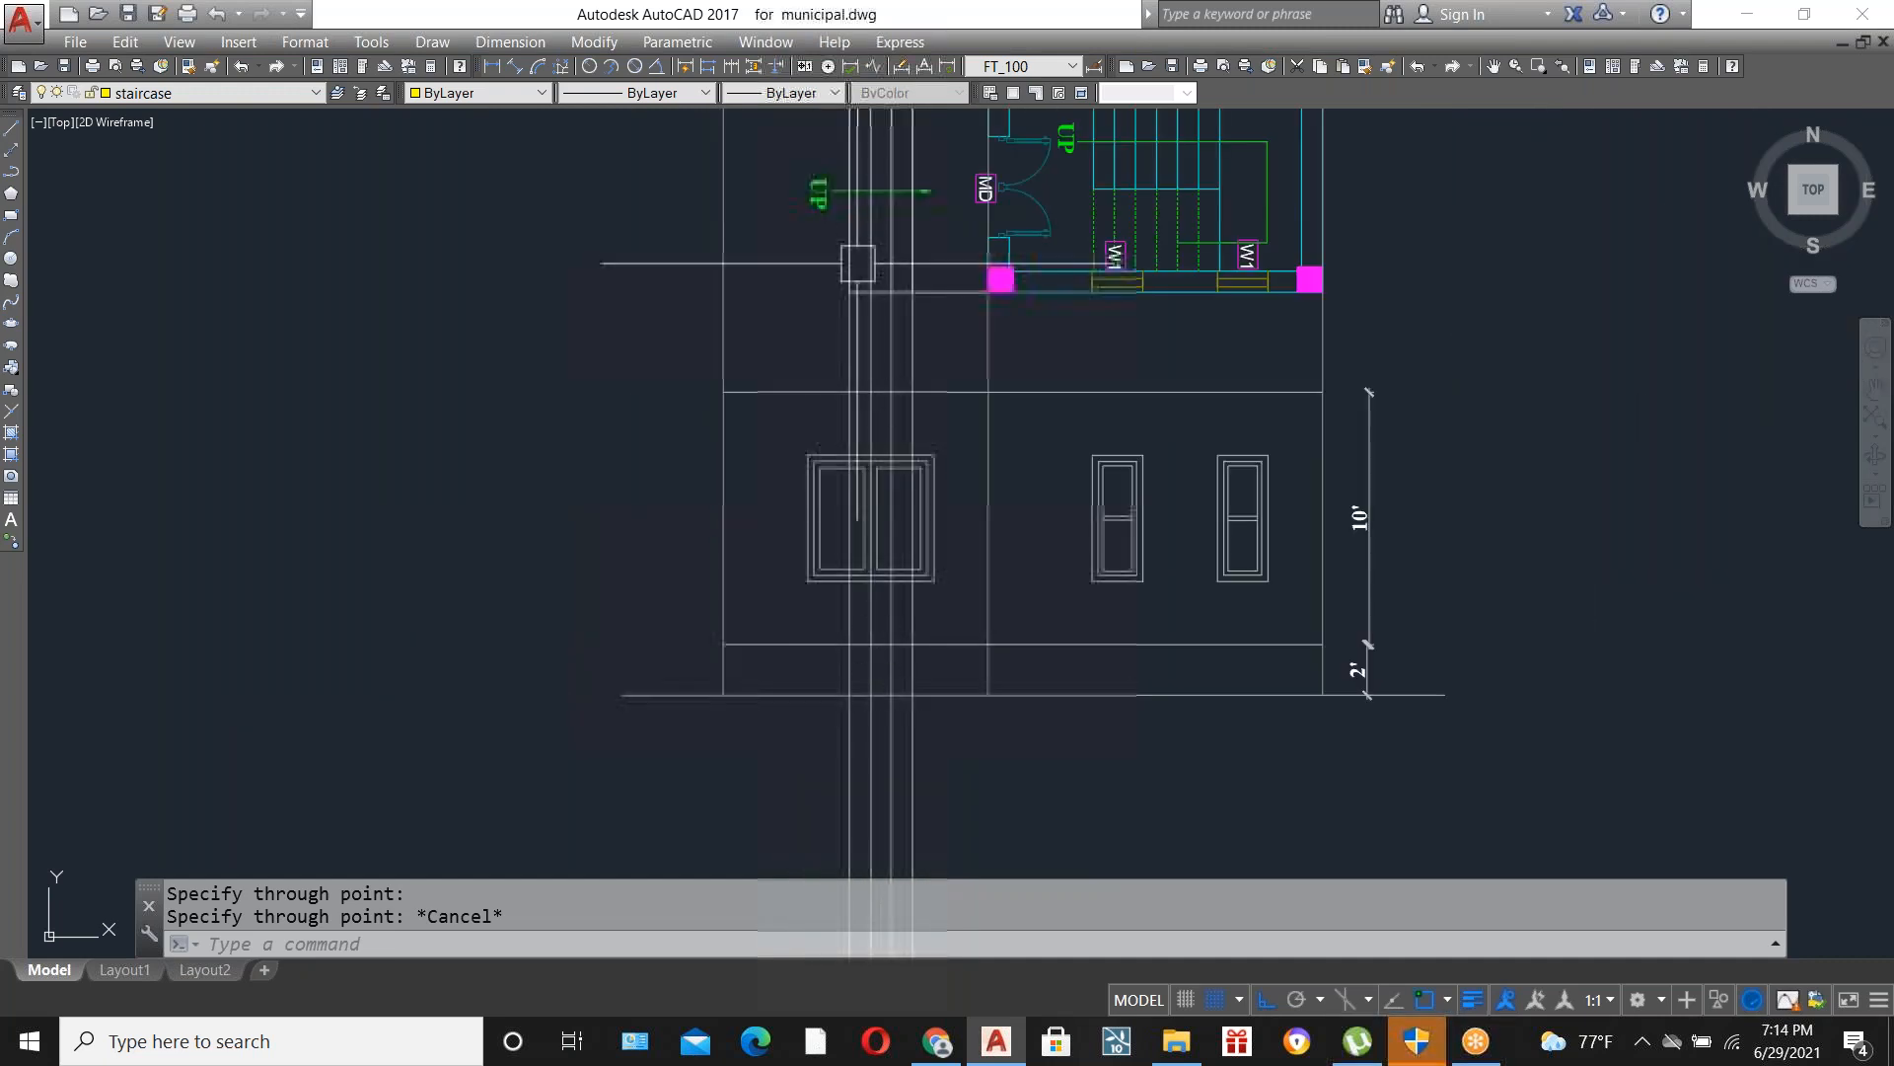
scroll(858, 720, up, 4)
text(P)
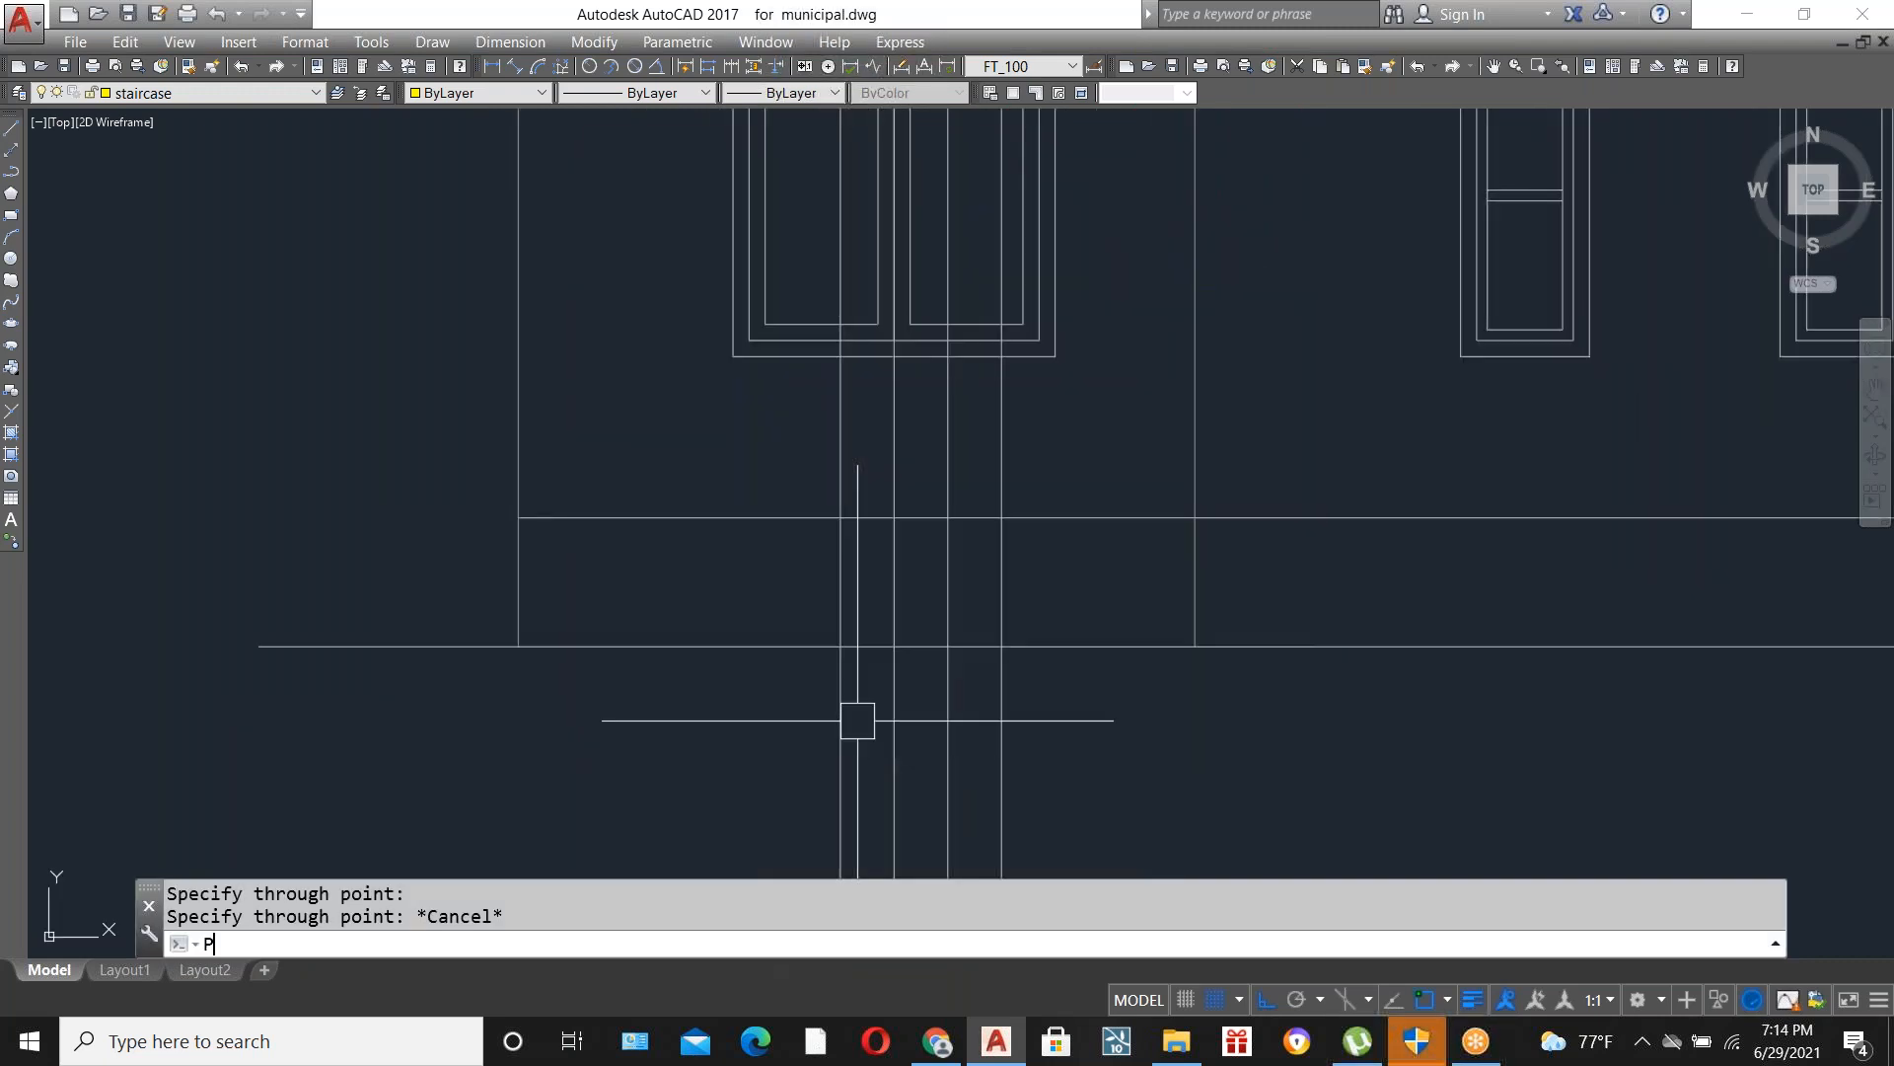
key(Escape)
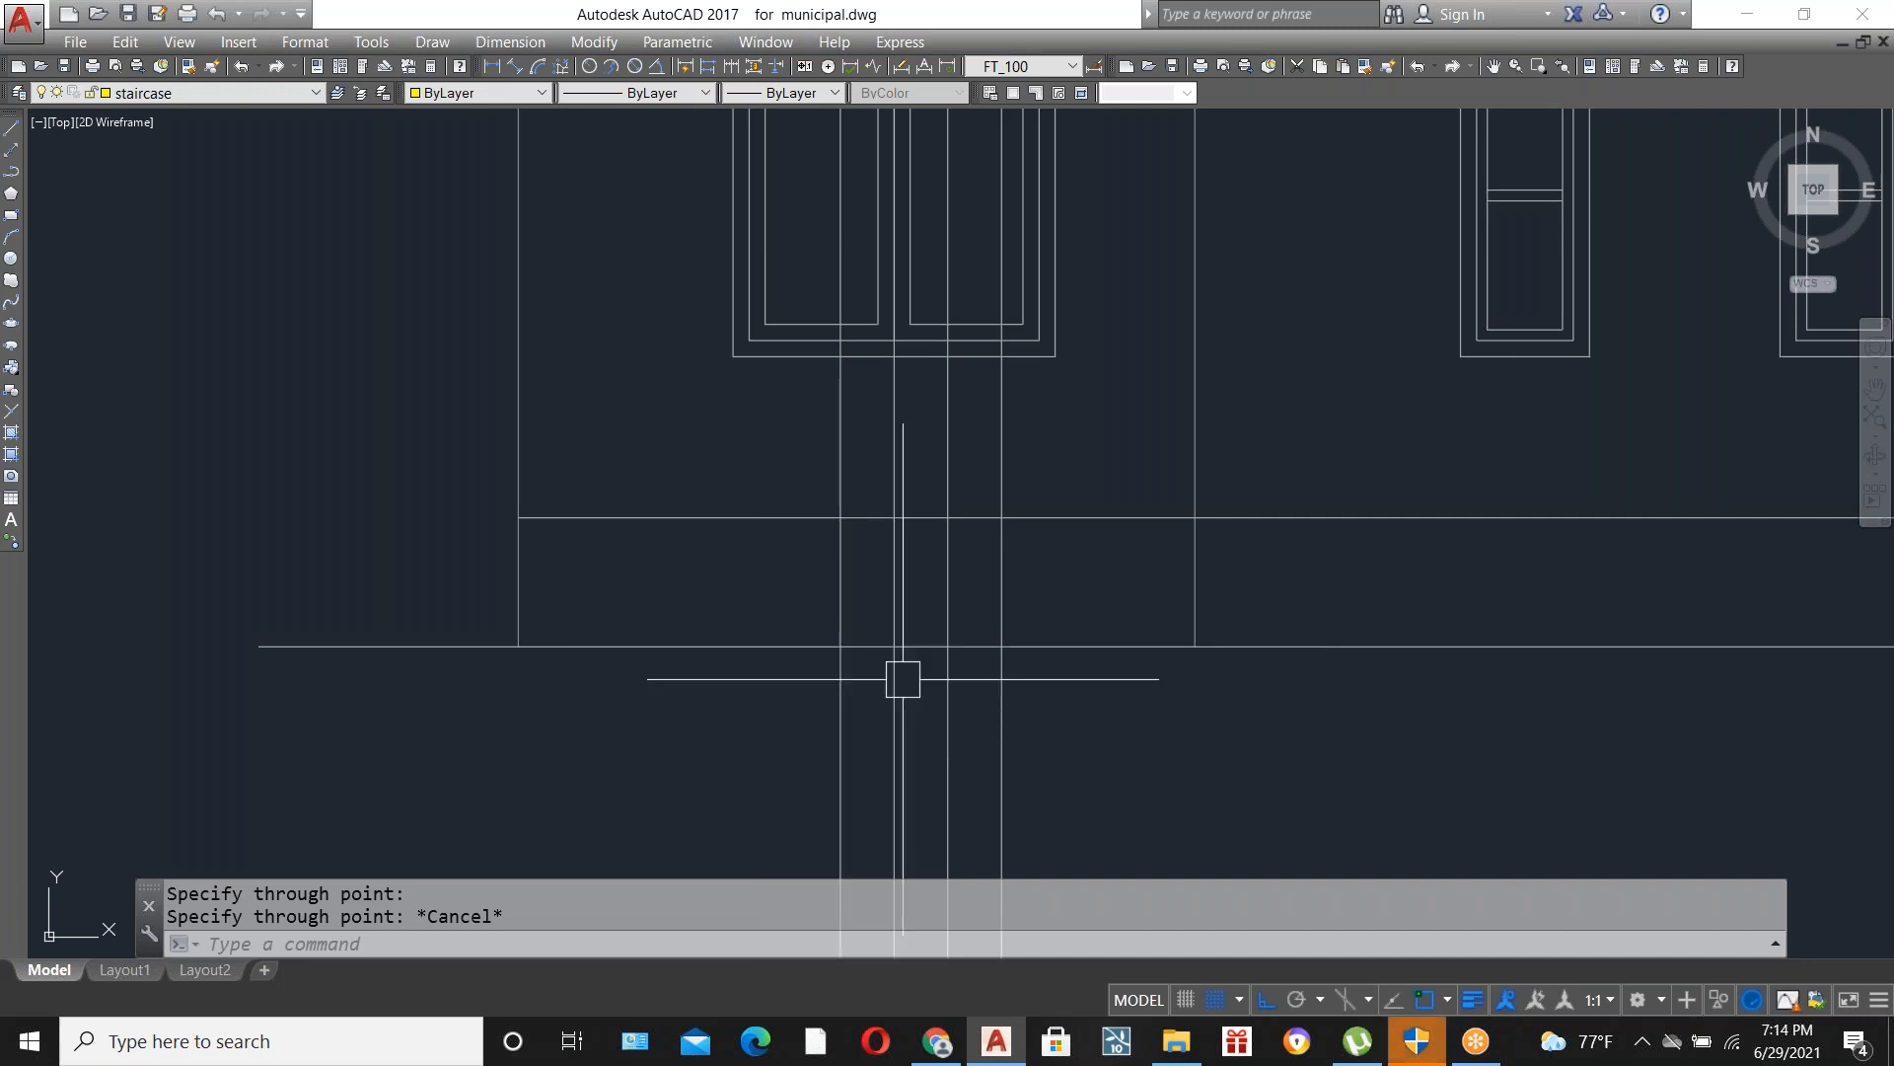
text(PLINE Specify start point:)
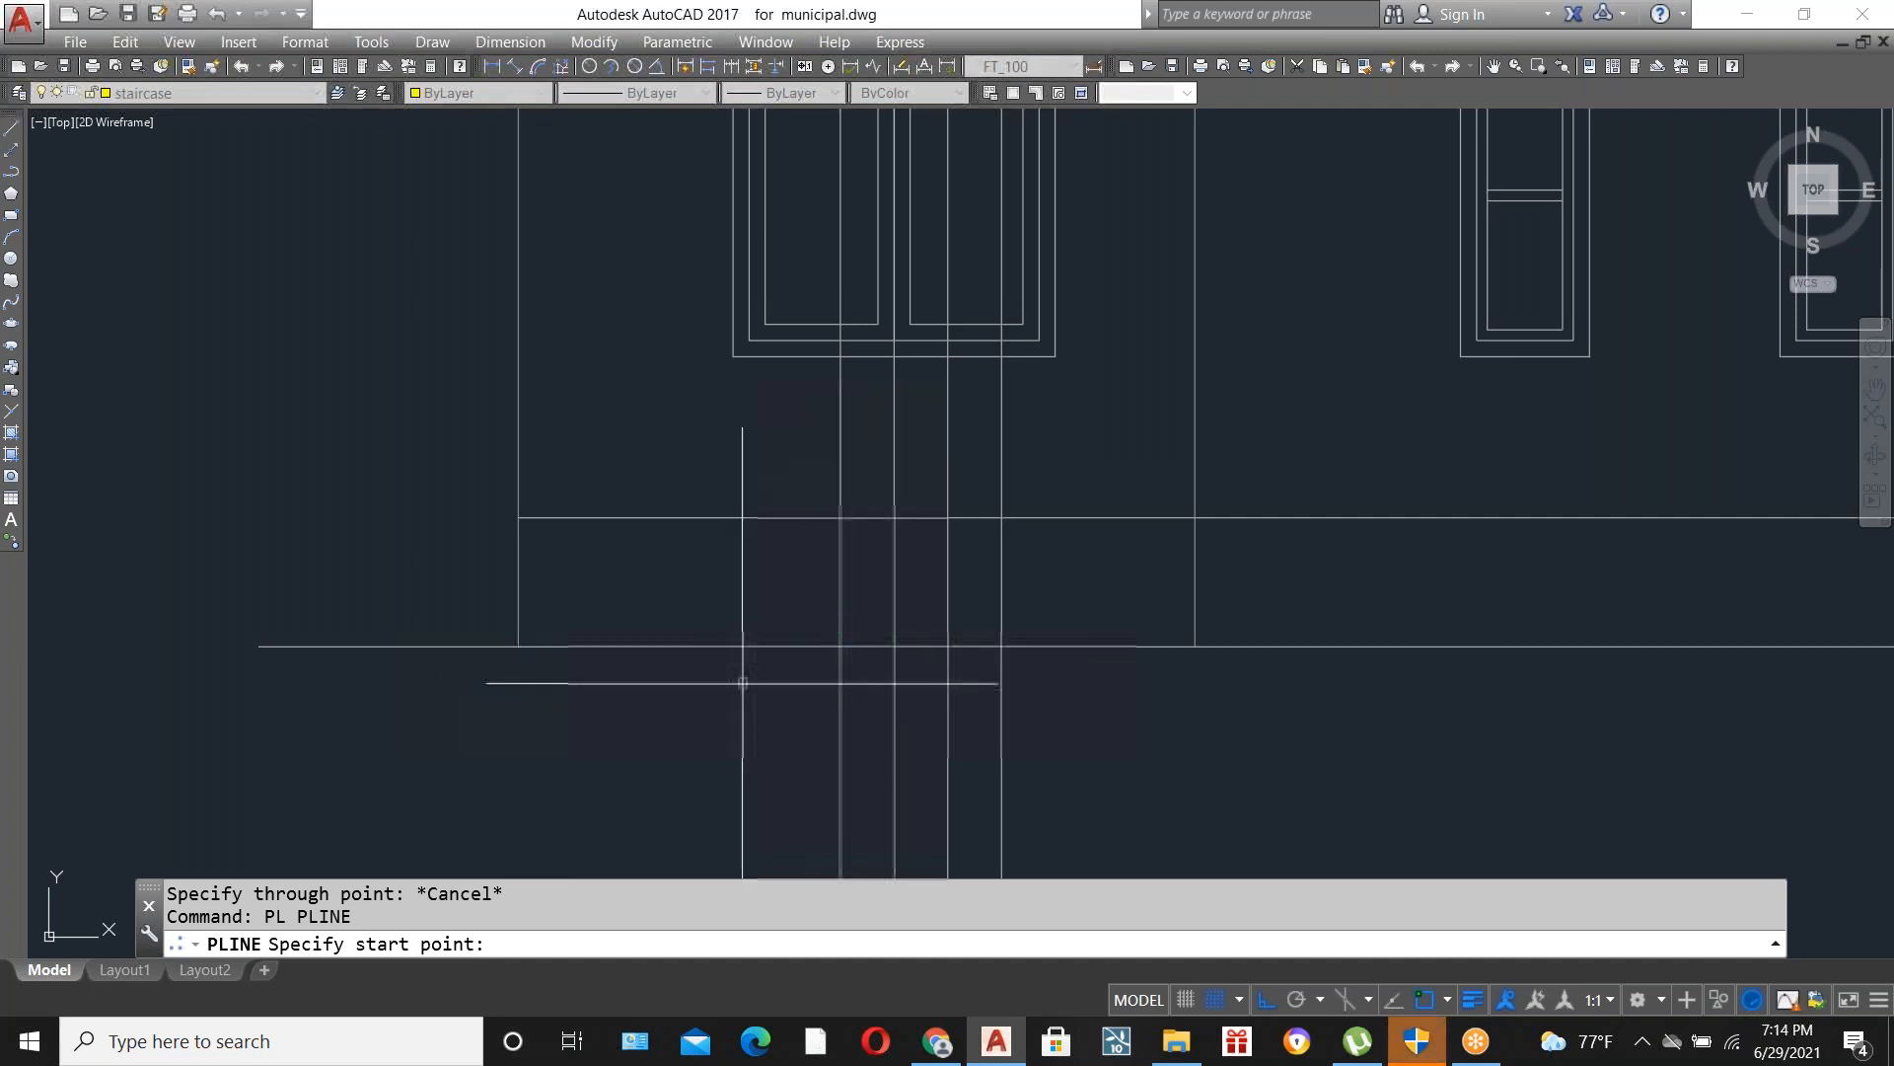
click(840, 647)
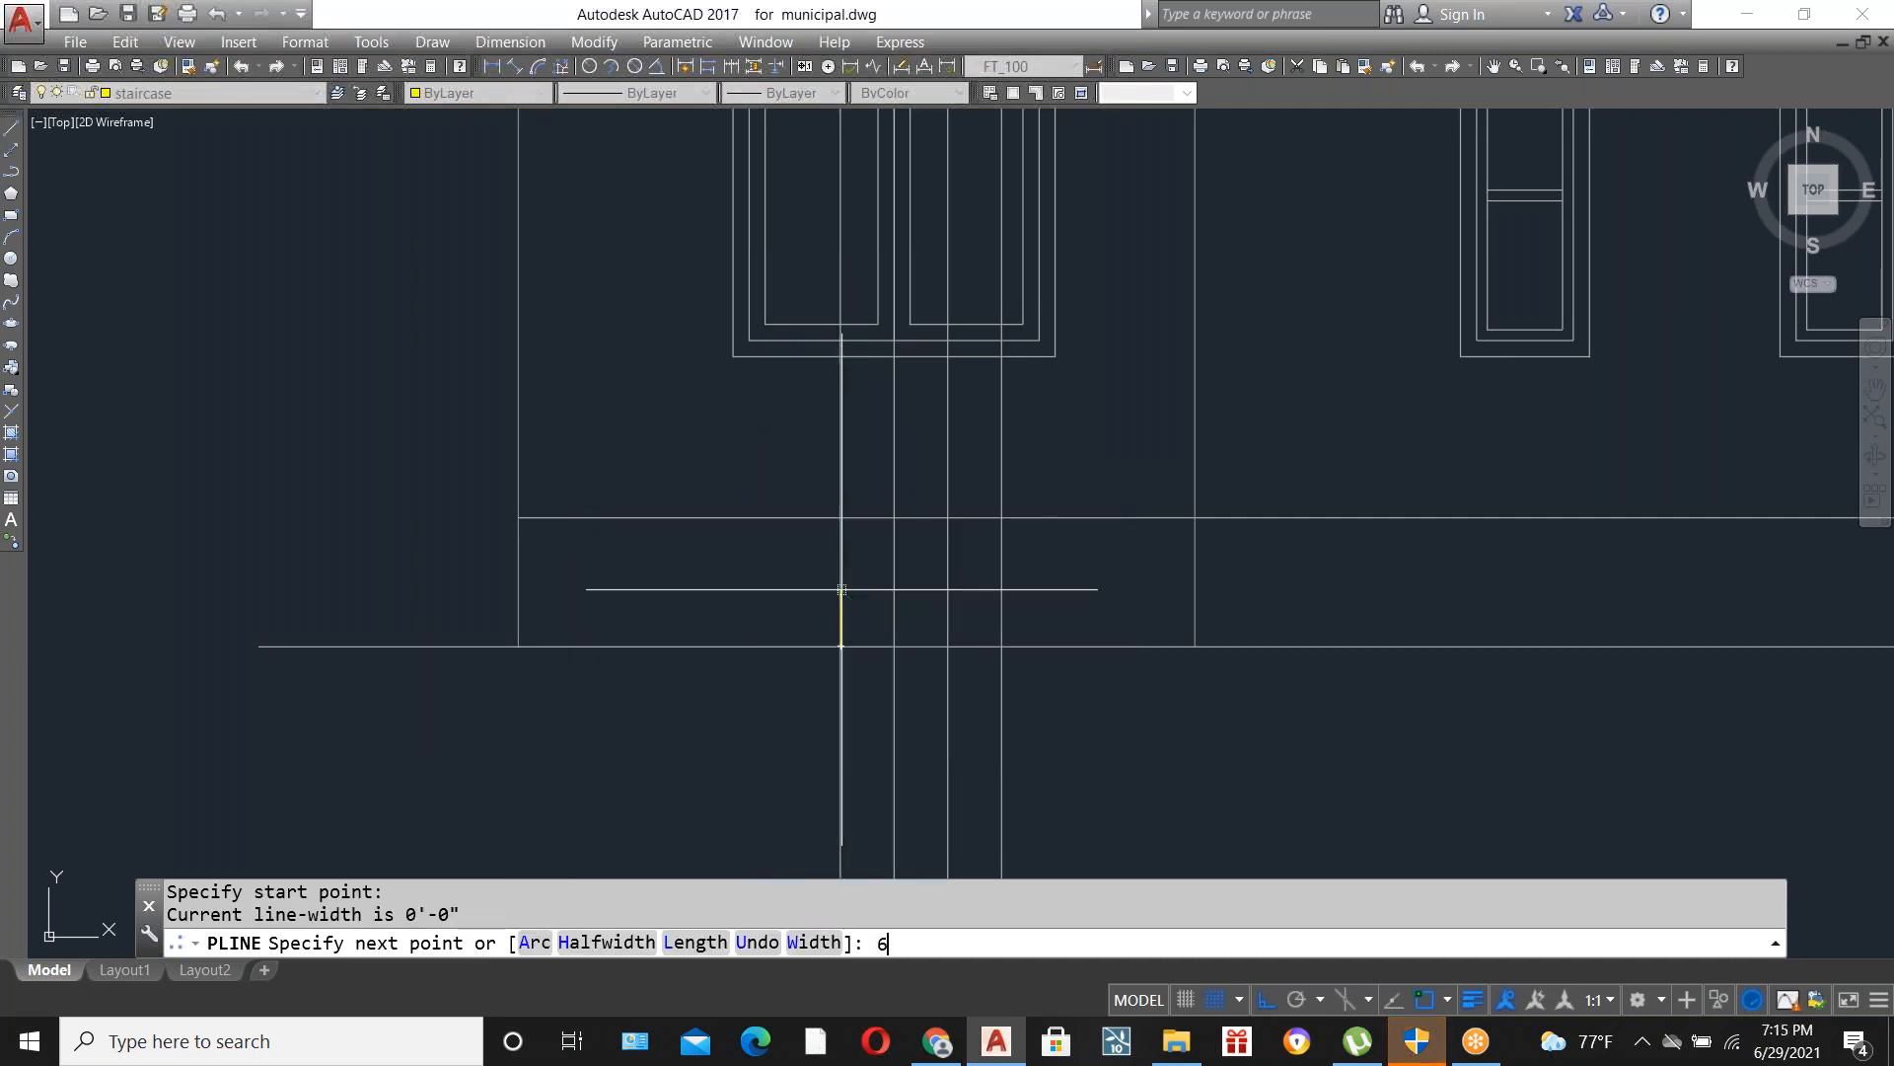
text(6)
key(Return)
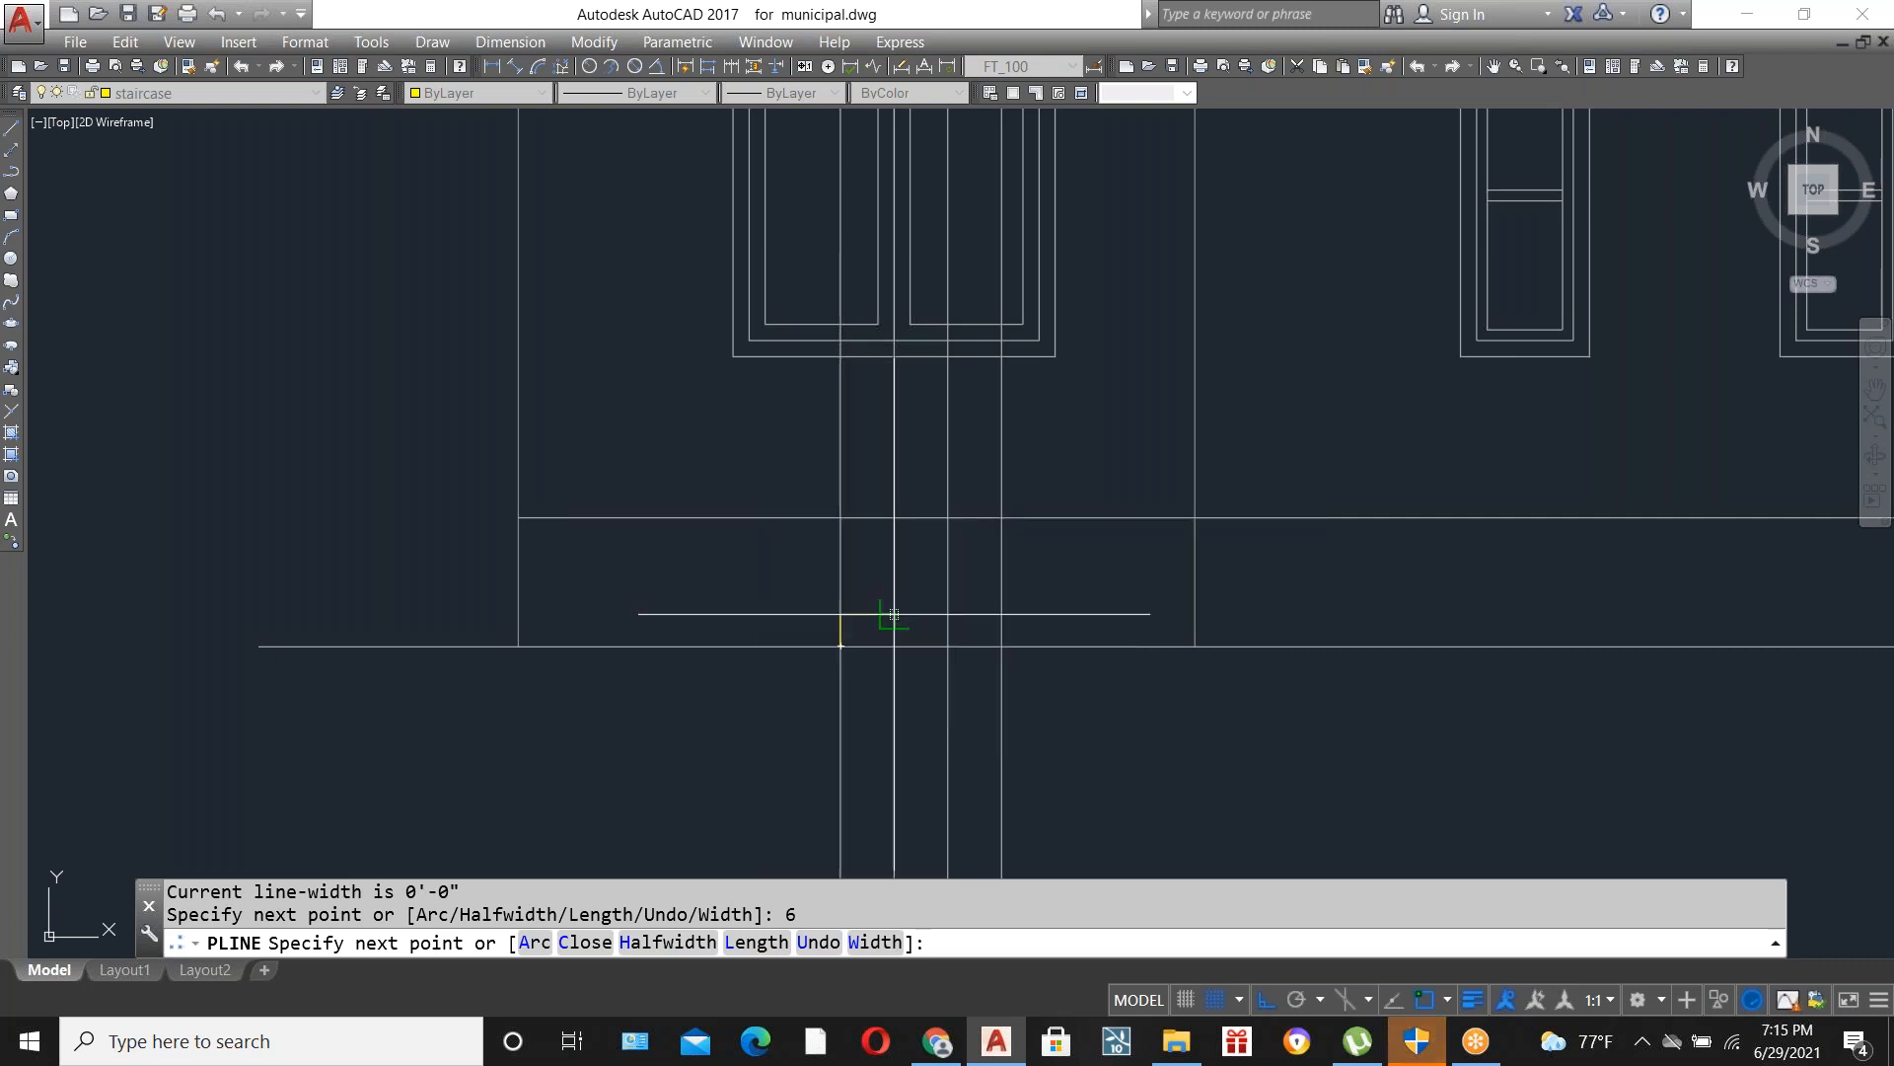
click(894, 614)
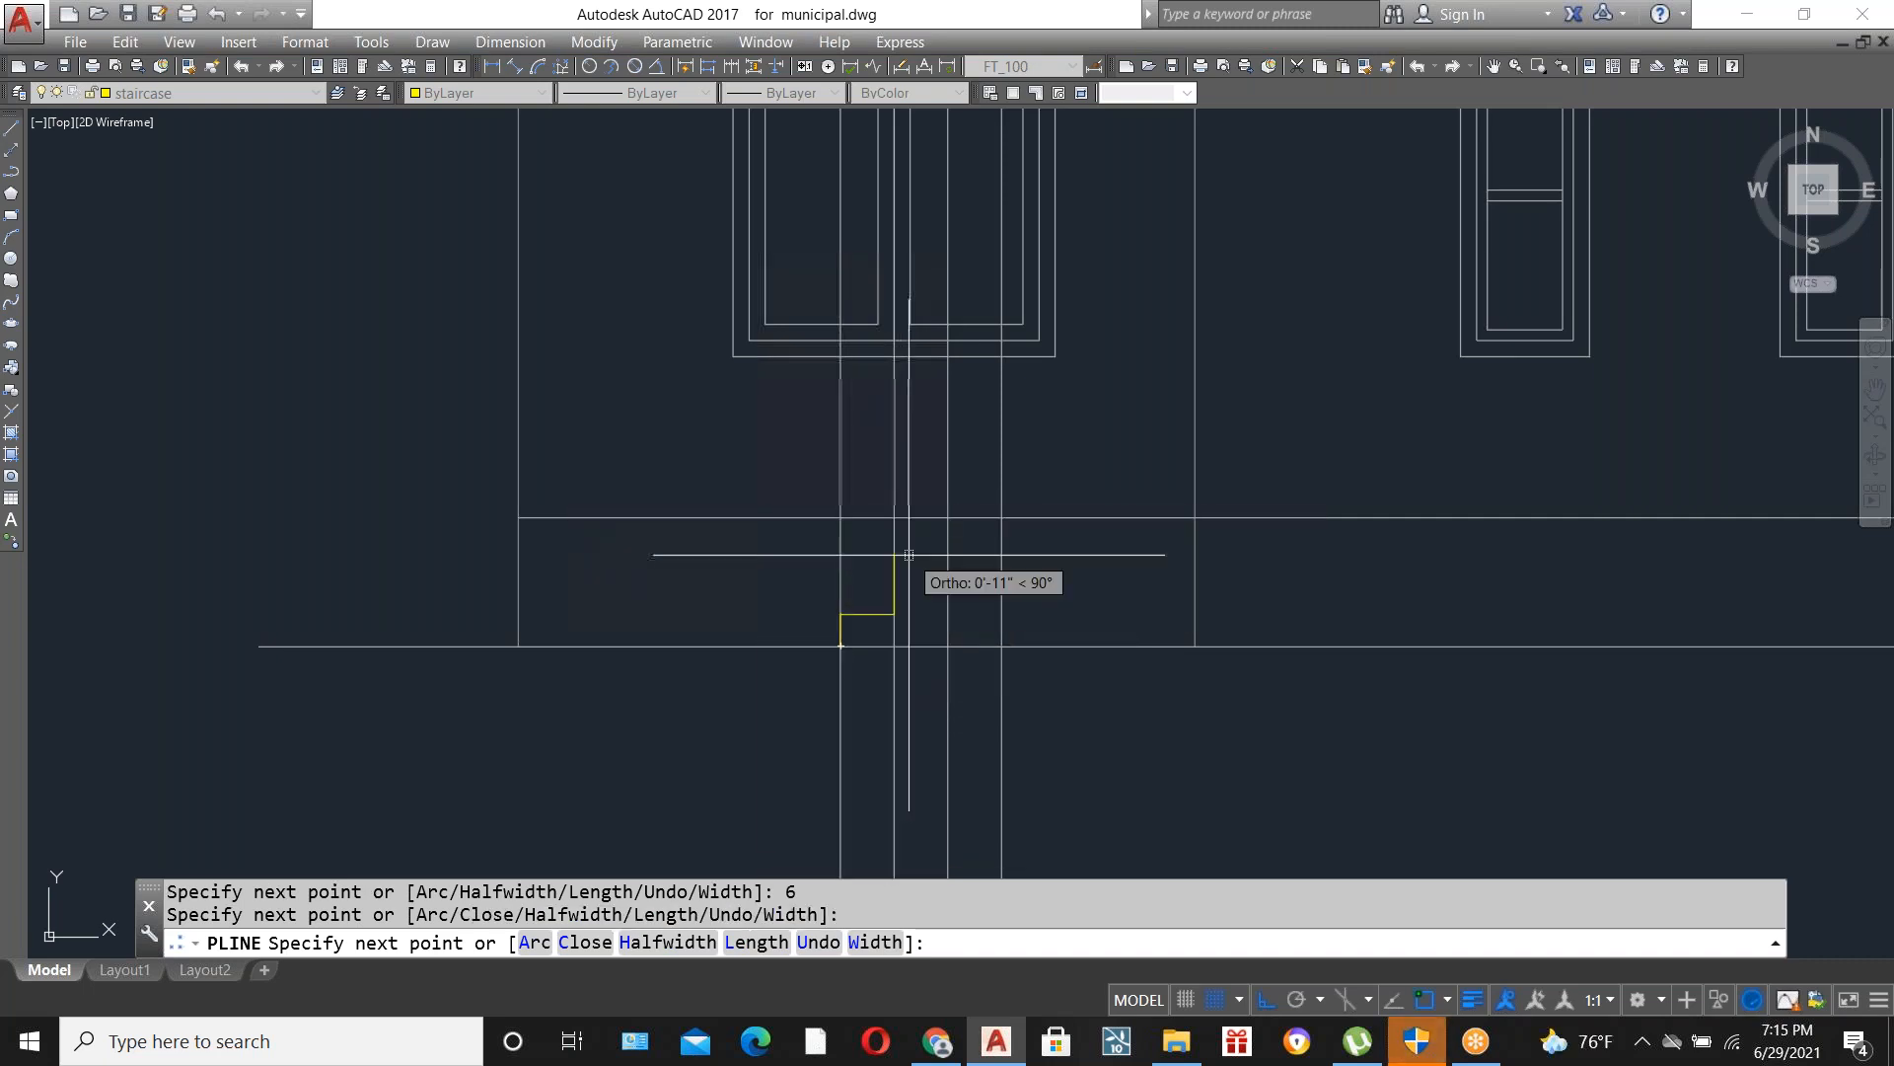
click(948, 582)
click(948, 548)
click(1001, 549)
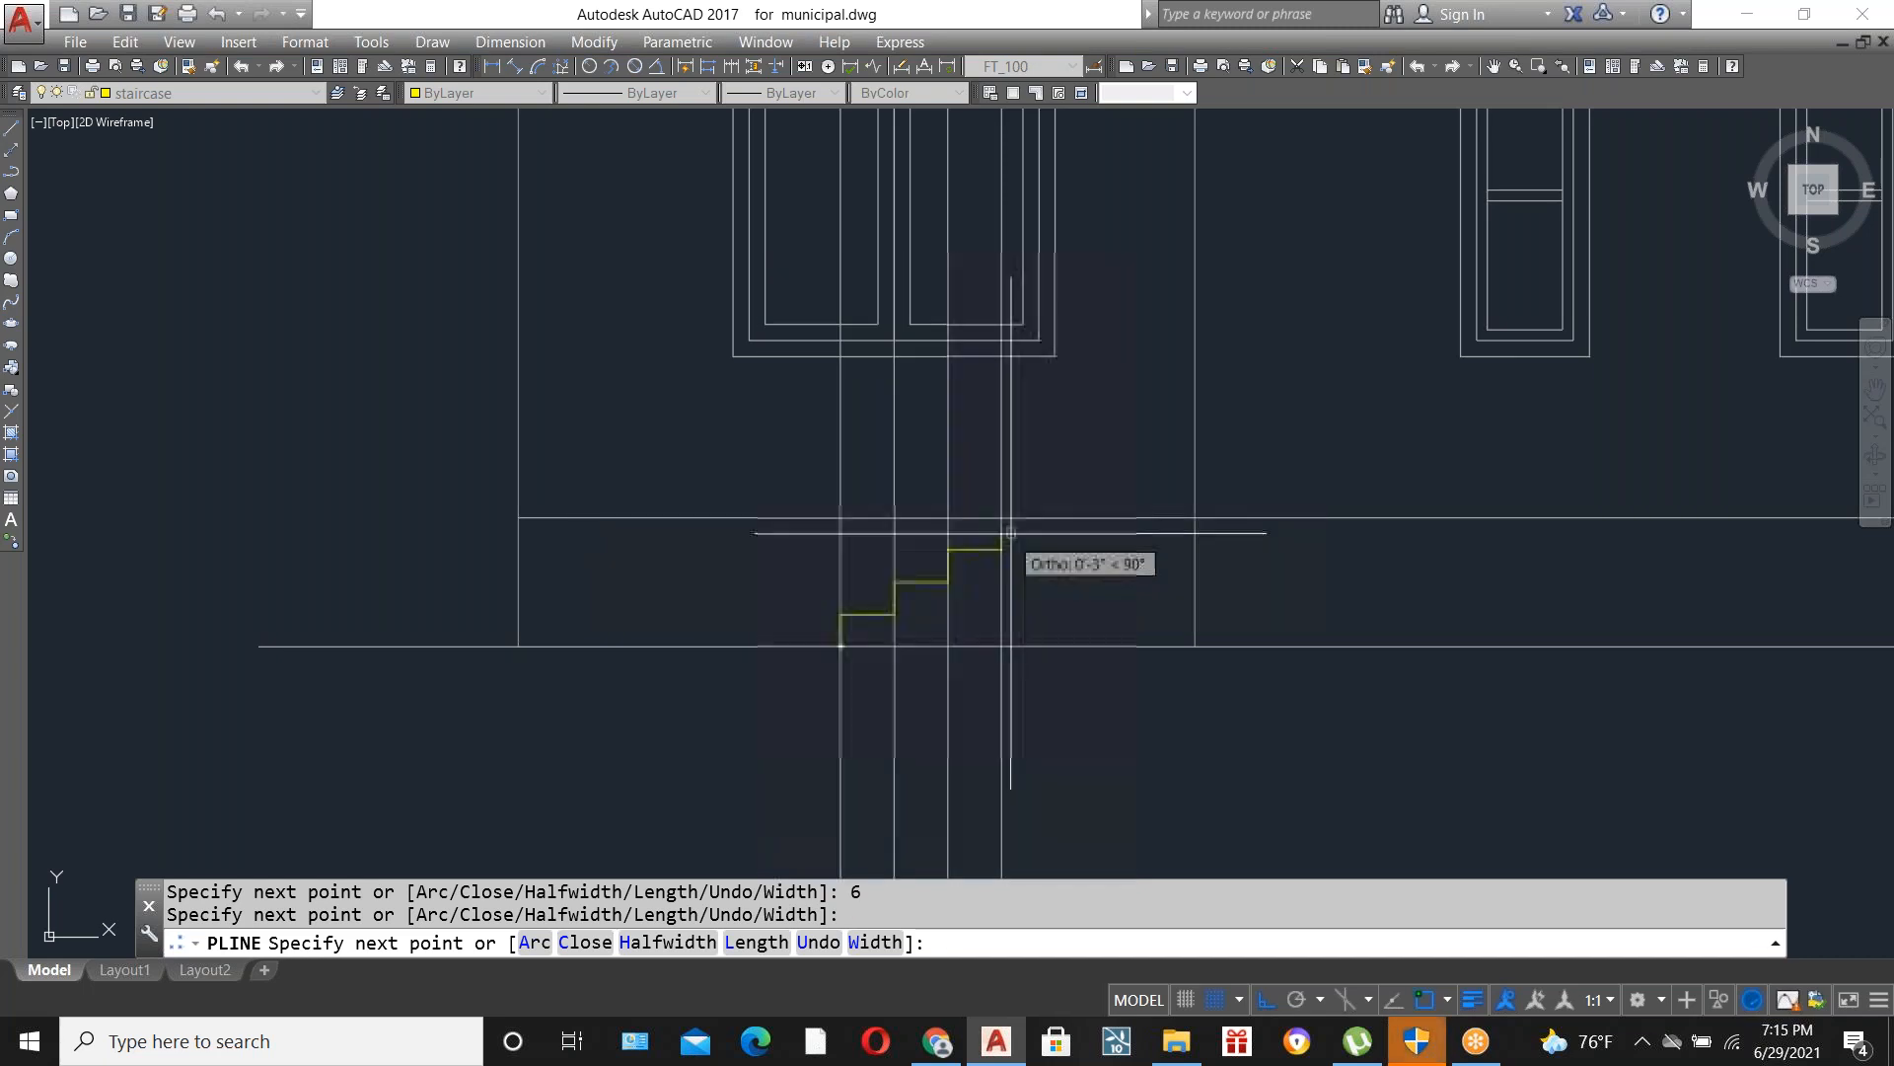
click(1002, 518)
click(1195, 518)
key(Escape)
Erase the four vertical construction lines used to project the entrance steps.
scroll(1154, 460, down, 3)
click(1247, 688)
click(968, 651)
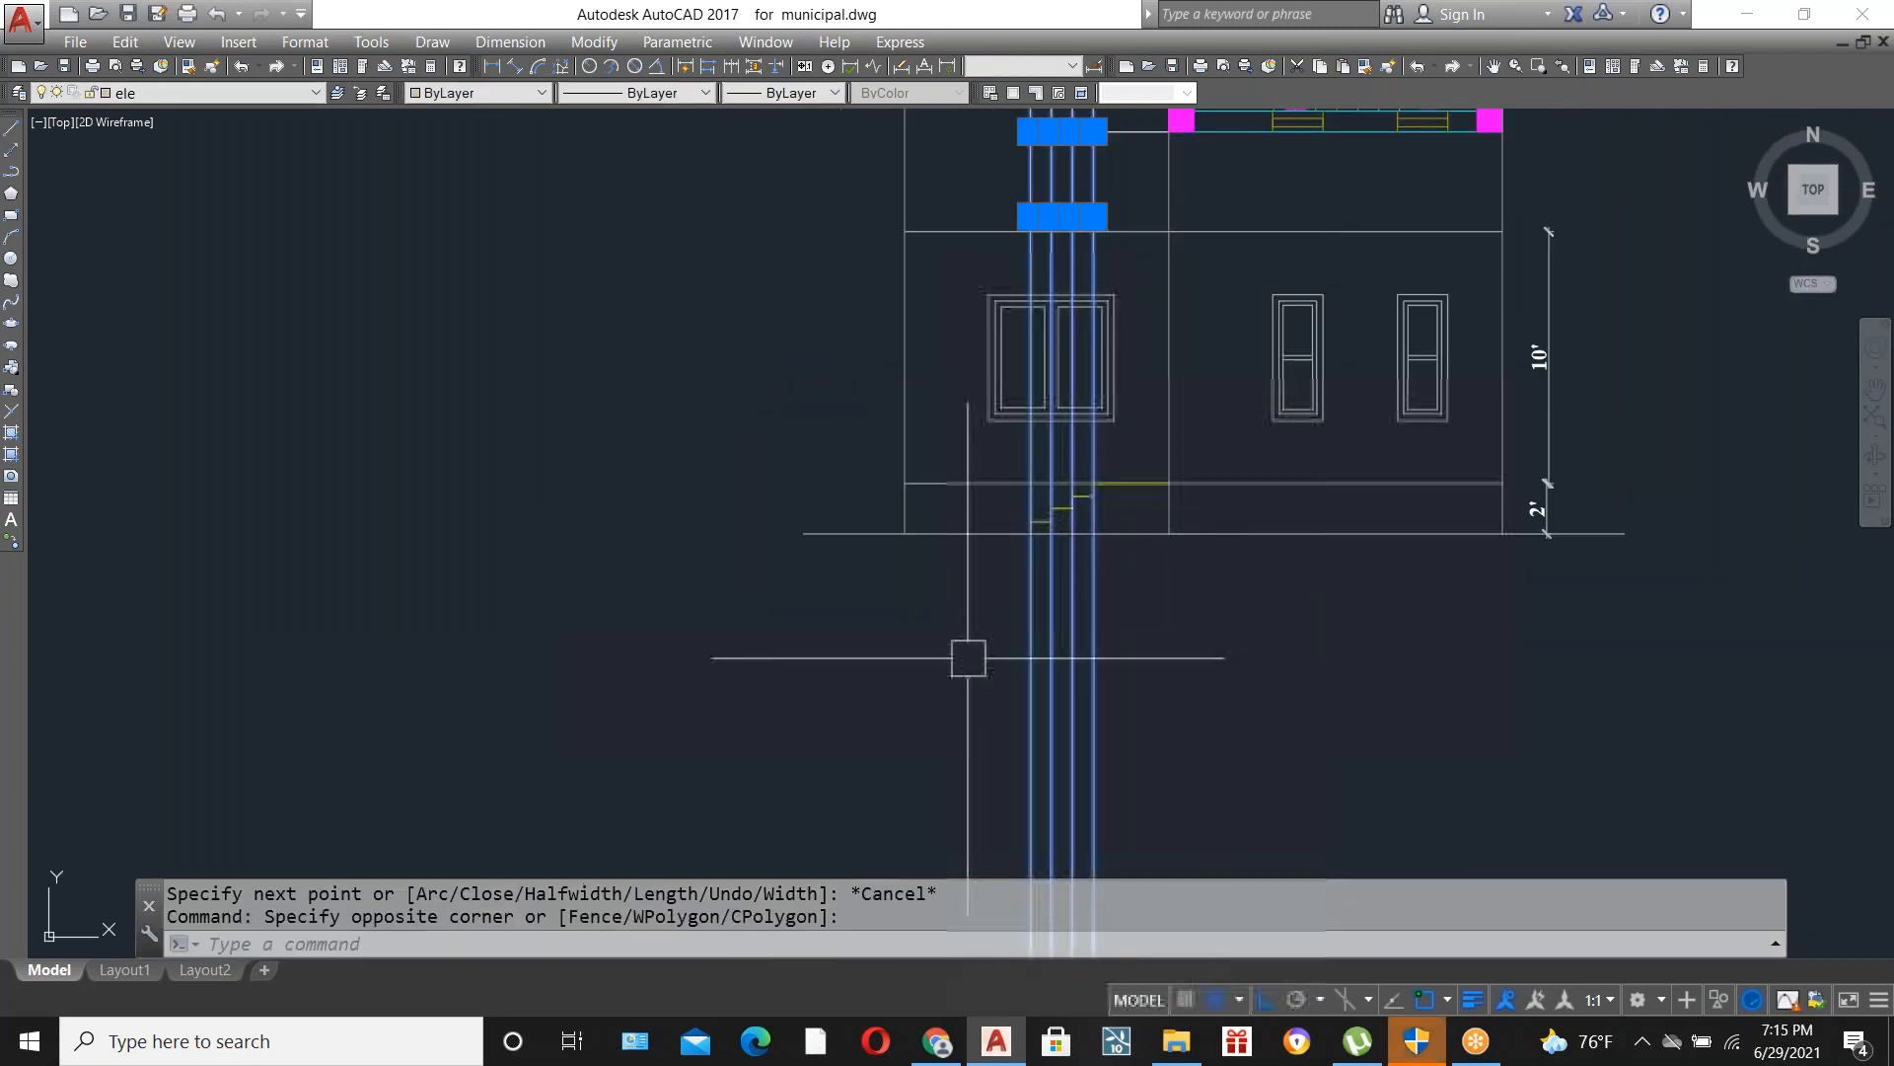
key(Delete)
Erase the elevation's horizontal plinth line, 2 feet above the ground line.
scroll(918, 710, down, 2)
scroll(1099, 571, up, 2)
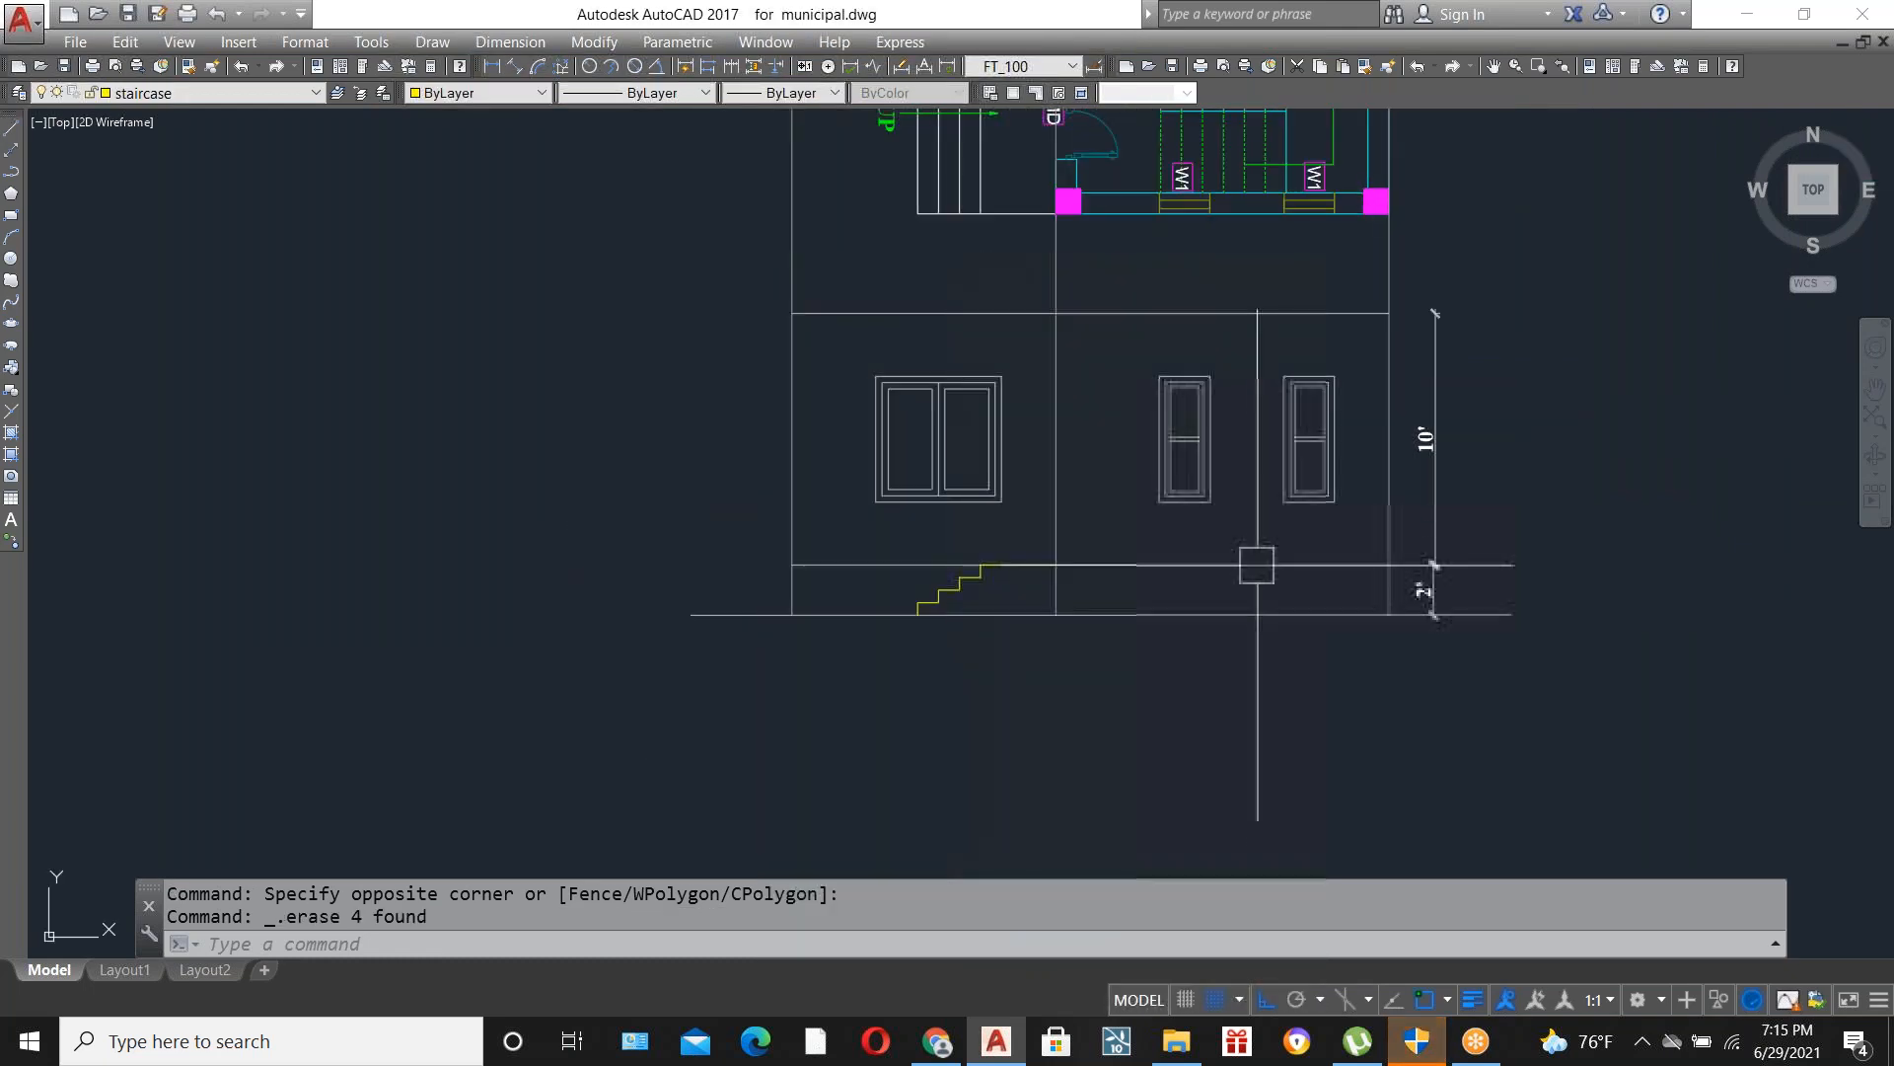
scroll(1340, 537, up, 2)
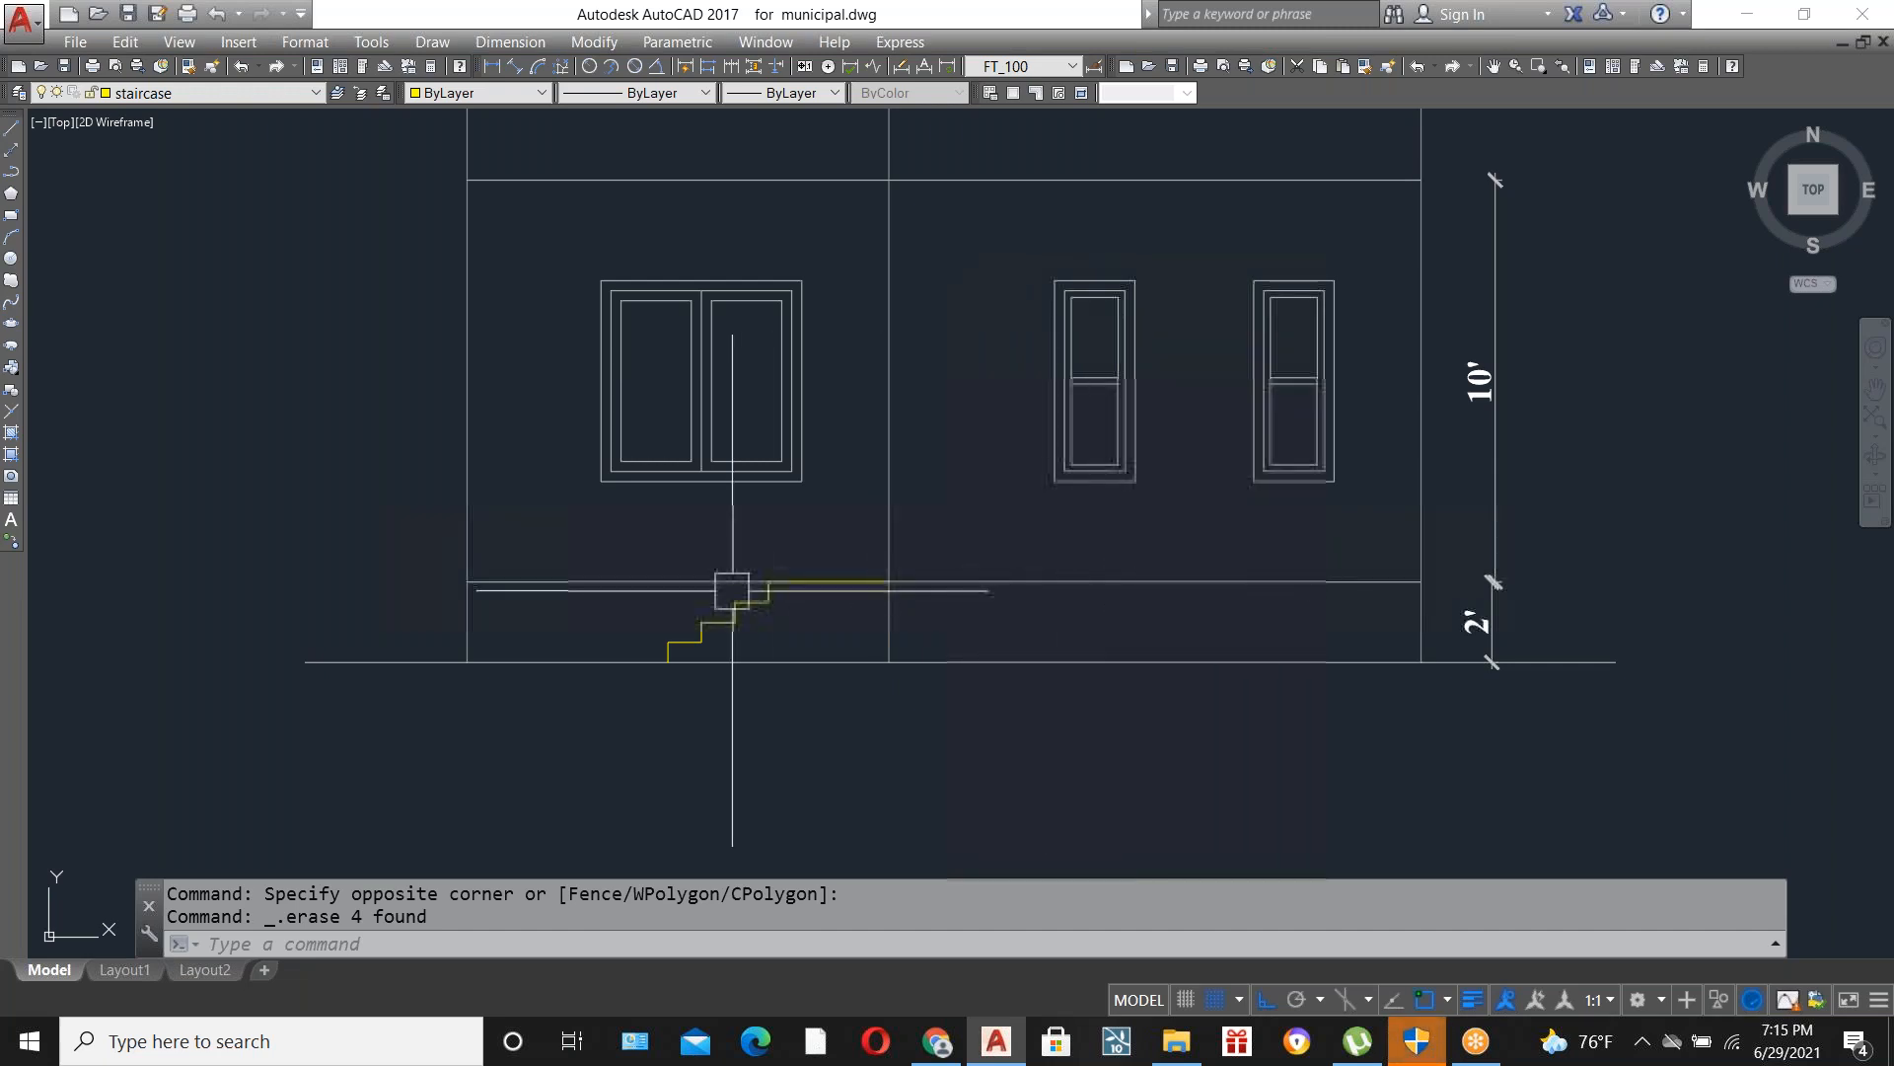
click(1201, 583)
key(Delete)
scroll(938, 750, down, 3)
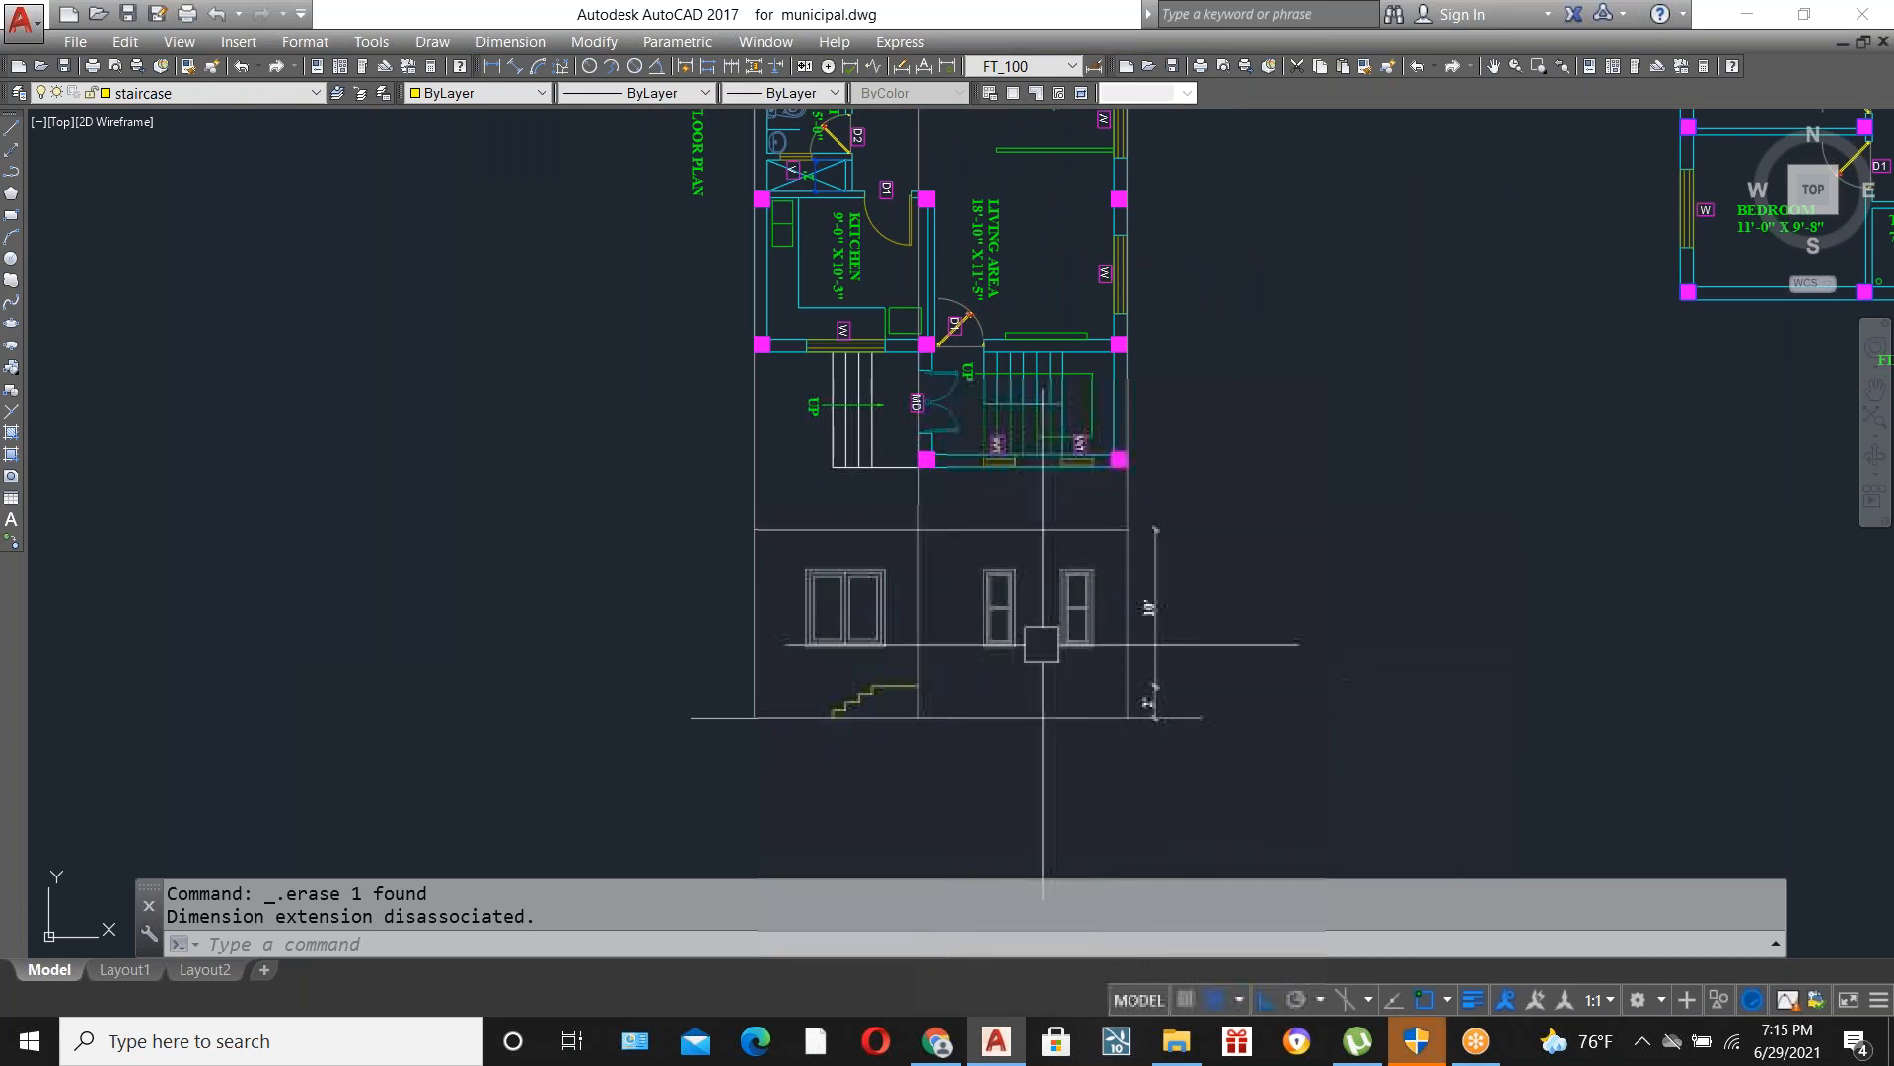
scroll(927, 621, up, 2)
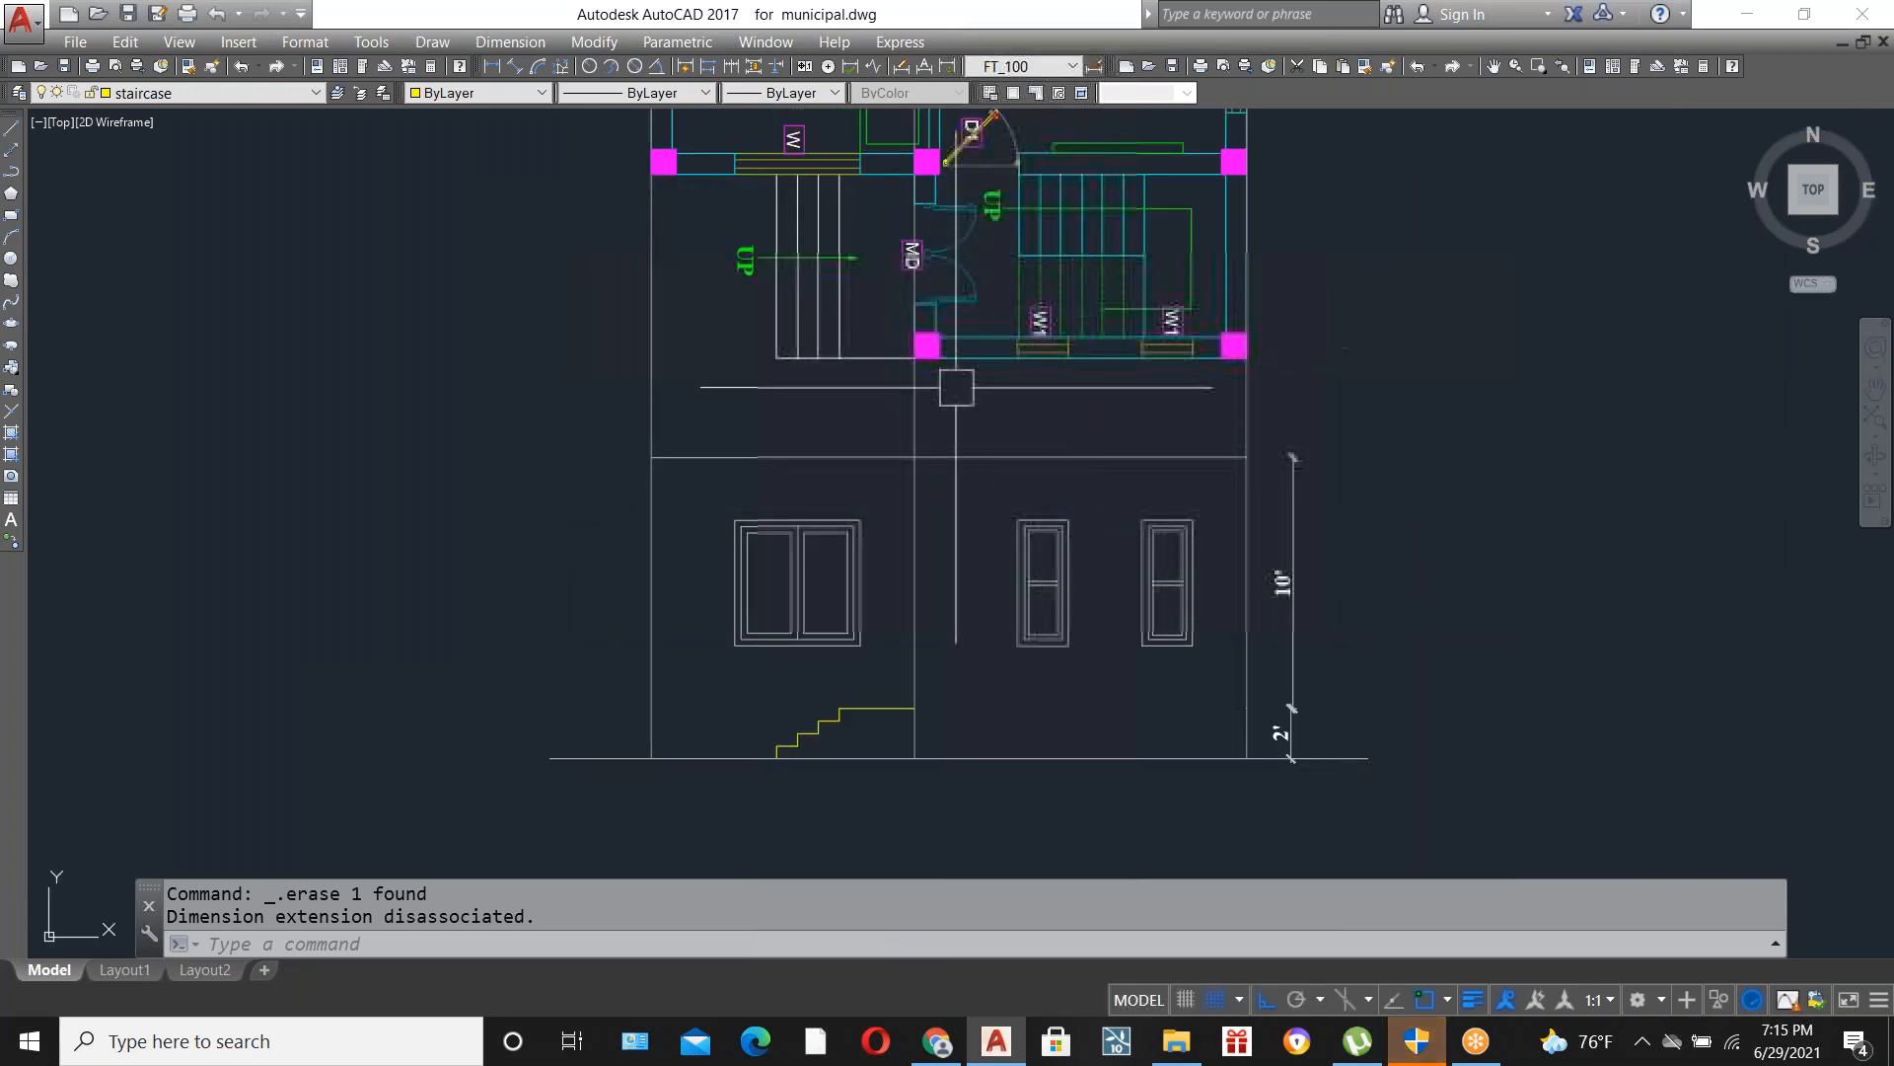
scroll(1022, 520, down, 4)
scroll(1026, 513, up, 3)
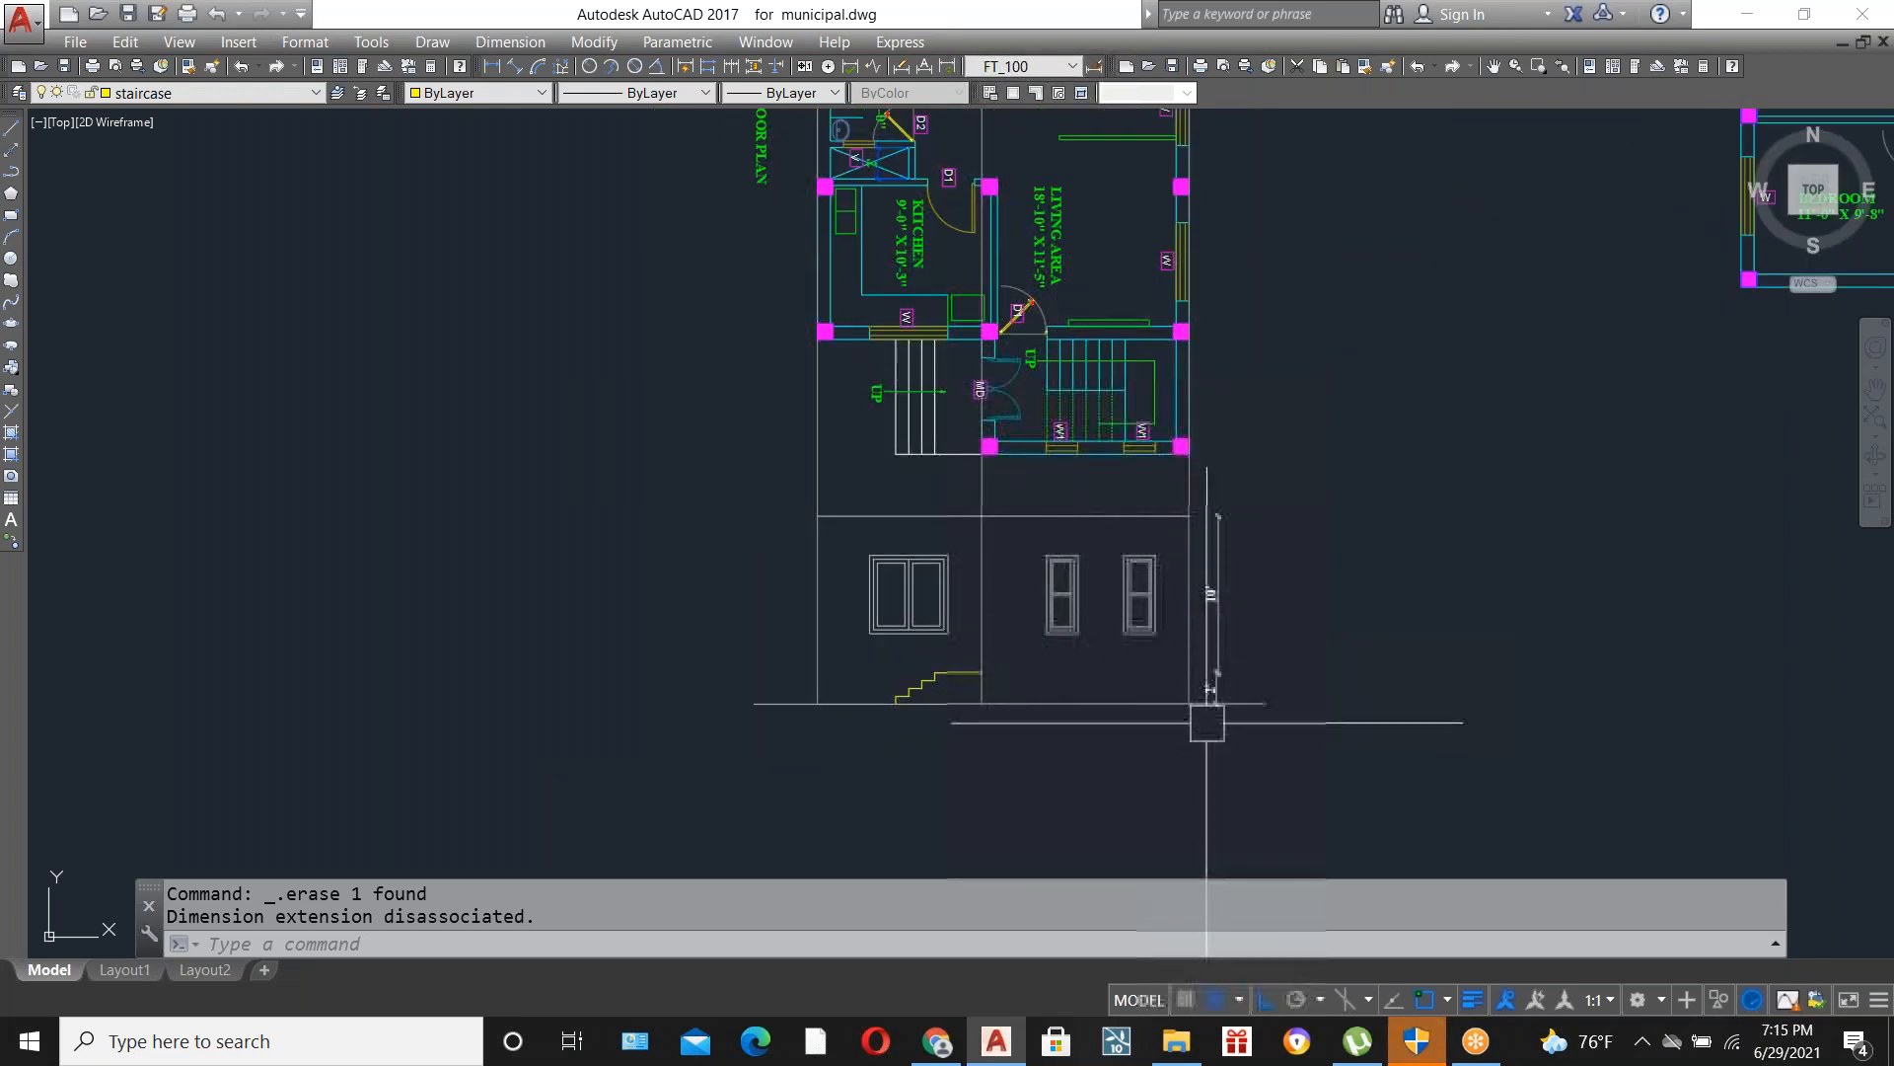
scroll(1023, 484, down, 2)
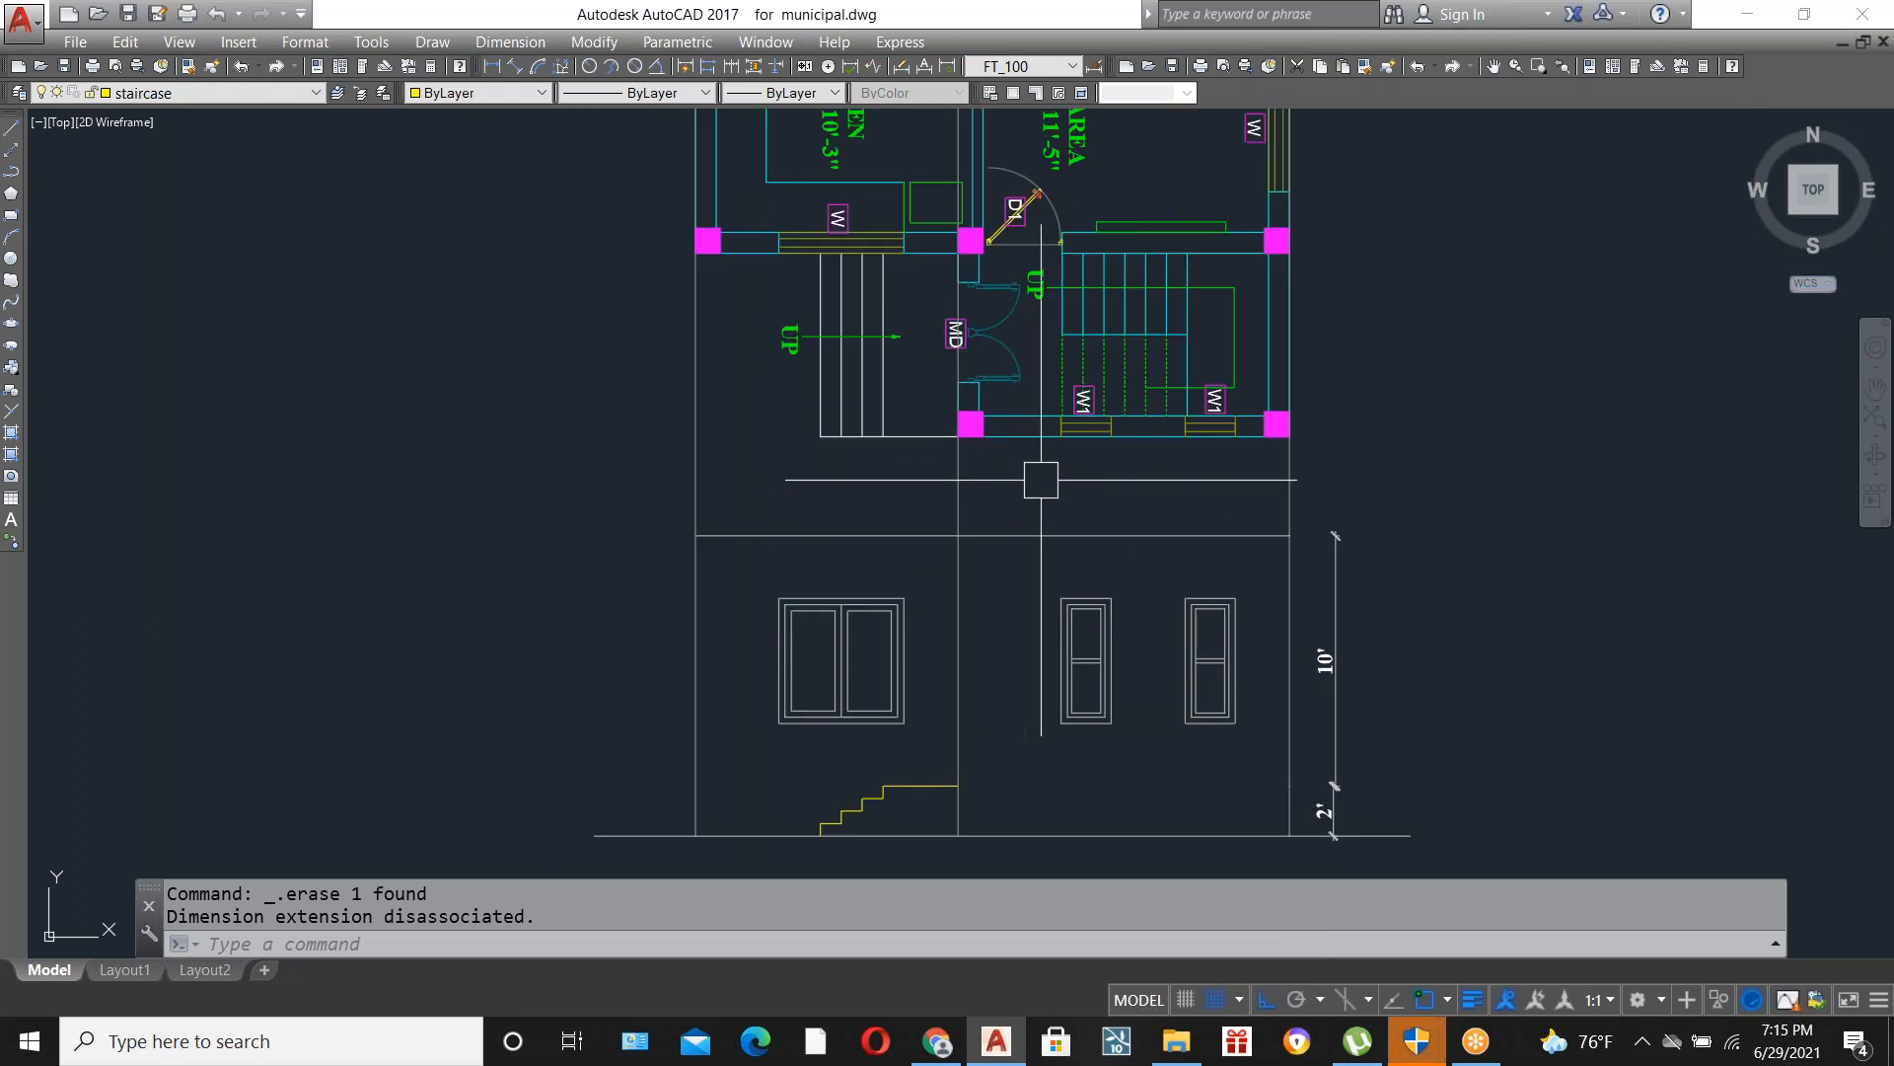
Offset the outer wall line beside the staircase 4 inches outward in the neighbouring floor plan.
scroll(1086, 577, down, 3)
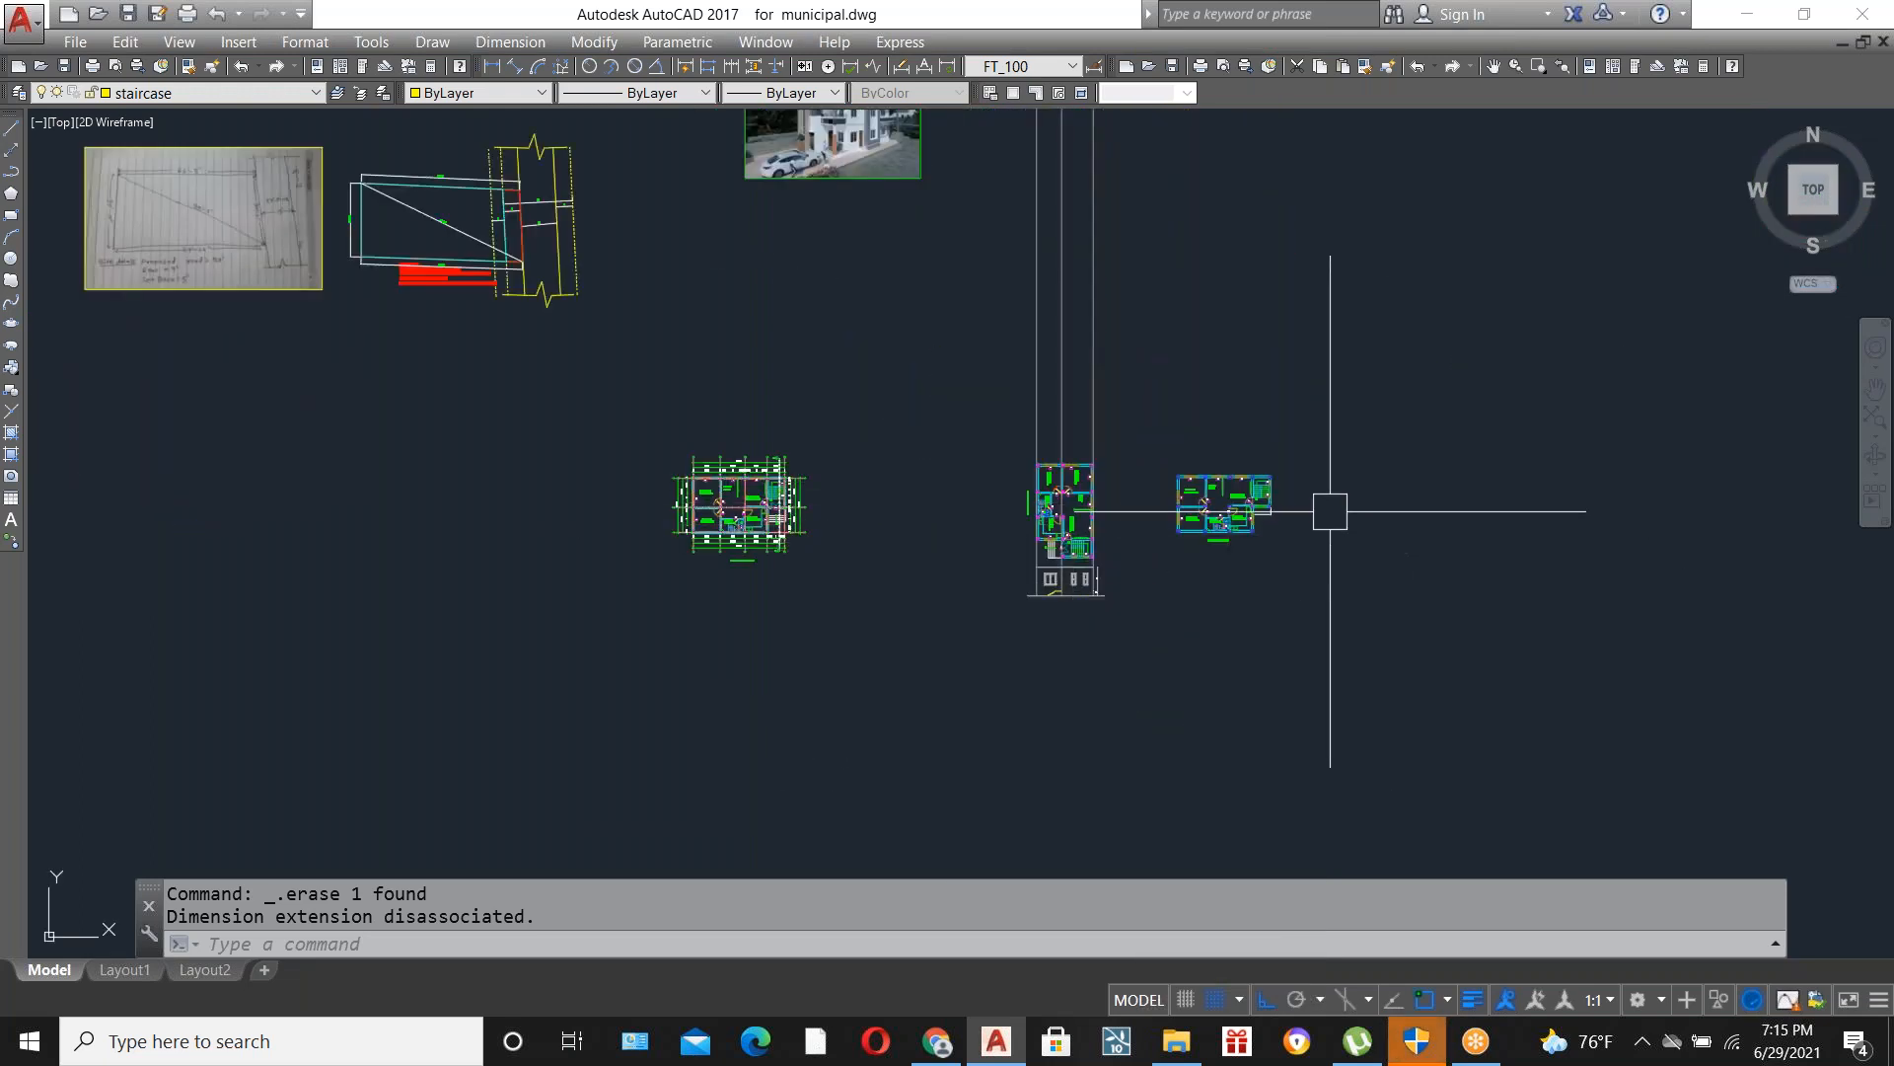
scroll(1223, 498, up, 8)
scroll(1098, 475, up, 5)
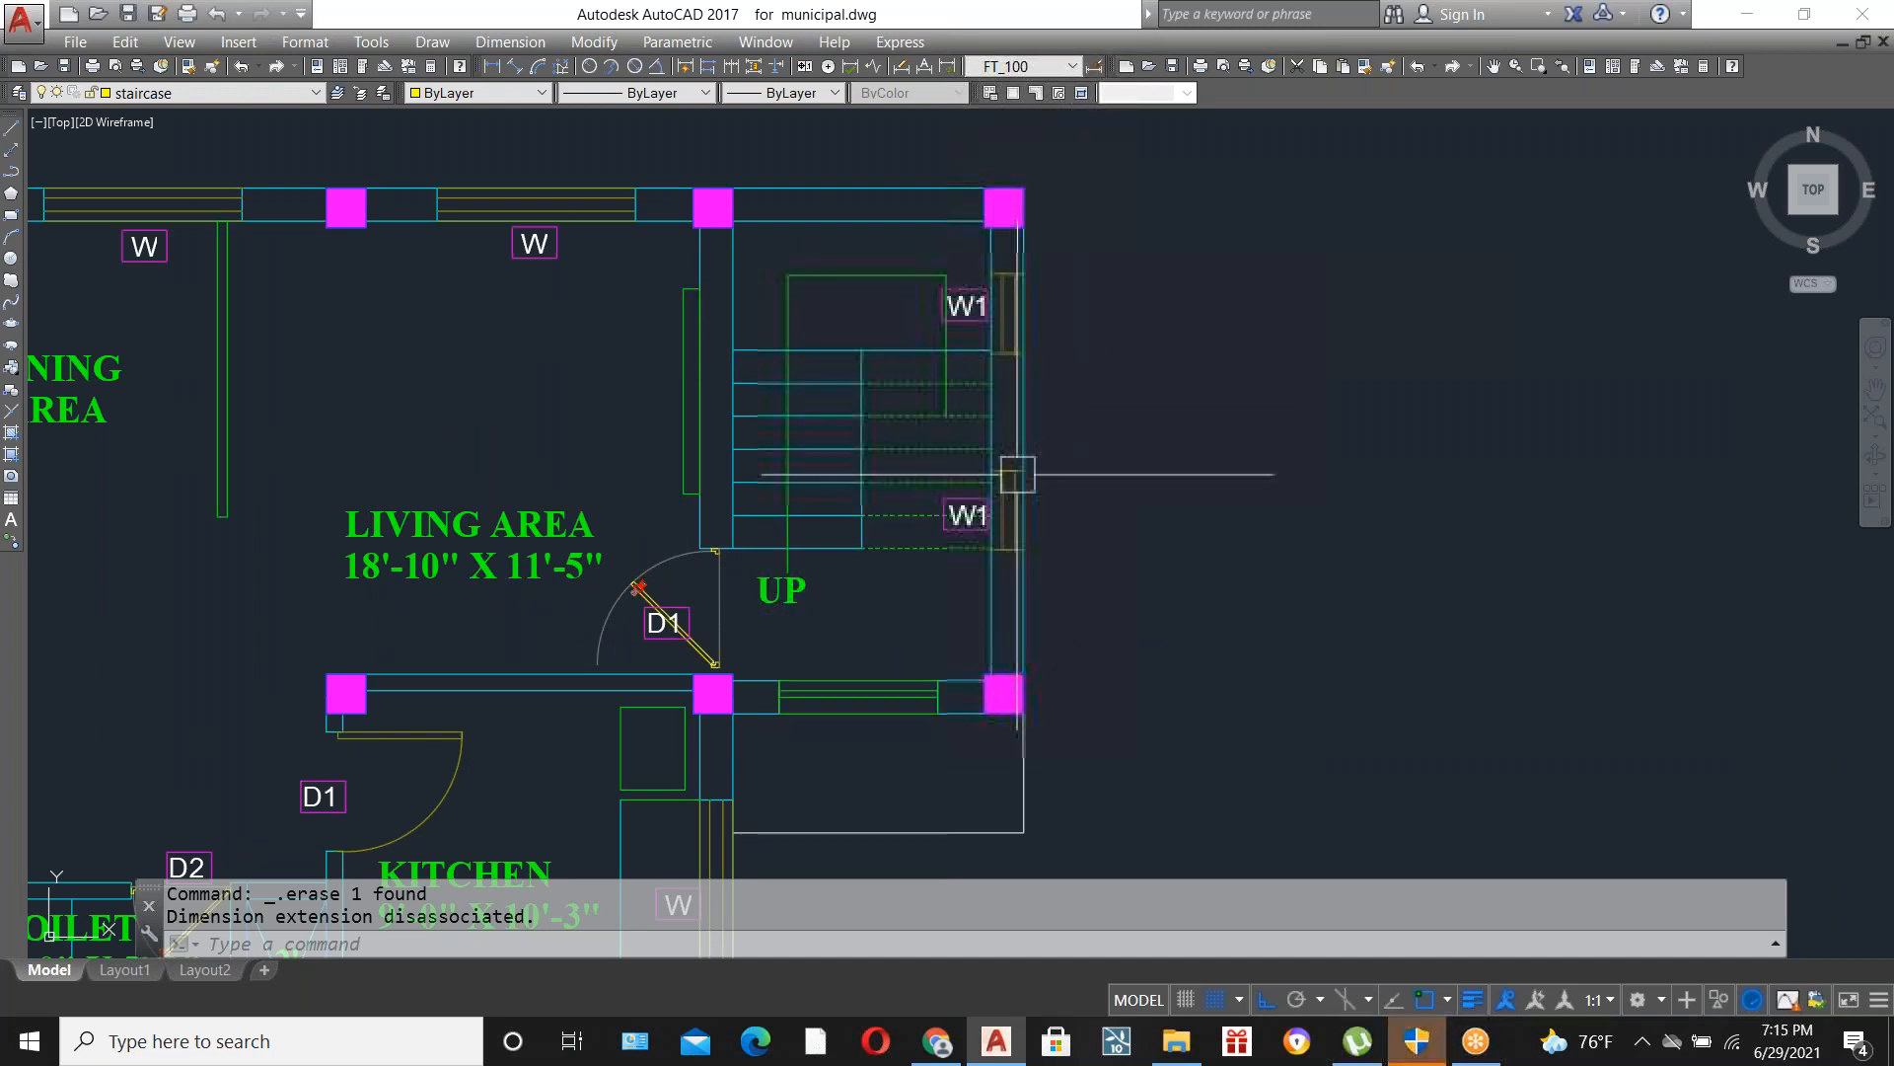
scroll(1017, 475, up, 2)
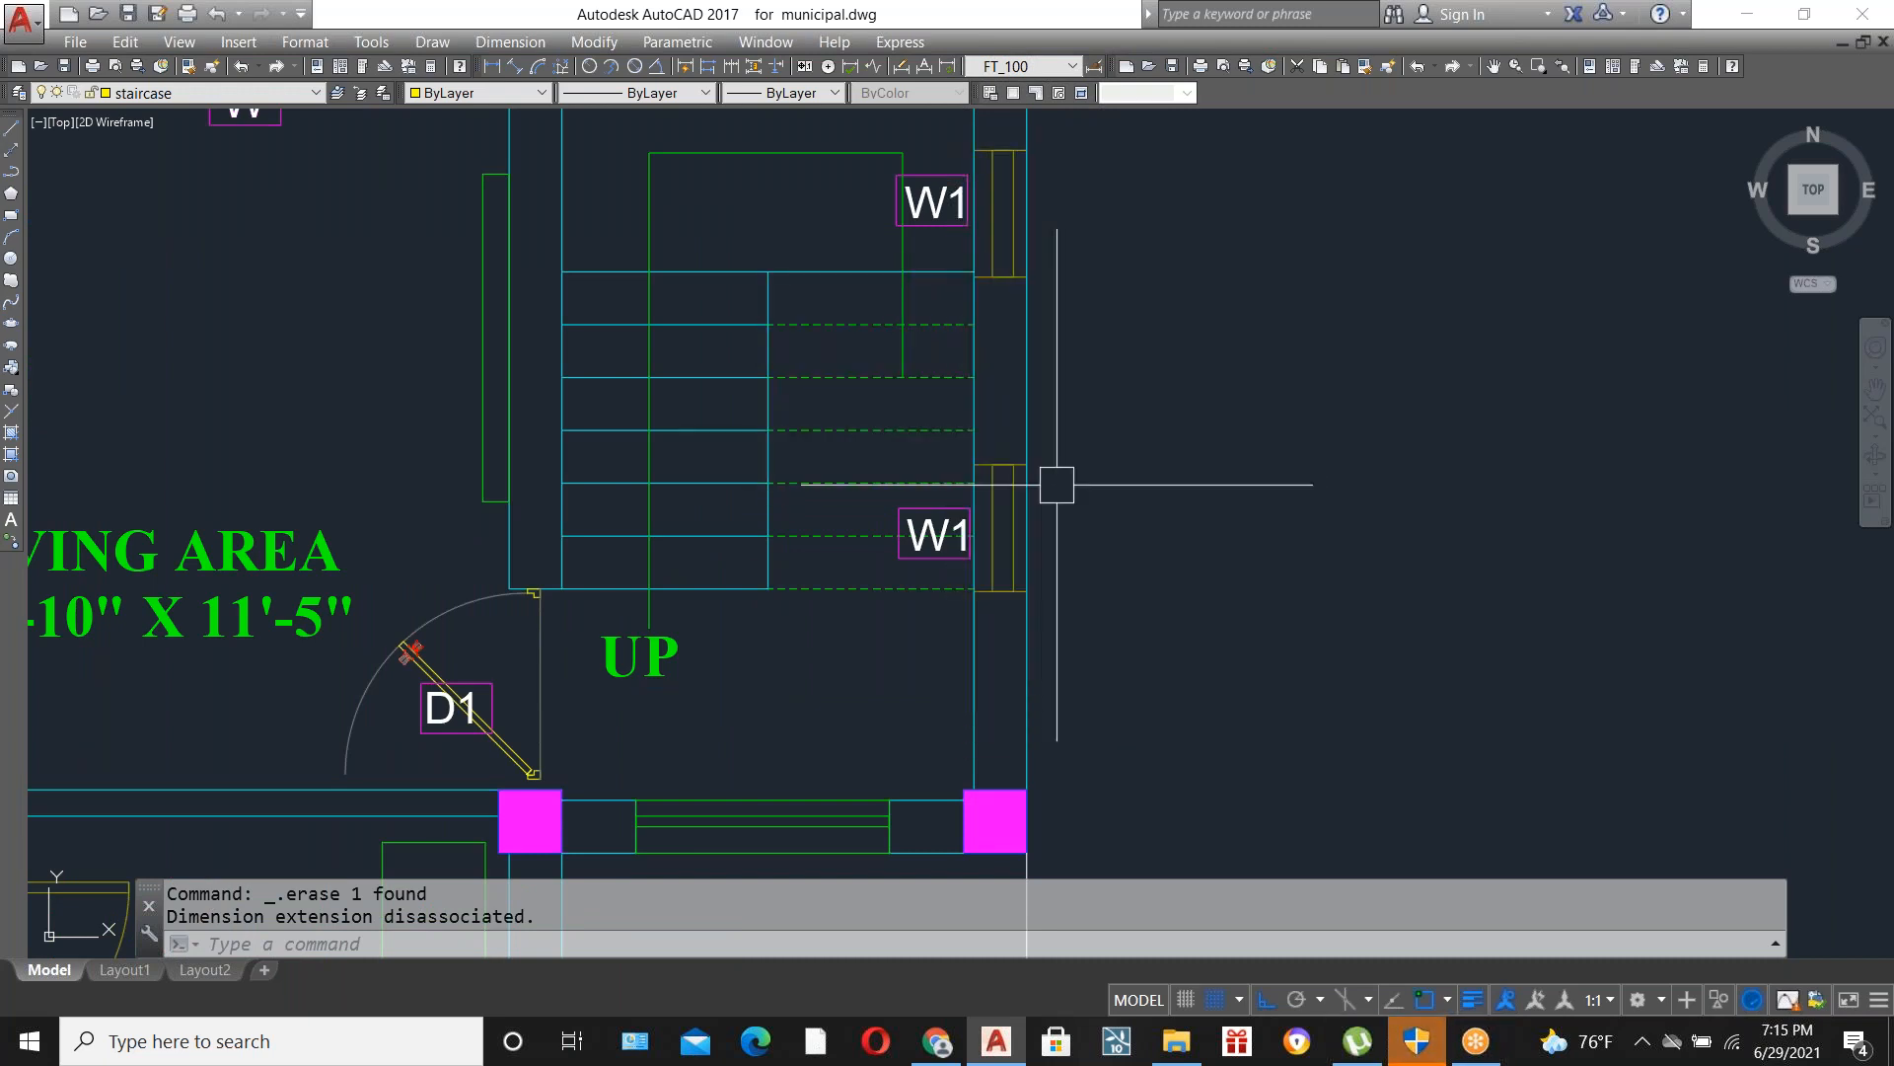
text(o)
key(Return)
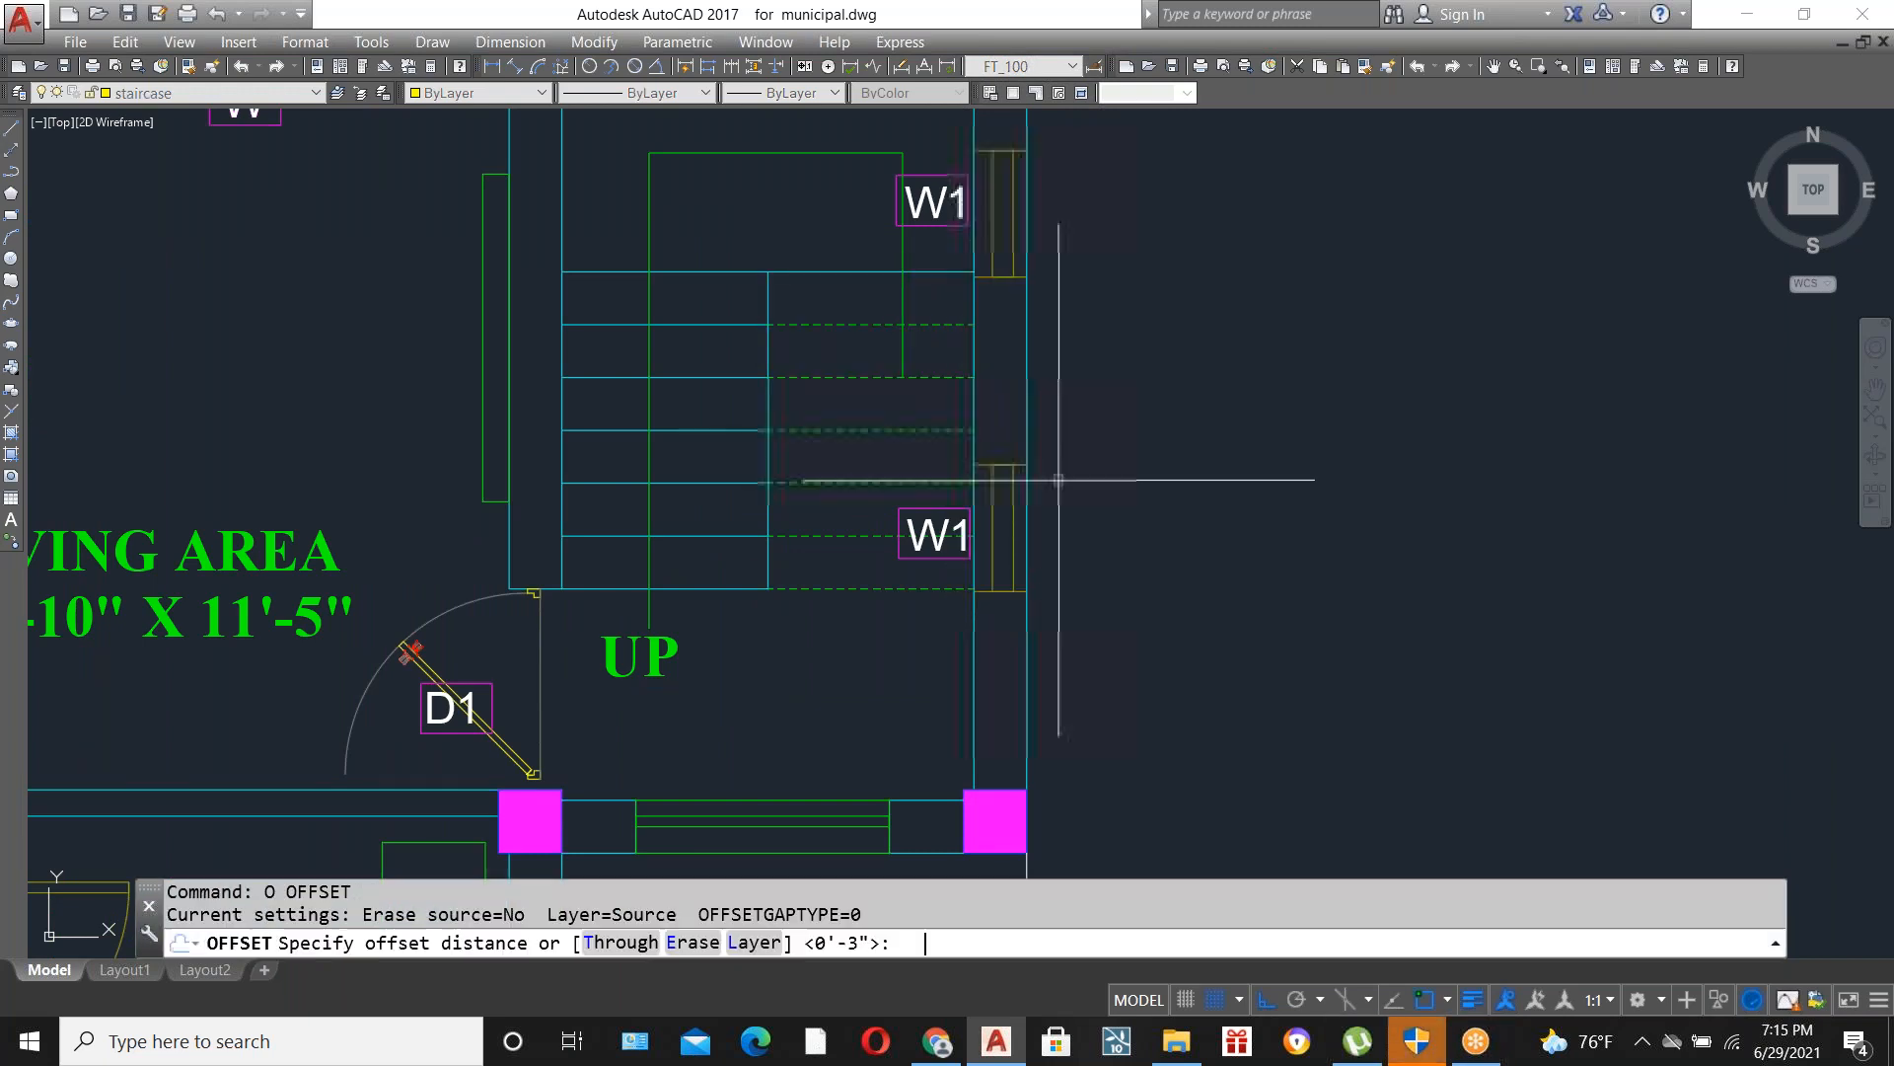
text(4)
key(Return)
click(1027, 474)
key(Escape)
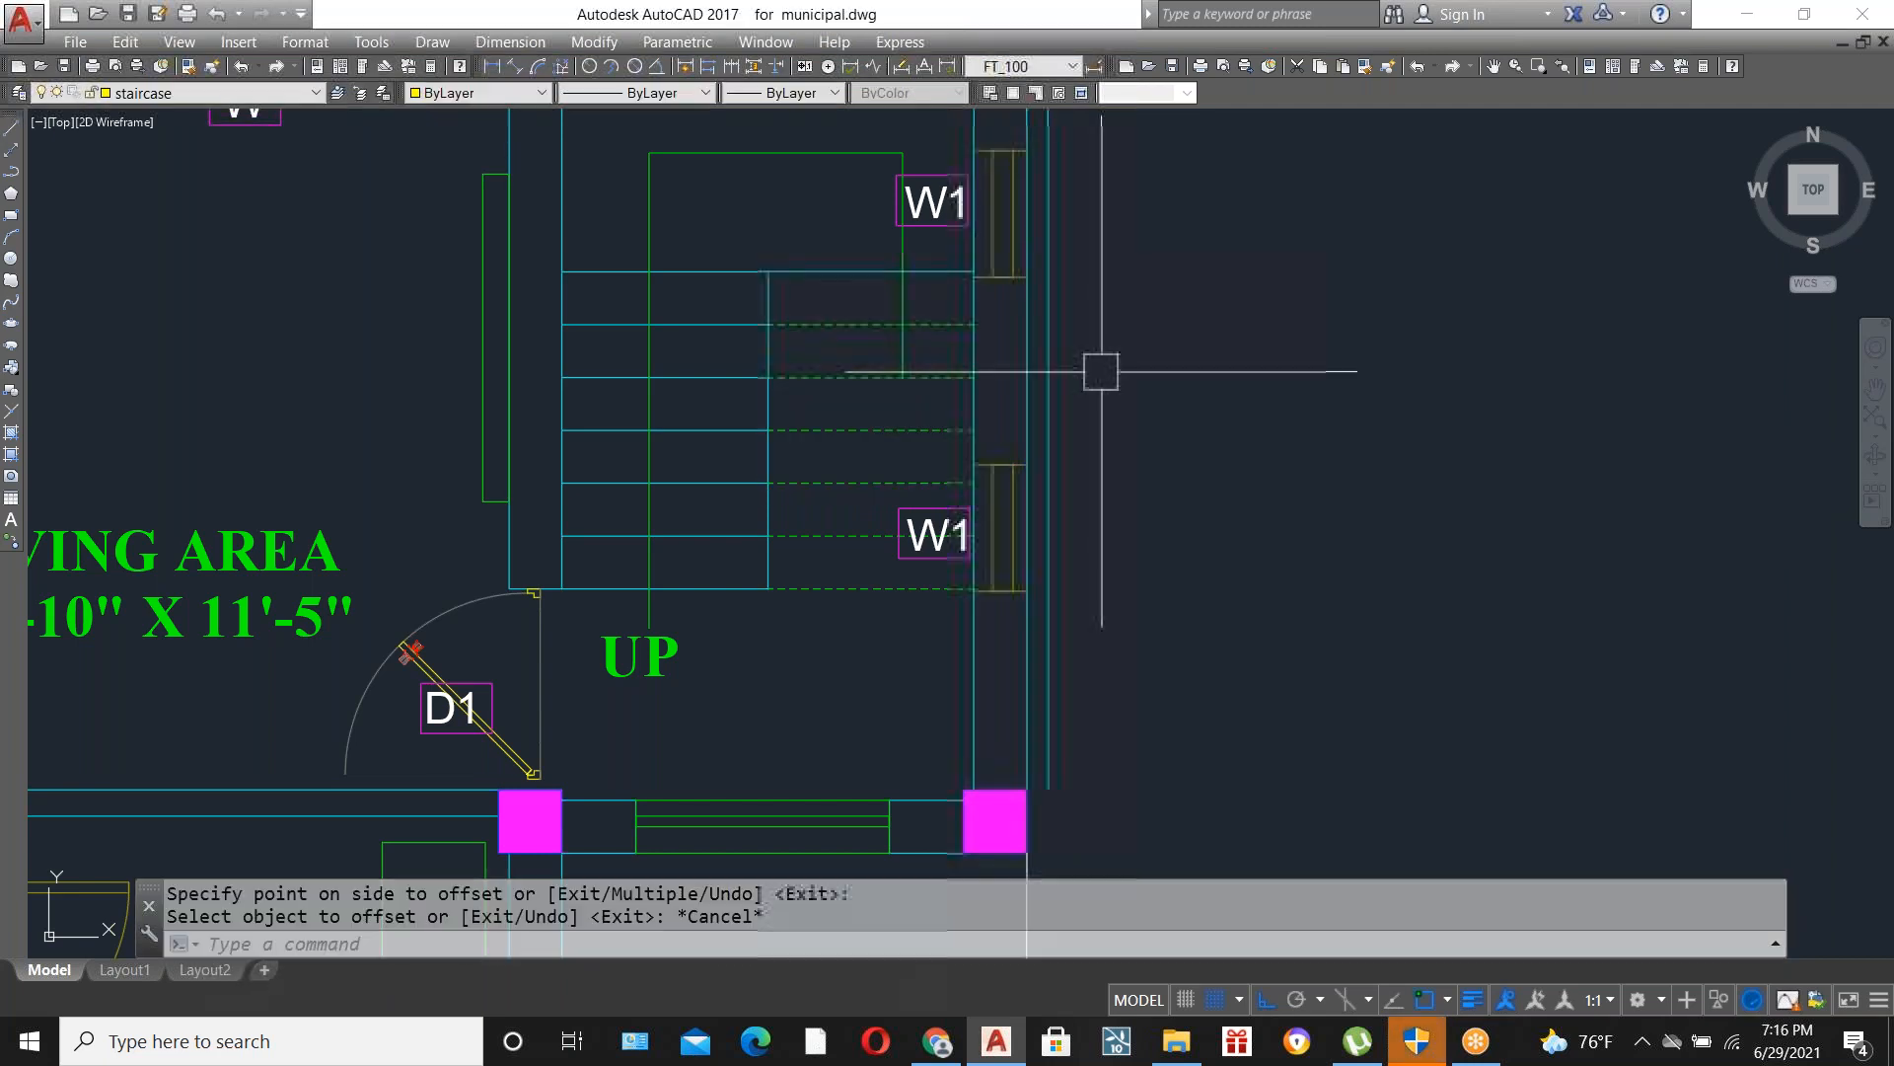
text(l)
key(Return)
scroll(1034, 492, up, 4)
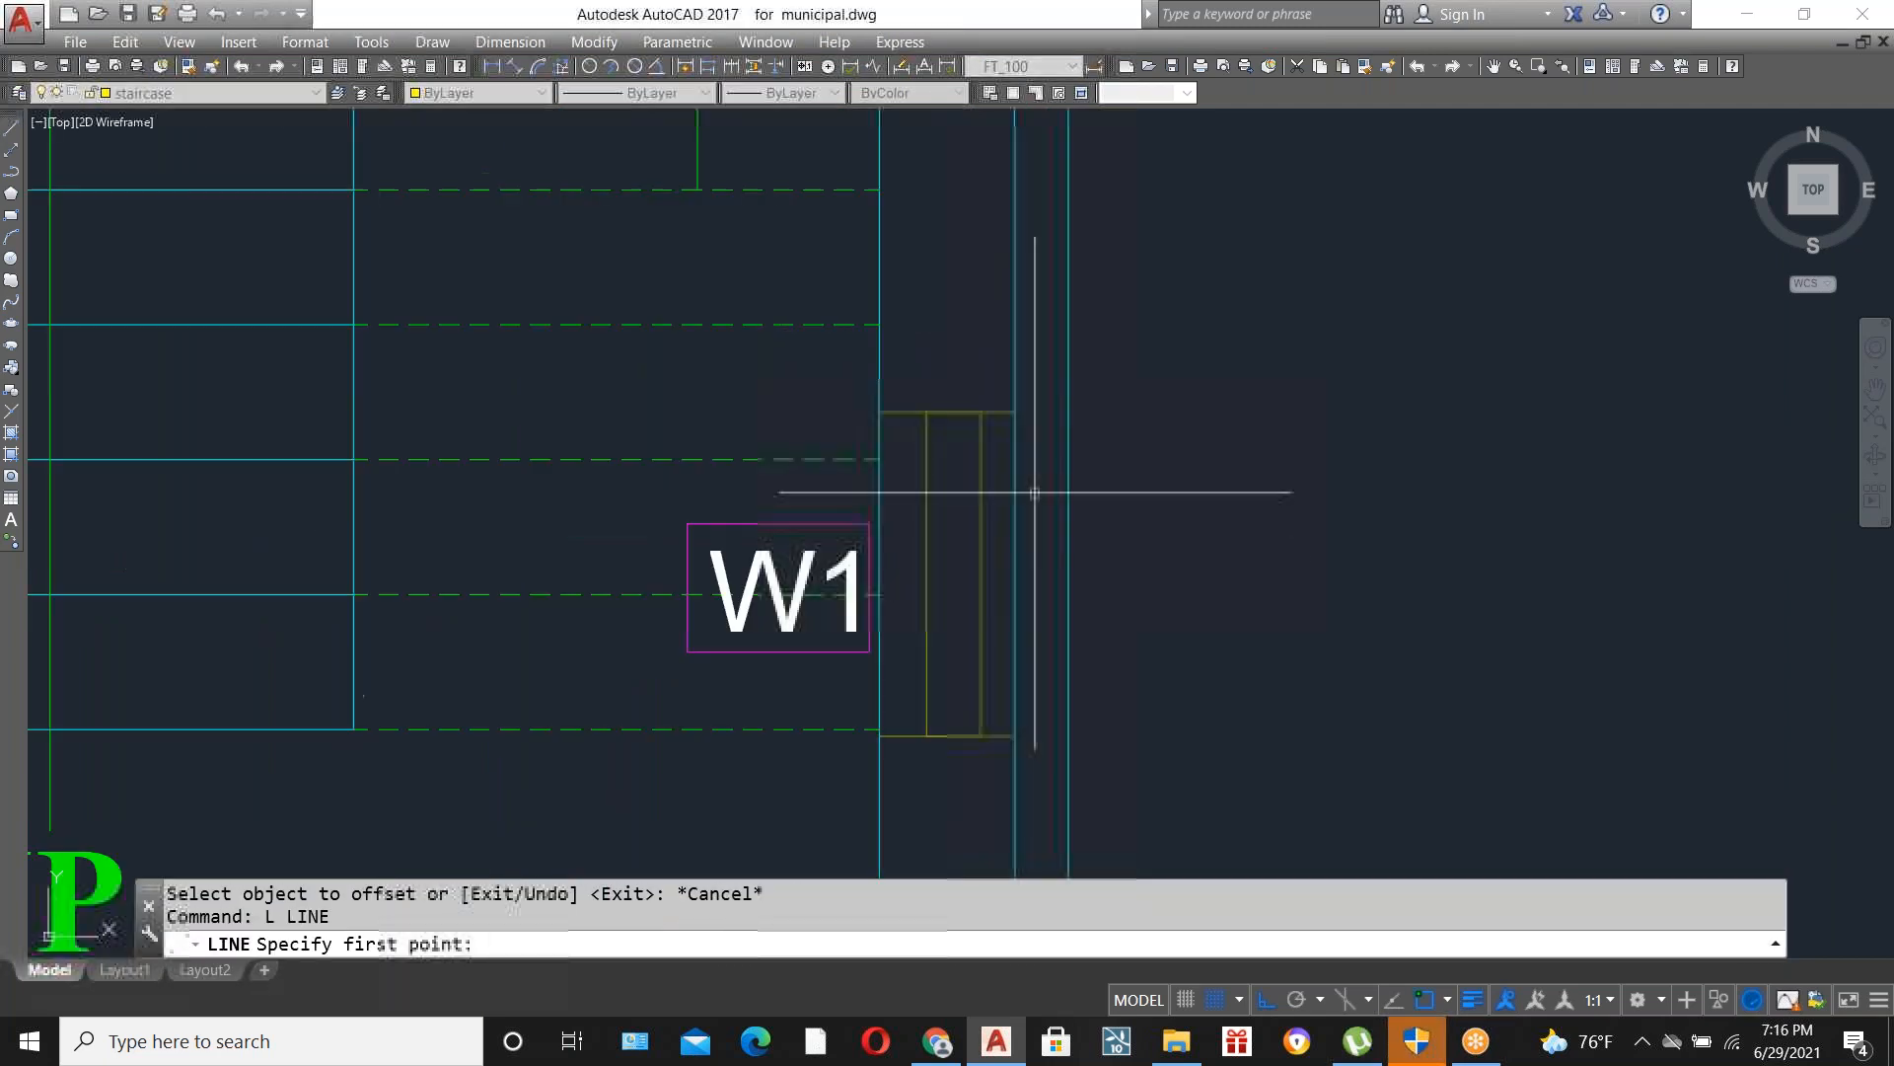
click(1014, 412)
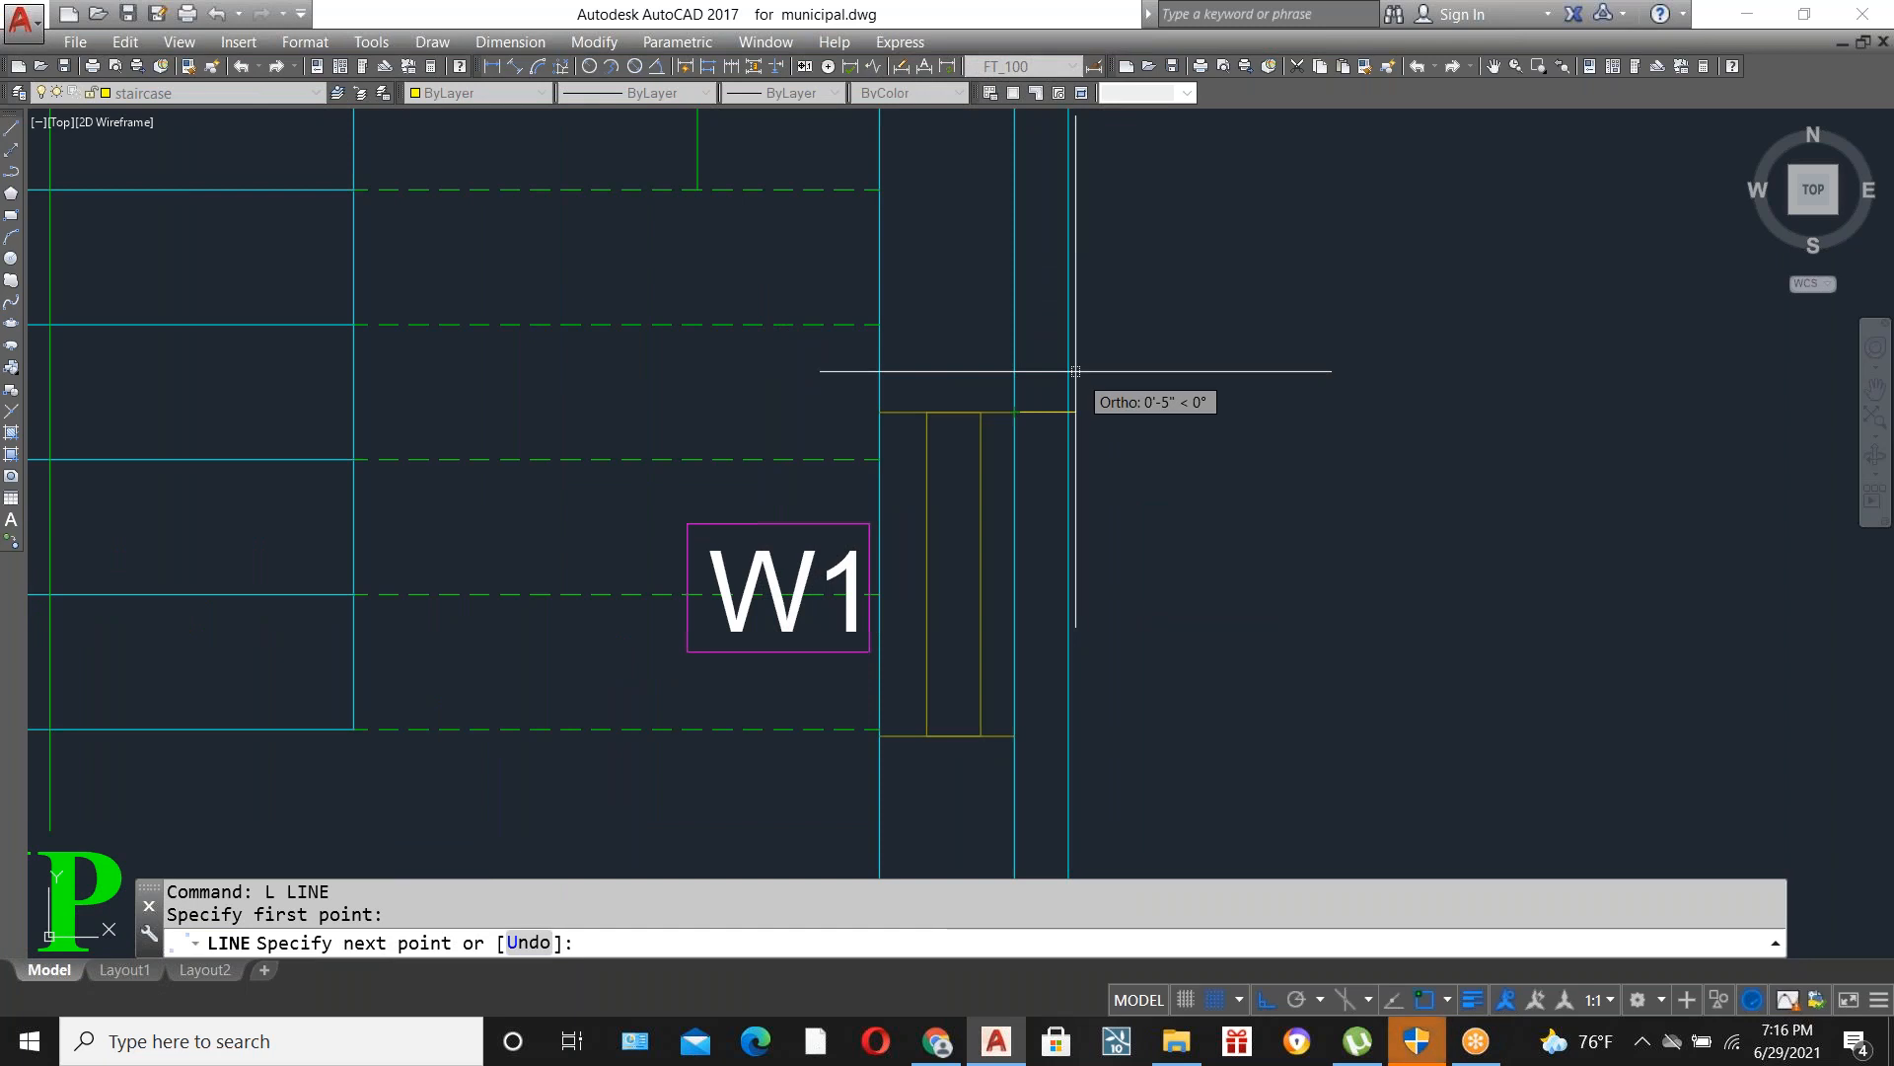
key(Escape)
click(1042, 392)
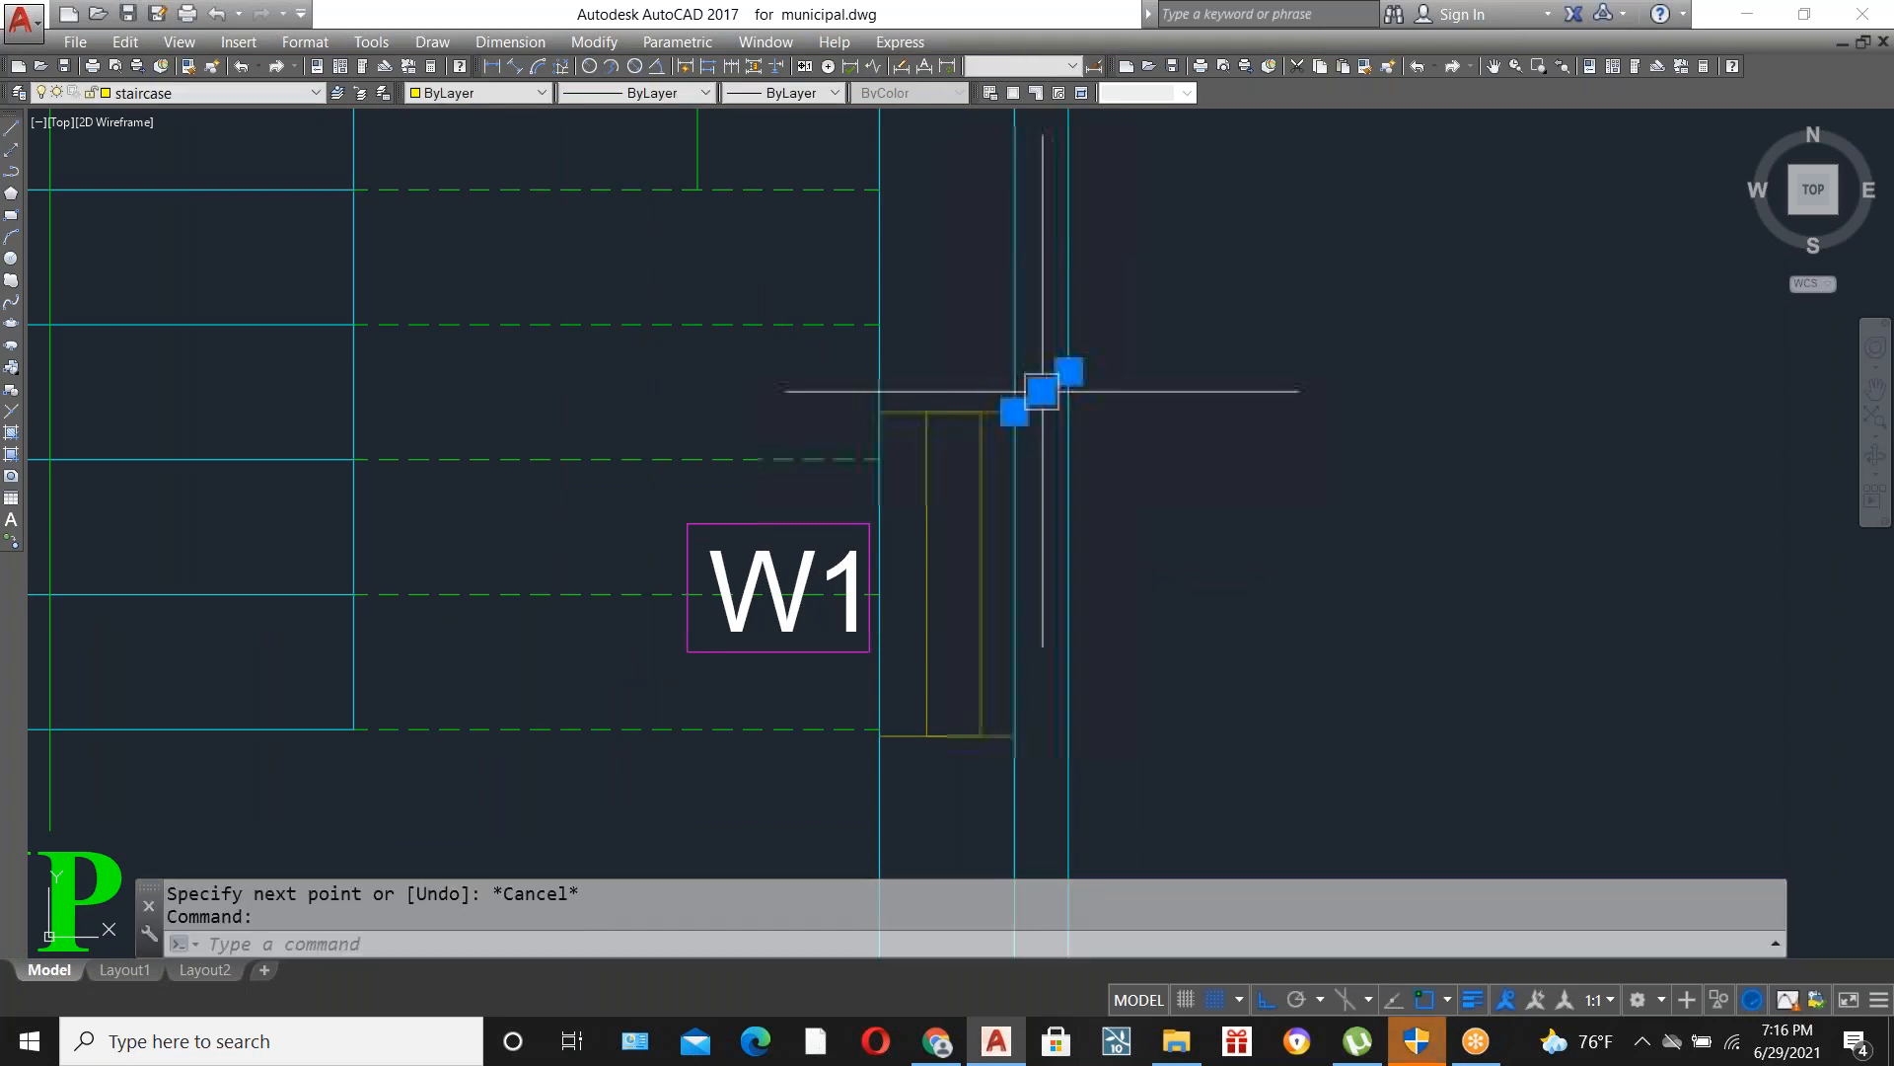
Draw a small rectangle from the lower W1 window's upper outside corner, spanning between the wall face and the offset line.
text(rec)
key(Return)
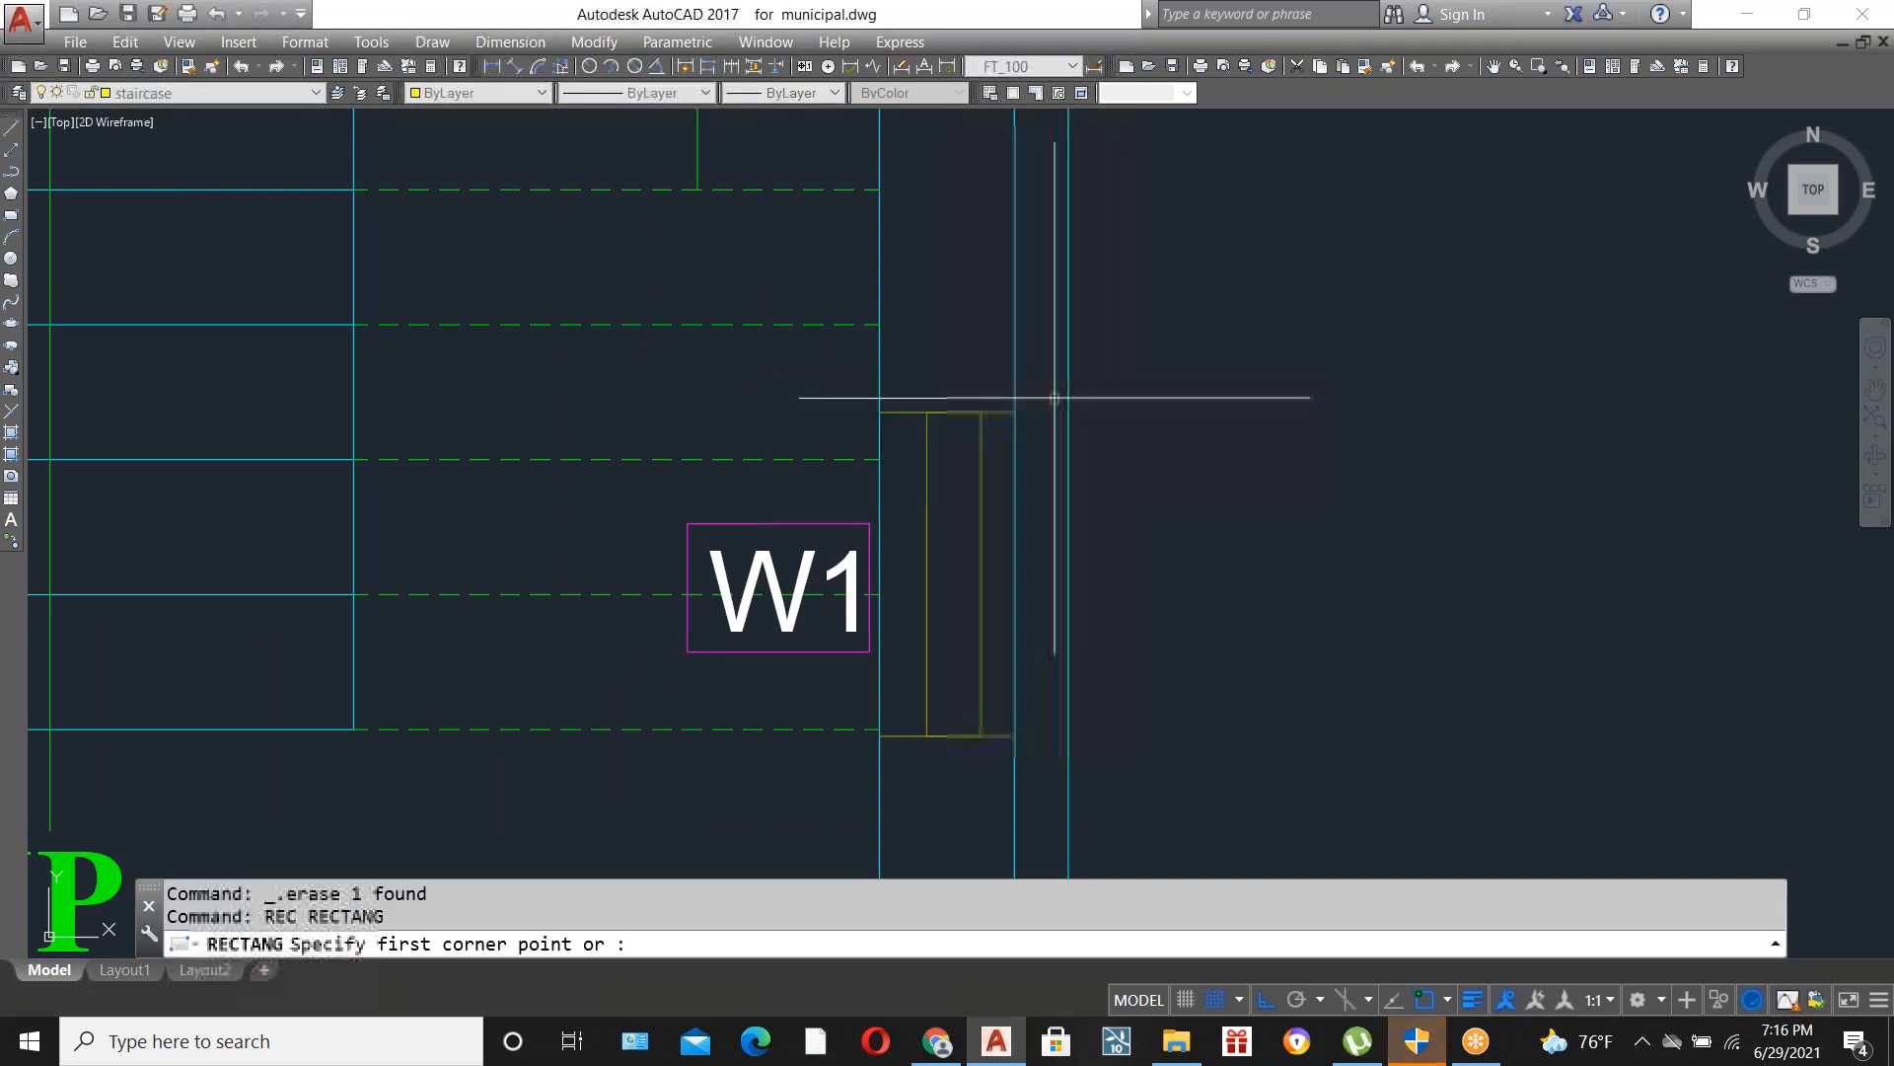
click(1014, 412)
click(1068, 372)
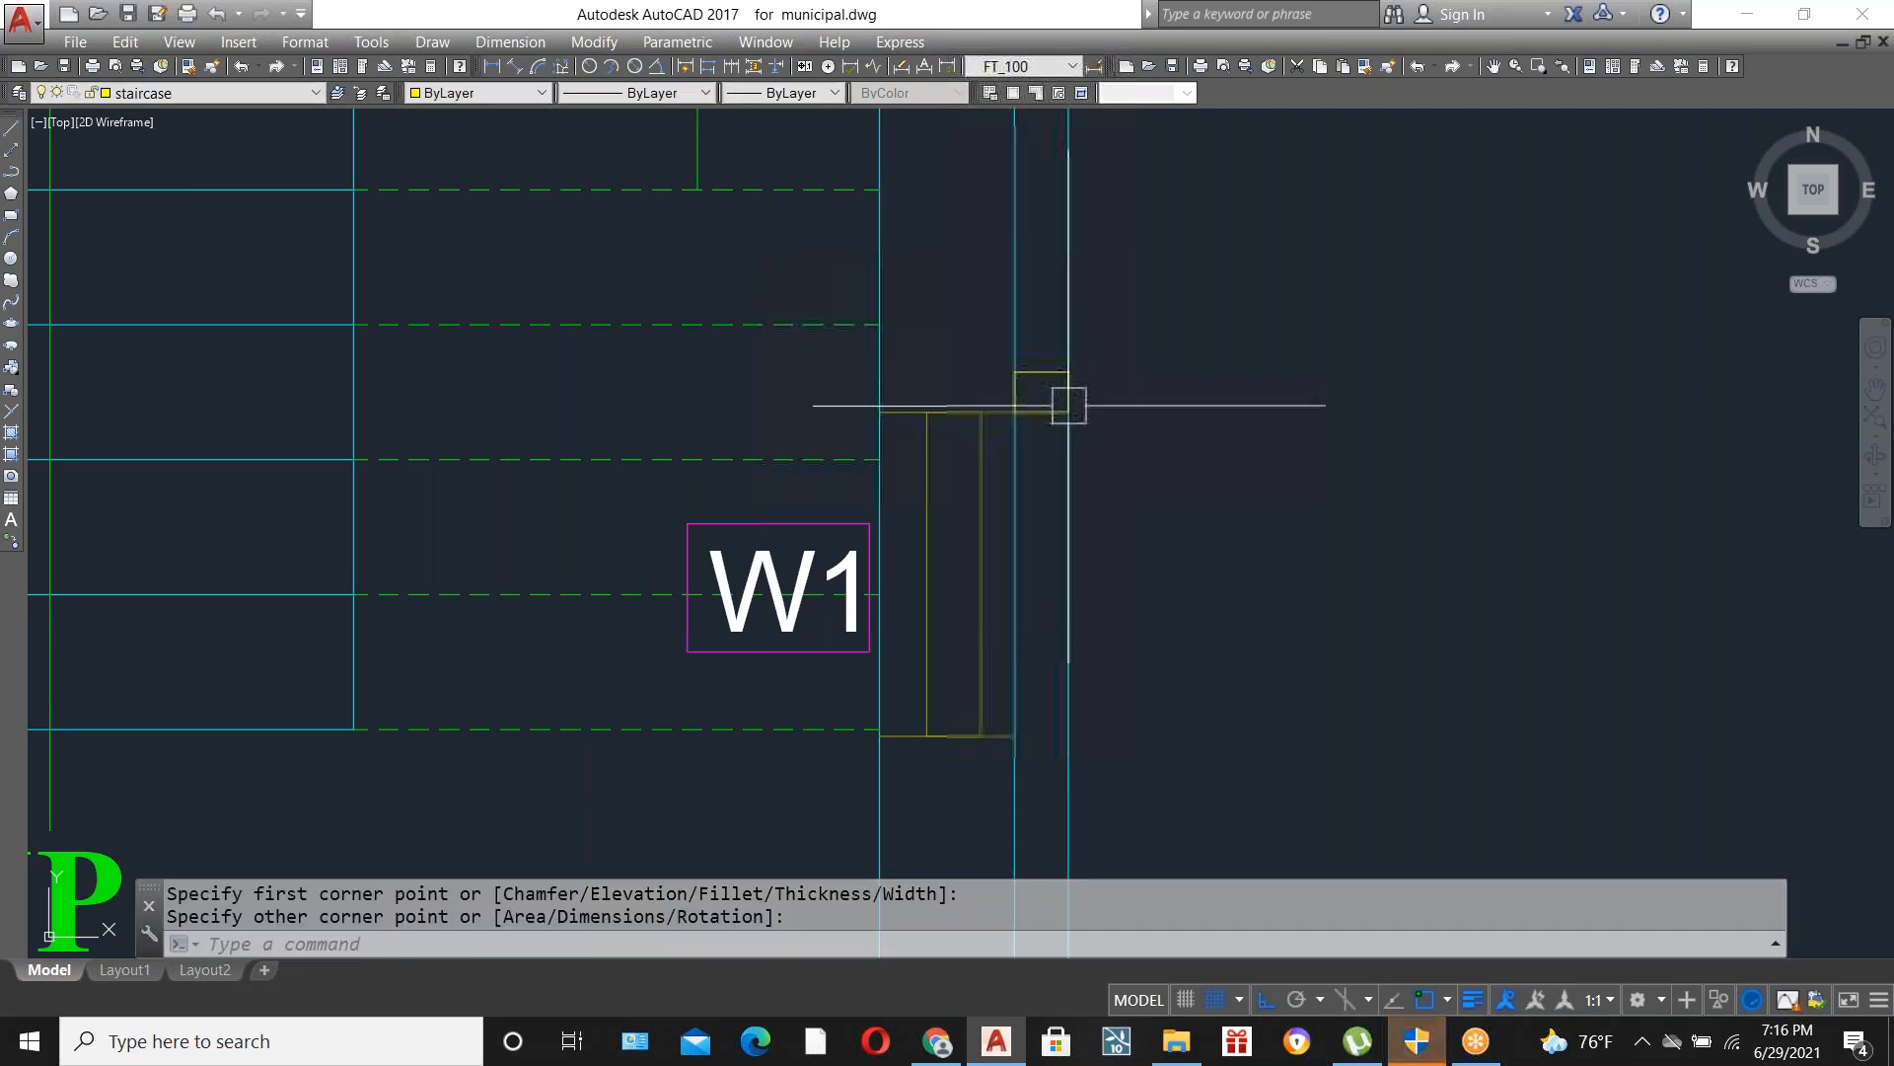
Copy the small rectangle to the opposite end of the lower W1 window.
click(1037, 418)
text(co)
key(Return)
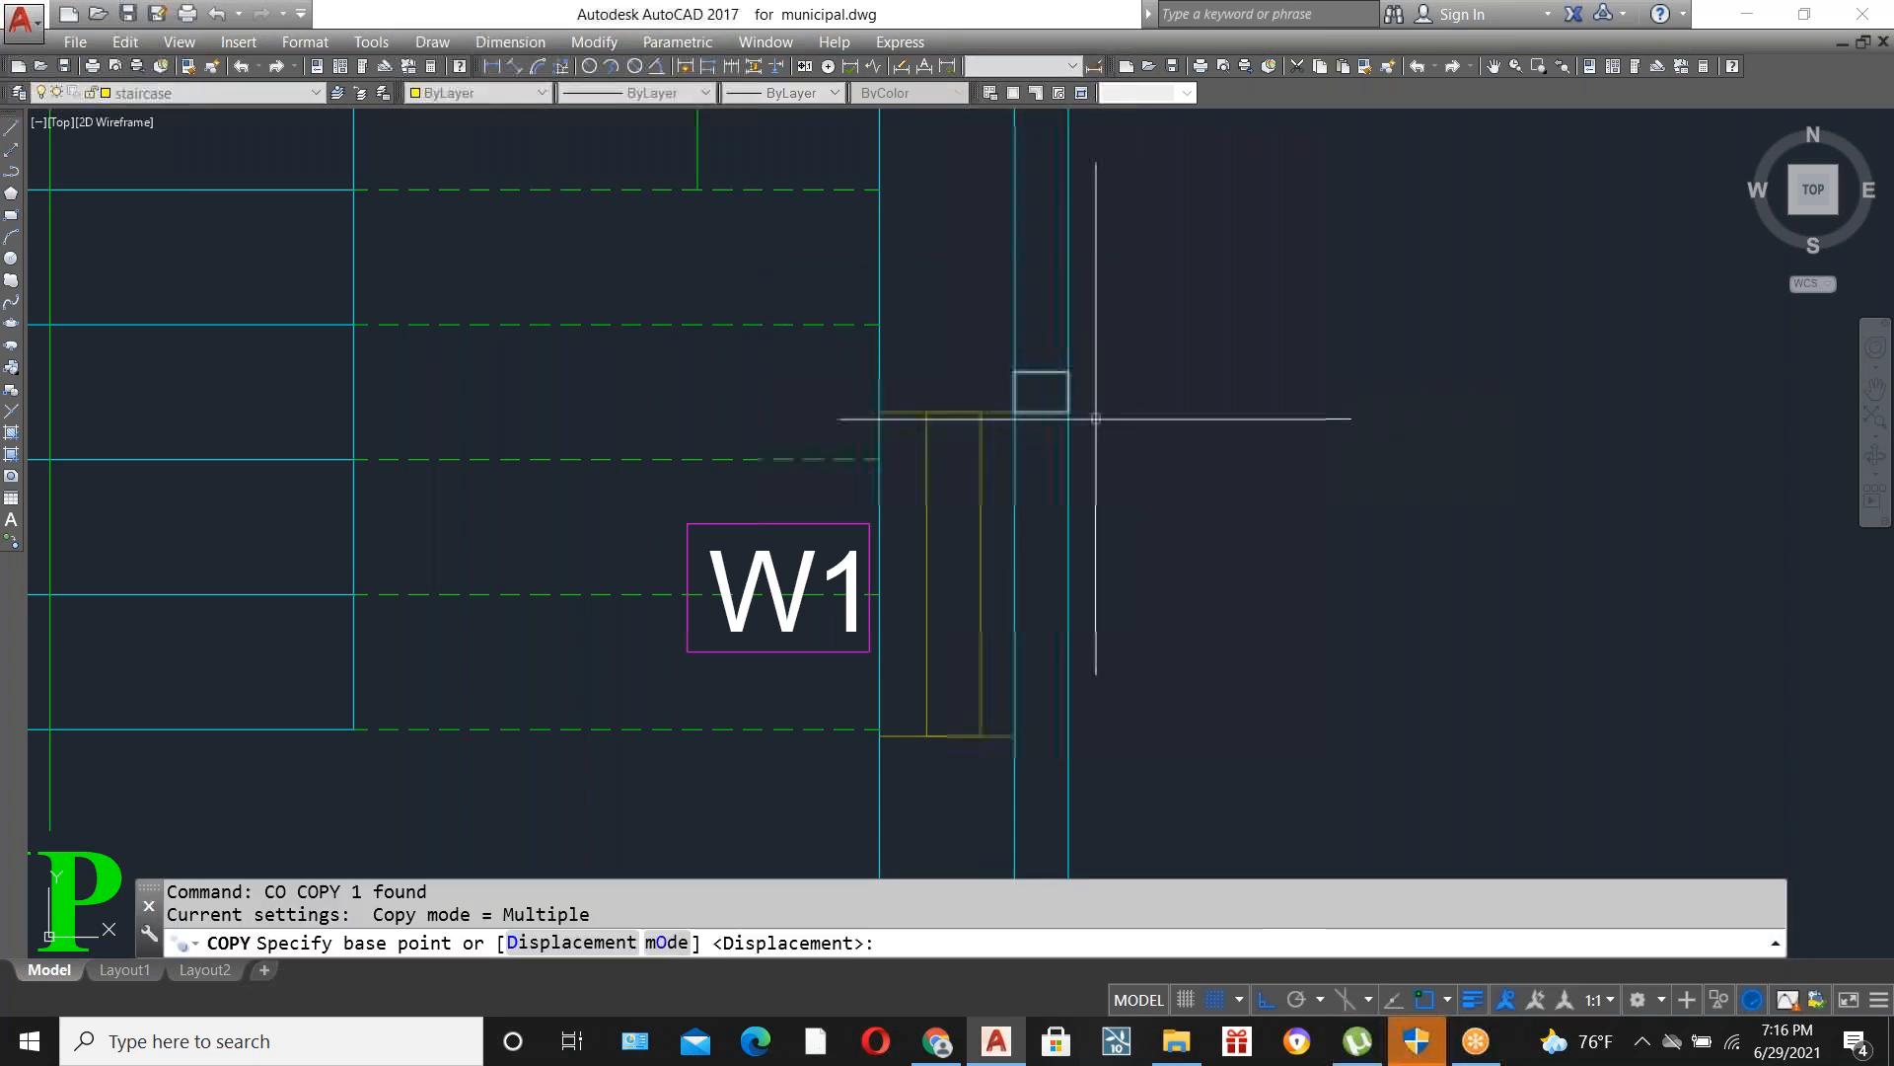
click(1015, 372)
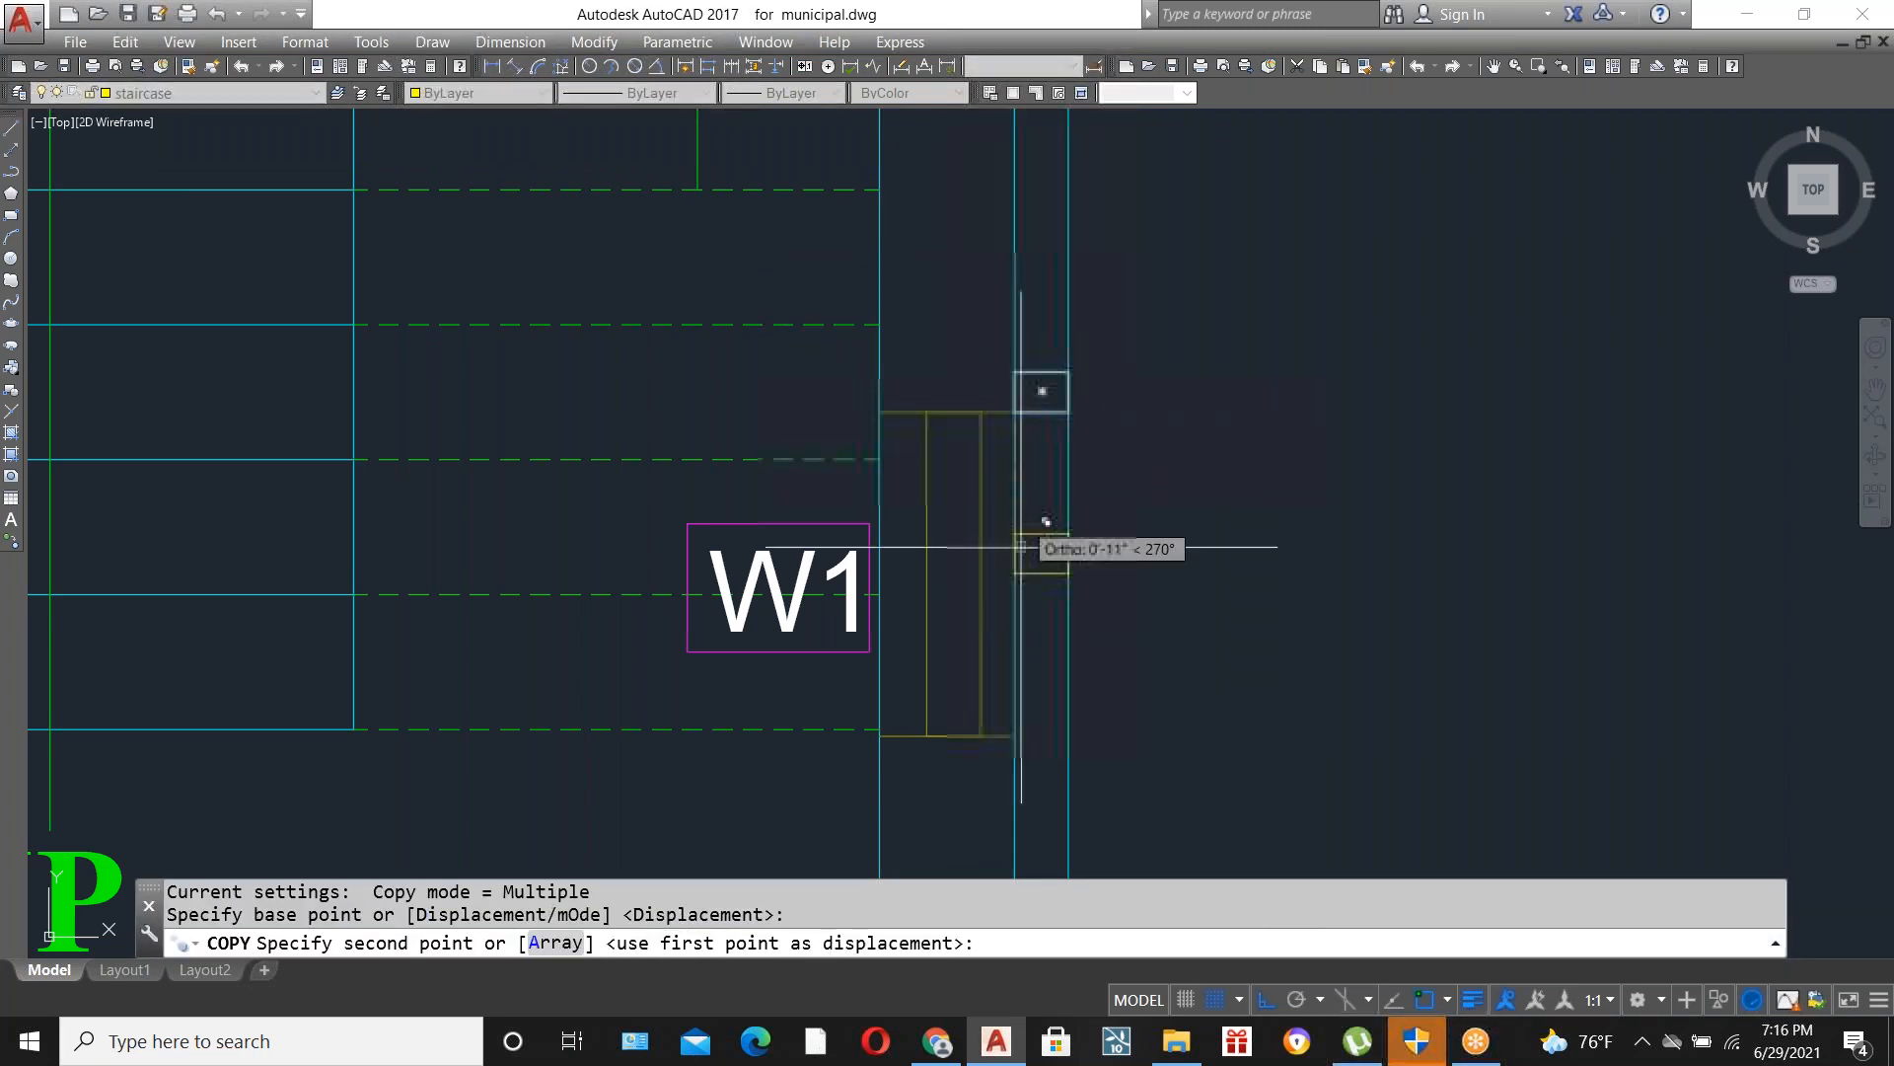
click(1015, 735)
key(Escape)
Erase the offset guide line outside the staircase wall.
click(1079, 611)
scroll(1079, 611, down, 2)
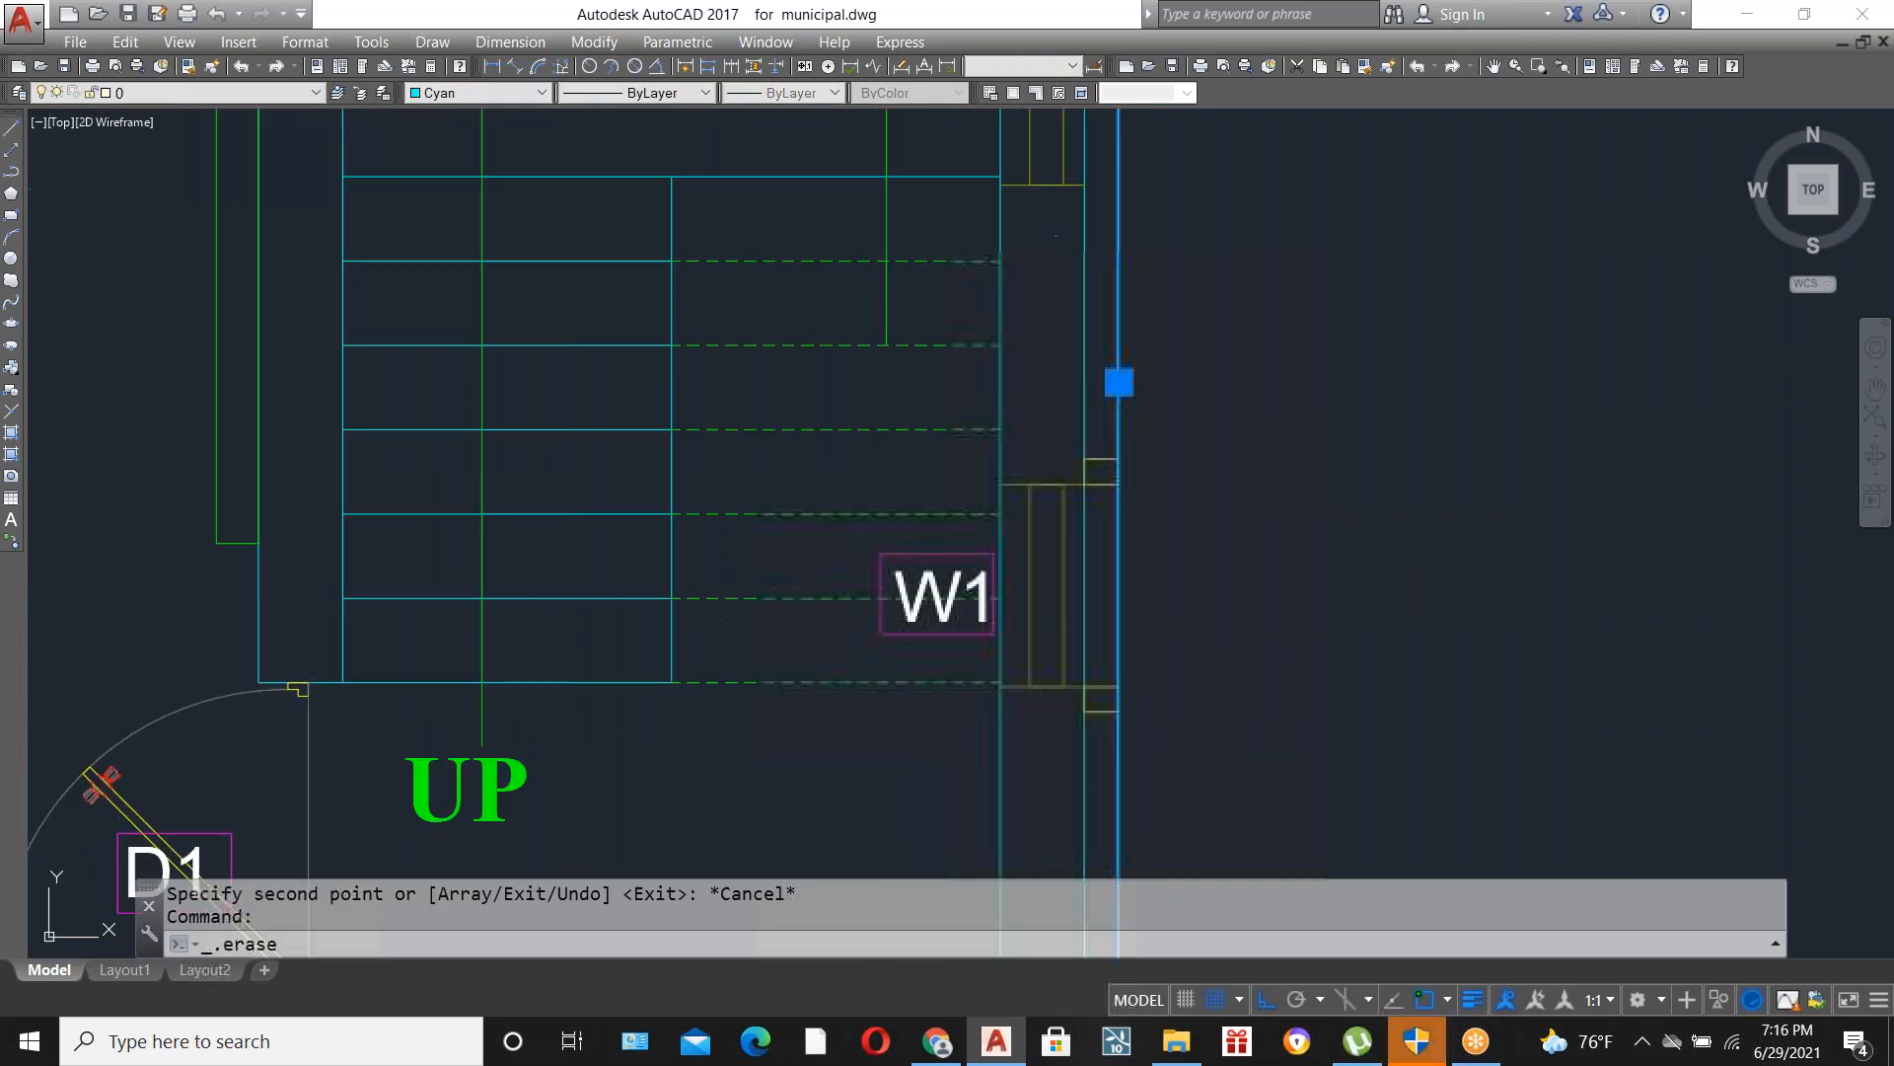
key(Delete)
Copy both small projecting rectangles to the matching outside corners of the upper W1 window.
click(1201, 830)
click(1098, 425)
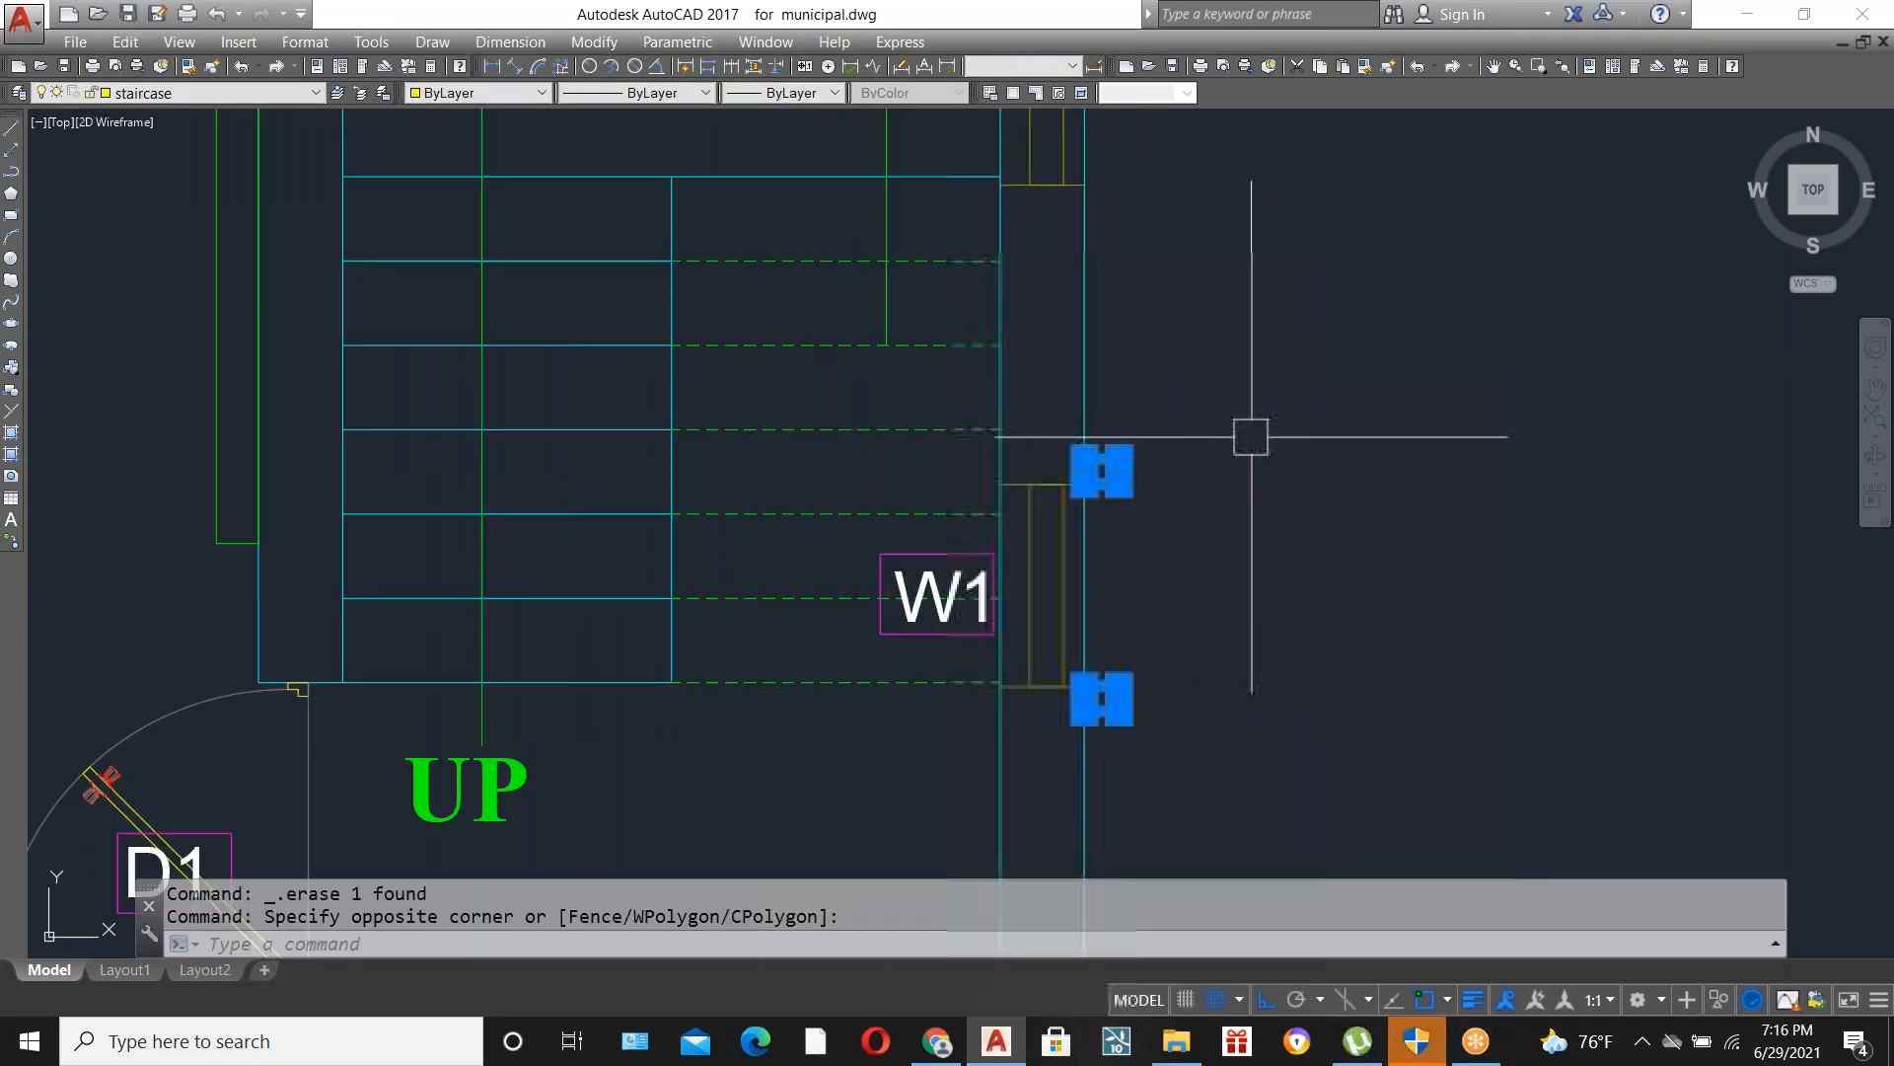
text(co)
key(Return)
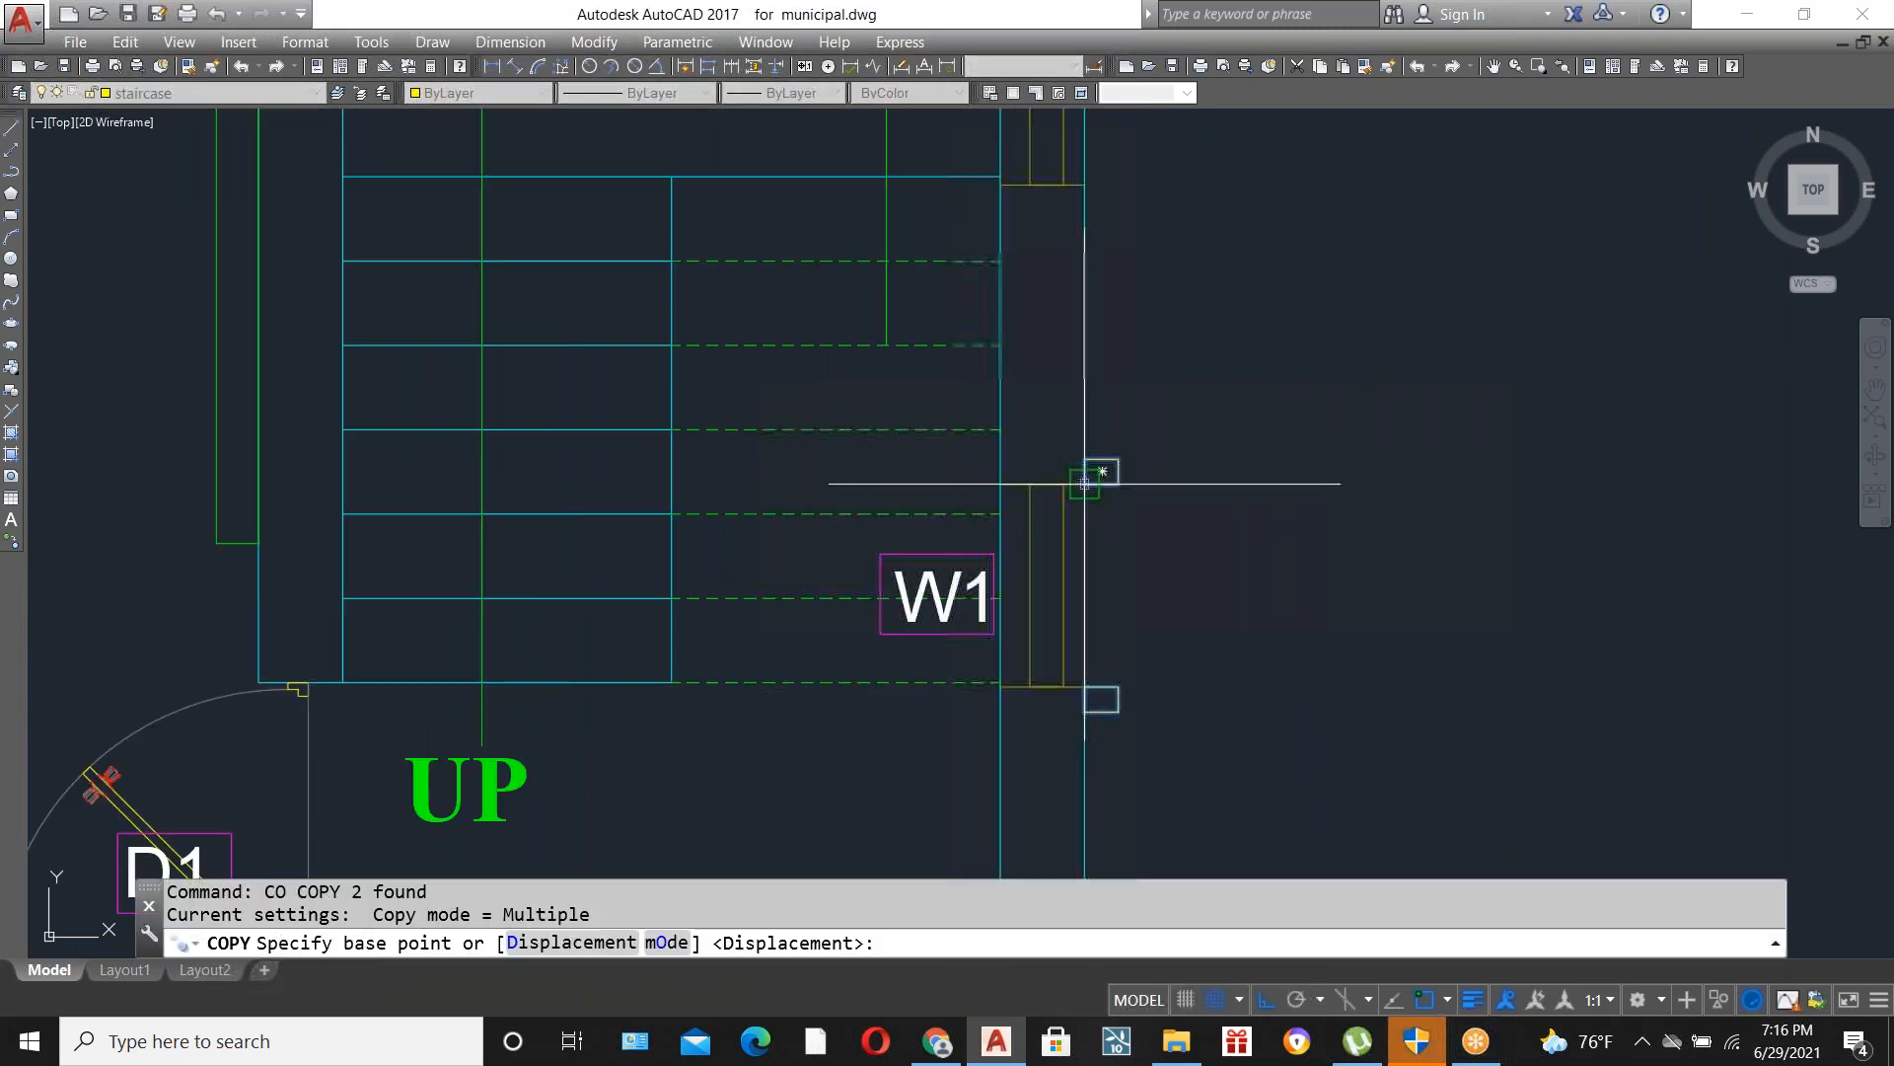
click(1084, 483)
scroll(1084, 483, down, 2)
scroll(1084, 331, up, 2)
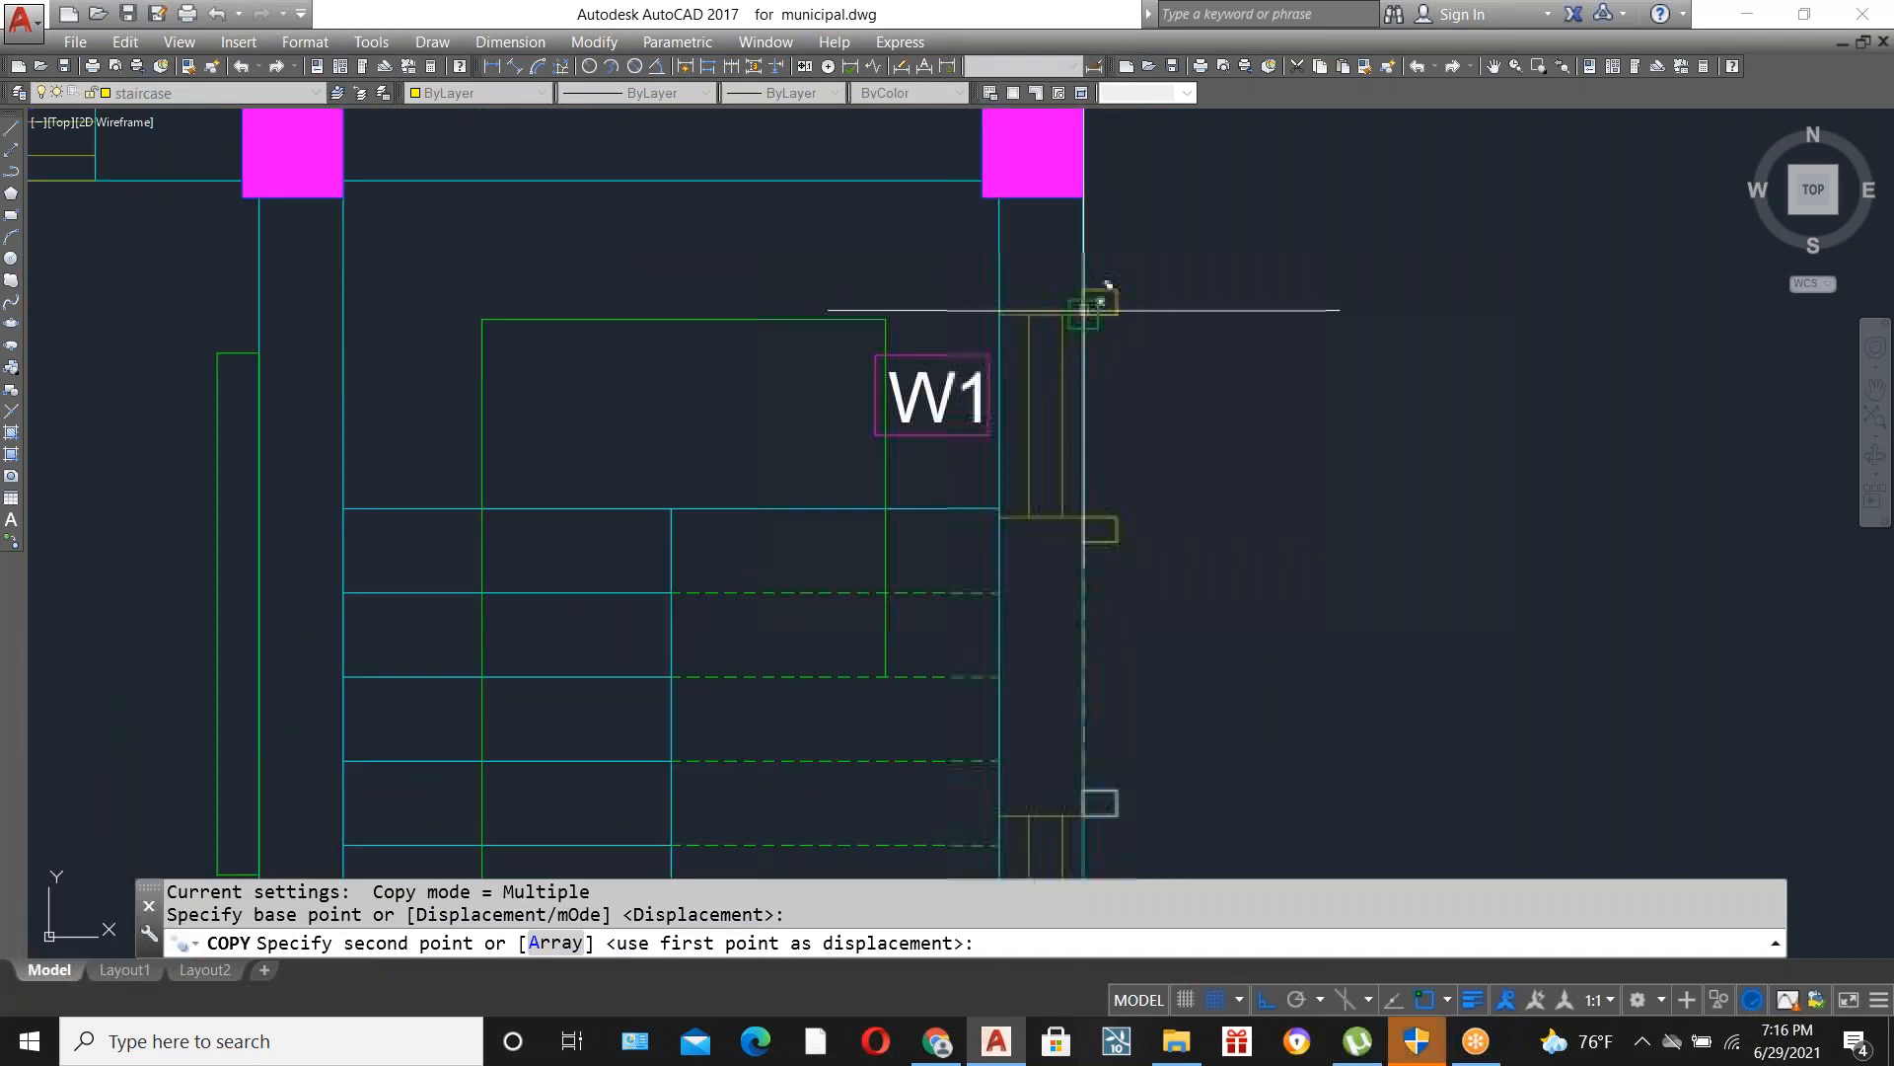
click(1084, 309)
key(Escape)
Trim away the wall face and rectangle edges where the projections join the wall at the lower W1 window.
scroll(1215, 817, down, 2)
scroll(1126, 529, up, 2)
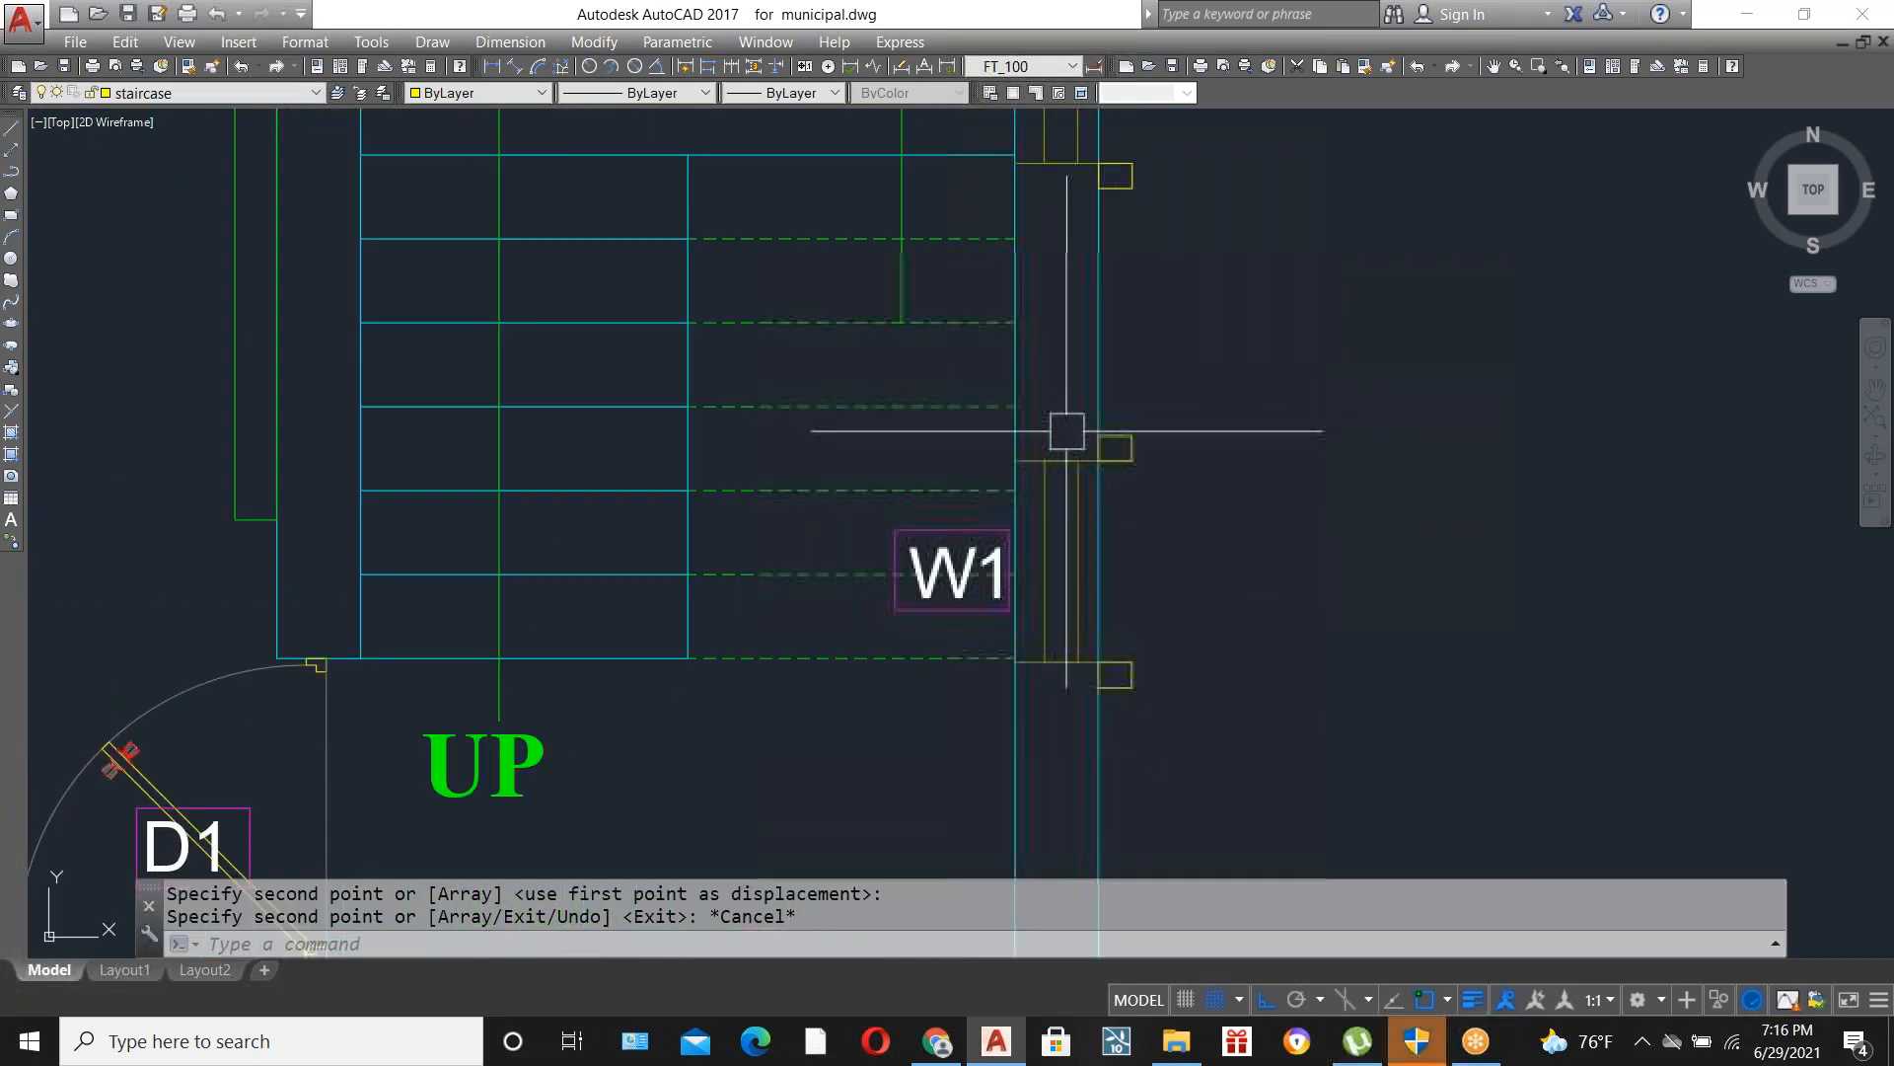
text(tr)
key(Return)
scroll(1074, 435, up, 3)
key(Return)
click(1181, 479)
click(1068, 445)
scroll(1171, 749, down, 2)
scroll(1116, 685, up, 2)
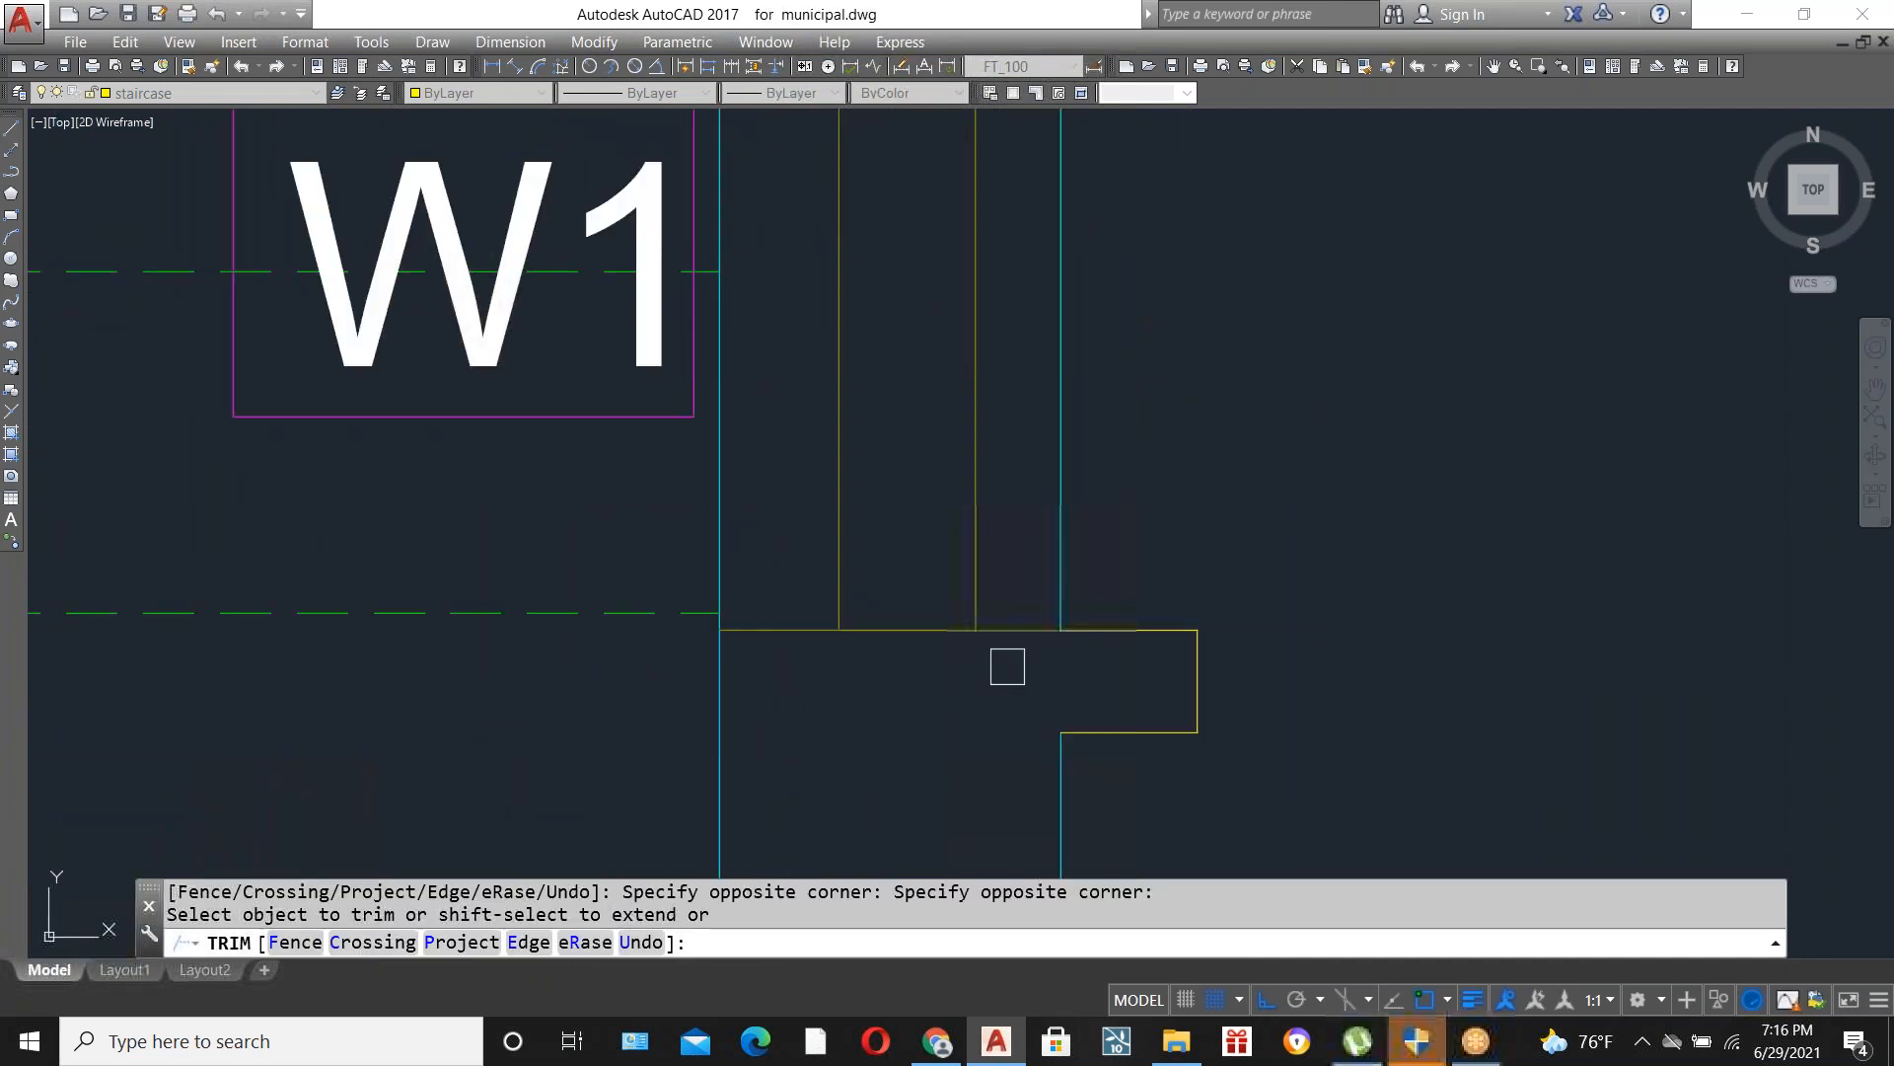
Trim away the wall face and rectangle edges where the remaining projections join the staircase wall at the W1 windows.
scroll(1007, 666, down, 4)
scroll(1176, 622, up, 4)
click(1176, 620)
click(1071, 594)
scroll(1140, 693, down, 4)
scroll(1154, 444, up, 4)
click(1164, 469)
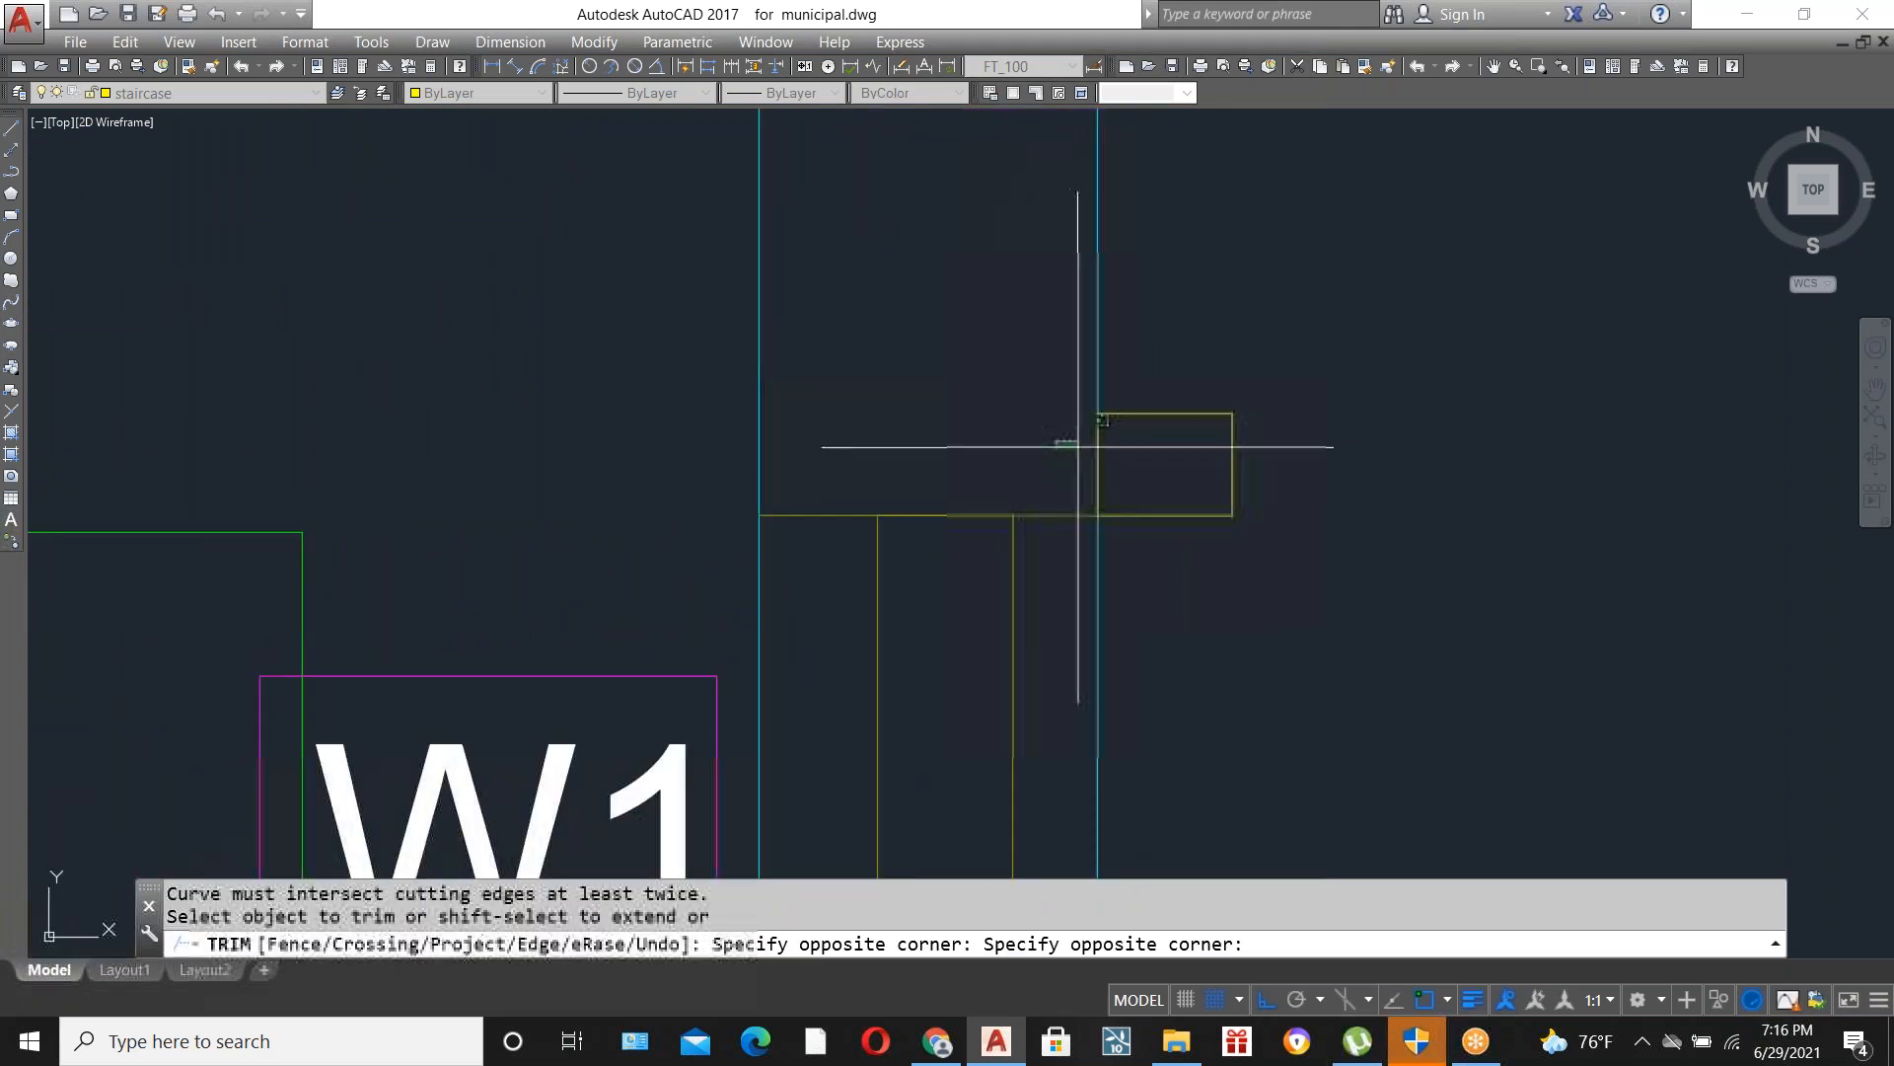
click(1077, 446)
scroll(1135, 415, down, 4)
scroll(1199, 456, down, 2)
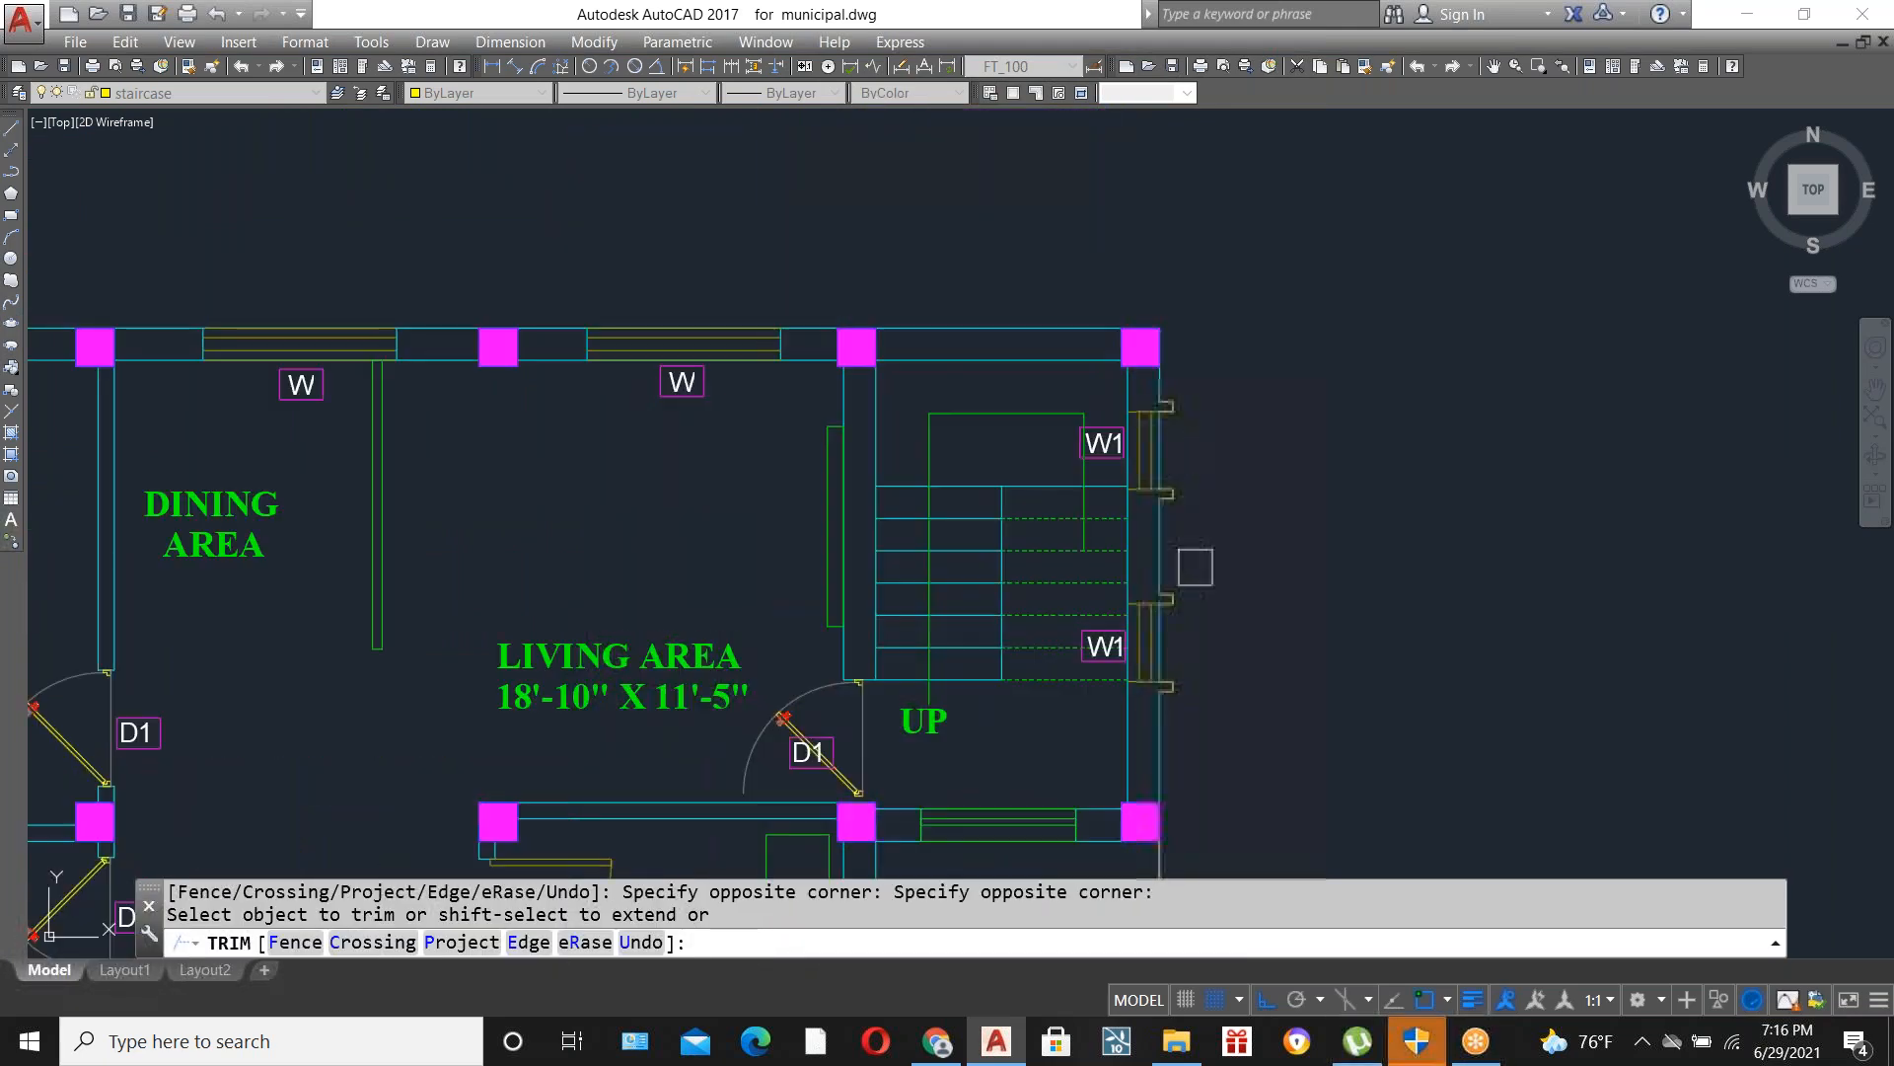
click(1170, 643)
scroll(1213, 481, down, 3)
key(Escape)
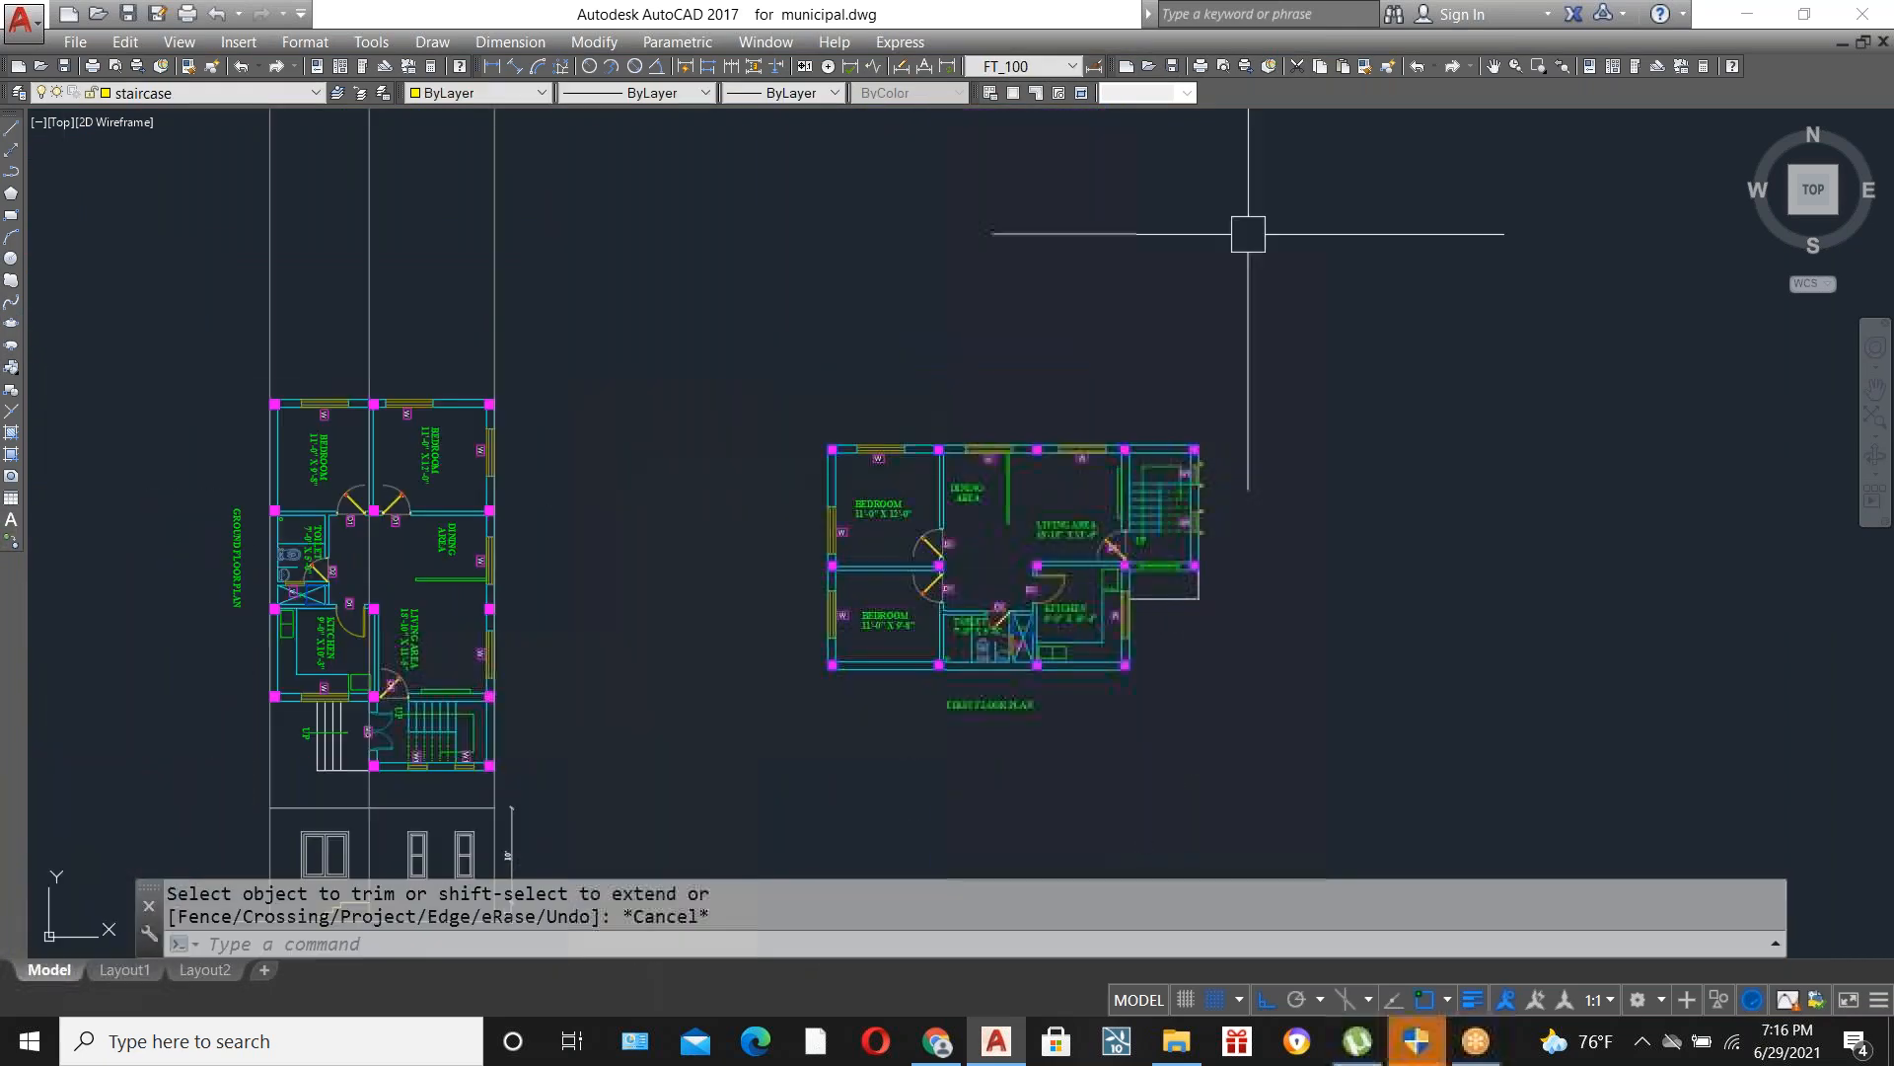
Offset the outer frames of both narrow windows in the front elevation outward by 4 inches.
scroll(909, 562, up, 2)
scroll(699, 648, up, 2)
scroll(703, 646, up, 4)
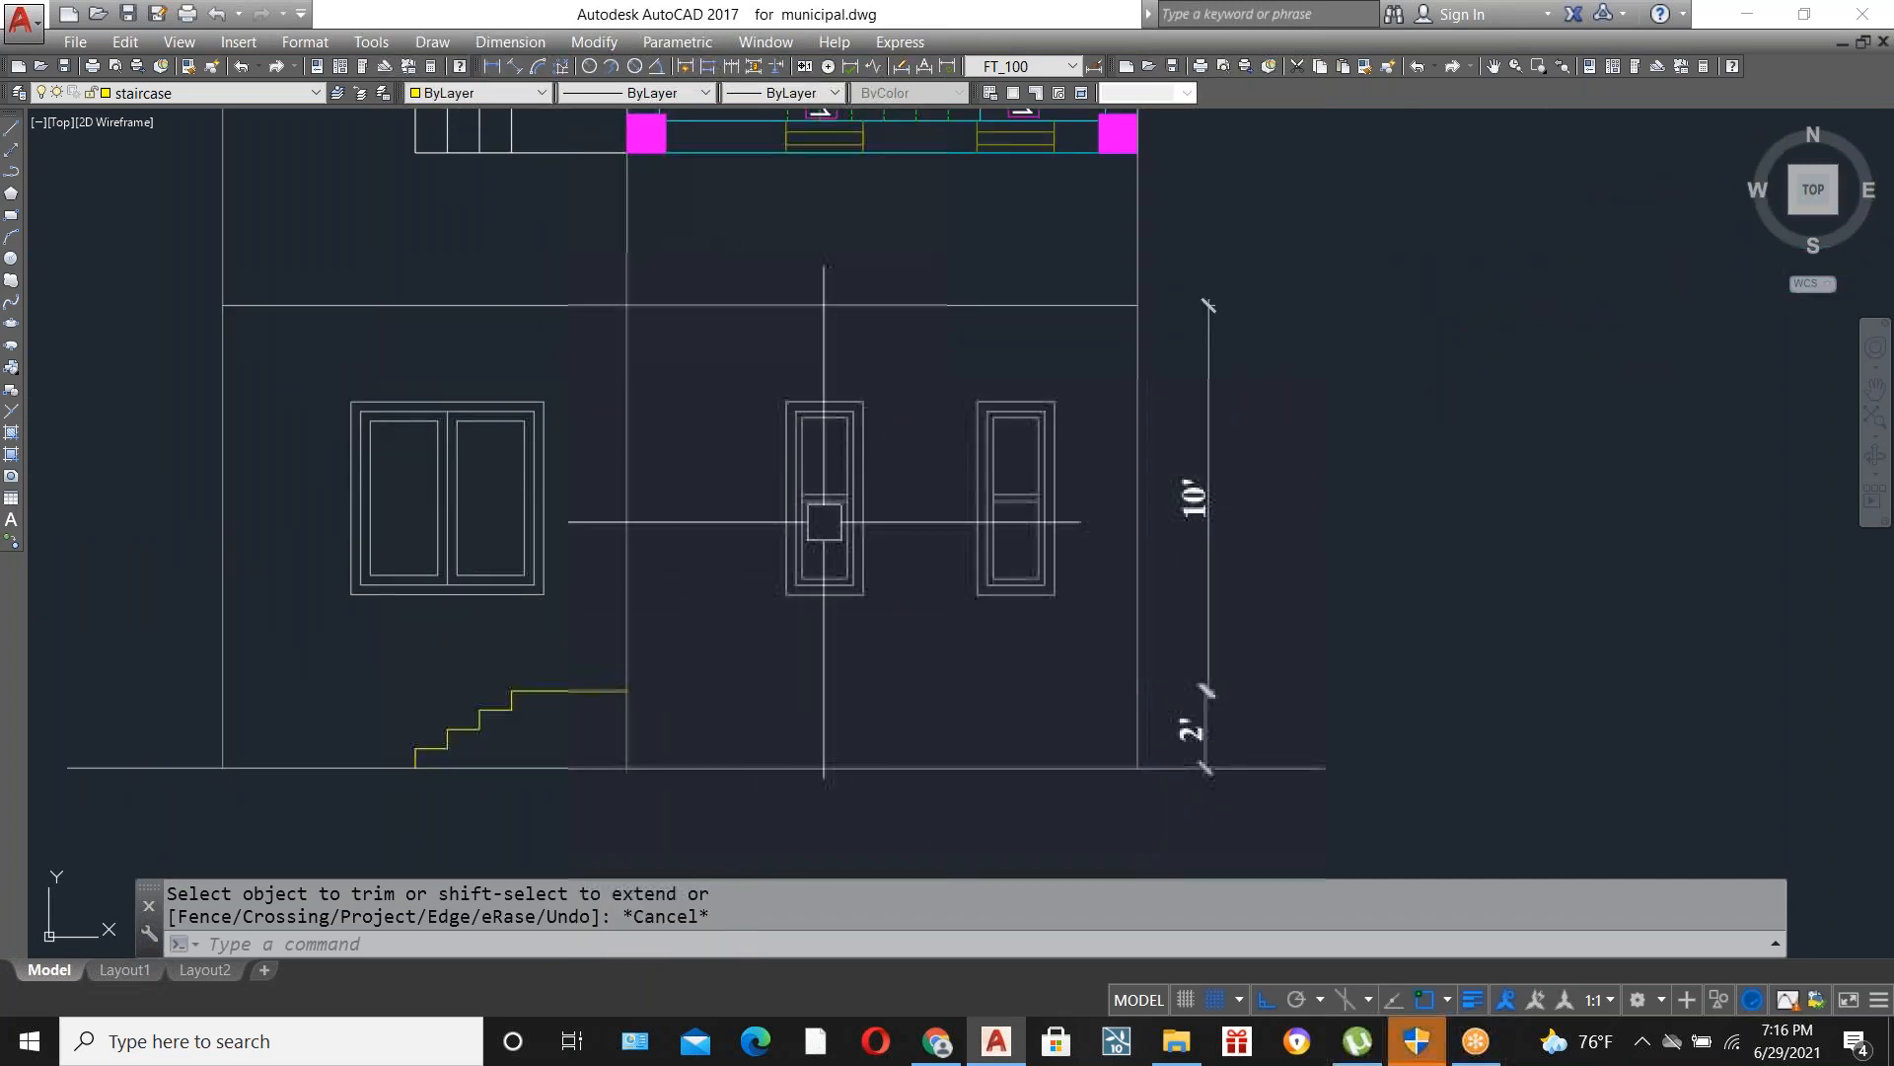
scroll(771, 453, up, 2)
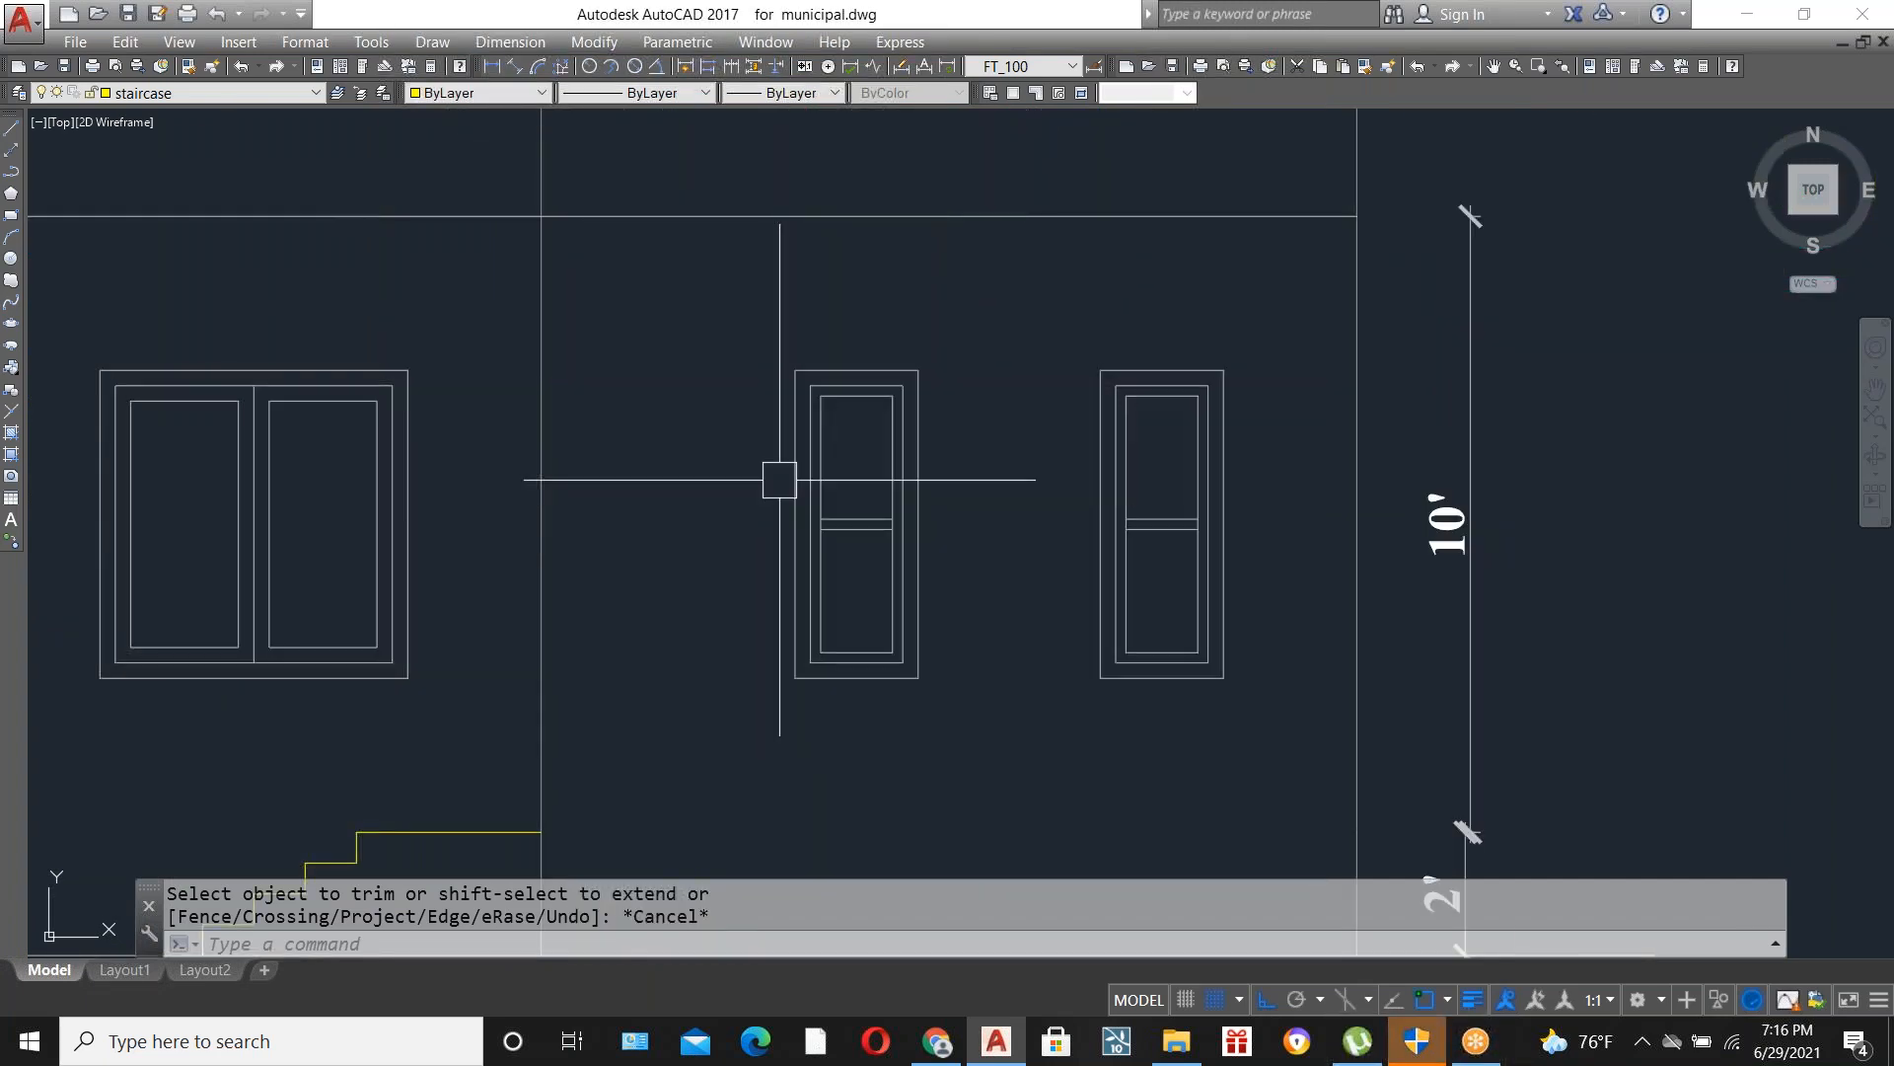
click(795, 373)
key(Escape)
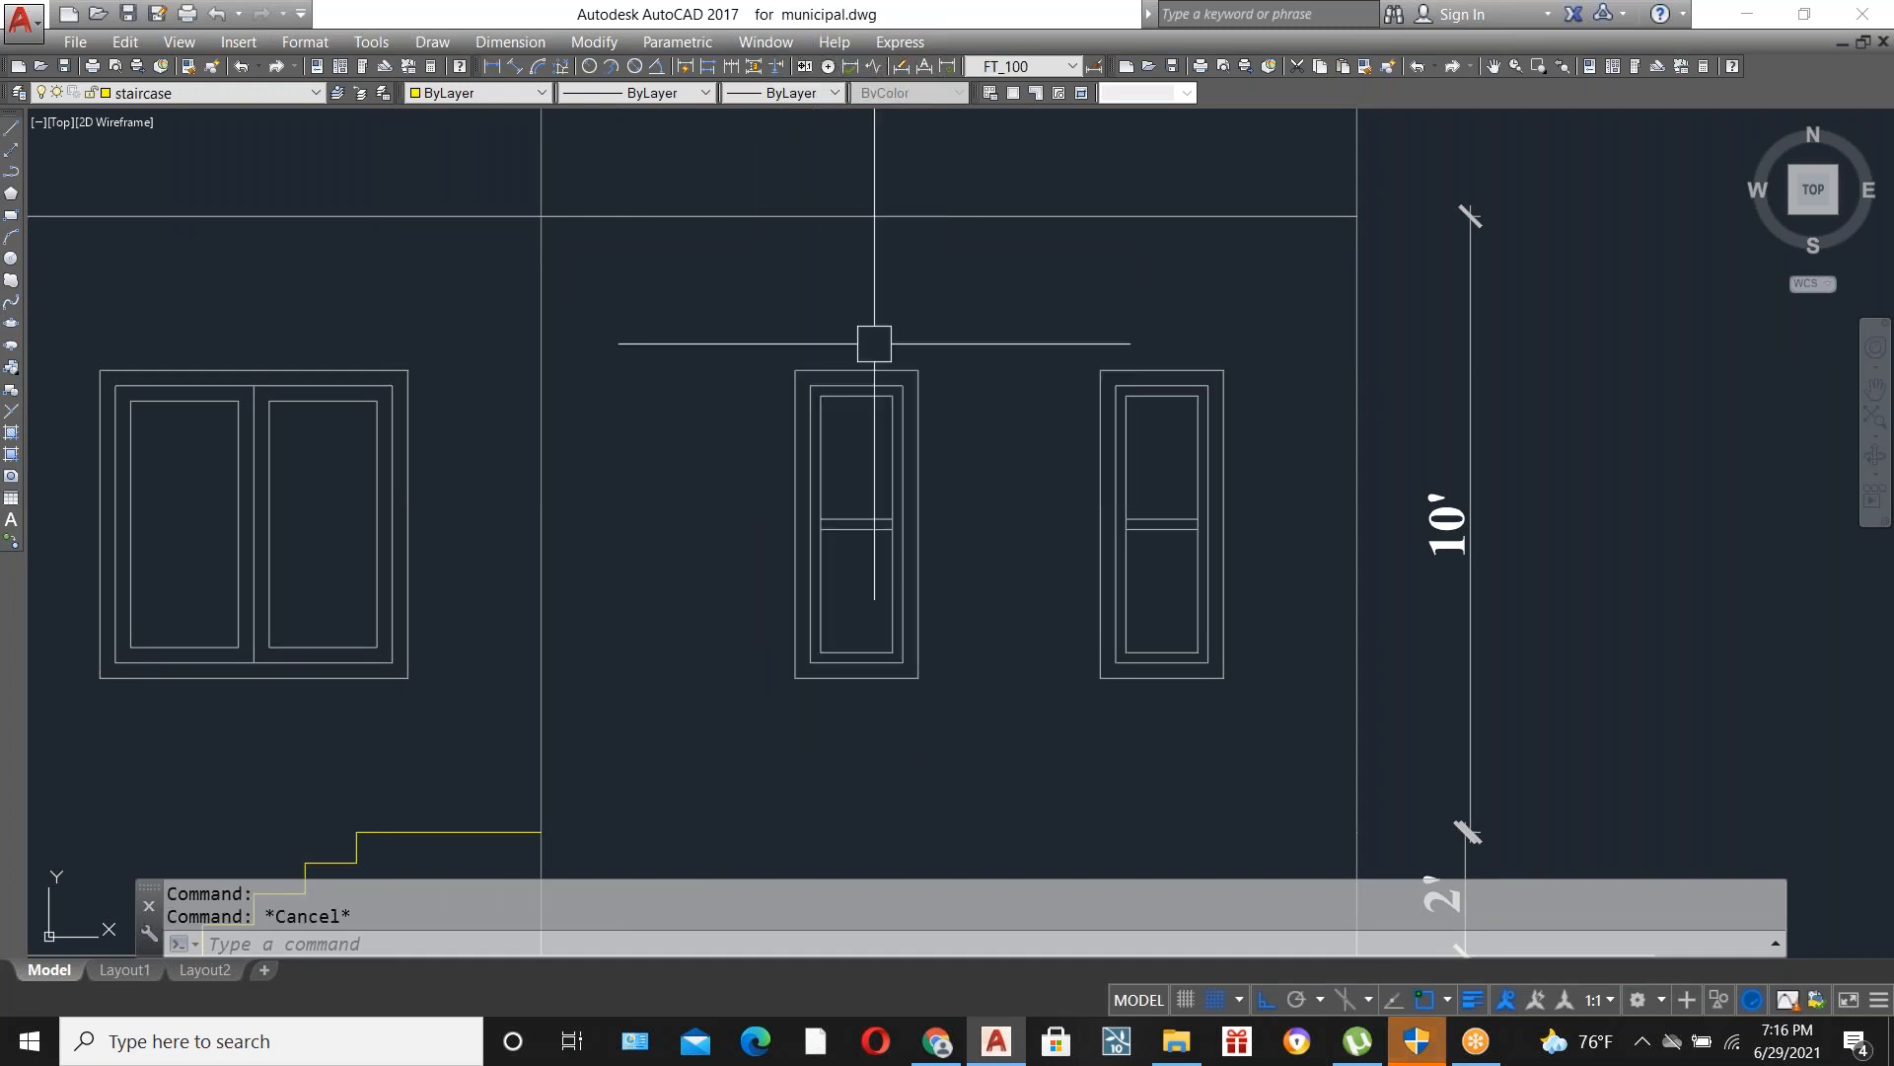
text(o)
key(Return)
text(4)
key(Return)
scroll(893, 378, up, 4)
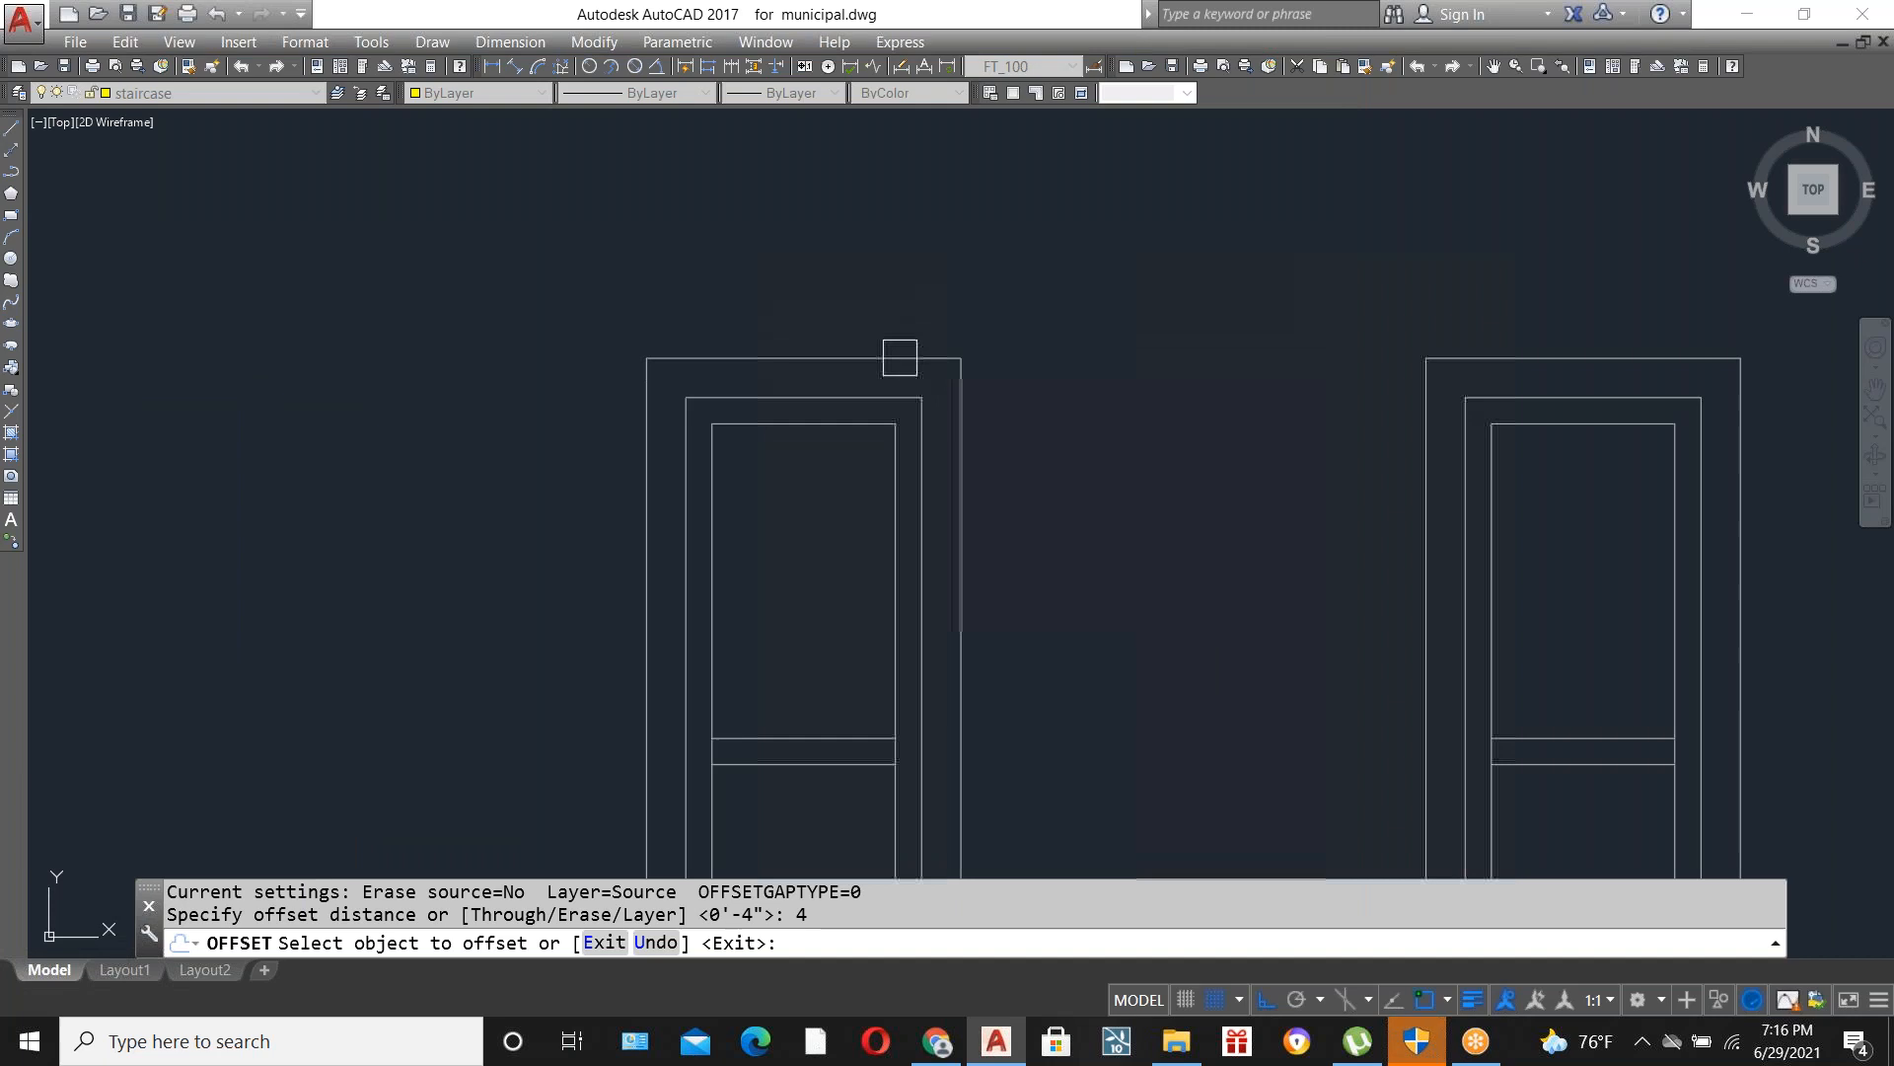
click(897, 355)
click(930, 241)
scroll(819, 444, down, 4)
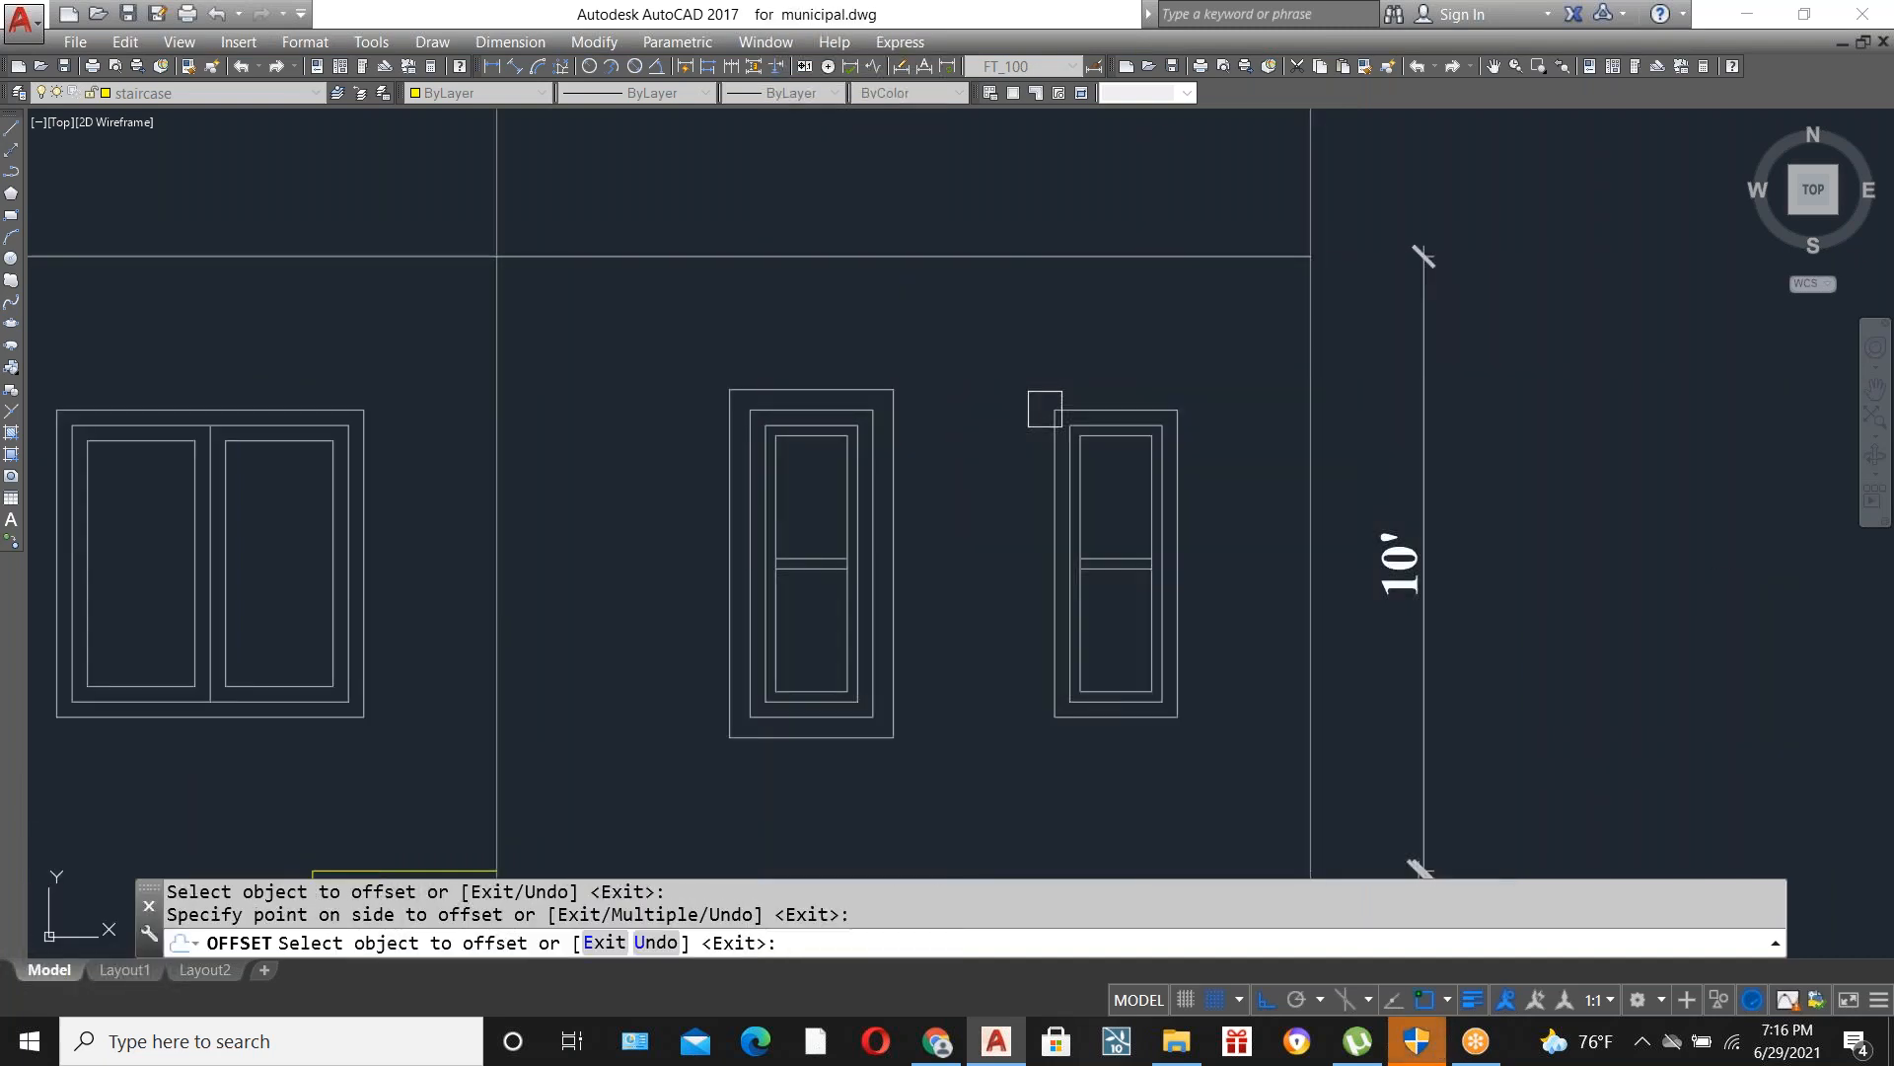
click(1051, 413)
click(946, 349)
key(Escape)
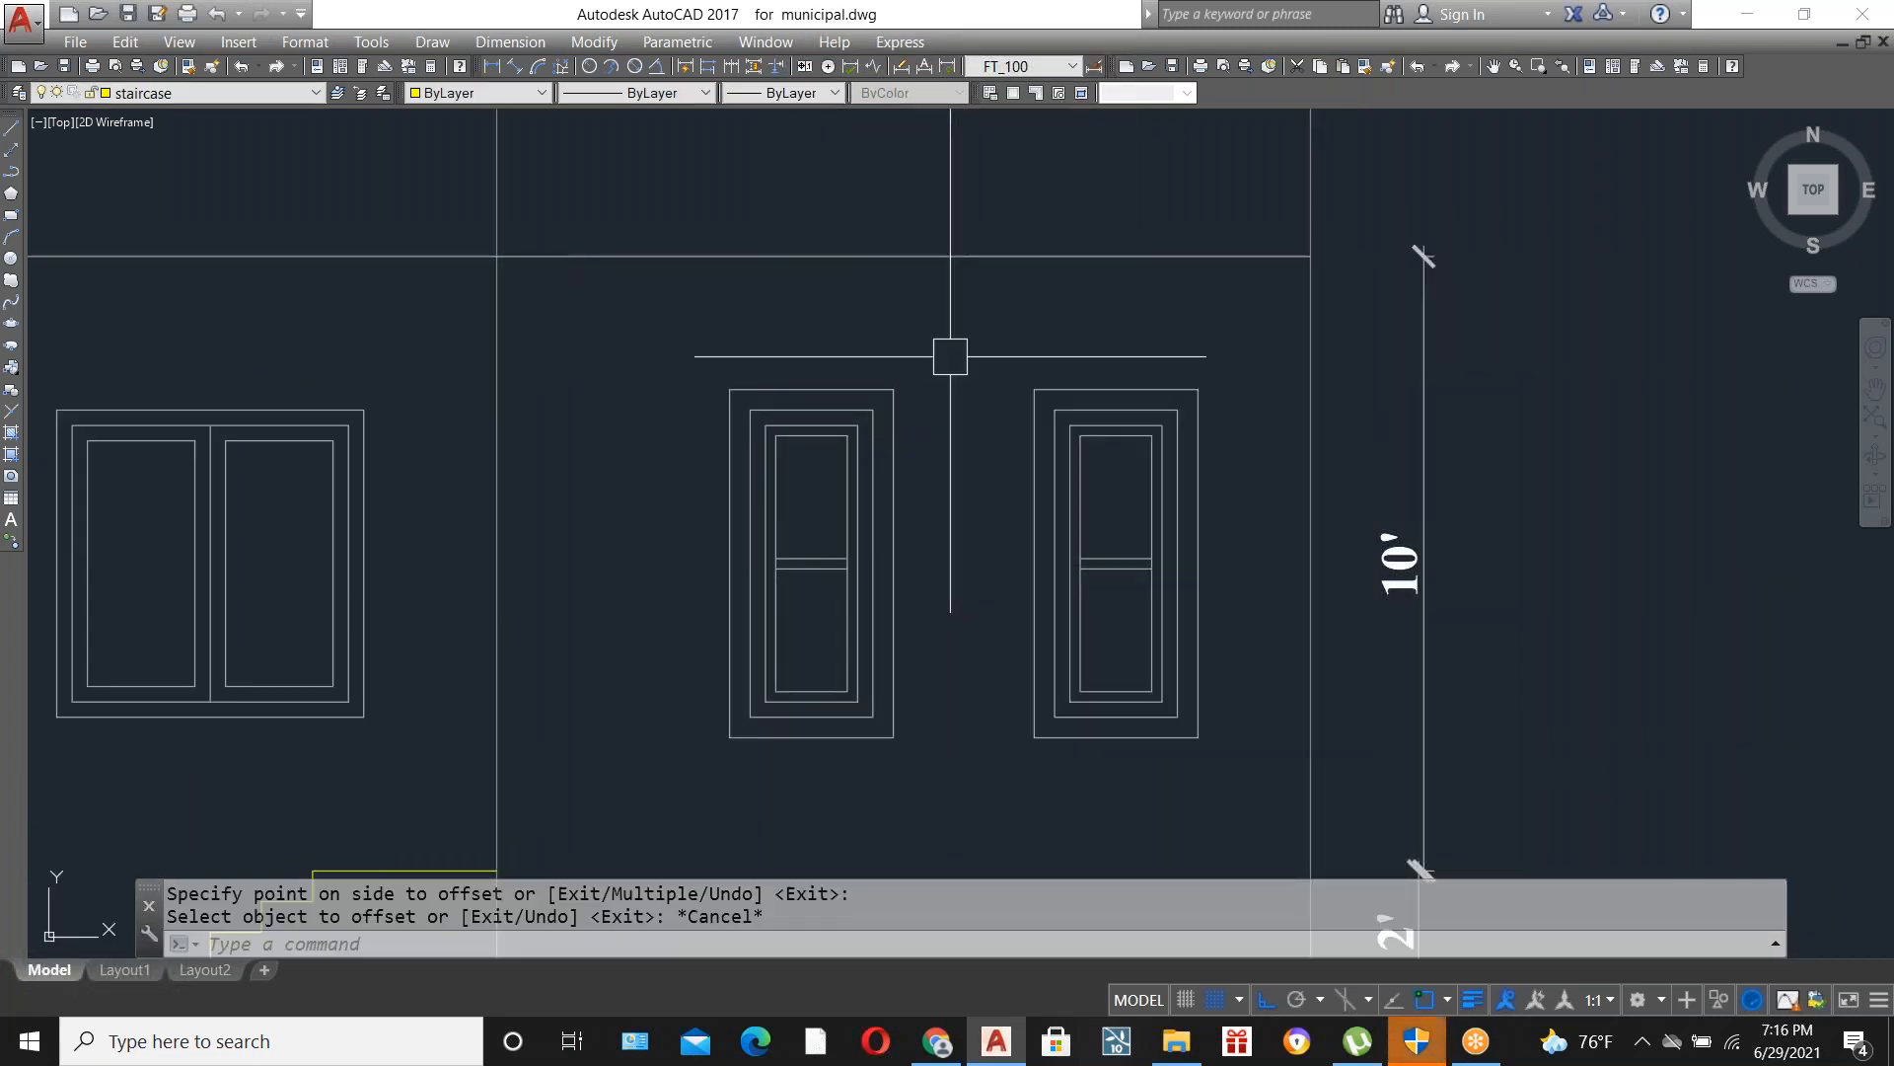
Trim the vertical guide lines between the floor plan and the top line of the front elevation.
scroll(1017, 395, up, 3)
scroll(963, 407, down, 4)
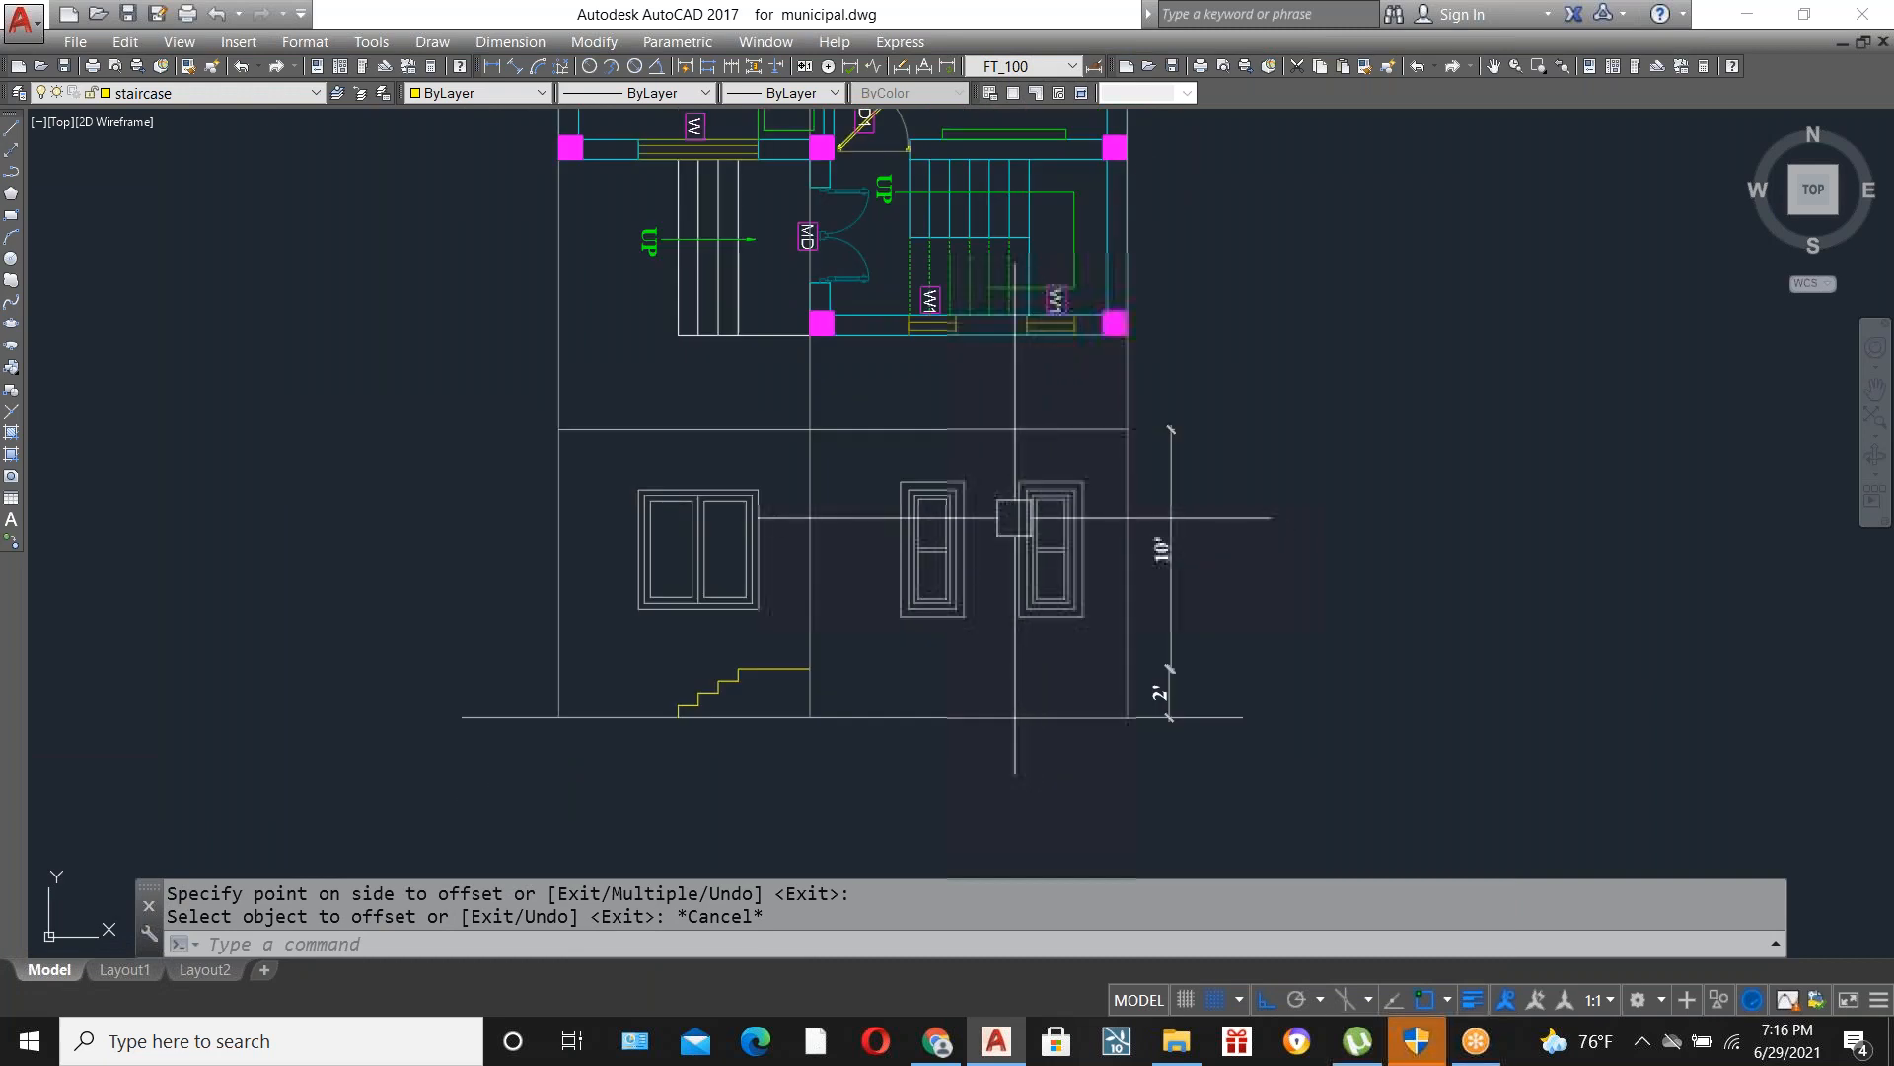
text(TR)
key(Return)
key(Return)
click(1131, 391)
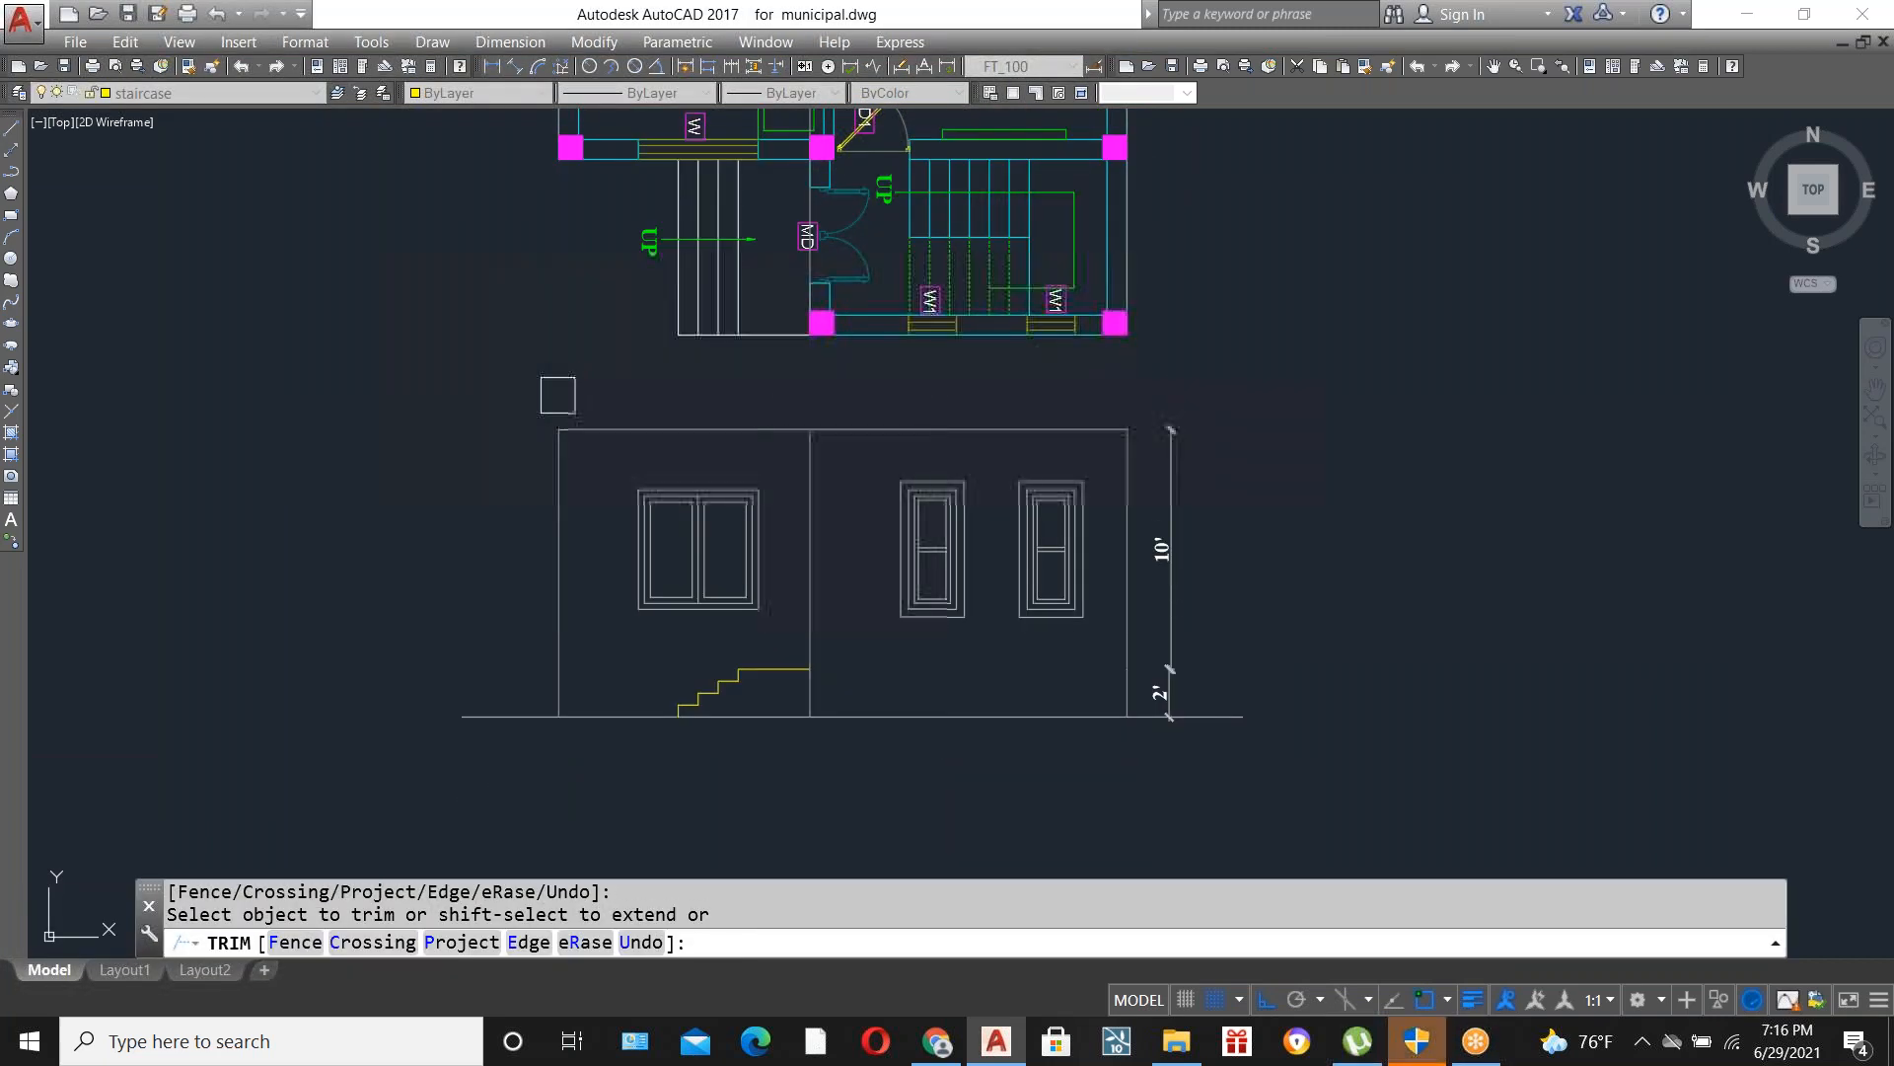
key(Escape)
scroll(888, 595, down, 2)
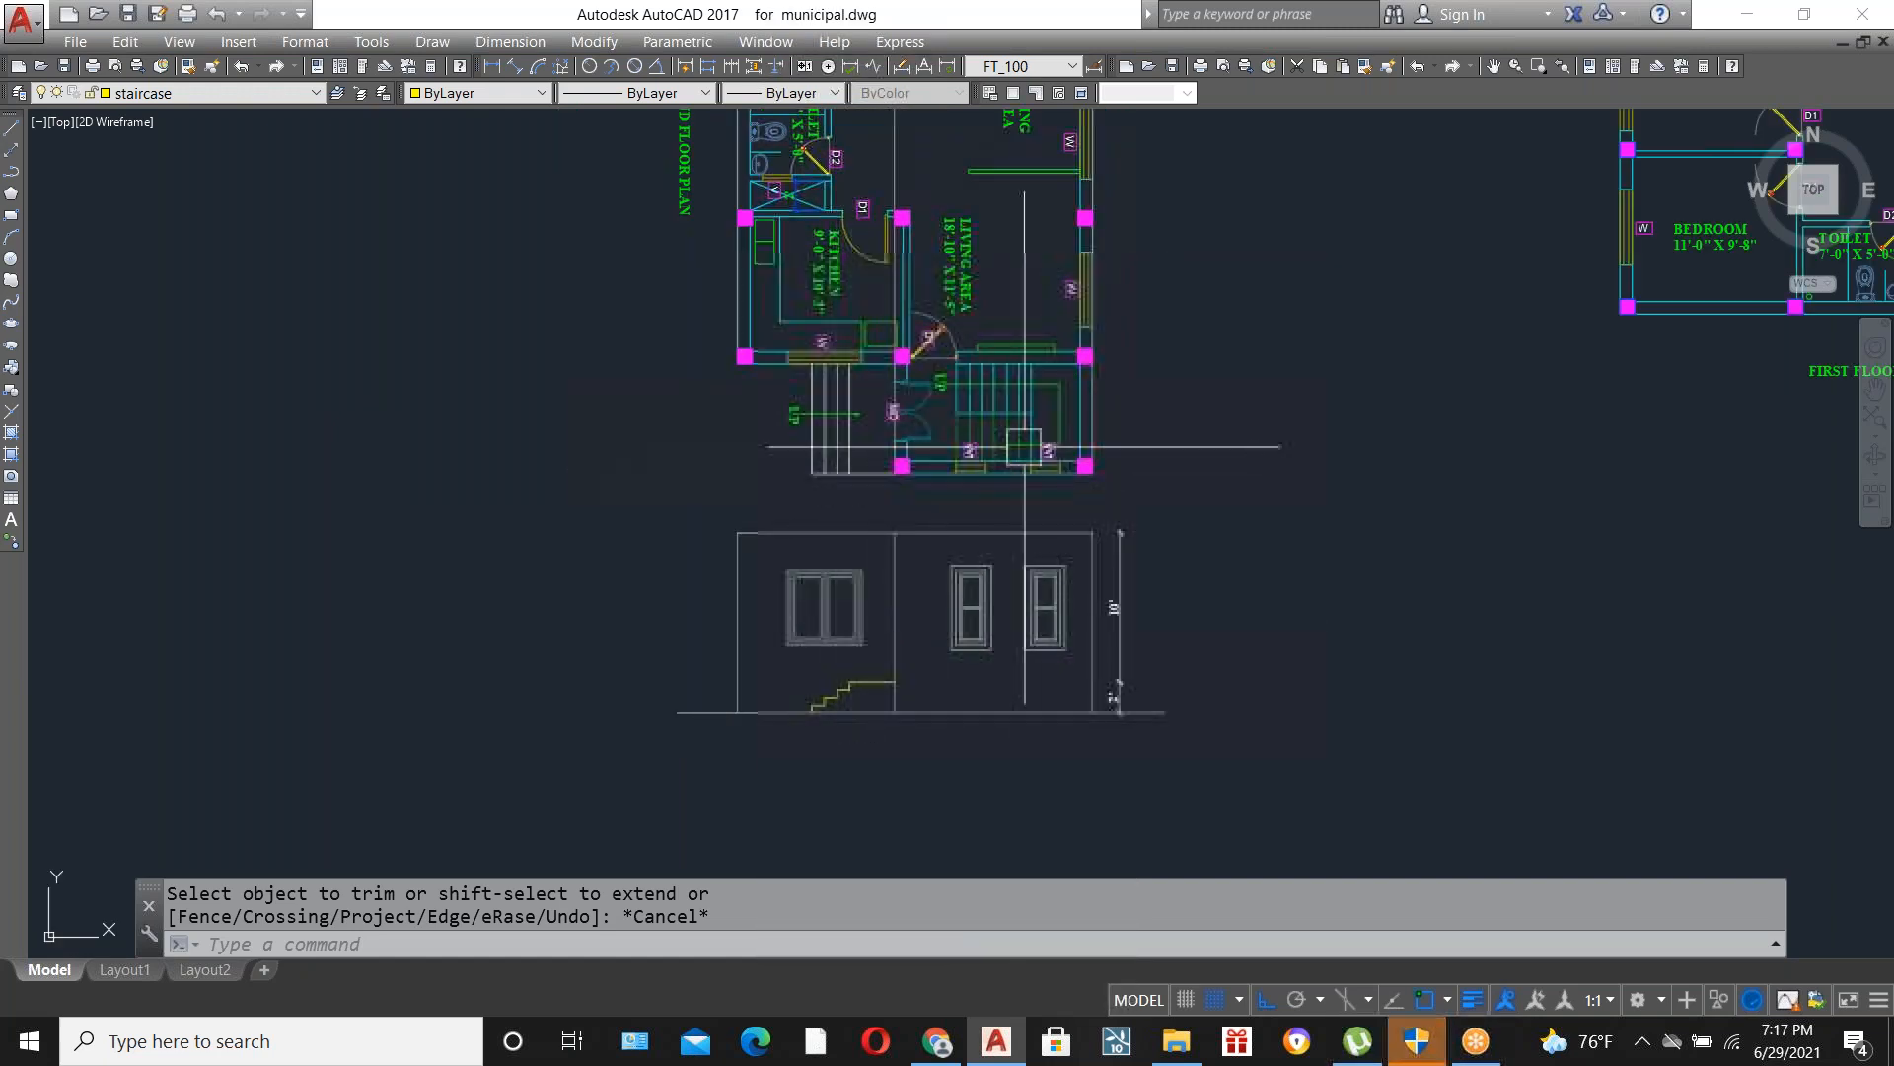
scroll(1076, 456, up, 2)
scroll(1050, 370, down, 2)
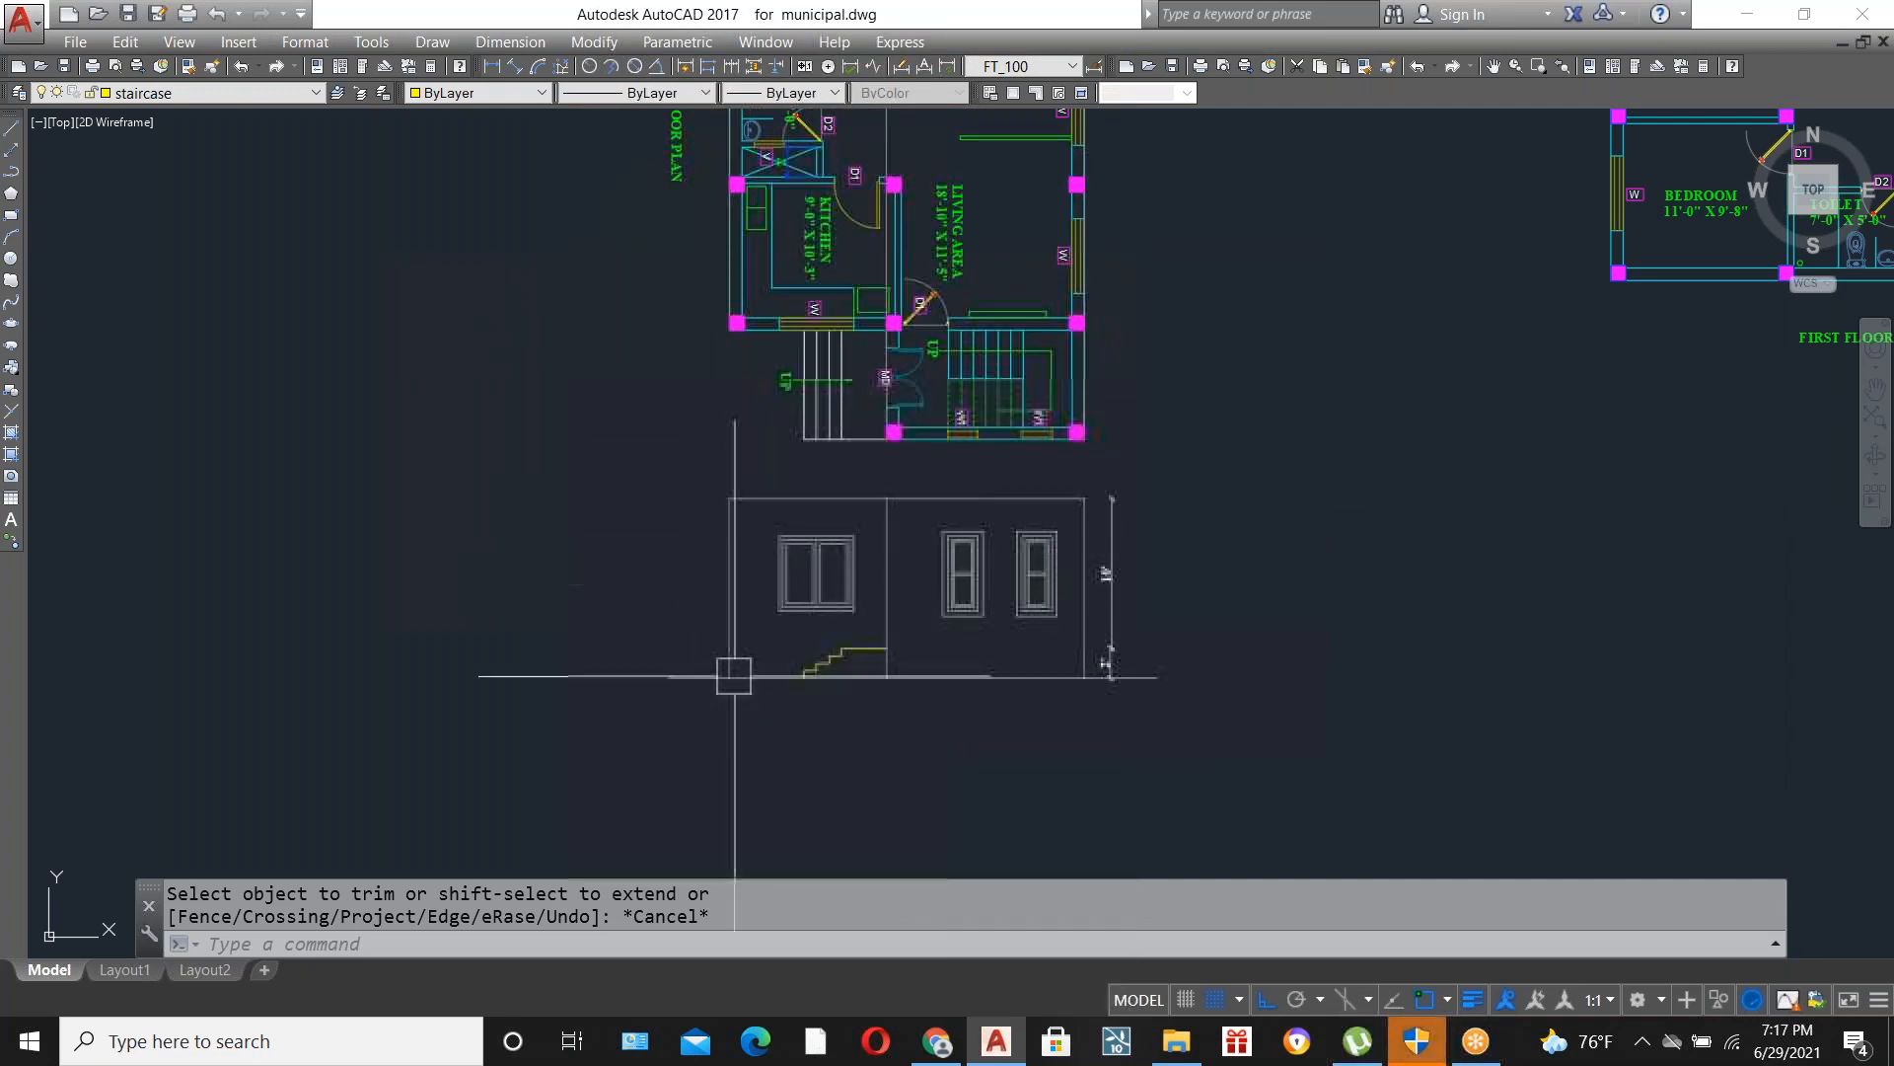
scroll(1047, 542, up, 2)
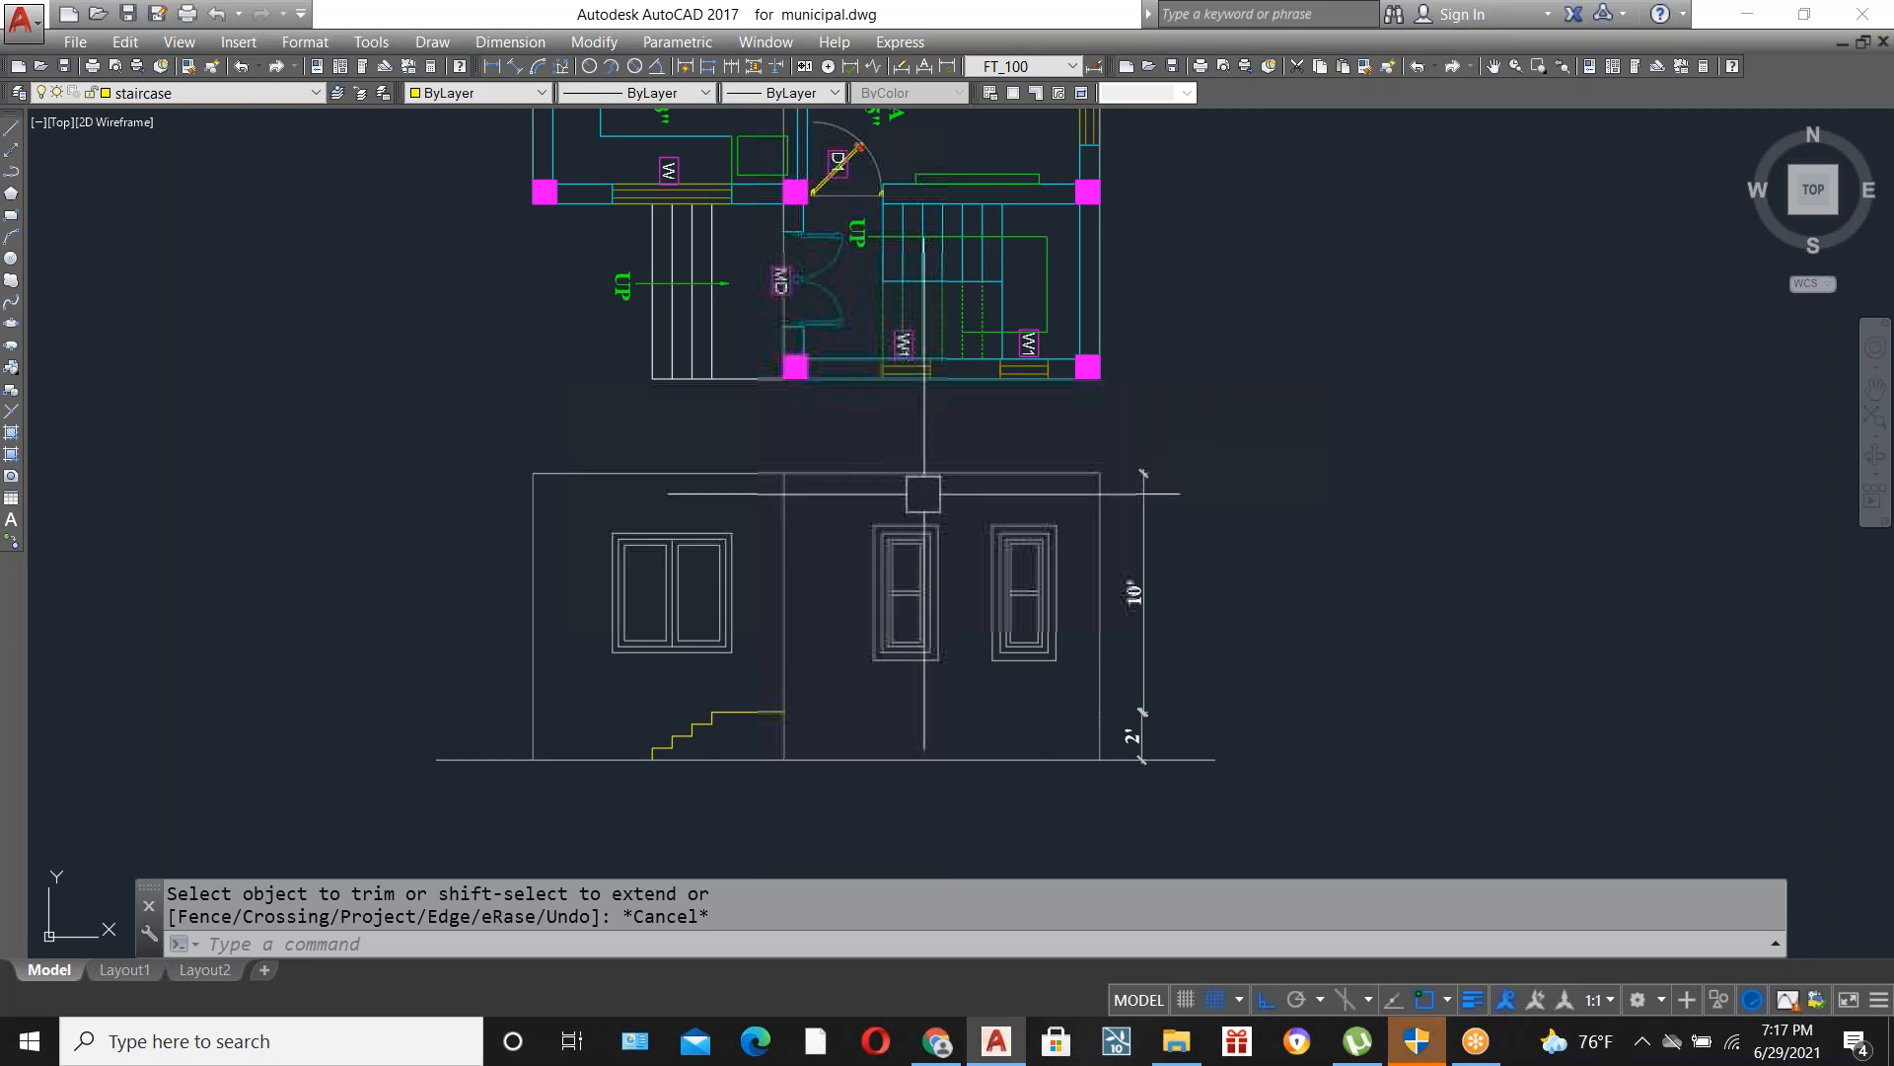
click(792, 567)
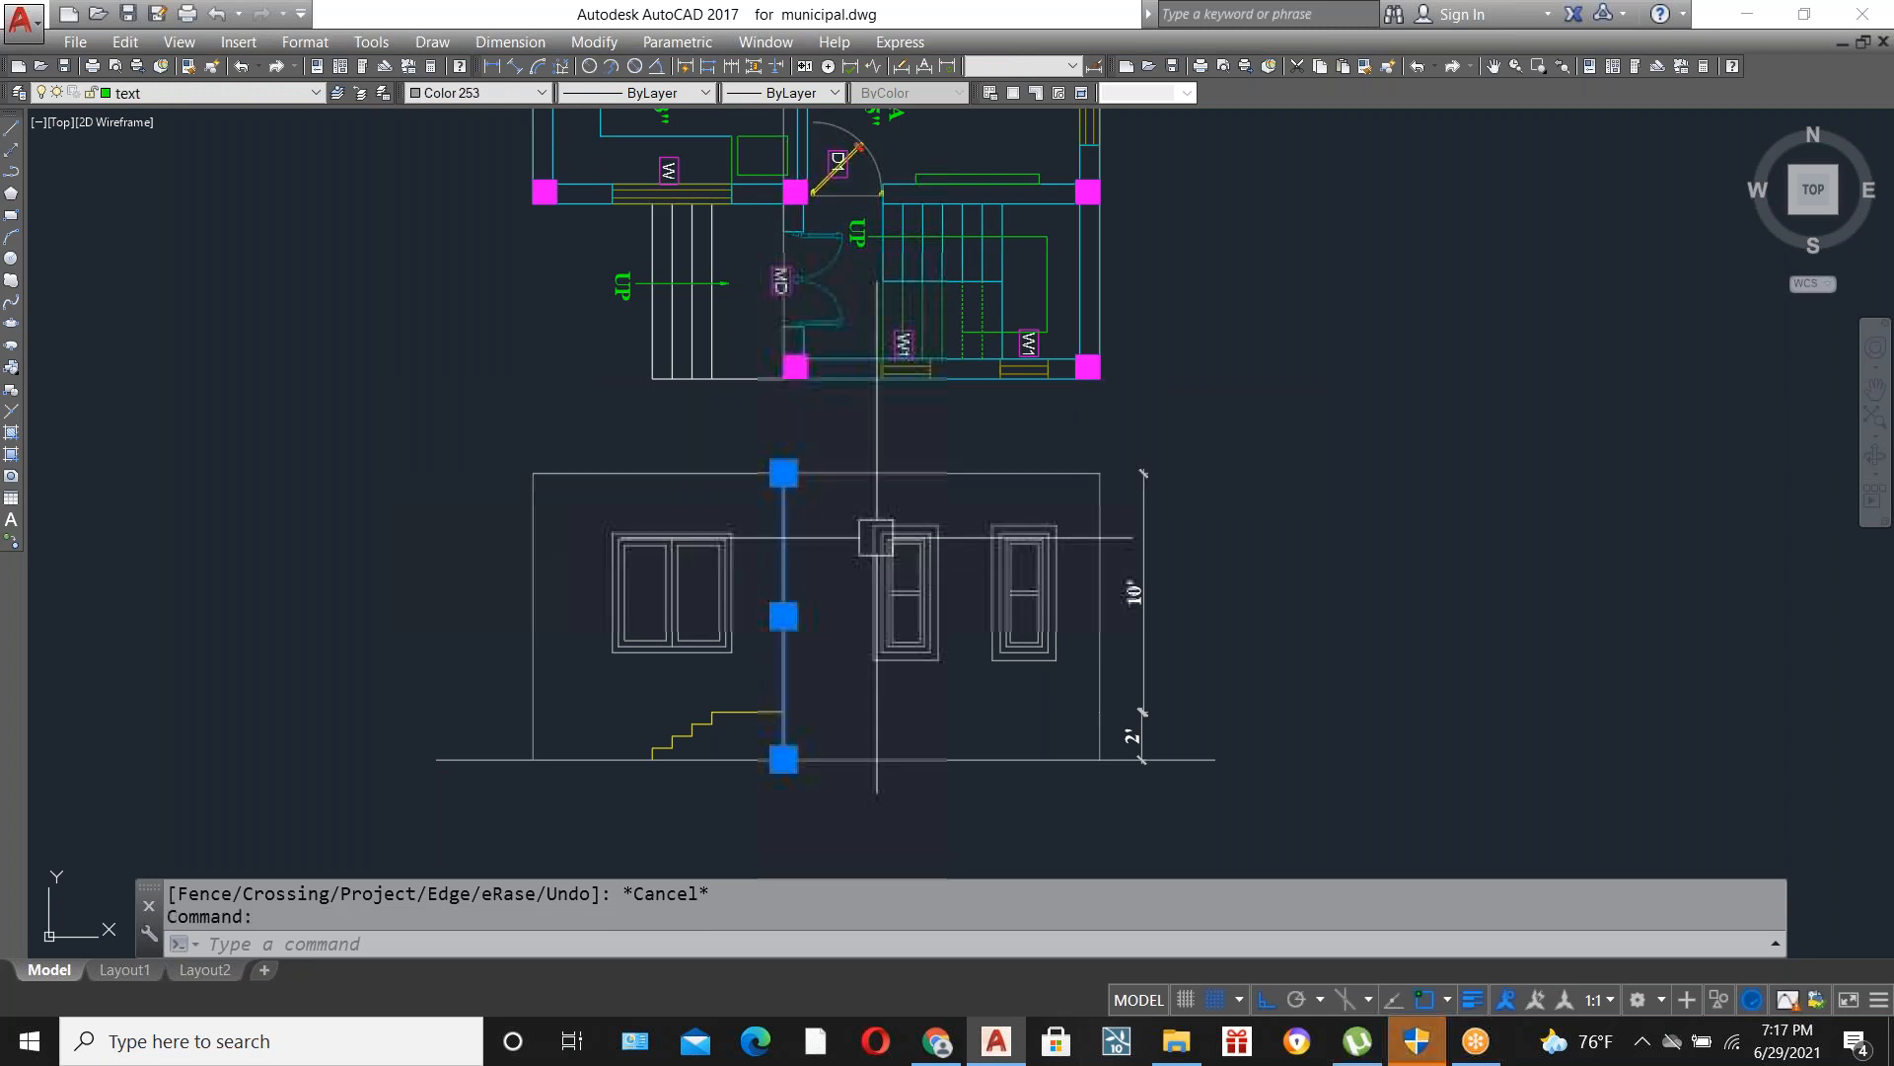
click(1100, 529)
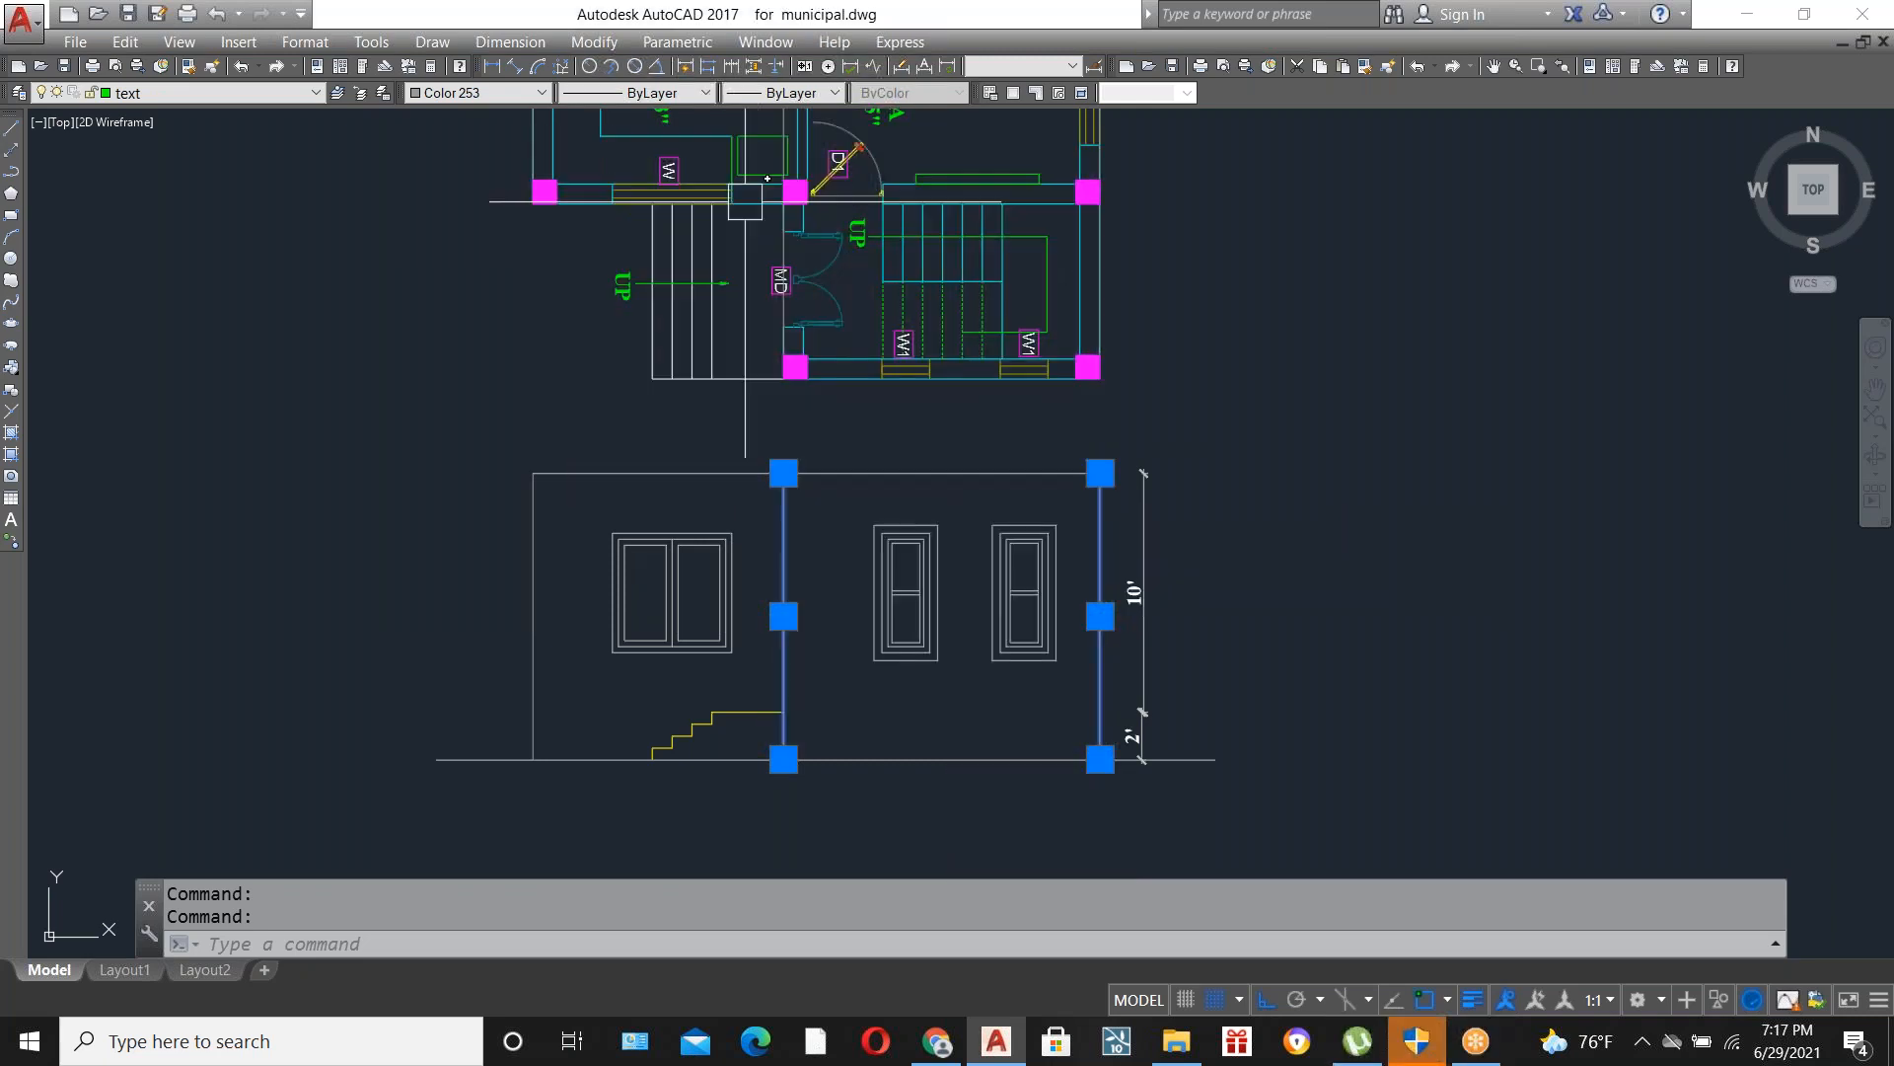
key(Escape)
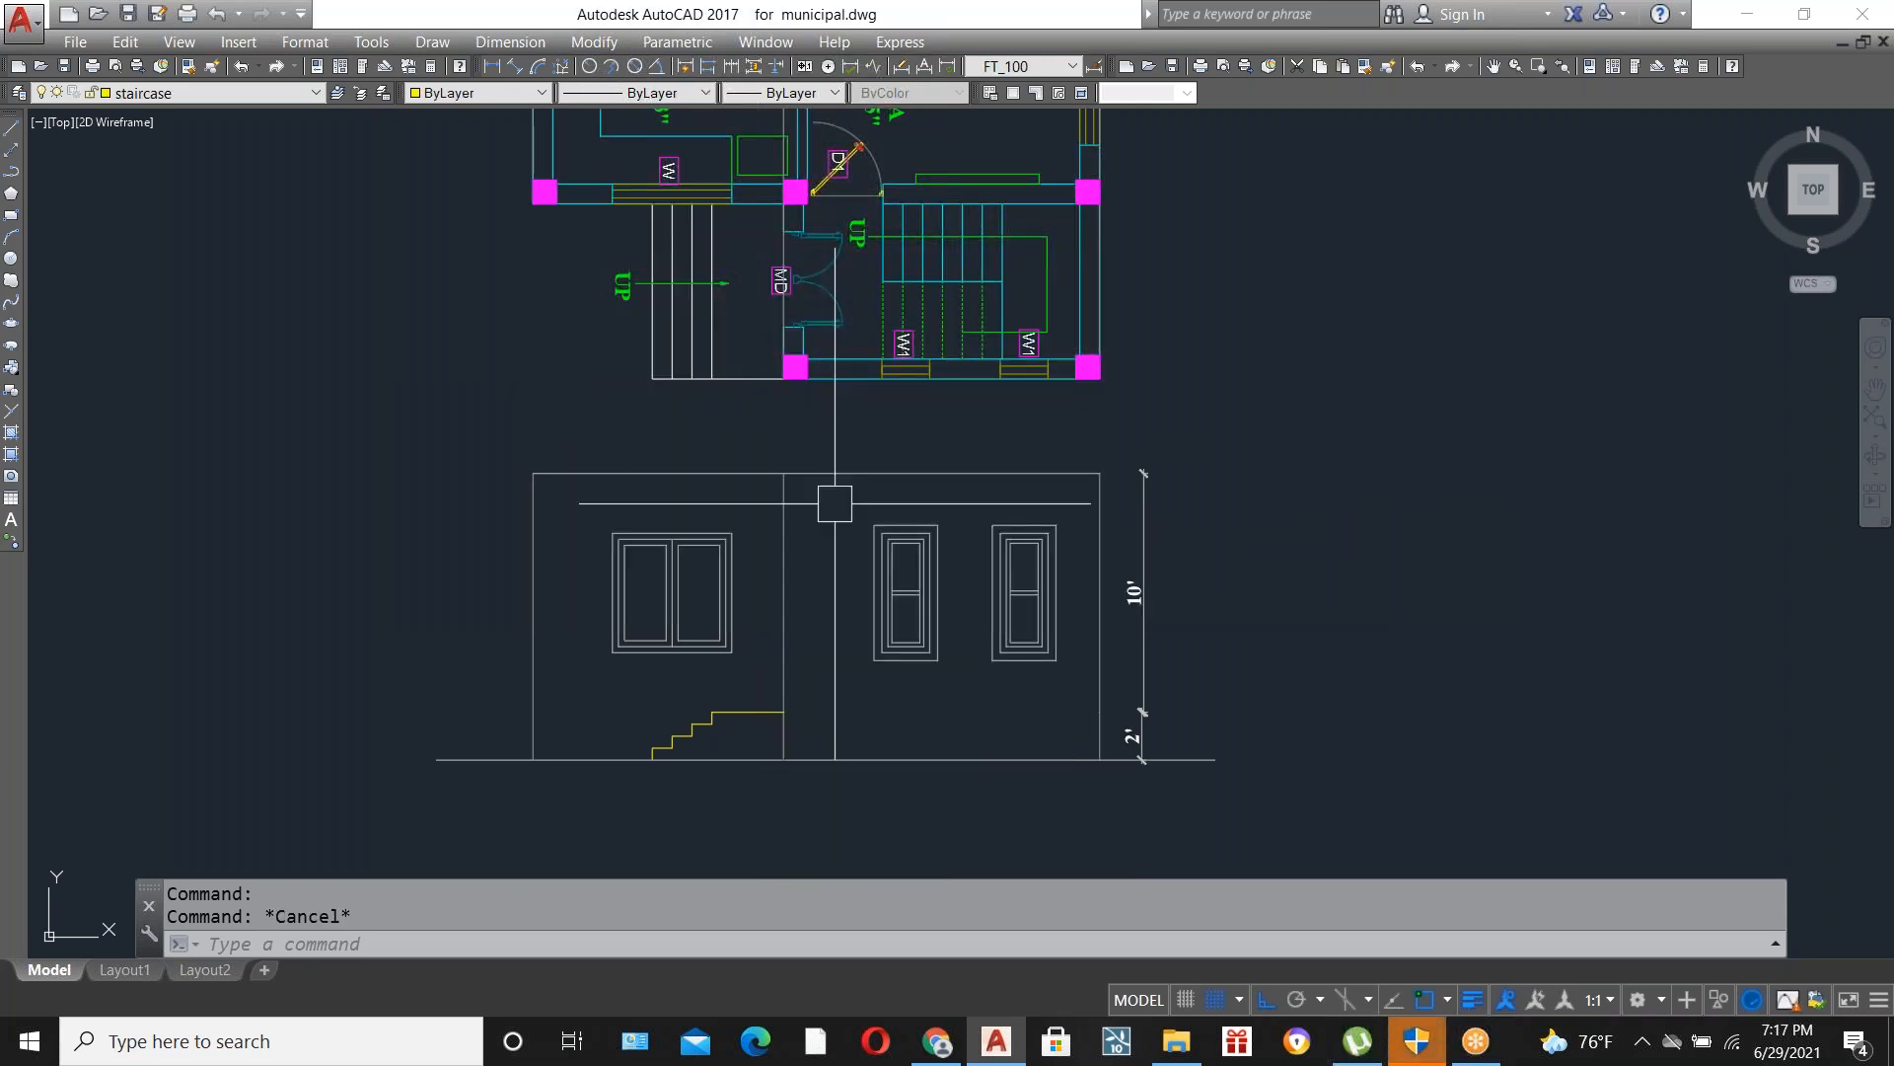
Set the lineweight of the two vertical wall lines bounding the staircase block in the elevation to 0.40 mm.
click(781, 504)
click(1098, 520)
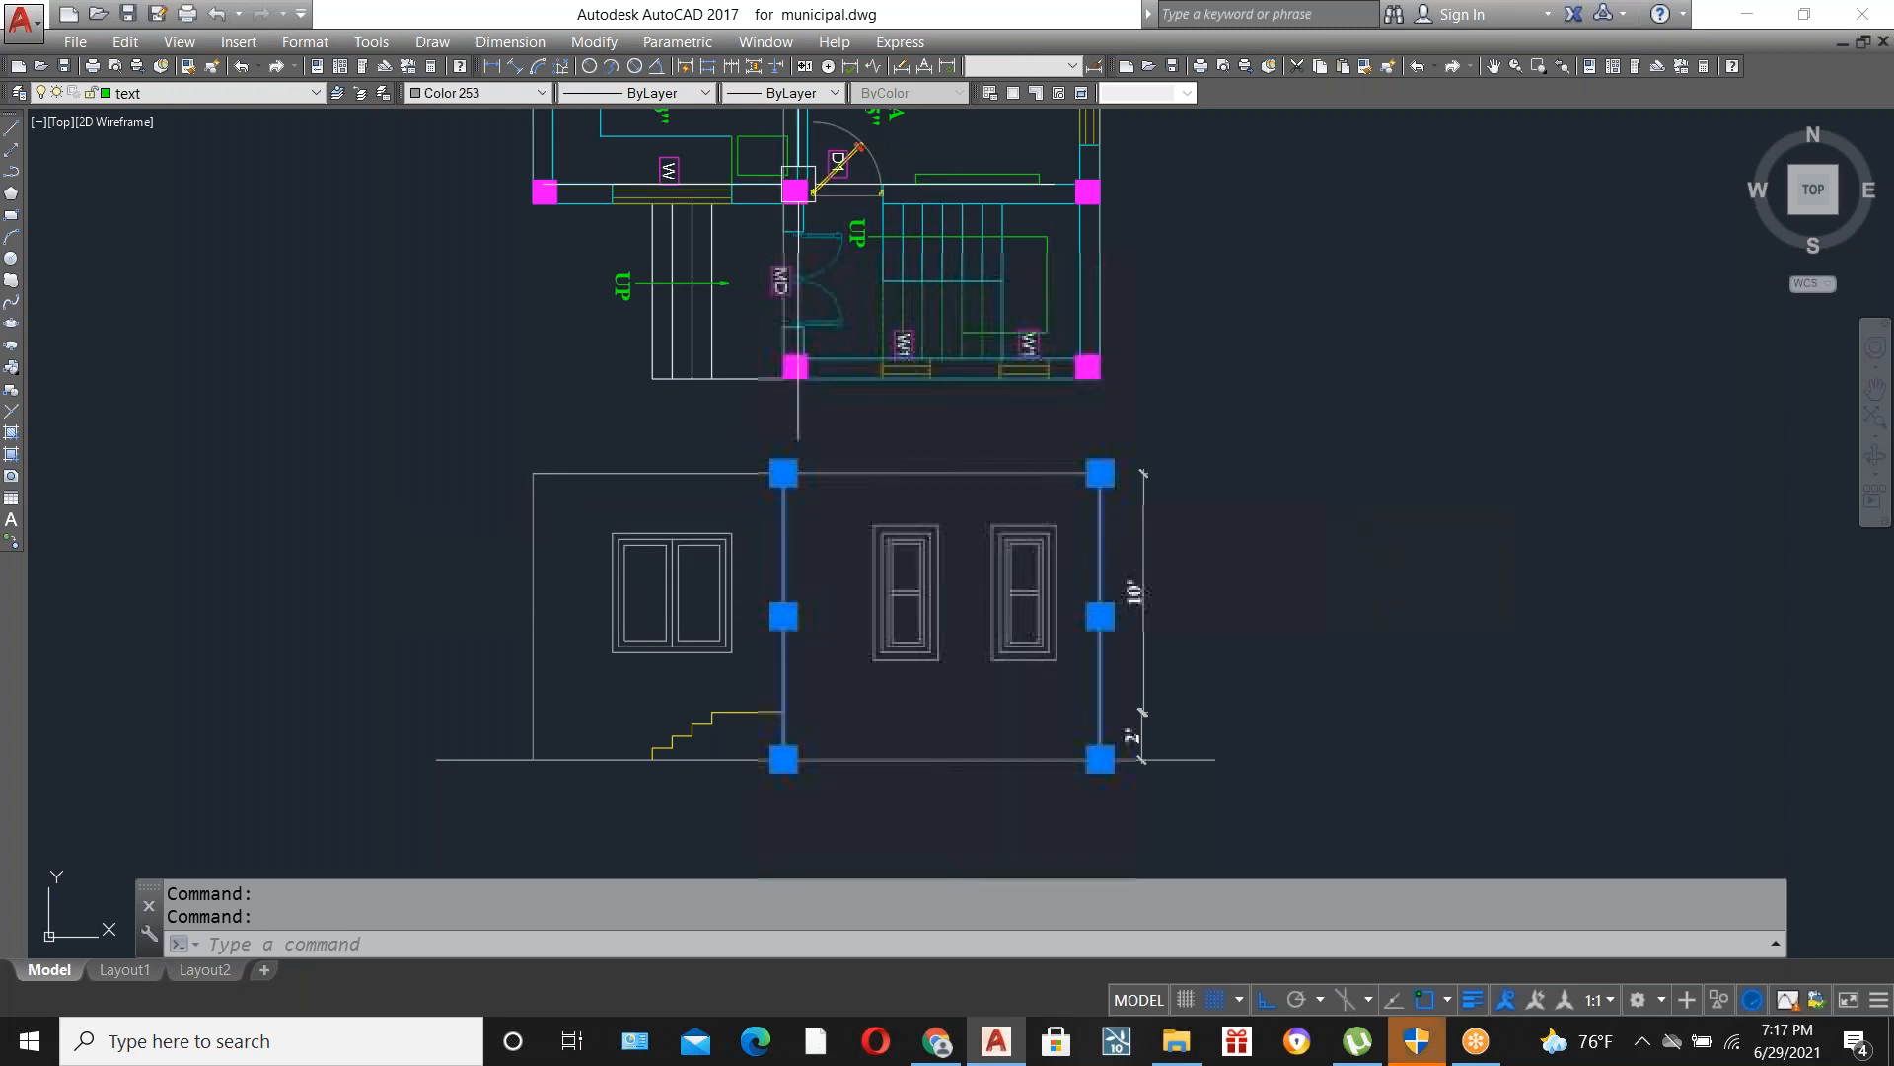
click(789, 94)
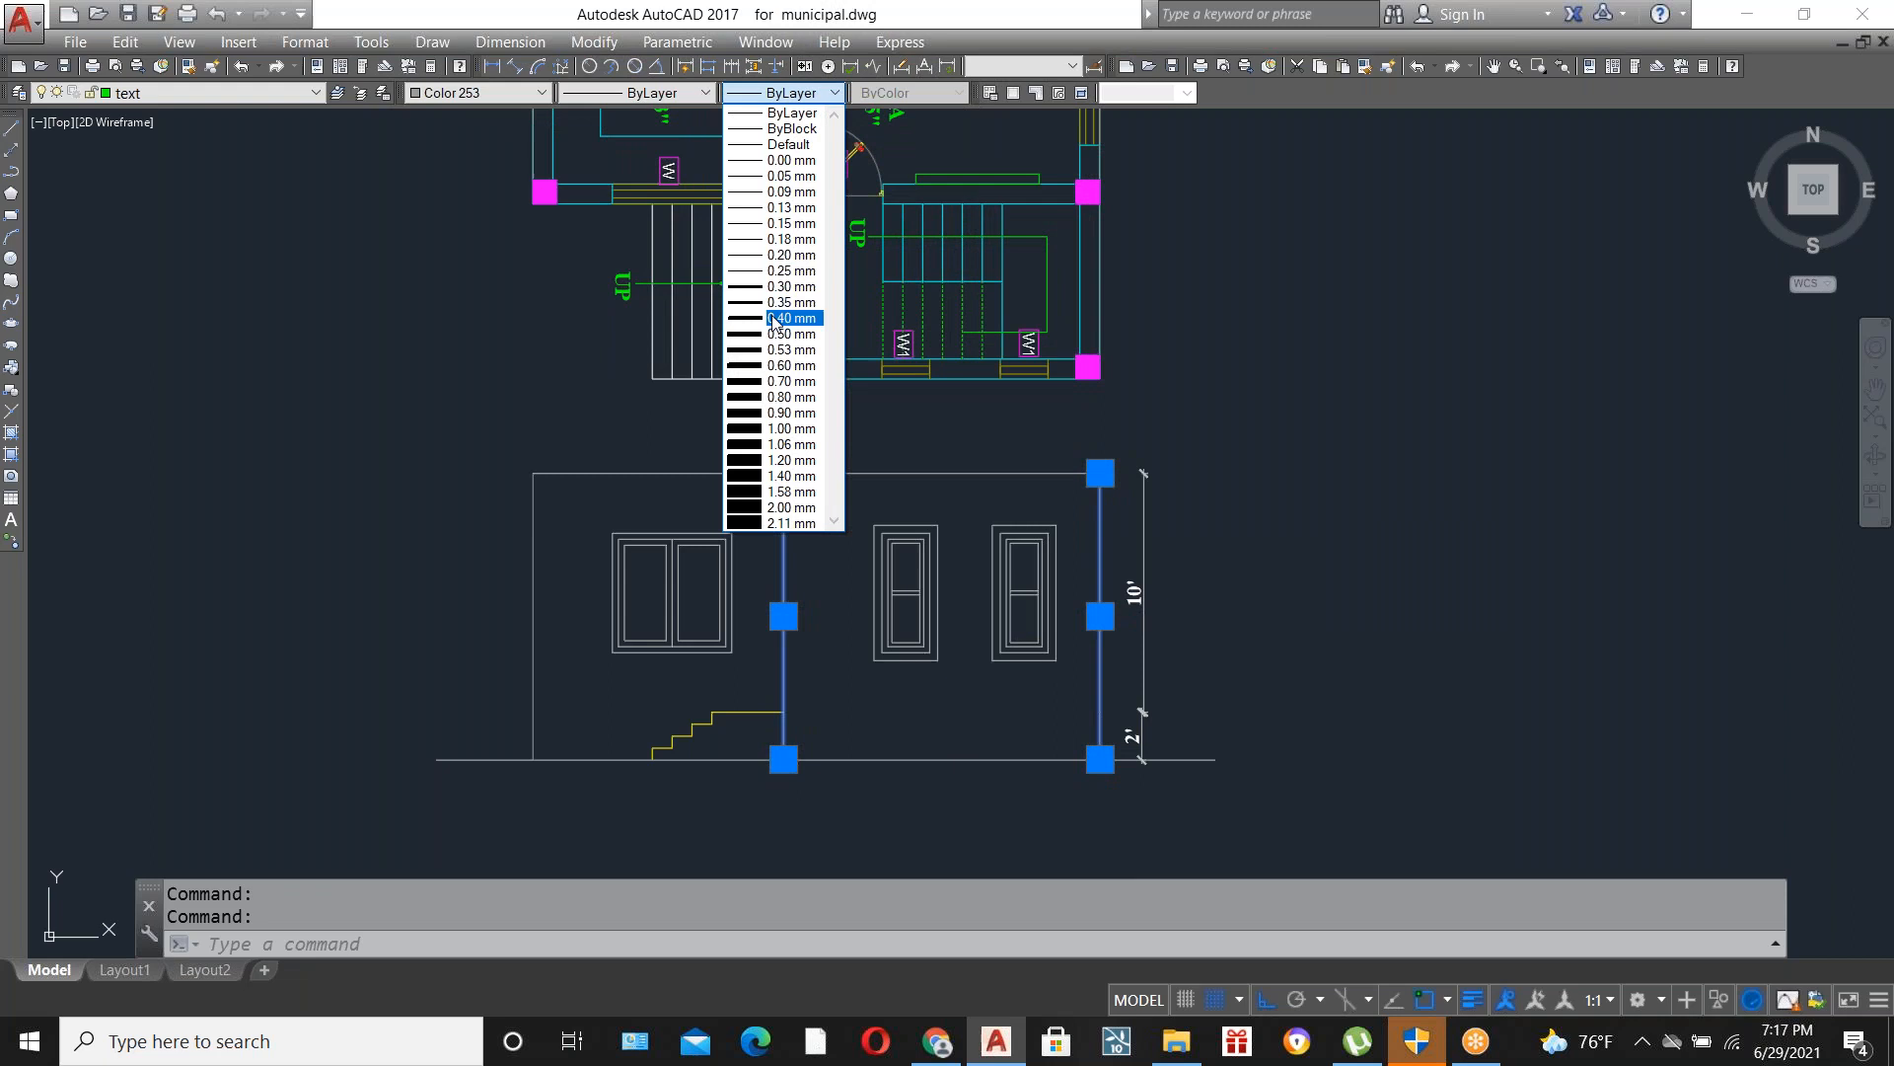
click(775, 318)
key(Escape)
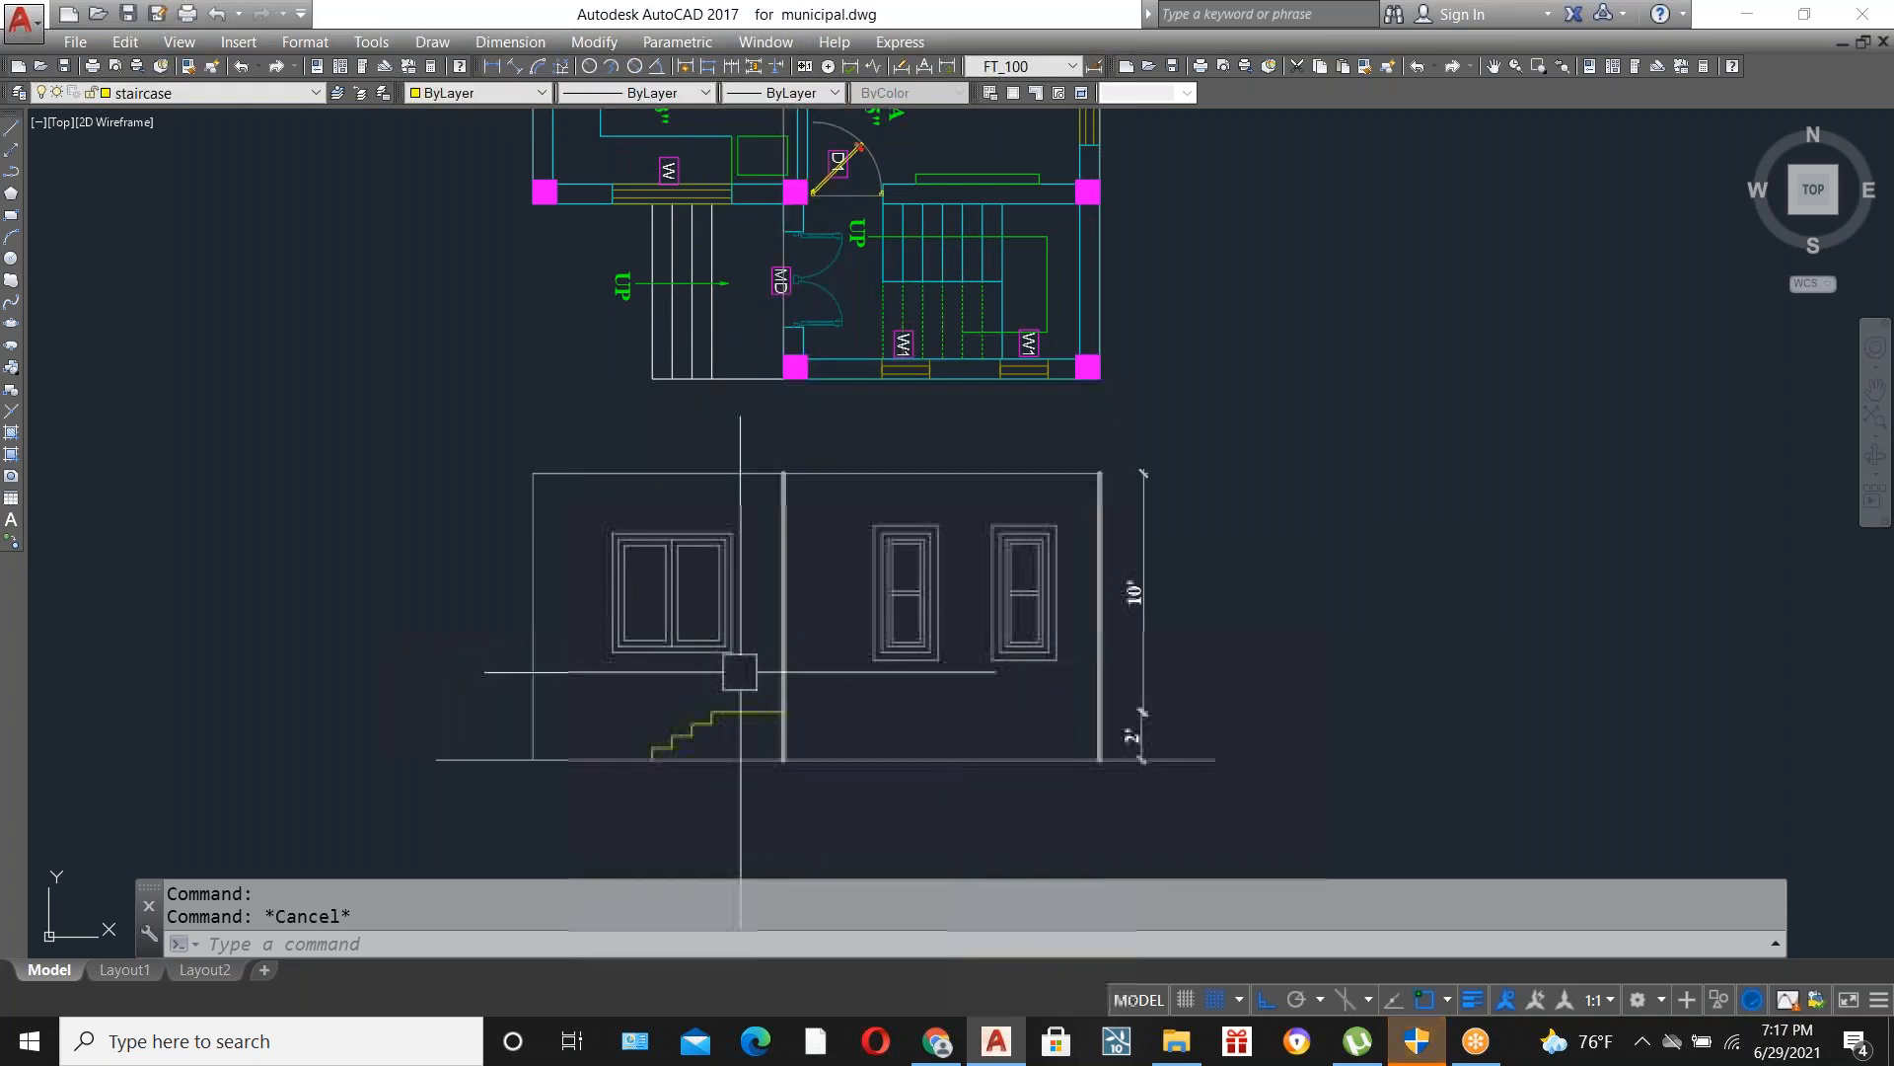
Set the lineweight of the outermost surround rectangles of both narrow windows to 0.30 mm.
scroll(969, 553, up, 4)
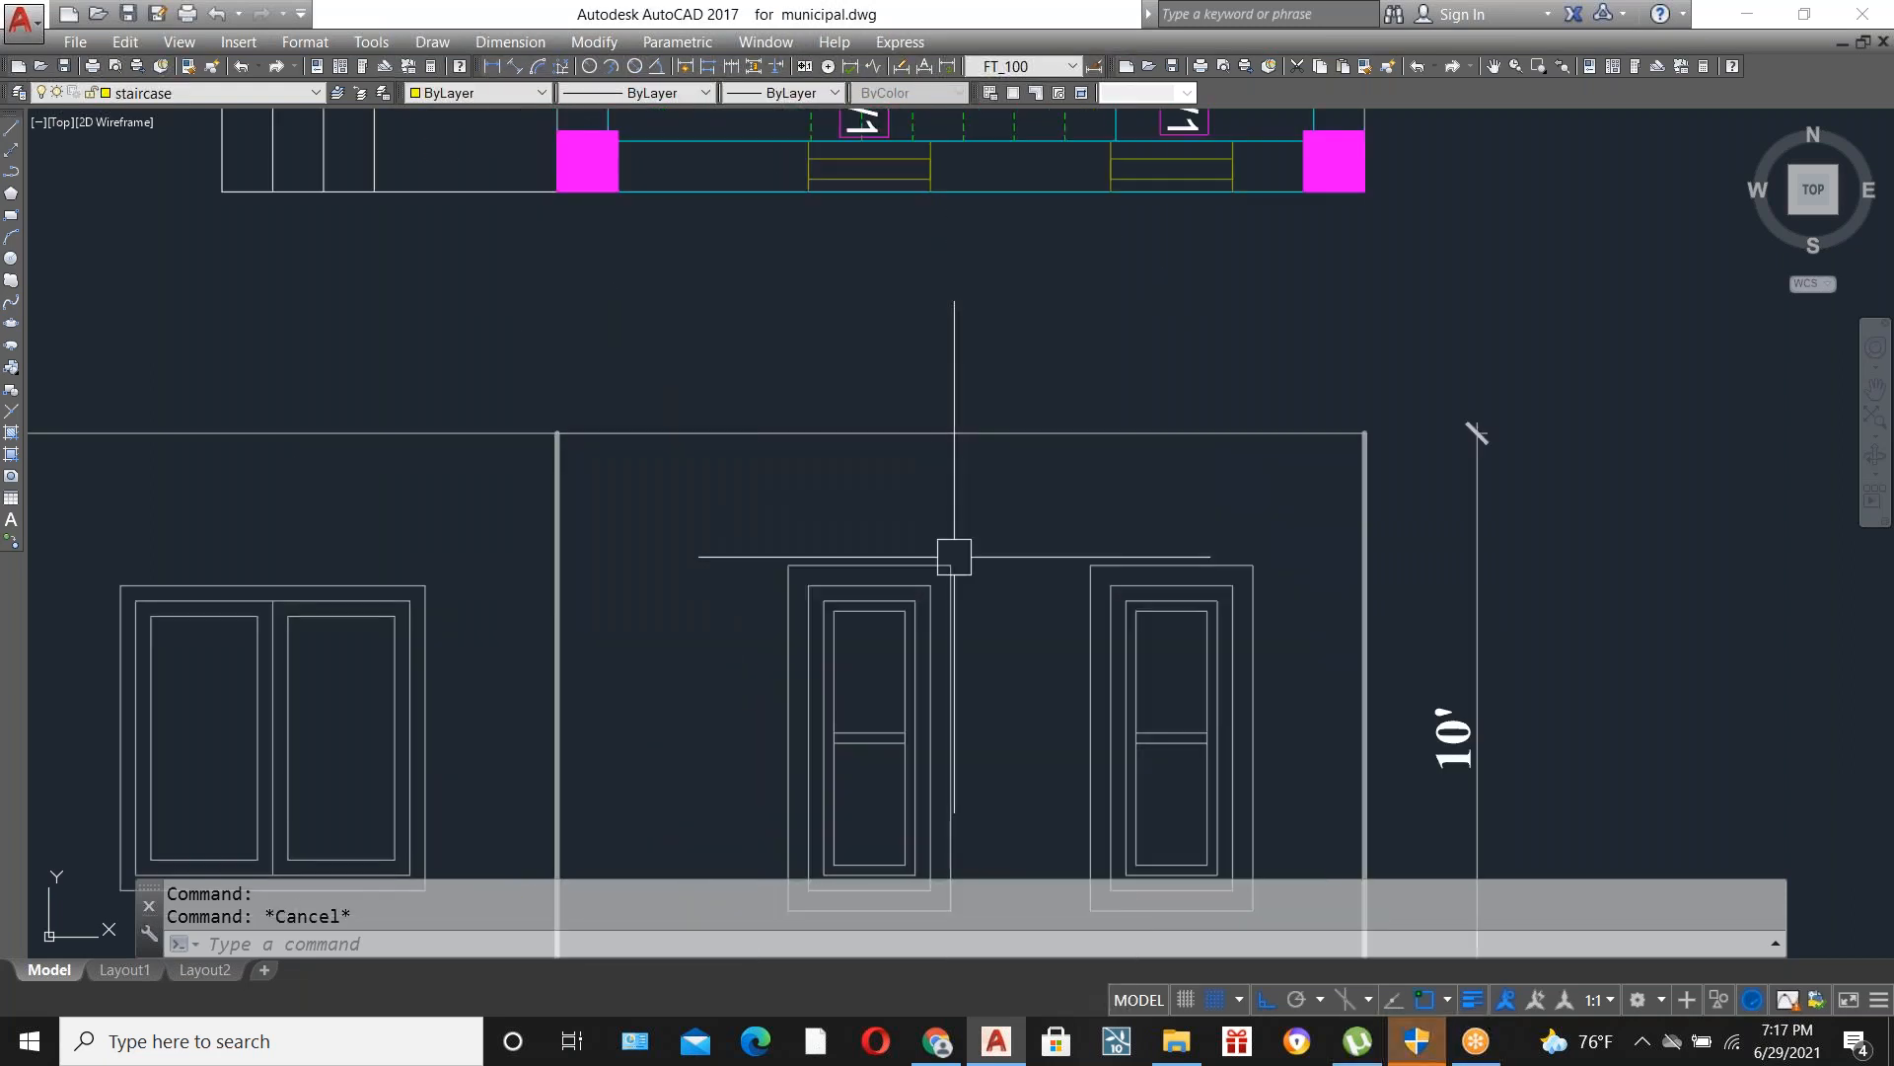
click(951, 560)
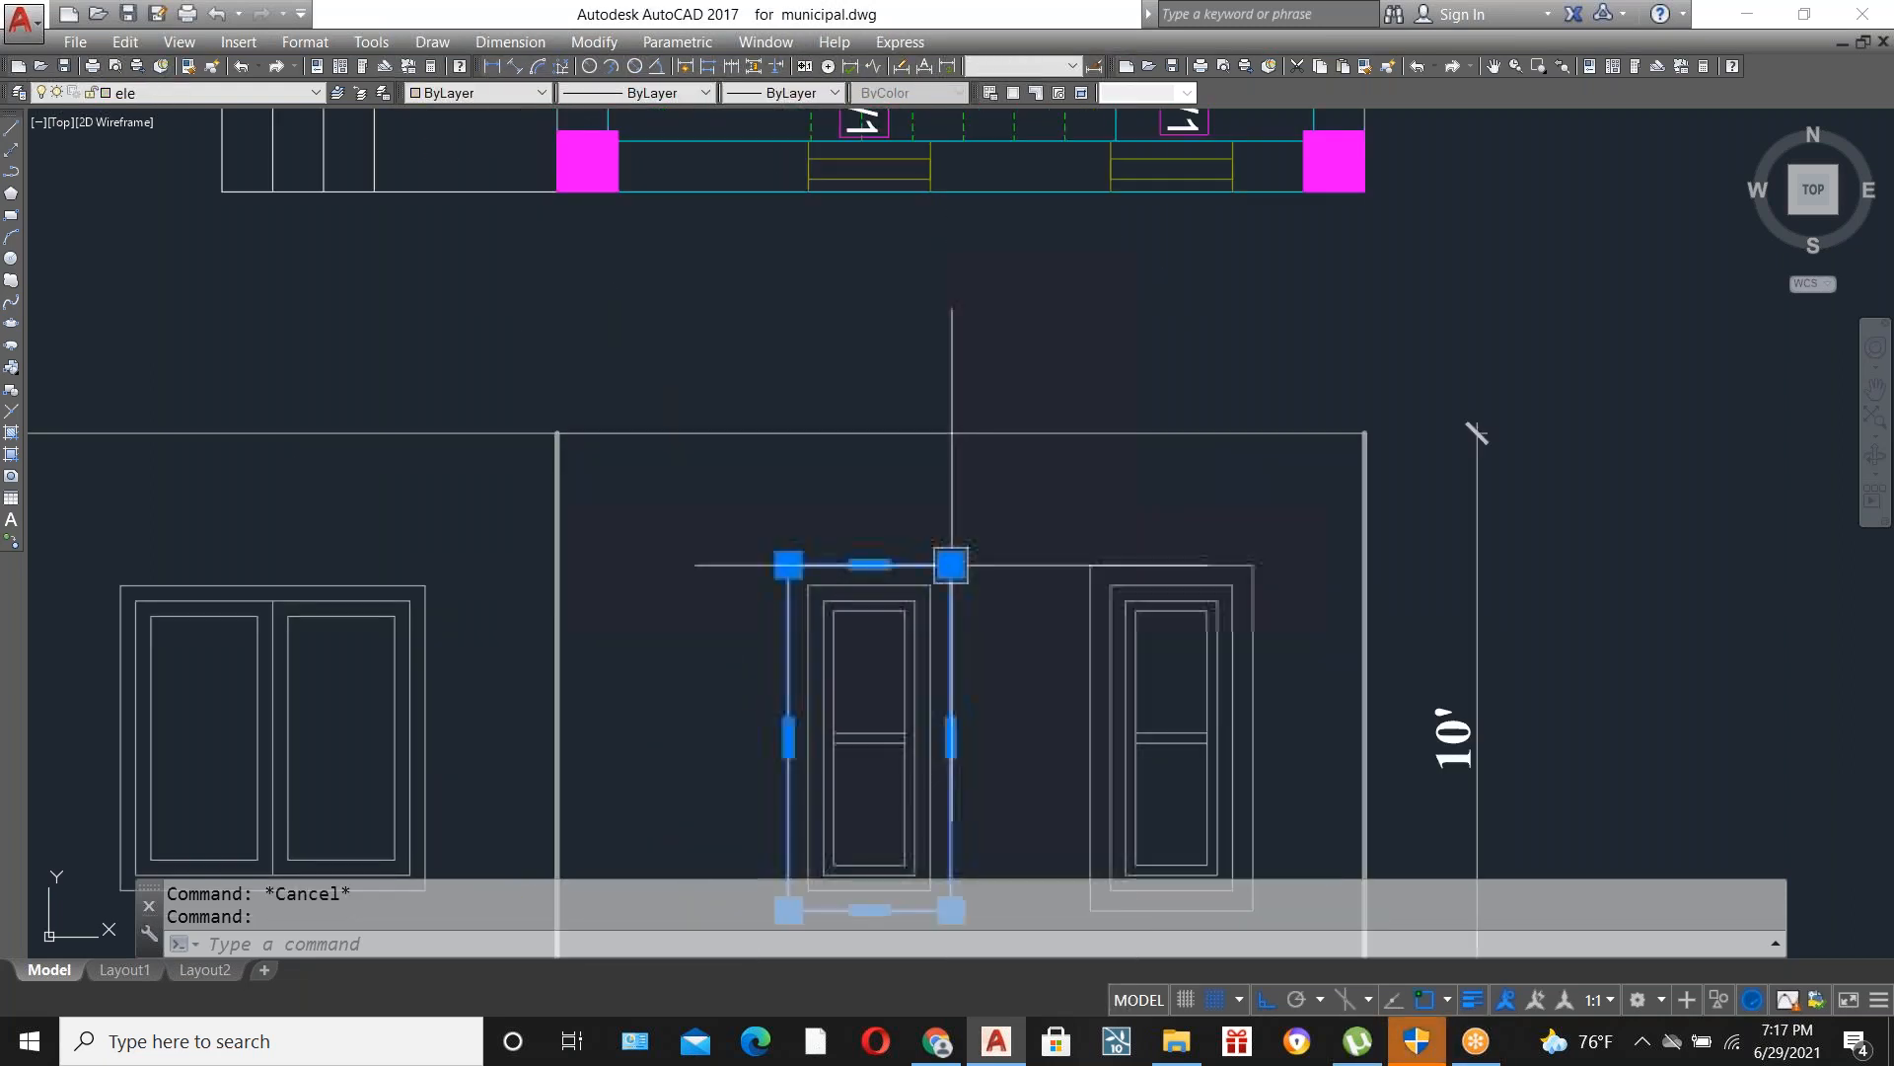
click(1091, 558)
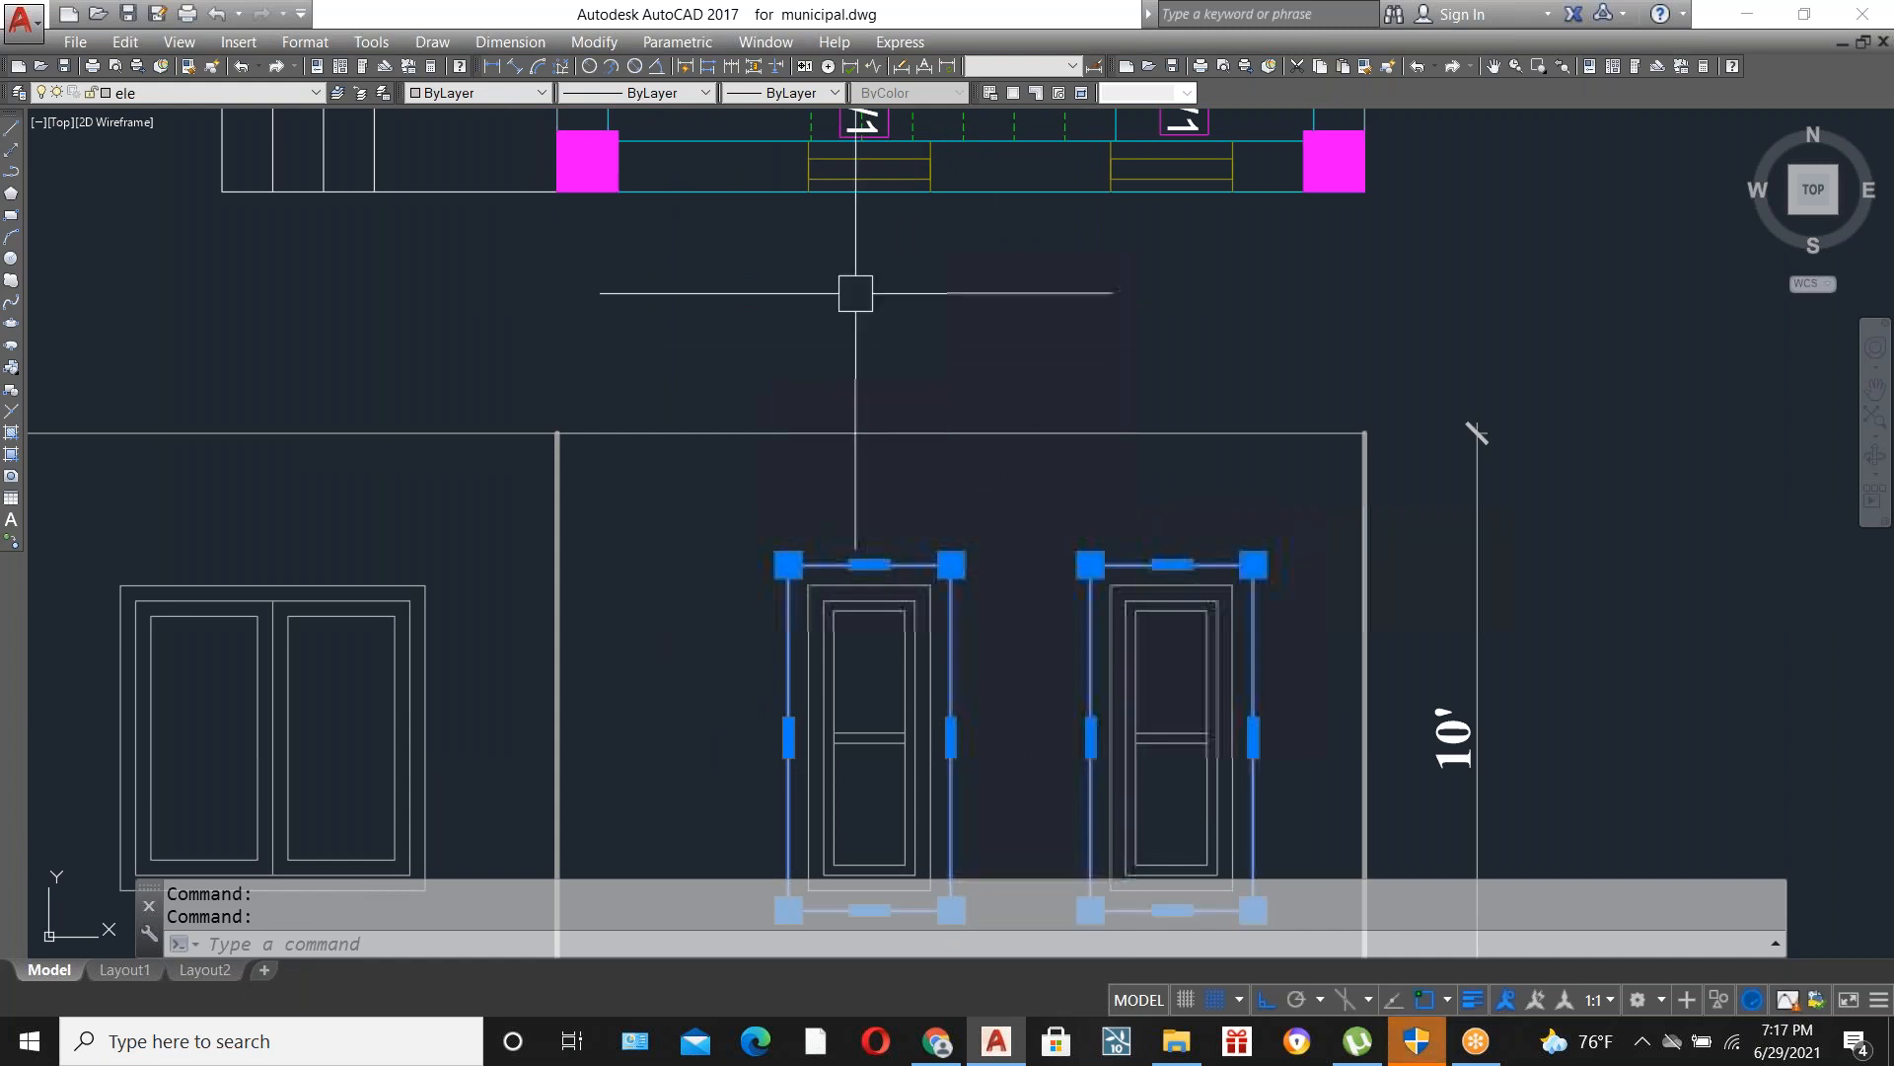
click(774, 99)
click(790, 289)
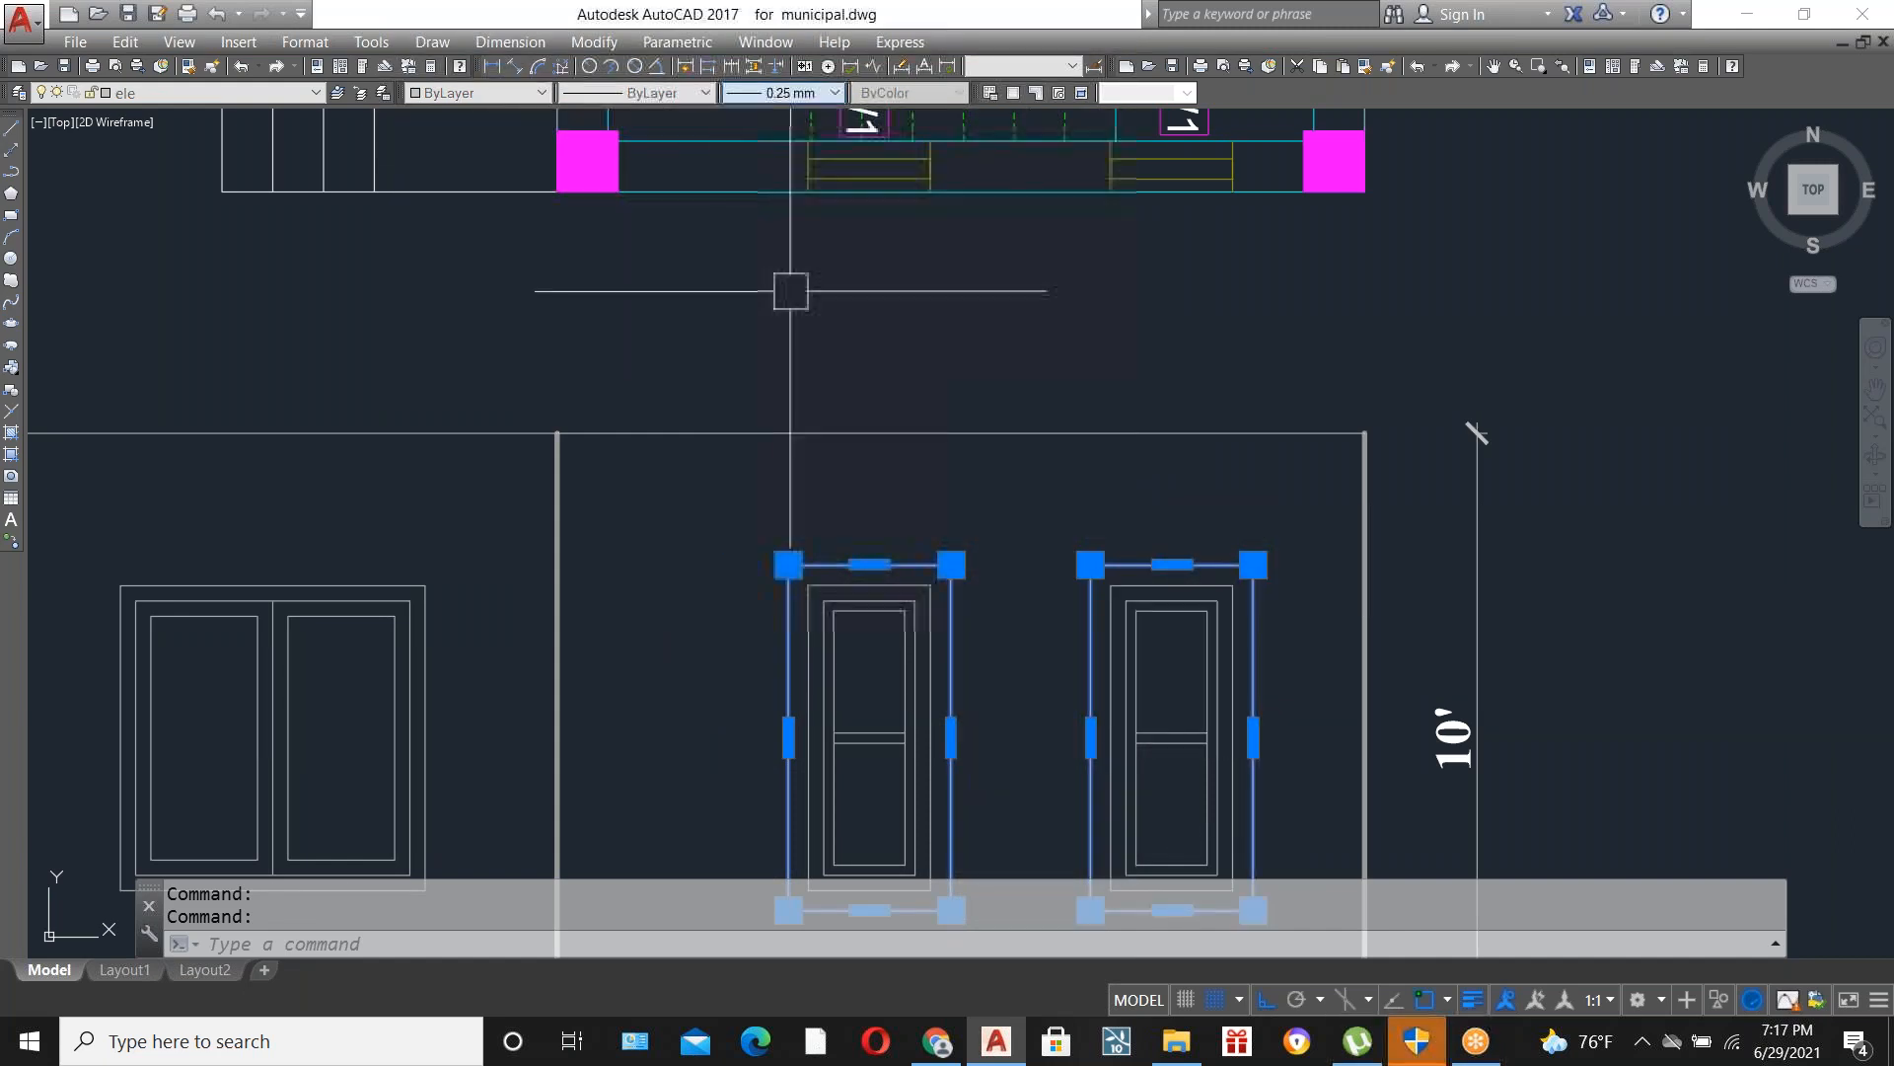
click(830, 93)
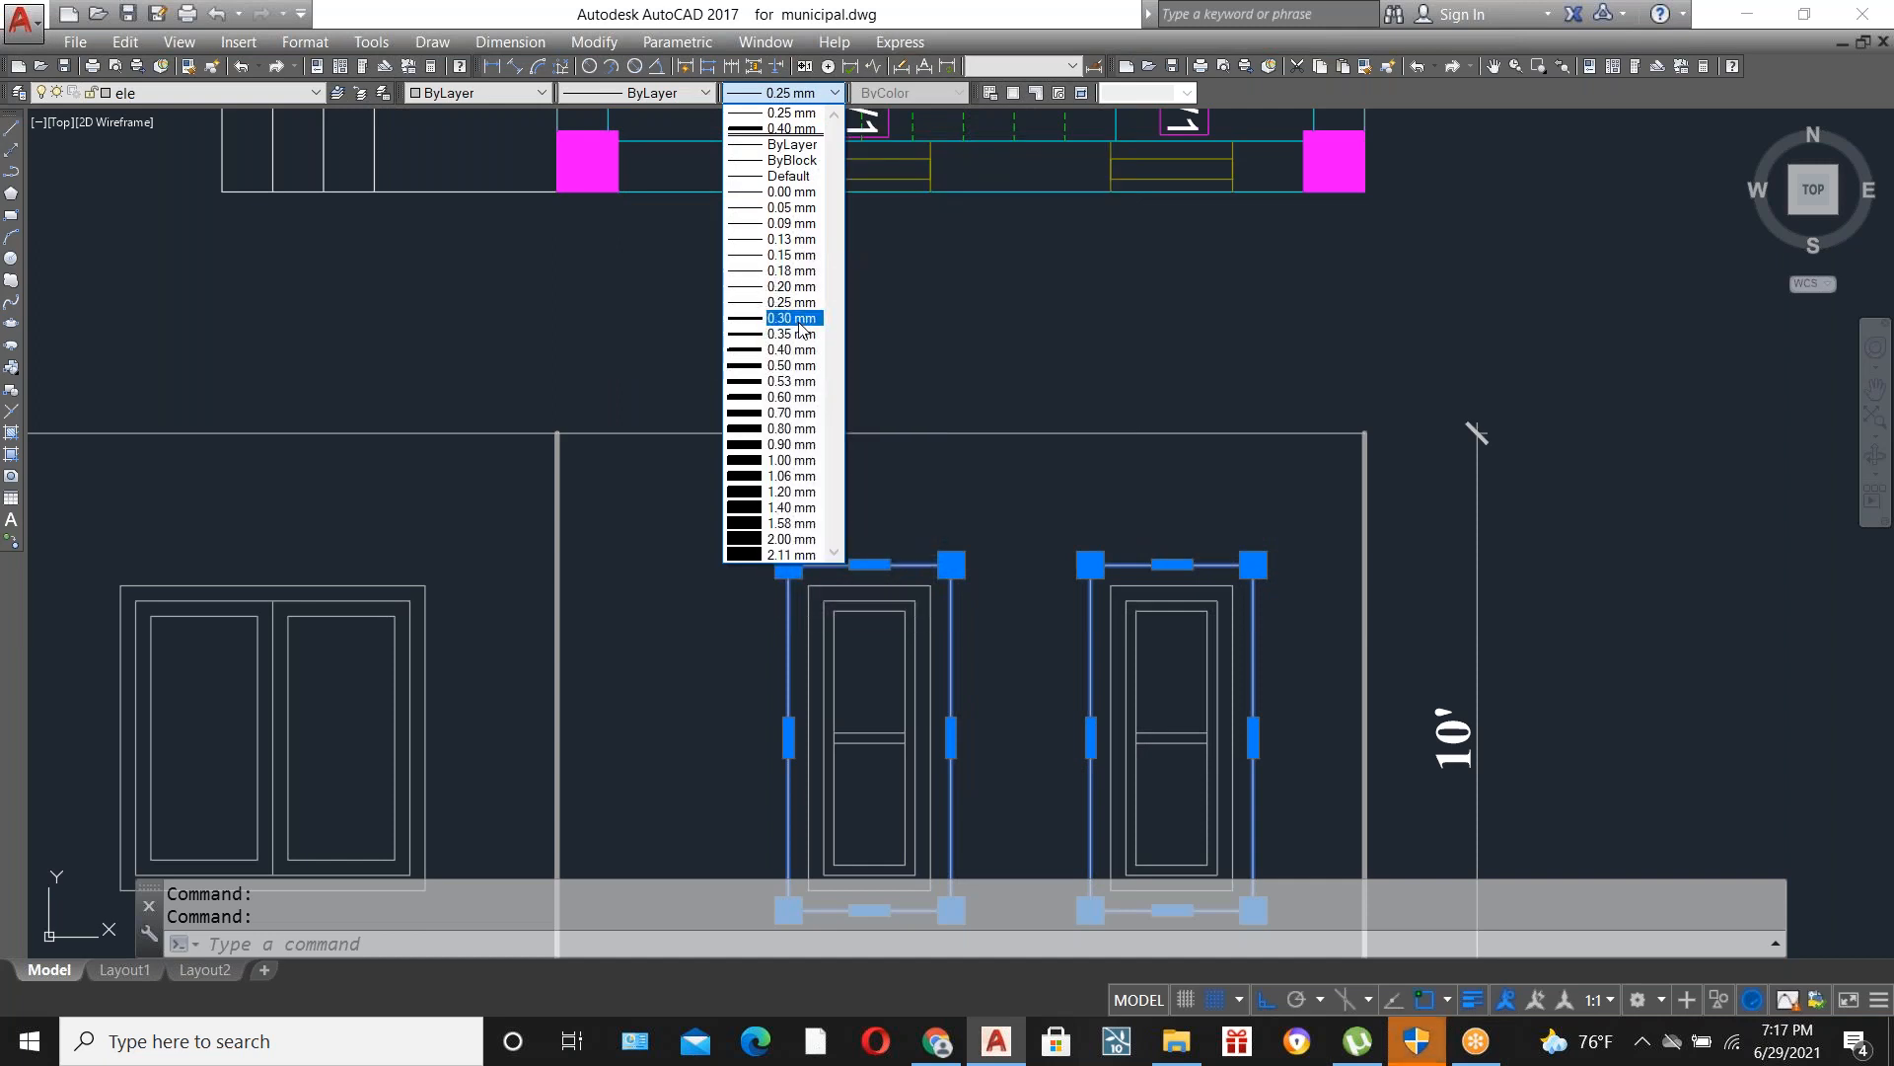
click(798, 318)
key(Escape)
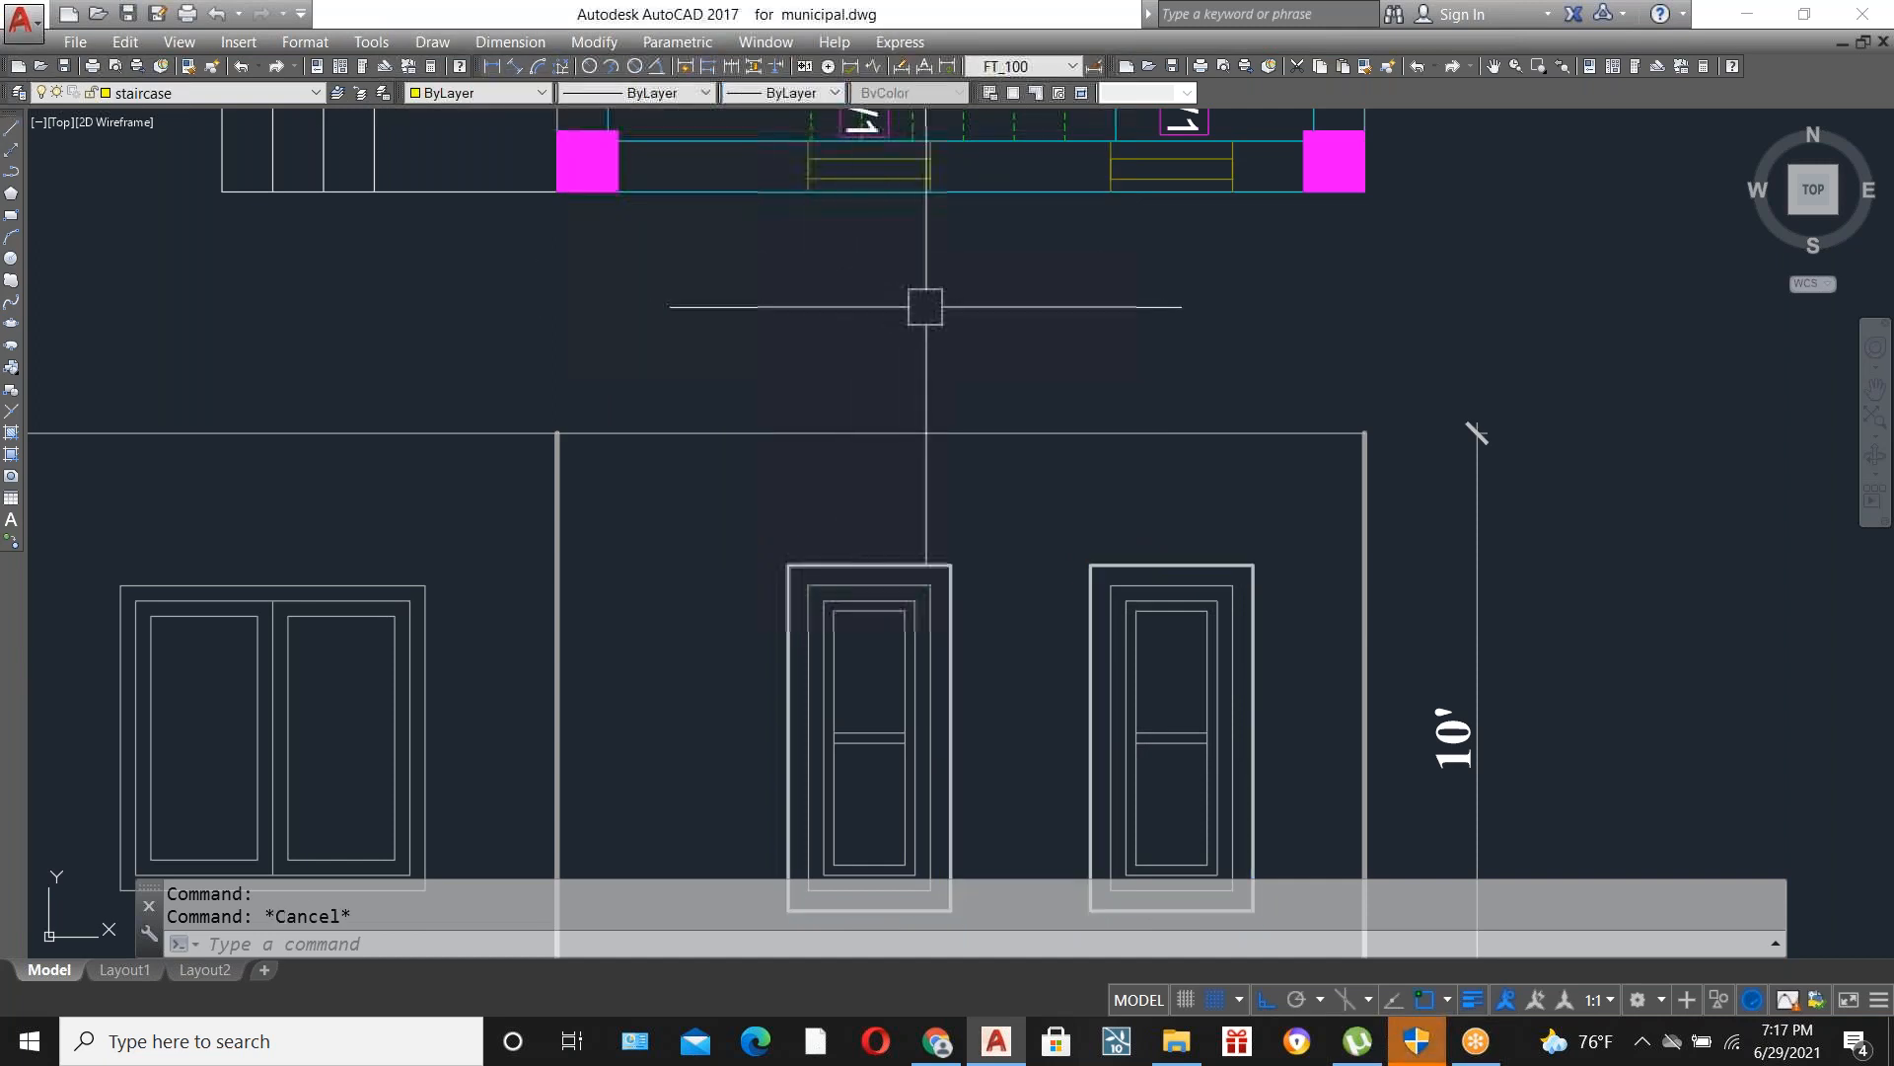
Shorten the elevation's ground line at both ends to meet the outer wall lines.
scroll(927, 305, down, 4)
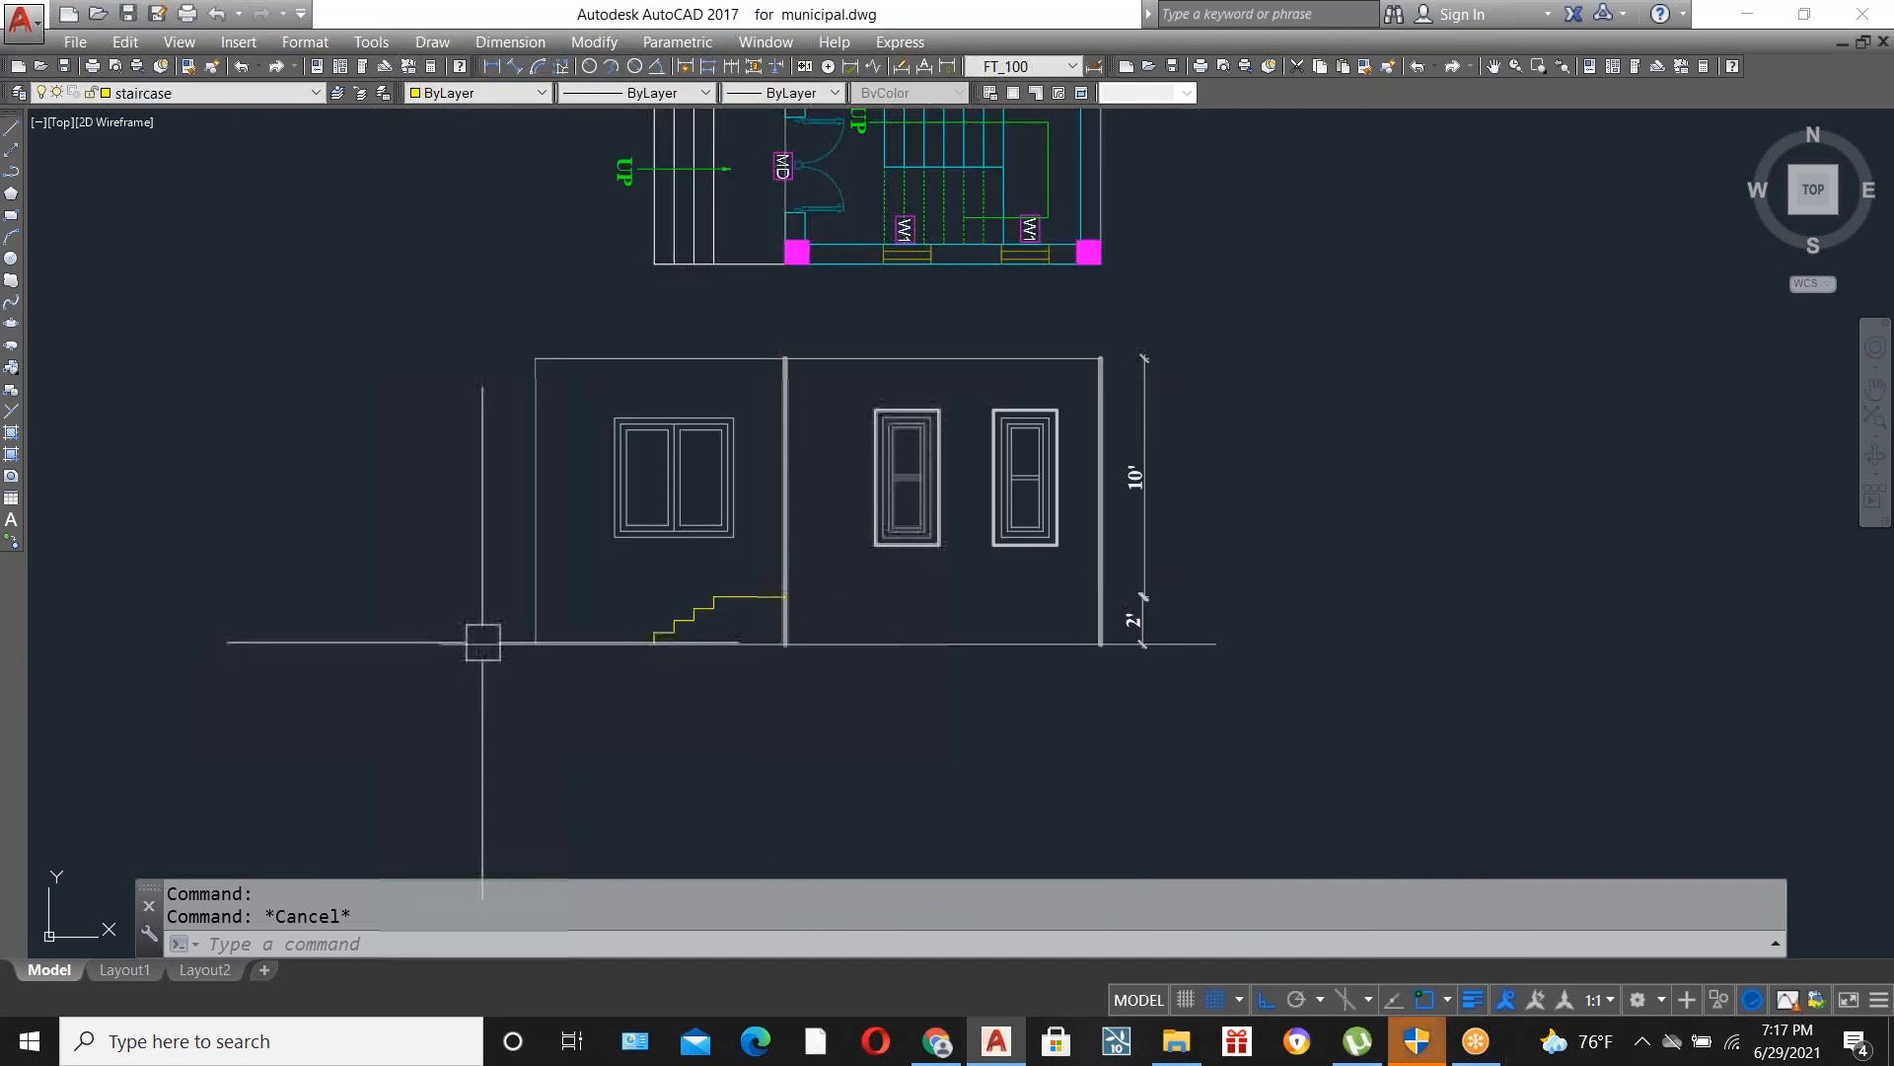
scroll(883, 645, up, 2)
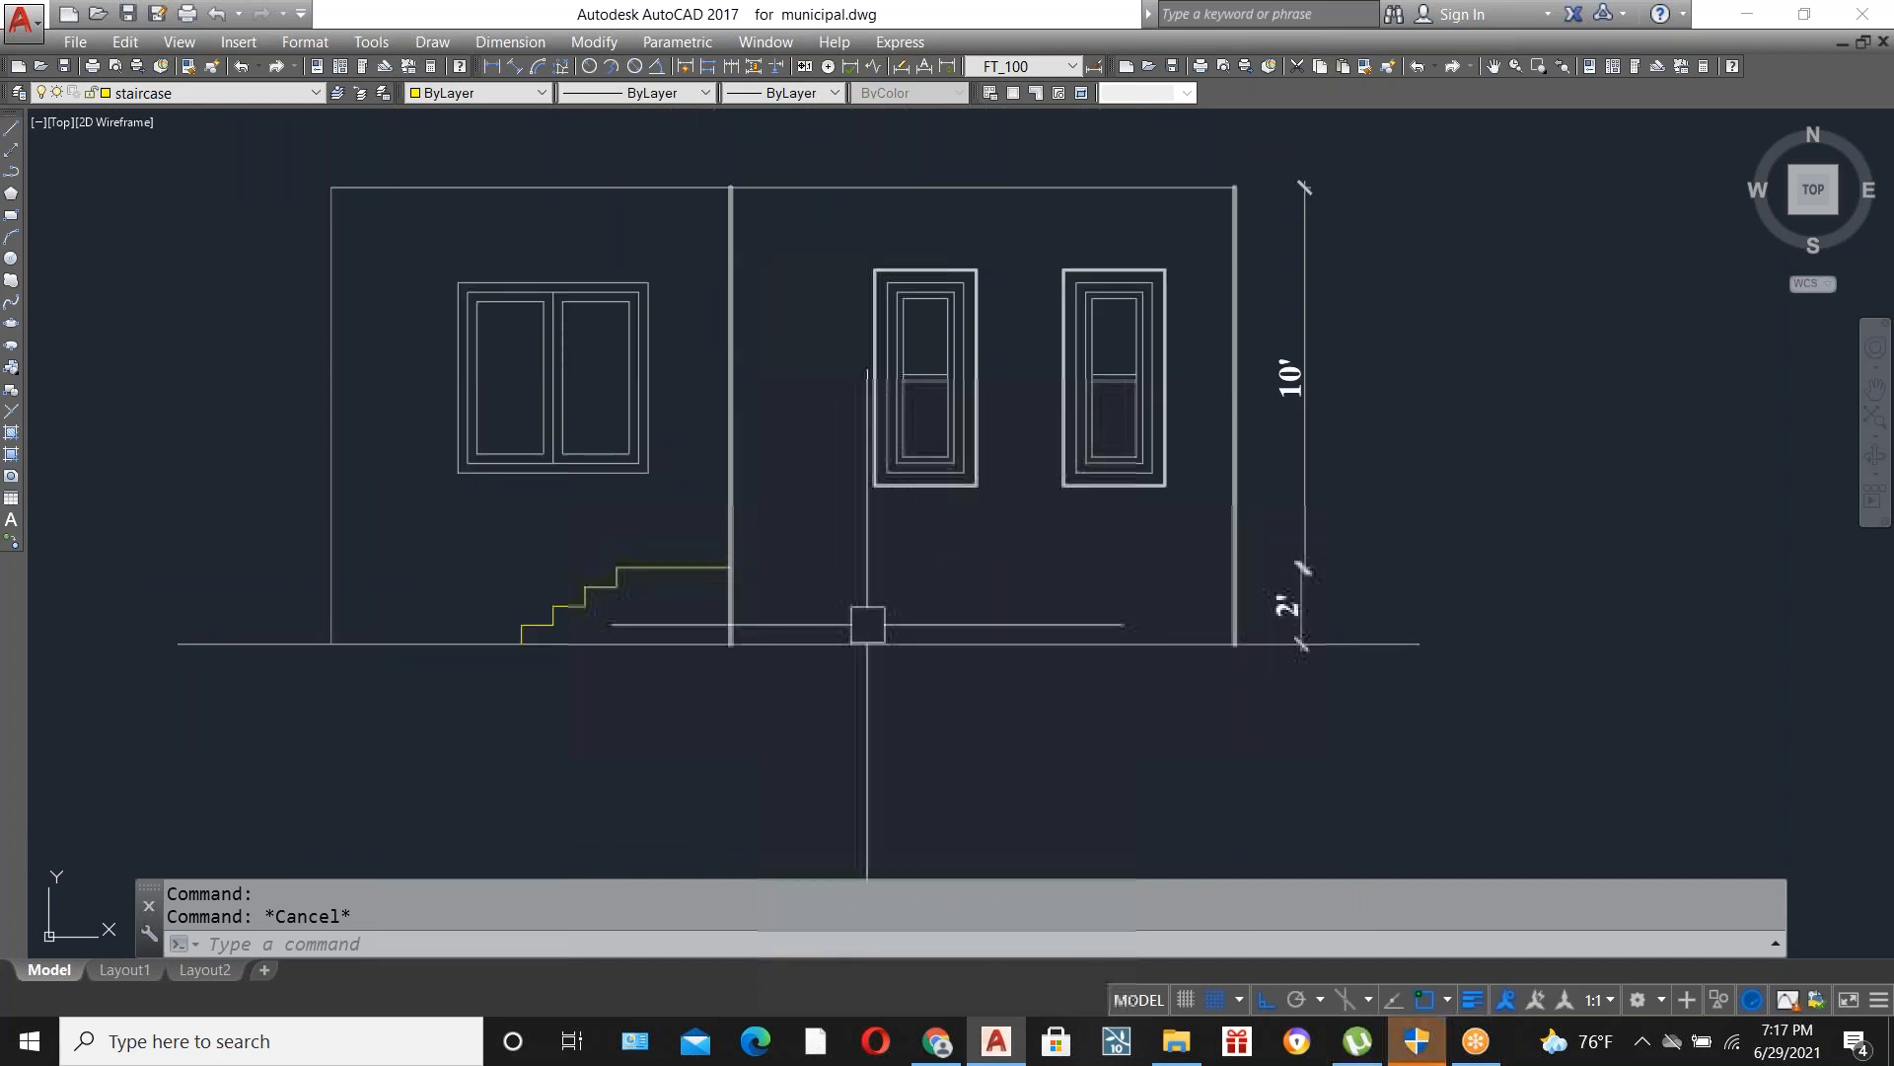
click(1144, 644)
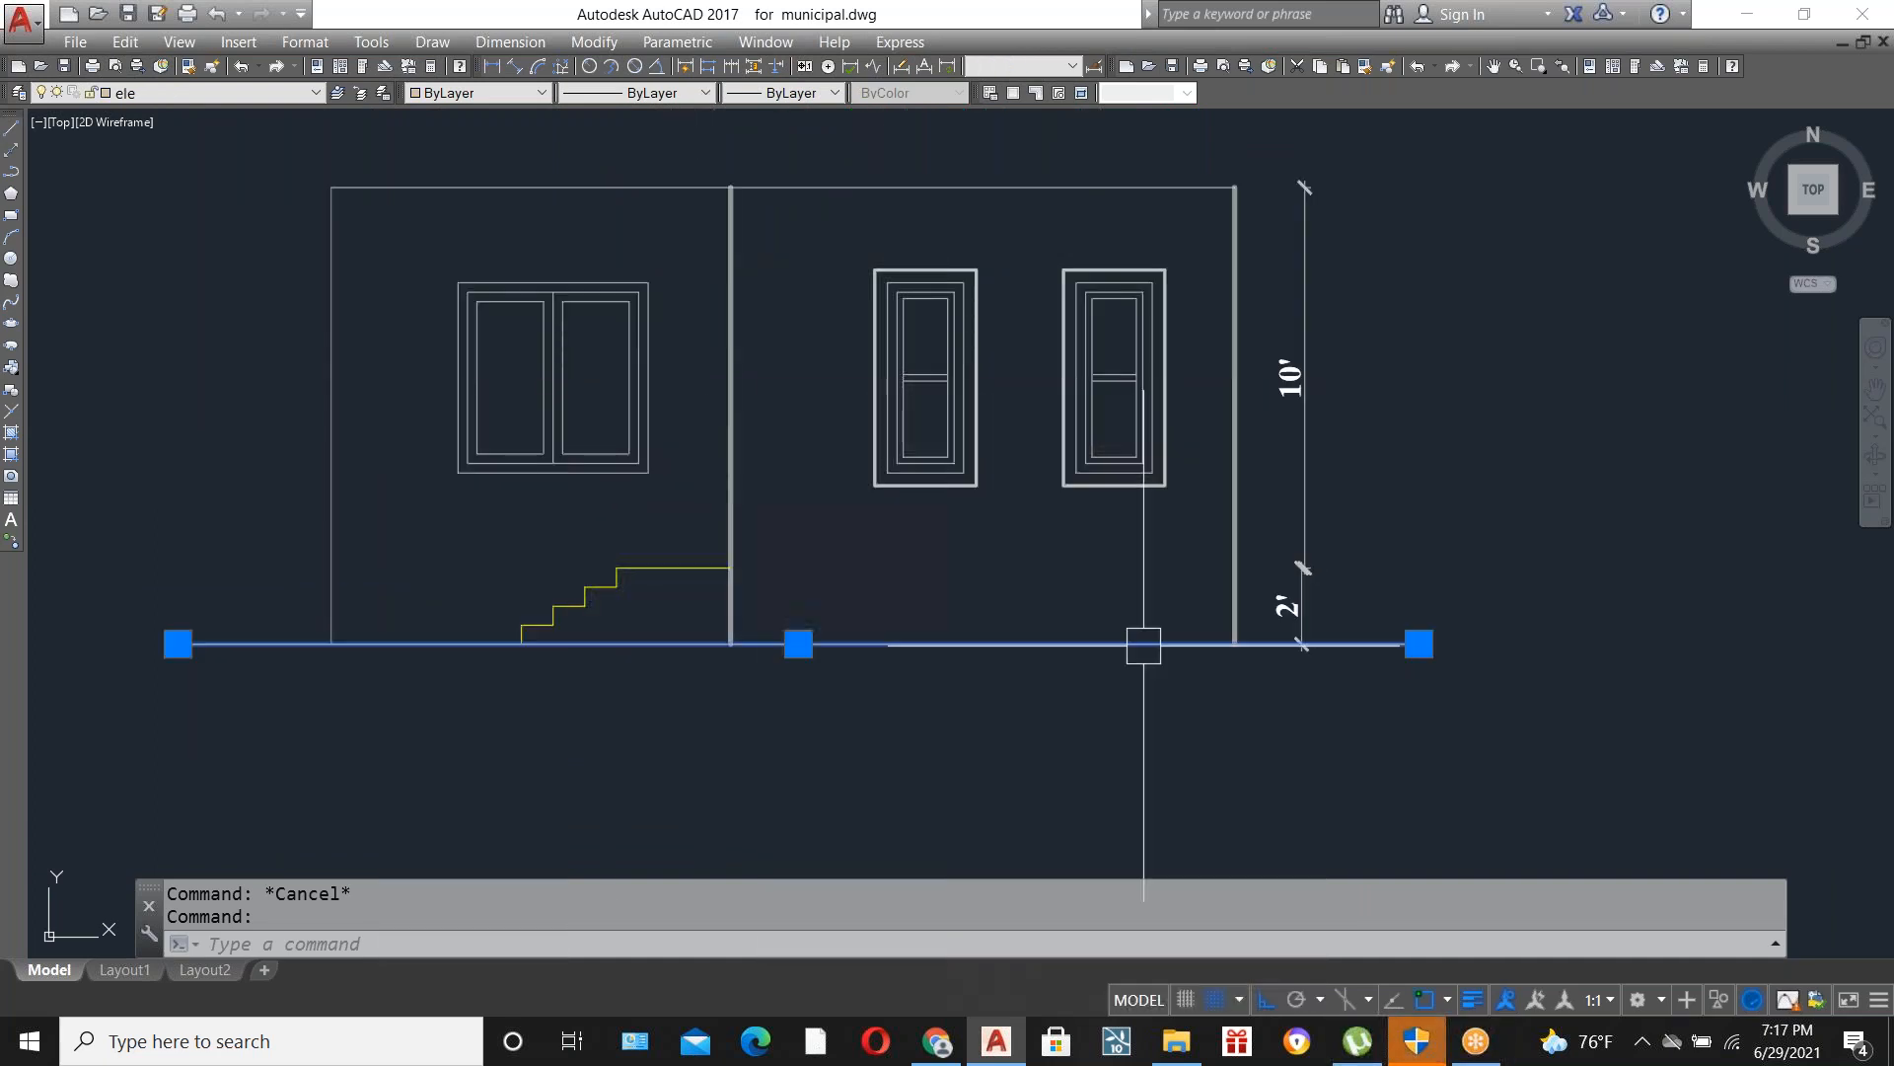
click(1419, 644)
click(1234, 644)
click(177, 644)
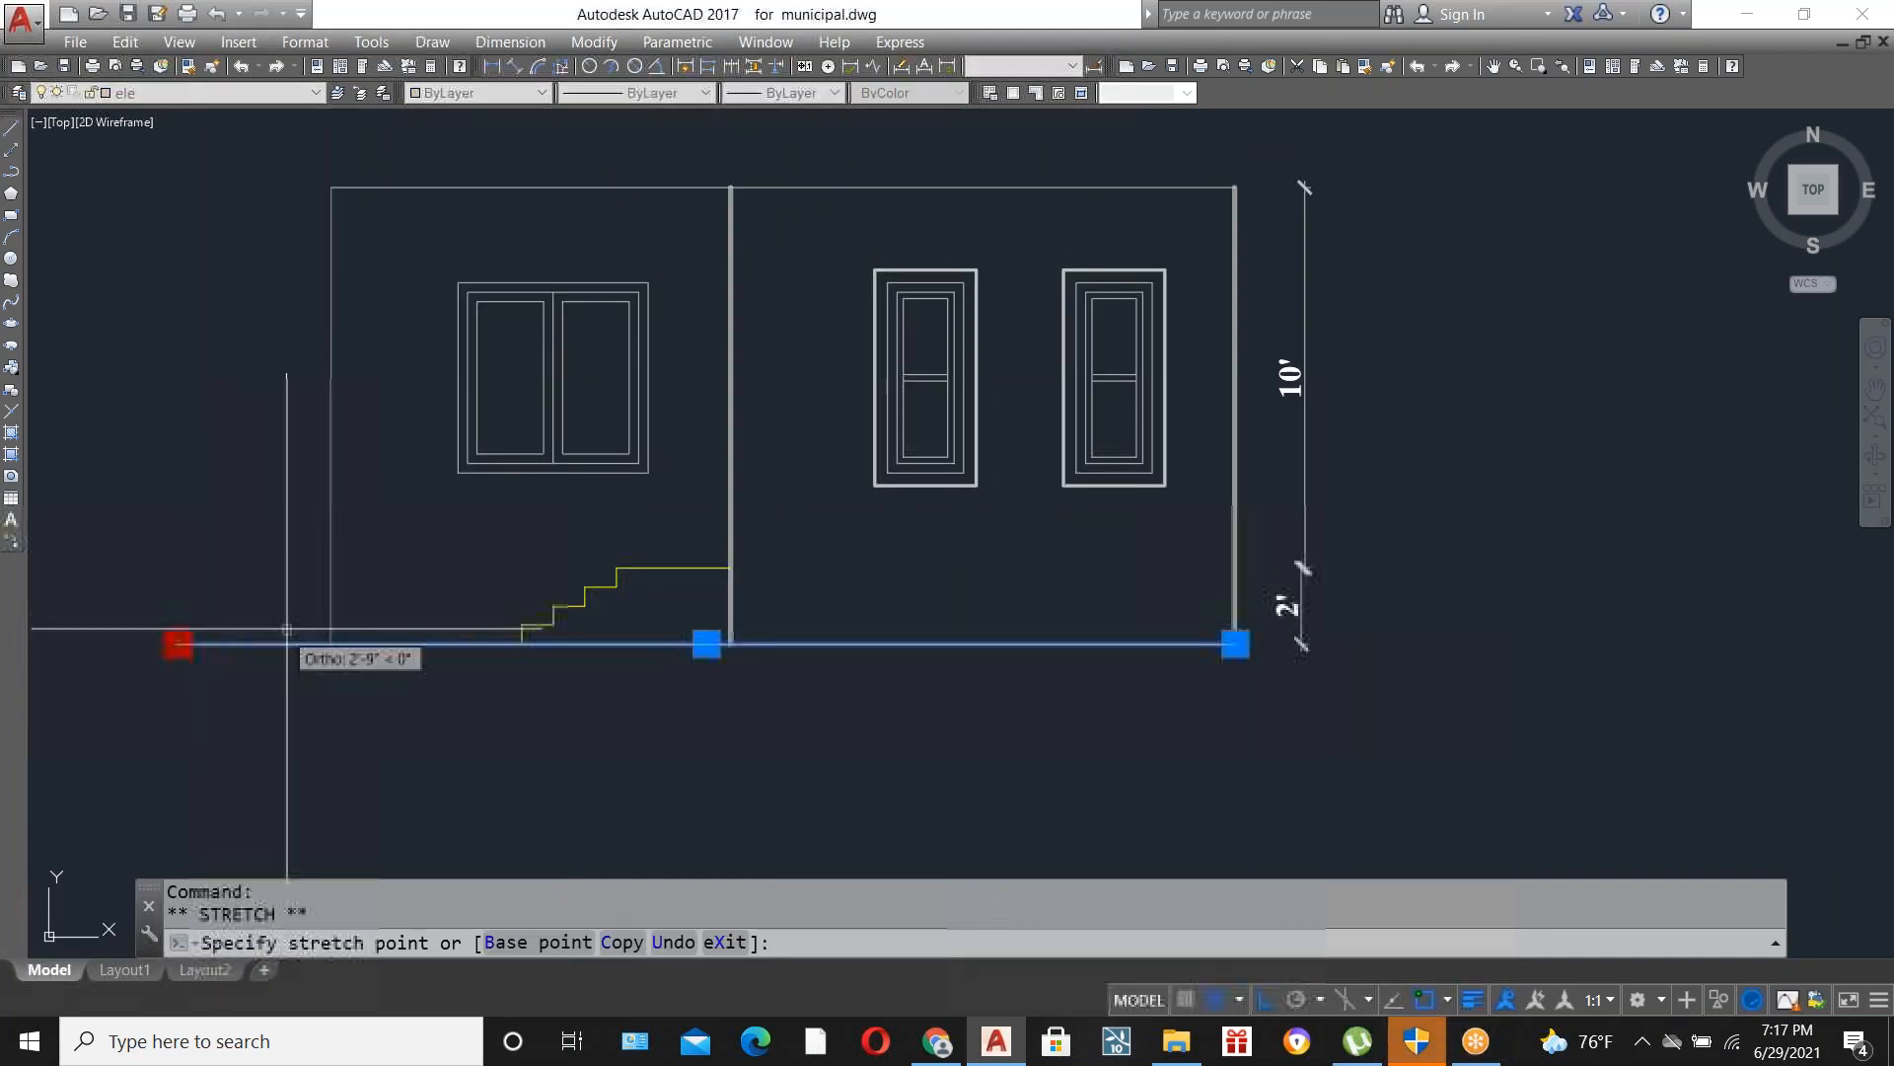
click(326, 645)
key(Escape)
scroll(849, 687, down, 2)
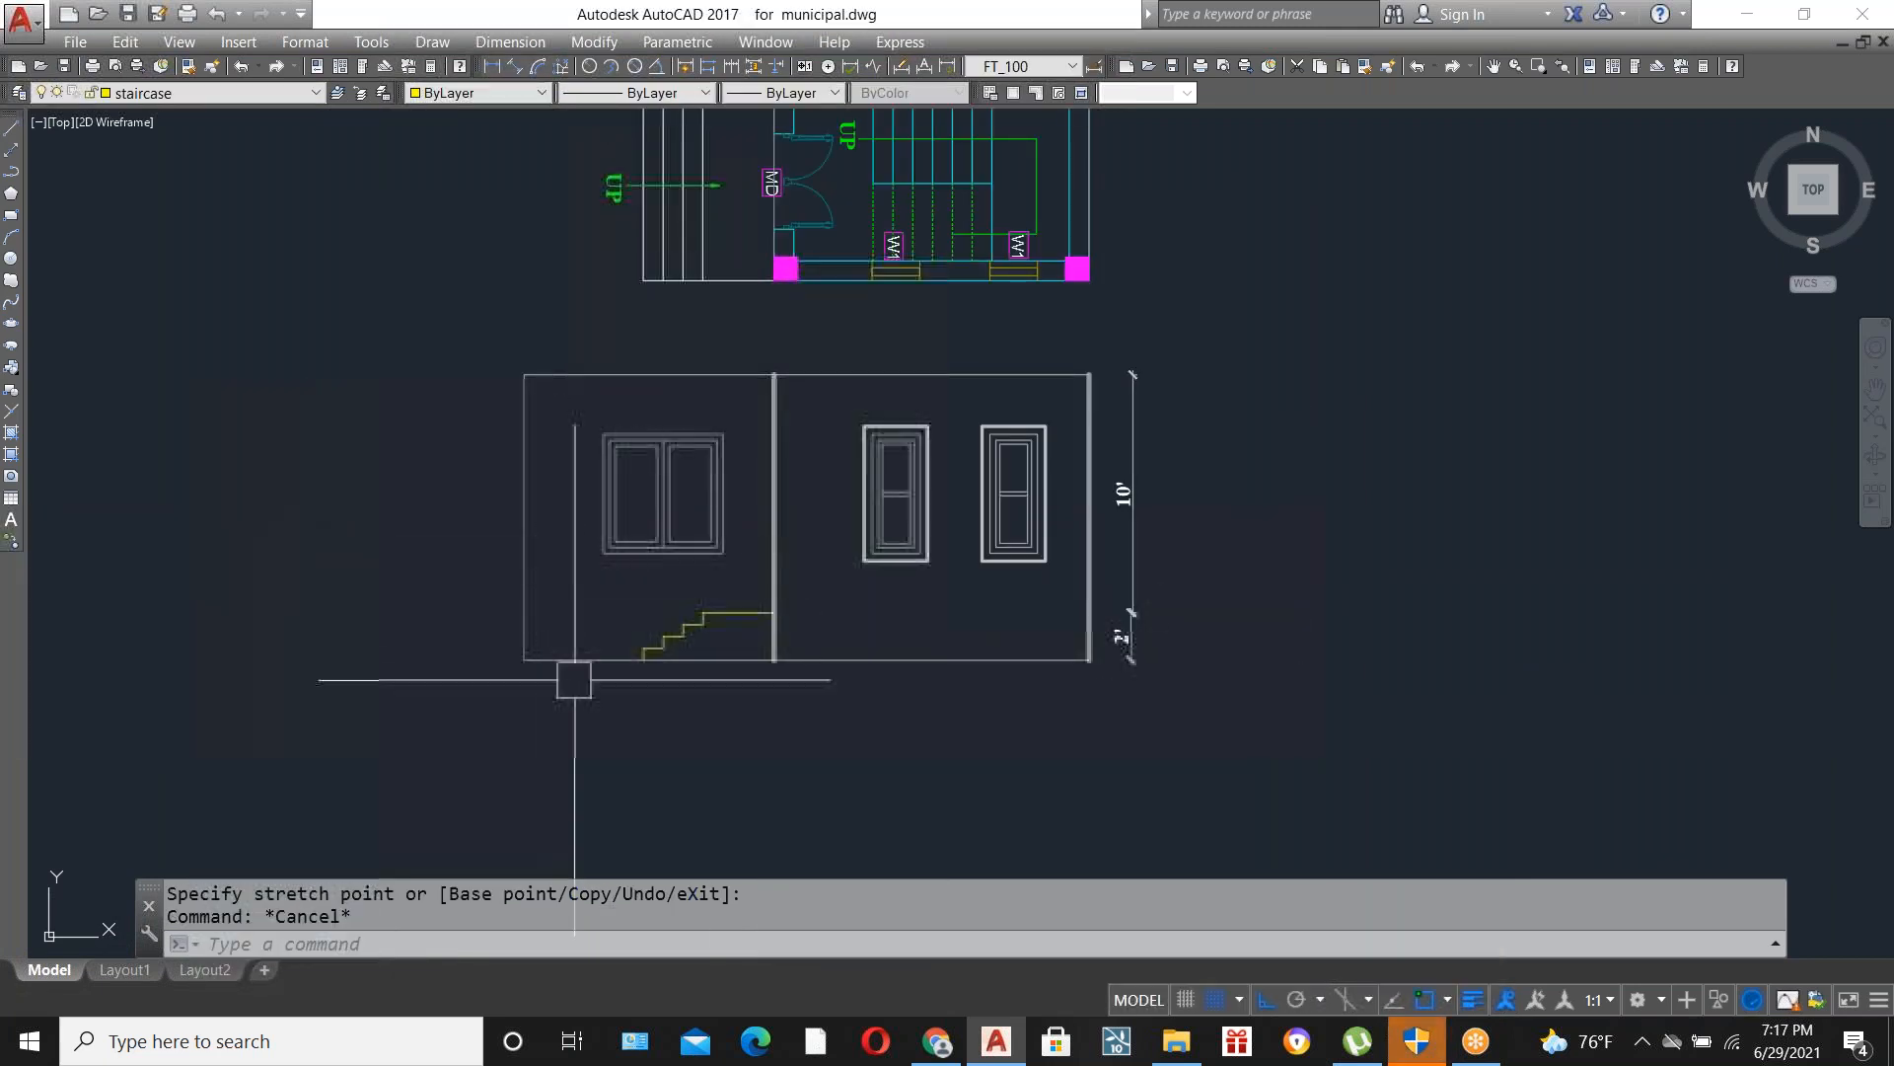
Stretch both ends of the elevation's ground line a short distance beyond the outer wall lines.
click(873, 660)
scroll(1012, 665, up, 2)
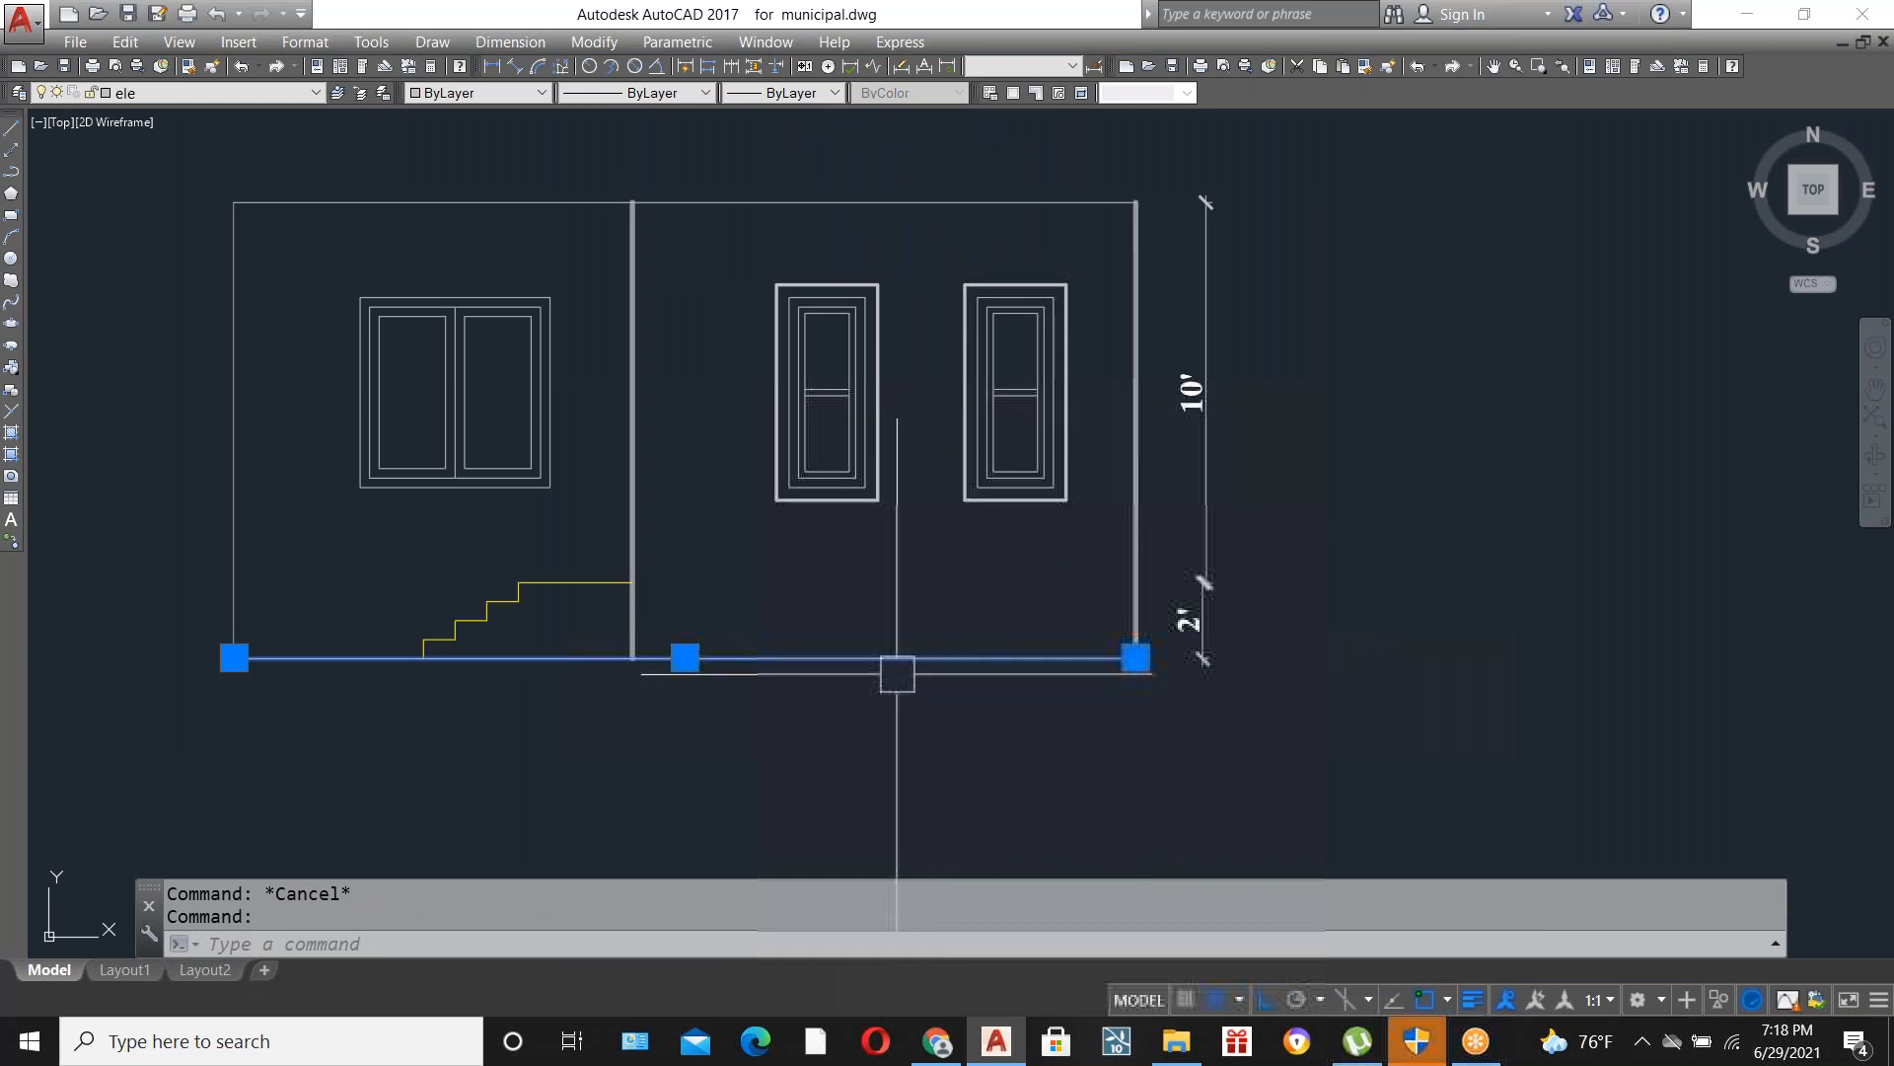
click(1136, 657)
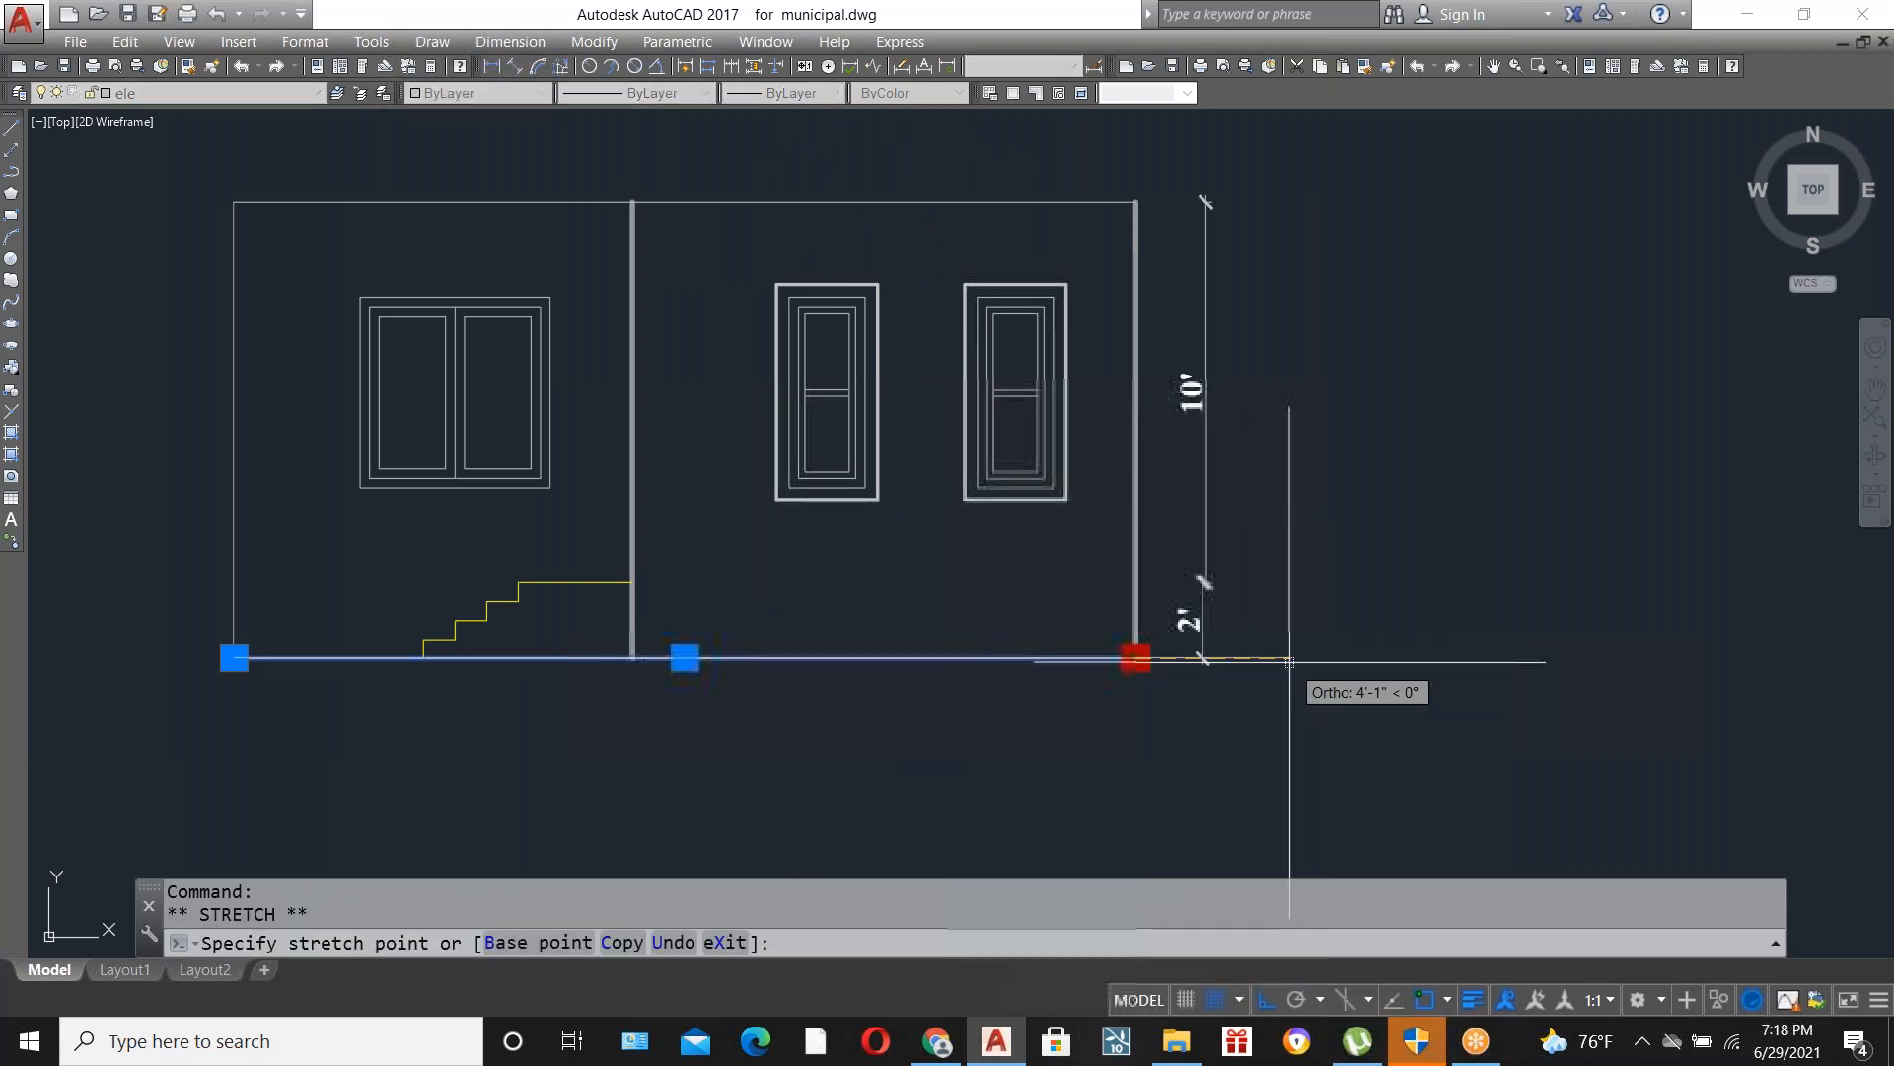
click(1246, 657)
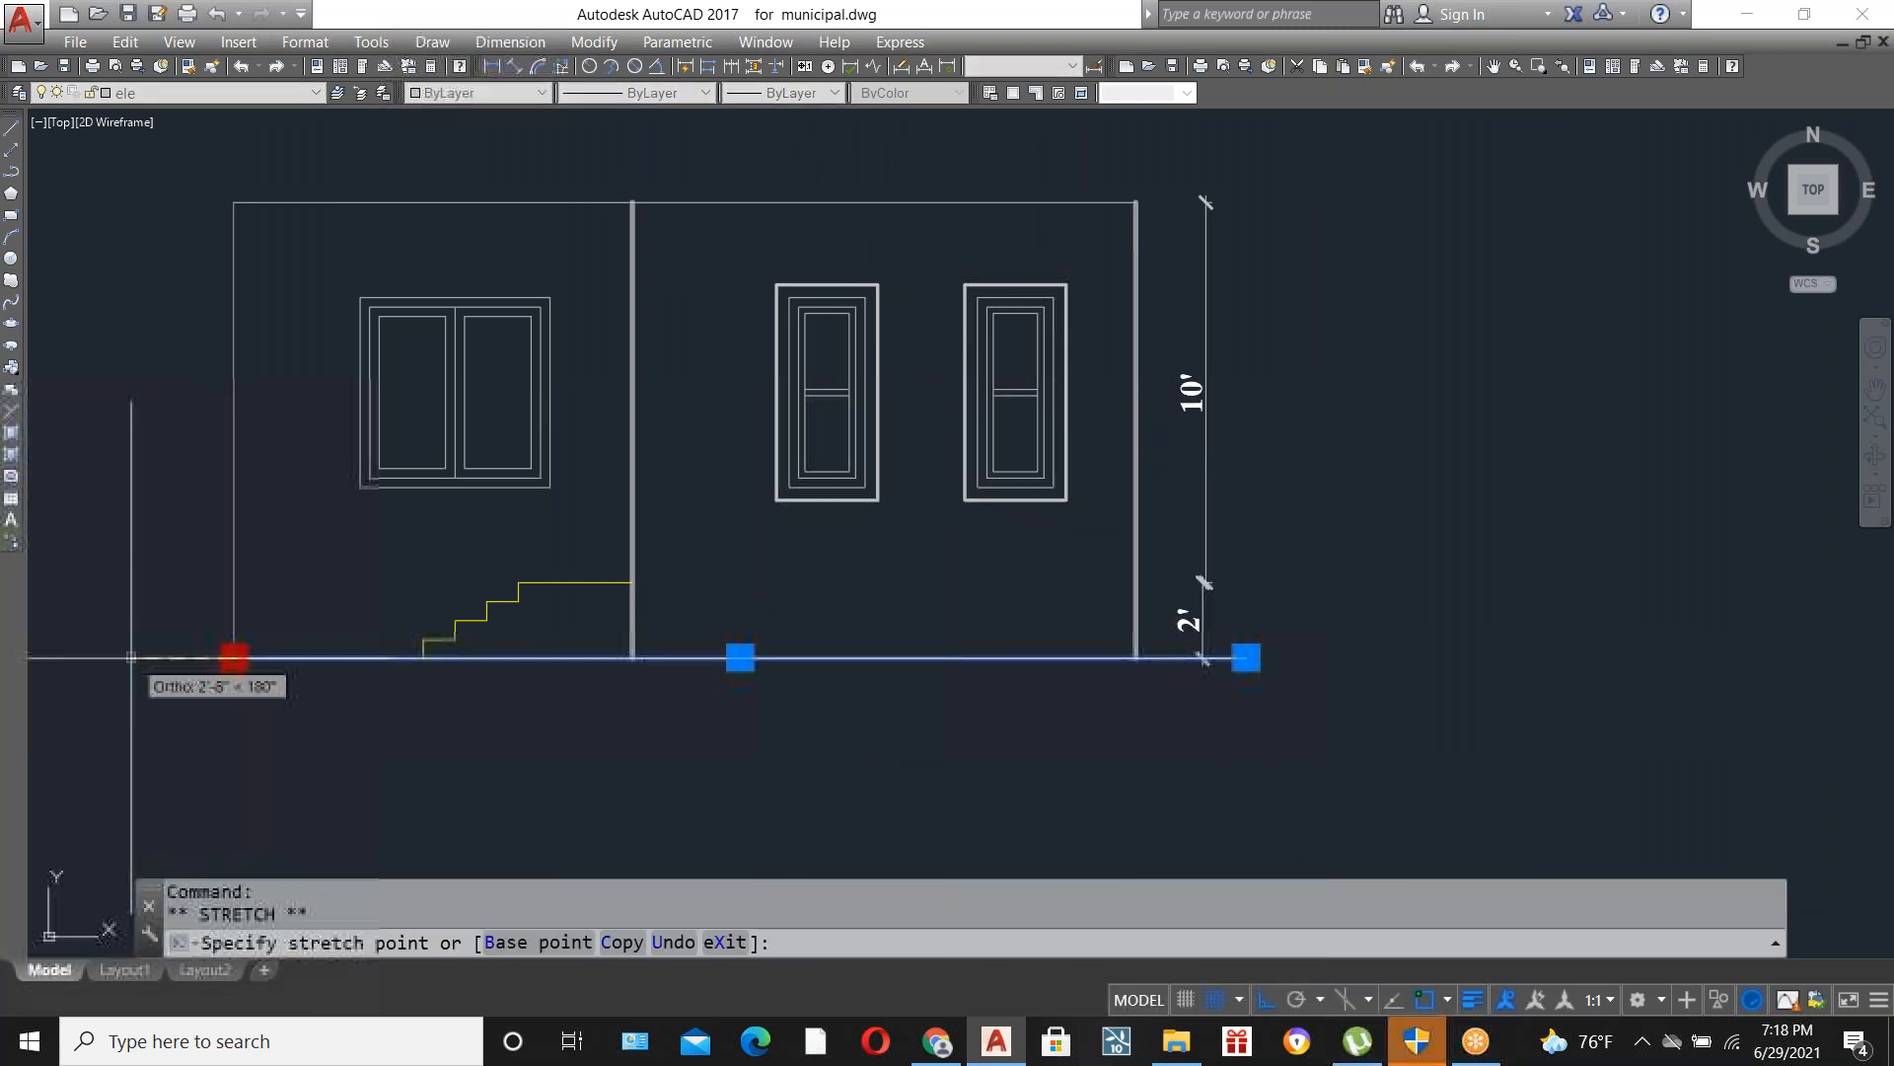
key(Escape)
scroll(918, 730, down, 2)
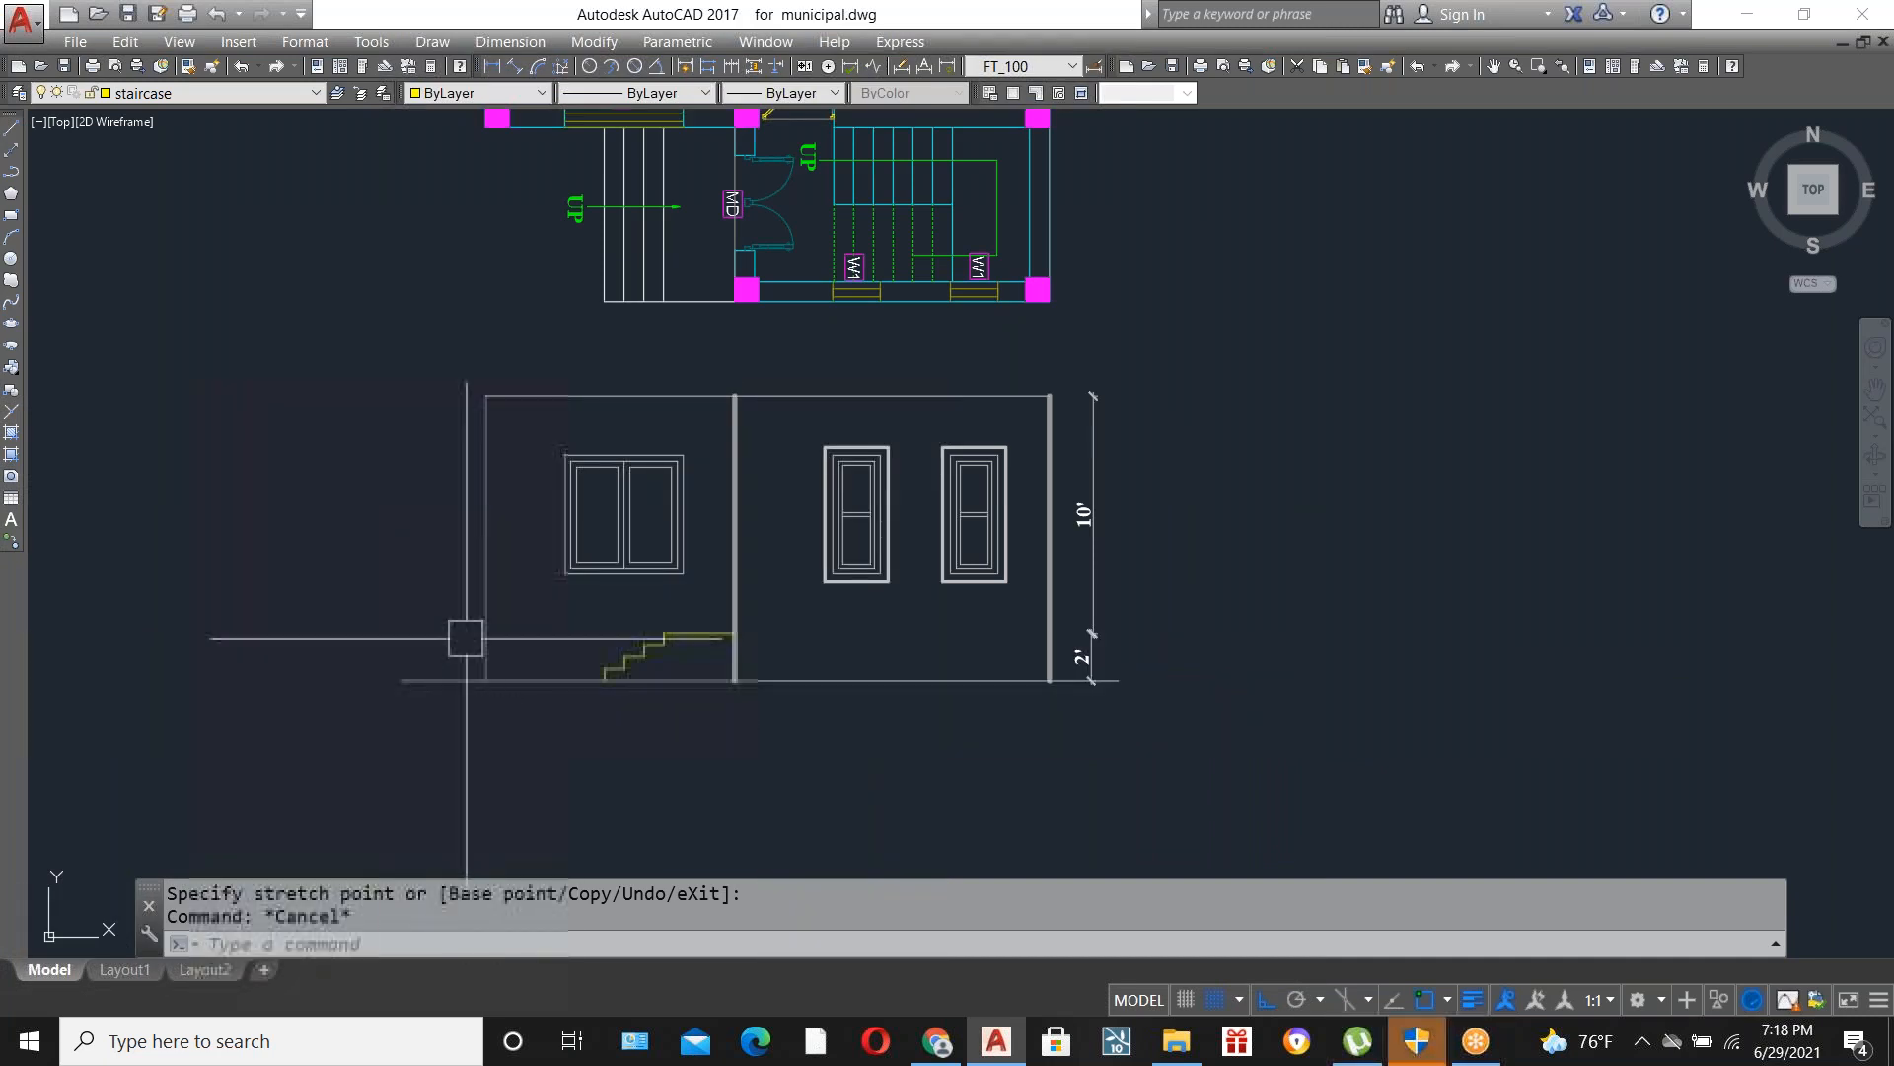
Stretch the ground line's right end about 1'-11" farther outward and set the line's lineweight to 0.35 mm.
click(888, 681)
click(1118, 680)
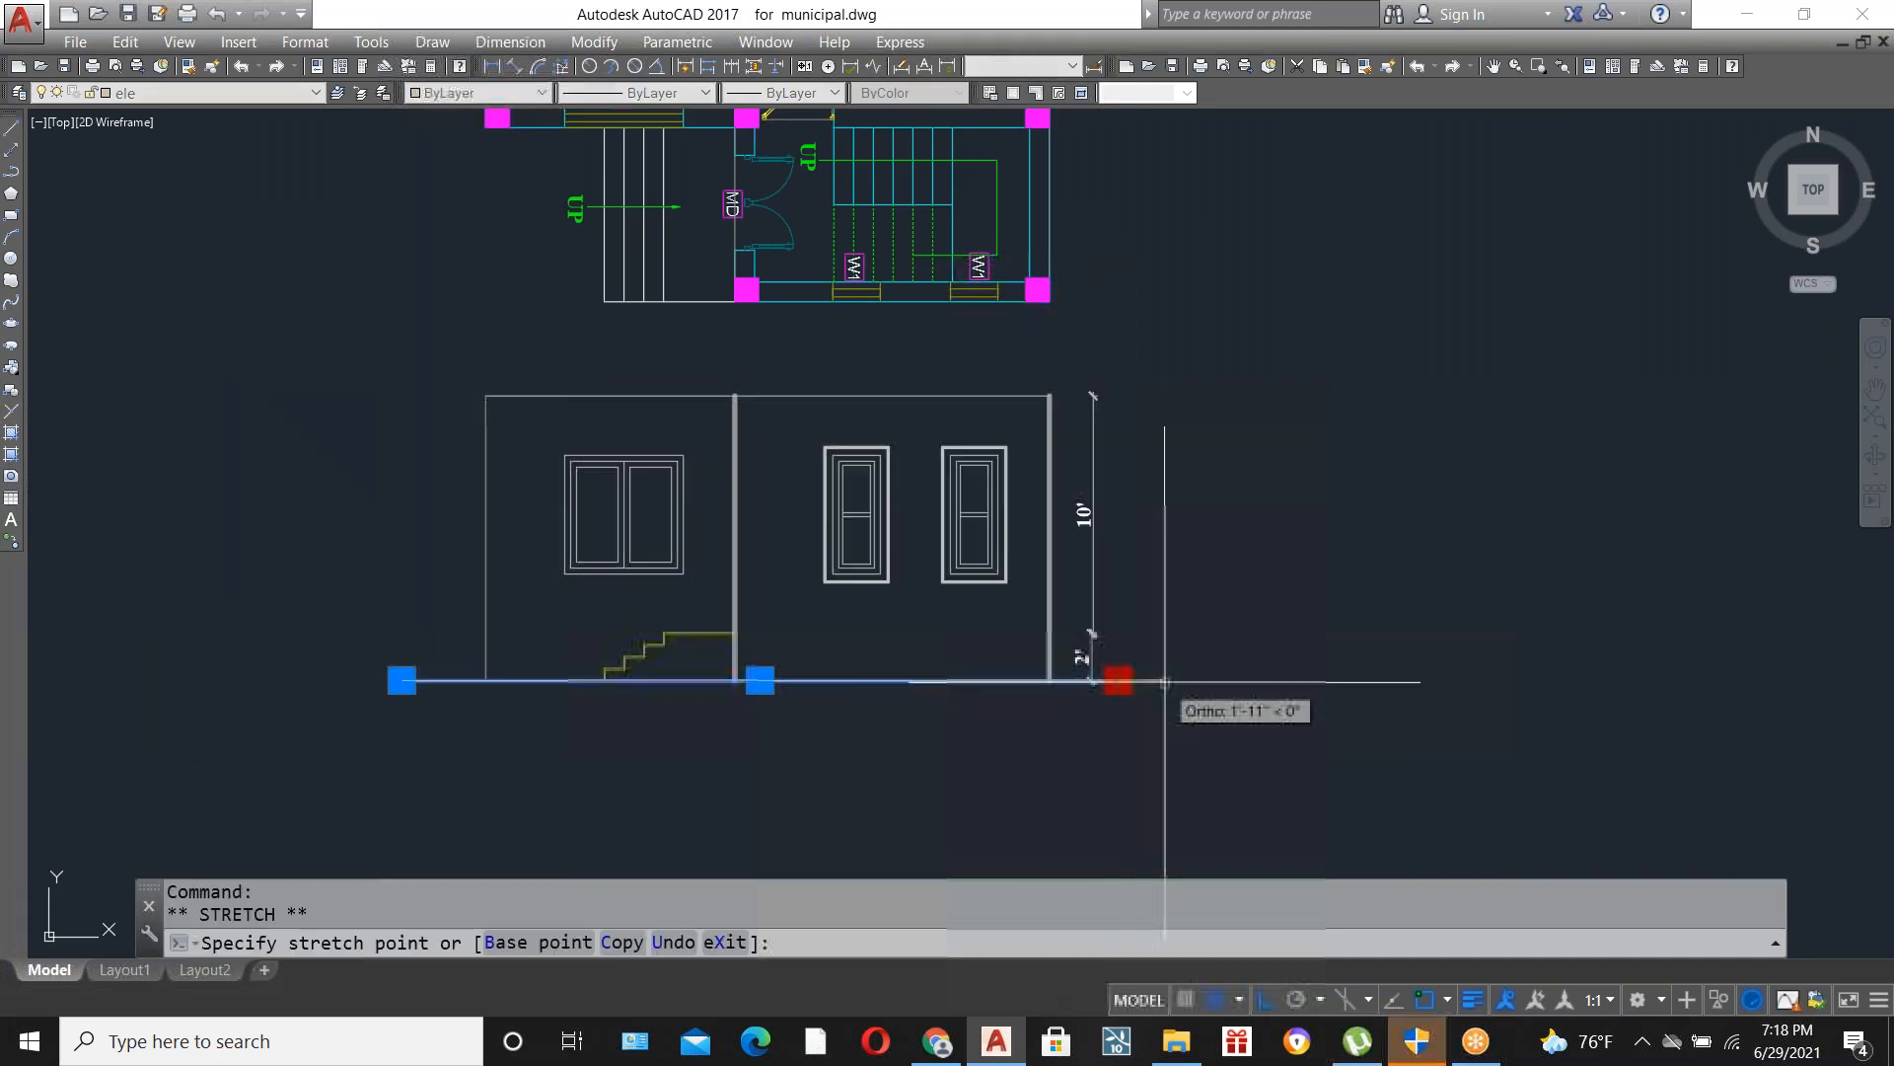
key(Escape)
click(1121, 678)
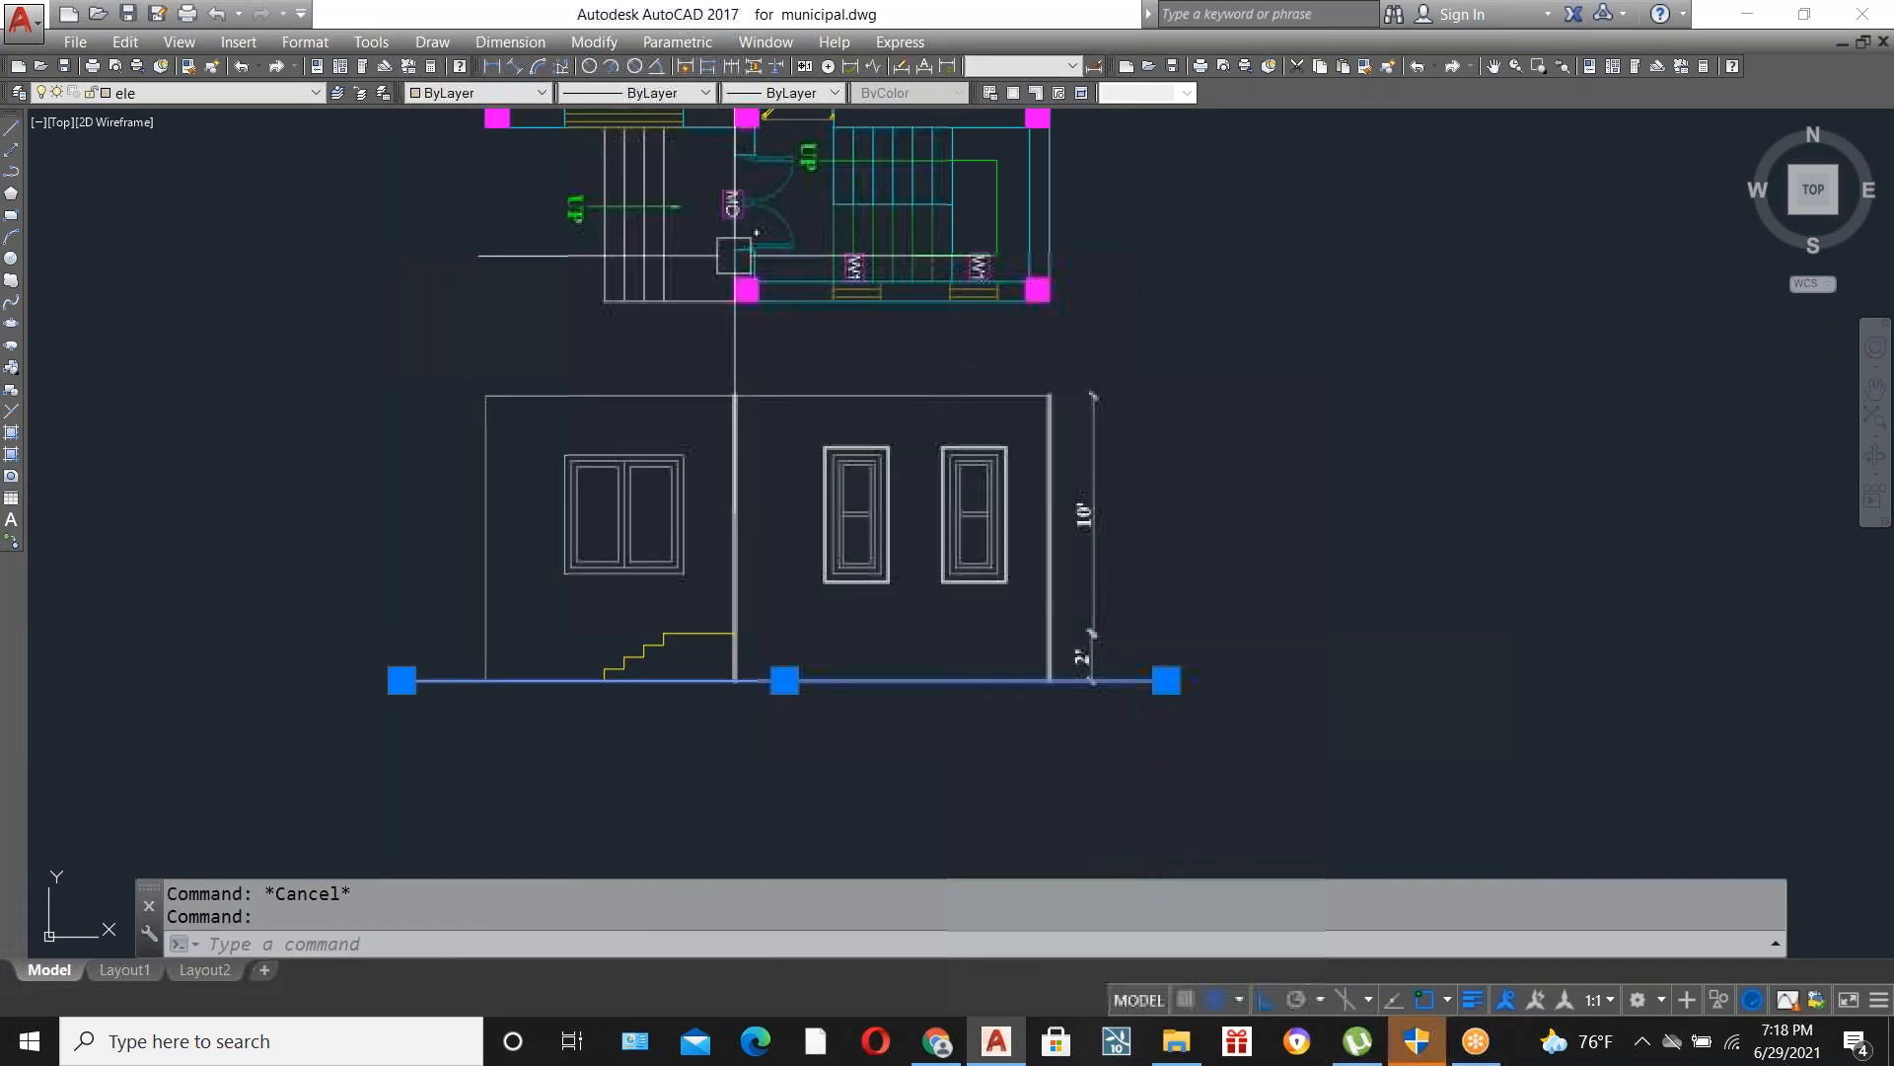
click(783, 95)
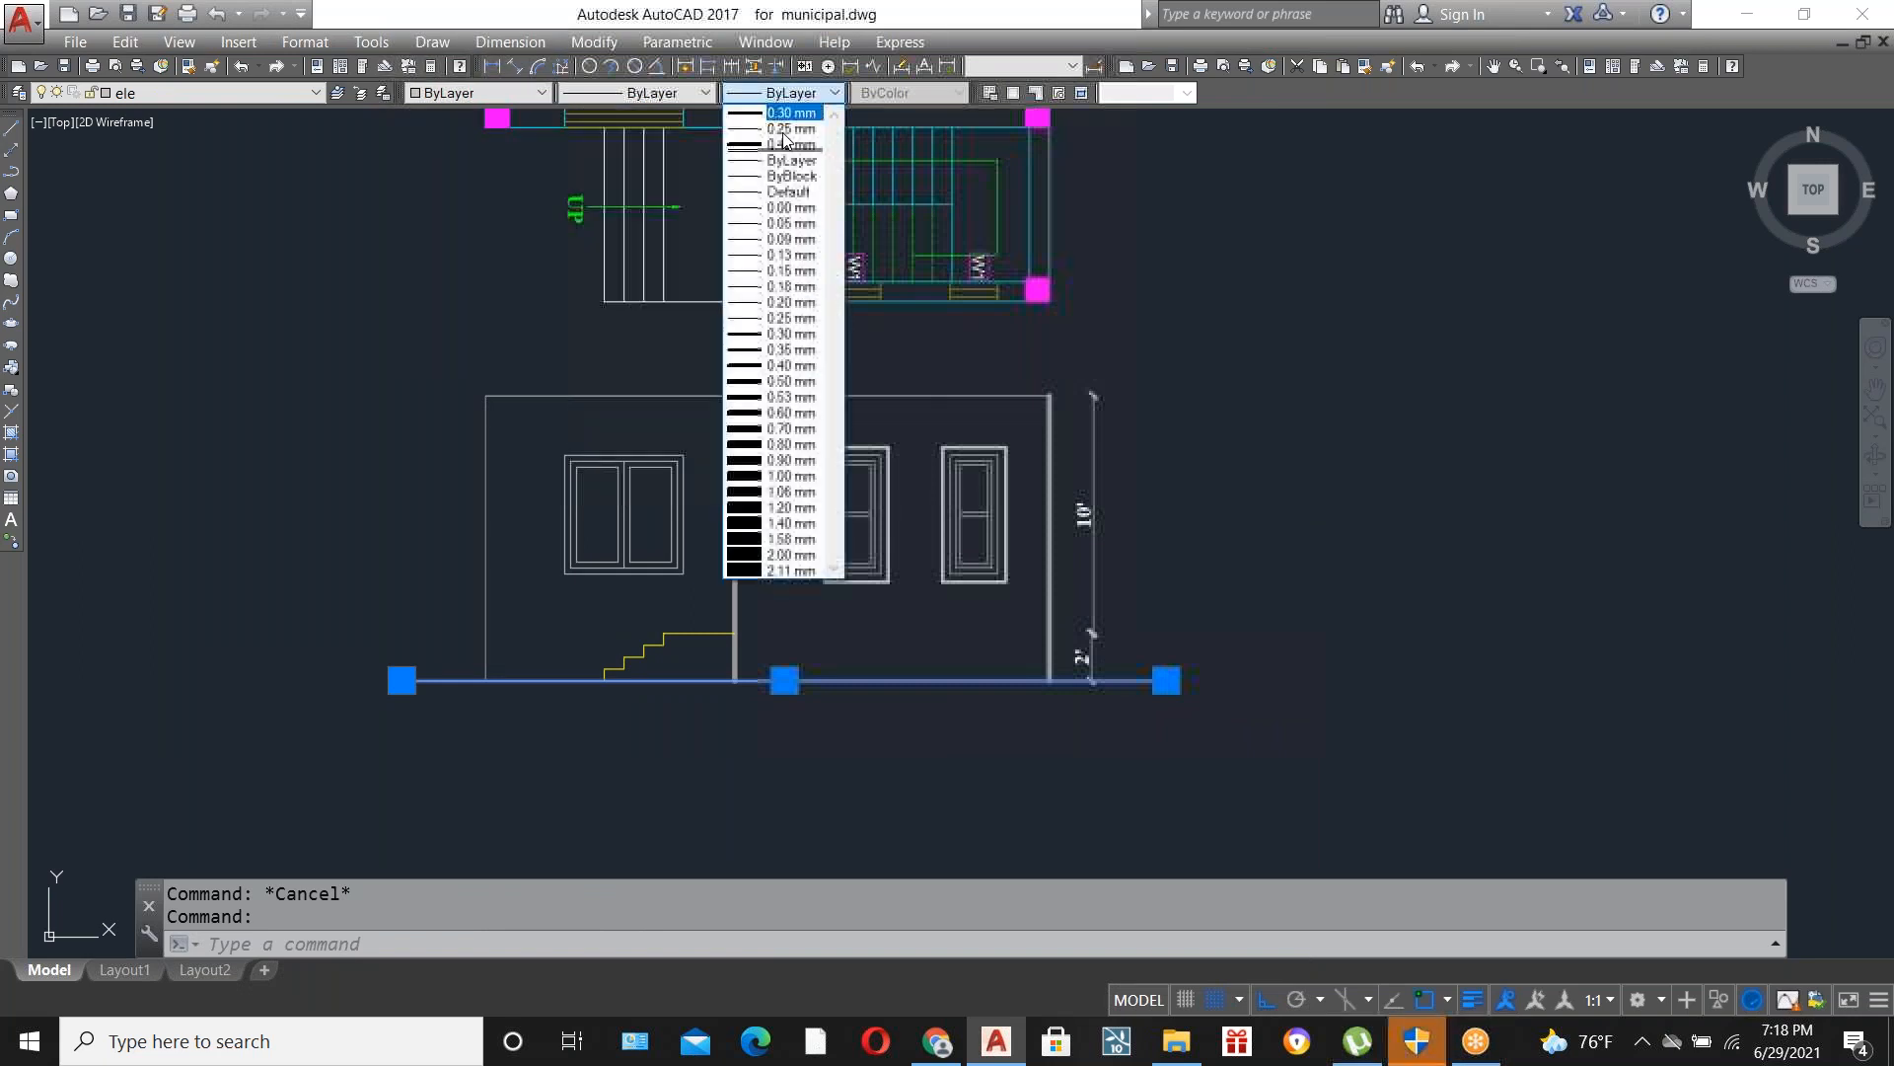
click(770, 350)
key(Escape)
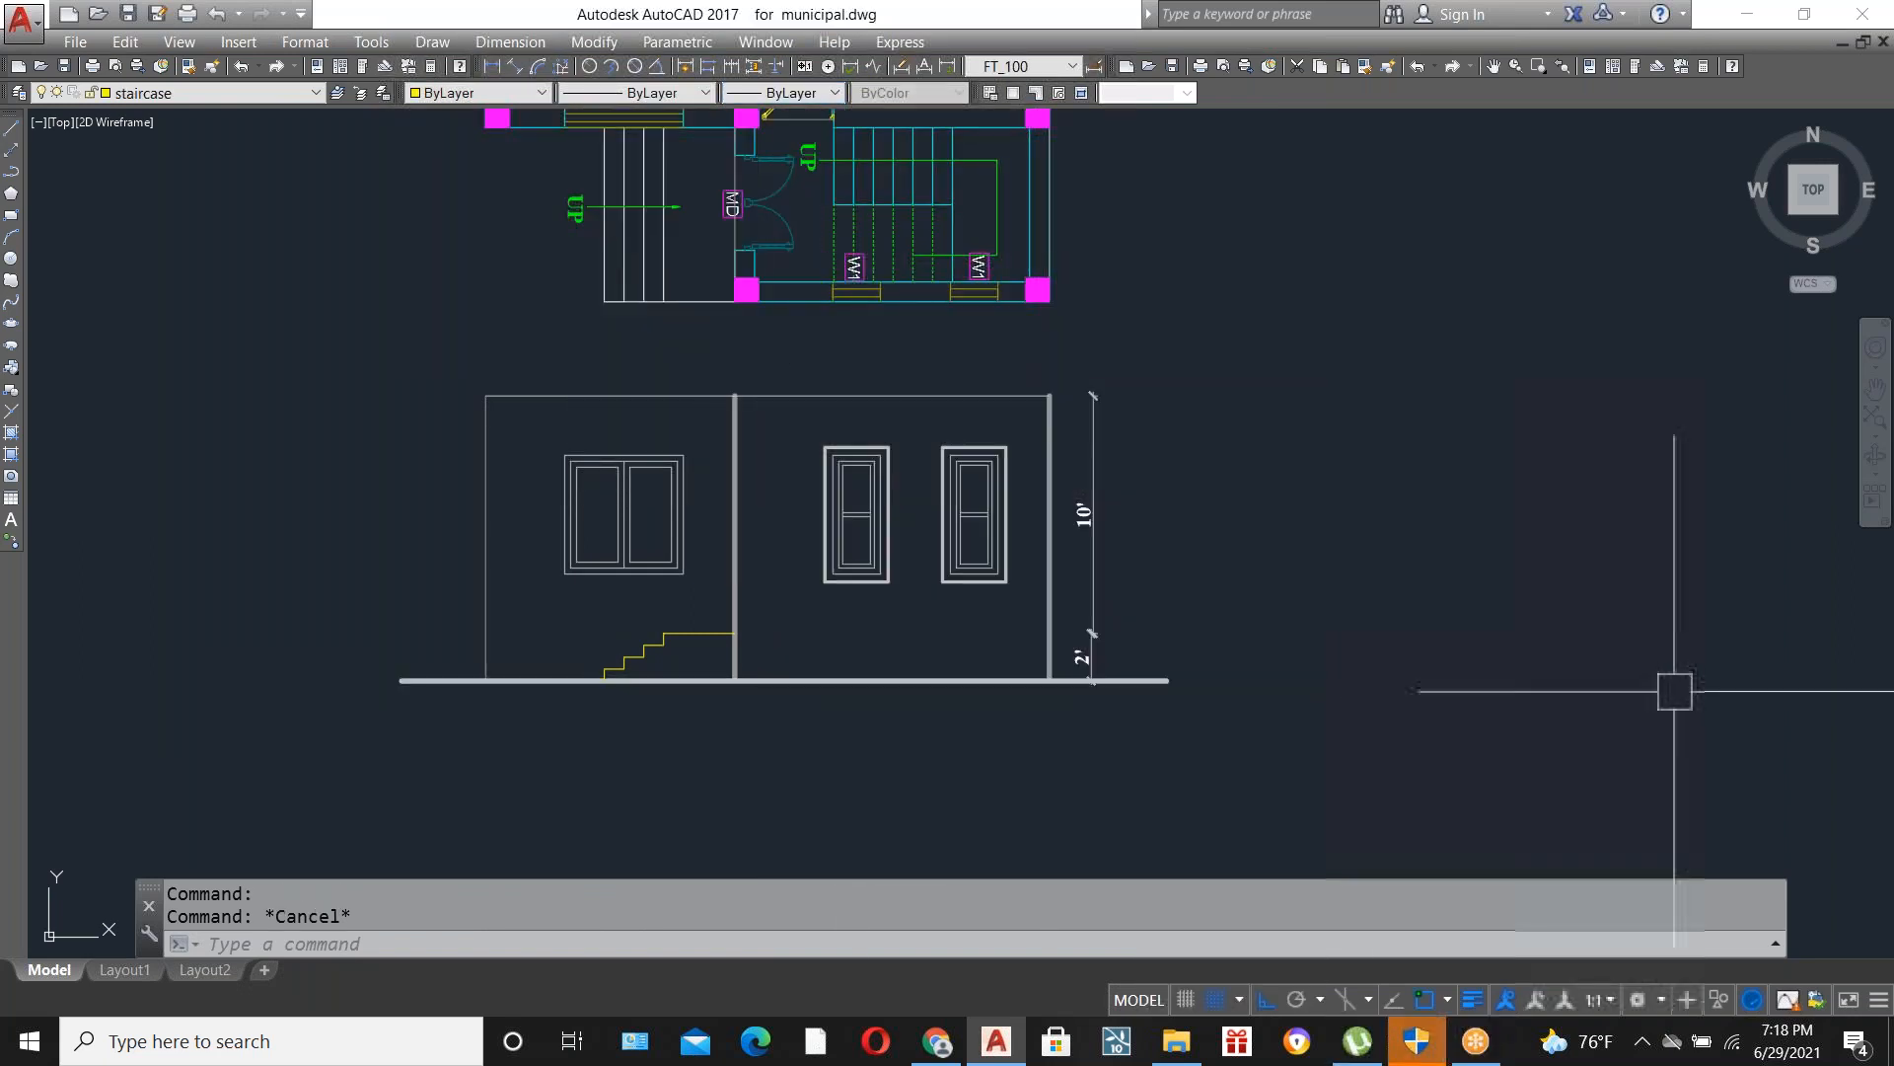
Examine the elevation's windows, entrance steps and ground line against the ground floor plan above it.
scroll(1070, 719, down, 2)
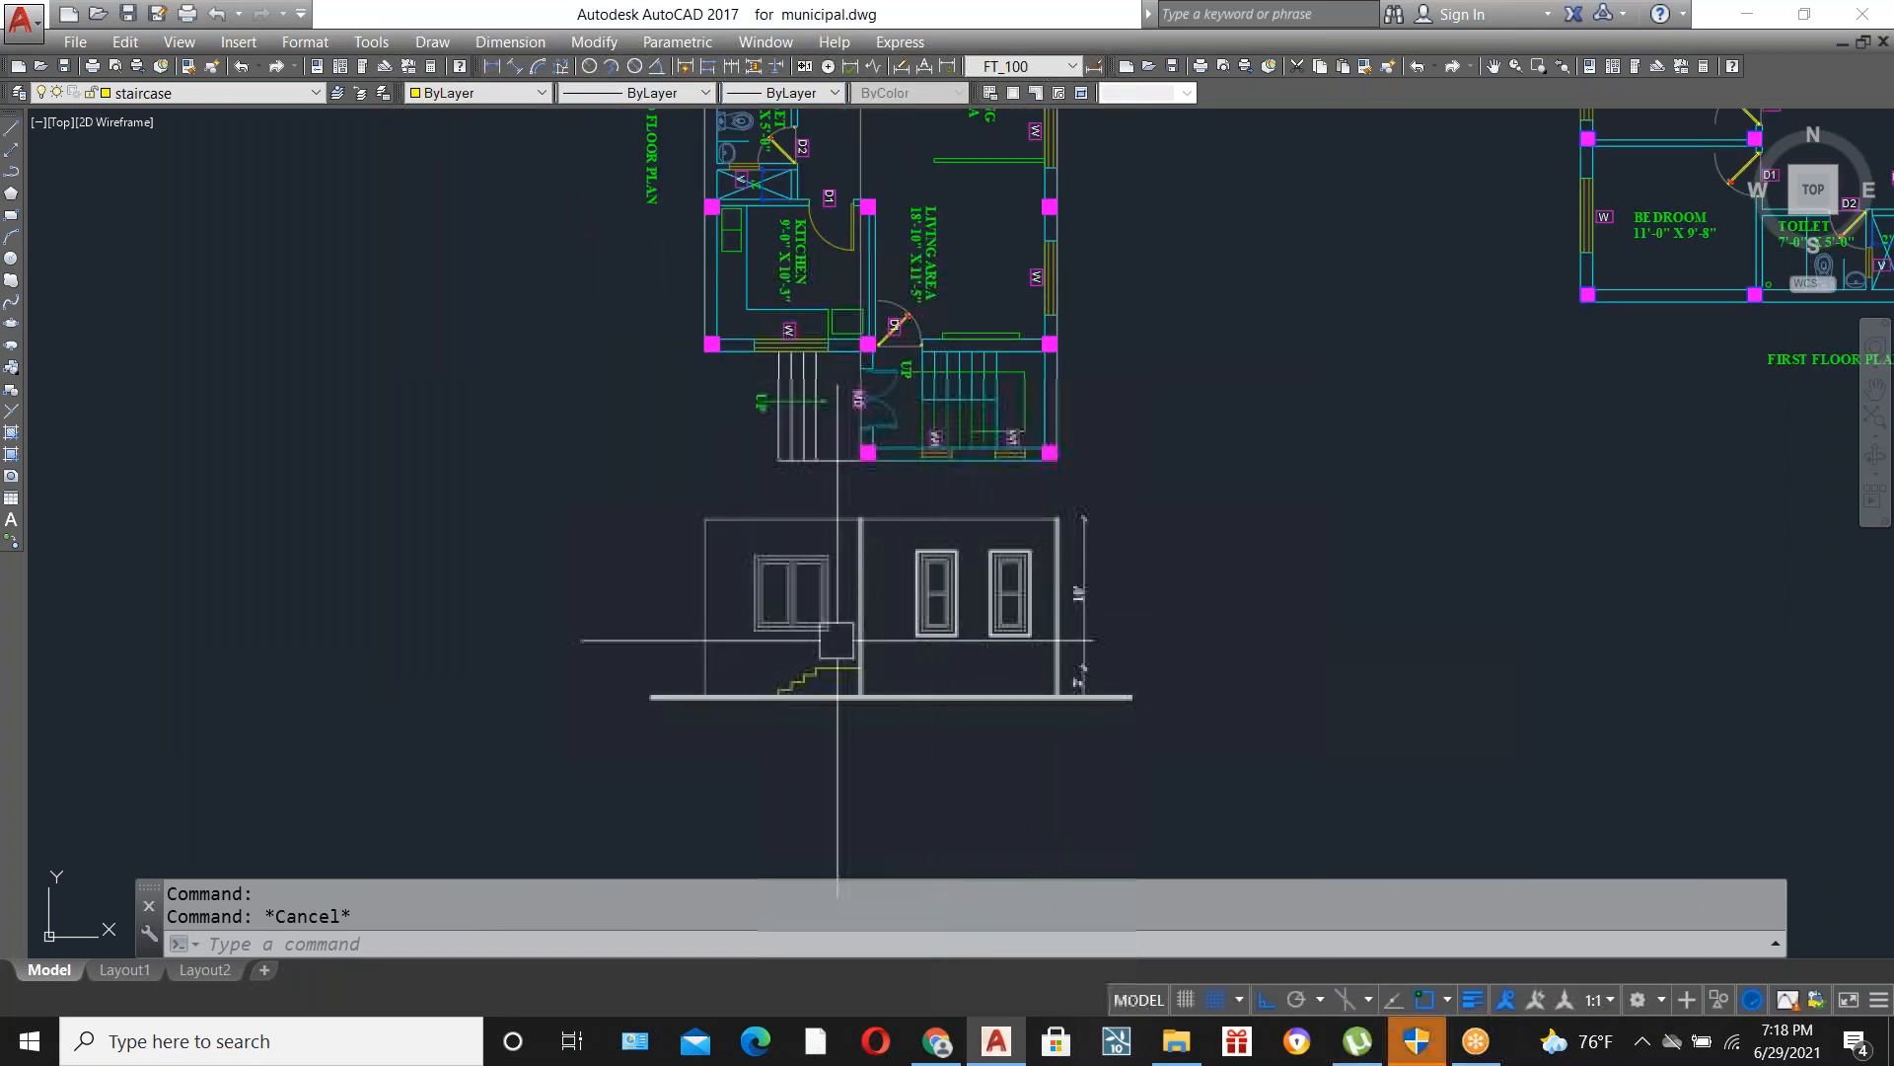
scroll(837, 641, up, 4)
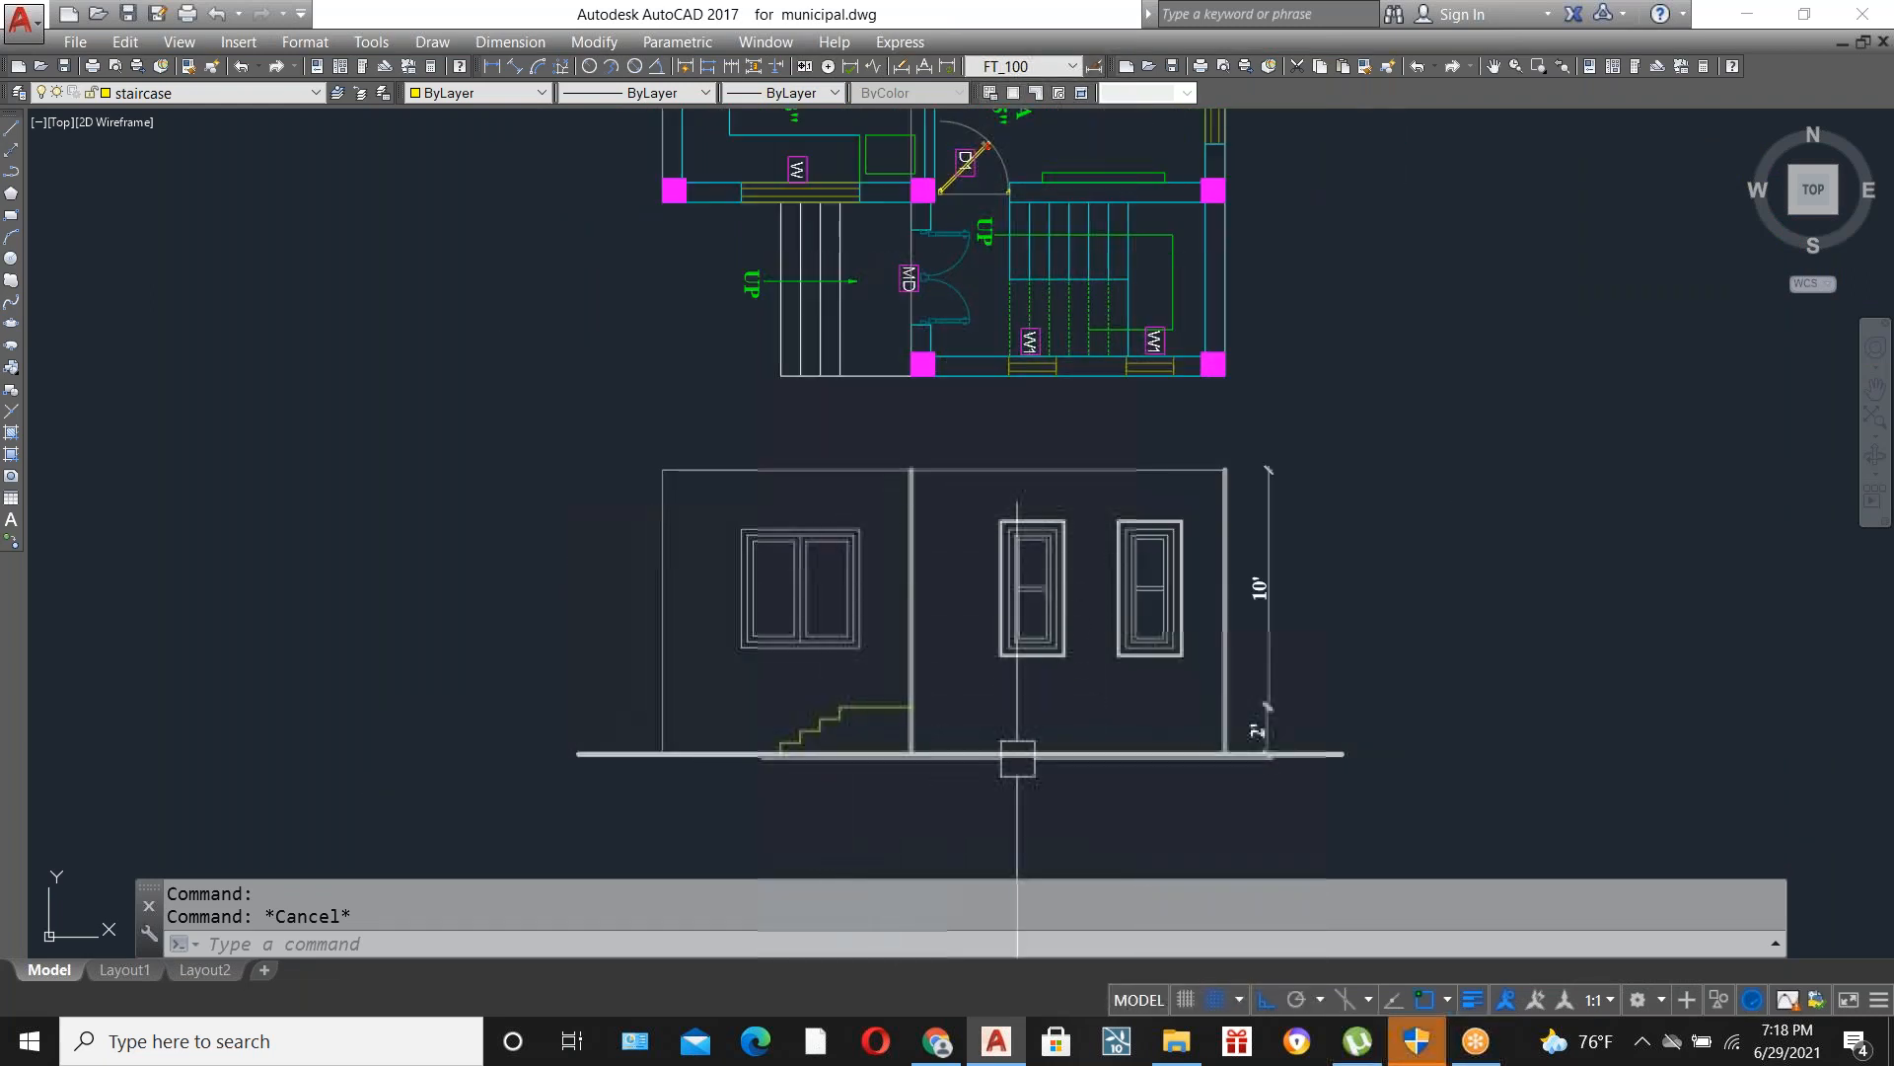
scroll(1123, 719, up, 2)
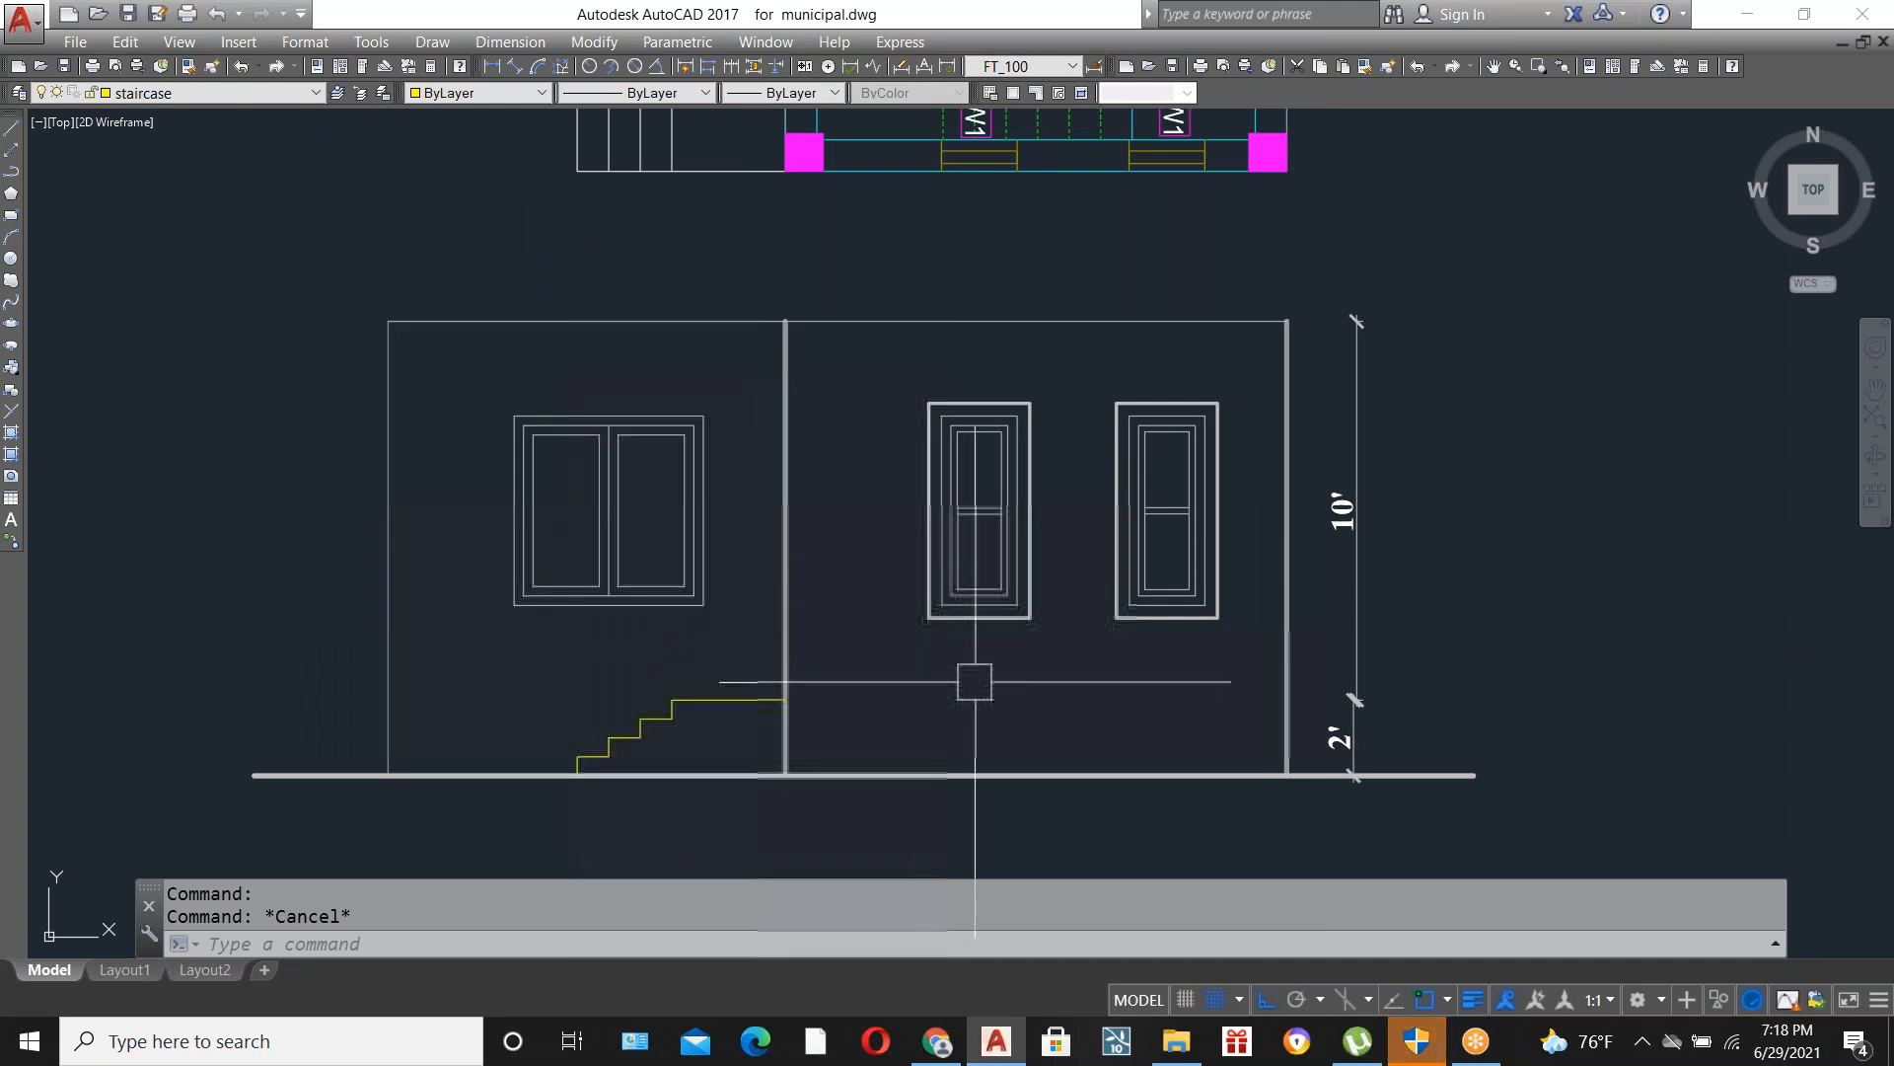
scroll(1041, 736, down, 4)
scroll(1036, 740, up, 2)
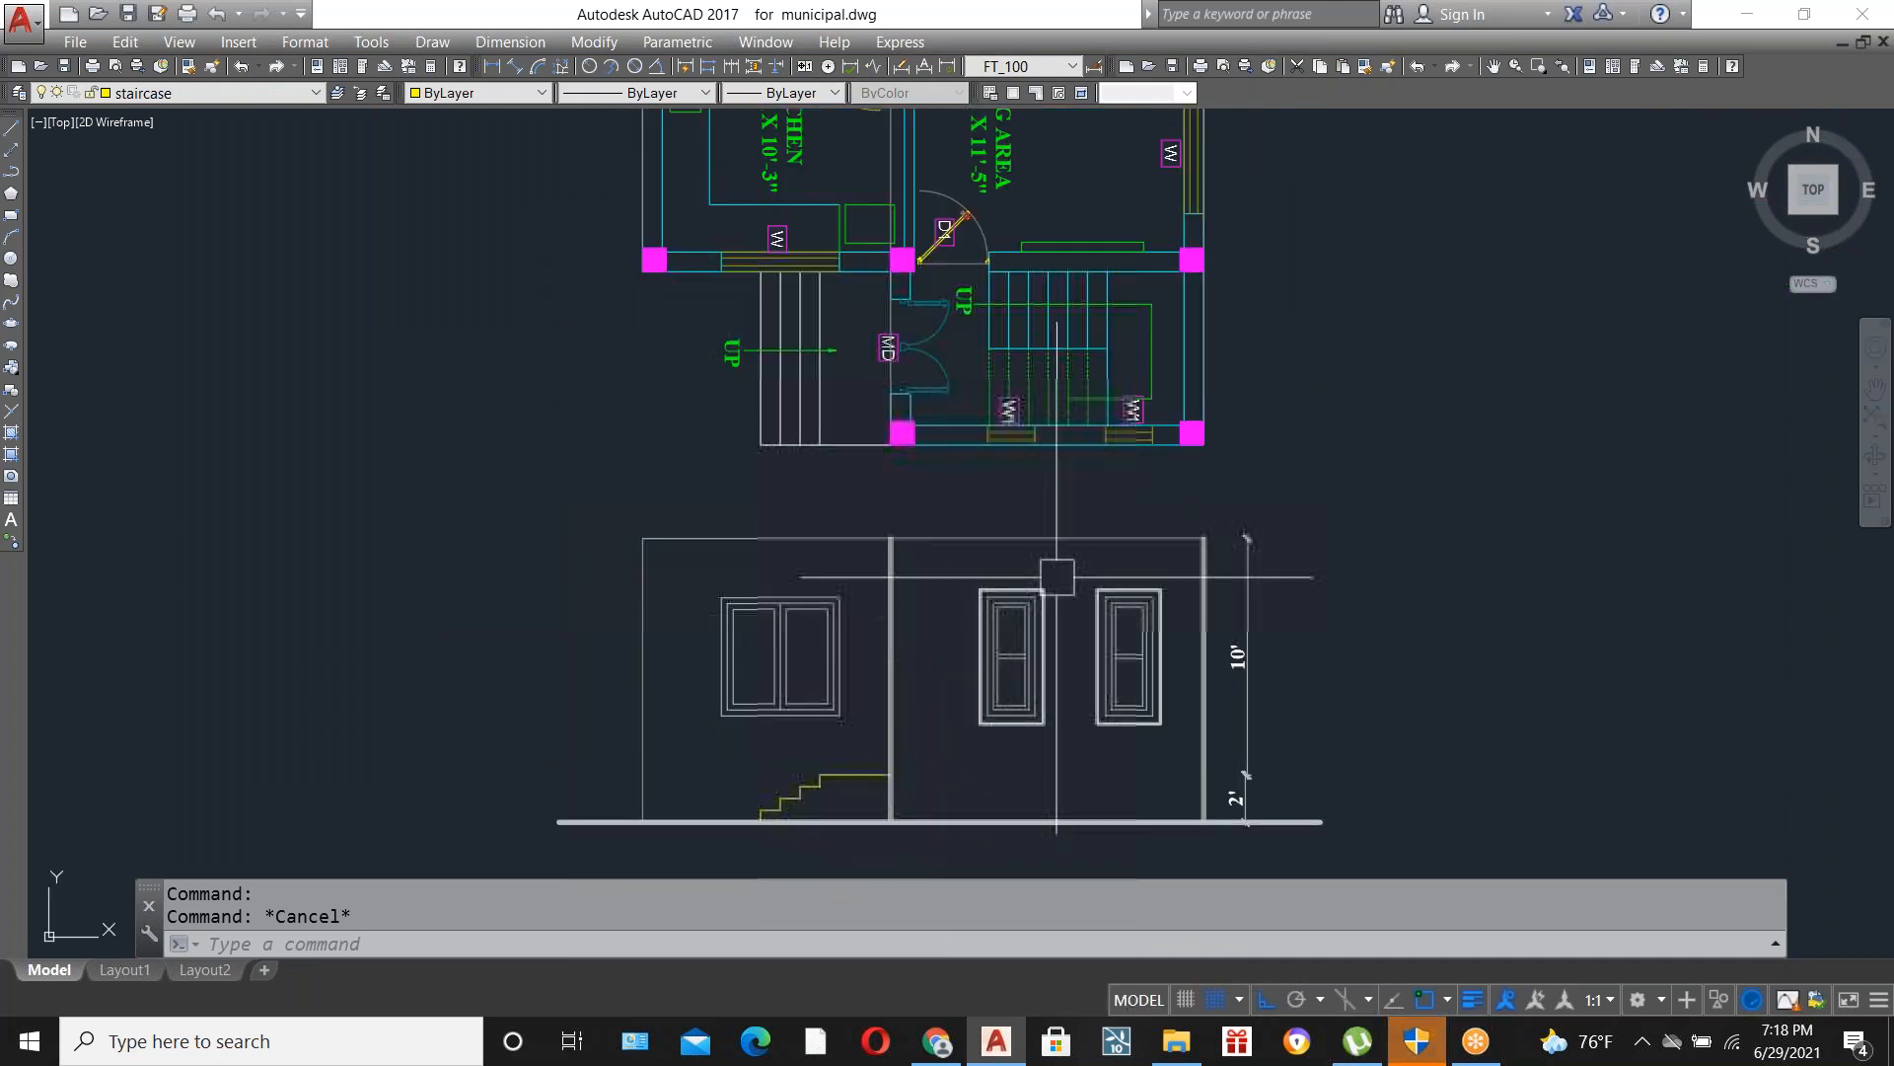
scroll(1027, 661, down, 2)
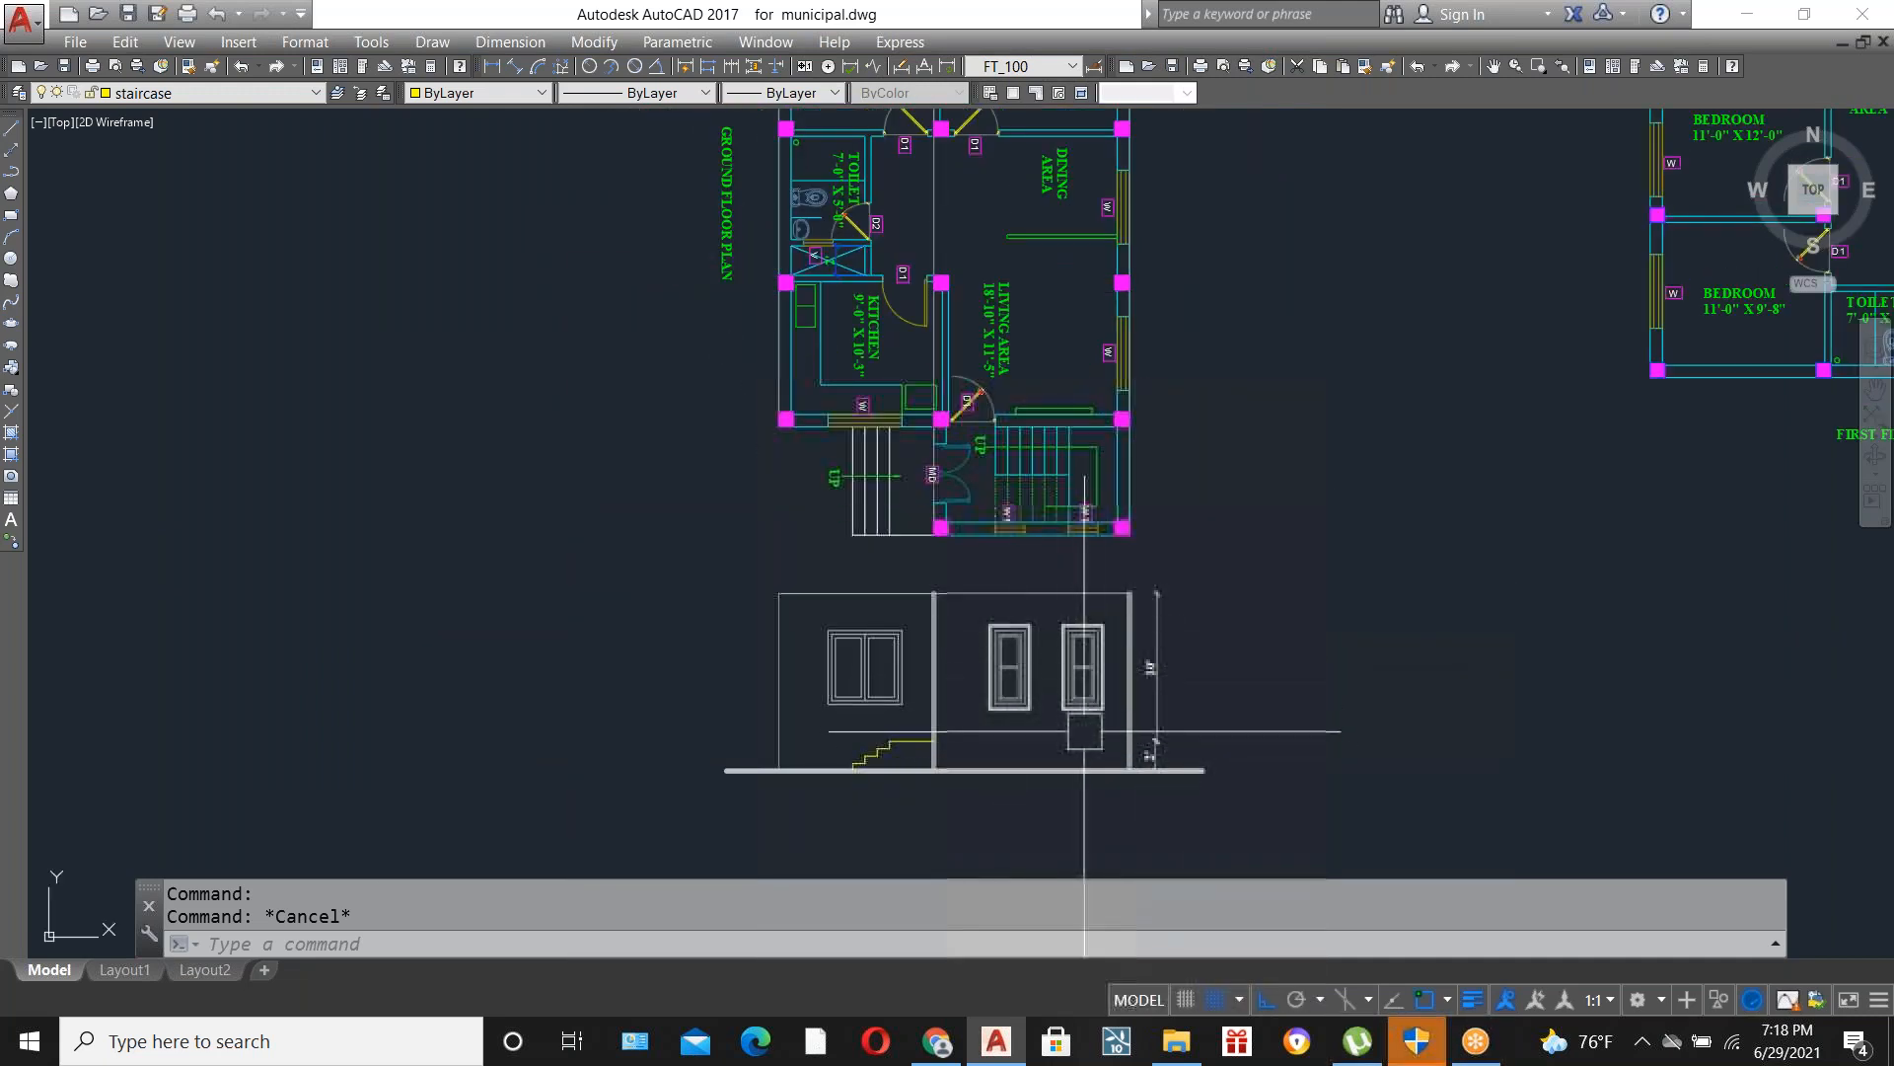
scroll(1084, 731, down, 3)
scroll(1102, 676, up, 5)
Move the rotated ground floor plan with its projection lines sideways, away from above the elevation.
scroll(933, 671, down, 5)
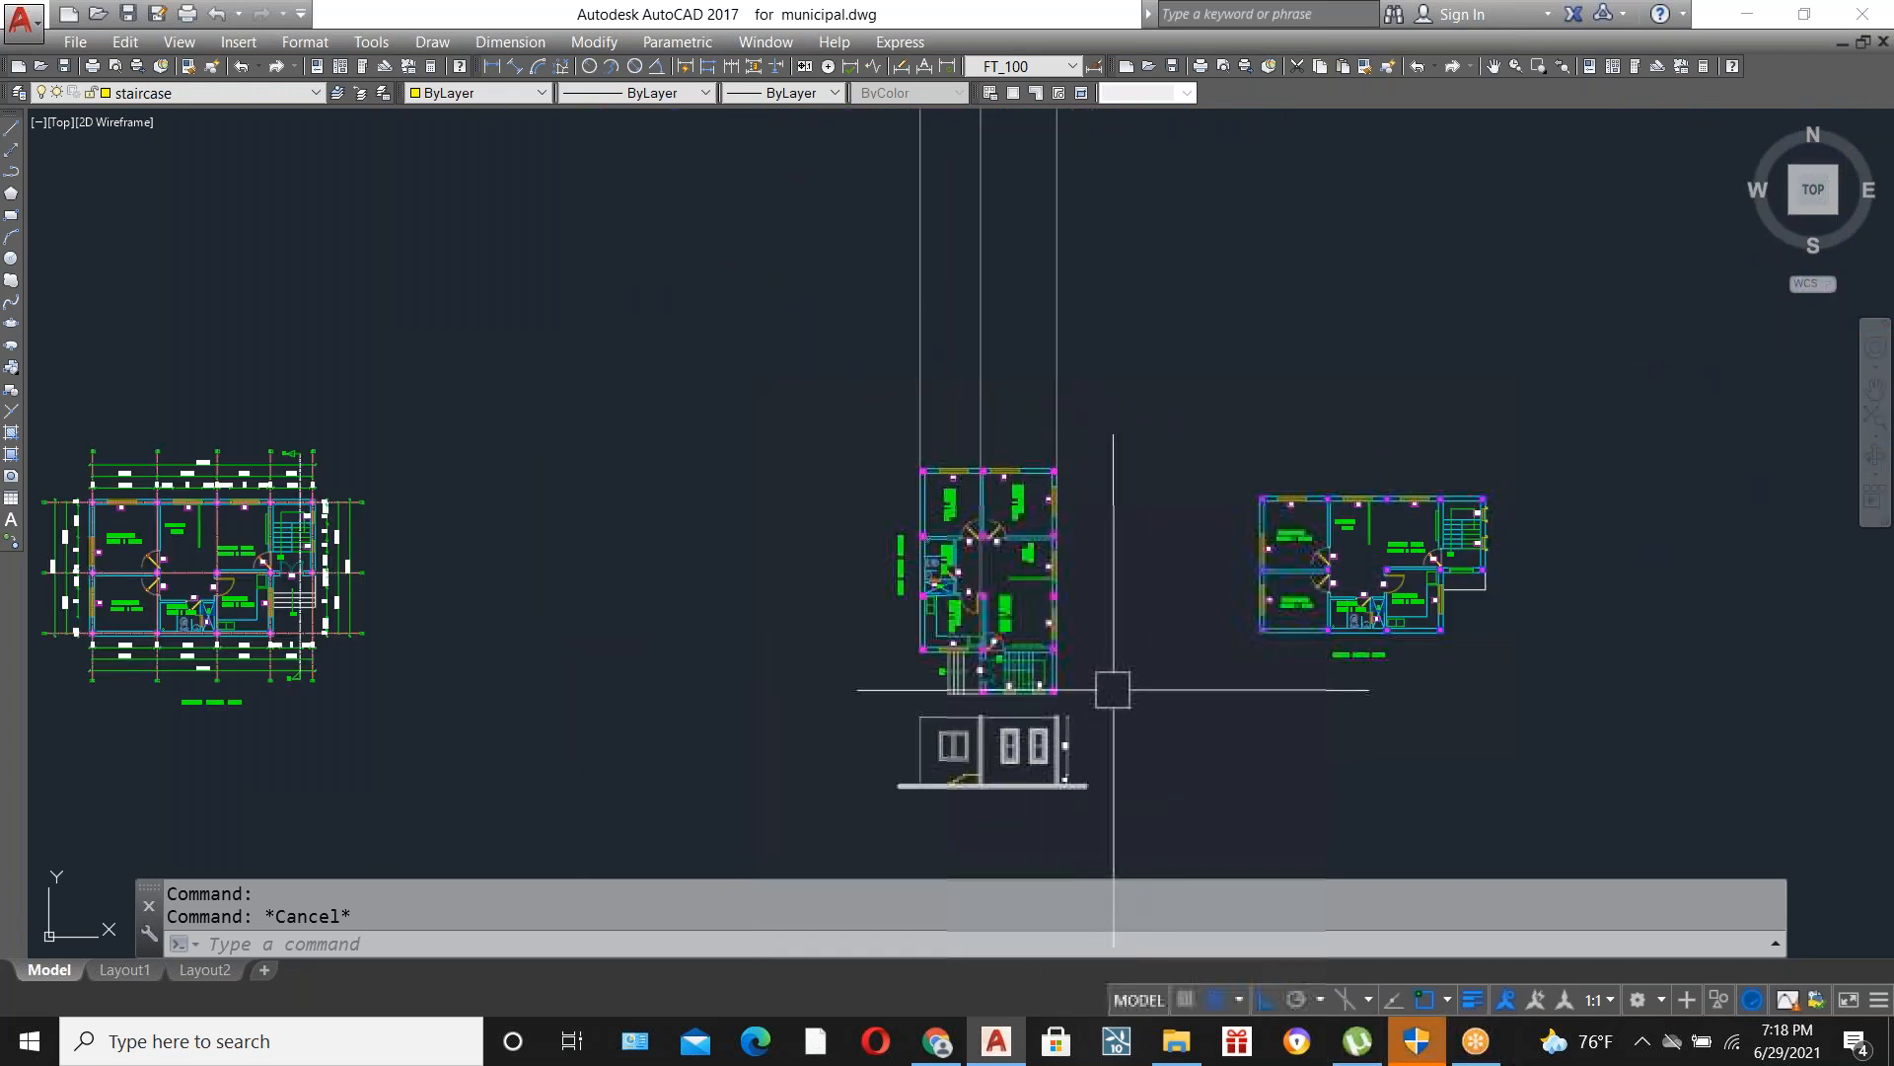
click(1120, 681)
click(875, 424)
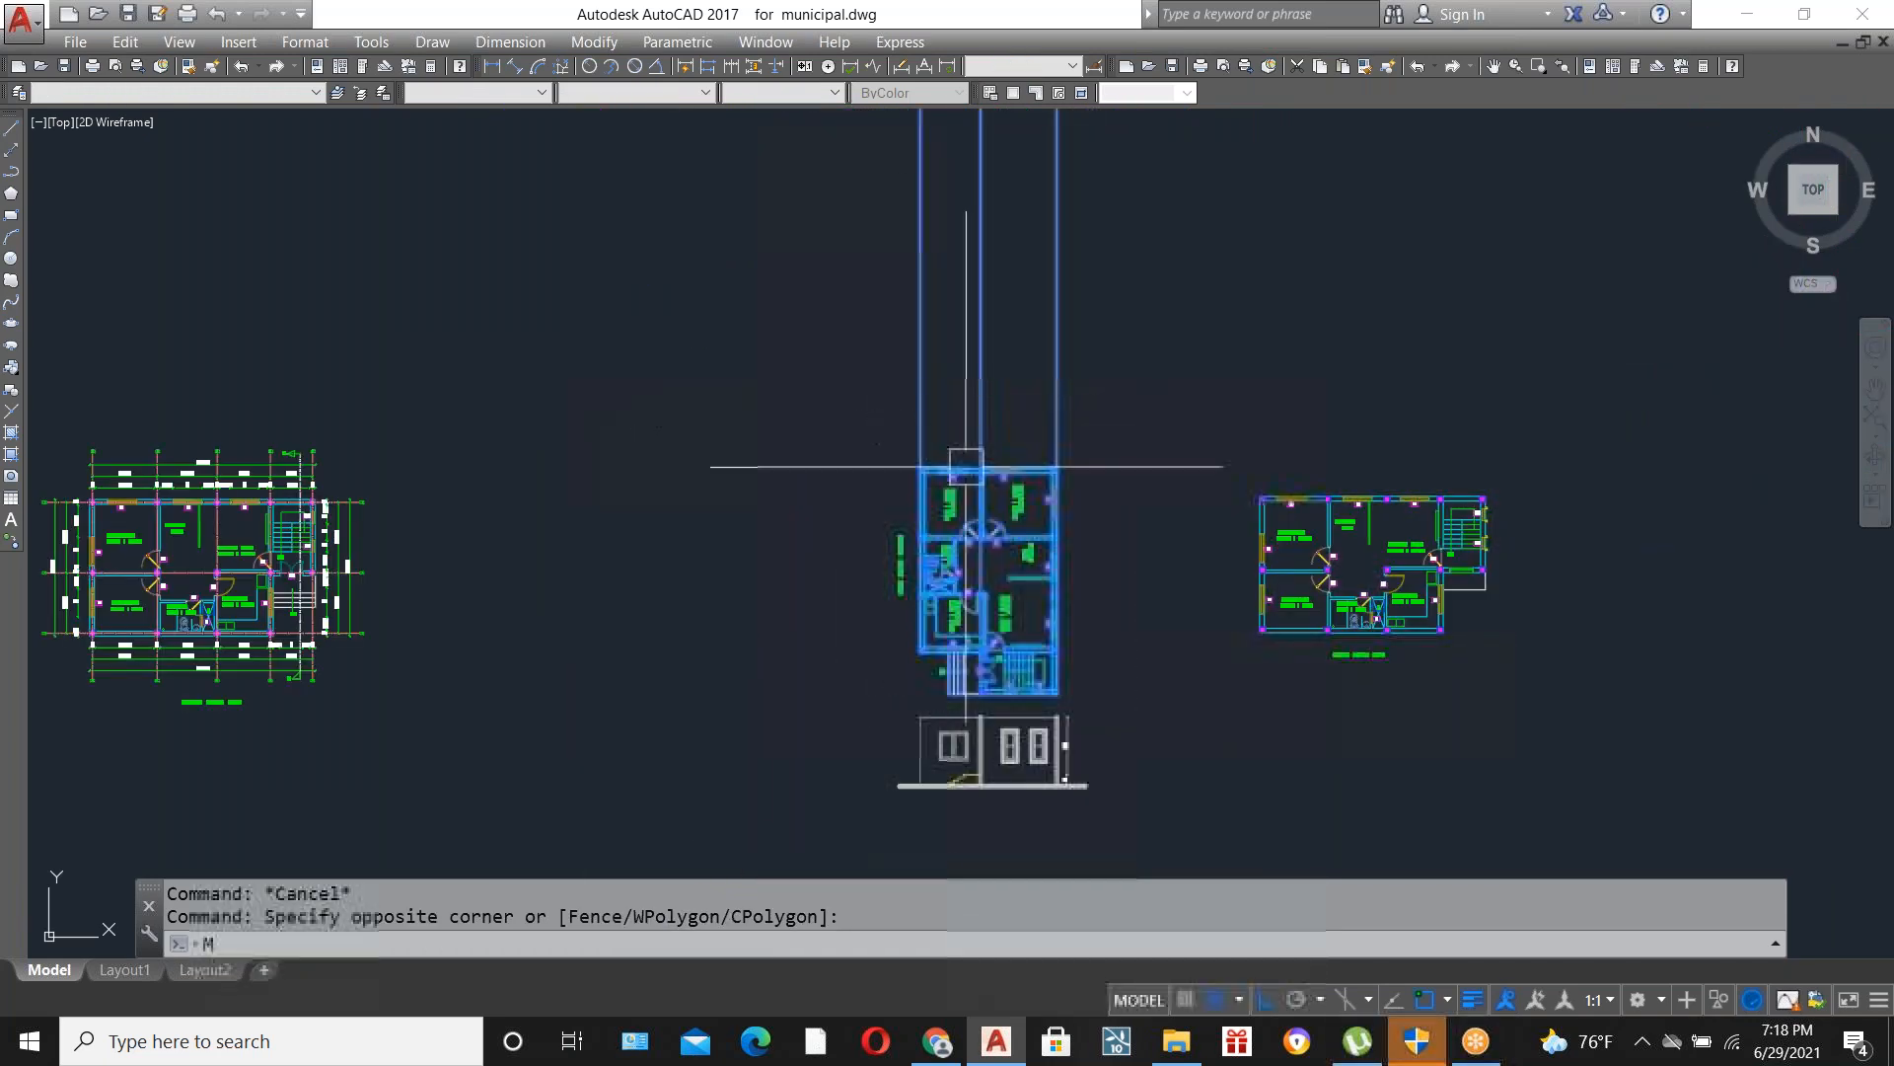
text(m)
key(Return)
click(1038, 553)
click(604, 552)
Rotate the whole first floor plan, including its title, to 270°.
scroll(1045, 721, up, 5)
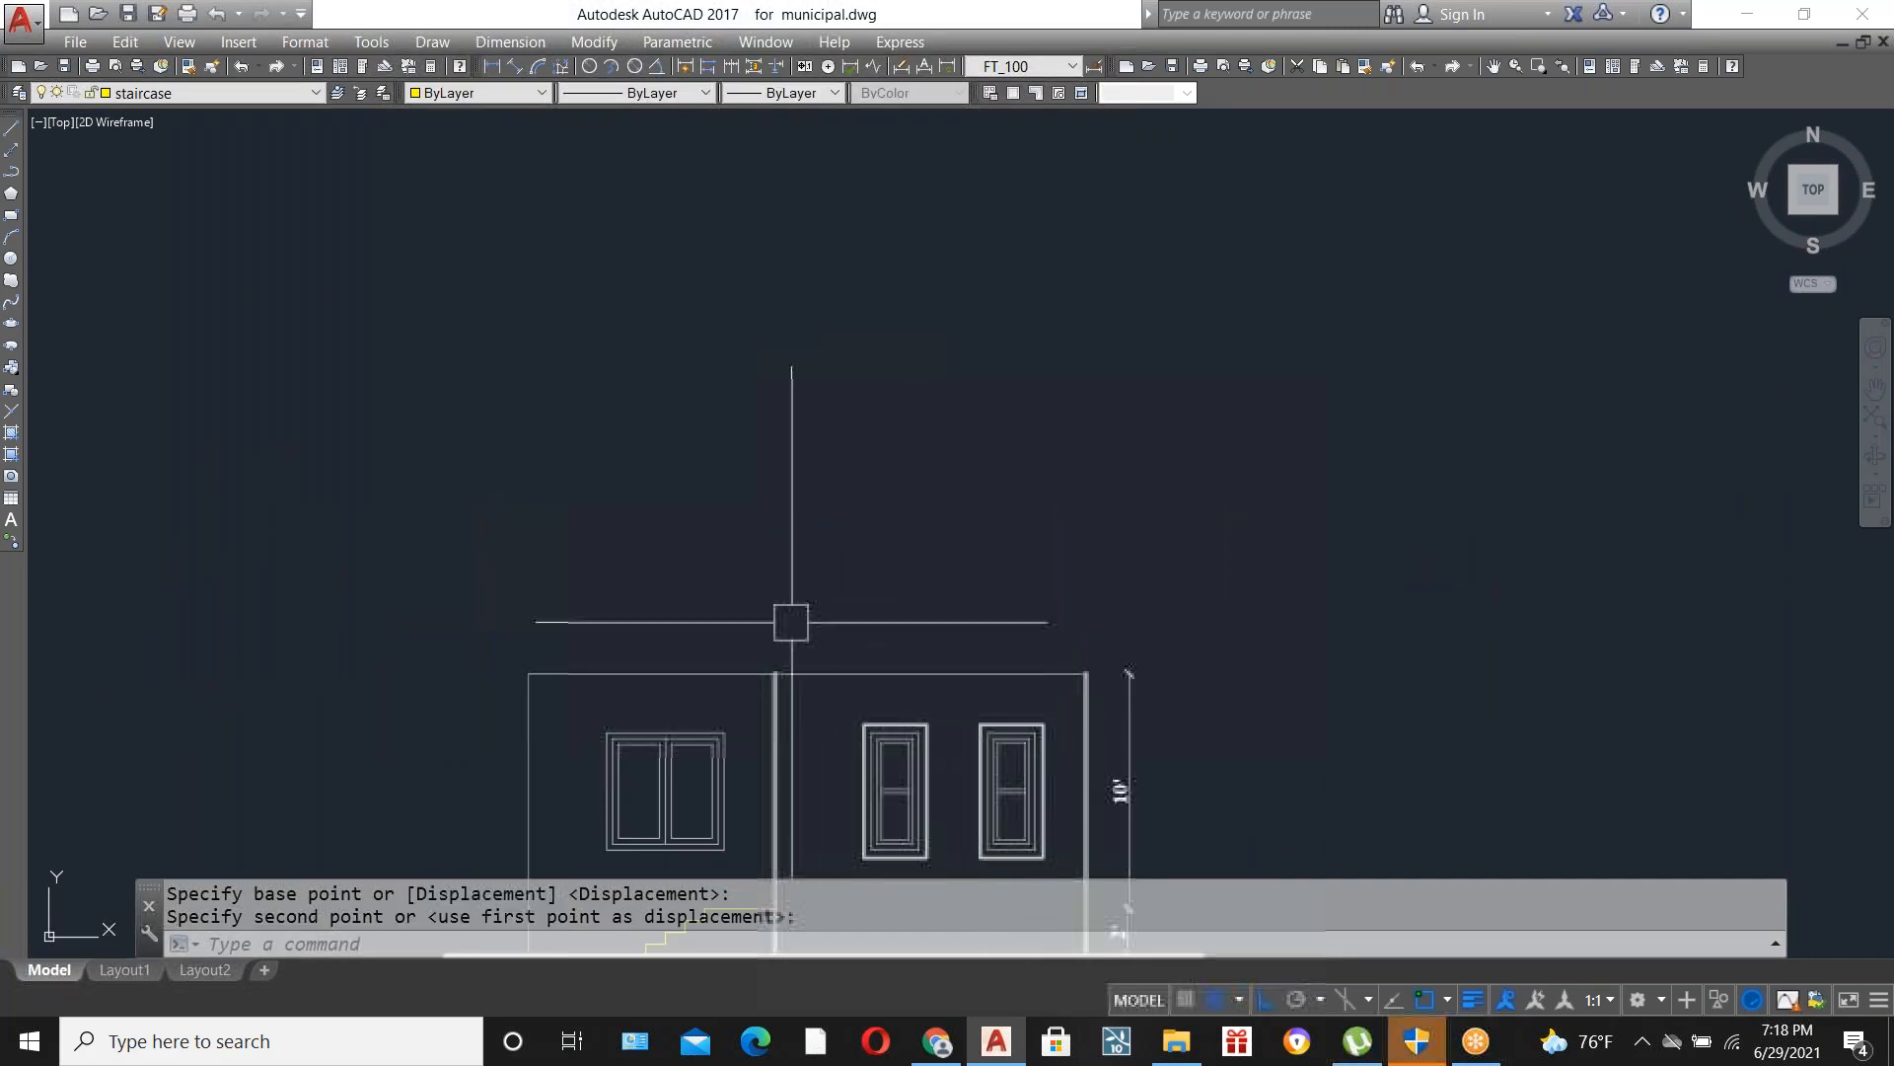
scroll(722, 674, down, 4)
scroll(1059, 508, up, 4)
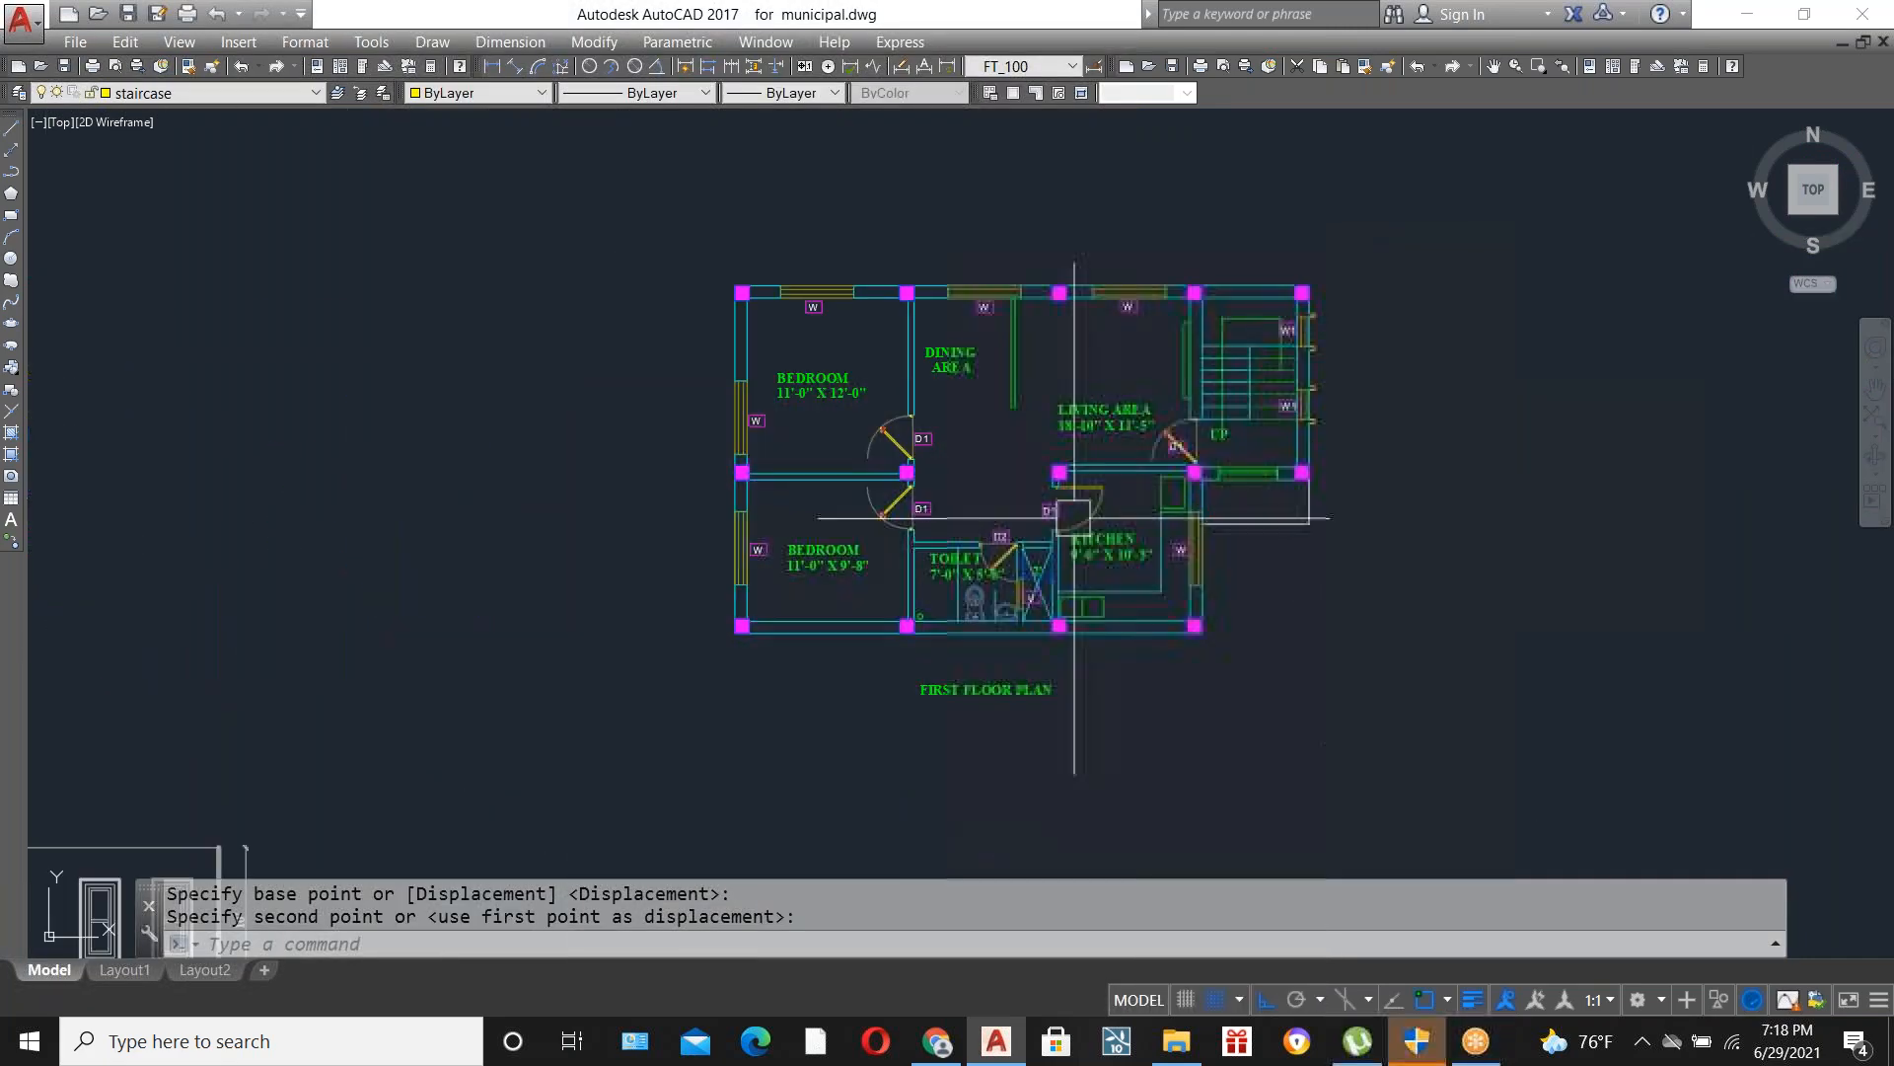
scroll(813, 372, down, 1)
click(727, 287)
click(1381, 721)
text(ro)
key(Return)
click(801, 661)
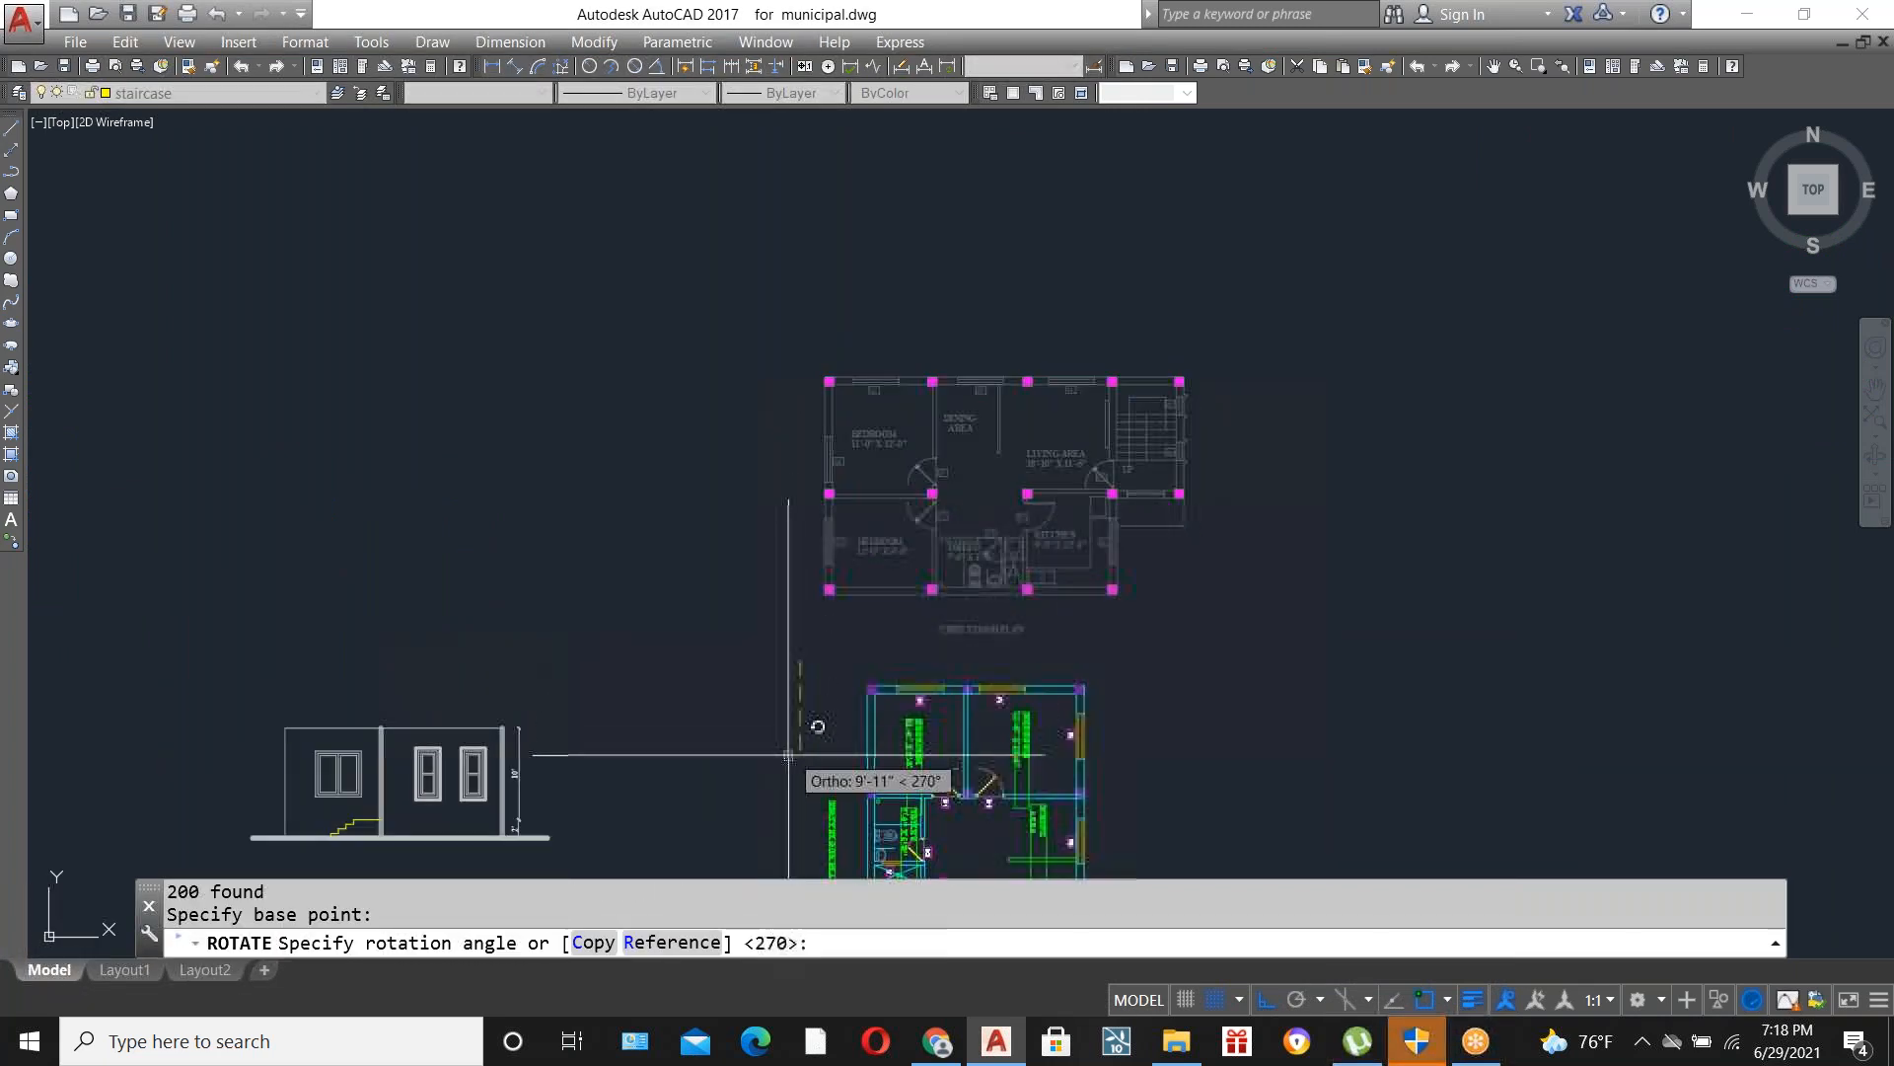
scroll(897, 331, down, 2)
scroll(994, 811, up, 2)
Move the rotated first floor plan to a spot directly above the elevation.
click(1087, 801)
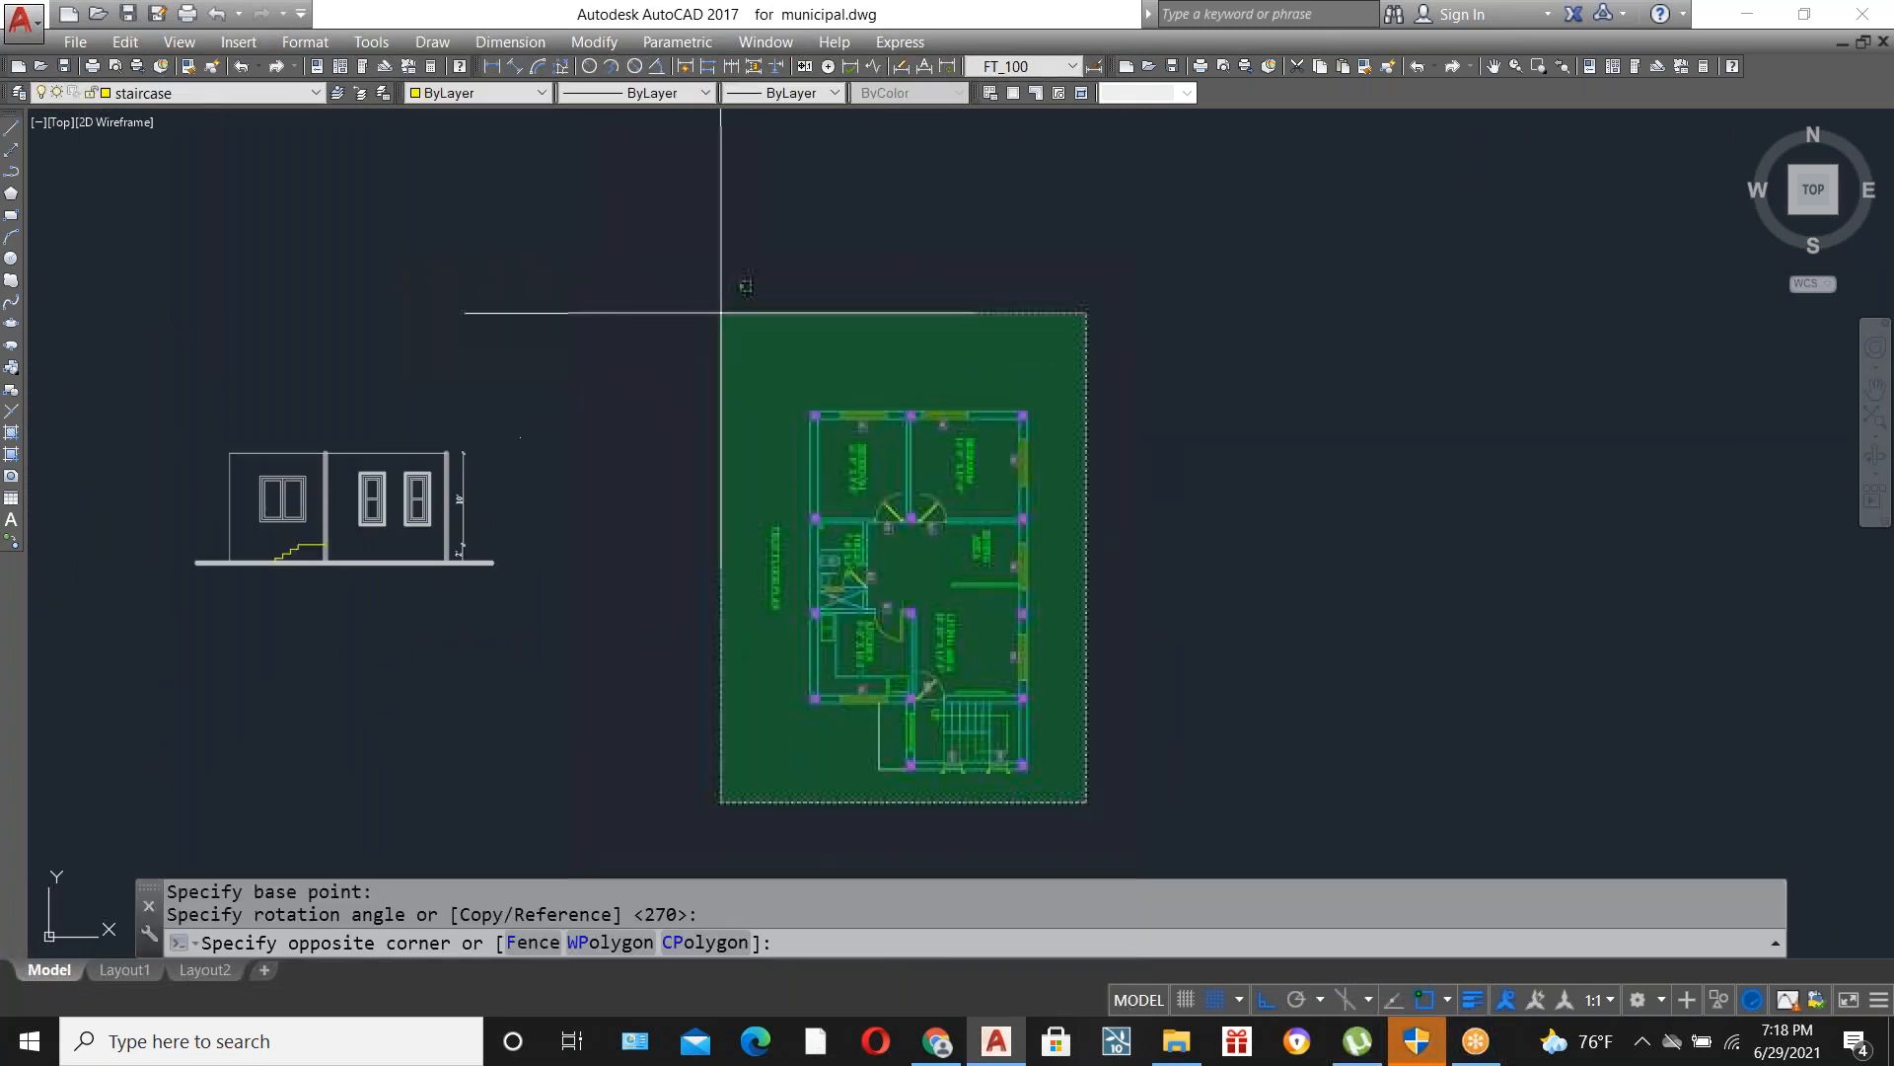
click(723, 310)
text(m)
key(Return)
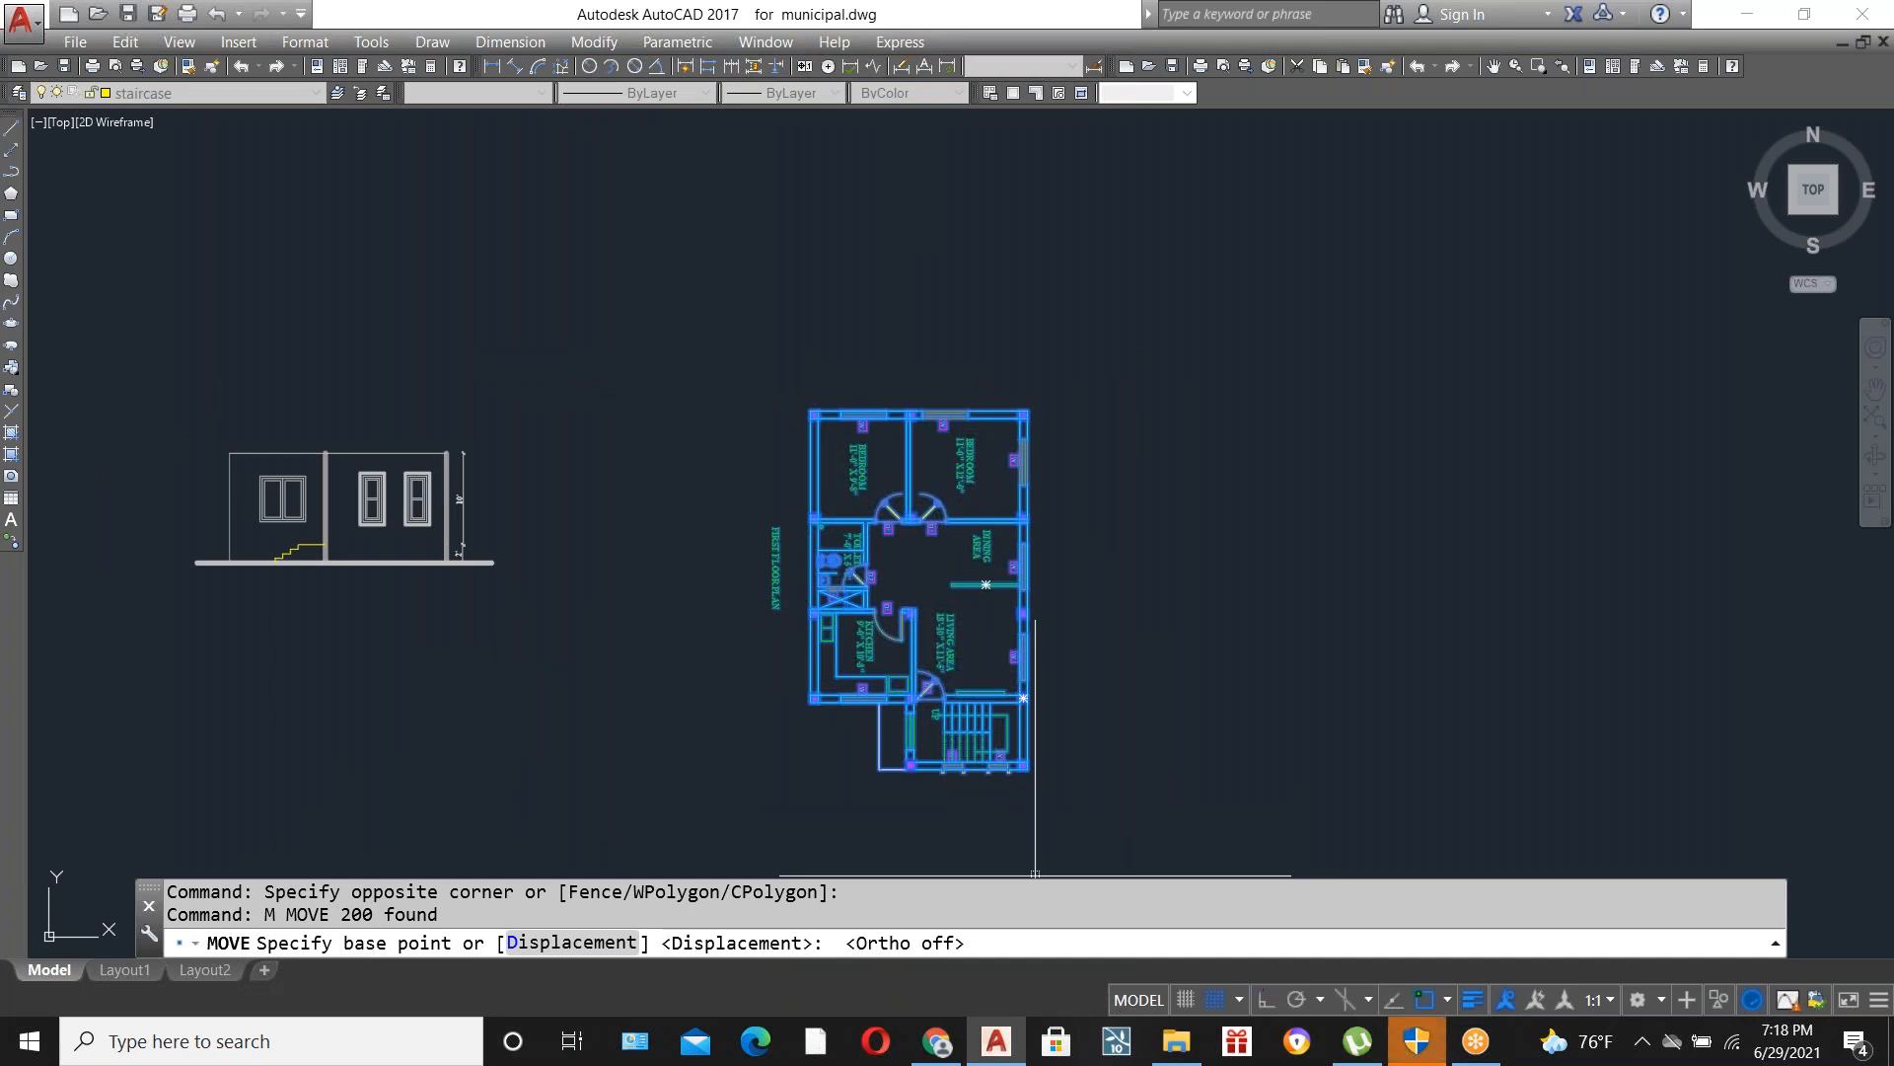
click(1038, 767)
scroll(1095, 720, down, 2)
scroll(740, 414, up, 4)
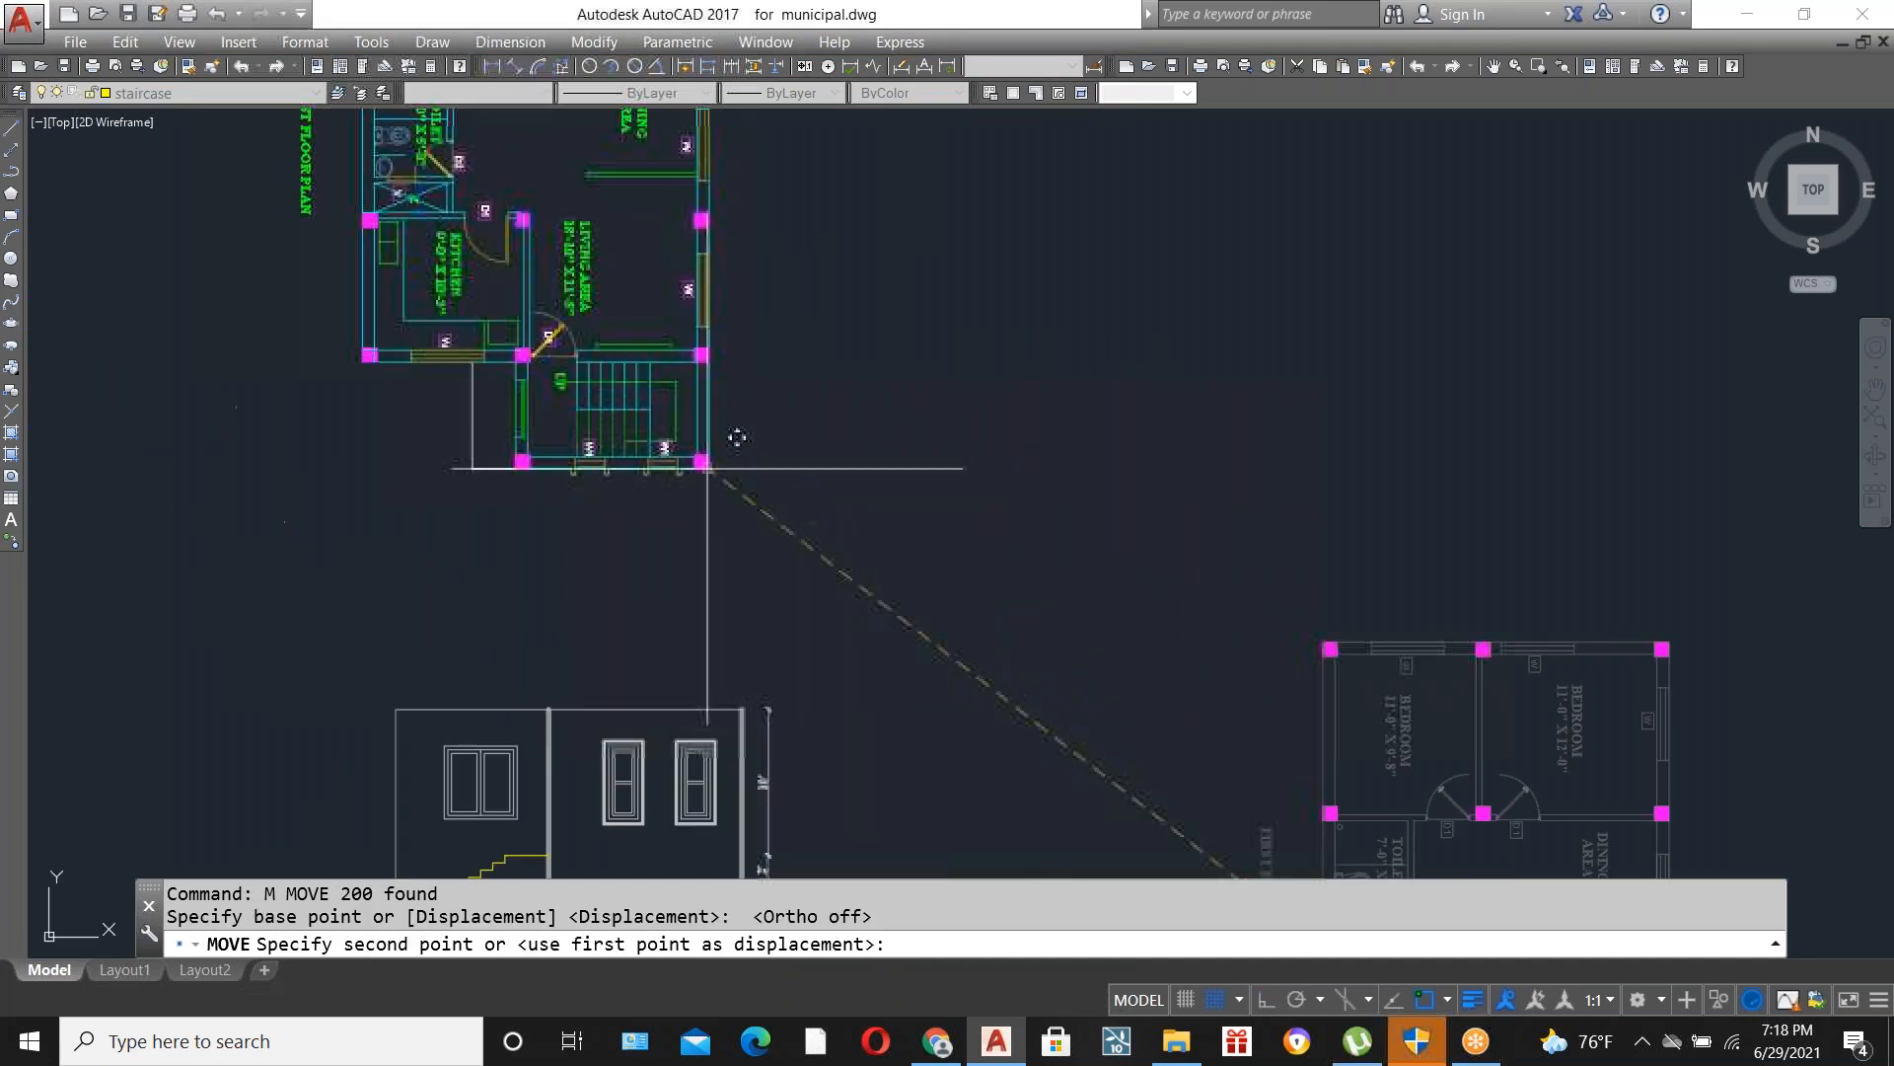
click(792, 403)
Draw a vertical construction line through the upper end of the elevation's right outer wall line.
text(xl)
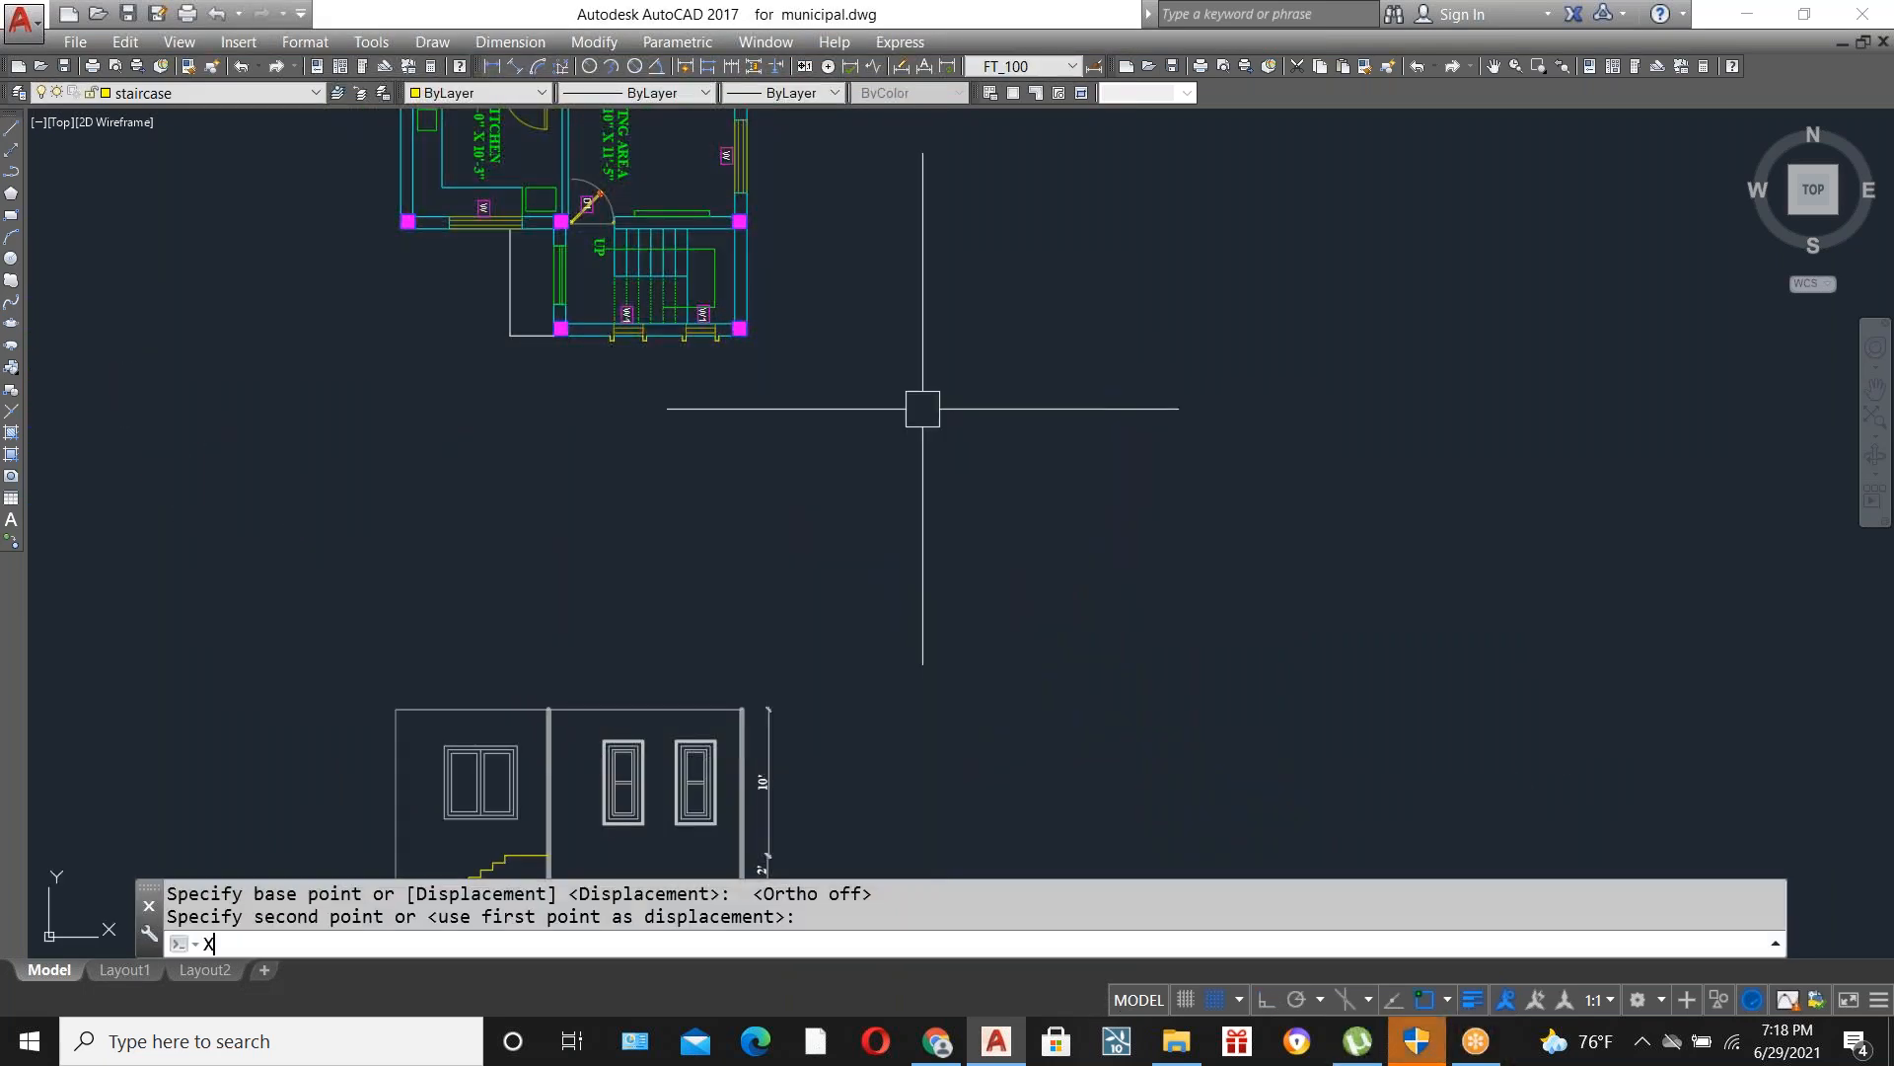
key(Return)
text(v)
key(Return)
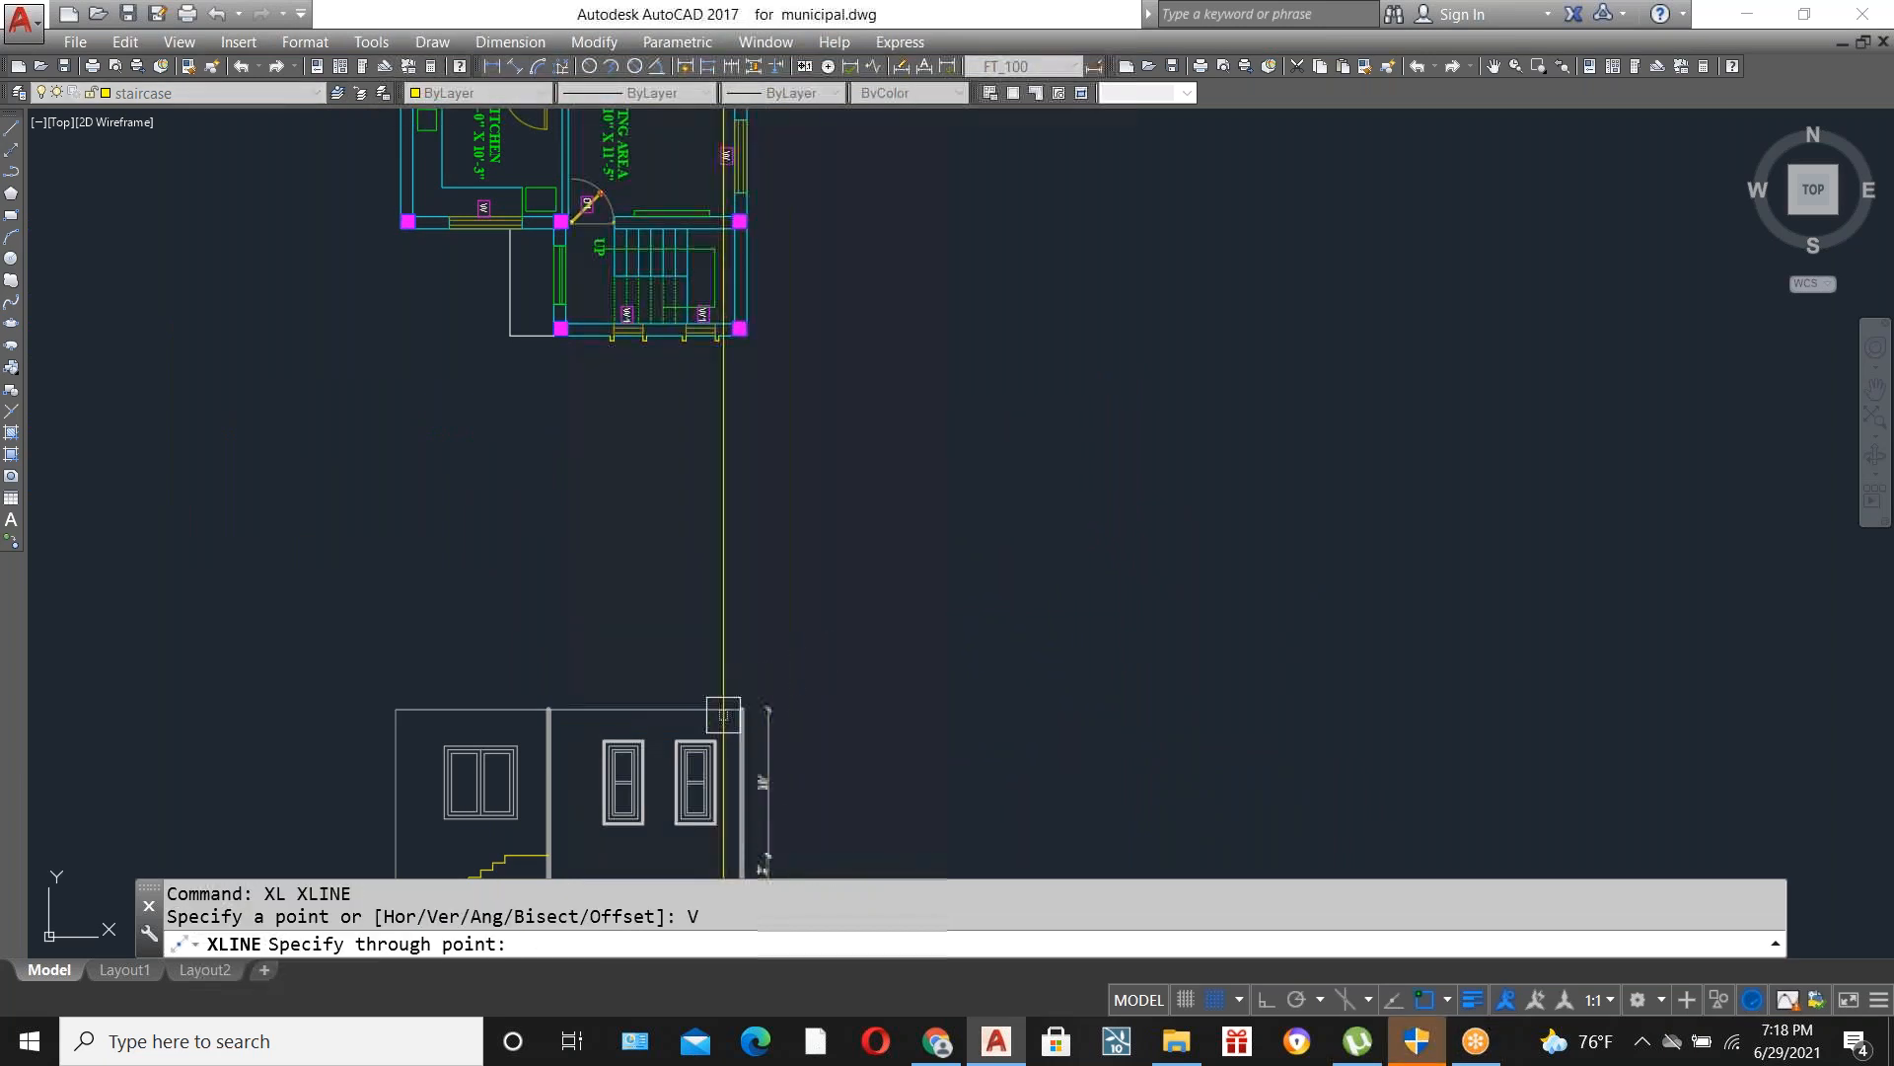
scroll(723, 715, up, 4)
click(771, 704)
scroll(1108, 625, down, 5)
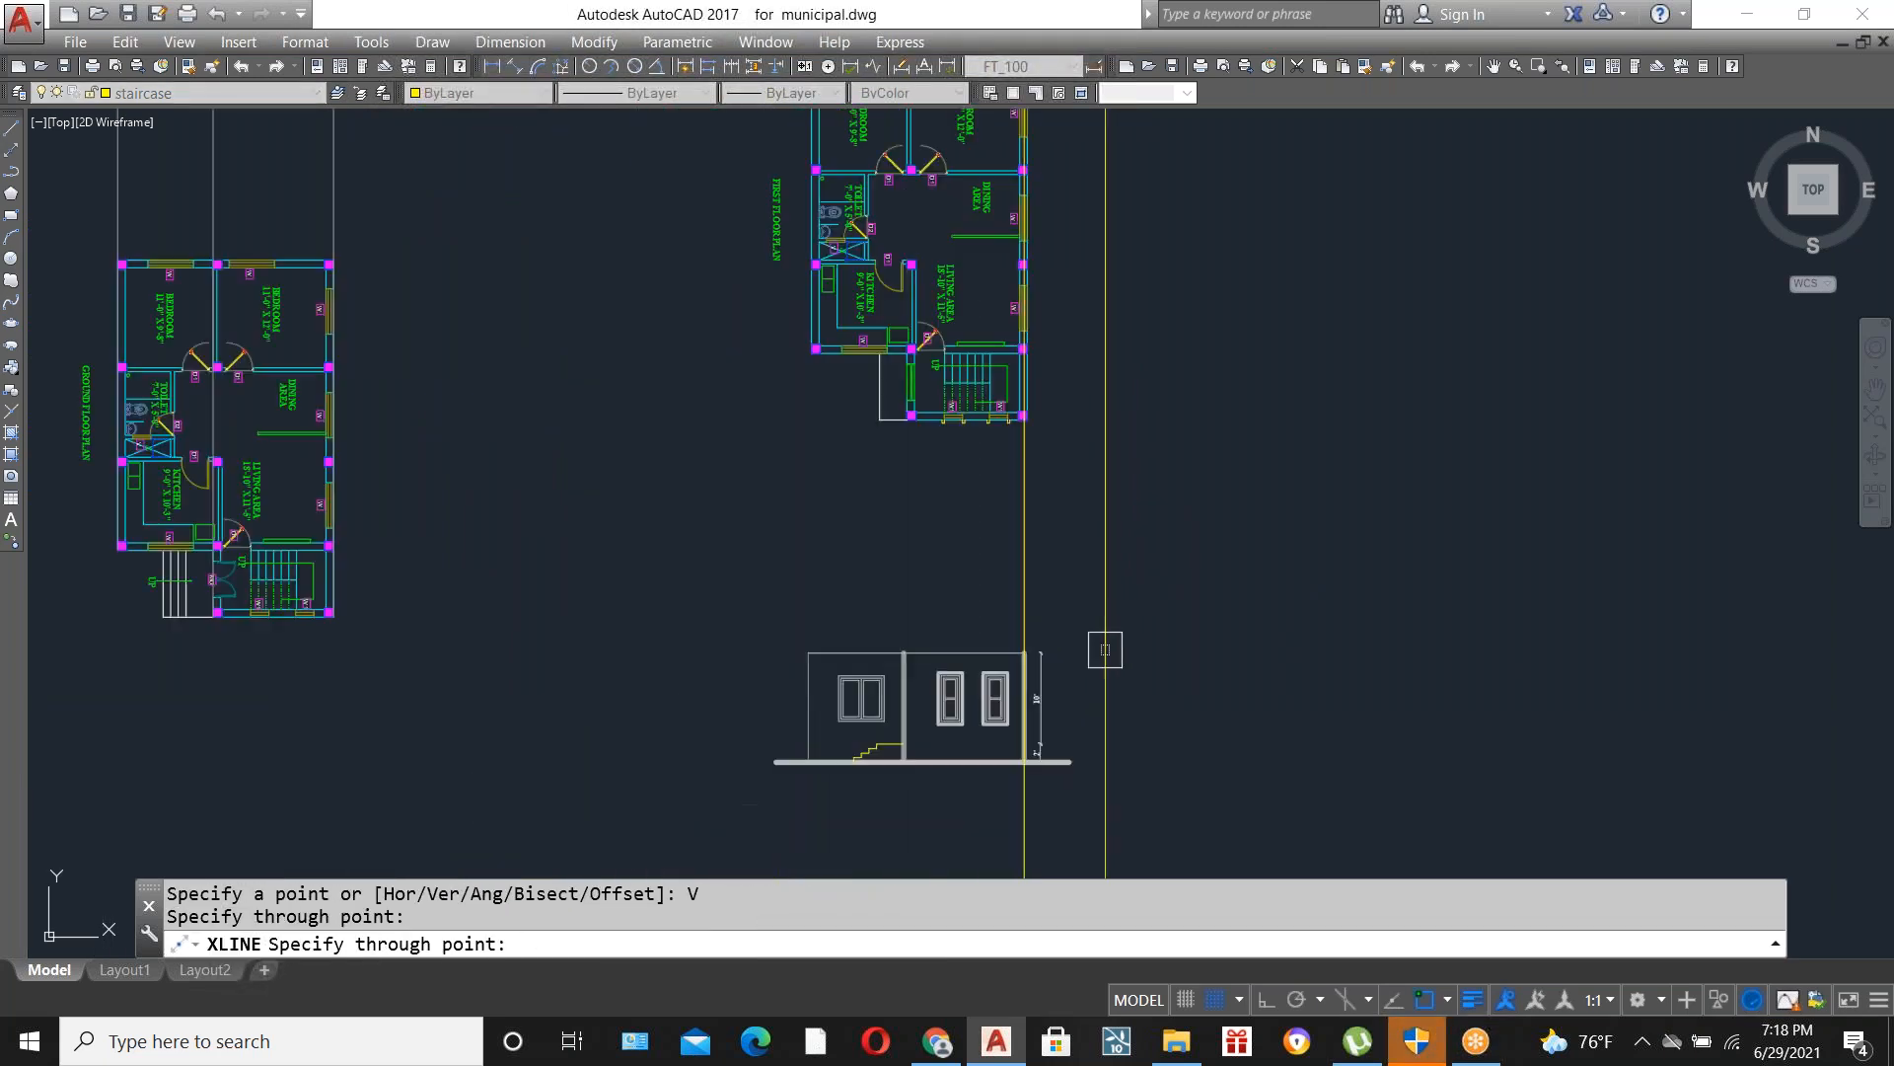
key(Escape)
Move the first floor plan by the staircase block's outer corner onto the vertical construction line.
click(933, 466)
click(1057, 621)
text(m)
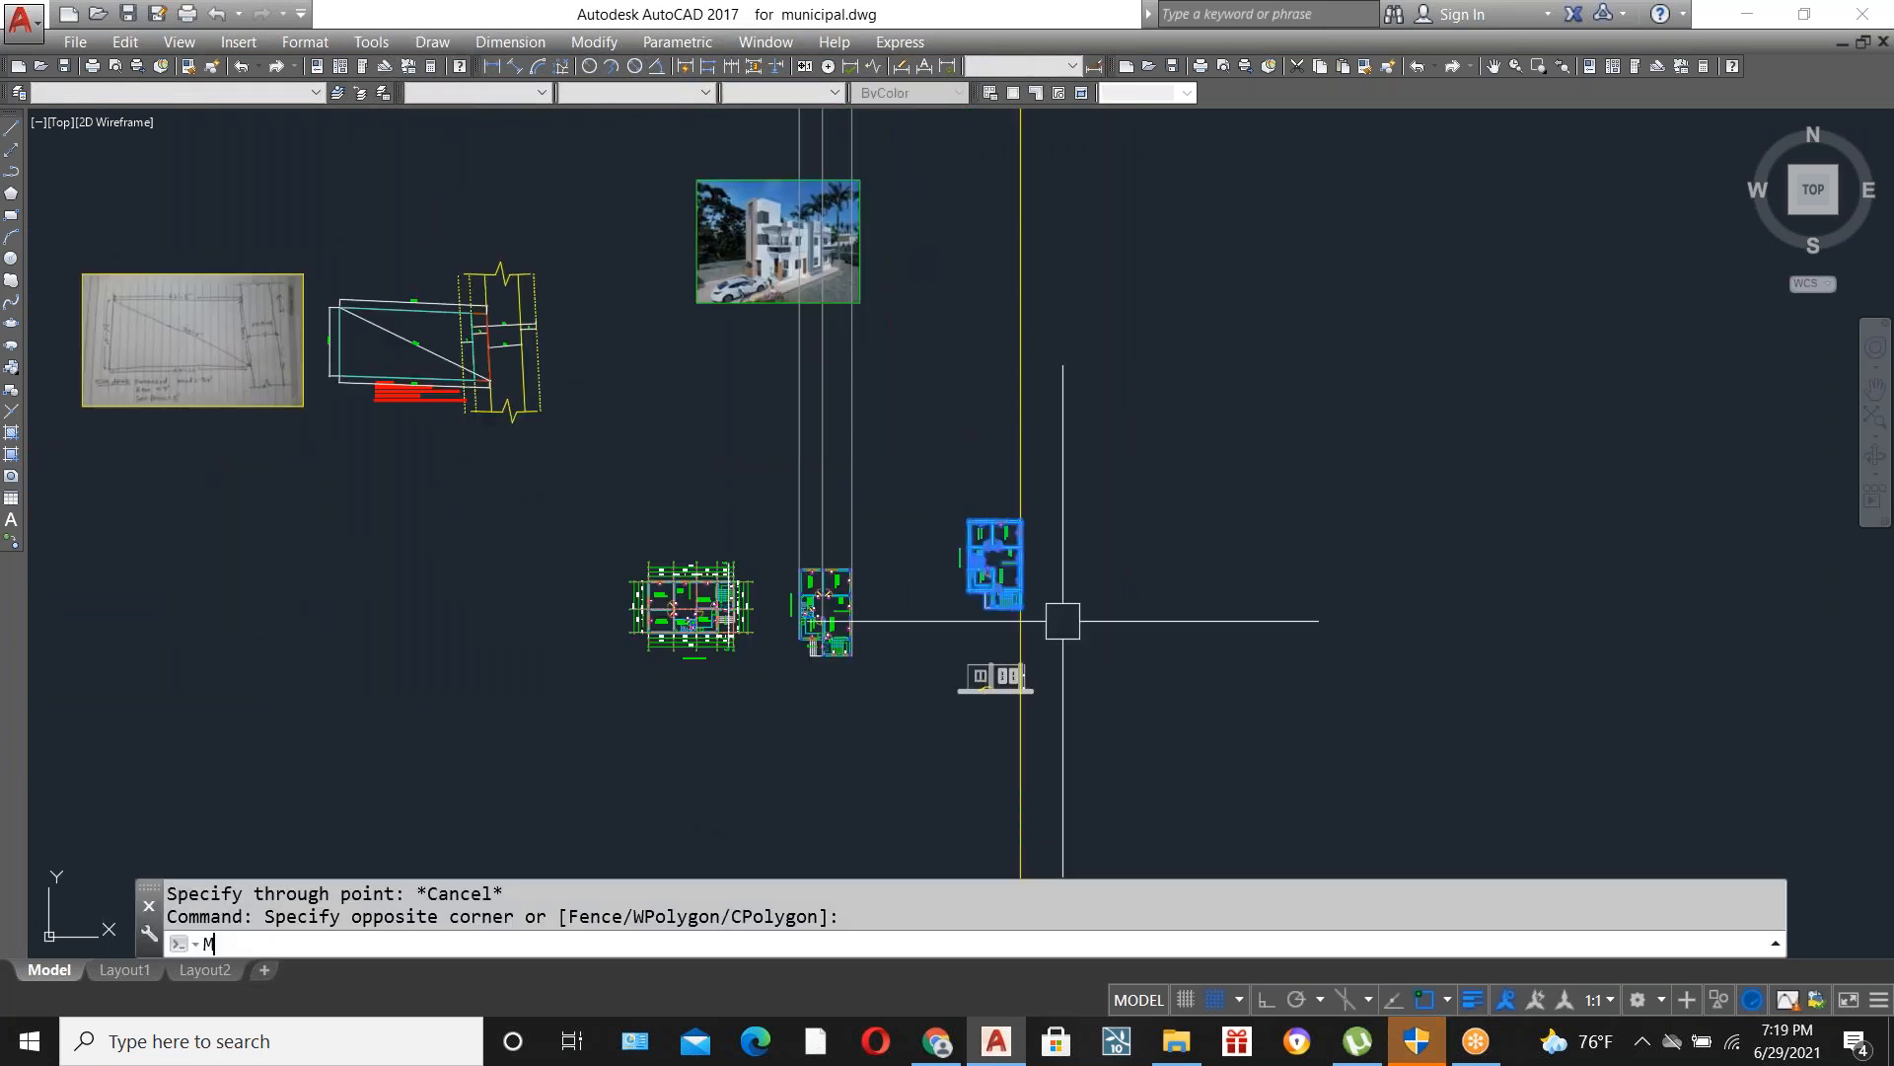
key(Return)
scroll(1332, 494, up, 10)
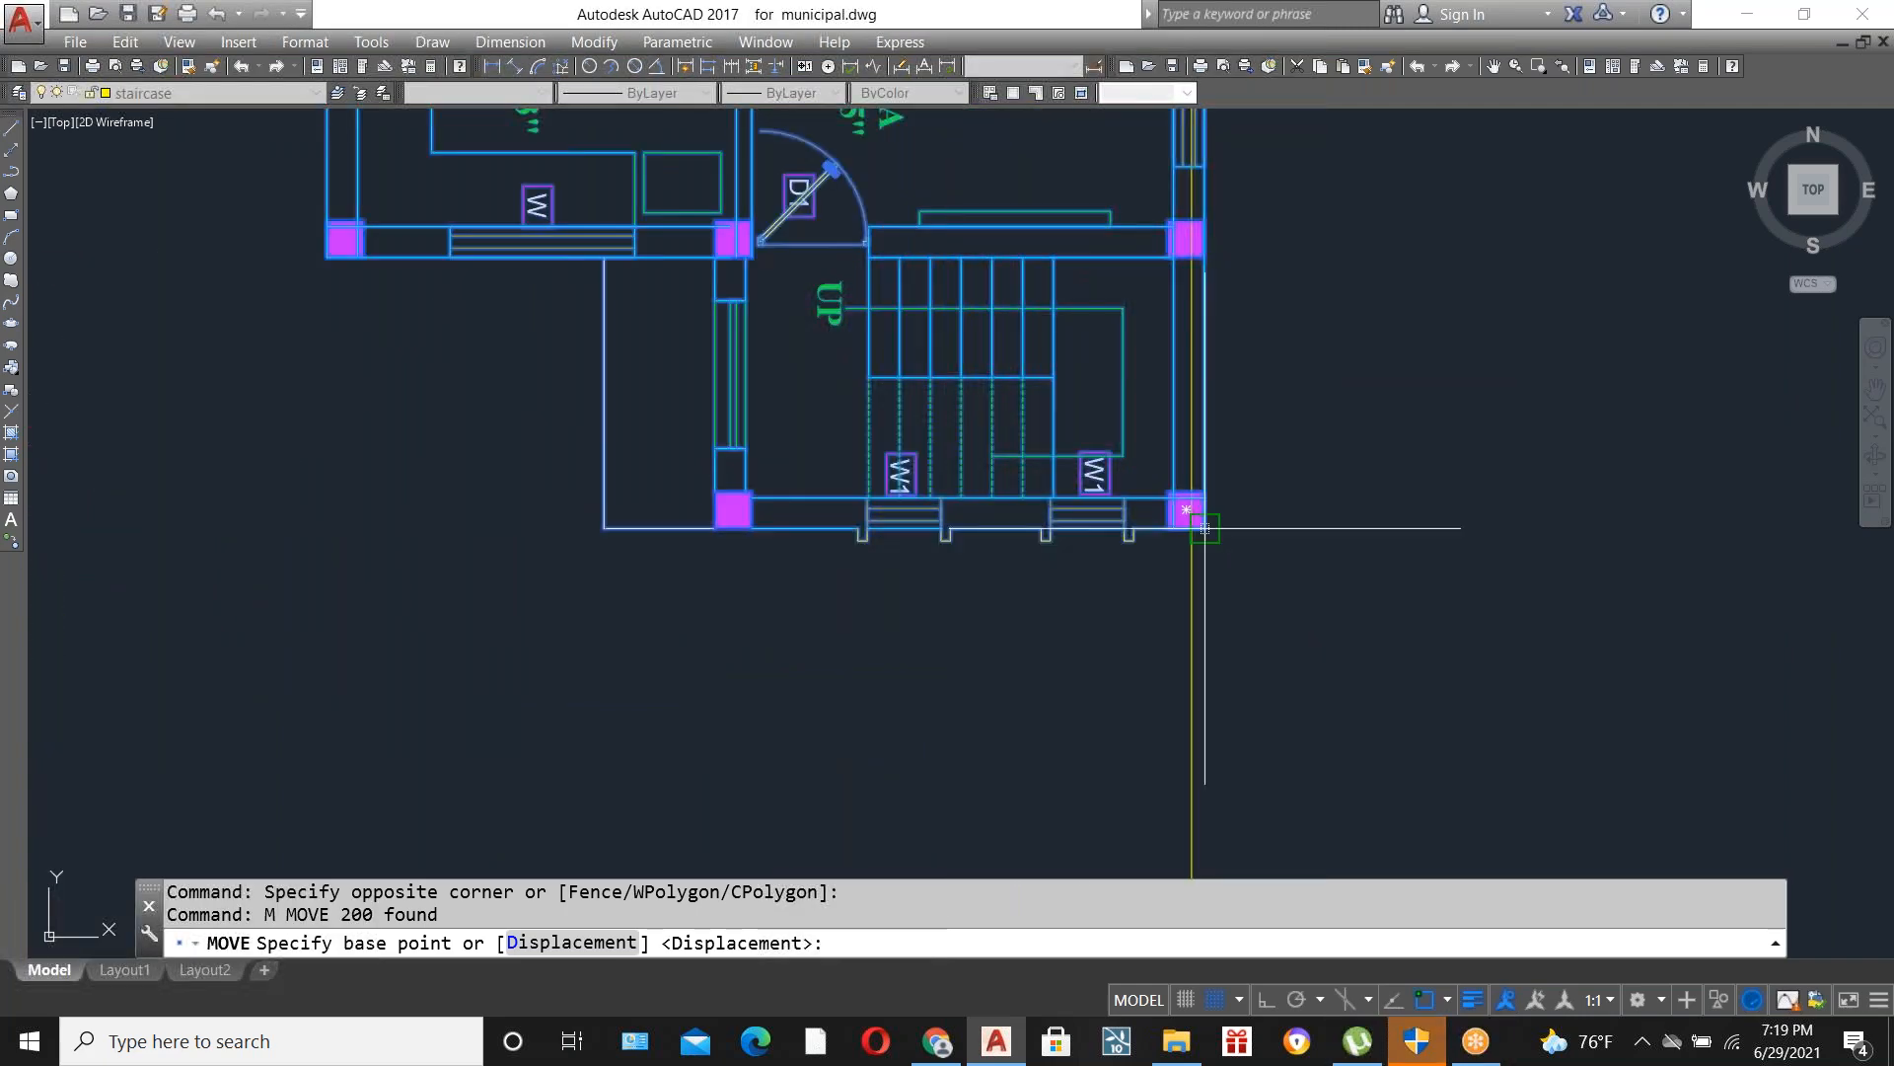
click(1205, 527)
scroll(1085, 414, down, 5)
scroll(1125, 369, up, 2)
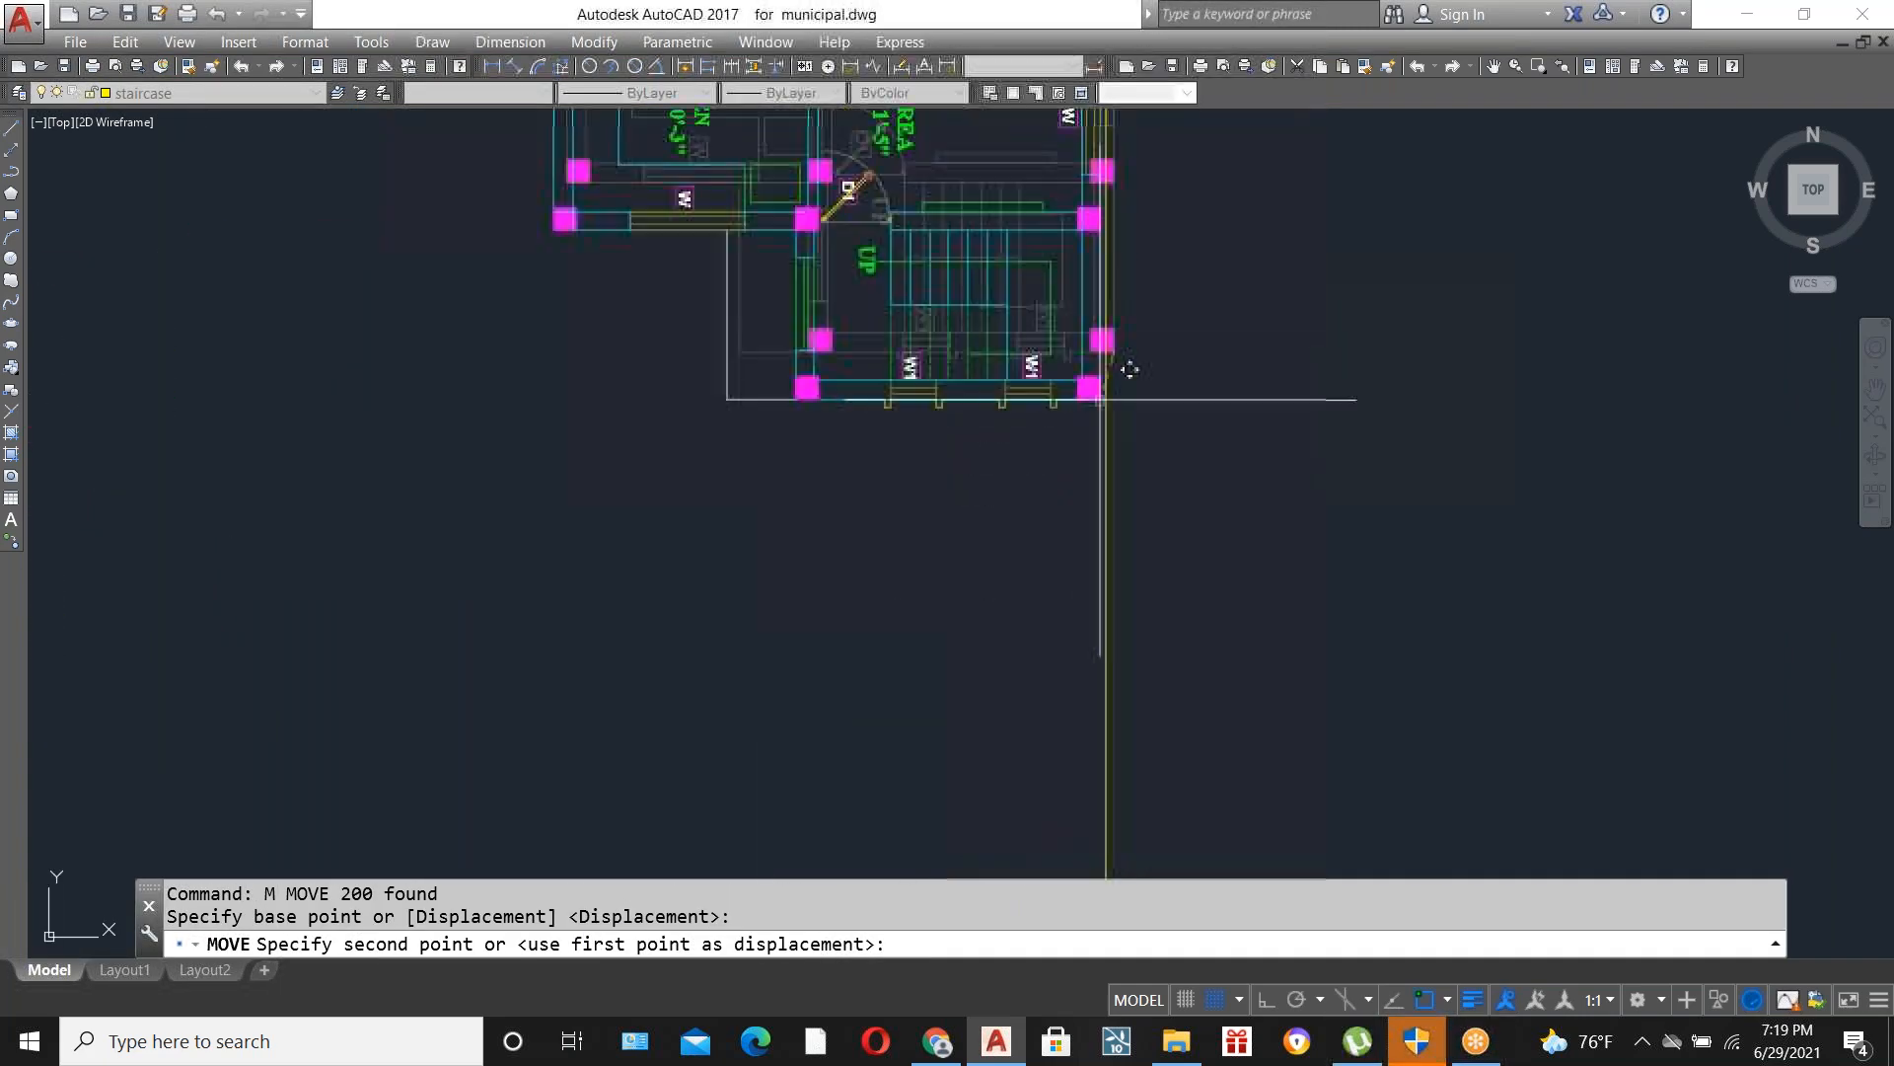
click(1133, 439)
scroll(1100, 394, down, 3)
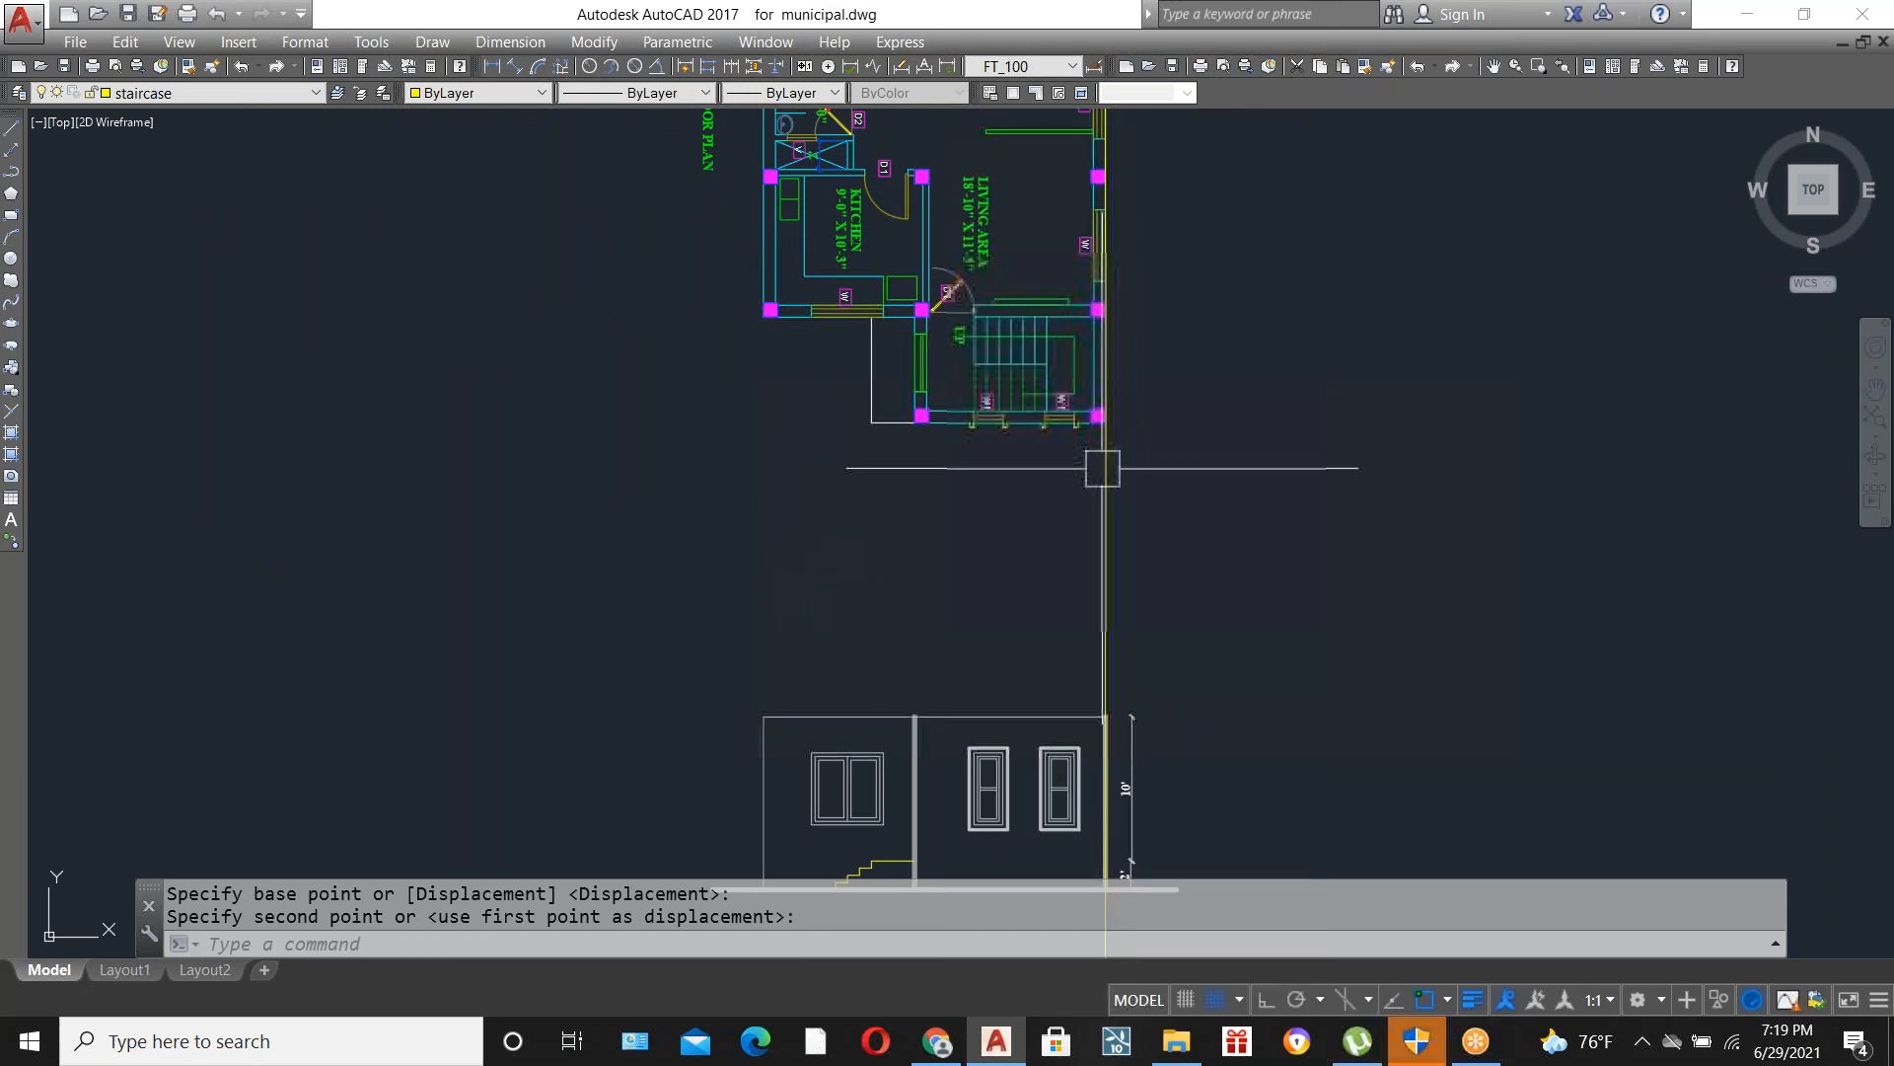
Draw vertical construction lines through the first floor plan's kitchen-side outer corner, both kitchen window jambs and the staircase block's inner column corner.
scroll(1090, 513, down, 2)
scroll(1025, 389, up, 4)
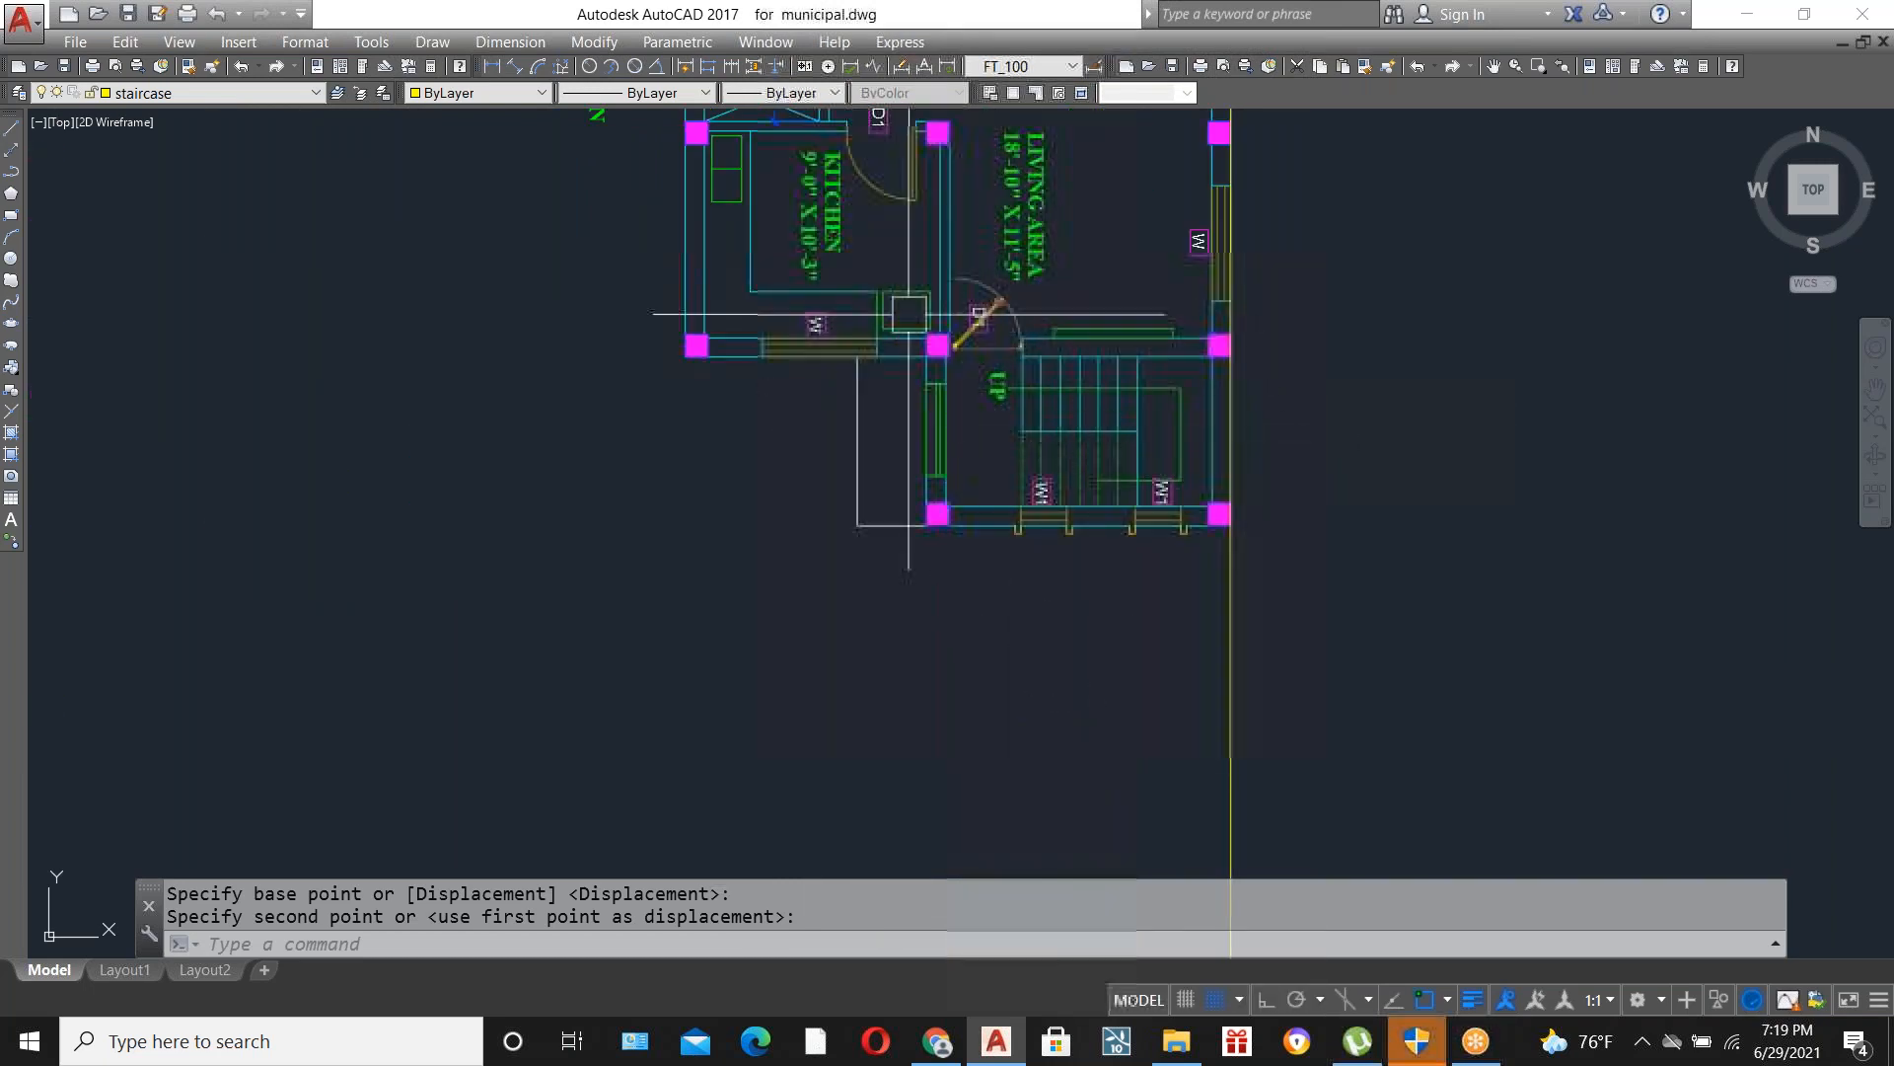
scroll(1082, 491, down, 2)
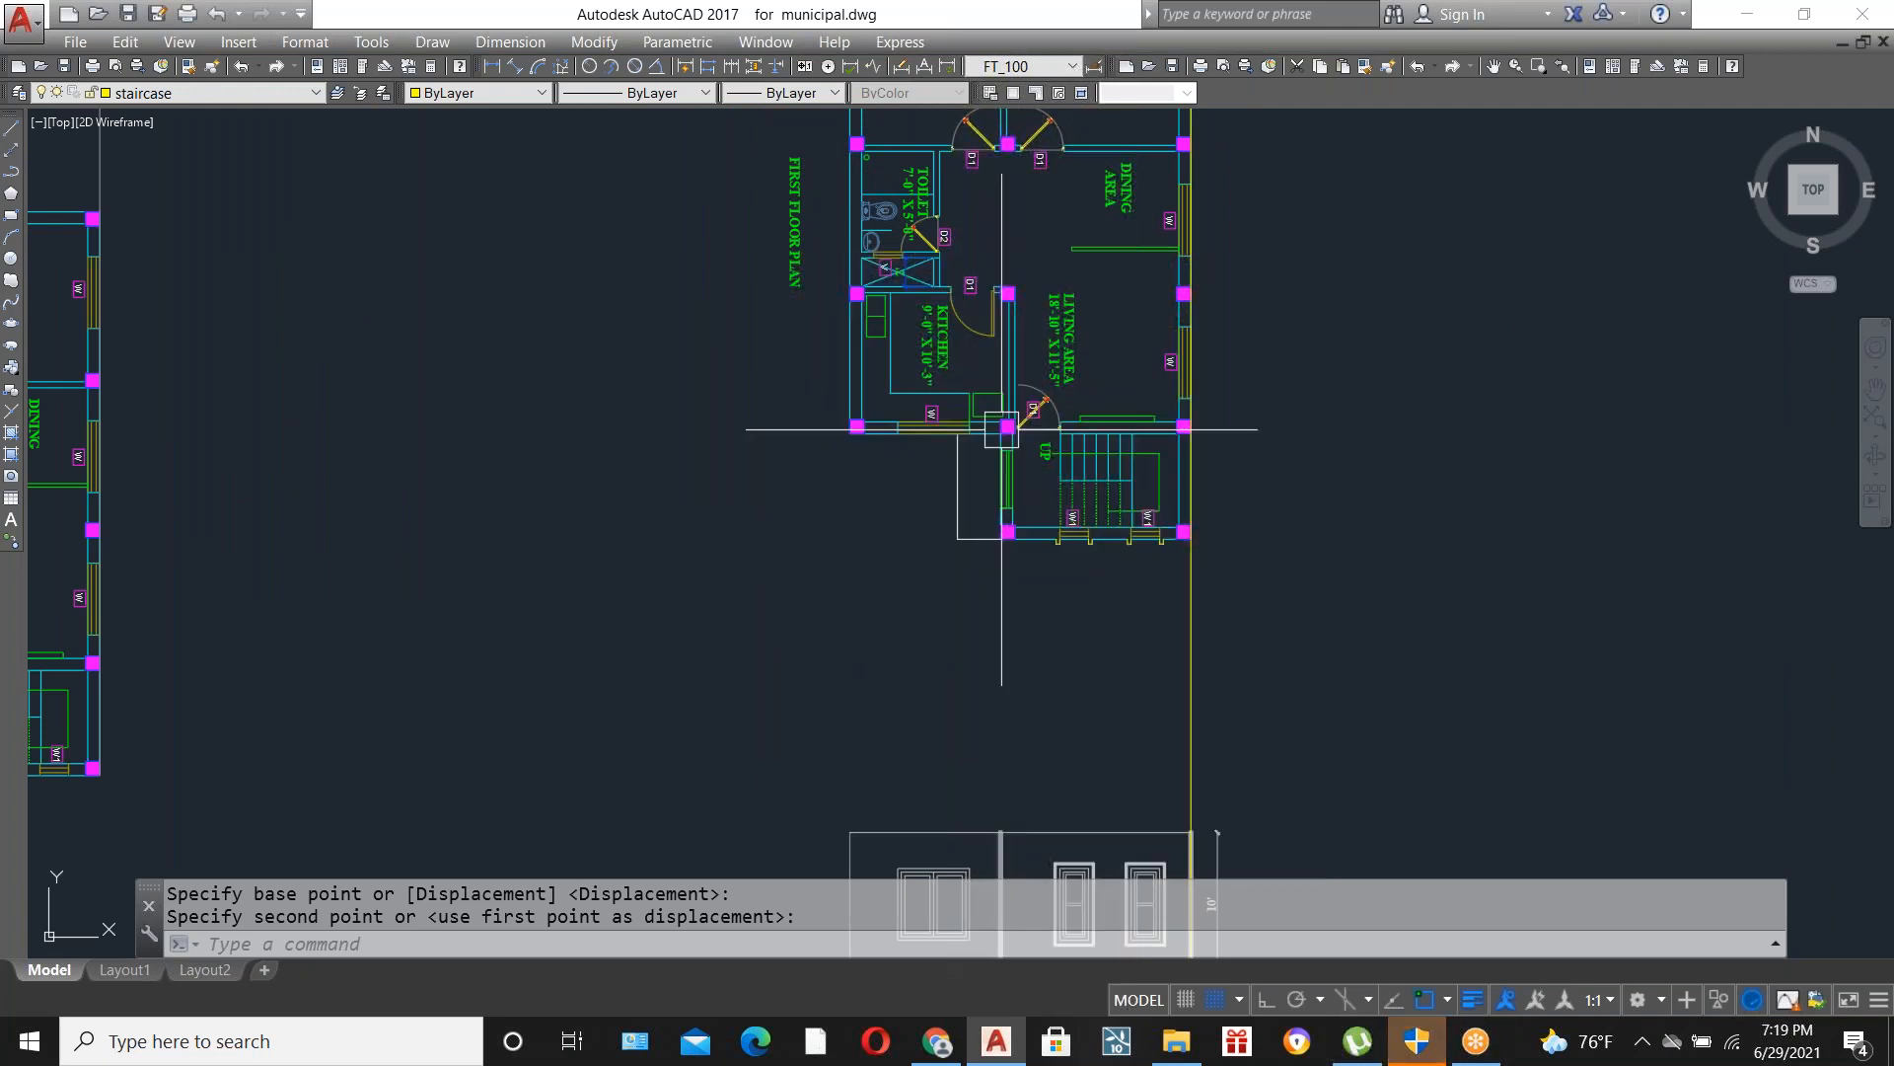
scroll(982, 492, down, 2)
scroll(981, 483, up, 2)
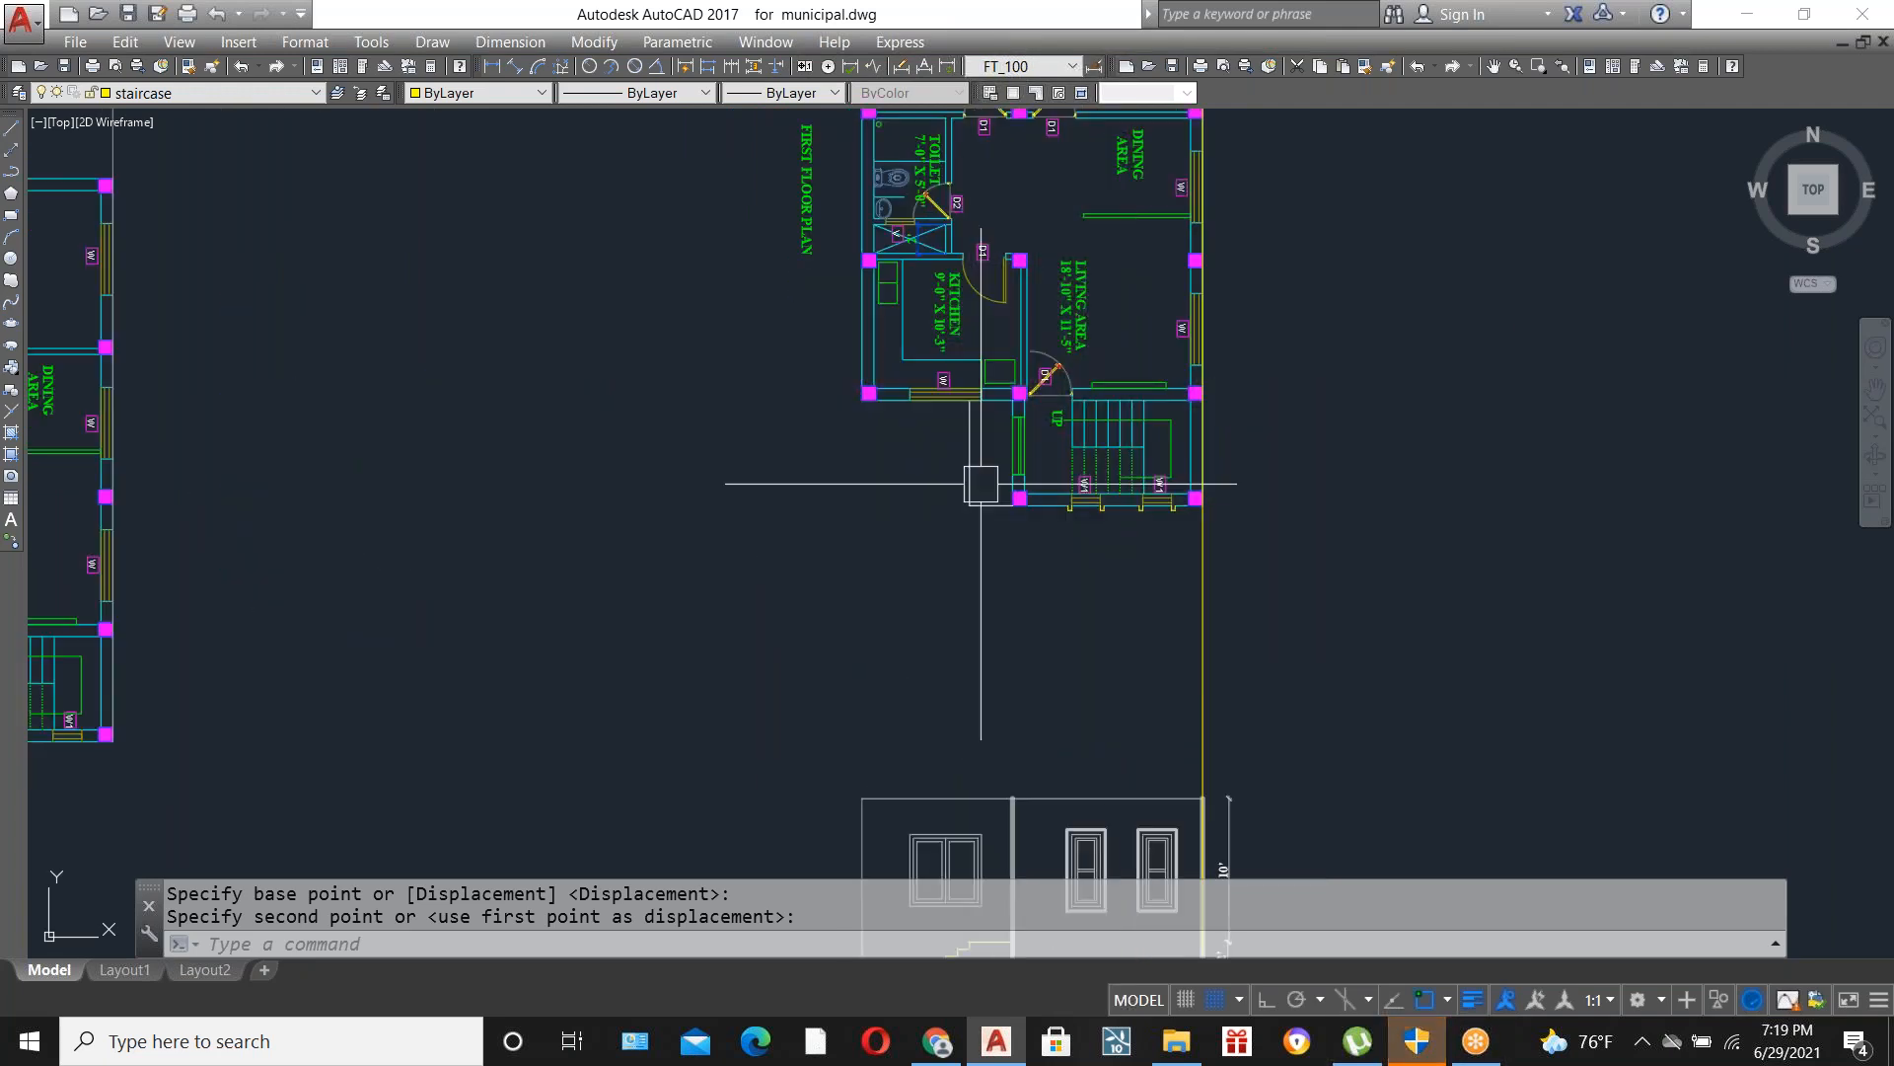
text(xl)
key(Return)
text(v)
key(Return)
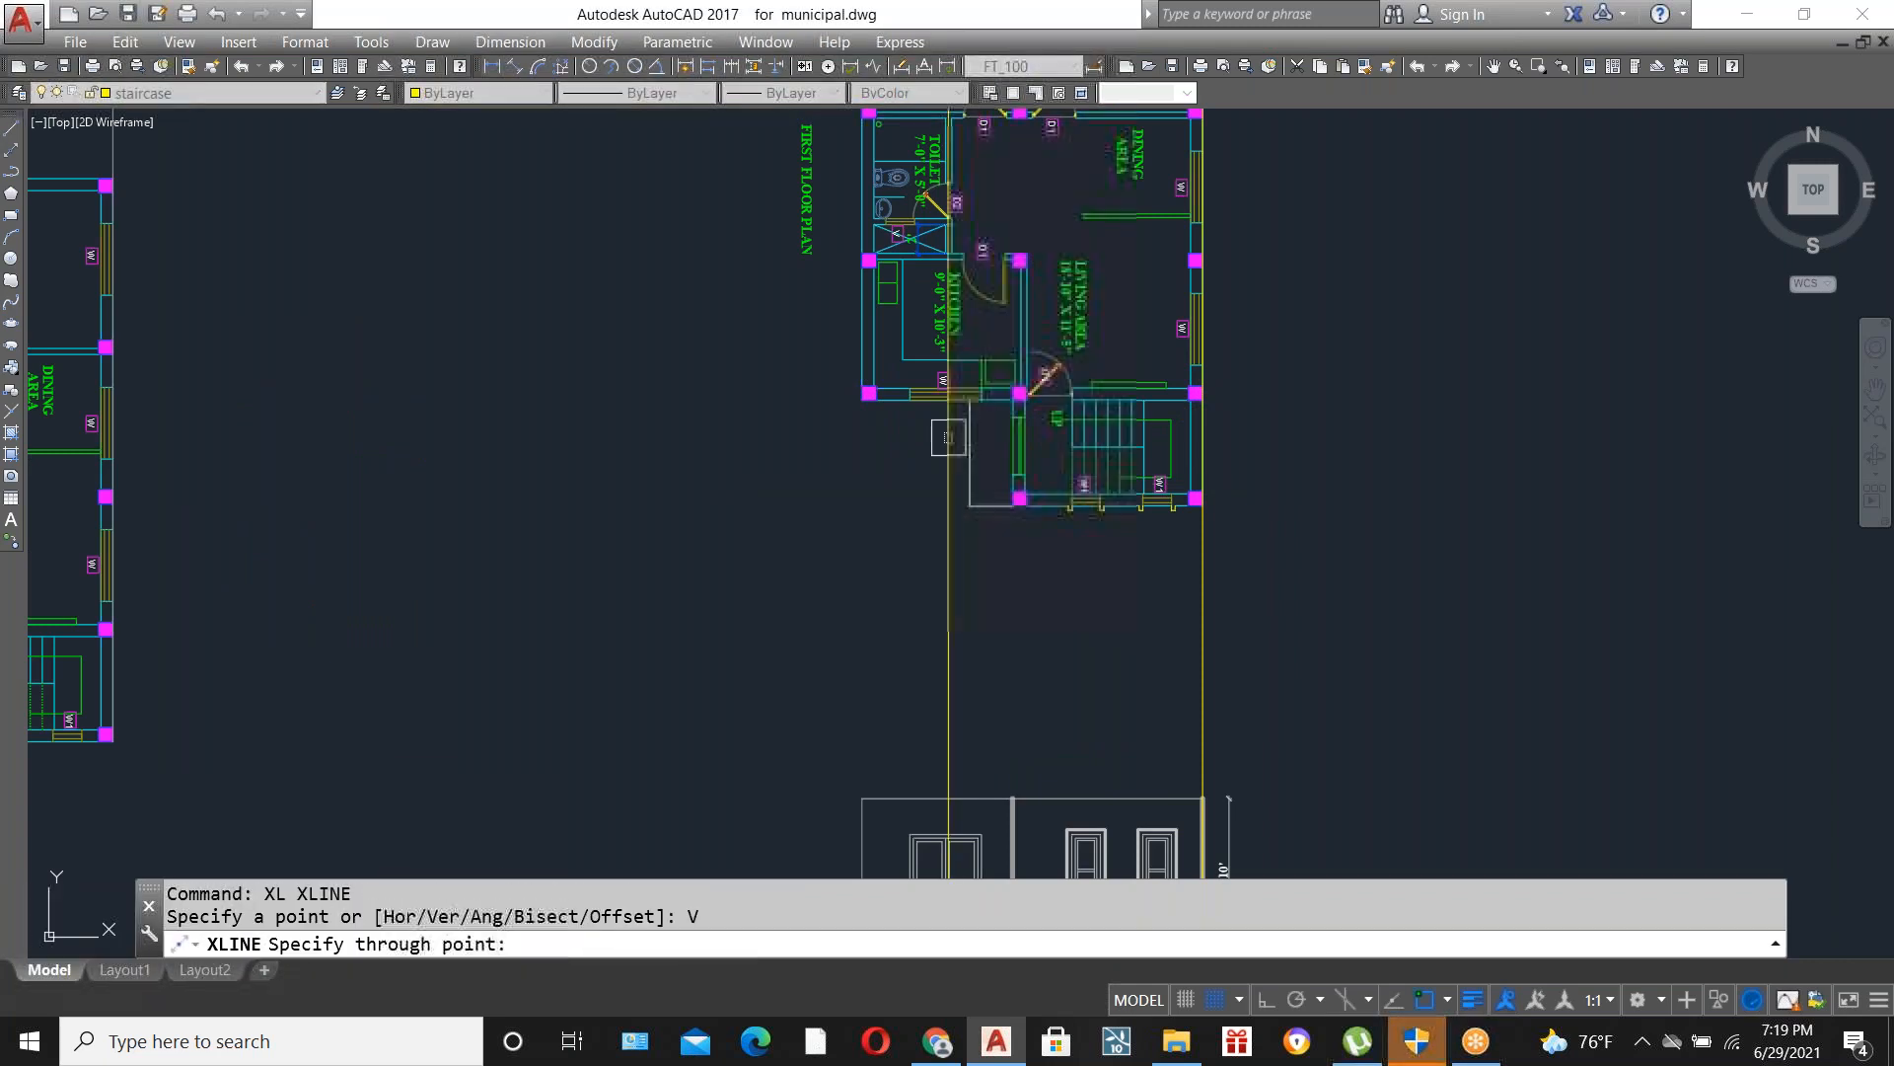
scroll(838, 402, up, 5)
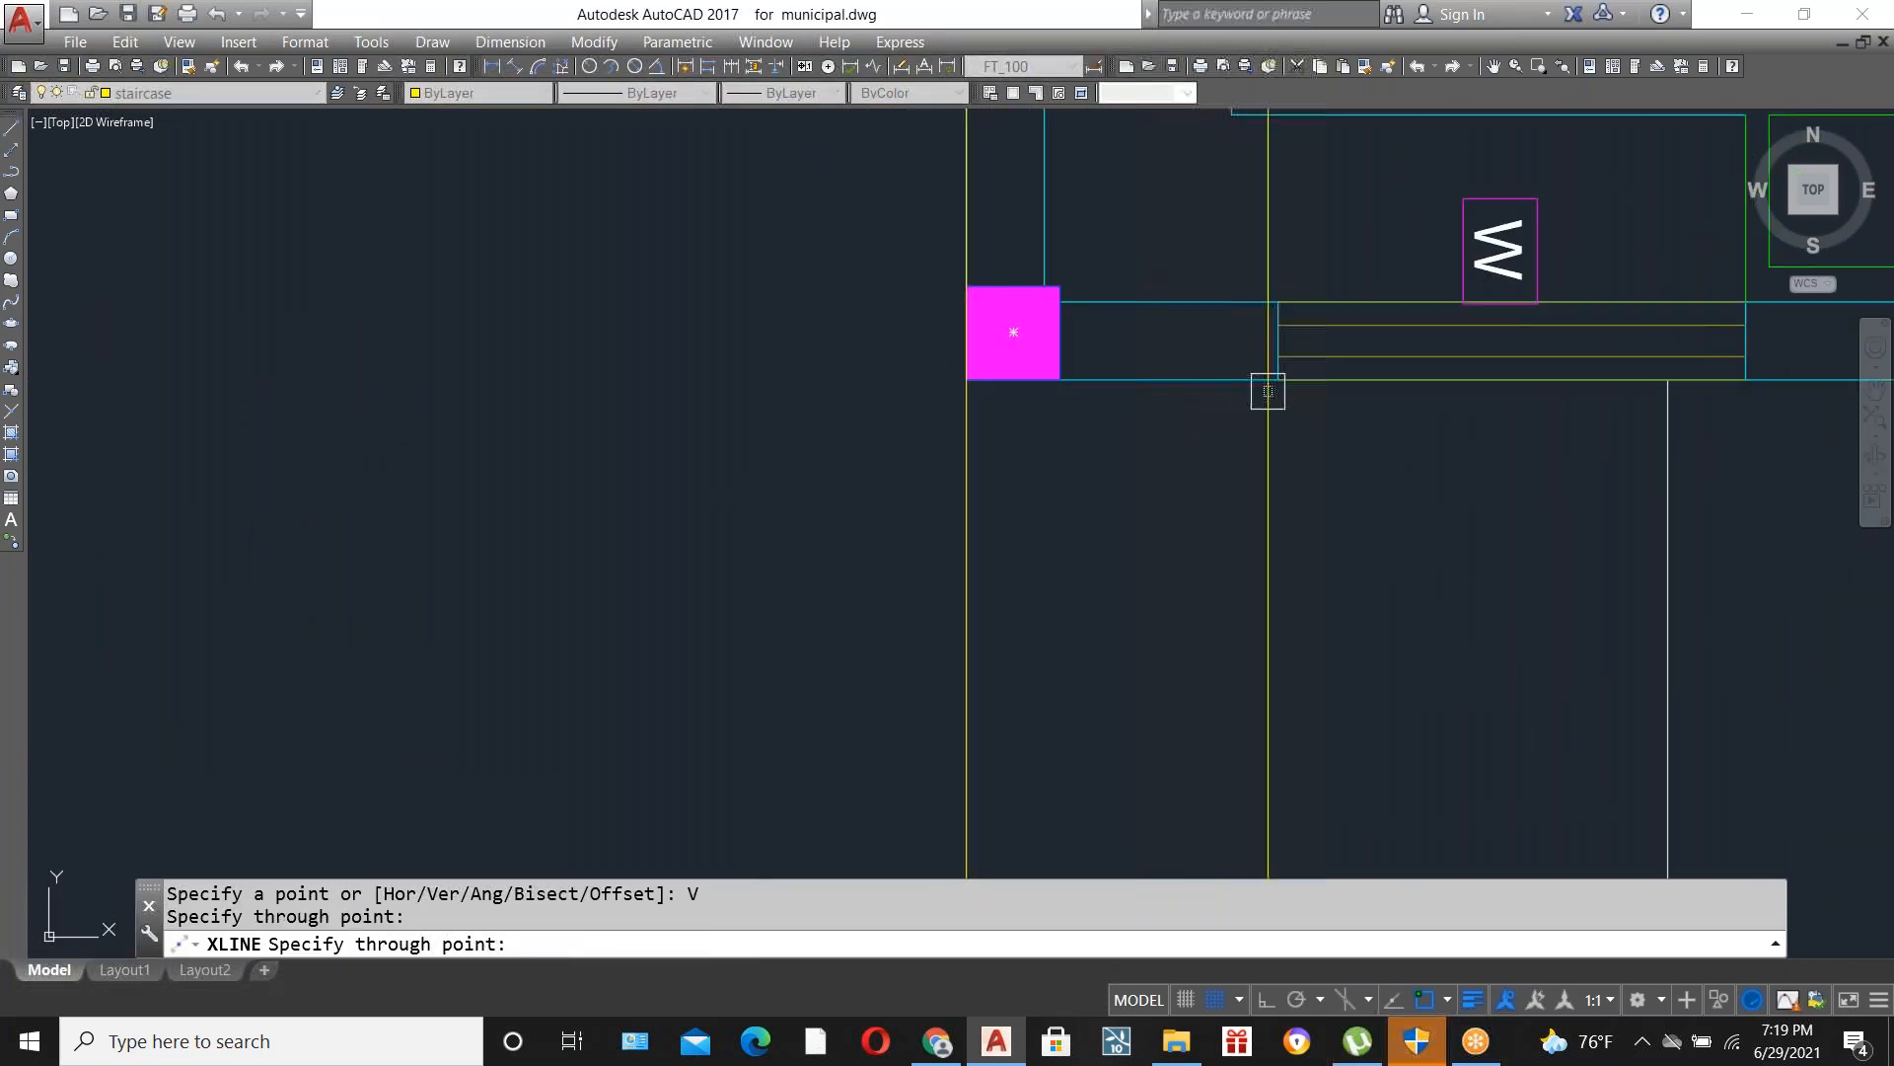
scroll(1252, 379, down, 4)
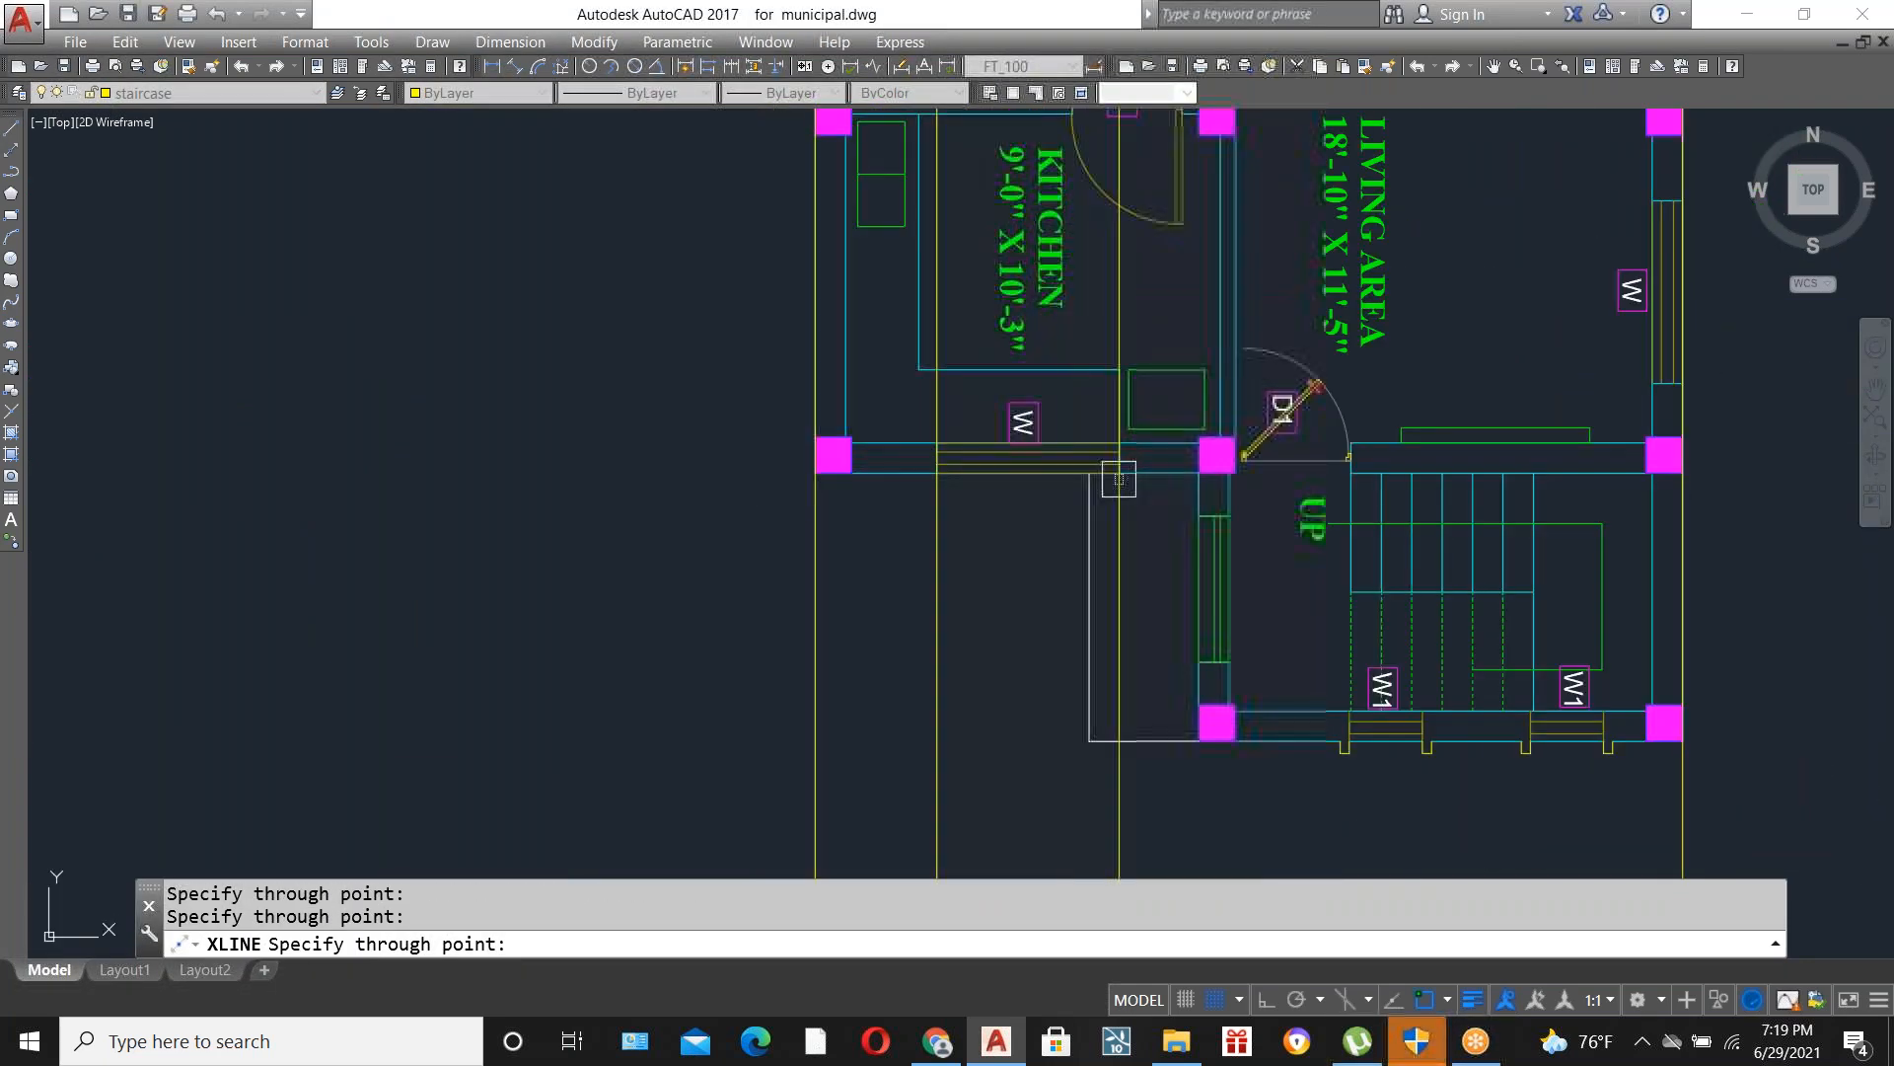
scroll(1245, 777, up, 4)
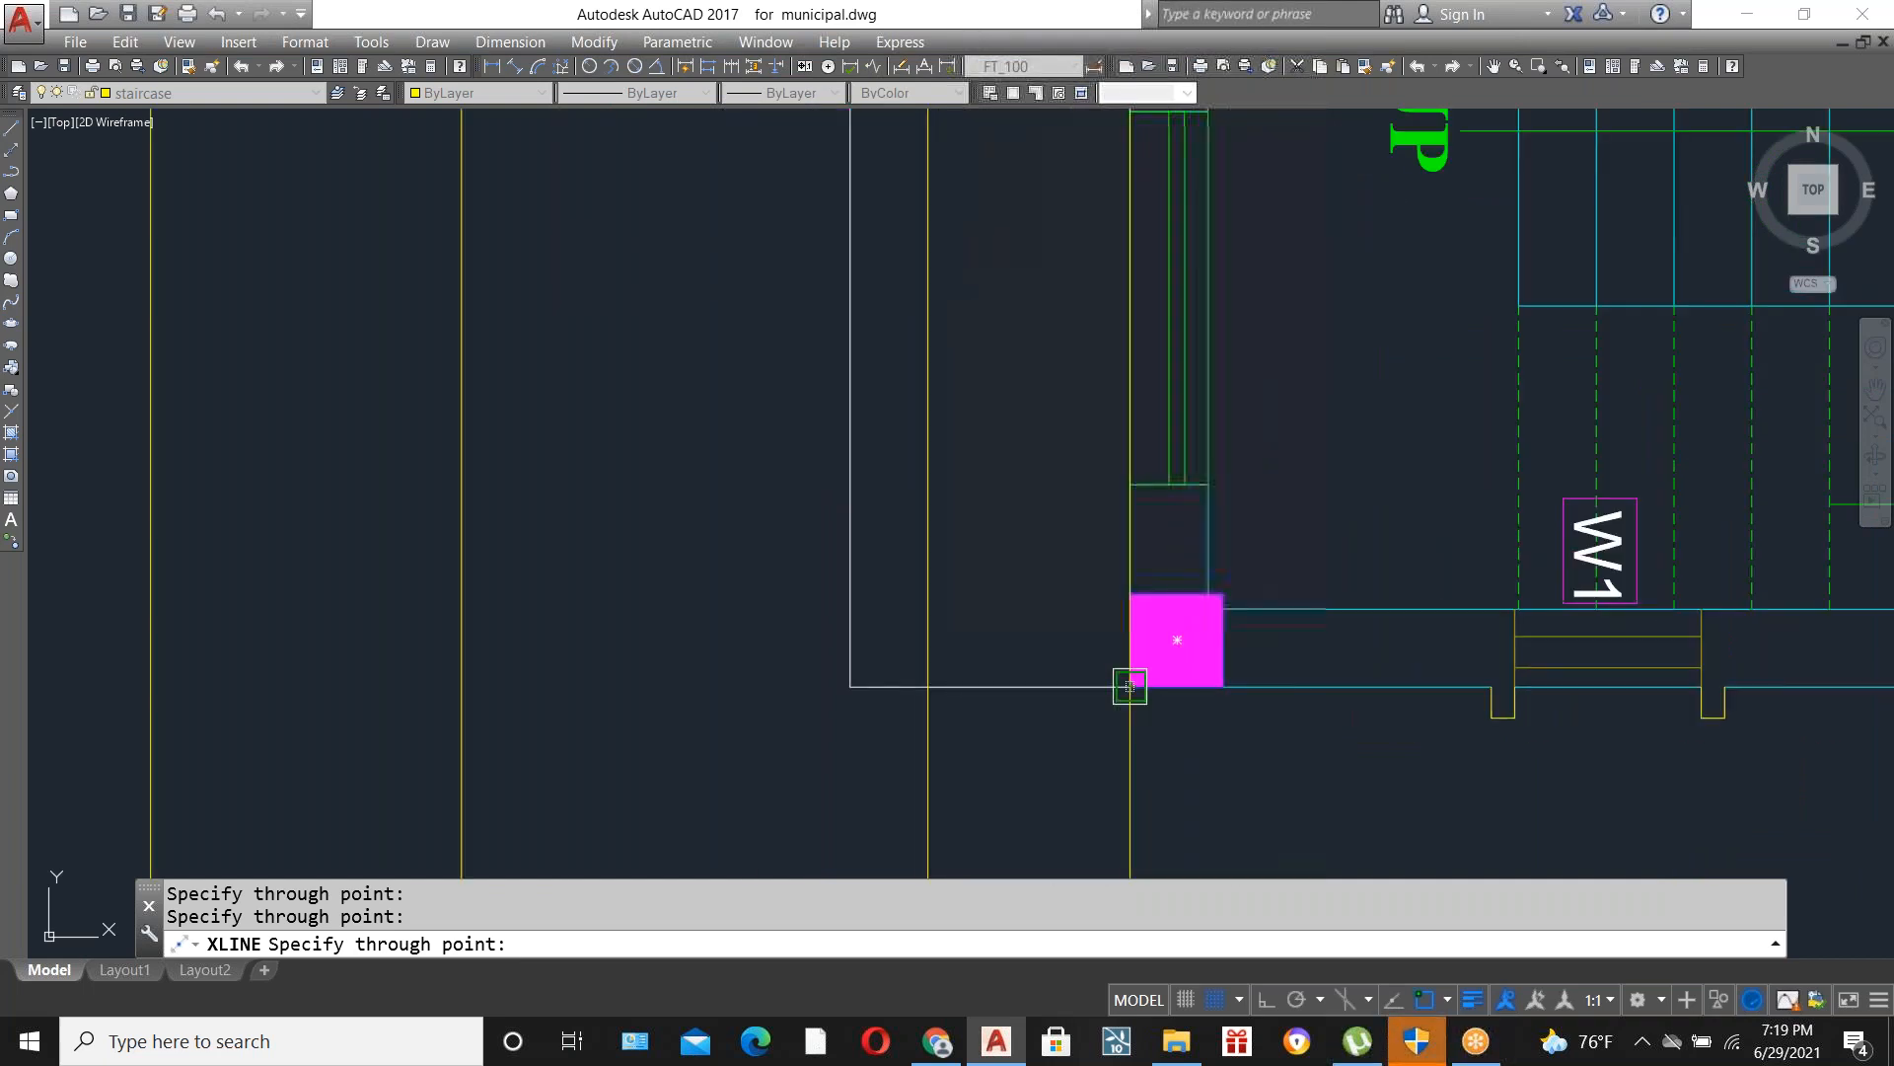
Draw vertical construction lines through the jambs of both W1 staircase windows in the first floor plan.
scroll(932, 635, down, 4)
scroll(1196, 600, up, 4)
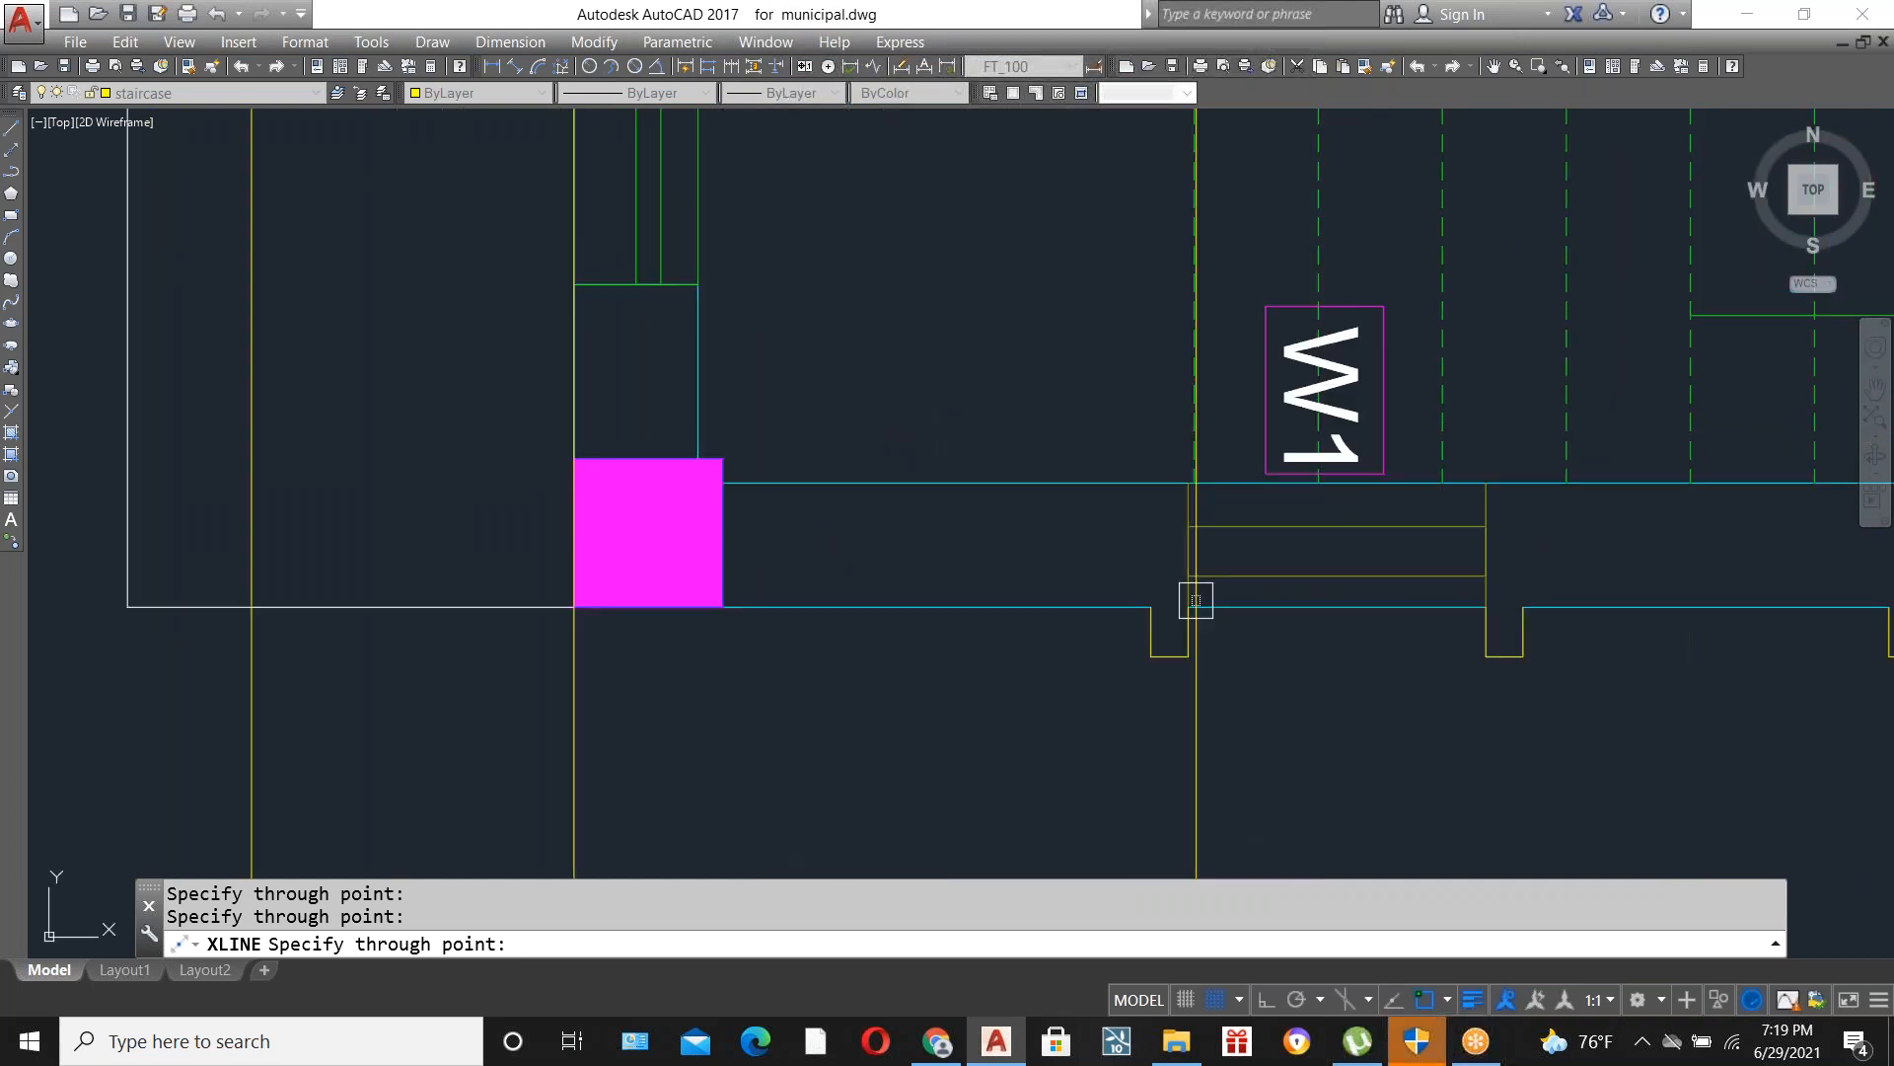
scroll(756, 581, down, 2)
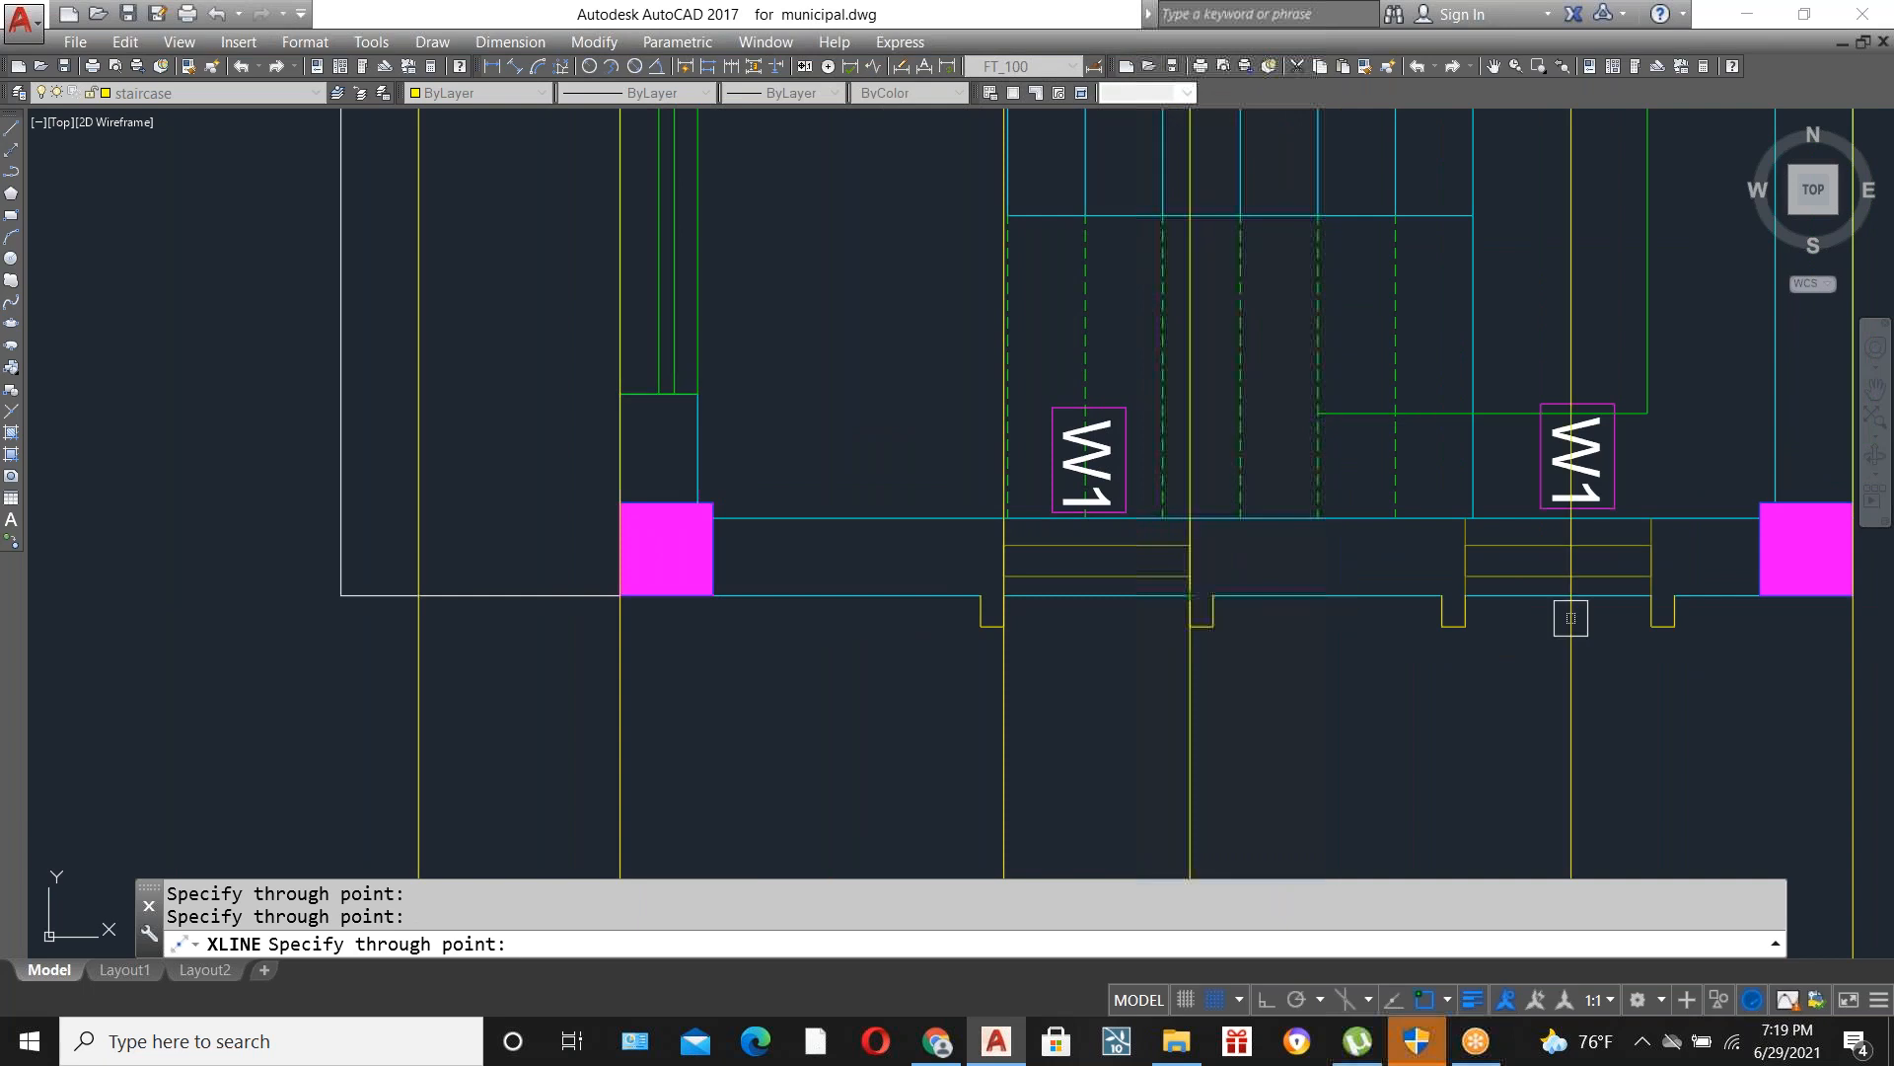
click(1462, 598)
click(1651, 595)
key(Escape)
Compare the first floor construction lines with the elevation's windows and walls and with the ground floor plan.
scroll(1100, 267, down, 6)
scroll(1069, 708, up, 3)
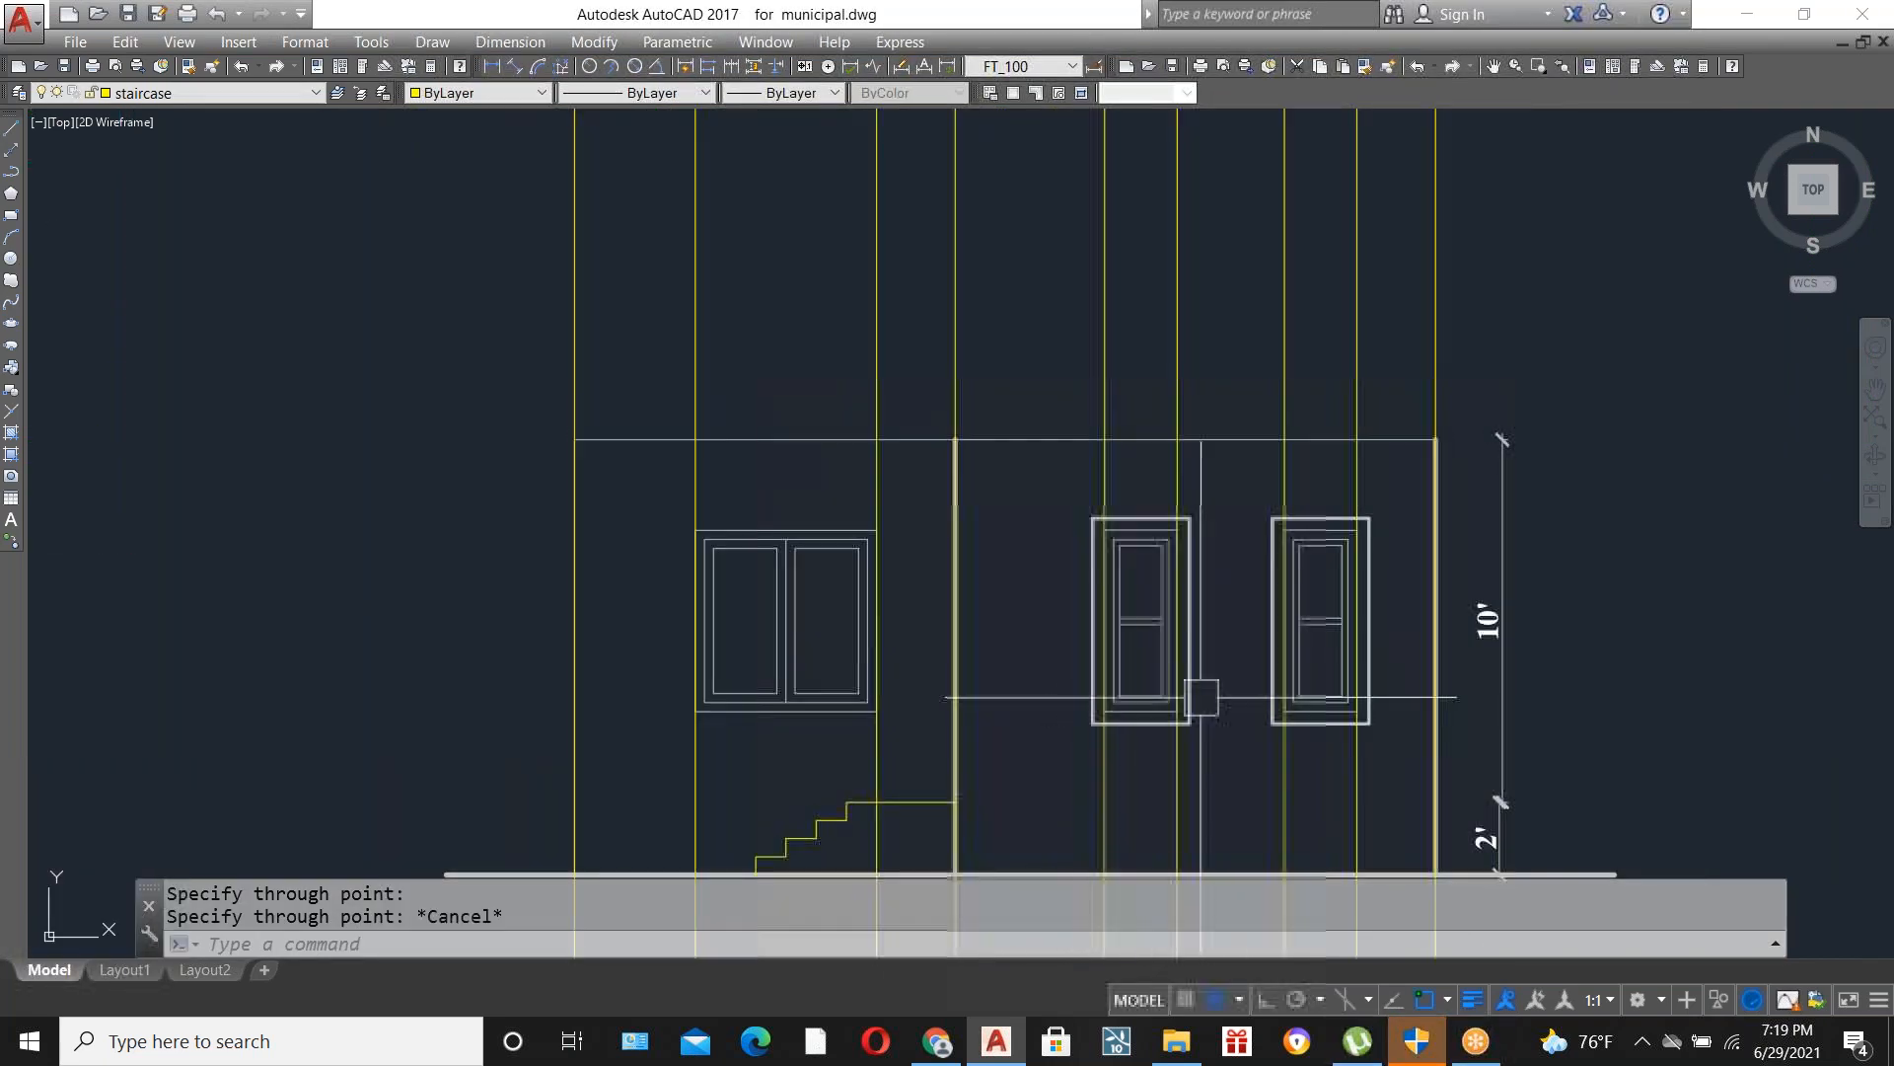
scroll(1199, 697, down, 1)
scroll(1146, 779, down, 3)
scroll(762, 681, up, 4)
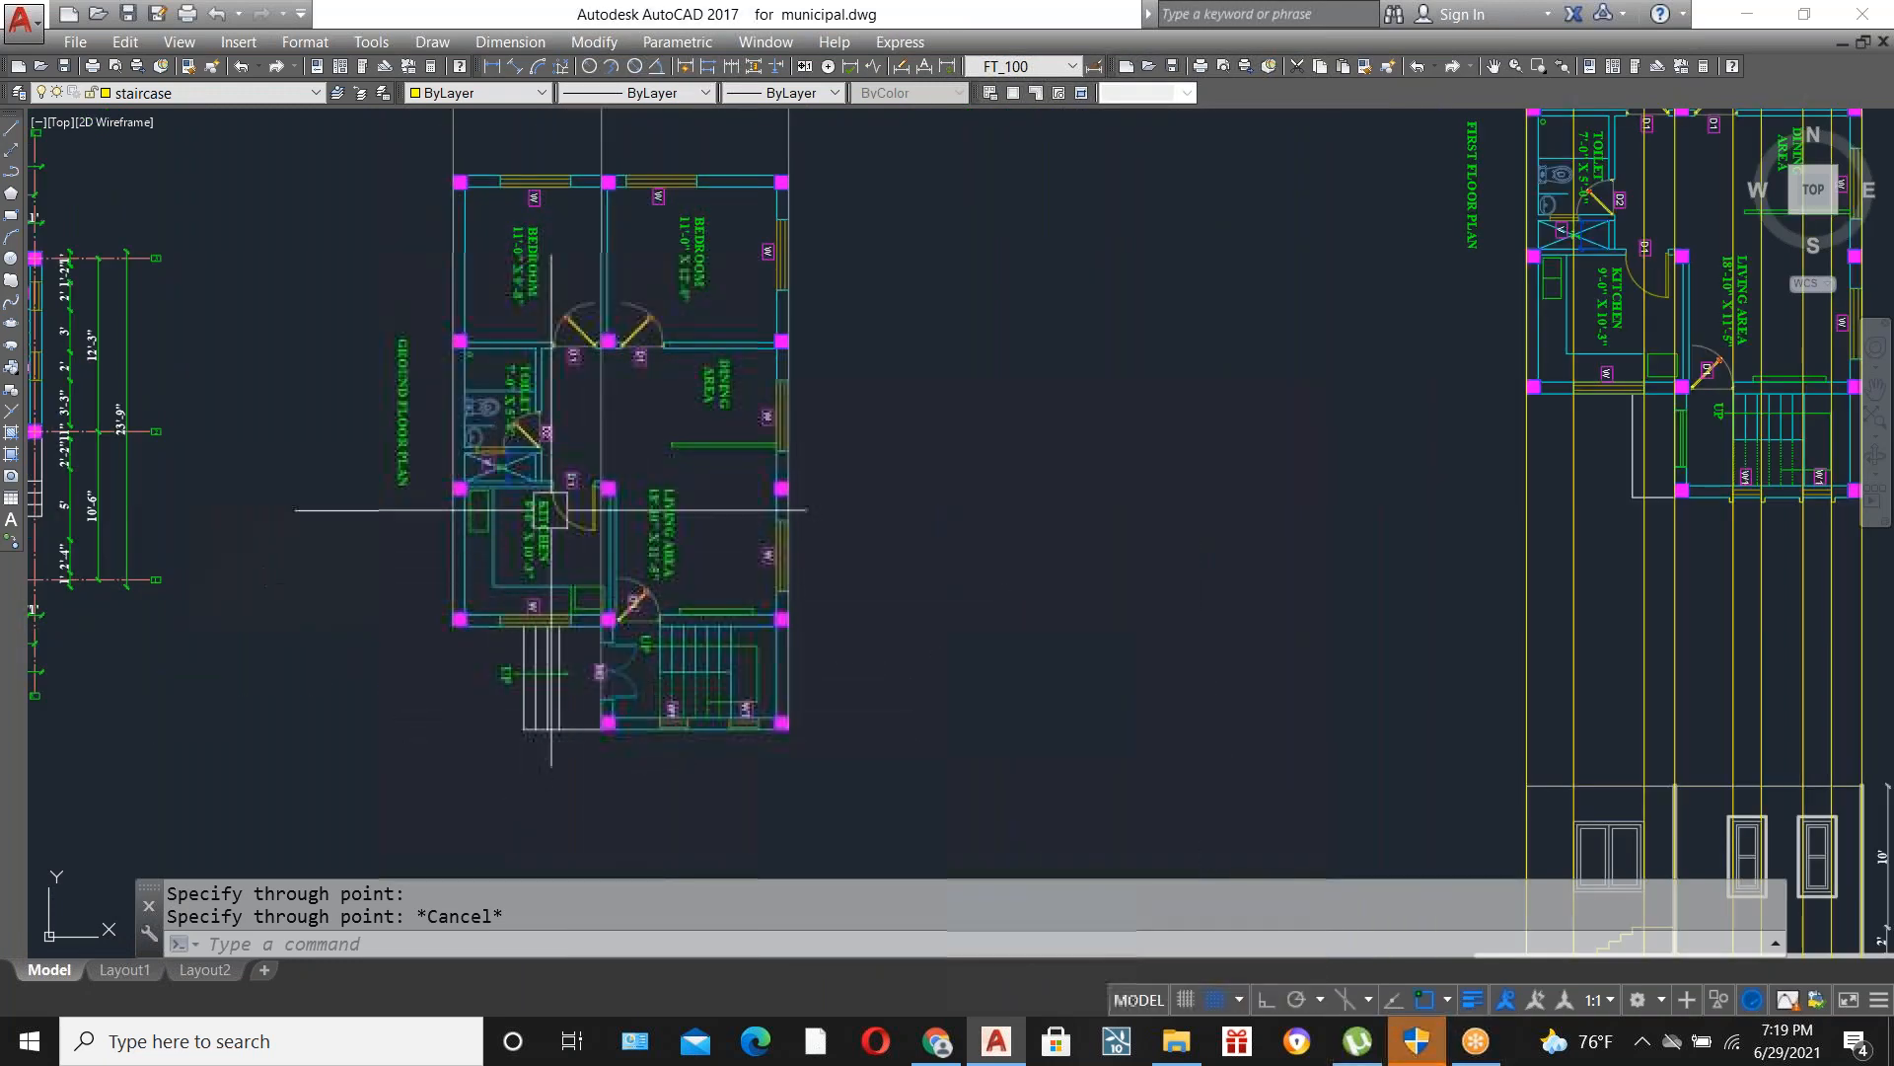
scroll(551, 510, down, 3)
scroll(1059, 461, up, 1)
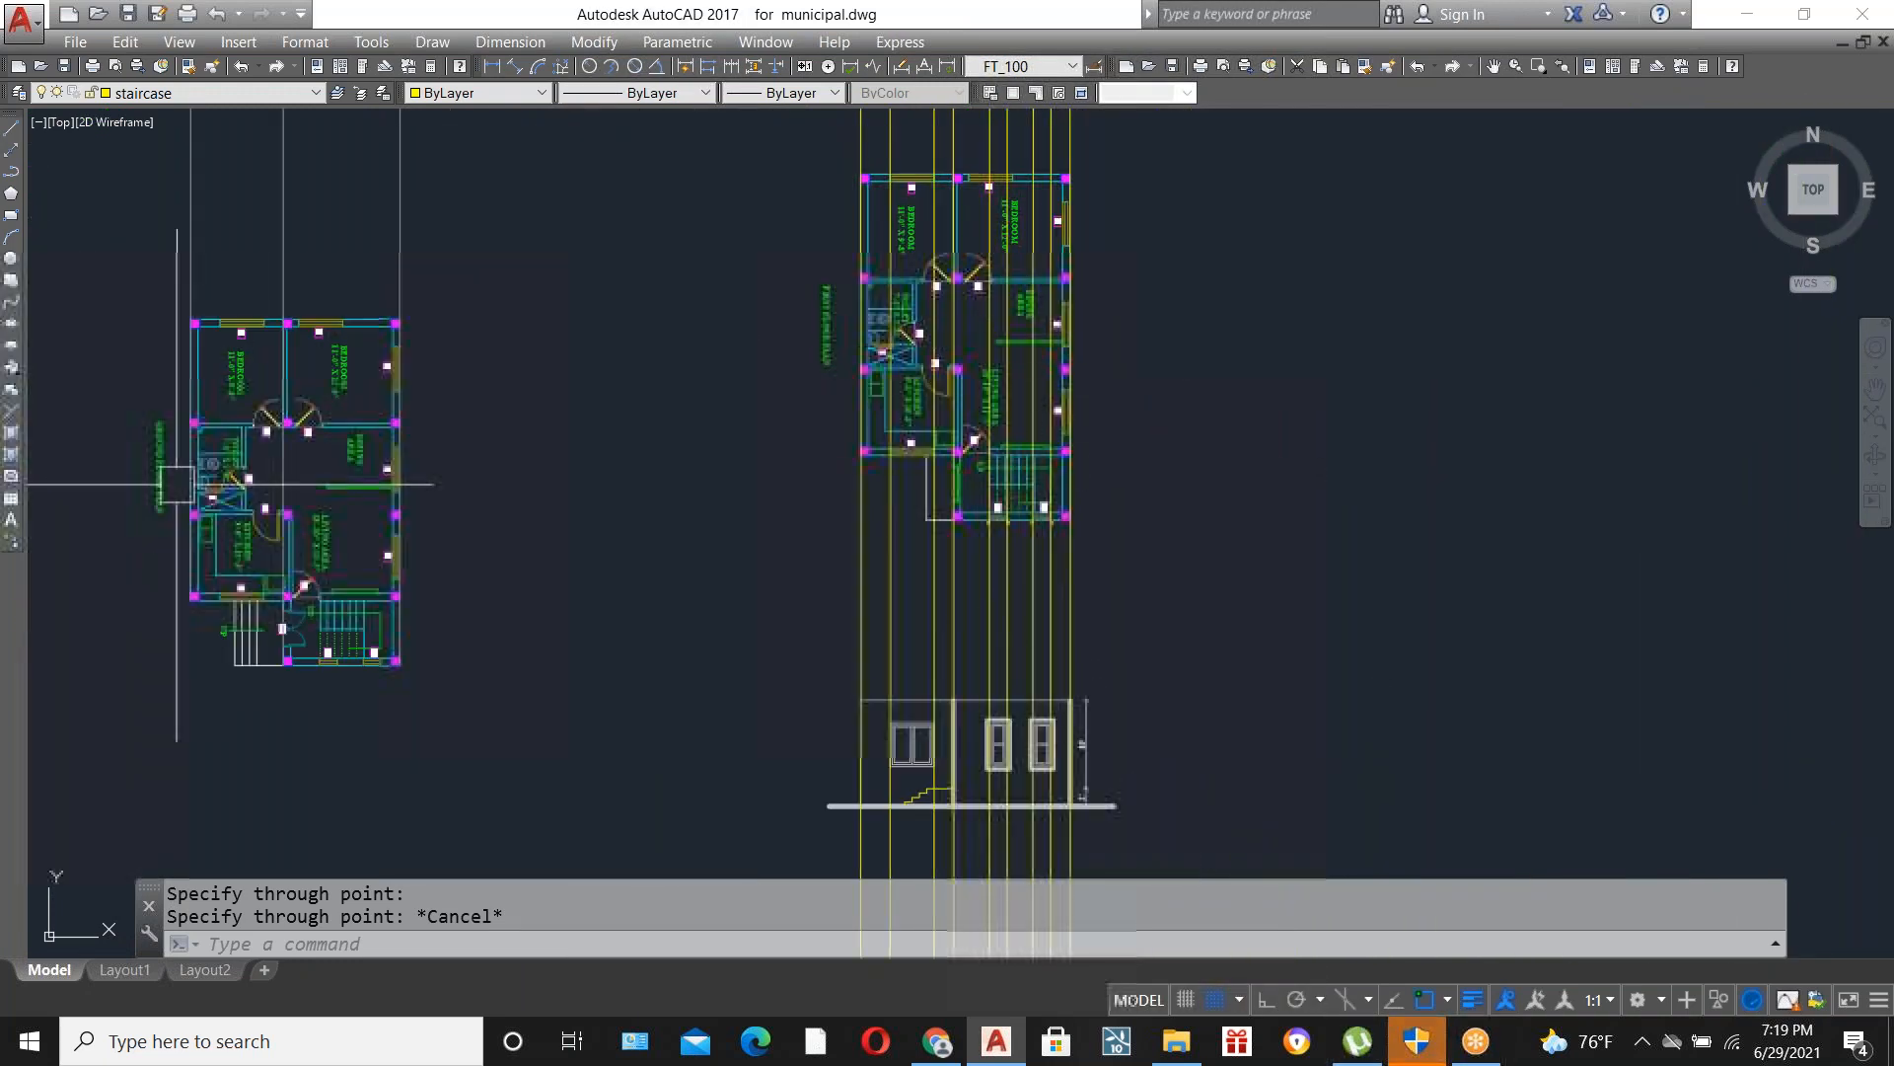
Select the ground-floor elevation with an enclosing window.
scroll(1096, 798, up, 4)
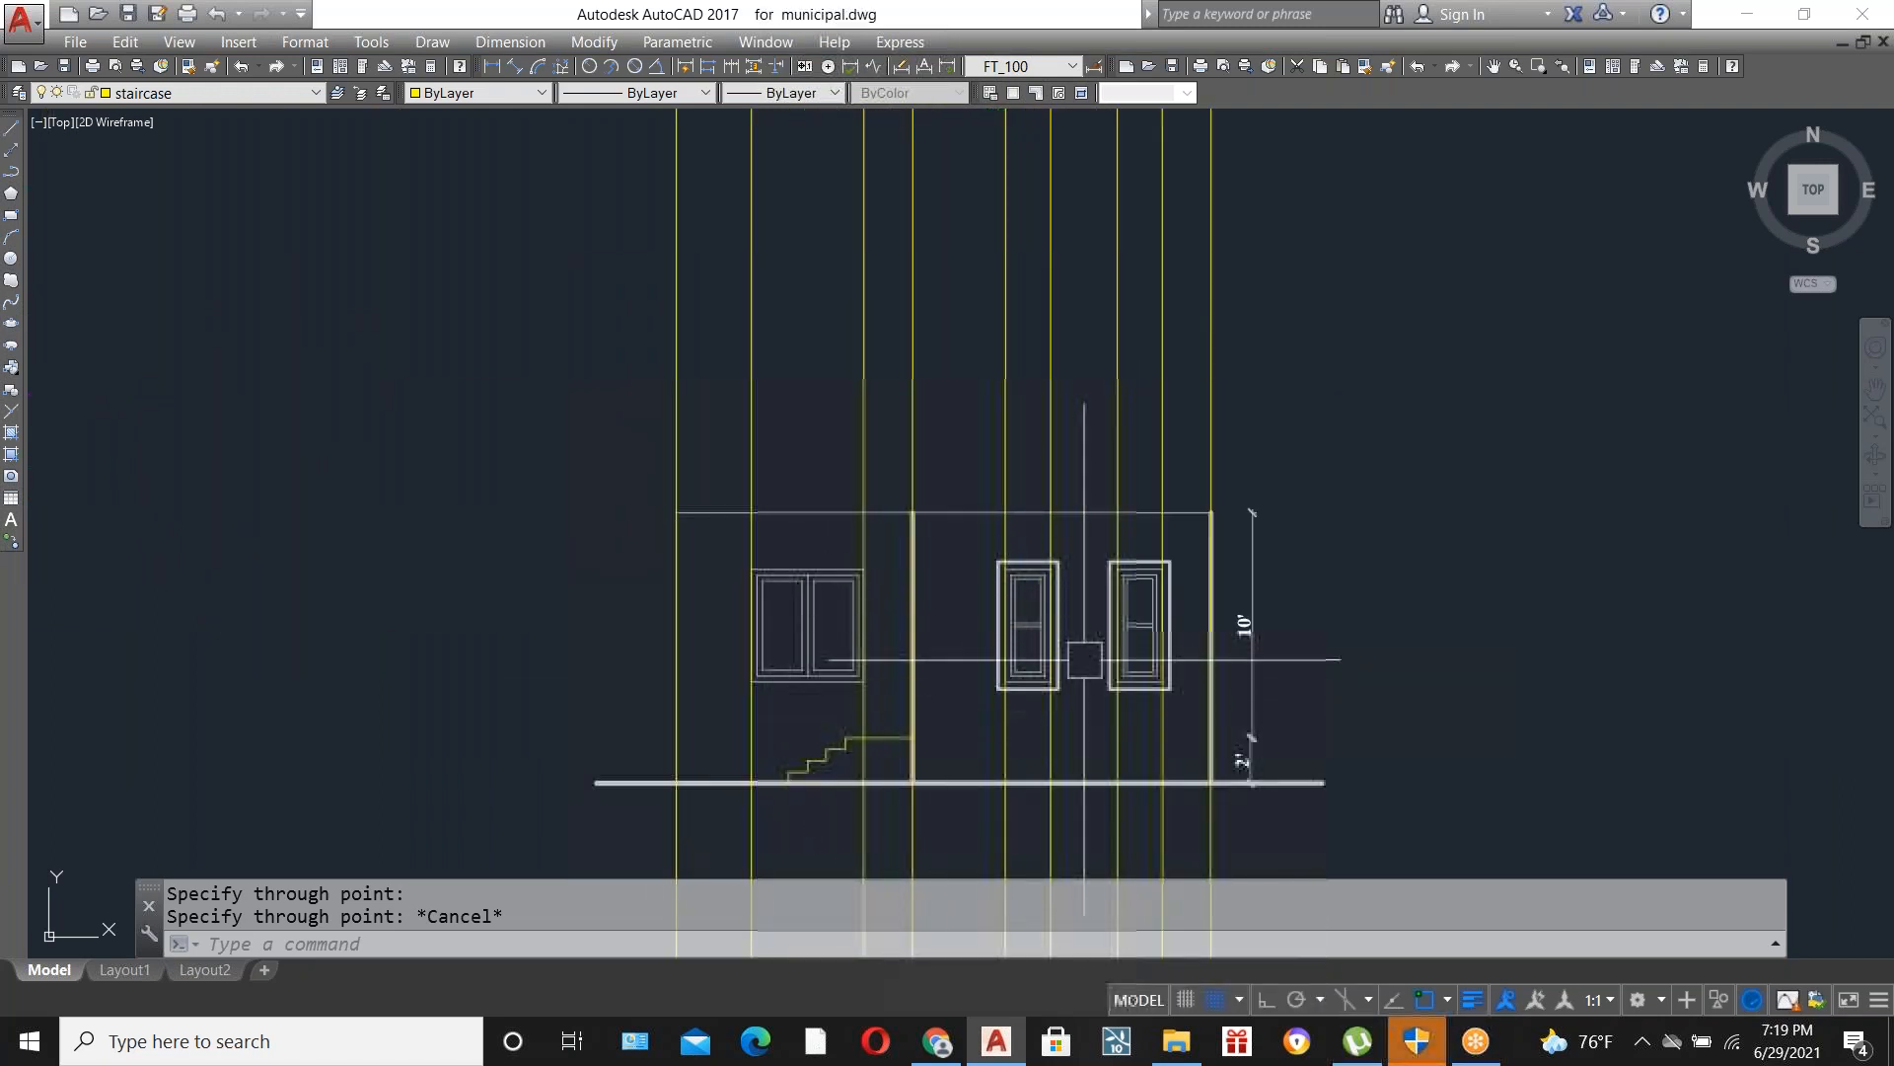
click(516, 405)
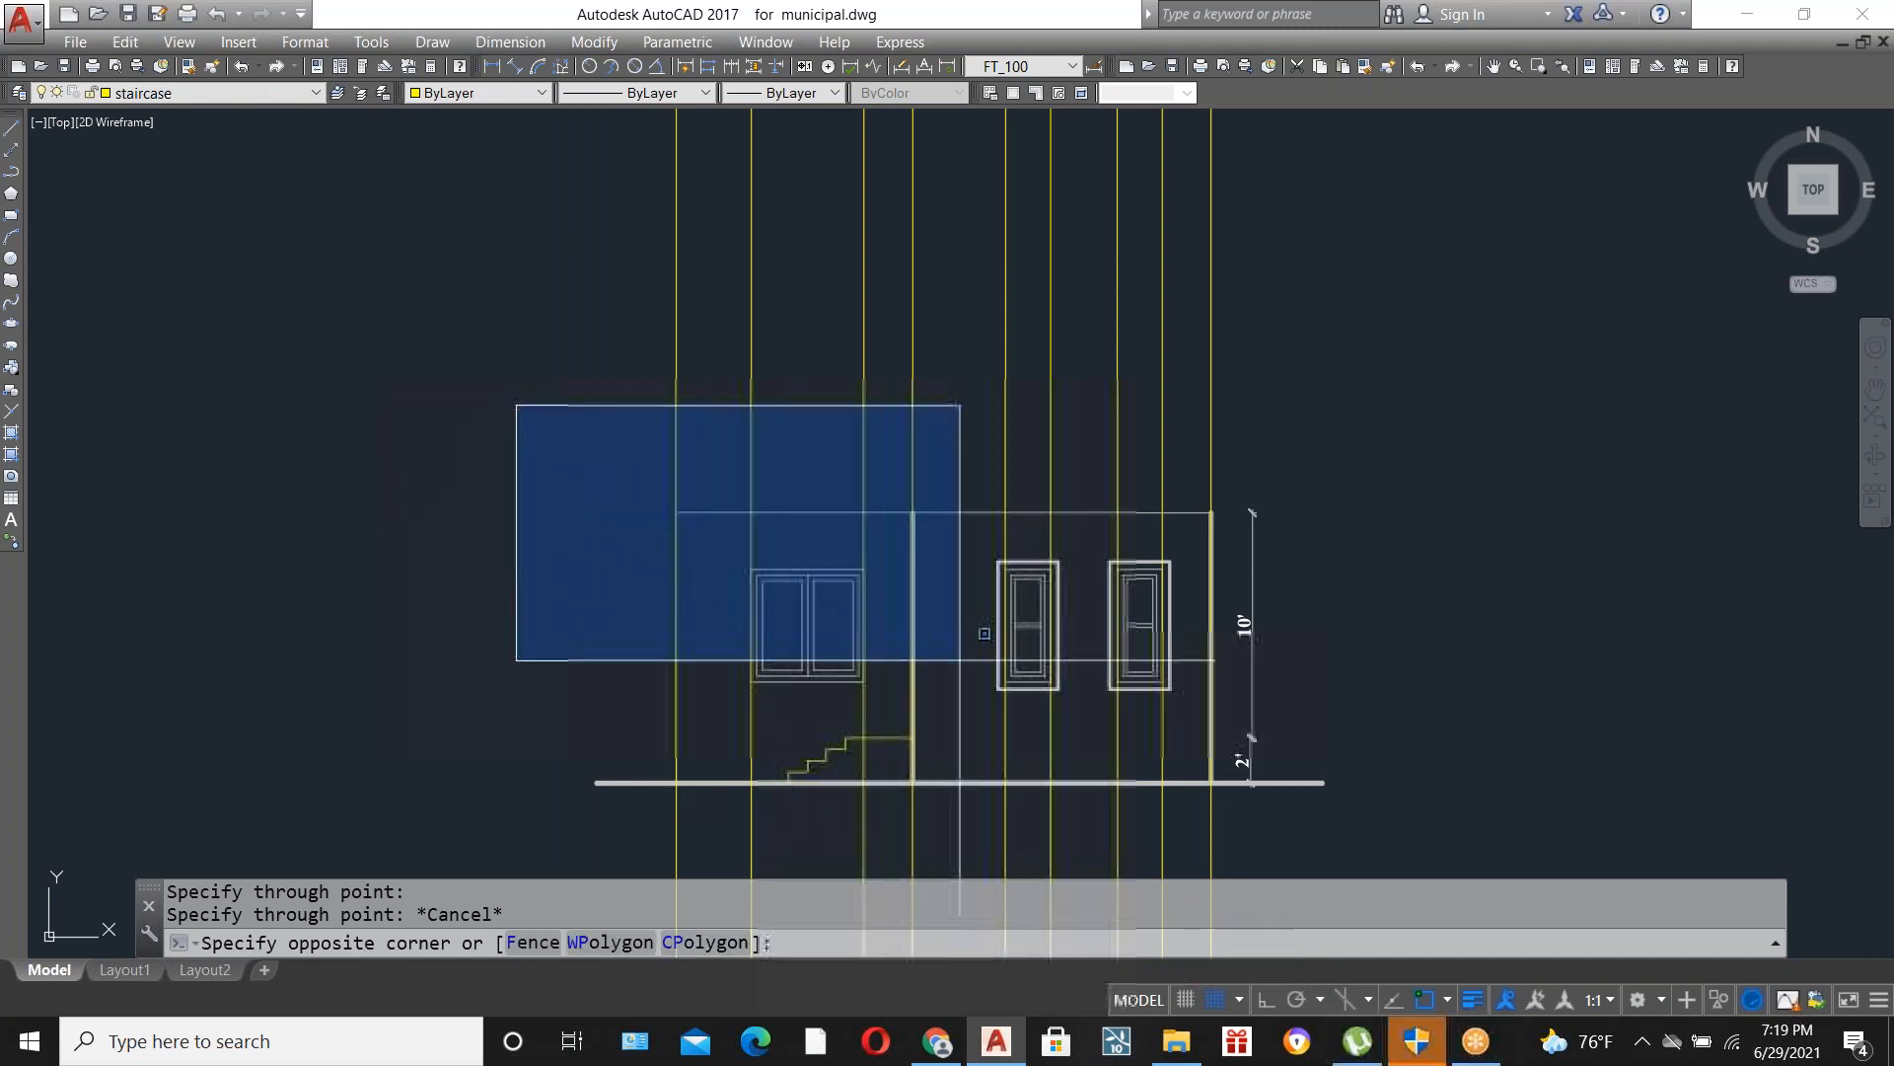
Offset the horizontal line at the top of the ground-floor elevation 10' upward for the upper storey.
key(Escape)
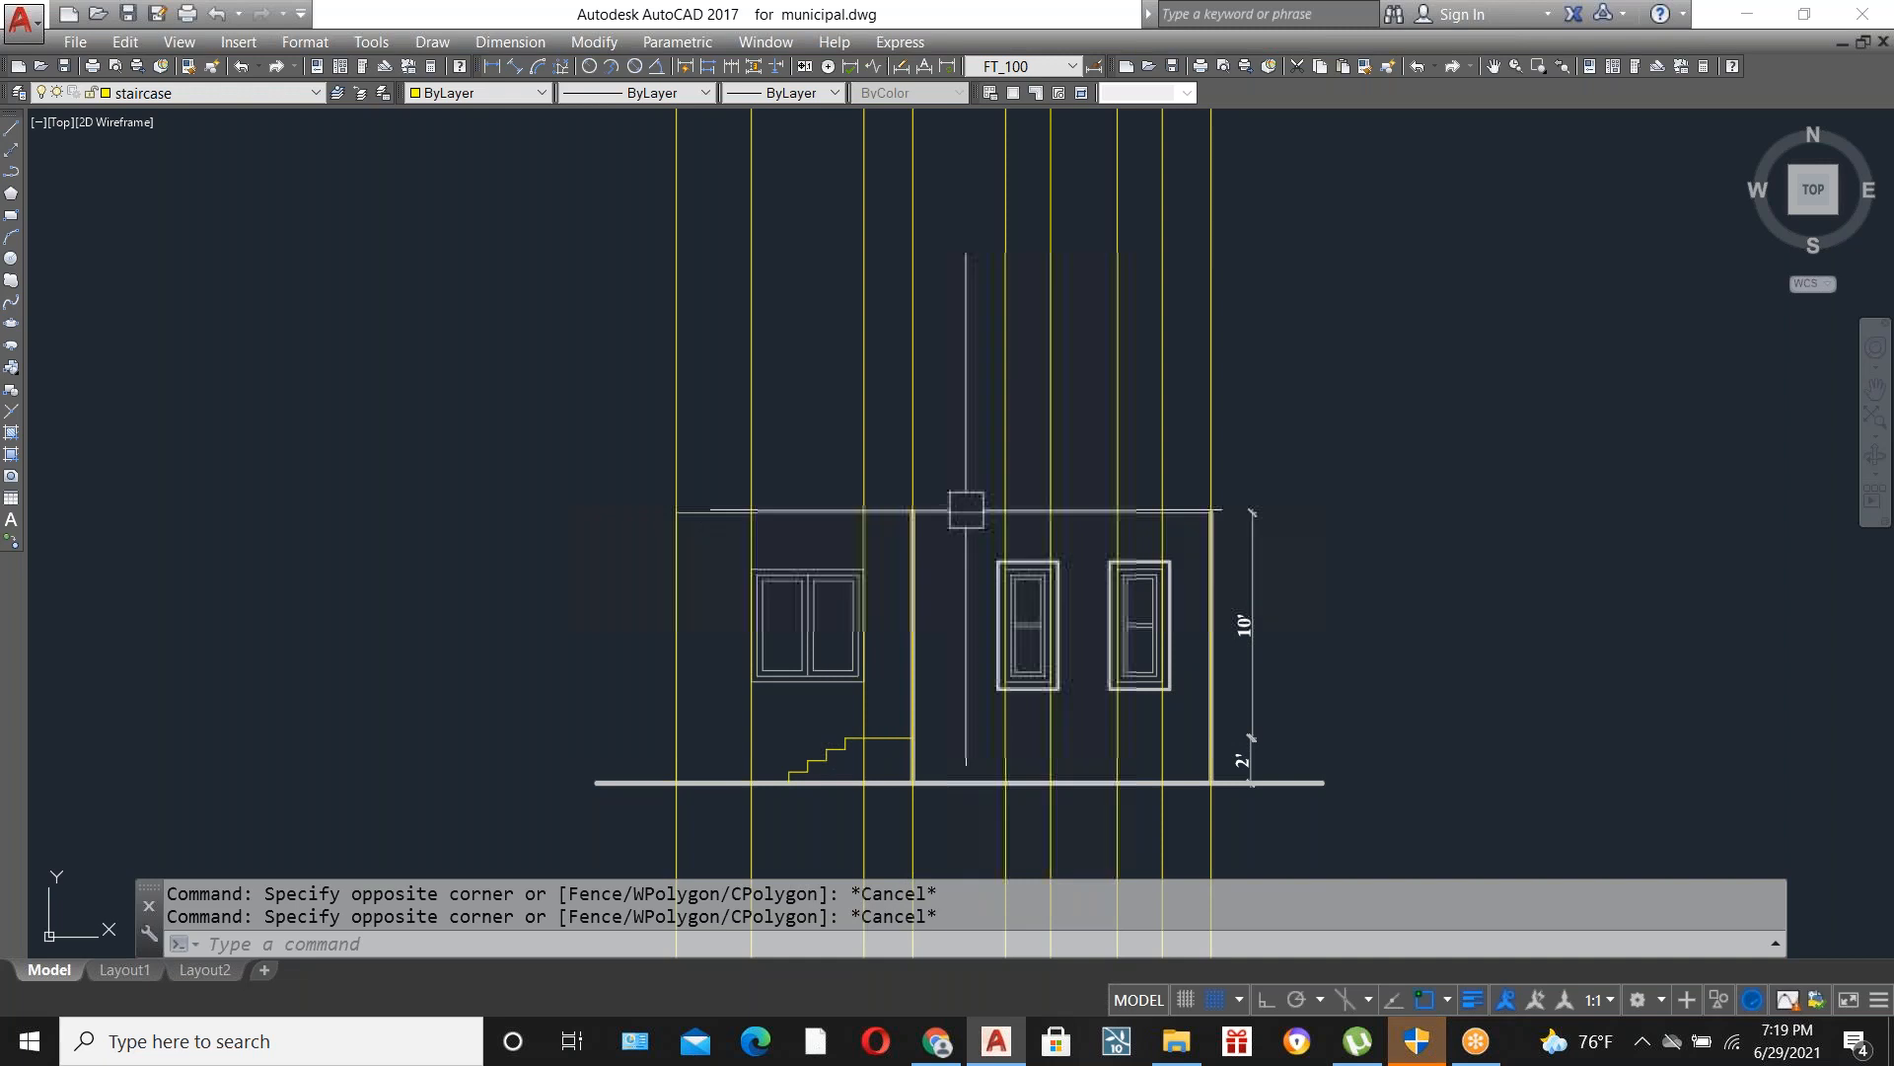
text(o)
key(Return)
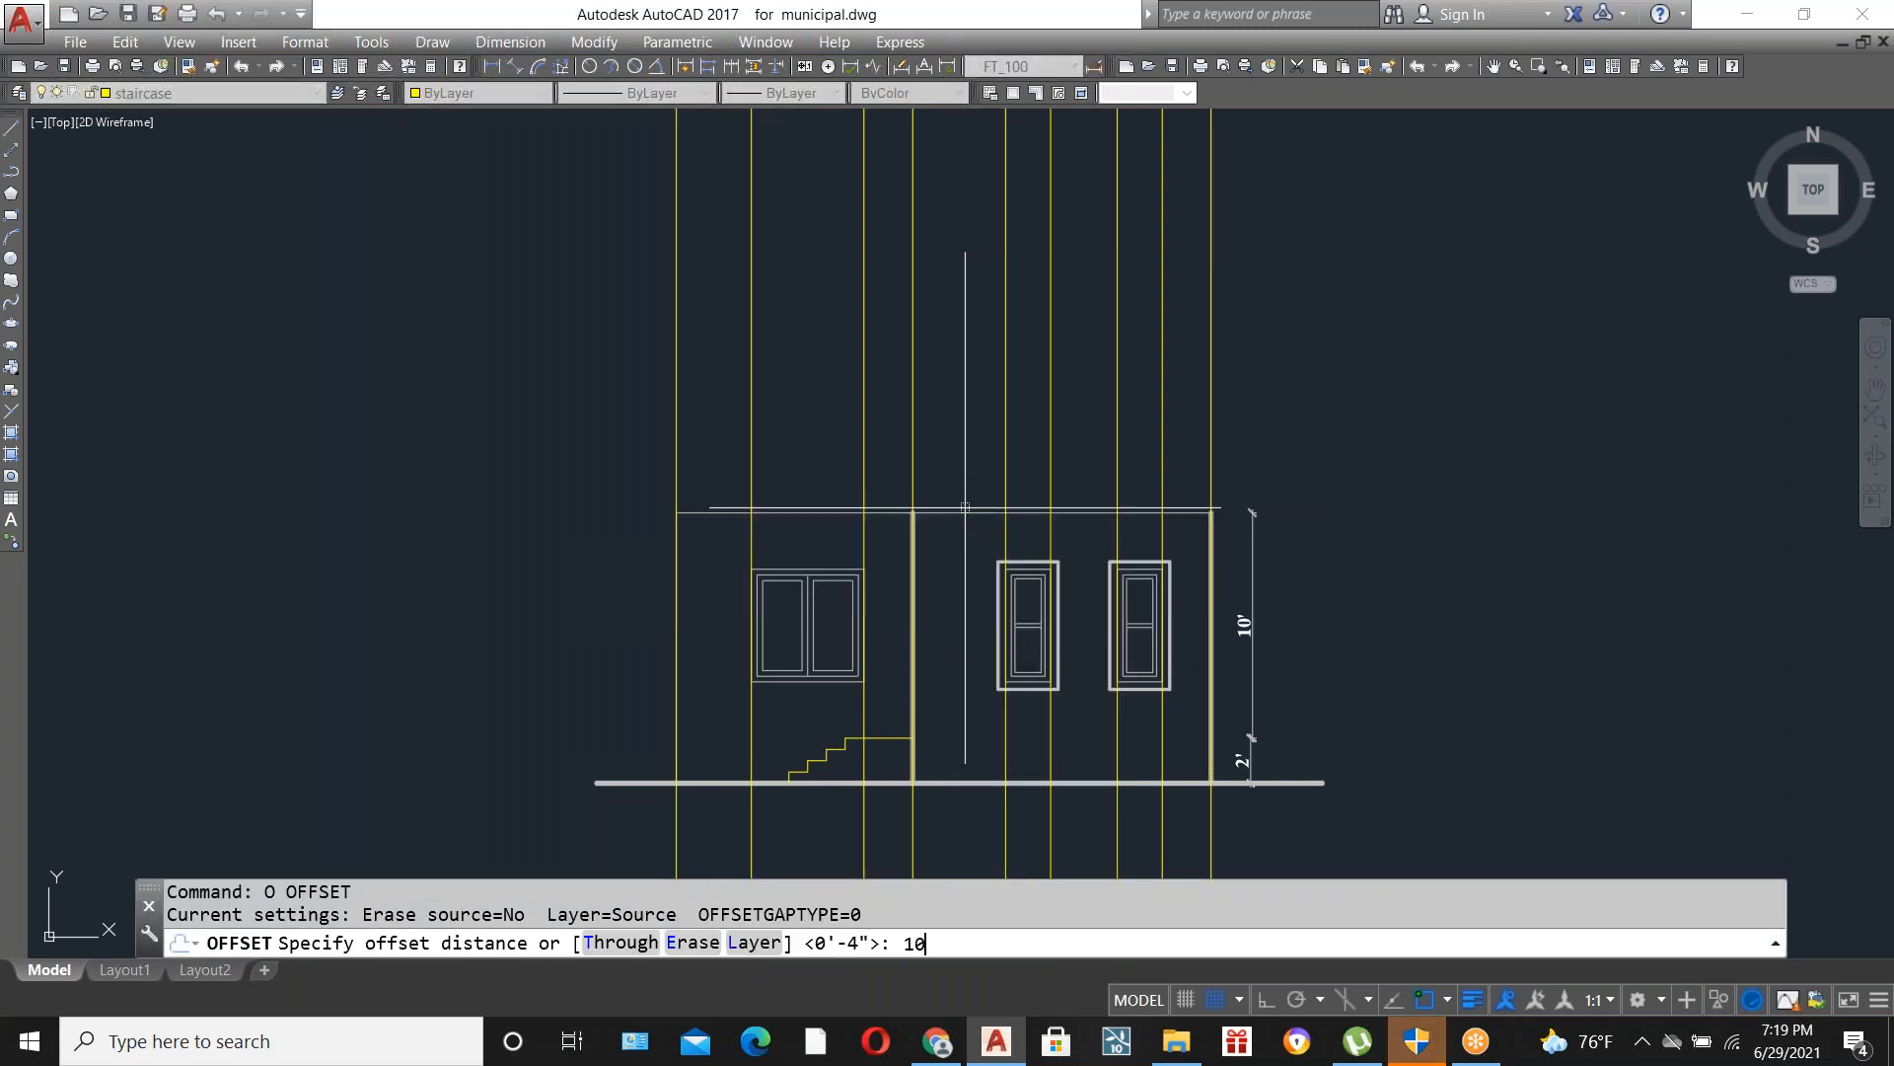
text(10')
key(Return)
click(947, 509)
click(947, 397)
key(Escape)
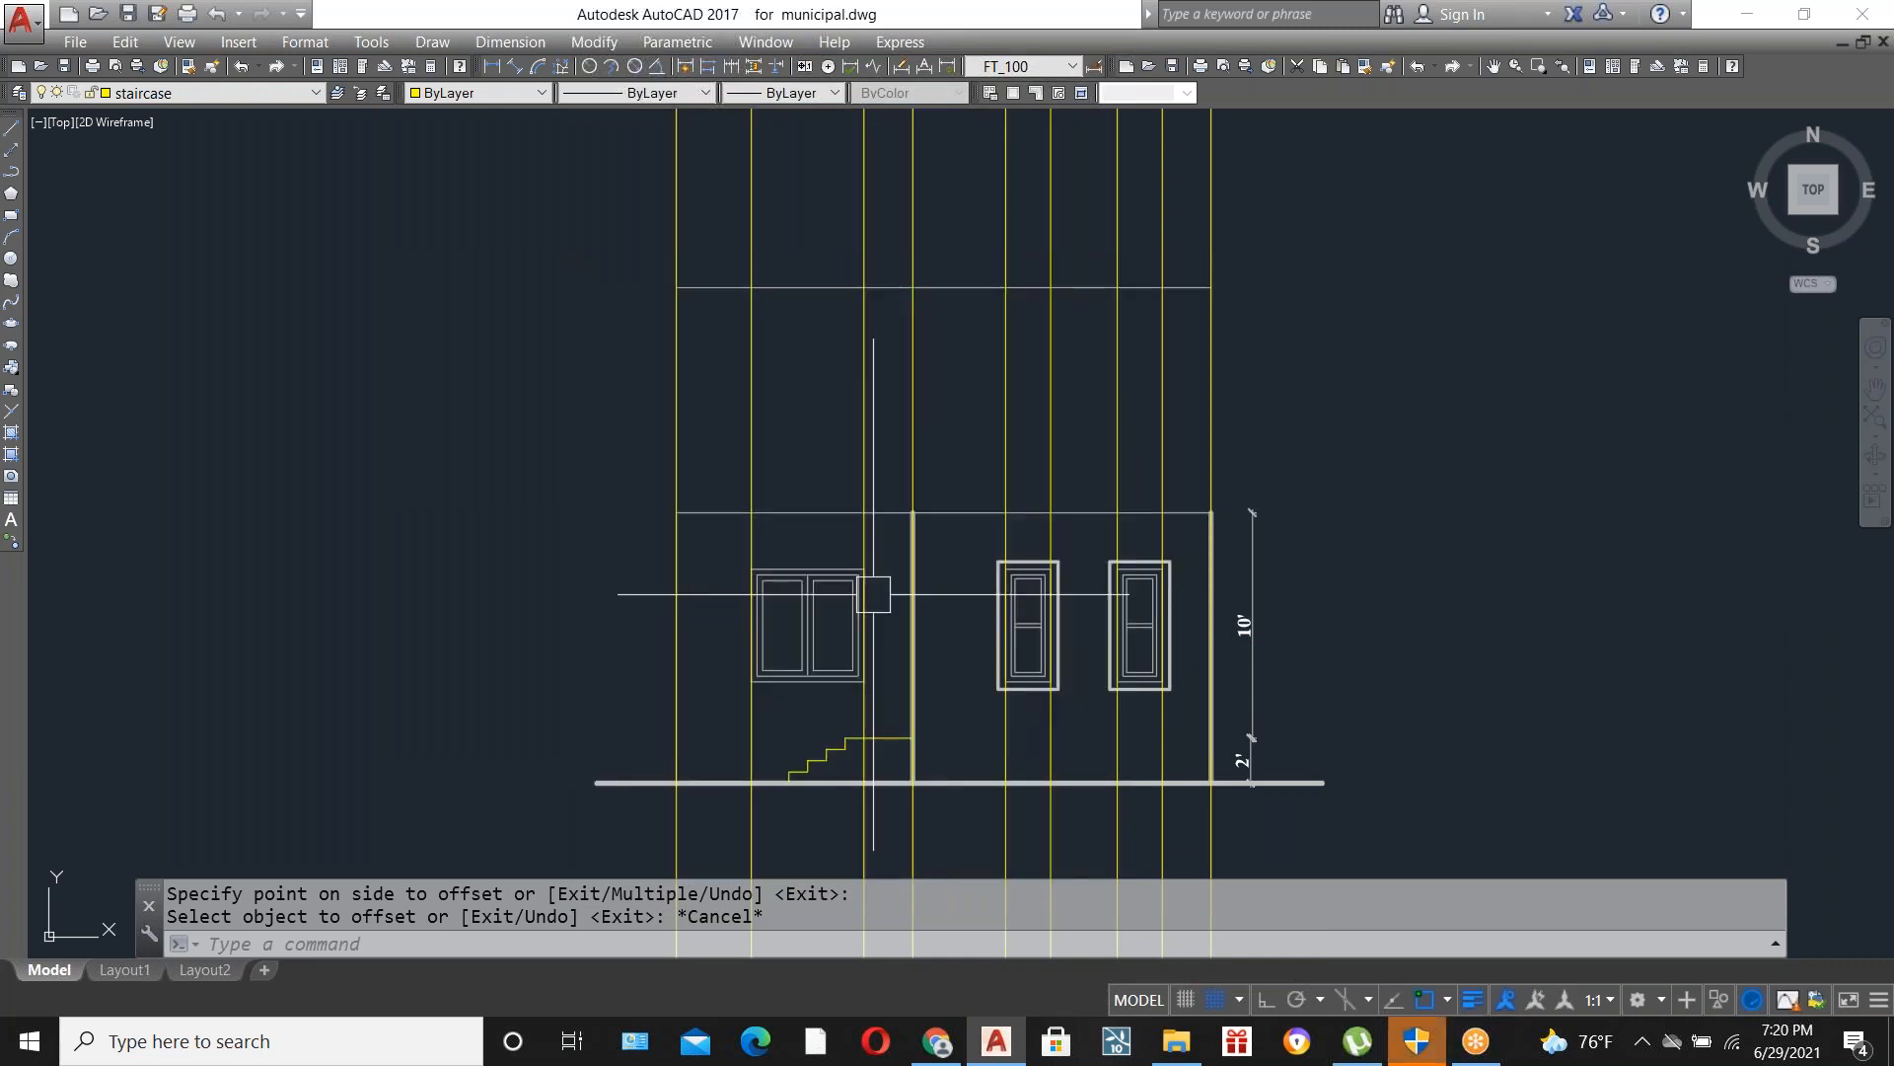
Copy the three ground-floor windows up one storey, from the left end of the floor line to the left end of the upper line.
click(600, 541)
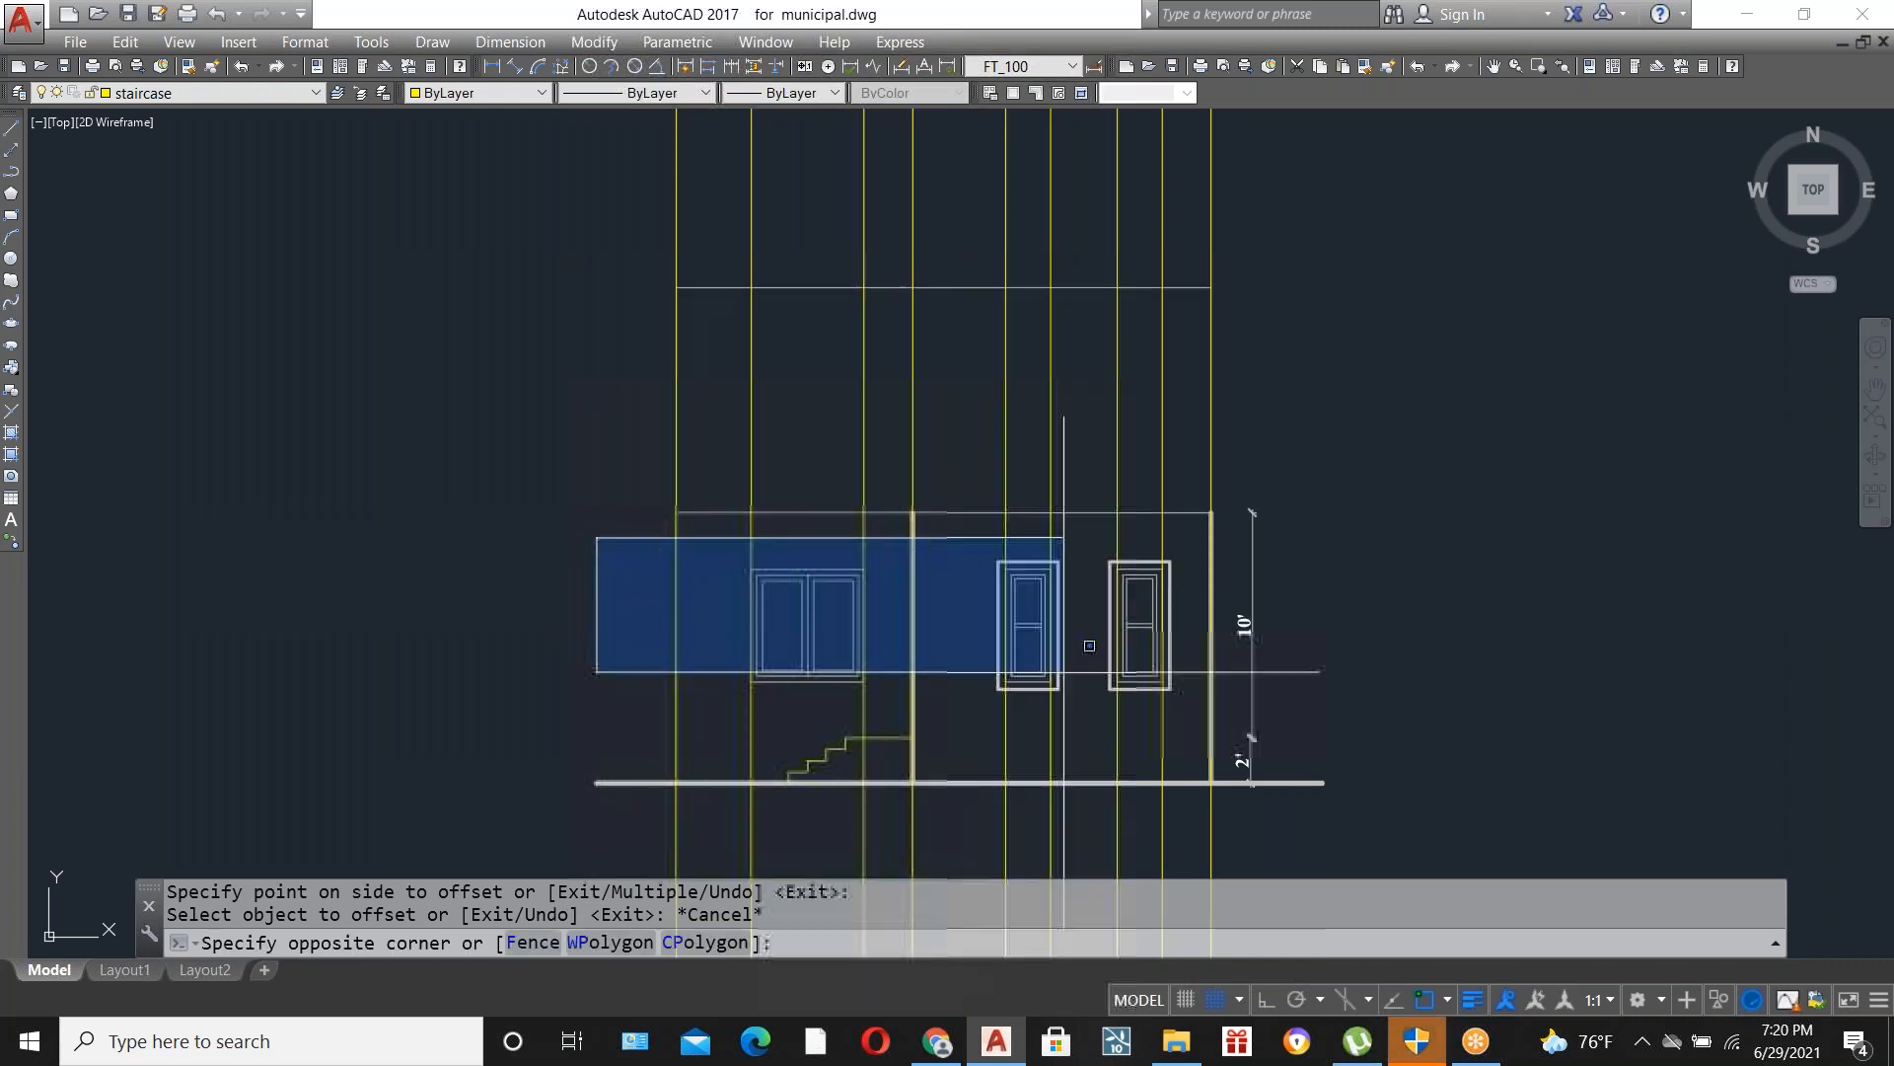
click(1205, 710)
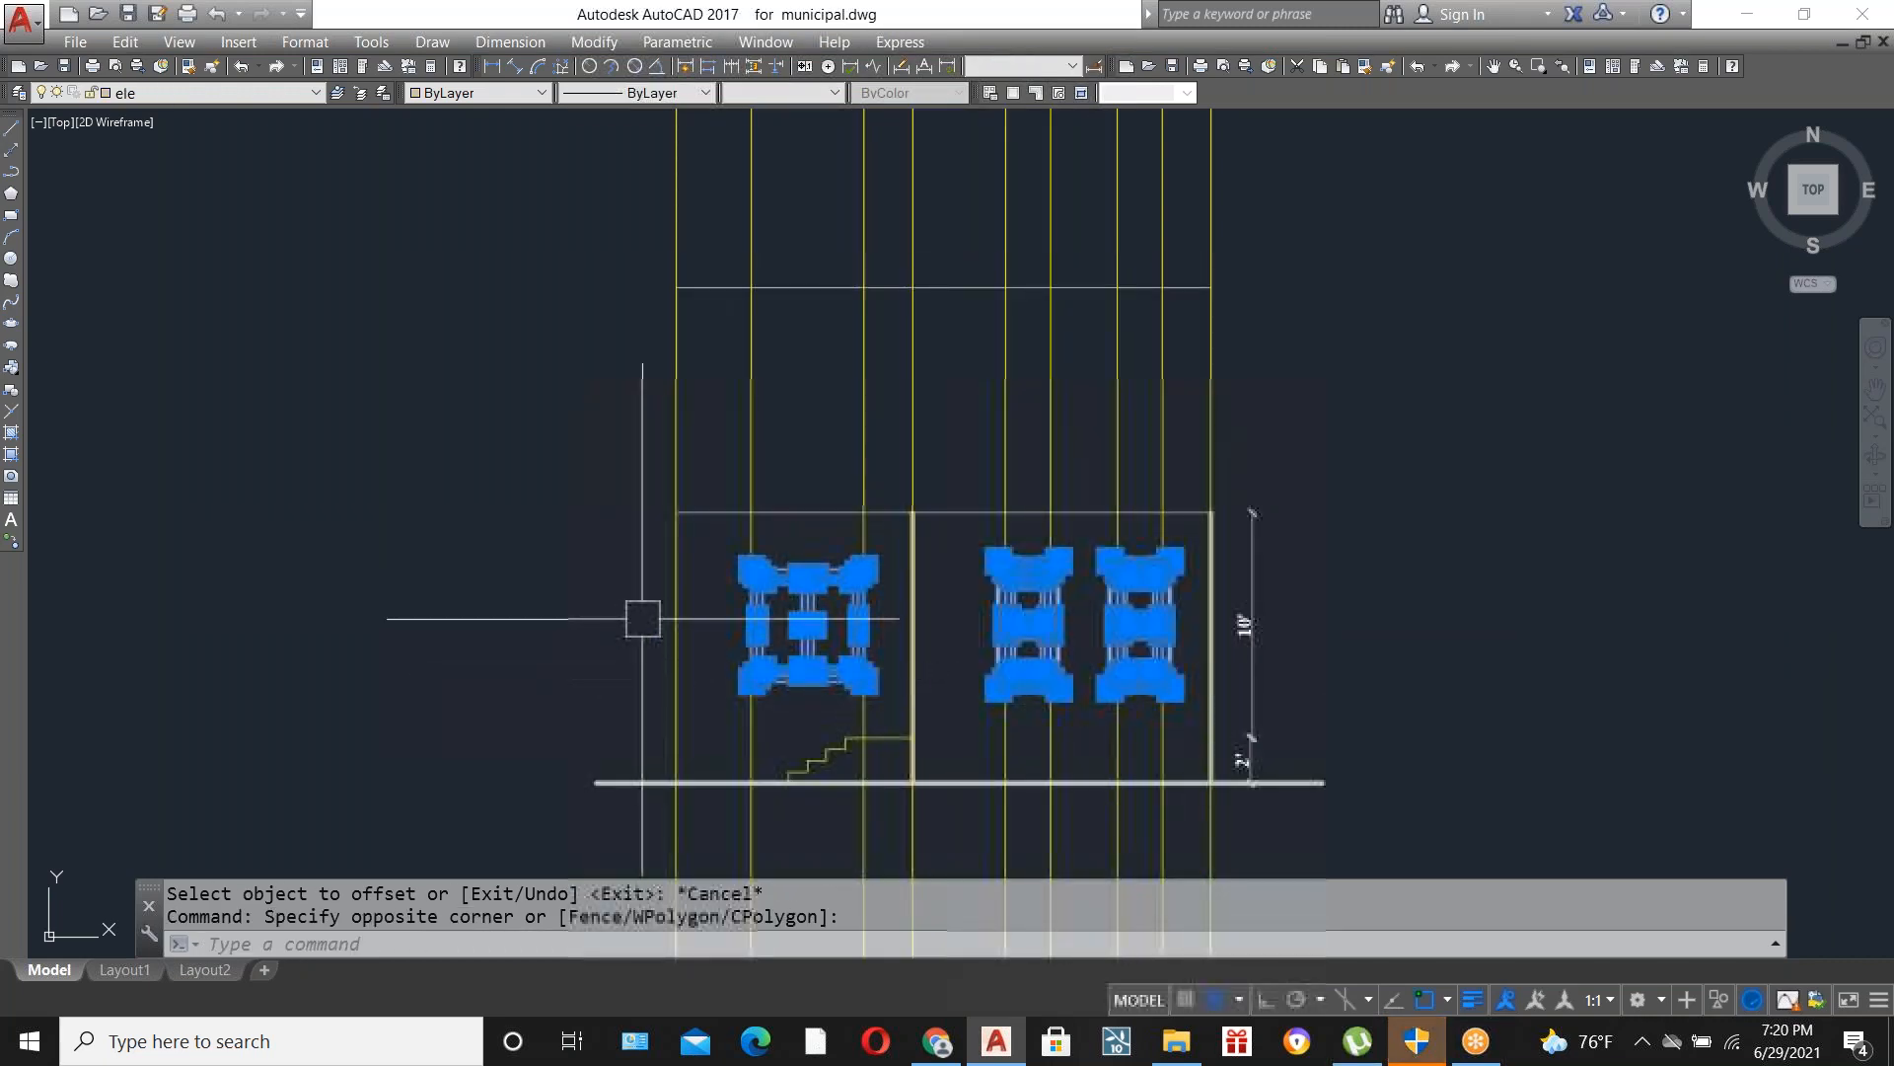
text(CO)
key(Return)
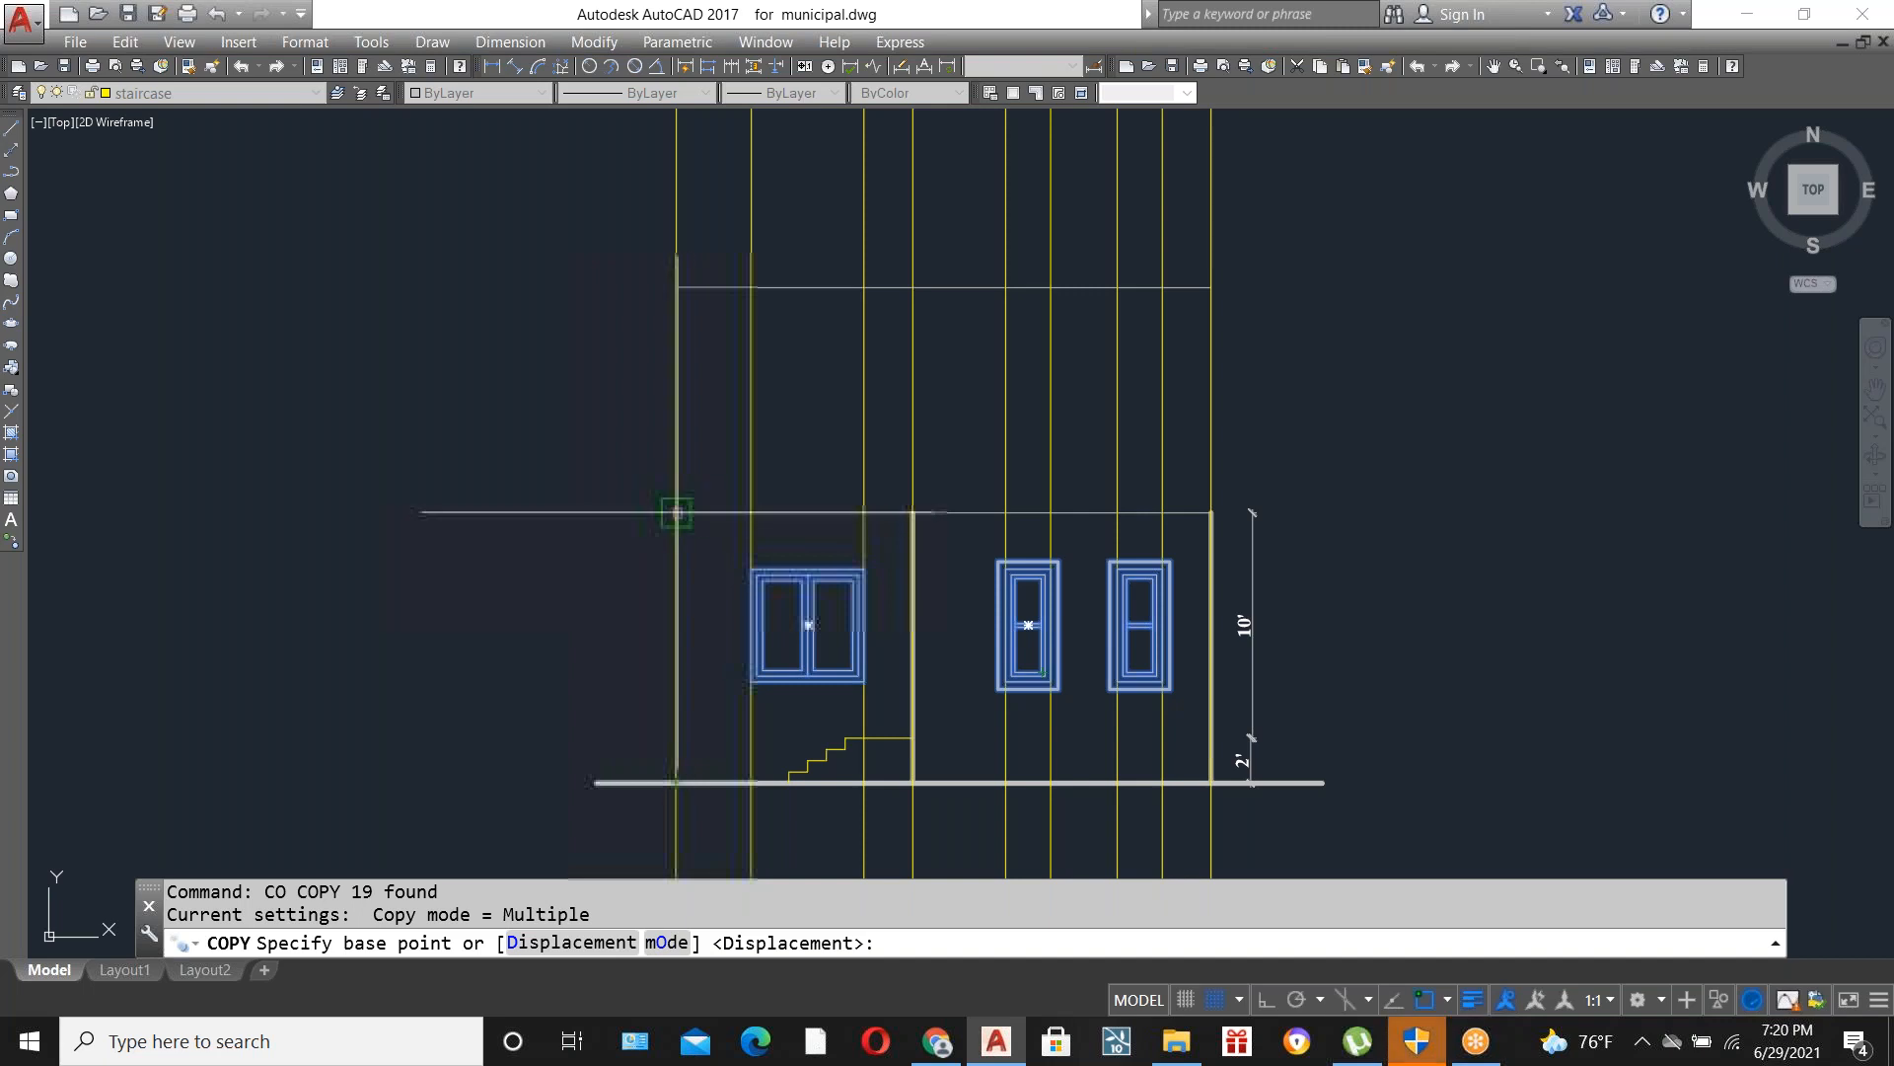
scroll(677, 512, up, 3)
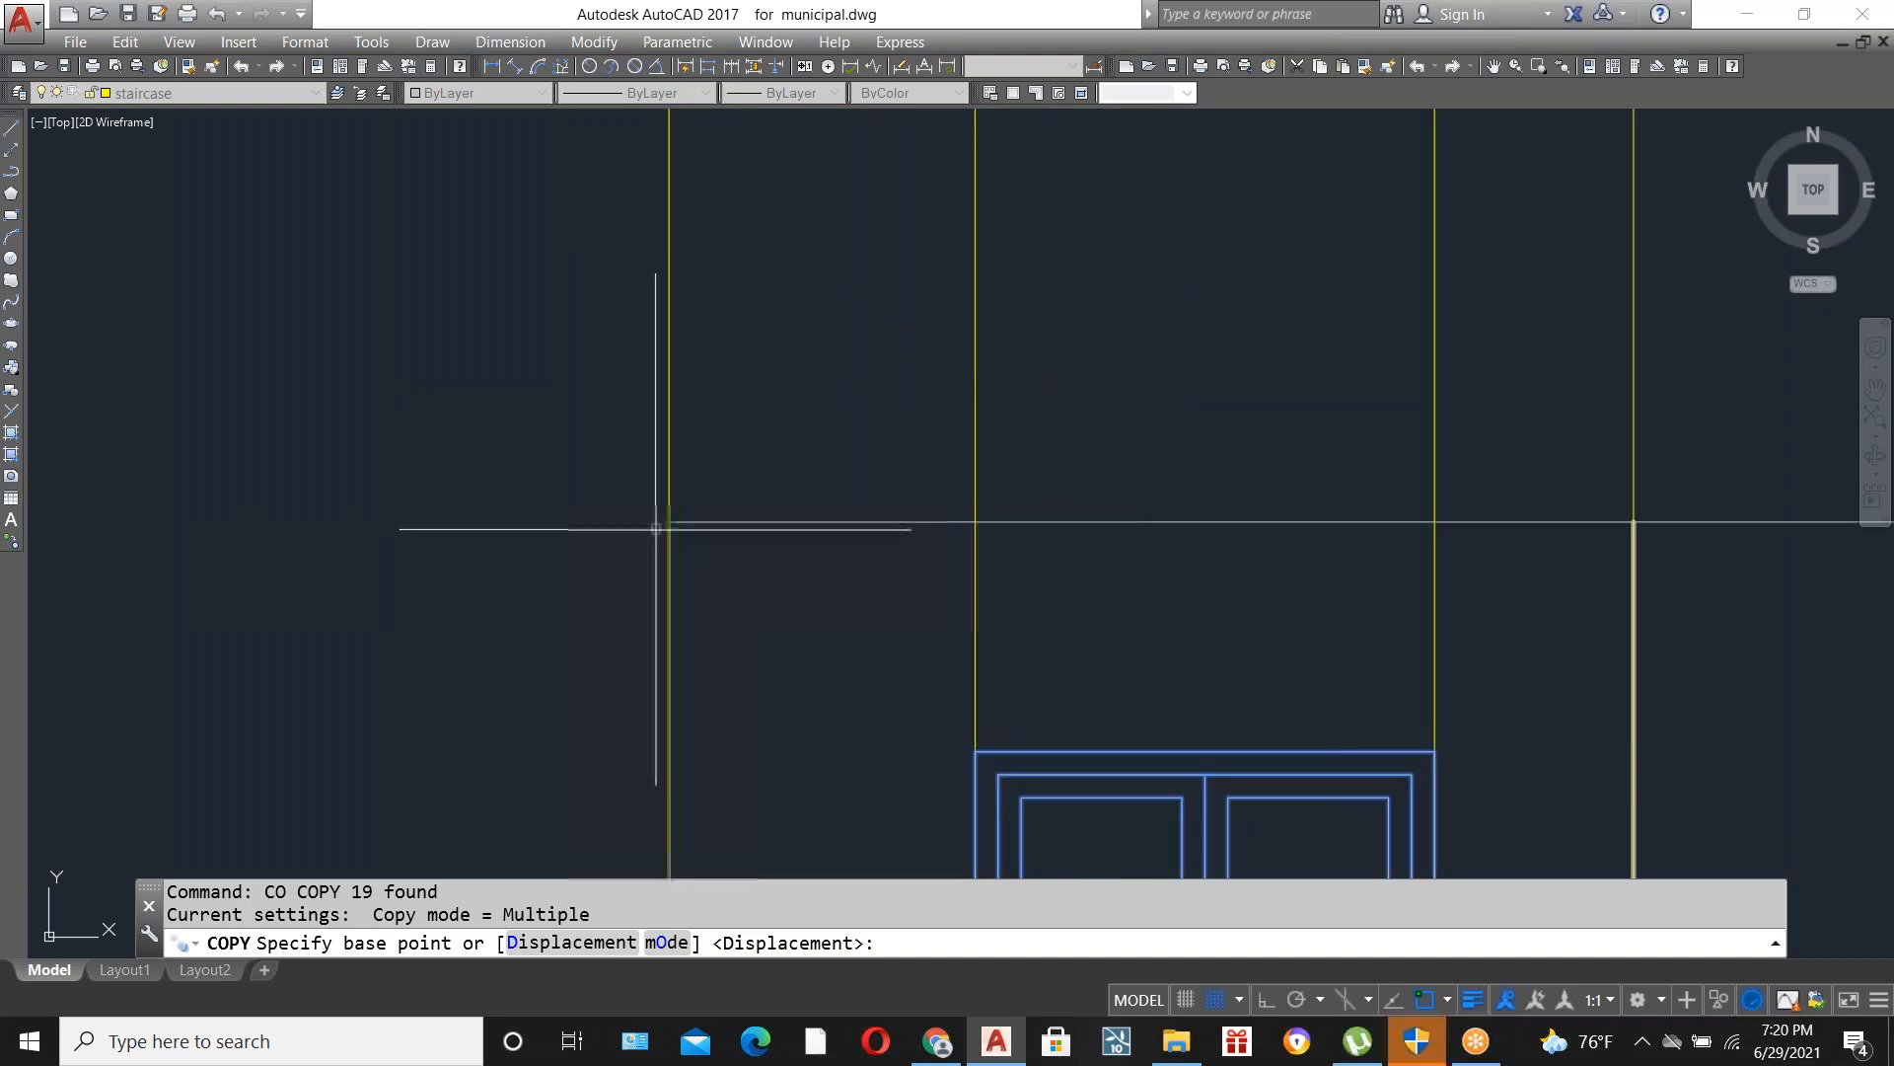
scroll(669, 521, down, 2)
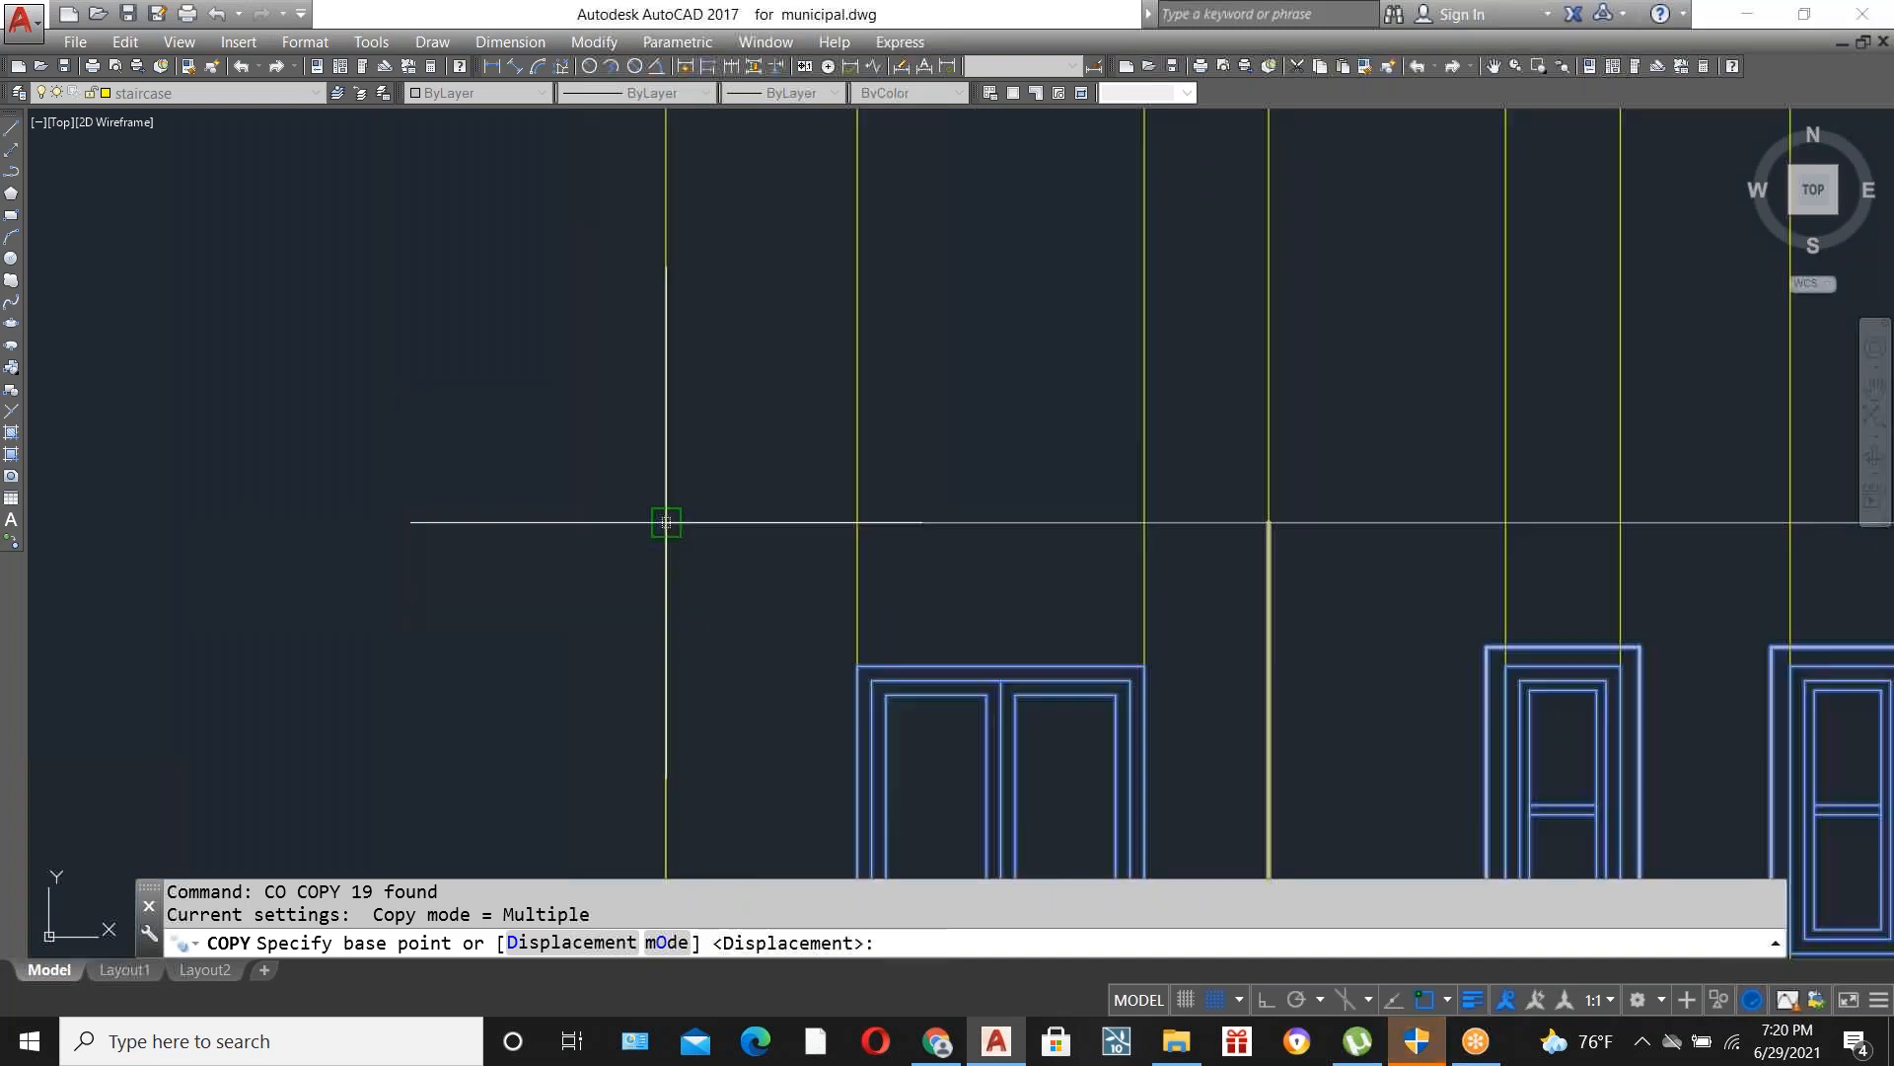
click(664, 522)
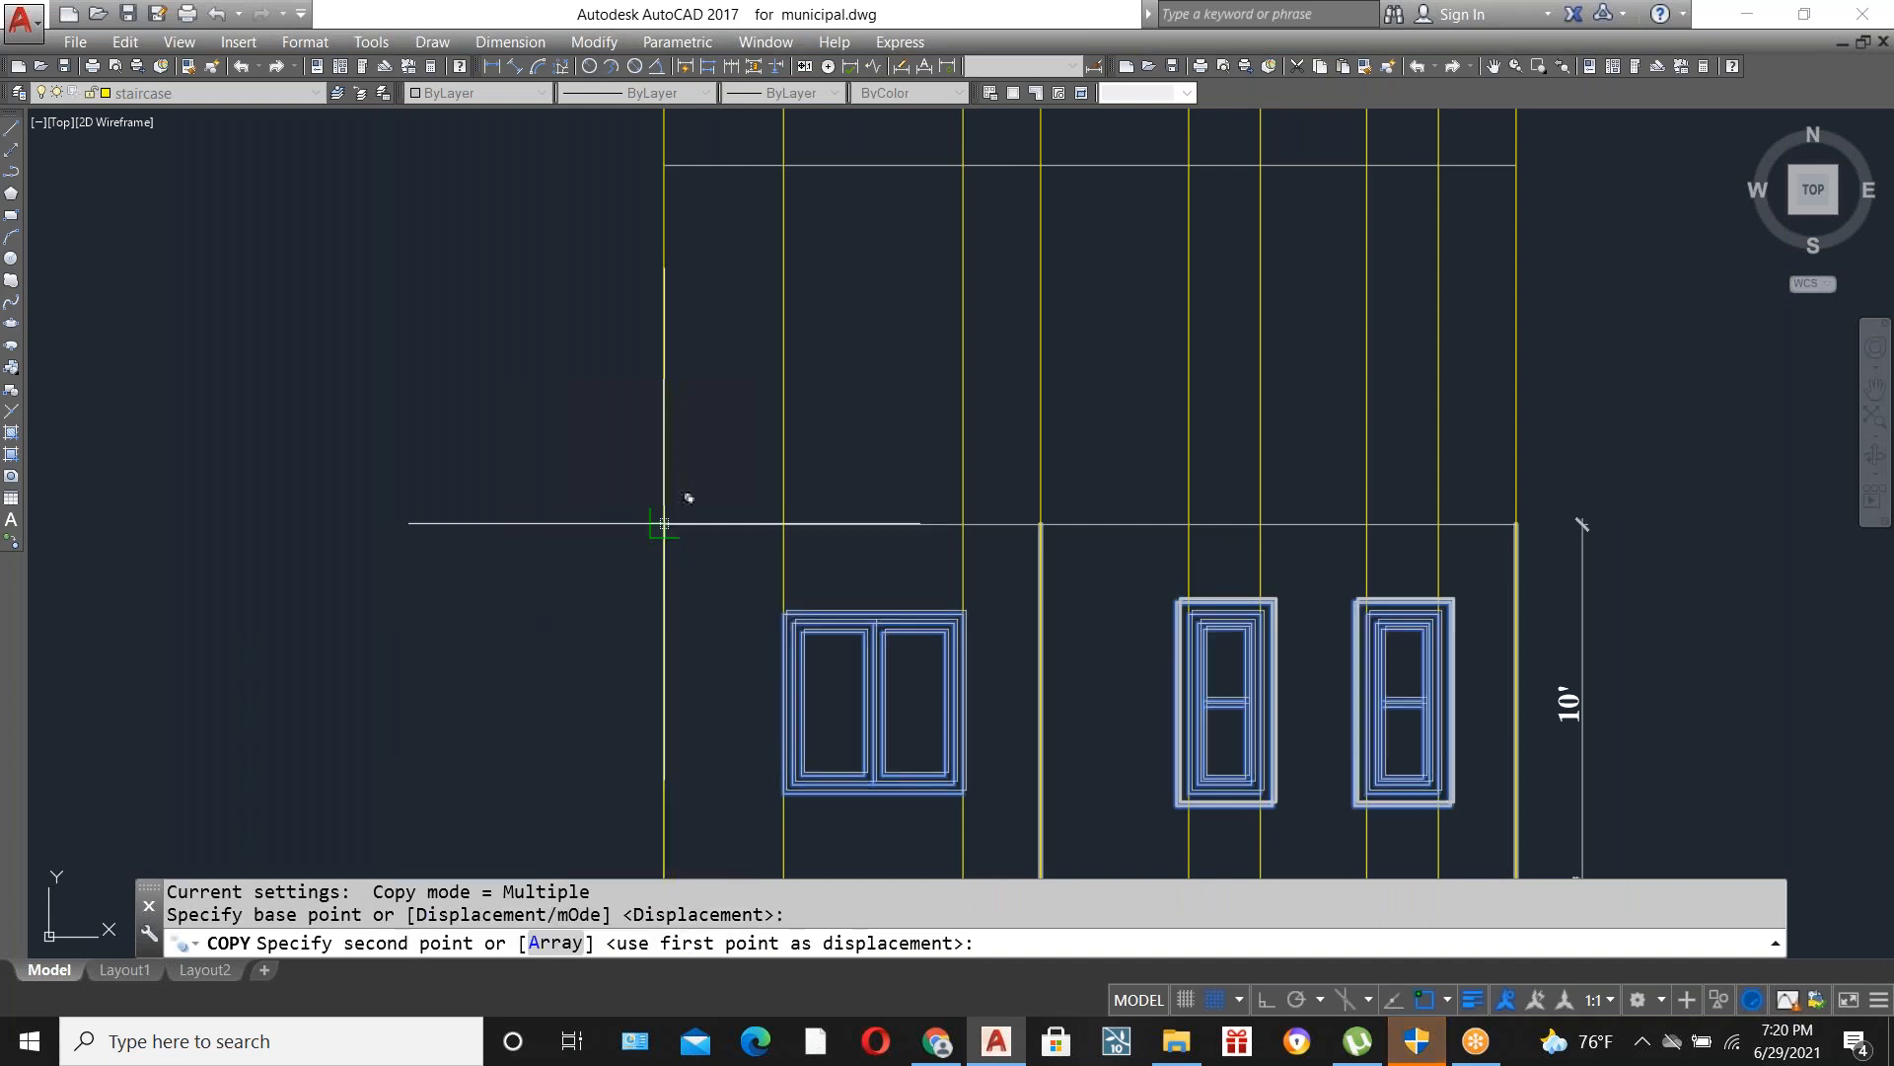
scroll(681, 509, down, 2)
scroll(669, 572, up, 2)
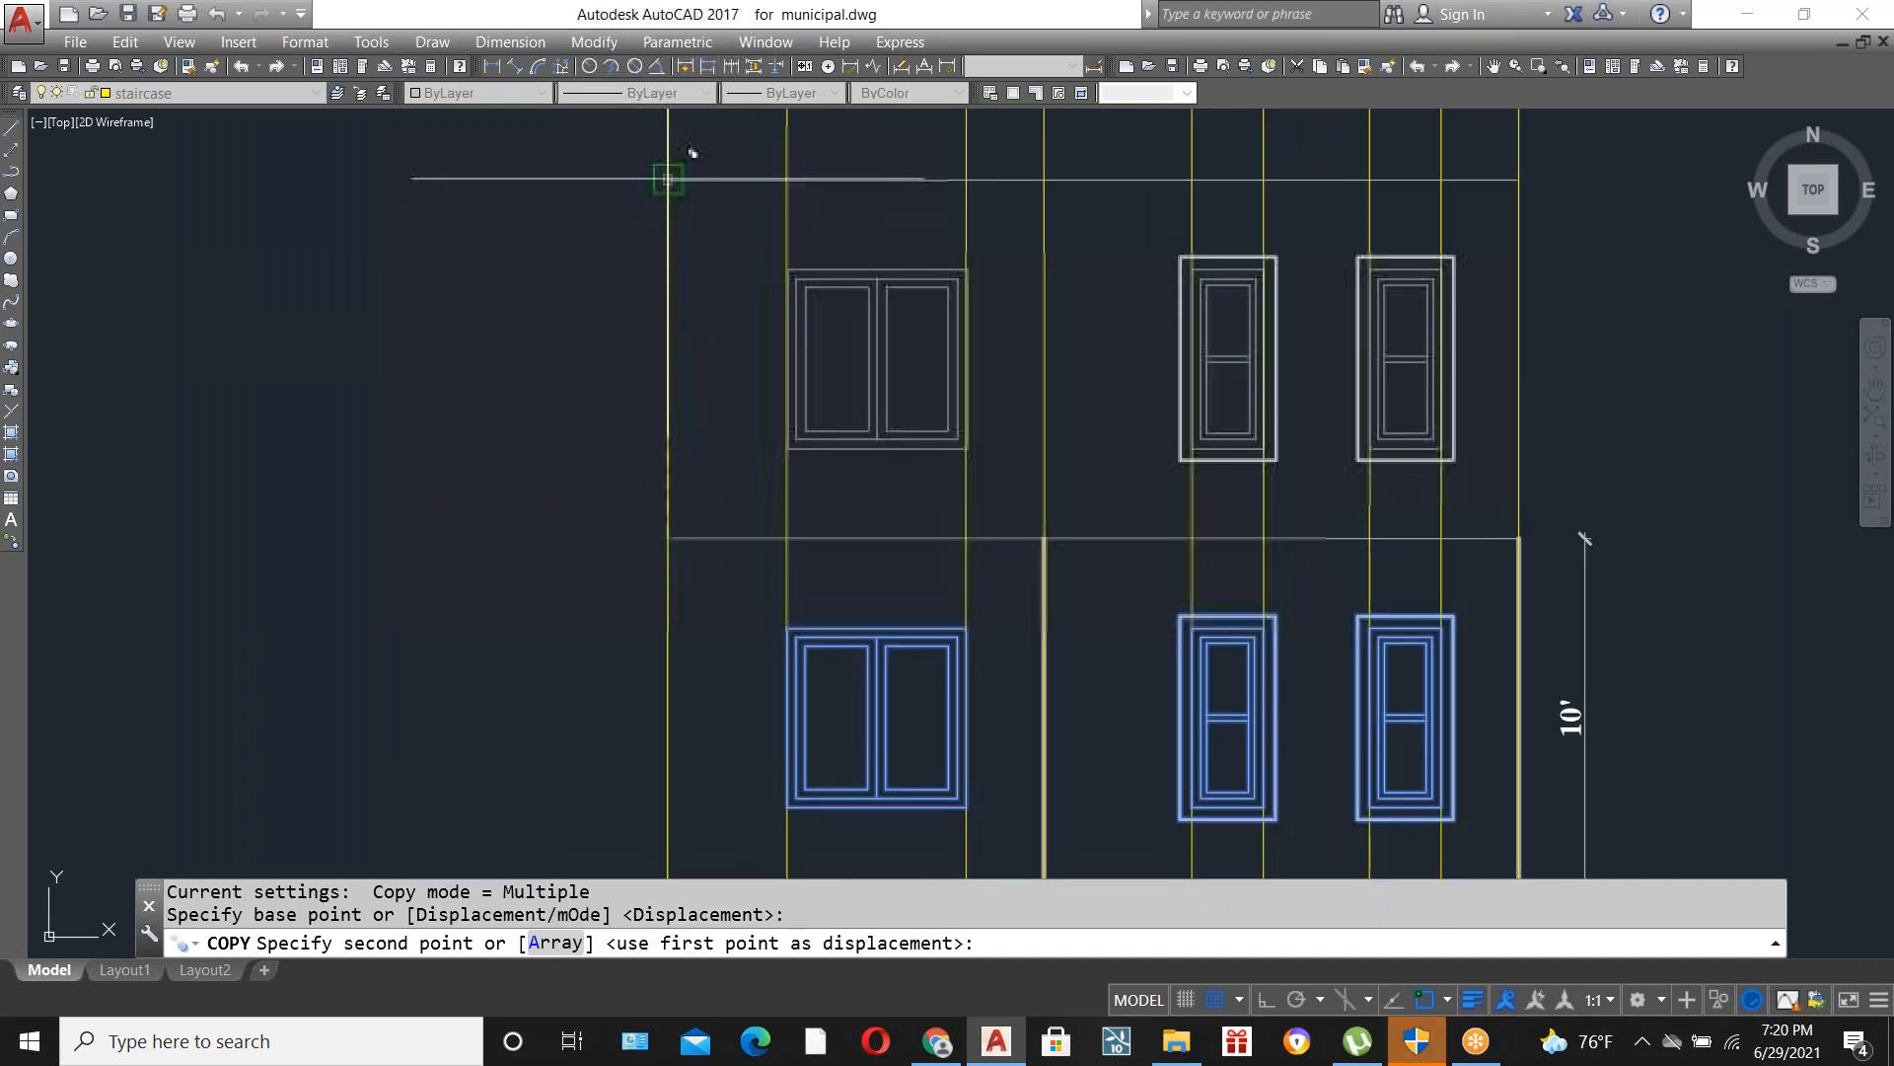
click(668, 179)
key(Escape)
Erase all vertical construction lines projected from the floor plan through the elevation.
scroll(875, 451, down, 3)
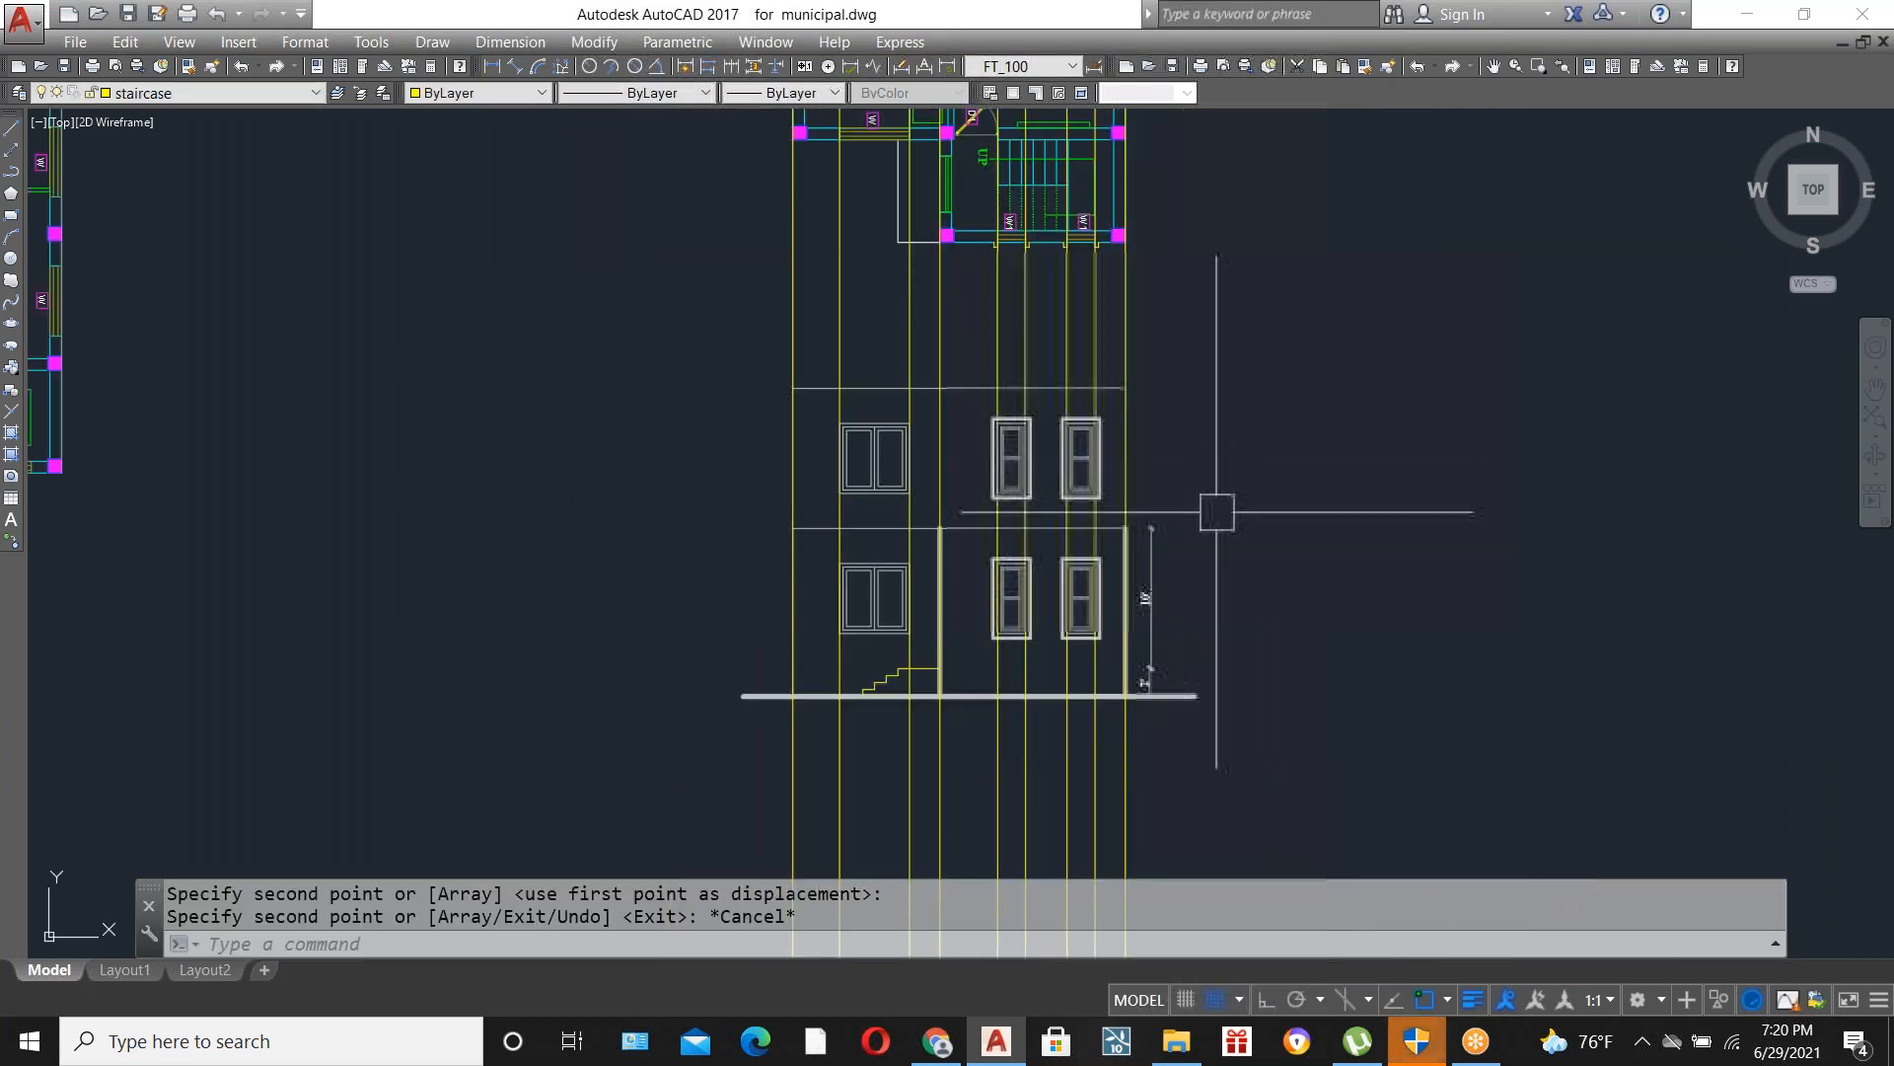
scroll(1092, 473, down, 2)
scroll(1091, 464, up, 3)
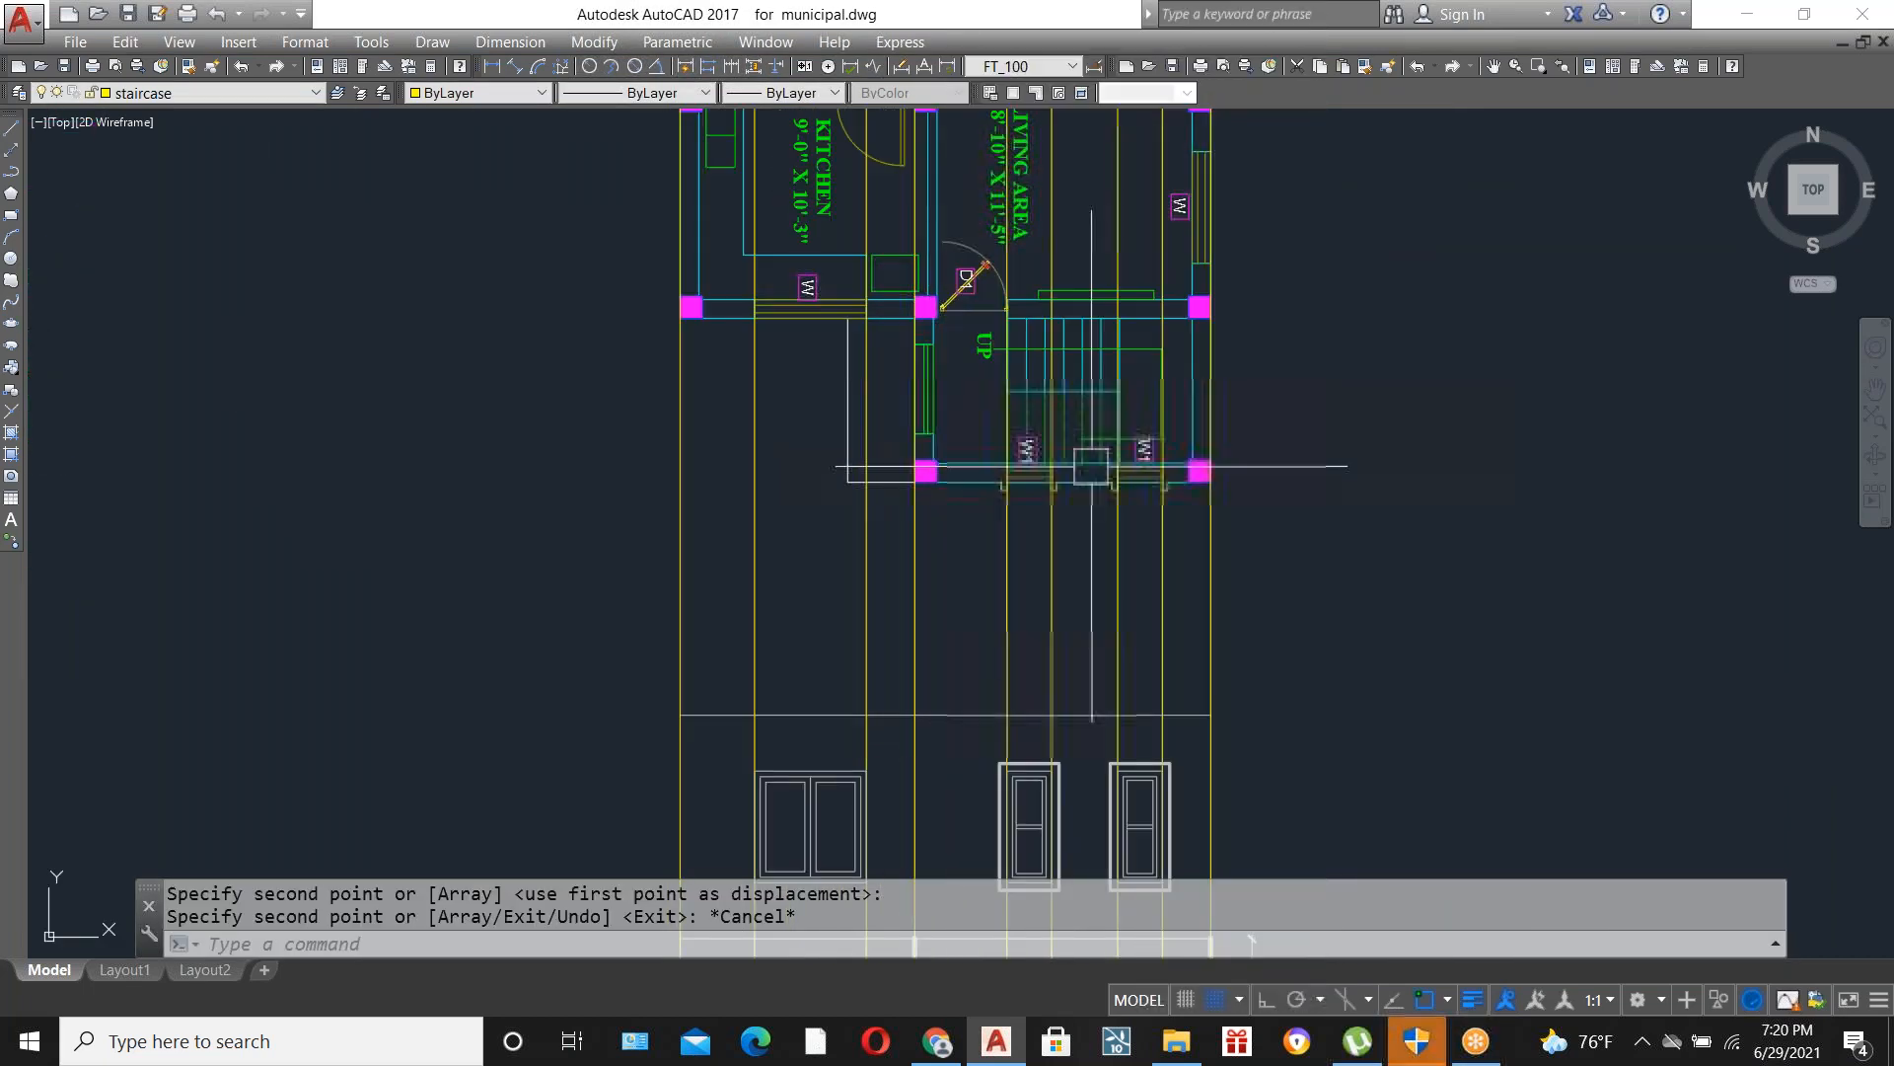
scroll(1091, 464, down, 4)
scroll(1031, 406, up, 2)
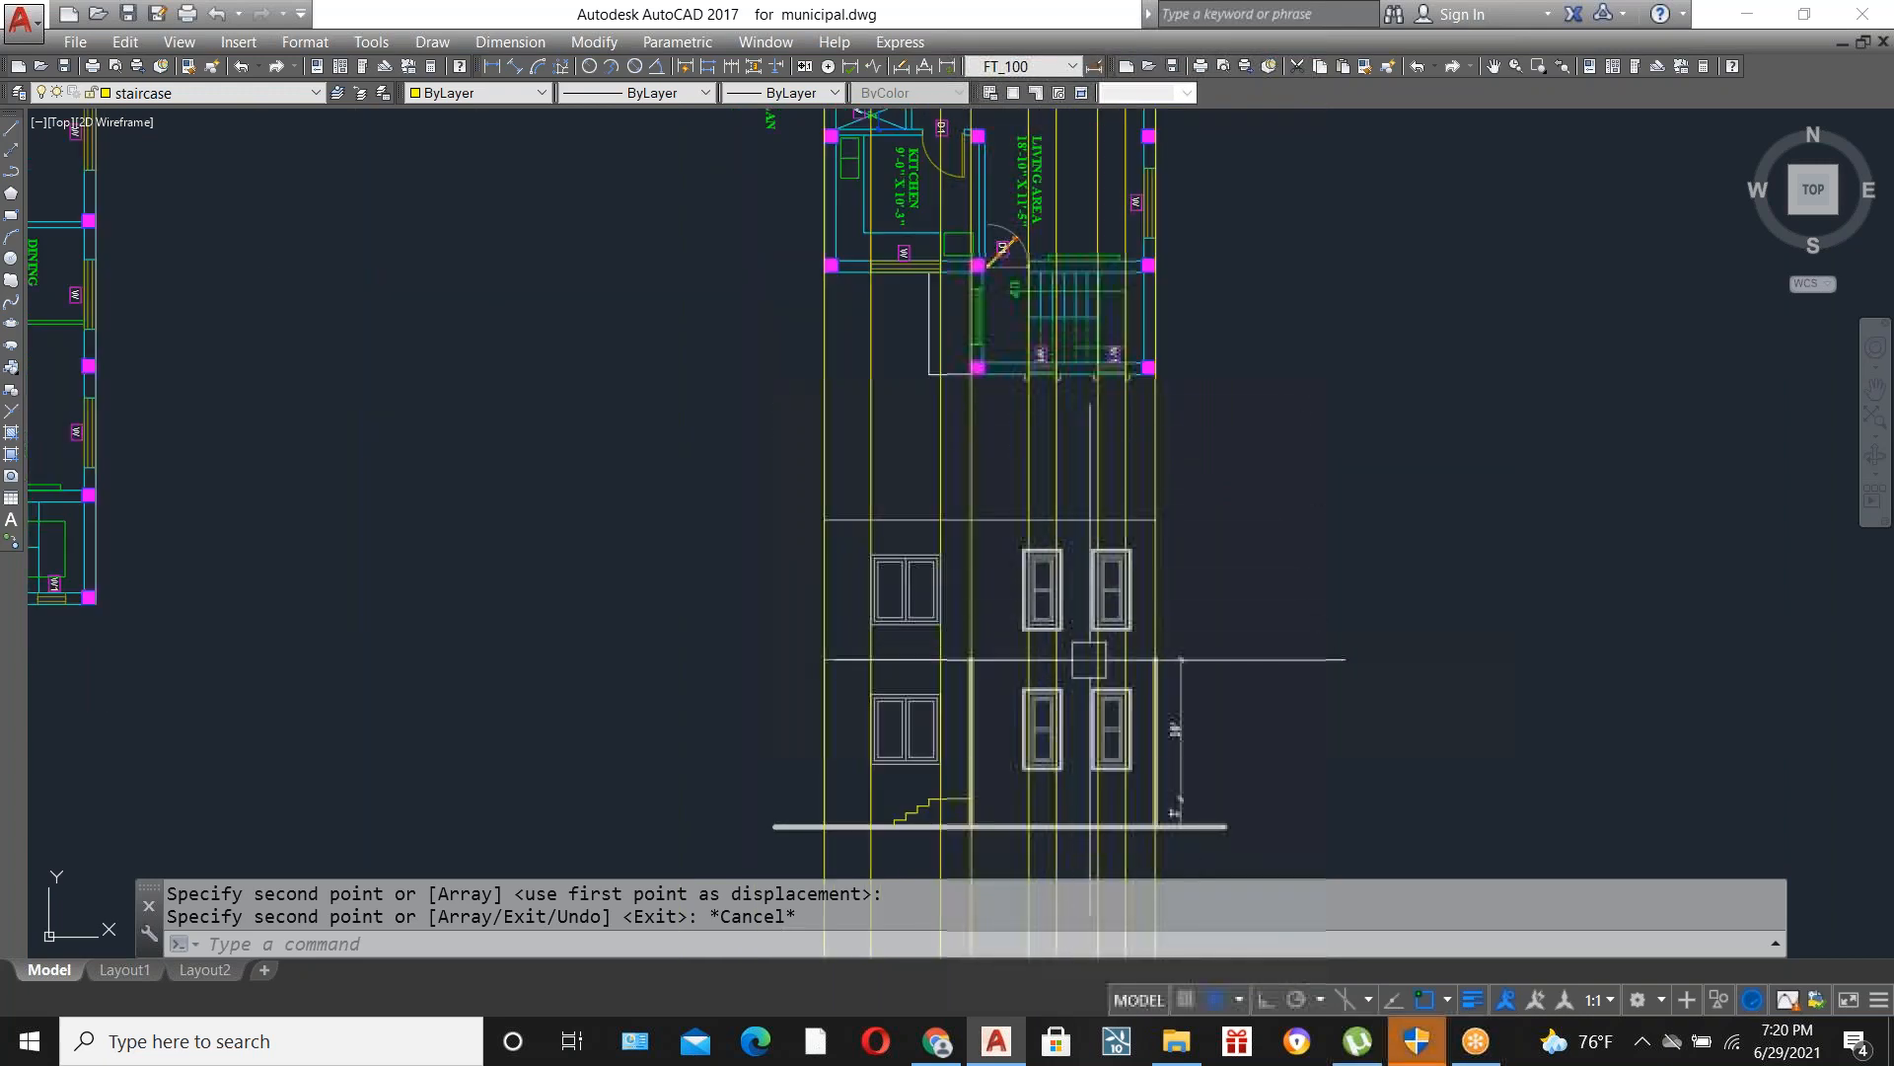
scroll(1110, 770, up, 2)
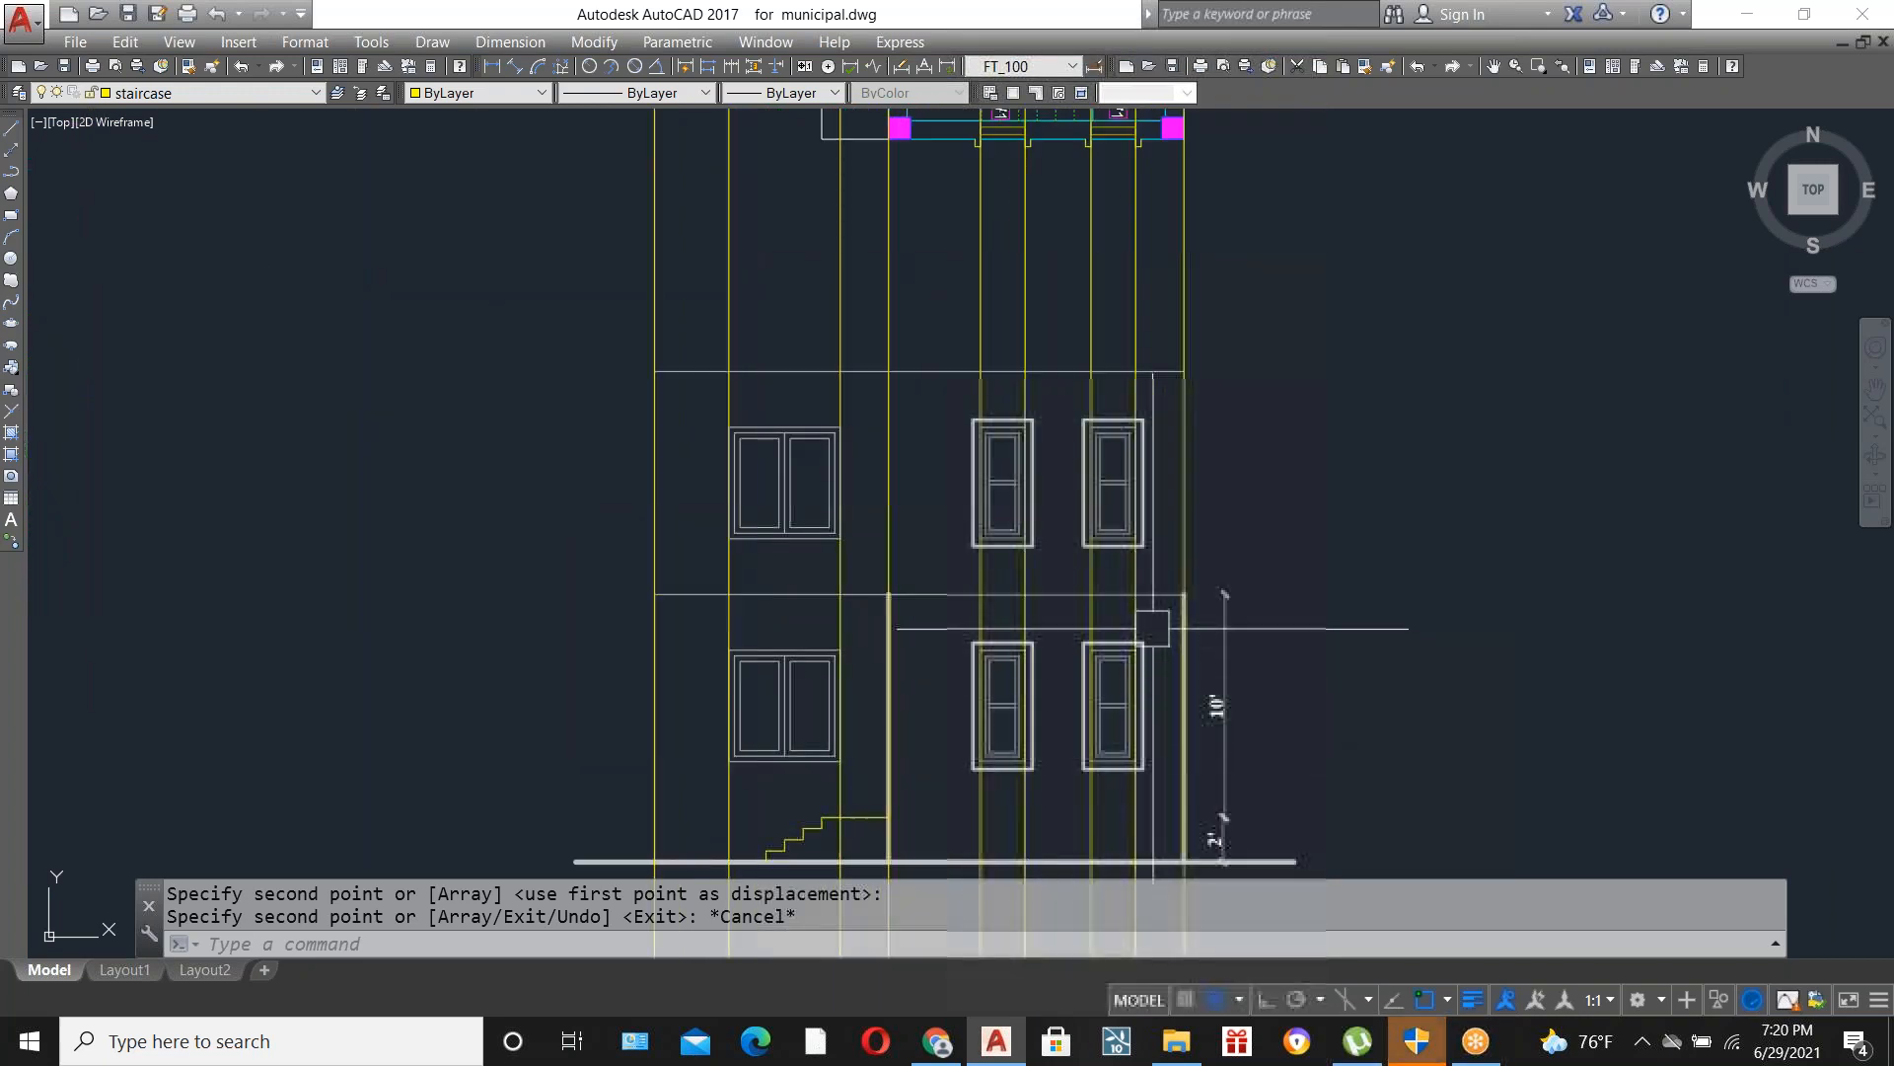
scroll(1162, 620, down, 2)
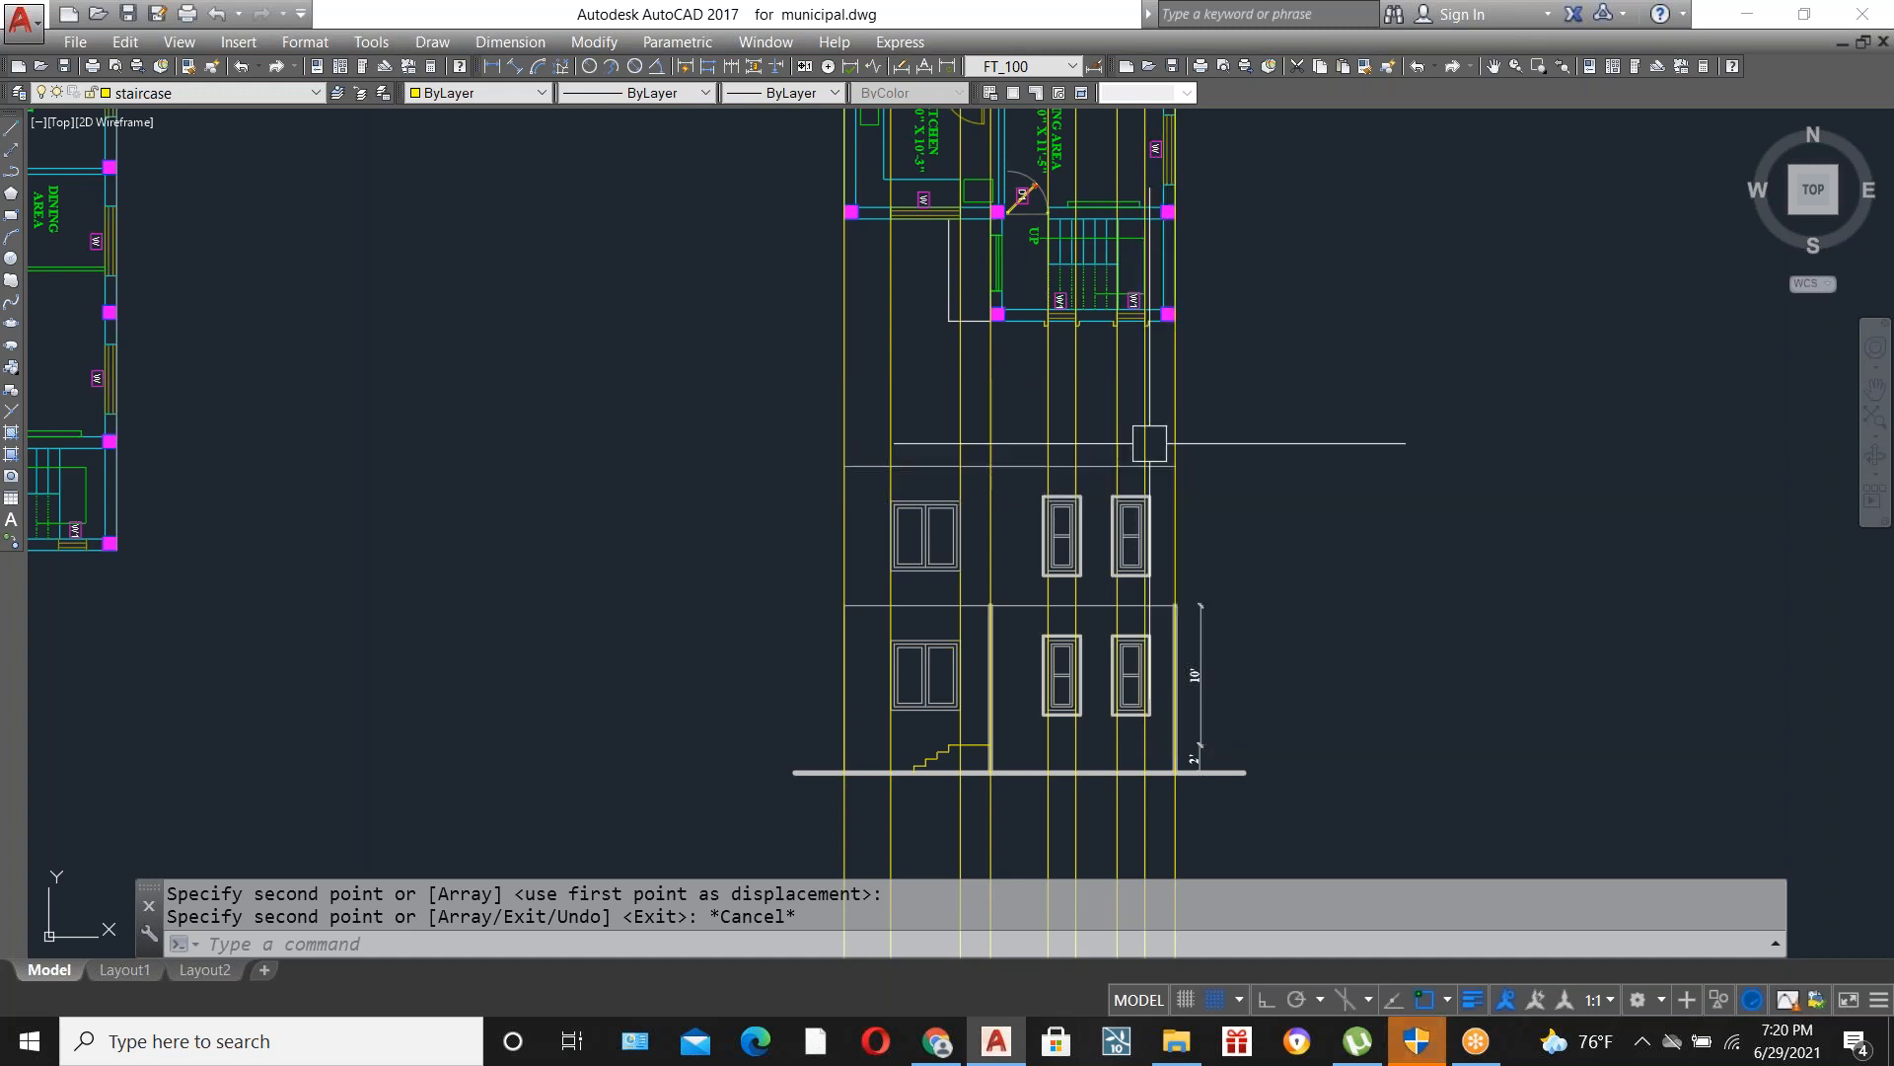
click(1237, 418)
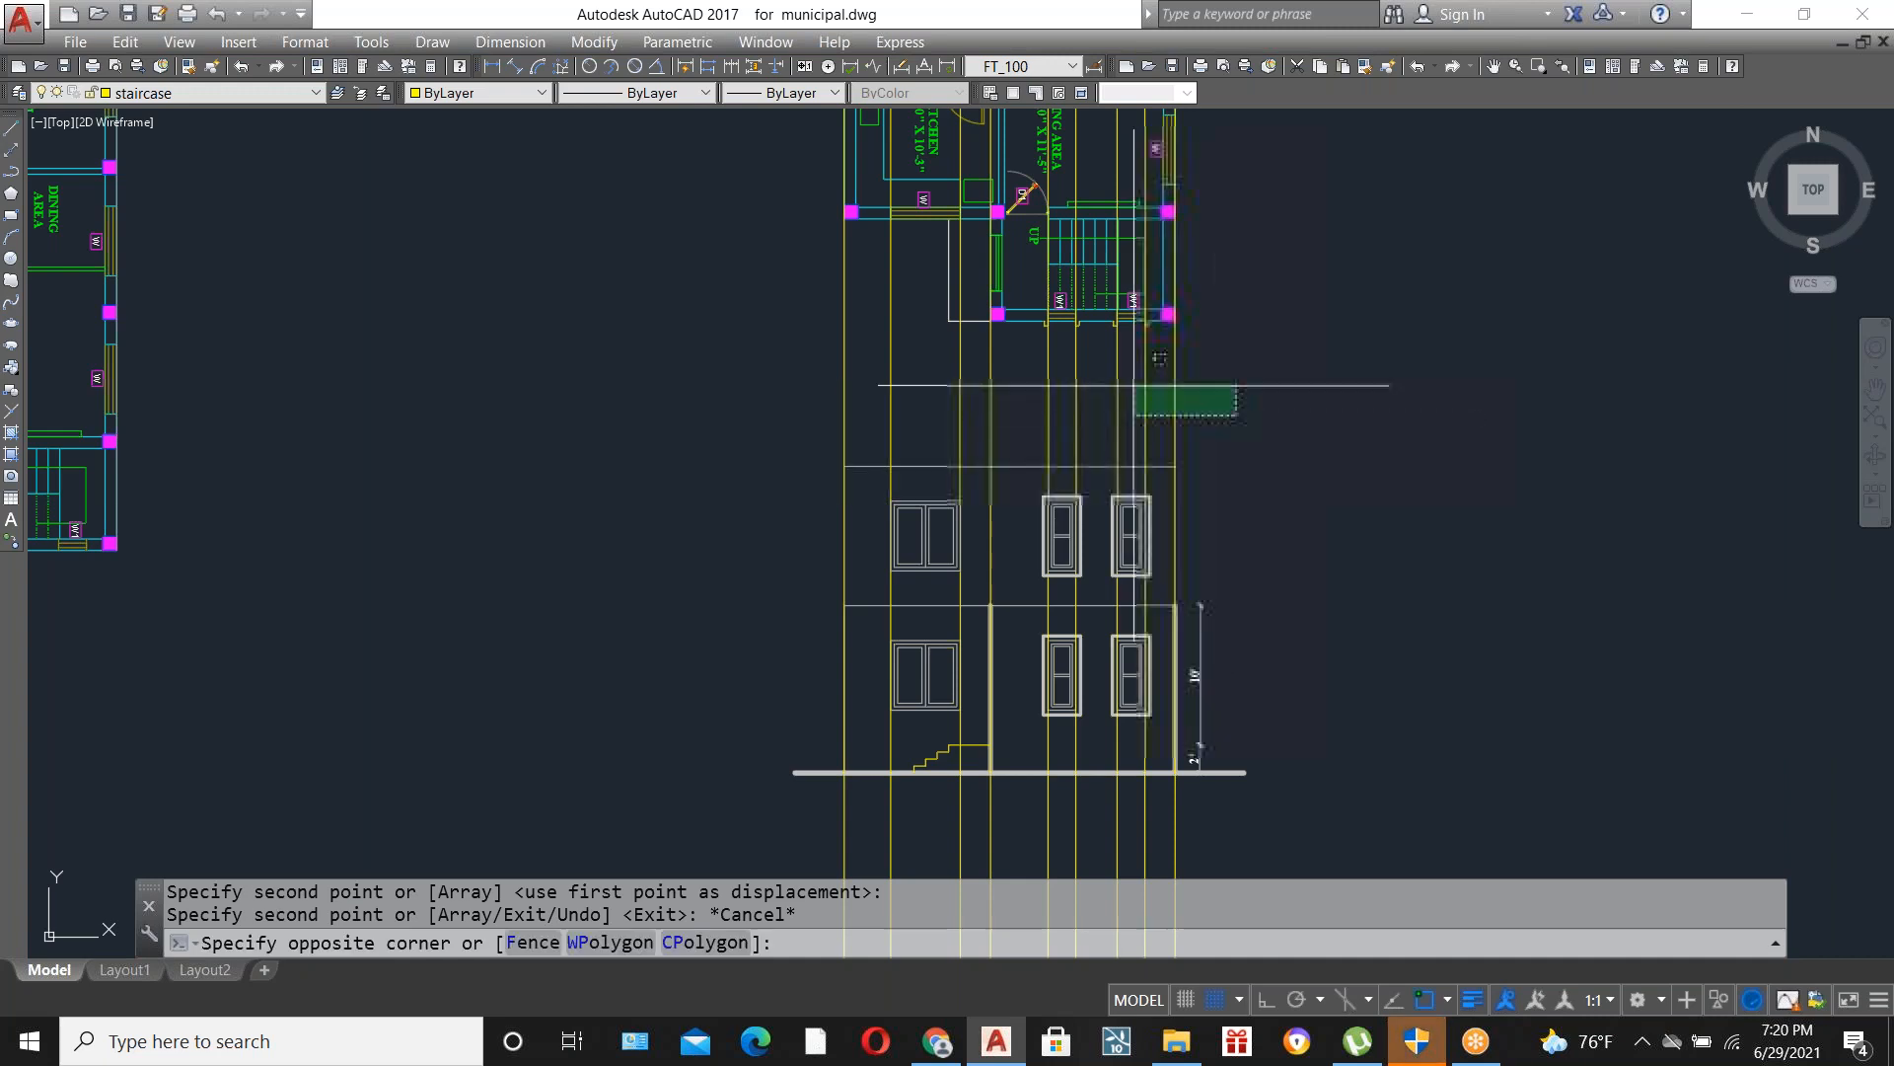
click(783, 378)
key(Delete)
Extend the elevation's left edge, middle wall and right wall lines up to the upper-storey top line.
scroll(865, 657, up, 2)
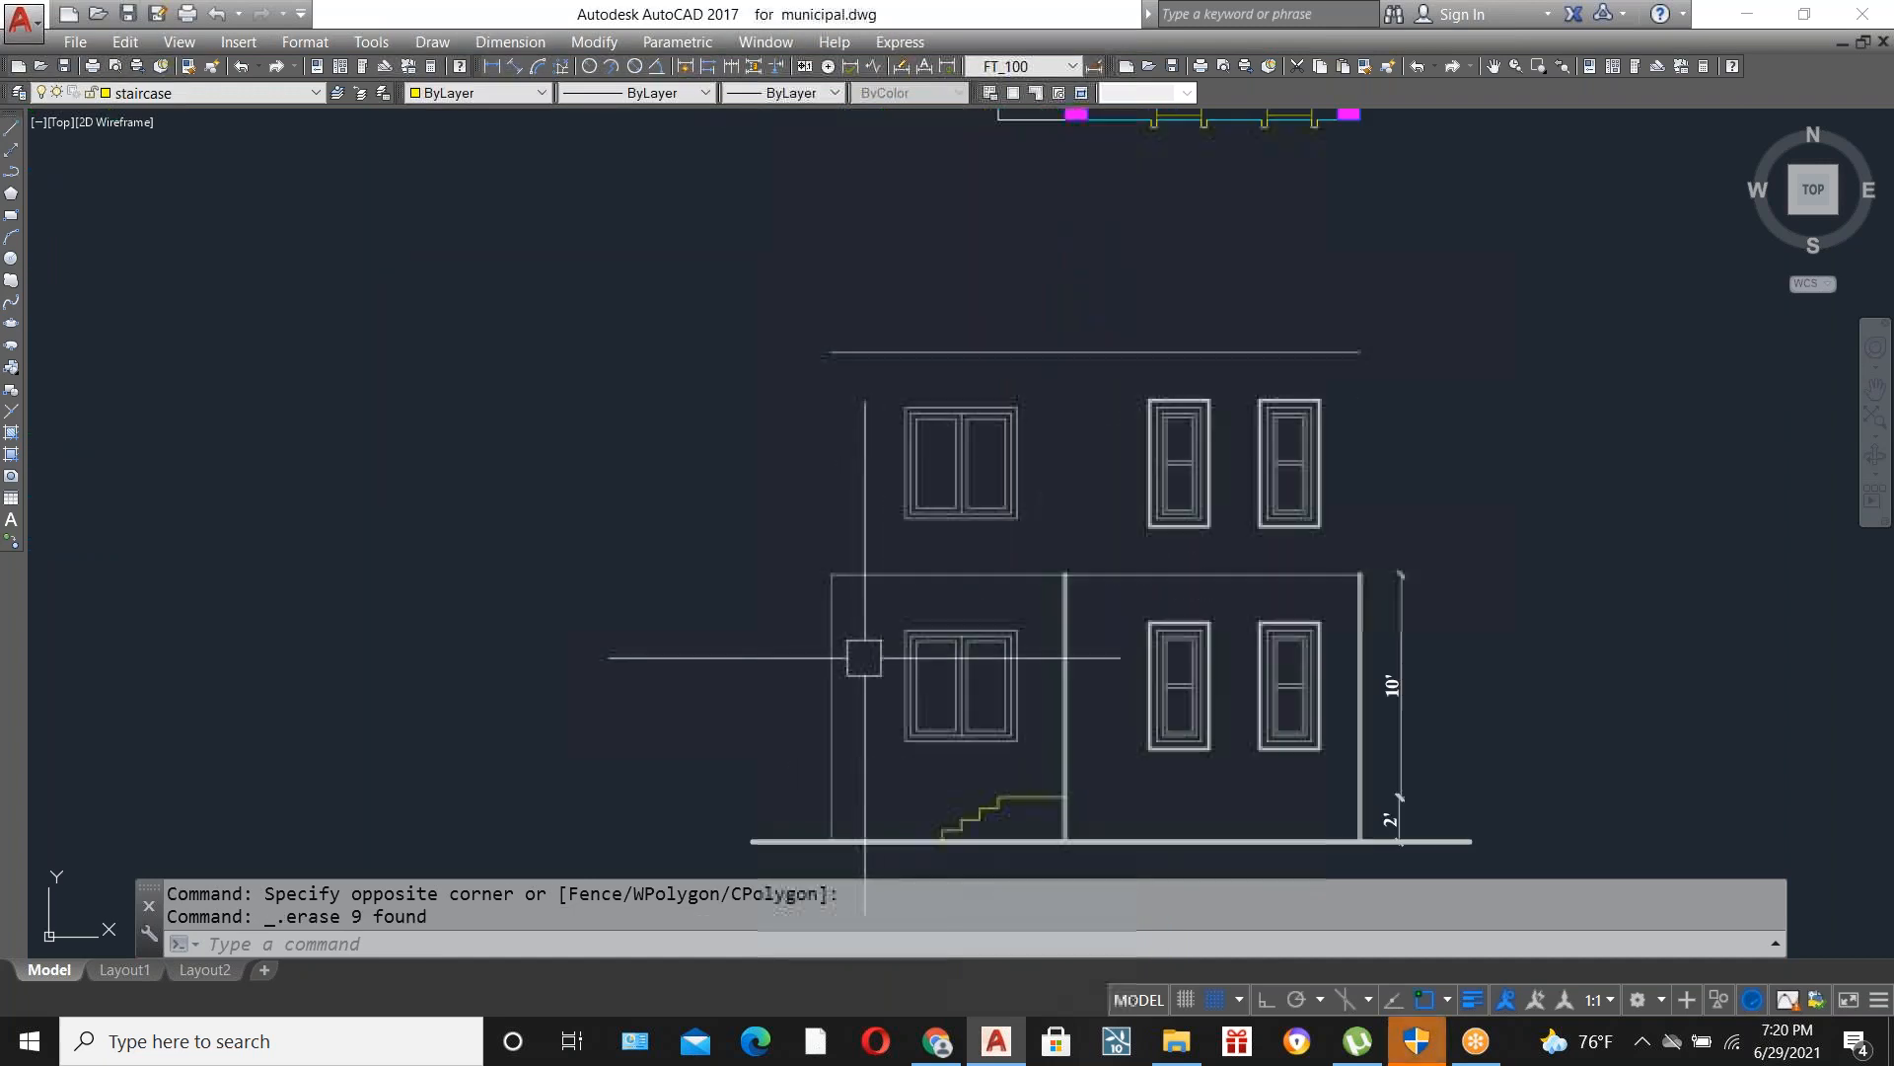
text(ex)
key(Return)
key(Return)
click(825, 618)
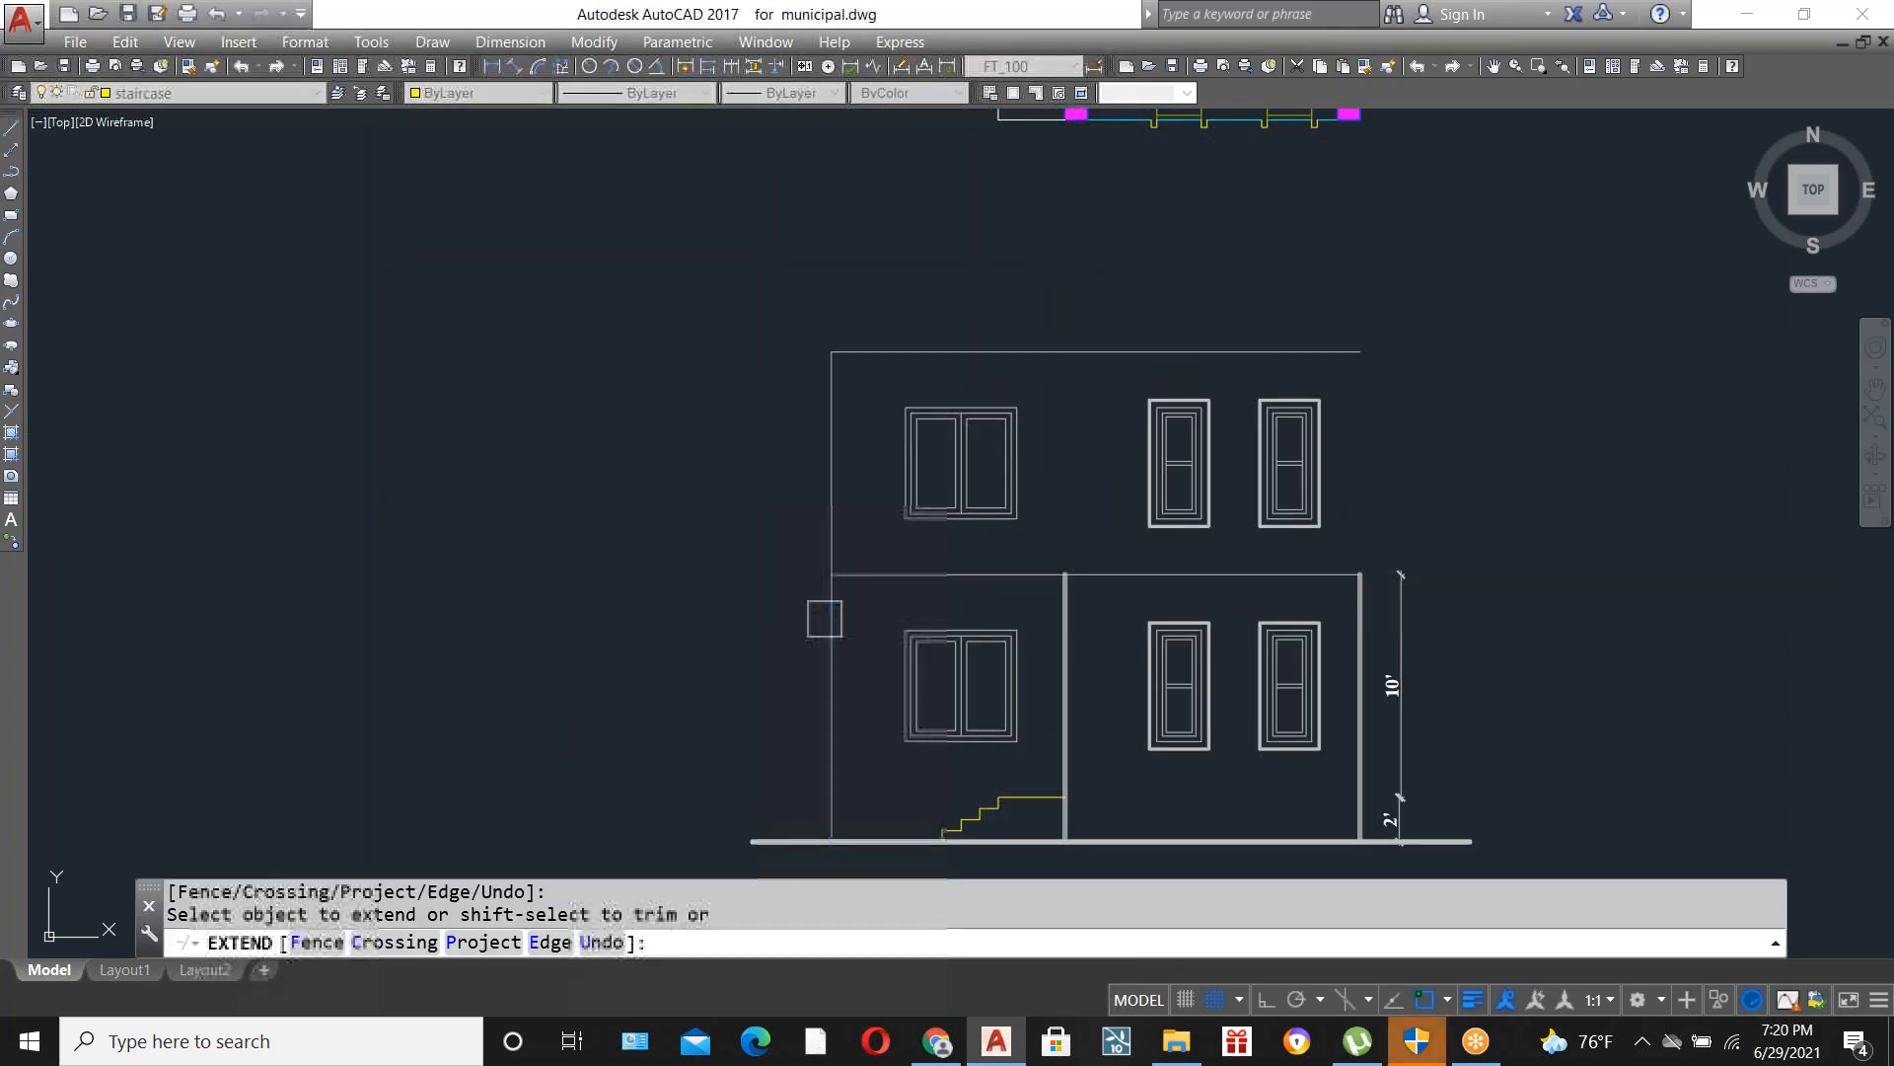
click(1067, 629)
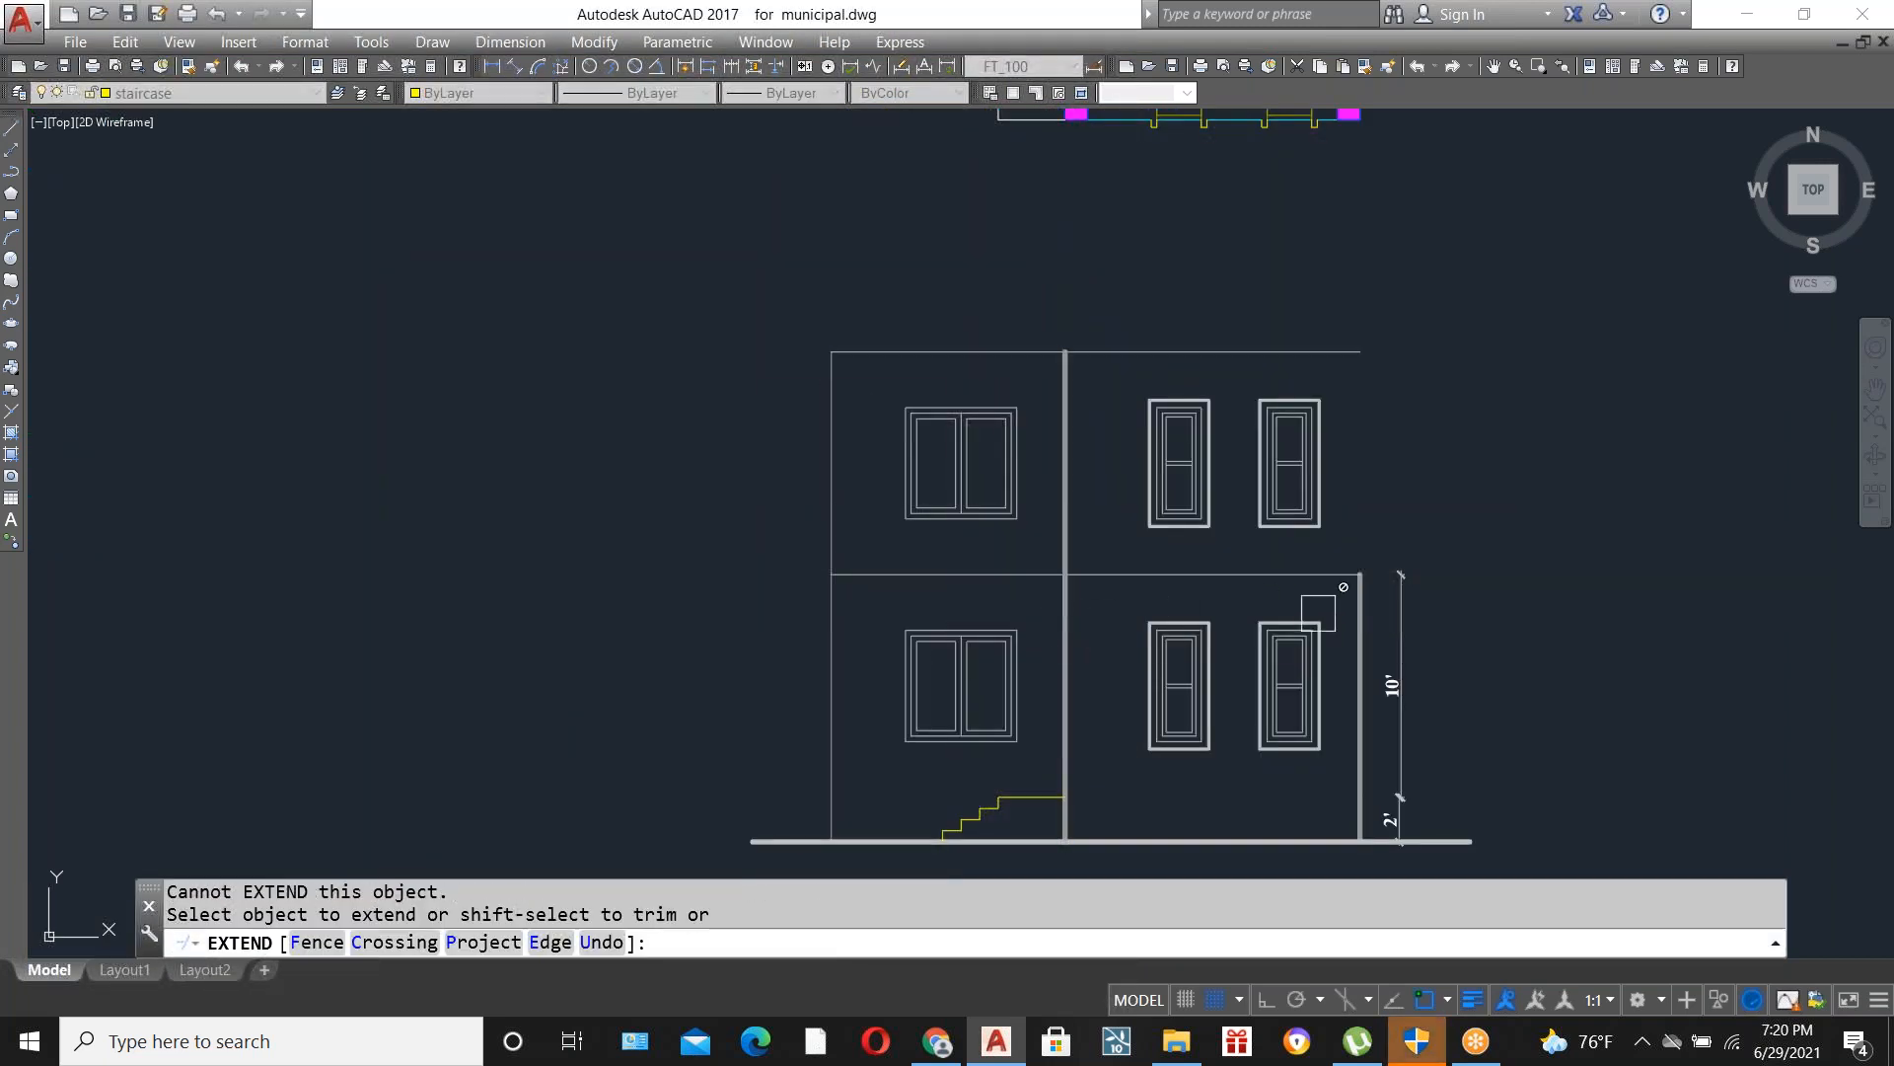
click(1357, 624)
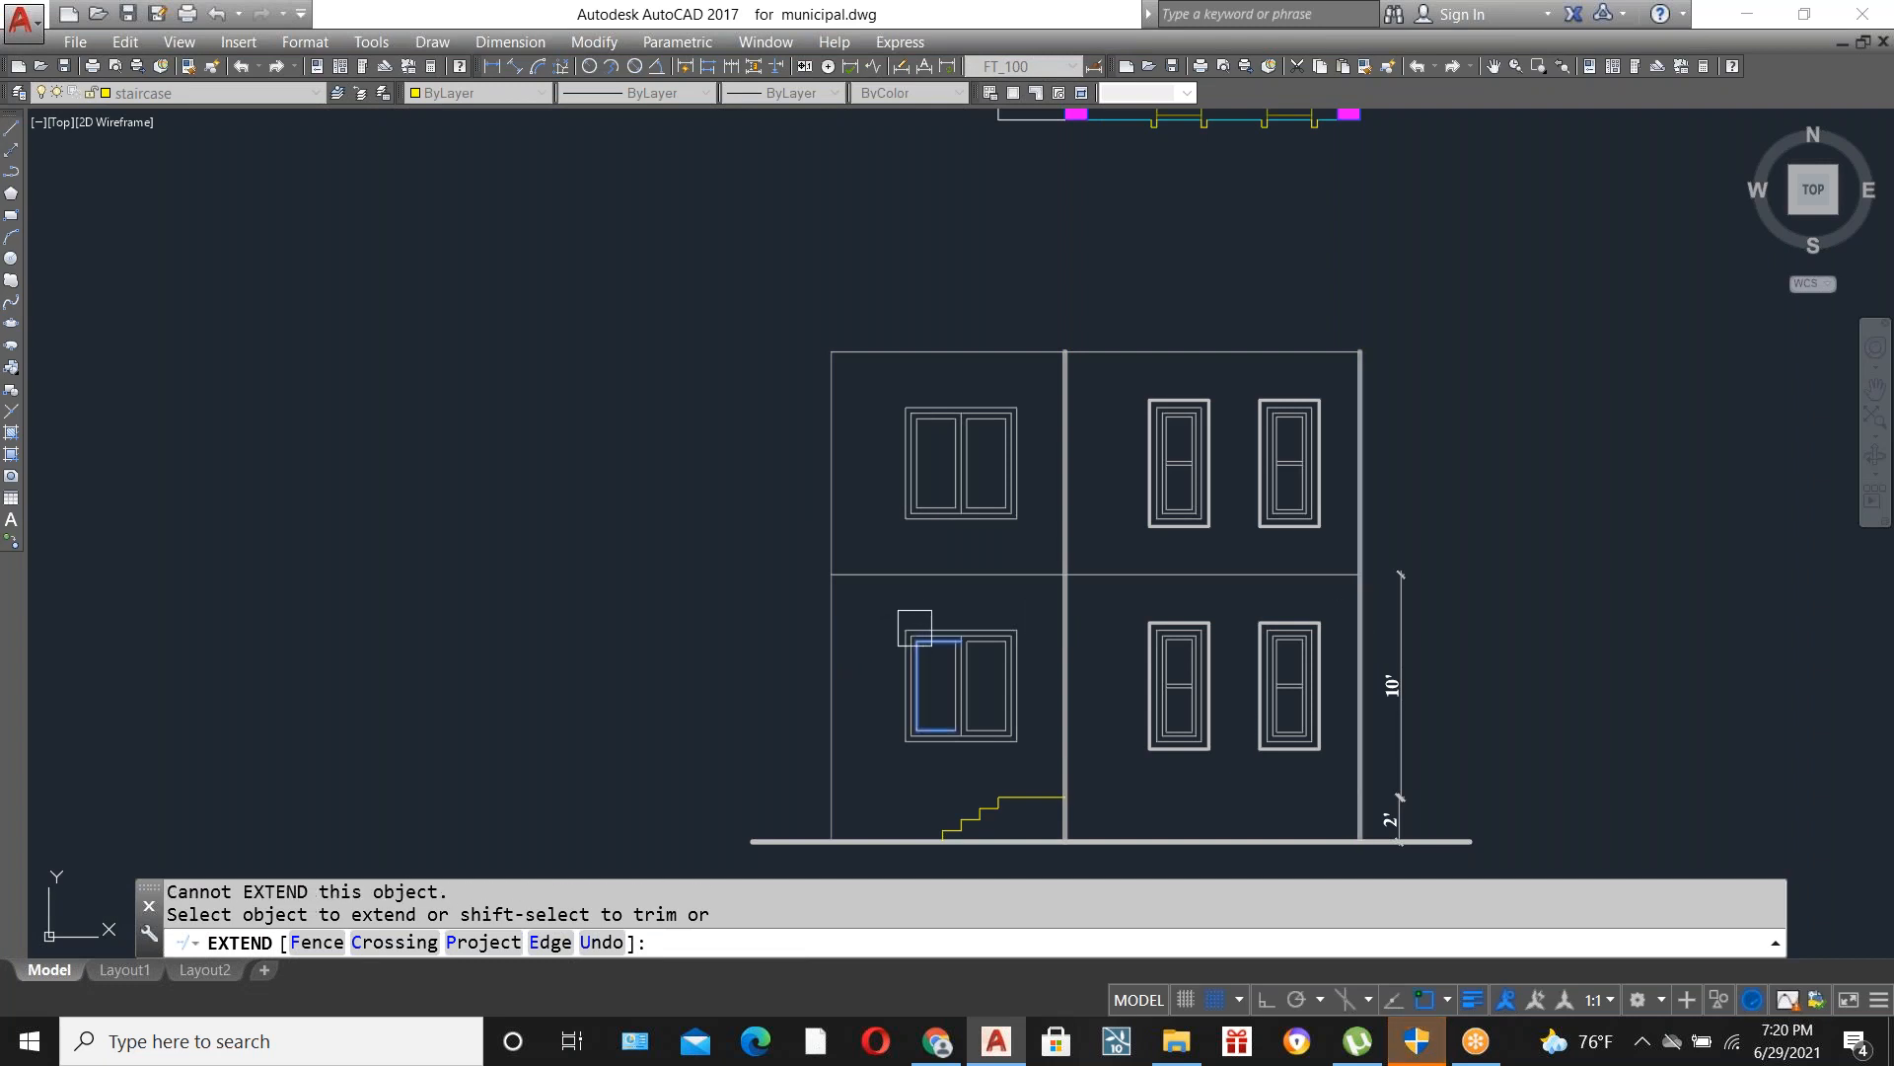
key(Escape)
Examine the two-storey elevation and its windows against the floor plan above it.
scroll(1057, 671, down, 5)
scroll(1122, 673, up, 3)
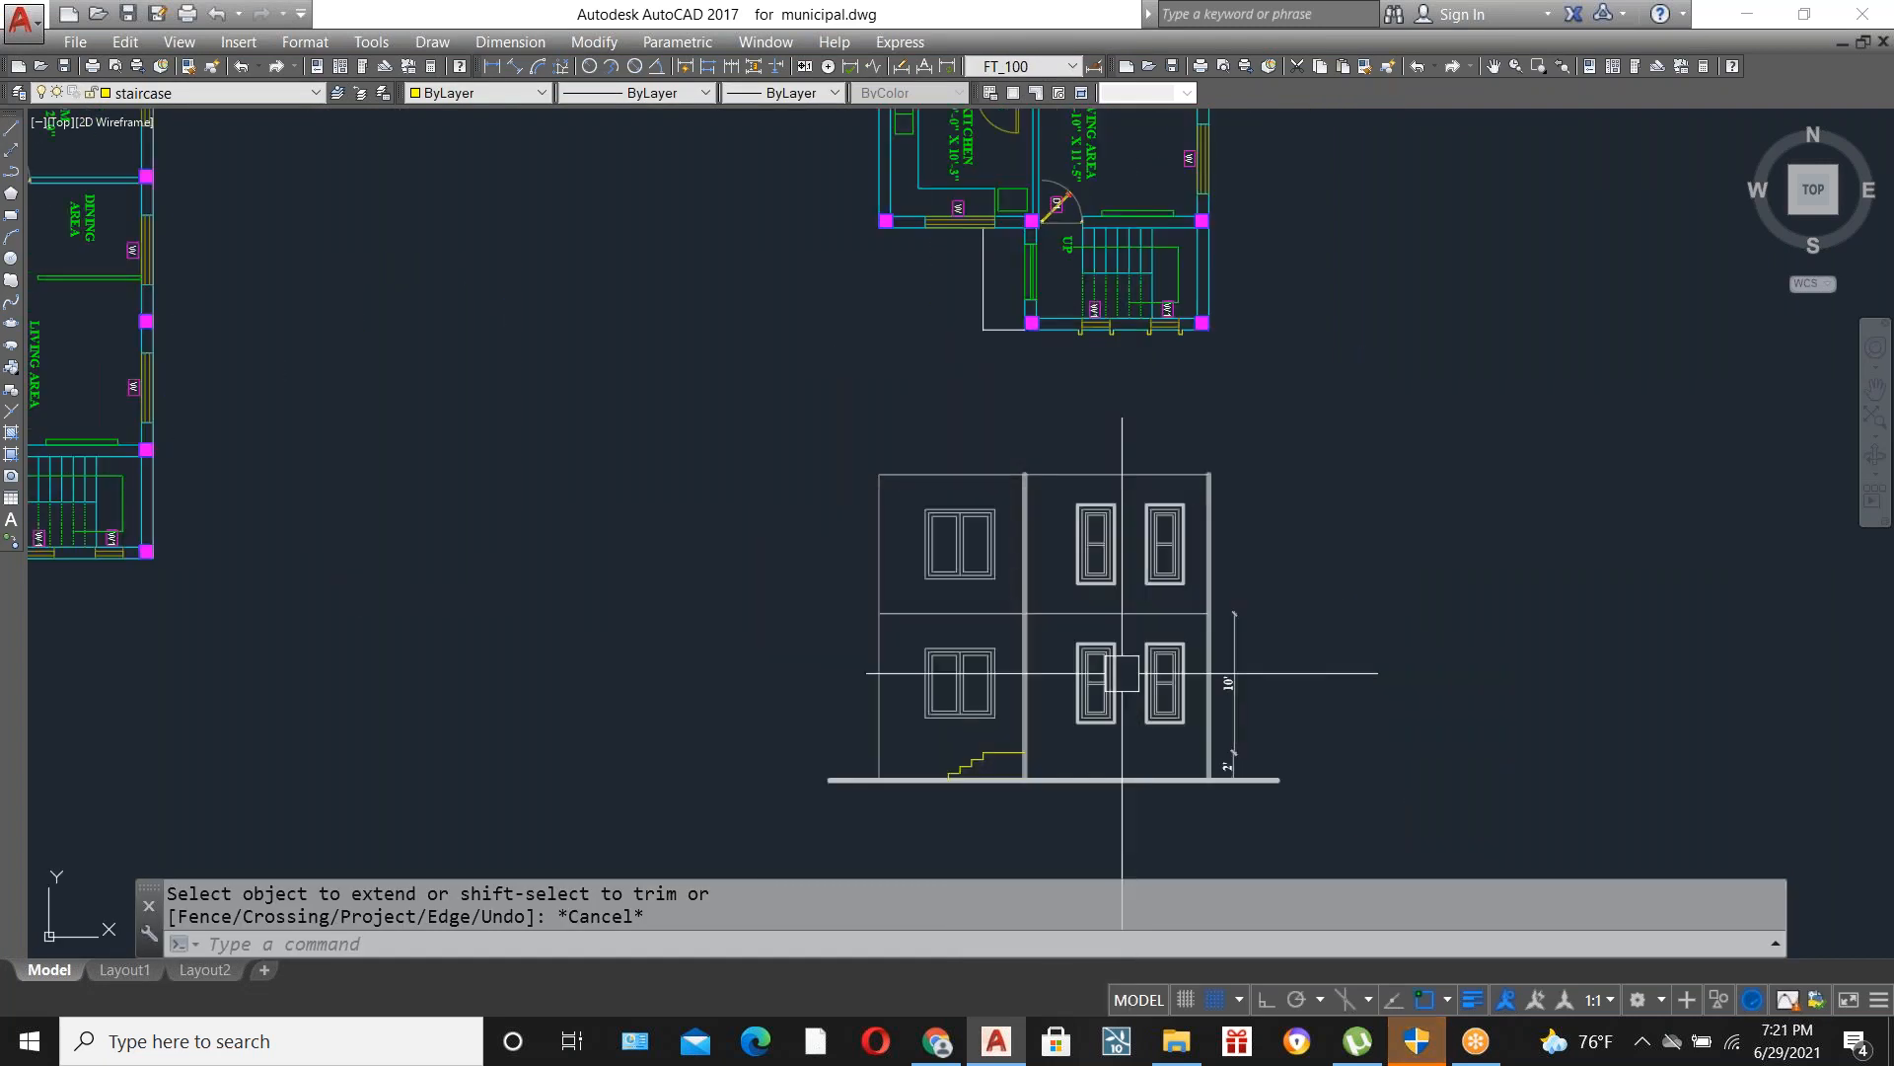
scroll(1093, 677, down, 5)
scroll(1046, 631, up, 5)
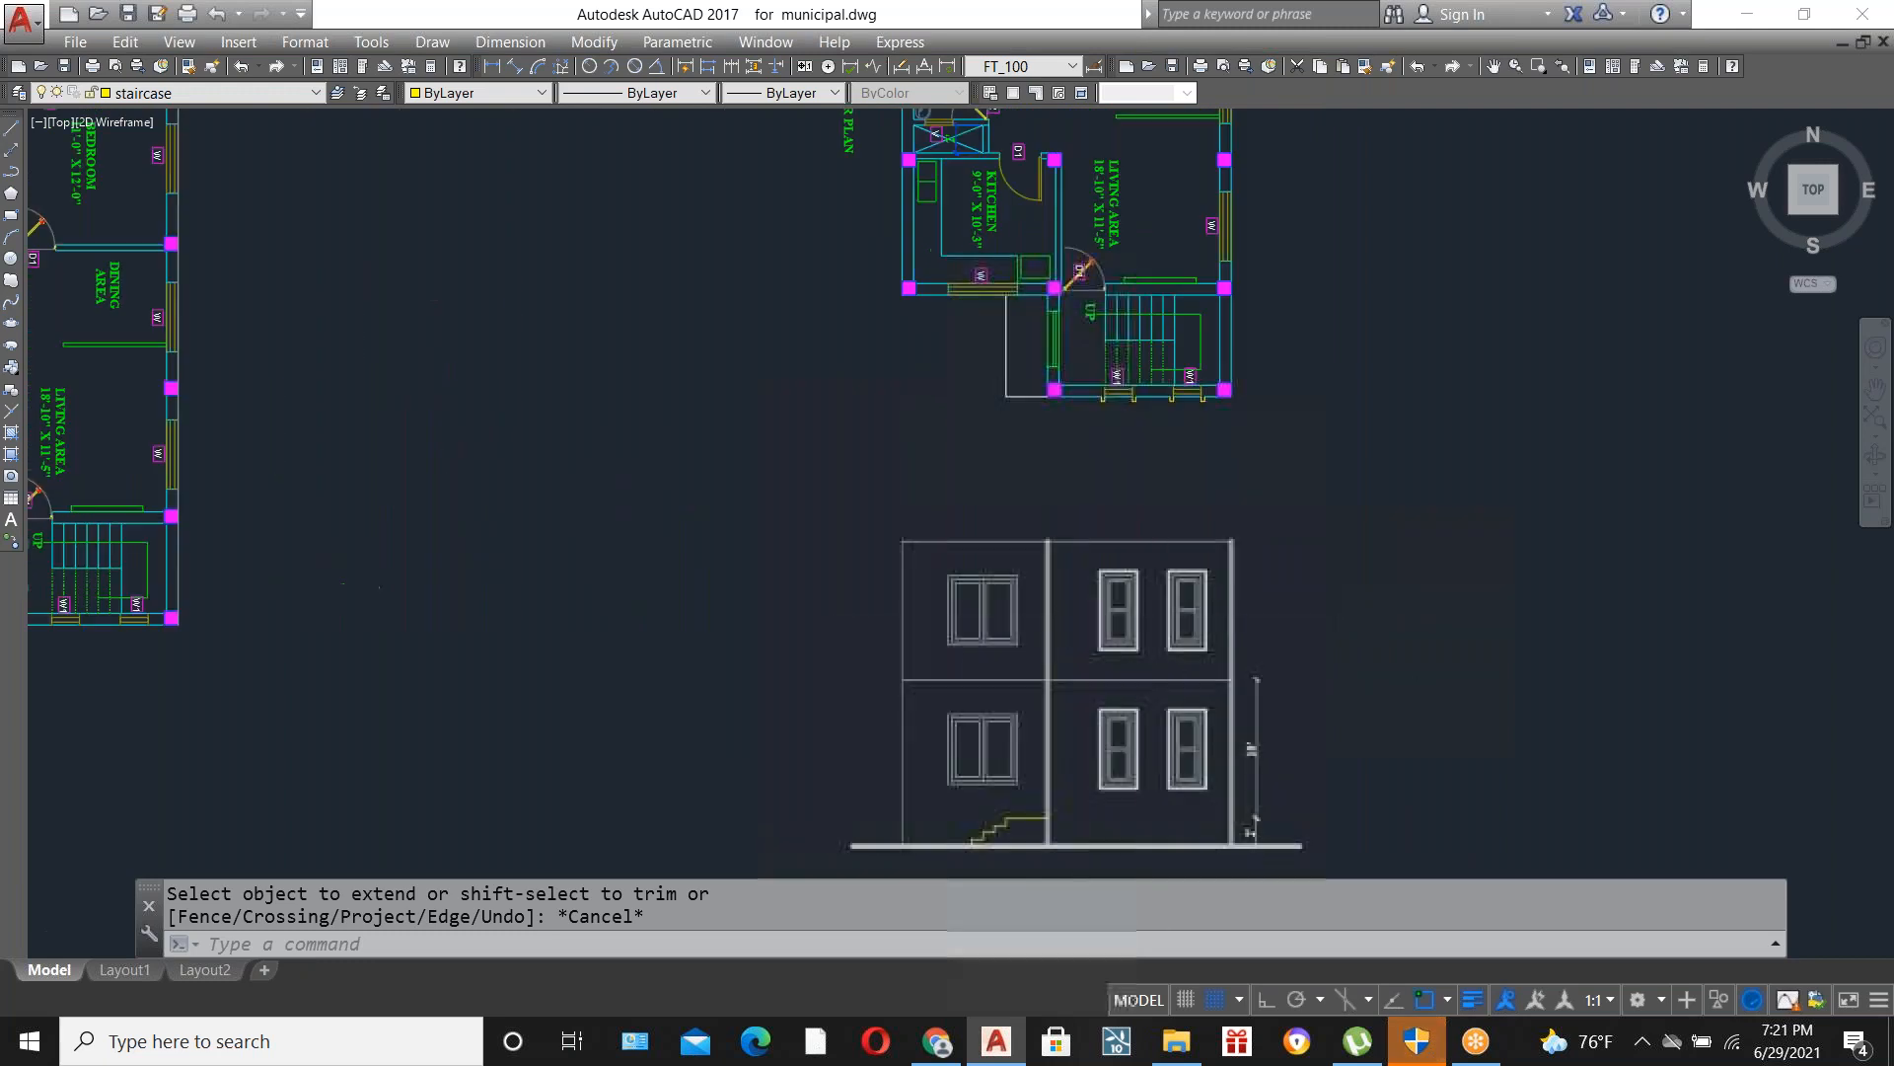
scroll(1167, 717, up, 4)
scroll(1048, 723, down, 4)
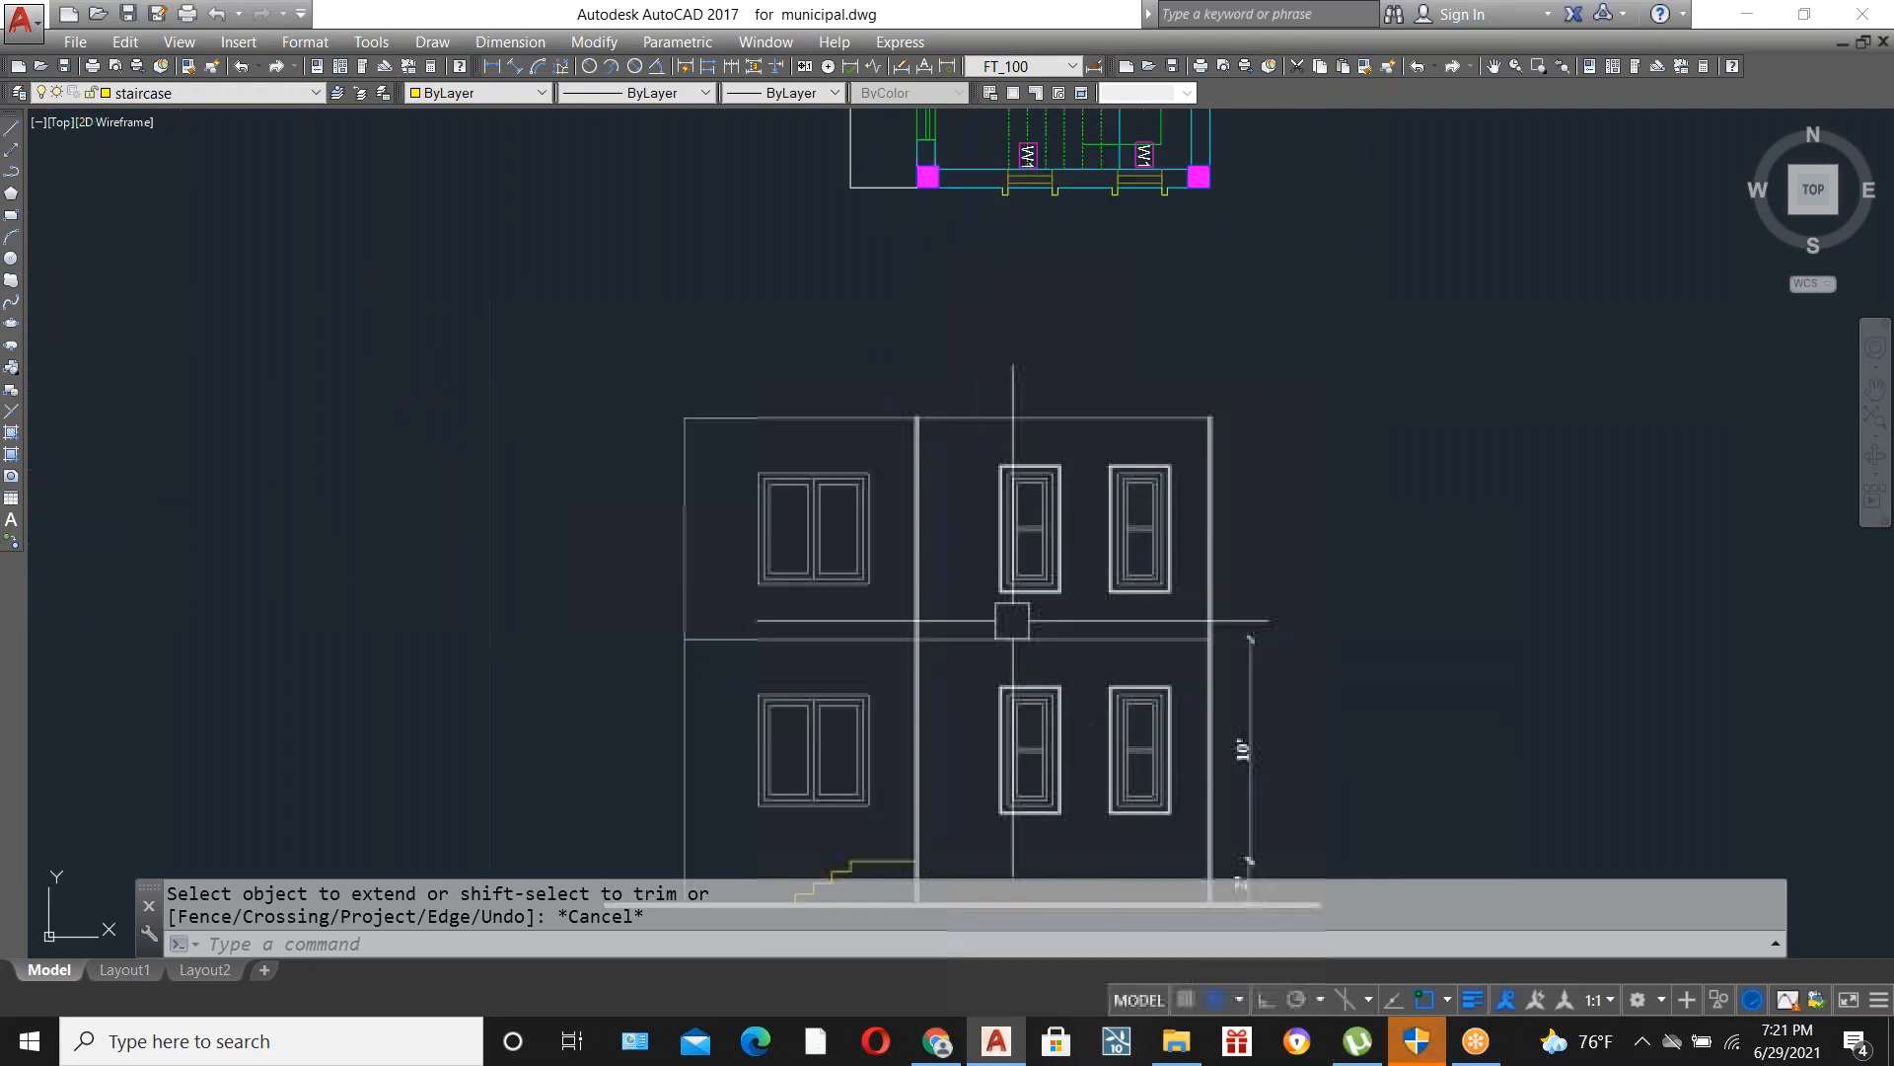
scroll(1092, 710, up, 4)
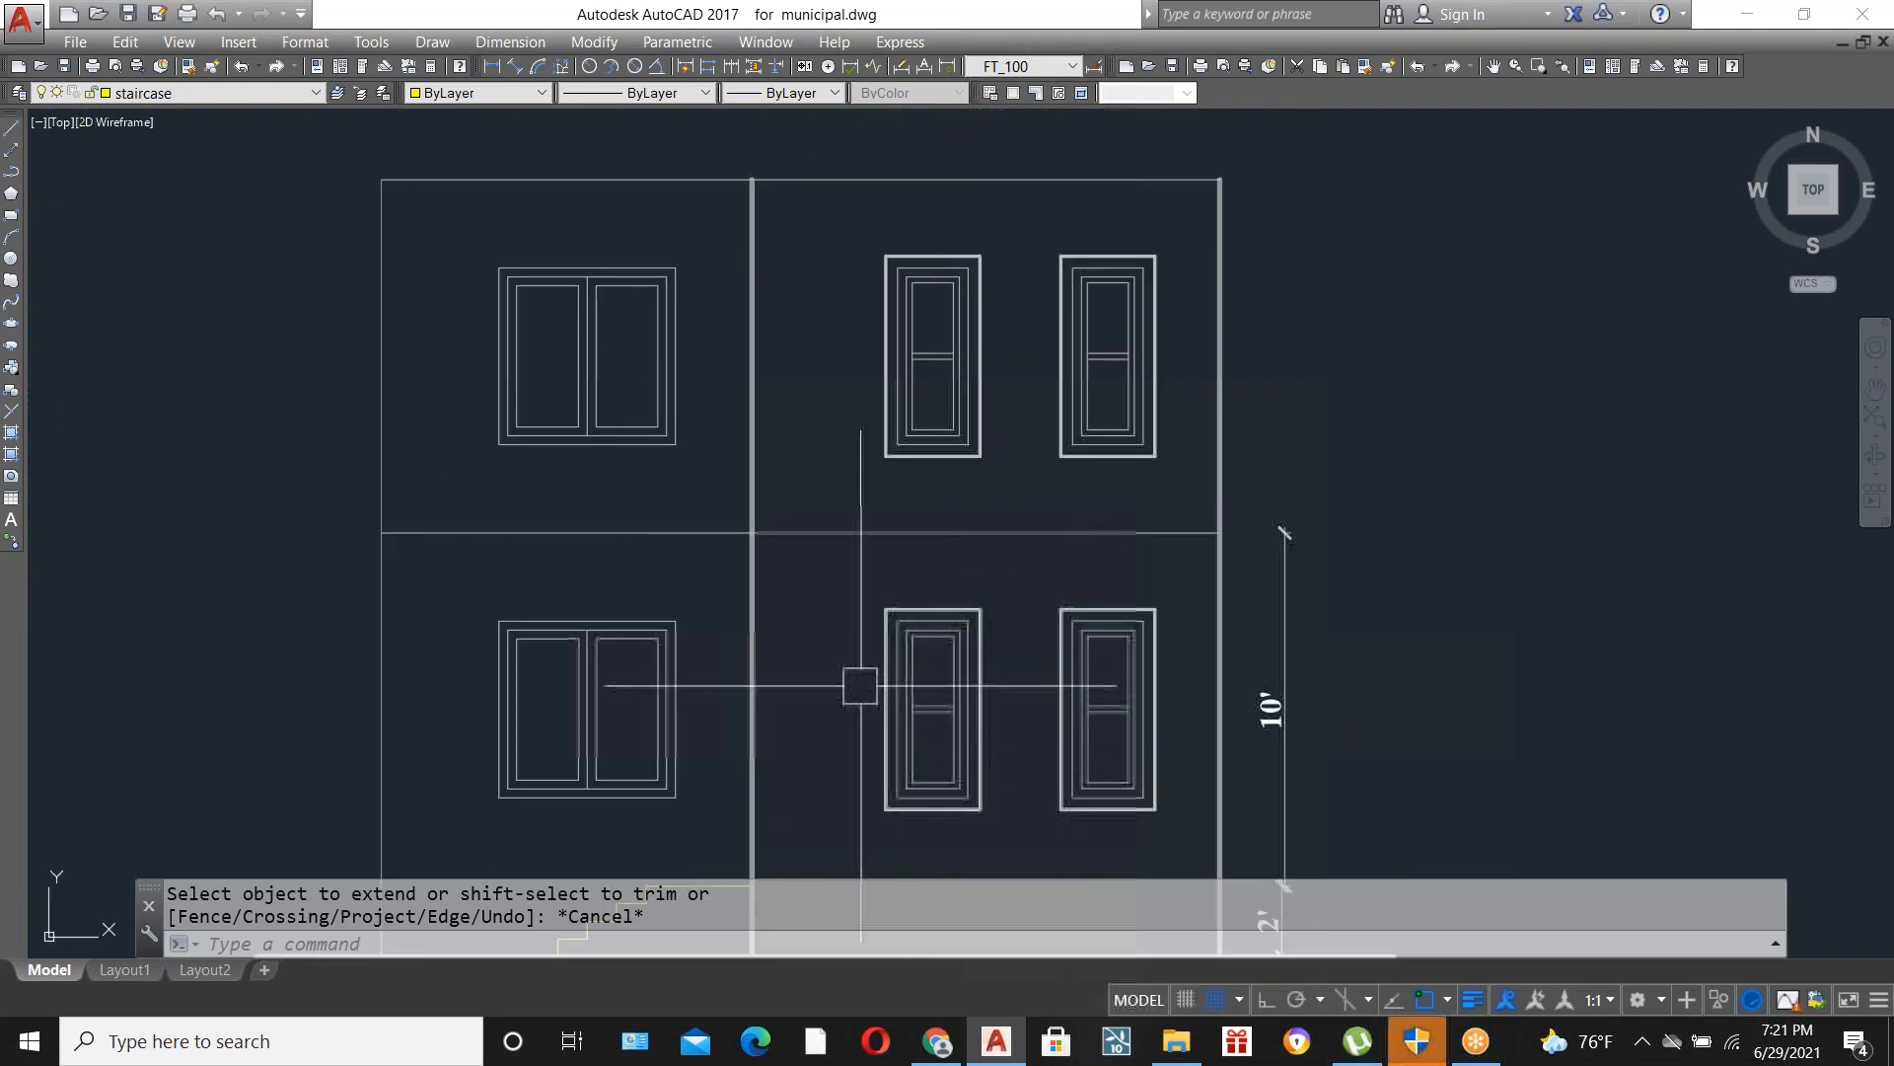
scroll(1041, 601, down, 2)
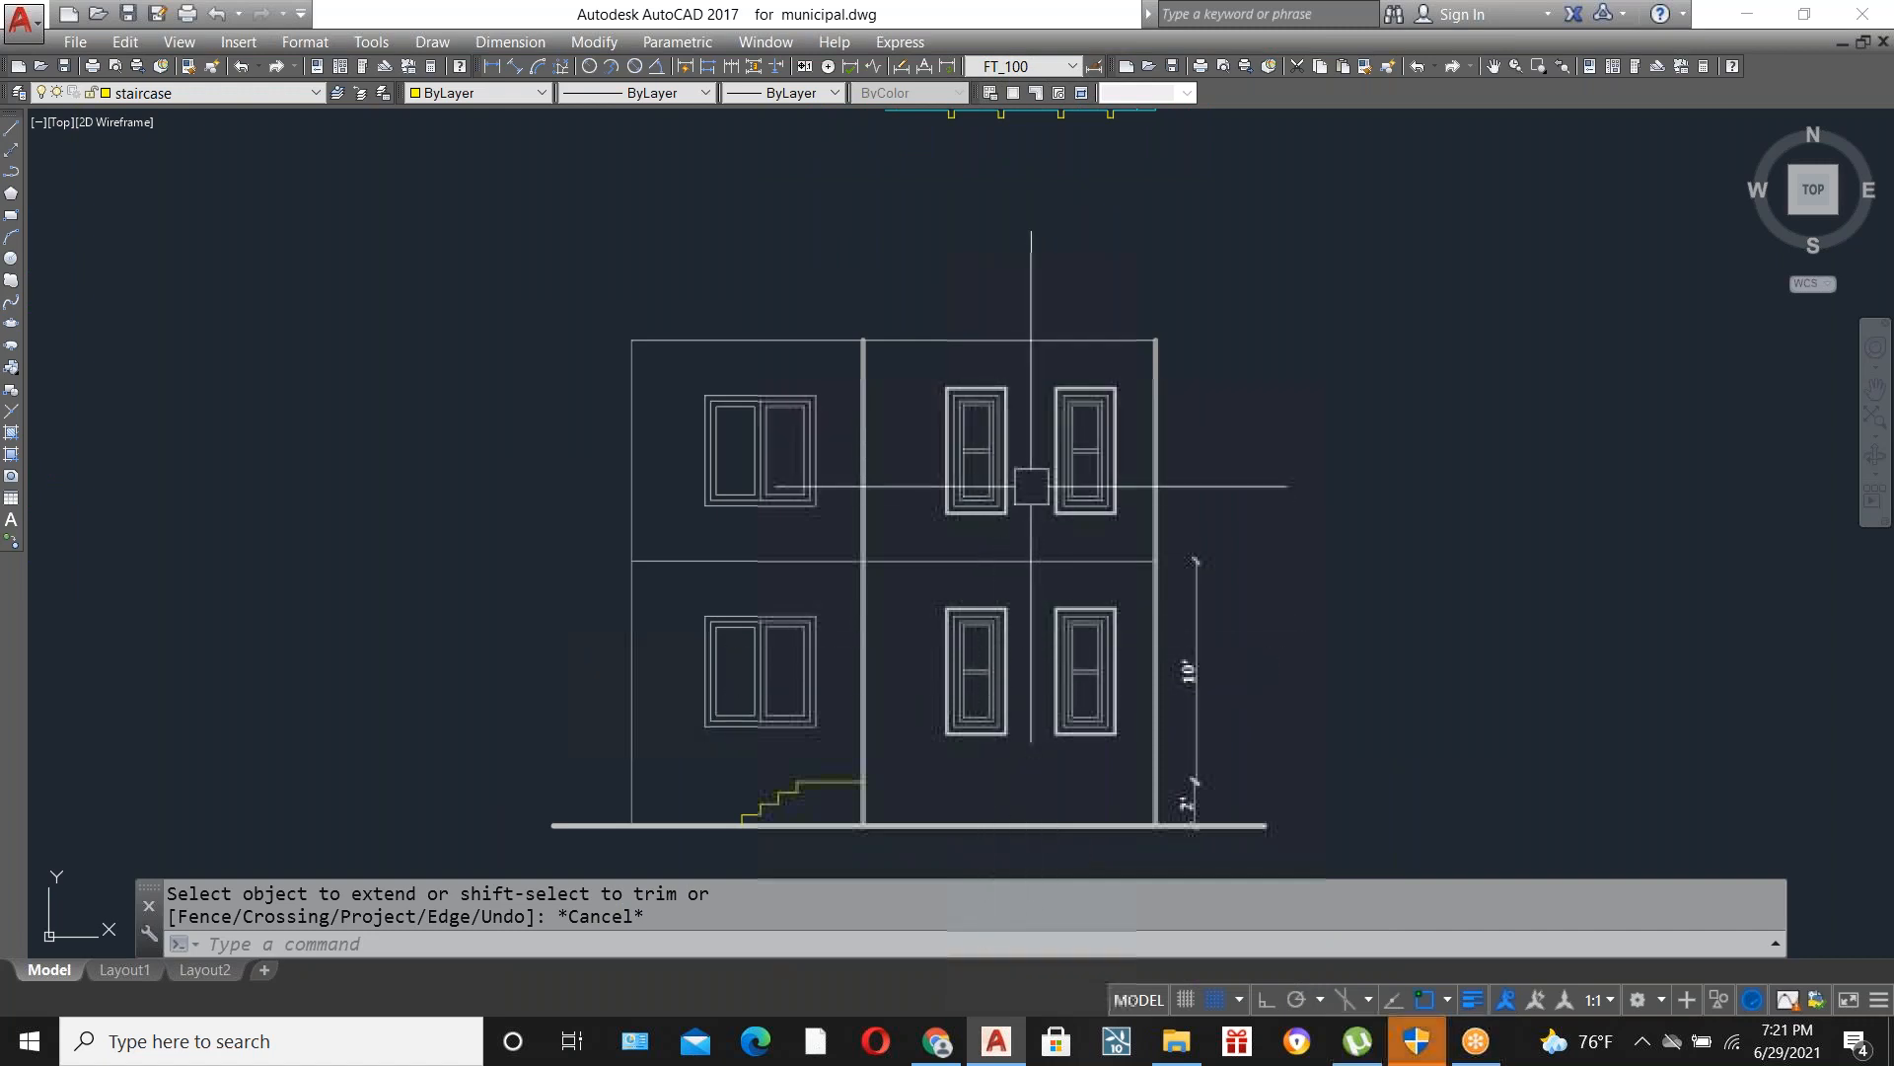
scroll(1033, 472, up, 2)
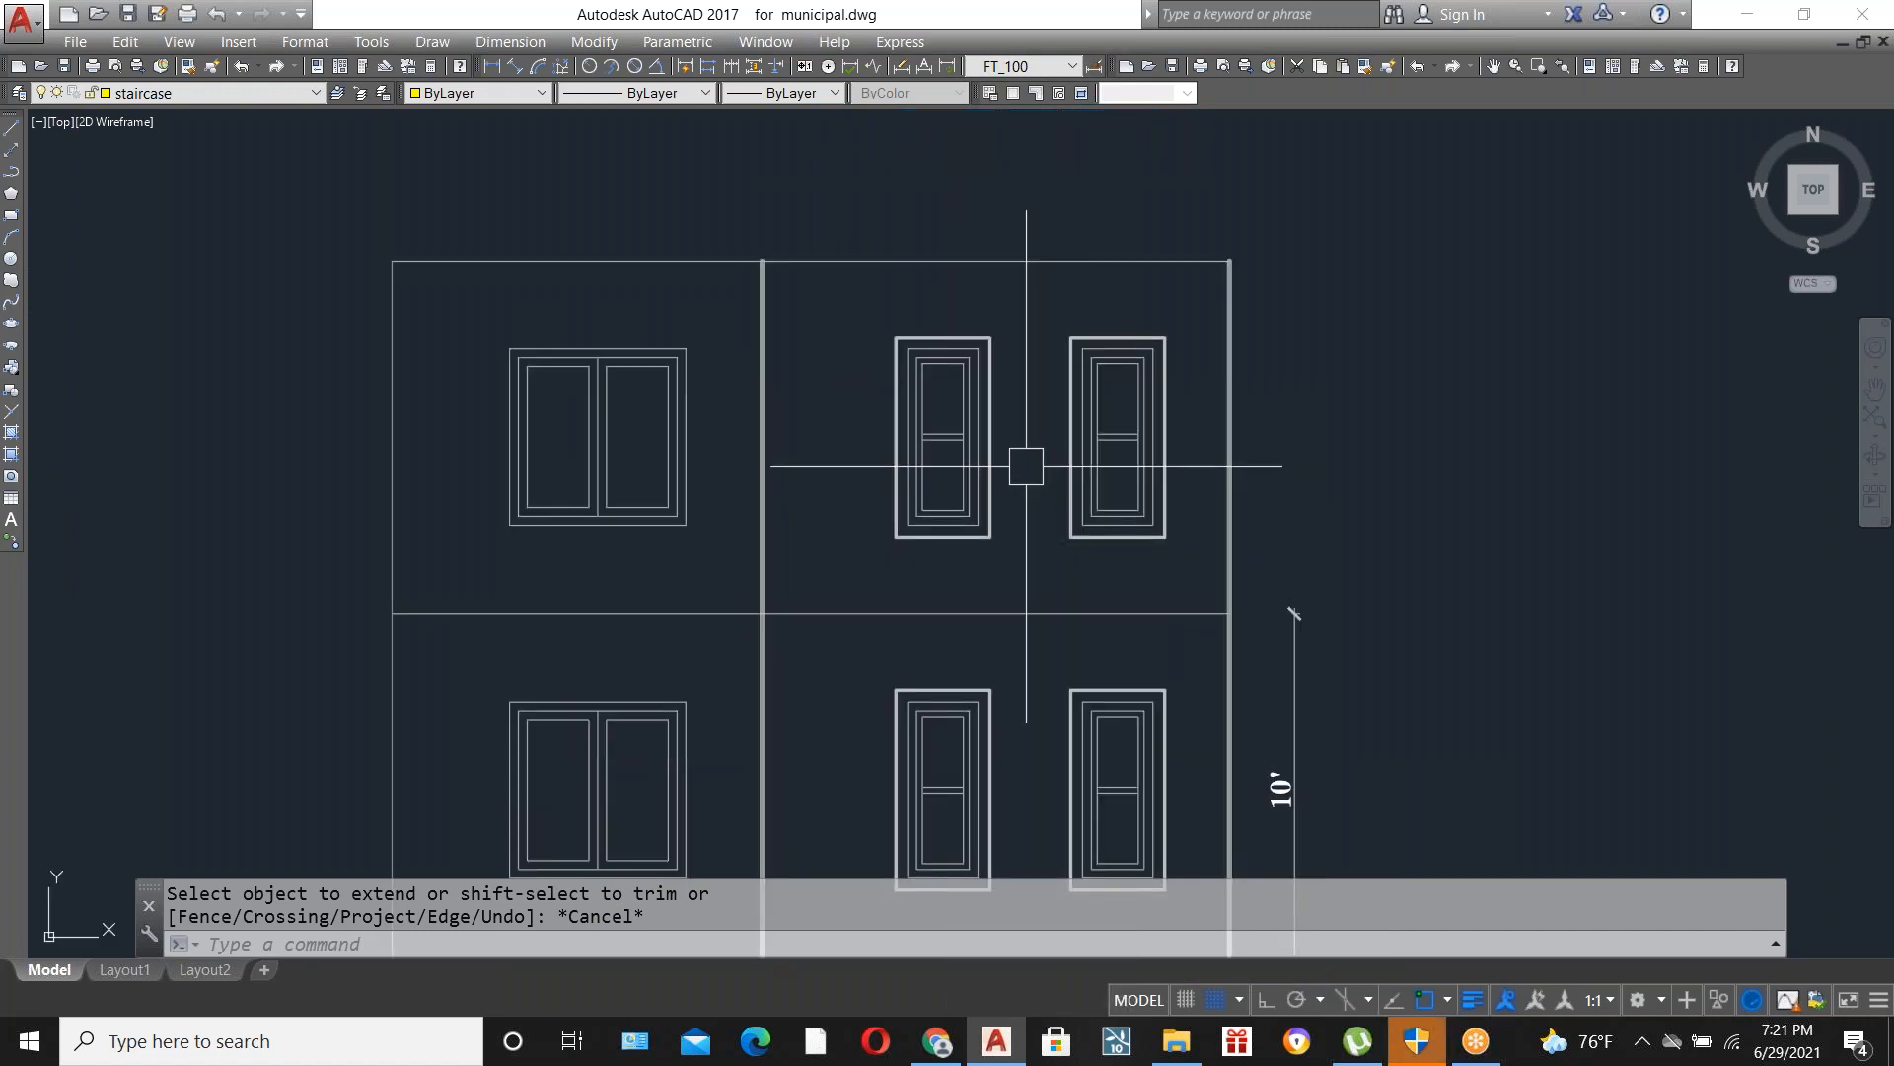
Copy the whole two-storey elevation, including its height dimensions, into the empty space to the right of the original.
scroll(891, 394, down, 4)
click(1155, 723)
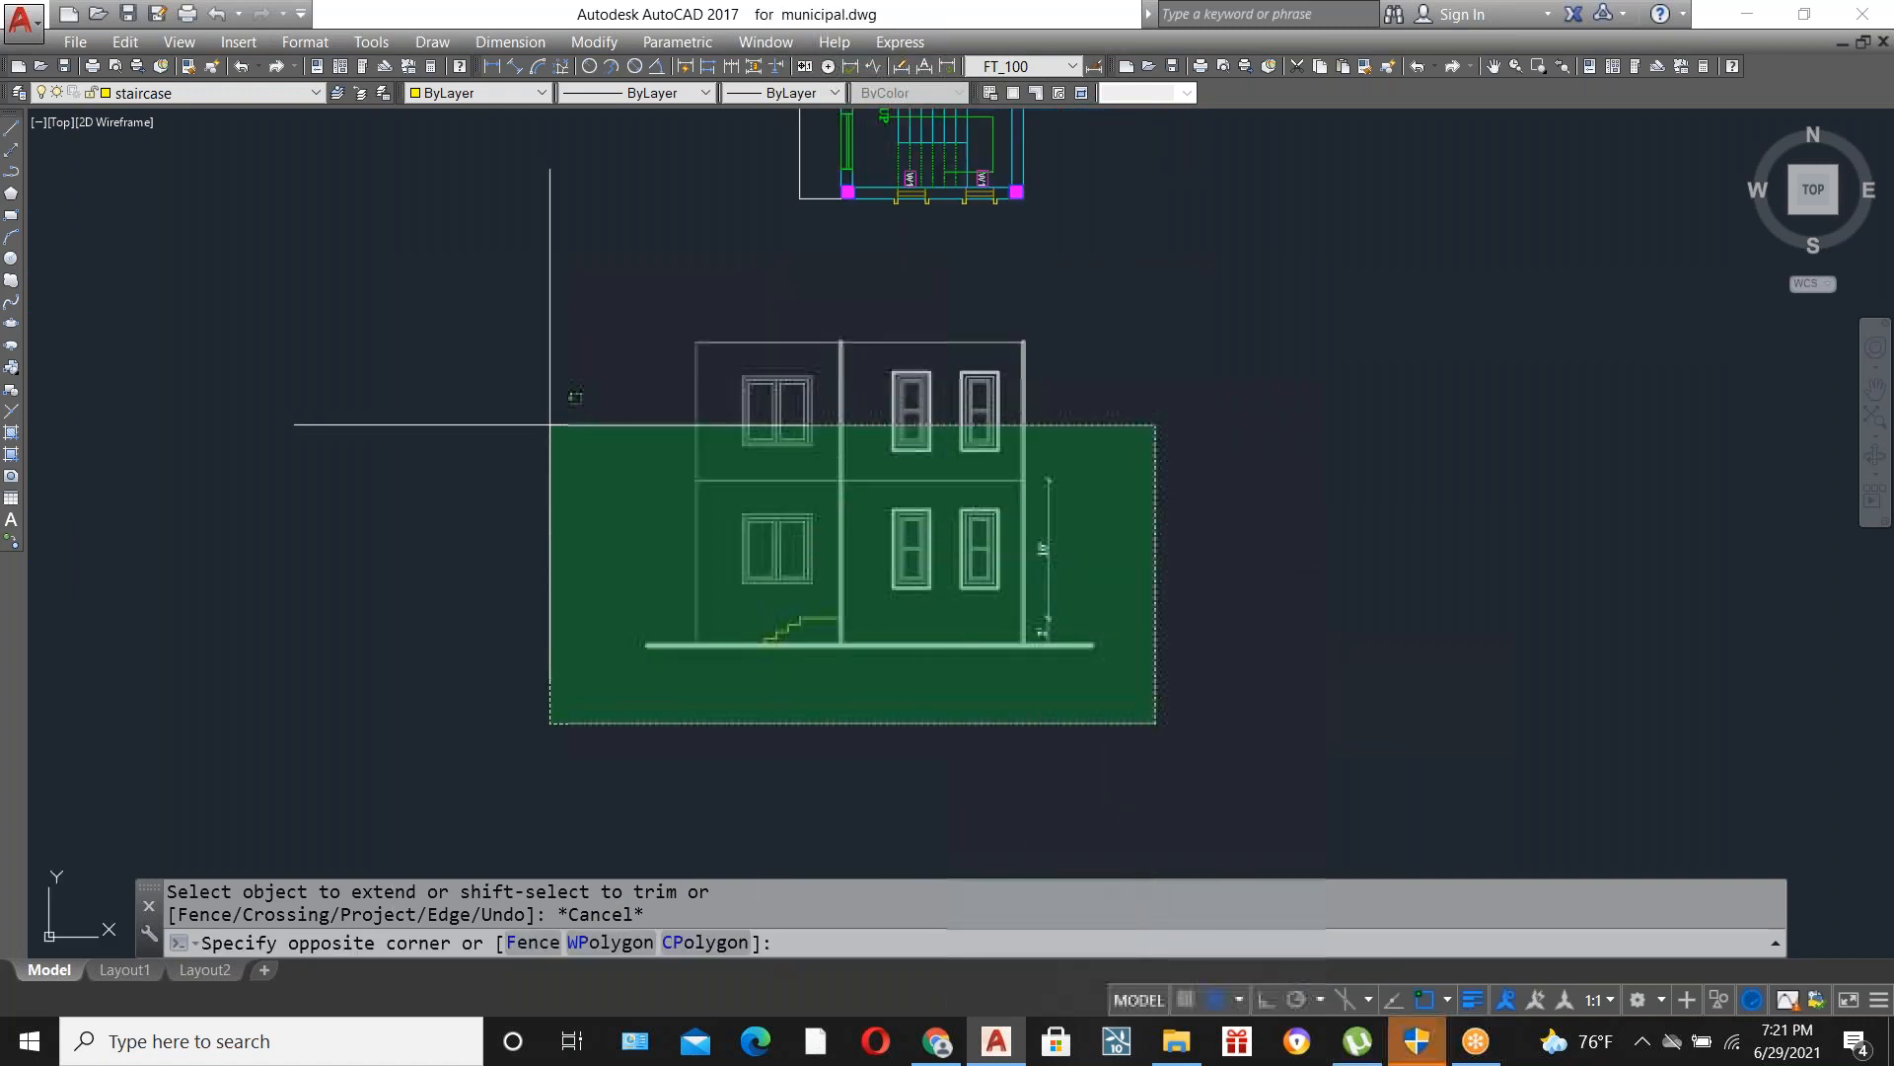
click(549, 424)
text(co)
key(Return)
click(603, 435)
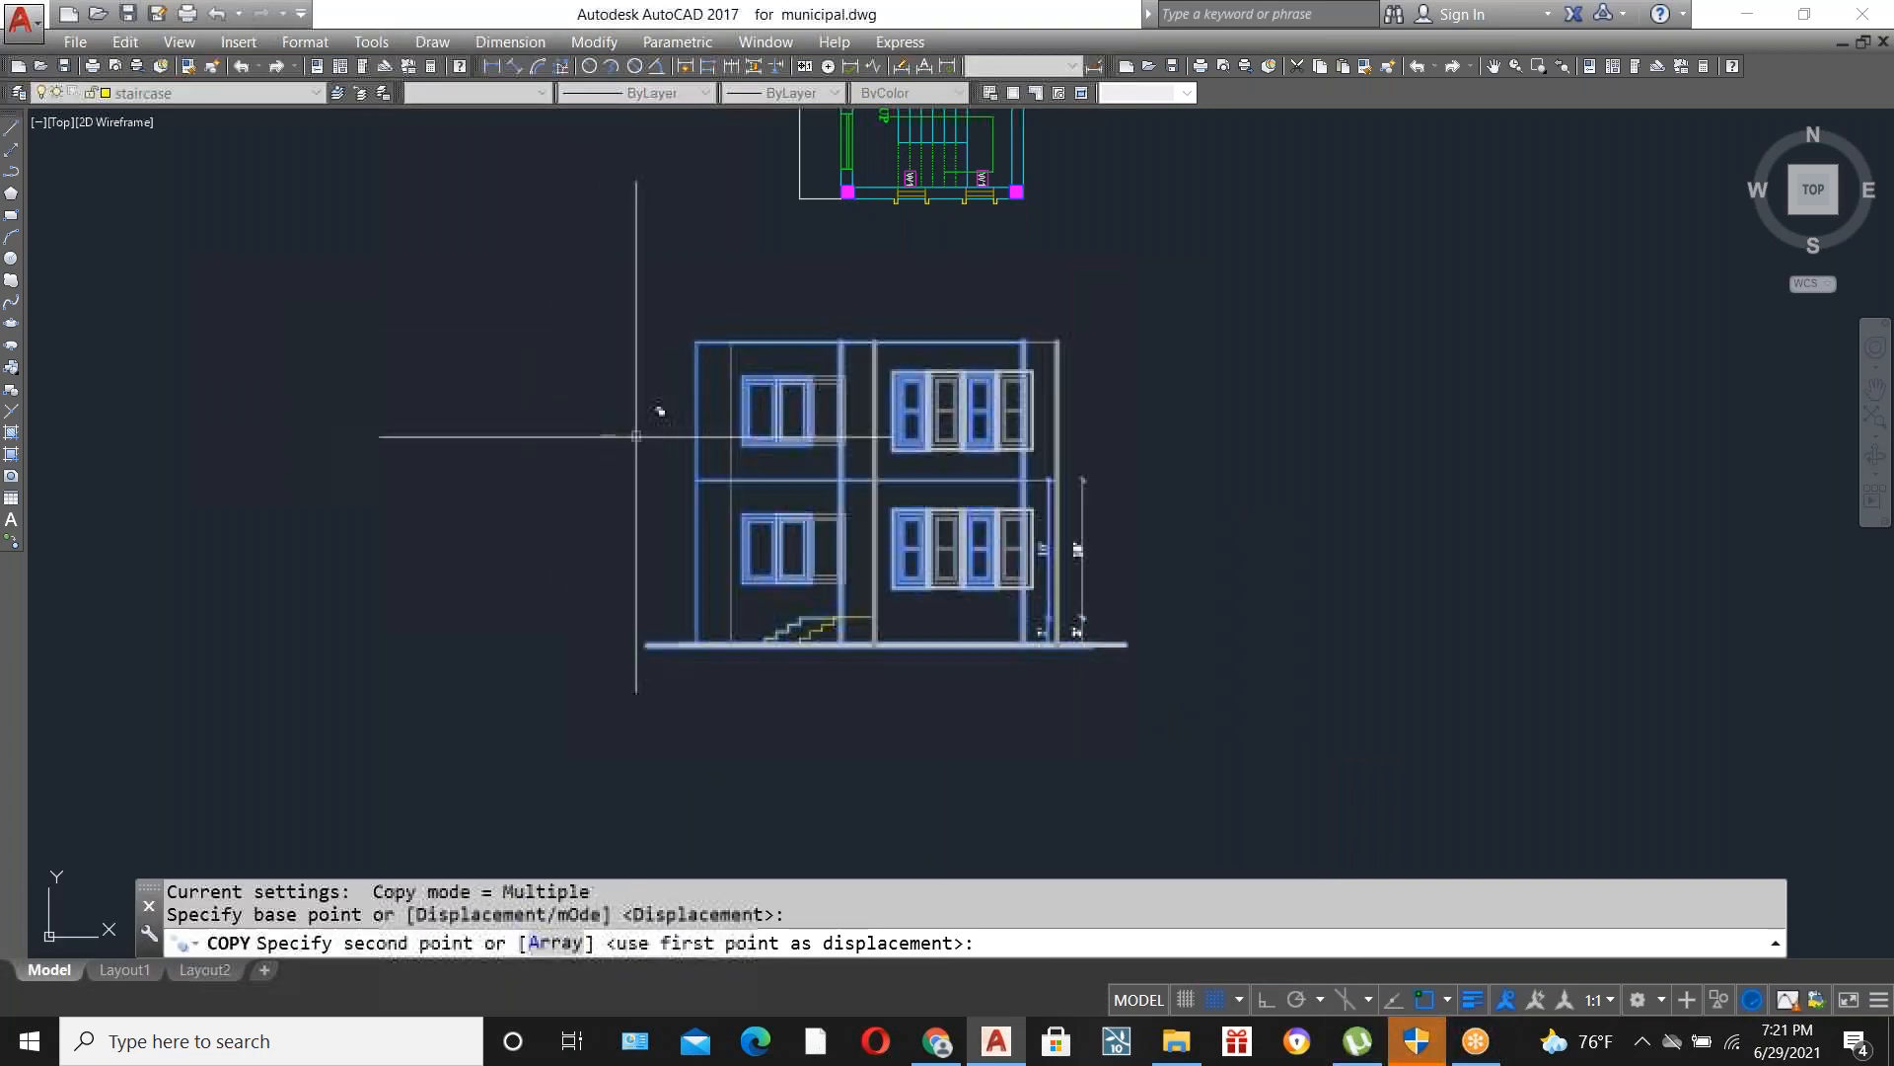
click(1194, 405)
key(Escape)
Draw a horizontal construction line along the head of the upper-floor narrow windows in the copied elevation.
scroll(845, 465, down, 3)
scroll(970, 518, up, 4)
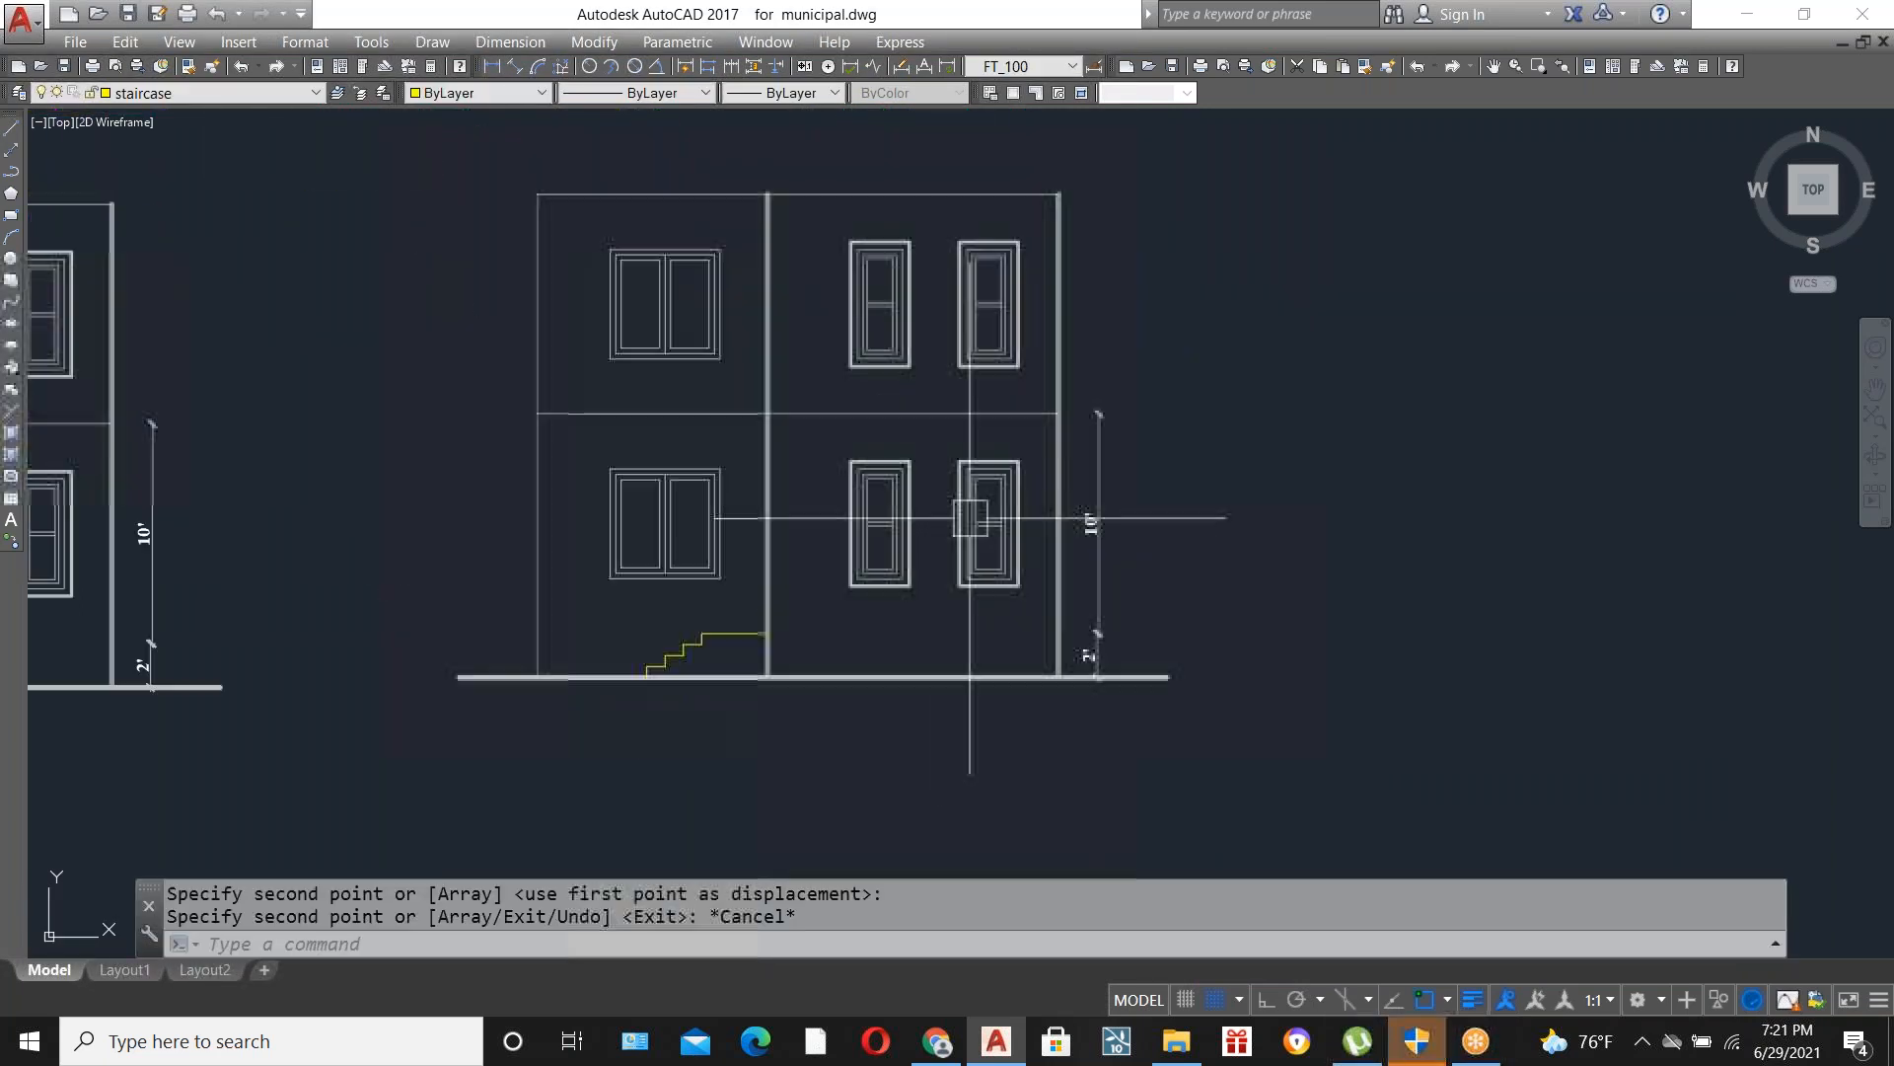
scroll(898, 300, up, 4)
scroll(977, 444, down, 3)
scroll(1037, 473, up, 1)
scroll(928, 717, up, 2)
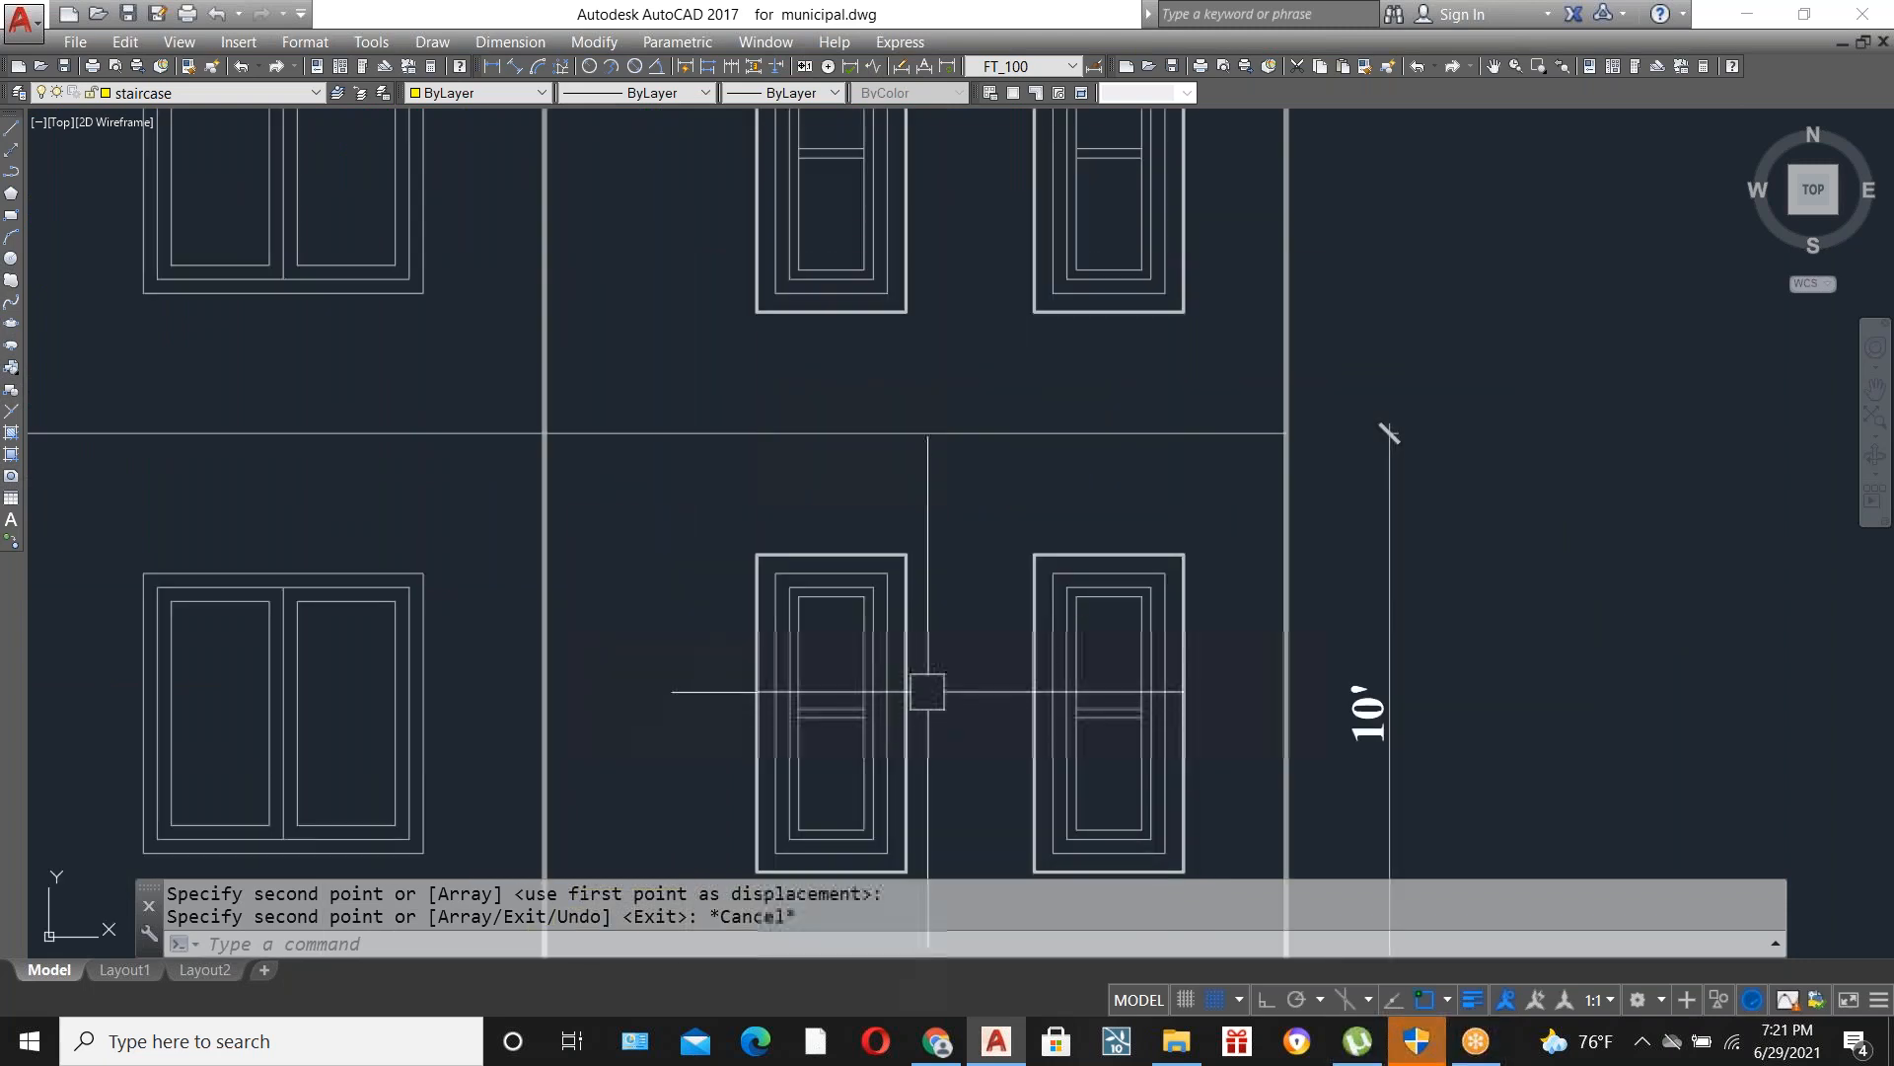
scroll(885, 593, down, 4)
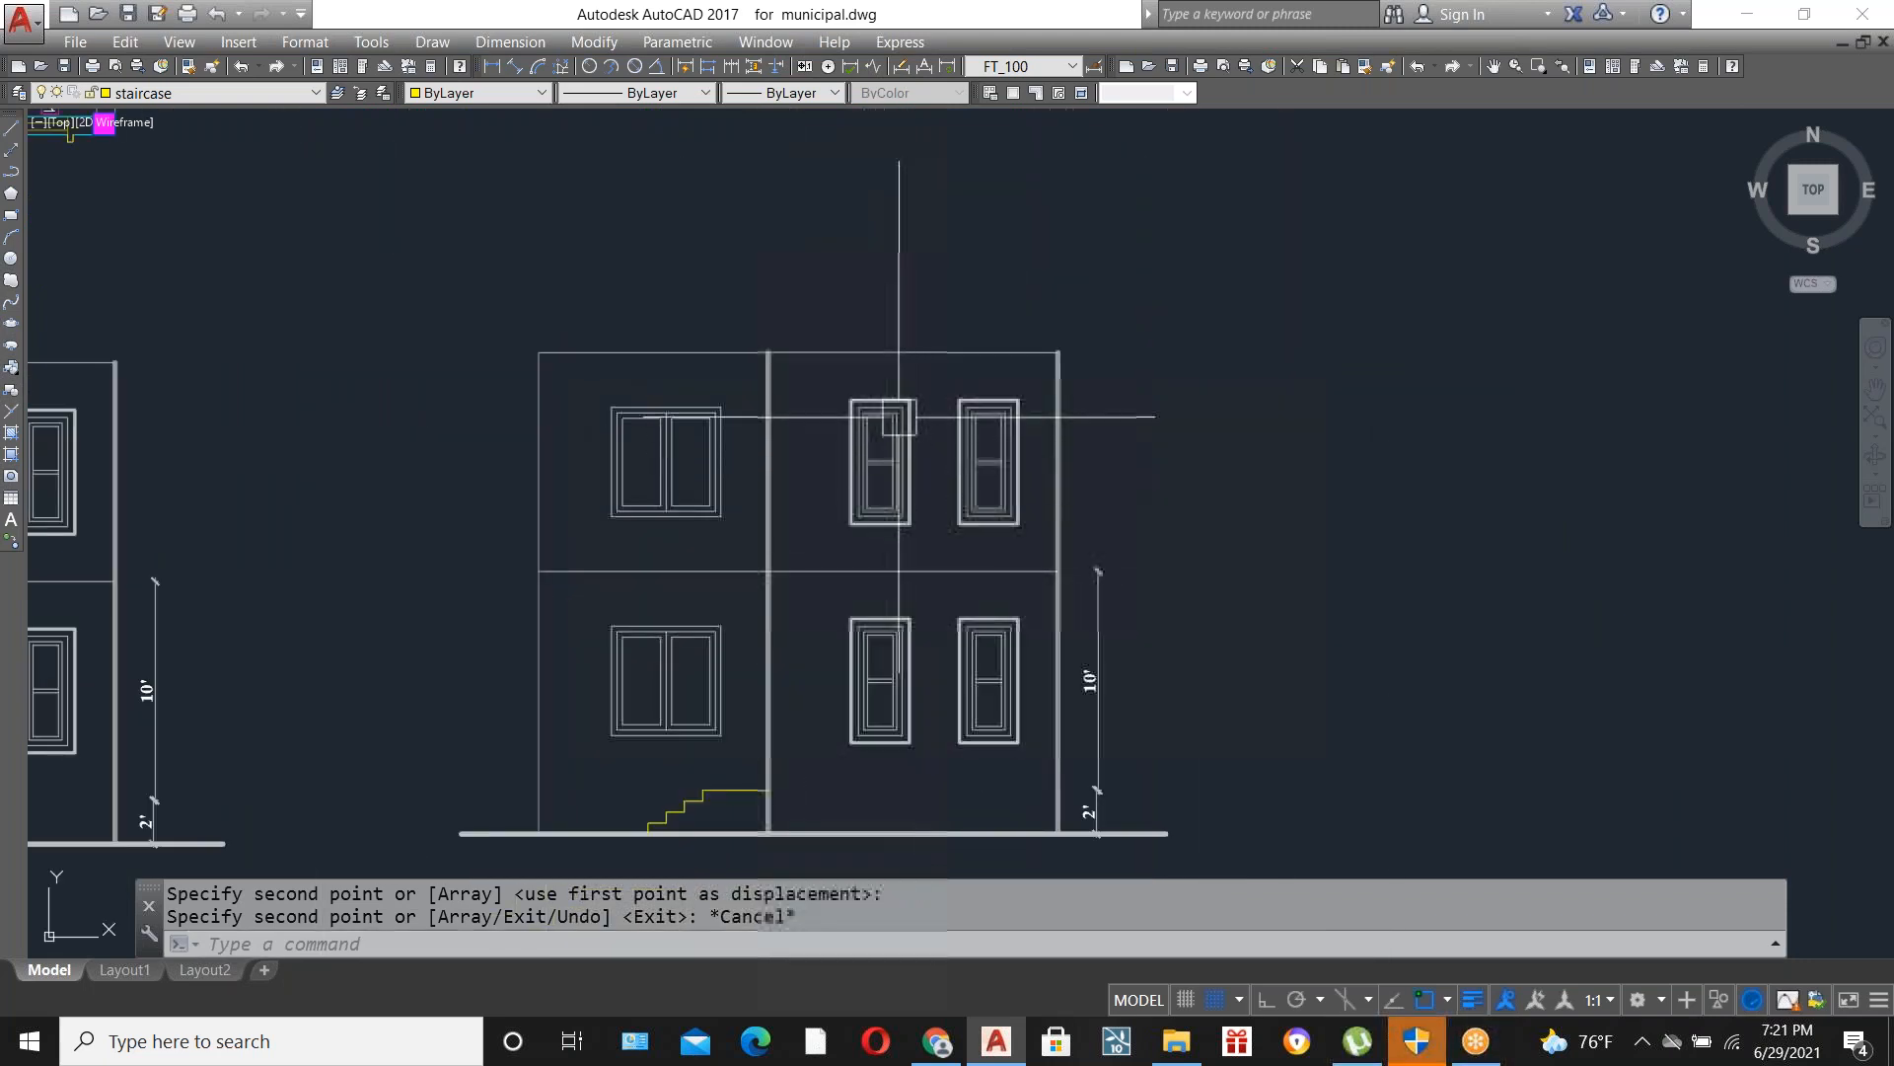
scroll(899, 416, up, 2)
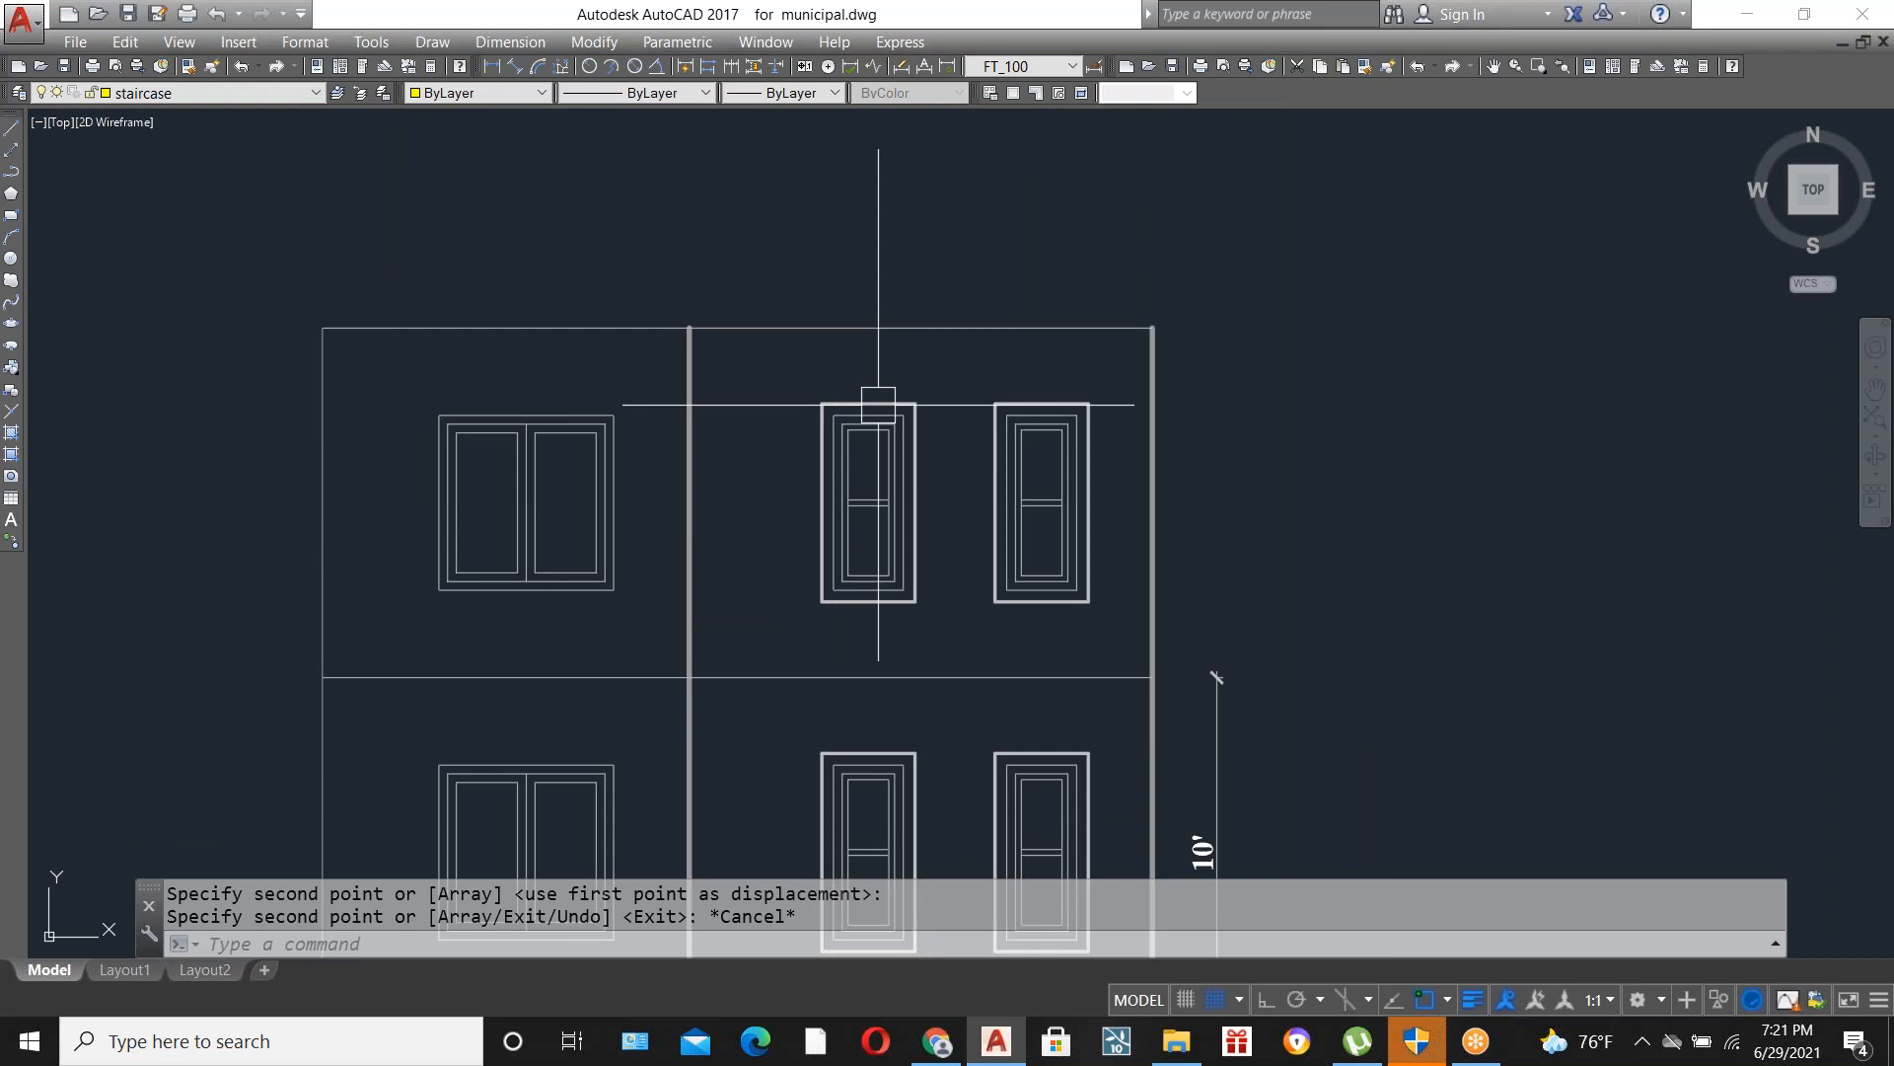
text(xl)
key(Return)
text(H)
key(Return)
click(816, 402)
key(Escape)
Erase the two narrow upper-floor windows from the copied elevation.
click(772, 249)
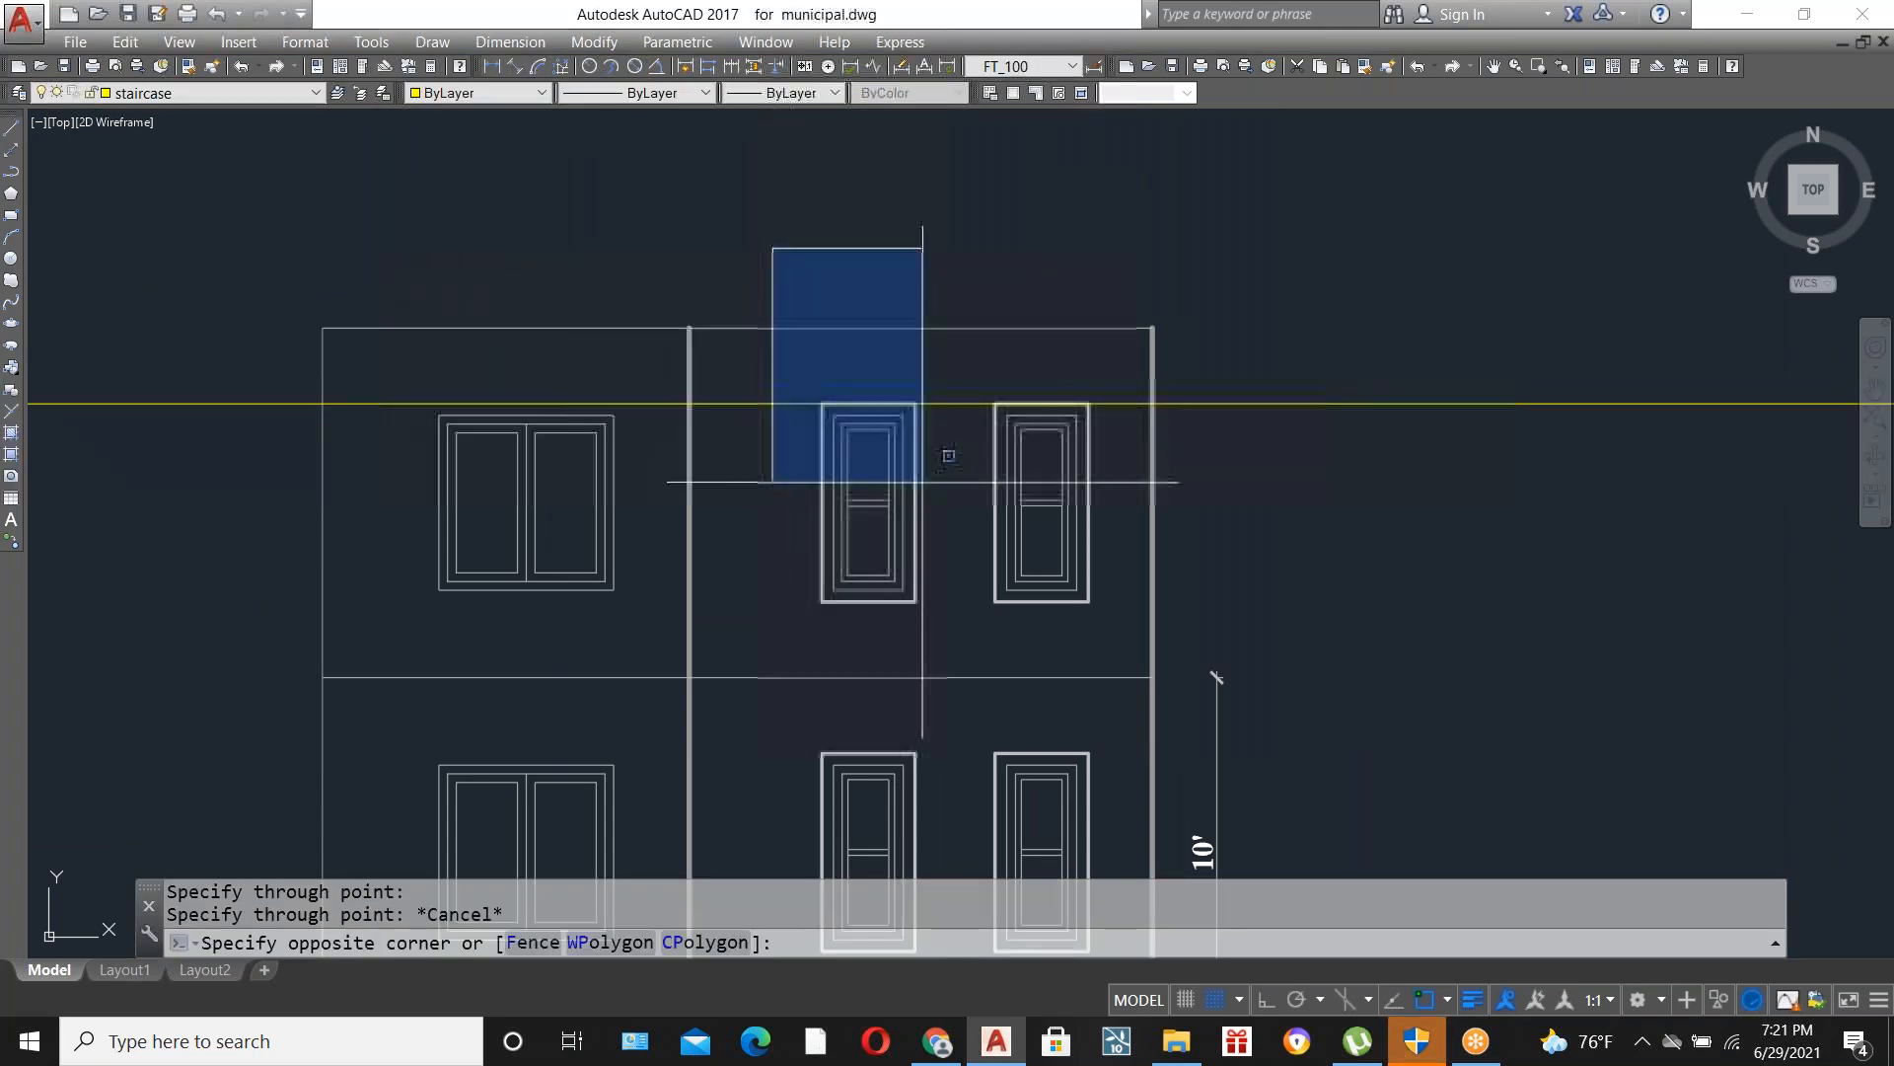
click(1094, 642)
key(Delete)
Stretch the heads of the two ground-floor narrow windows in the copied elevation straight up to the horizontal construction line.
scroll(1089, 541, down, 2)
scroll(1087, 637, up, 4)
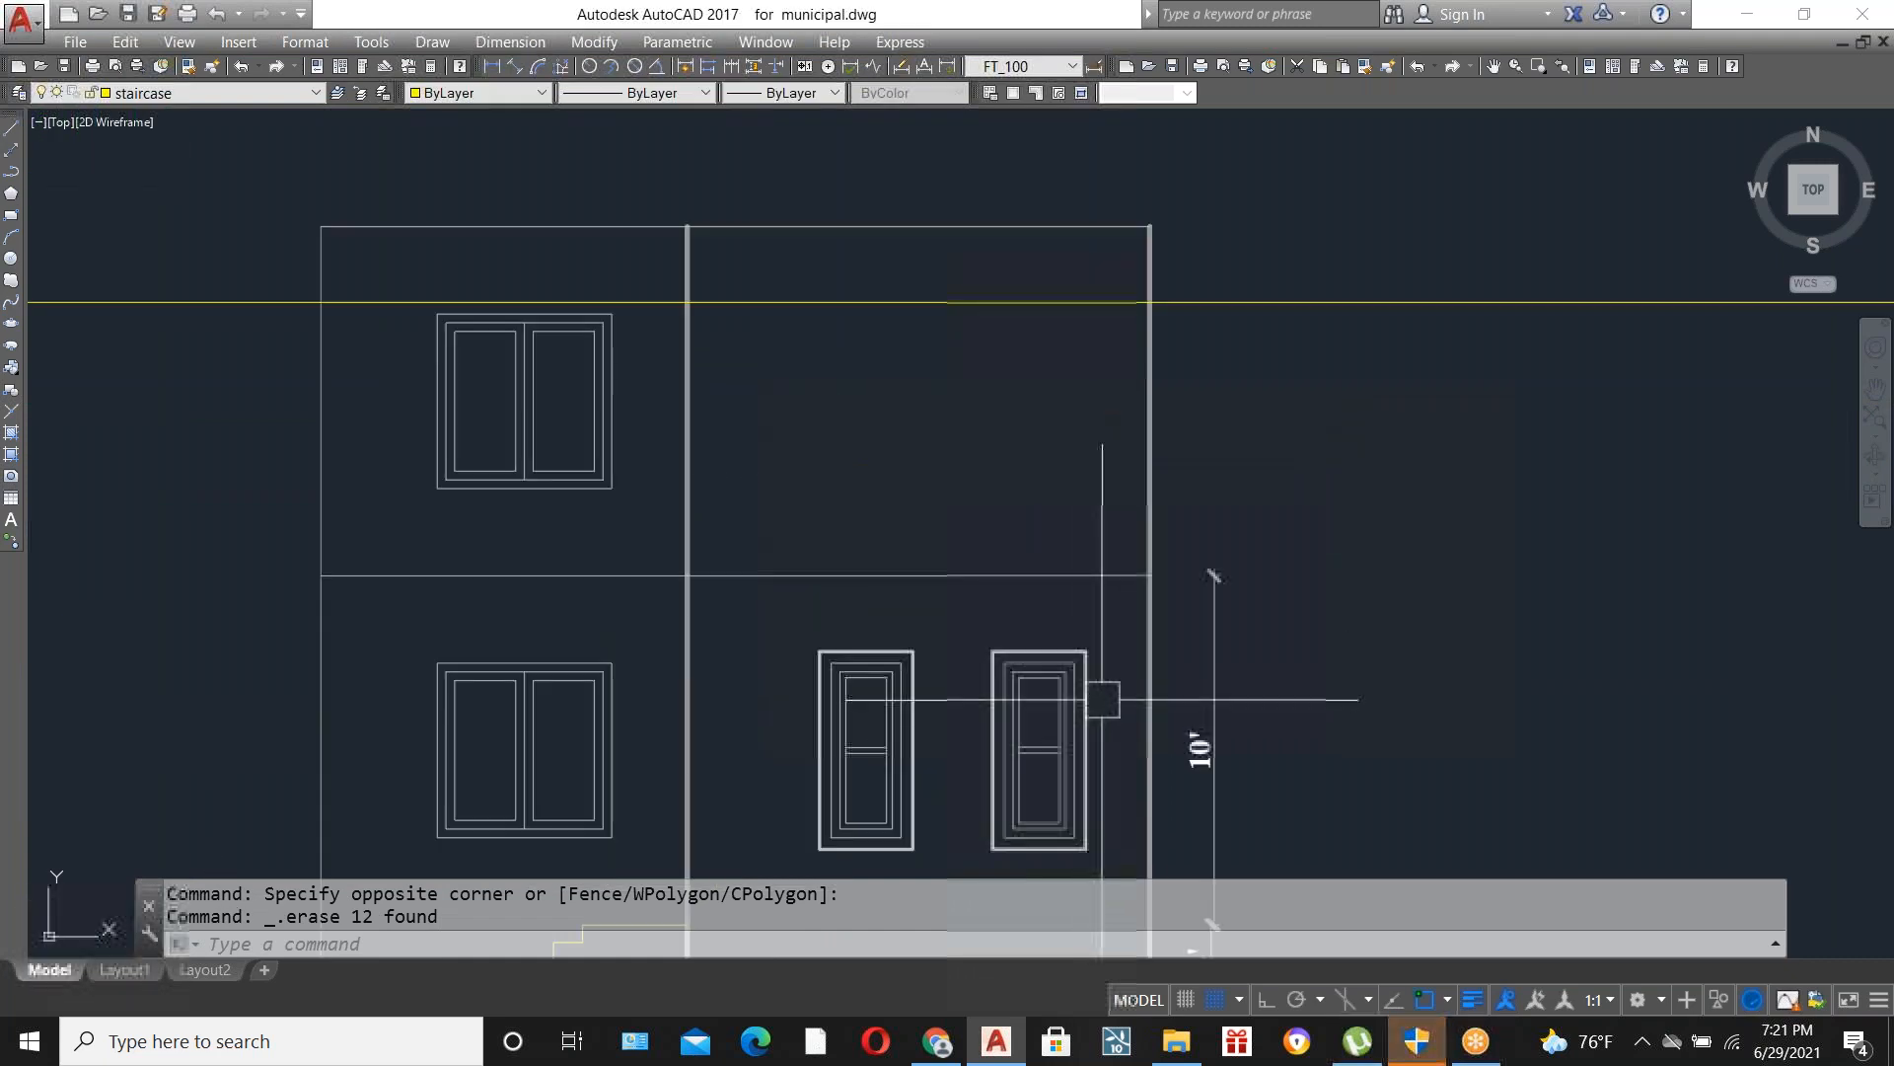
click(1144, 703)
click(642, 584)
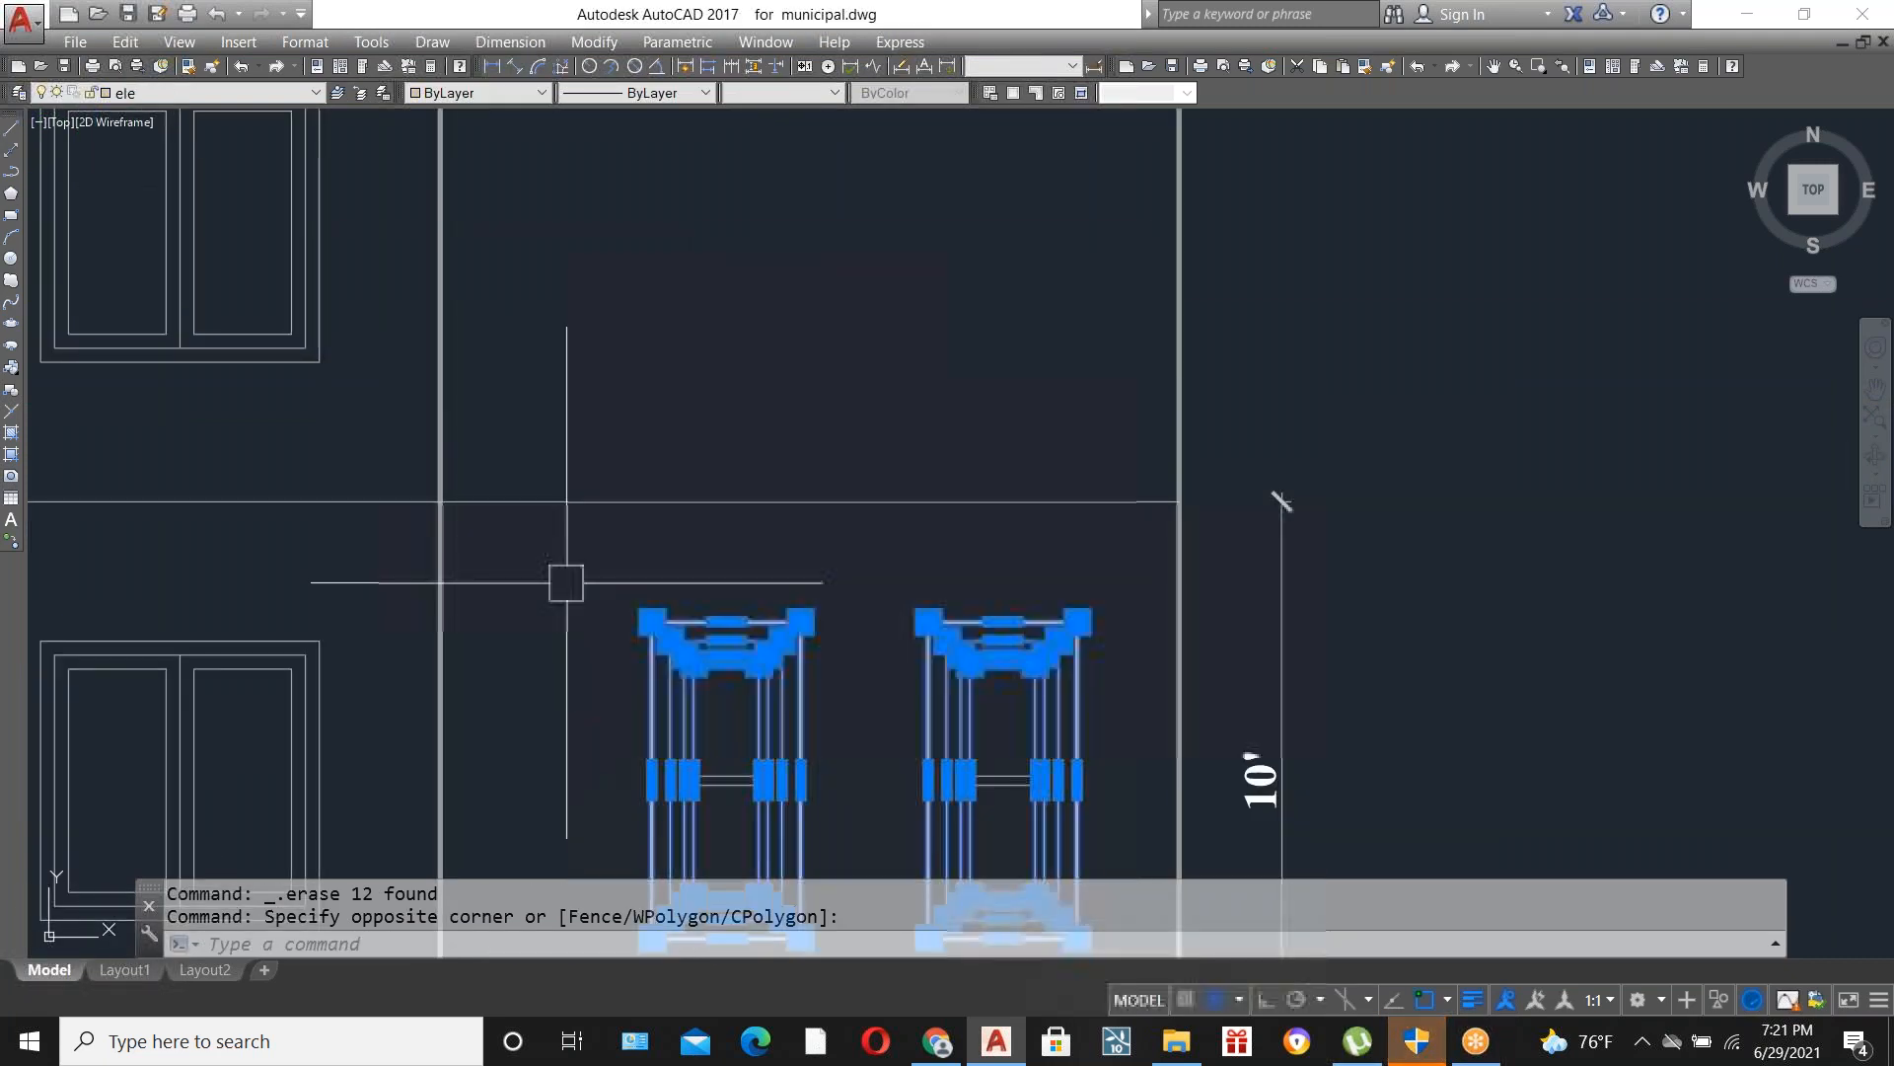
scroll(971, 661, down, 1)
text(s)
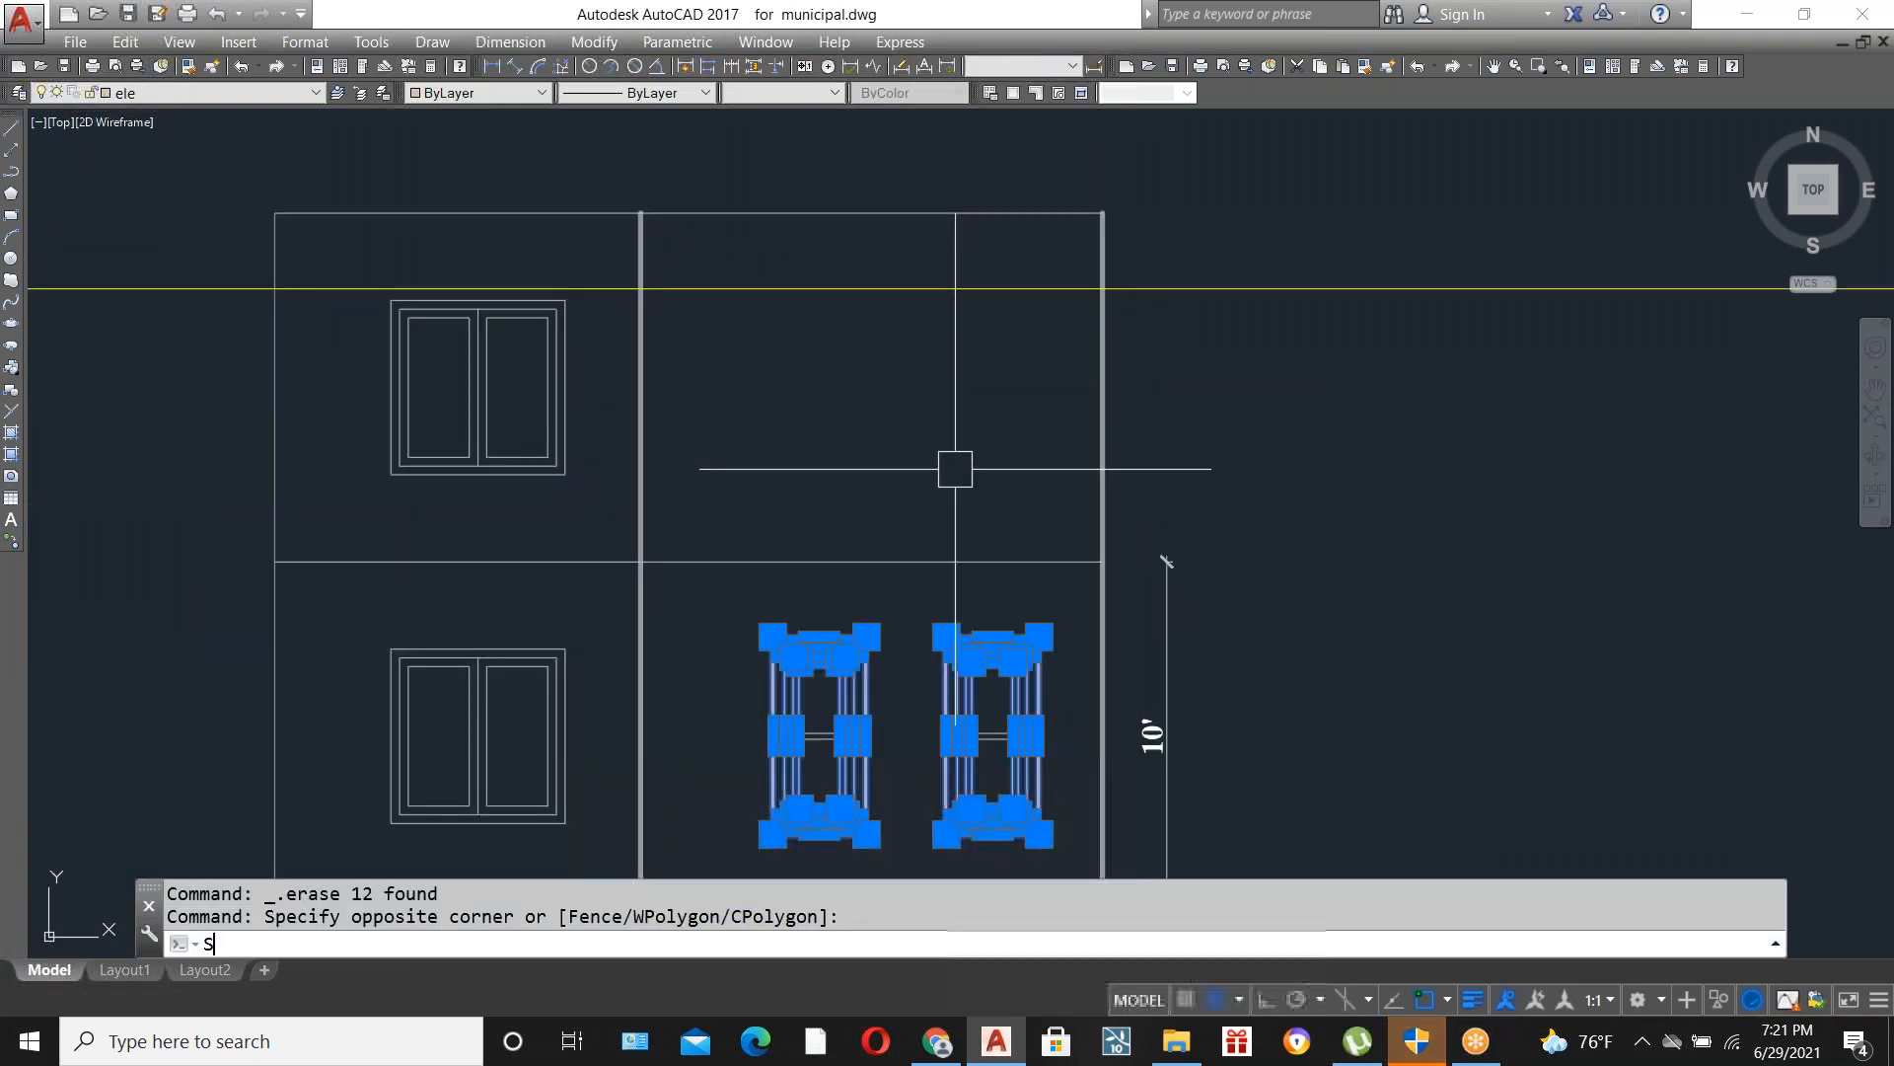
key(Return)
click(819, 637)
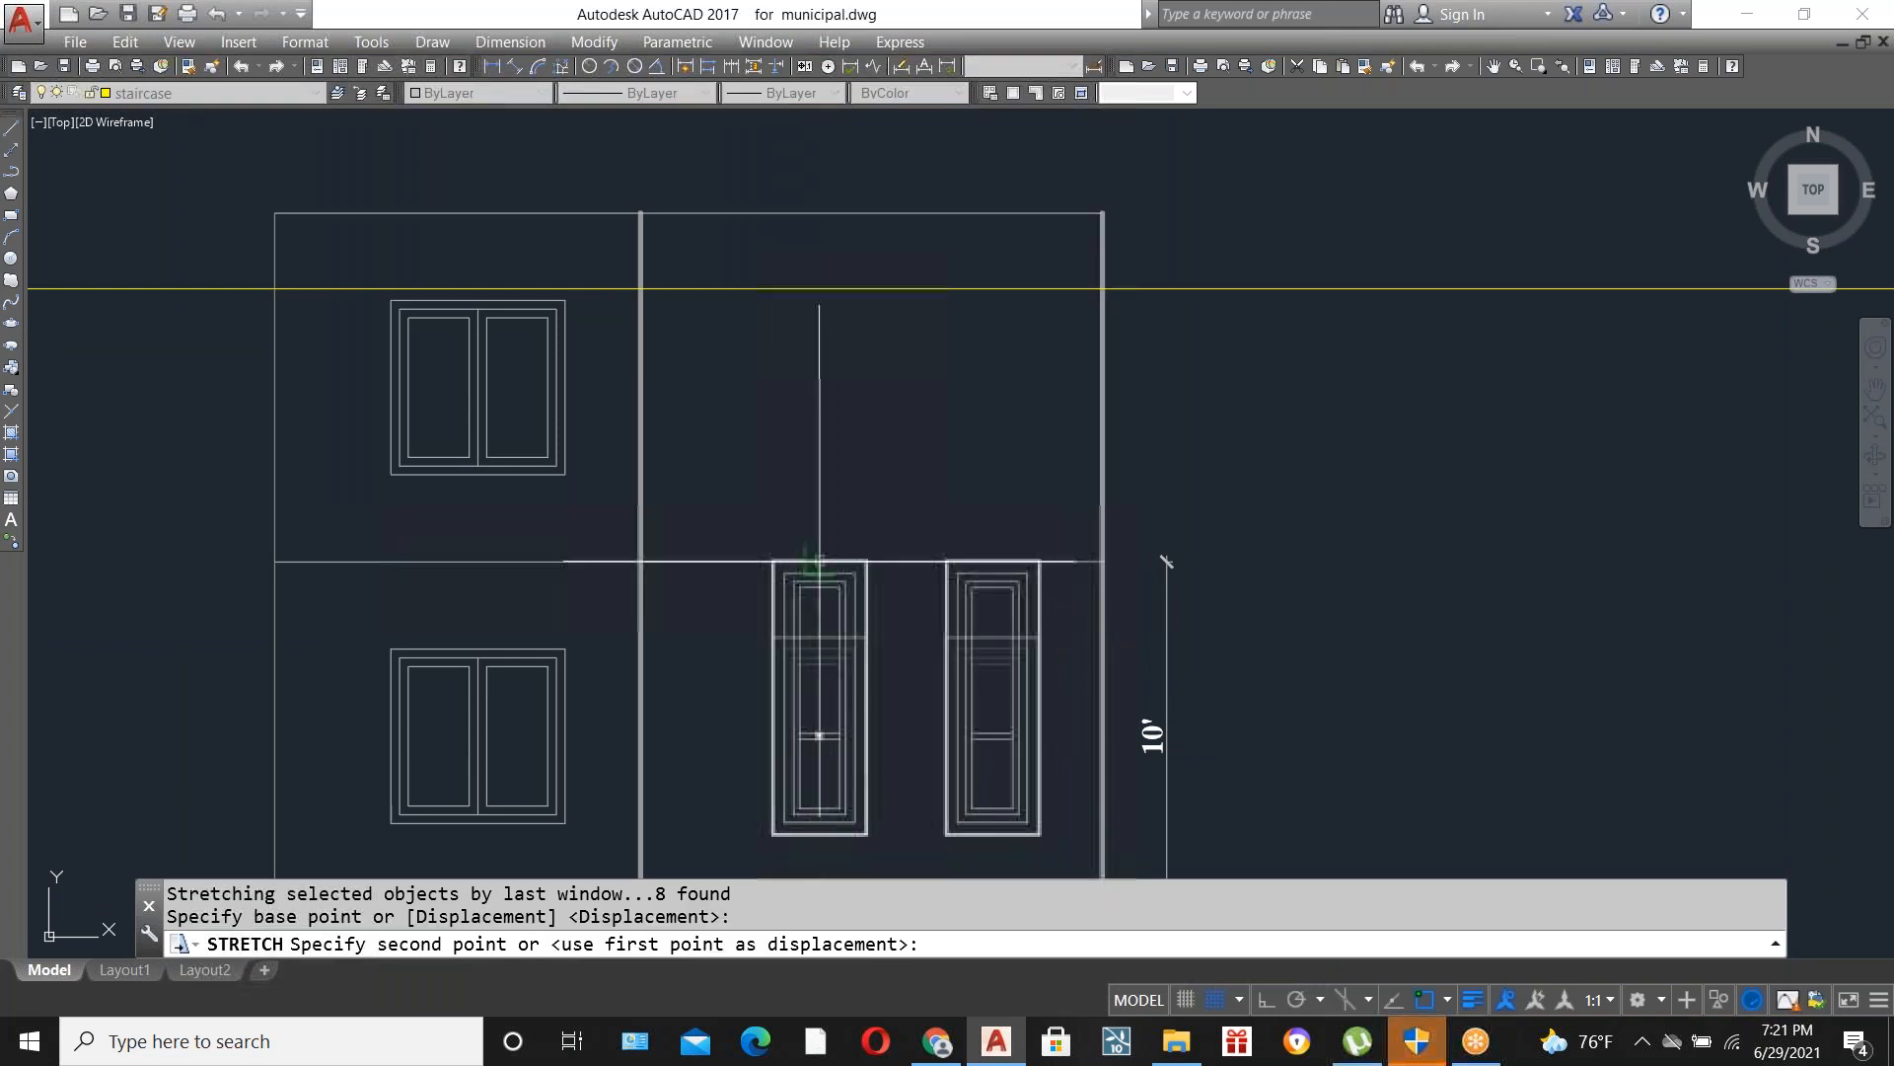
click(1264, 999)
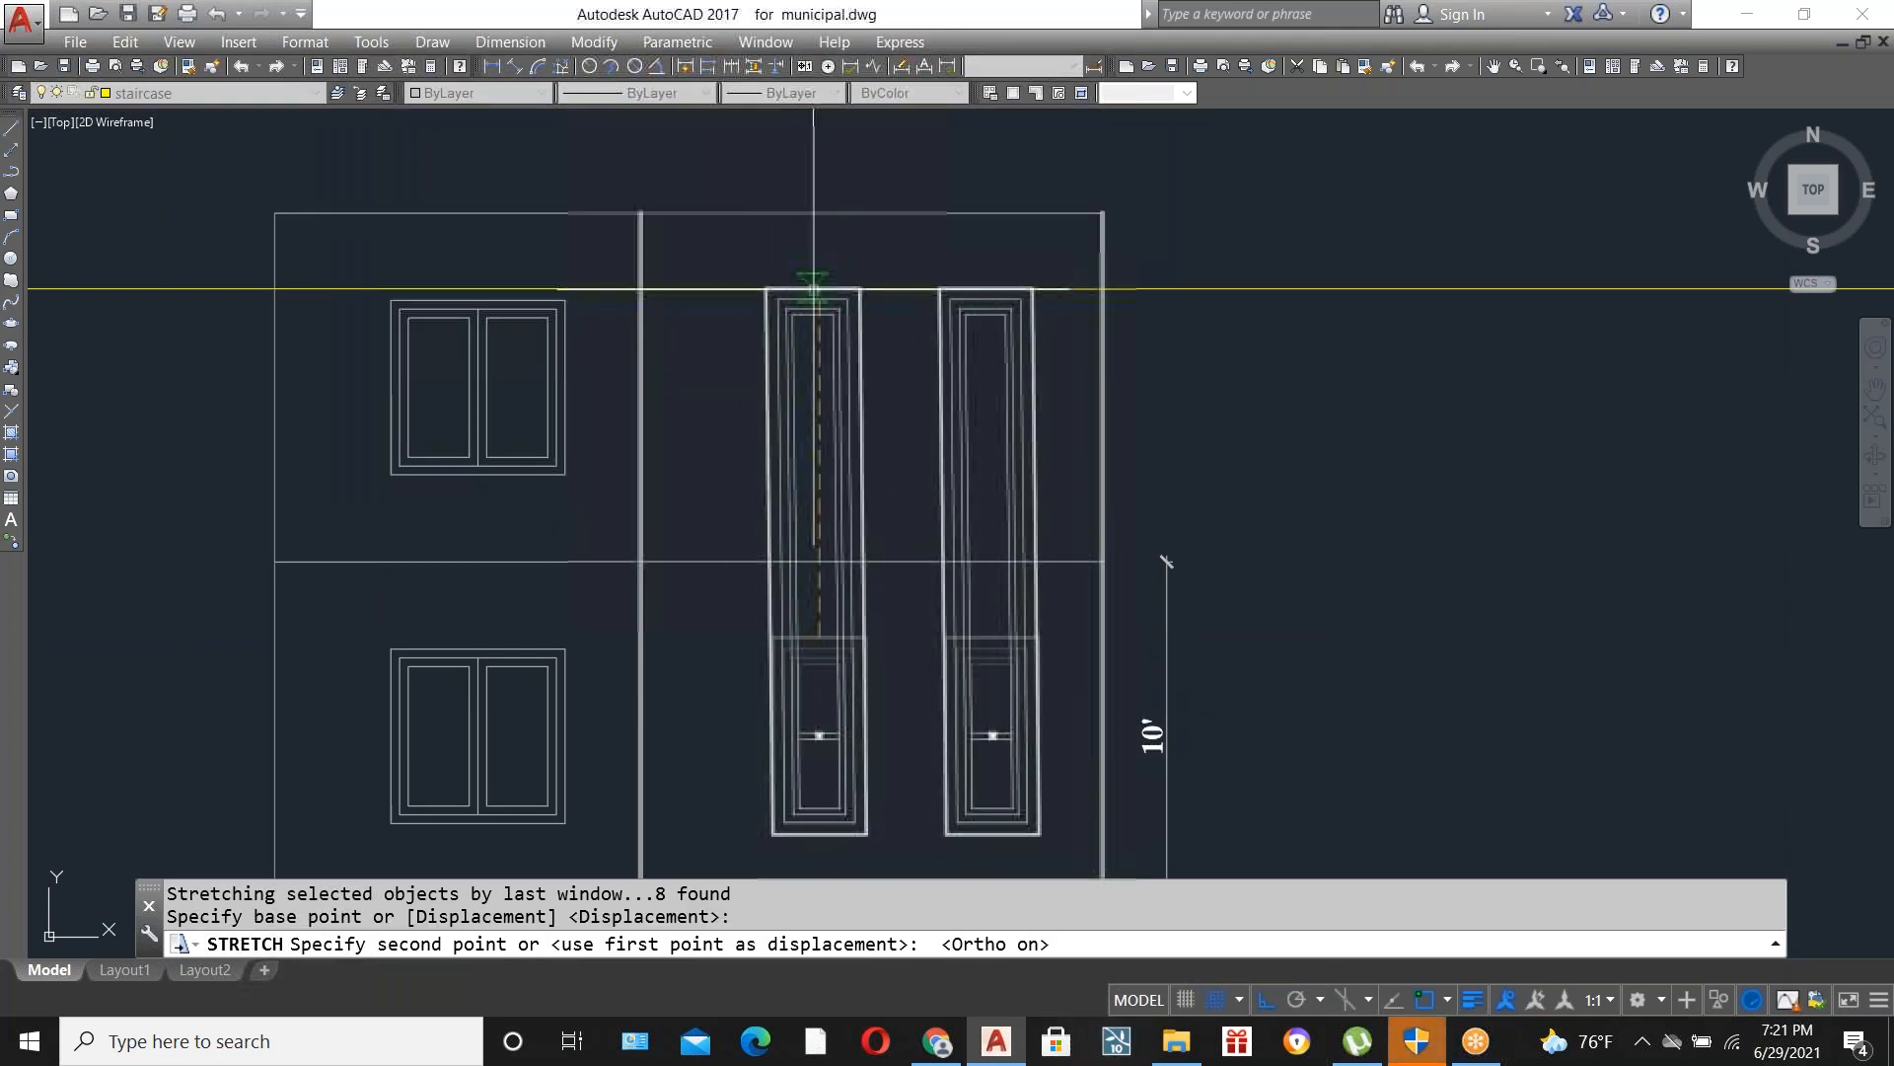
click(813, 287)
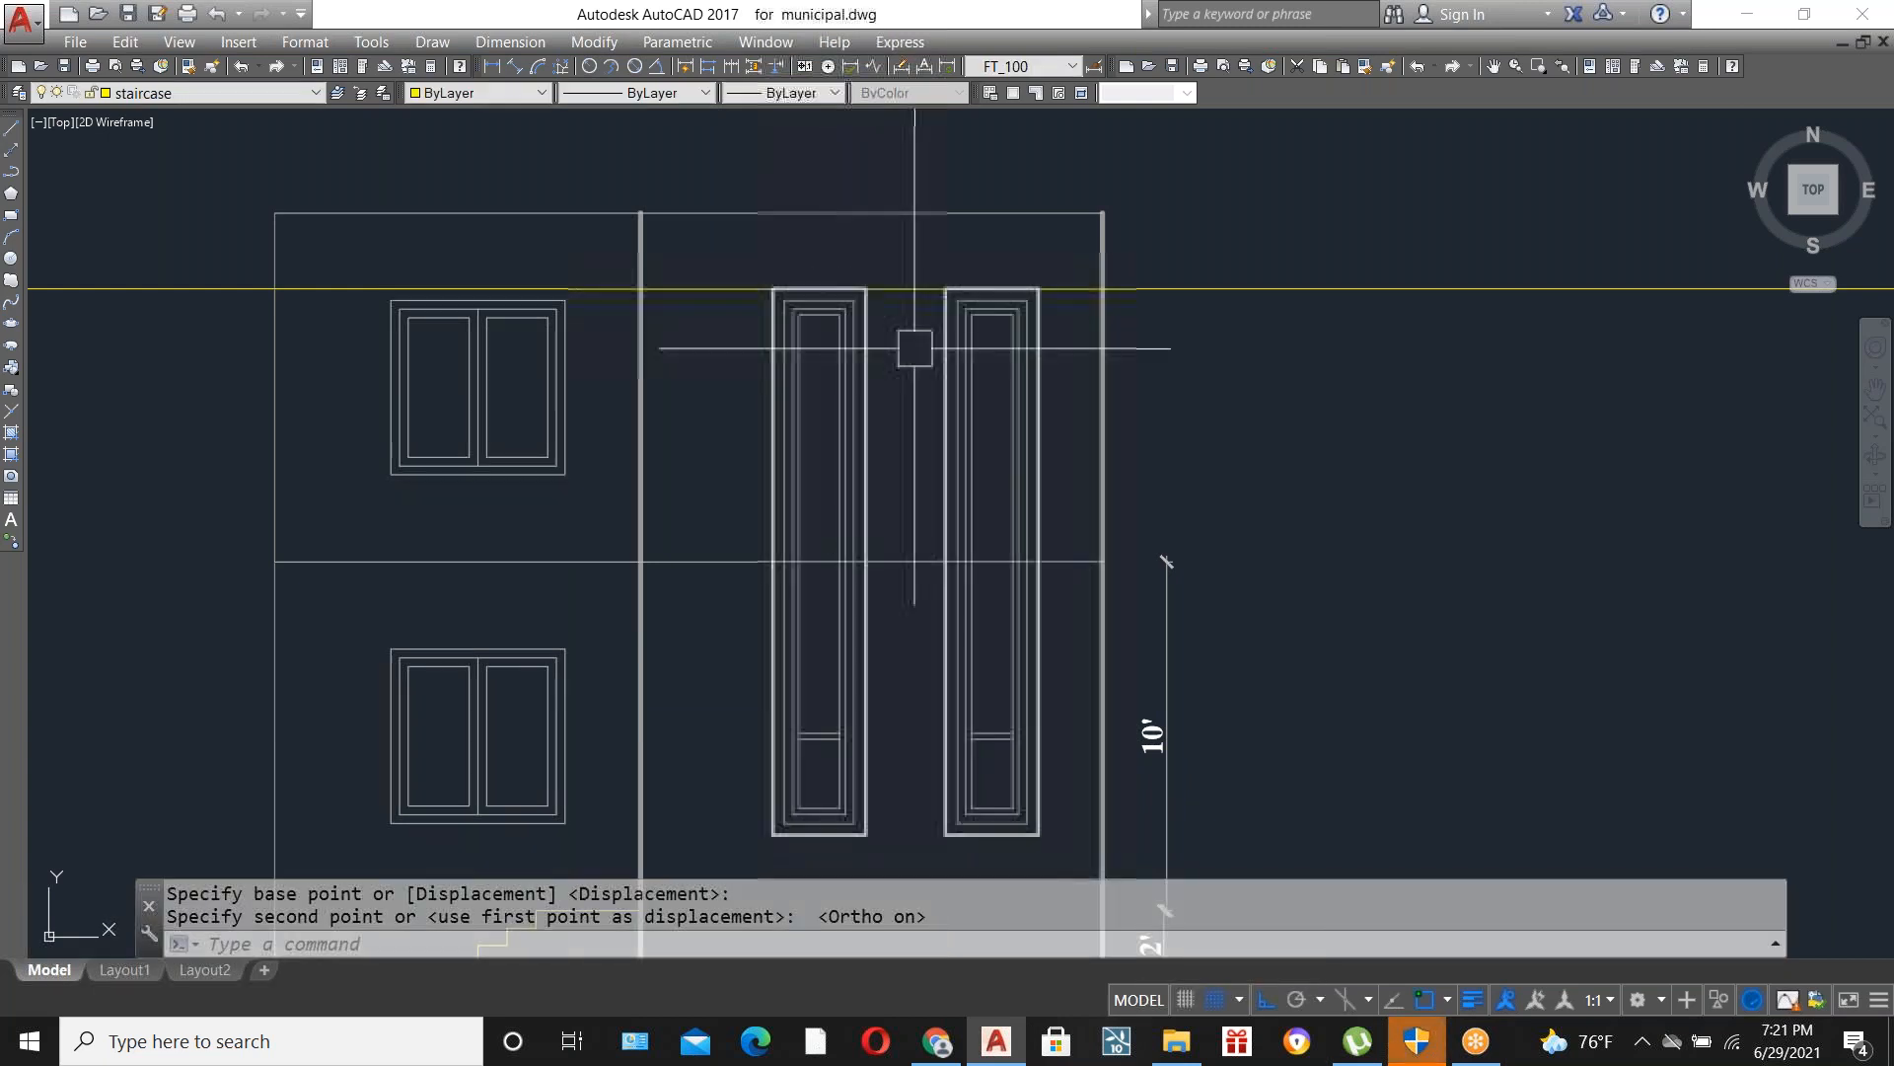
Erase the construction line and shorten the copied elevation's floor line so it ends at the middle wall line.
click(1207, 288)
key(Delete)
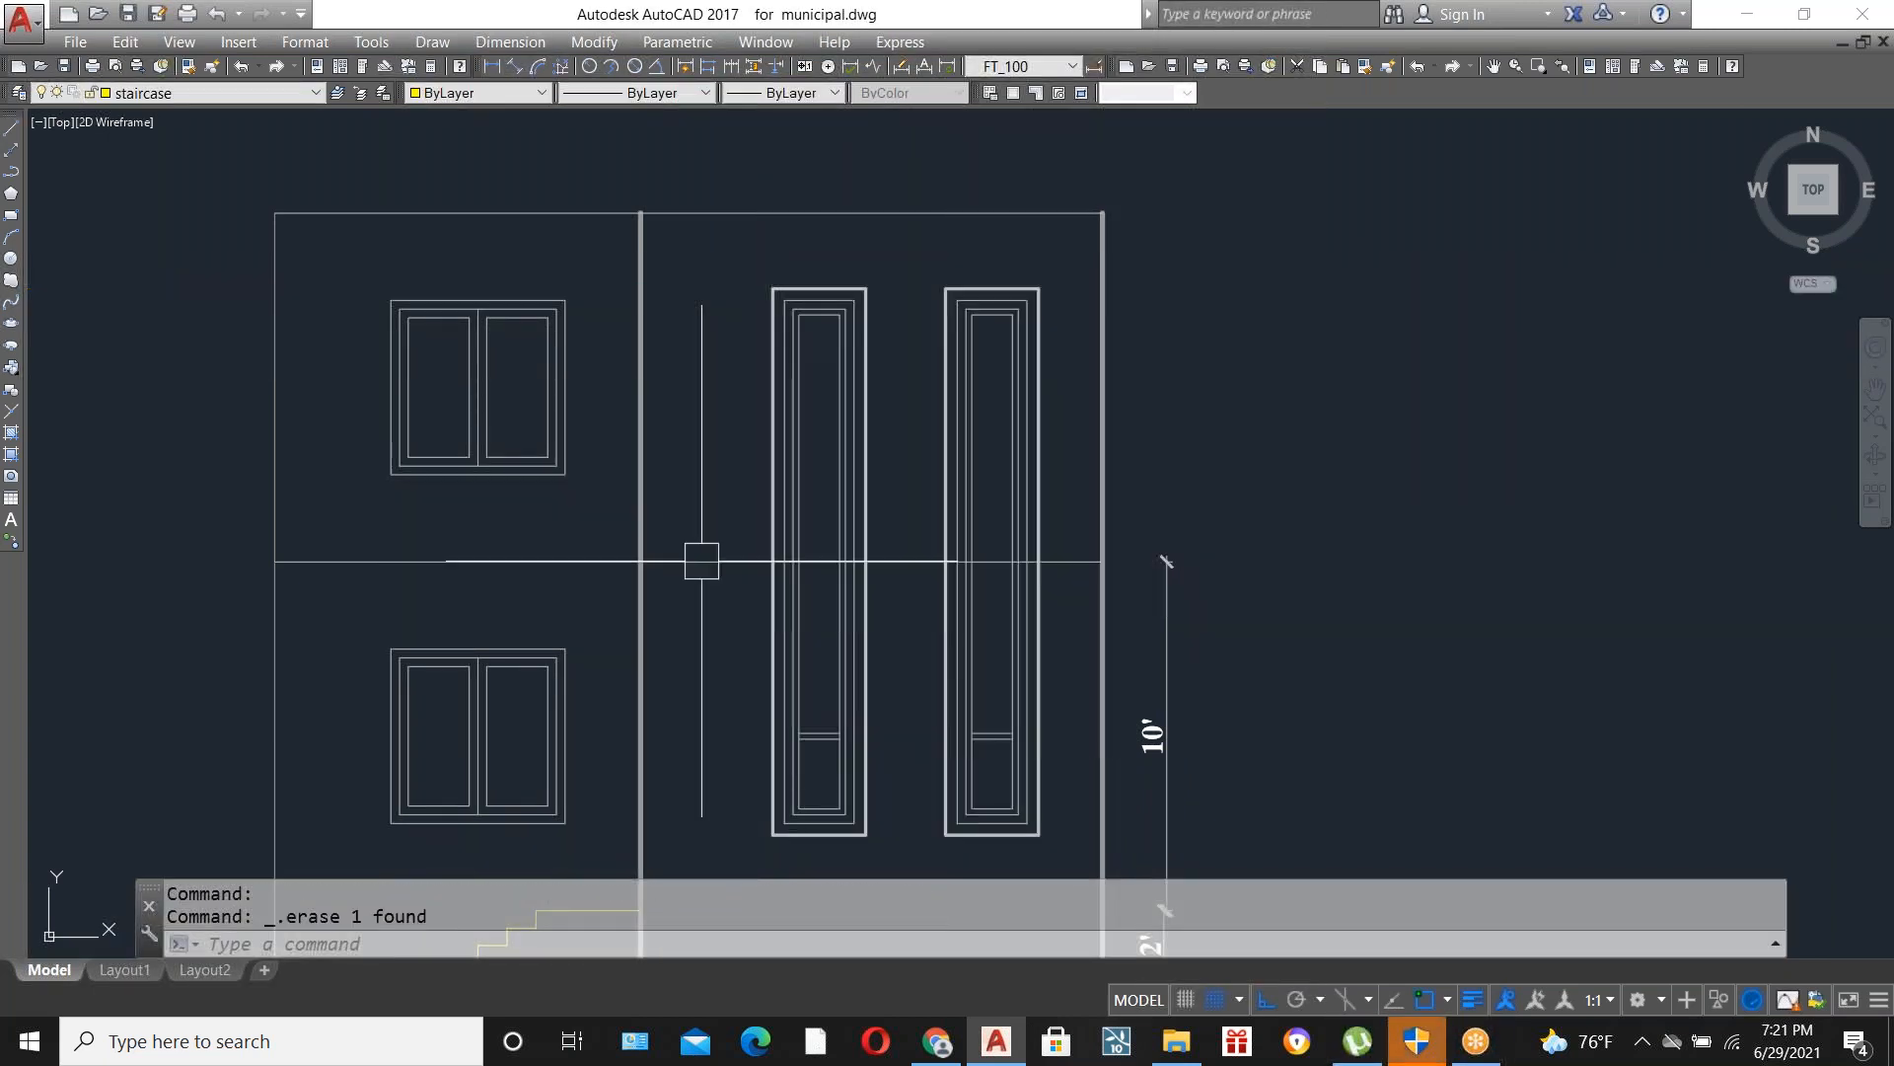
click(706, 561)
click(1103, 561)
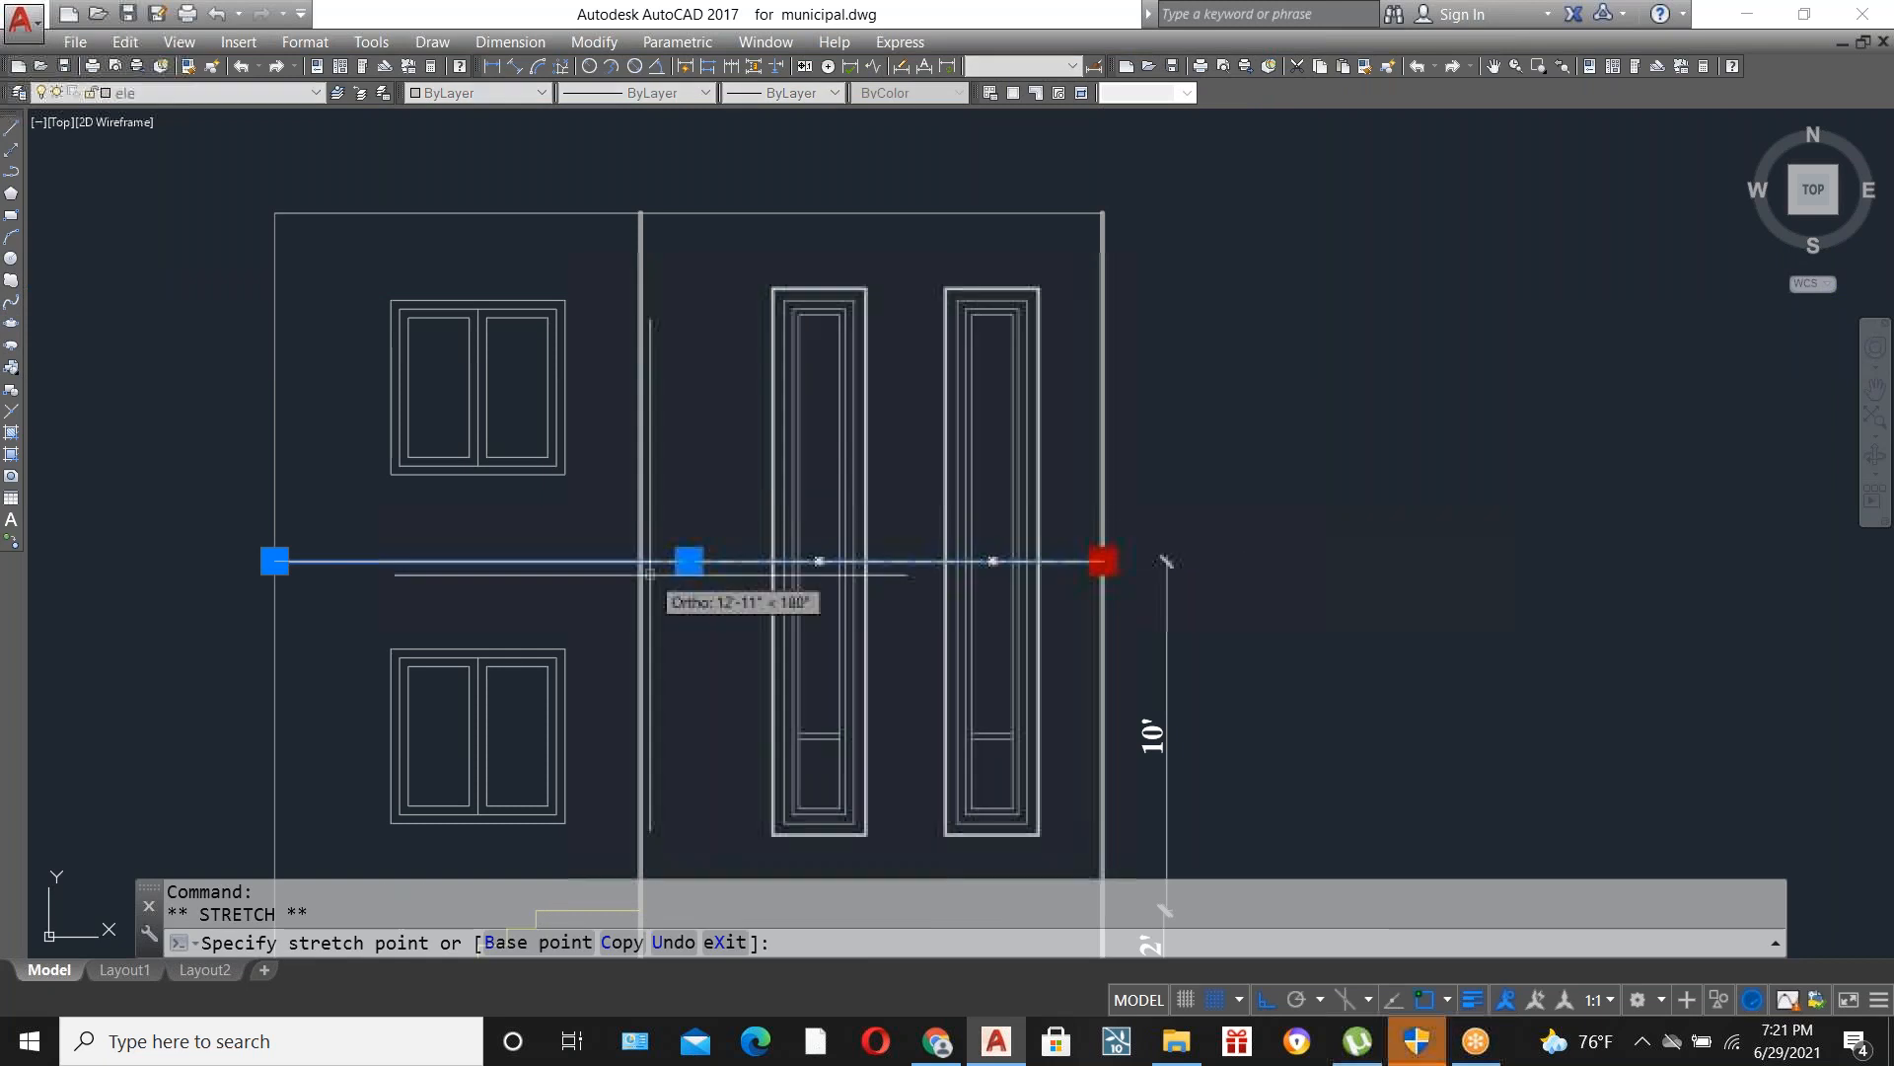
key(Escape)
Compare the copied elevation's tall windows with the narrow windows of the original elevation.
scroll(951, 374, down, 3)
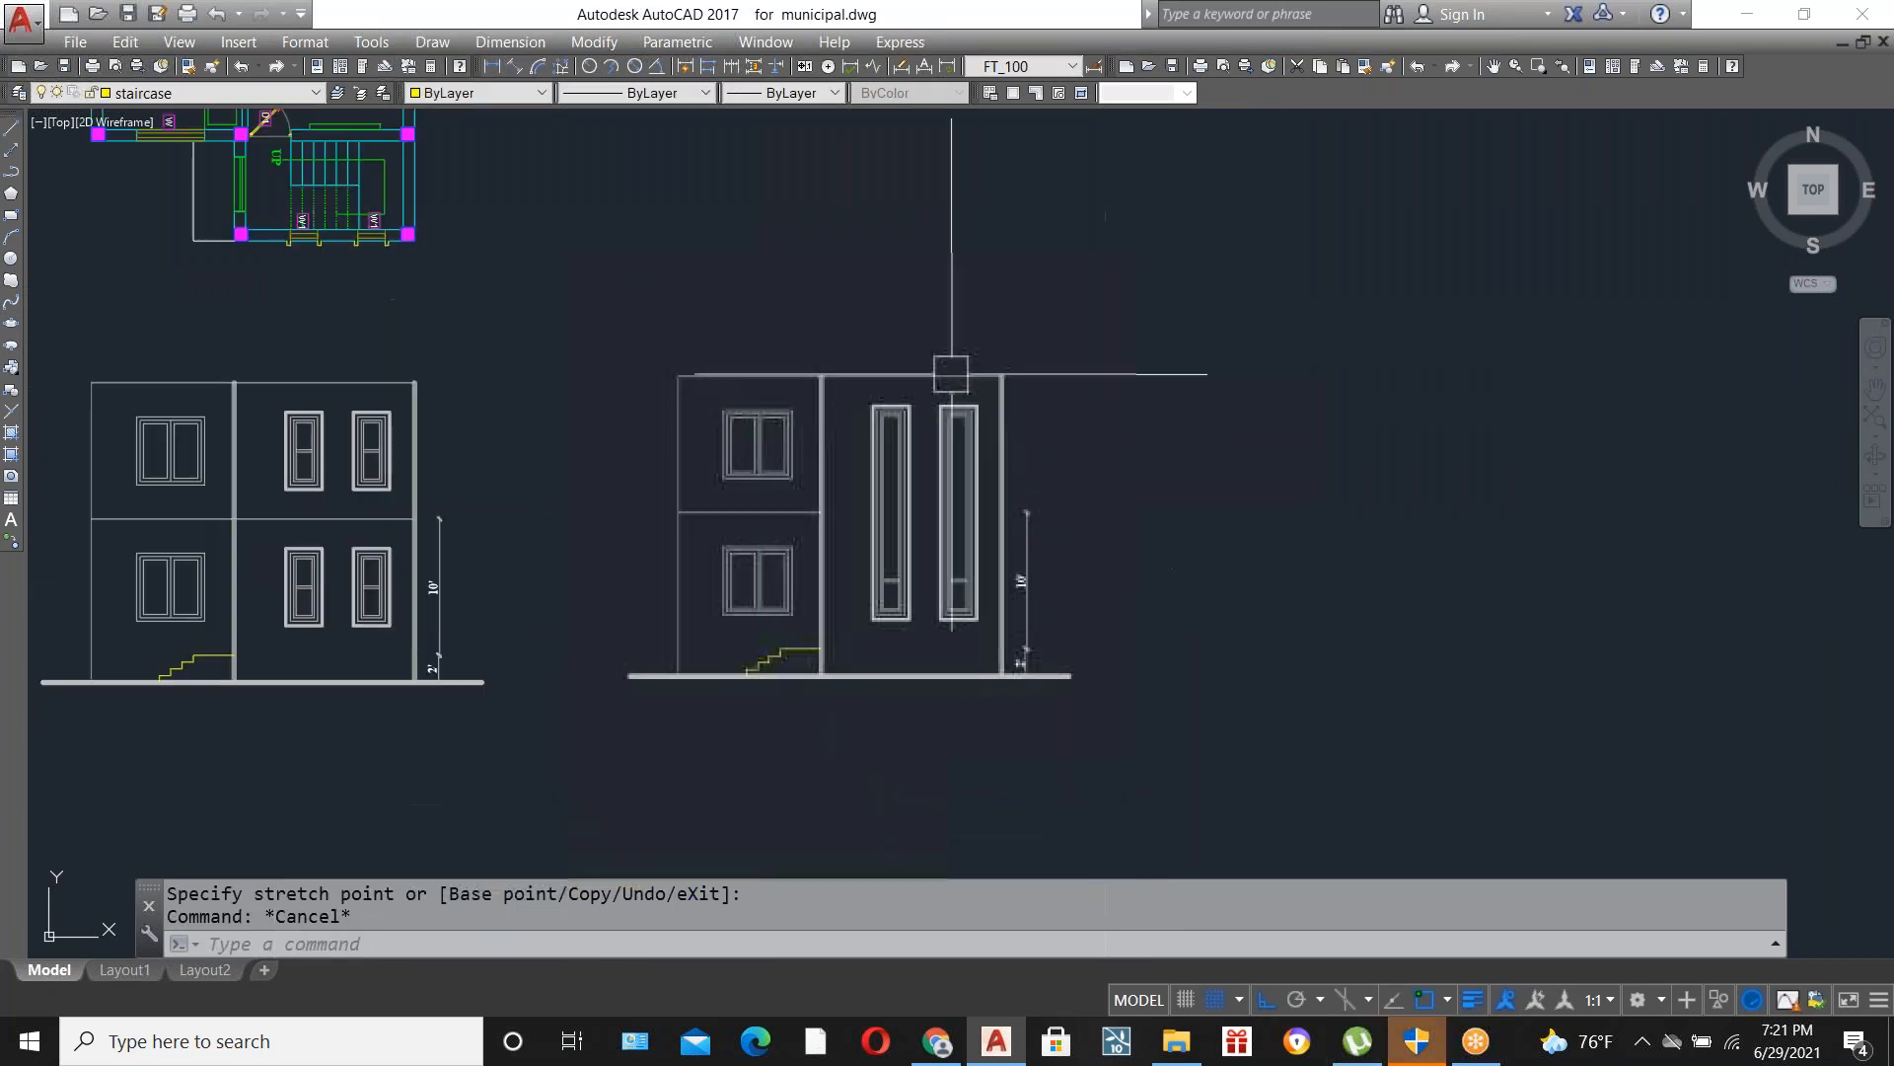
scroll(866, 559, up, 2)
scroll(1135, 580, down, 2)
scroll(446, 501, up, 2)
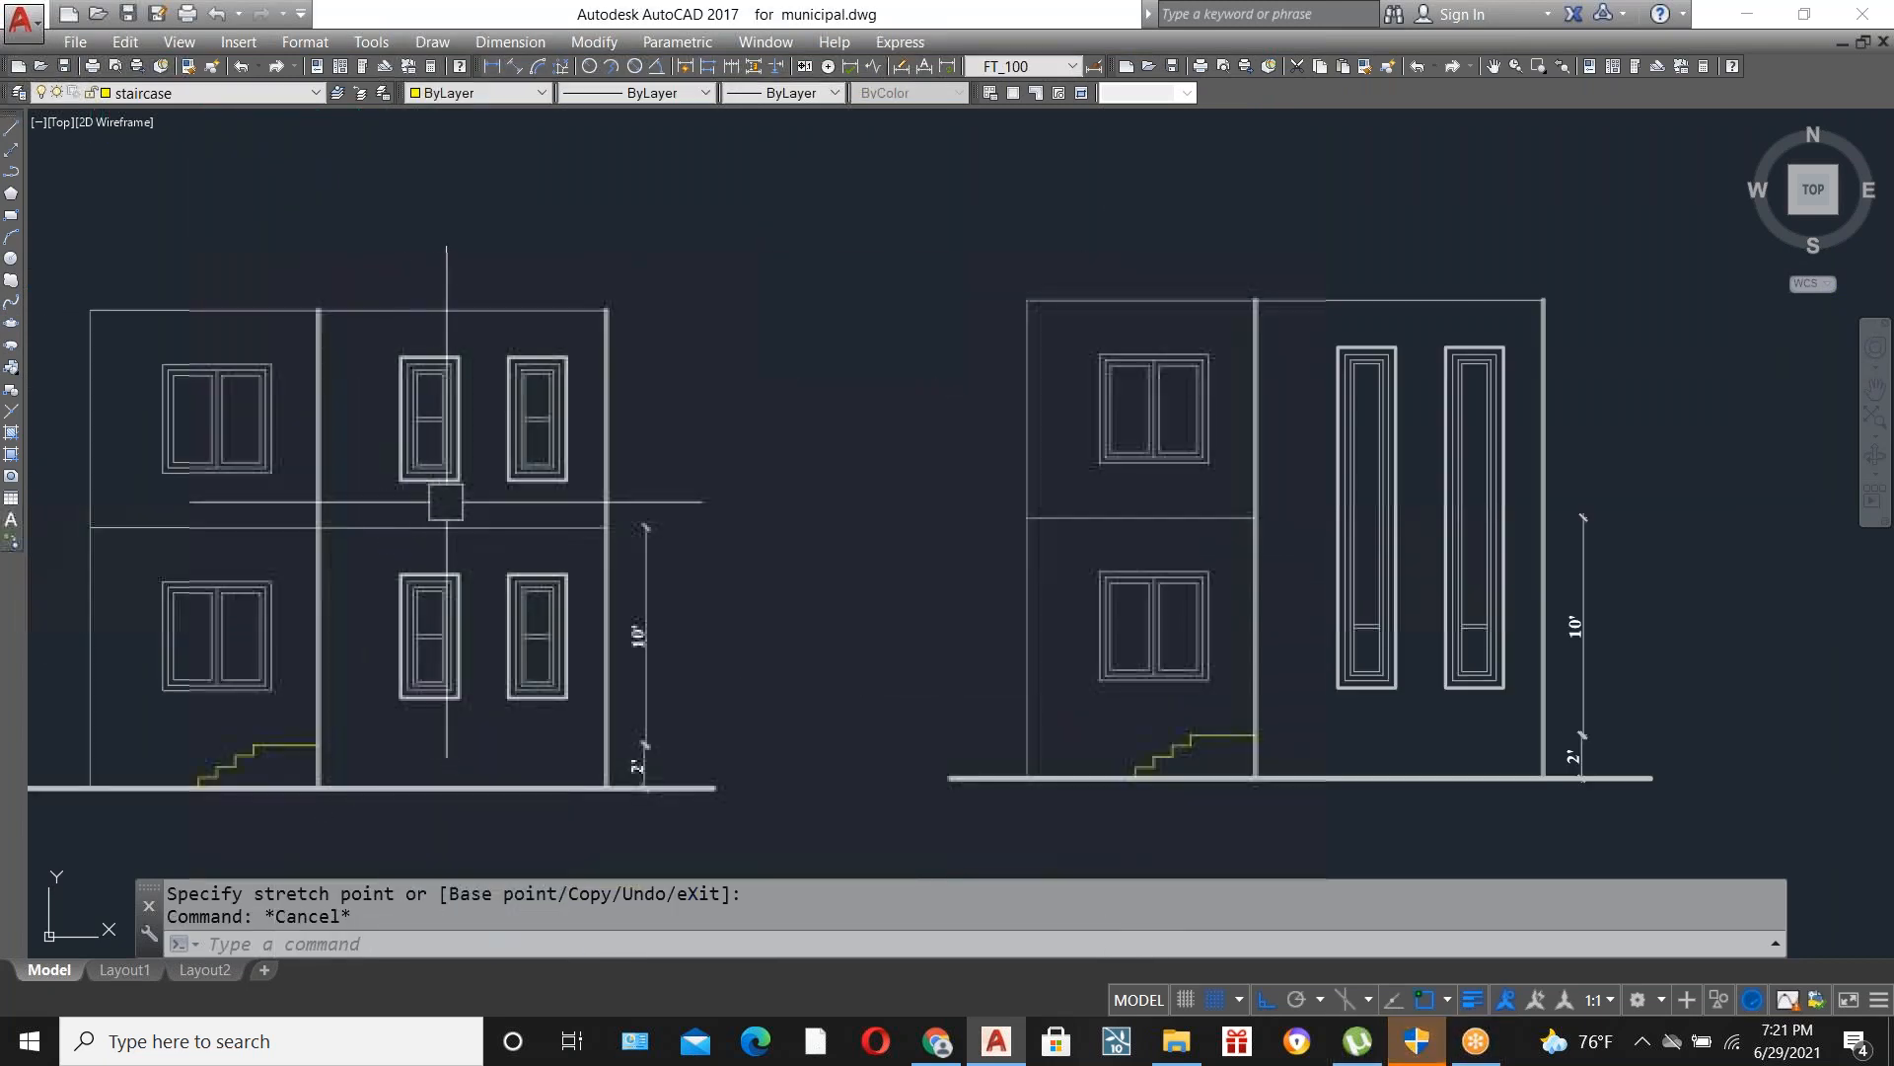
scroll(440, 524, down, 1)
scroll(947, 542, up, 2)
scroll(1145, 493, up, 2)
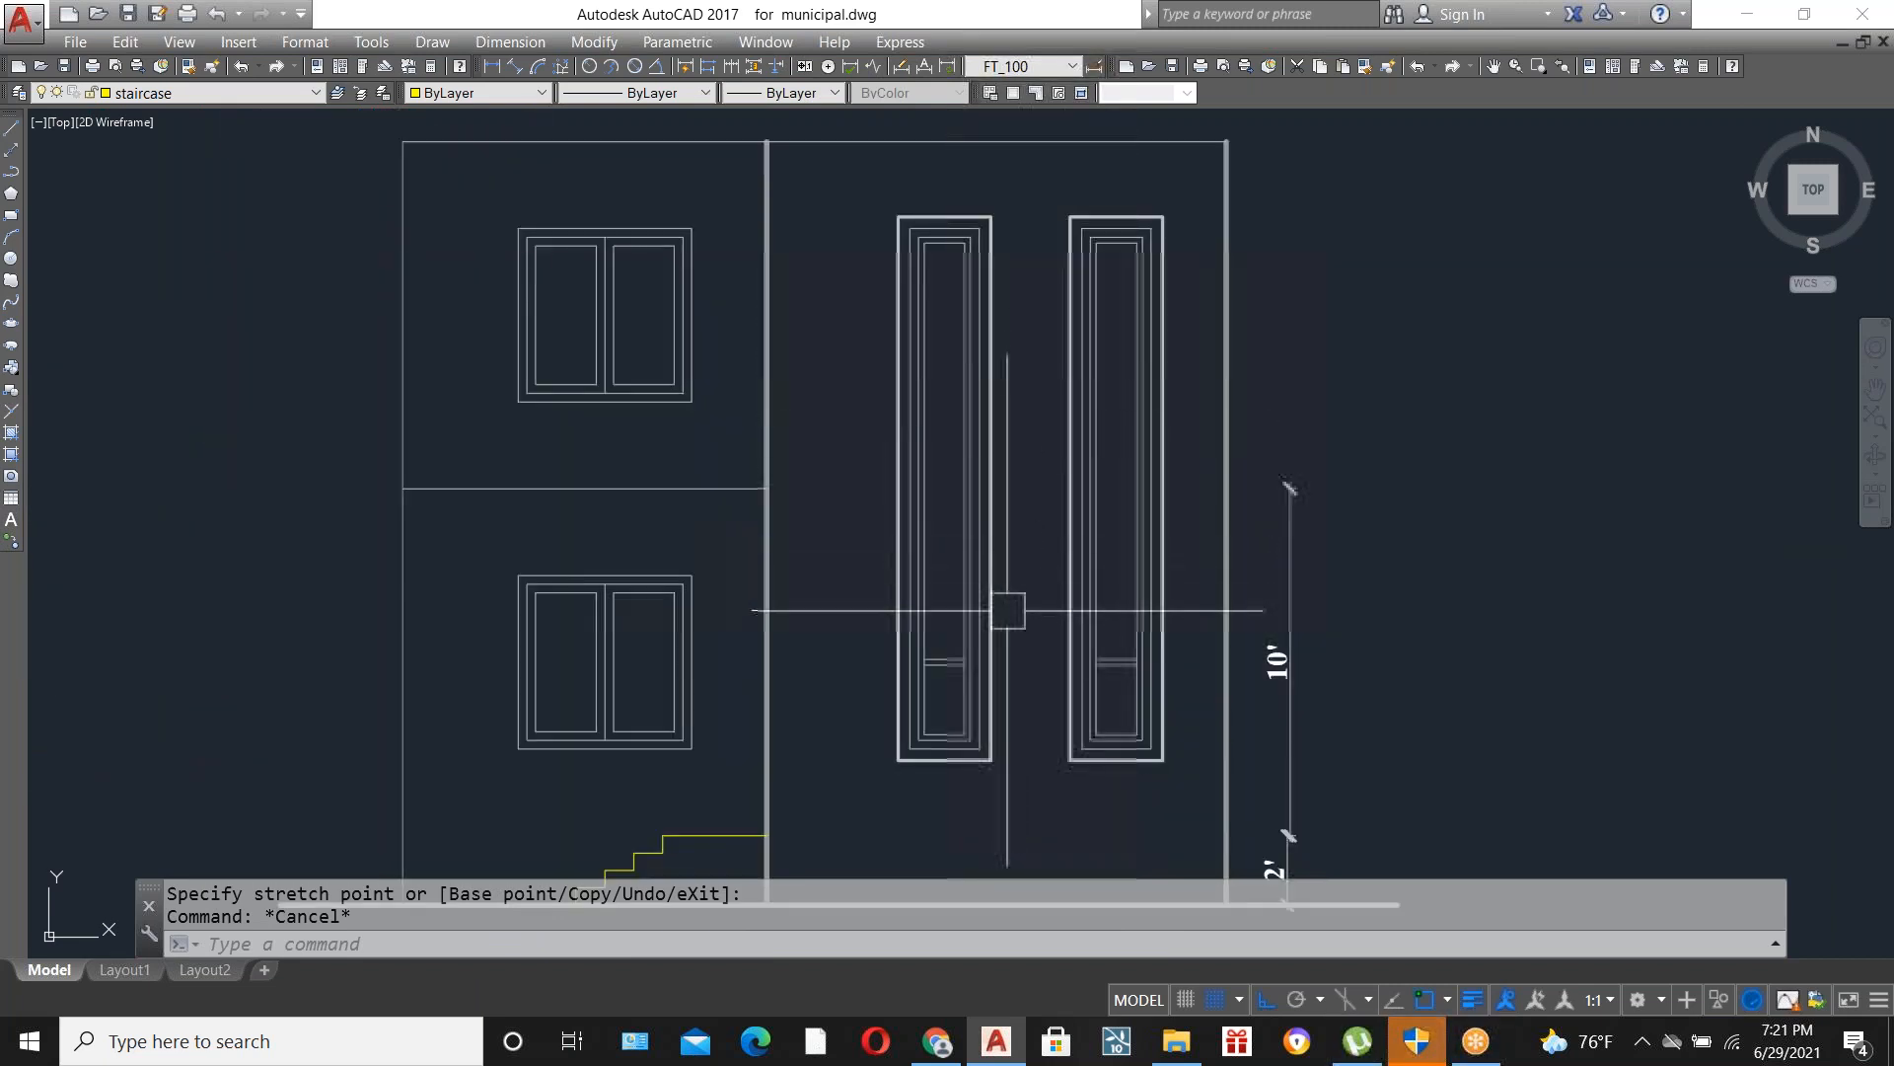
Copy the crossbar pairs of both tall windows upward, spaced by the distance from the inner frame's bottom corner to the bar.
scroll(980, 656, up, 2)
click(934, 583)
click(886, 703)
key(Escape)
scroll(986, 680, up, 3)
click(952, 698)
click(876, 563)
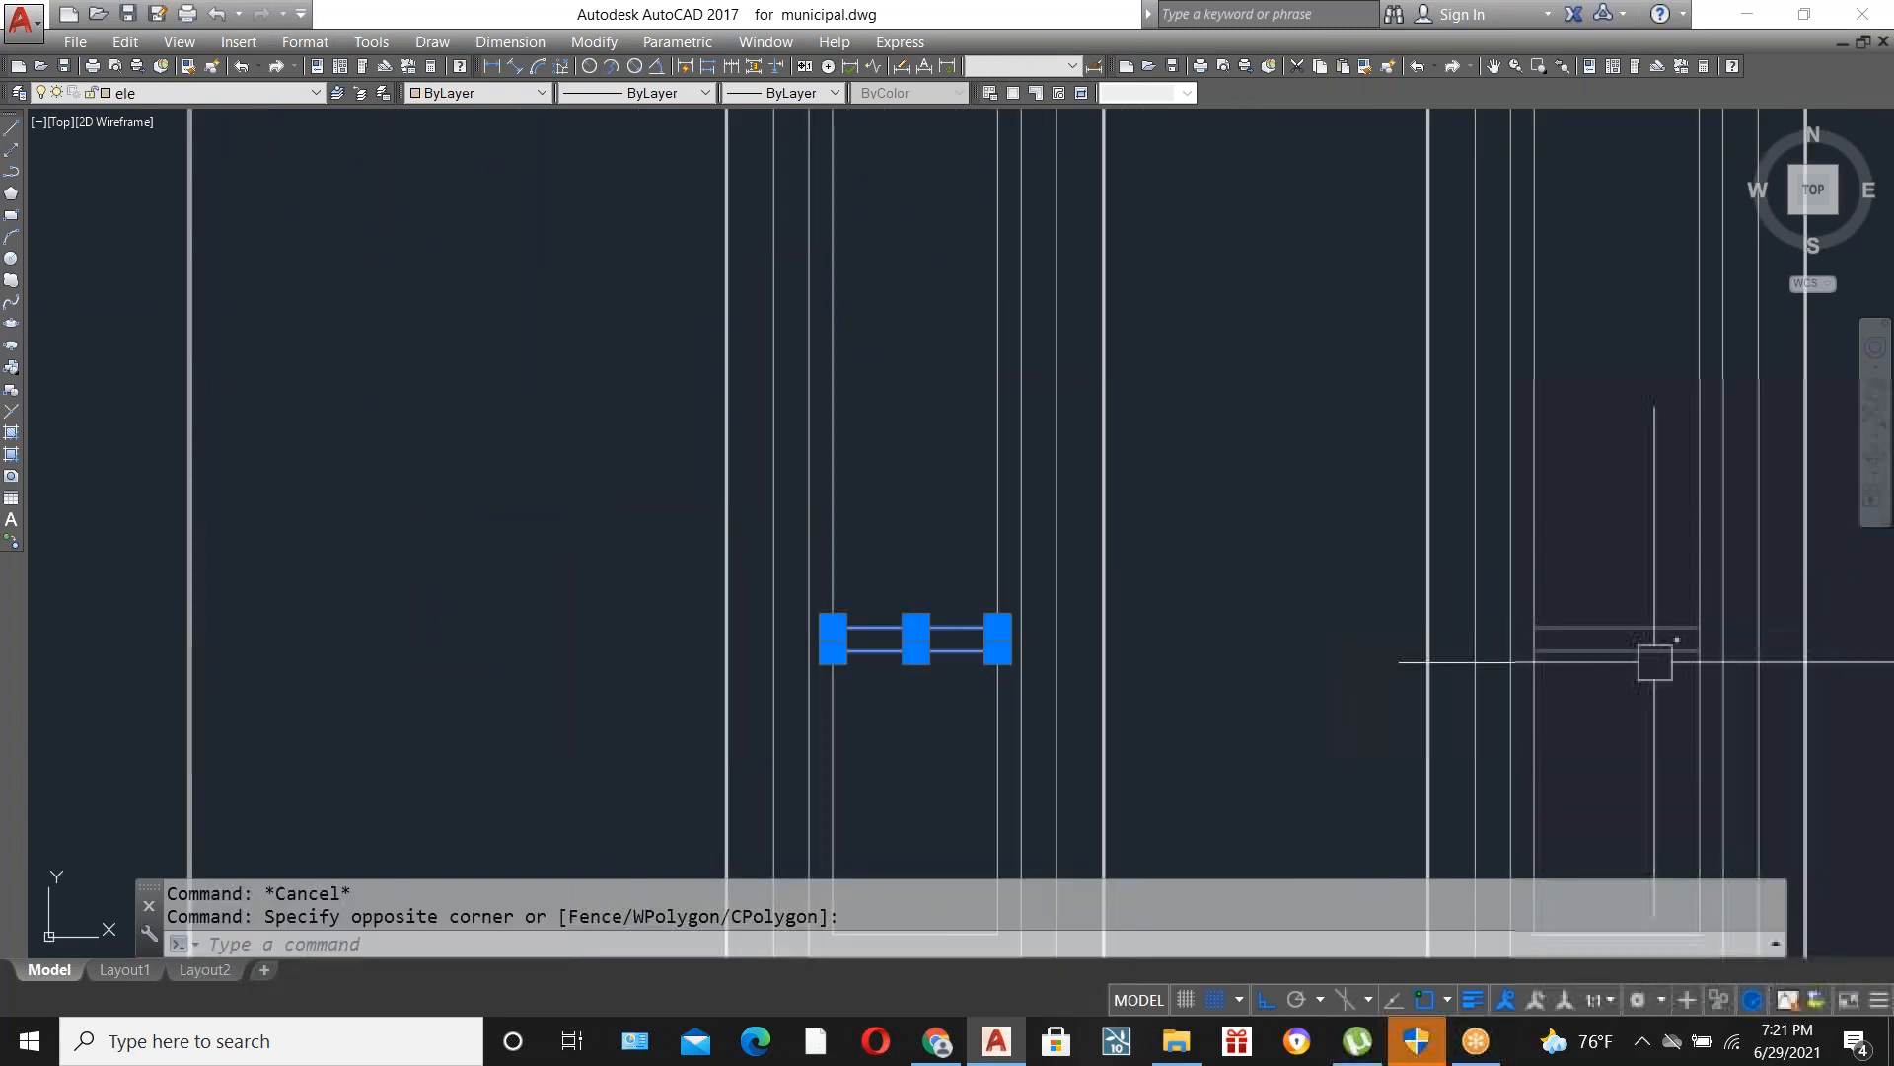
click(1658, 691)
click(1525, 582)
scroll(1109, 642, down, 3)
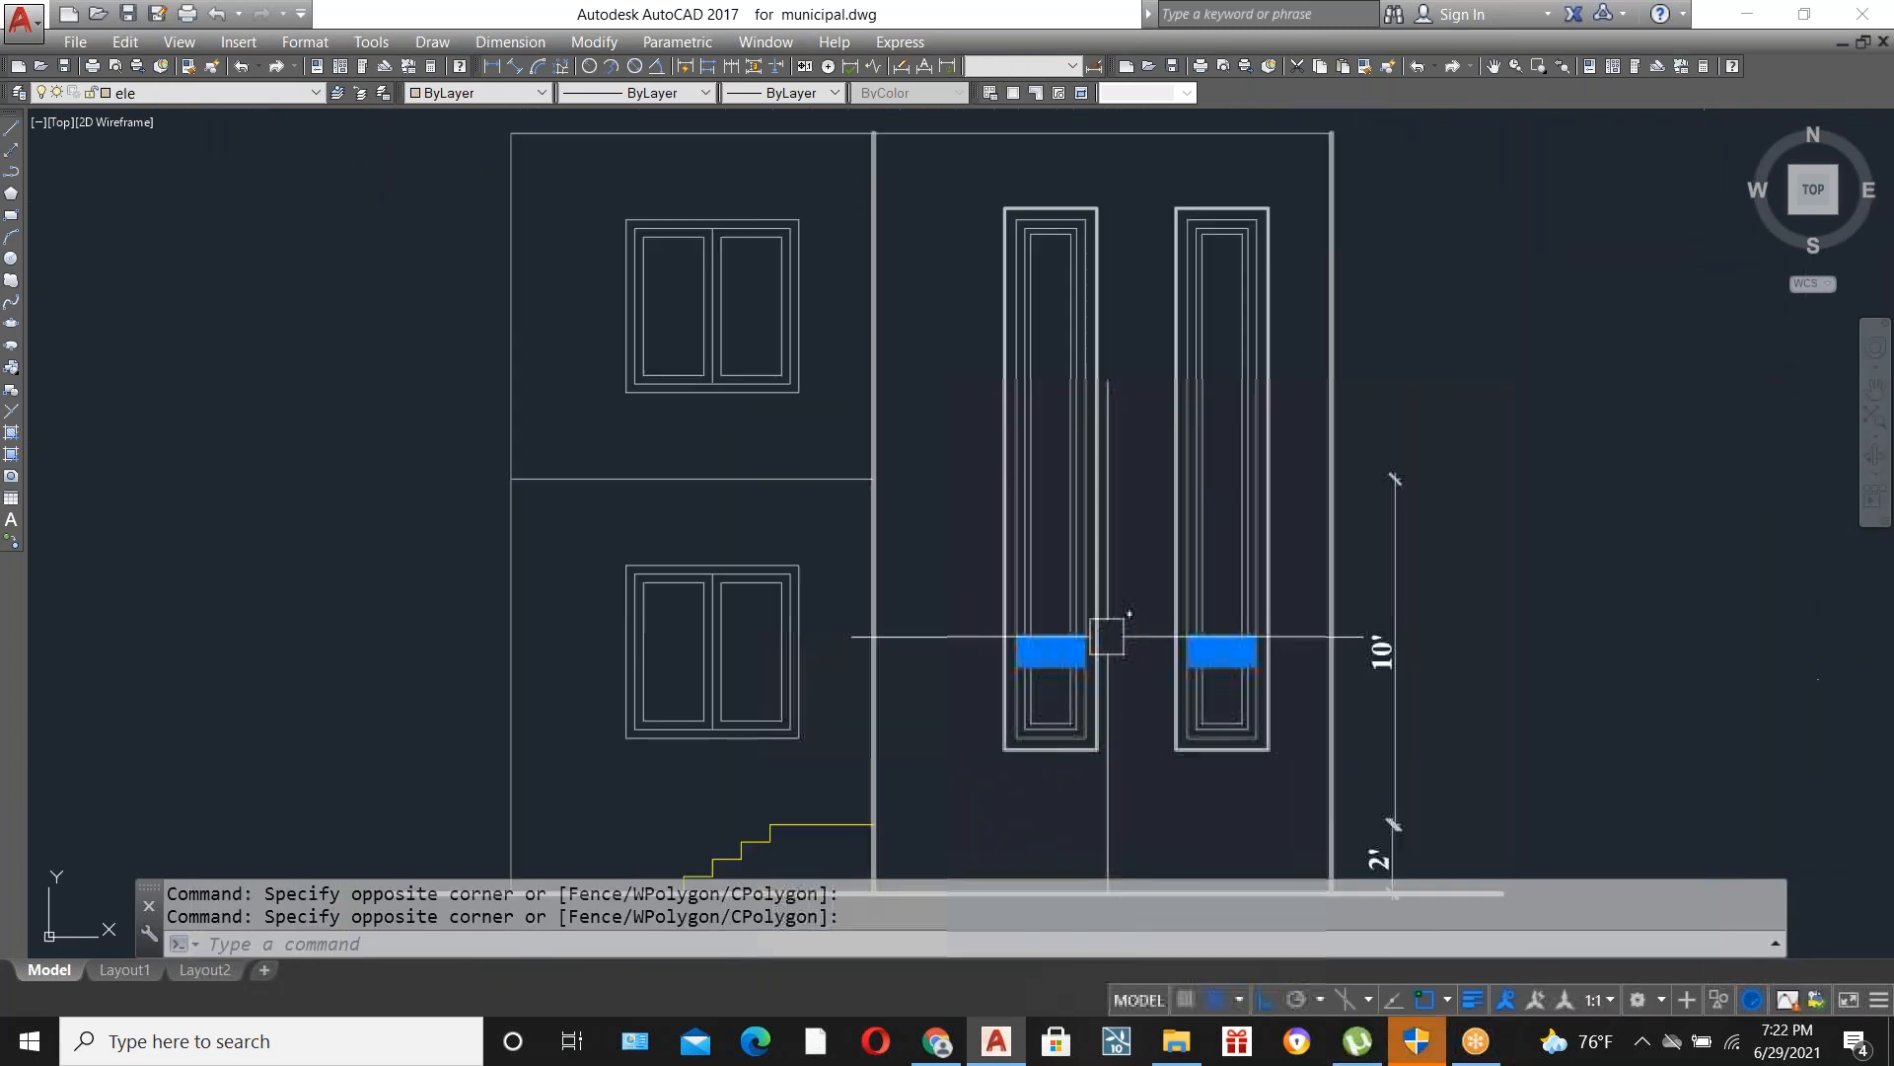
text(co)
key(Return)
scroll(1052, 705, up, 3)
click(1006, 761)
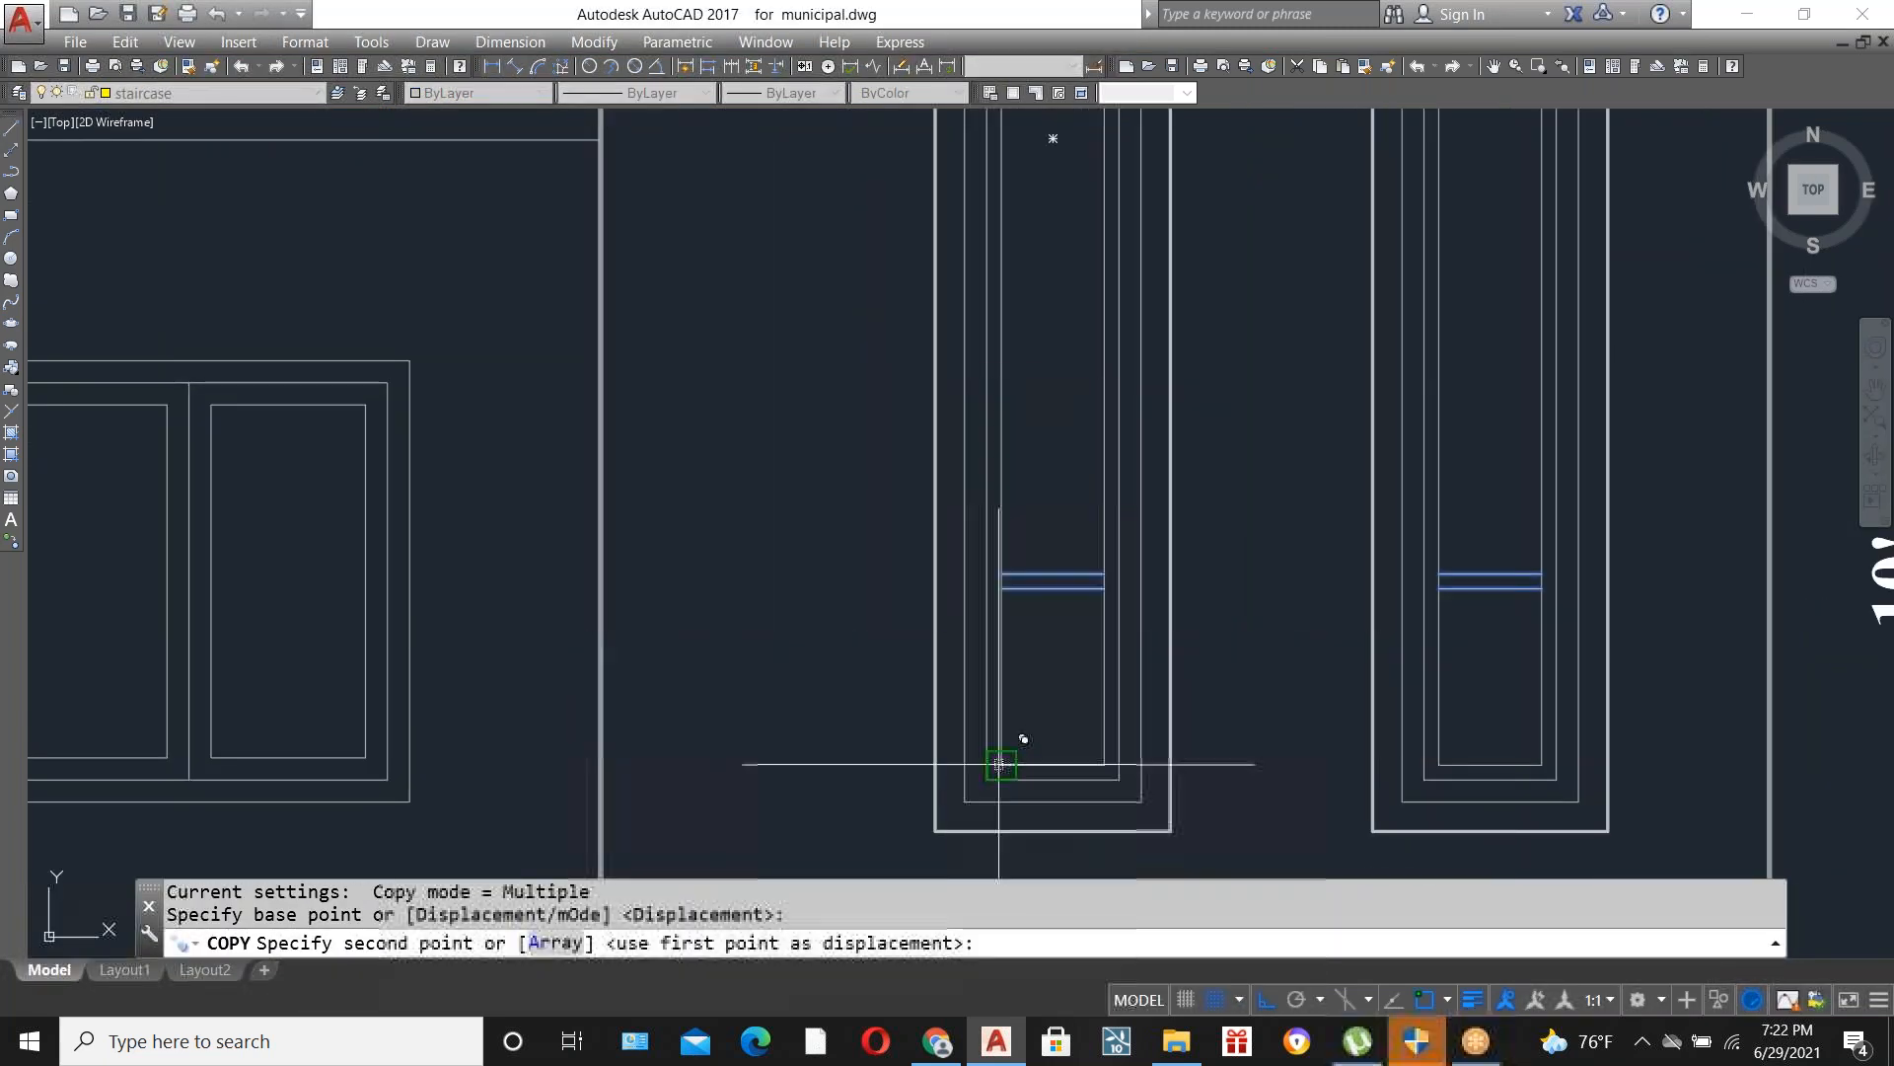
click(986, 395)
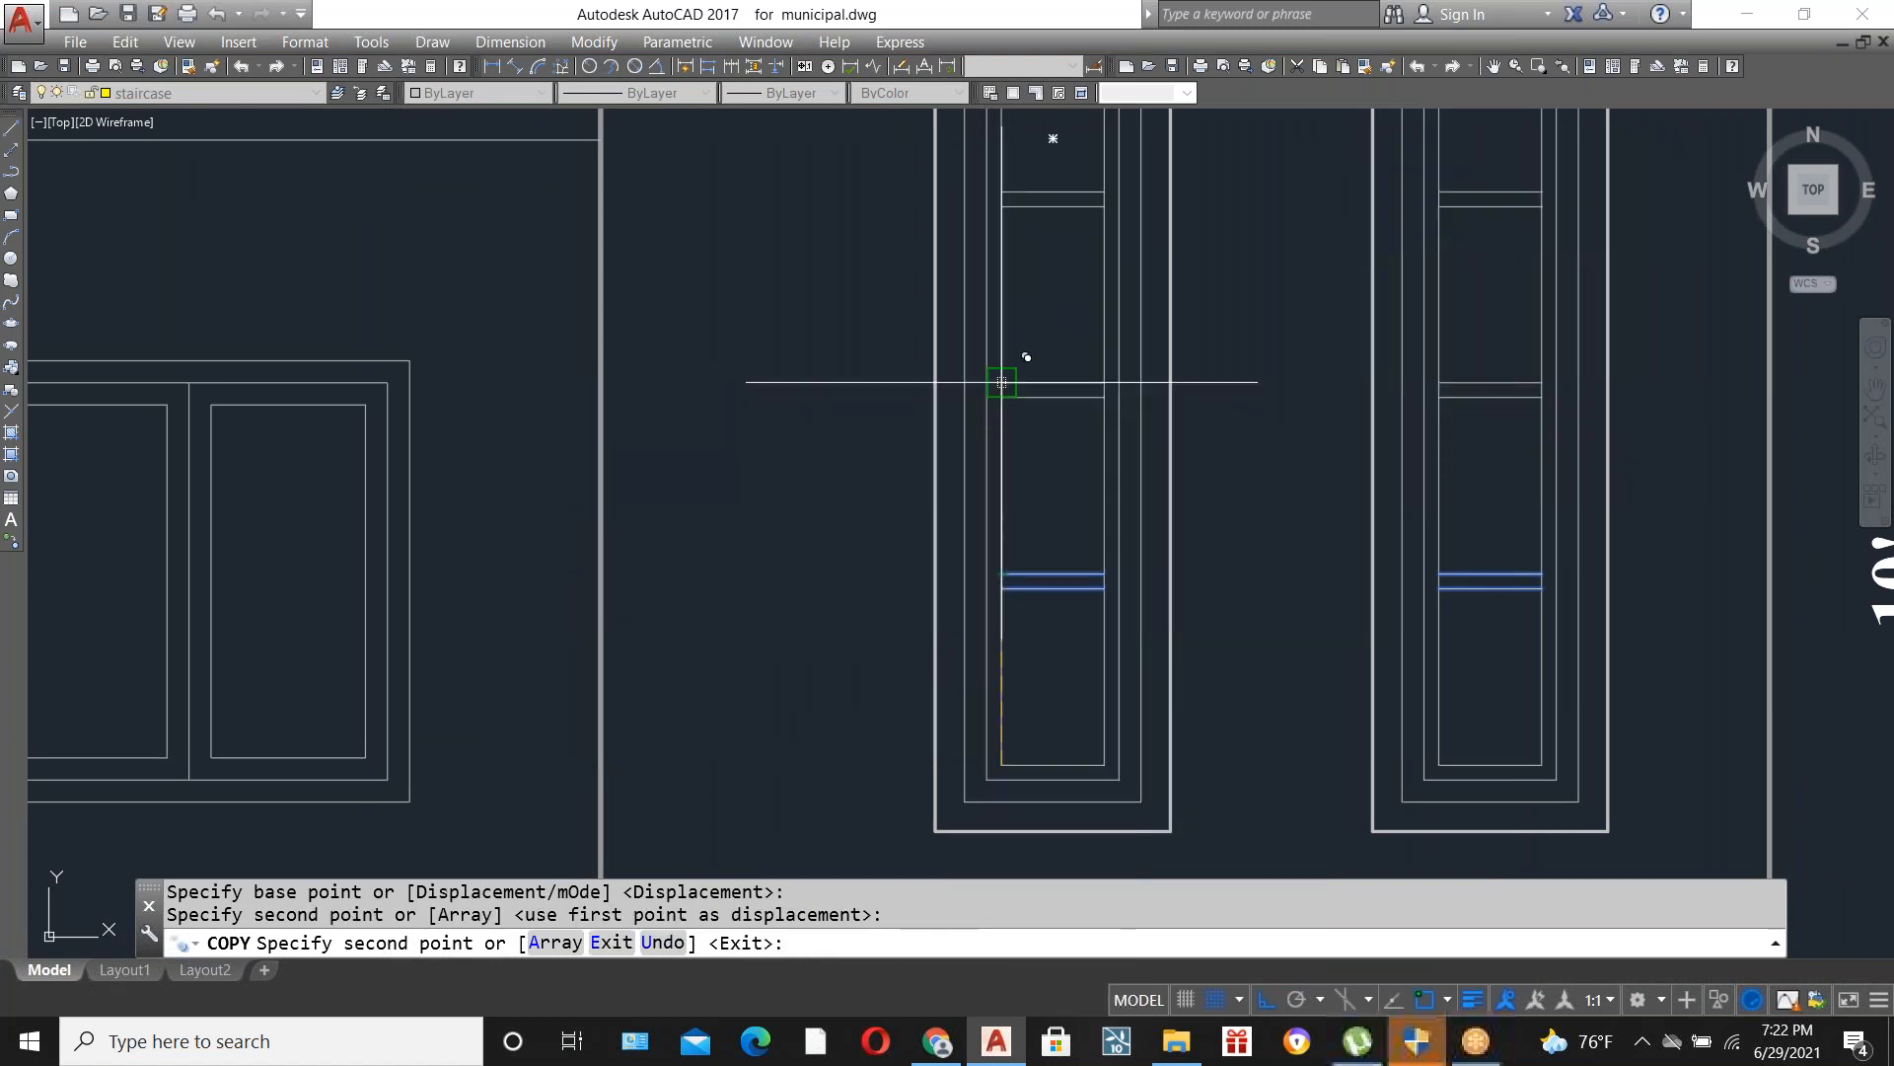
Continue placing crossbar copies at the same spacing up to the head of both tall windows.
scroll(970, 627, down, 4)
scroll(984, 448, up, 6)
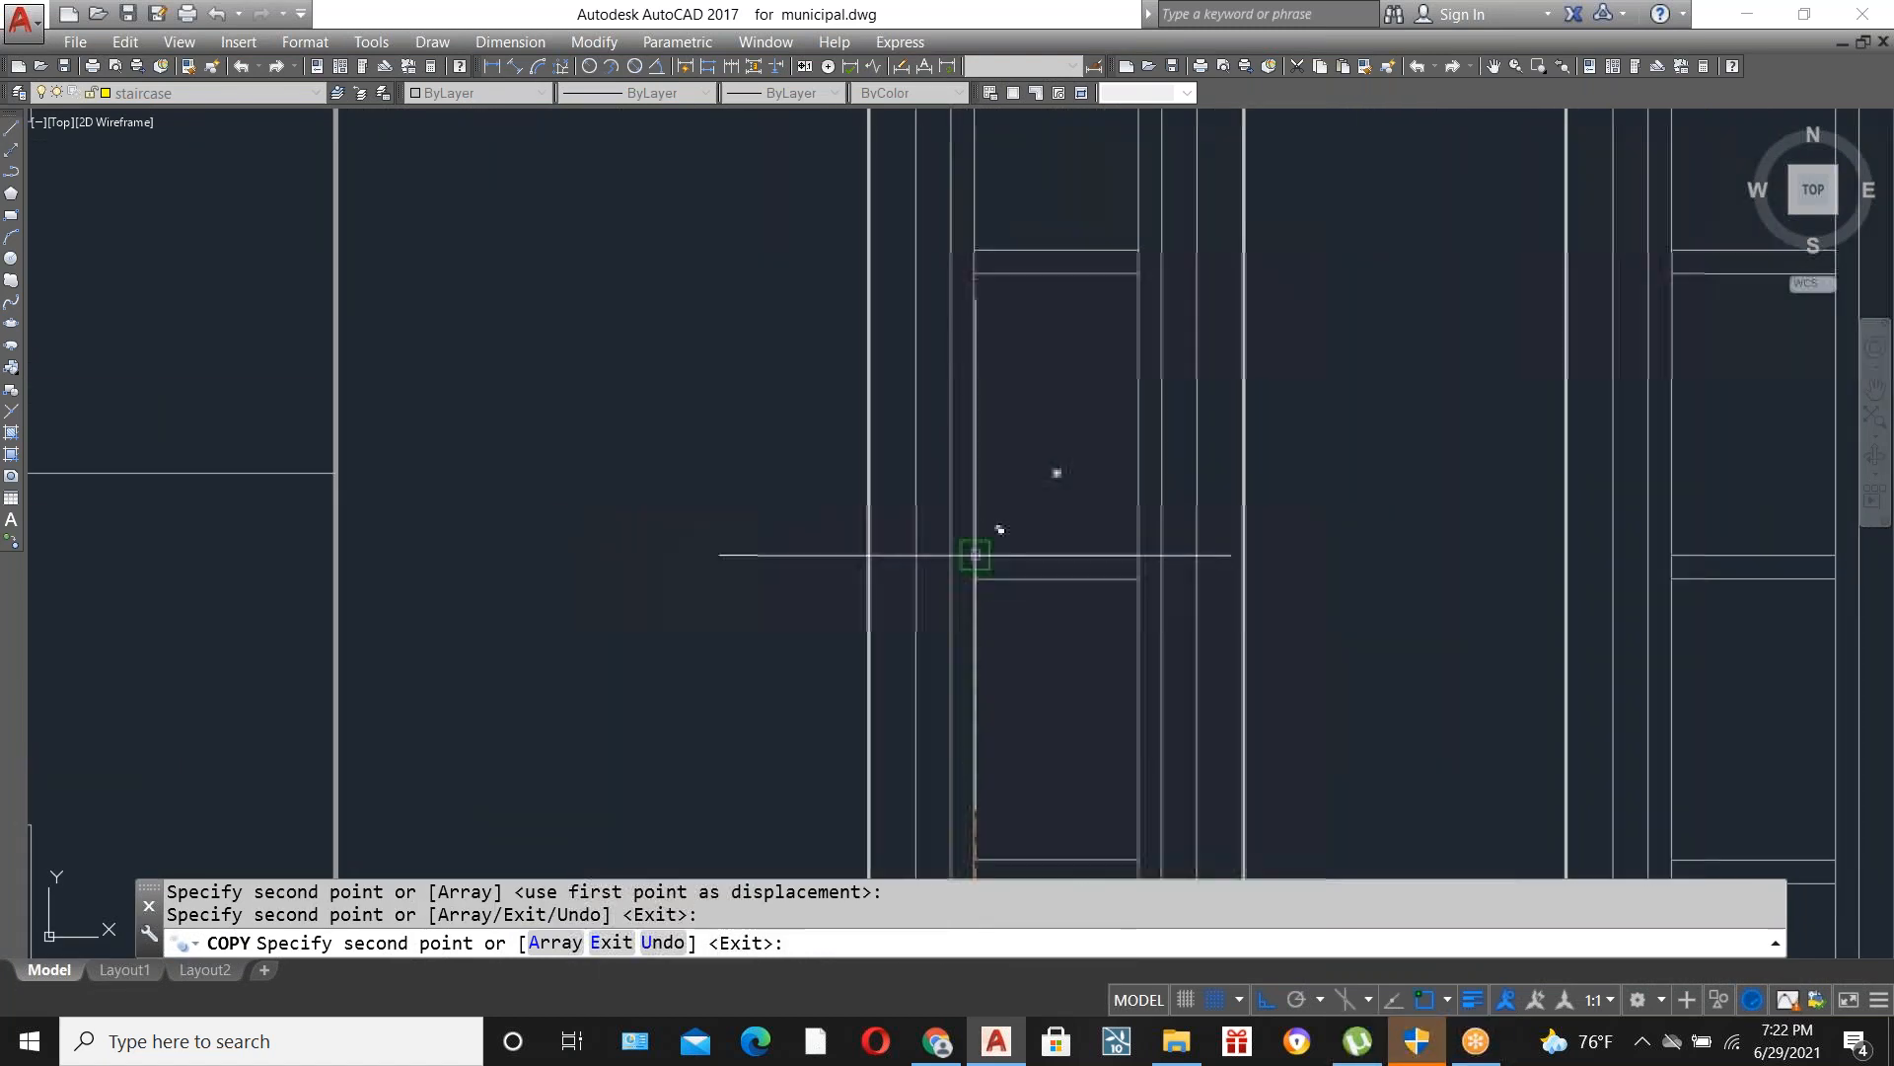
click(974, 554)
scroll(983, 553, down, 5)
scroll(984, 431, up, 2)
scroll(984, 431, down, 1)
key(Escape)
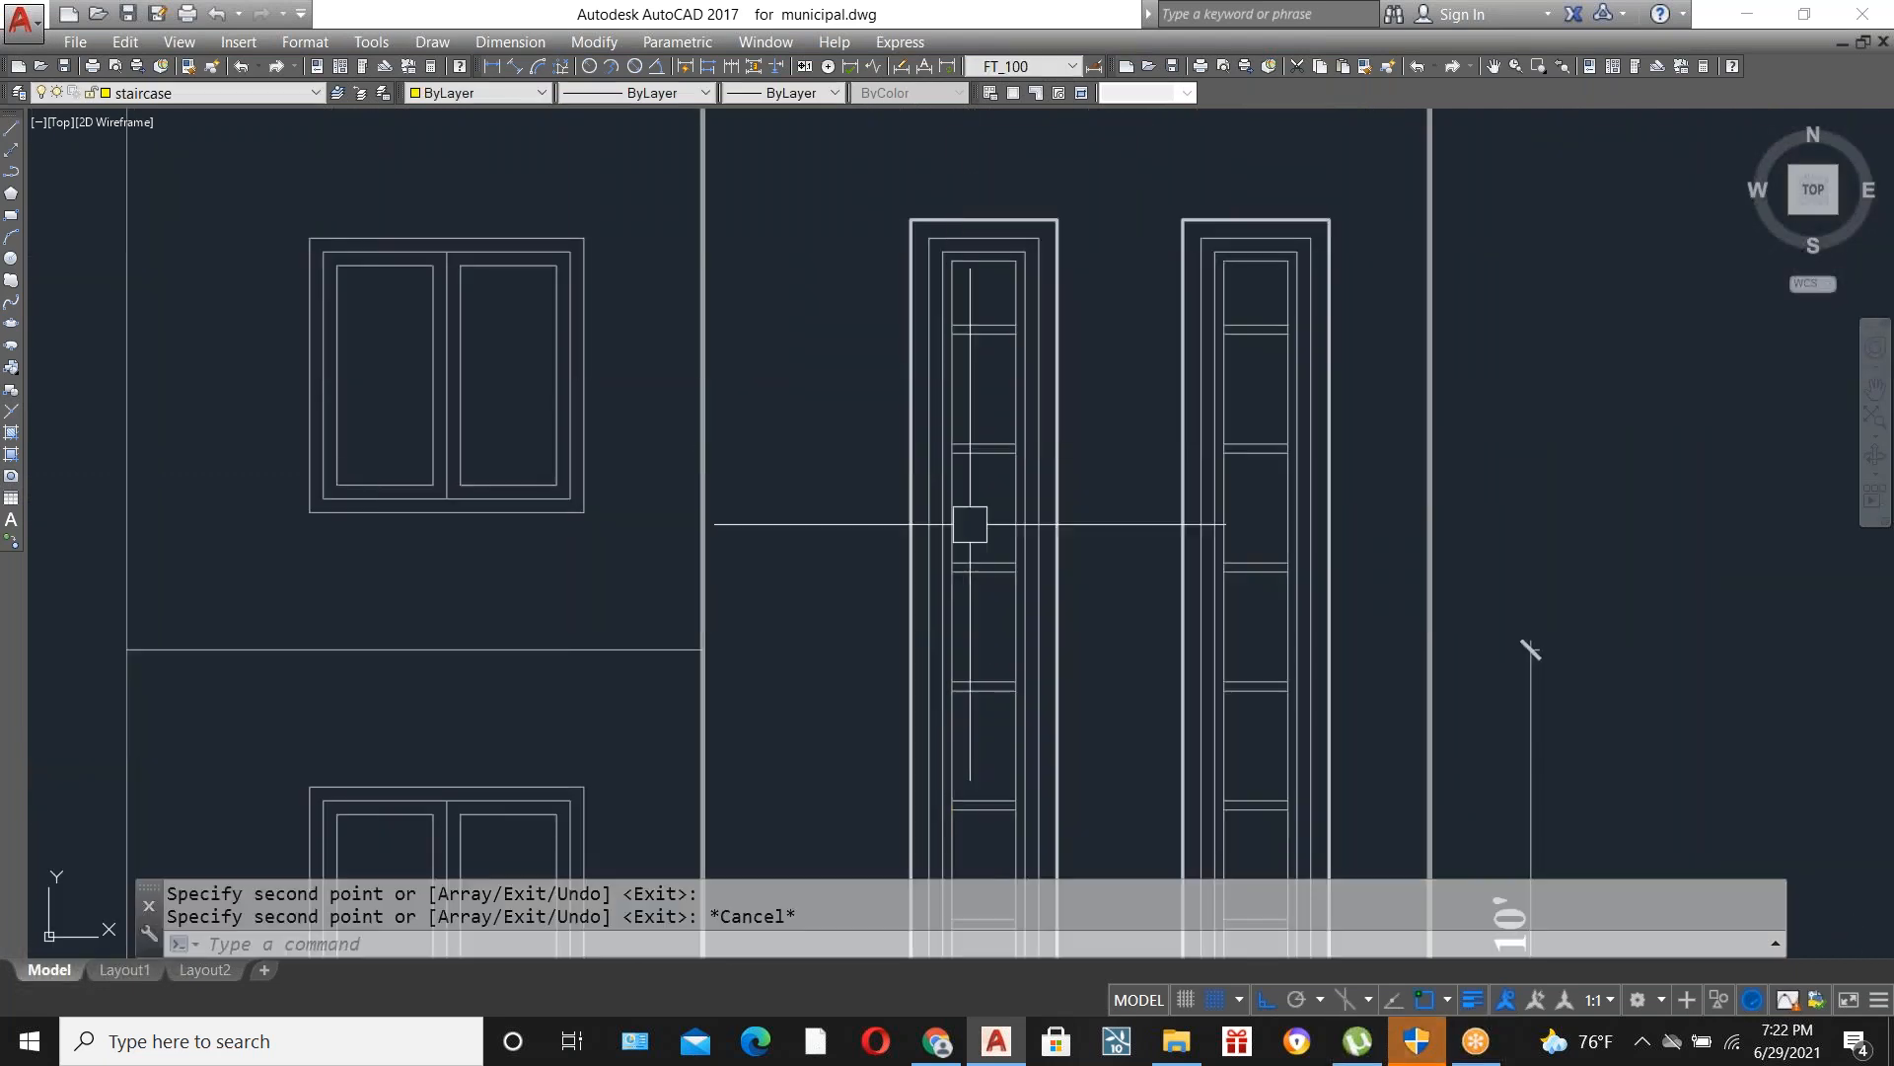
scroll(1125, 508, down, 4)
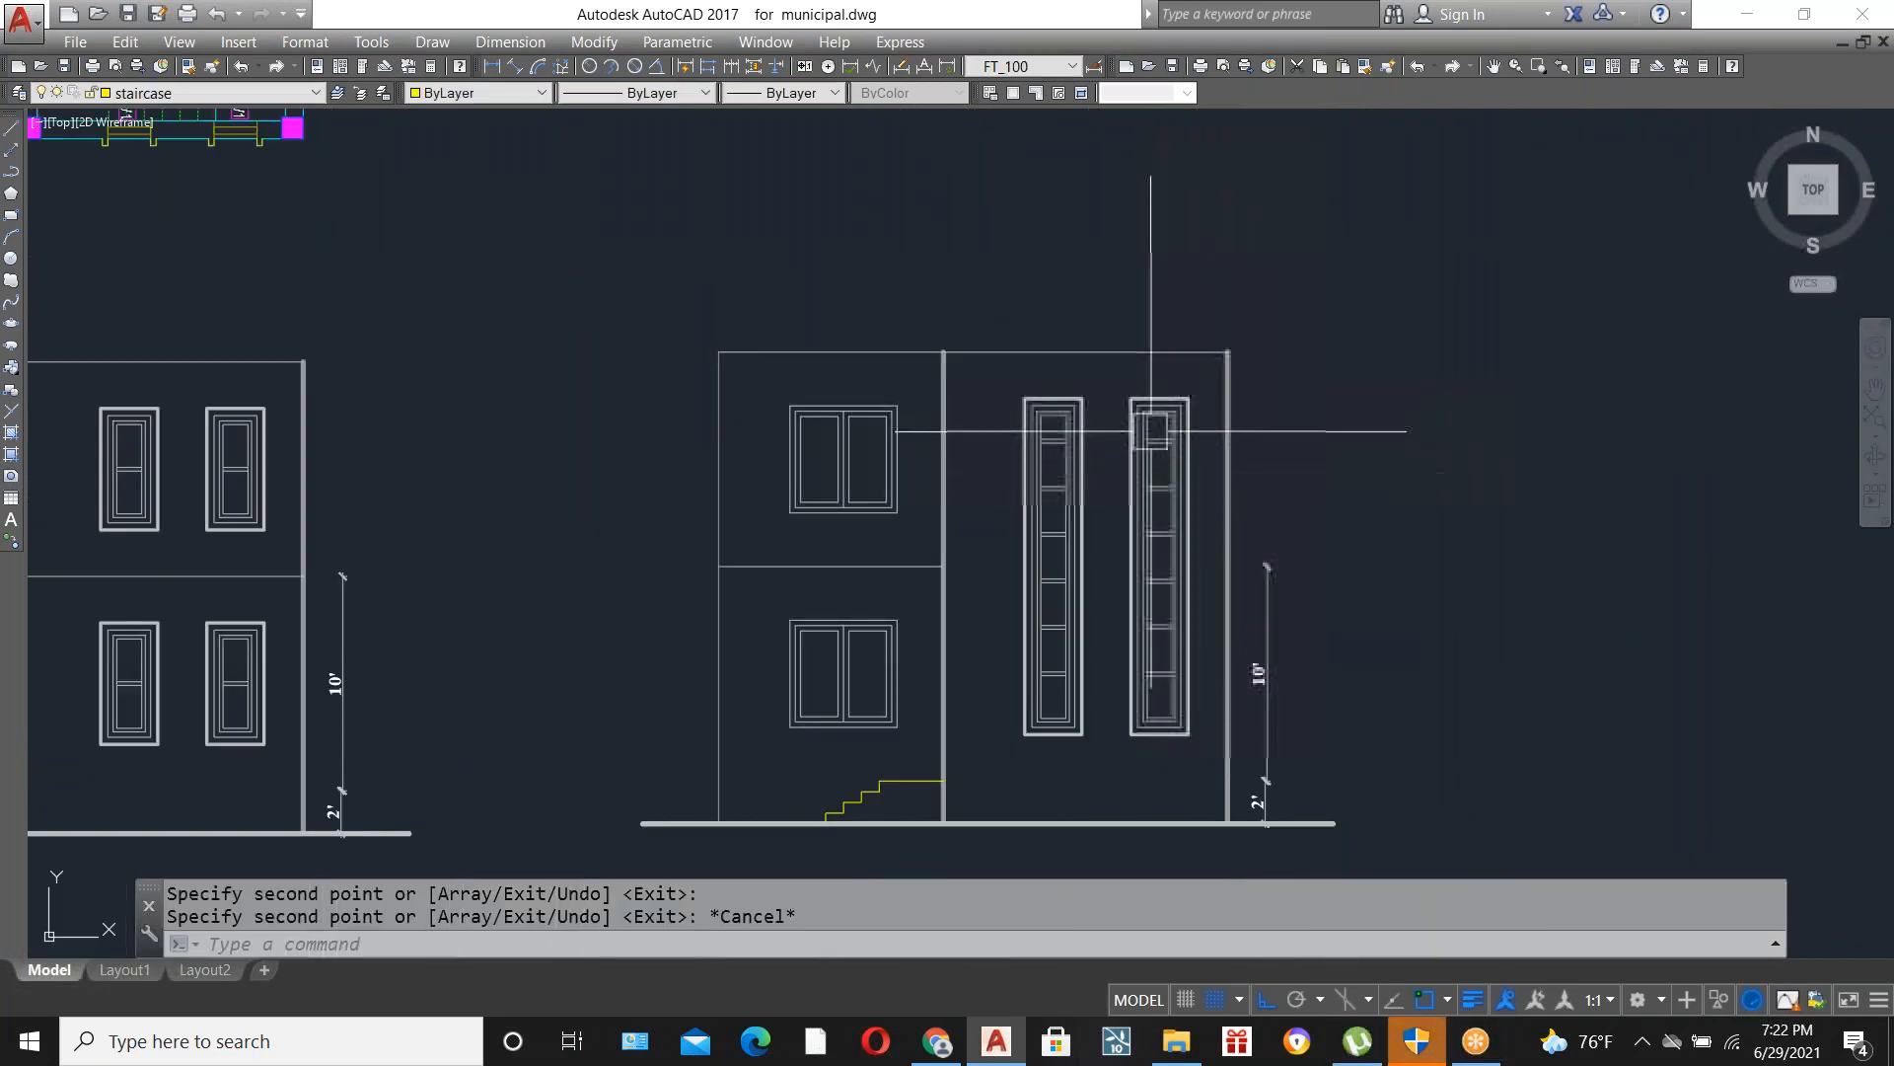
scroll(1184, 391, up, 4)
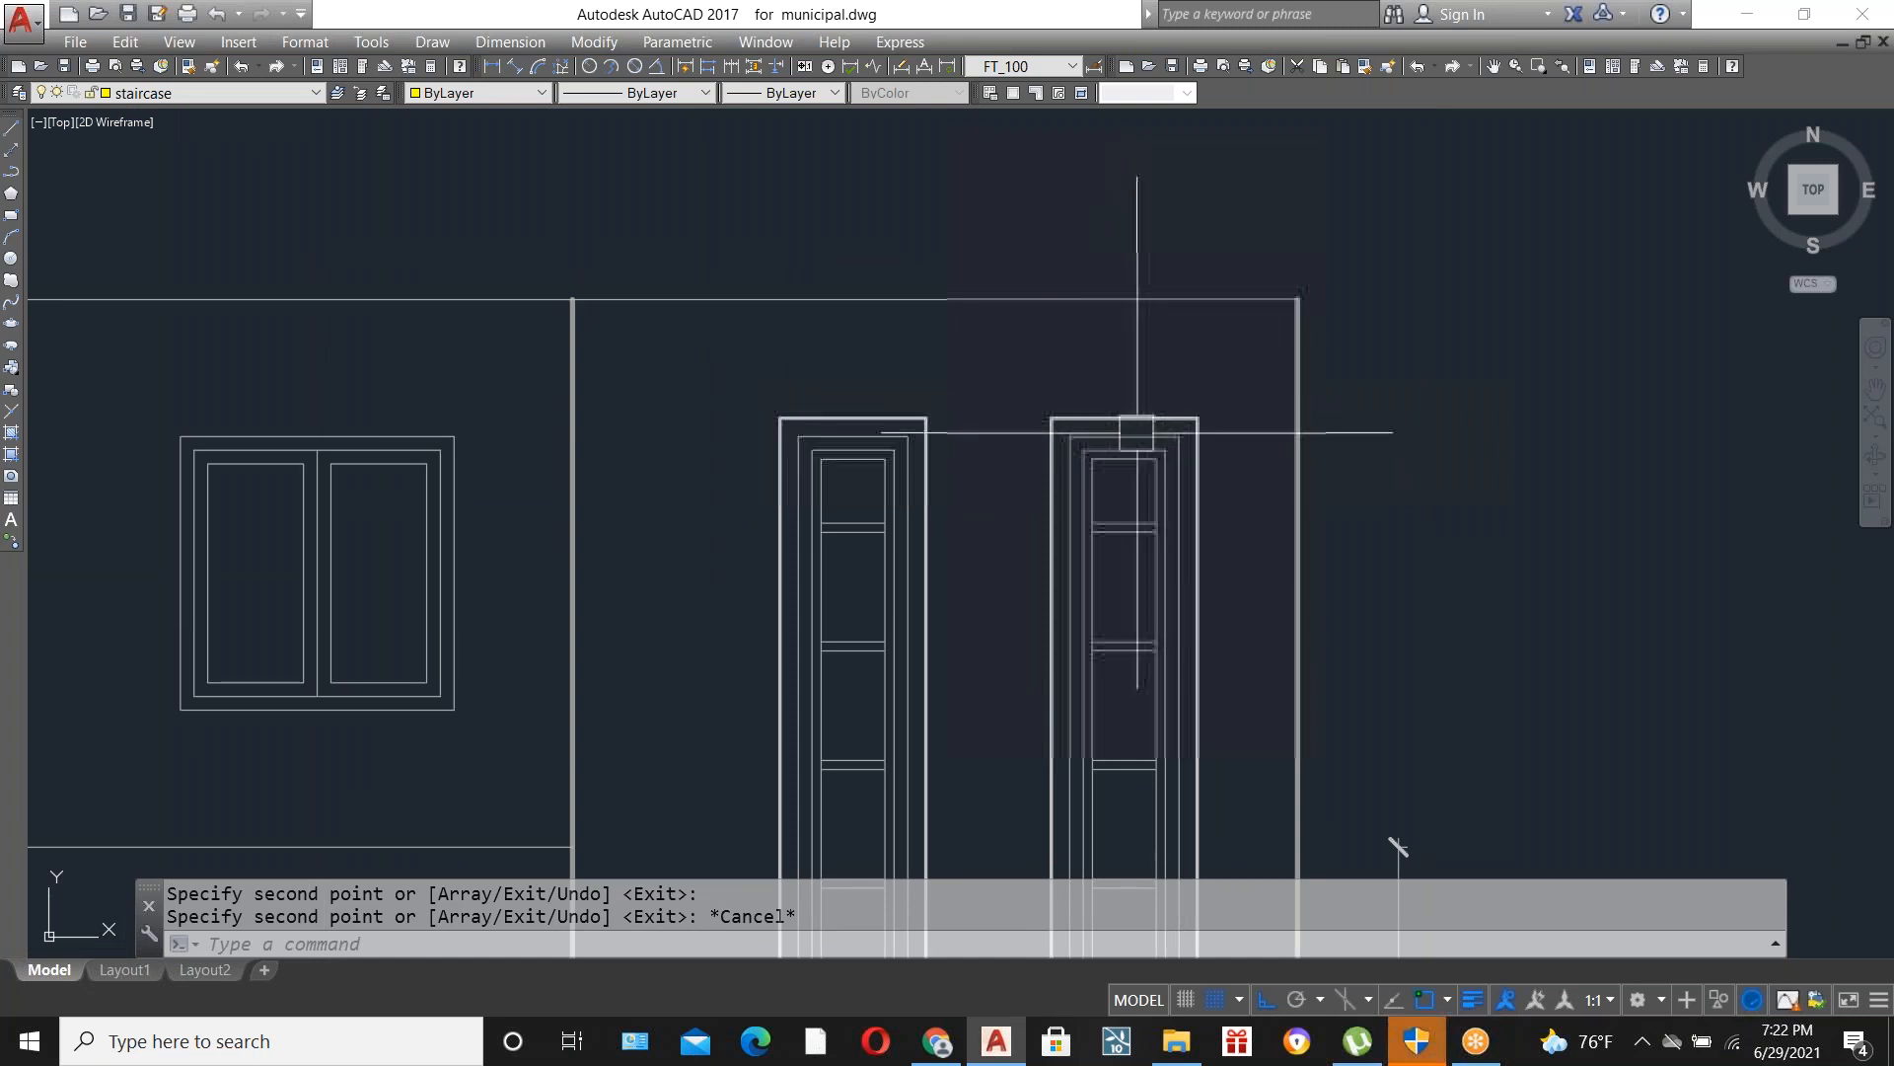
scroll(1137, 431, up, 2)
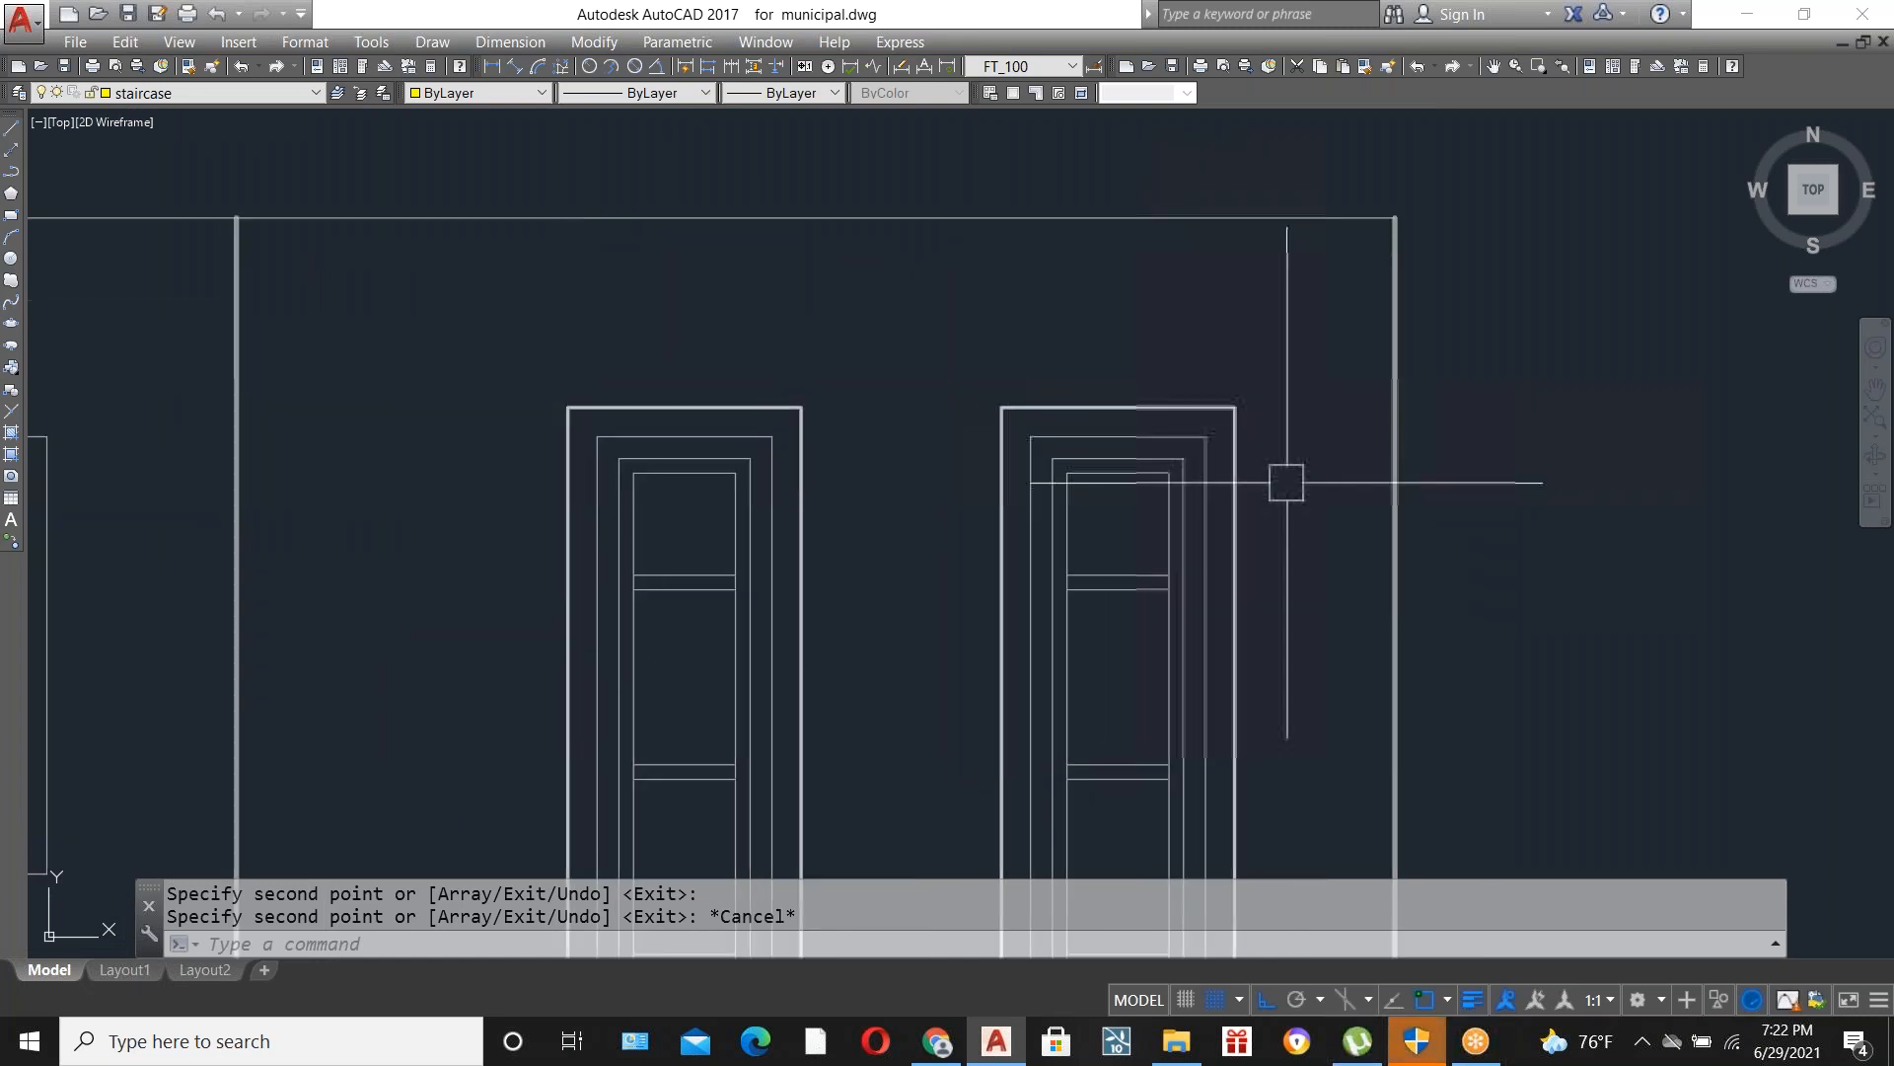
scroll(1048, 431, down, 2)
scroll(1169, 459, up, 2)
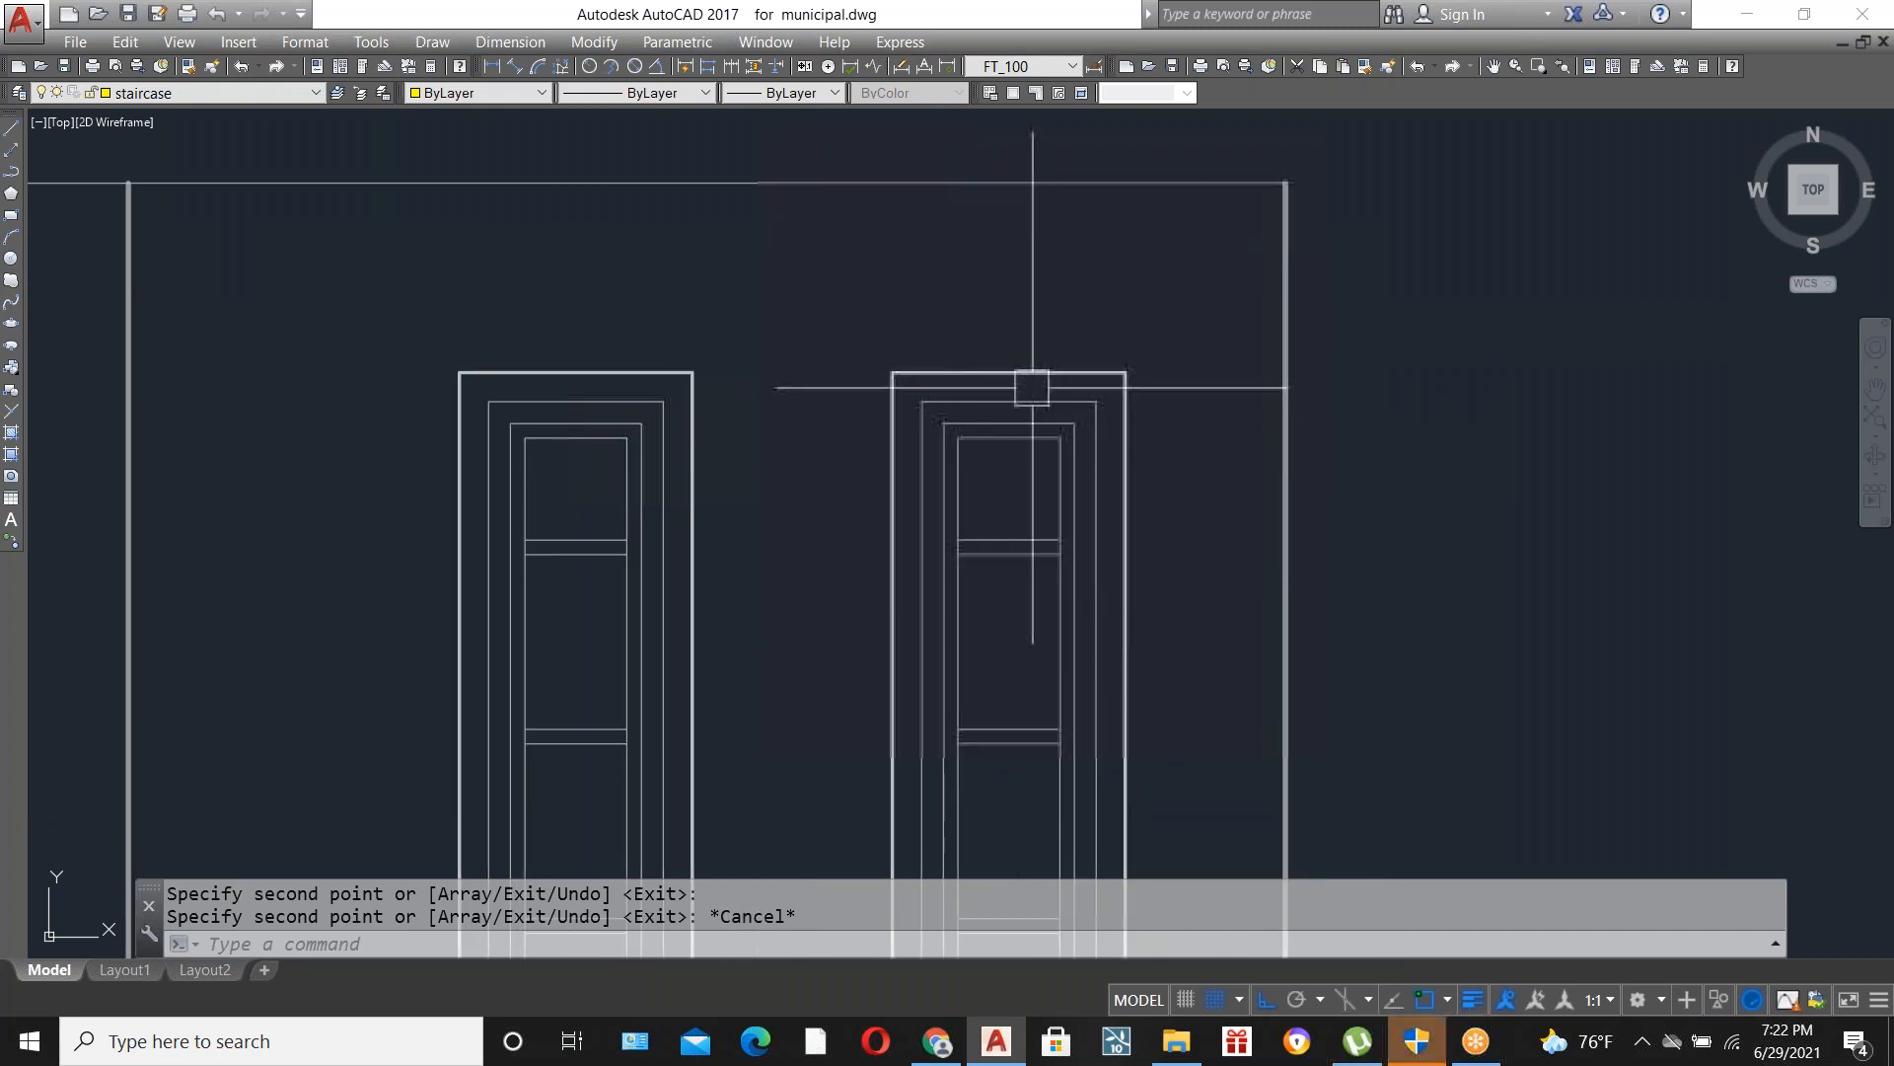
click(352, 329)
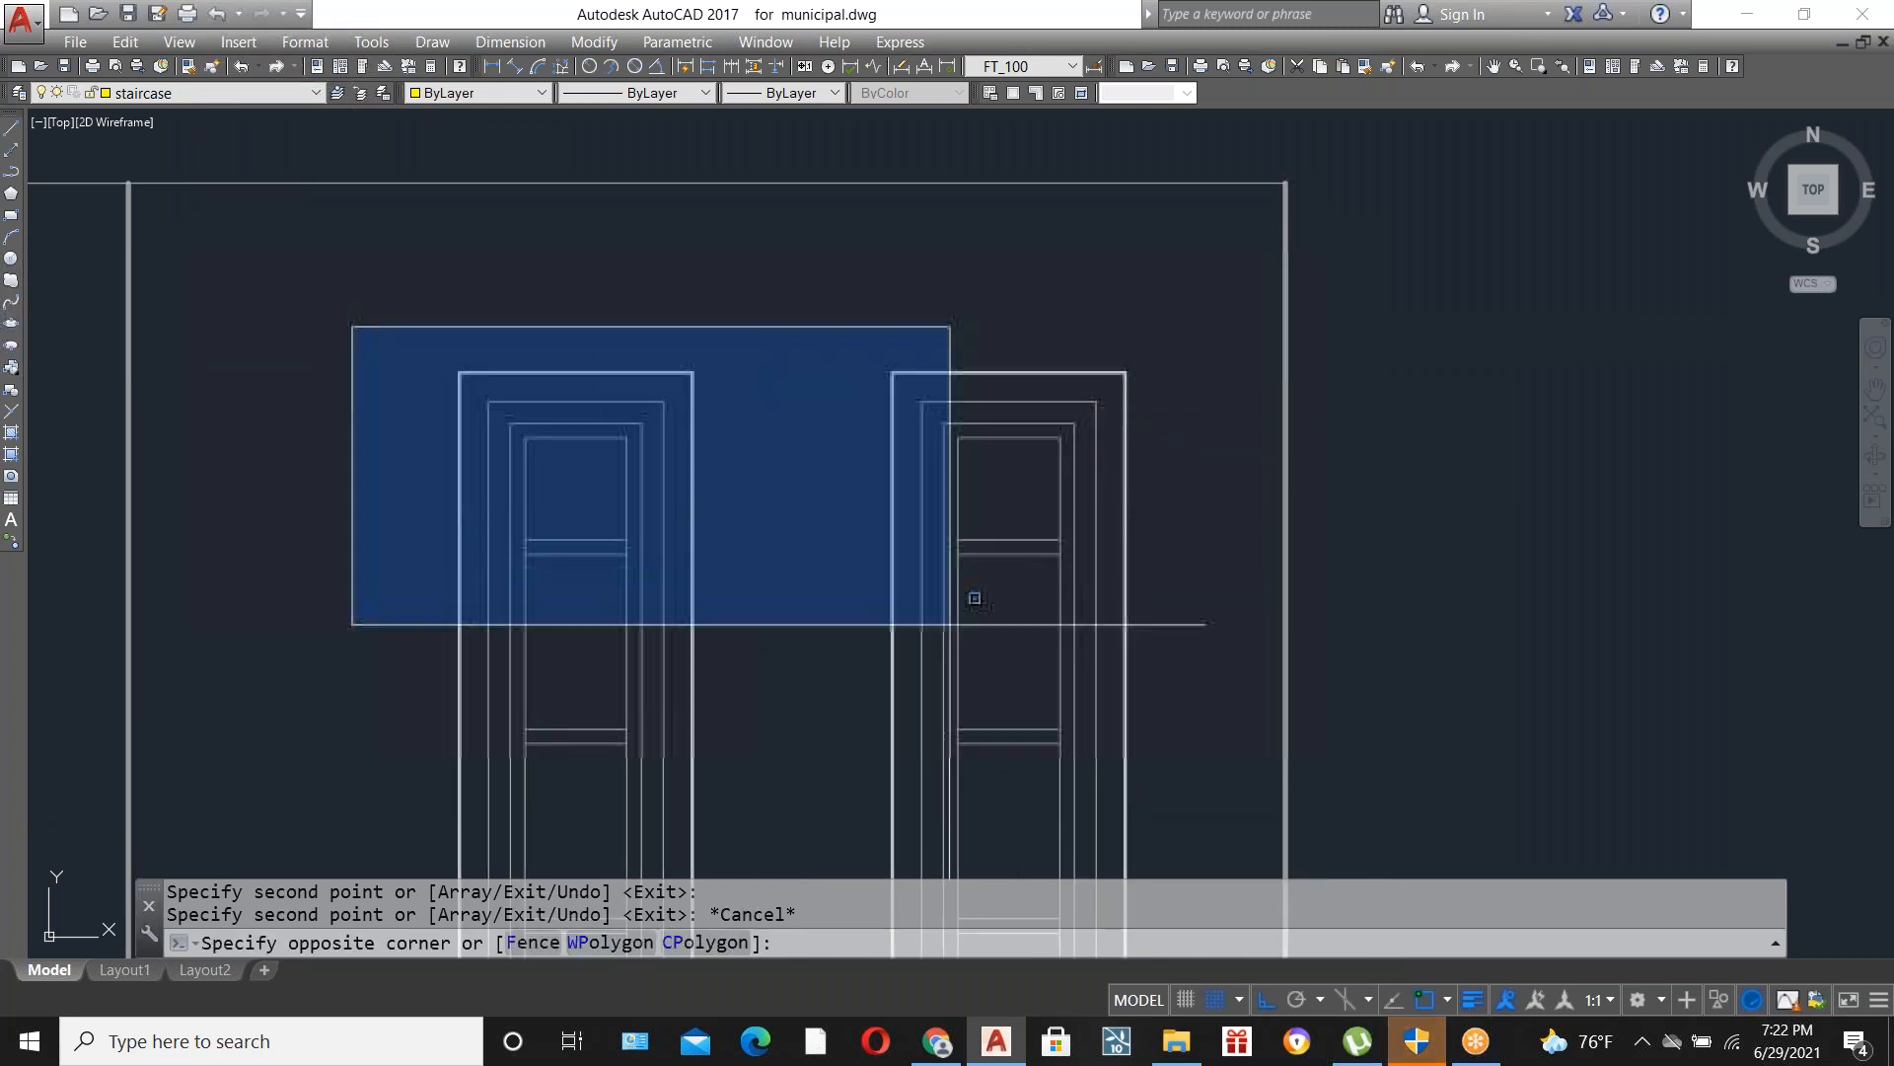
key(Escape)
click(1202, 510)
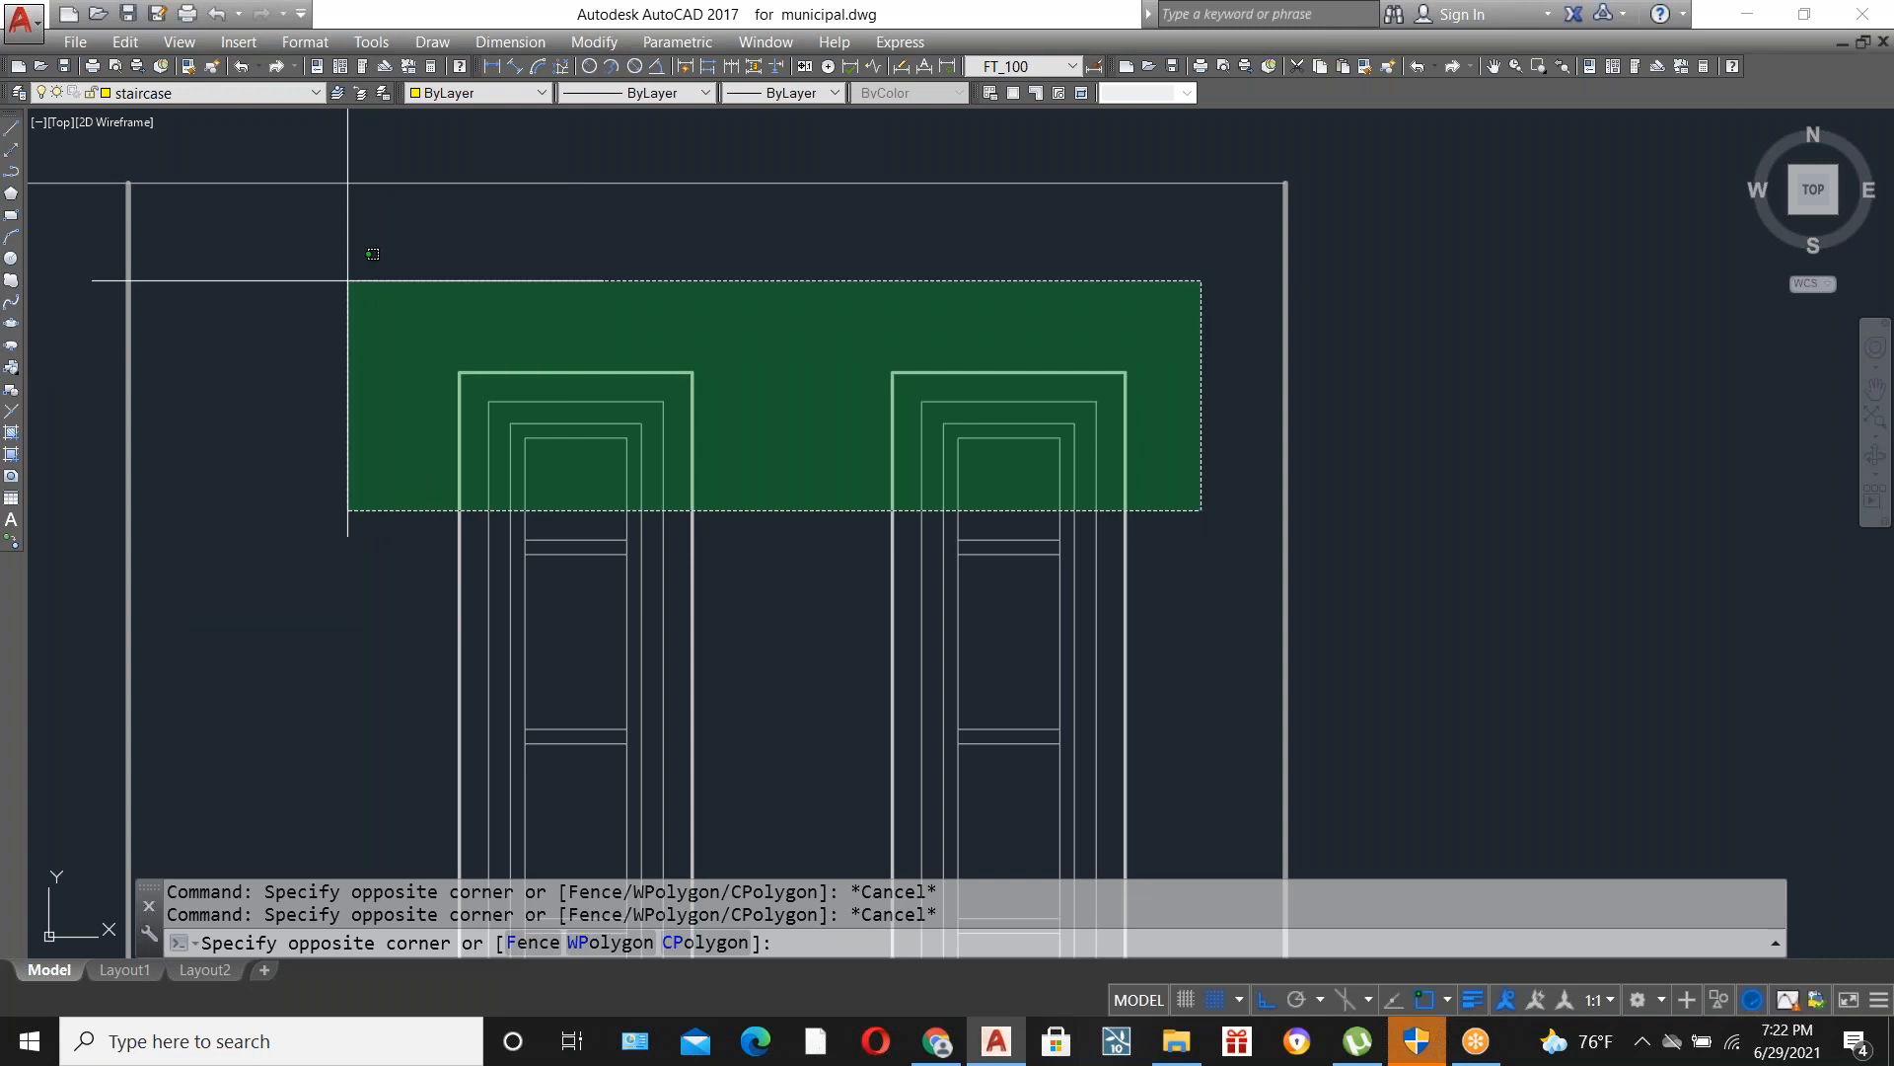
click(347, 281)
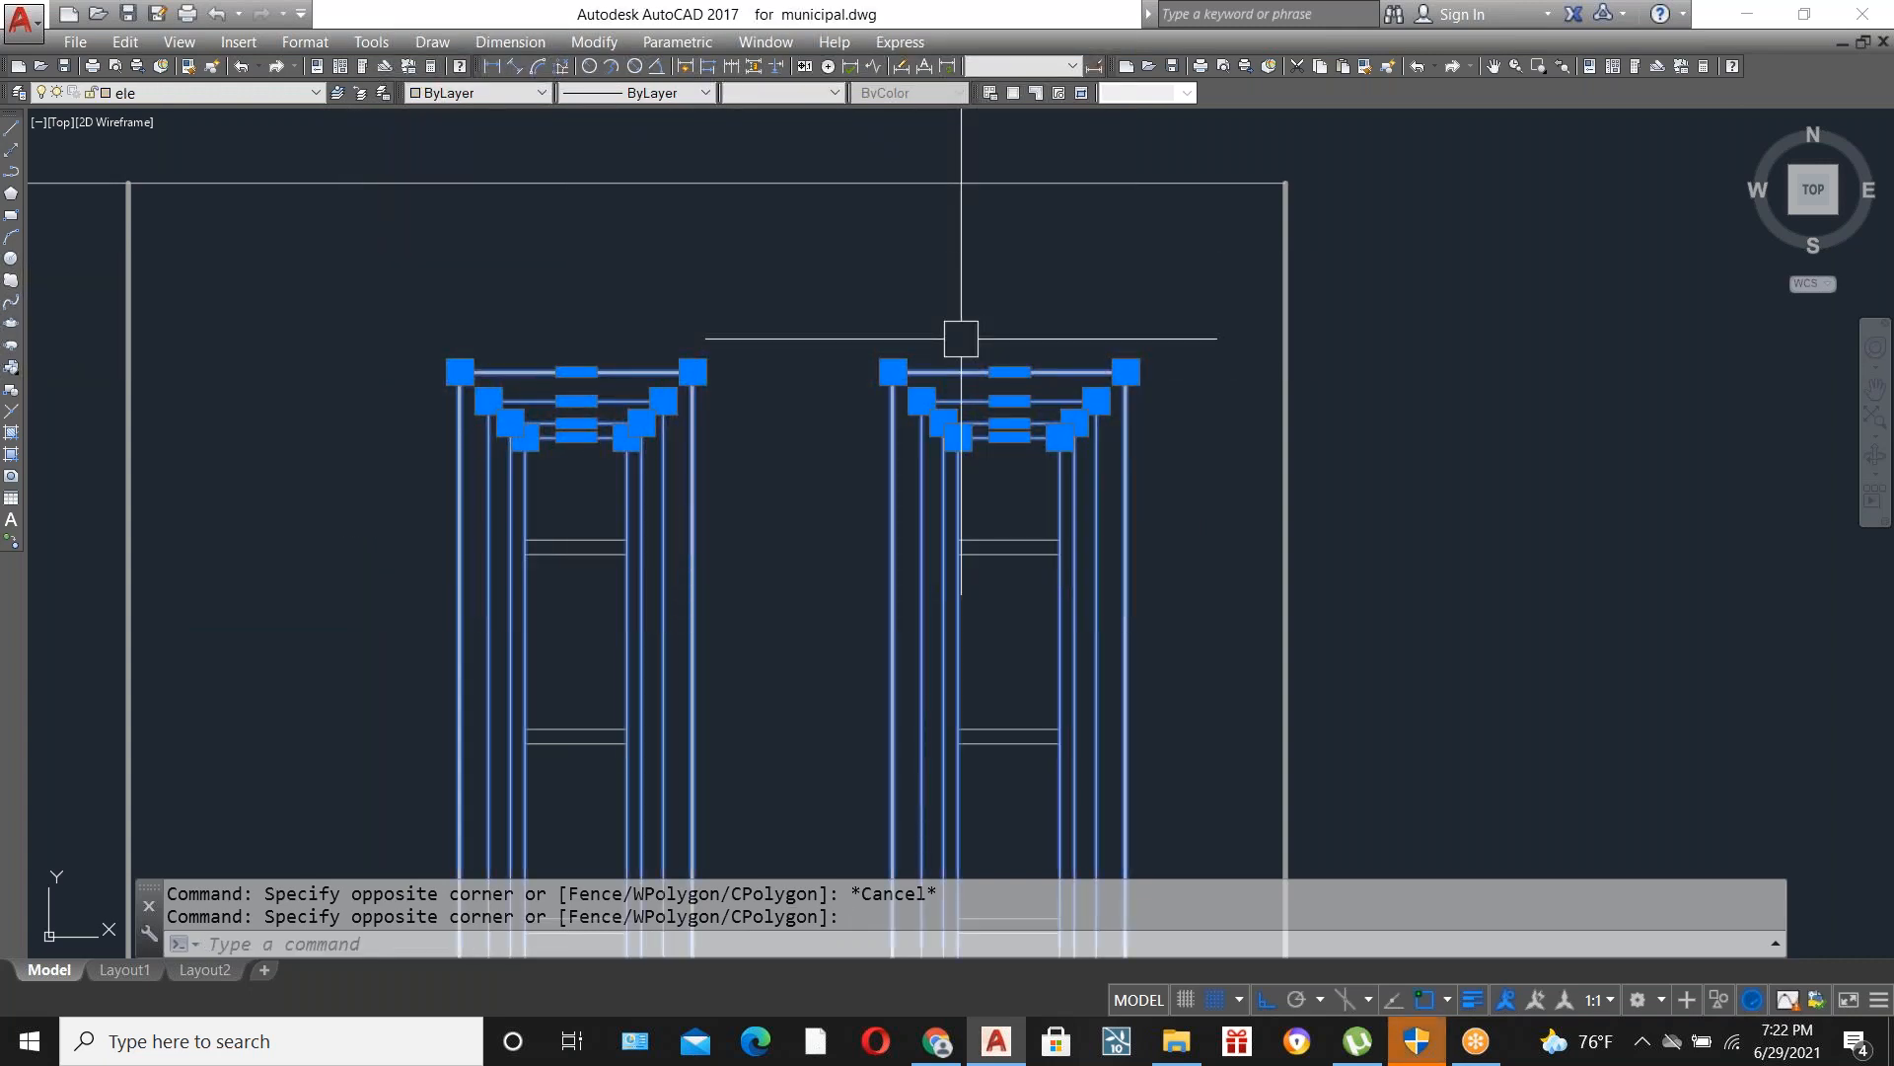
key(Escape)
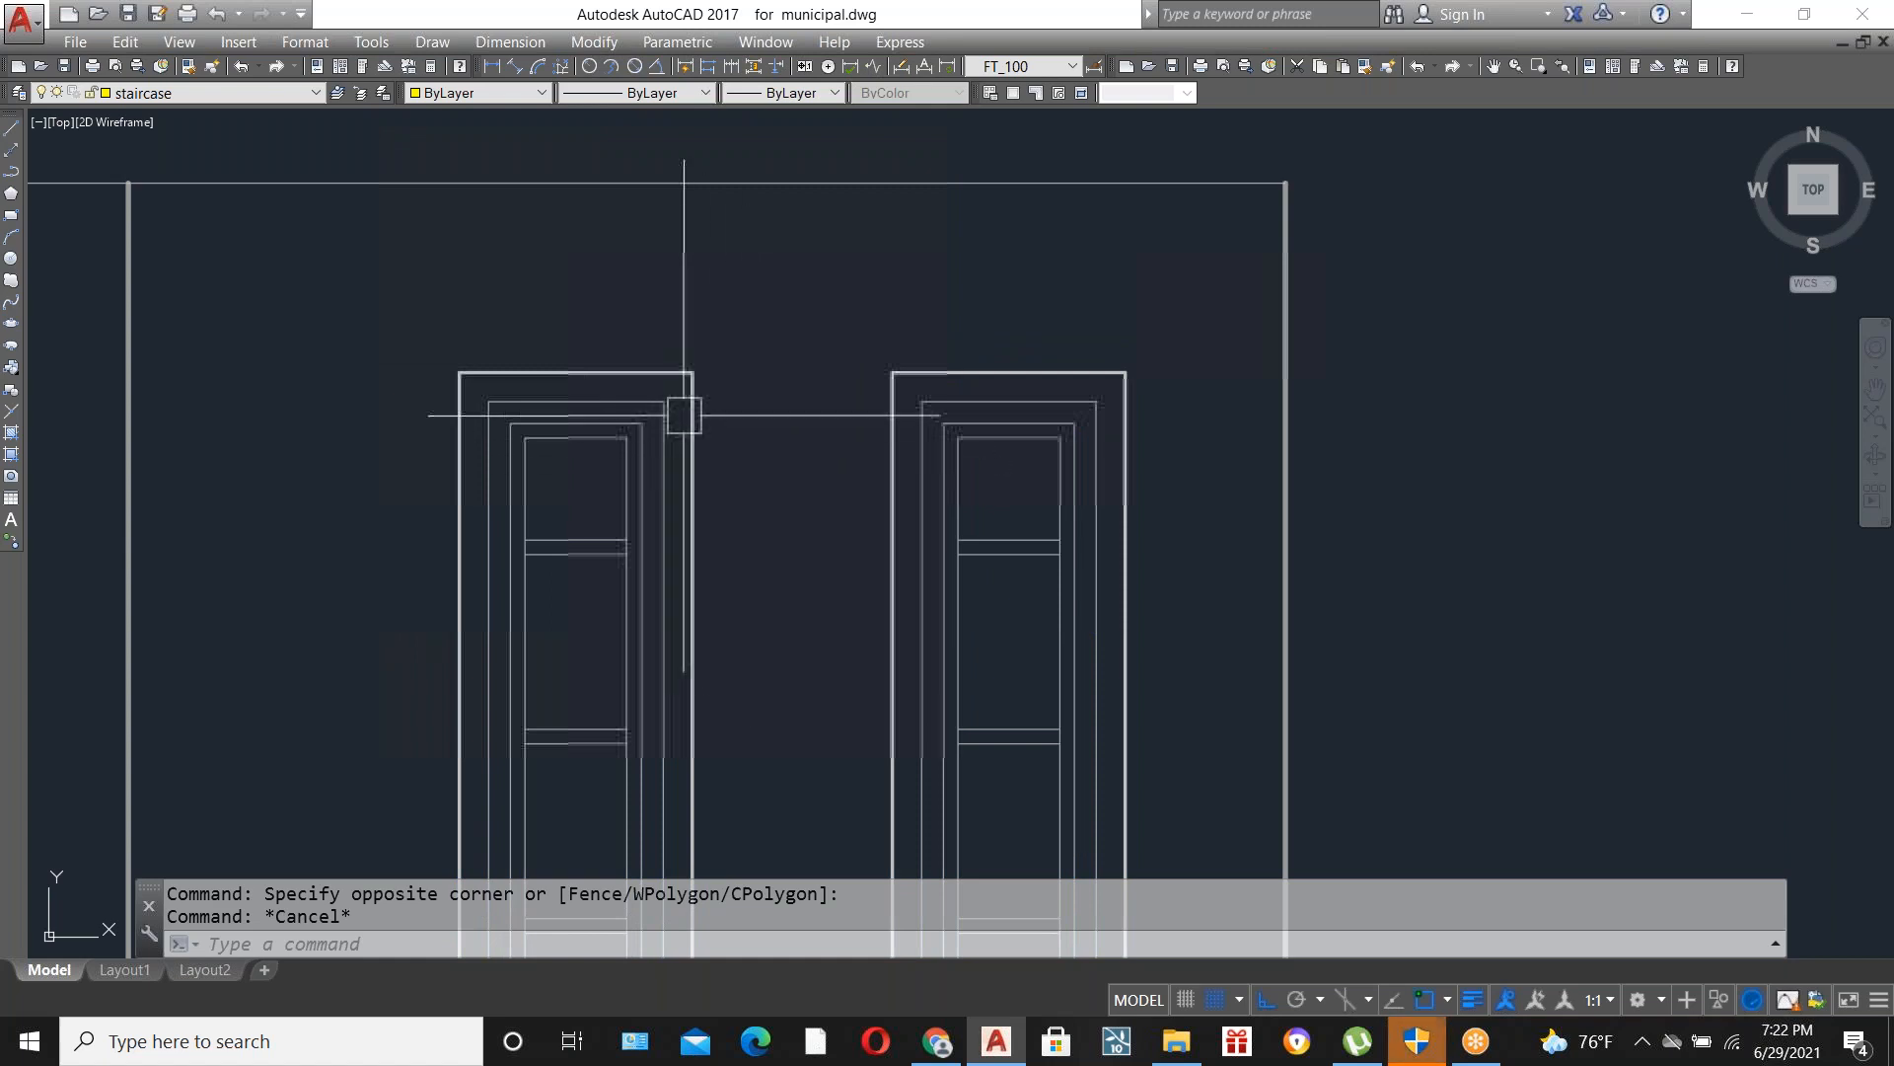
scroll(611, 361, up, 2)
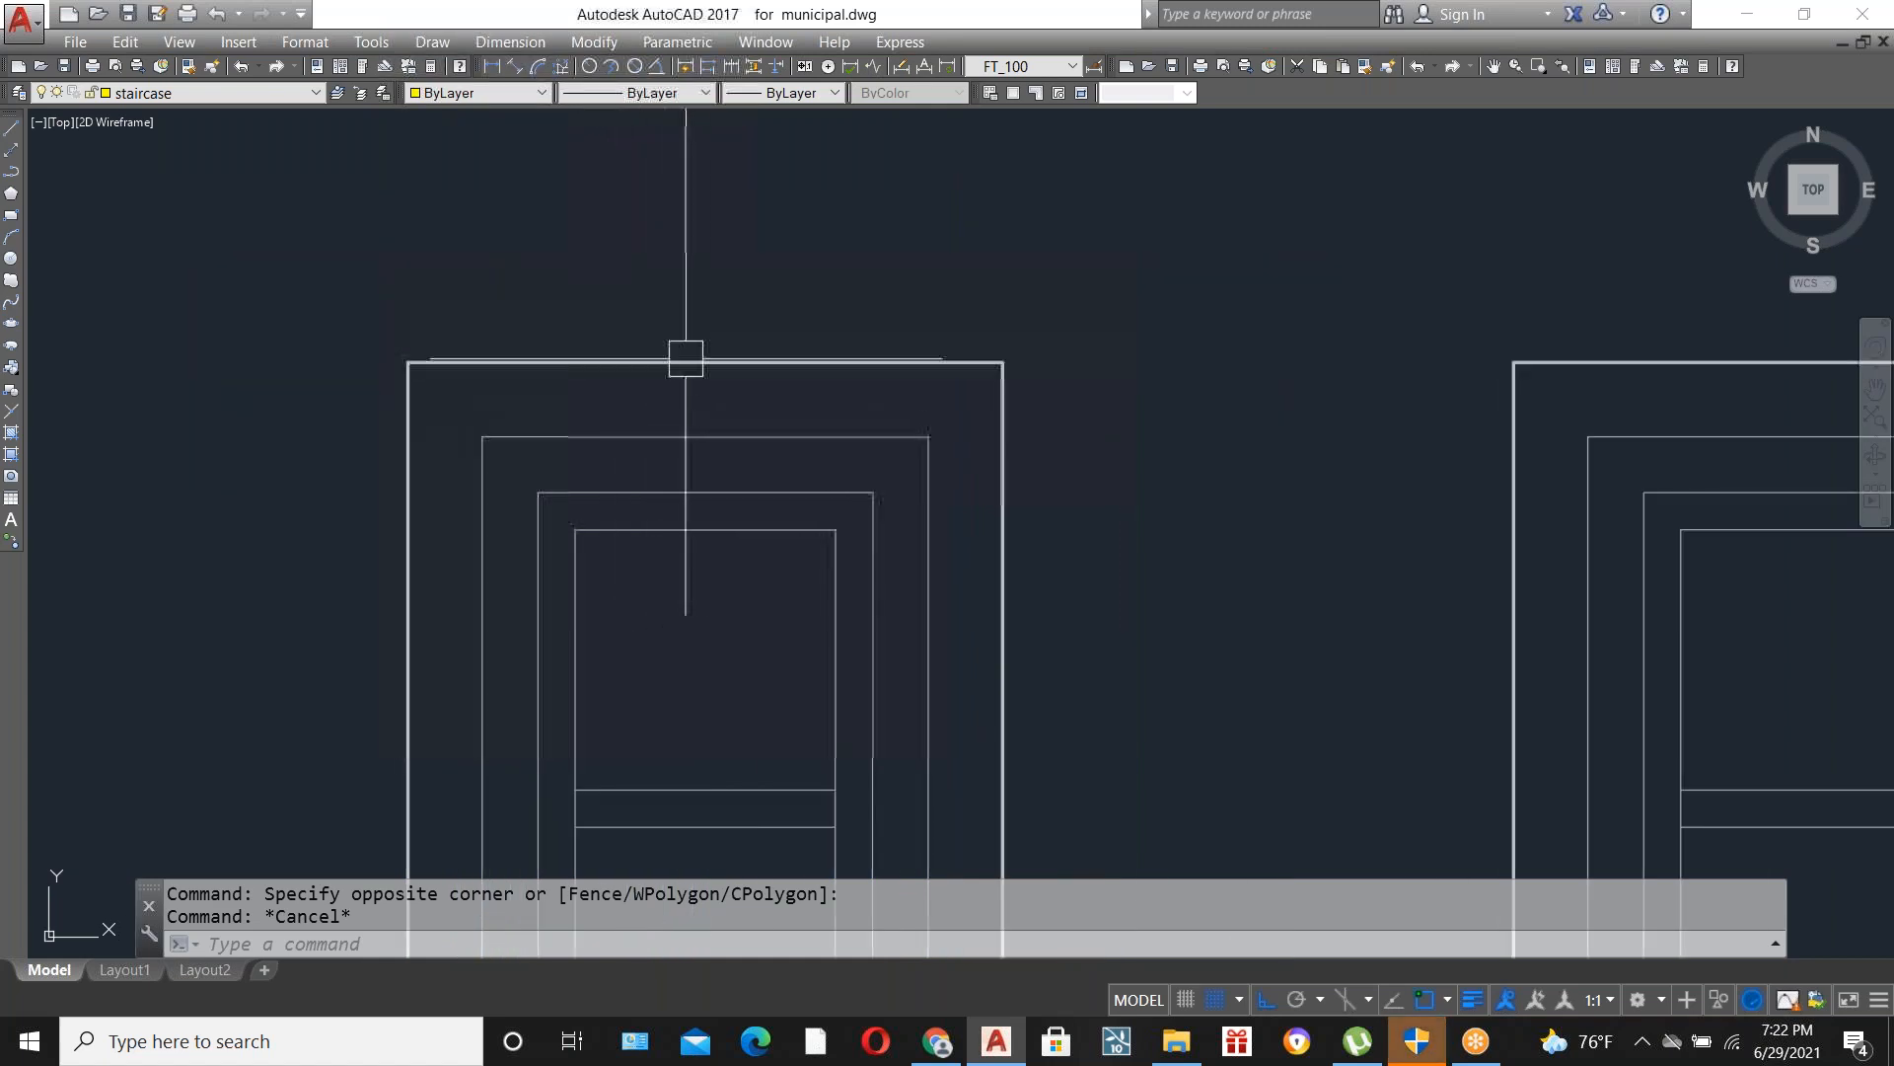
scroll(790, 478, down, 2)
click(1045, 433)
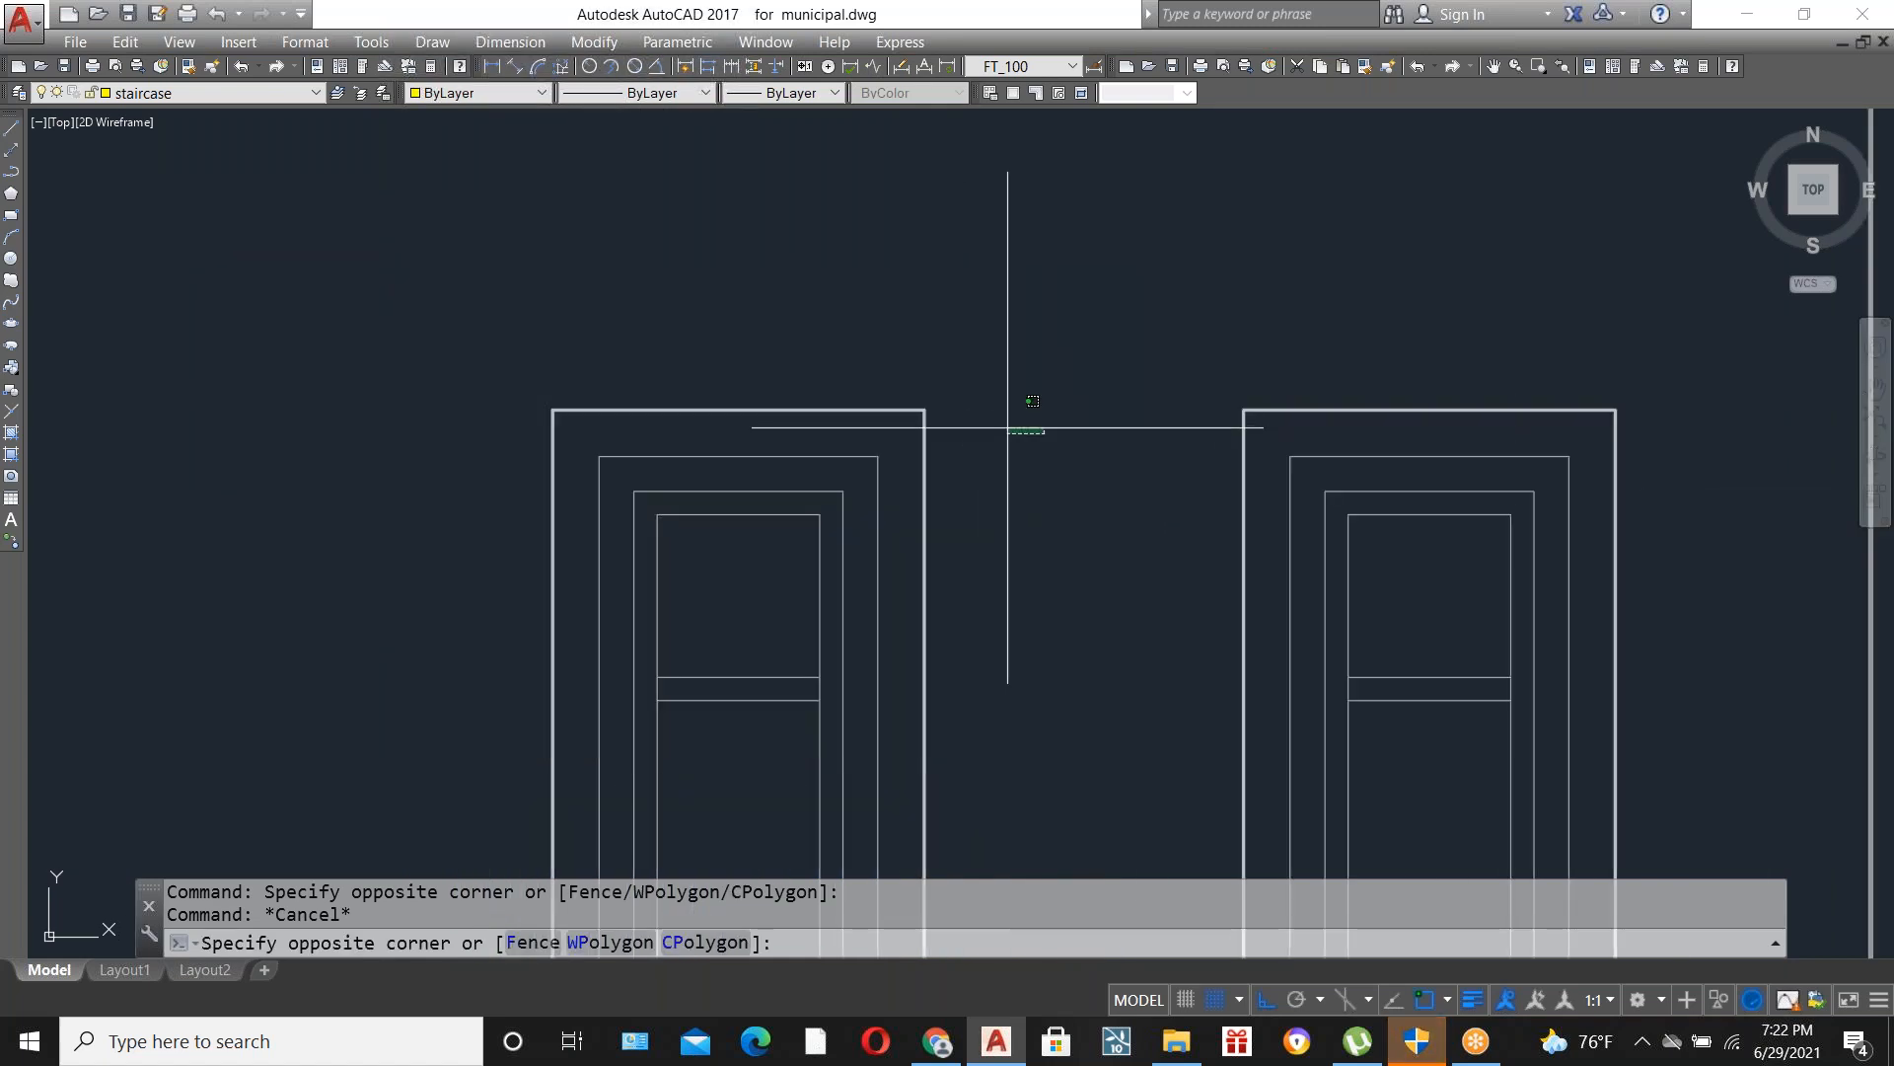
click(435, 285)
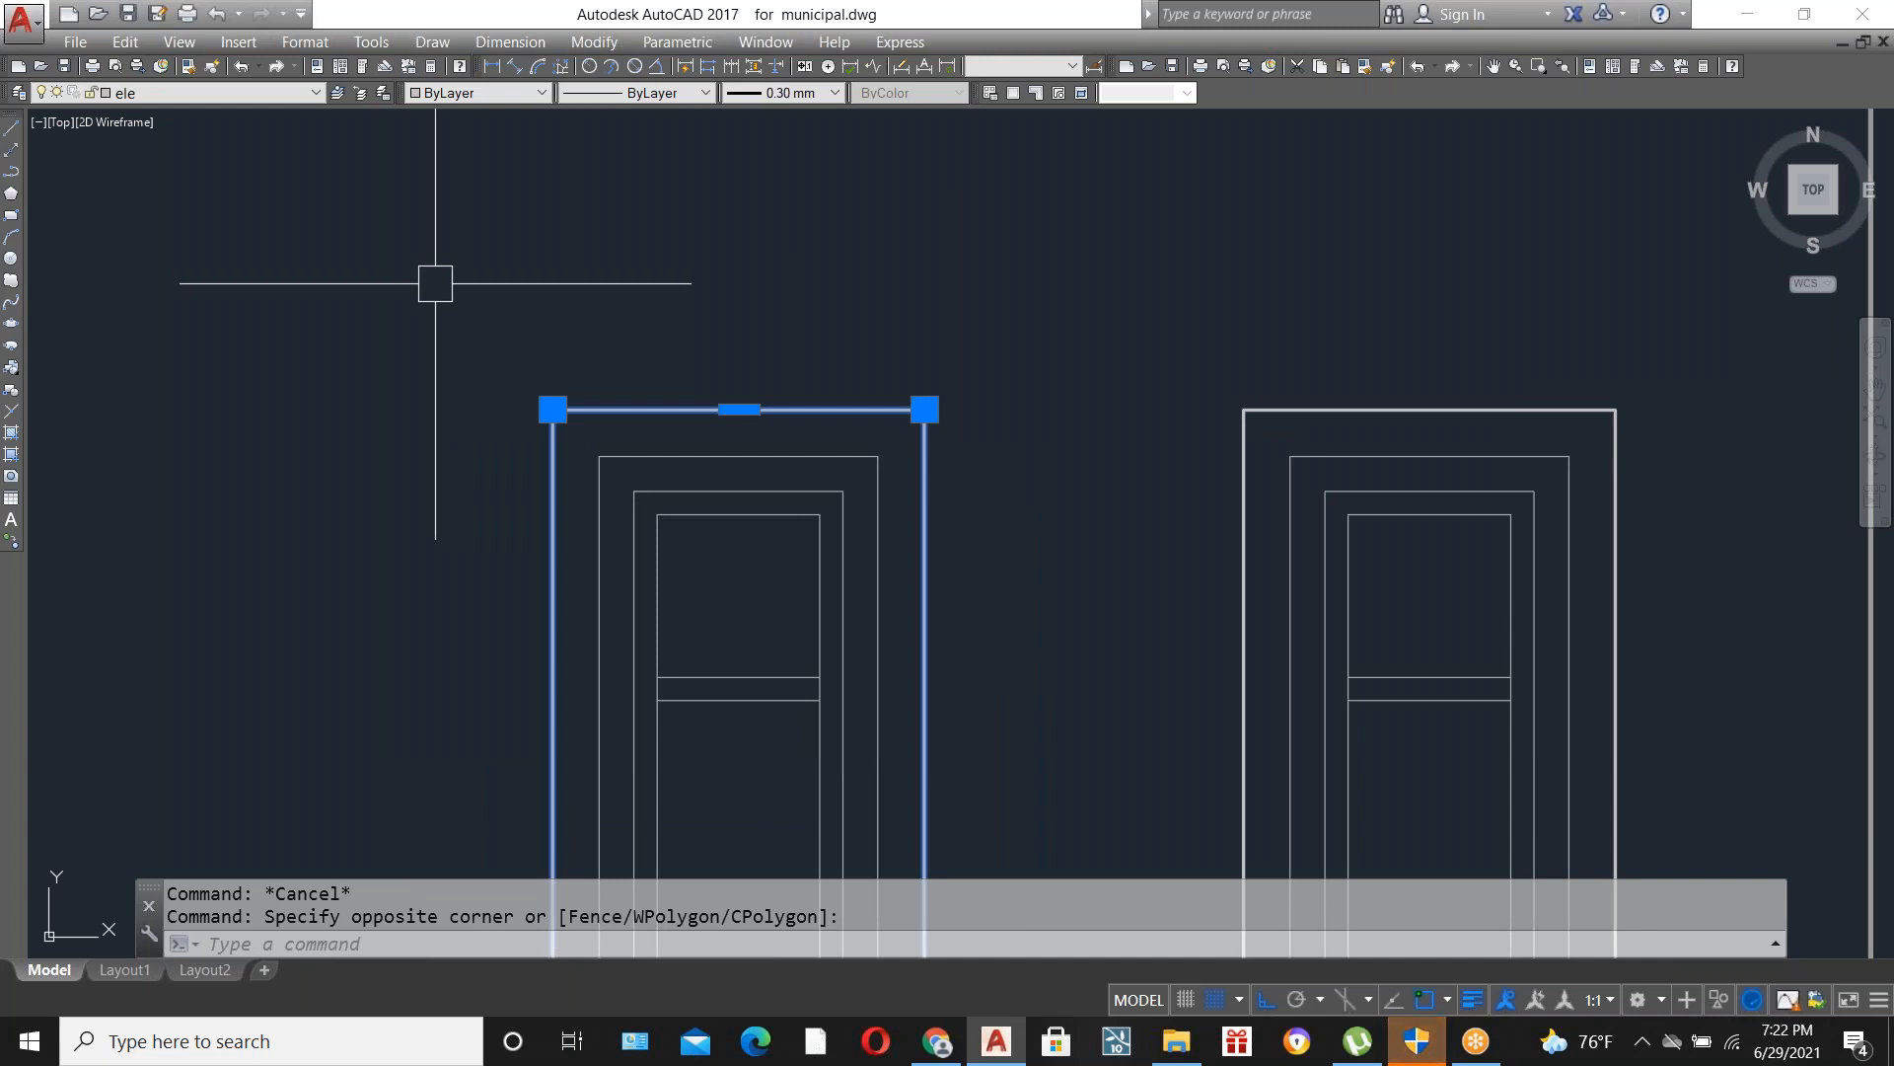
key(Escape)
scroll(601, 514, down, 2)
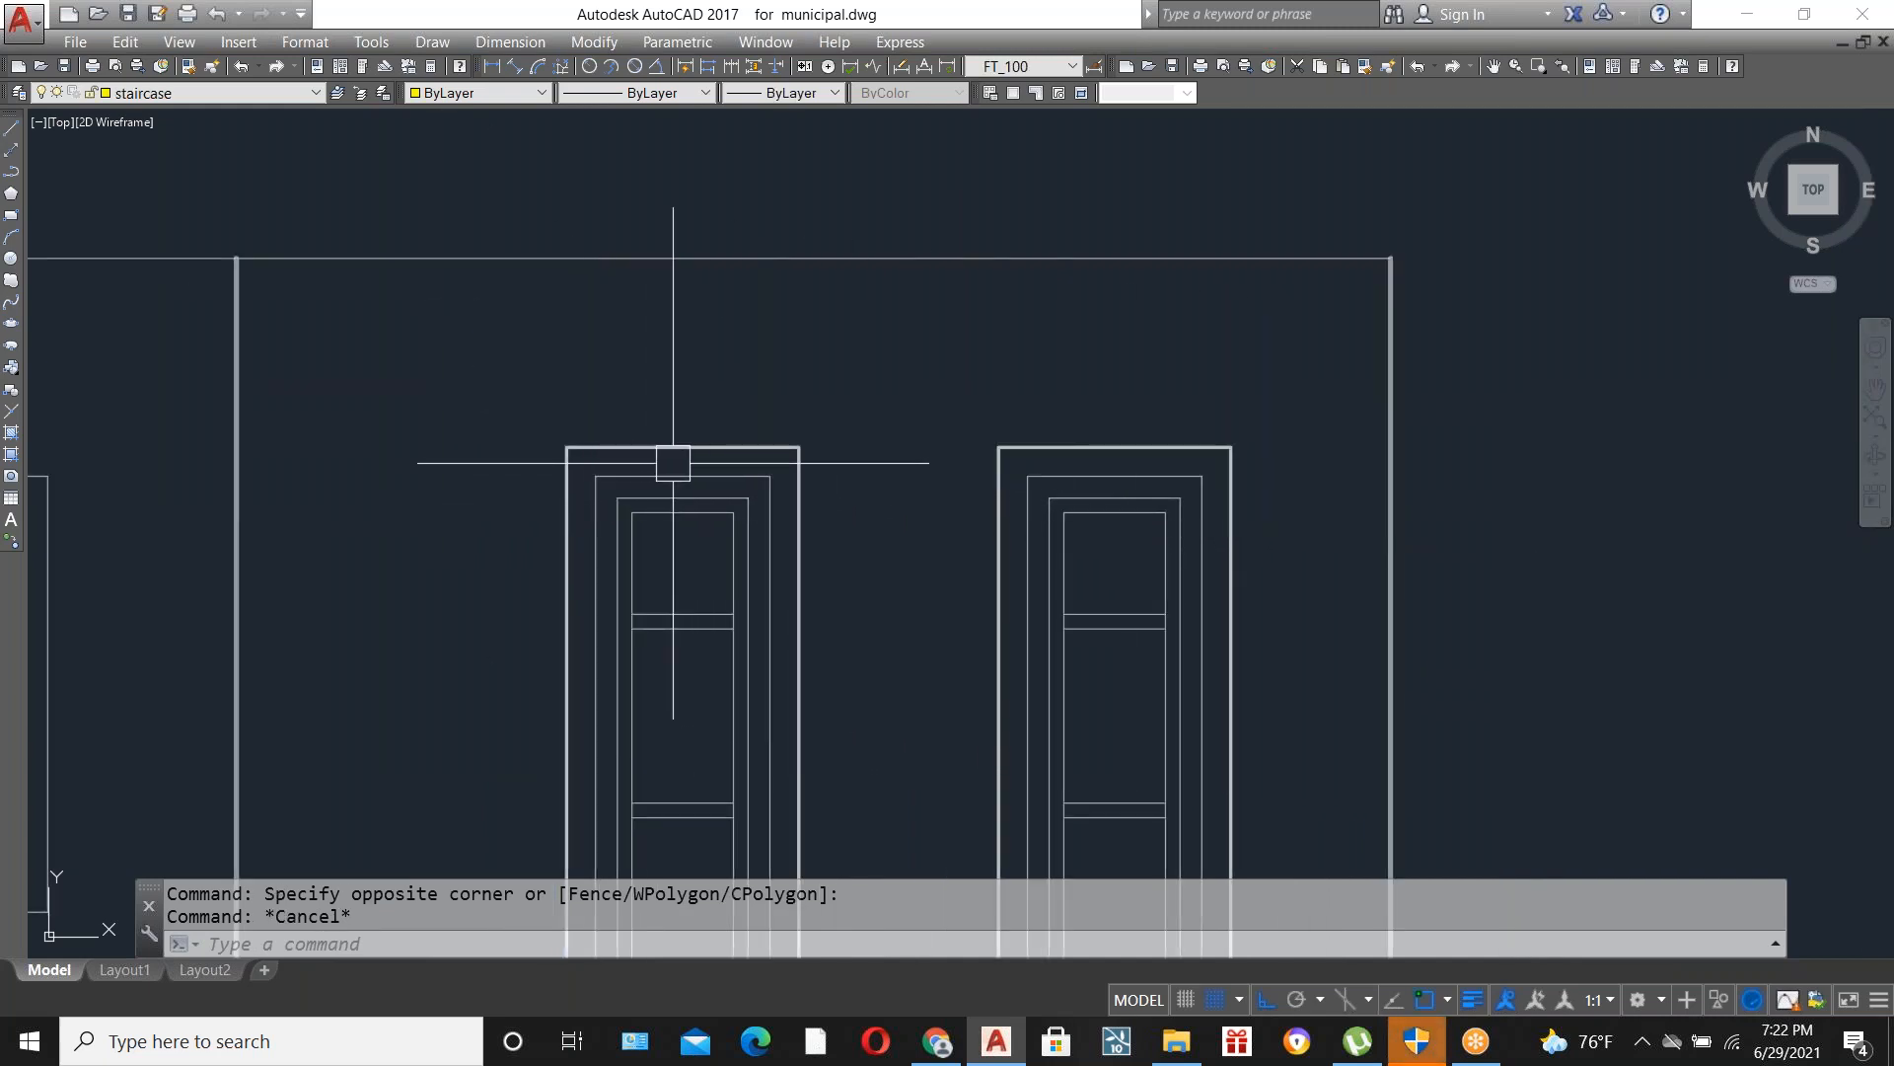
Stretch the heads of both tall windows straight up to the roof line of the copied elevation.
click(1294, 543)
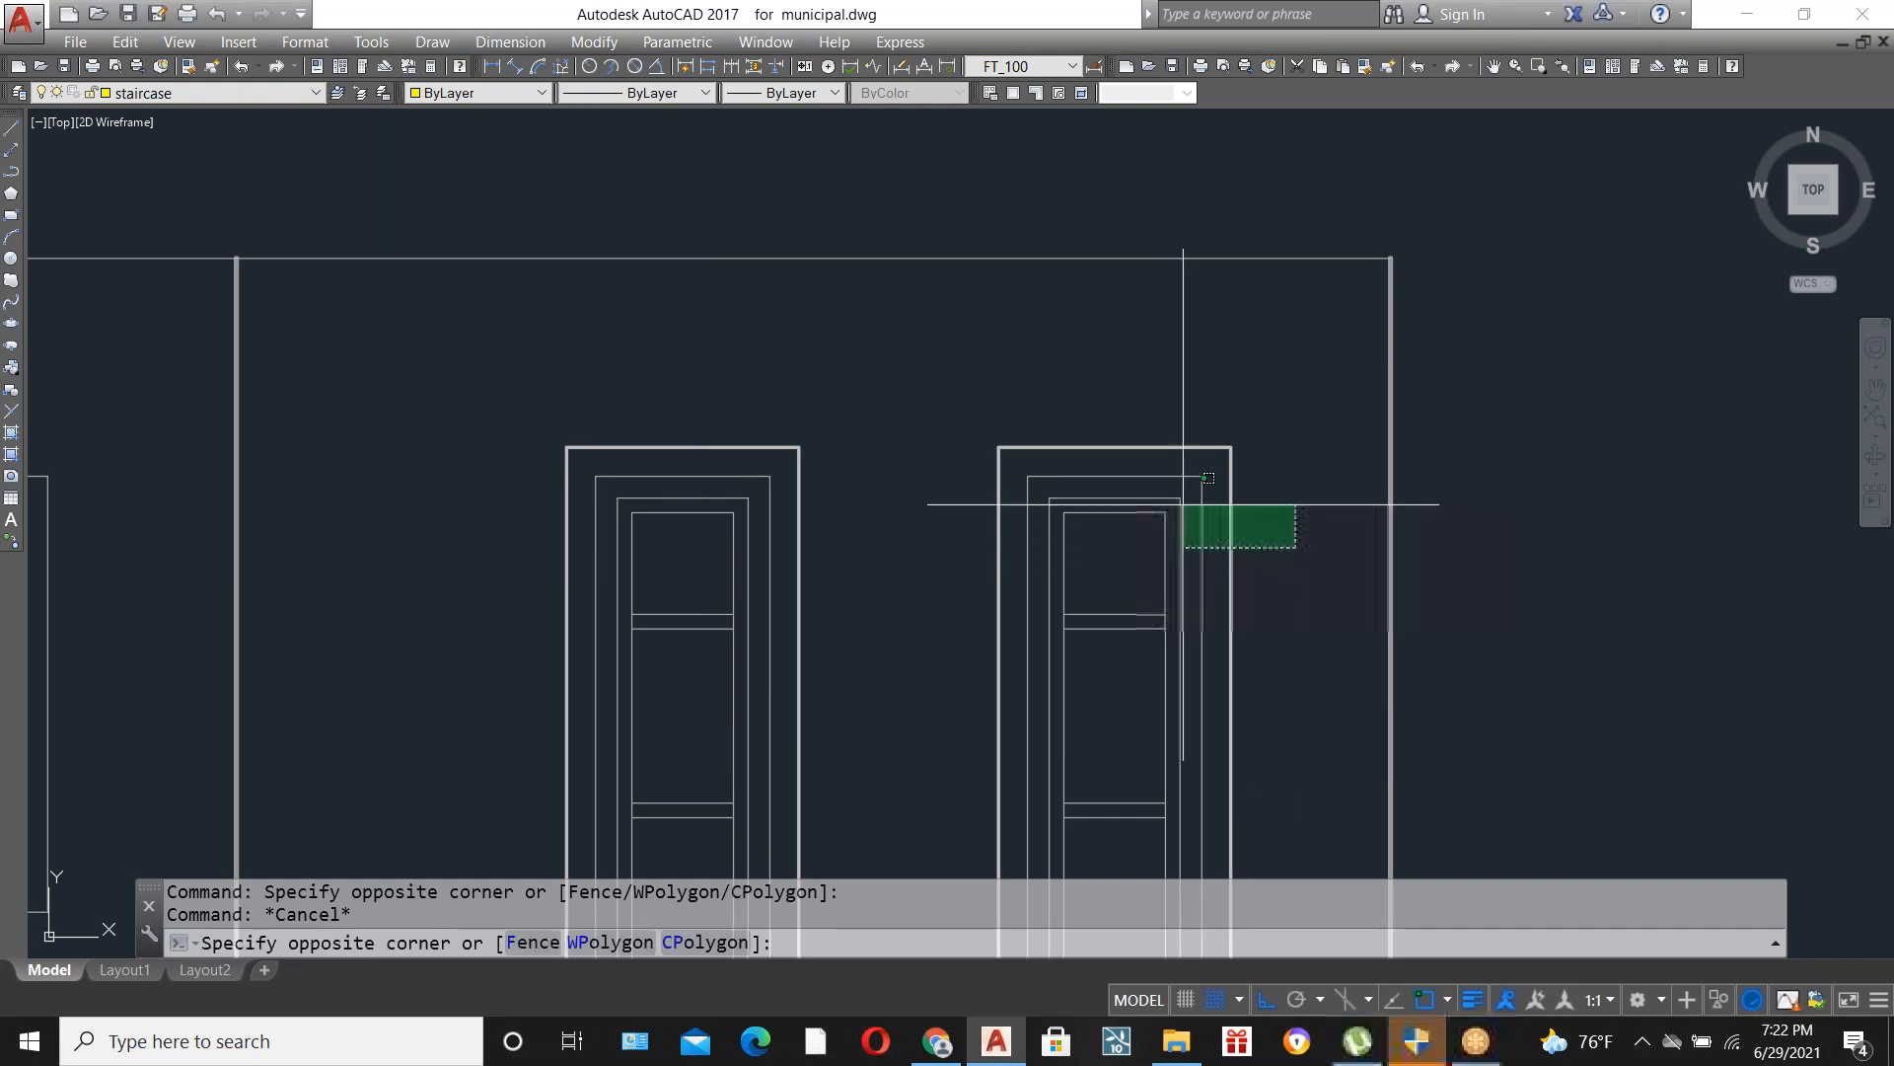
click(460, 383)
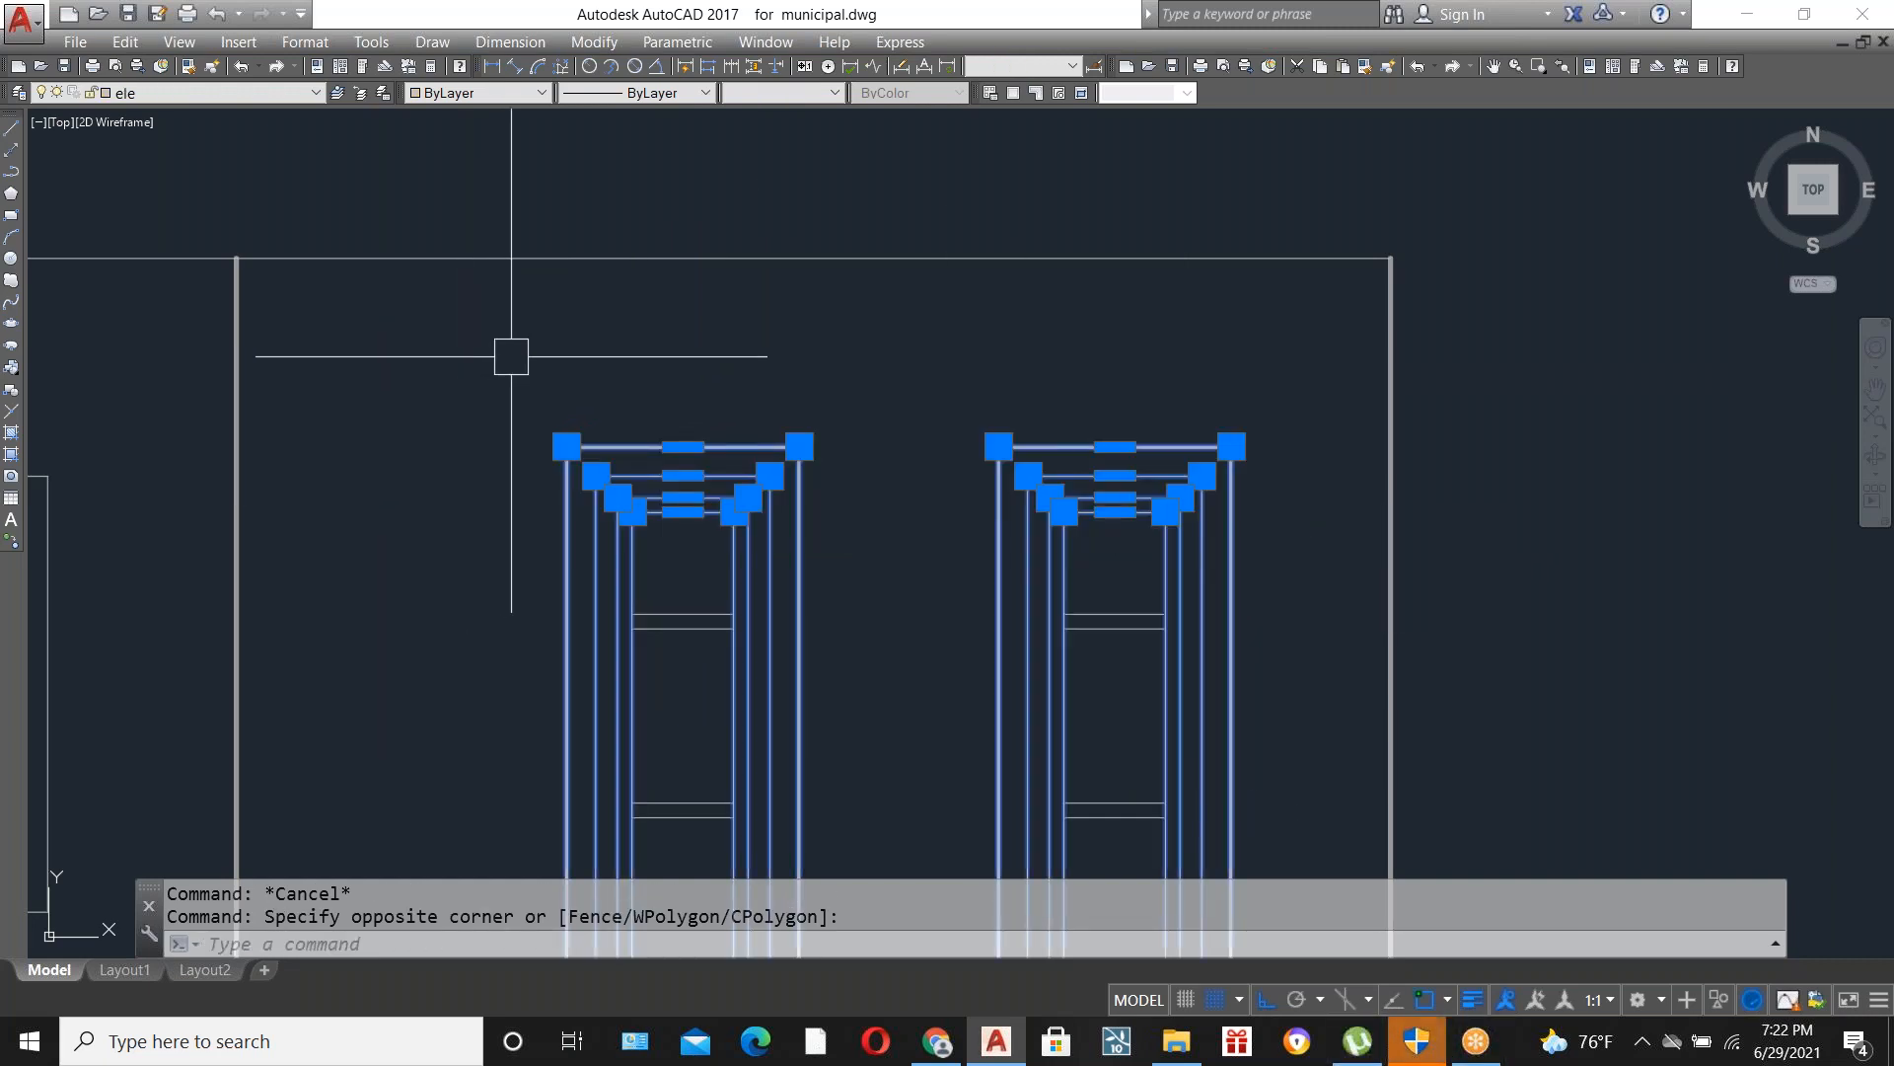
text(S)
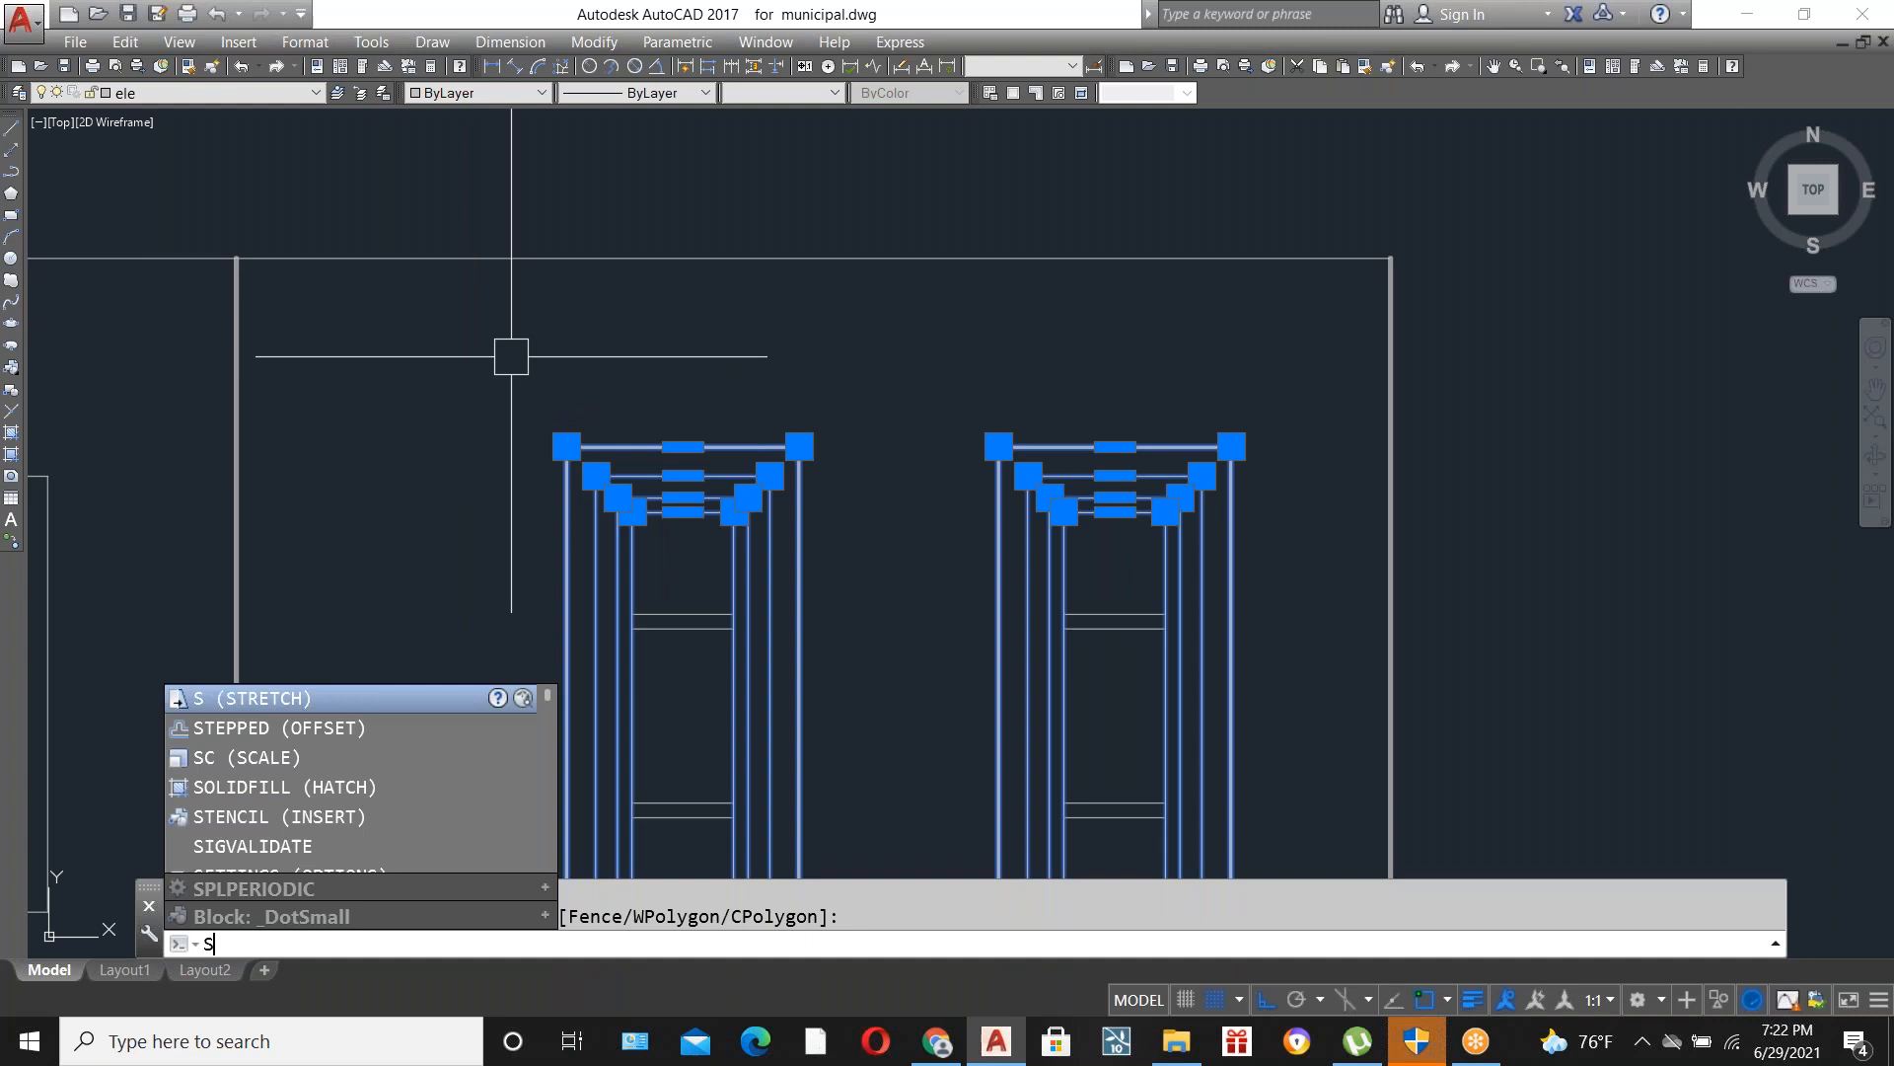
key(Return)
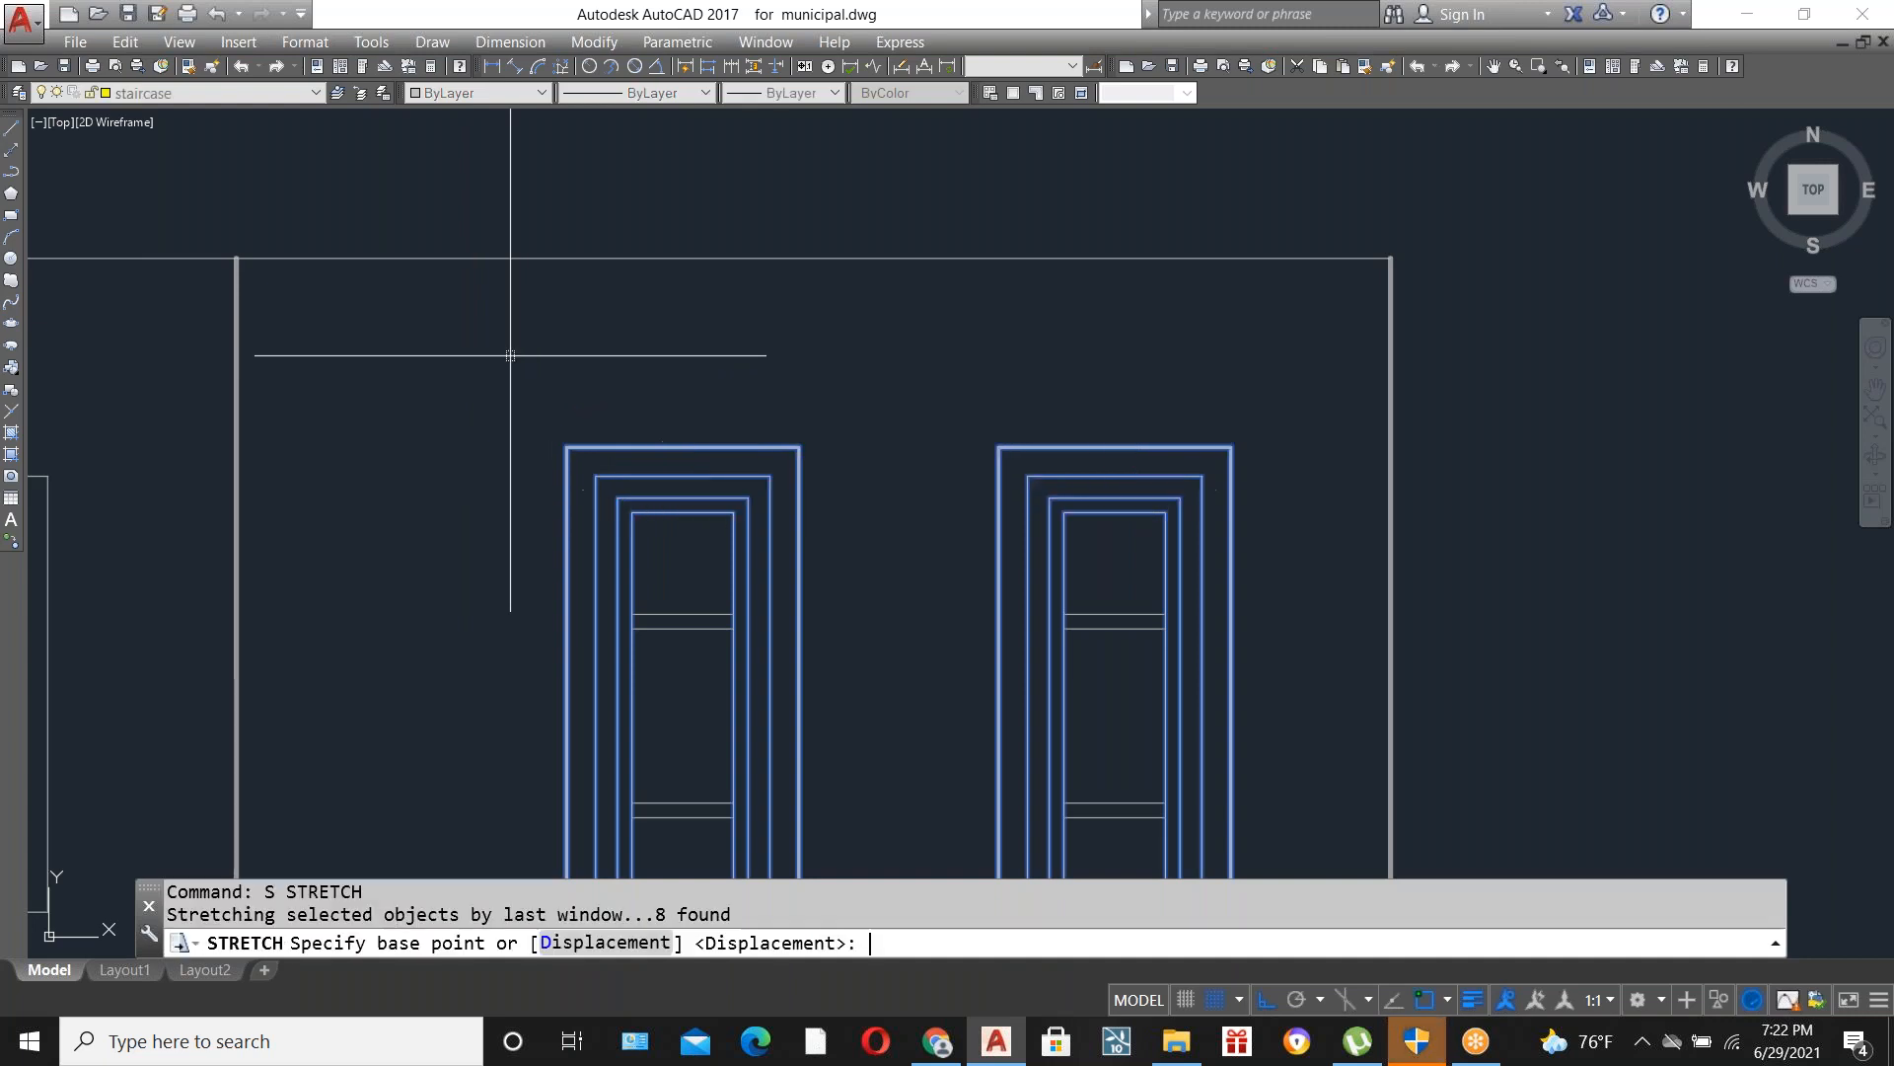
click(682, 446)
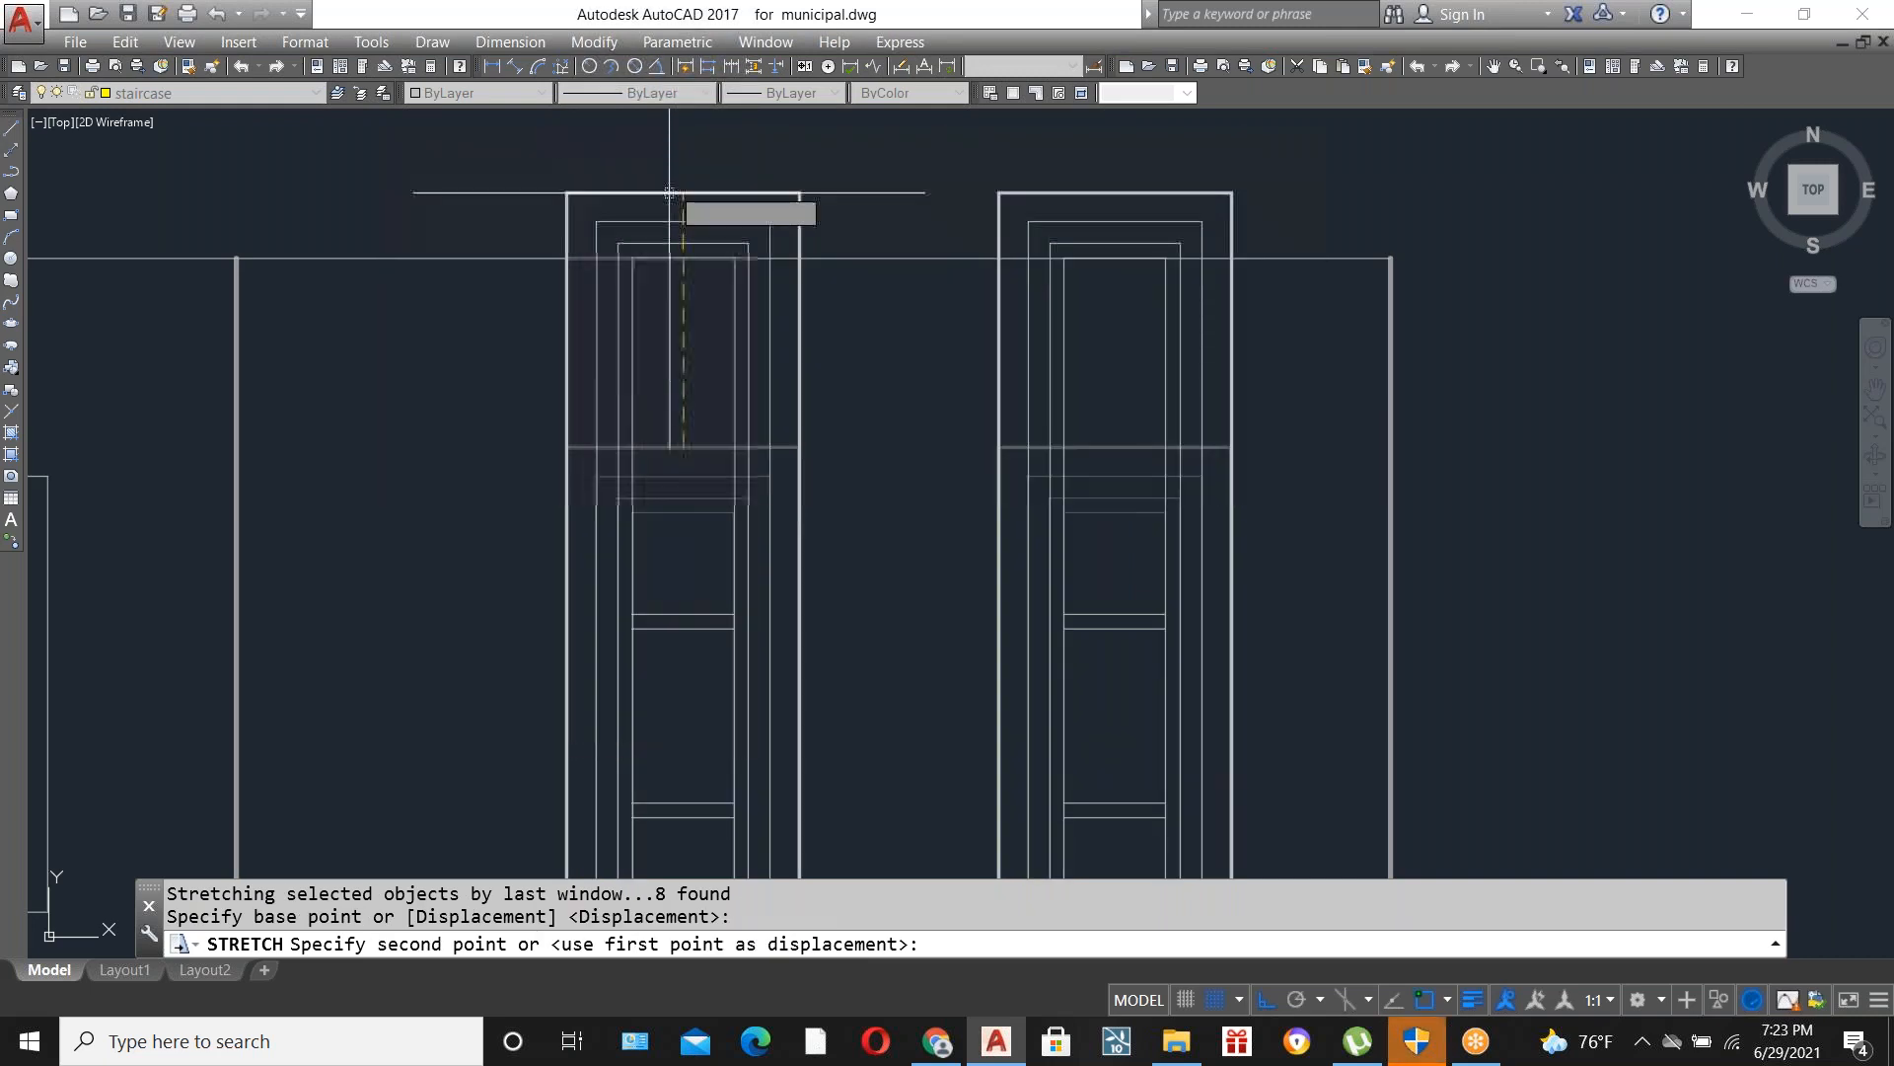
click(683, 259)
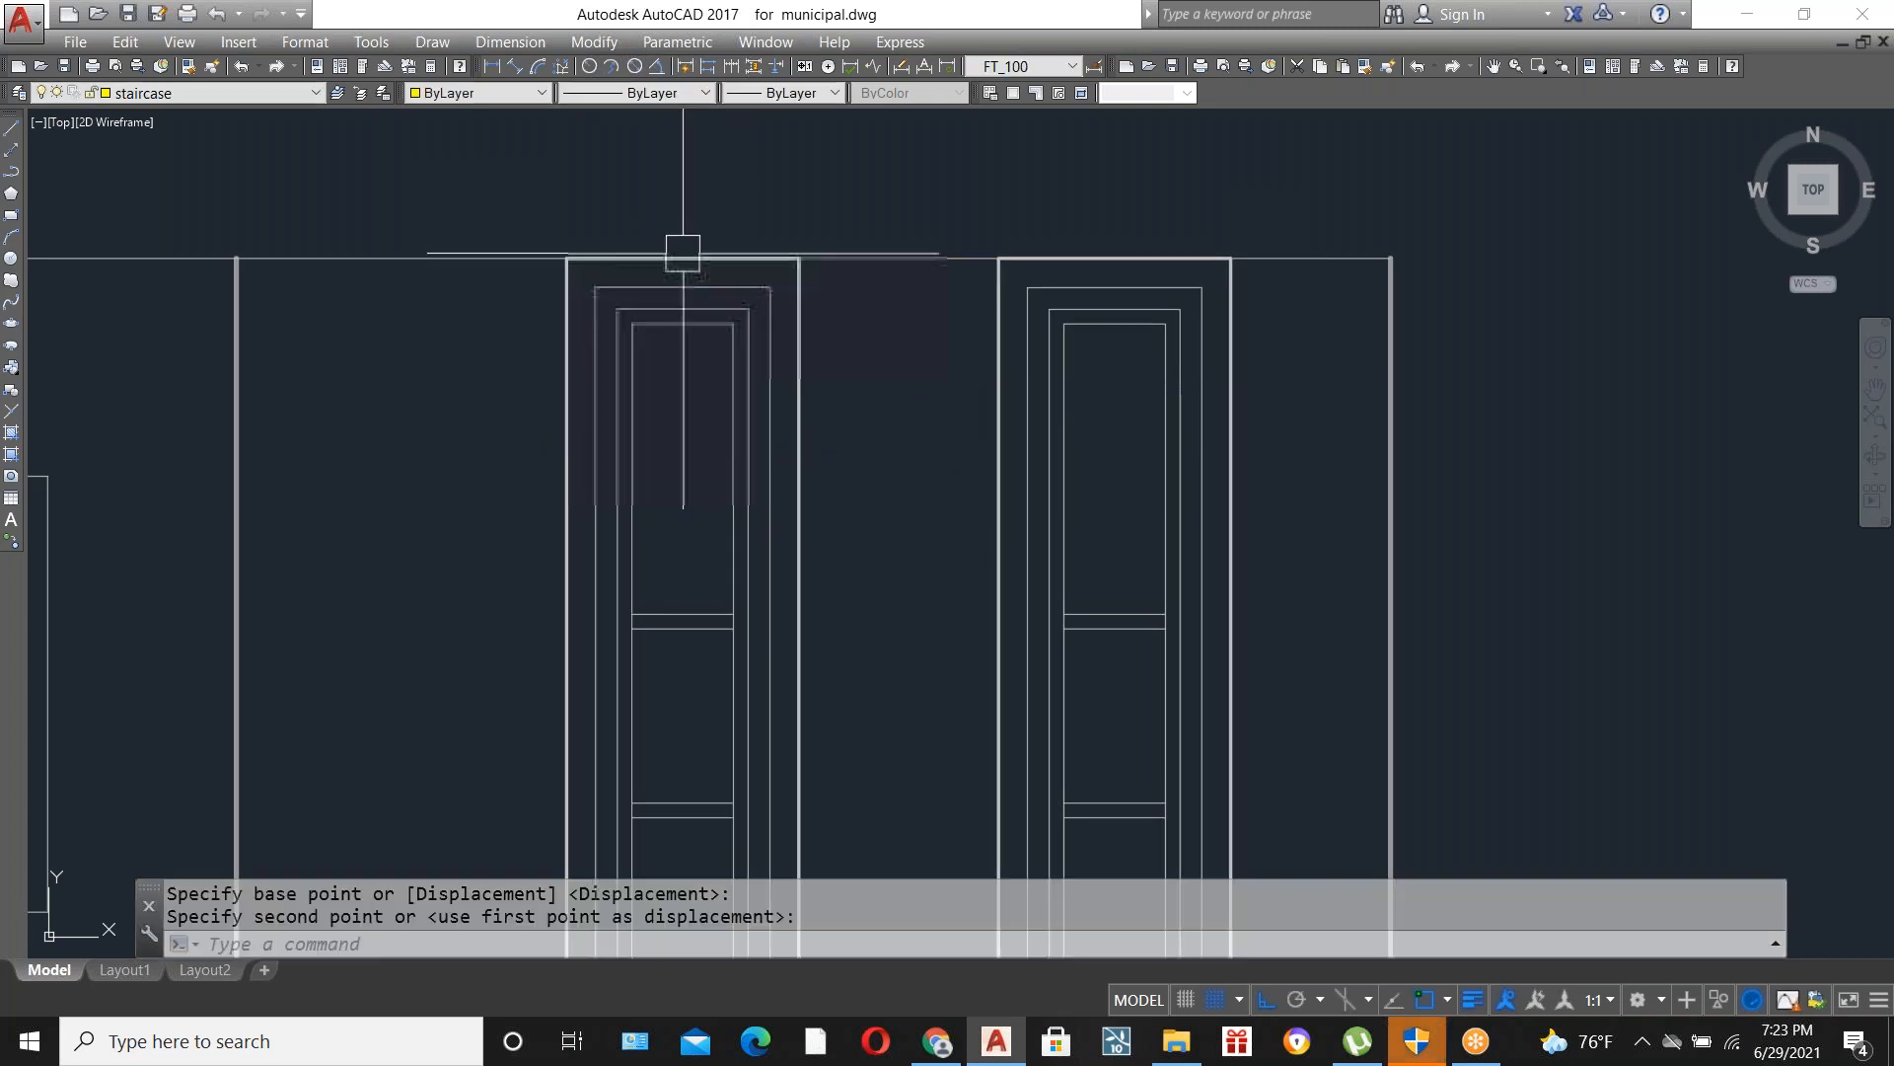
Undo the last stretch of the tall windows' heads on the copied elevation.
scroll(875, 330, down, 3)
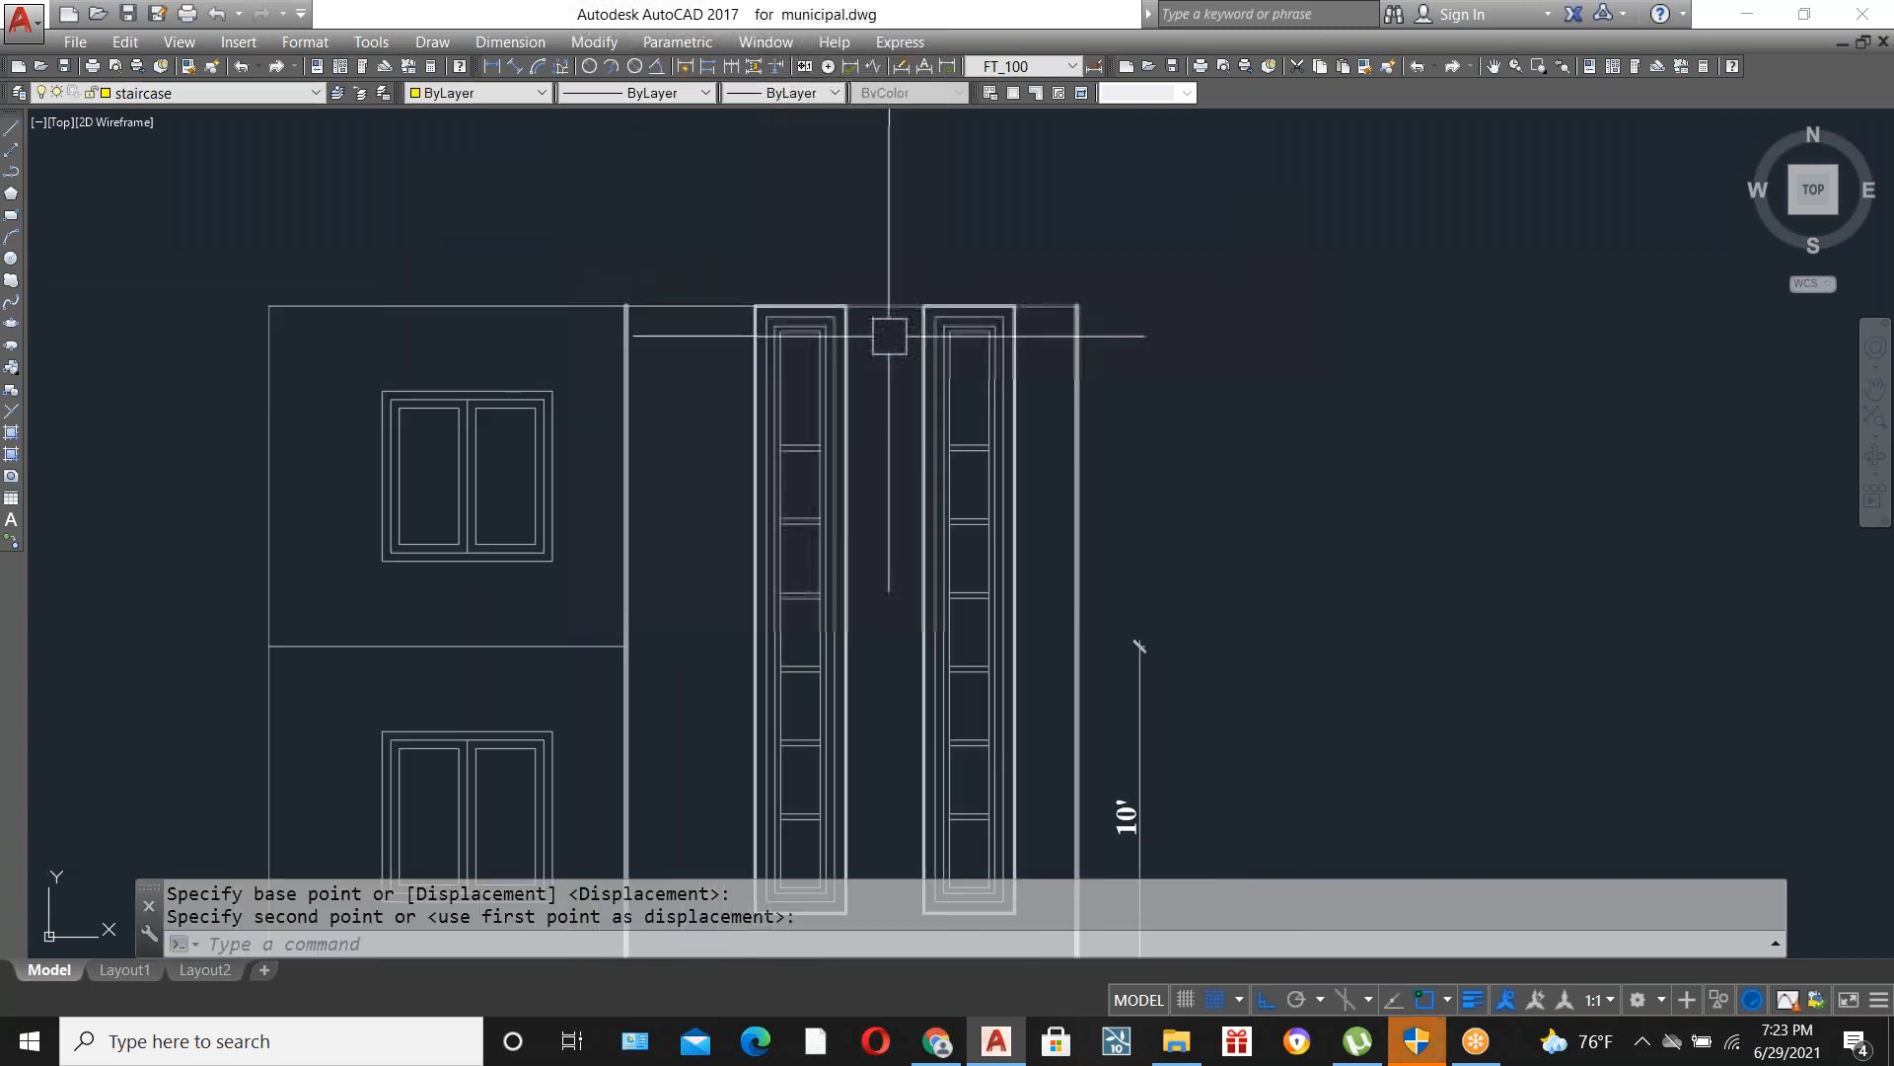
key(ctrl+z)
key(ctrl+z)
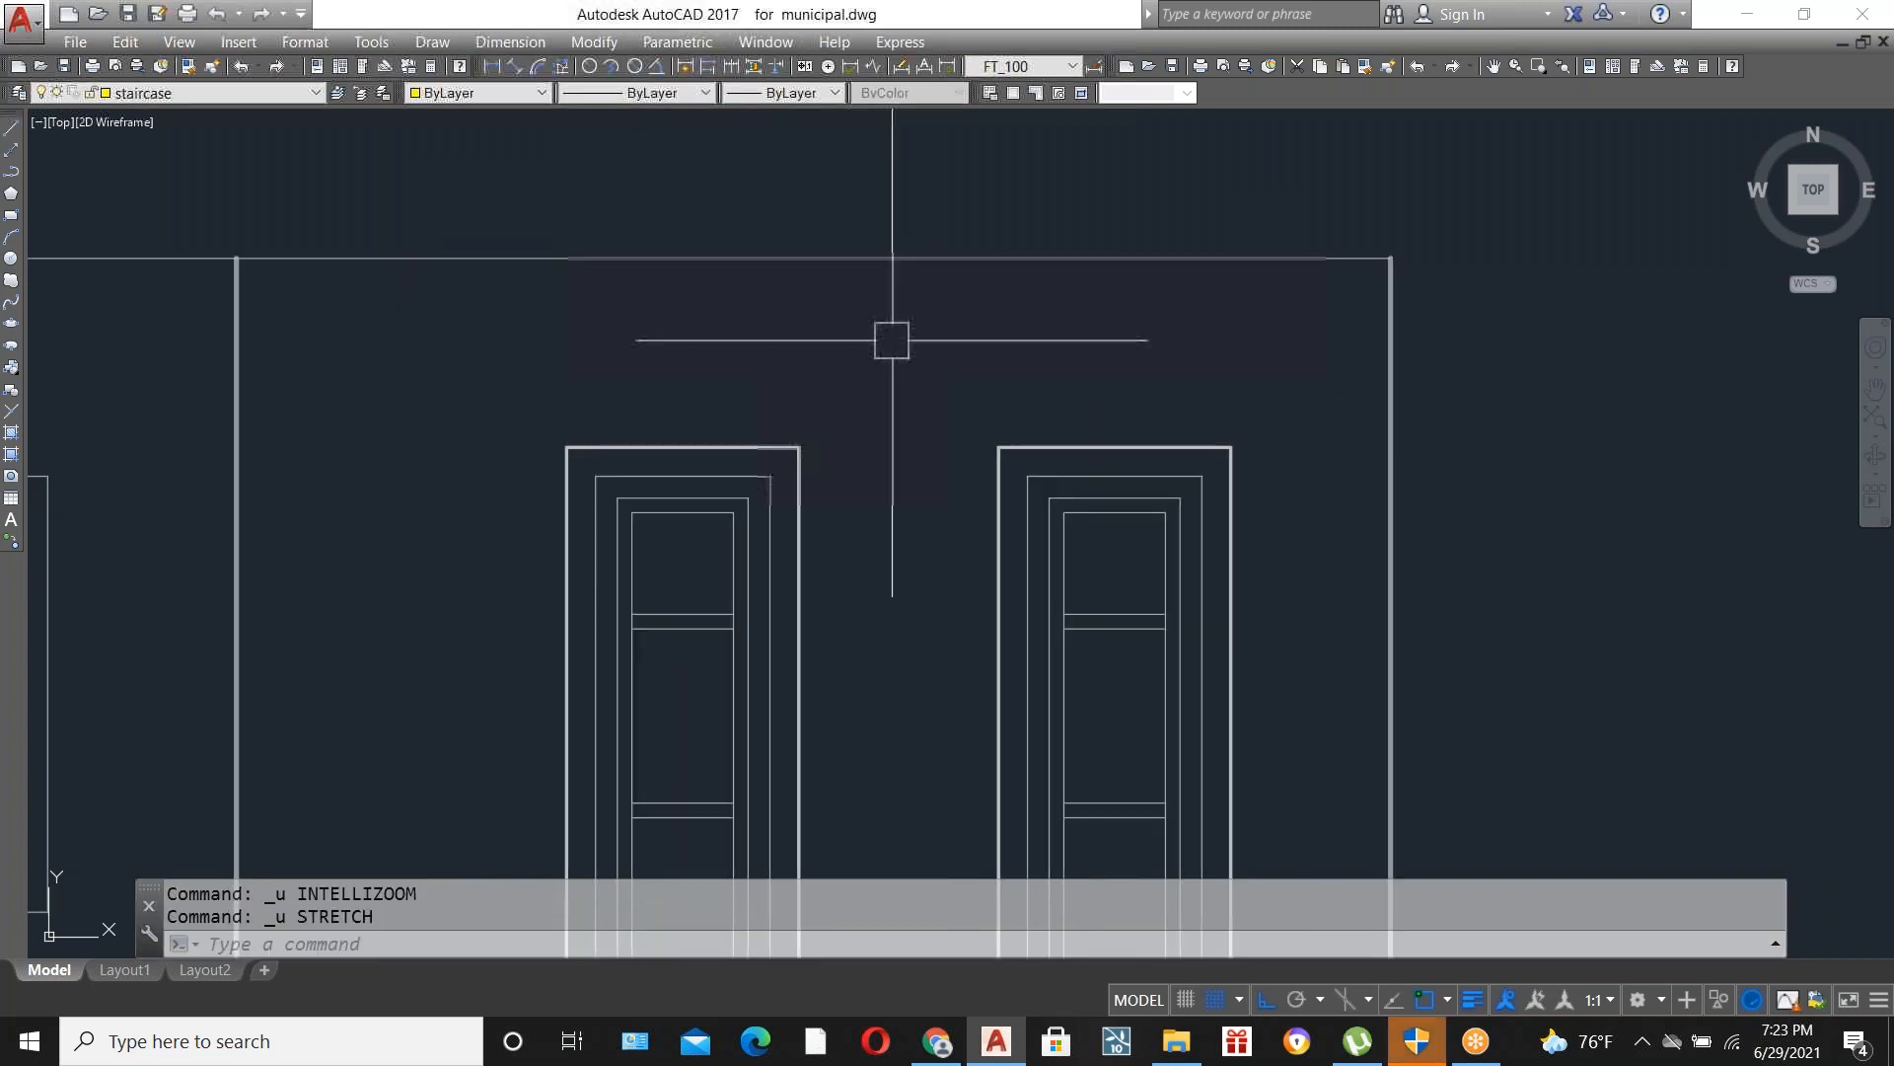
Compare the tall windows of the copied elevation with the narrow windows of the original elevation.
scroll(892, 340, down, 5)
scroll(453, 444, up, 1)
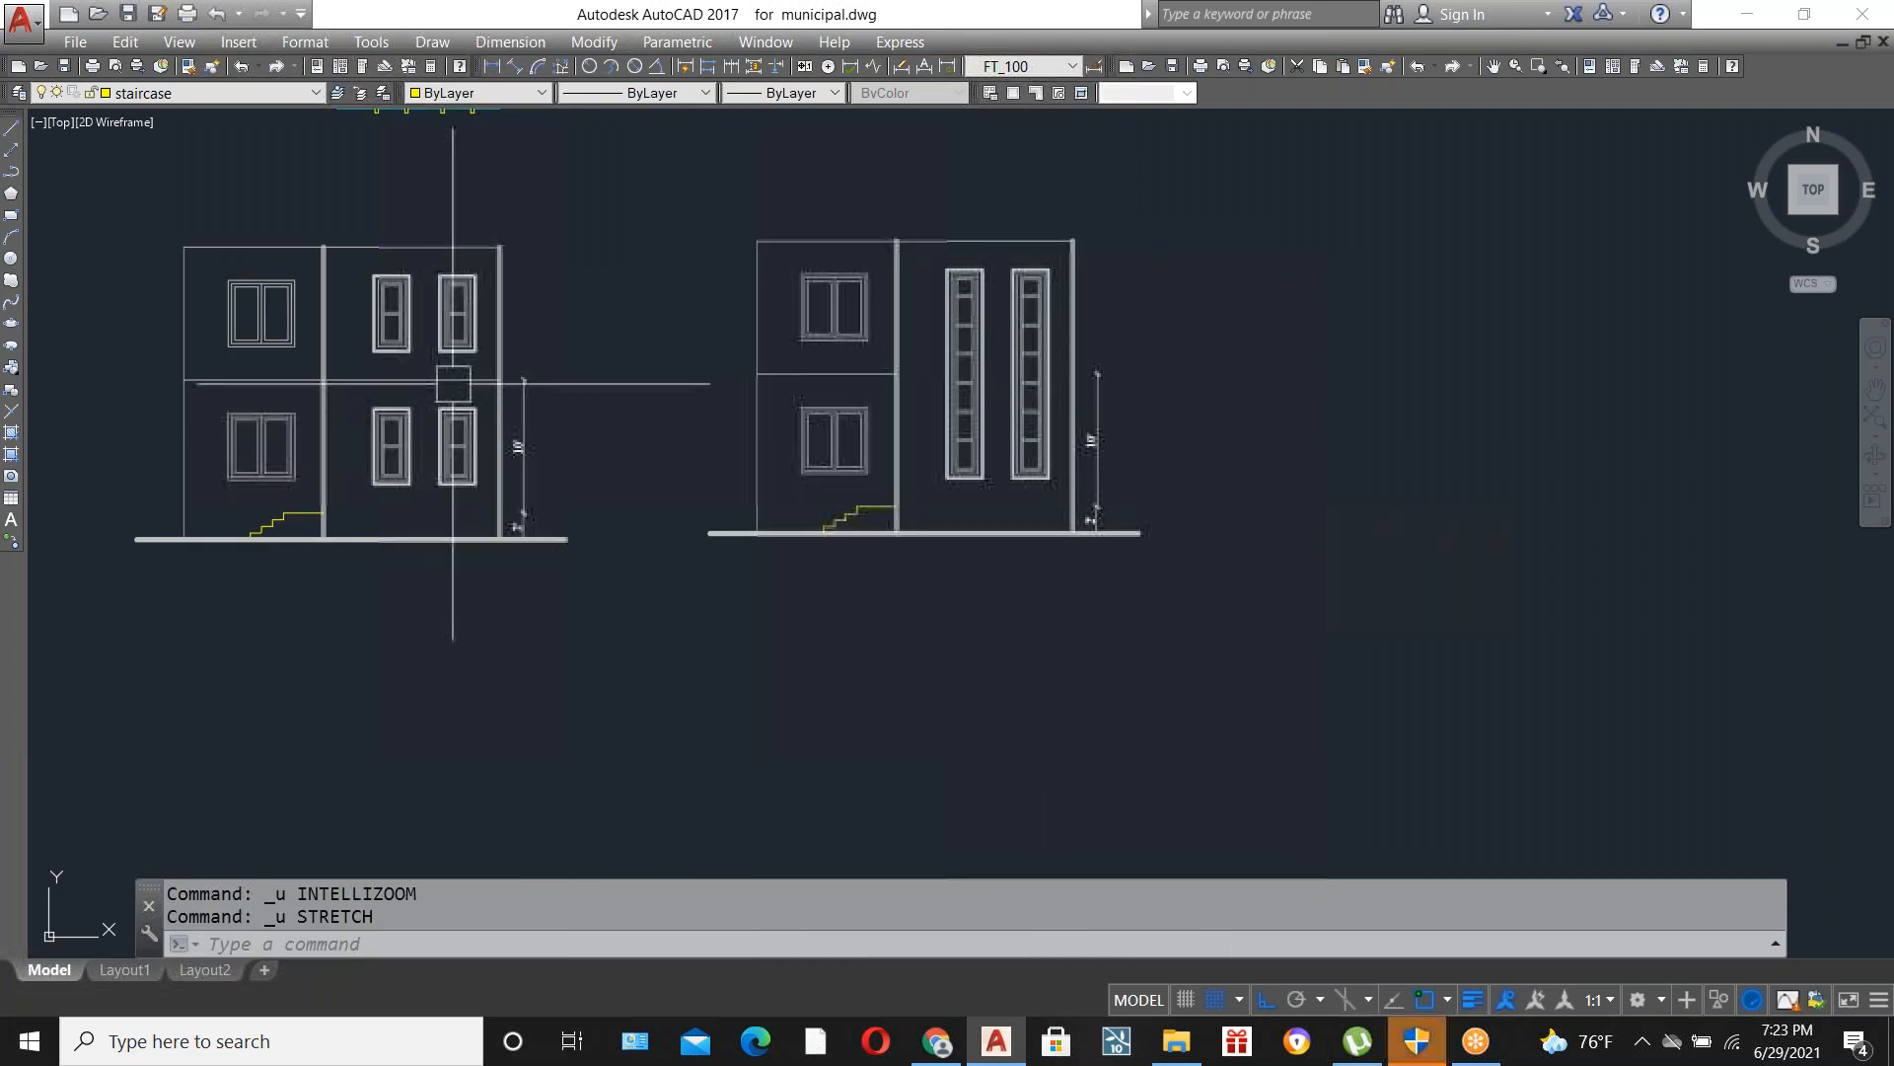
scroll(981, 338, up, 5)
scroll(1041, 553, down, 2)
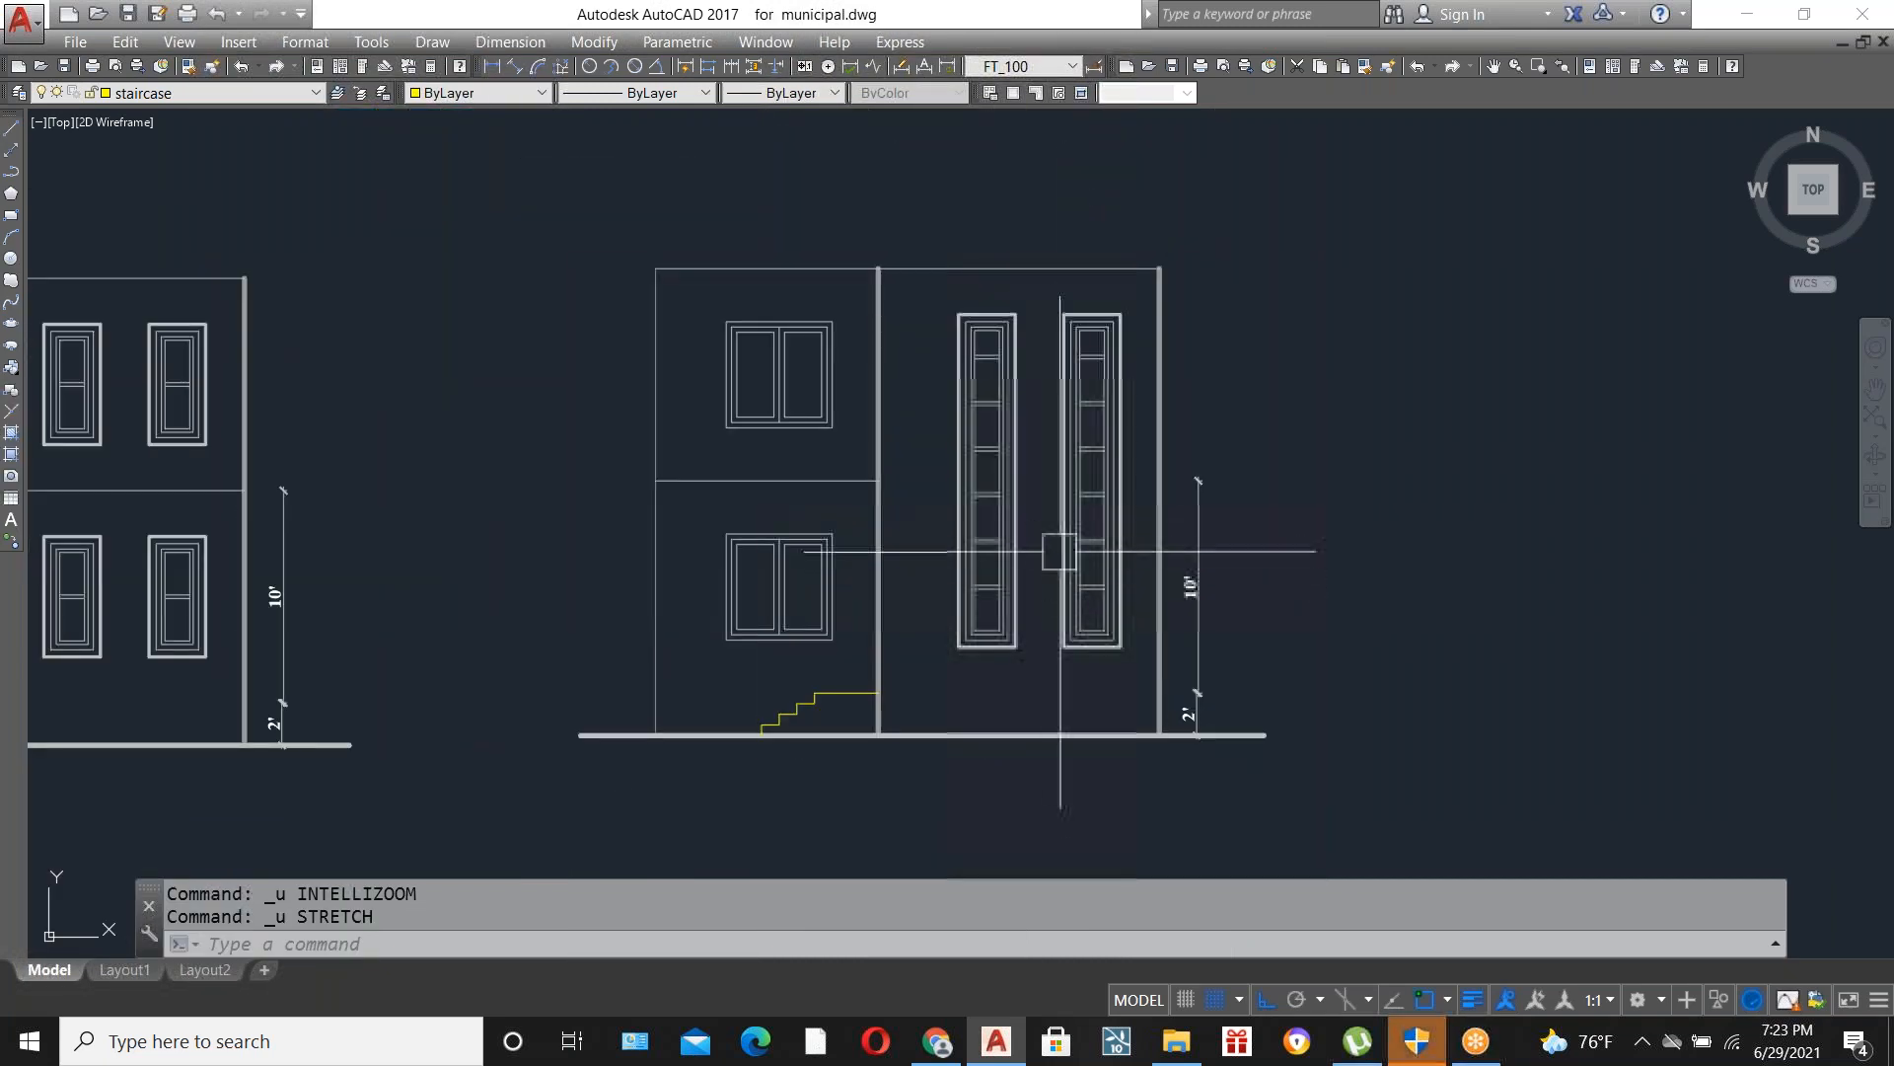
scroll(1046, 541, up, 2)
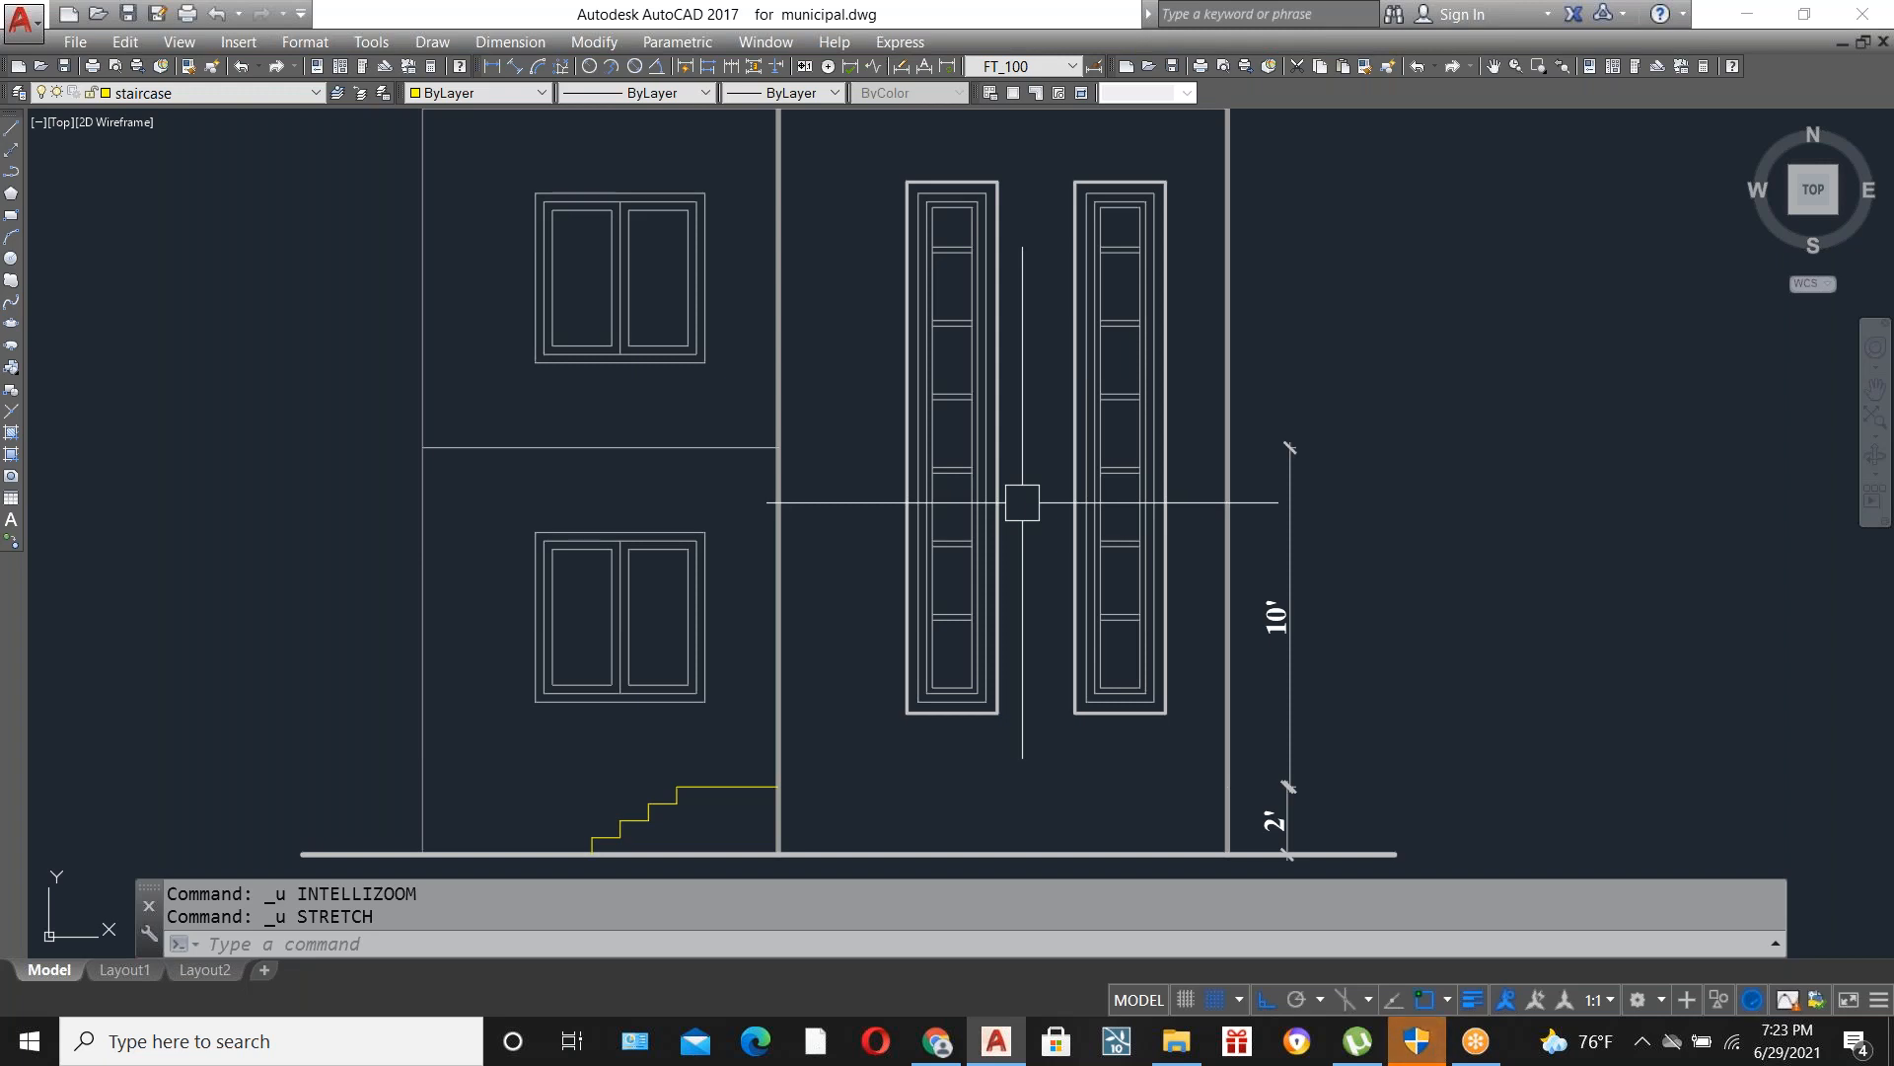
scroll(1049, 503, down, 2)
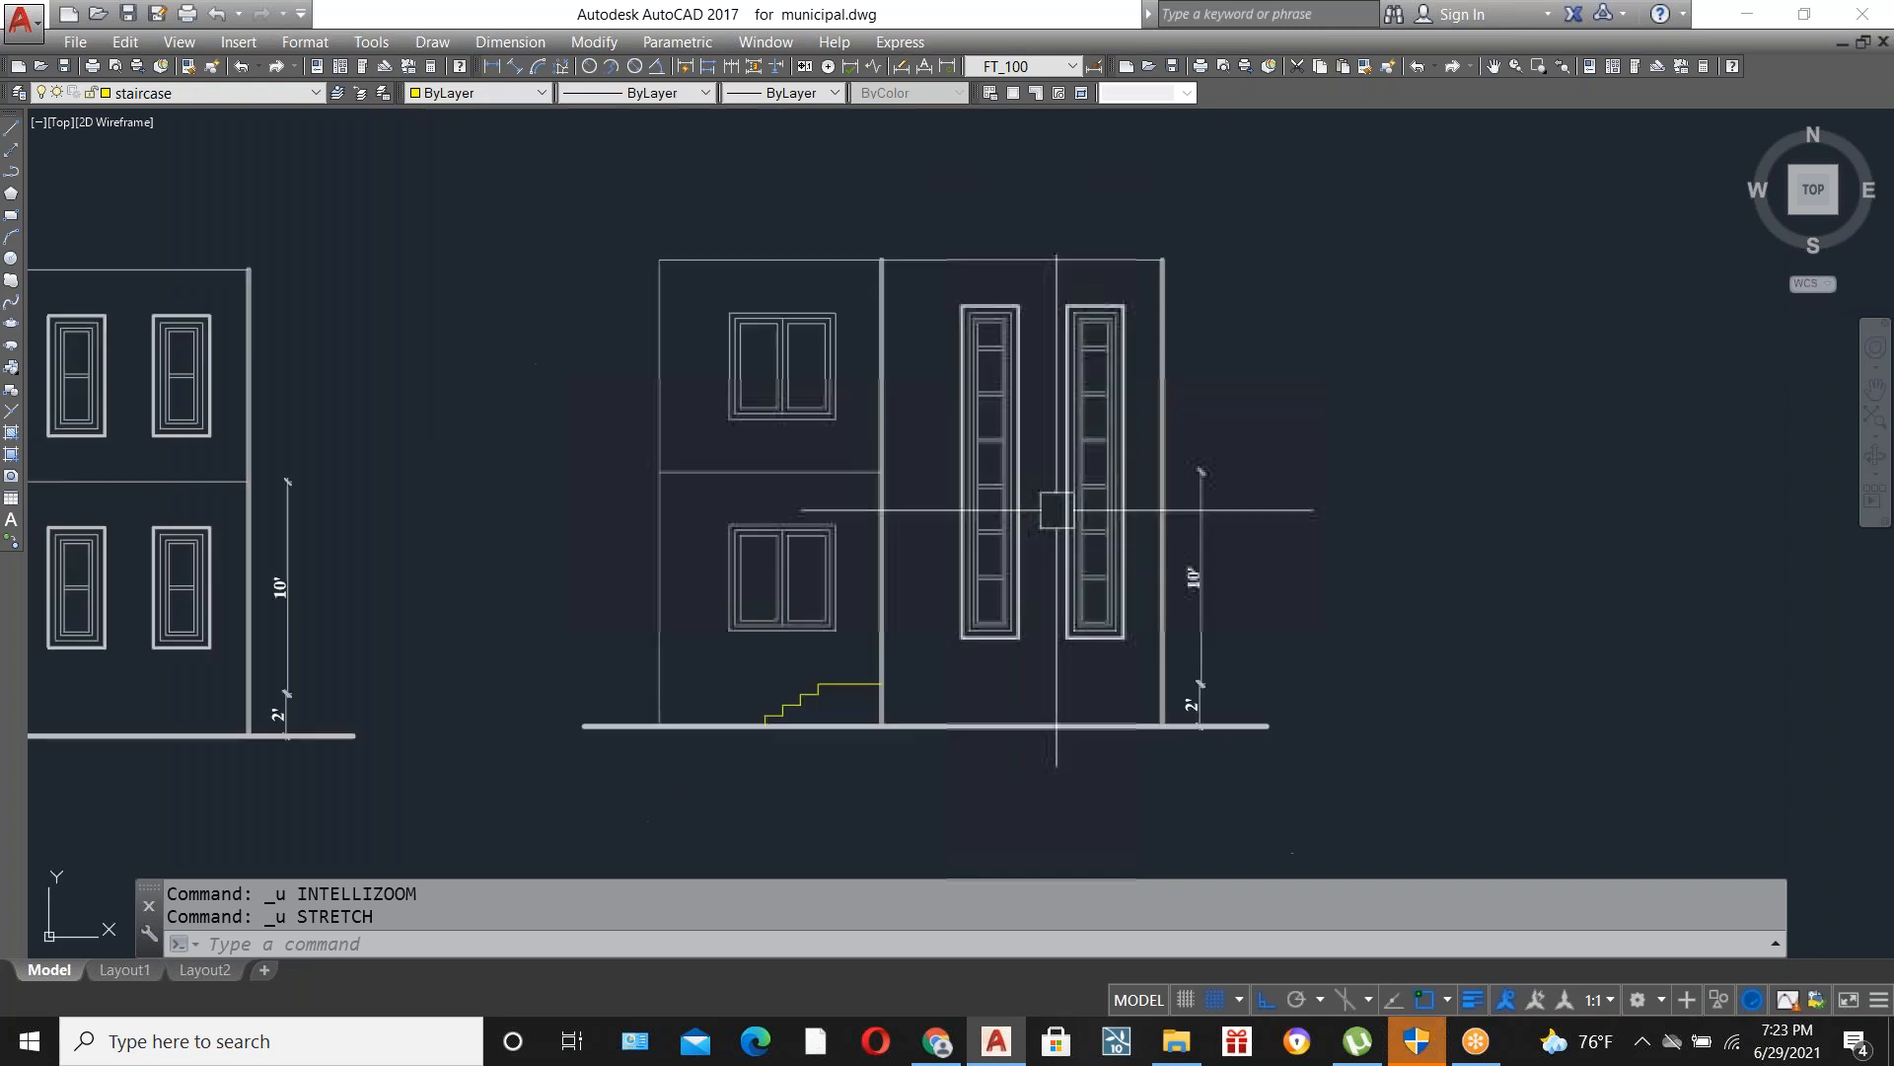
scroll(1072, 498, down, 2)
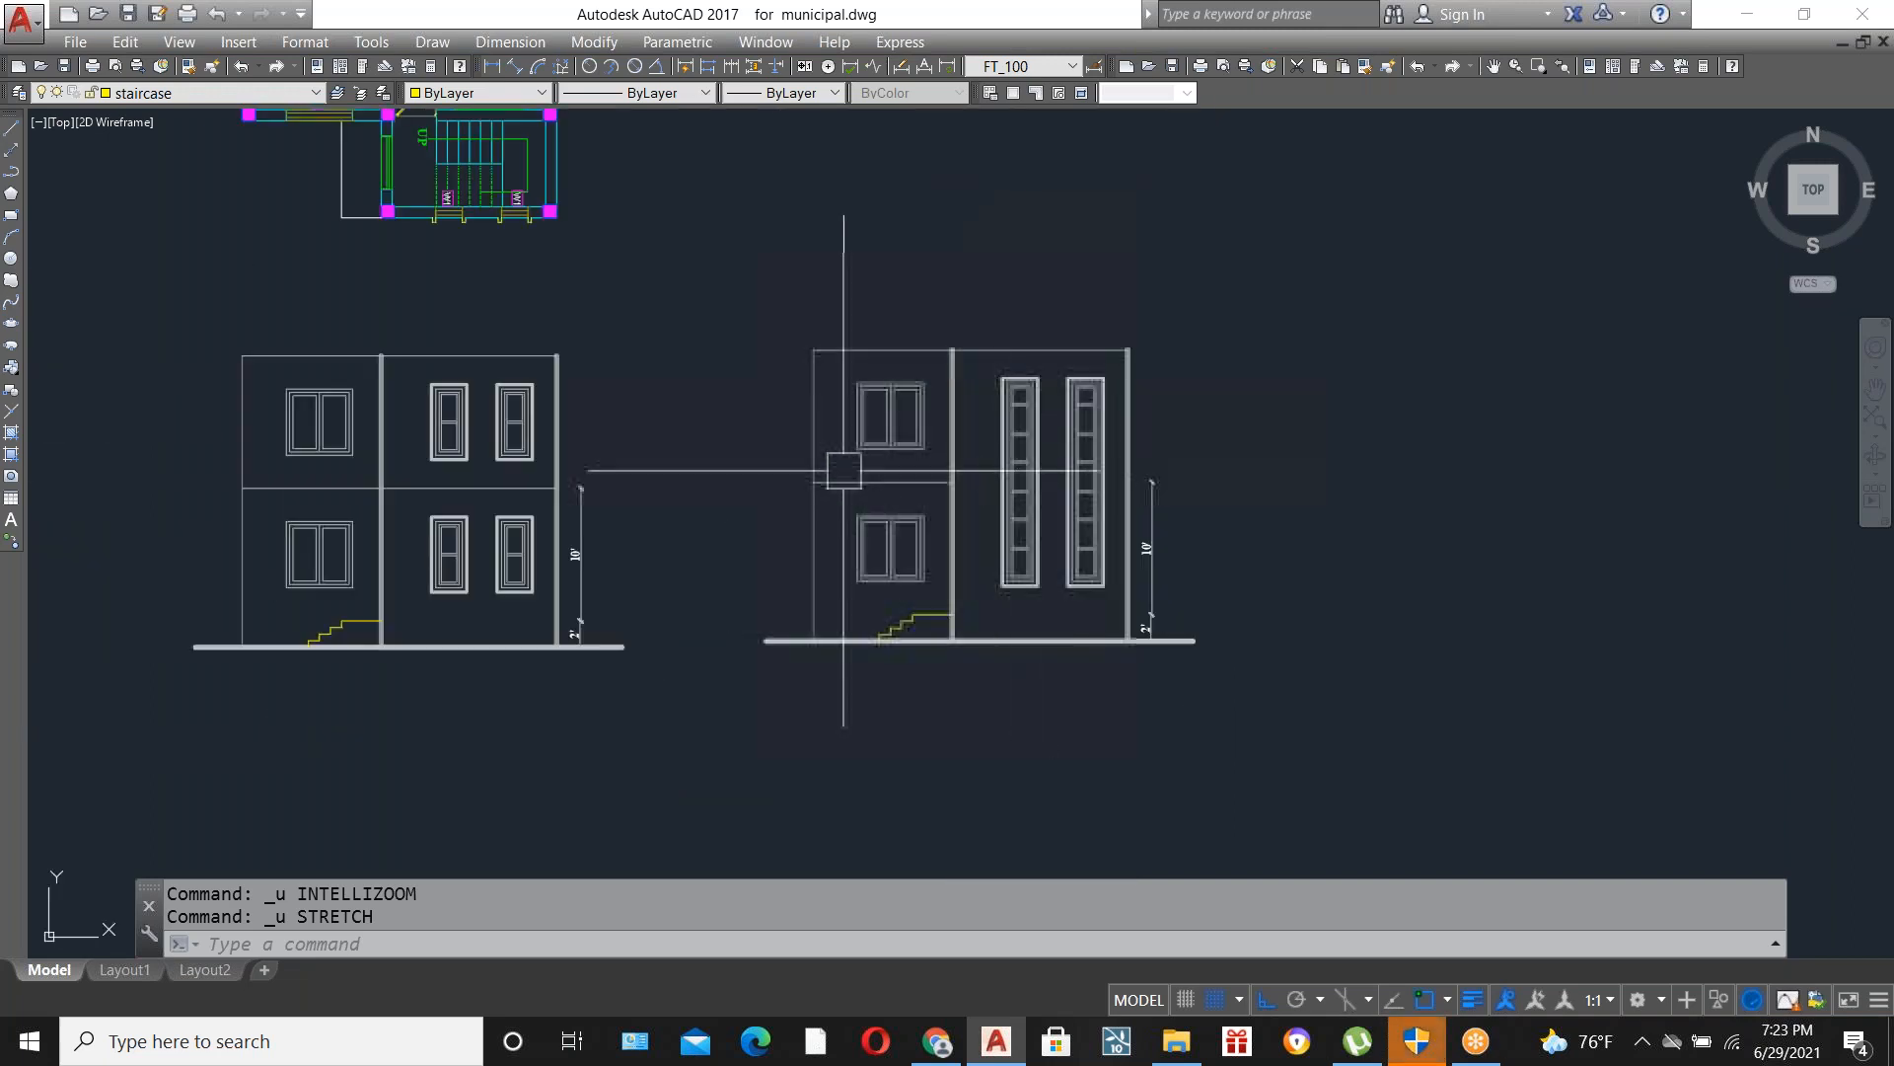
scroll(291, 441, up, 2)
scroll(291, 441, up, 2)
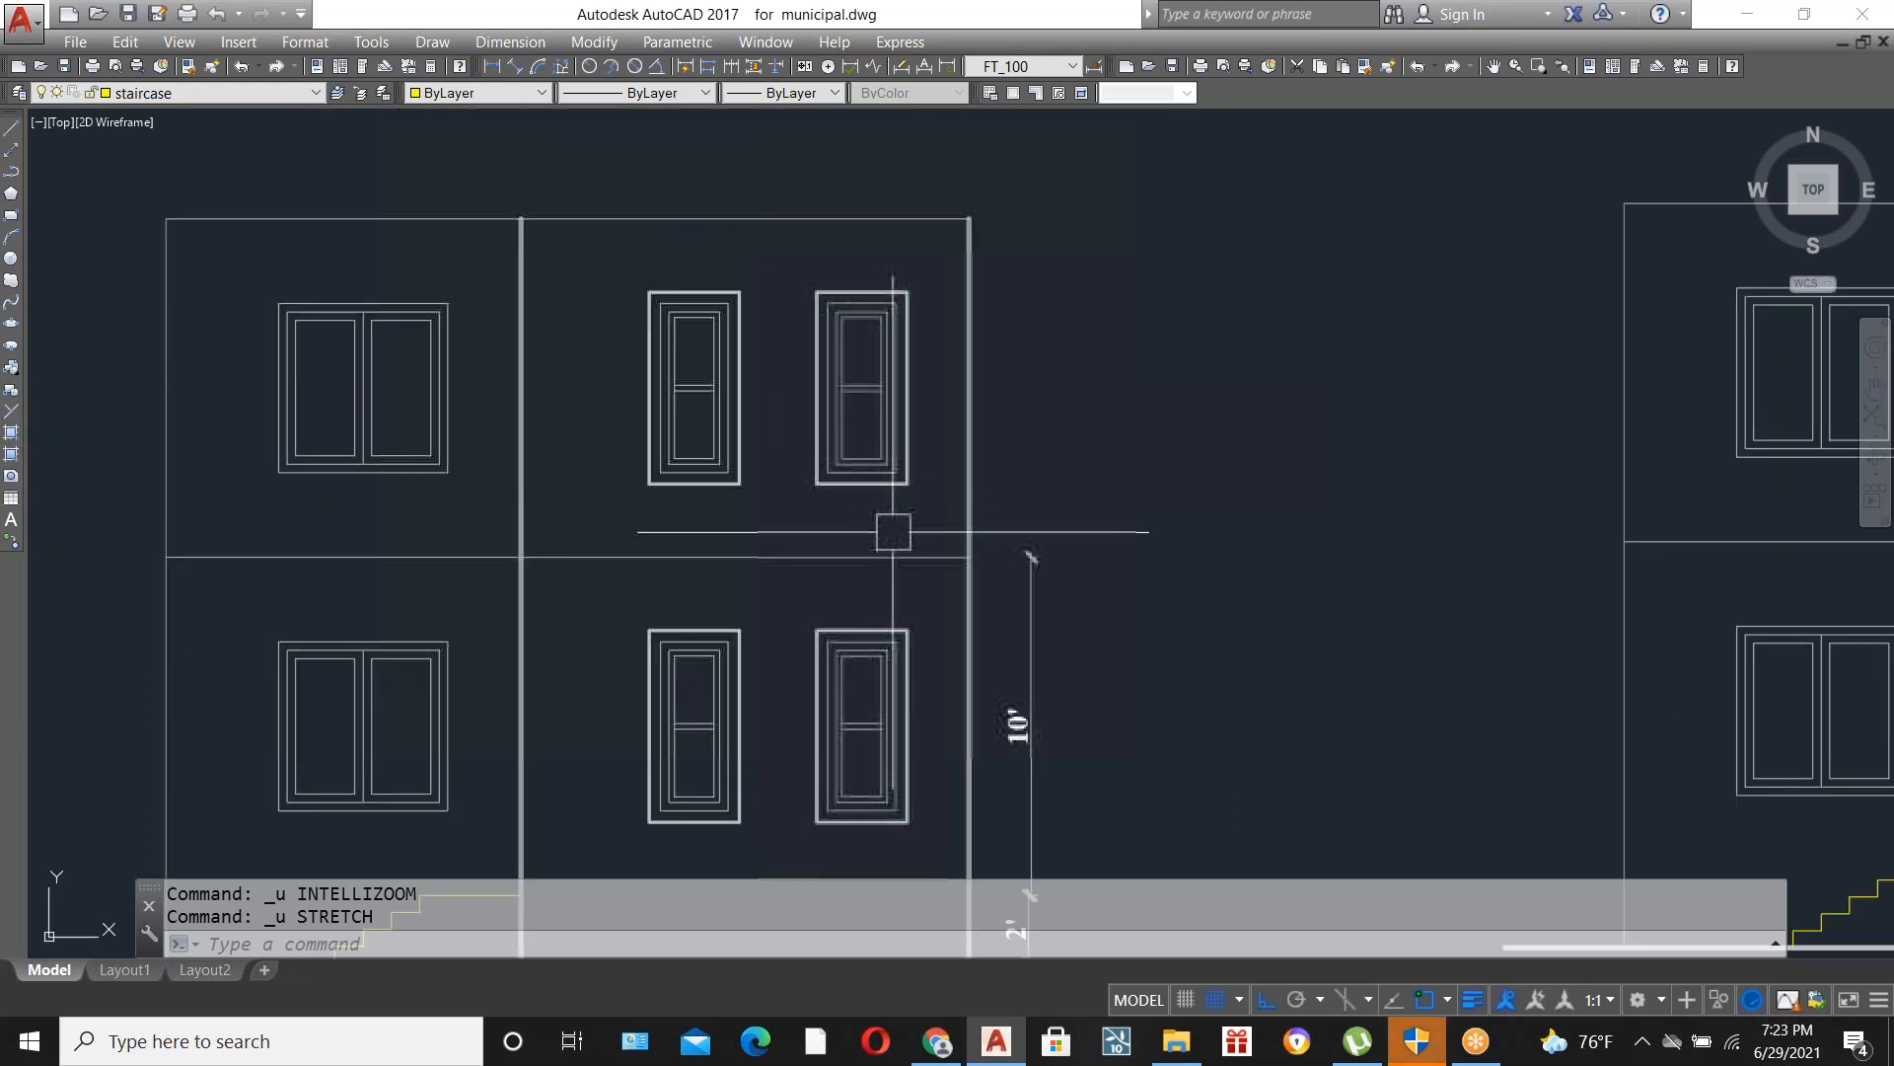
scroll(895, 536, down, 2)
scroll(807, 533, down, 2)
scroll(838, 592, up, 2)
scroll(825, 598, up, 2)
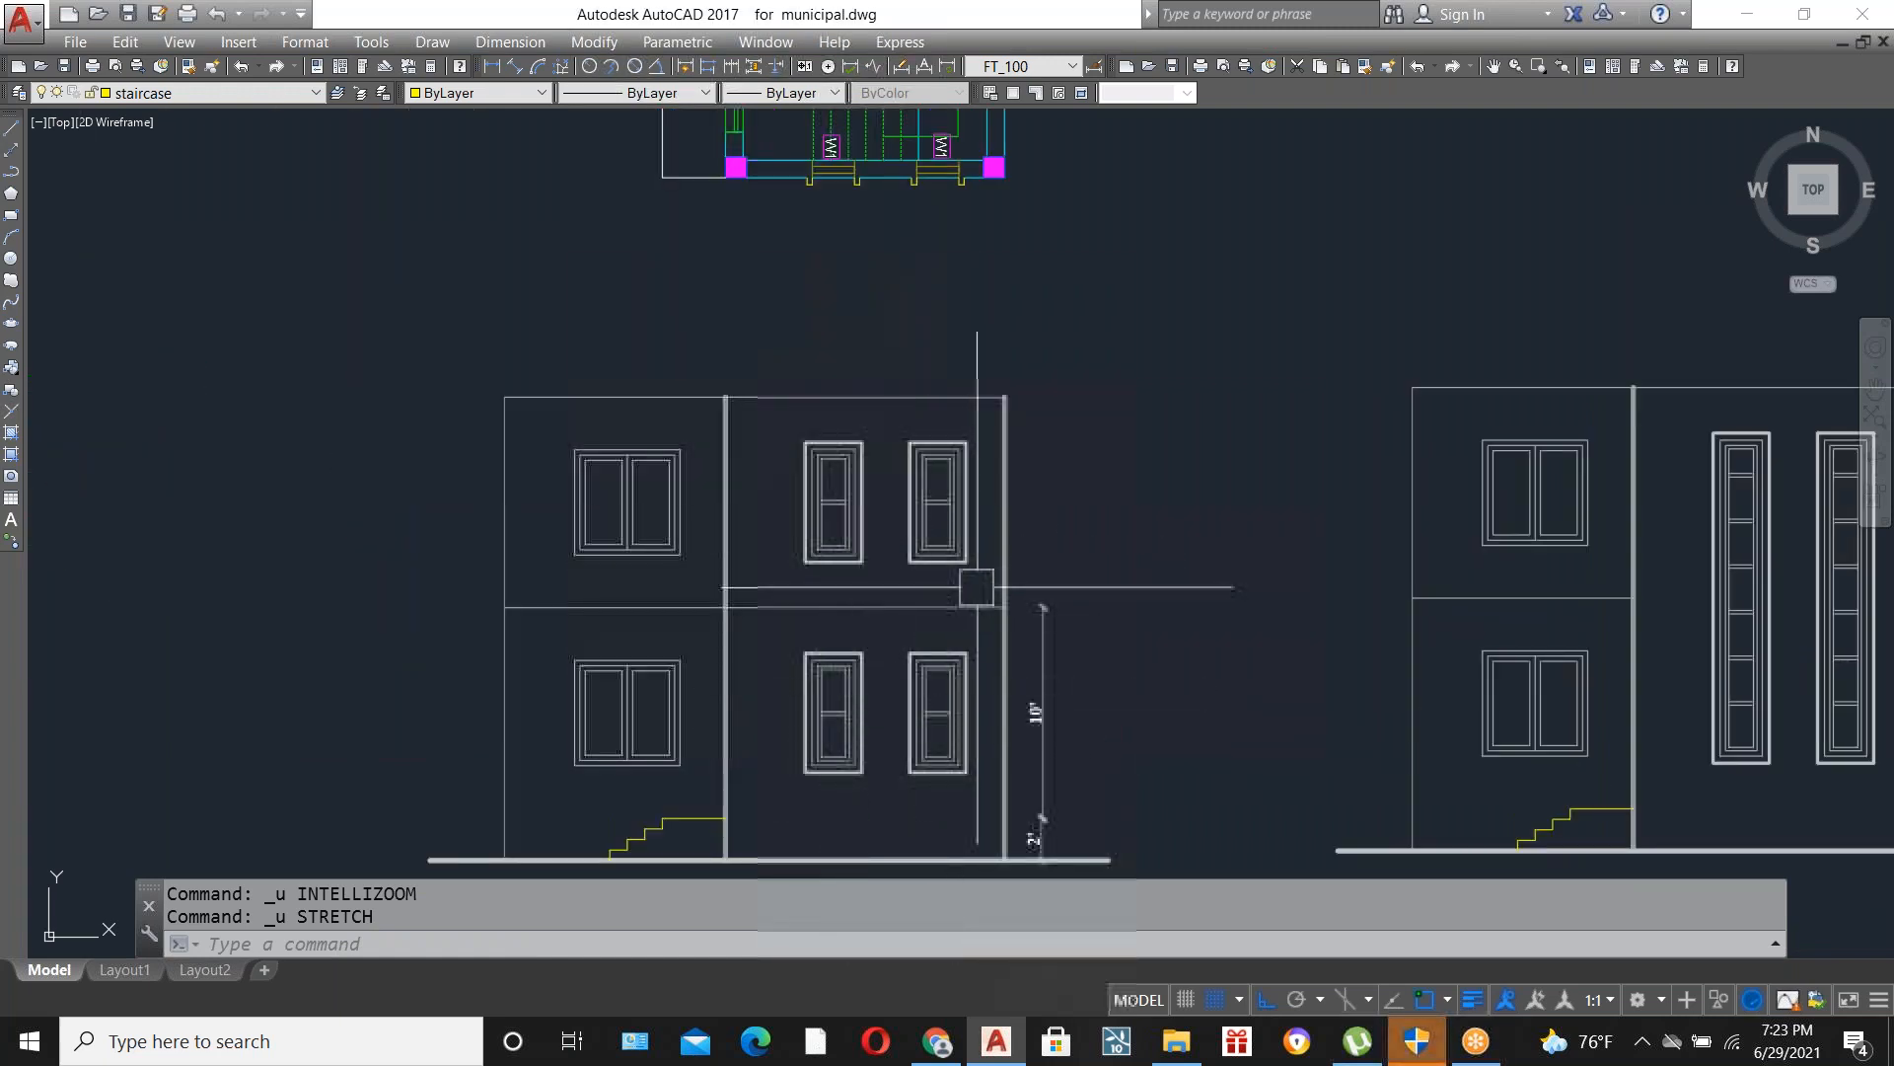
Add a linear dimension between the outer border and the frame of the original elevation's upper narrow window nearest the middle wall.
scroll(860, 511, up, 2)
scroll(859, 511, up, 2)
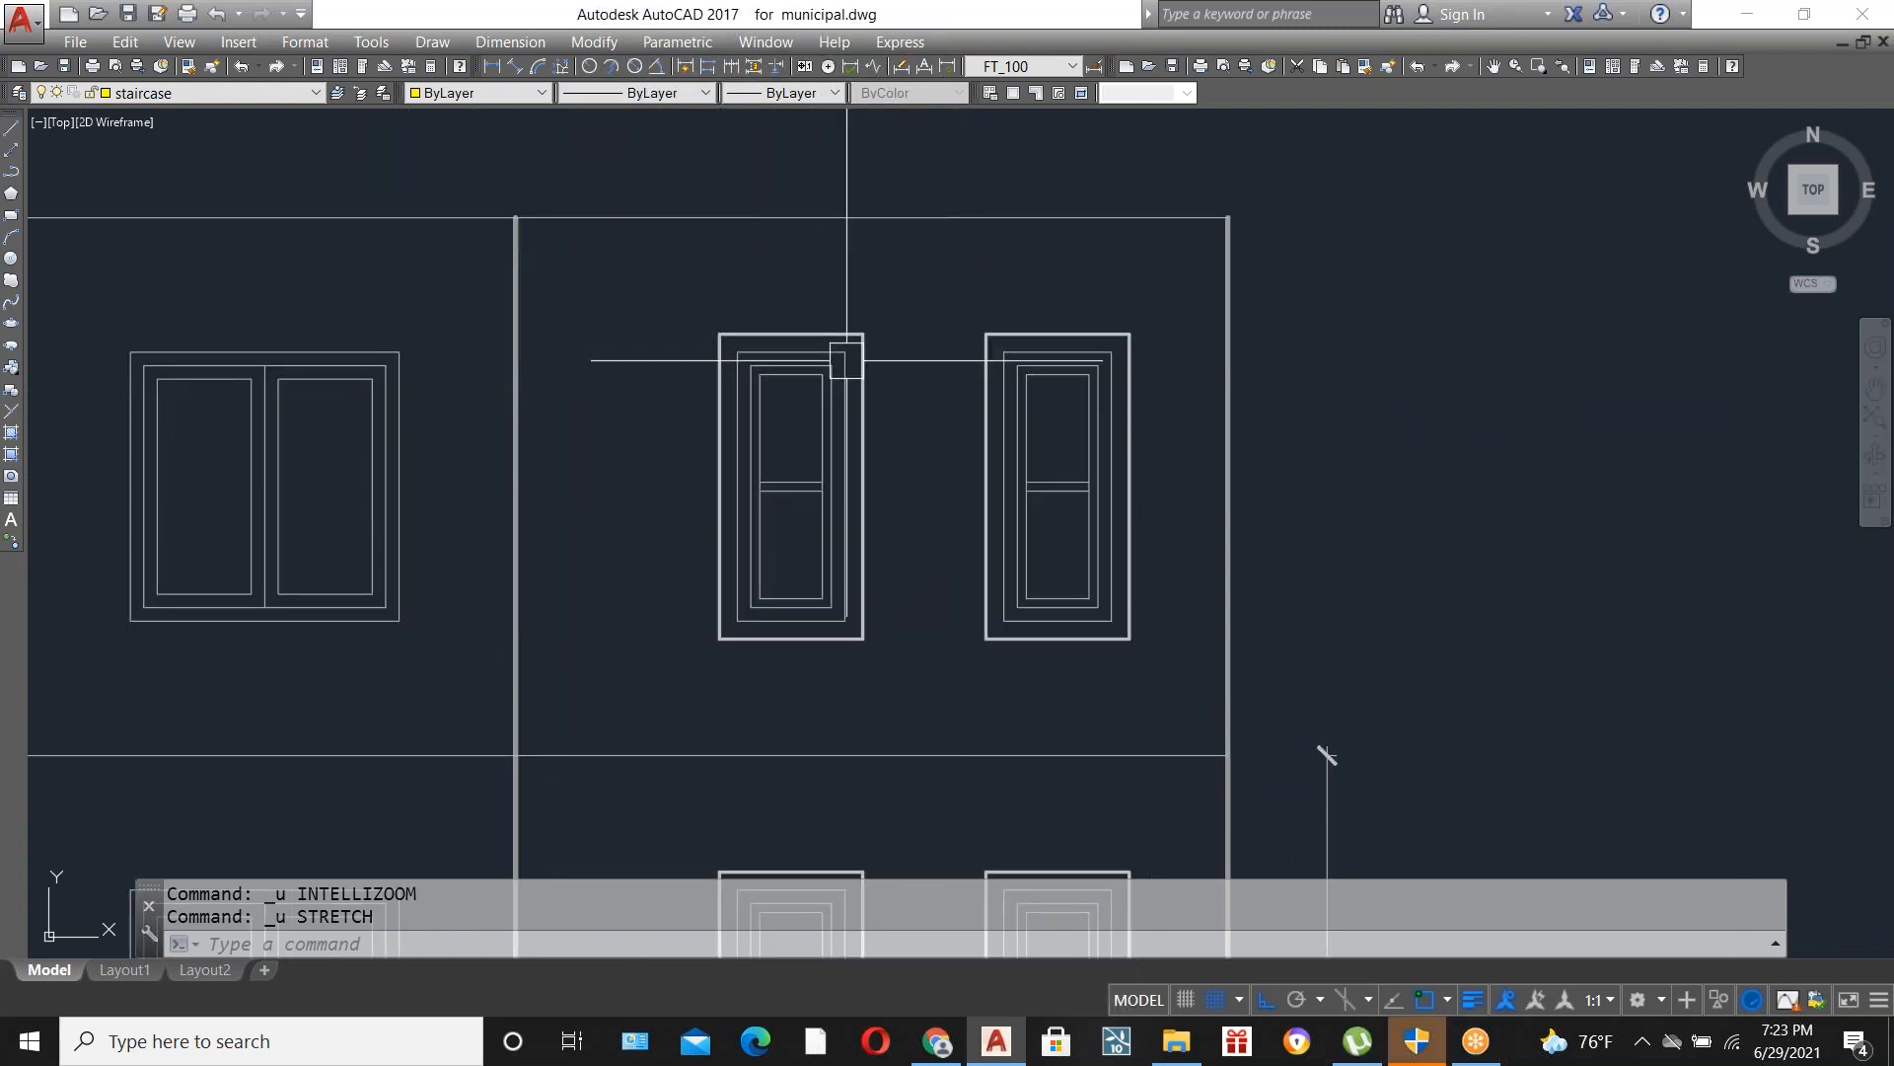
scroll(763, 338, up, 2)
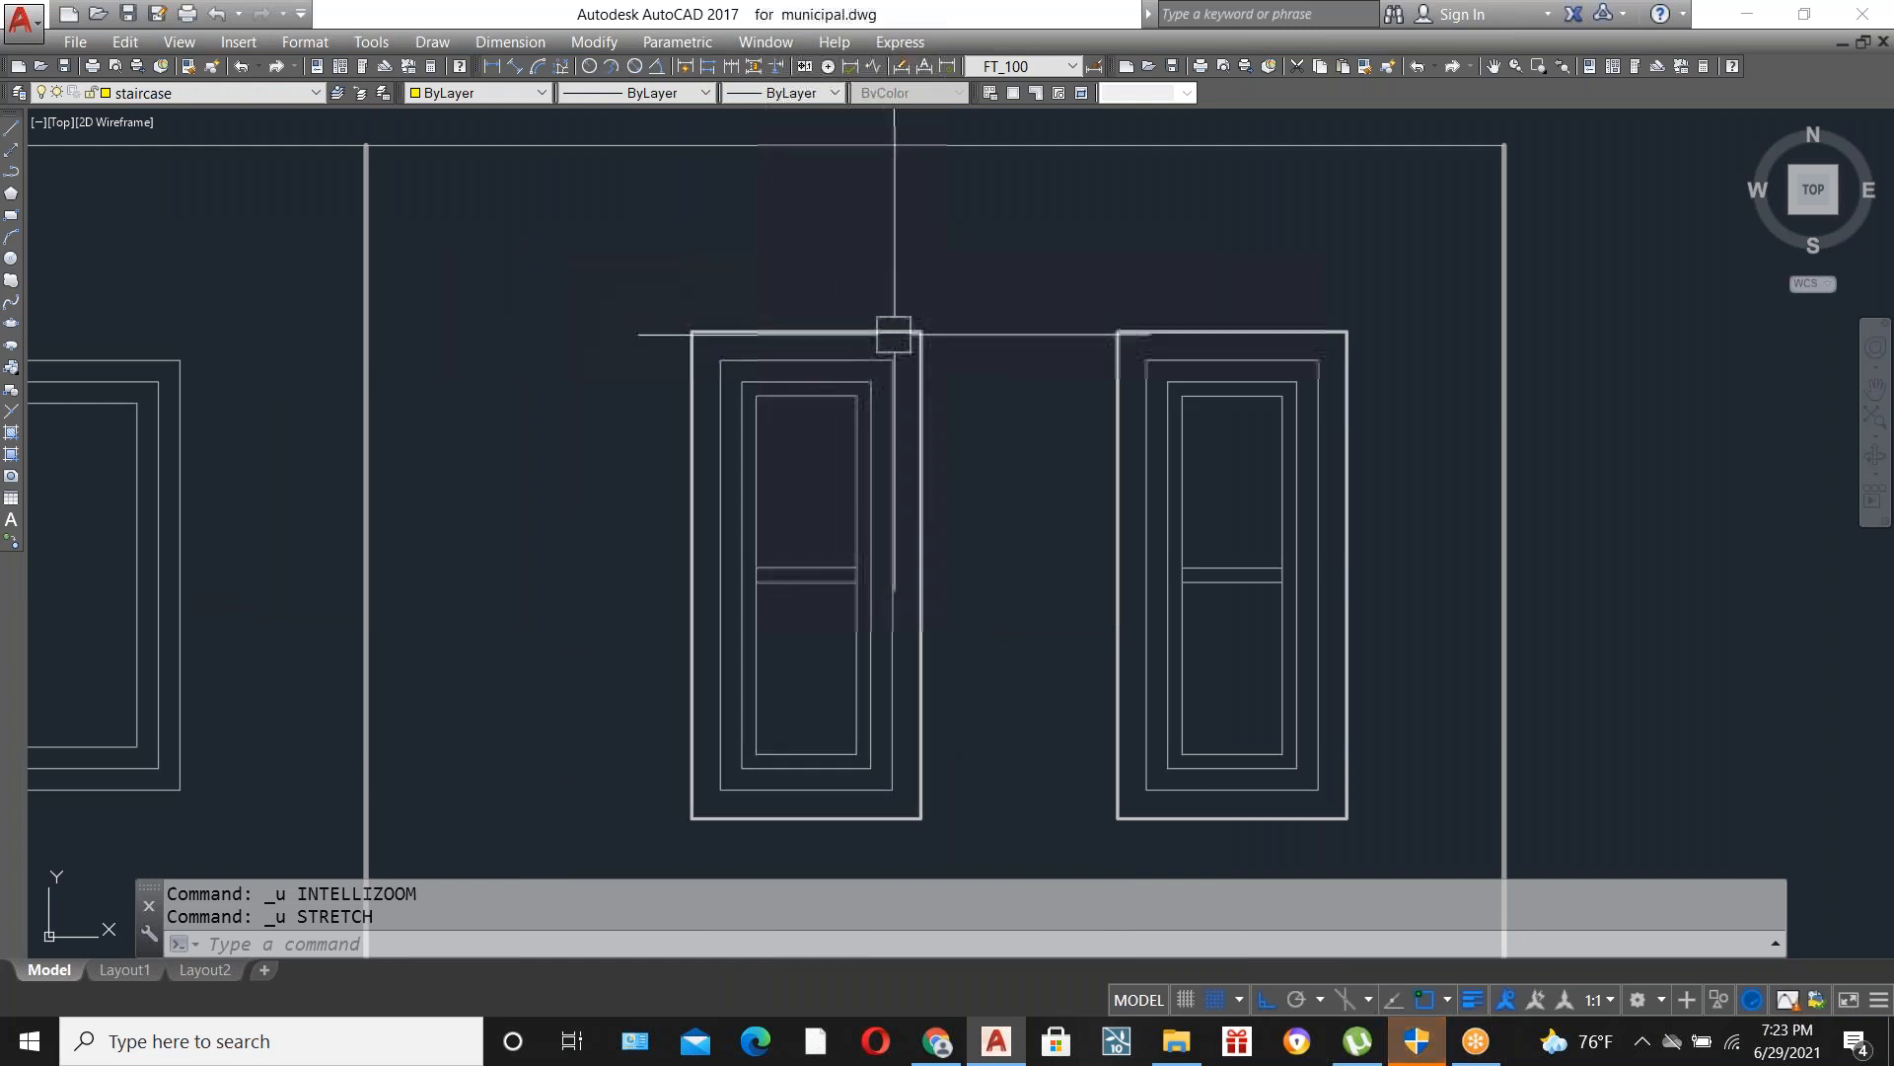
scroll(699, 402, up, 2)
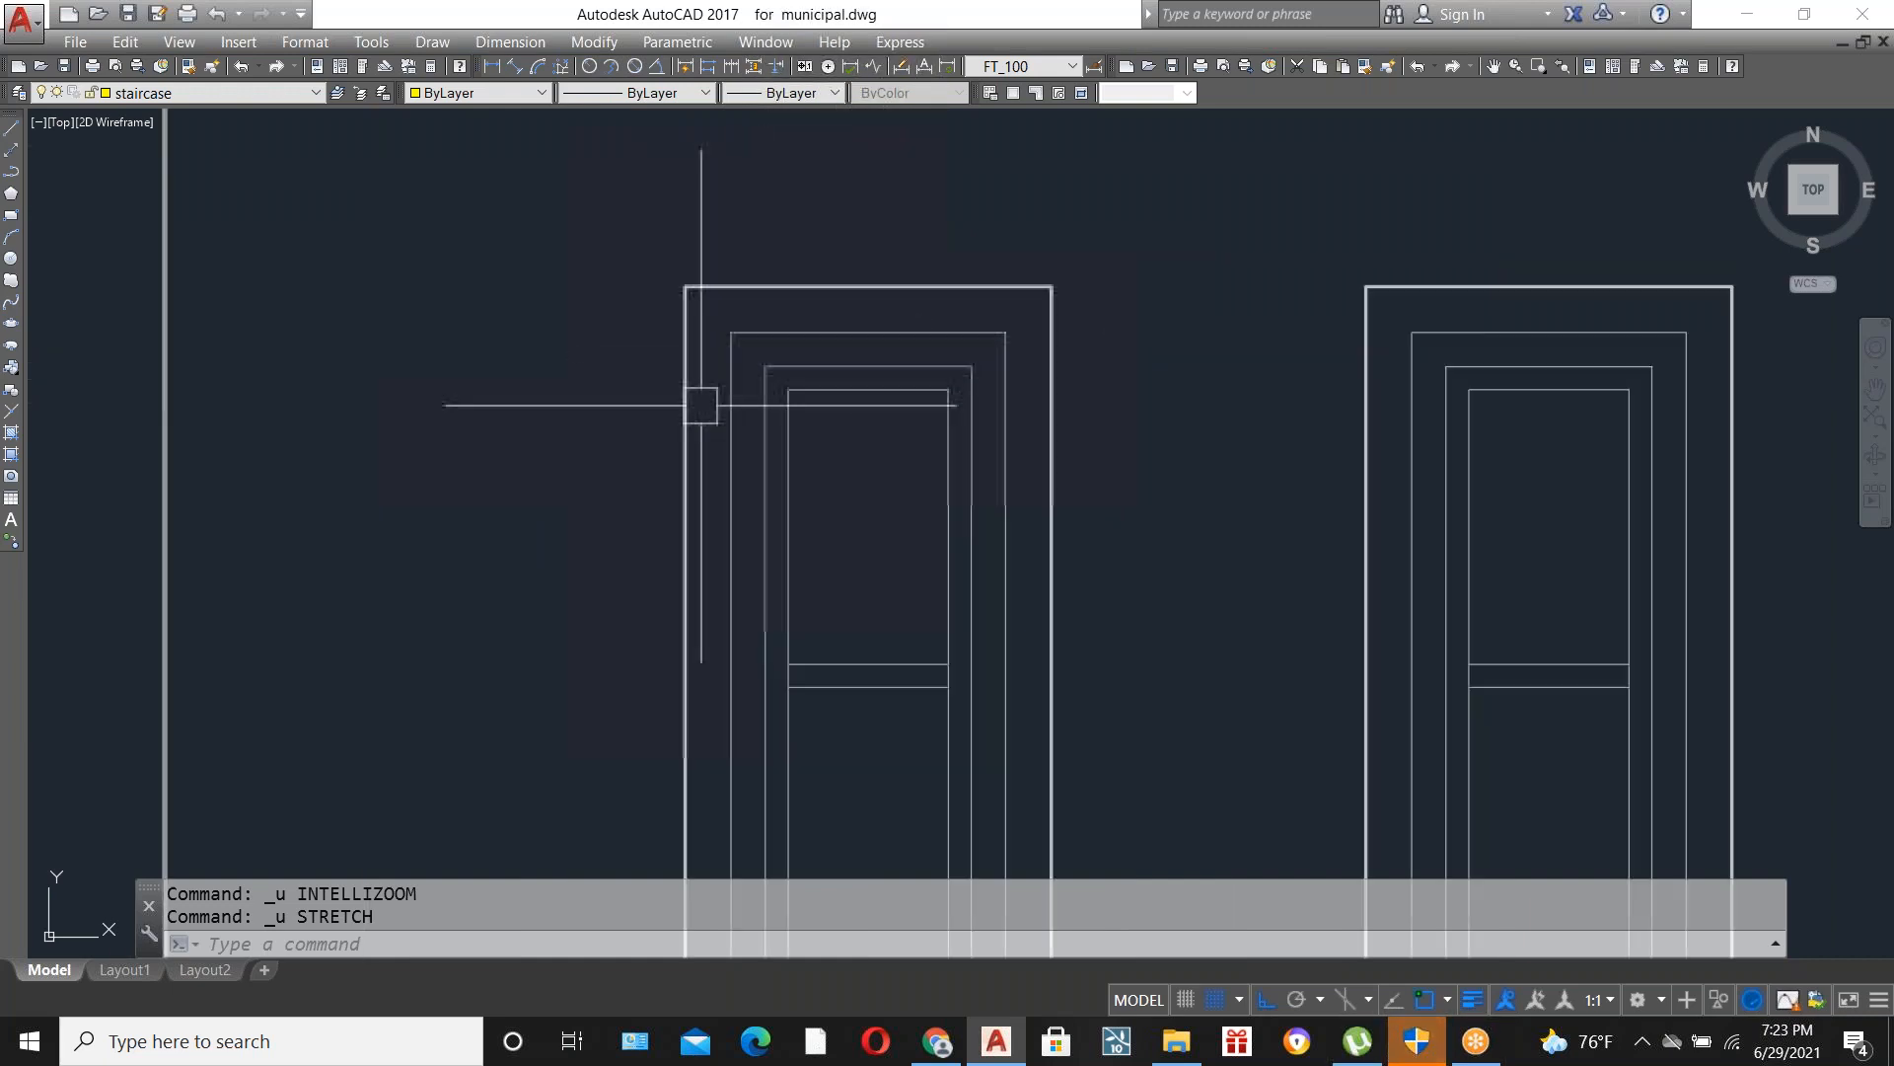
text(LI)
key(Return)
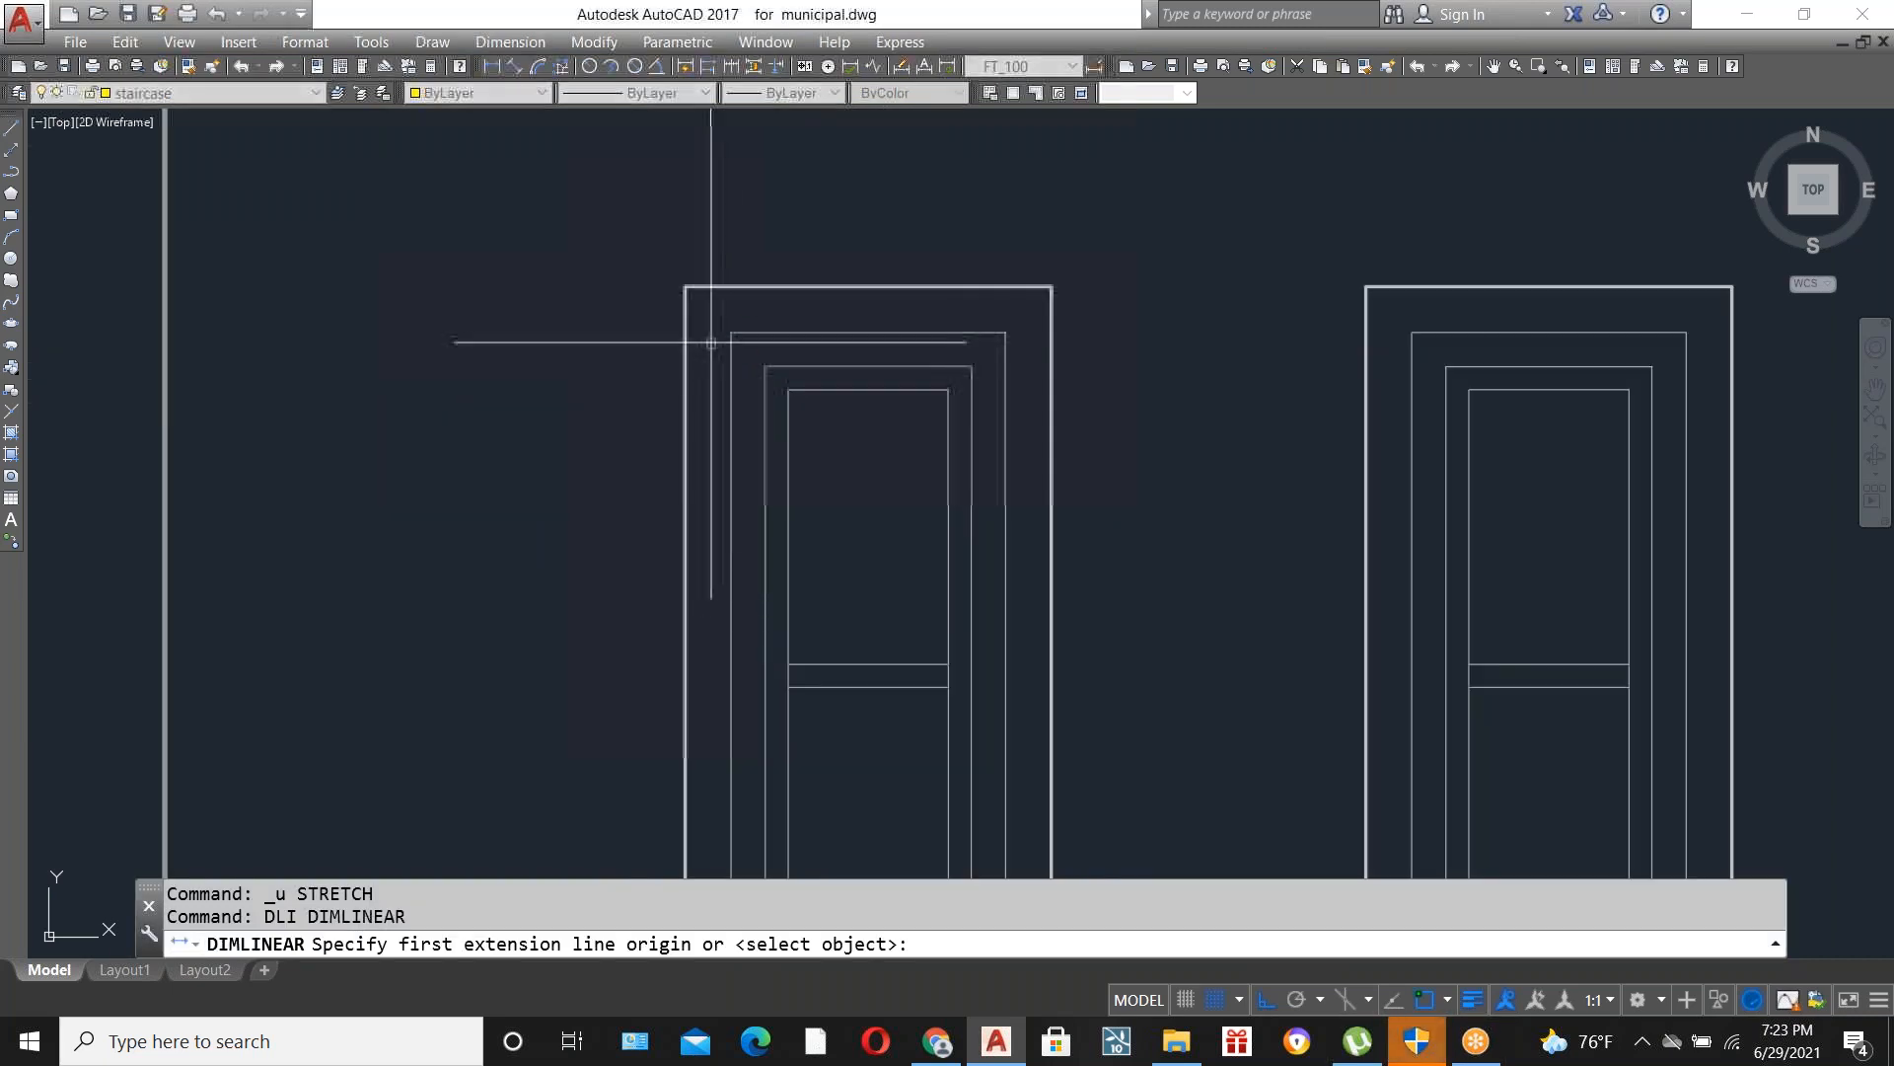
click(731, 333)
click(685, 331)
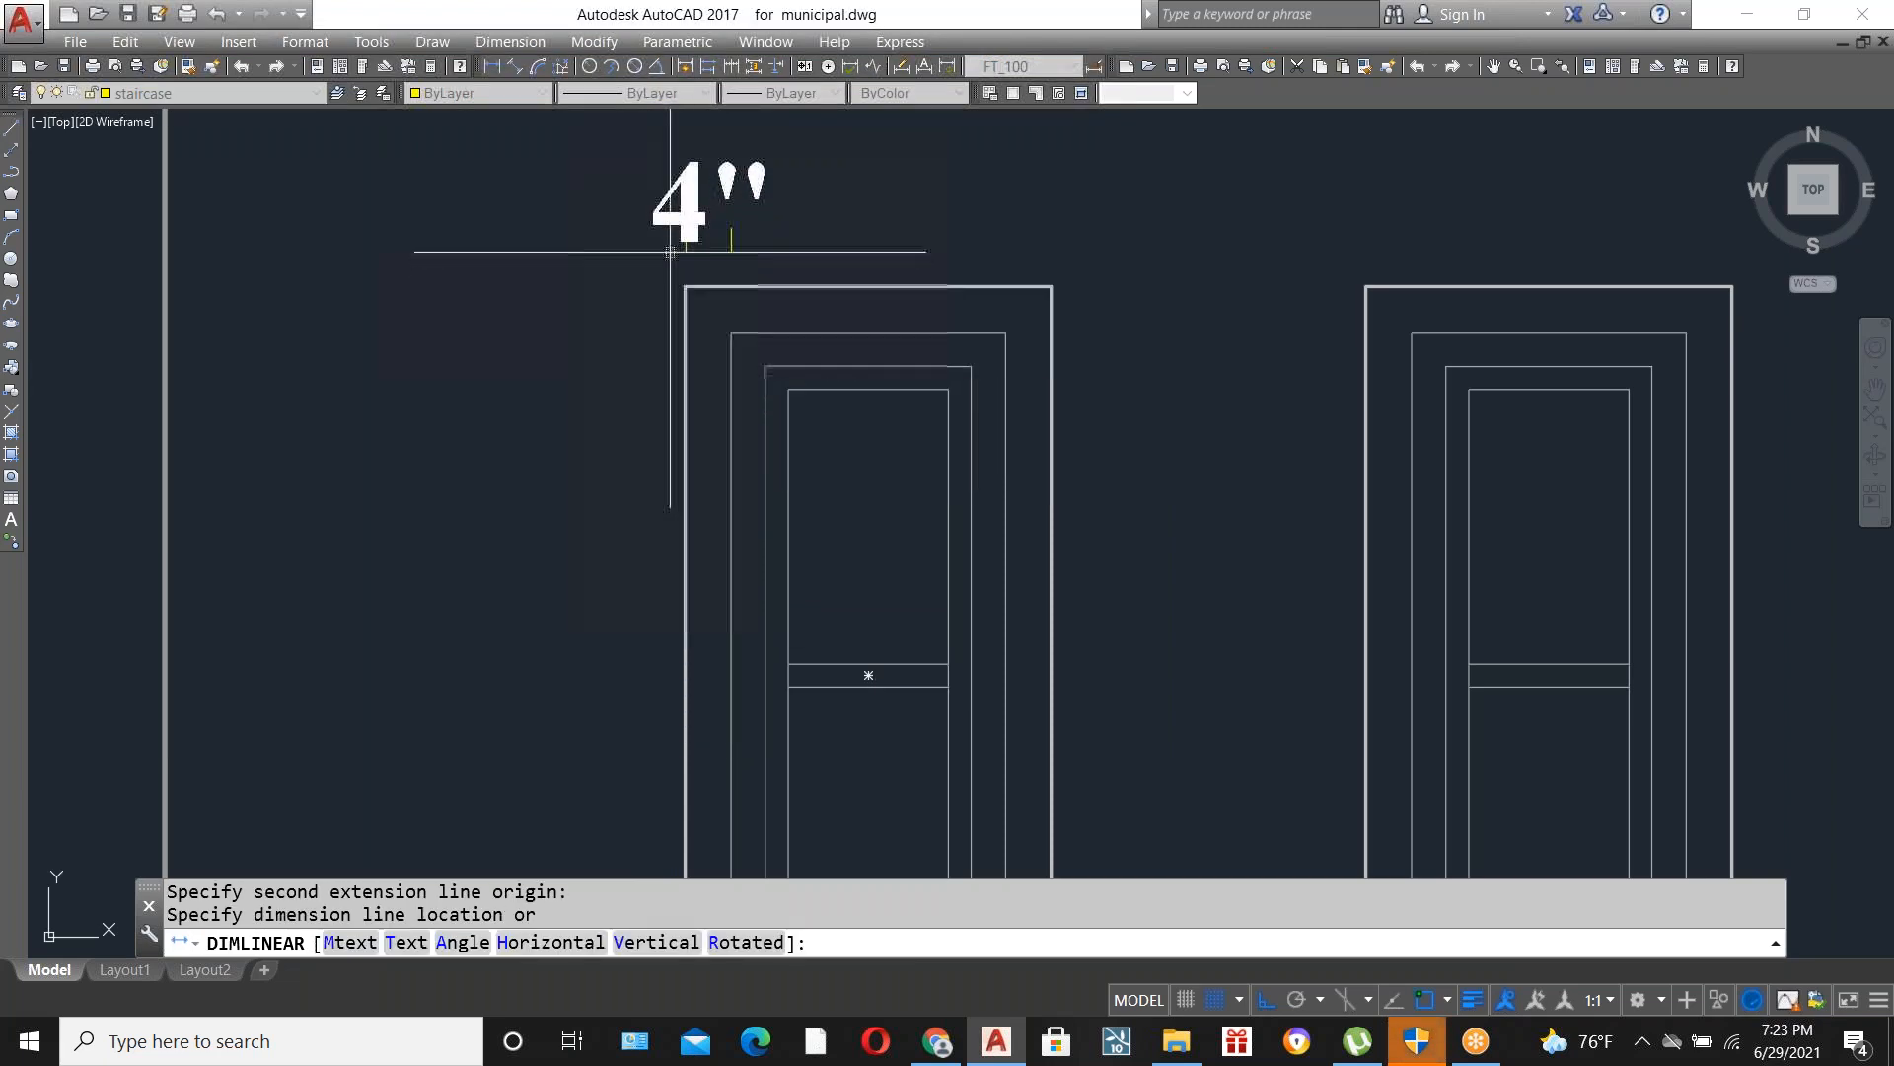
click(686, 253)
scroll(735, 281, down, 4)
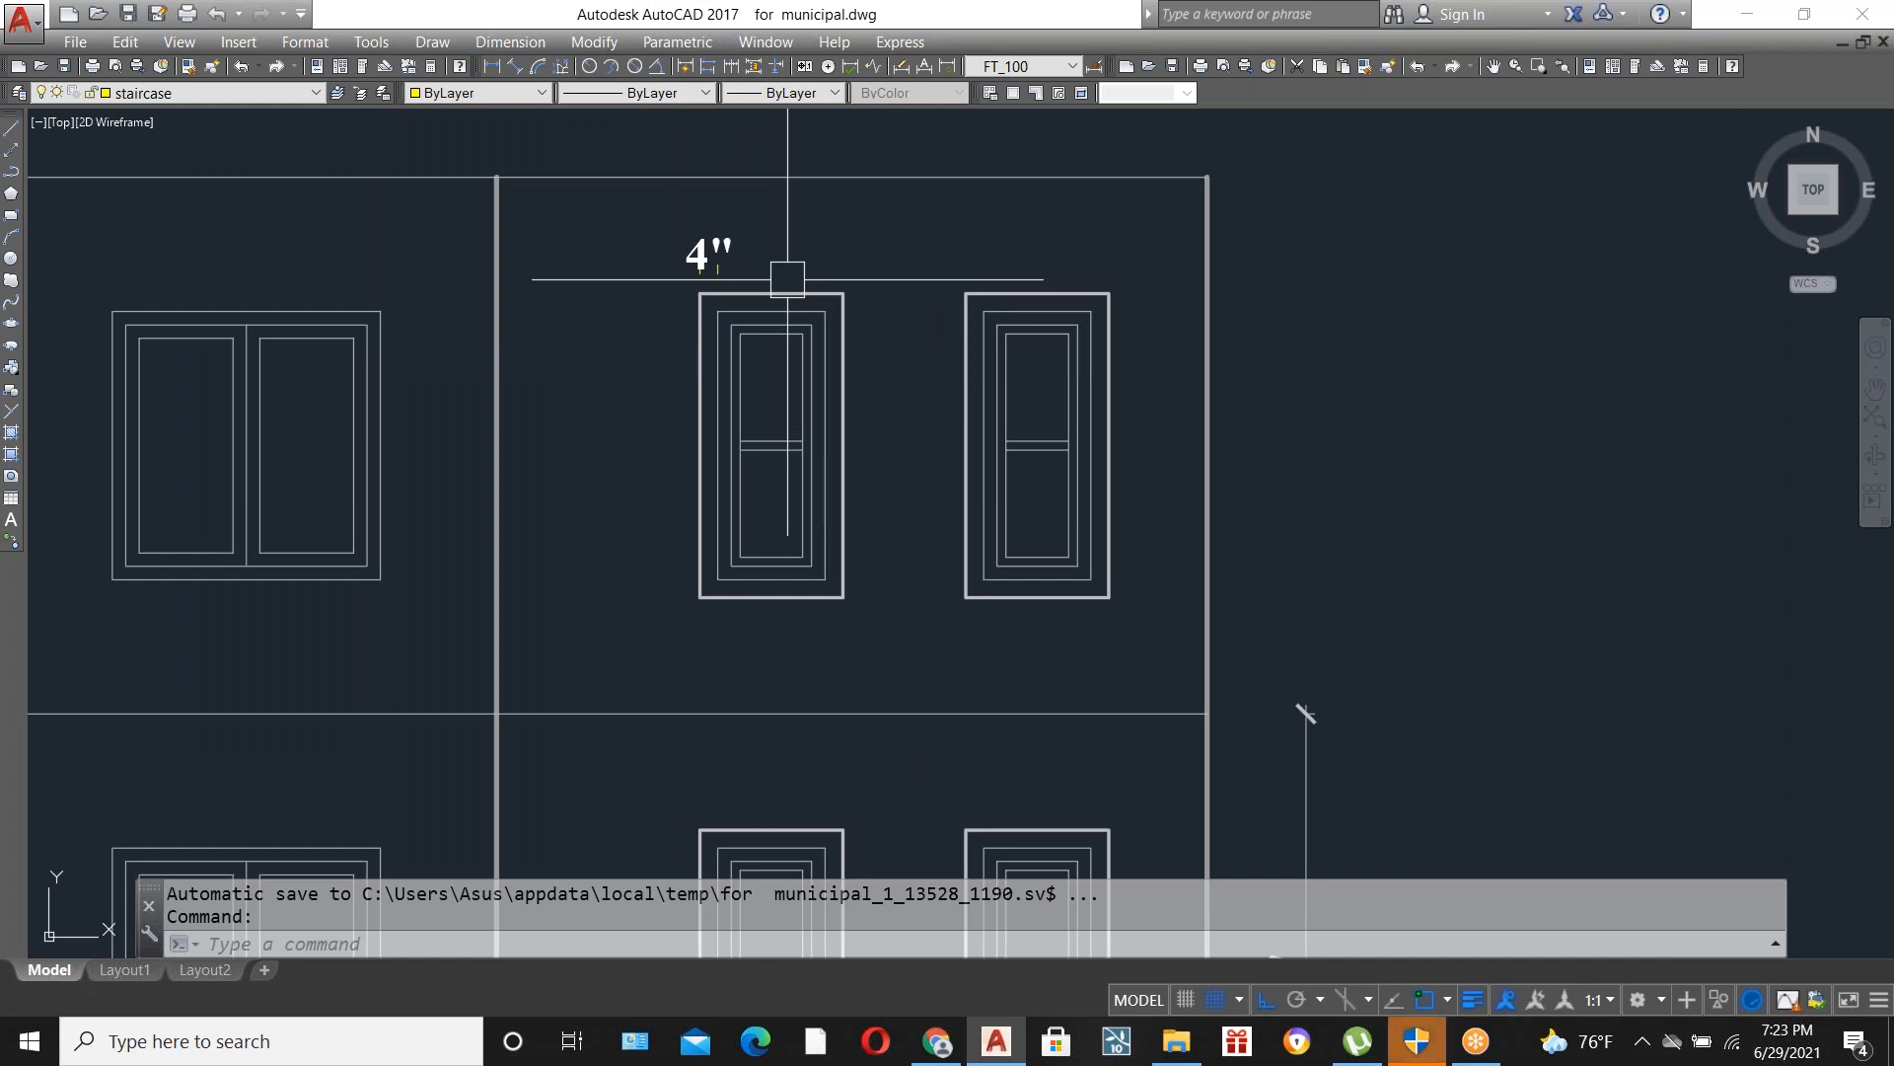
Offset the original elevation's intermediate floor line 4" downward.
scroll(816, 296, down, 2)
scroll(707, 572, up, 2)
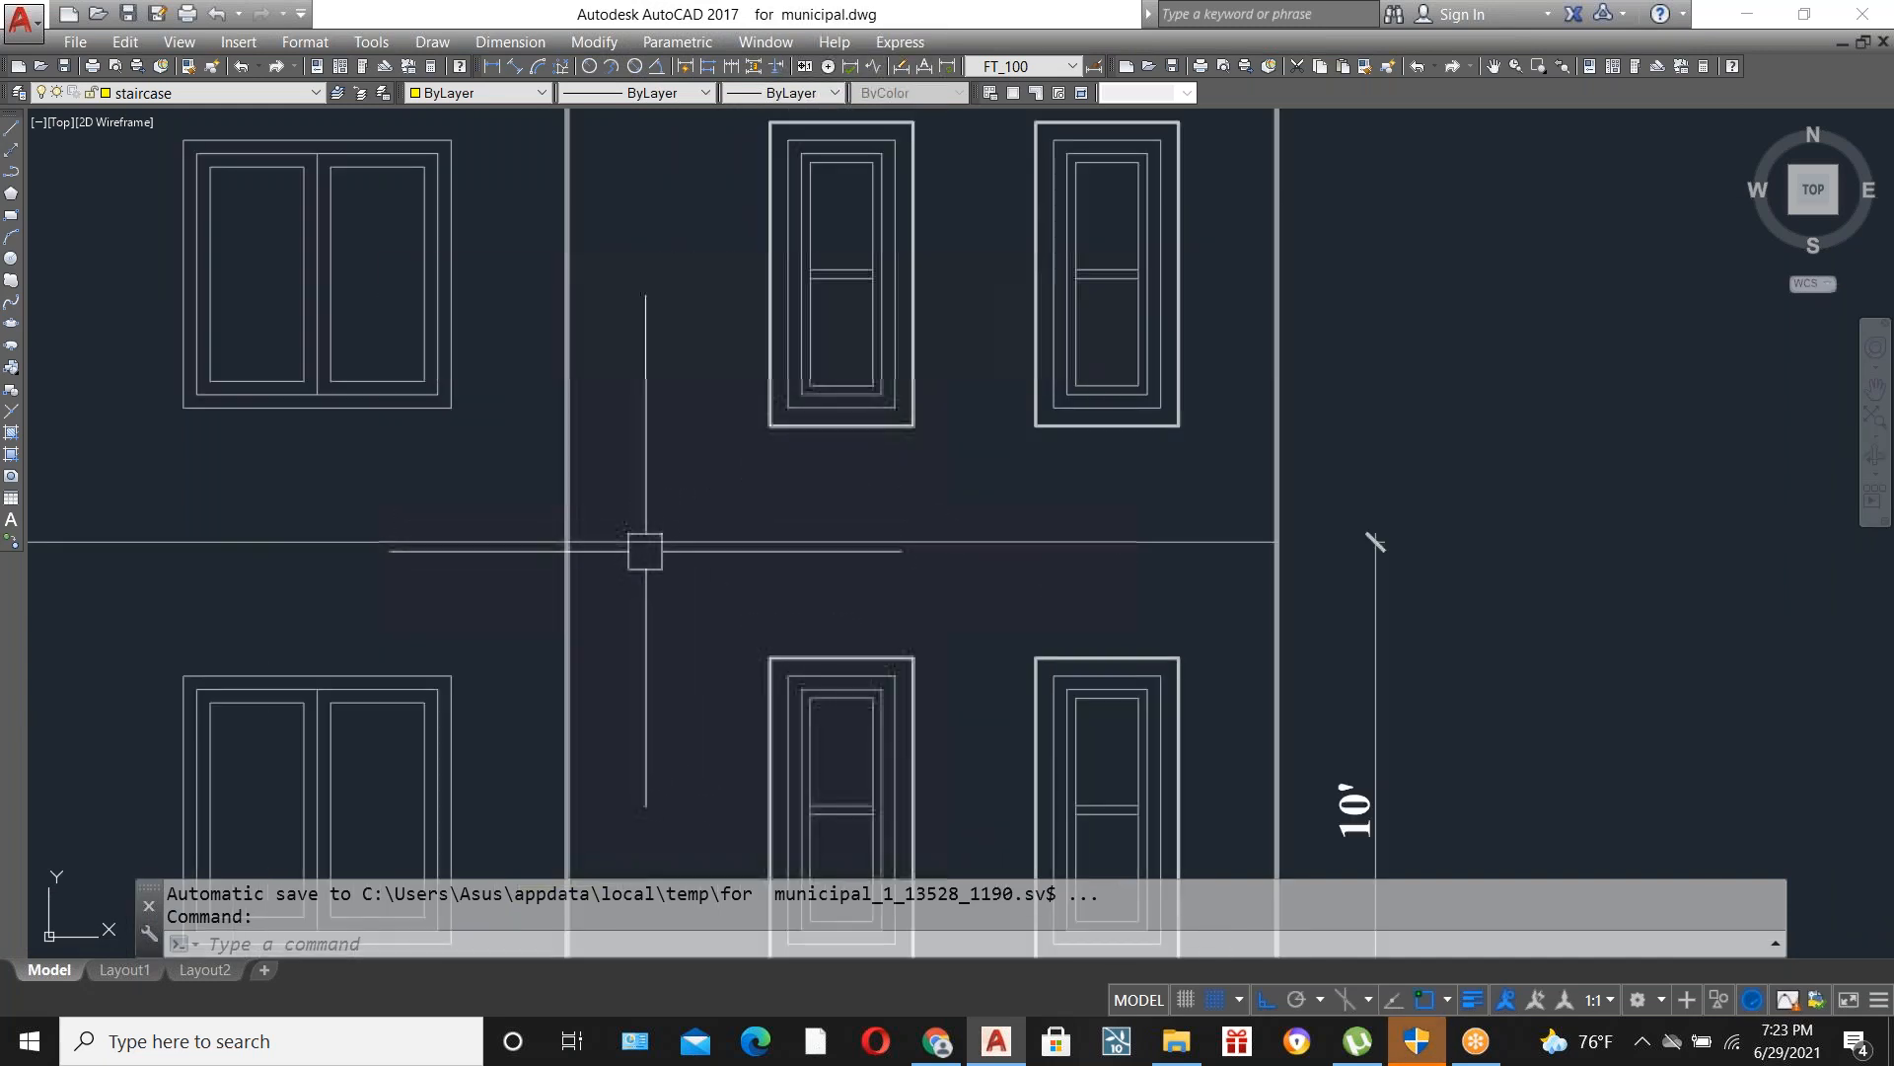
text(o)
key(Return)
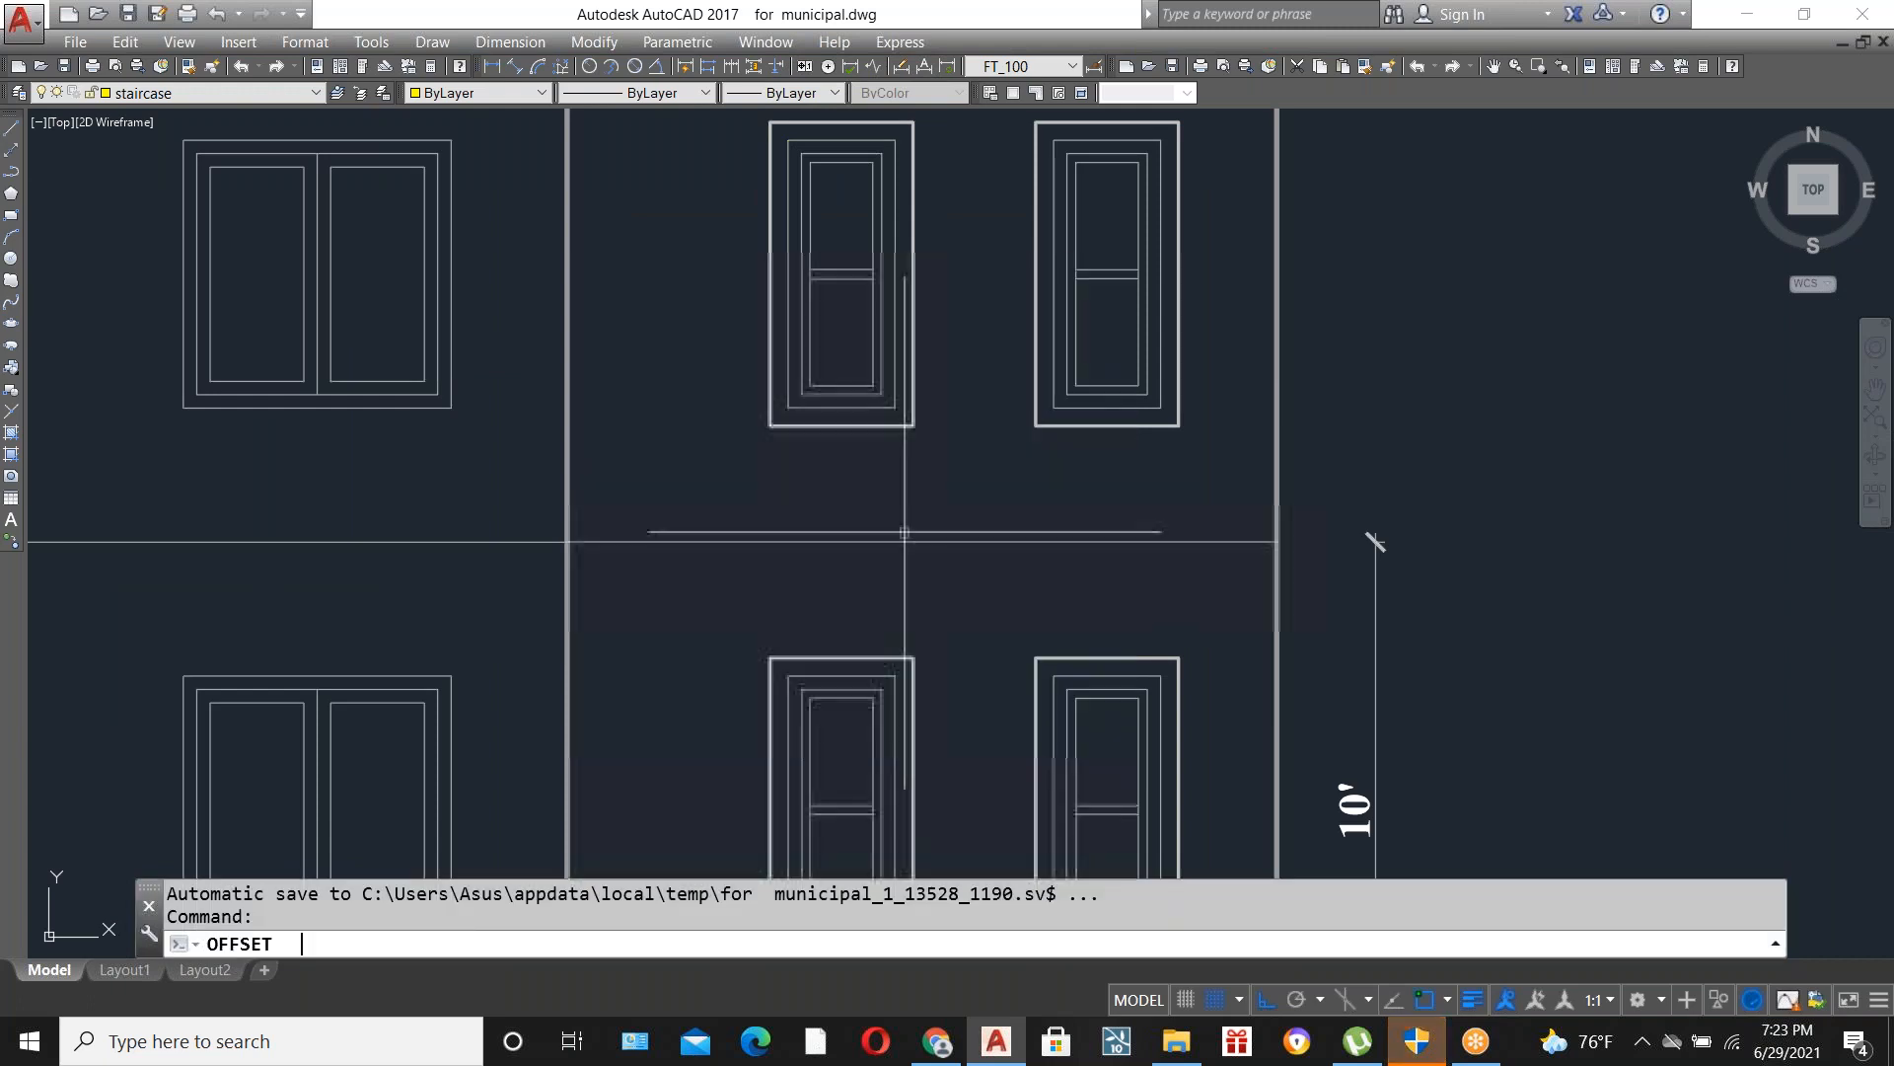
text(4)
key(Return)
click(881, 541)
click(884, 592)
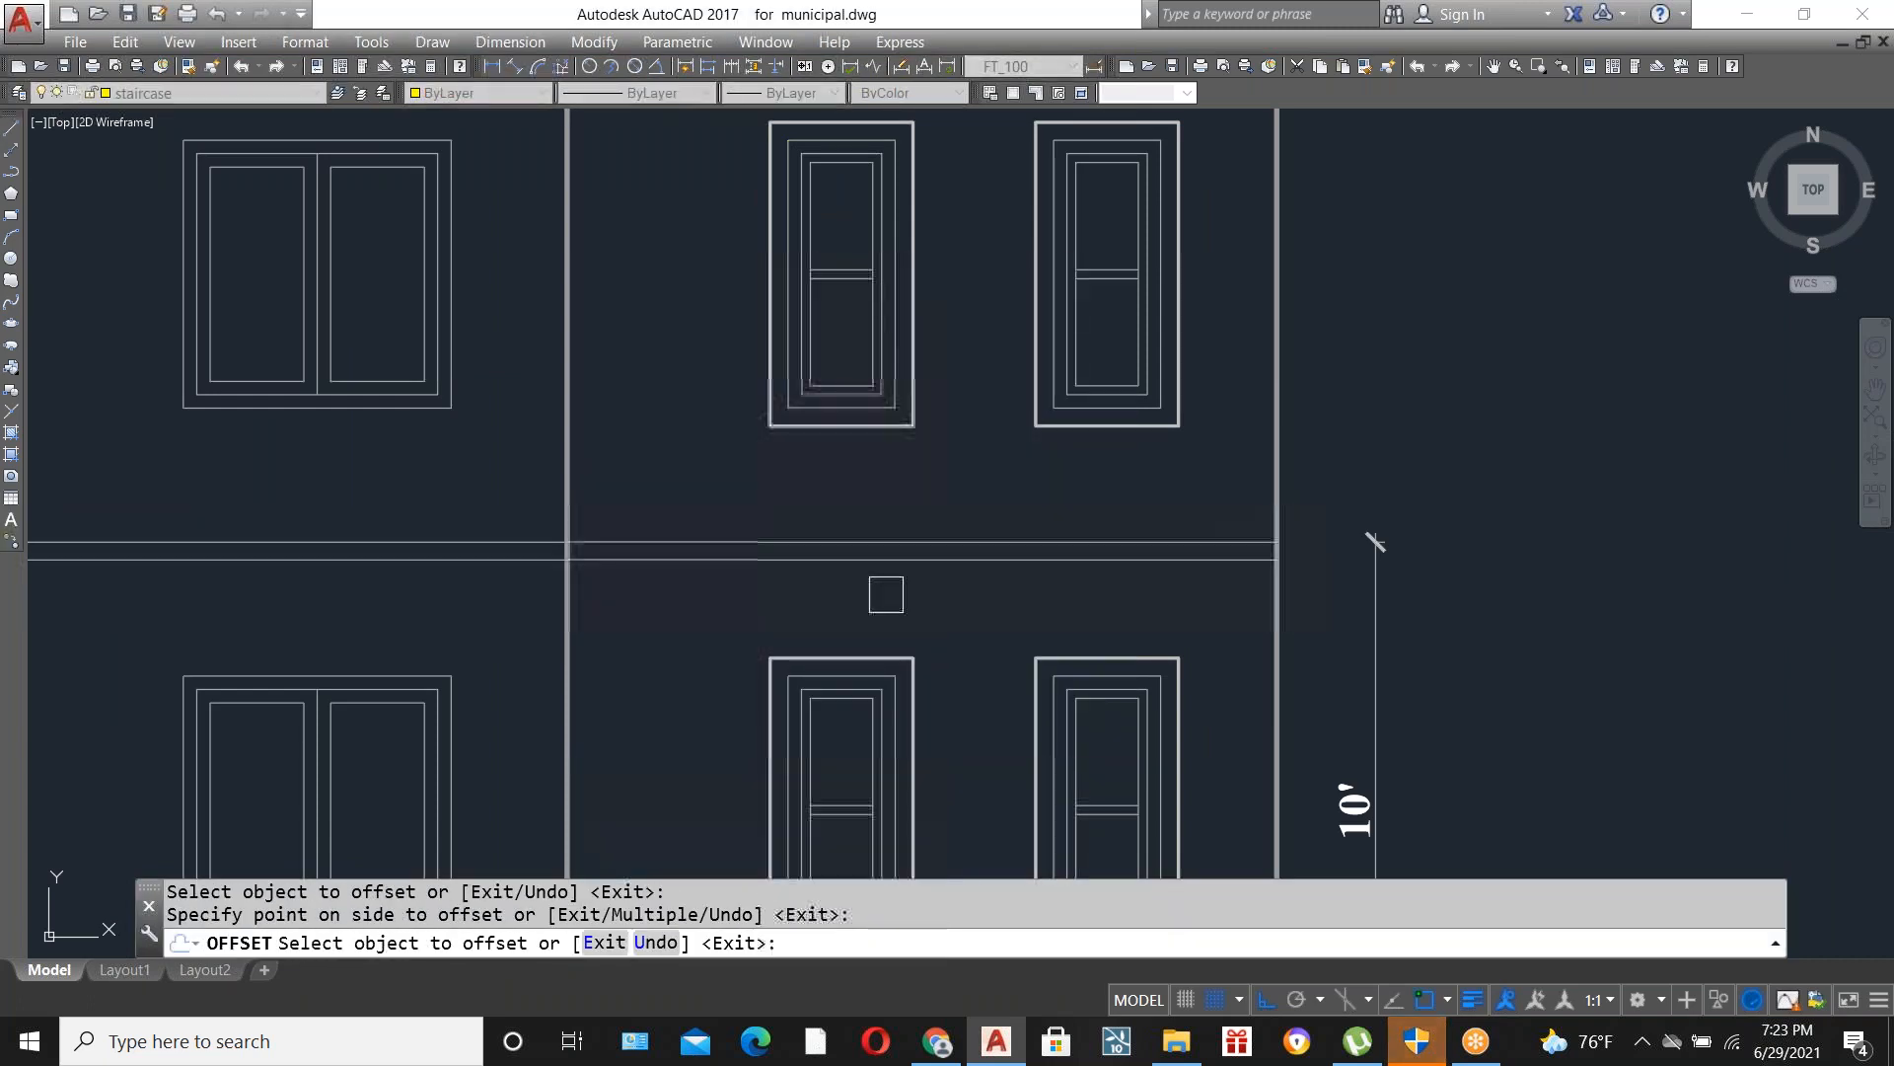
key(Escape)
Examine the doubled floor line between the two storeys of the original elevation.
scroll(1041, 478, down, 2)
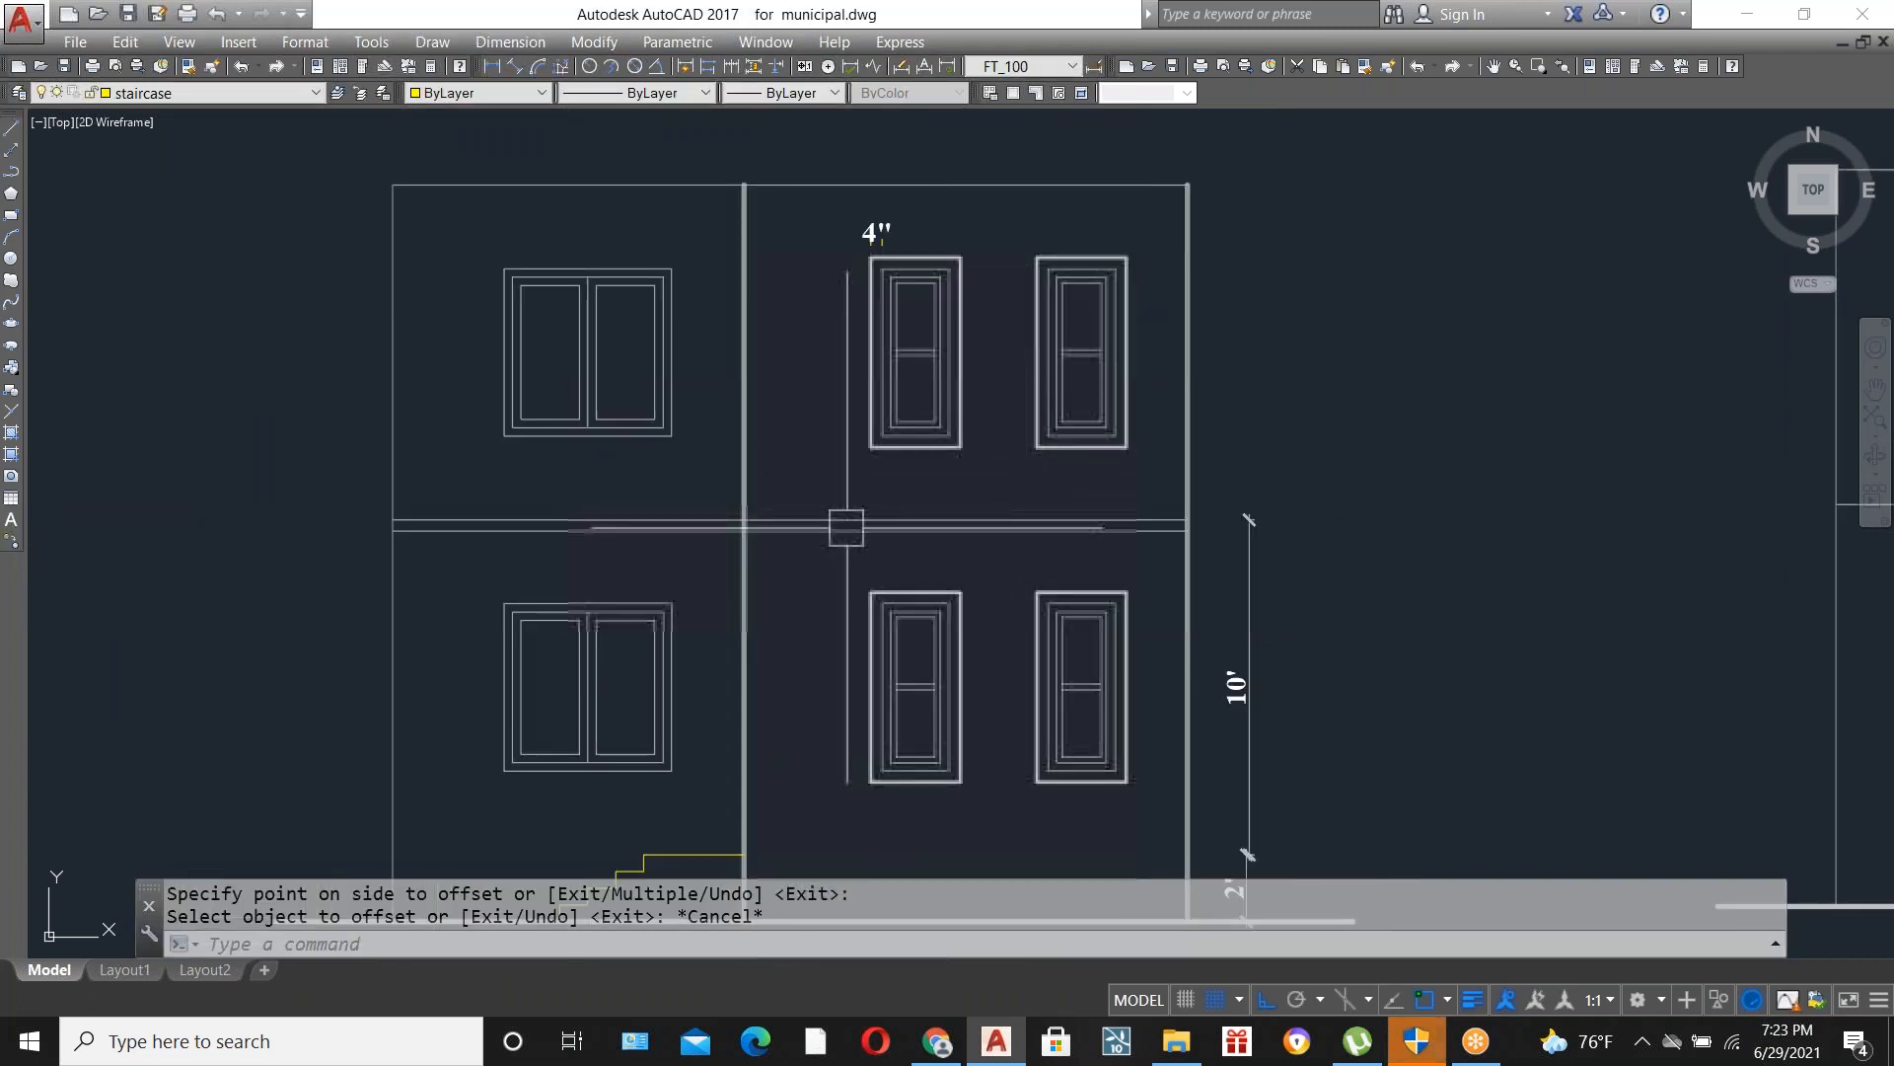
scroll(849, 508, up, 2)
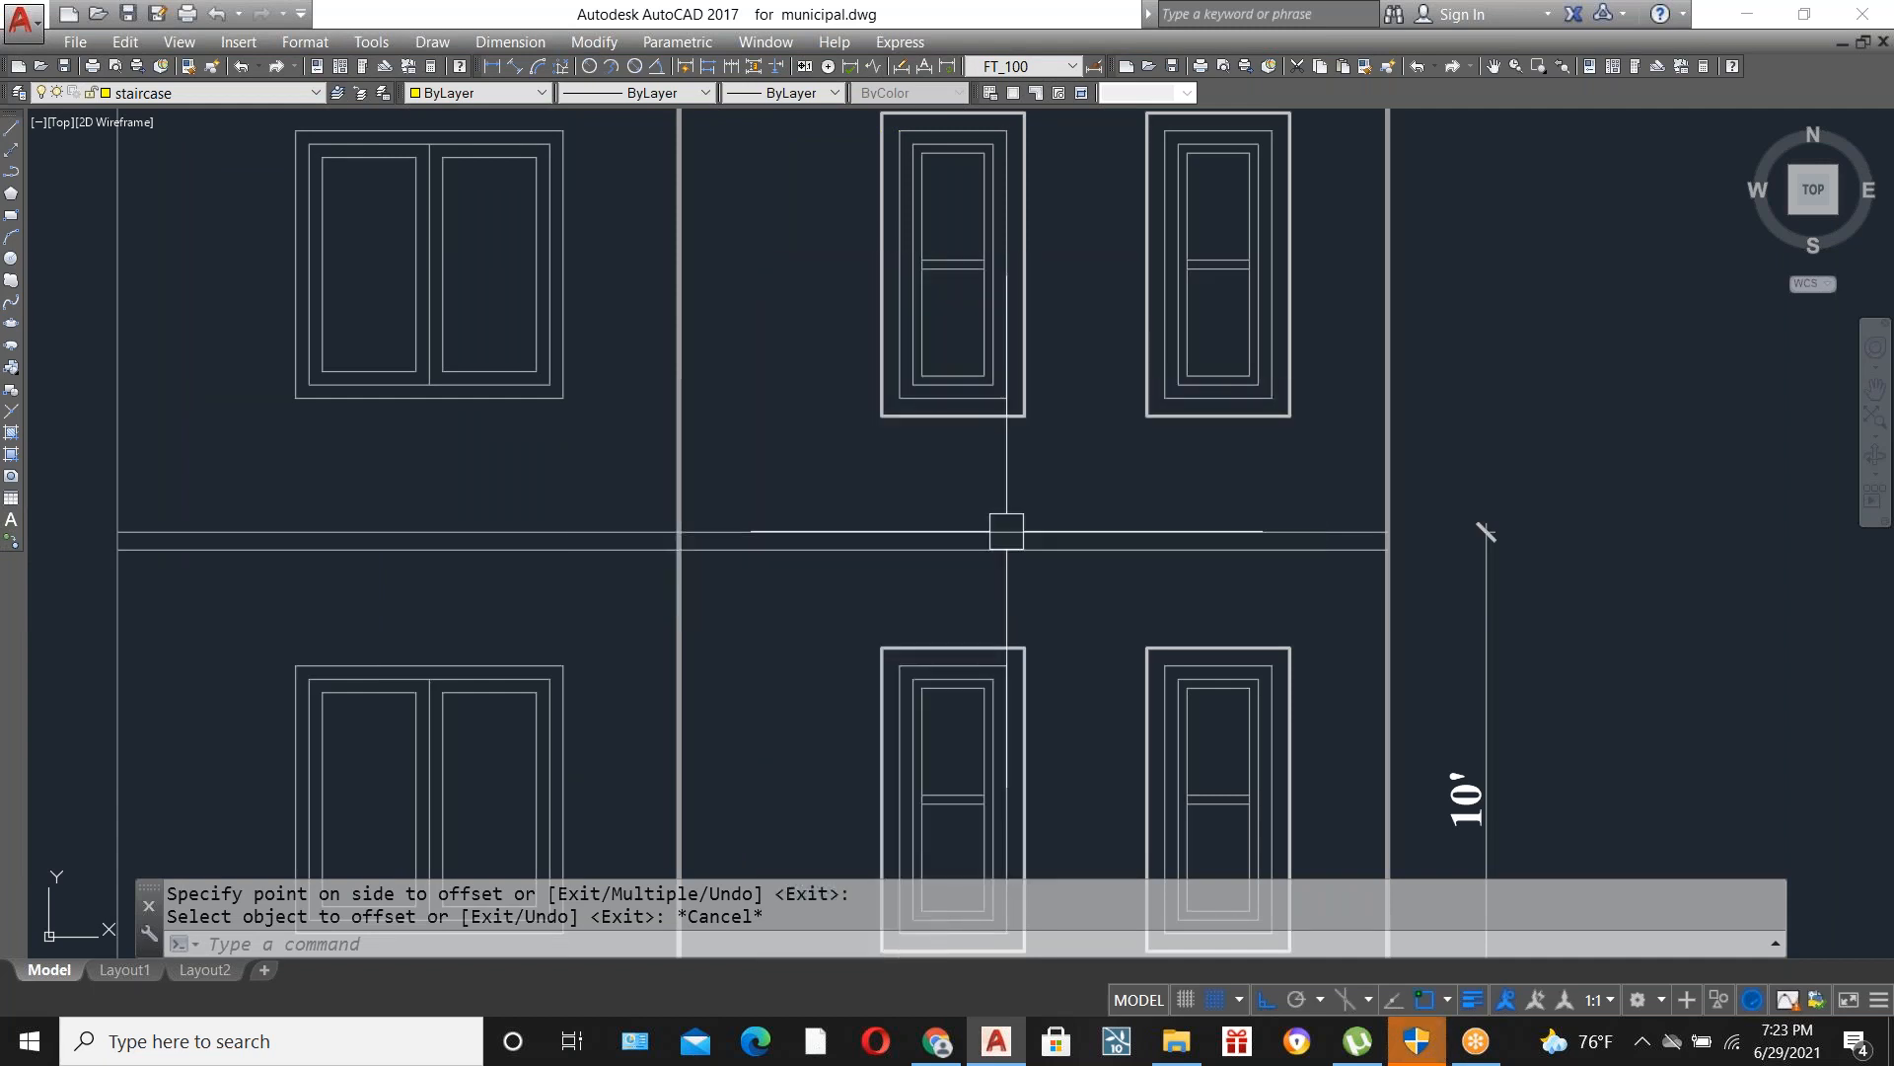
scroll(1007, 531, down, 2)
scroll(939, 520, up, 2)
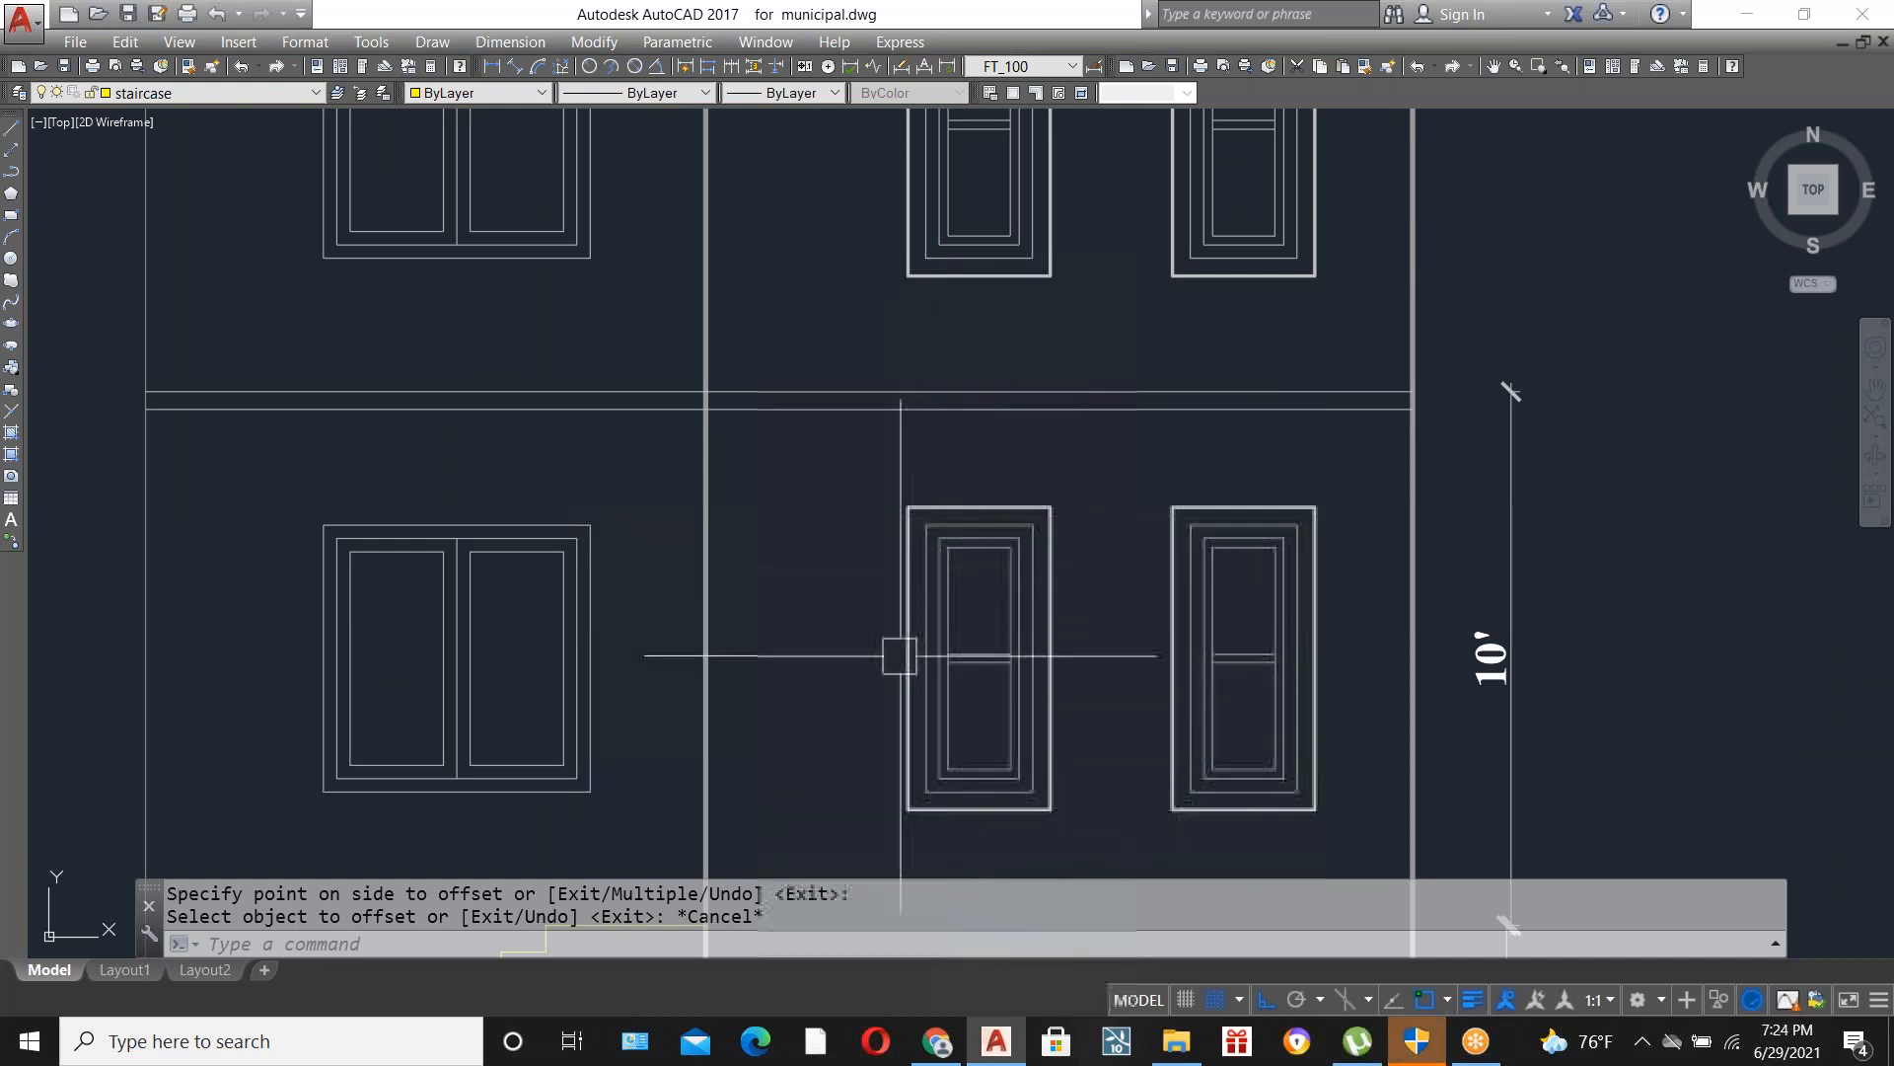
scroll(897, 651, down, 2)
scroll(1061, 513, up, 3)
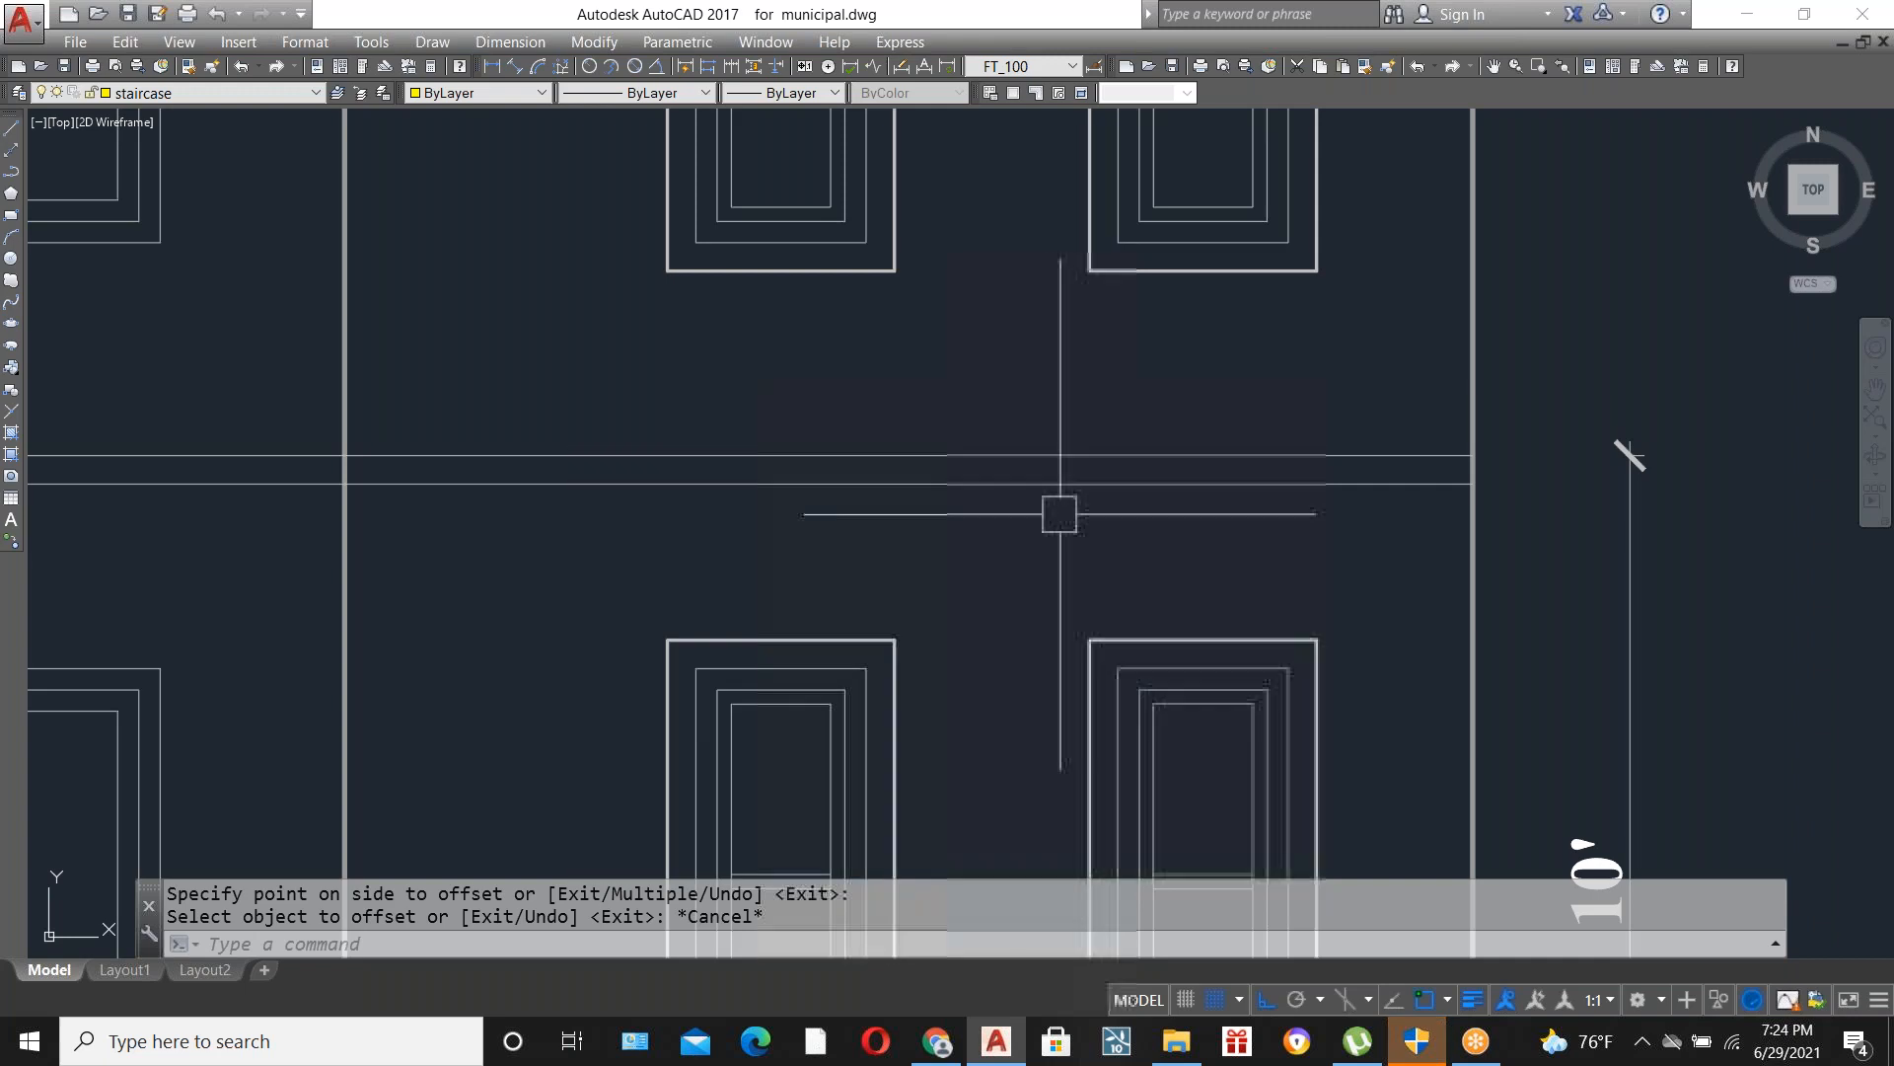
scroll(1049, 517, down, 2)
click(1046, 503)
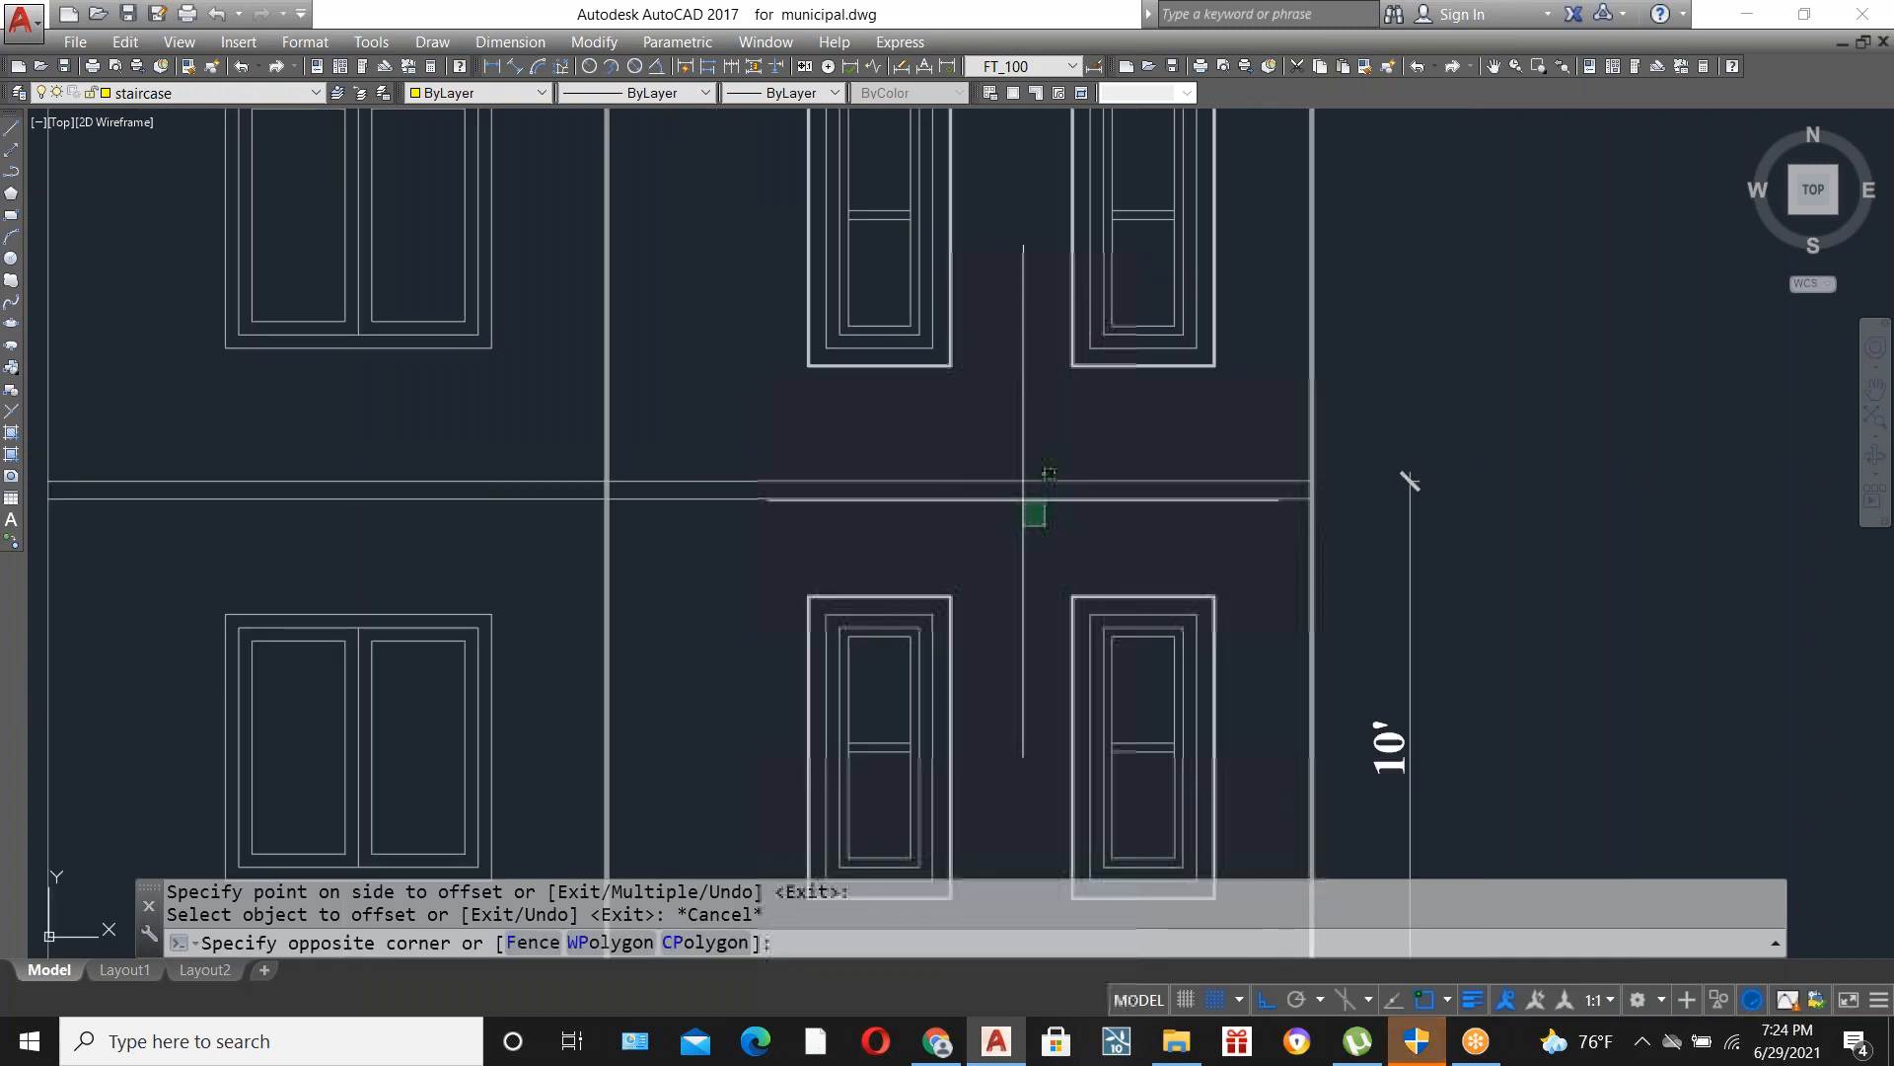
click(1024, 538)
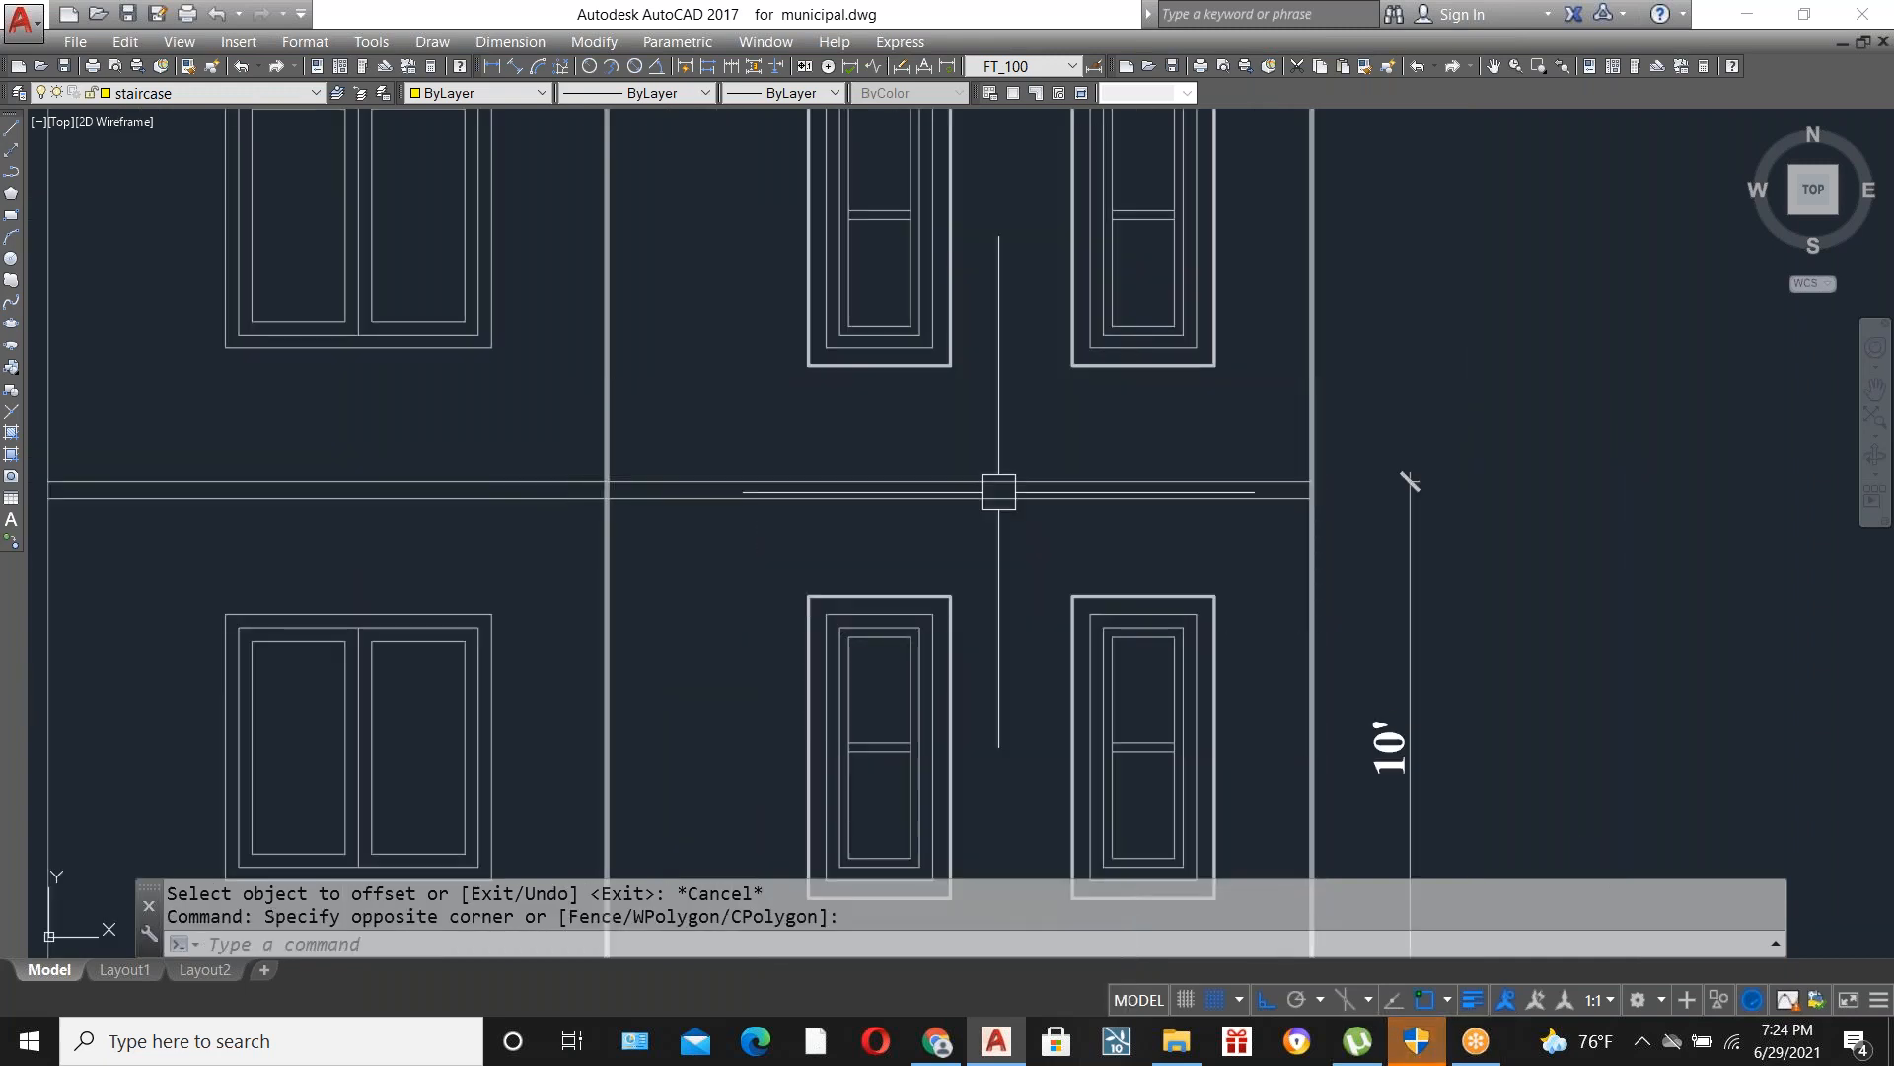
scroll(999, 490, down, 5)
scroll(989, 556, up, 5)
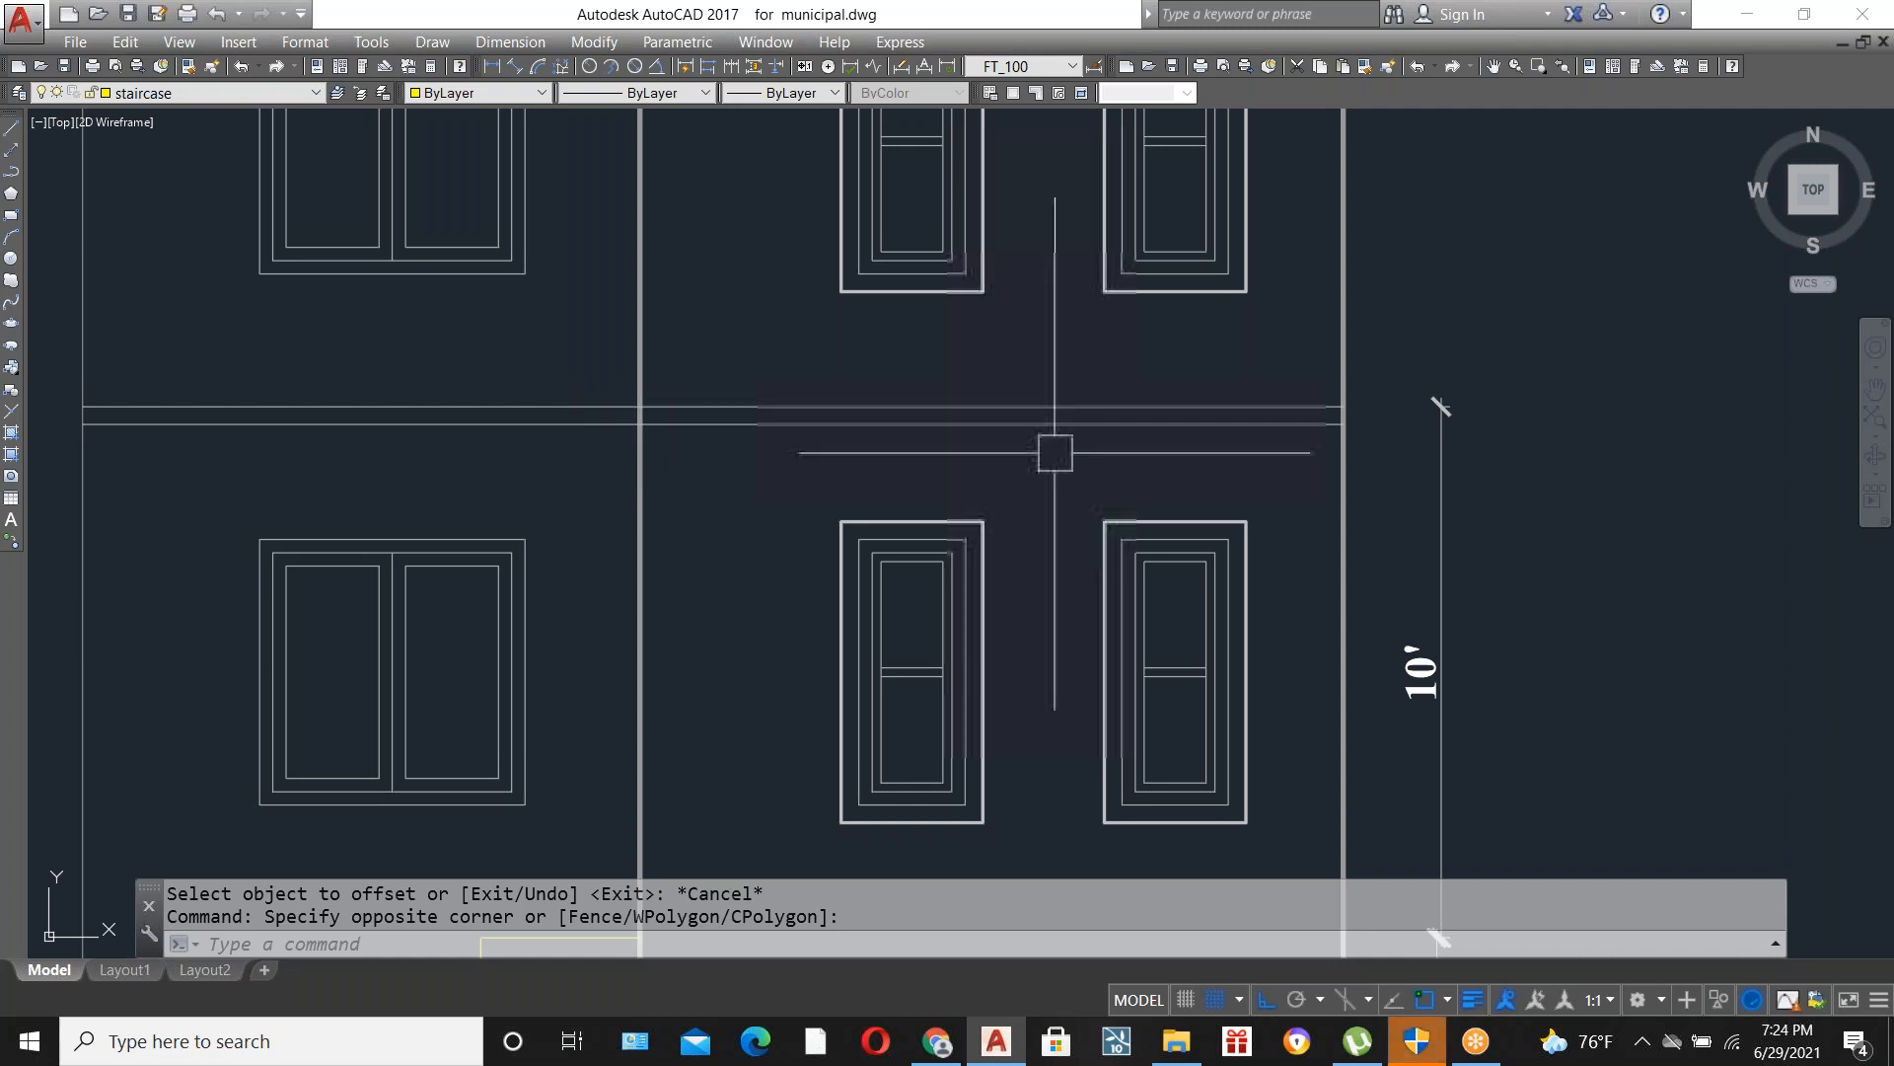
Erase the lower of the two floor lines between the storeys of the original elevation.
scroll(1052, 452, down, 2)
click(881, 443)
scroll(881, 439, up, 2)
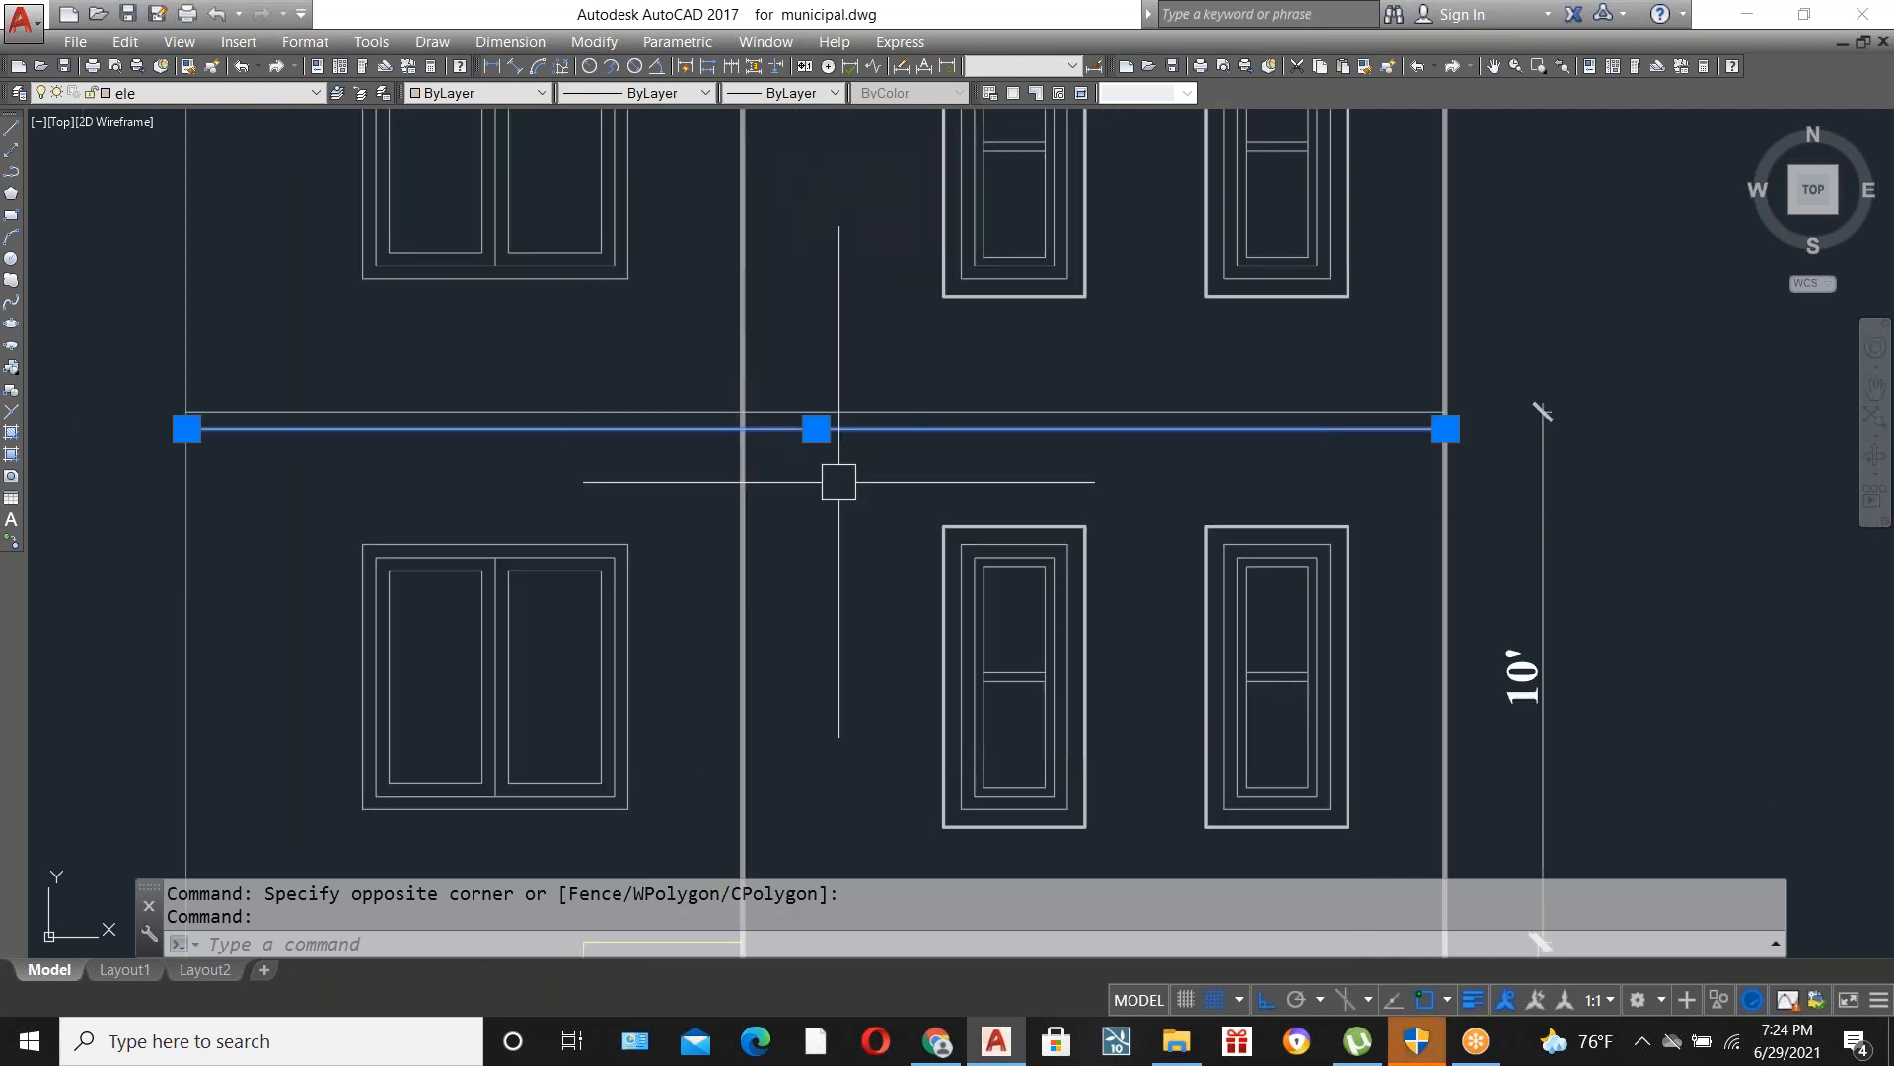
key(Delete)
scroll(927, 533, down, 2)
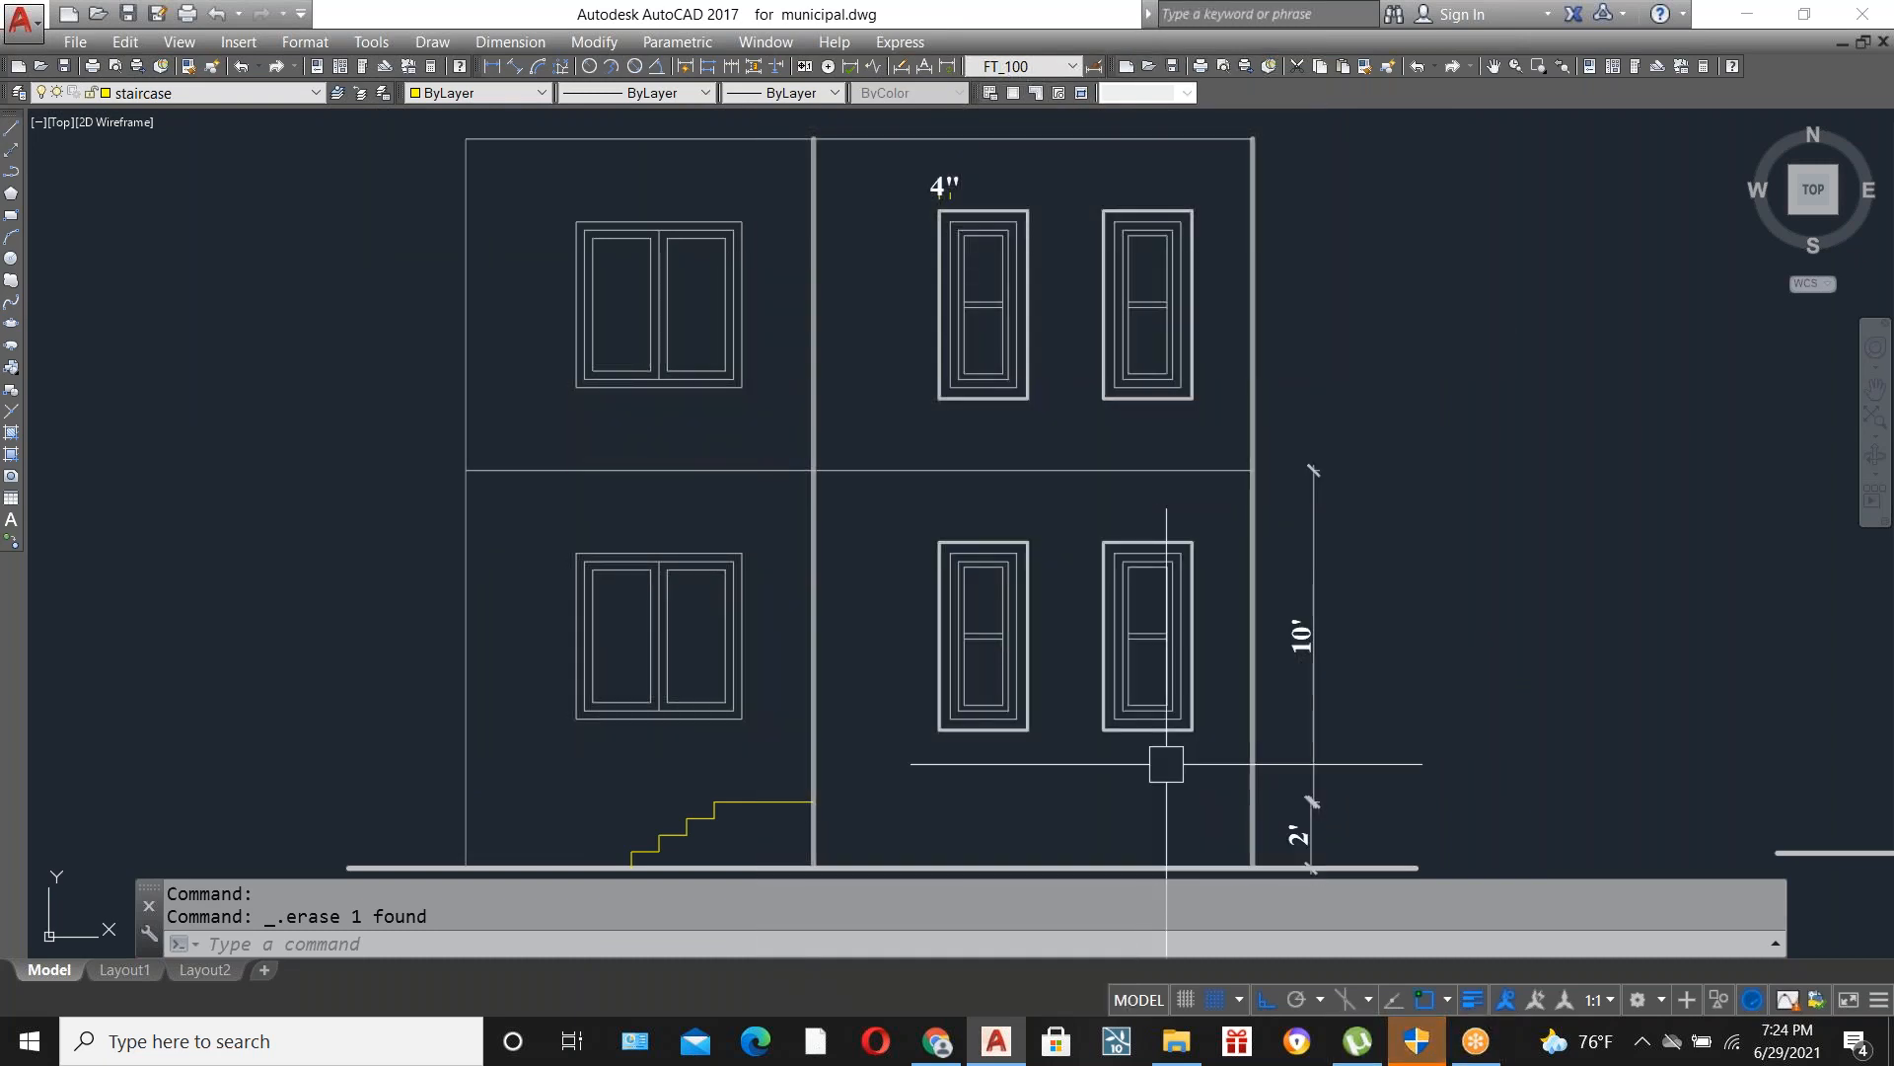
Trim away the original elevation's floor line within the narrow-window bay between the two thick vertical wall lines.
text(TR)
key(Return)
key(Return)
click(924, 469)
click(682, 669)
scroll(1234, 544, down, 2)
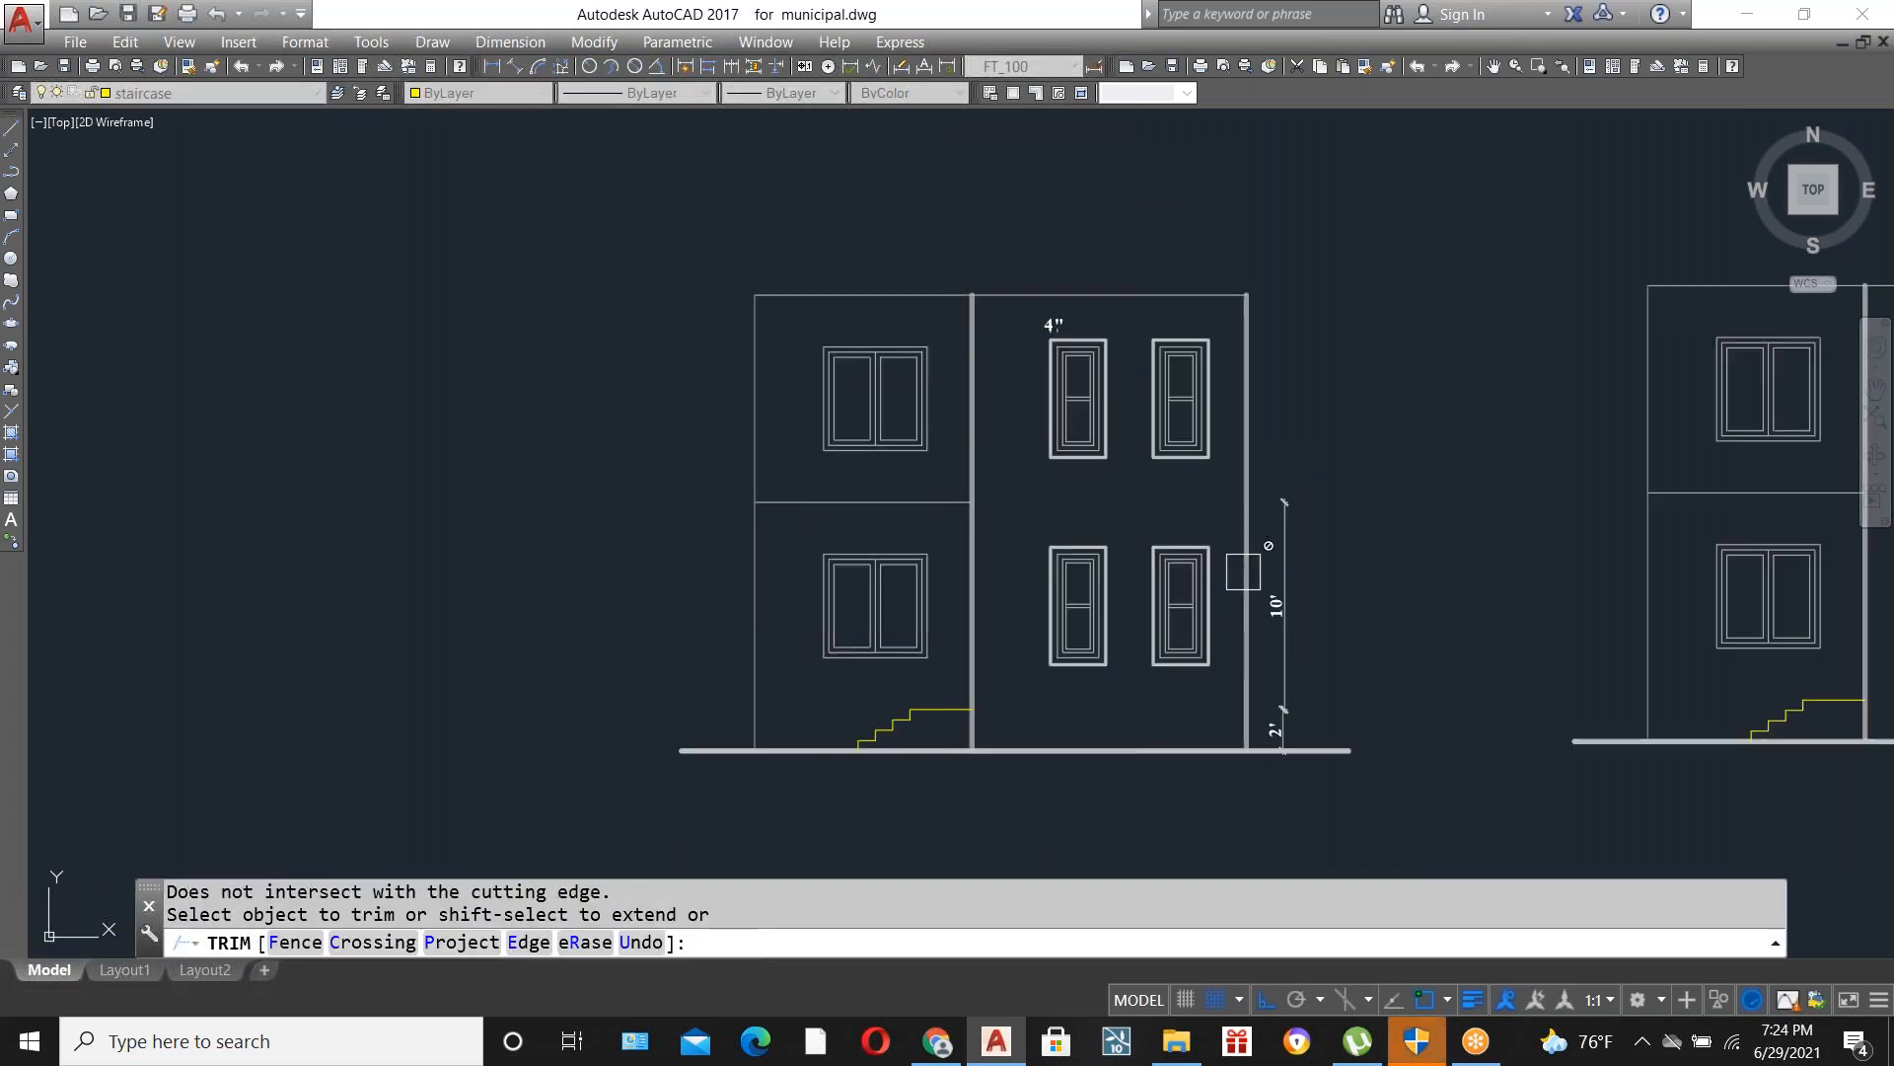
key(Escape)
scroll(908, 531, up, 2)
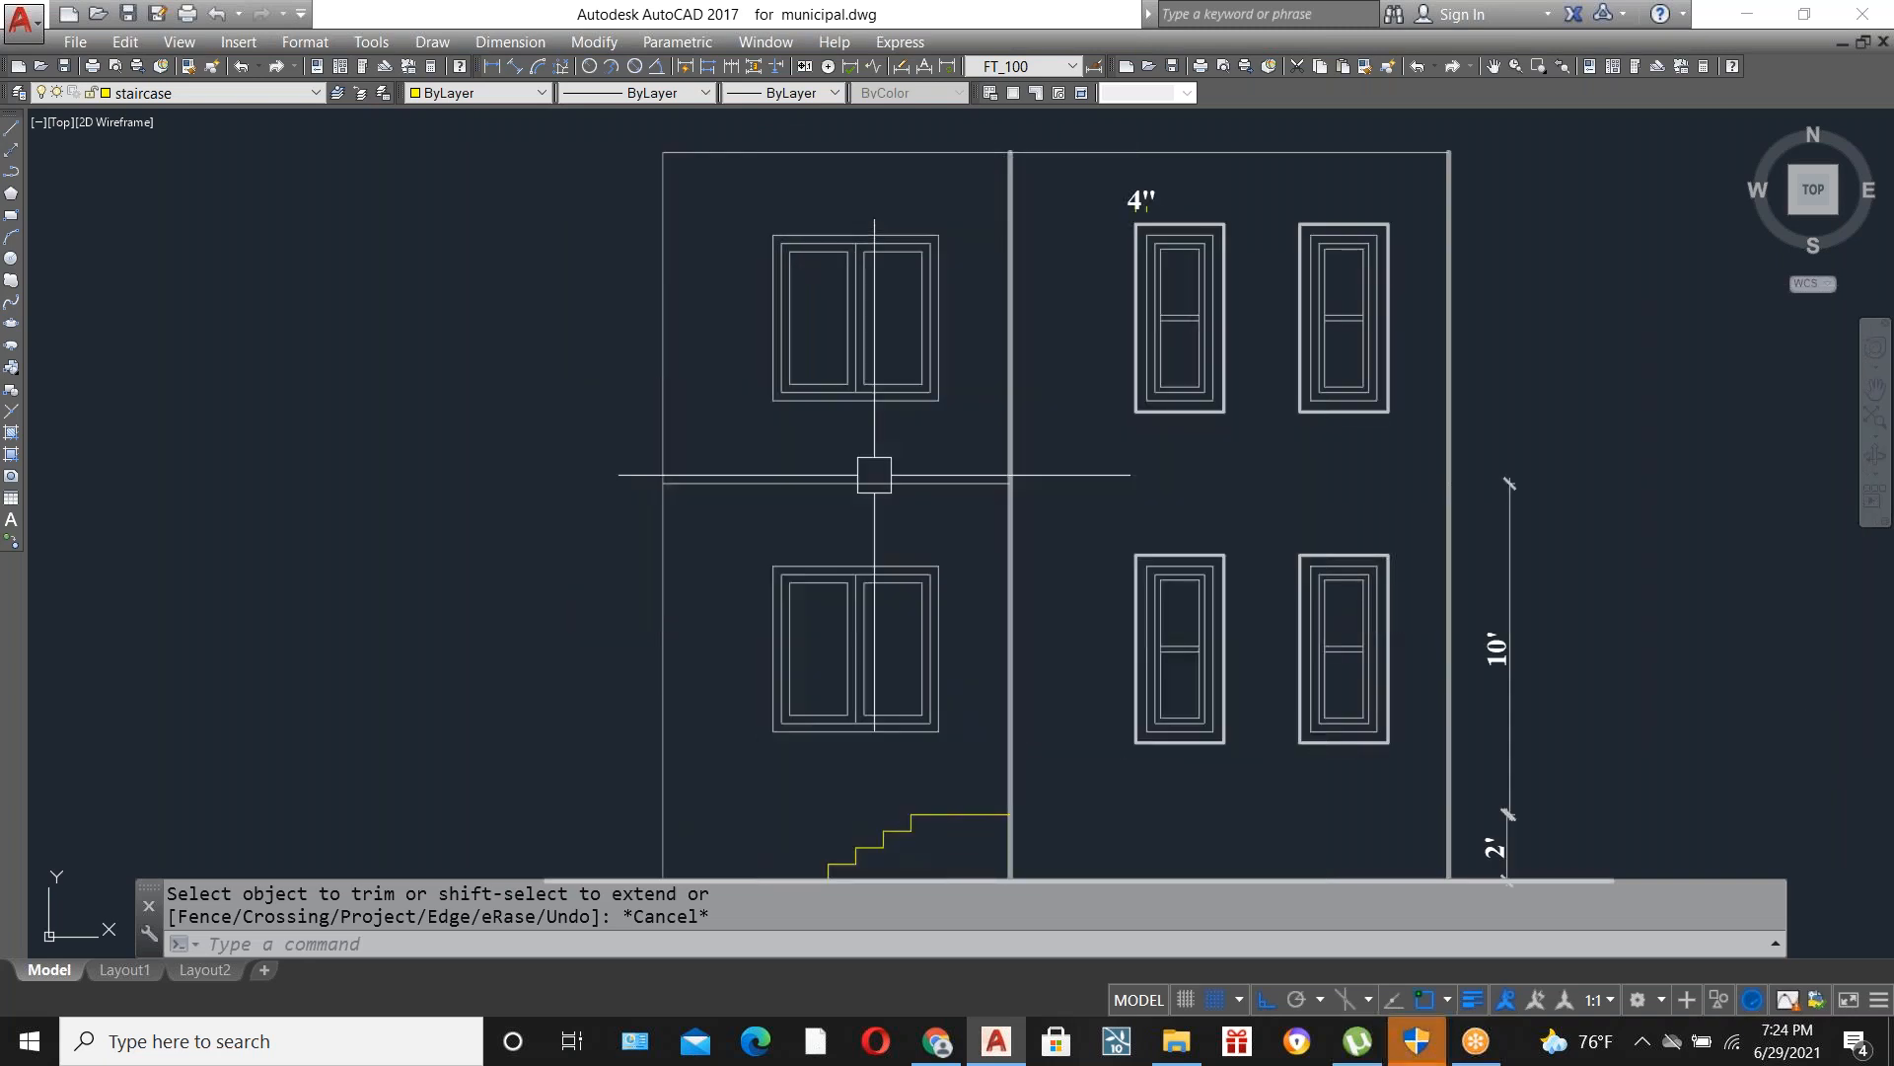
Measure the horizontal distance from the staircase's corner column to the outer corner of the adjoining projection in the floor plan.
scroll(951, 550, down, 5)
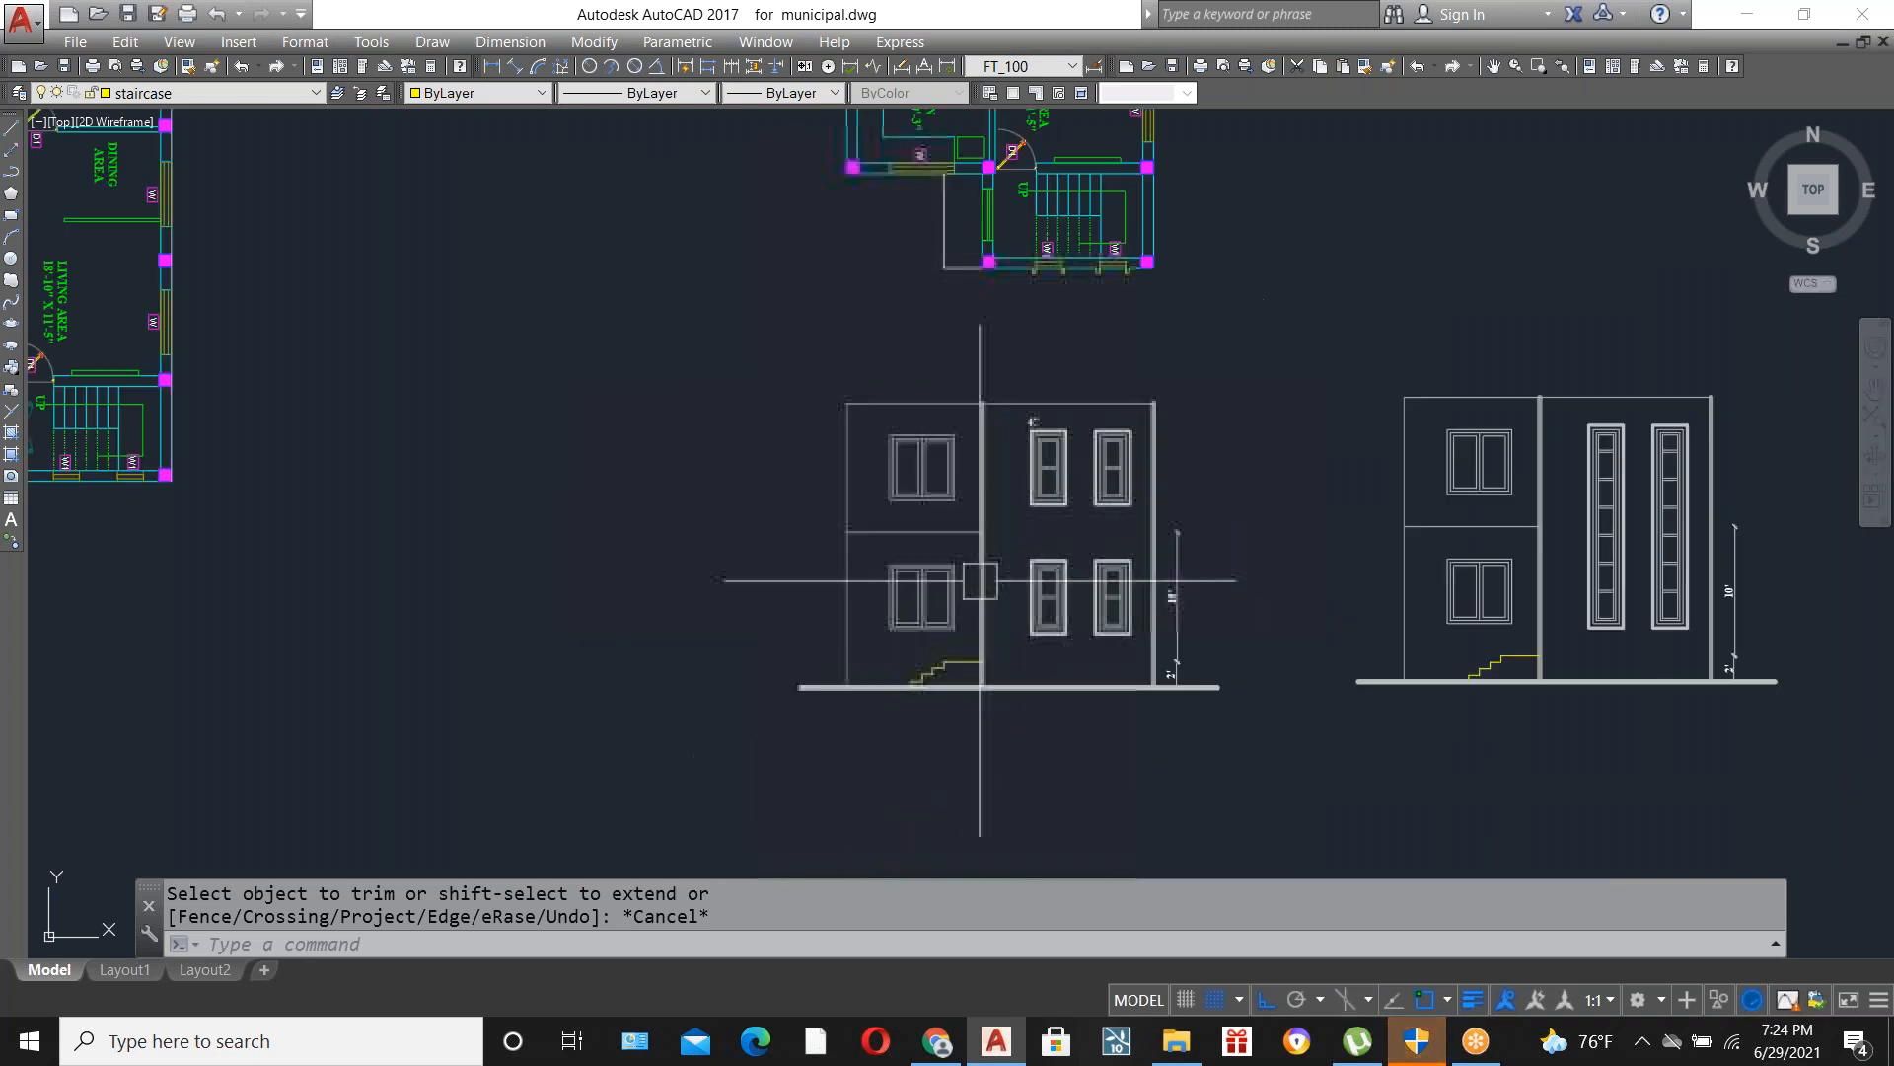
scroll(1020, 384, up, 6)
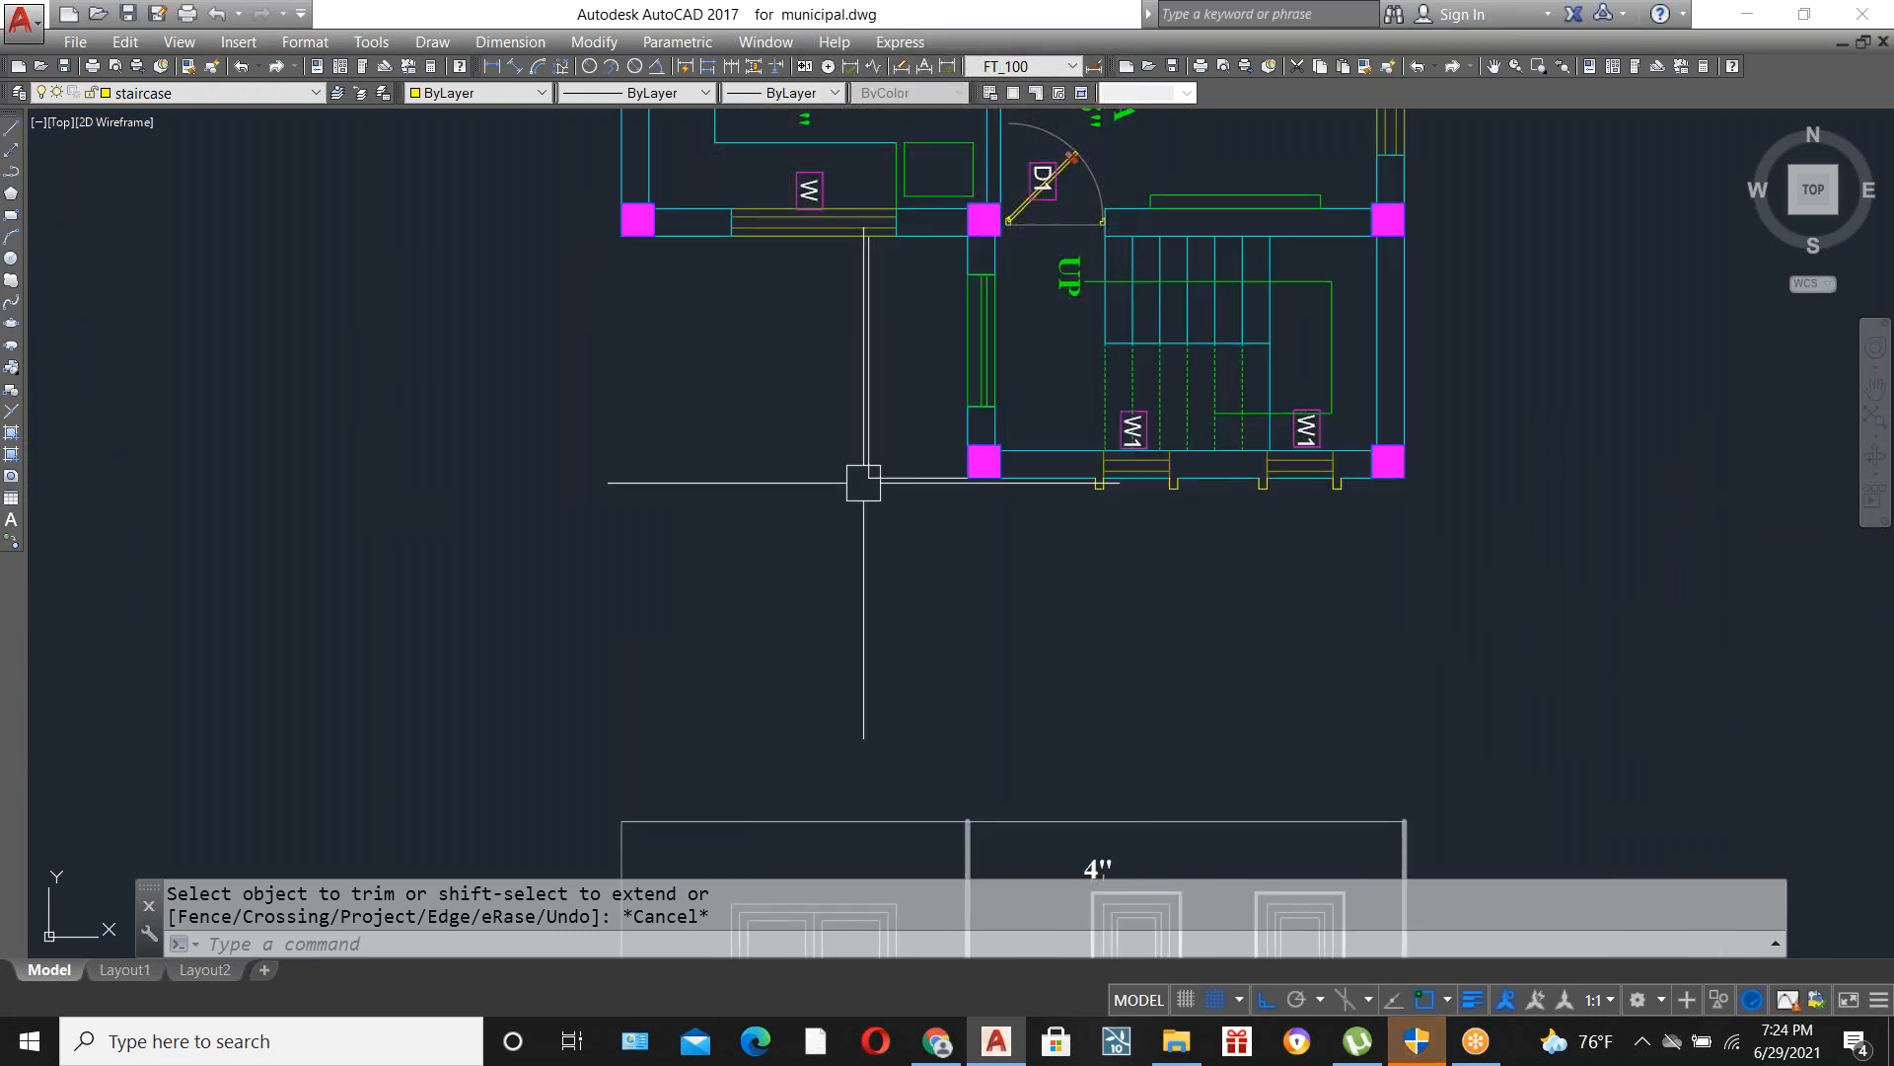
text(dli)
key(Return)
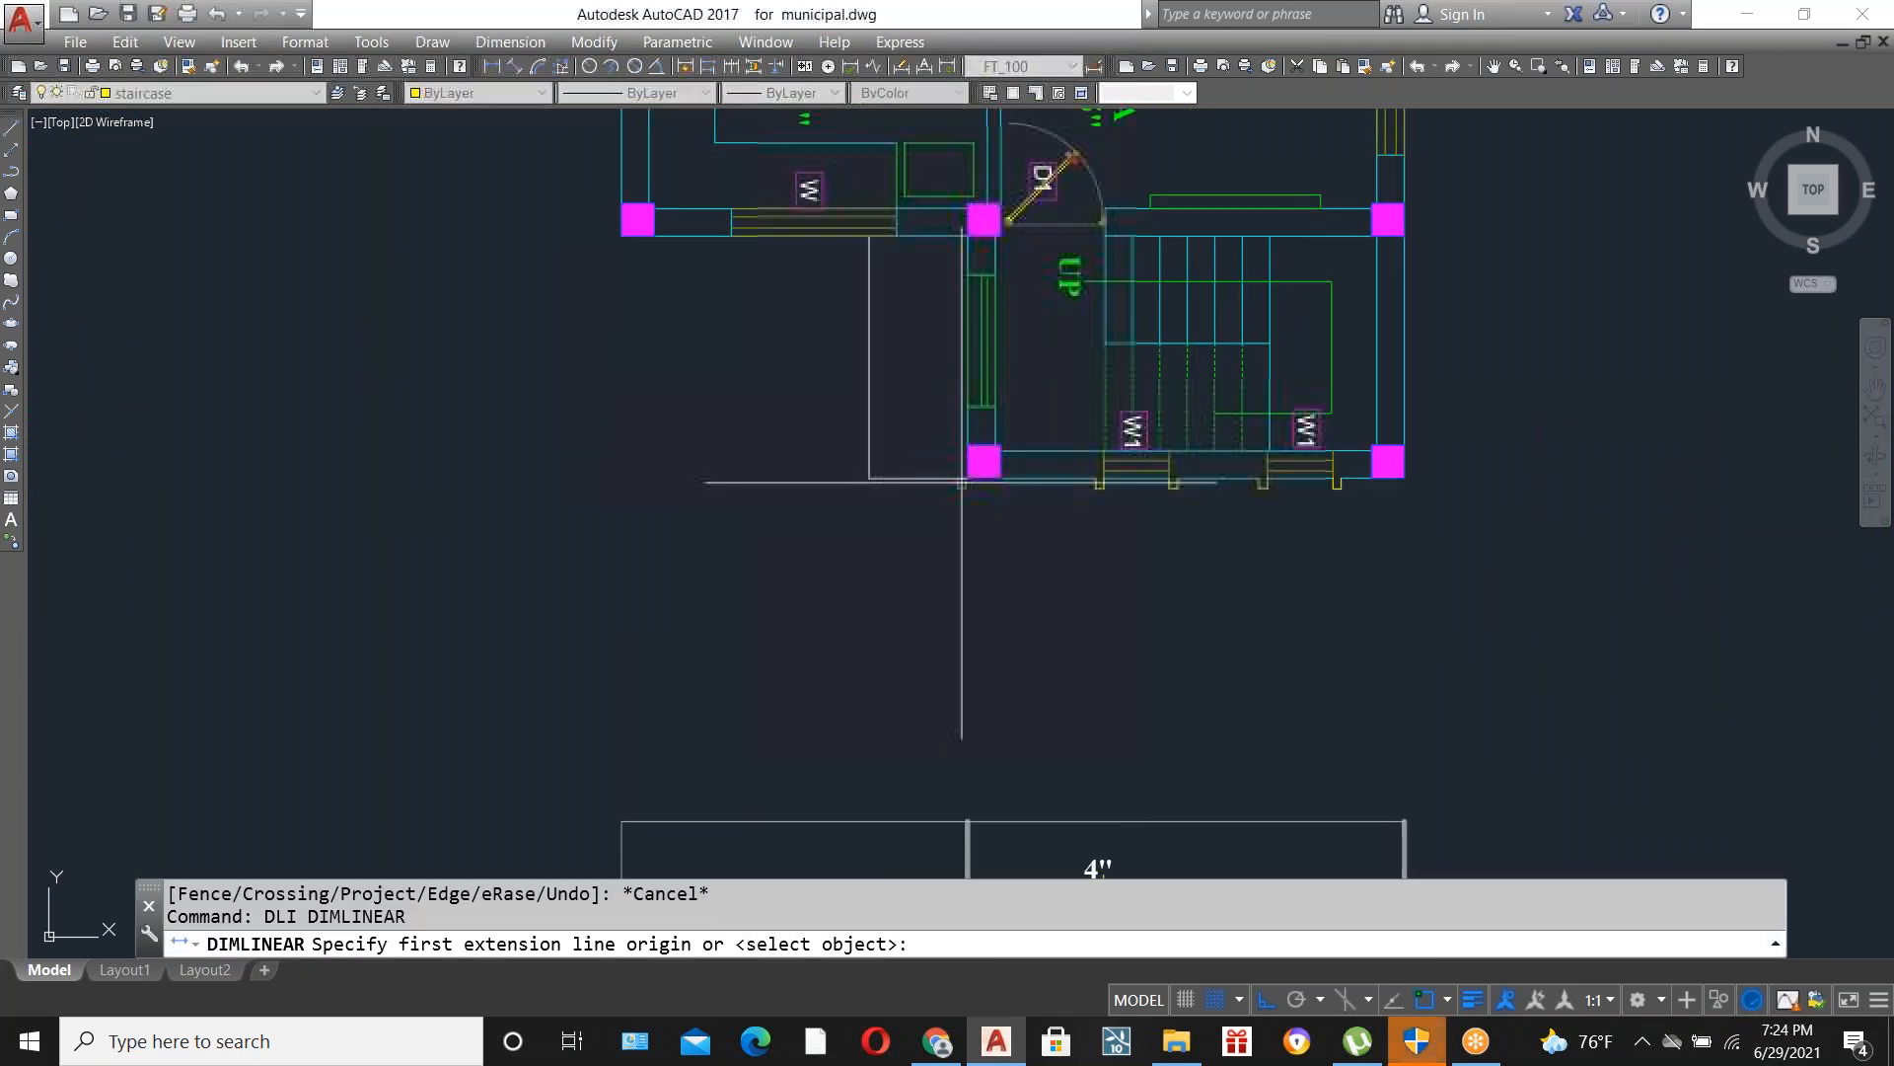
click(964, 480)
click(870, 477)
scroll(869, 477, up, 3)
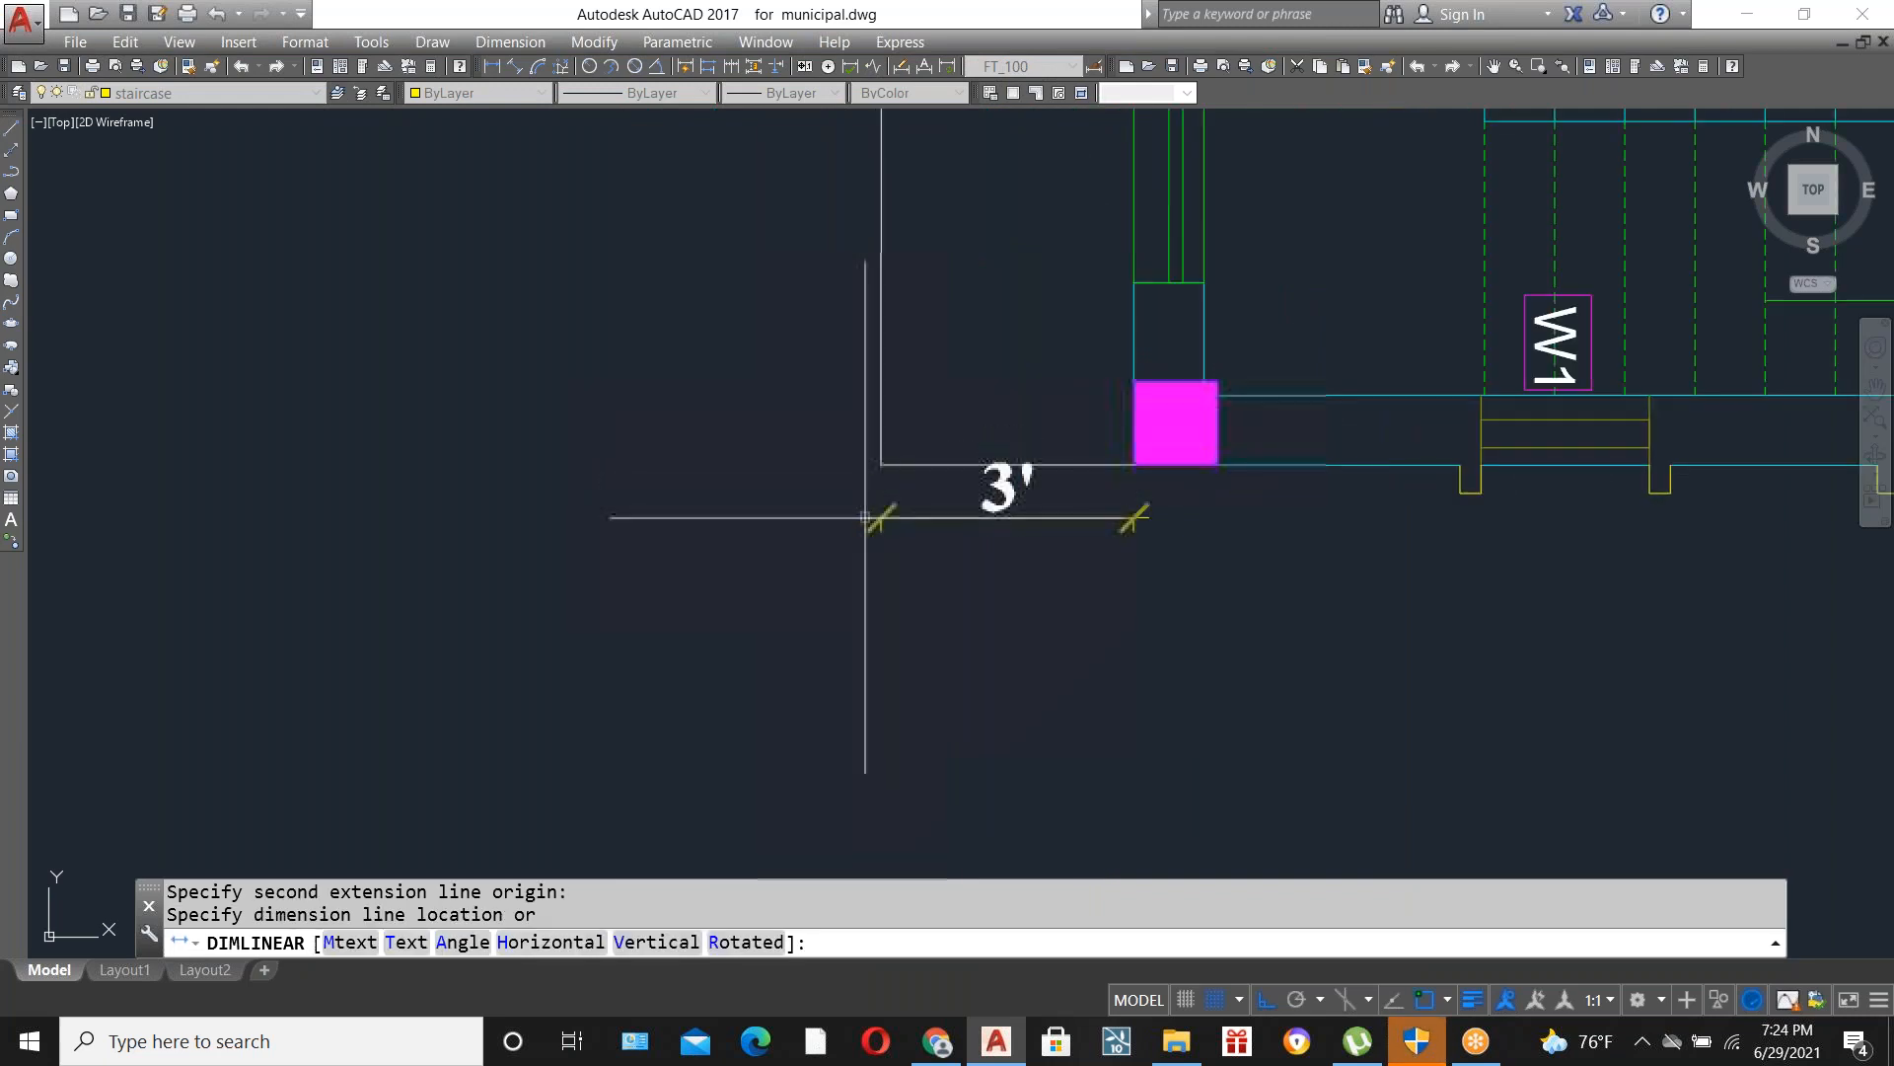
scroll(876, 516, down, 1)
key(Escape)
Place a vertical construction line from the projection's outer corner in the floor plan through the original elevation.
text(c)
key(BackSpace)
text(xl)
key(Return)
text(v)
key(Return)
scroll(1055, 294, down, 3)
key(Escape)
Trim the original elevation's floor line on the outer side of the construction line and remove the construction line.
scroll(1023, 579, up, 5)
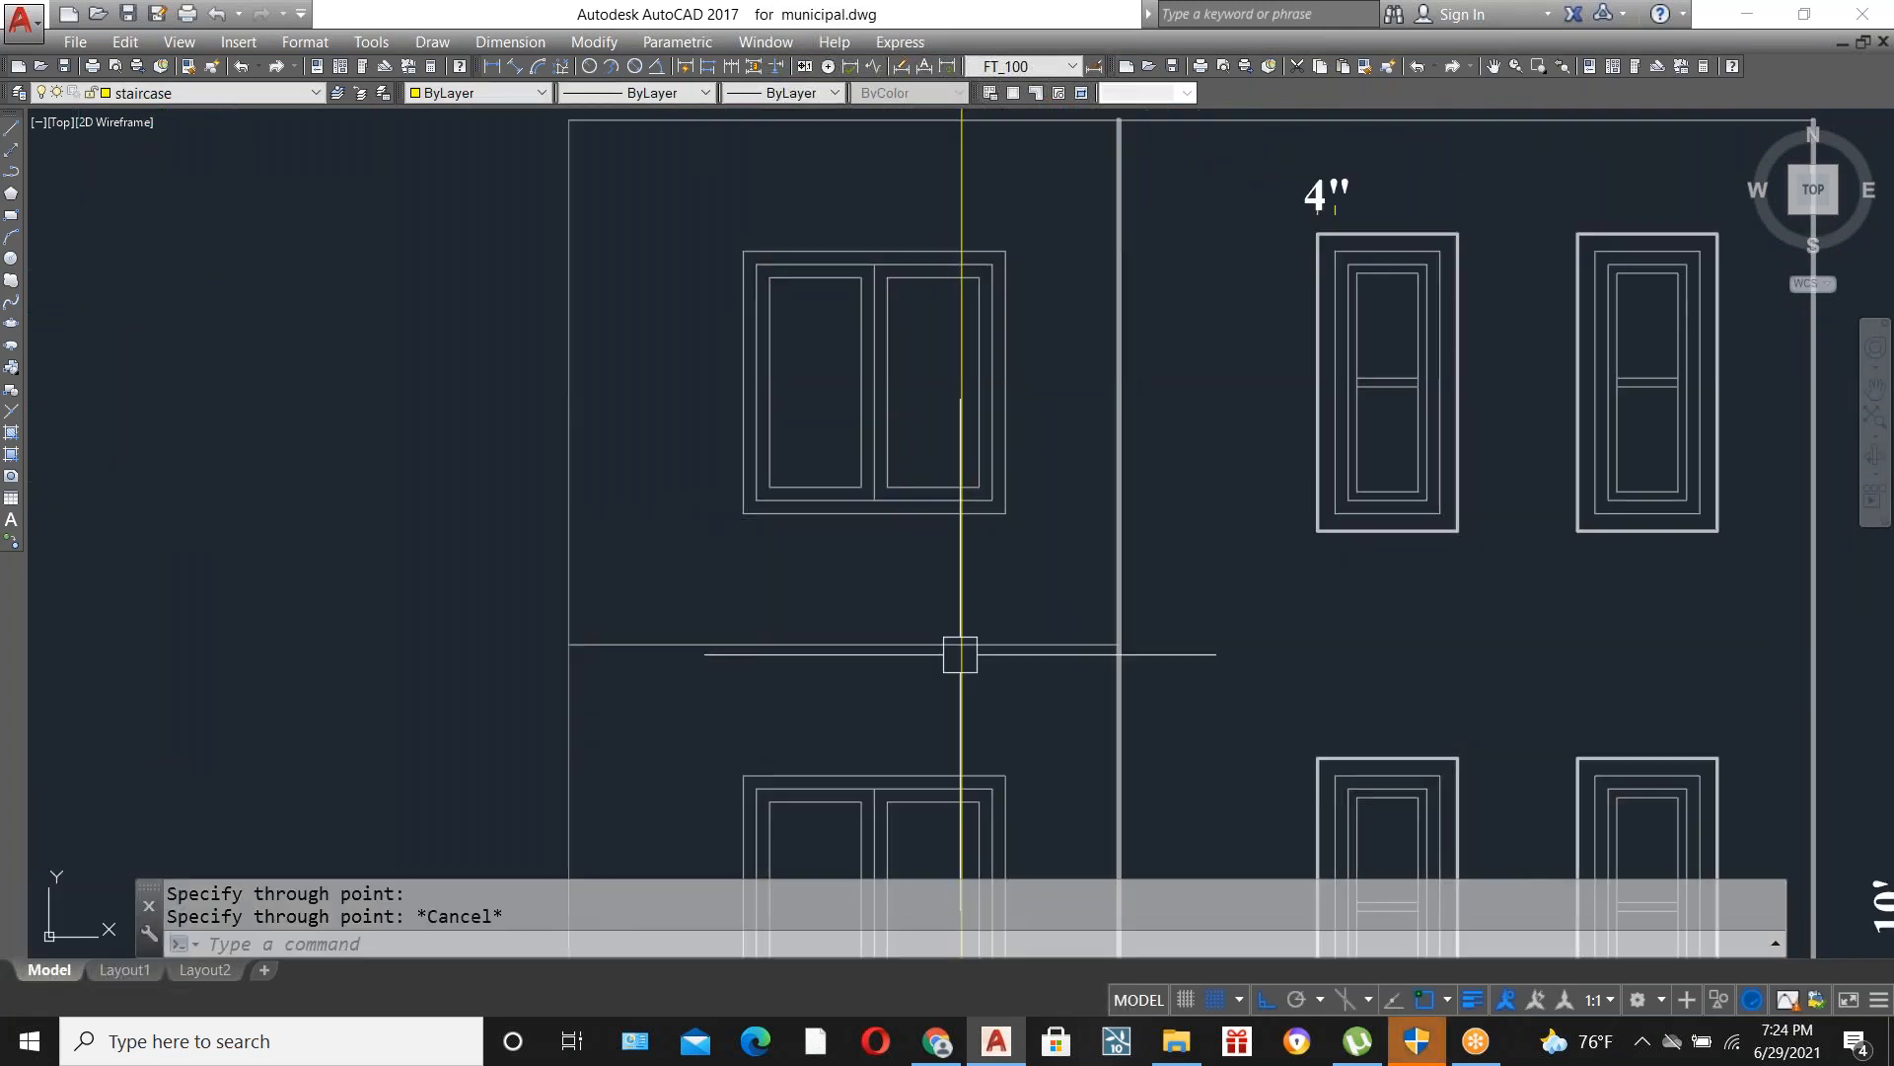
text(tr)
key(Return)
key(Return)
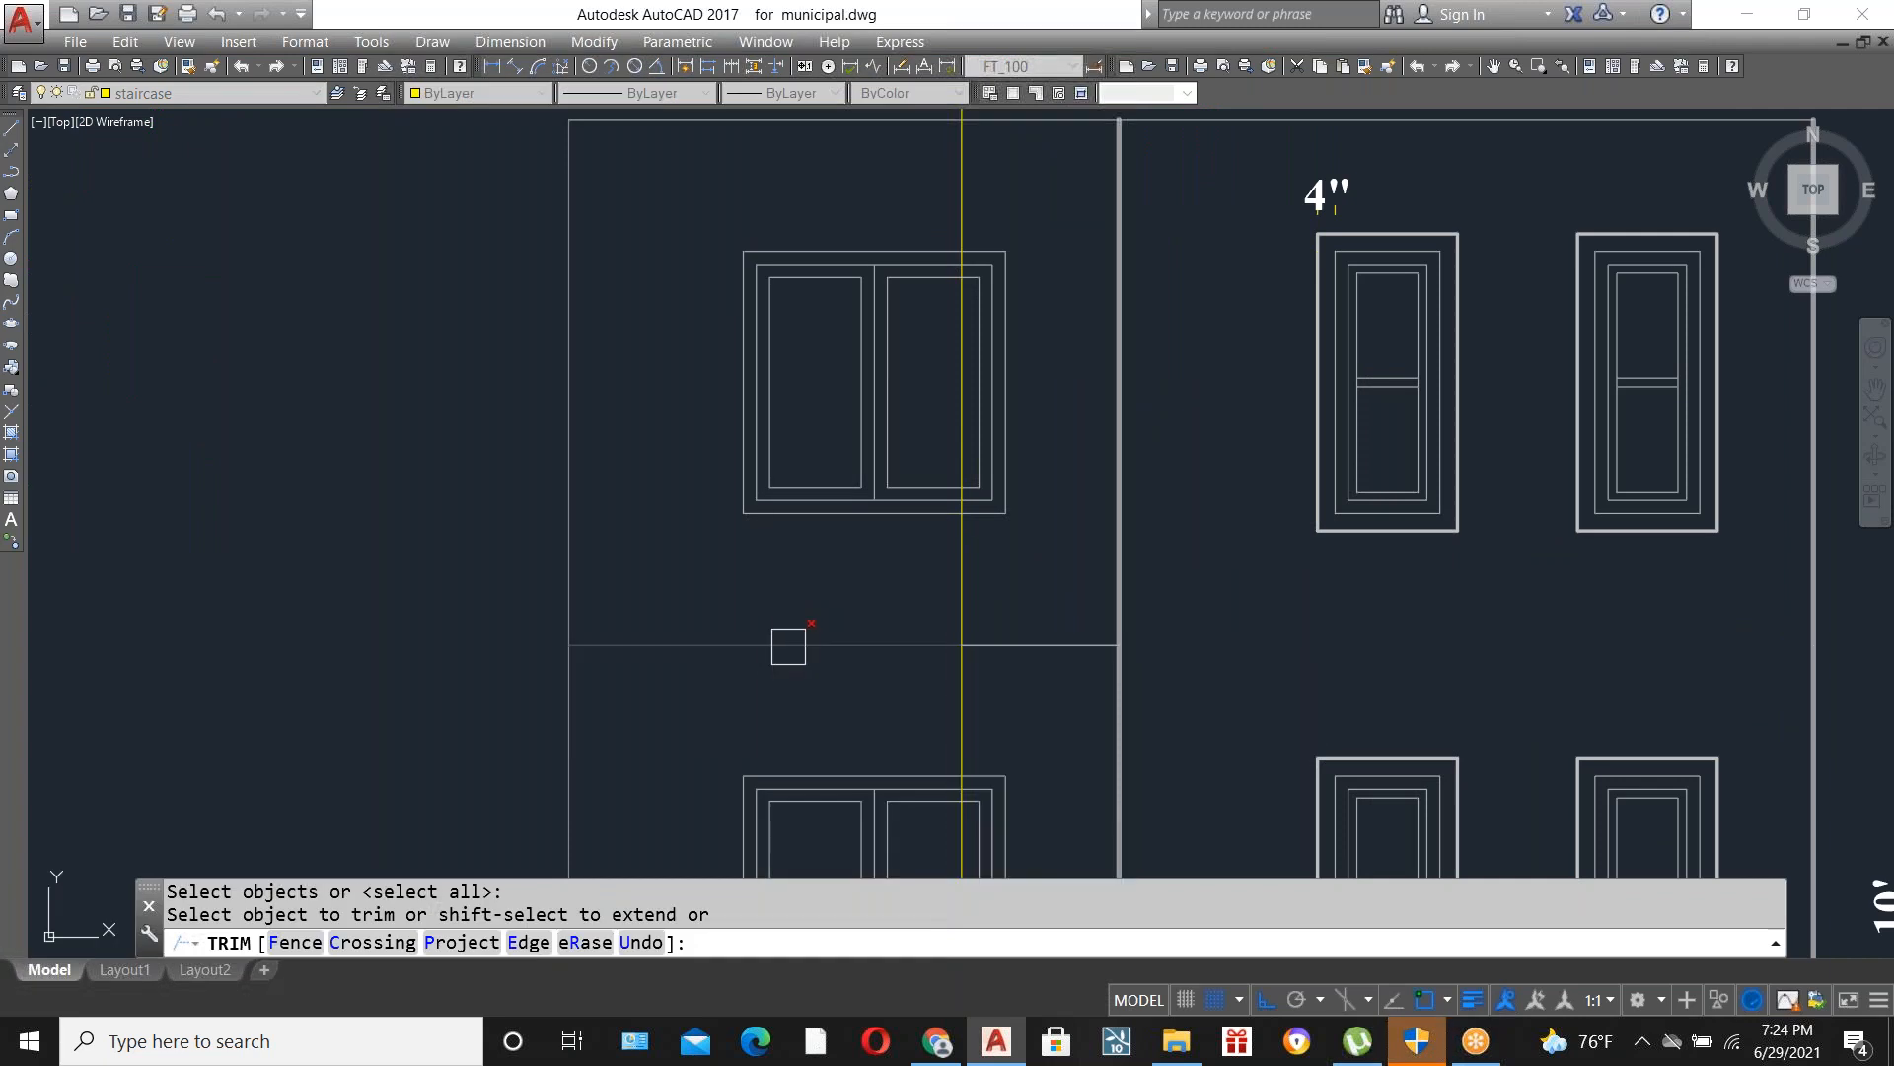
scroll(973, 683, up, 4)
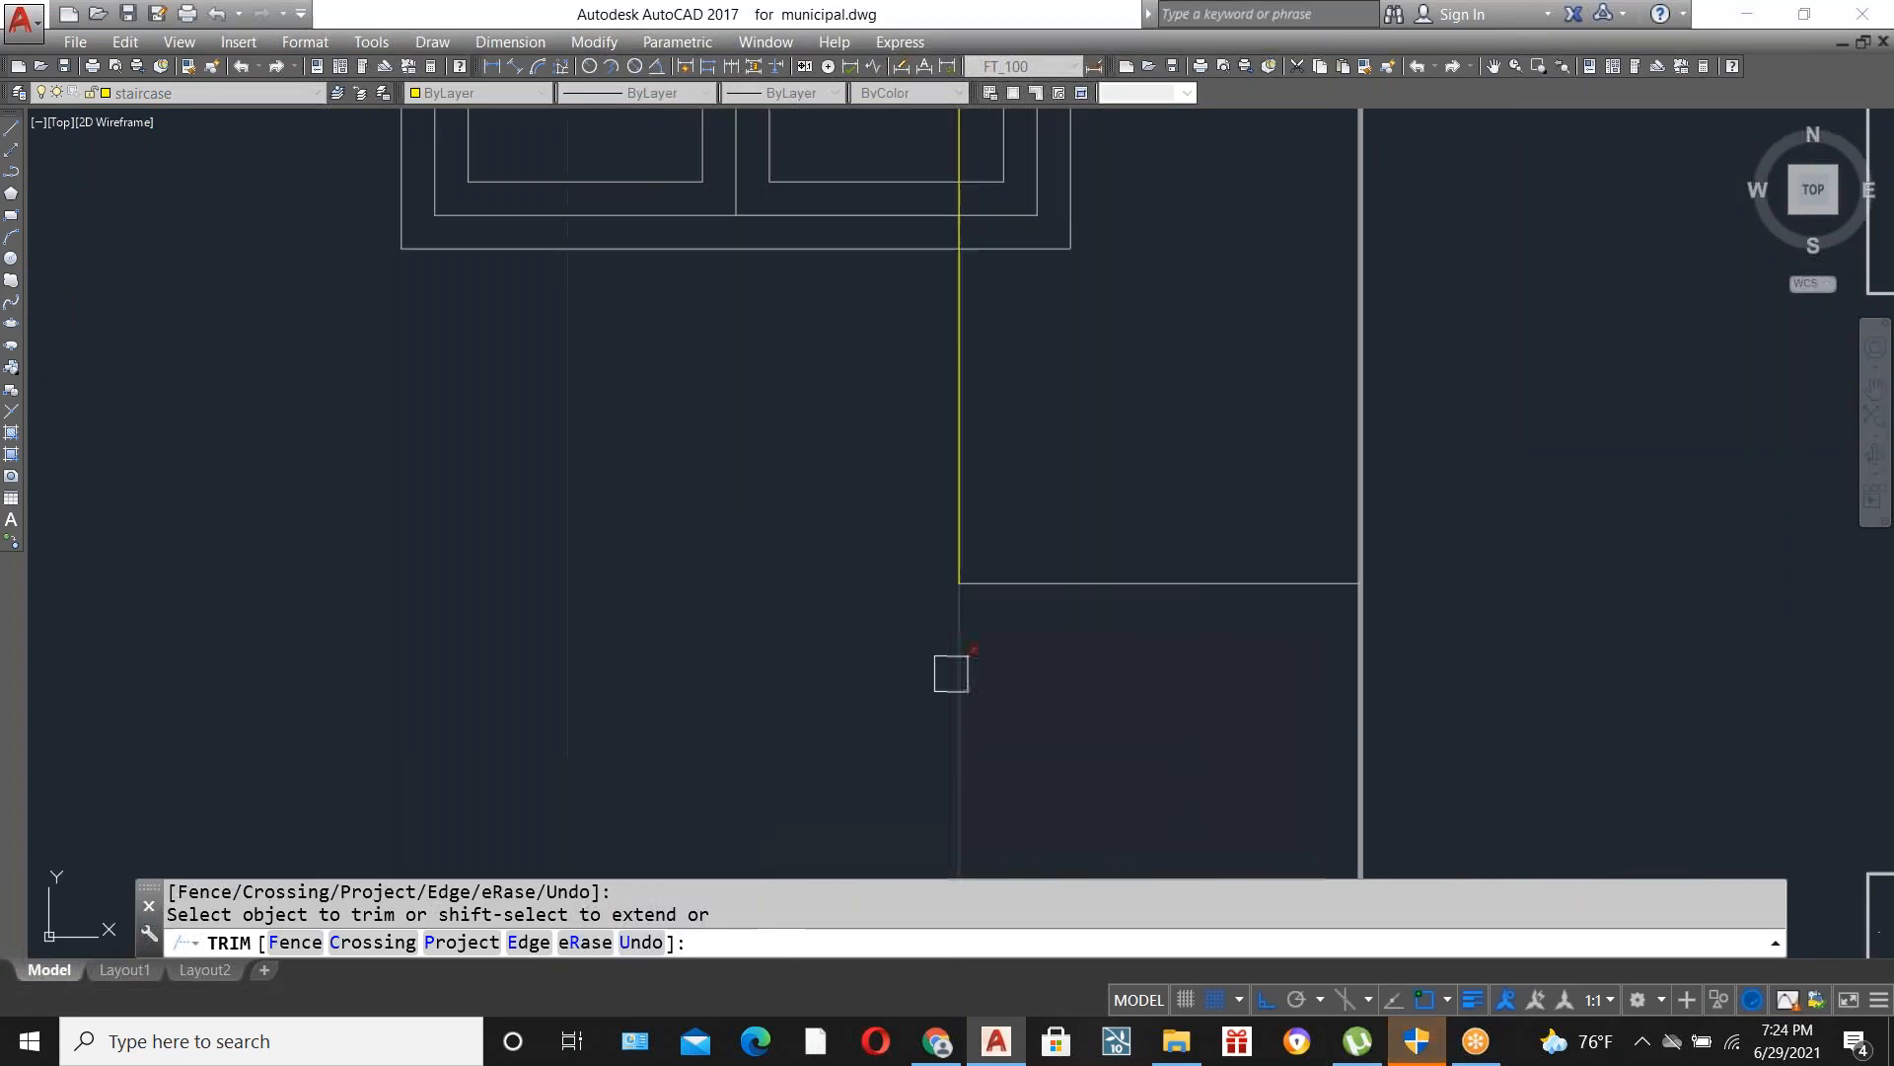
key(Escape)
Offset the shortened floor line 5 inches downward to form the underside of the projecting slab.
text(o)
key(Return)
text(5)
key(Return)
click(1122, 584)
click(1123, 629)
key(Escape)
Close the slab's outer end with a vertical line between its lower and upper edges.
text(l)
key(Return)
click(959, 638)
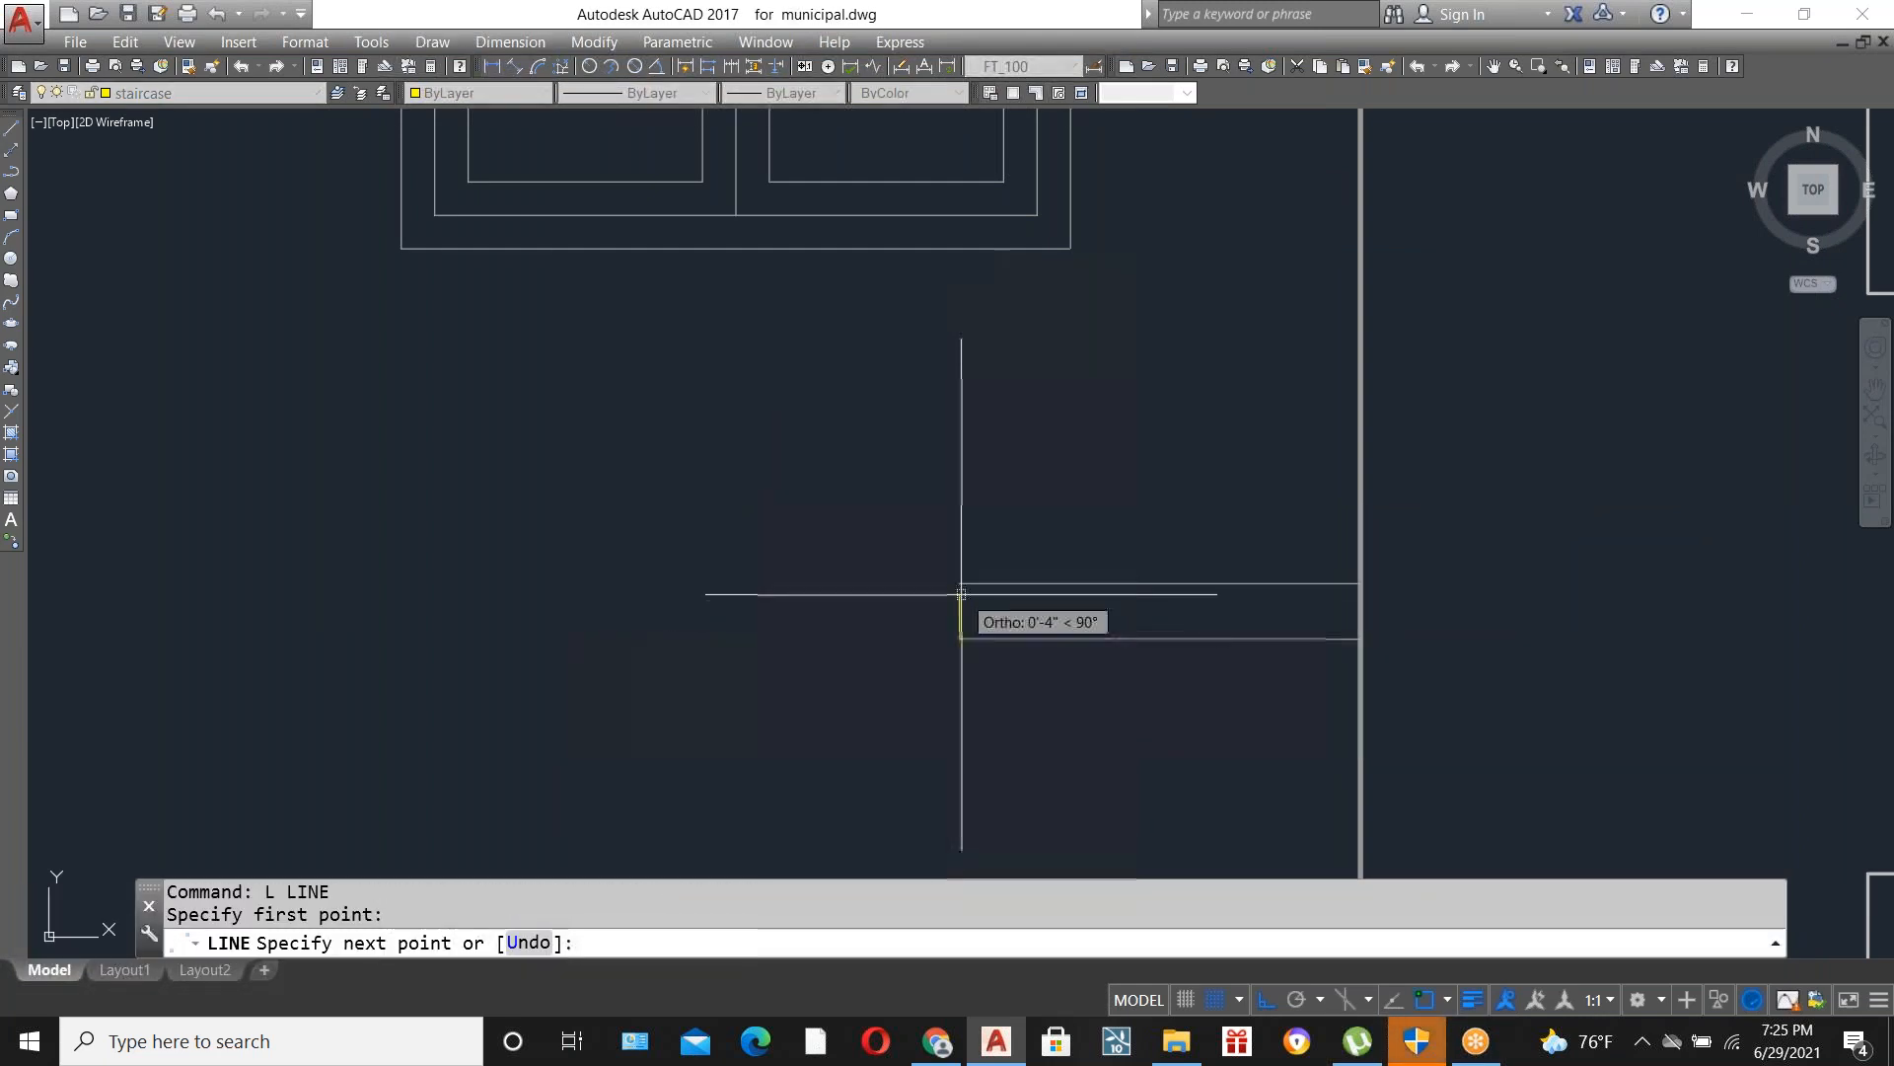
click(962, 583)
key(Escape)
Examine the projecting slab in the original elevation against the projection beside the staircase in the first floor plan.
scroll(1027, 507, down, 6)
scroll(913, 569, down, 2)
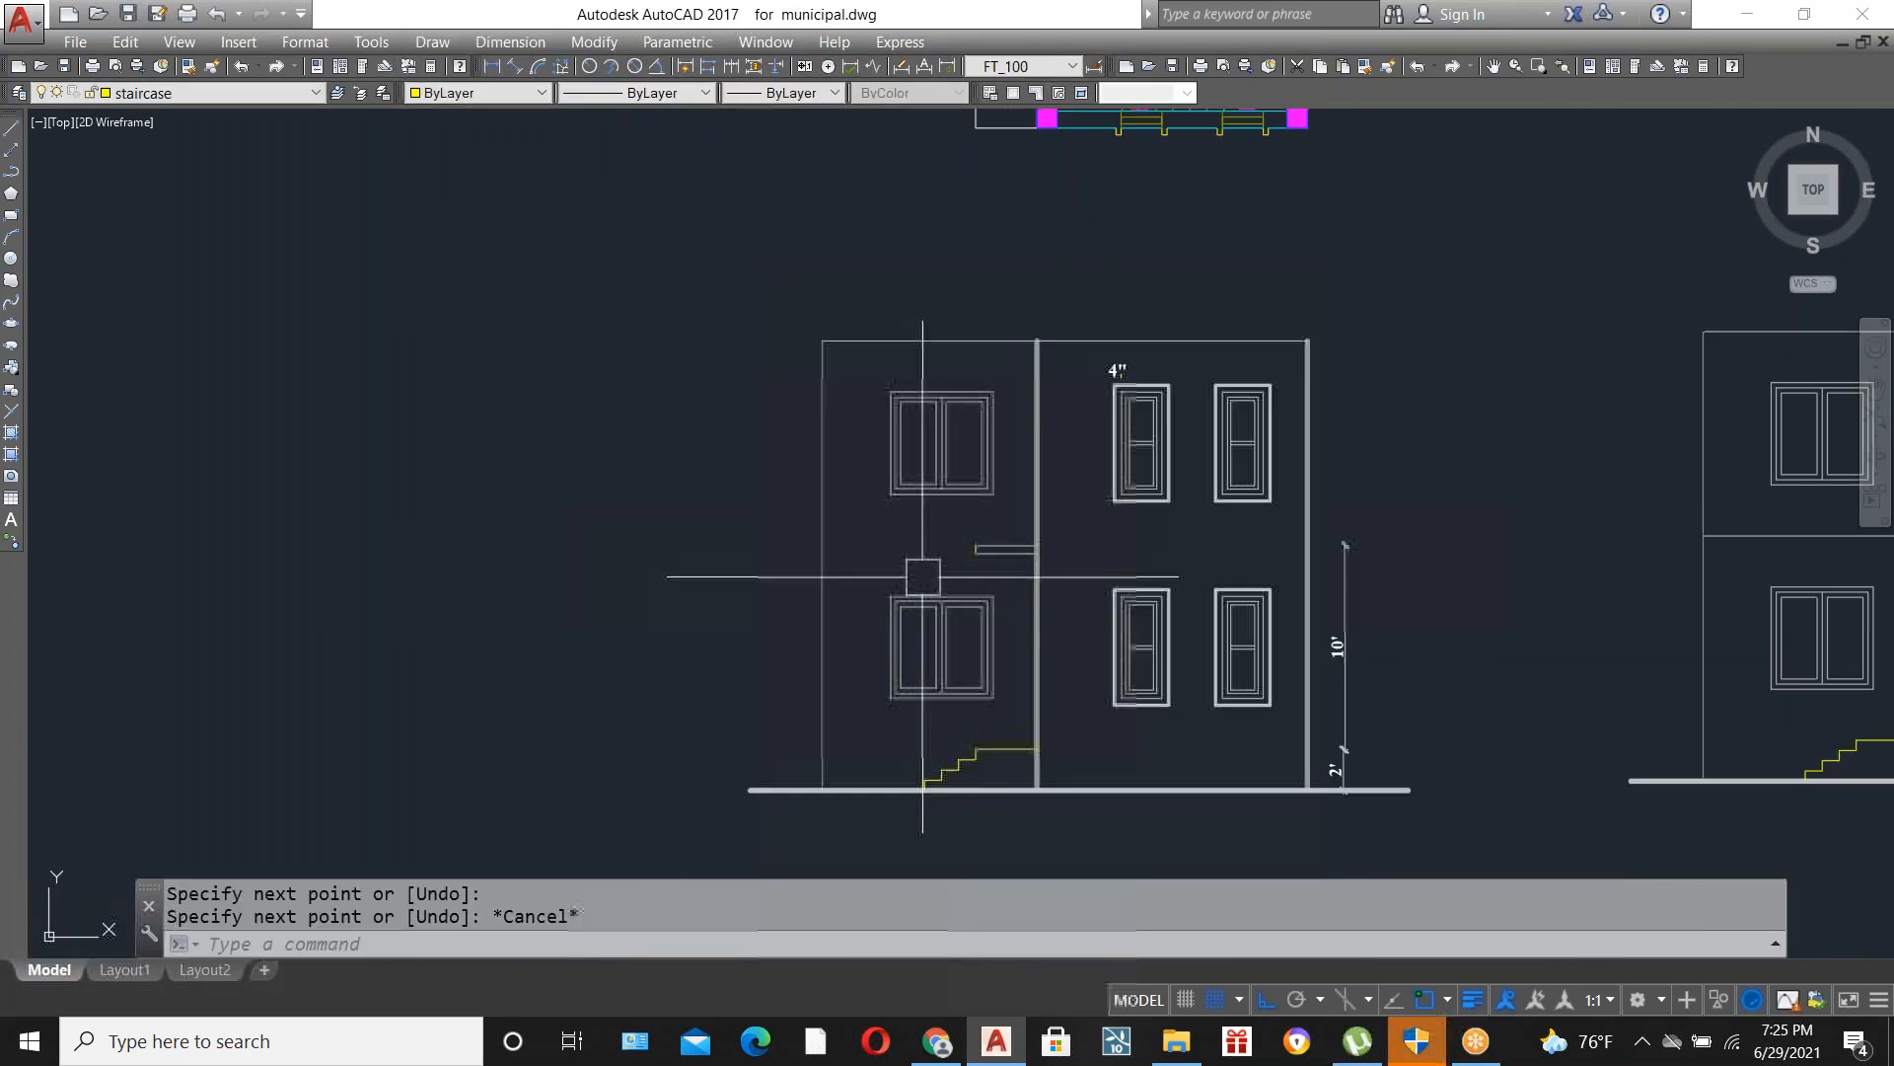
scroll(1034, 590, up, 2)
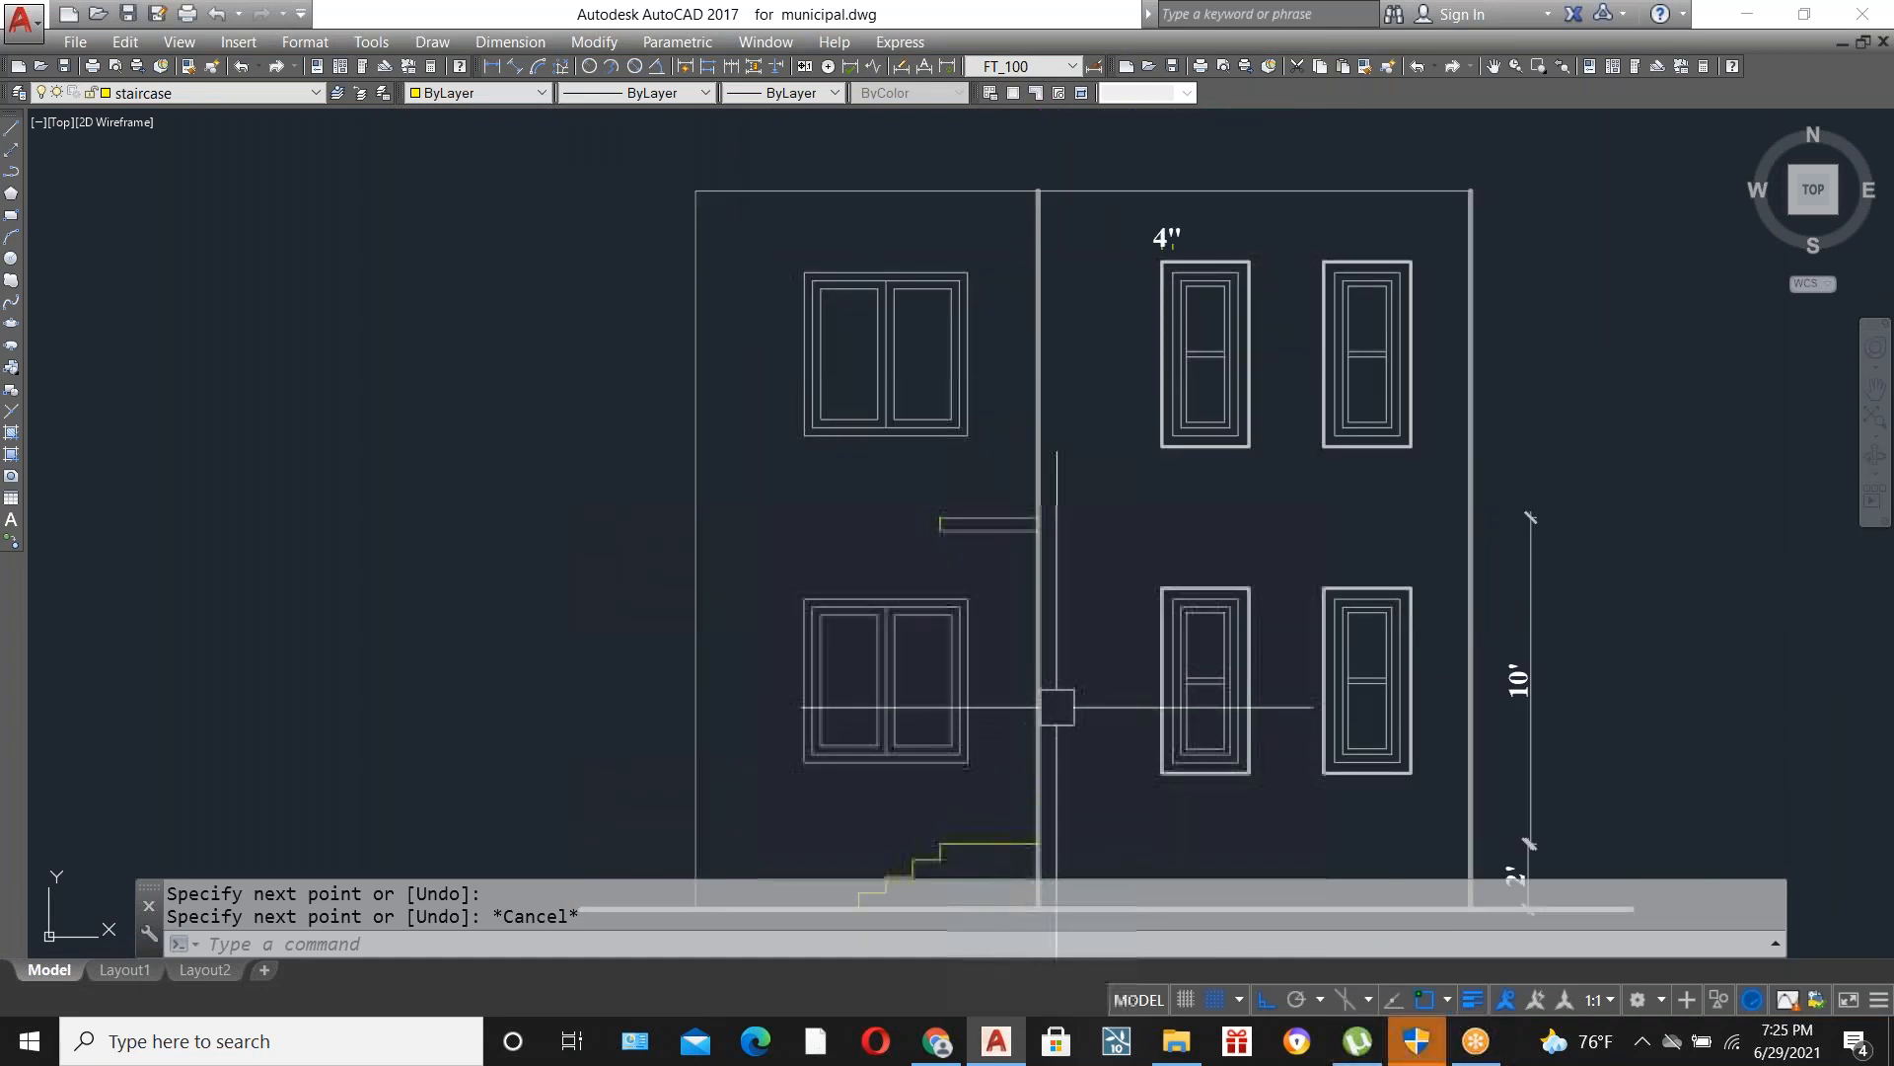
scroll(1026, 698, down, 2)
scroll(1034, 750, down, 2)
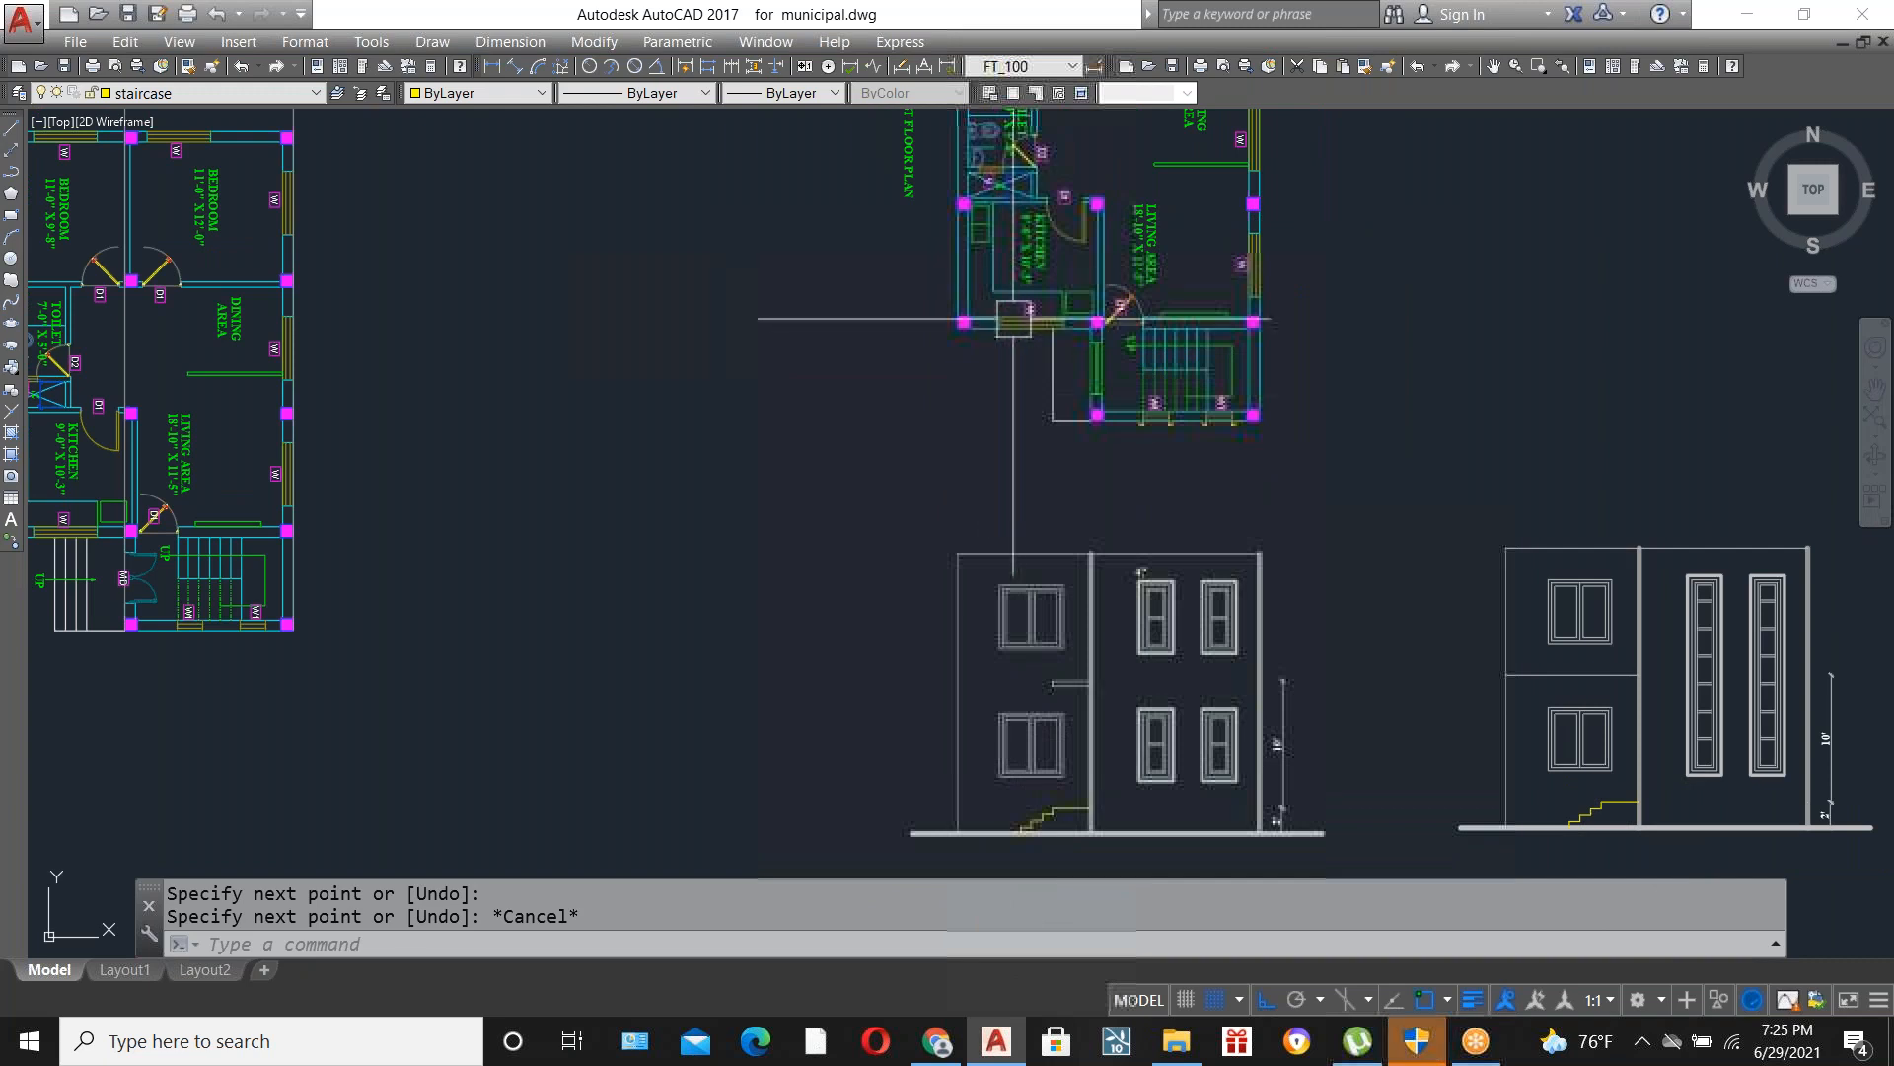
scroll(1032, 317, up, 2)
scroll(1045, 516, down, 2)
scroll(1036, 727, up, 6)
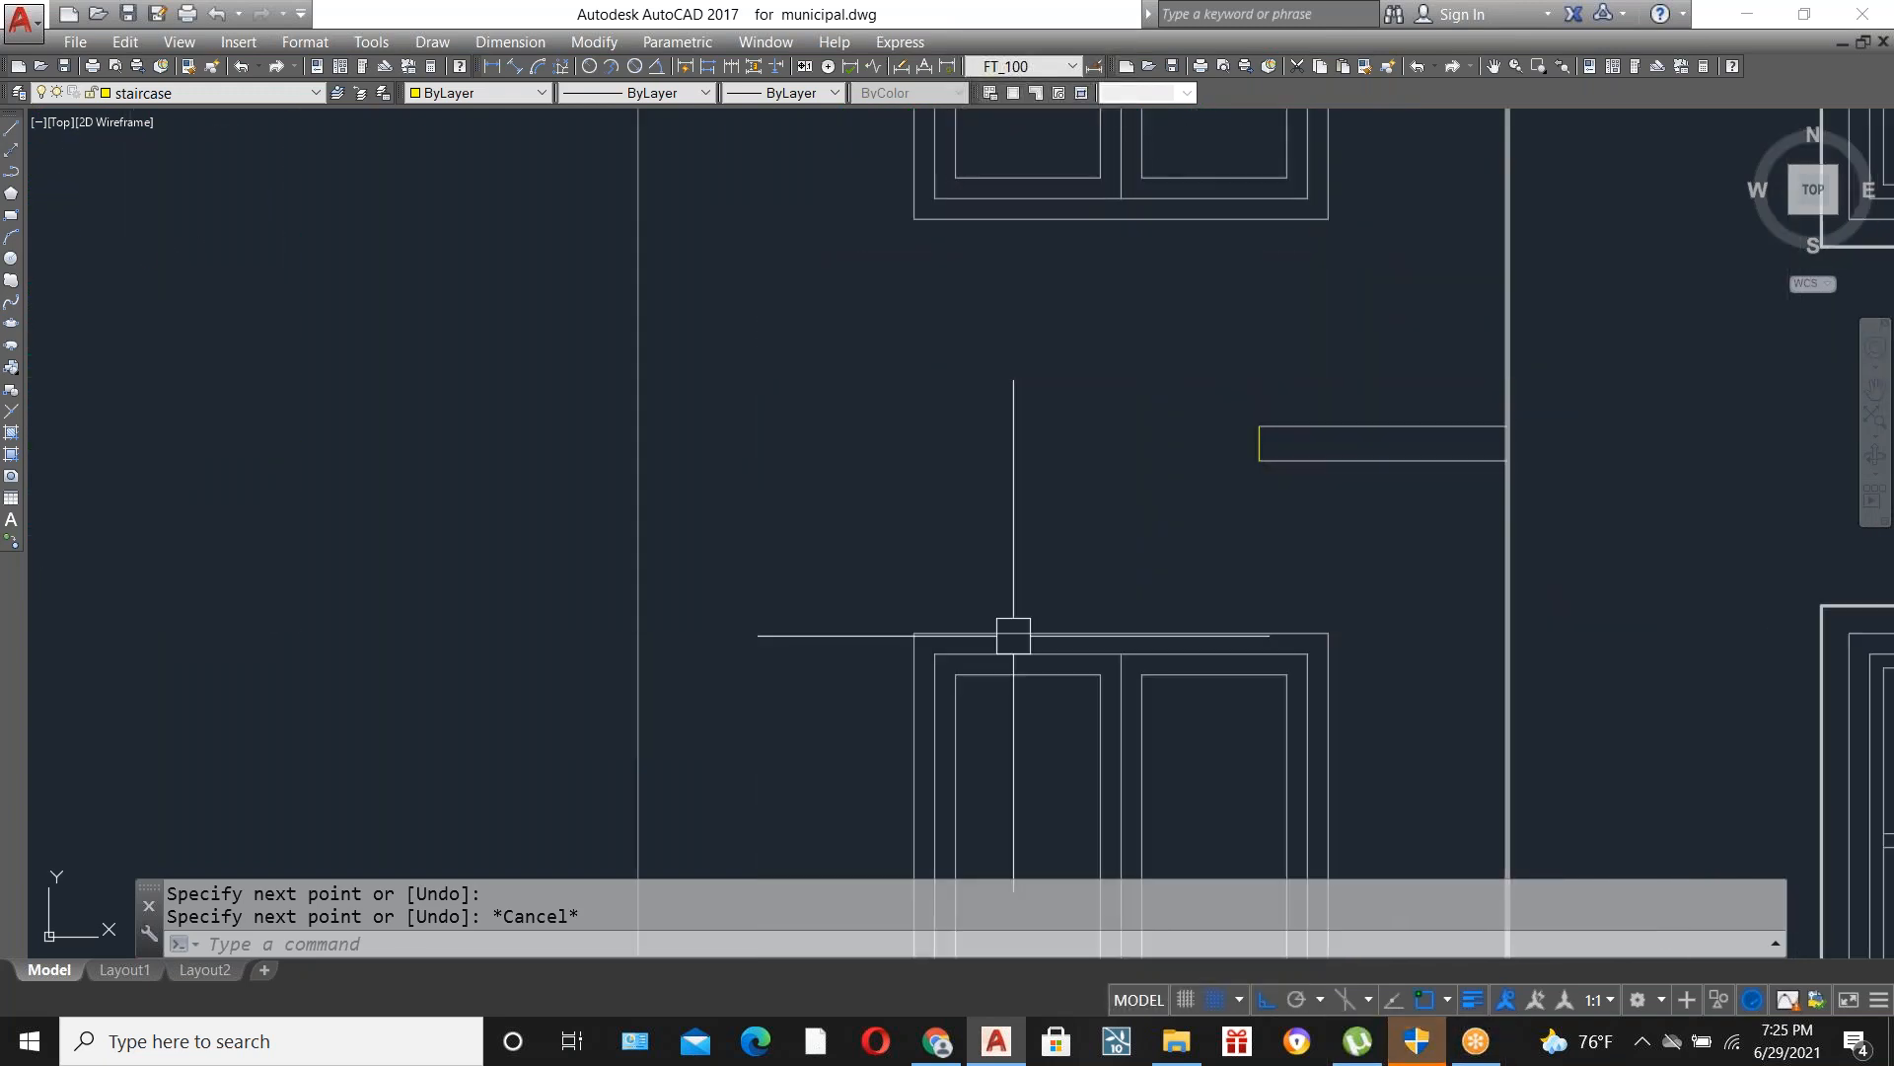
scroll(1013, 633, down, 6)
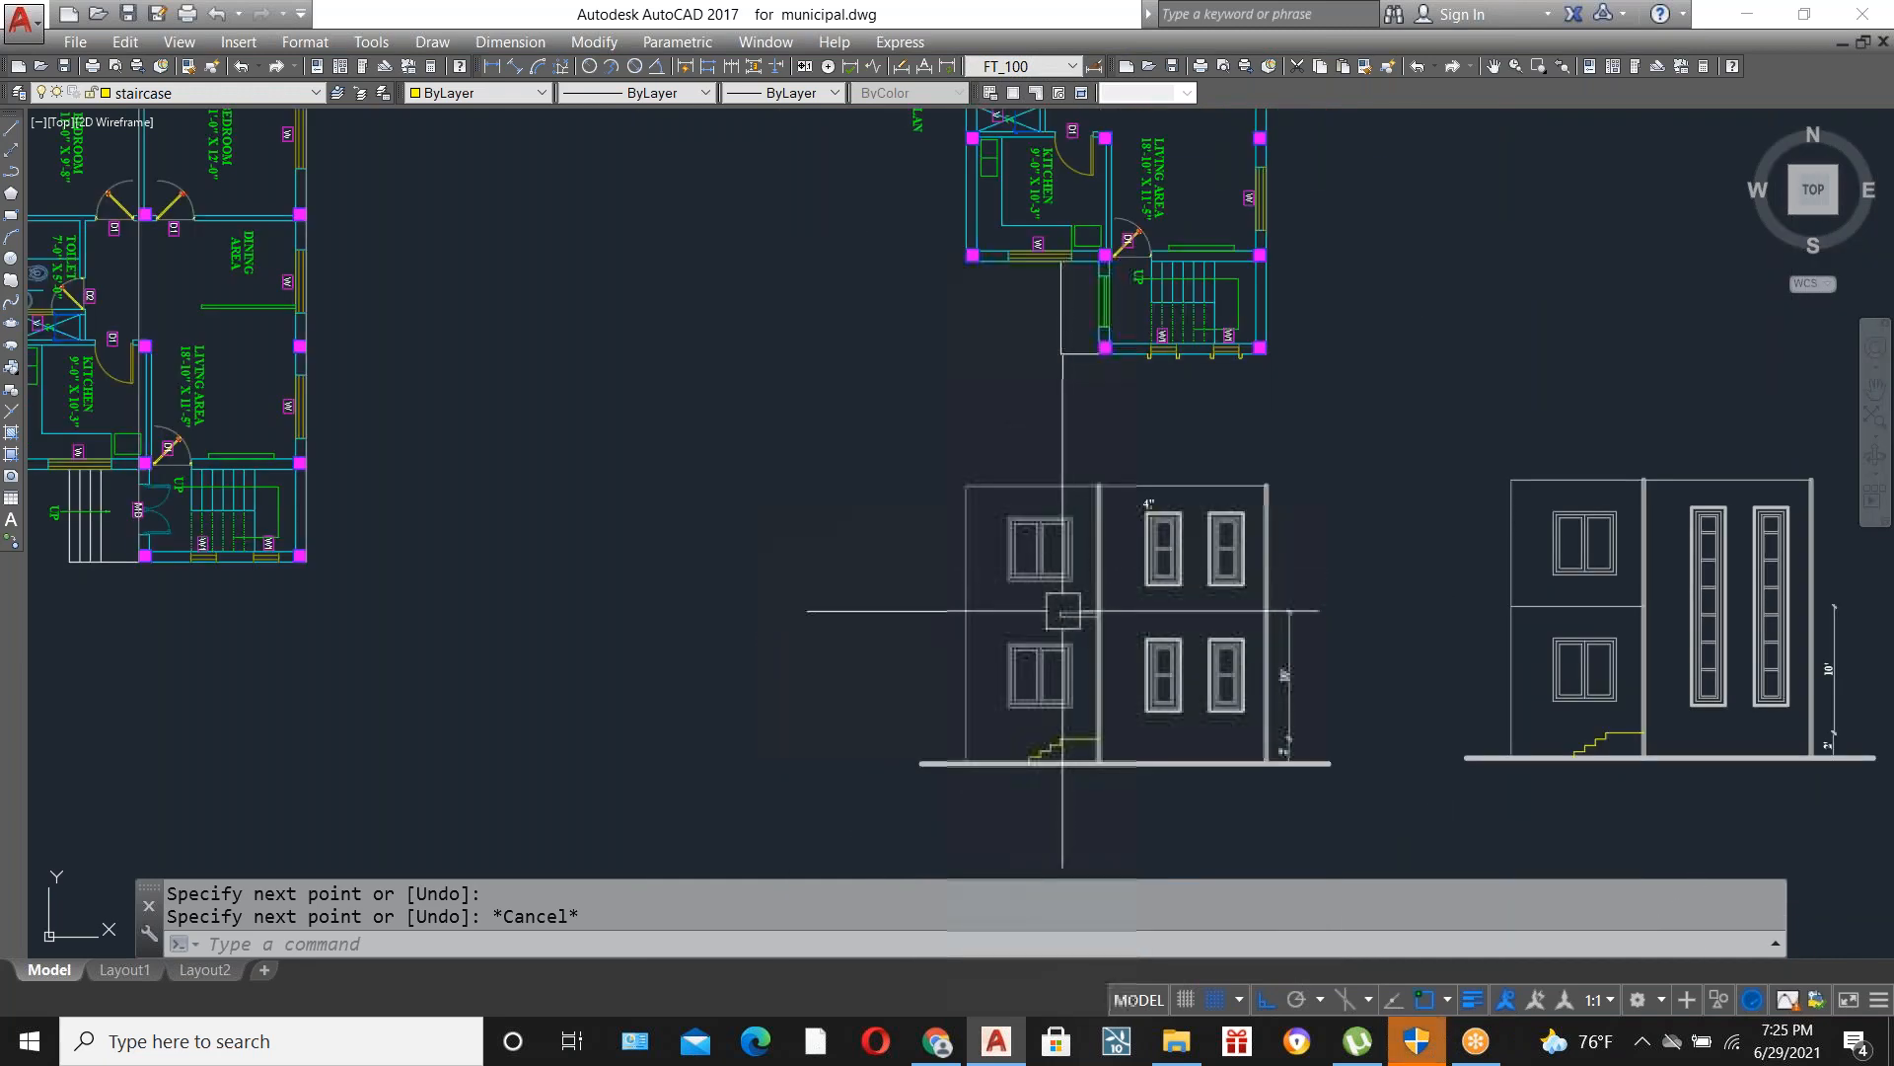
scroll(1062, 610, up, 4)
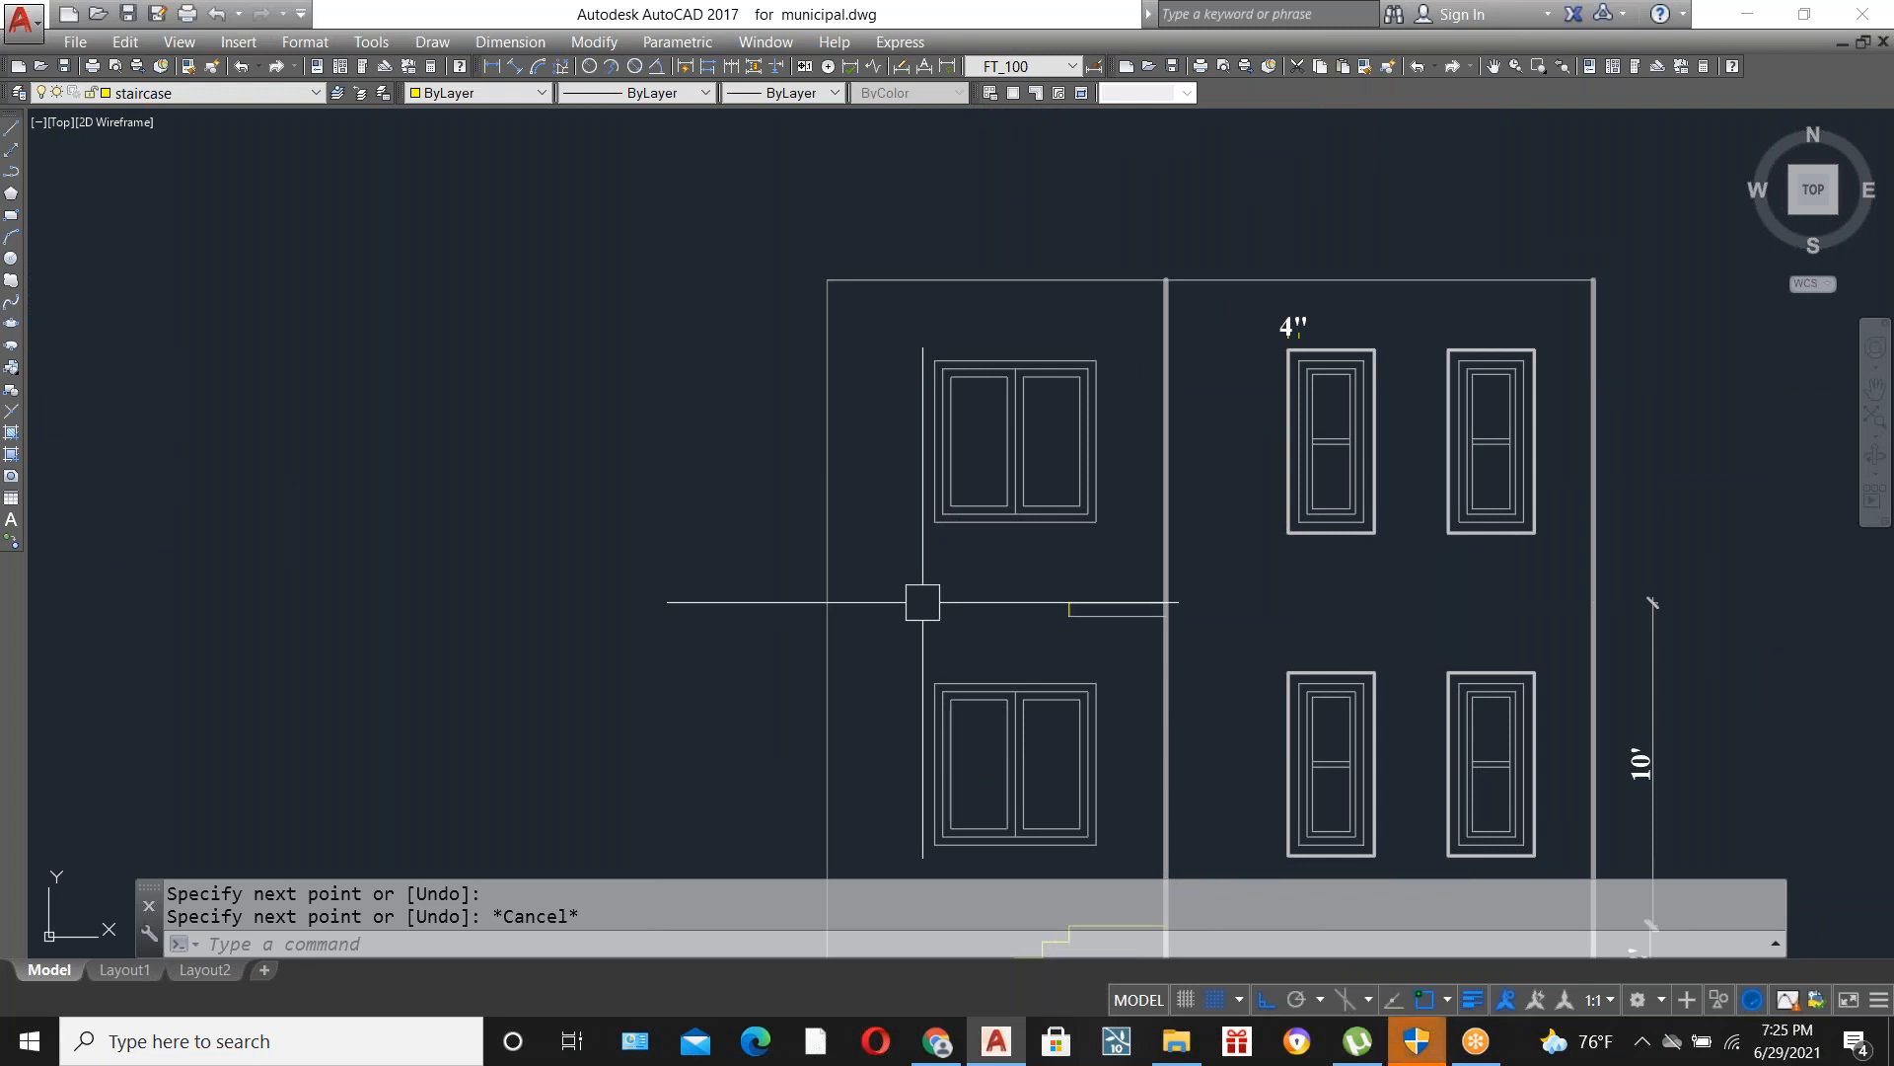
scroll(1144, 549, down, 4)
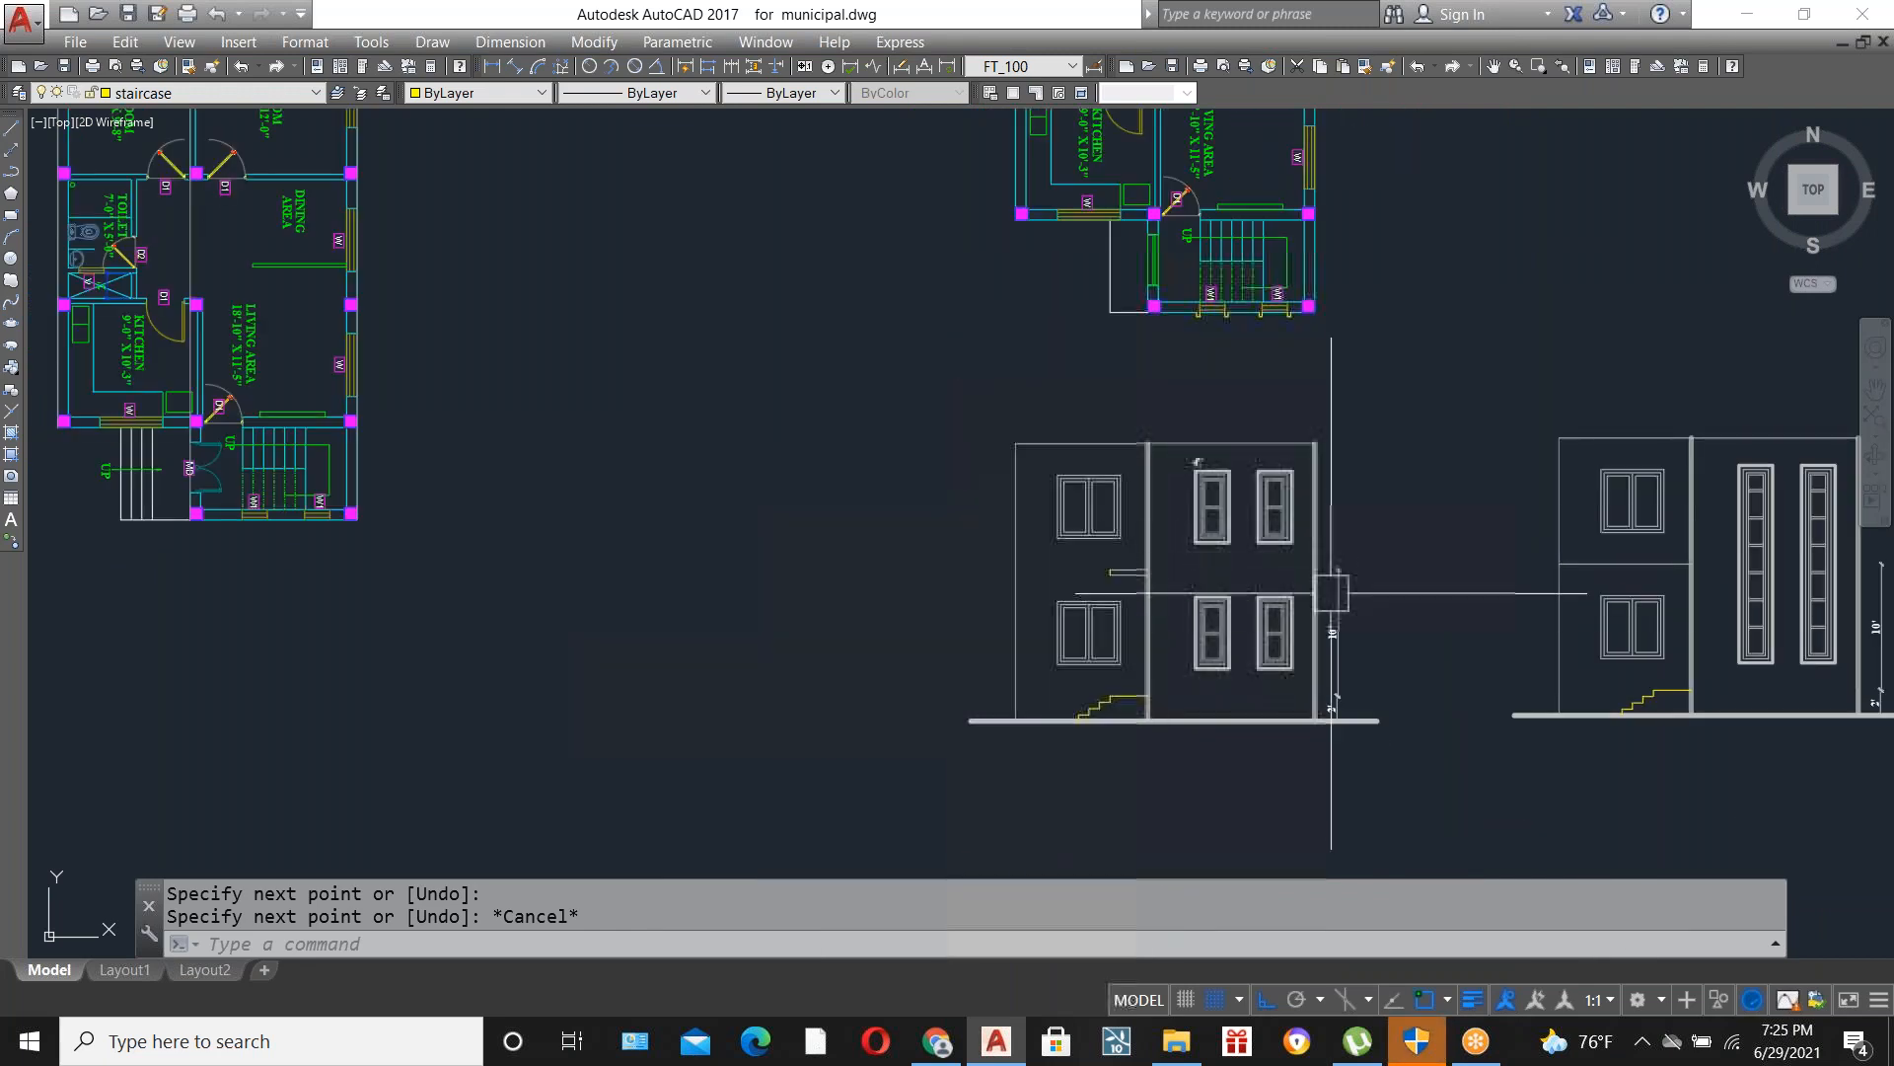
Compare the original elevation with the tall-window variant beside it.
scroll(1332, 583, up, 2)
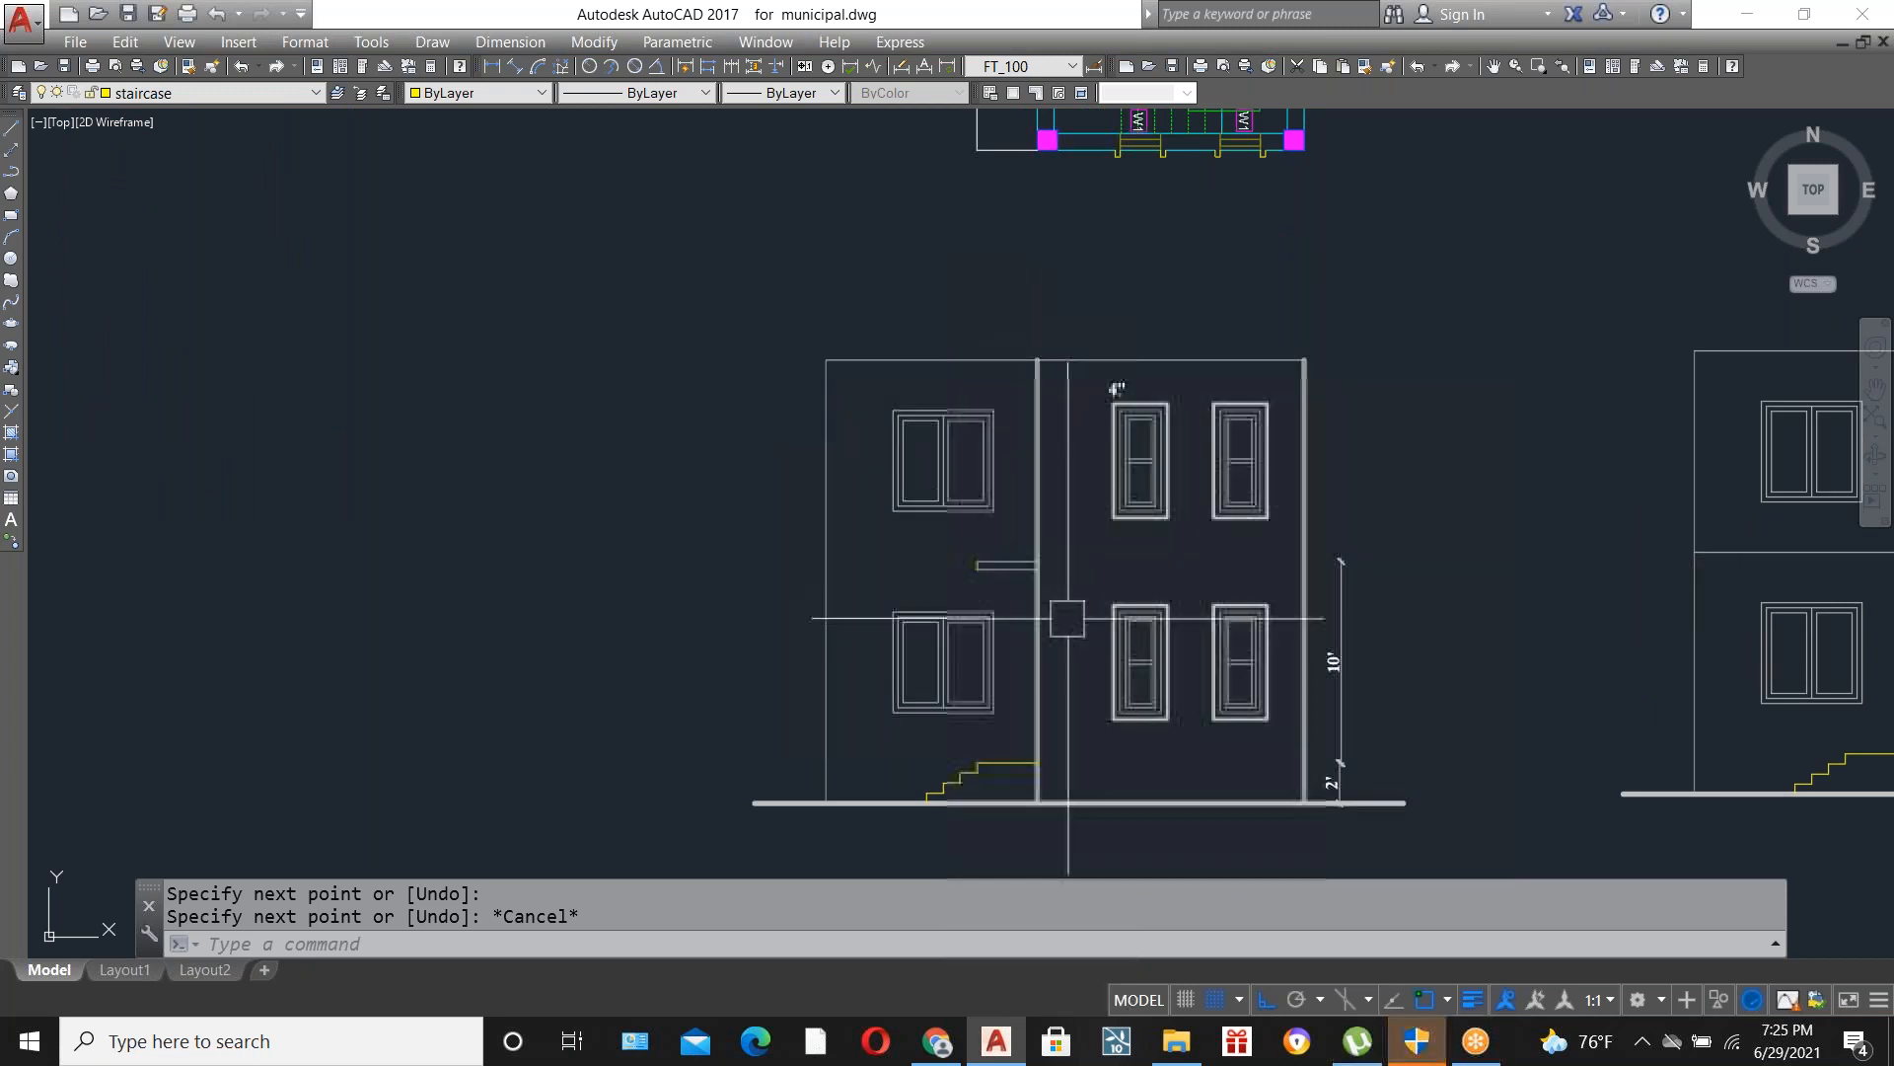
scroll(889, 681, down, 4)
scroll(1490, 643, up, 2)
scroll(1490, 643, up, 2)
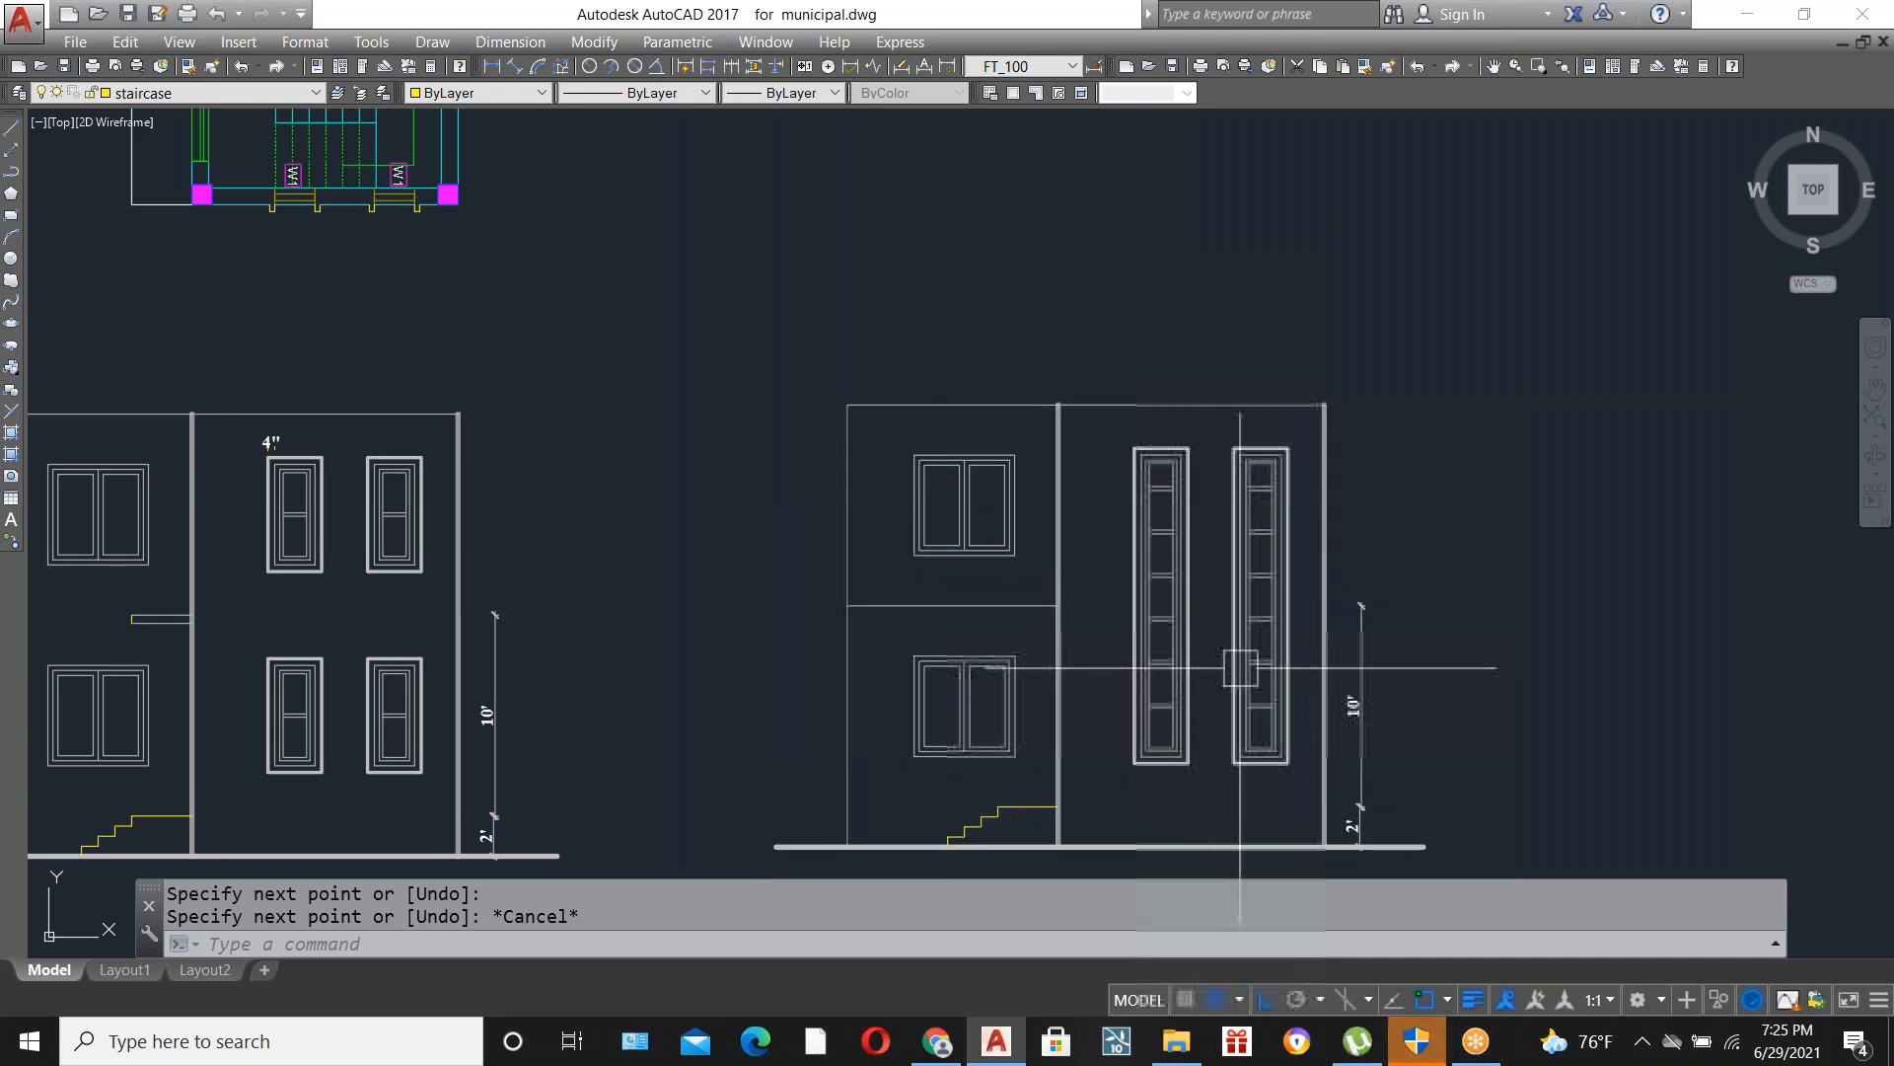
scroll(1242, 669, down, 2)
scroll(1174, 641, down, 2)
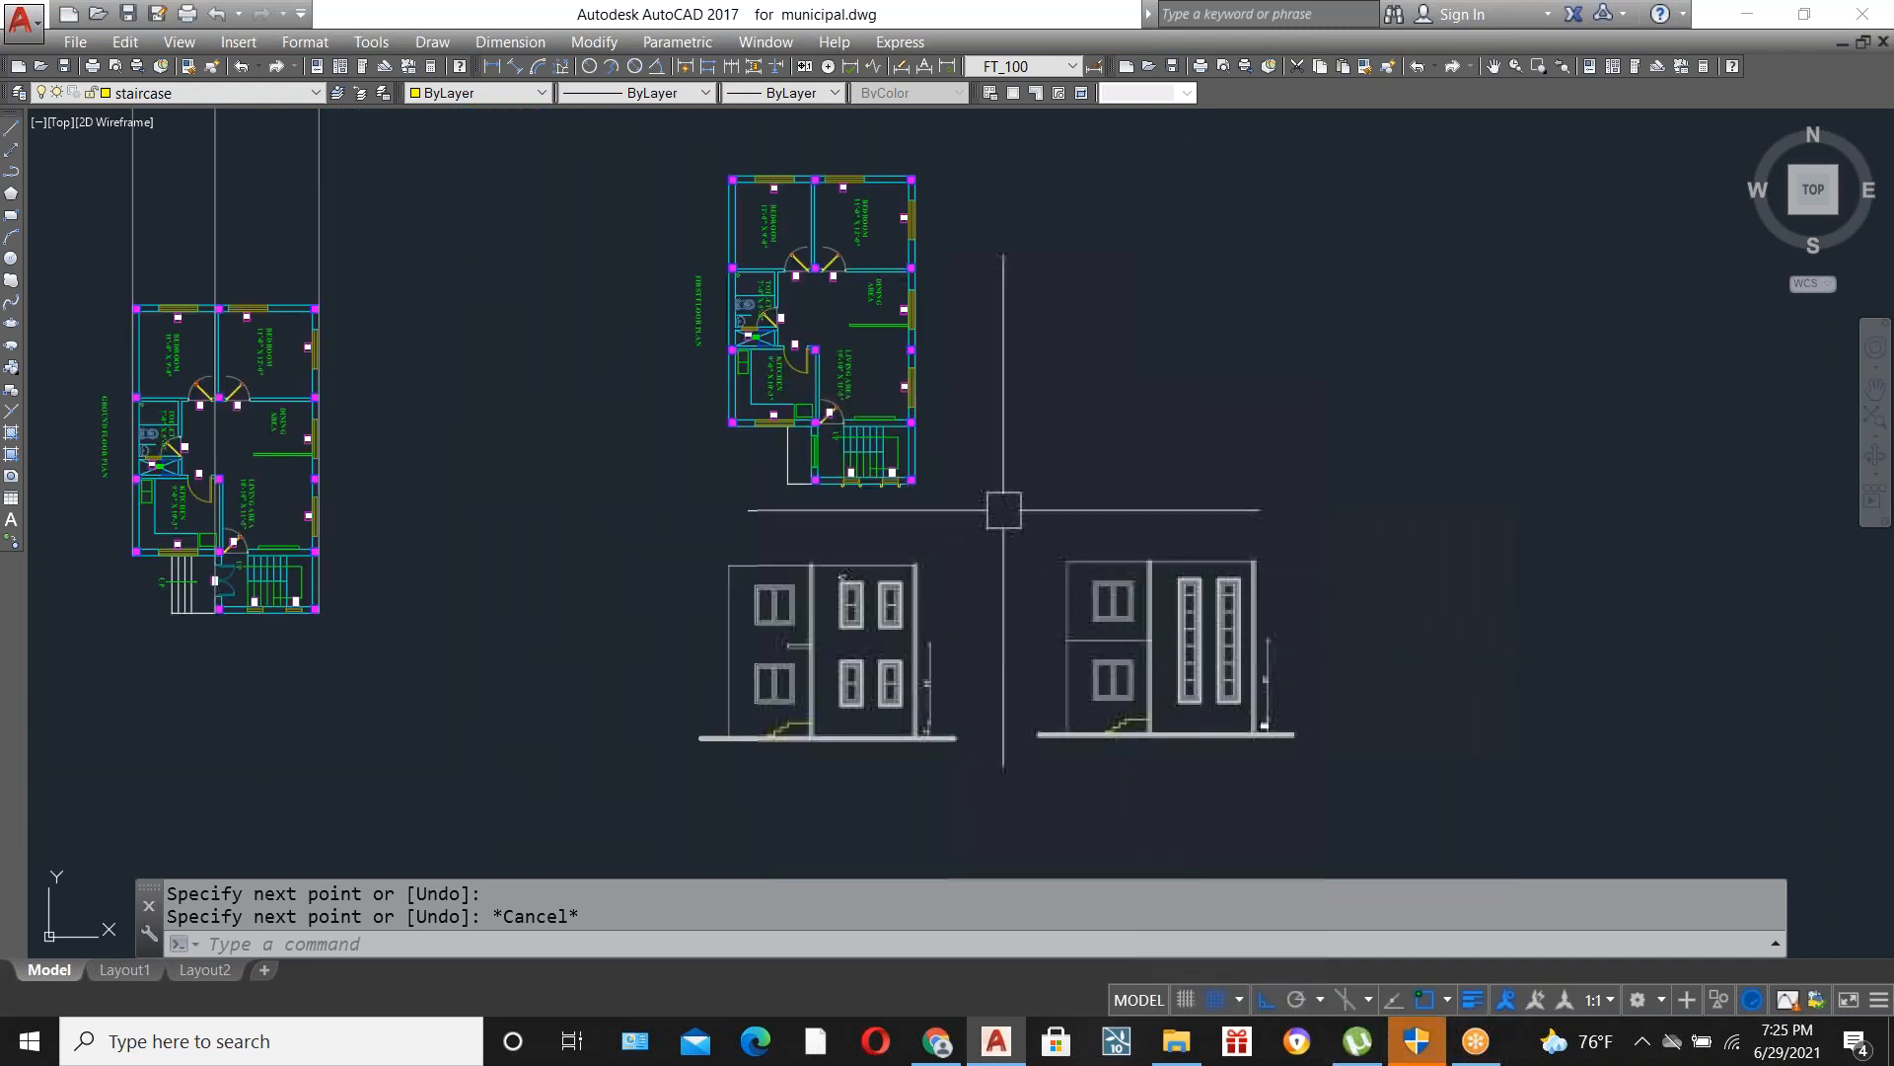
scroll(986, 449, up, 2)
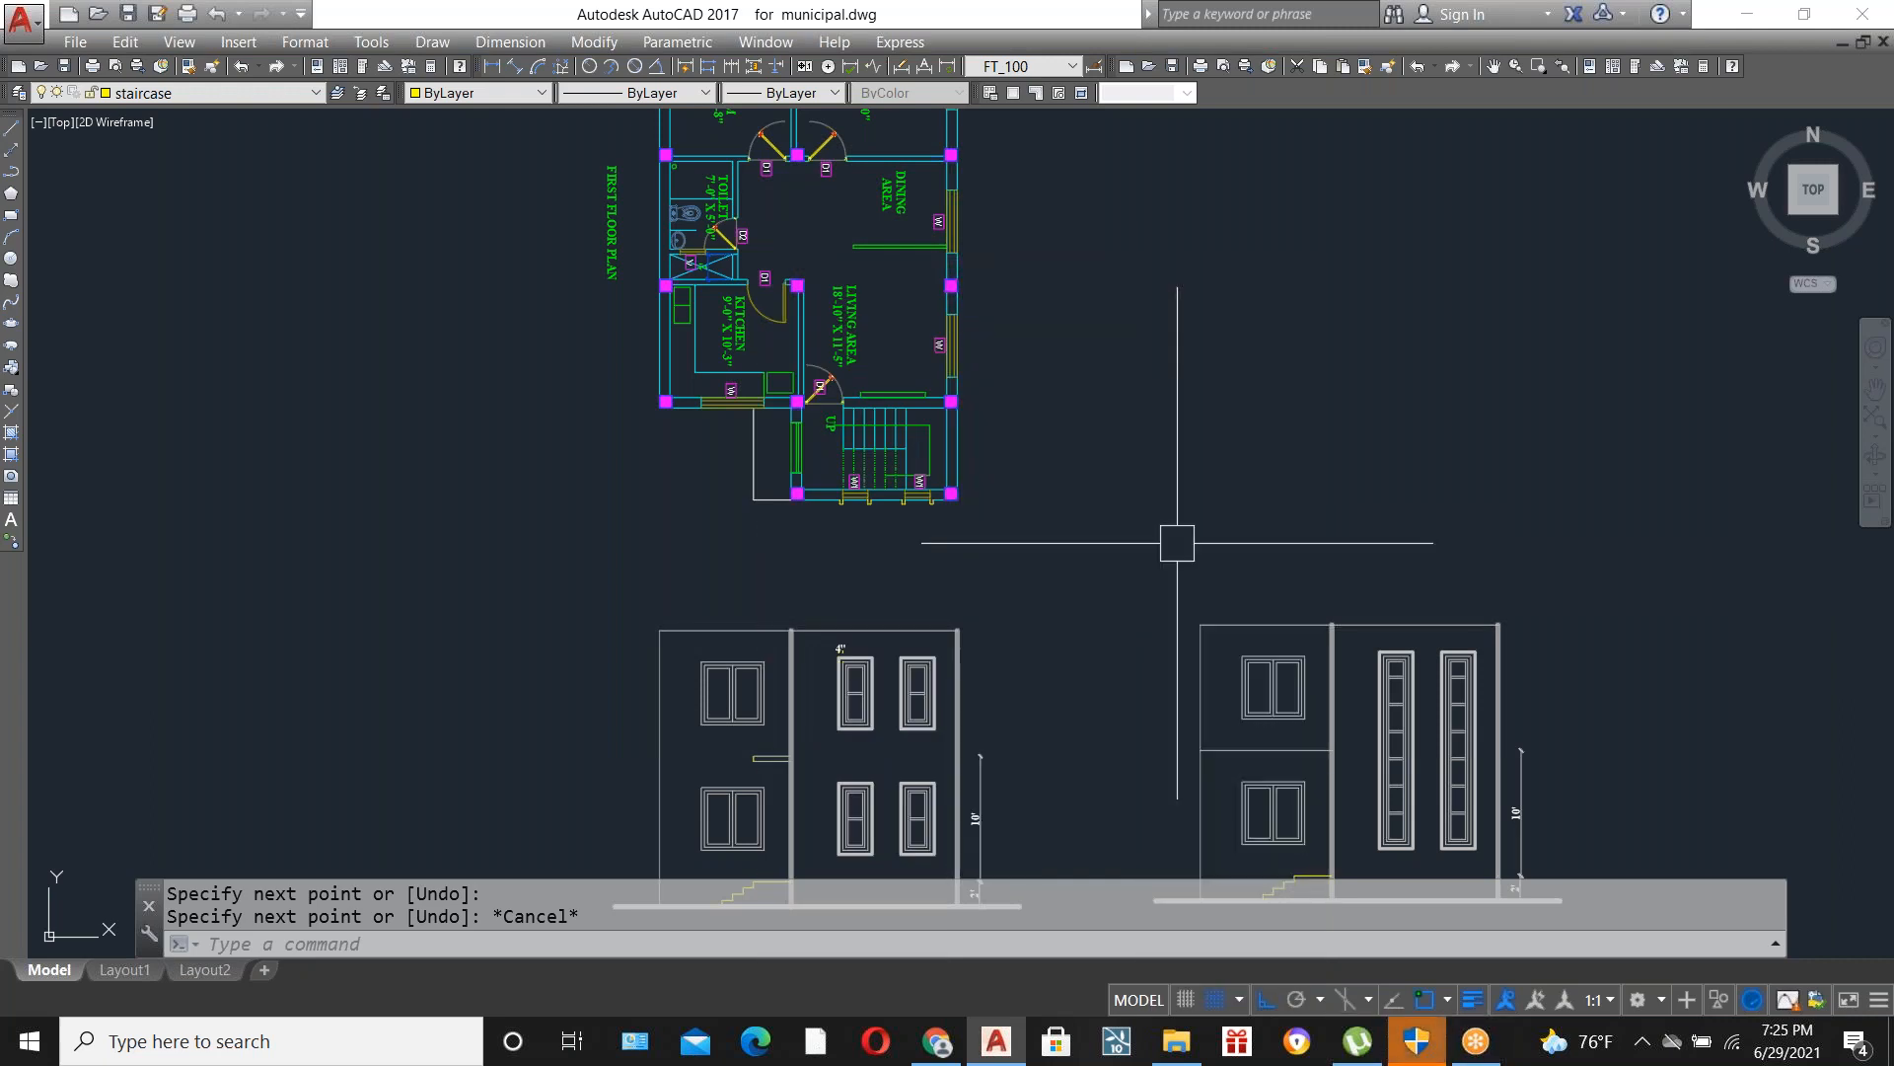
scroll(1135, 454, down, 2)
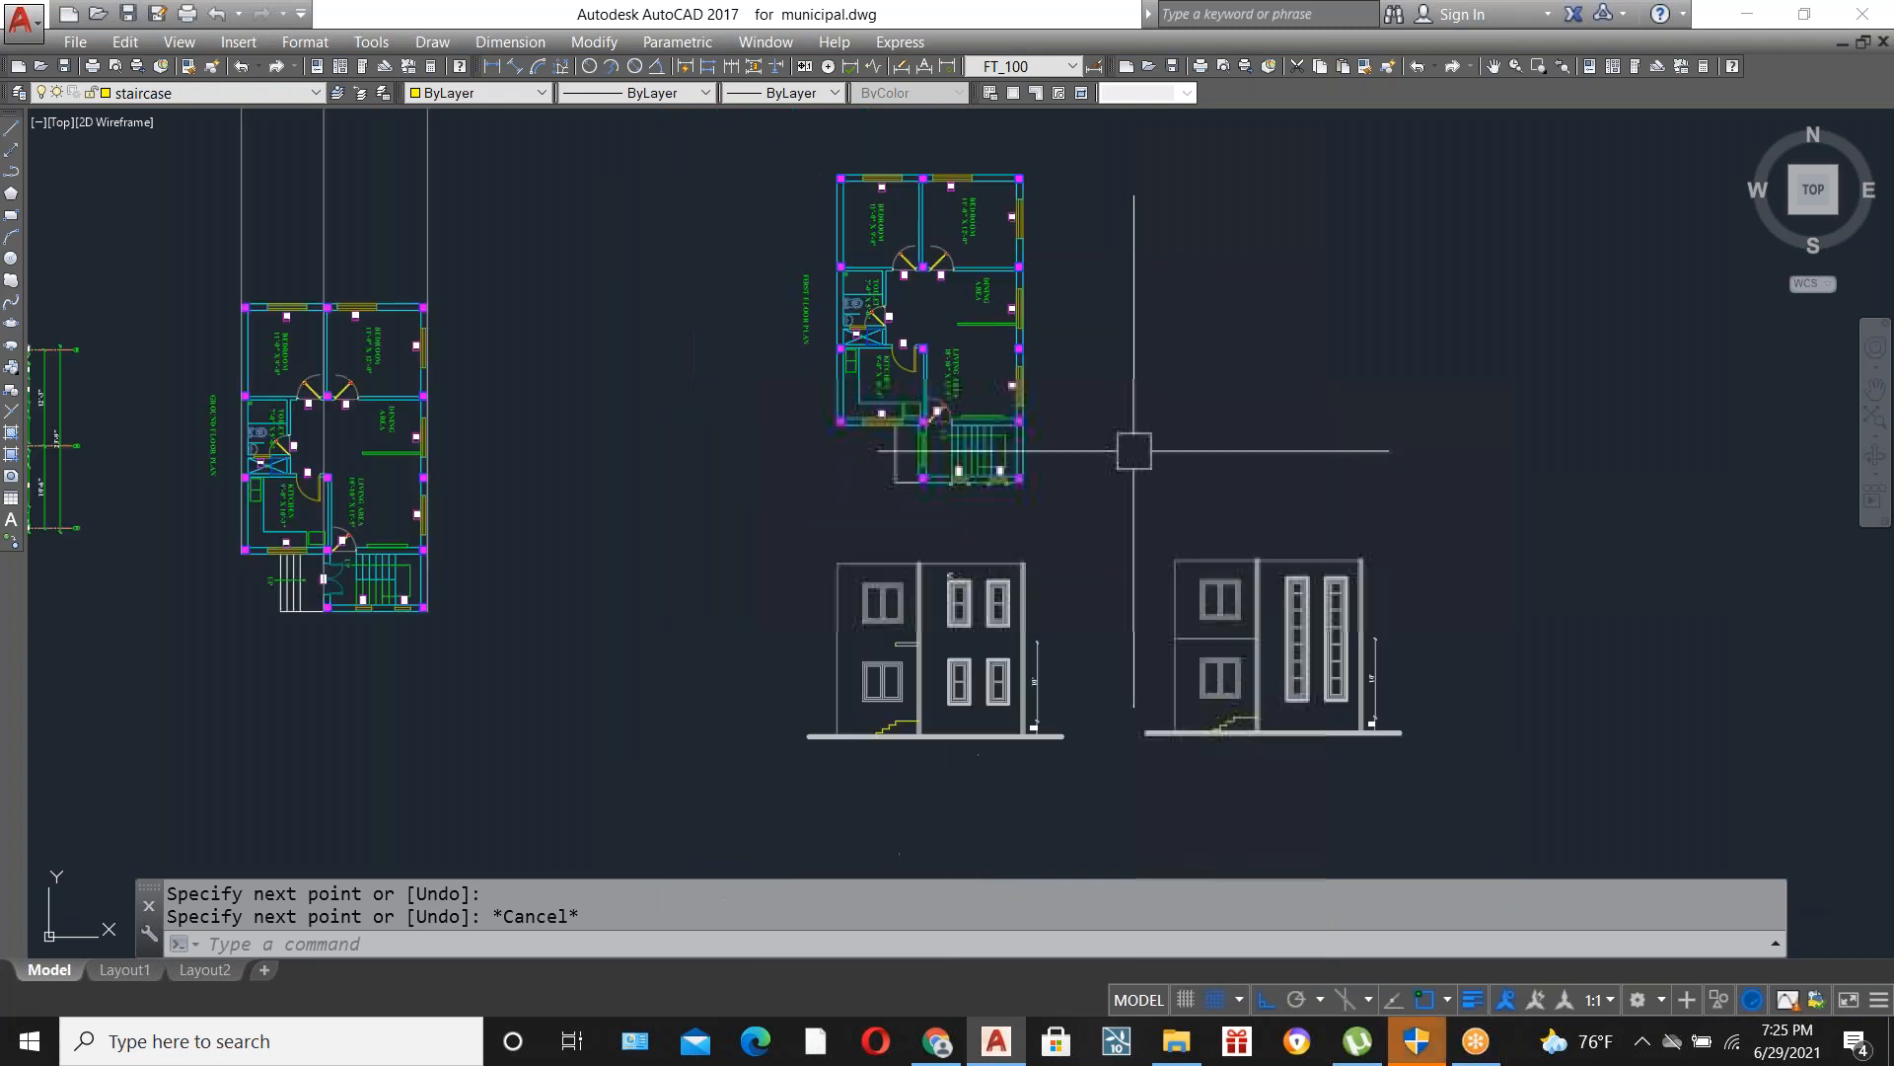
scroll(1337, 637, up, 2)
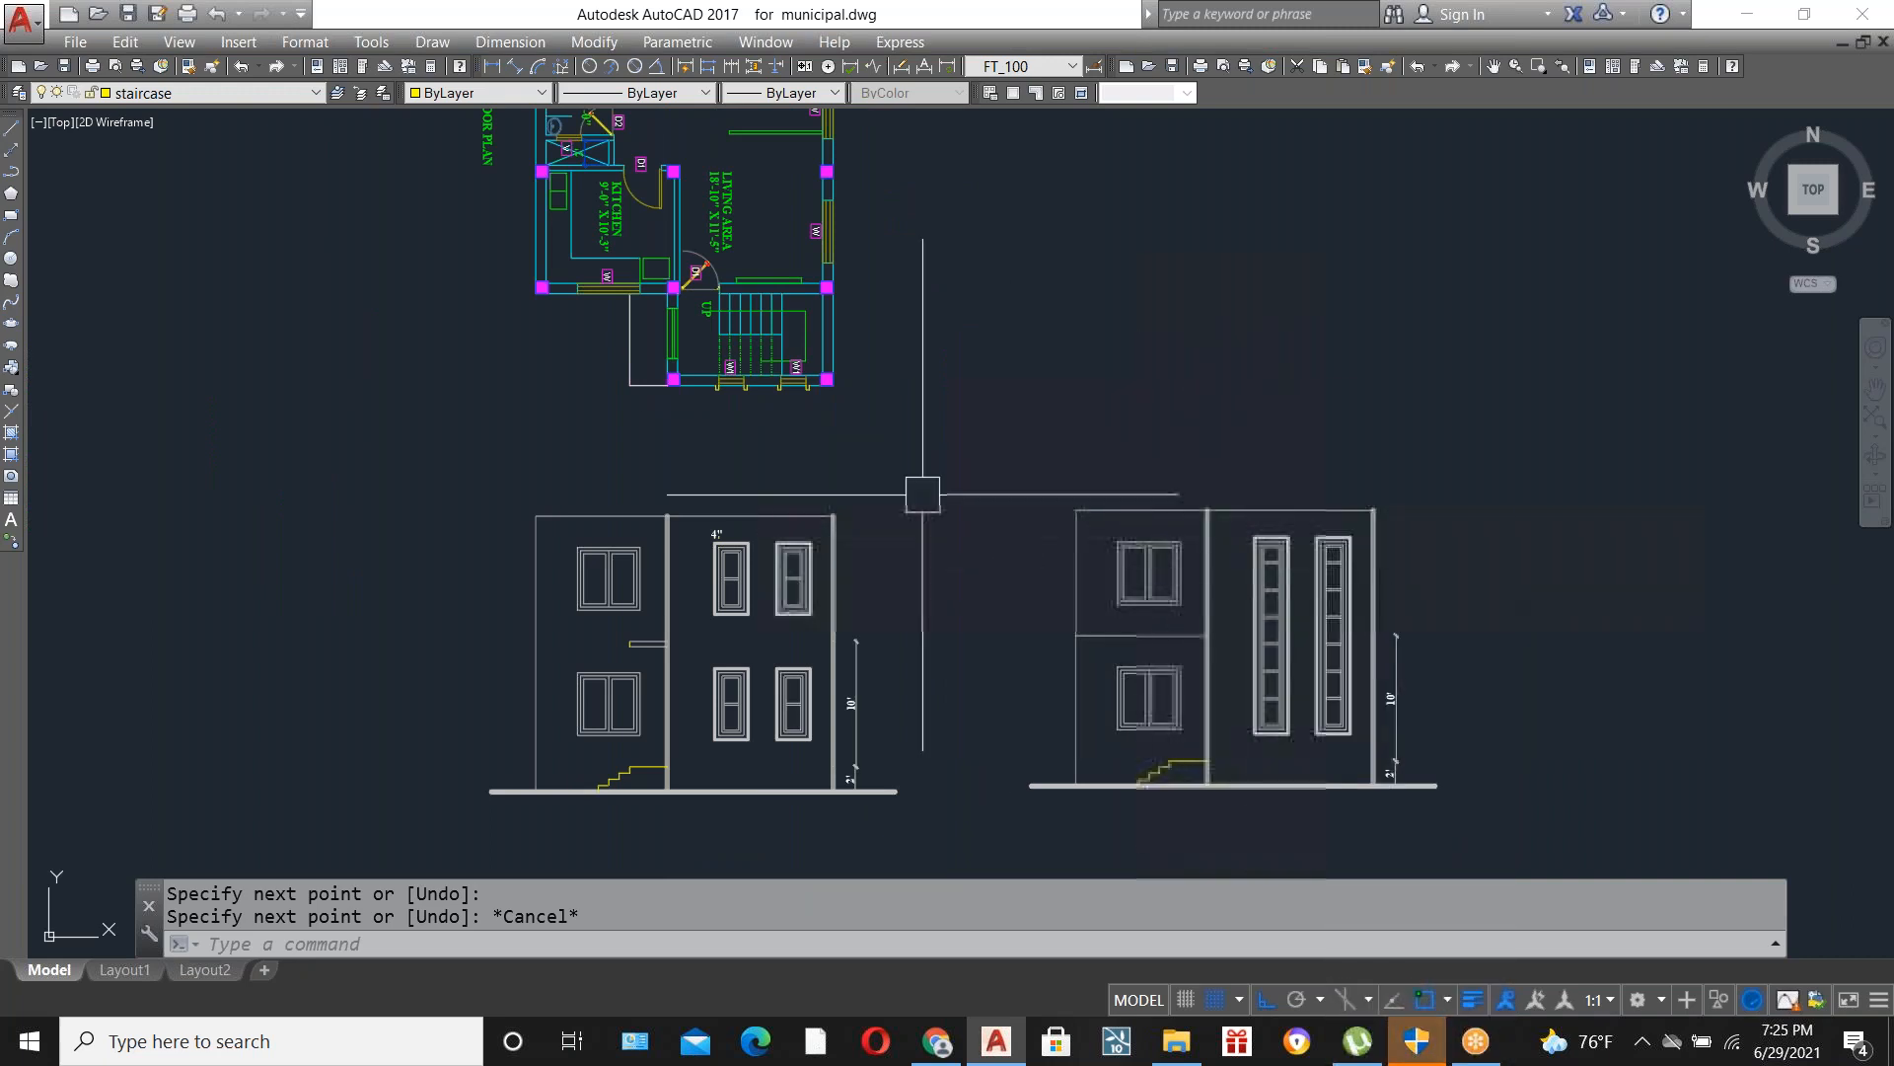
scroll(551, 328, up, 2)
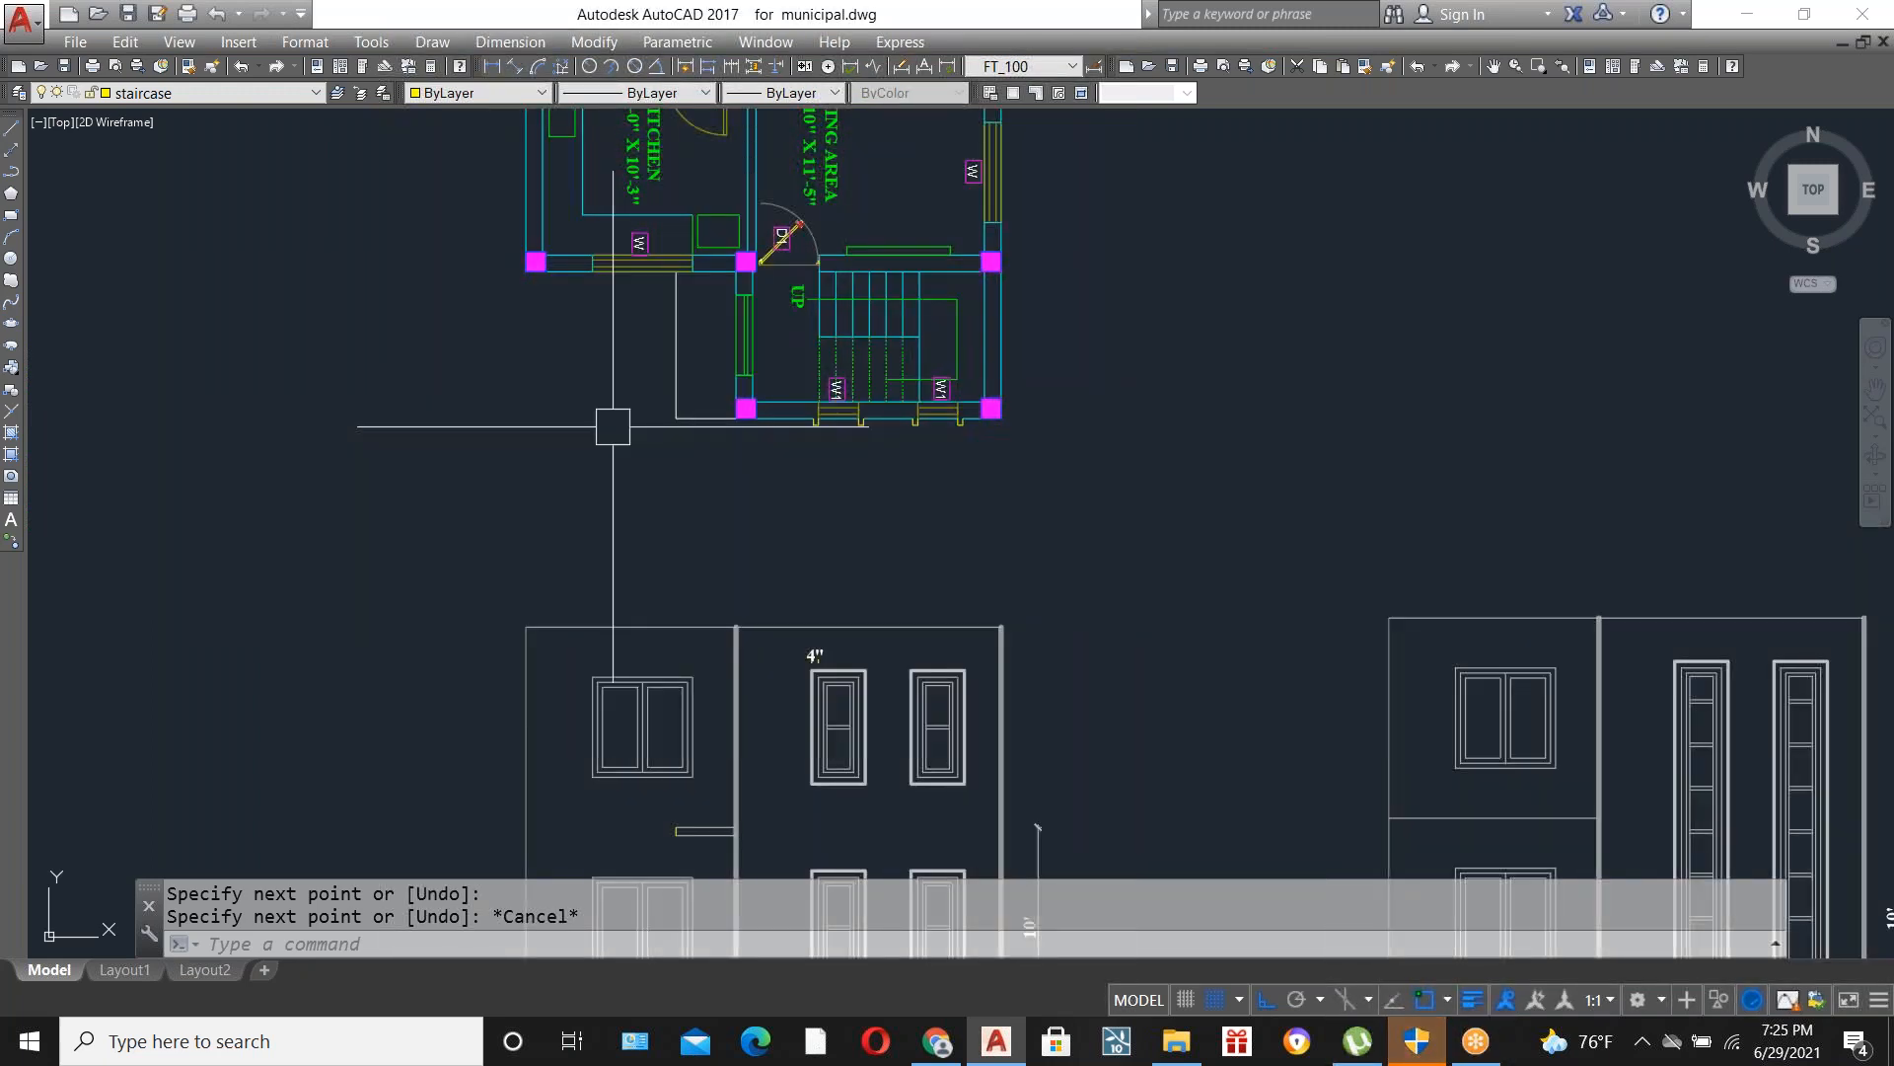
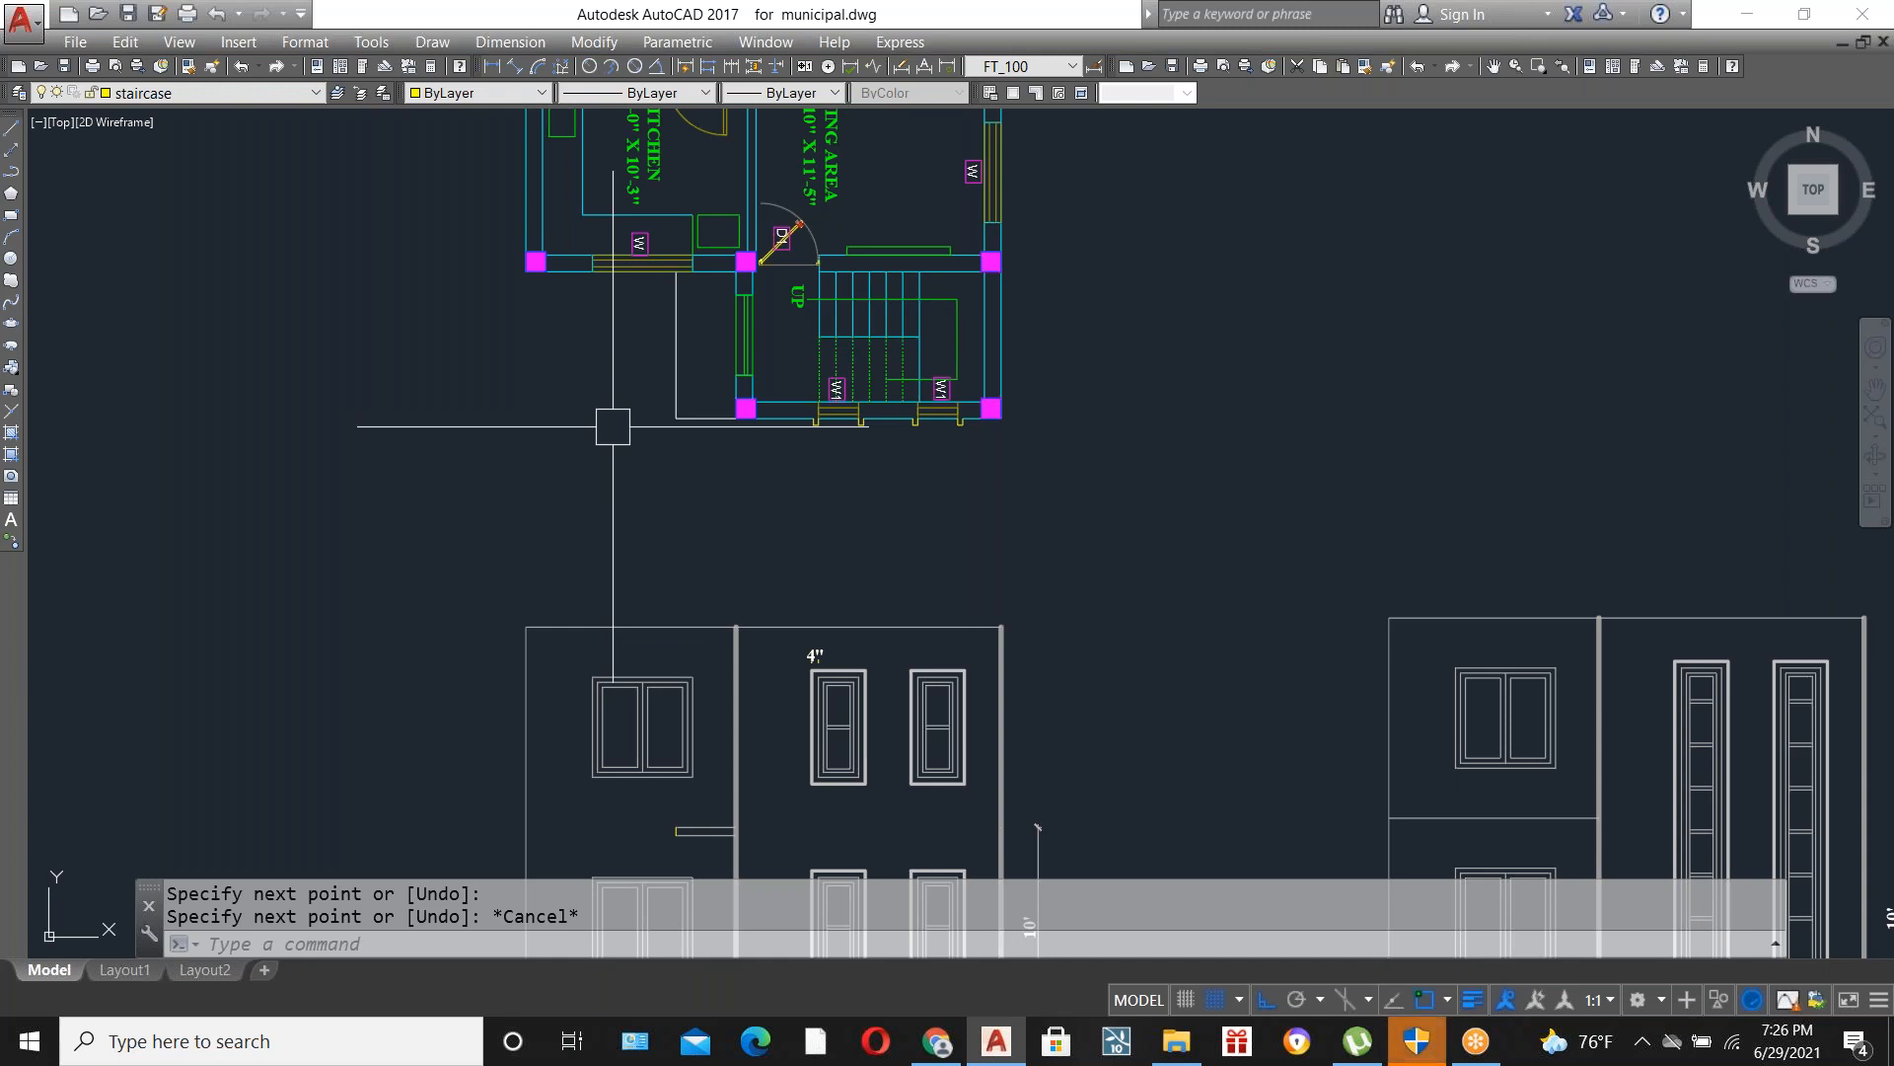
Review both elevations together with the first floor plan, checking the staircase windows and the projecting slab.
scroll(845, 303, down, 2)
scroll(1016, 744, down, 2)
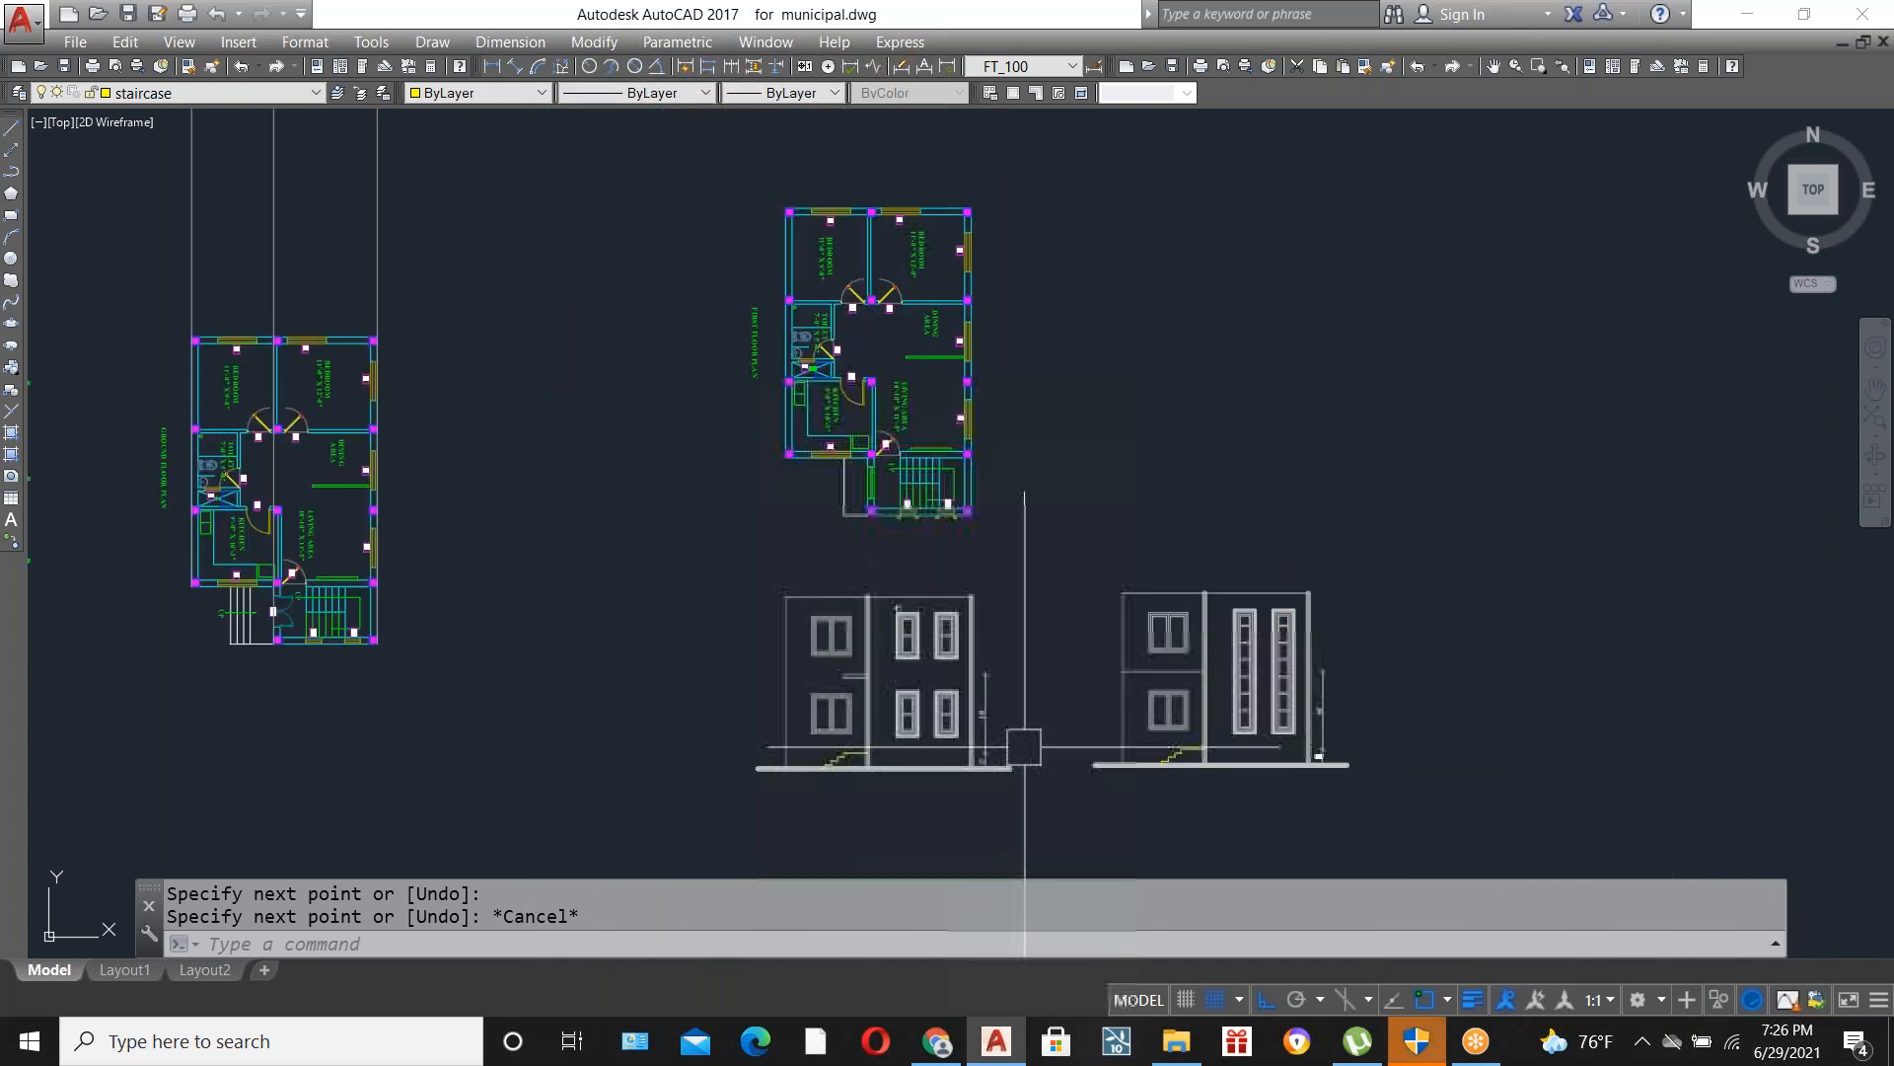
scroll(1016, 543, up, 2)
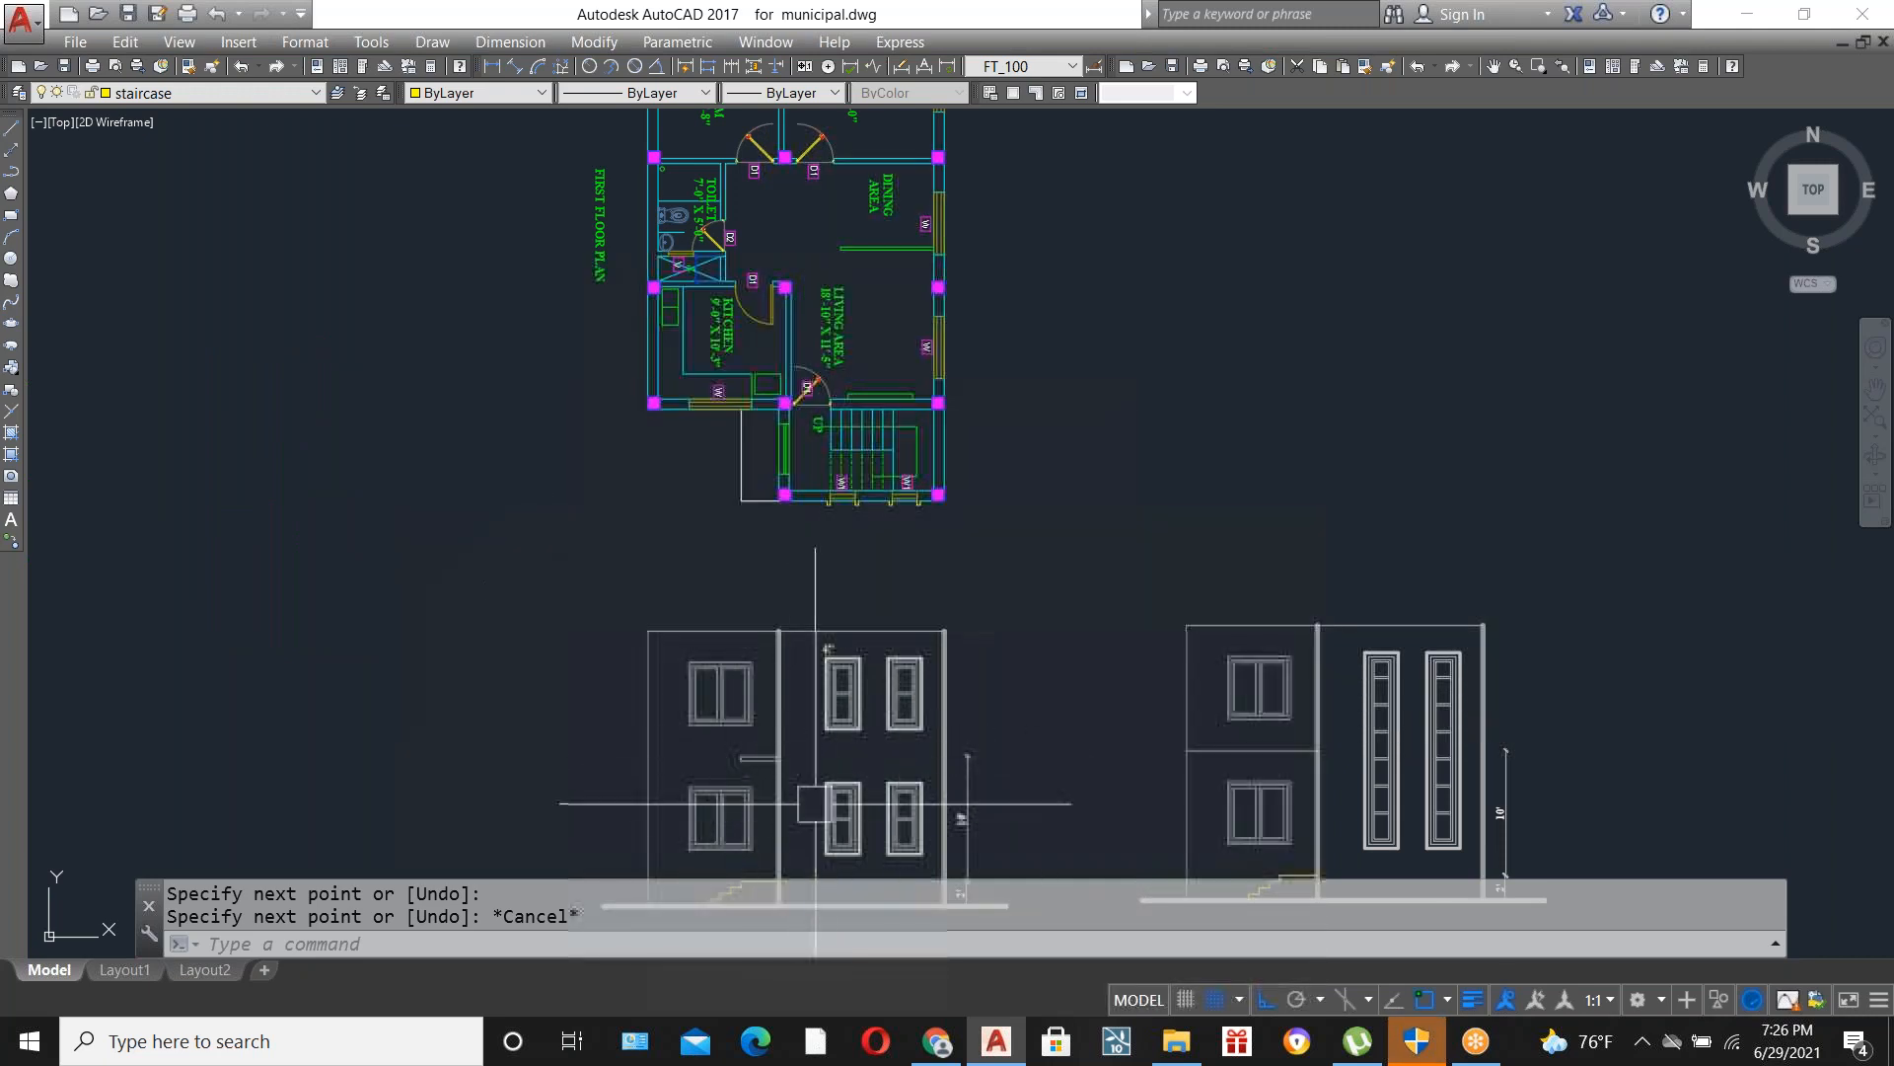
scroll(848, 634, down, 4)
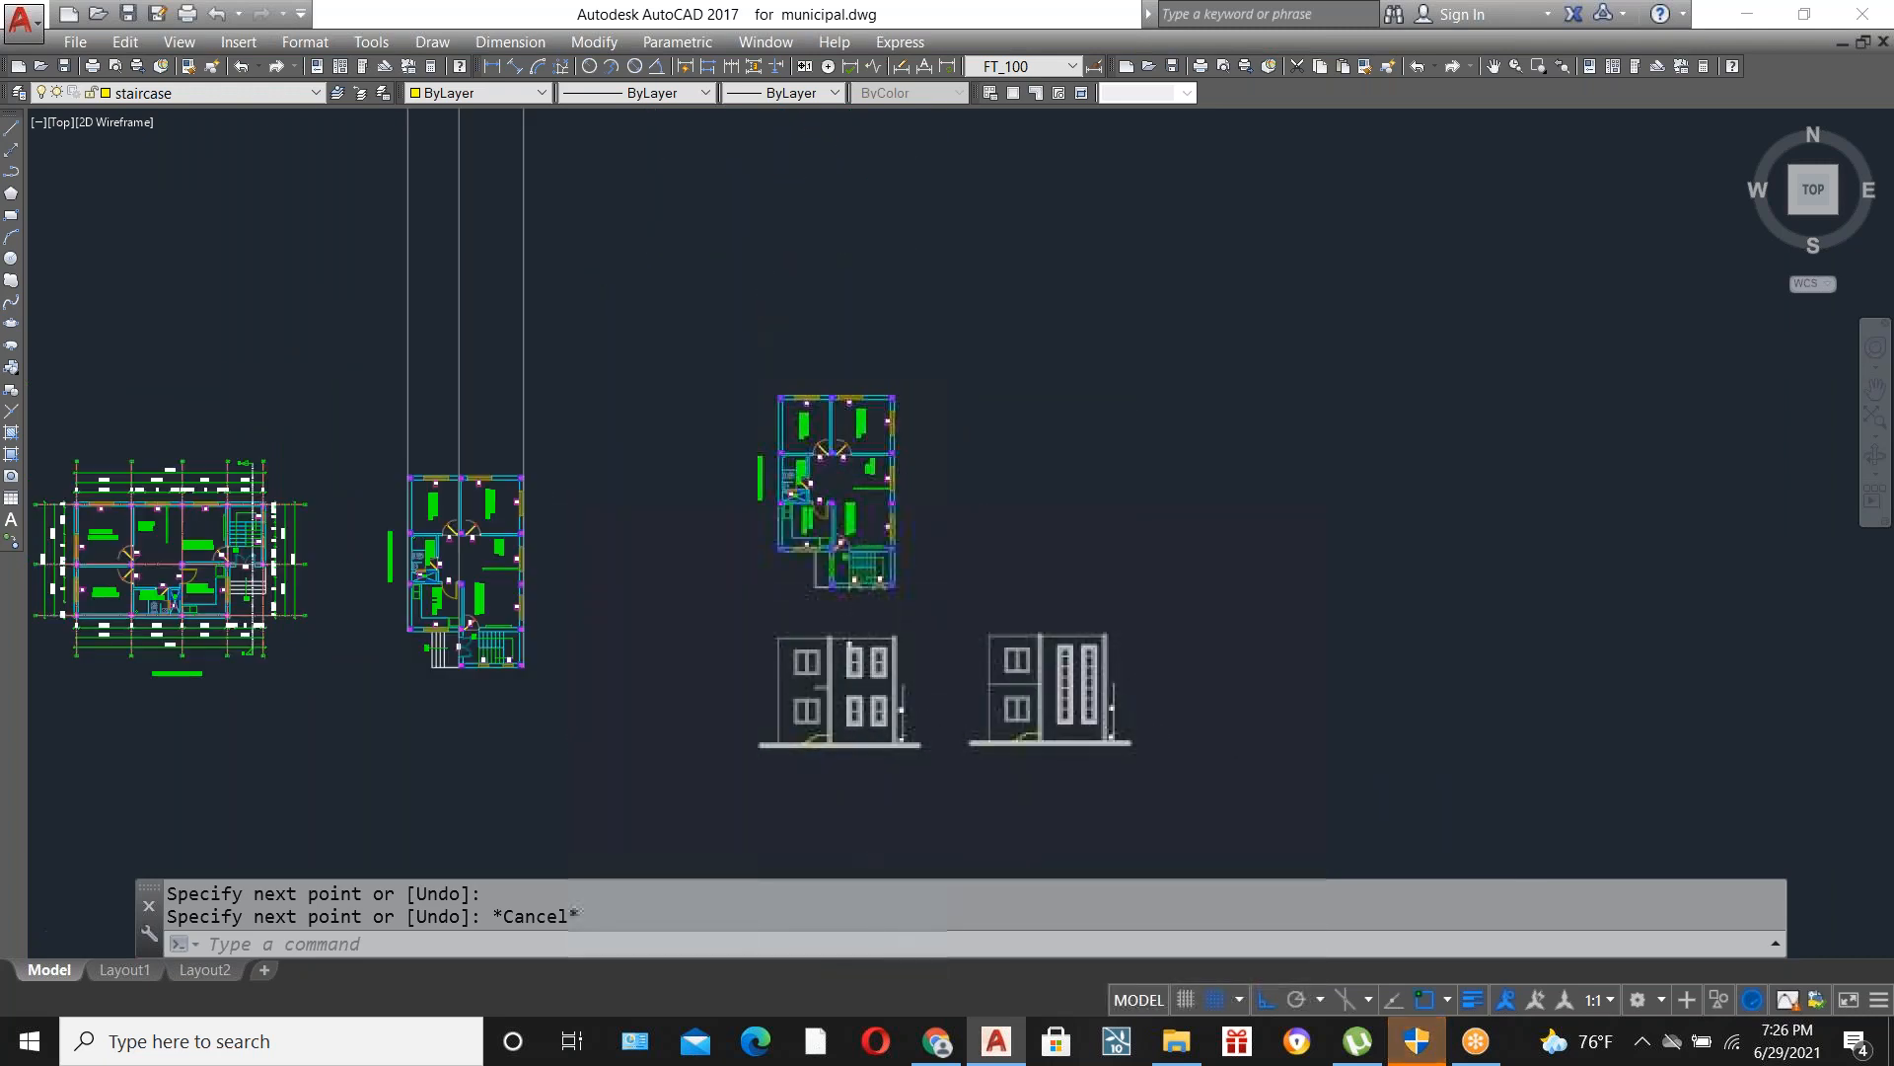
scroll(1090, 698, up, 2)
scroll(1174, 679, up, 2)
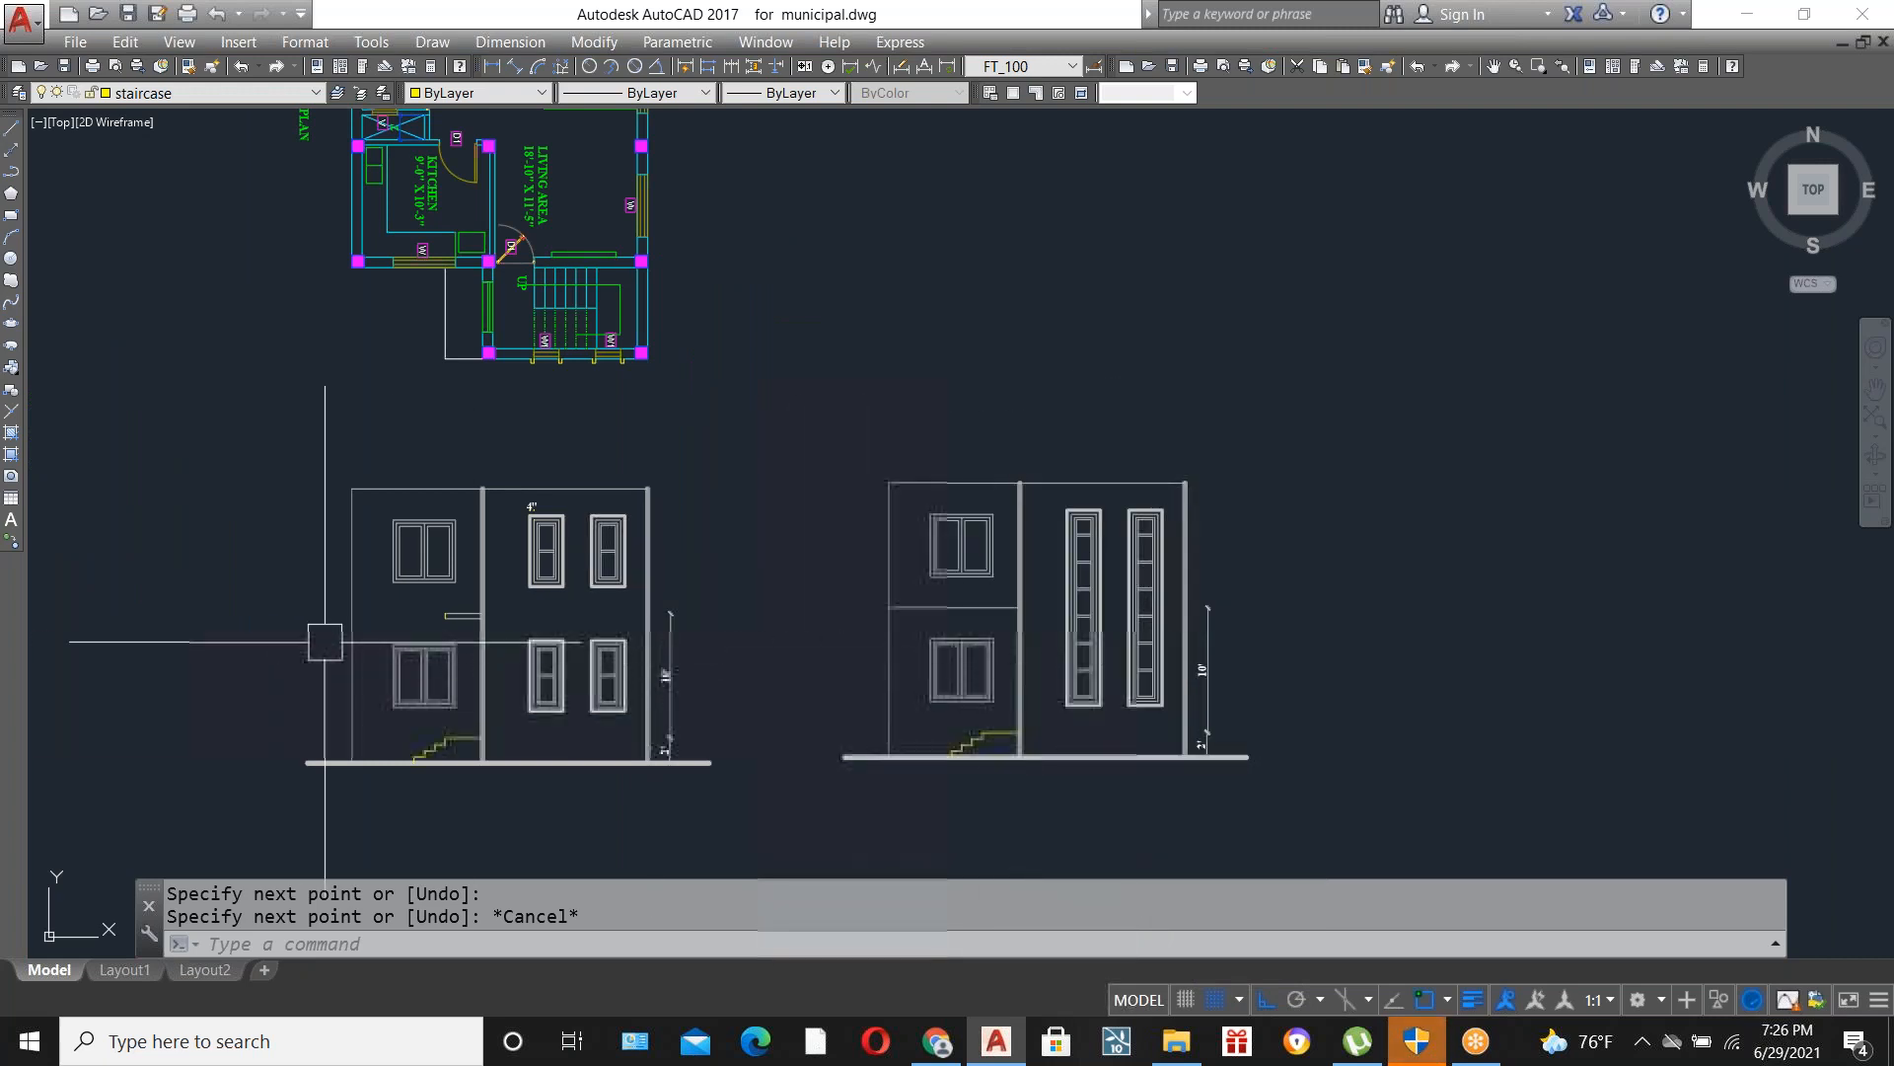
scroll(359, 612, up, 2)
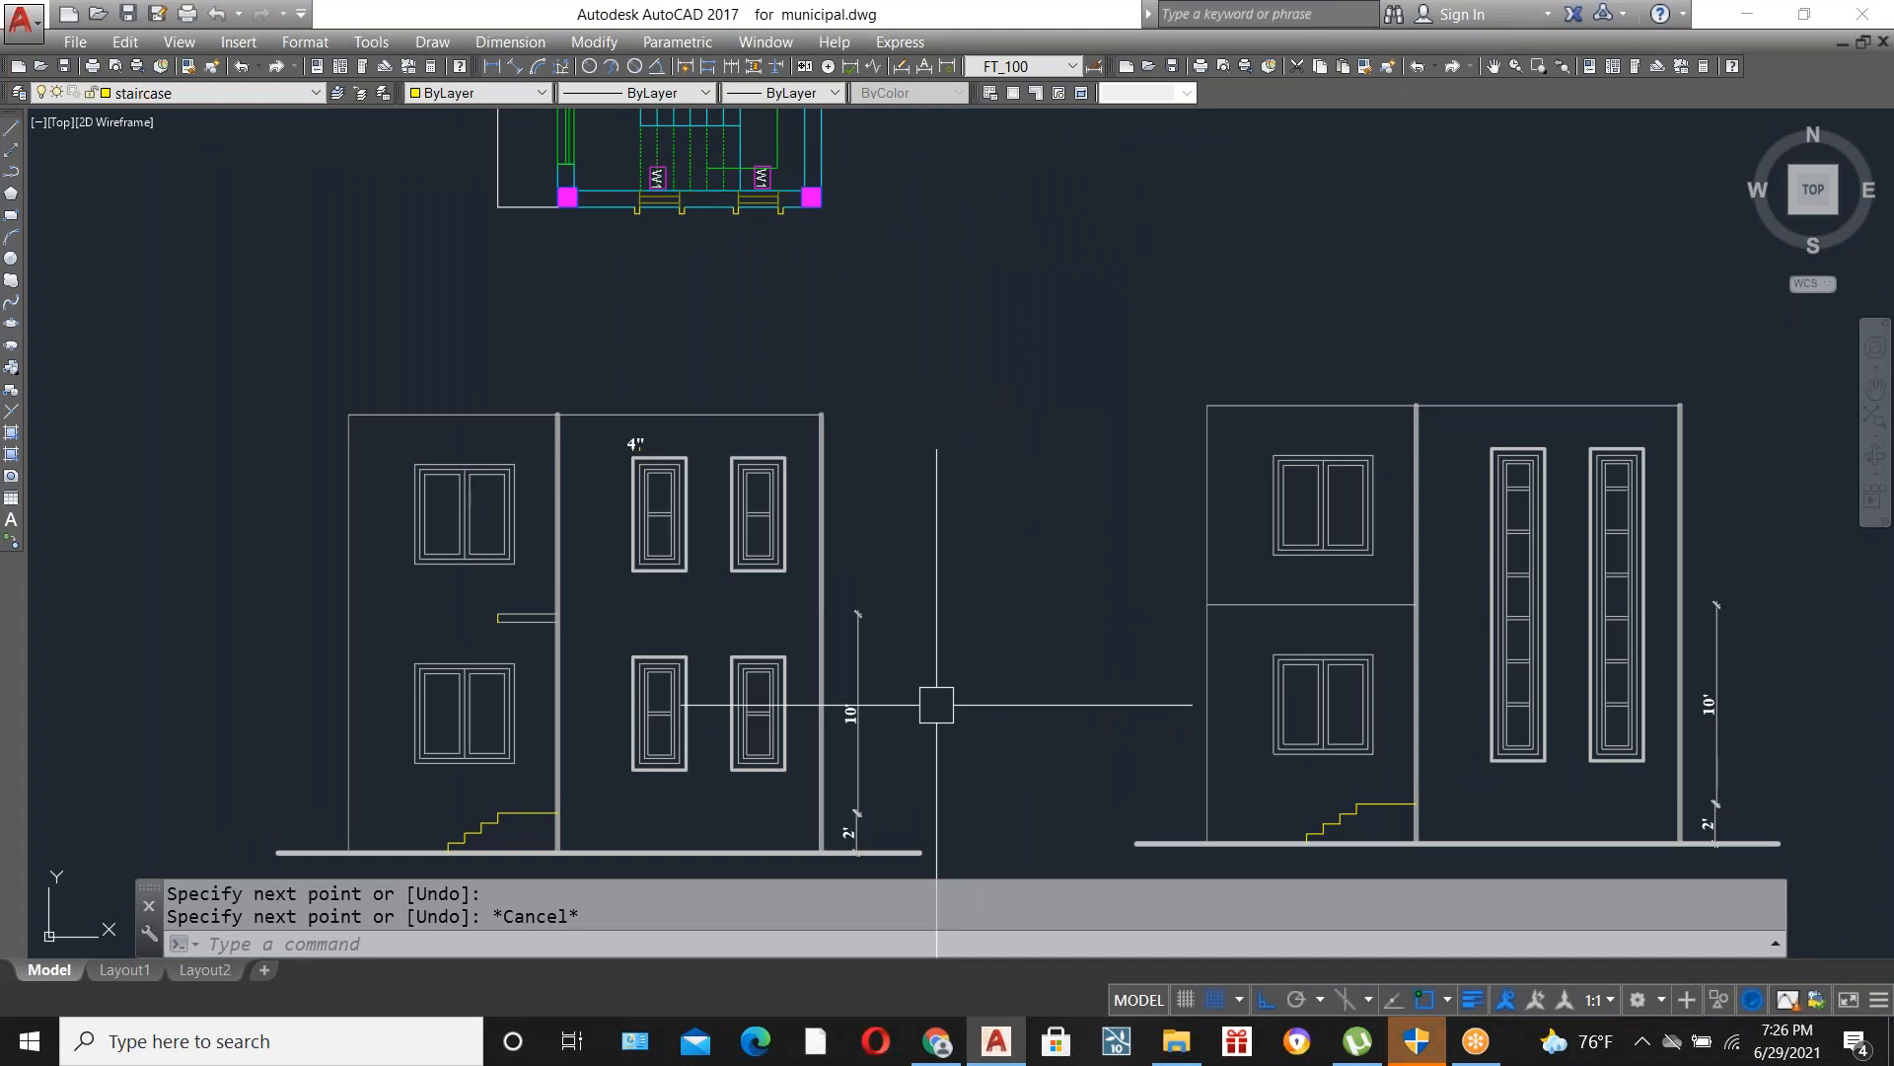
scroll(936, 704, down, 3)
scroll(834, 554, up, 2)
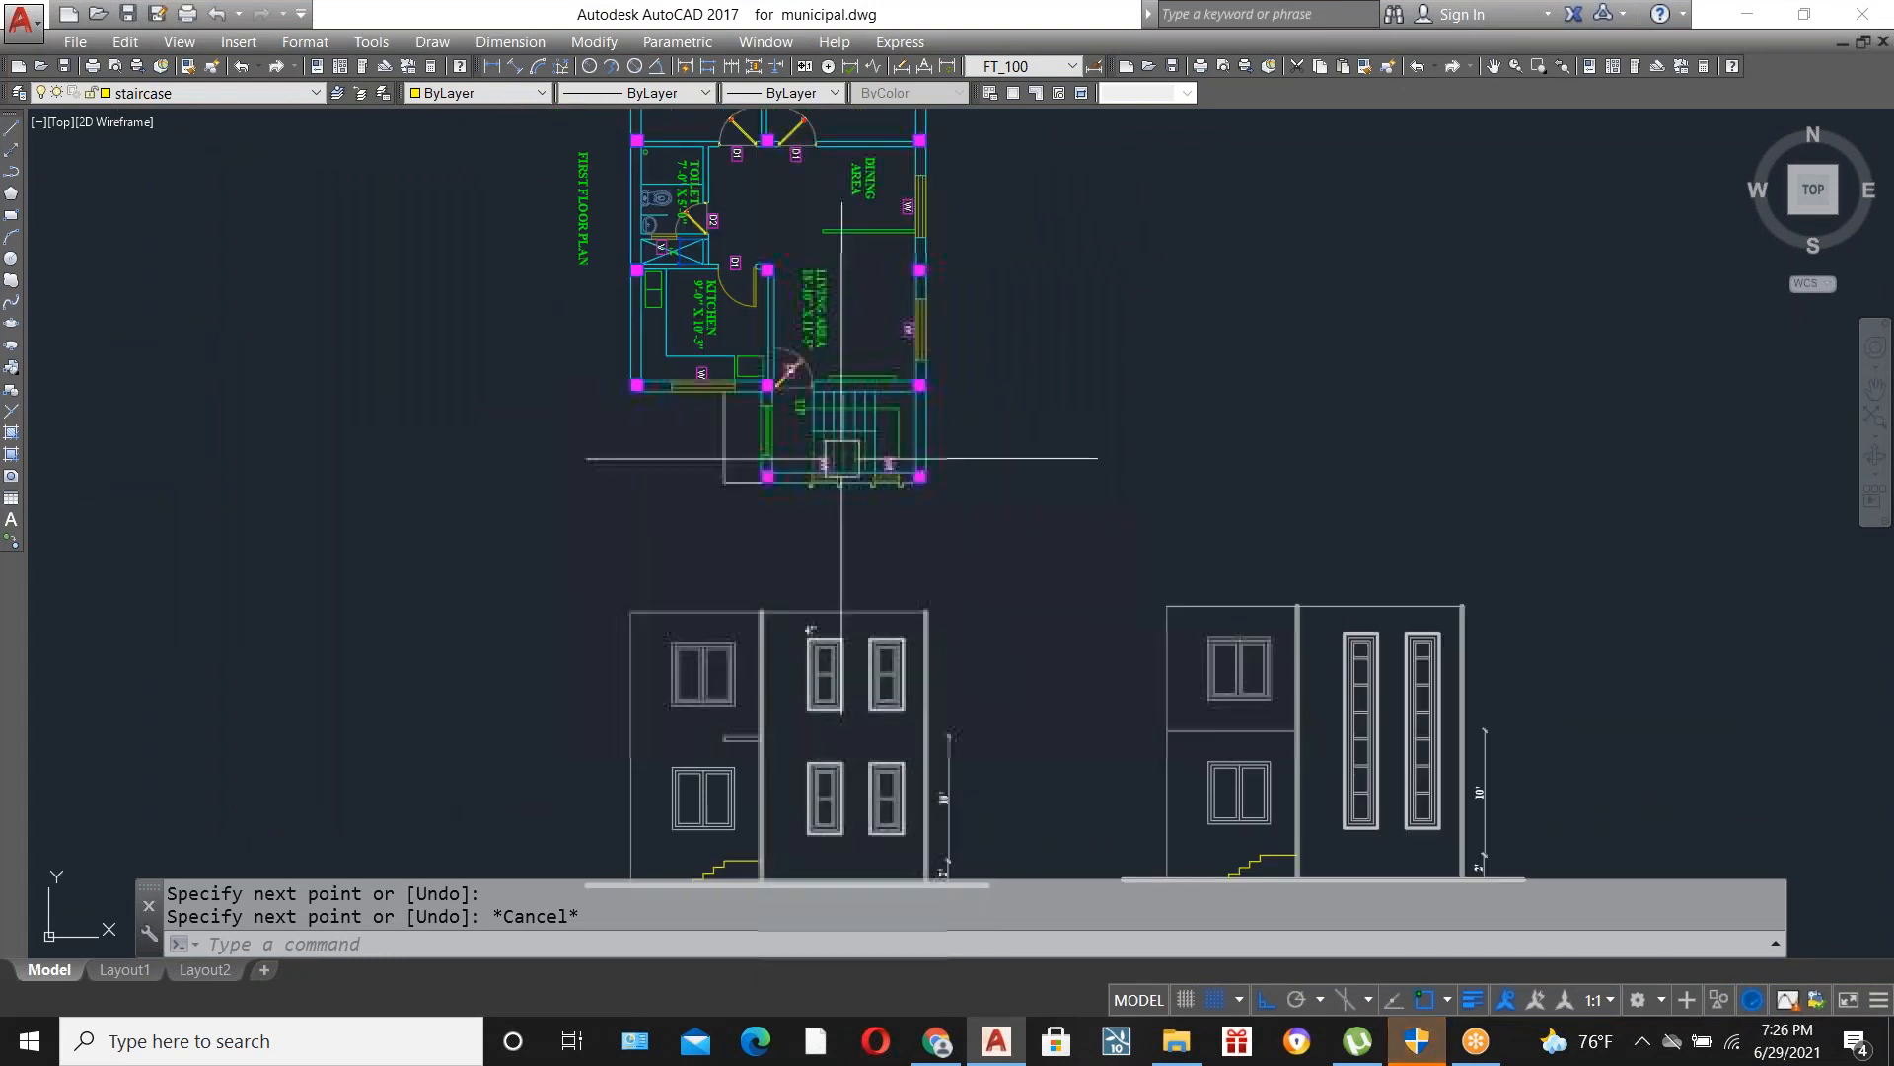
scroll(710, 424, up, 4)
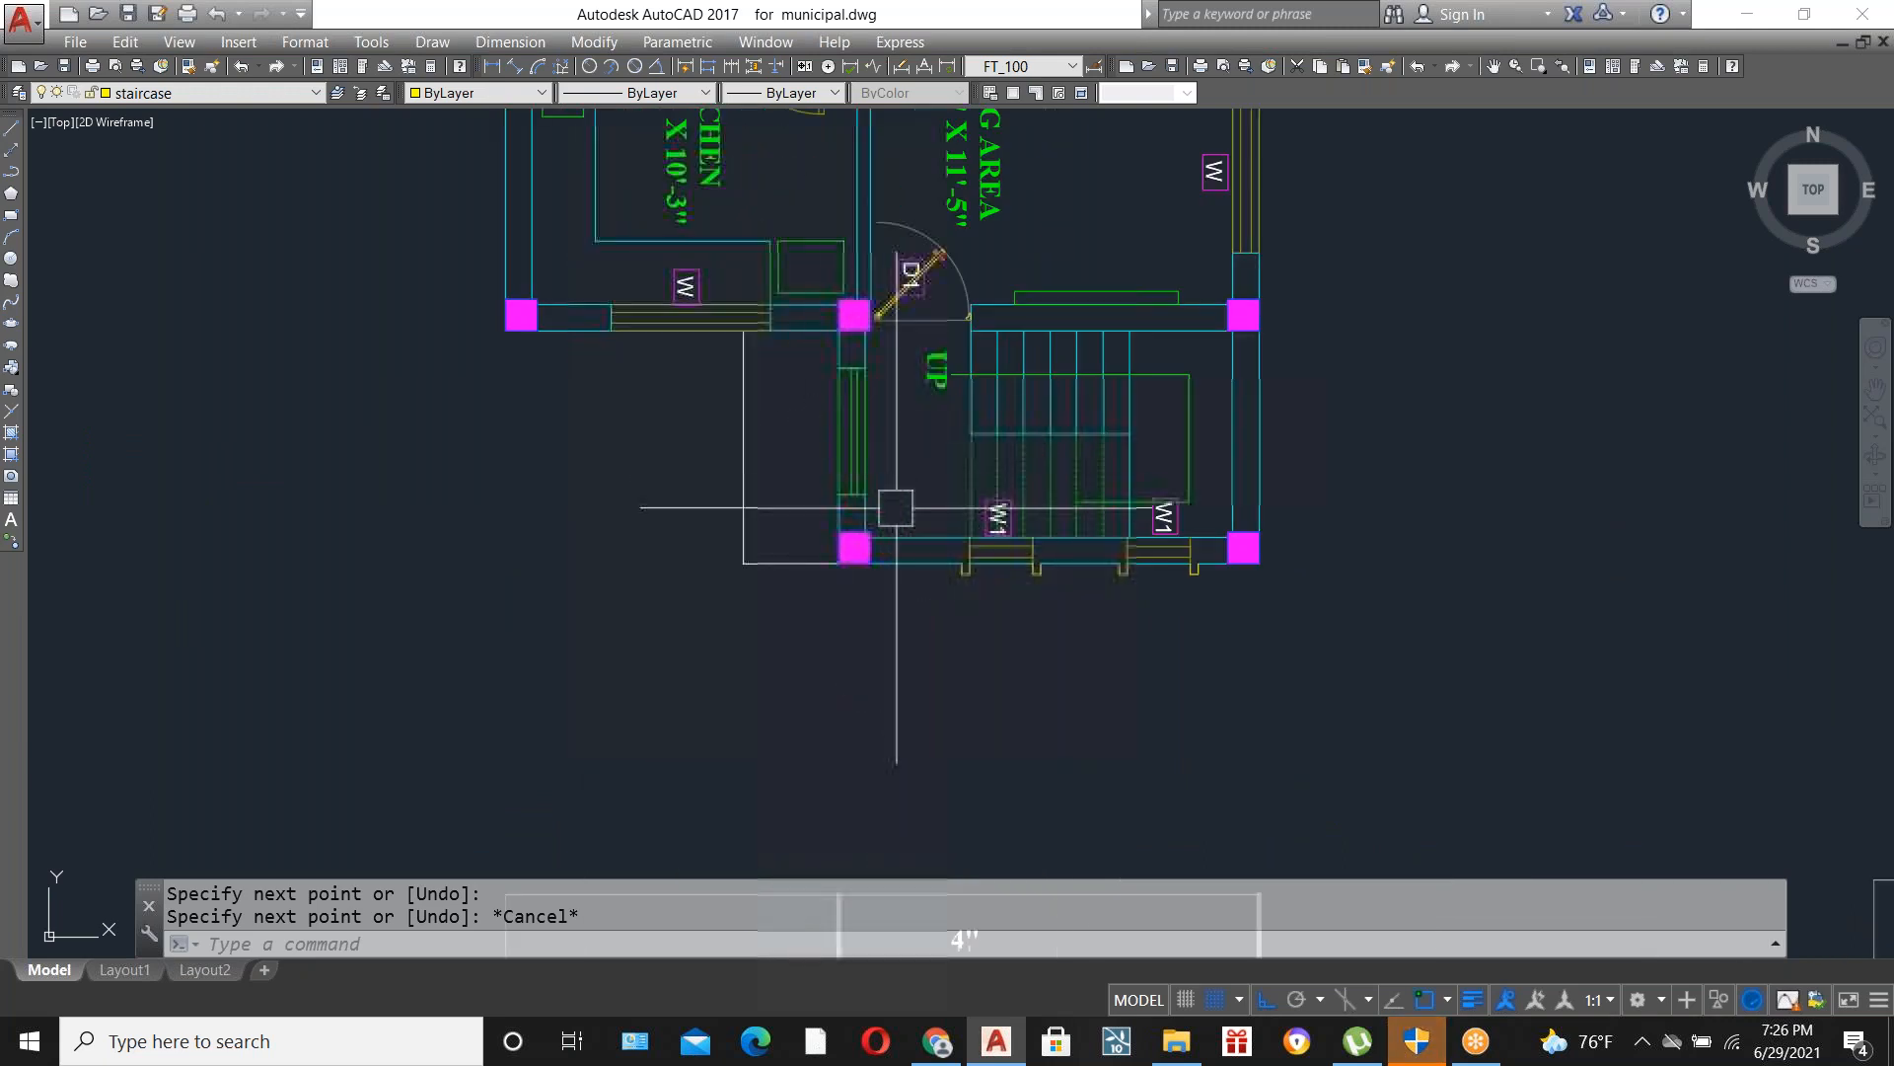
scroll(782, 393, down, 4)
scroll(774, 592, up, 3)
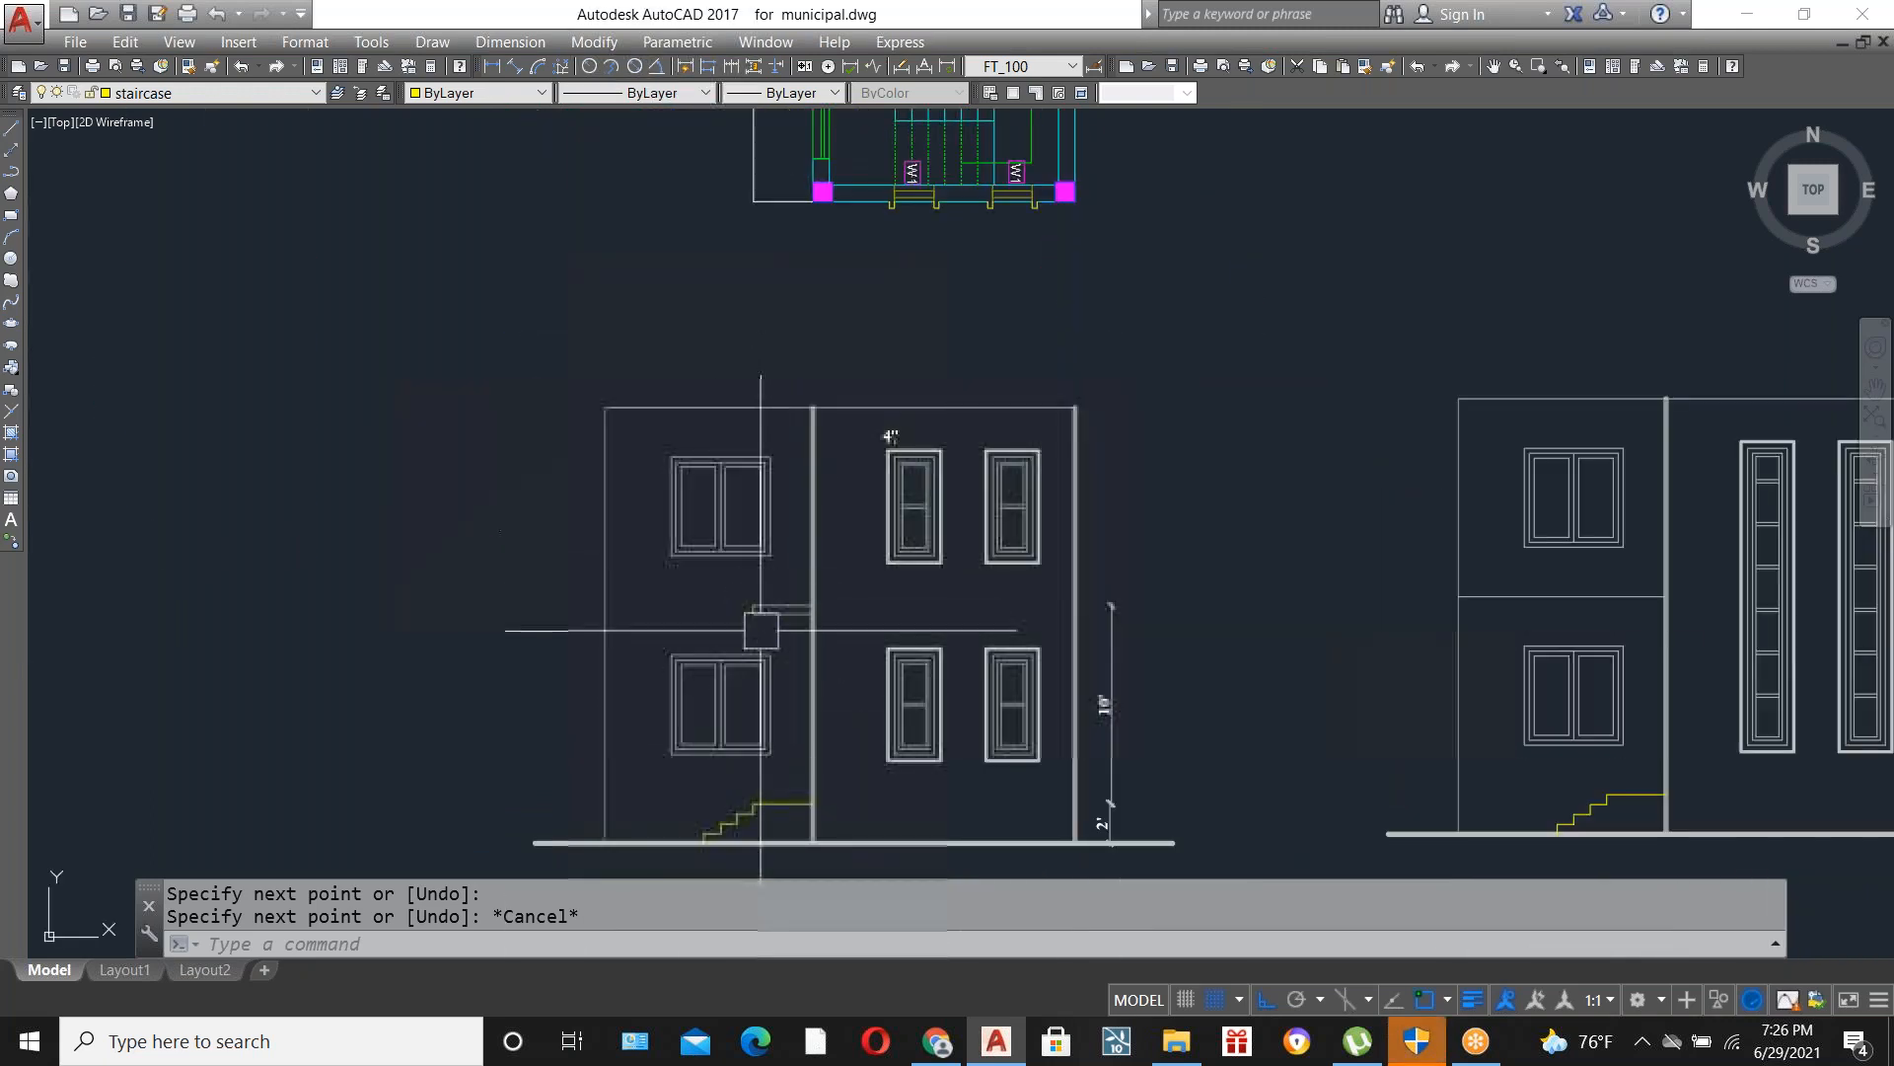
scroll(775, 628, down, 5)
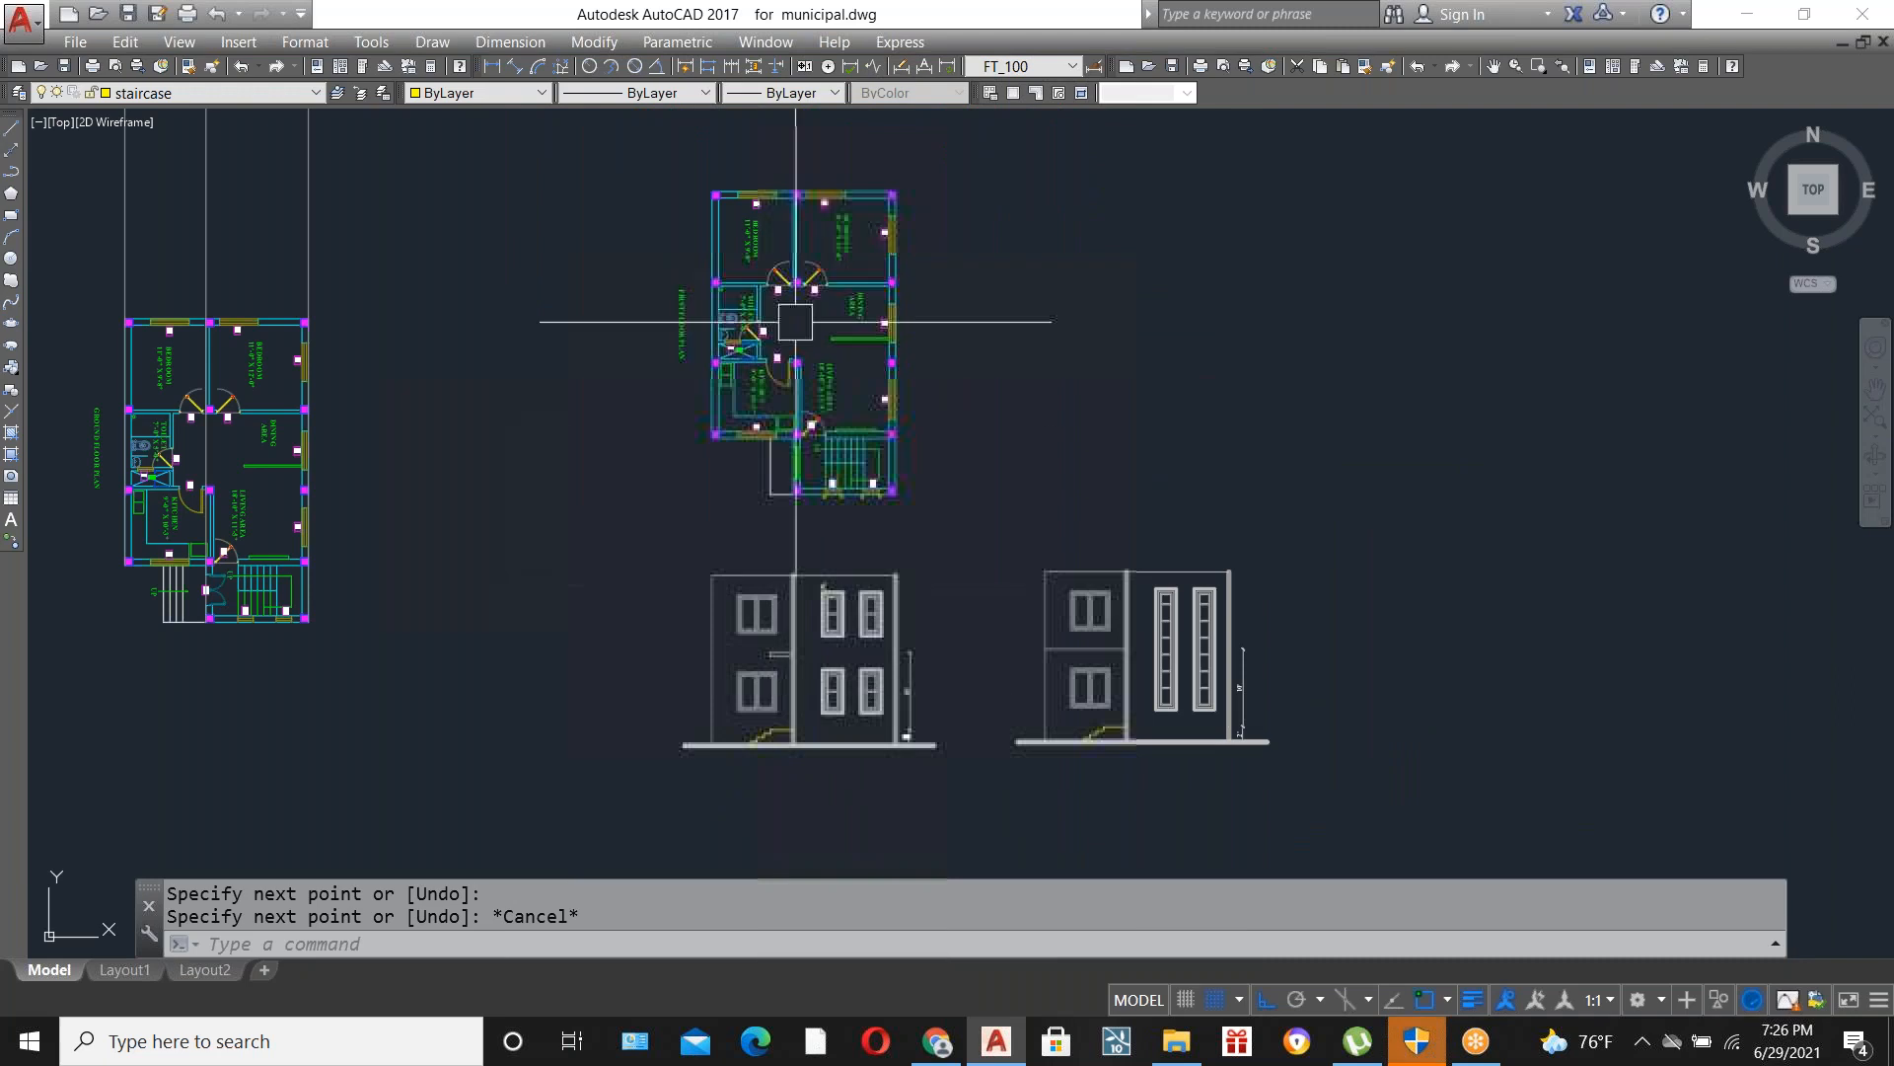
click(660, 266)
click(879, 548)
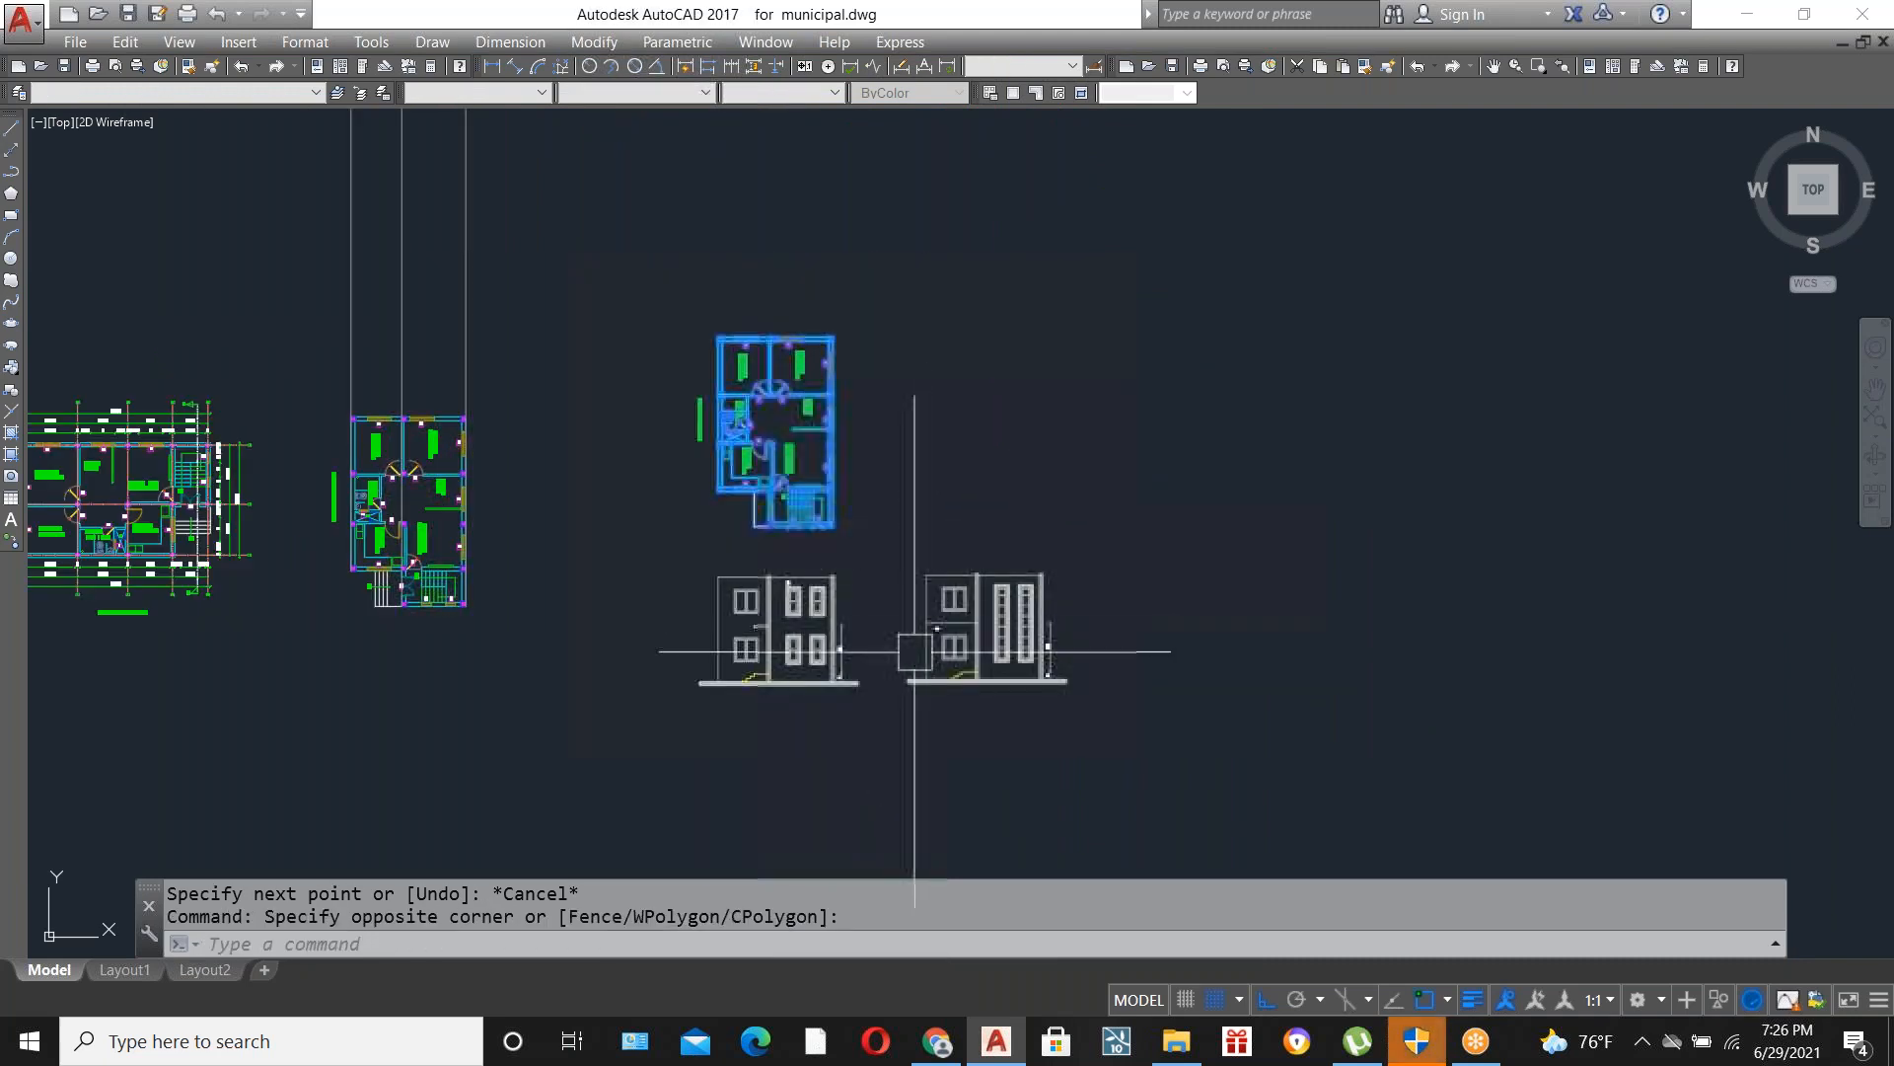
key(Escape)
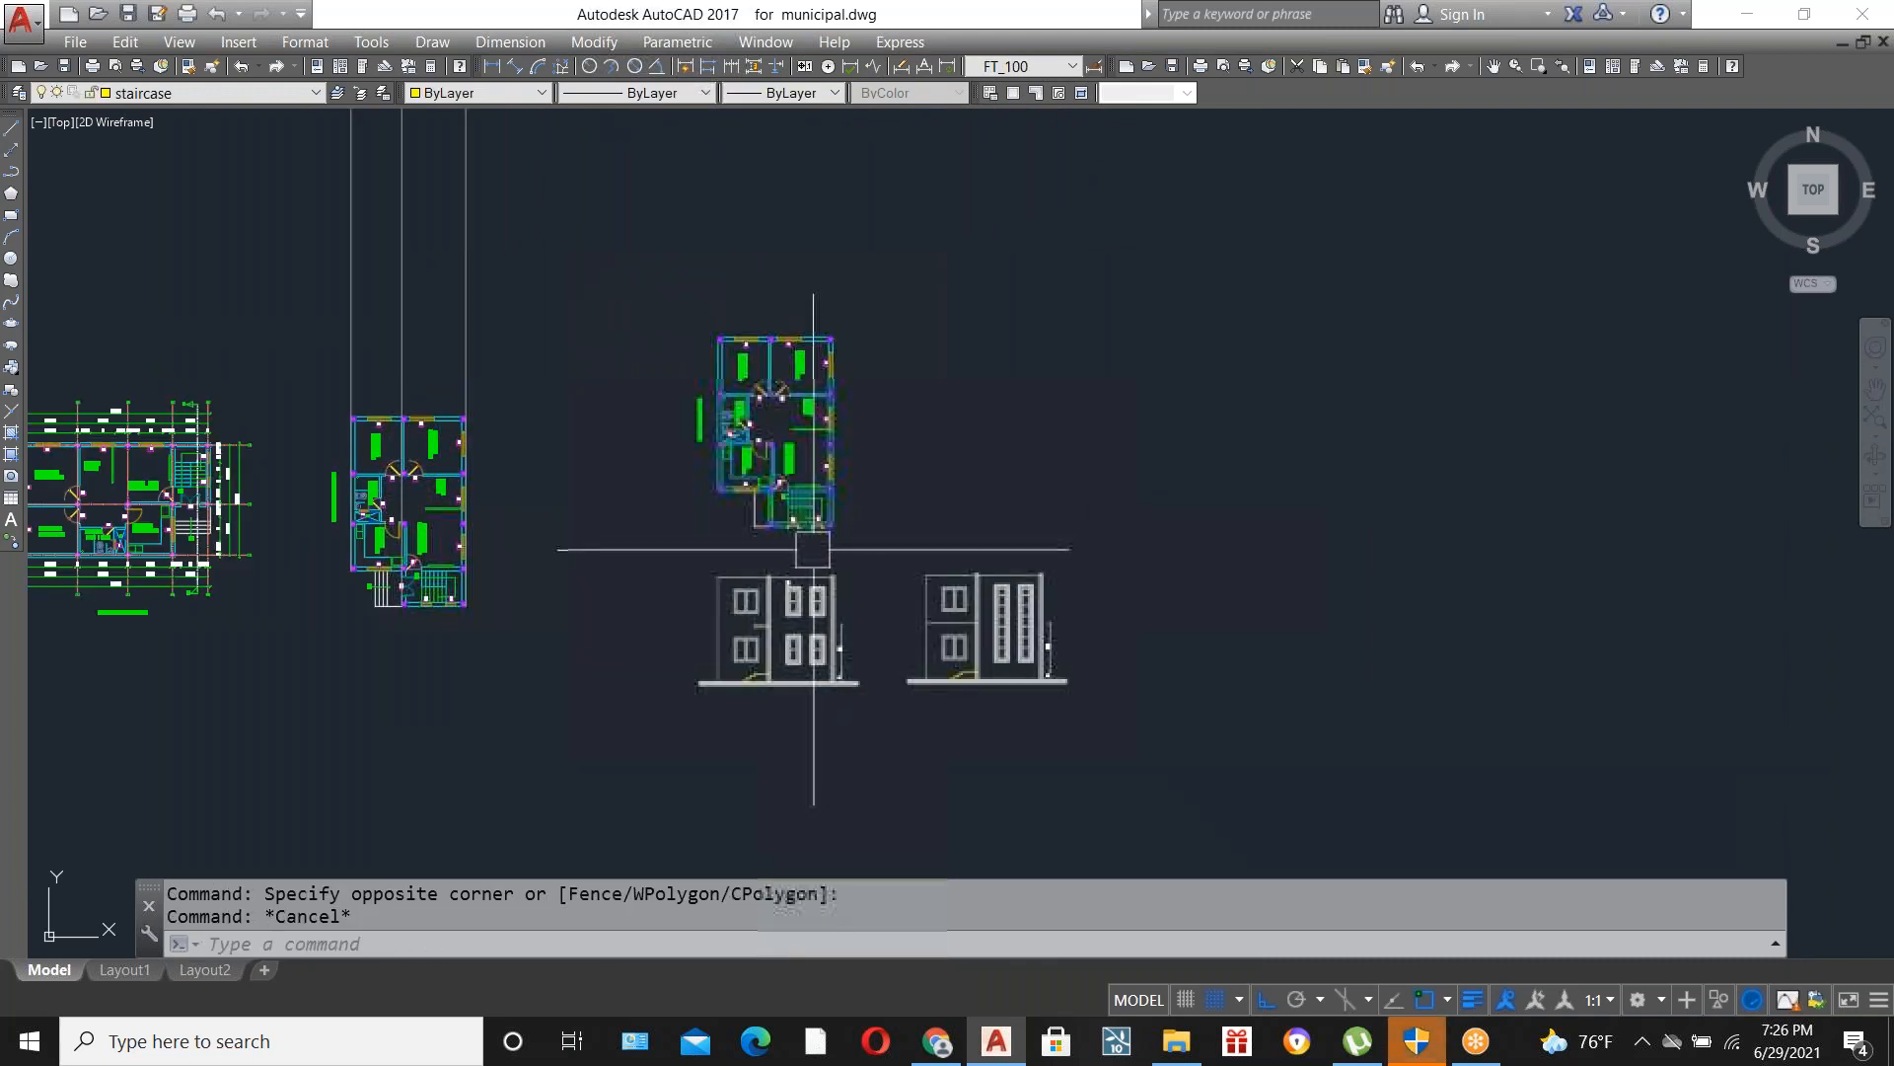
Move both elevations with their ground lines and dimensions straight down, farther away from the first floor plan.
scroll(810, 543, up, 5)
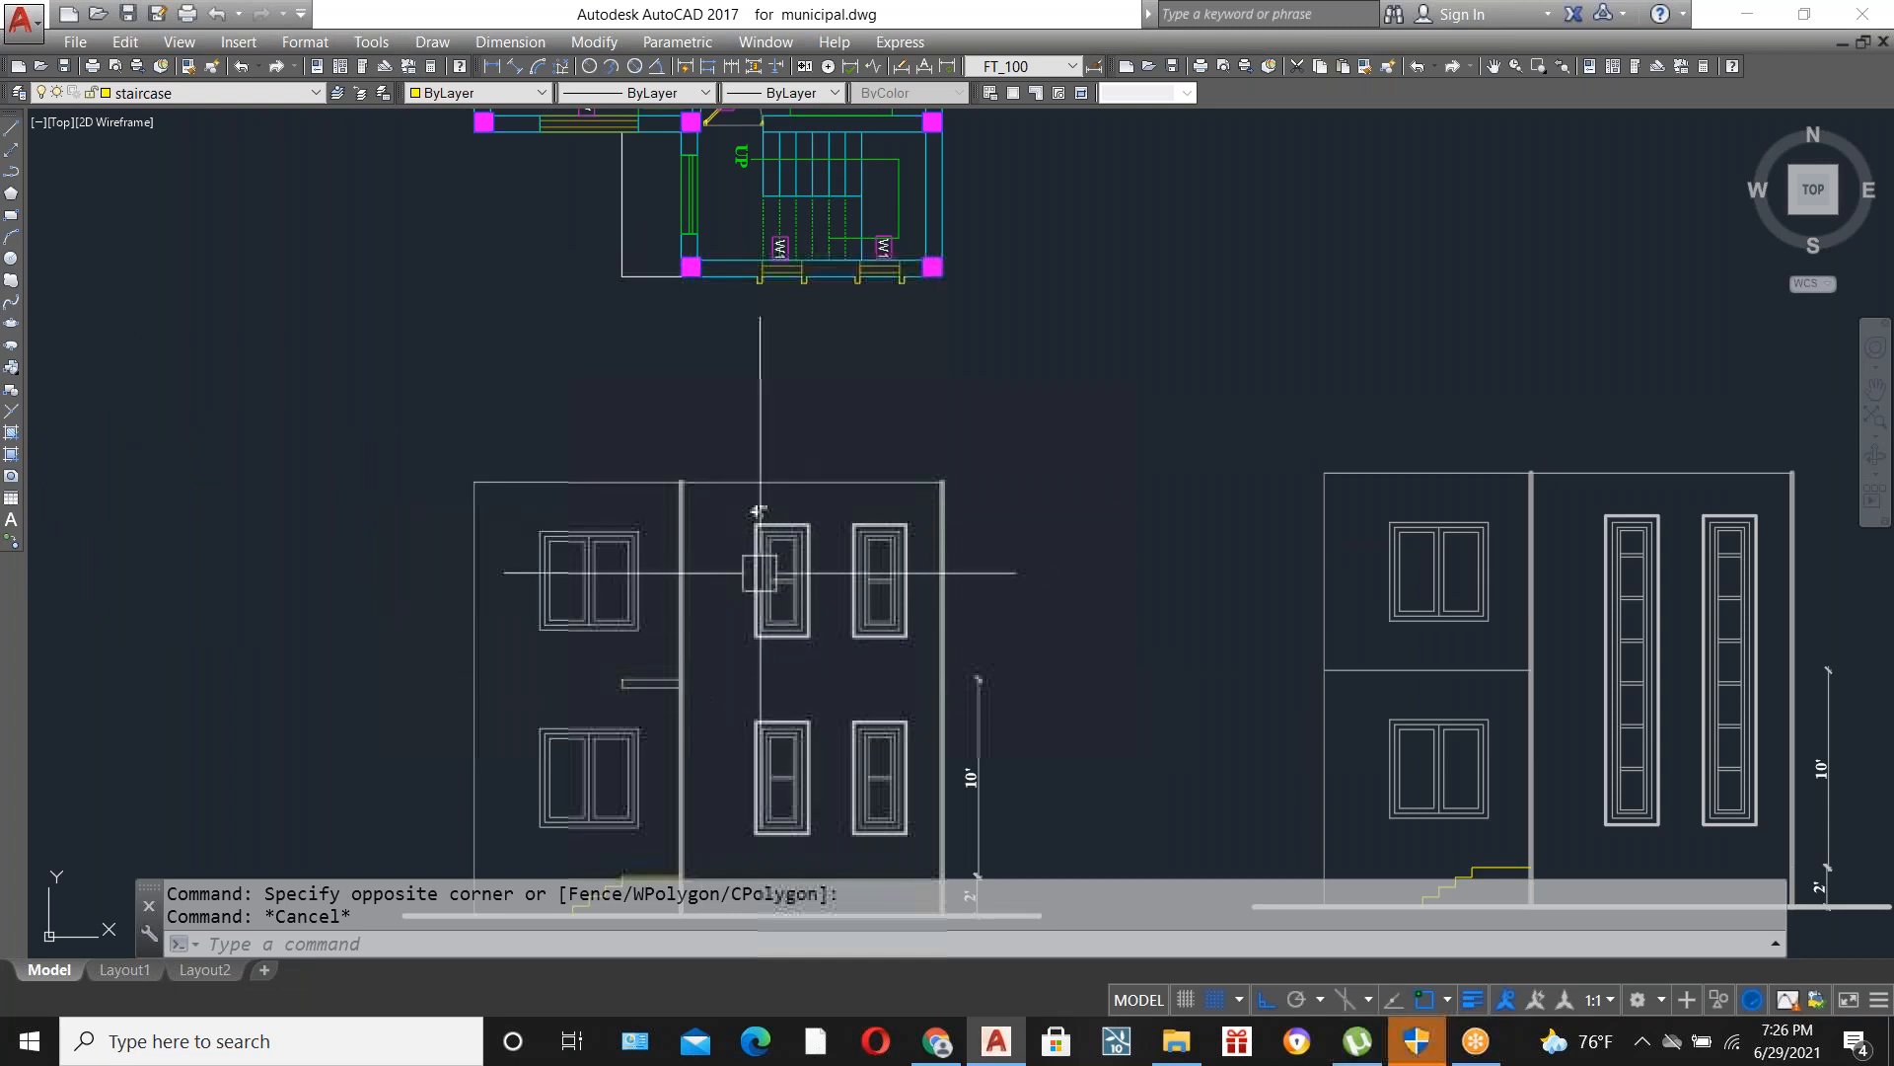
scroll(753, 645, down, 2)
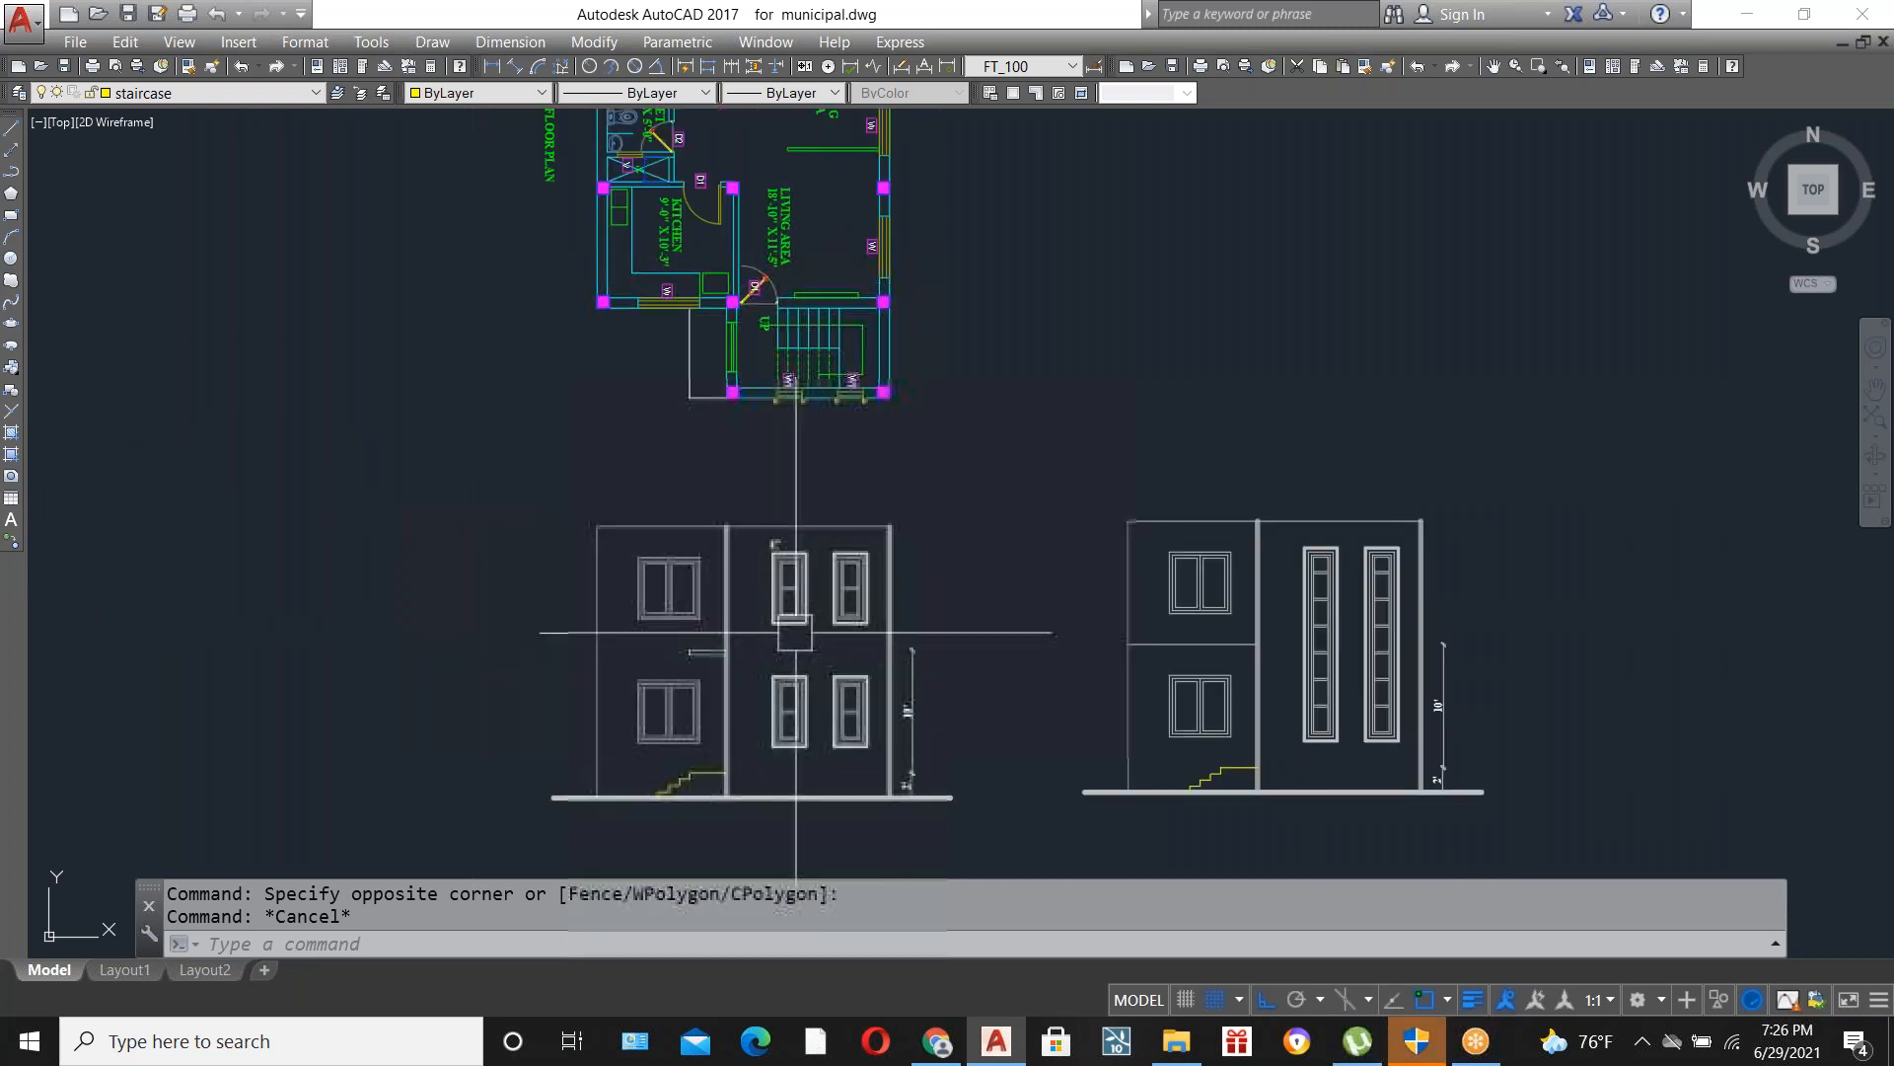
scroll(780, 651, down, 2)
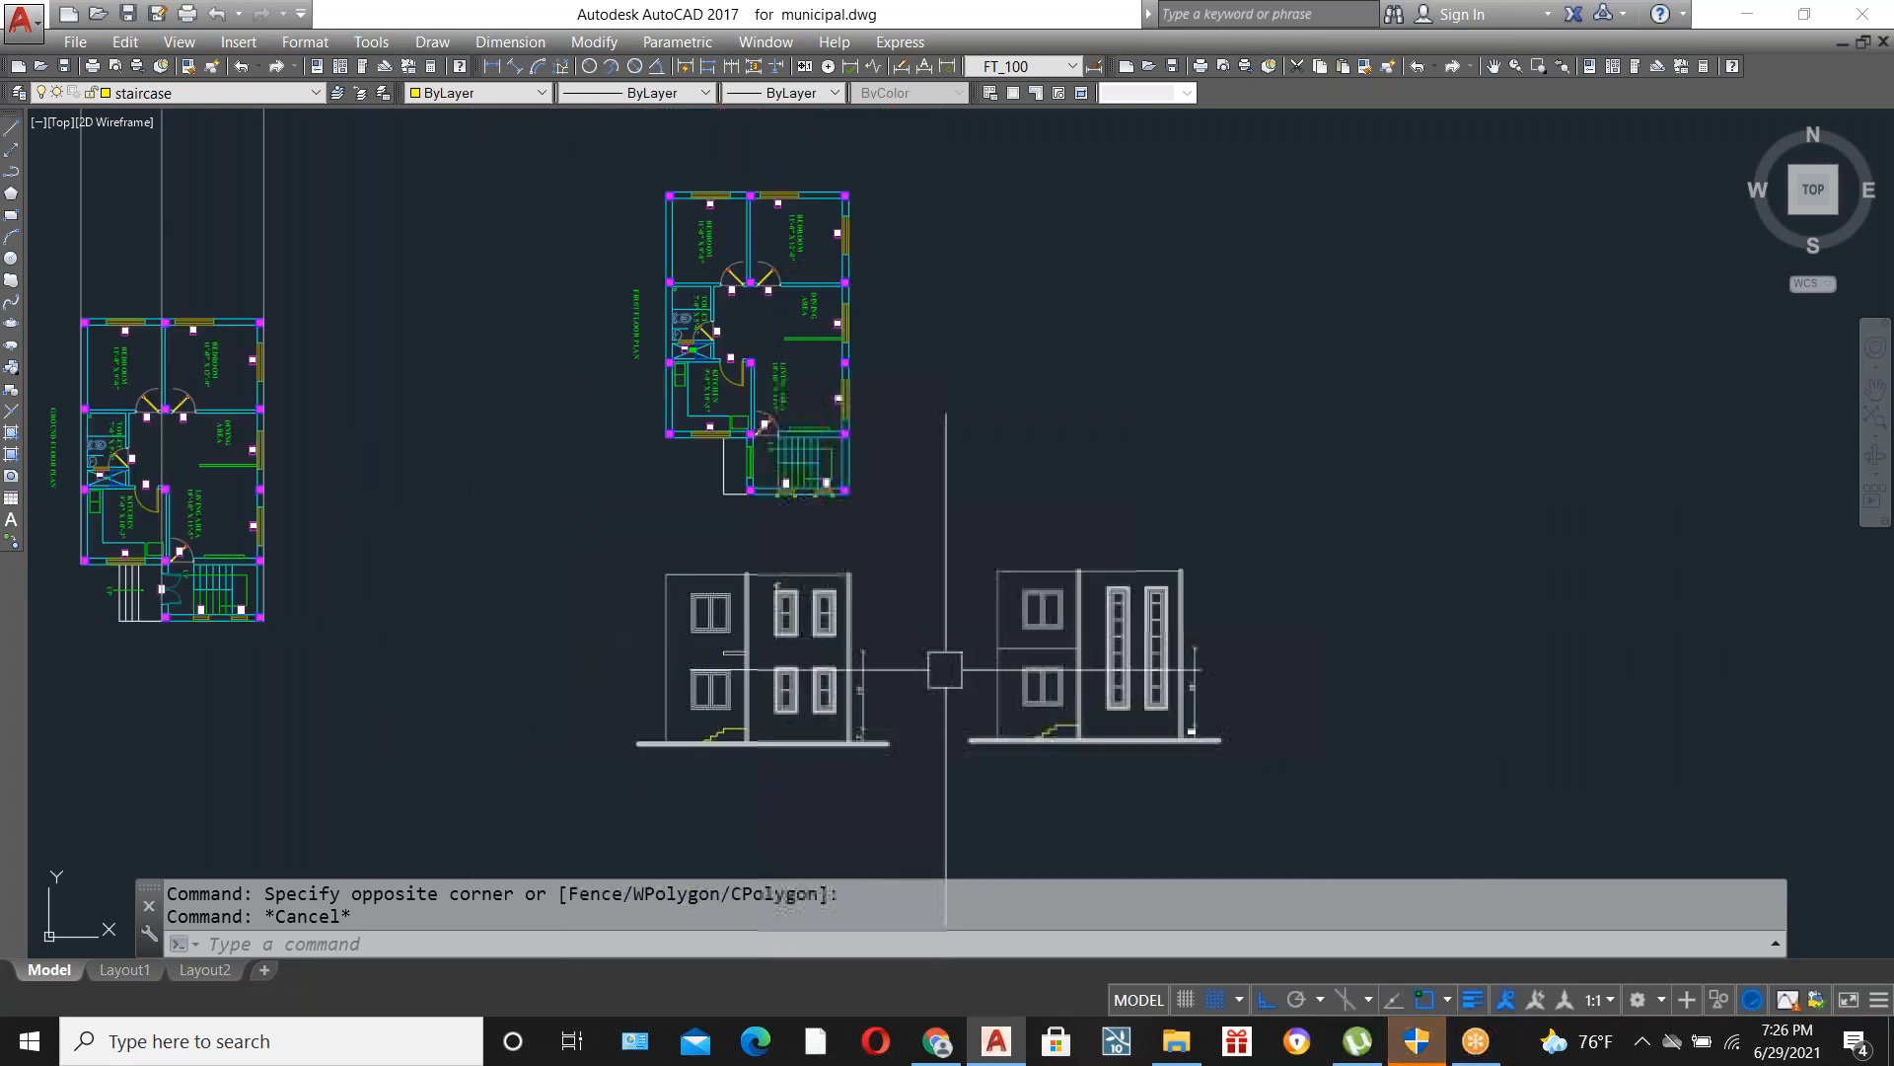
click(1310, 816)
click(697, 560)
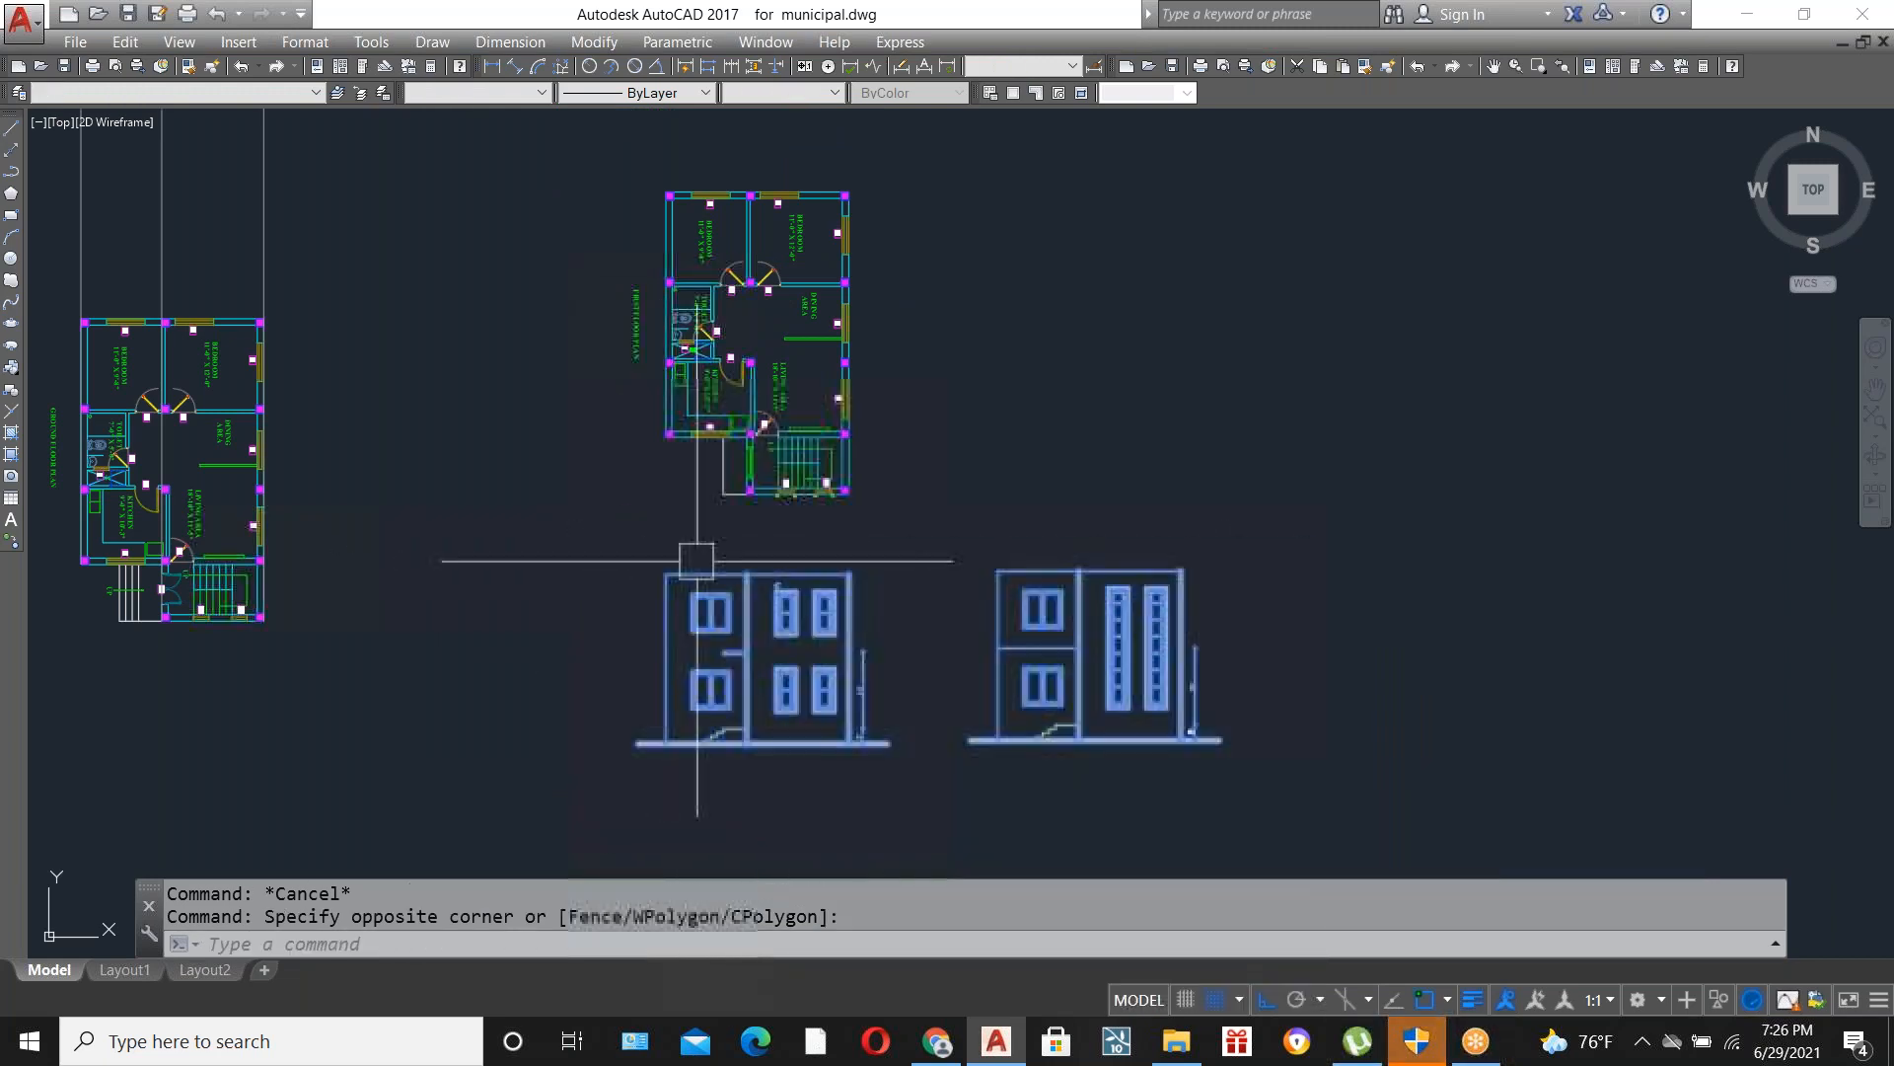
text(m)
key(Return)
click(952, 571)
scroll(923, 664, down, 3)
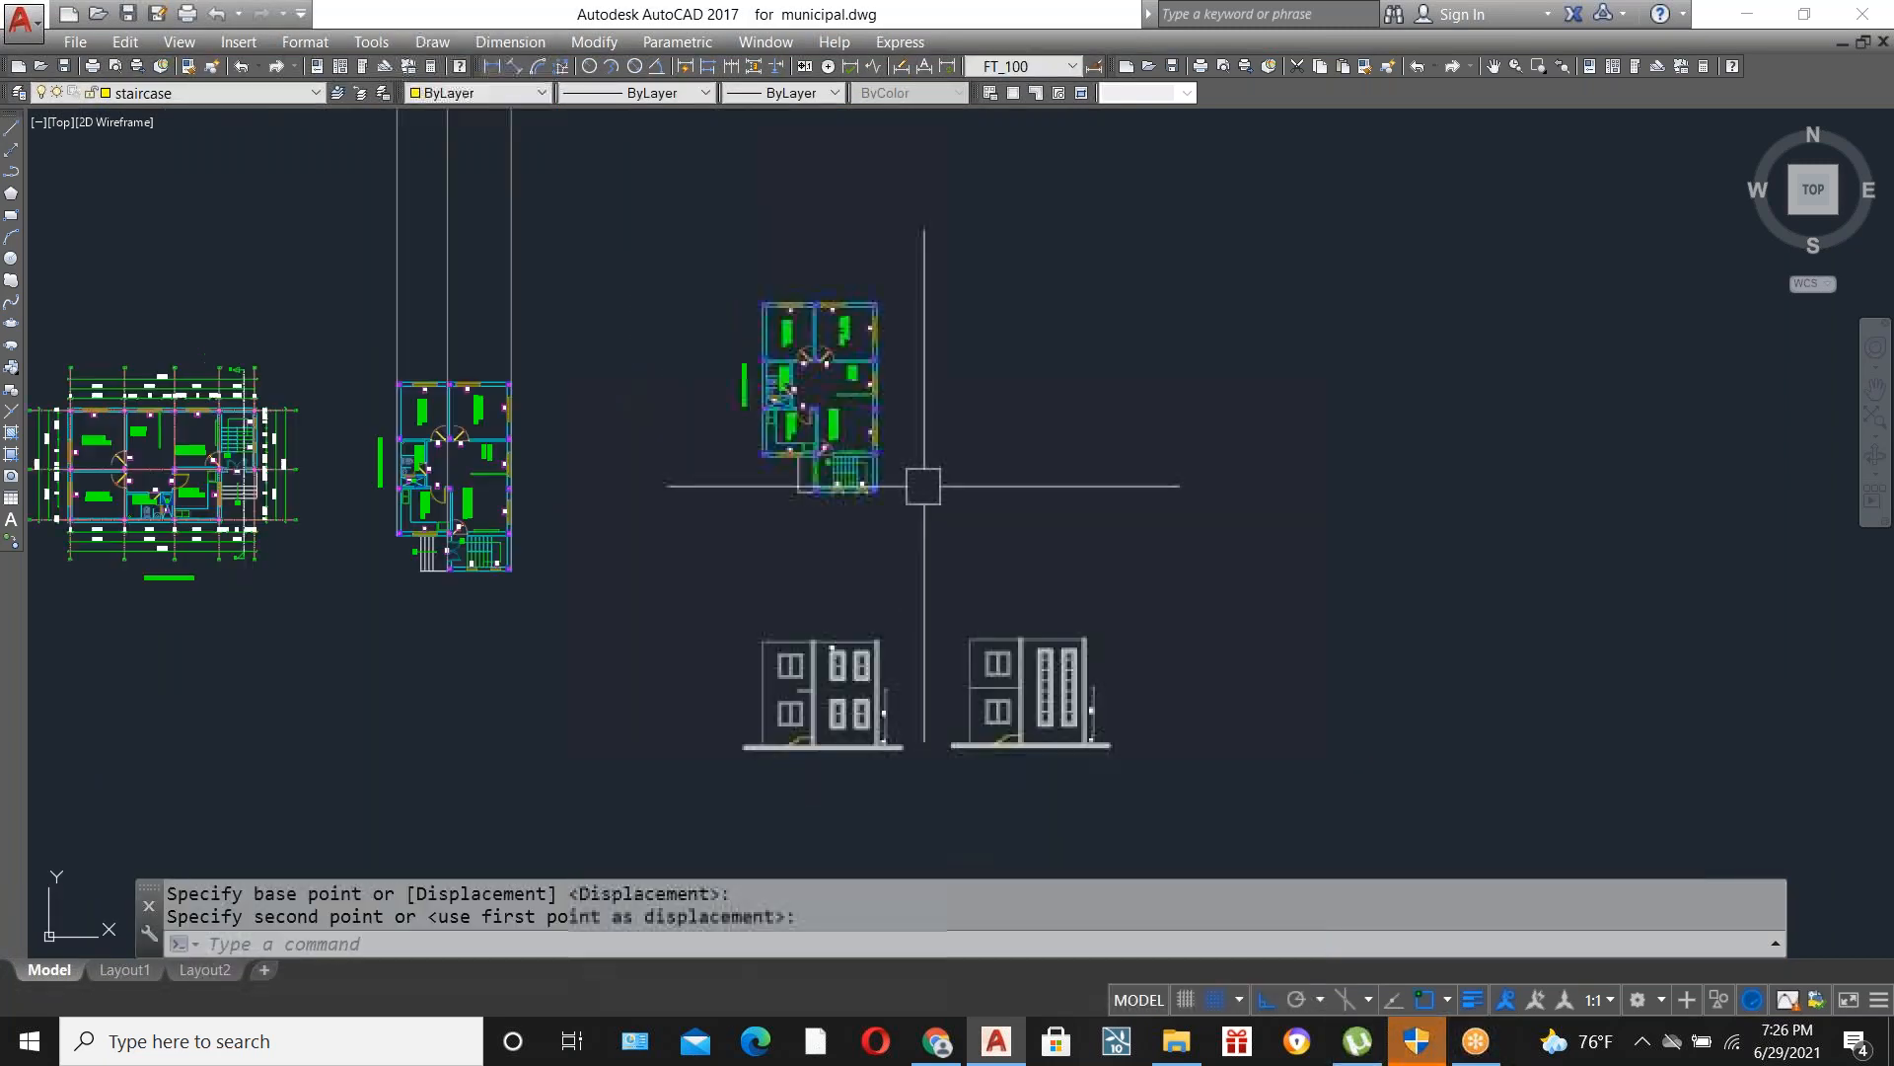
Compare the staircase windows of the original elevation with the tall windows of the variant beside it.
scroll(786, 698, up, 5)
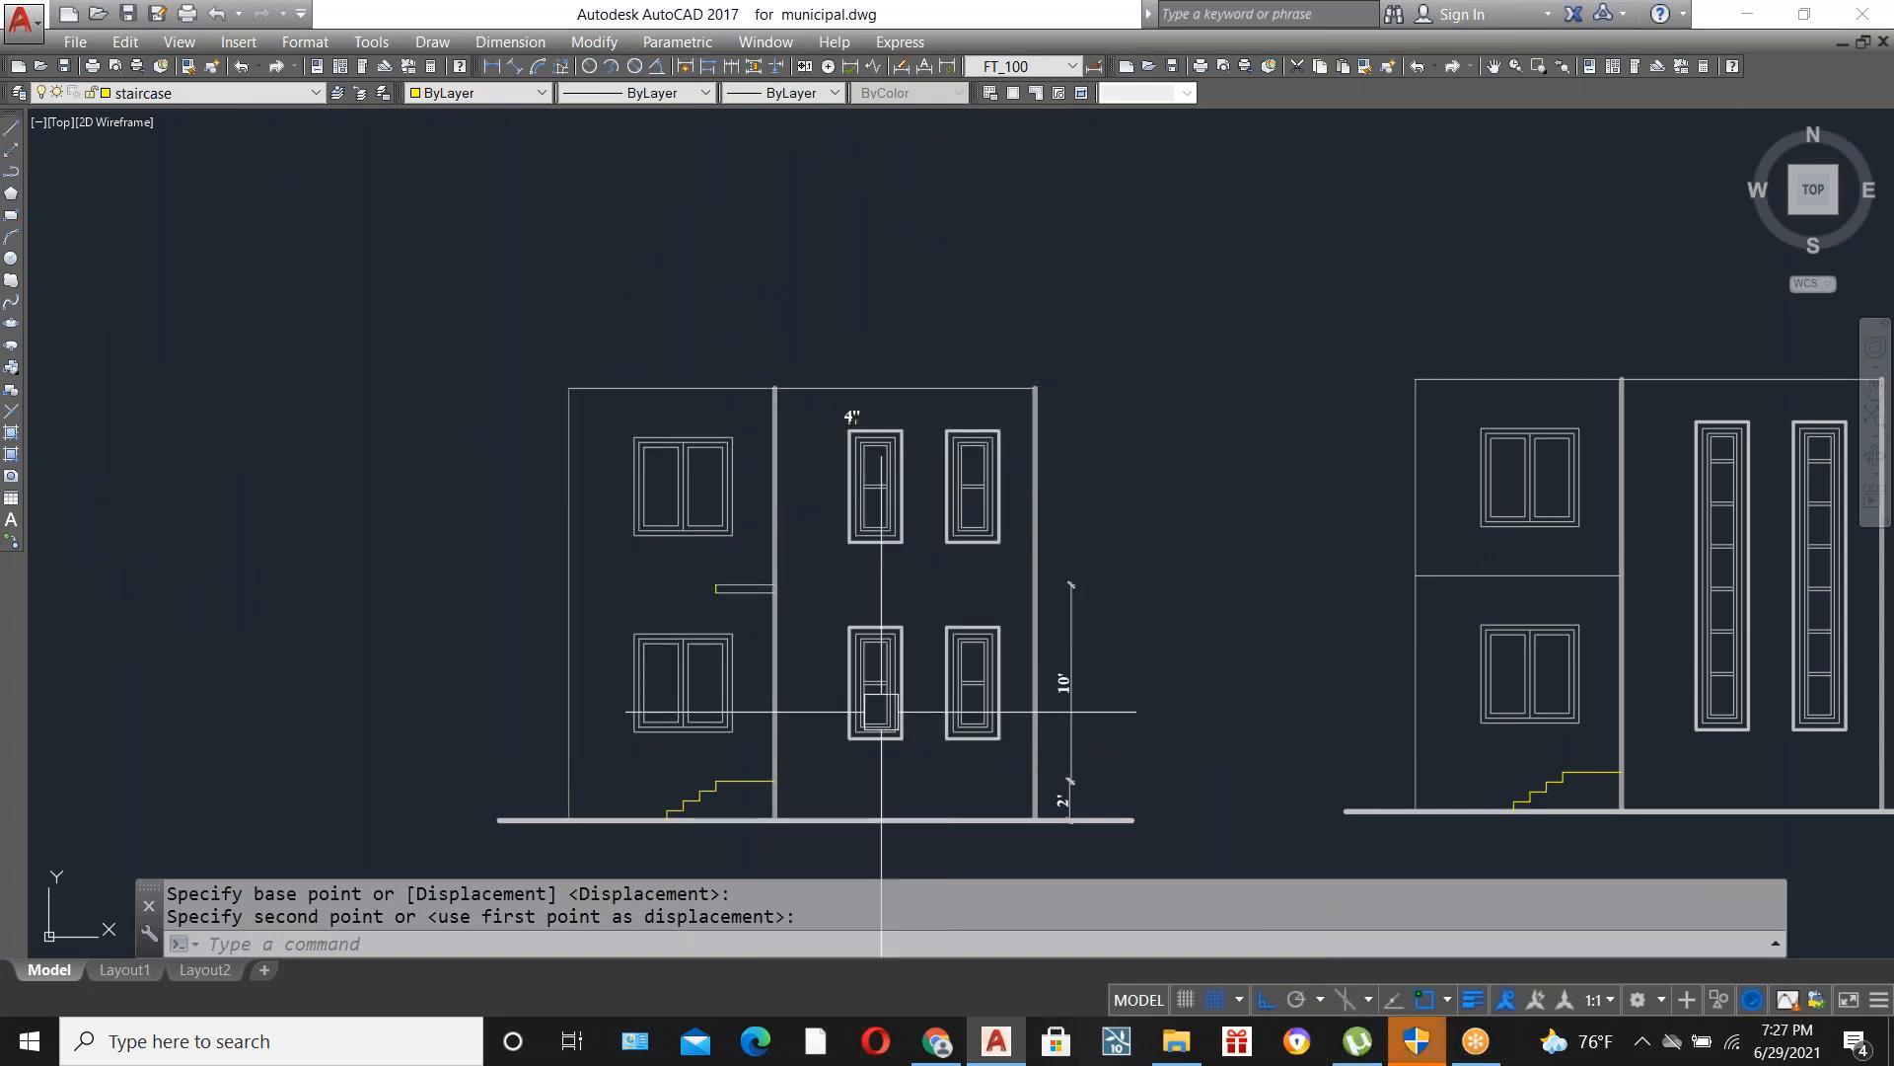
scroll(881, 711, up, 2)
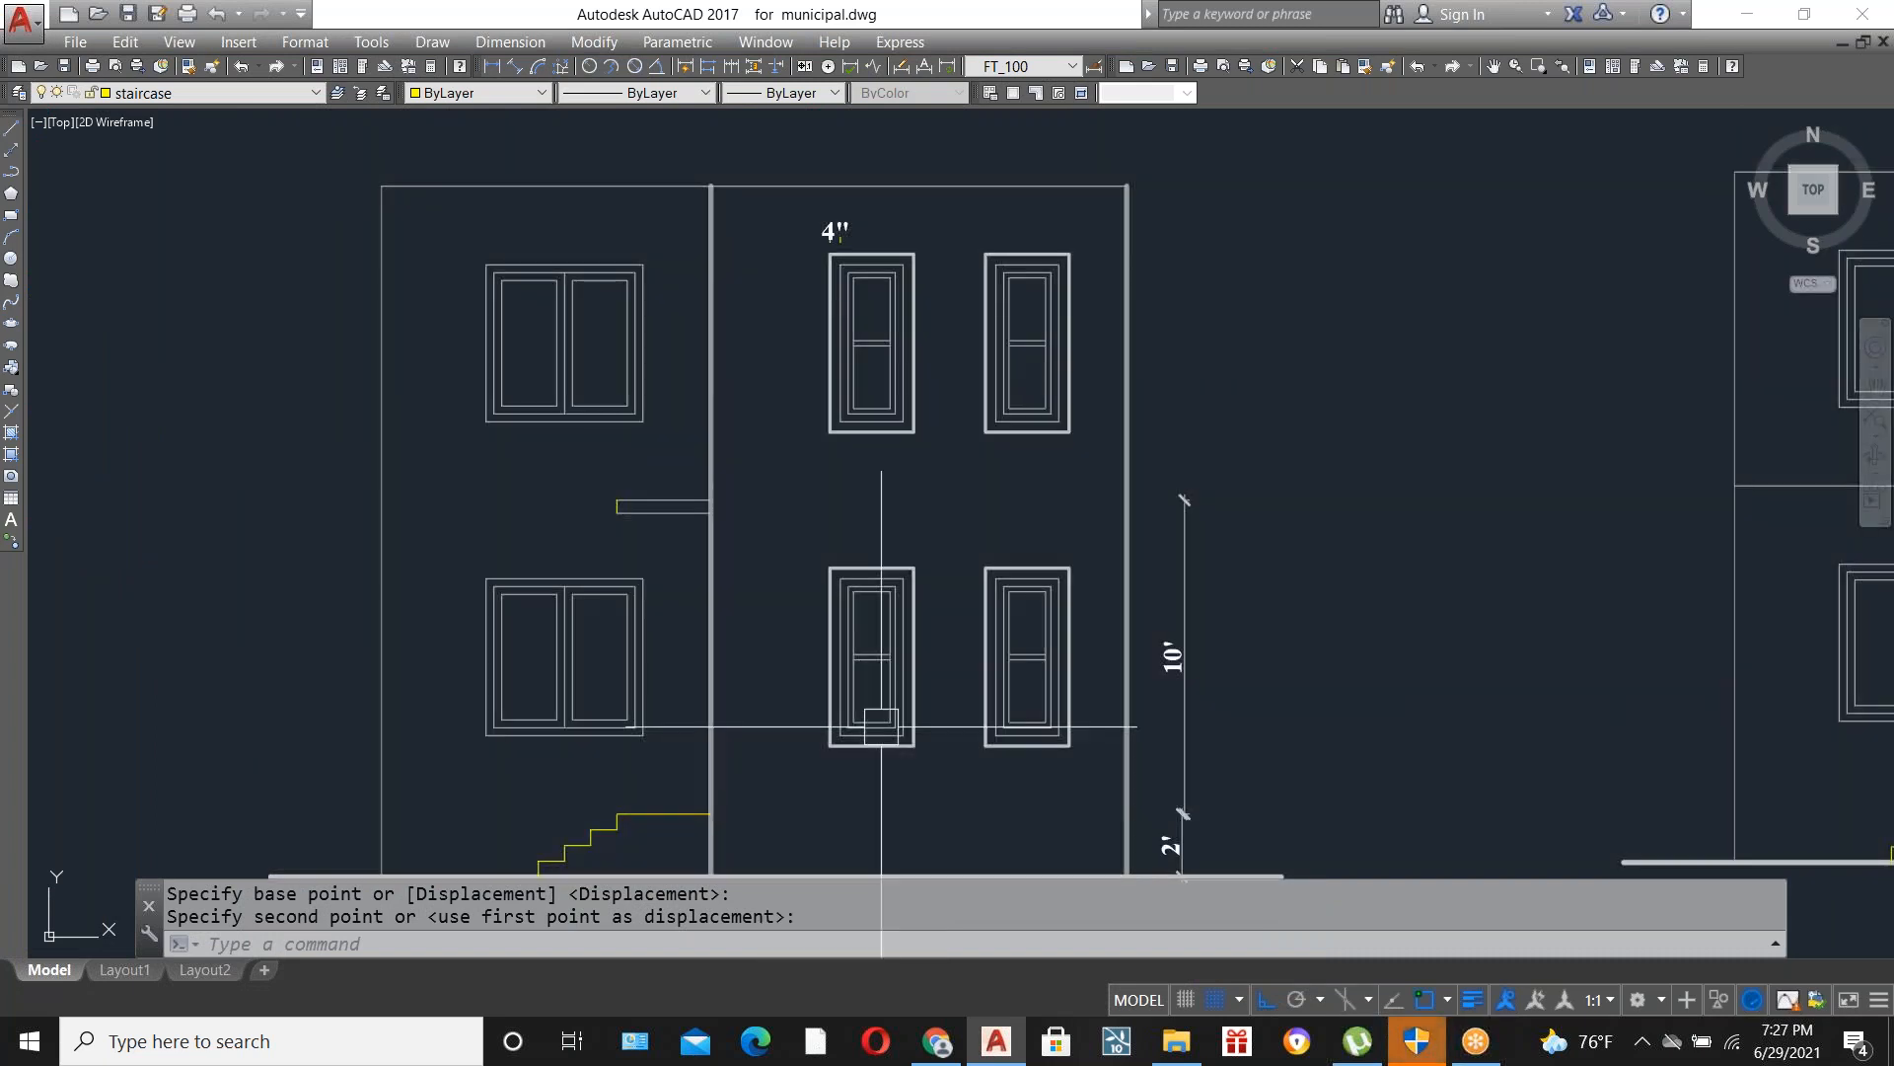
scroll(881, 726, down, 5)
scroll(881, 726, up, 1)
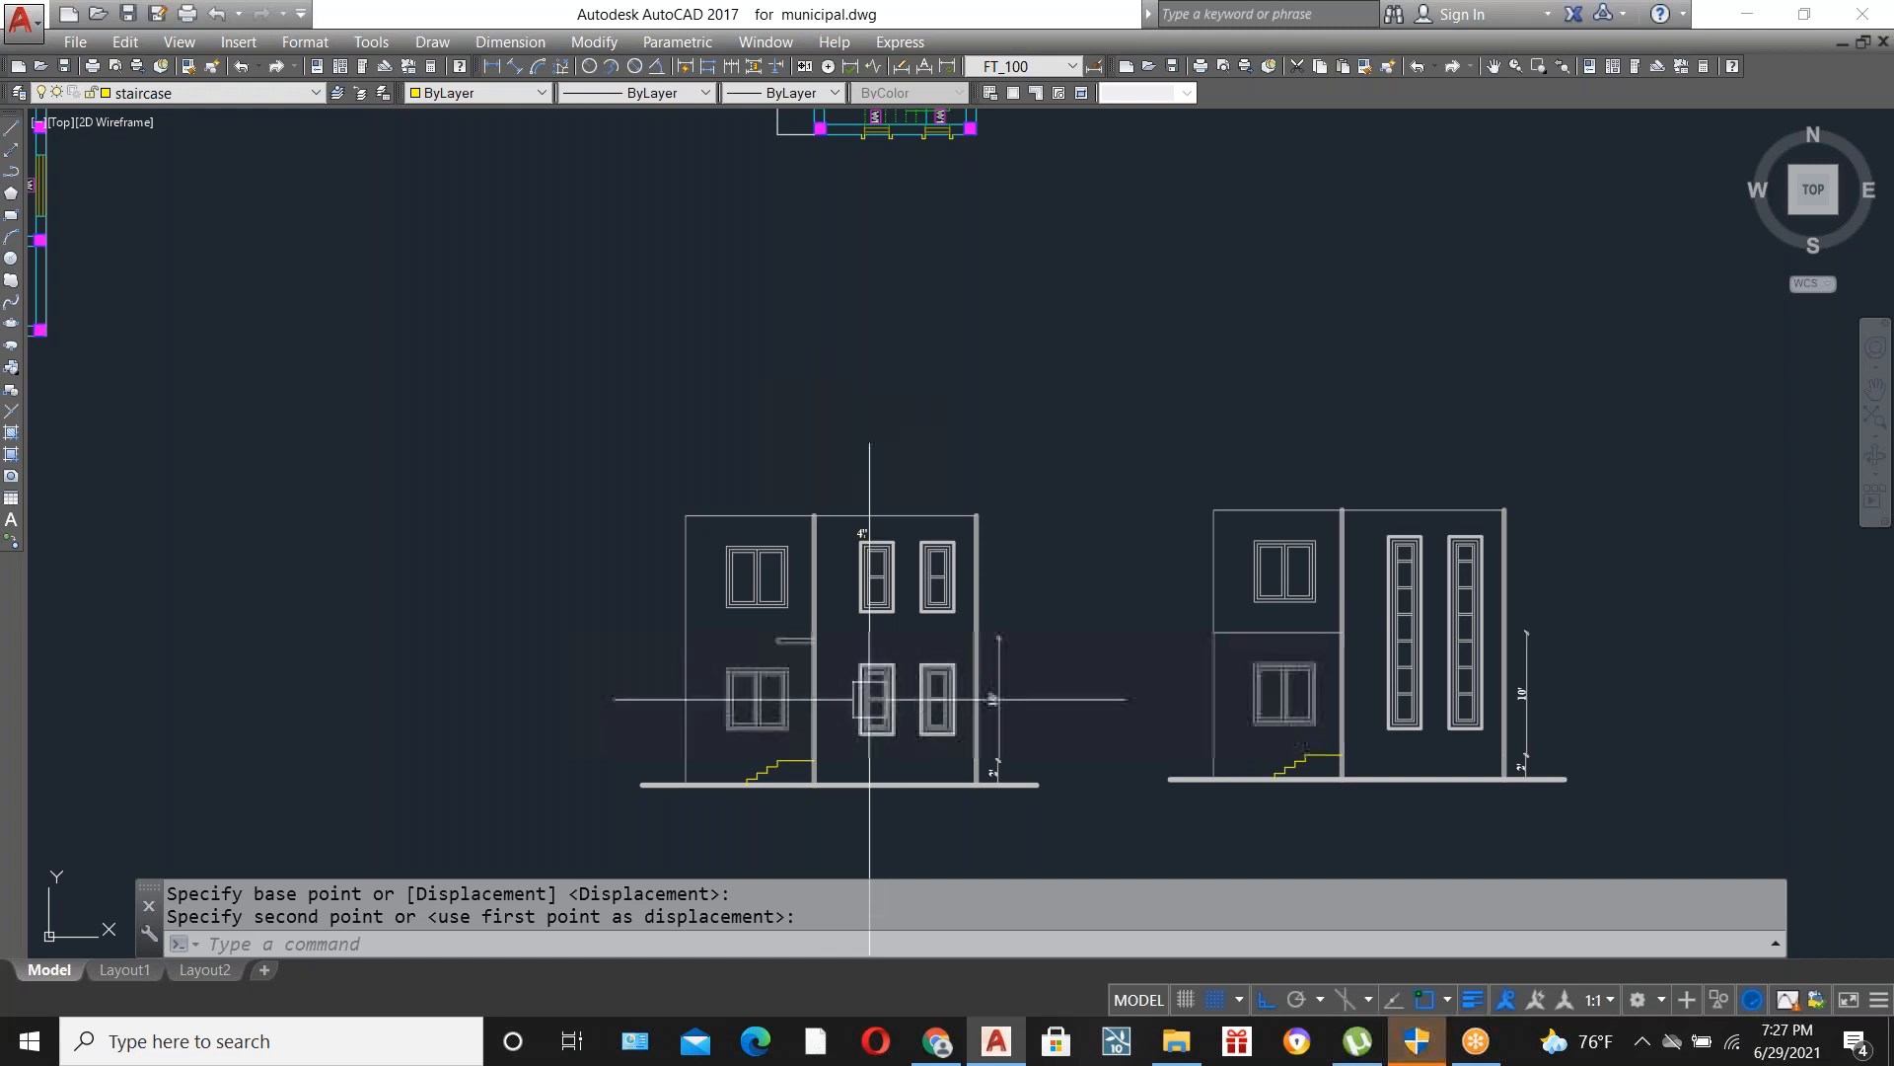
scroll(908, 701, up, 2)
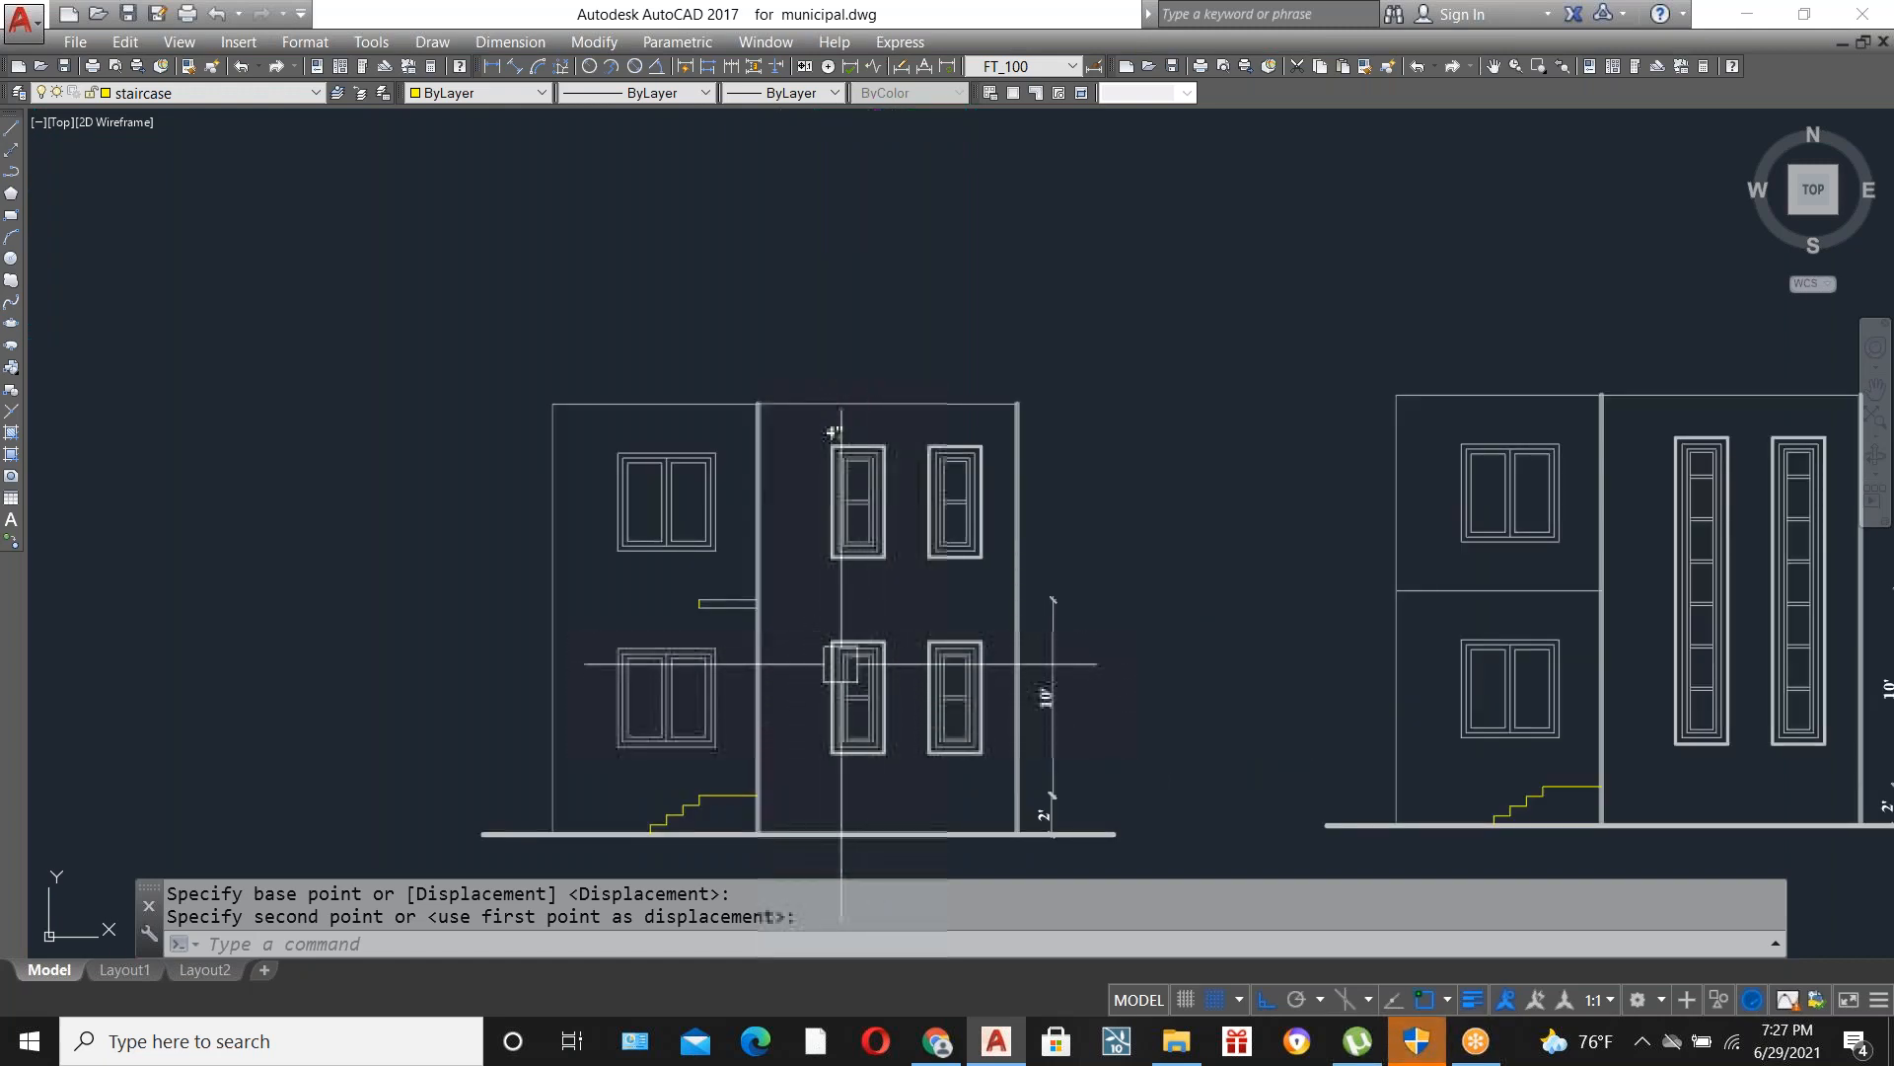
scroll(1791, 593, up, 2)
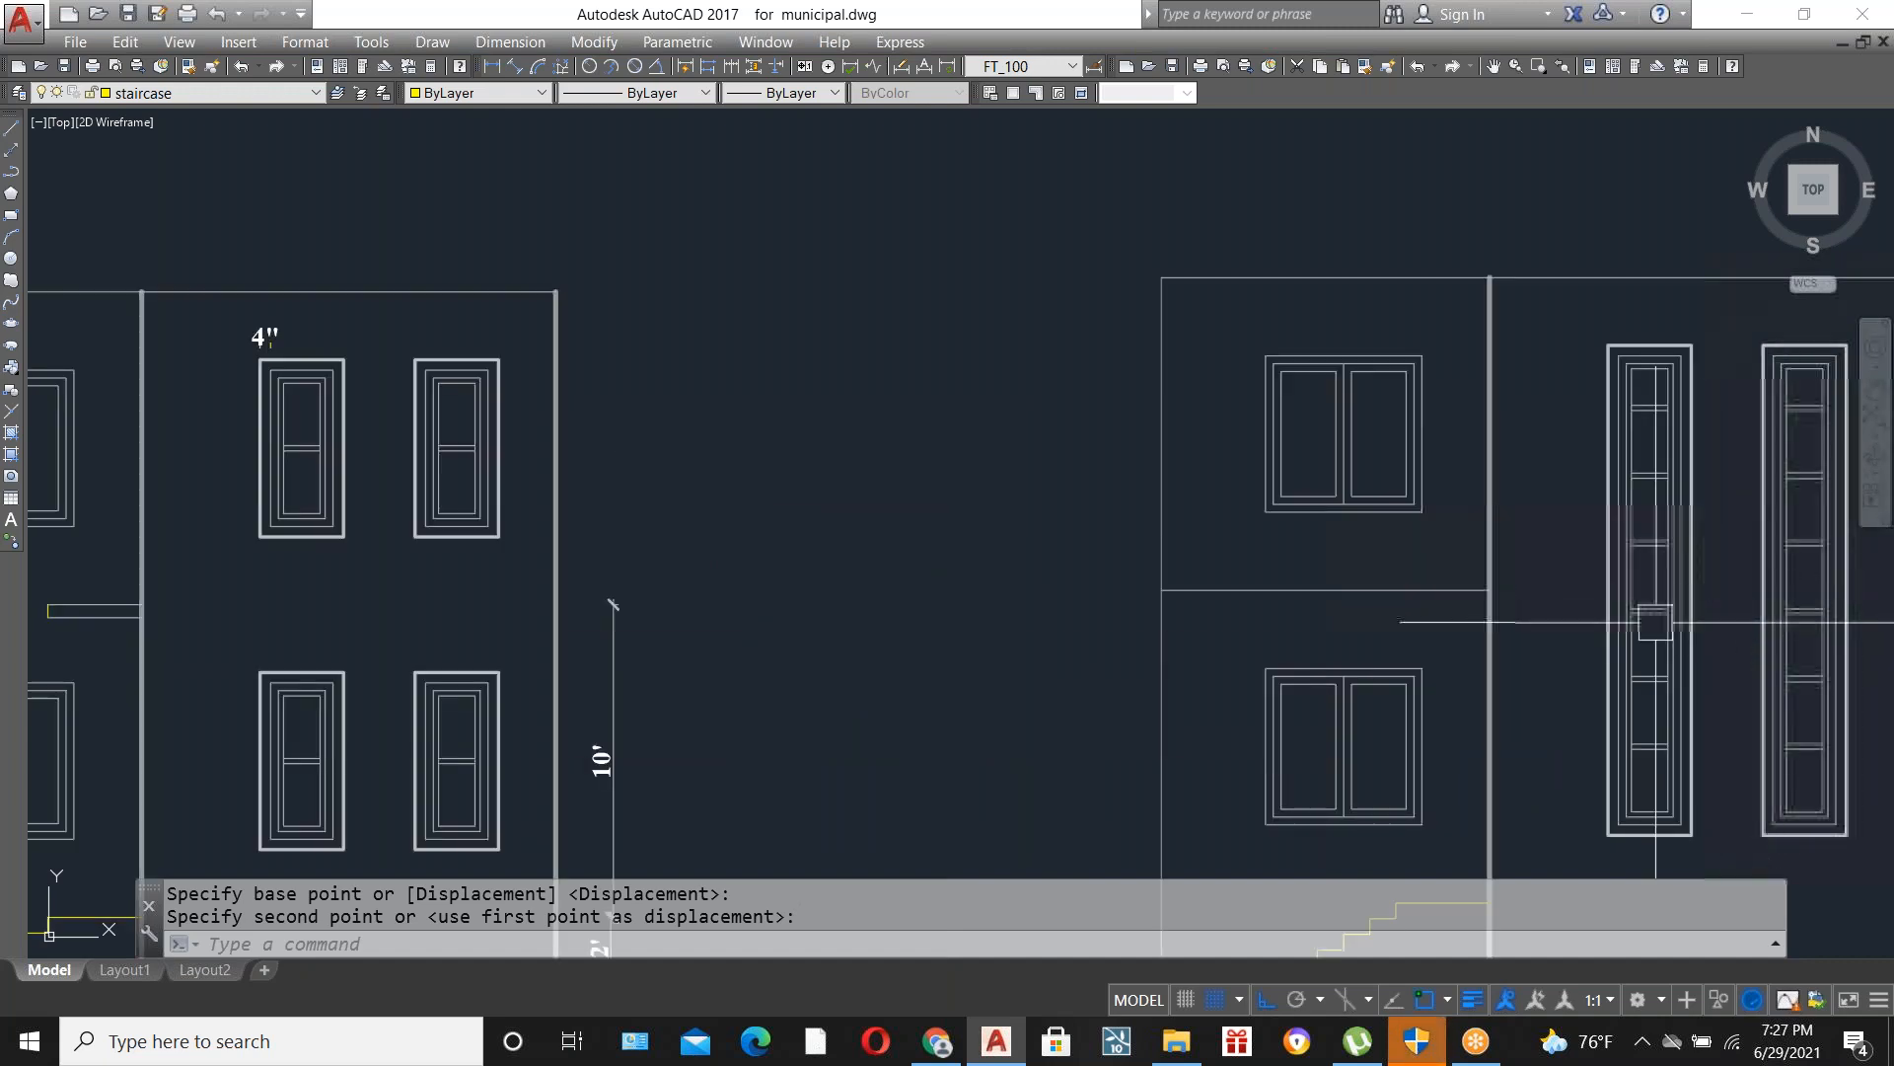
scroll(1439, 654, down, 2)
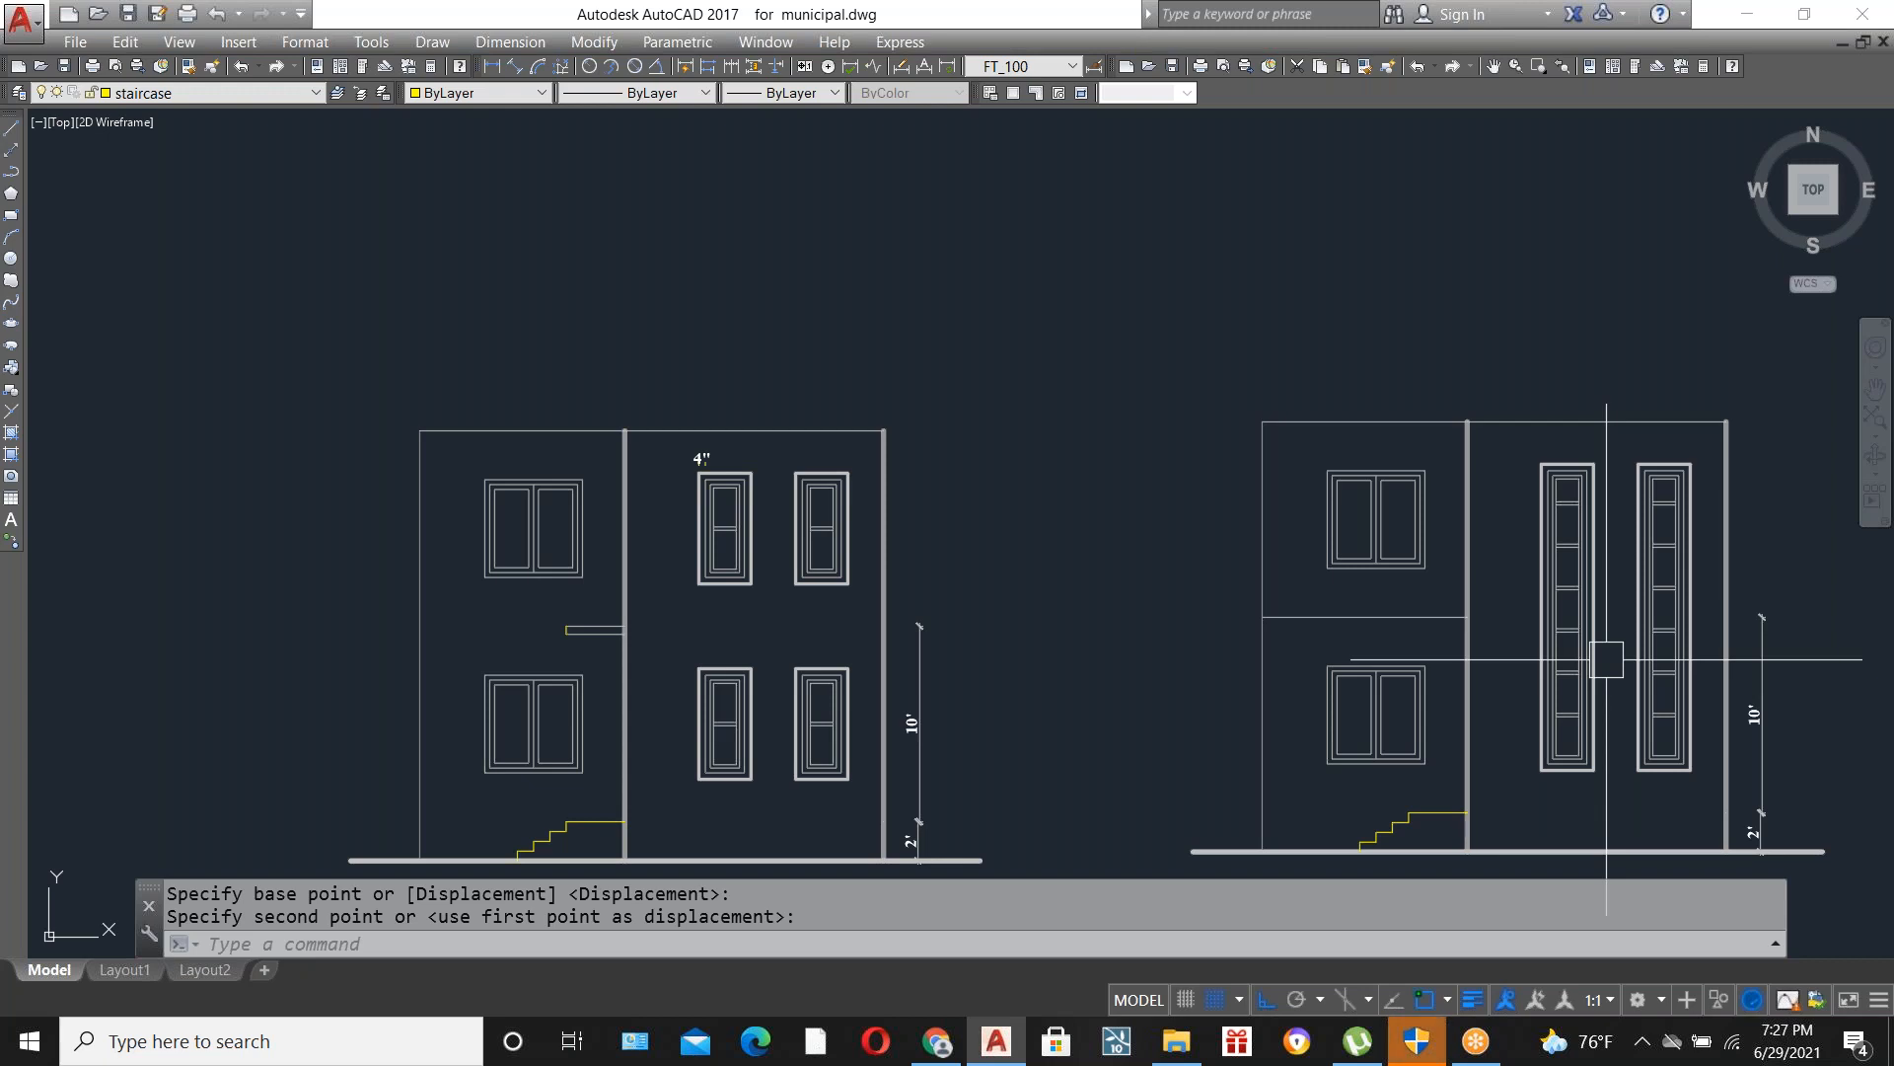
Examine the two W1 windows in the first floor plan's staircase wall against the staircase windows in both elevations.
scroll(1121, 524, down, 4)
scroll(1165, 474, up, 8)
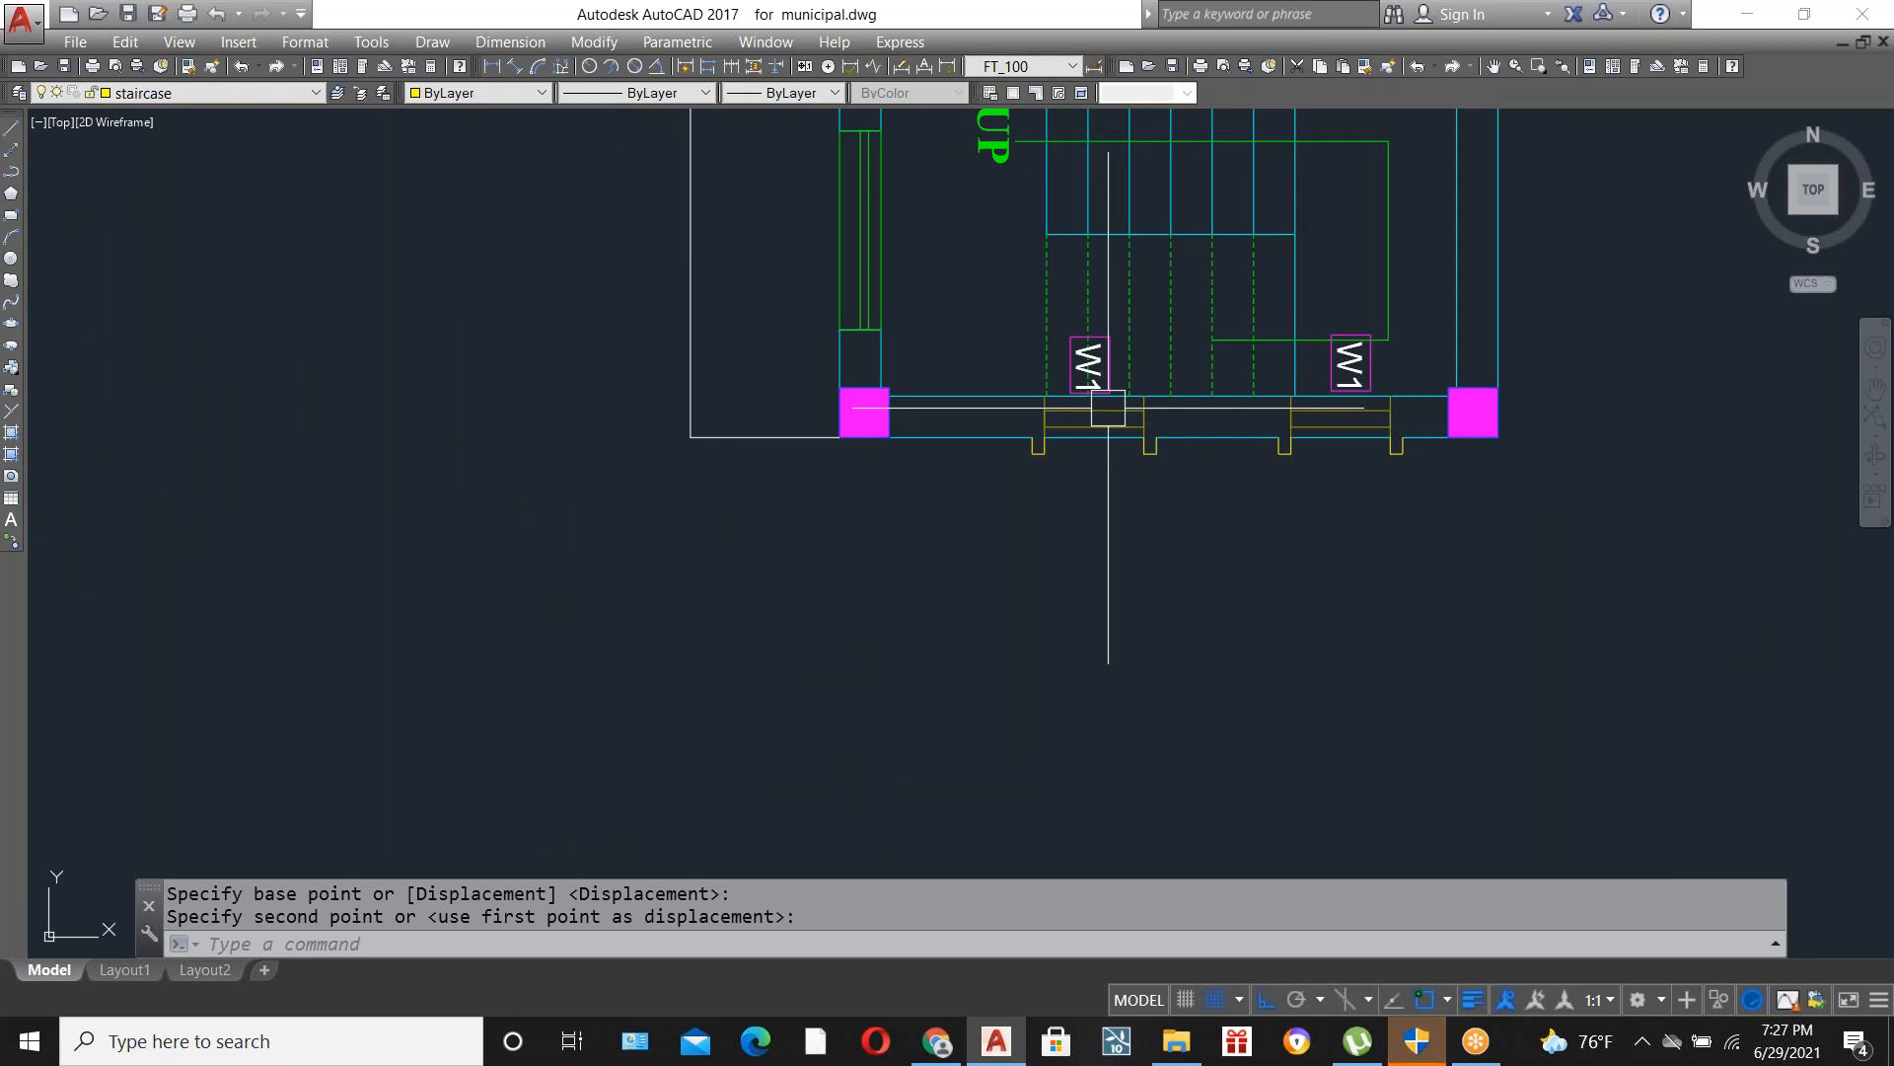
scroll(1004, 374, down, 4)
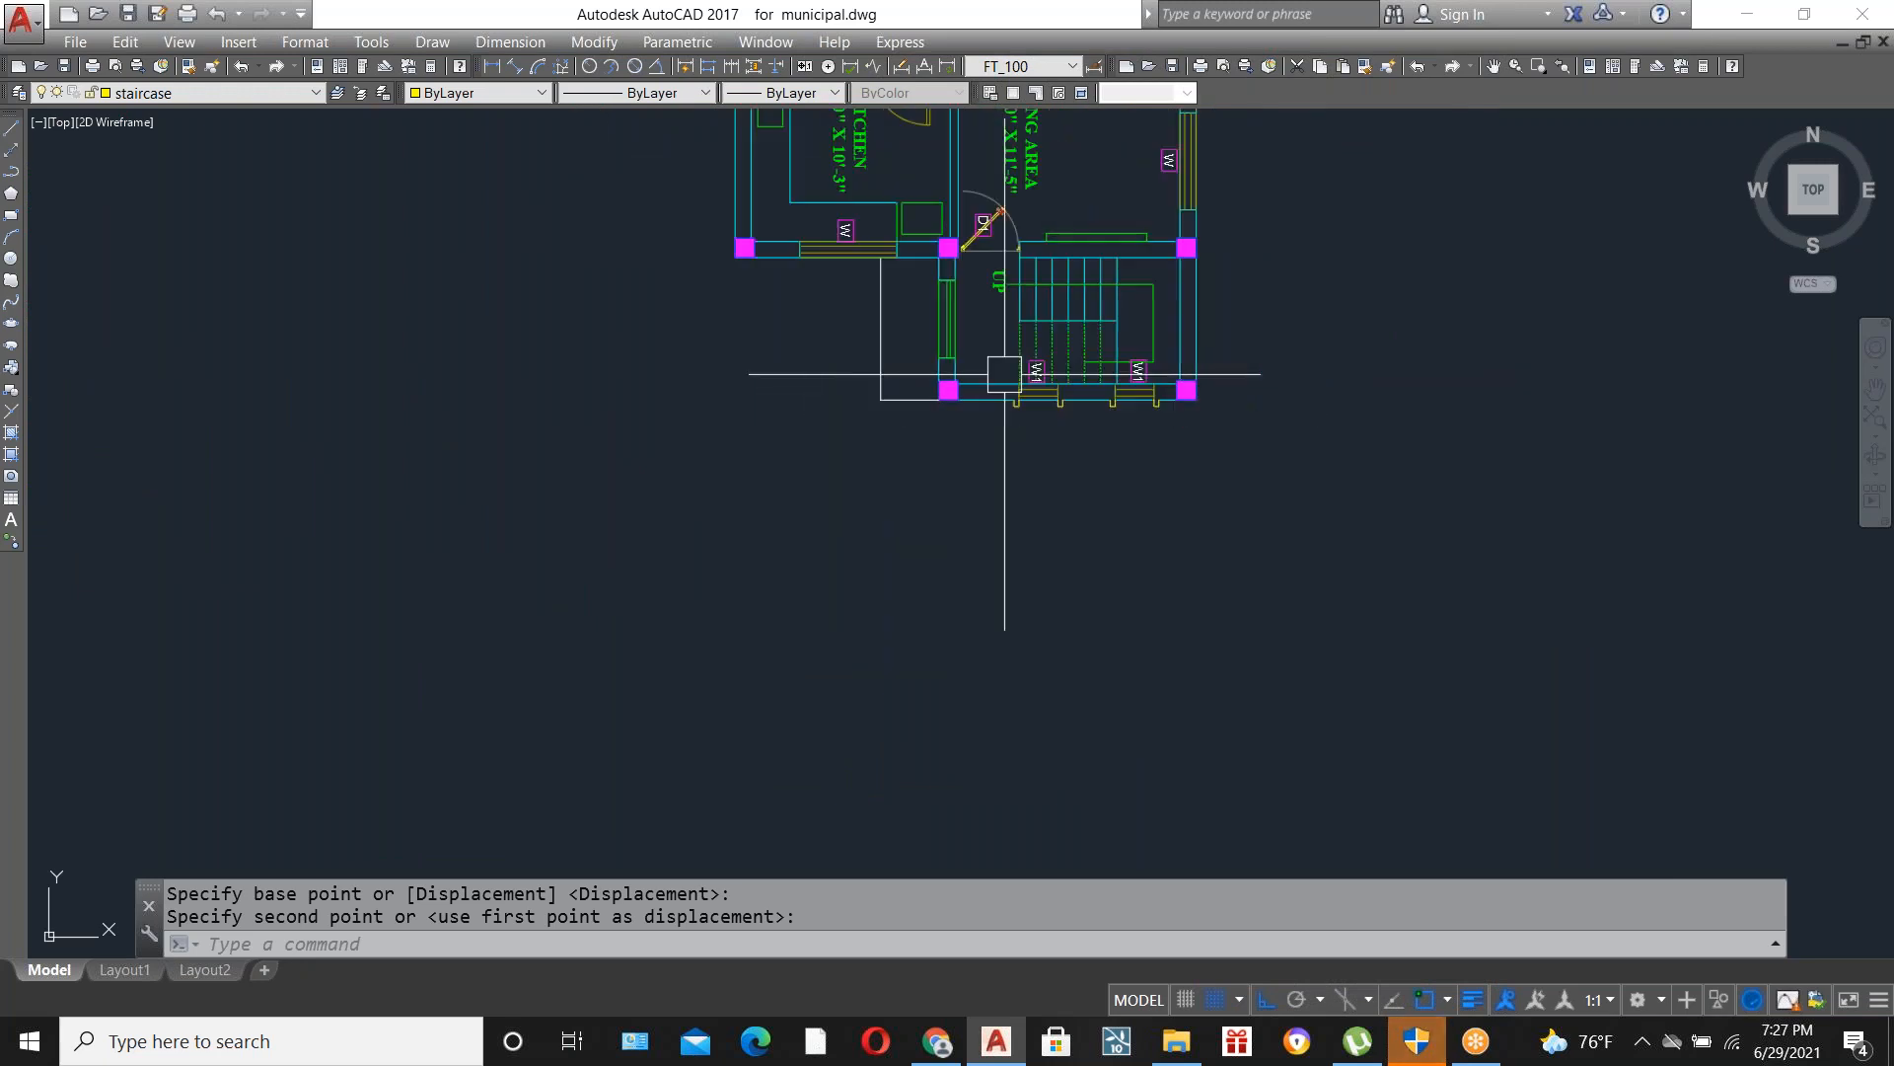
scroll(1004, 374, down, 2)
scroll(1362, 719, up, 2)
scroll(1312, 656, down, 2)
scroll(1409, 799, up, 2)
scroll(1409, 799, up, 2)
scroll(1336, 706, down, 2)
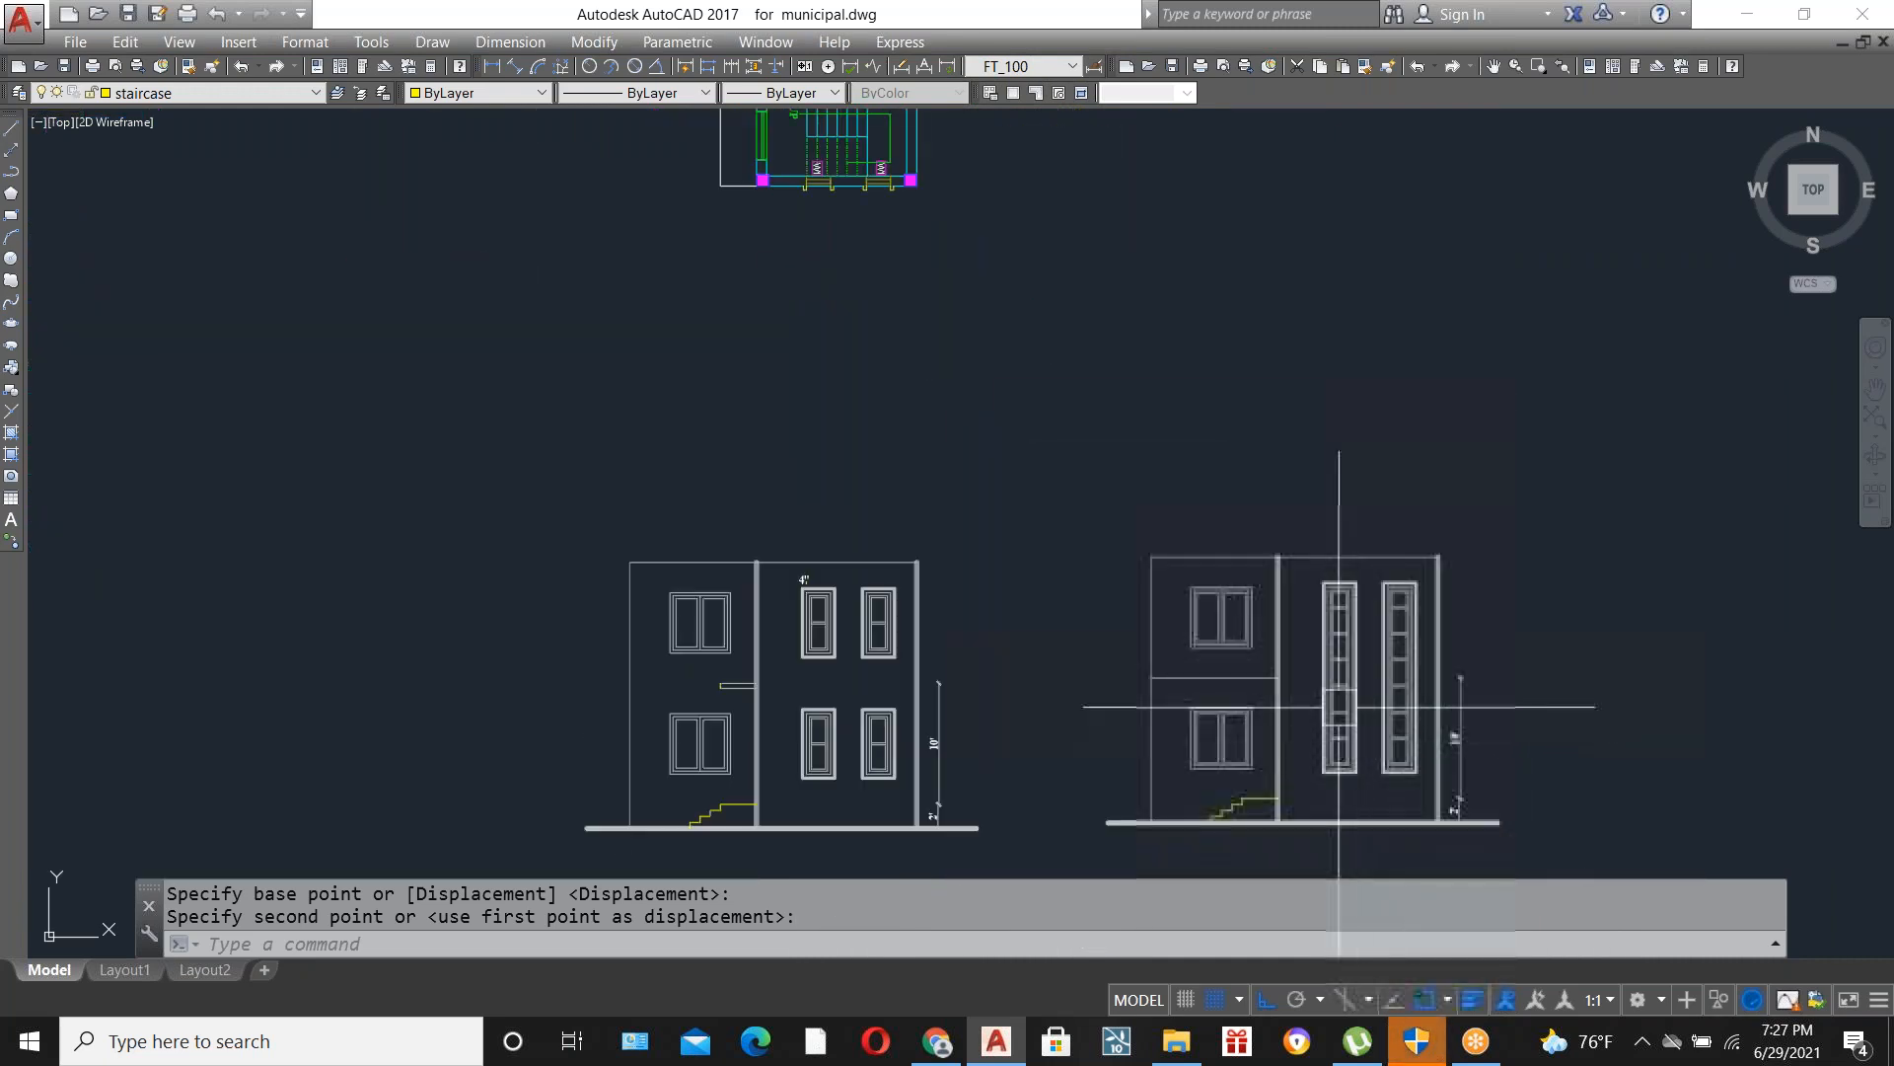
scroll(868, 217, up, 5)
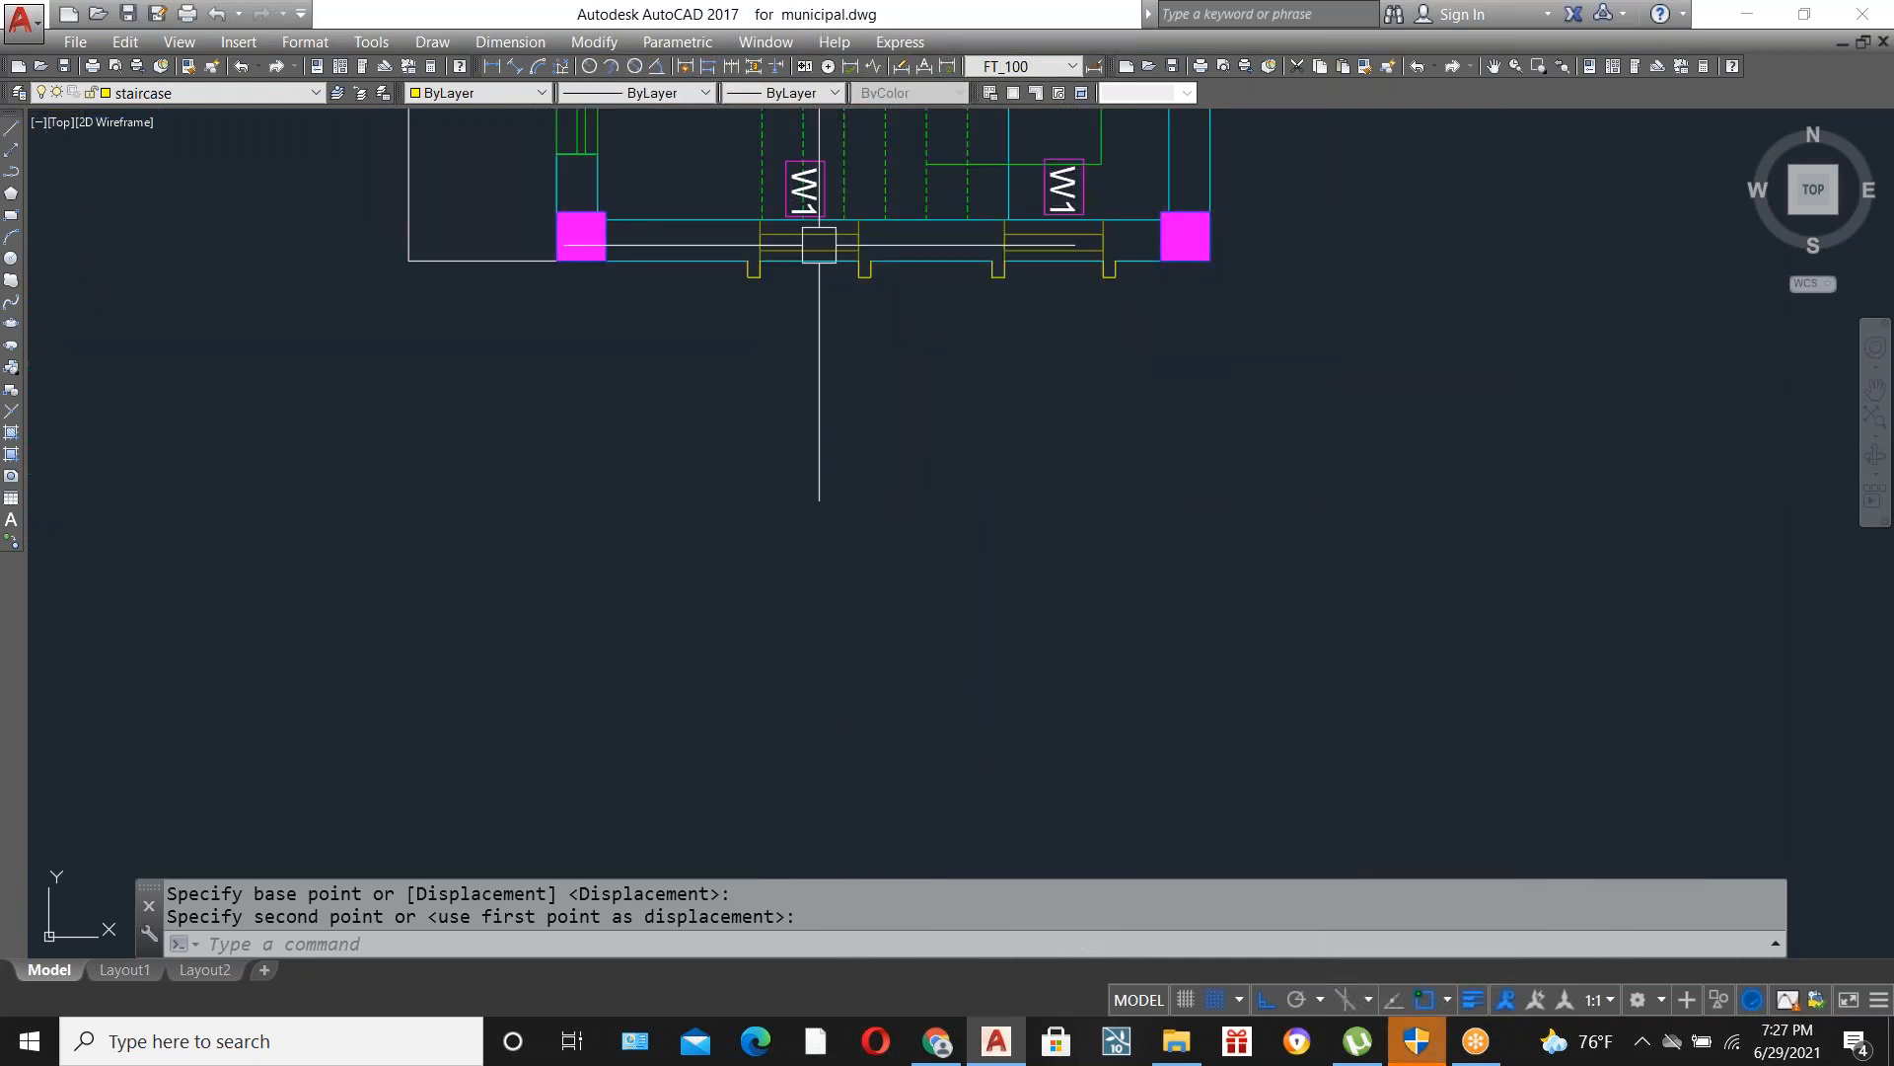
scroll(819, 245, down, 4)
scroll(1167, 557, up, 4)
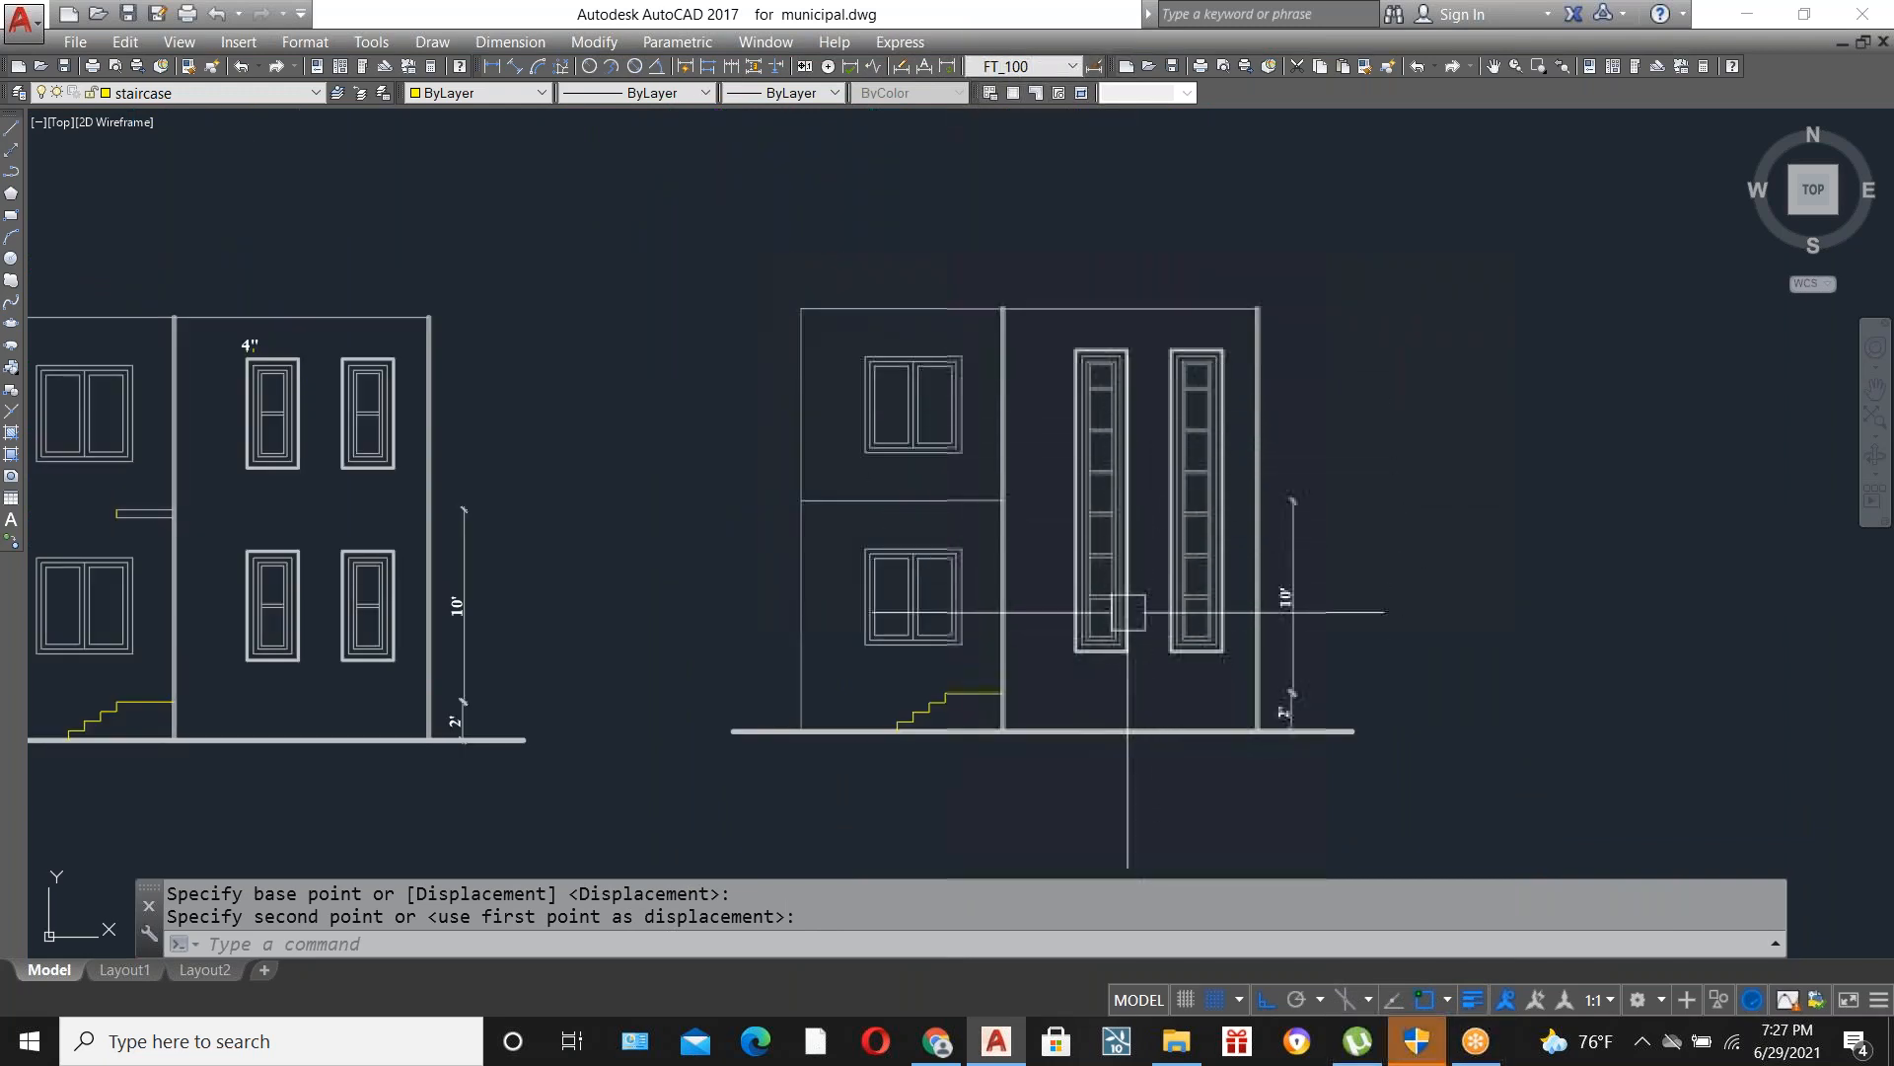
Review the tall-window variant and the original elevation together with the floor plans above them.
scroll(1114, 428, up, 2)
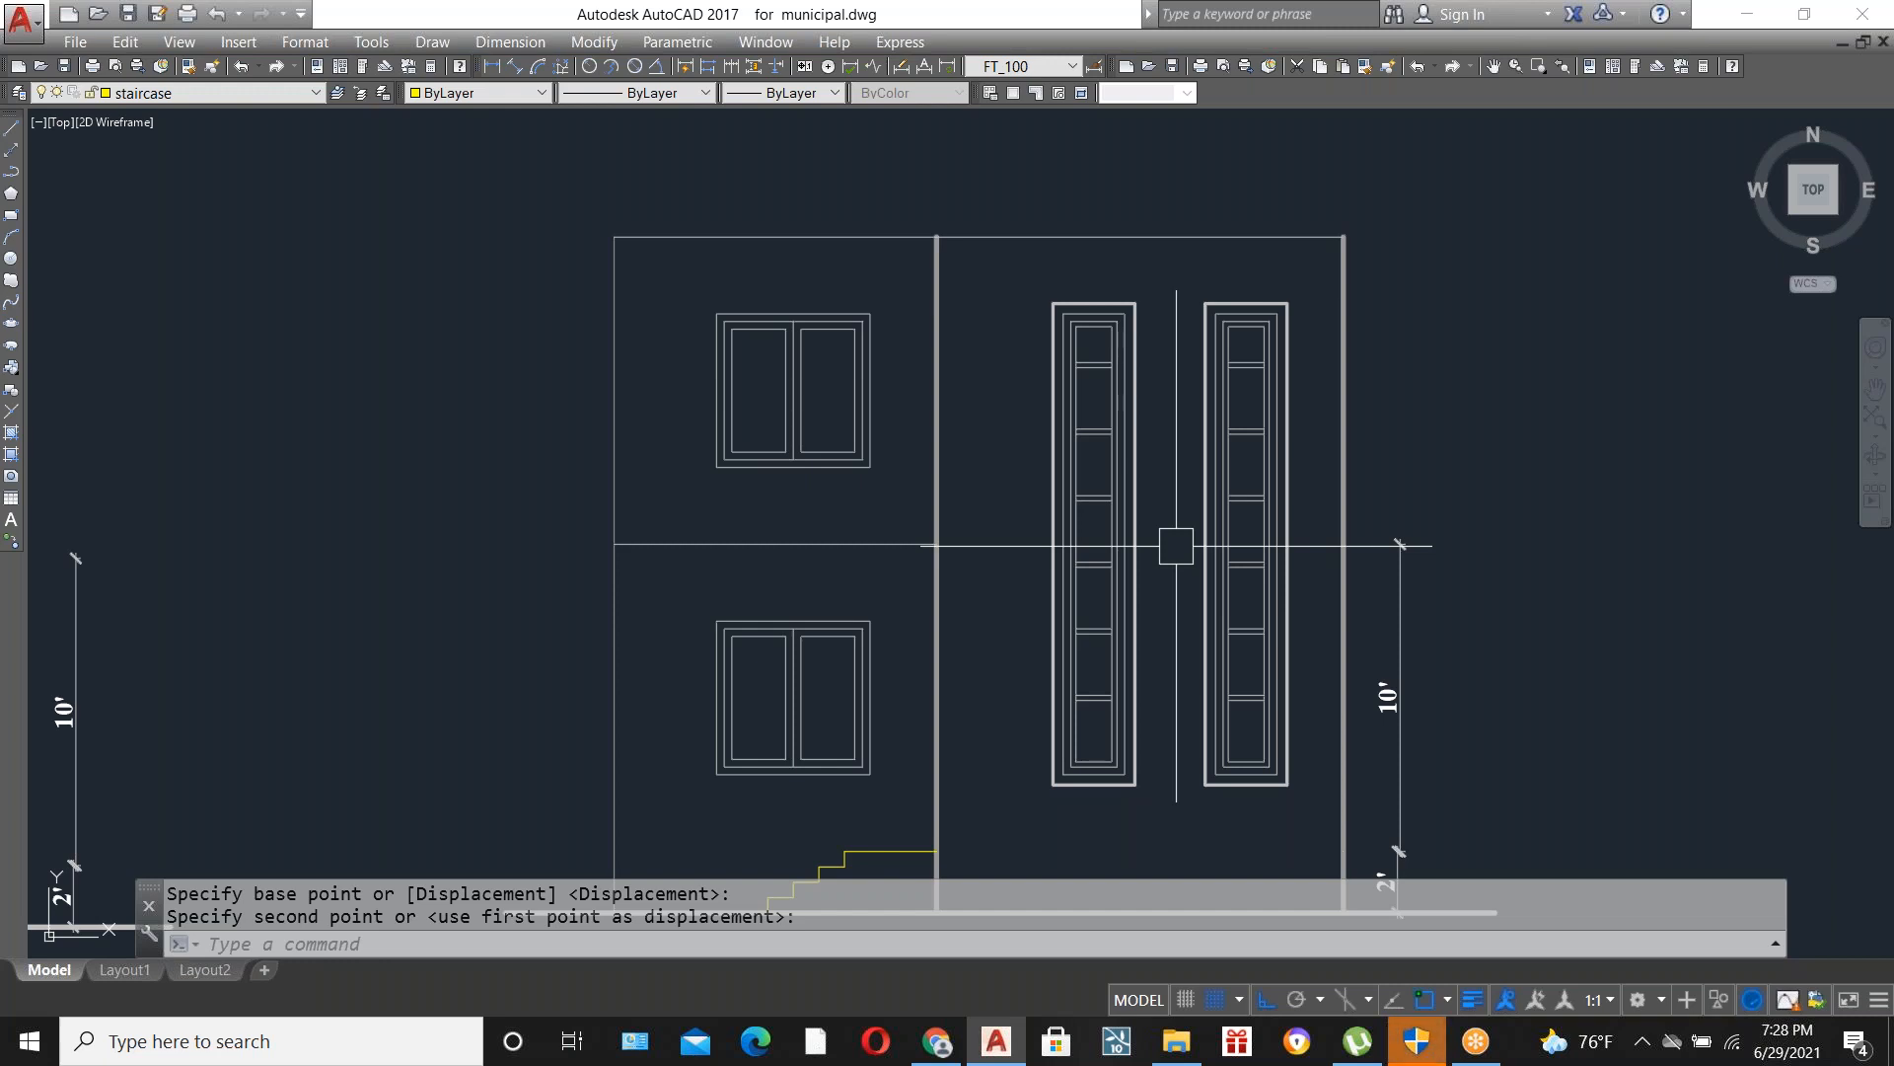
scroll(1176, 545, down, 5)
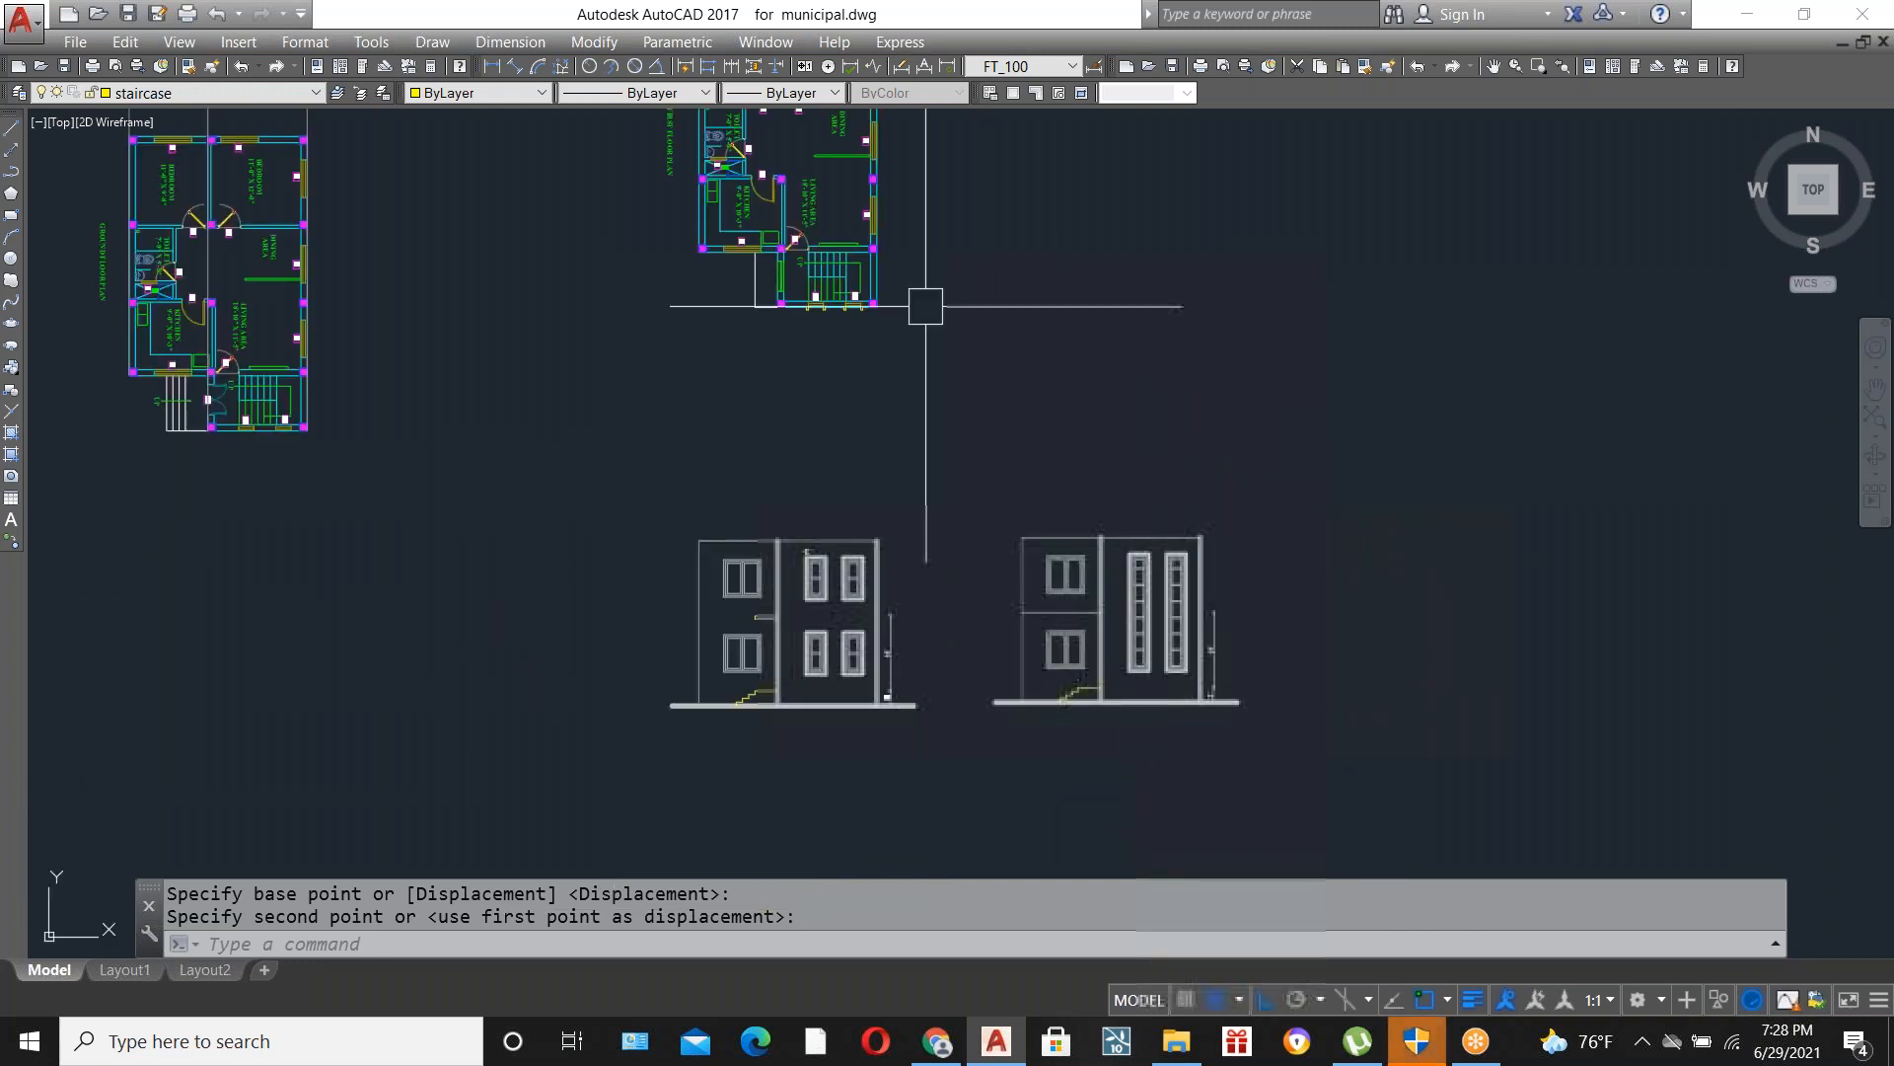
scroll(873, 276, up, 2)
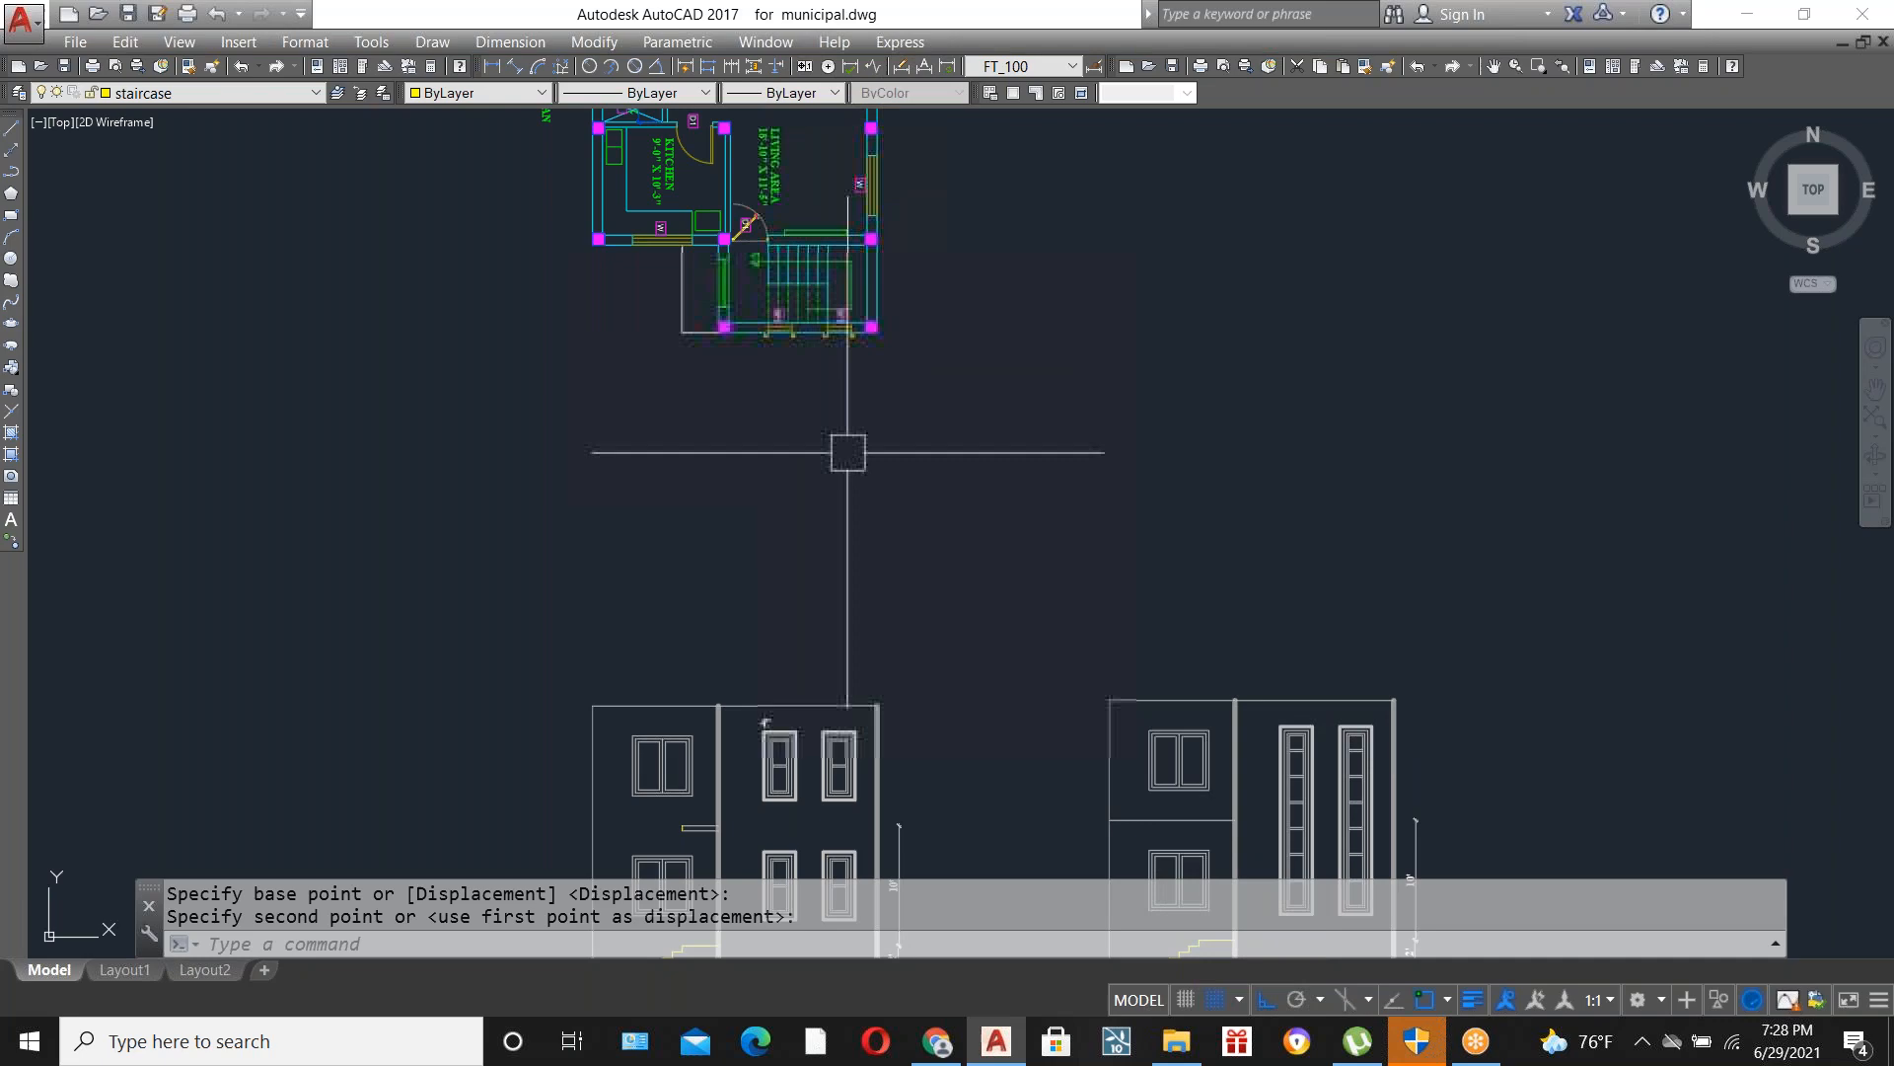
scroll(829, 457, down, 2)
scroll(760, 655, up, 3)
scroll(870, 560, down, 5)
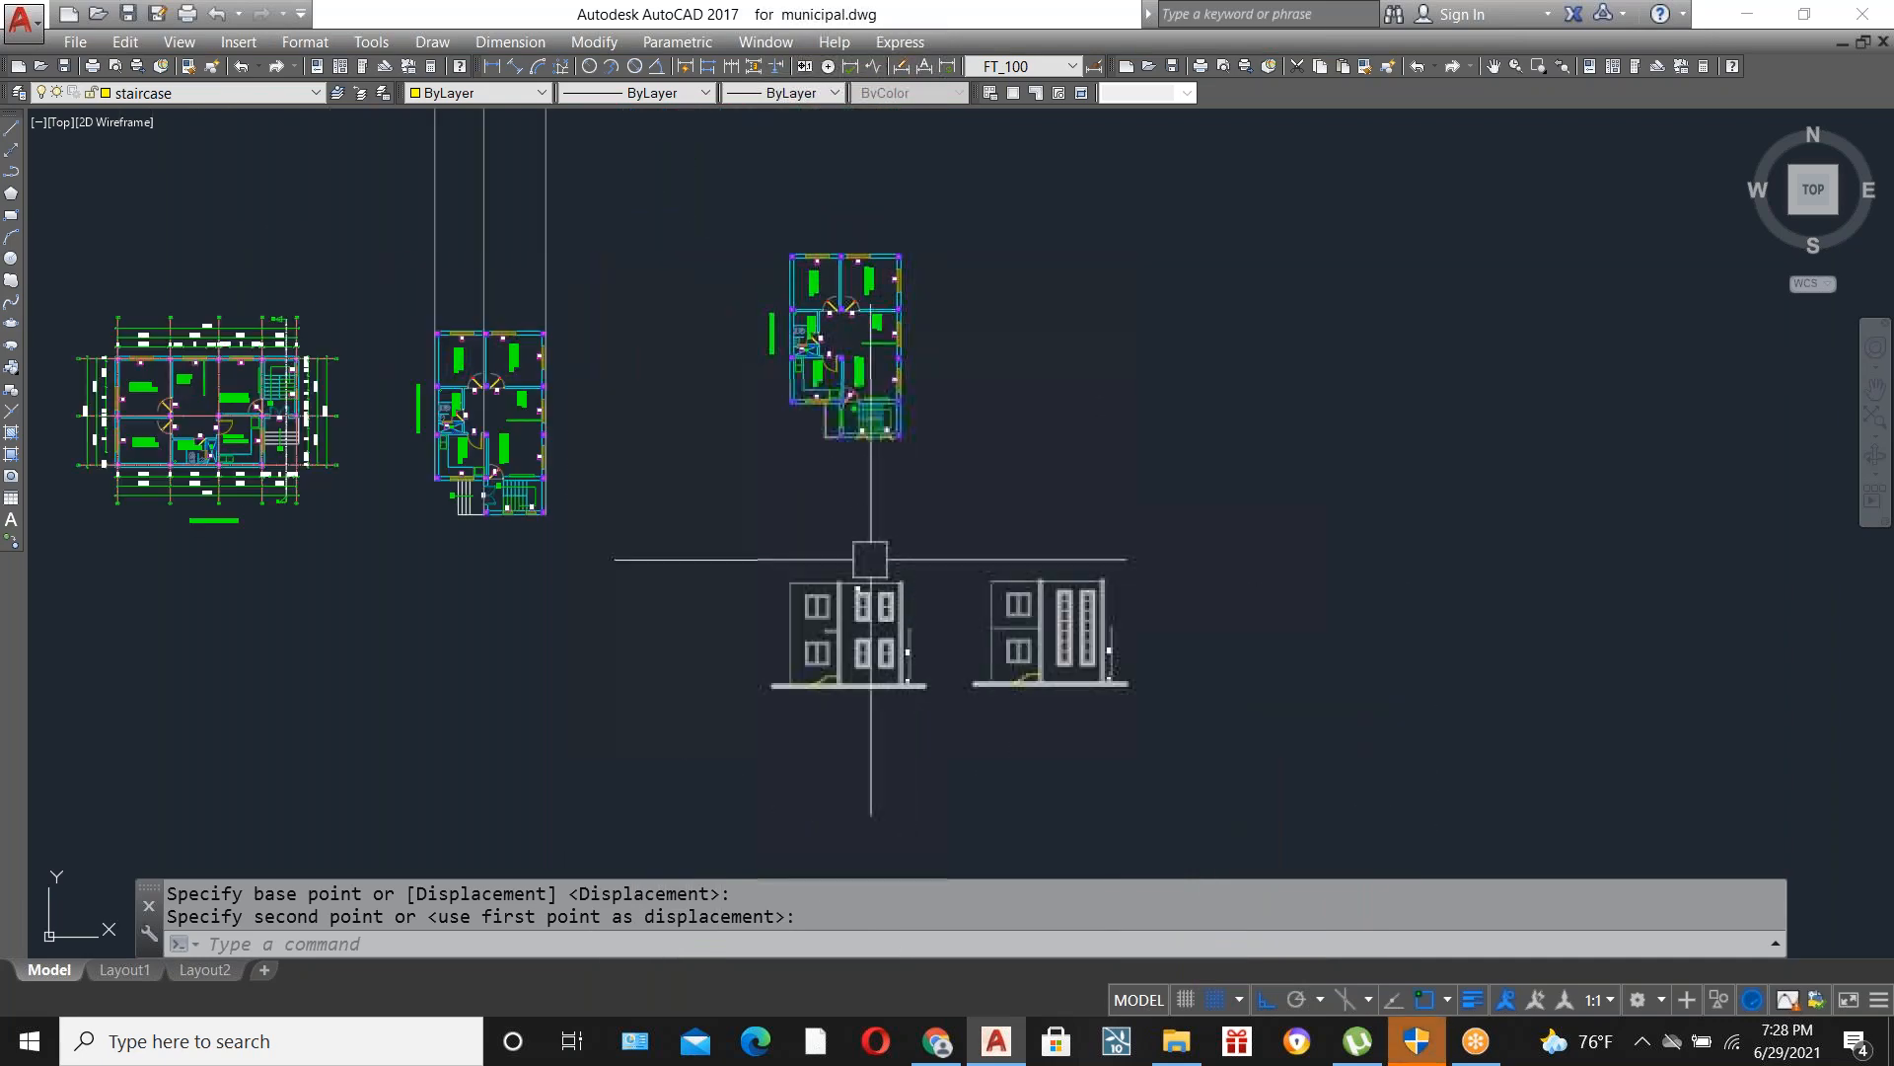
scroll(691, 508, up, 3)
scroll(895, 632, down, 4)
scroll(895, 632, up, 4)
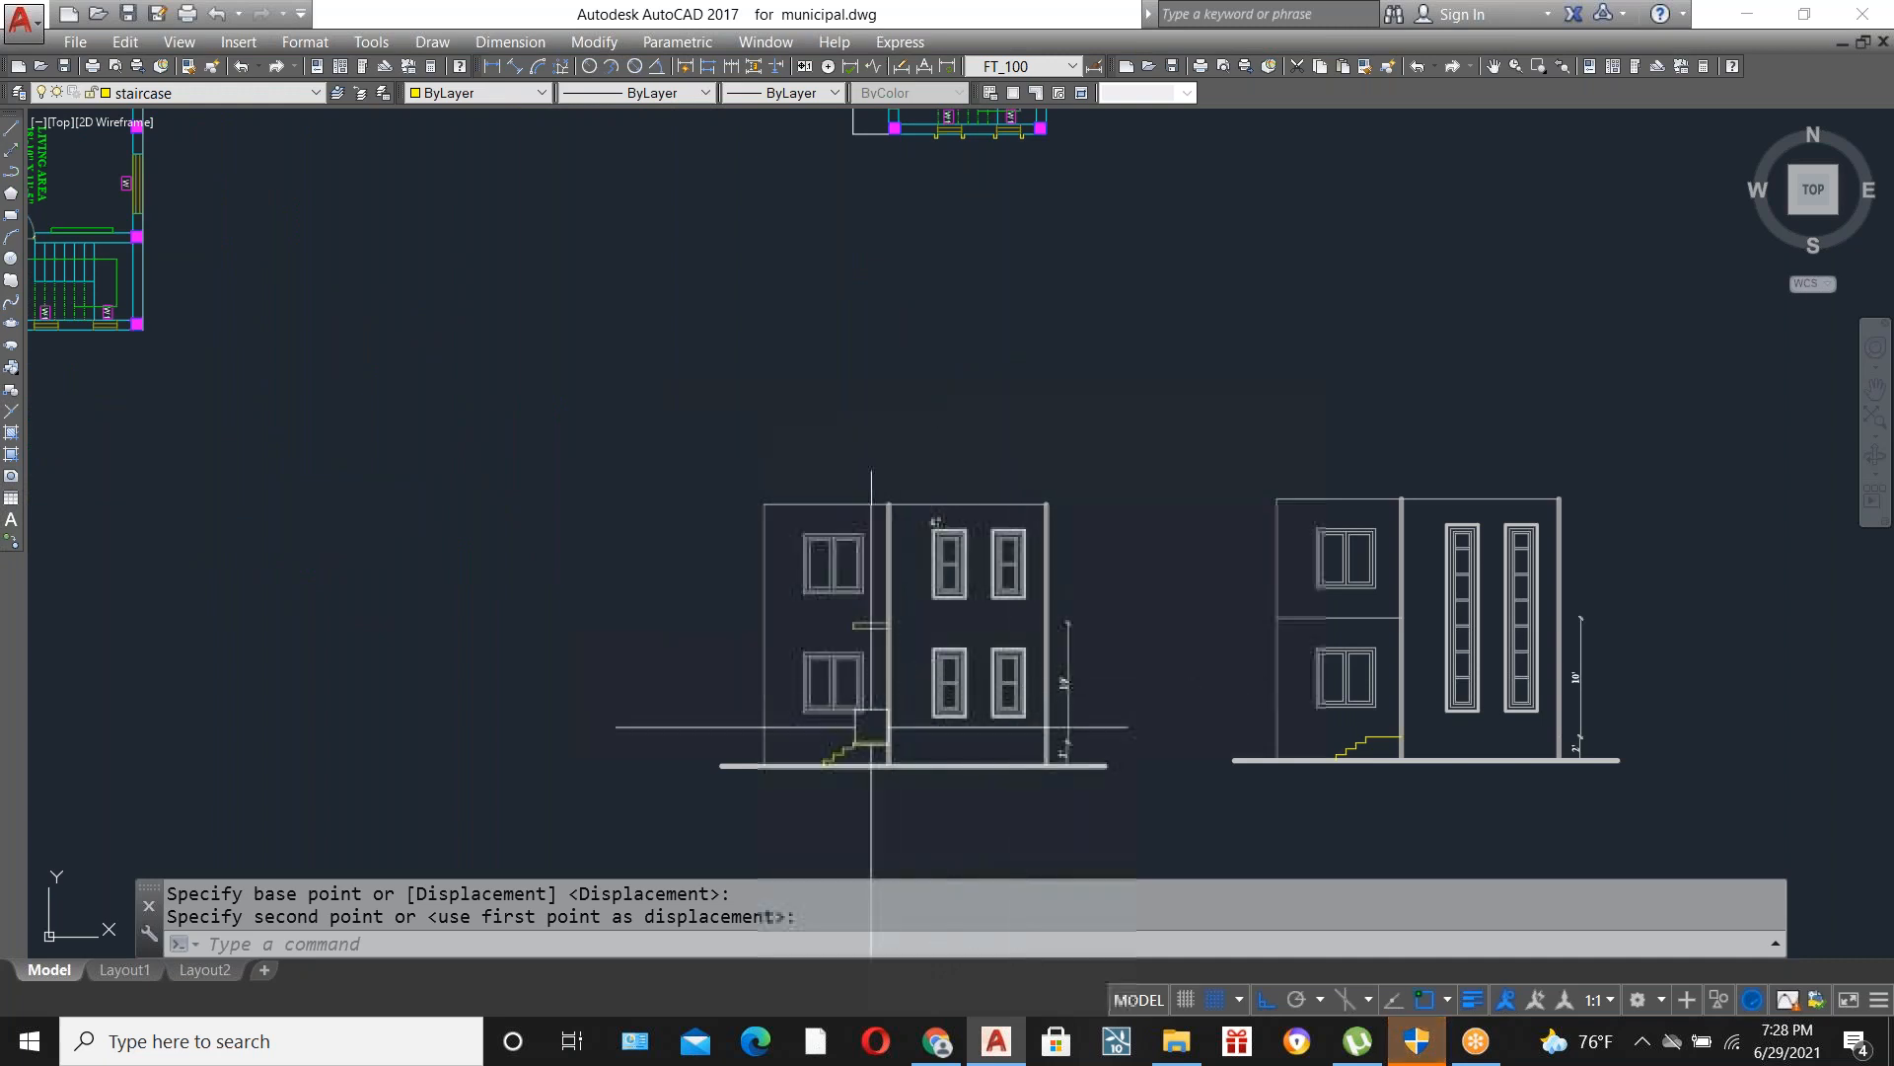
scroll(945, 693, up, 2)
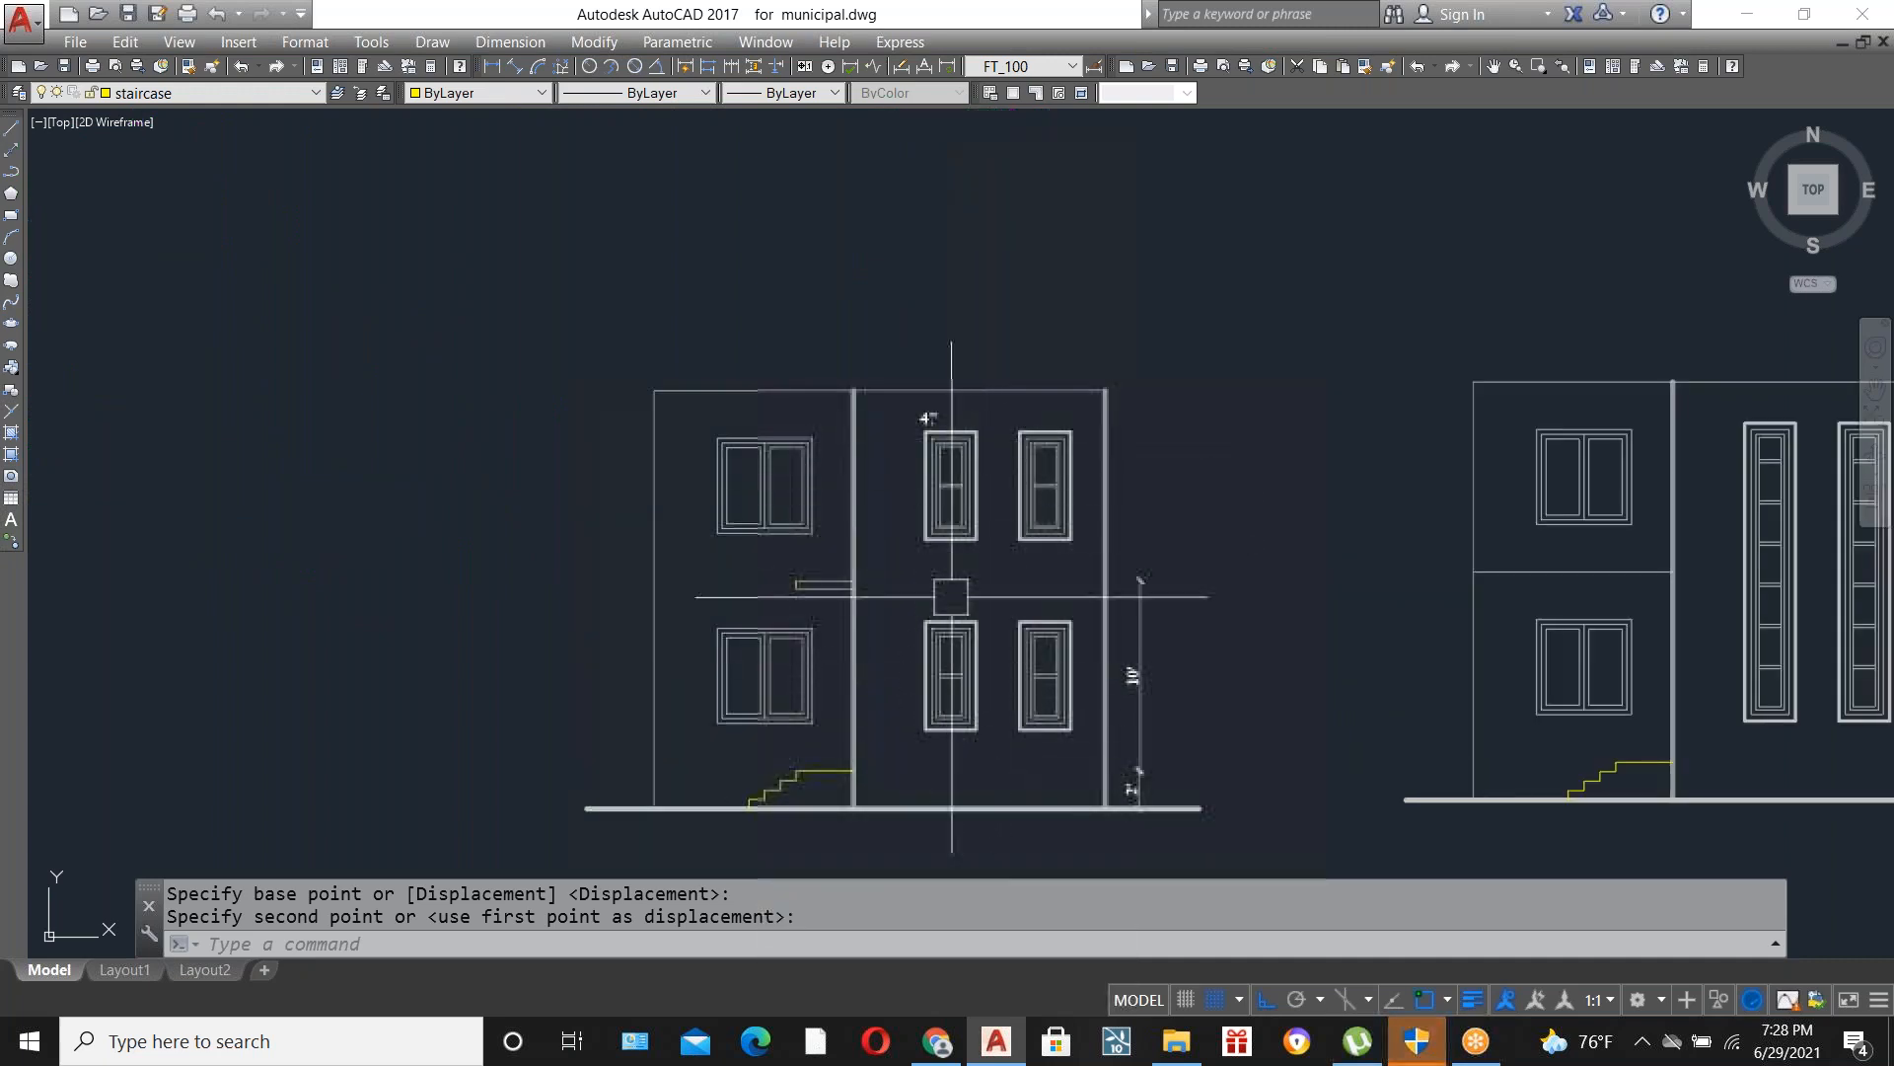
scroll(951, 596, down, 3)
scroll(1003, 486, up, 1)
scroll(1019, 574, down, 1)
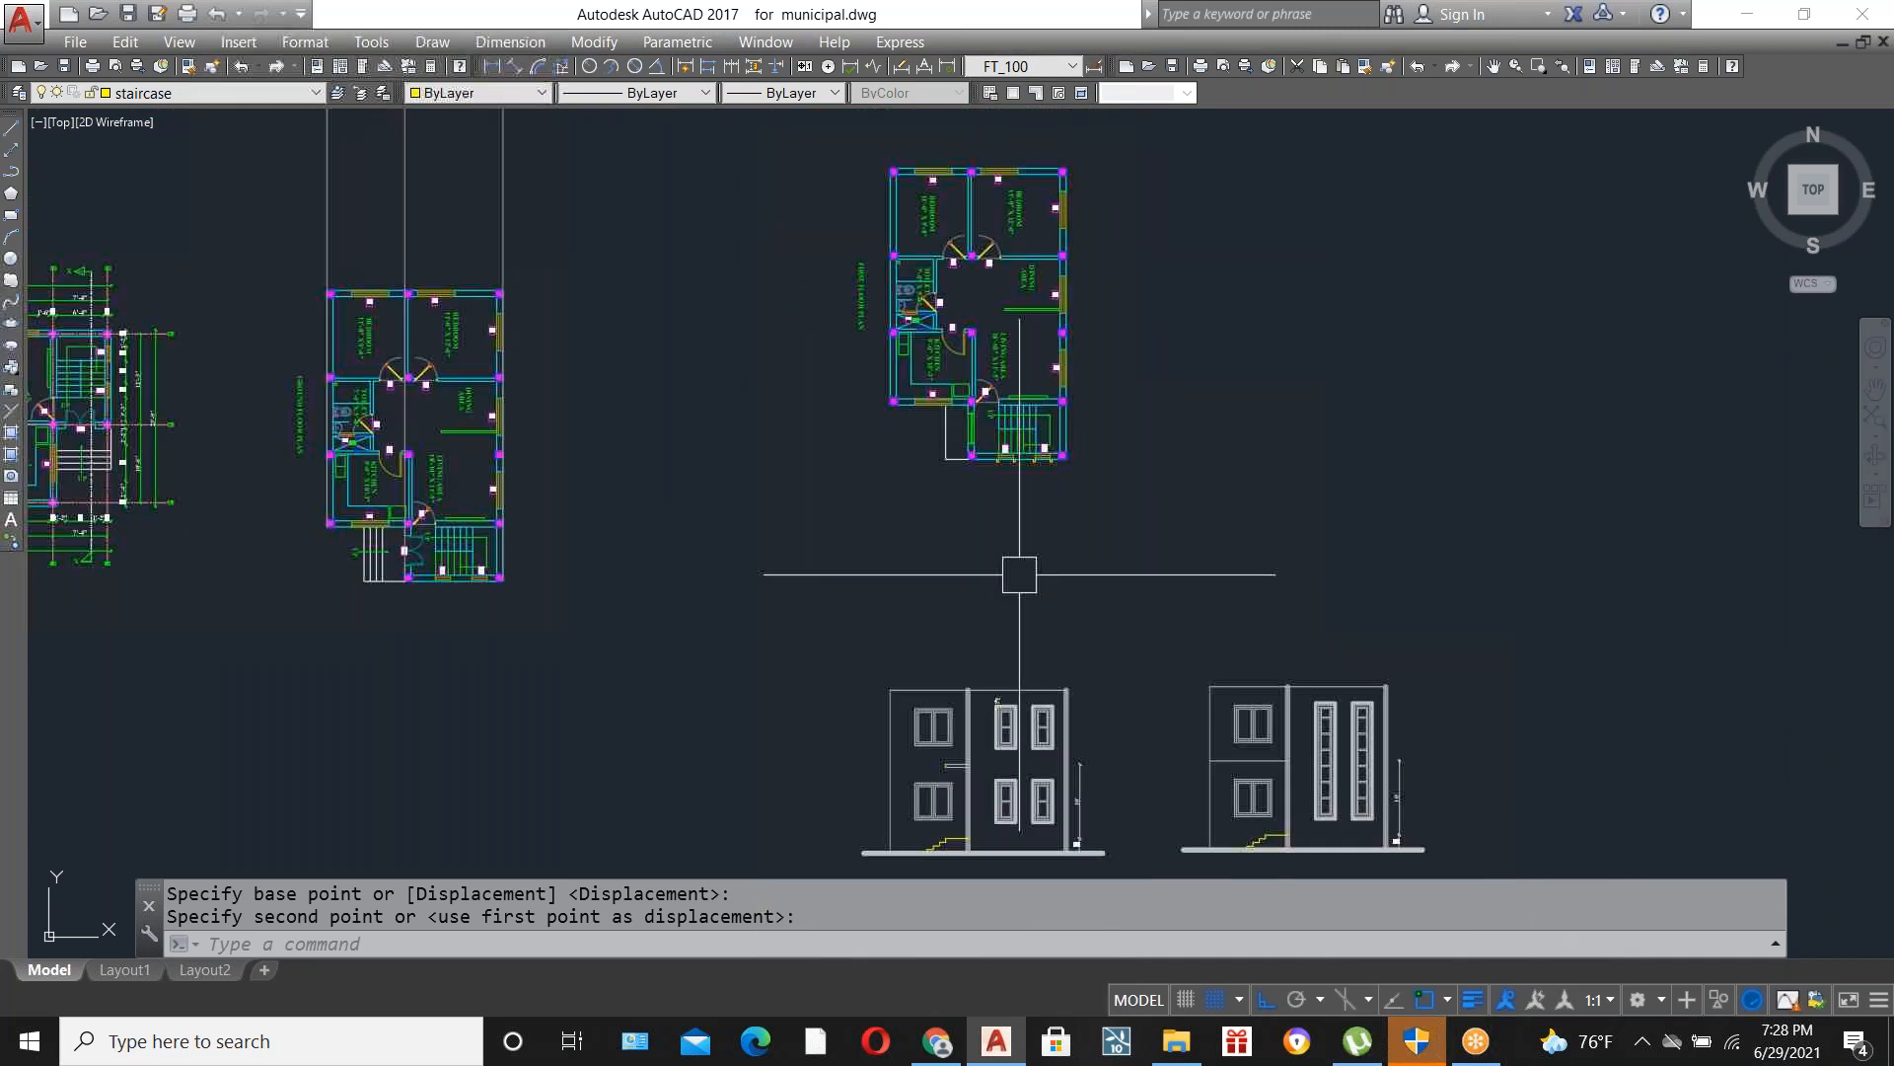
Examine the window layouts, floor line and projecting slab of the two elevations side by side.
scroll(1011, 715, up, 3)
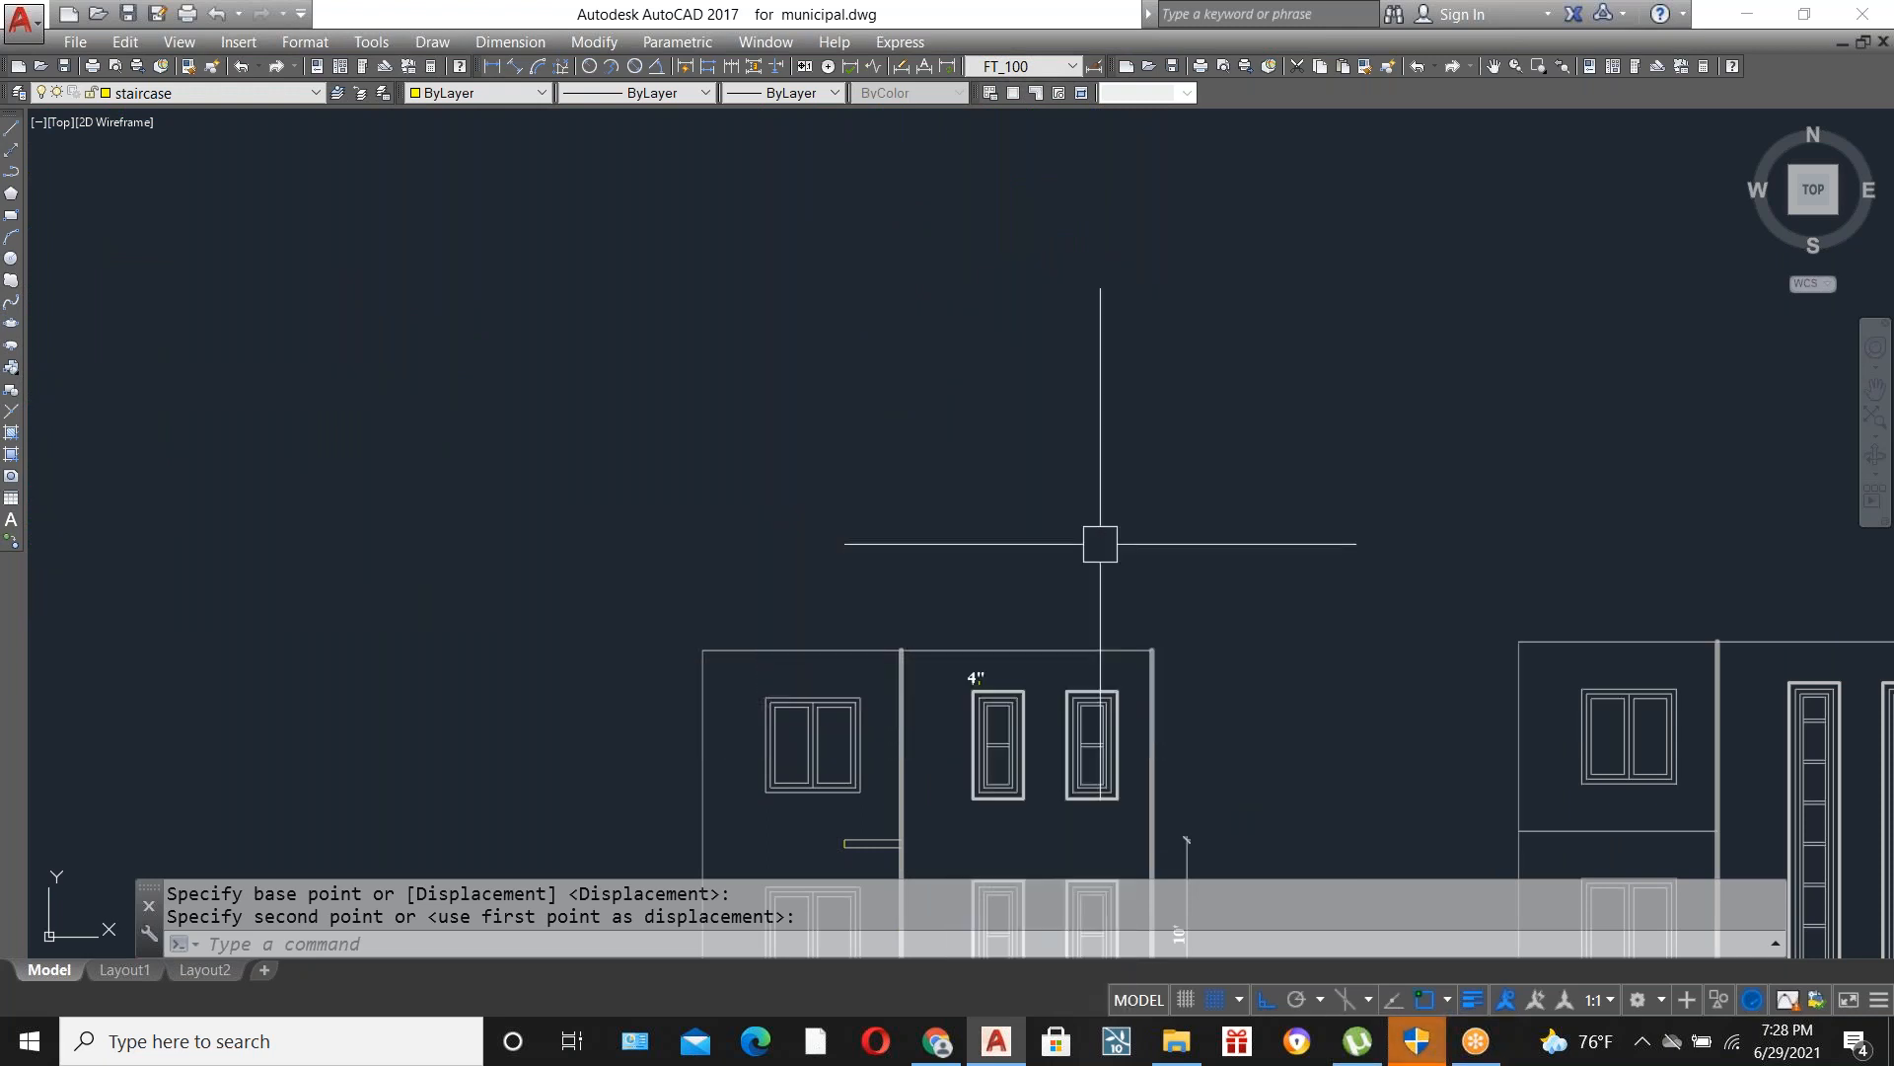
scroll(1101, 544, down, 3)
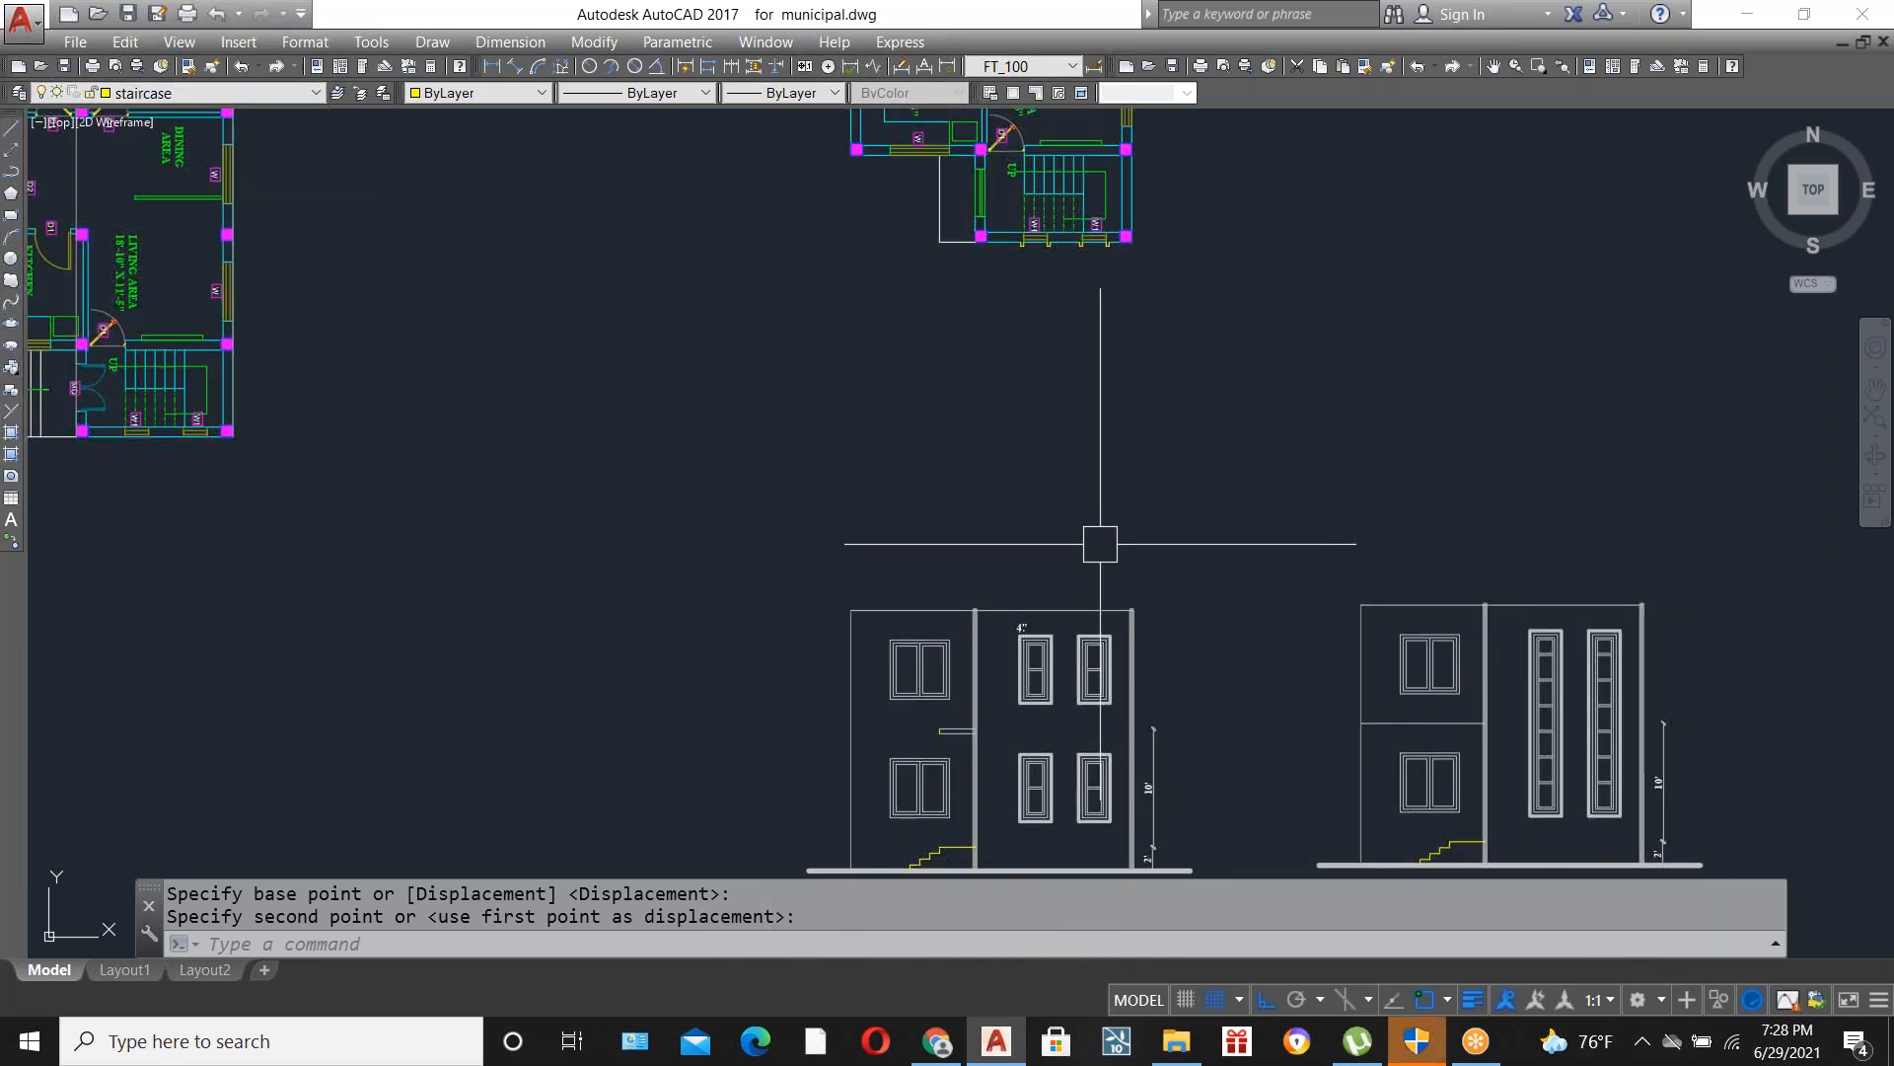
scroll(1064, 832, up, 3)
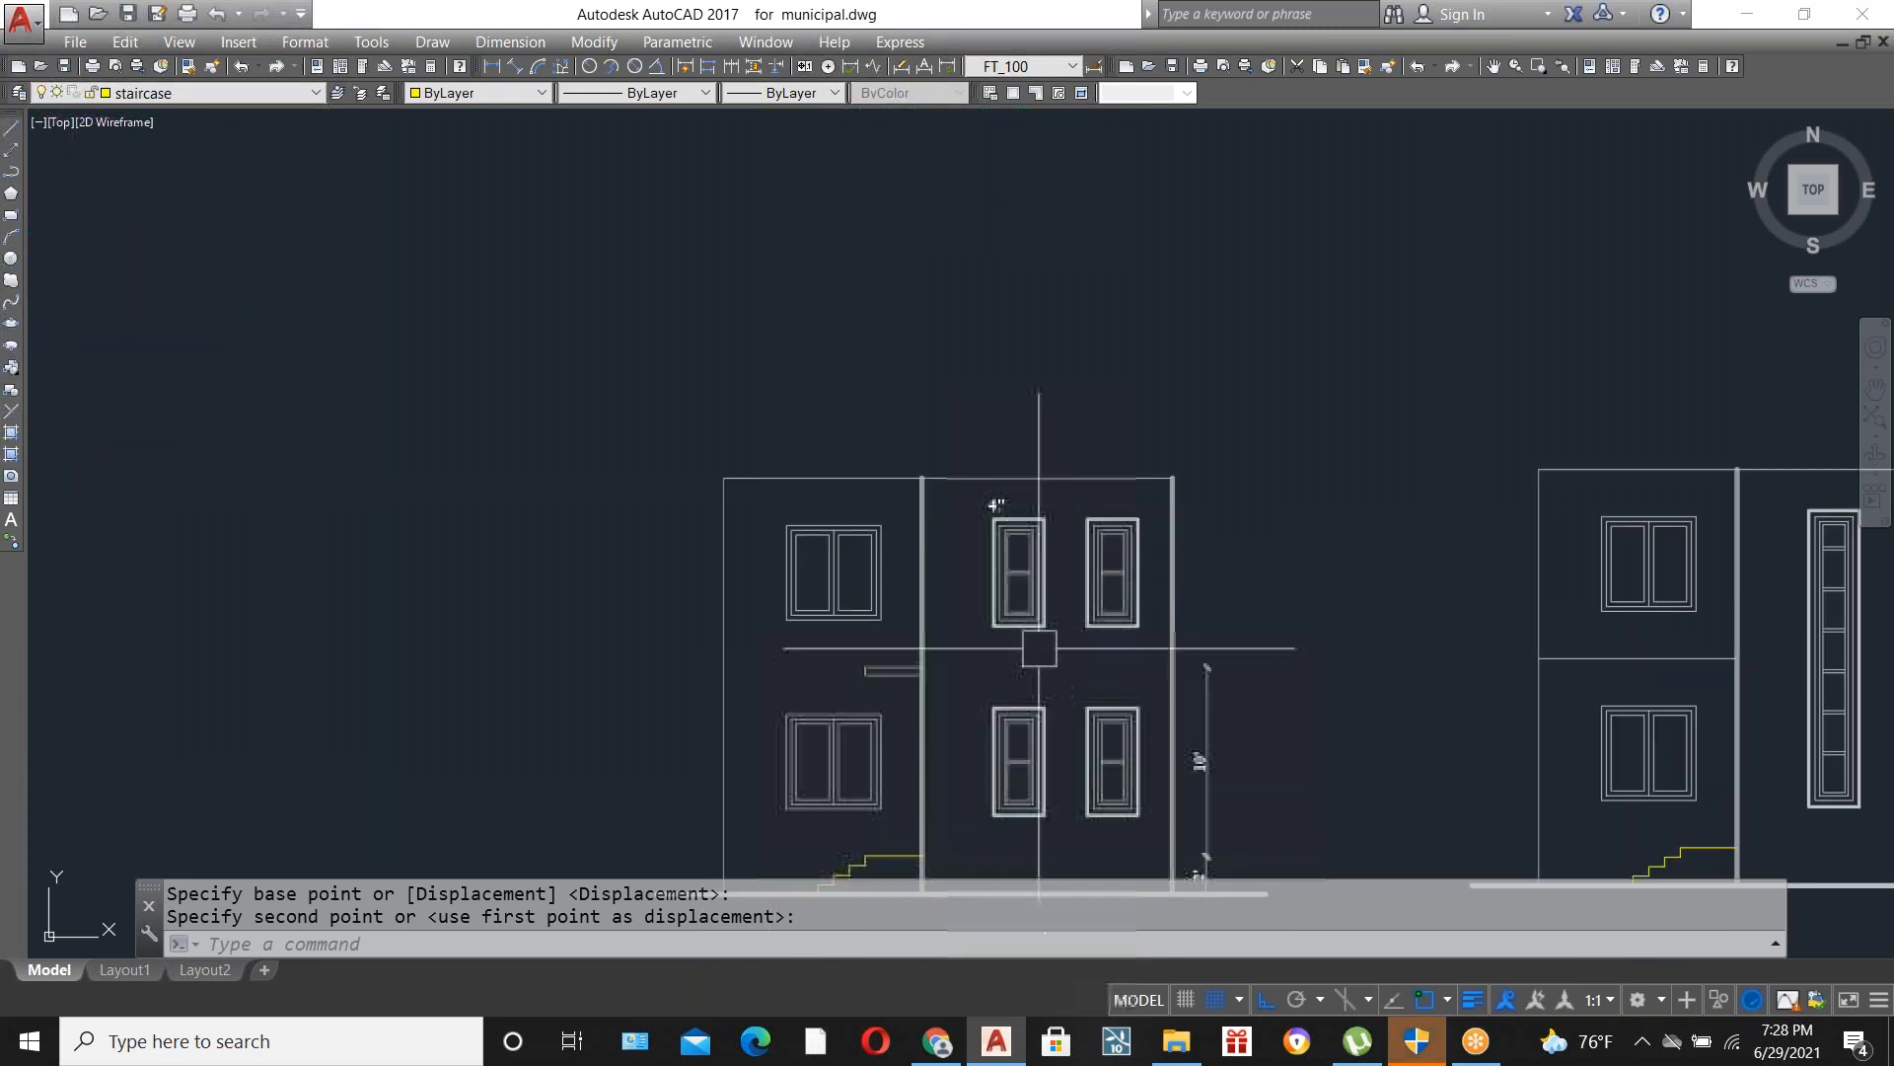
scroll(1040, 642, down, 3)
scroll(1323, 664, up, 3)
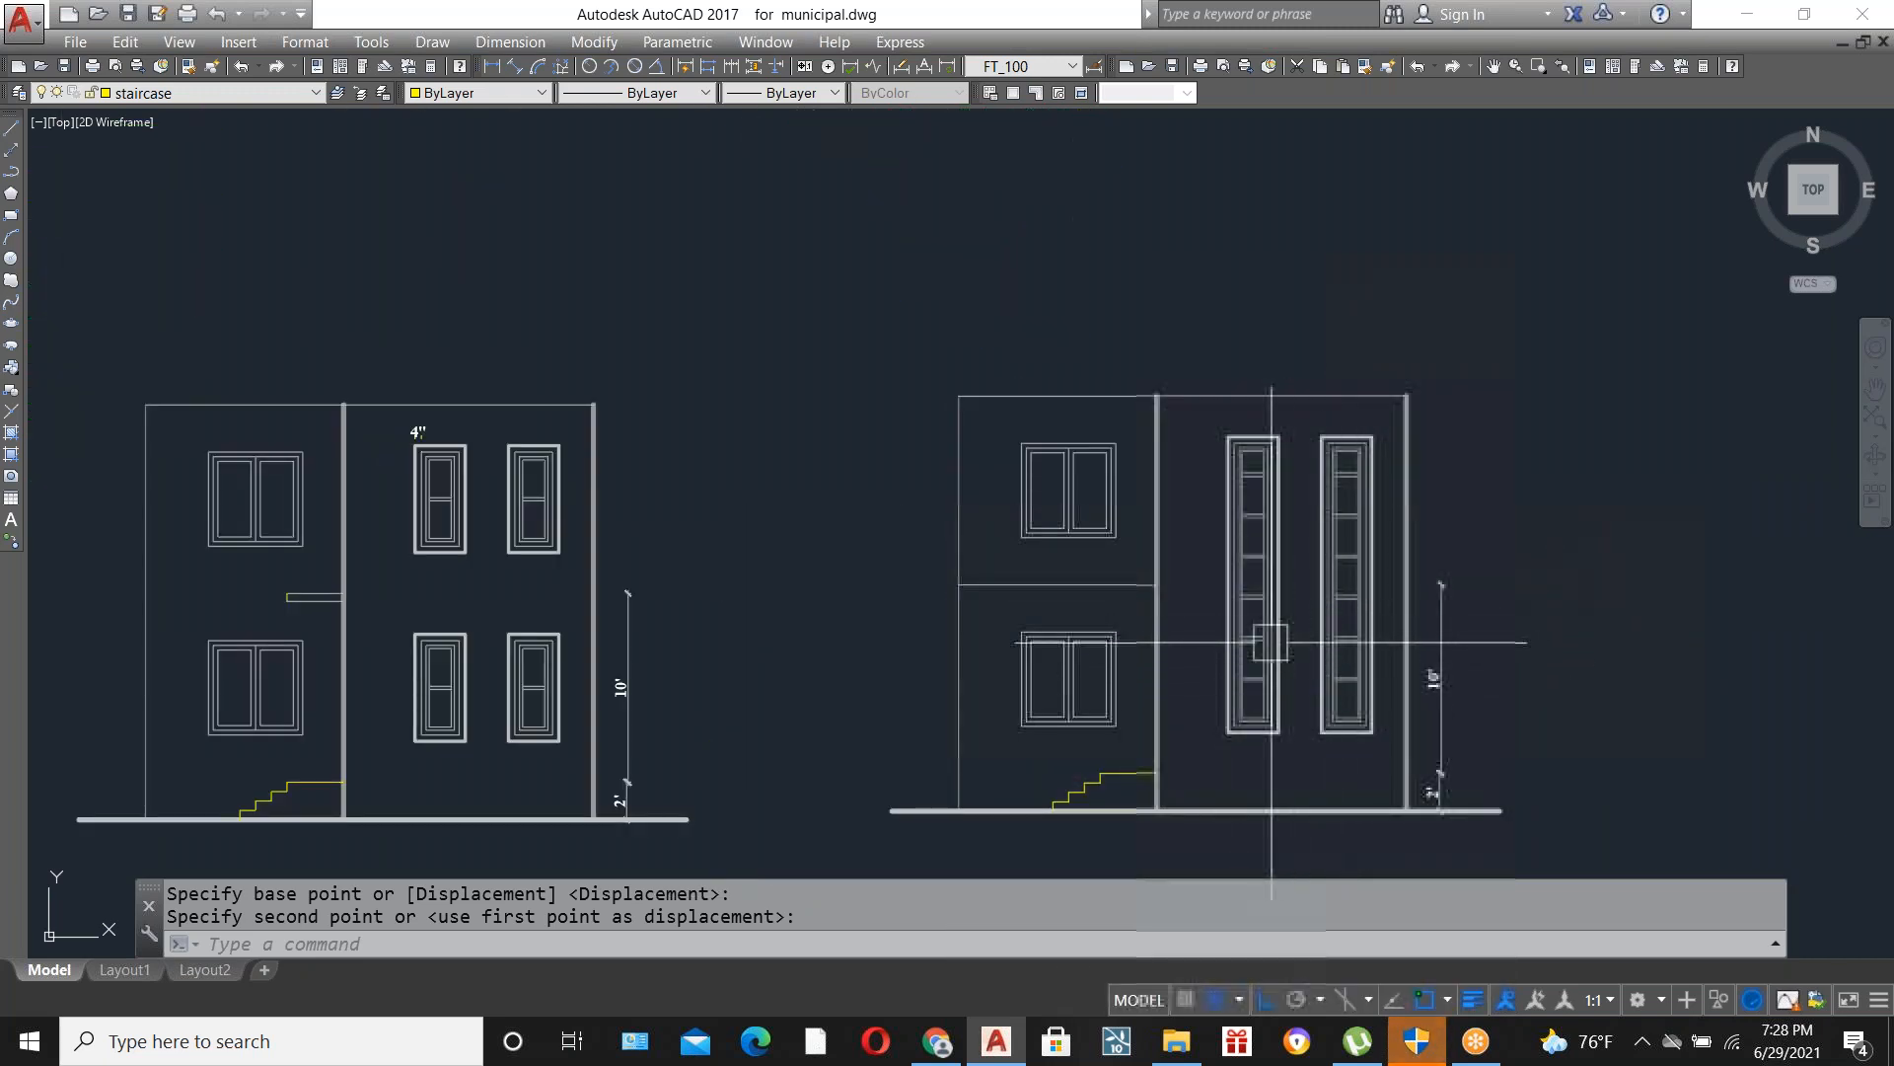
scroll(1179, 691, down, 2)
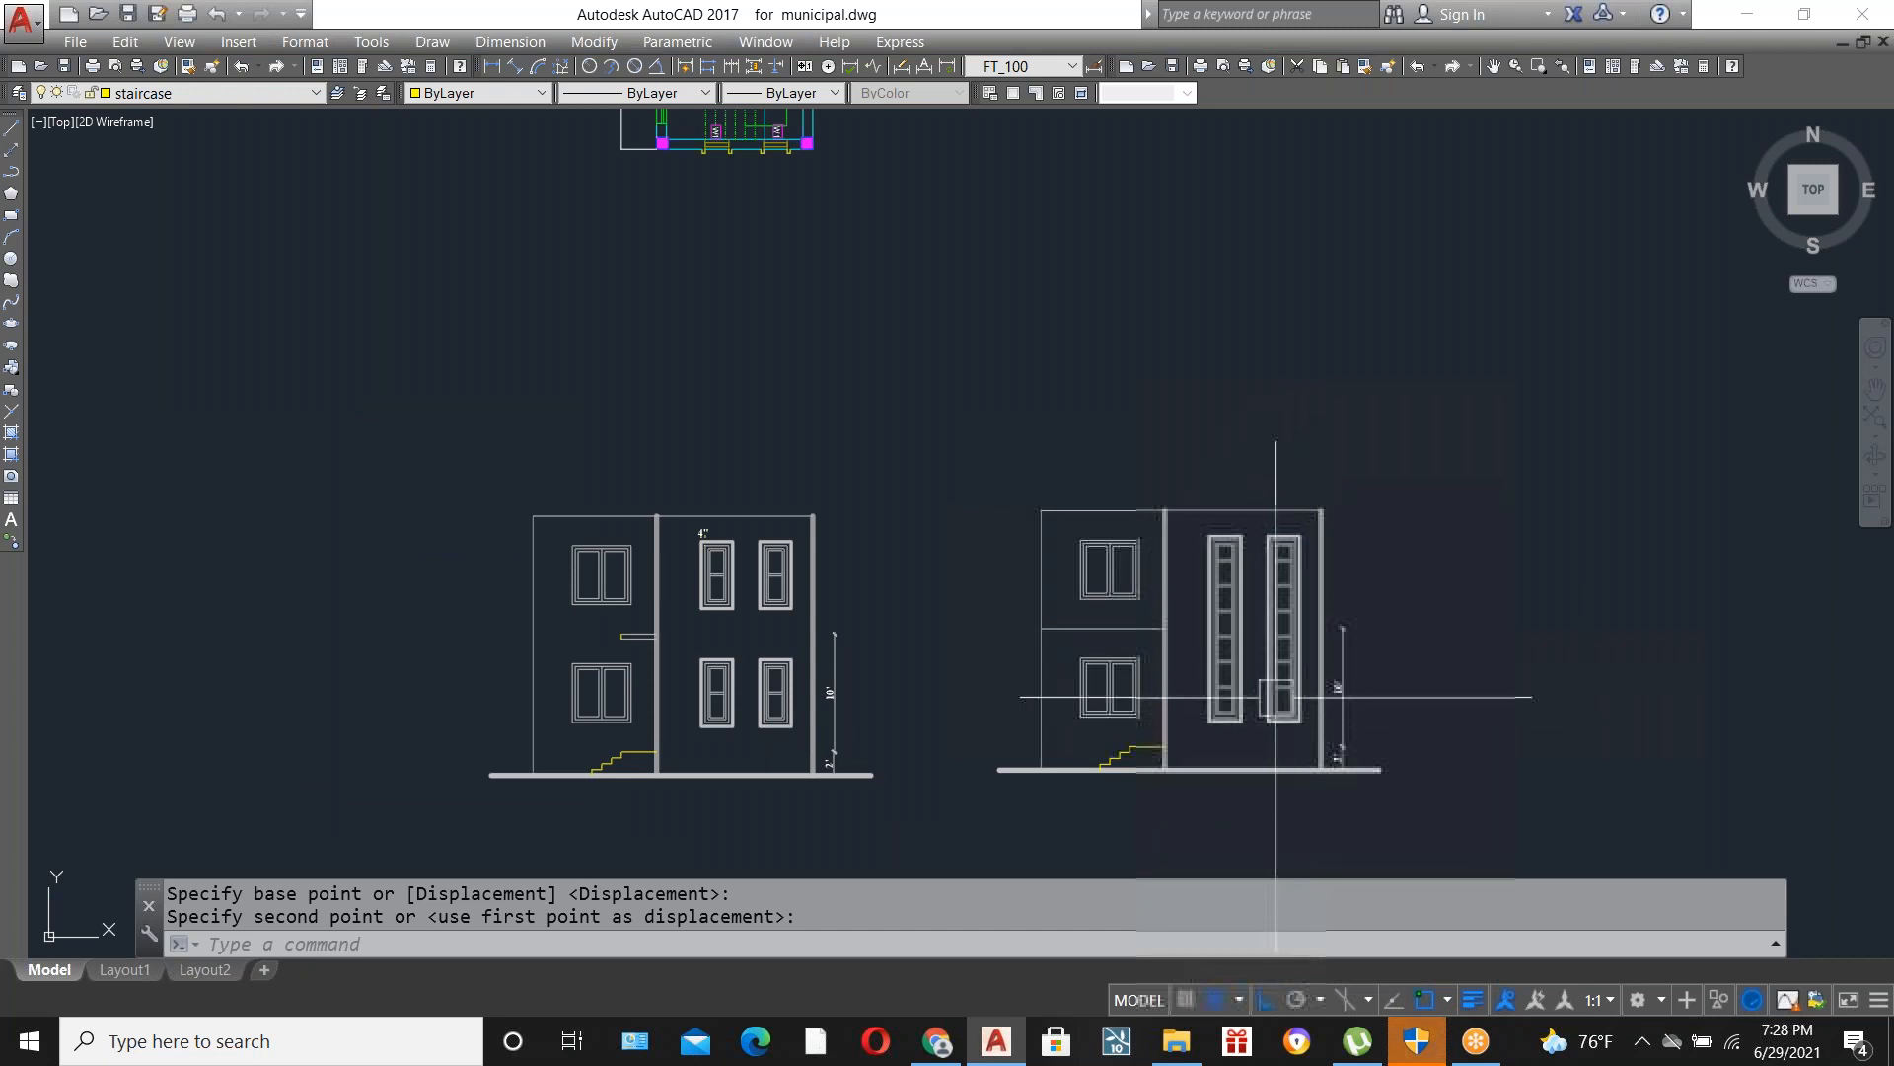
scroll(1277, 689, up, 2)
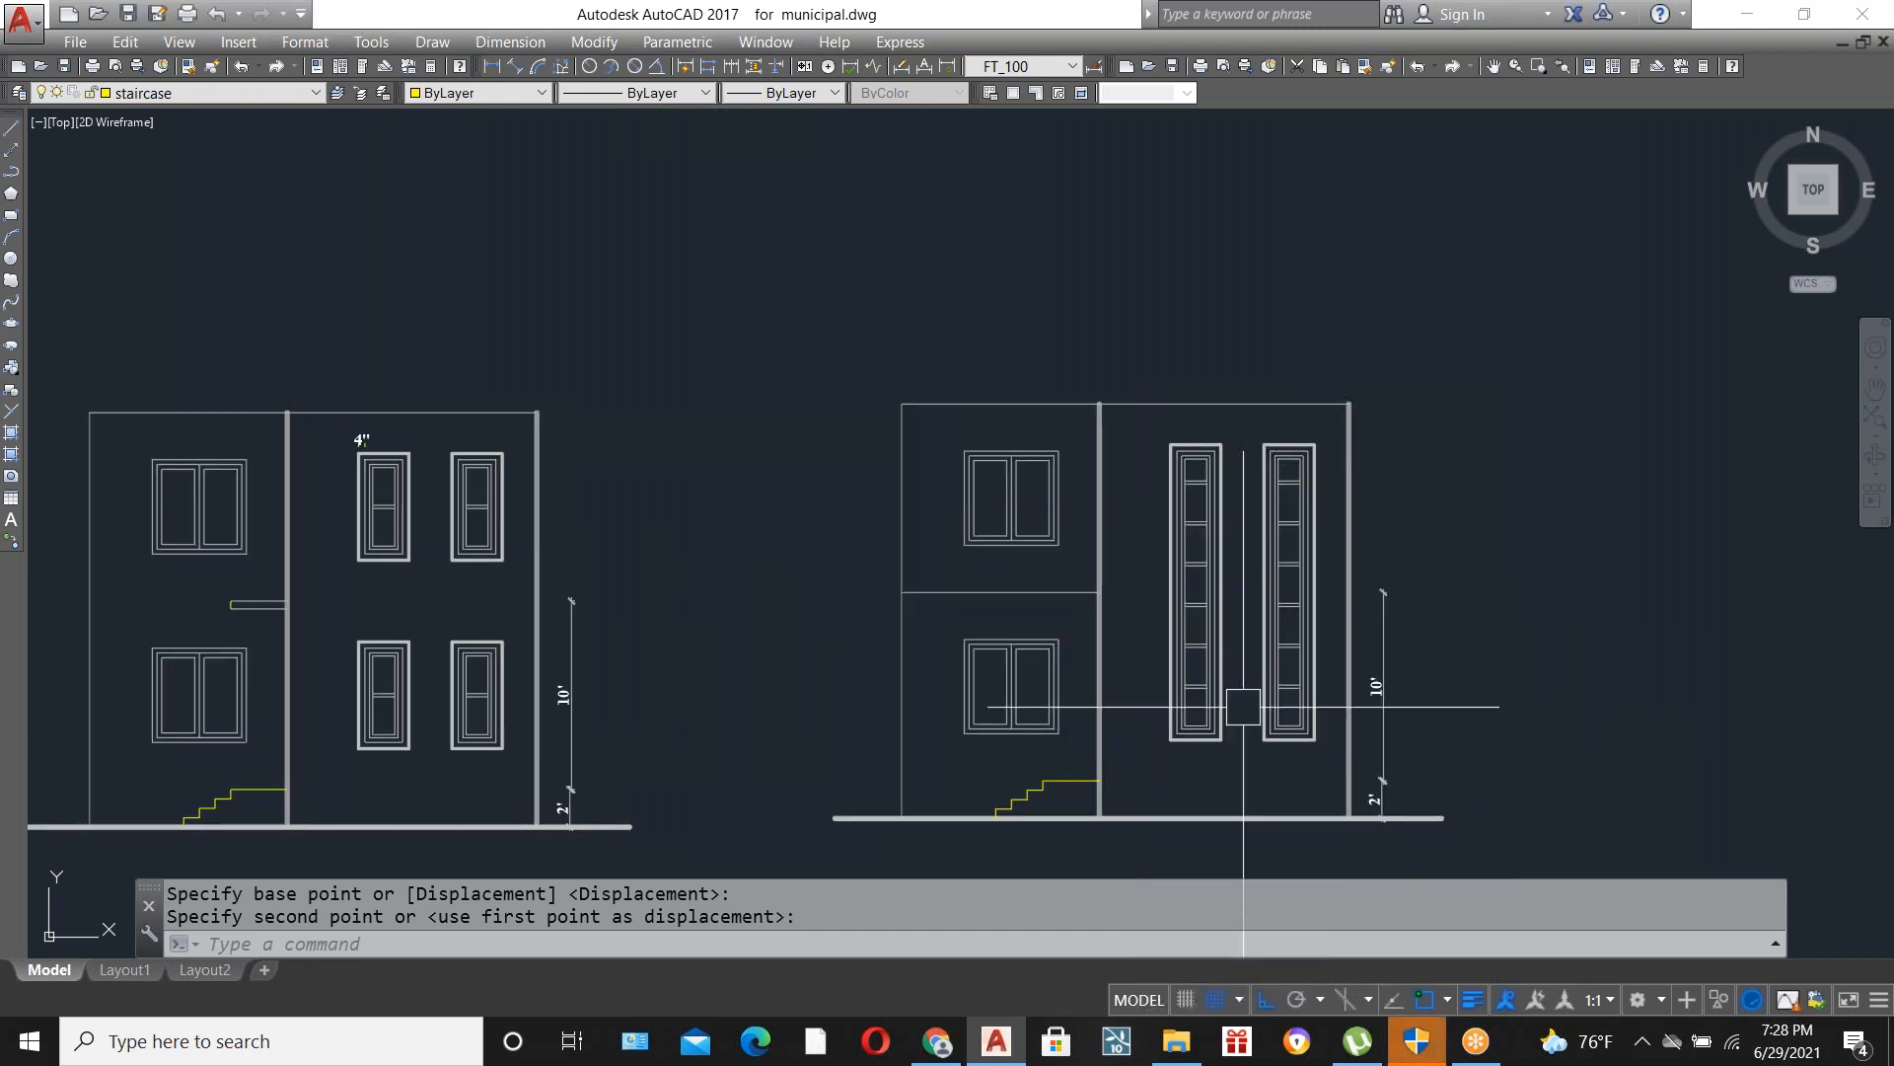
scroll(1249, 562, down, 2)
scroll(1258, 587, up, 4)
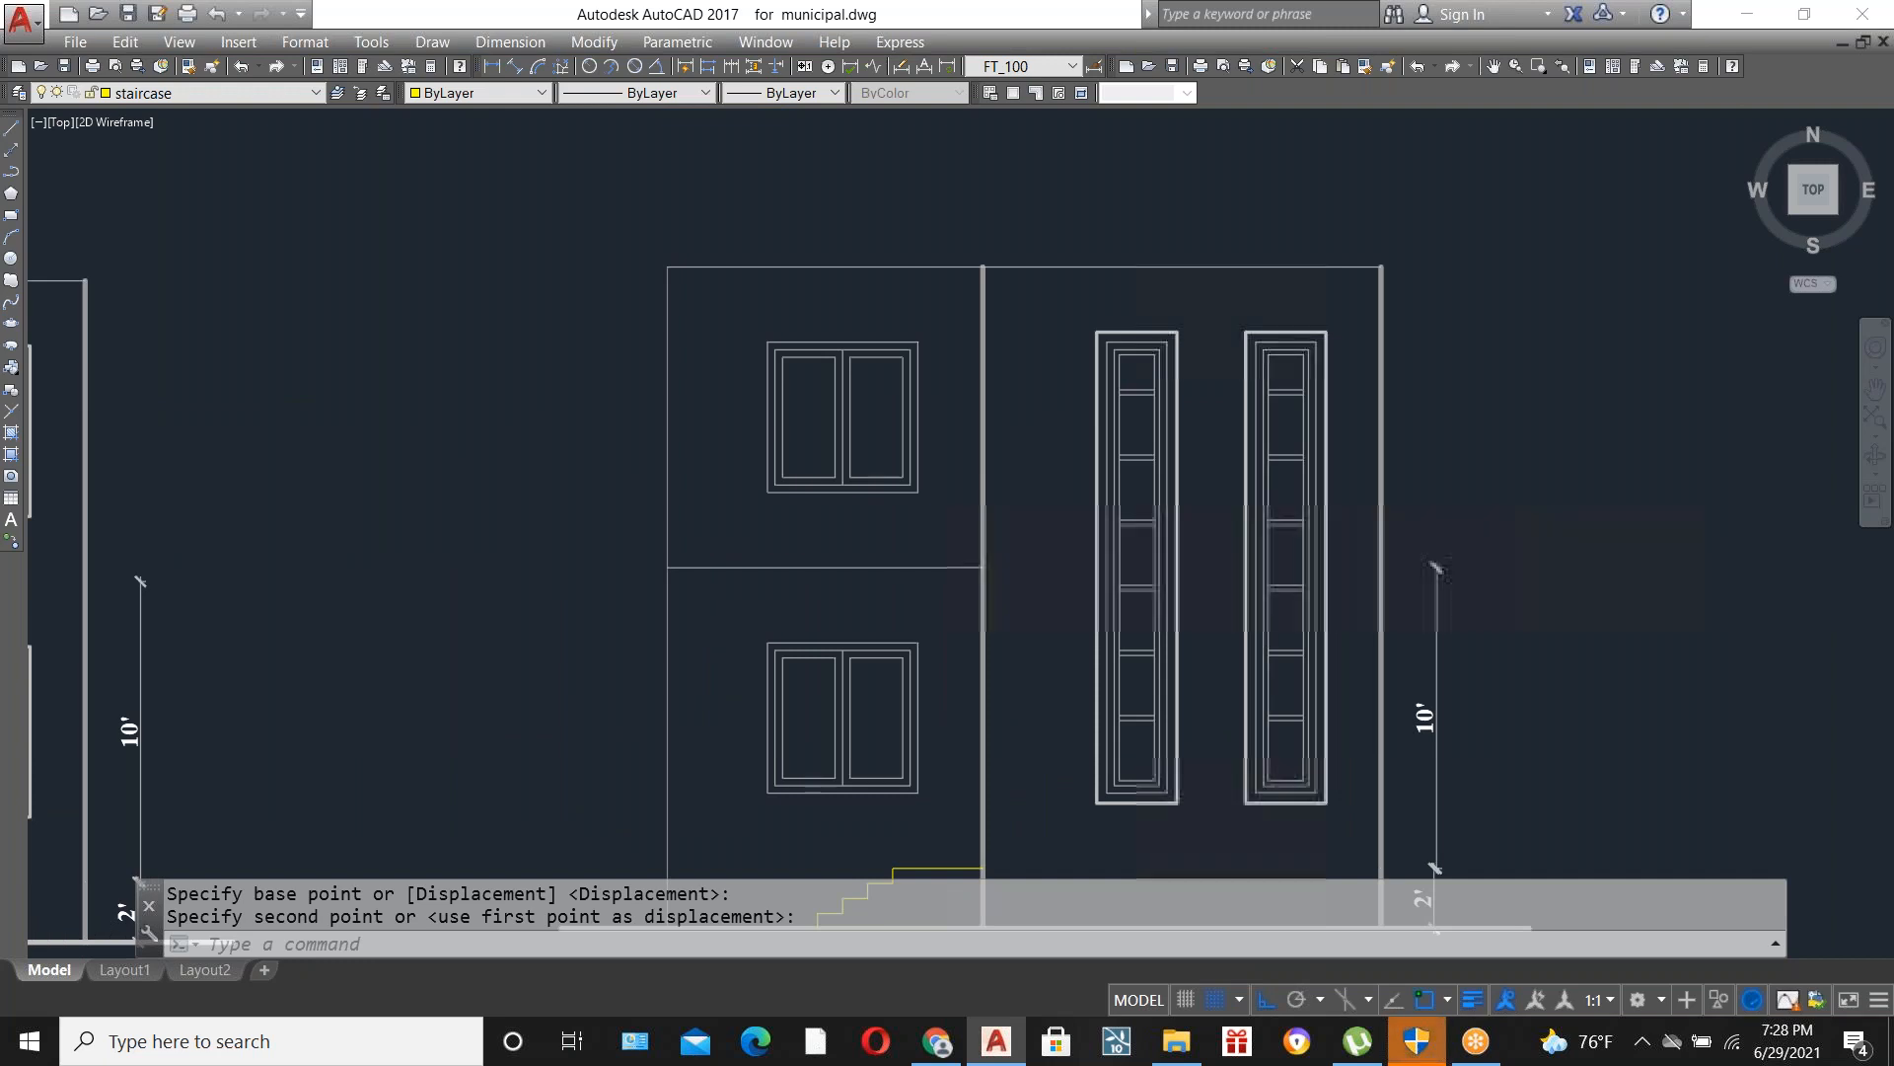
scroll(1273, 592, down, 2)
scroll(262, 677, up, 5)
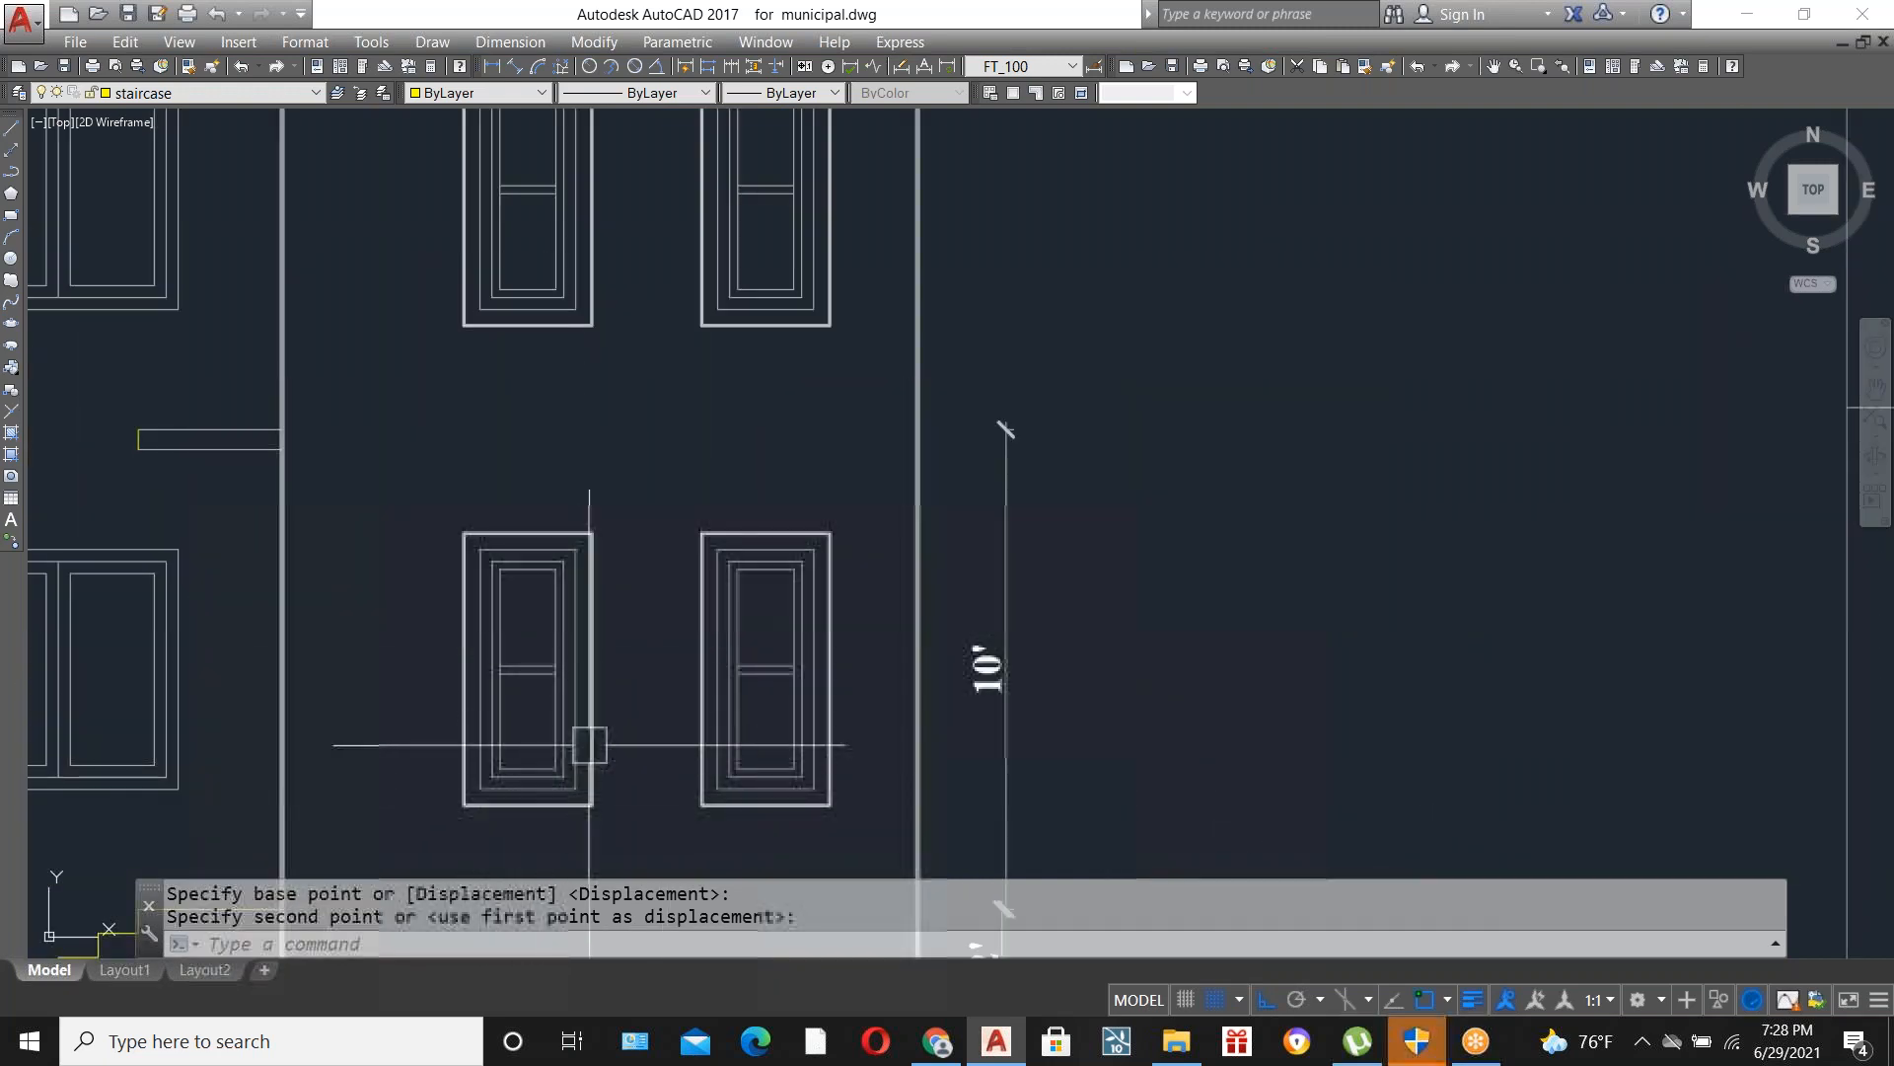
scroll(487, 622, down, 4)
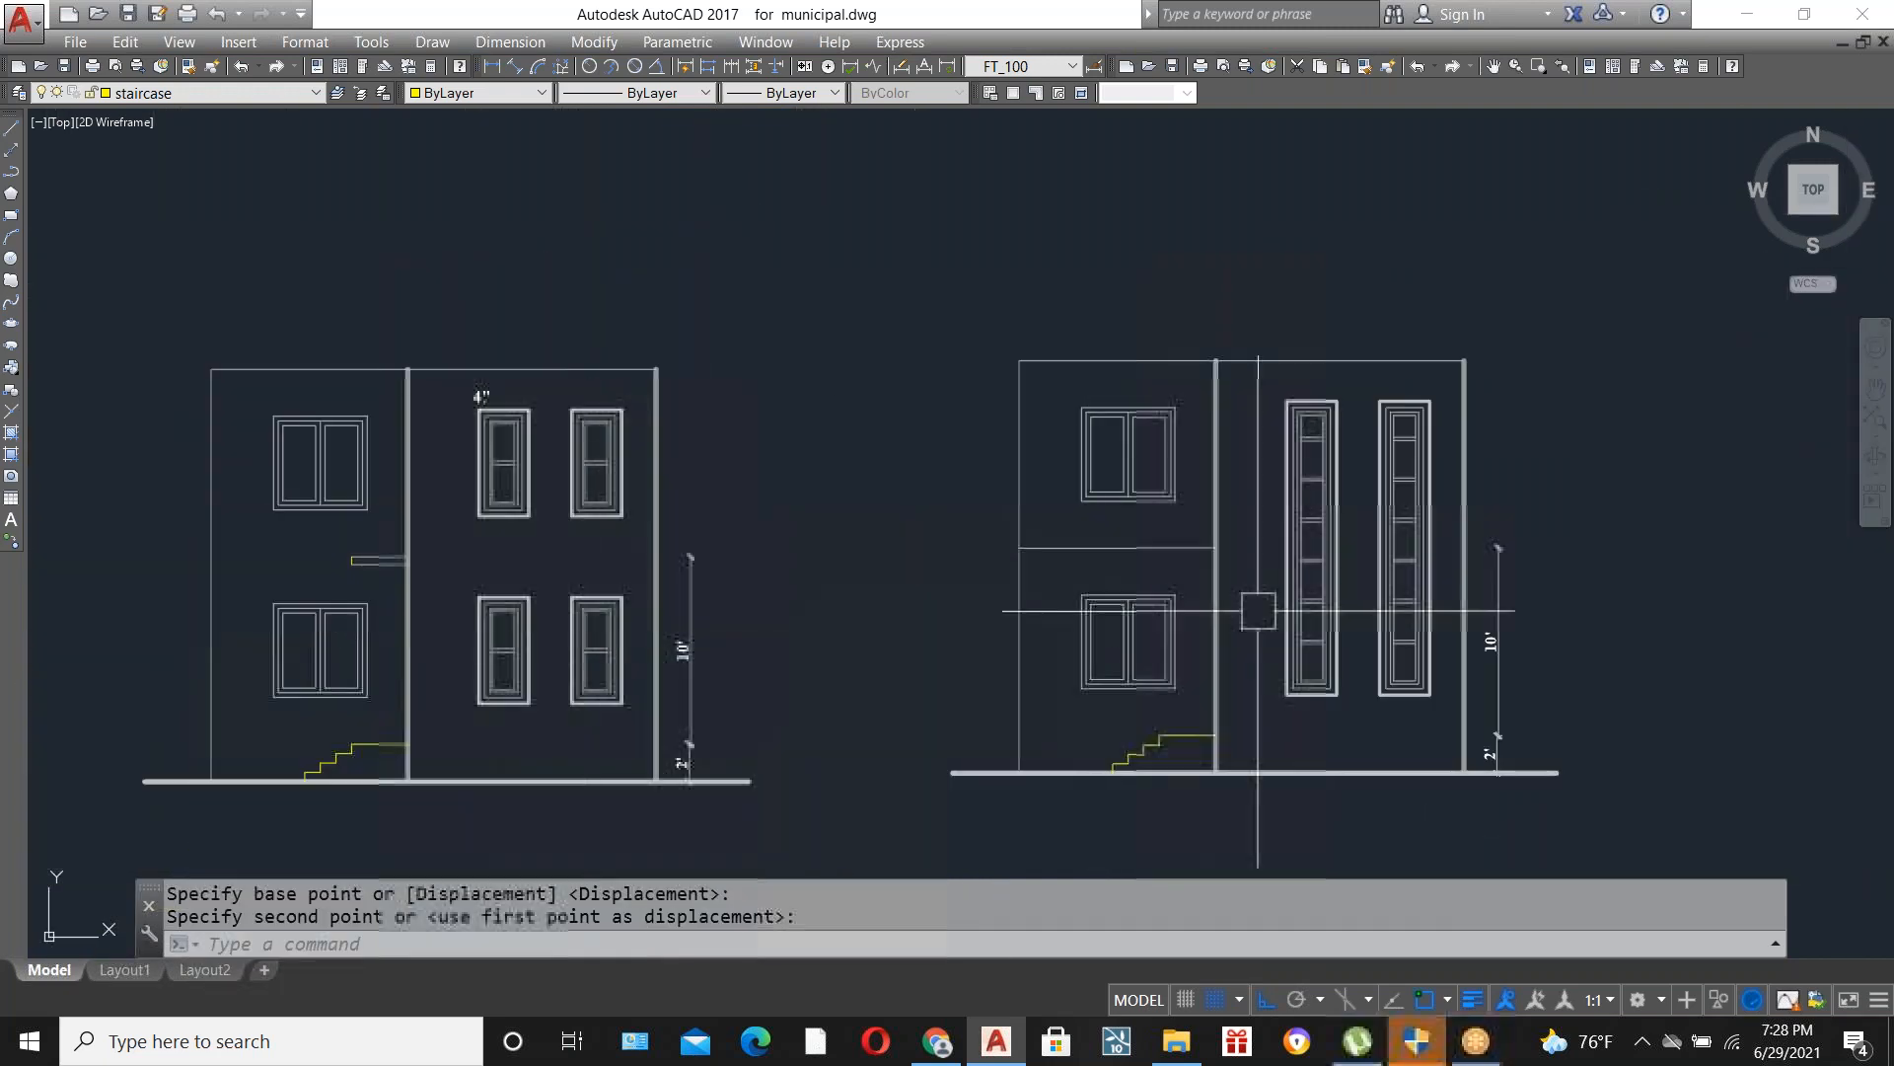
scroll(1376, 577, up, 2)
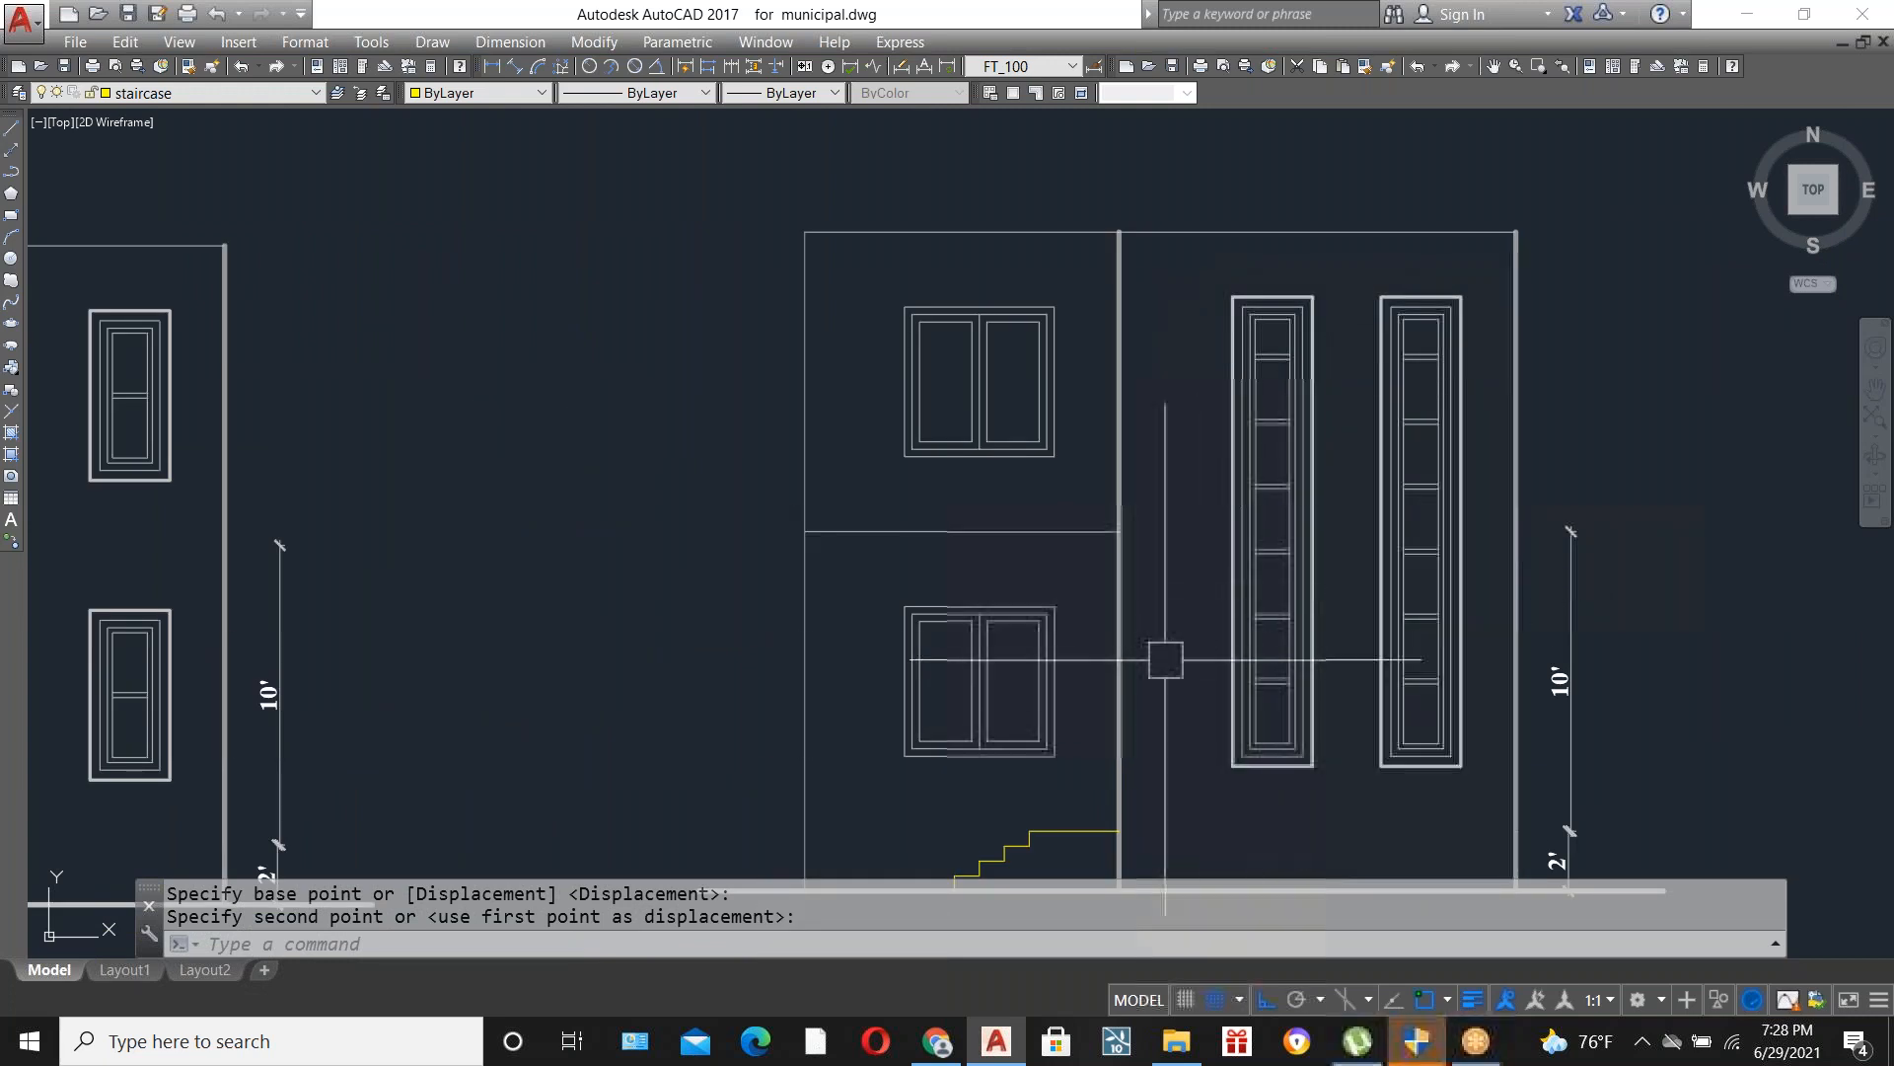
scroll(1165, 659, down, 2)
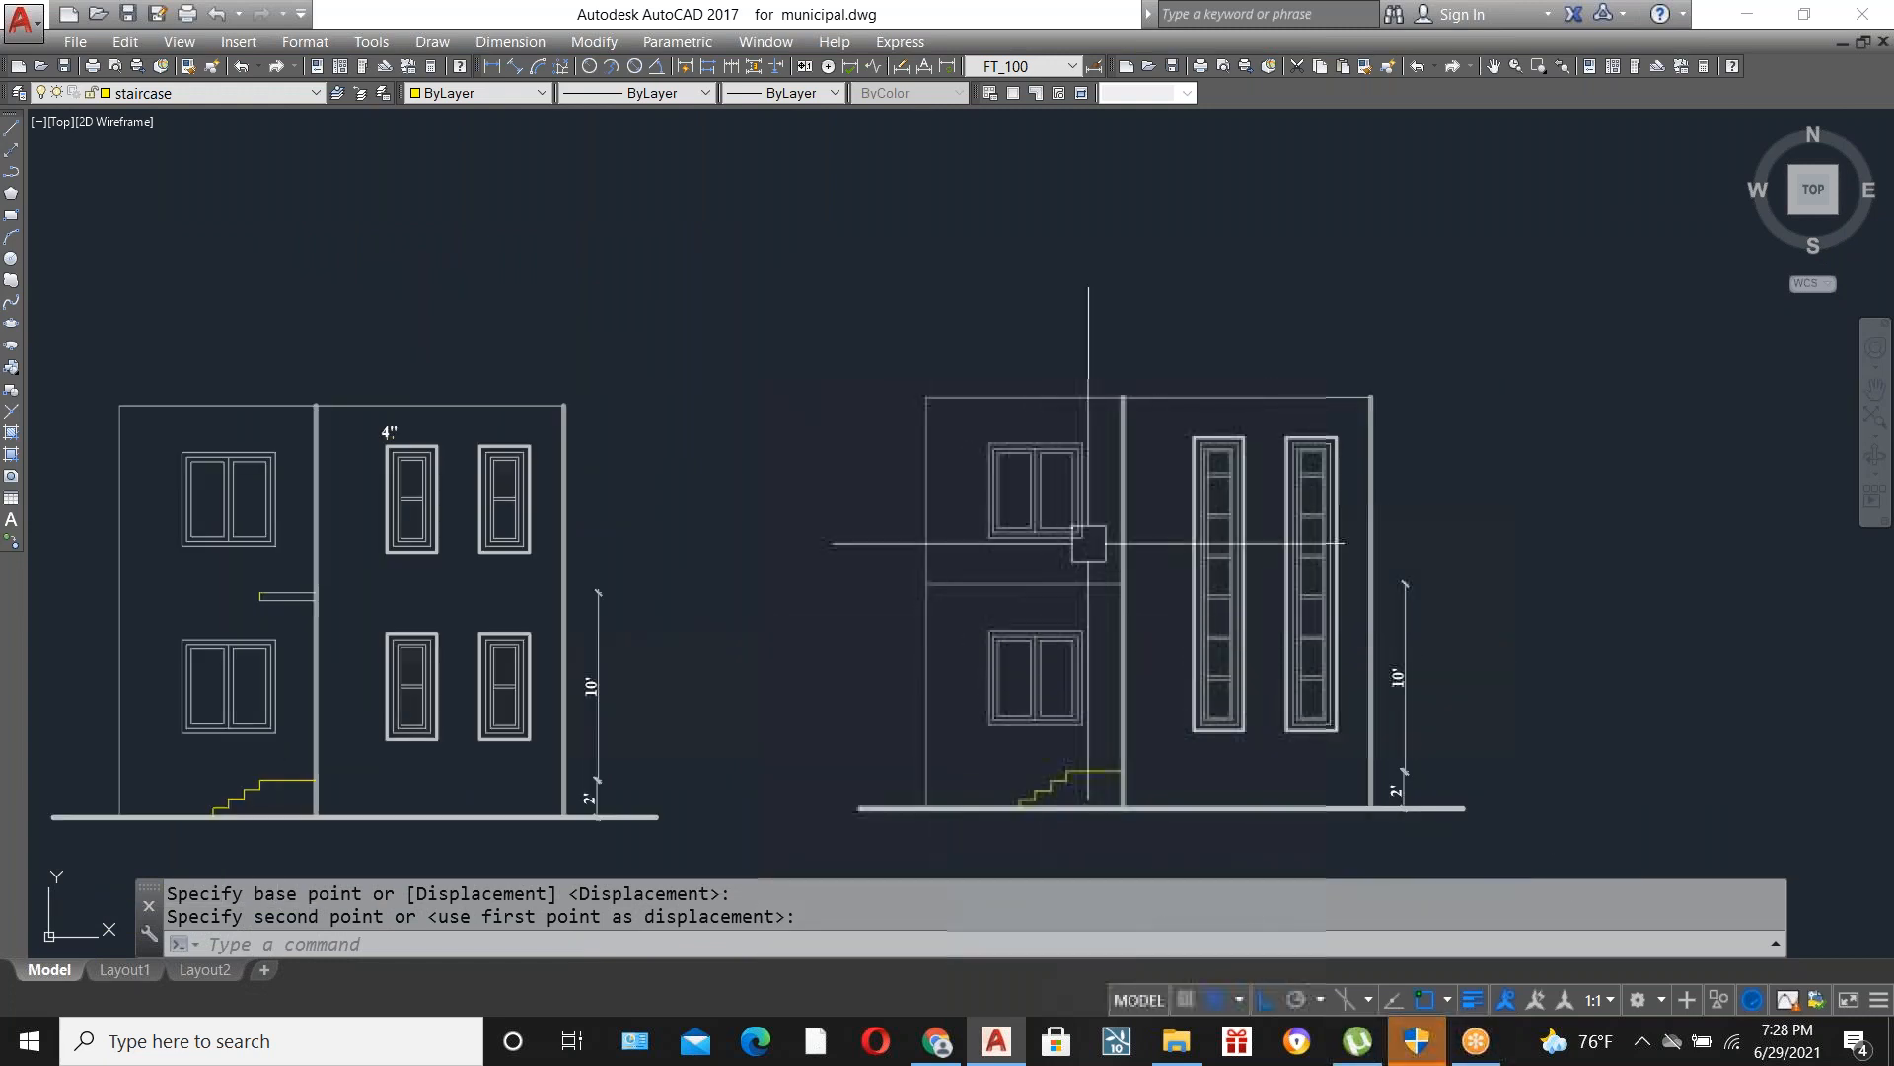
Copy the original elevation with its ground line and dimensions about 80'-3" horizontally, to the far side of the tall-window variant.
scroll(1199, 502, down, 2)
click(941, 817)
click(363, 361)
text(C)
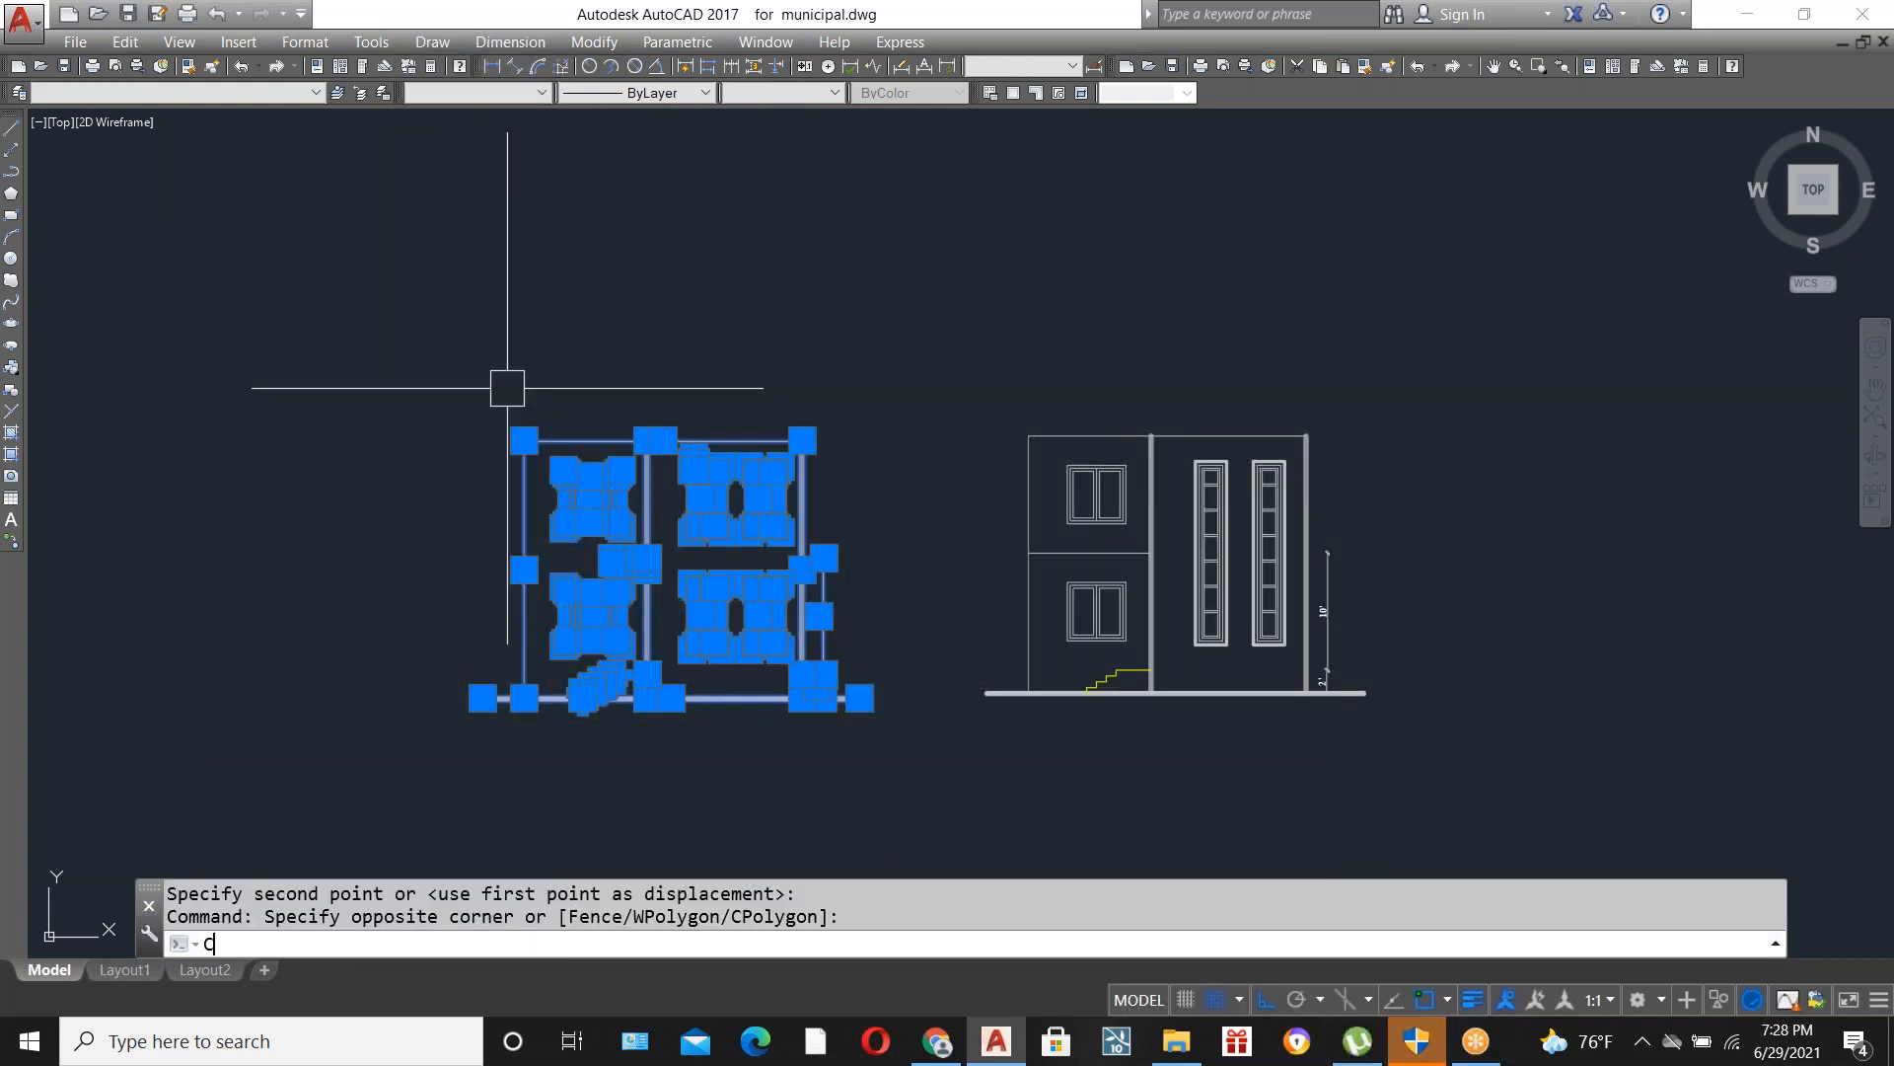
key(Return)
click(646, 404)
scroll(1163, 372, down, 2)
scroll(1233, 419, up, 2)
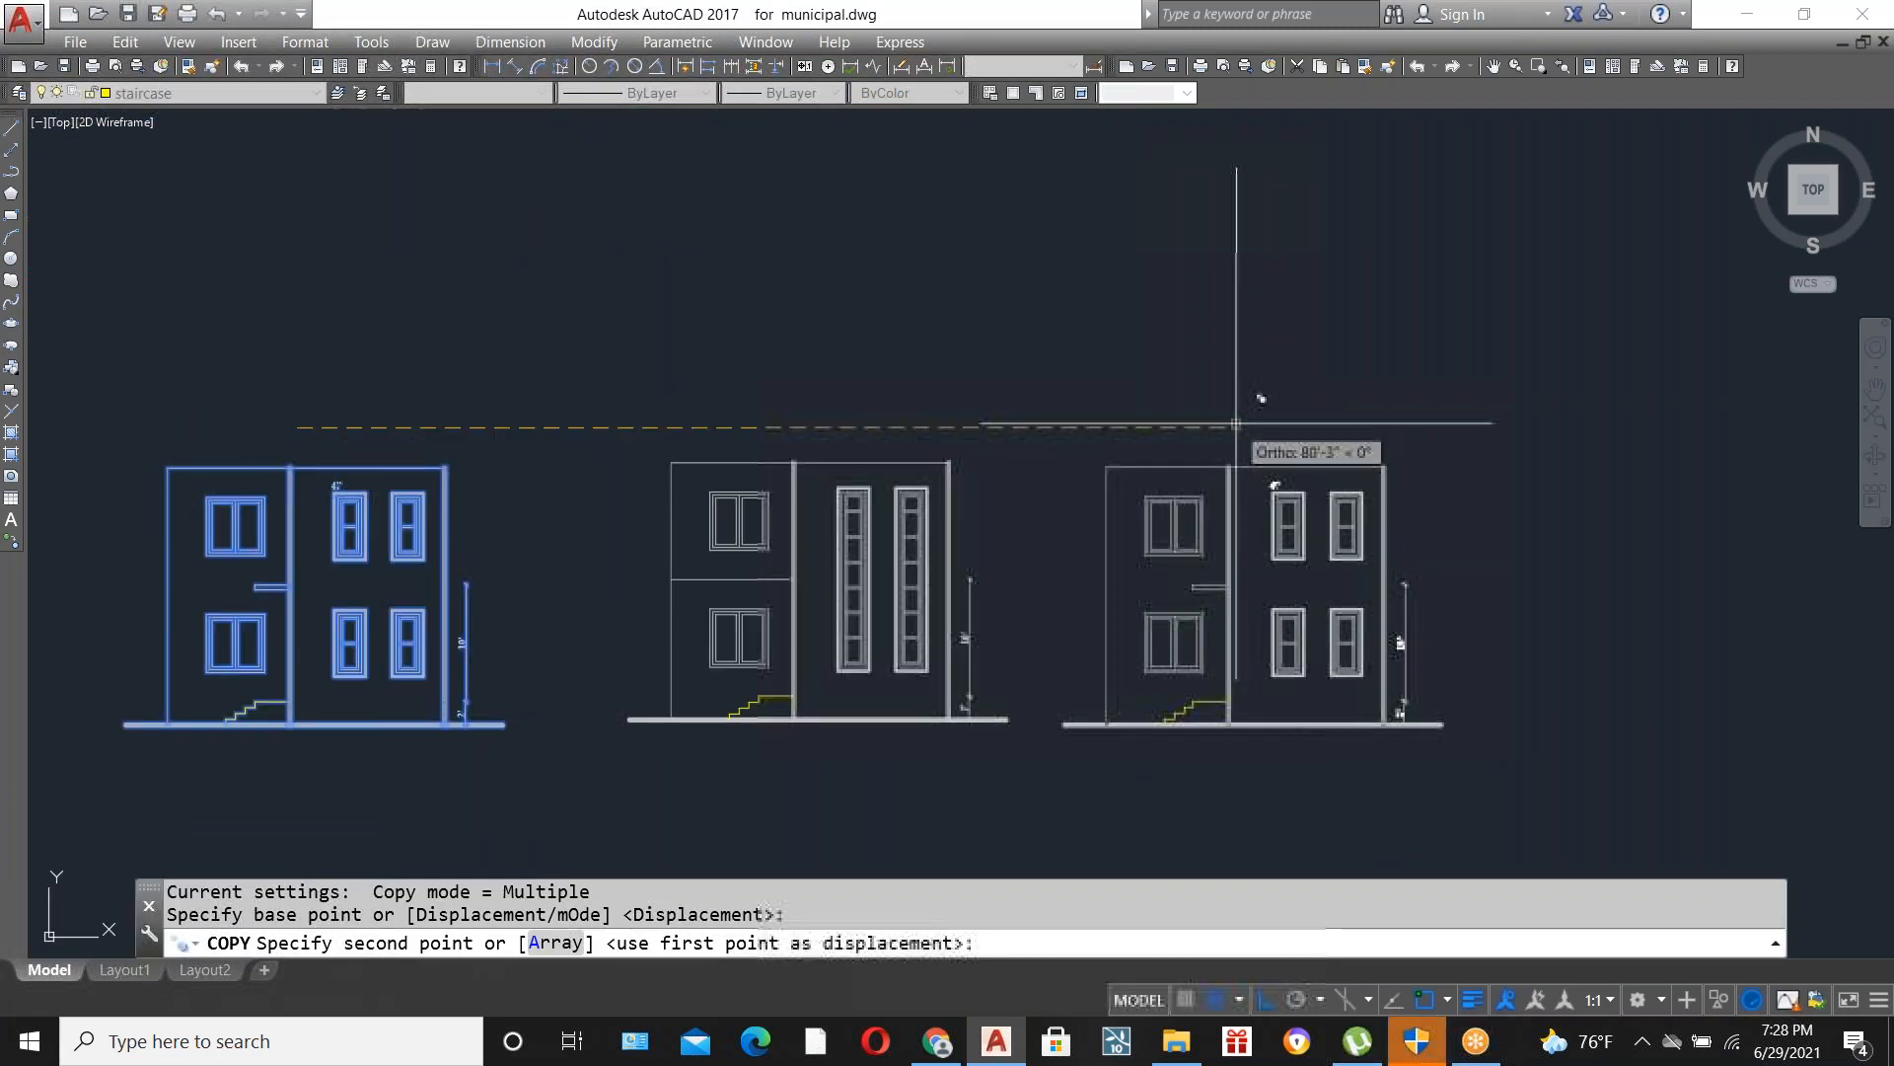
click(1236, 424)
key(Escape)
Erase the two upper-floor staircase windows and the 4" dimension above them from the copied elevation.
scroll(1243, 513, up, 4)
scroll(1264, 651, down, 1)
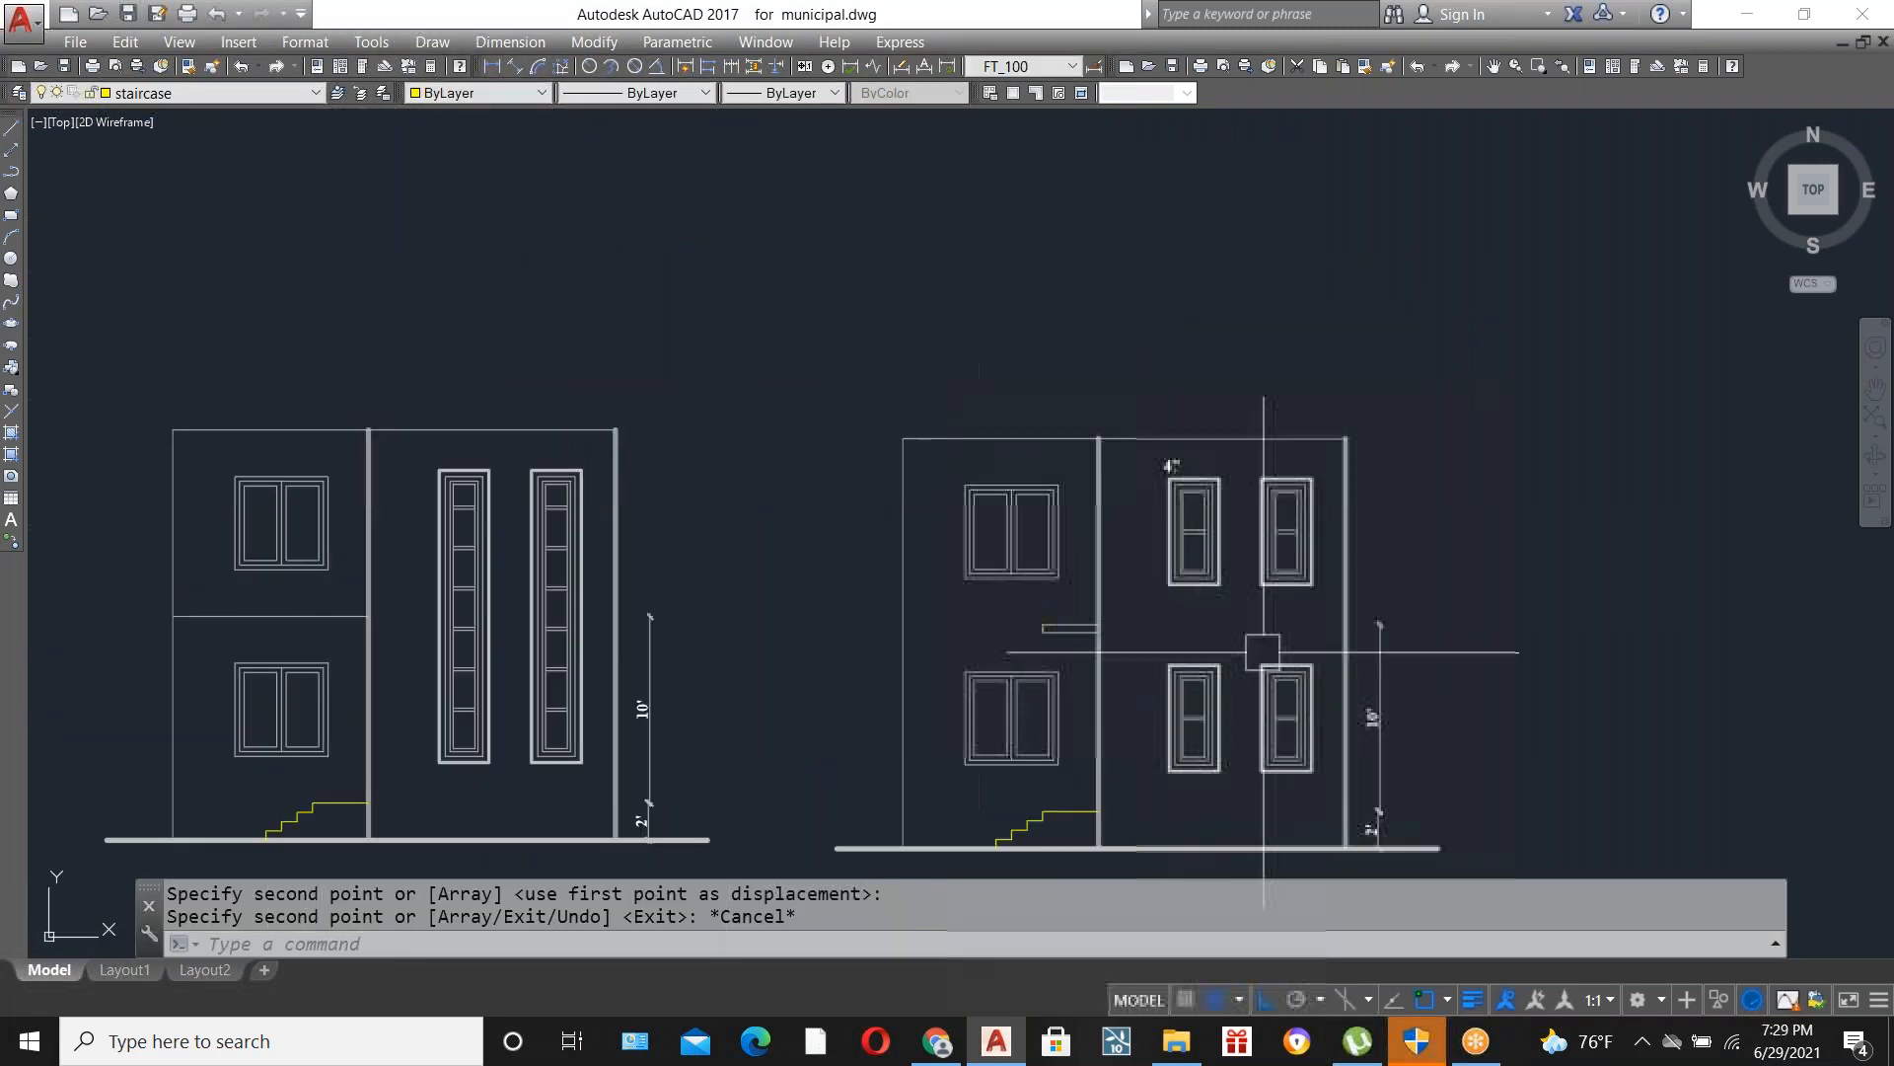
scroll(1282, 577, up, 2)
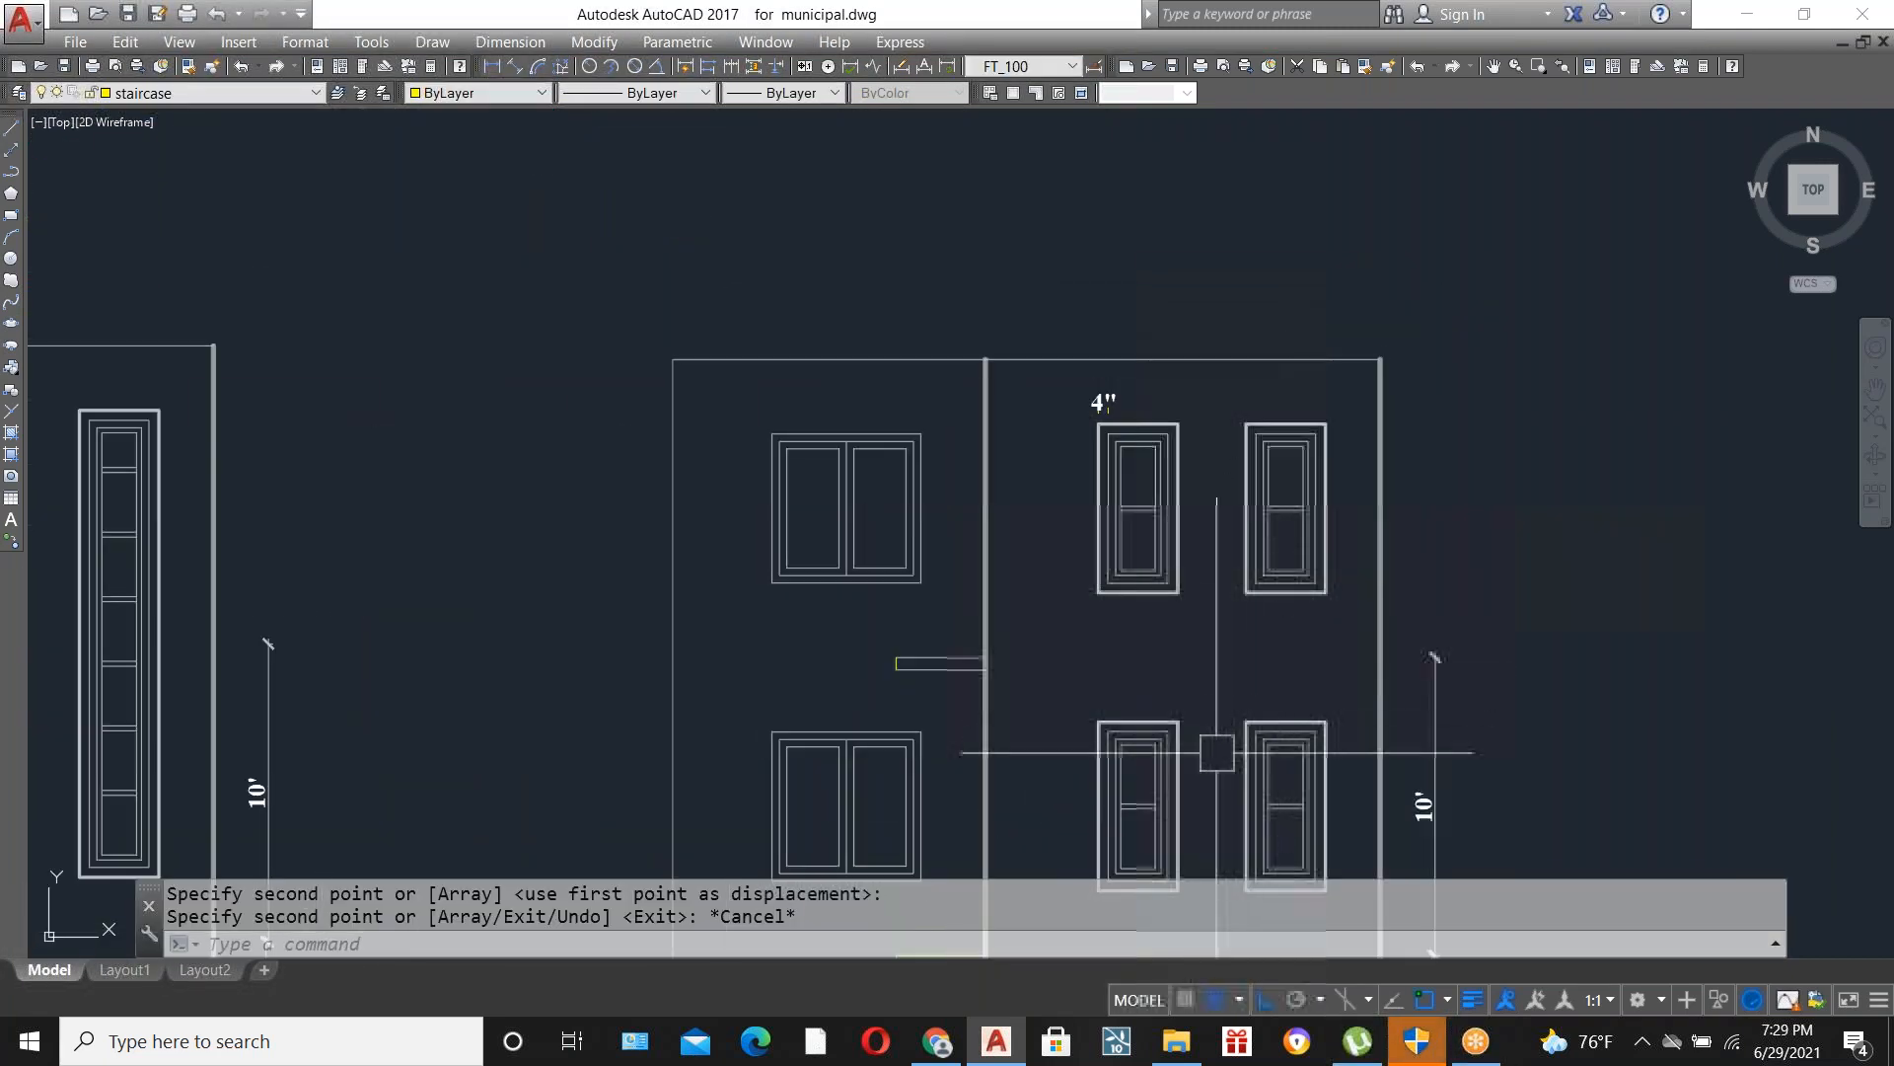
click(1345, 626)
click(1065, 389)
key(Delete)
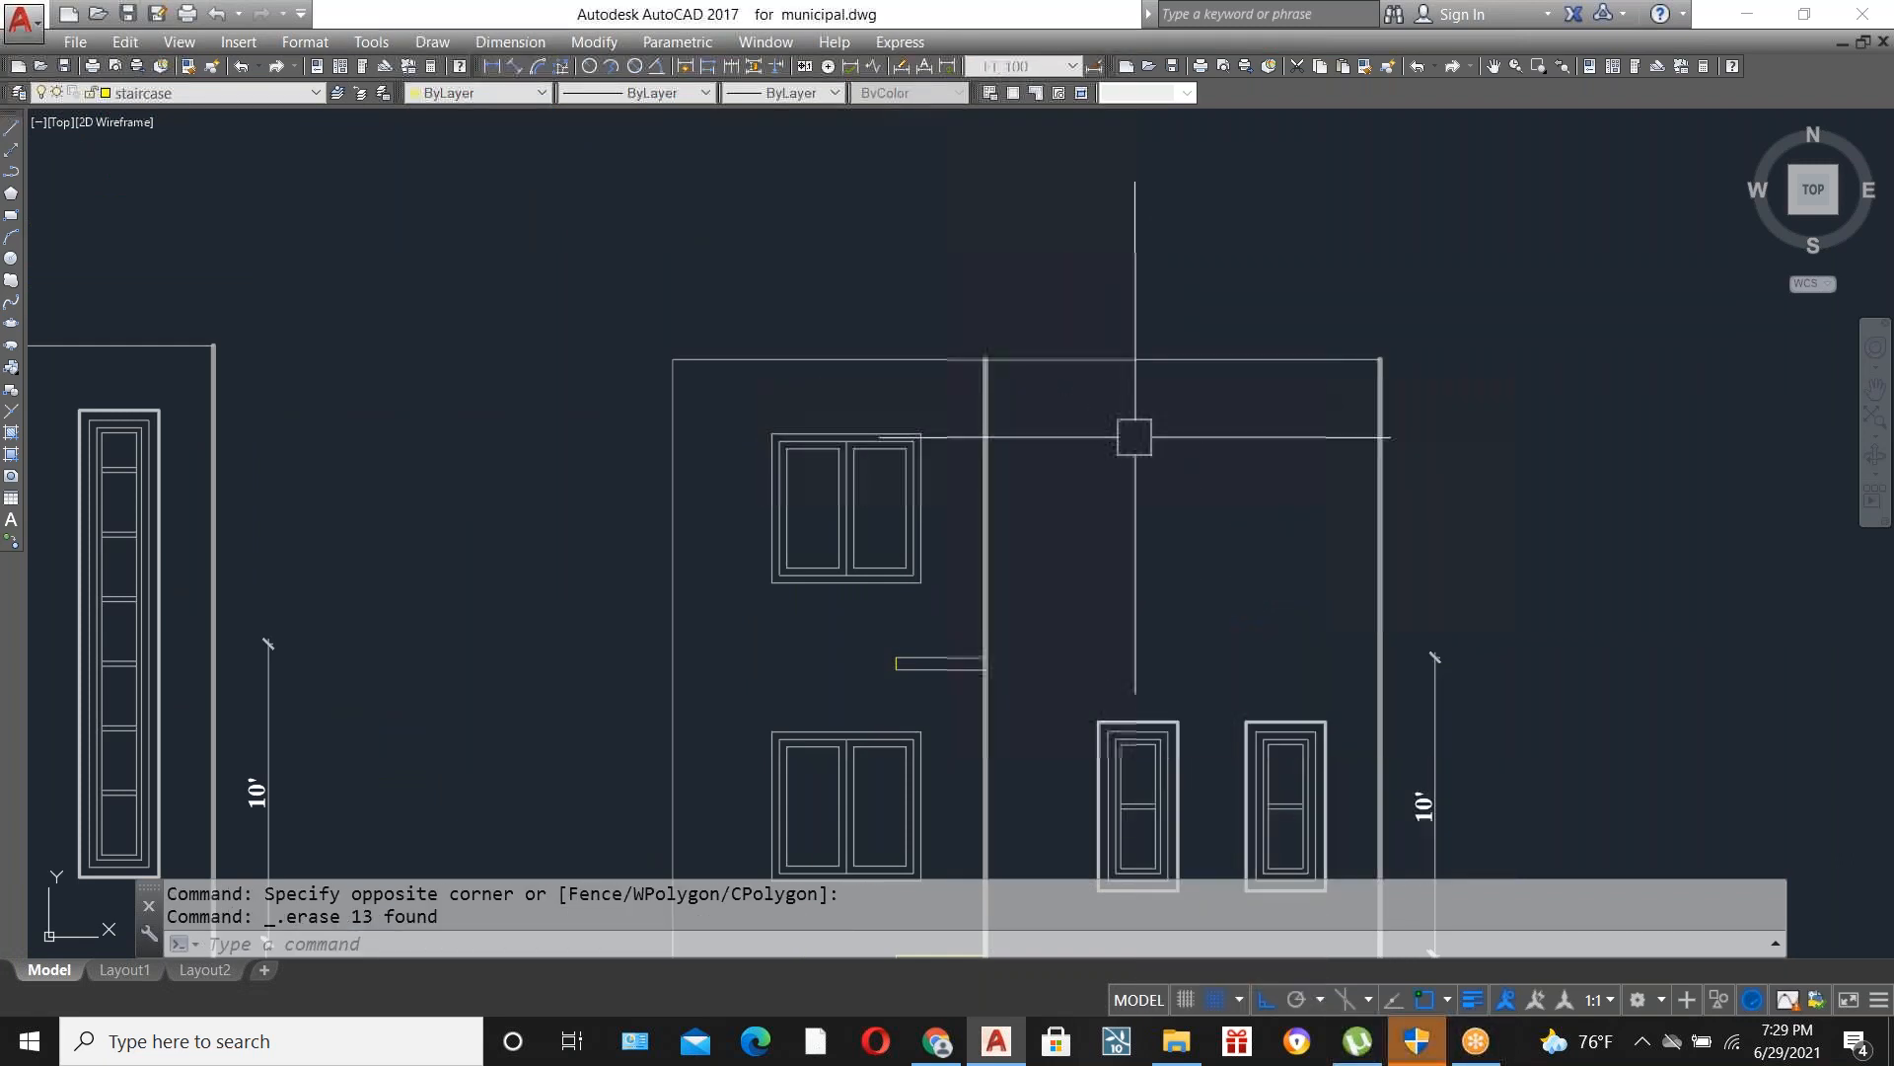
Draw a horizontal construction line through the top edge of the upper-floor double window in the third elevation.
text(XL)
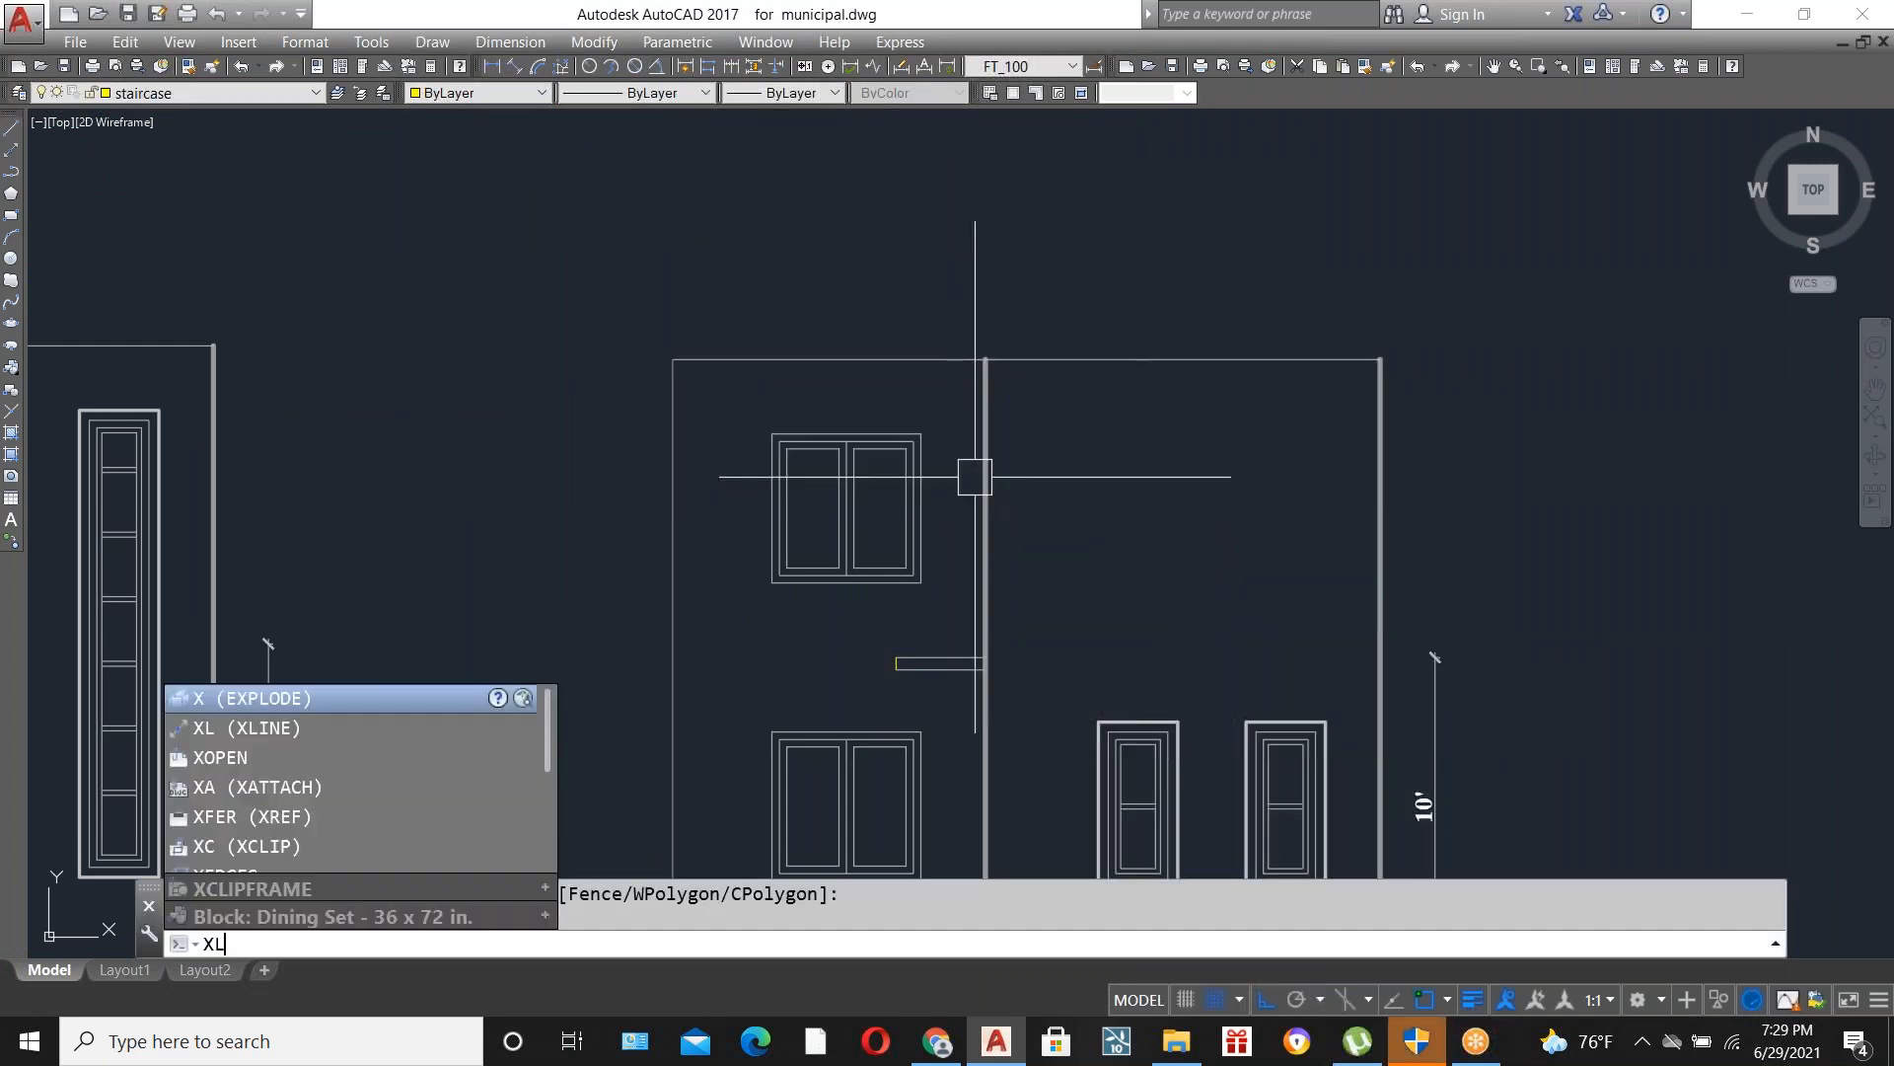
key(Return)
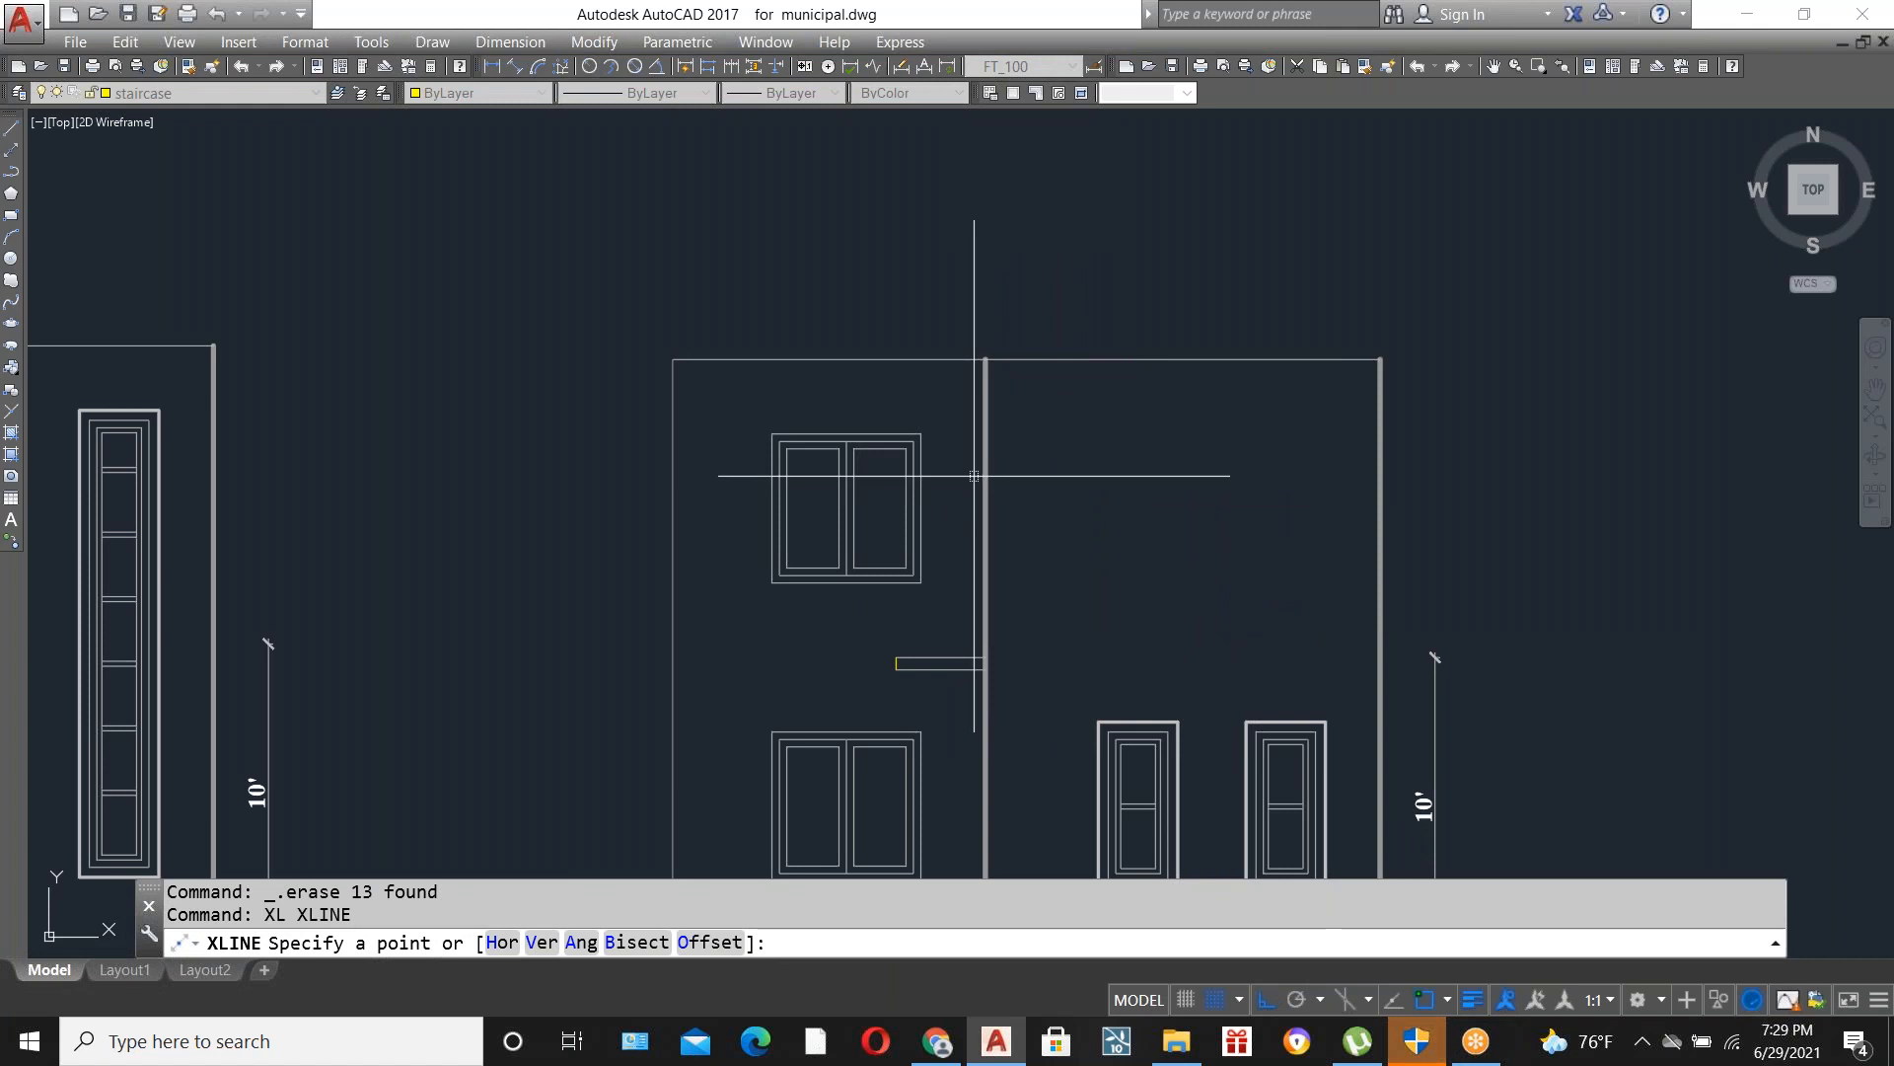
text(H)
key(Return)
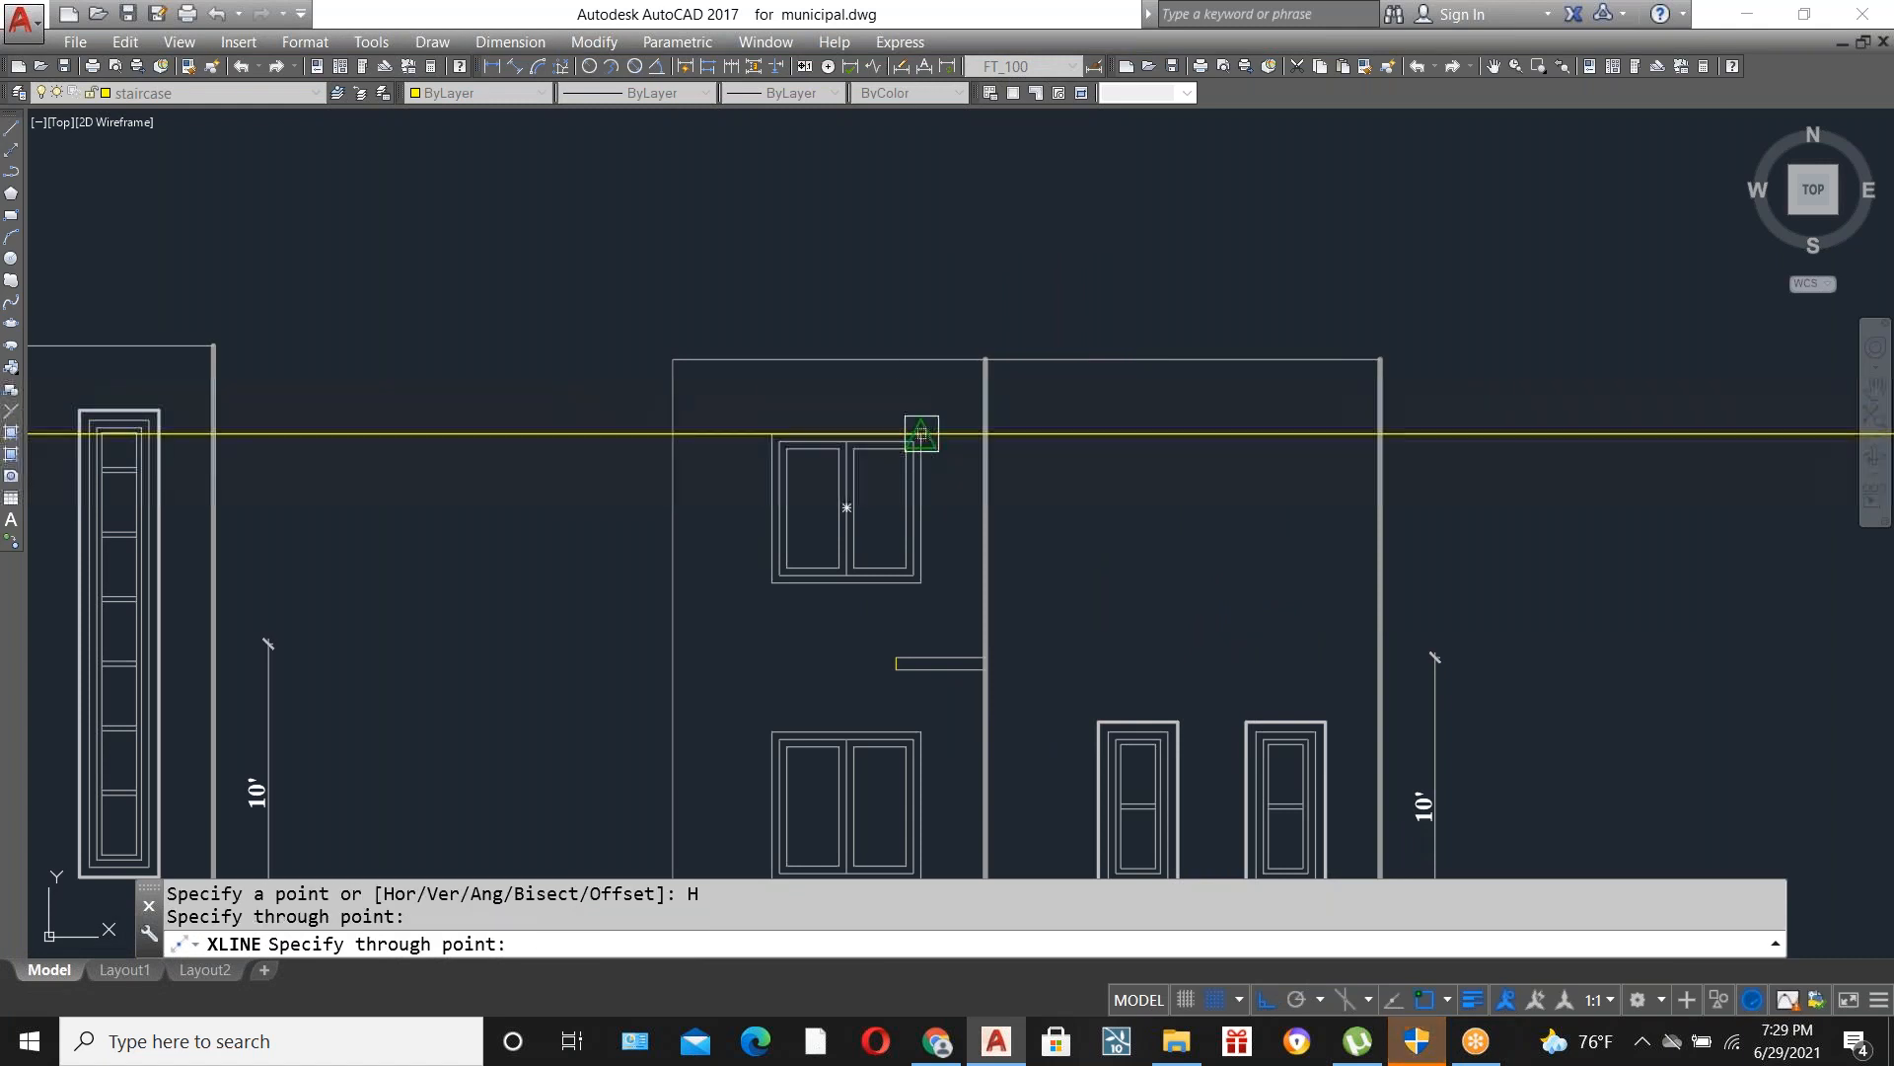
key(Escape)
Stretch the tops of both ground-floor staircase windows up to the horizontal construction line in the third elevation.
scroll(1105, 411, down, 2)
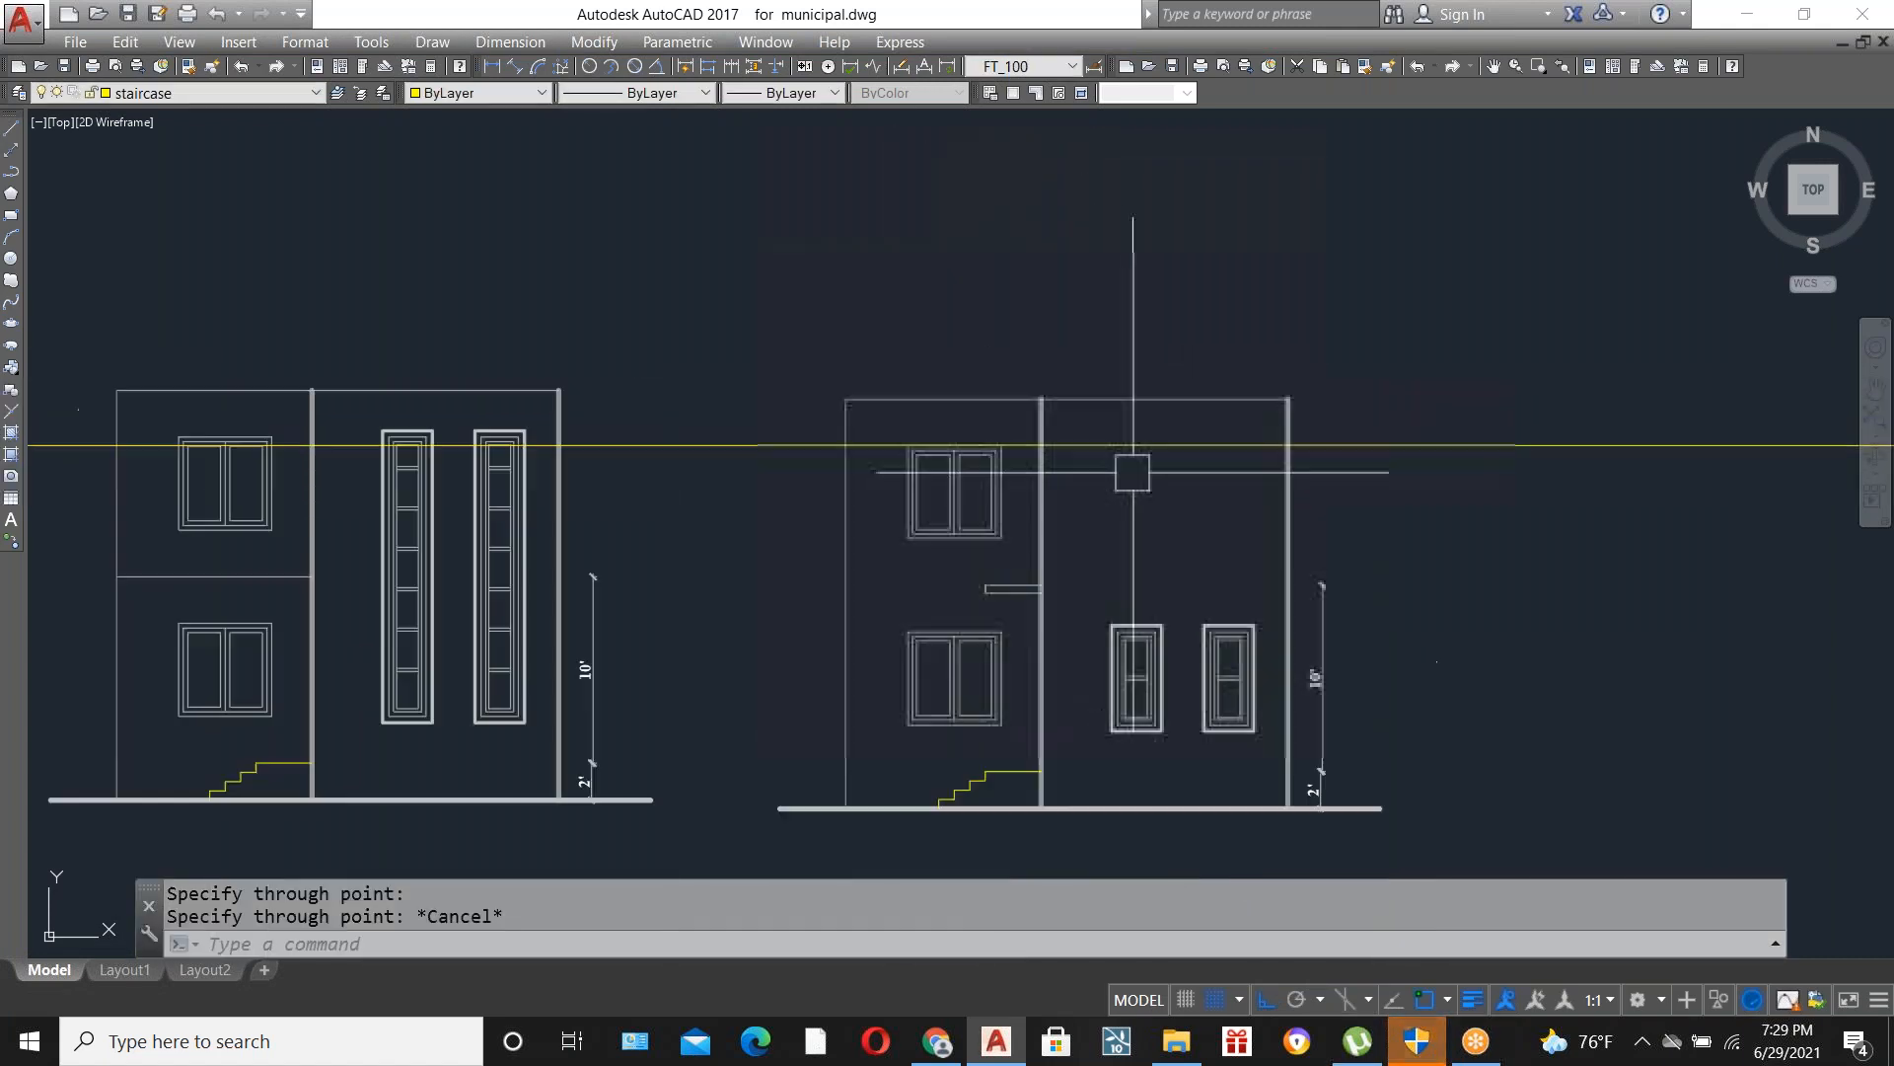
scroll(1141, 612, up, 2)
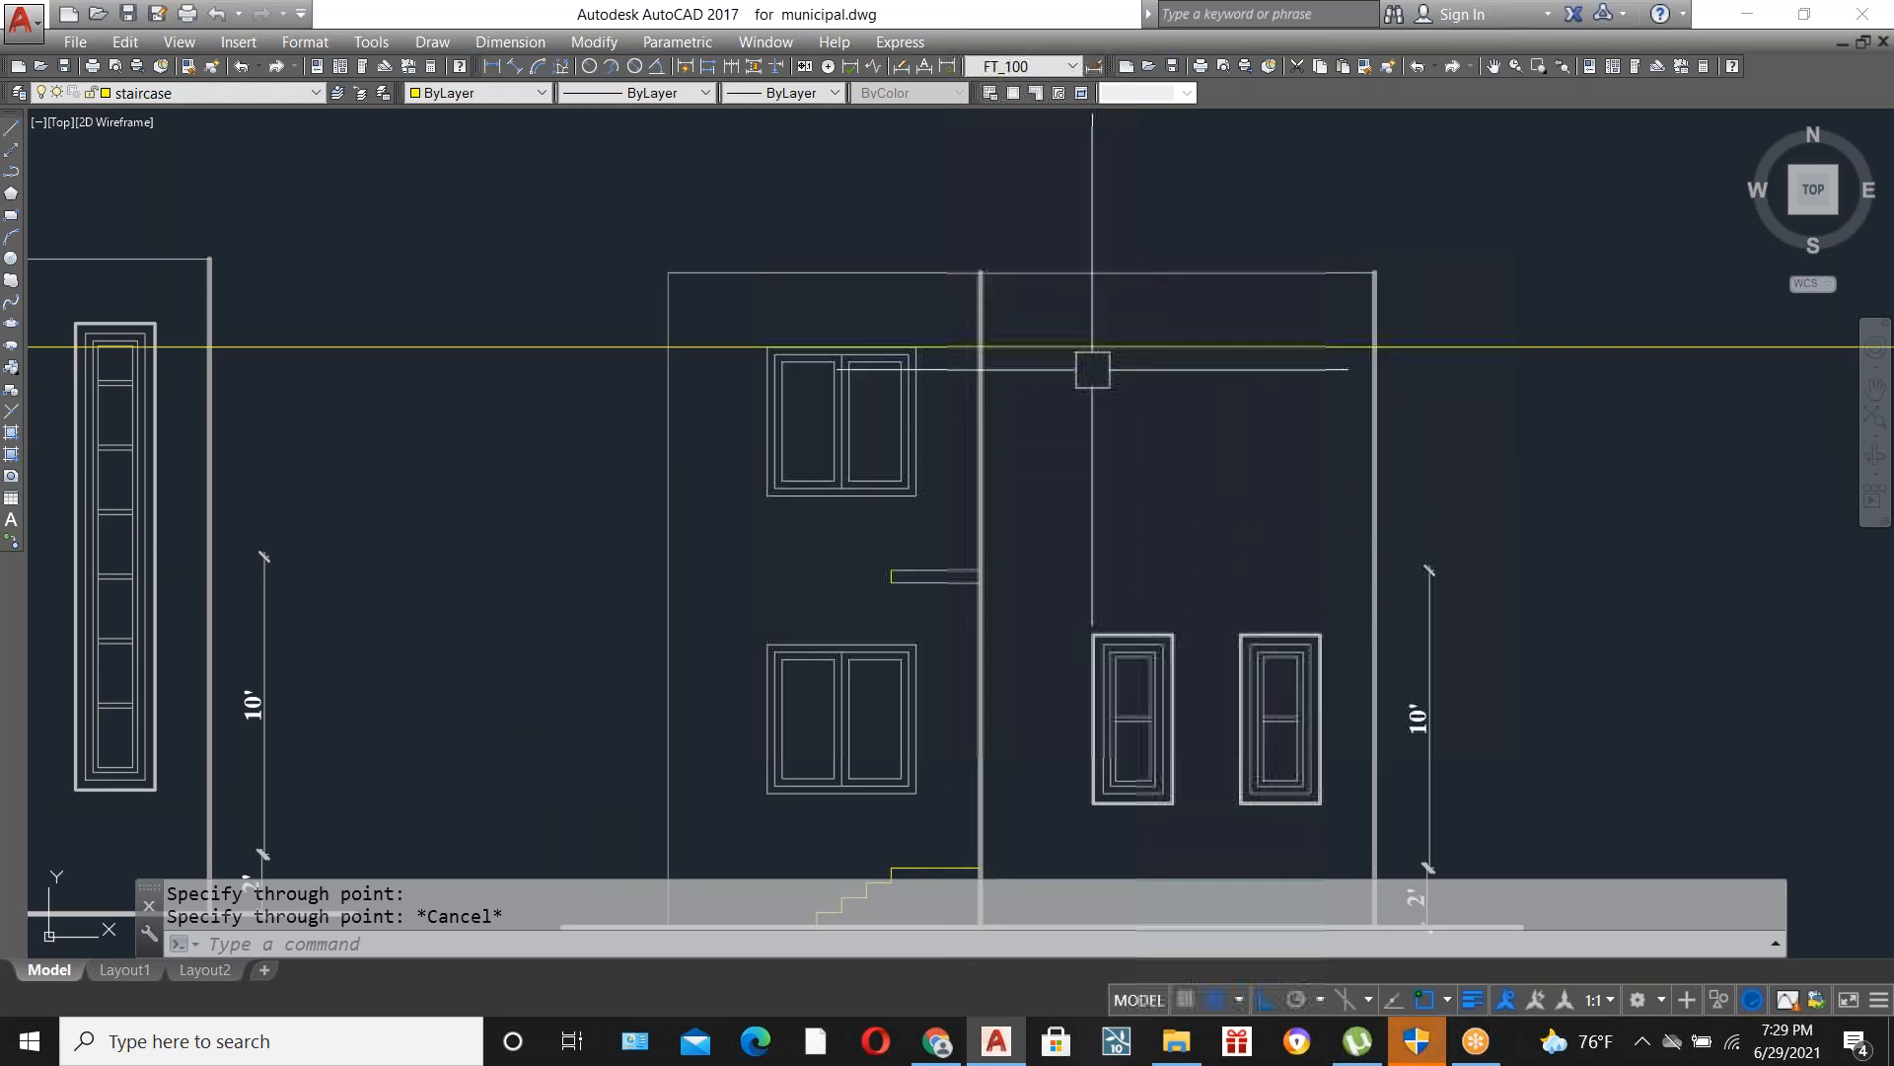
scroll(1381, 681, up, 2)
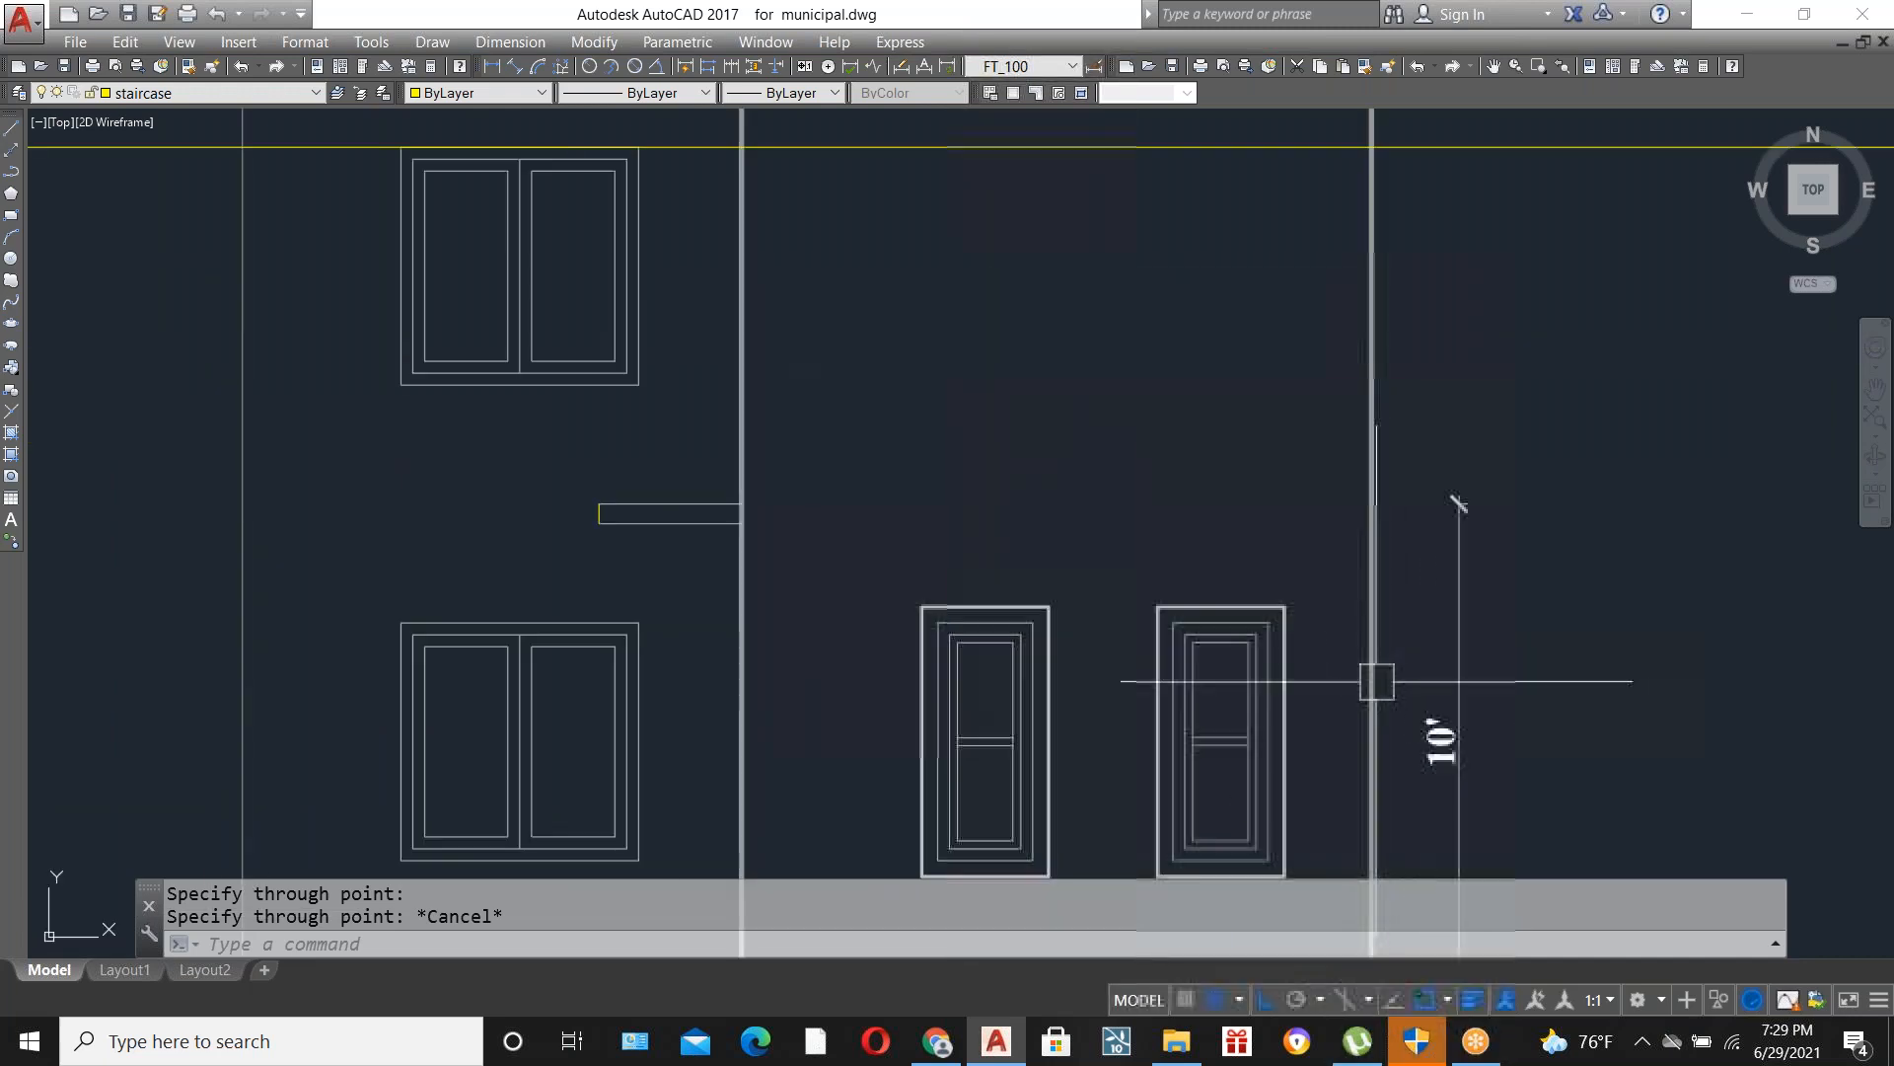
scroll(1224, 681, down, 2)
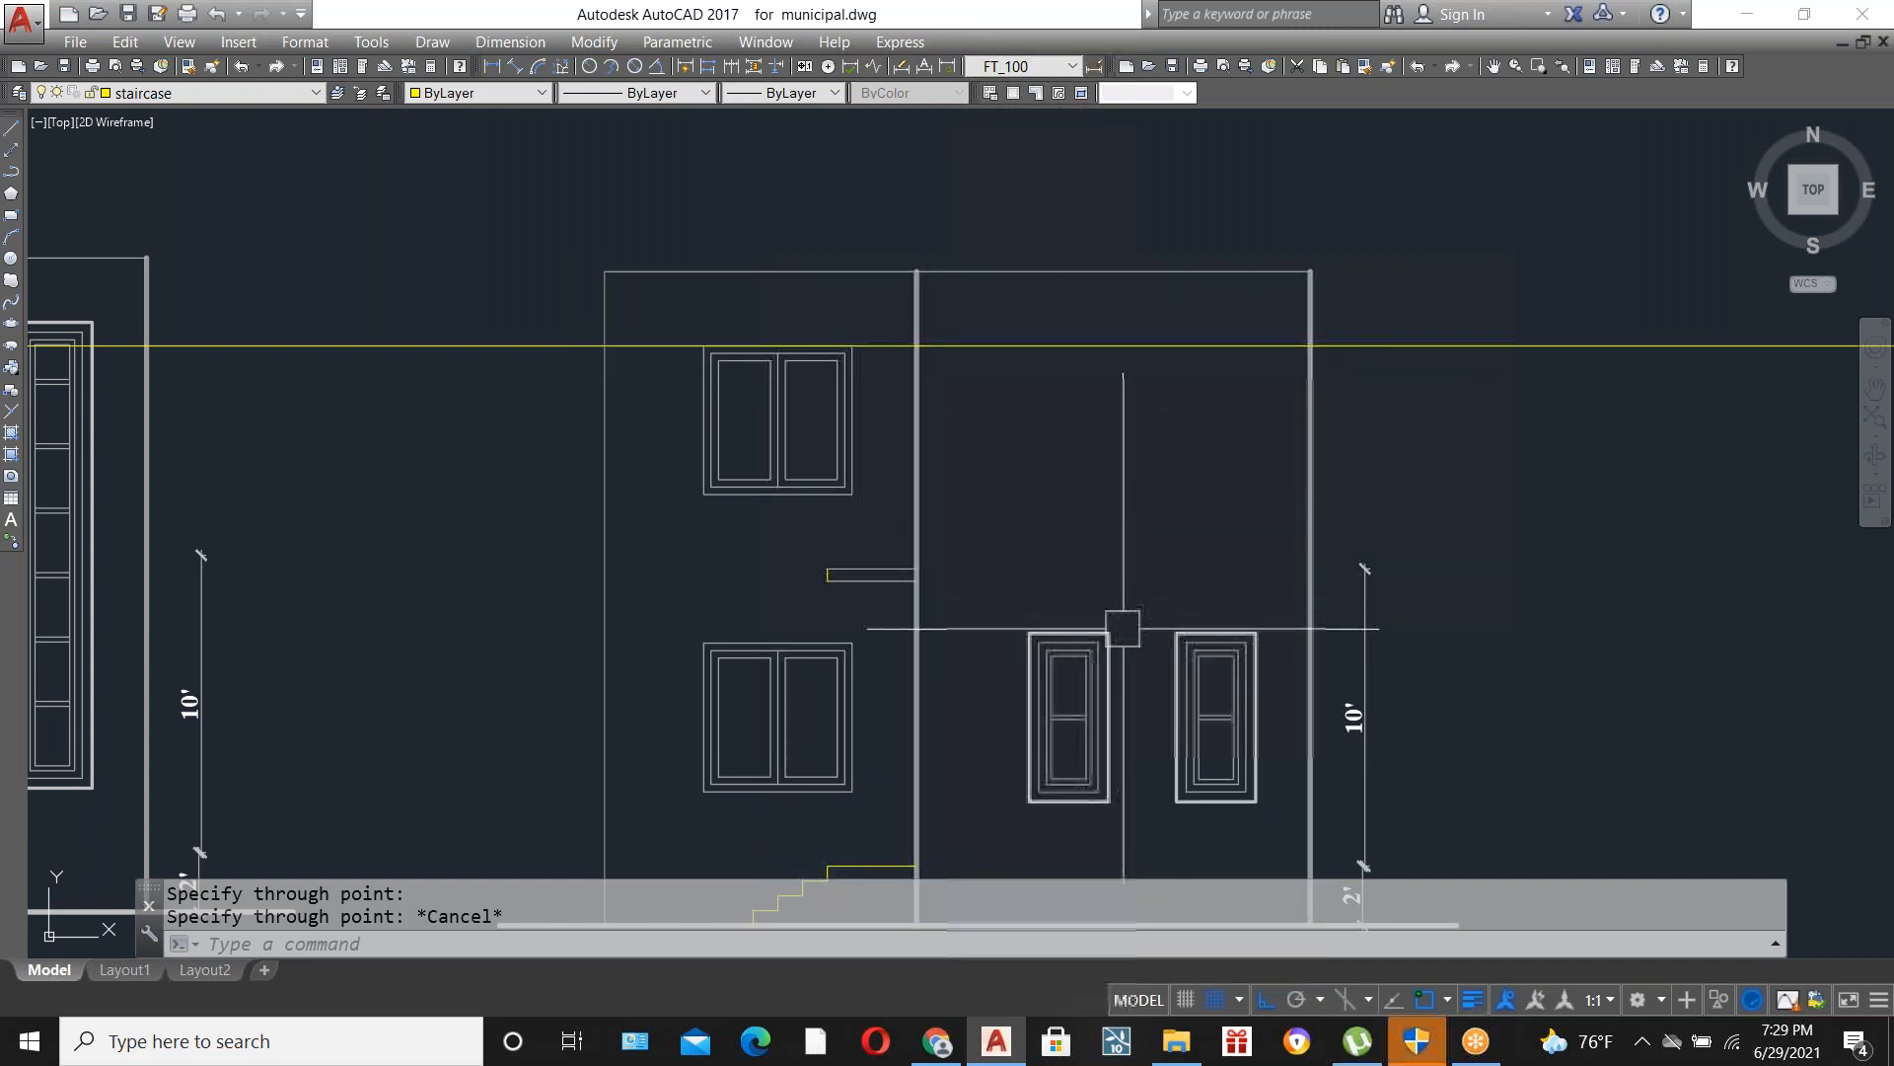
scroll(1234, 710, up, 2)
scroll(1179, 483, down, 2)
scroll(1217, 656, up, 4)
click(1280, 695)
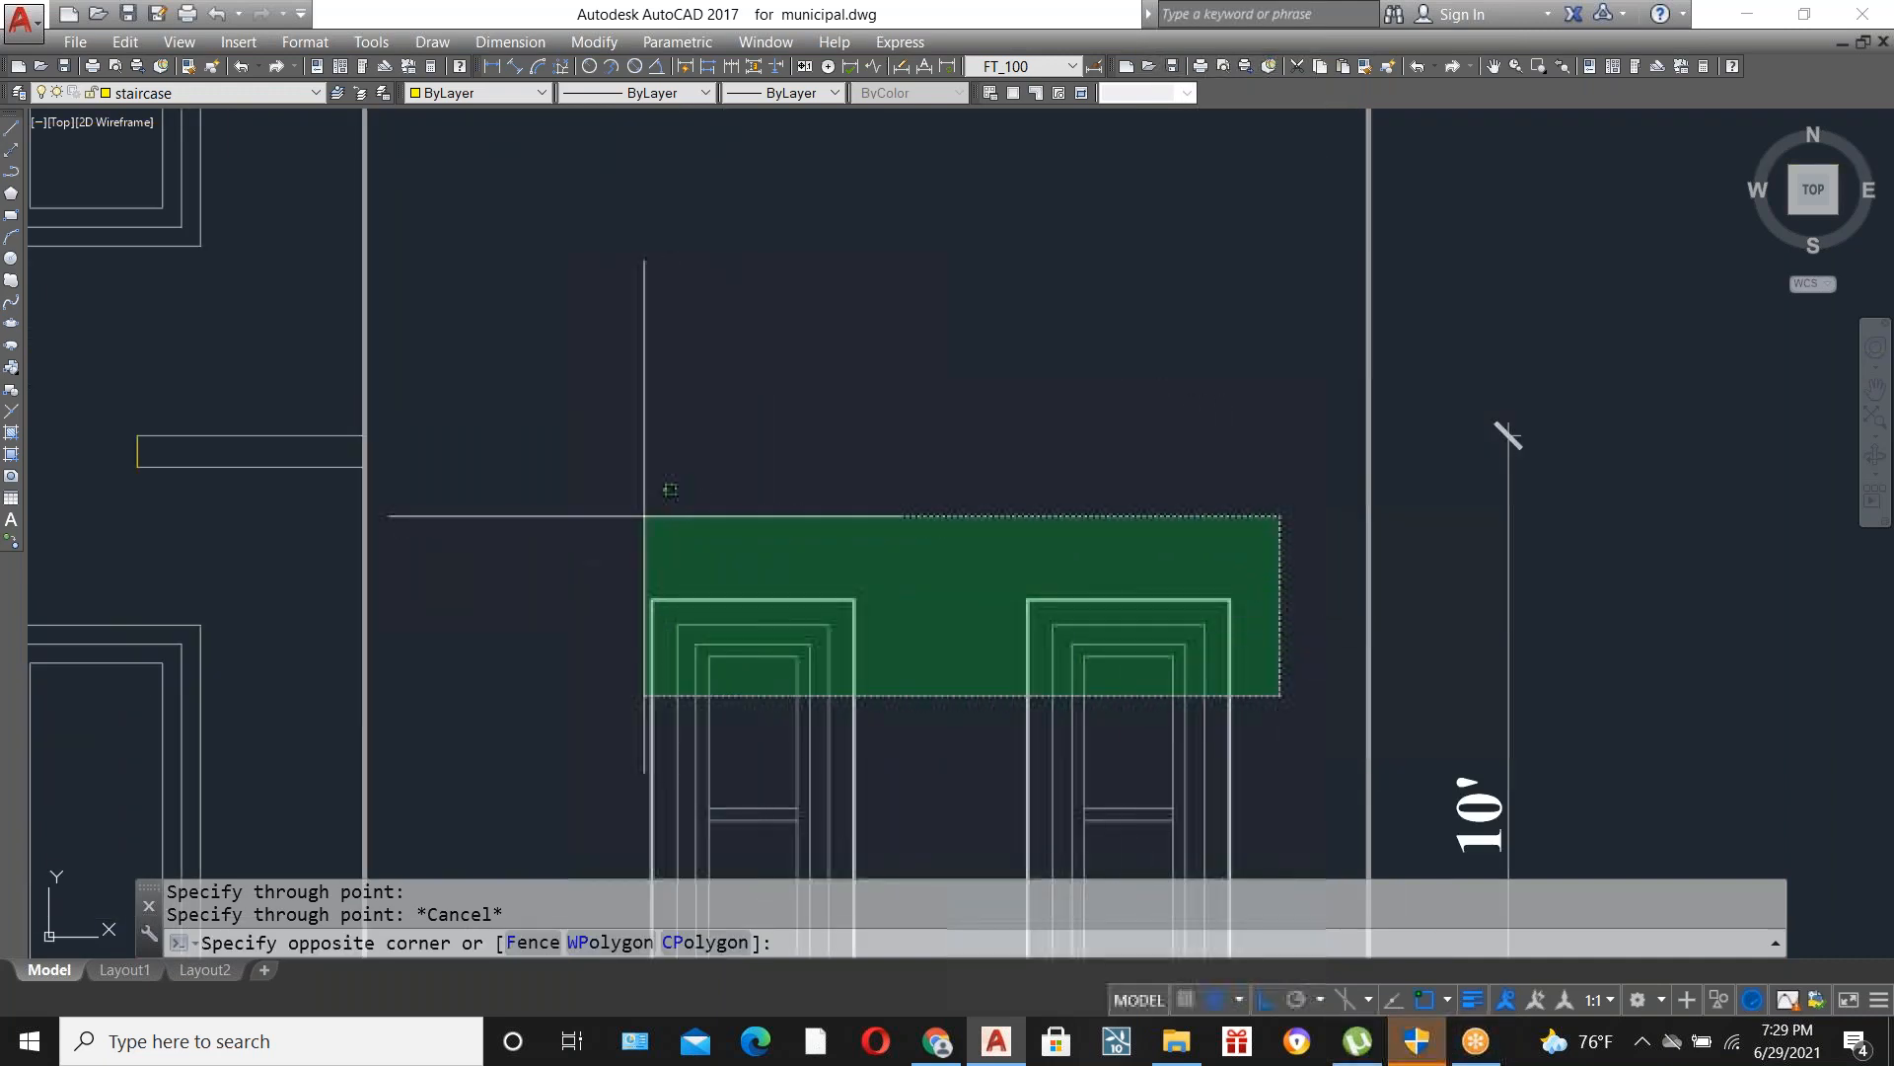
click(582, 484)
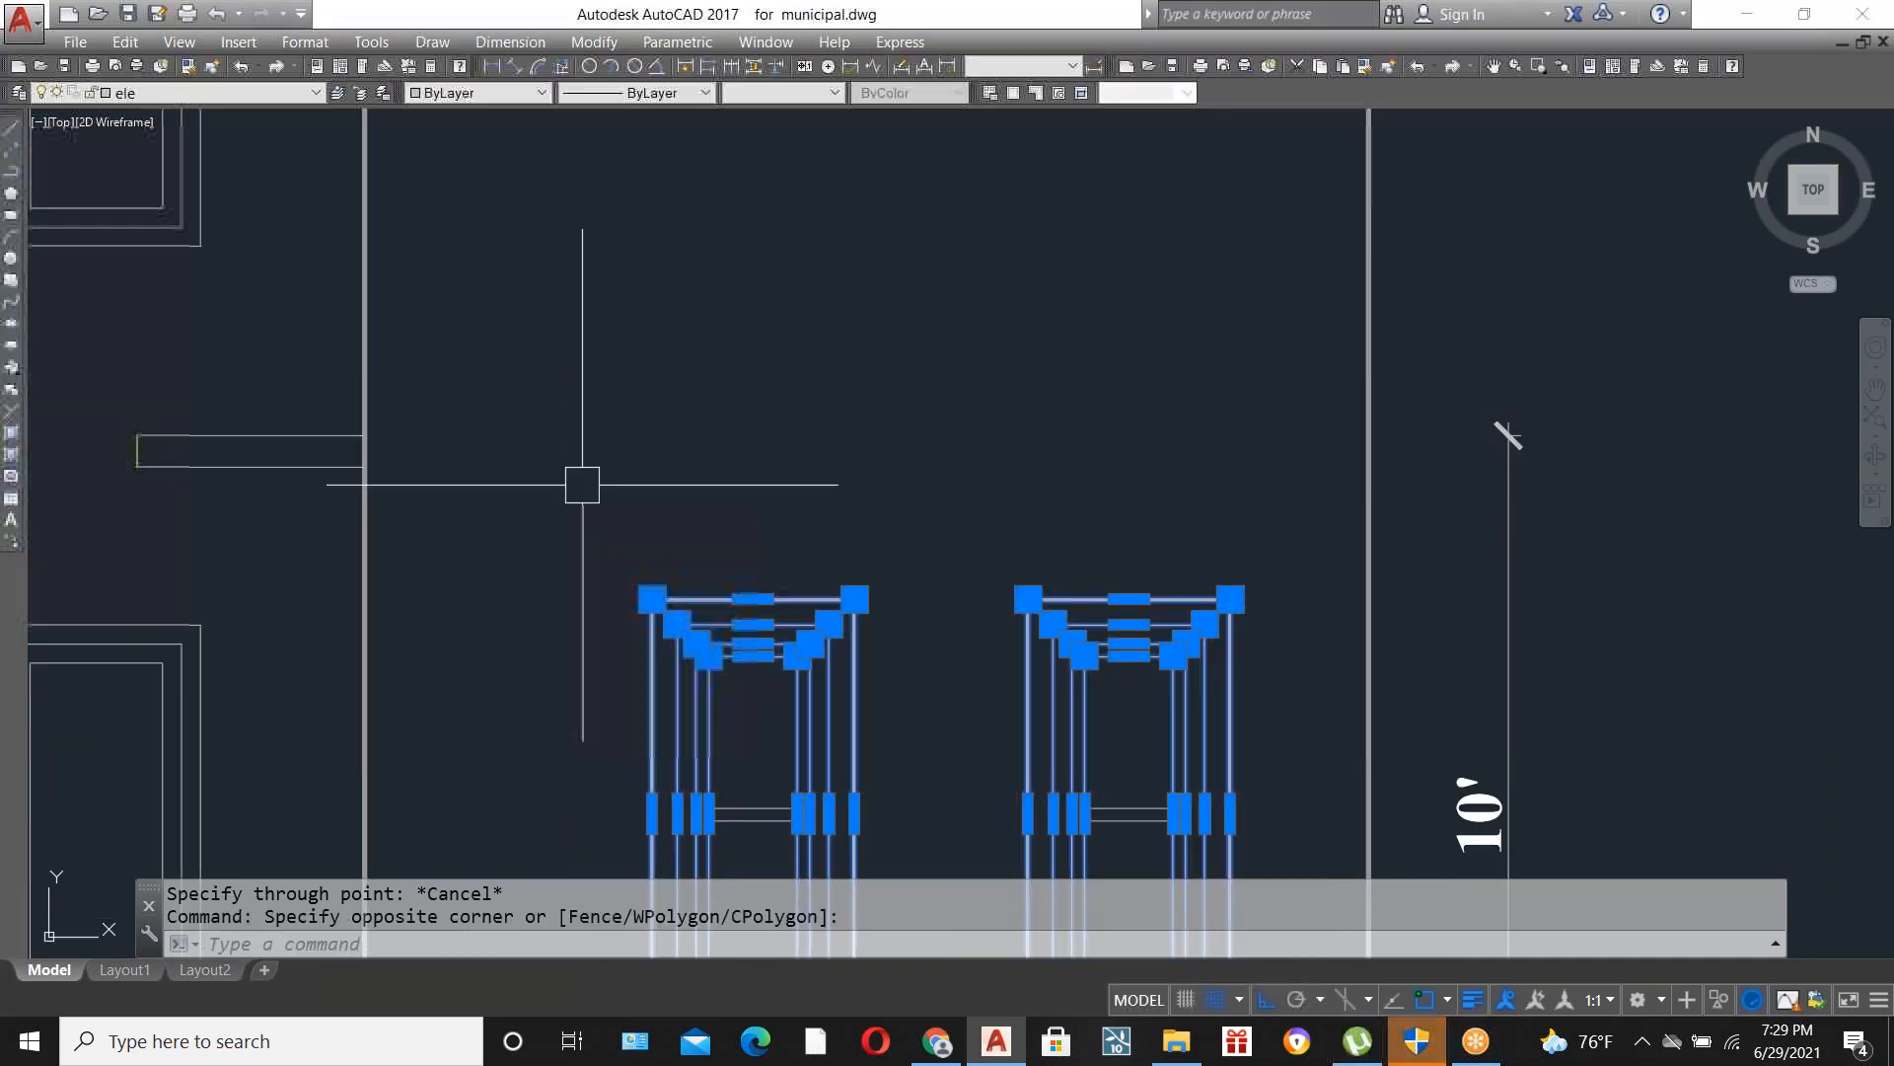
scroll(1008, 676, down, 2)
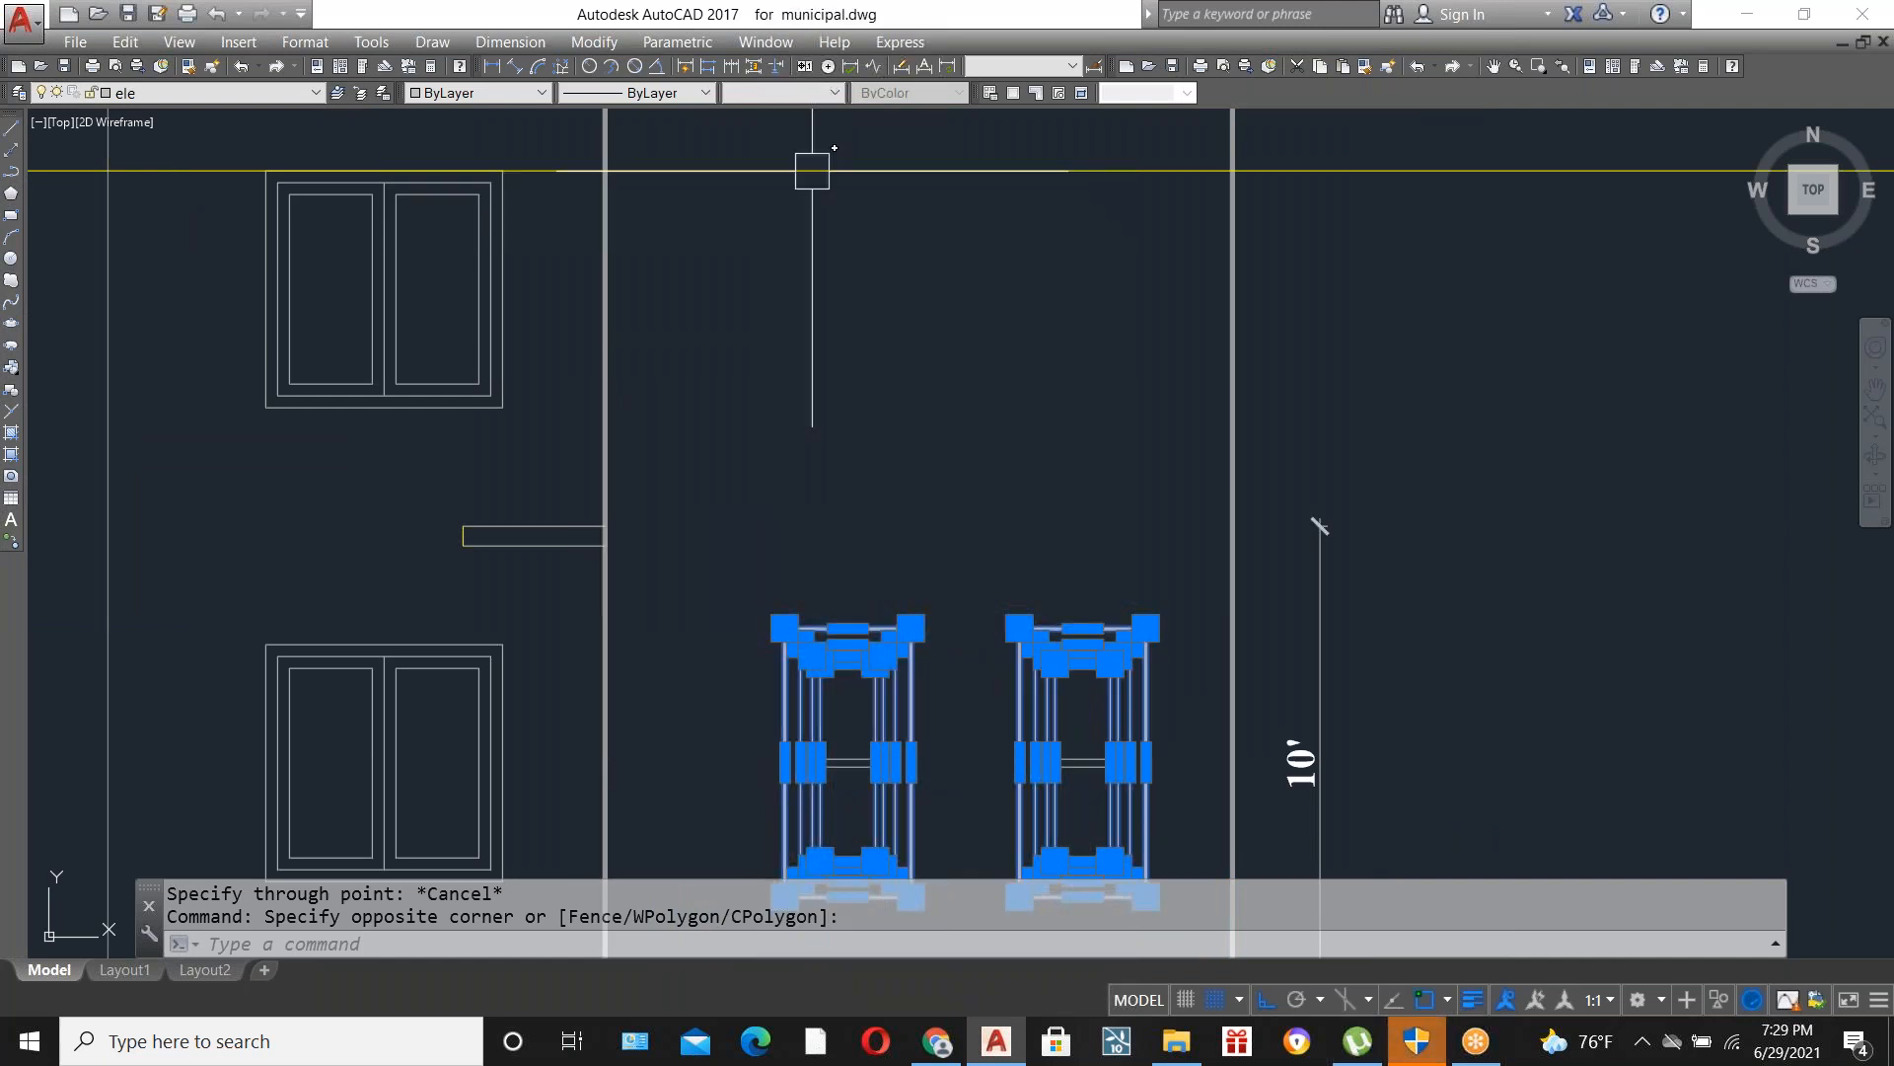
text(s)
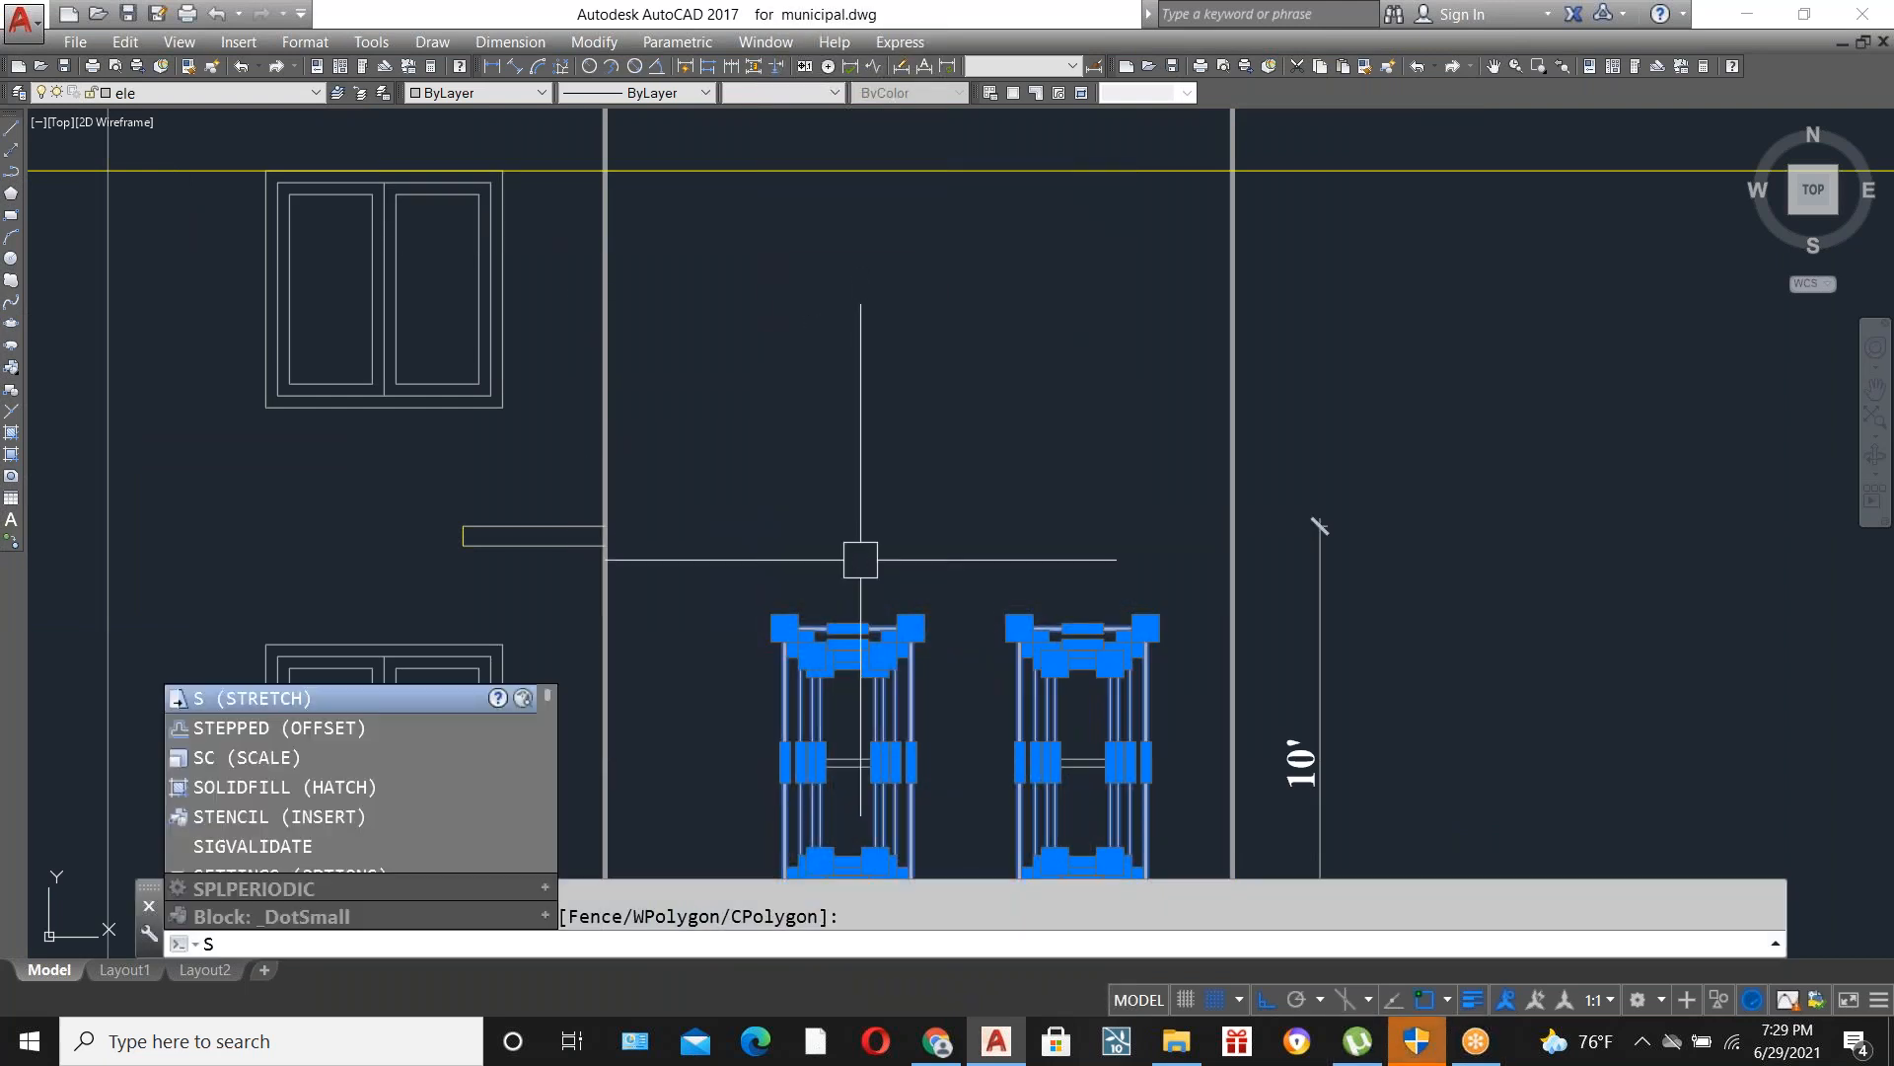
key(Return)
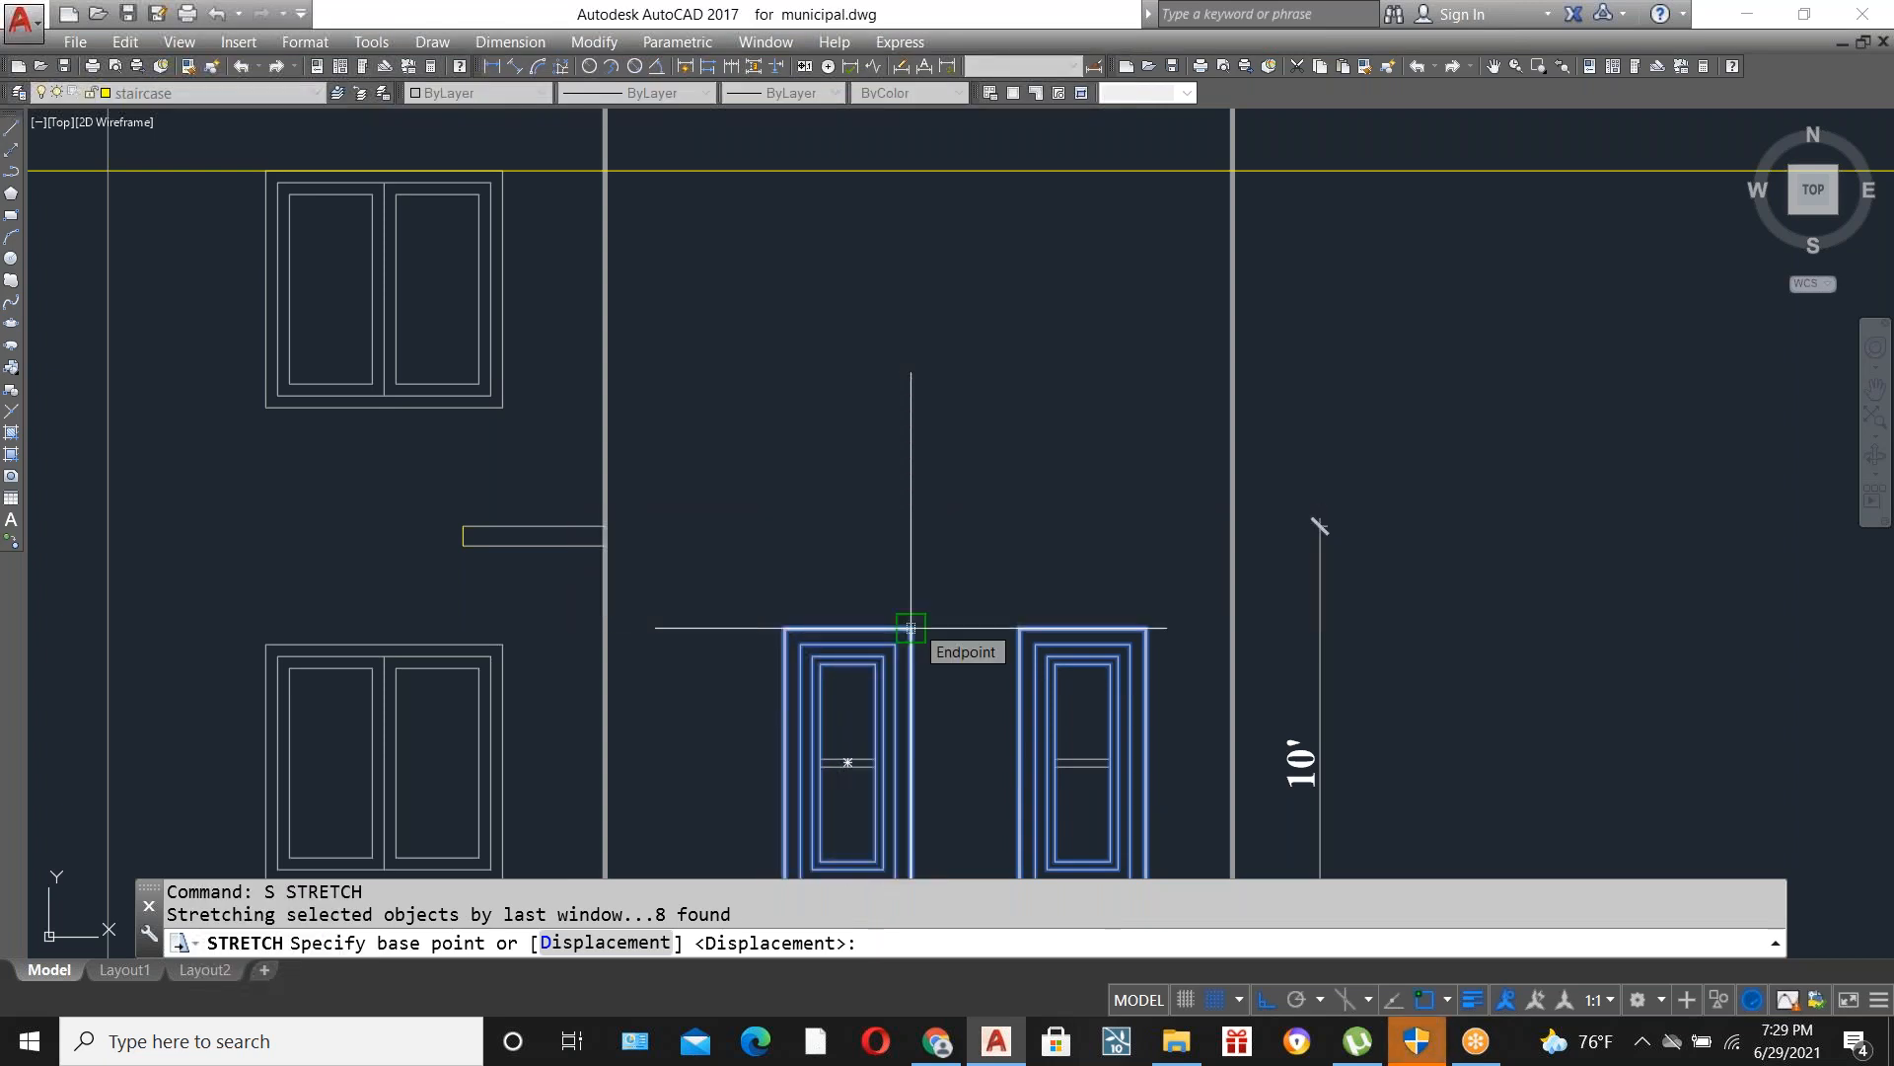
scroll(911, 628, up, 2)
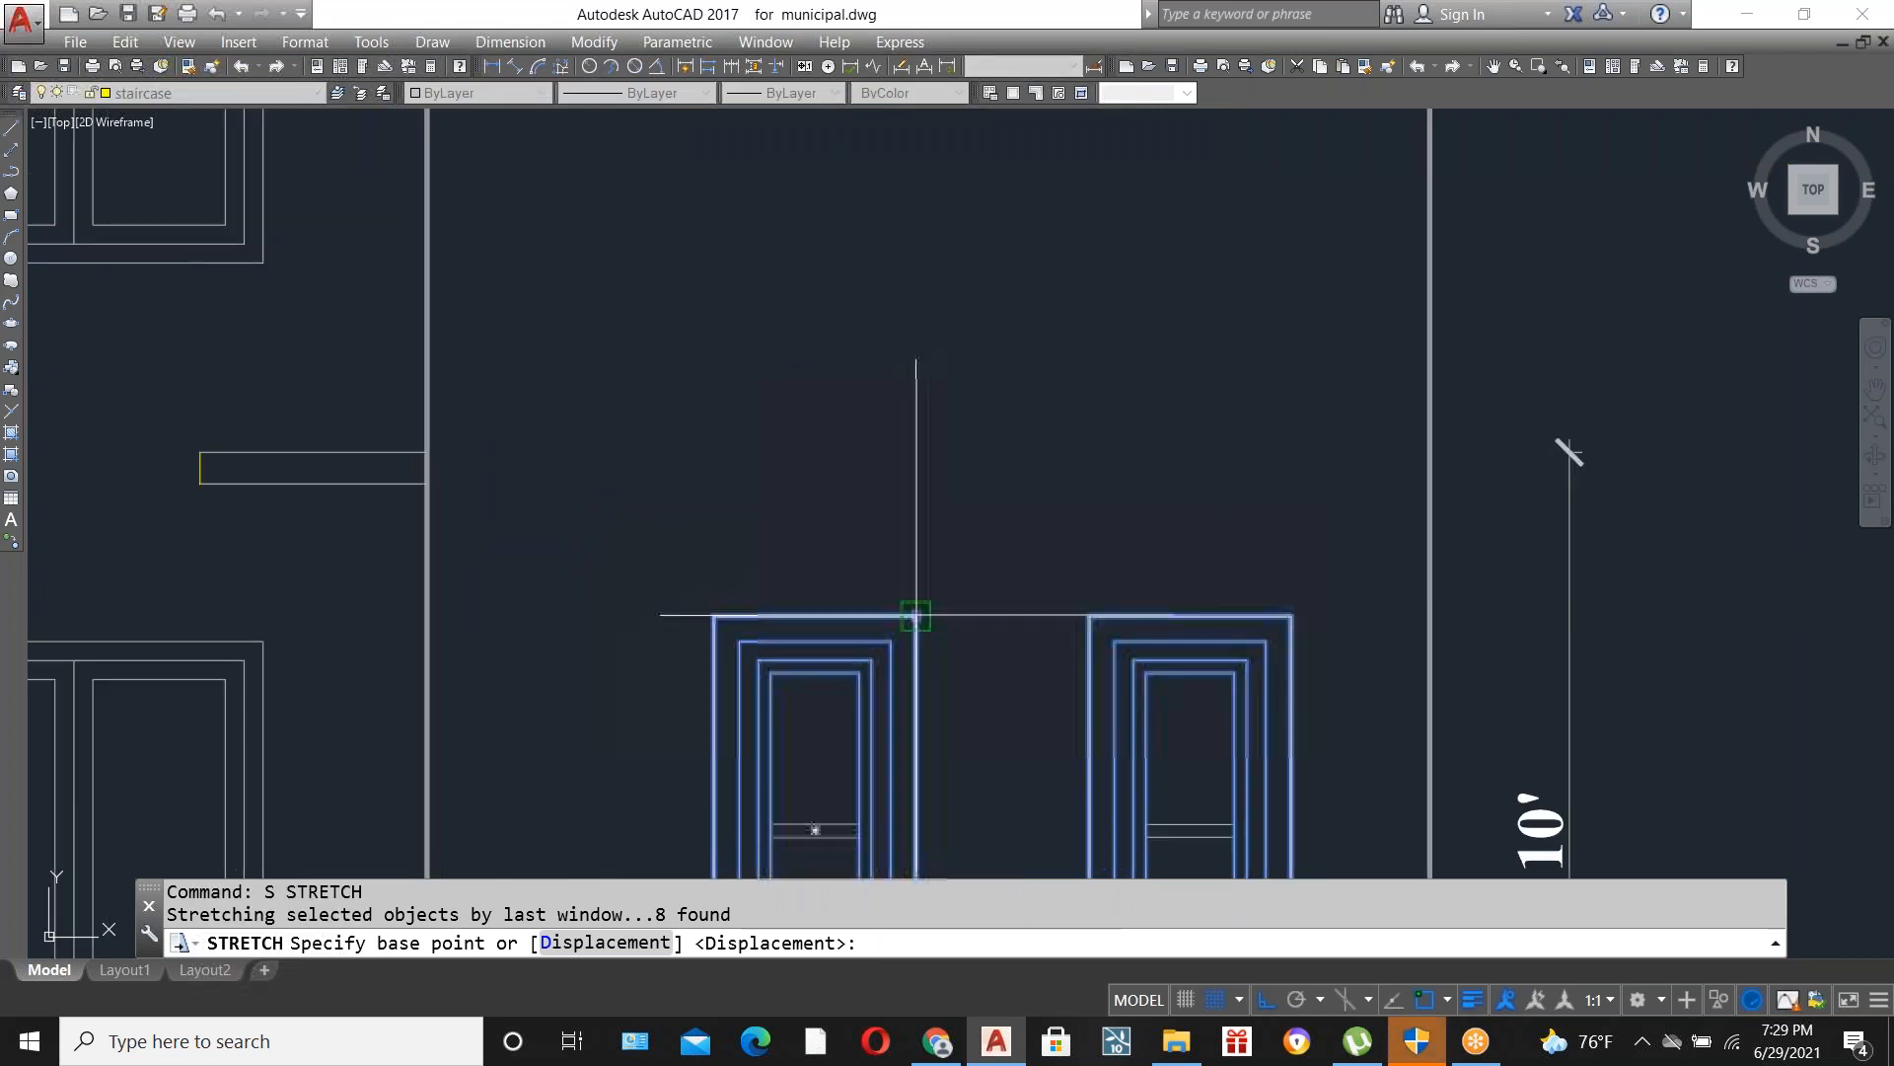
click(915, 615)
scroll(908, 642, down, 3)
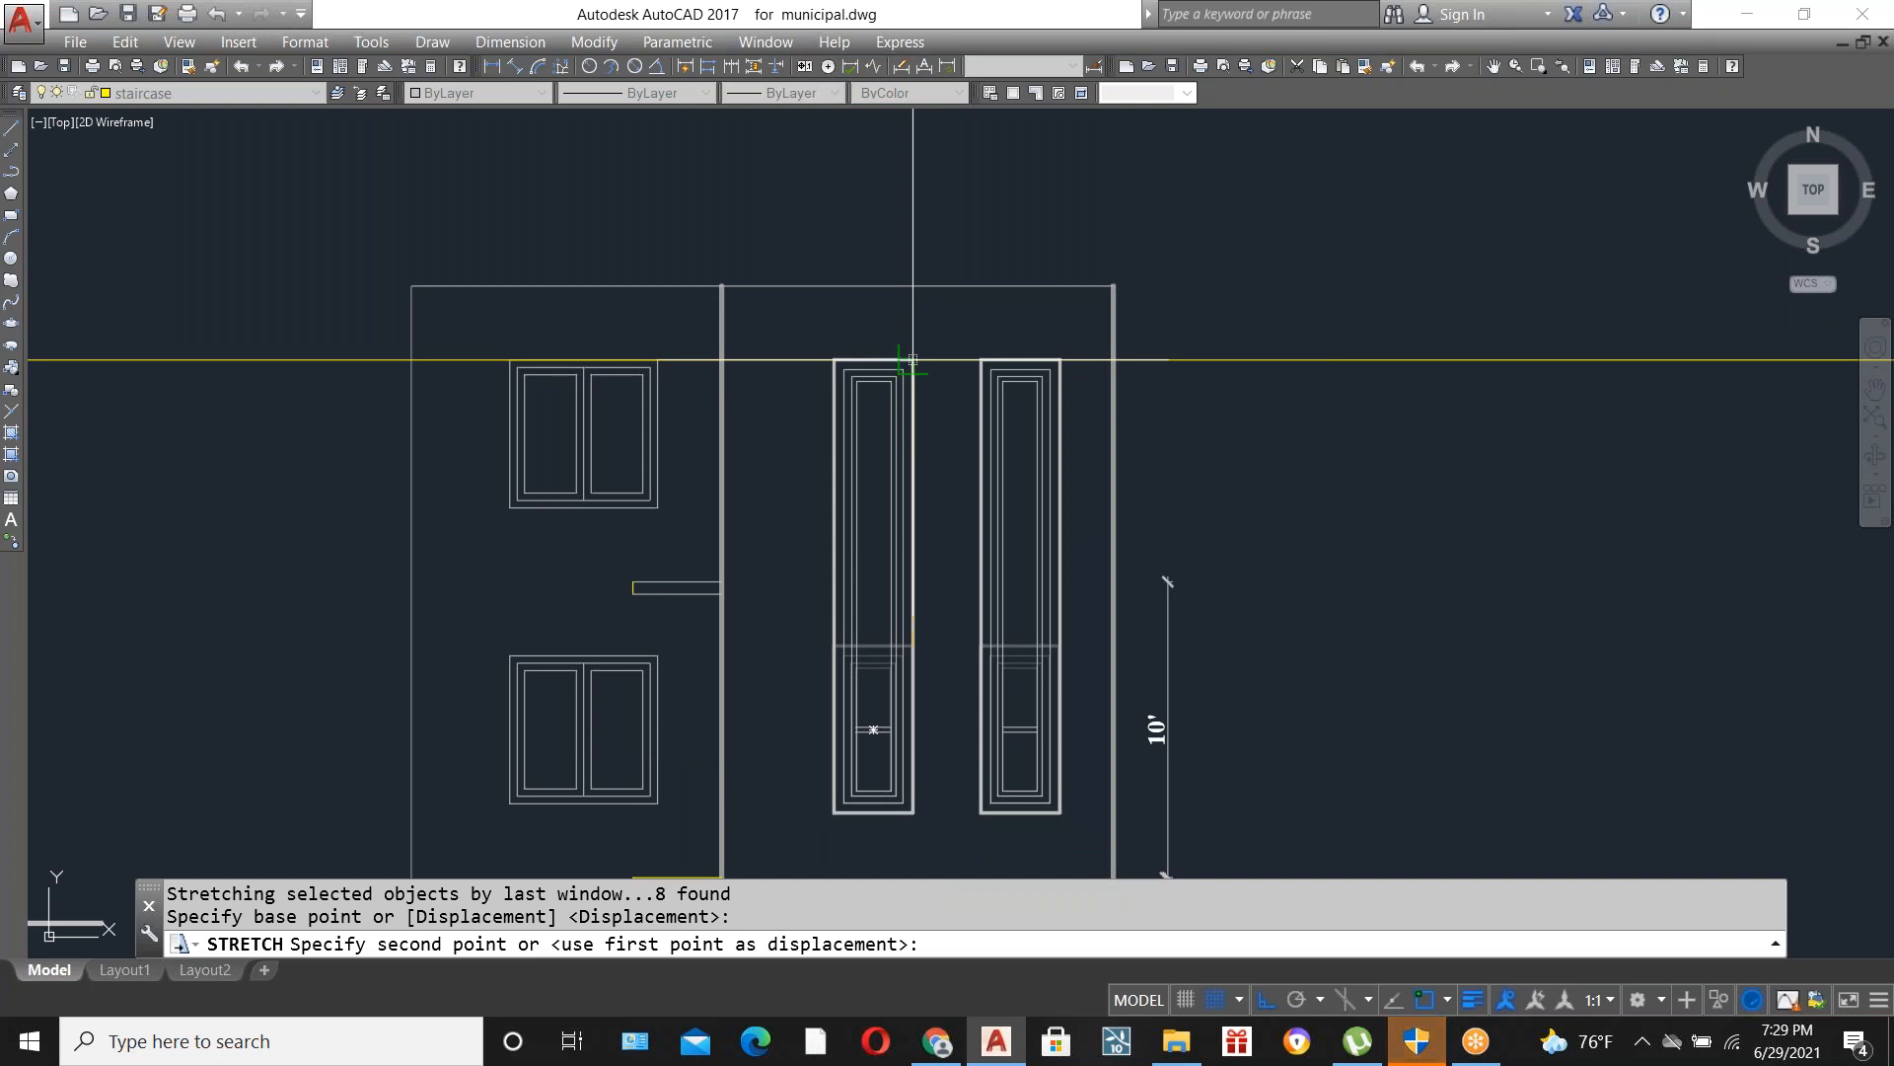
click(912, 360)
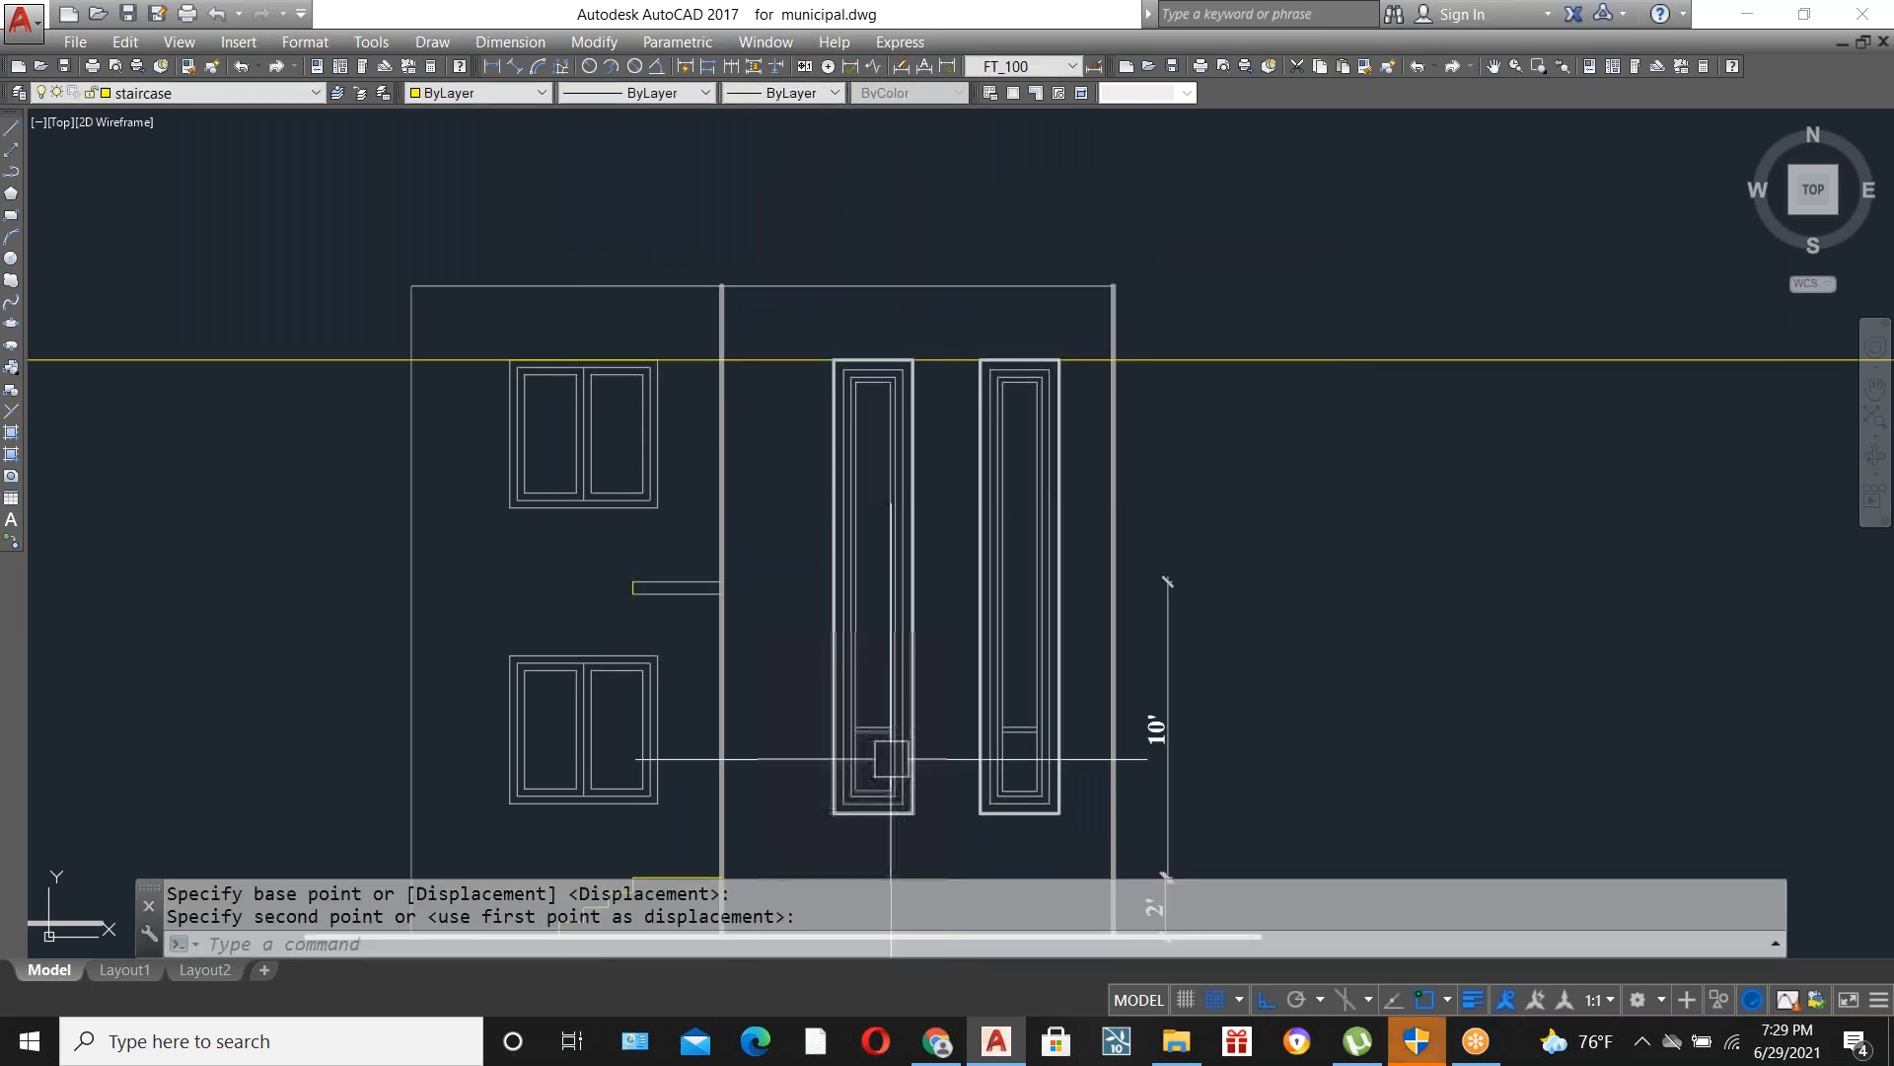
scroll(891, 758, up, 2)
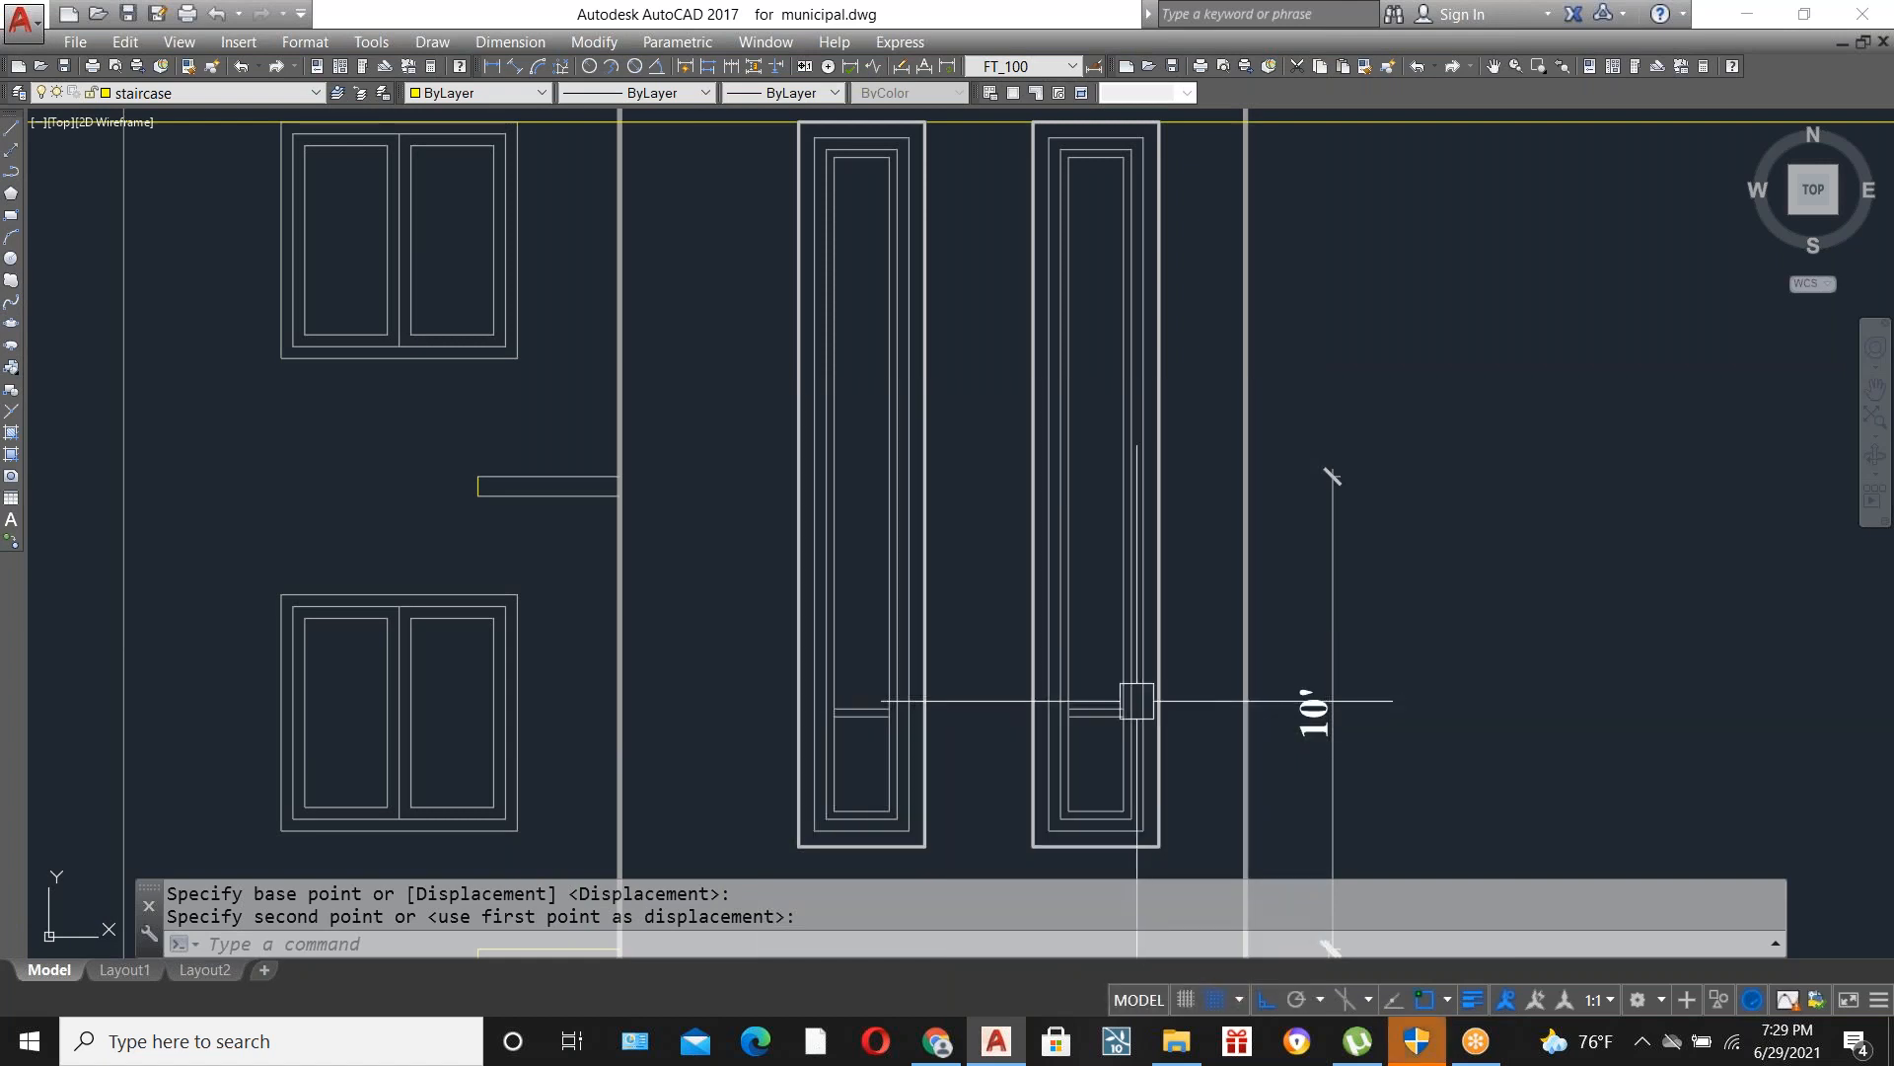
scroll(1045, 545, down, 3)
scroll(968, 554, up, 3)
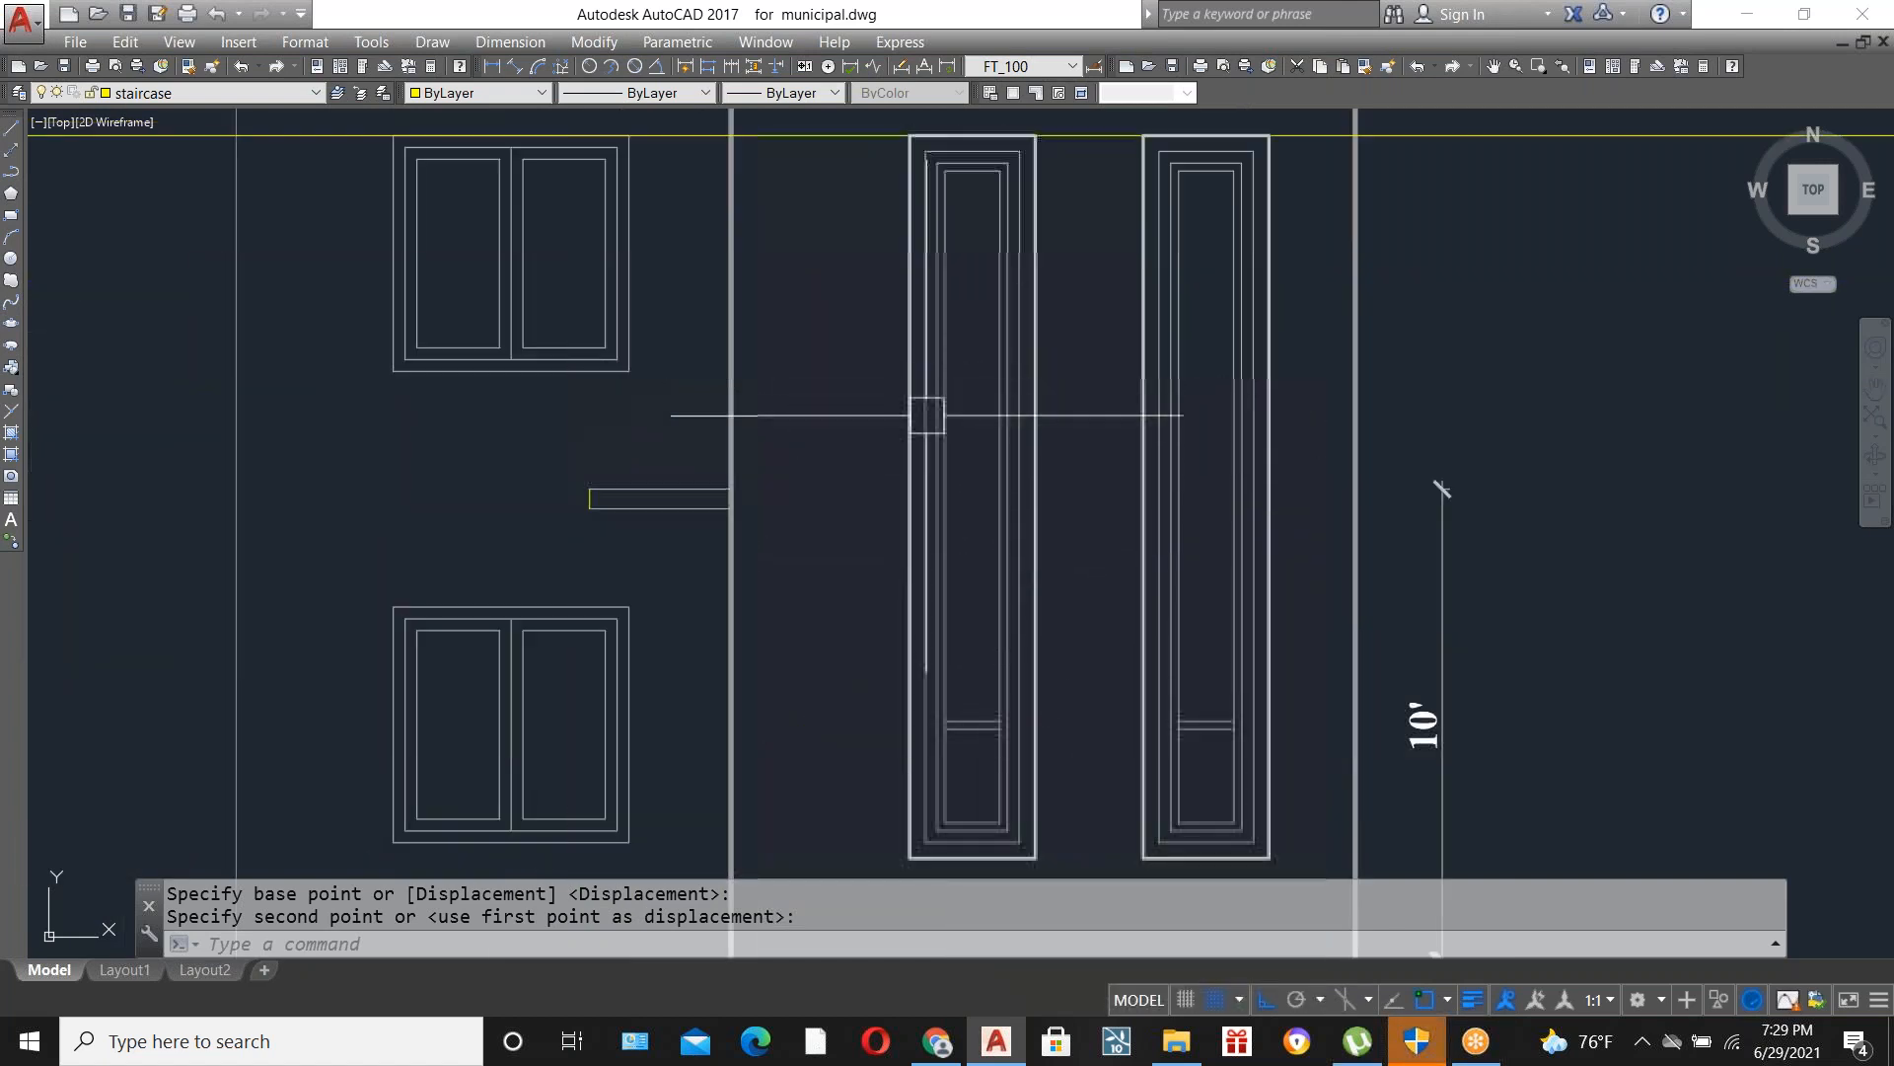
scroll(991, 419, down, 2)
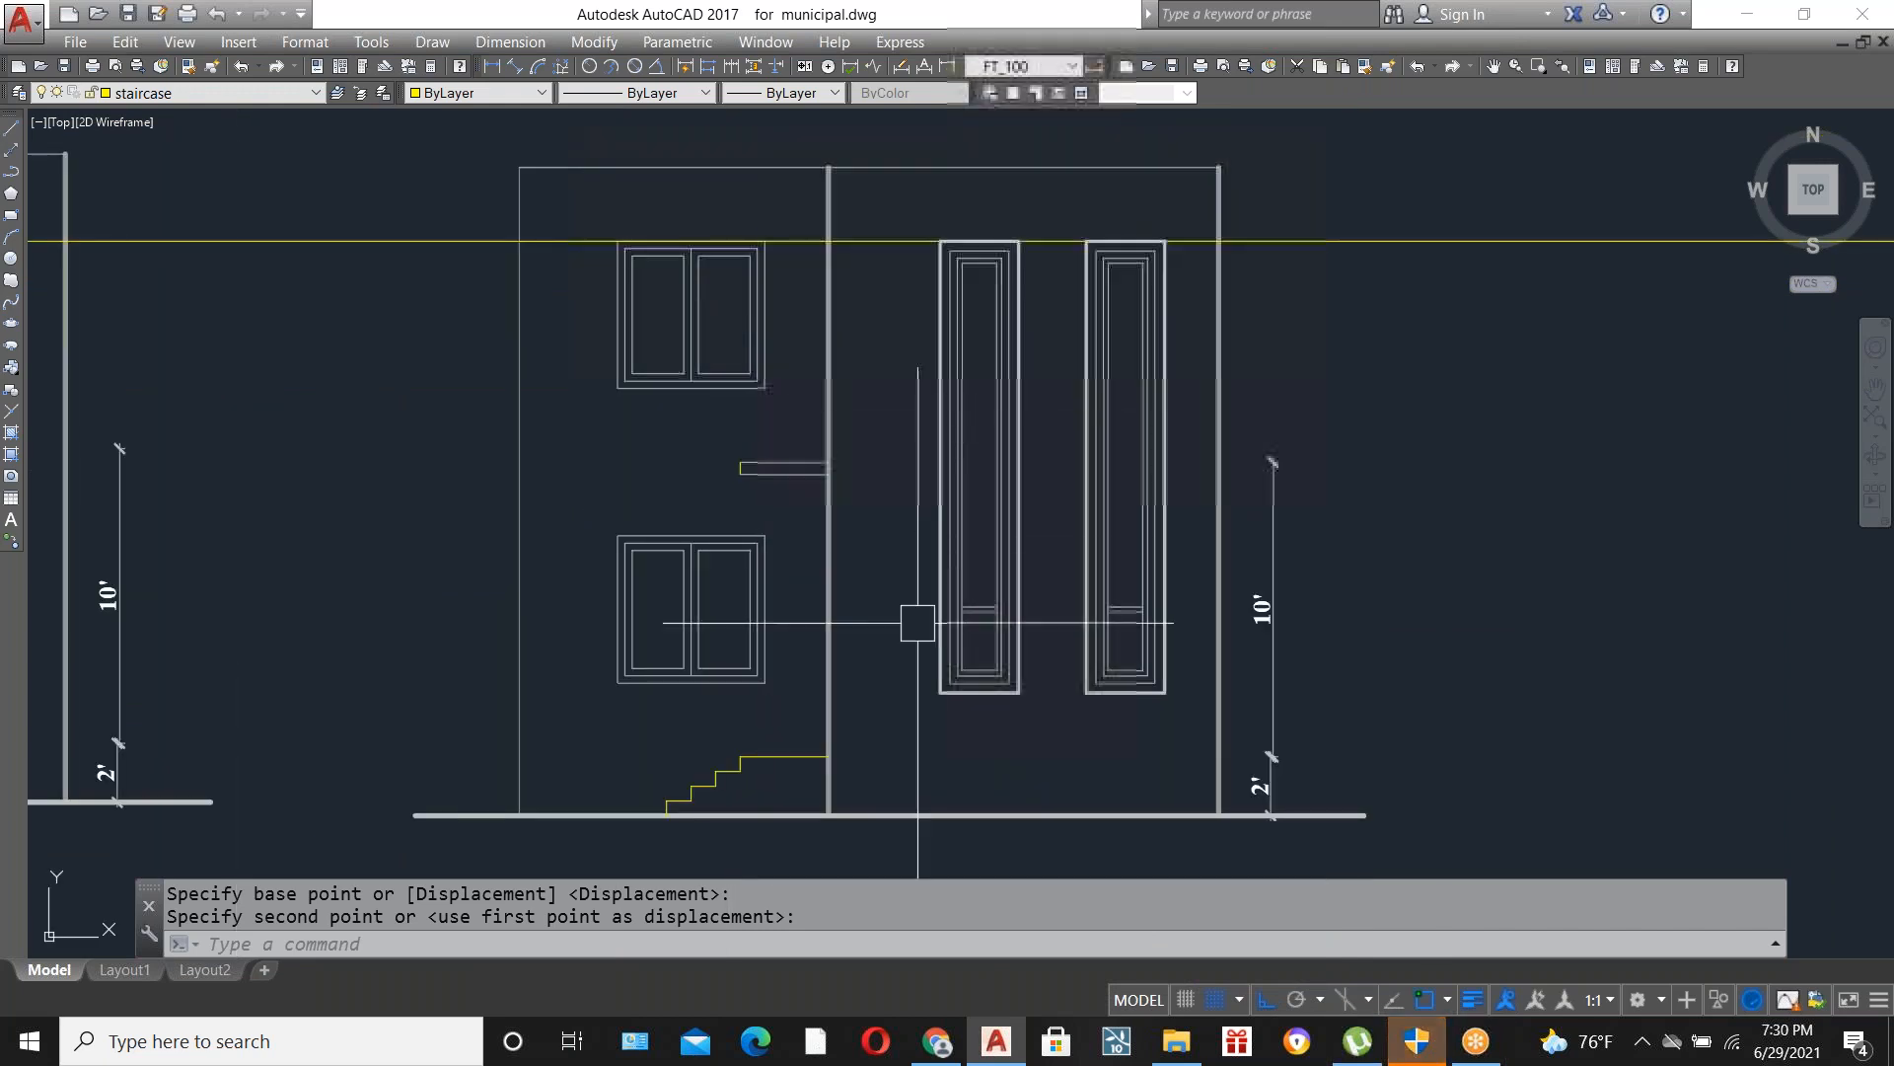
click(984, 745)
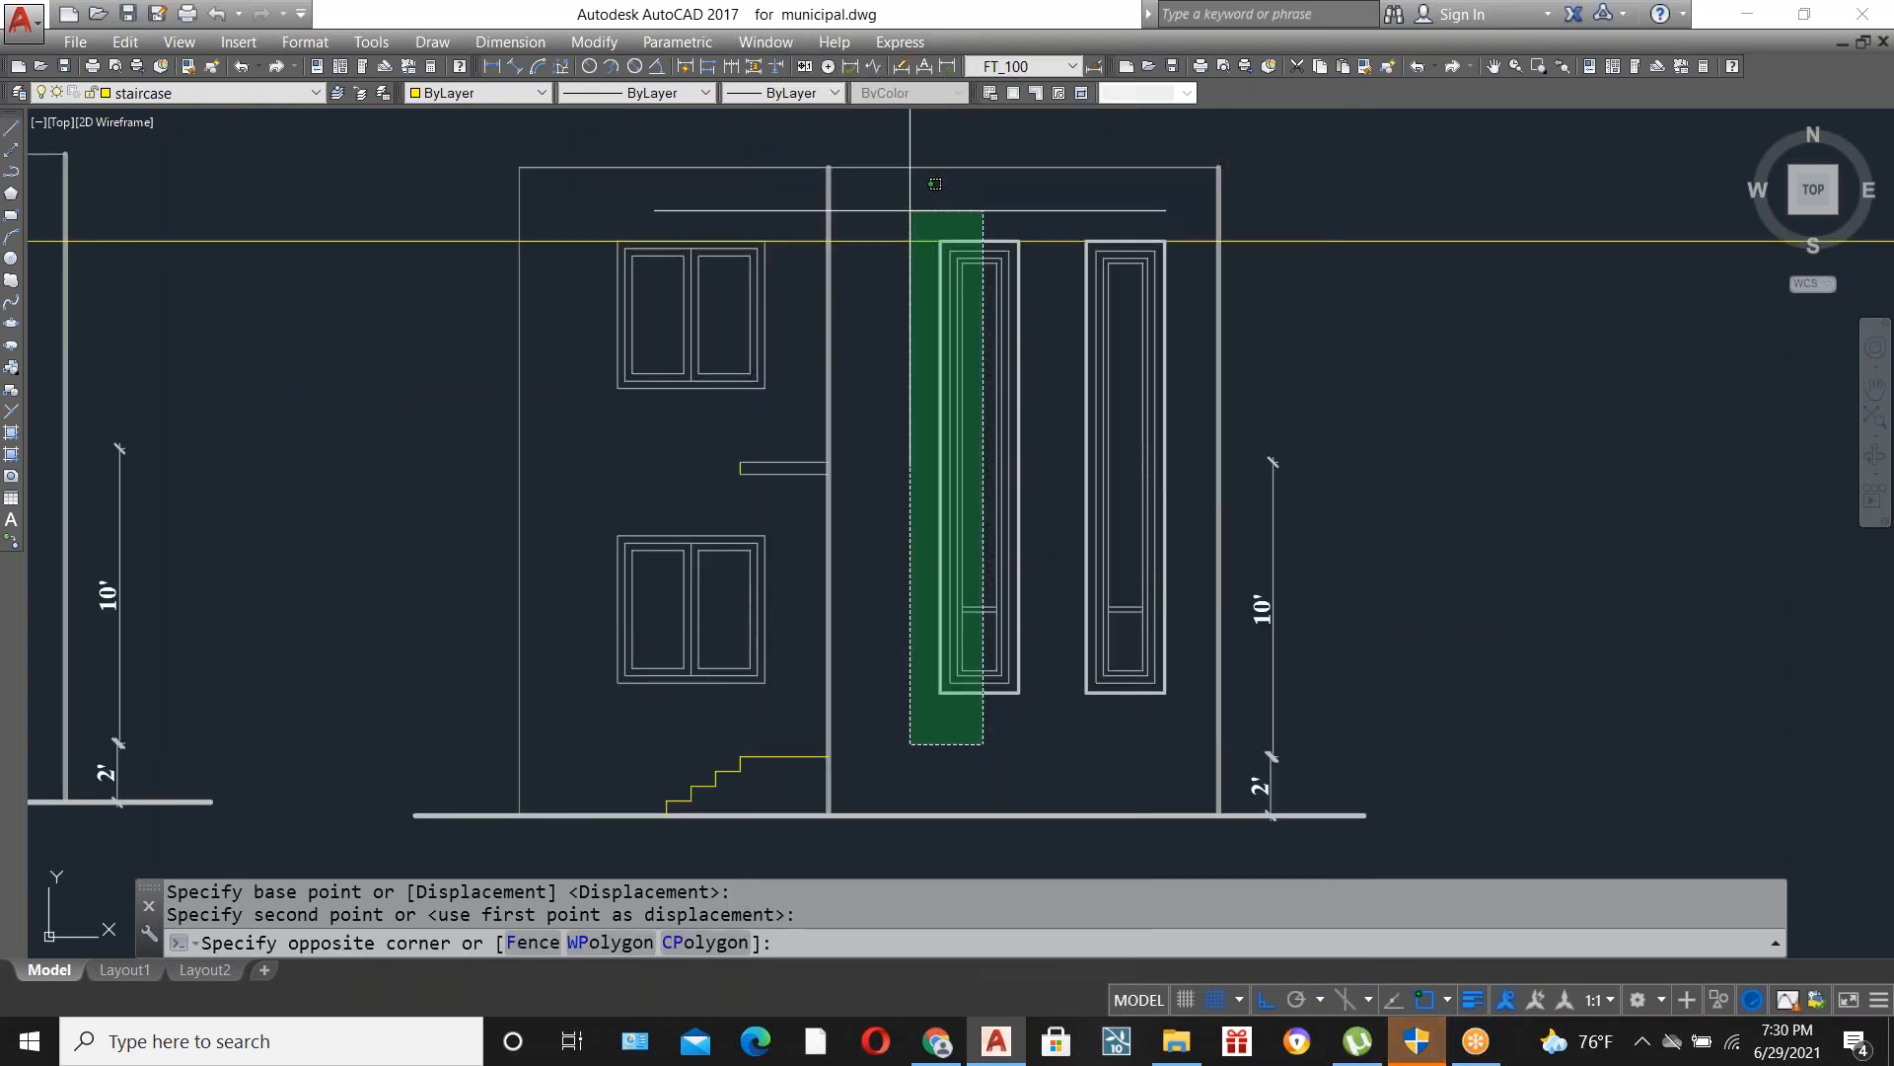
key(Escape)
key(Escape)
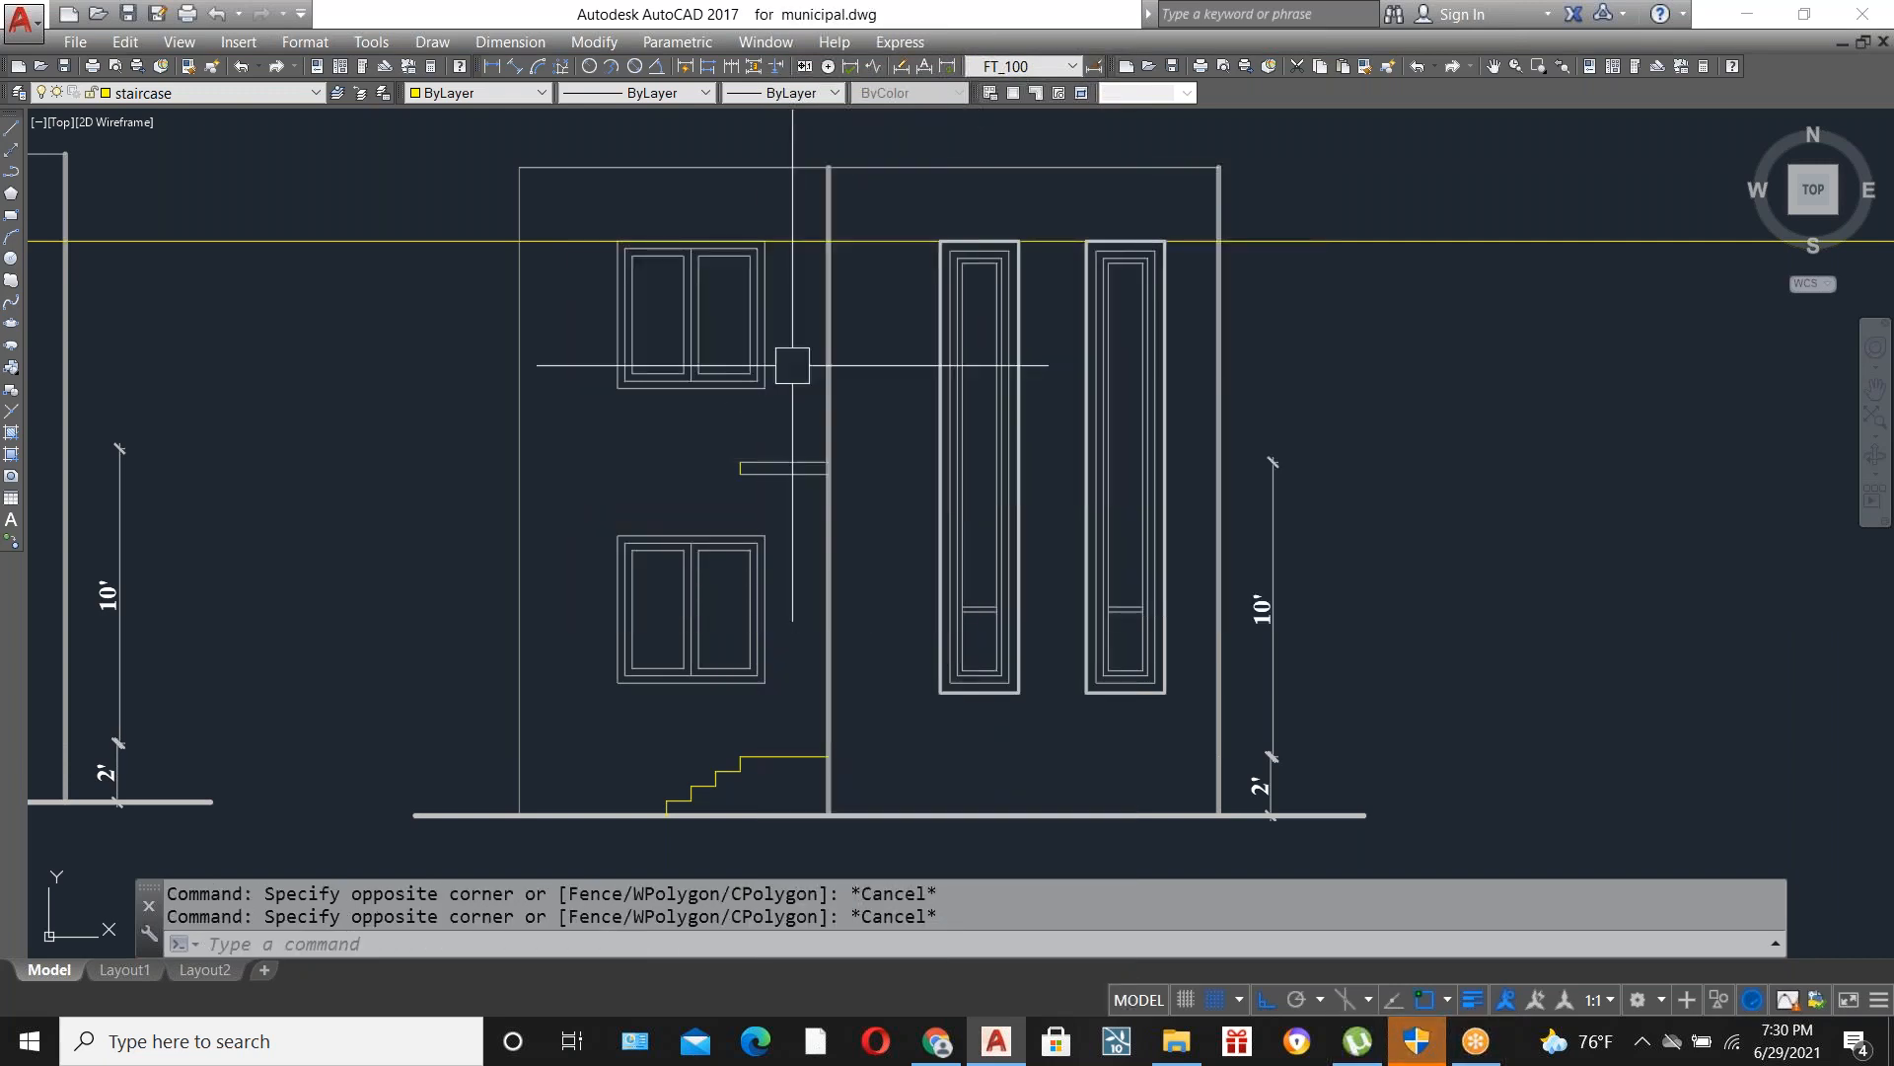
scroll(962, 696, up, 2)
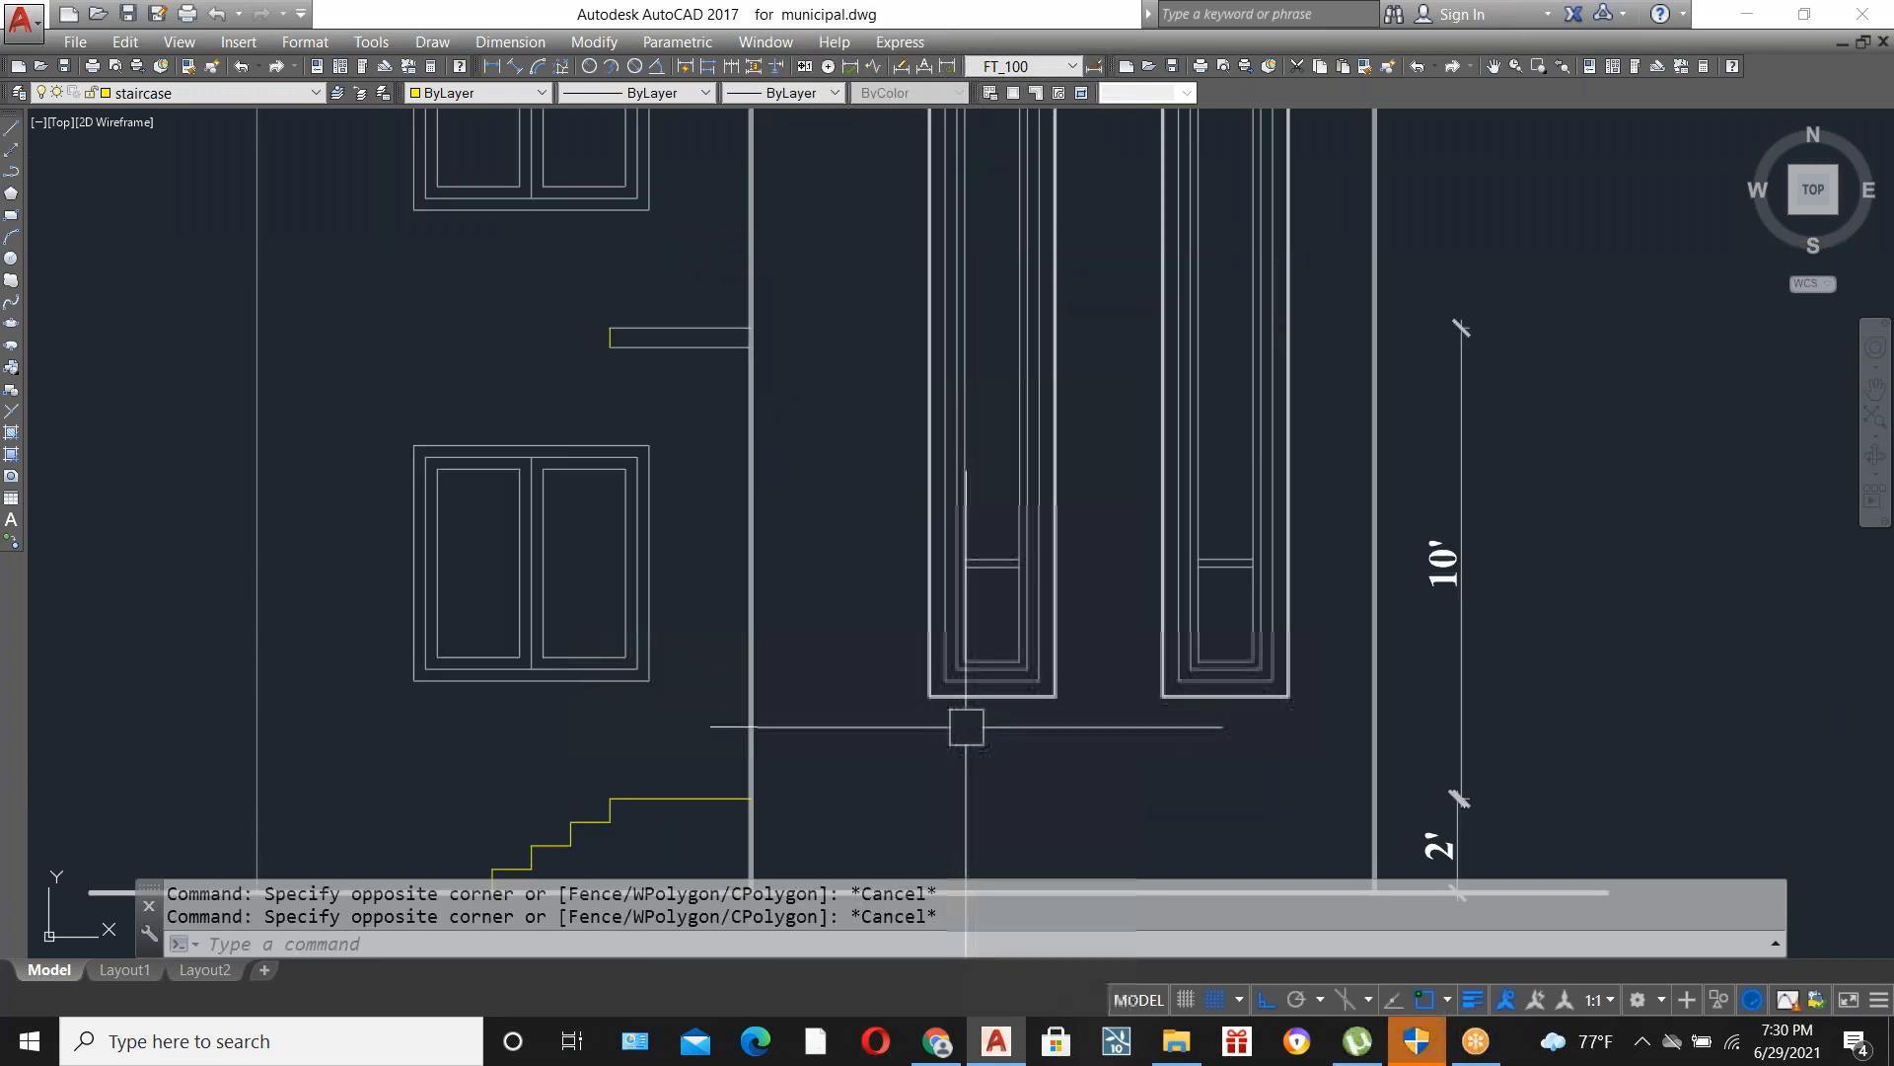
scroll(995, 748, down, 2)
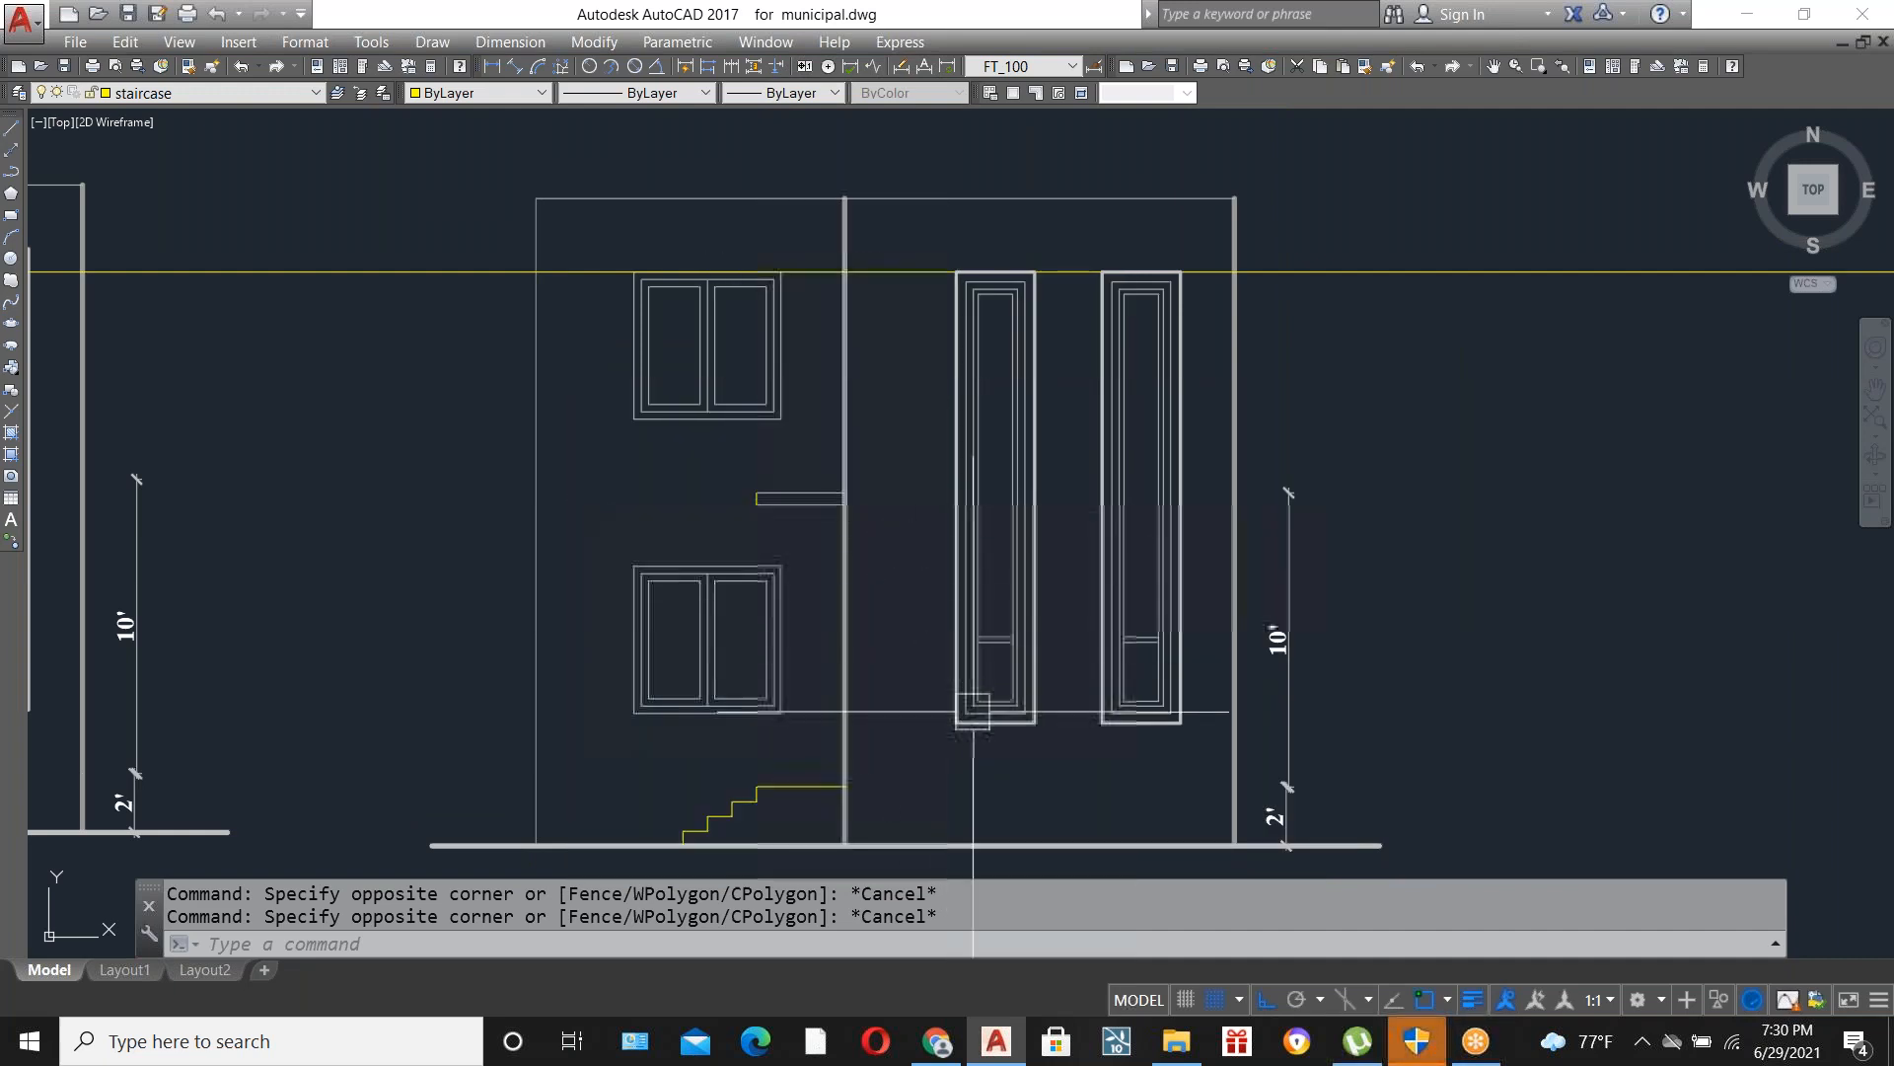
click(990, 768)
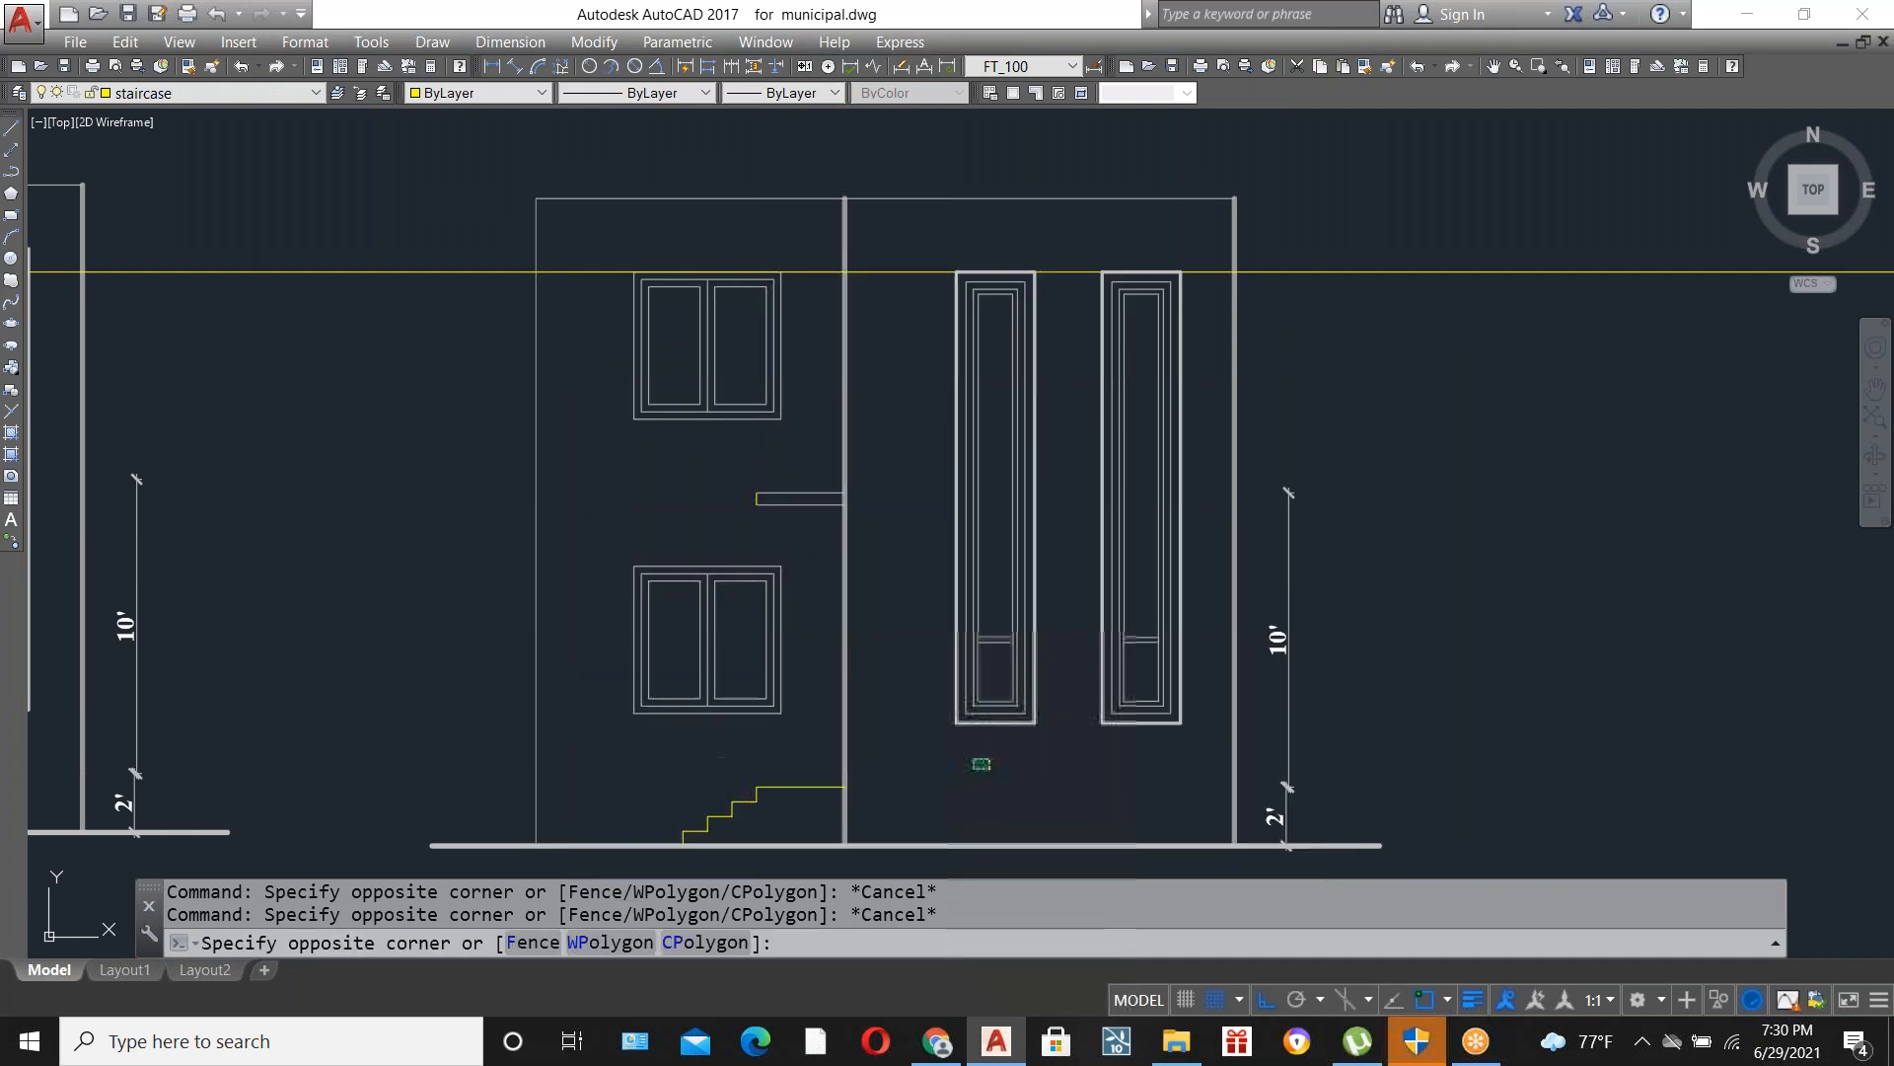
click(986, 760)
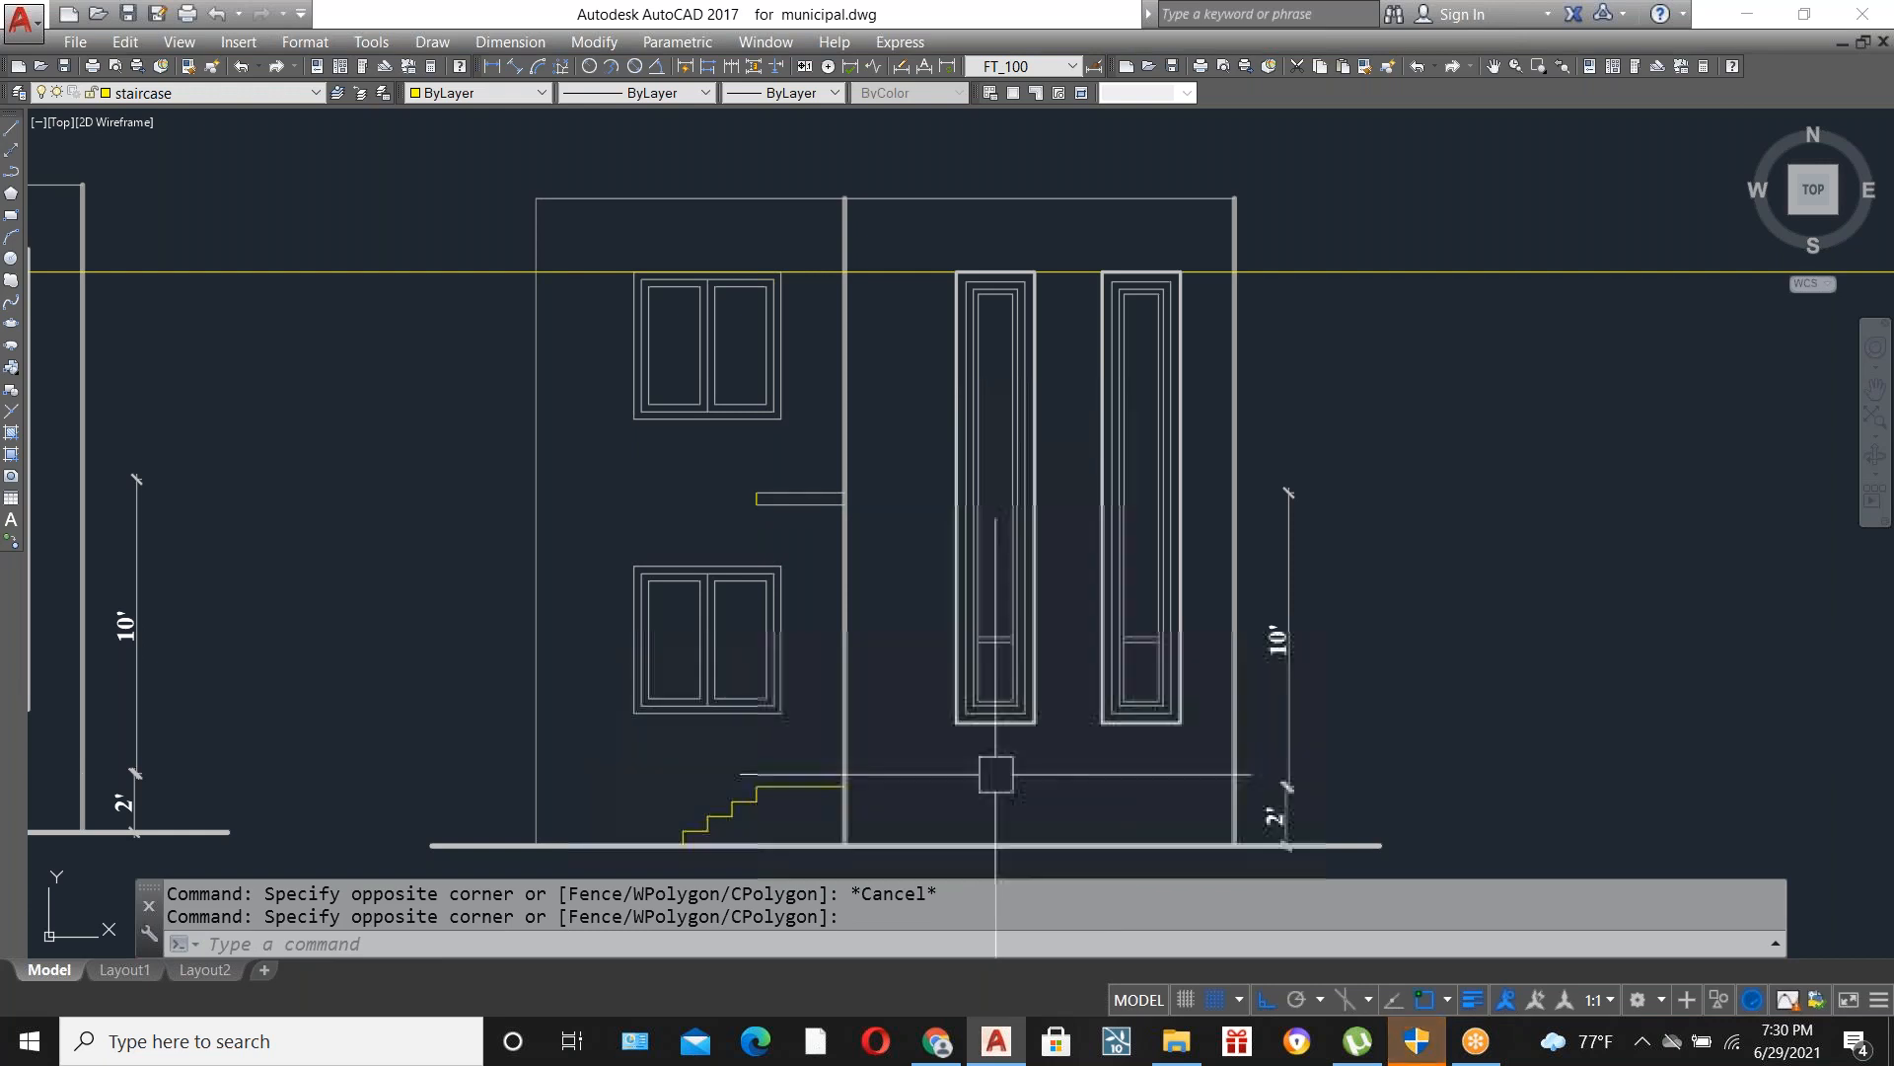
Stretch the tall staircase window nearest the projecting slab sideways towards the dividing wall, to about twice its width.
click(989, 788)
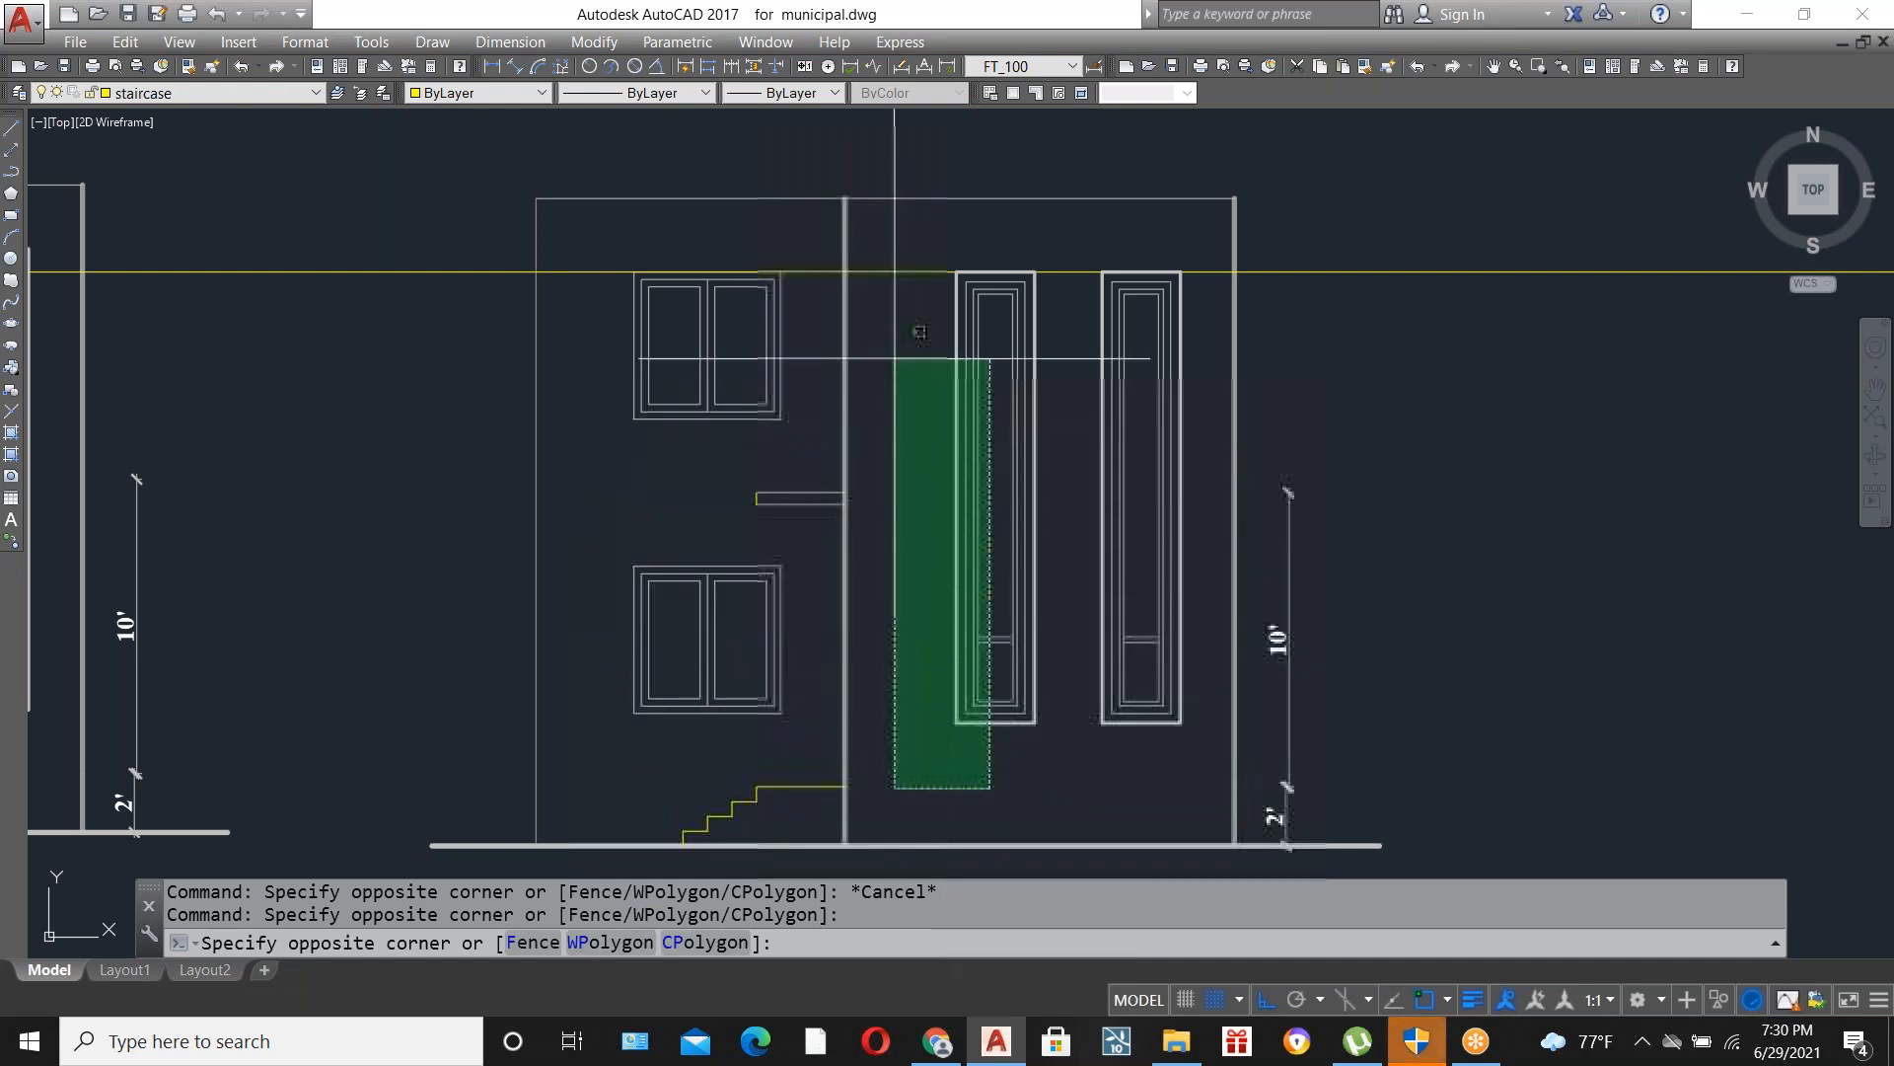
click(931, 216)
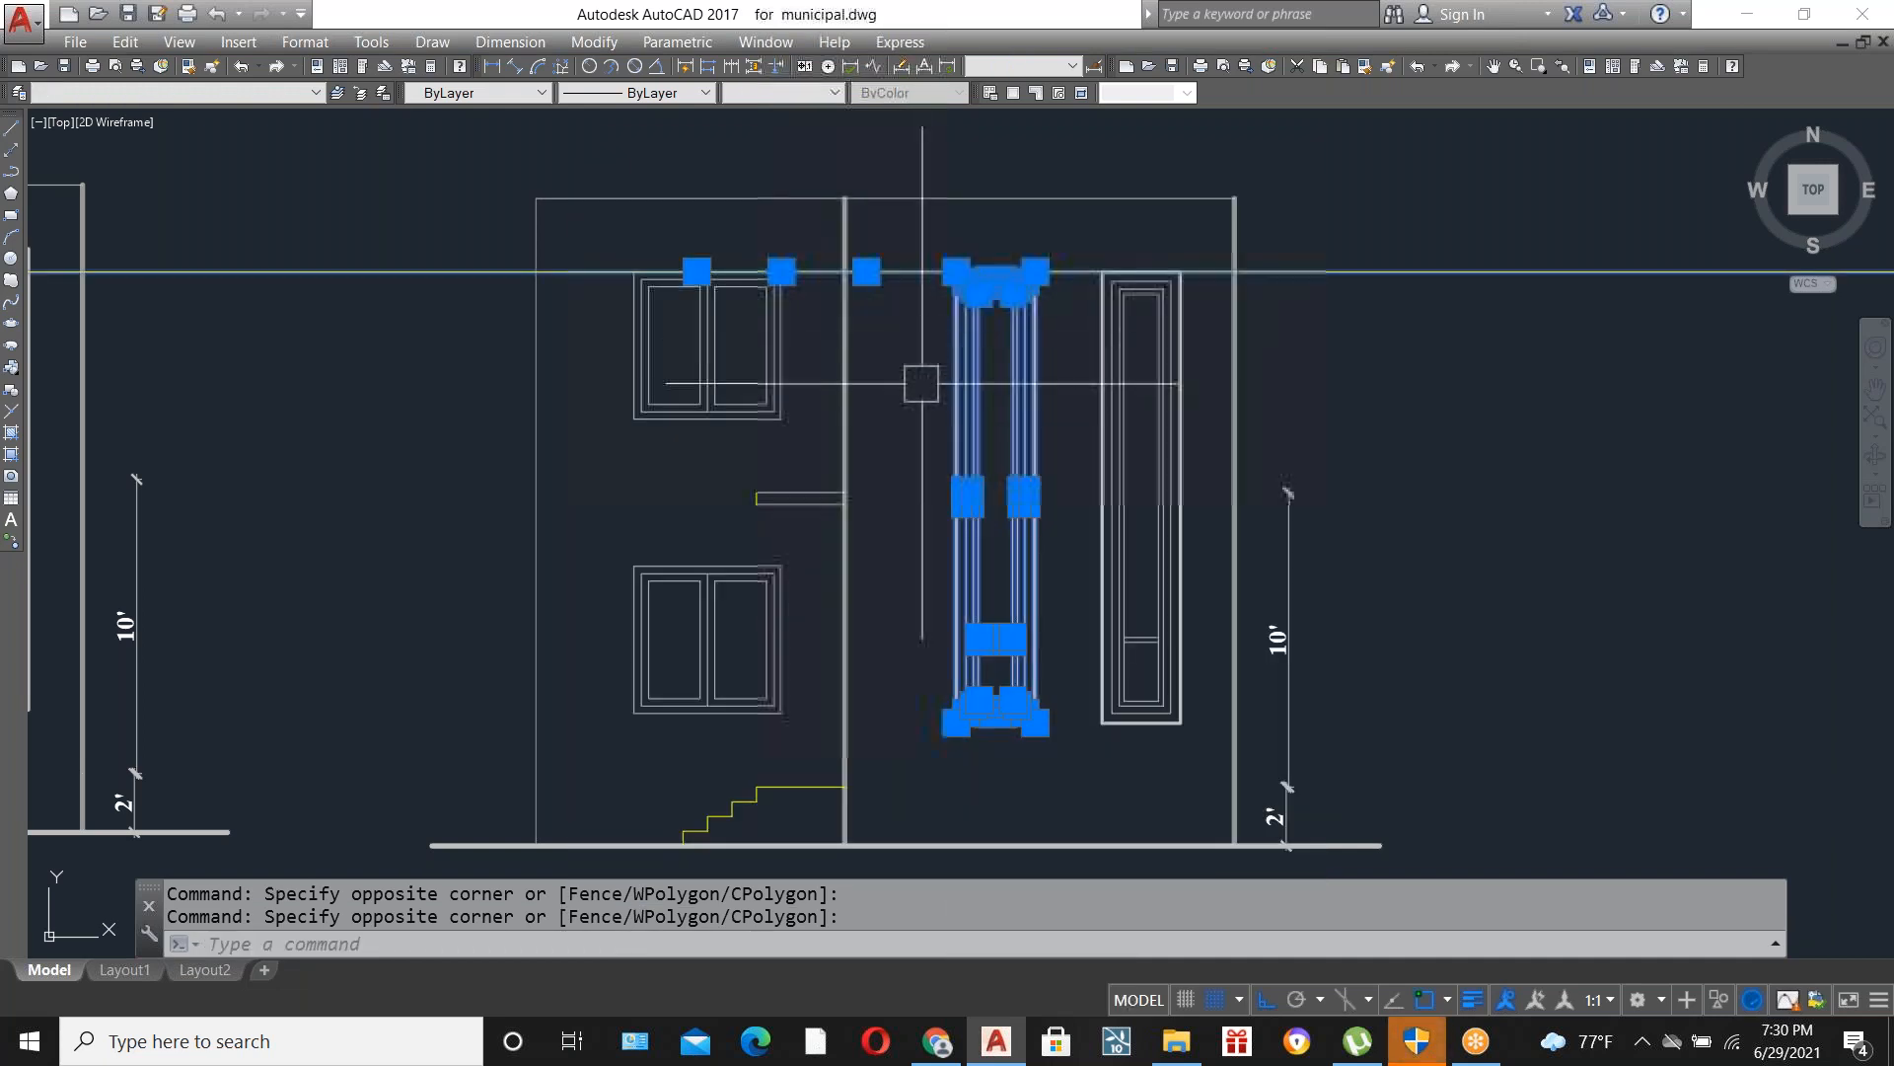
text(S)
key(Return)
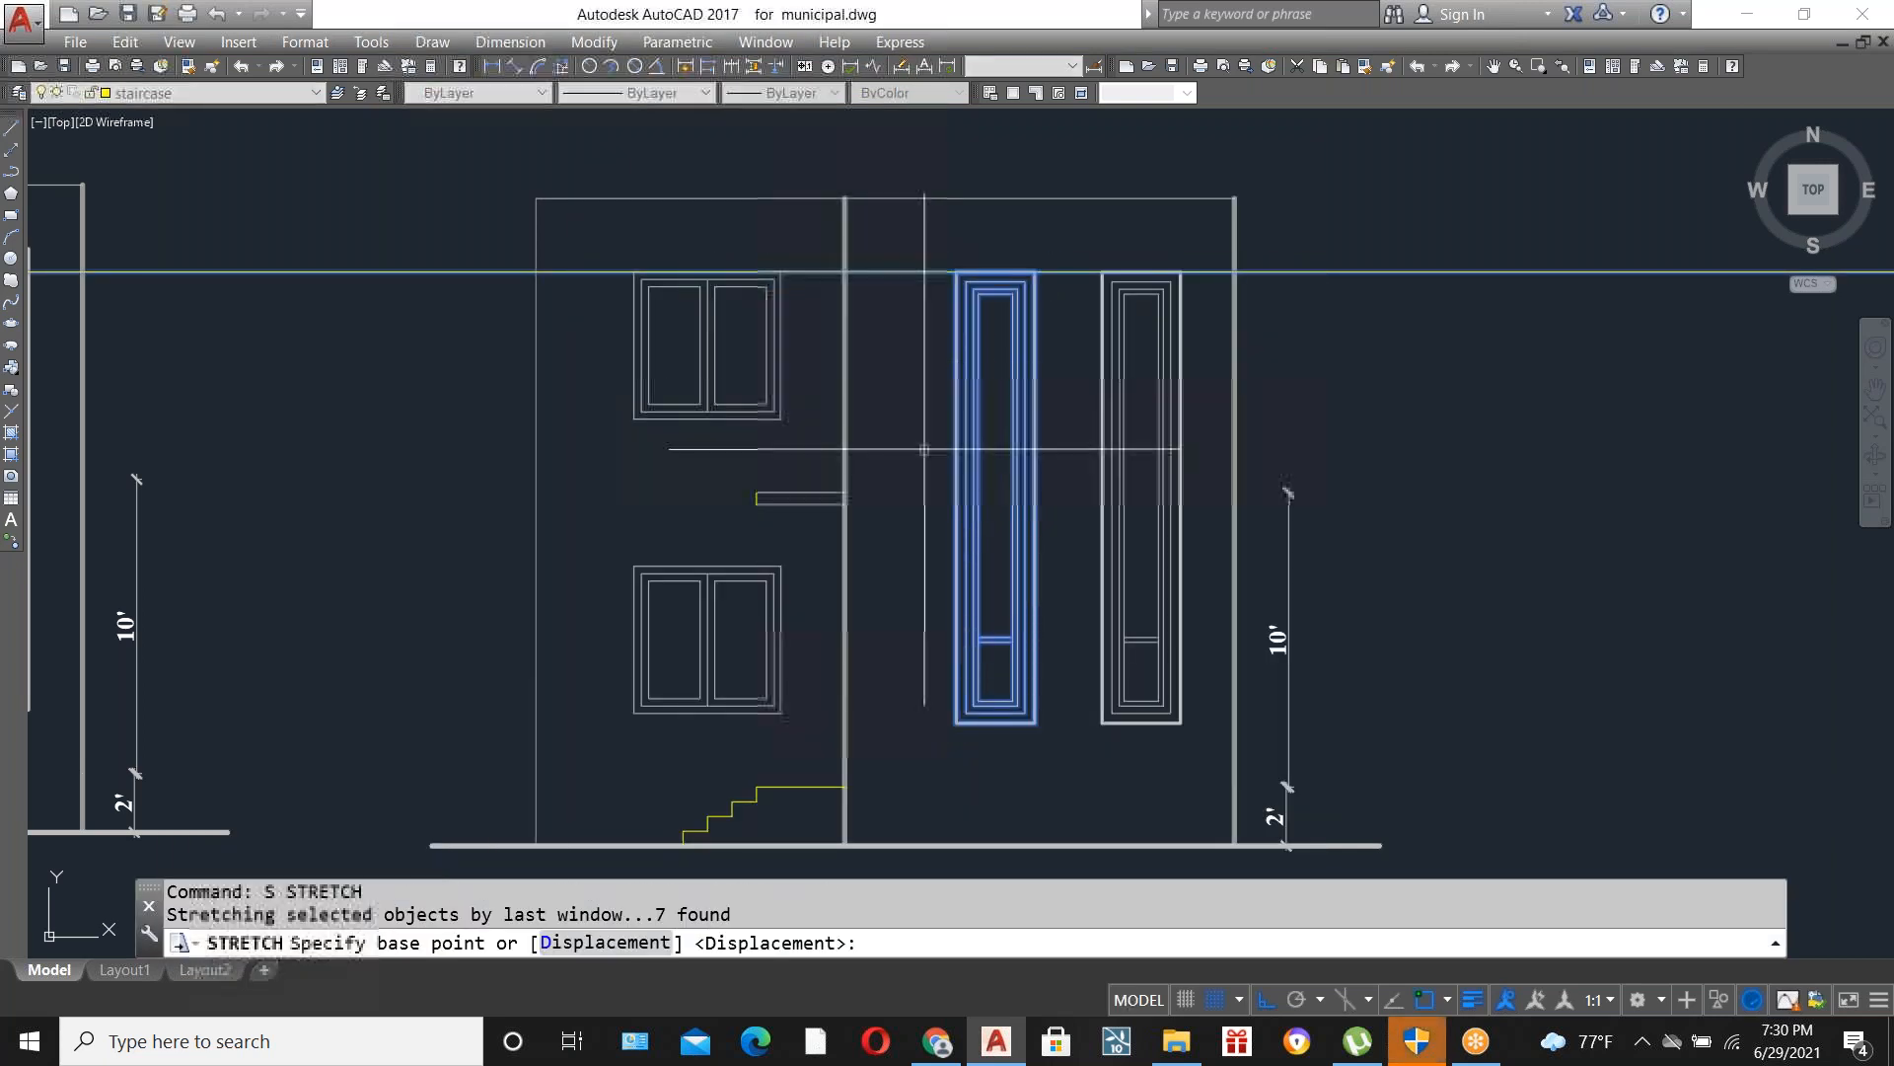
click(956, 497)
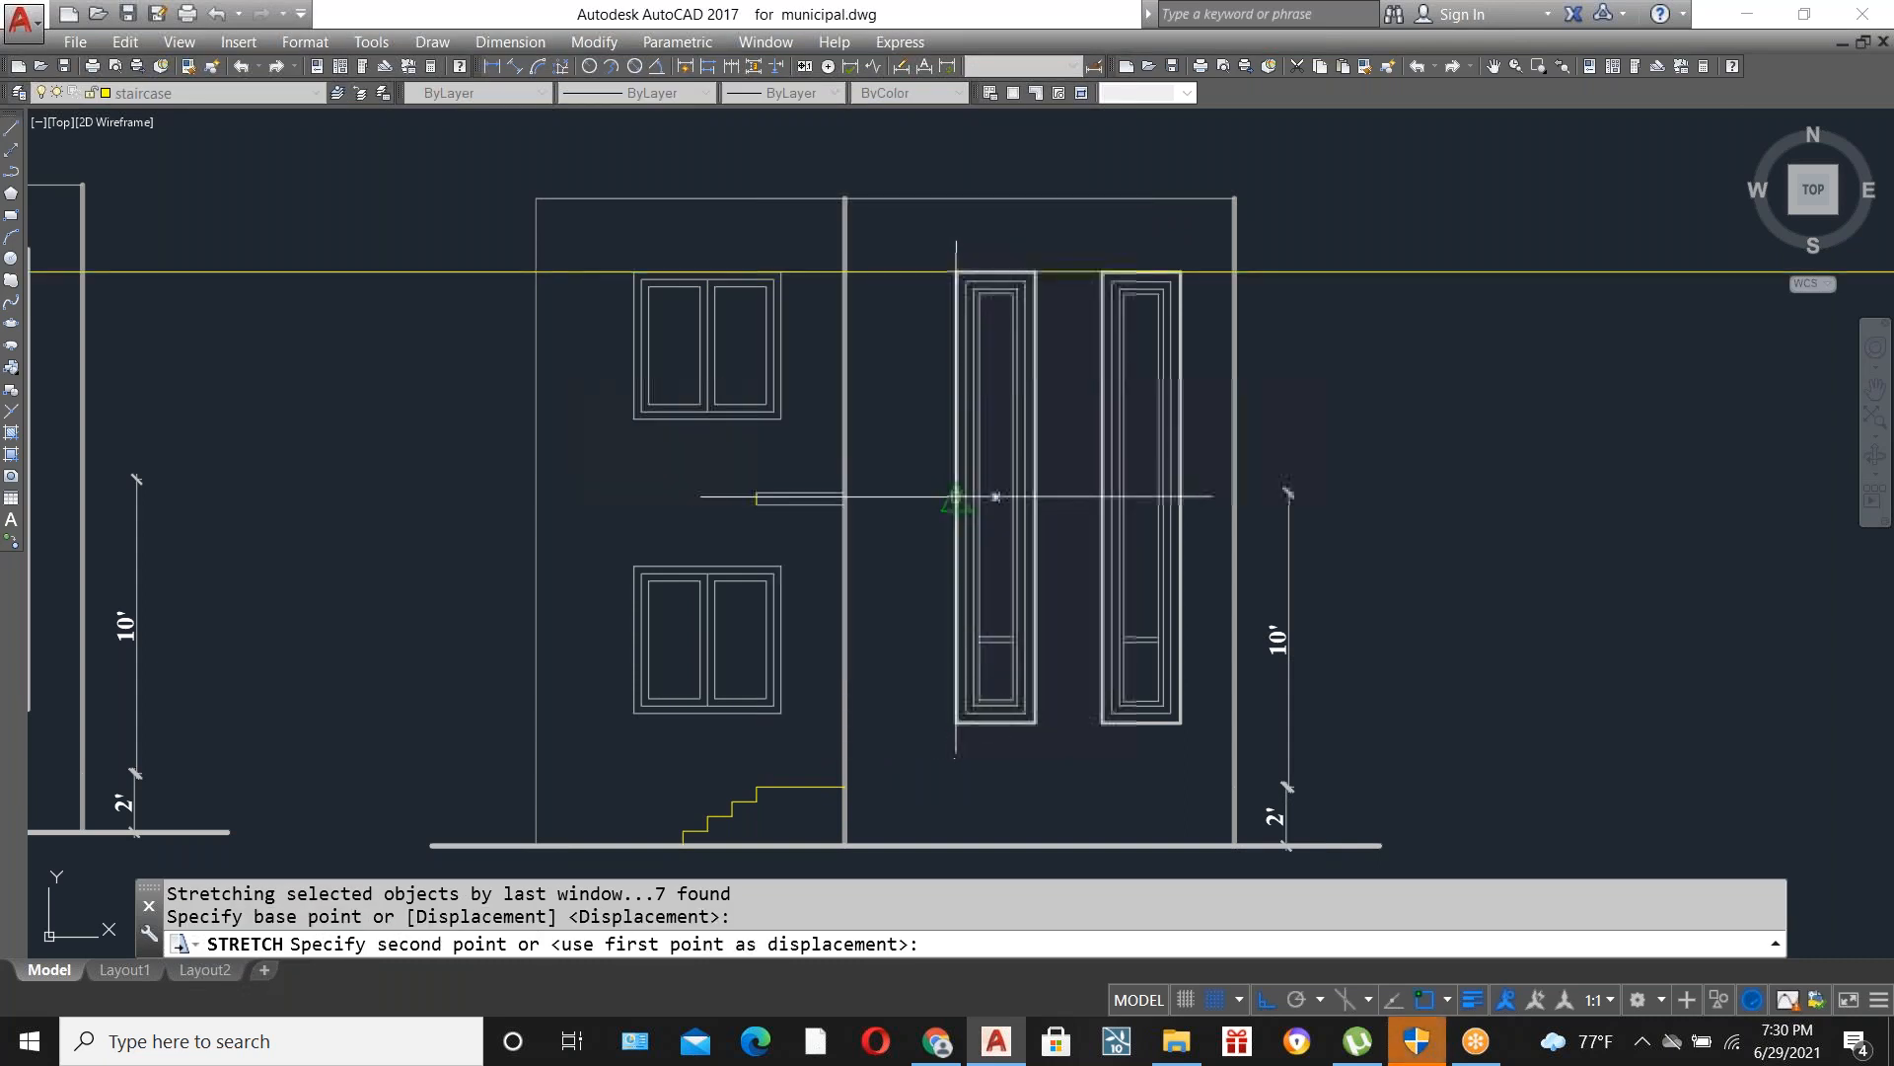
click(885, 489)
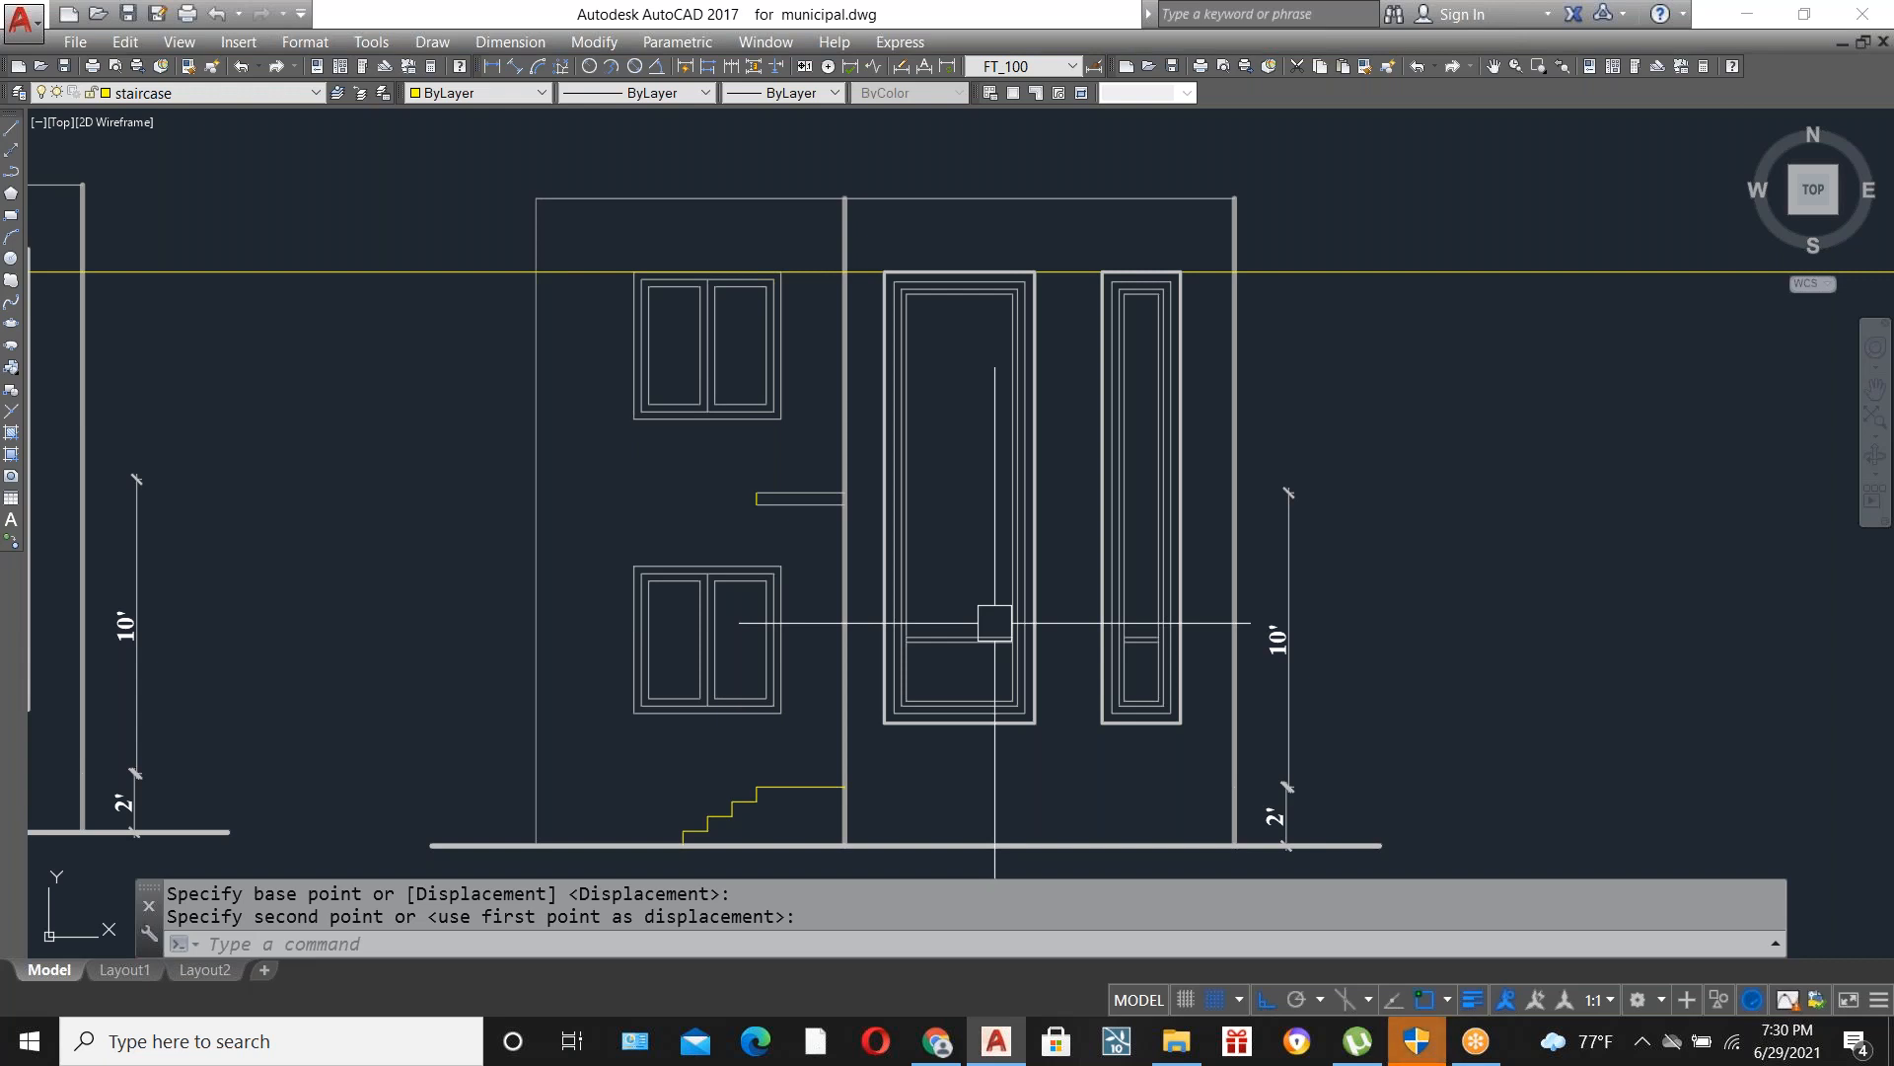
Erase the horizontal construction line running across the elevations.
scroll(998, 618, down, 4)
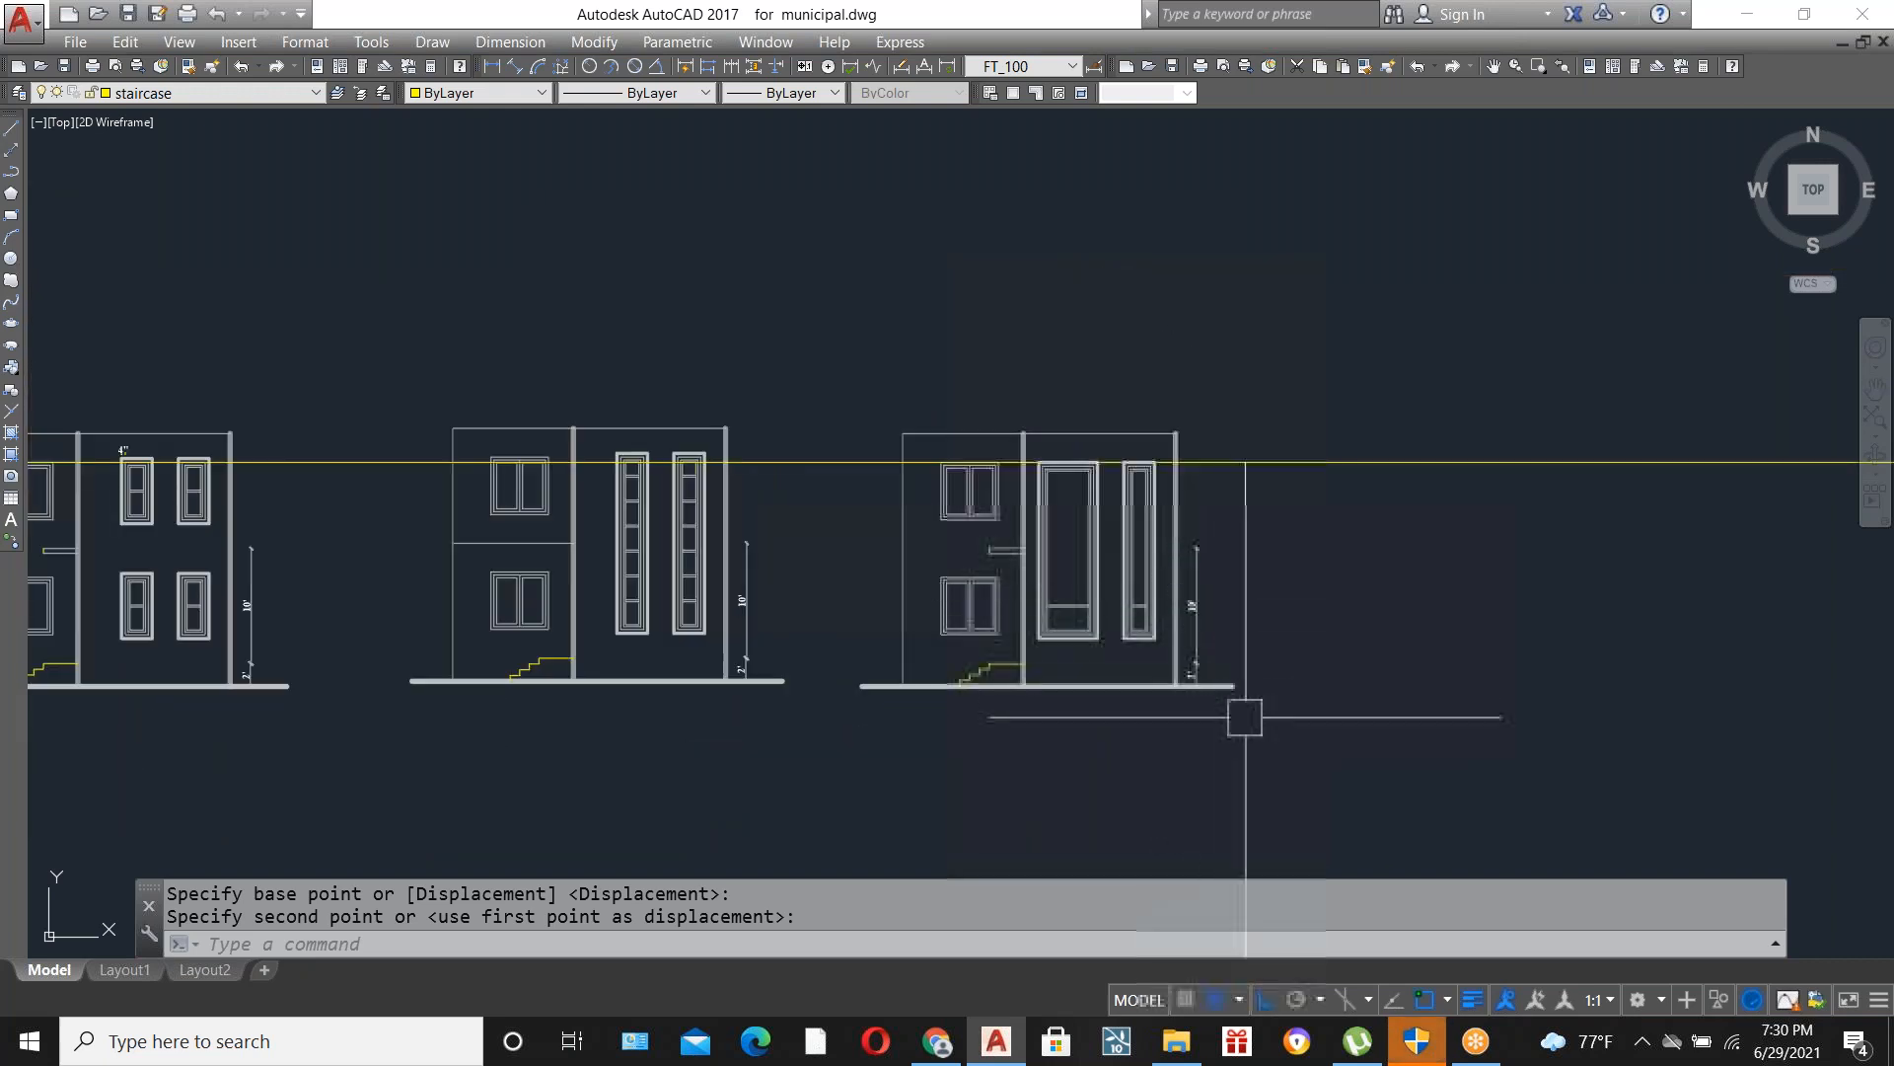
click(1274, 451)
key(Delete)
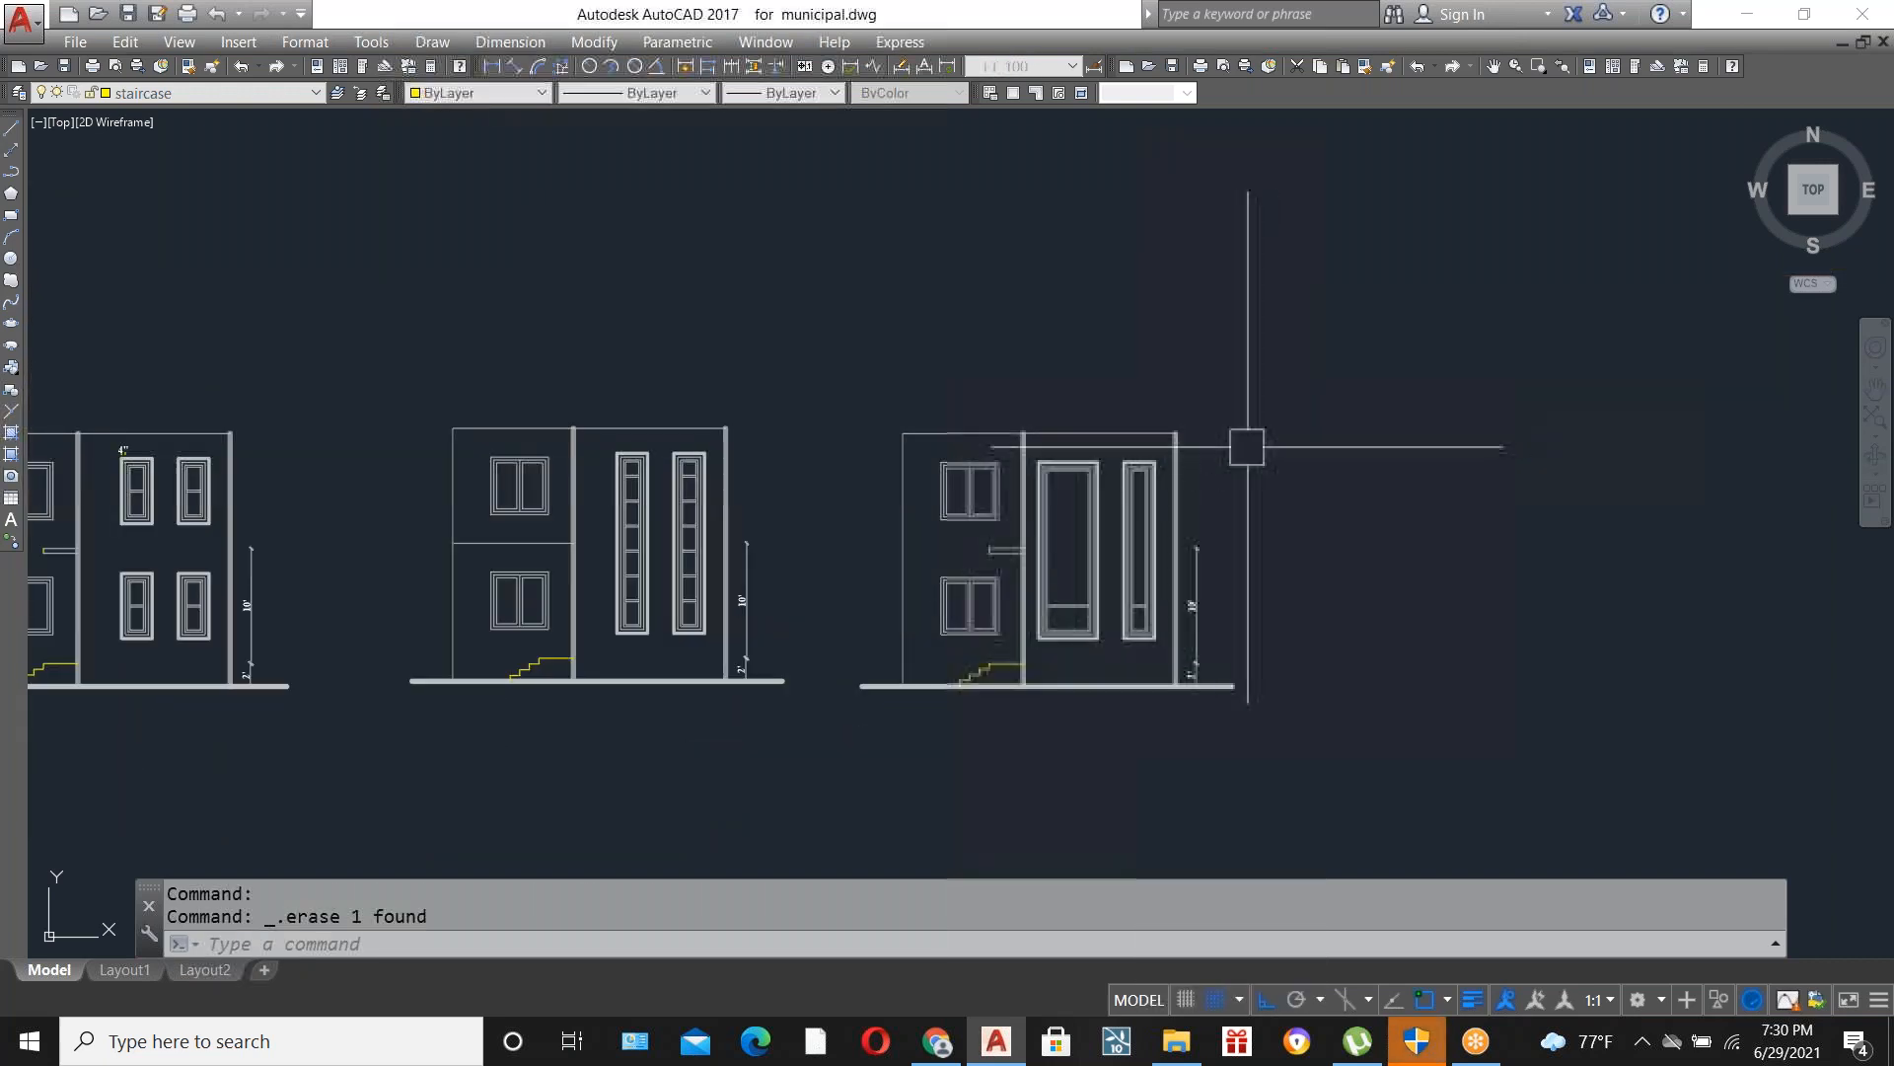
Examine the staircase windows of the elevation variants and the matching W1 windows around the staircase in the floor plan.
scroll(1168, 529, down, 2)
scroll(401, 508, up, 3)
scroll(888, 720, down, 4)
scroll(861, 682, up, 4)
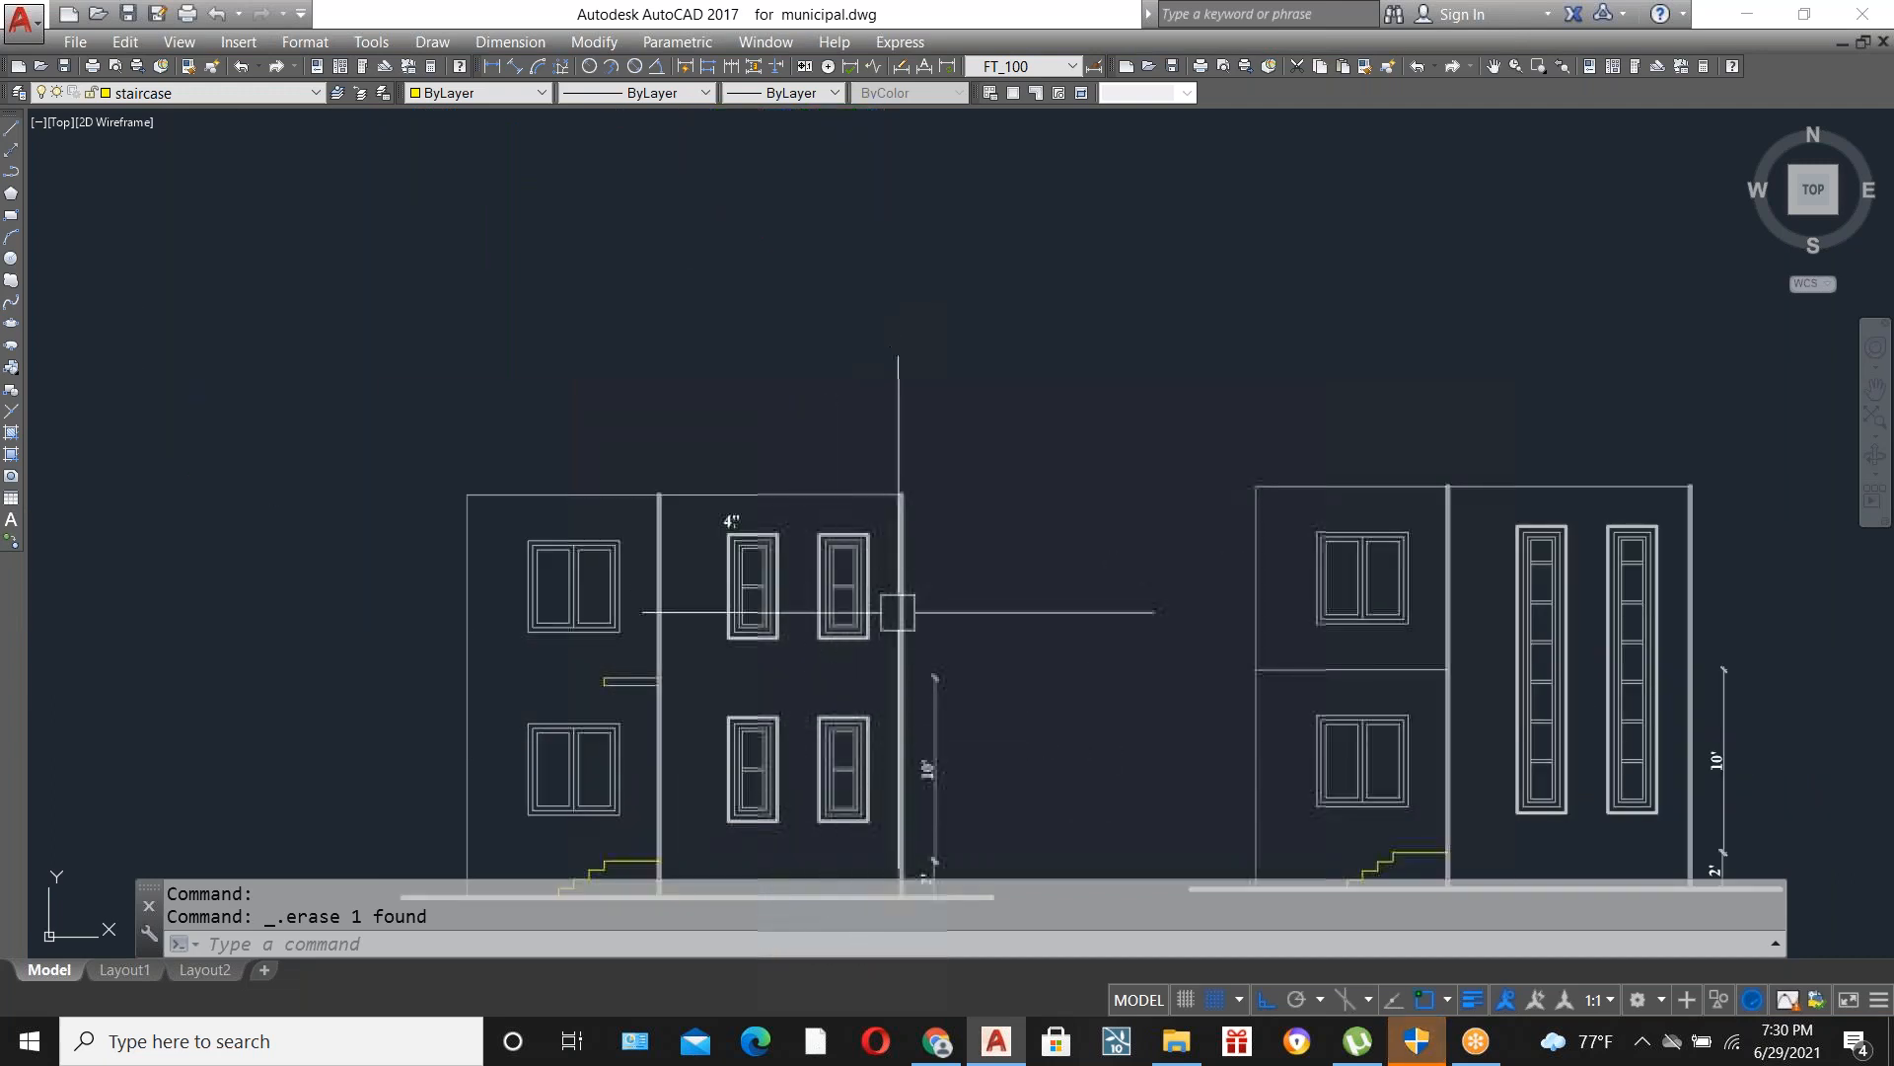
scroll(910, 653, down, 2)
scroll(829, 565, up, 2)
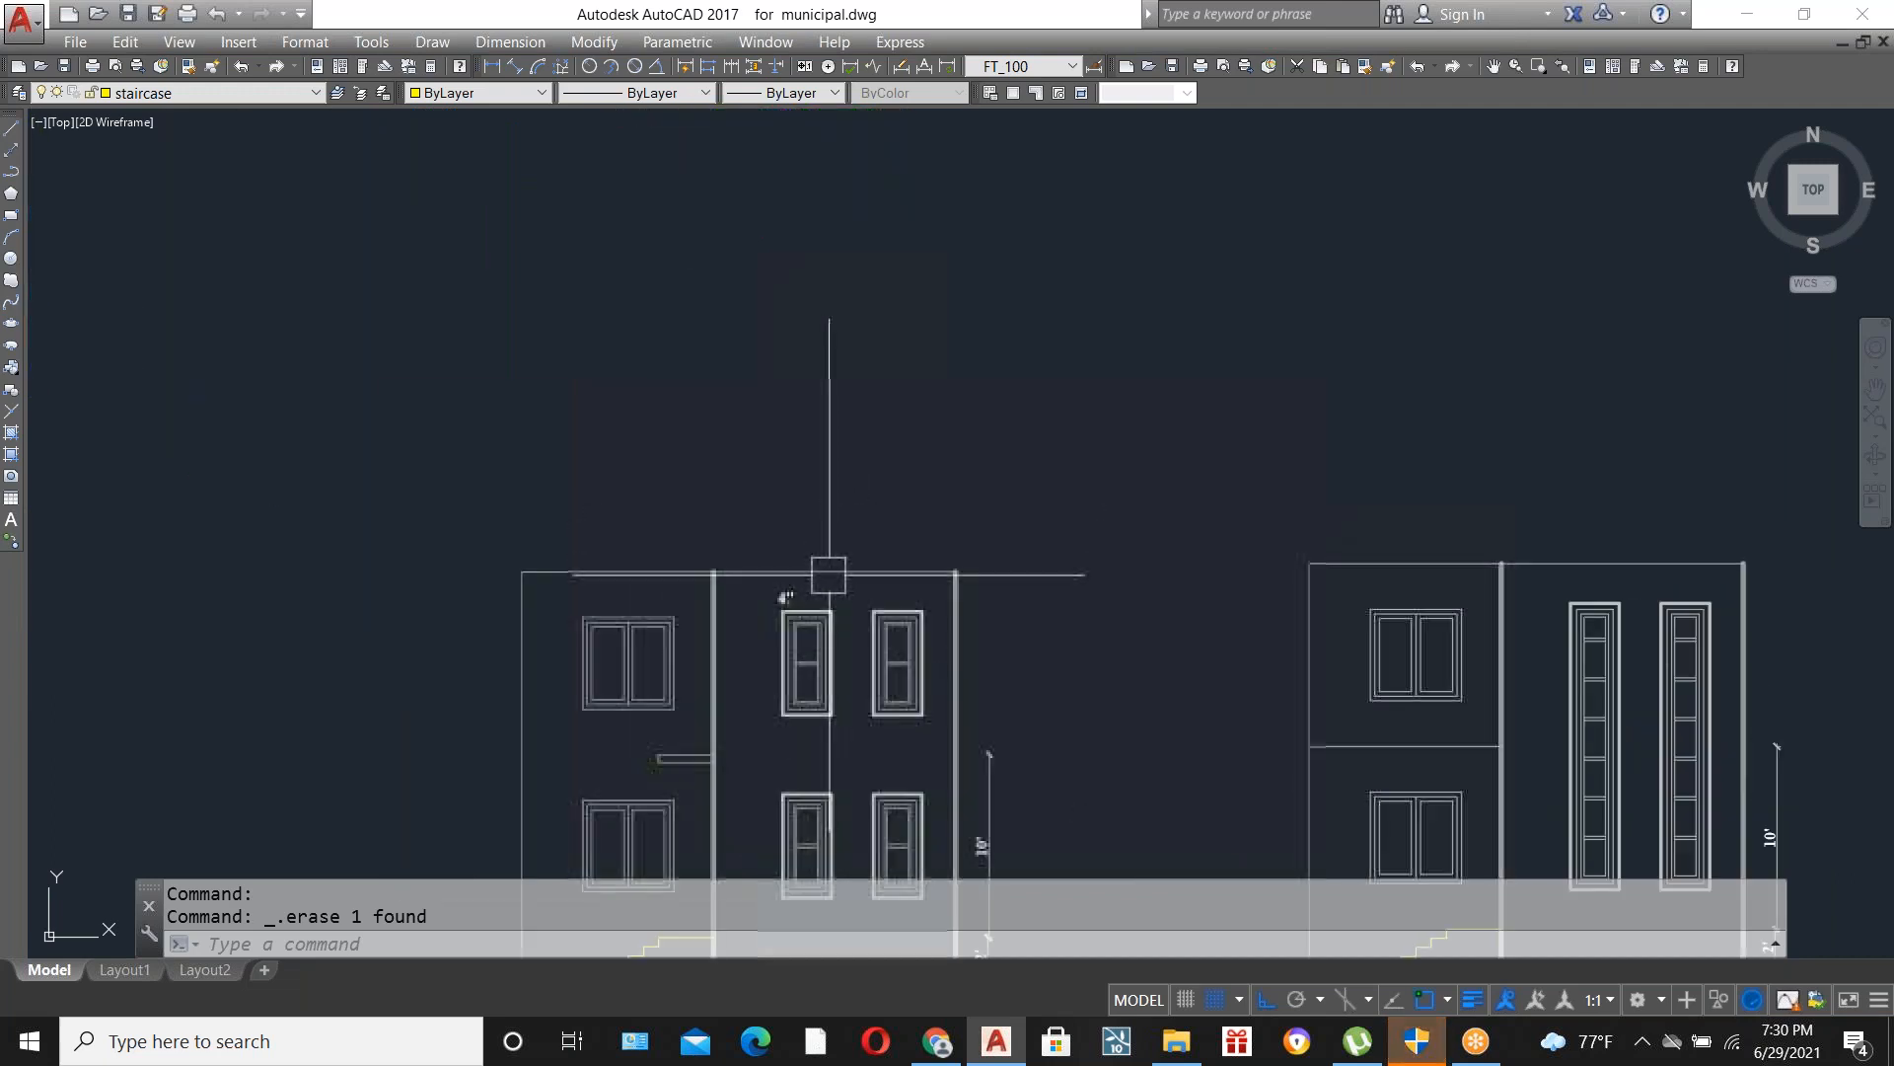
scroll(855, 683, down, 4)
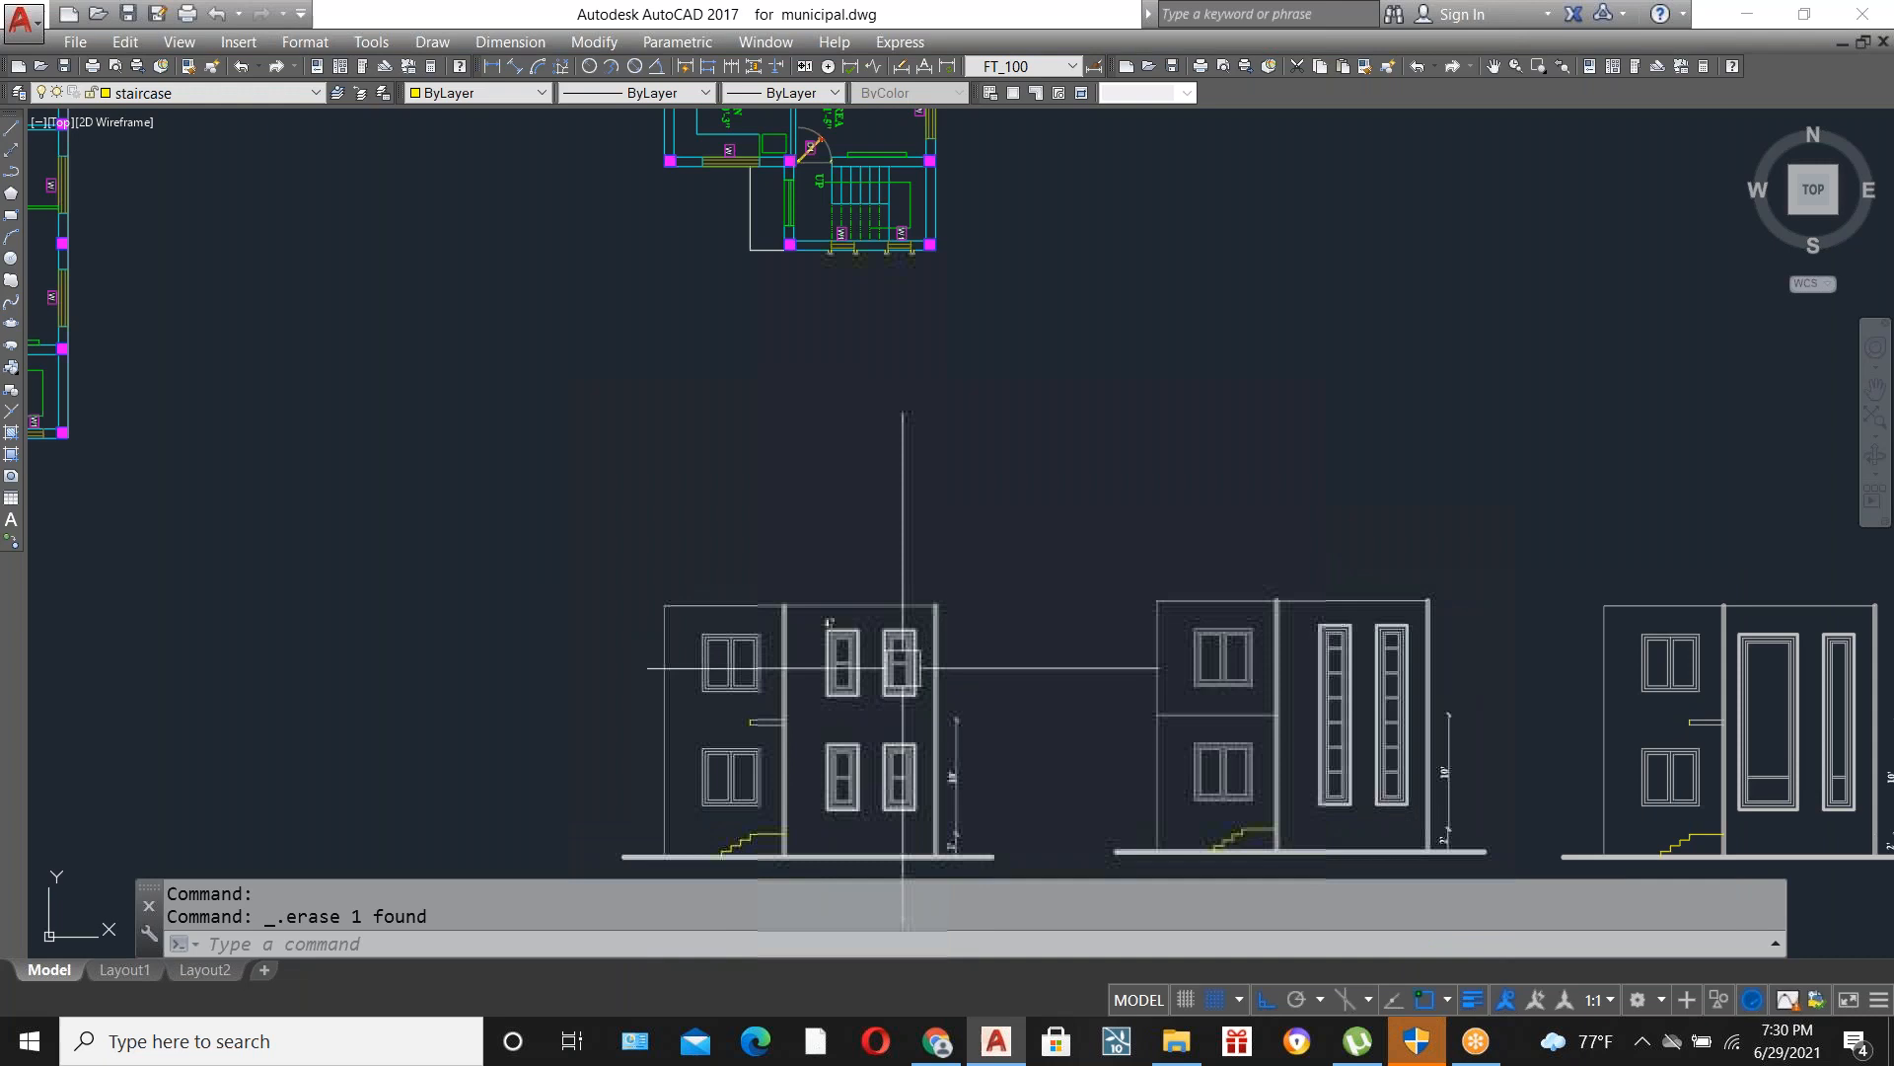
scroll(873, 375, up, 4)
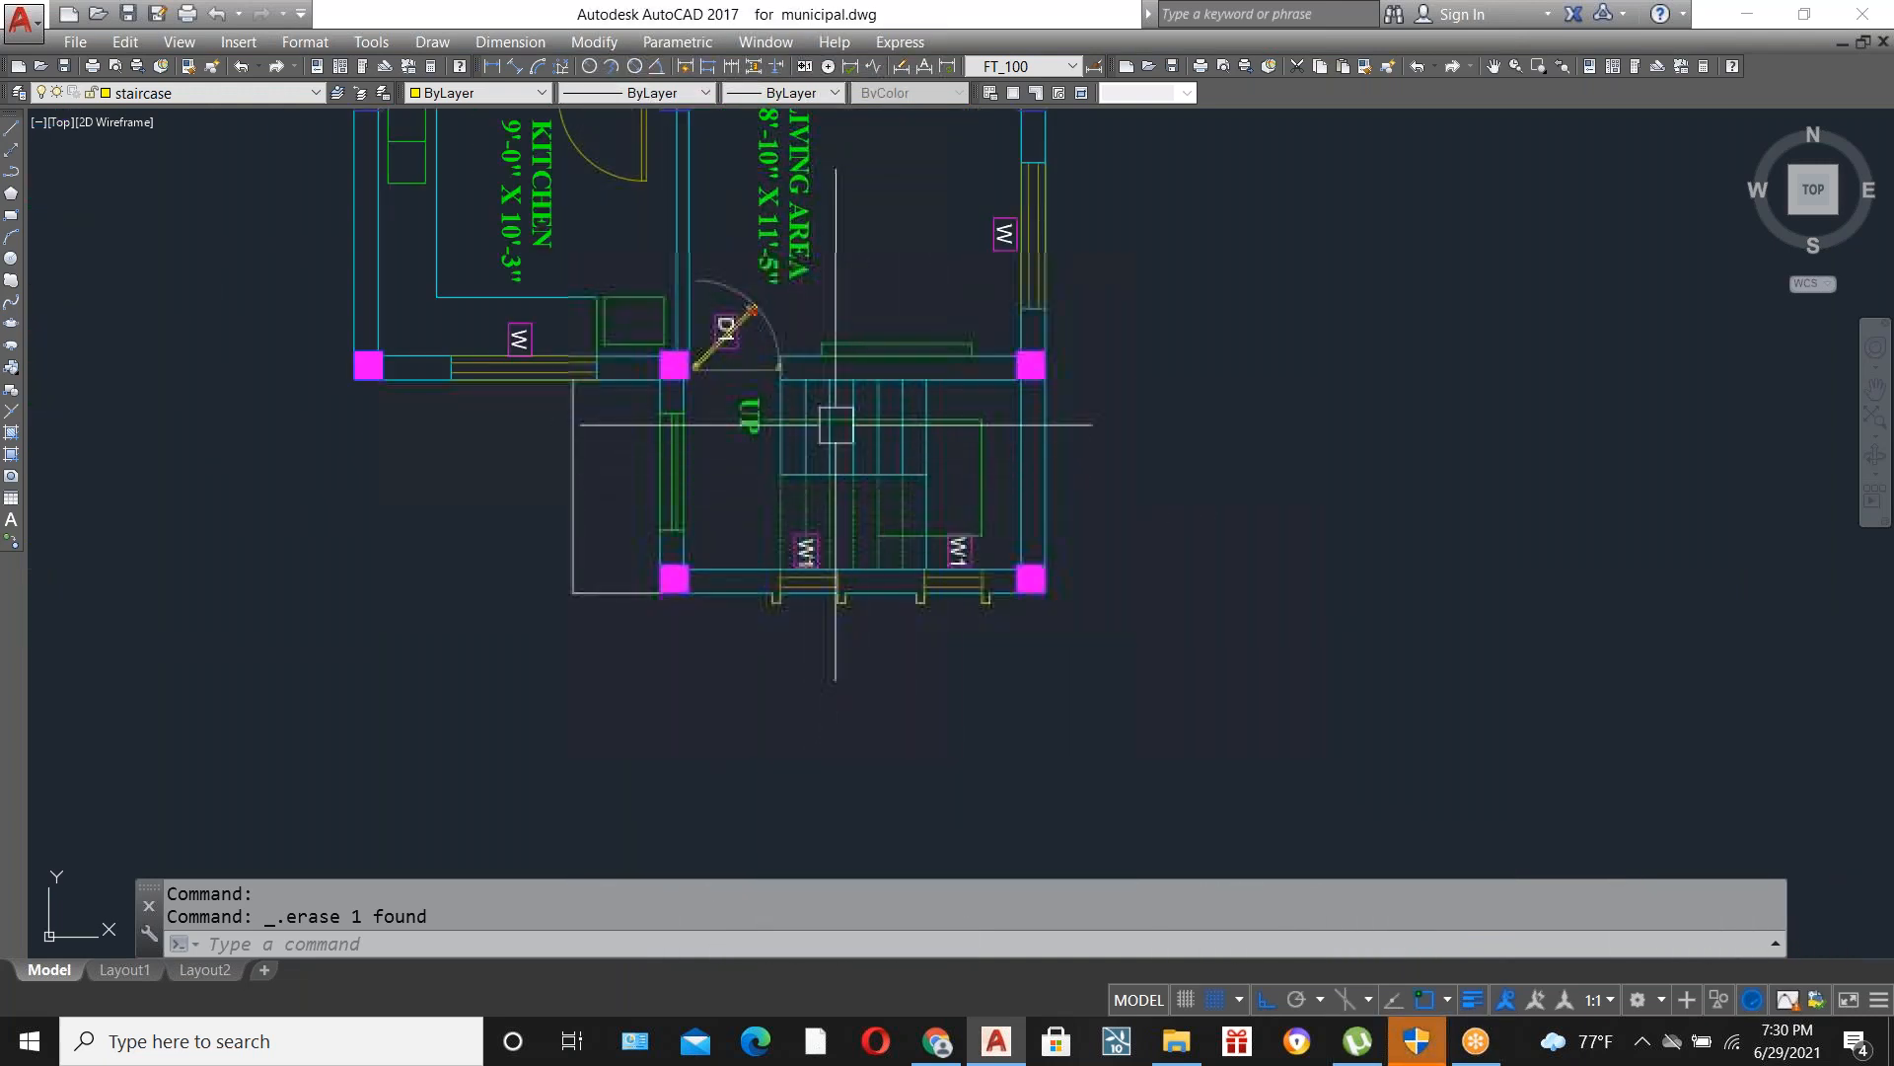
Copy the first floor plan with its title horizontally into the empty space beside the original.
scroll(964, 555, down, 4)
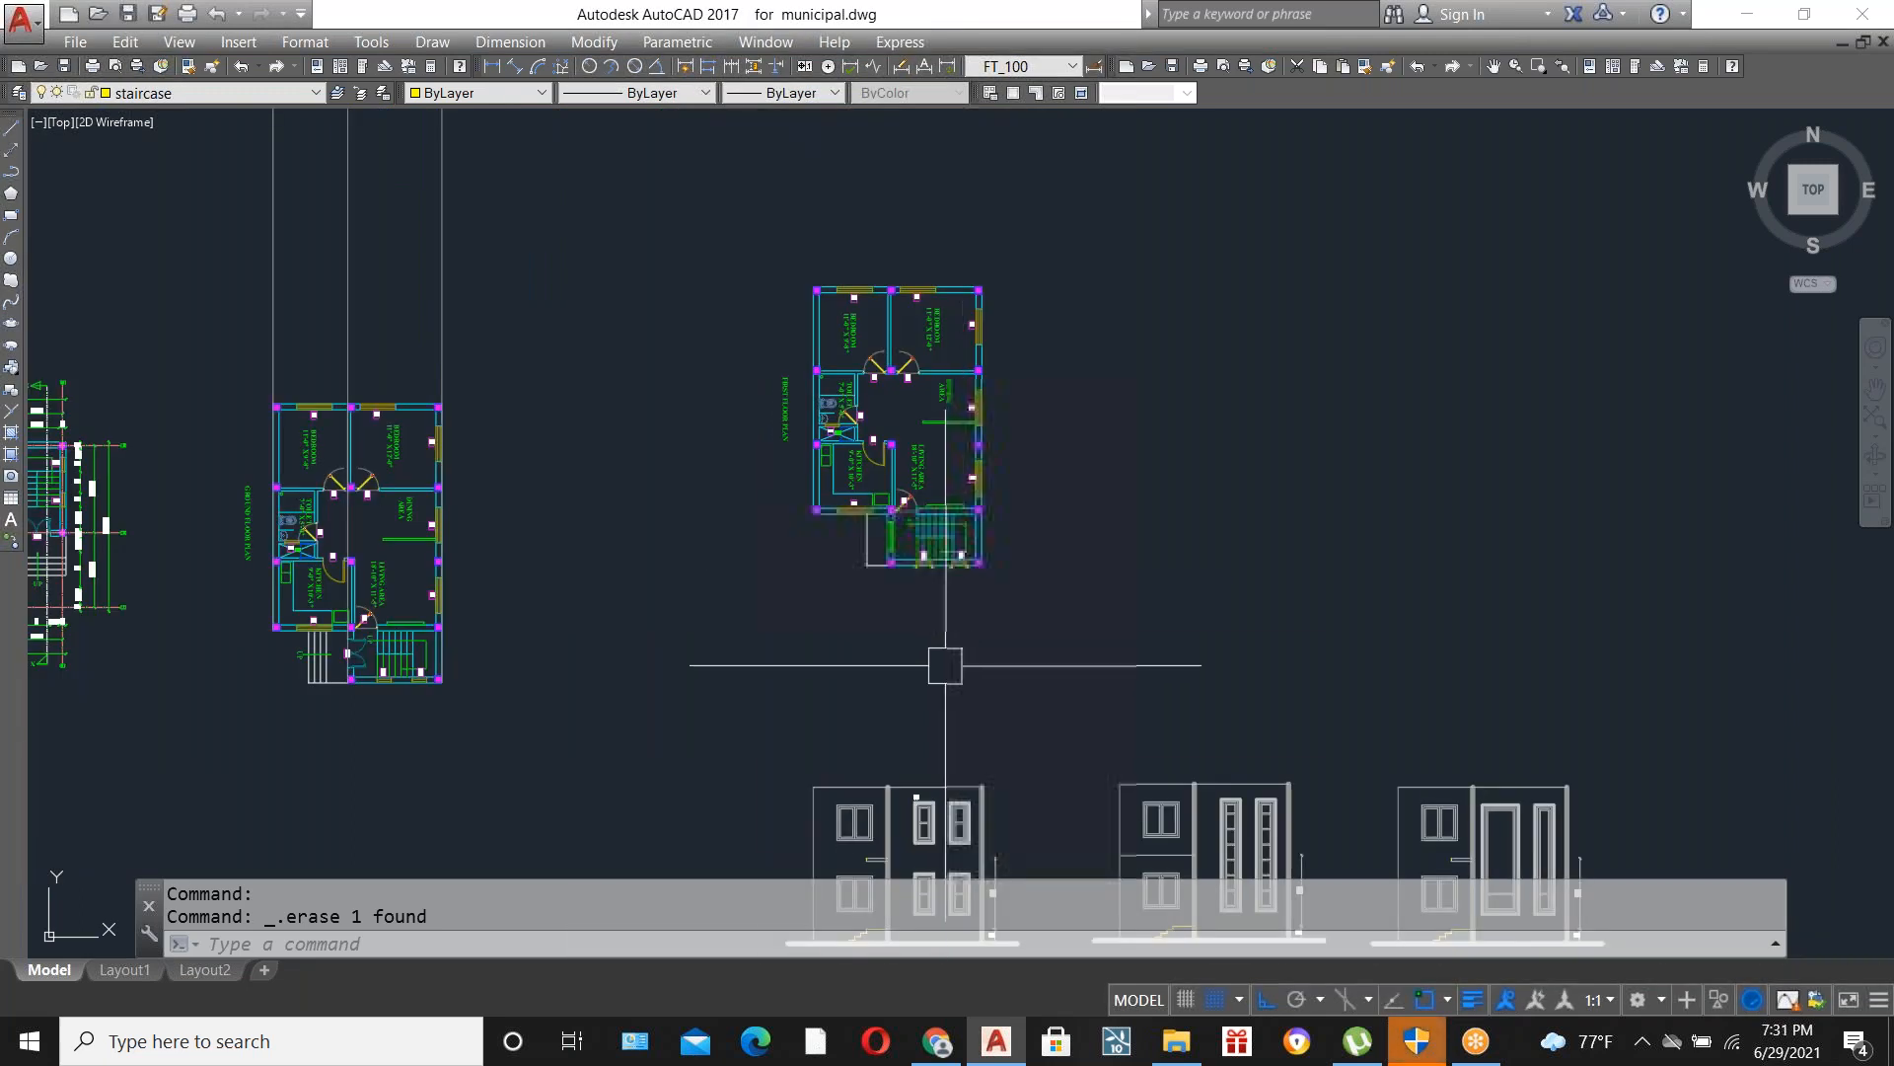
scroll(906, 592, up, 6)
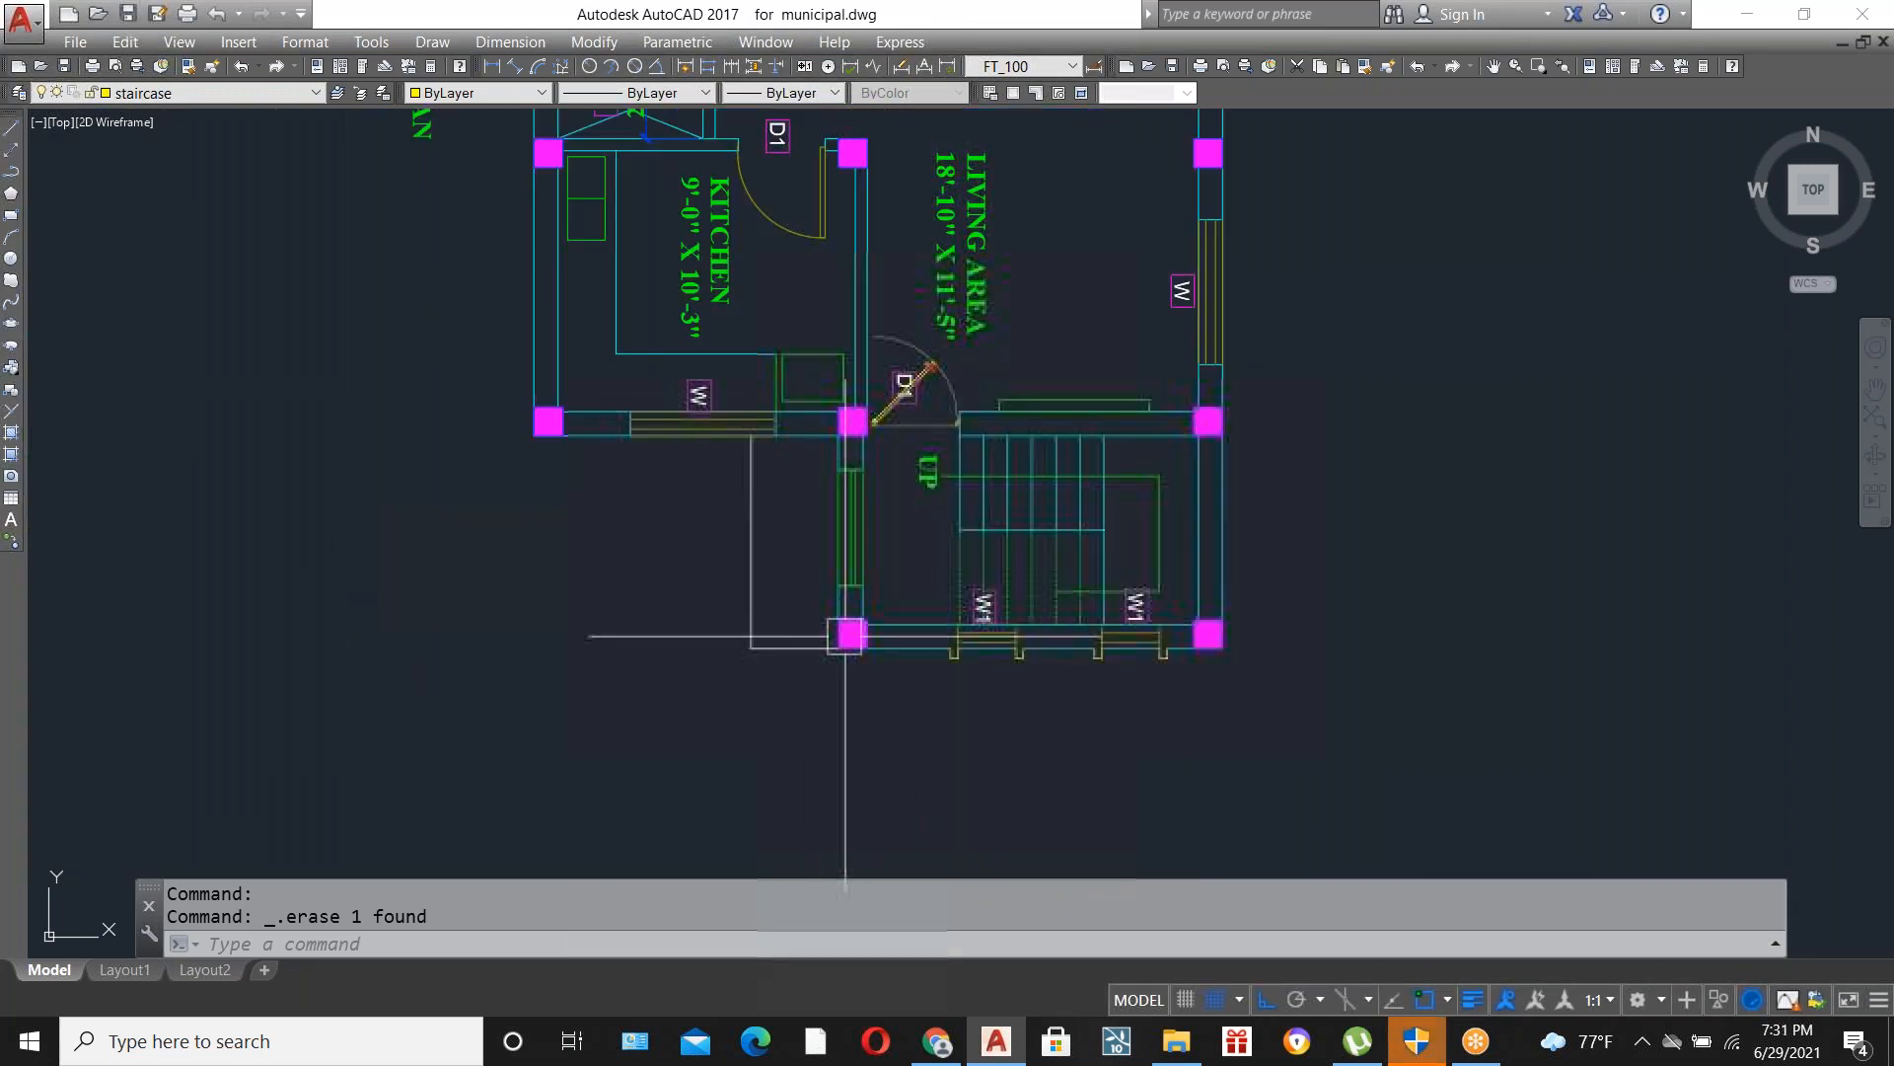
scroll(894, 602, down, 5)
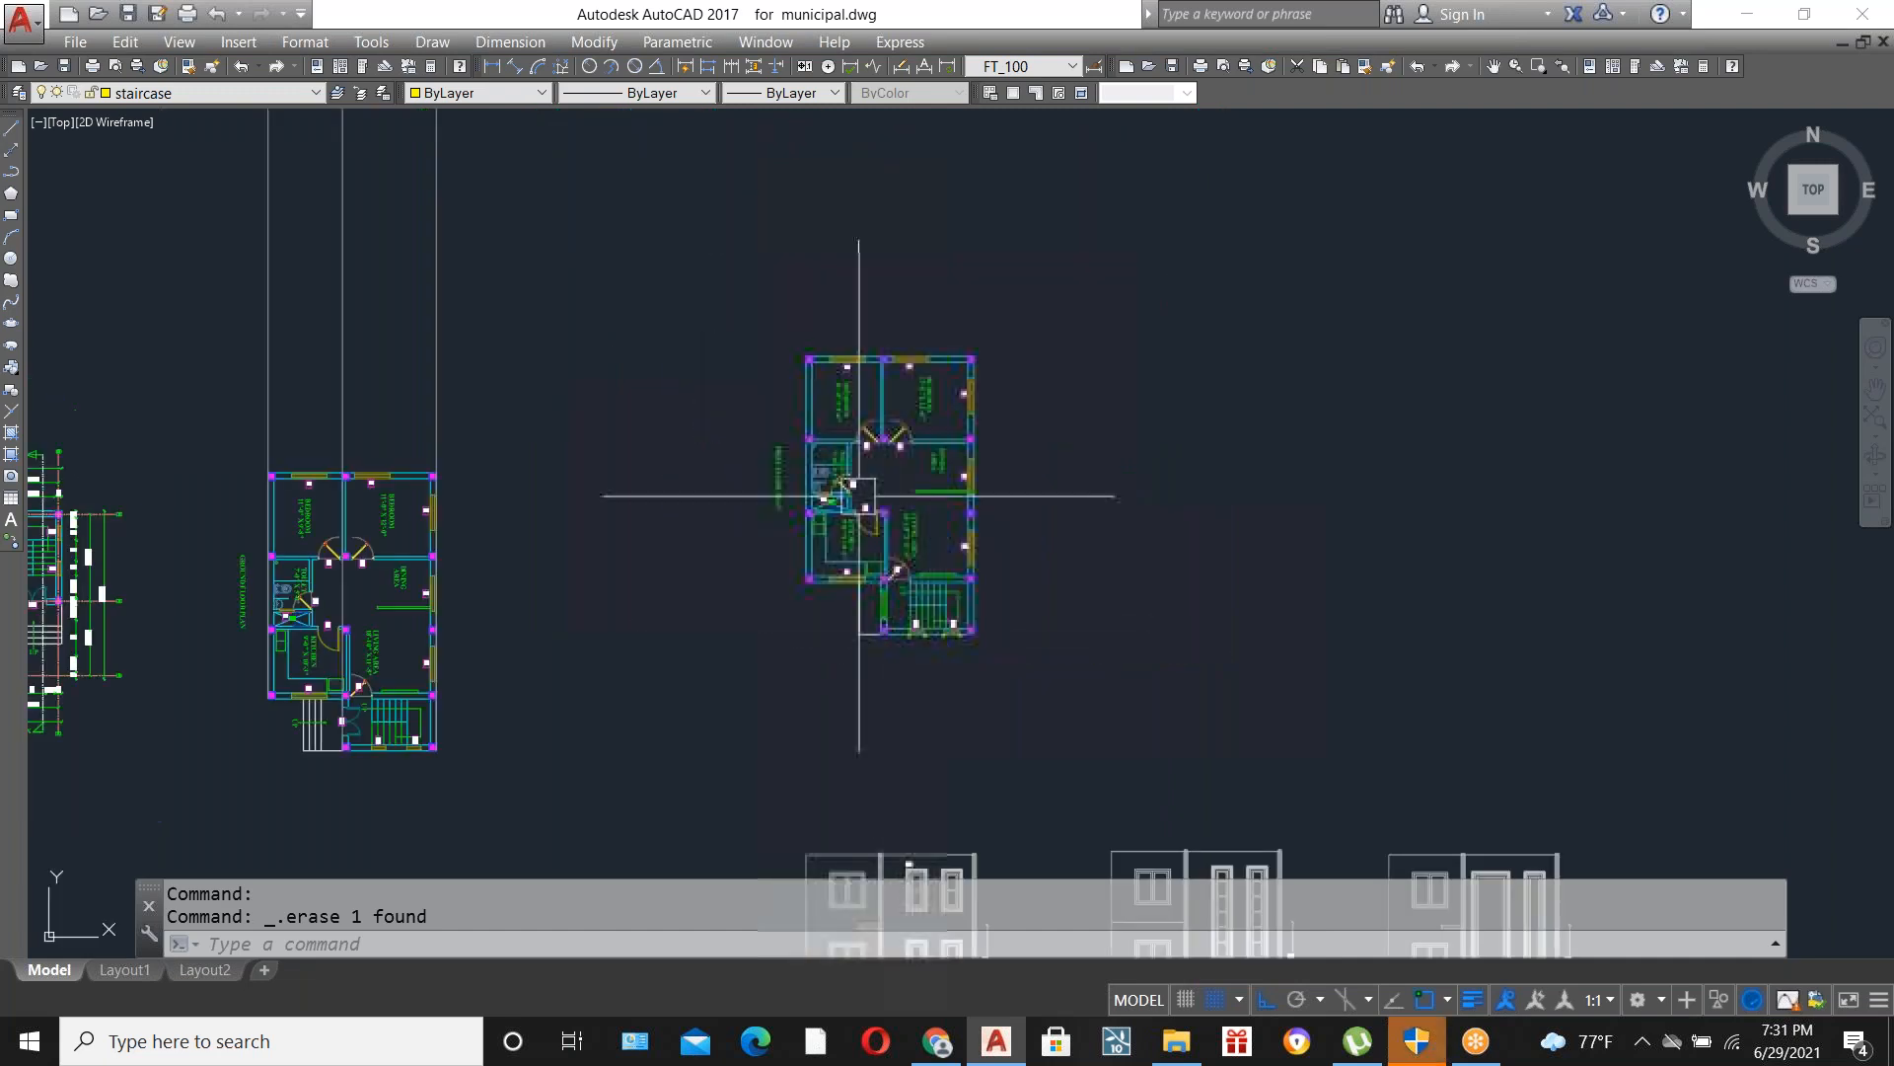
click(730, 261)
text(co)
key(Return)
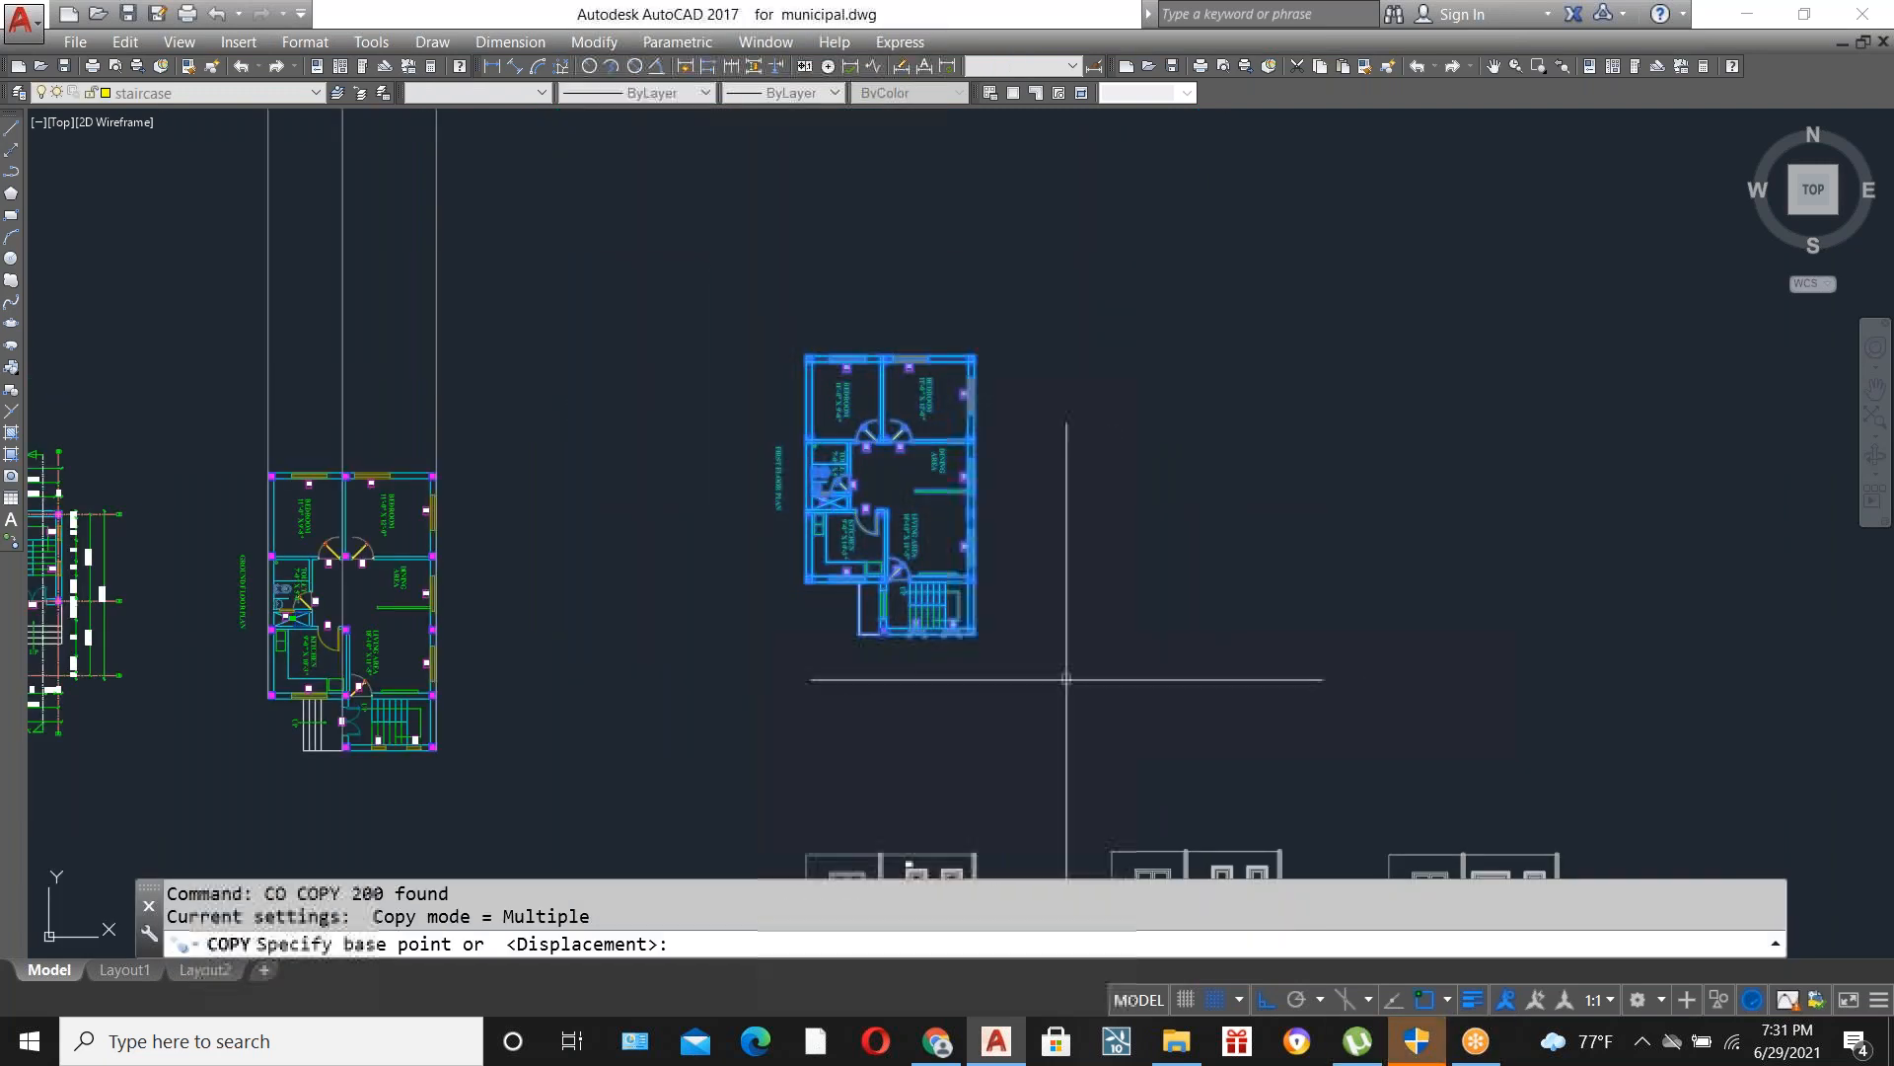
click(885, 631)
click(1222, 631)
key(Escape)
Erase the interior partitions, doors and room labels in the middle of the copied first floor plan.
scroll(1316, 479, up, 4)
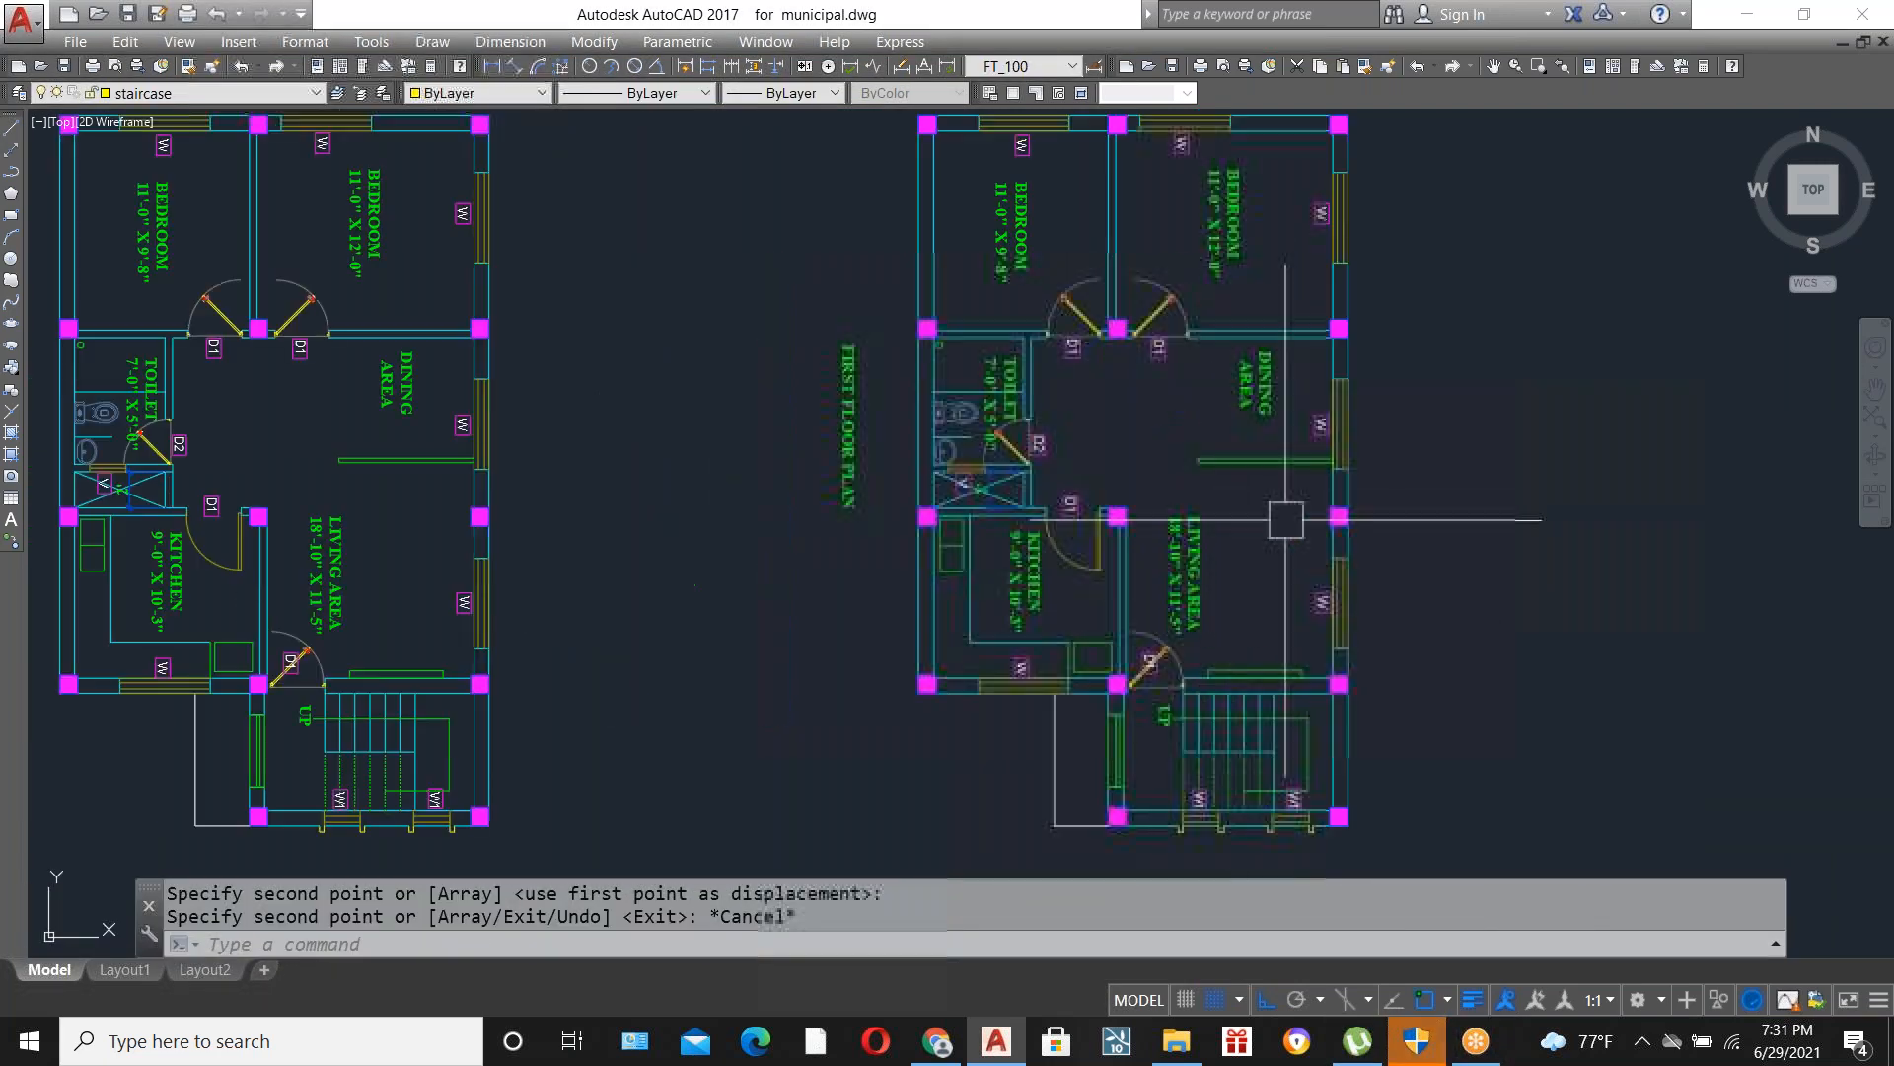
click(1273, 624)
click(992, 212)
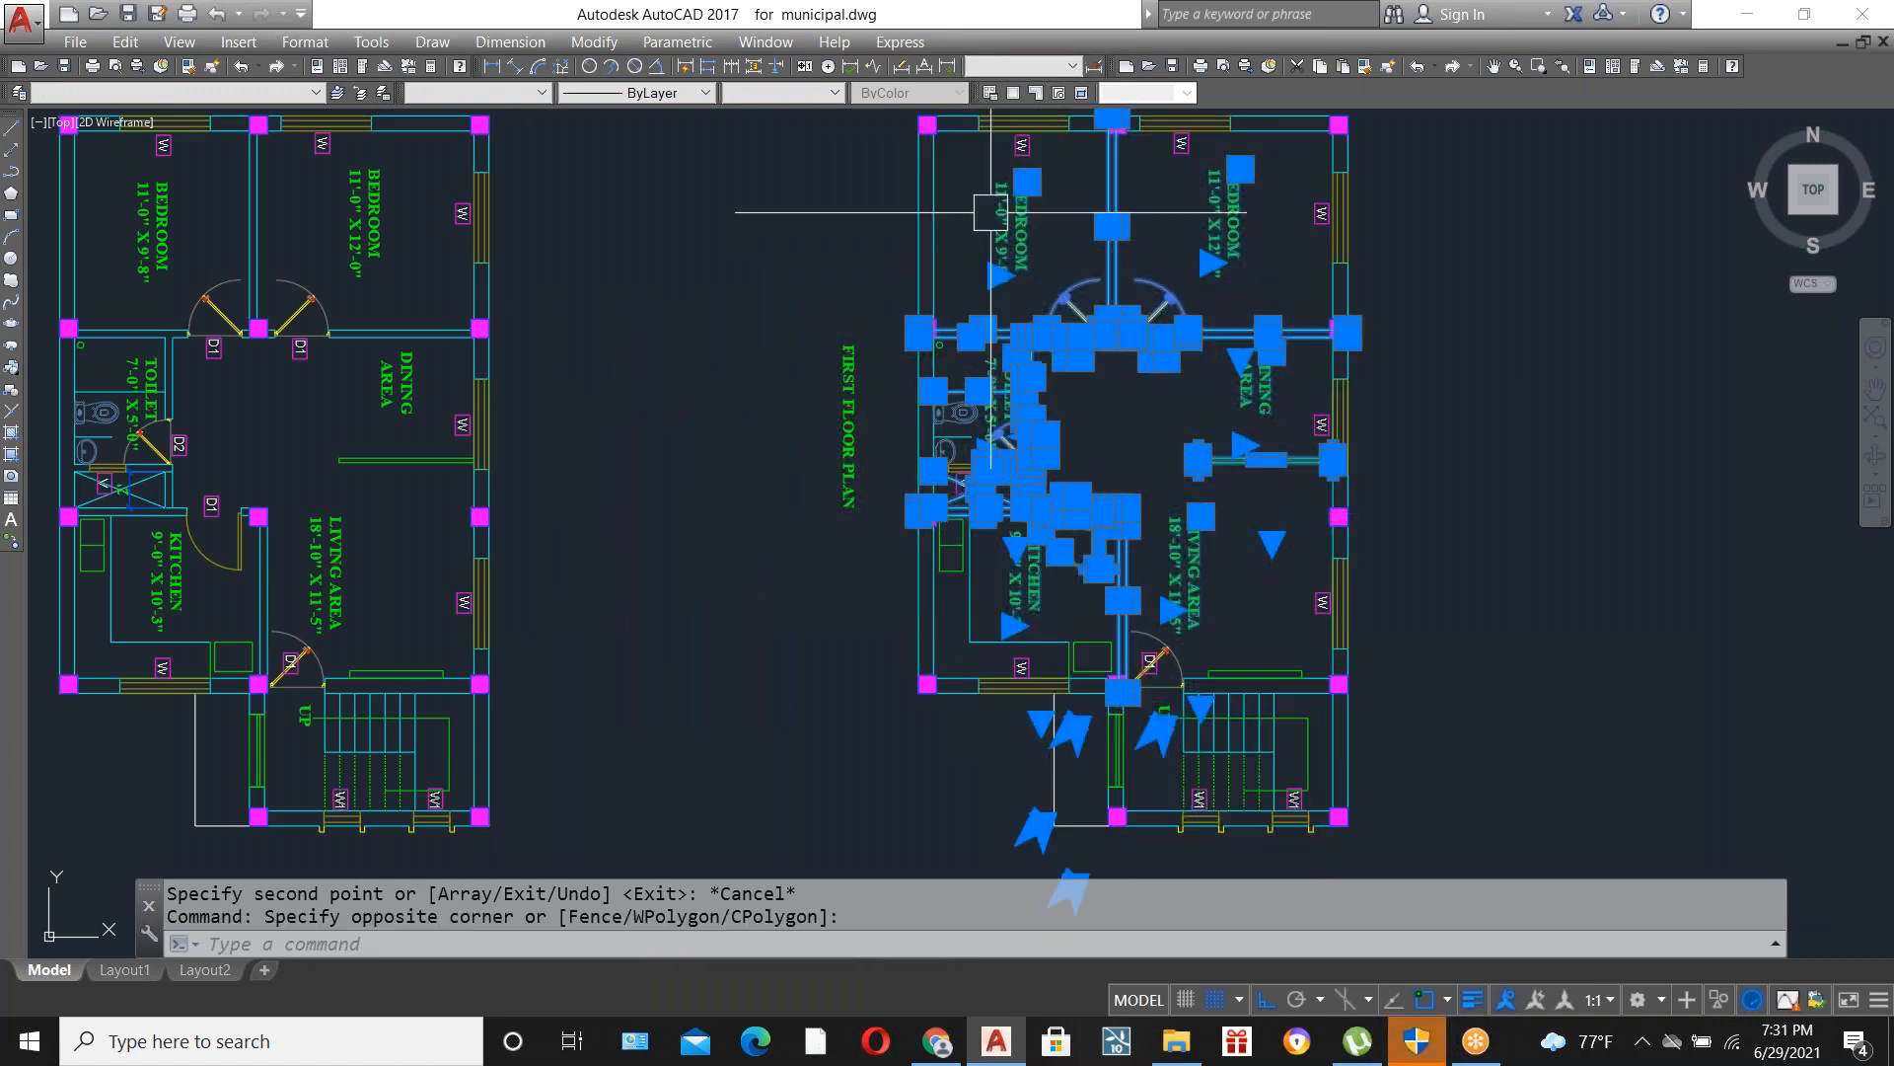
key(Delete)
Erase the toilet fixtures, ventilator and inner wall details along the copied plan's outer wall beside the title.
scroll(878, 474, down, 3)
click(847, 206)
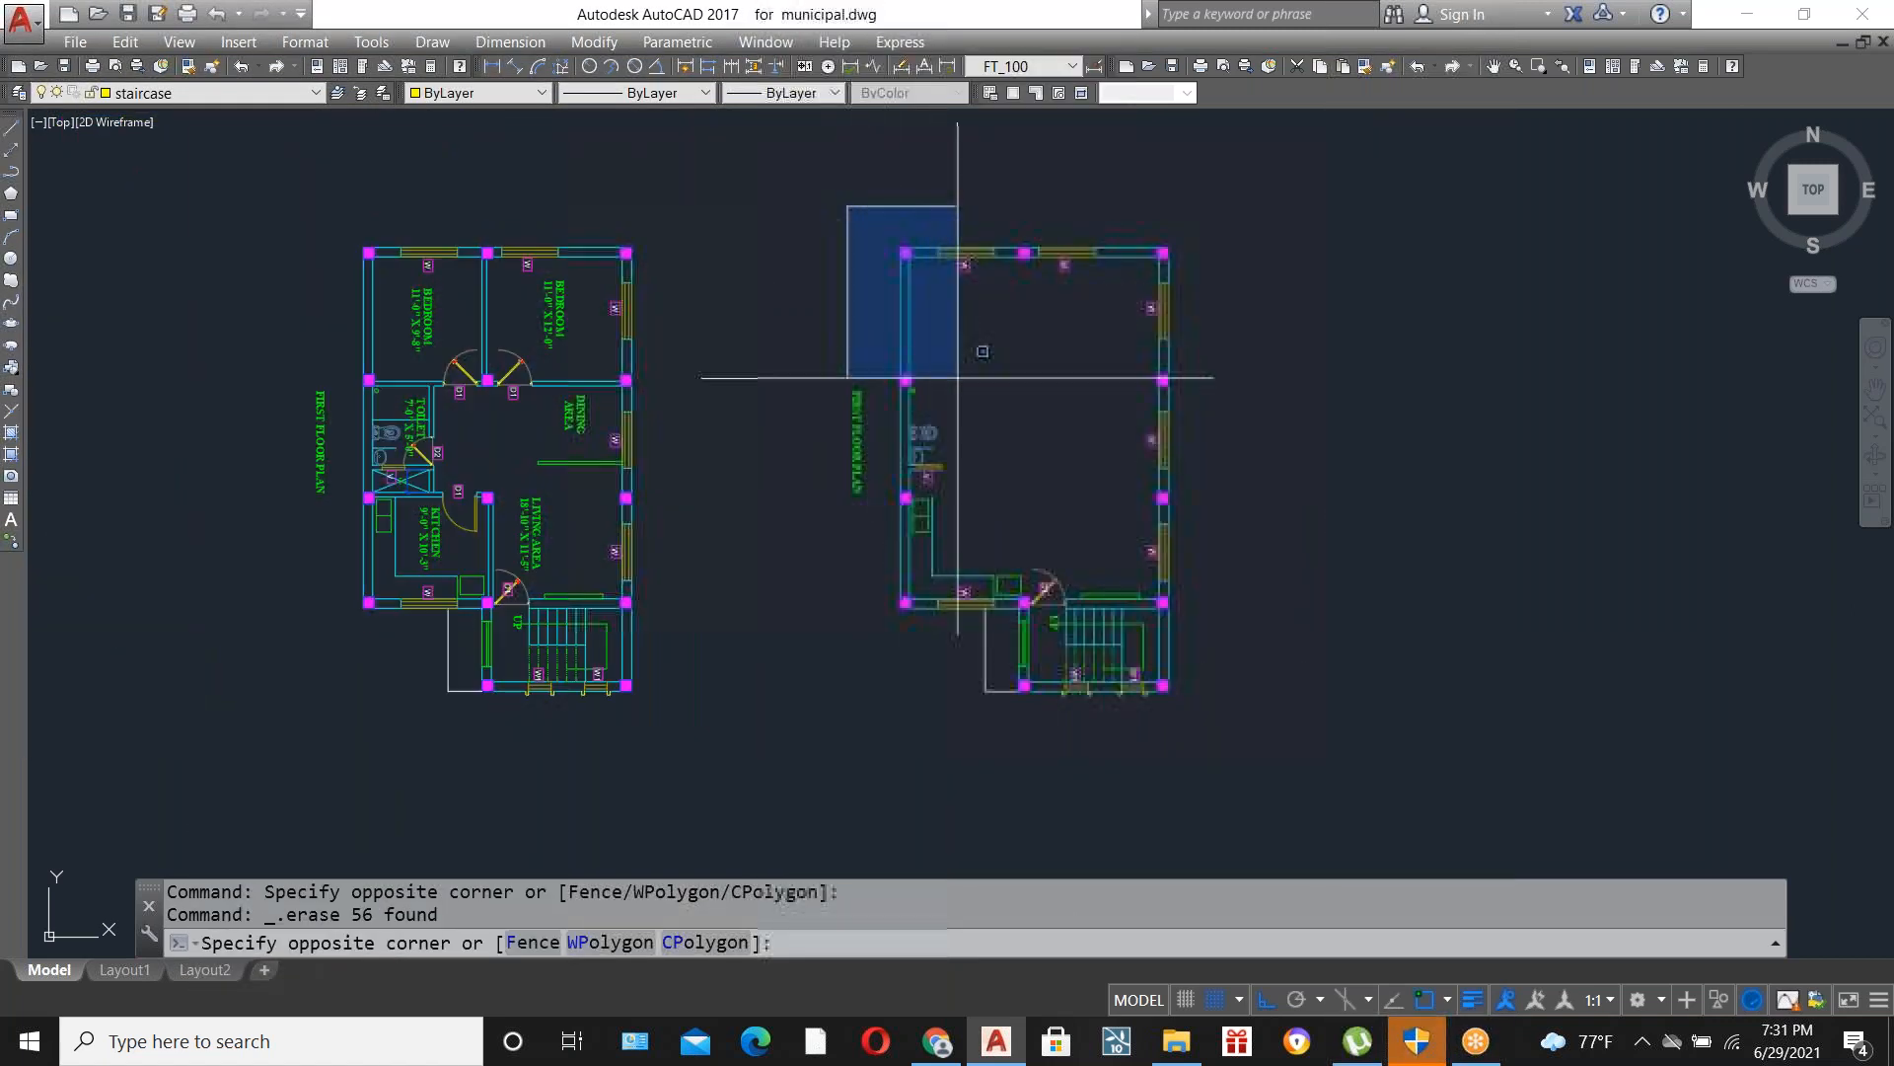
click(751, 253)
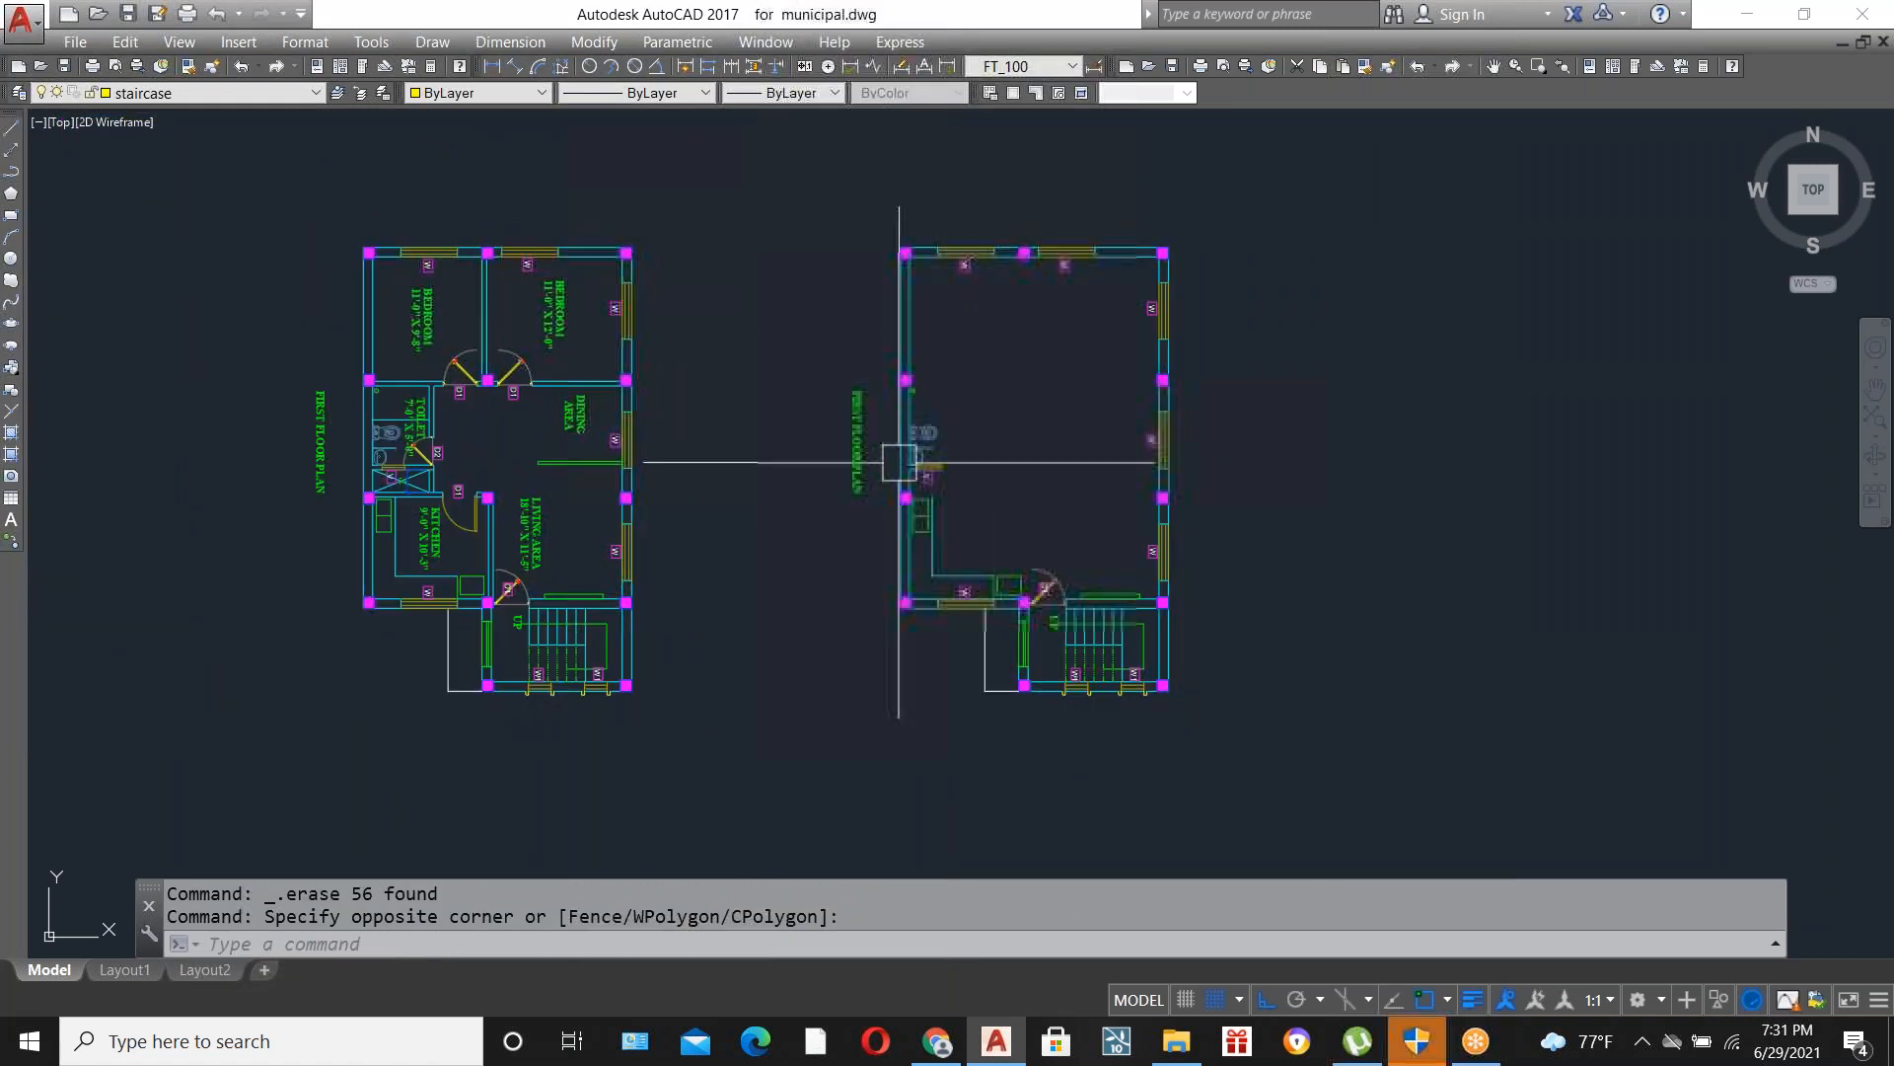
scroll(899, 464, up, 6)
click(1110, 725)
click(923, 142)
key(Delete)
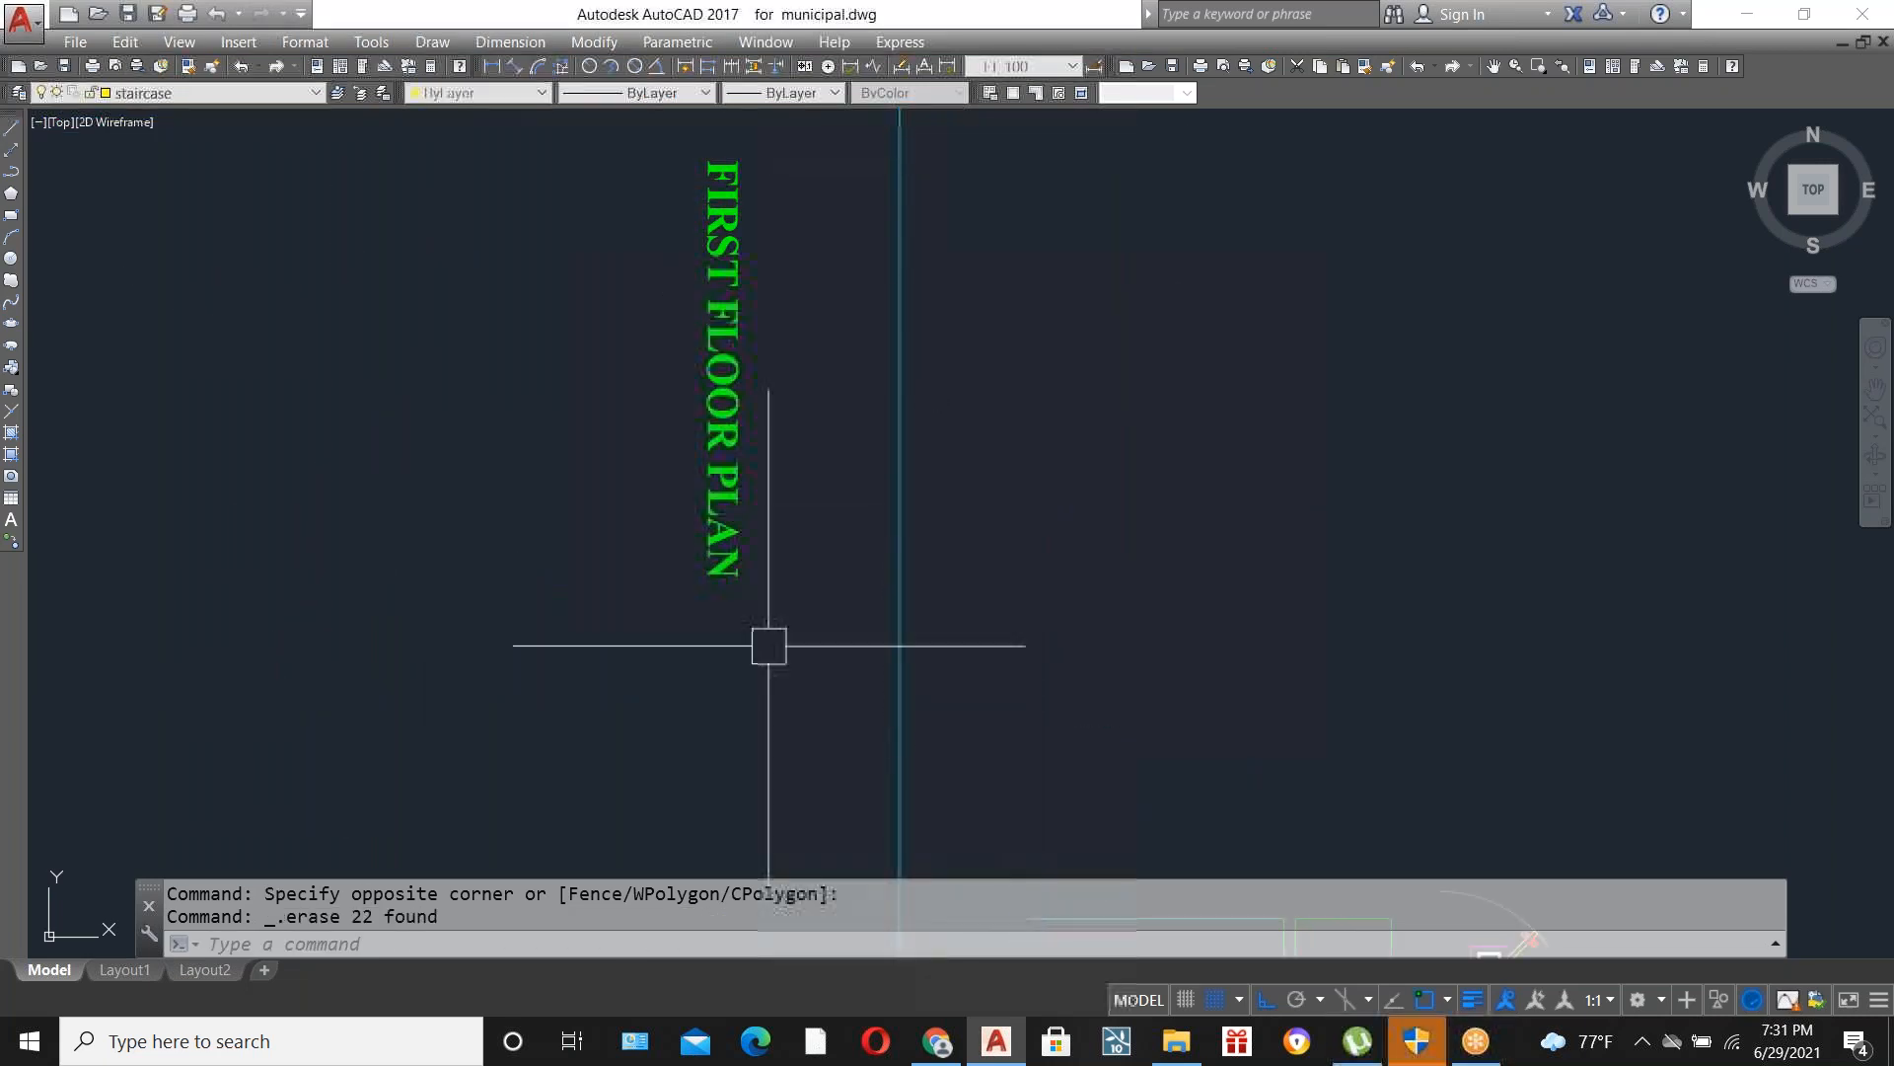
Erase the windows, their tags, the columns and the inner line of the bedroom end wall in the copied plan, sparing the far corner column.
scroll(766, 642, down, 3)
scroll(905, 414, up, 2)
click(734, 256)
click(1238, 494)
key(Delete)
click(1222, 466)
click(732, 350)
key(Delete)
click(600, 308)
click(812, 479)
key(Delete)
click(695, 229)
click(946, 466)
key(Delete)
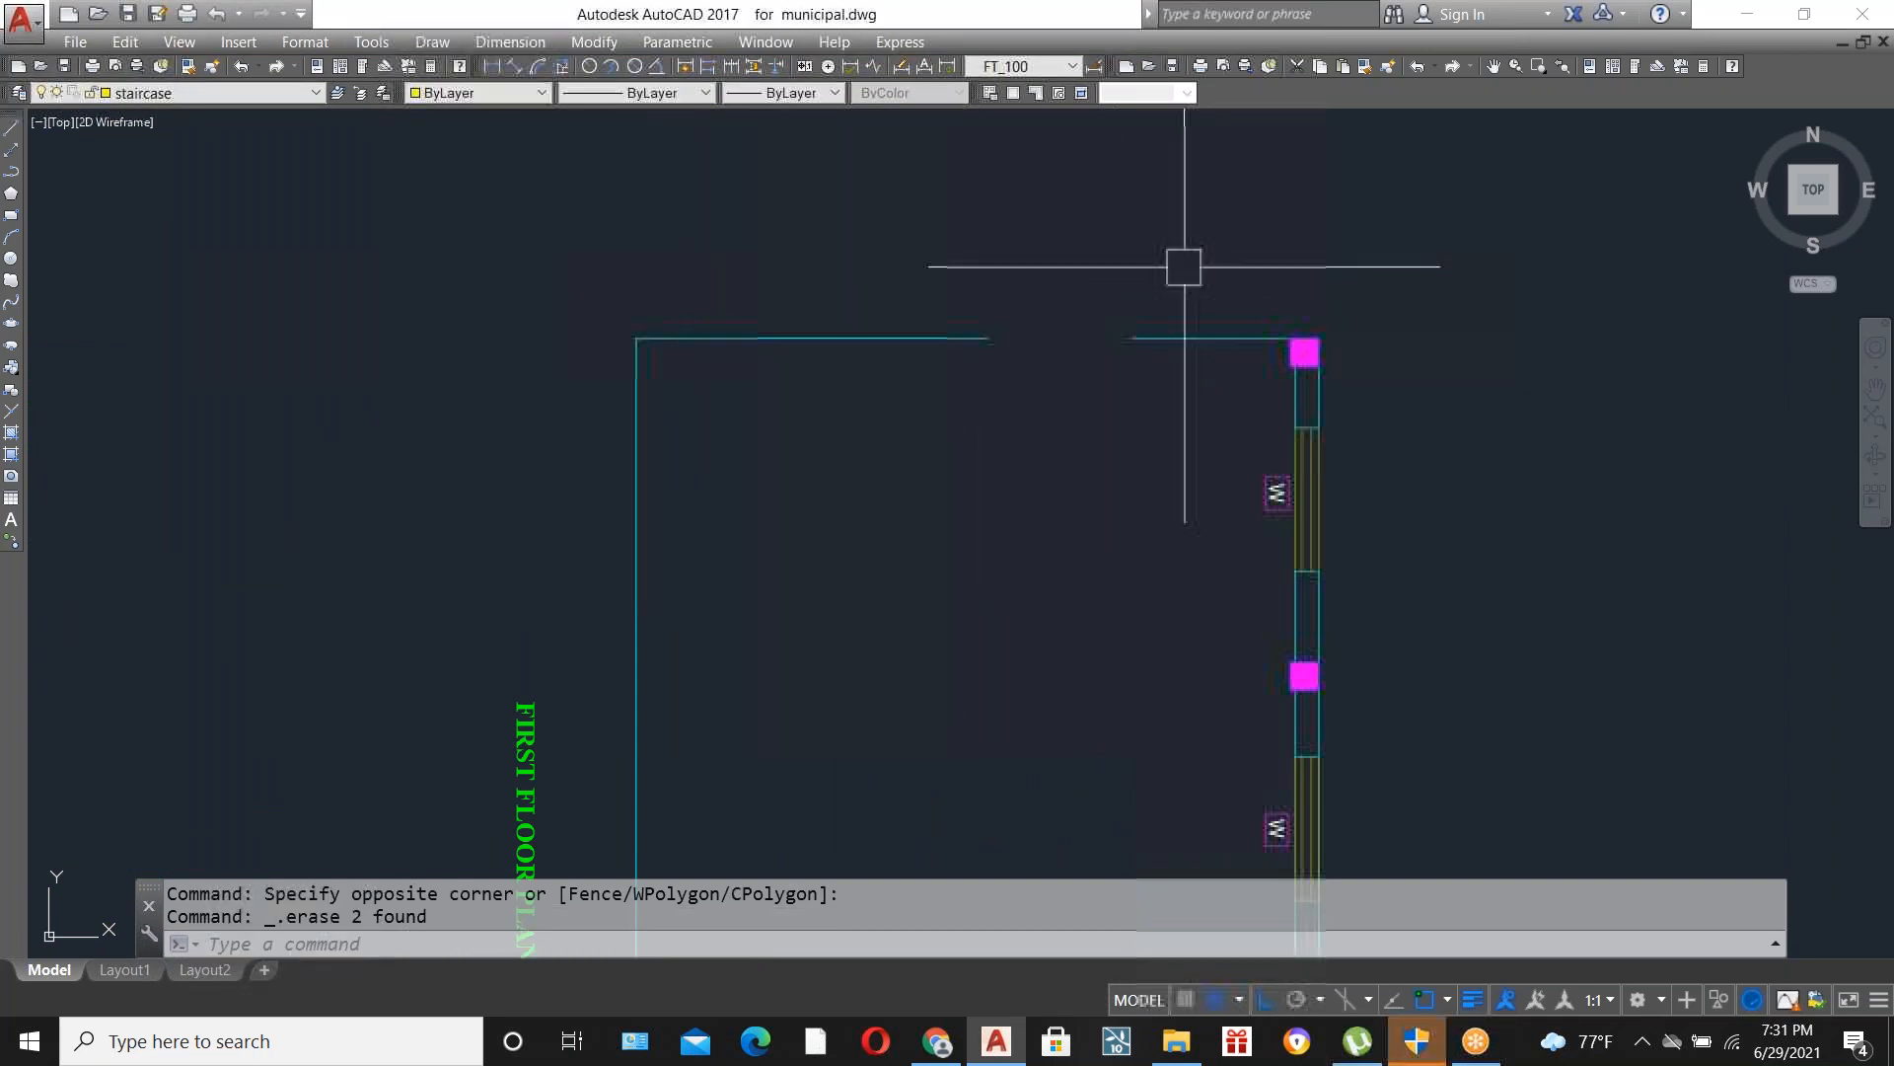
Erase the windows, tags, columns and inner line of the long living-side wall, including the bedroom corner column, keeping its outer line.
scroll(1129, 368, down, 3)
click(1134, 368)
click(1273, 583)
key(Delete)
scroll(1269, 583, up, 3)
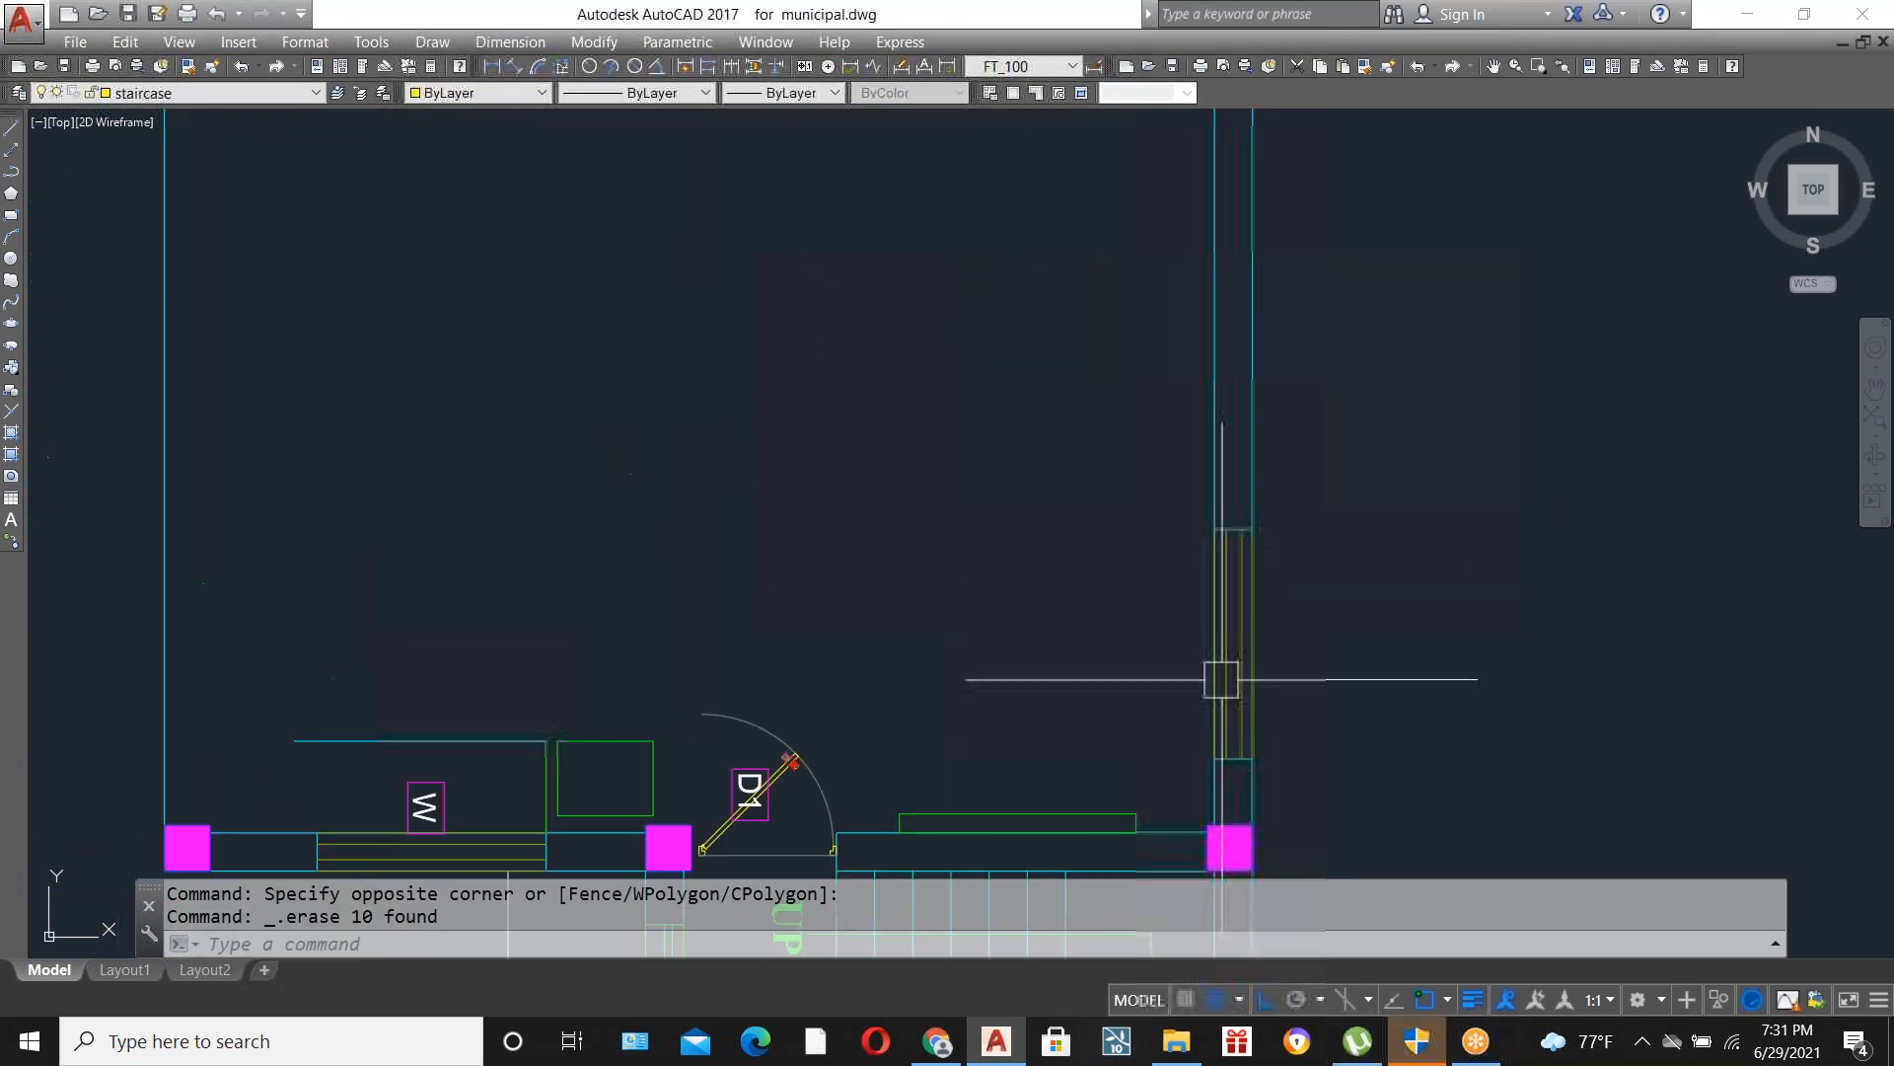
scroll(1235, 755, up, 4)
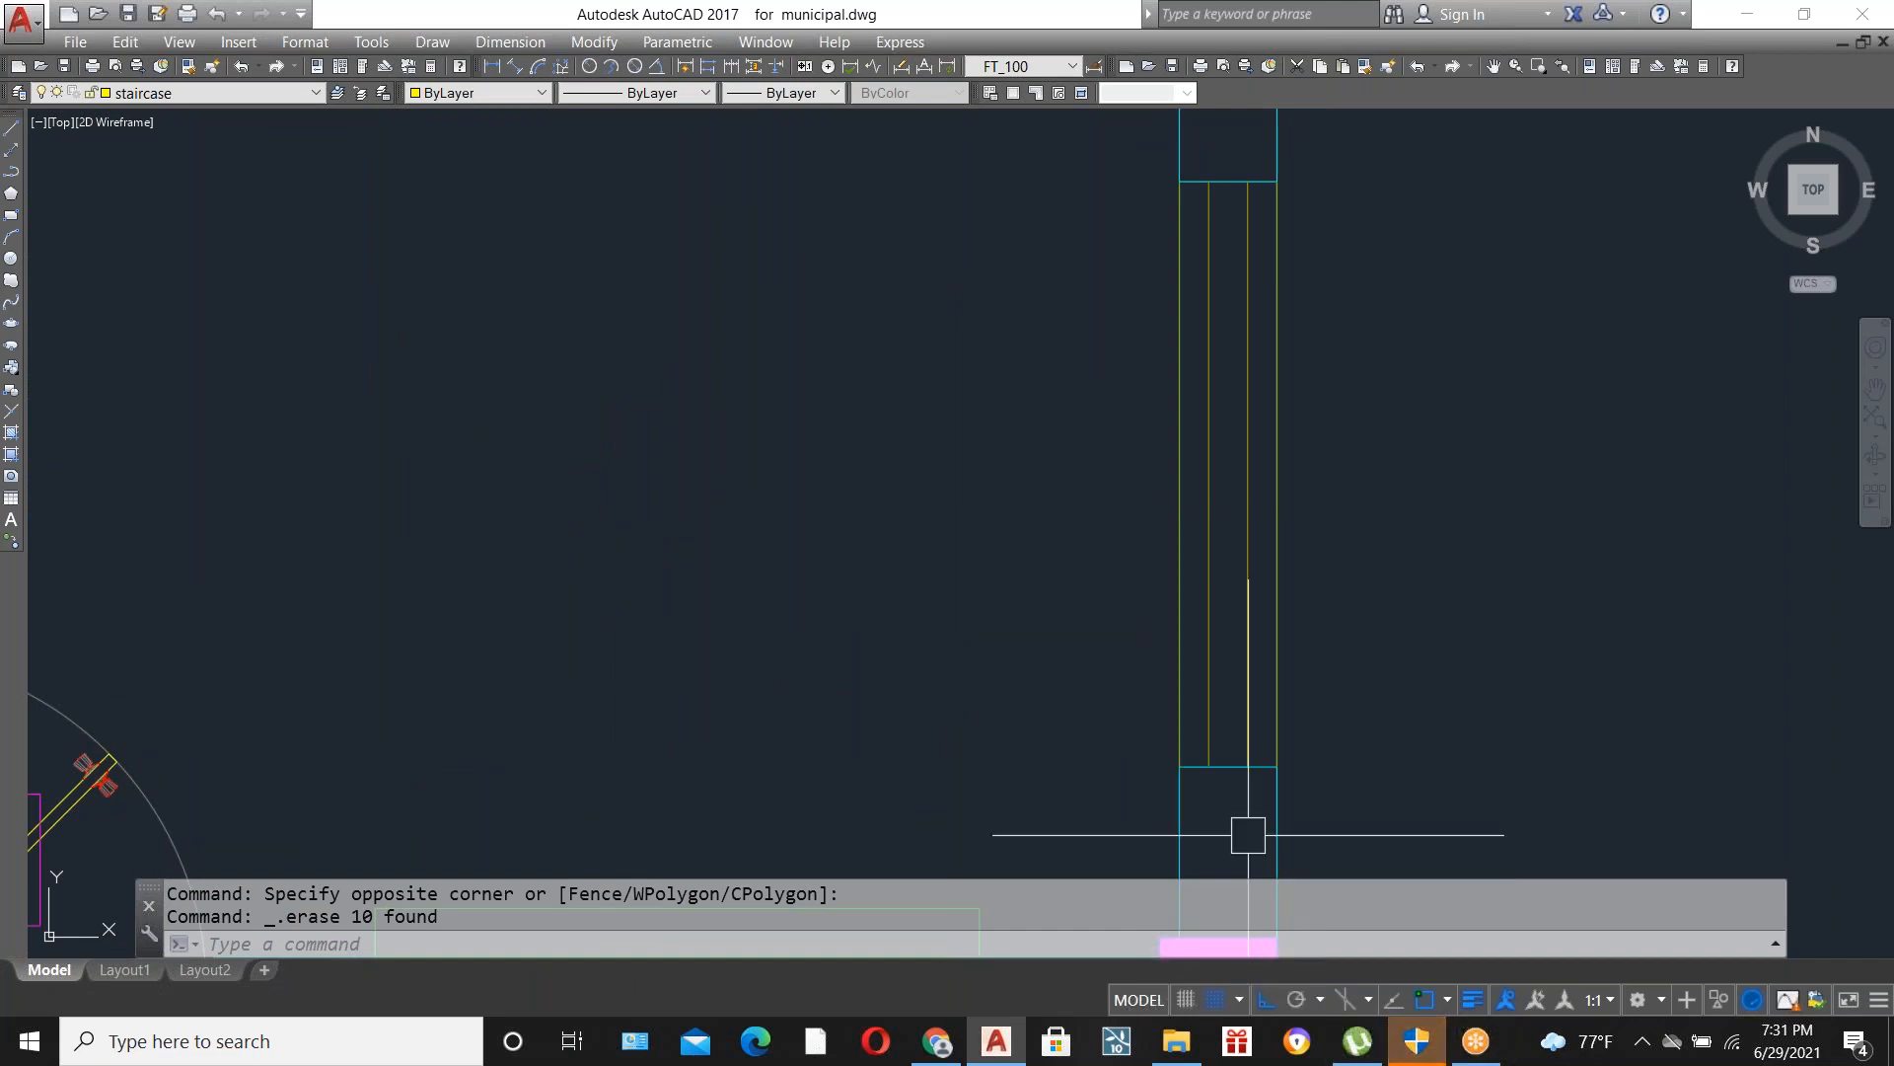
scroll(1254, 839, down, 5)
click(1188, 839)
click(1044, 263)
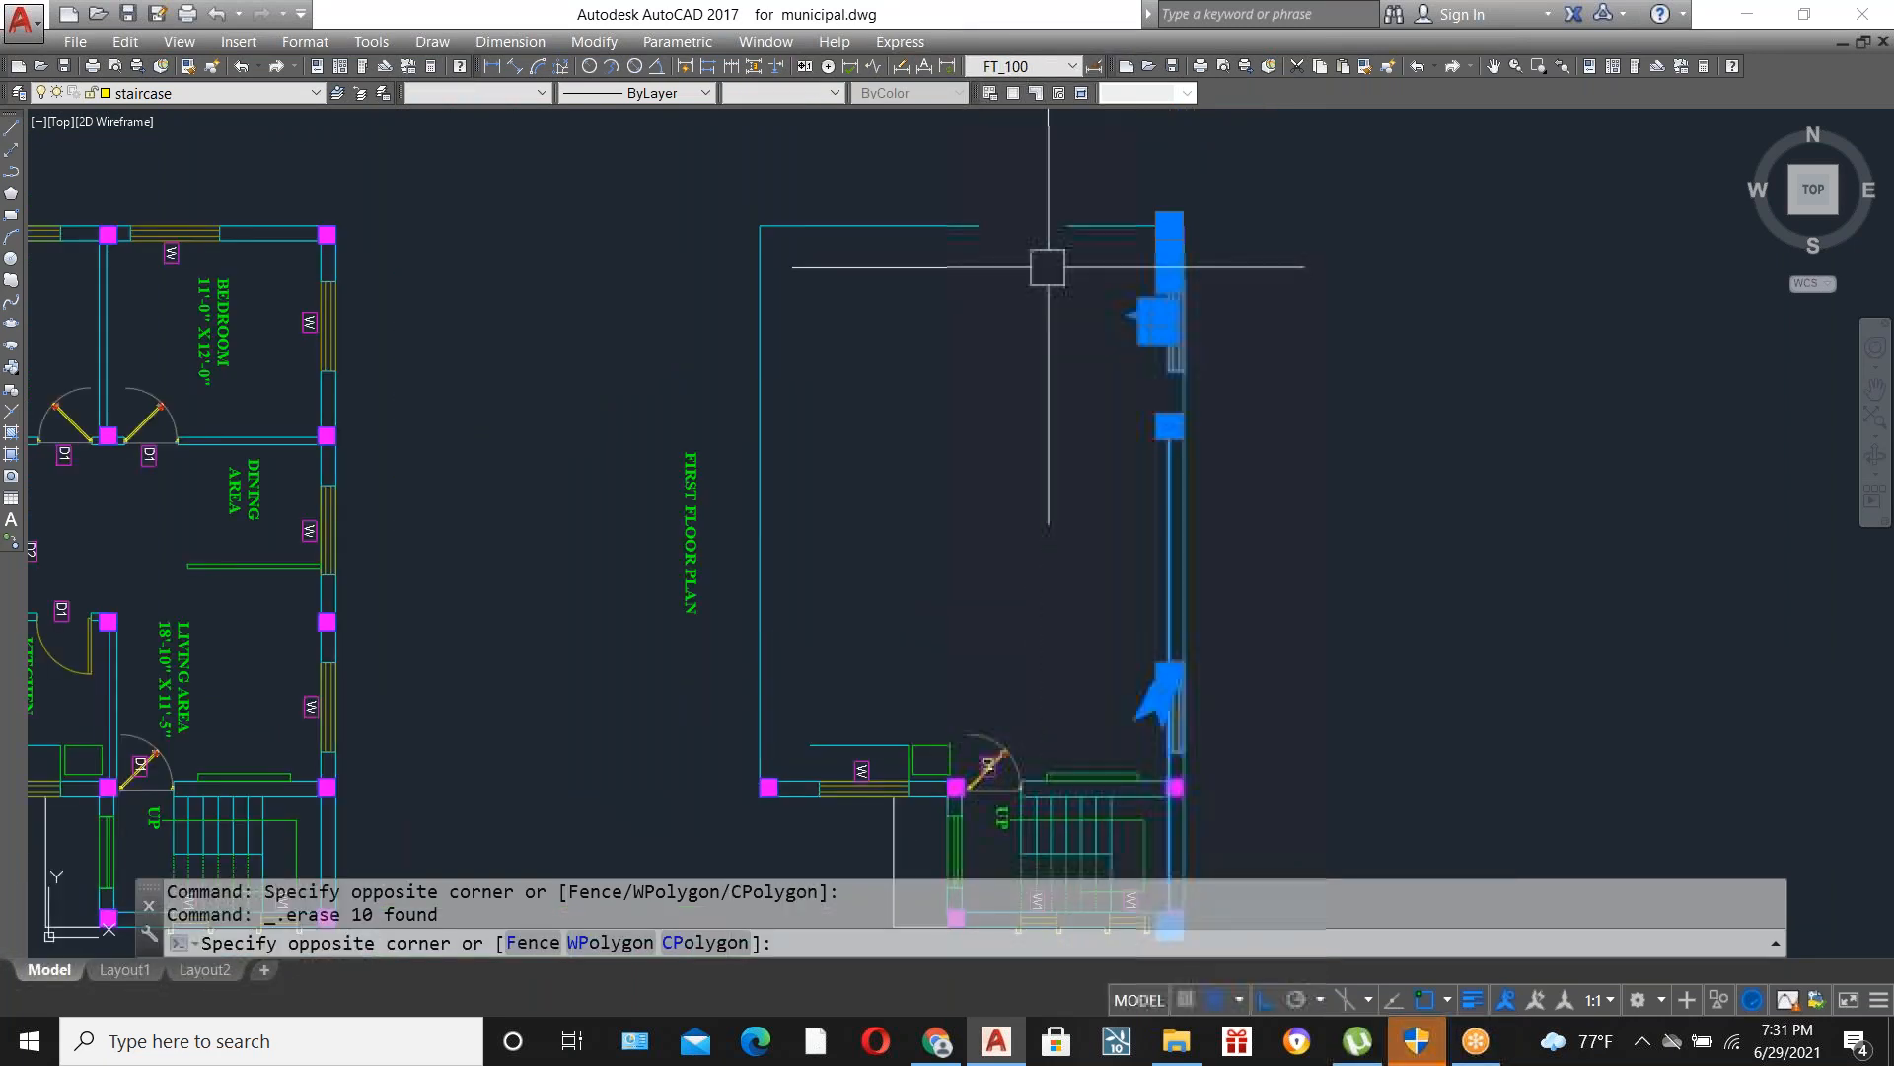
key(Delete)
click(1119, 168)
click(1234, 254)
key(Delete)
Erase the kitchen window, its tag, the surrounding wall pieces and the remaining kitchen counter from the copied plan.
scroll(912, 804, up, 5)
click(777, 679)
click(552, 448)
key(Delete)
click(259, 528)
click(592, 726)
key(Delete)
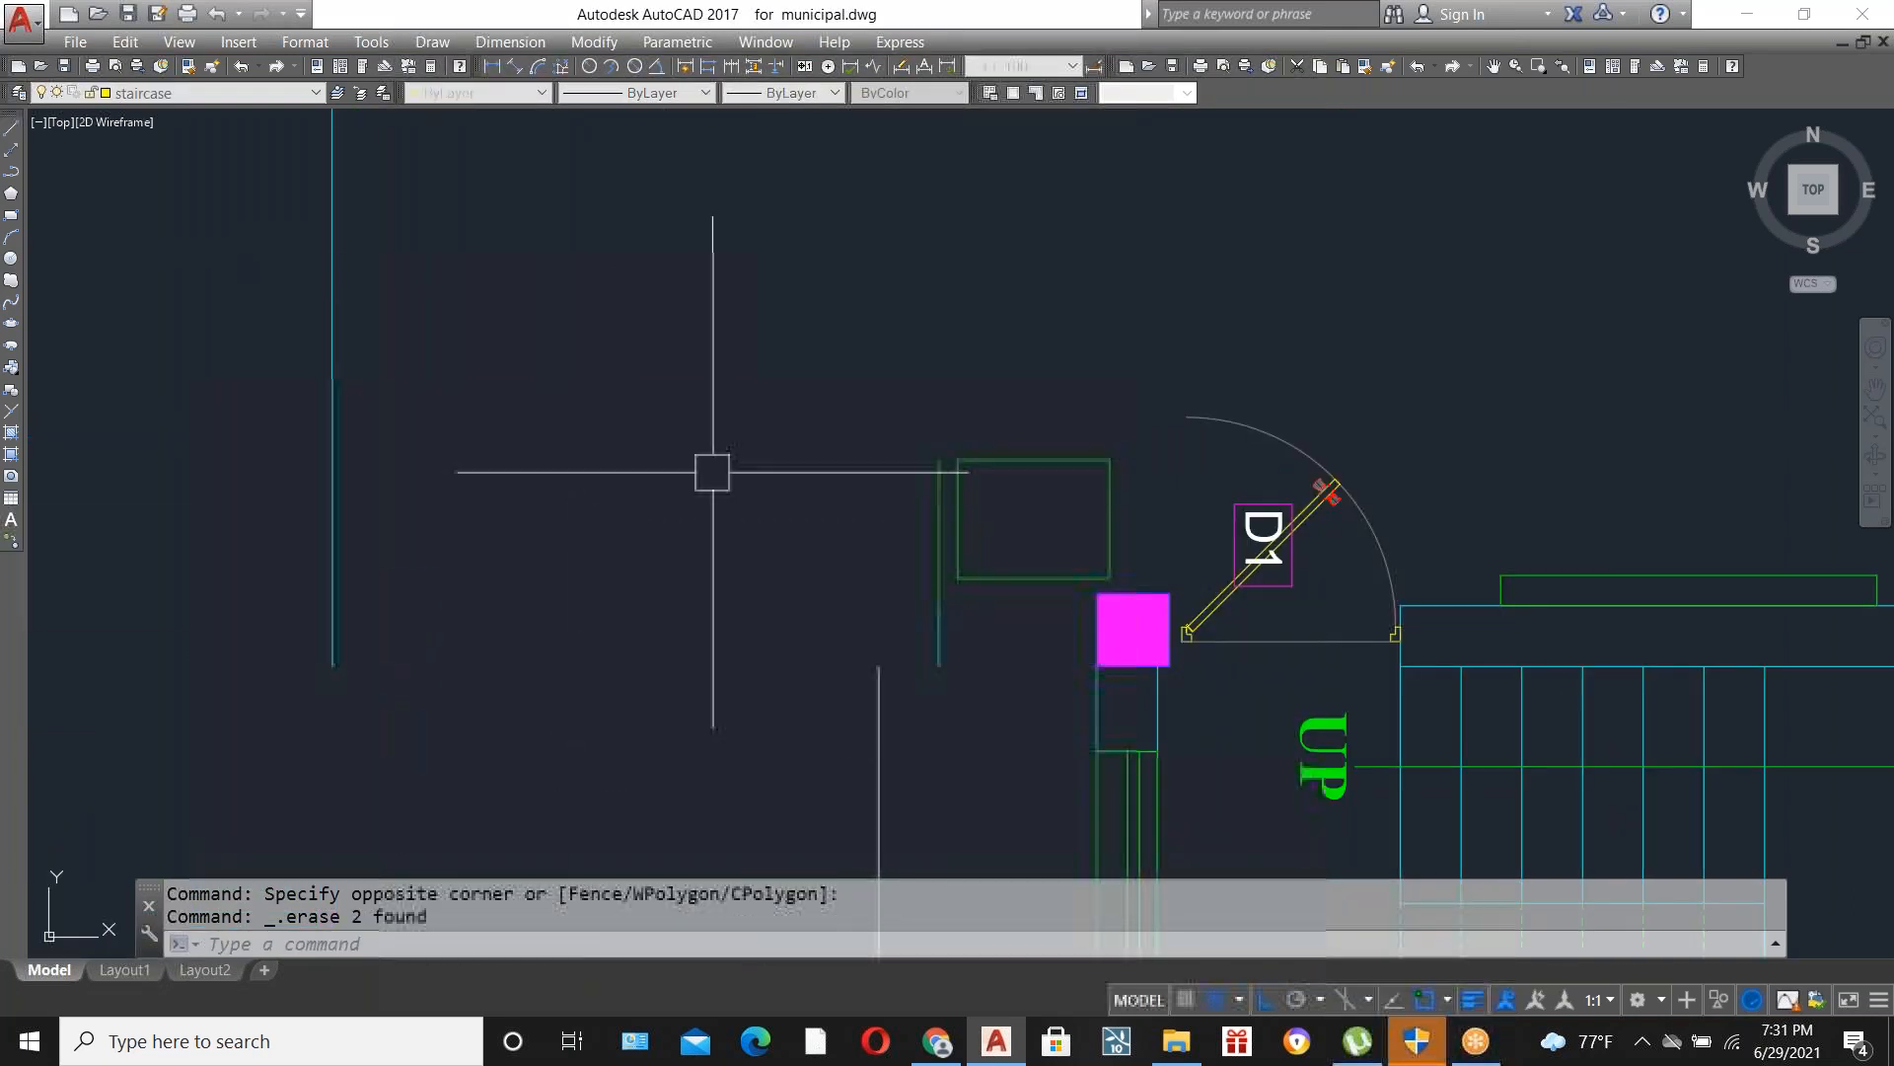
scroll(1155, 516, down, 2)
scroll(1164, 531, up, 2)
click(1037, 475)
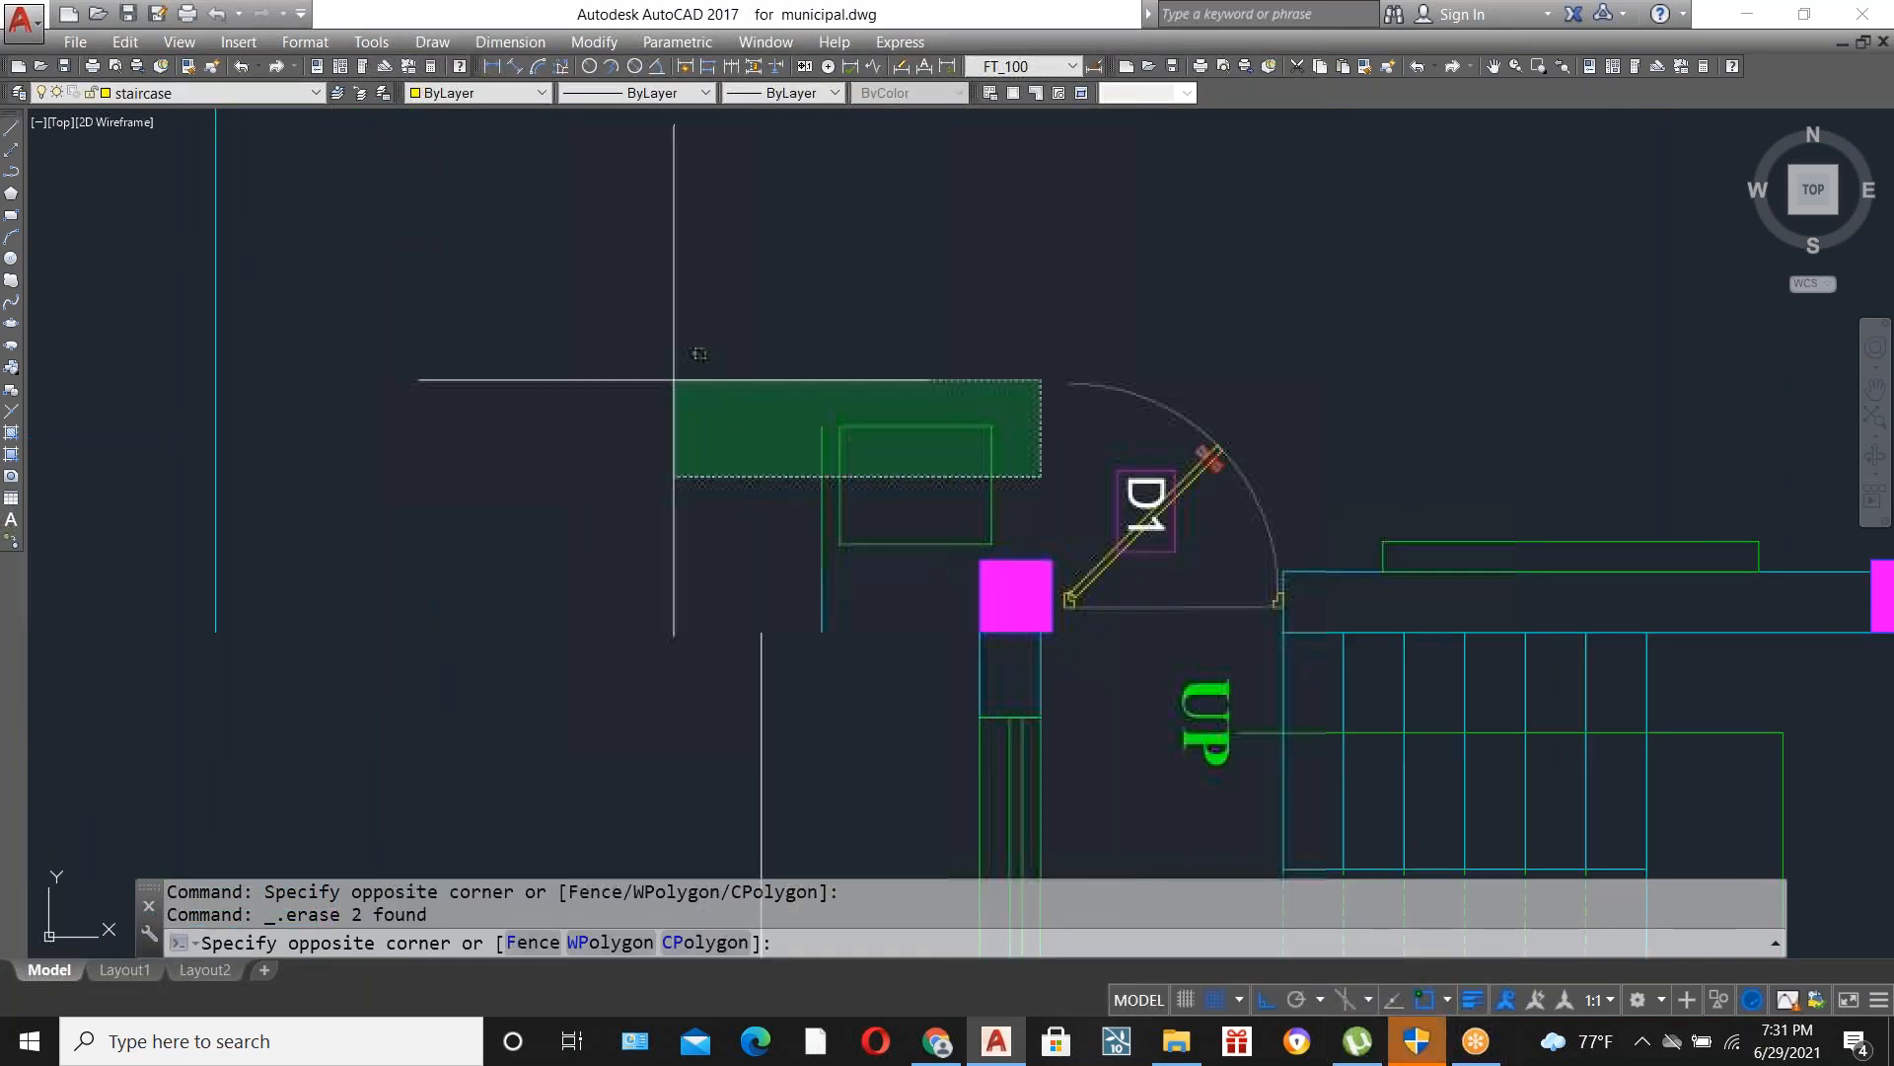
click(675, 382)
key(Delete)
Join the outer wall lines across the window gaps on the living-side wall and the bedroom end wall.
scroll(766, 641, down, 4)
scroll(1097, 597, up, 4)
scroll(983, 716, down, 5)
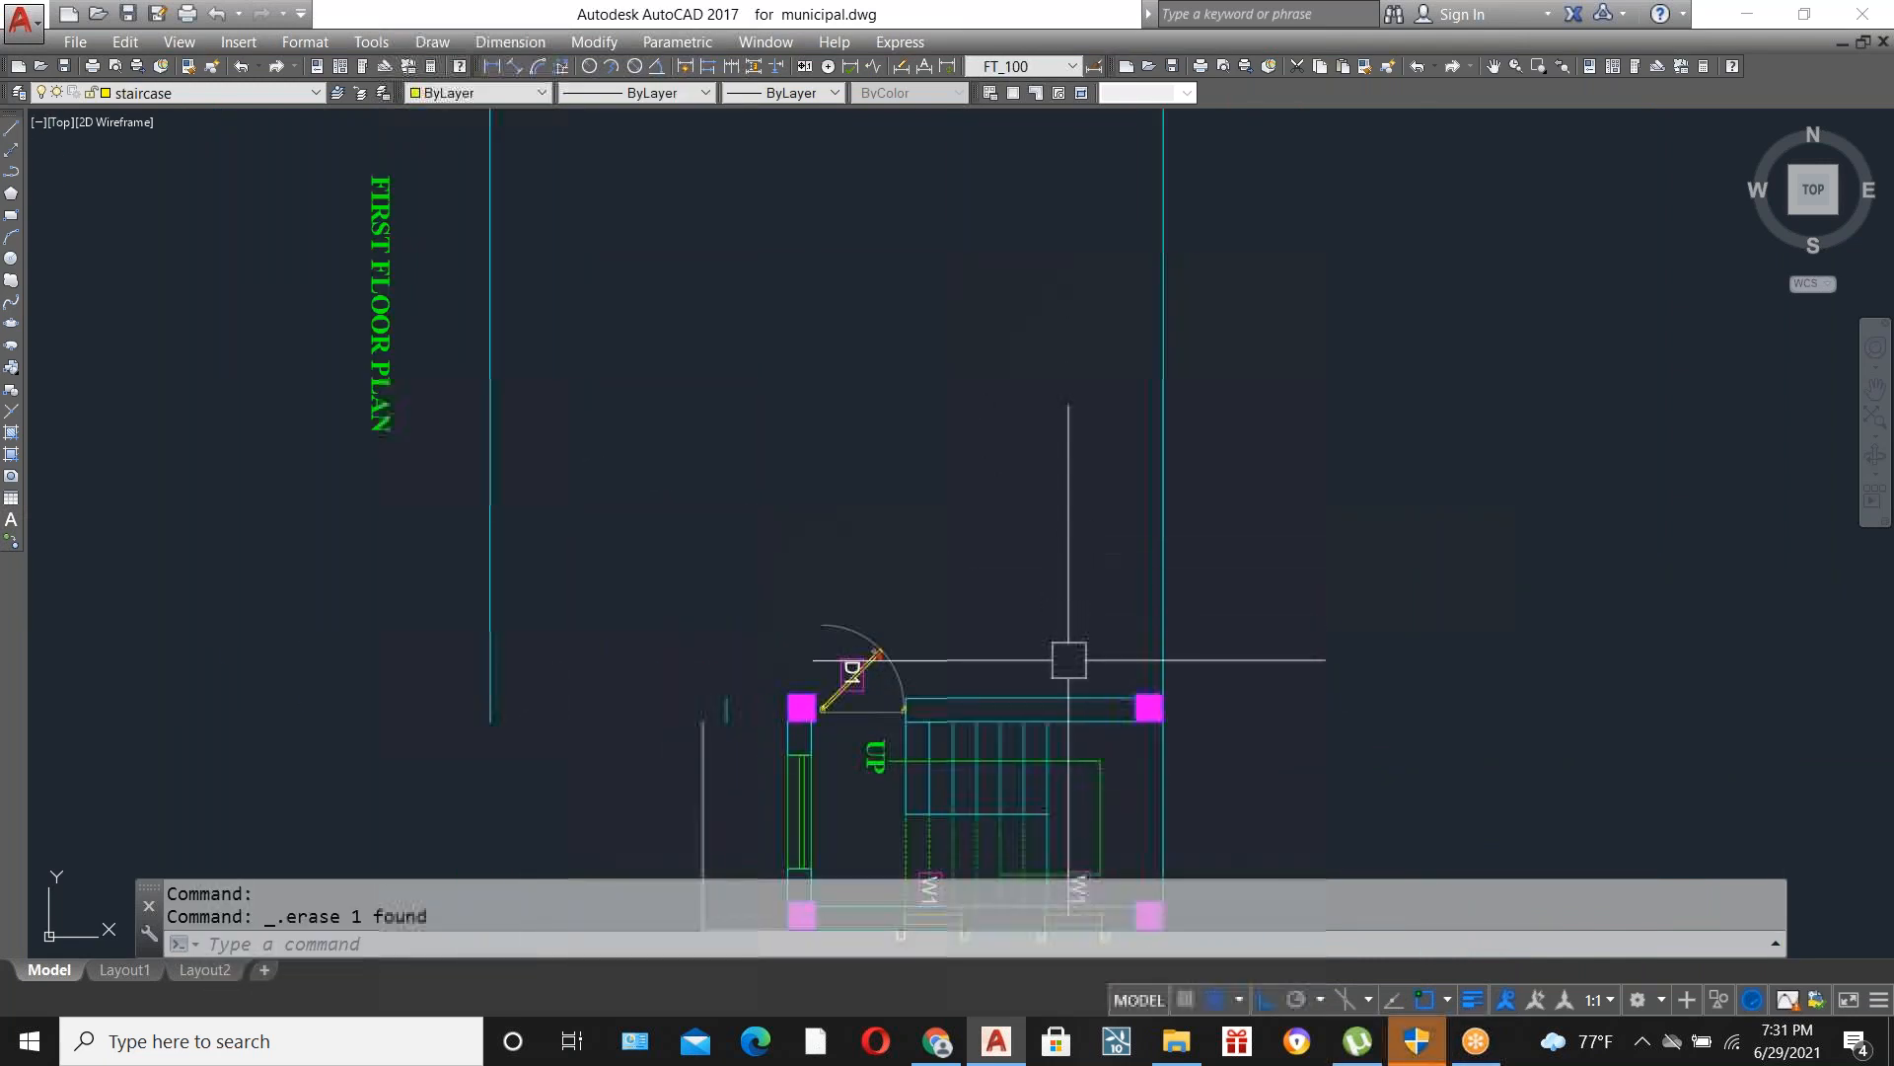
scroll(1080, 365, up, 10)
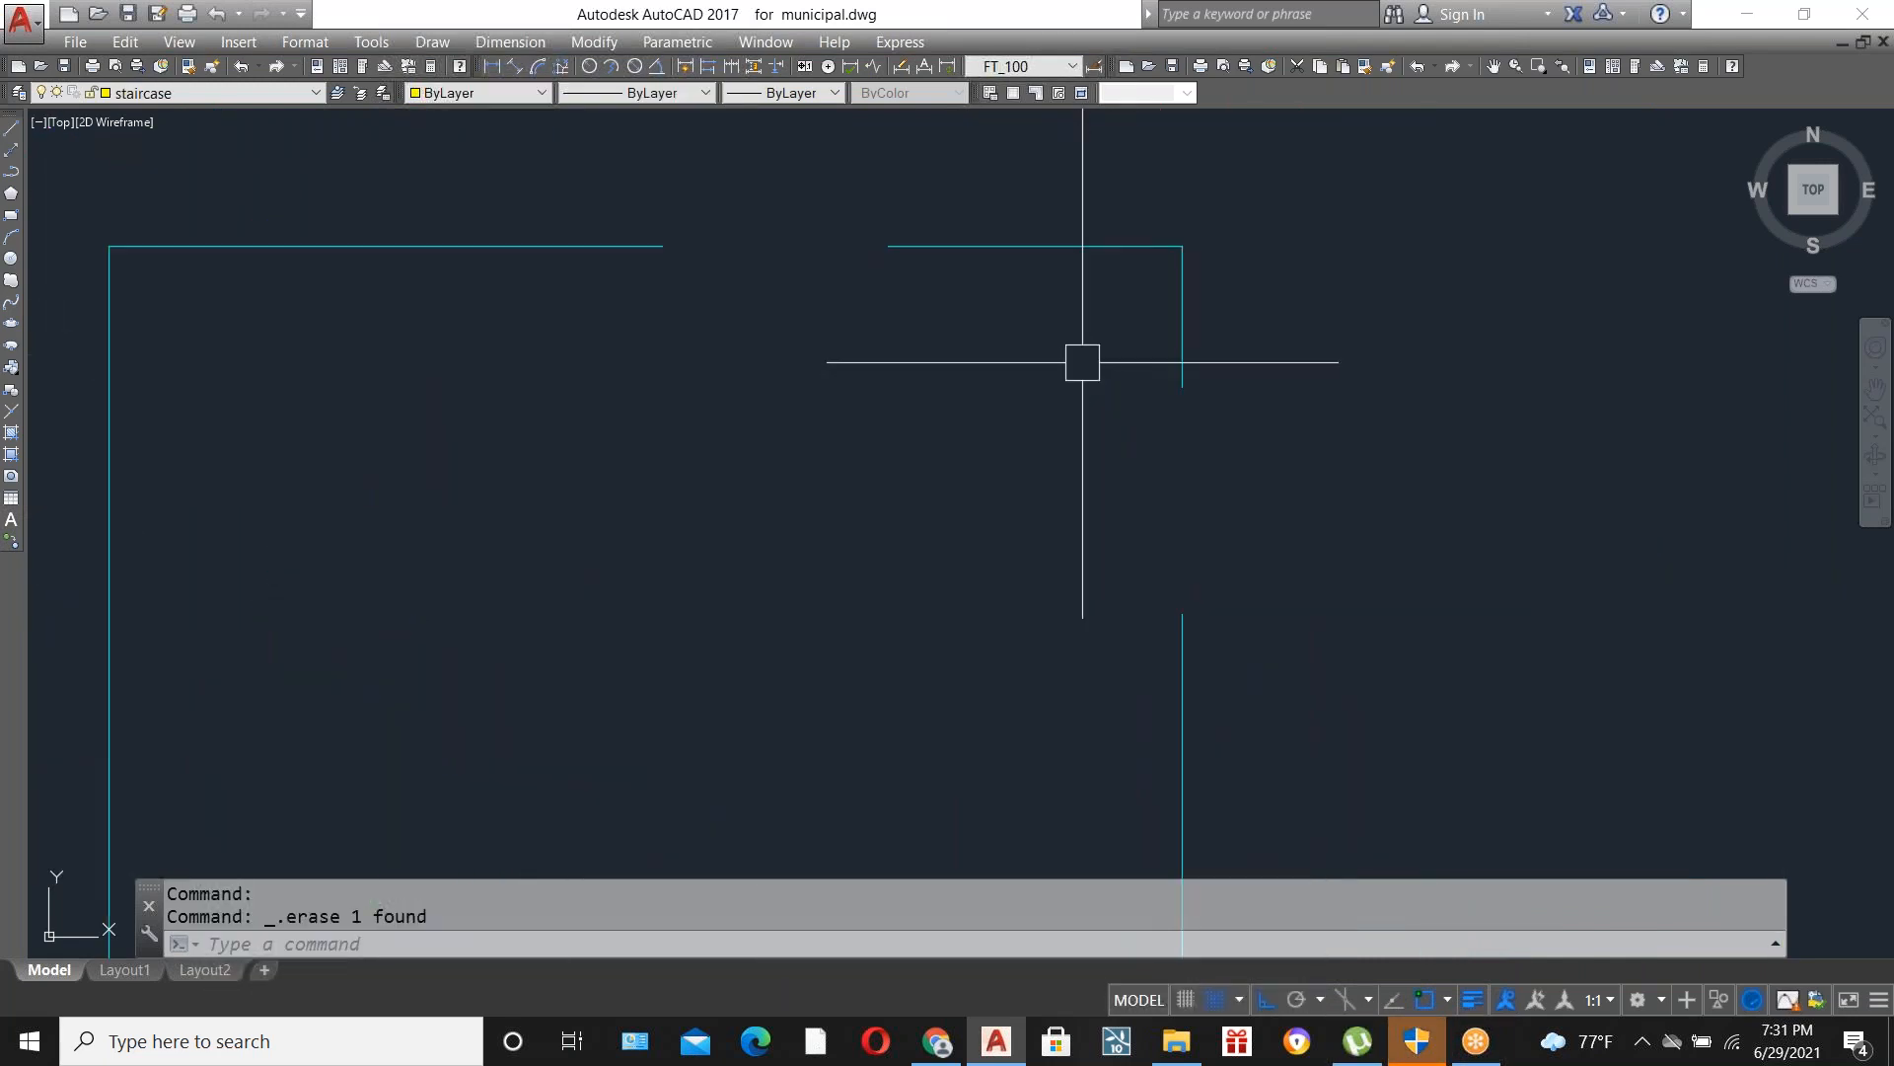
text(j)
key(Return)
click(1182, 375)
click(1183, 685)
key(Return)
key(Return)
click(938, 247)
click(542, 247)
key(Return)
Draw a line from the open end of the title-side wall to the staircase corner column, and erase the leftover short wall line.
scroll(944, 268, down, 5)
scroll(786, 609, up, 6)
text(L)
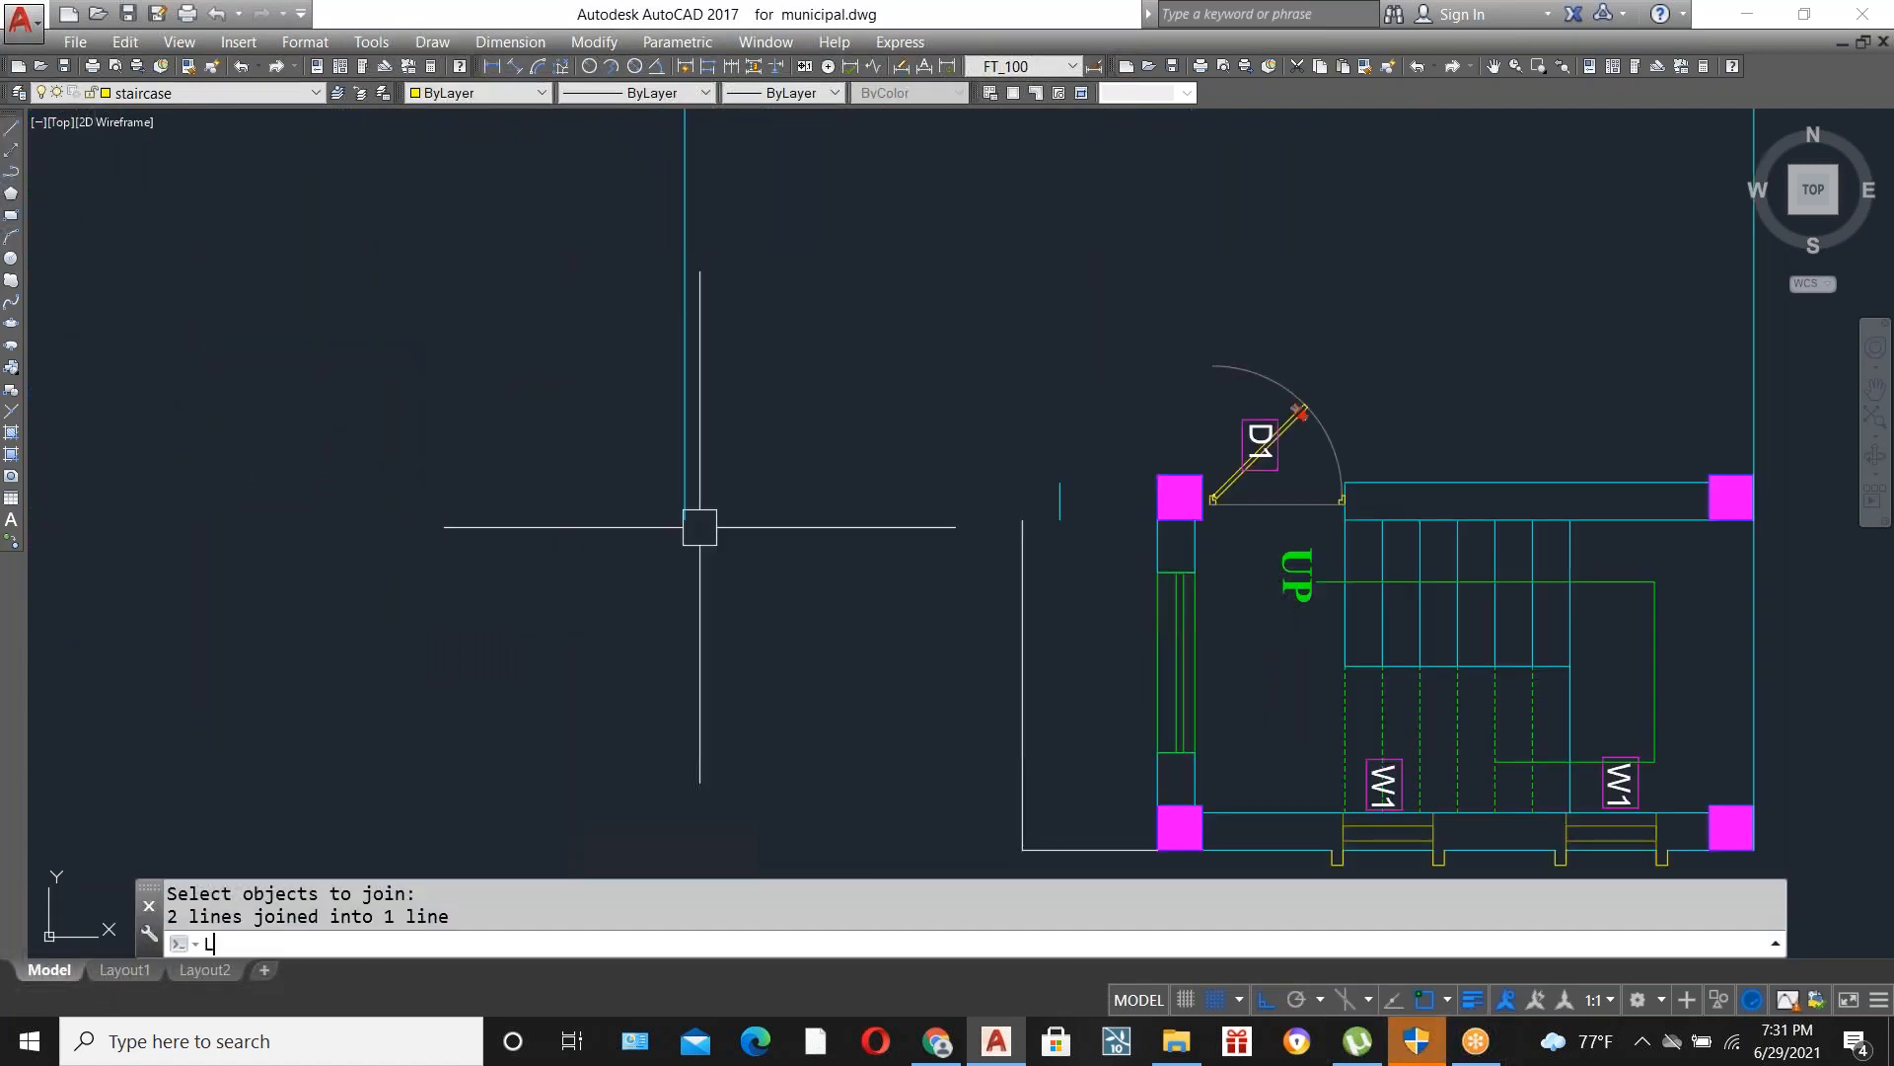
key(Return)
click(684, 519)
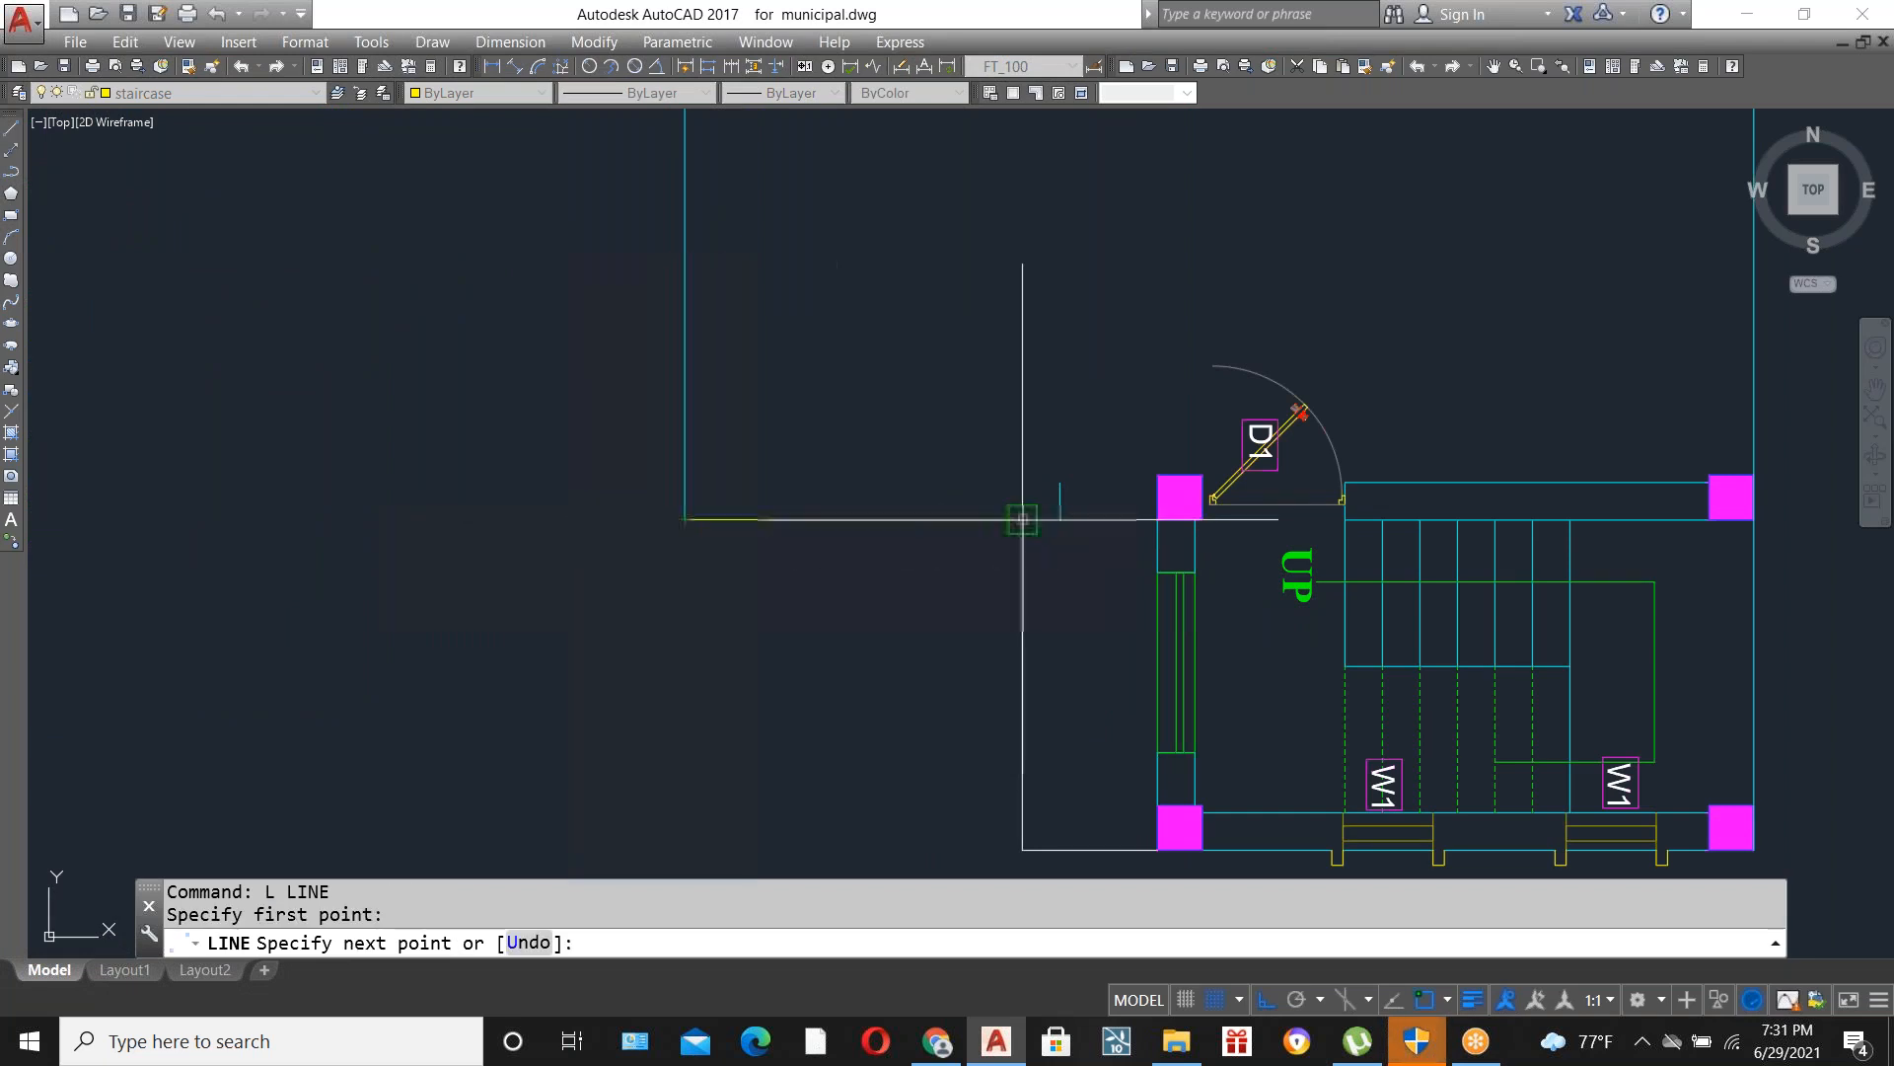
click(1157, 519)
key(Escape)
click(995, 402)
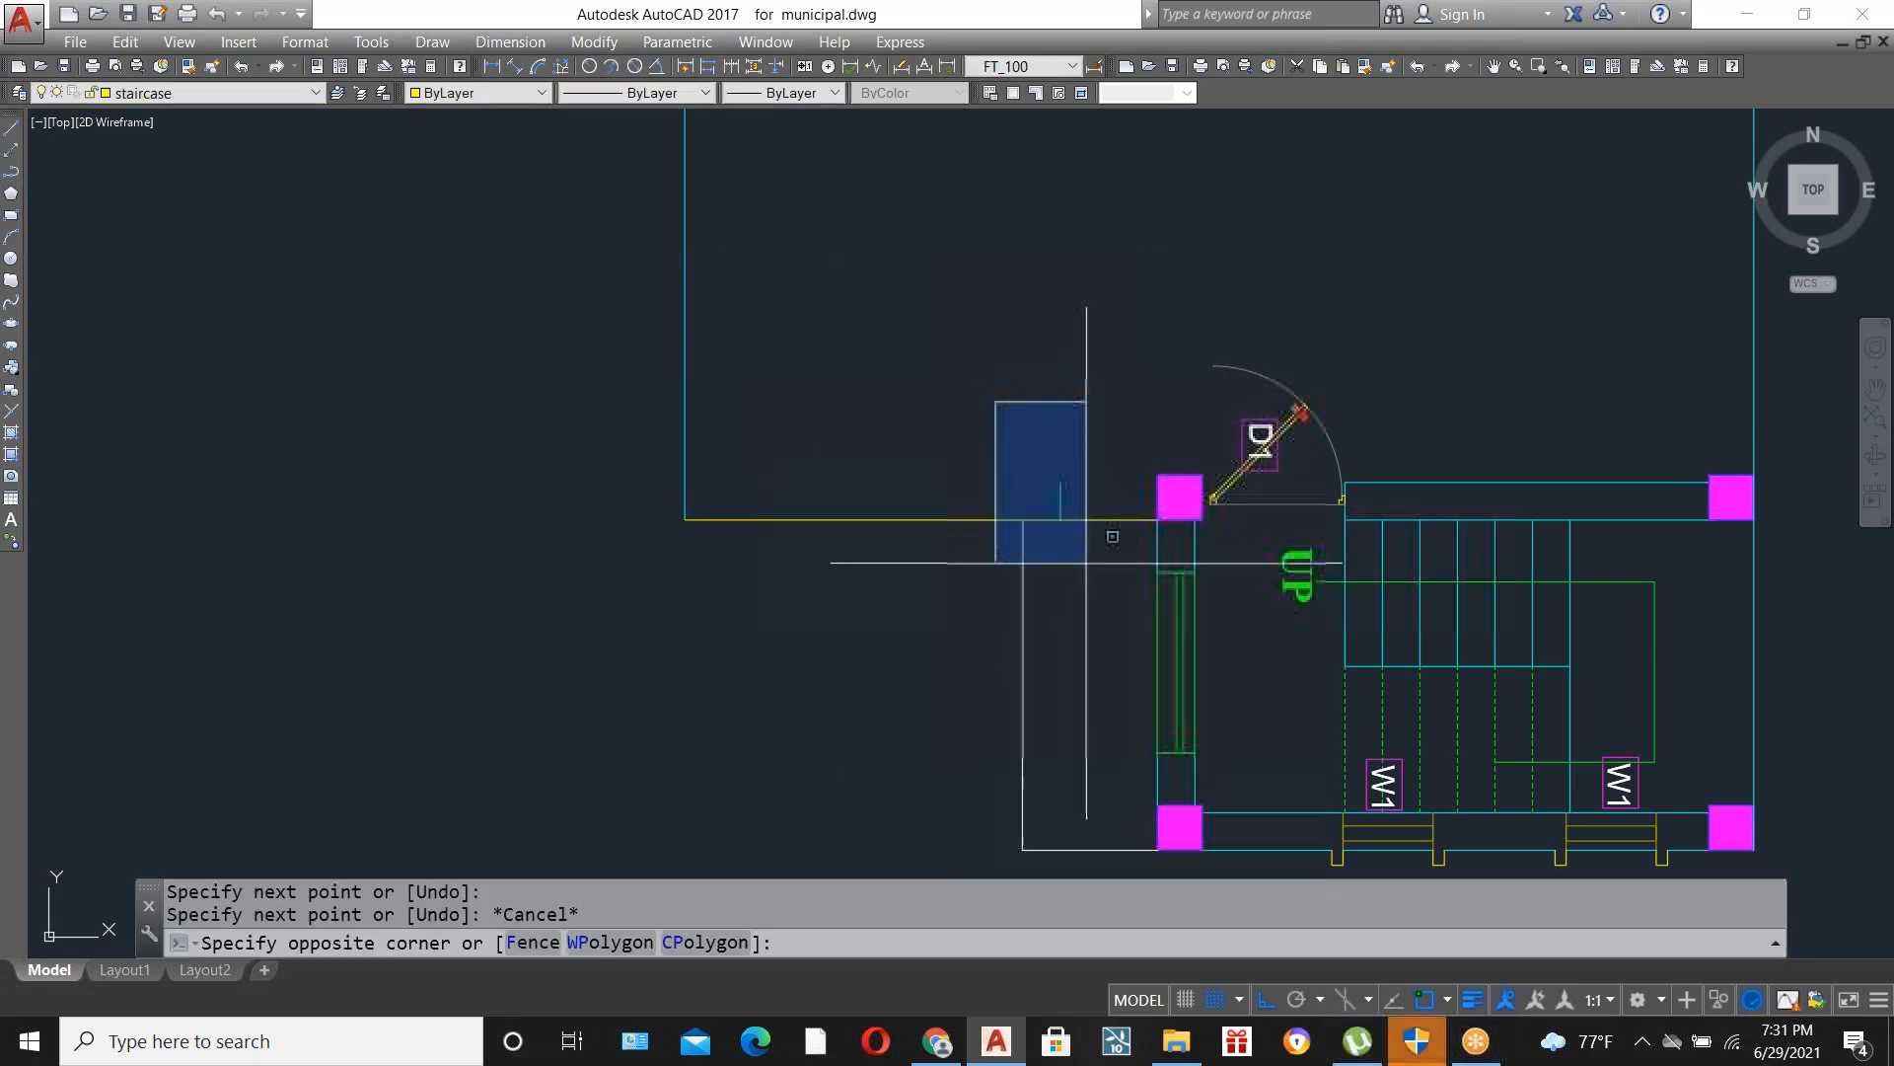
click(1087, 563)
key(Delete)
Match the new closing line's properties to the adjoining cyan outer wall line.
text(ma)
key(Return)
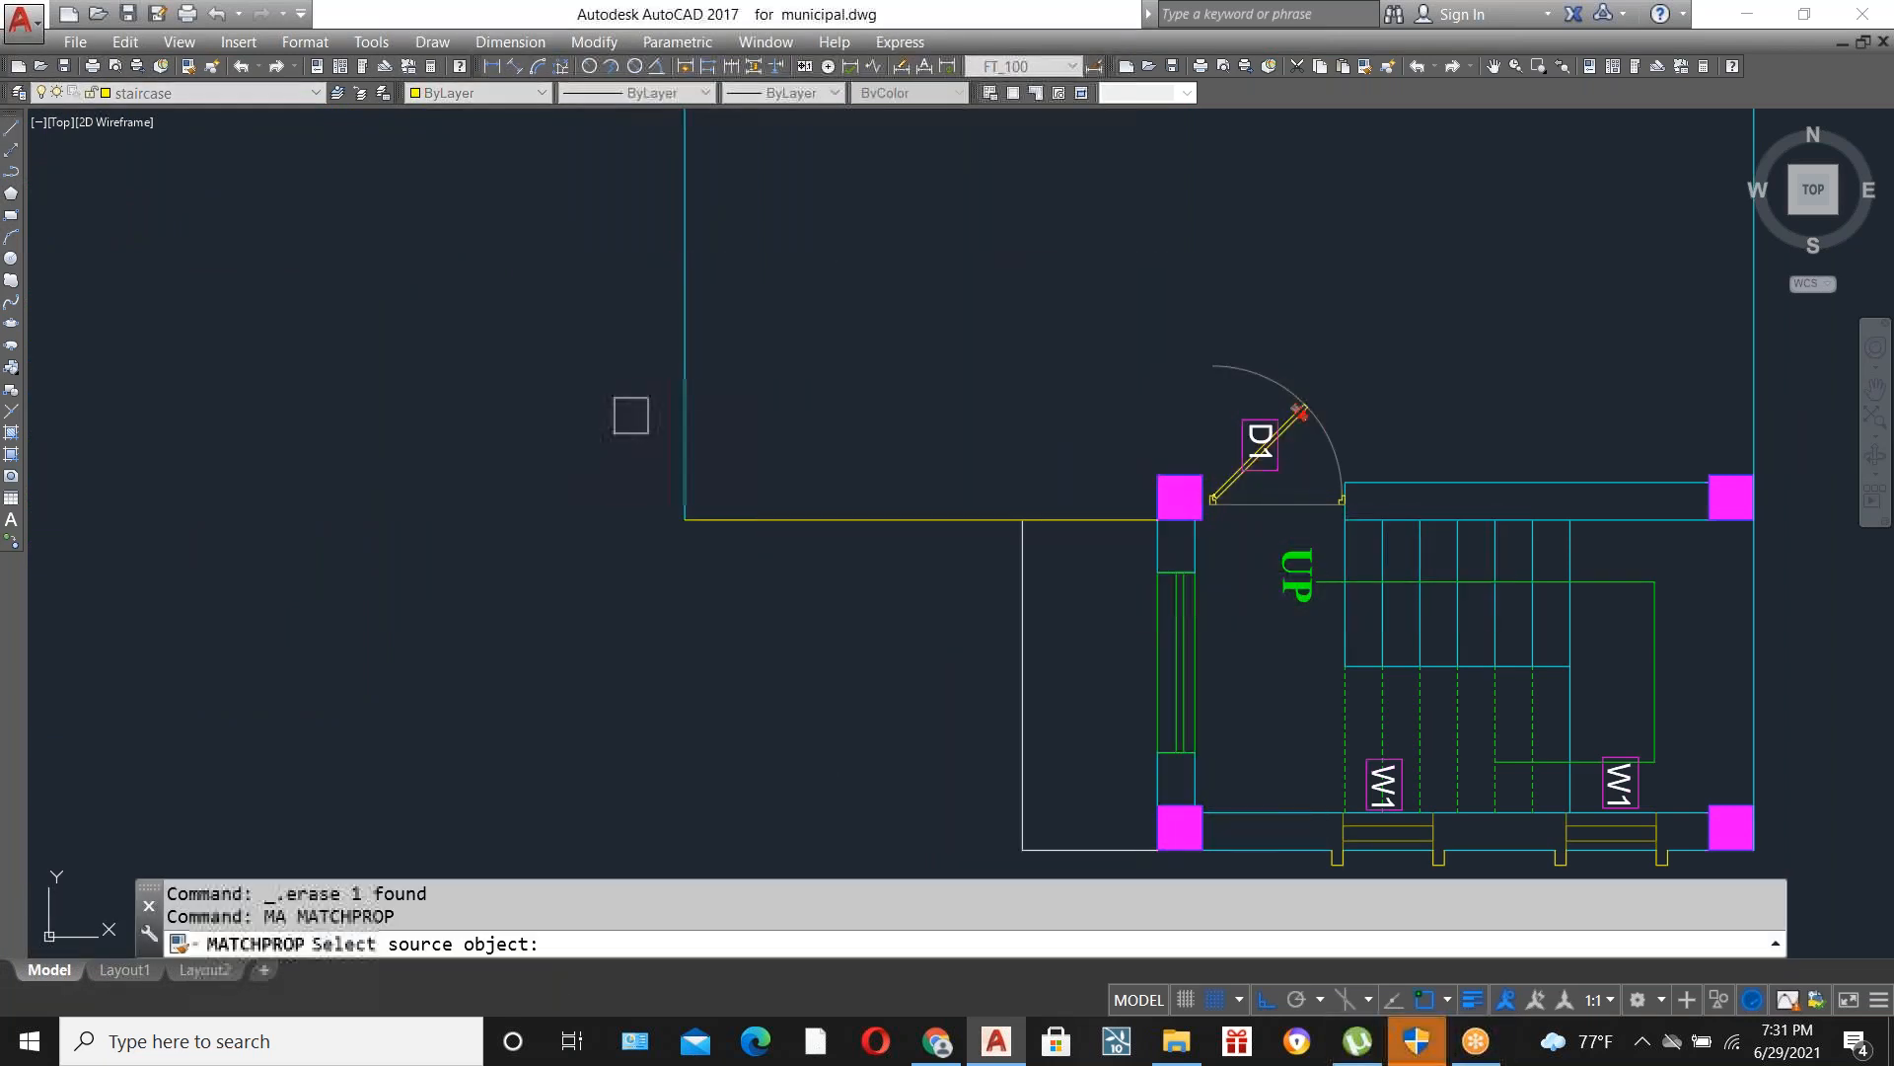
click(685, 436)
click(783, 519)
key(Escape)
Examine the emptied floor outline and the remaining staircase block against the original first floor plan.
scroll(987, 612, down, 5)
scroll(1003, 668, up, 5)
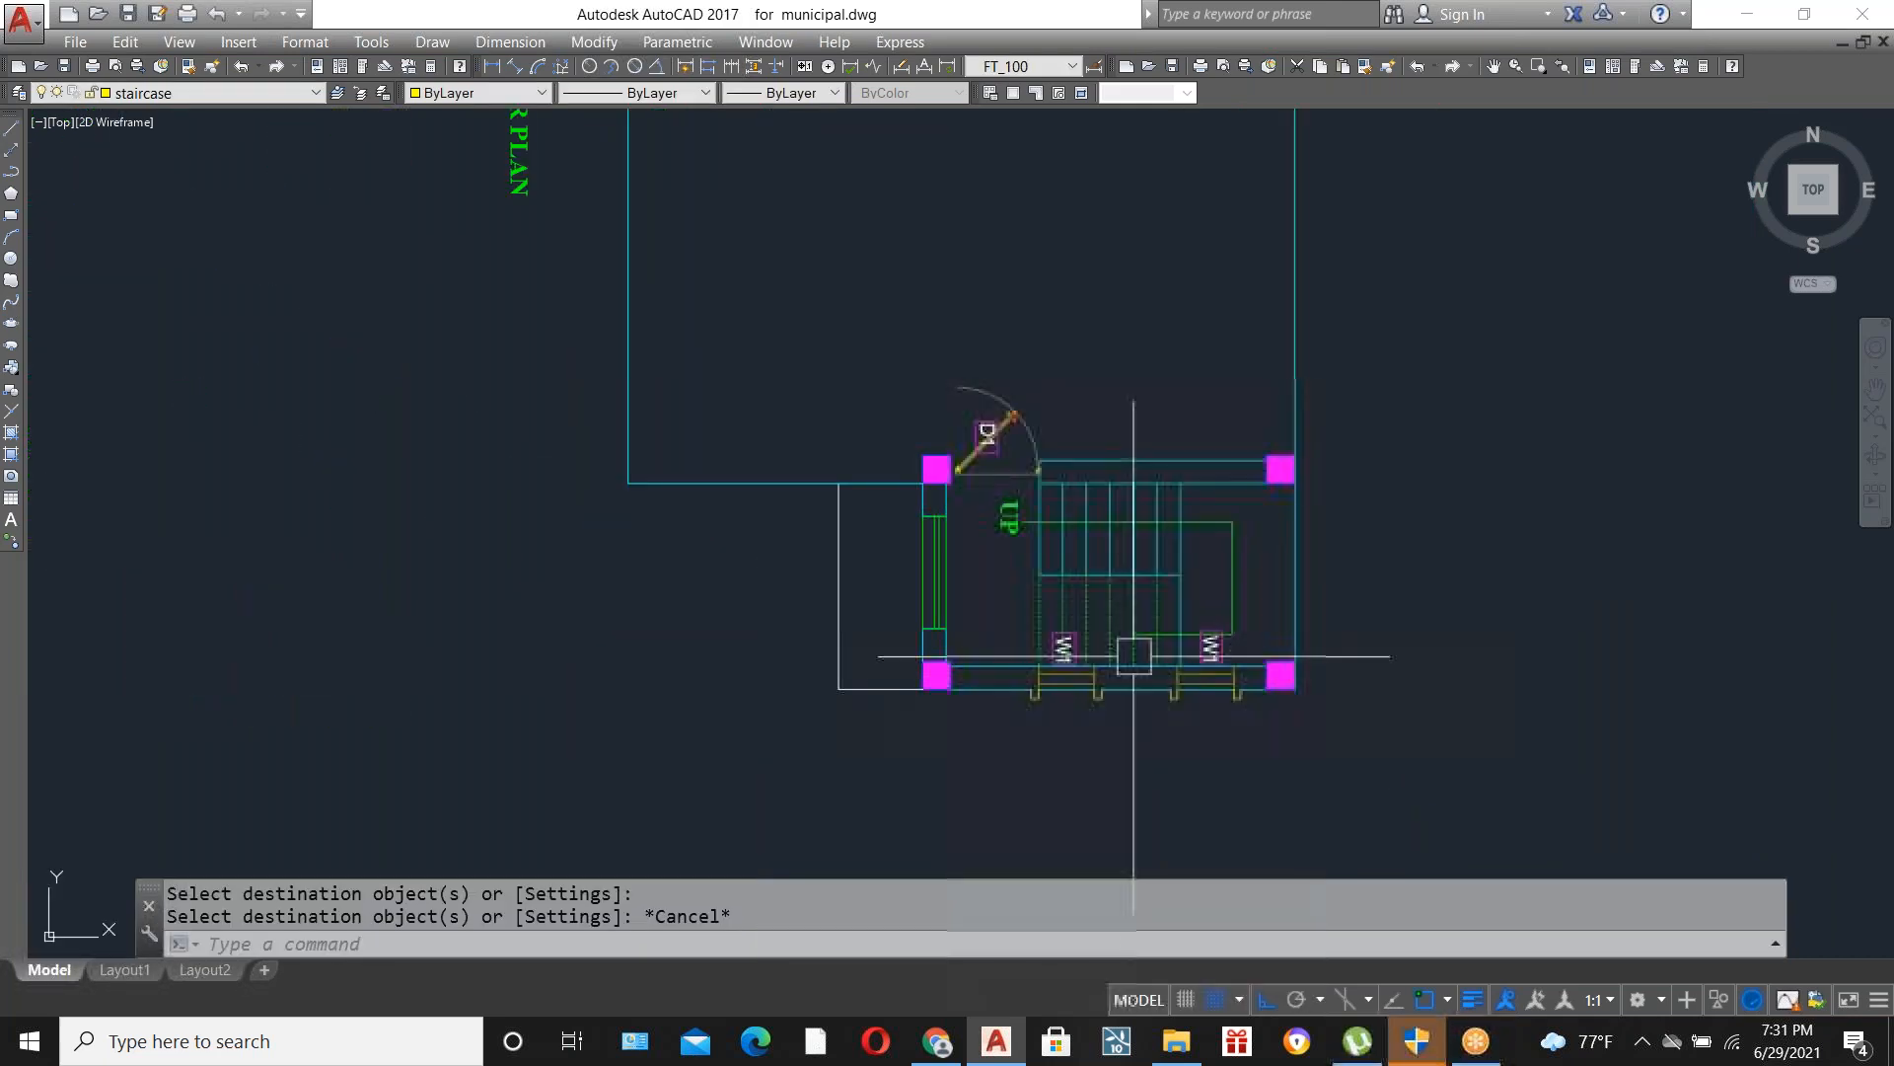
scroll(1115, 691, down, 4)
scroll(1094, 555, up, 2)
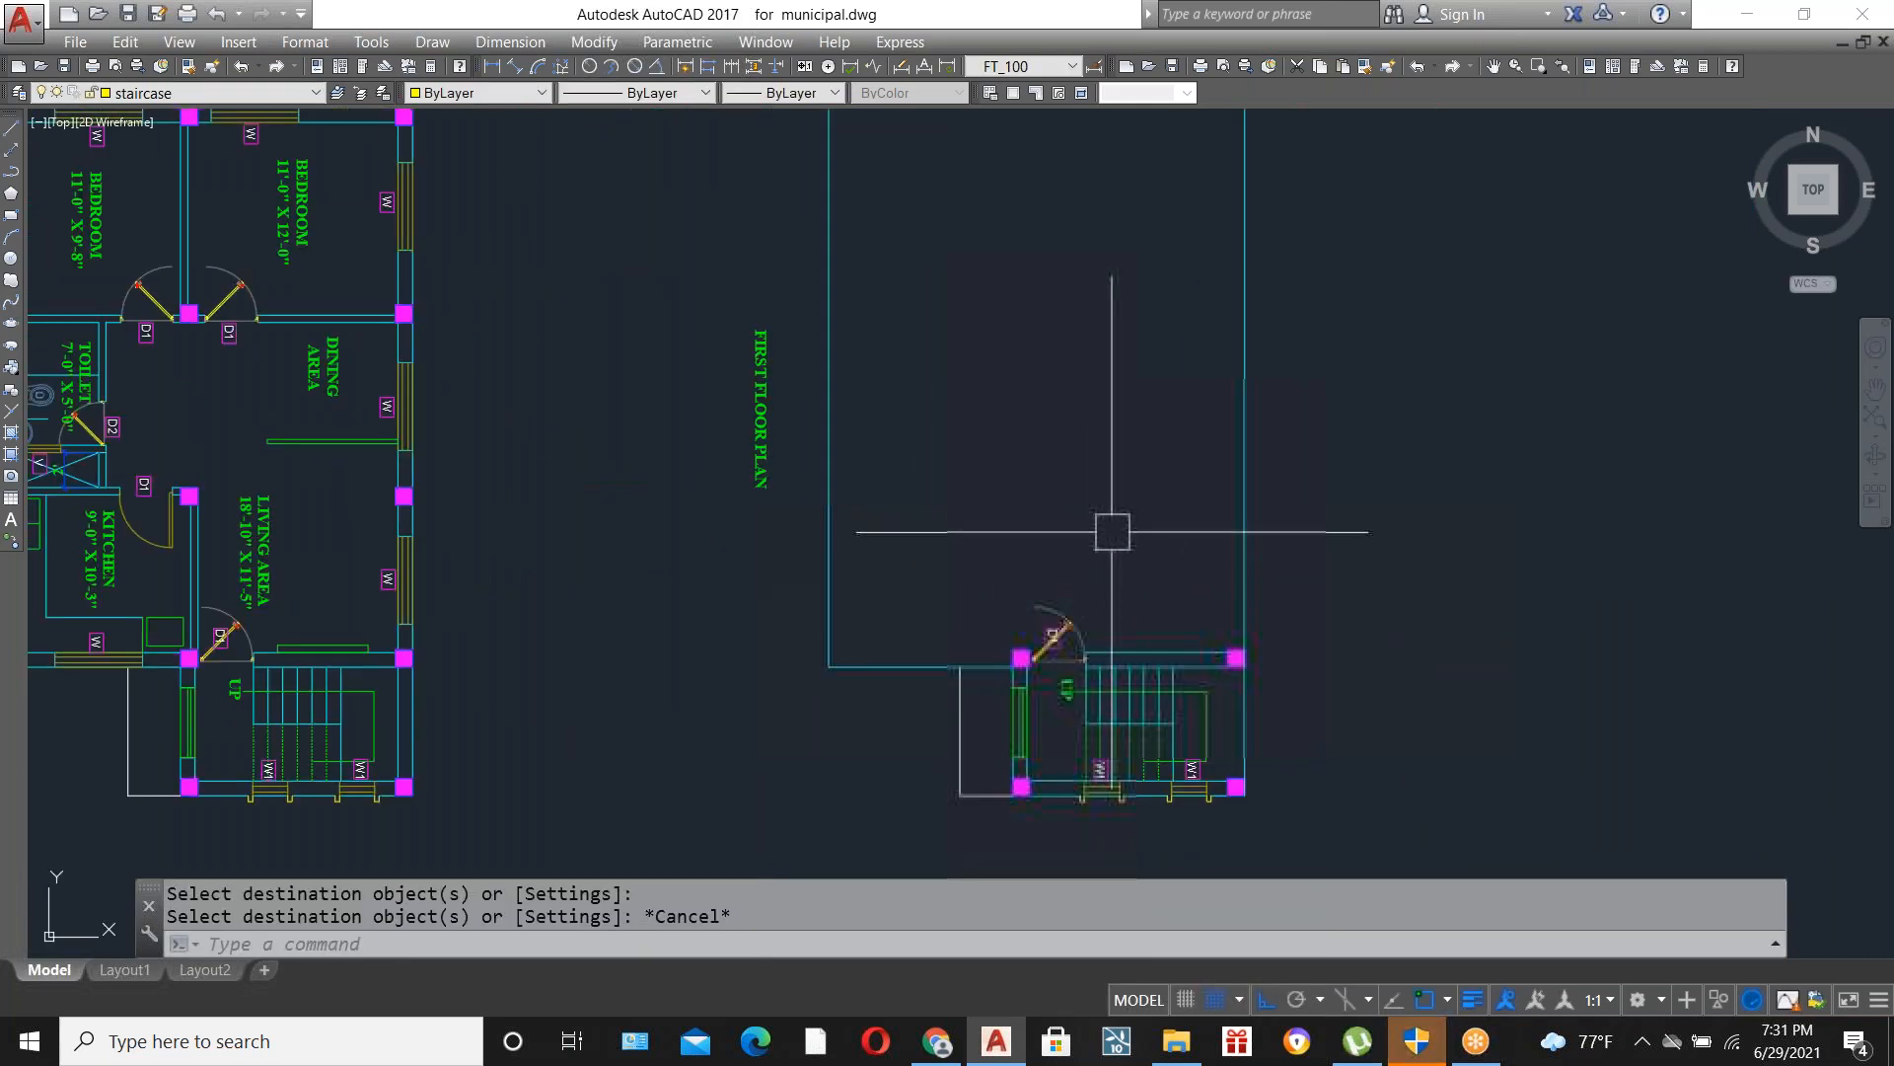
scroll(1043, 735, down, 3)
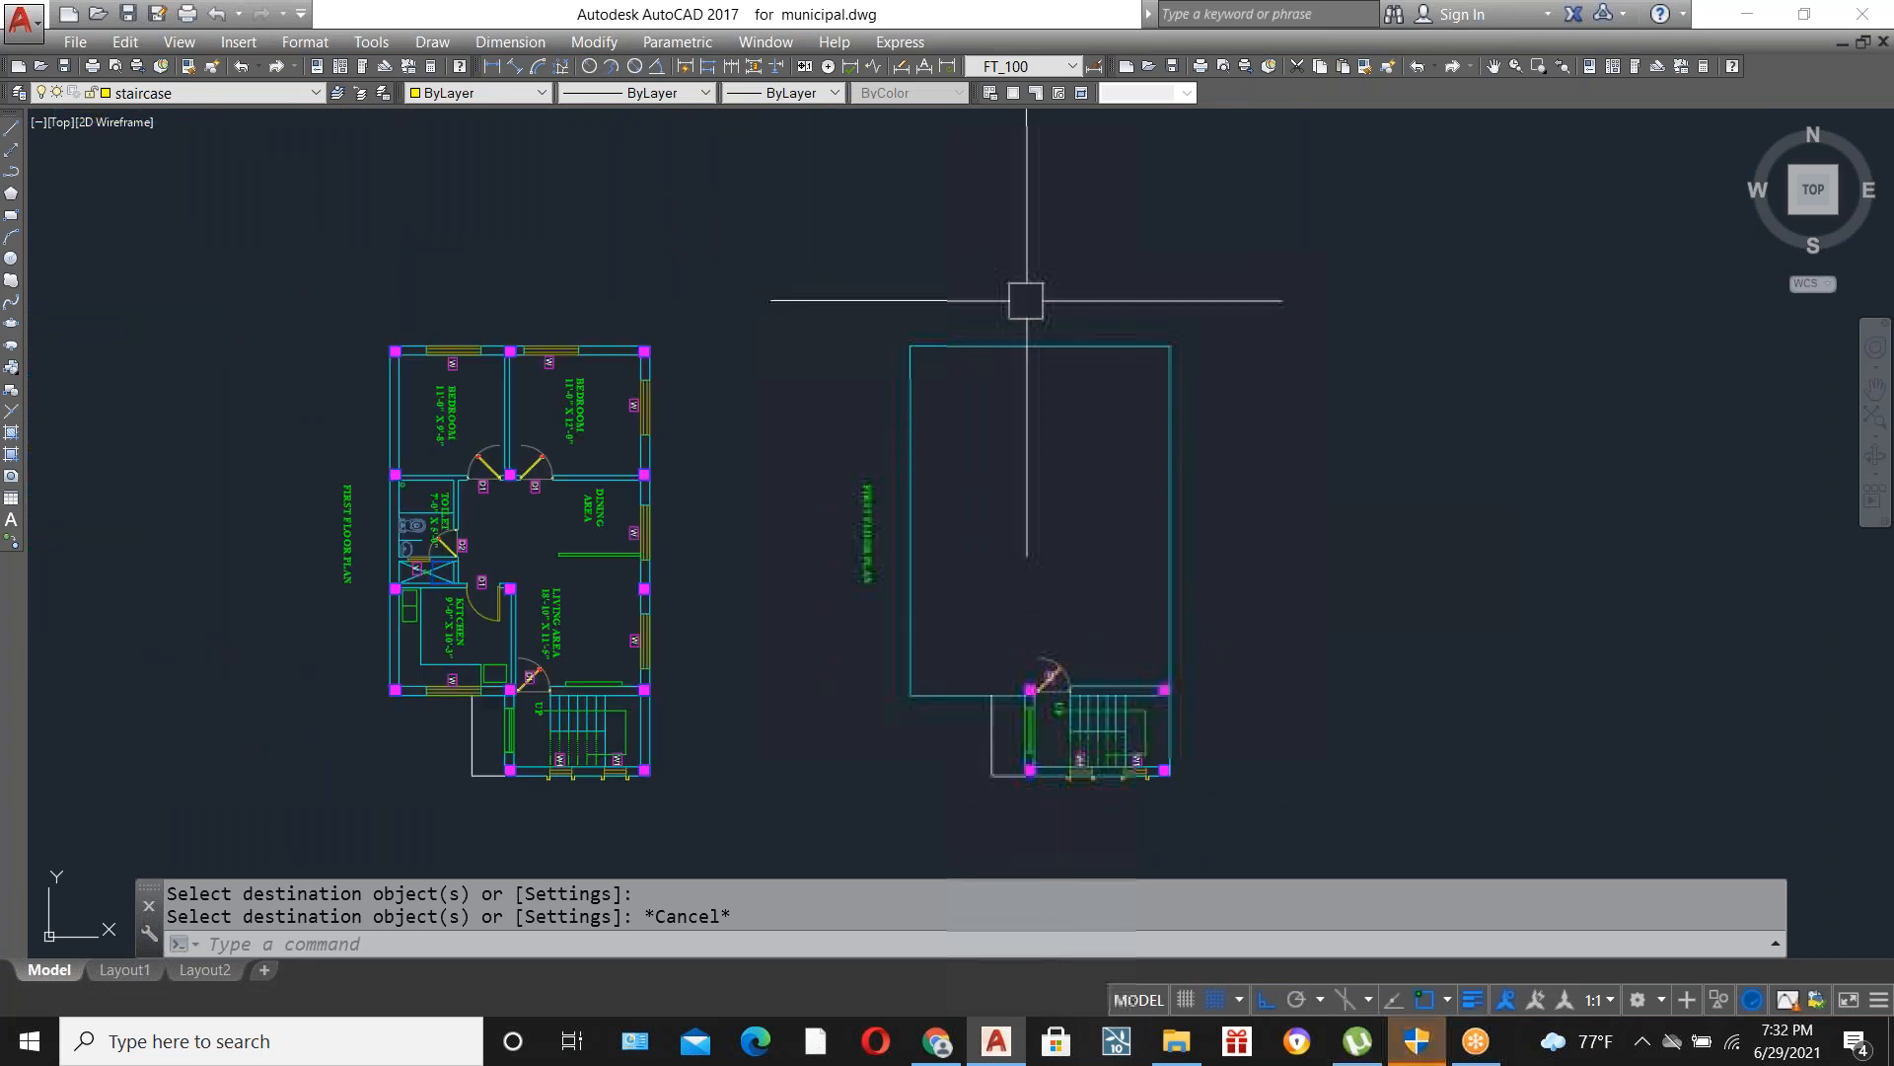
scroll(930, 348, up, 3)
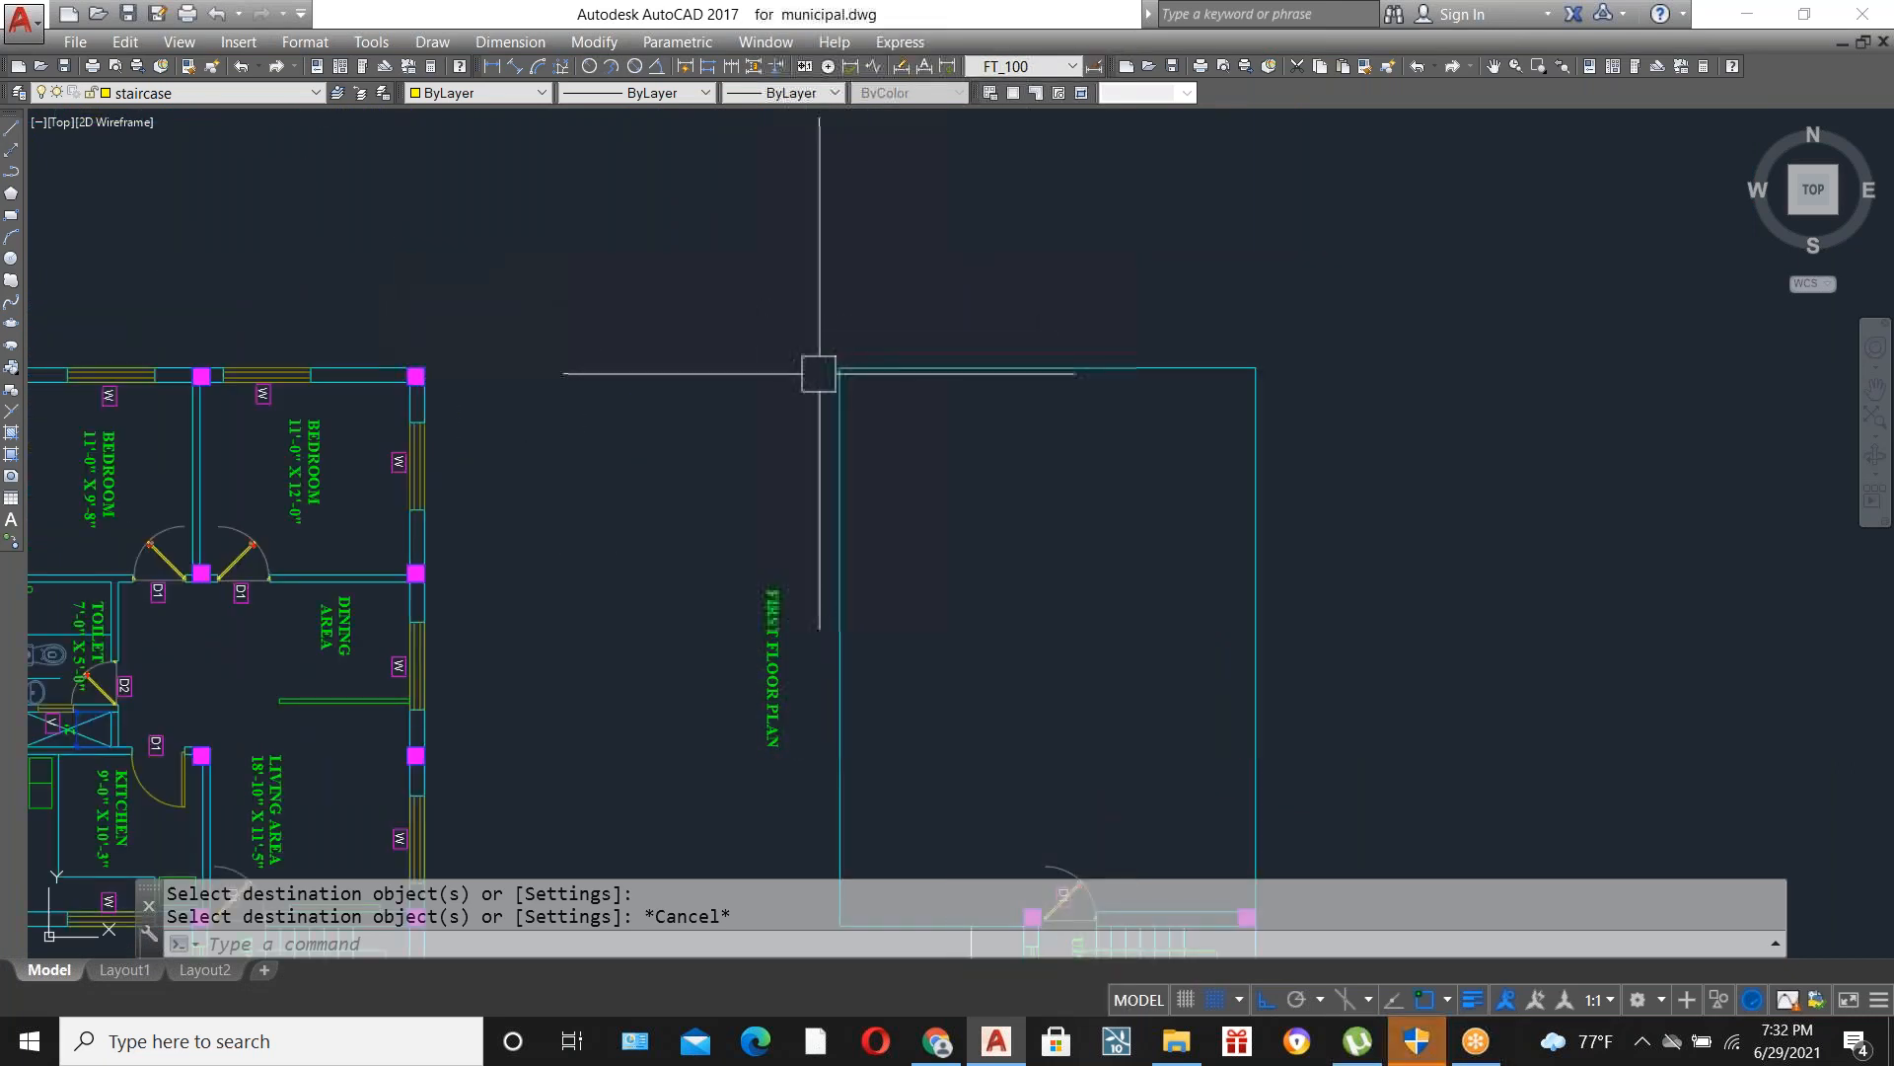
scroll(1130, 390, down, 2)
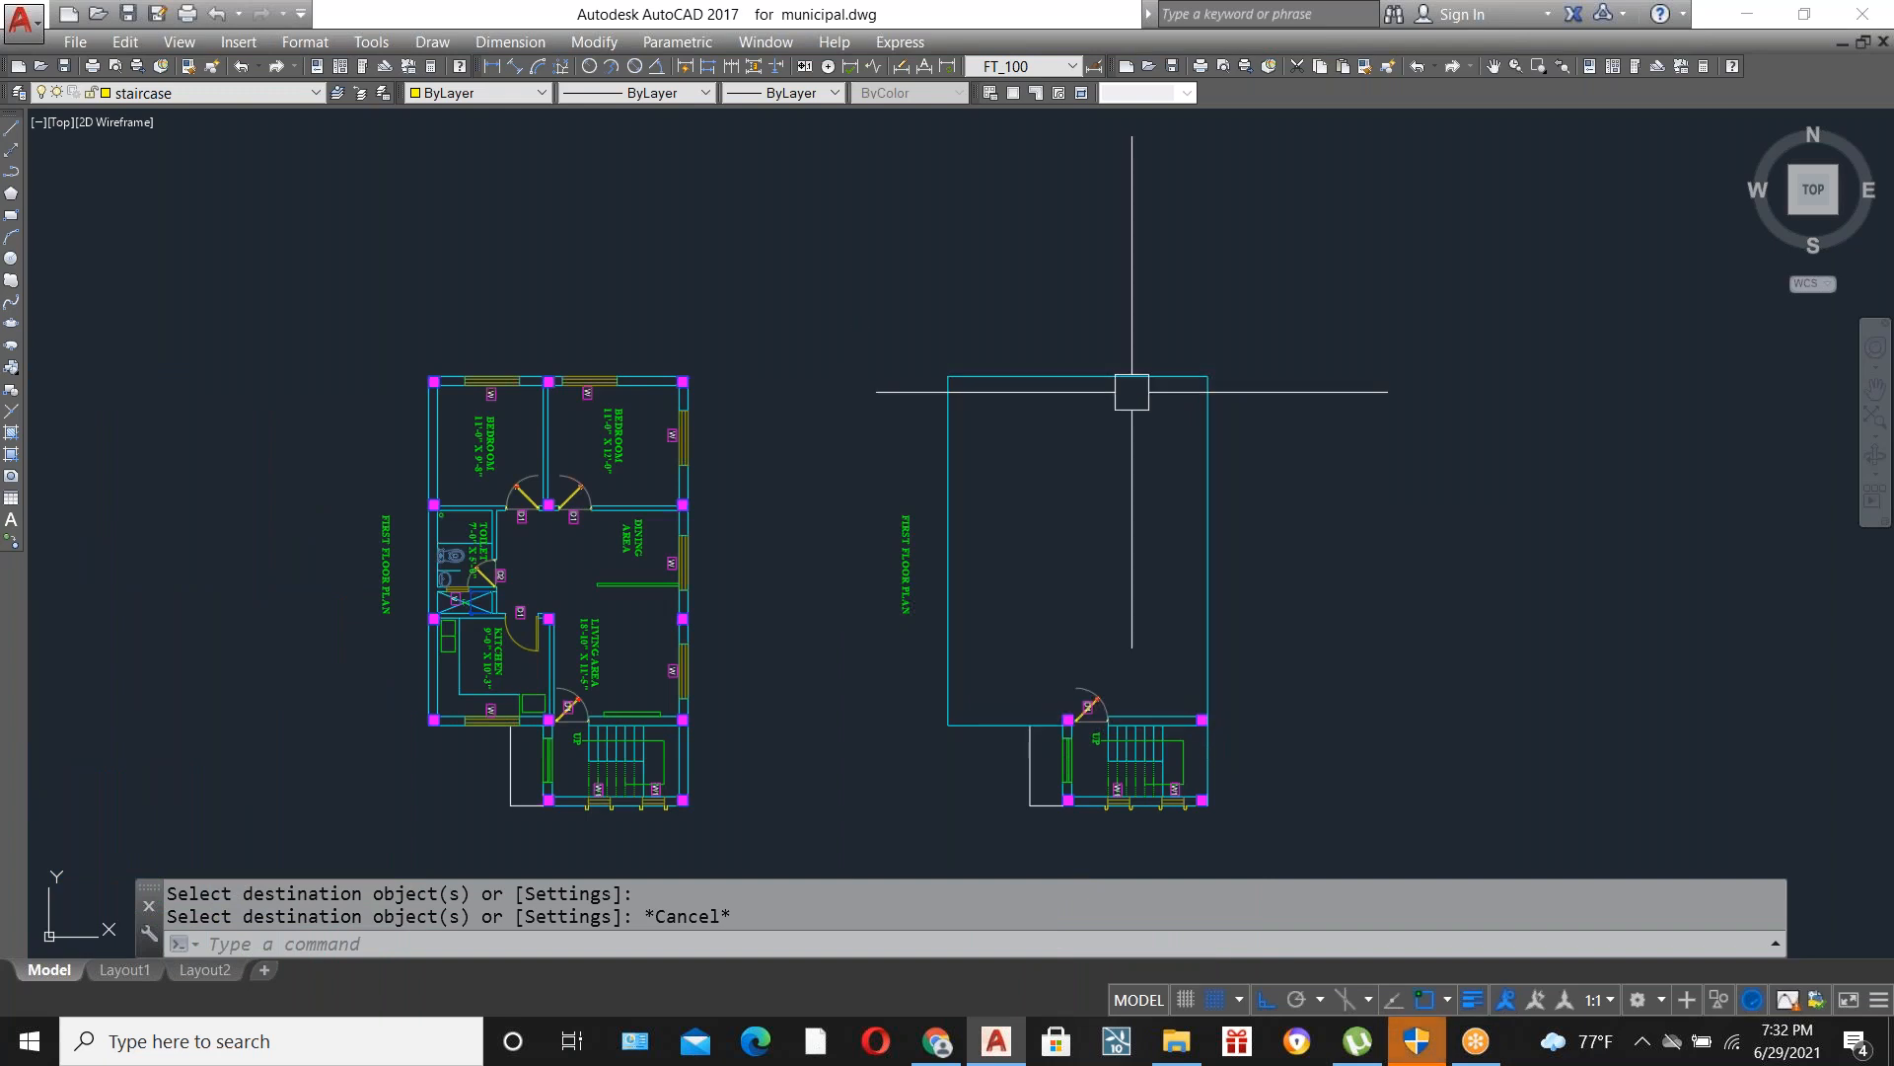
scroll(1130, 740, up, 5)
scroll(1106, 481, down, 5)
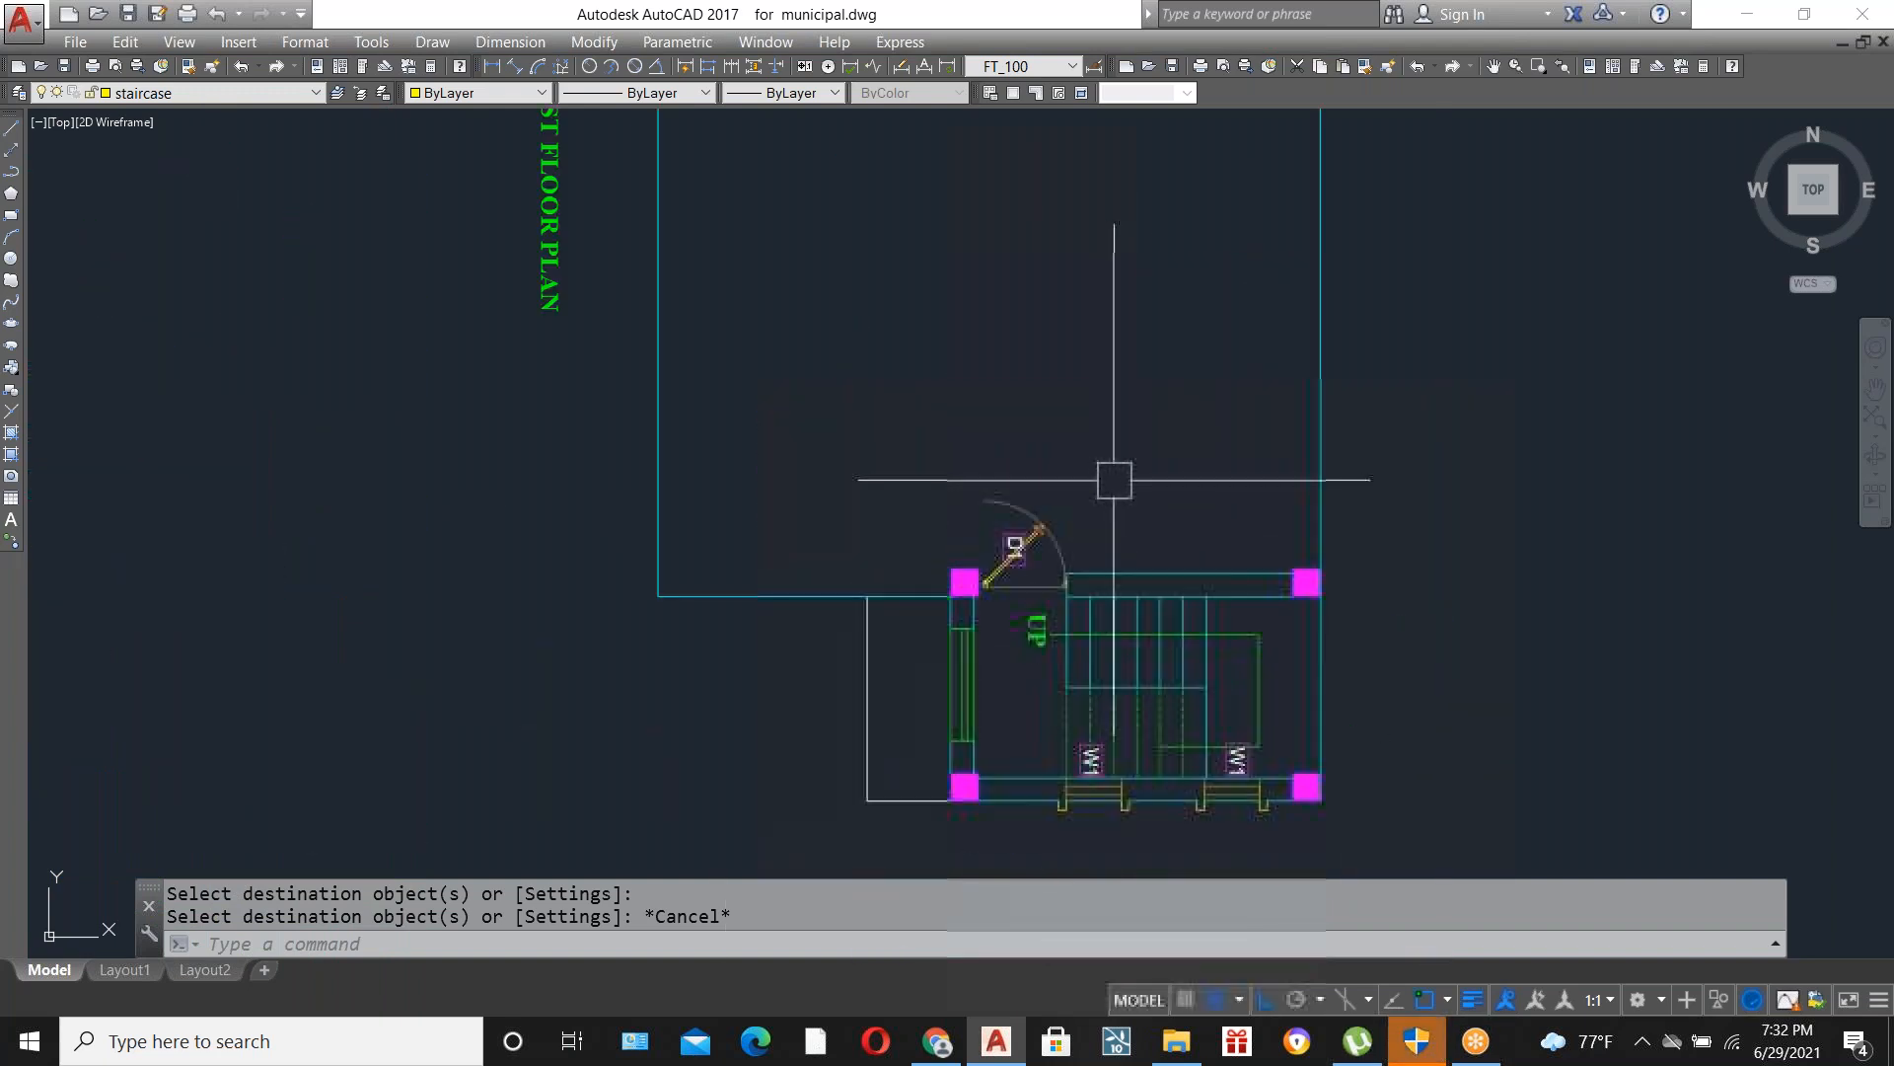
scroll(1049, 613, up, 3)
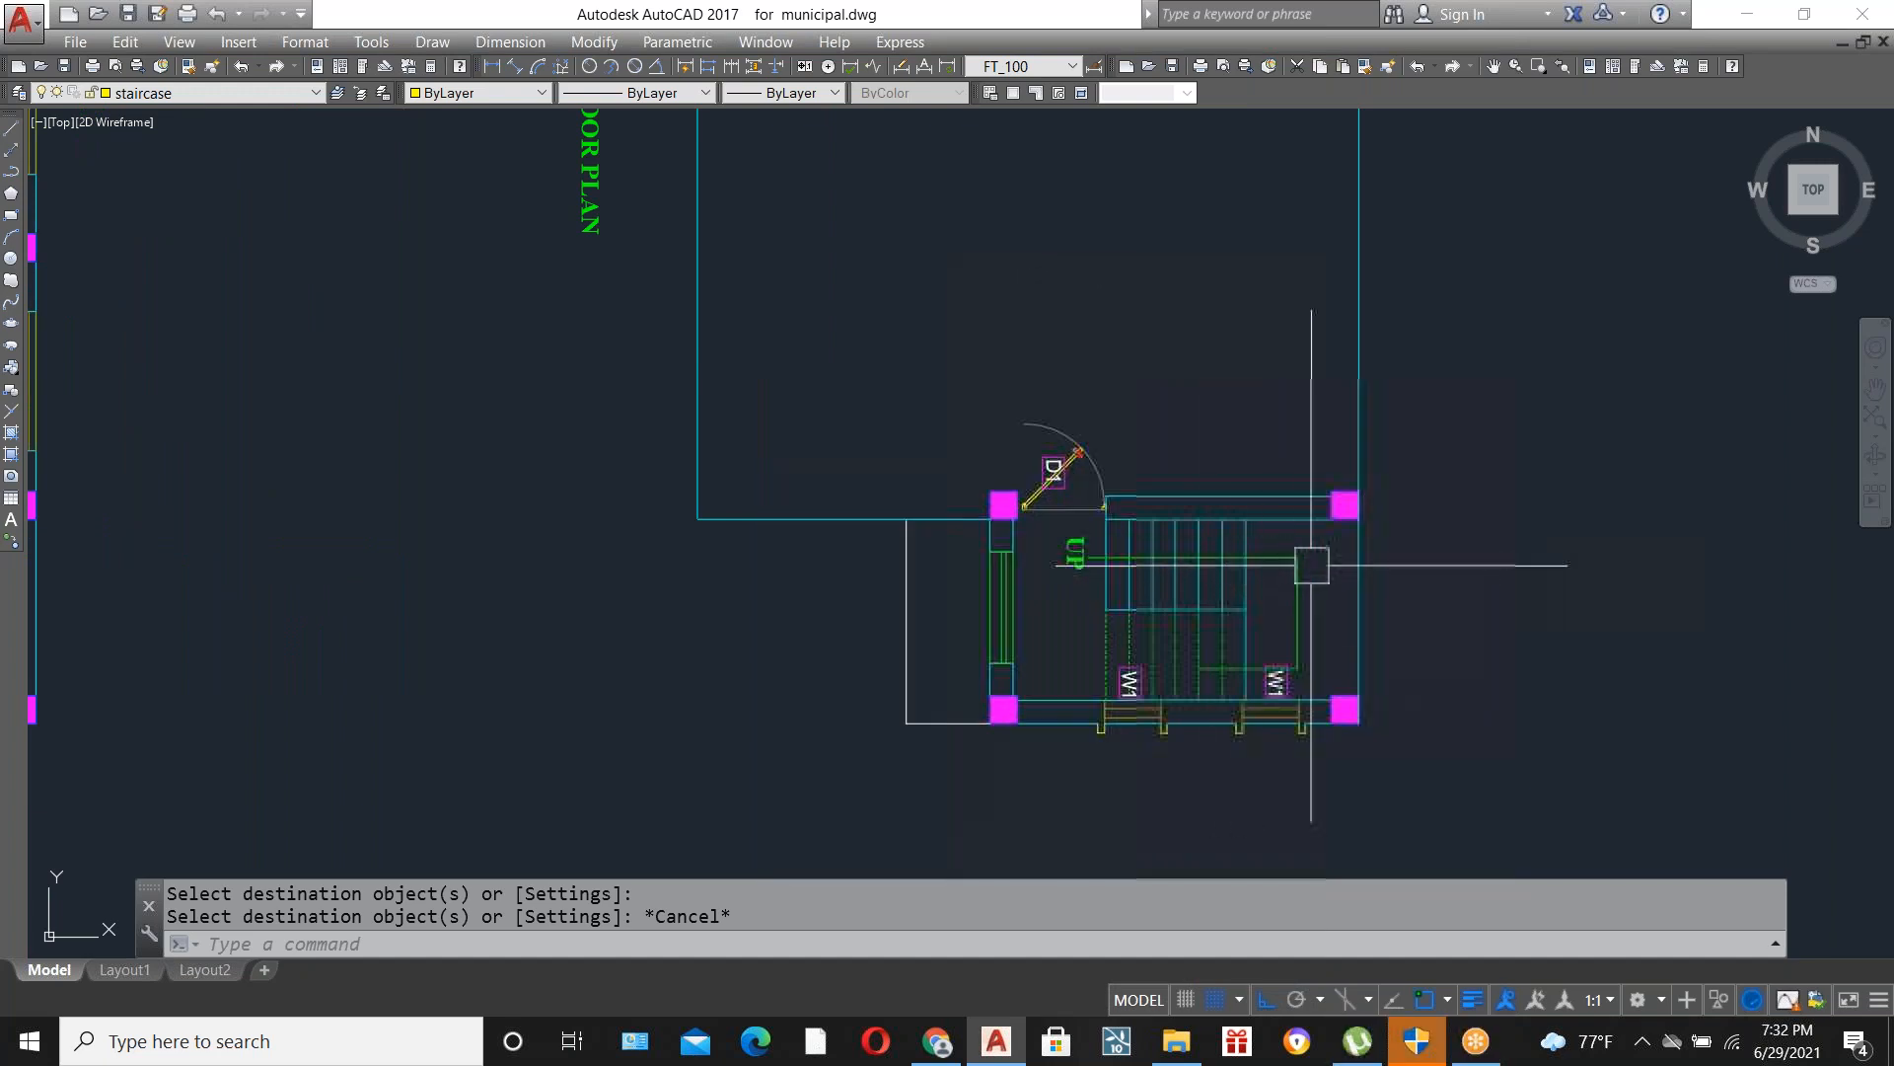
scroll(1113, 631, down, 4)
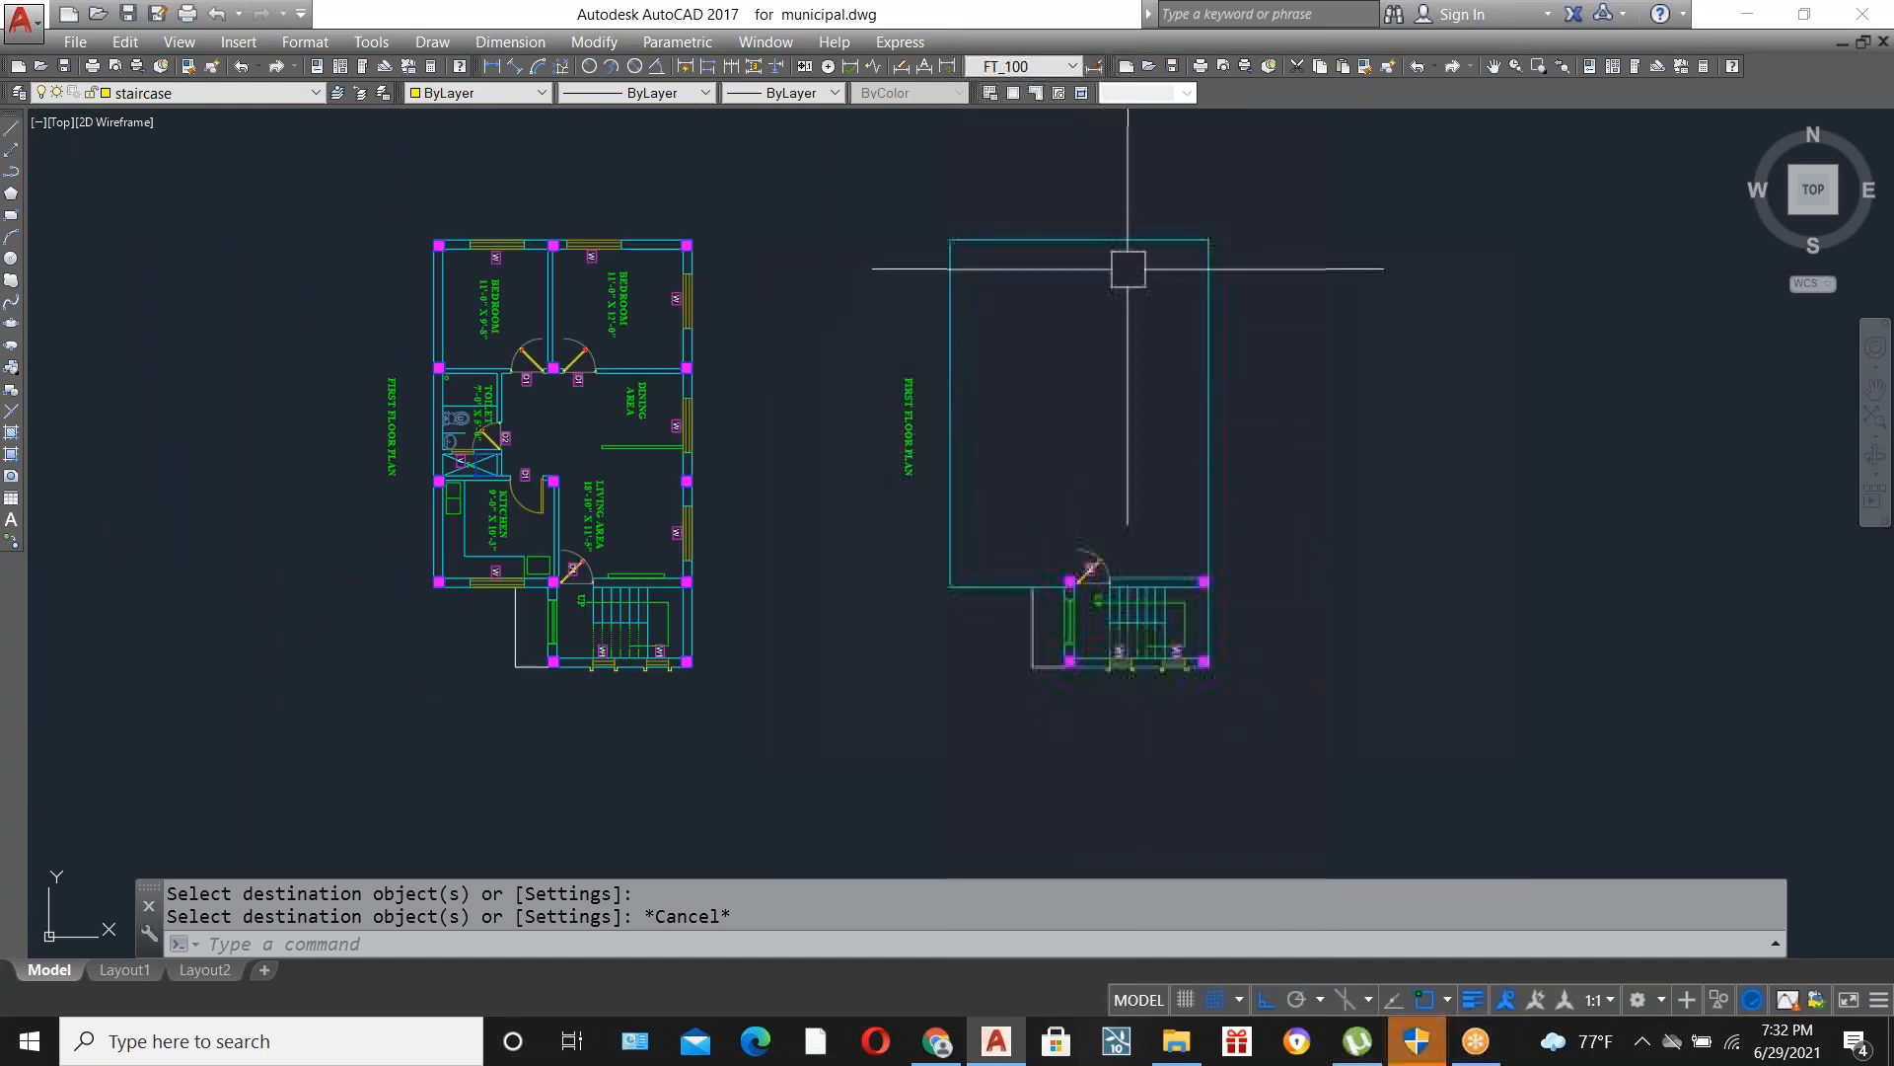
scroll(1199, 594, up, 4)
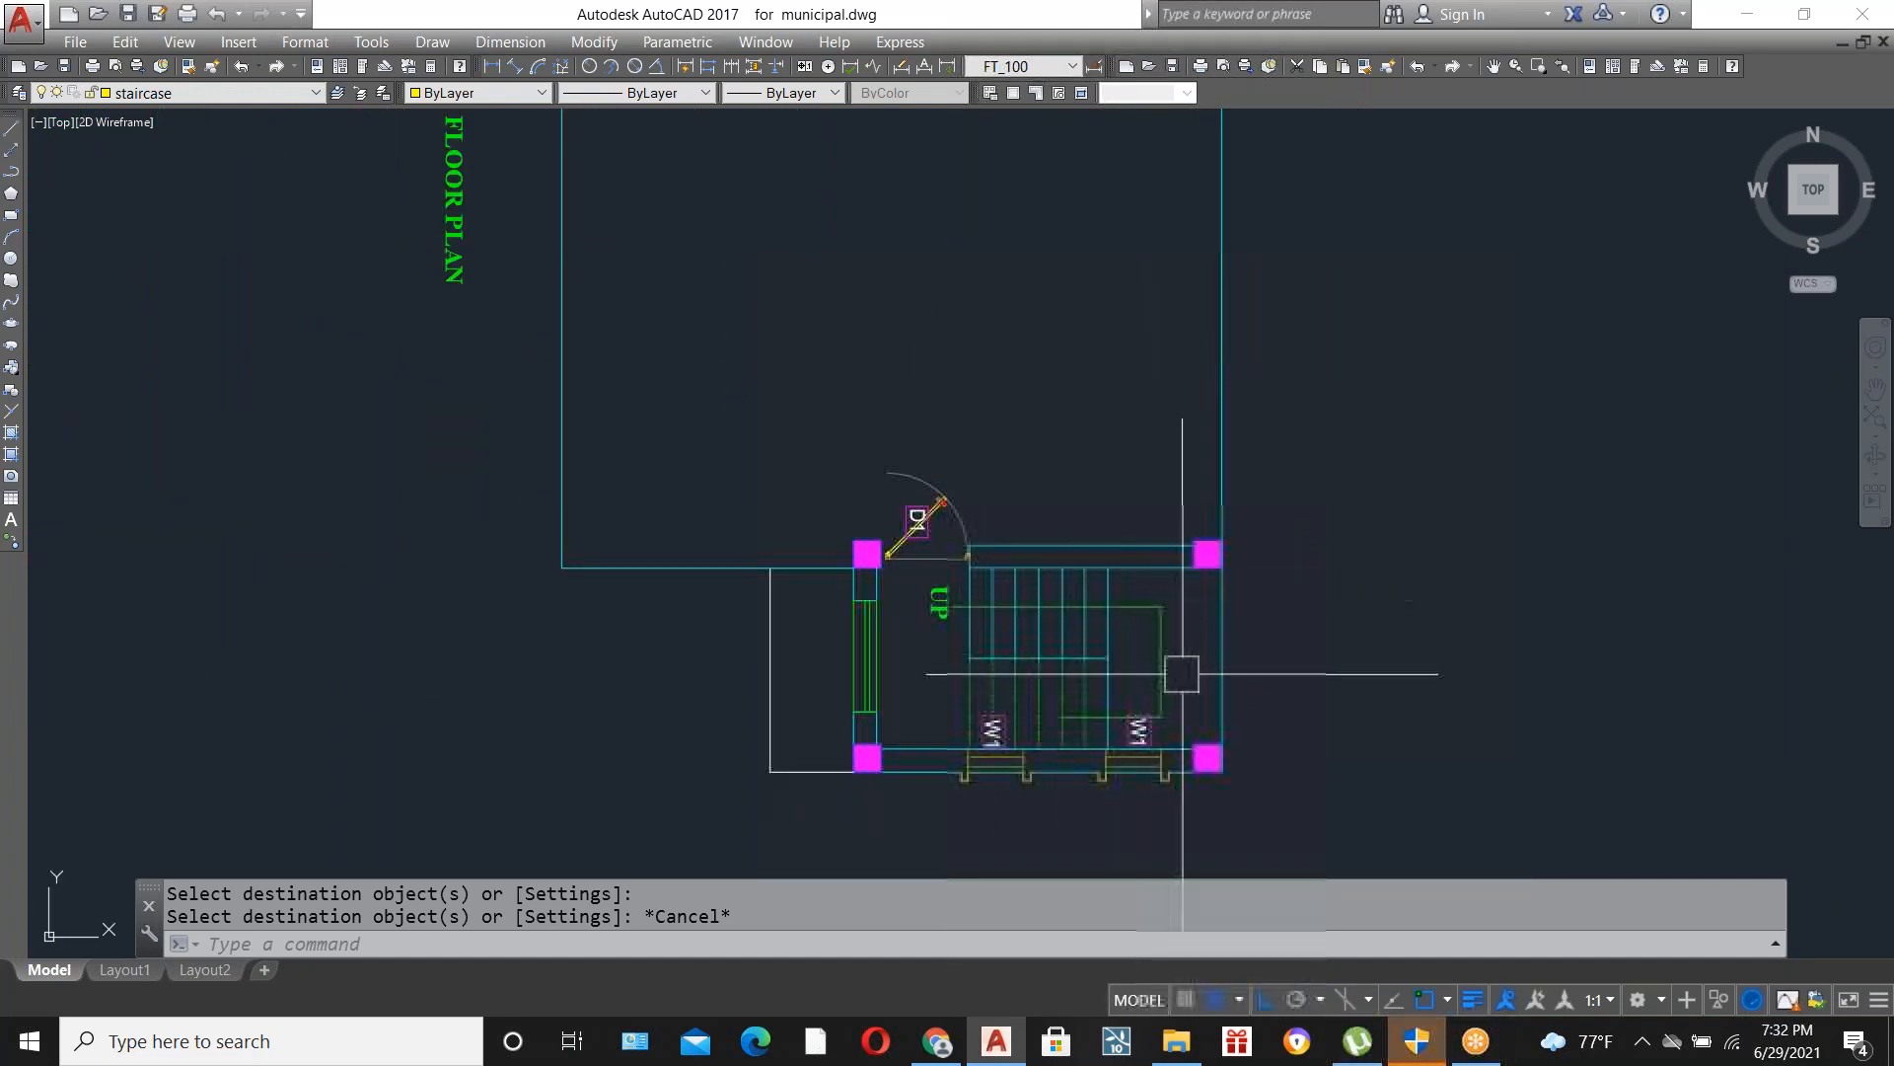
Match the dashed stair treads of the lower flight to the properties of a solid cyan tread line.
scroll(1145, 725, up, 2)
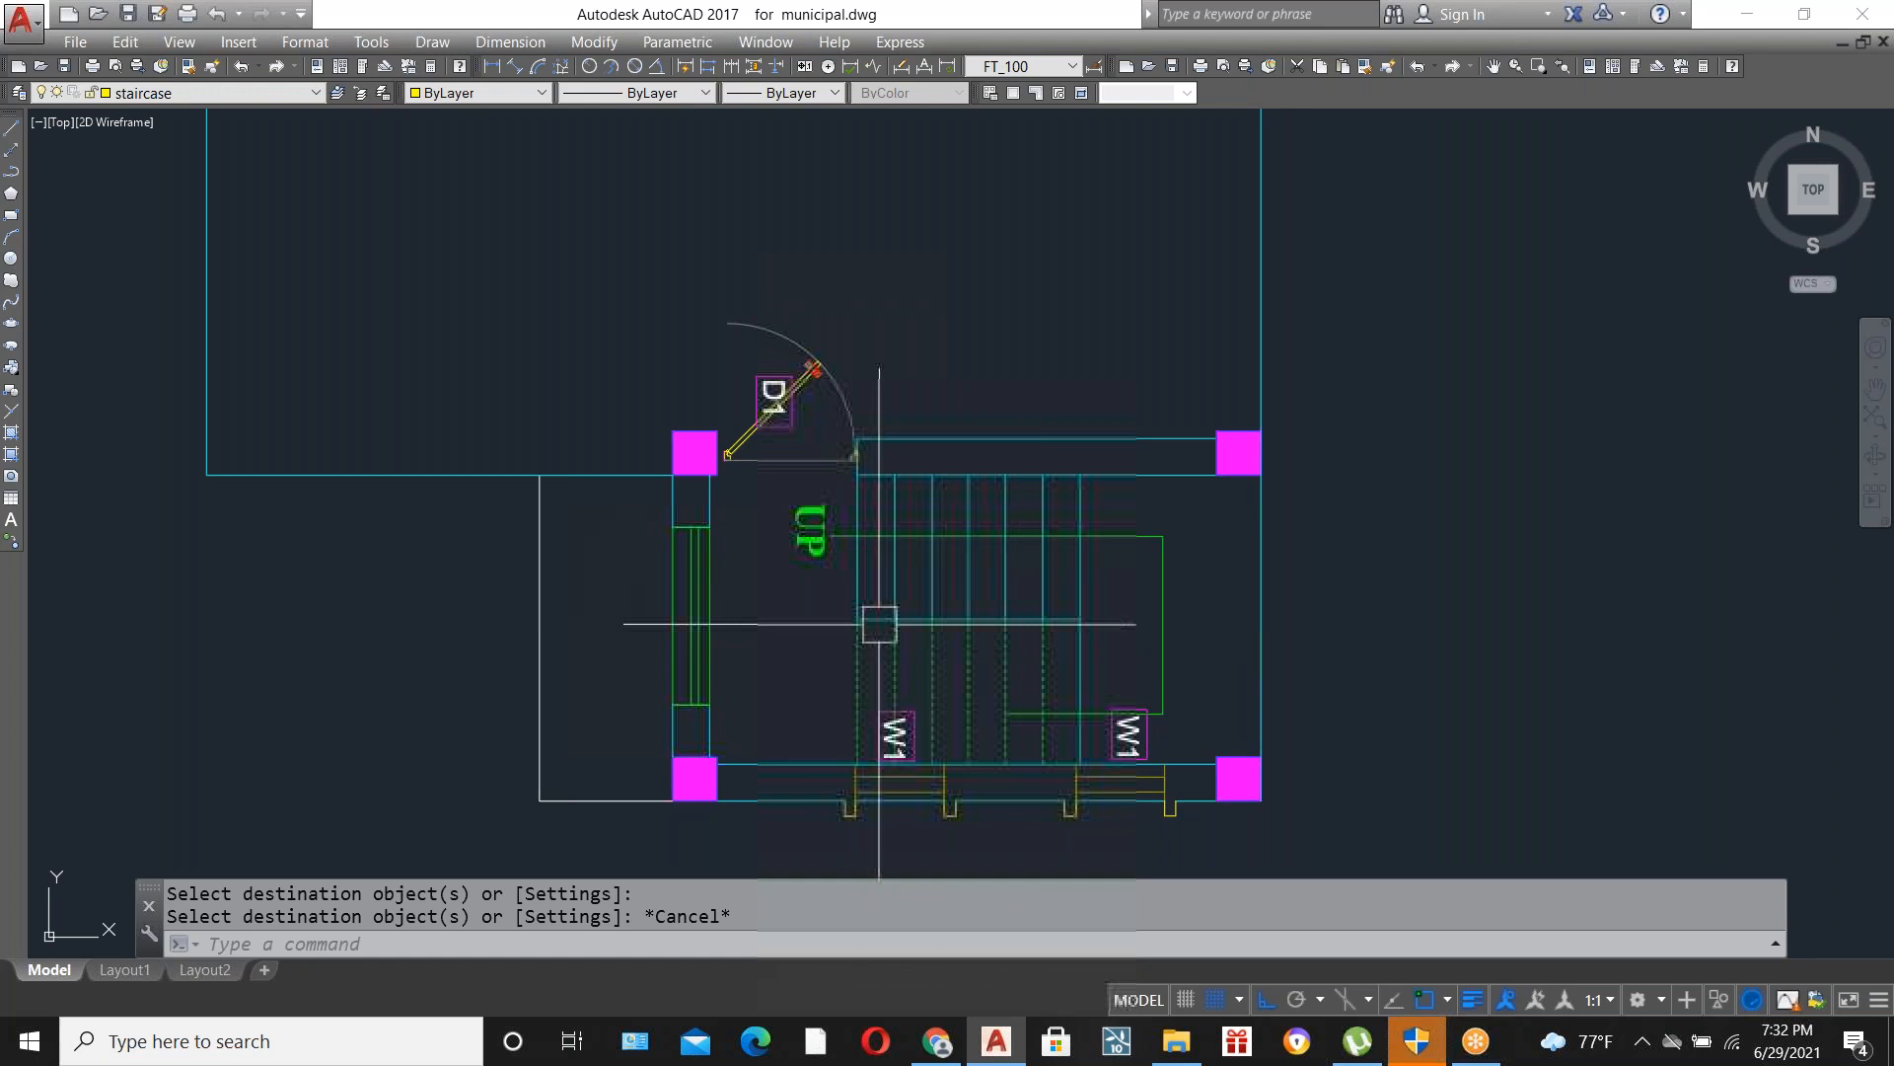
scroll(893, 623, up, 2)
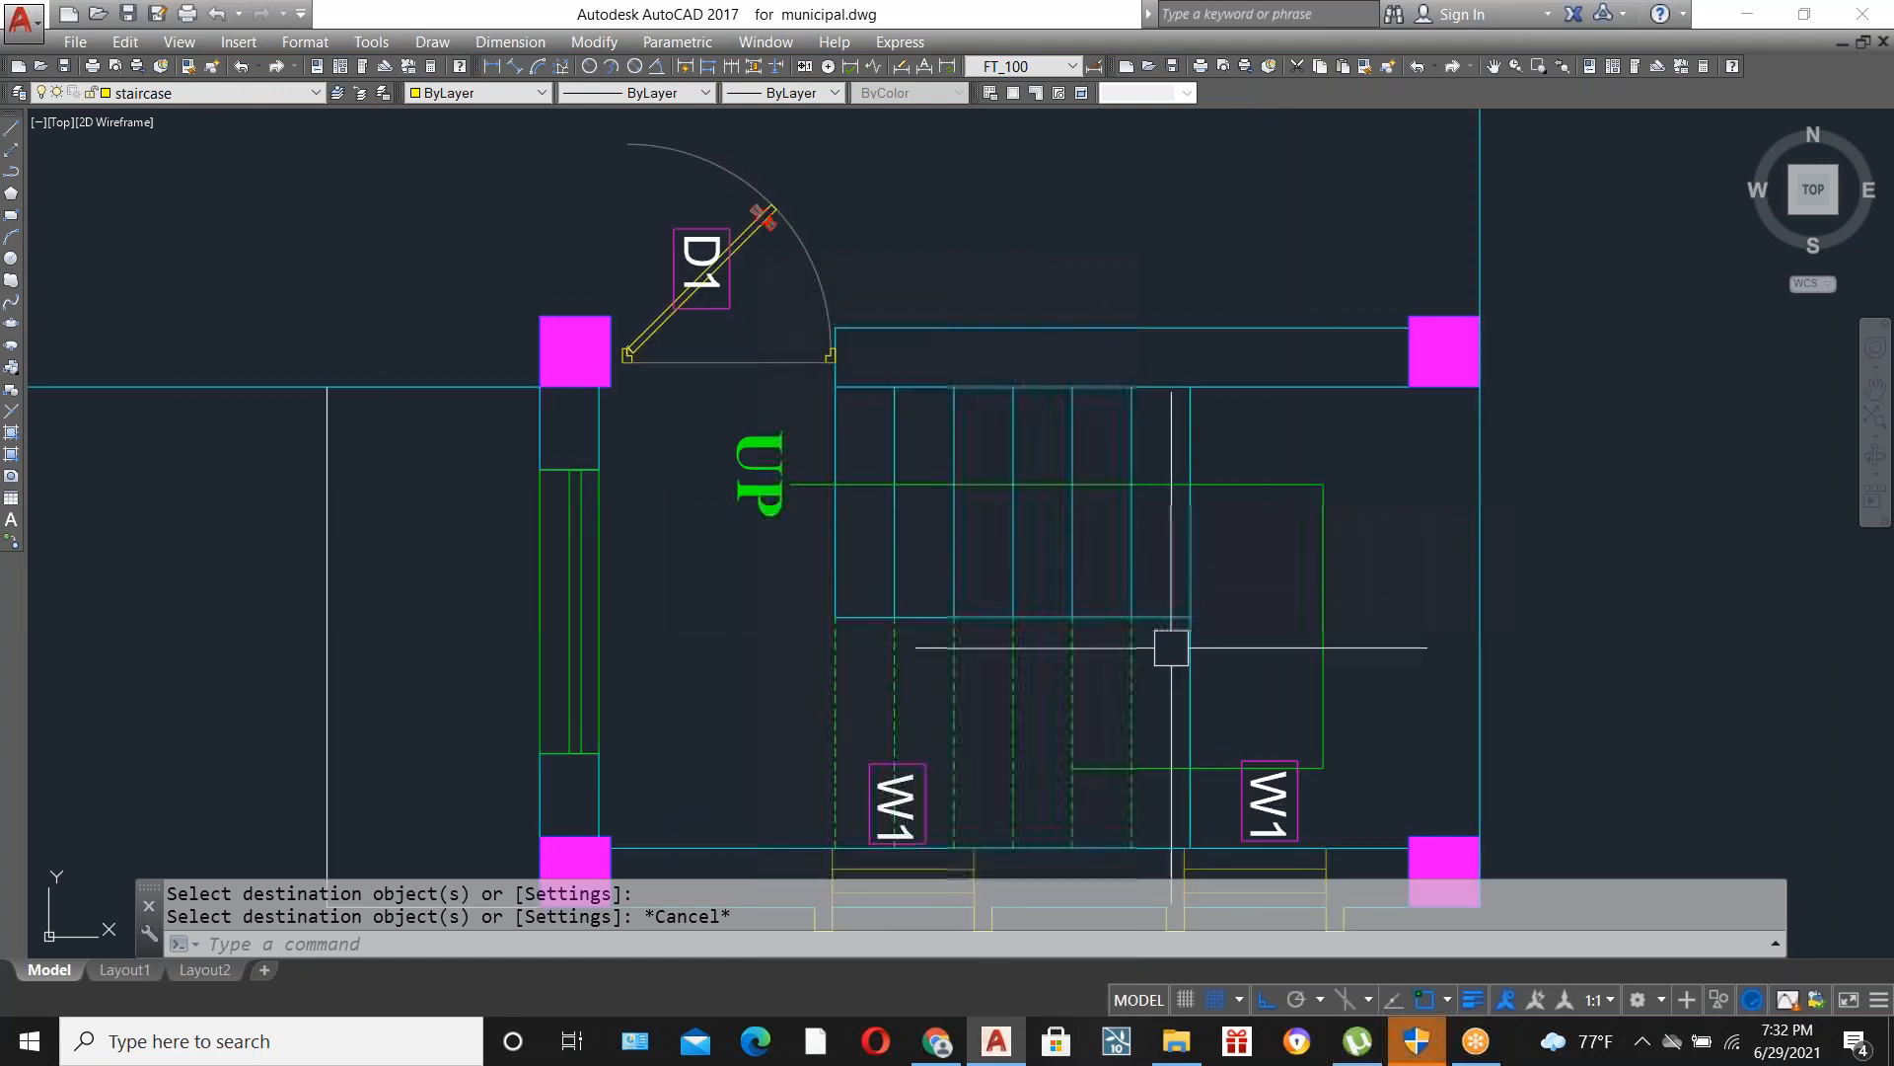
scroll(1140, 662, up, 4)
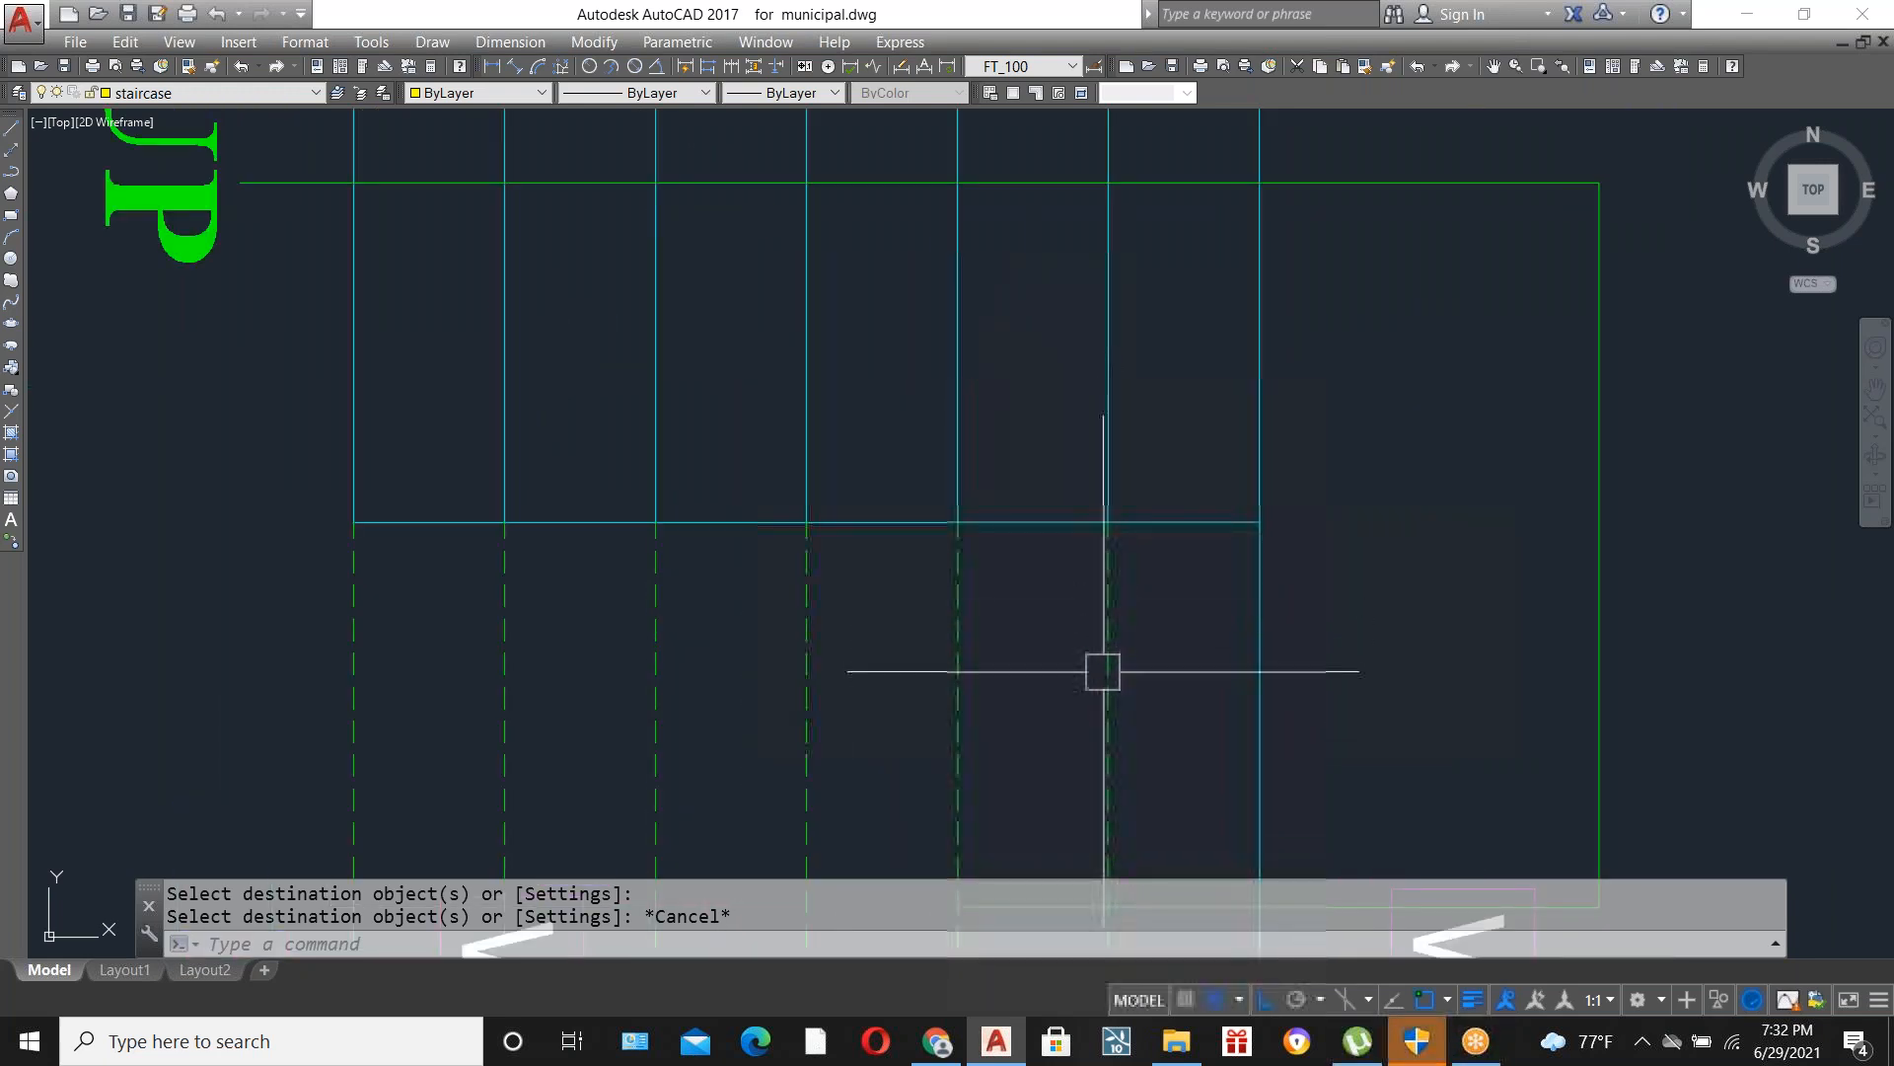
text(MA)
key(Return)
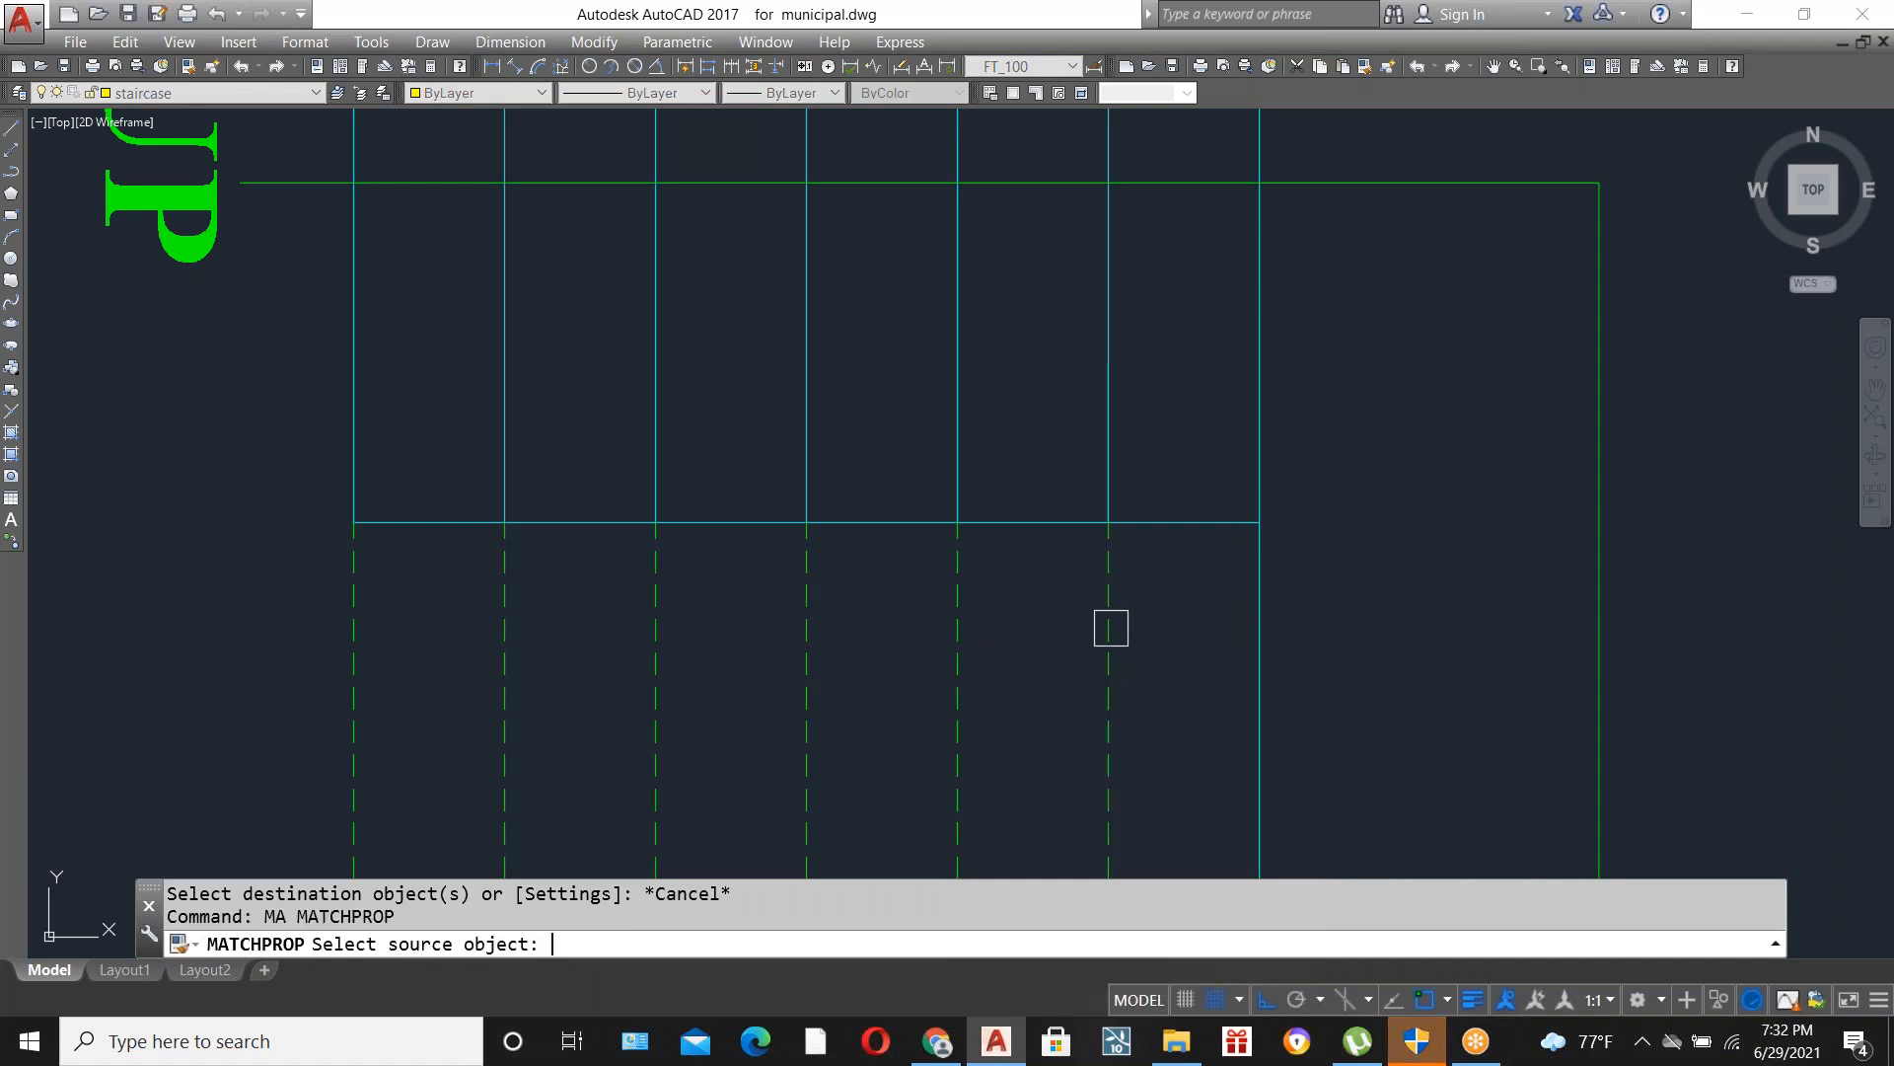
click(1110, 416)
click(1328, 710)
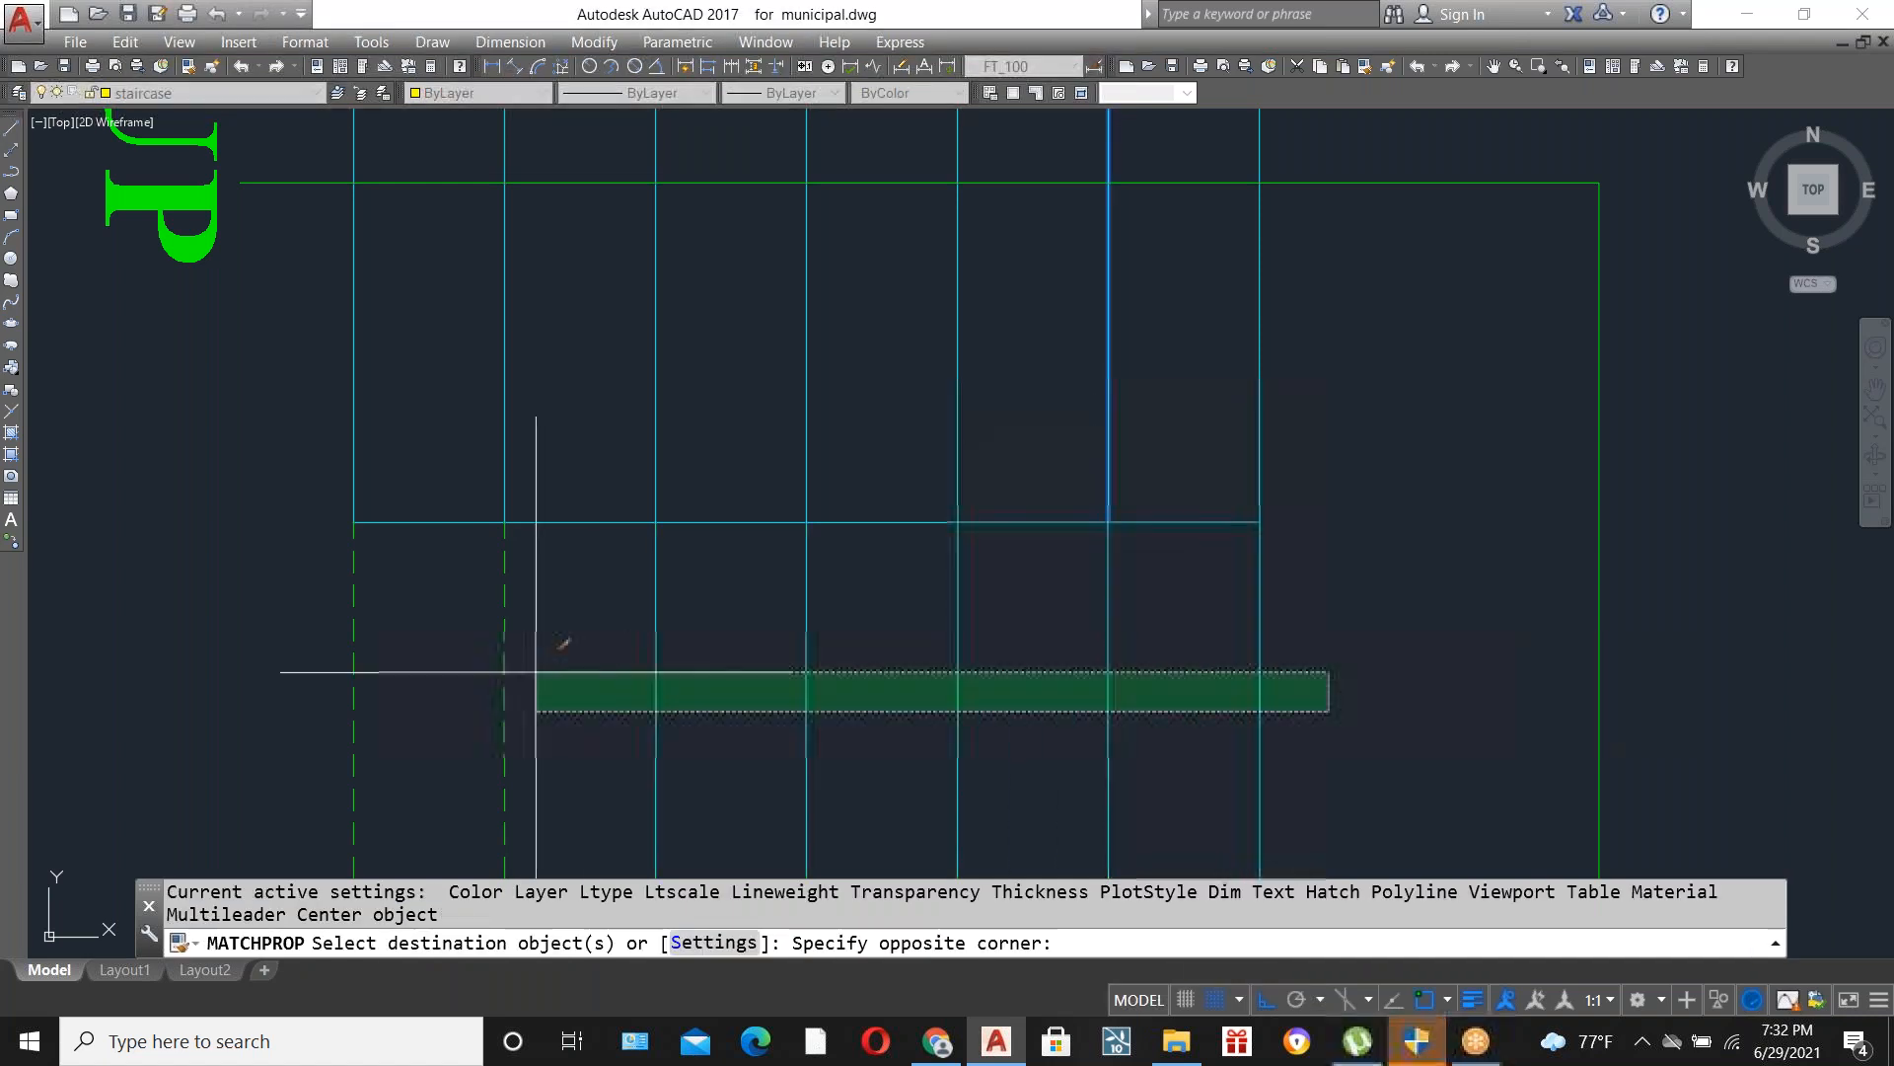
click(287, 643)
scroll(1074, 530, down, 4)
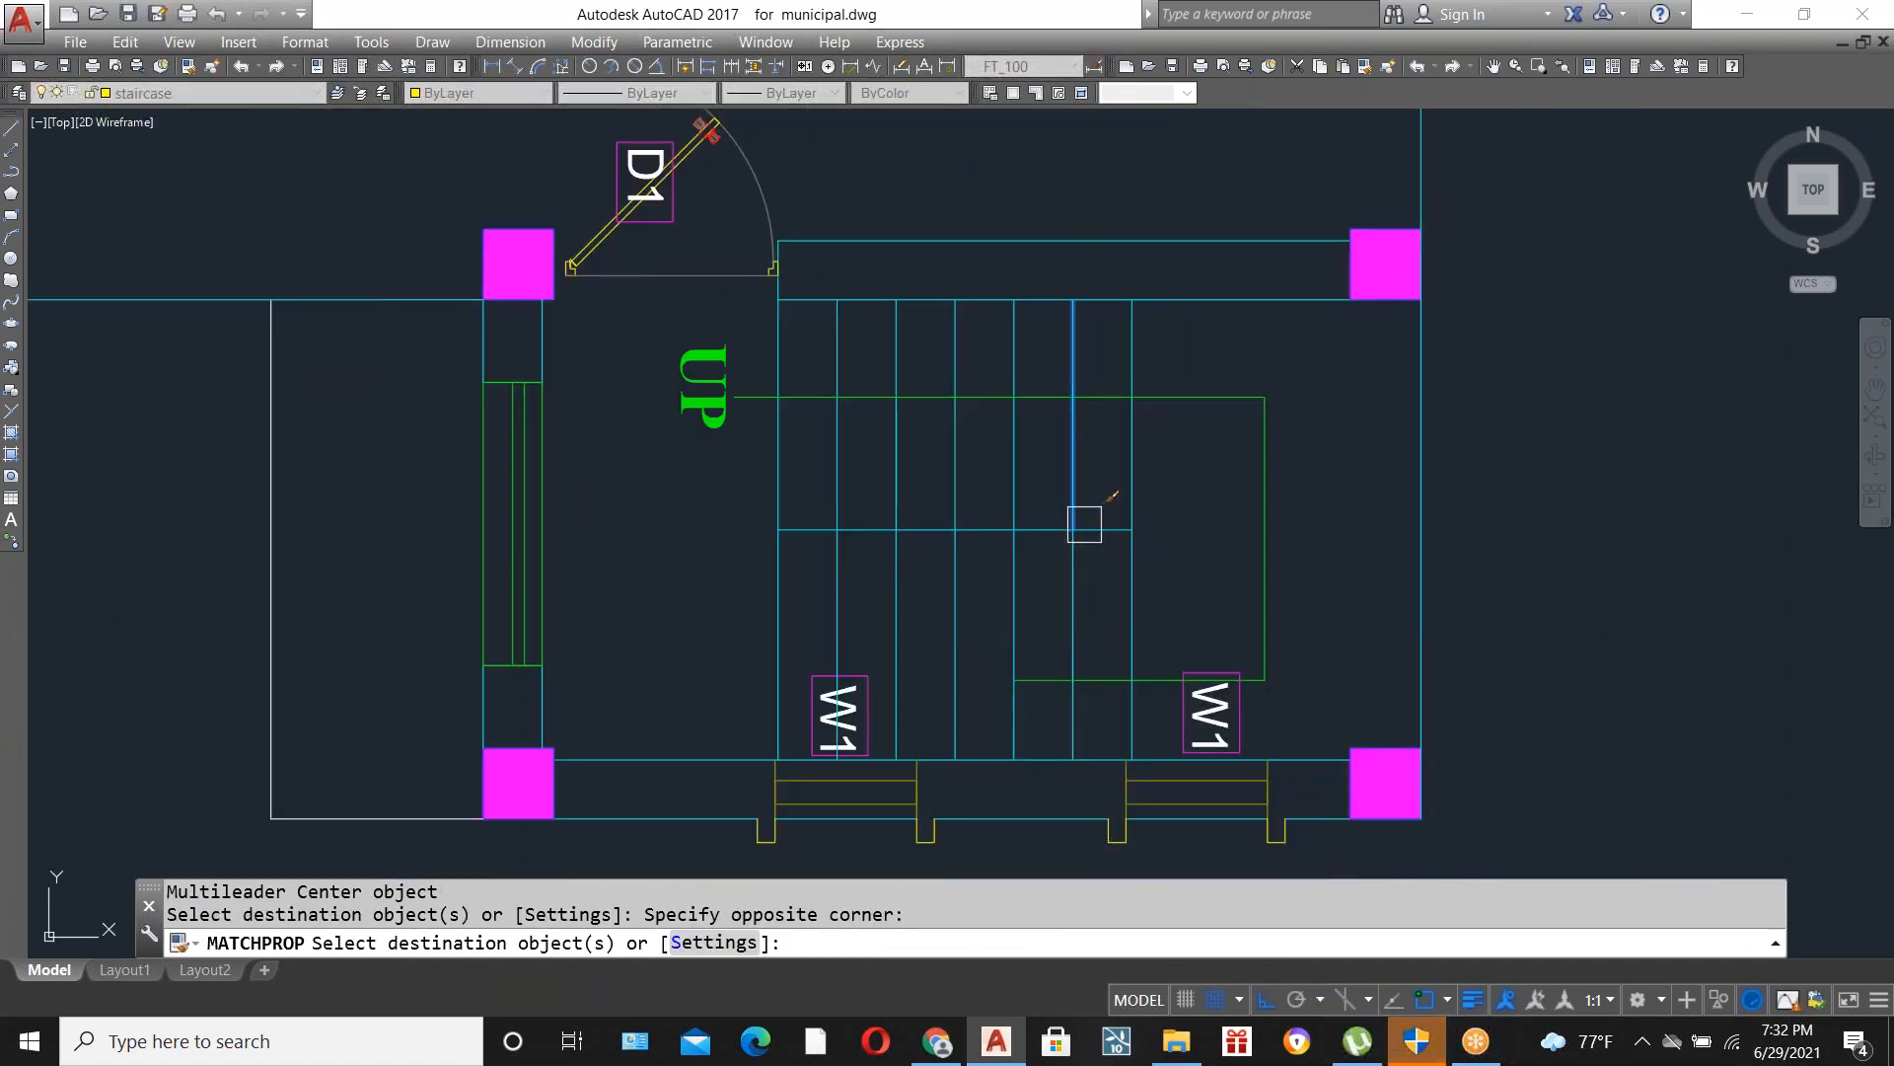
key(Escape)
Mirror the green stair direction line about a horizontal axis through its vertical segment's midpoint, erasing the source.
click(1217, 396)
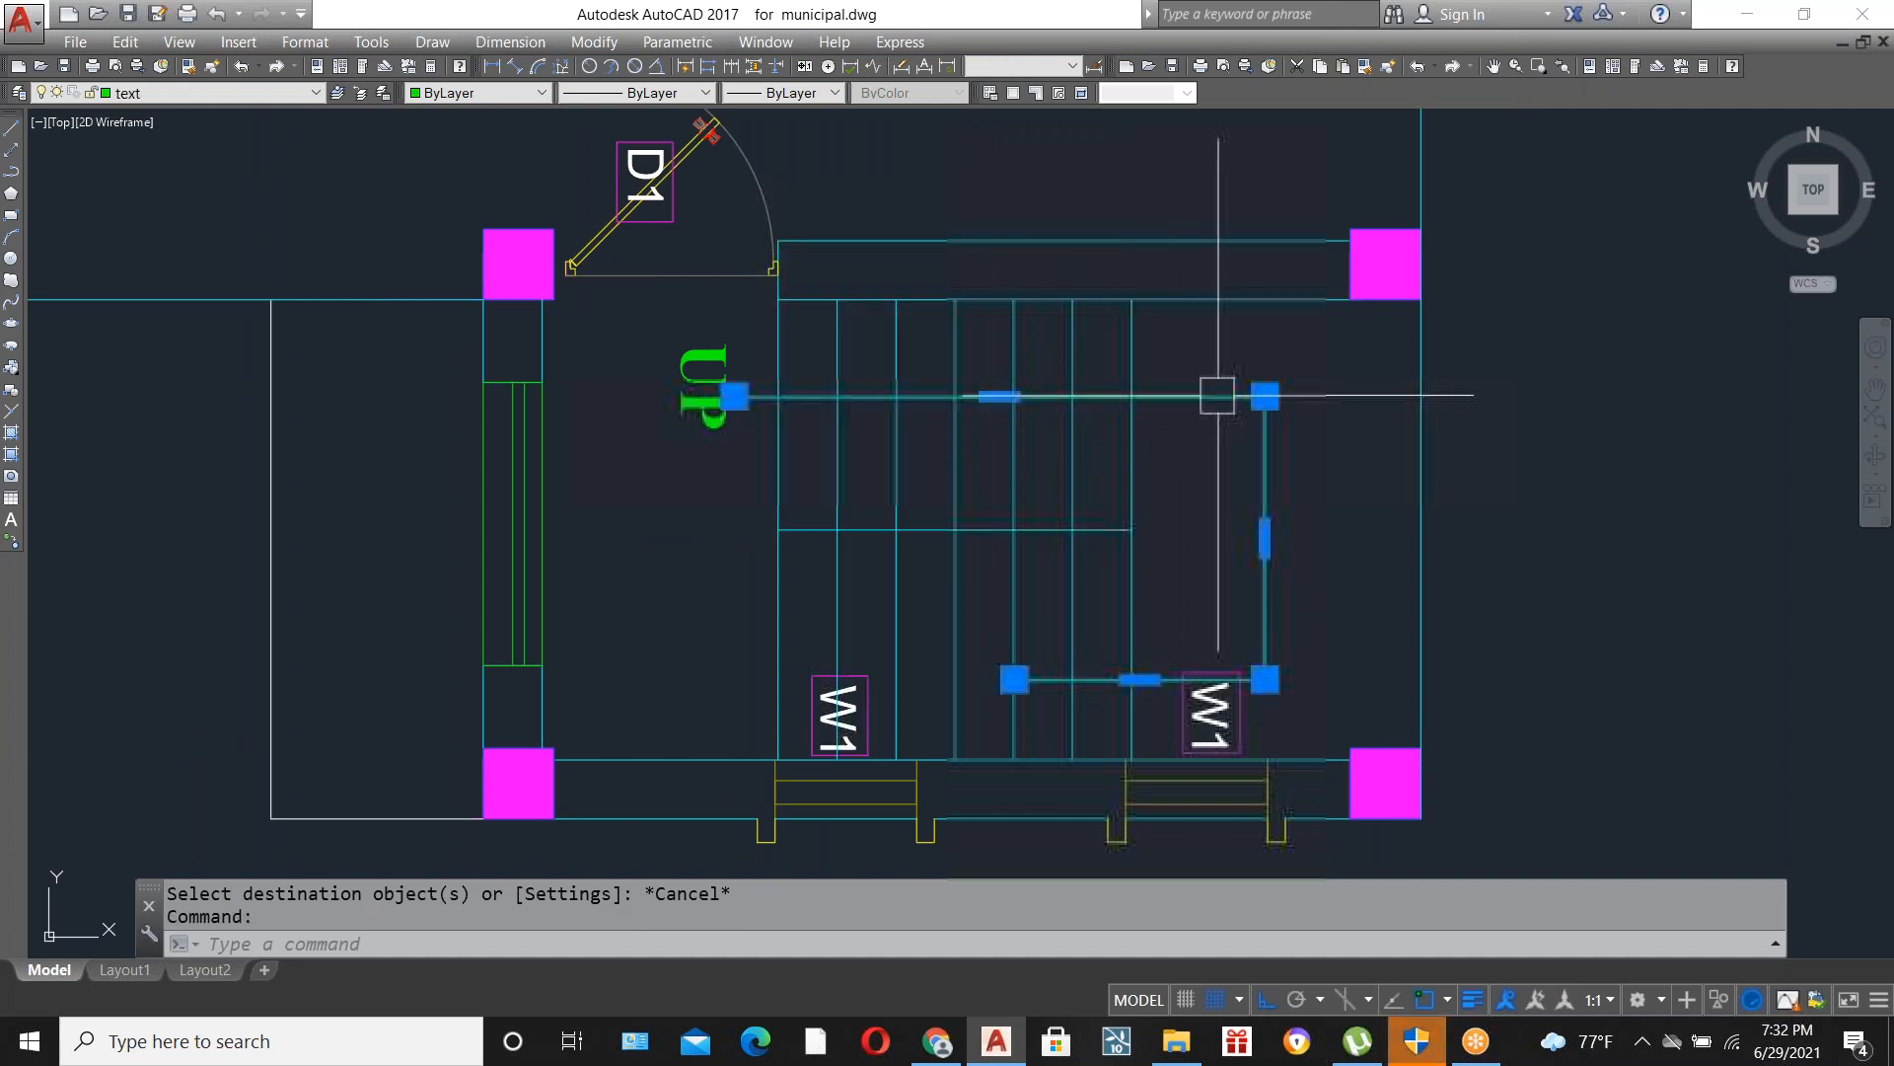
text(mi)
key(Return)
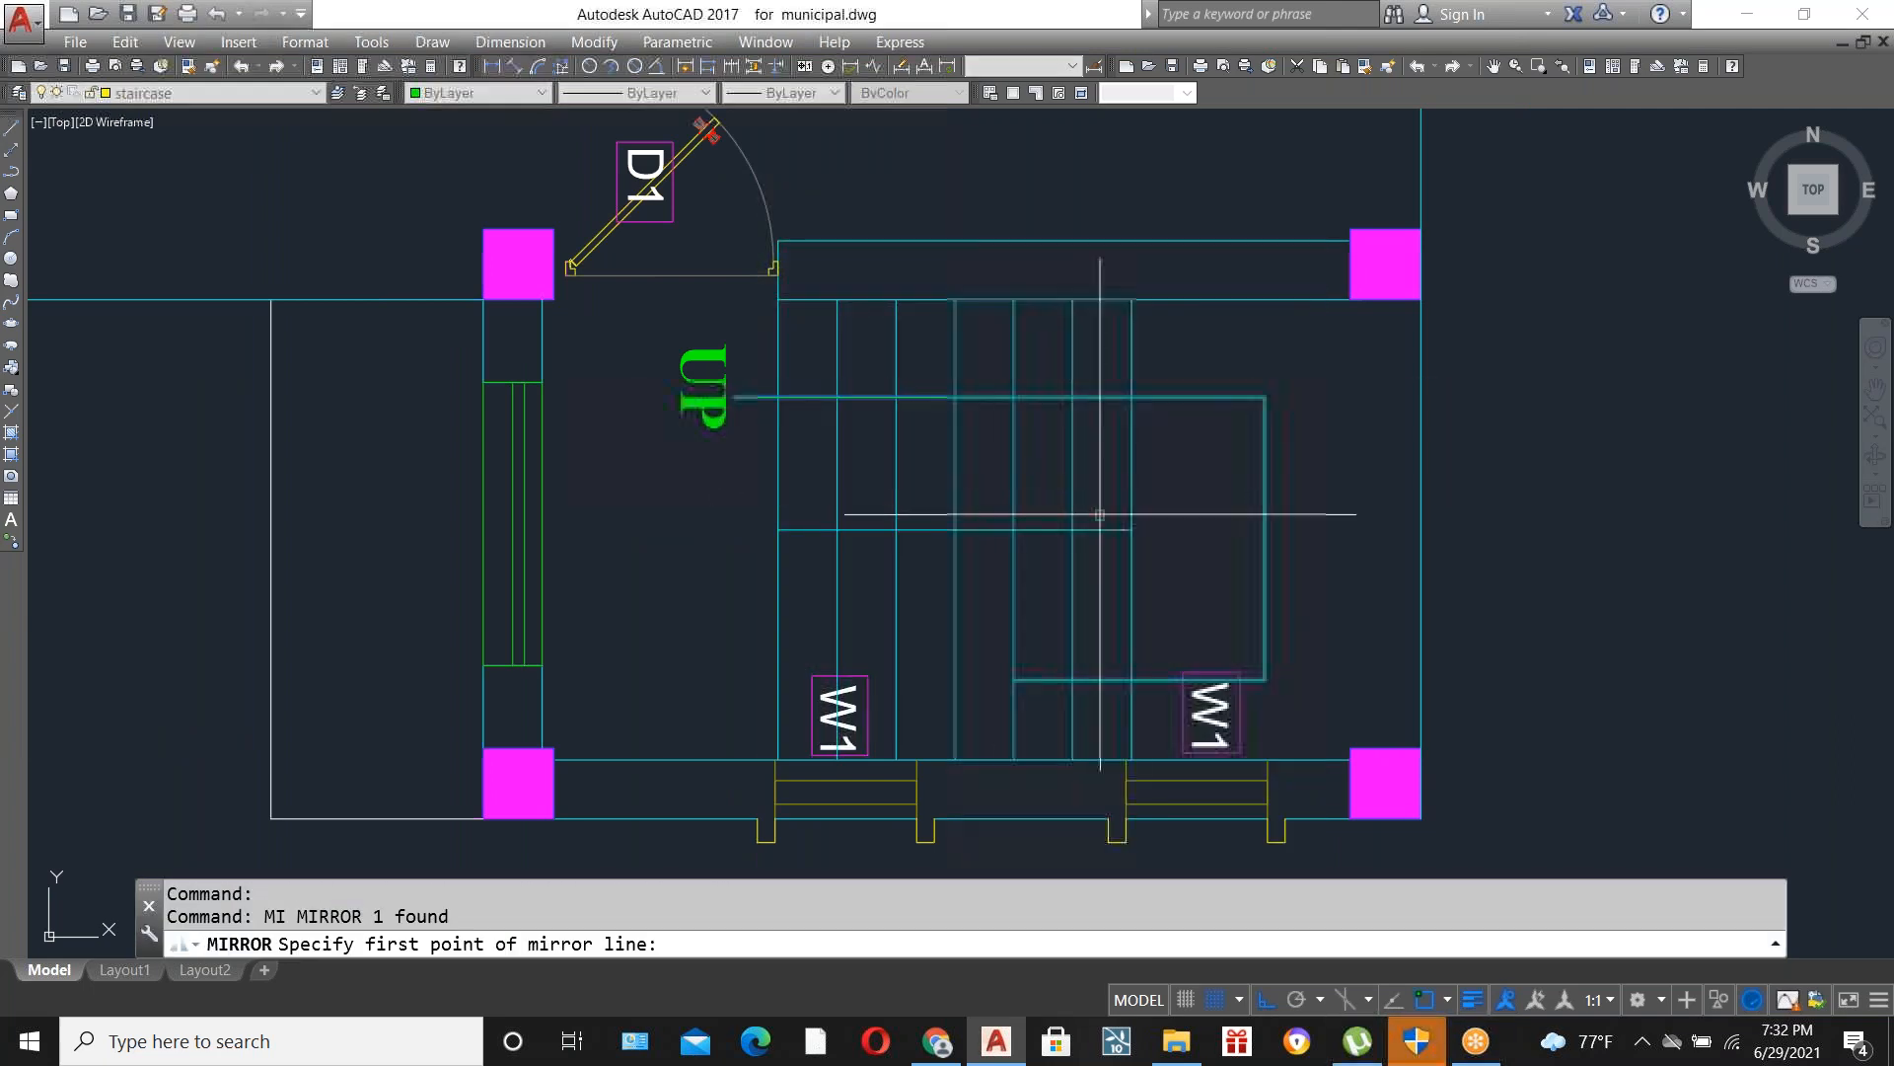
click(1264, 526)
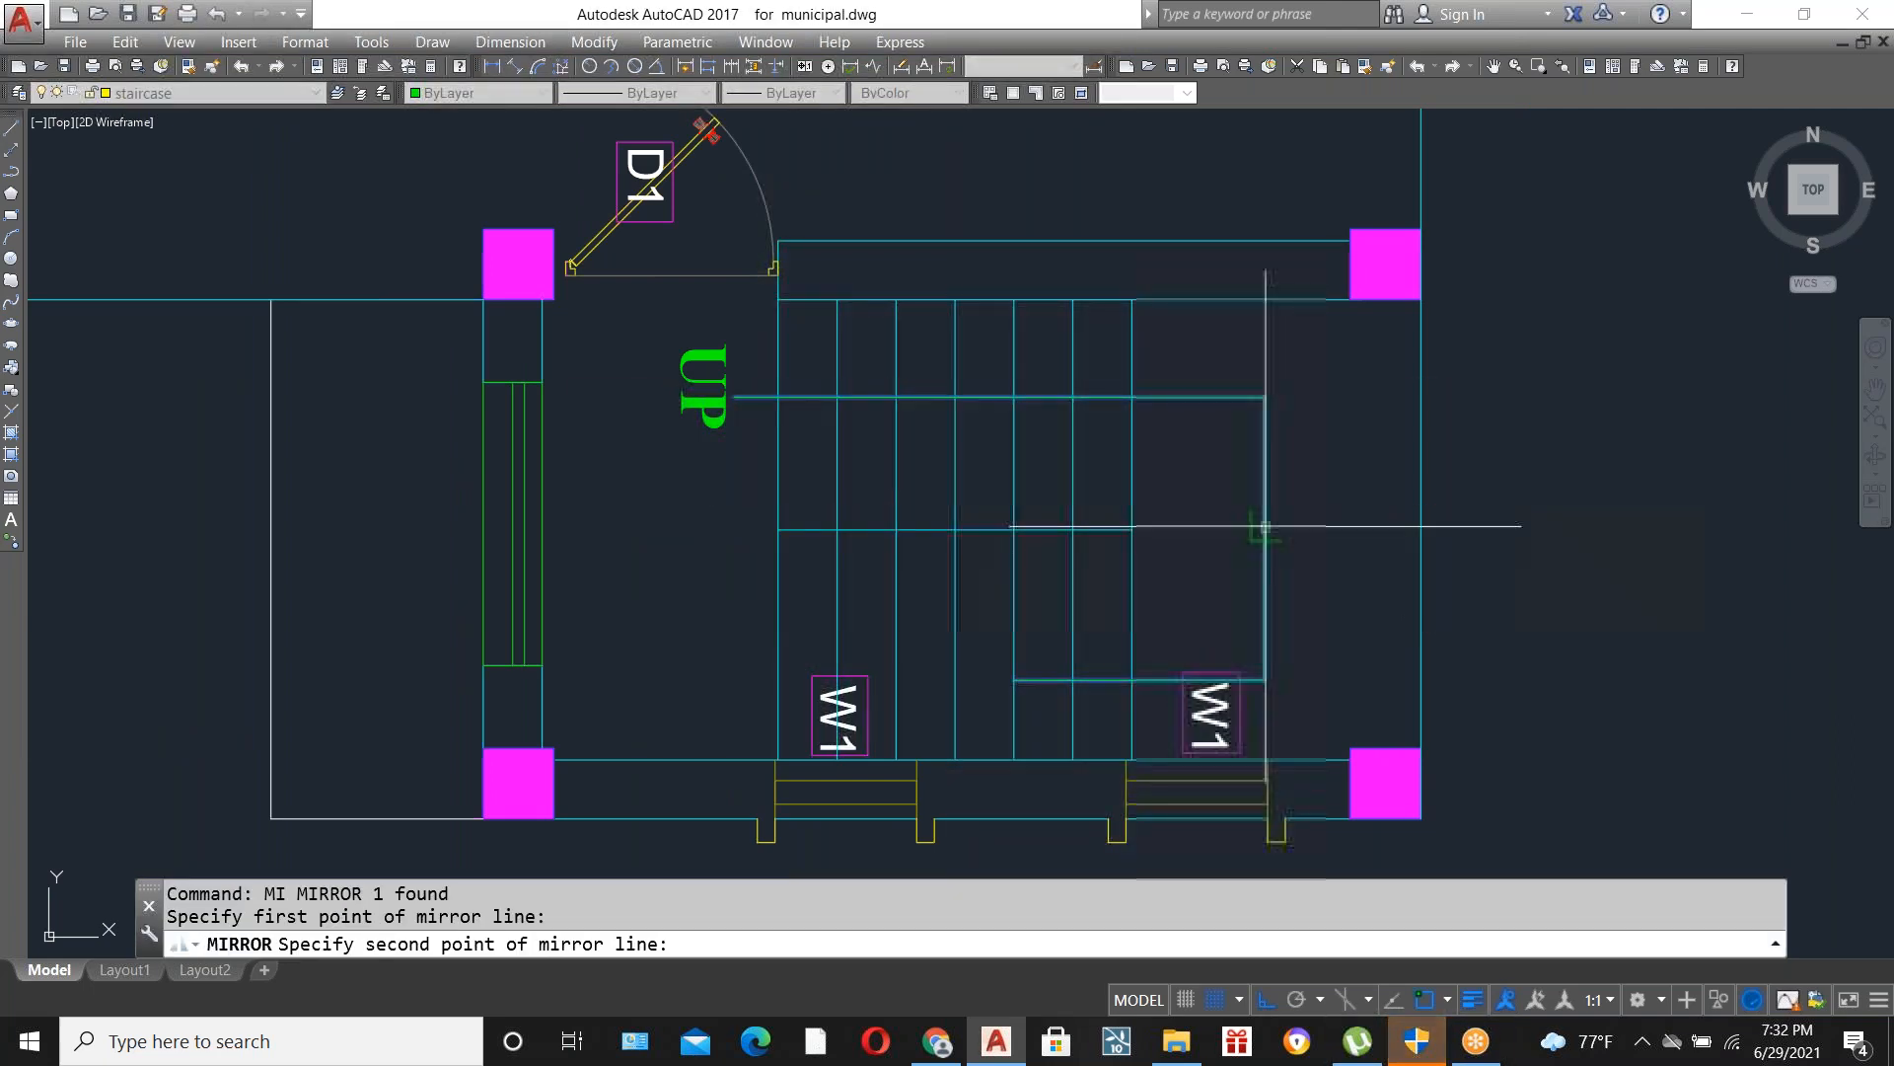
click(1325, 526)
text(Y)
key(Return)
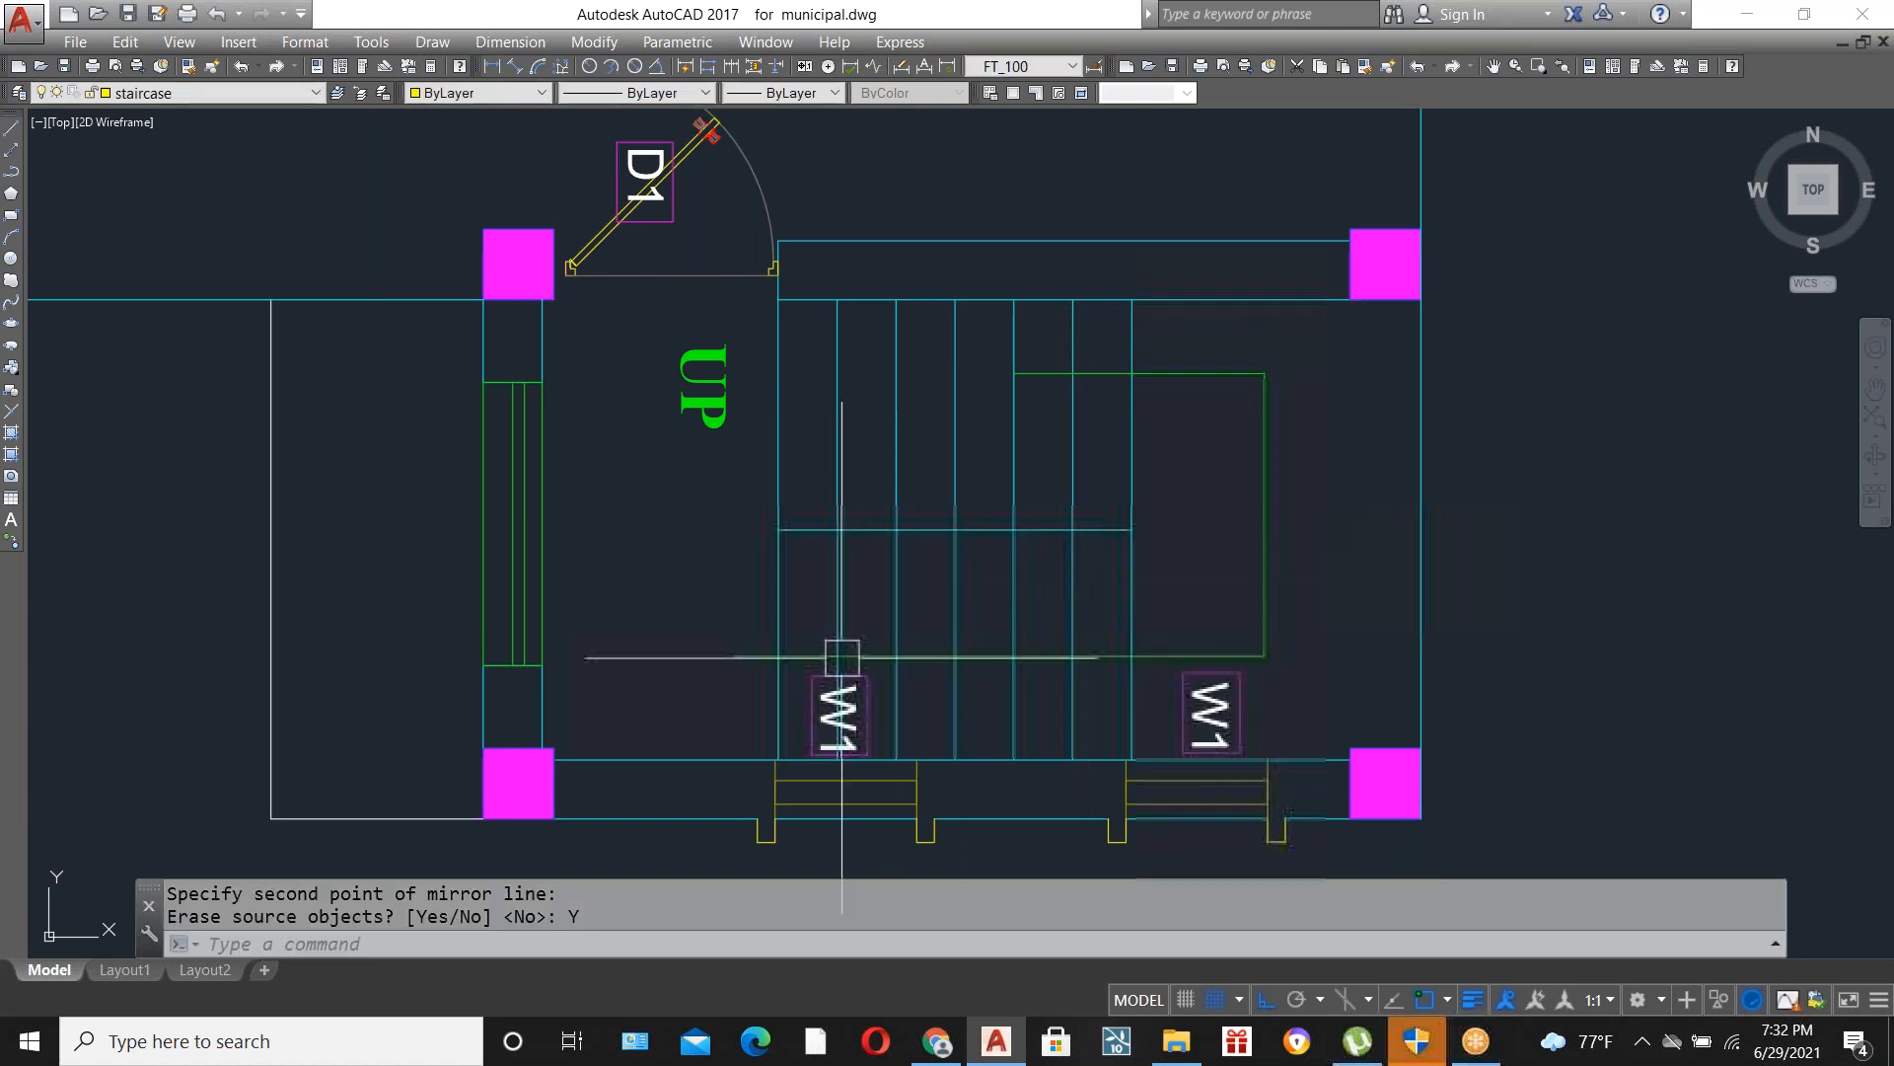
Move the UP label down to the start of the mirrored direction line and change its text to DN.
click(701, 416)
text(m)
key(Return)
click(702, 397)
click(704, 654)
key(Escape)
double_click(703, 649)
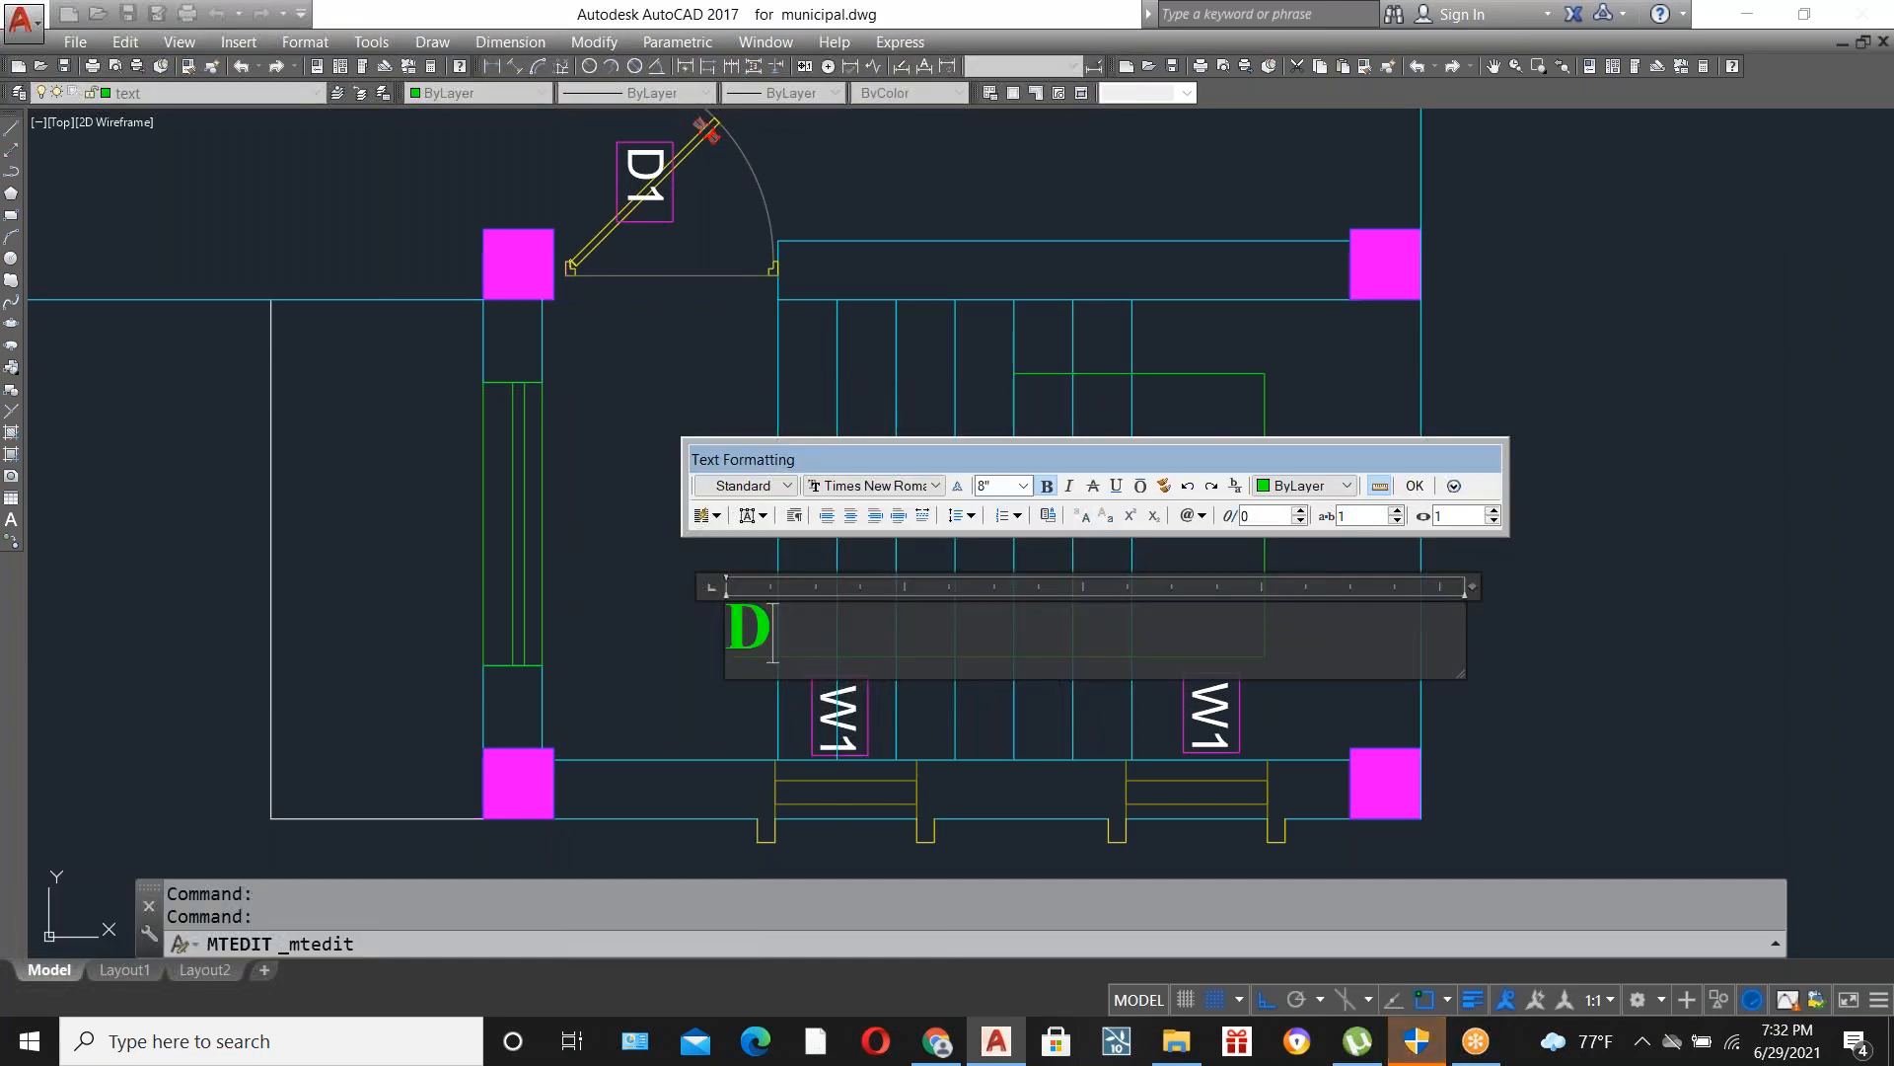
text(DN)
click(631, 637)
scroll(951, 636, down, 4)
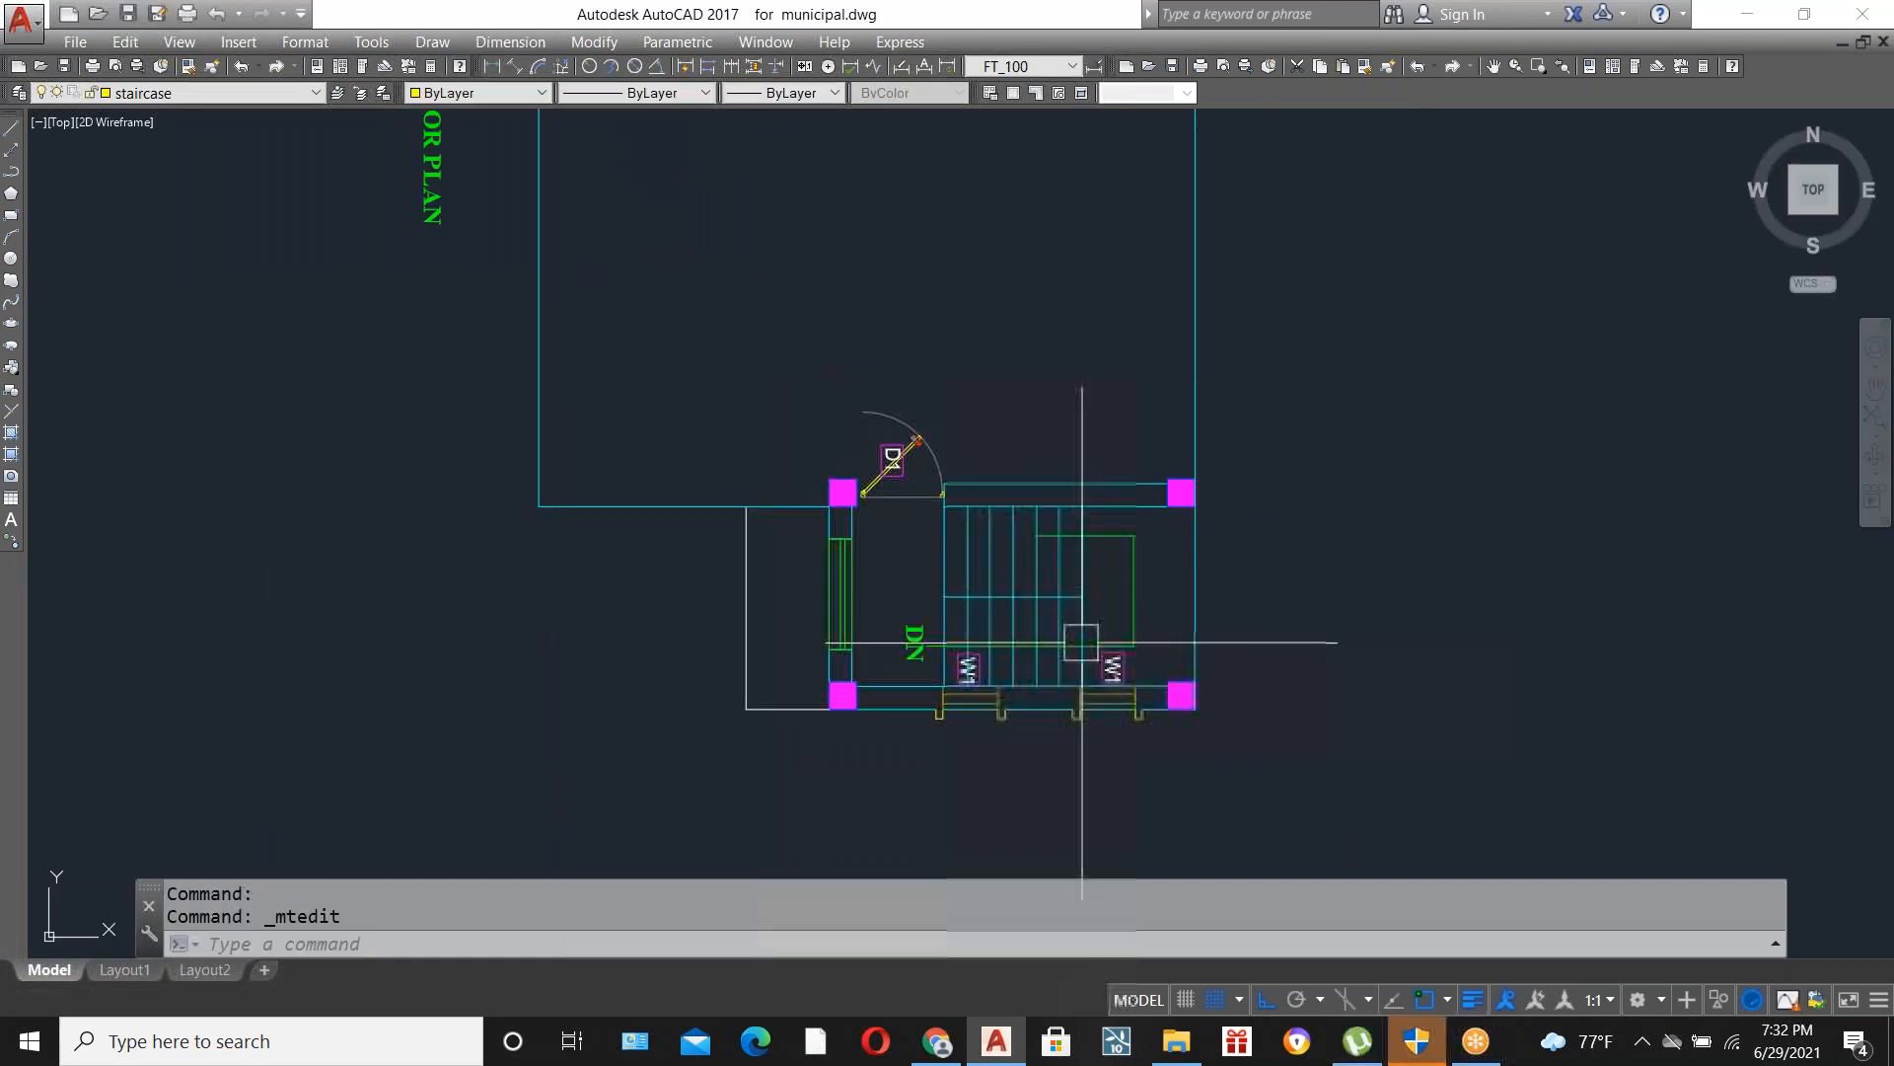
Examine the roof-level staircase block, including its treads, direction line, windows, door and corner columns.
scroll(950, 682, up, 4)
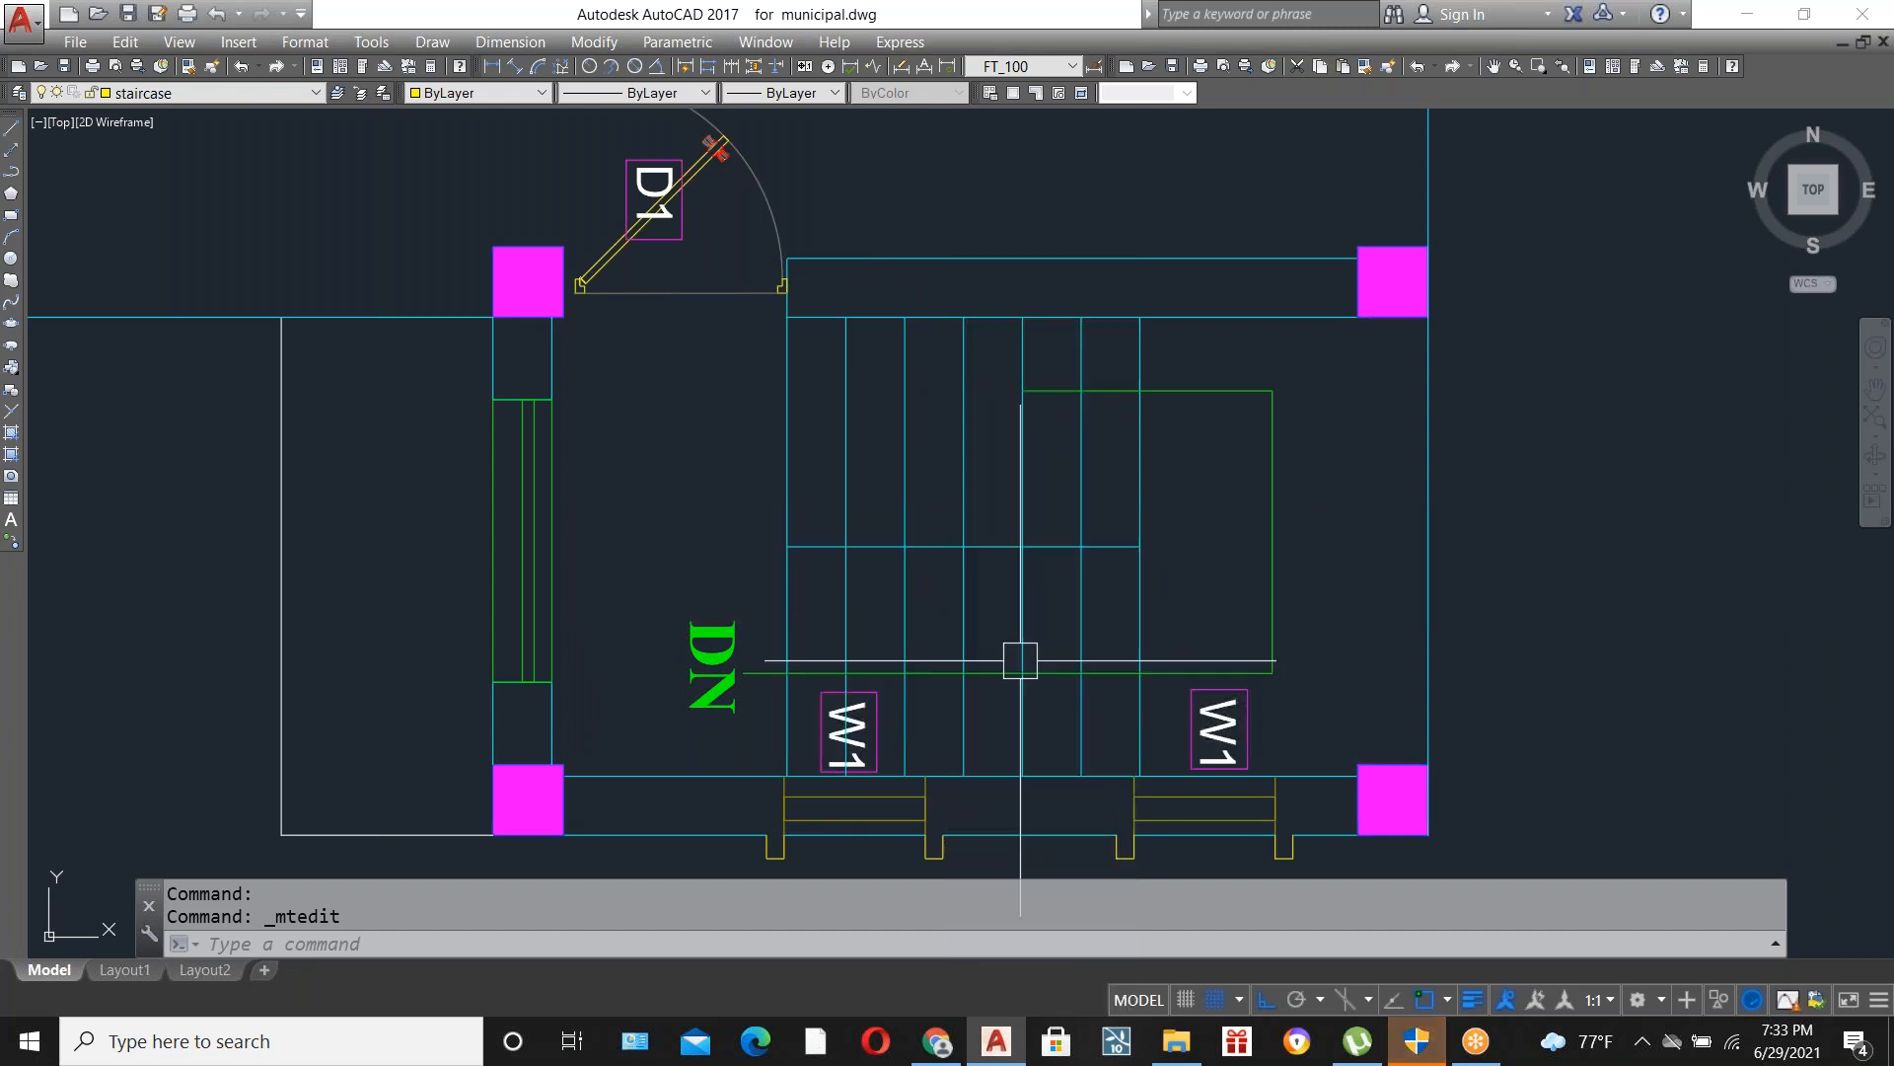
scroll(1089, 663, down, 2)
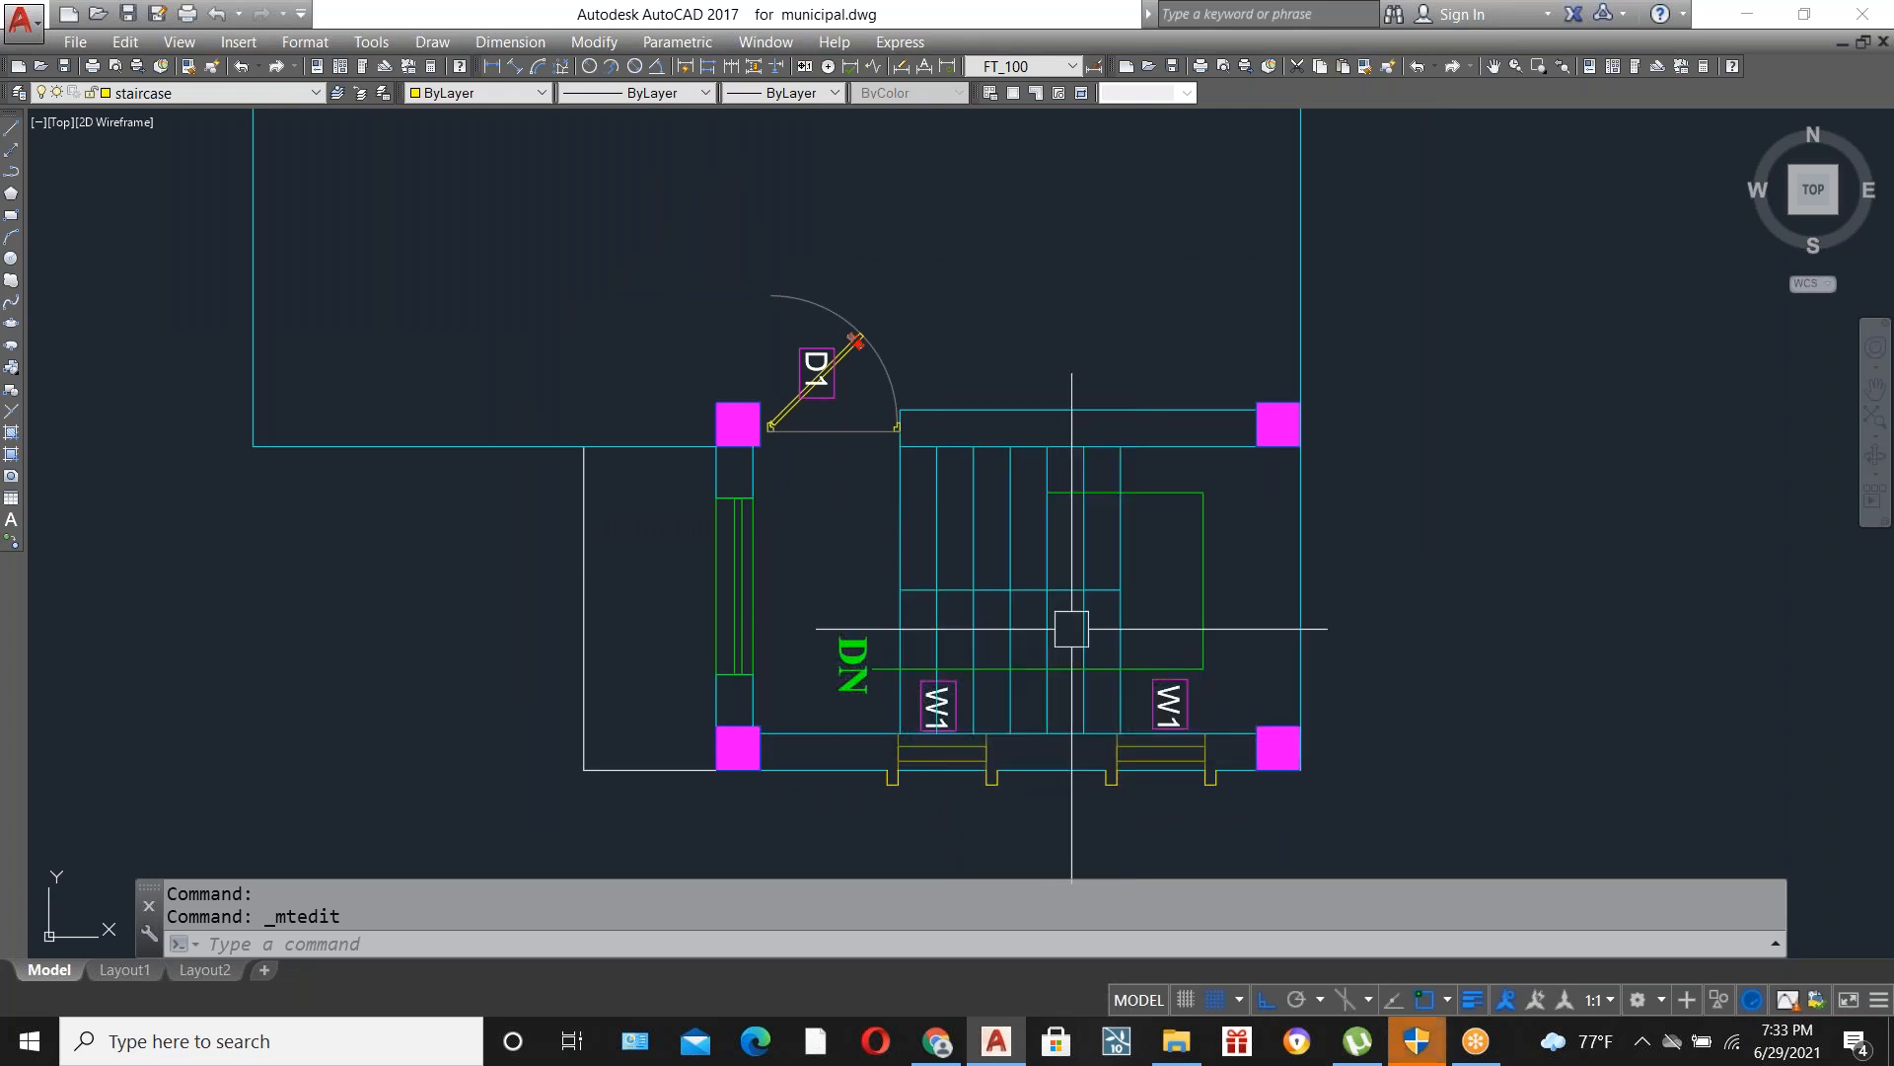
scroll(1076, 633, up, 2)
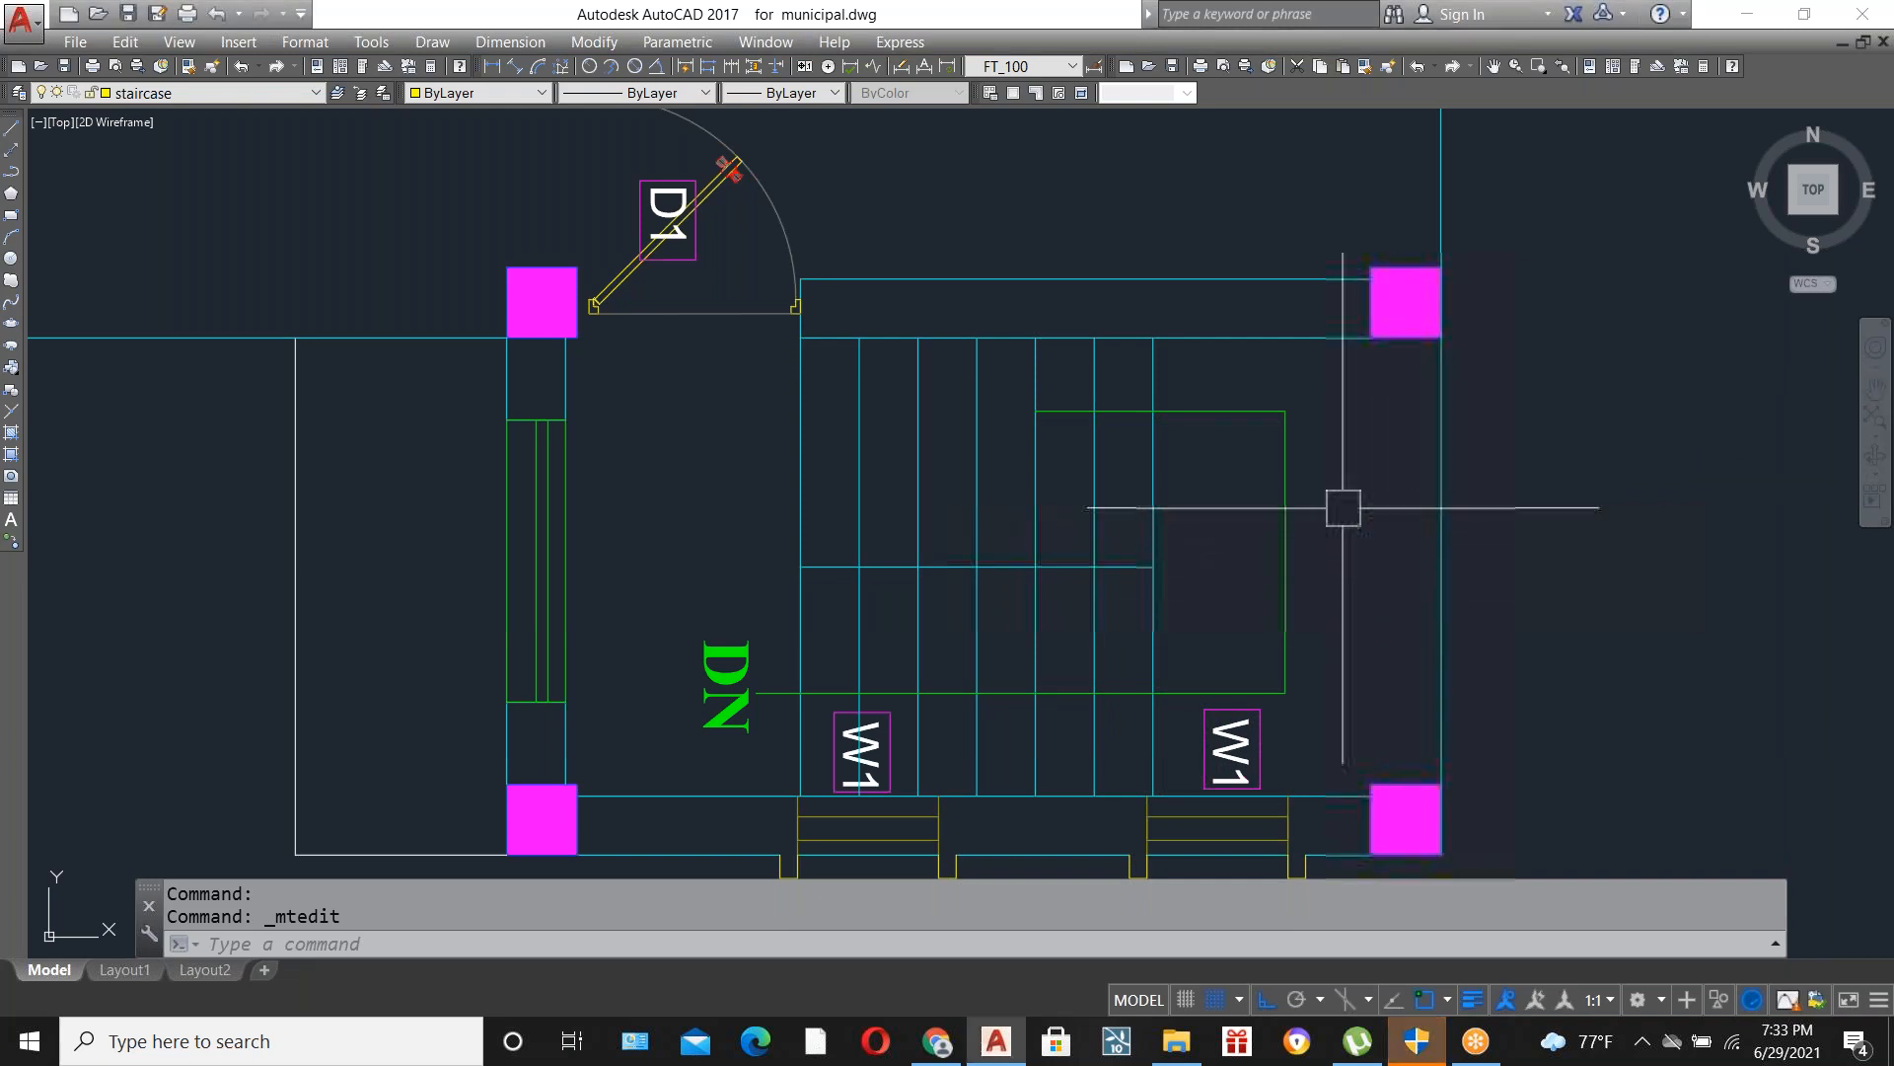
scroll(1340, 507, down, 4)
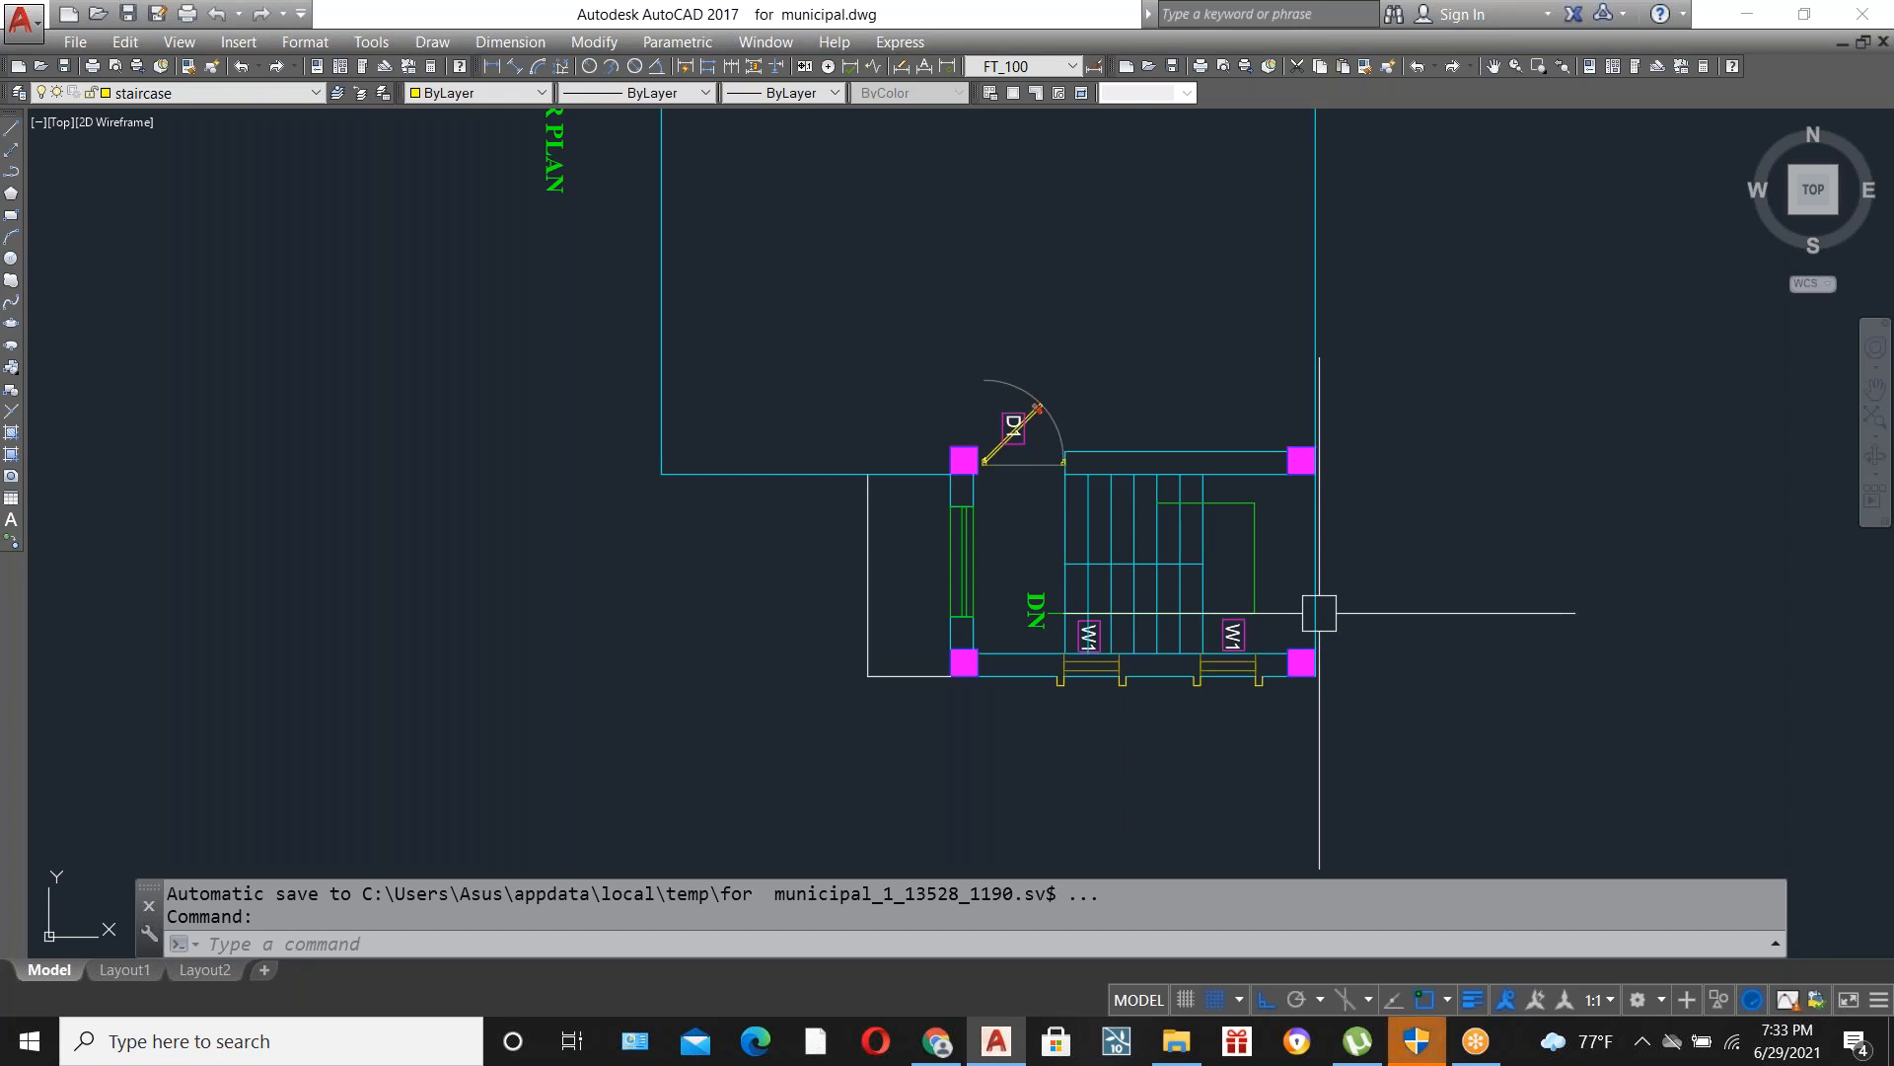
scroll(1209, 621, up, 2)
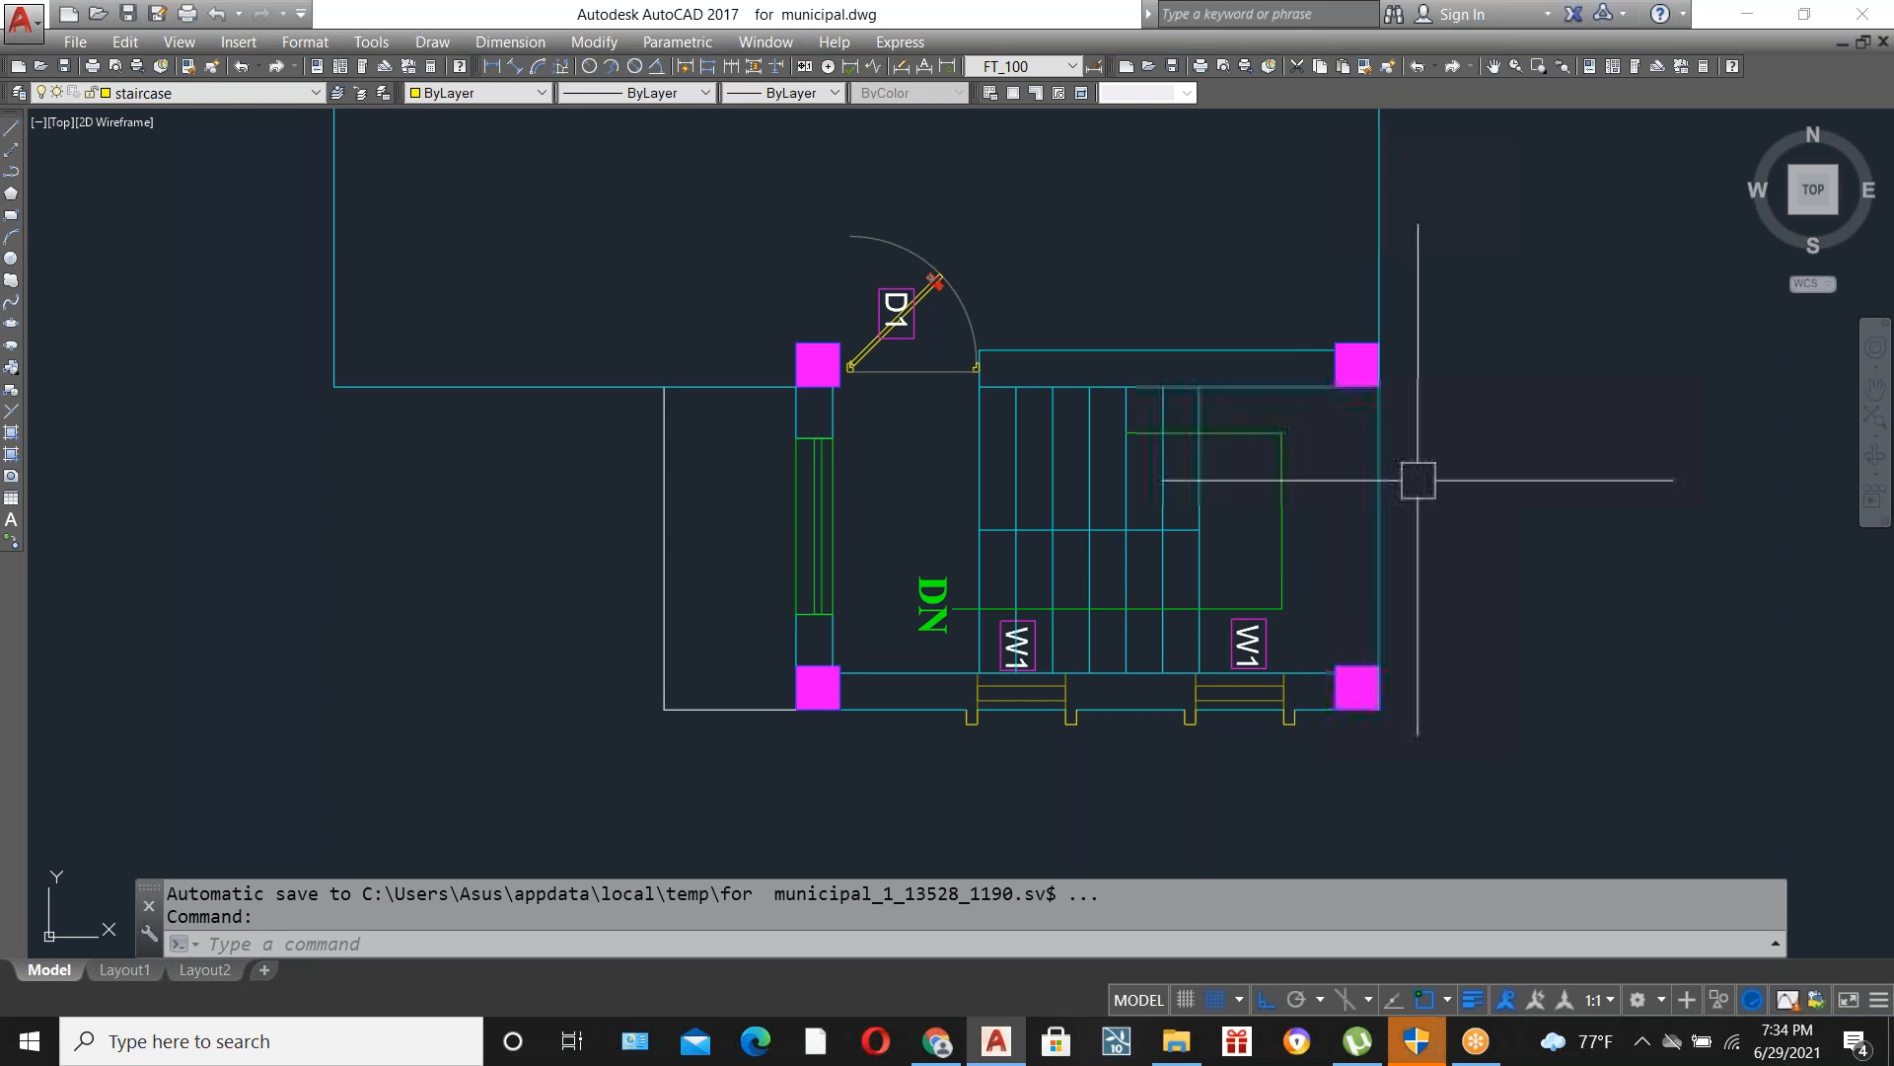
scroll(1362, 449, up, 2)
scroll(1126, 451, down, 2)
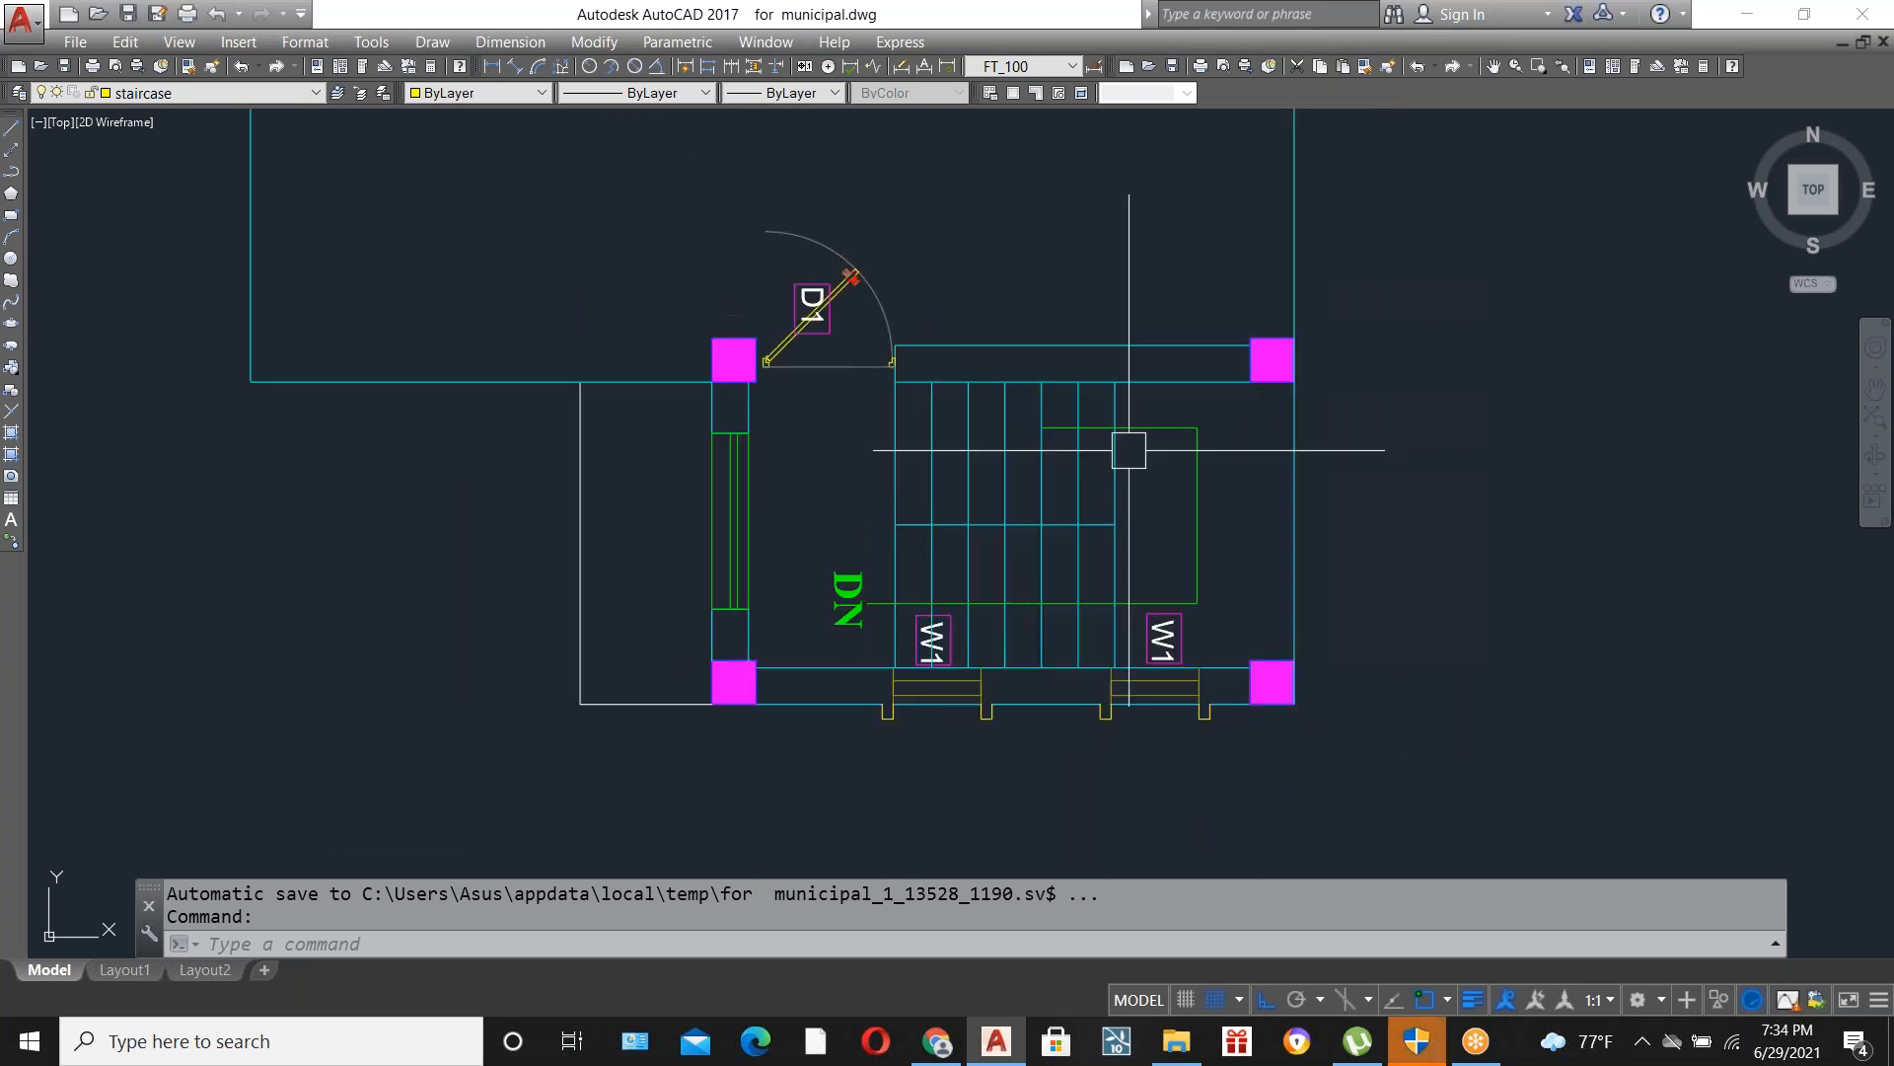
scroll(1056, 522, up, 2)
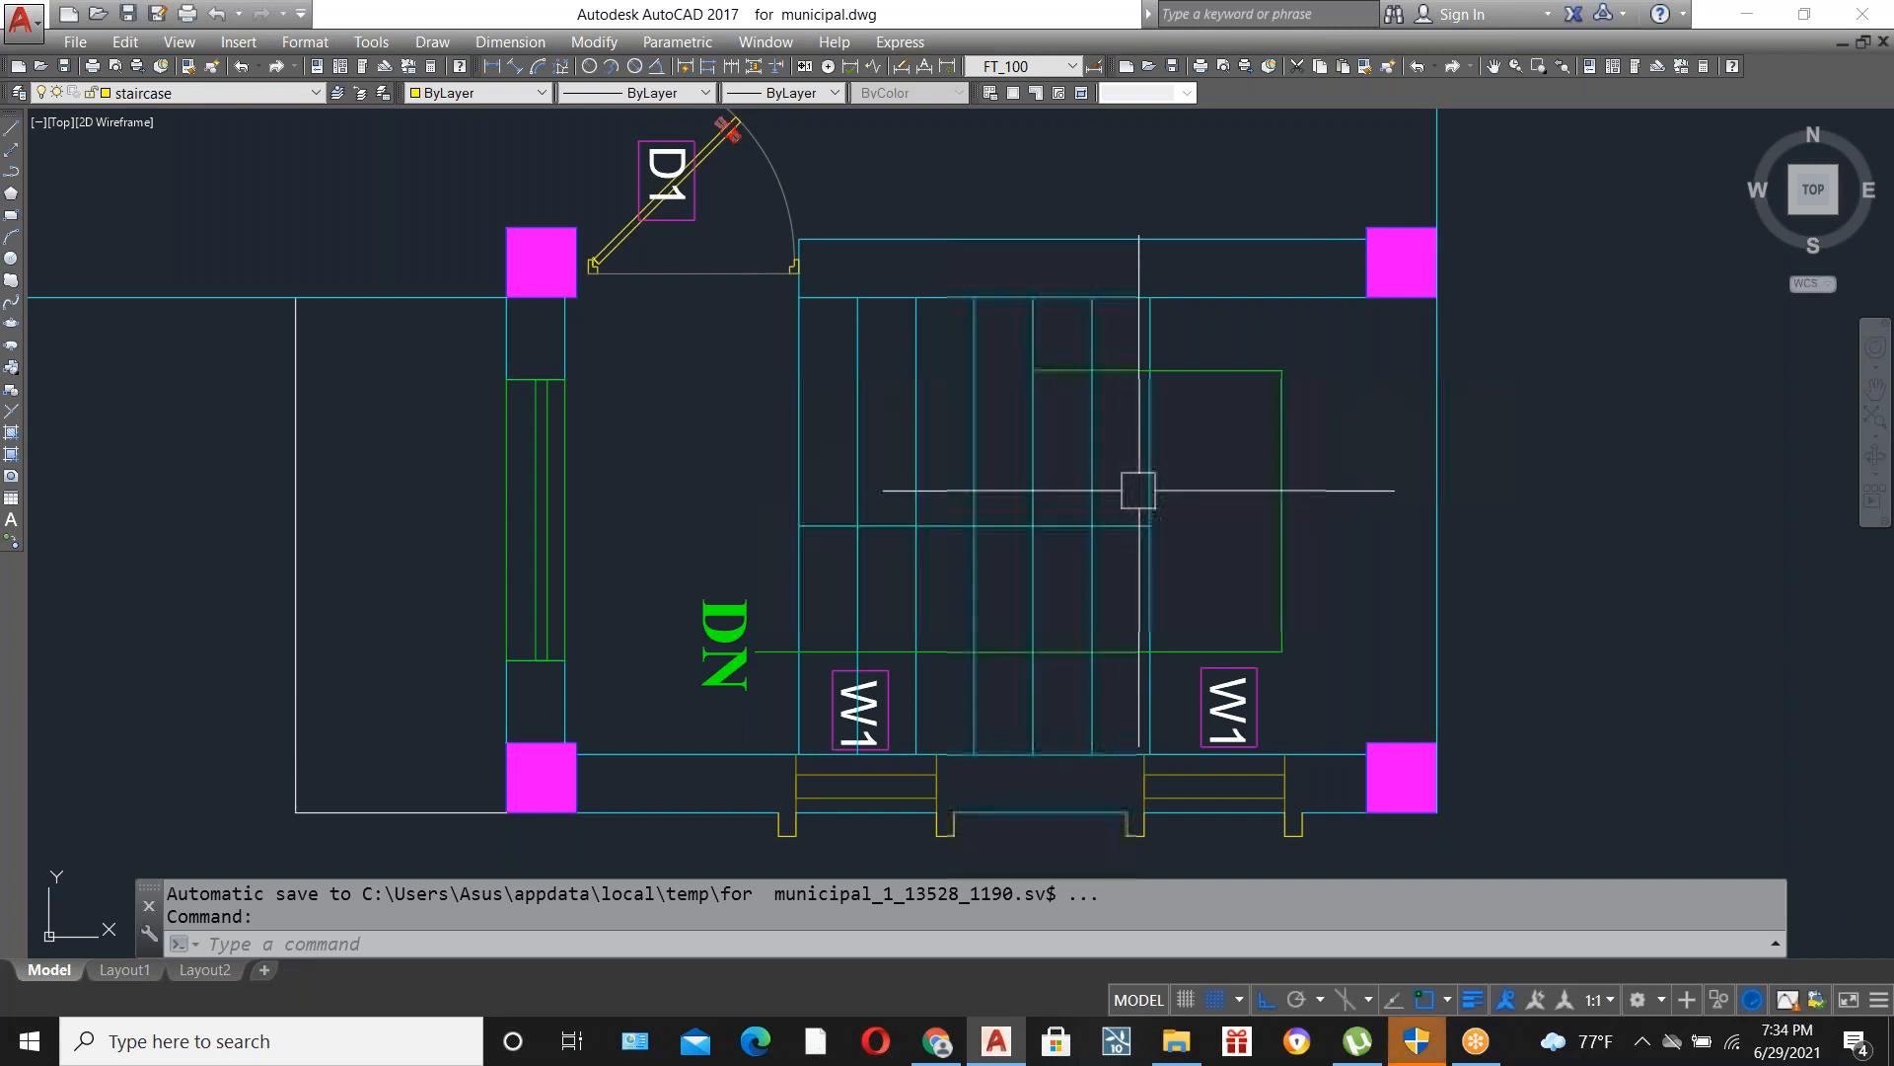
scroll(1133, 490, down, 4)
scroll(989, 494, up, 2)
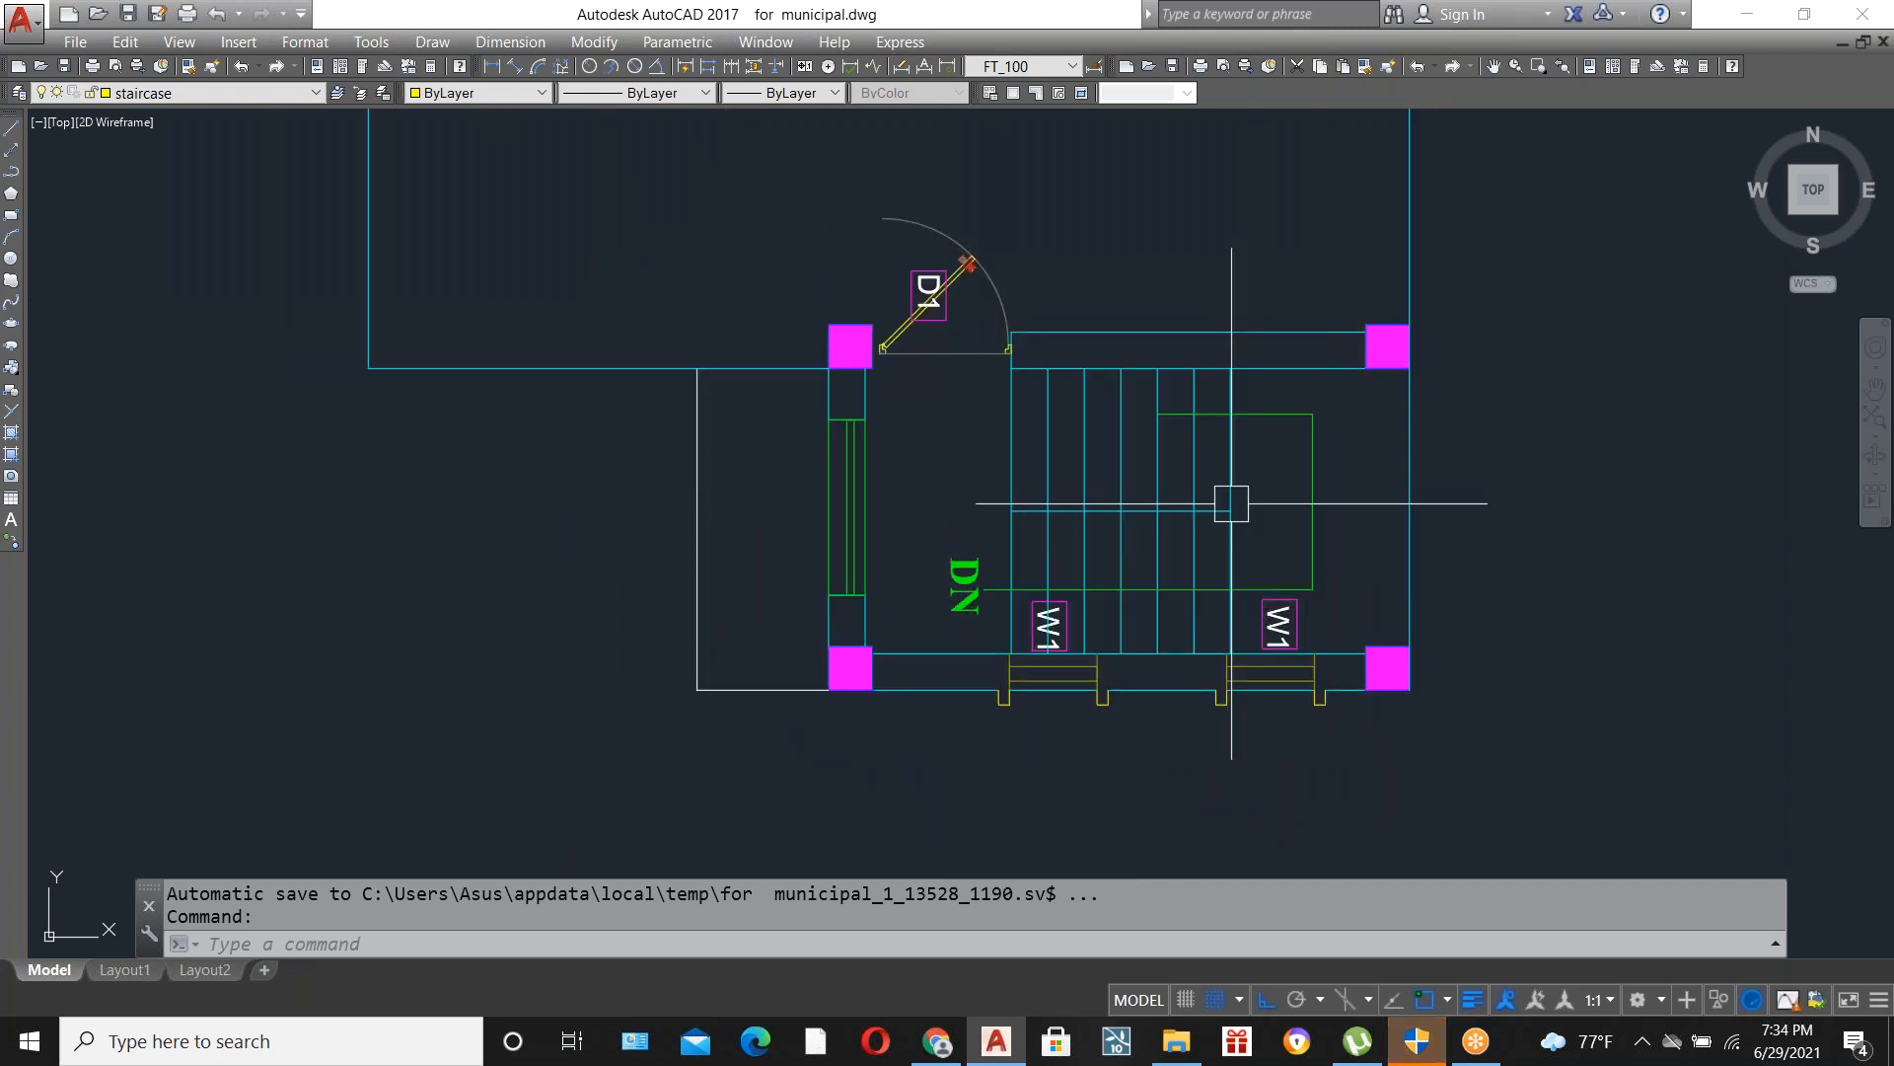
scroll(1317, 620, up, 4)
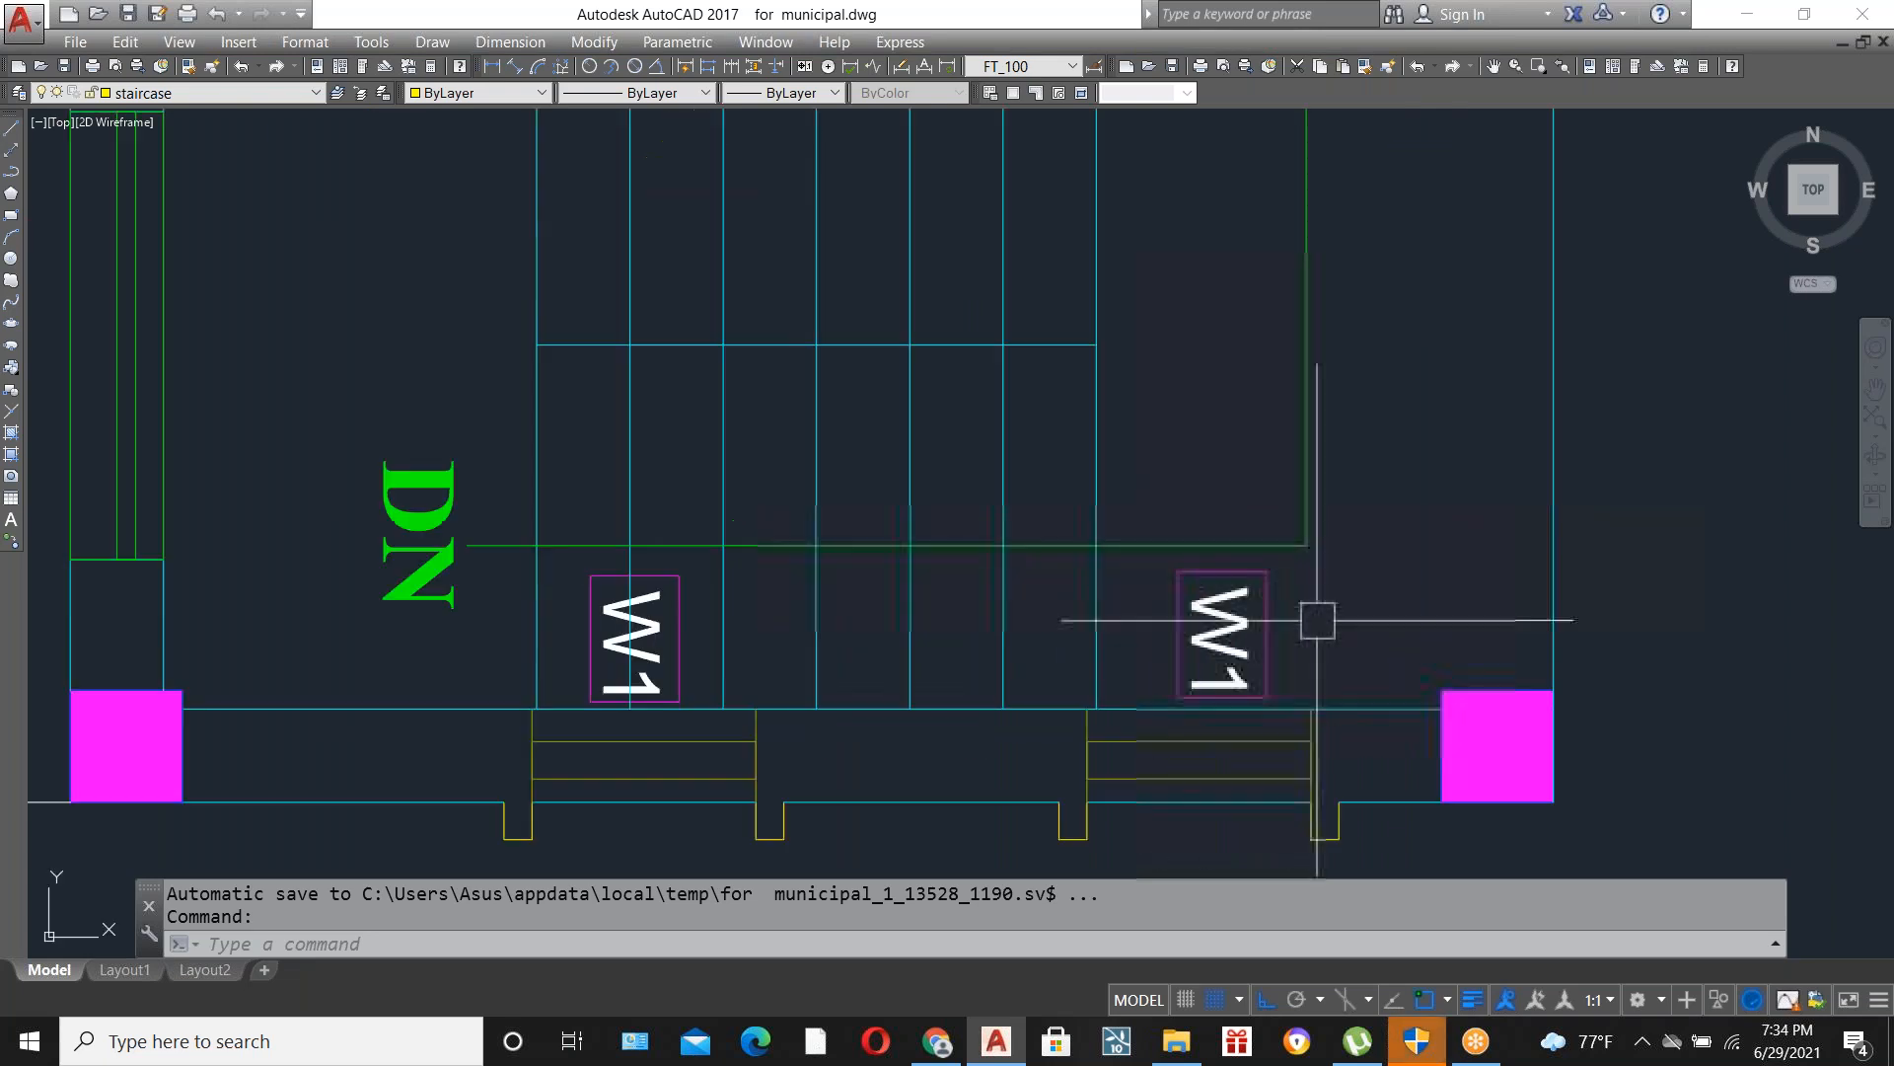
scroll(1317, 620, up, 2)
scroll(1190, 568, down, 4)
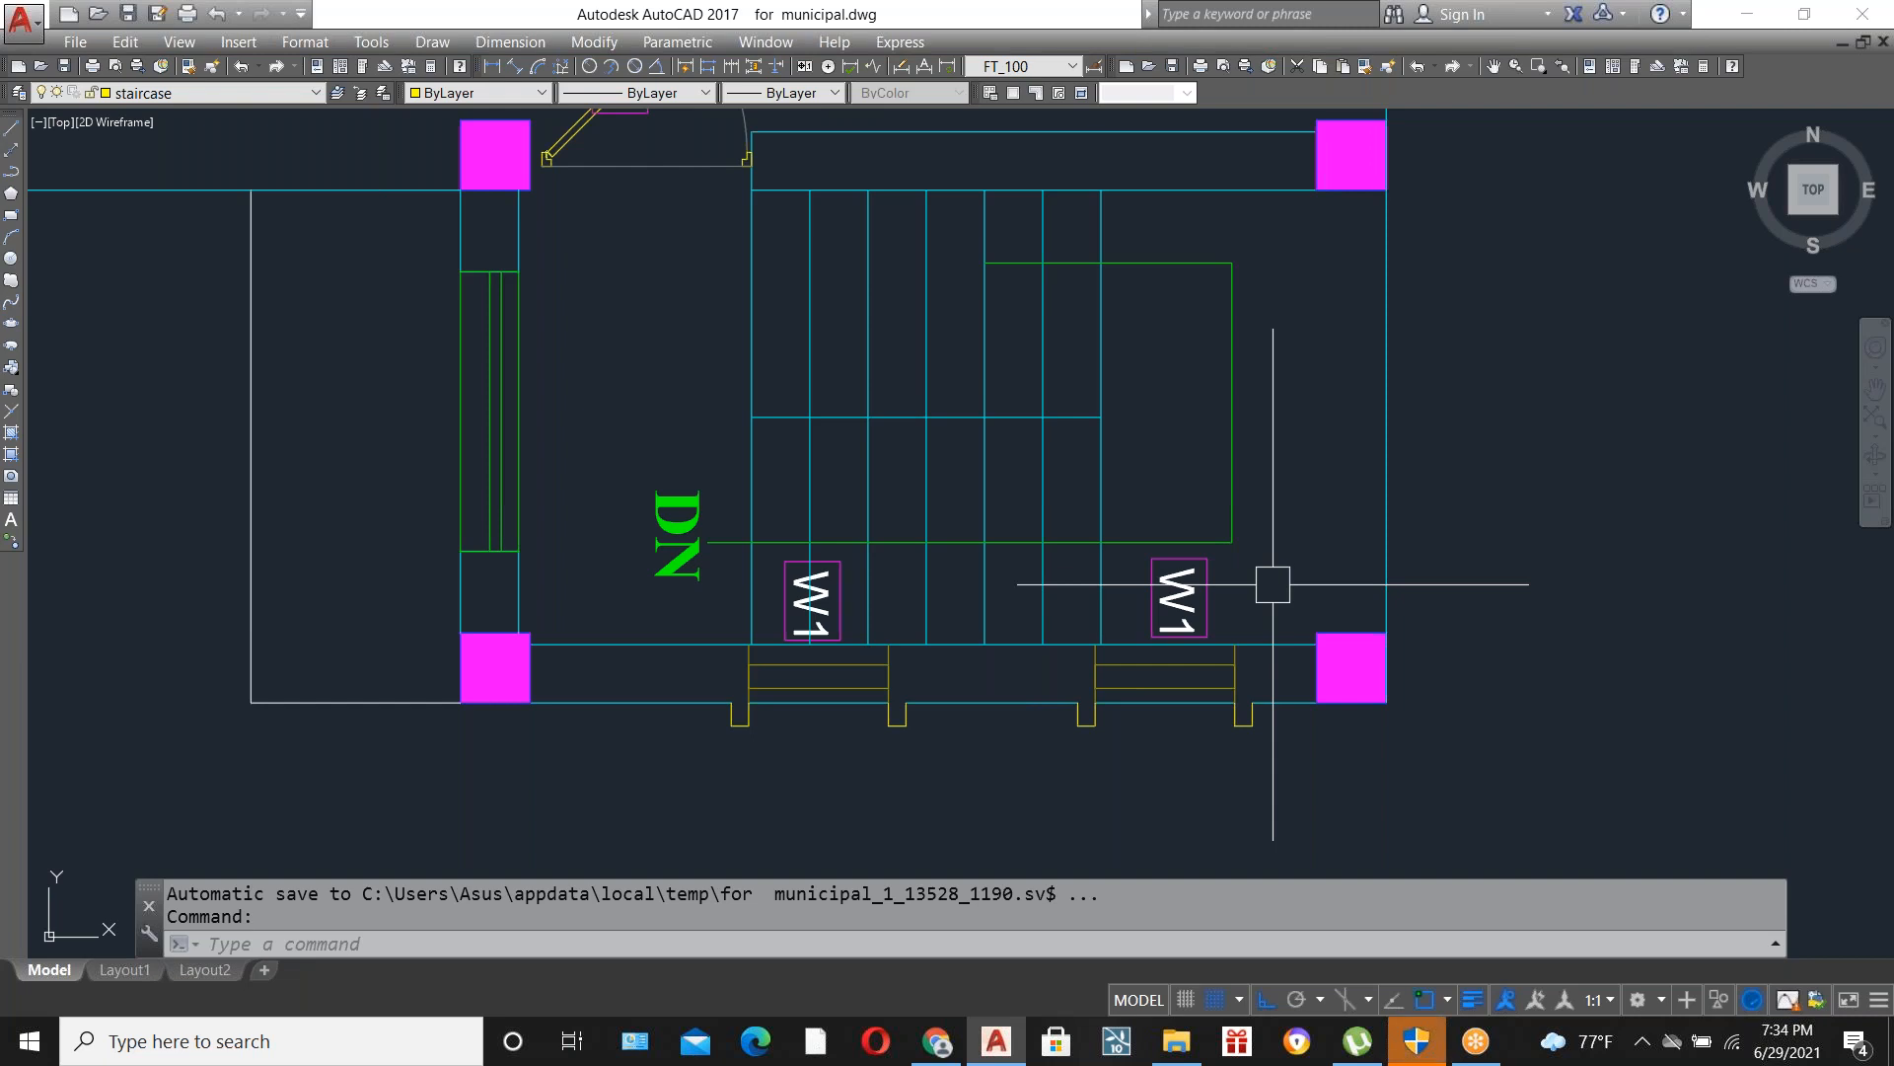
scroll(1273, 584, down, 2)
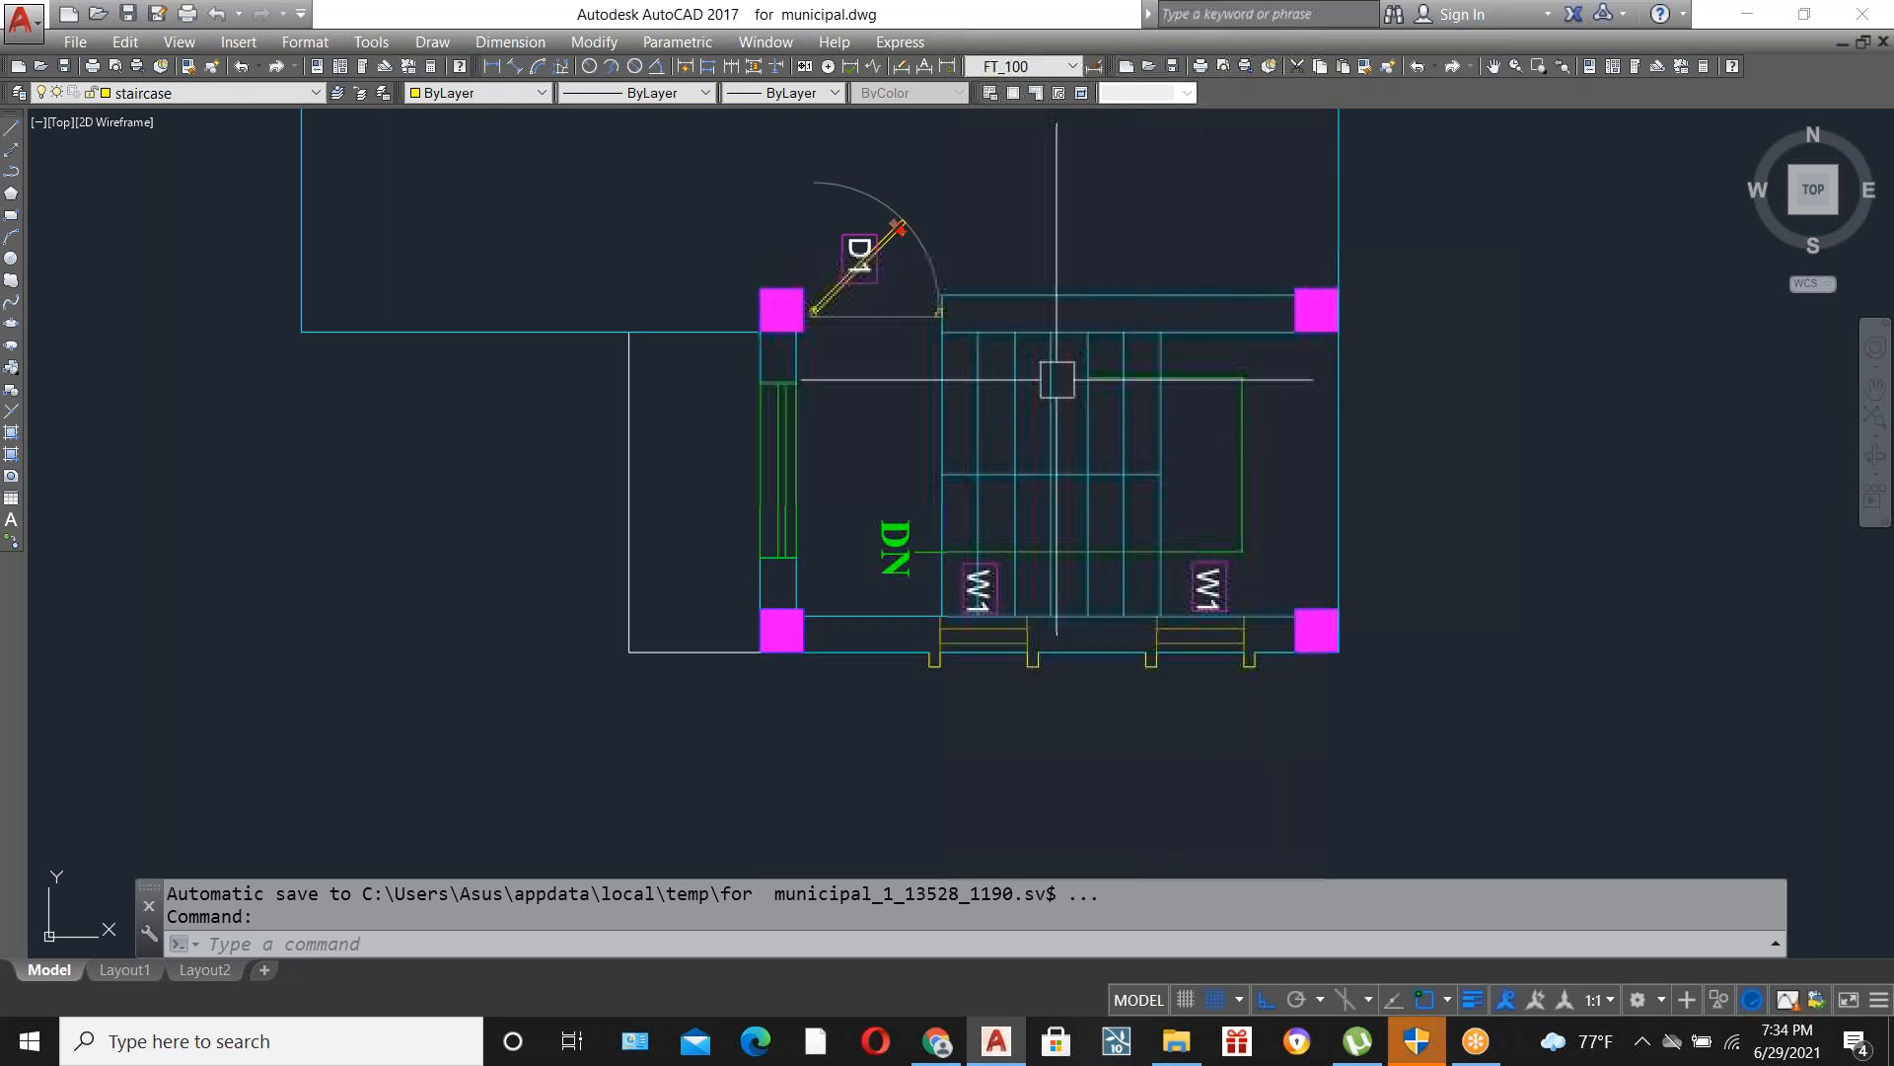
scroll(1117, 493, down, 4)
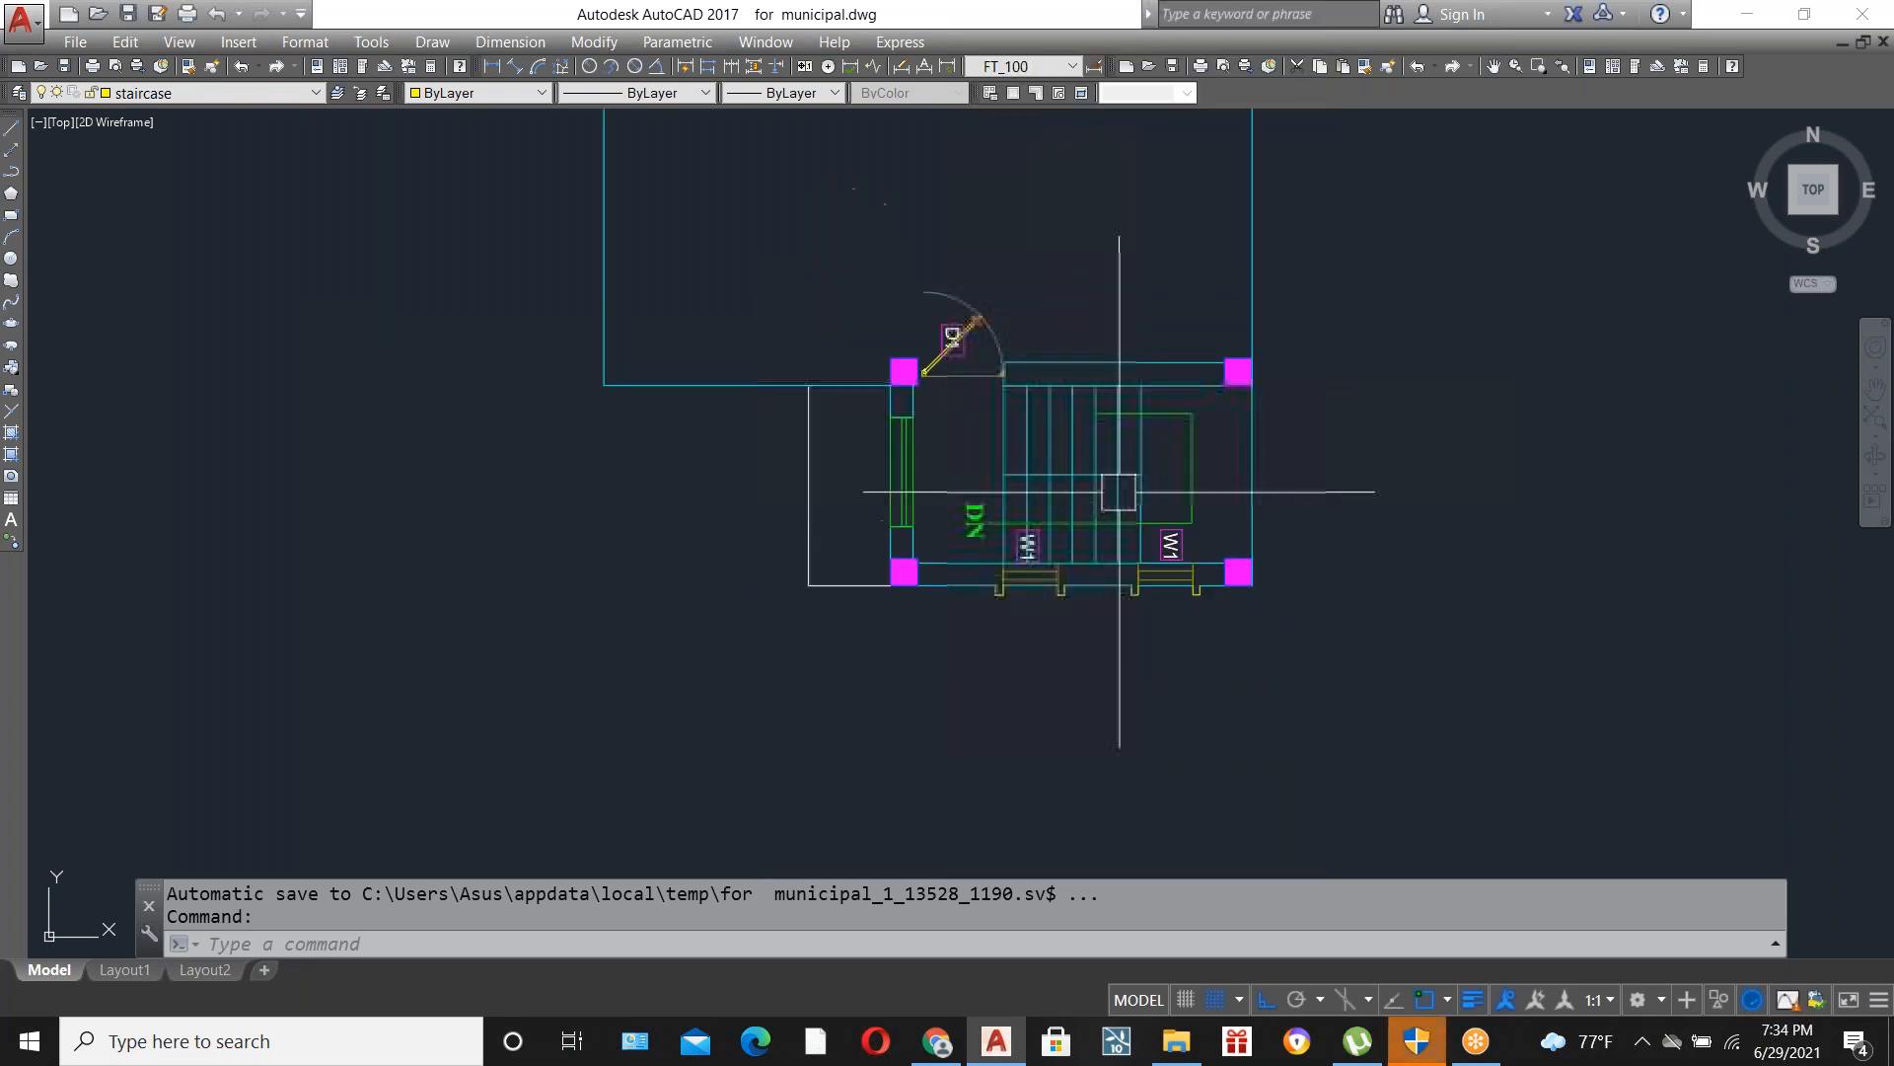
Move the complete first floor plan straight up, clearing the space above the first elevation.
scroll(1142, 401, down, 4)
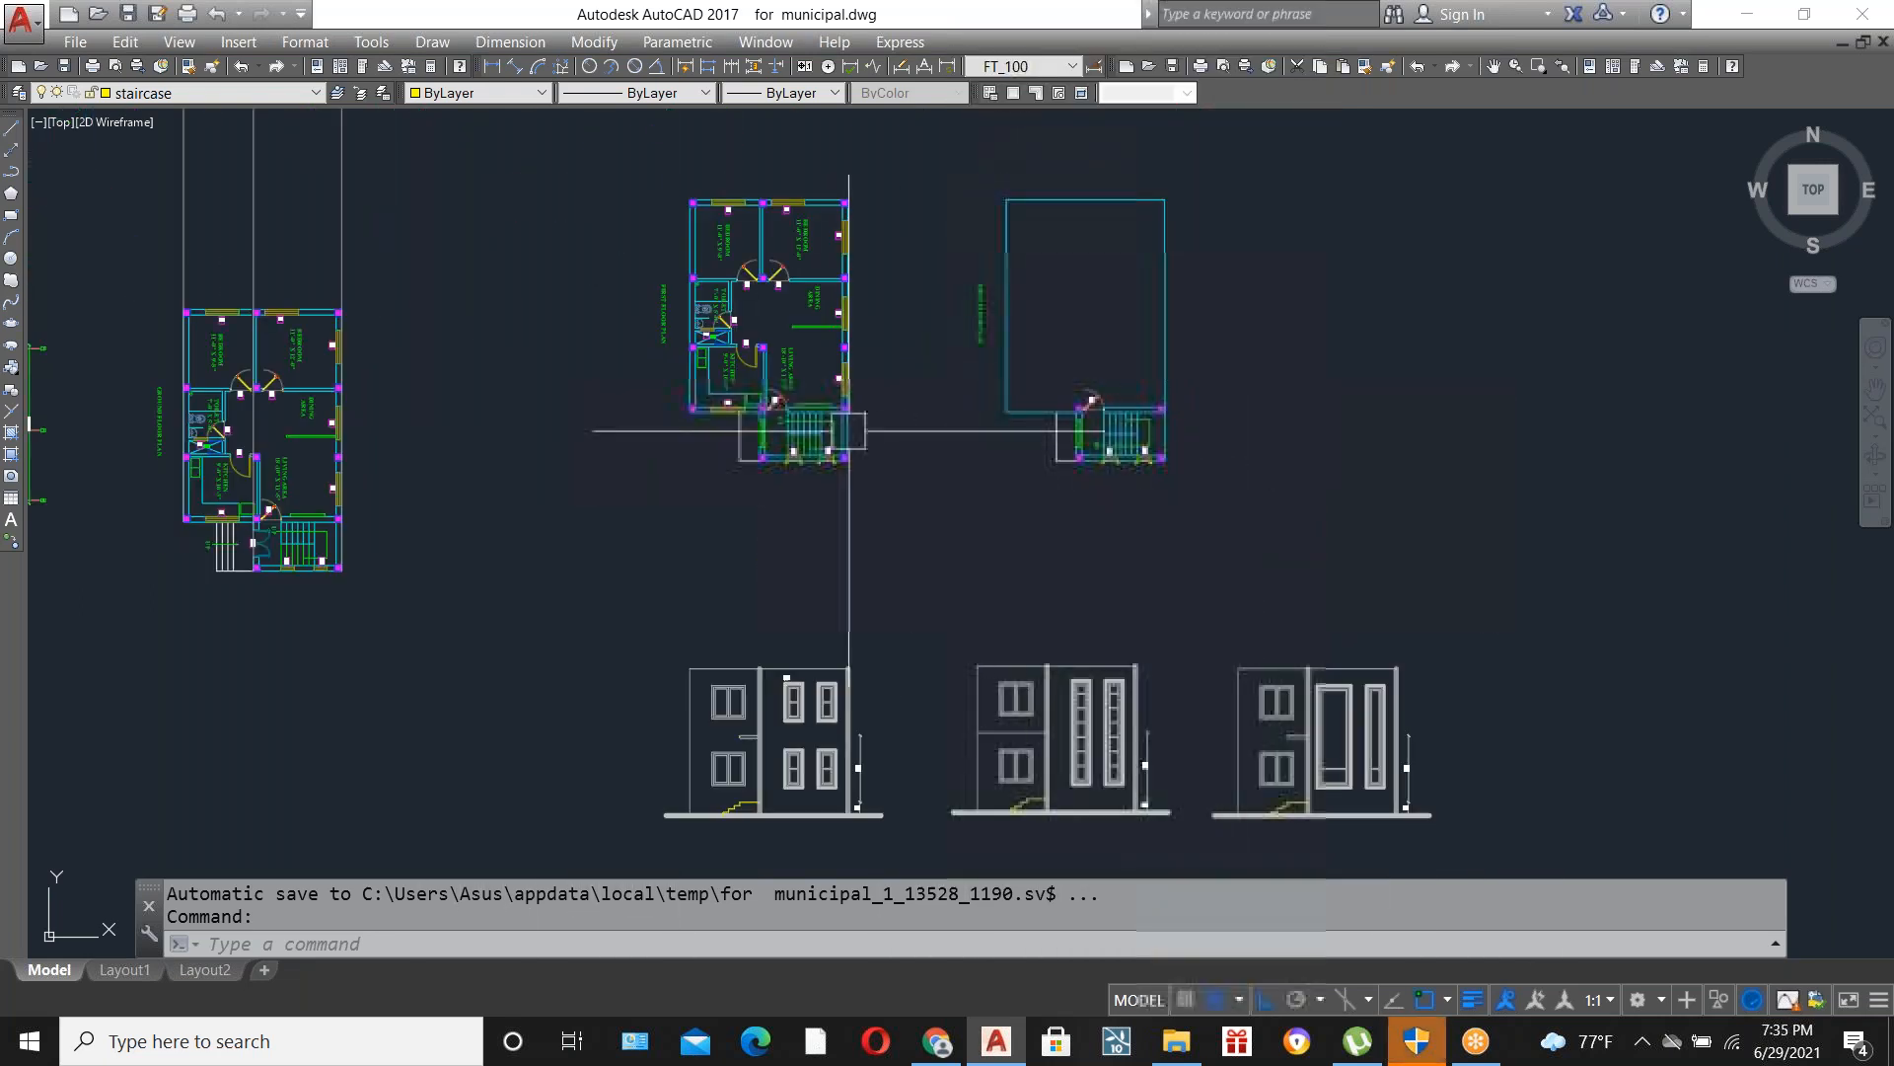
click(906, 551)
click(635, 169)
text(m)
key(Return)
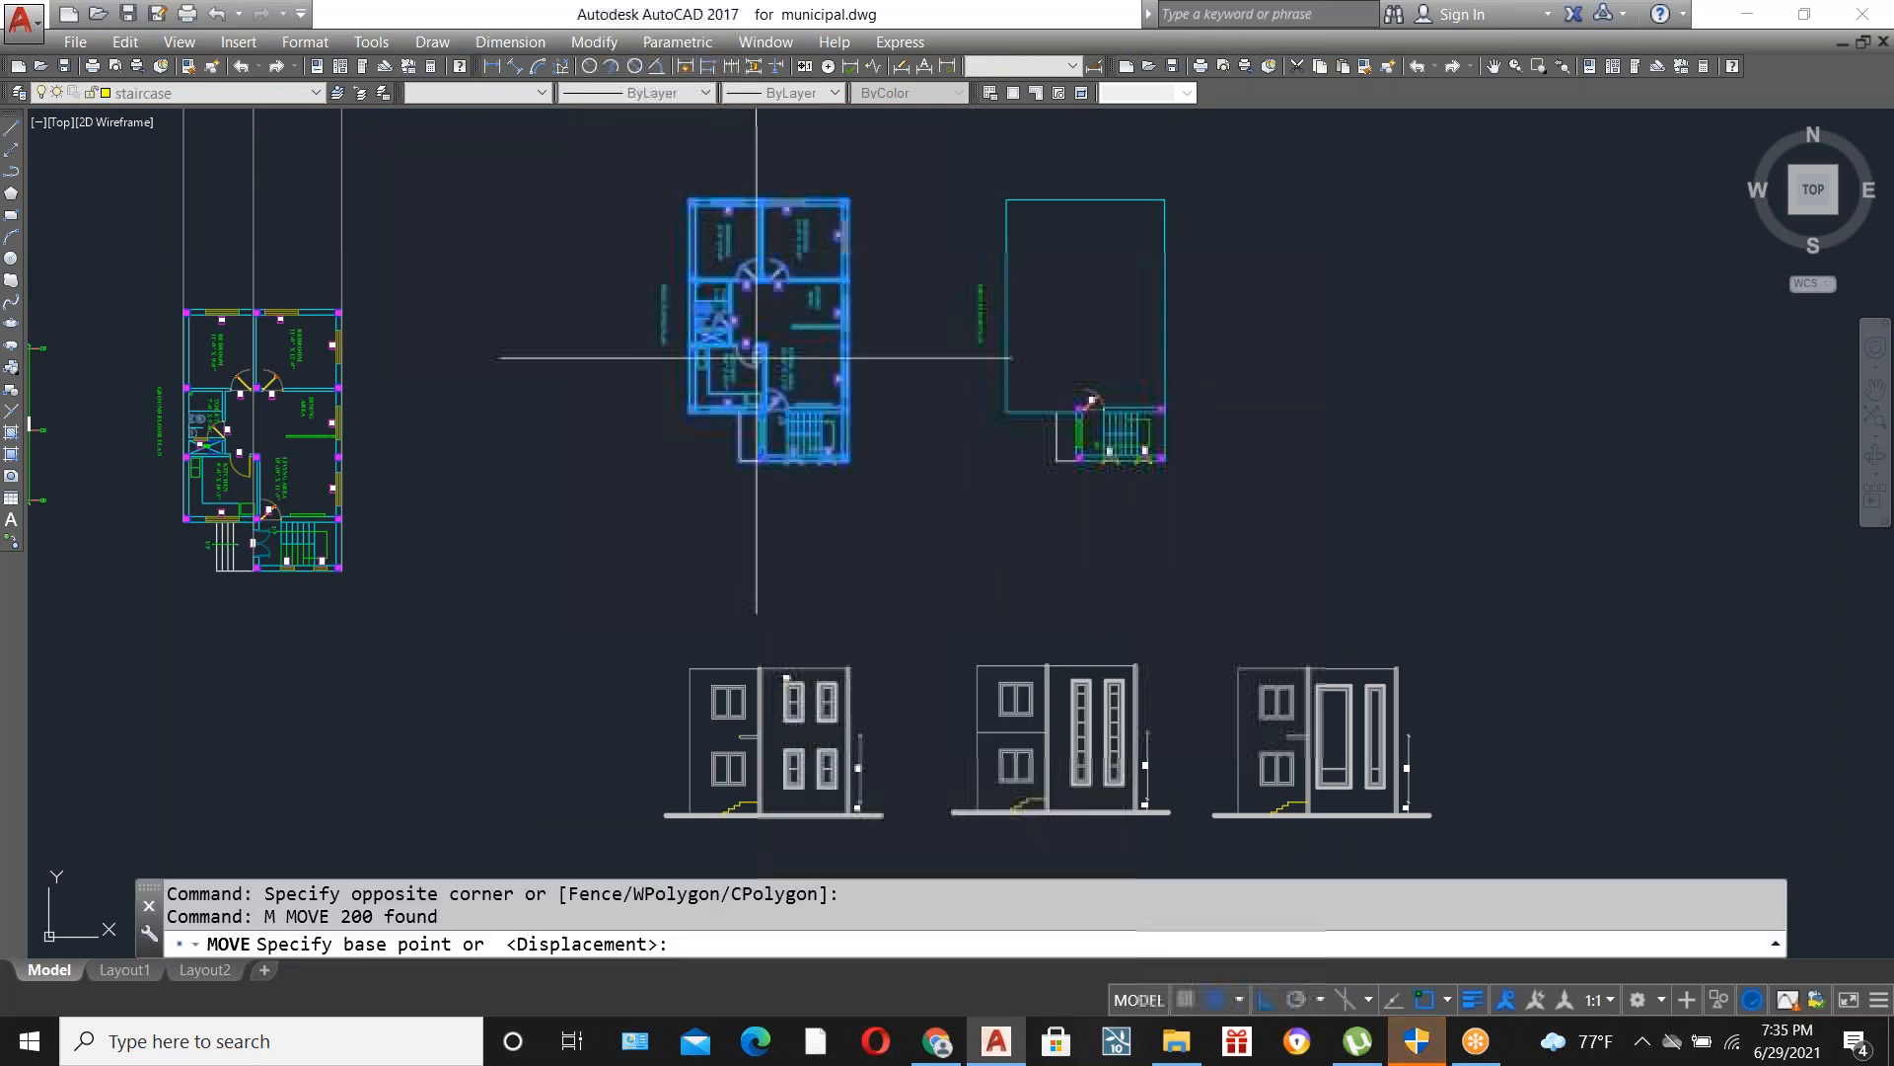
click(833, 542)
scroll(832, 543, down, 2)
click(809, 305)
Move the roof-level outline plan with its staircase and title into the space above the first elevation.
click(893, 292)
click(1214, 540)
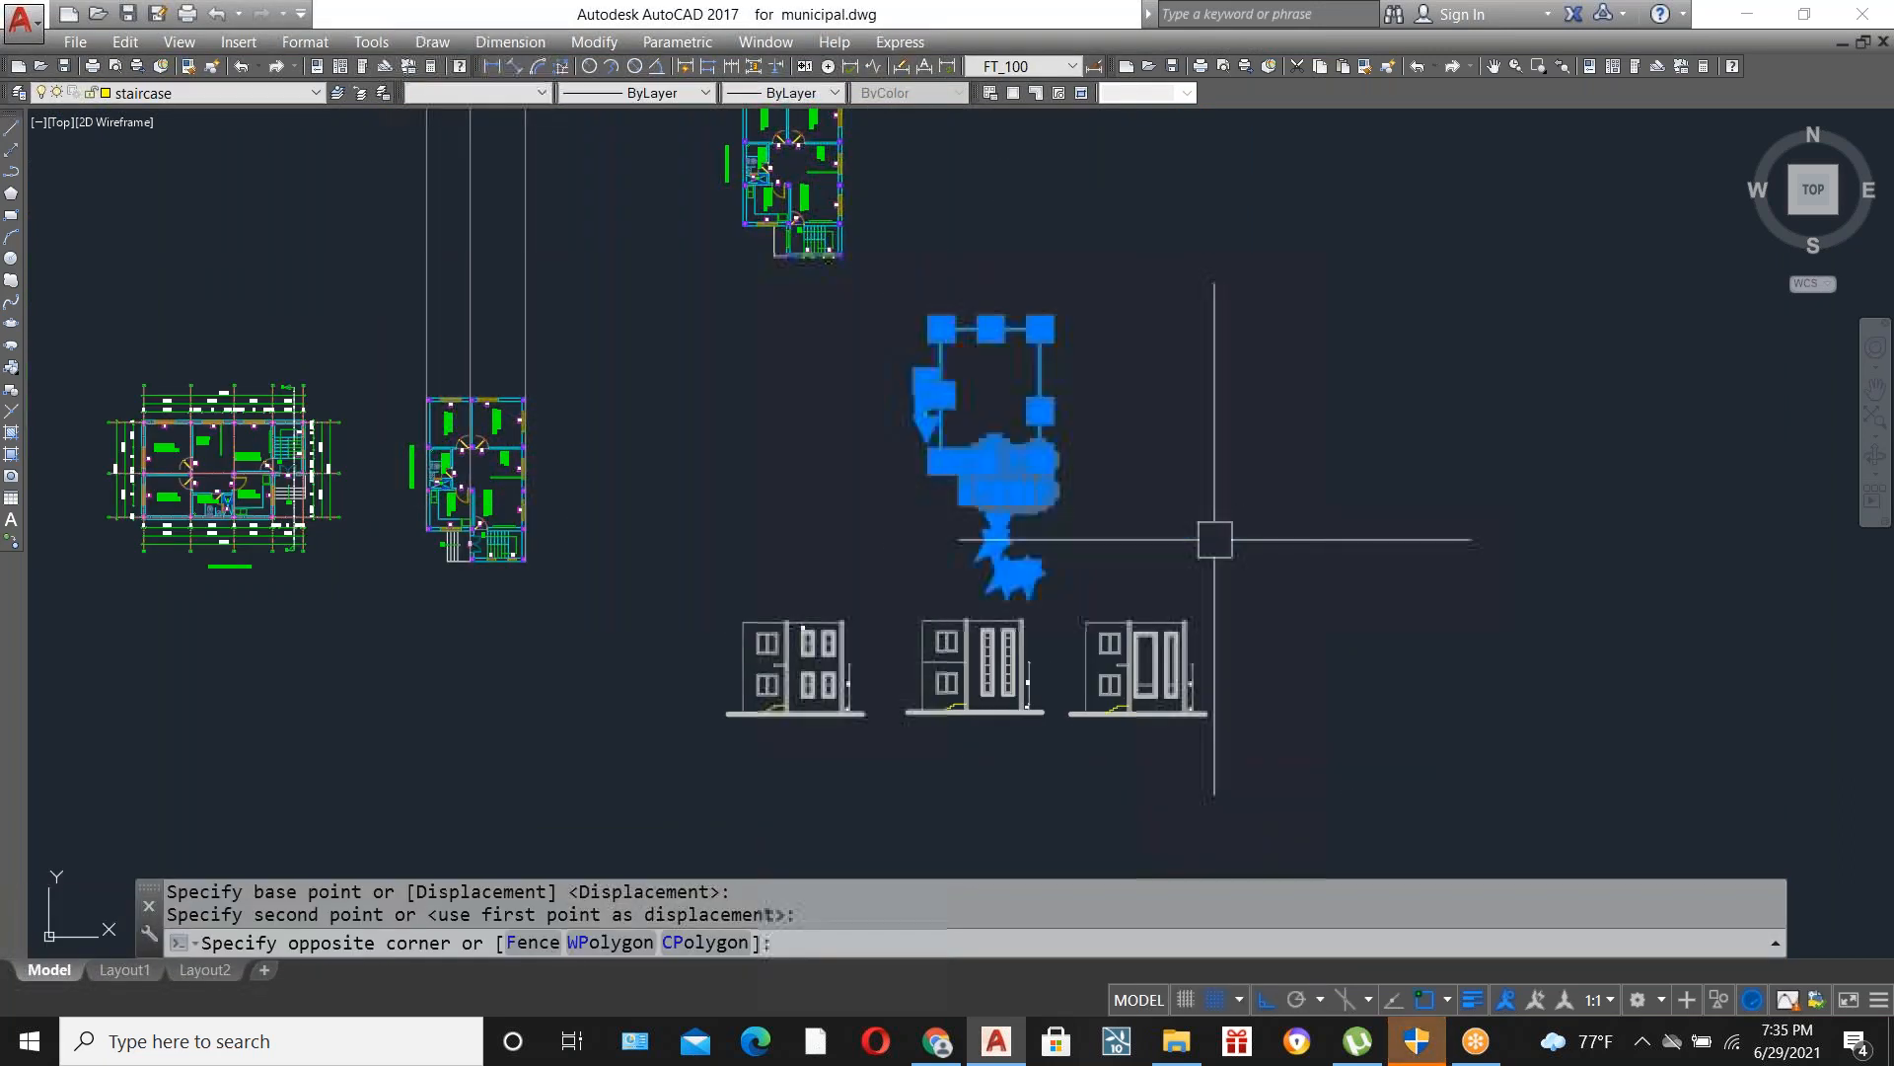
text(m)
key(Return)
click(1214, 528)
click(1004, 502)
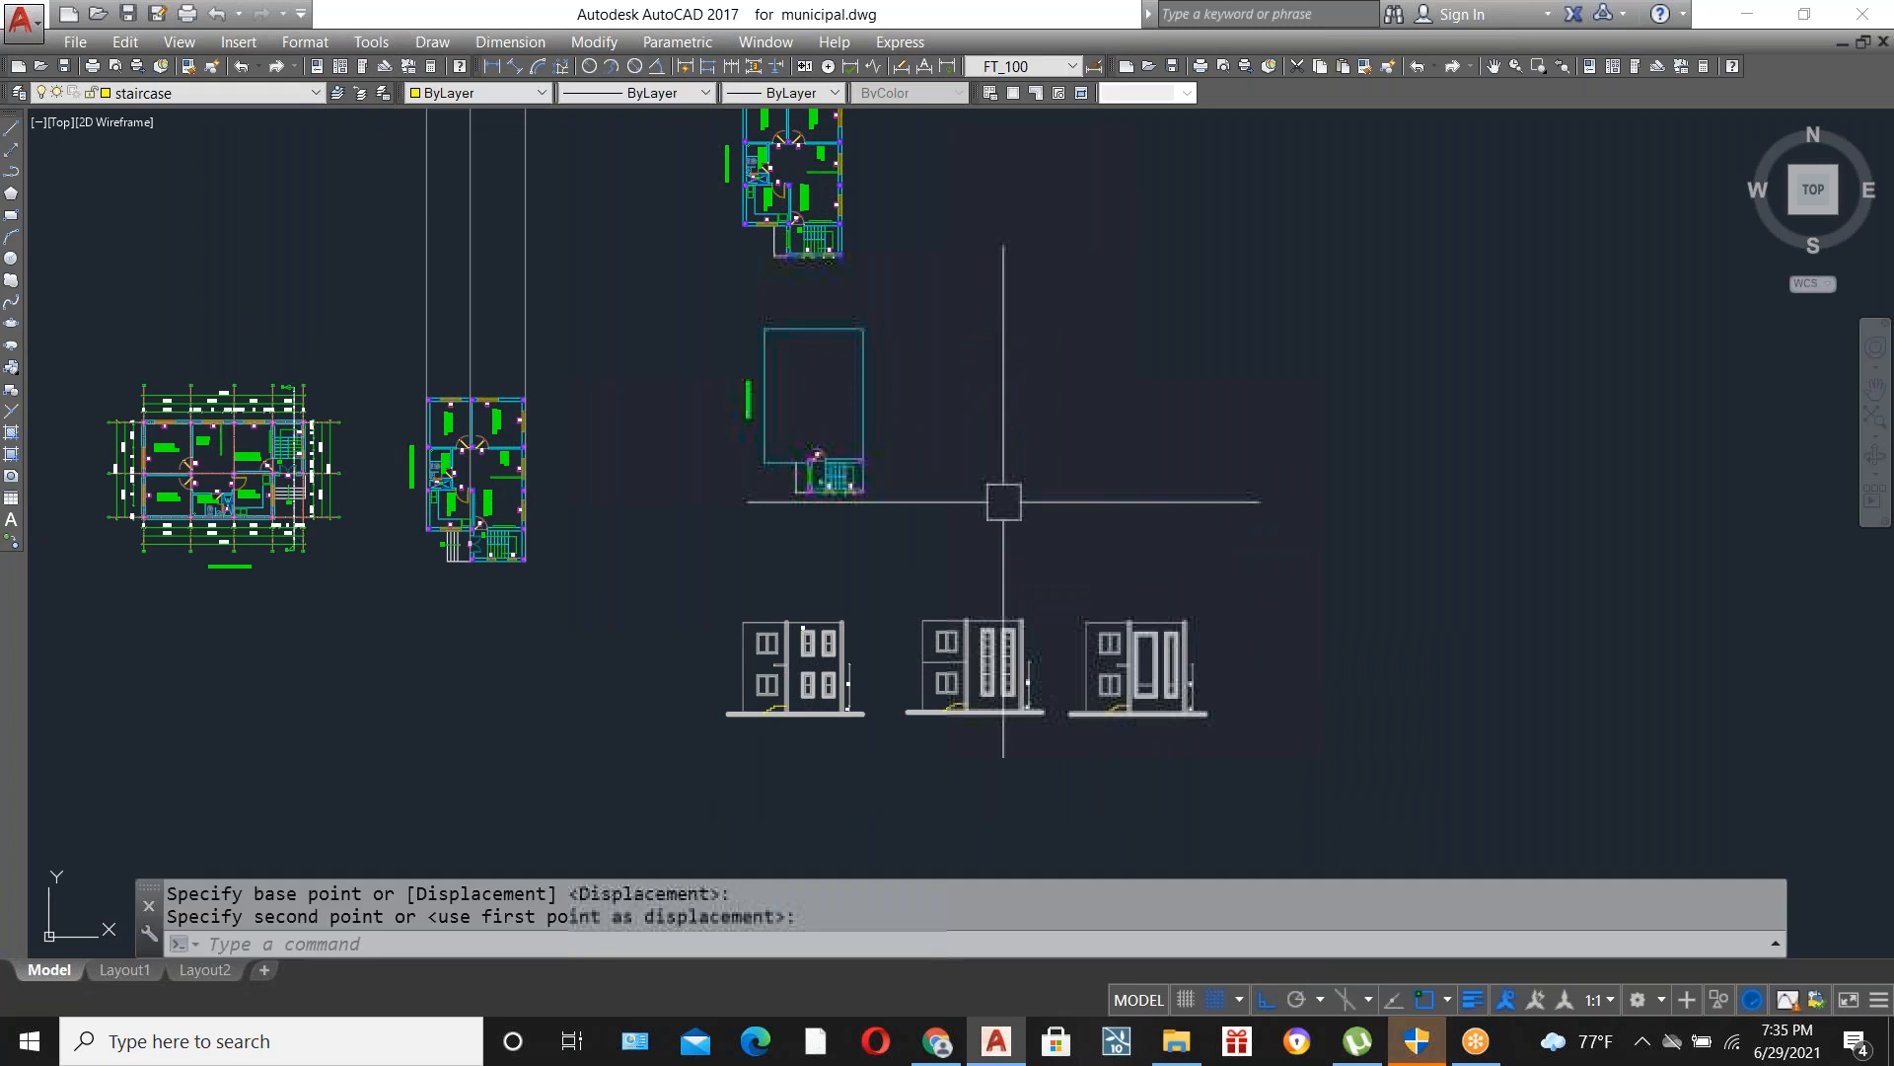
Draw a vertical construction line through the outer edge of the first elevation's staircase-side end wall.
scroll(829, 501, up, 2)
text(xl)
key(Return)
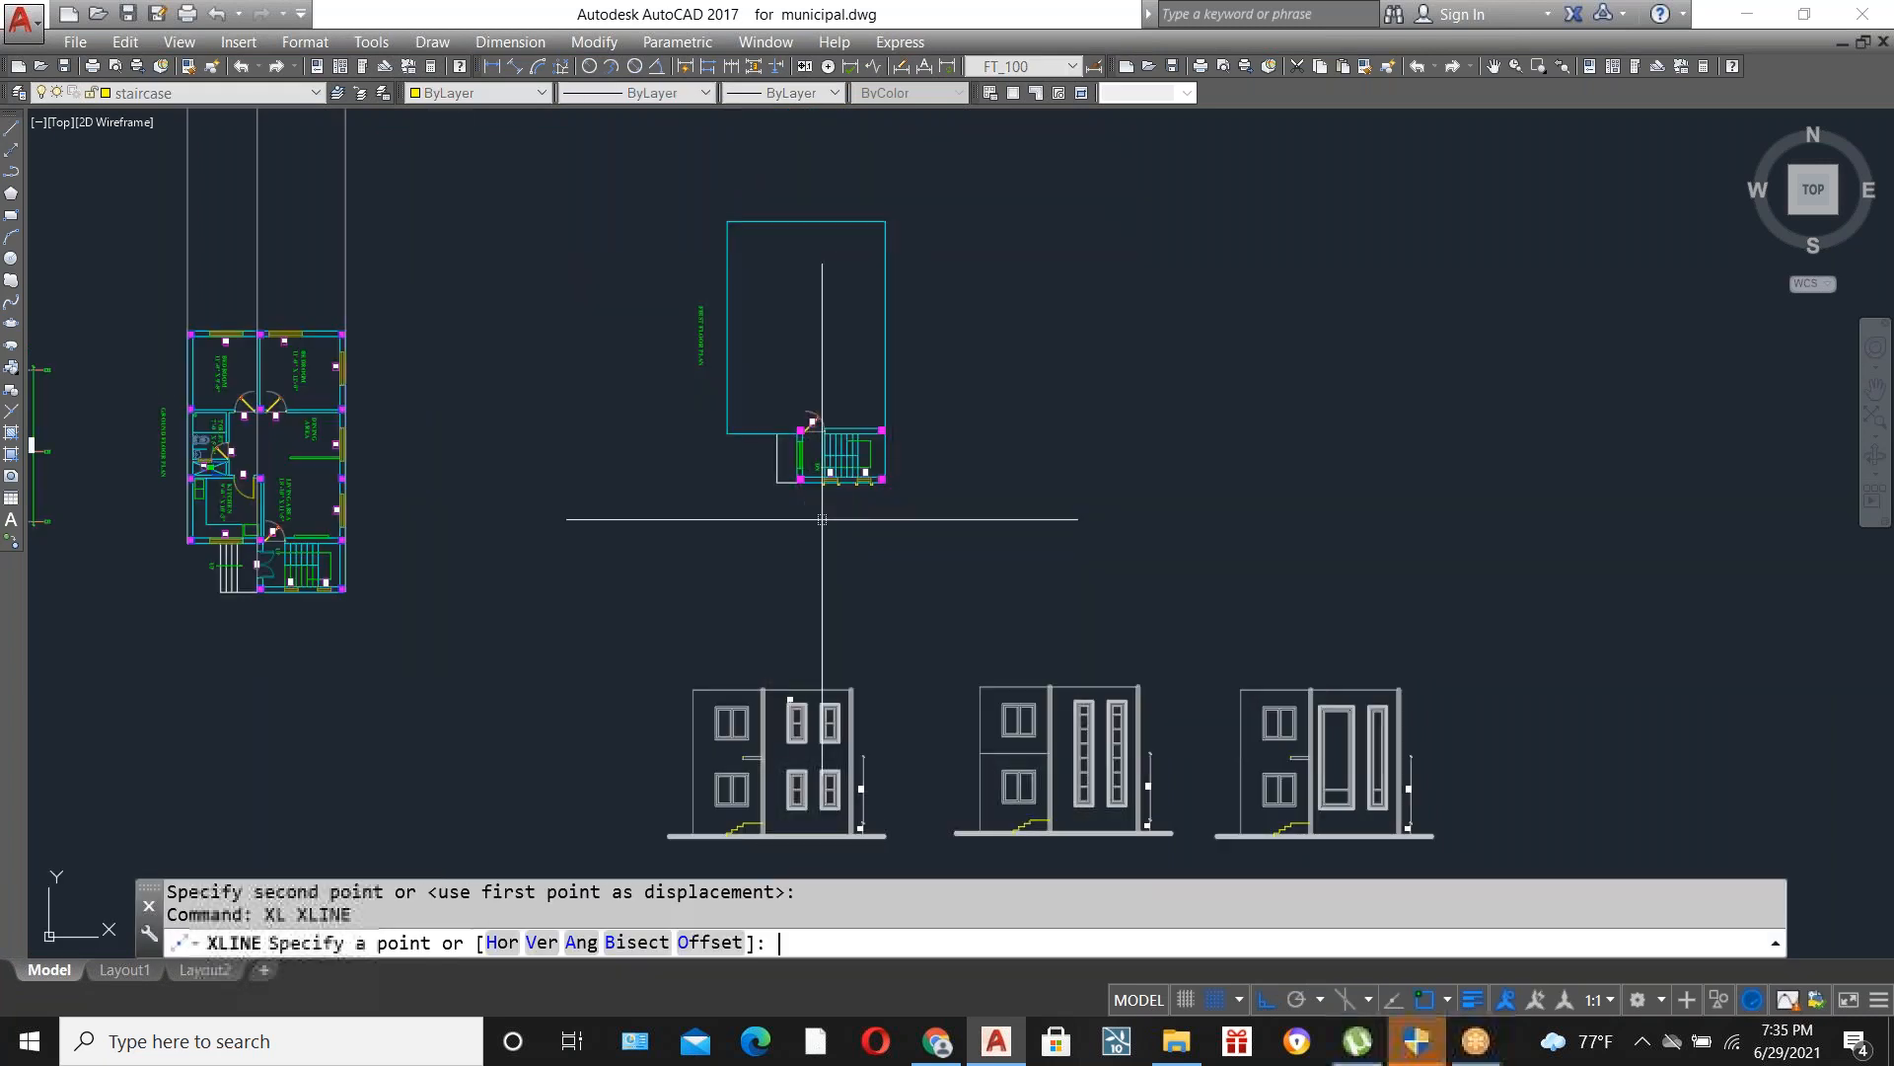
text(v)
key(Return)
scroll(843, 685, up, 2)
click(834, 745)
key(Escape)
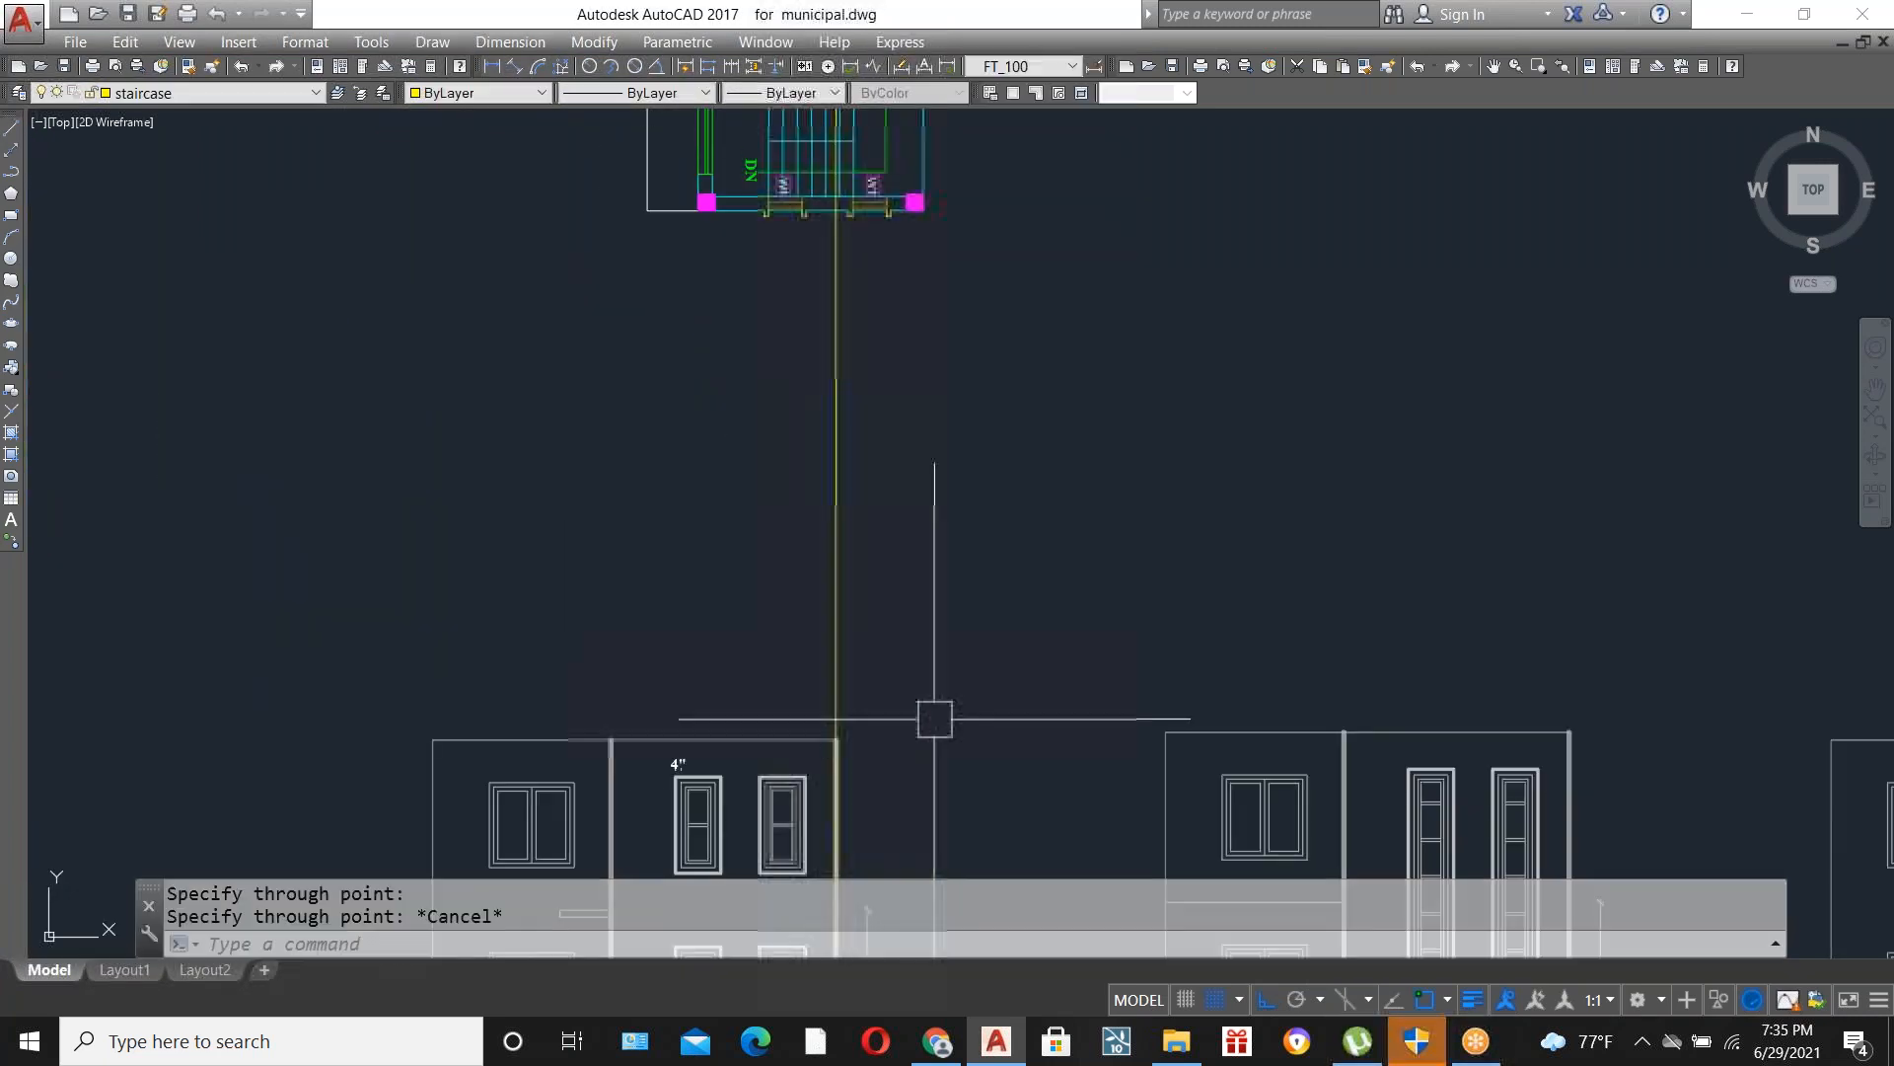
Move the roof-level plan so its outer staircase wall aligns with the vertical construction line from the first elevation.
scroll(1015, 689, down, 2)
click(816, 380)
click(1066, 626)
text(m)
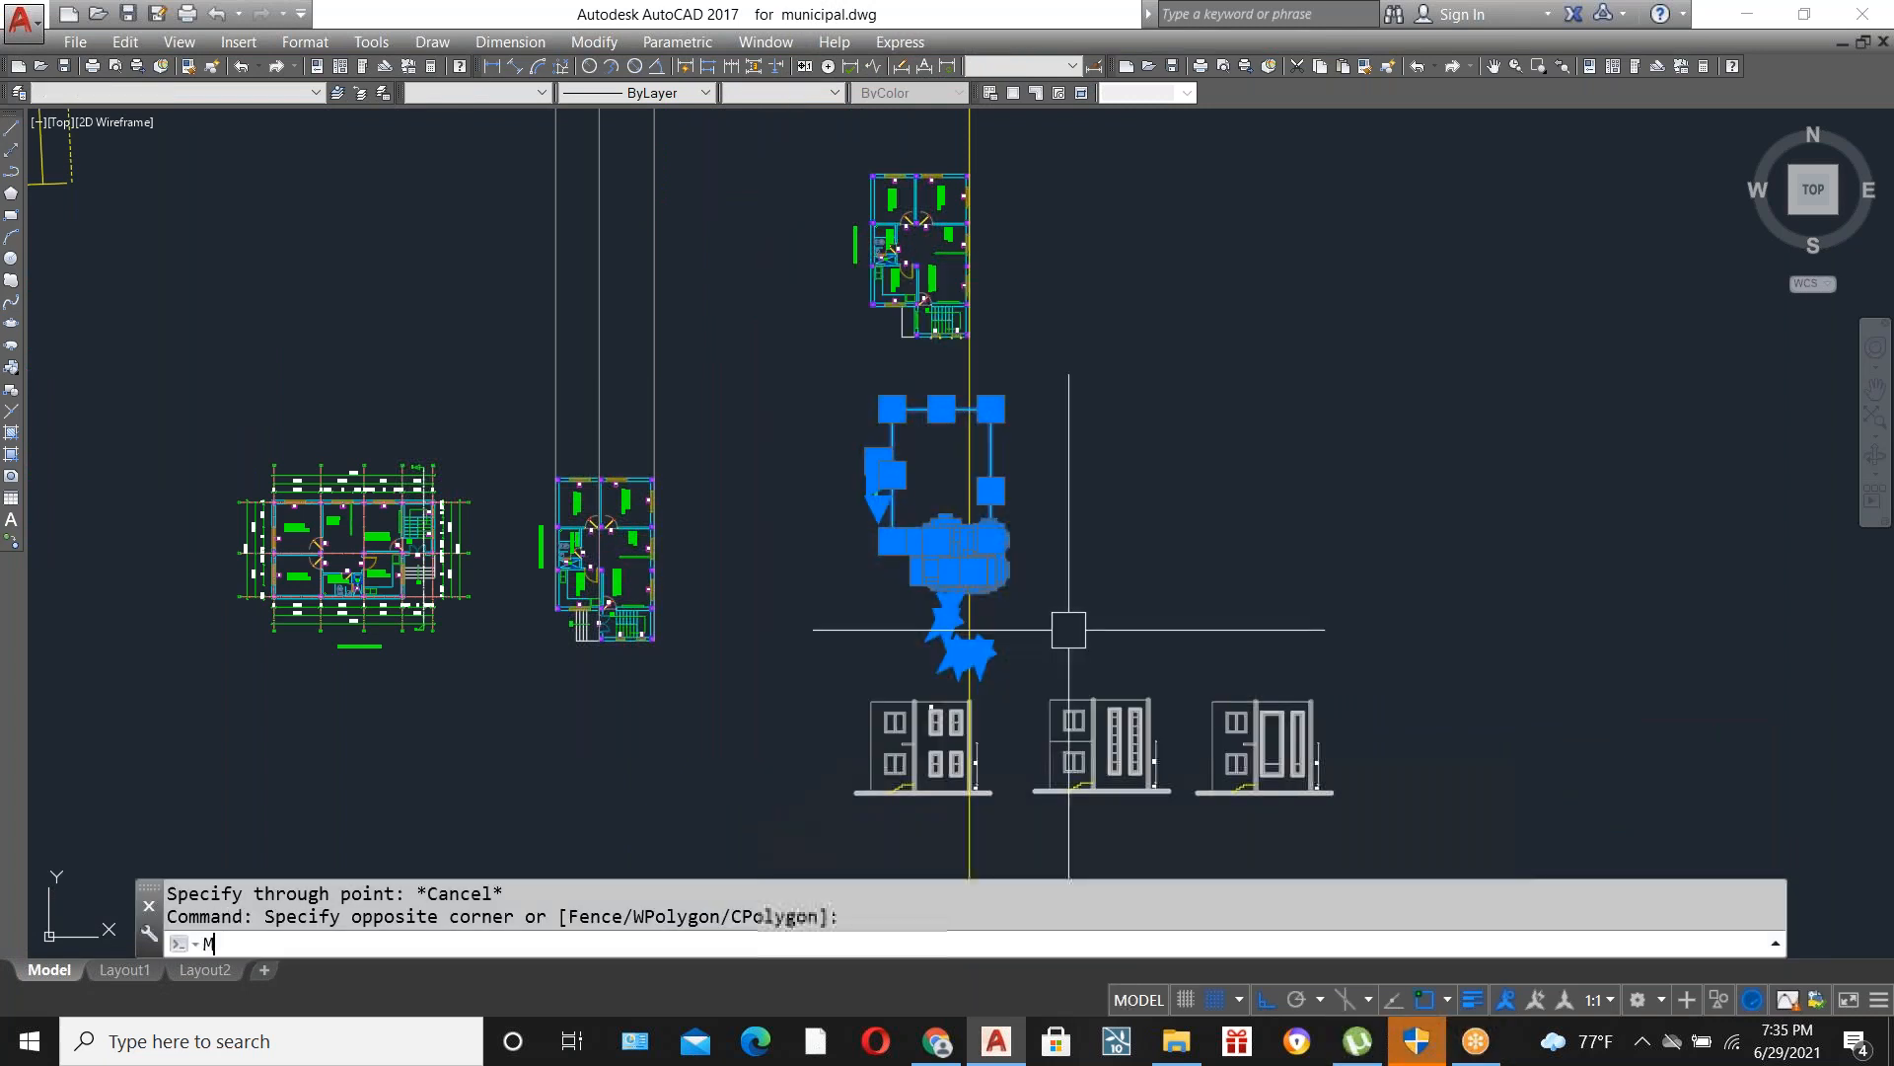
key(Return)
scroll(992, 599, up, 3)
click(987, 573)
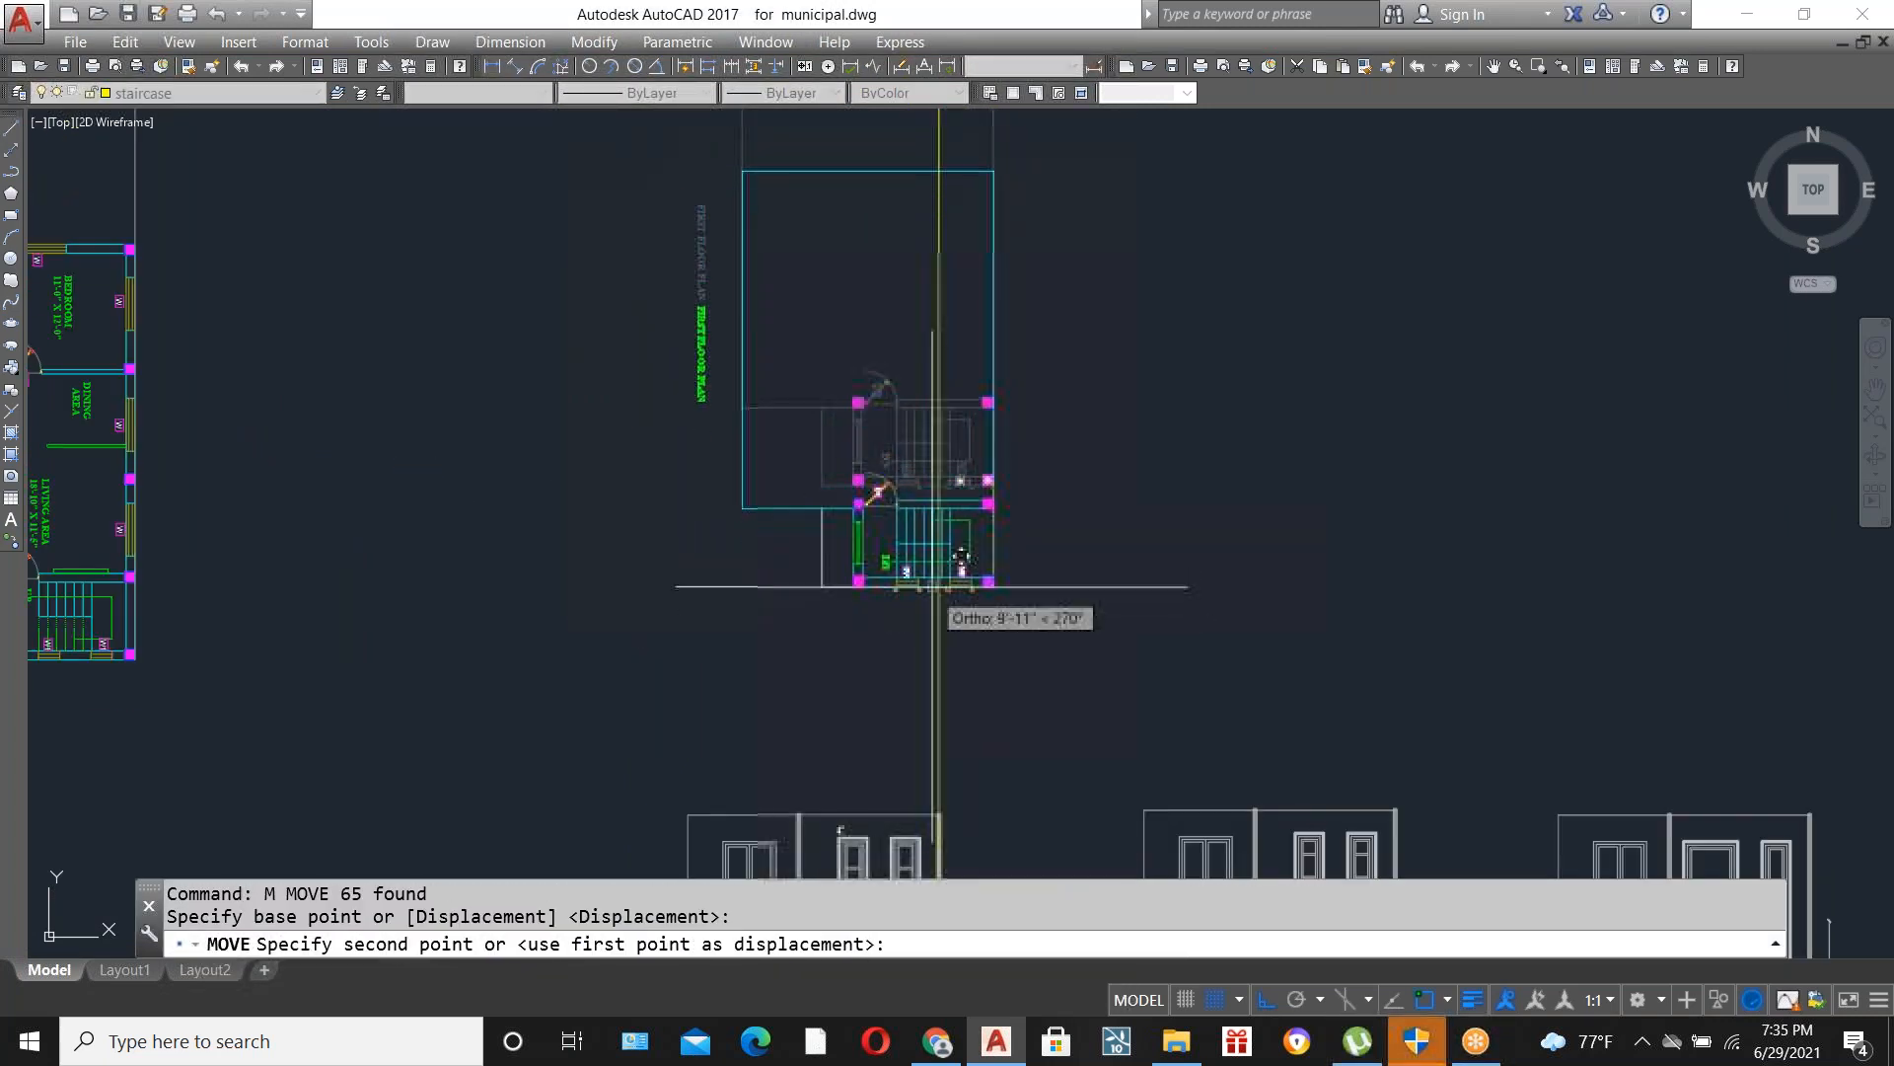
click(972, 617)
scroll(879, 567, down, 3)
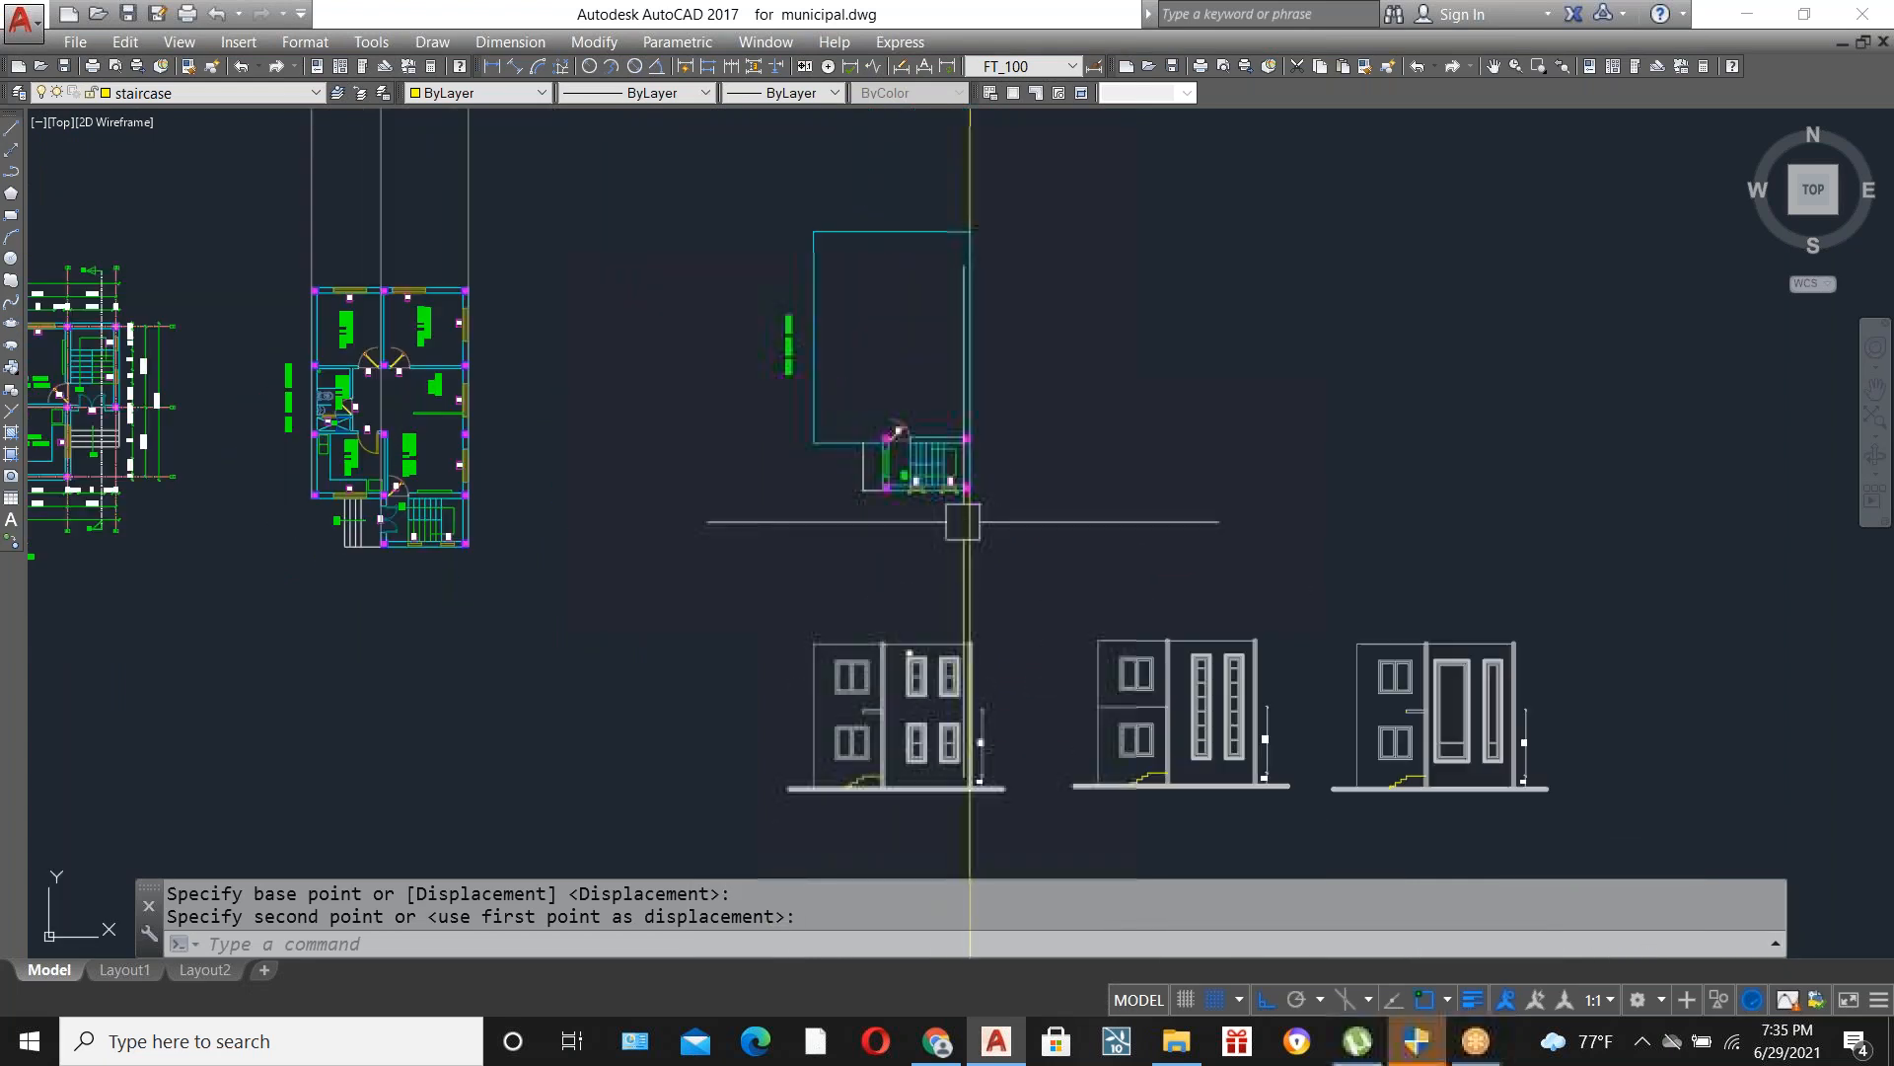
scroll(986, 513, up, 4)
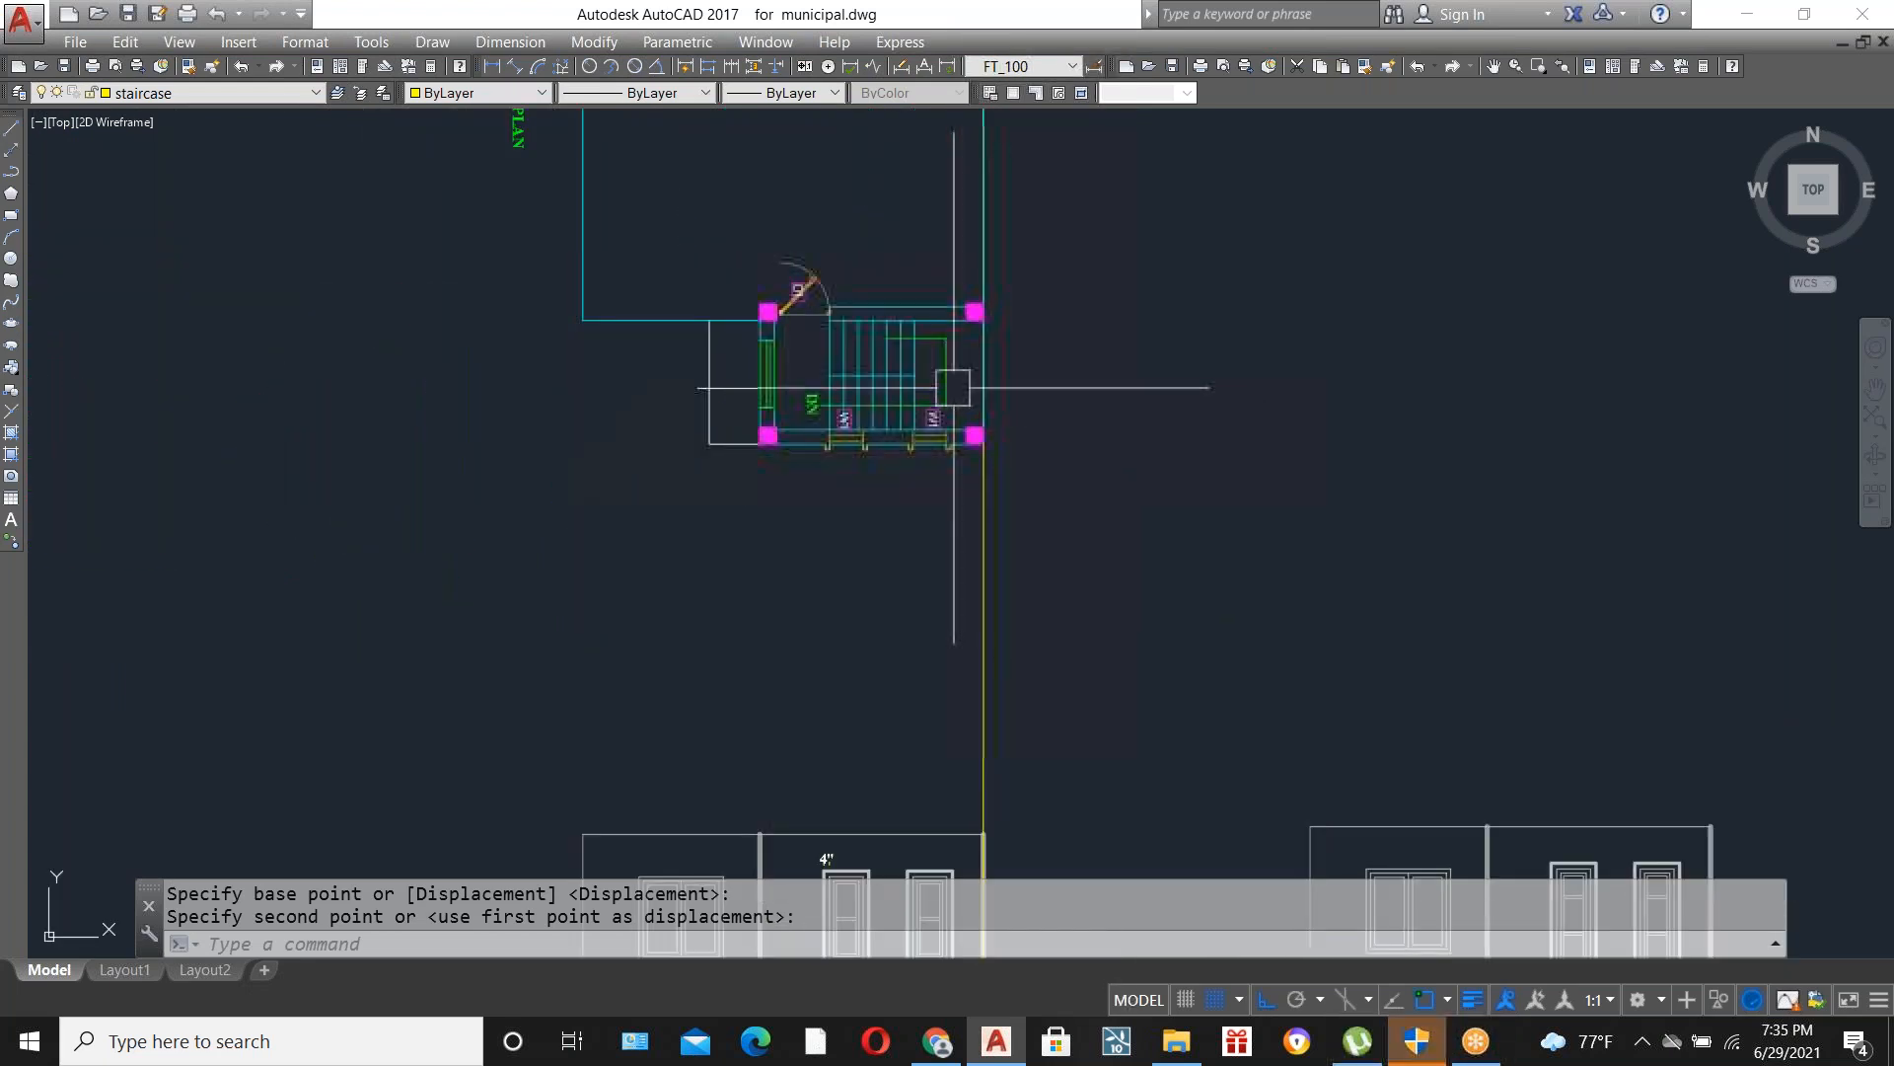
scroll(970, 415, down, 2)
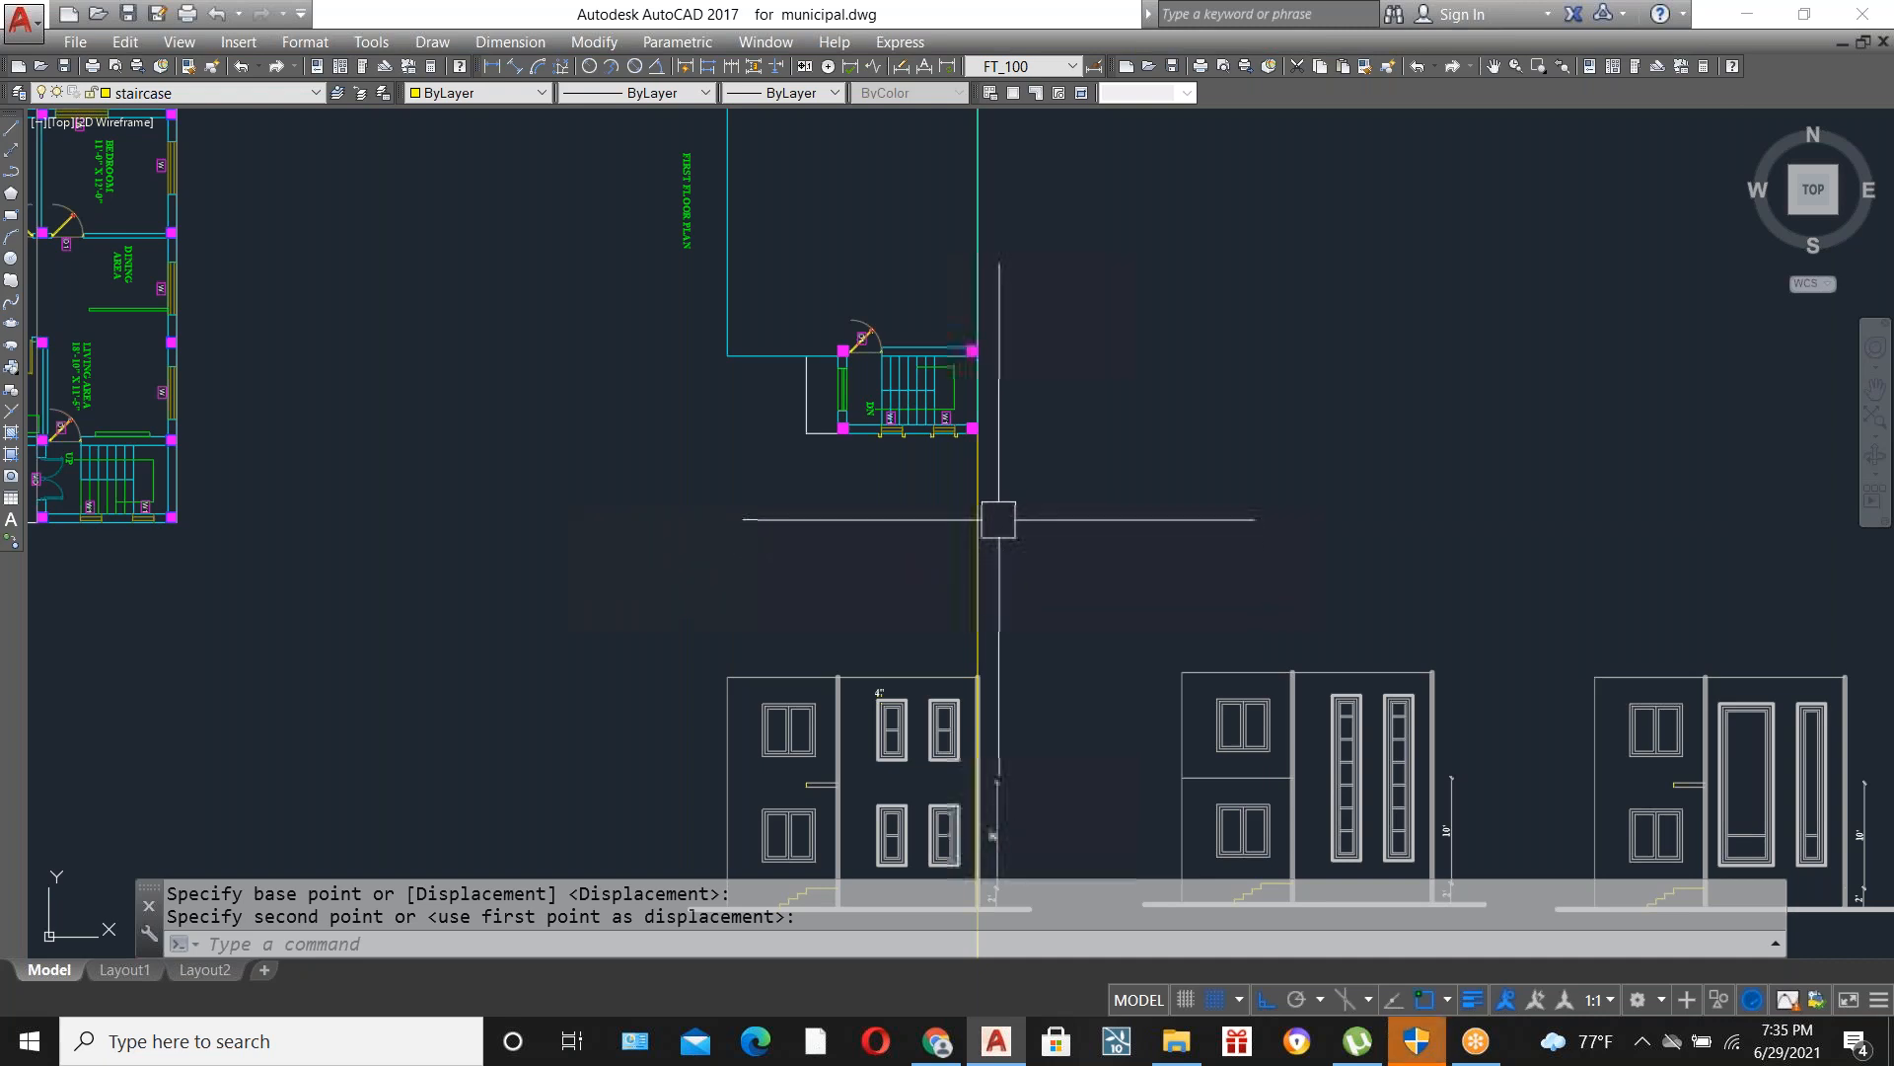
Draw a horizontal line from the projecting slab's lower edge across the staircase block to its outer wall on the first elevation.
scroll(997, 533, down, 2)
scroll(956, 679, up, 4)
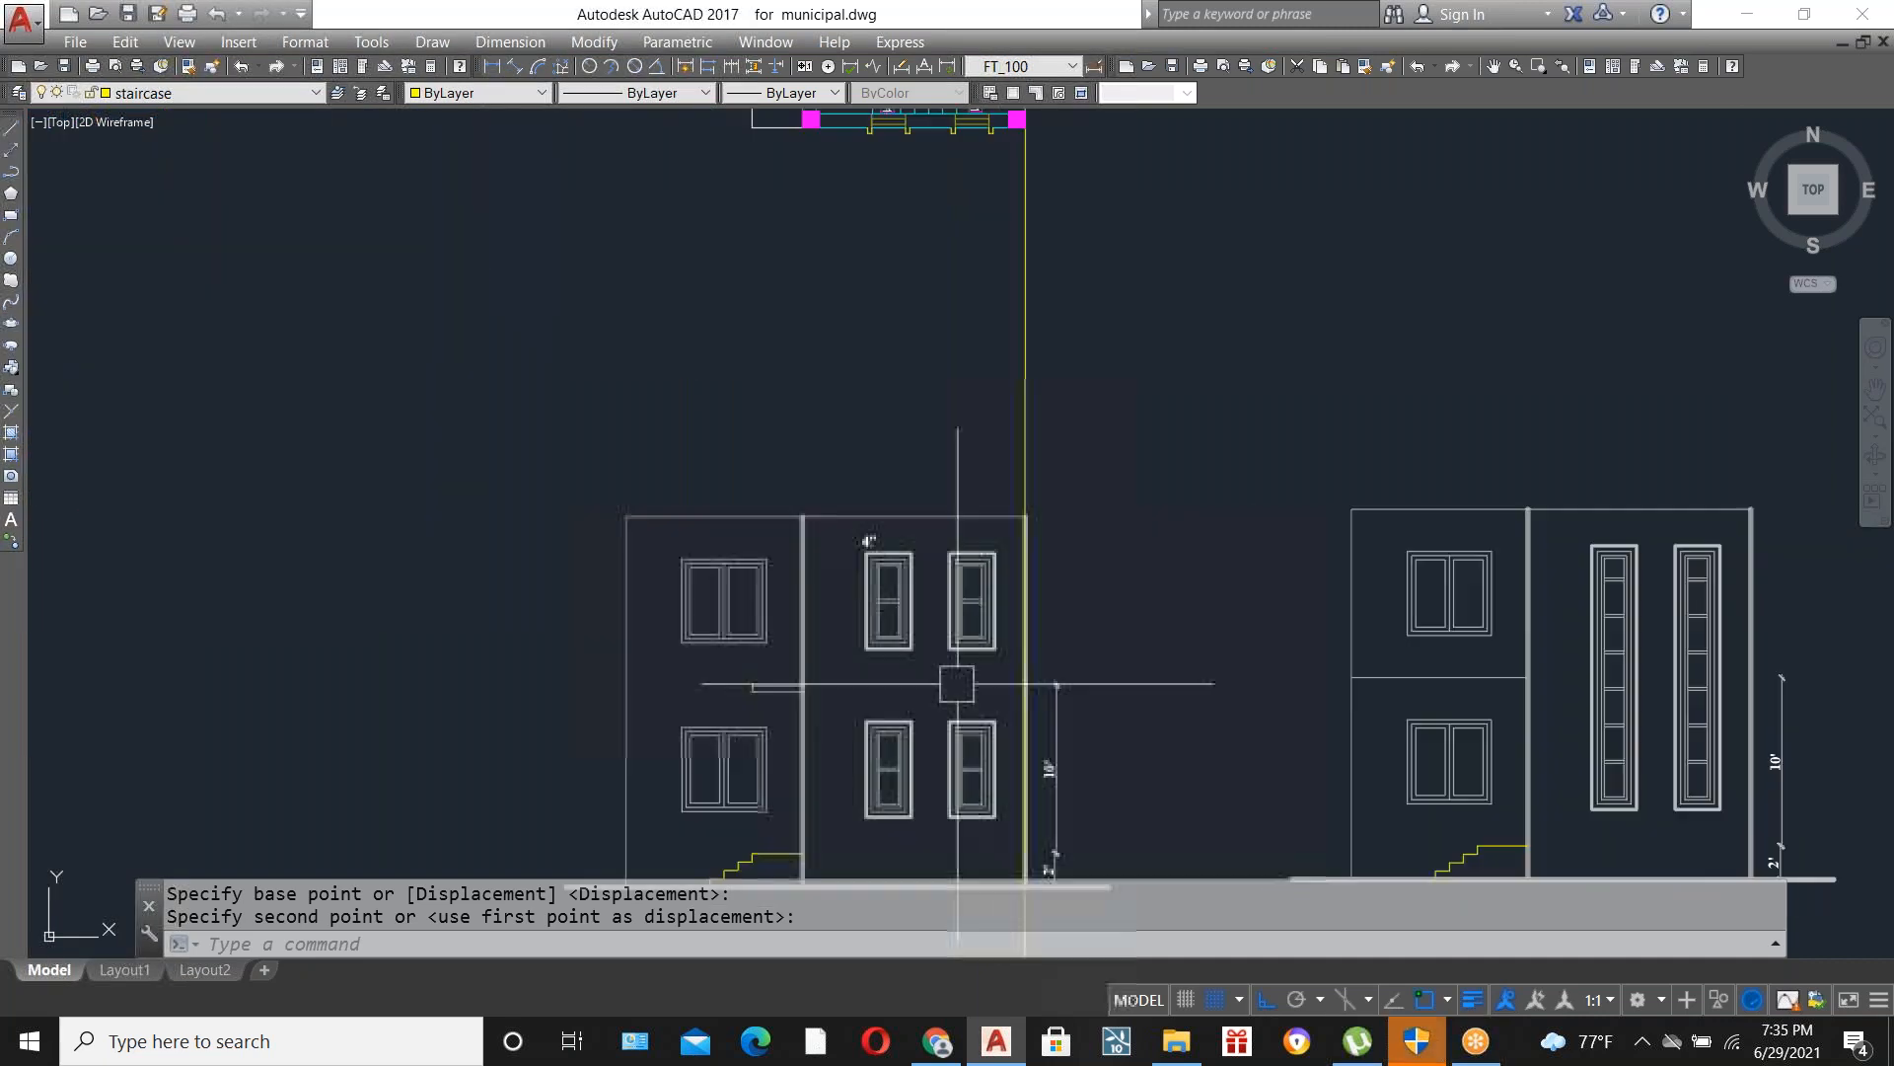
scroll(747, 698, up, 2)
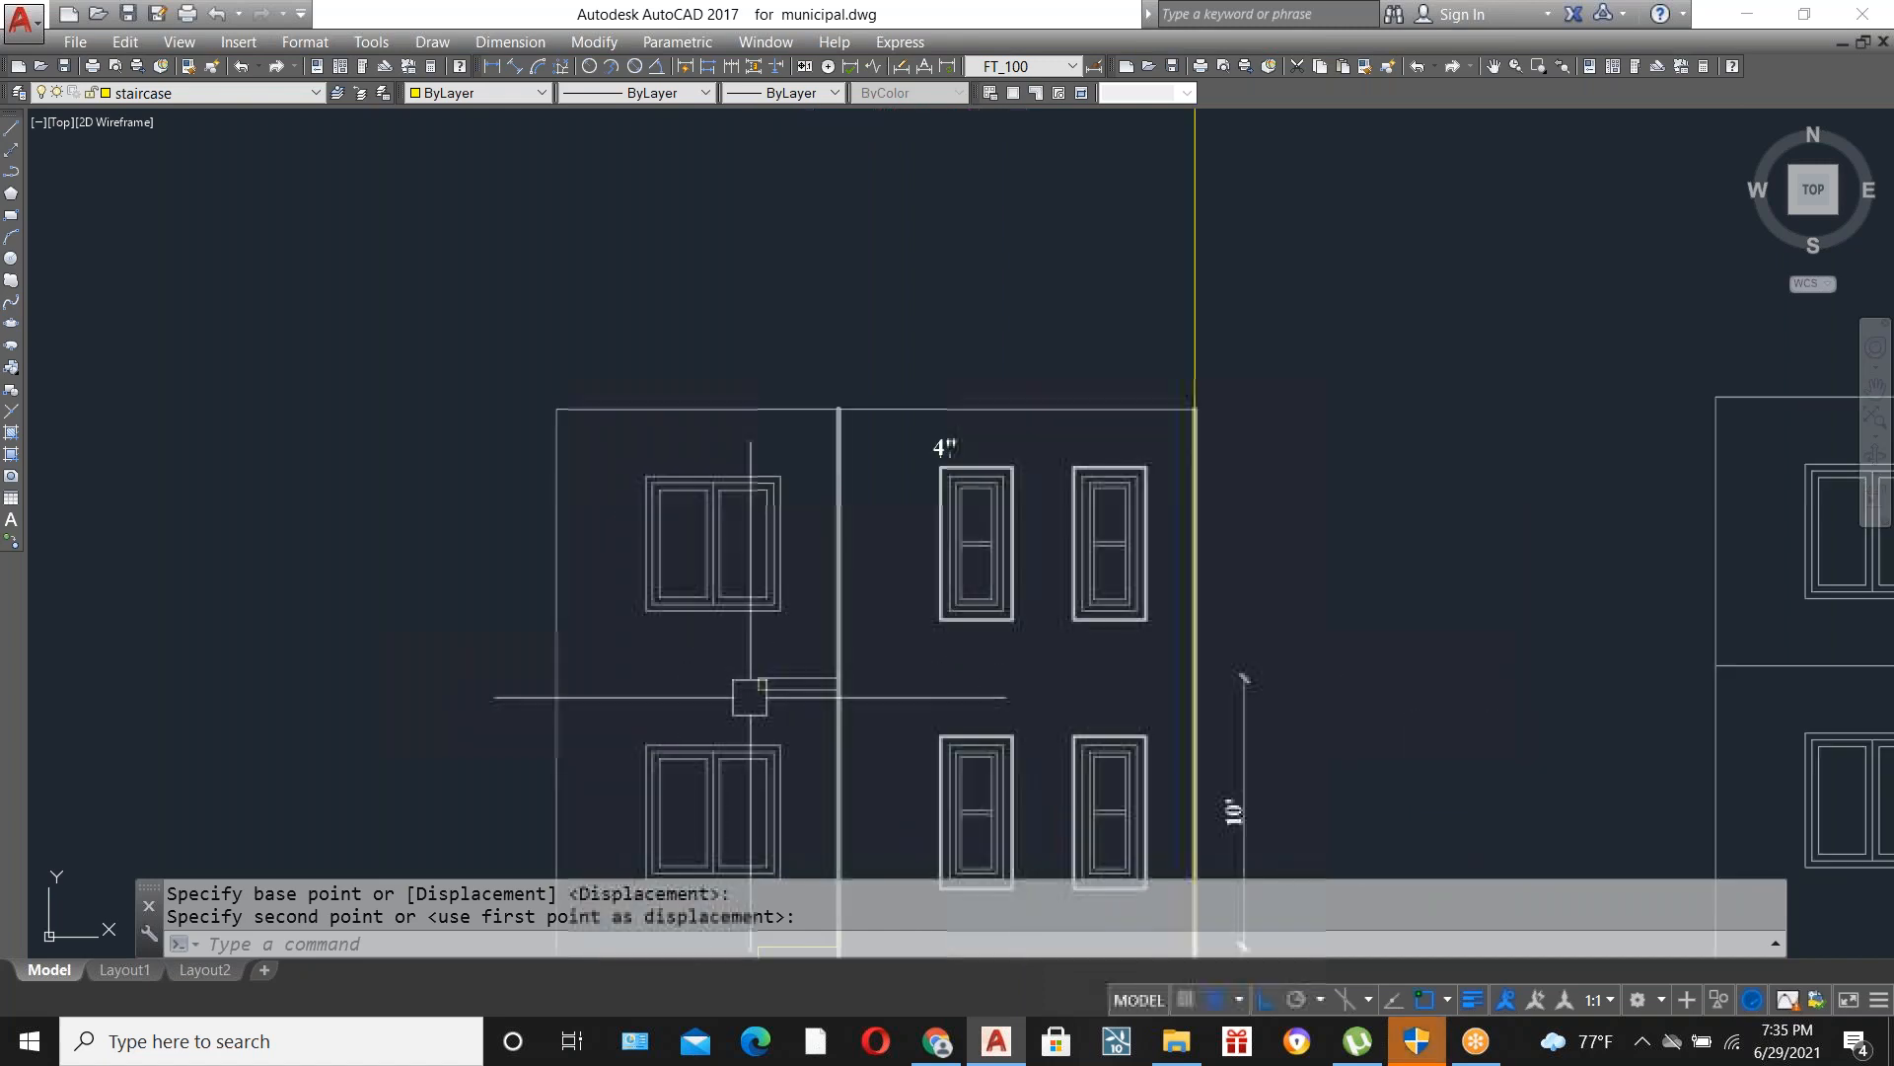
scroll(746, 706, up, 4)
scroll(746, 705, down, 4)
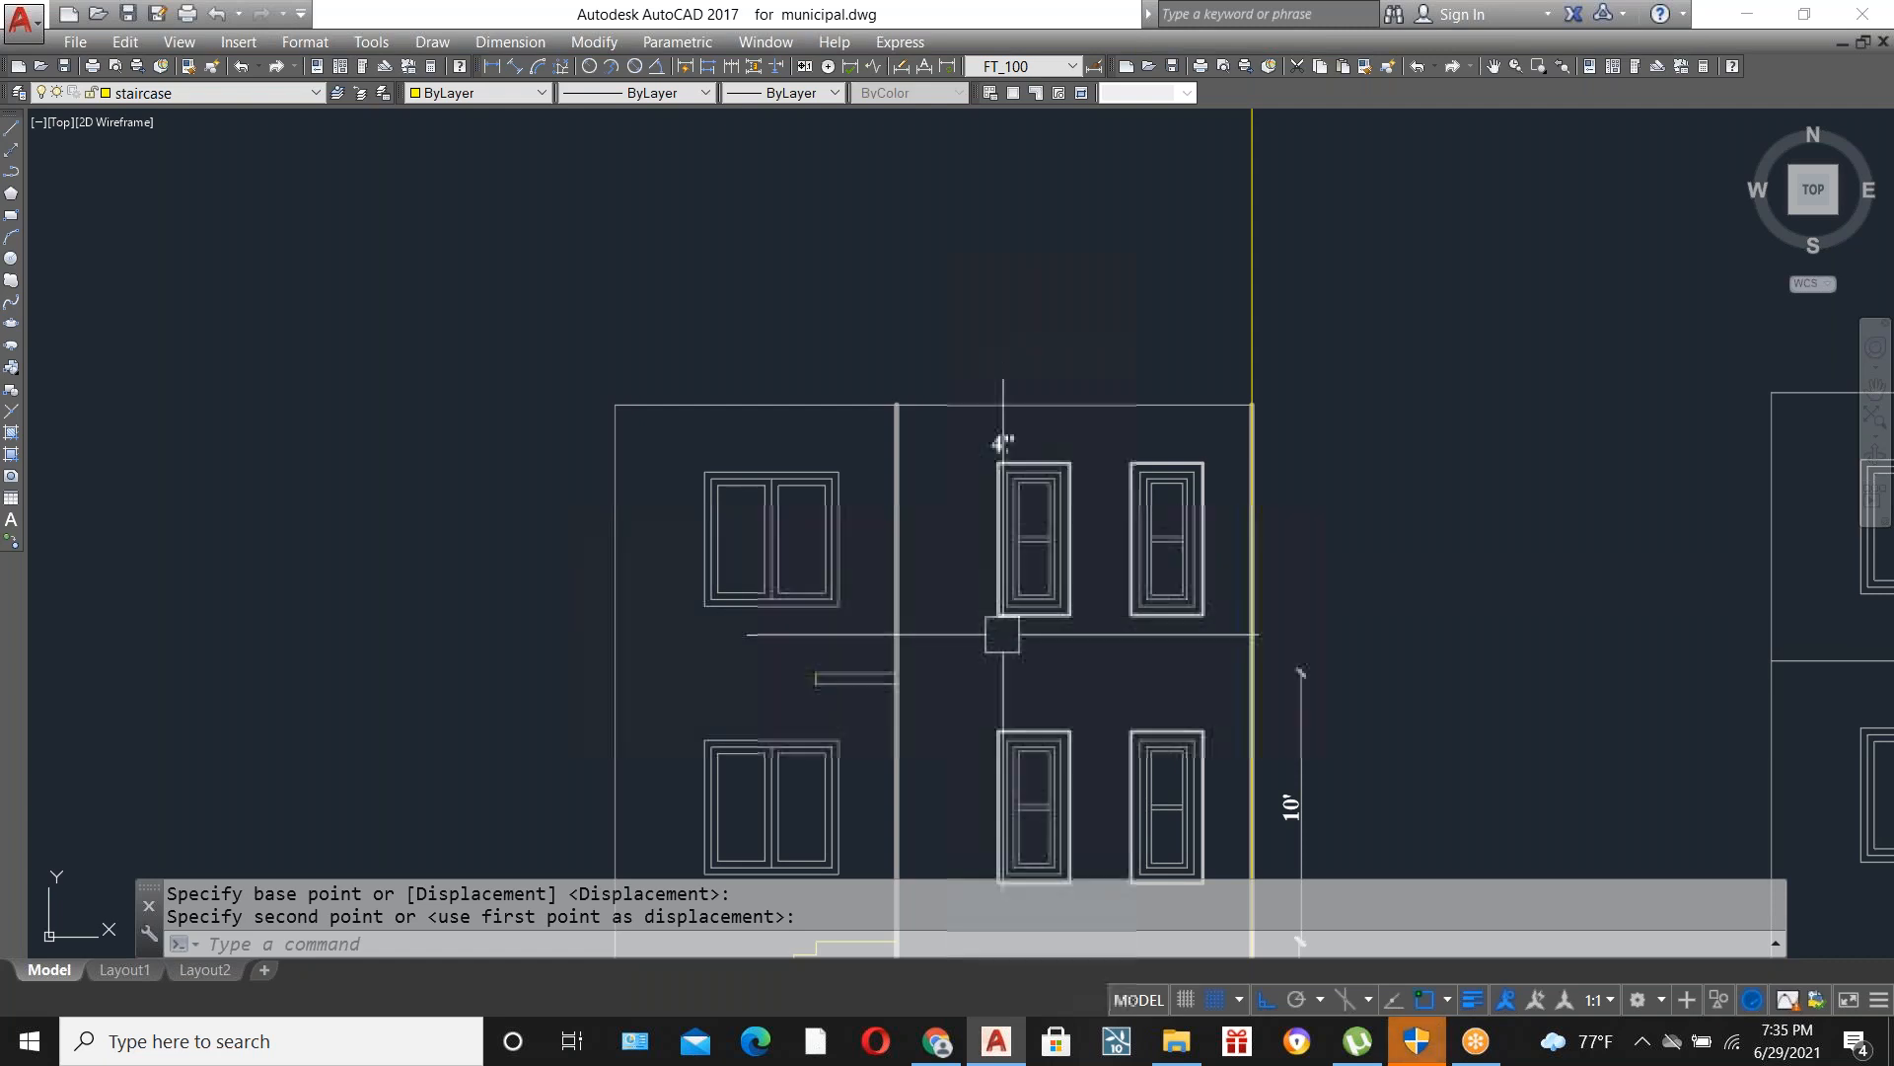
scroll(1027, 538, down, 2)
scroll(990, 608, up, 2)
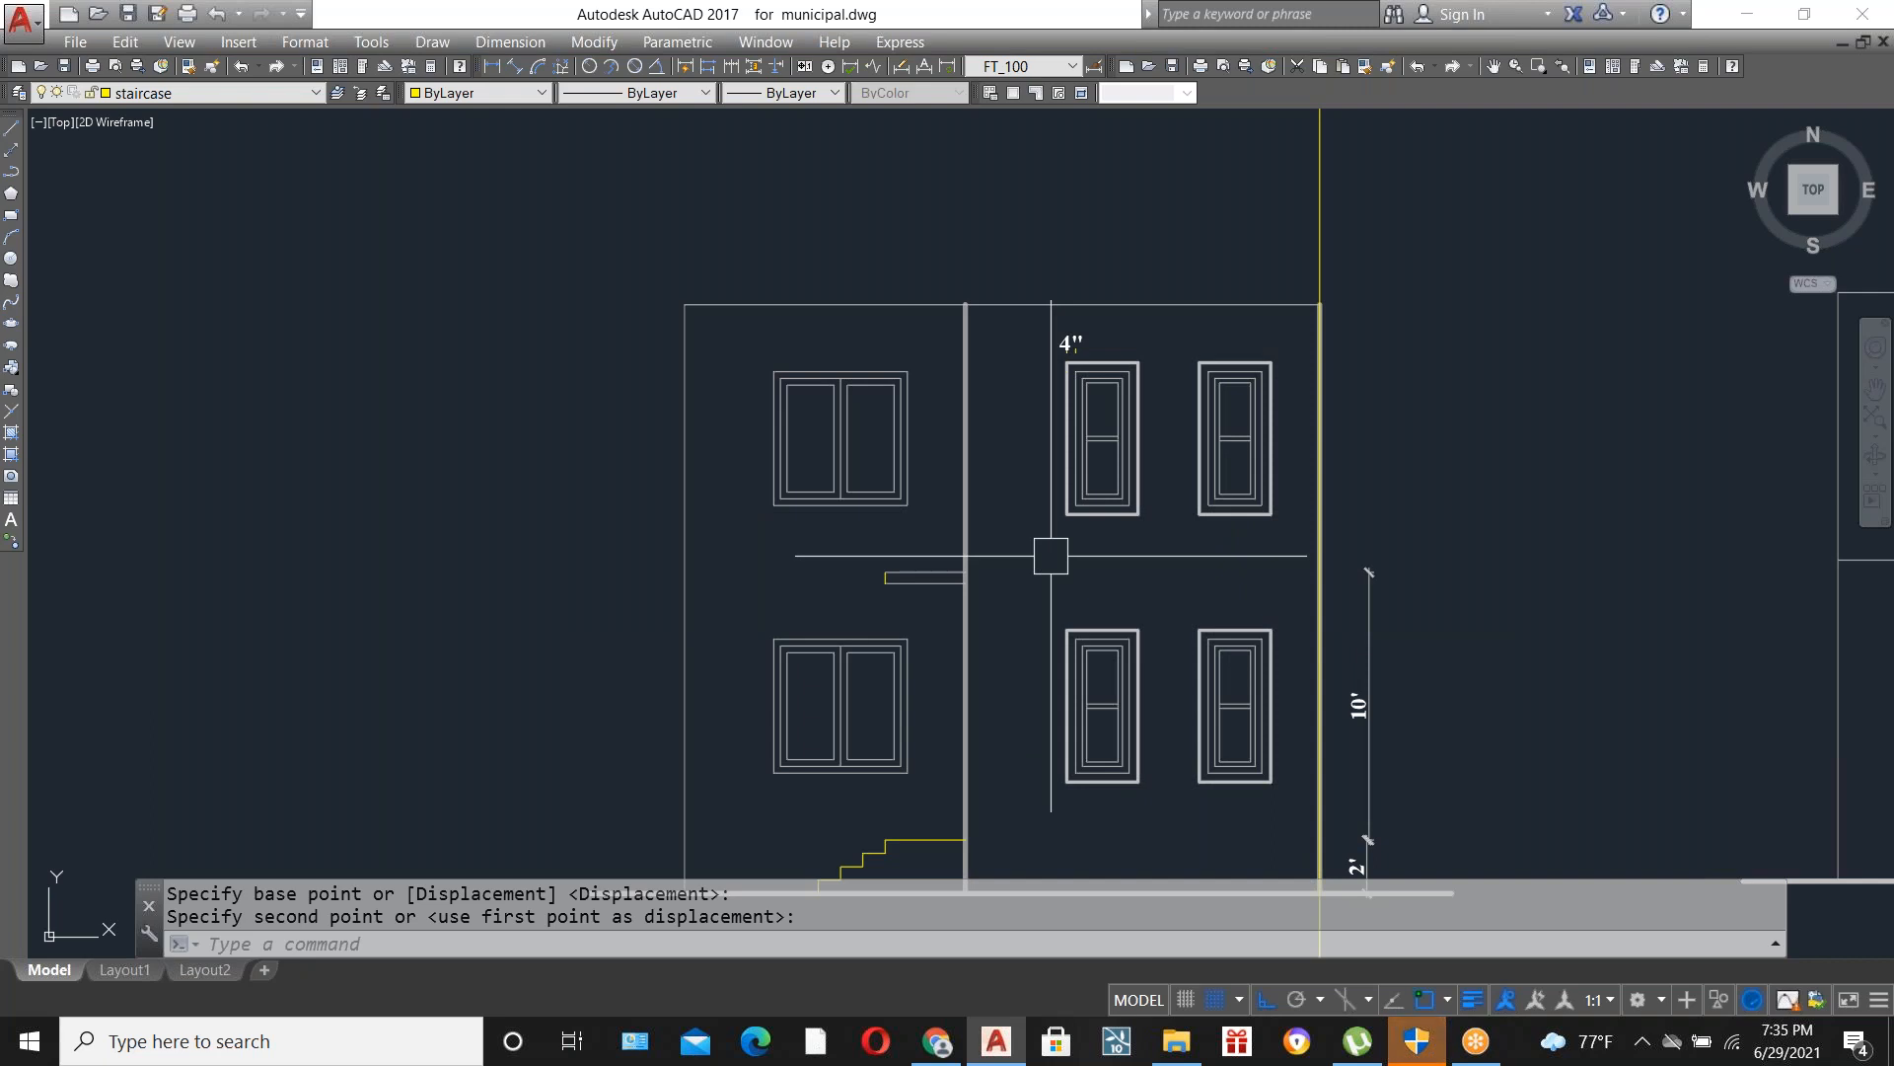
text(L)
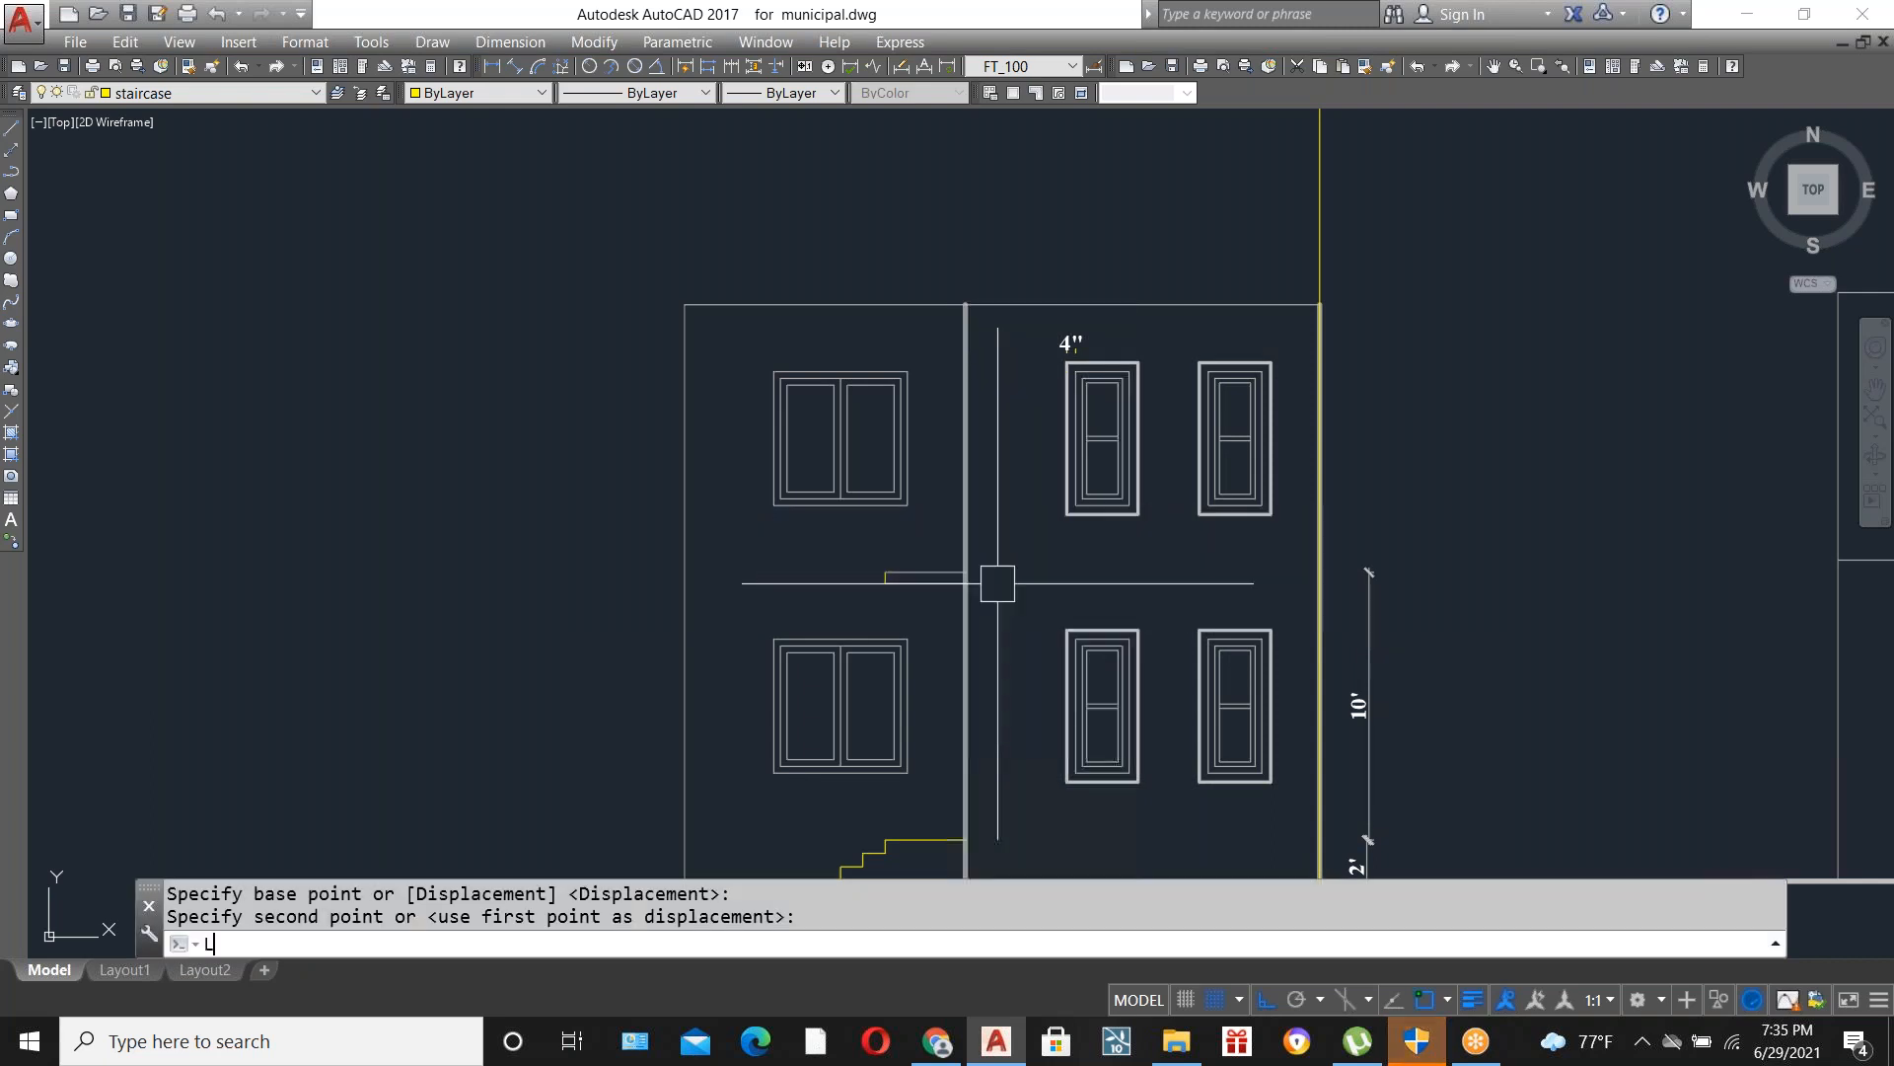
key(Return)
click(967, 582)
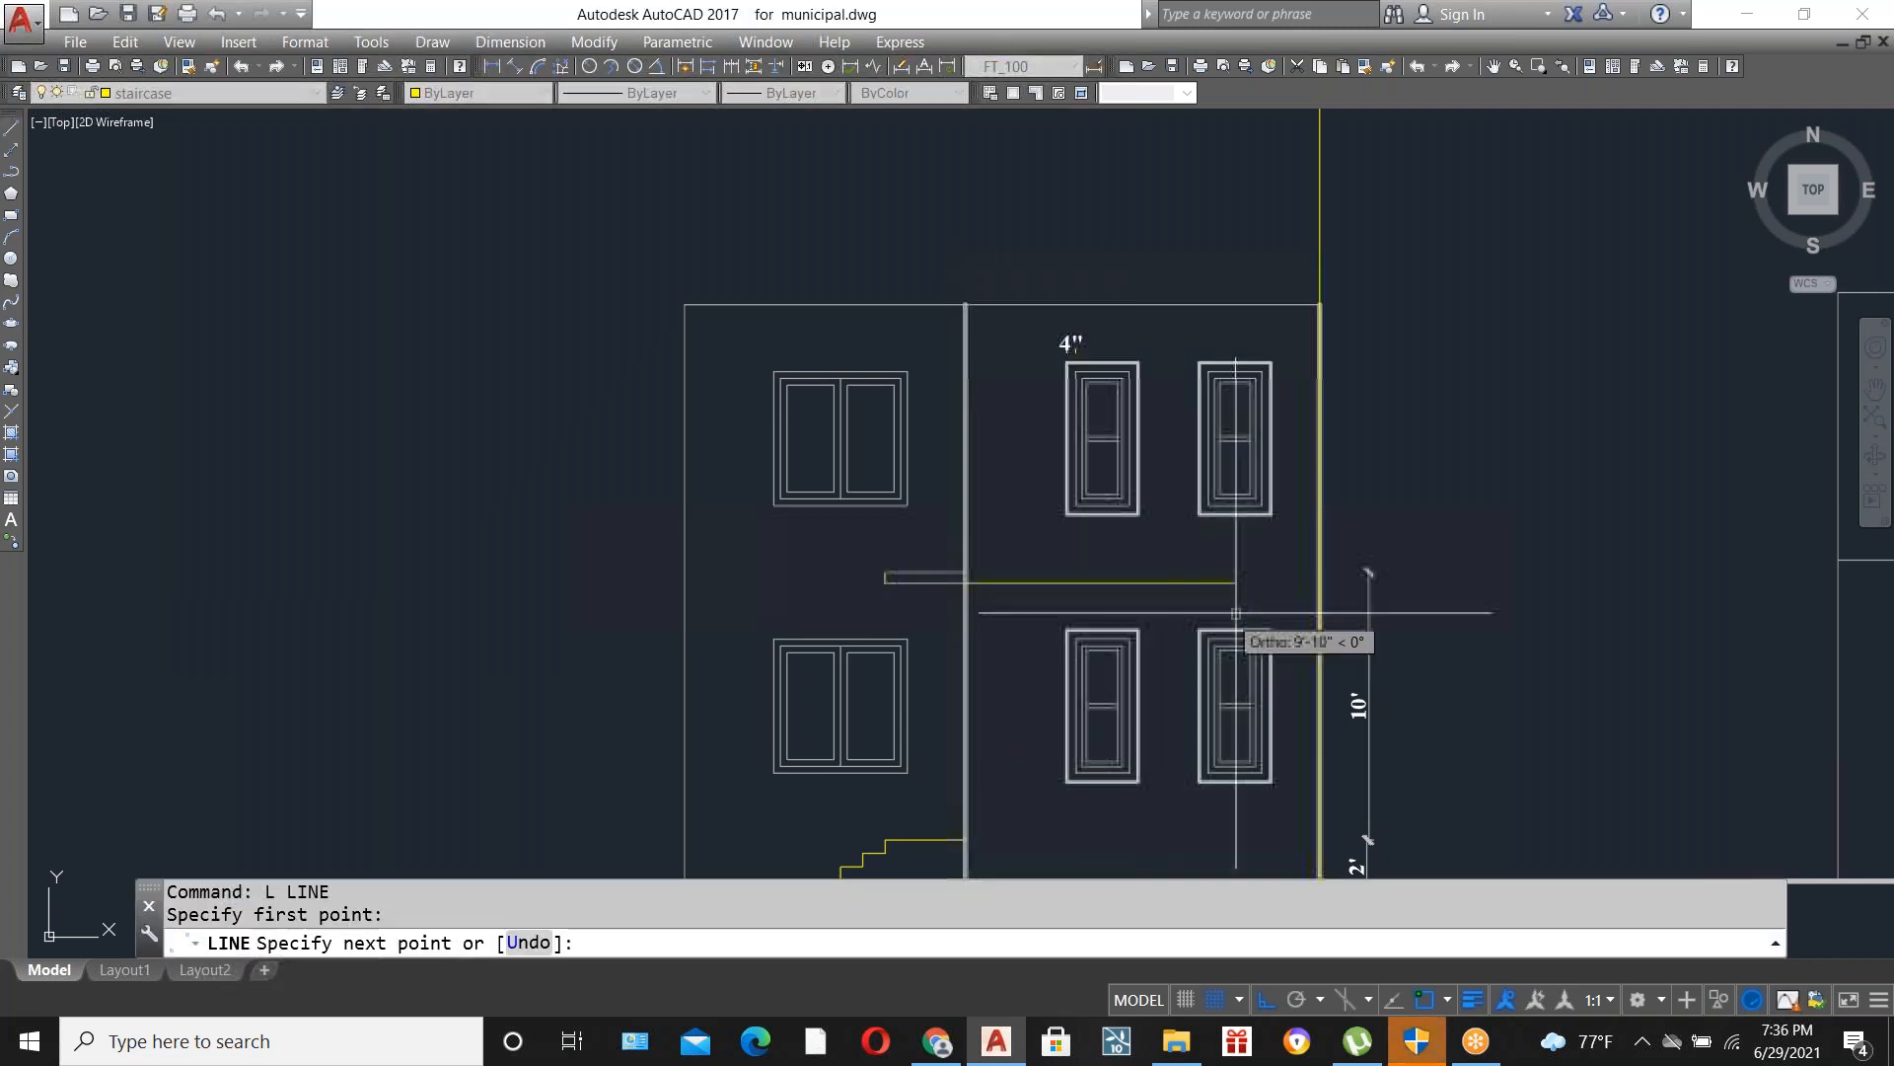
click(1324, 582)
key(Escape)
Erase the horizontal line drawn across the staircase block between the two rows of windows.
scroll(1092, 583, up, 2)
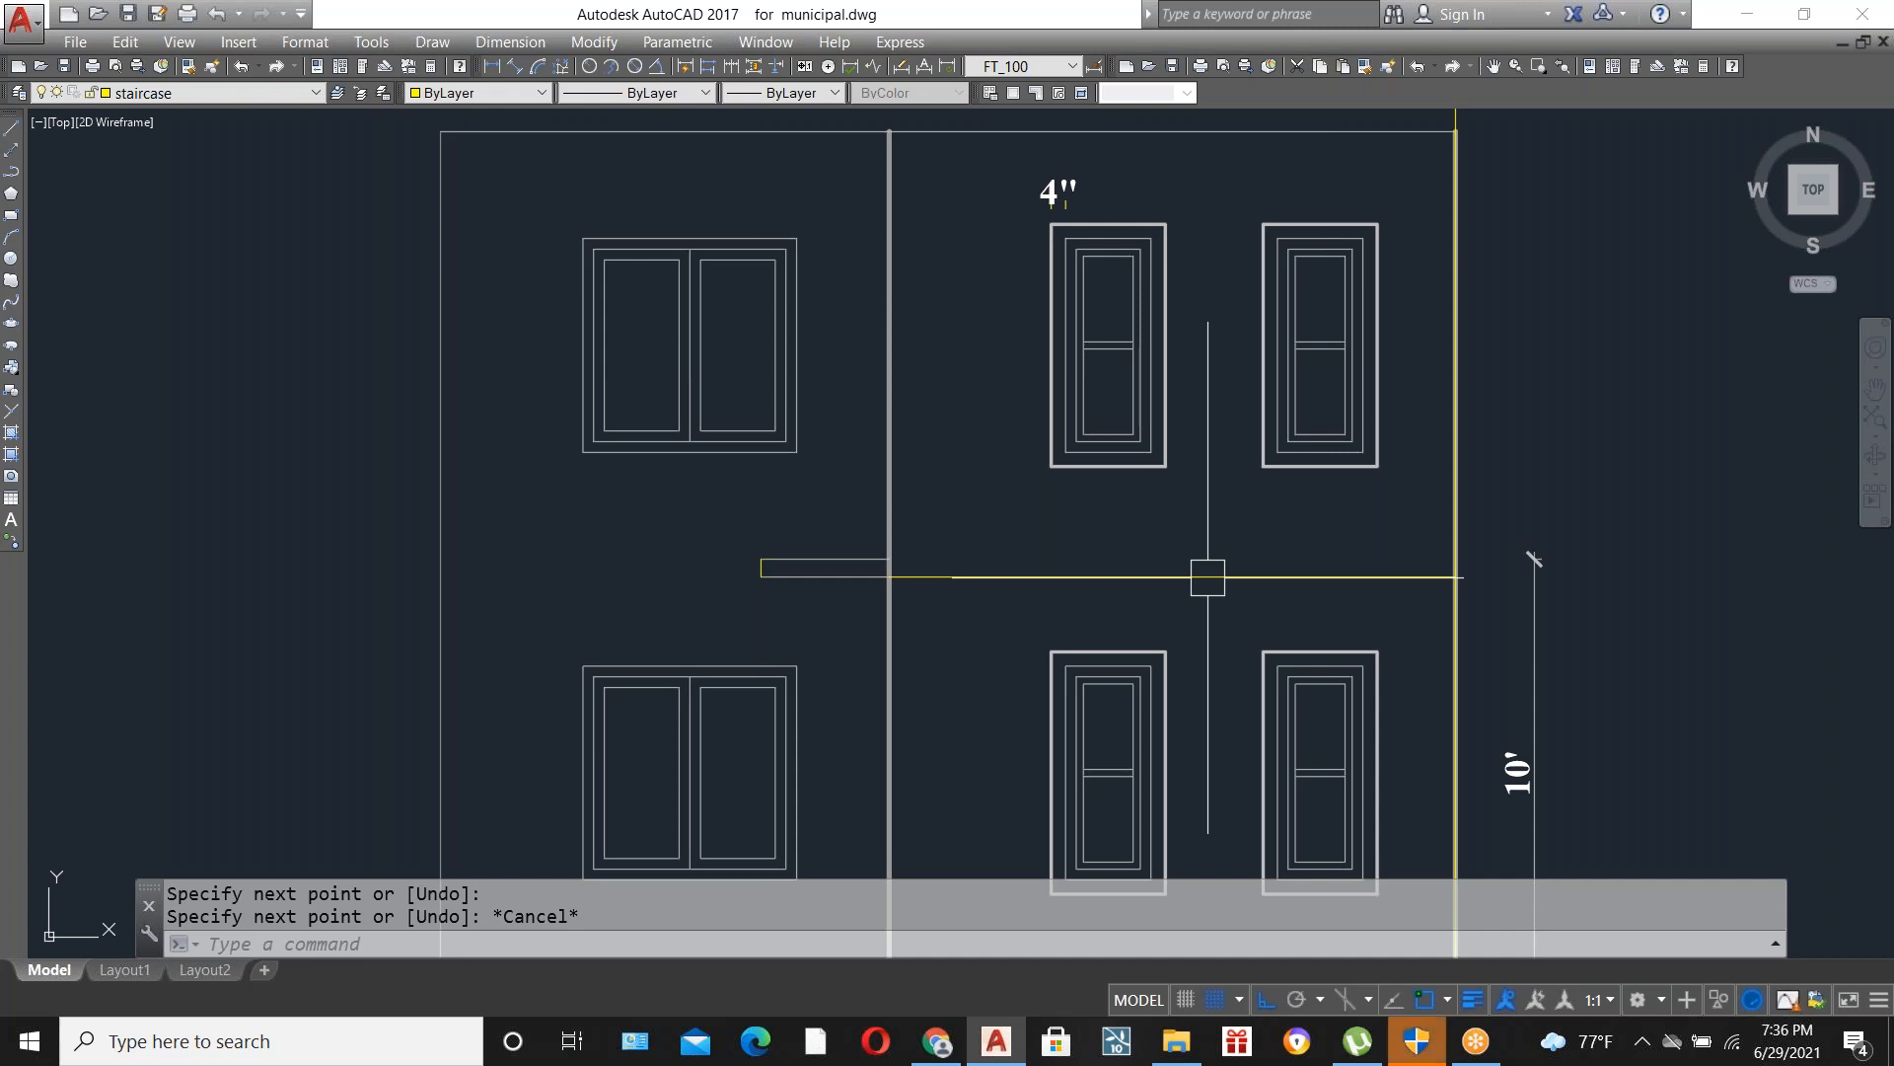
click(1058, 576)
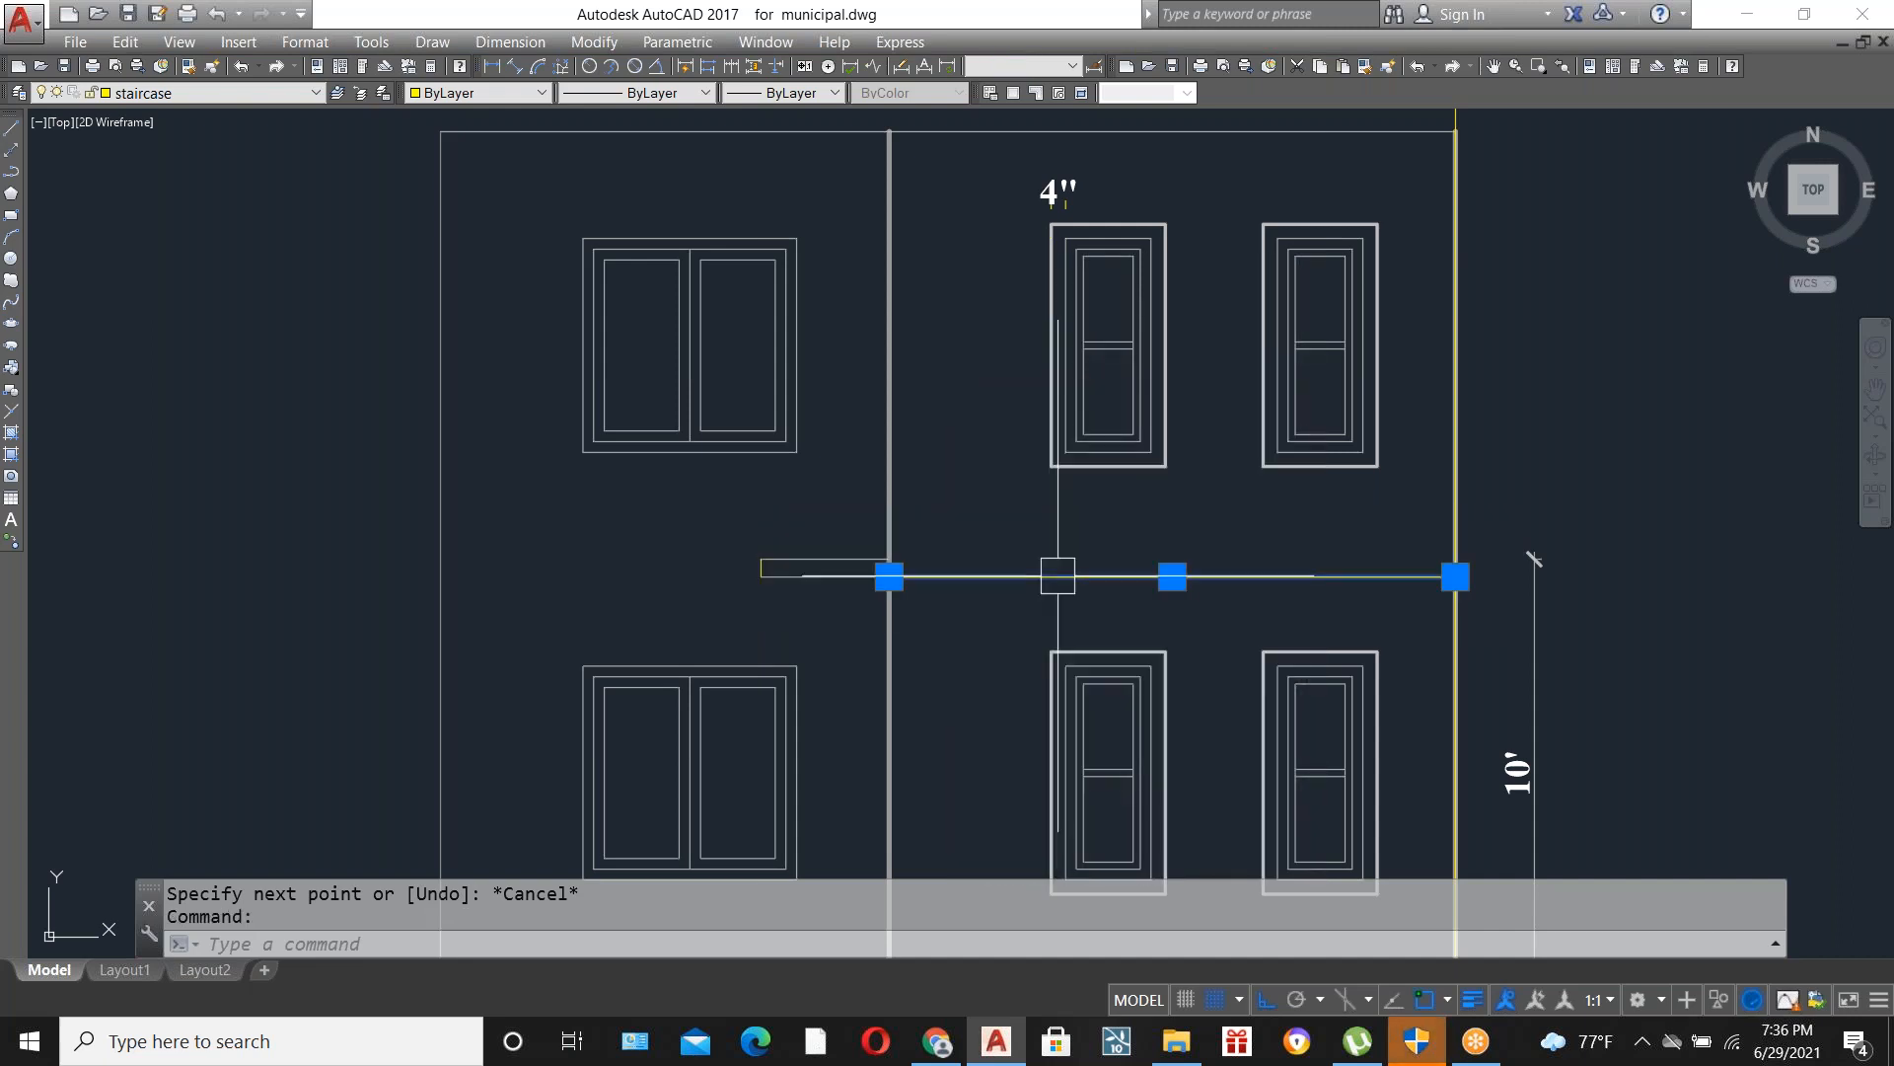
key(Delete)
scroll(1220, 563, down, 2)
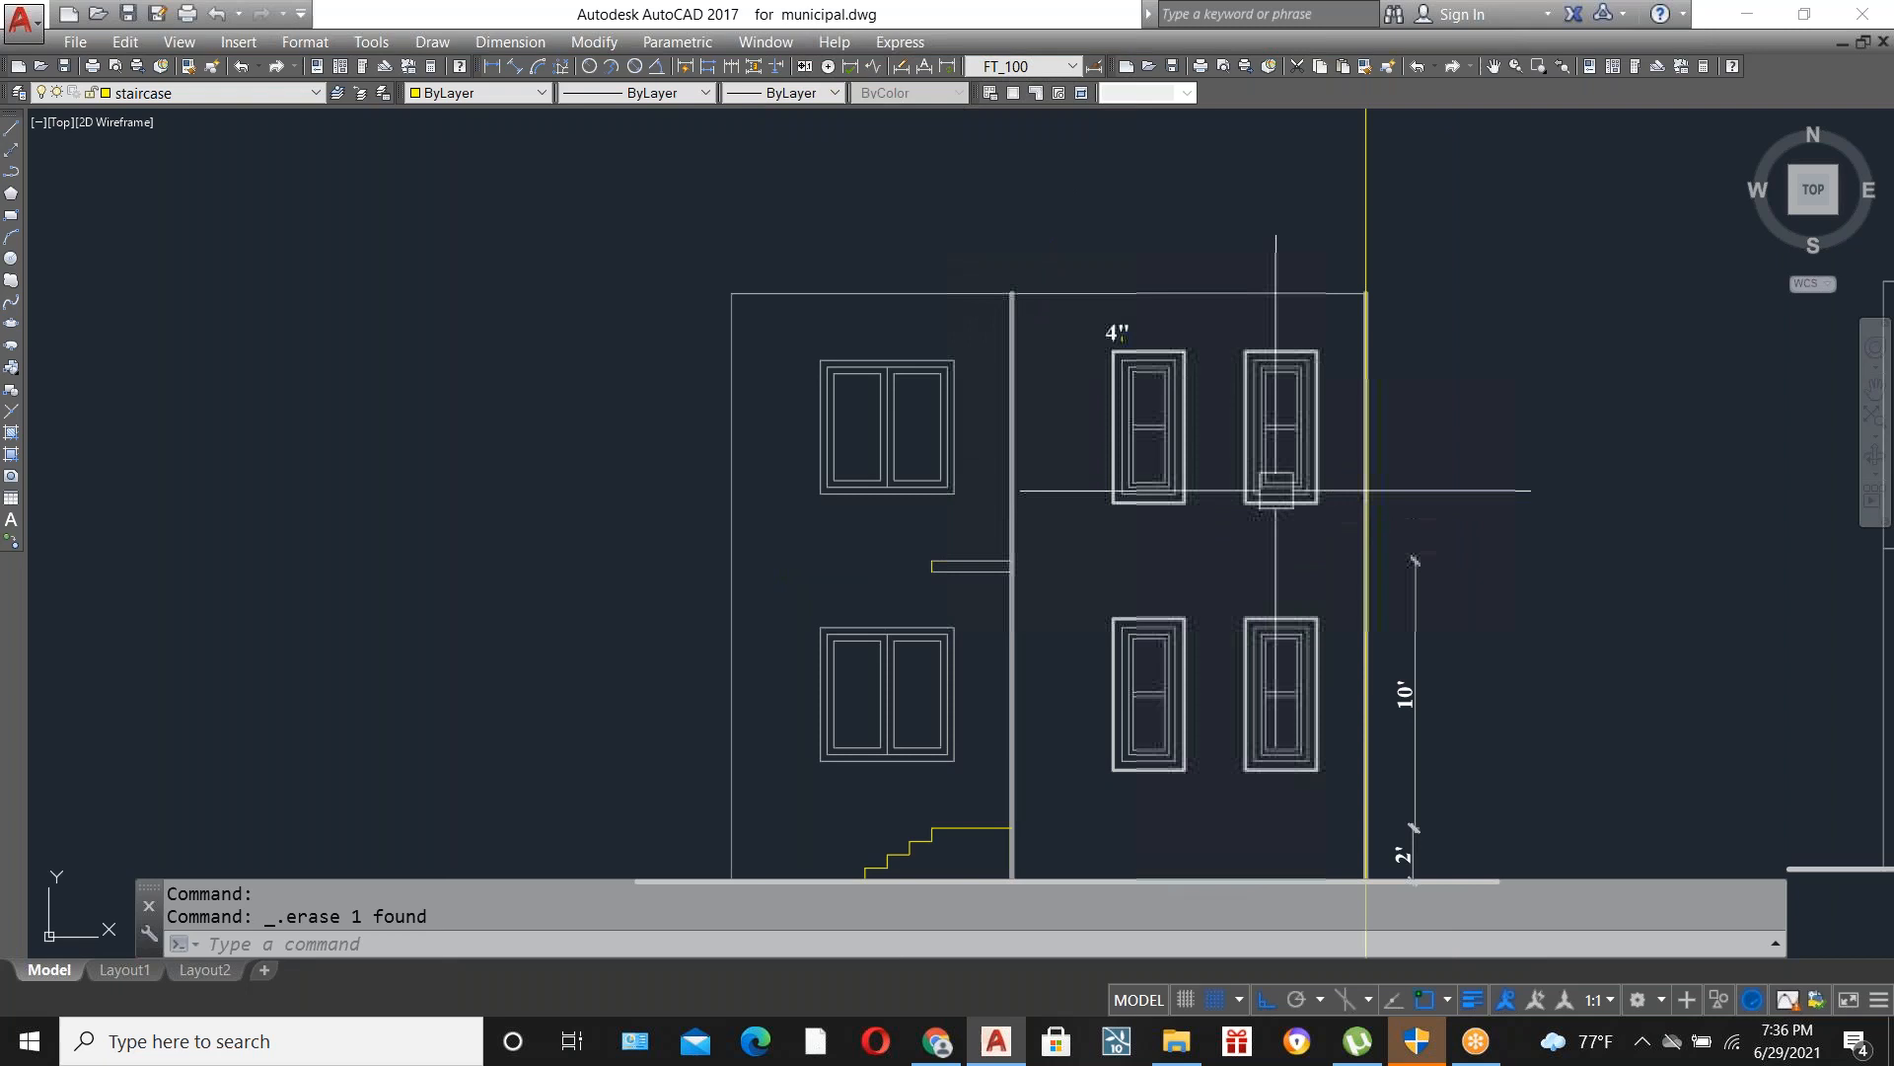
Draw a vertical construction line through the roof-level staircase's outer corner column on the landing side, down to the first elevation.
scroll(1155, 553, down, 2)
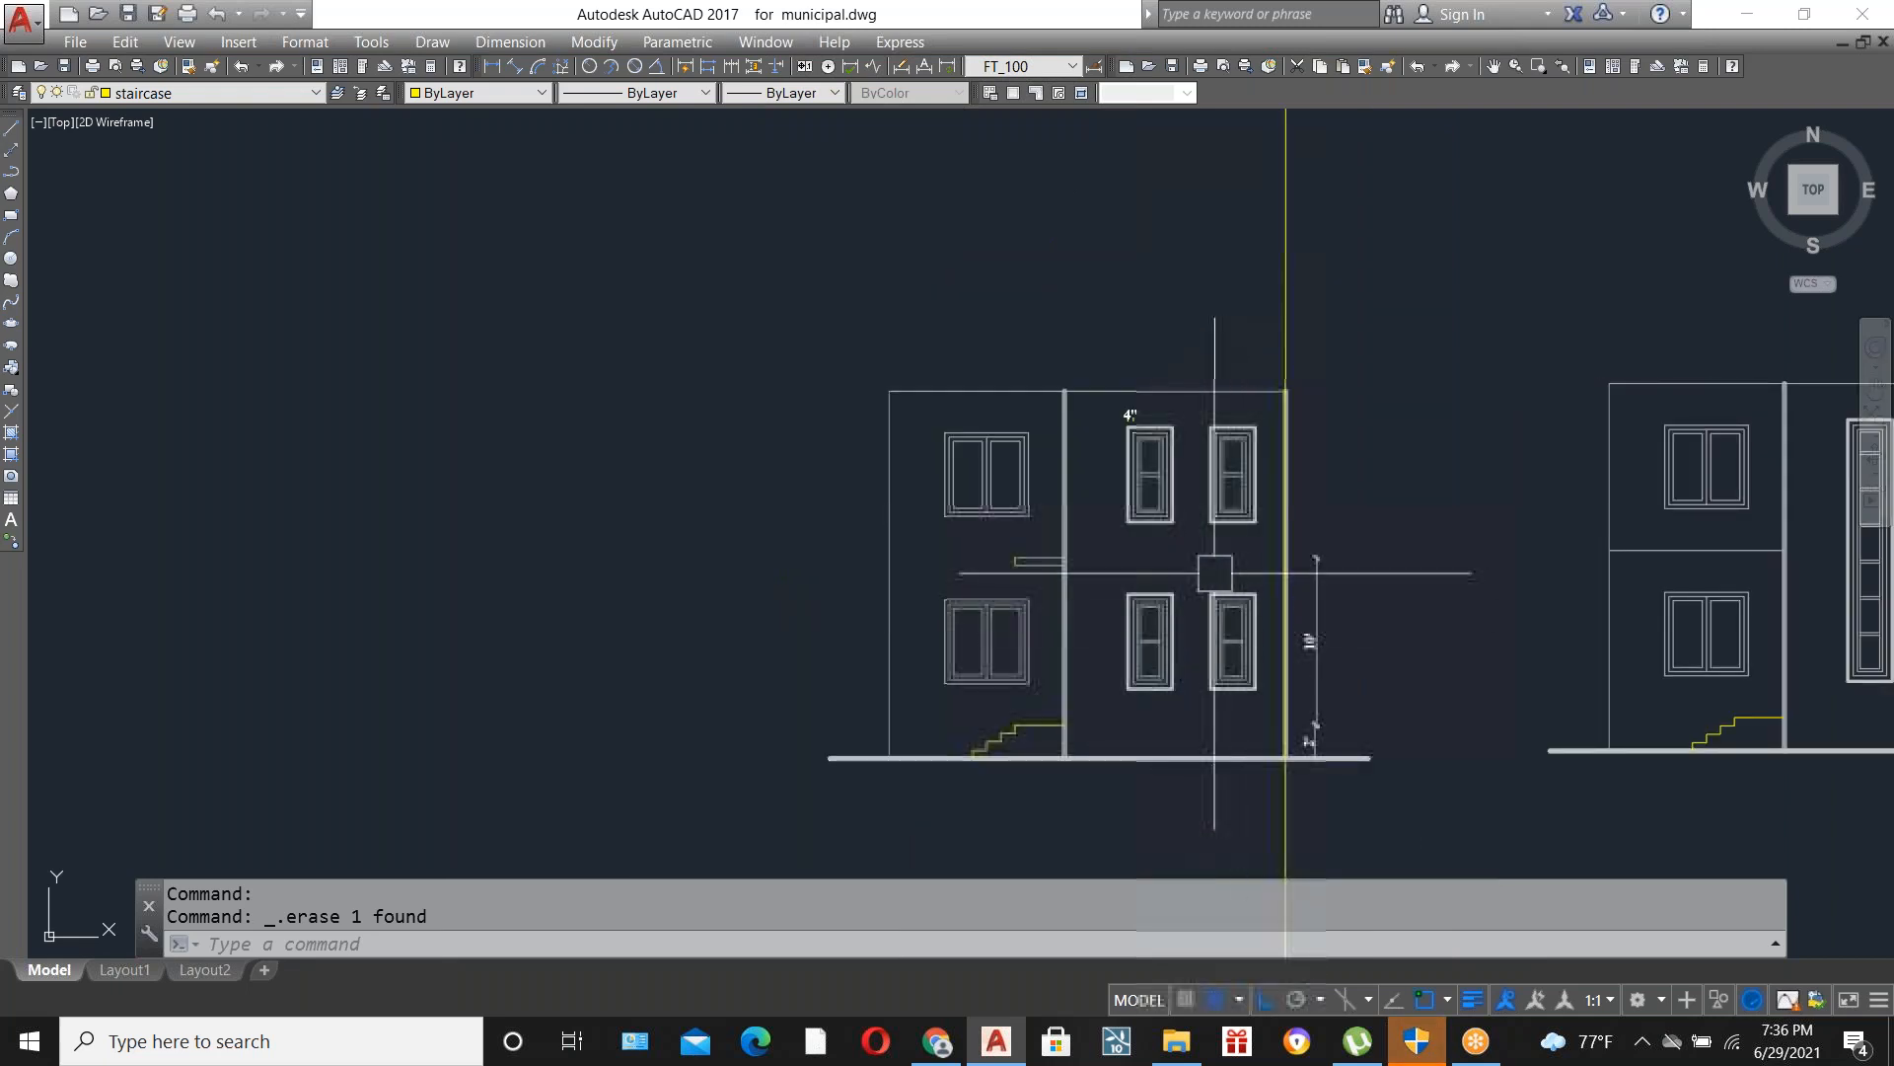
scroll(1213, 567, down, 2)
scroll(1174, 592, up, 2)
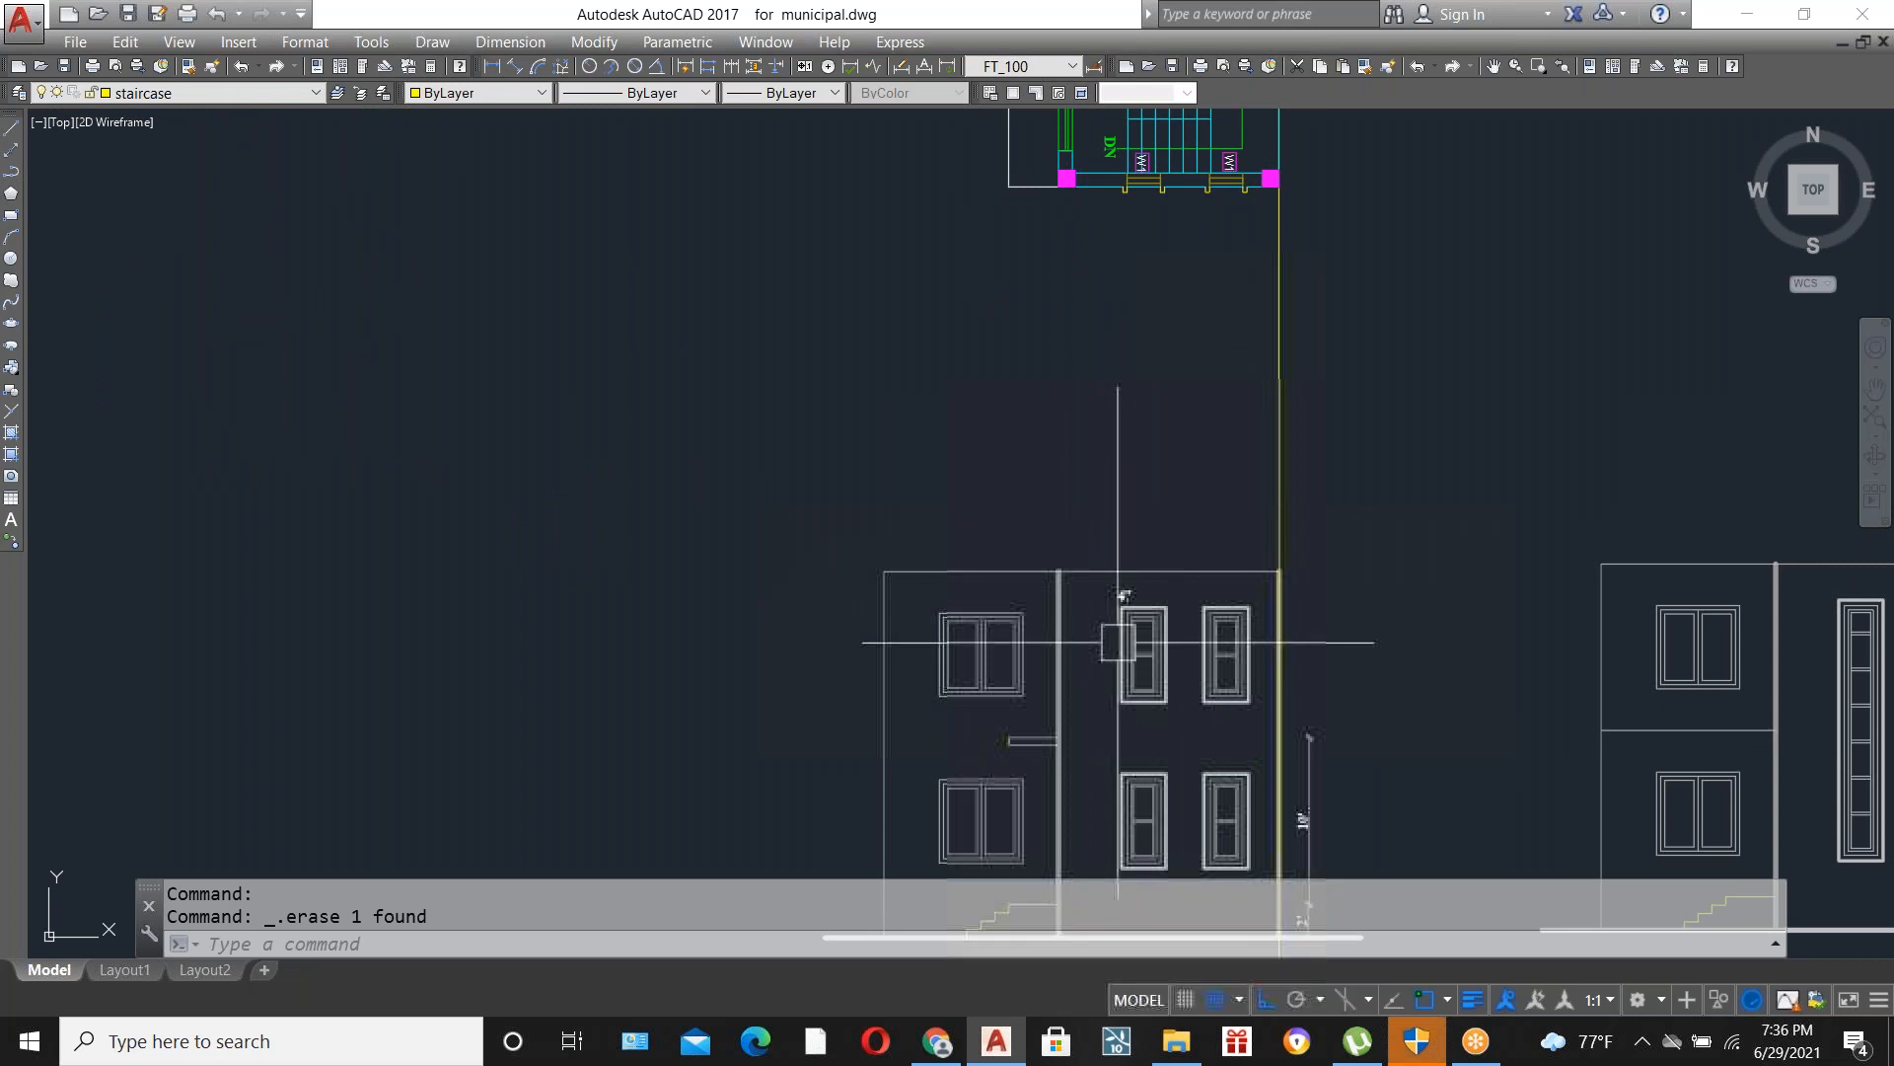
scroll(1125, 325, down, 2)
scroll(1150, 331, up, 4)
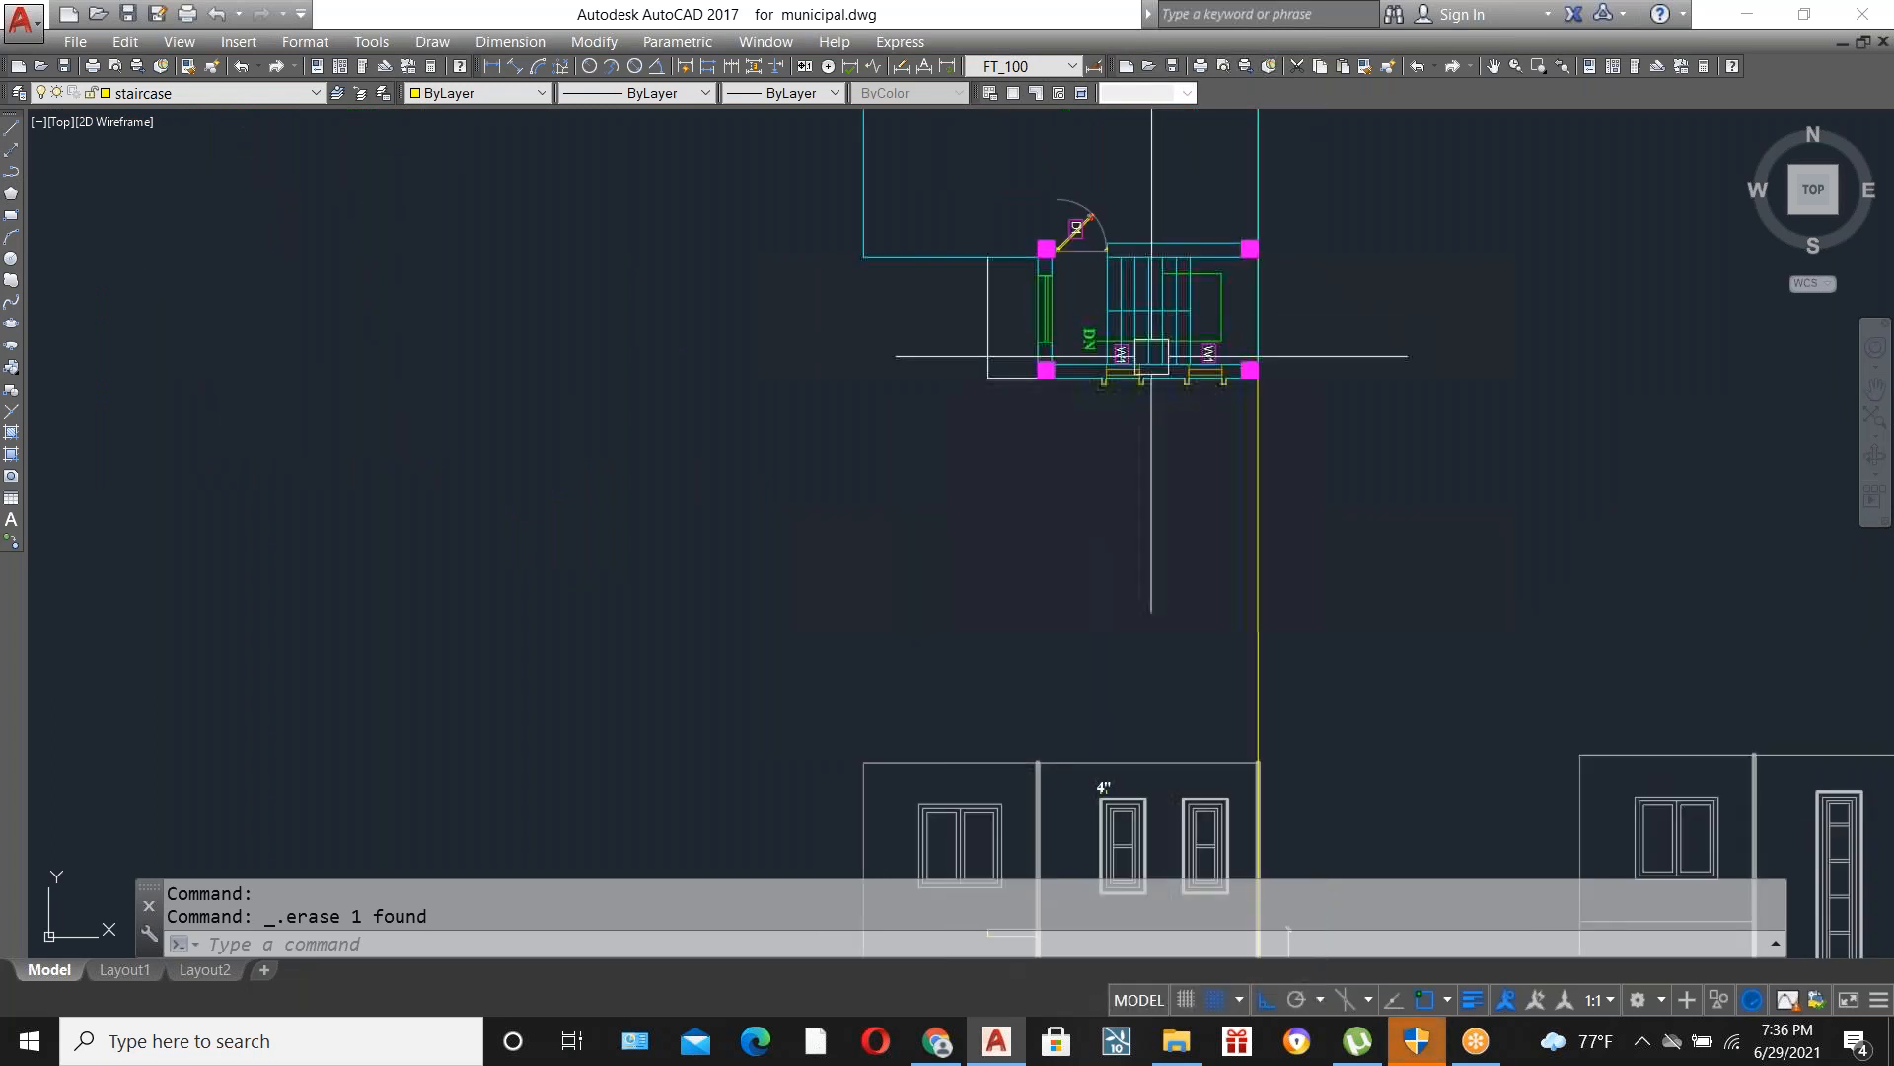
text(XL)
key(Return)
text(V)
key(Return)
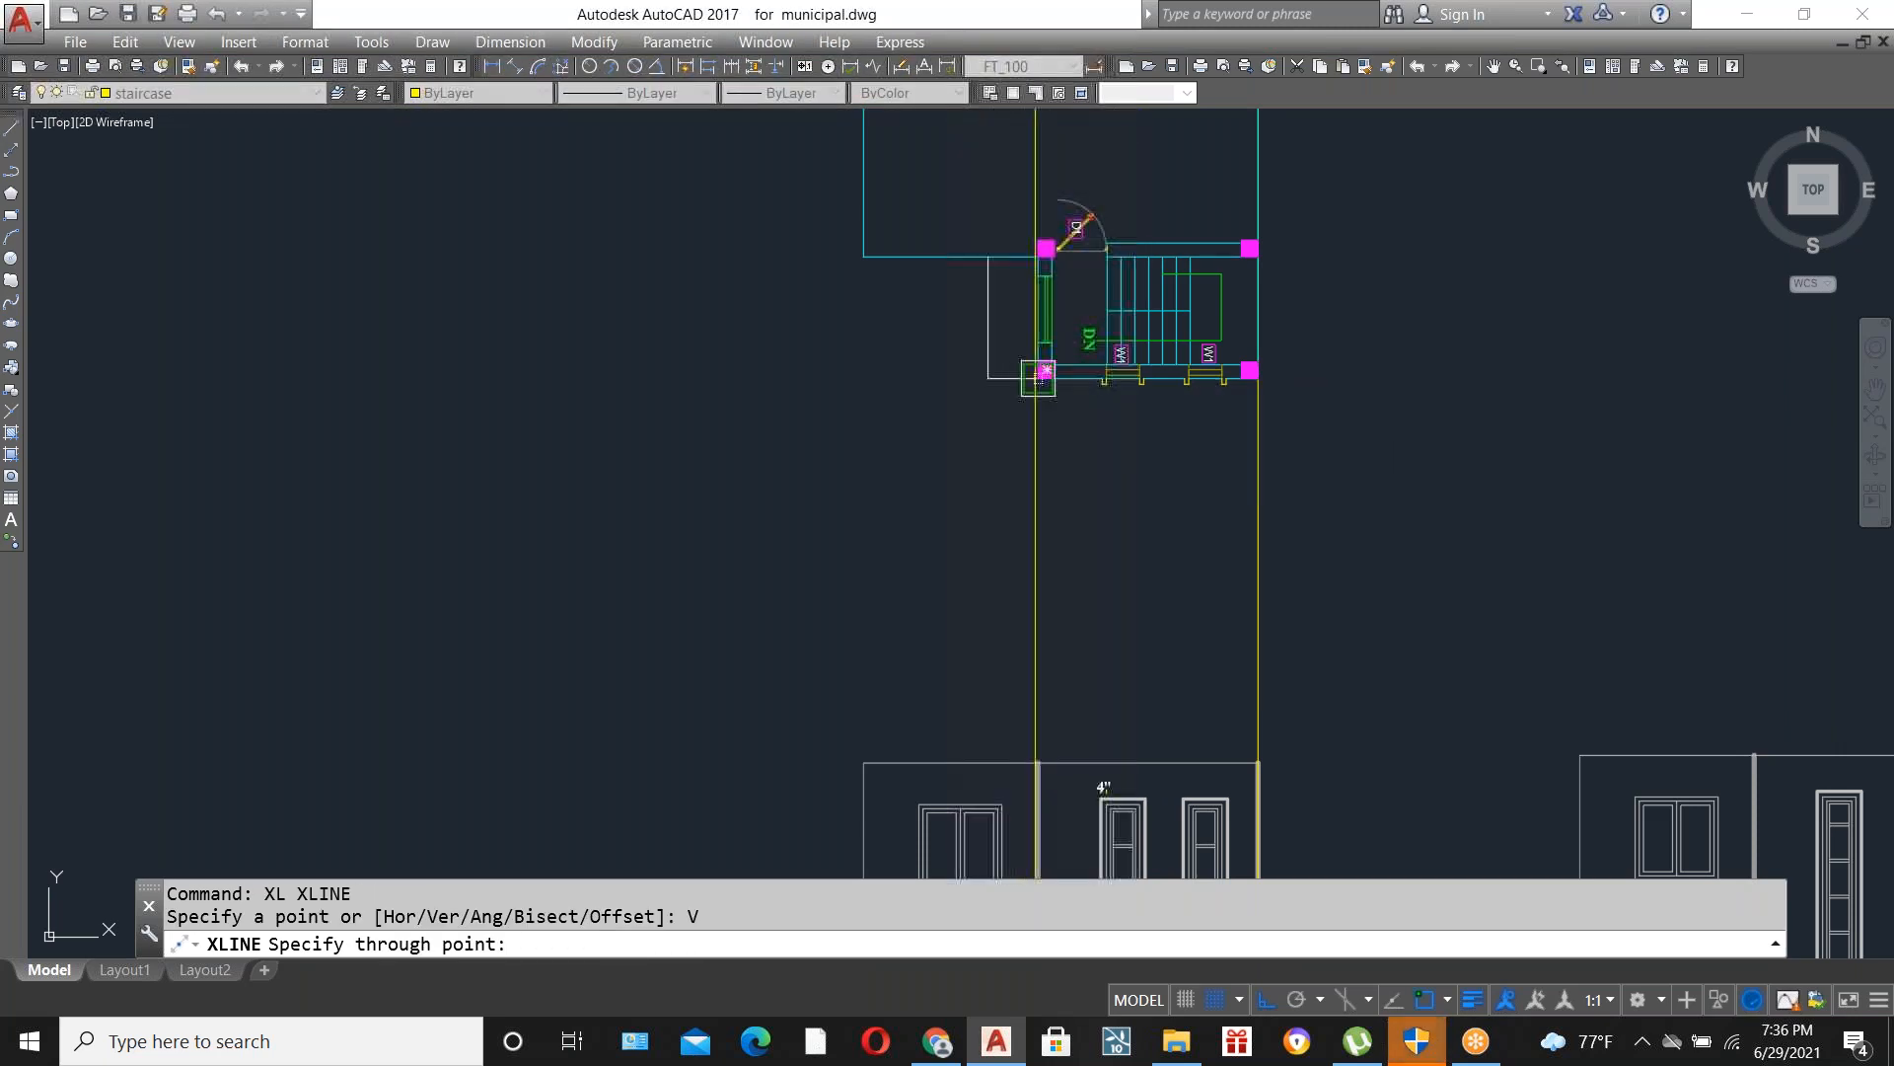
click(1038, 378)
key(Escape)
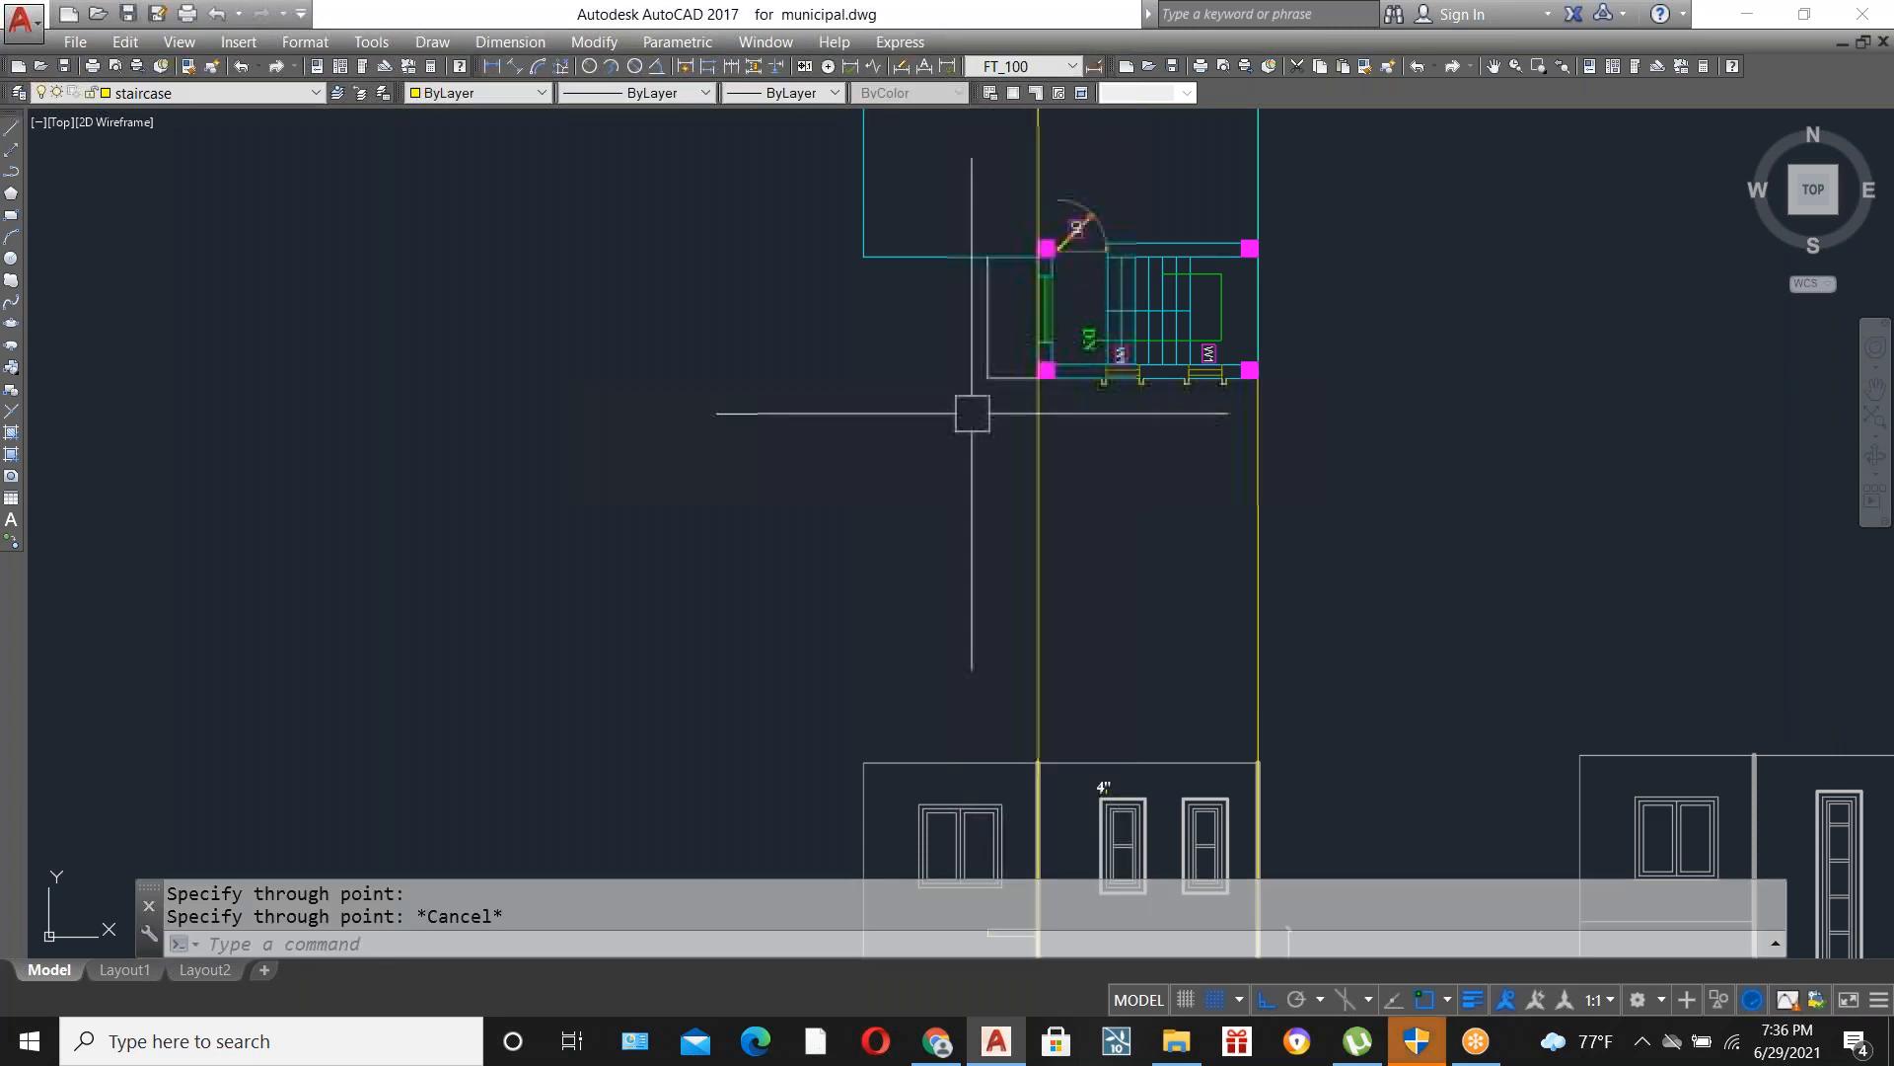
Offset the first elevation's roof line 9' upward to set the top of the roof-level staircase block.
scroll(1222, 302, up, 2)
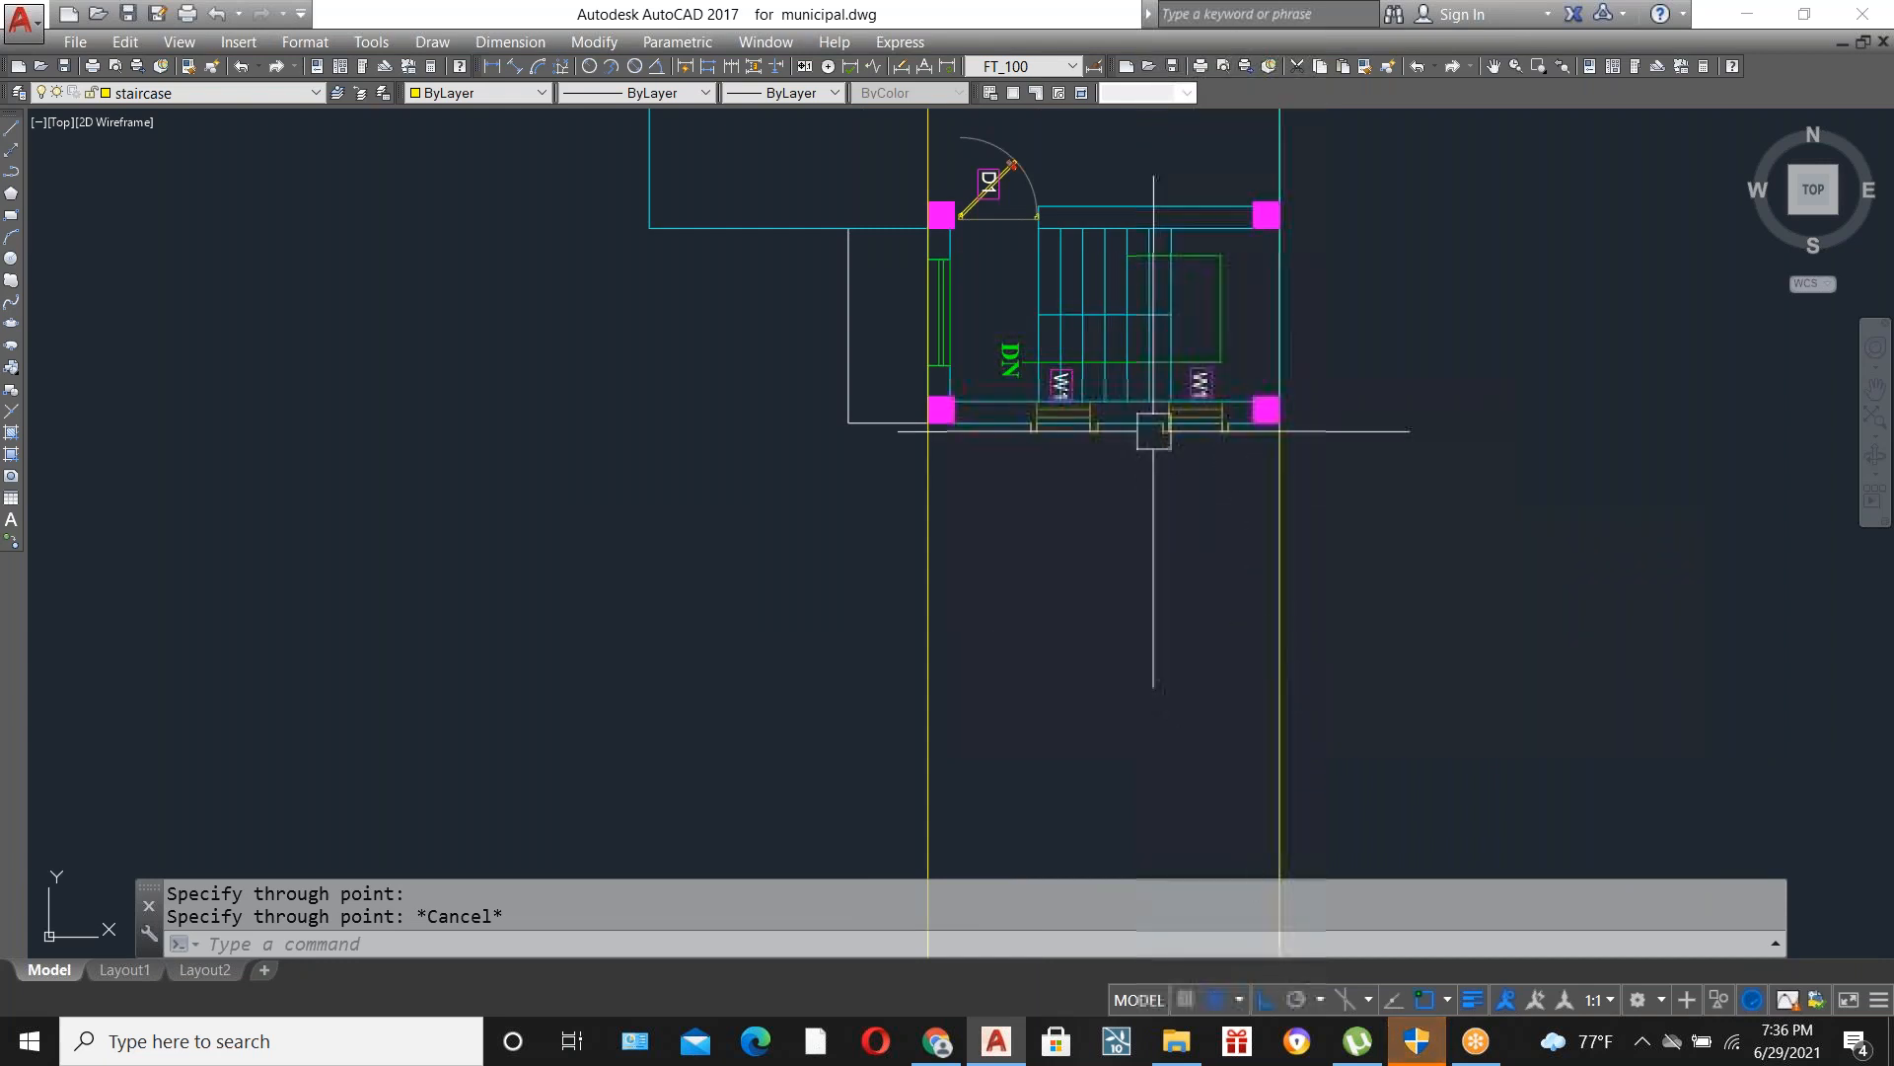
scroll(1145, 474, down, 2)
scroll(1137, 784, up, 2)
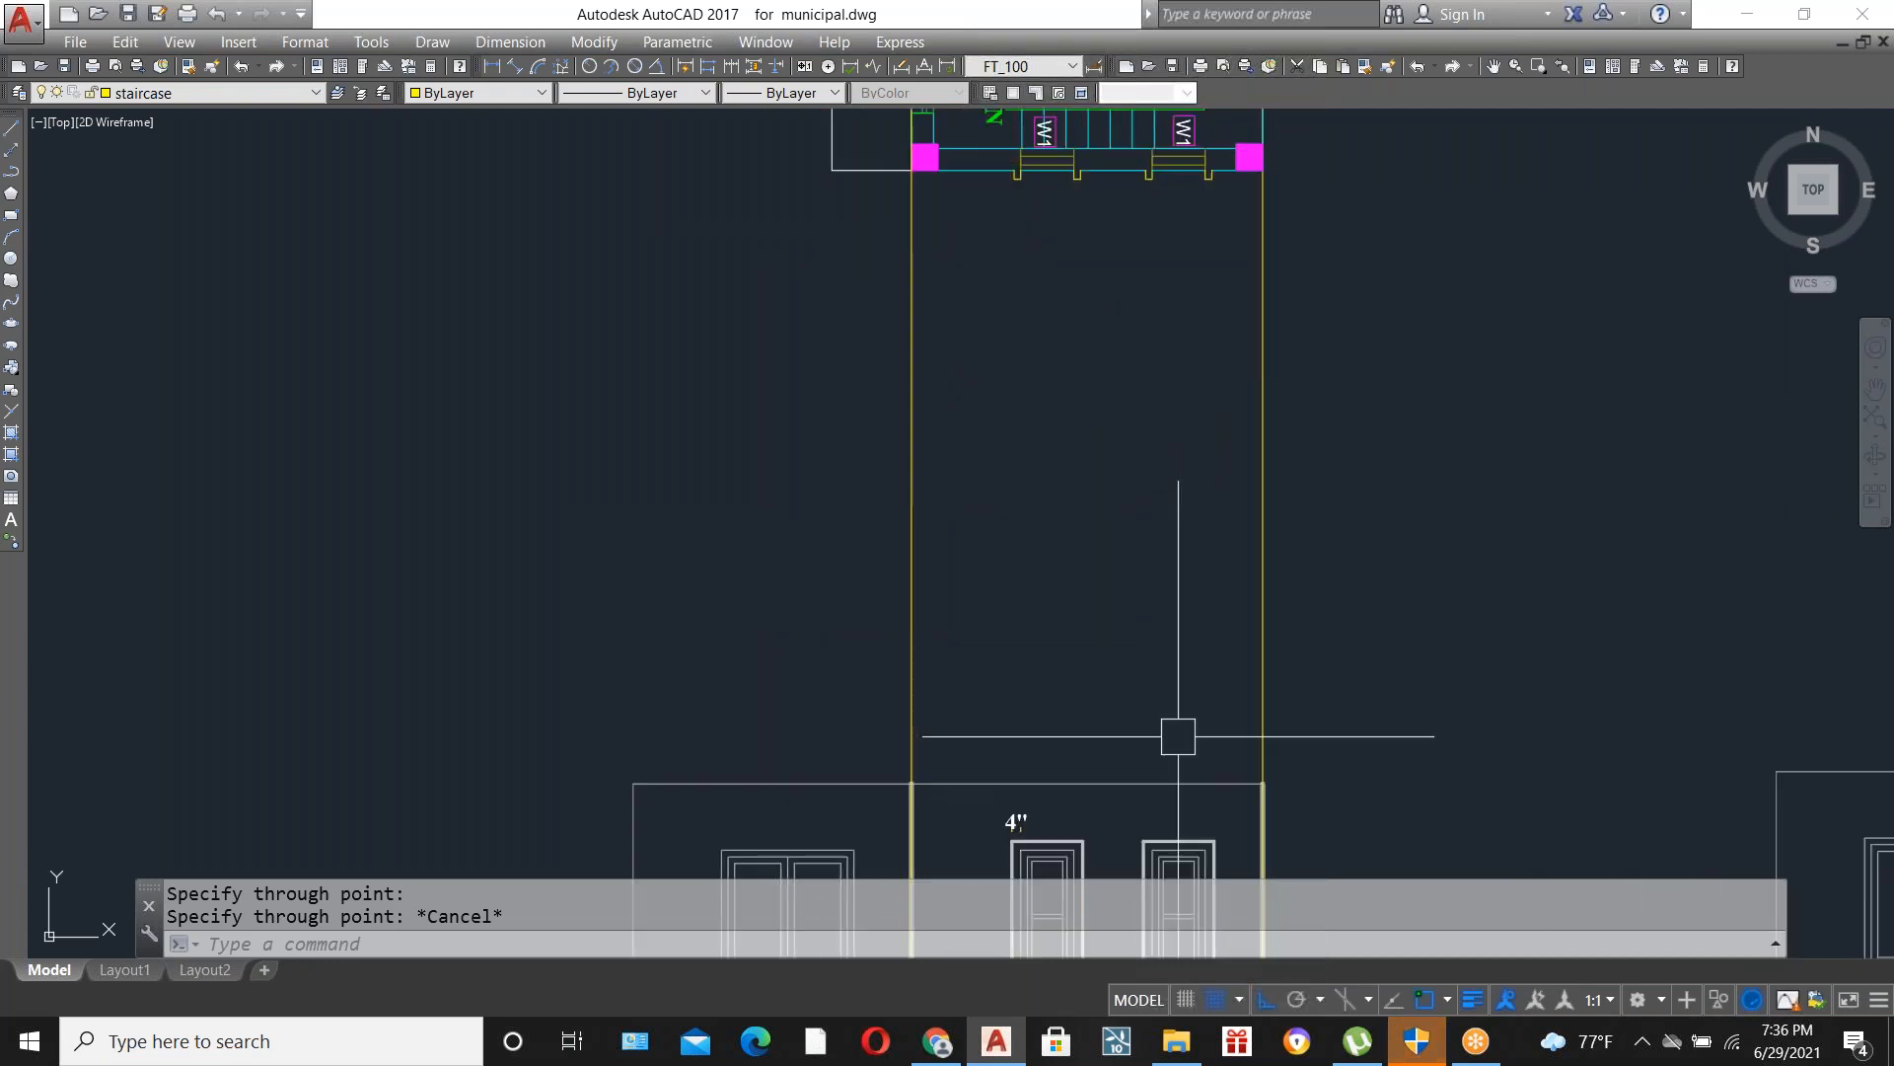
text(O)
key(Return)
text(9')
key(Return)
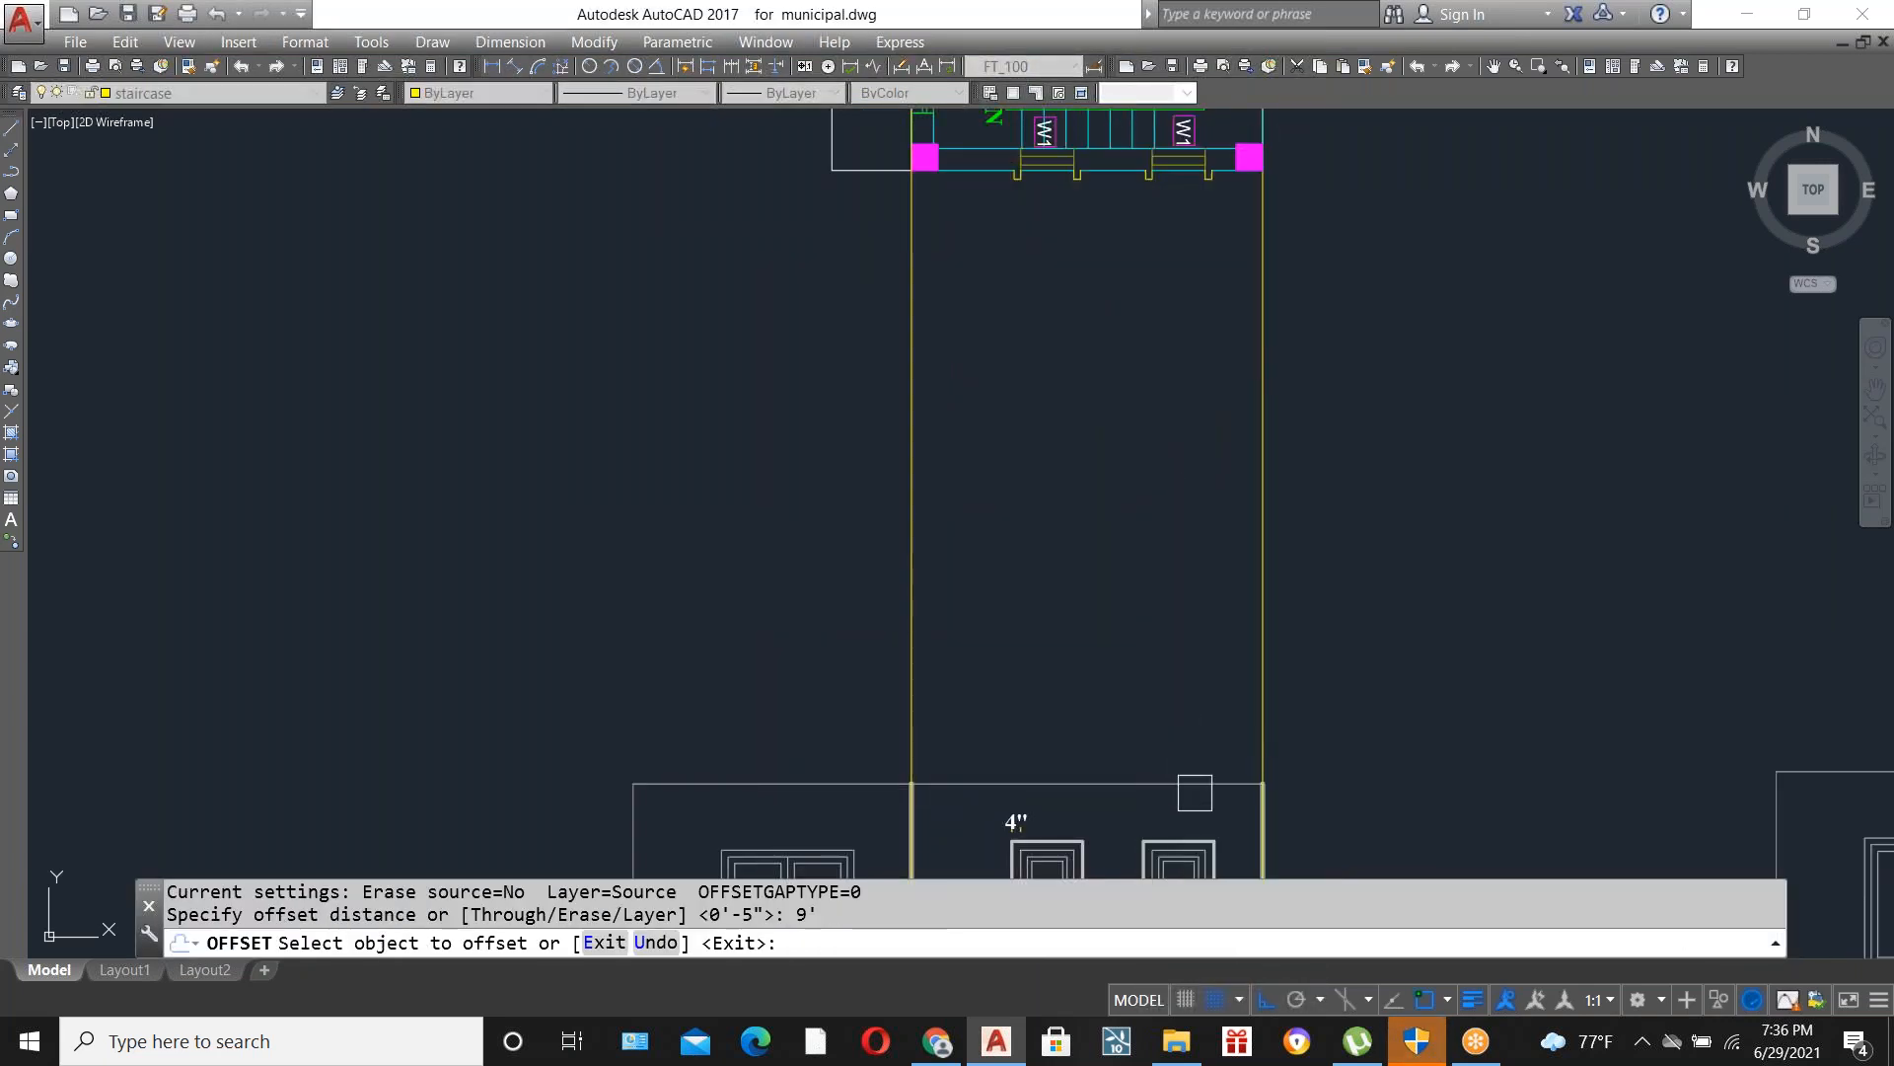
click(1183, 783)
click(1159, 411)
key(Escape)
Trim the part of the offset line that projects beyond the staircase block's inner construction line.
text(TR)
key(Return)
key(Return)
click(839, 544)
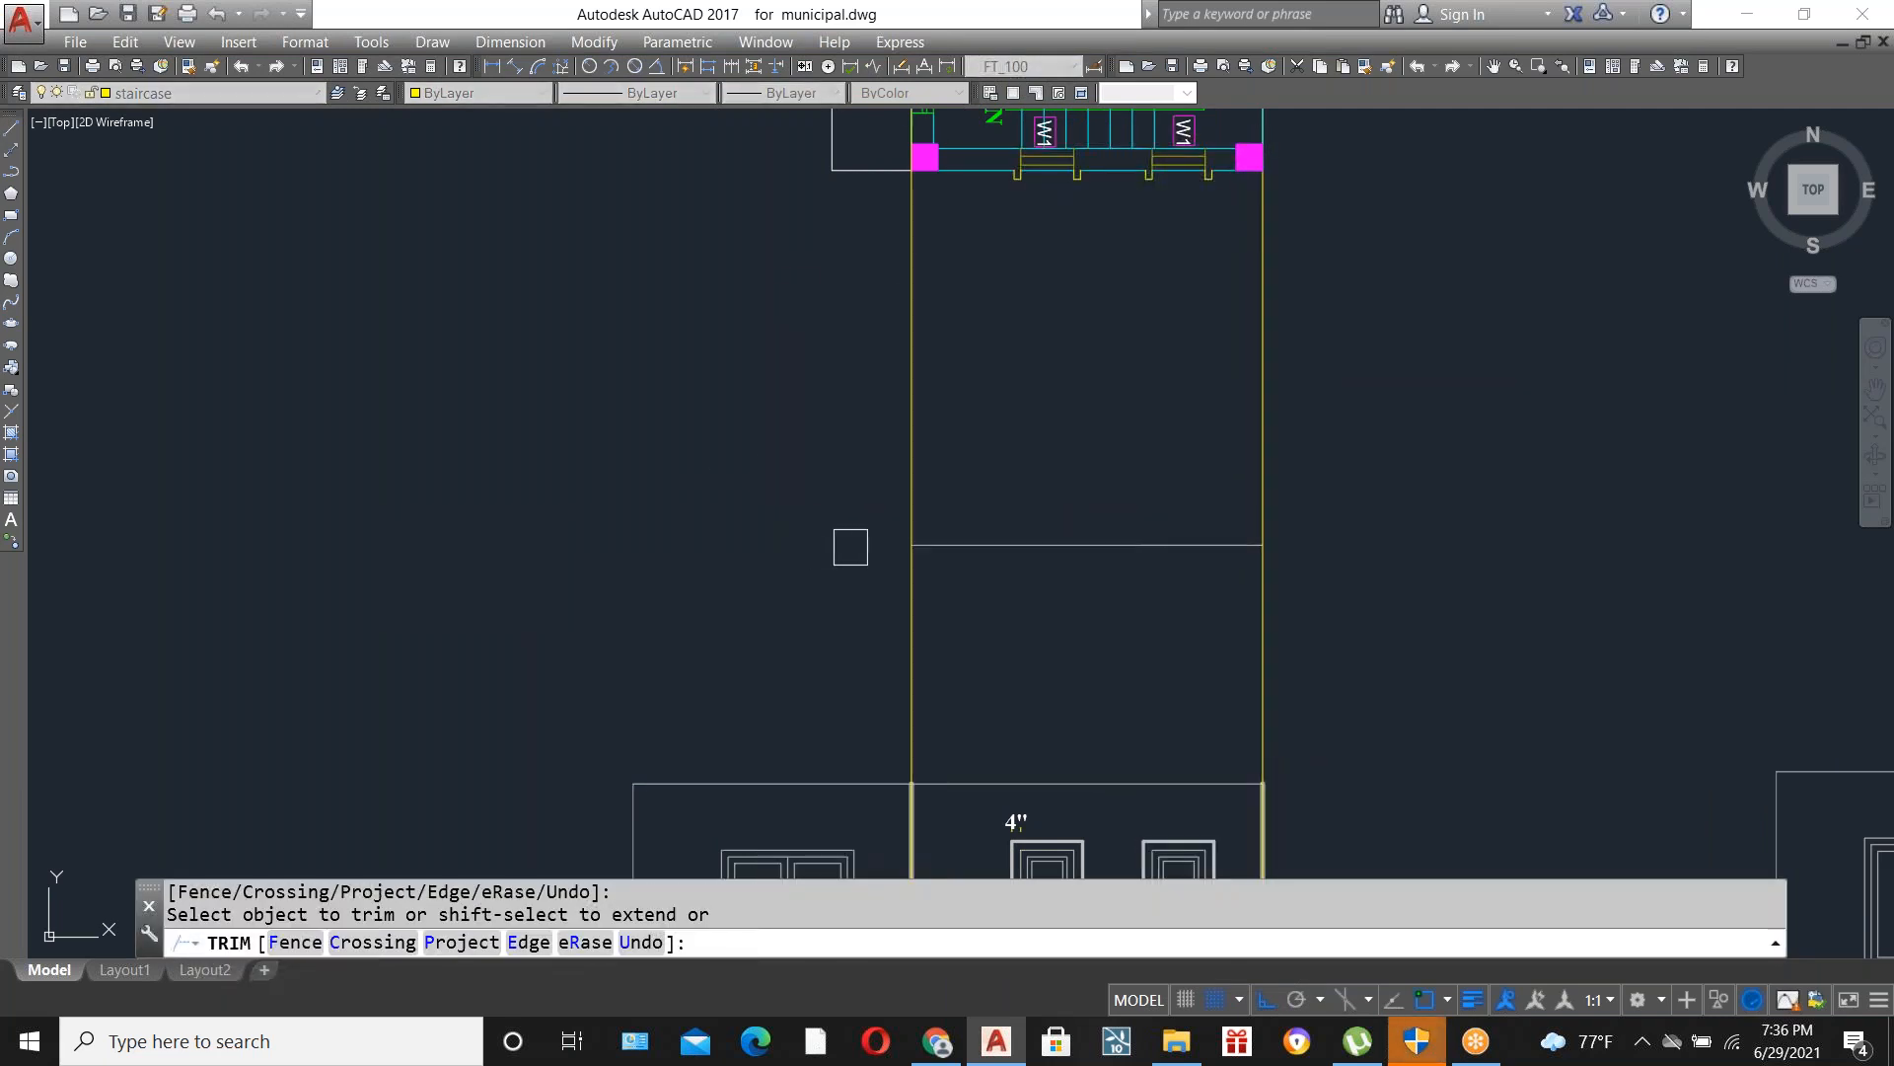
key(Escape)
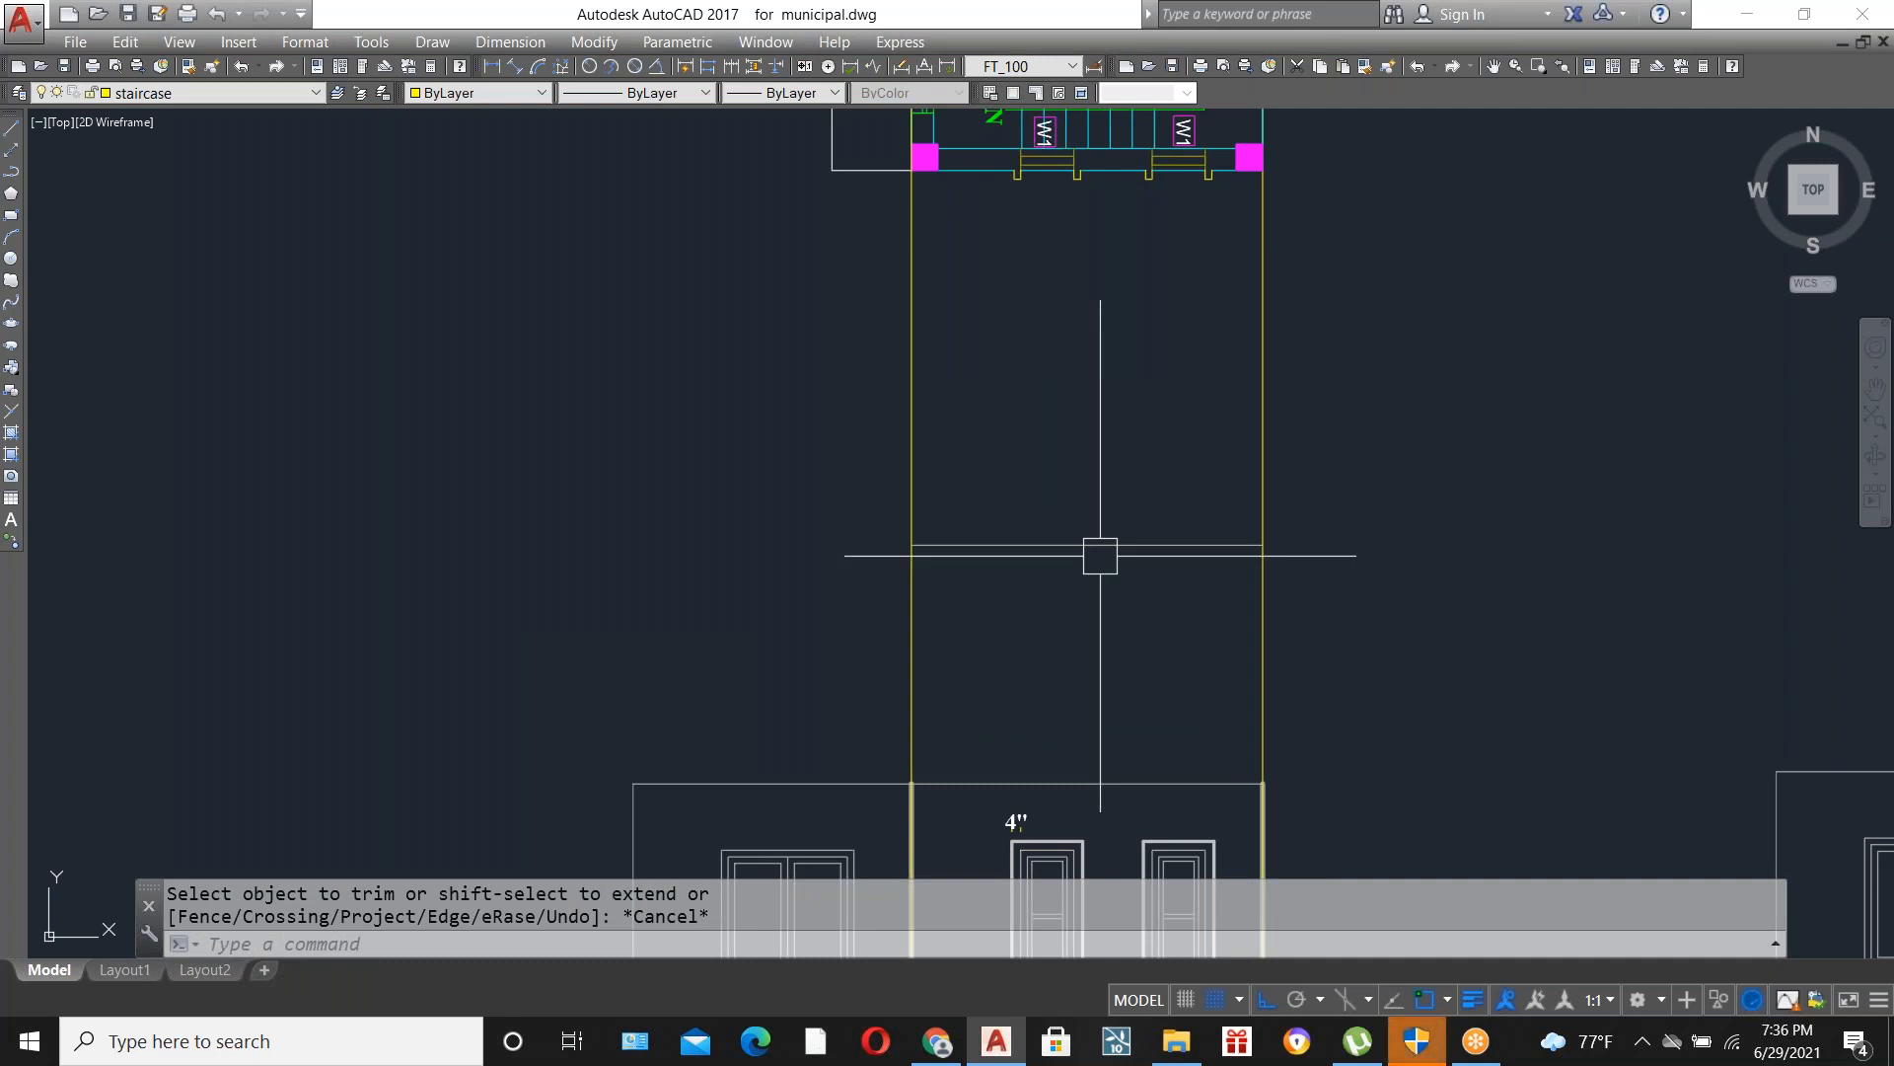
Erase both vertical construction lines between the roof-level plan and the first elevation.
scroll(1097, 631, down, 3)
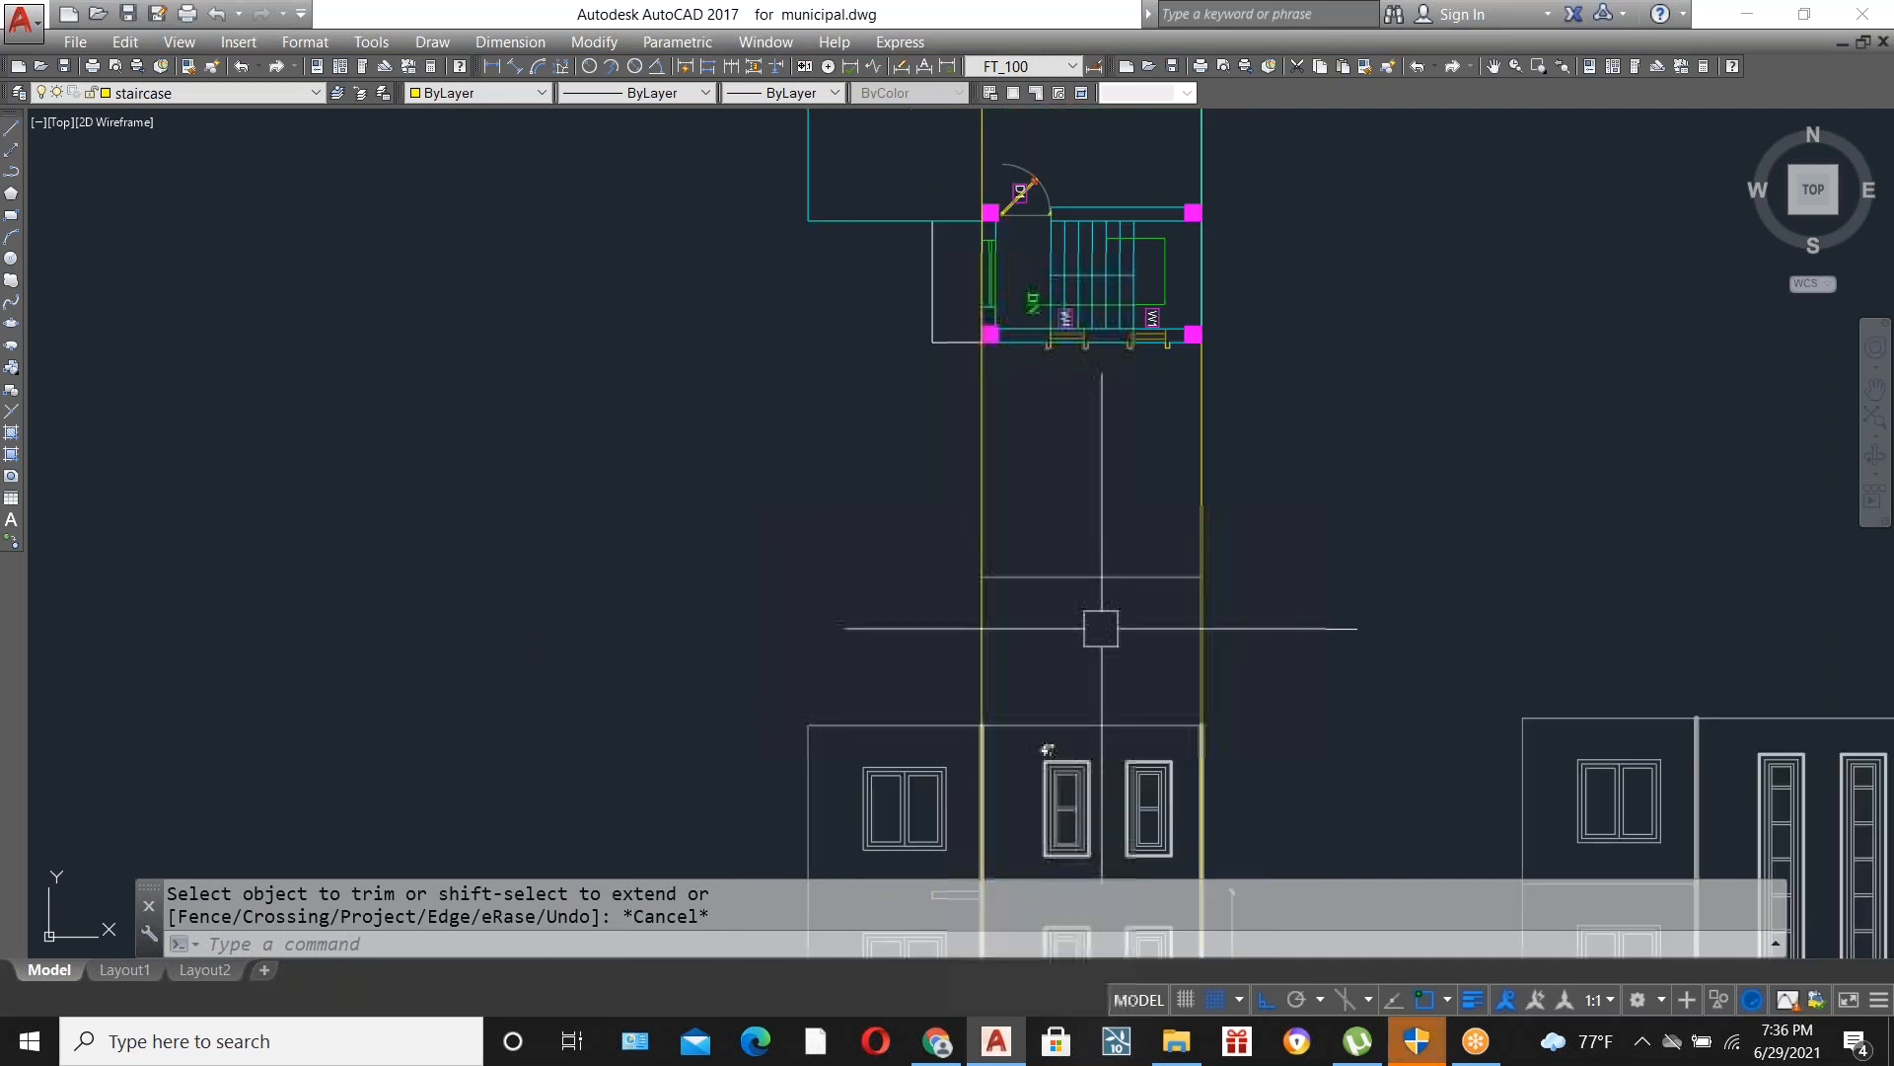
scroll(1098, 641, up, 4)
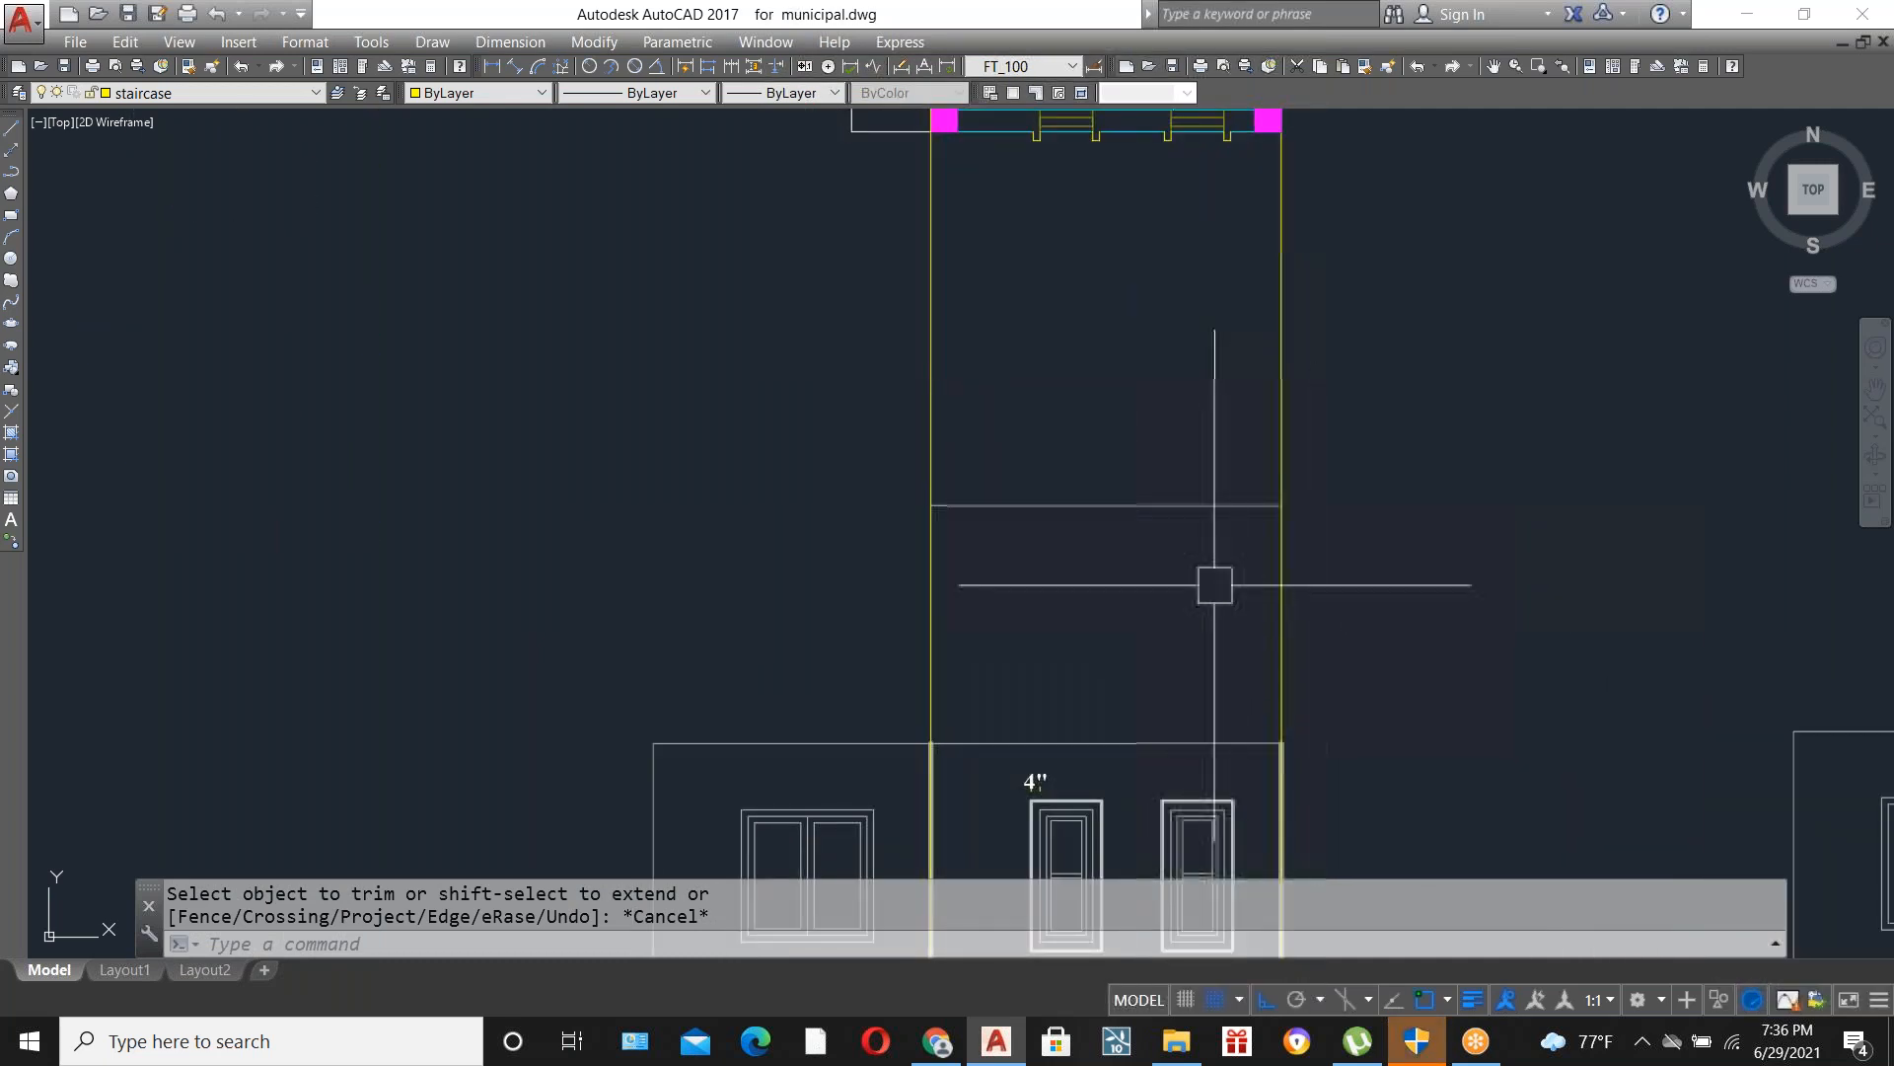
click(1315, 643)
click(812, 559)
key(Delete)
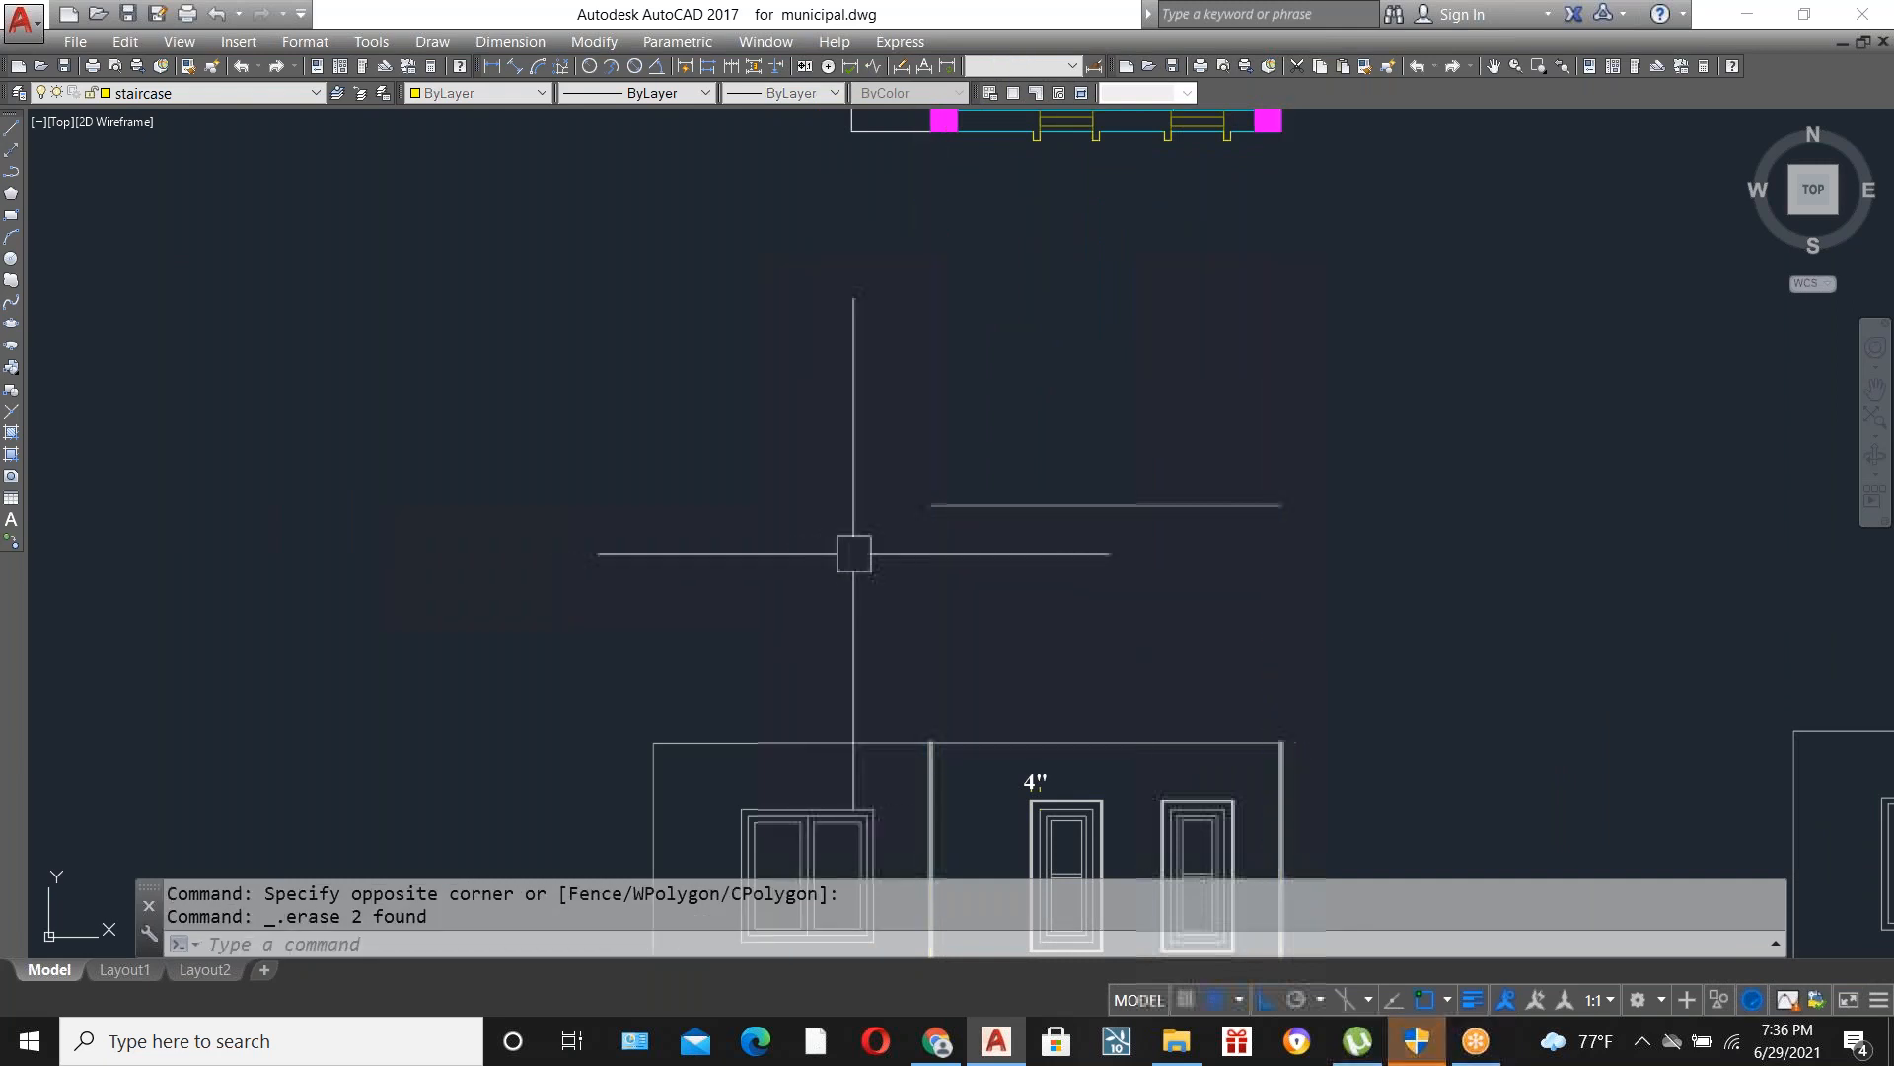
Extend both staircase-block wall lines of the first elevation up to the new top line.
scroll(1184, 554, down, 3)
scroll(1149, 313, up, 4)
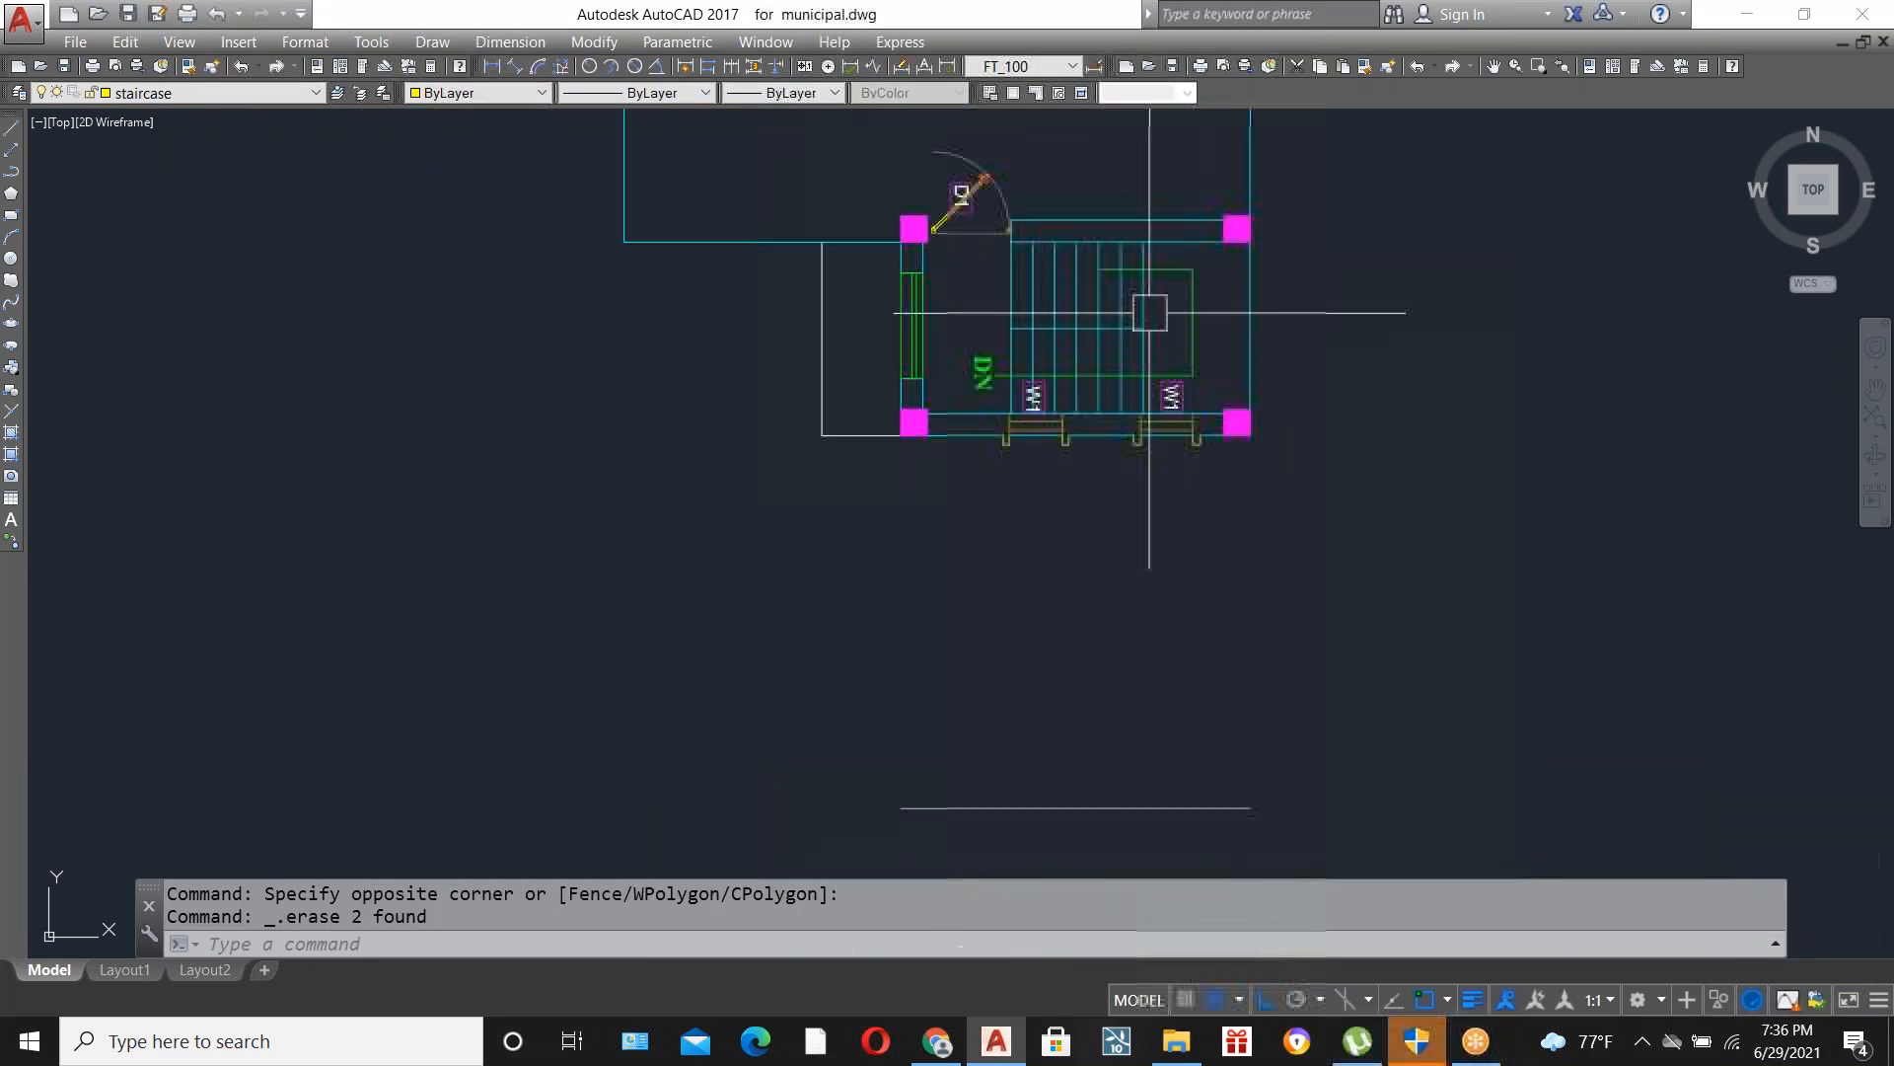
scroll(1049, 306, down, 3)
scroll(1057, 516, up, 4)
text(ex)
key(Return)
key(Return)
click(1075, 474)
click(728, 494)
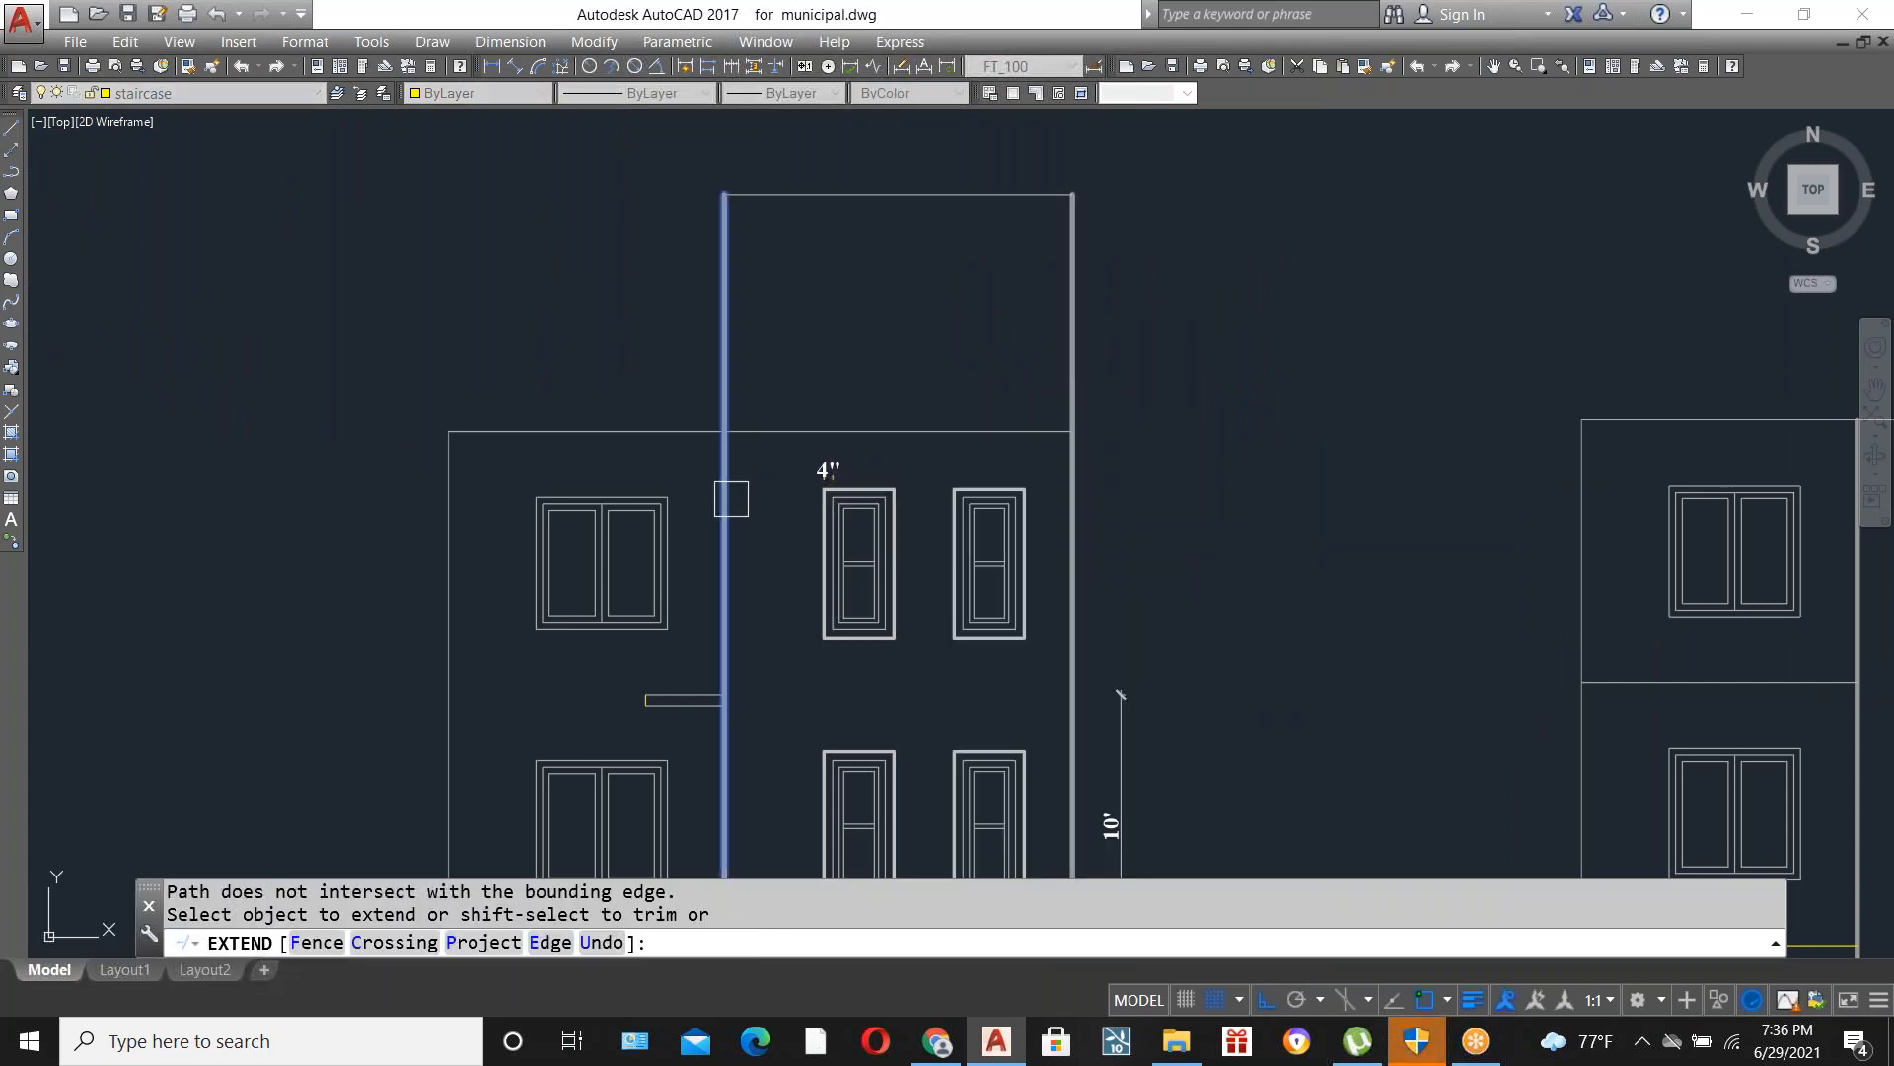
scroll(1226, 418, down, 3)
key(Escape)
scroll(1116, 411, up, 4)
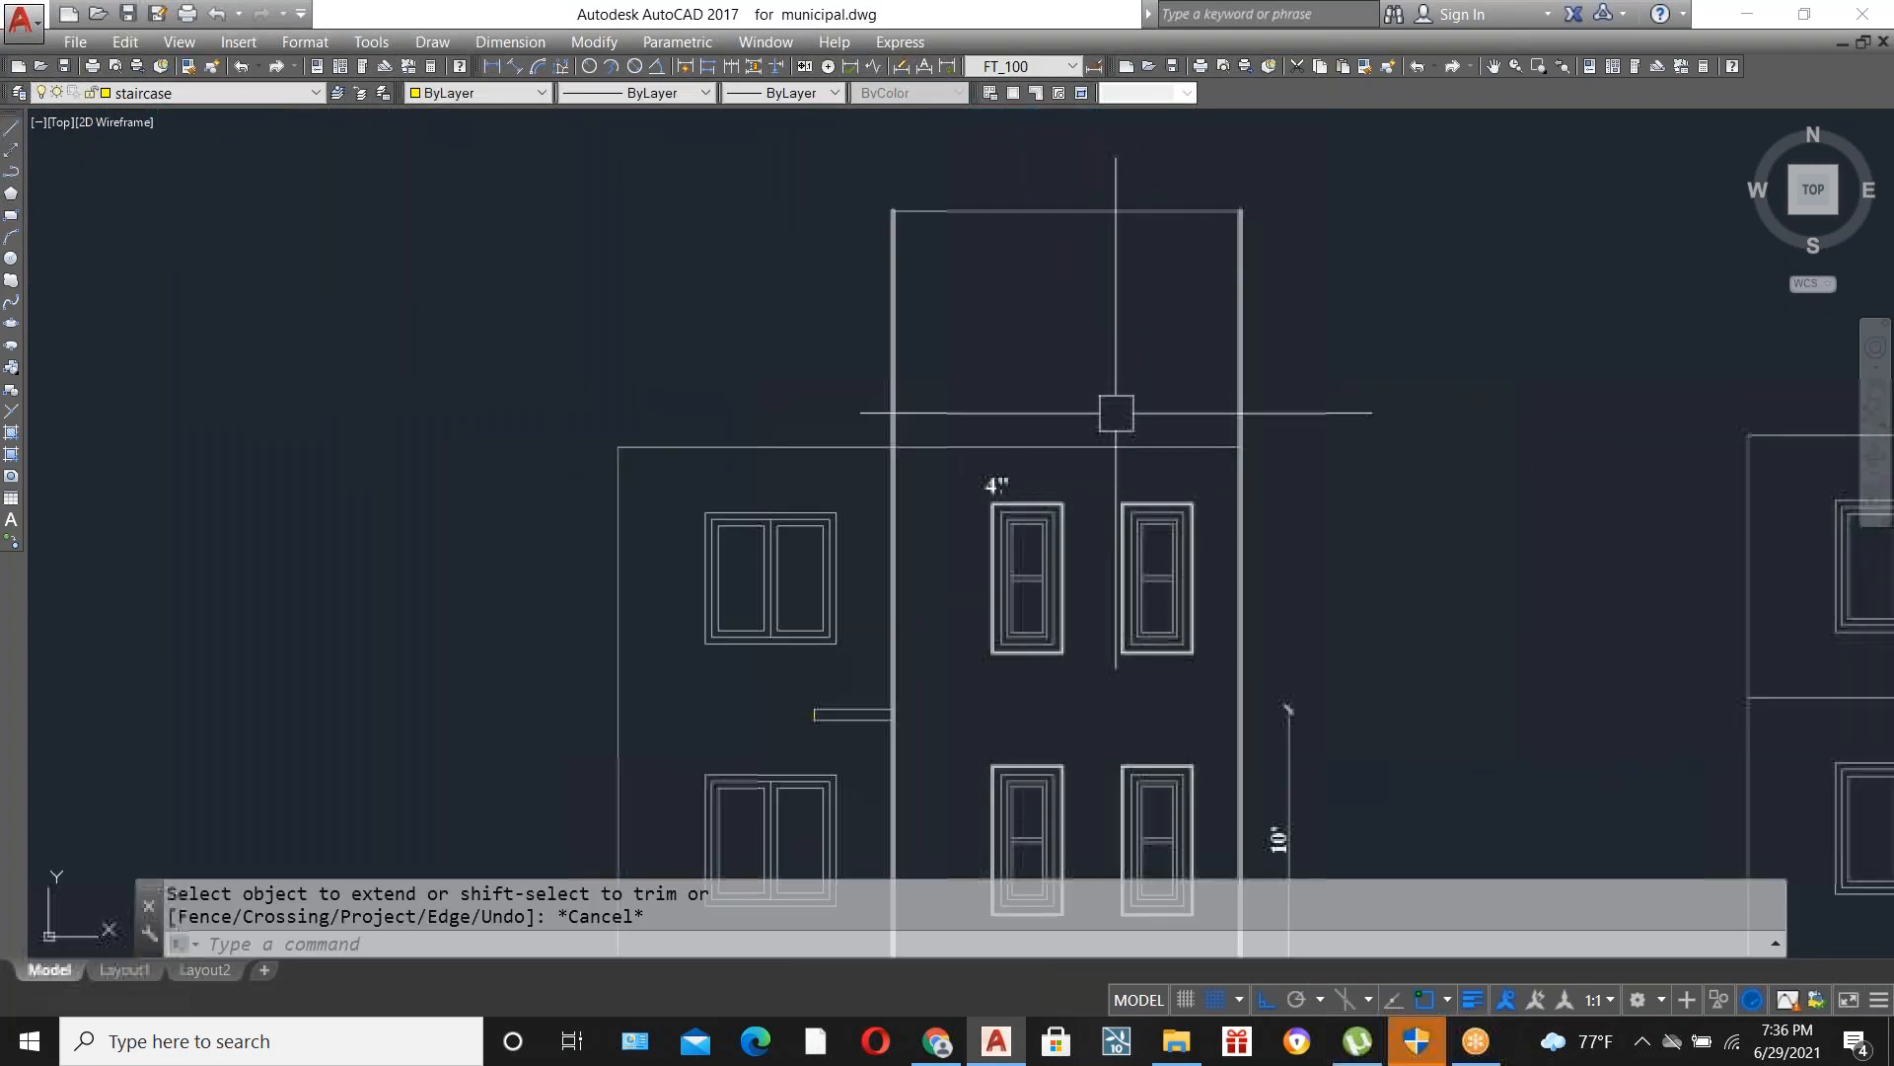
Trim the former roof line between the two staircase-block walls on the first elevation.
text(tr)
key(Return)
key(Return)
click(1108, 459)
scroll(993, 456, down, 3)
scroll(921, 440, up, 4)
key(Escape)
Delete the 4" dimension above the upper staircase window on the first elevation.
click(909, 508)
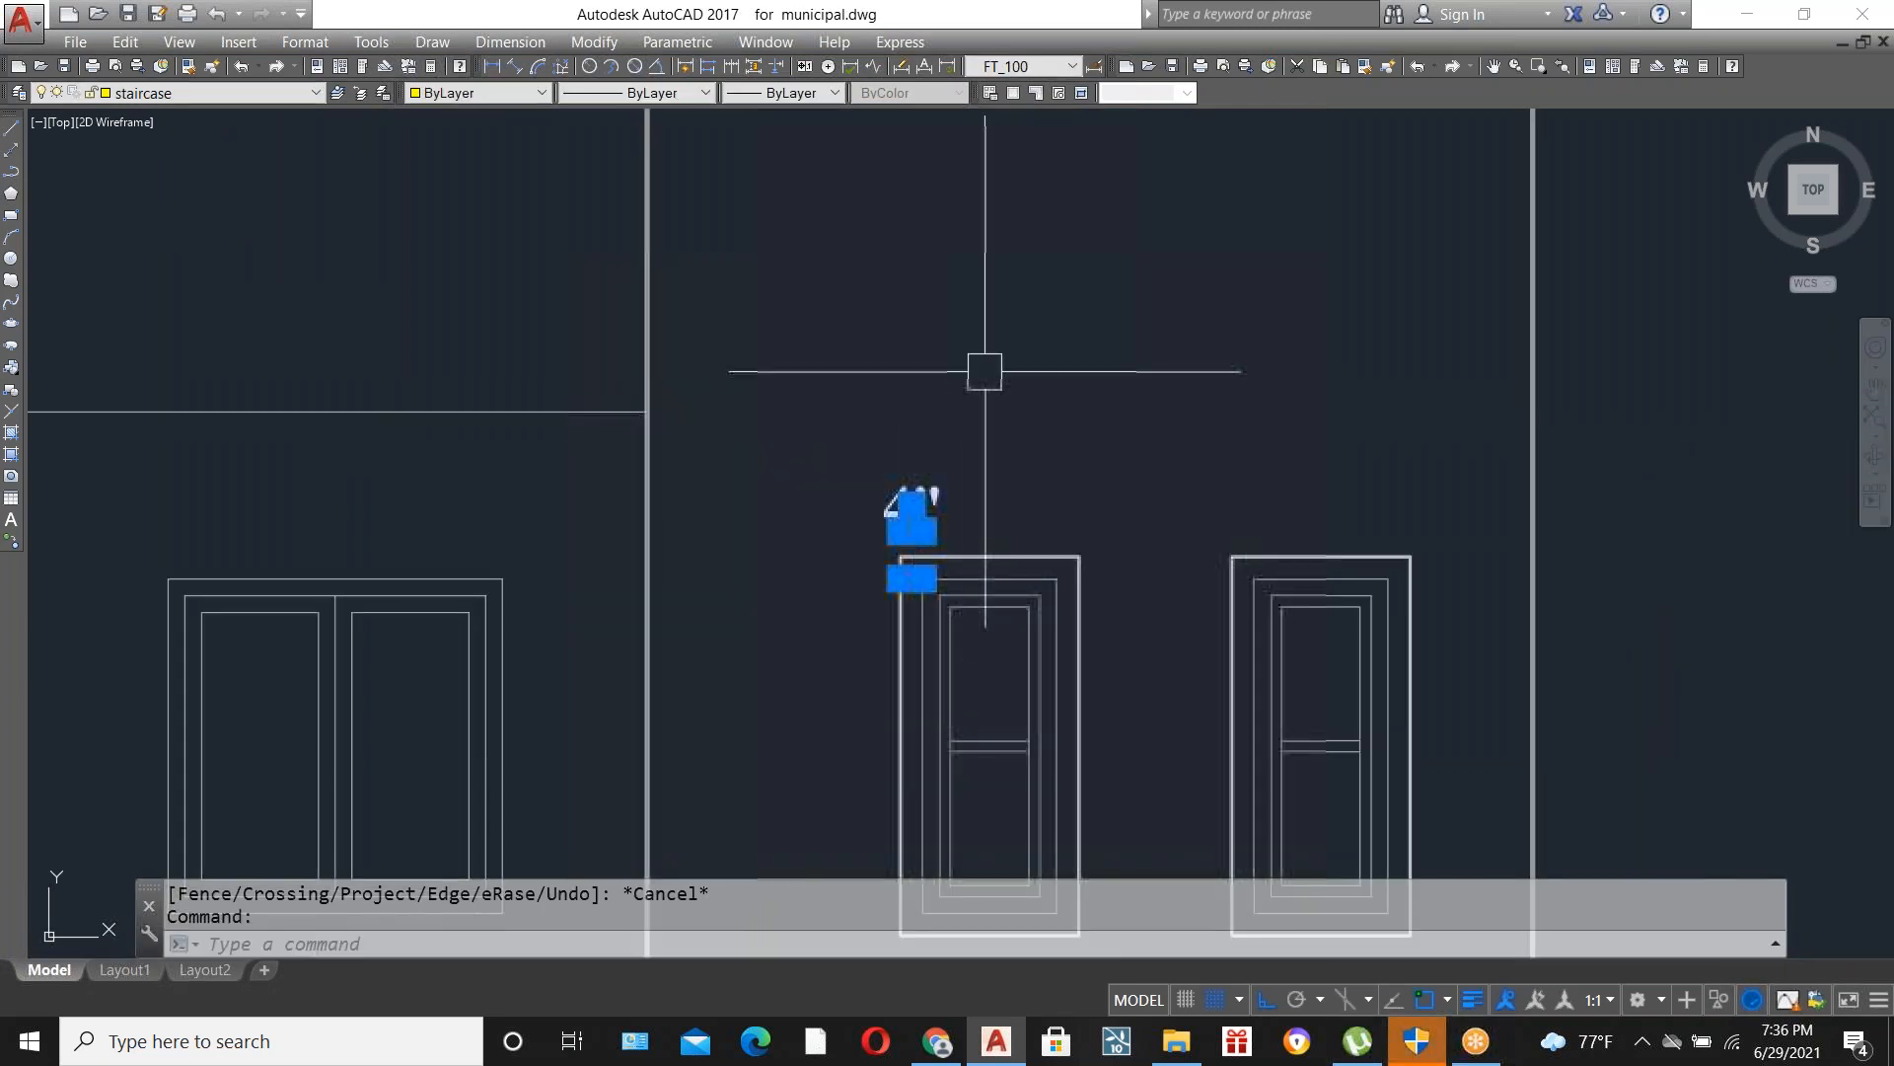
key(Escape)
click(910, 508)
key(Delete)
scroll(981, 381, down, 3)
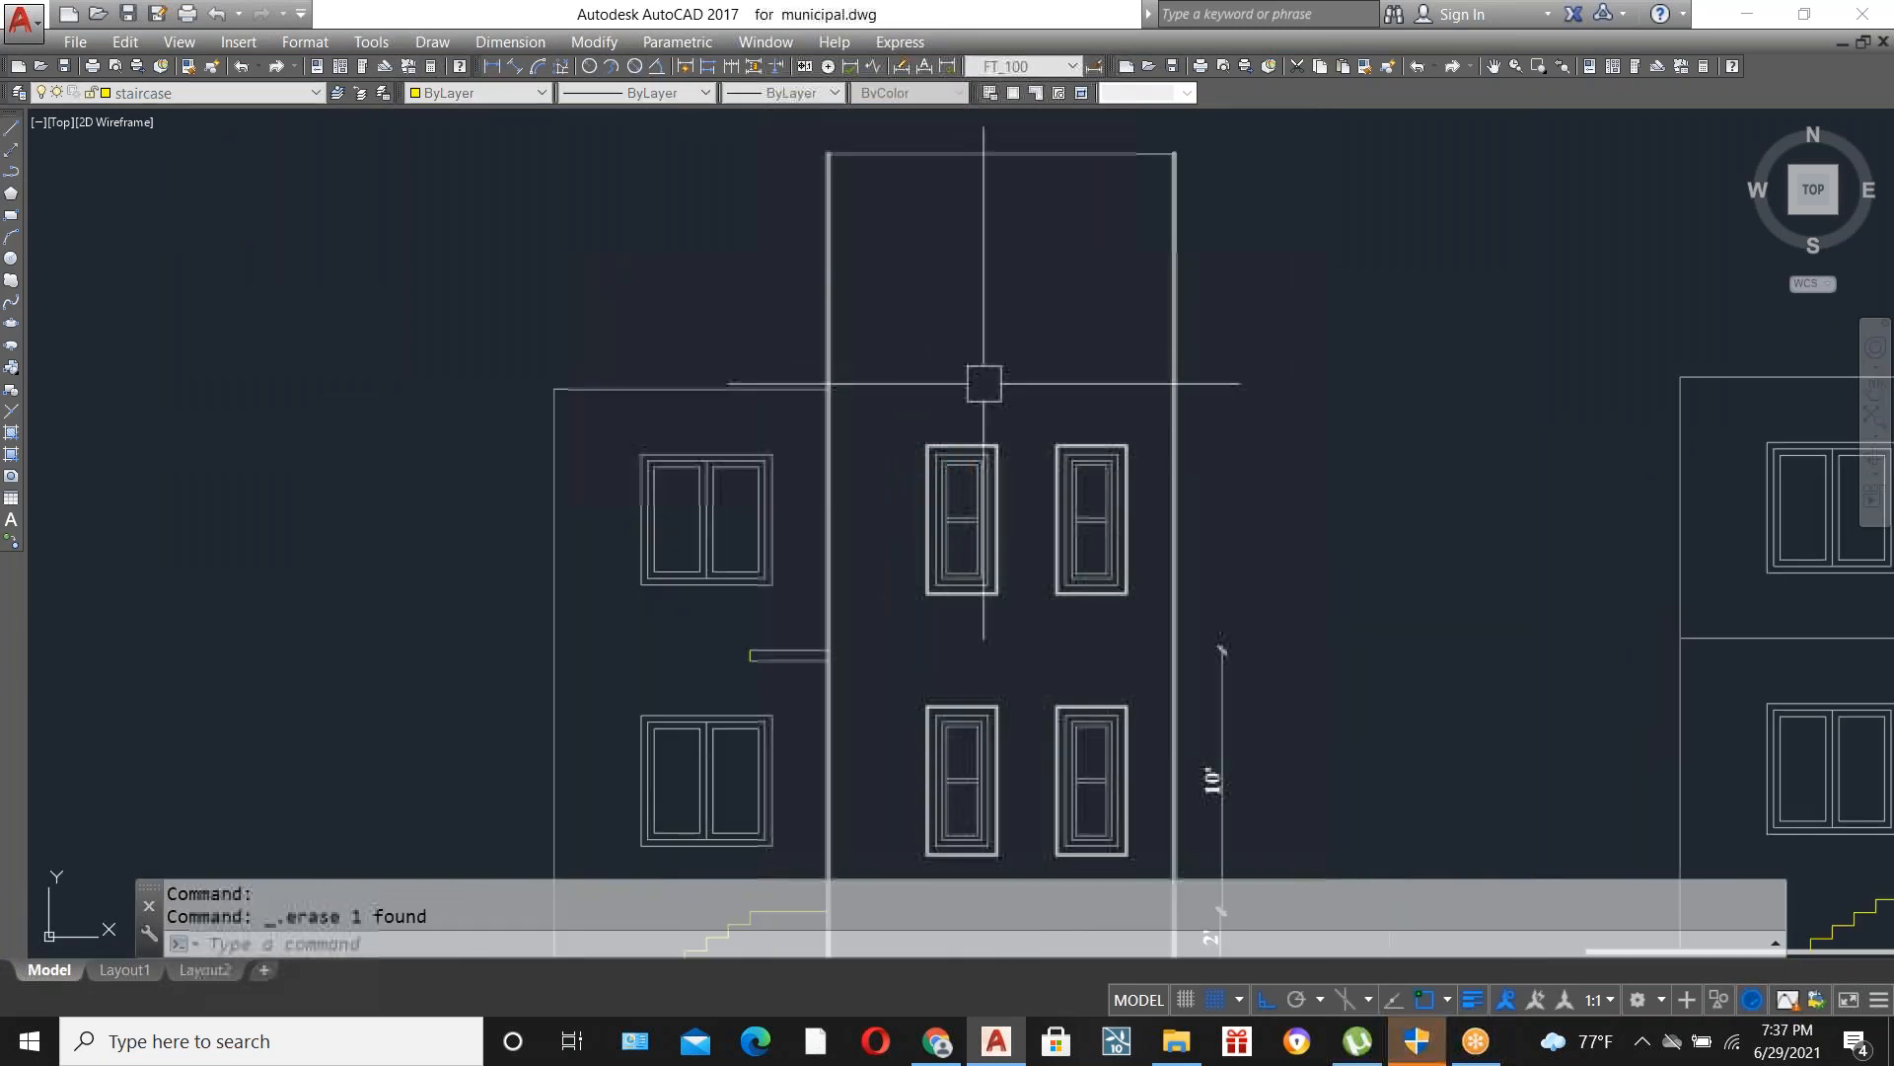
Examine the raised staircase block and its windows on the first elevation against the roof-level staircase plan.
scroll(1069, 356, down, 2)
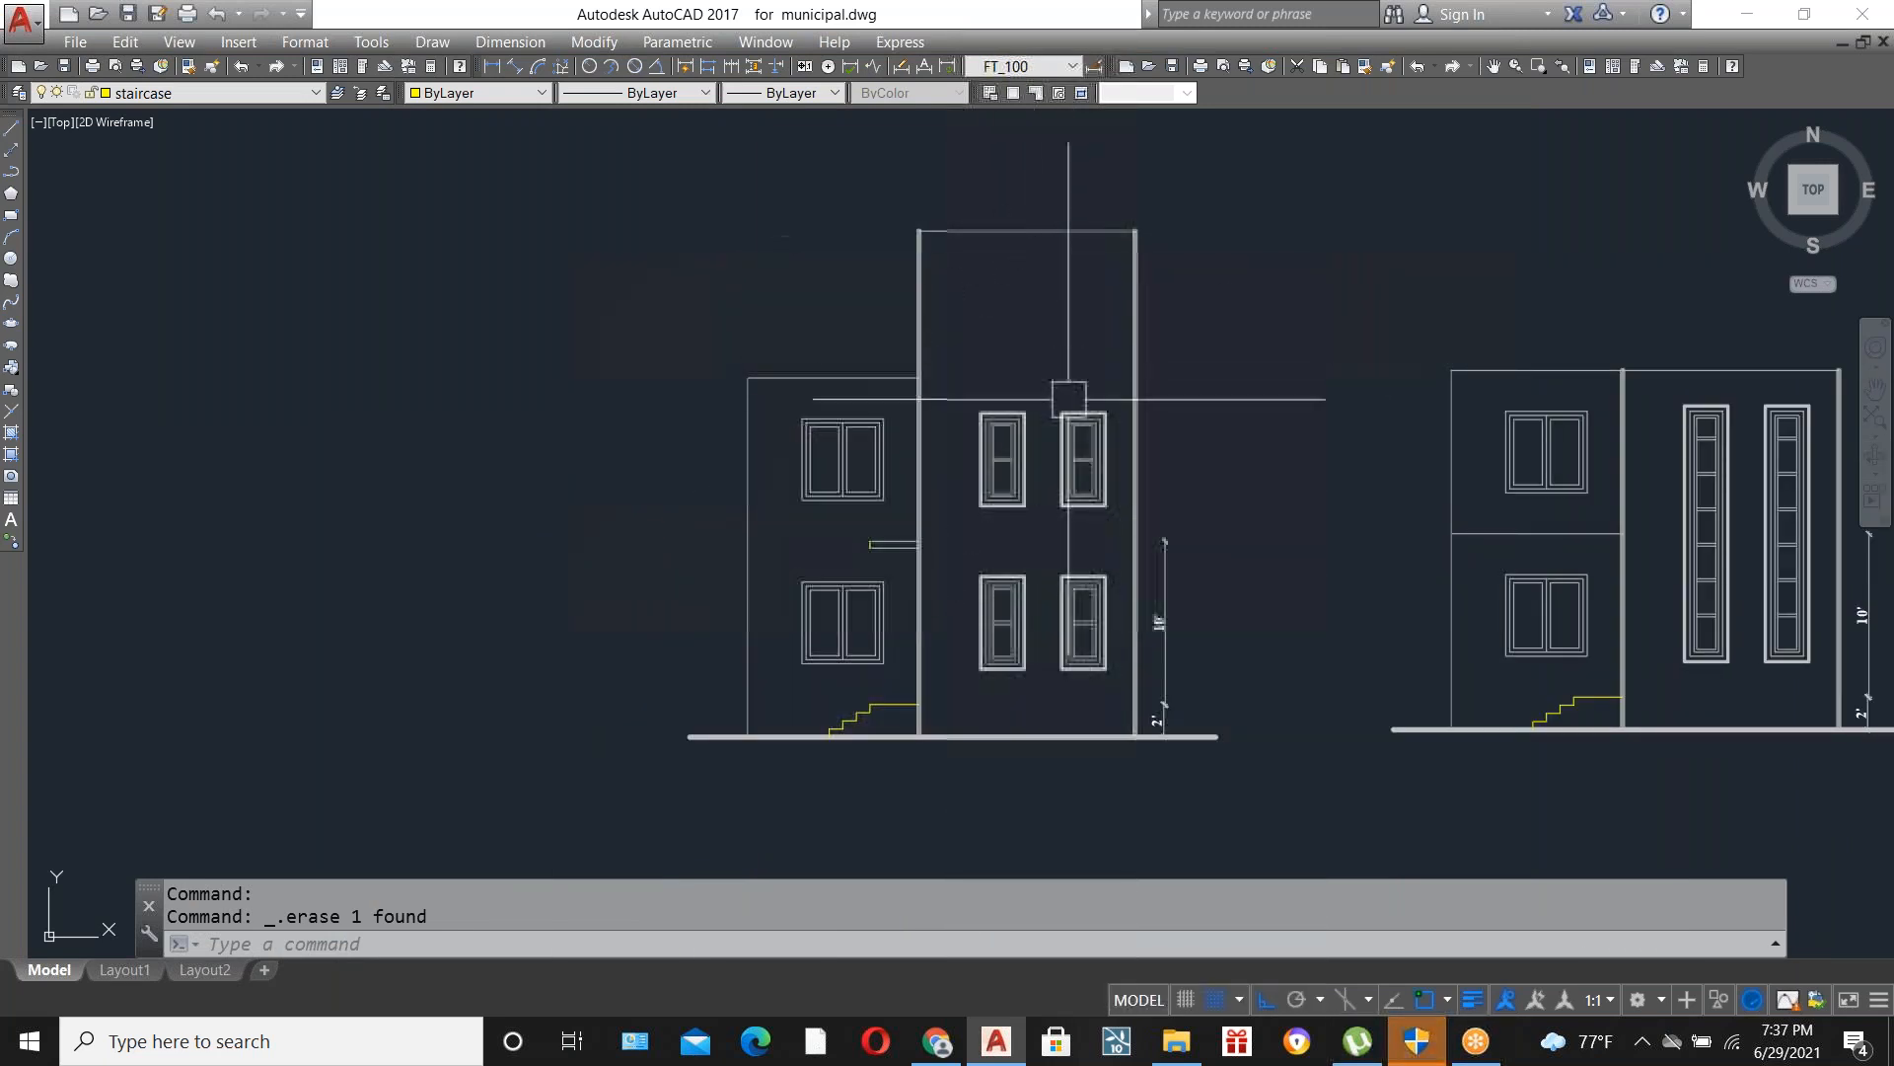
scroll(977, 627, up, 2)
scroll(973, 542, down, 2)
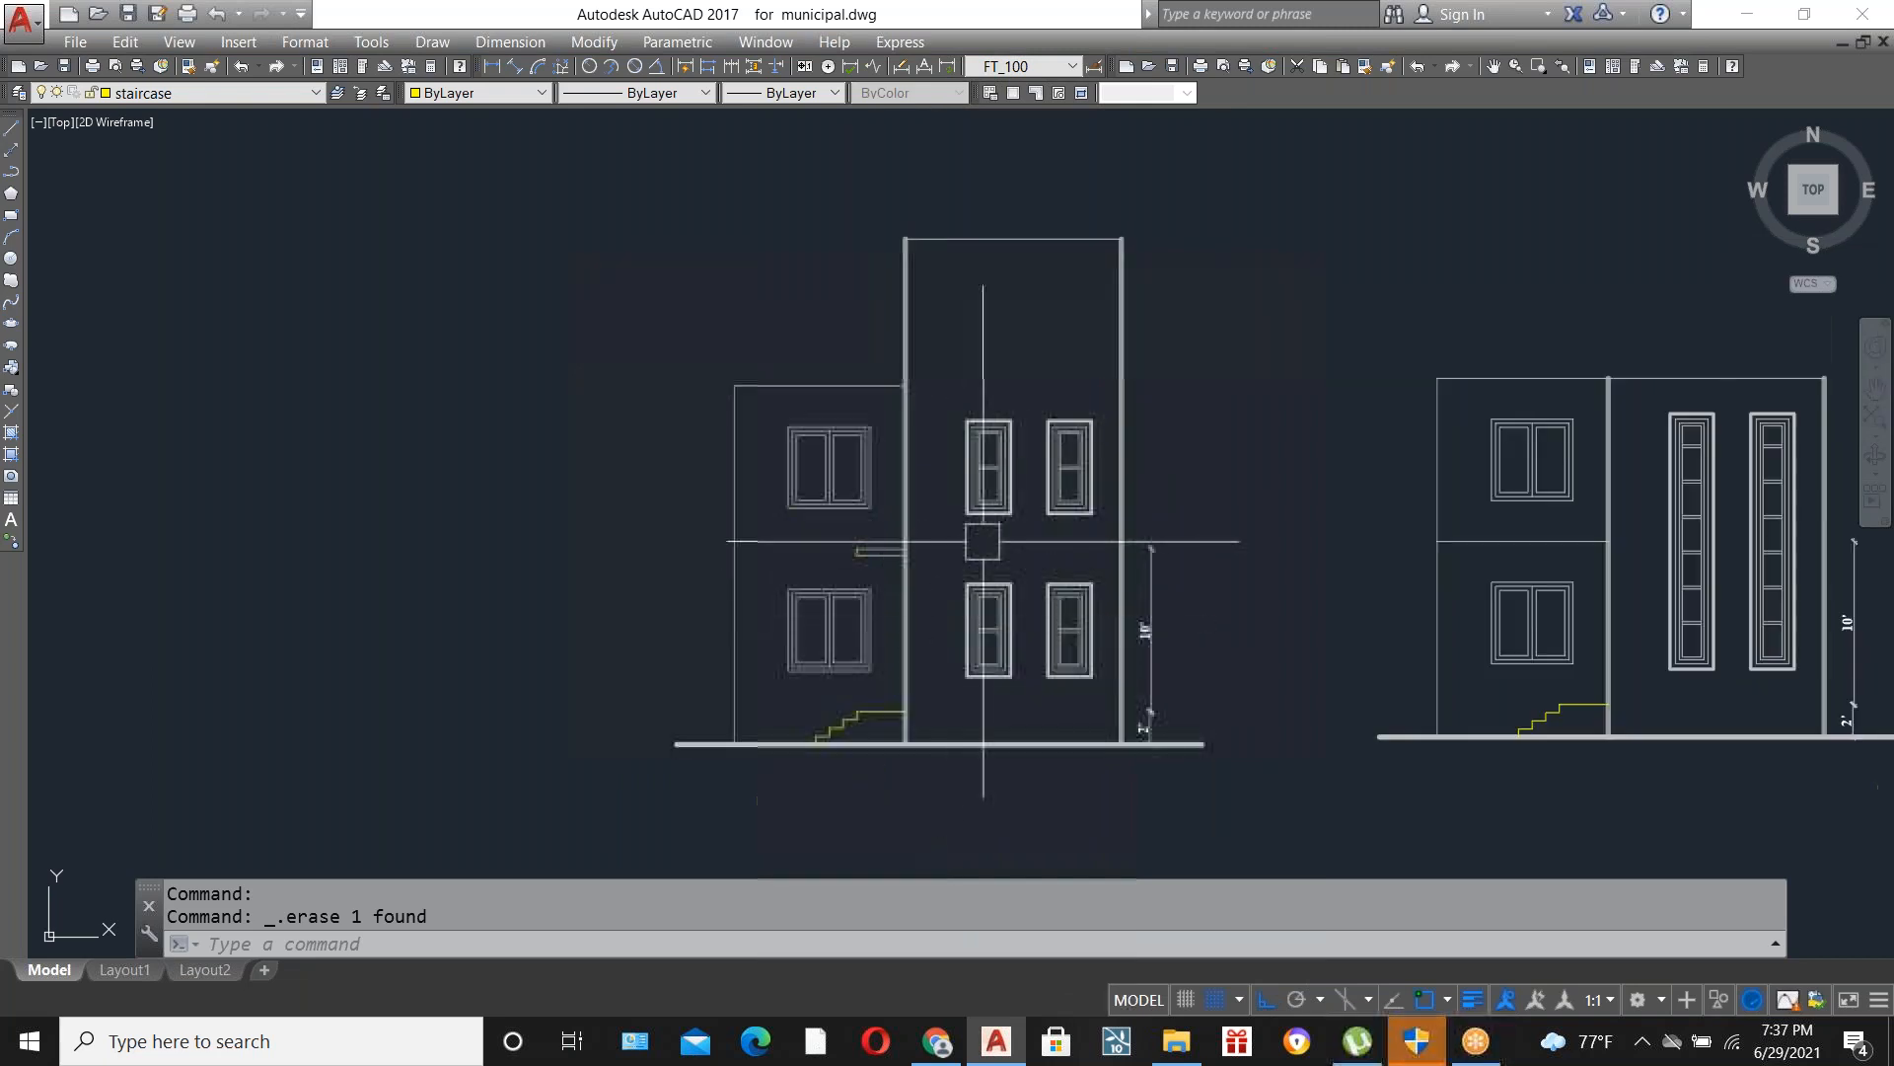
scroll(986, 529, up, 2)
scroll(1015, 648, up, 3)
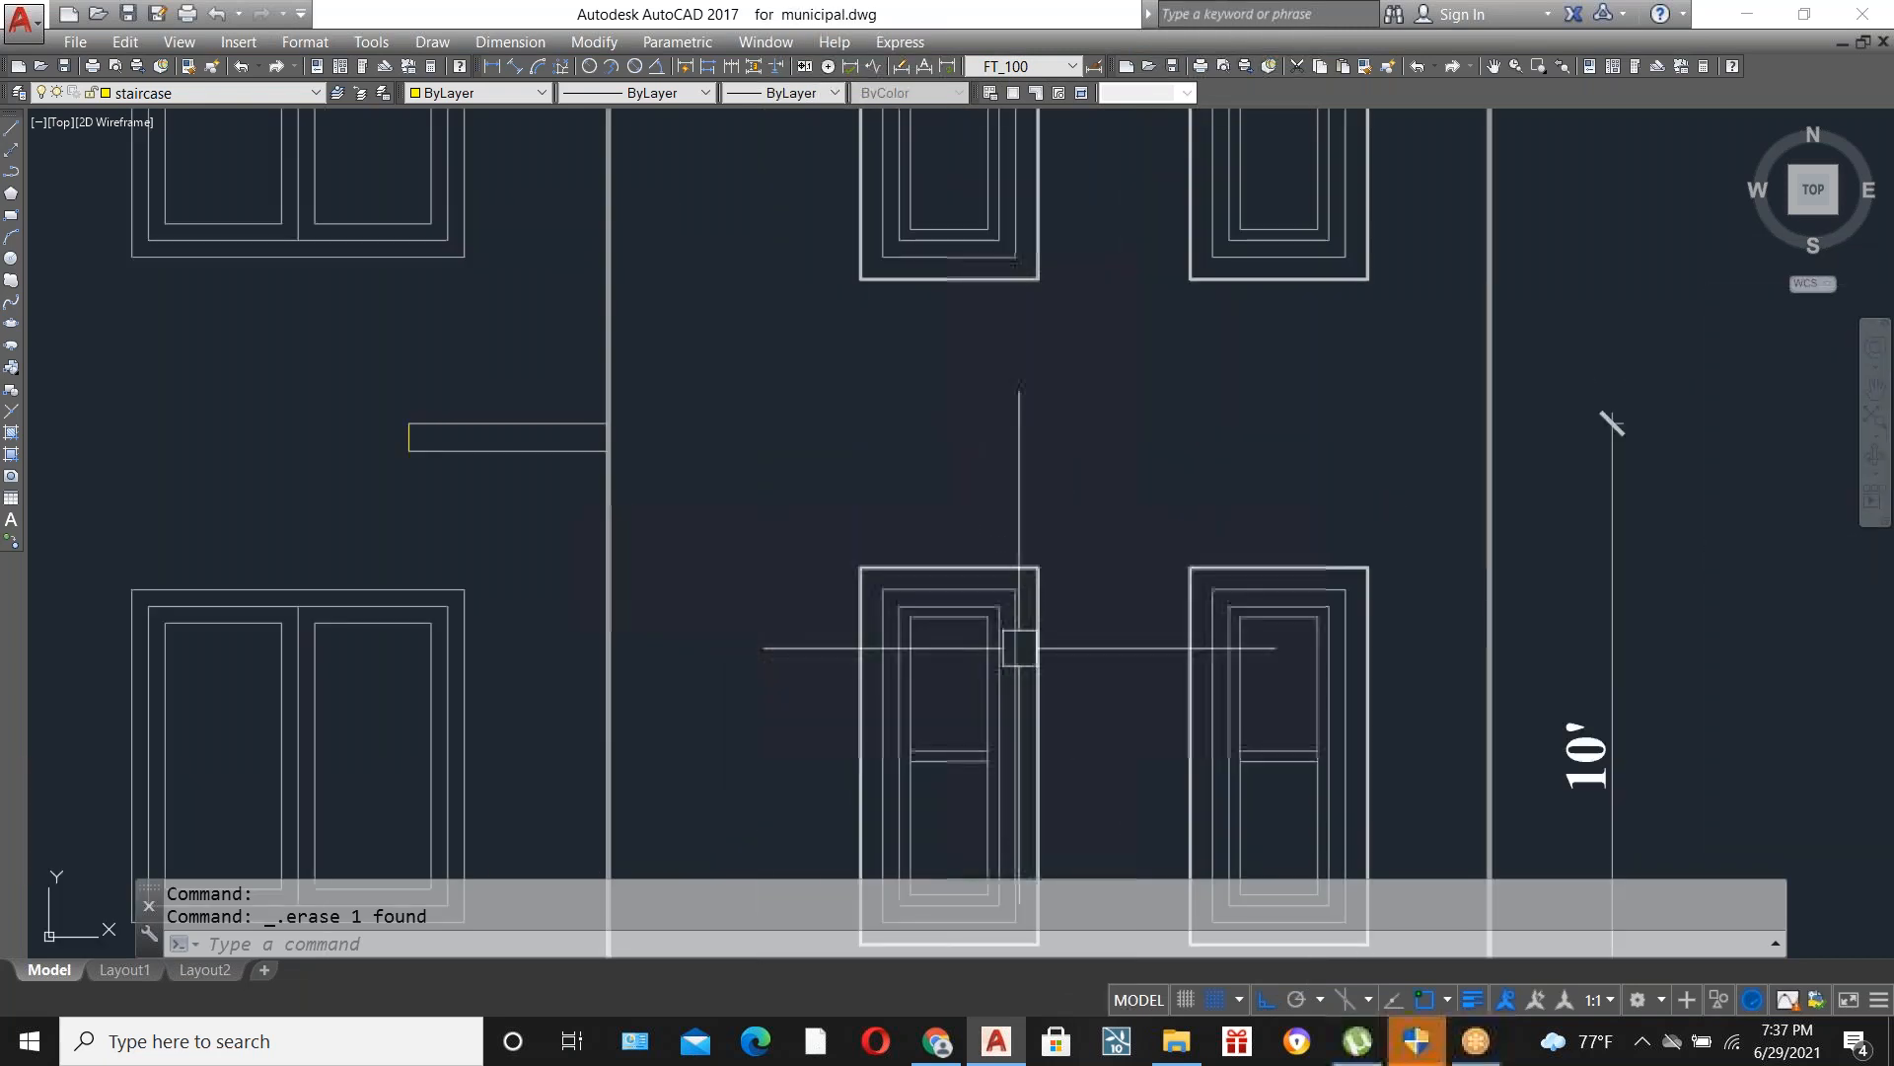
scroll(1038, 510, down, 2)
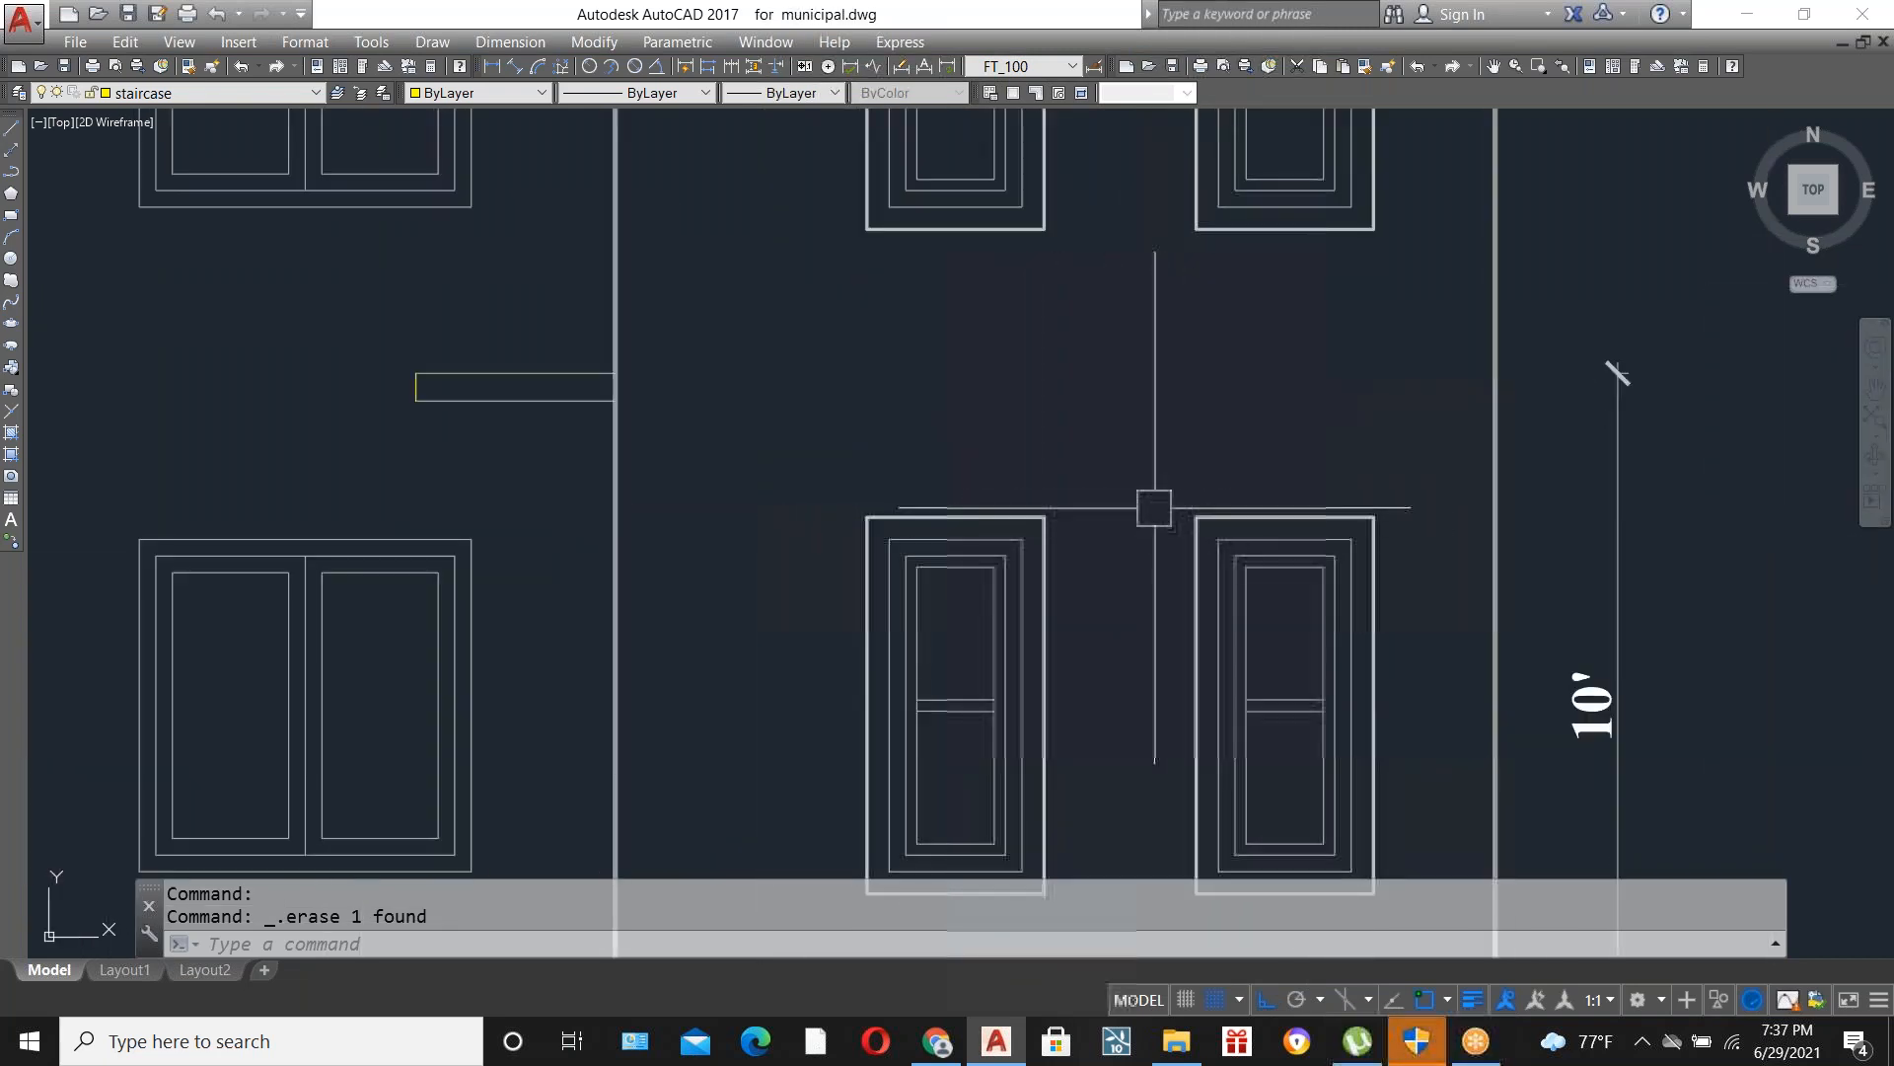
scroll(1036, 537, down, 2)
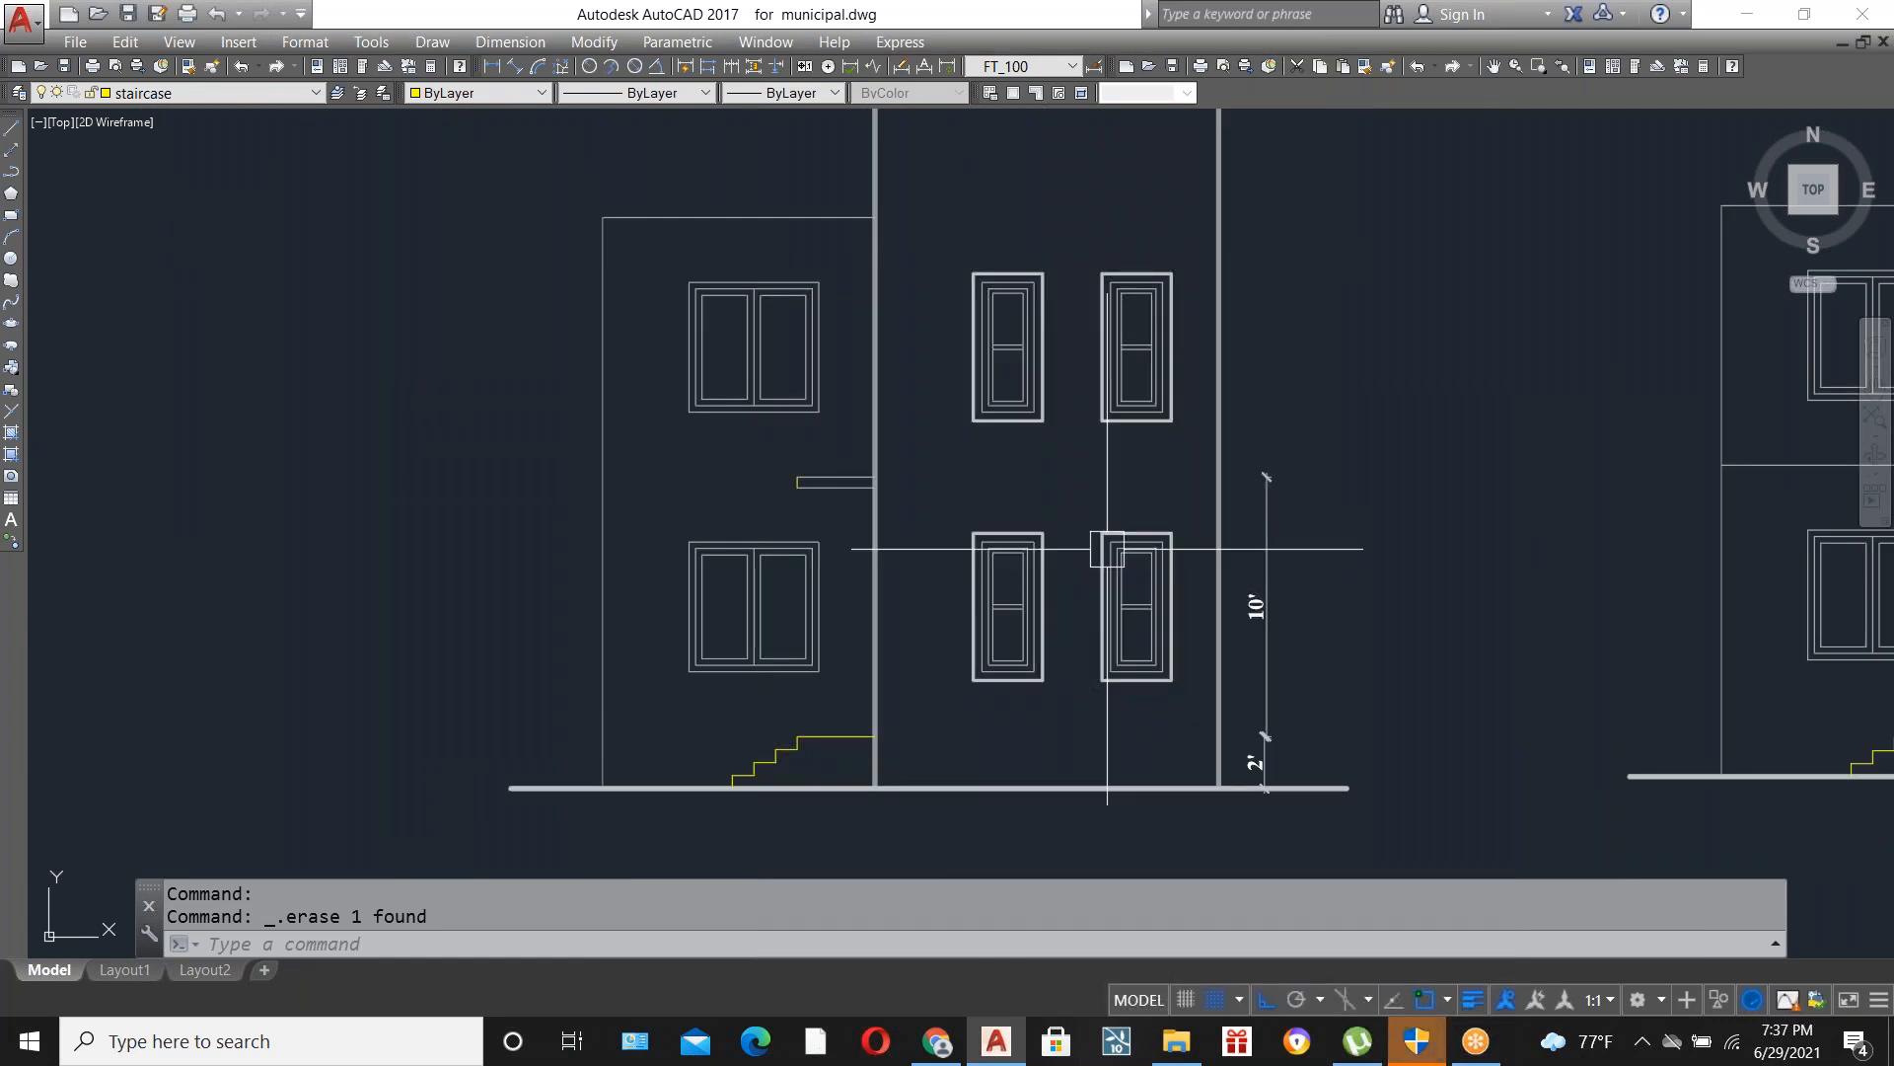
scroll(1107, 548, down, 2)
scroll(1120, 423, down, 1)
scroll(1099, 422, up, 4)
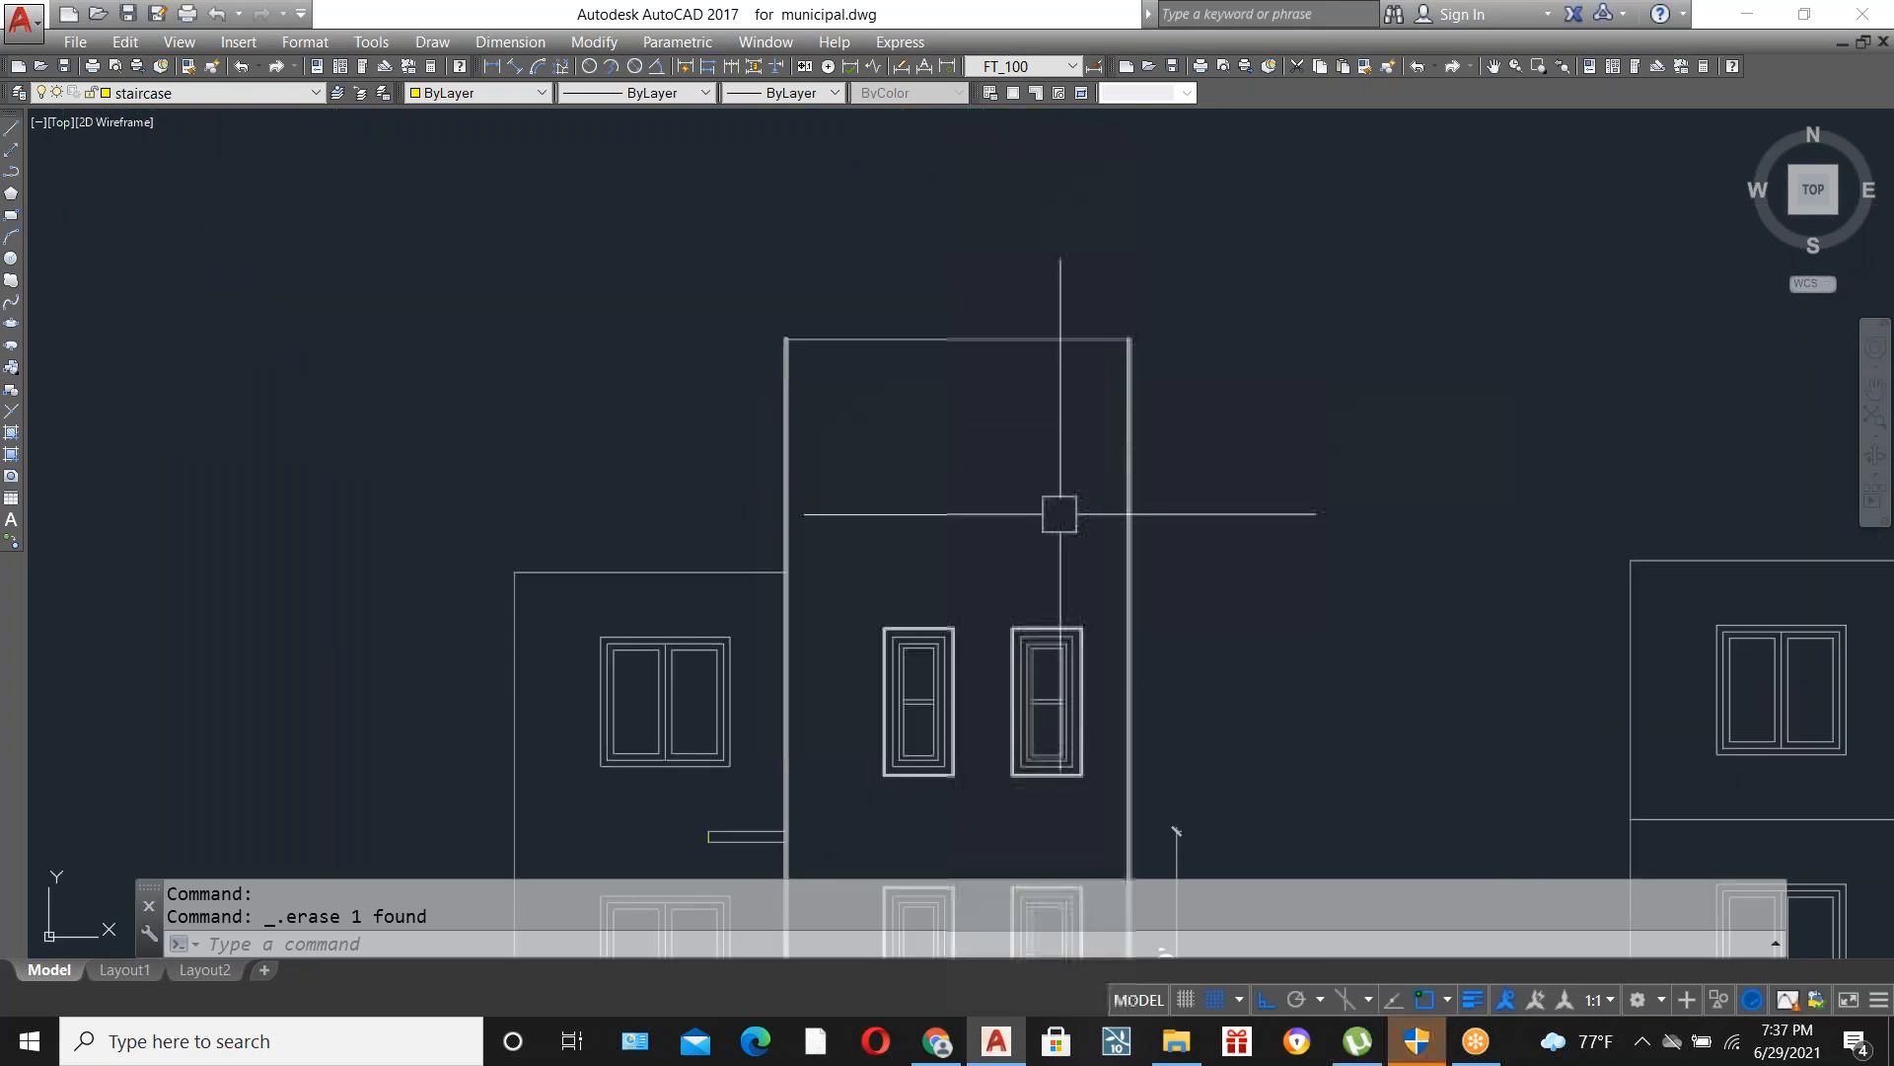
scroll(986, 504, down, 3)
scroll(987, 439, up, 5)
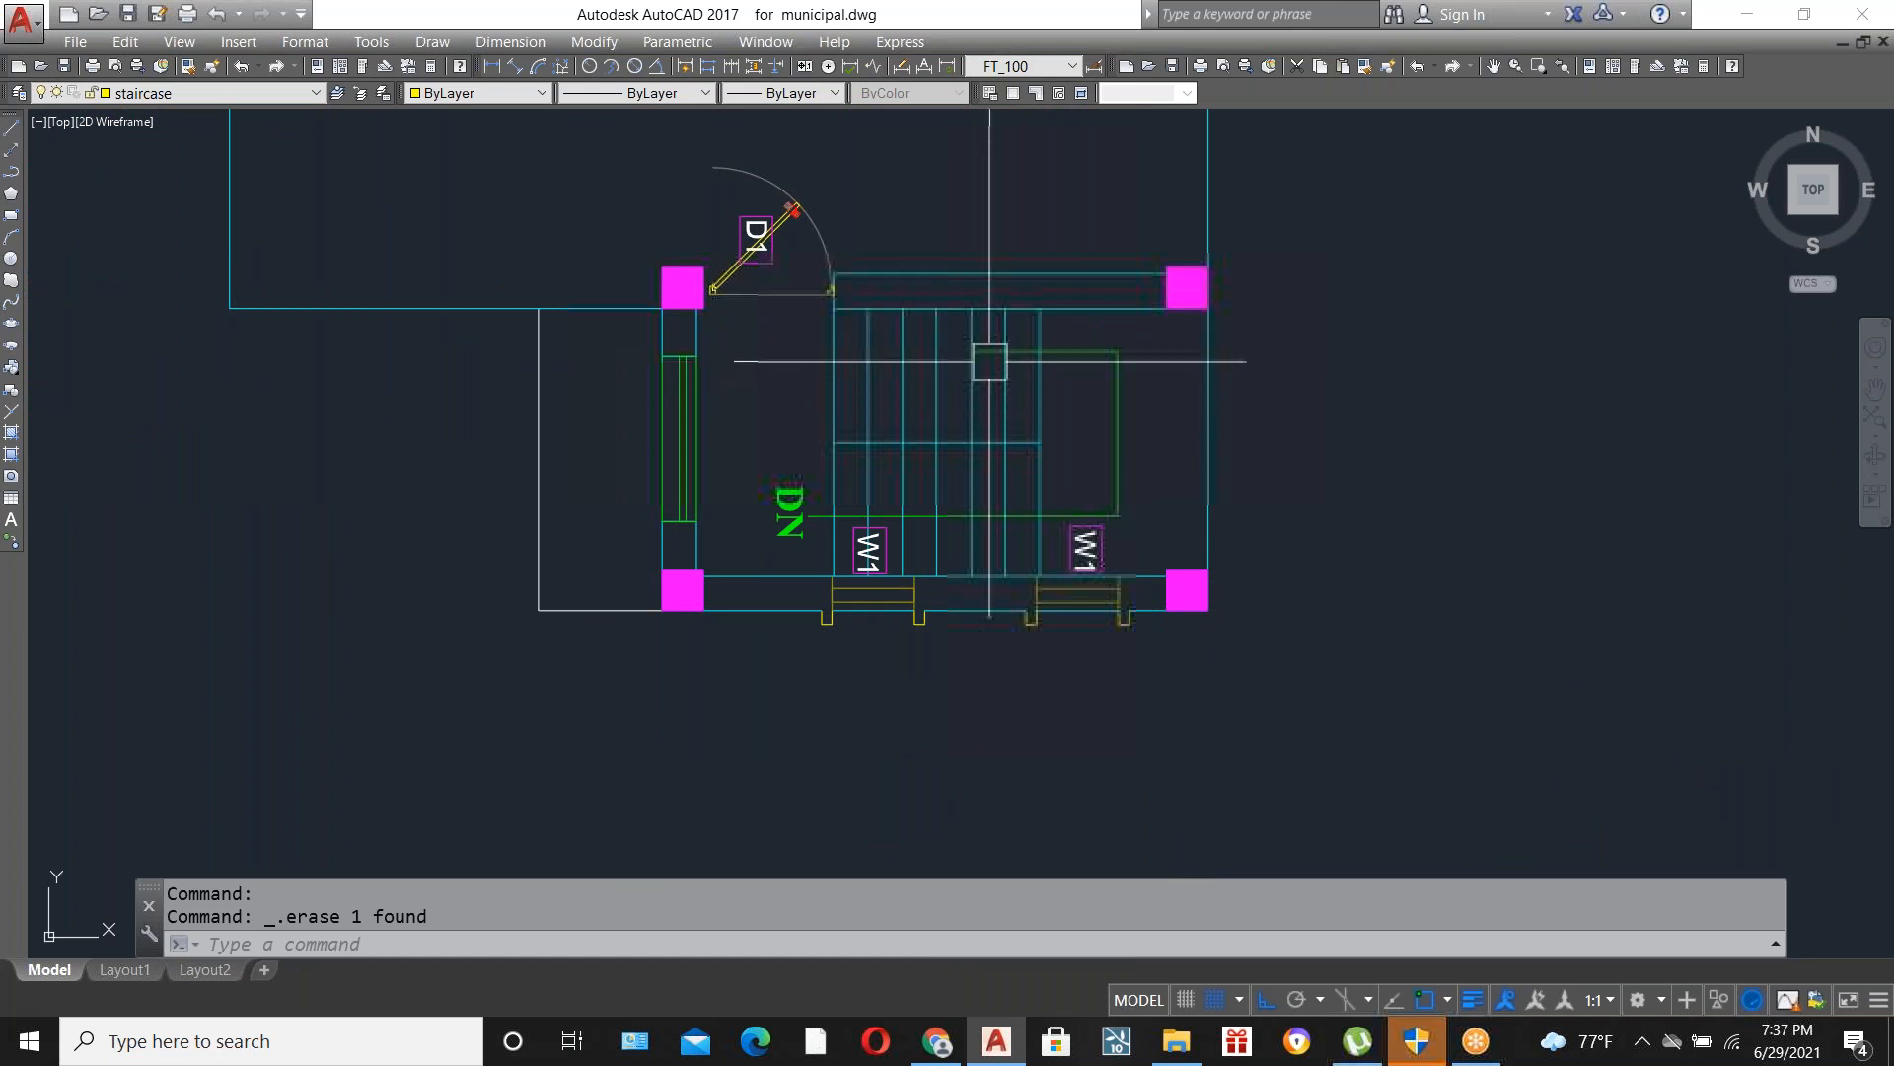
scroll(986, 477, down, 4)
scroll(977, 464, up, 4)
scroll(972, 414, down, 6)
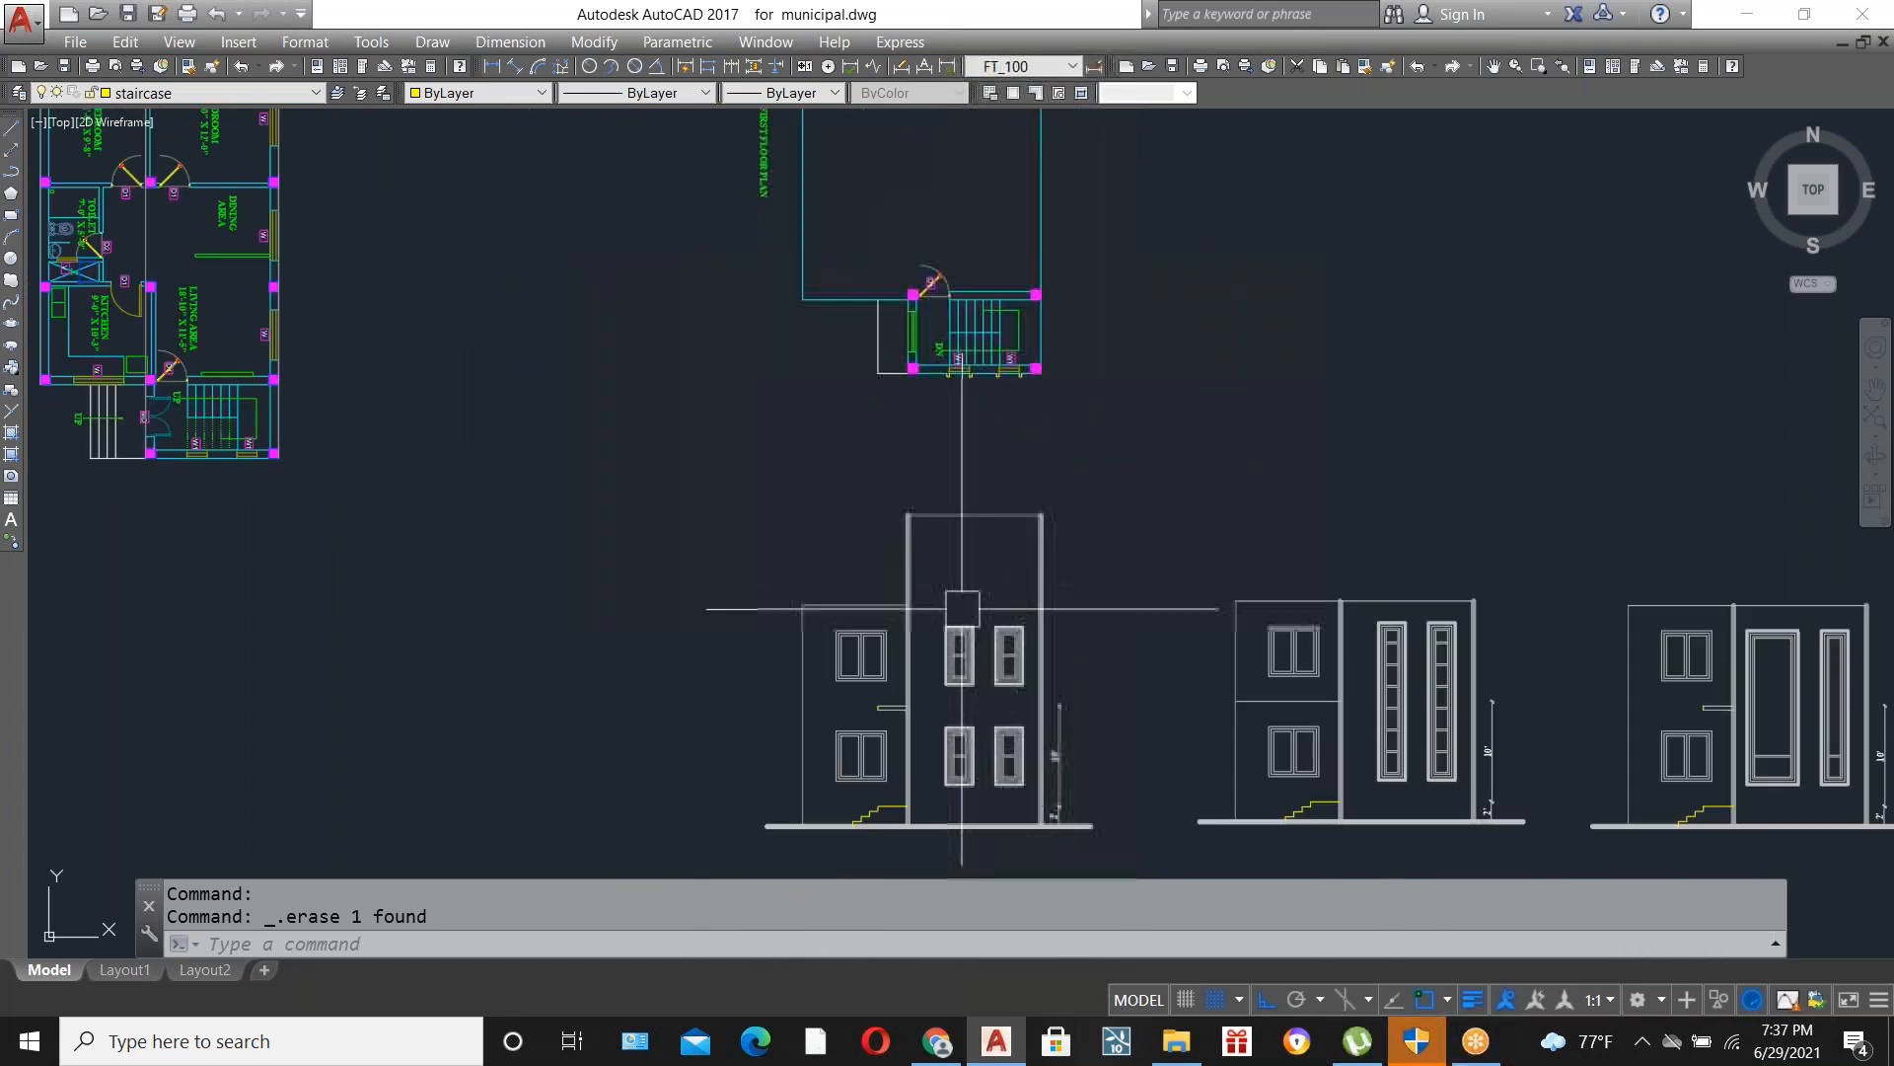
Copy the two upper staircase windows of the first elevation one floor up into the raised staircase block.
scroll(970, 664, up, 2)
click(859, 491)
click(1085, 713)
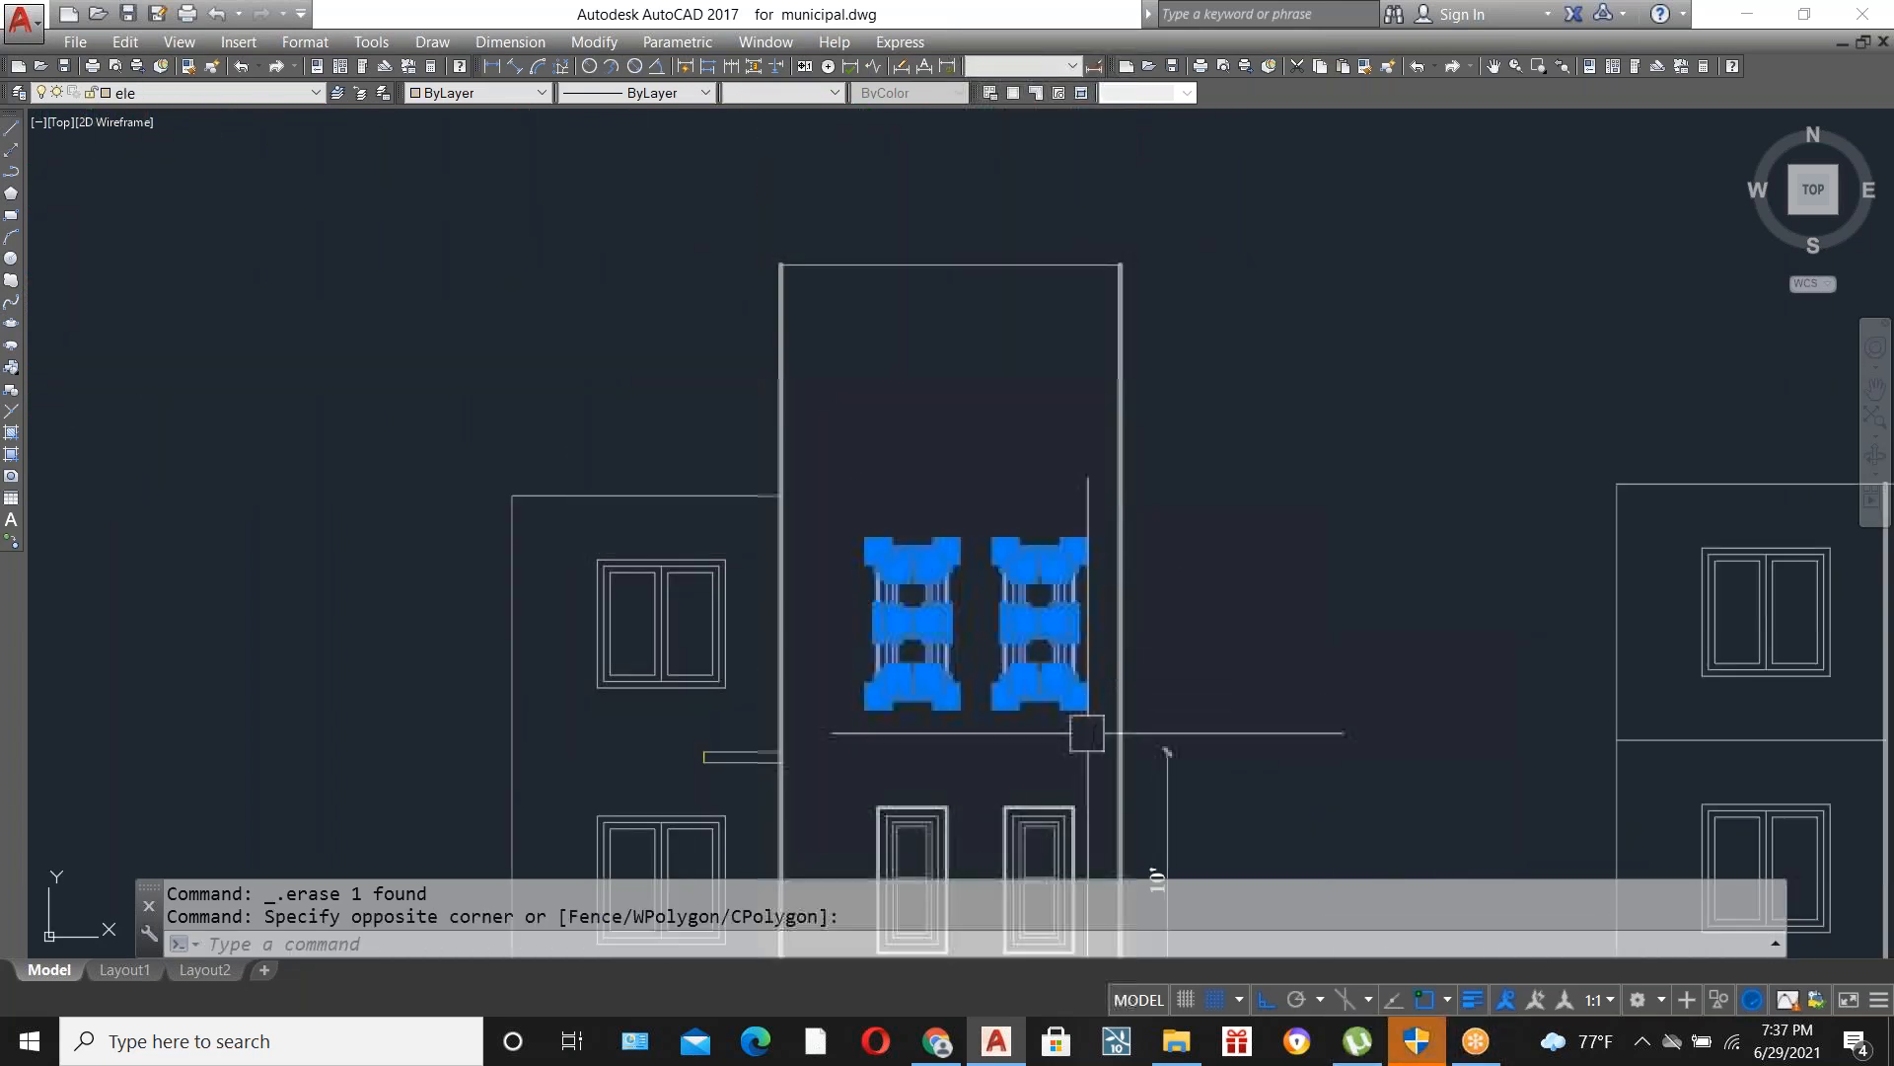
text(co)
key(Return)
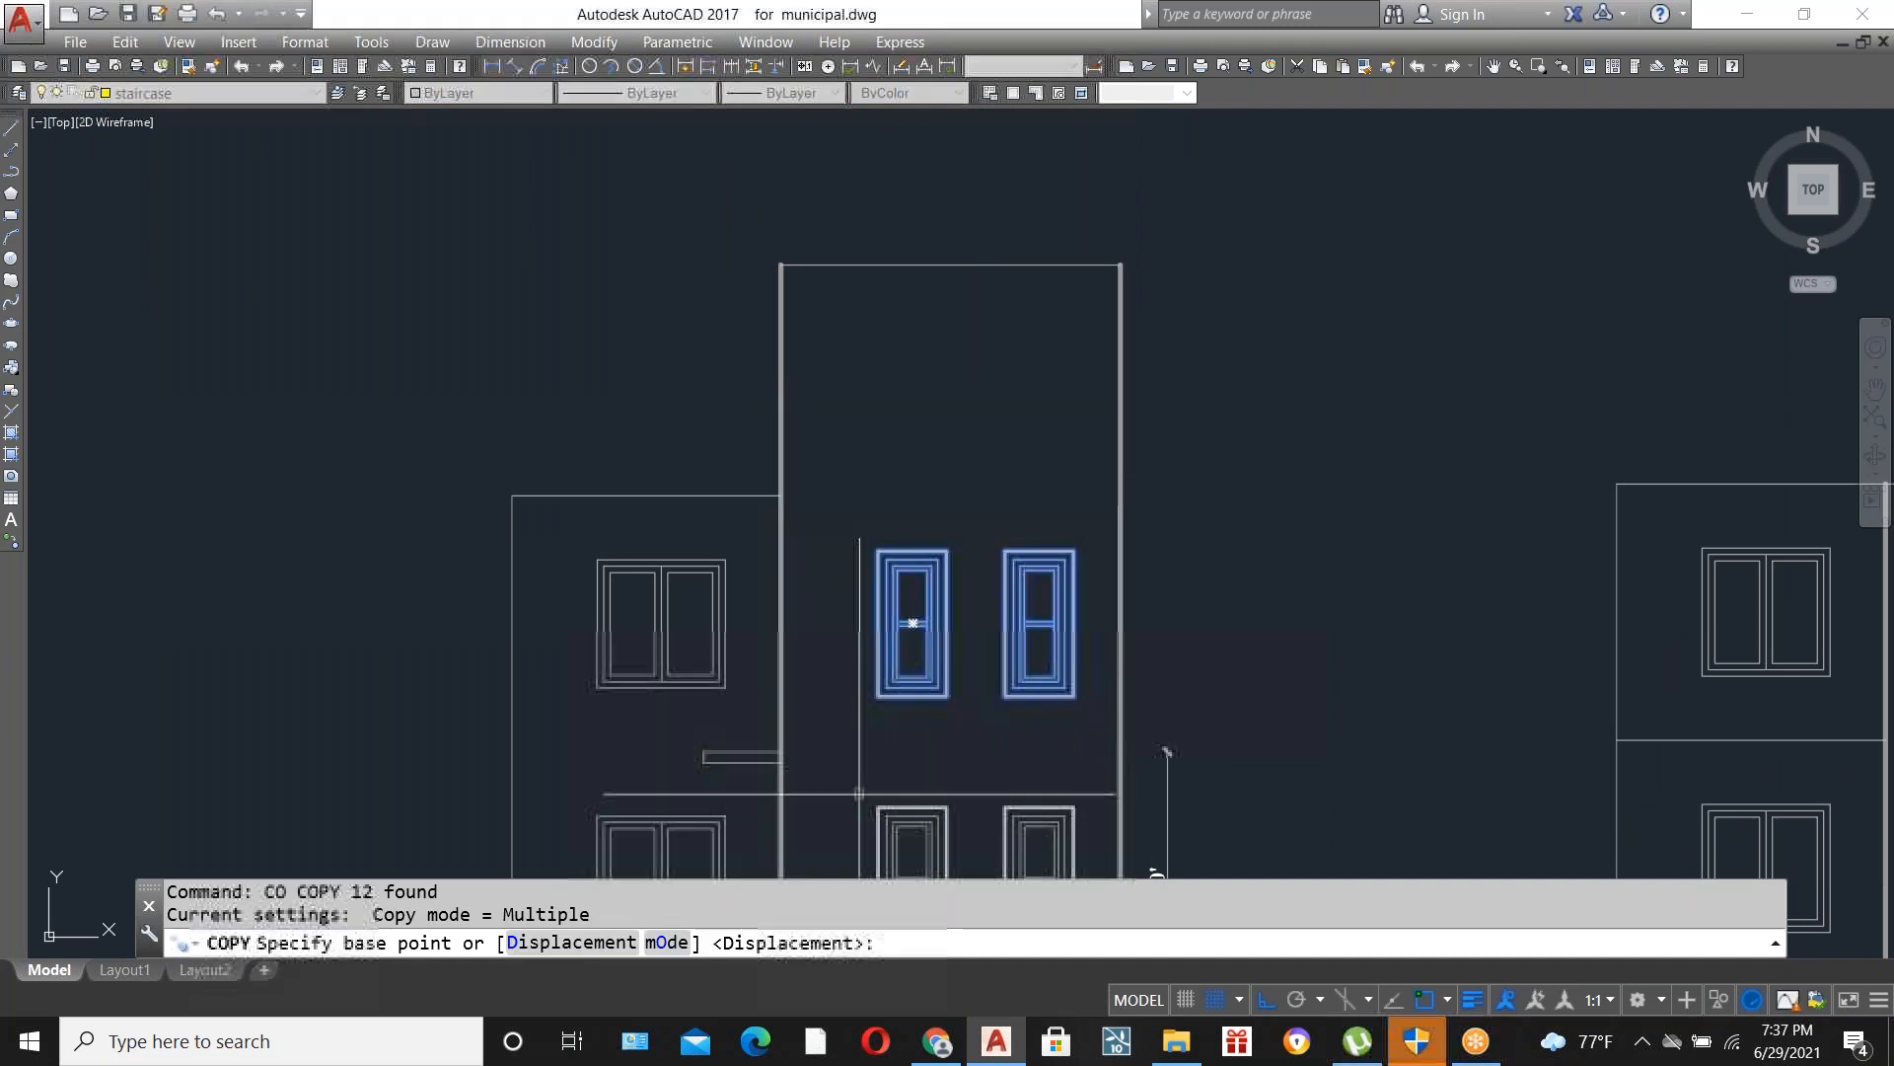
click(878, 807)
click(878, 550)
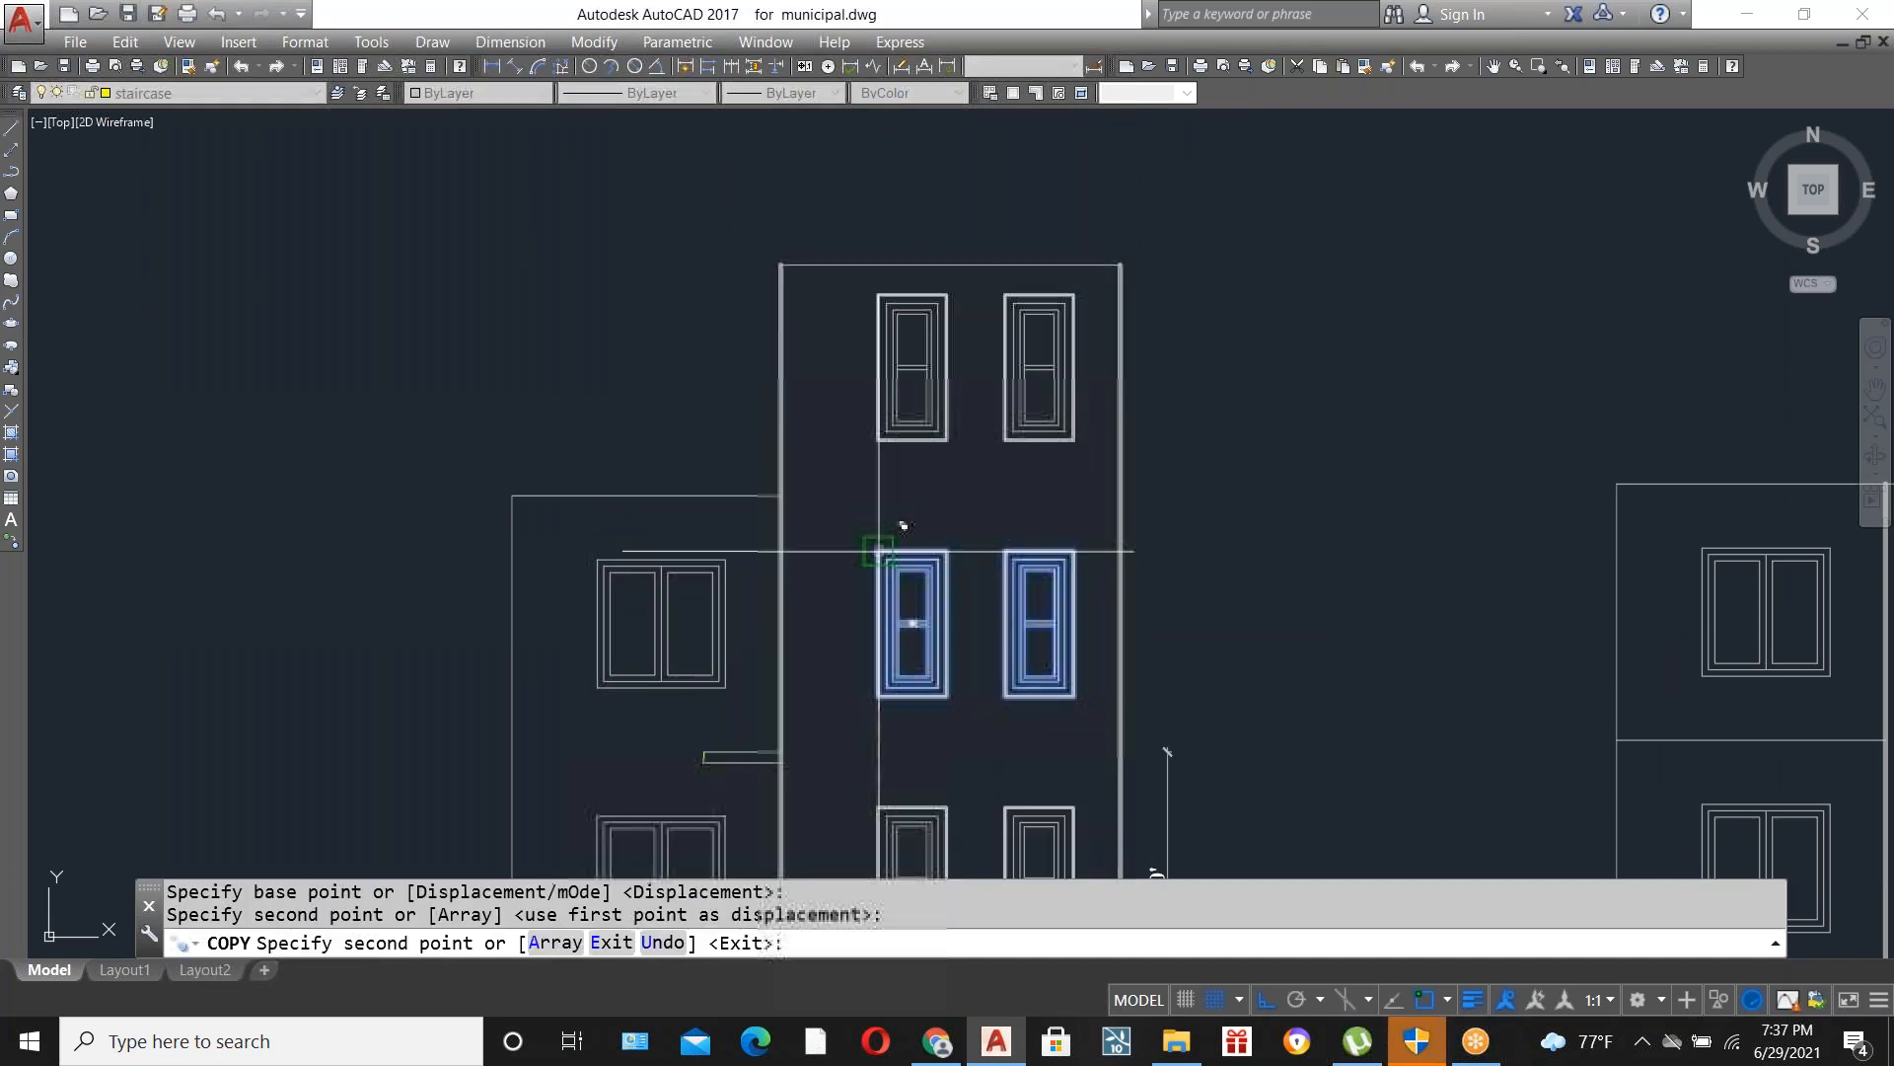
key(Escape)
scroll(987, 453, down, 2)
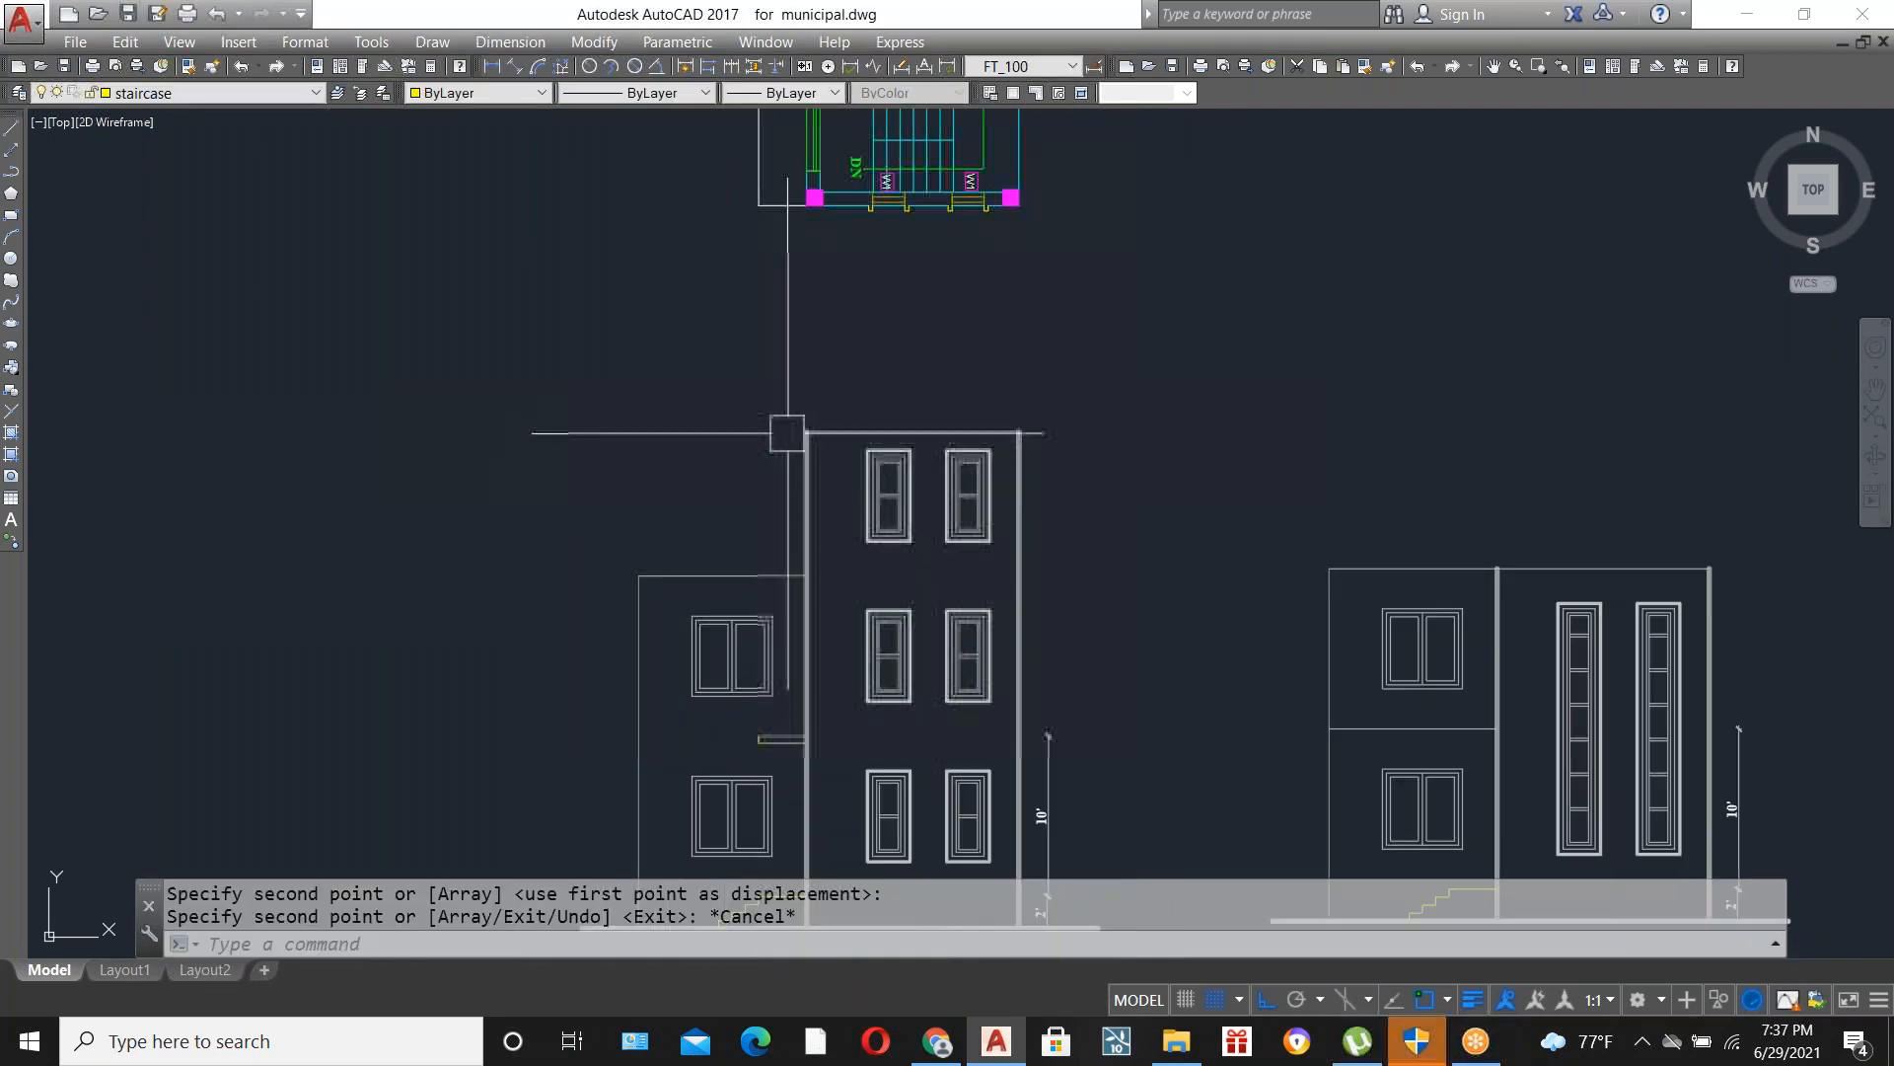
Compare the staircase-block windows and outline of the first elevation with the roof-level staircase plan above it.
scroll(850, 403, down, 2)
scroll(951, 457, up, 2)
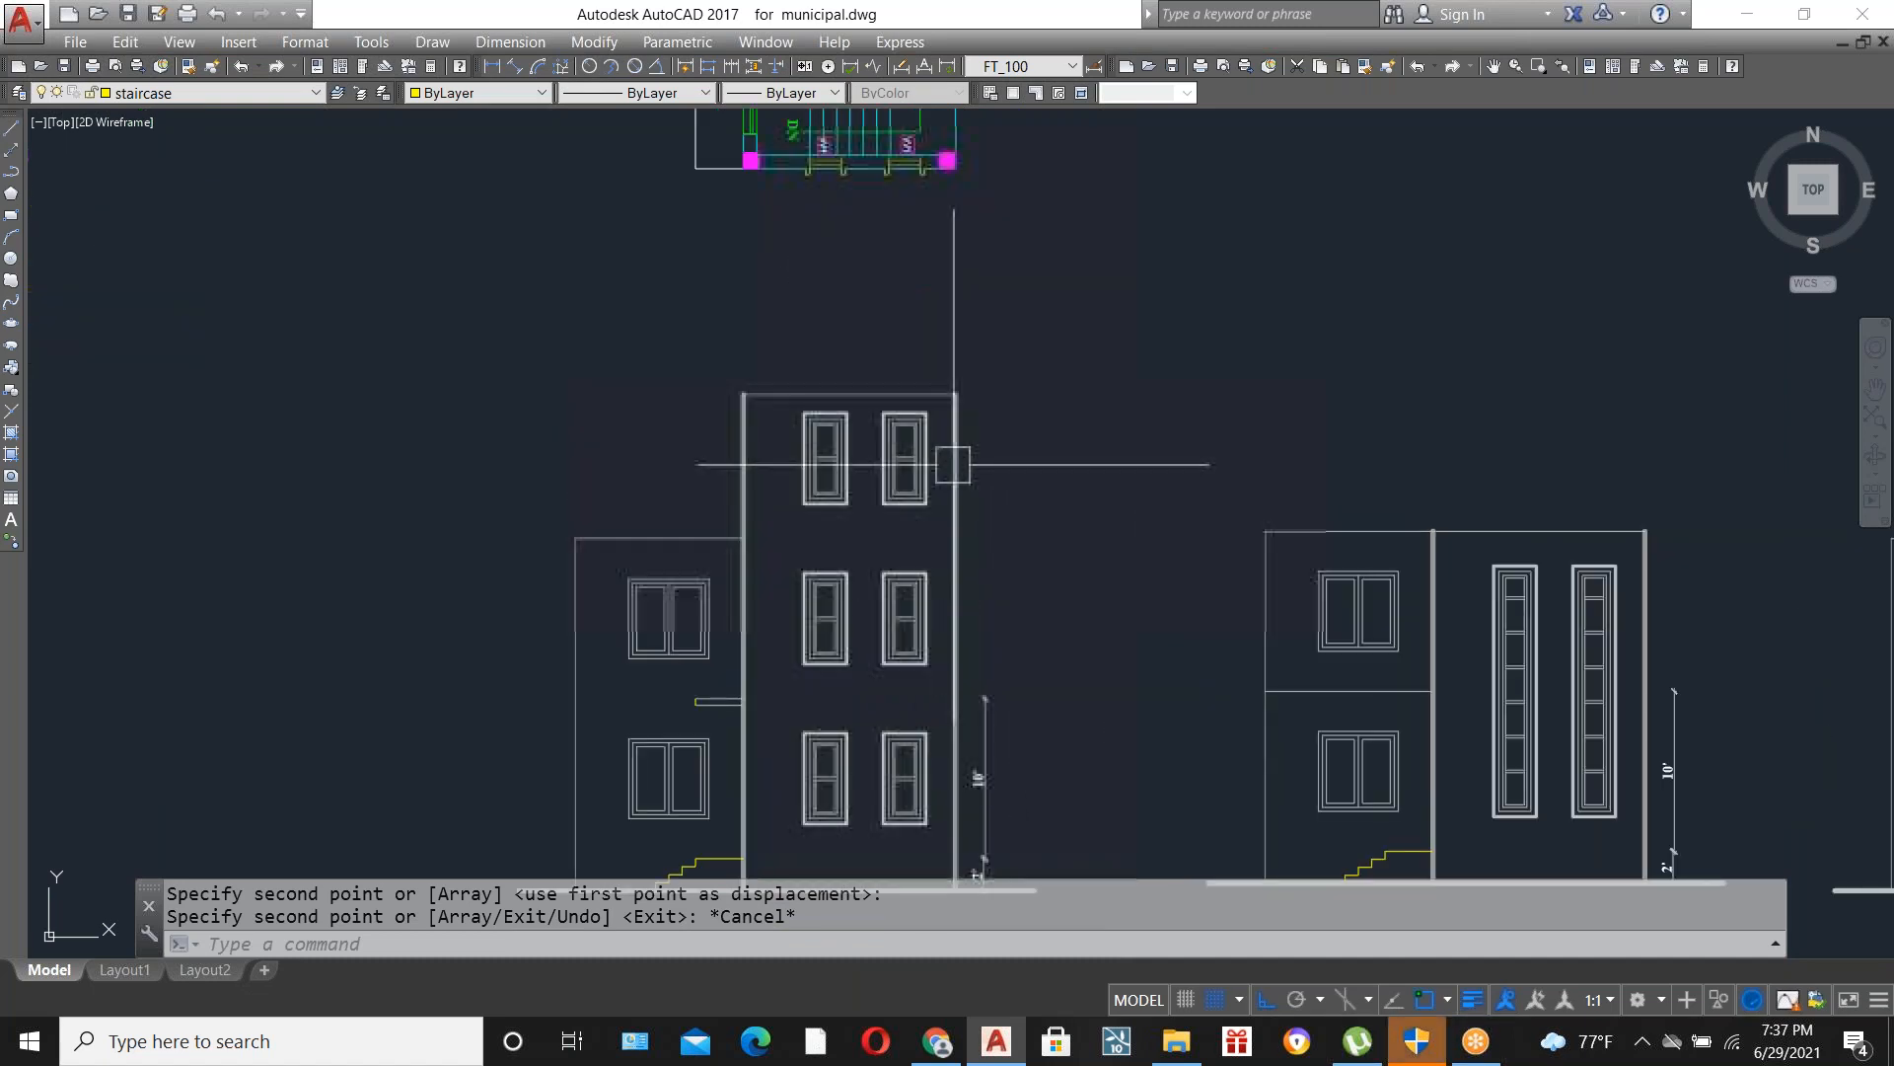
scroll(821, 401, up, 4)
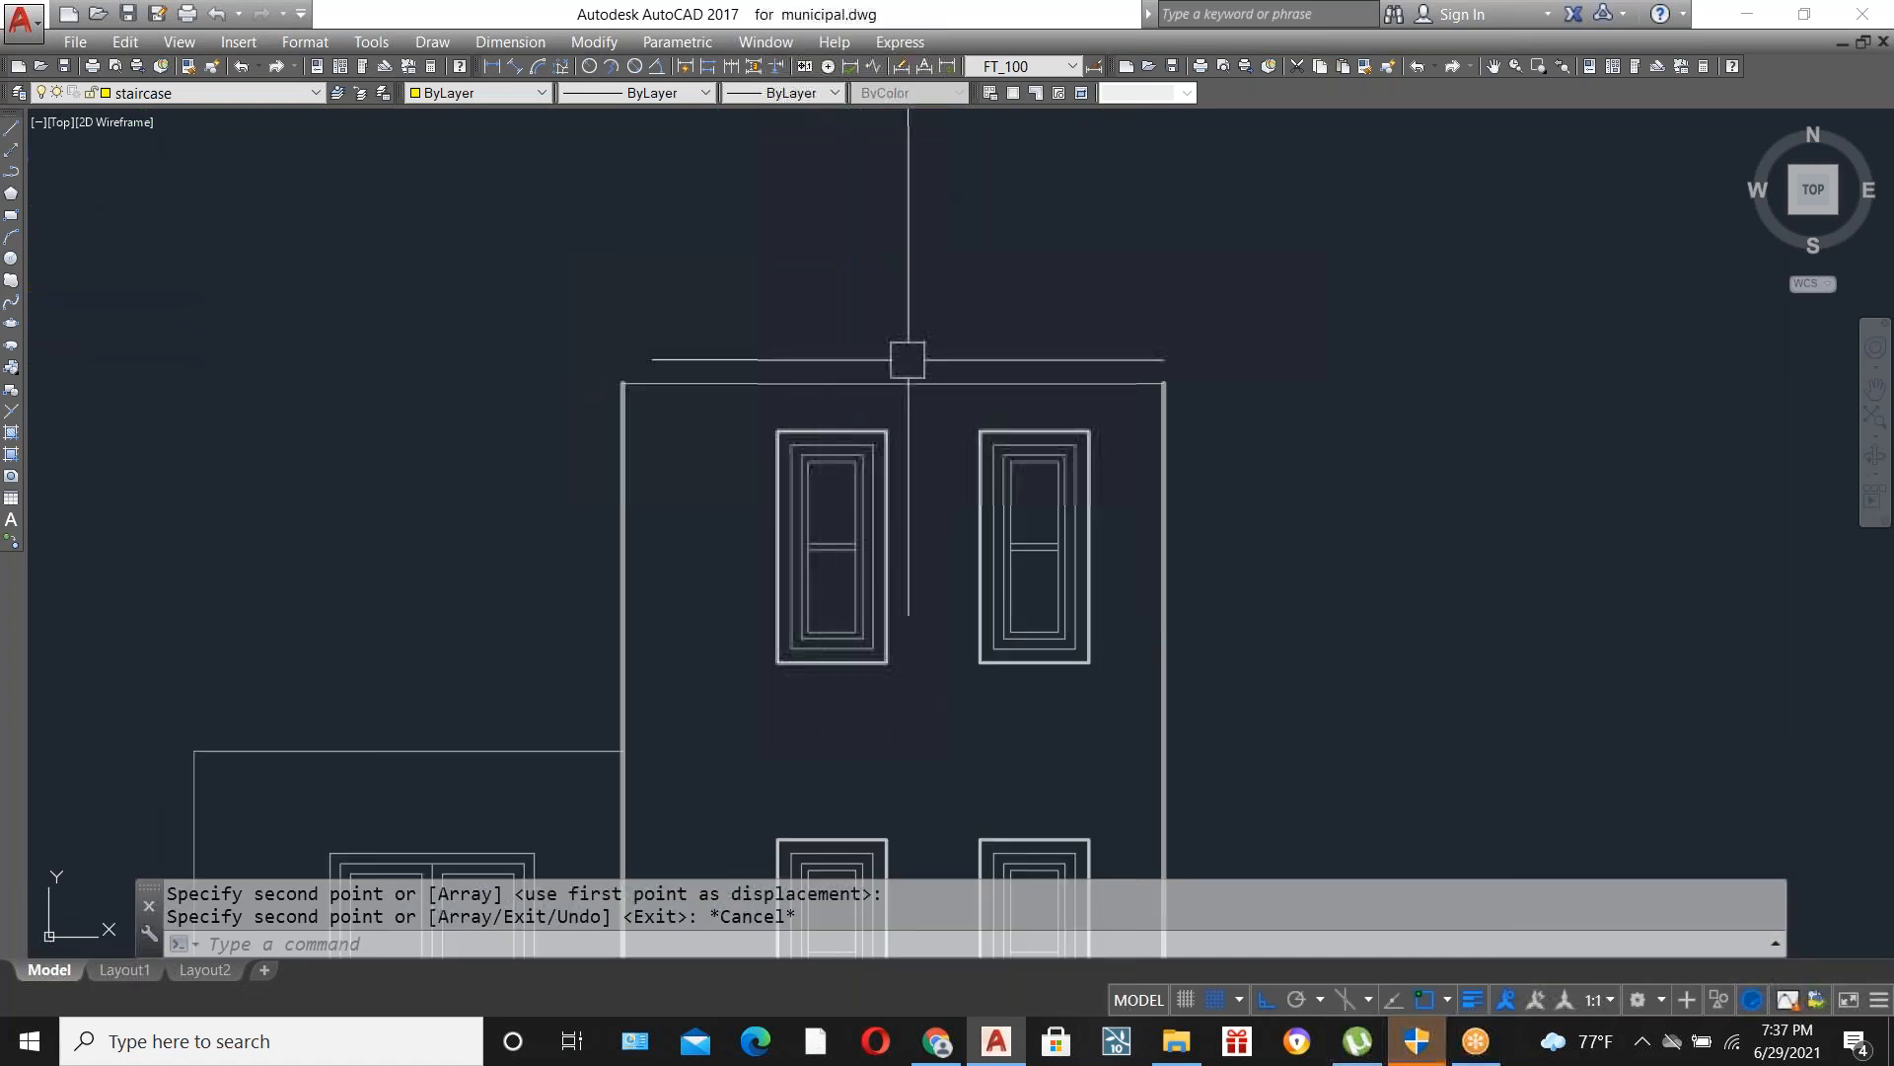
scroll(998, 473, down, 5)
scroll(1002, 325, up, 5)
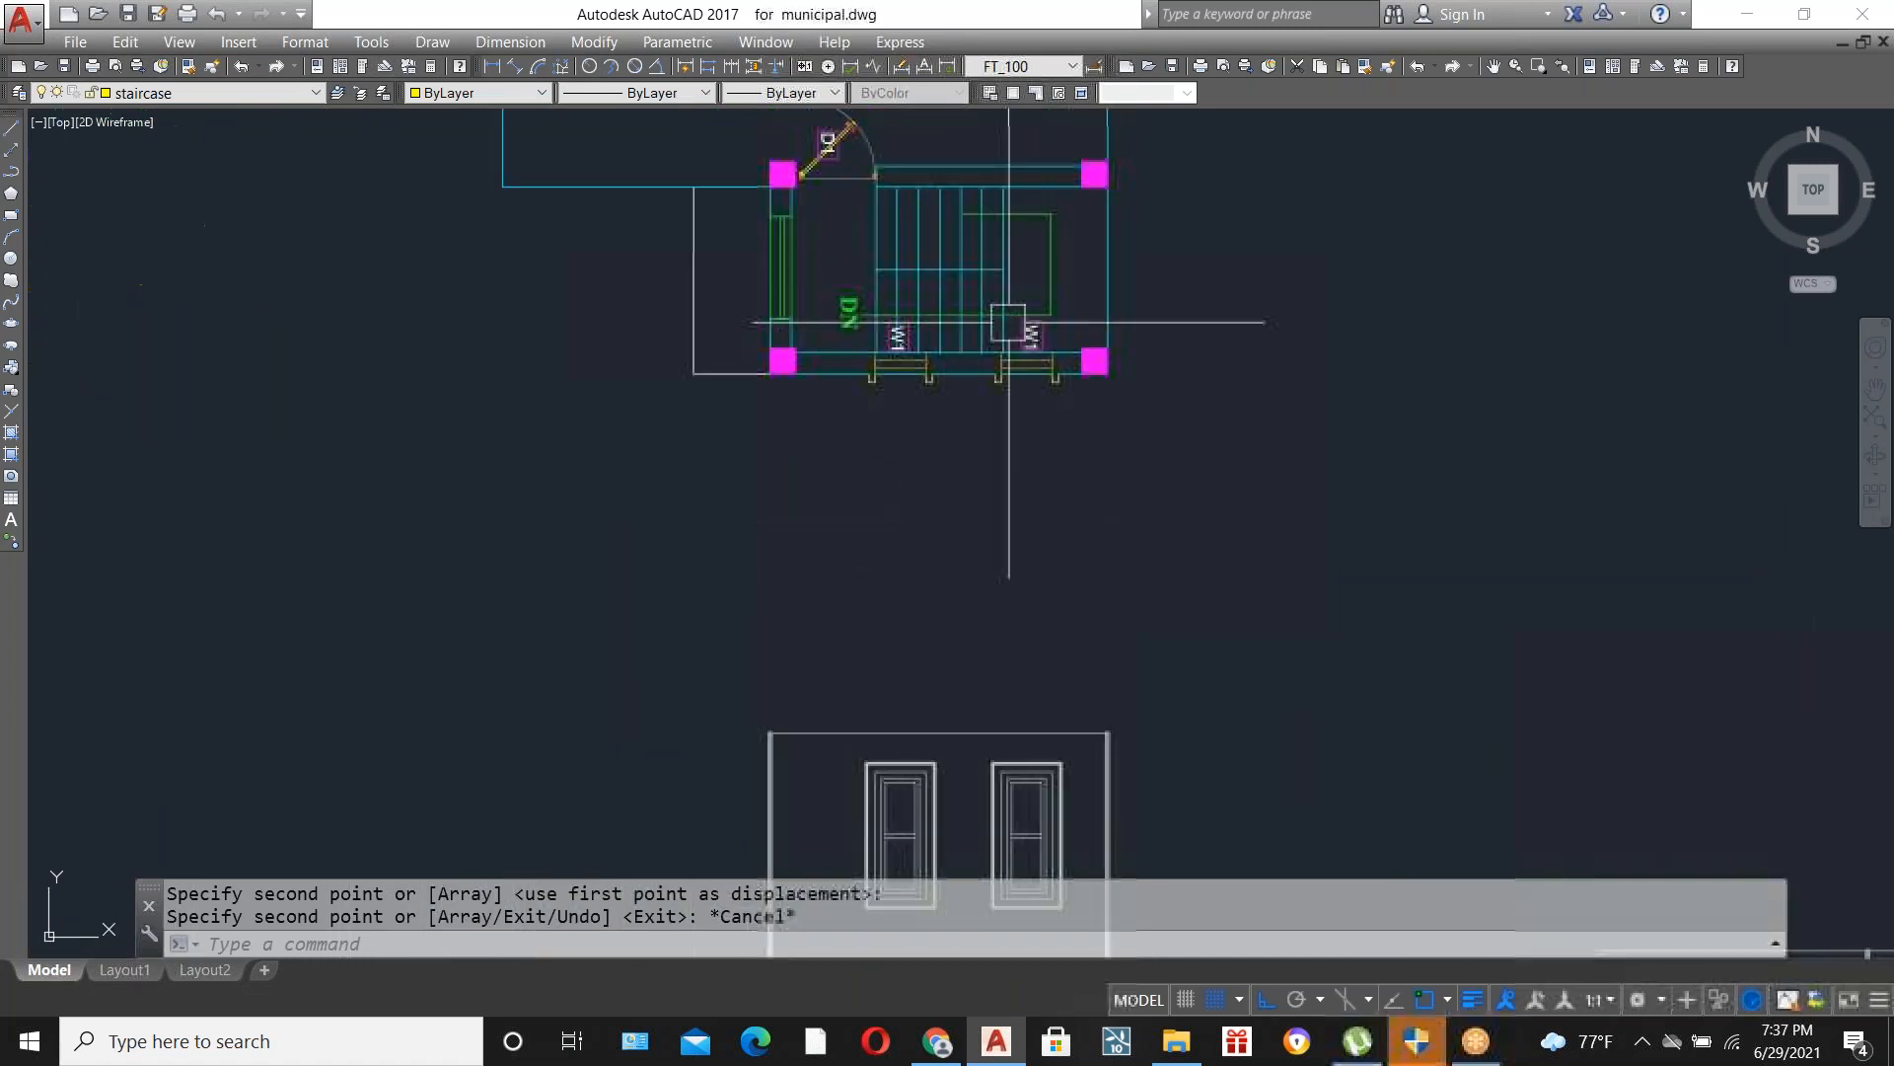
scroll(1003, 336, down, 2)
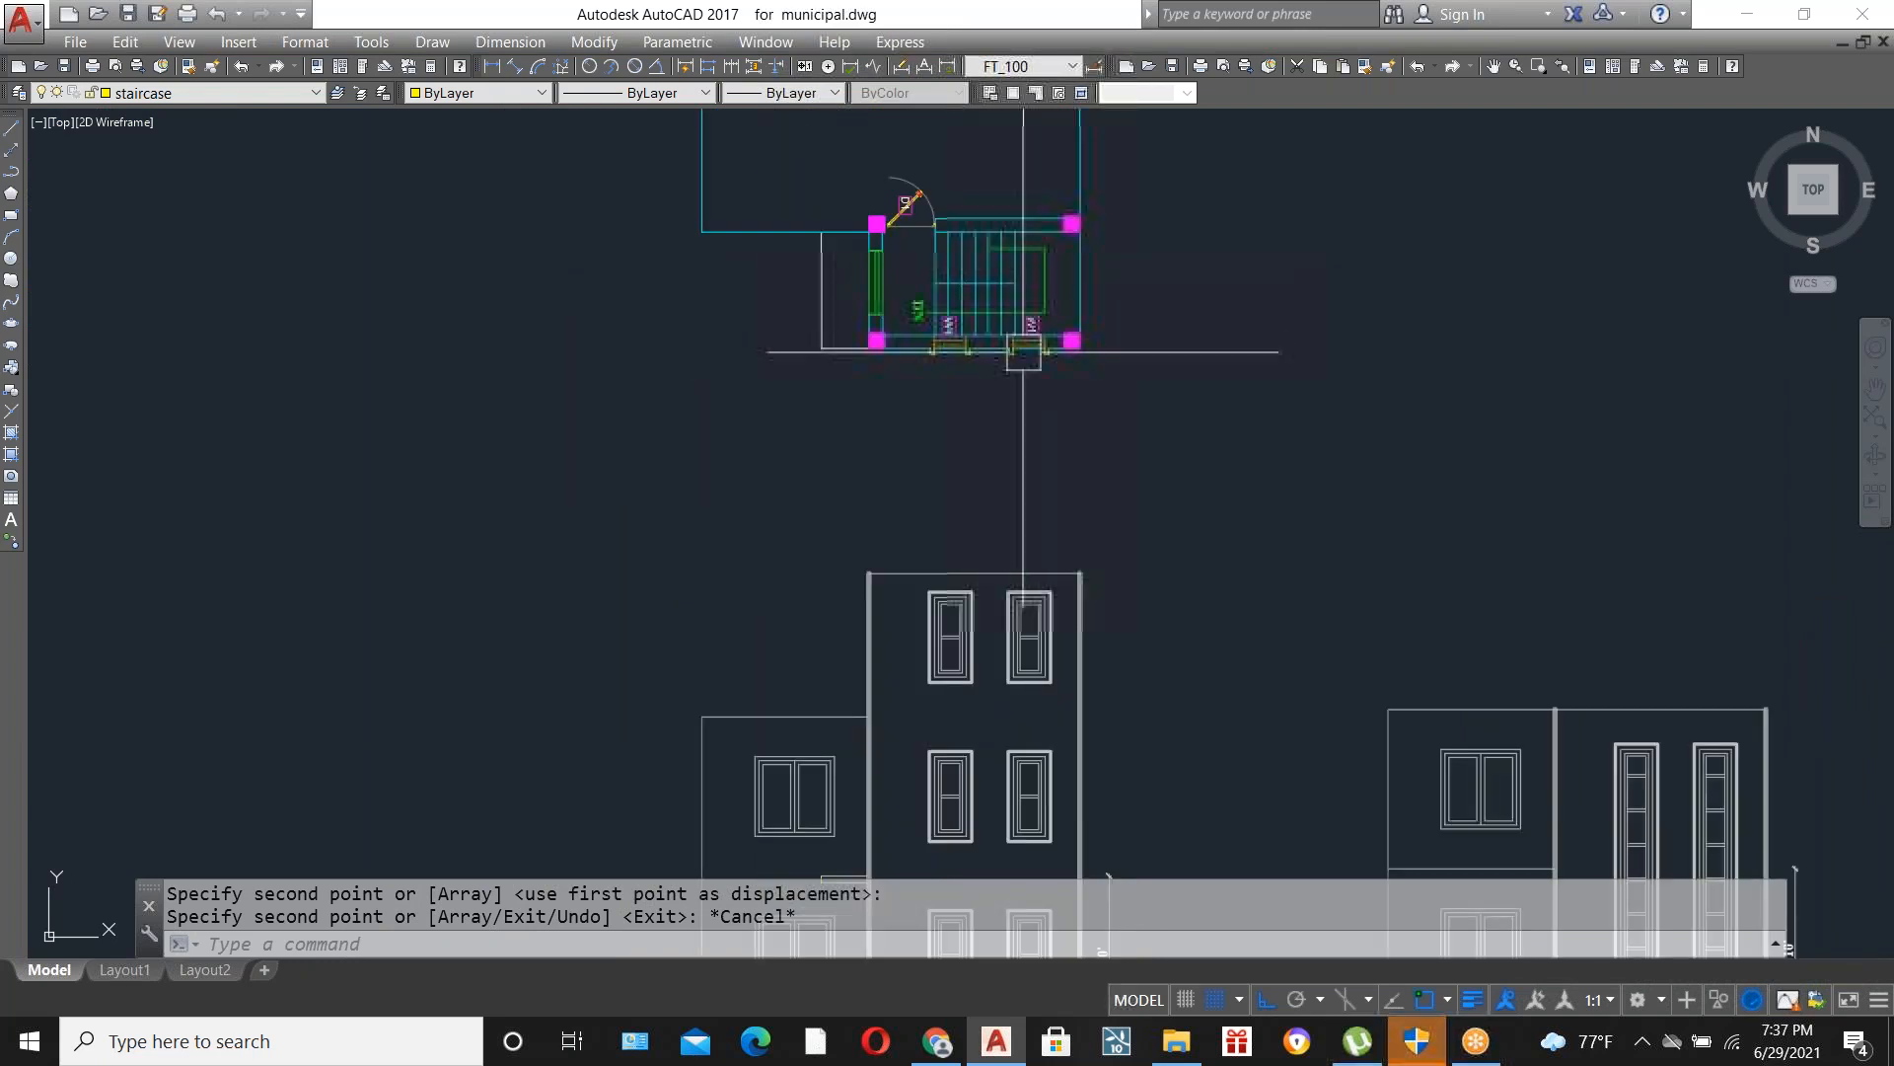
scroll(1002, 335, down, 2)
scroll(1020, 520, up, 4)
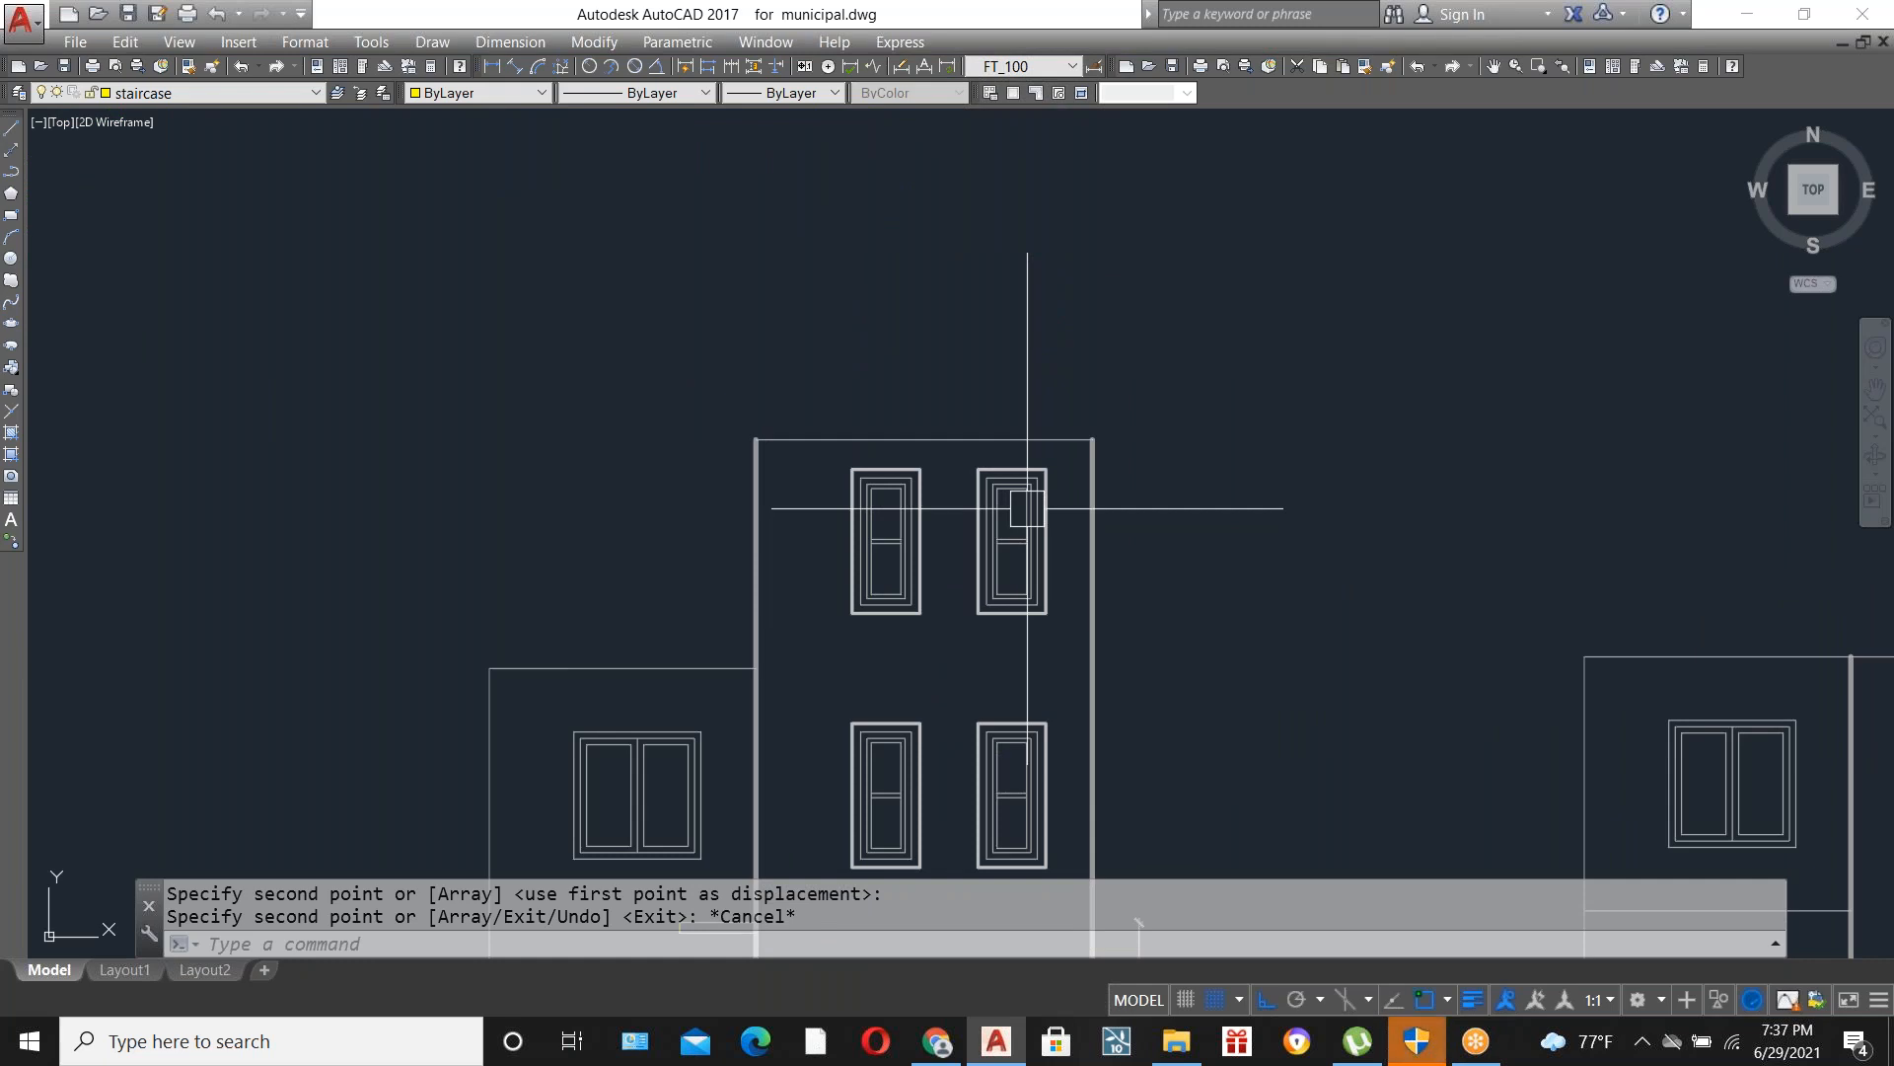
scroll(1030, 524, down, 2)
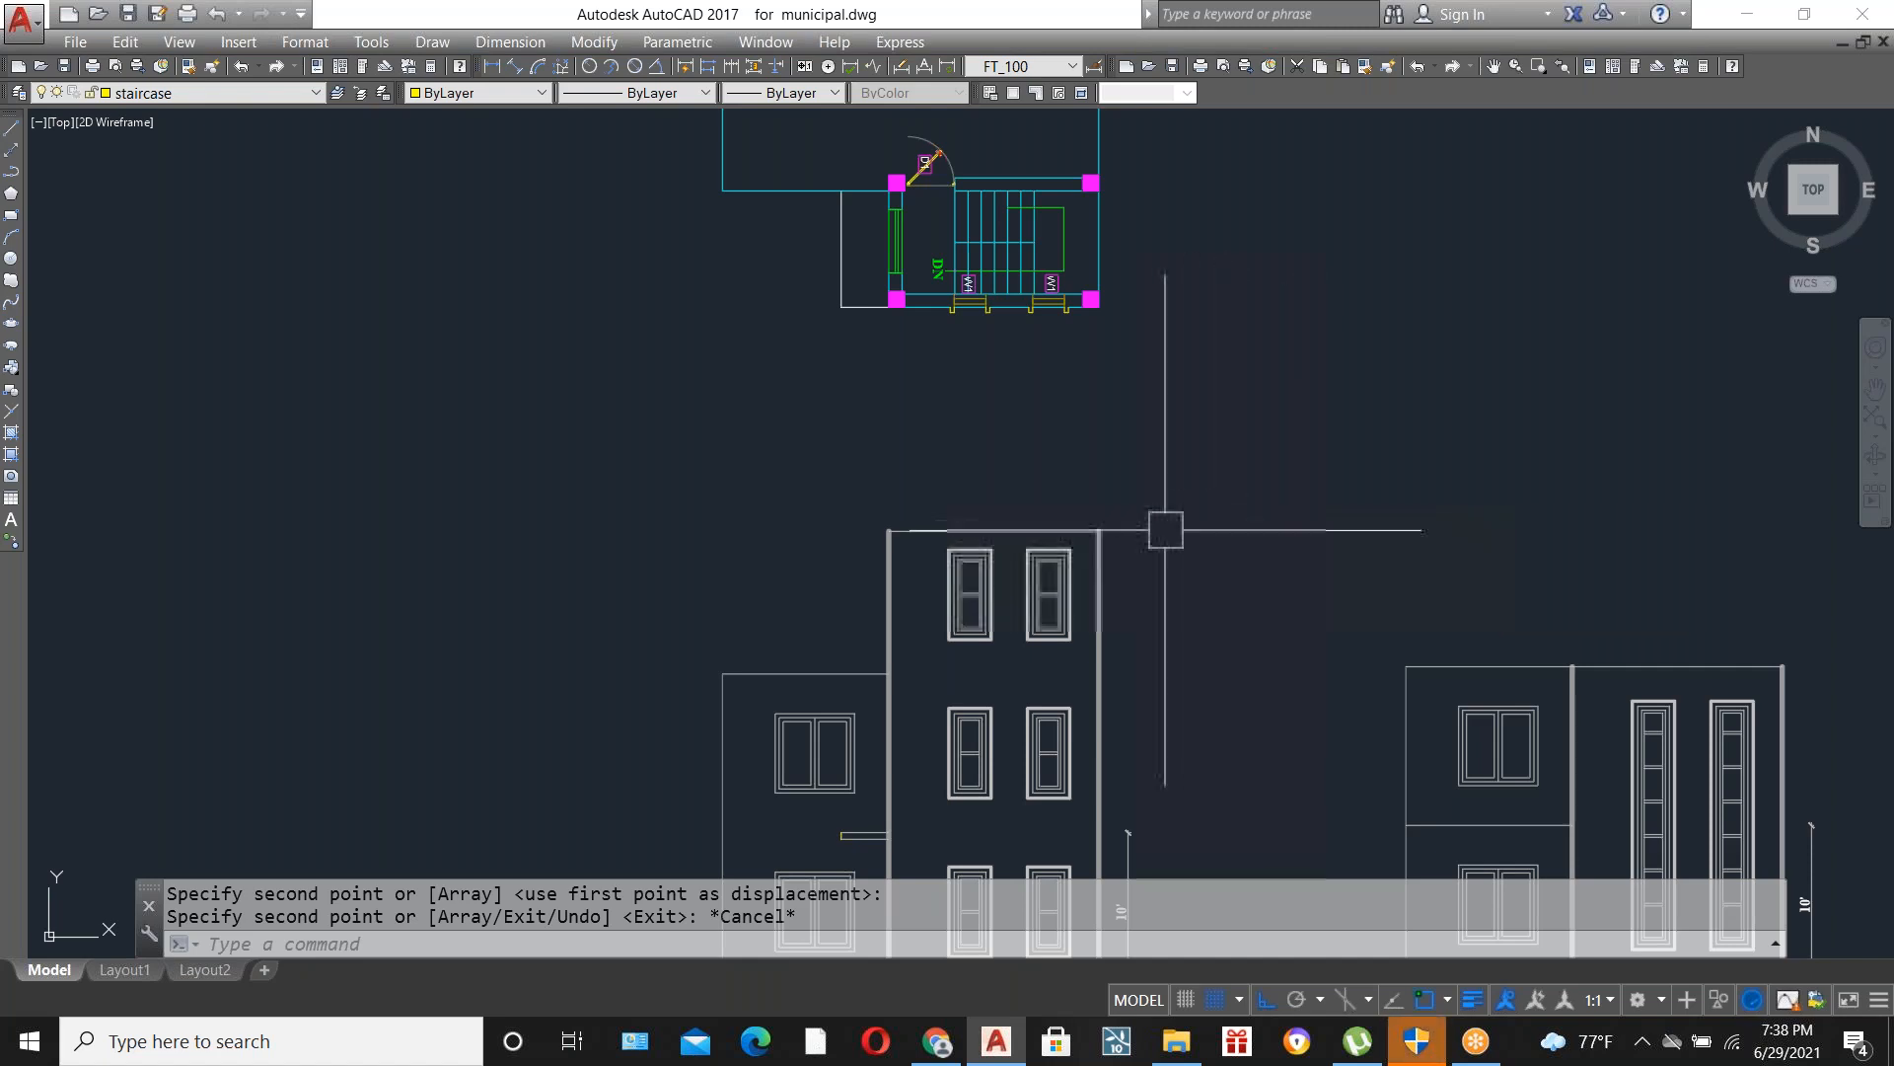
scroll(921, 677, down, 3)
scroll(918, 664, up, 5)
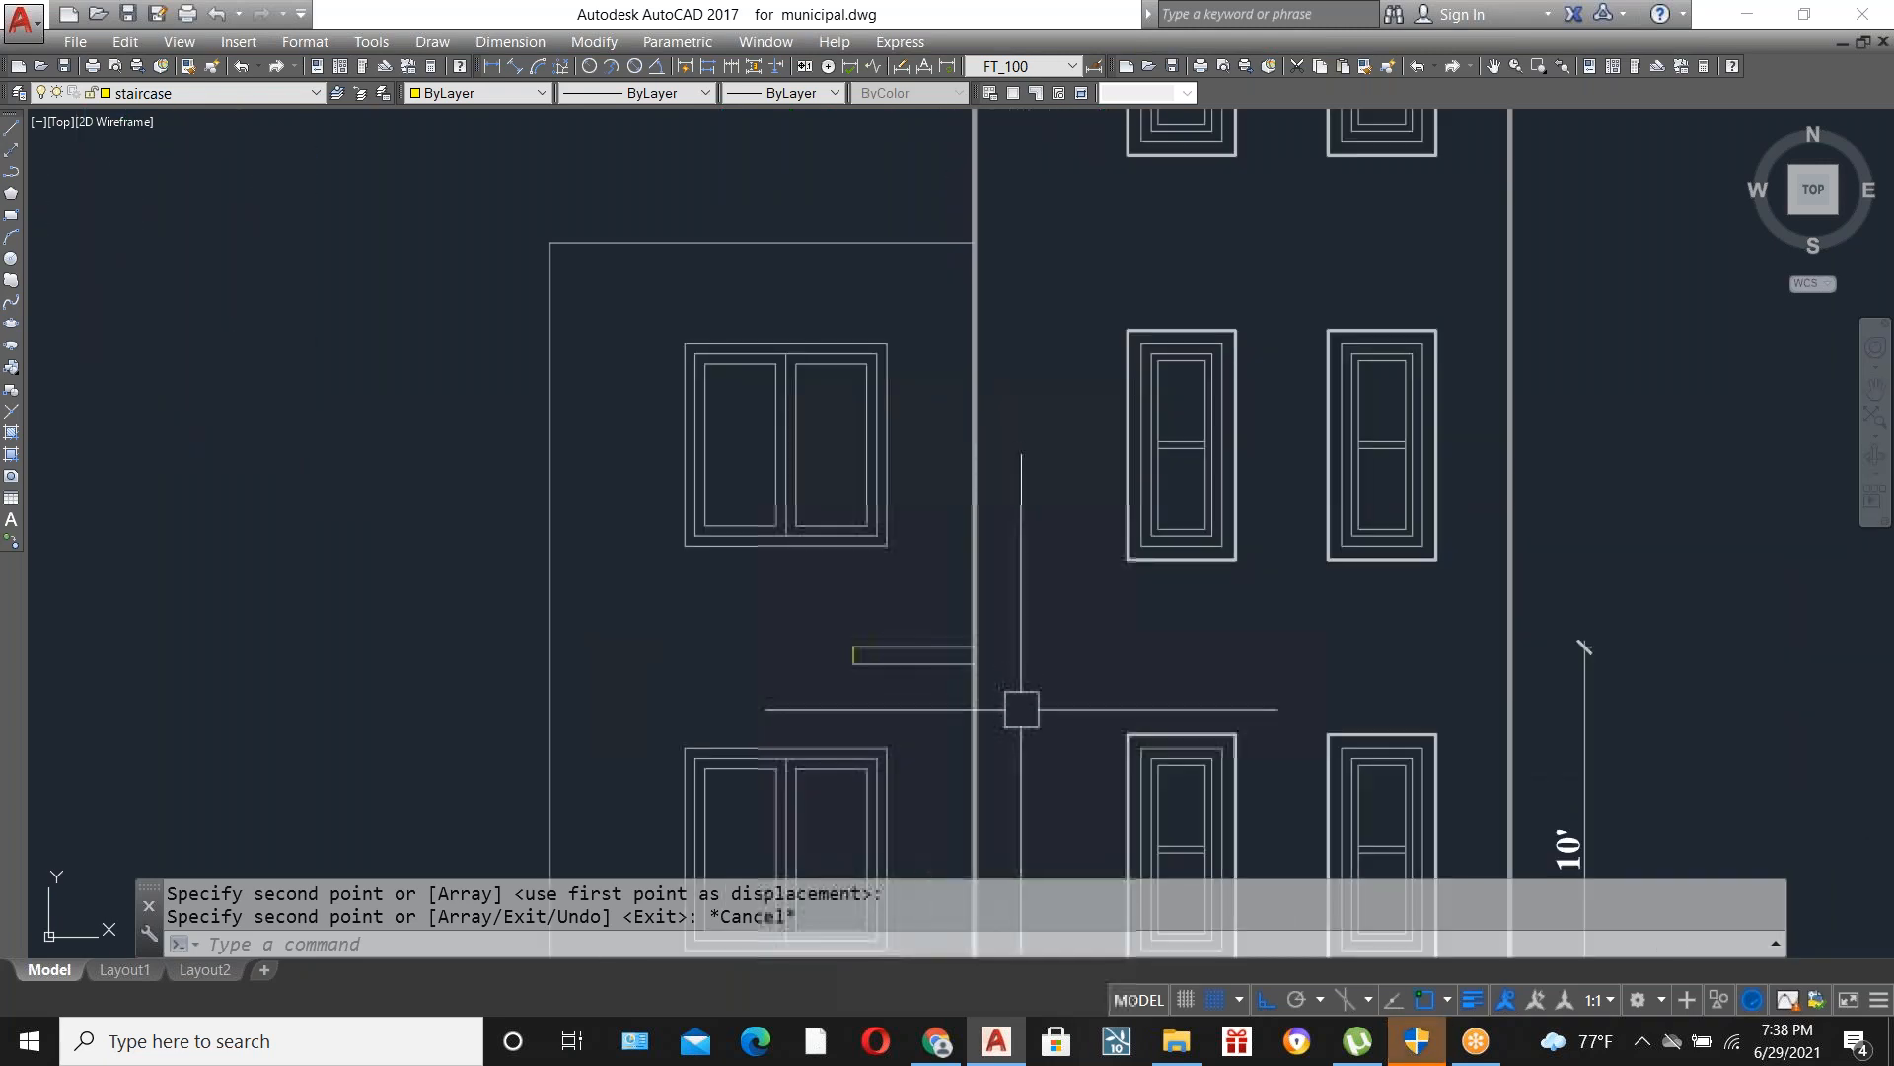
scroll(1027, 710, down, 2)
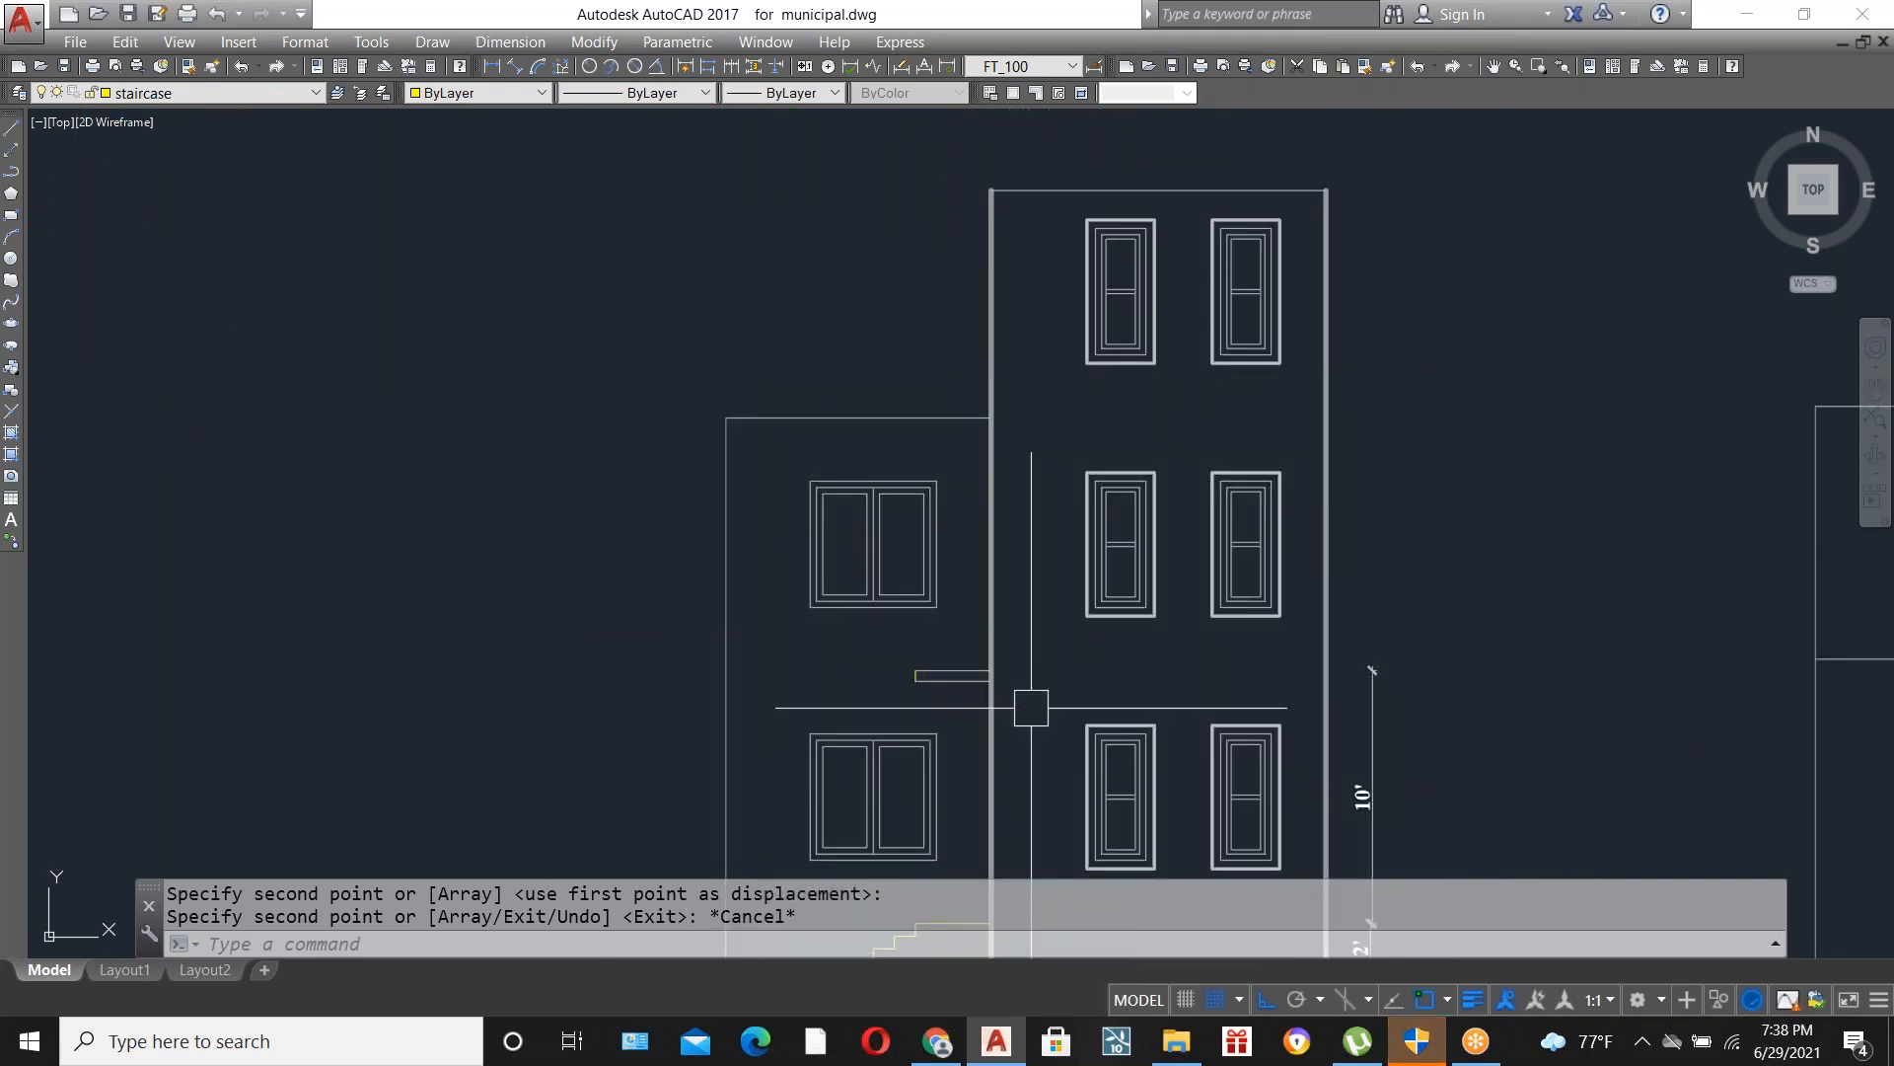
scroll(1046, 691, down, 3)
scroll(1175, 550, up, 2)
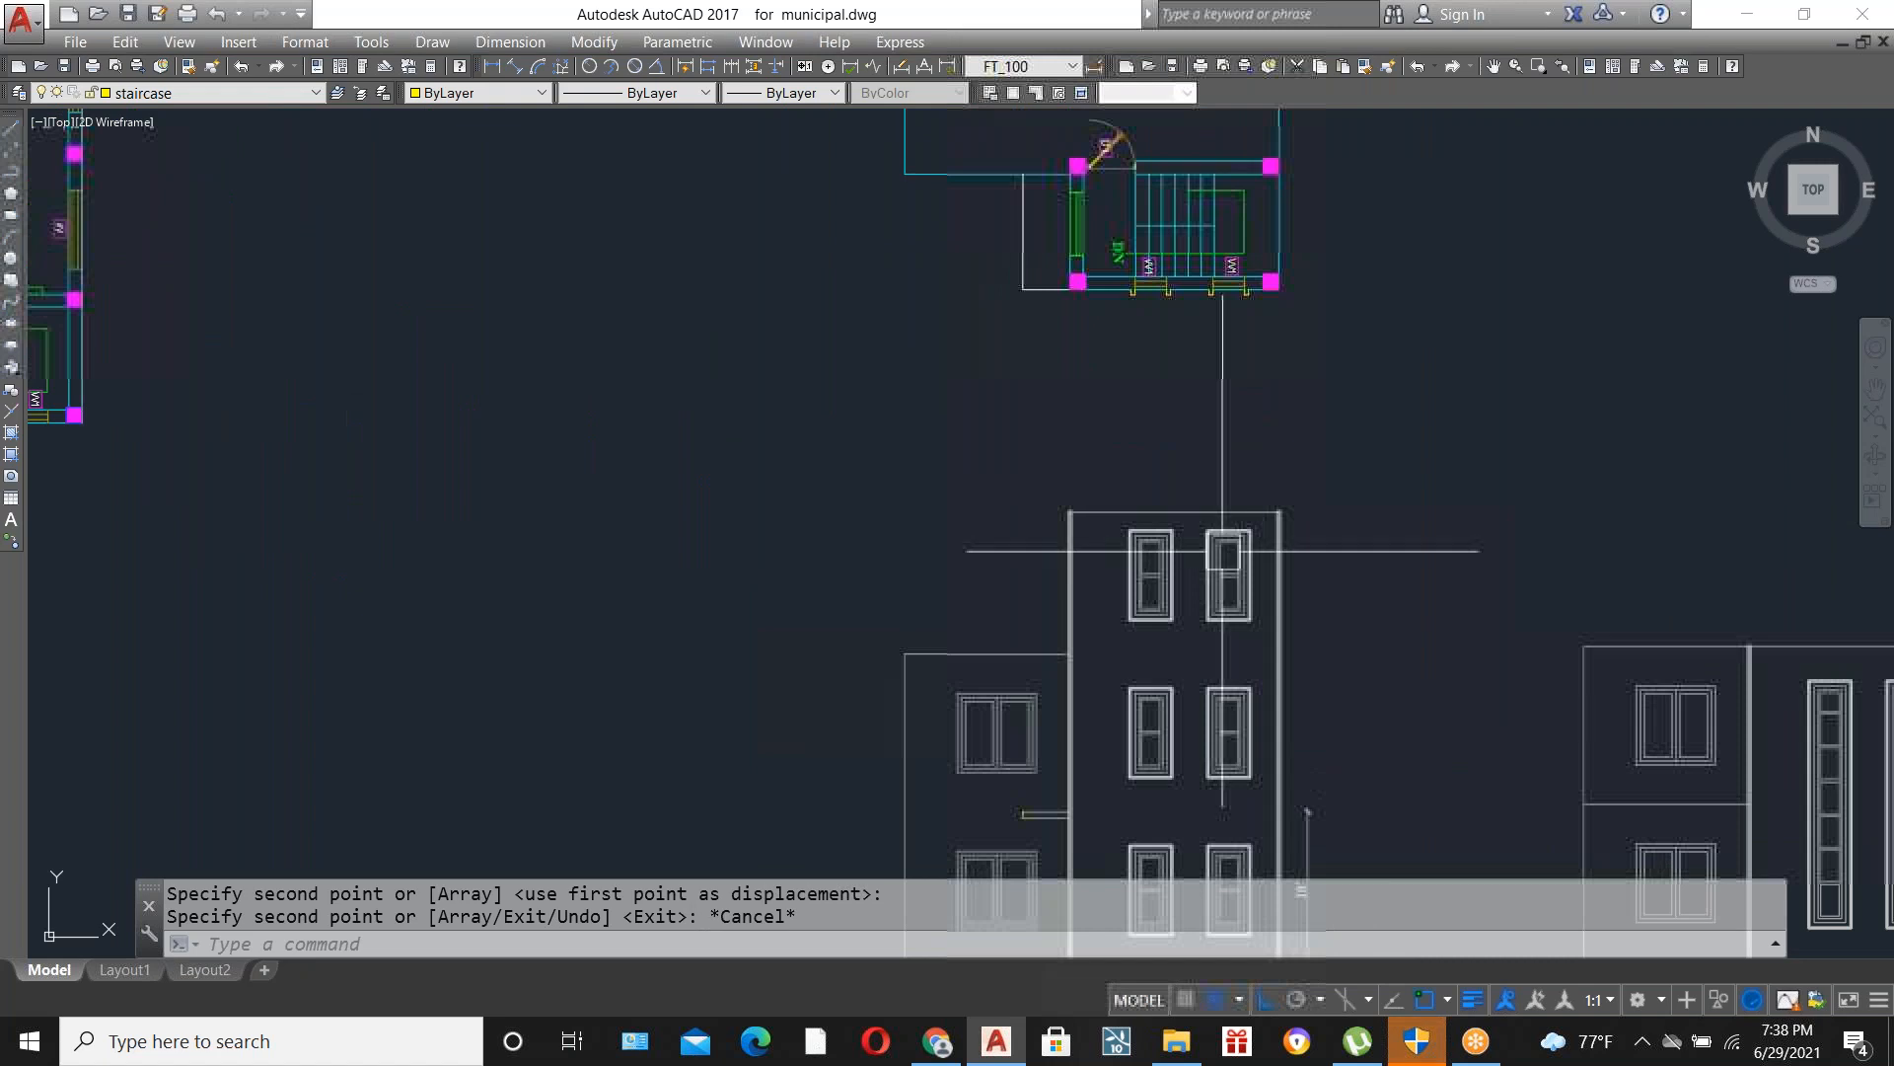
scroll(1175, 513, down, 3)
scroll(1151, 368, up, 3)
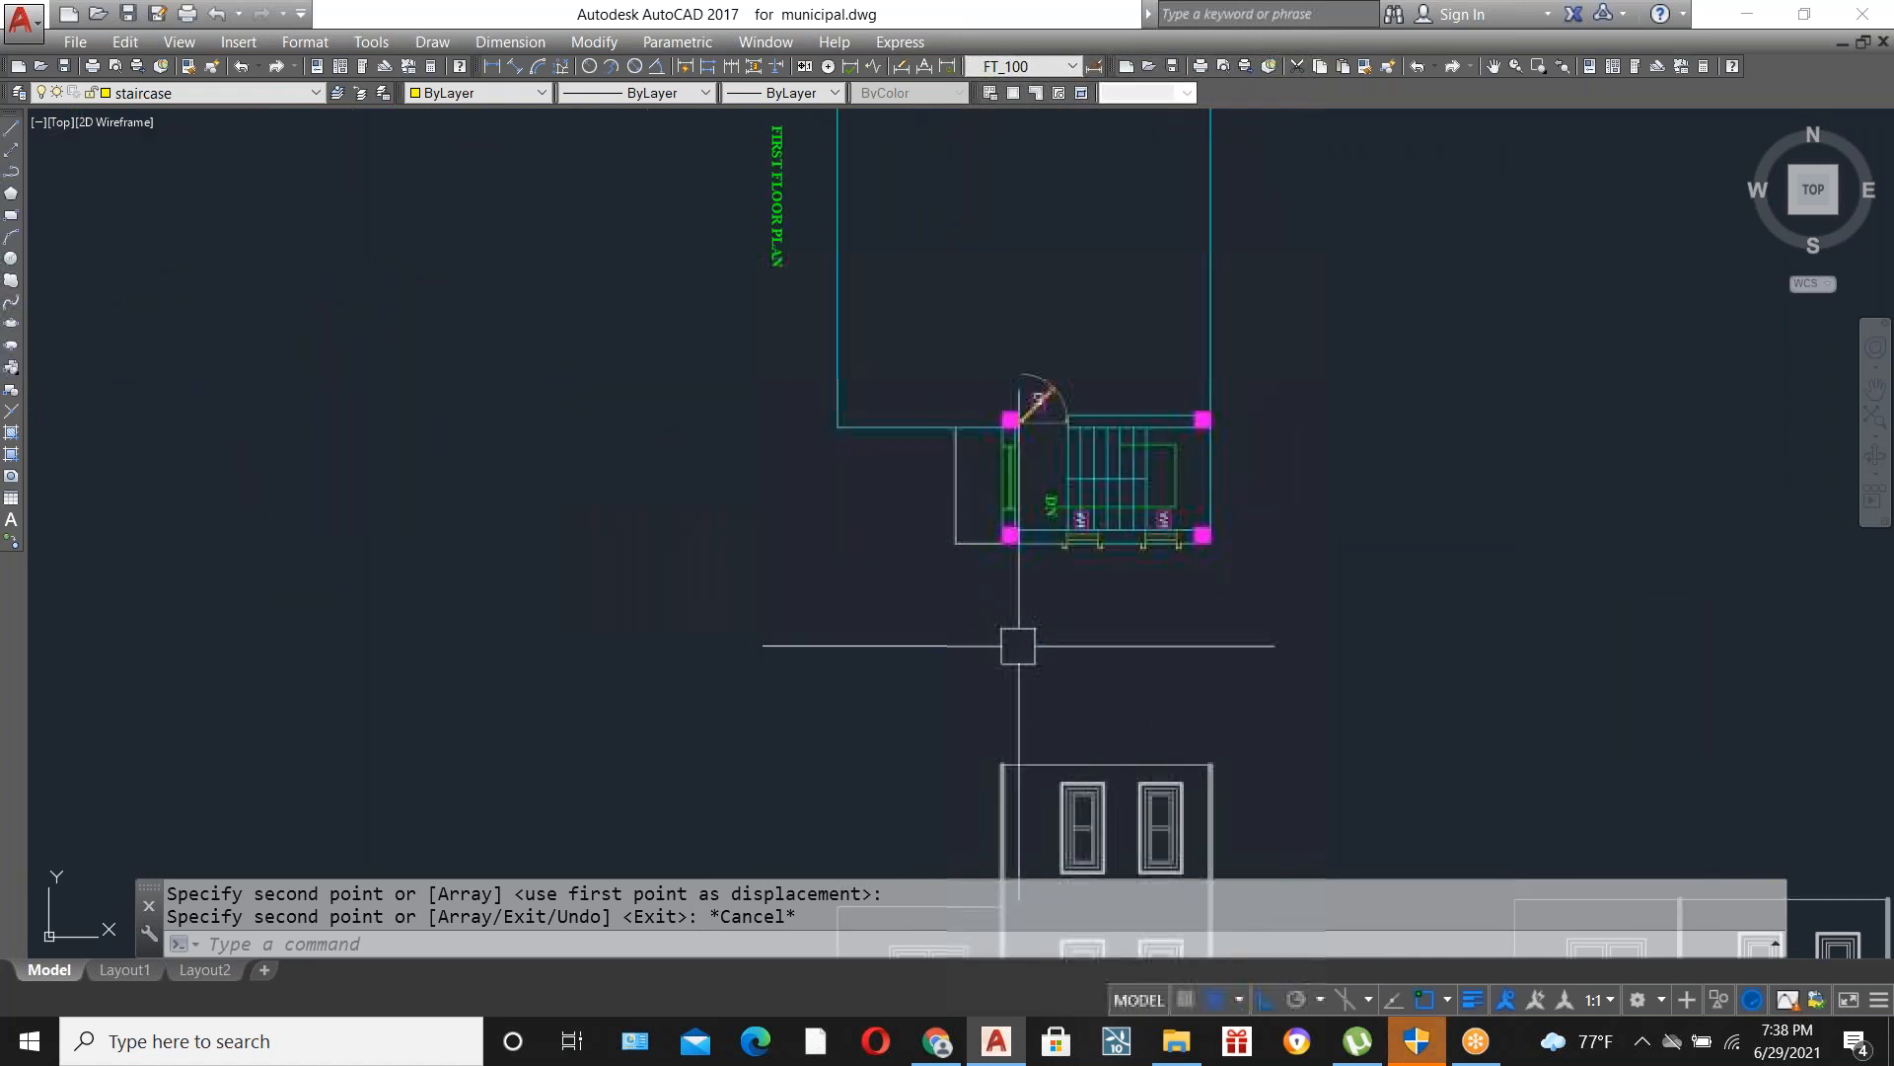
scroll(962, 320, down, 2)
scroll(962, 319, up, 2)
Offset the four outer lines of the open terrace on the roof-level plan 4" inward as parapet walls.
click(893, 263)
key(Escape)
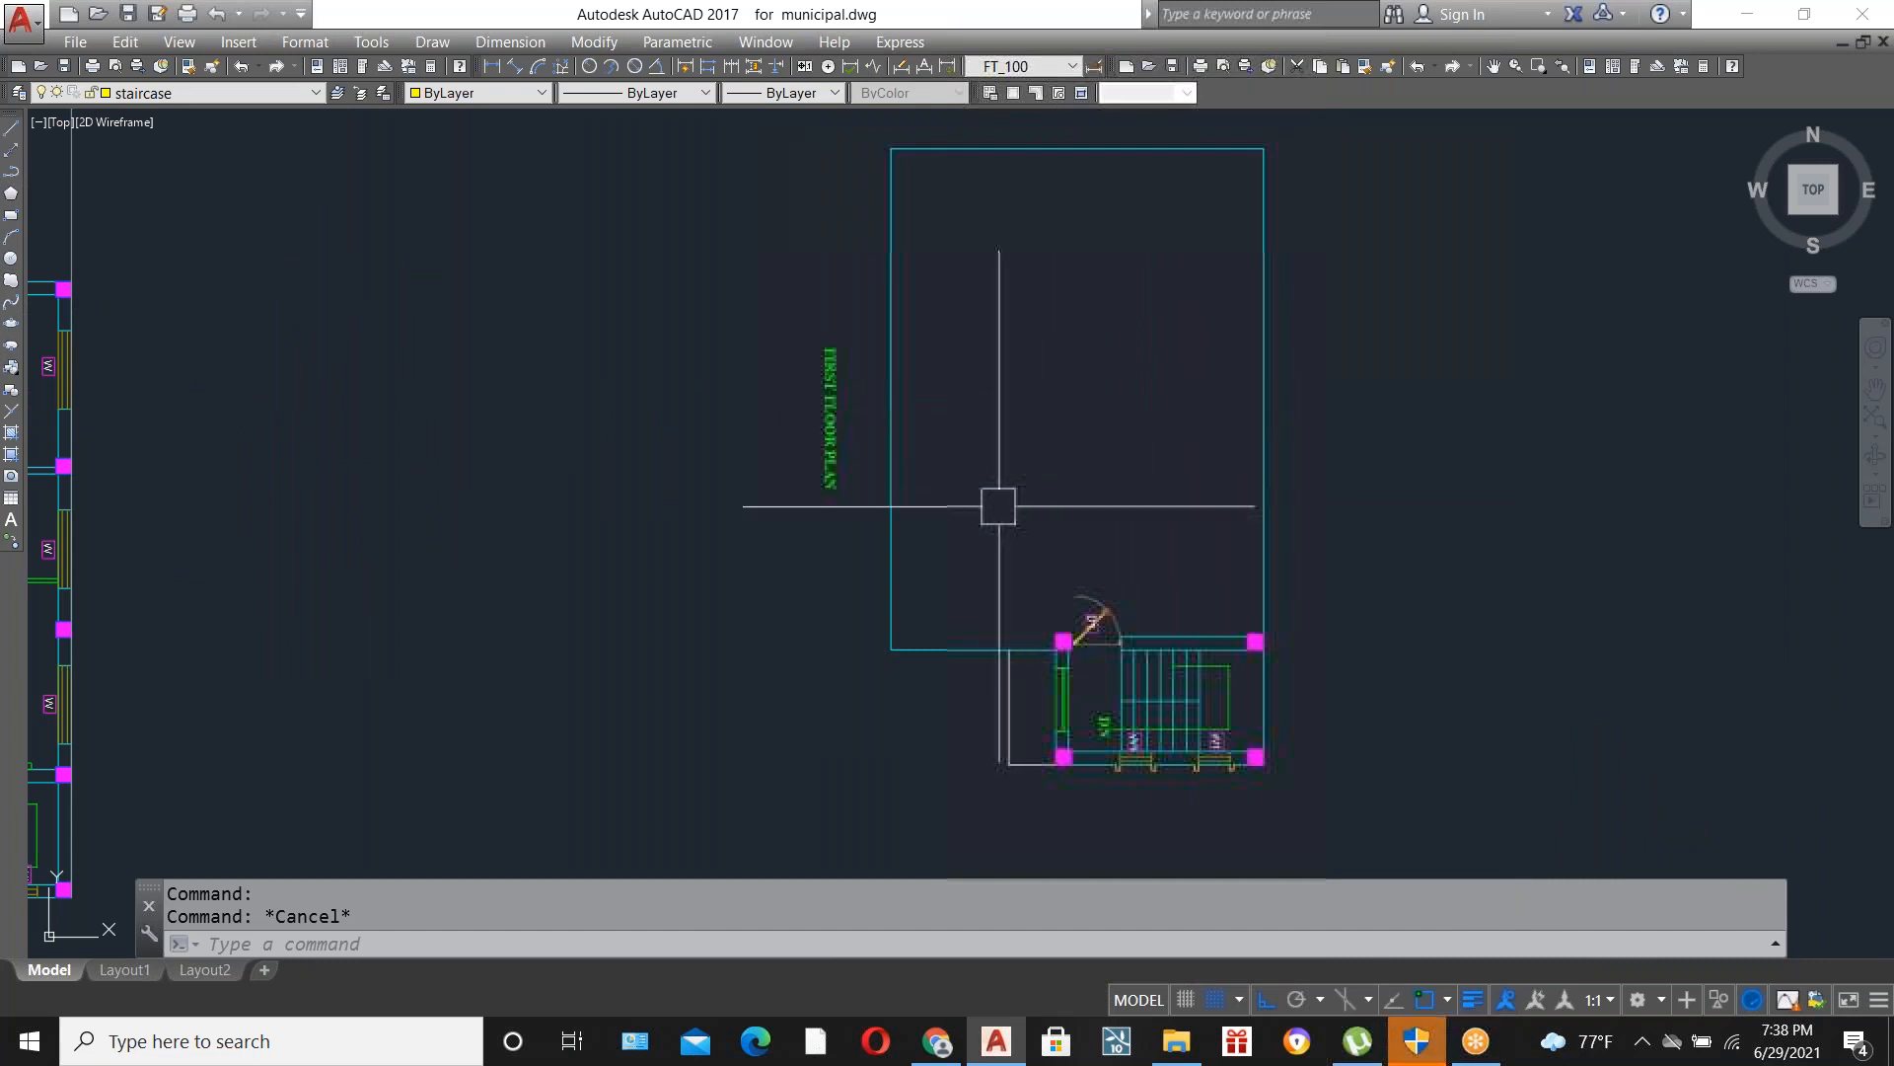
text(O)
key(Return)
text(4)
key(Return)
click(892, 491)
click(964, 646)
click(964, 647)
click(1262, 599)
click(1184, 395)
click(1092, 151)
click(1046, 394)
key(Escape)
Trim the overlapping inner parapet lines at the upper corners of the open terrace on the roof-level plan.
scroll(930, 380, down, 2)
scroll(935, 203, up, 10)
text(T)
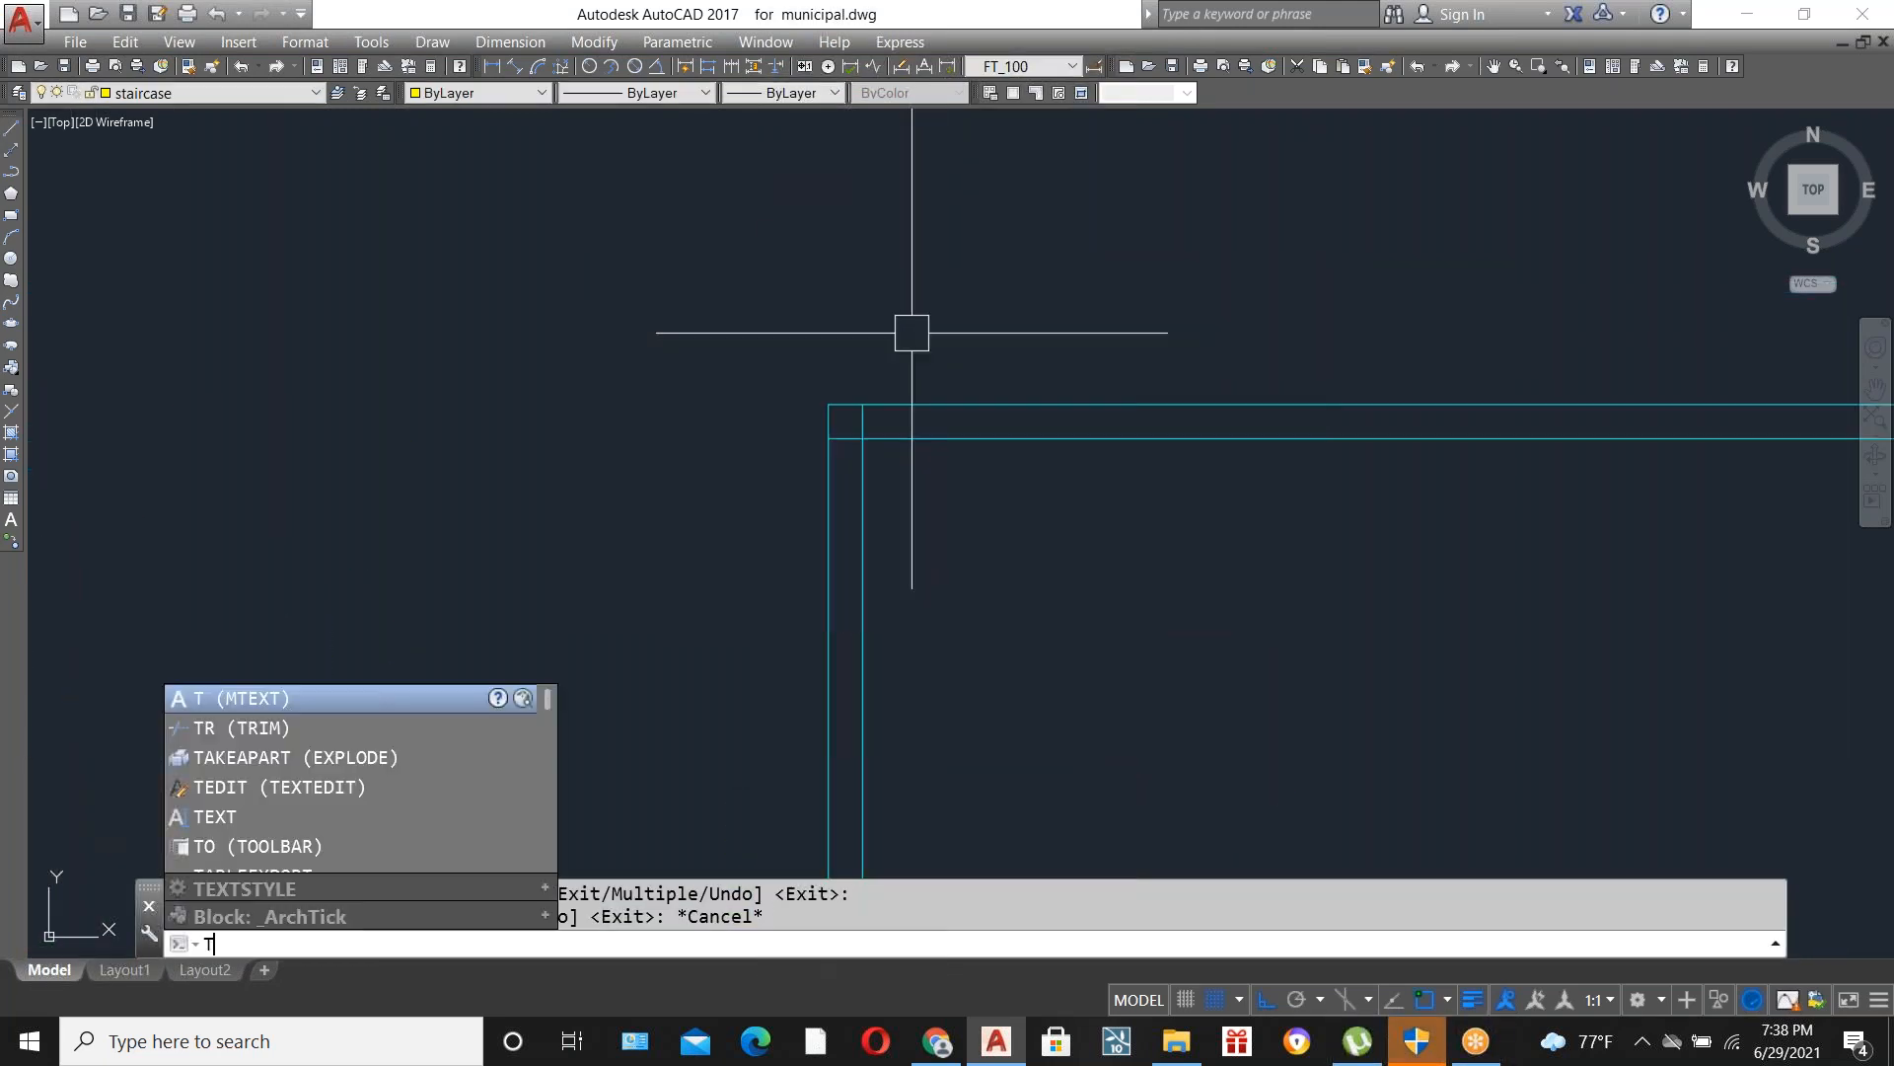
text(R)
key(Return)
key(Return)
scroll(851, 439, up, 6)
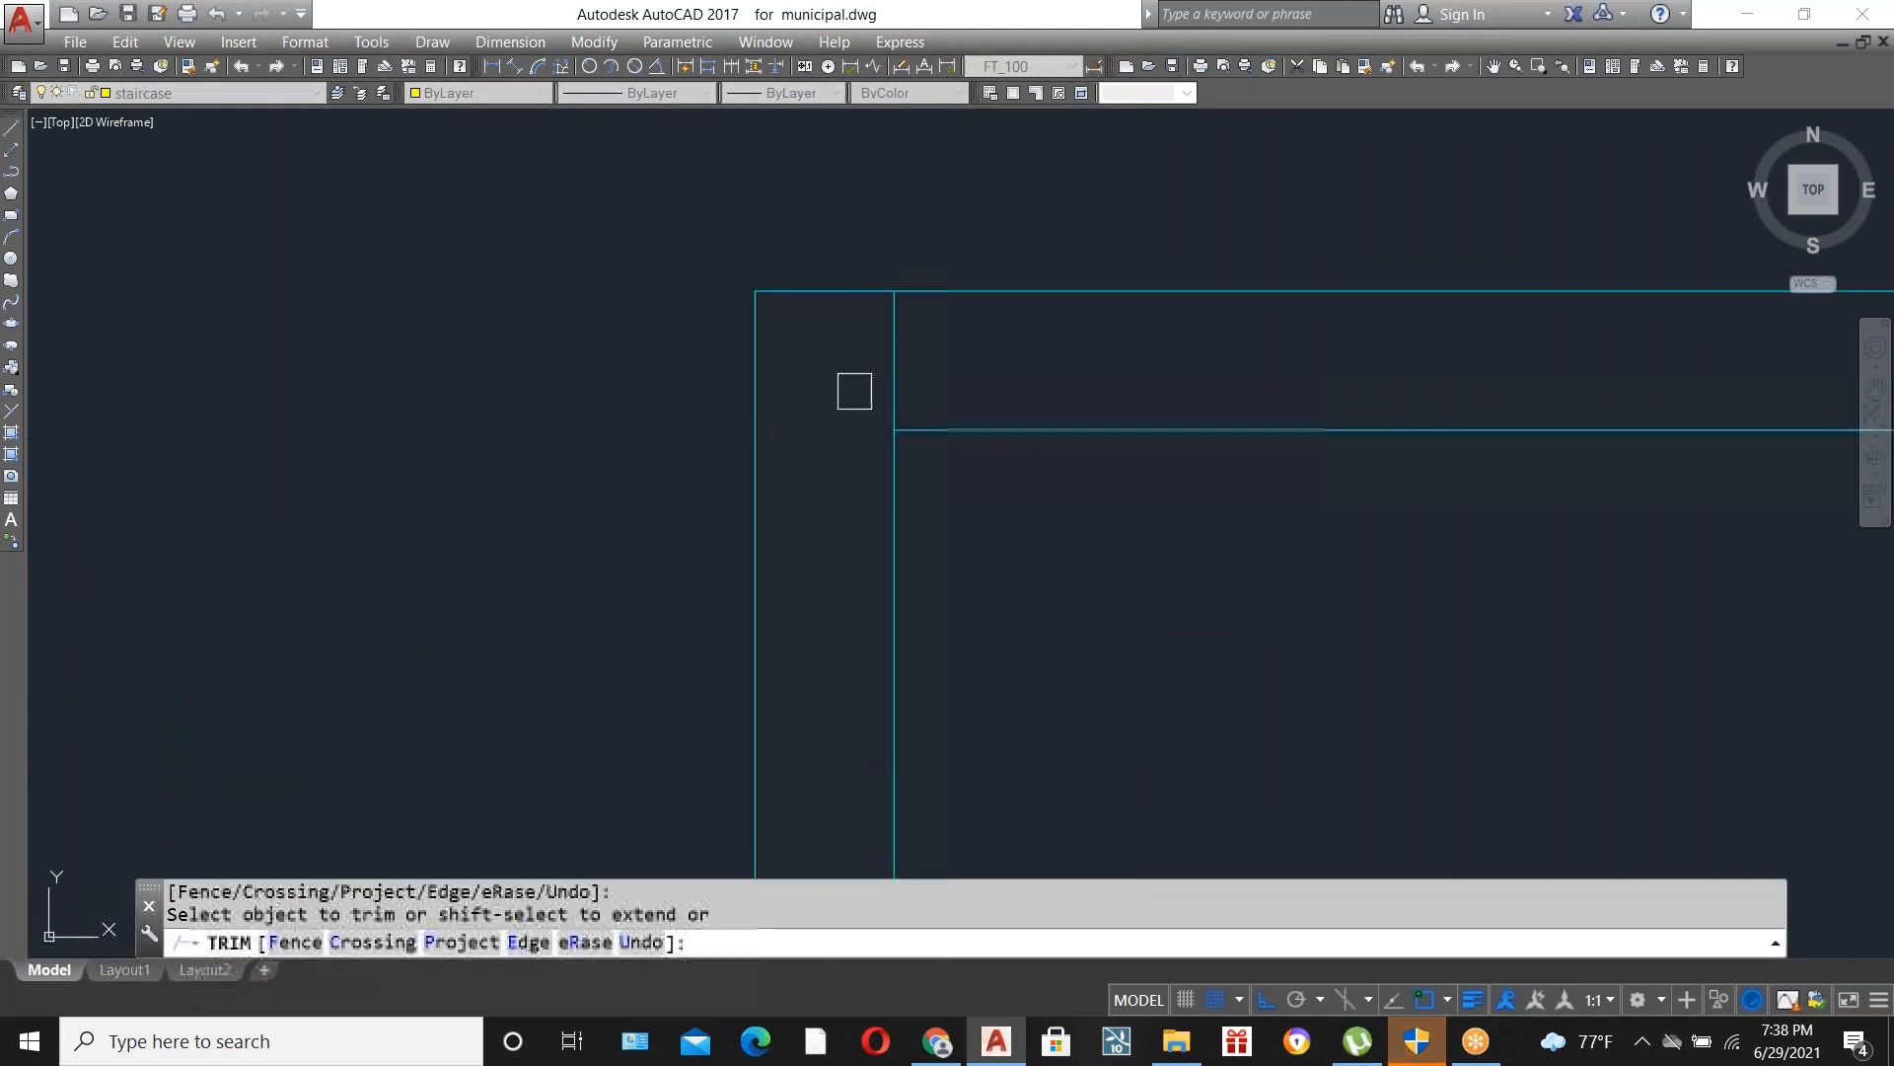
scroll(627, 405, down, 7)
click(634, 416)
scroll(1026, 387, up, 2)
scroll(612, 439, up, 3)
scroll(711, 400, up, 2)
click(673, 403)
scroll(1045, 283, down, 6)
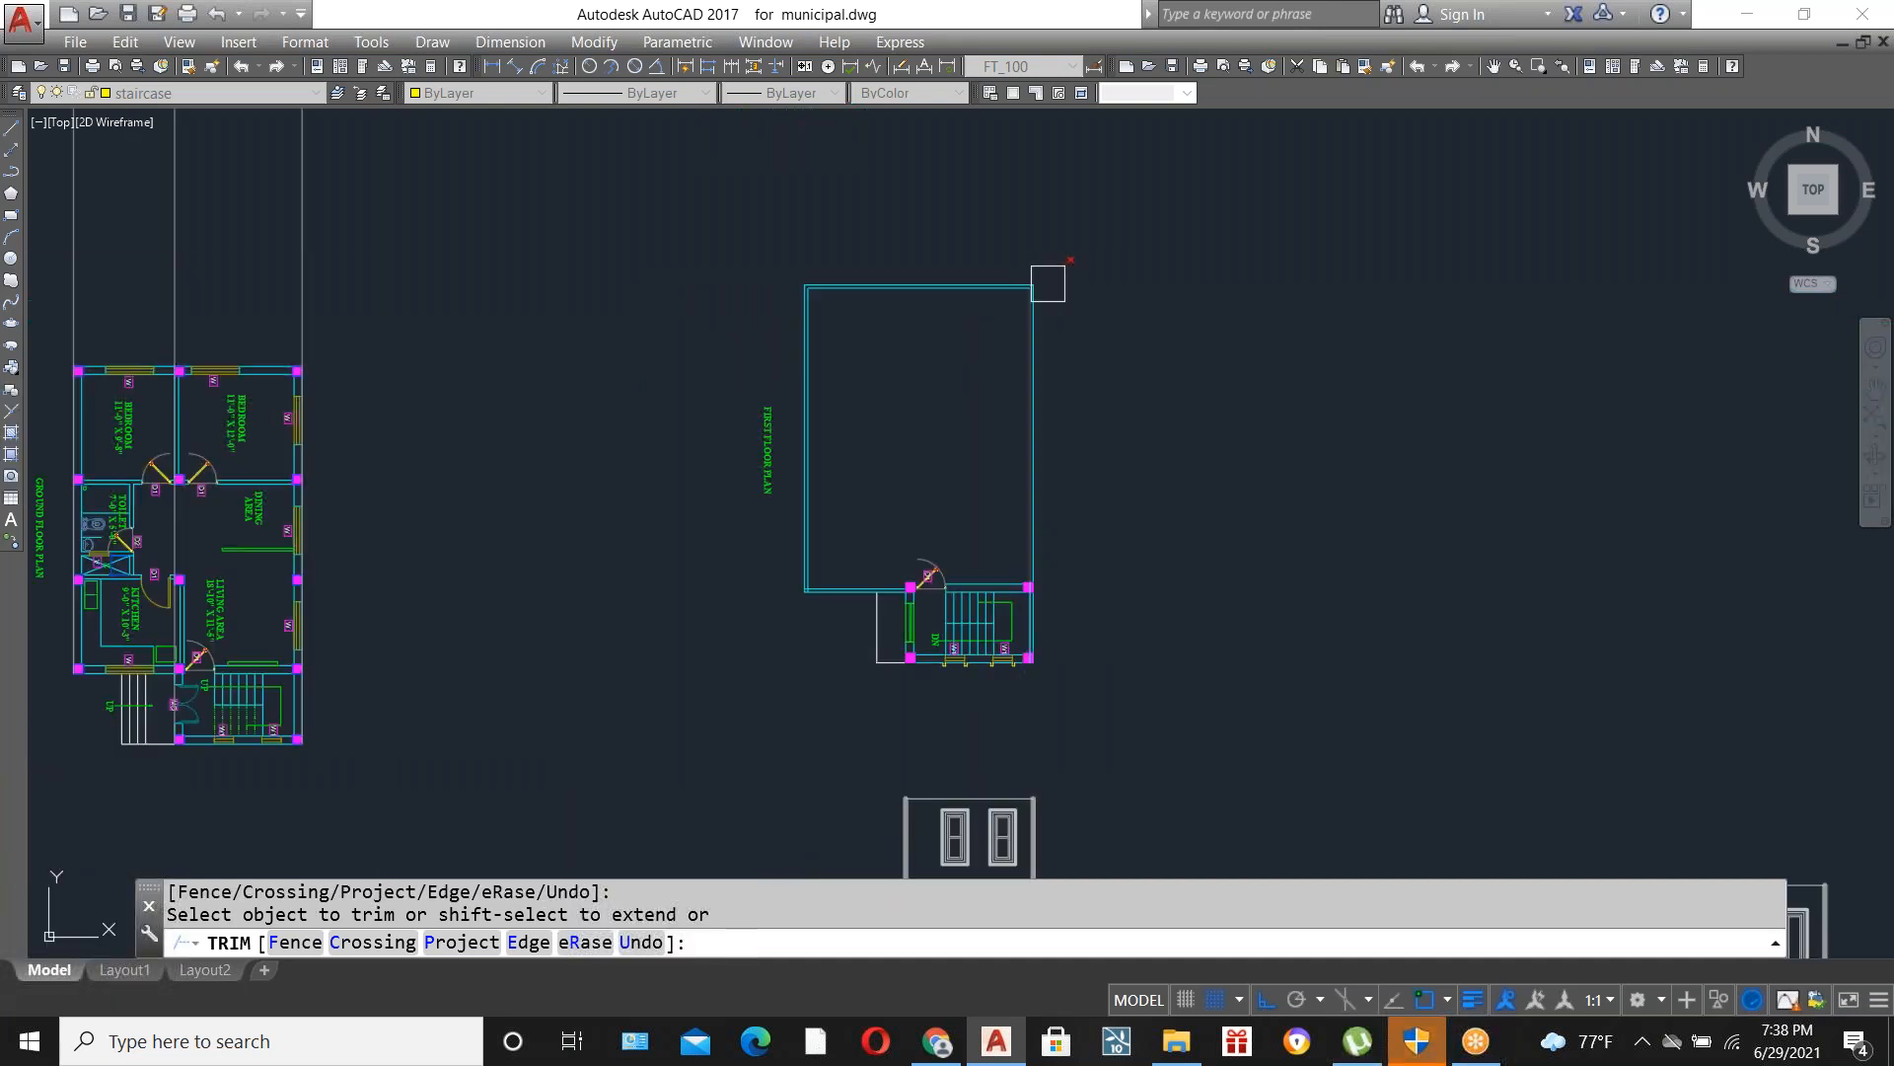
Trim the overlapping inner parapet line at the terrace's lower-left corner on the roof-level plan.
scroll(780, 530, up, 5)
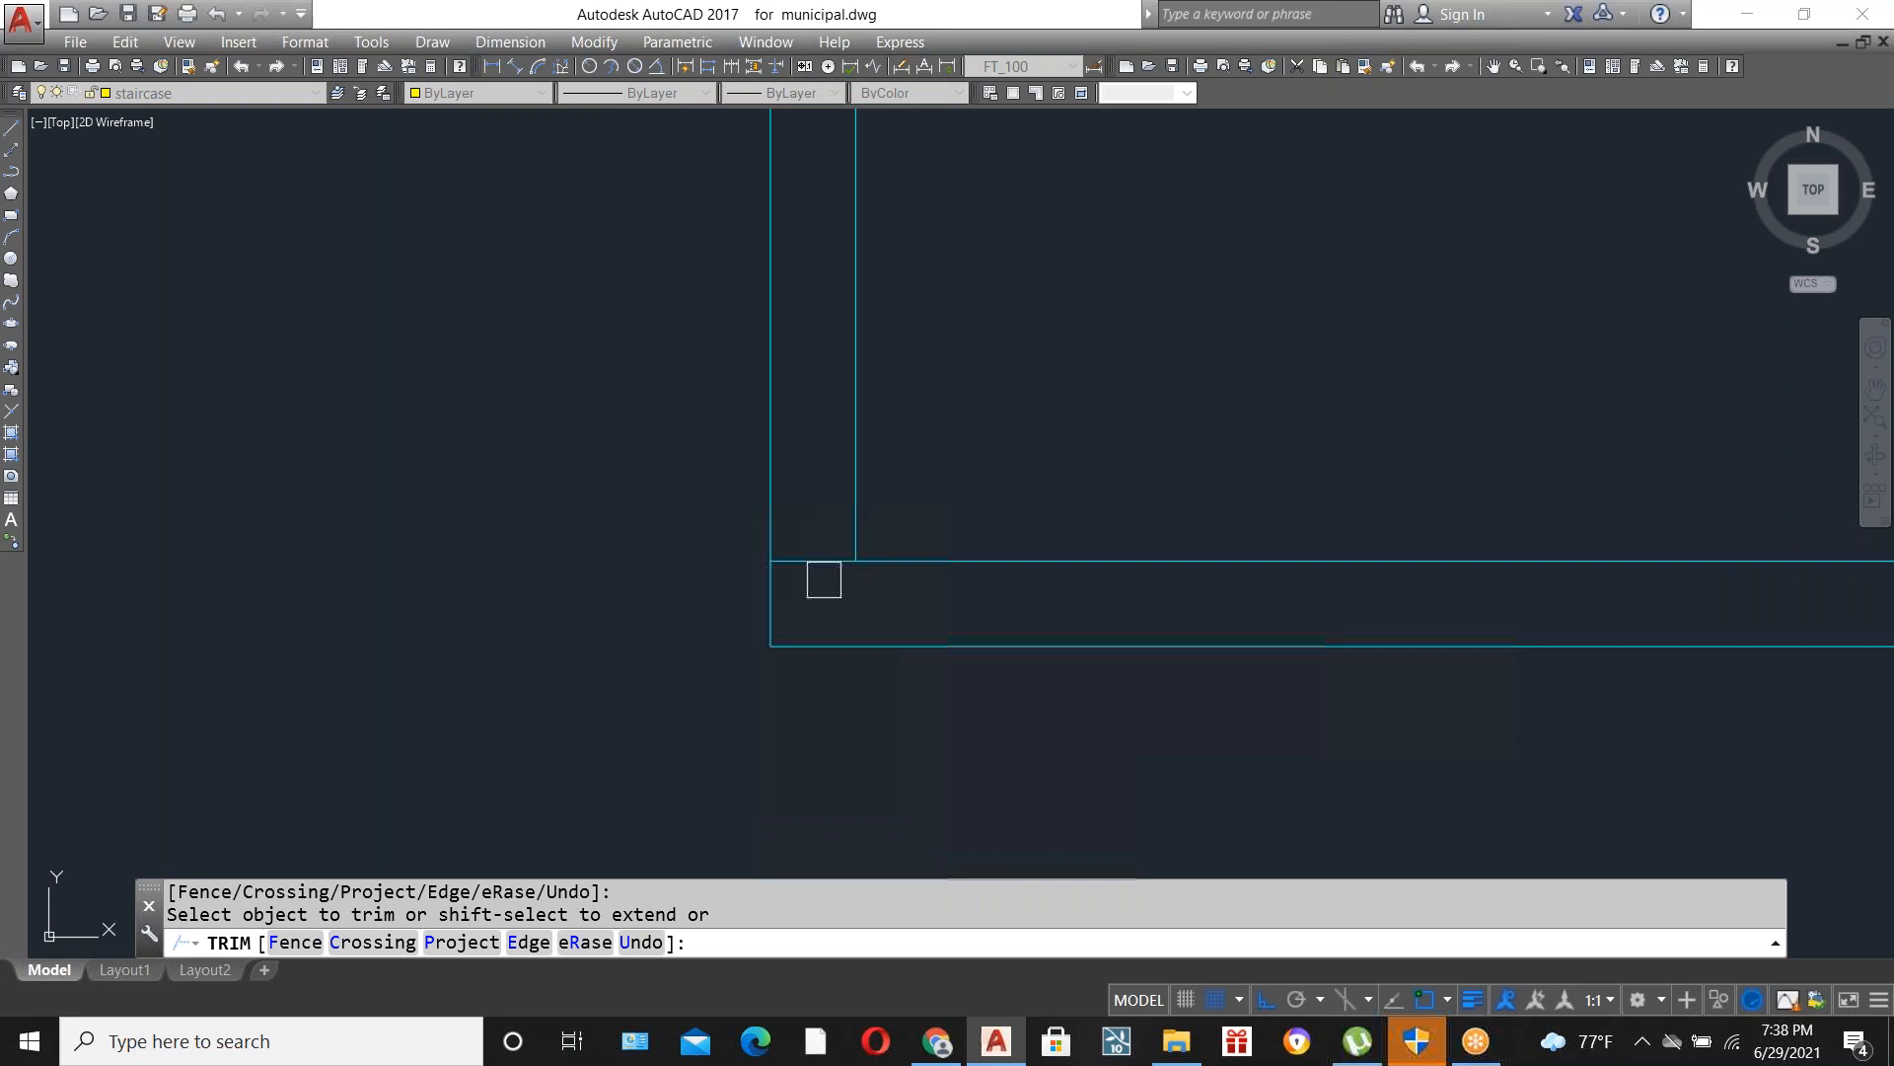
scroll(580, 544, down, 6)
click(714, 566)
scroll(770, 576, down, 6)
scroll(1115, 574, up, 4)
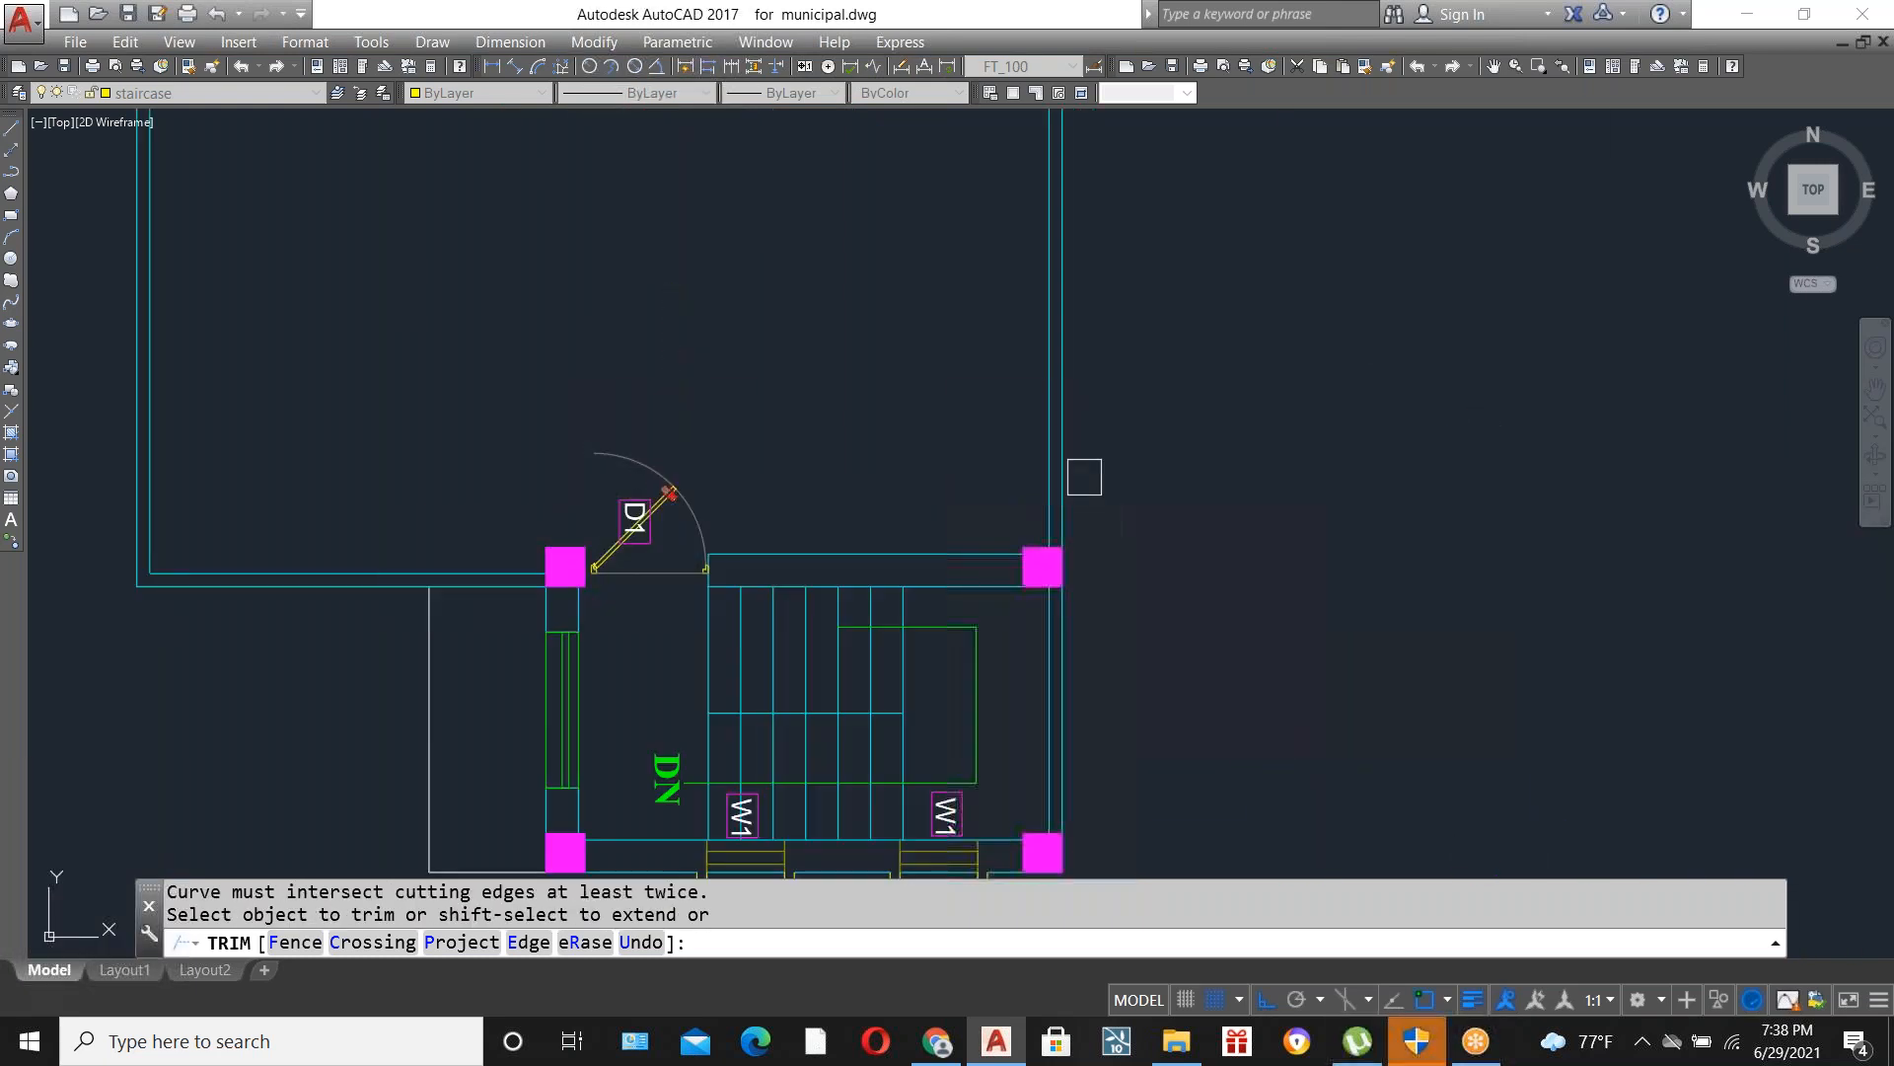
scroll(1078, 566, down, 6)
key(Escape)
Examine the terrace parapet on the roof-level plan against the lower wing's roof line on the first elevation.
scroll(1027, 411, down, 3)
scroll(964, 655, up, 5)
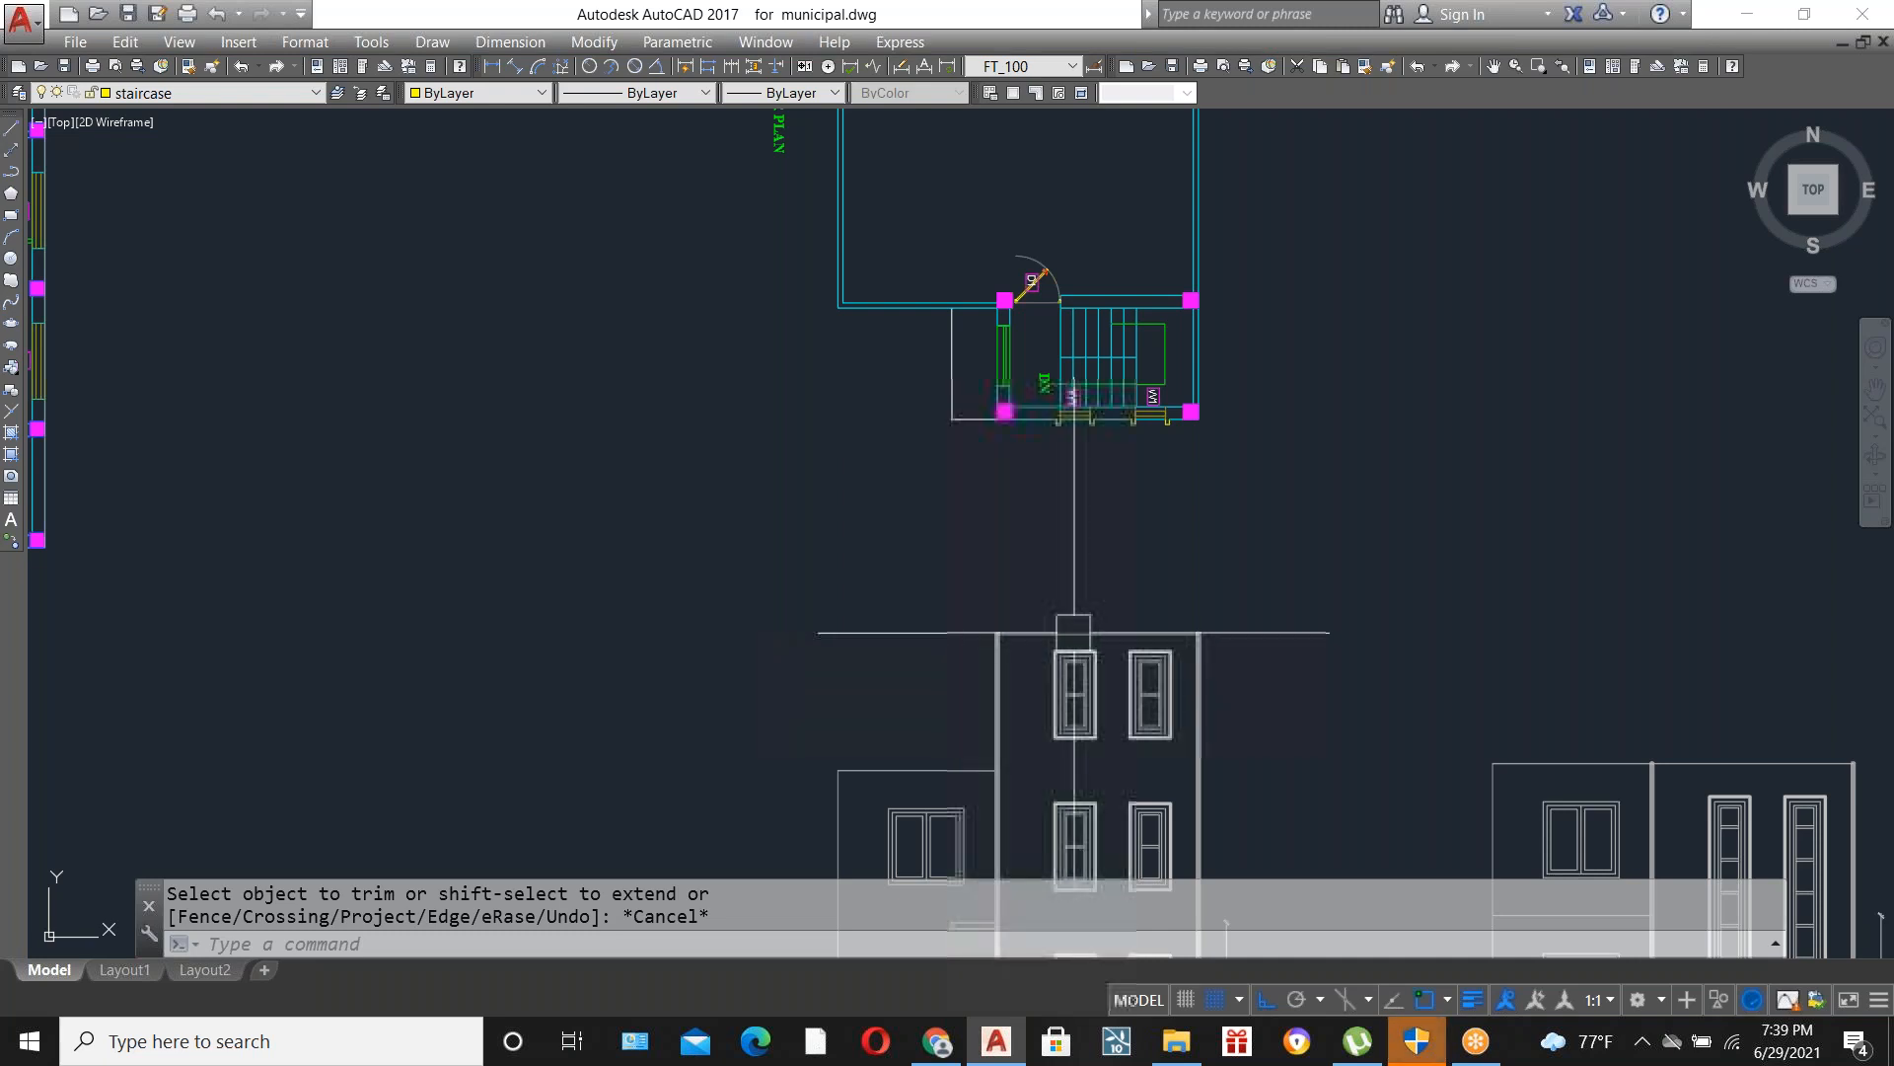
scroll(829, 816, up, 2)
scroll(1069, 668, down, 4)
scroll(1053, 405, up, 5)
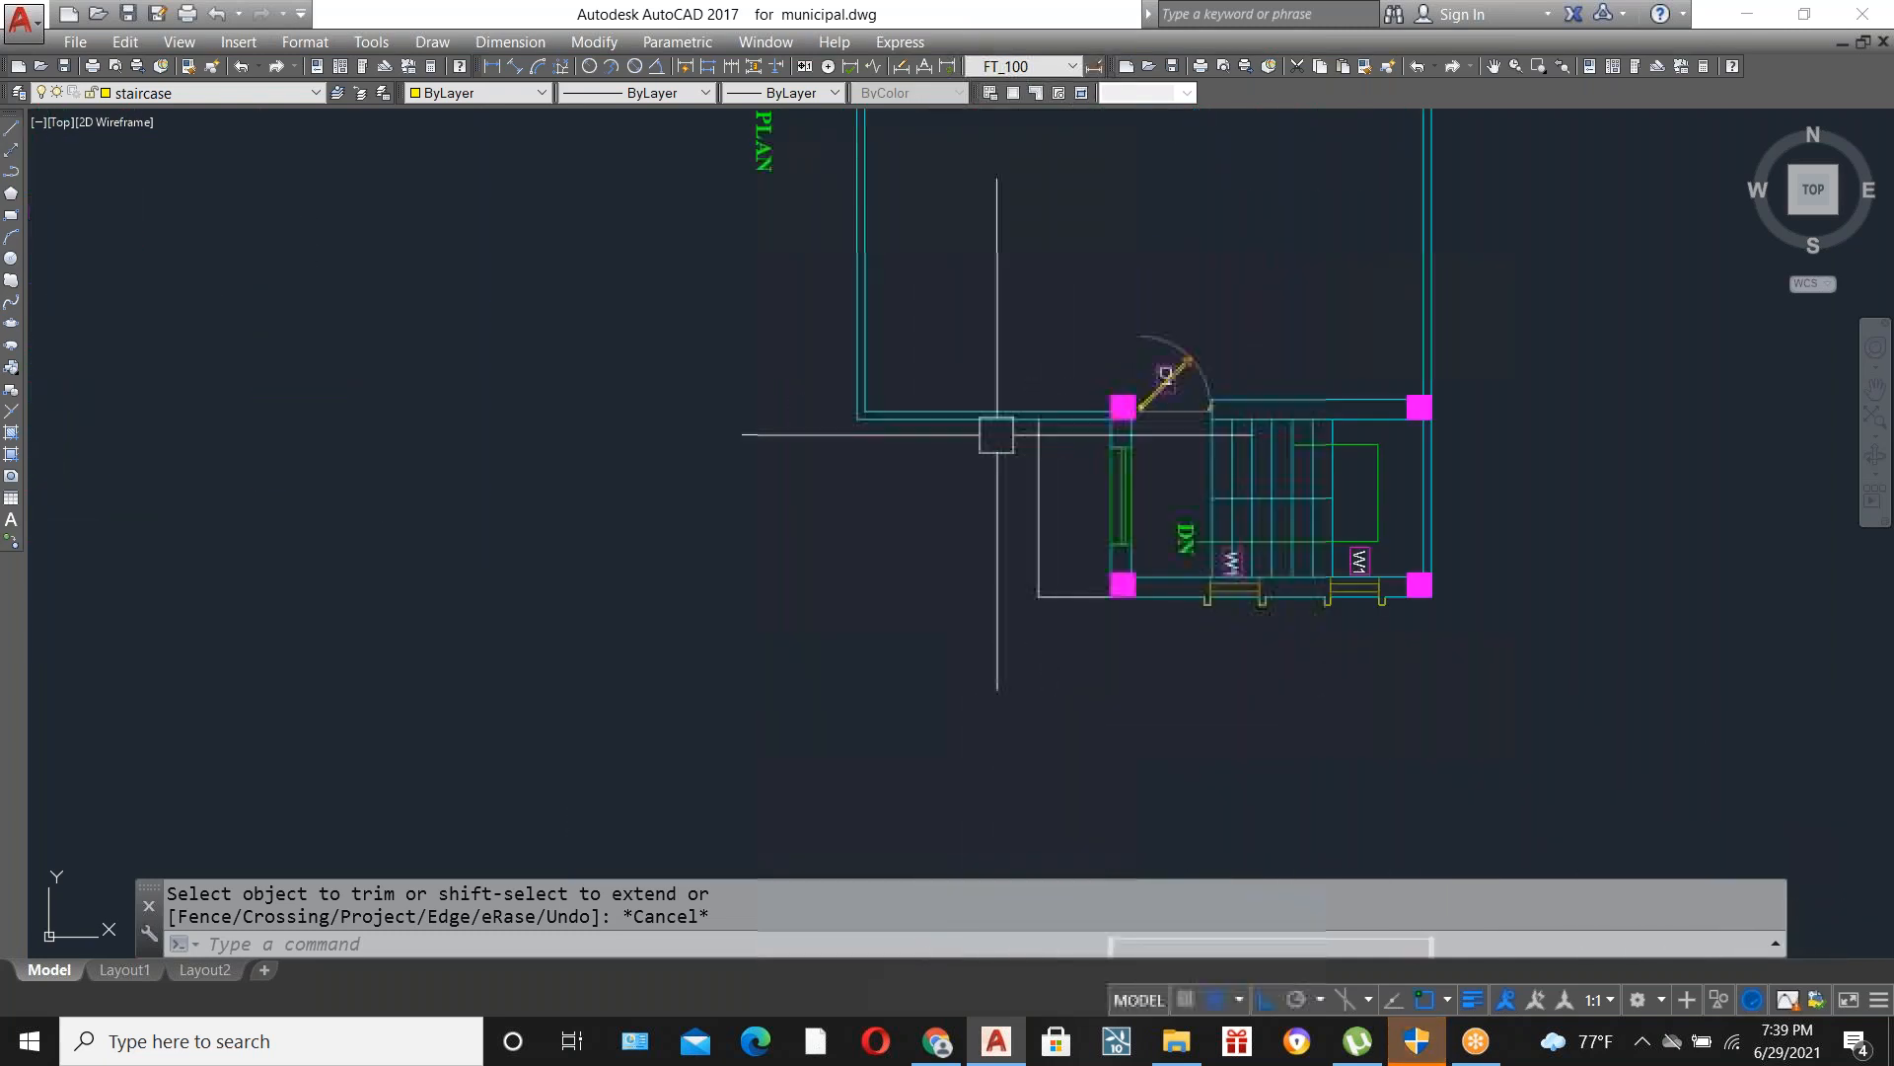
scroll(977, 386, down, 5)
scroll(967, 705, up, 4)
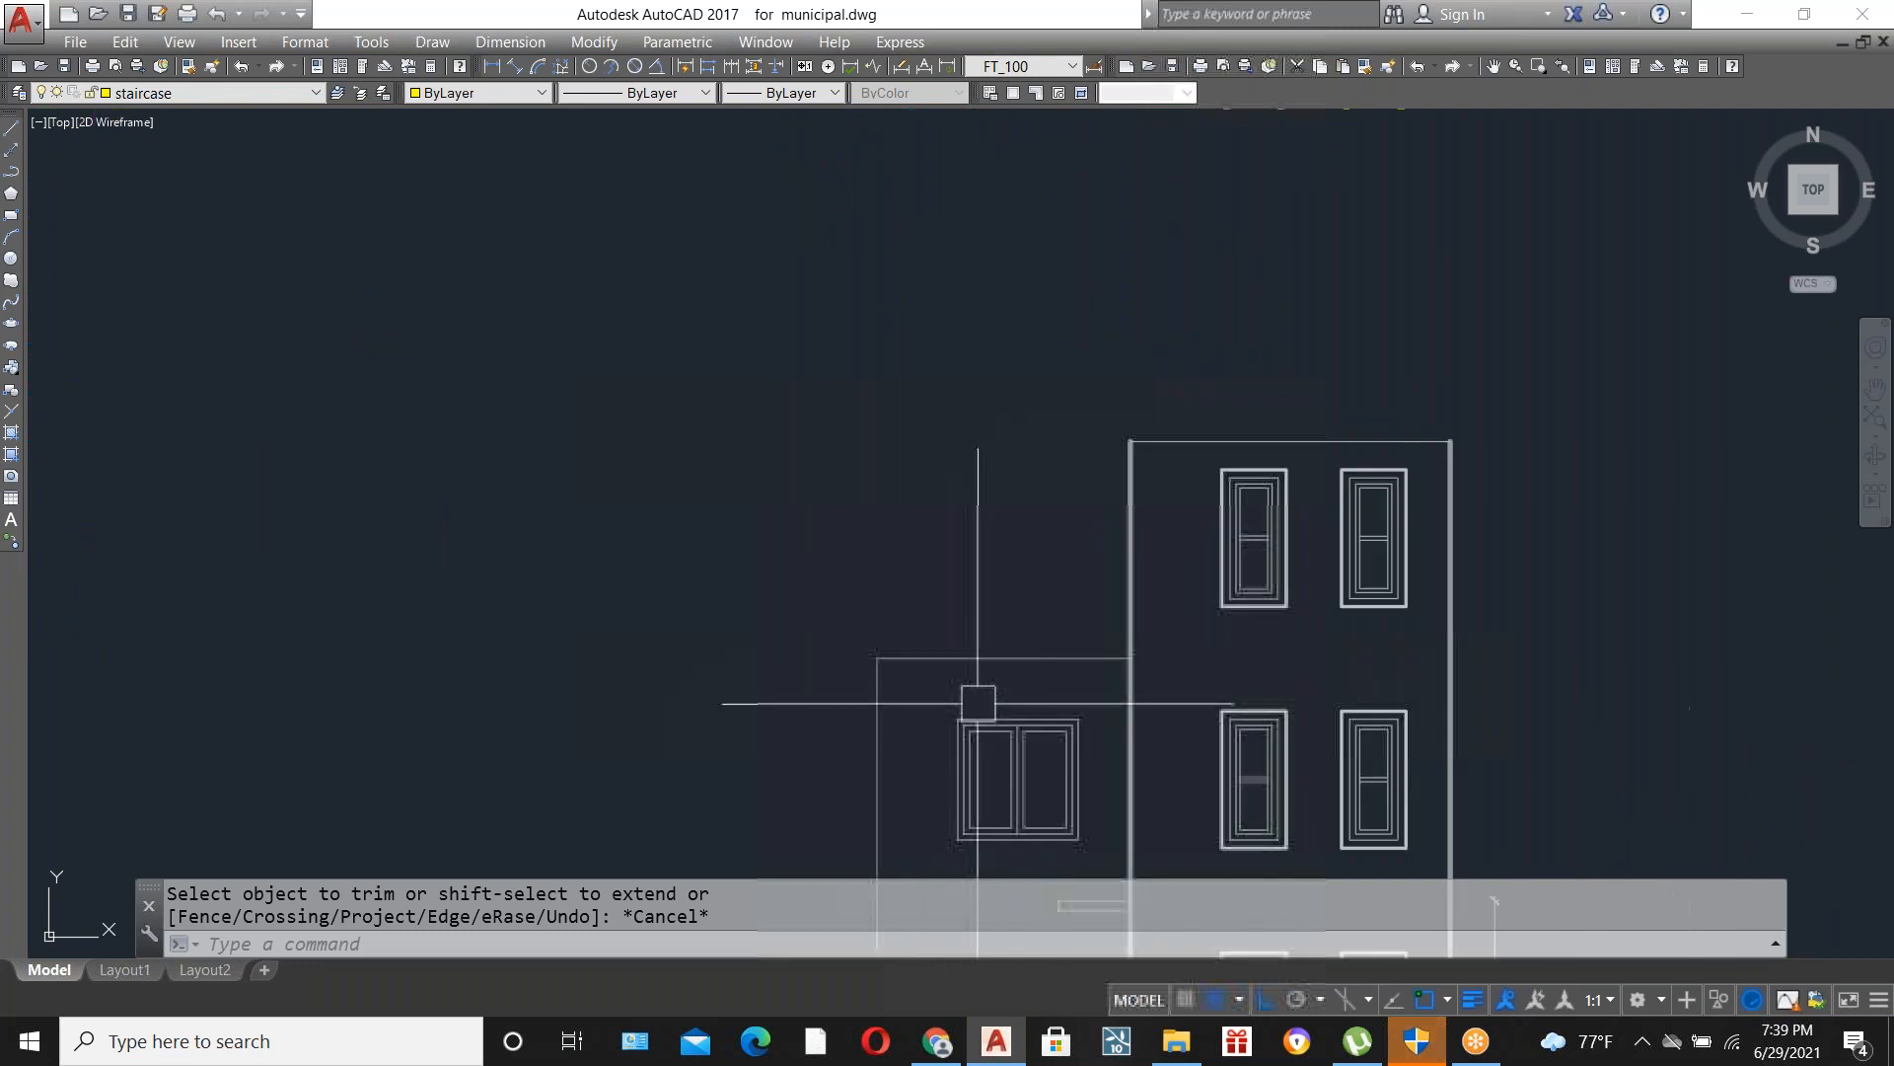
scroll(1040, 592, down, 2)
scroll(1063, 640, up, 2)
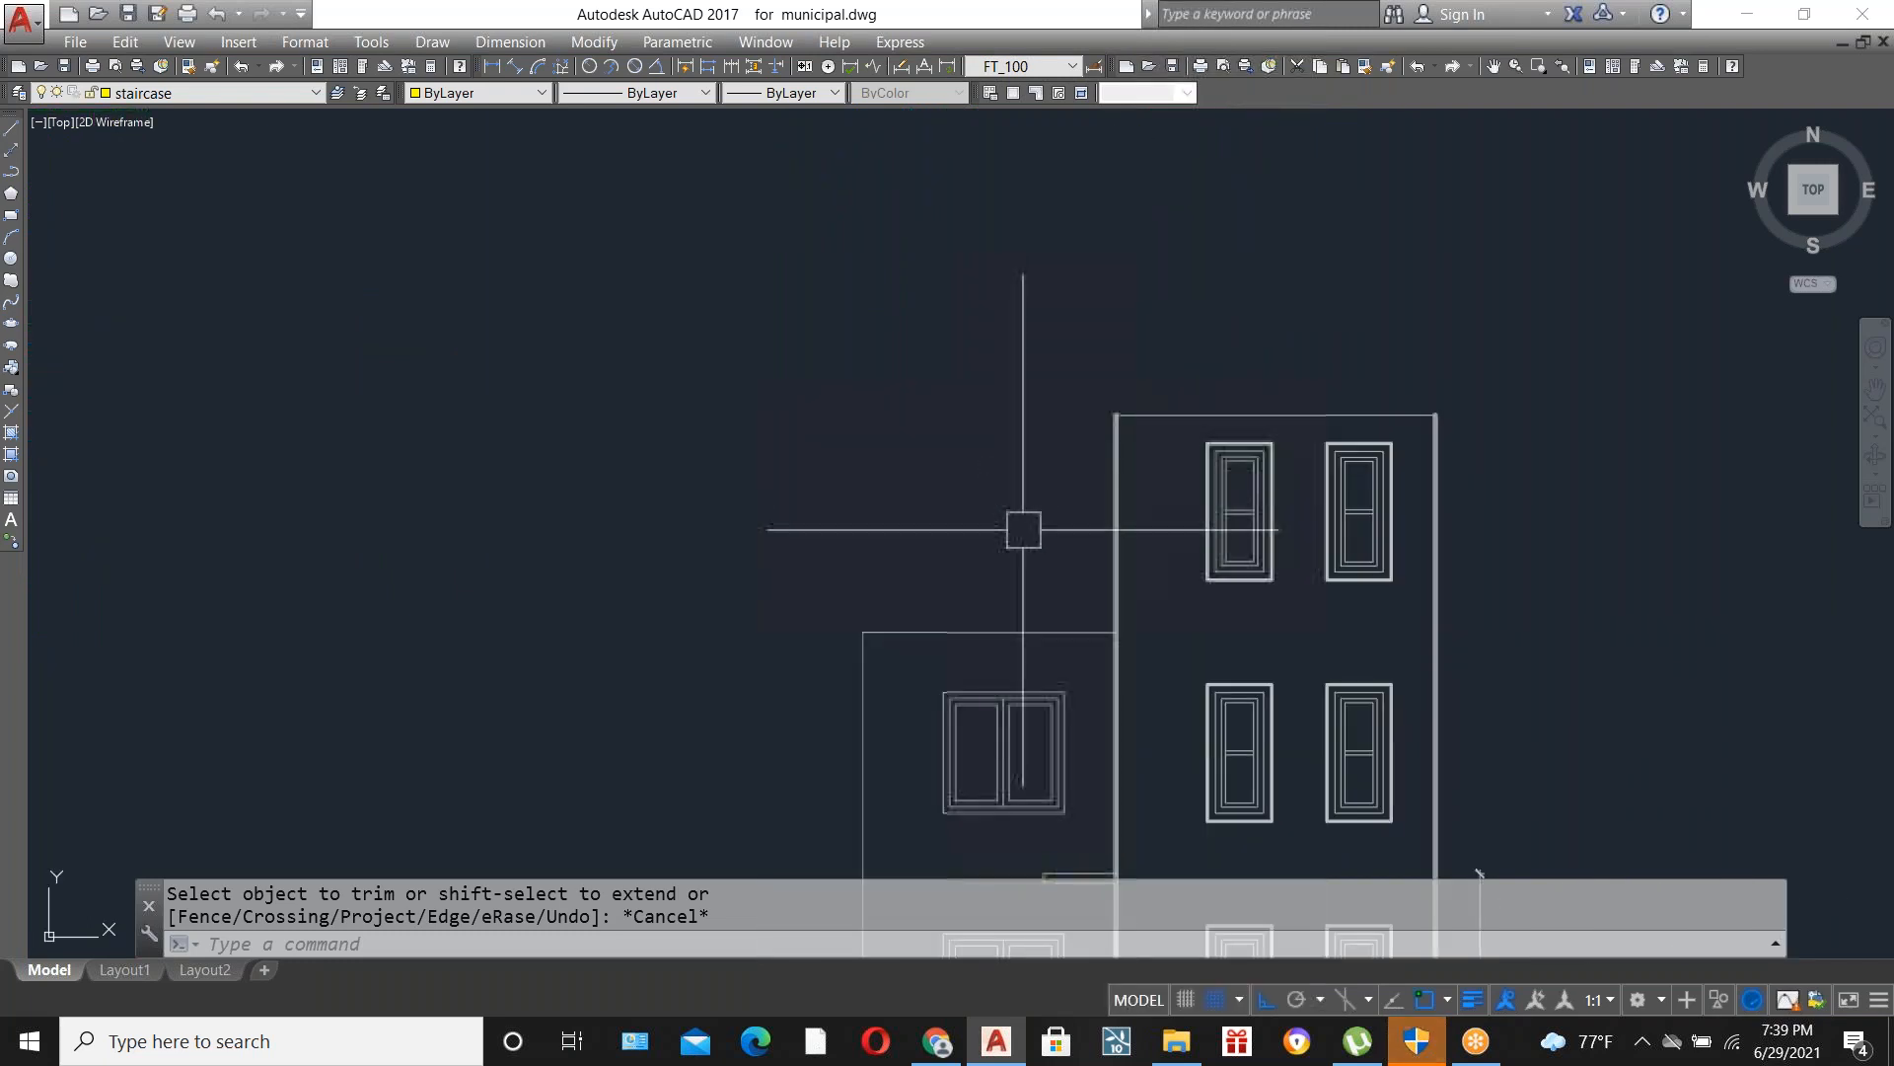
Offset the lower wing's roof line on the first elevation 3'3" upward for the parapet top.
scroll(1024, 537, up, 2)
text(o)
key(Return)
text(3'3)
key(Return)
click(1020, 688)
click(1016, 537)
scroll(995, 335, down, 2)
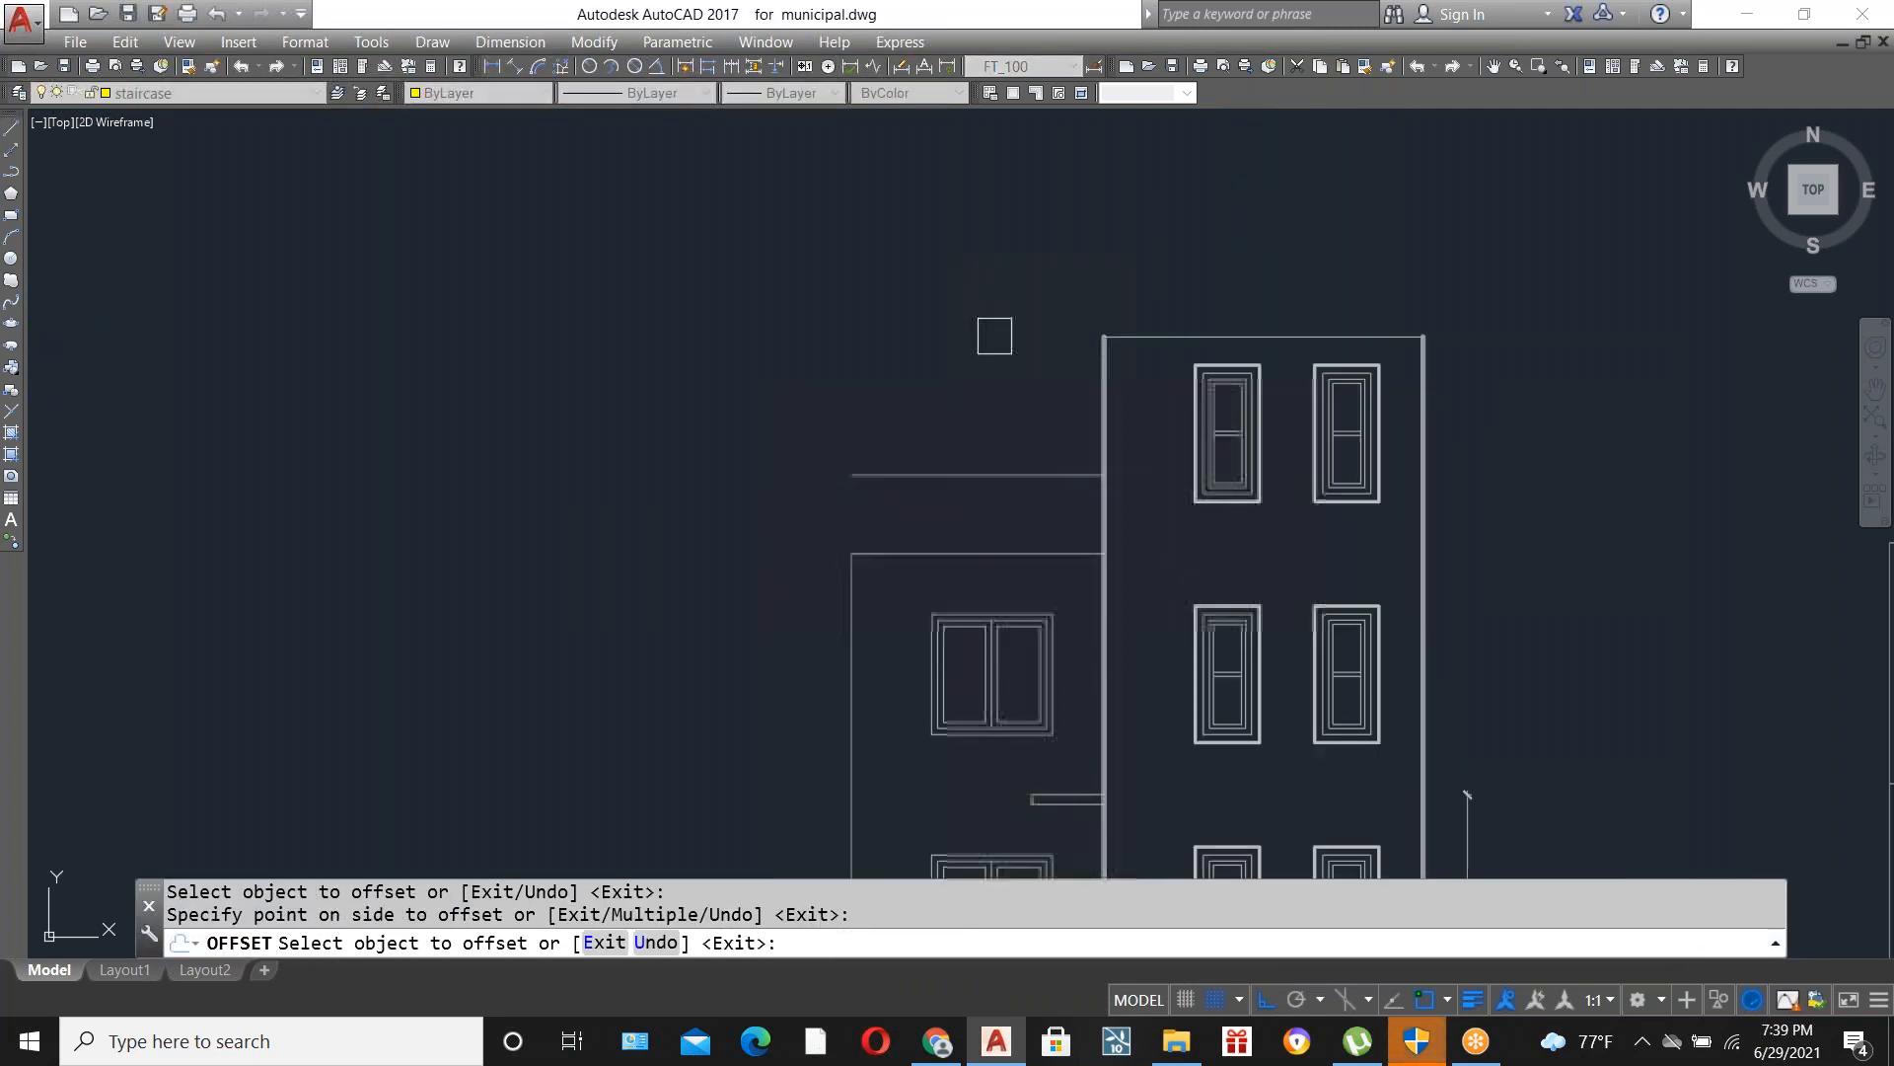
key(Escape)
Extend the lower wing's outer wall line up to the parapet top line on the first elevation.
scroll(851, 533, up, 2)
text(EX)
key(Return)
key(Return)
click(853, 620)
key(Escape)
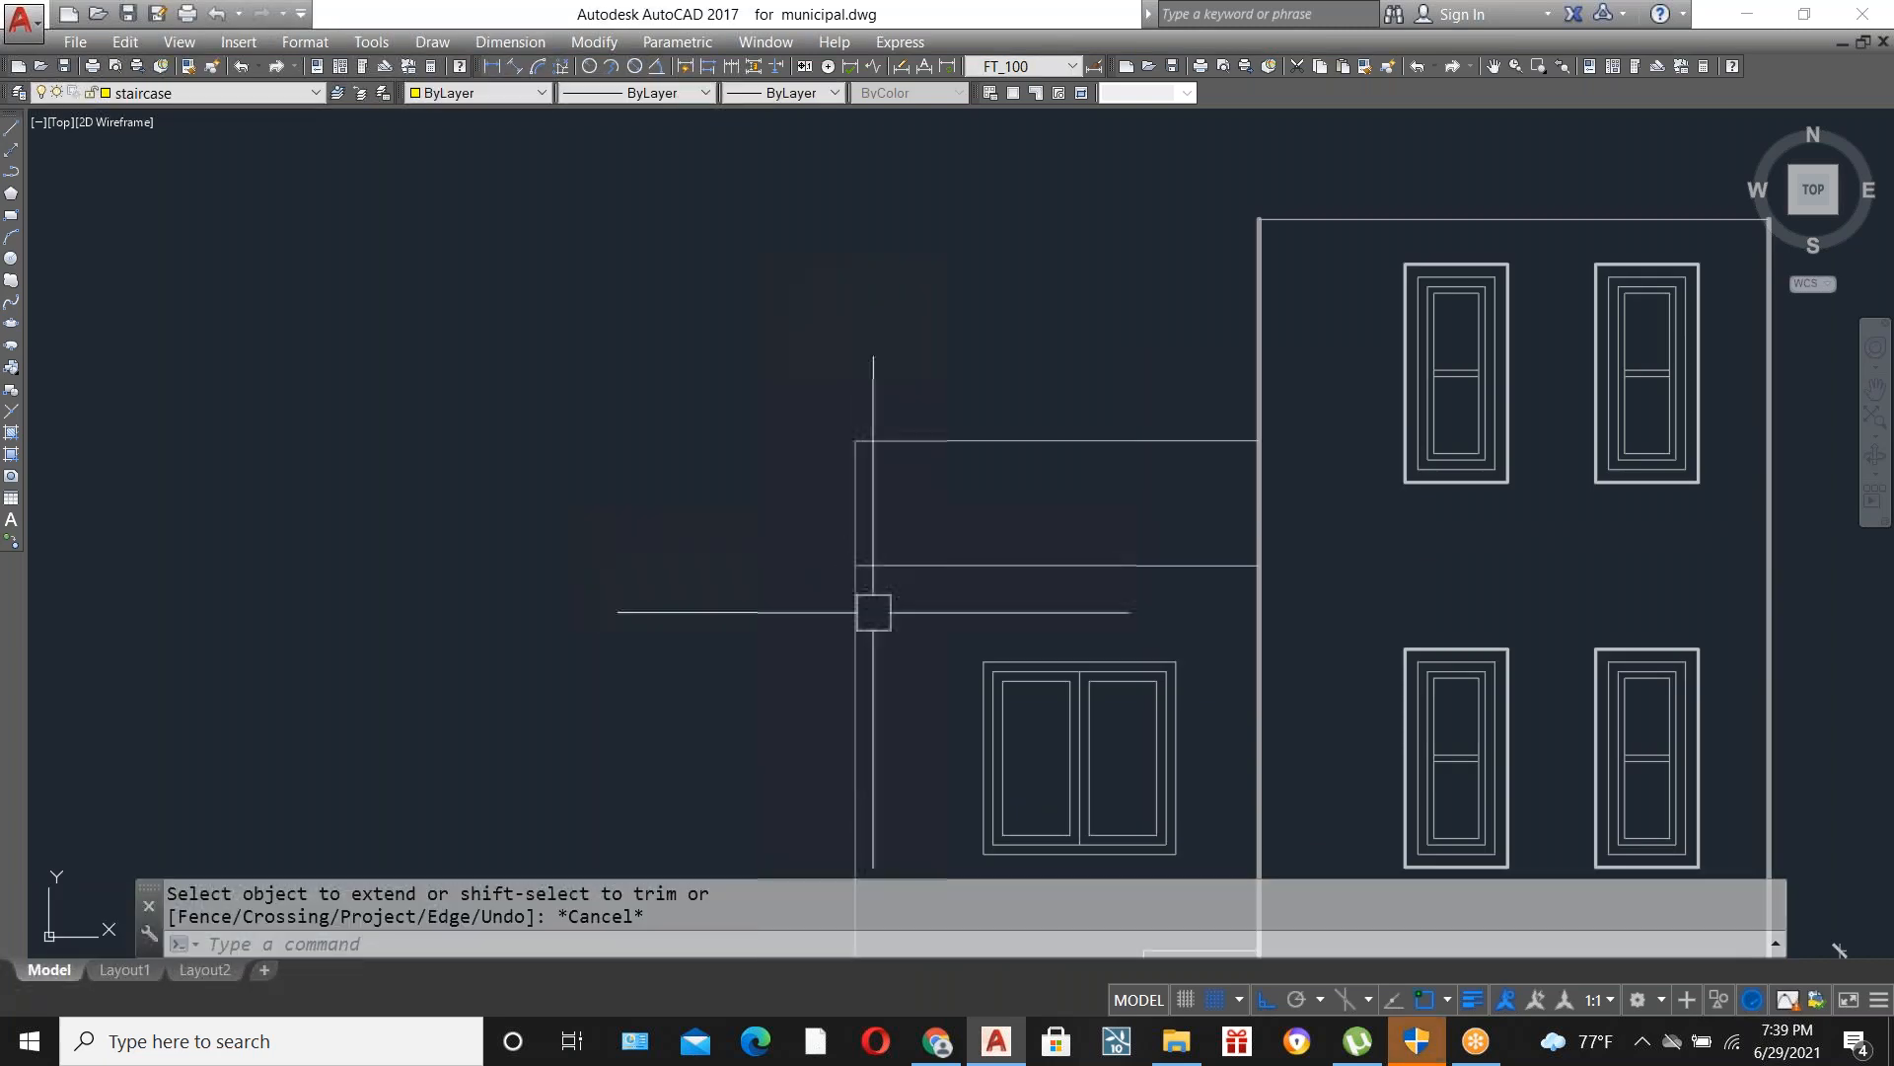
Offset the staircase block's top line on the first elevation 3'3" upward for its parapet.
scroll(873, 612, down, 2)
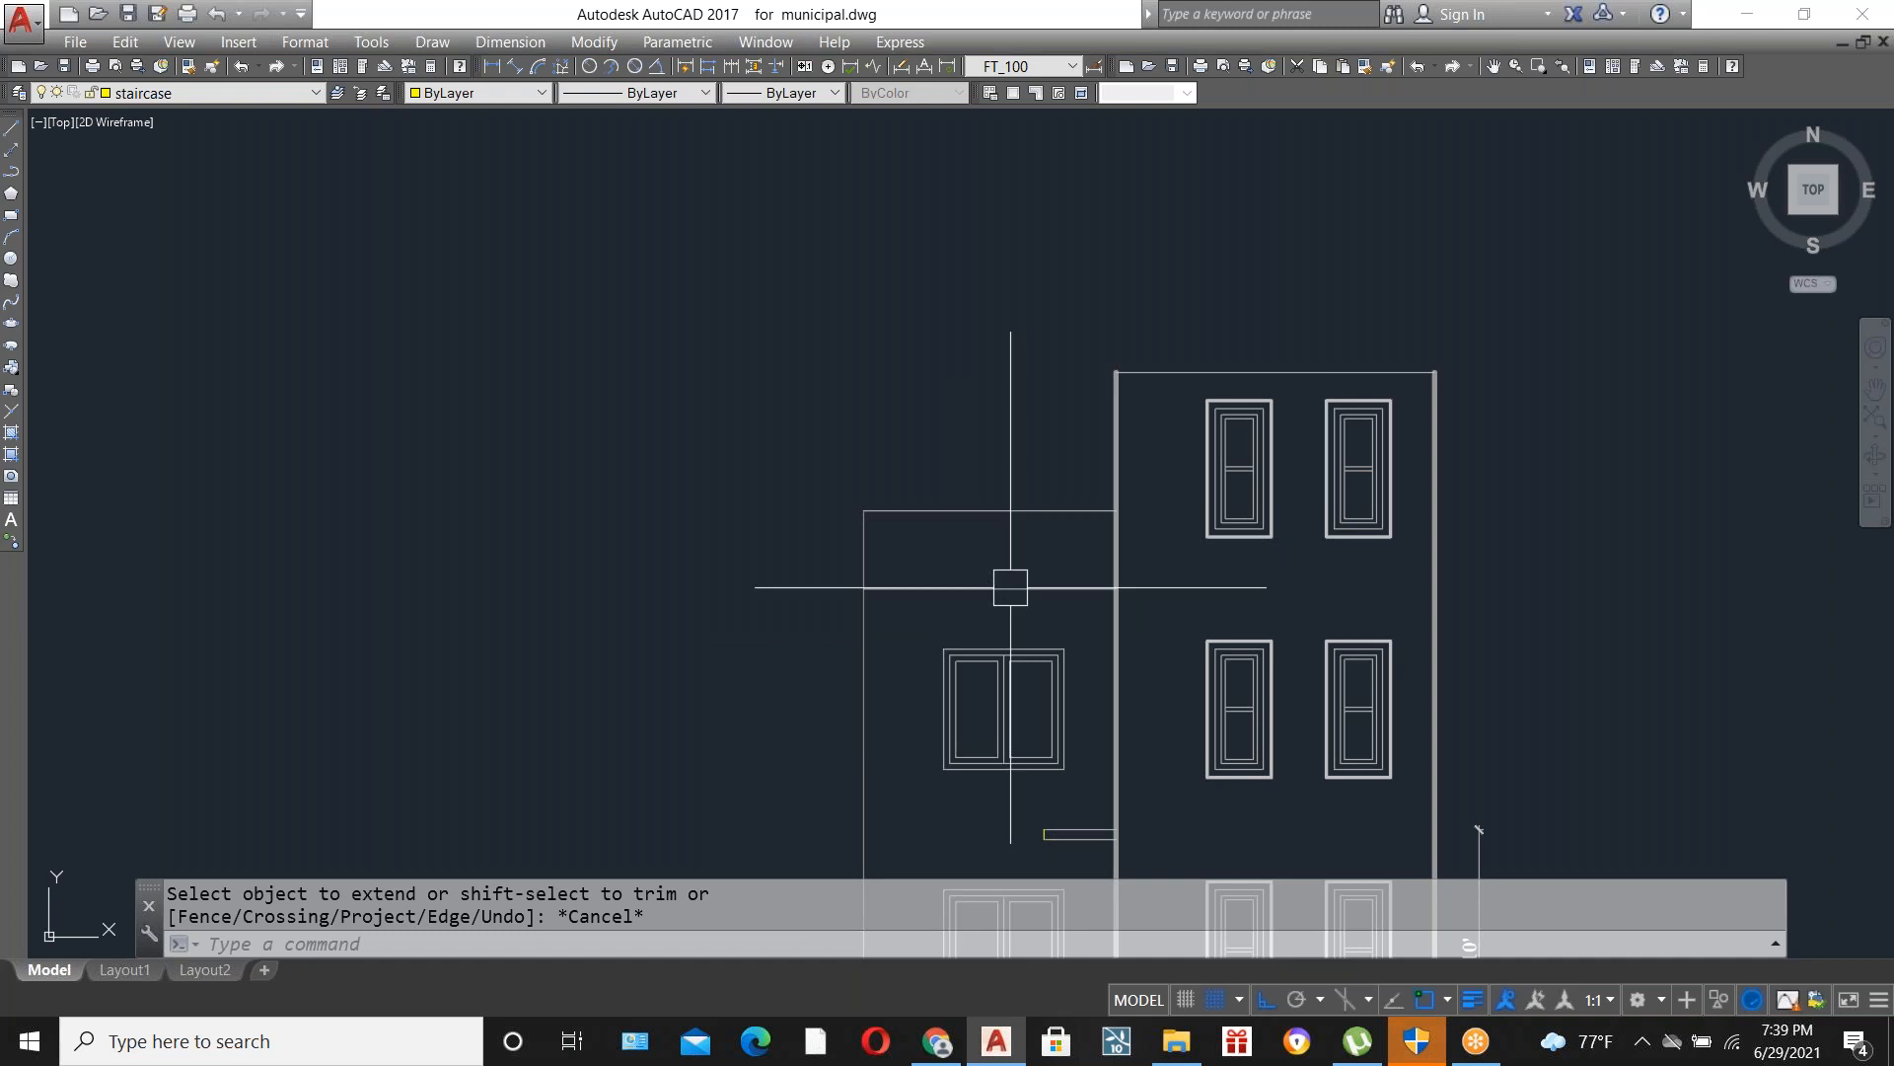
scroll(1010, 592, down, 3)
scroll(1181, 574, up, 3)
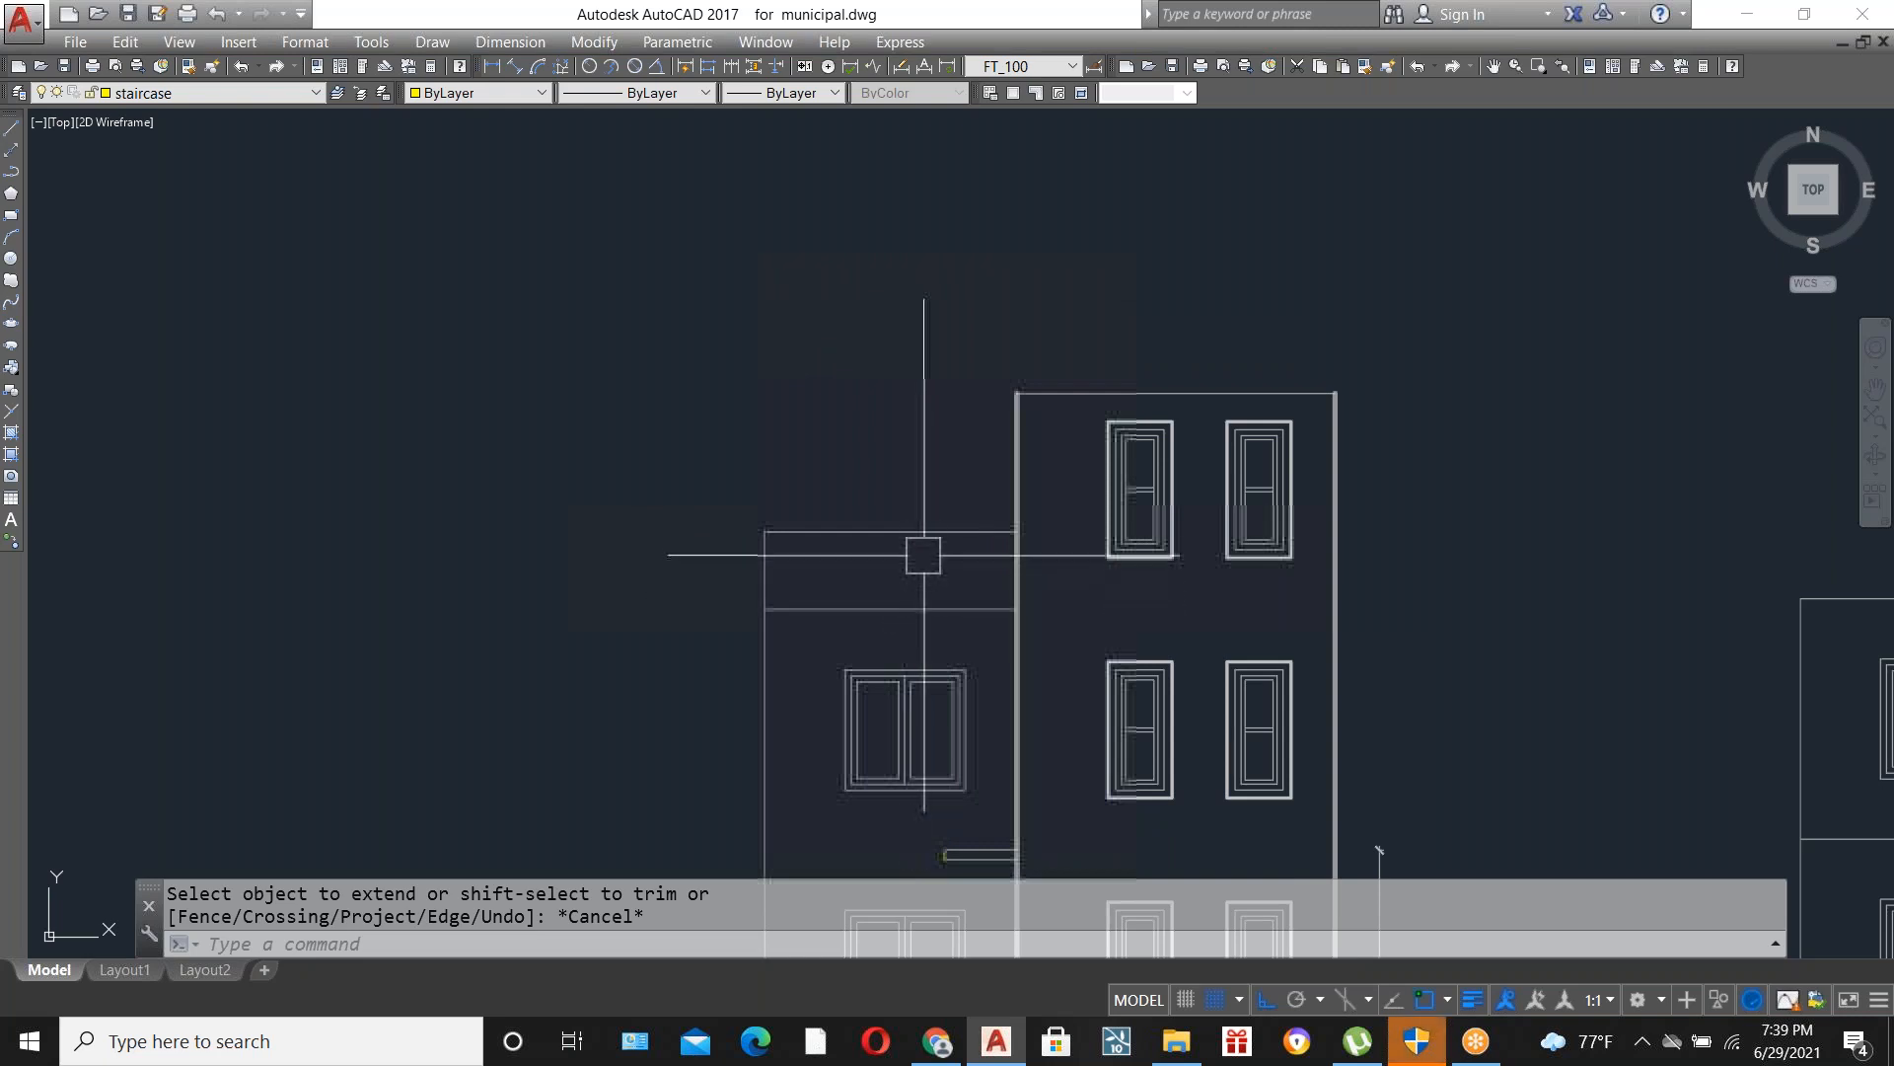
text(o)
key(Return)
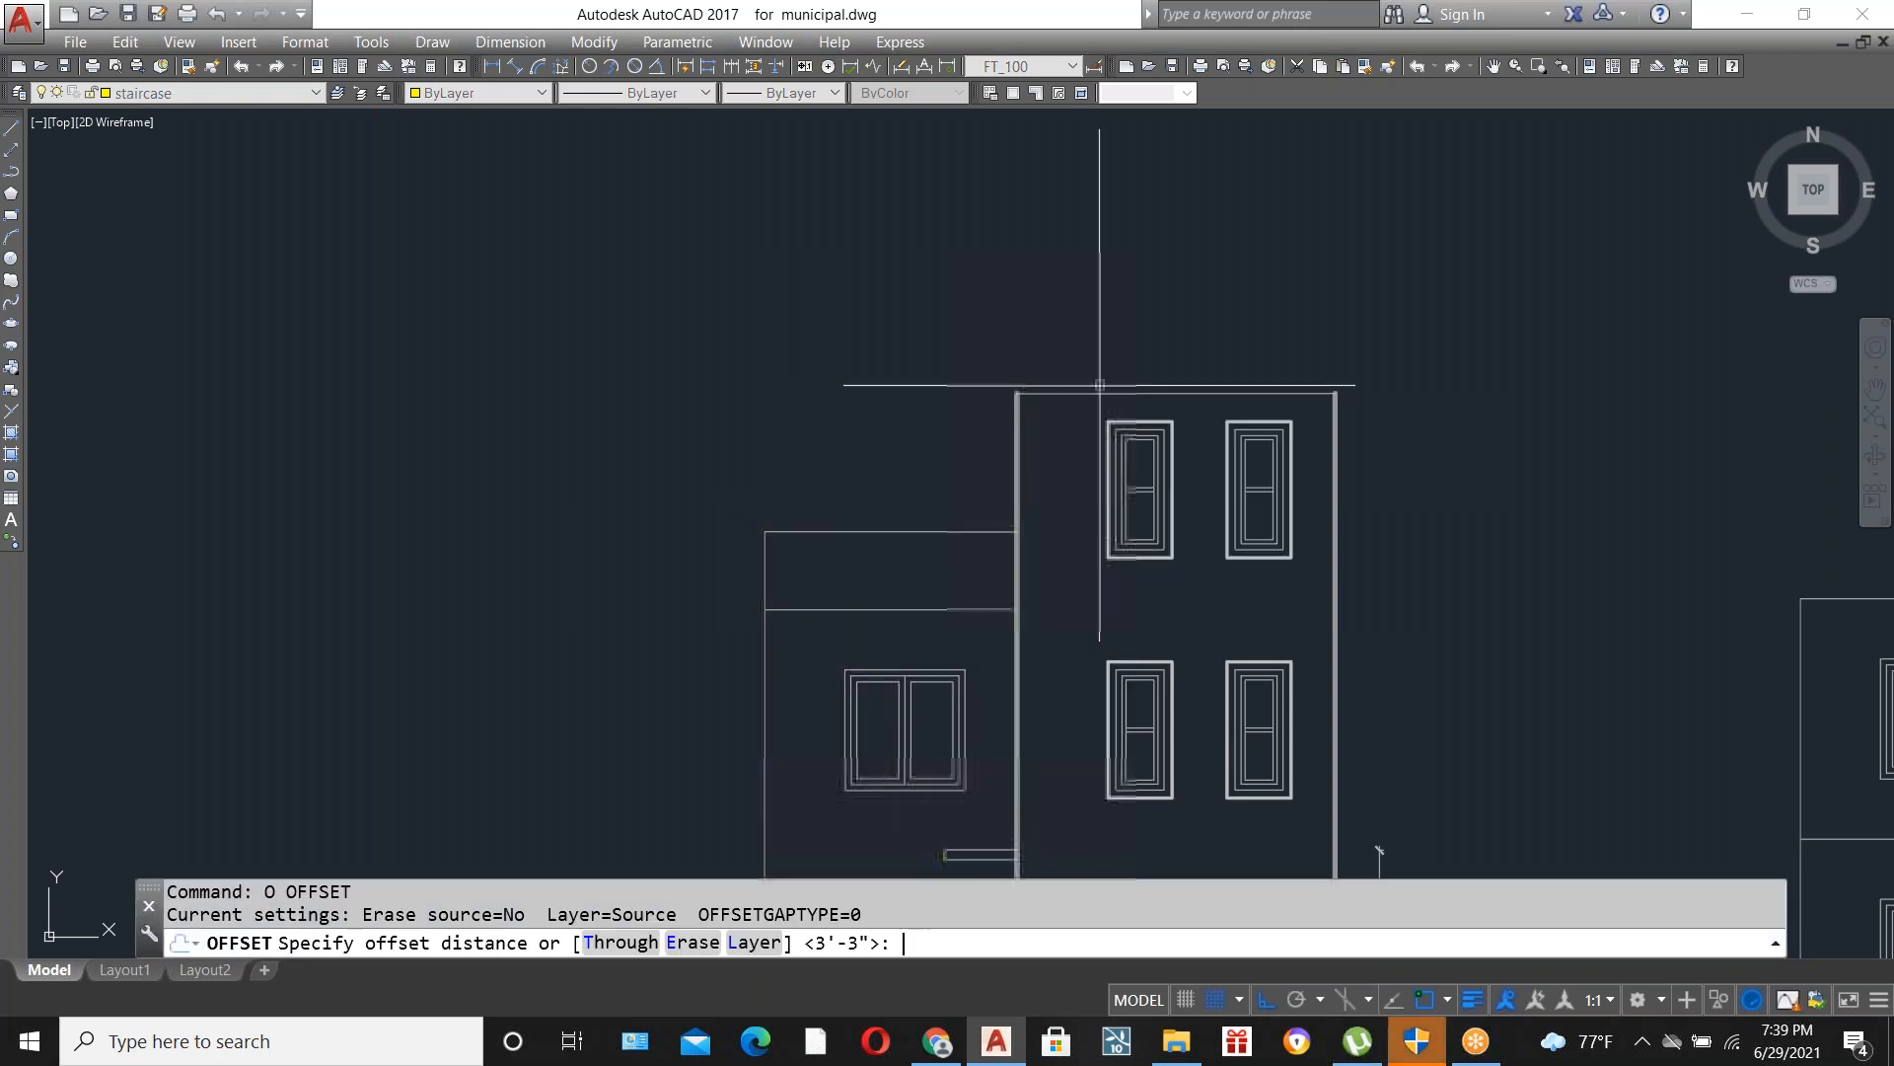
text(3'3)
key(Return)
click(1112, 391)
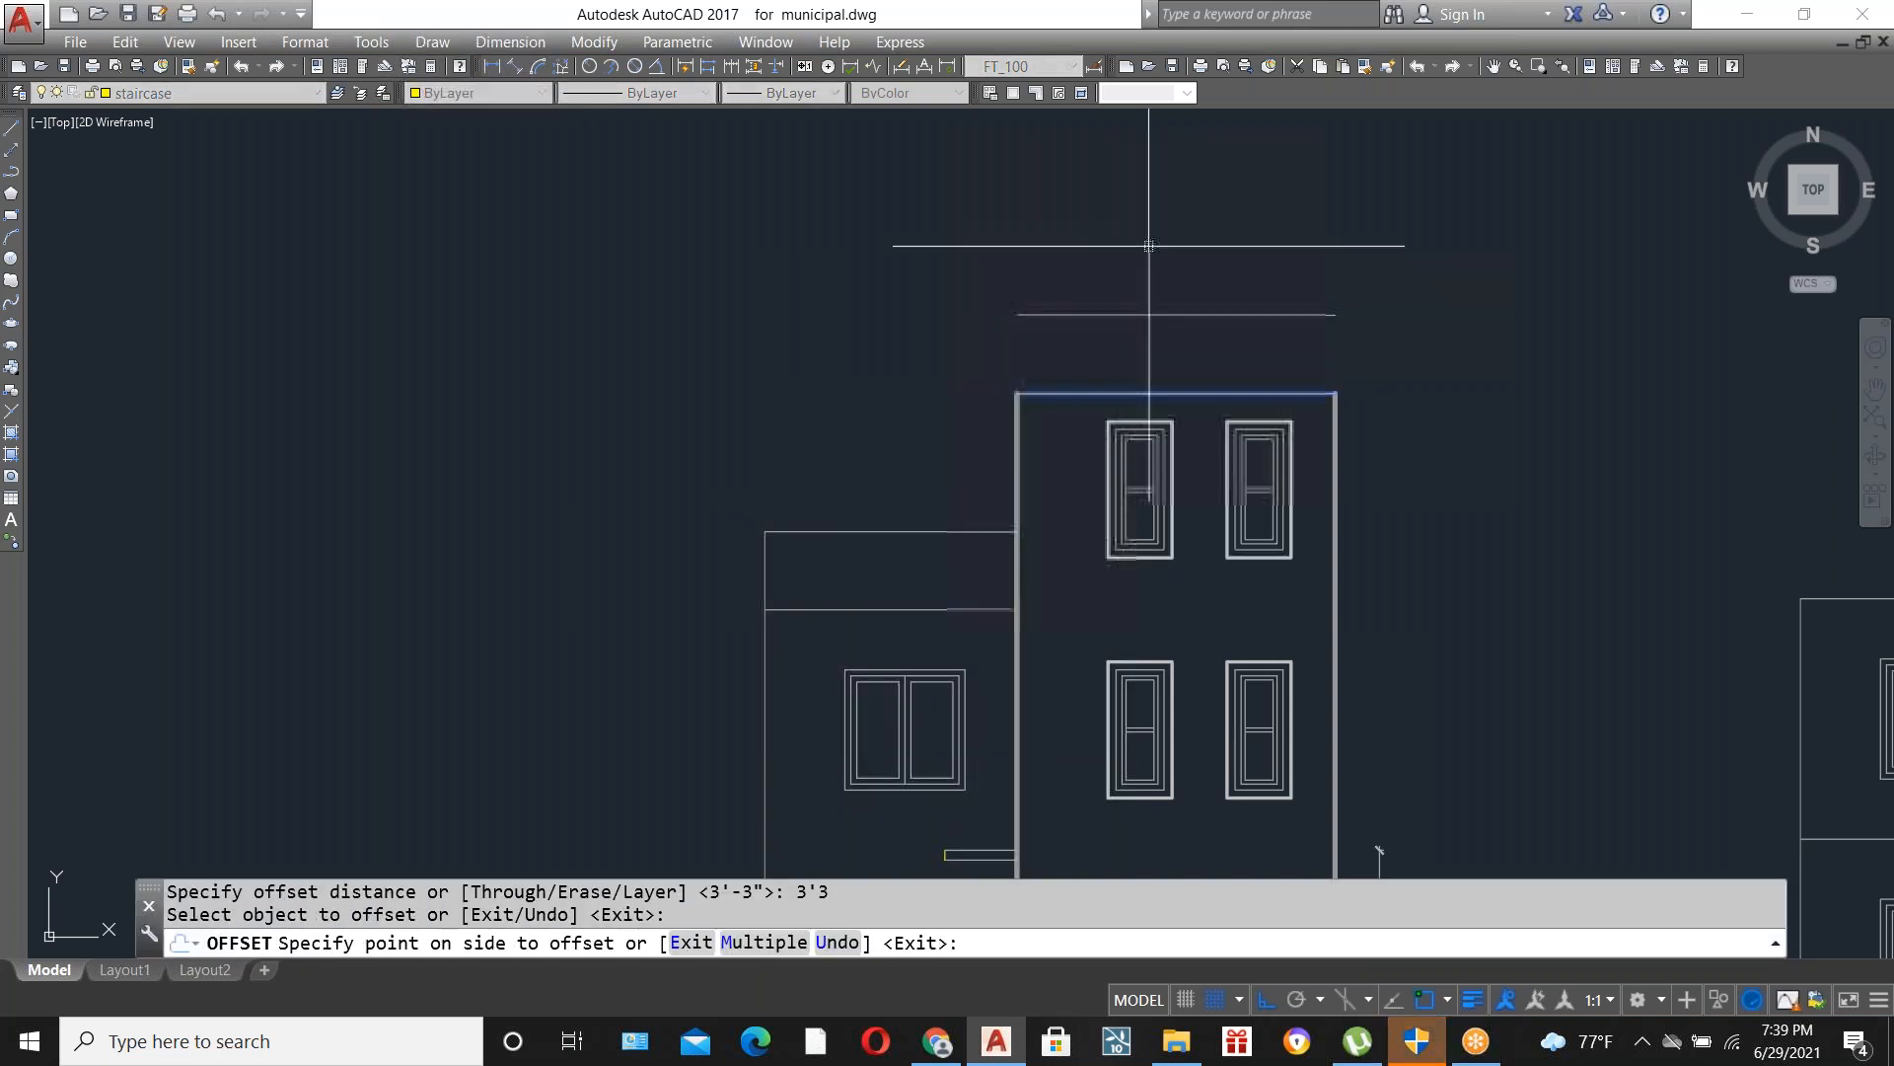
click(1149, 246)
key(Escape)
Extend both staircase-block wall lines up to the new parapet top line on the first elevation.
scroll(1082, 366, down, 2)
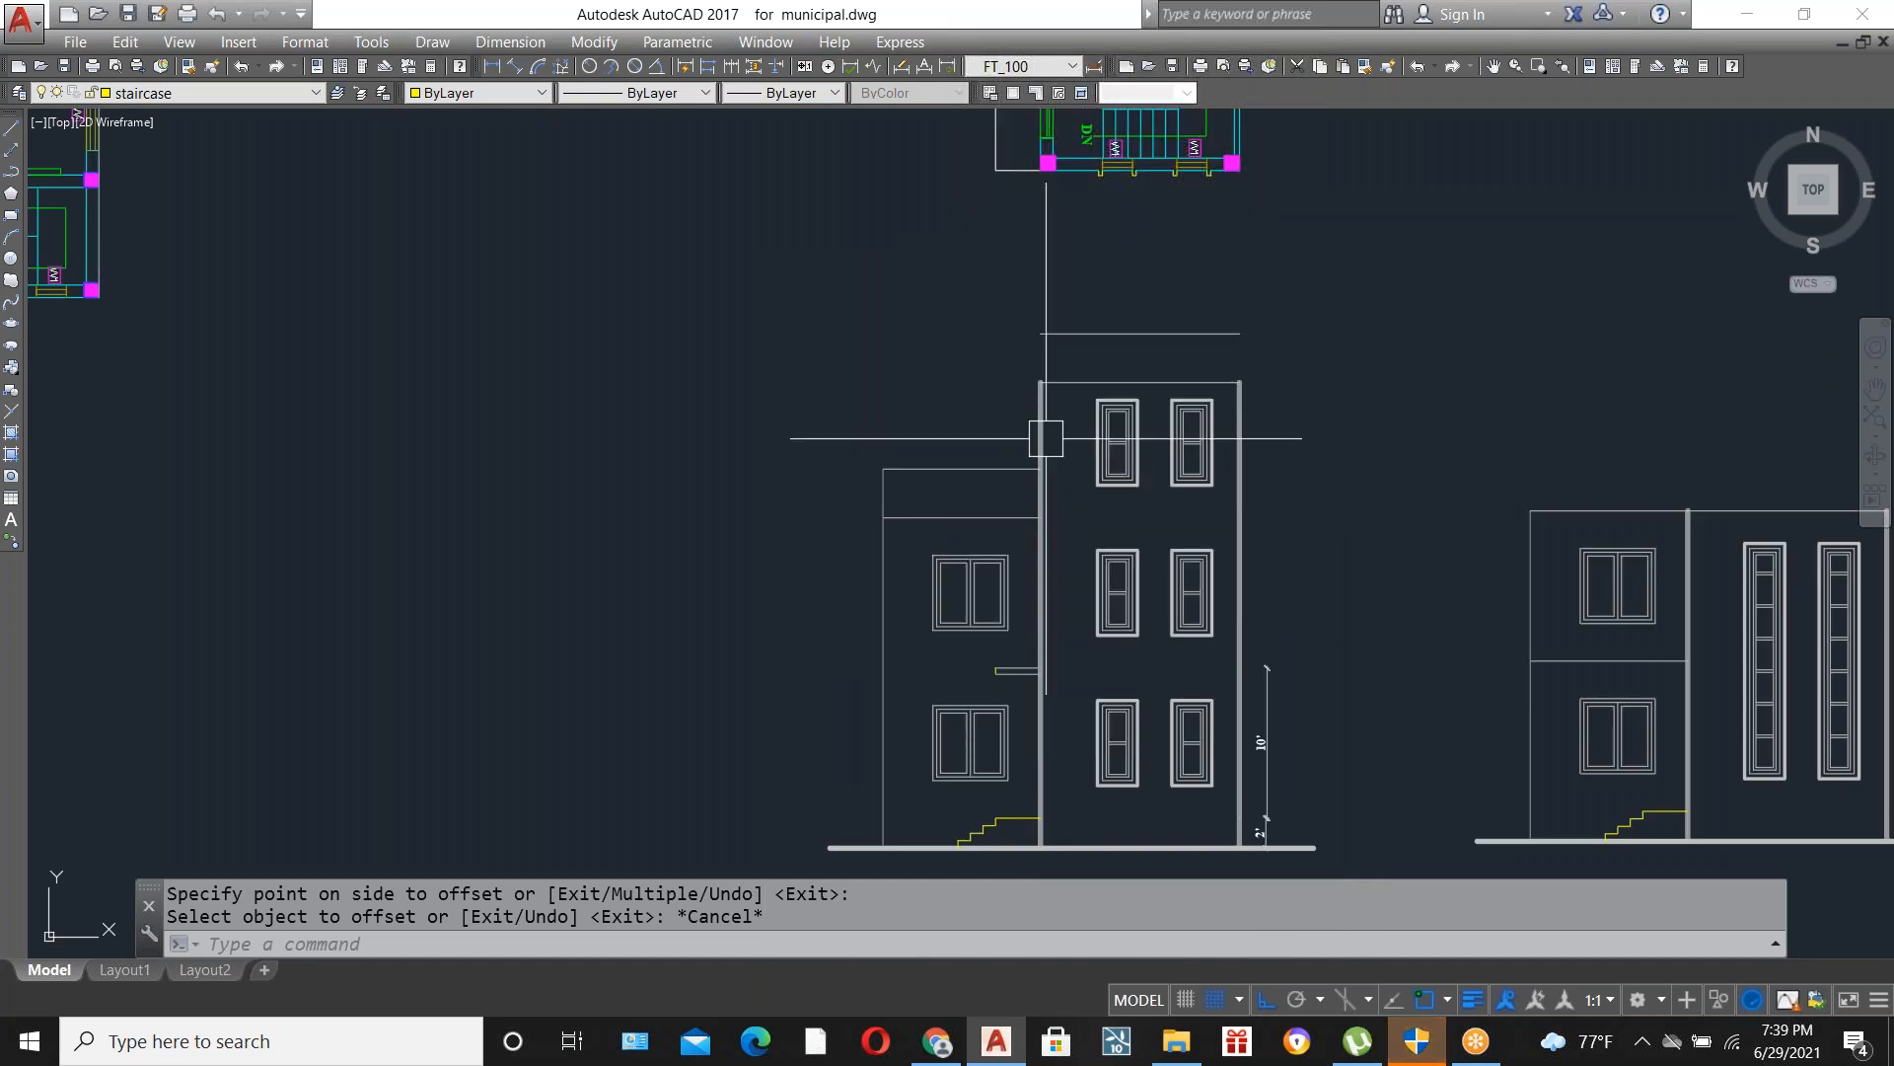
text(ex)
key(Return)
key(Return)
click(1040, 399)
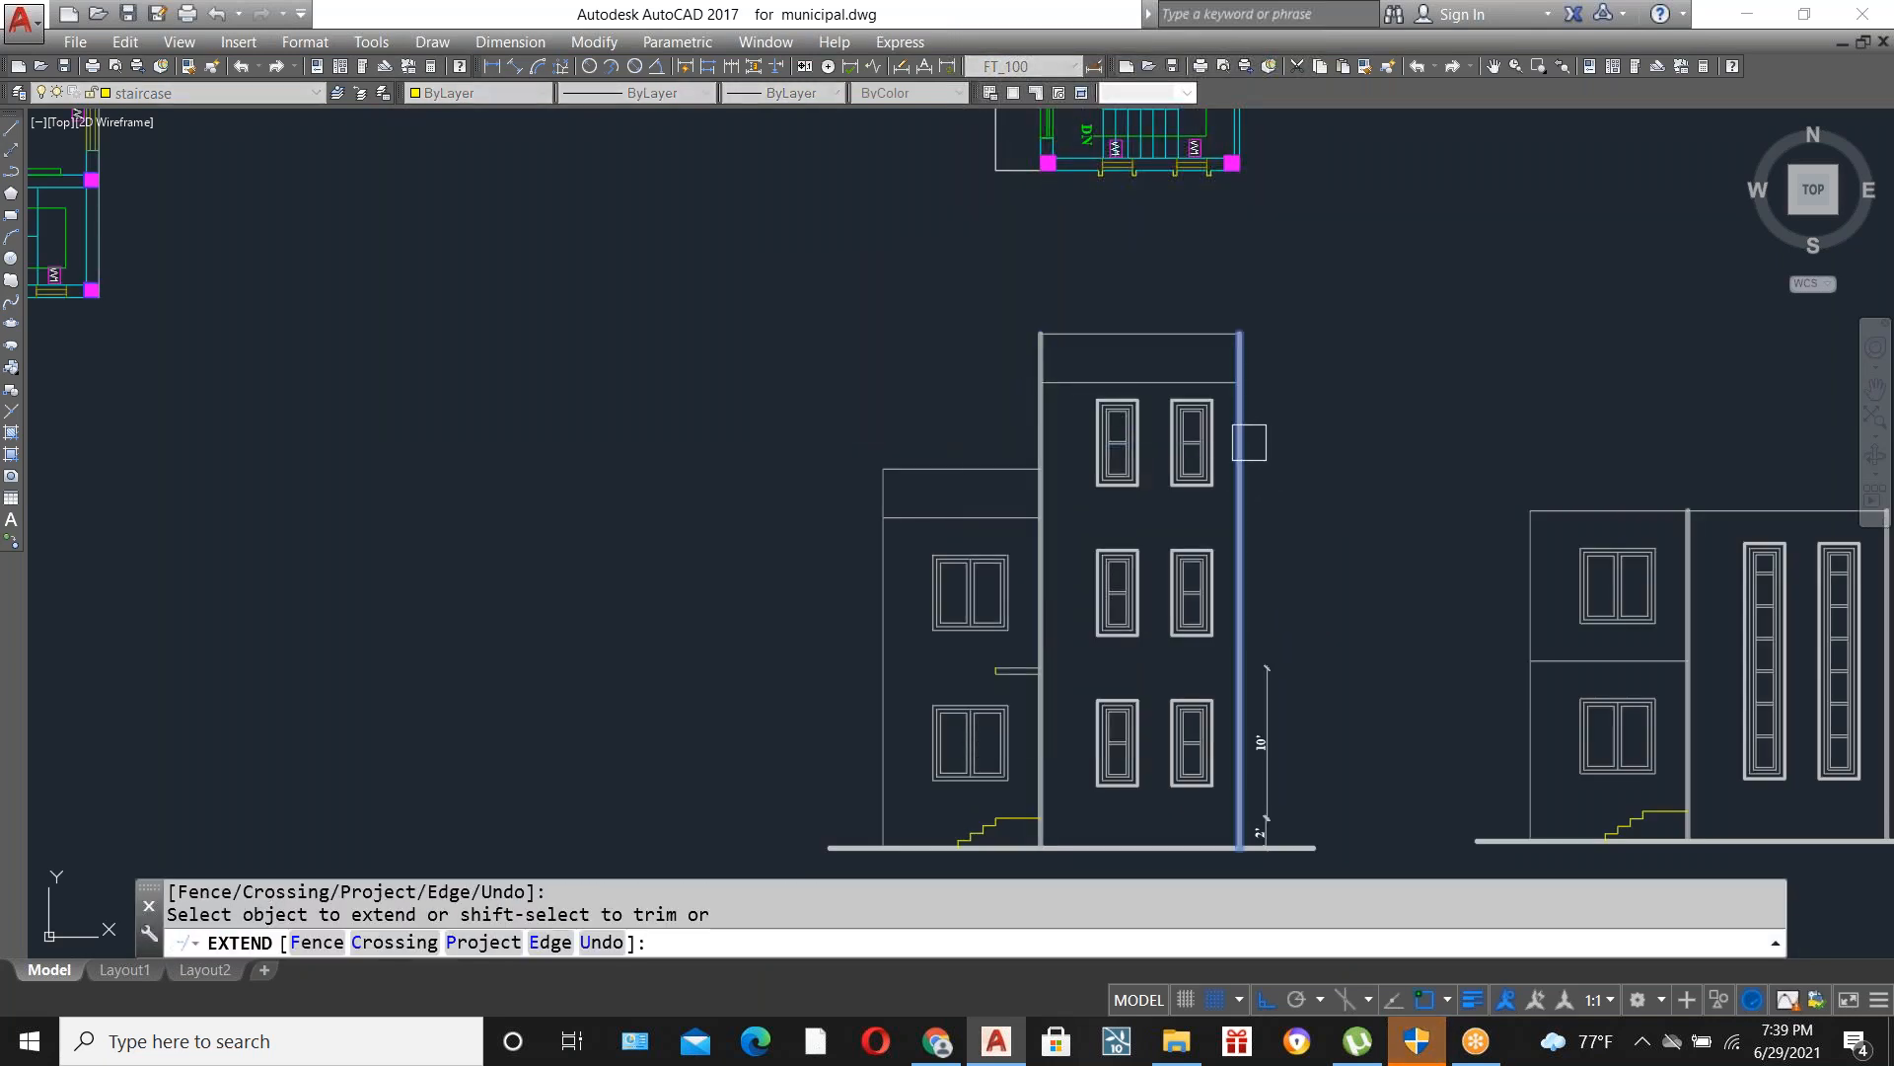
key(Escape)
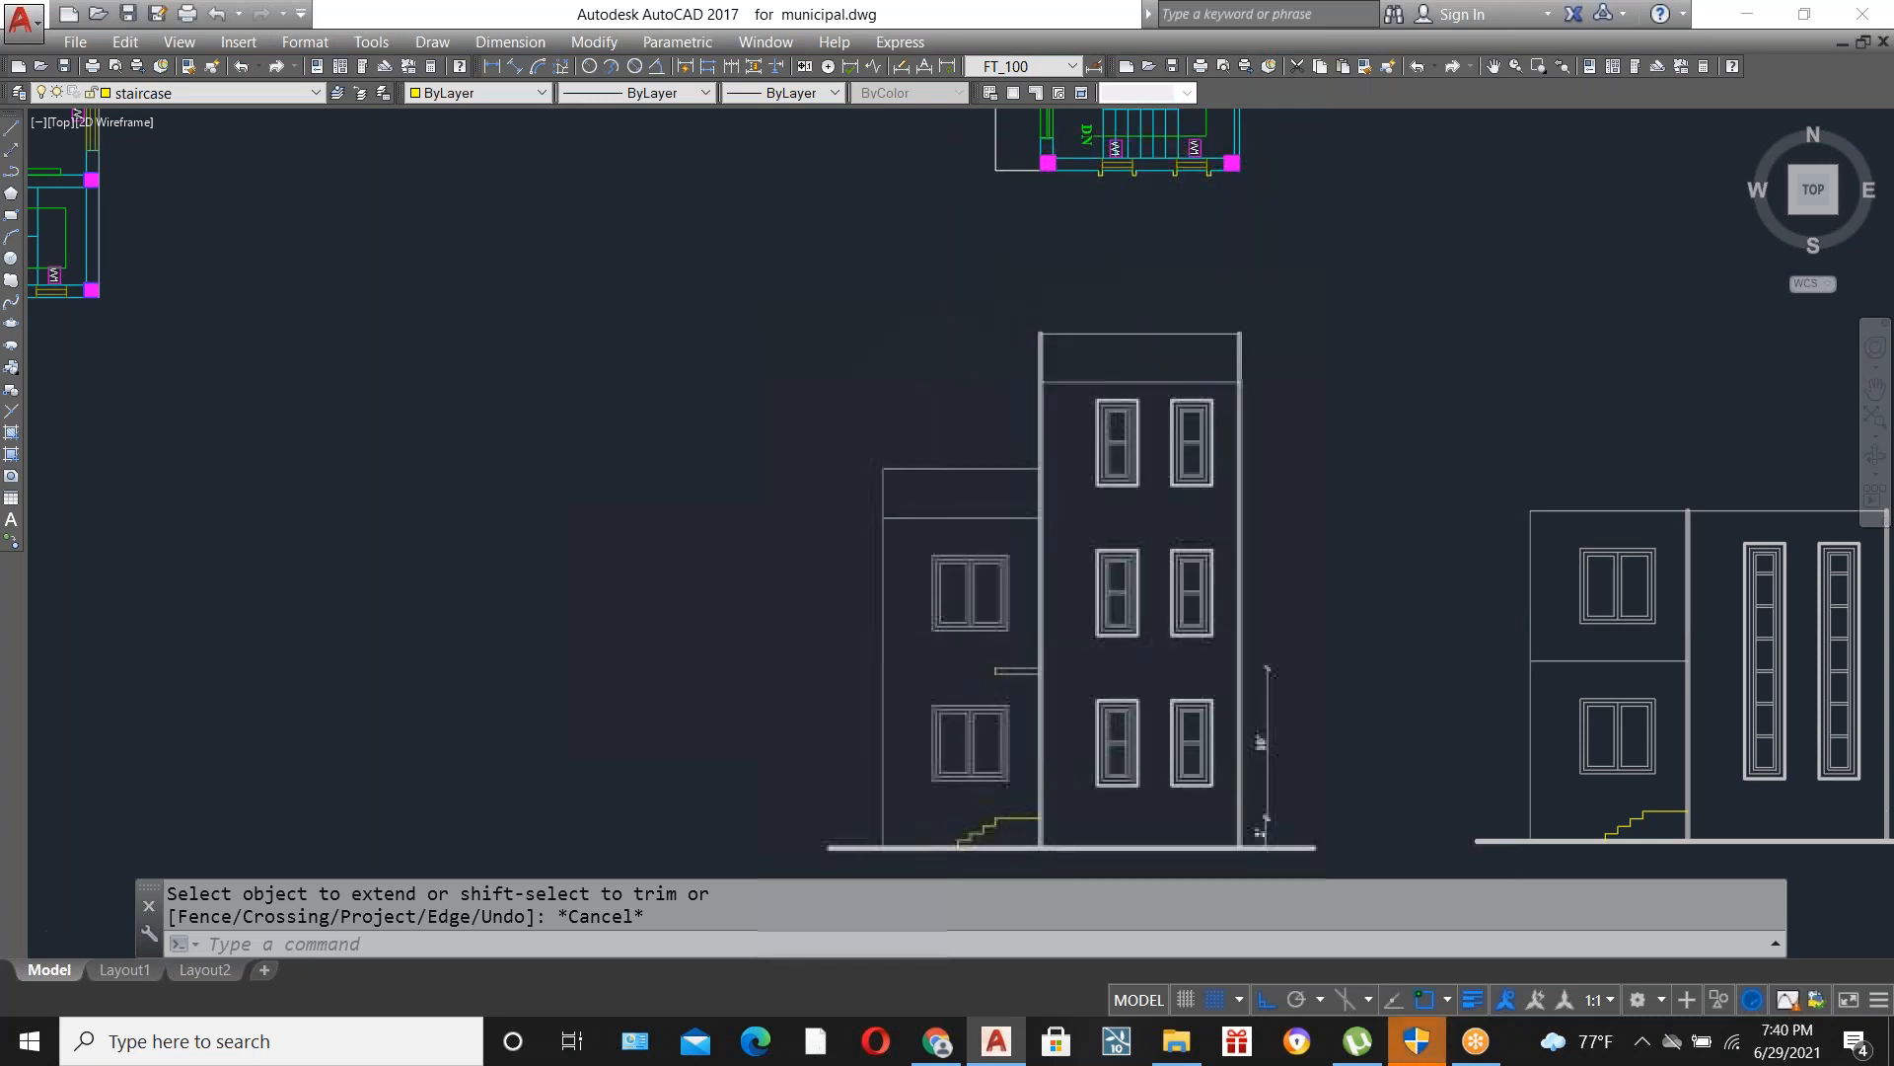
scroll(1064, 614, down, 2)
scroll(974, 634, up, 3)
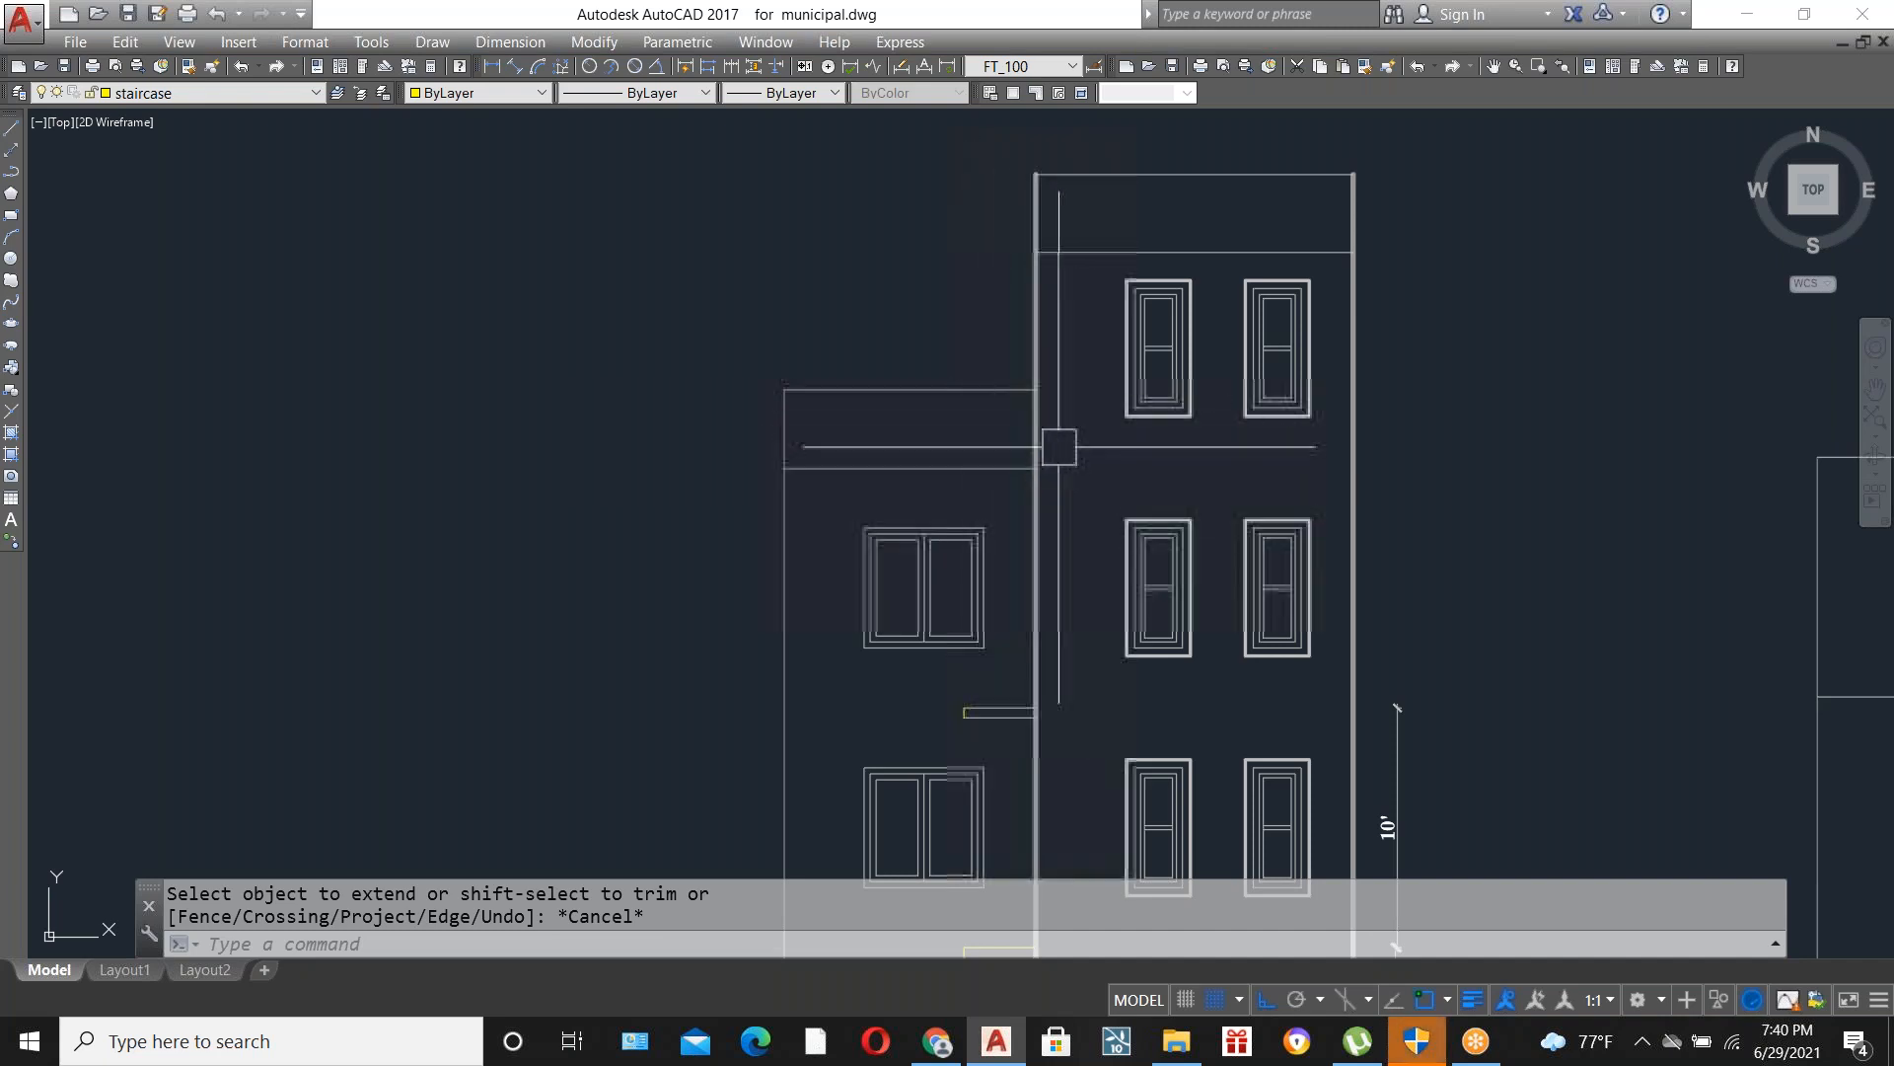
scroll(1058, 446, down, 2)
scroll(1027, 444, up, 2)
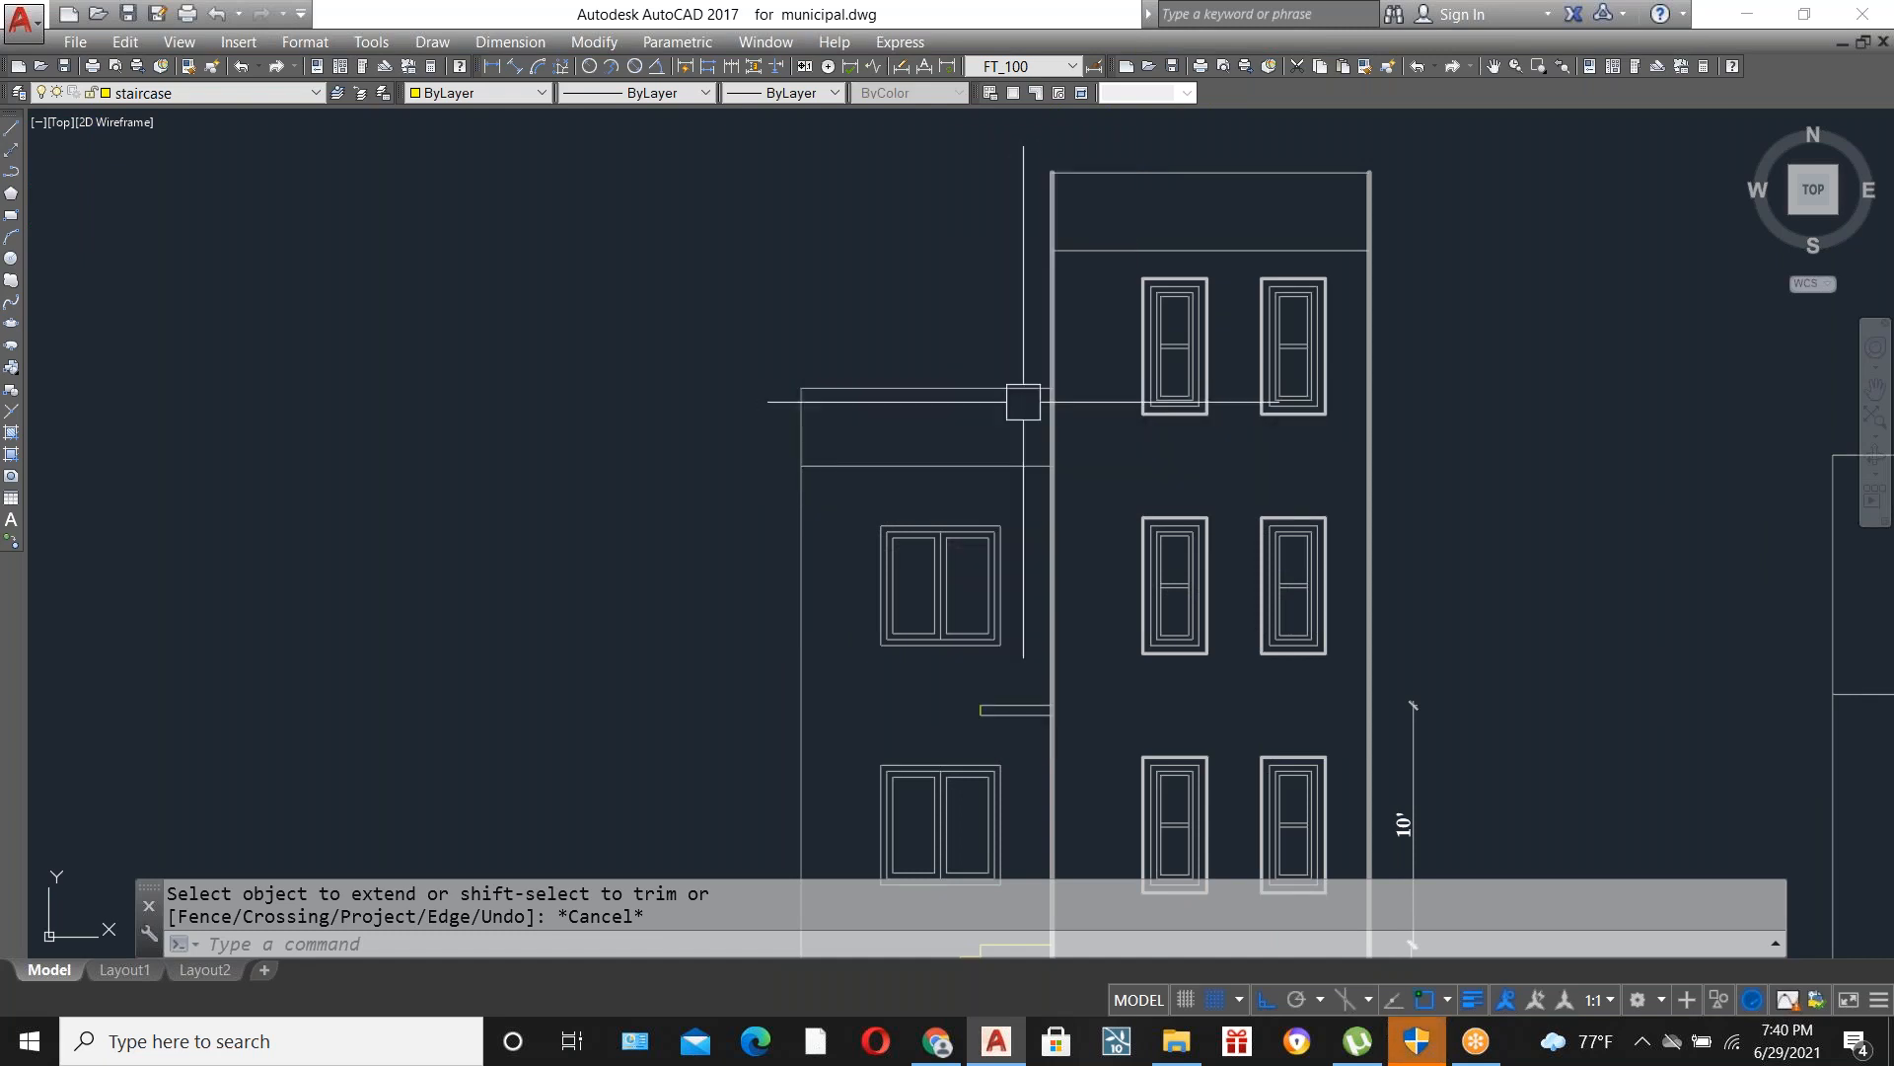
scroll(981, 405, down, 2)
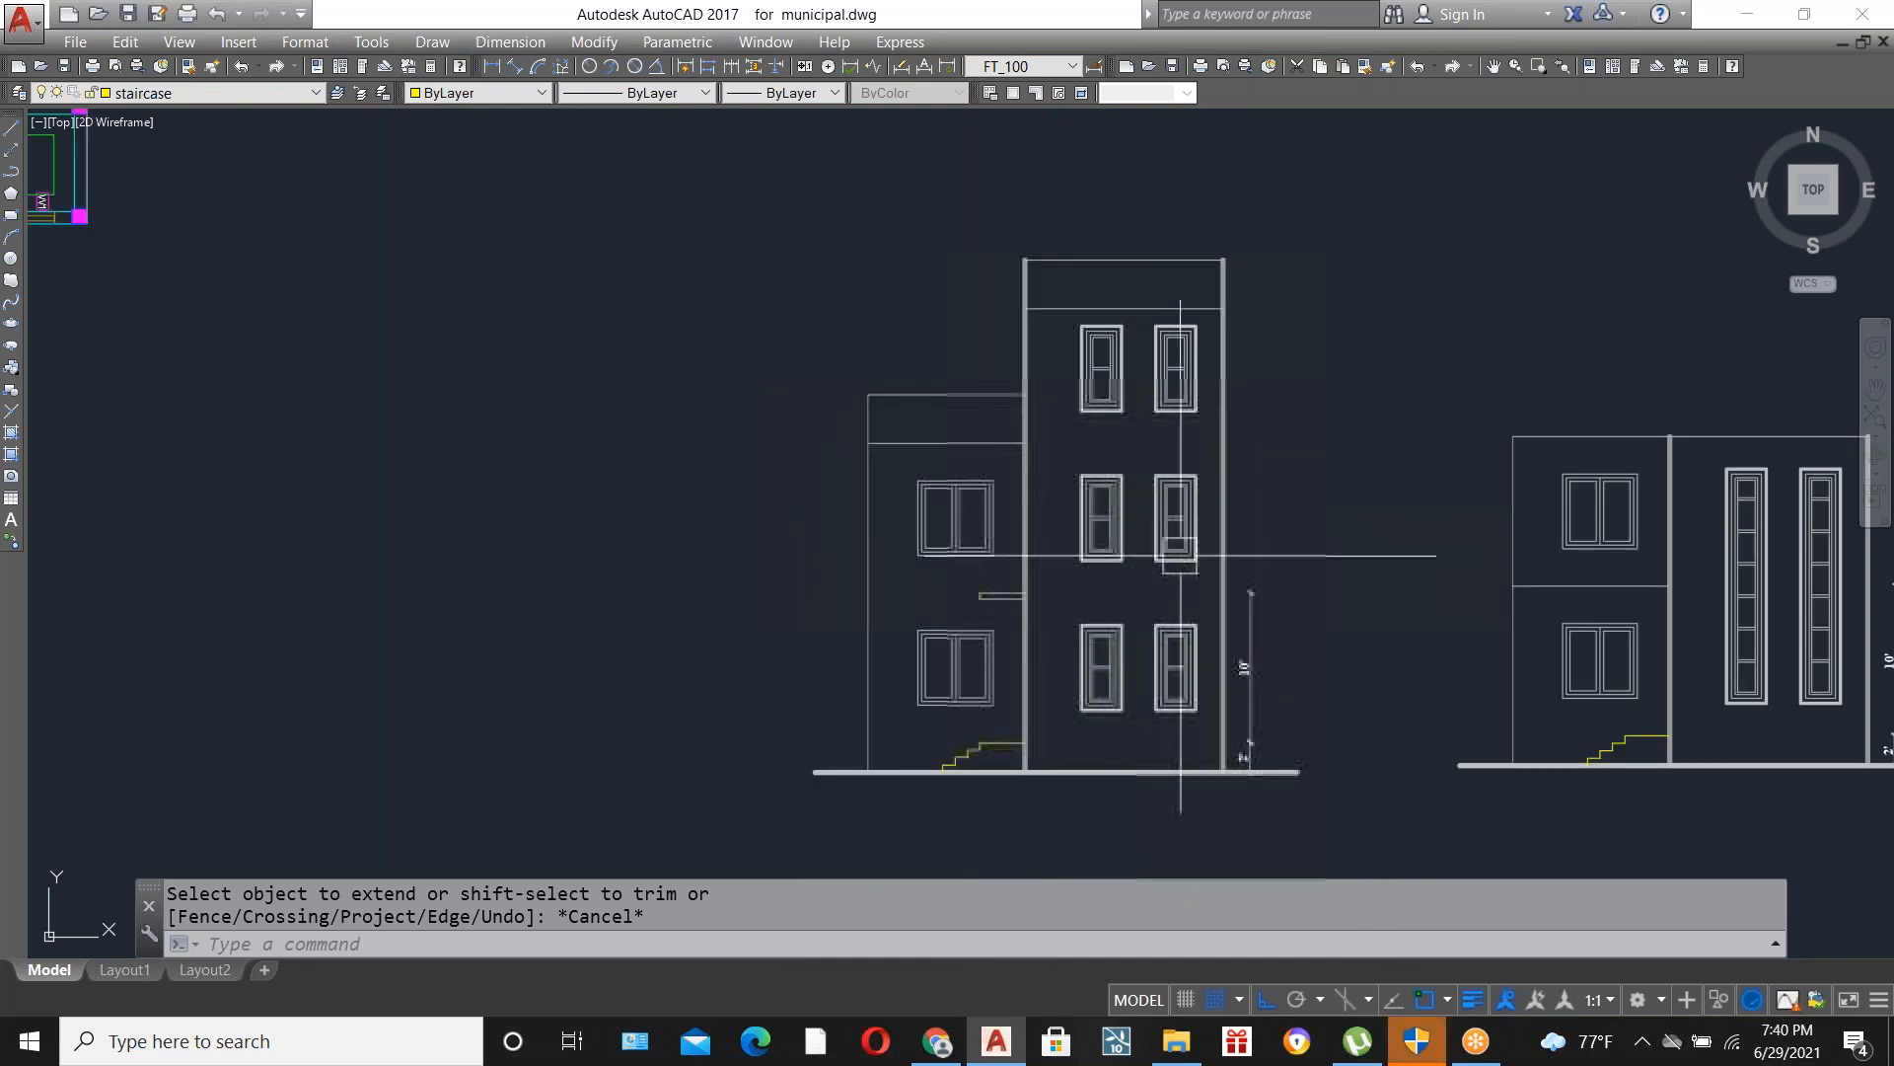
Examine the stepped three-storey elevation, including its parapets, windows, entrance steps and the slab projecting above the entrance.
scroll(1043, 536, down, 3)
scroll(1031, 471, up, 2)
scroll(1045, 588, down, 3)
scroll(960, 584, up, 4)
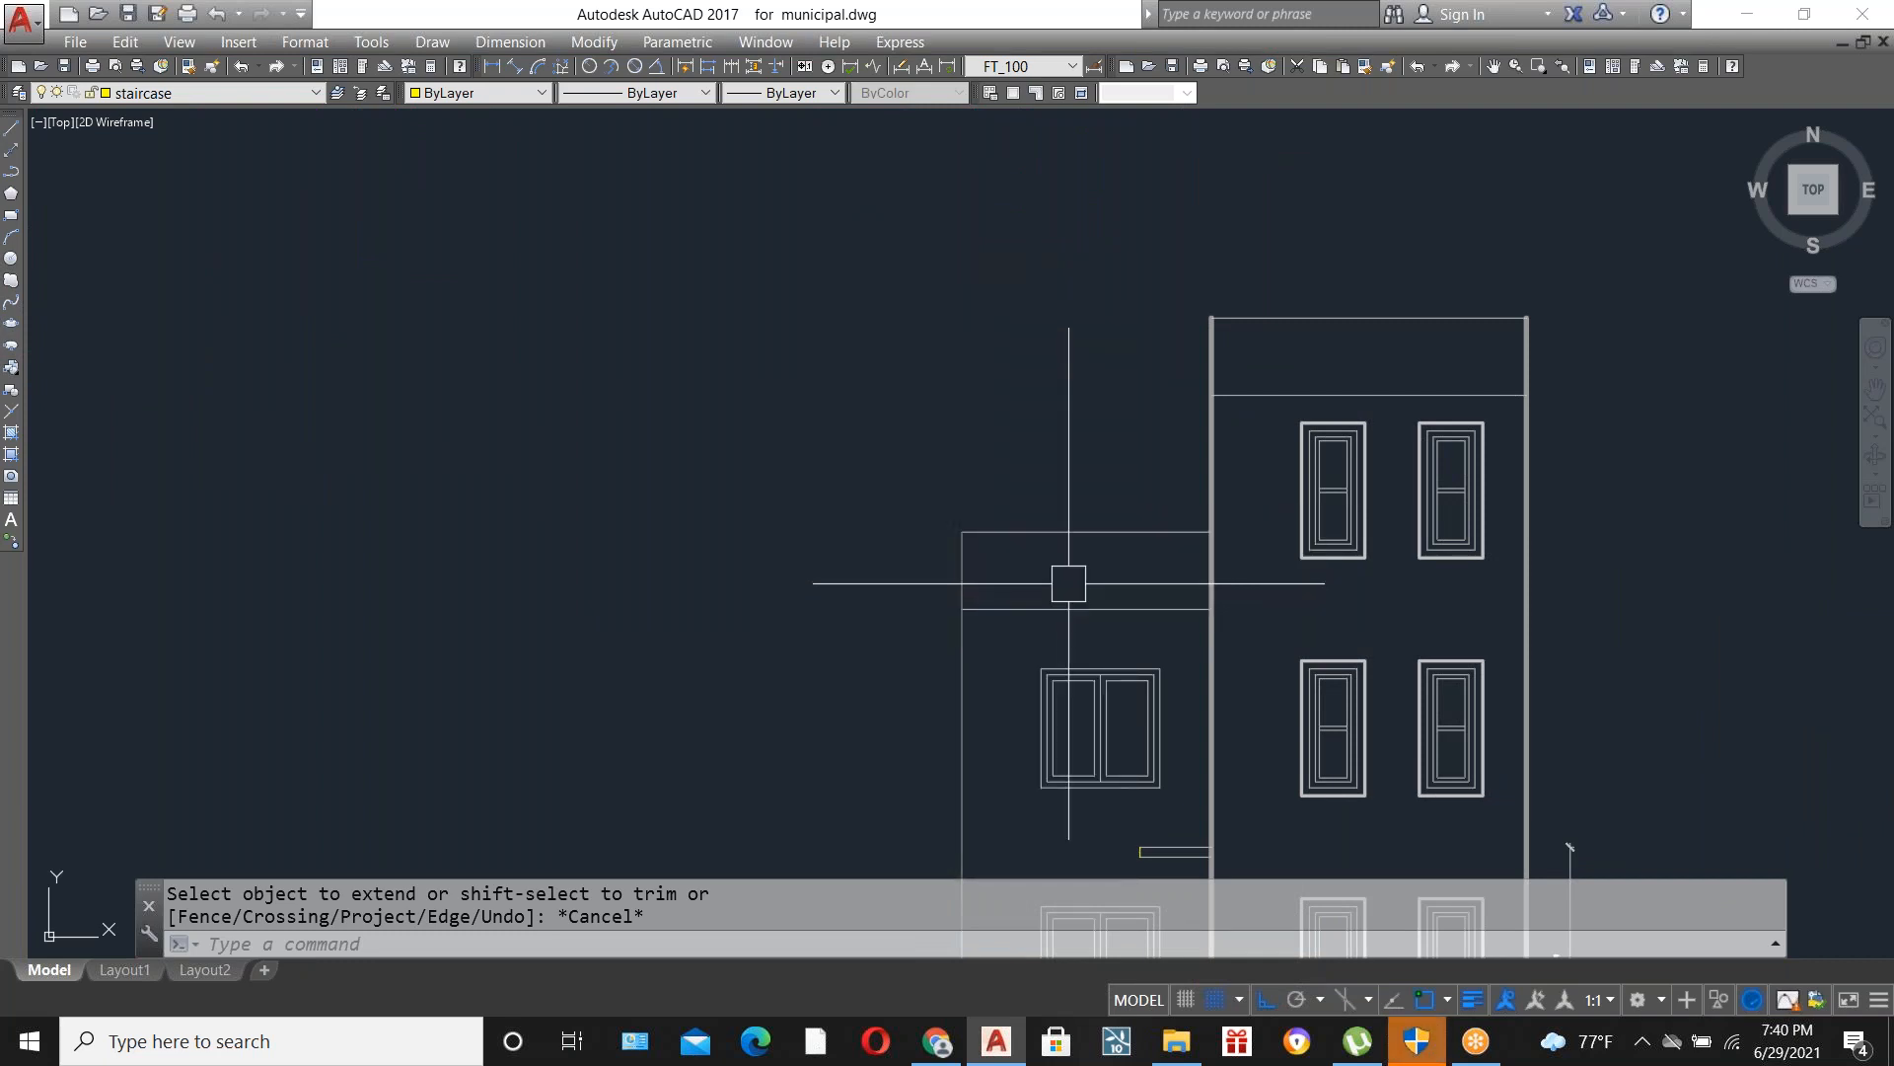
scroll(1068, 583, down, 4)
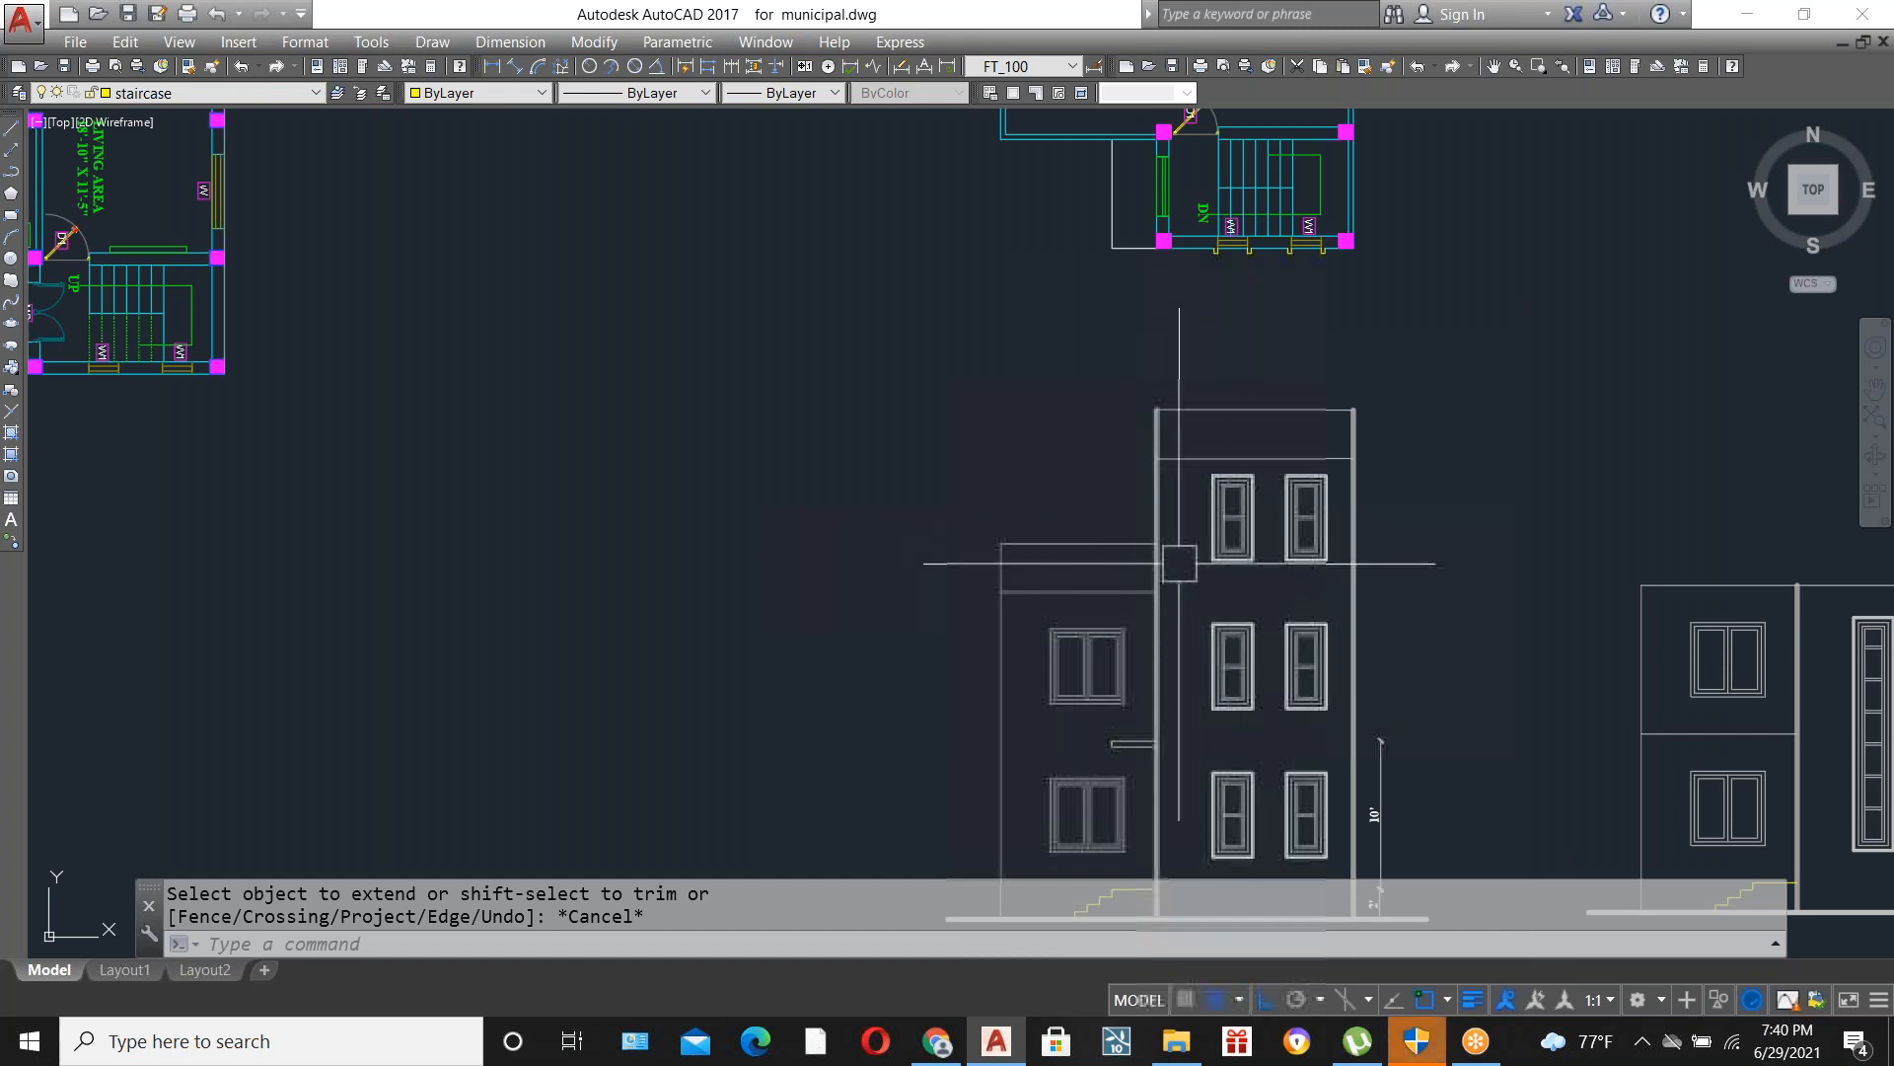
scroll(1105, 479, down, 1)
scroll(1134, 493, up, 4)
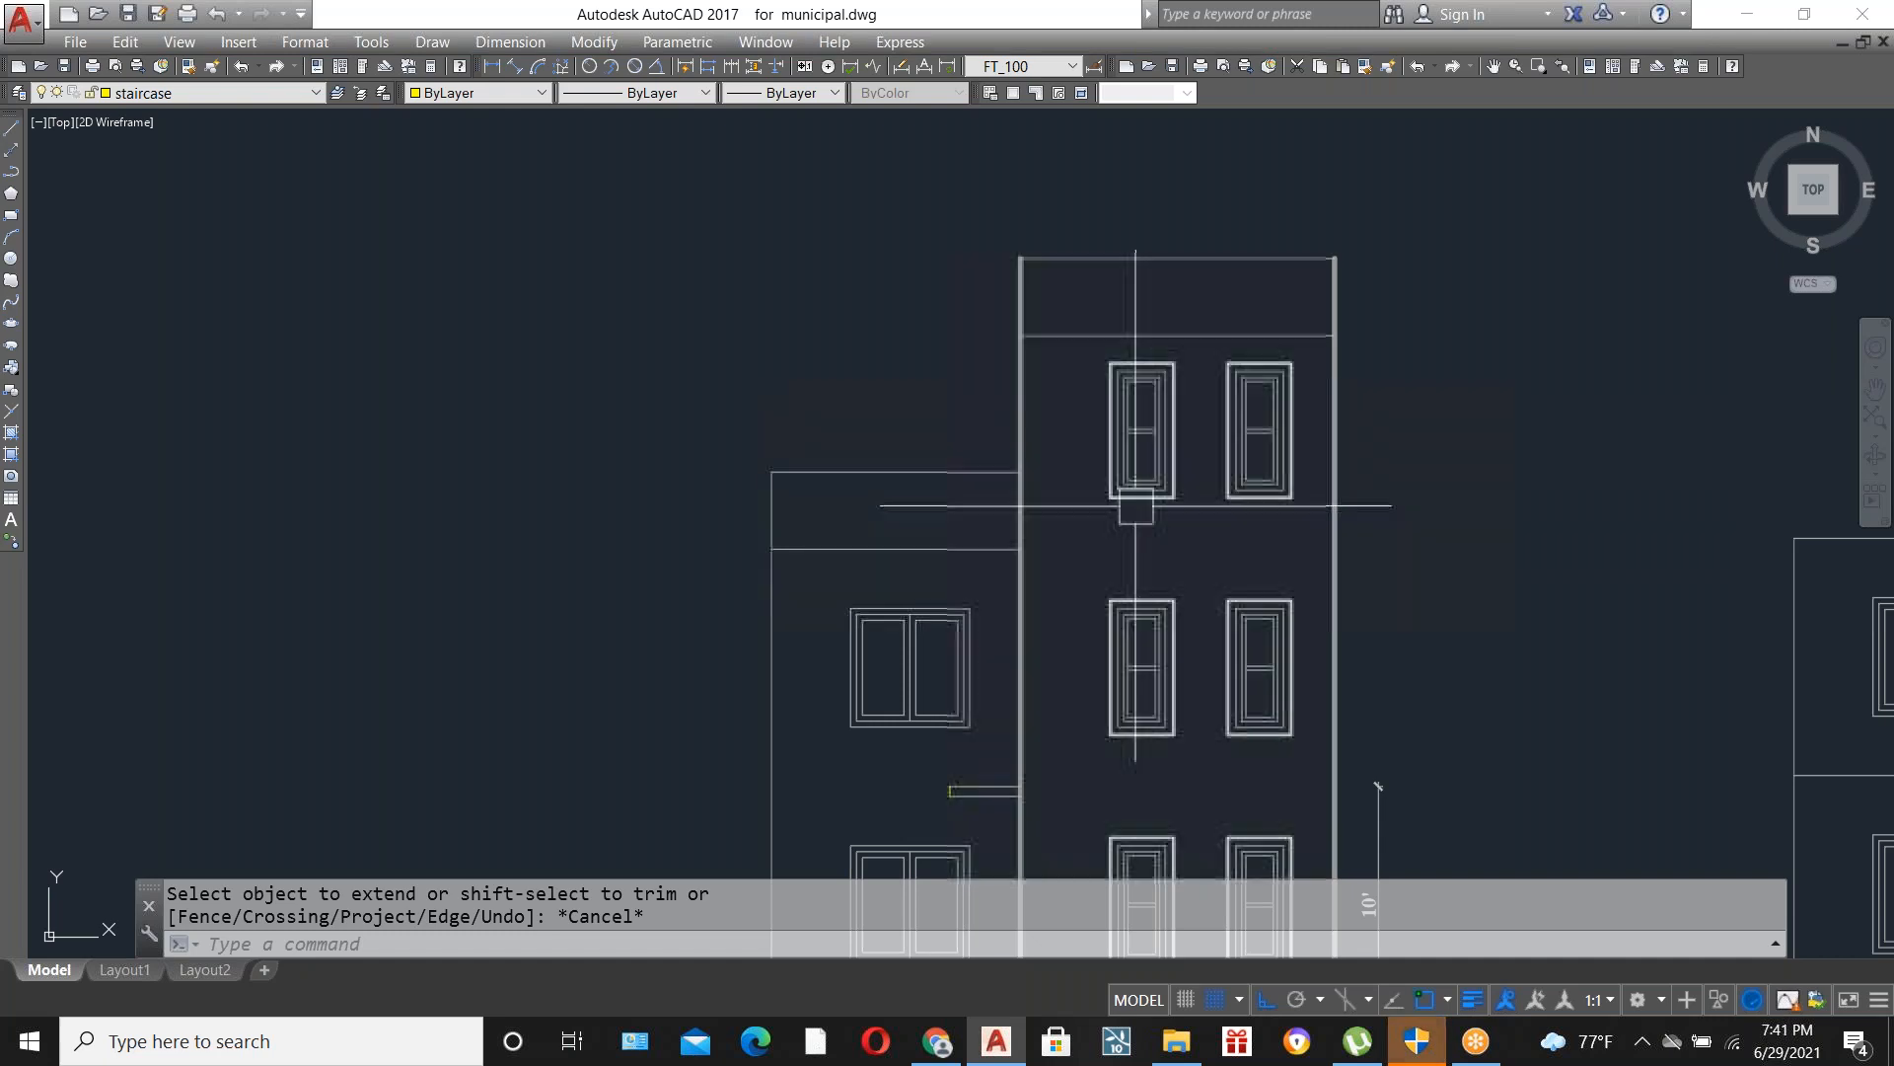
scroll(1101, 447, down, 2)
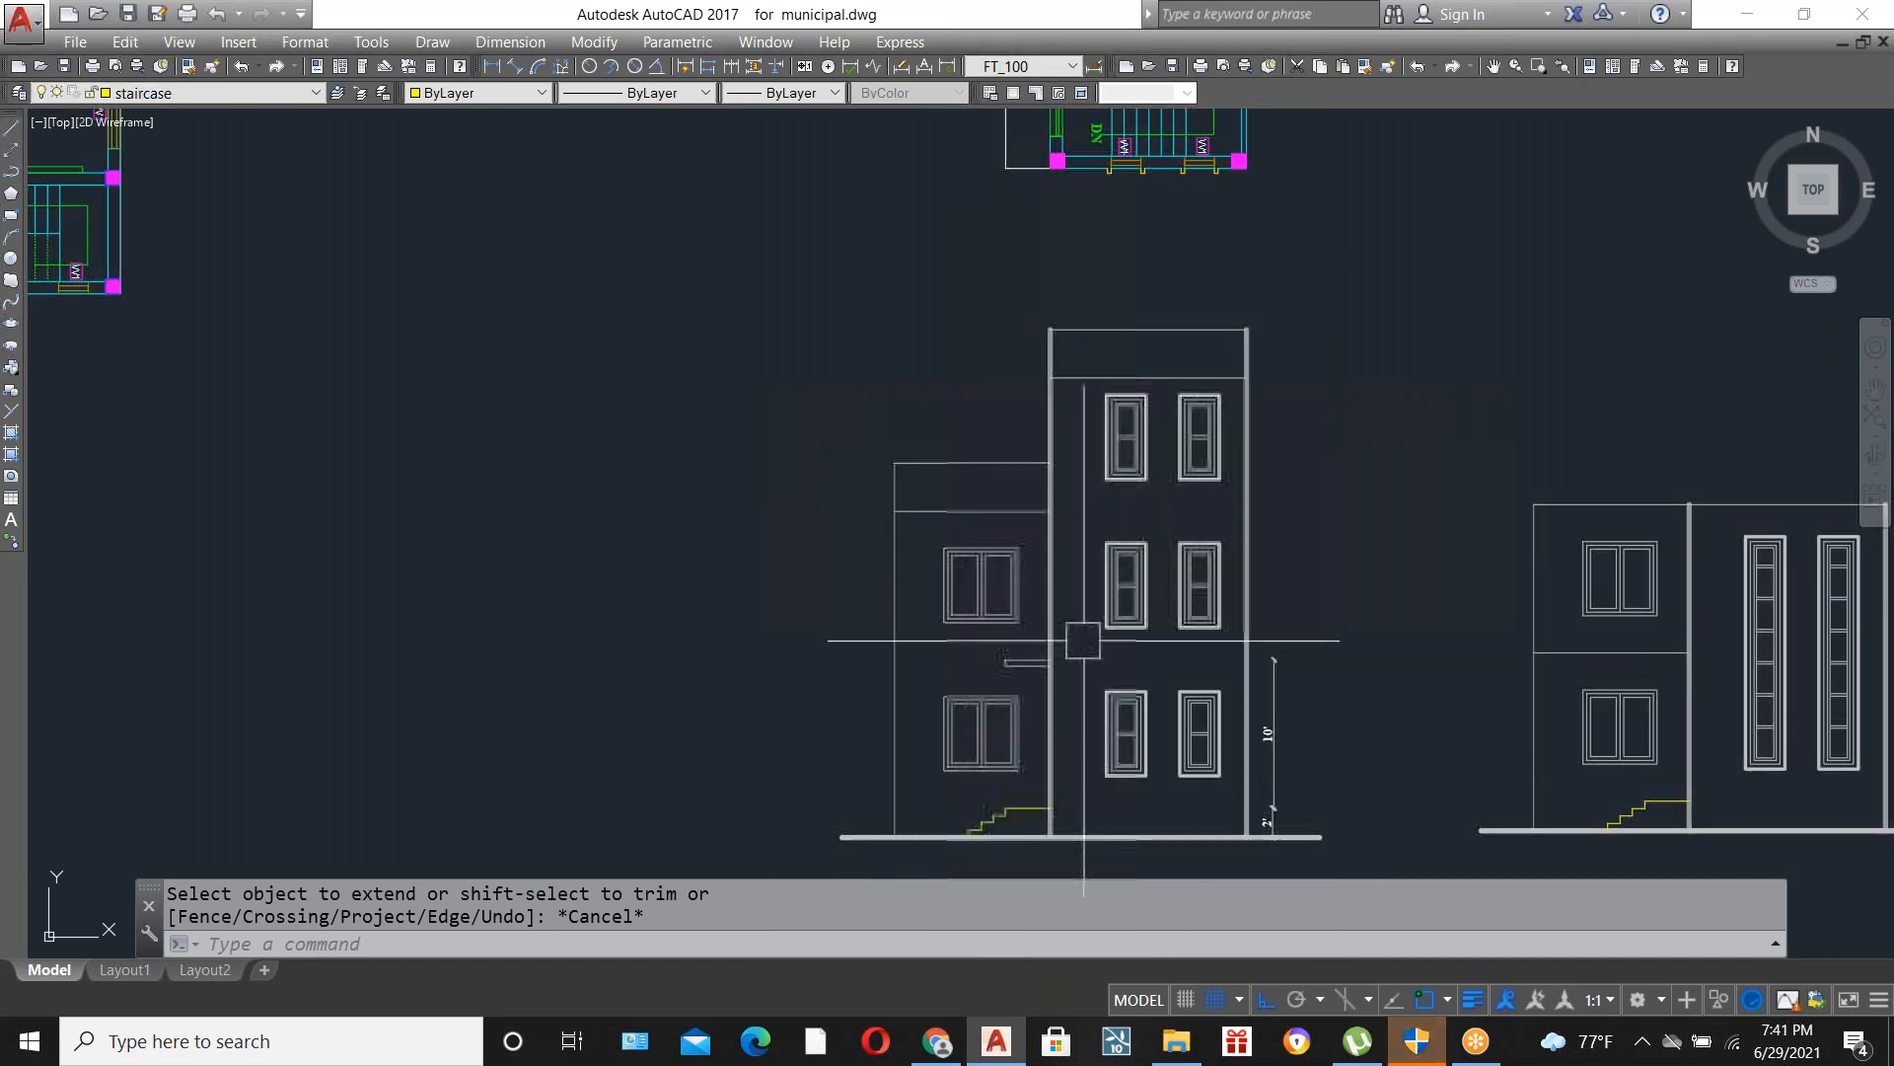
scroll(999, 638, up, 2)
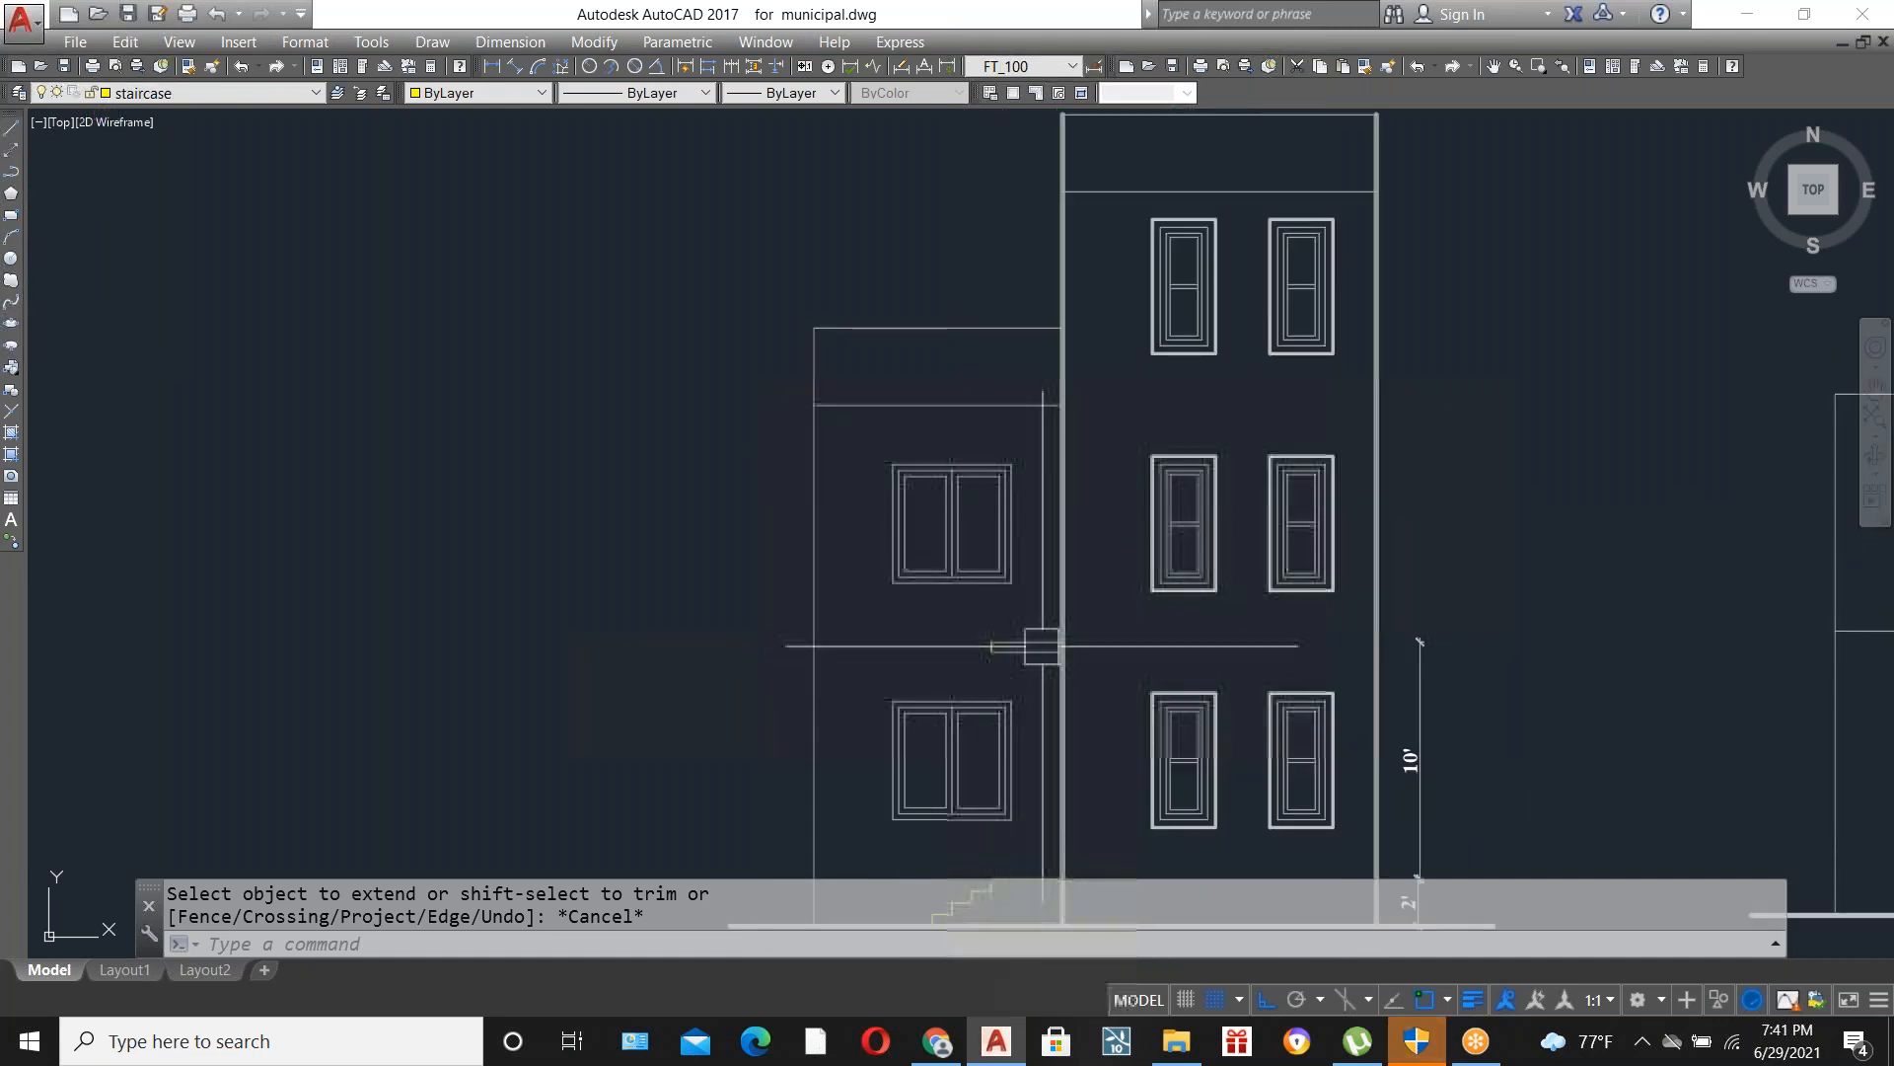
scroll(1020, 647, up, 2)
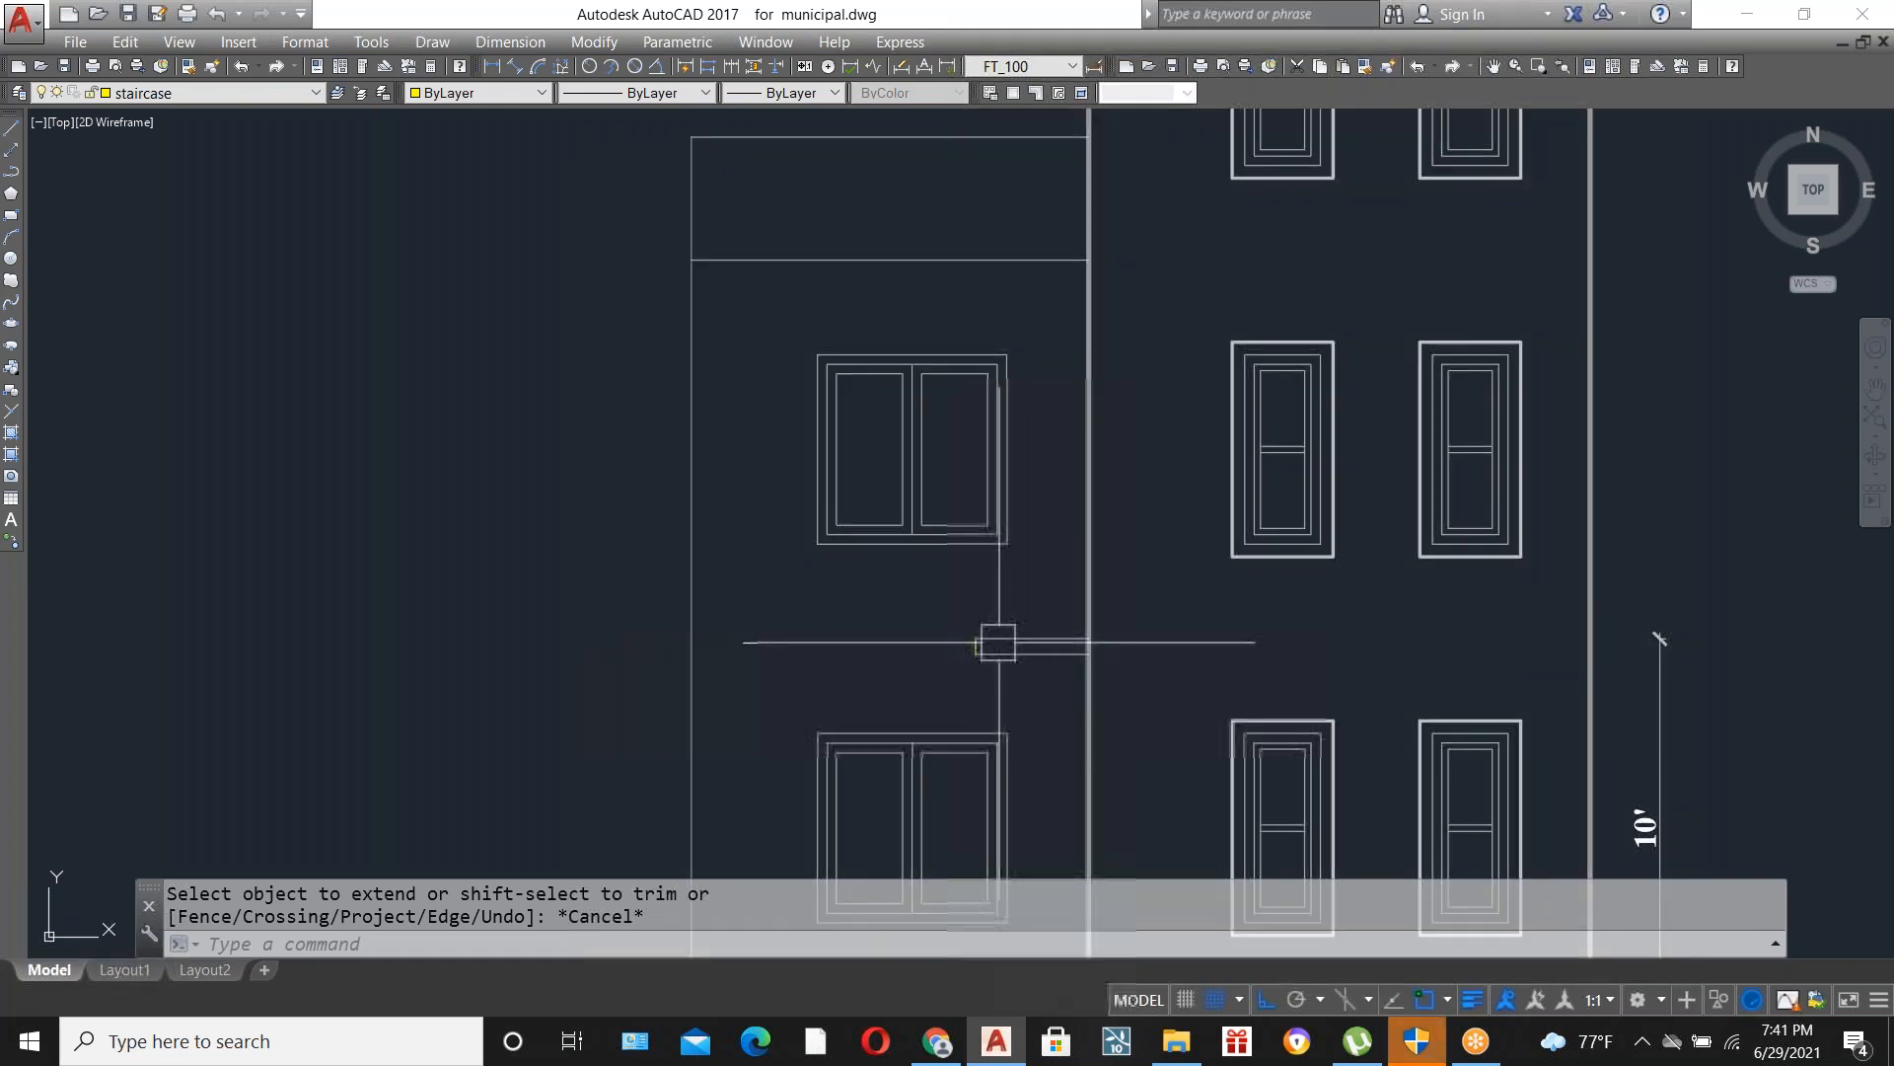
scroll(1027, 645, down, 3)
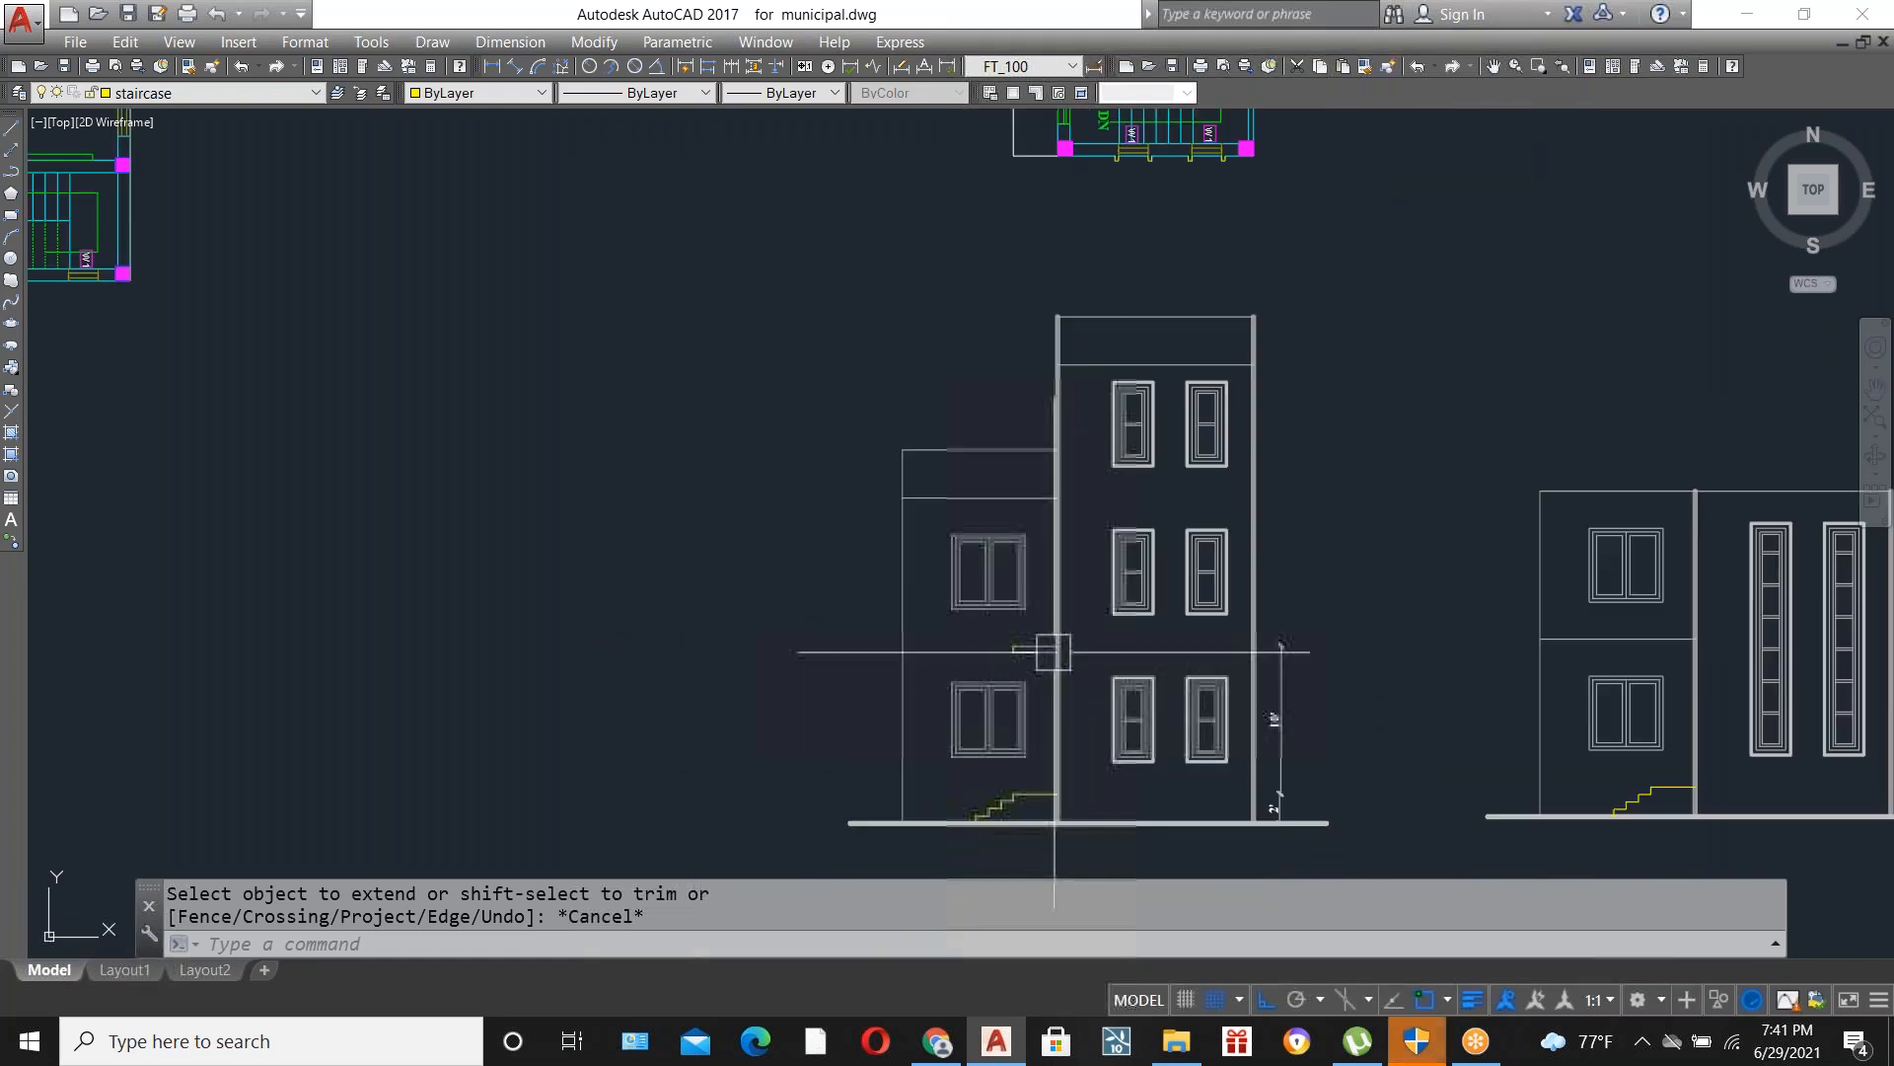
scroll(1023, 322, up, 2)
scroll(1145, 360, down, 3)
scroll(610, 269, up, 1)
scroll(610, 269, up, 1)
scroll(753, 316, down, 3)
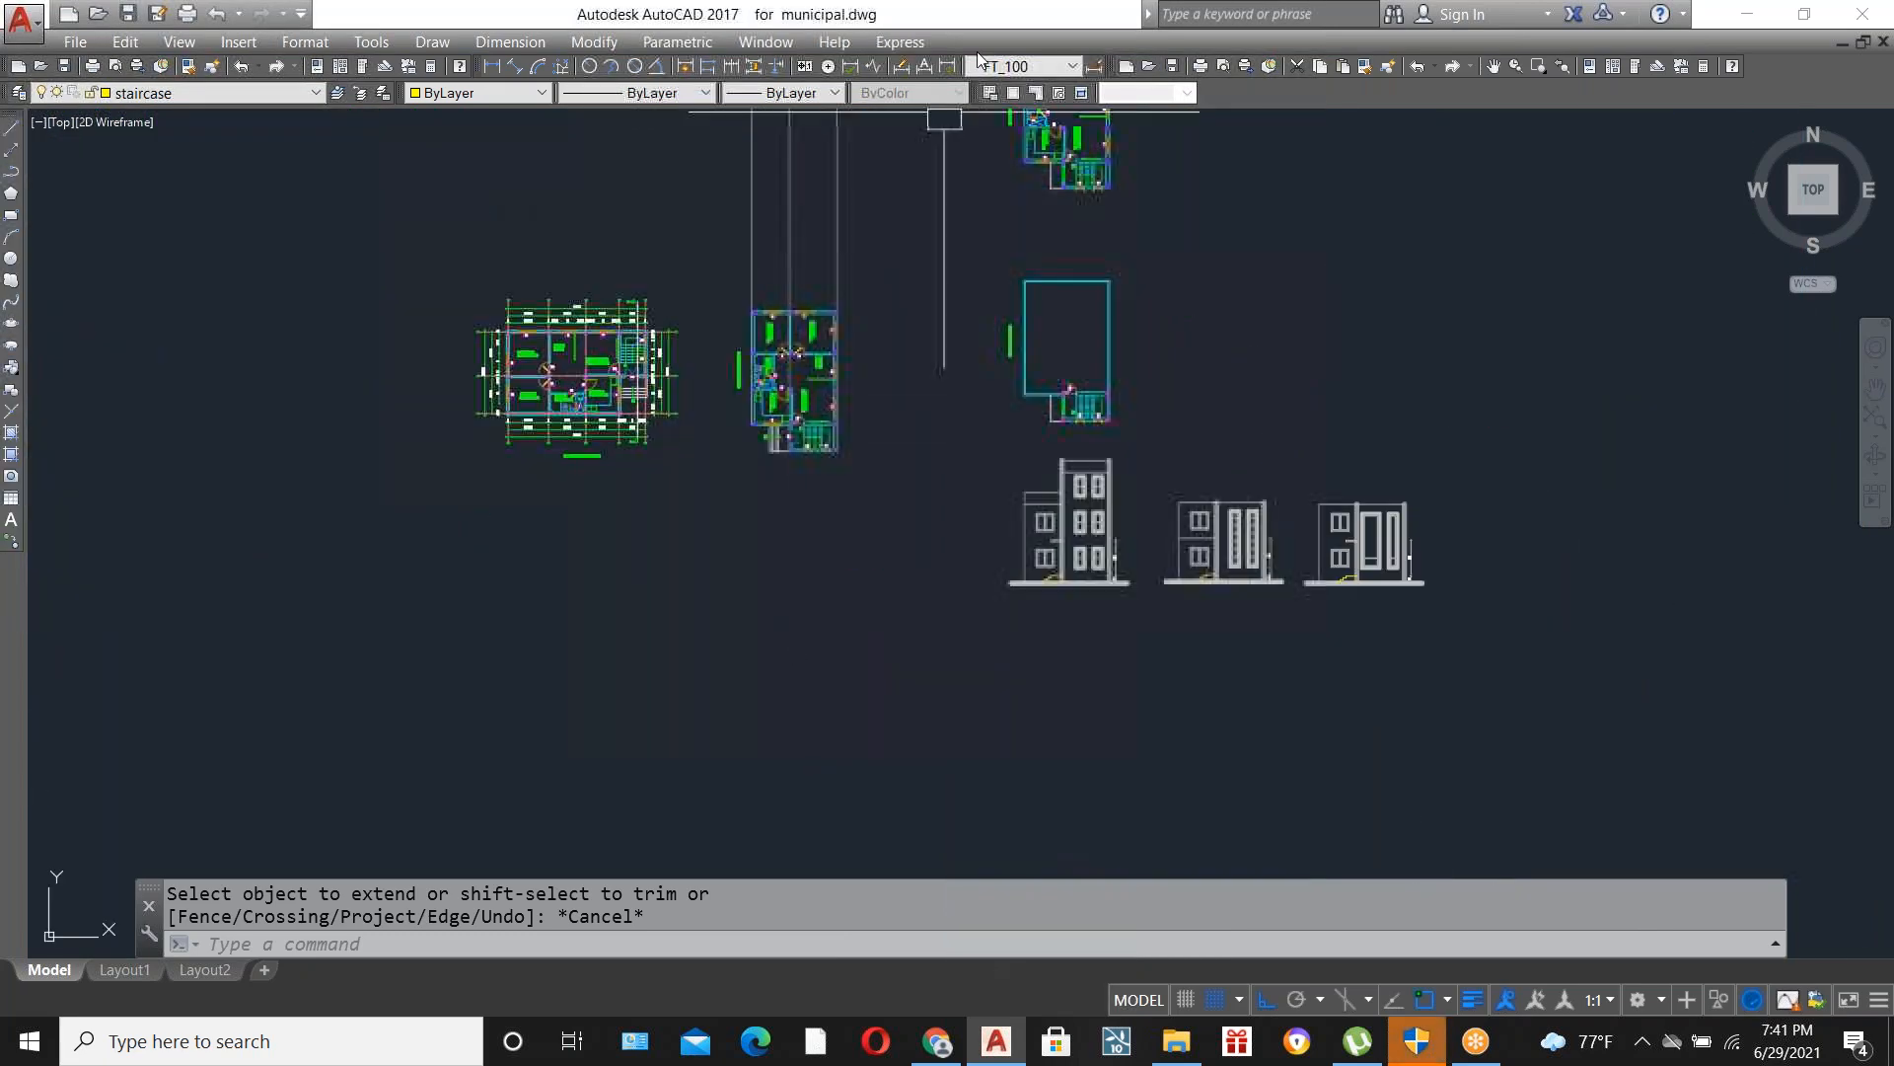
Examine the entrance and staircase area in the floor plans and compare it with the stepped elevation.
scroll(1078, 118, up, 1)
scroll(1027, 457, up, 2)
scroll(1053, 550, up, 5)
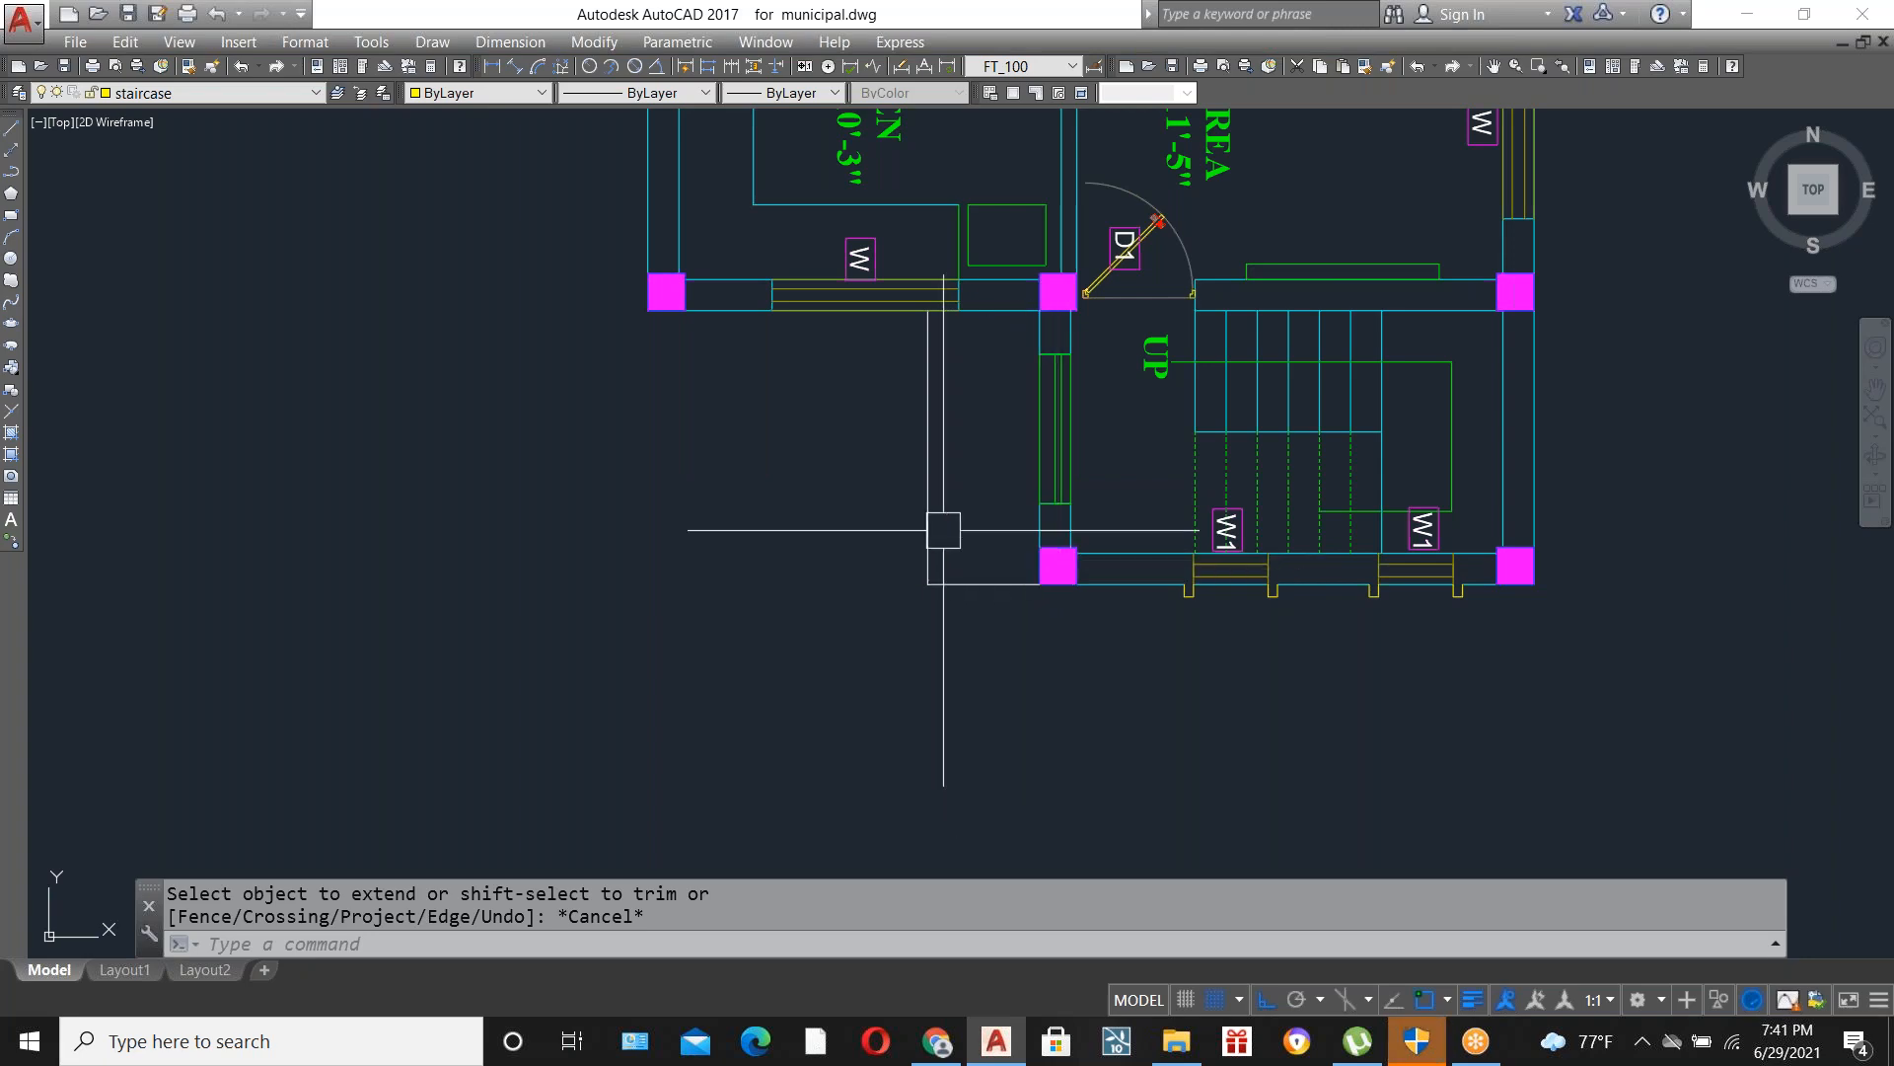
scroll(1235, 383, down, 6)
scroll(790, 592, up, 3)
scroll(781, 589, up, 4)
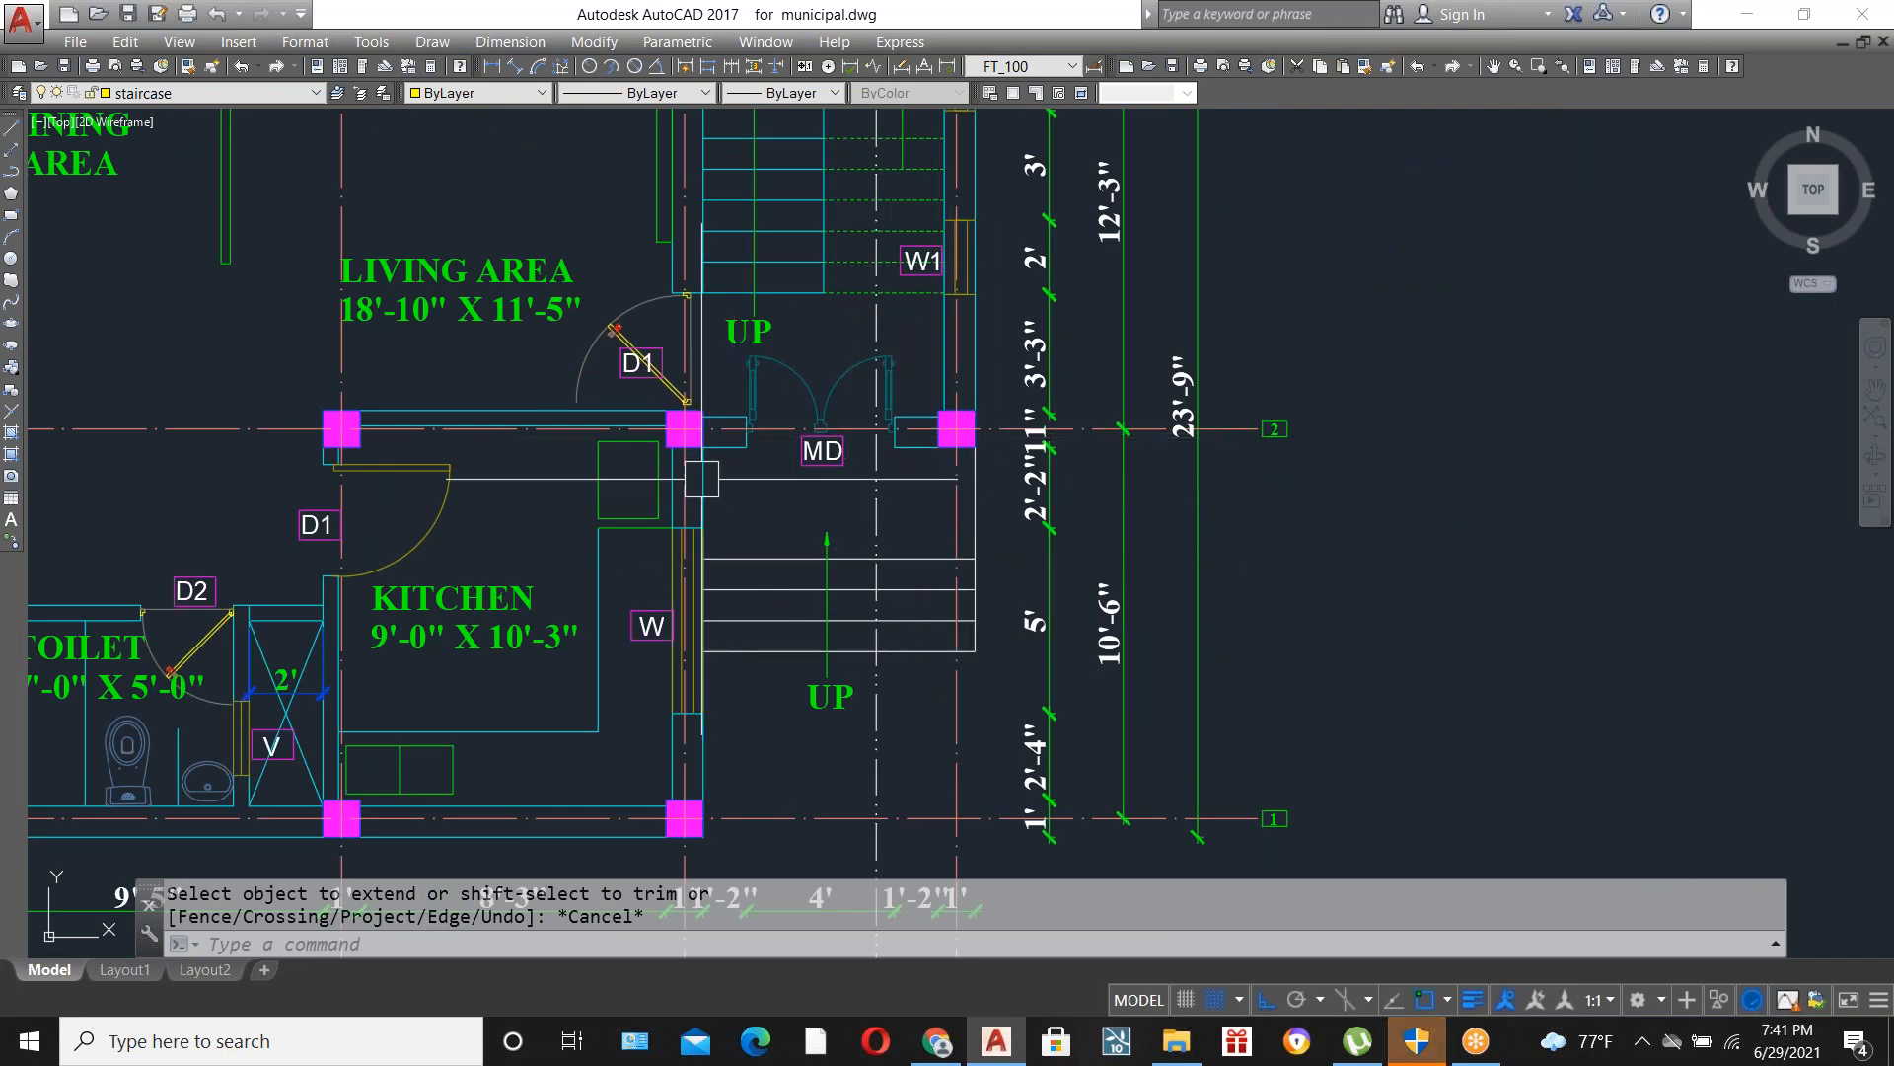
scroll(827, 475, down, 8)
scroll(1085, 631, up, 7)
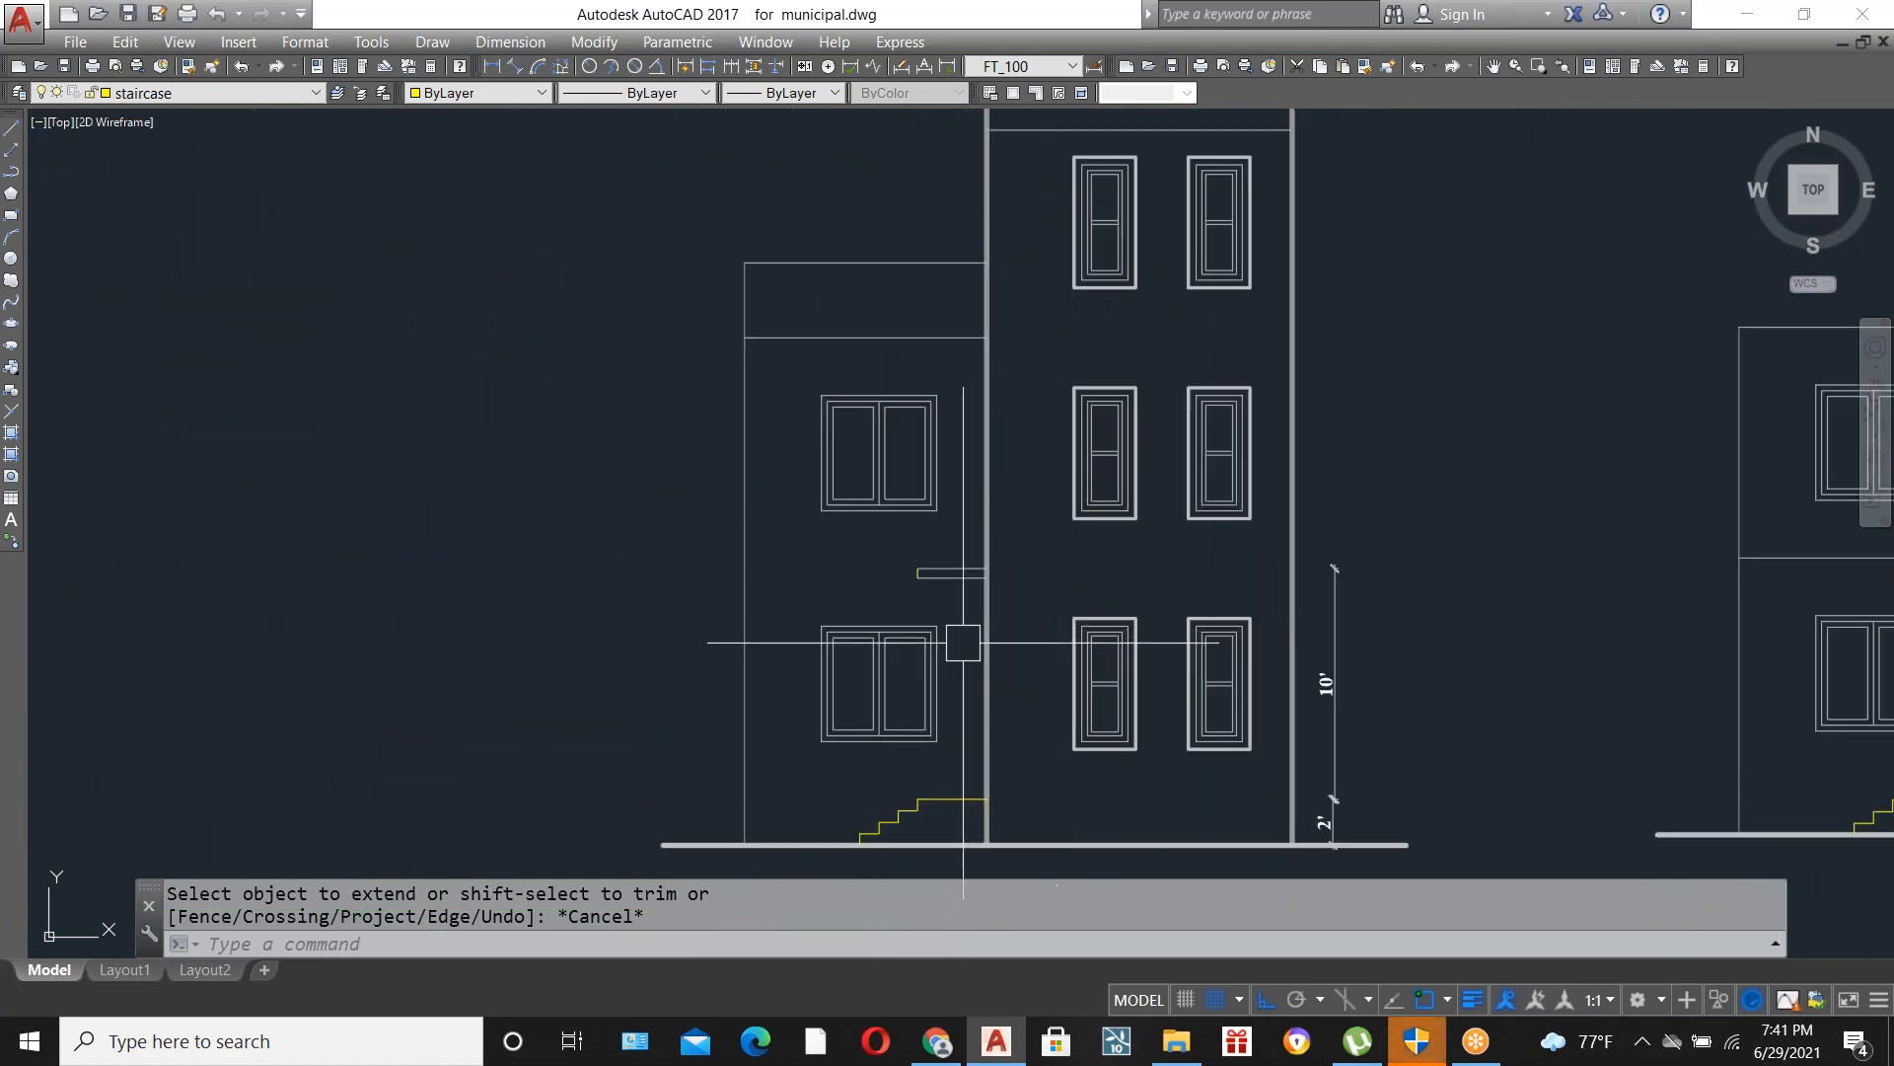
Examine the projecting entrance slab on the stepped elevation against the floor height dimensions and adjacent windows.
scroll(964, 642, up, 3)
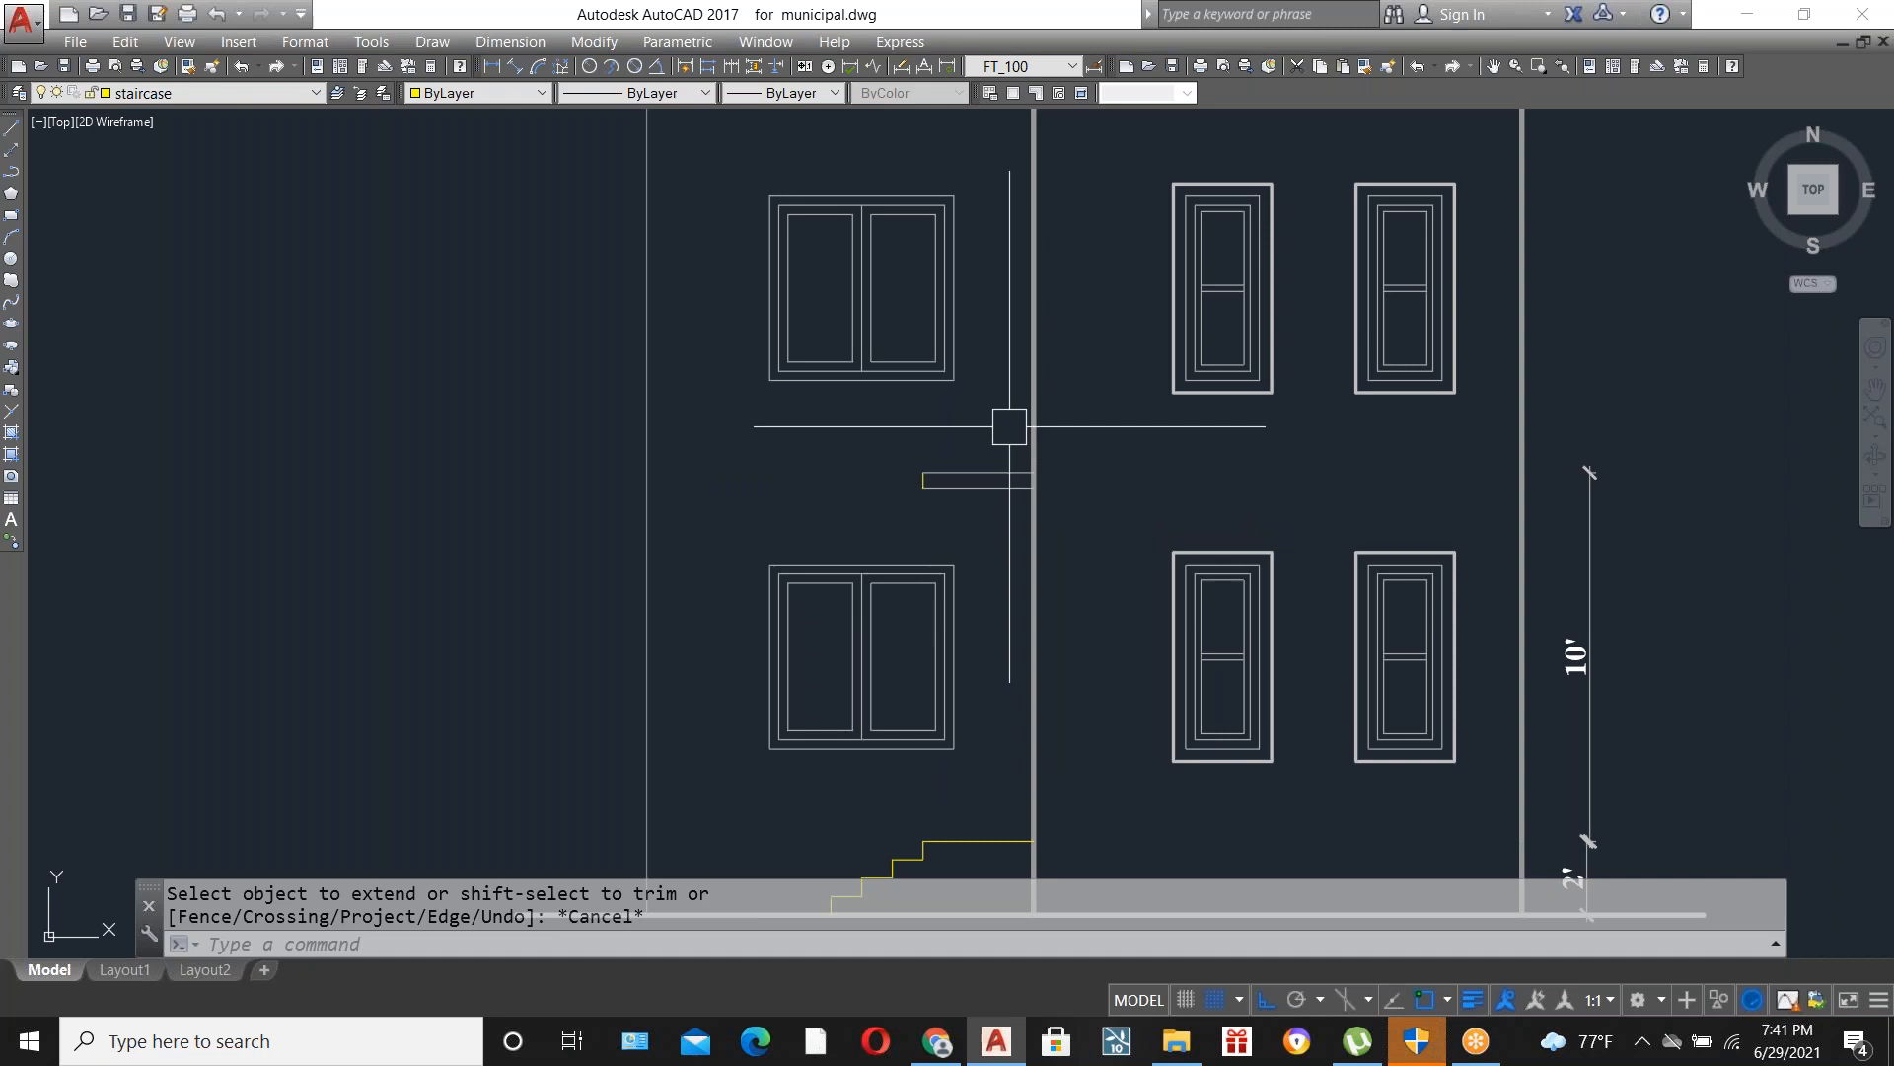
scroll(1009, 426, down, 2)
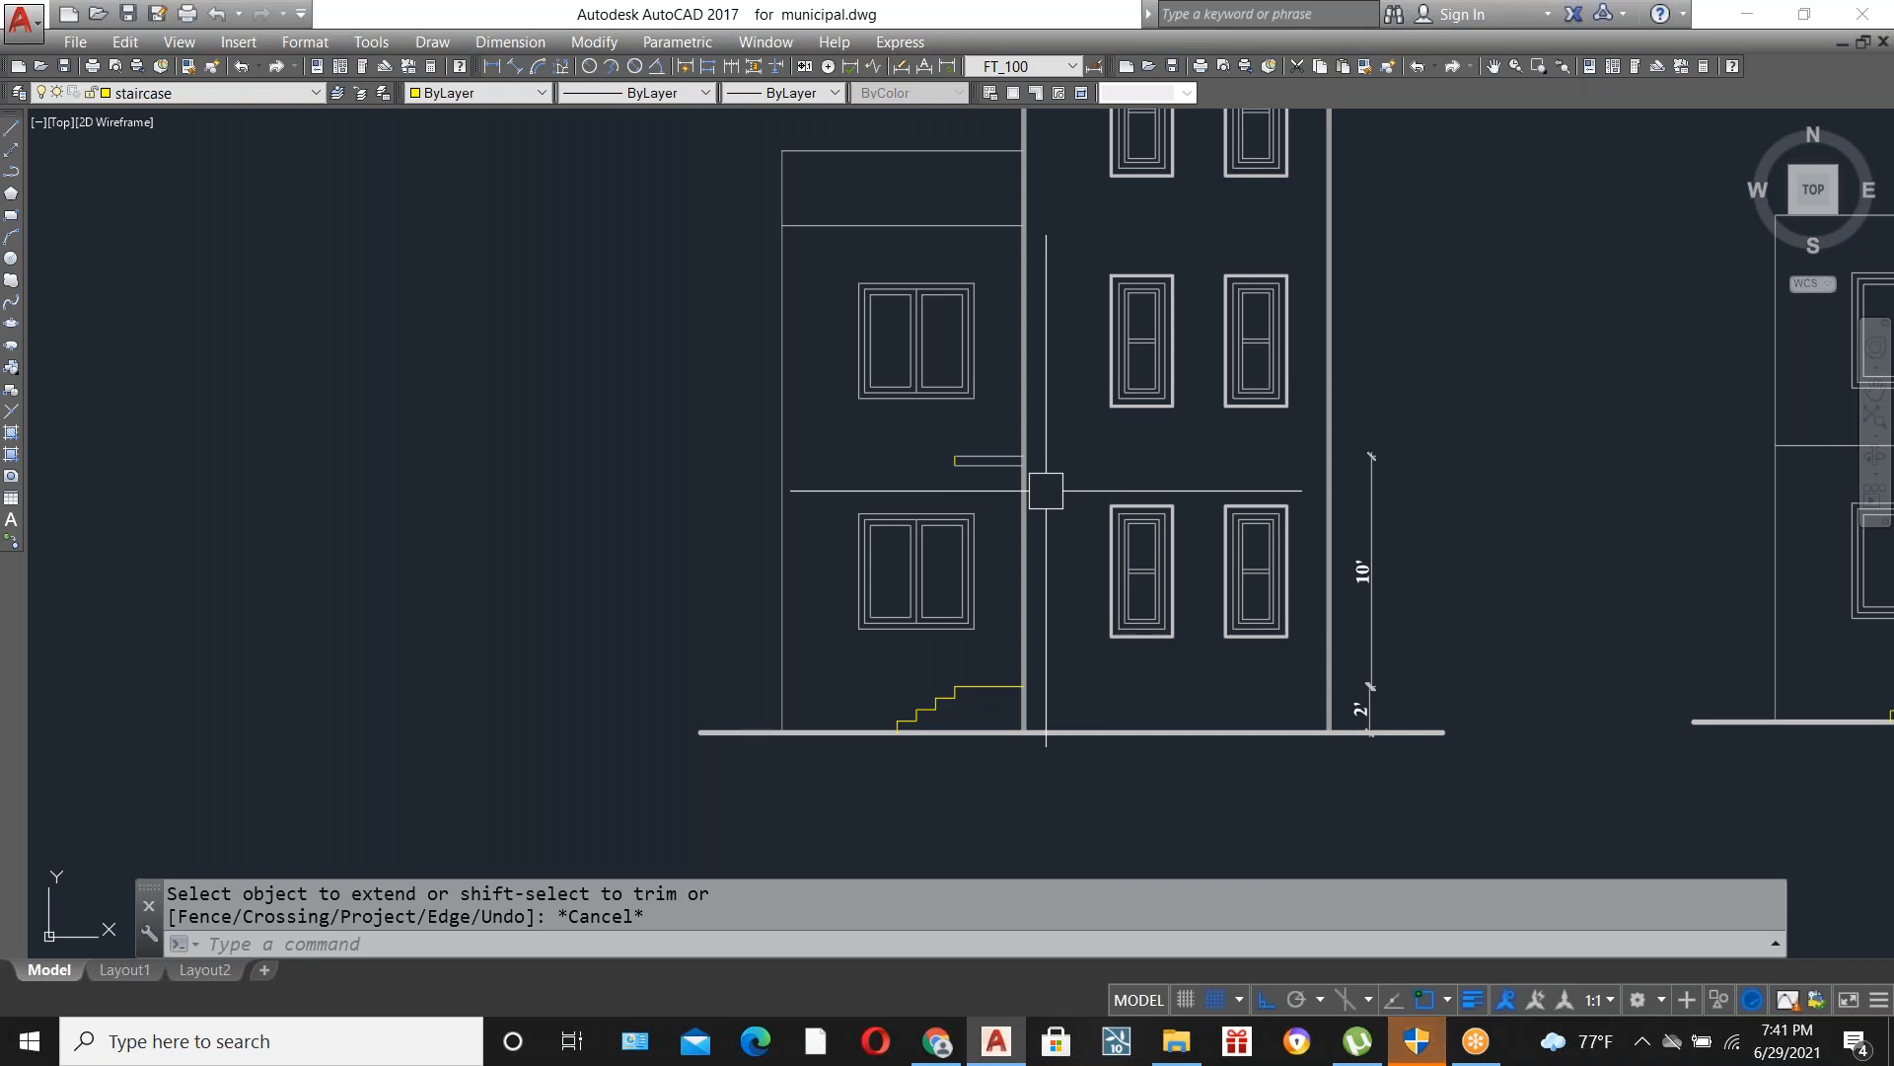
scroll(1046, 490, up, 2)
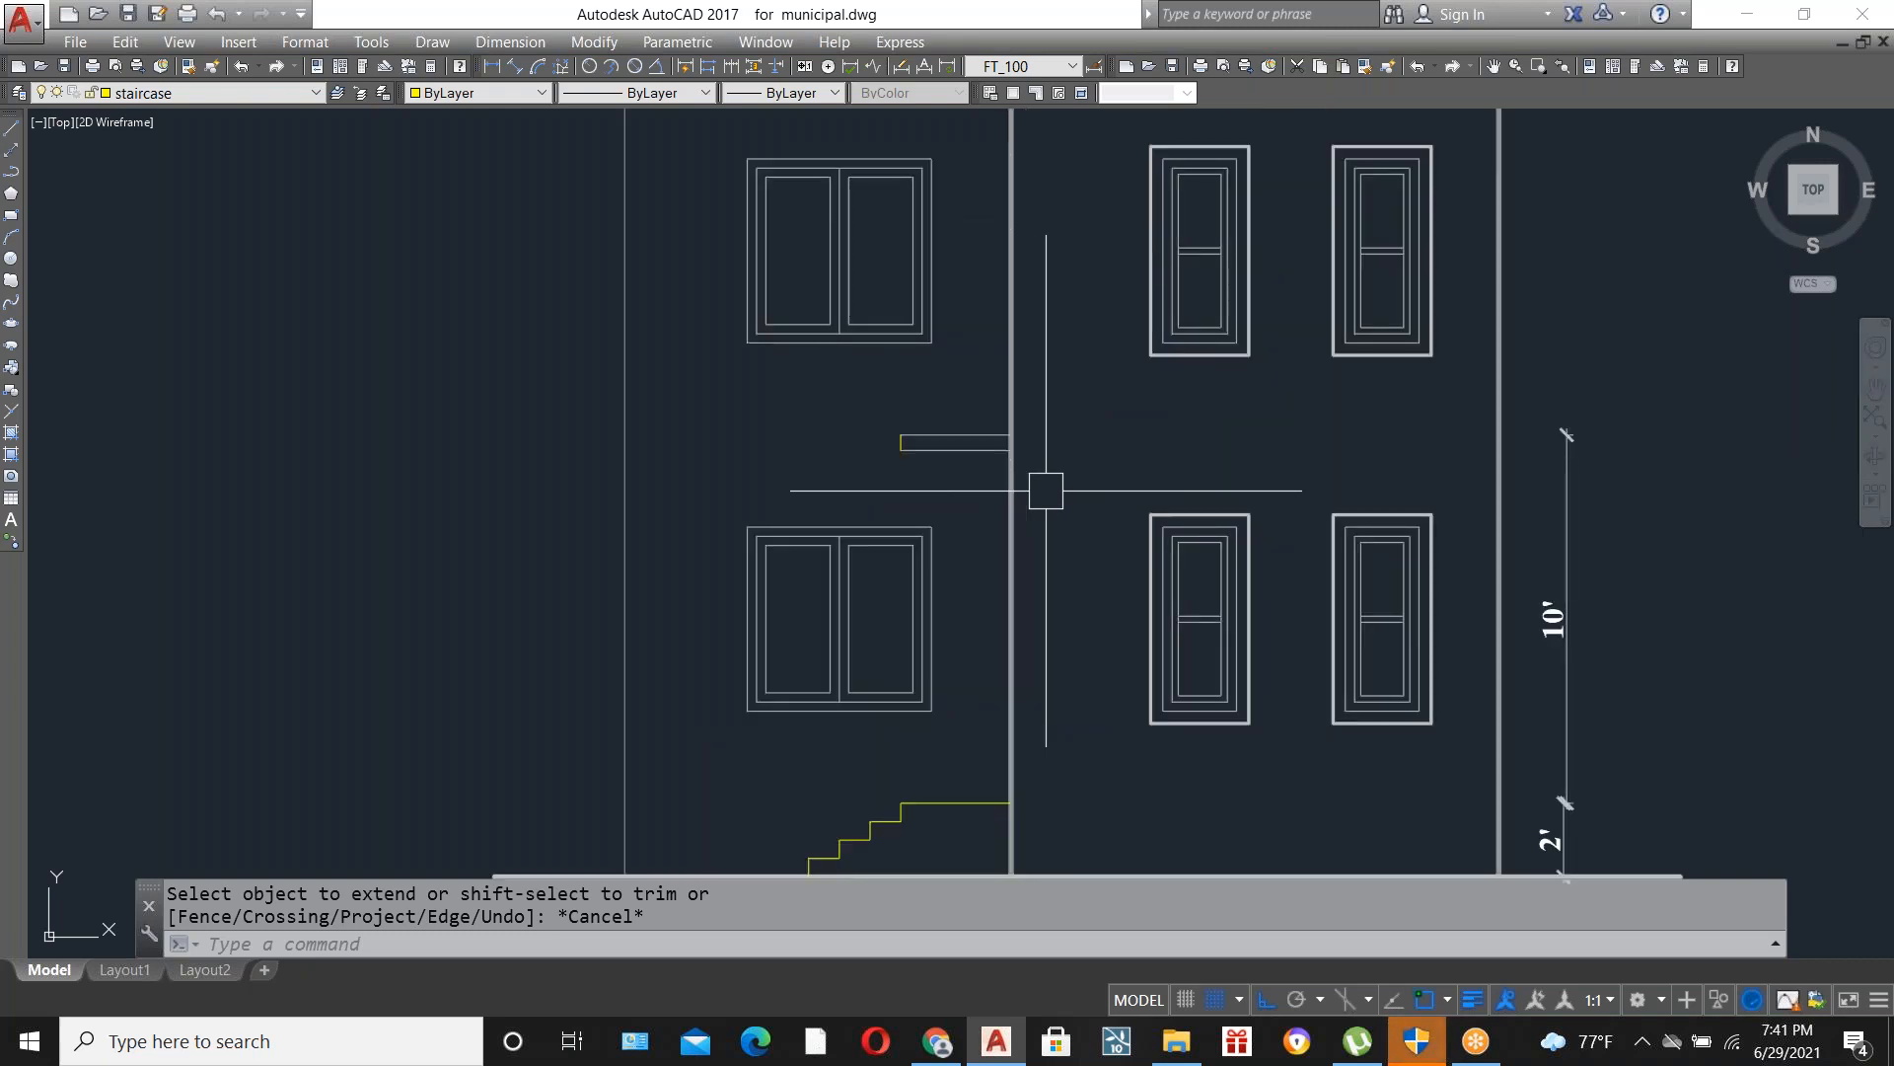
scroll(1031, 490, down, 2)
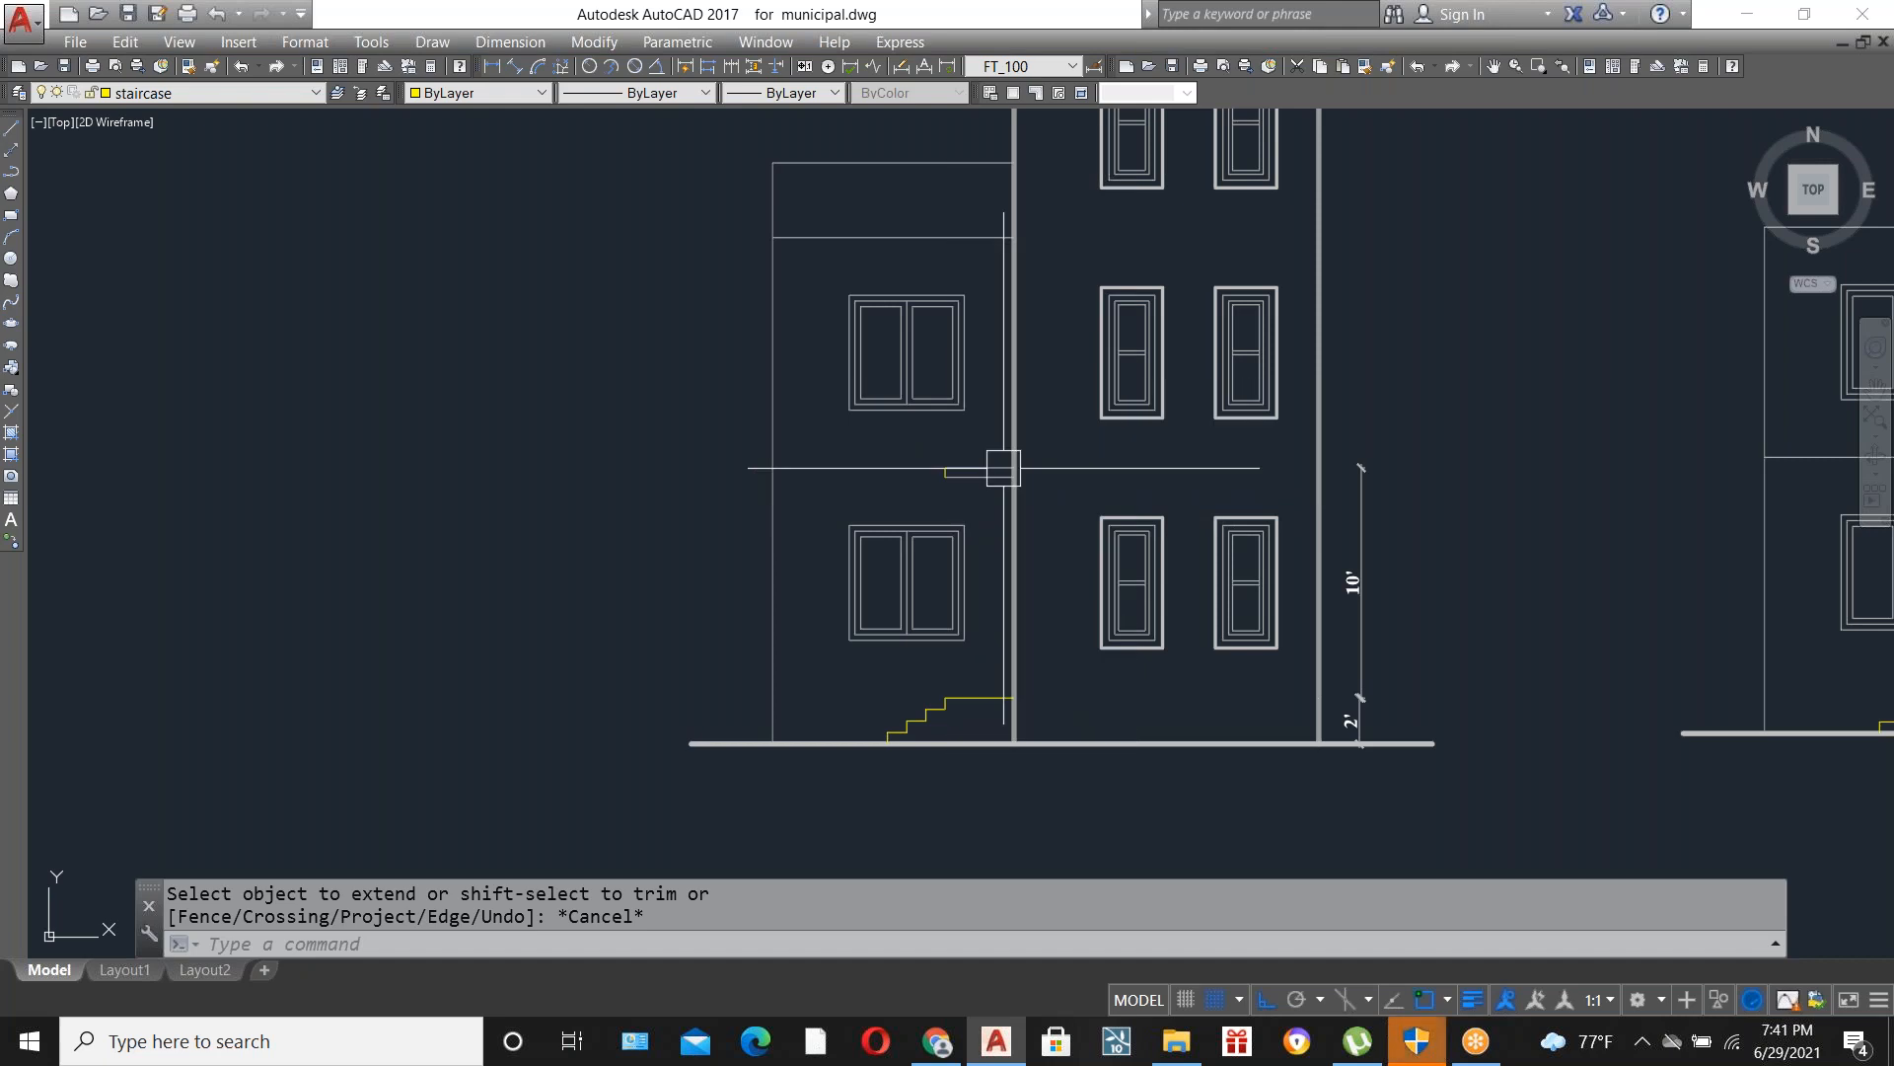
scroll(978, 480, up, 2)
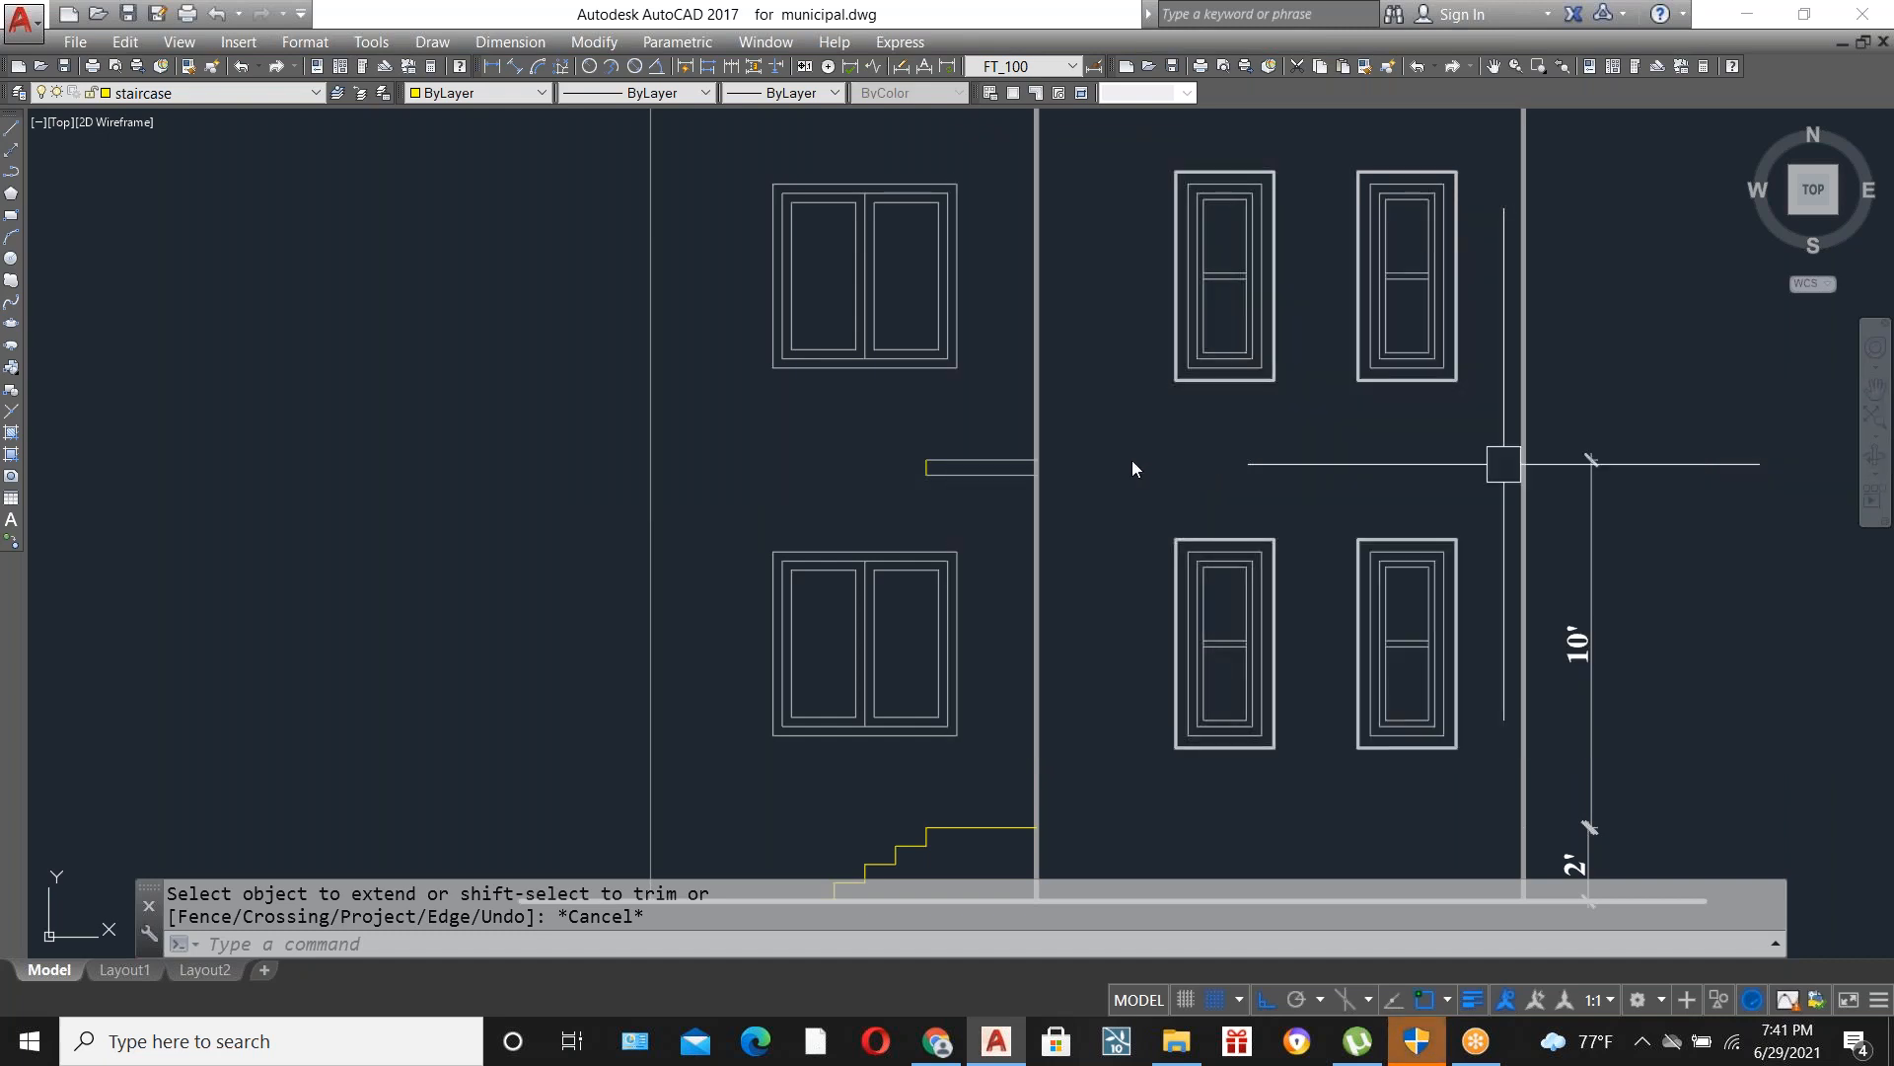
scroll(871, 490, down, 2)
scroll(943, 474, up, 4)
scroll(873, 483, down, 2)
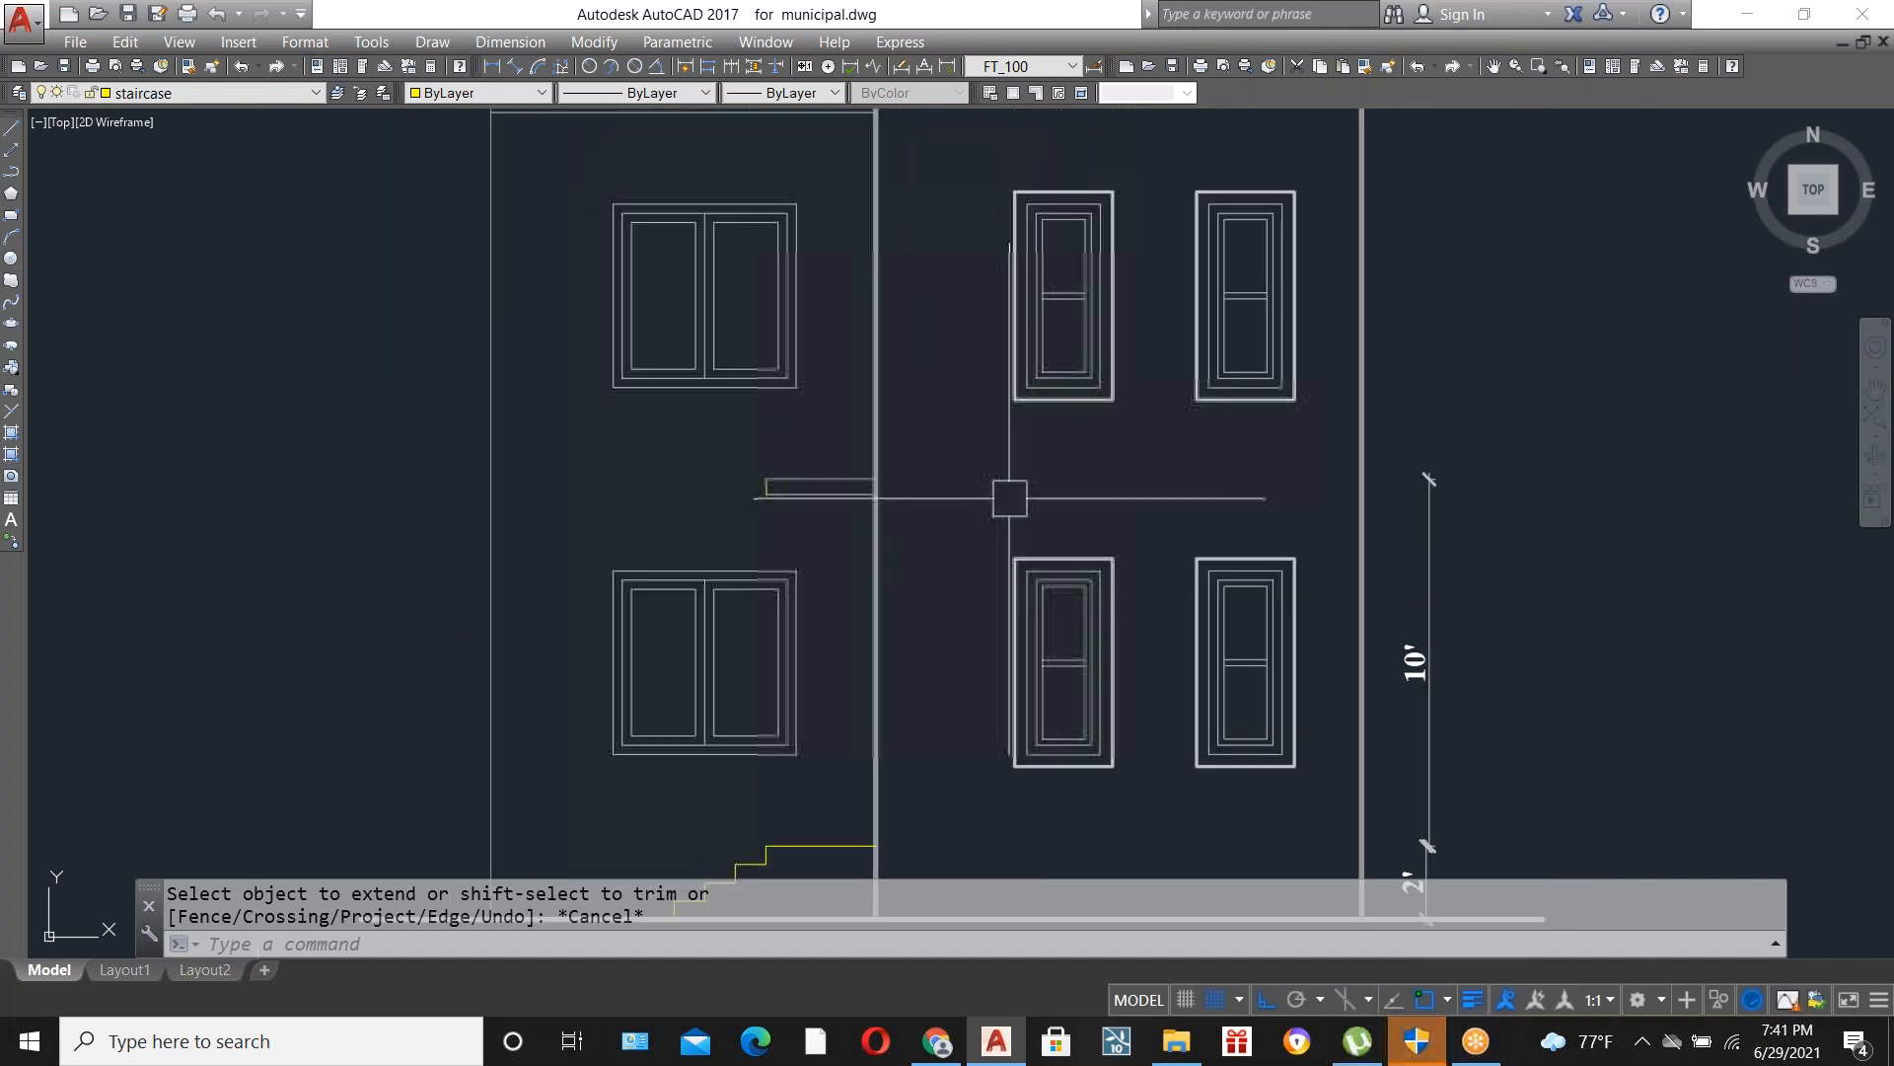
Delete the vertical projection lines above the undimensioned ground floor plan.
scroll(1091, 516, down, 10)
scroll(688, 393, up, 4)
scroll(789, 386, up, 2)
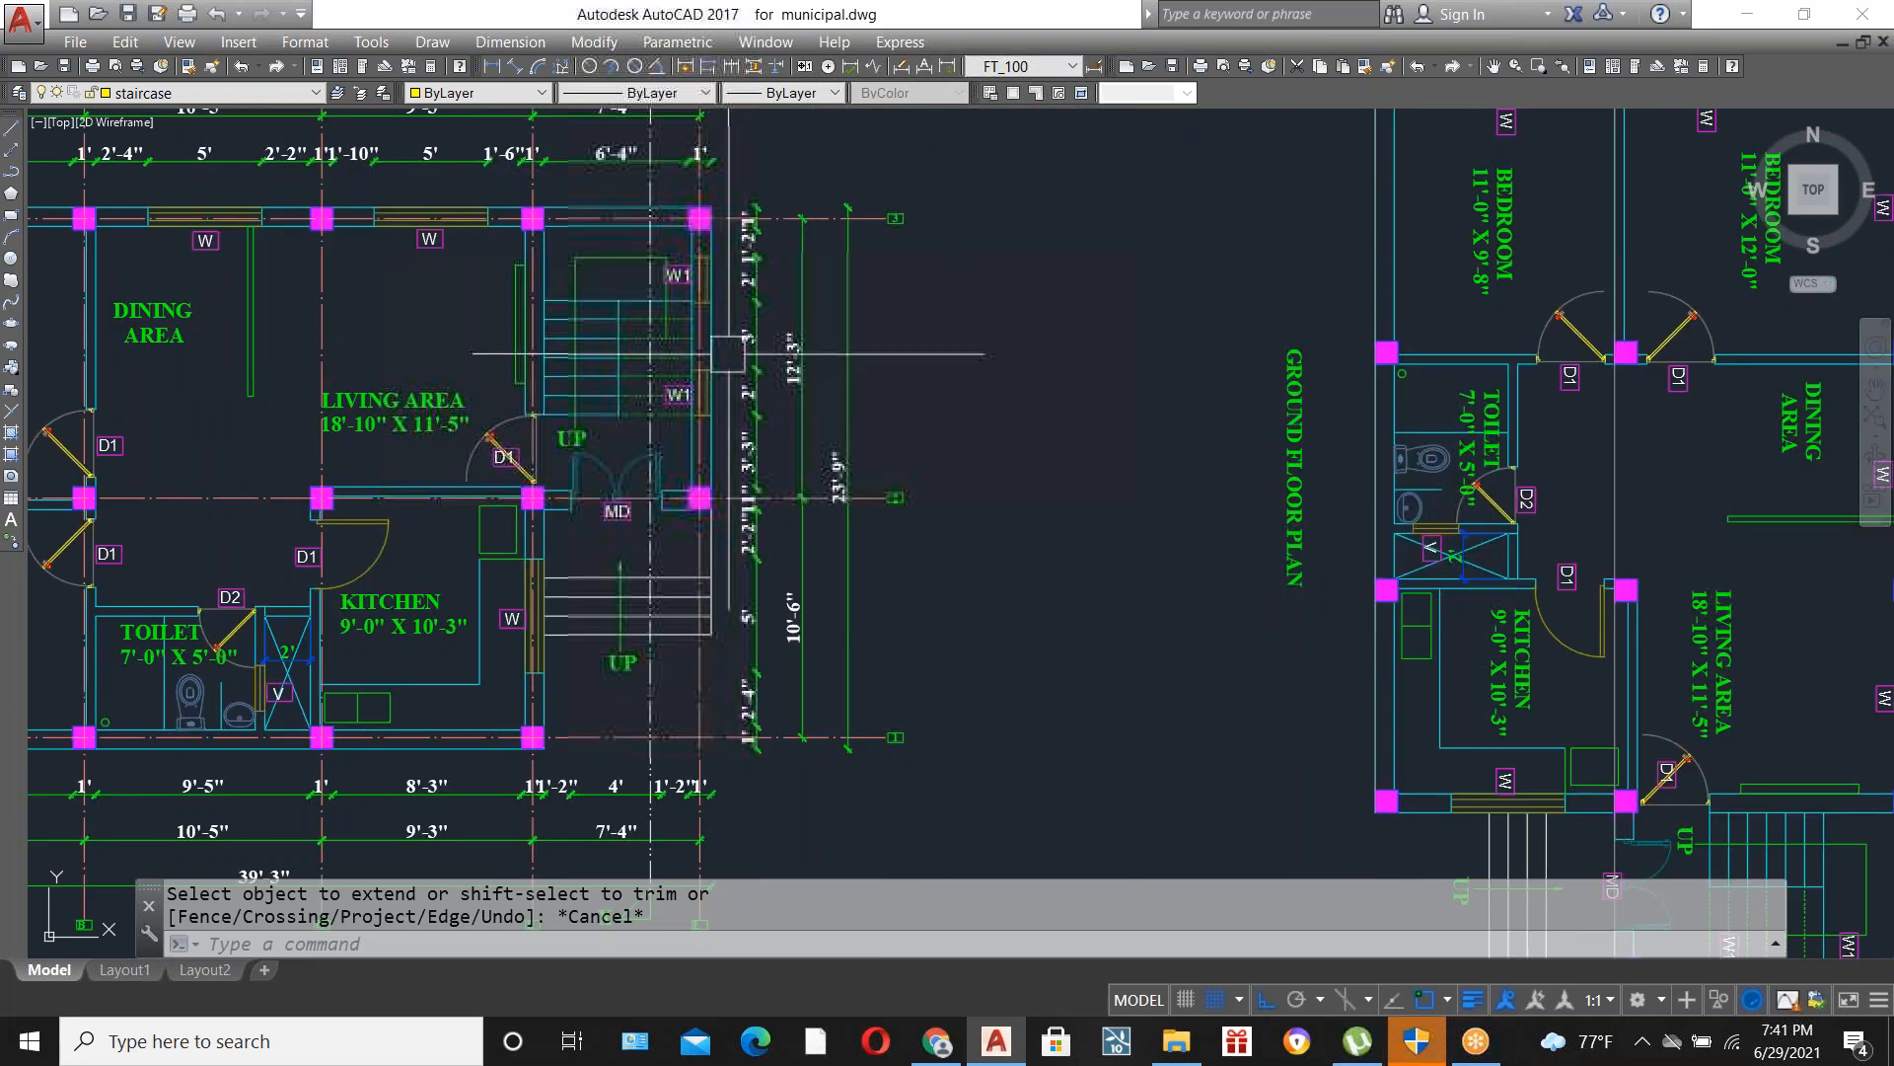
scroll(782, 402, down, 6)
scroll(1018, 321, up, 2)
click(1140, 304)
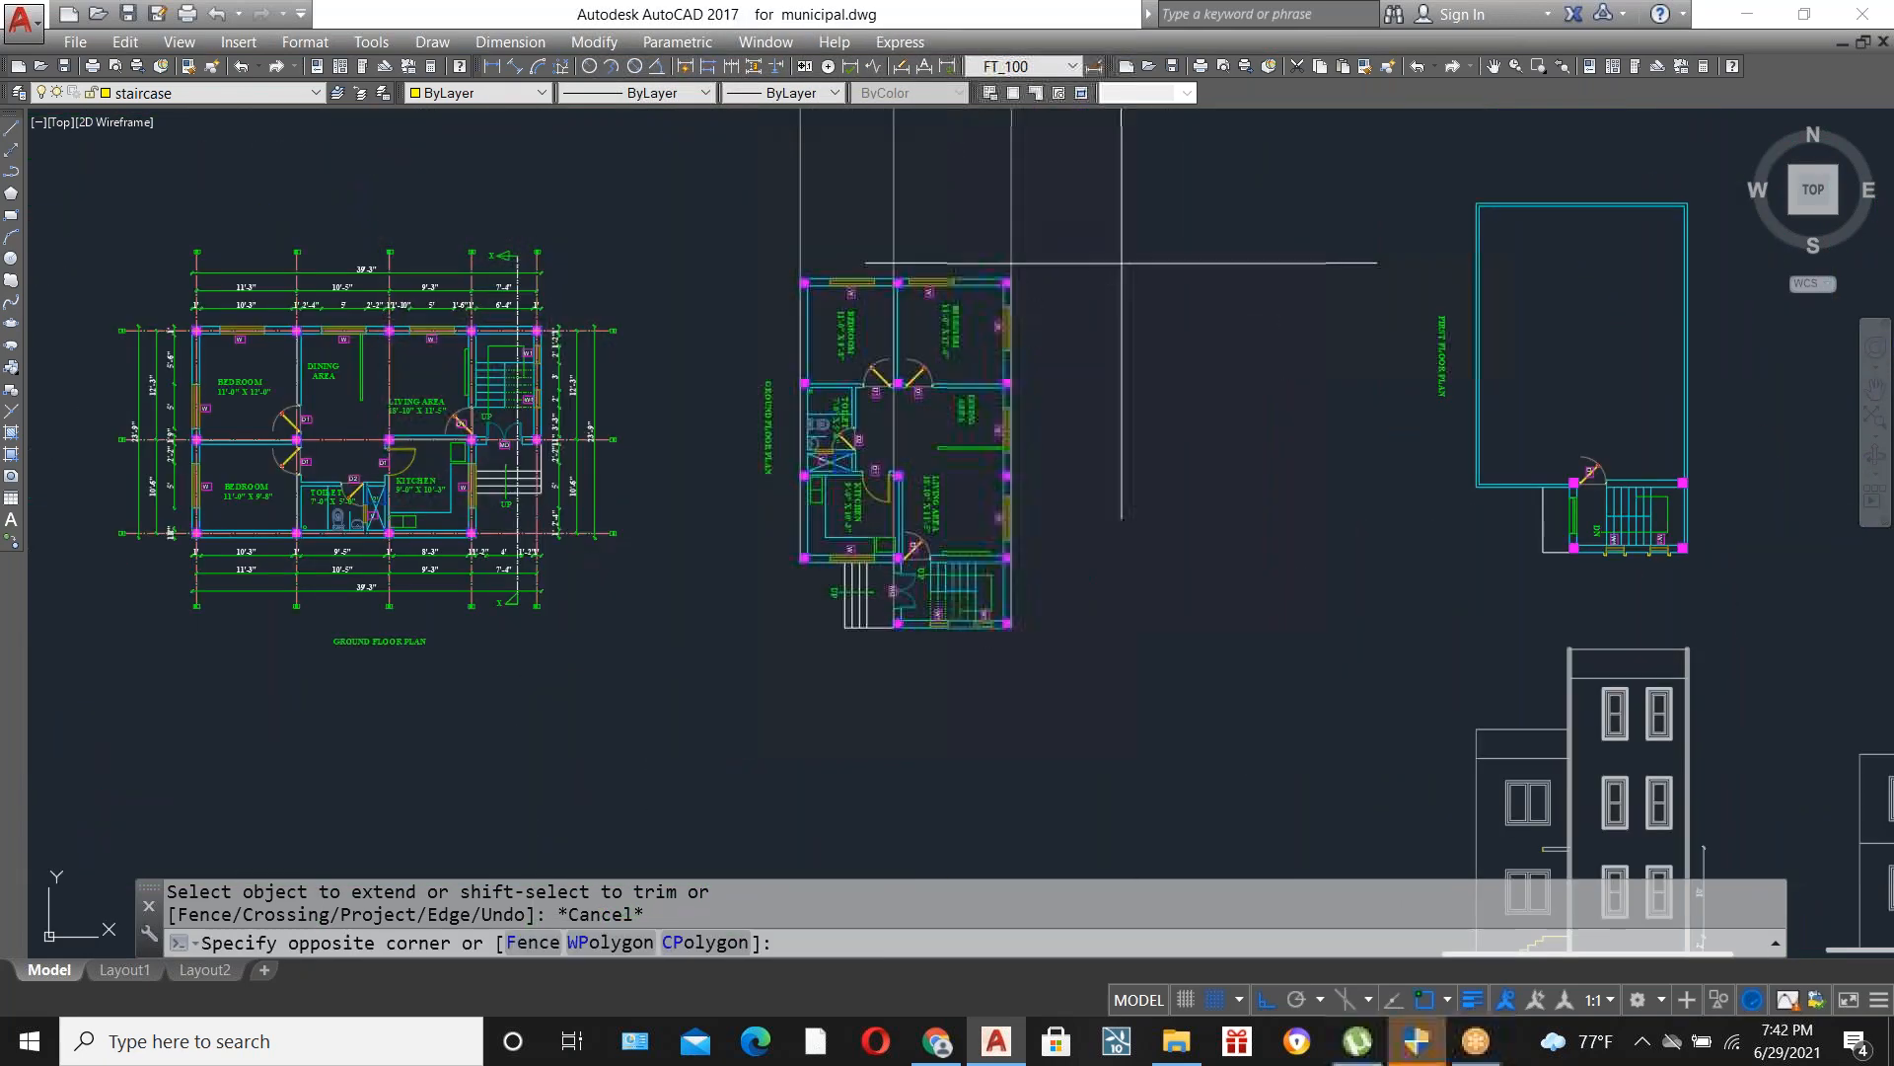
click(761, 169)
key(Delete)
Try to rotate the undimensioned ground floor plan to a horizontal orientation.
click(740, 180)
click(1078, 655)
text(ro)
key(Return)
click(1004, 475)
click(1017, 325)
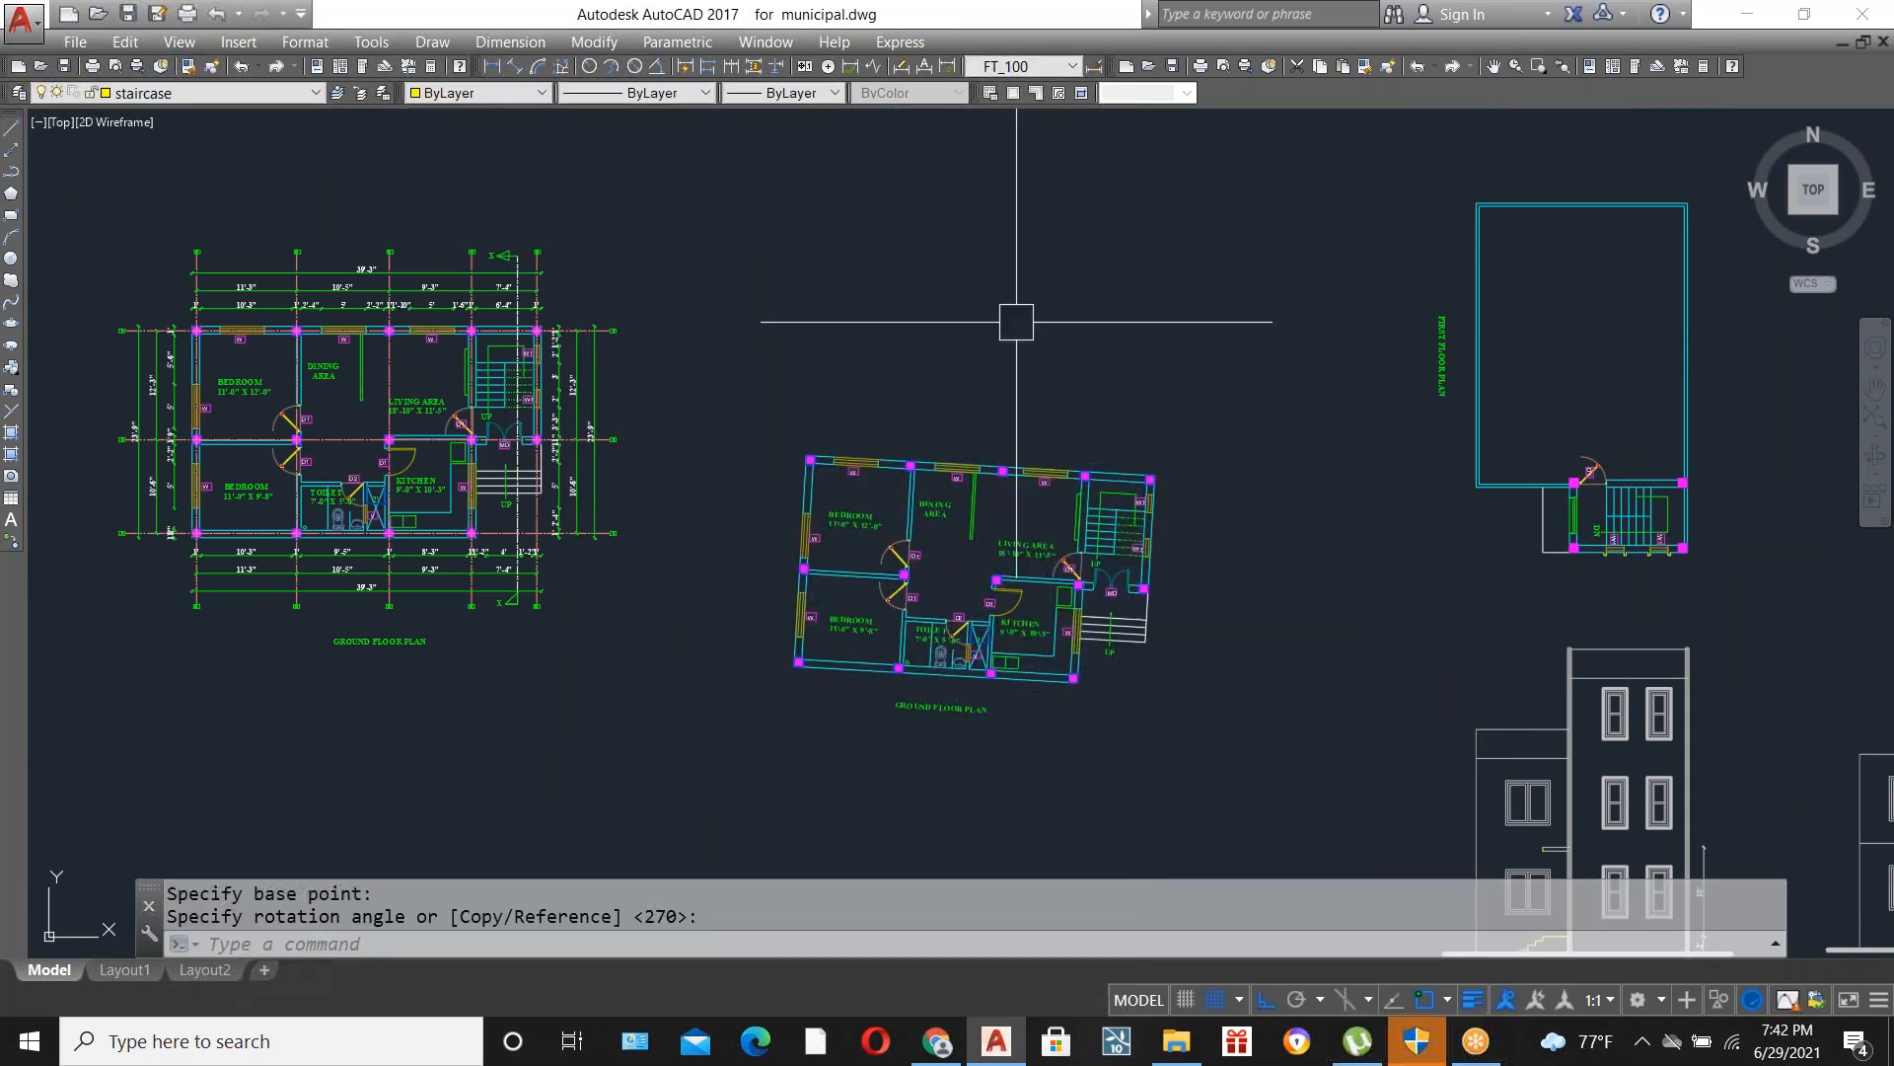
key(ctrl+z)
Rotate the whole undimensioned ground floor plan, including its title, 90° counter-clockwise so its text reads horizontally.
click(748, 214)
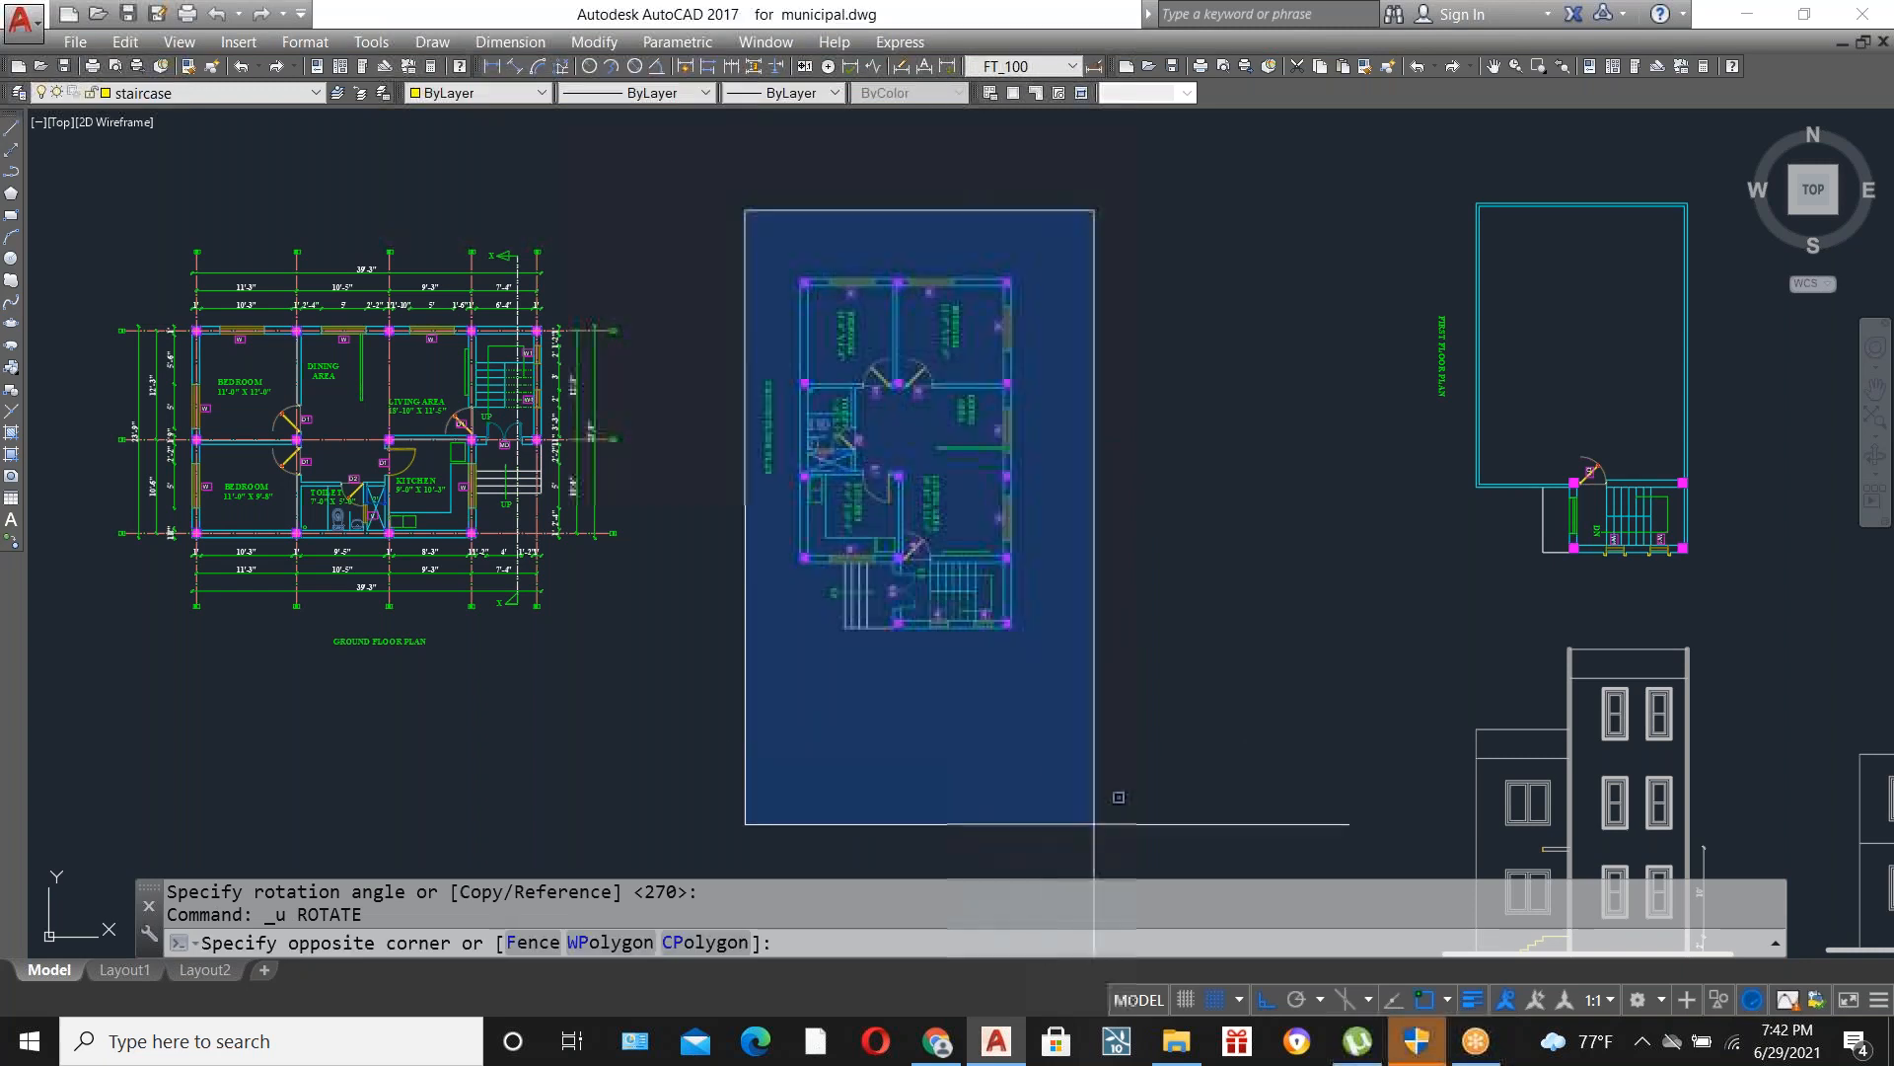
click(1146, 796)
text(R)
key(Return)
click(939, 434)
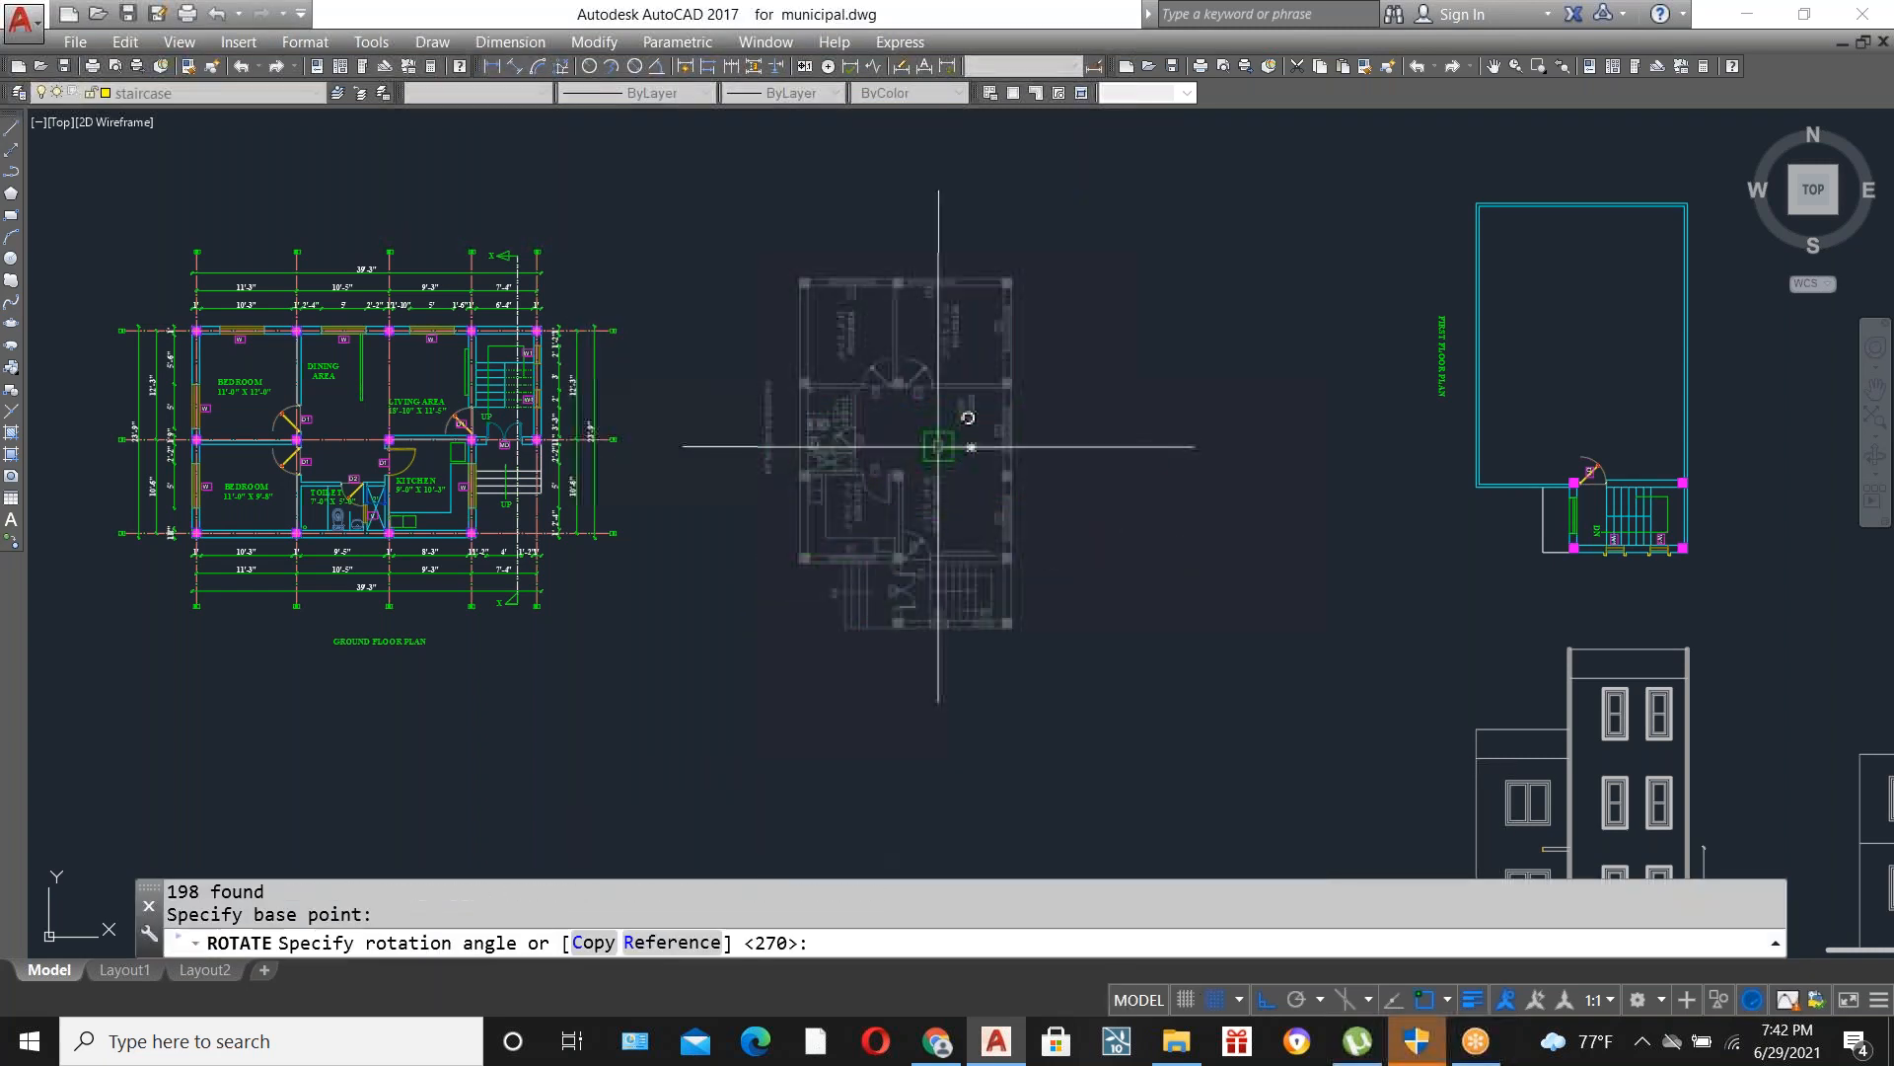
click(984, 180)
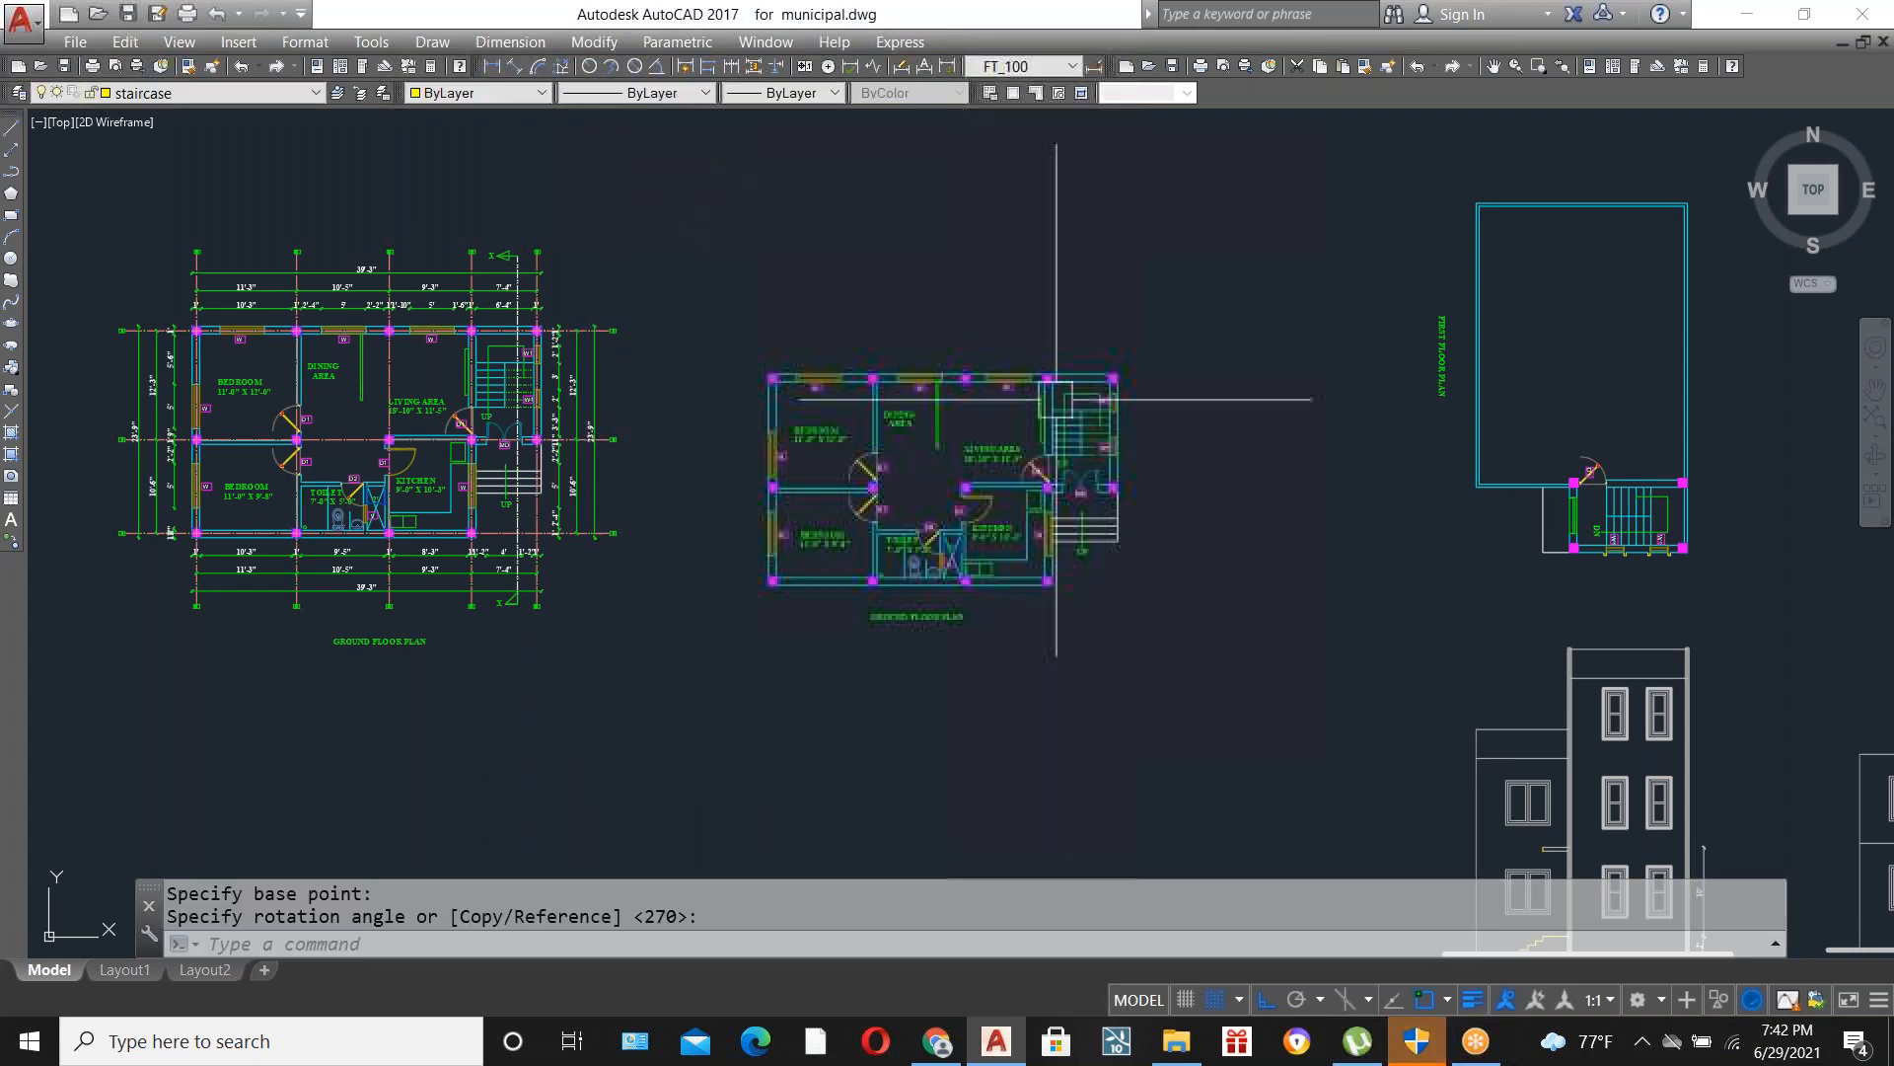
Trace a polyline along the outer wall from the staircase's lower outer corner, across the upper wall and down the bedroom side.
scroll(1145, 375, up, 4)
key(Escape)
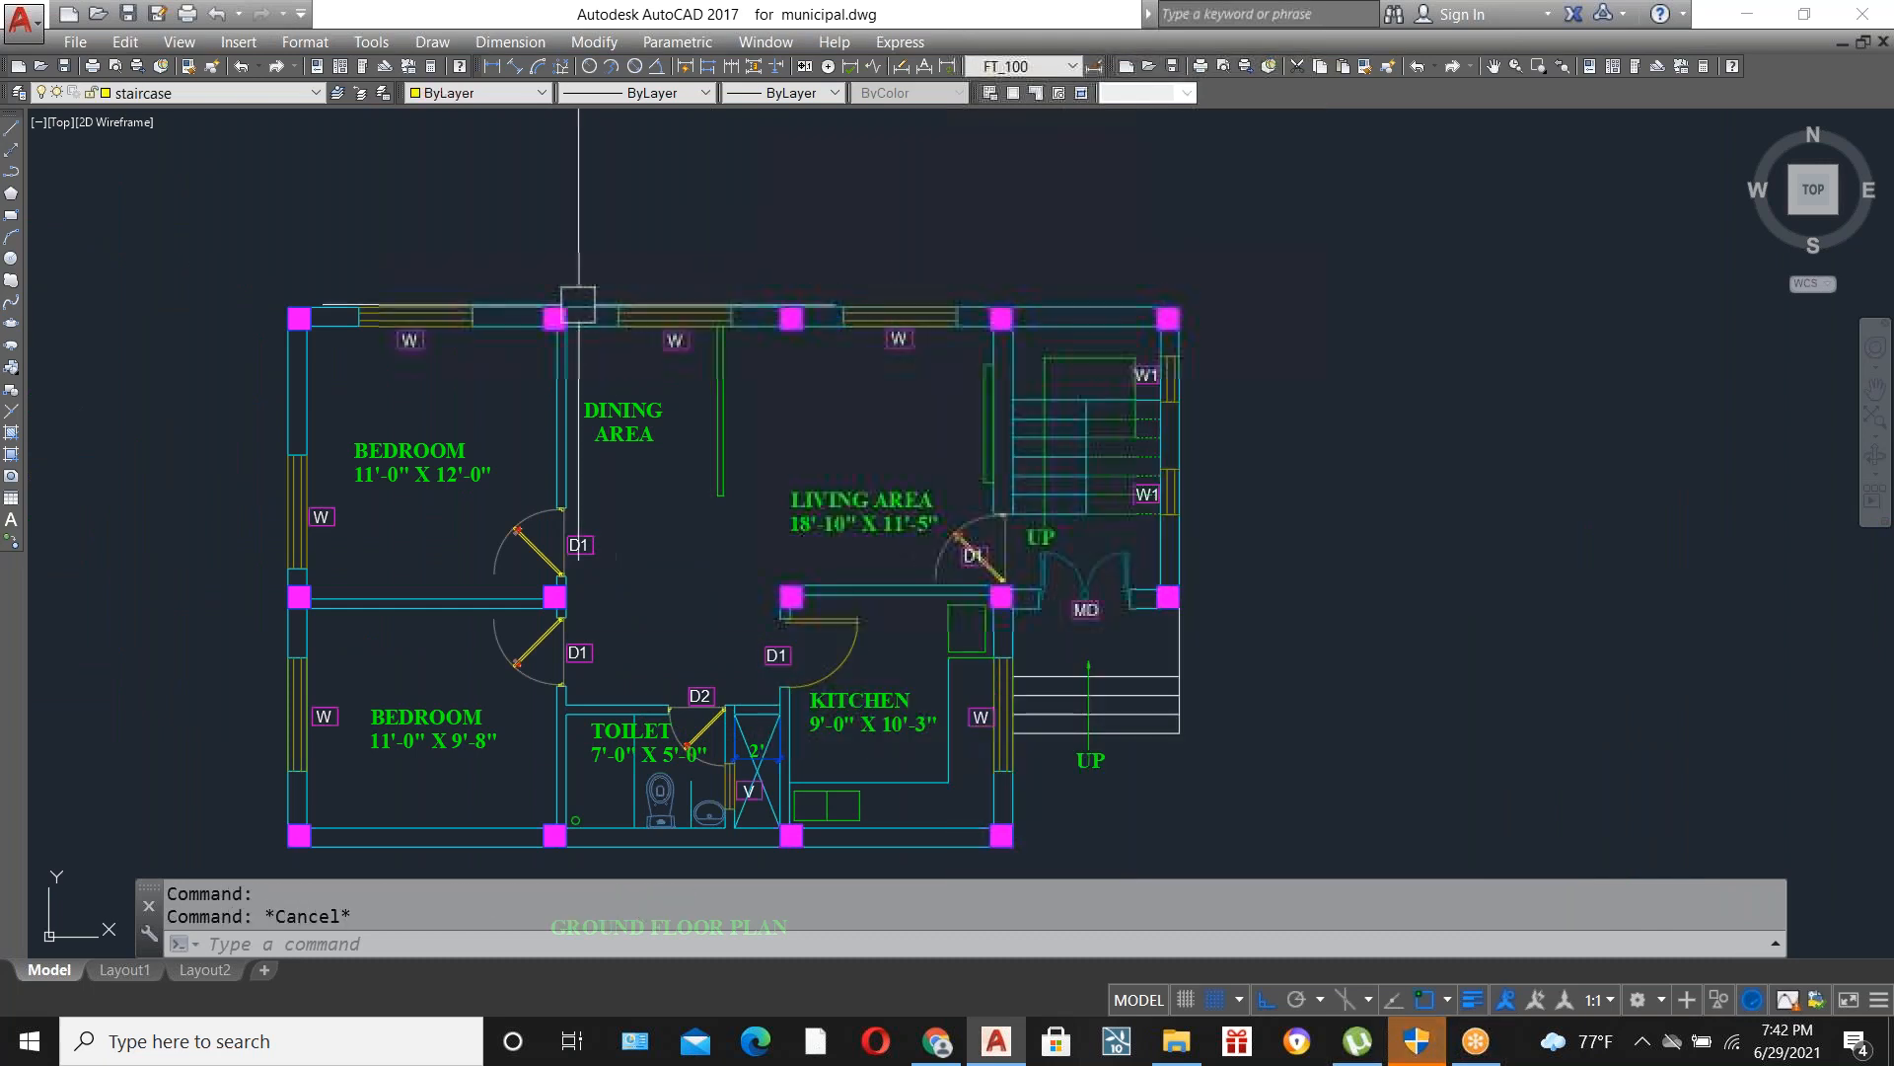
text(pl)
key(Return)
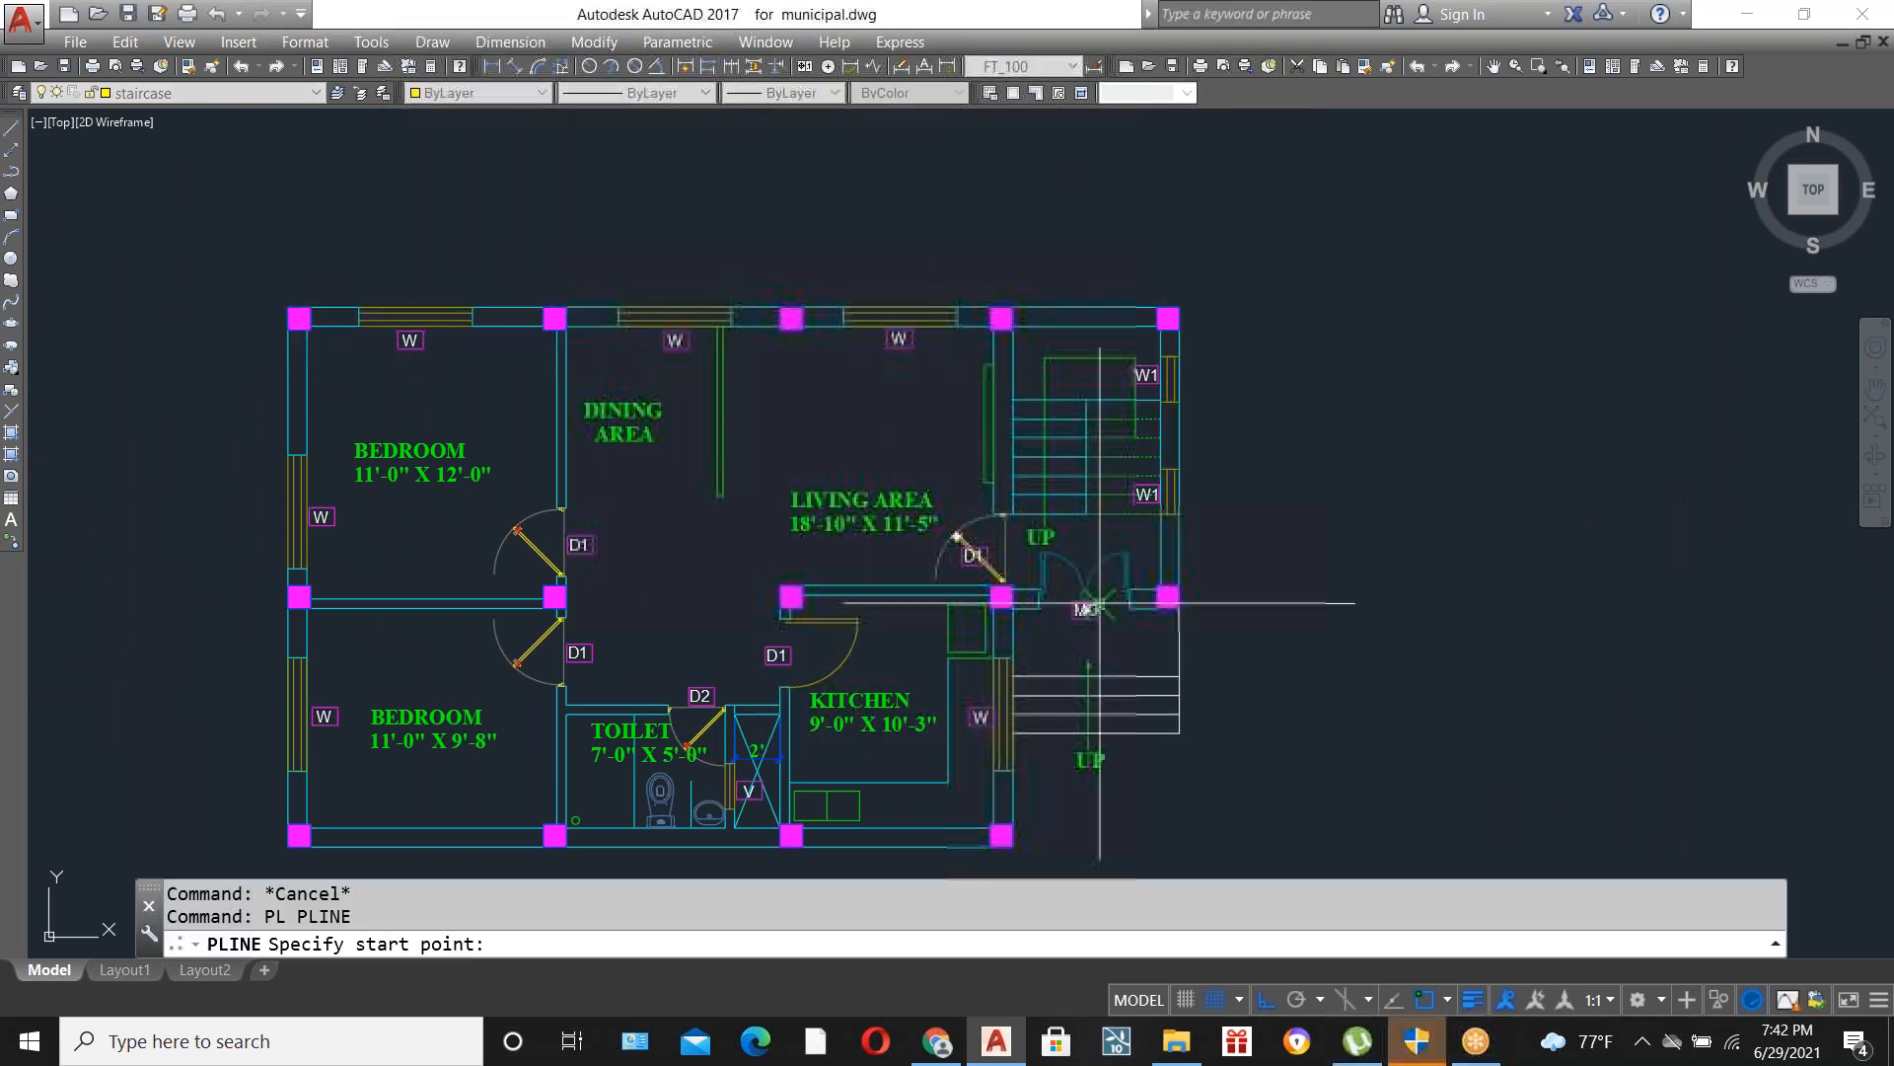
click(1181, 607)
click(1179, 307)
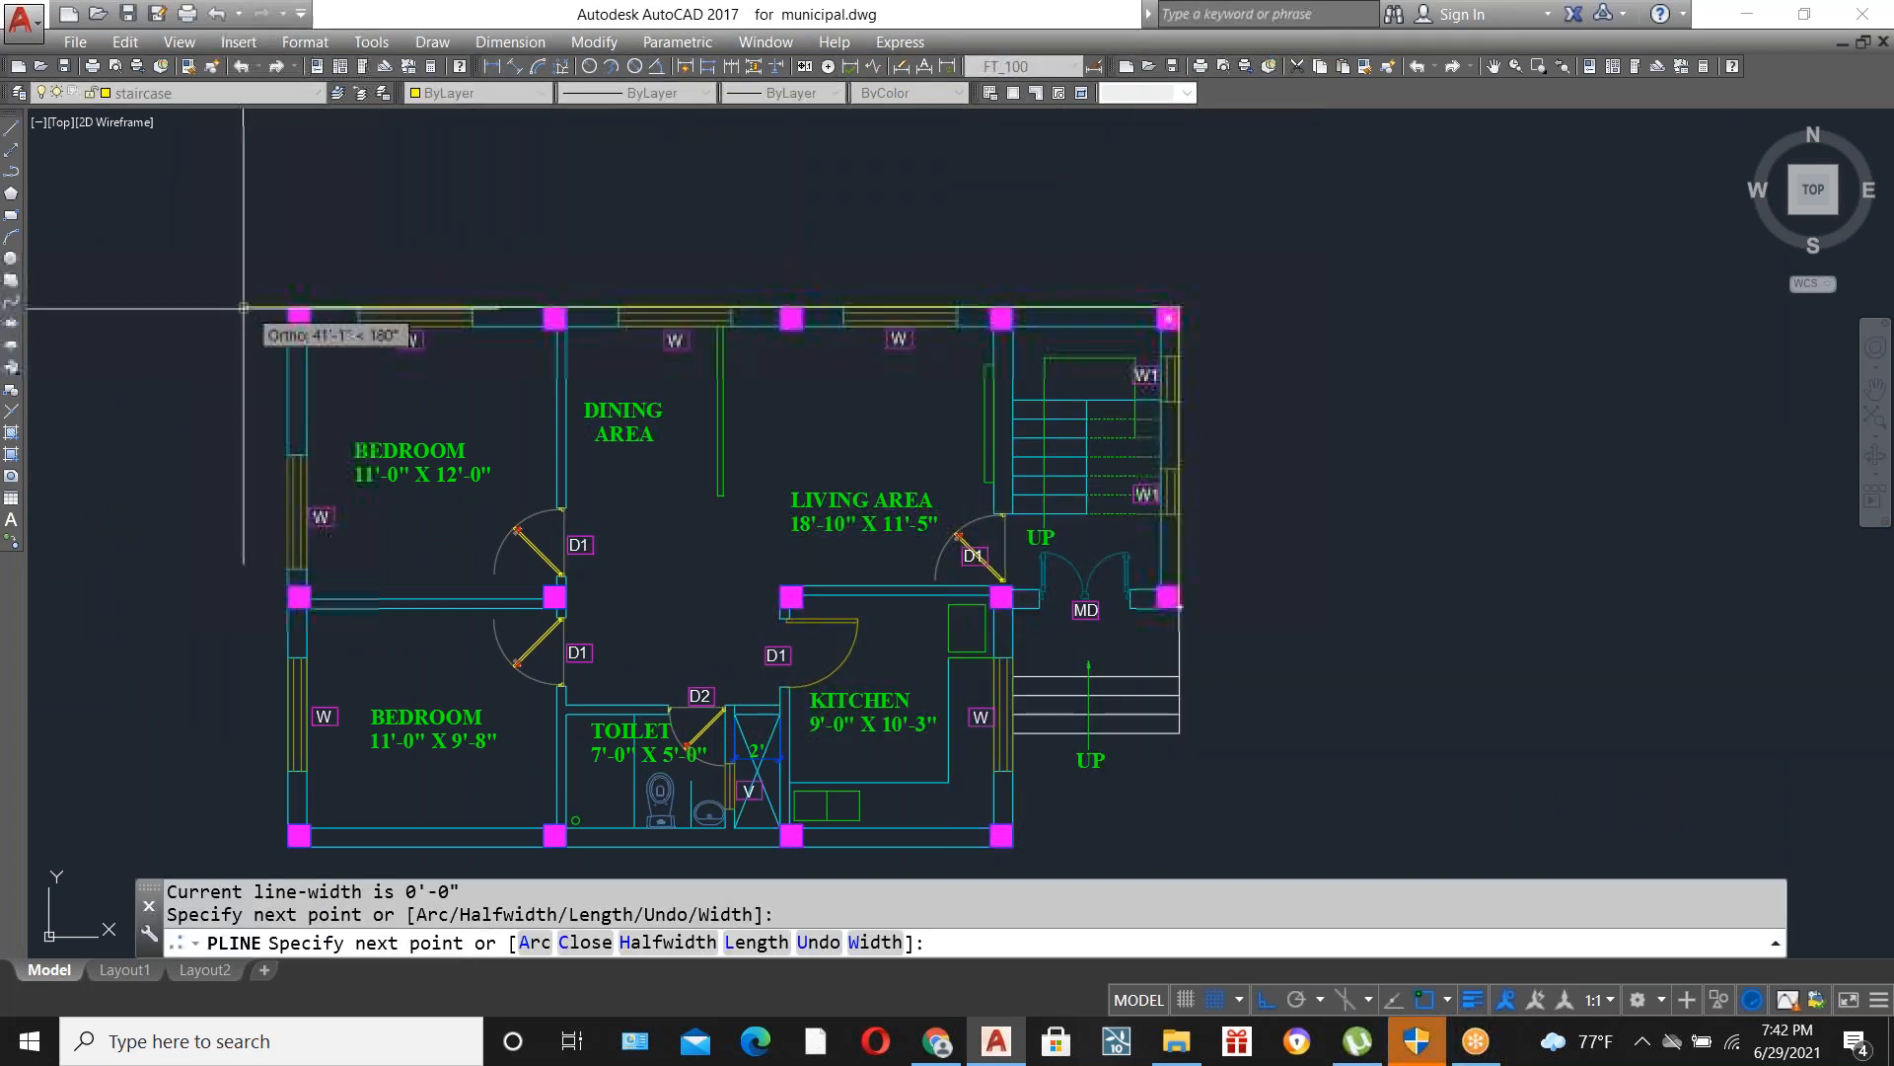
click(289, 307)
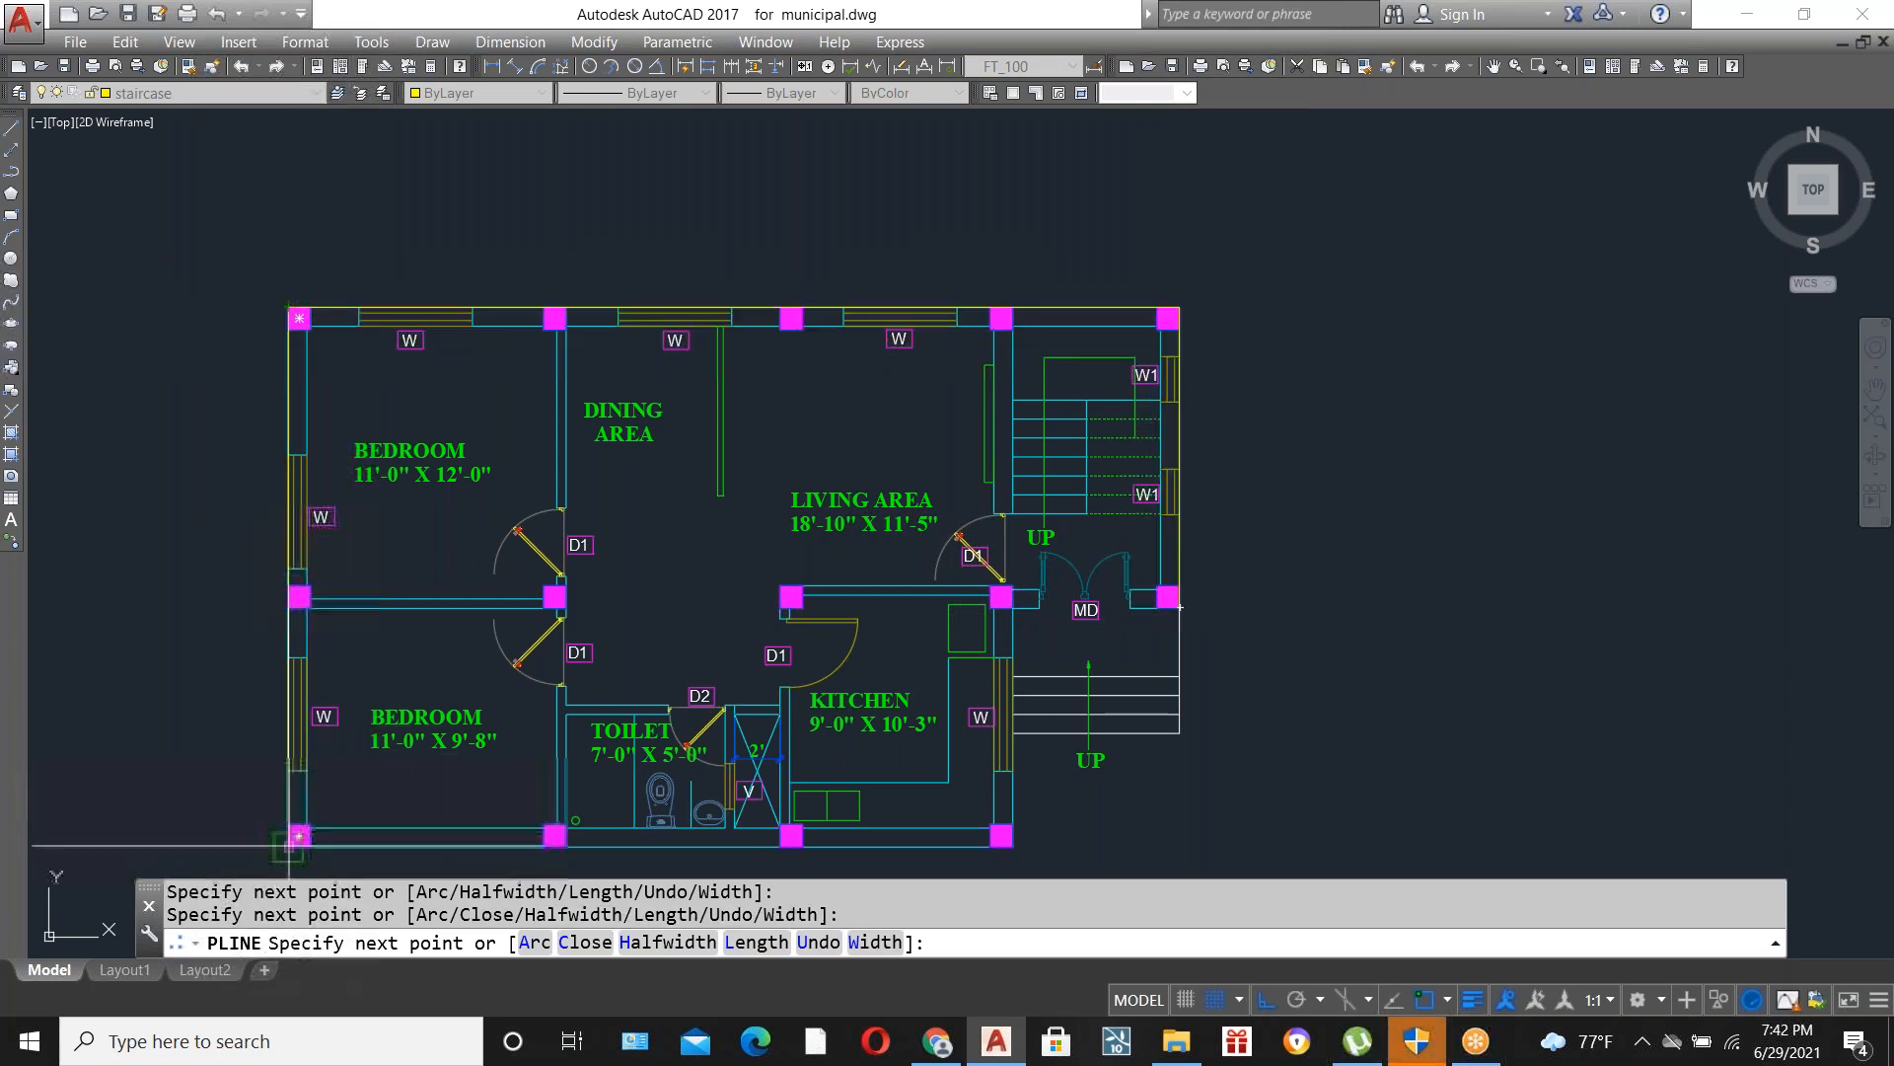
key(Escape)
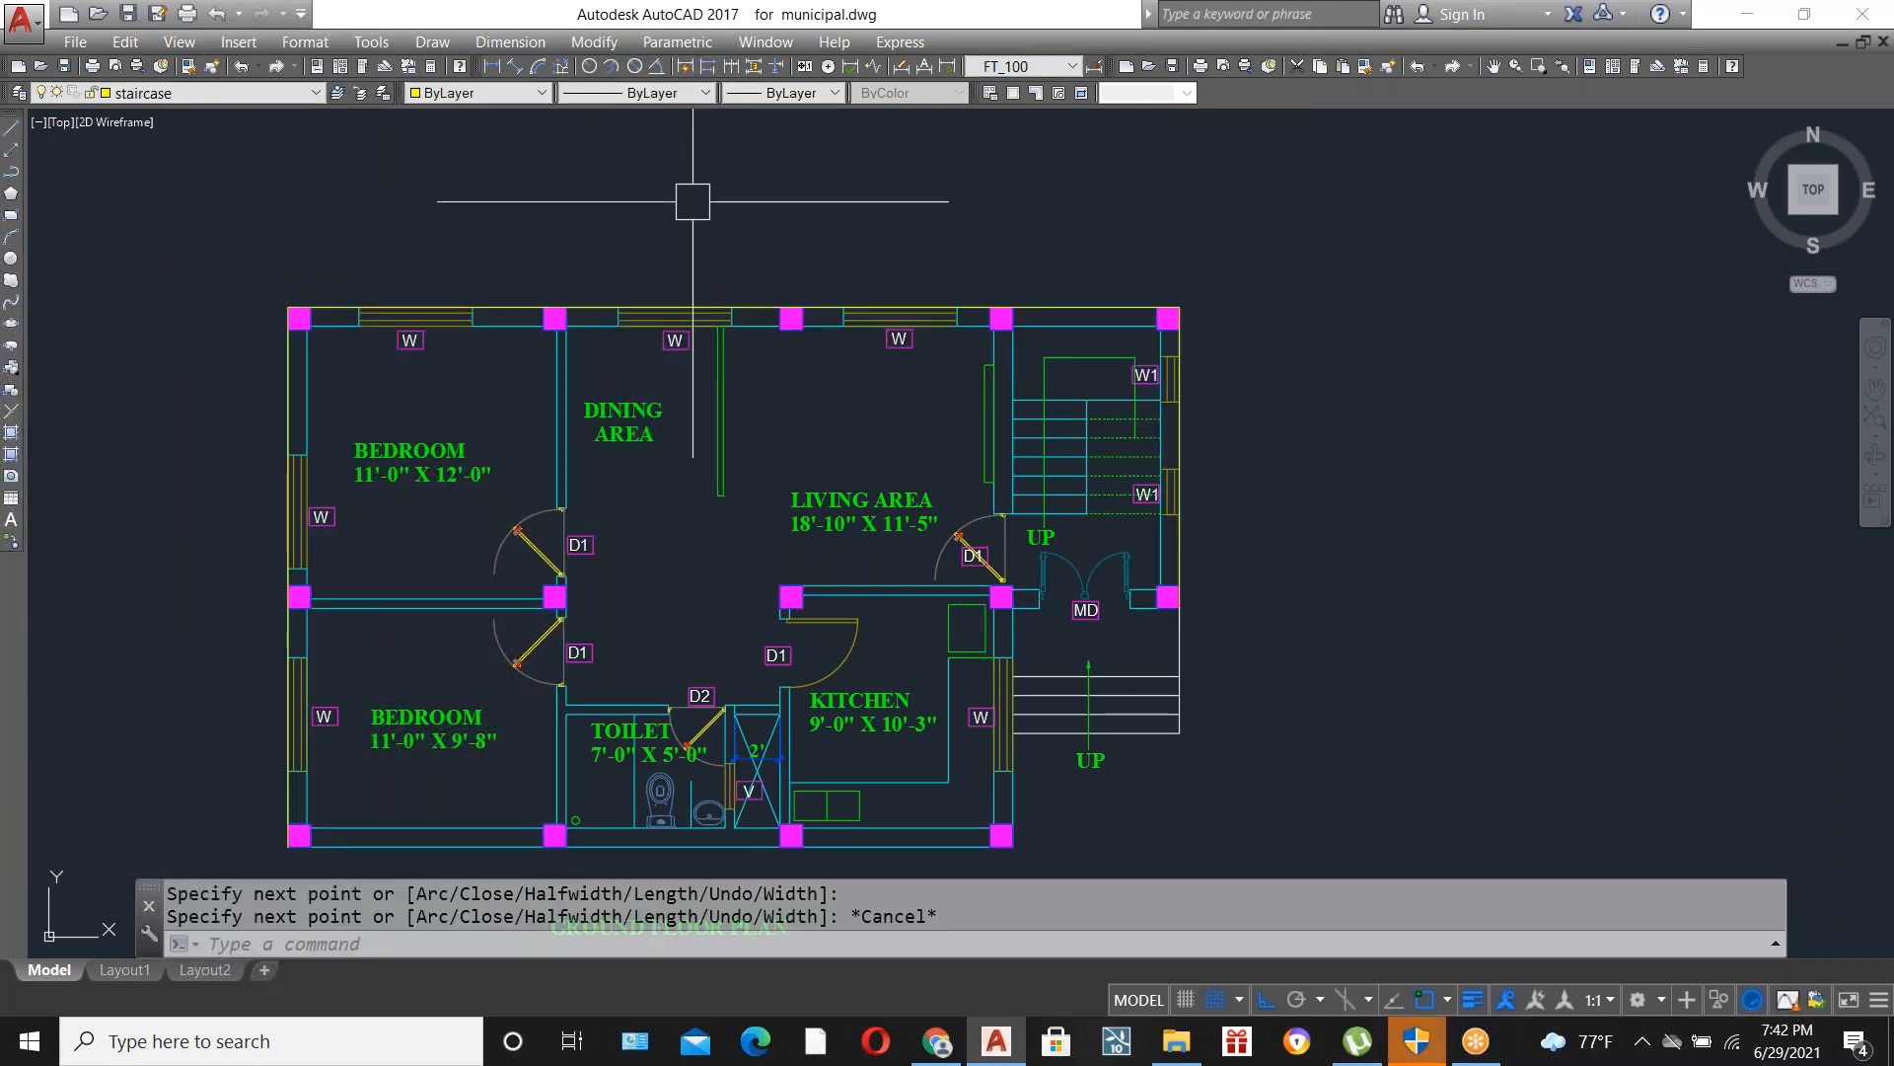
Offset the outer wall polyline 2' outward from the building.
text(o)
key(Return)
text(2')
key(Return)
click(754, 301)
click(804, 242)
key(Escape)
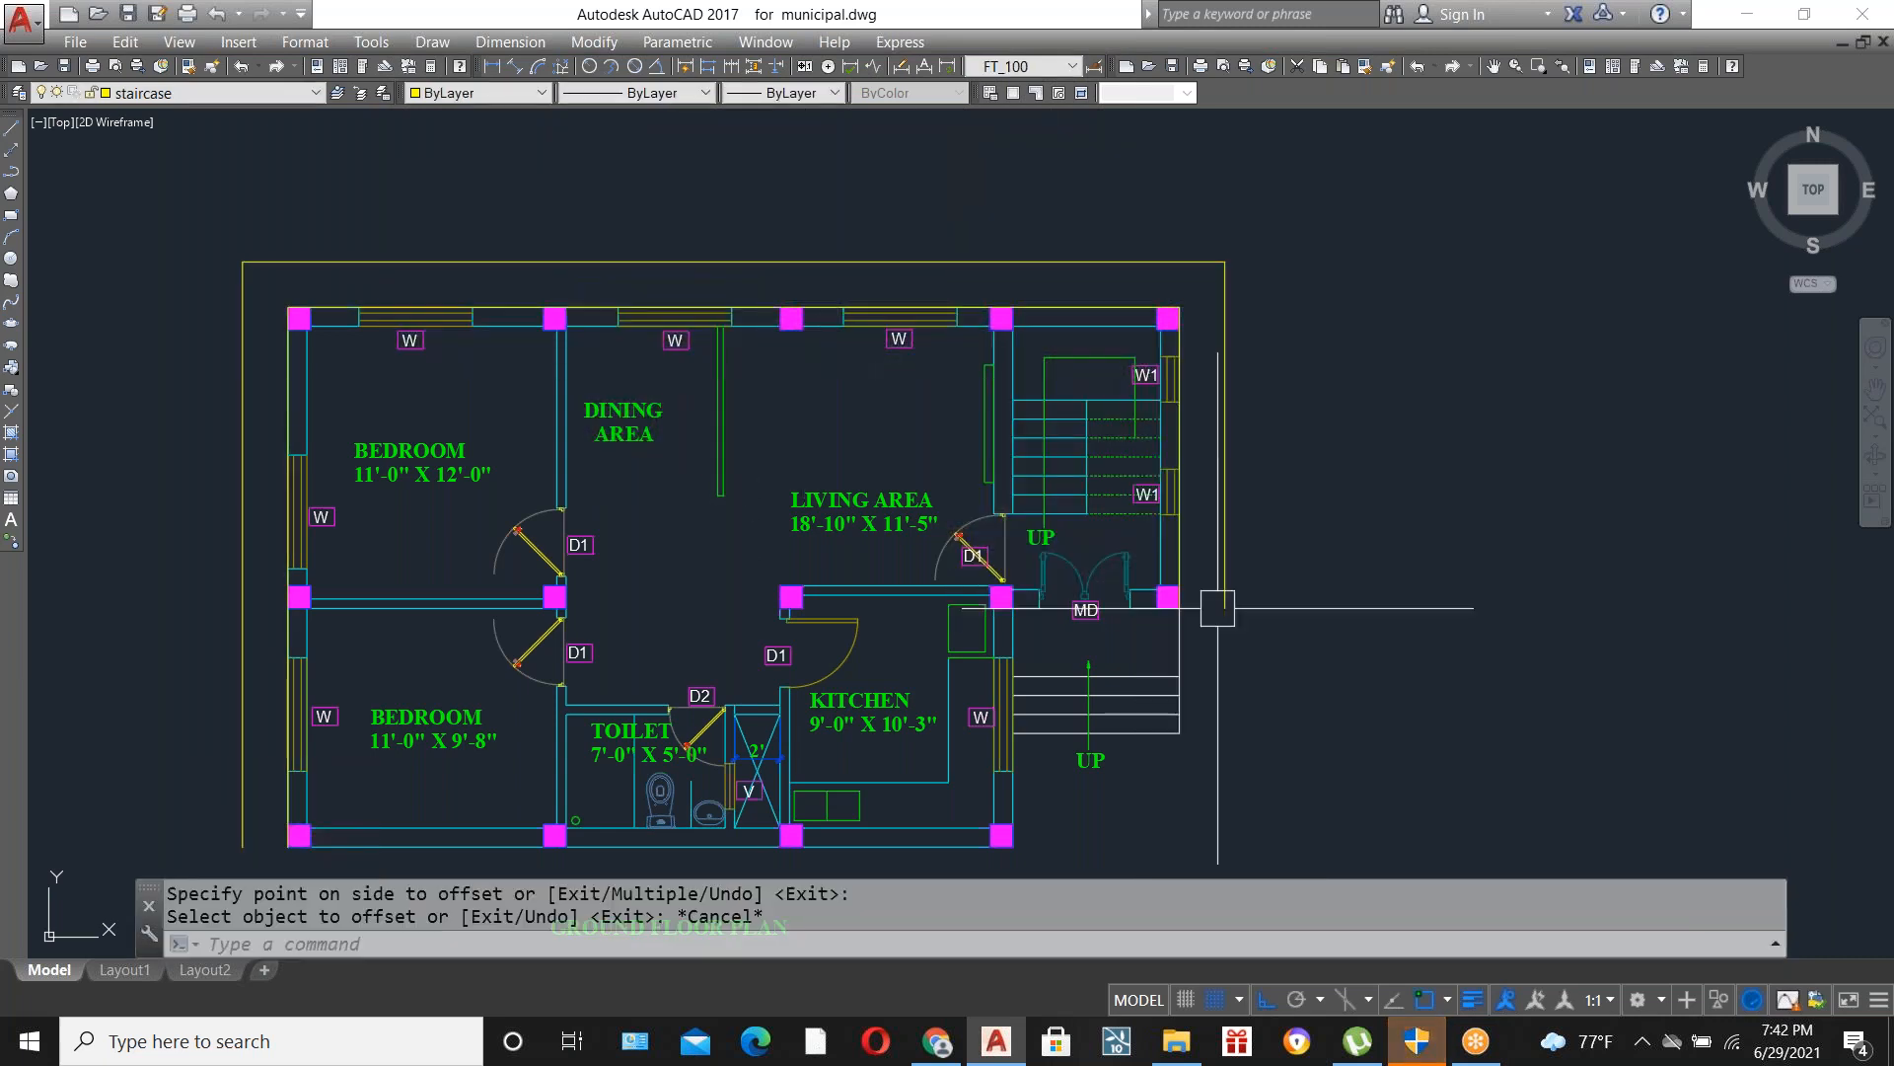
Draw a line joining the staircase's lower outer wall corner to the end of the offset outline.
text(l)
key(Return)
click(1212, 609)
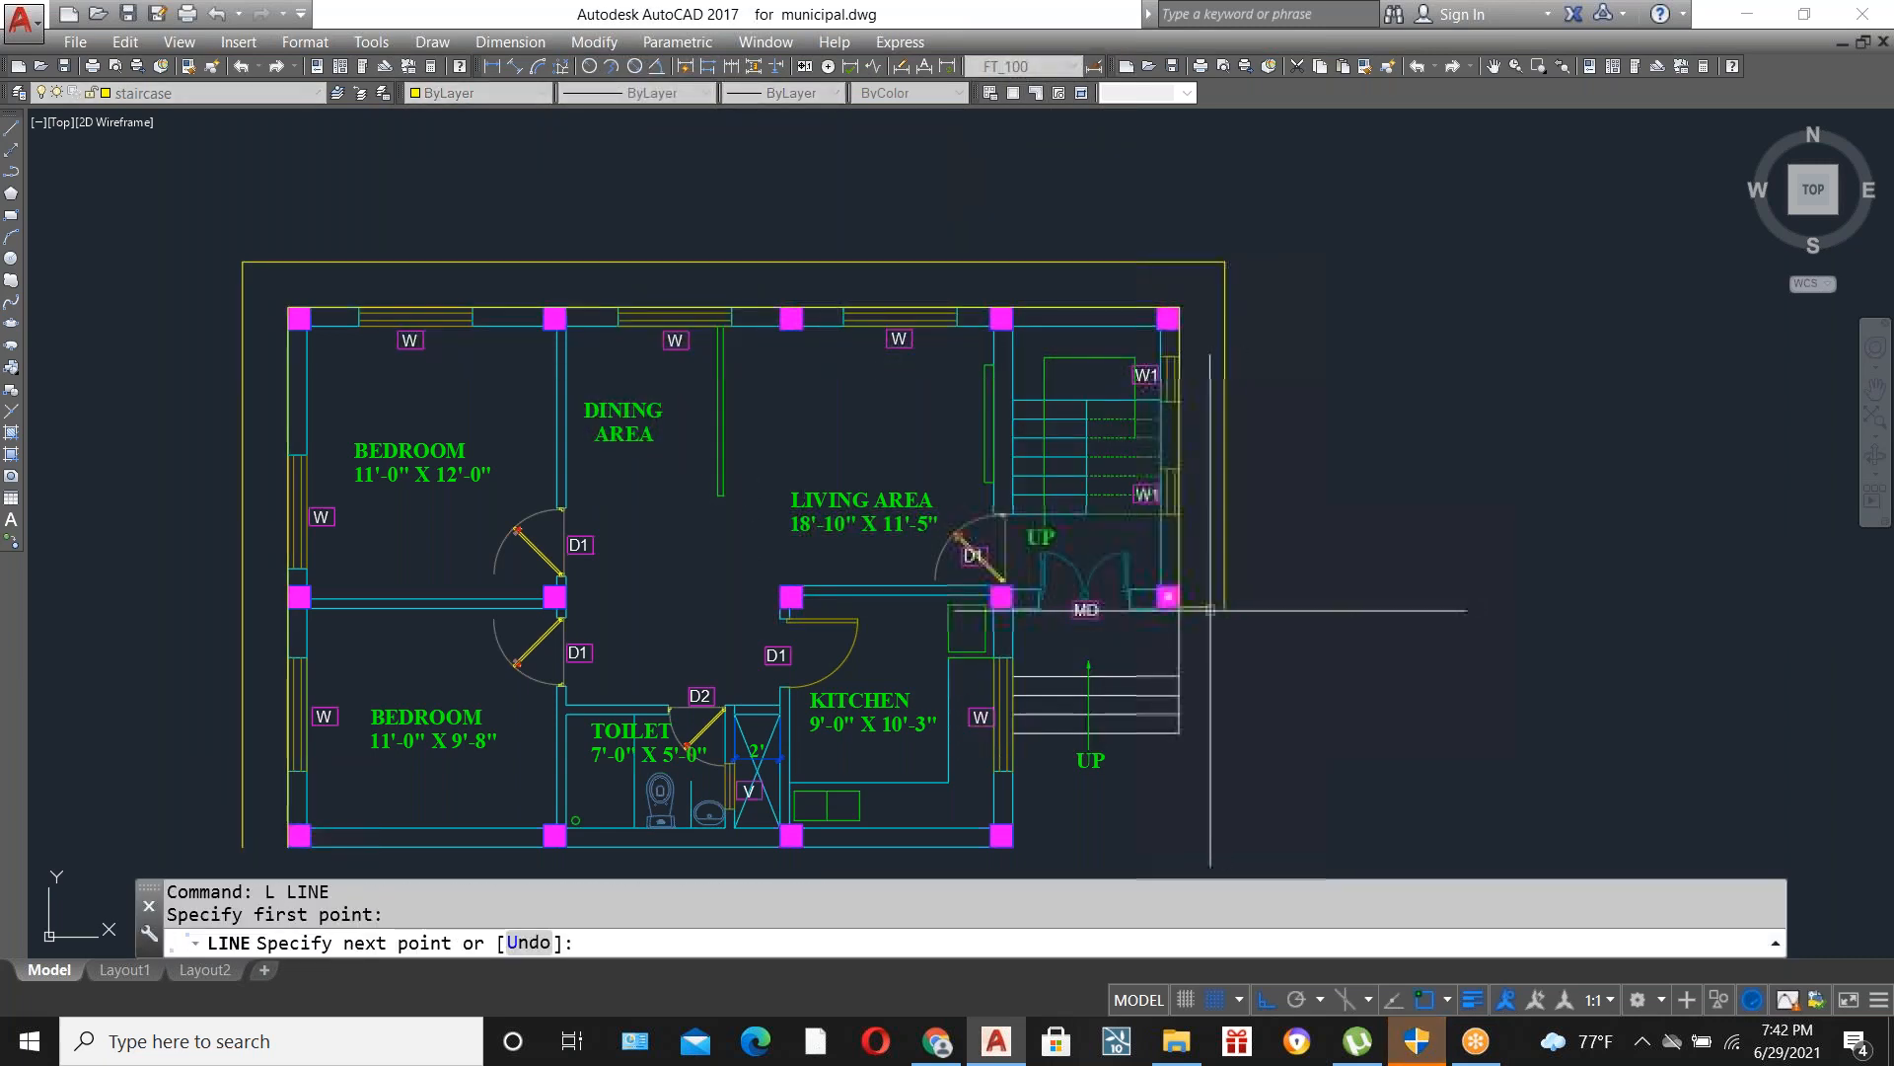
key(Escape)
Change the linetype of the offset outline and its short closing line to DASHED.
click(1273, 784)
click(924, 254)
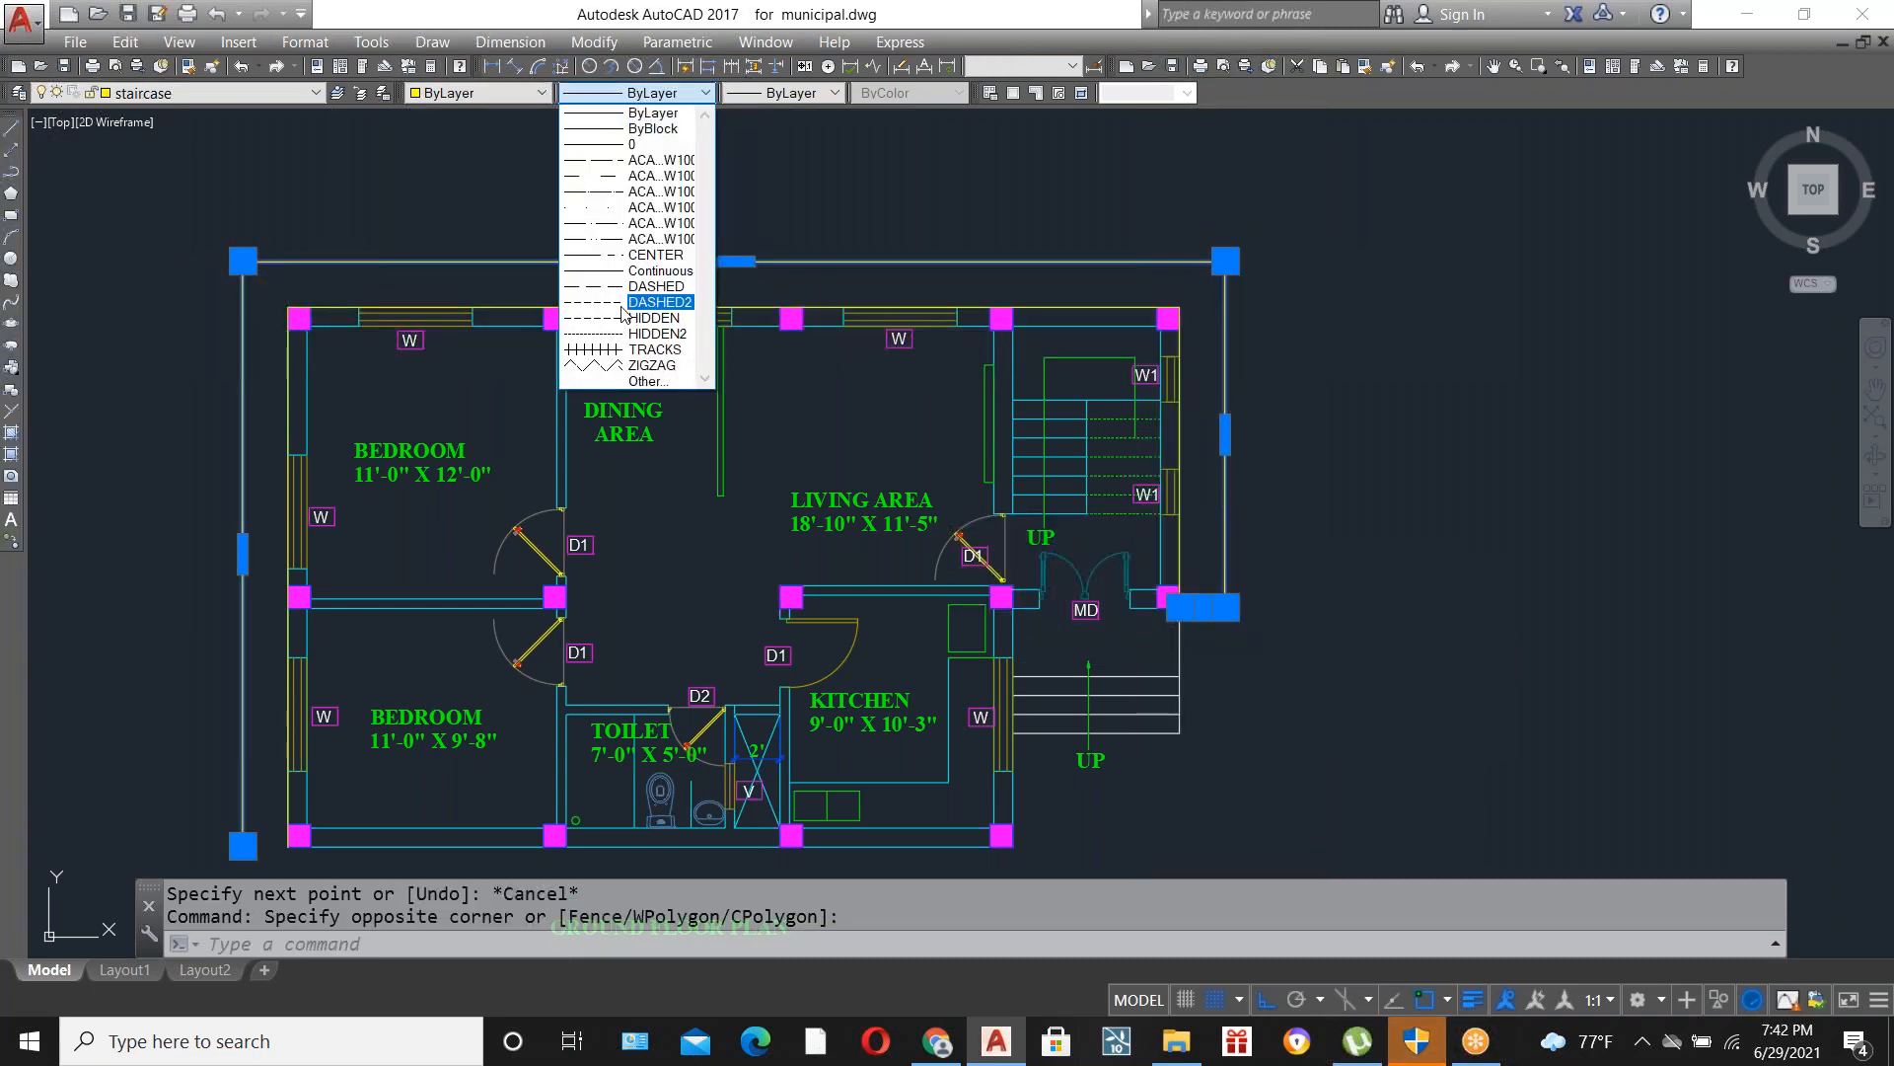
click(656, 287)
key(Escape)
Adjust the linetype scale of the offset outline and its closing line so the dash pattern shows.
click(1273, 695)
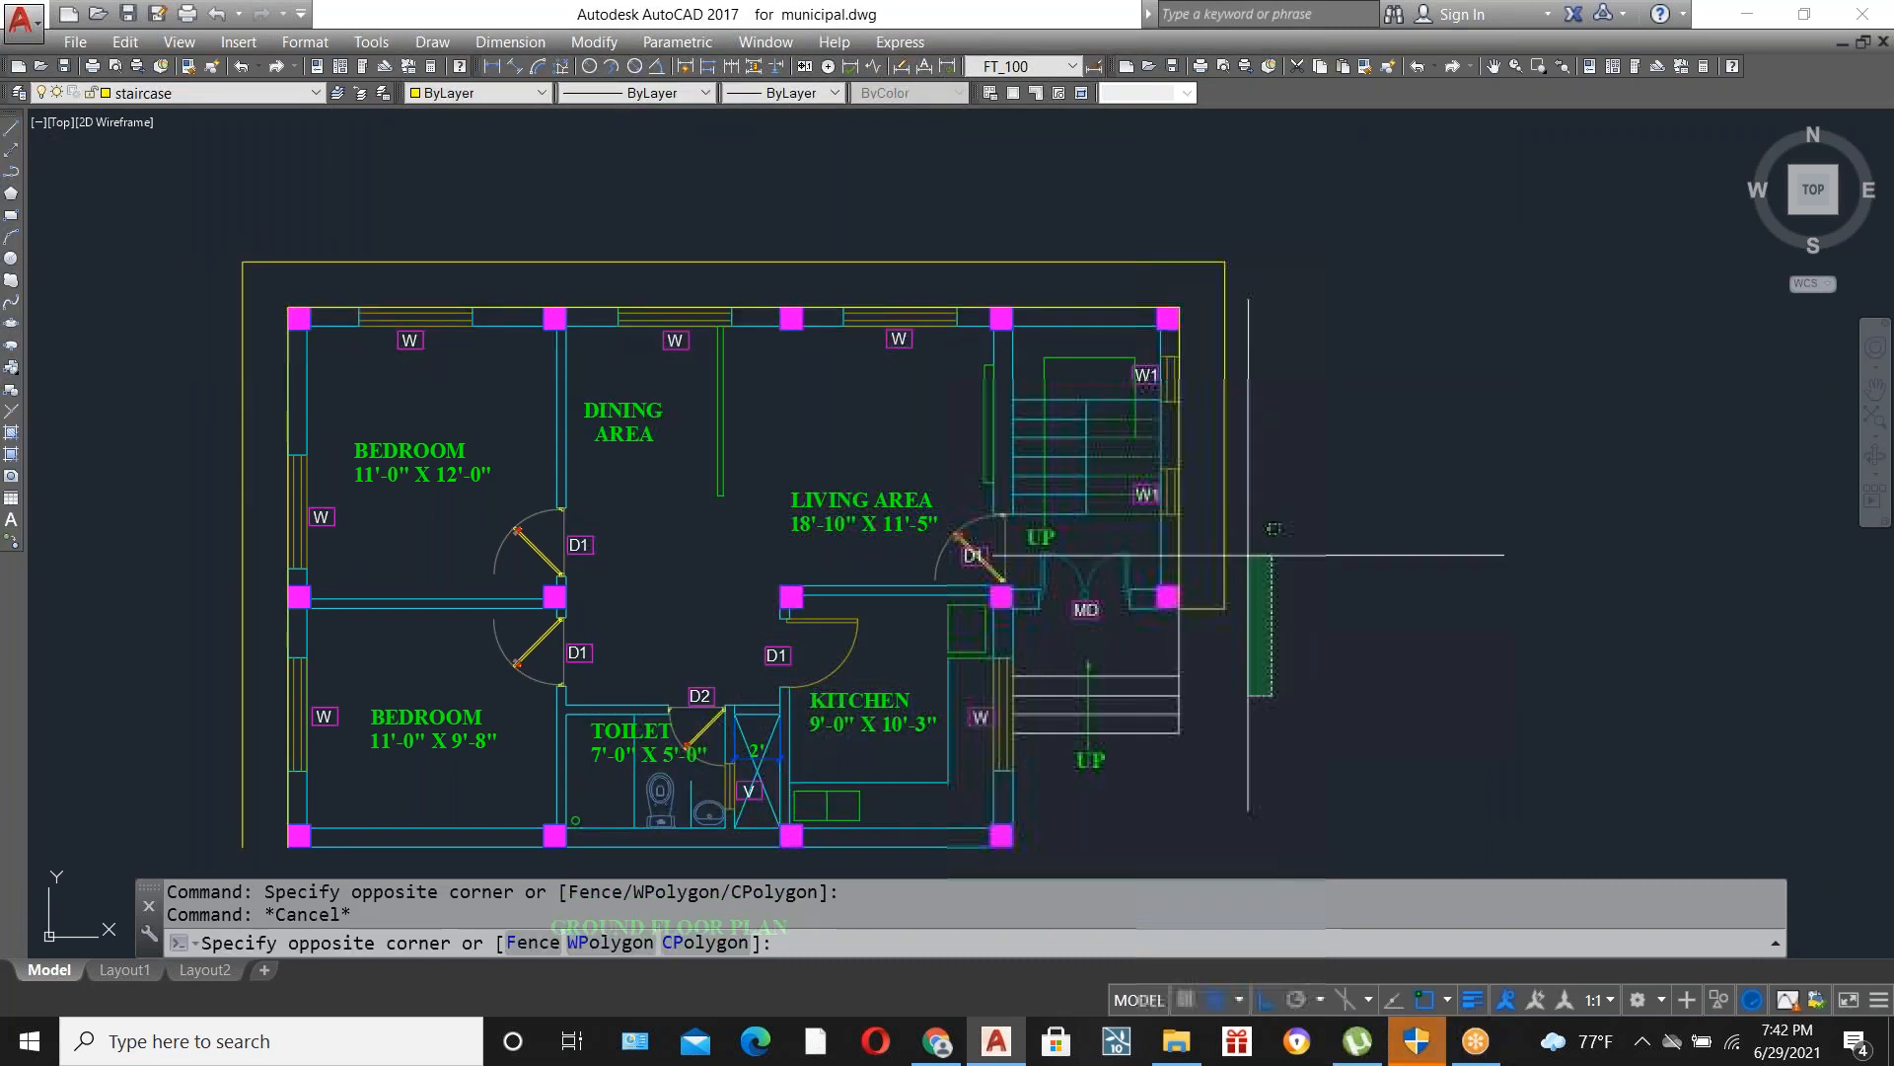
click(1213, 229)
right_click(1186, 257)
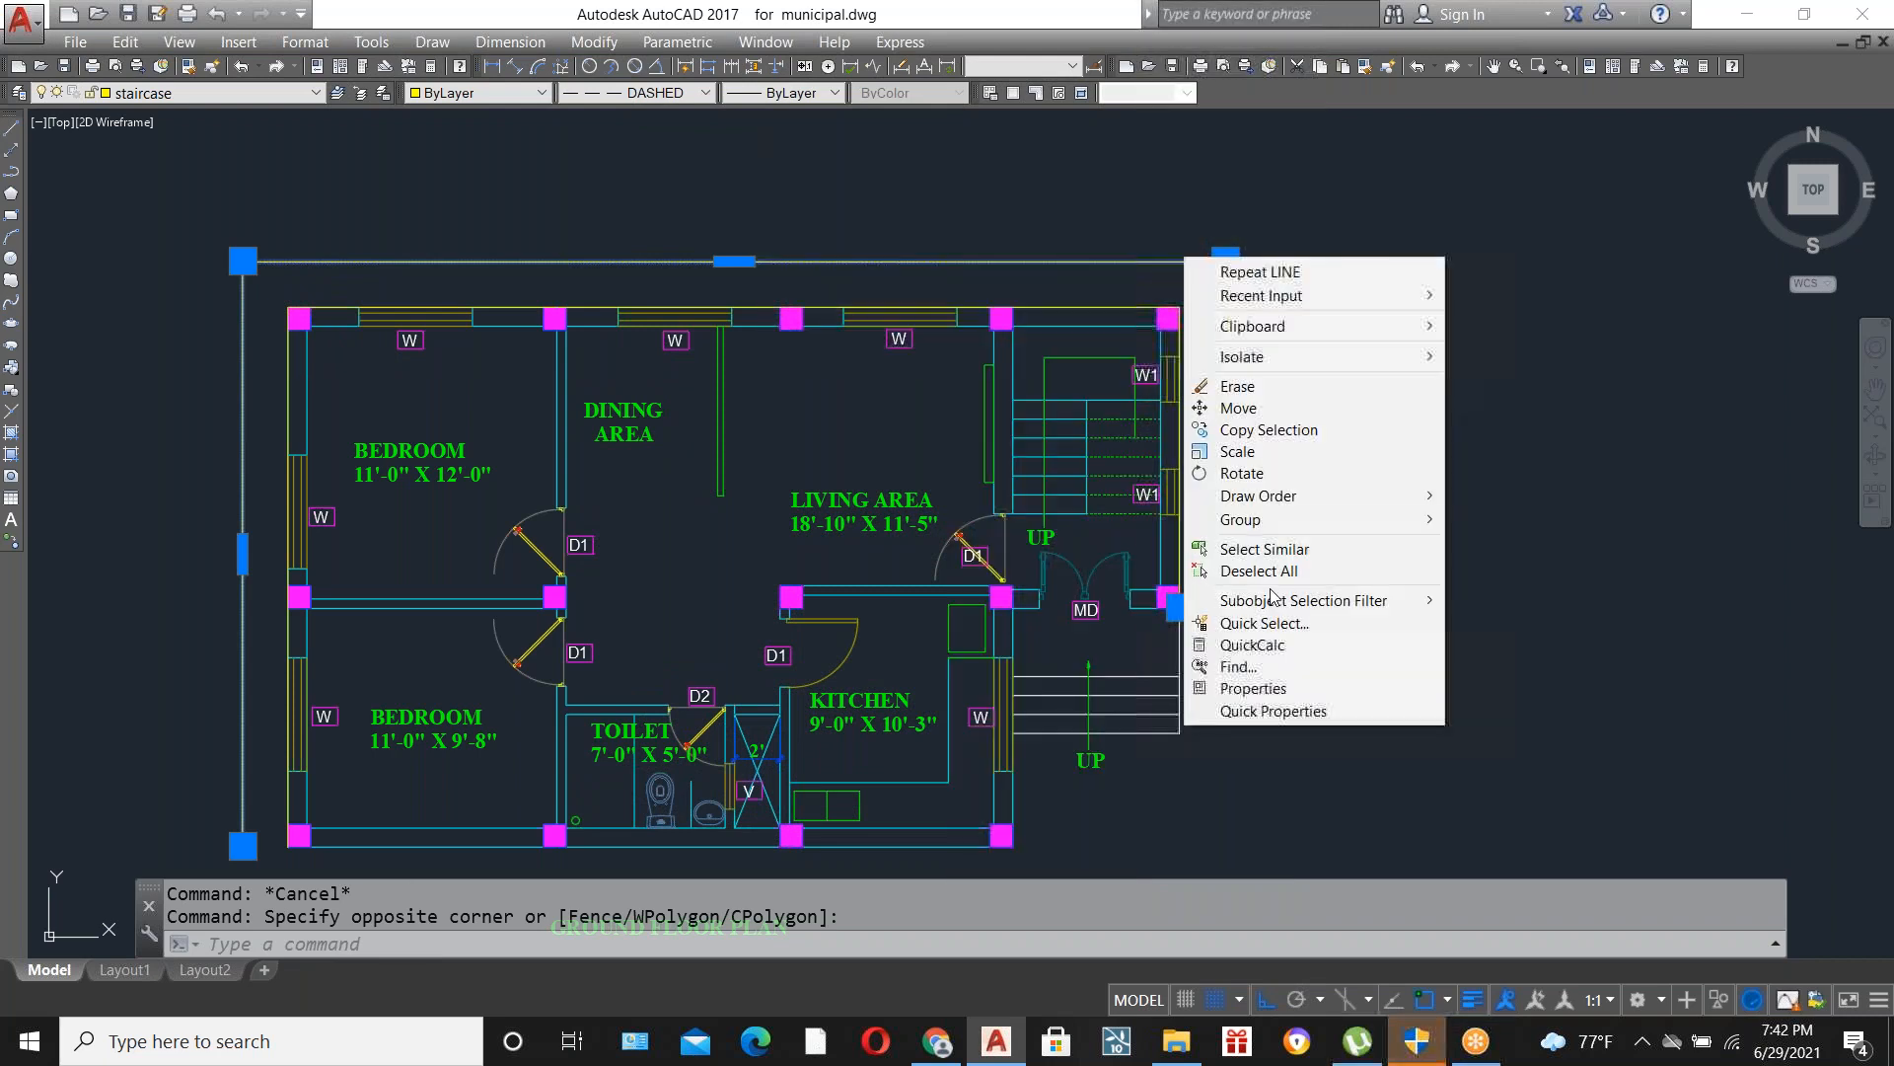
click(1274, 688)
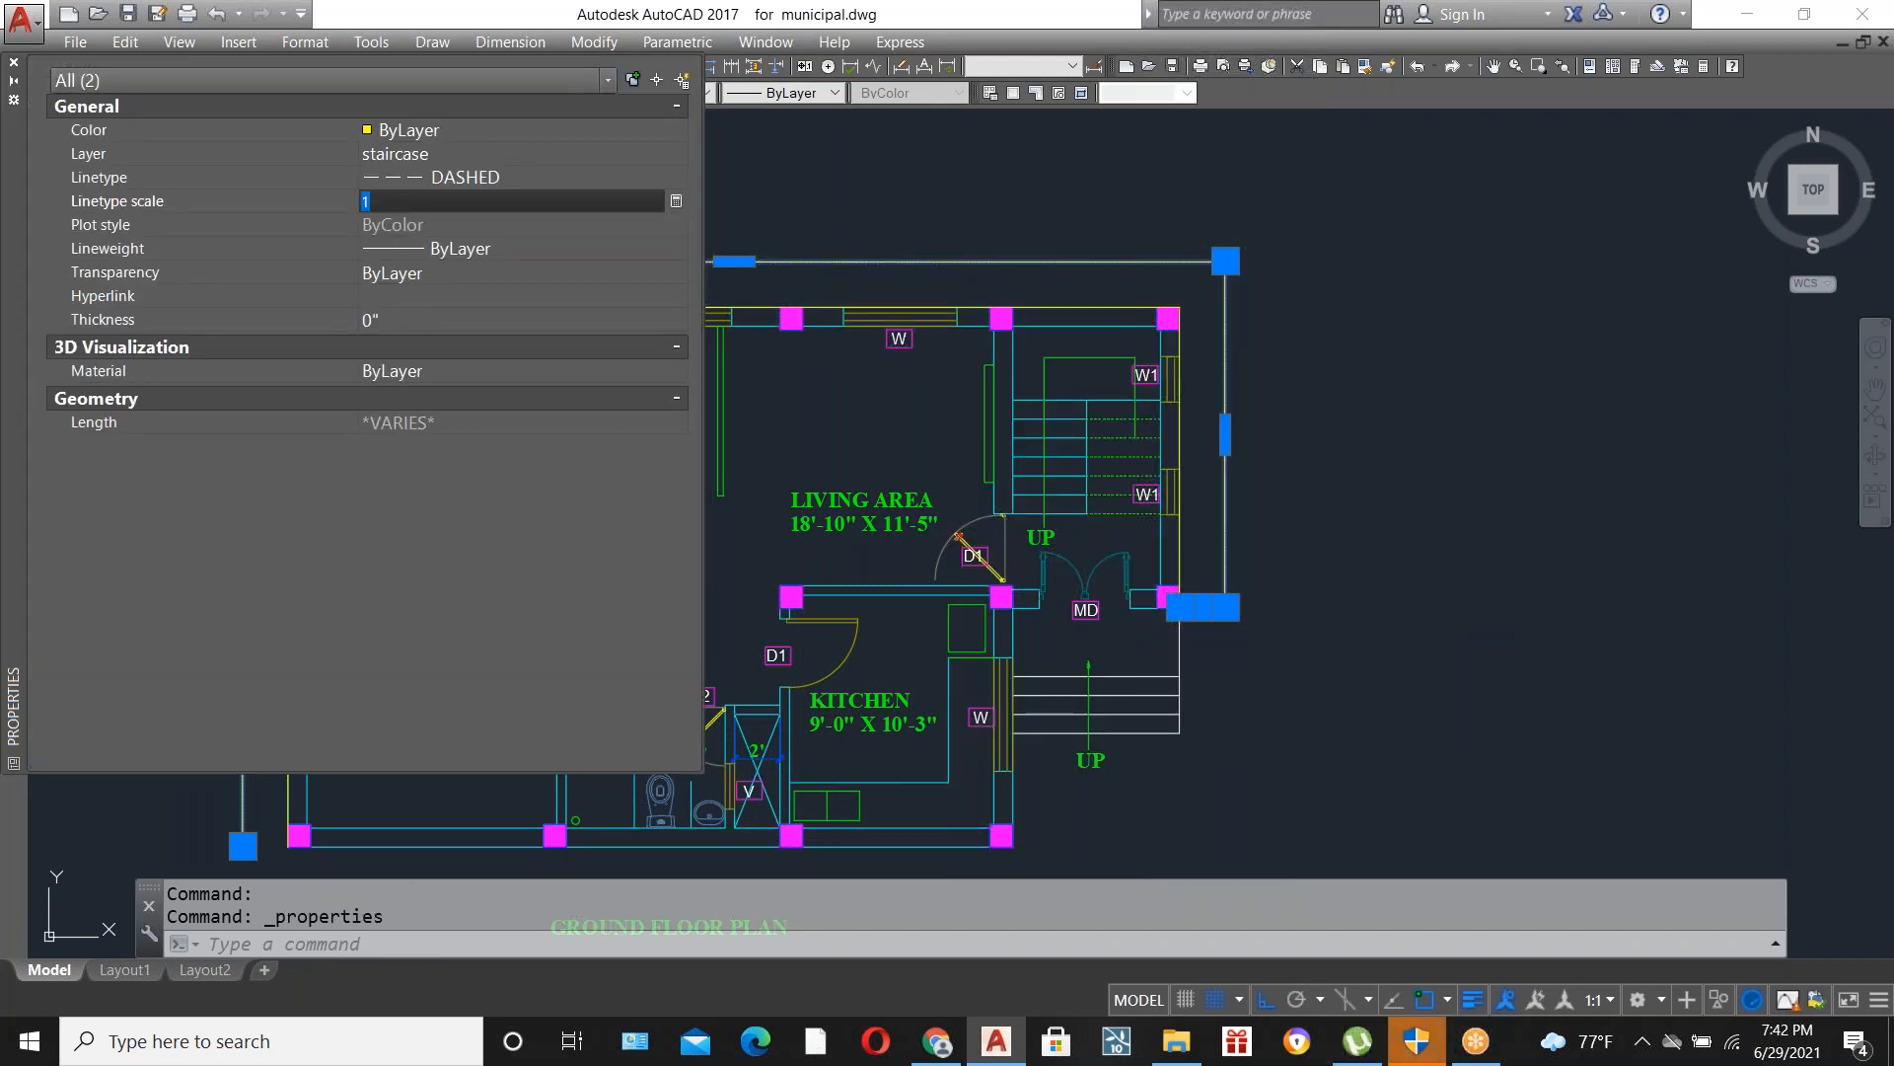
click(14, 62)
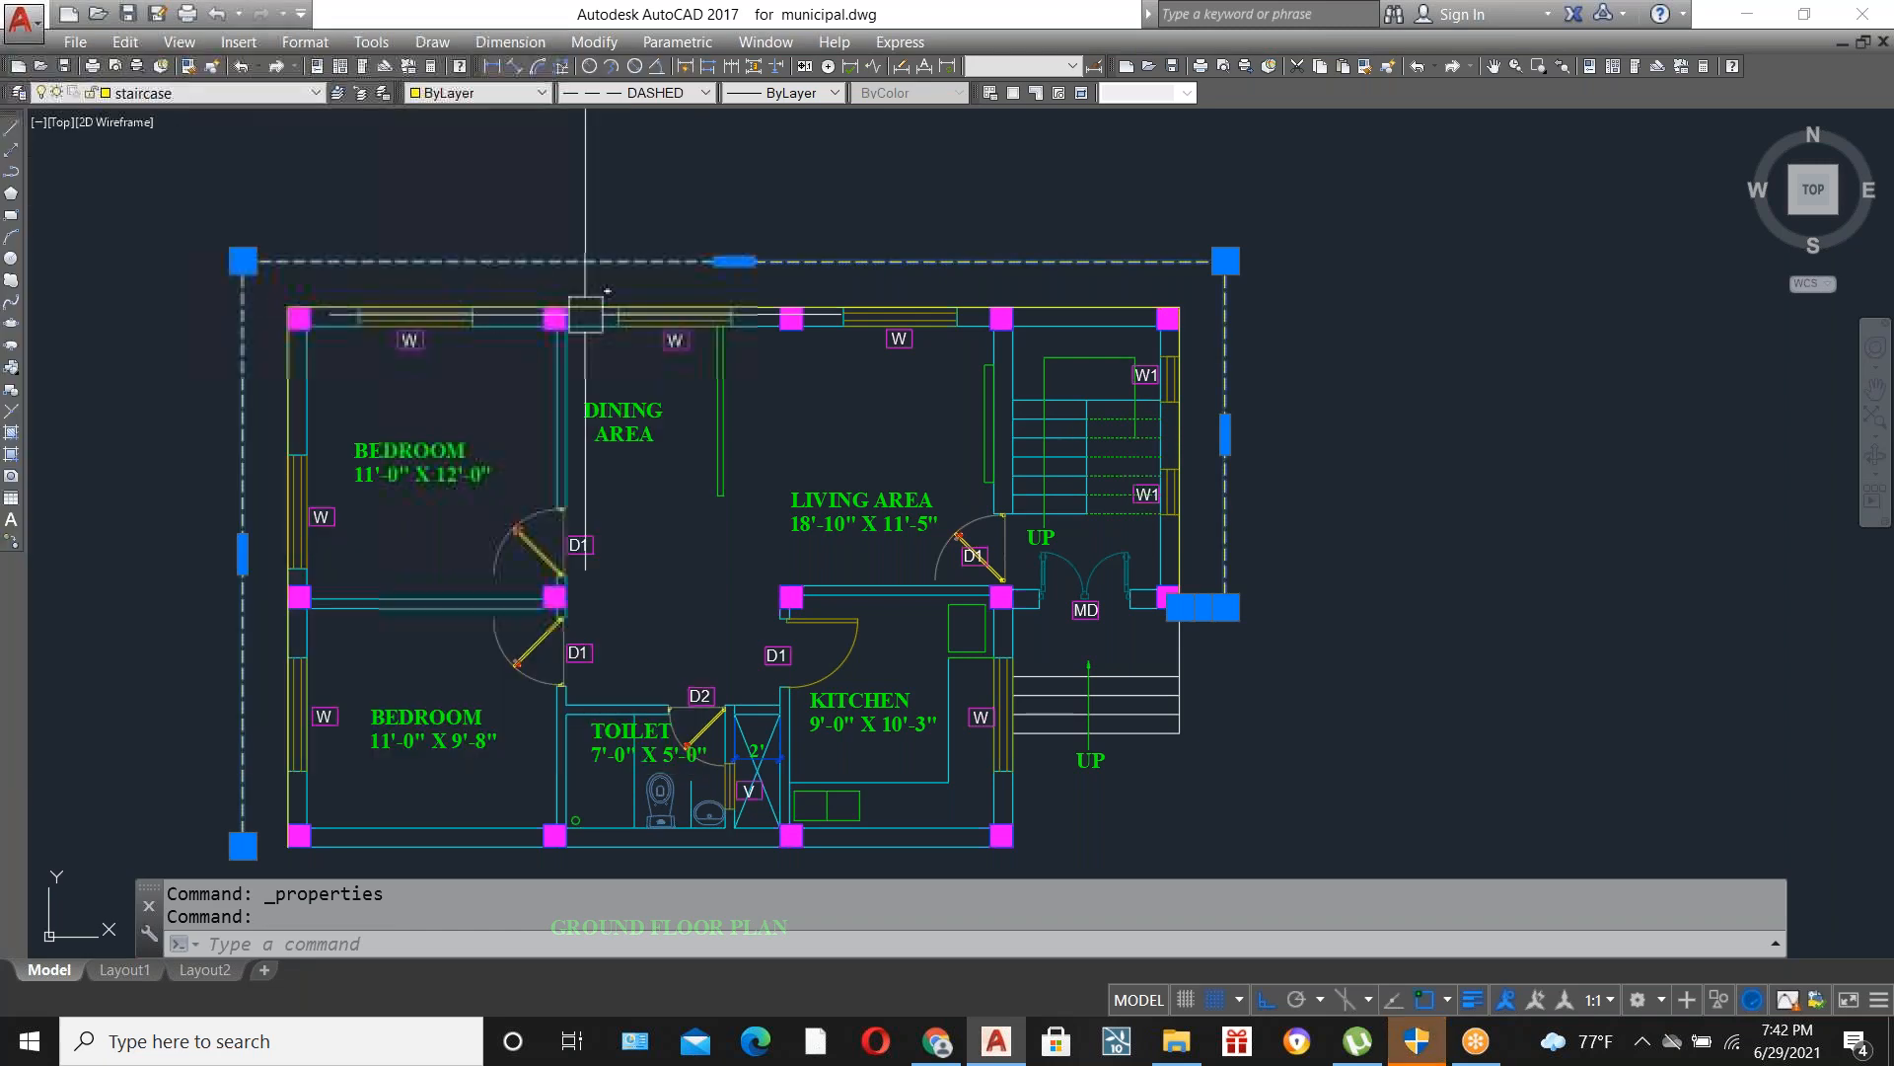
Try extending the sunshade's upper and lower edges across the staircase tower of the first elevation with two horizontal lines.
key(Escape)
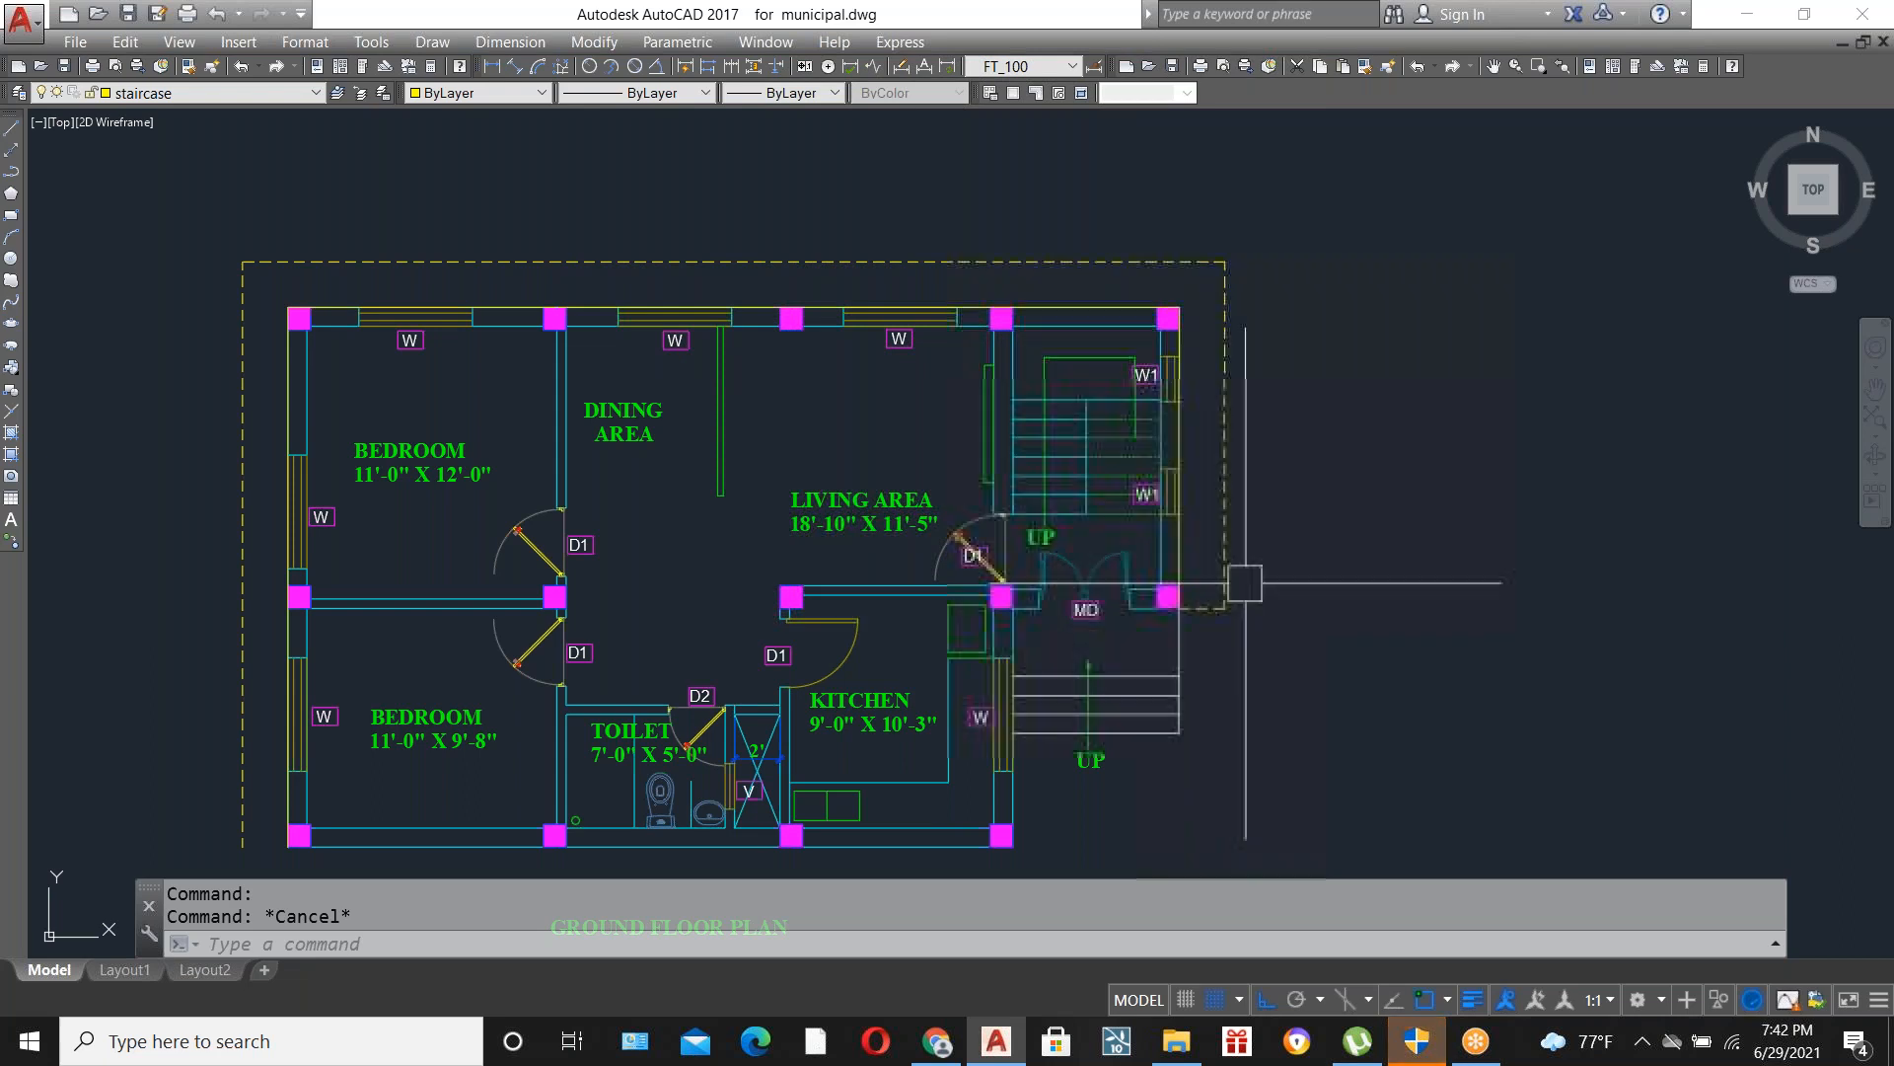
scroll(914, 456, down, 5)
scroll(1142, 592, up, 7)
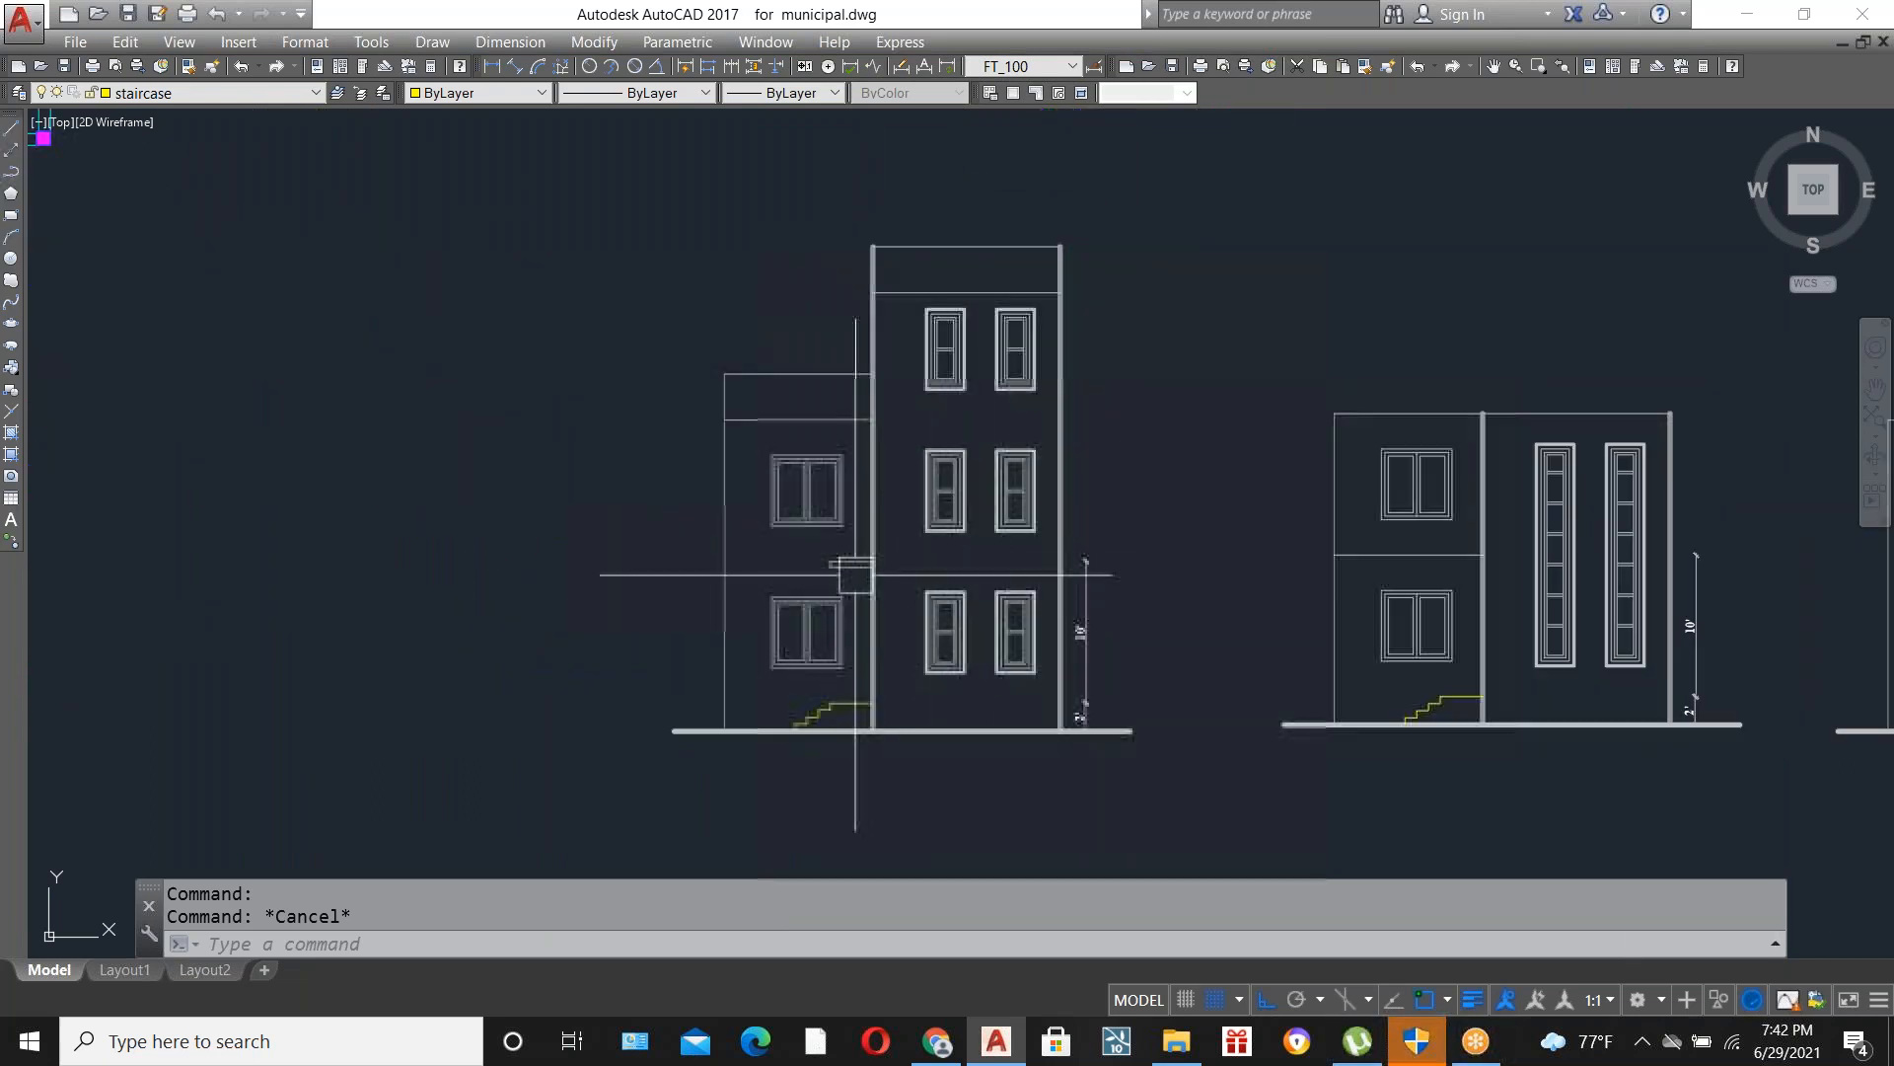
scroll(855, 575, up, 4)
text(l)
key(Return)
click(900, 543)
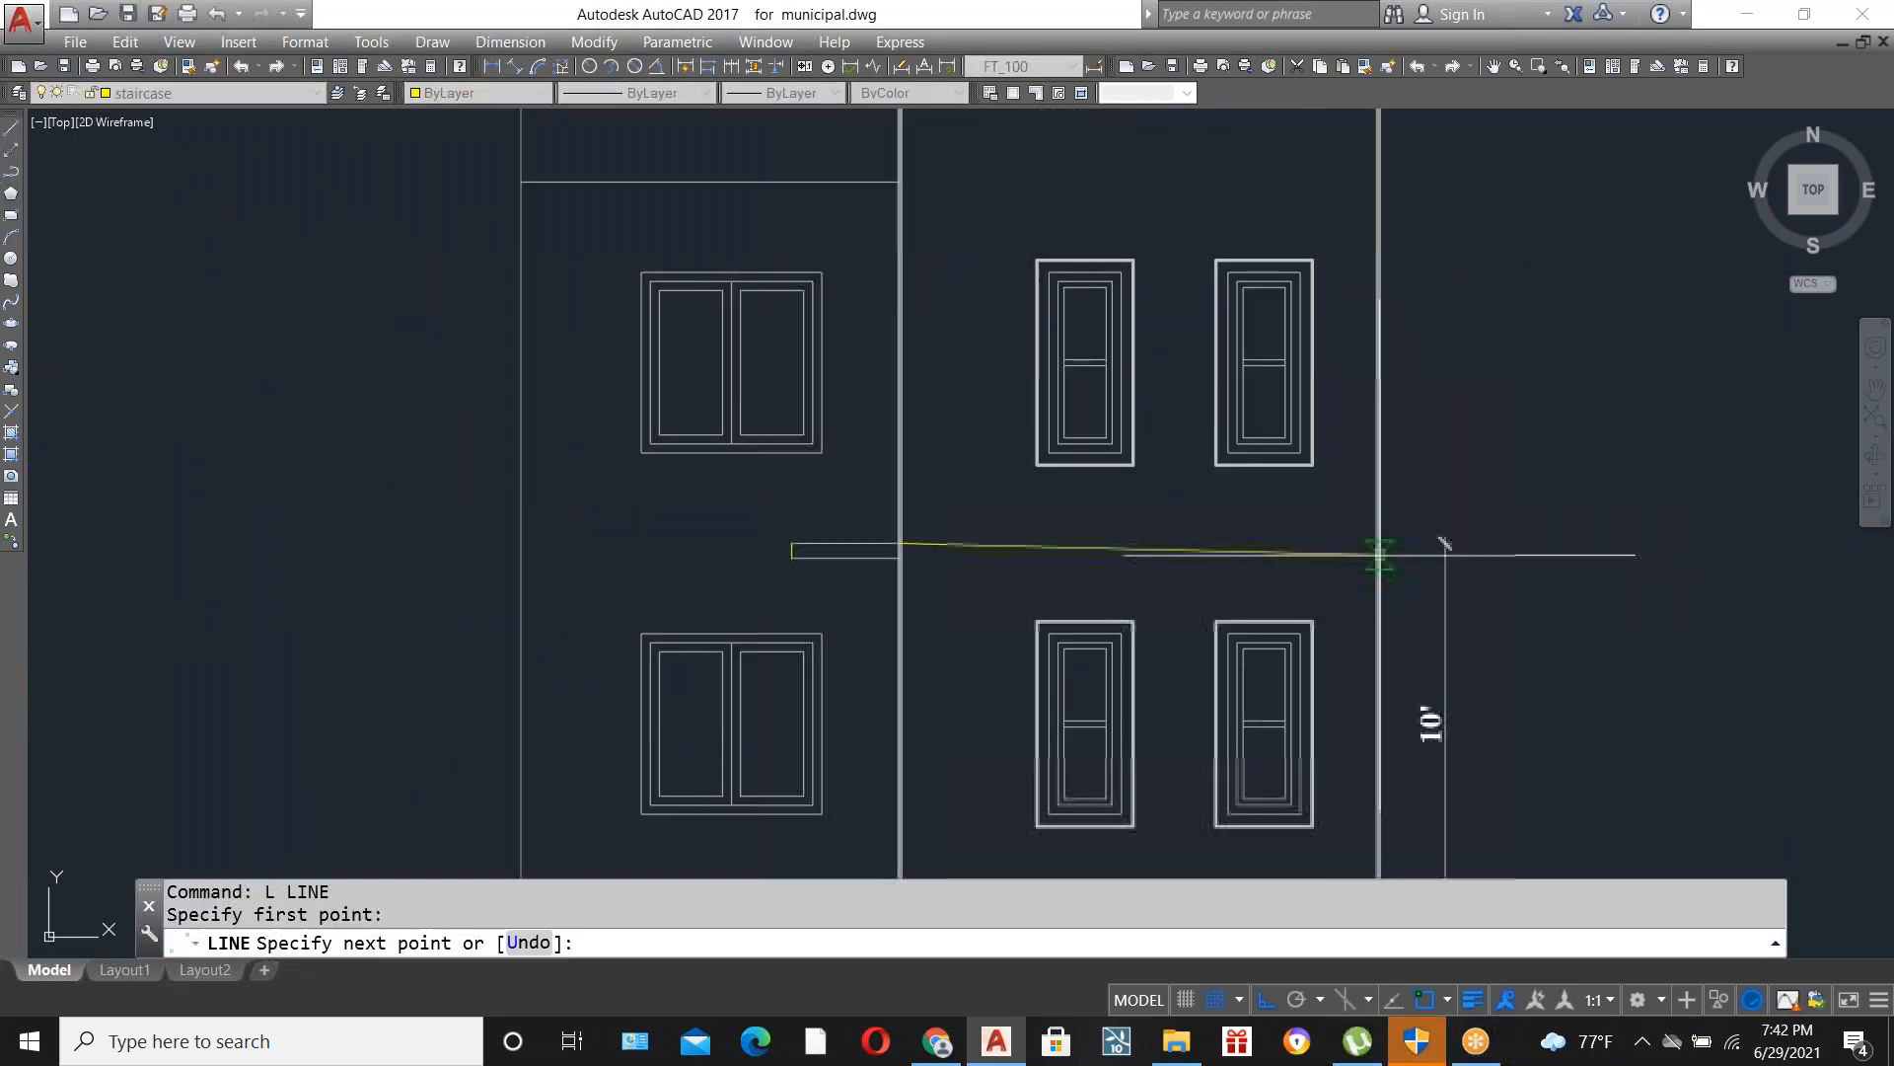
click(1379, 543)
key(Escape)
key(Return)
click(900, 557)
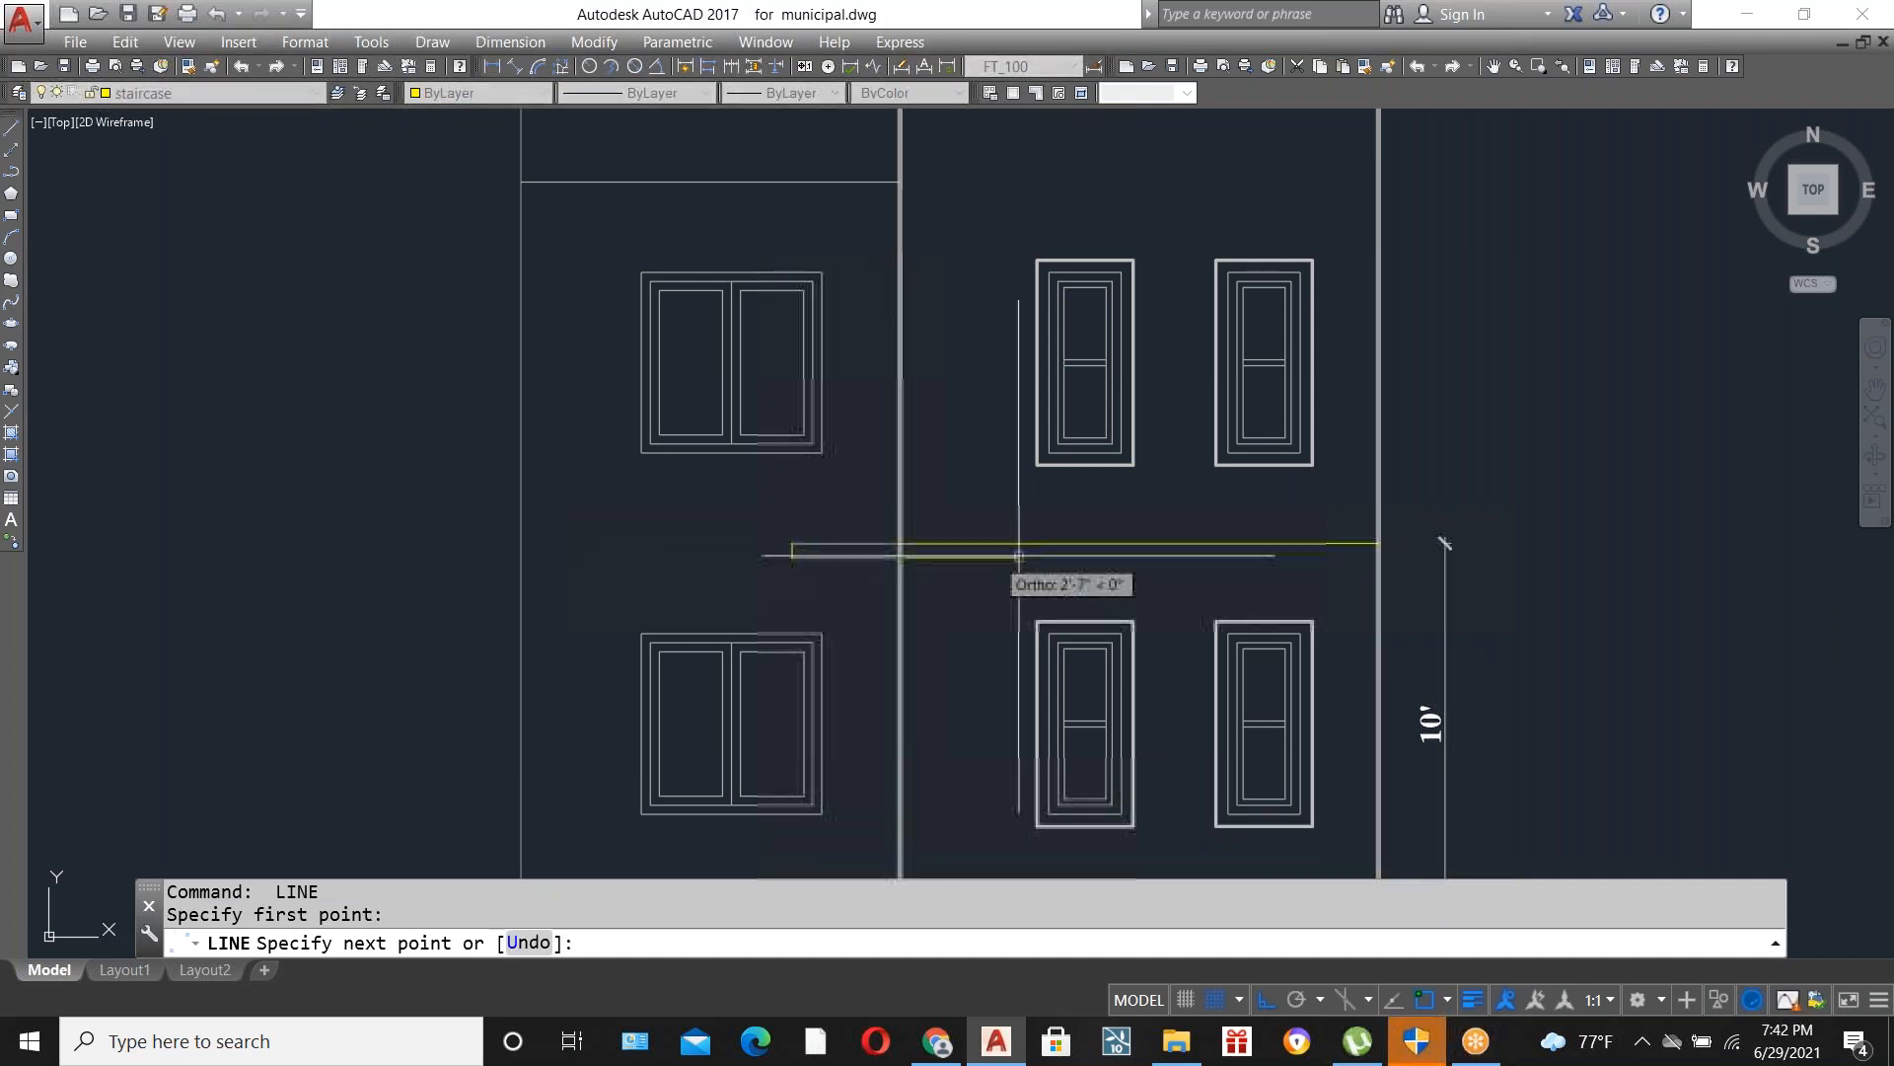
click(1377, 558)
key(Escape)
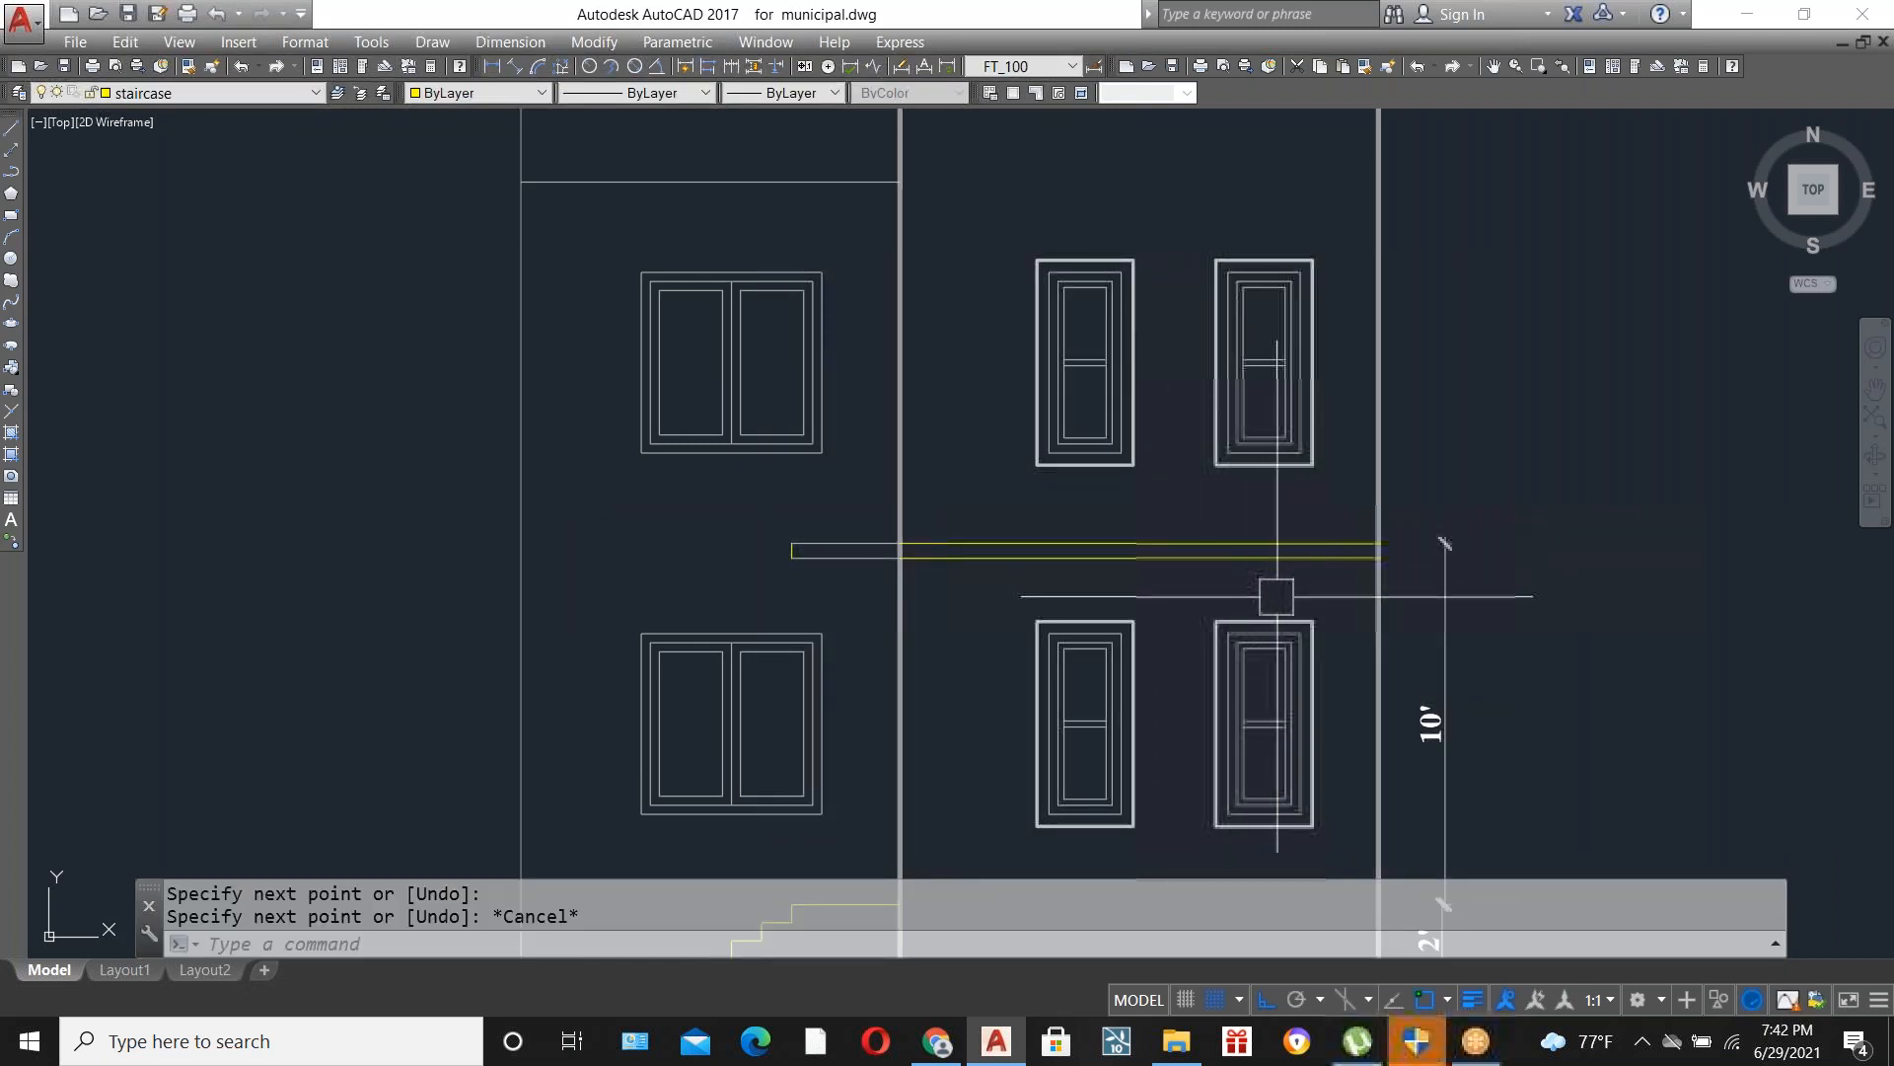
Erase the dashed offset outline and its short closing line around the undimensioned ground floor plan.
scroll(1283, 612, down, 2)
scroll(1286, 614, down, 3)
scroll(817, 221, up, 5)
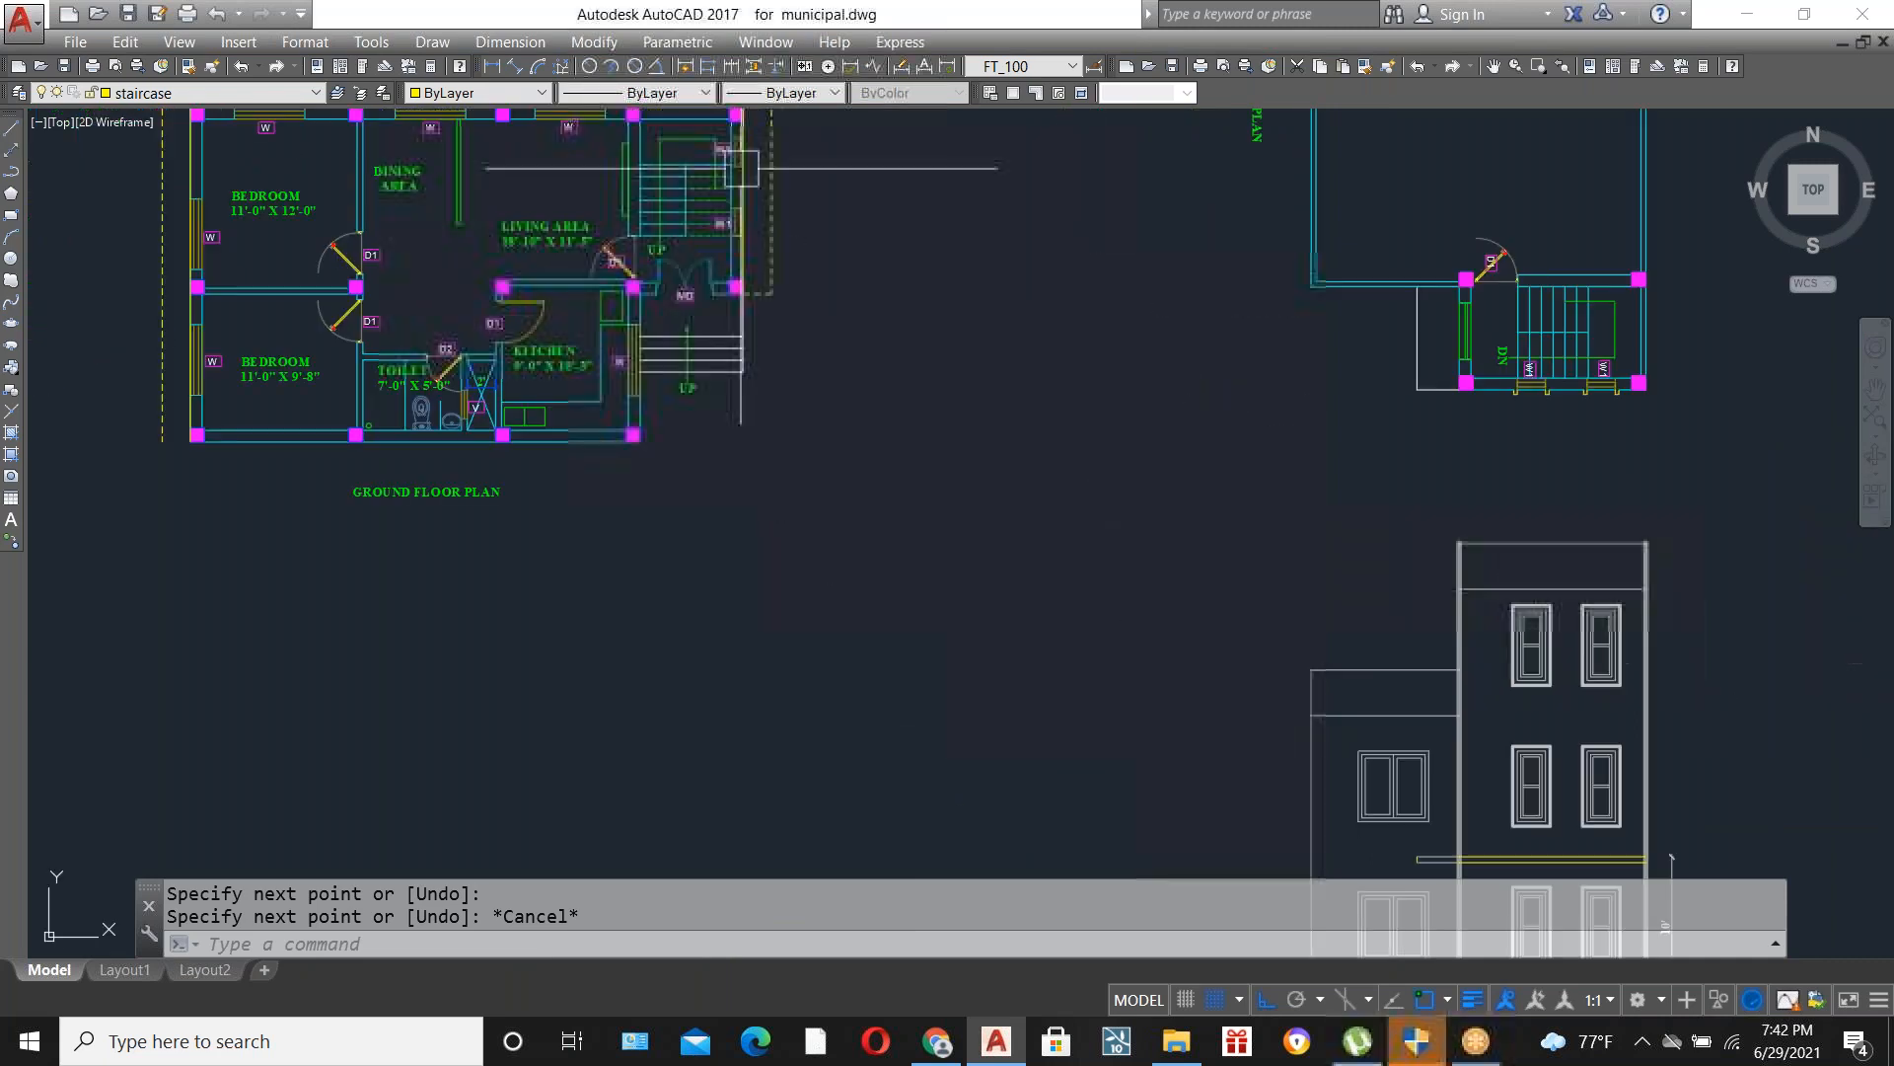
click(809, 385)
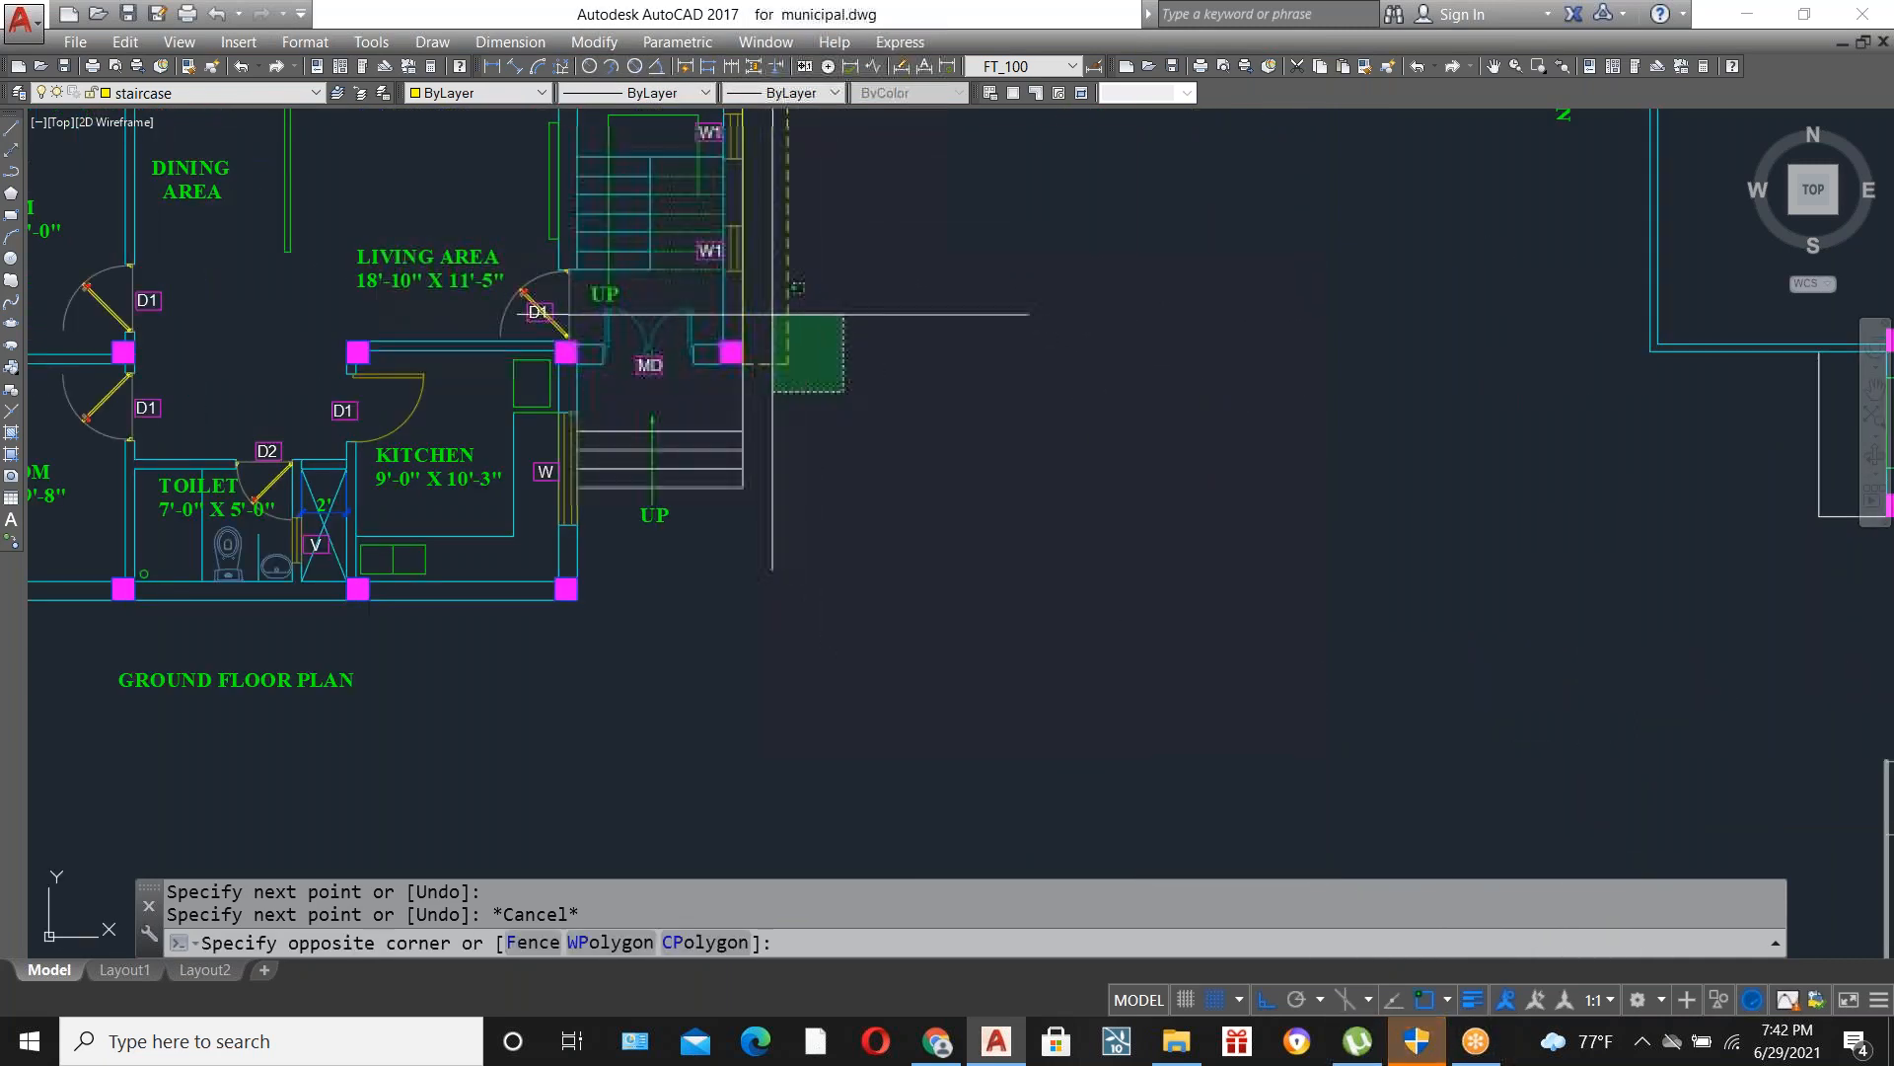
click(770, 342)
key(Delete)
scroll(961, 413, down, 4)
scroll(888, 309, up, 6)
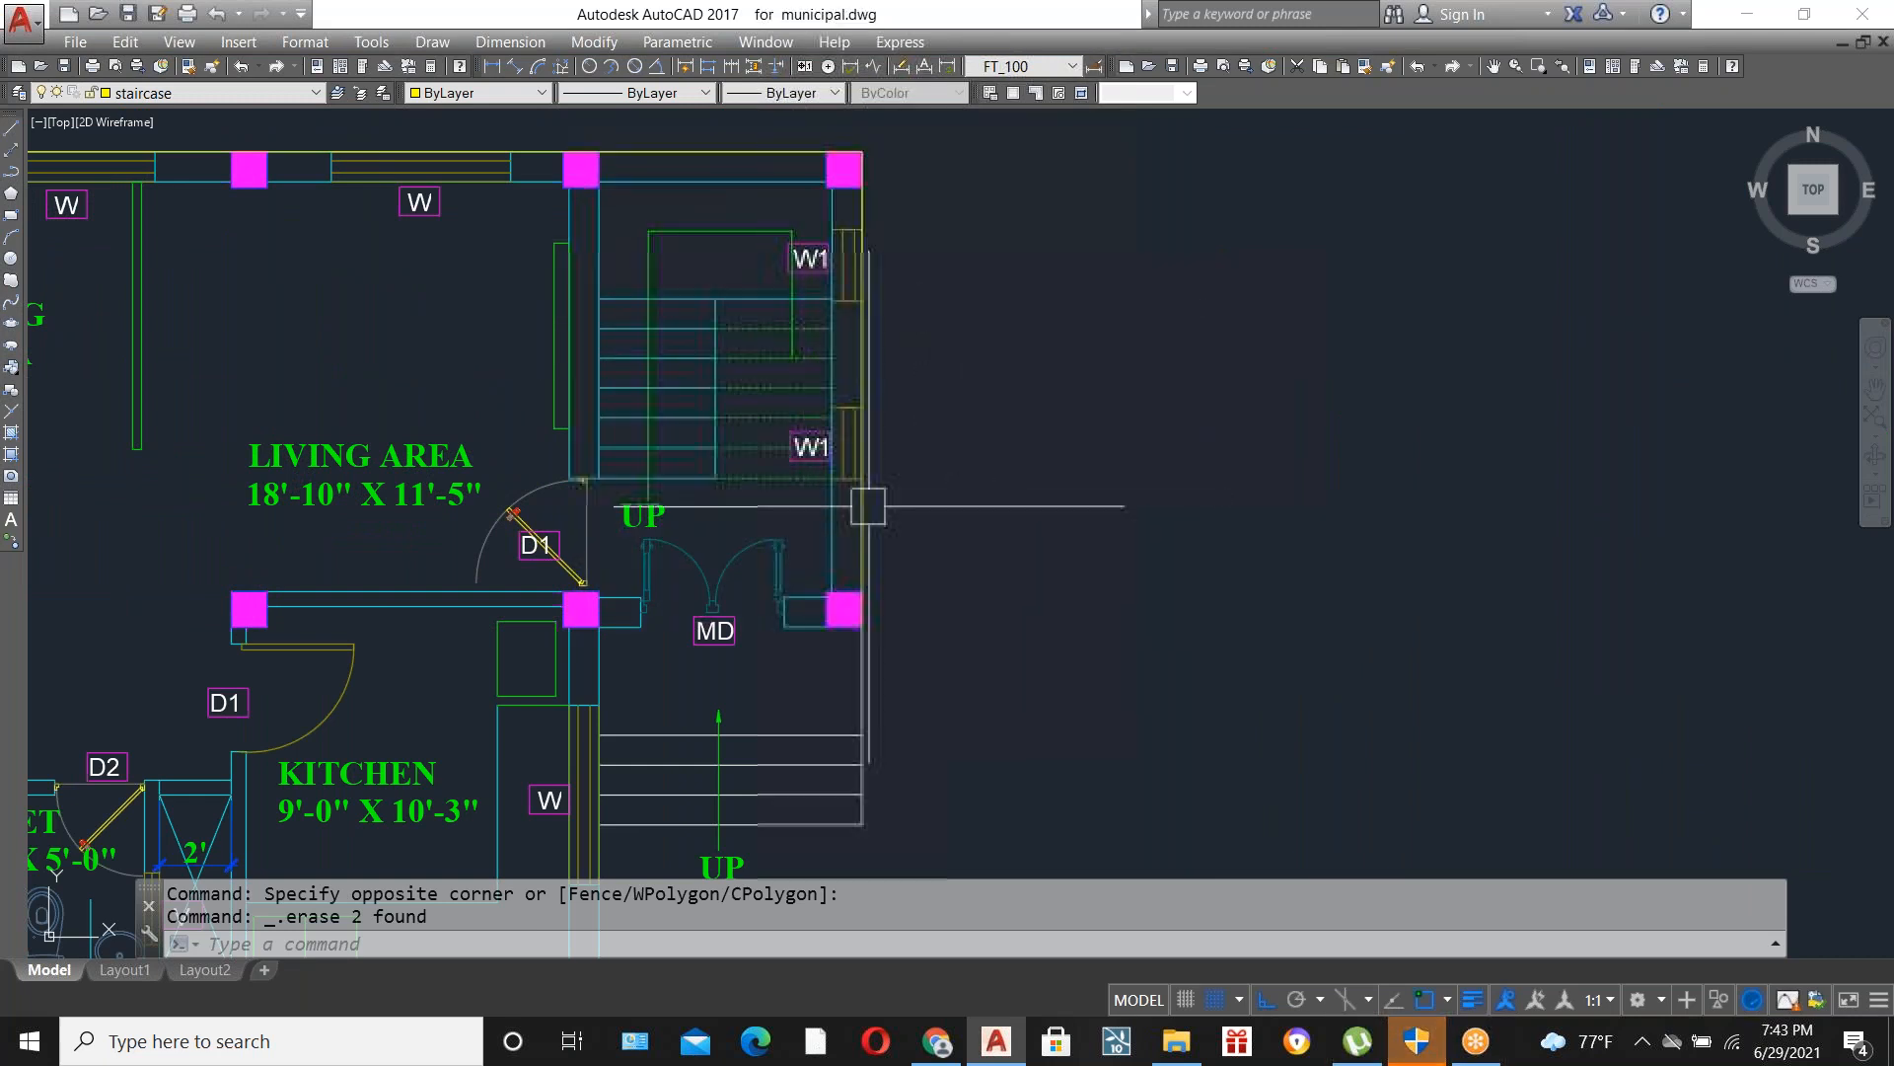
Erase the two horizontal lines drawn across the staircase tower in the first elevation.
scroll(989, 494, down, 5)
scroll(990, 605, up, 6)
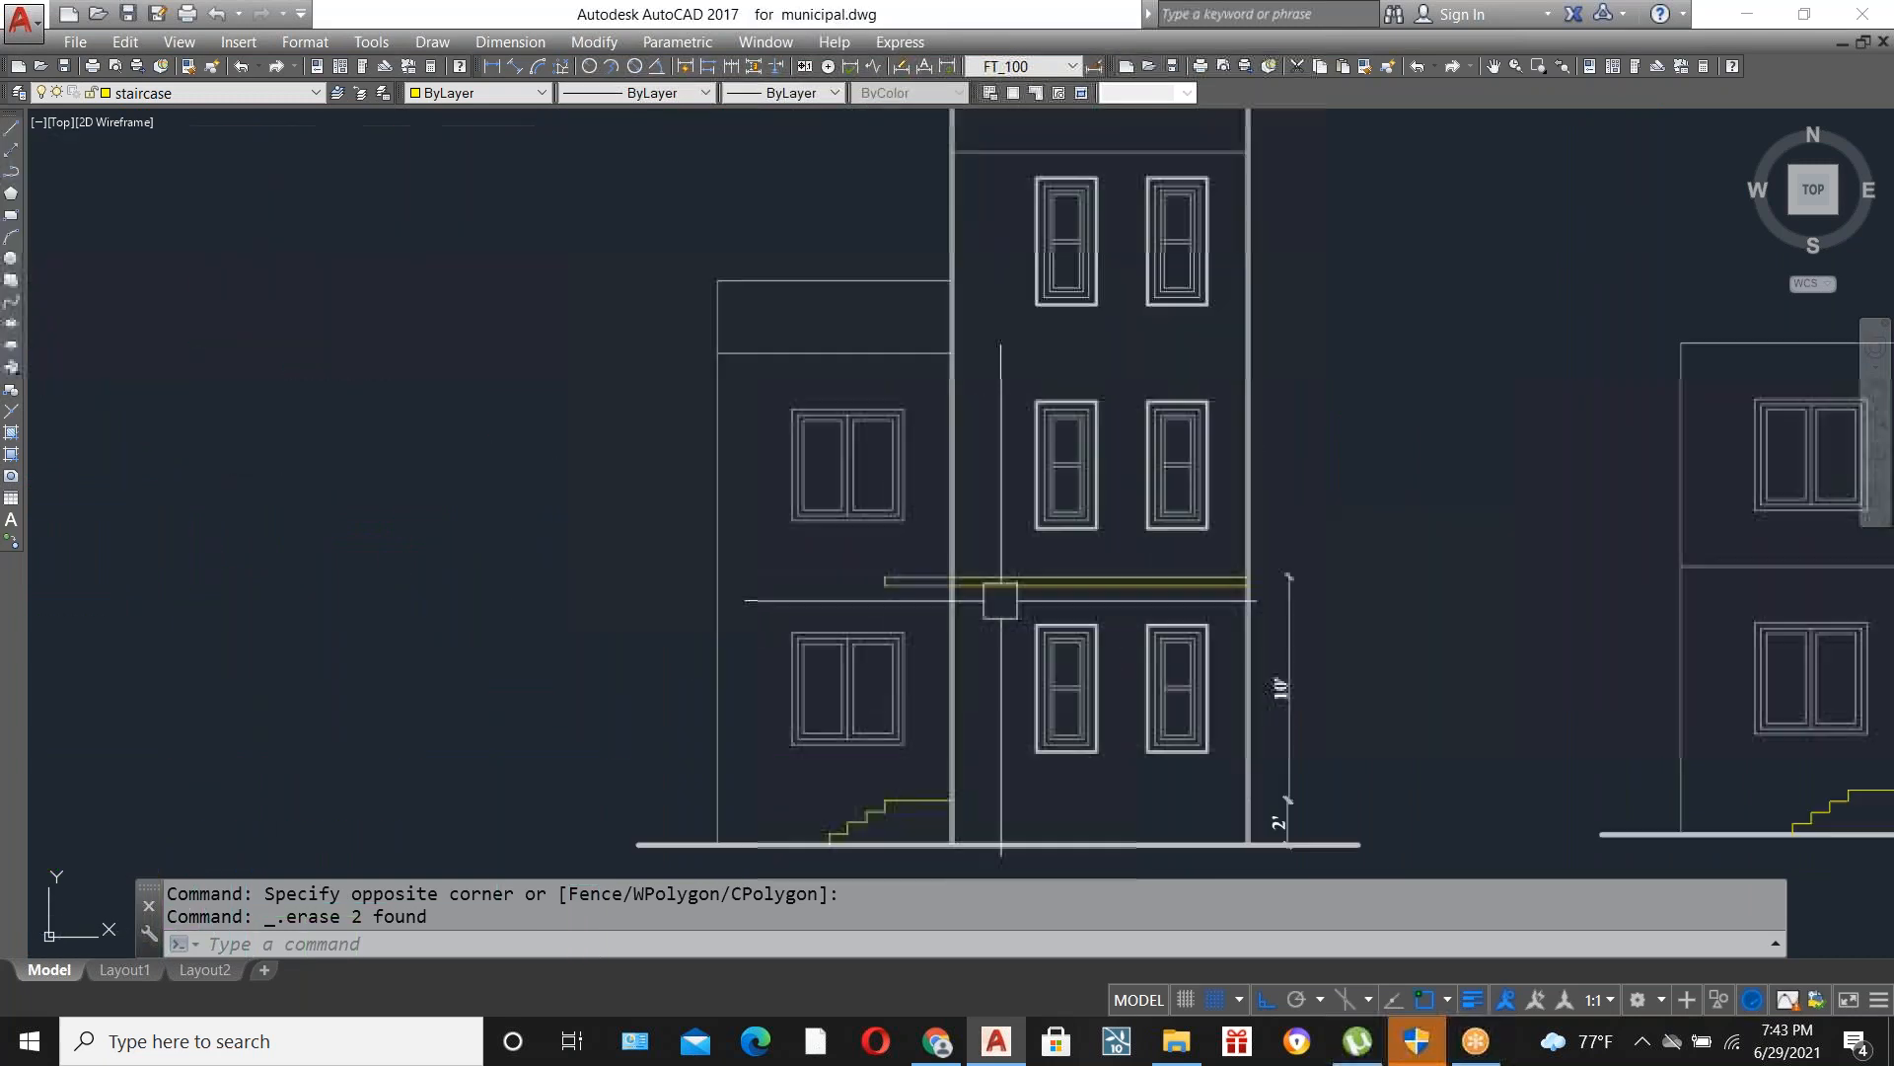
scroll(997, 612, up, 2)
scroll(997, 611, up, 2)
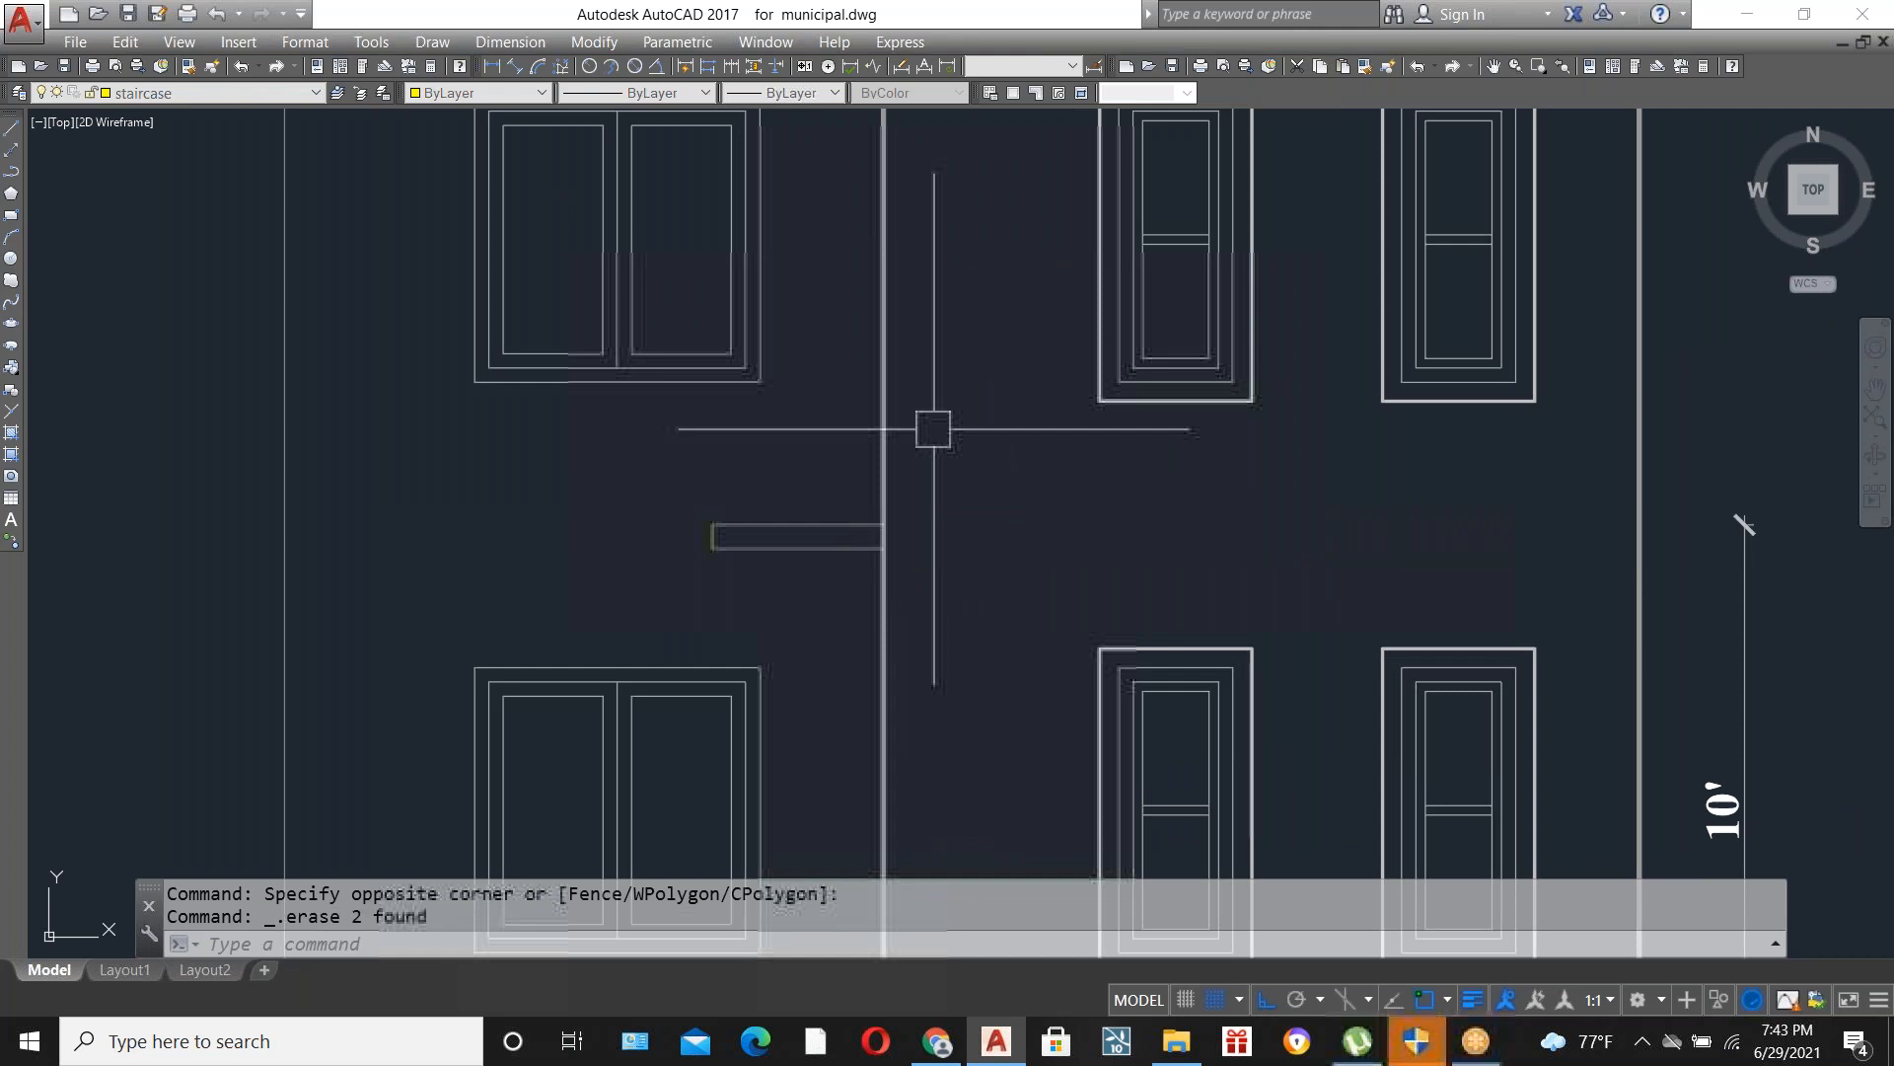
scroll(1032, 609, down, 2)
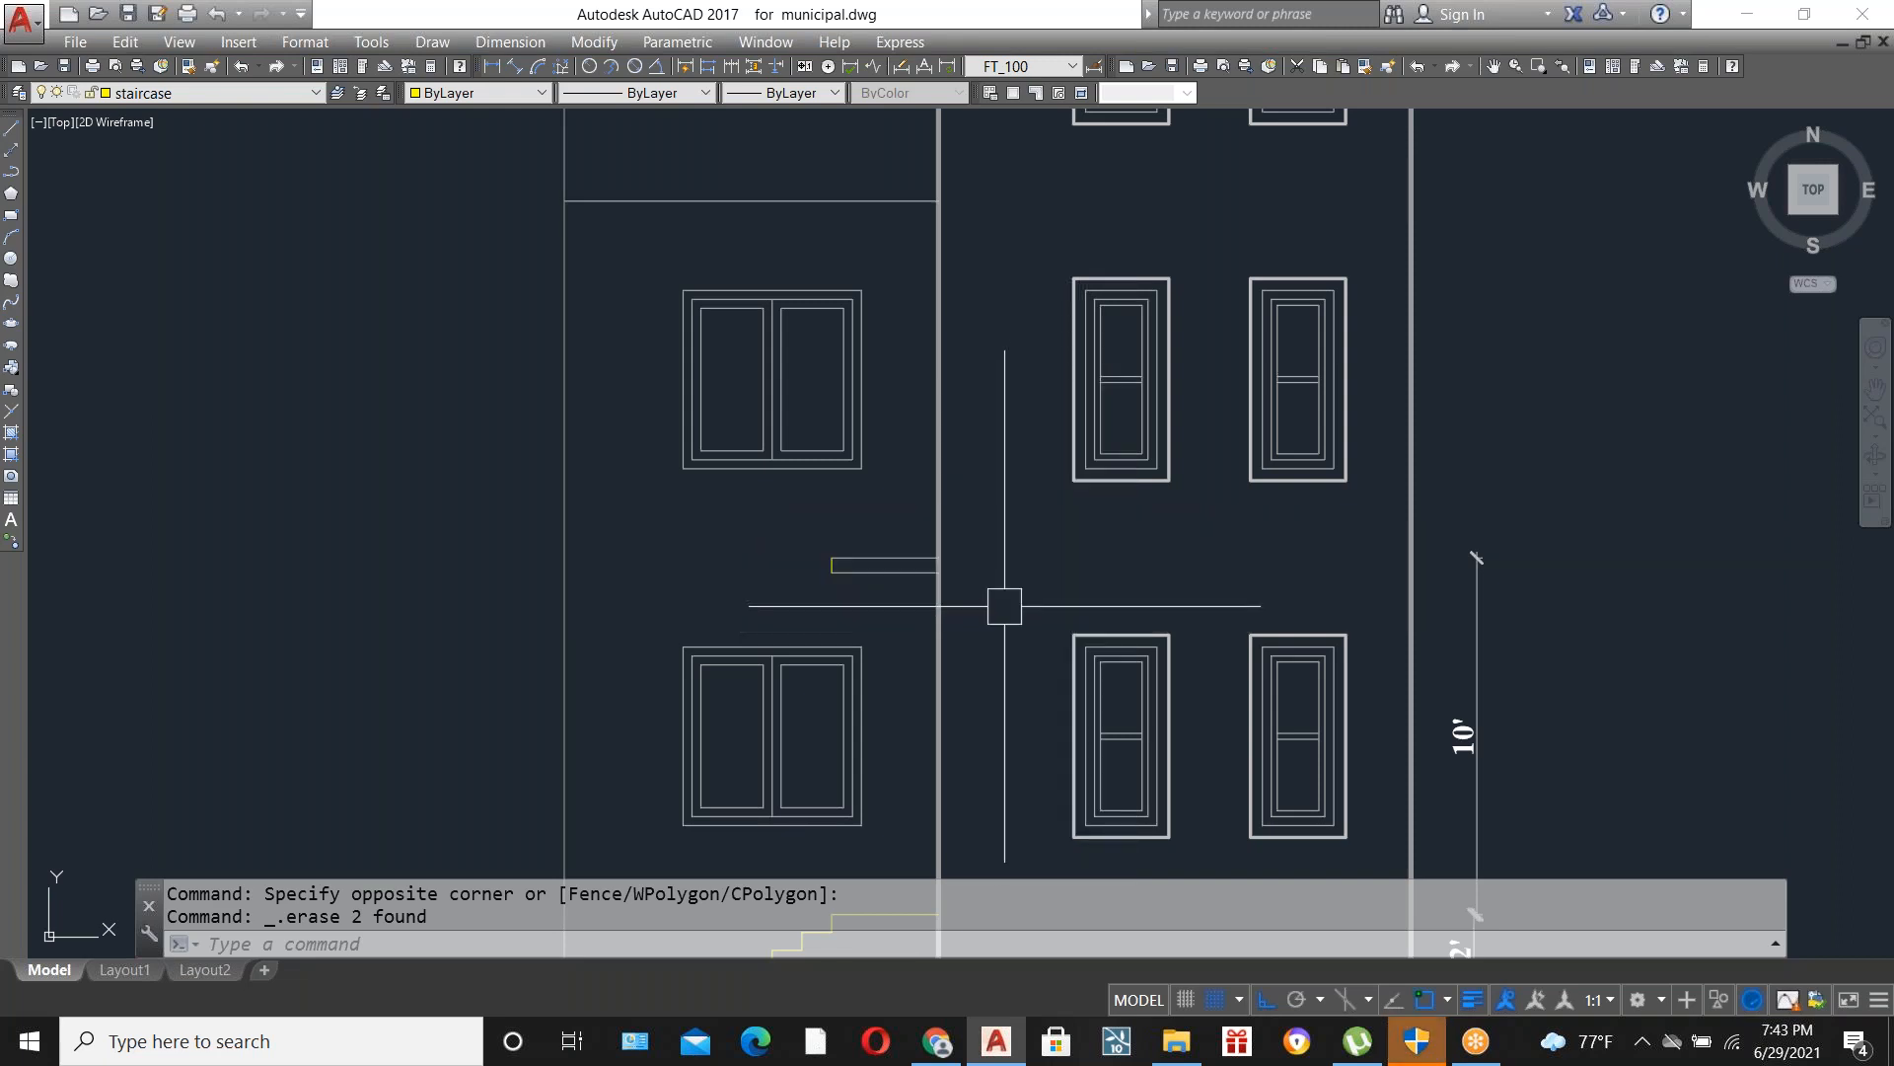
scroll(1004, 605, down, 2)
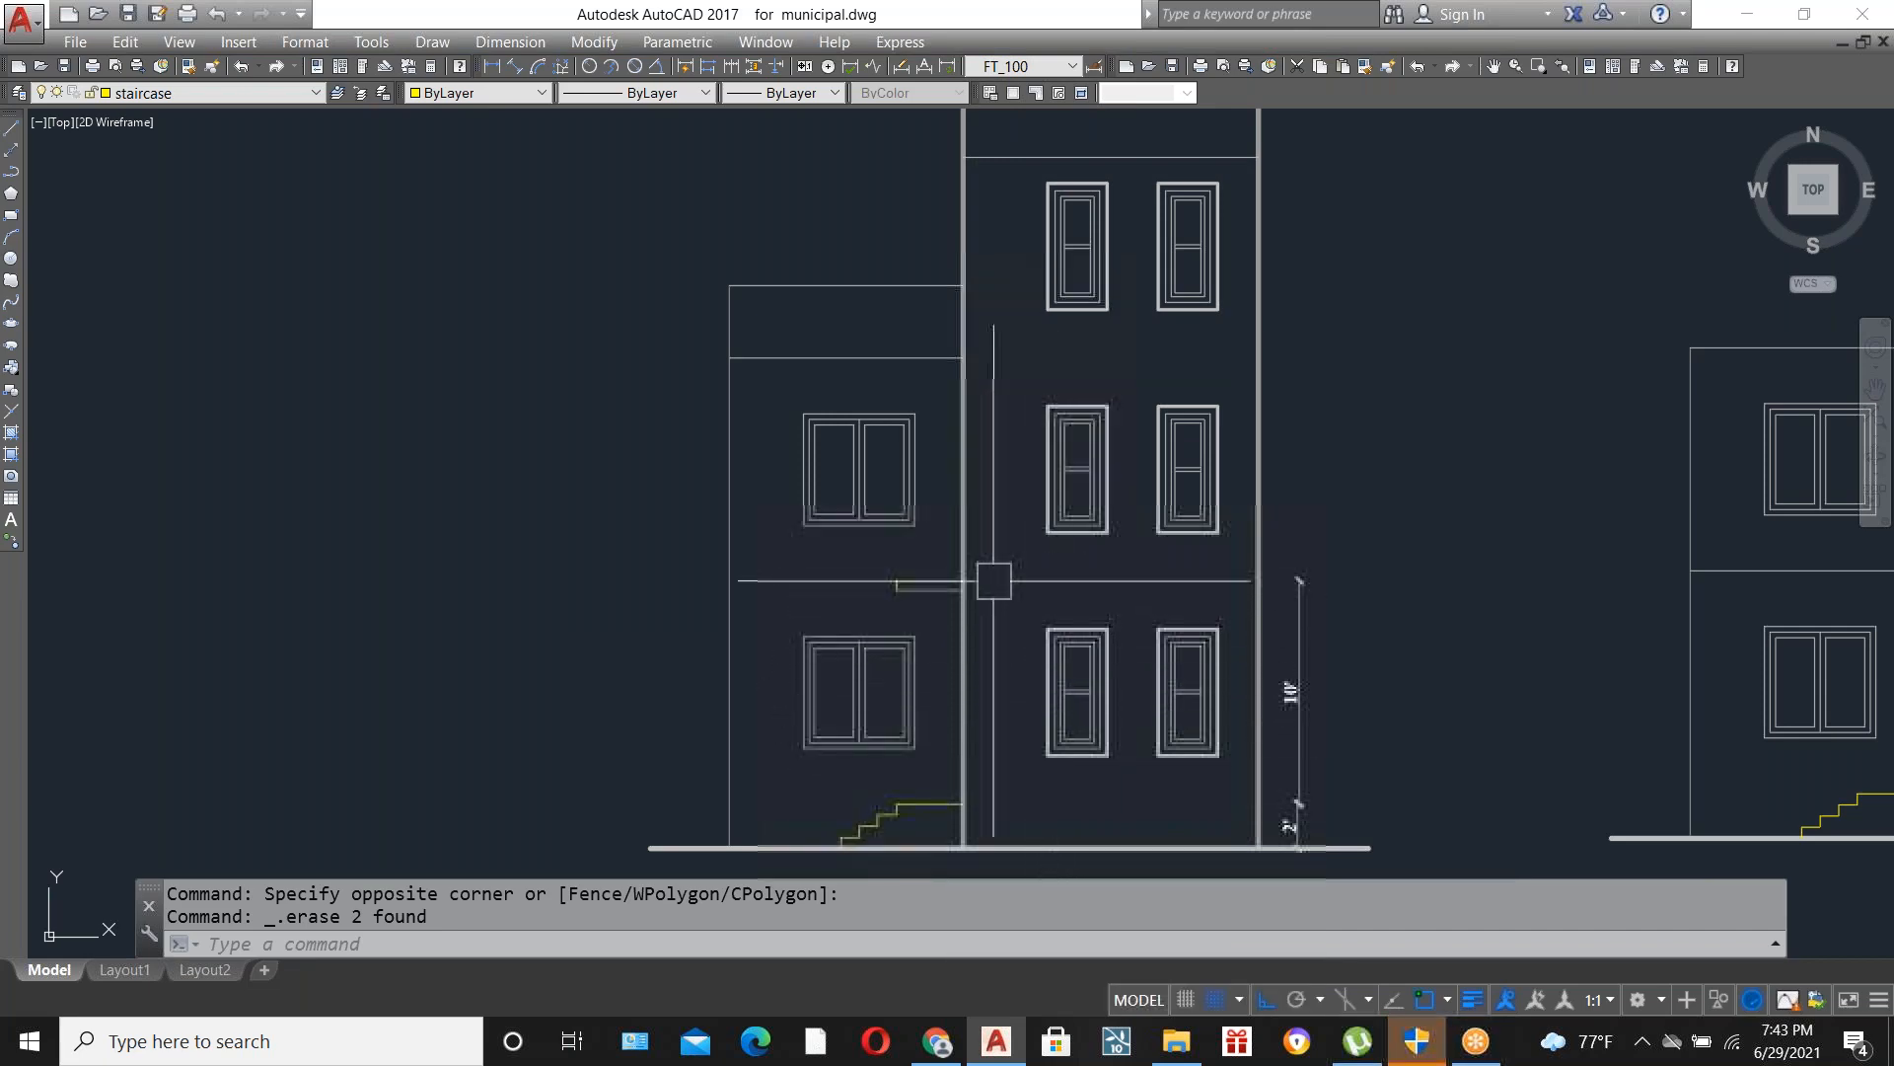
Compare the first elevation's sunshade and parapets with the entrance and staircase area of the ground floor plan.
scroll(1116, 617, down, 6)
scroll(753, 393, up, 6)
middle_drag(753, 393, 906, 402)
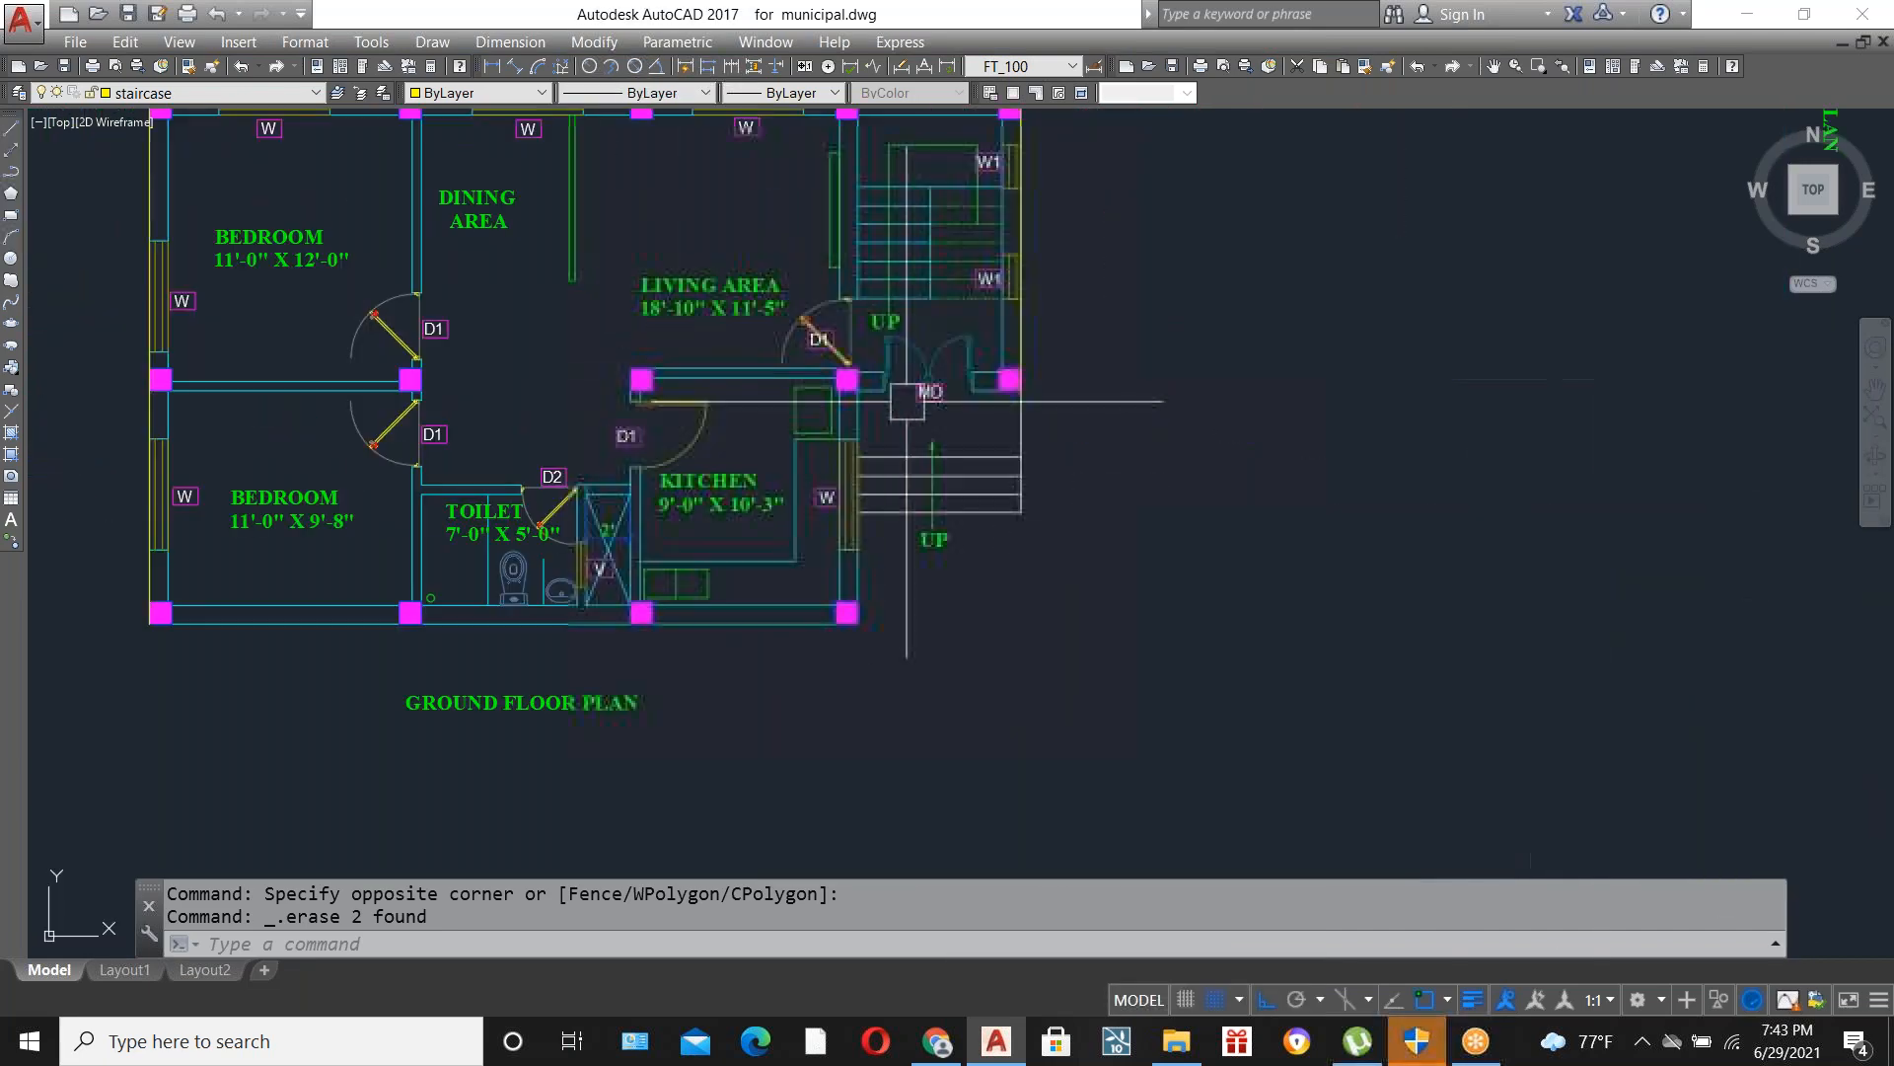
scroll(907, 385, up, 4)
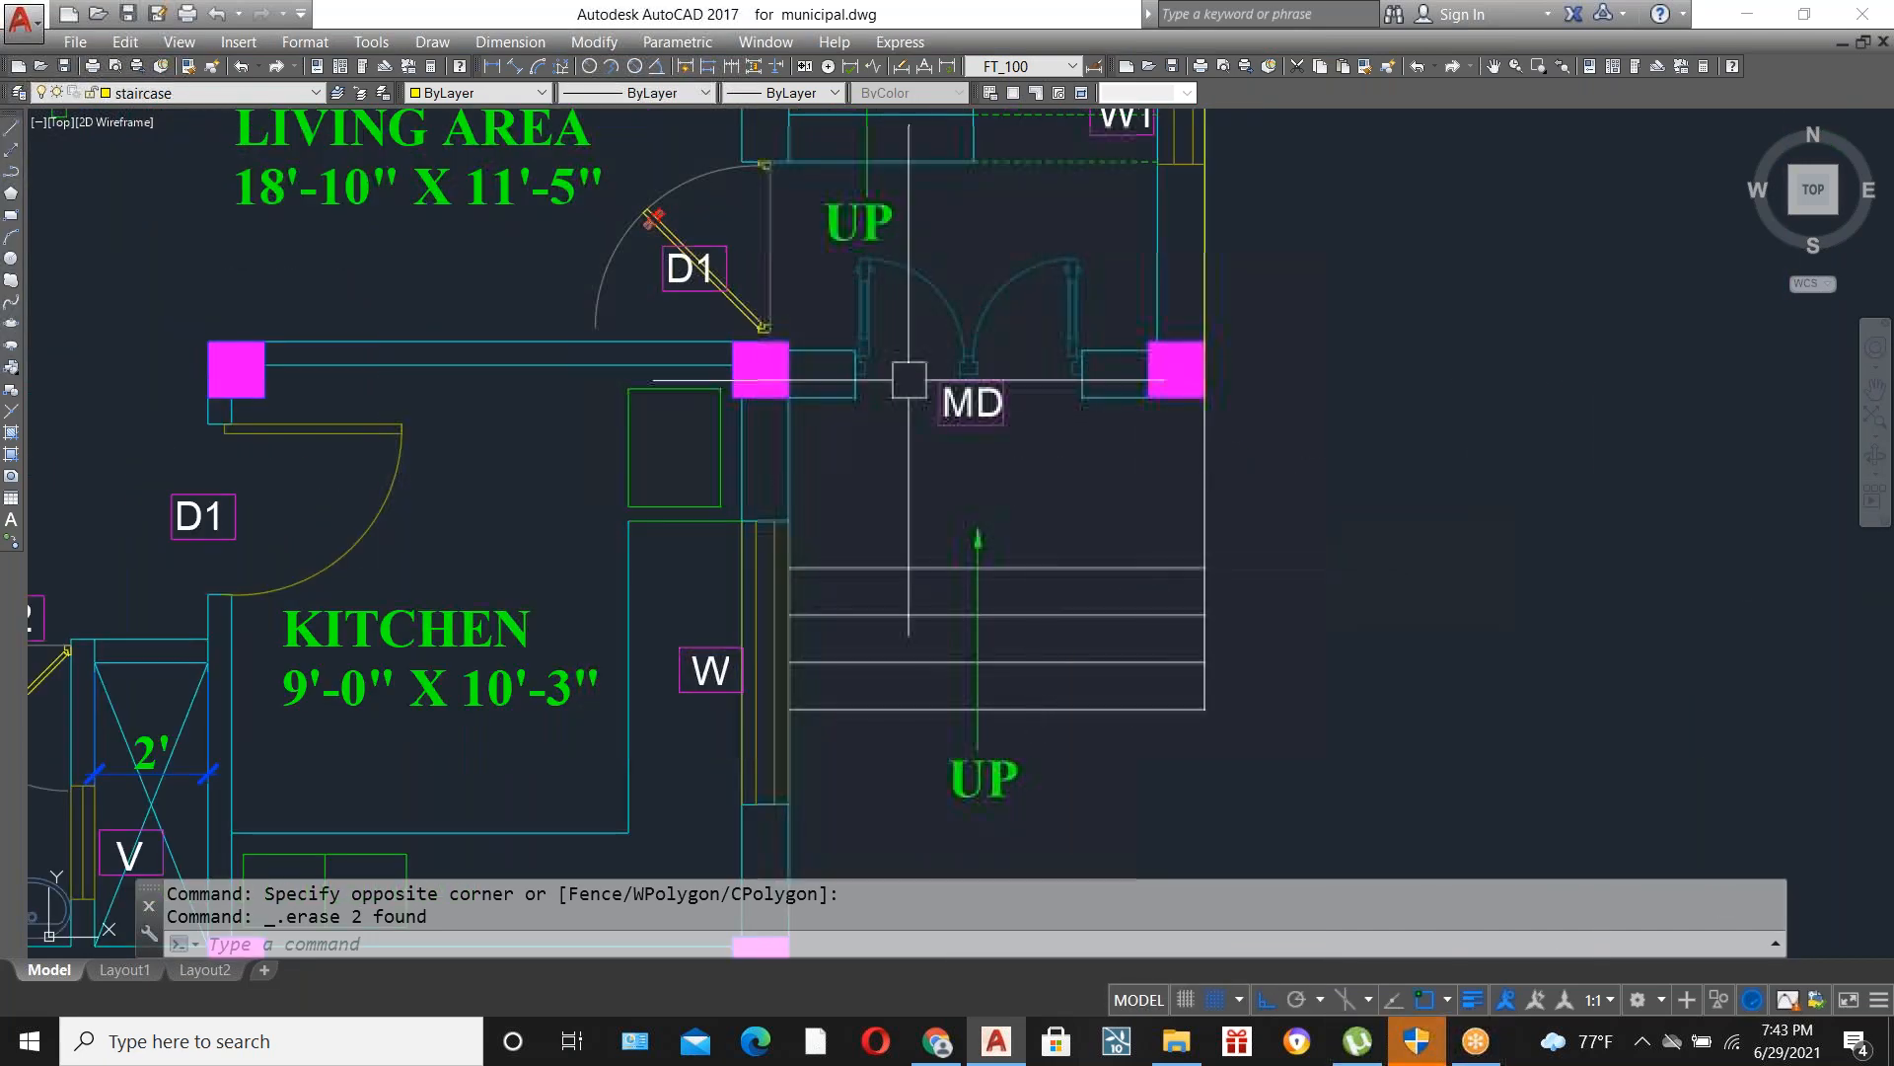
scroll(905, 381, down, 2)
scroll(909, 380, down, 6)
scroll(1417, 755, up, 4)
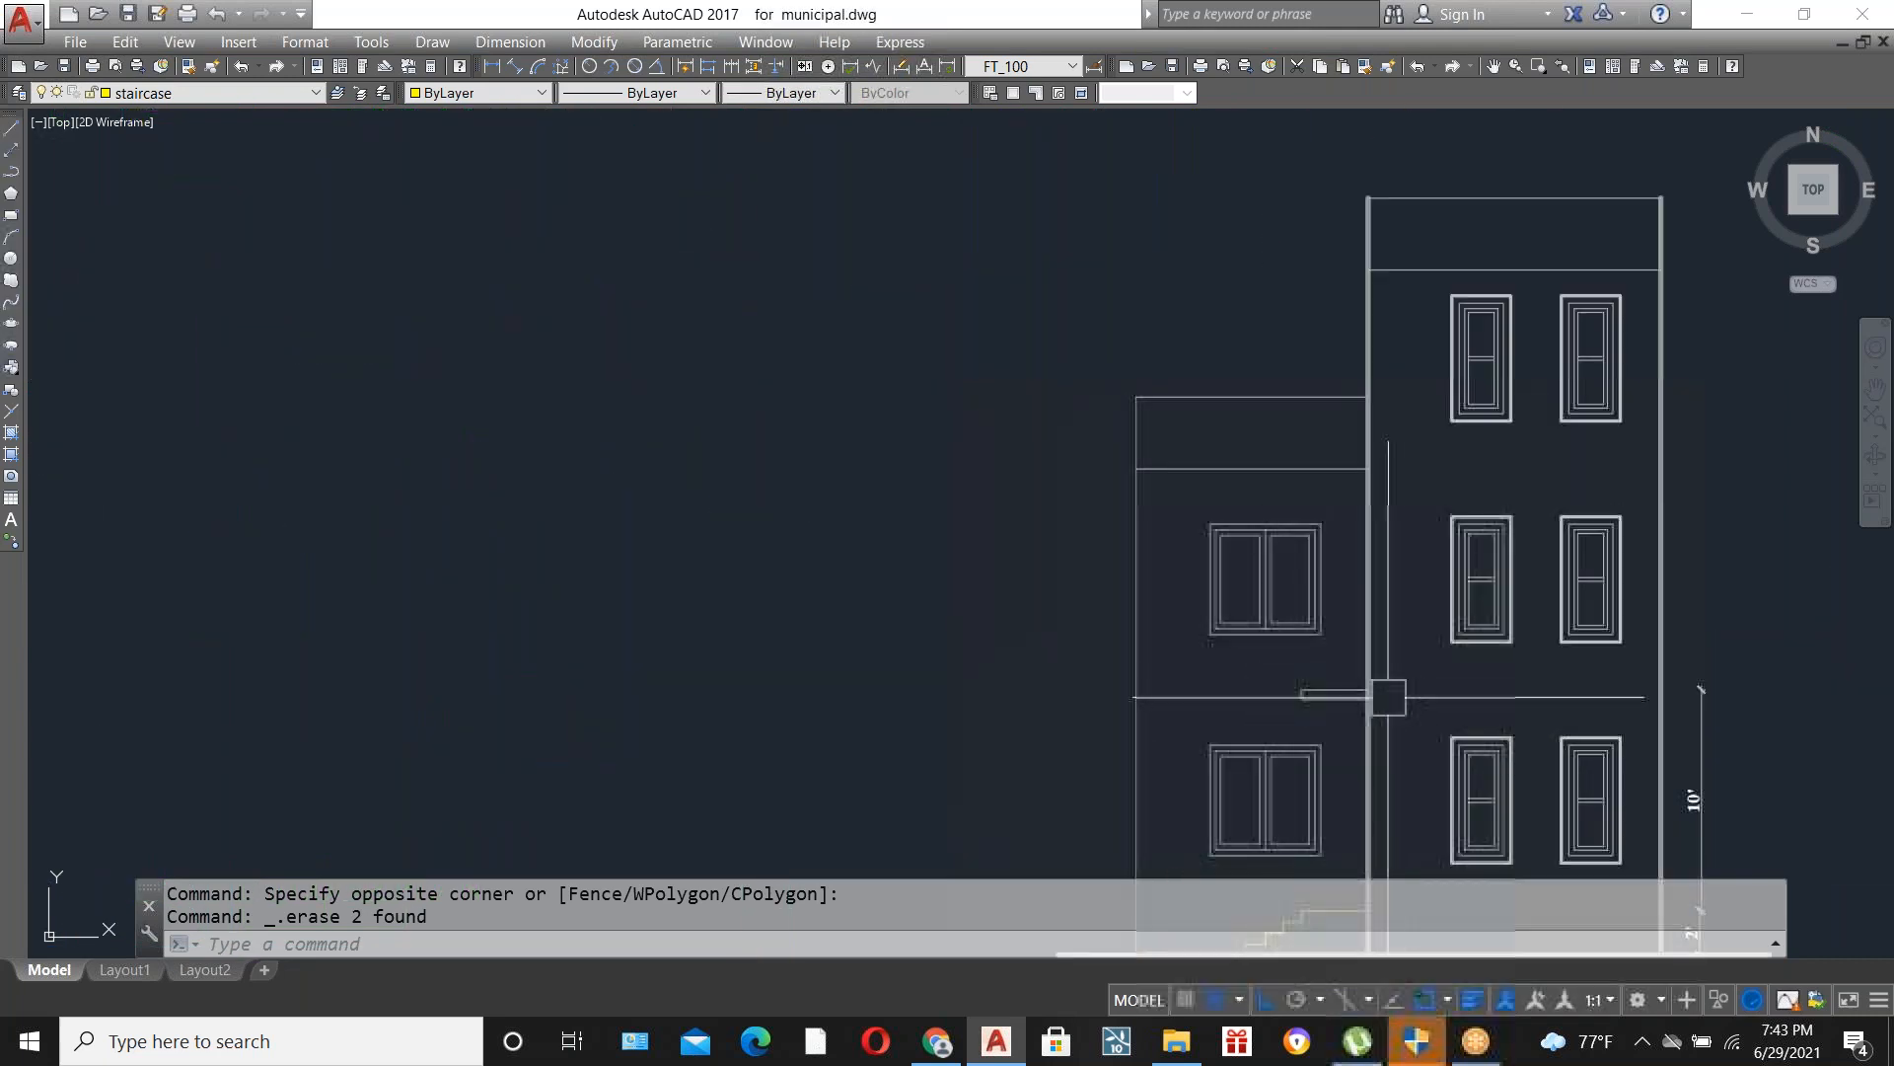
scroll(1381, 699, up, 2)
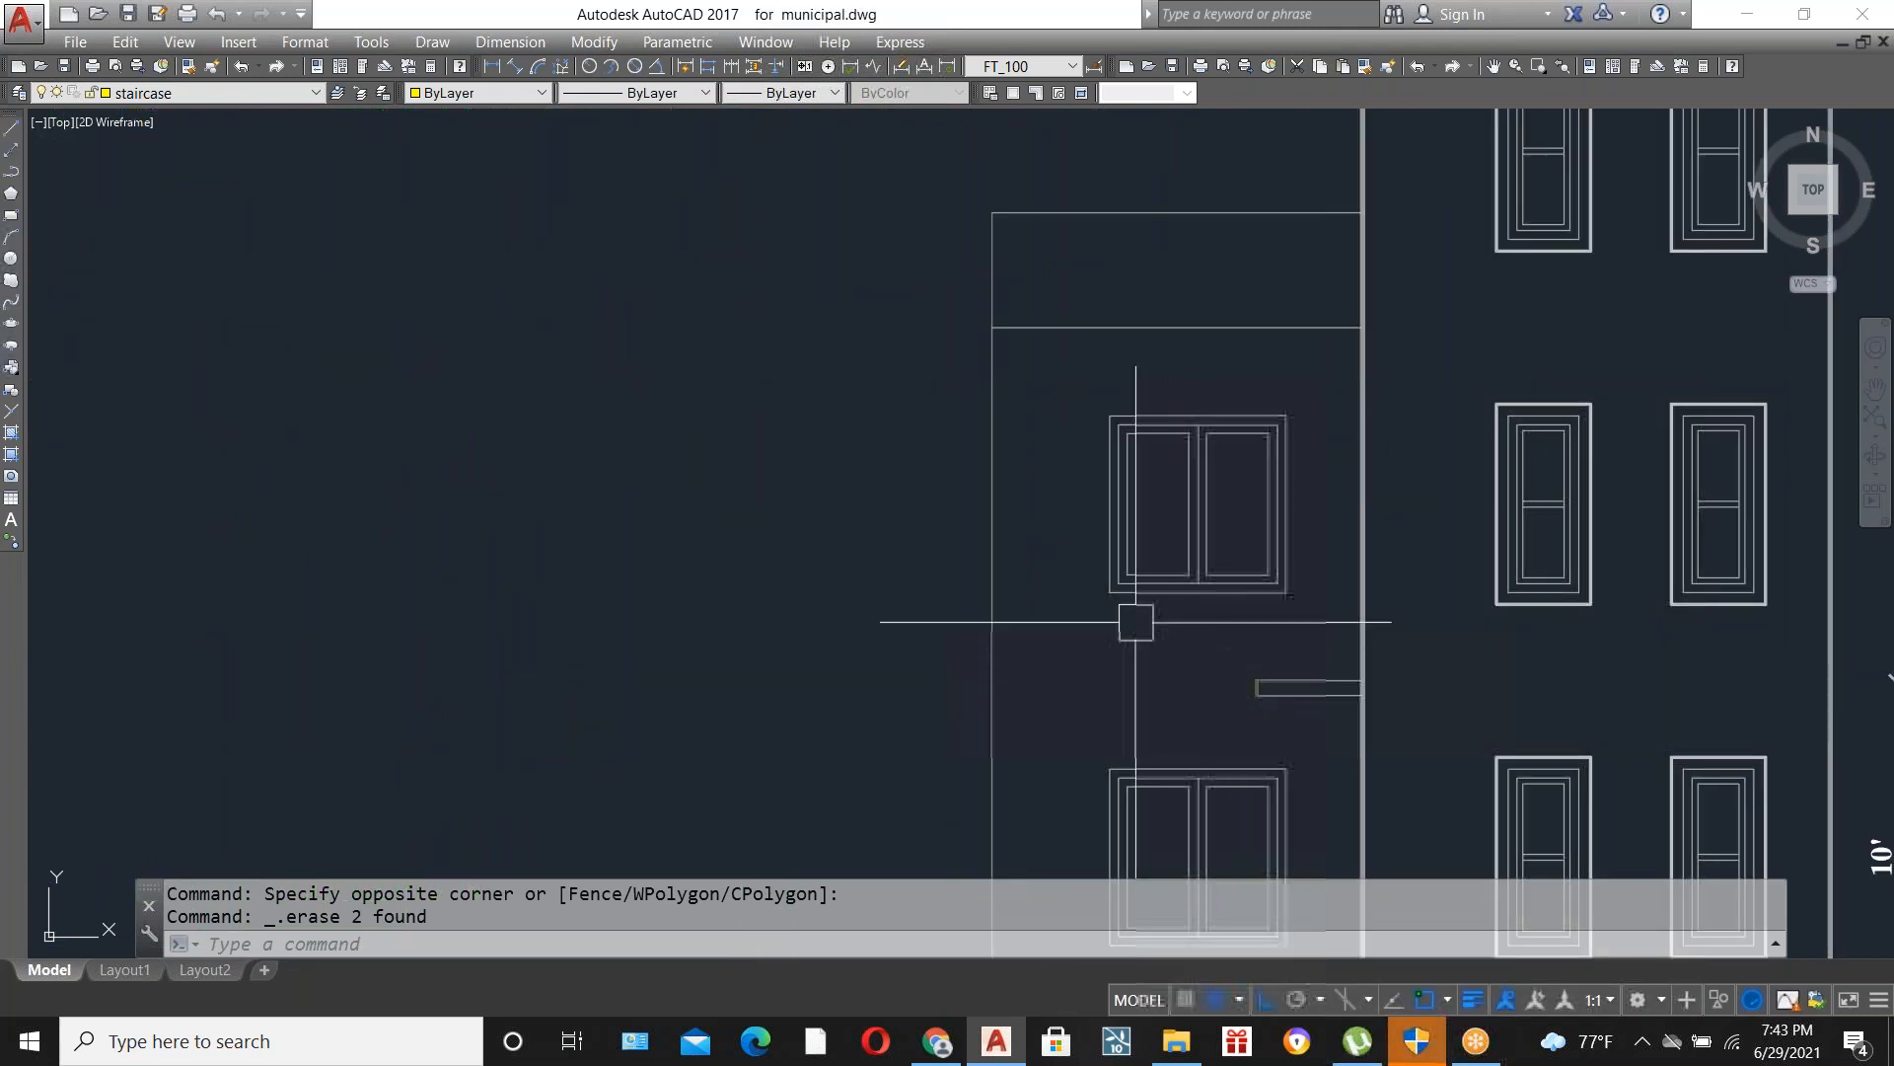
scroll(1151, 622, down, 4)
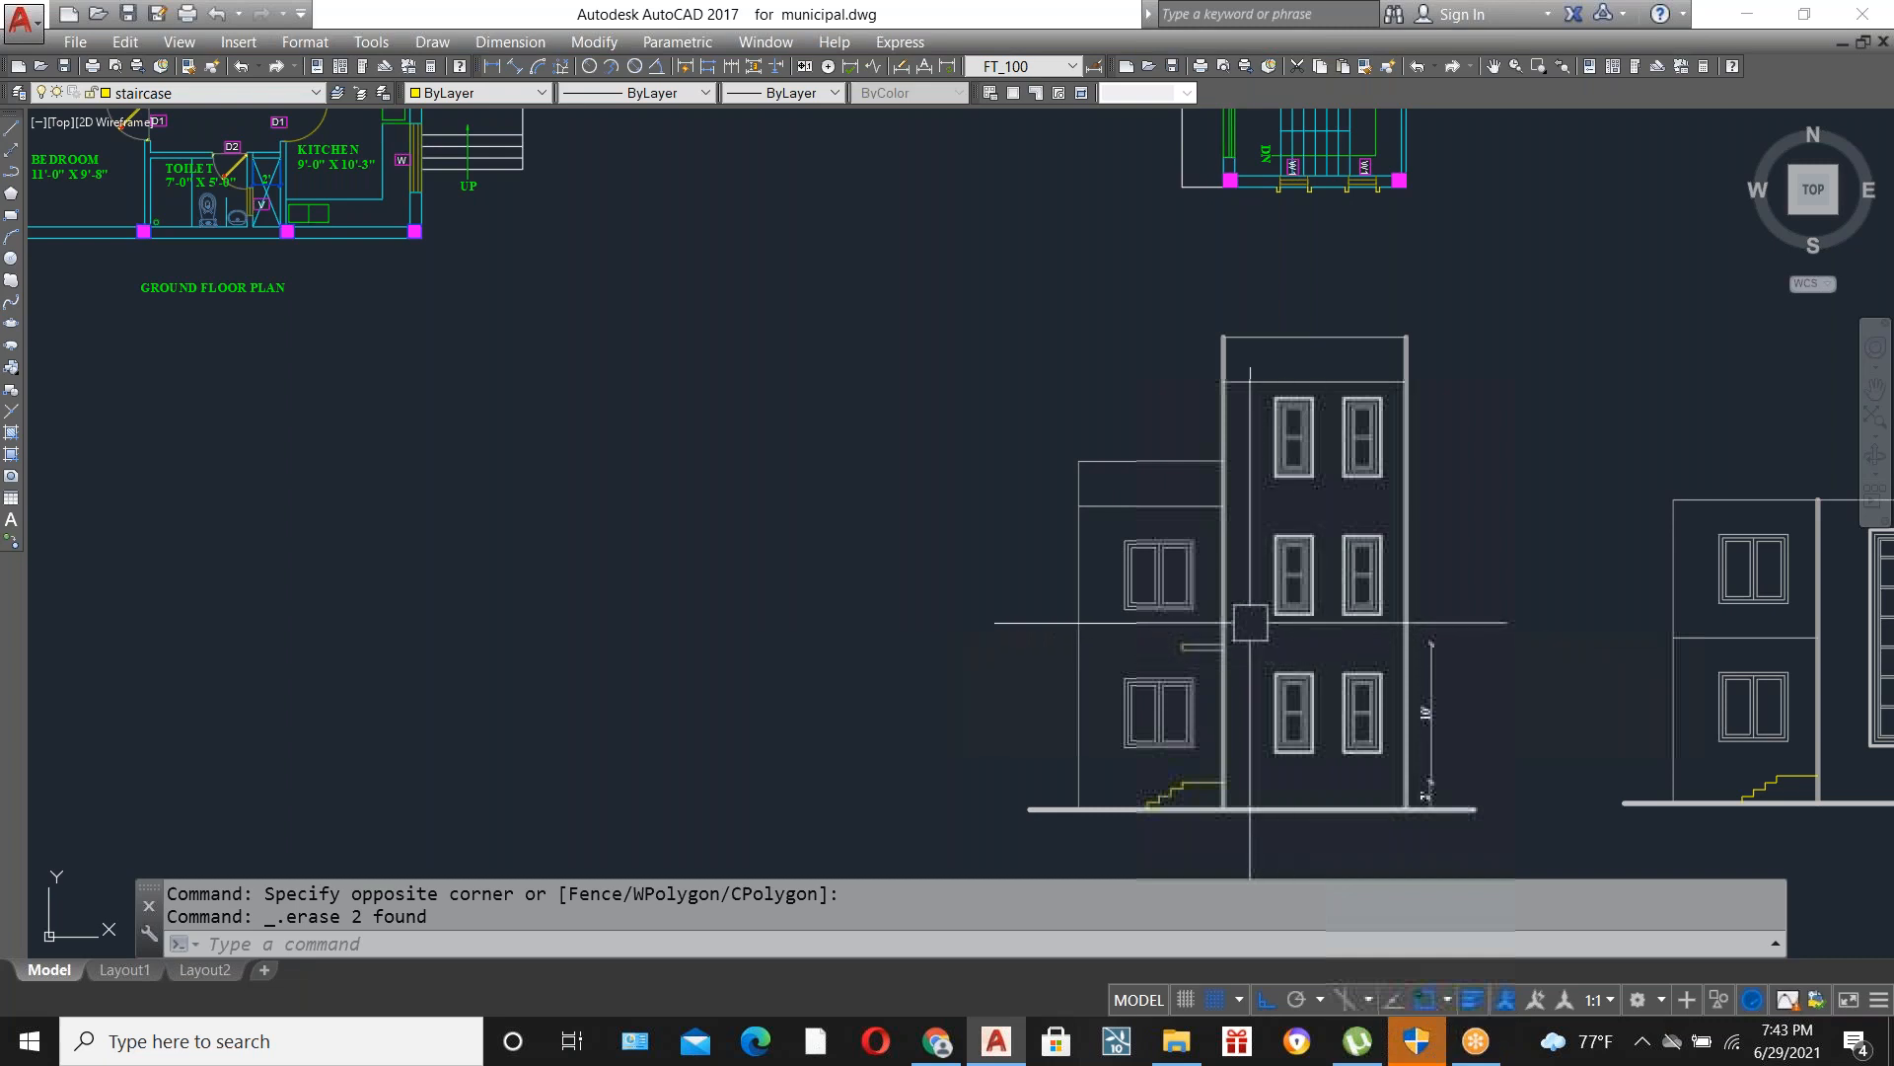
scroll(1134, 663, down, 2)
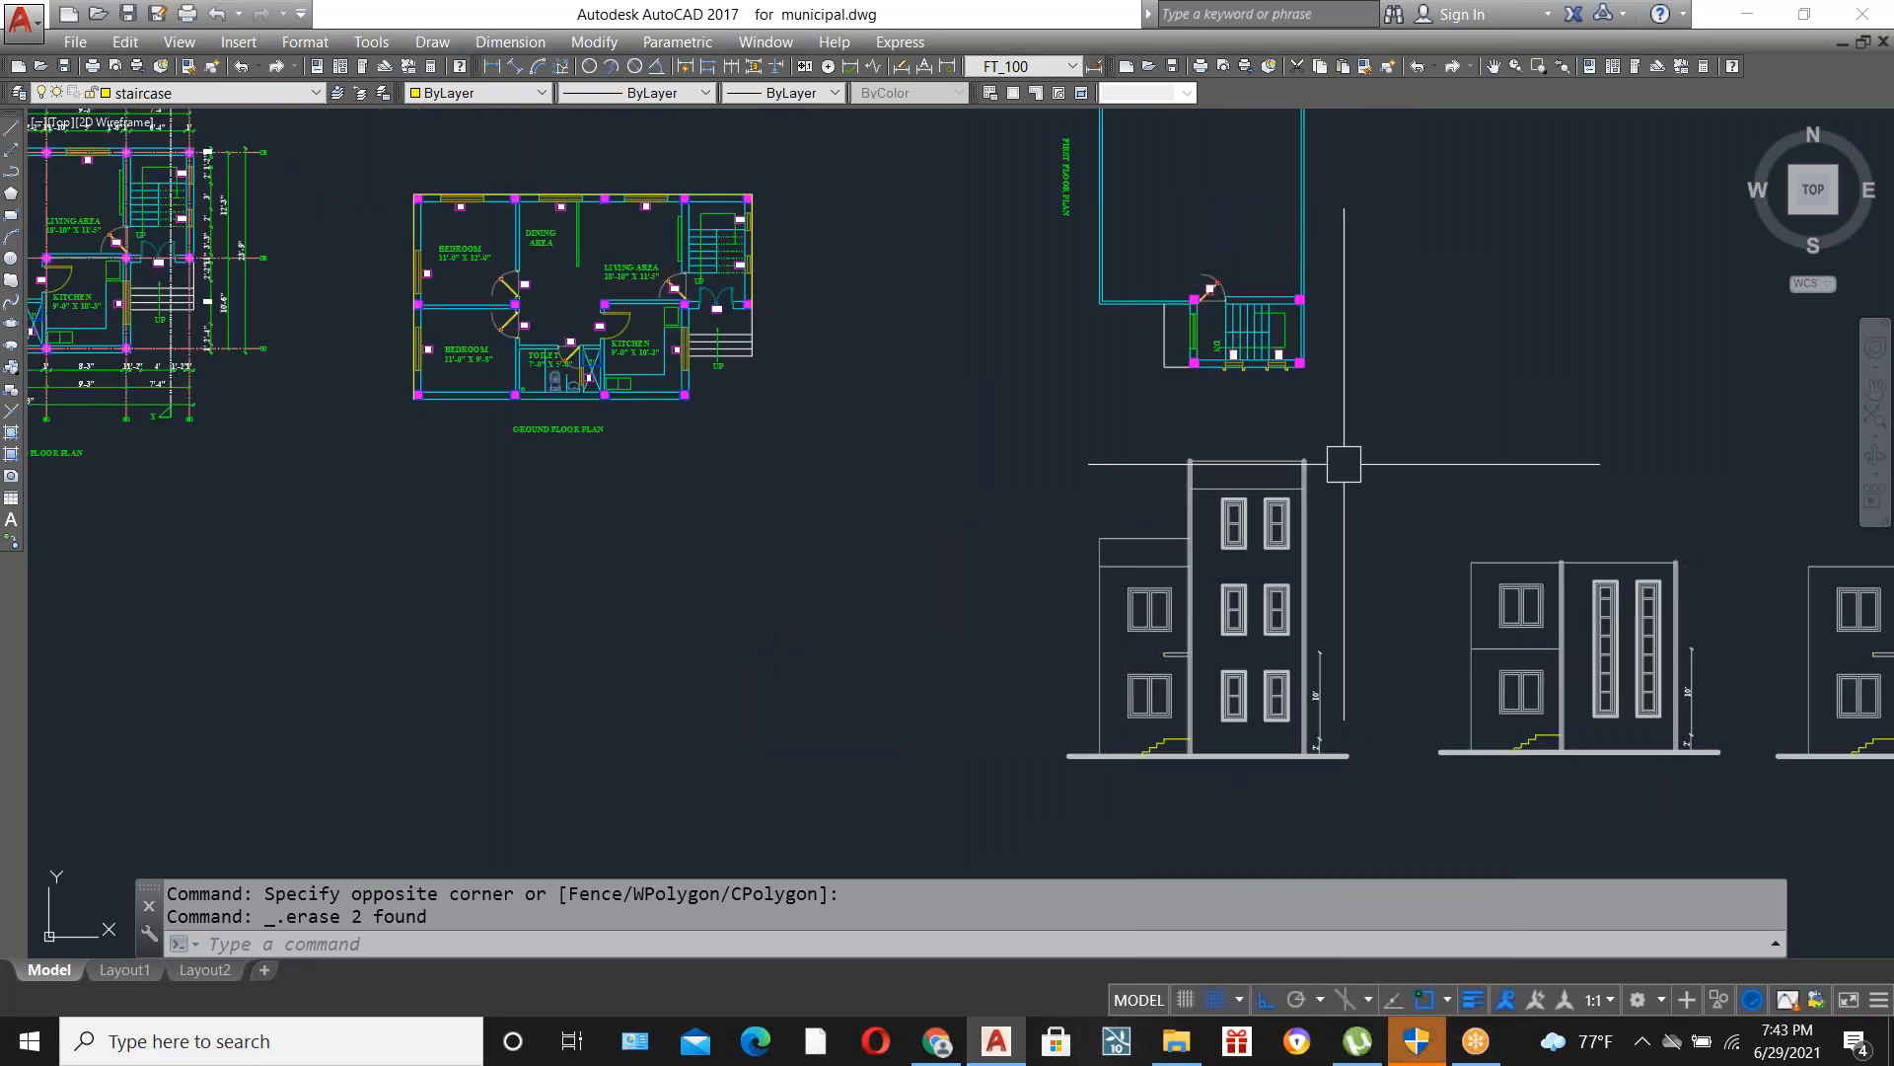
scroll(1344, 463, up, 2)
scroll(1075, 636, up, 2)
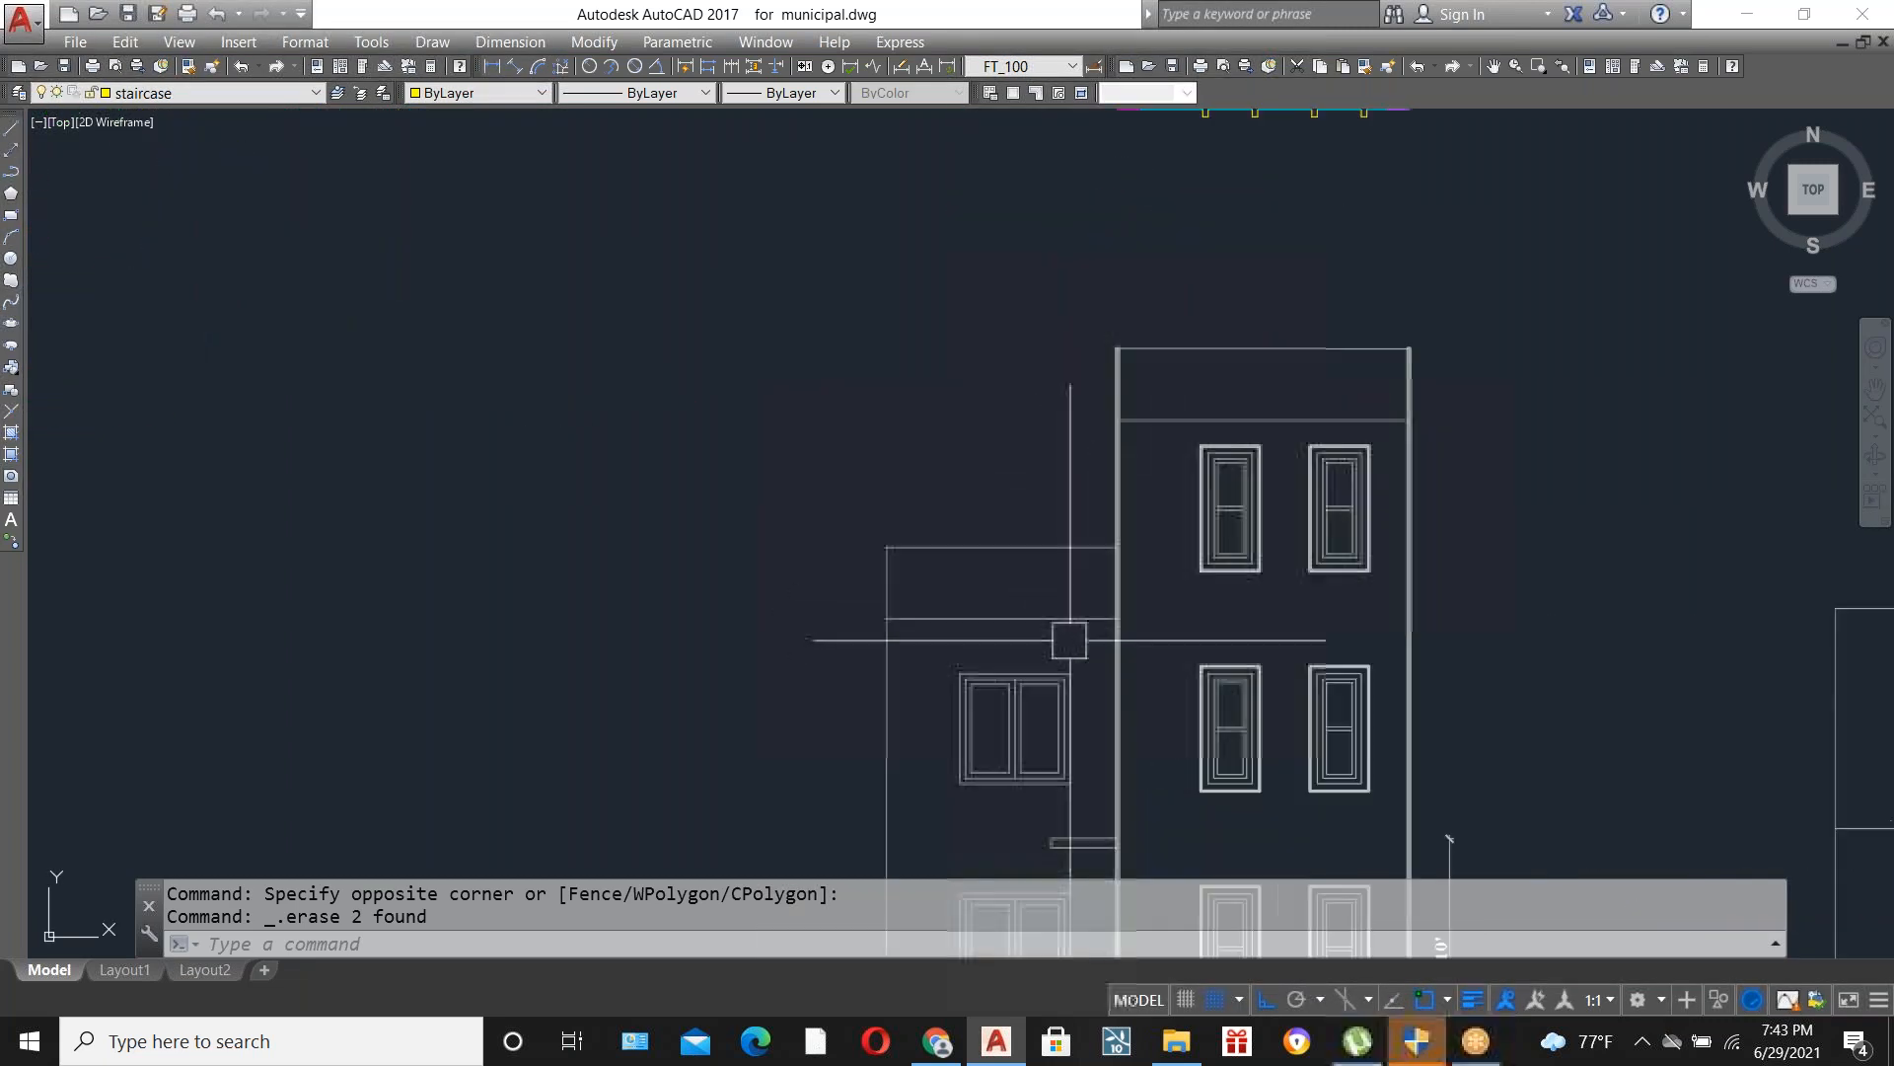
scroll(1155, 454, down, 2)
scroll(1324, 421, up, 2)
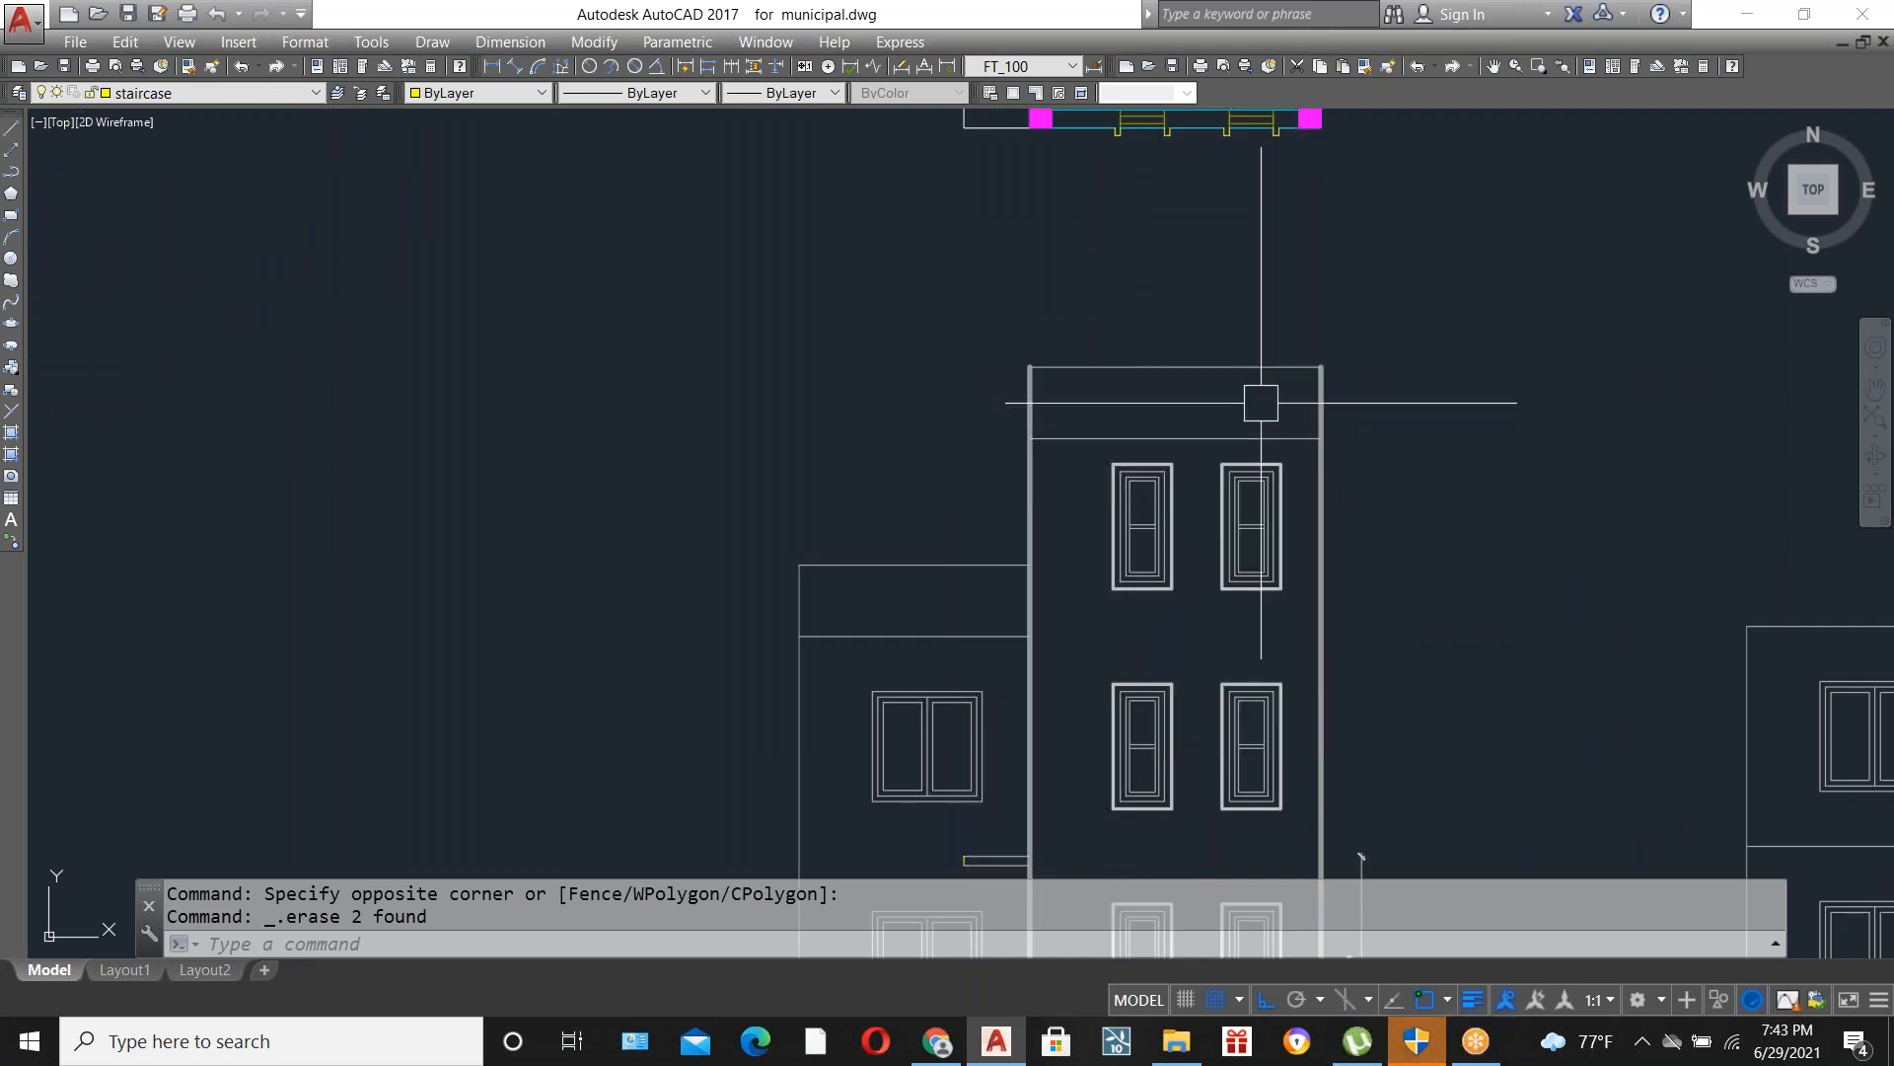
Add a vertical linear dimension for the parapet height at the outer edge of the staircase tower.
text(DLI)
key(Return)
click(1322, 367)
click(1323, 440)
click(1361, 404)
scroll(1290, 405, up, 3)
scroll(1282, 401, down, 3)
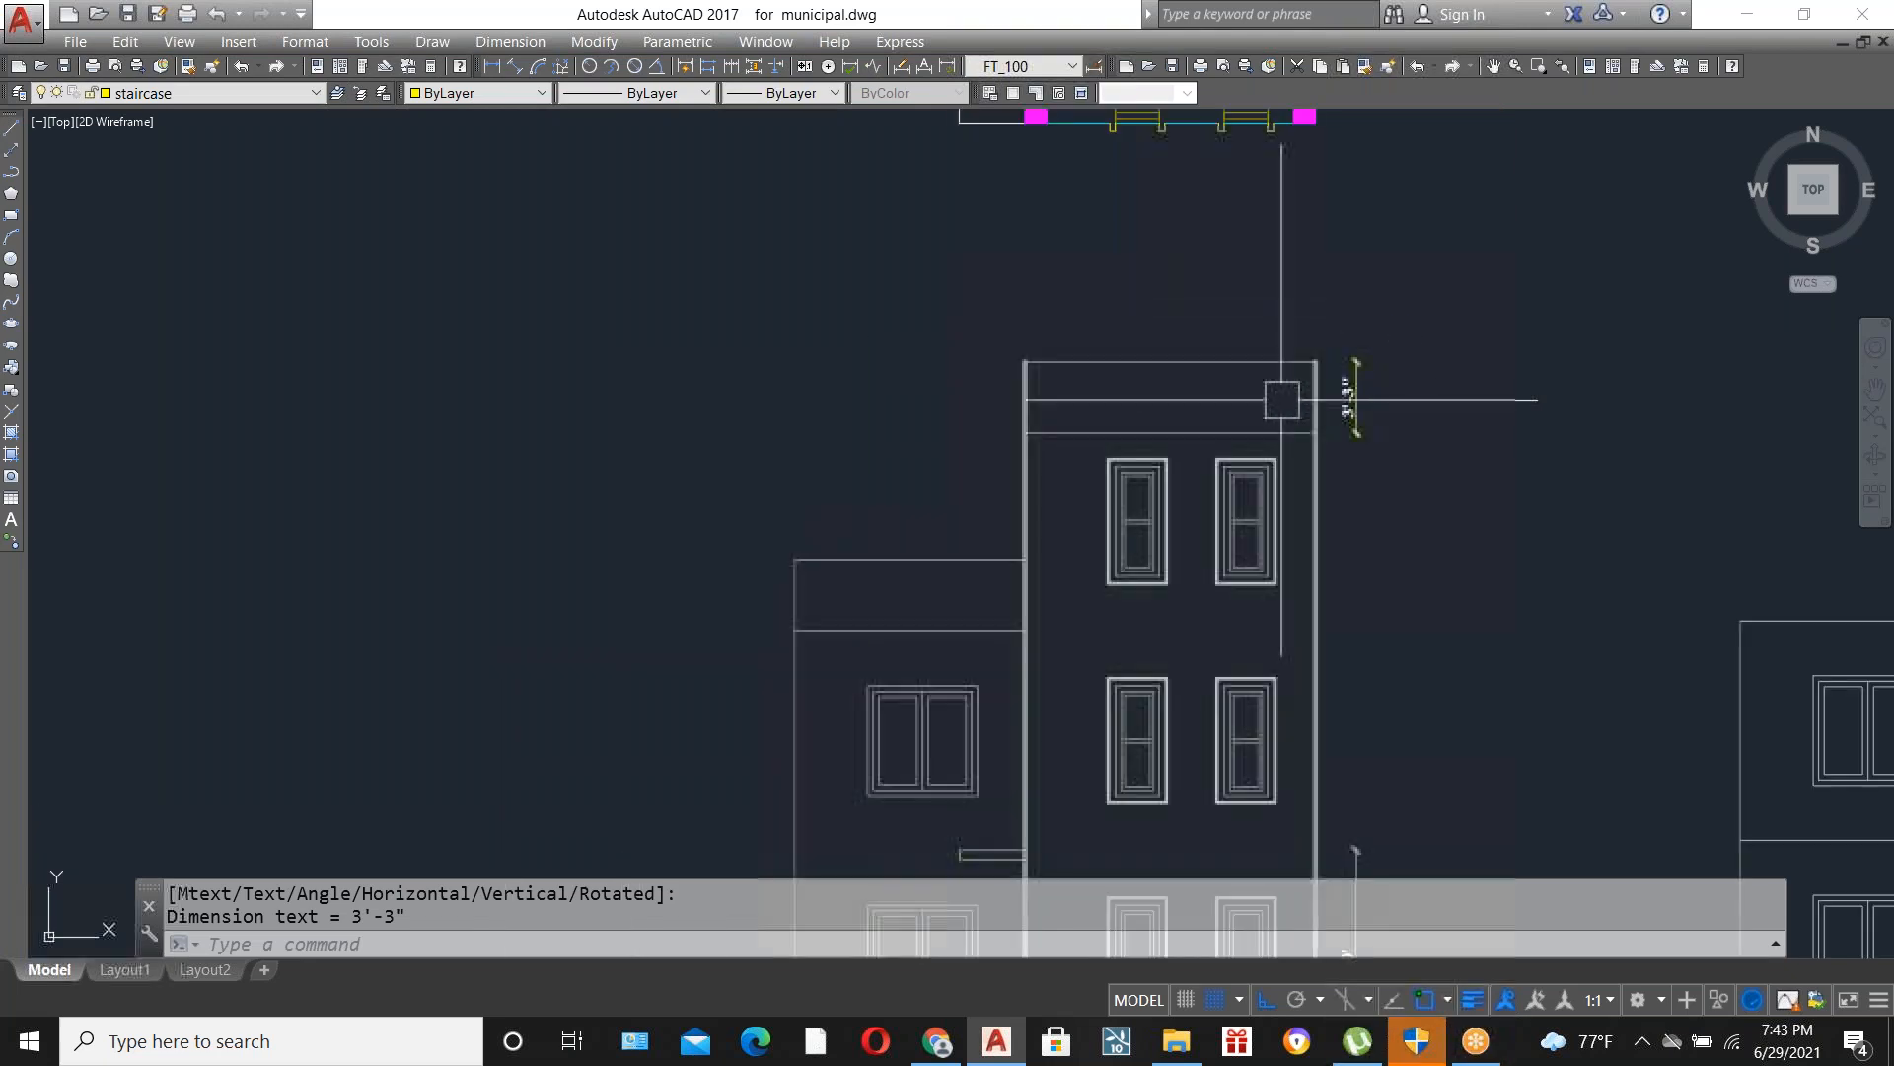
Draw a small upright rectangle inside the parapet band of the lower block in the first elevation.
scroll(783, 613, up, 4)
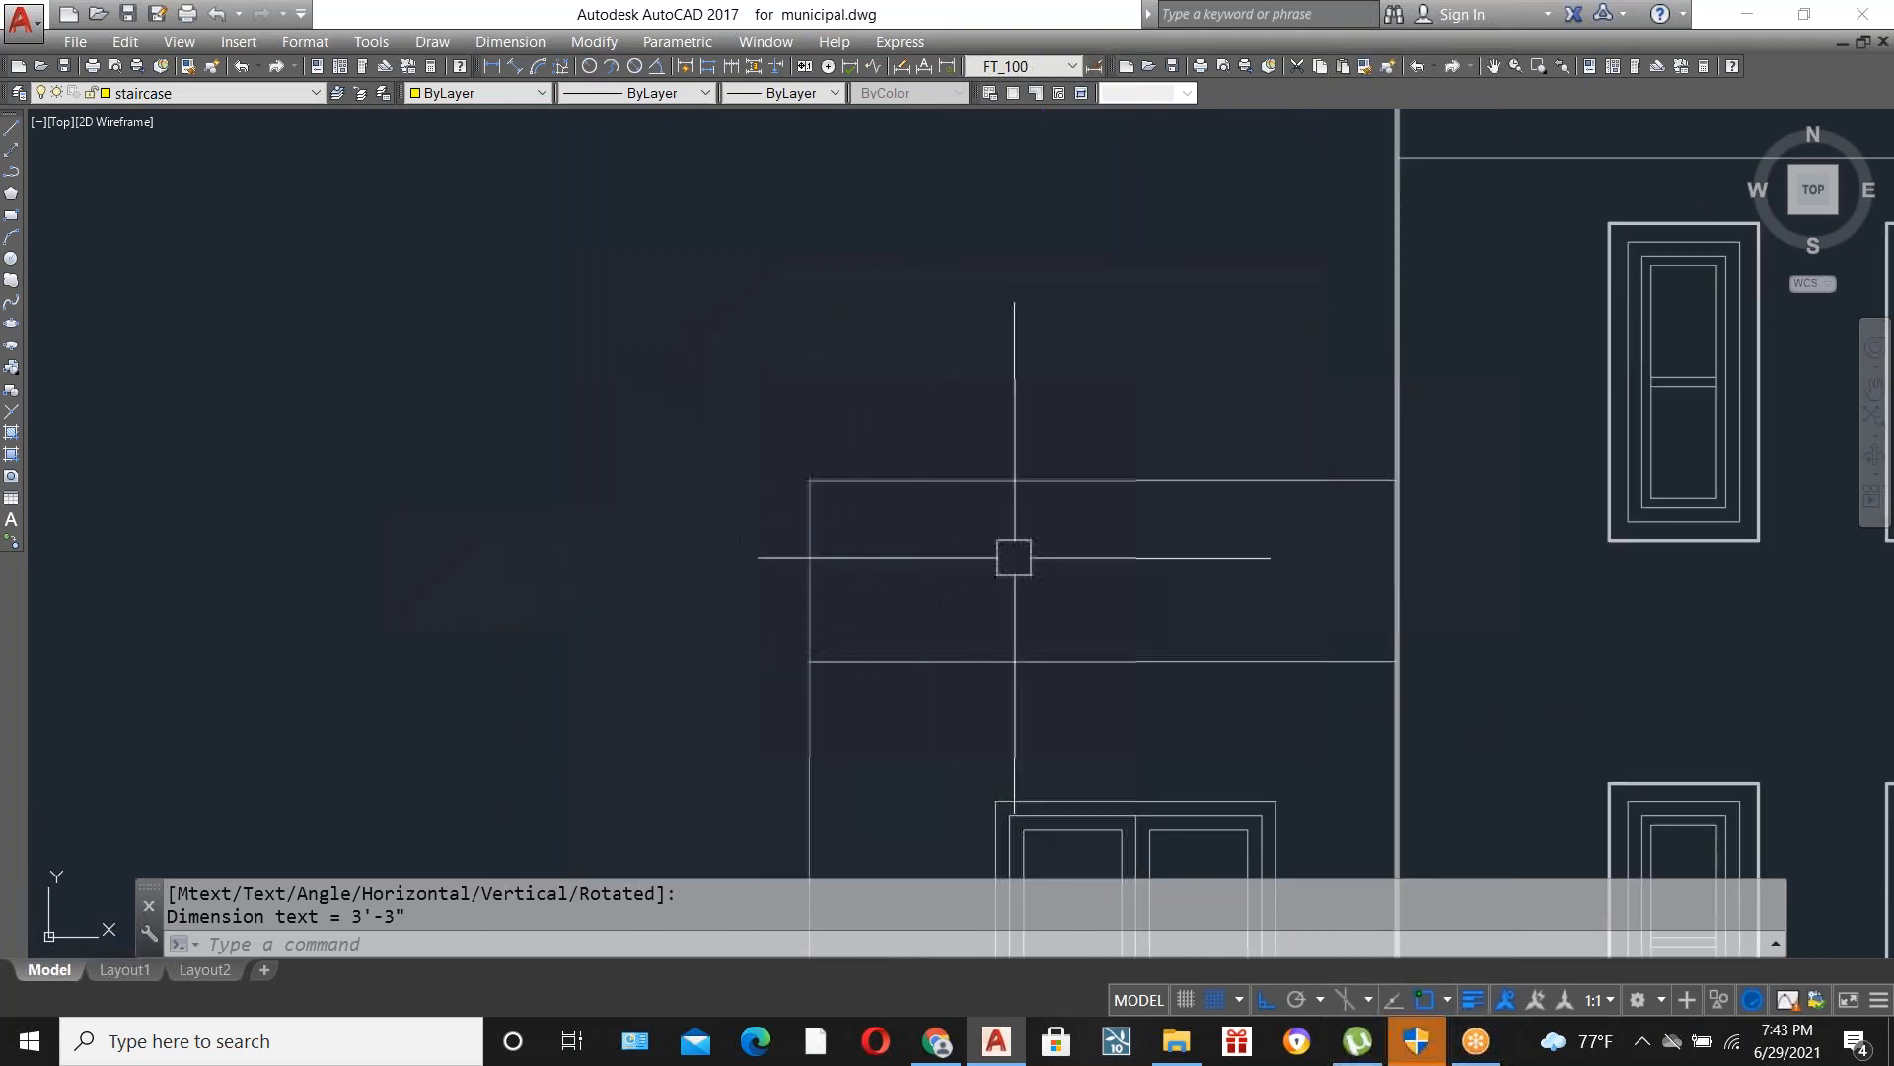
text(REC)
key(Return)
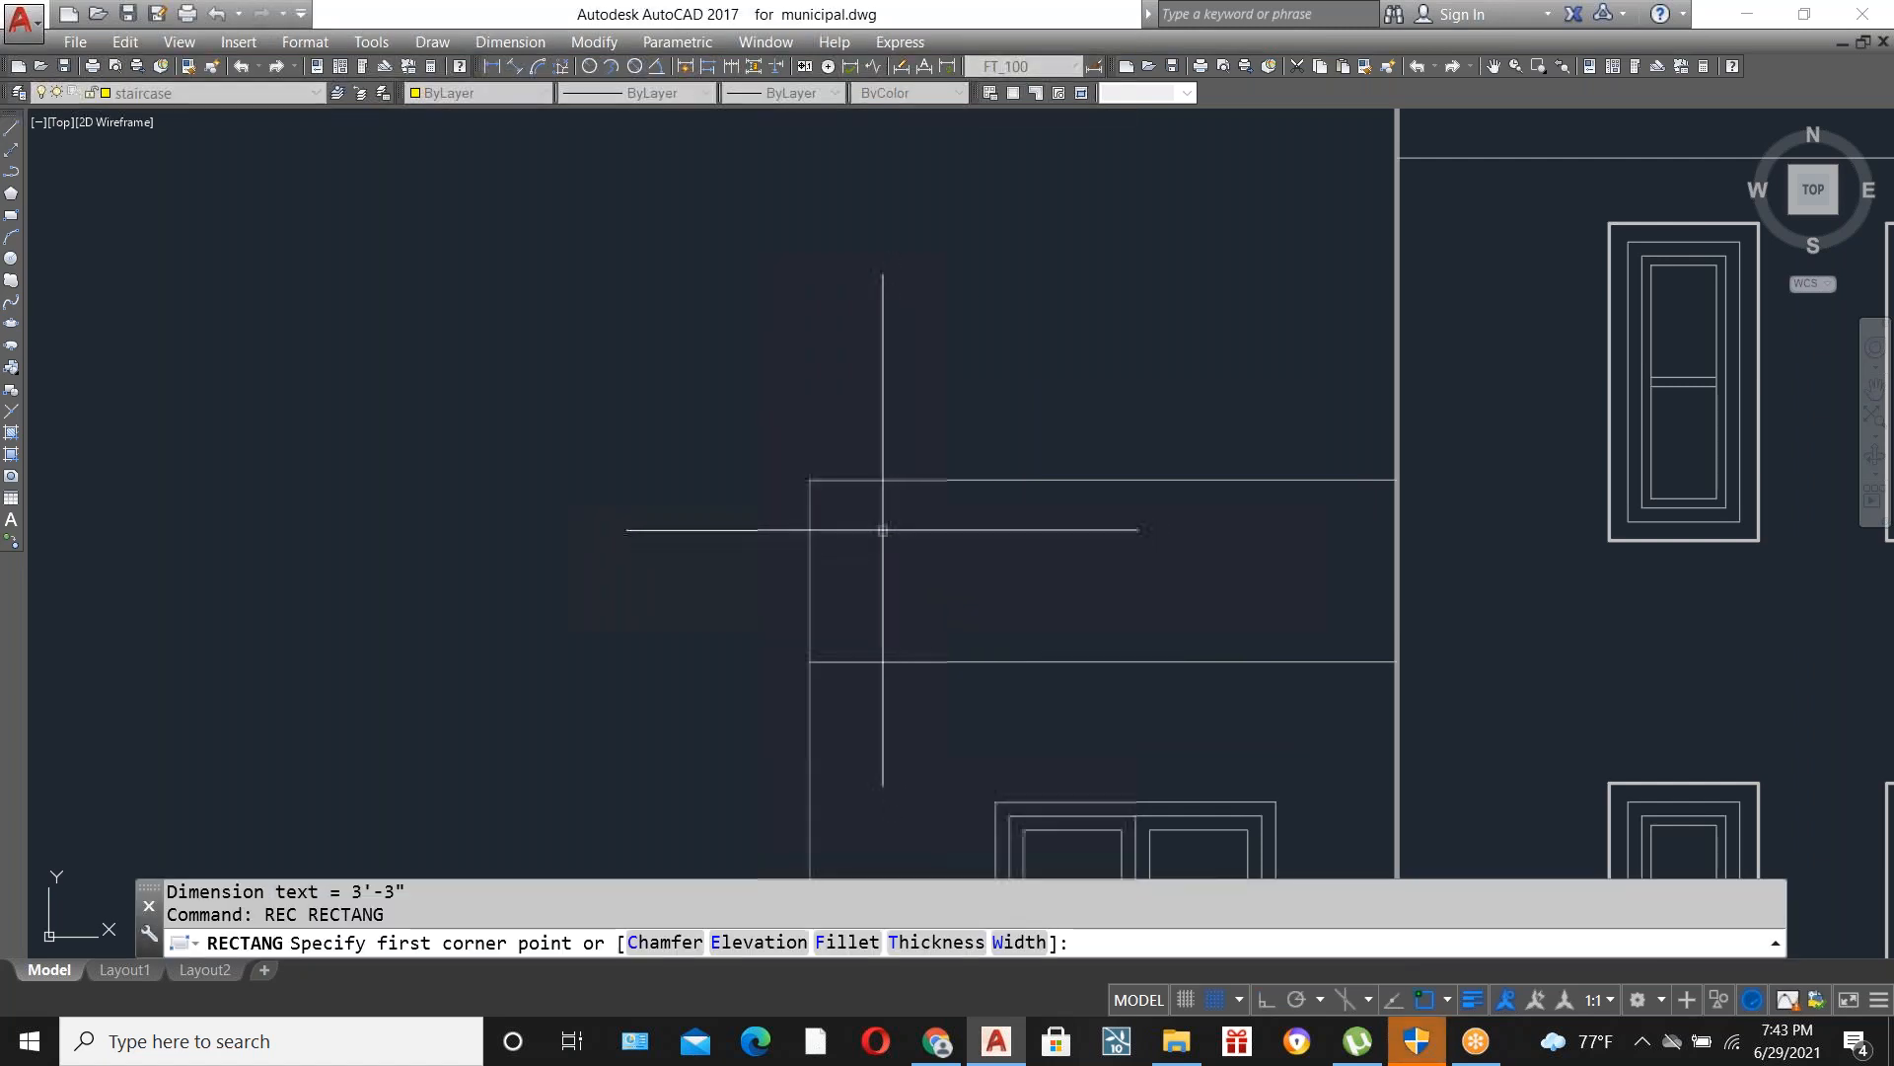
click(883, 530)
click(971, 629)
Copy the parapet rectangle horizontally to two more places along the band, the farther one about 5'-5" away.
click(973, 568)
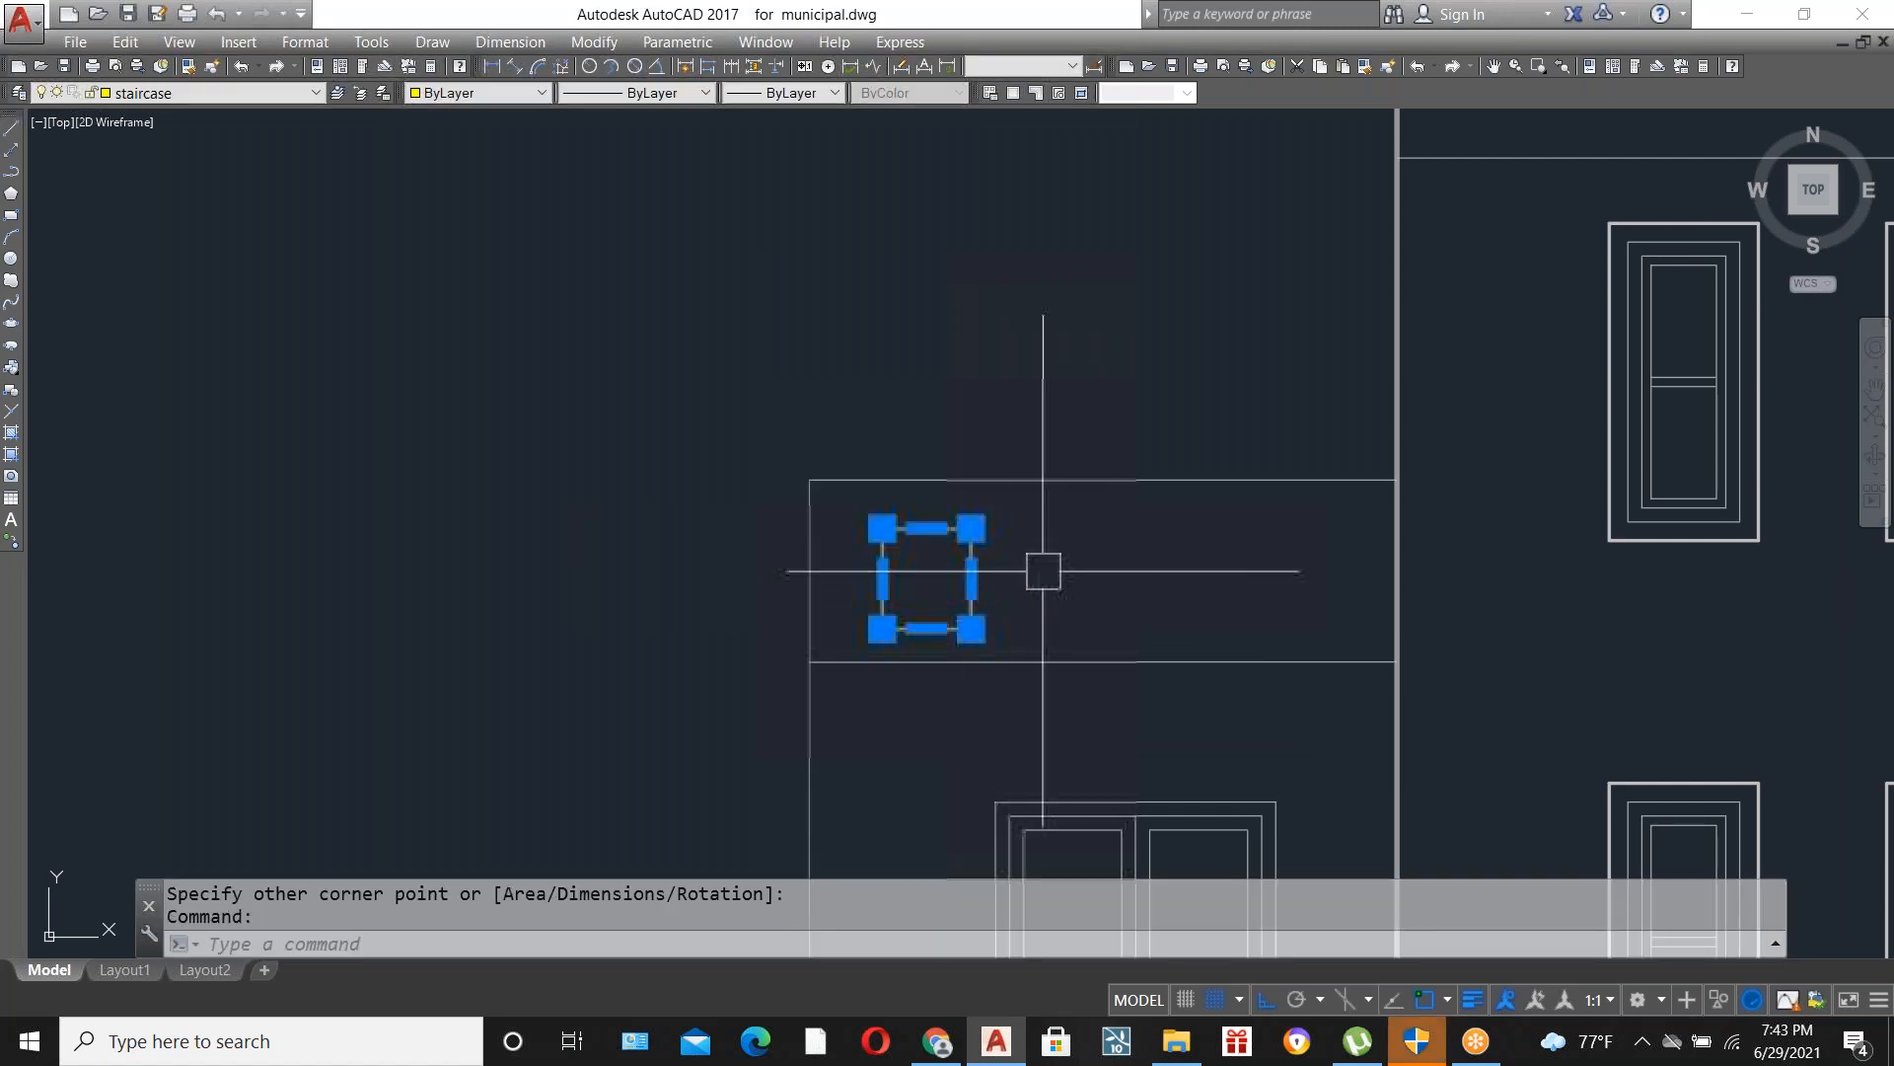
text(co)
key(Return)
click(924, 590)
click(1061, 590)
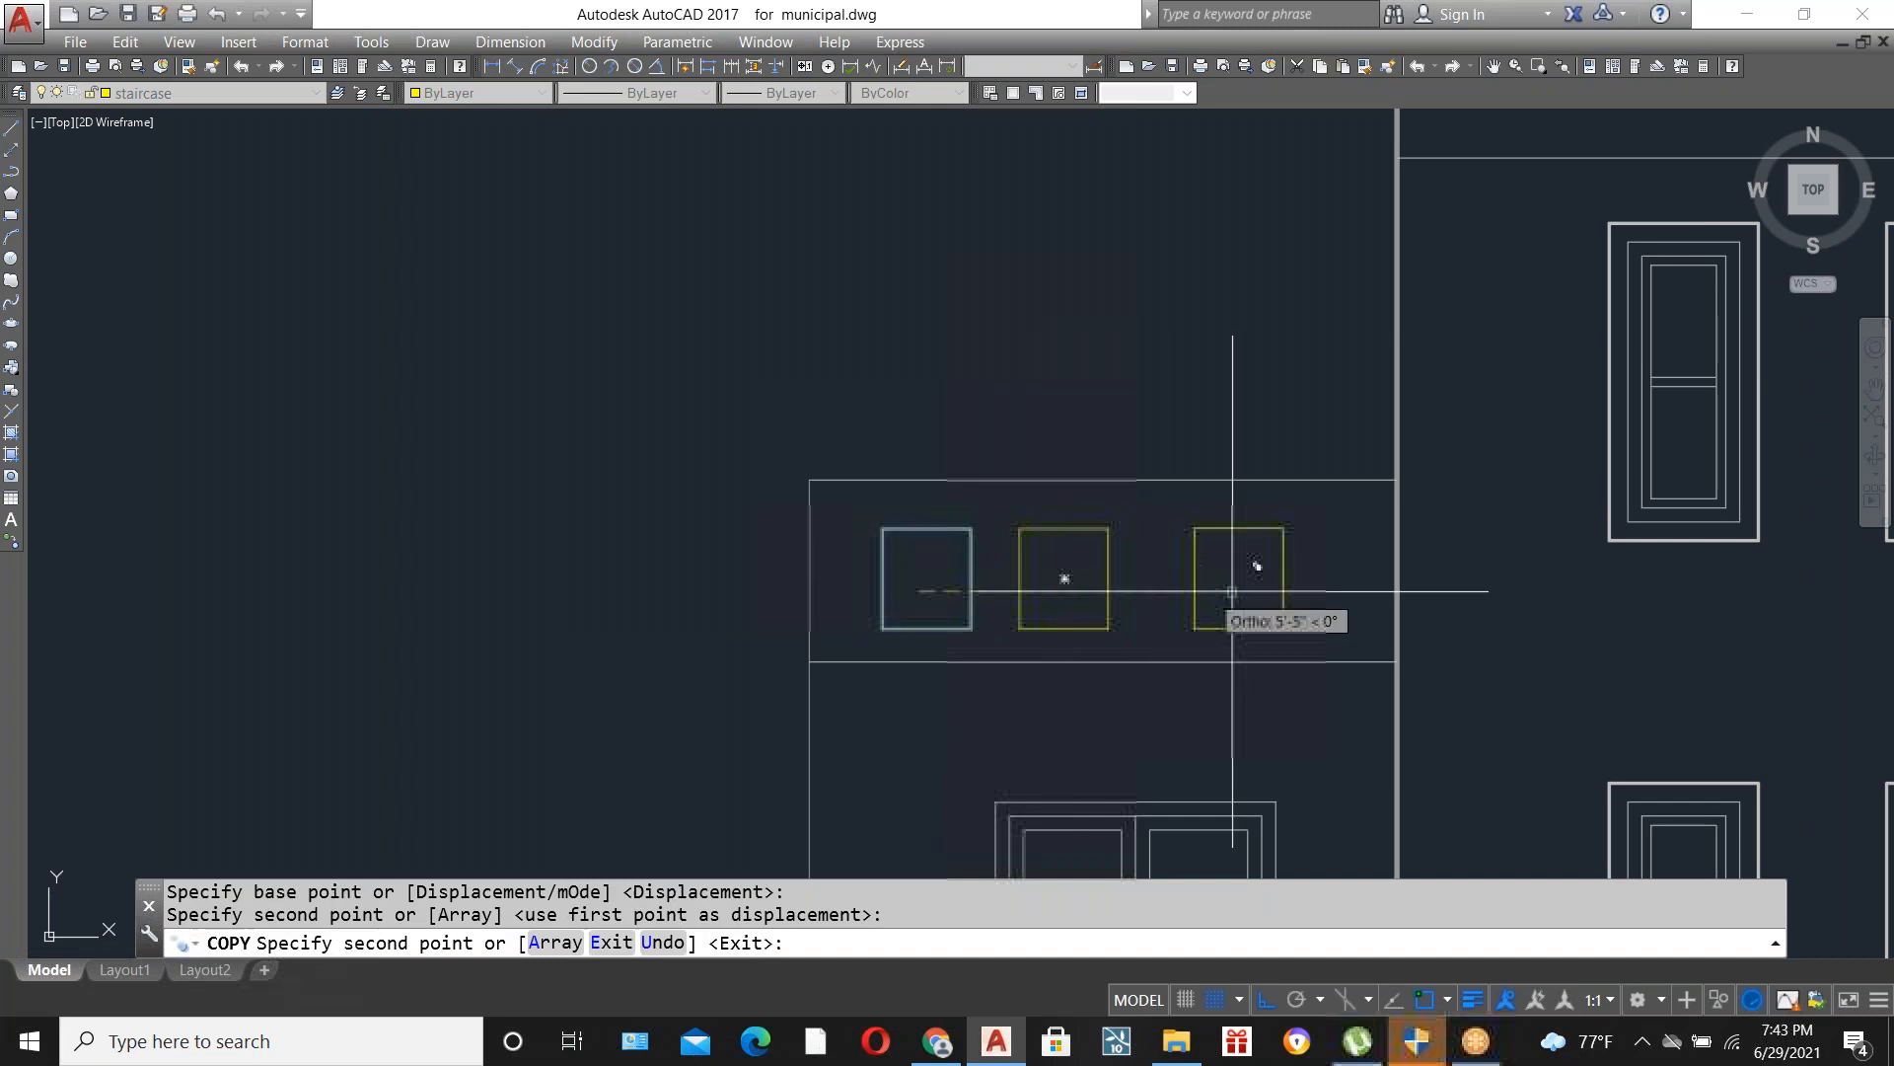
click(1232, 592)
key(Escape)
scroll(935, 590, down, 2)
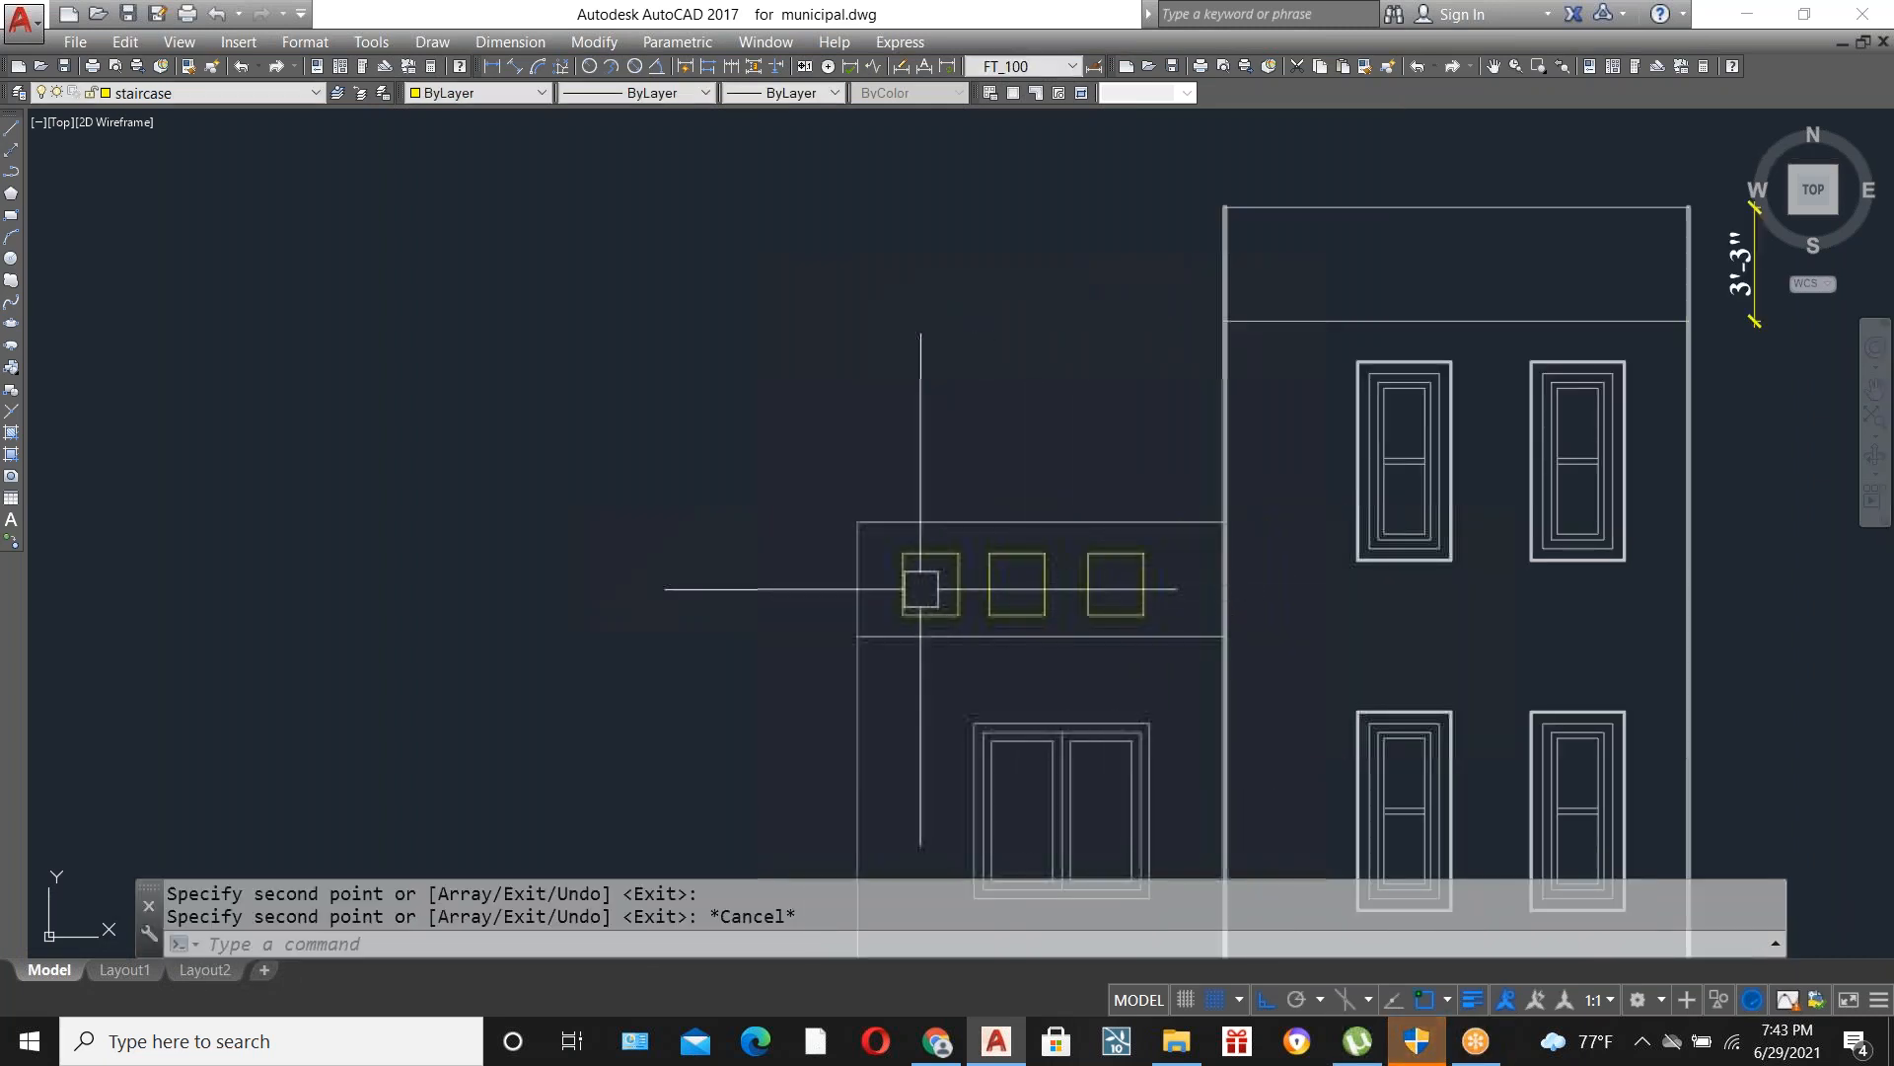
Erase the three rectangles from the lower block's parapet band.
scroll(921, 589, up, 4)
scroll(970, 569, down, 4)
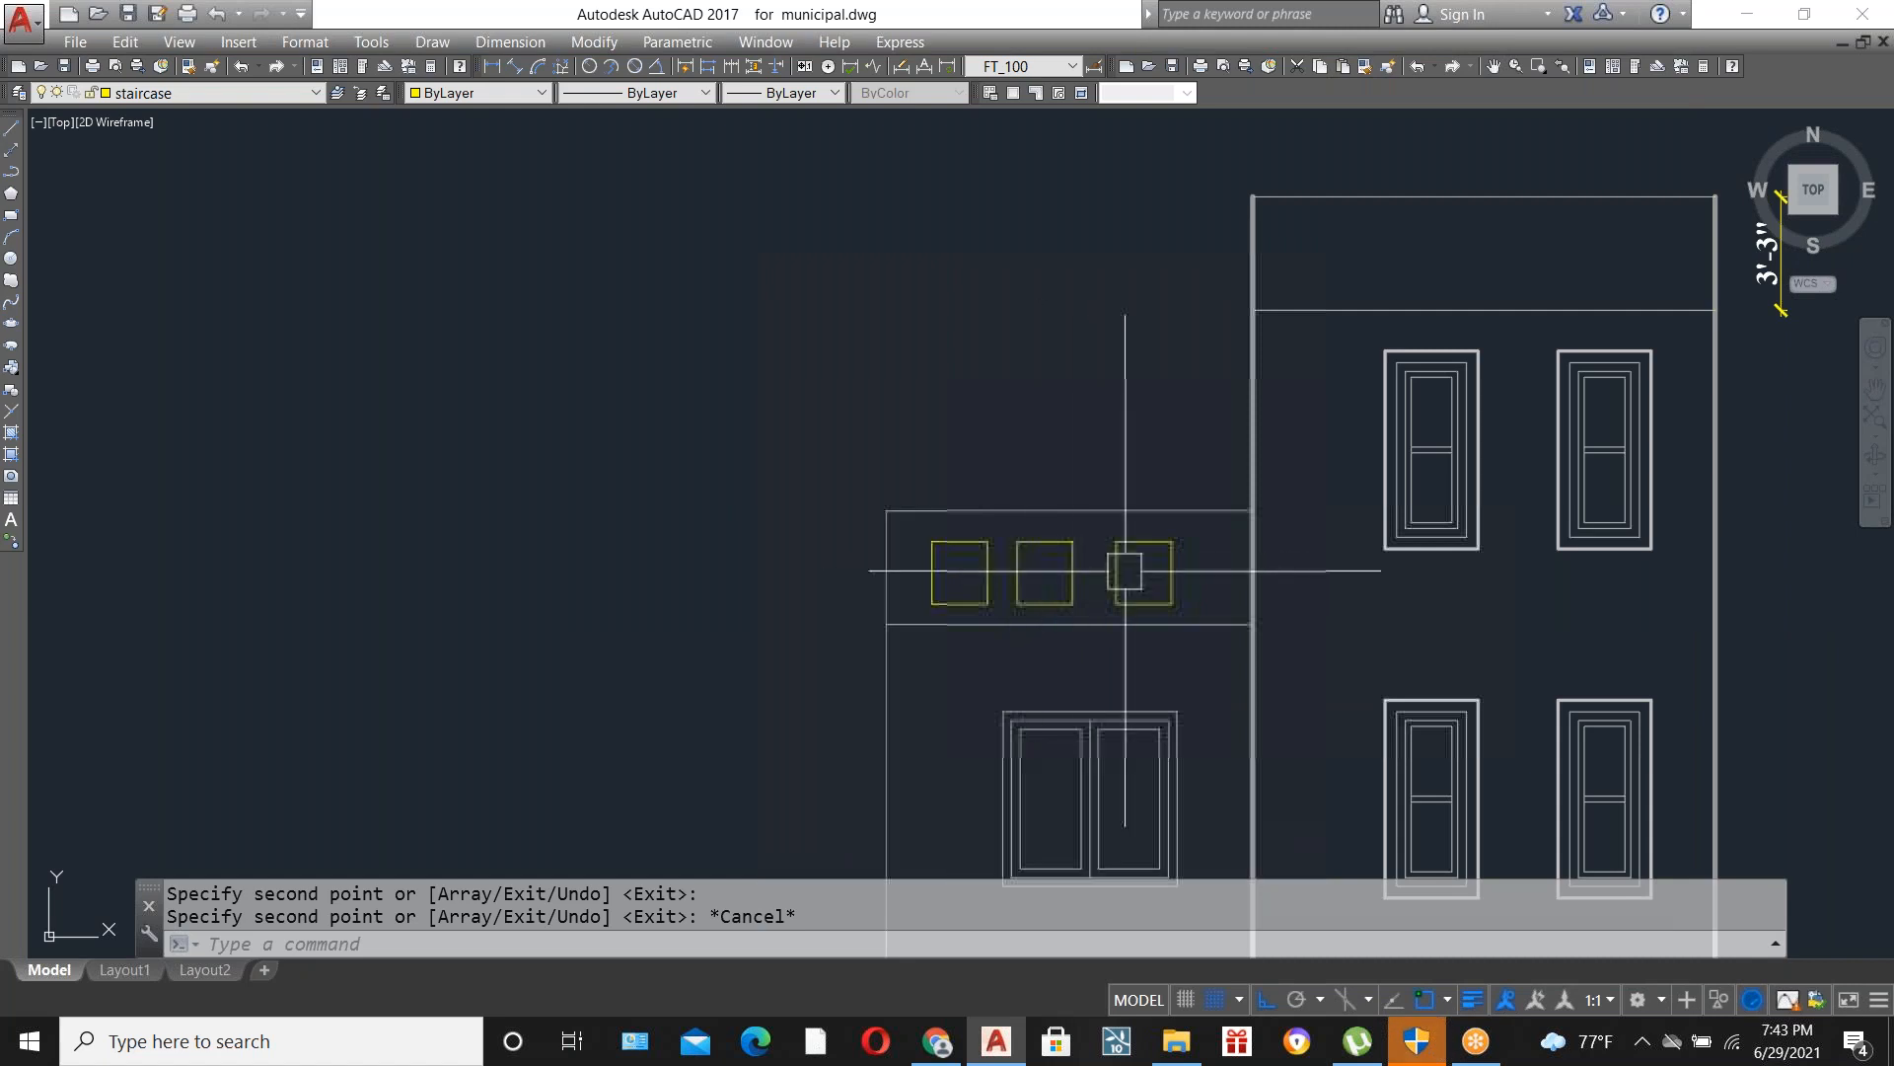
scroll(1127, 563, up, 2)
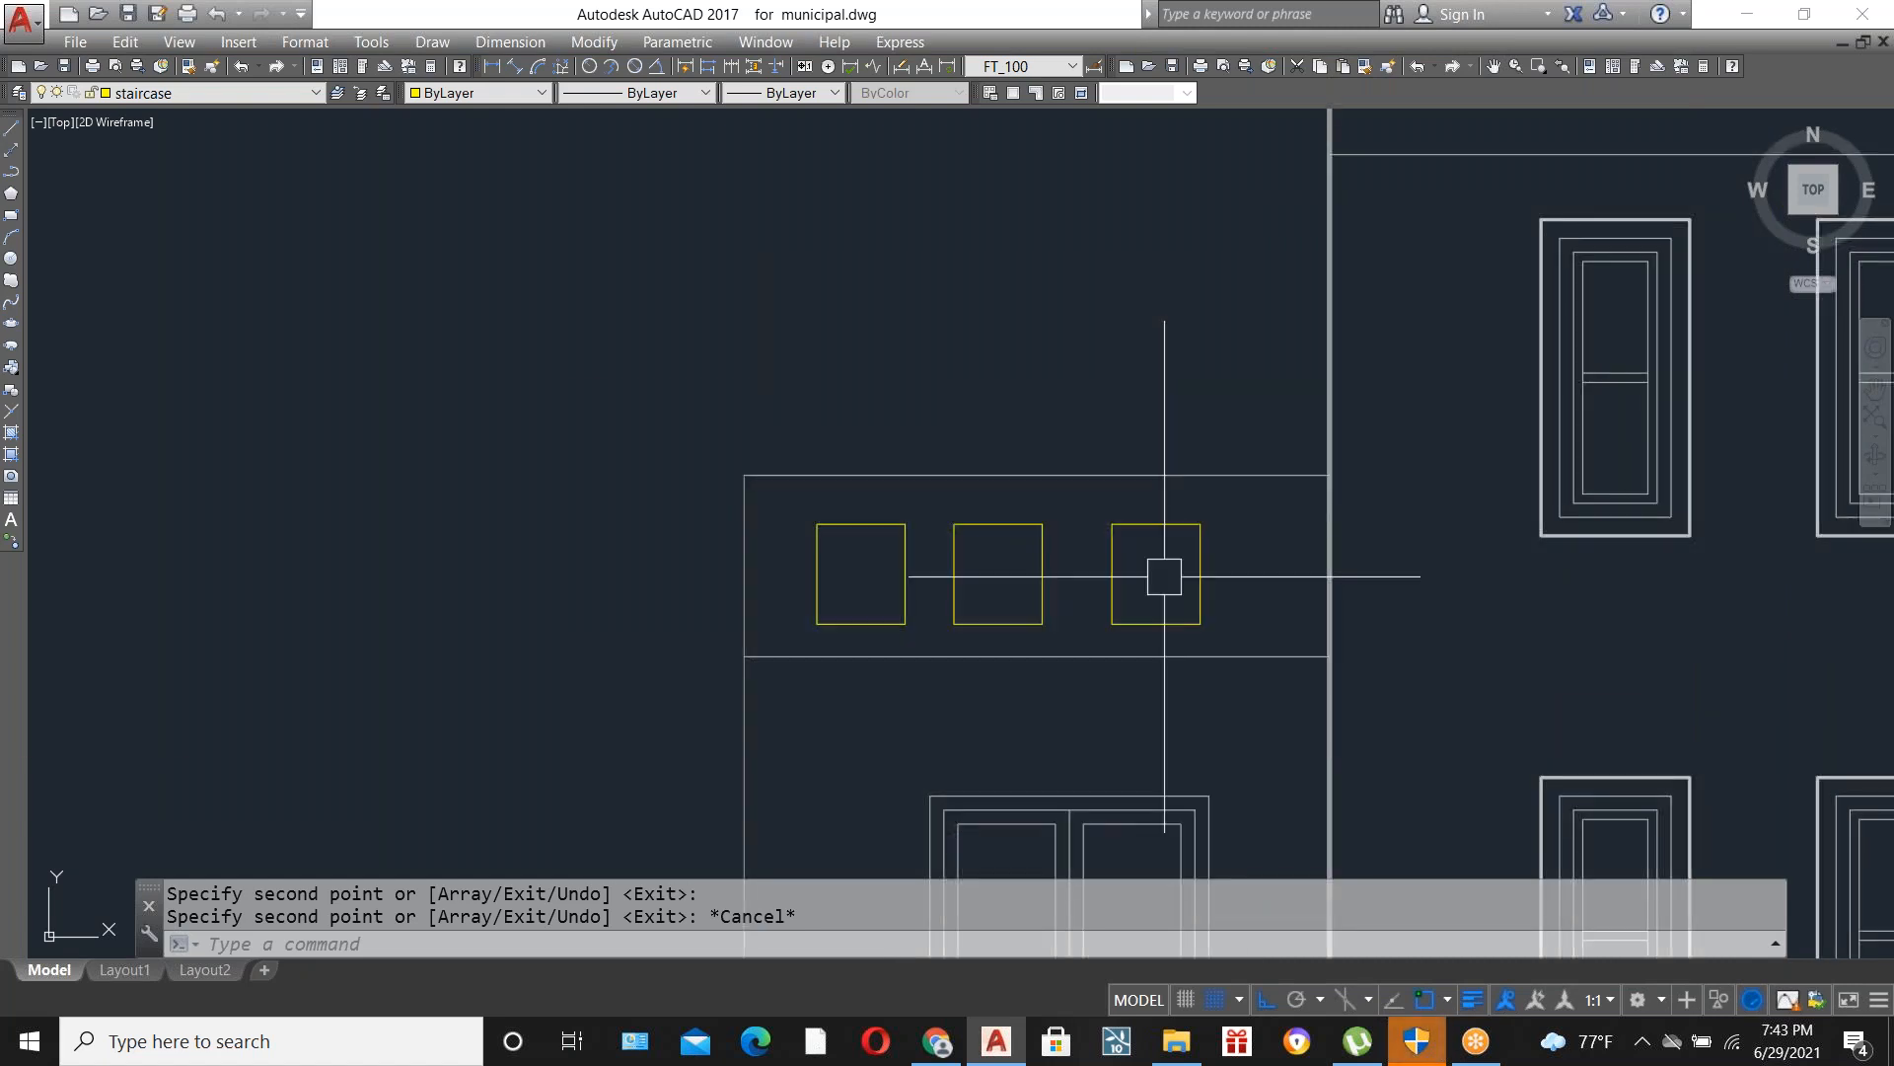
scroll(1164, 573, down, 2)
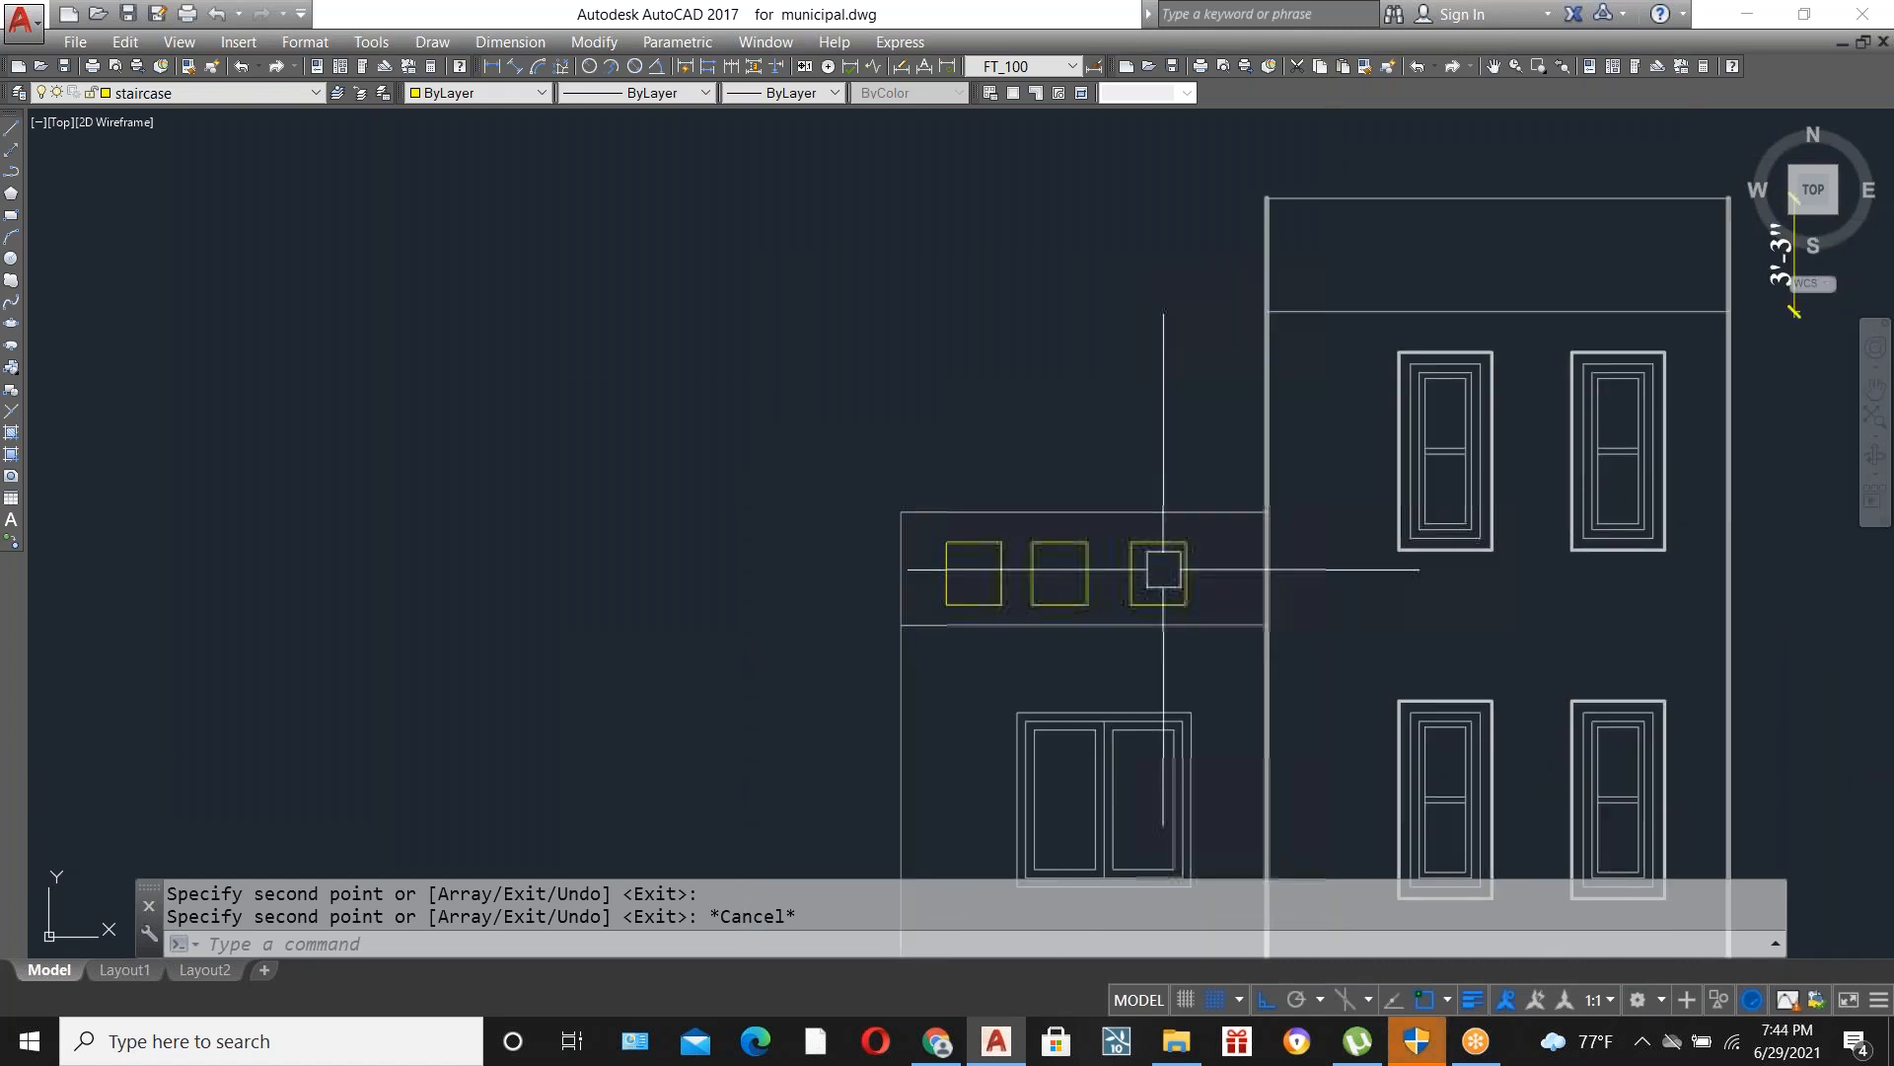
scroll(1164, 559, up, 2)
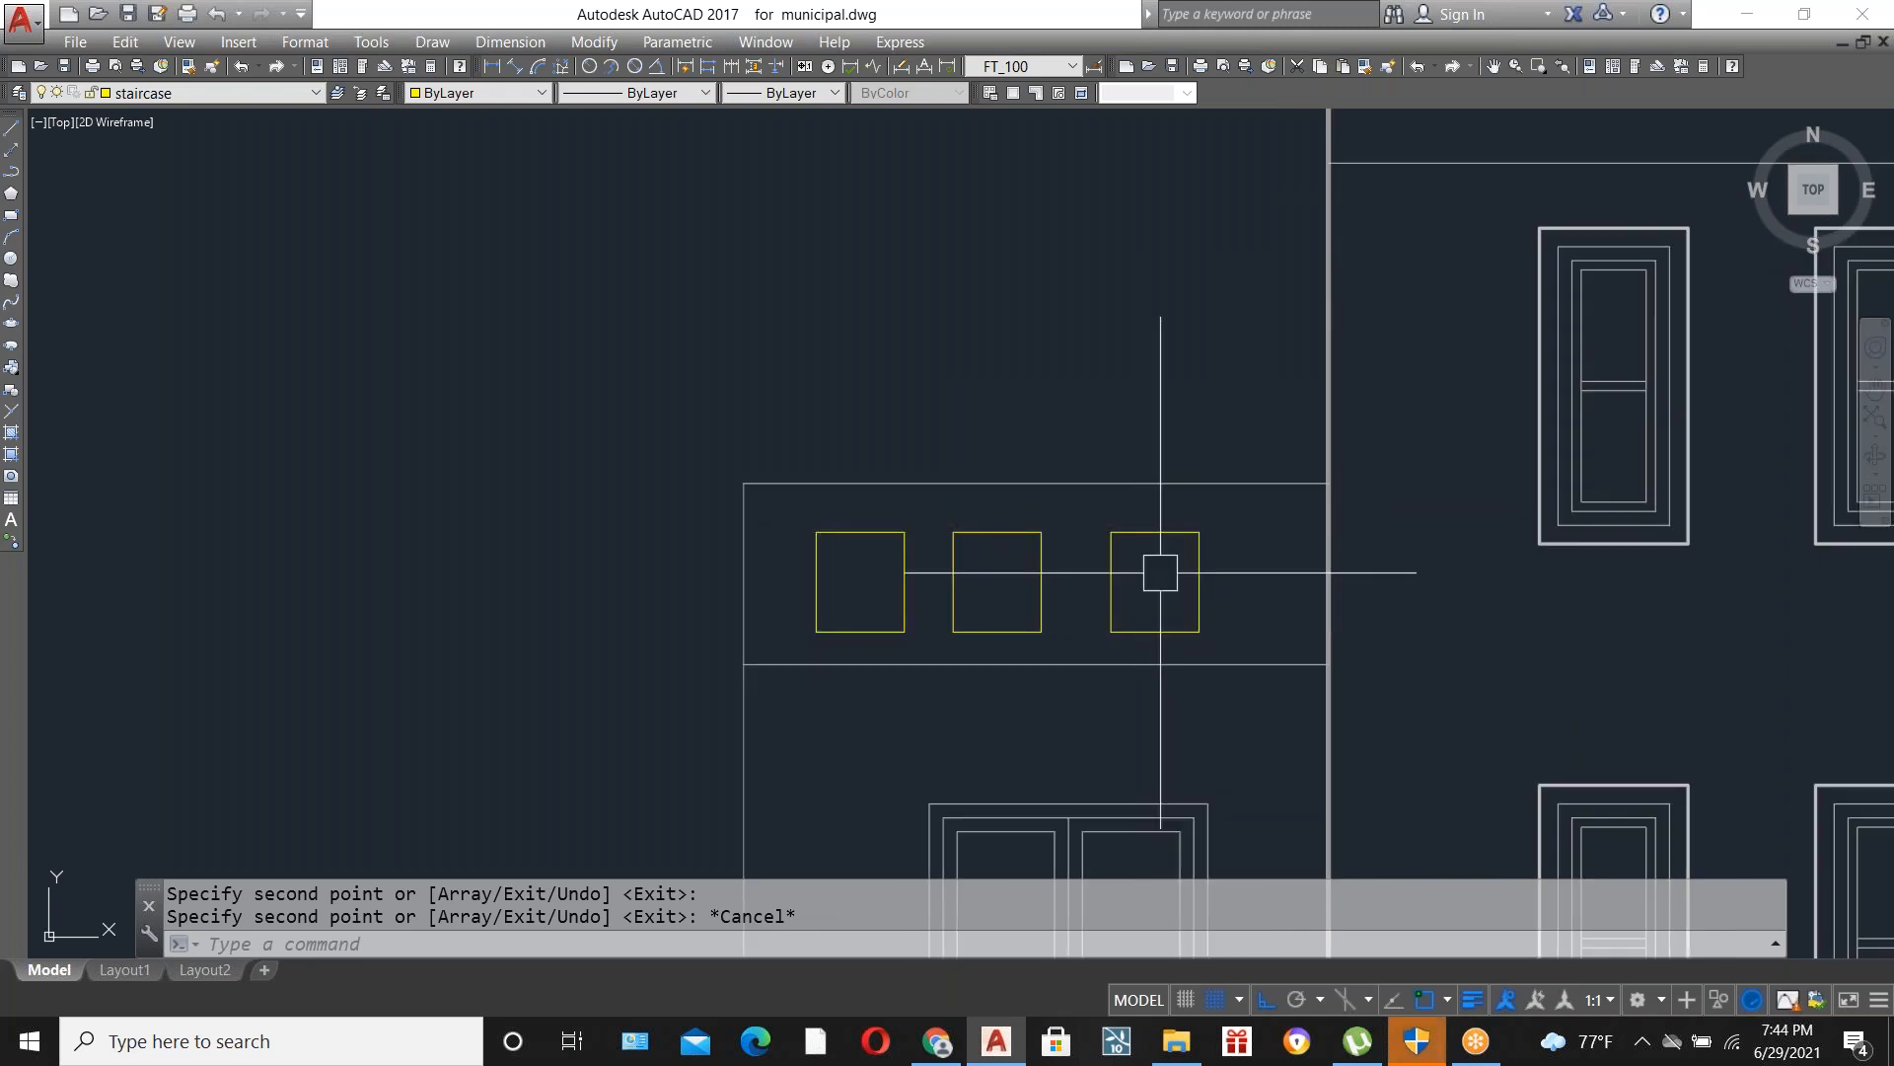
click(1168, 571)
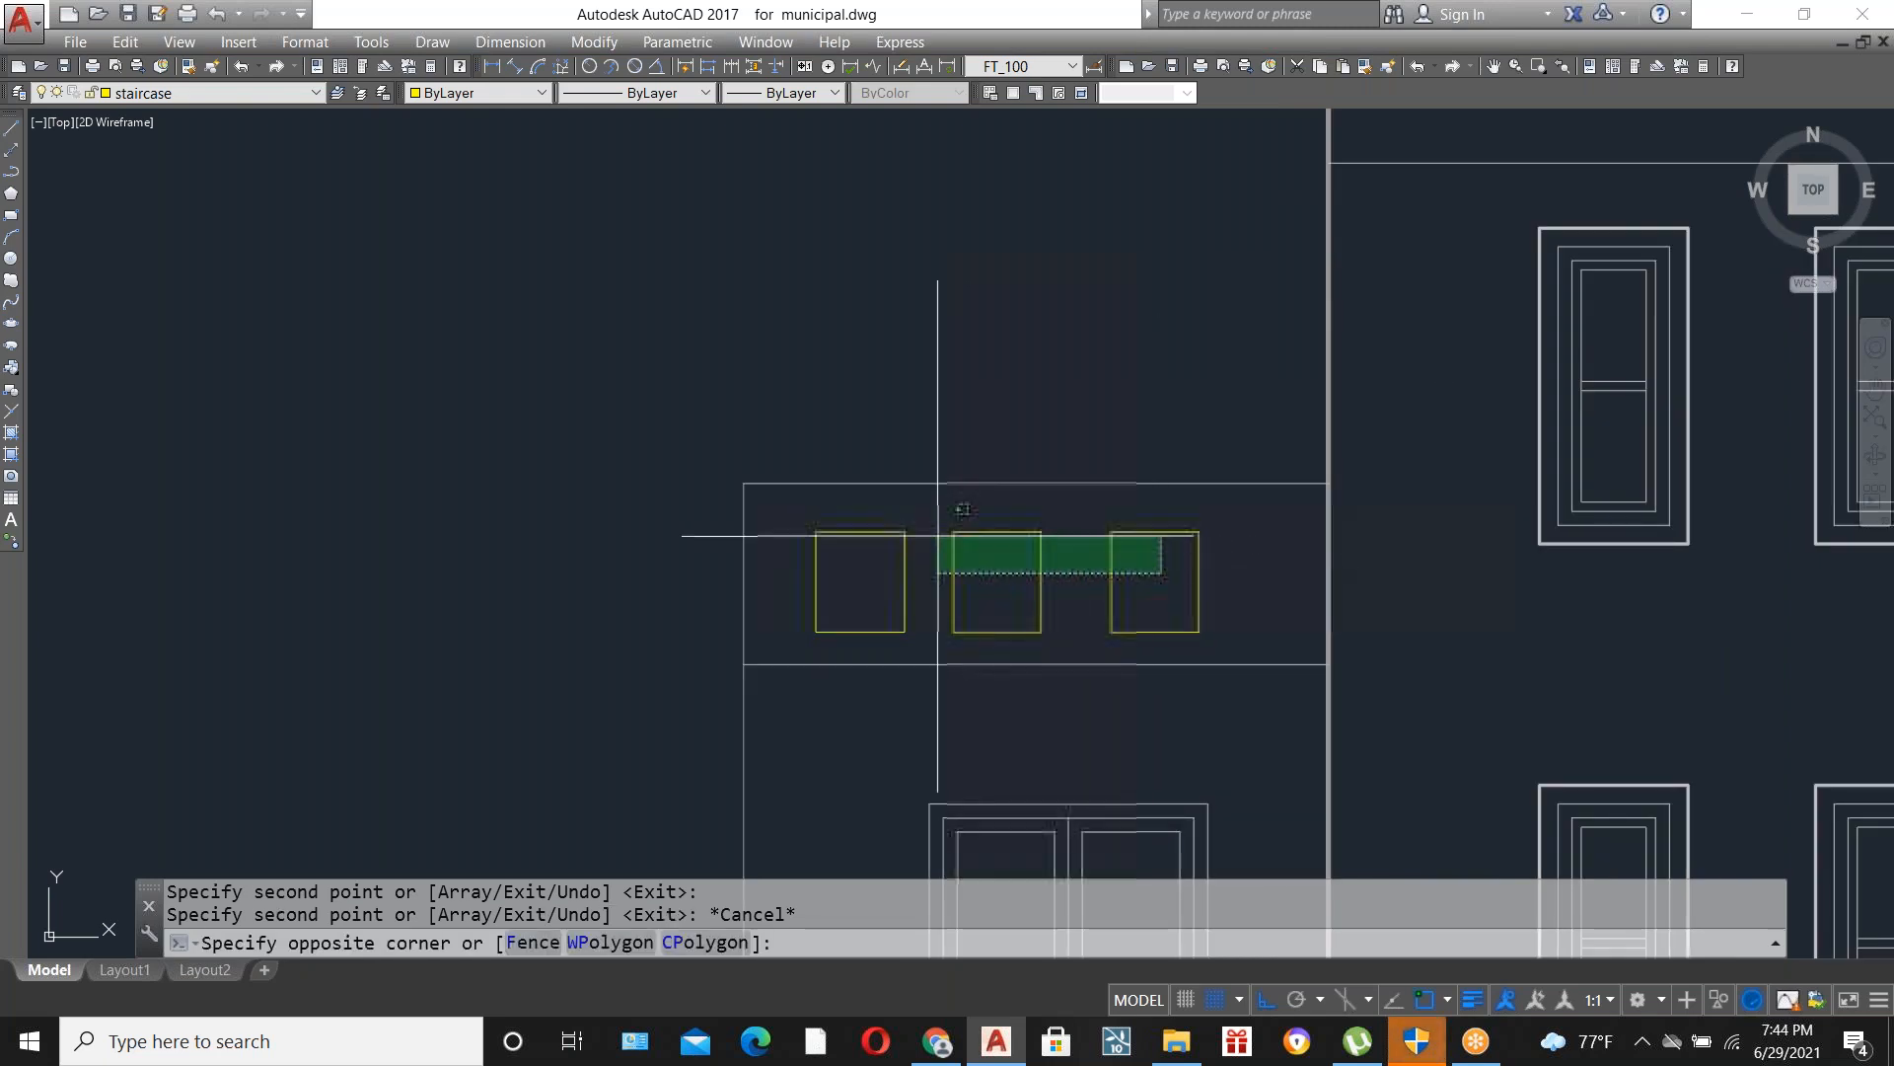
click(879, 520)
key(Delete)
Switch to the project folder, open the rendered image lum1 in Photos and examine the building's parapet design up close.
click(1183, 1046)
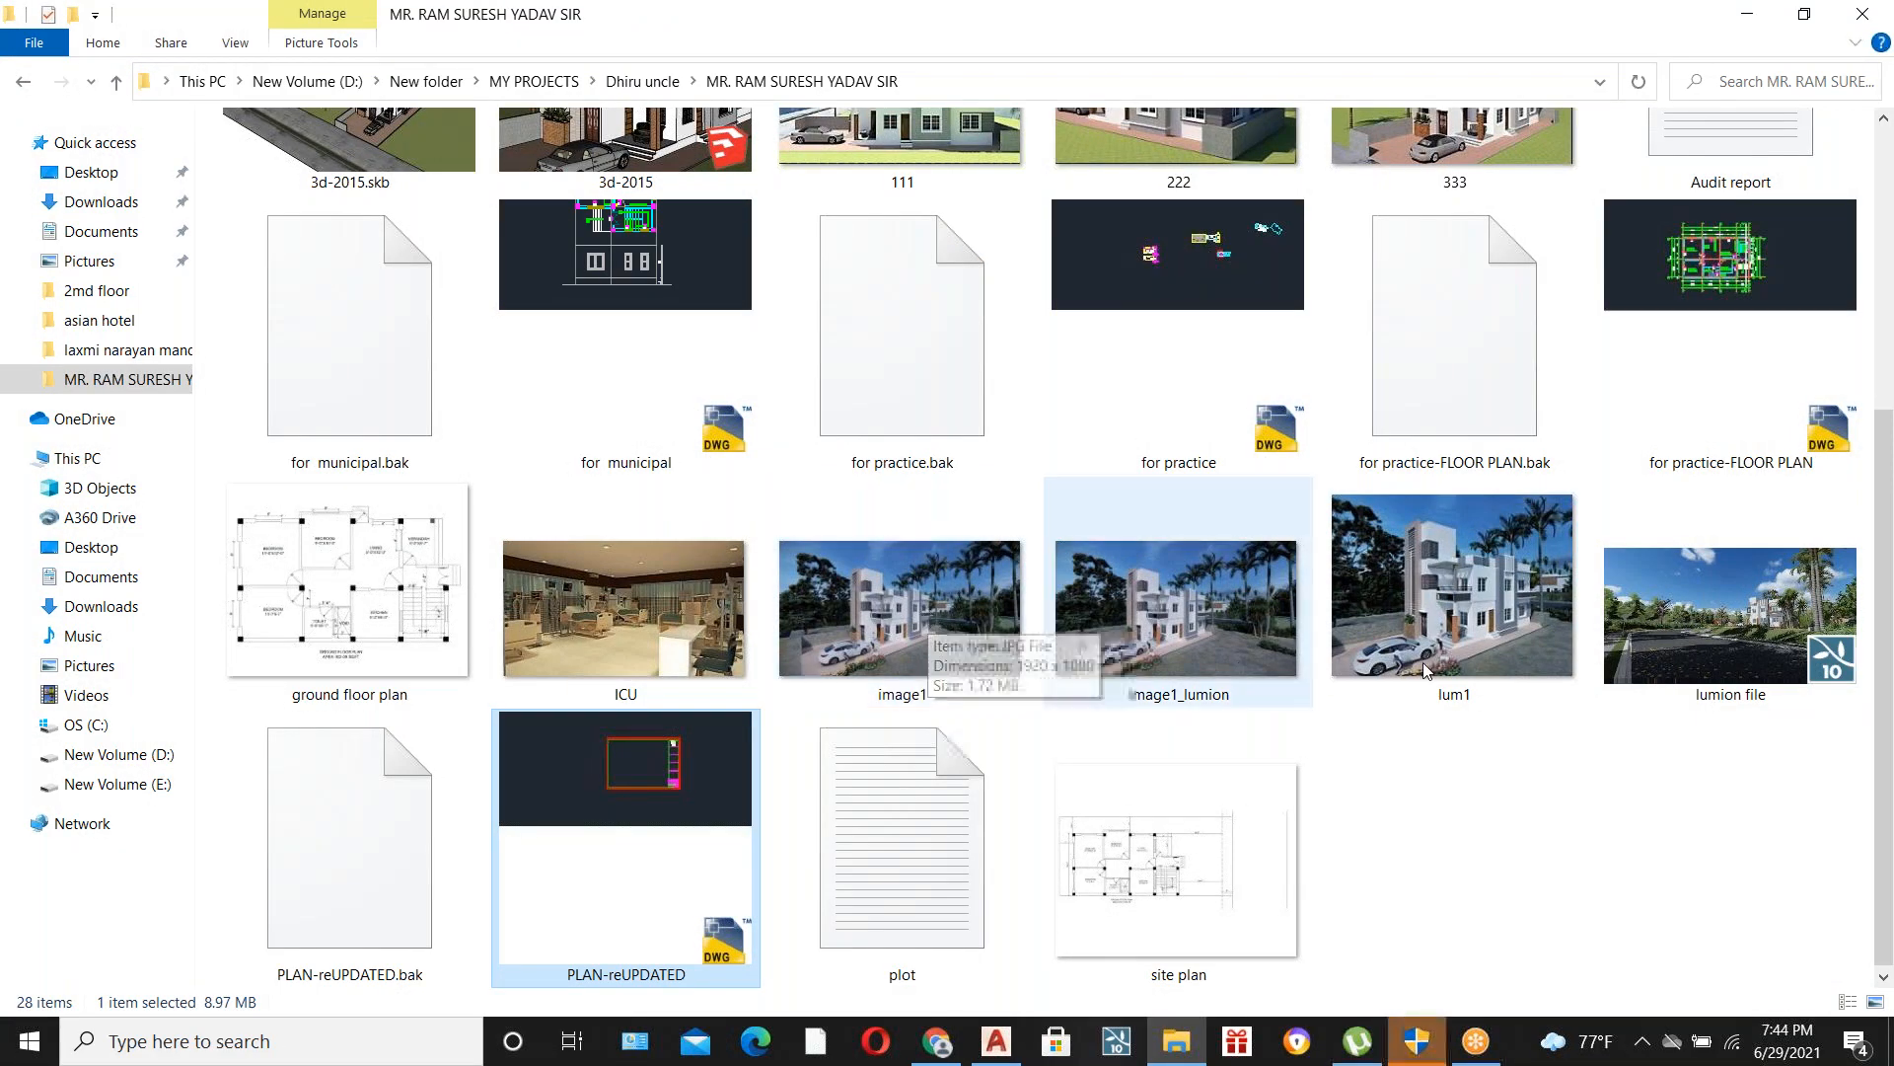
click(1468, 649)
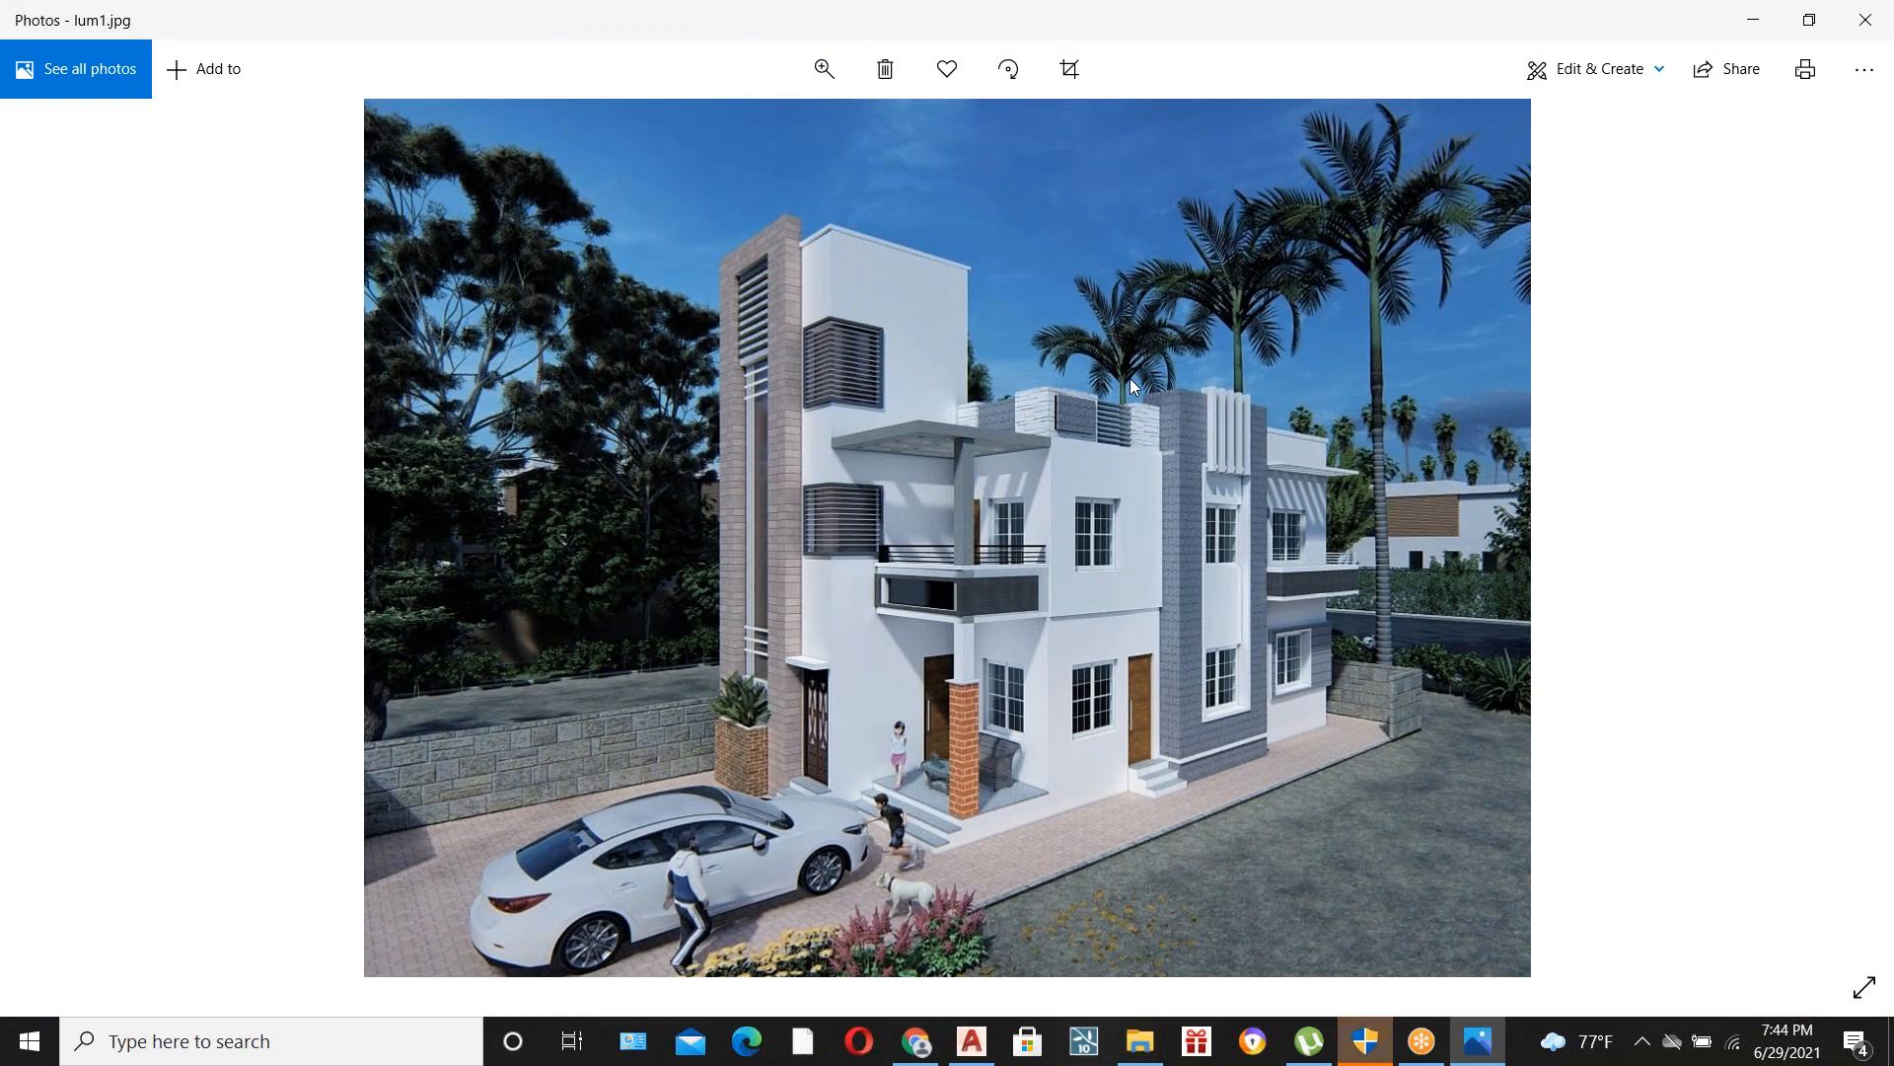
scroll(1132, 381, up, 5)
scroll(677, 599, down, 2)
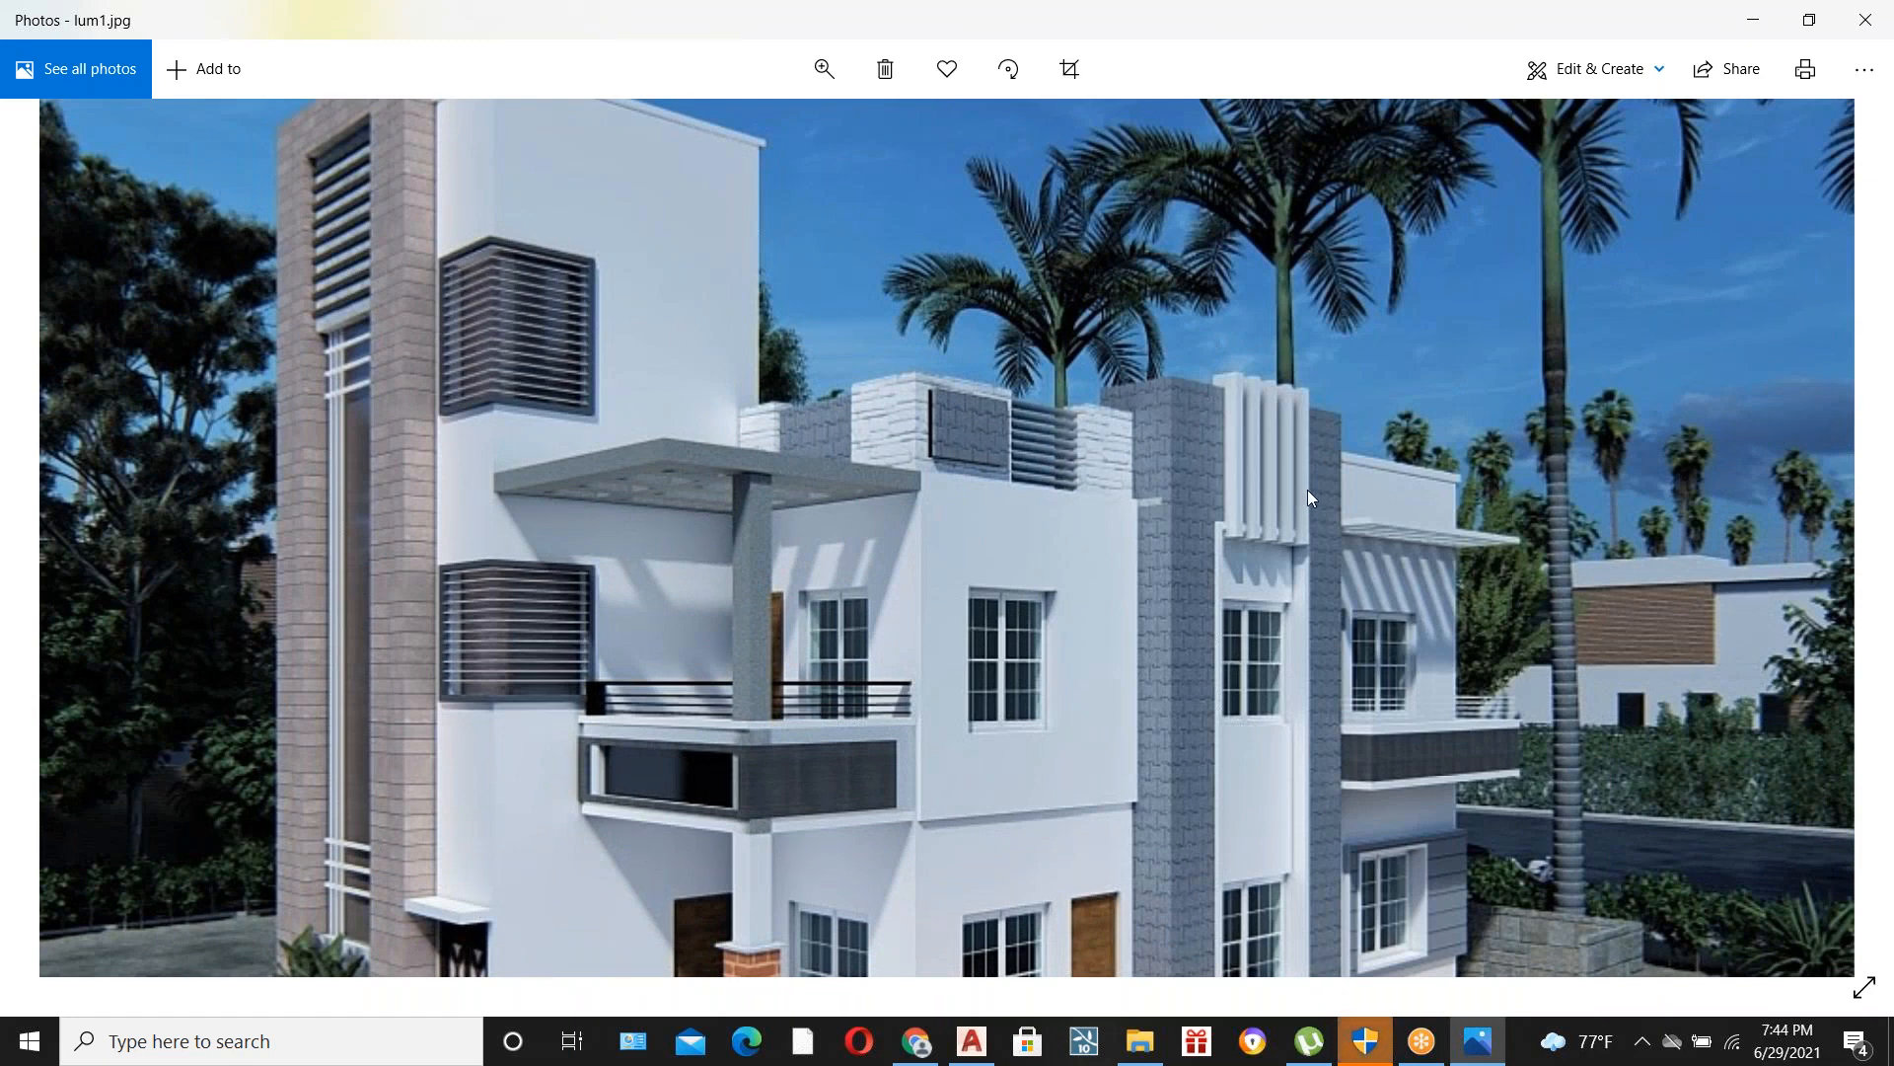
scroll(1306, 489, up, 2)
scroll(990, 487, down, 2)
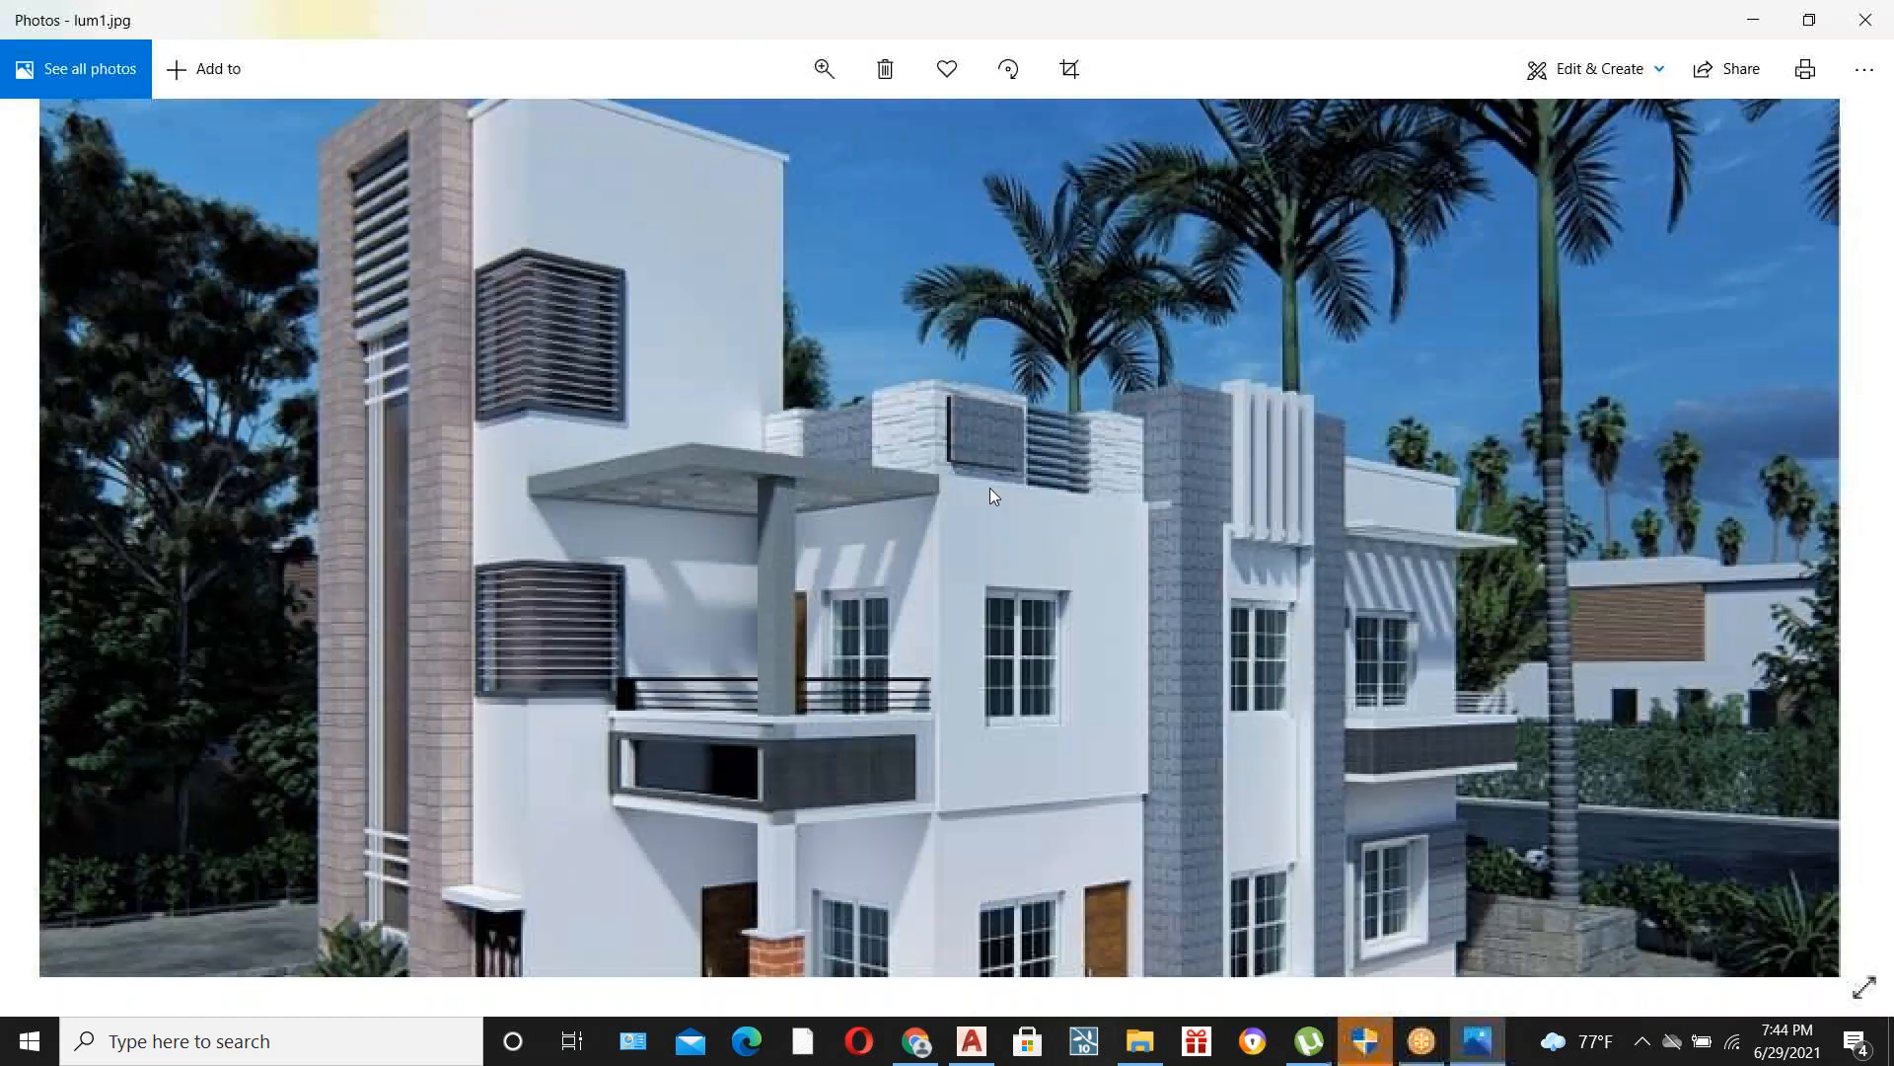
Examine the parapet panels and vertical fins of the house in the lum1 render and browse the neighbouring images, including the site plan.
scroll(991, 488, down, 3)
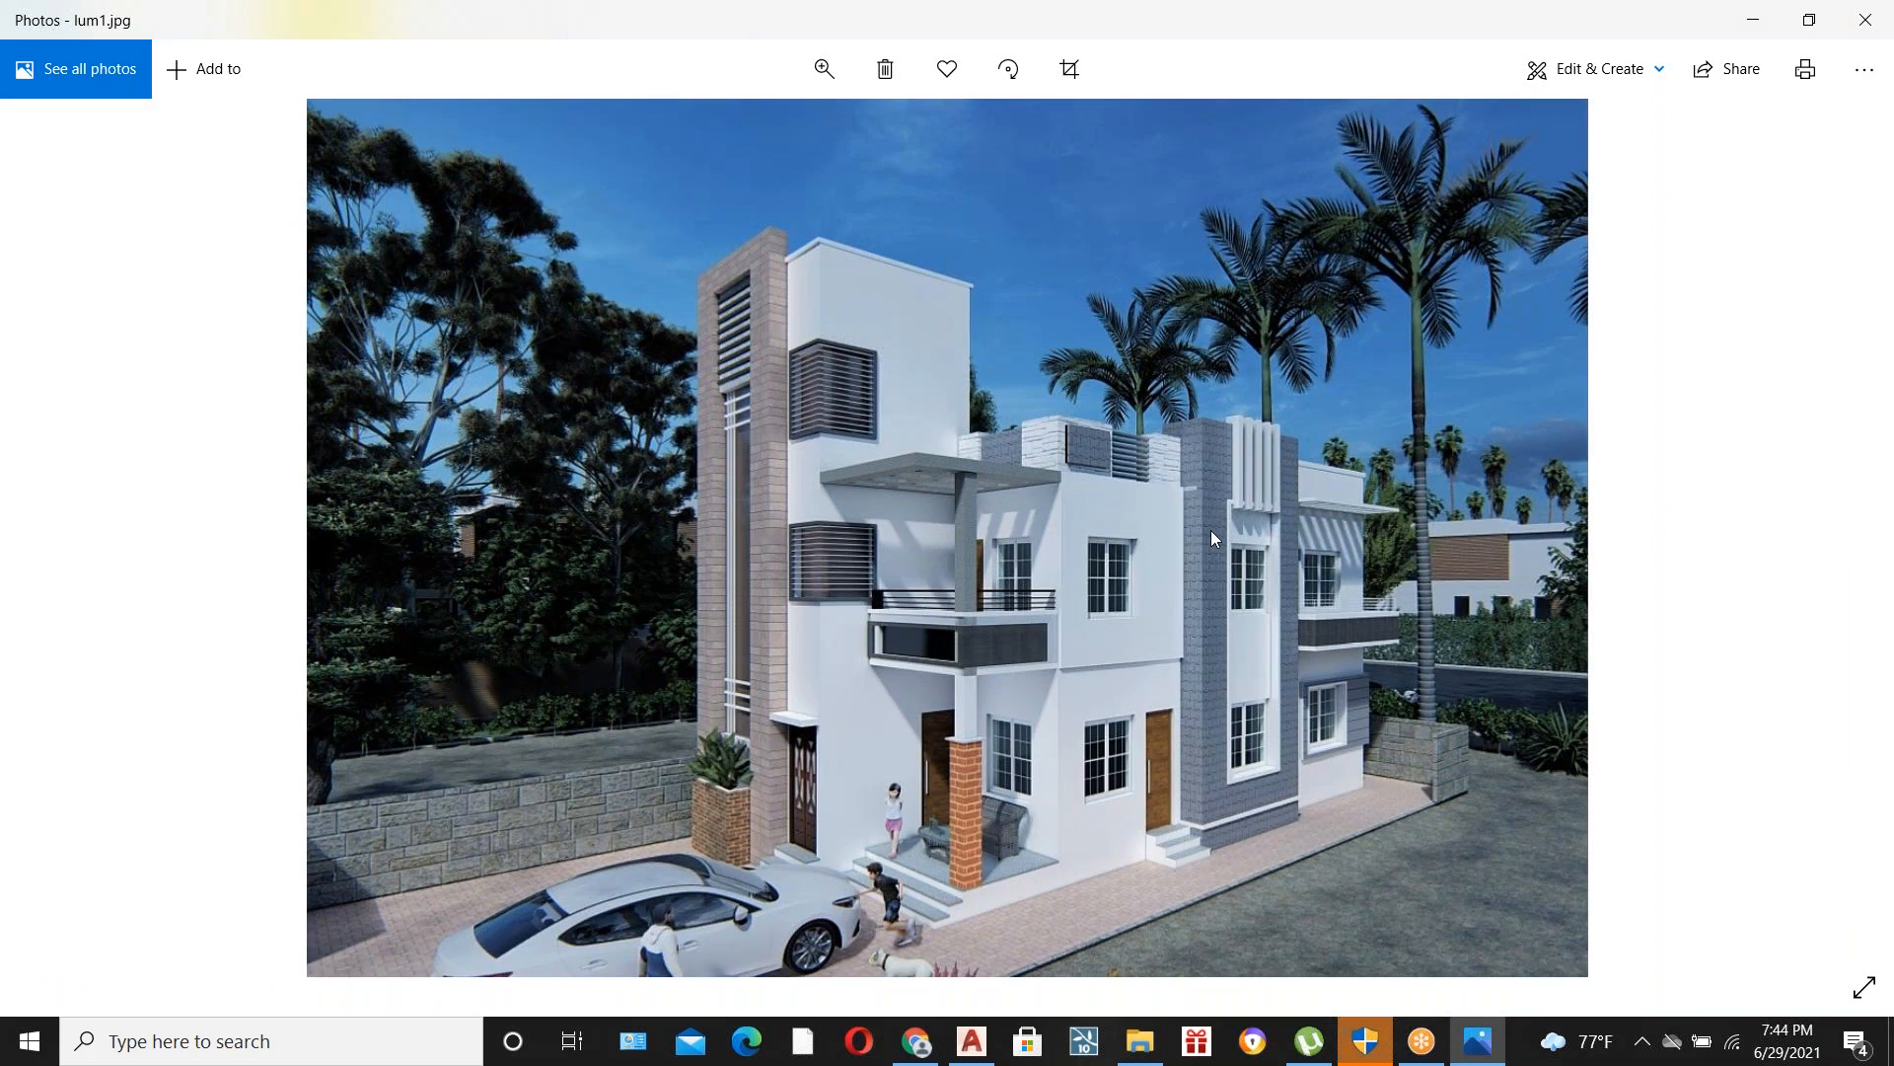
scroll(1210, 530, up, 2)
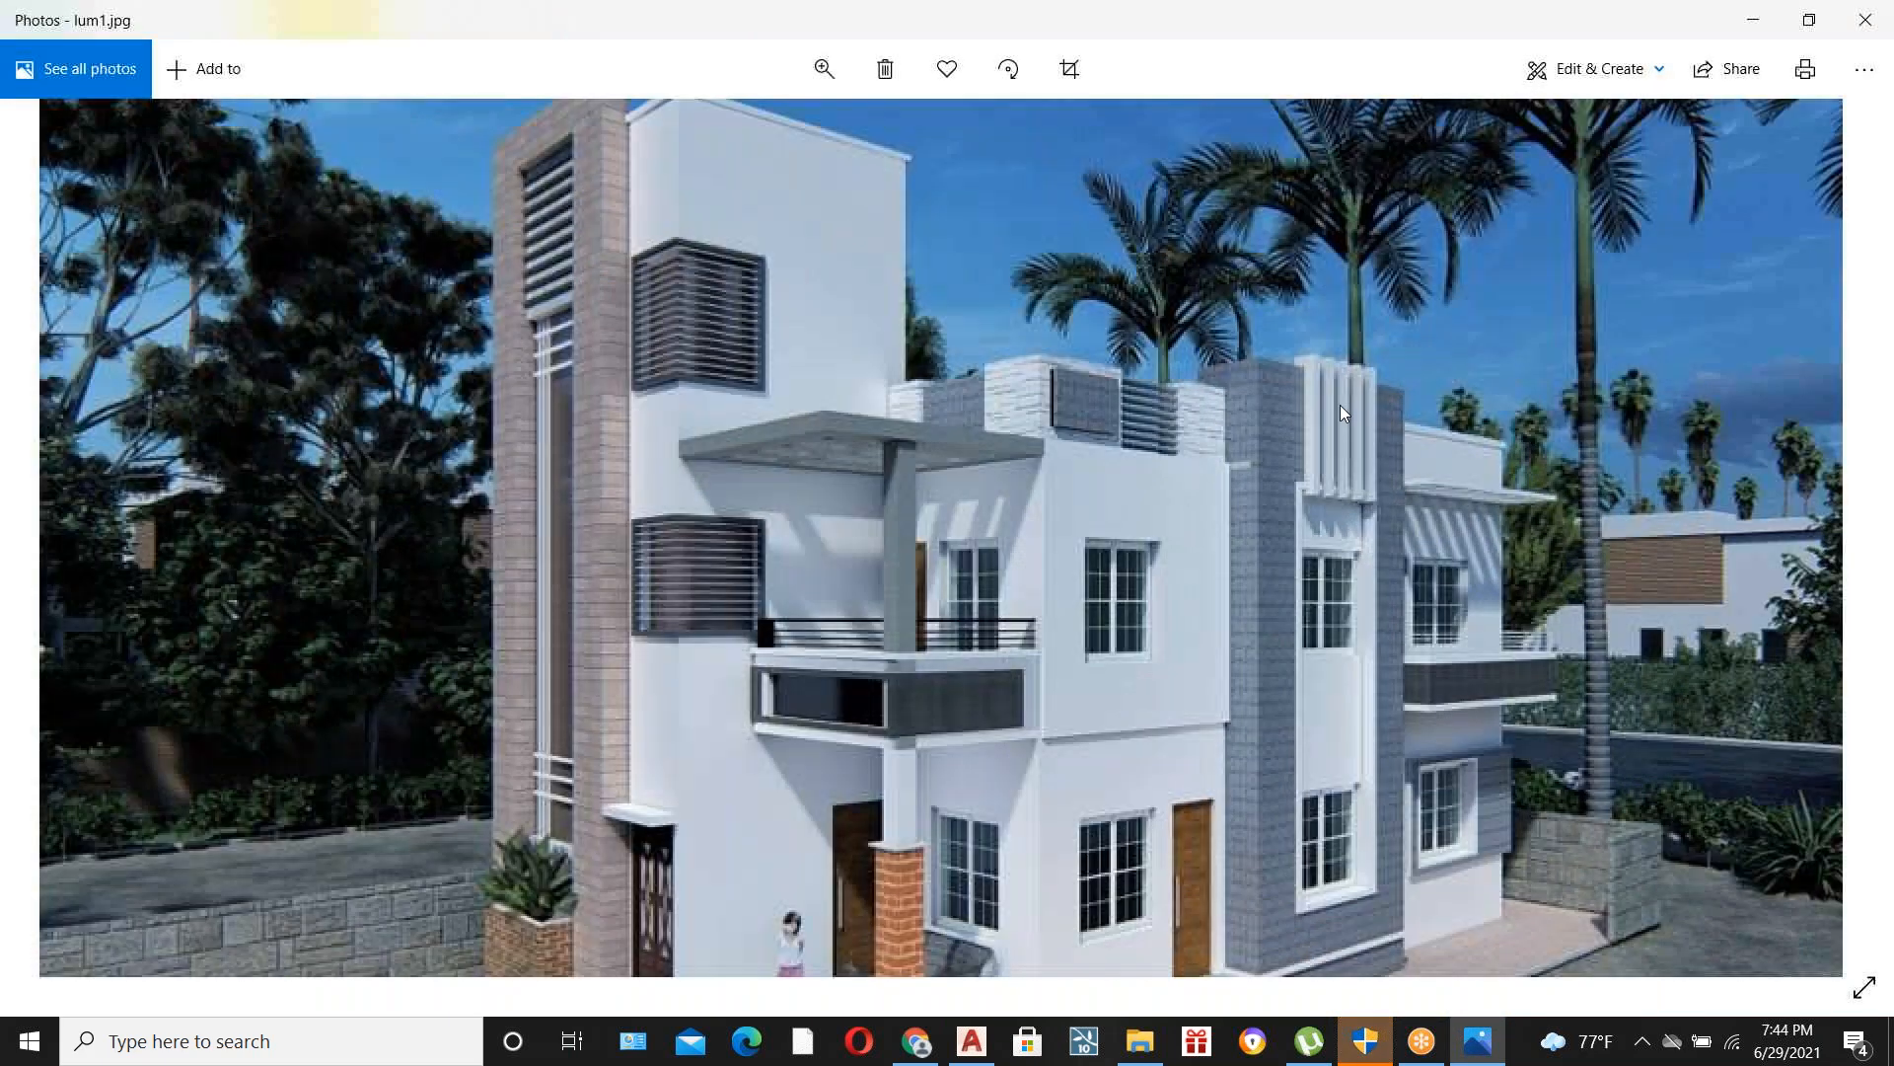
scroll(1340, 404, up, 2)
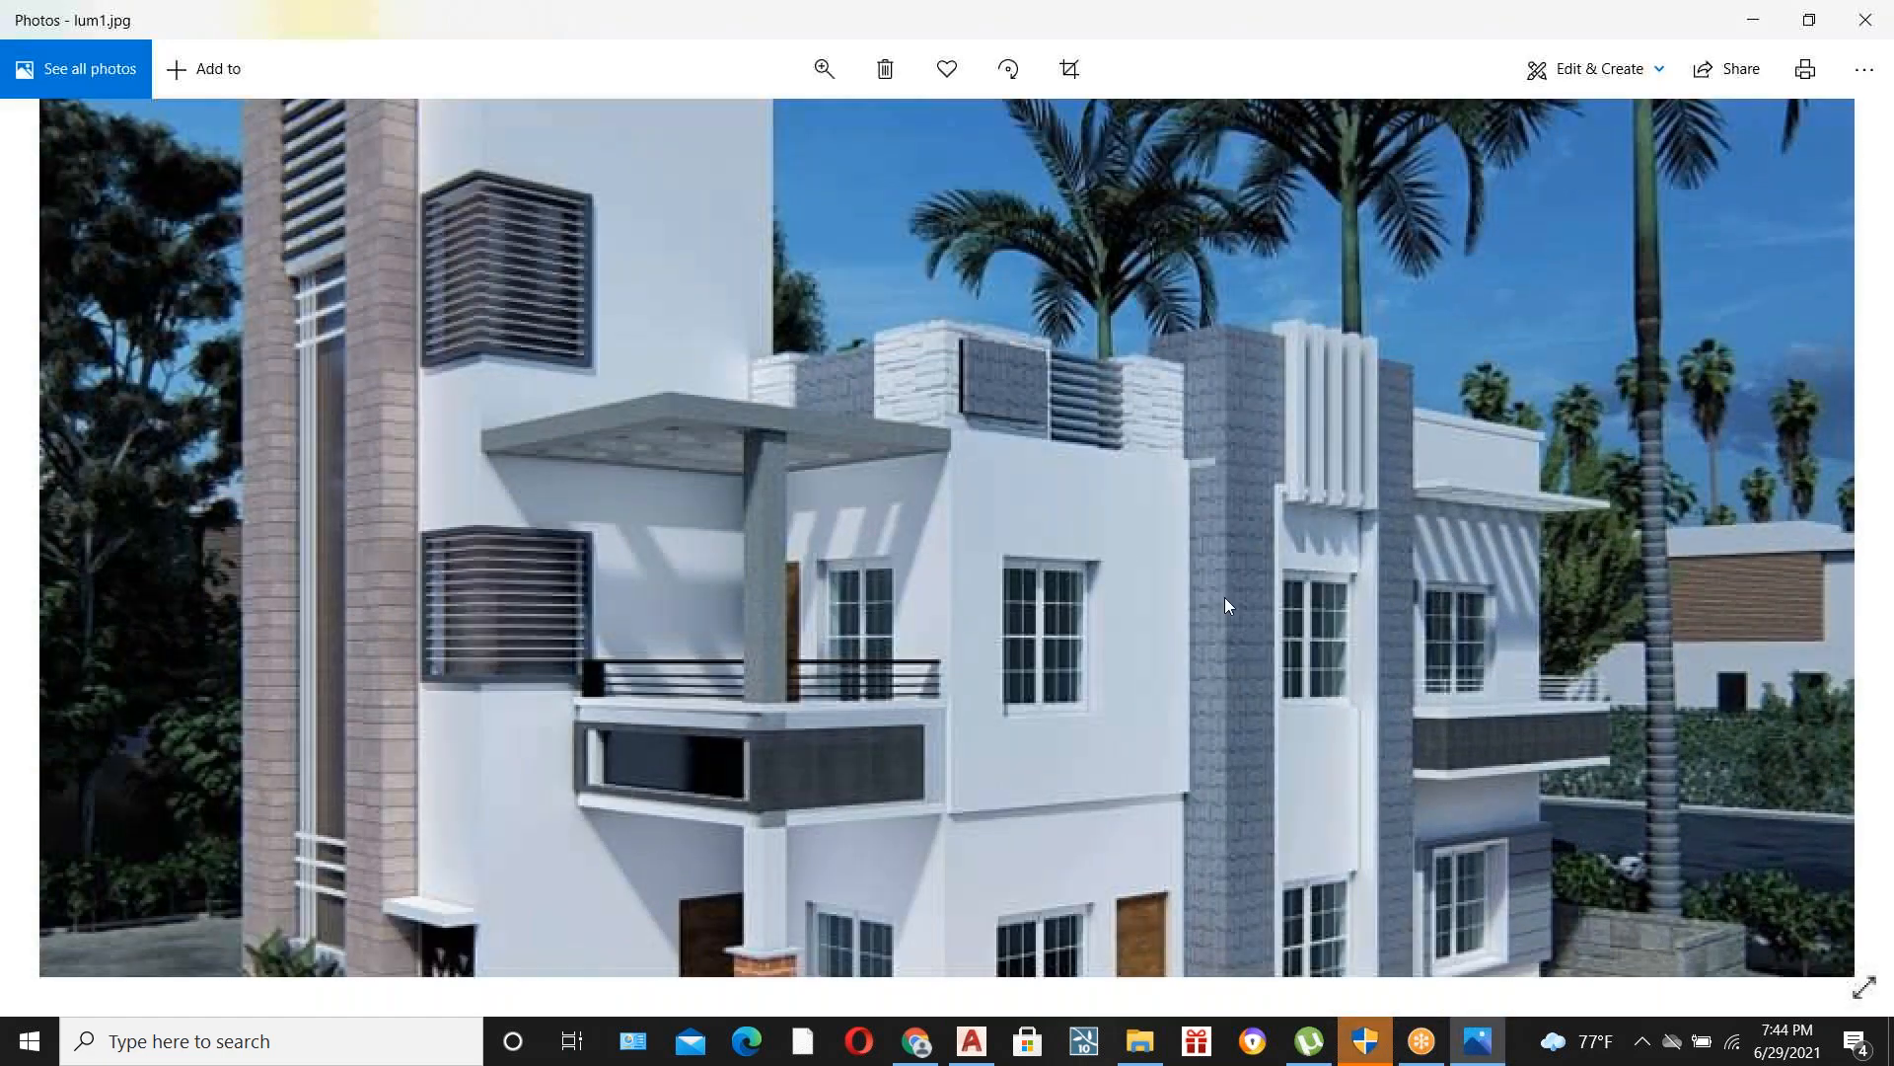
scroll(1249, 413, up, 1)
scroll(1263, 409, up, 1)
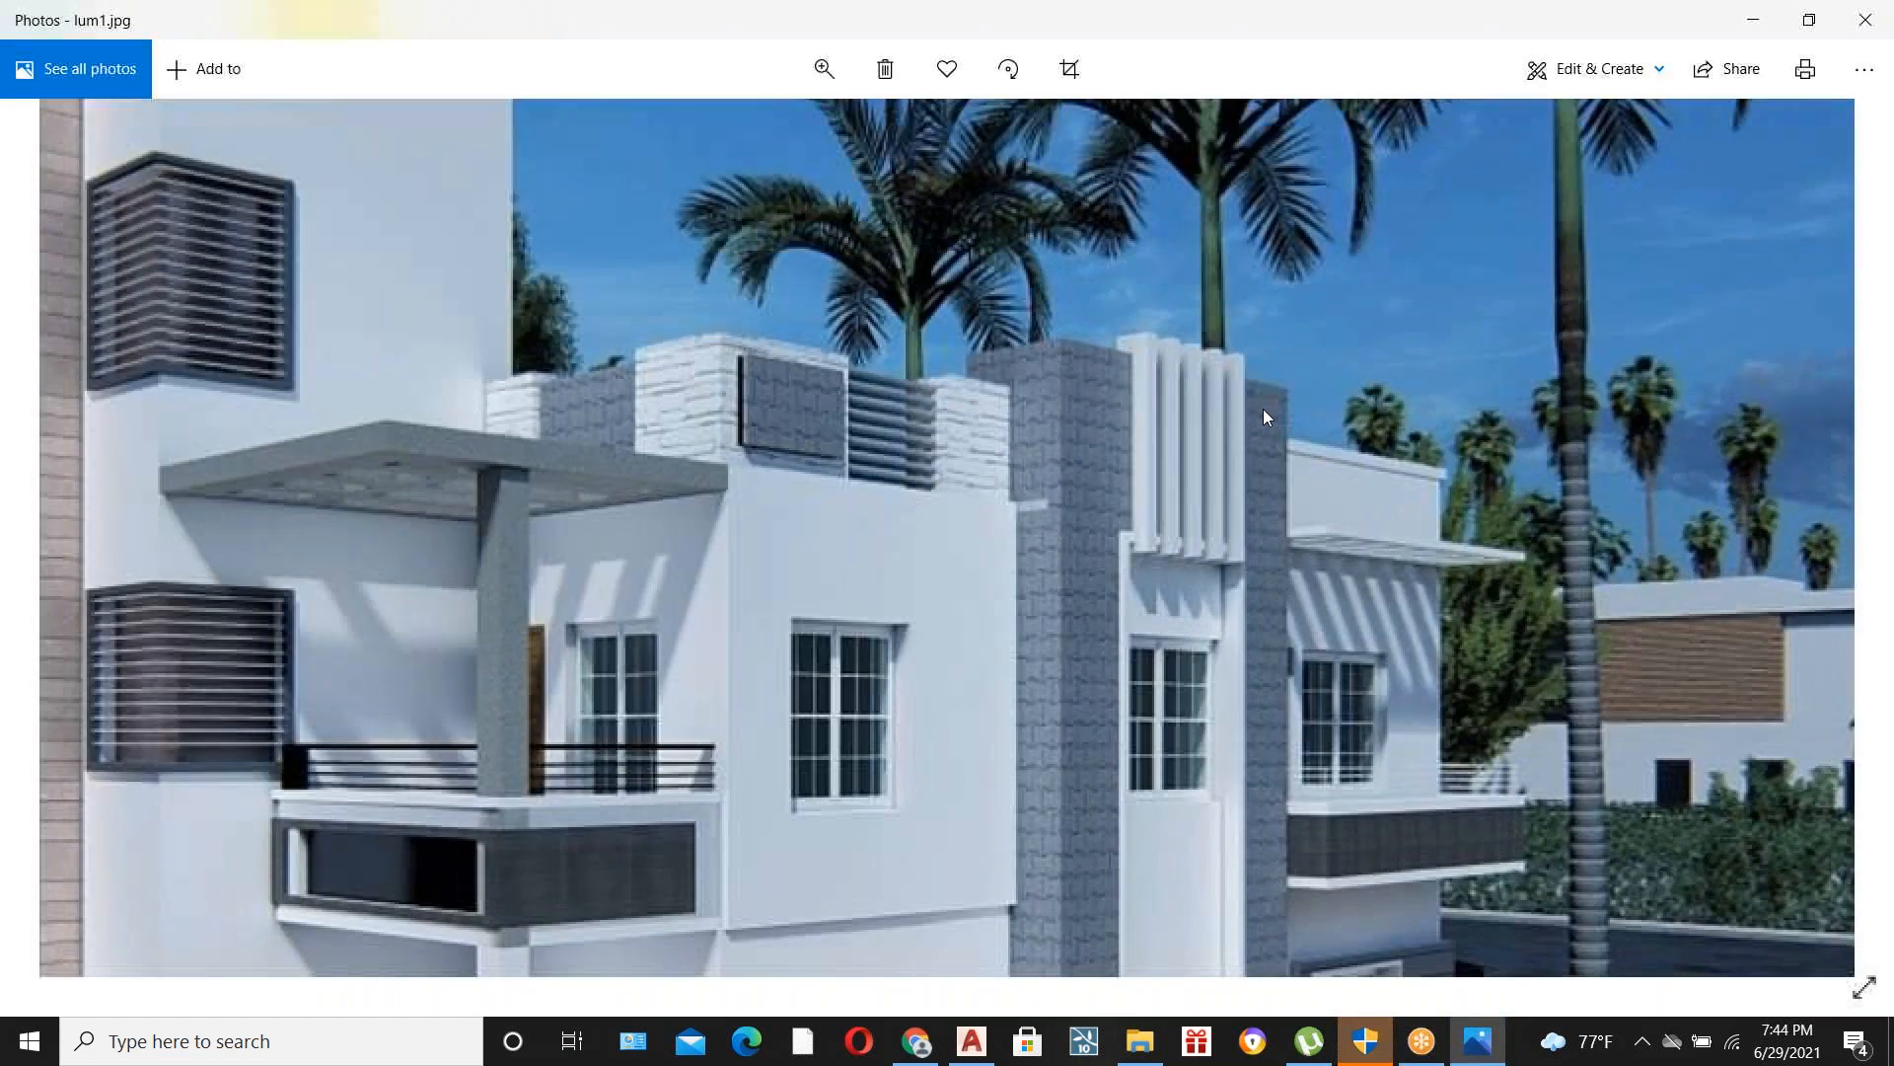
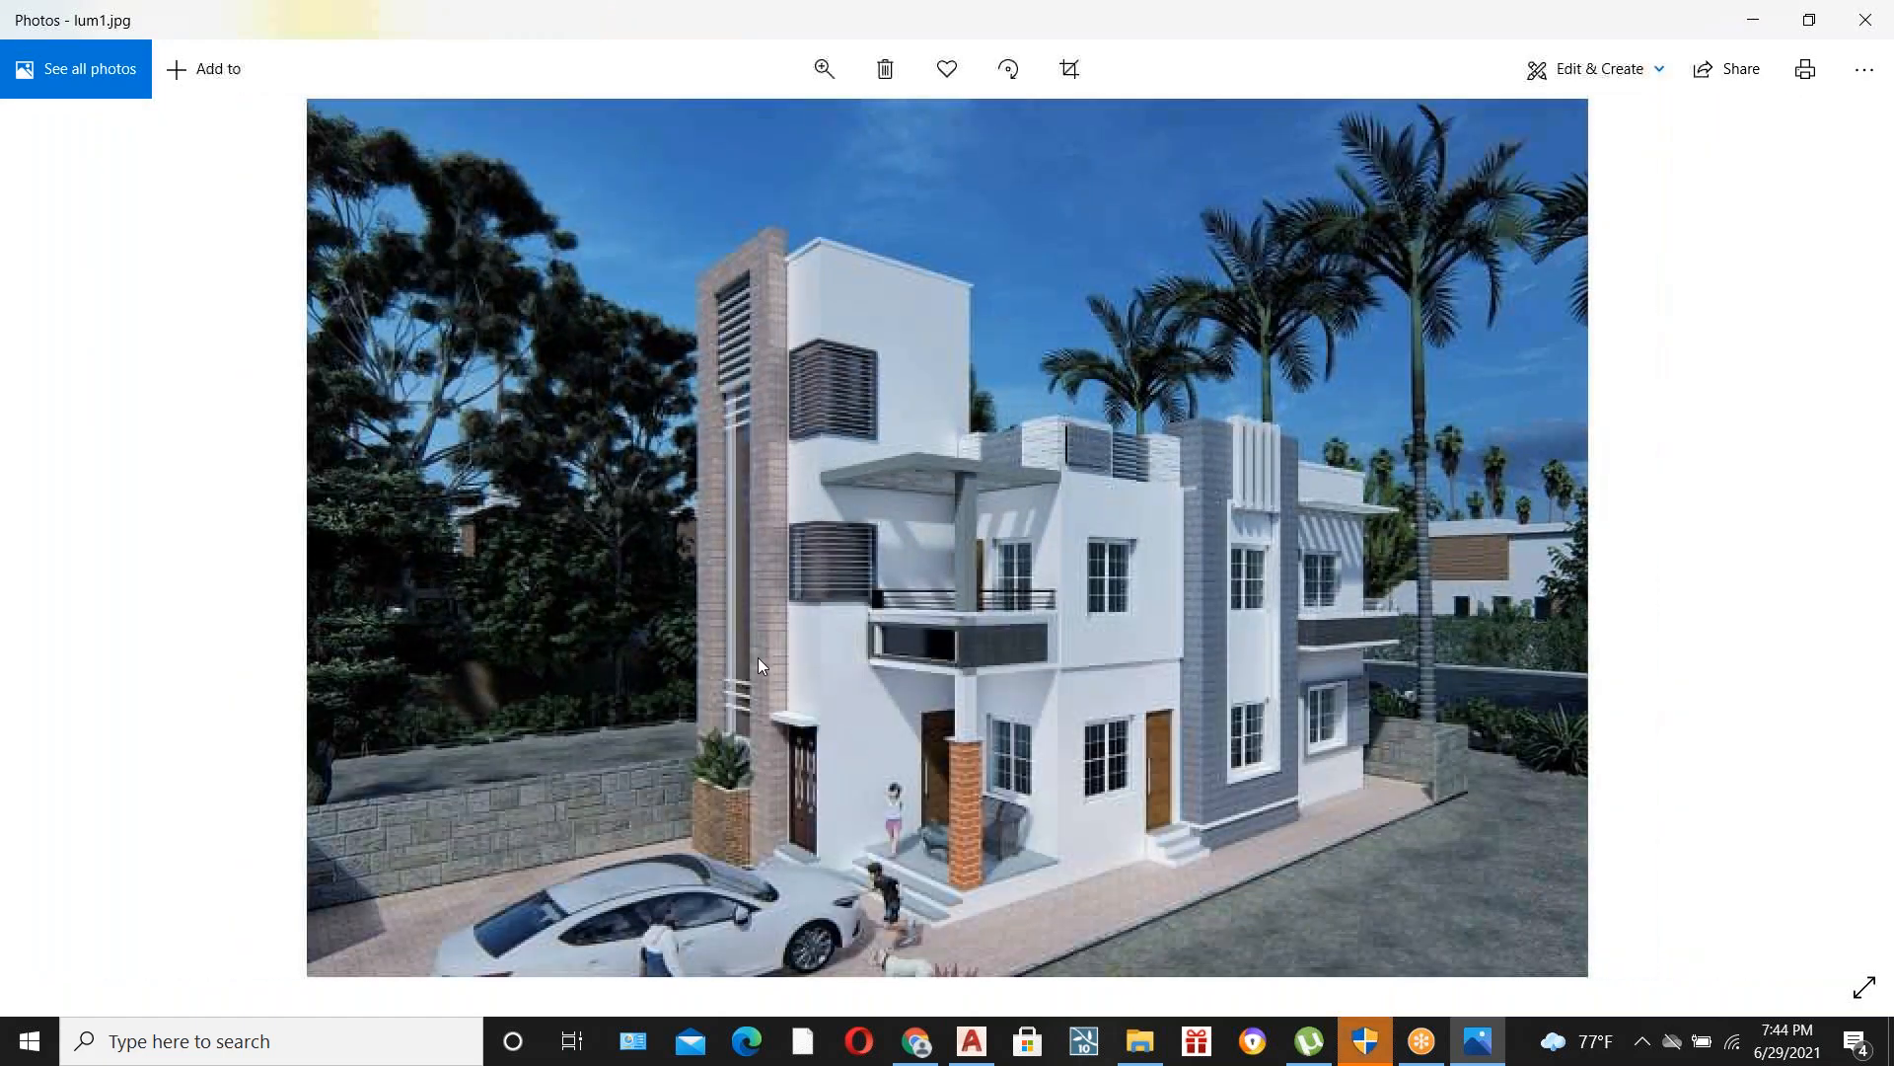
key(Right)
key(Right)
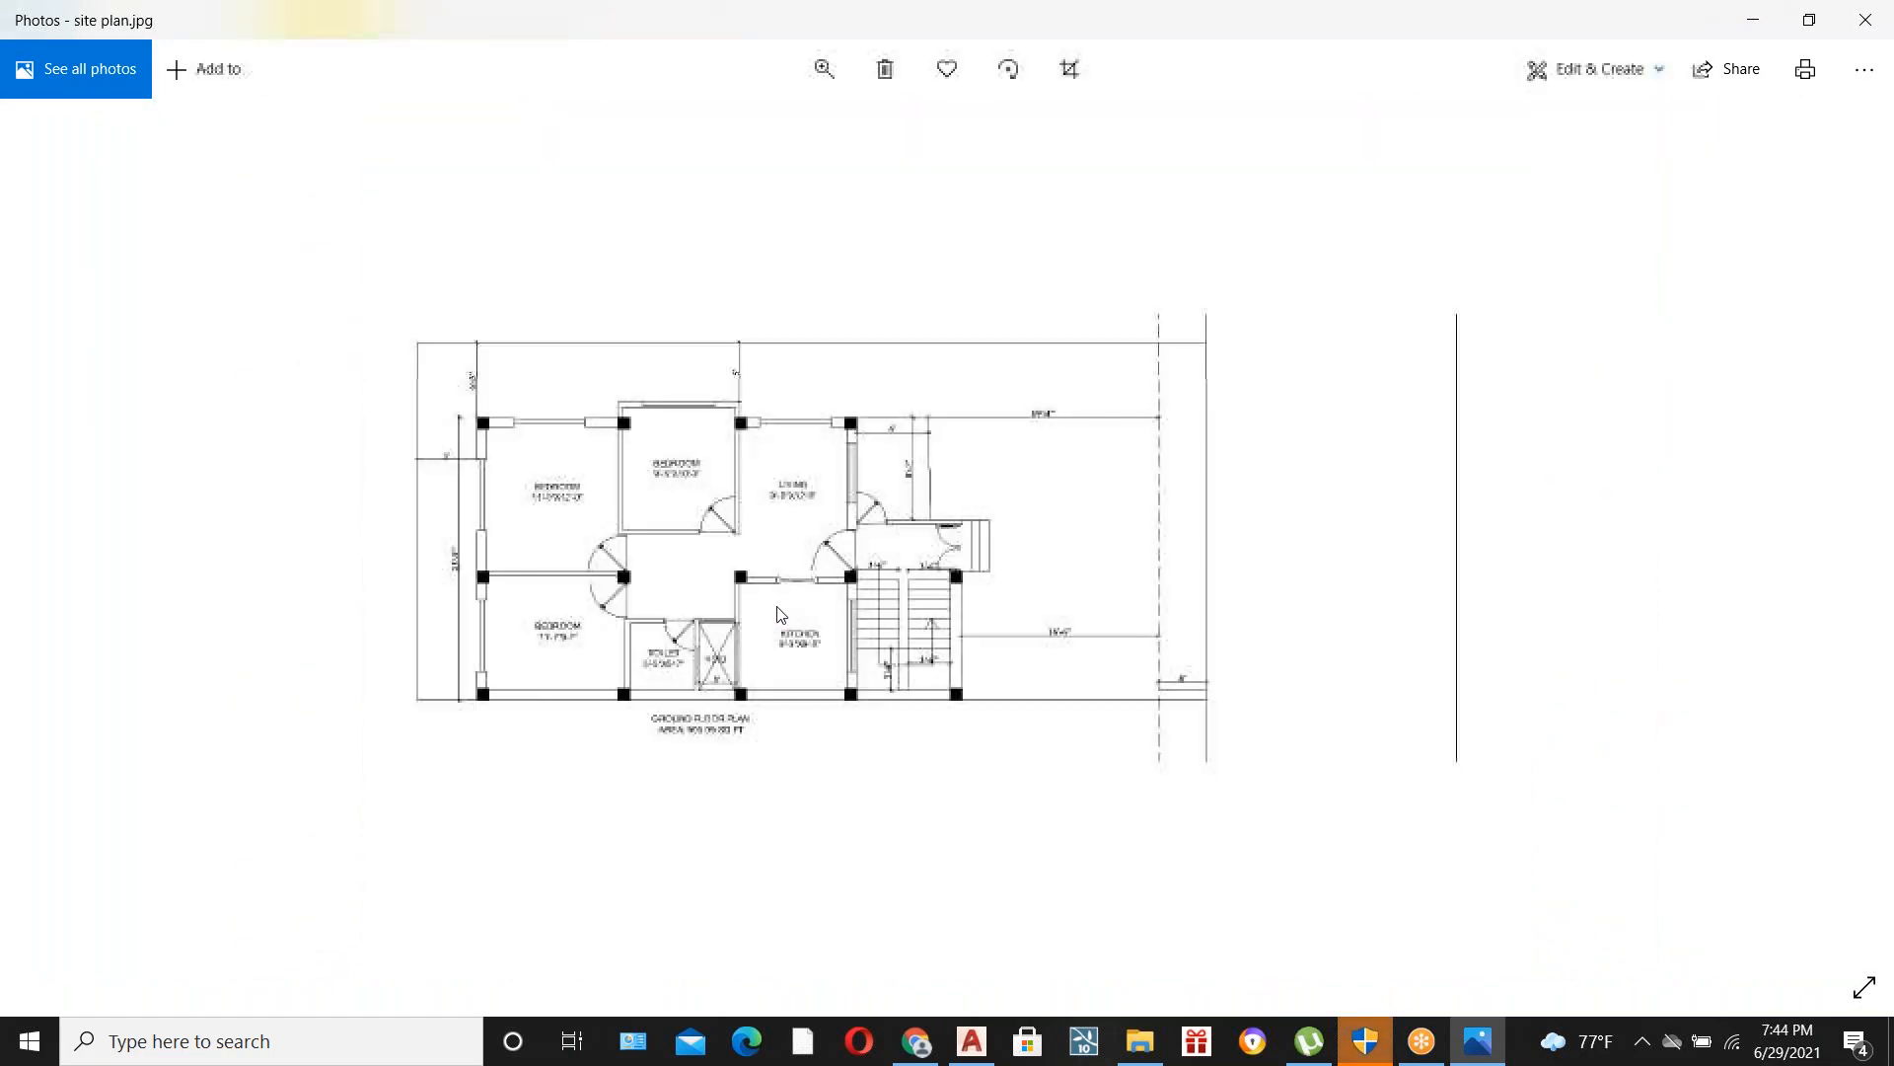
key(Right)
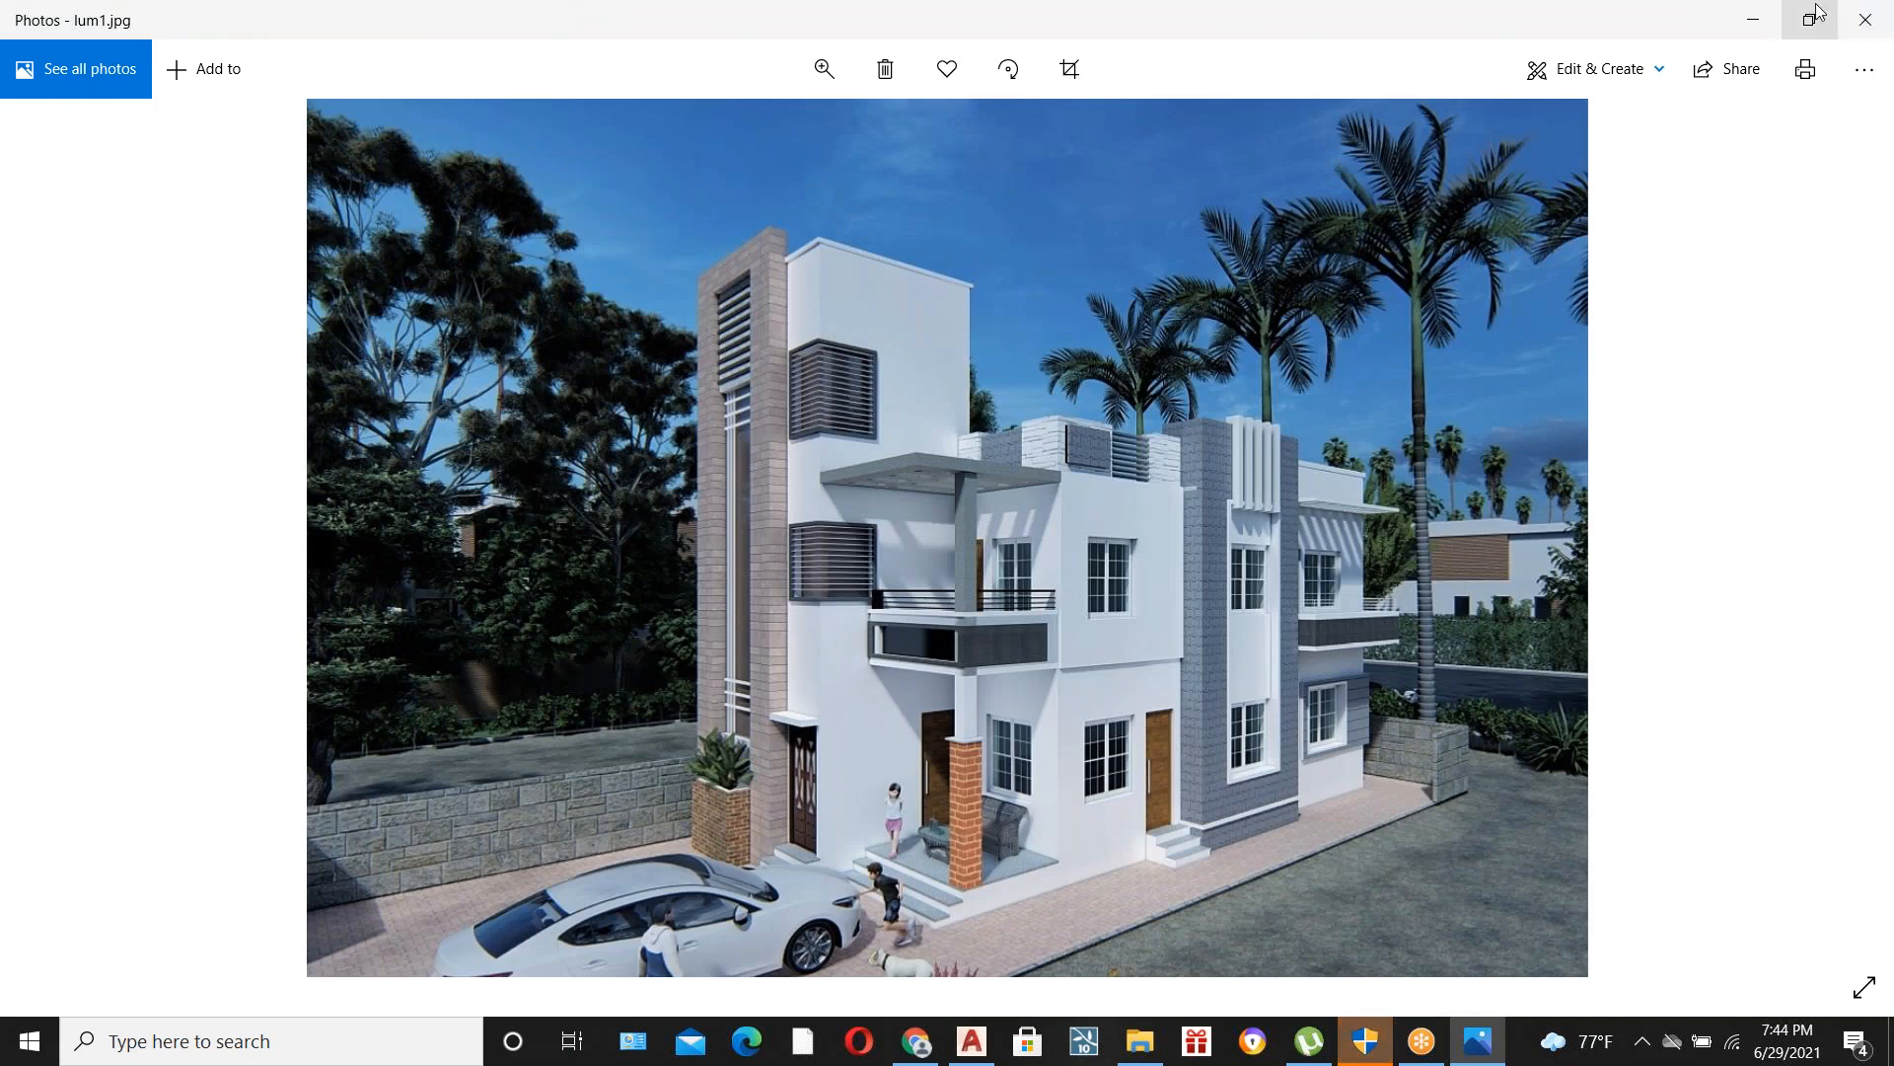
Close lum1, open image 333 from the project folder and examine the house's stair tower and parapet up close.
click(1859, 20)
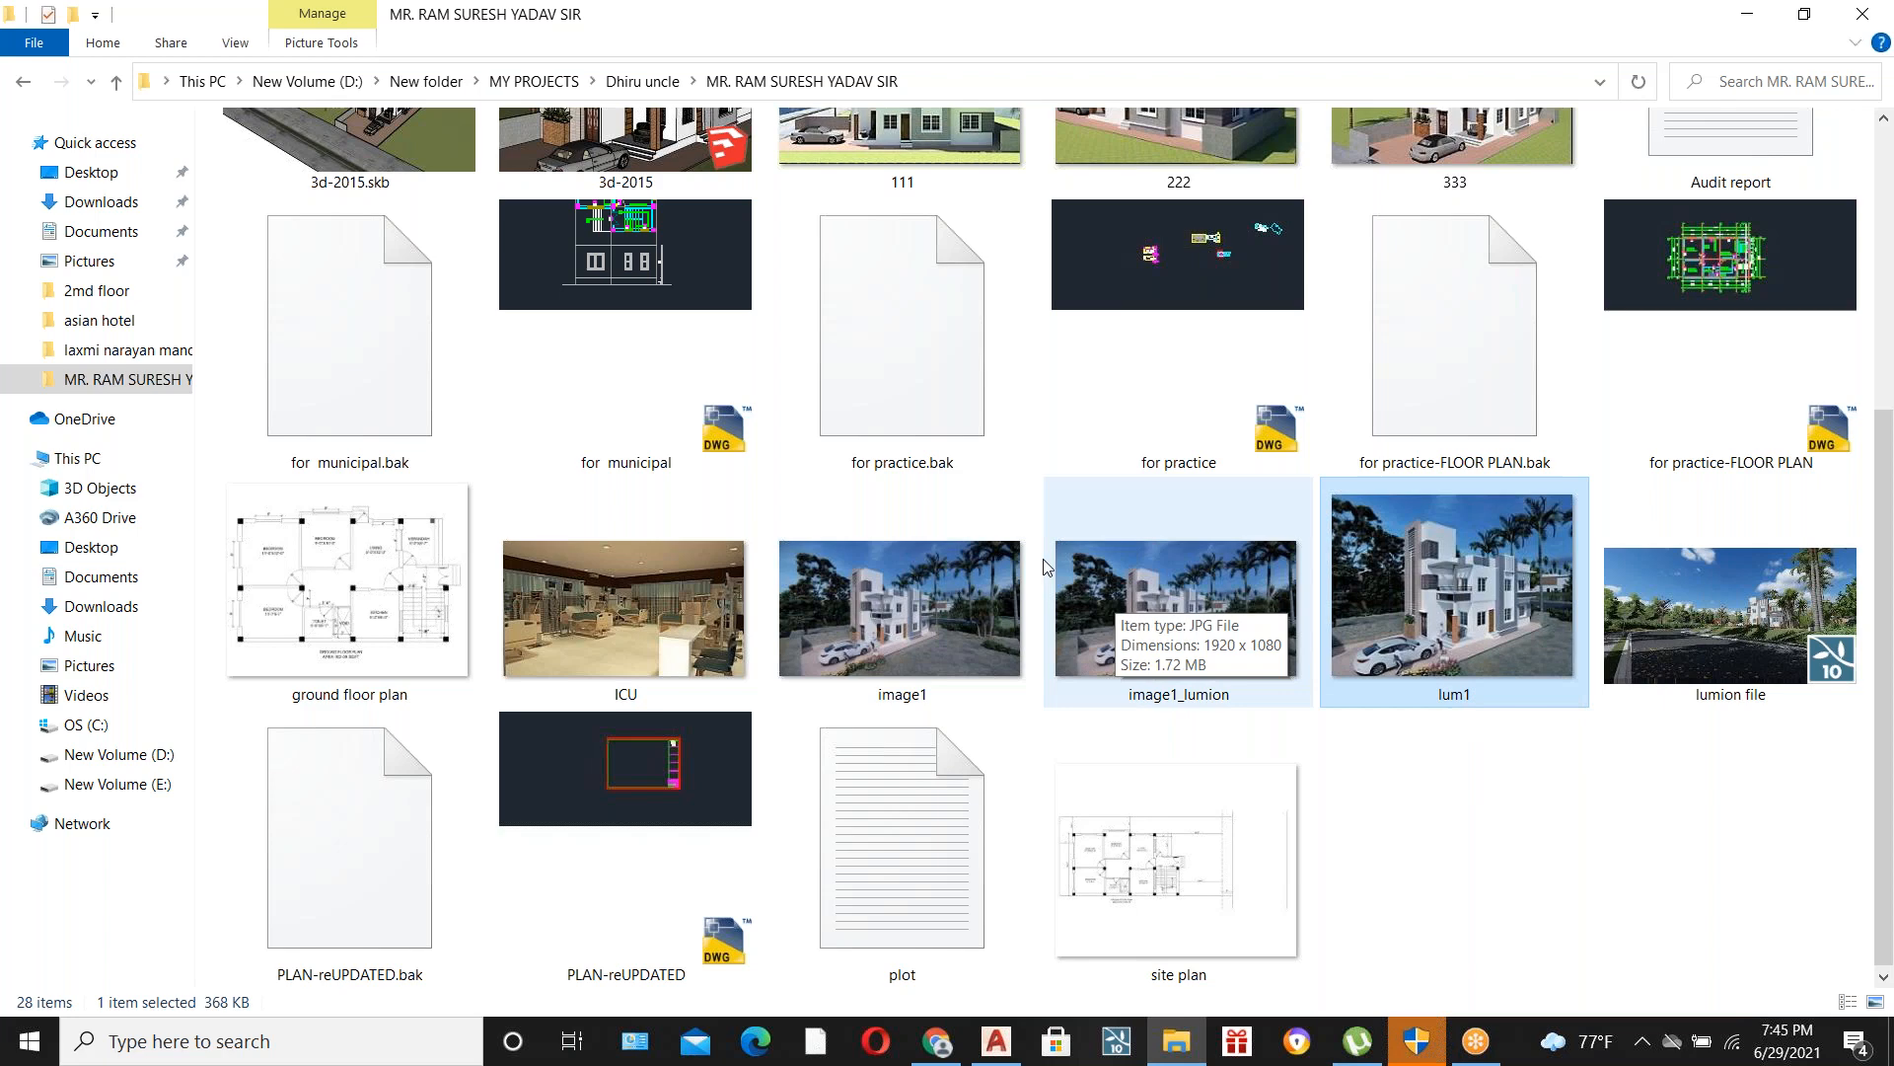
scroll(1051, 557, up, 5)
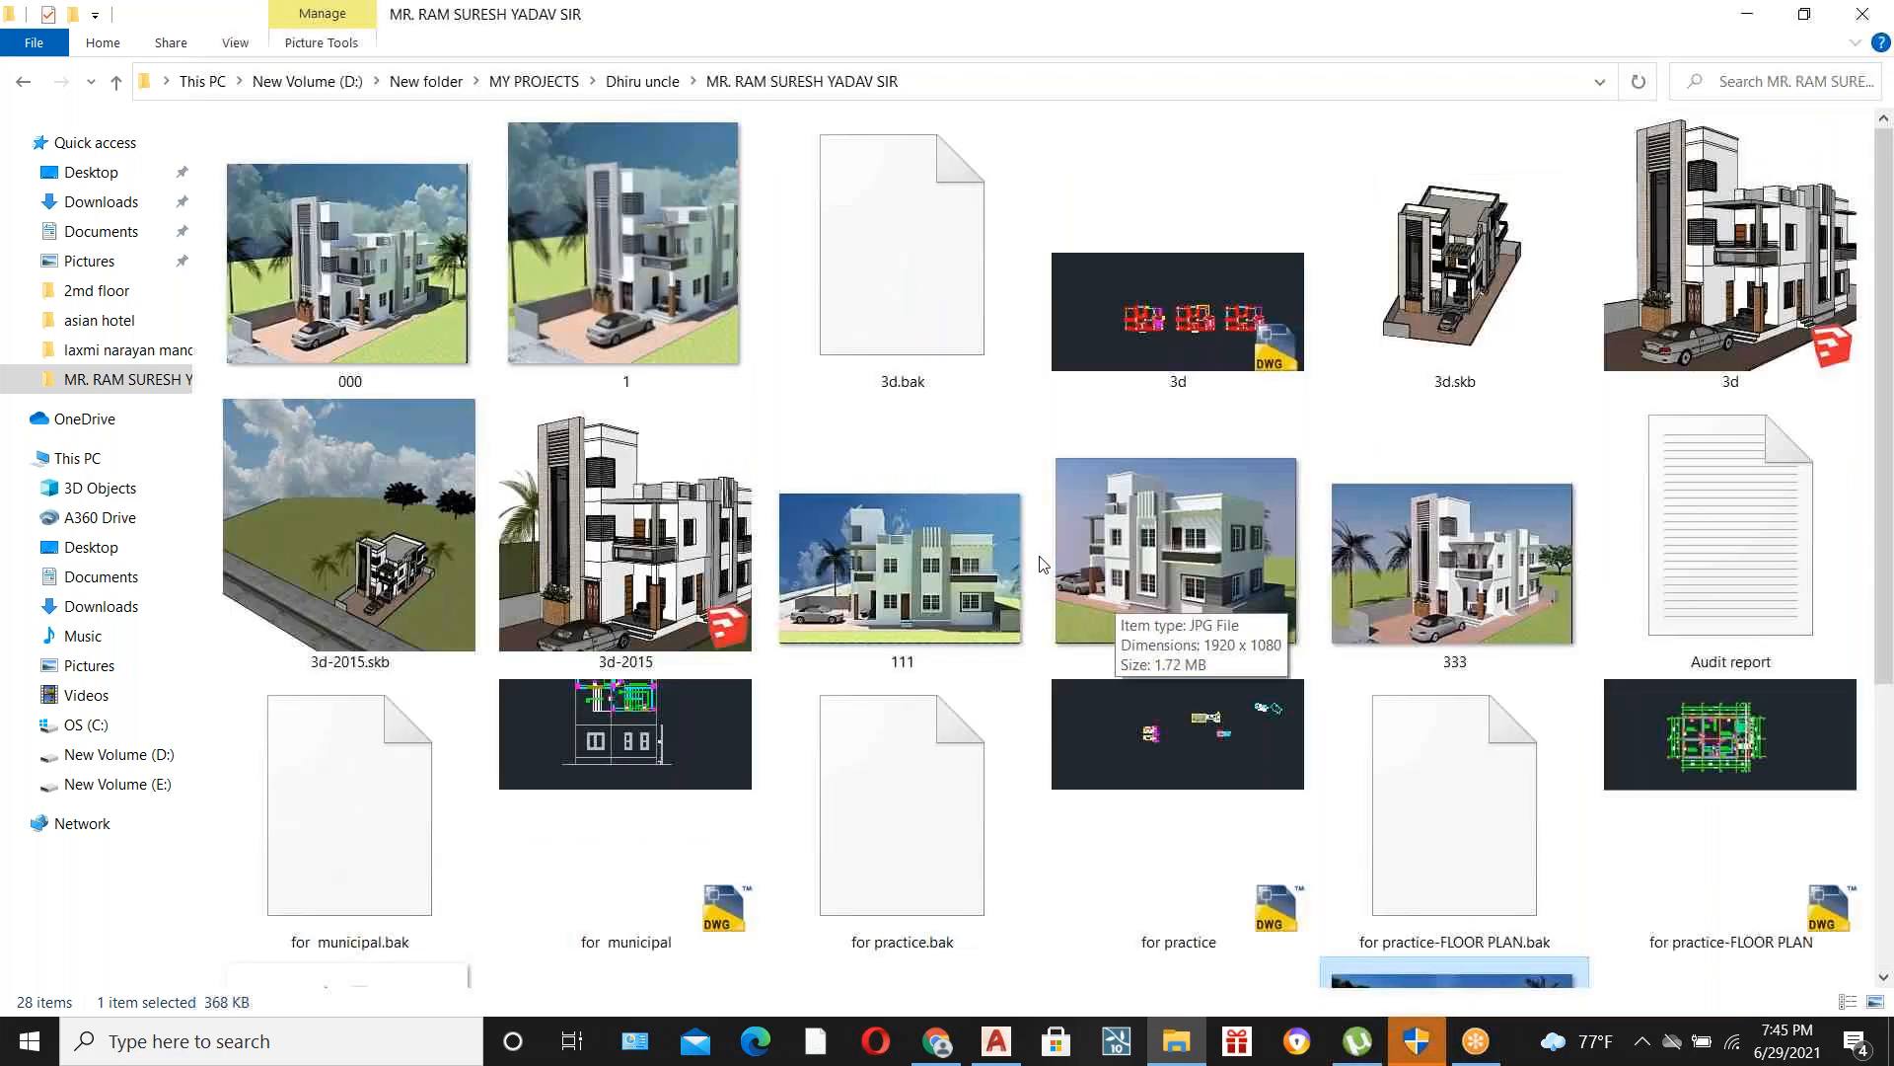
double_click(1436, 585)
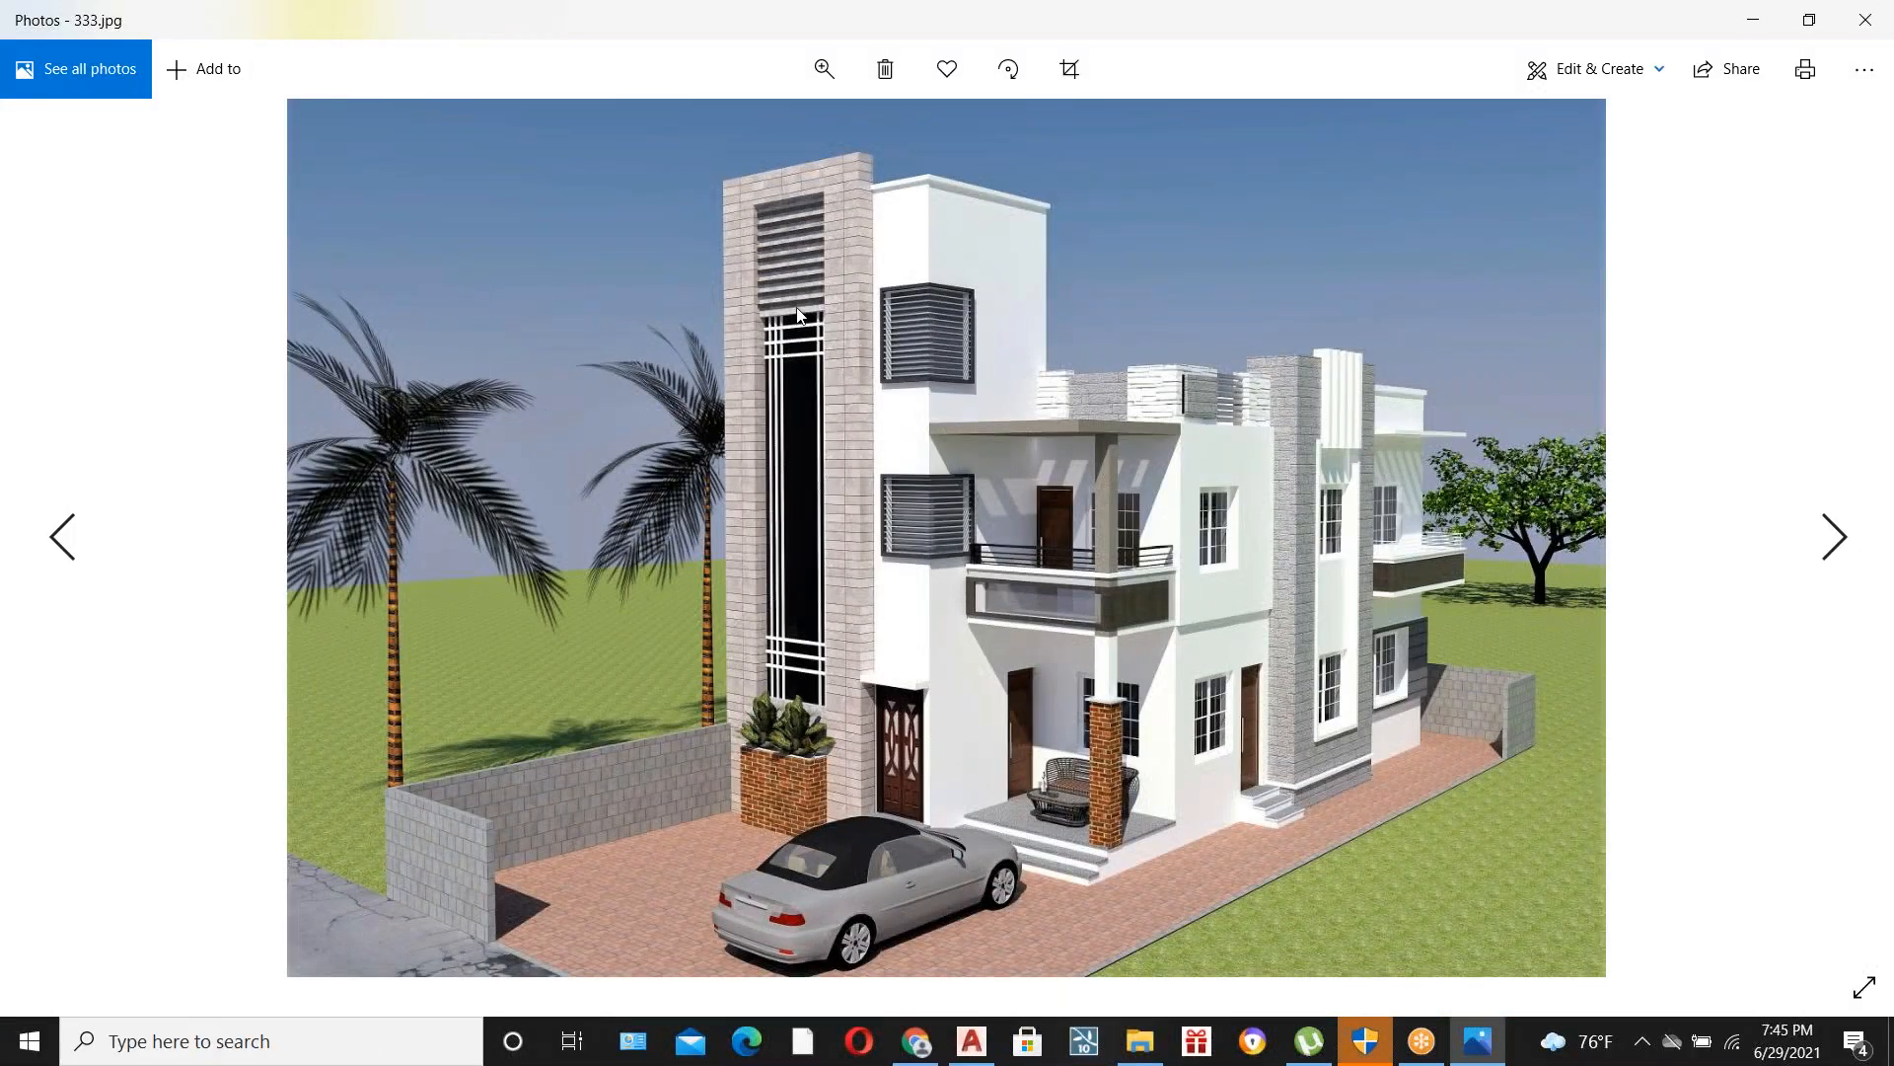
scroll(815, 422, up, 4)
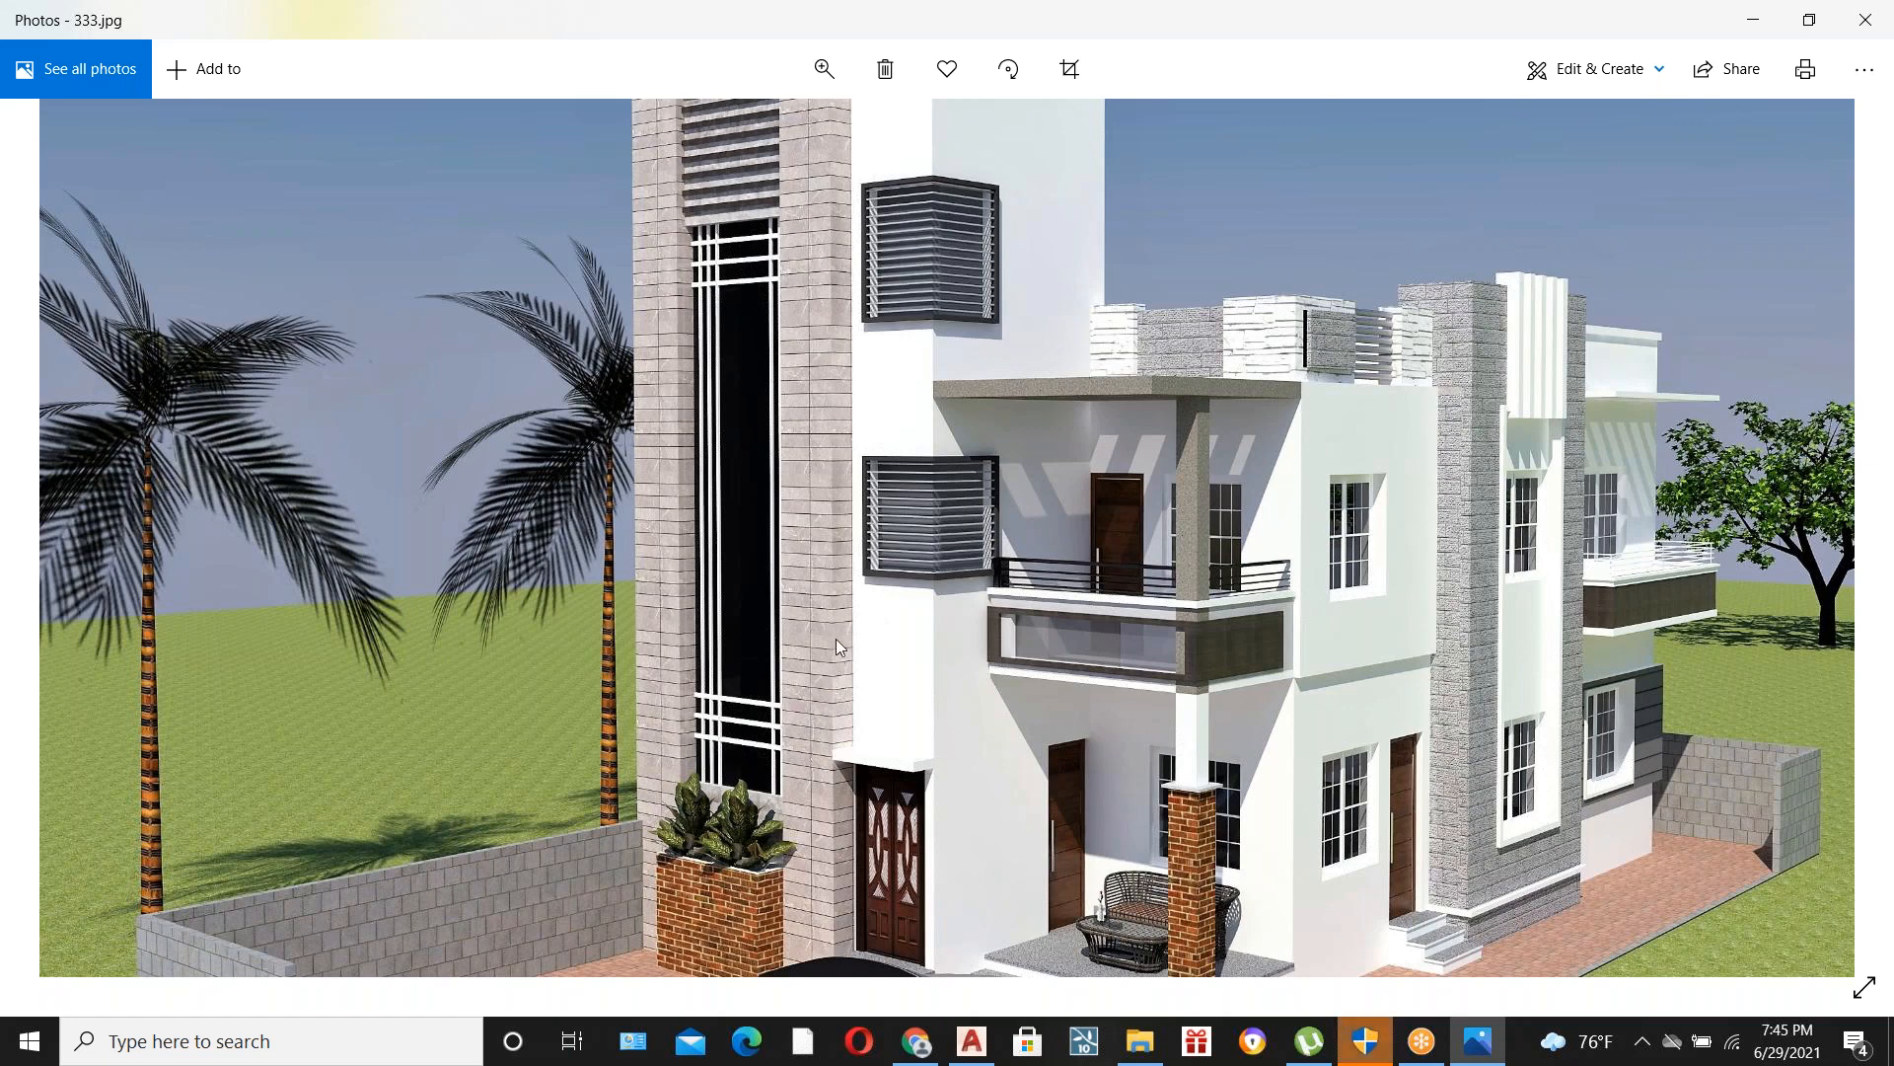
Switch back to the for municipal drawing in AutoCAD and review the floor plans, the staircase windows and the first elevation.
click(972, 1041)
scroll(1044, 635, down, 4)
scroll(1066, 605, down, 4)
scroll(703, 457, up, 2)
scroll(885, 372, up, 2)
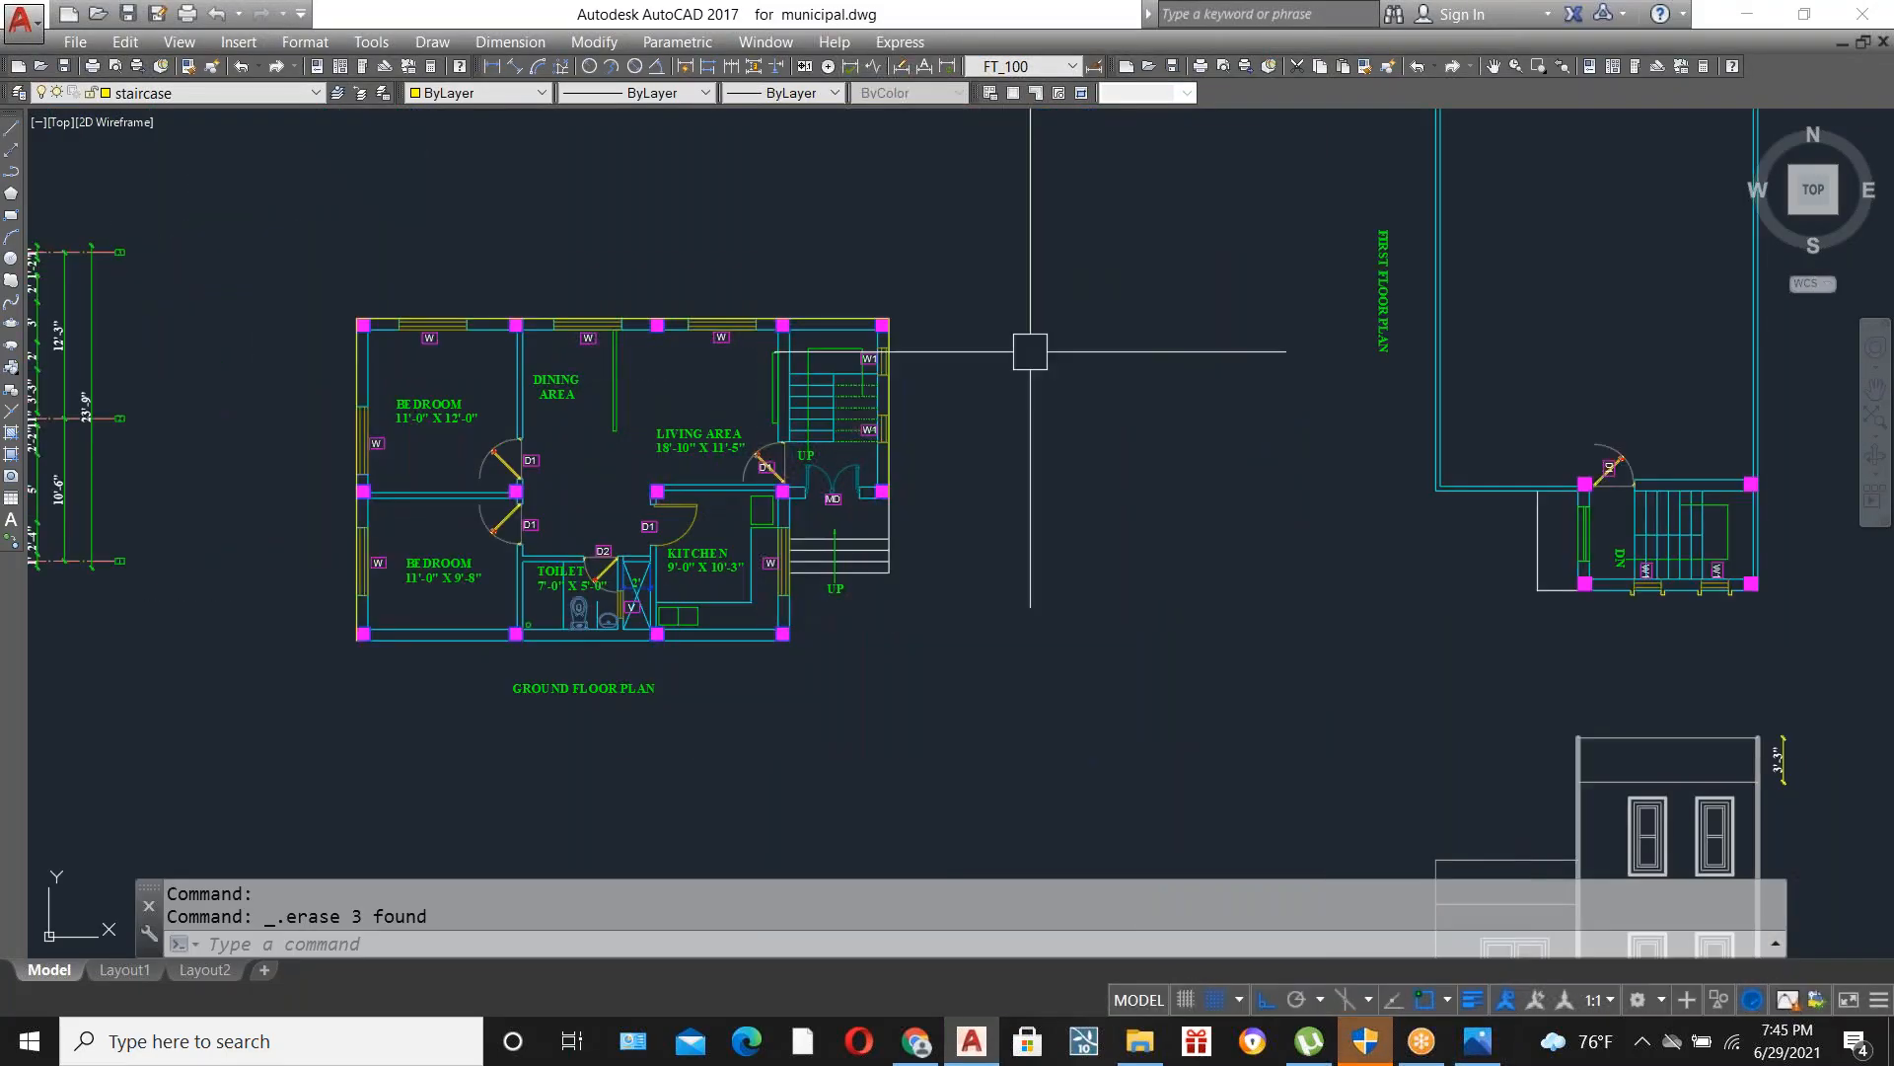
scroll(1030, 352, down, 3)
scroll(1317, 539, up, 4)
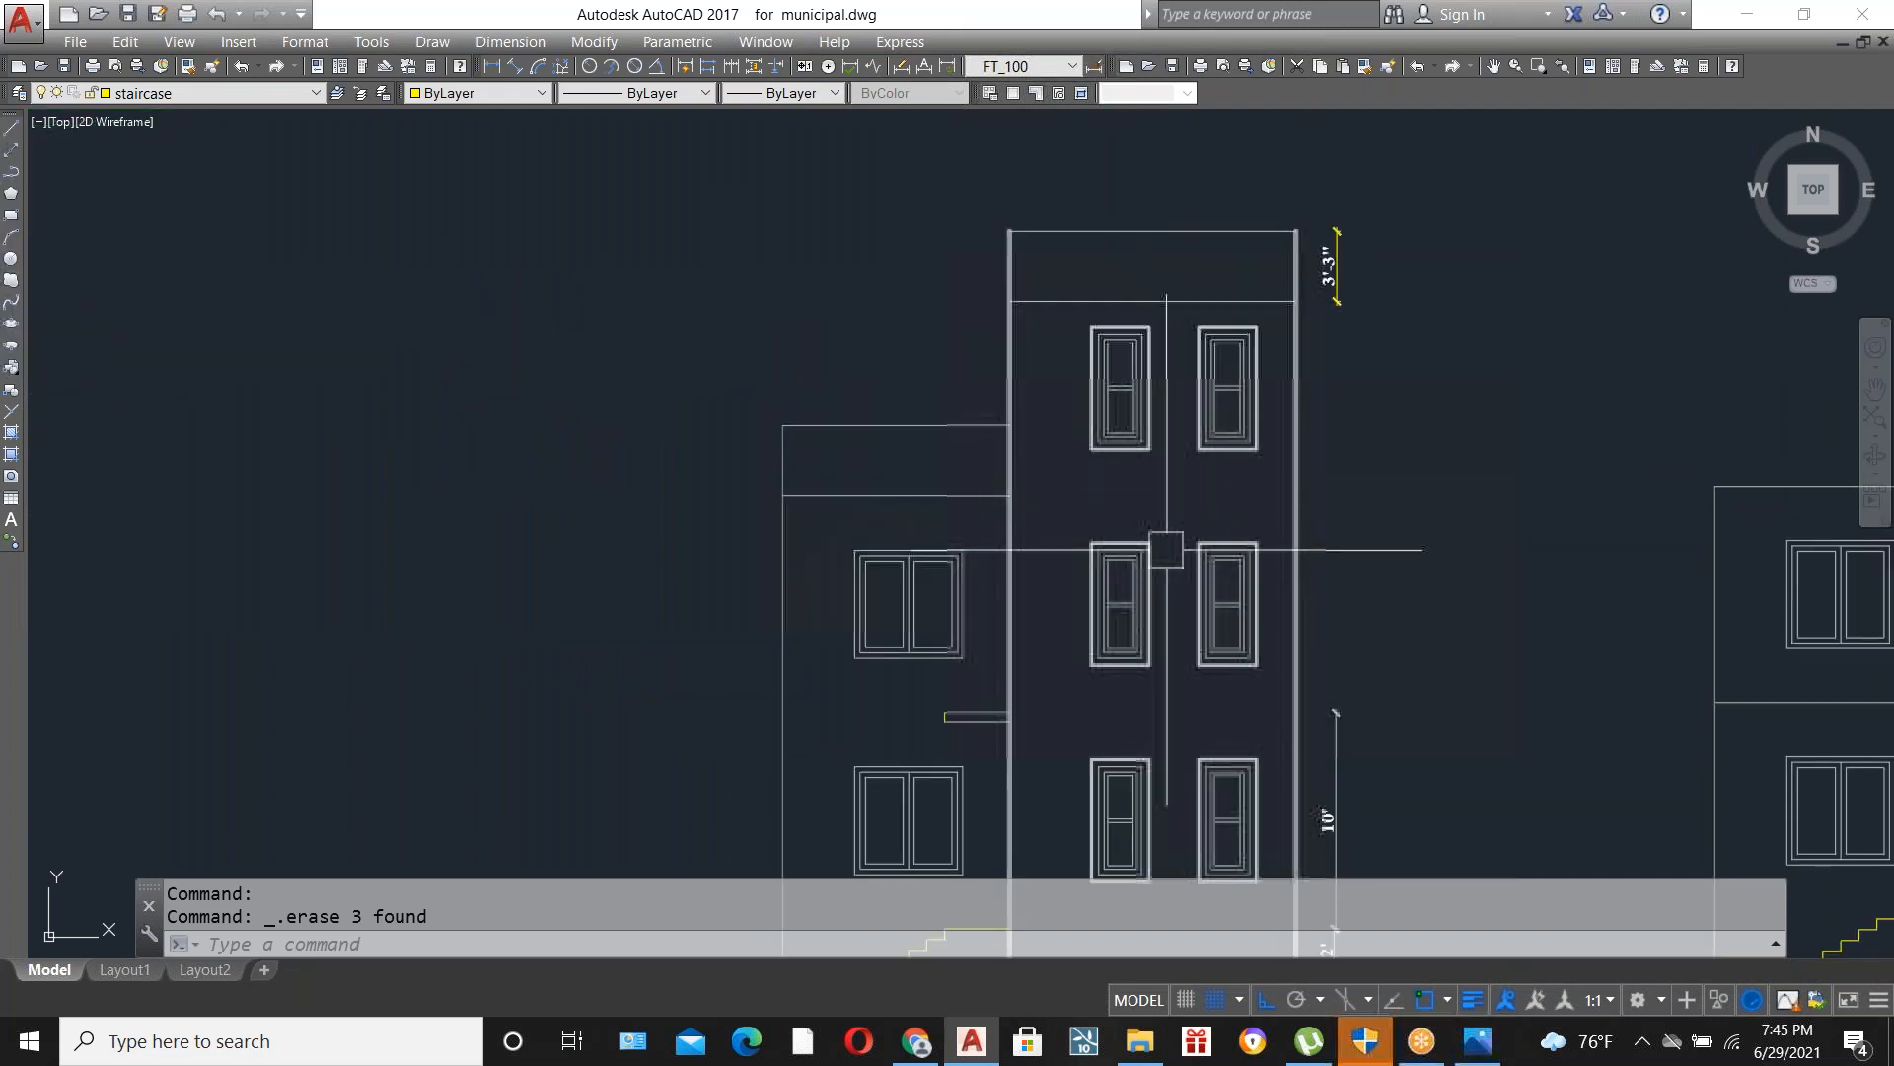
scroll(1162, 544, up, 4)
scroll(1129, 507, down, 4)
scroll(1131, 515, up, 2)
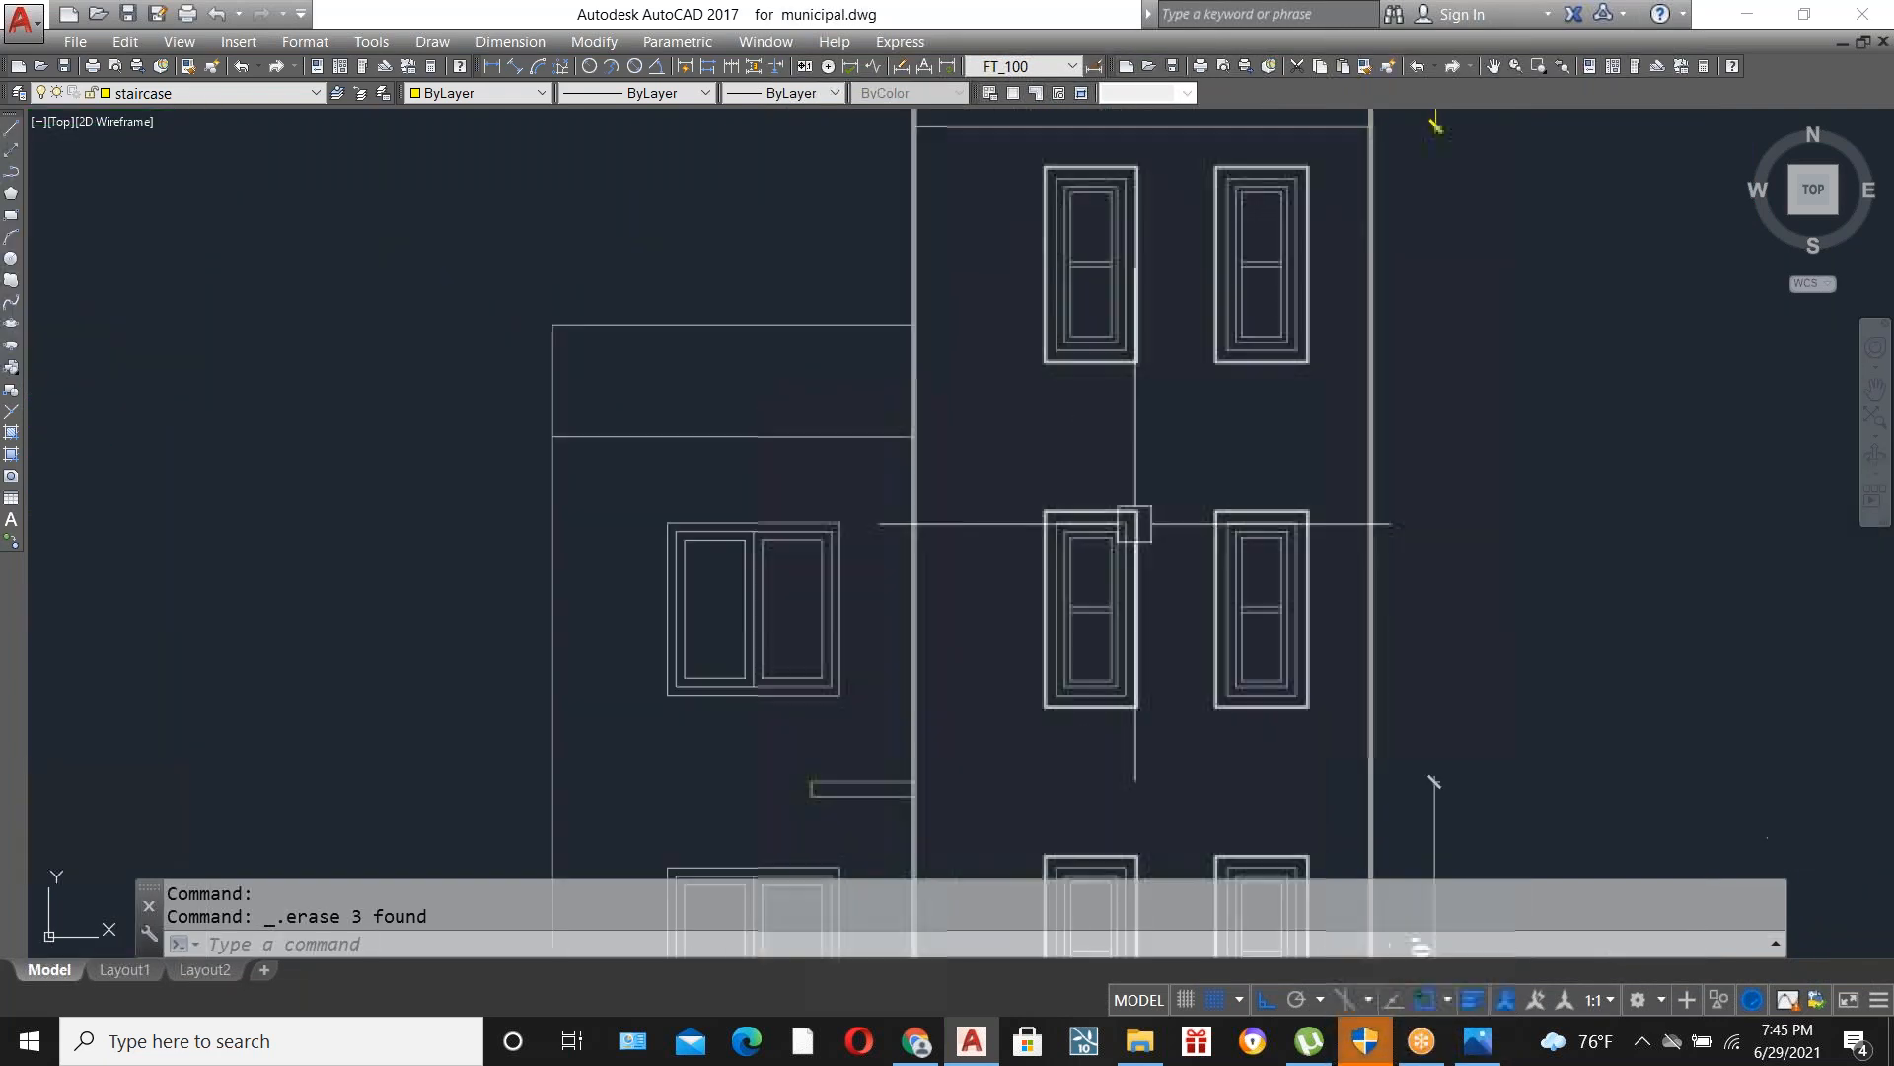
scroll(1133, 524, up, 2)
scroll(1188, 553, down, 6)
scroll(572, 351, up, 4)
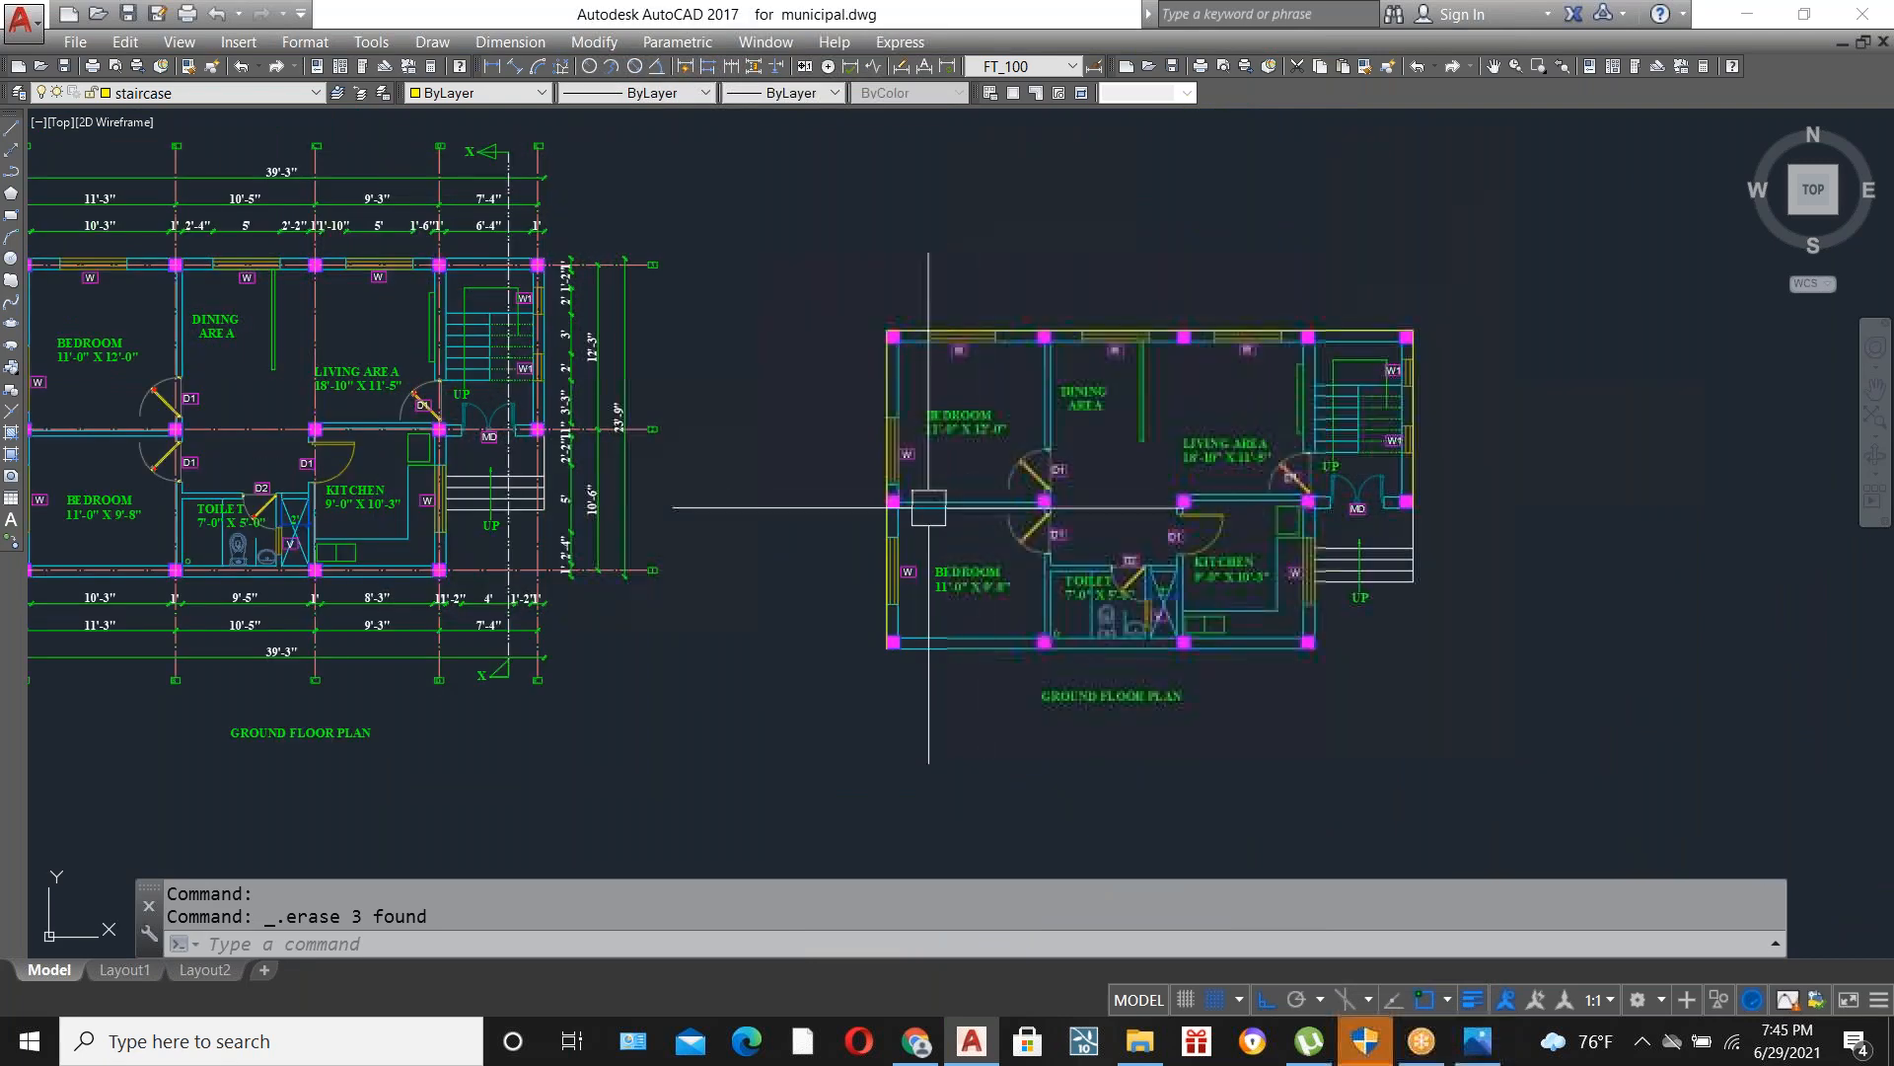
scroll(1260, 529, down, 3)
scroll(1312, 542, up, 10)
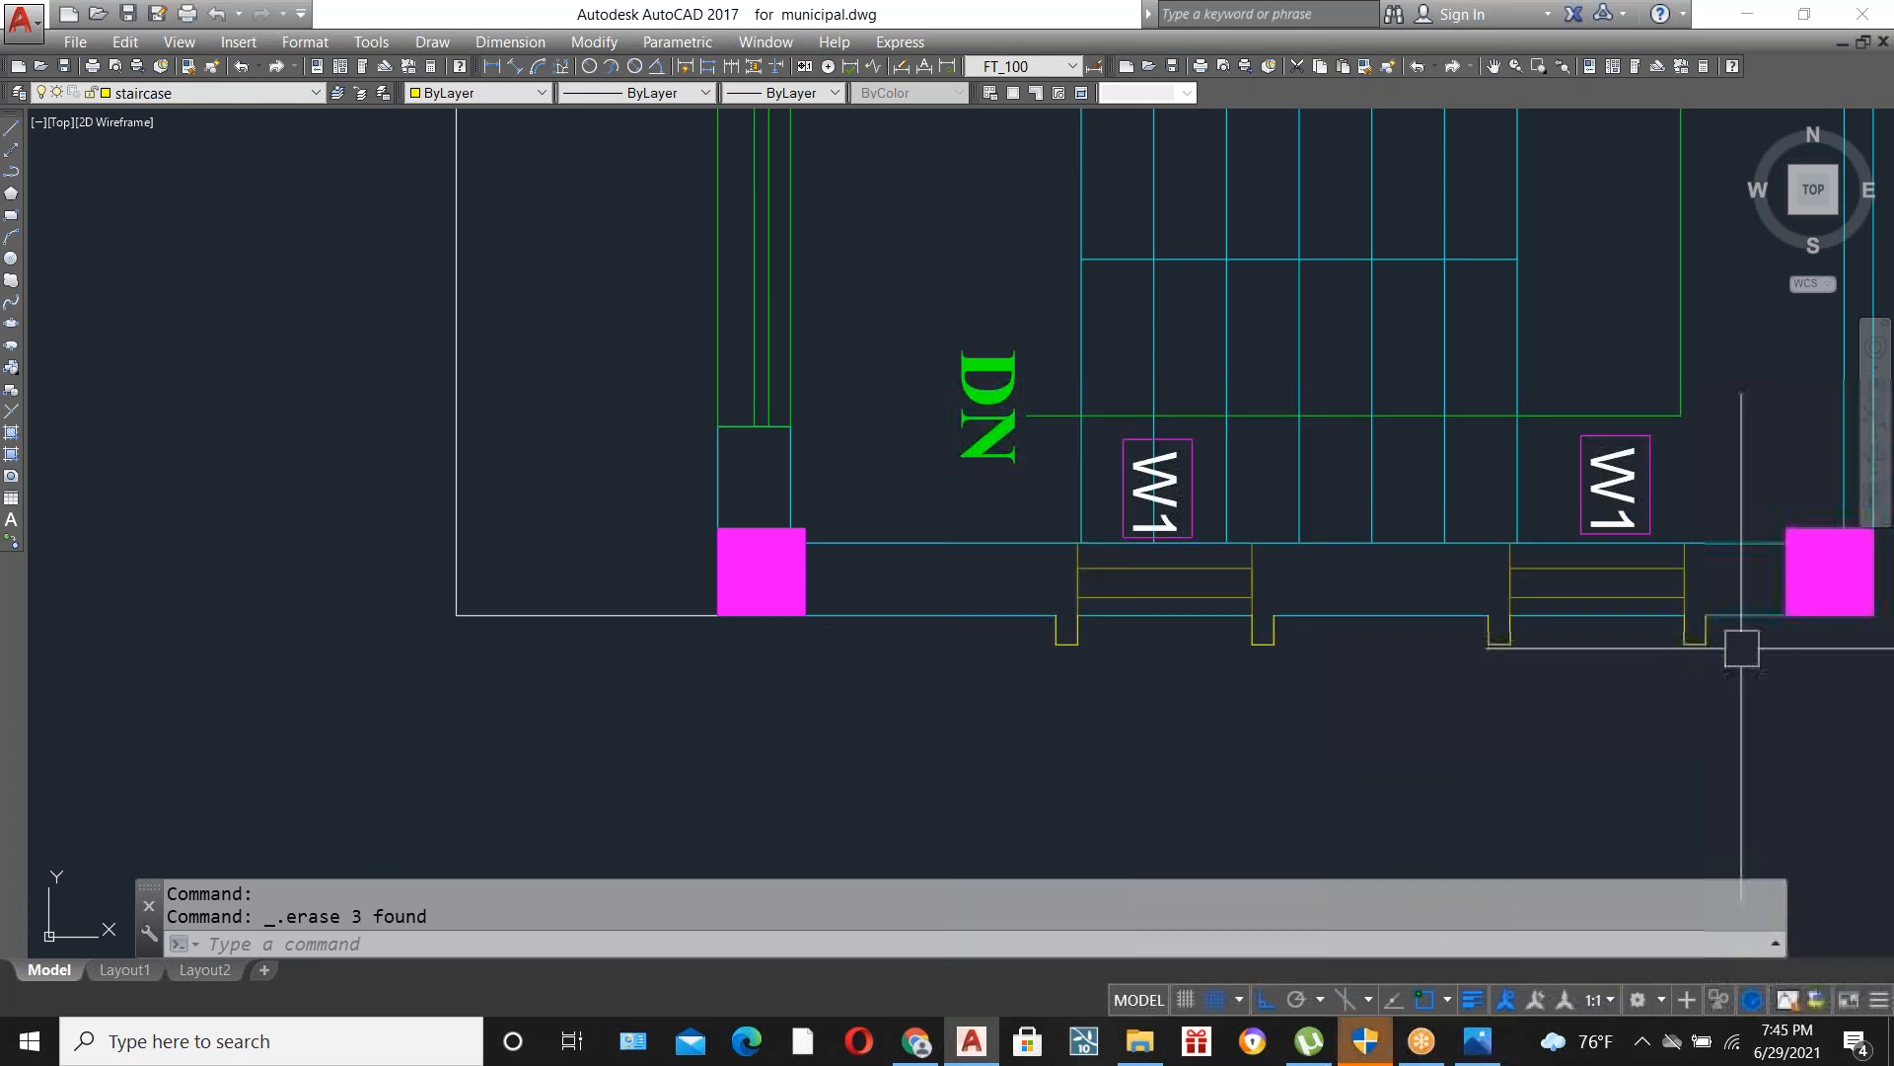
scroll(1226, 435, down, 6)
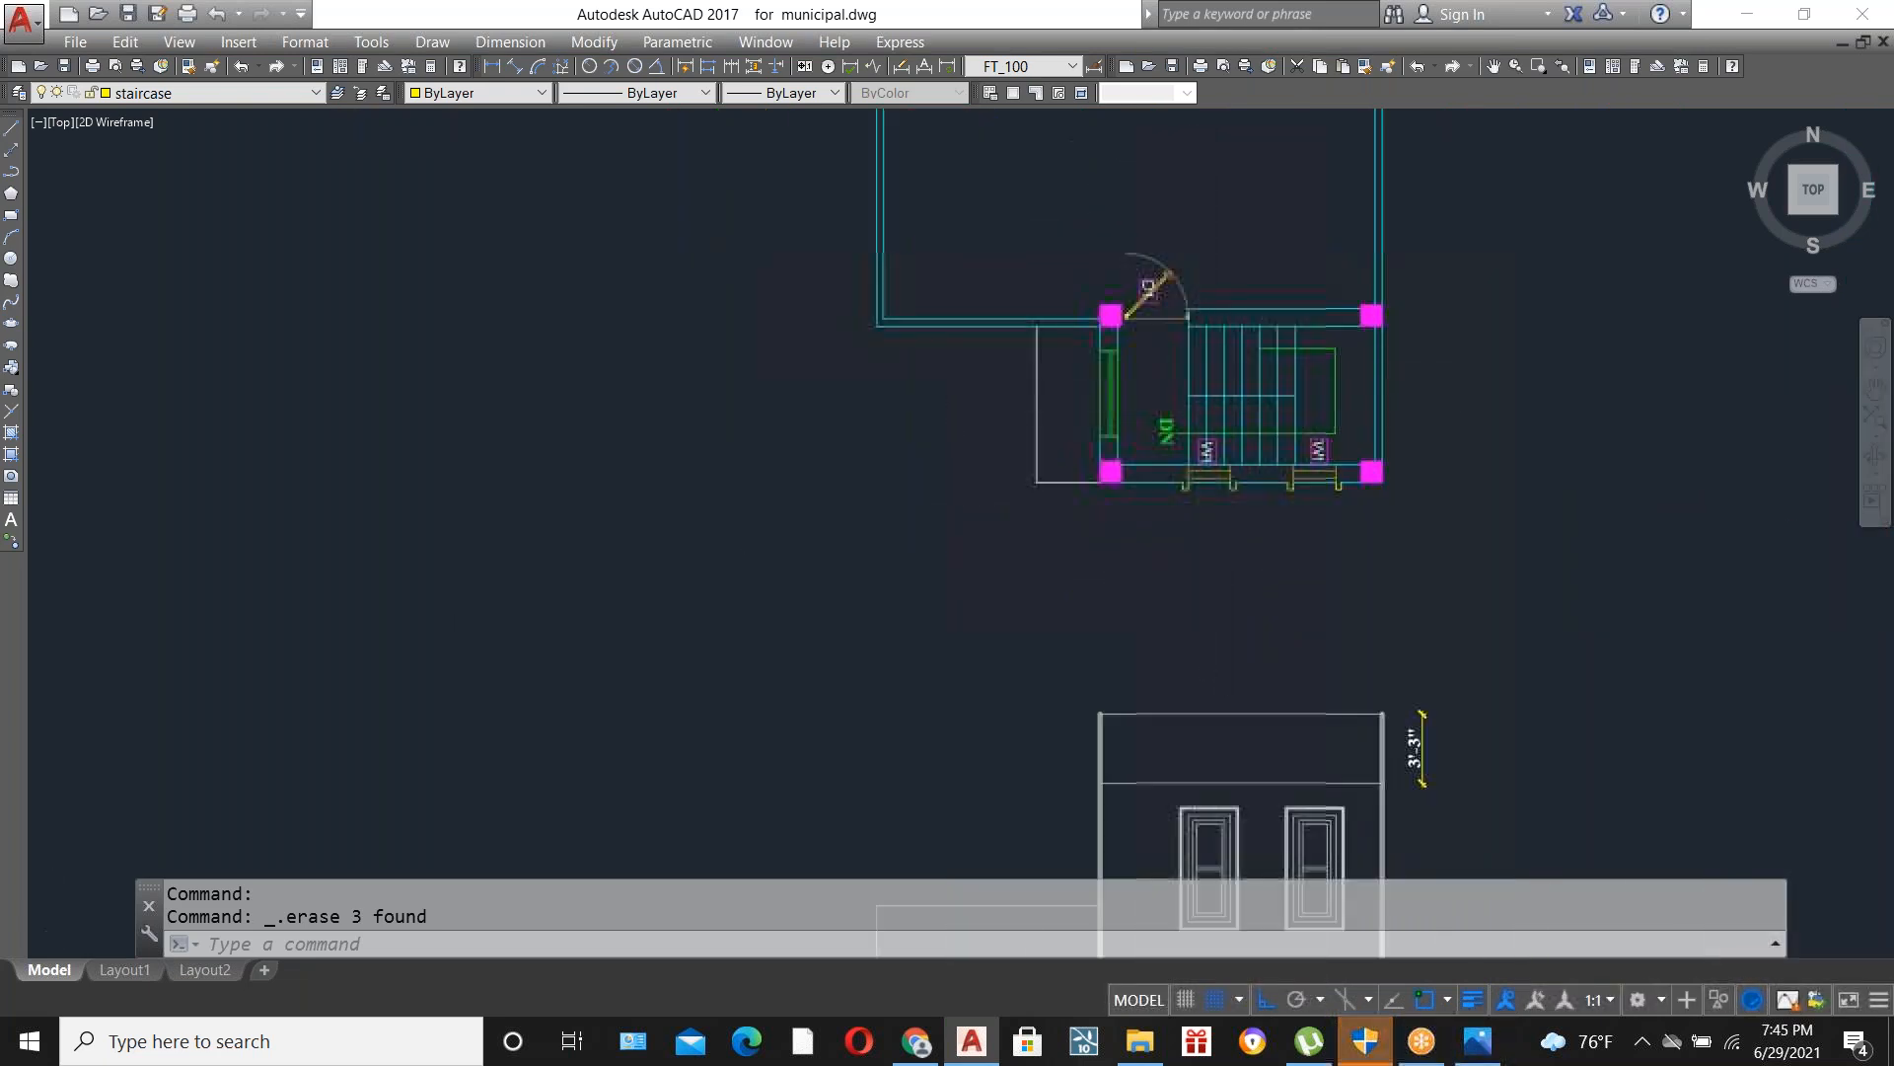
scroll(1324, 747, up, 2)
scroll(1135, 383, up, 2)
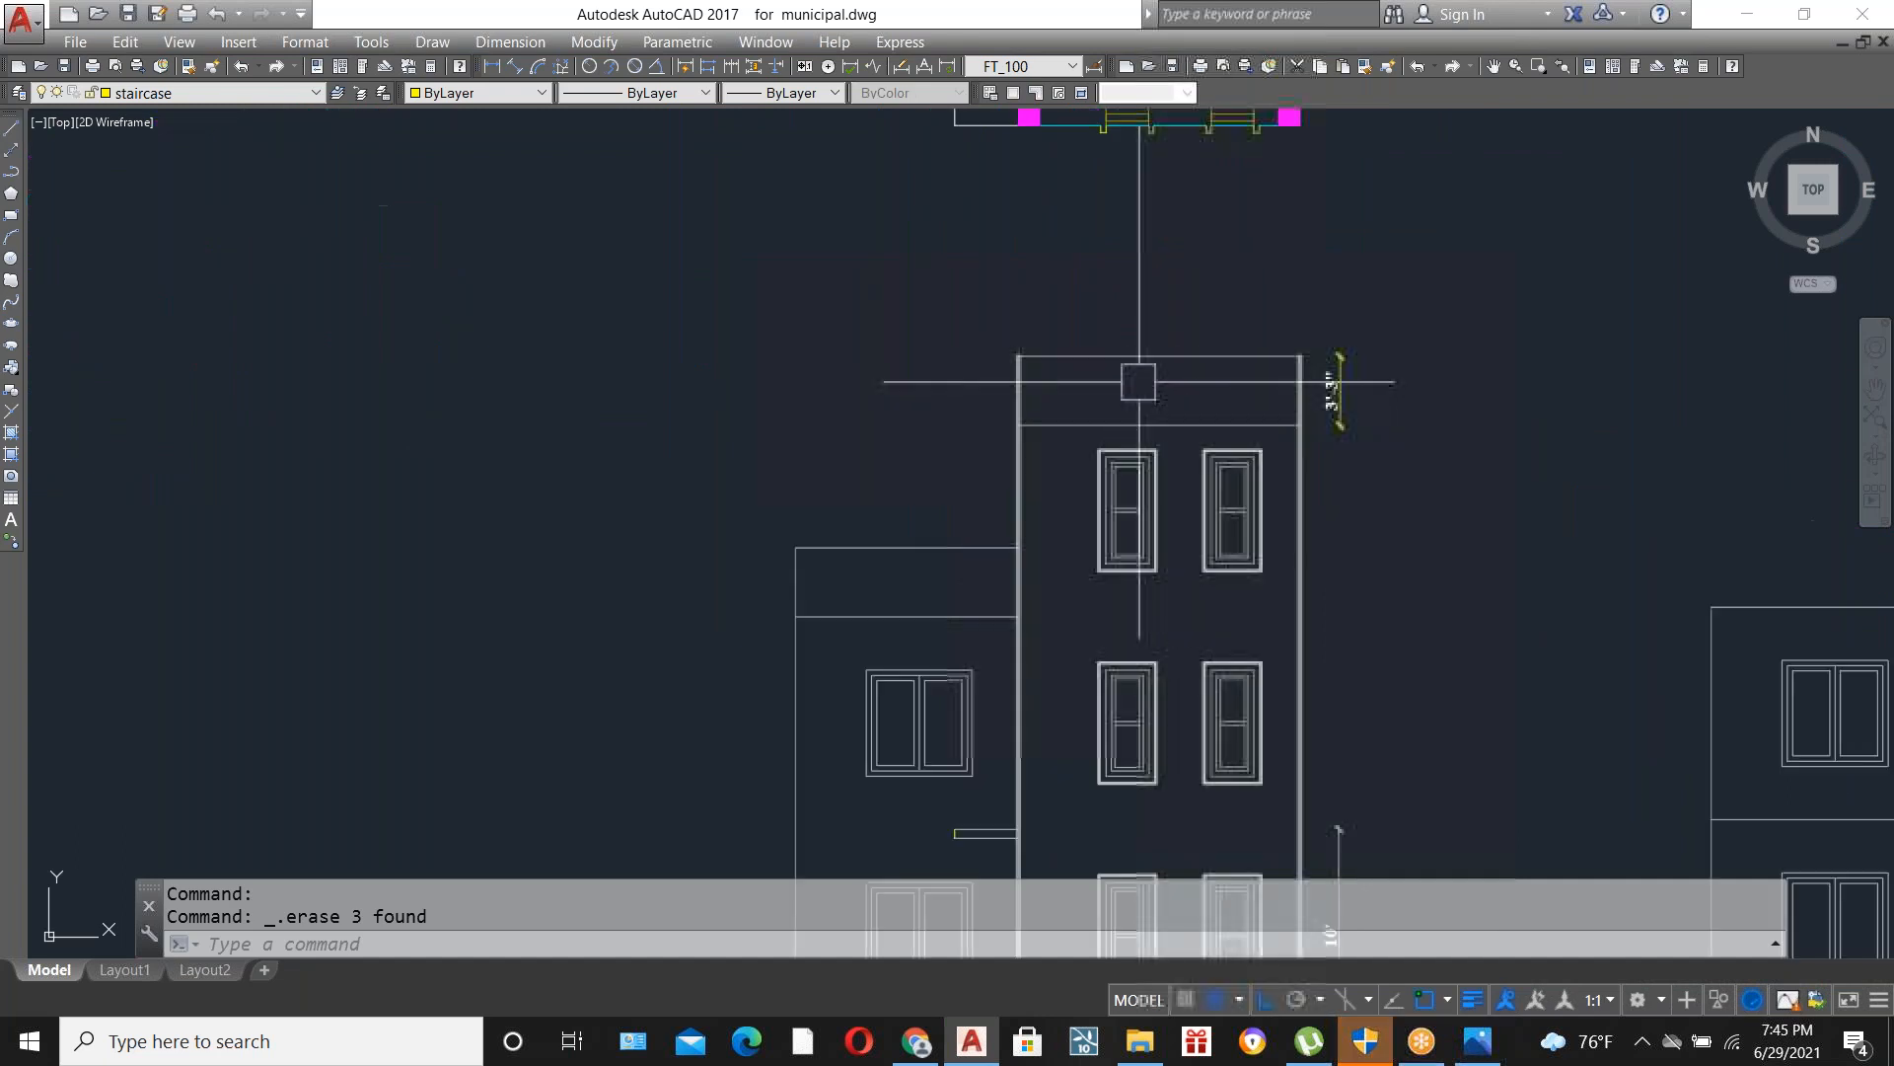
scroll(1115, 414, down, 2)
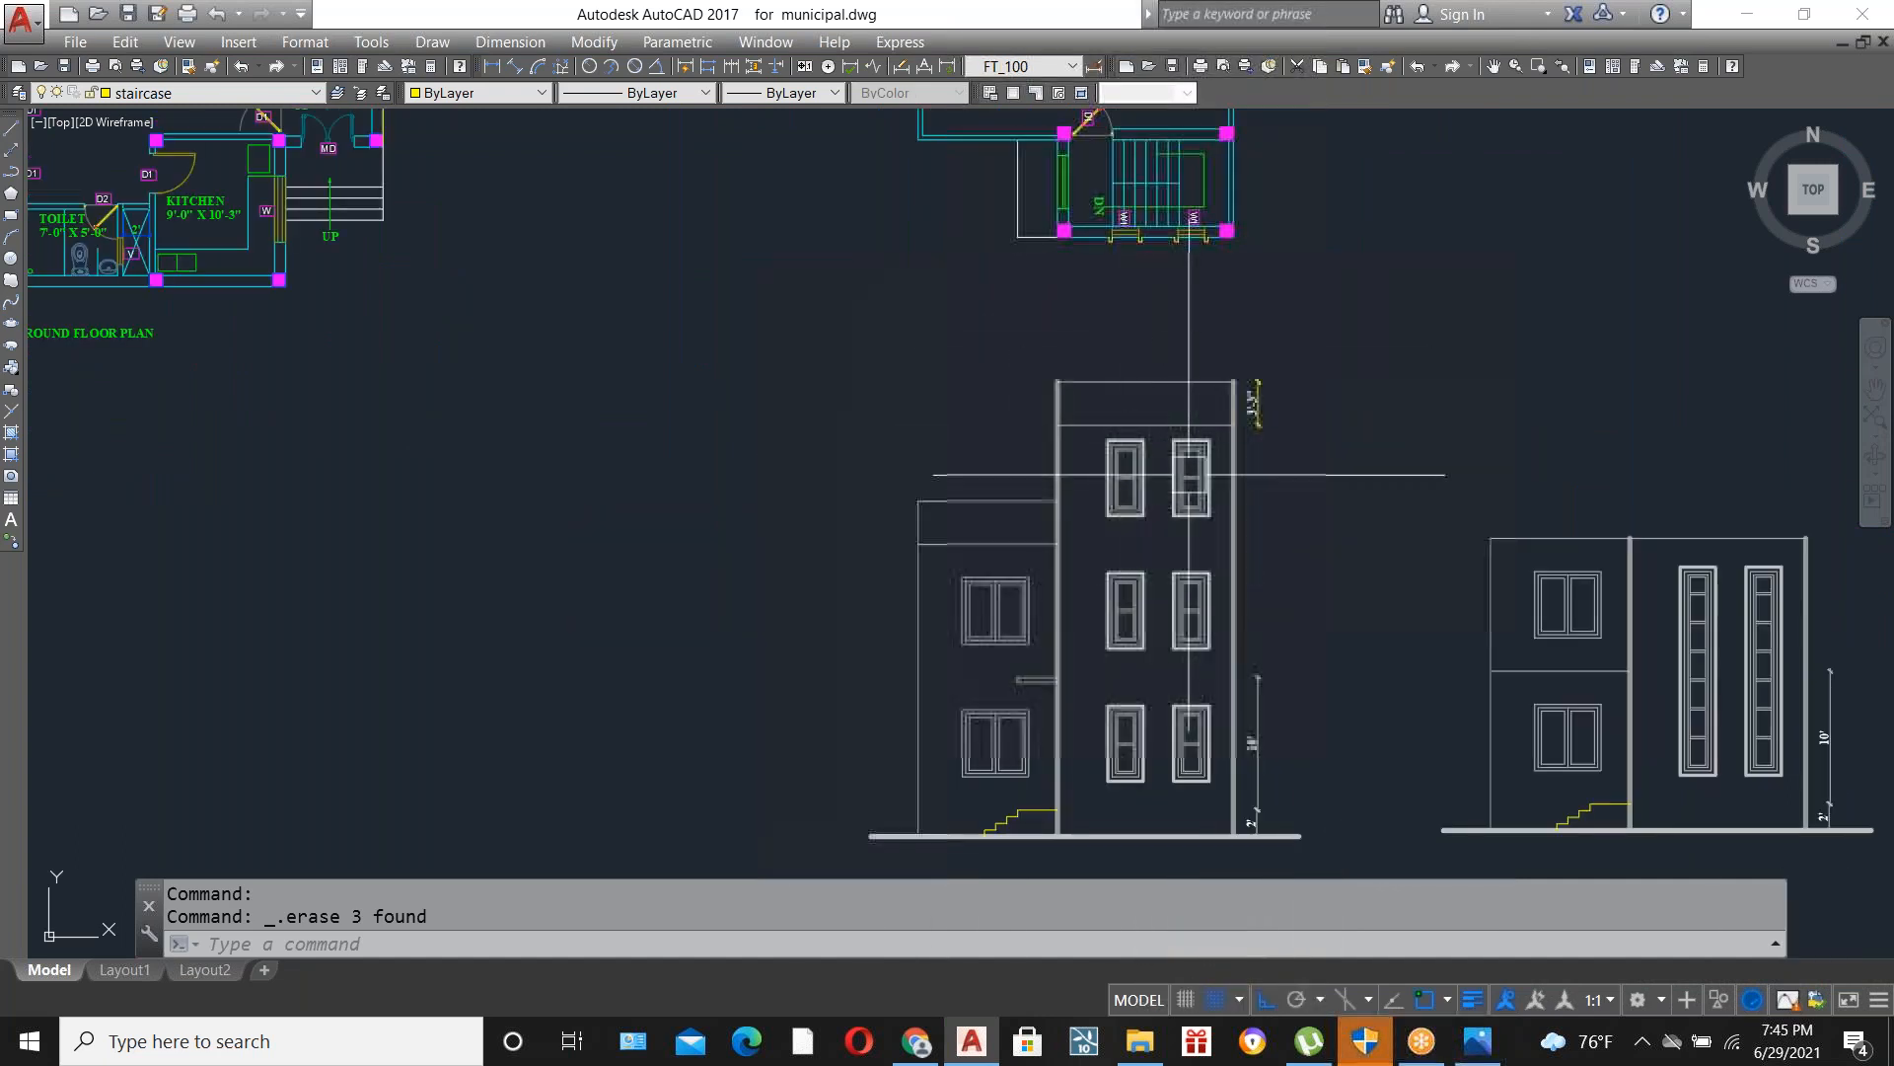
Draw a narrow upright rectangle on the lower block's parapet in the first elevation, starting slightly above the parapet's top line.
scroll(1046, 532, up, 4)
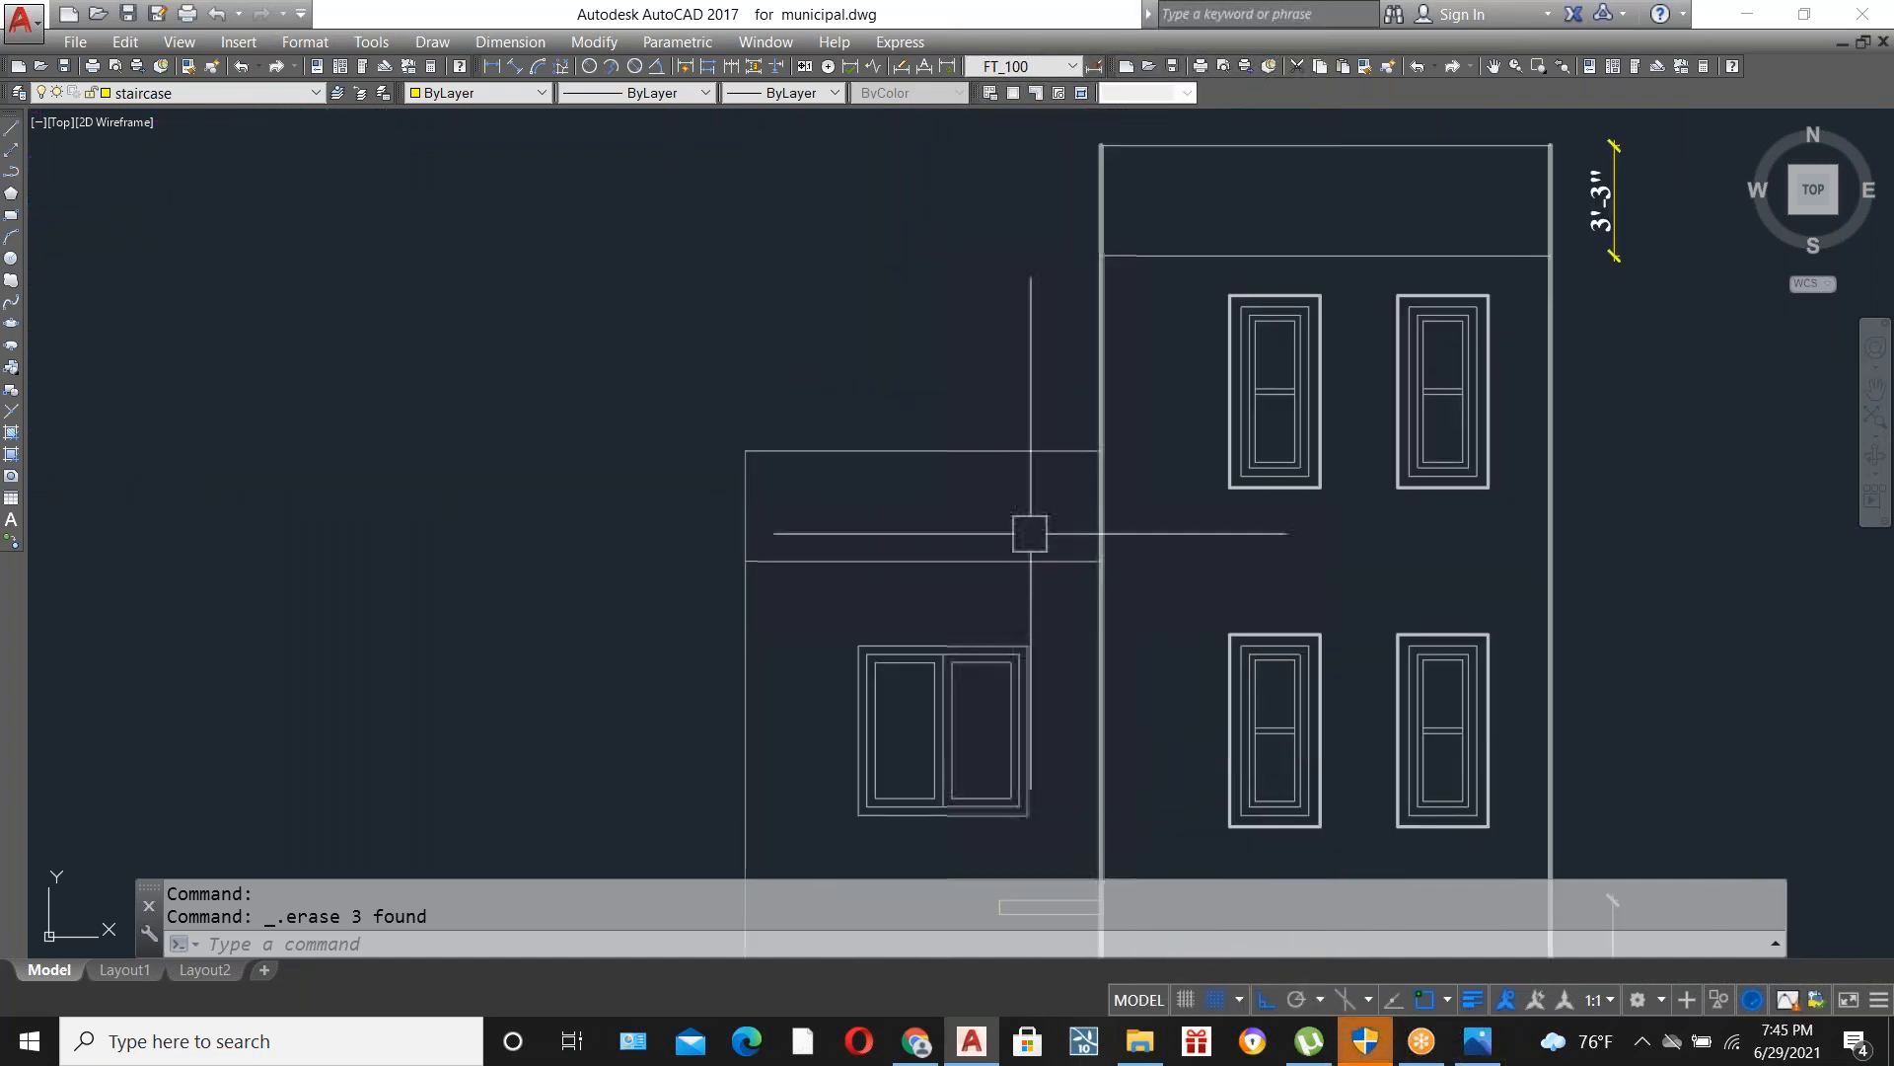
text(REC)
key(Return)
click(845, 448)
scroll(863, 526, up, 2)
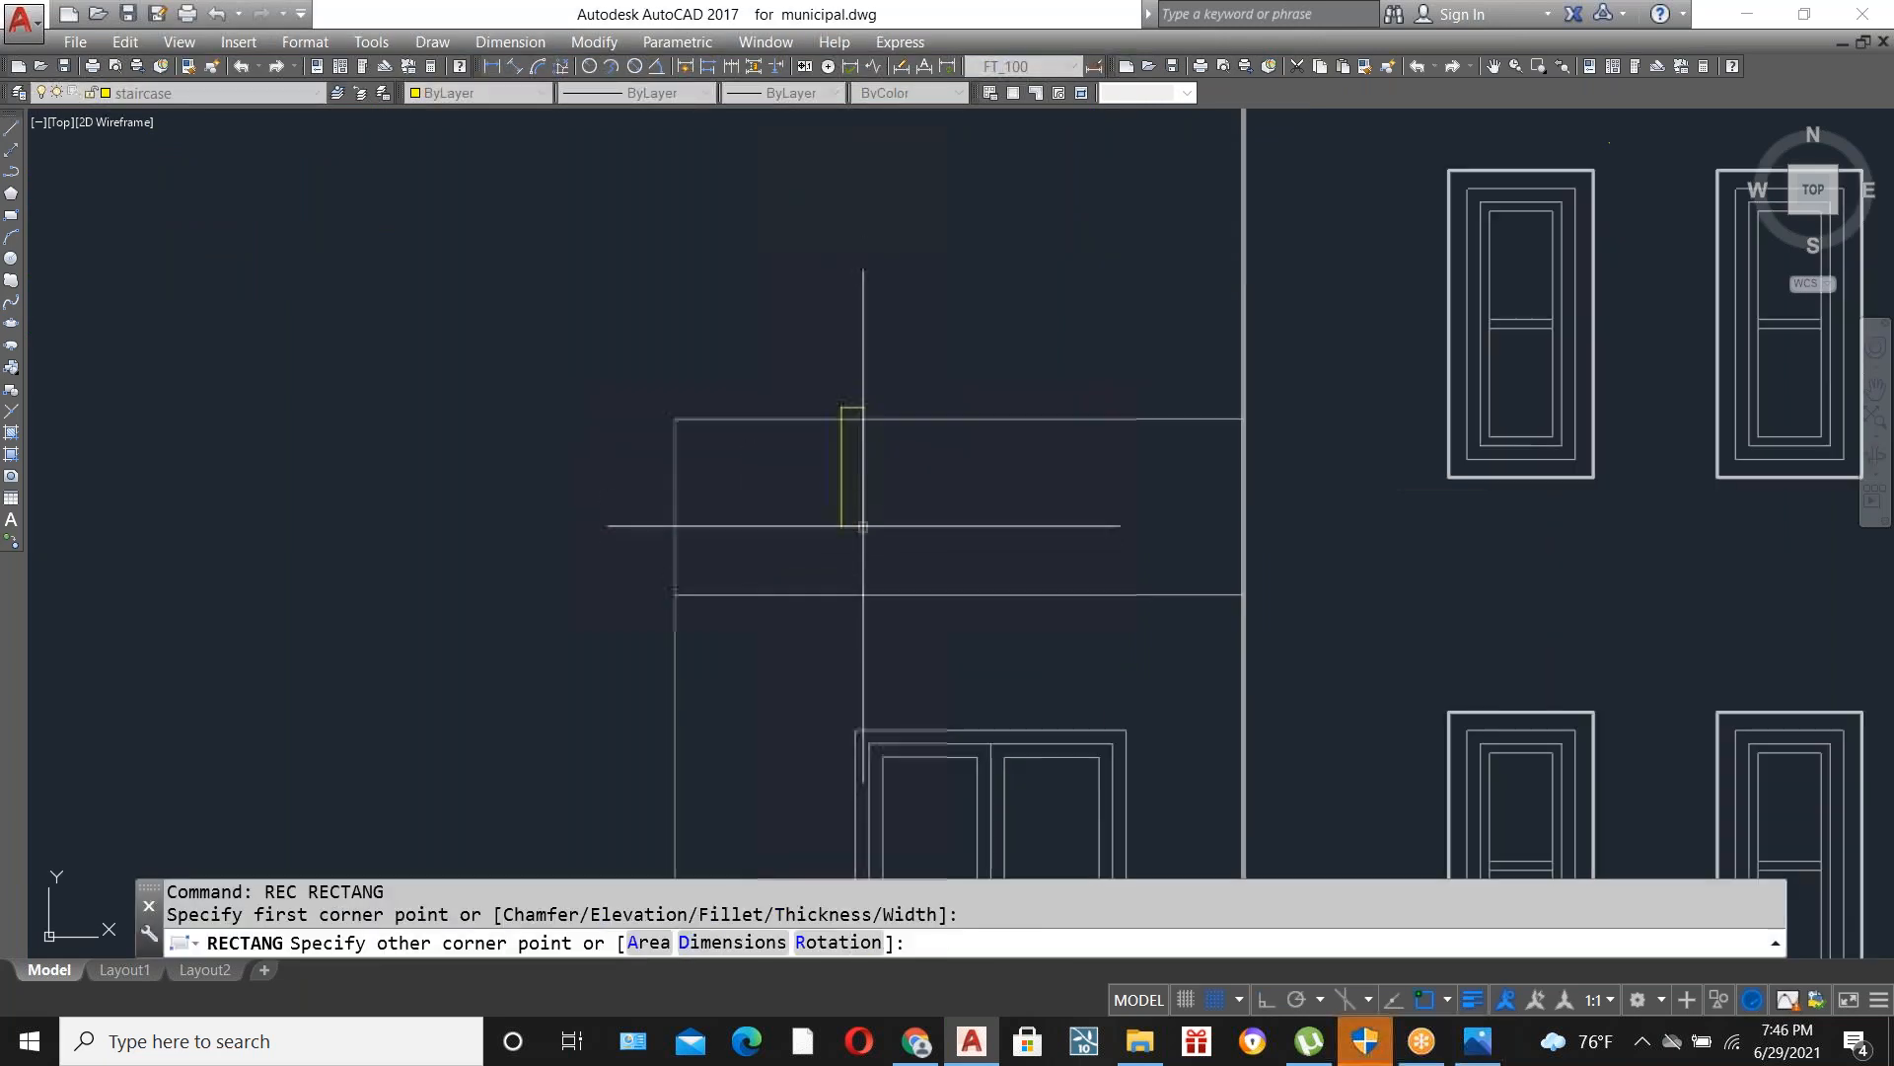
click(865, 582)
Copy the narrow rectangle horizontally to three more closely and evenly spaced places along the lower block's parapet.
click(862, 533)
text(CO)
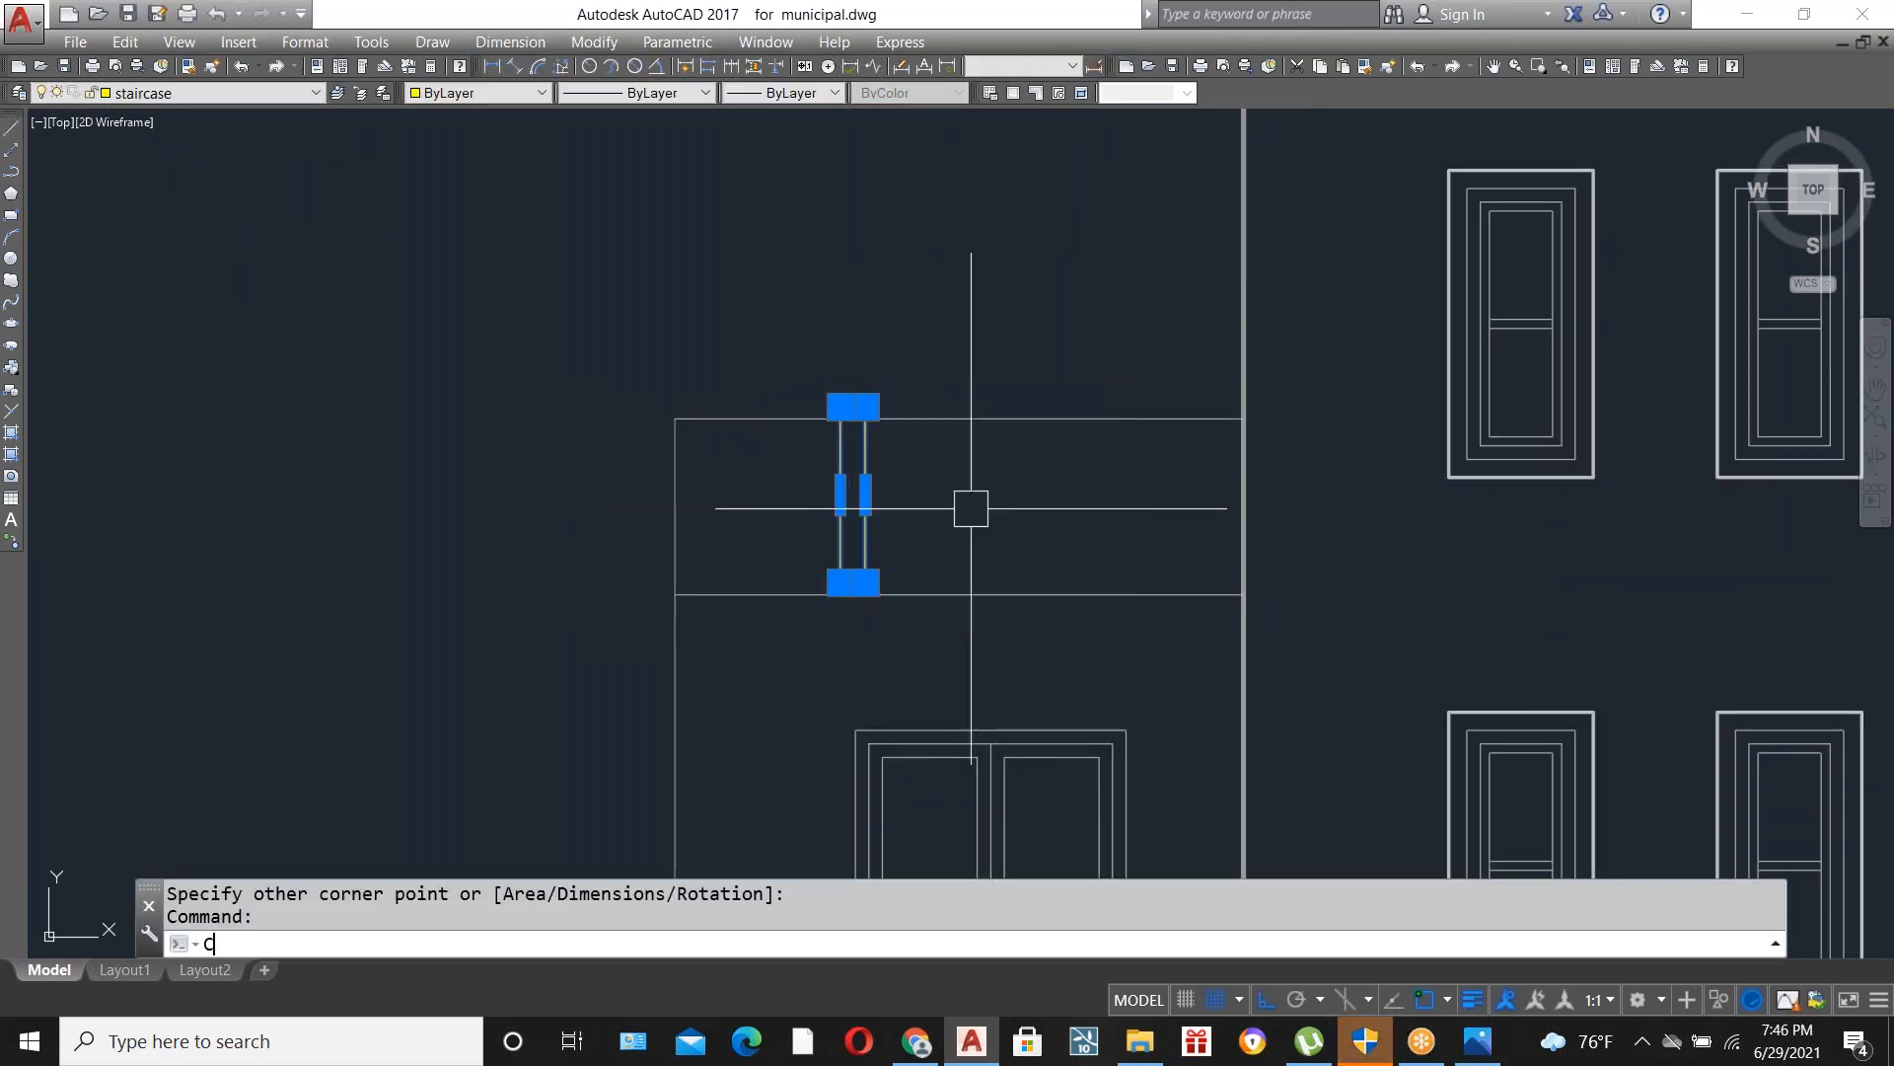
key(Return)
click(918, 500)
click(962, 504)
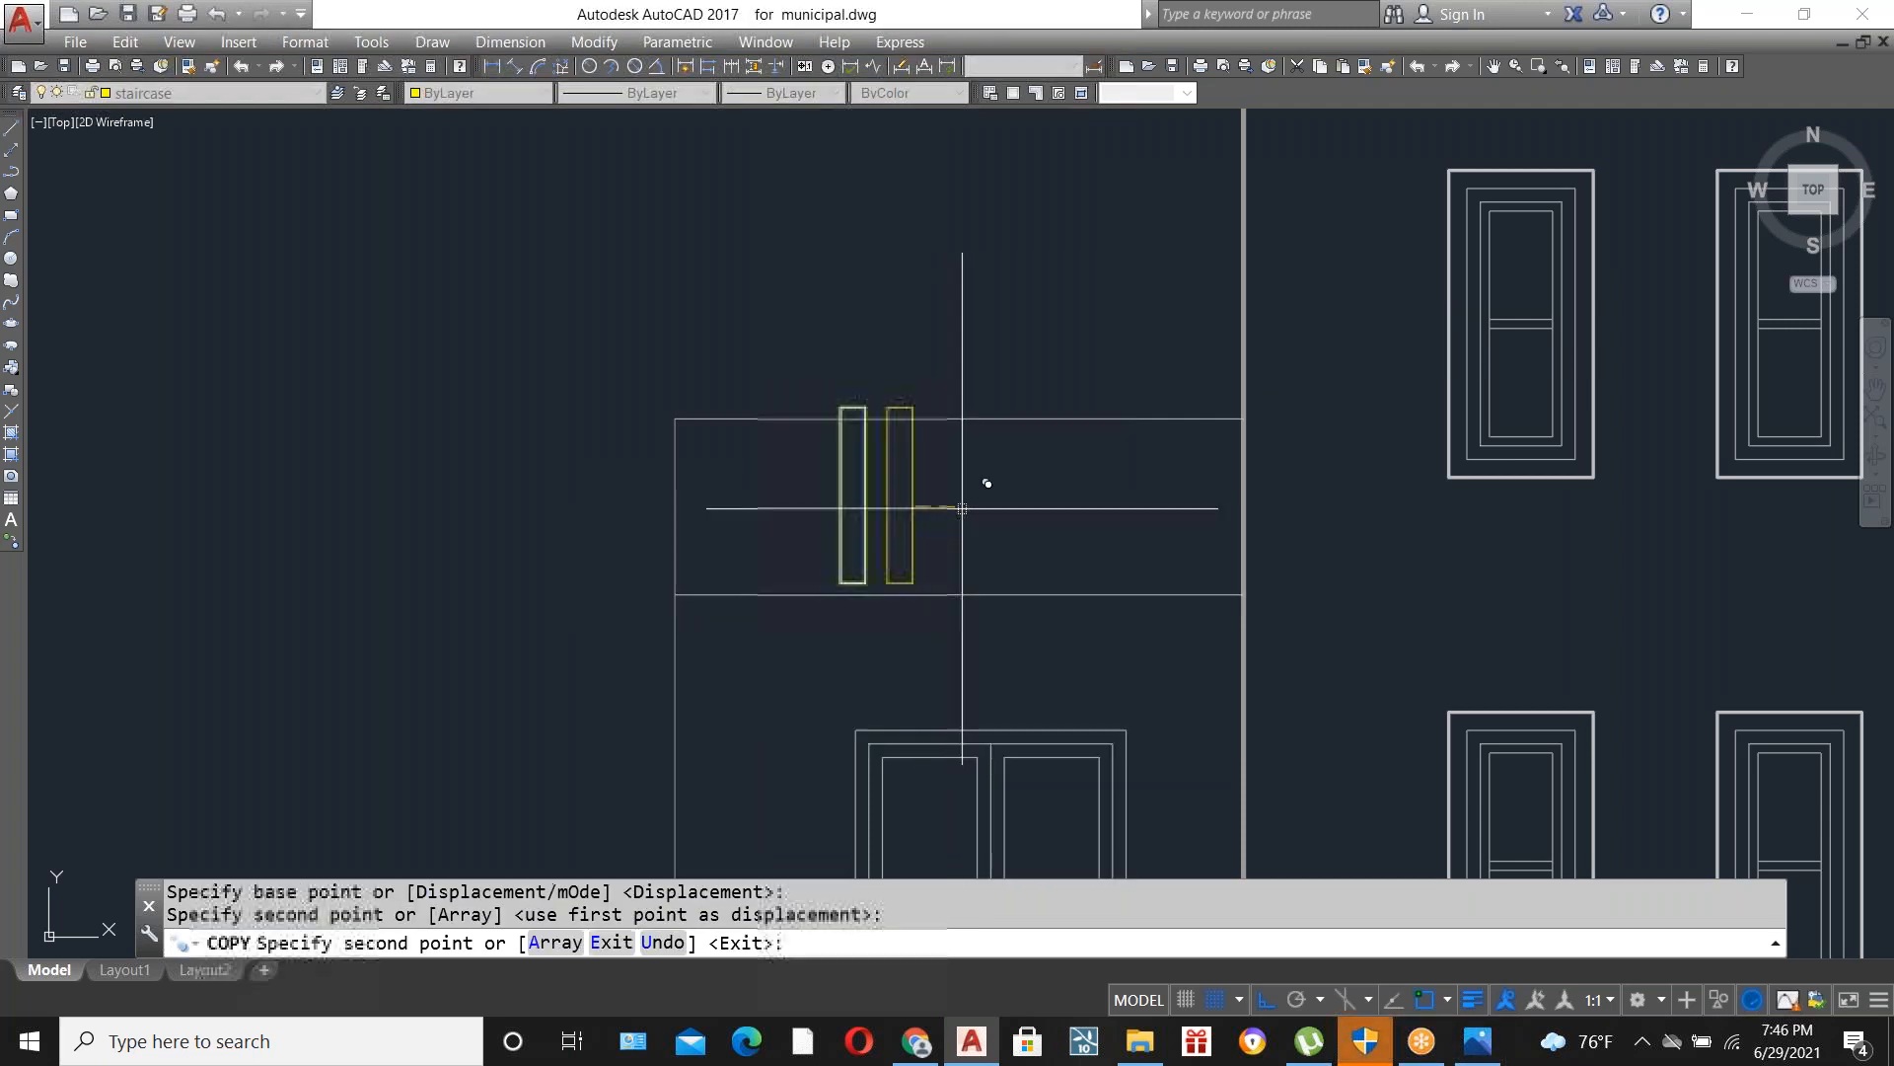
click(1012, 504)
click(1059, 507)
key(Escape)
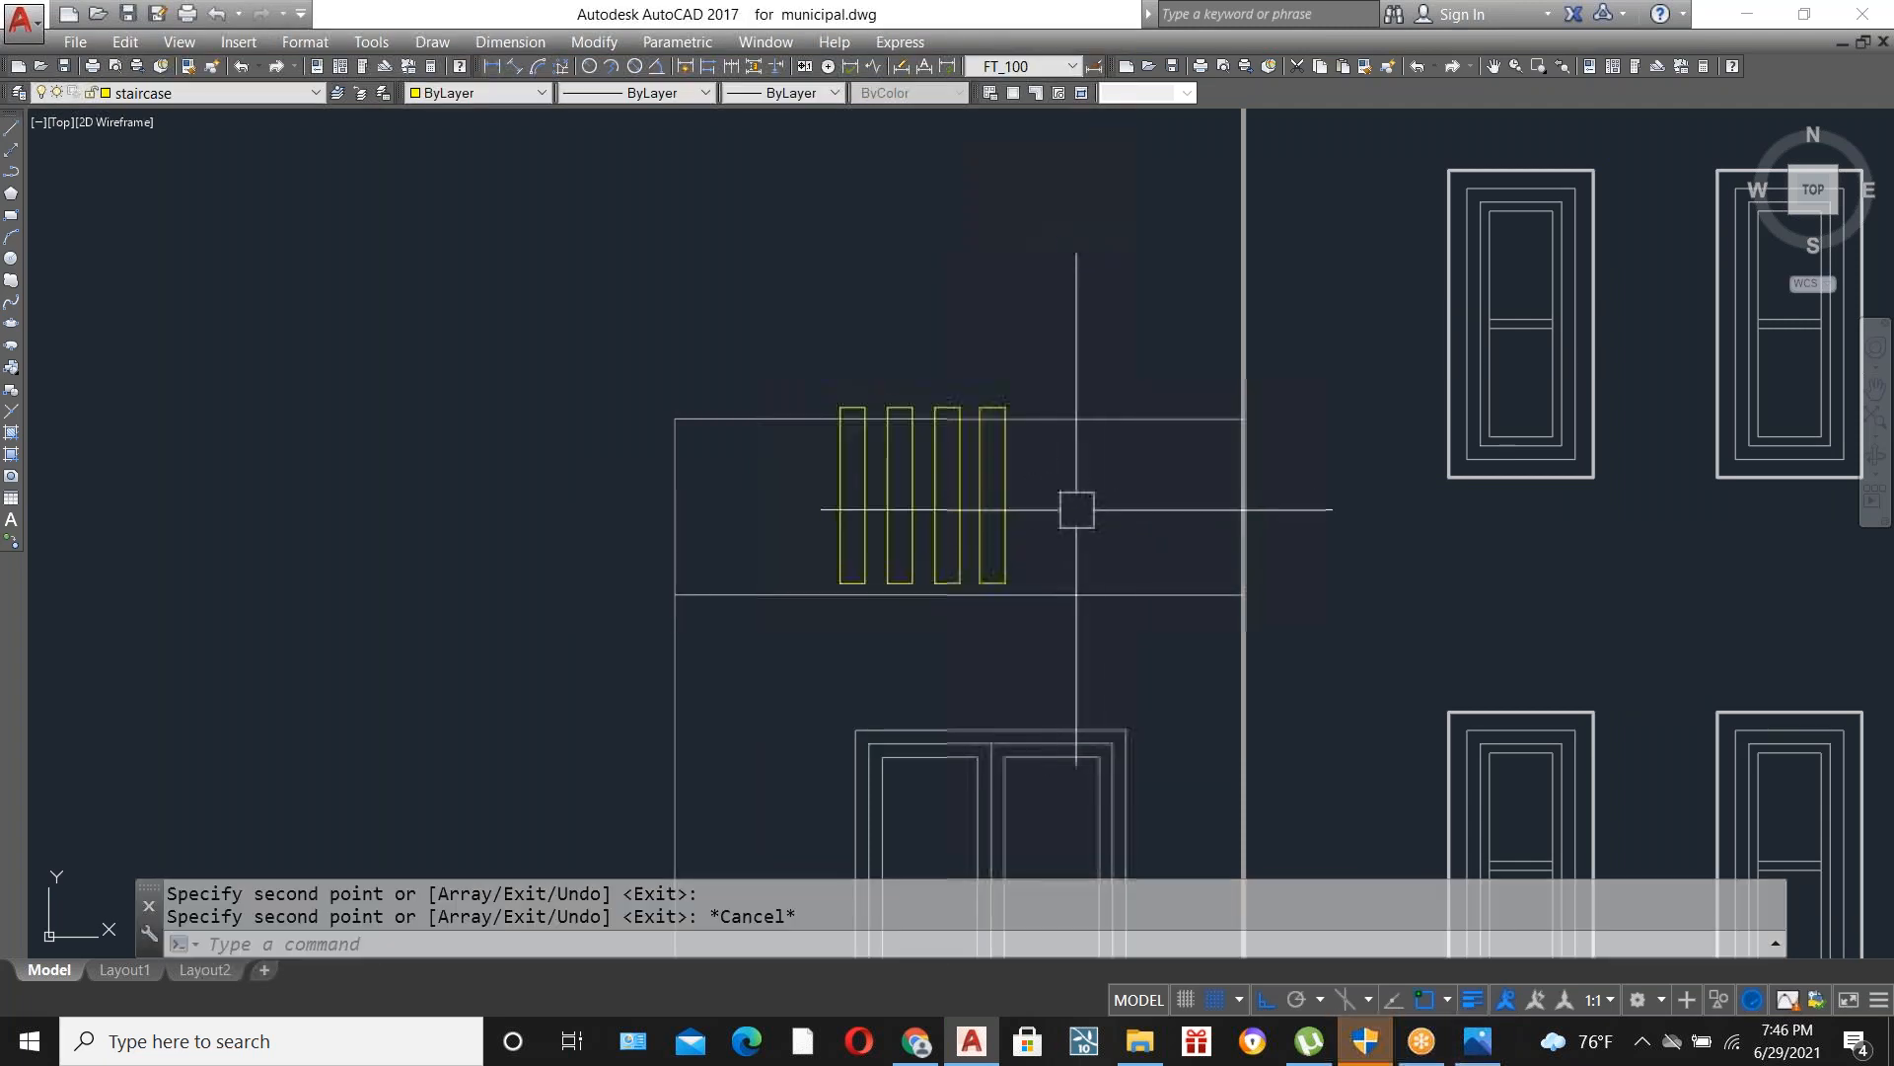
Erase the four narrow rectangles from the lower block's parapet.
scroll(1106, 517, down, 4)
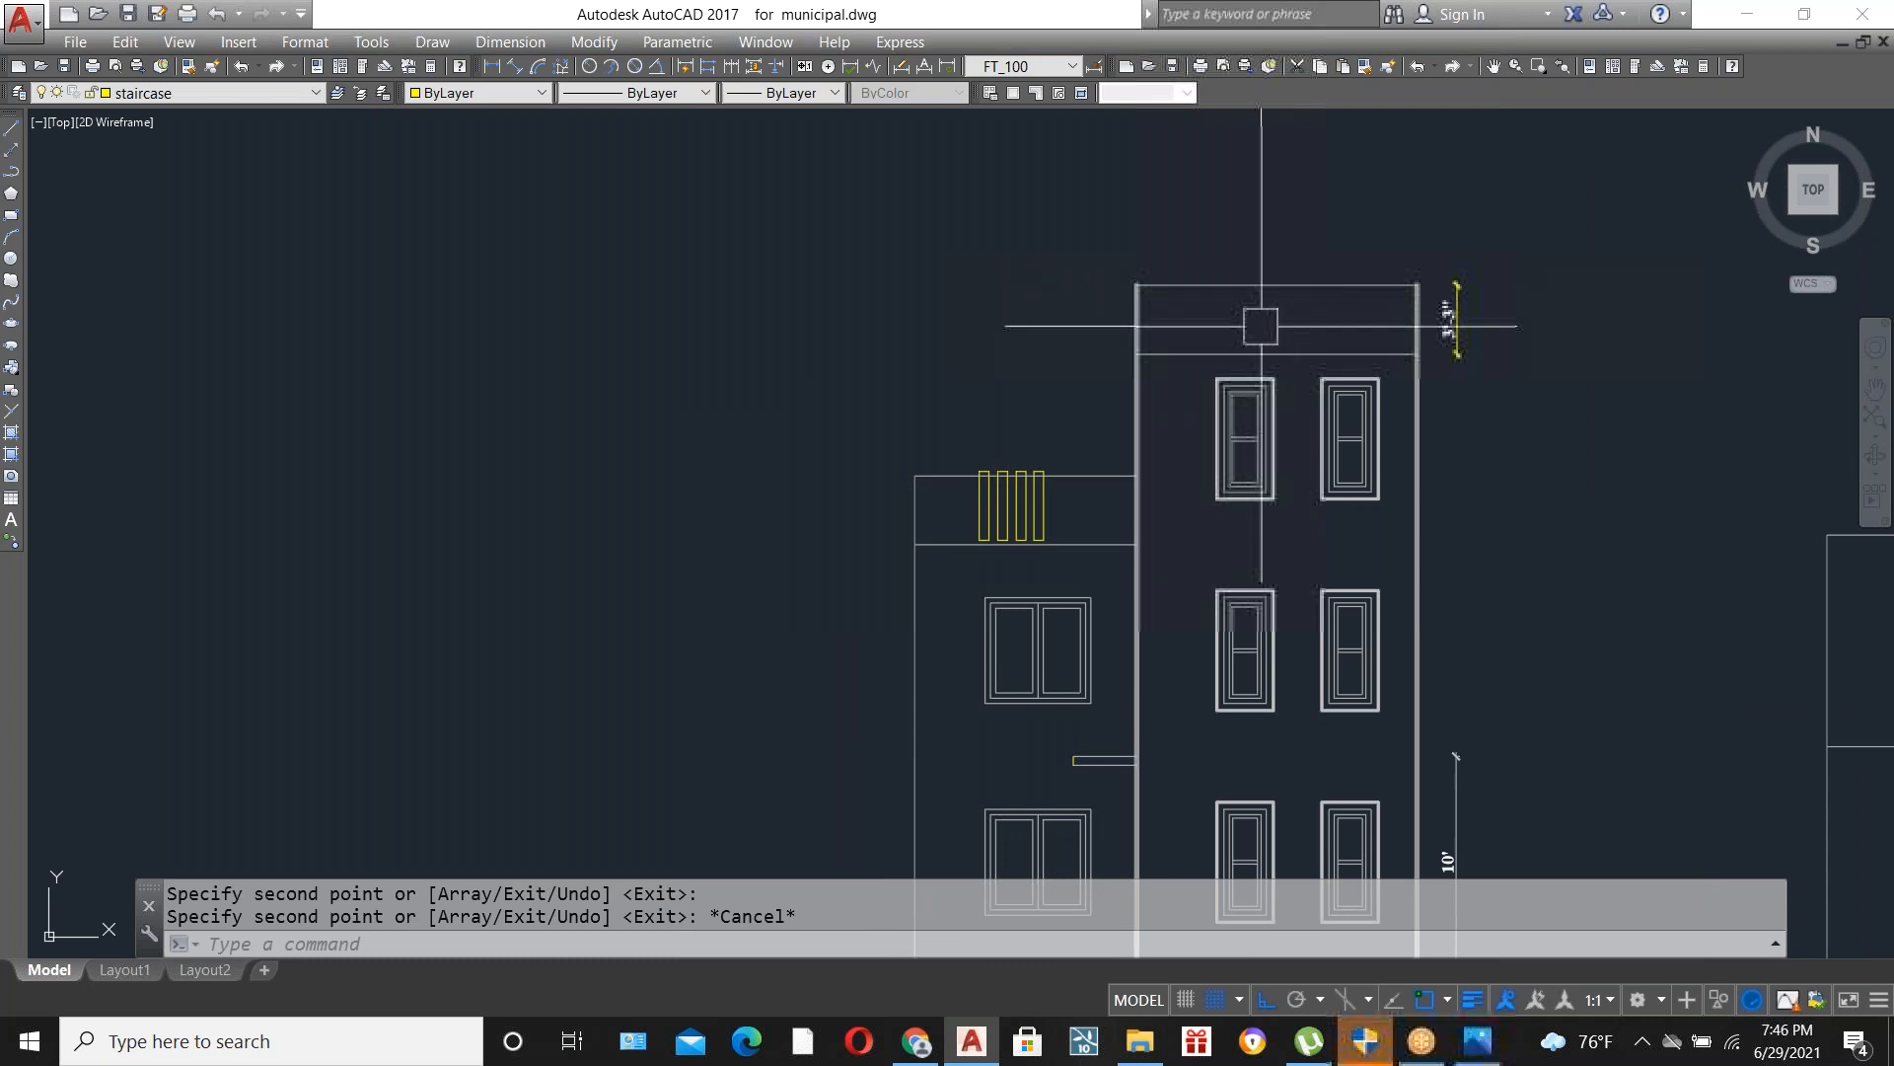
scroll(1008, 529, up, 2)
click(1142, 457)
click(943, 488)
key(Delete)
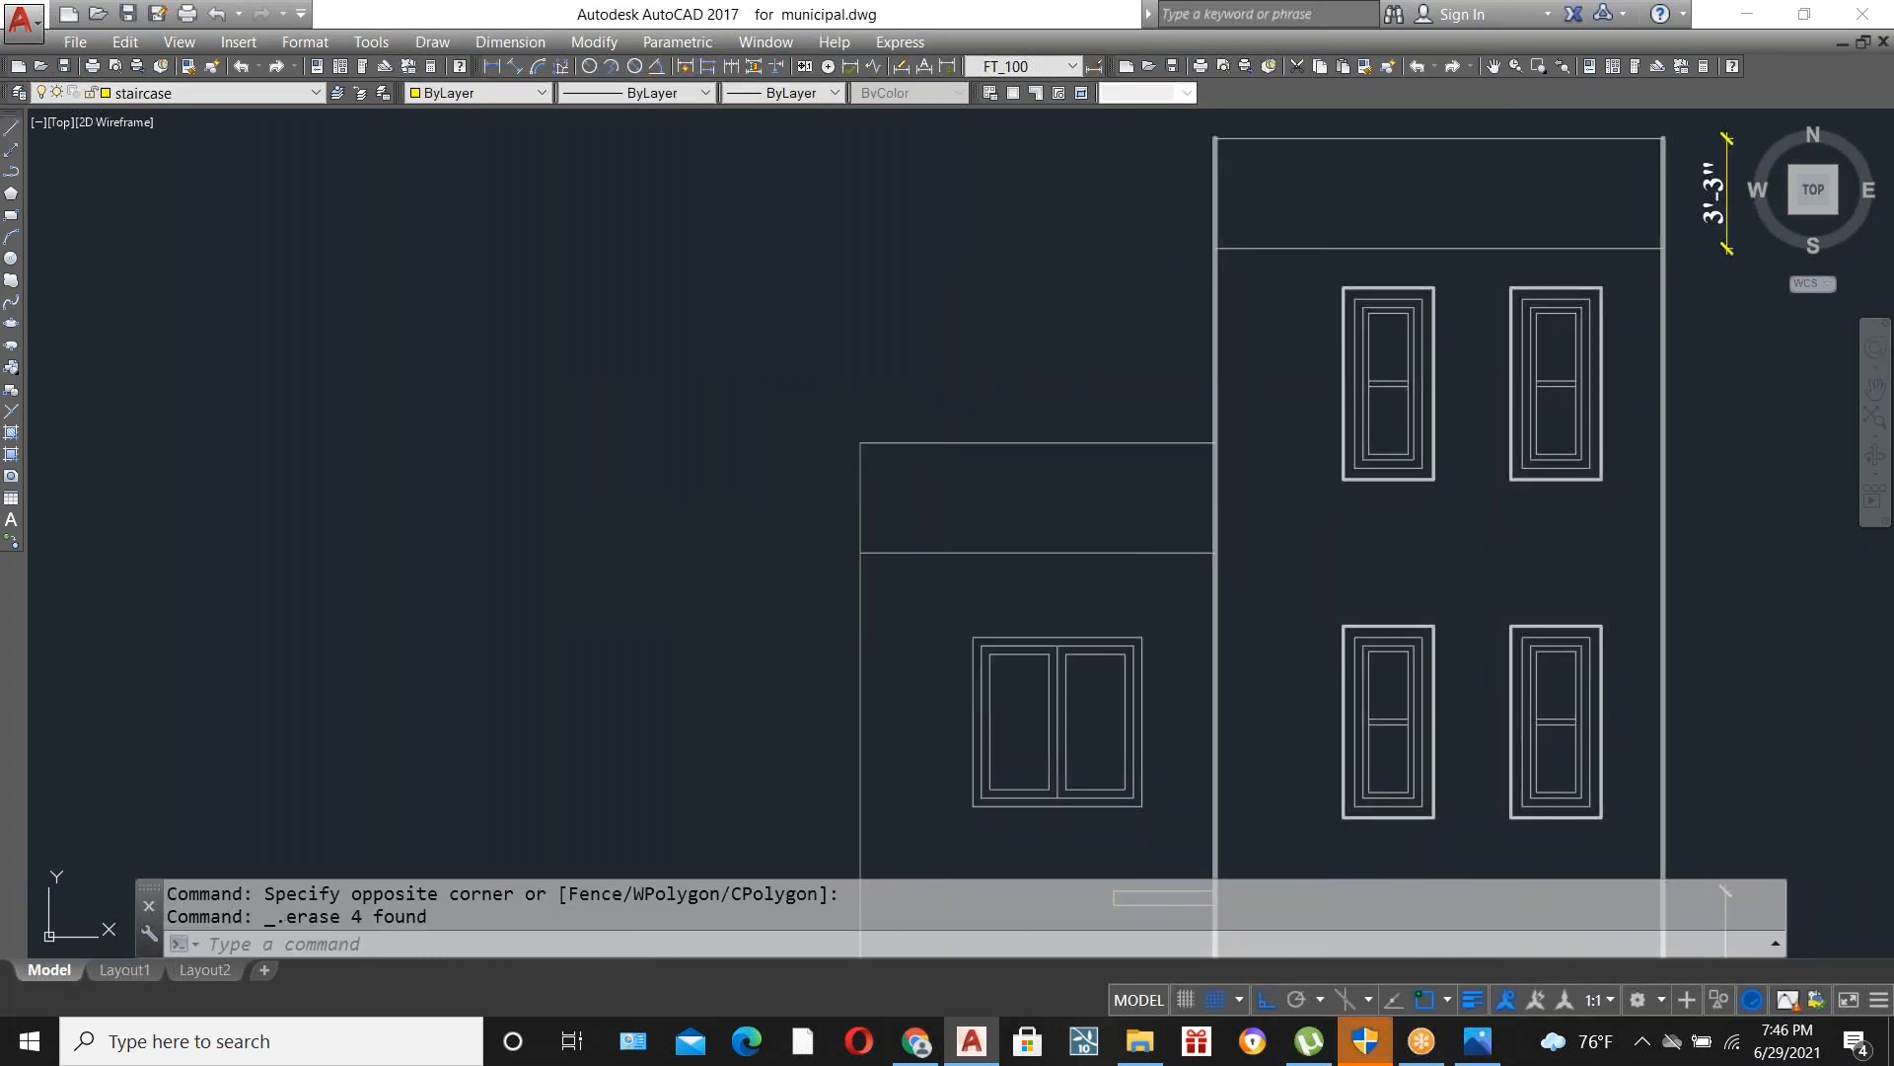
Save the drawing.
key(ctrl+s)
Examine the first elevation, comparing the lower block's parapet with the dimensioned parapet band on top of the stair tower.
scroll(1048, 440, down, 3)
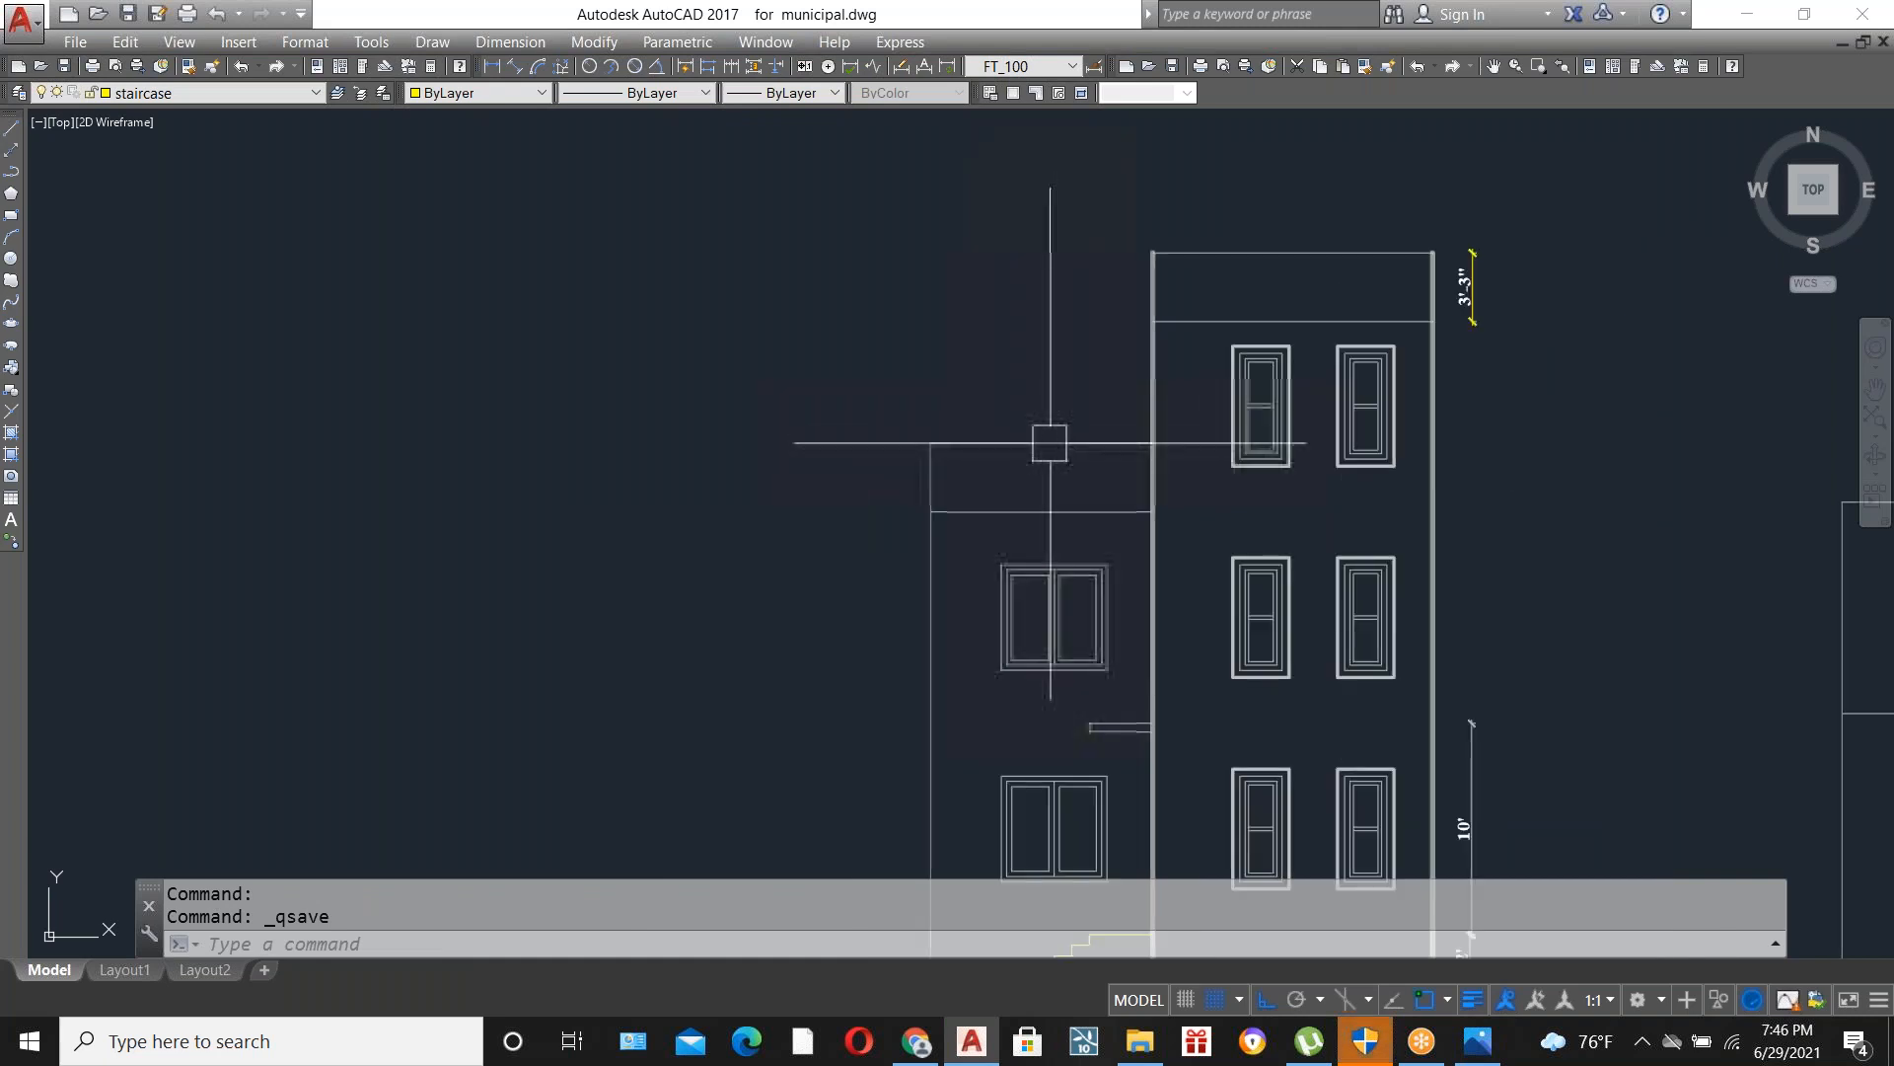
scroll(1276, 643, up, 2)
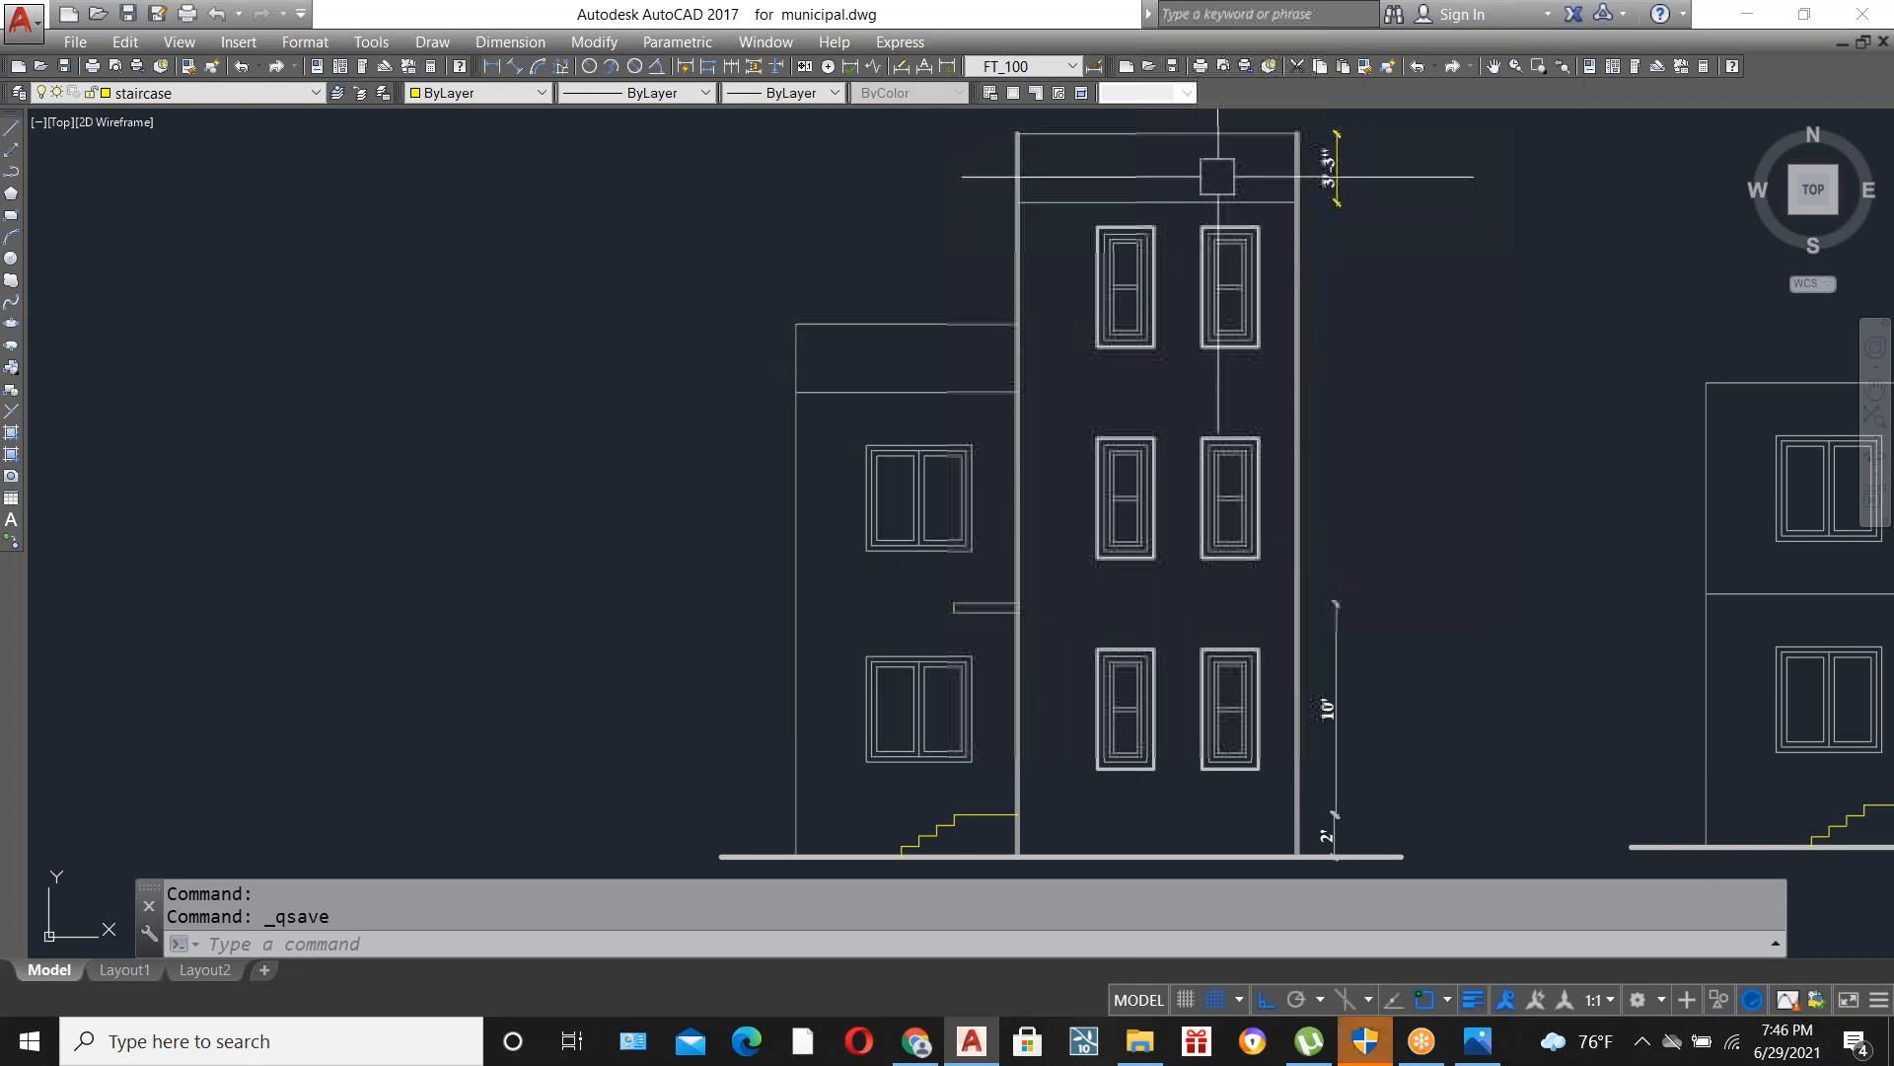
scroll(1153, 364, up, 2)
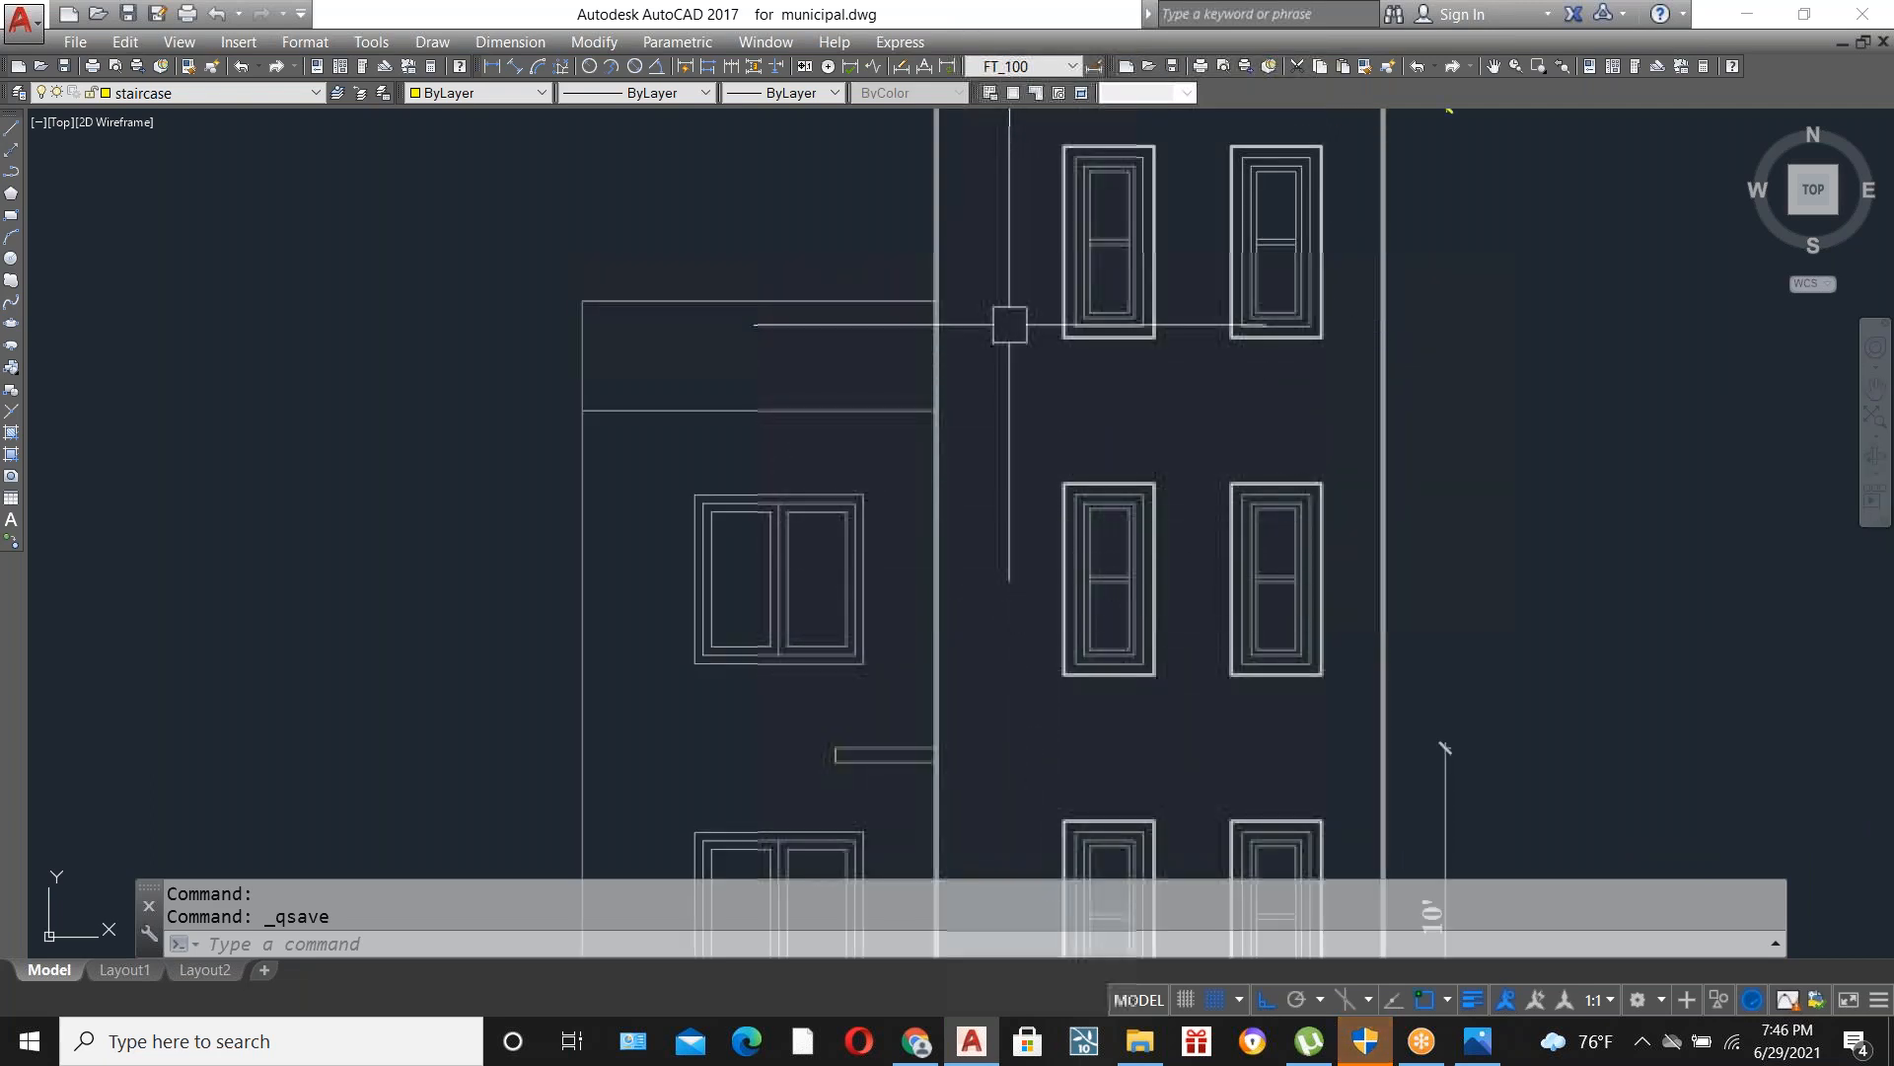
scroll(1009, 325, down, 3)
scroll(1007, 288, up, 1)
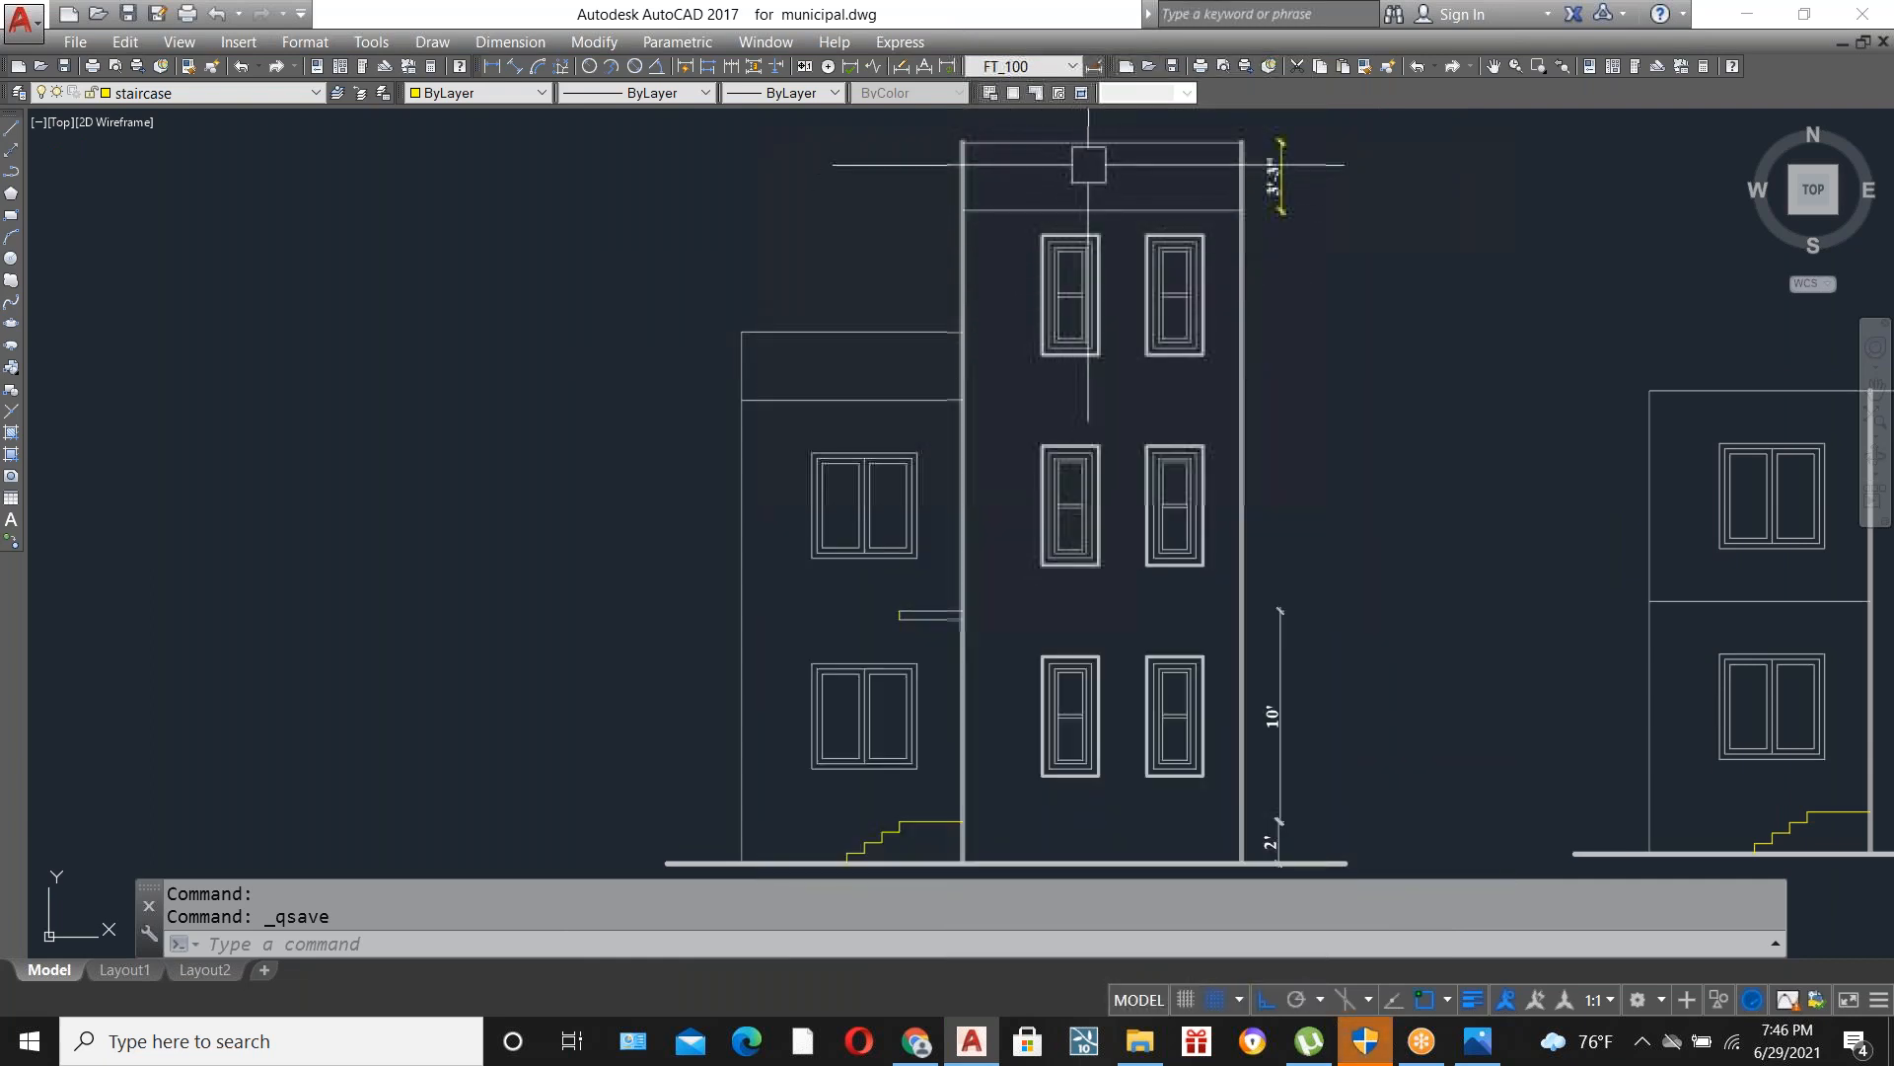
scroll(1191, 138, up, 2)
middle_drag(1191, 138, 1076, 320)
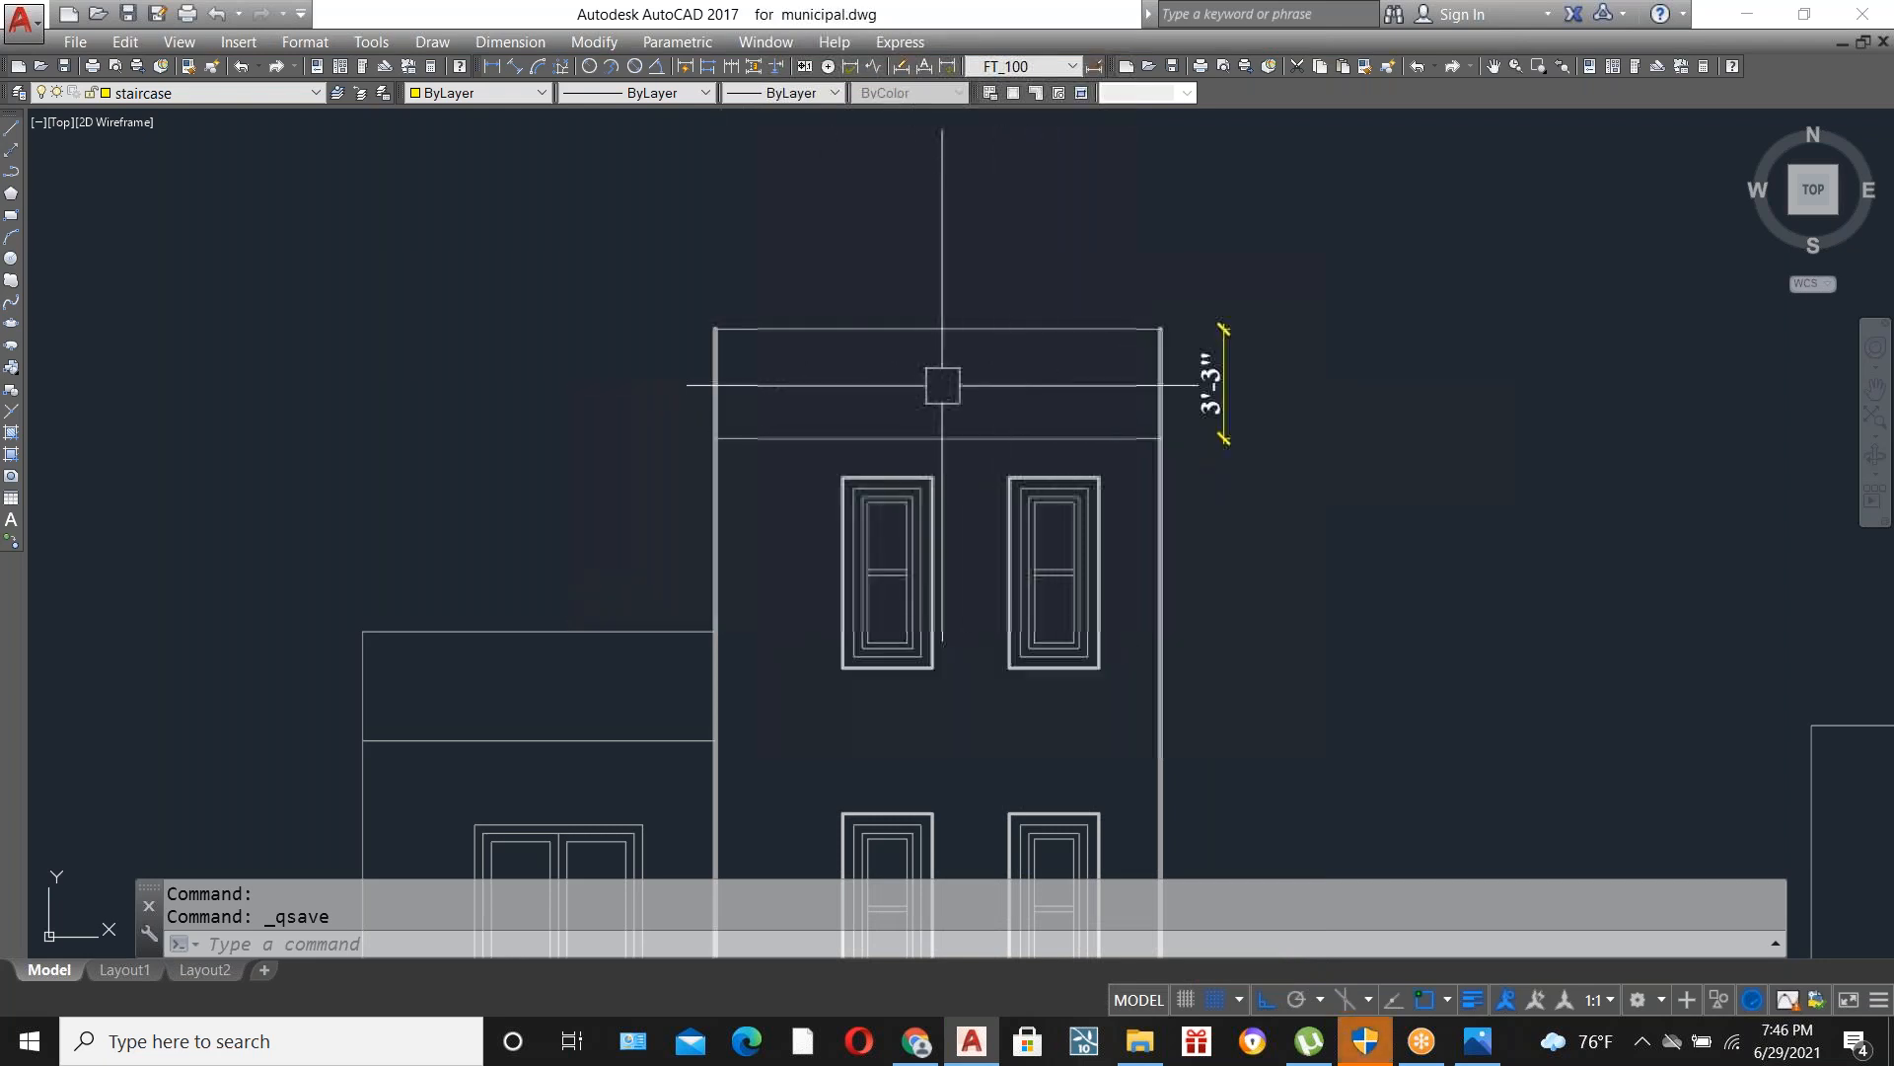
scroll(837, 385, up, 2)
scroll(1017, 400, down, 2)
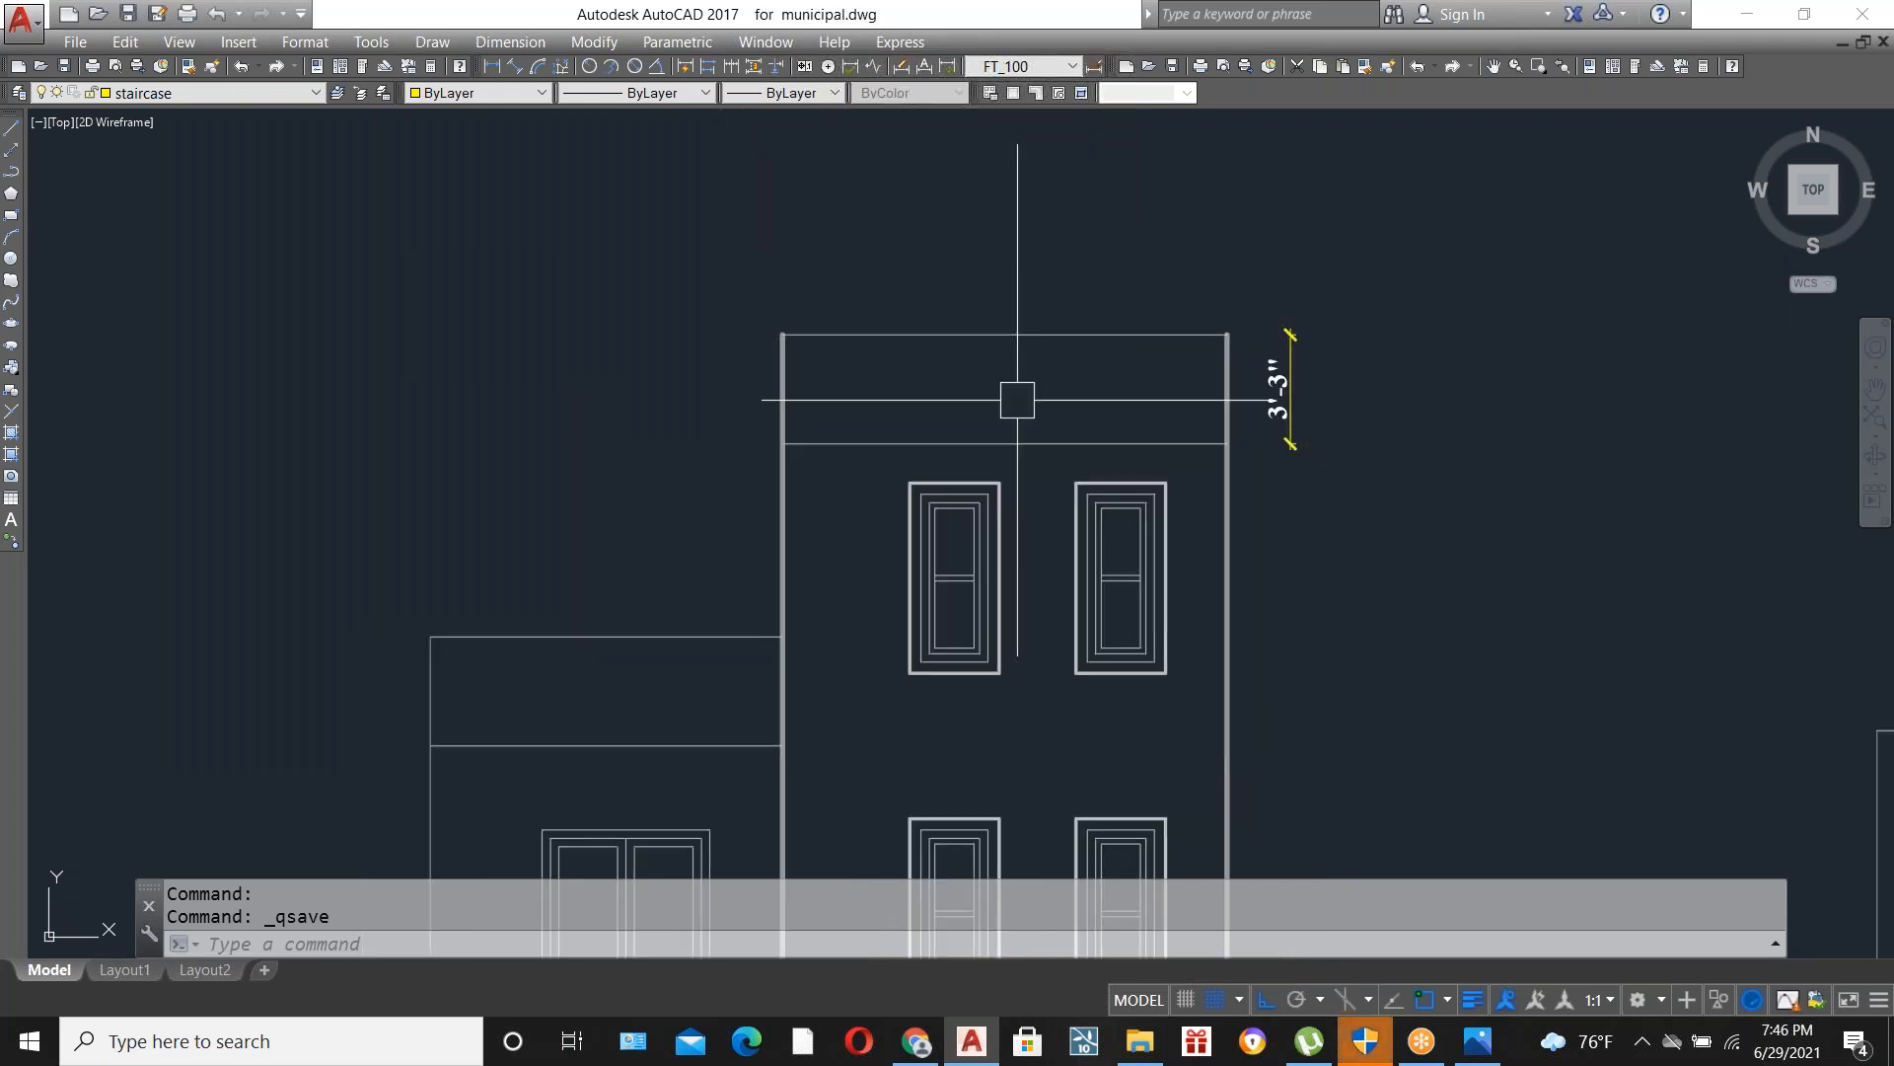
scroll(1017, 399, up, 2)
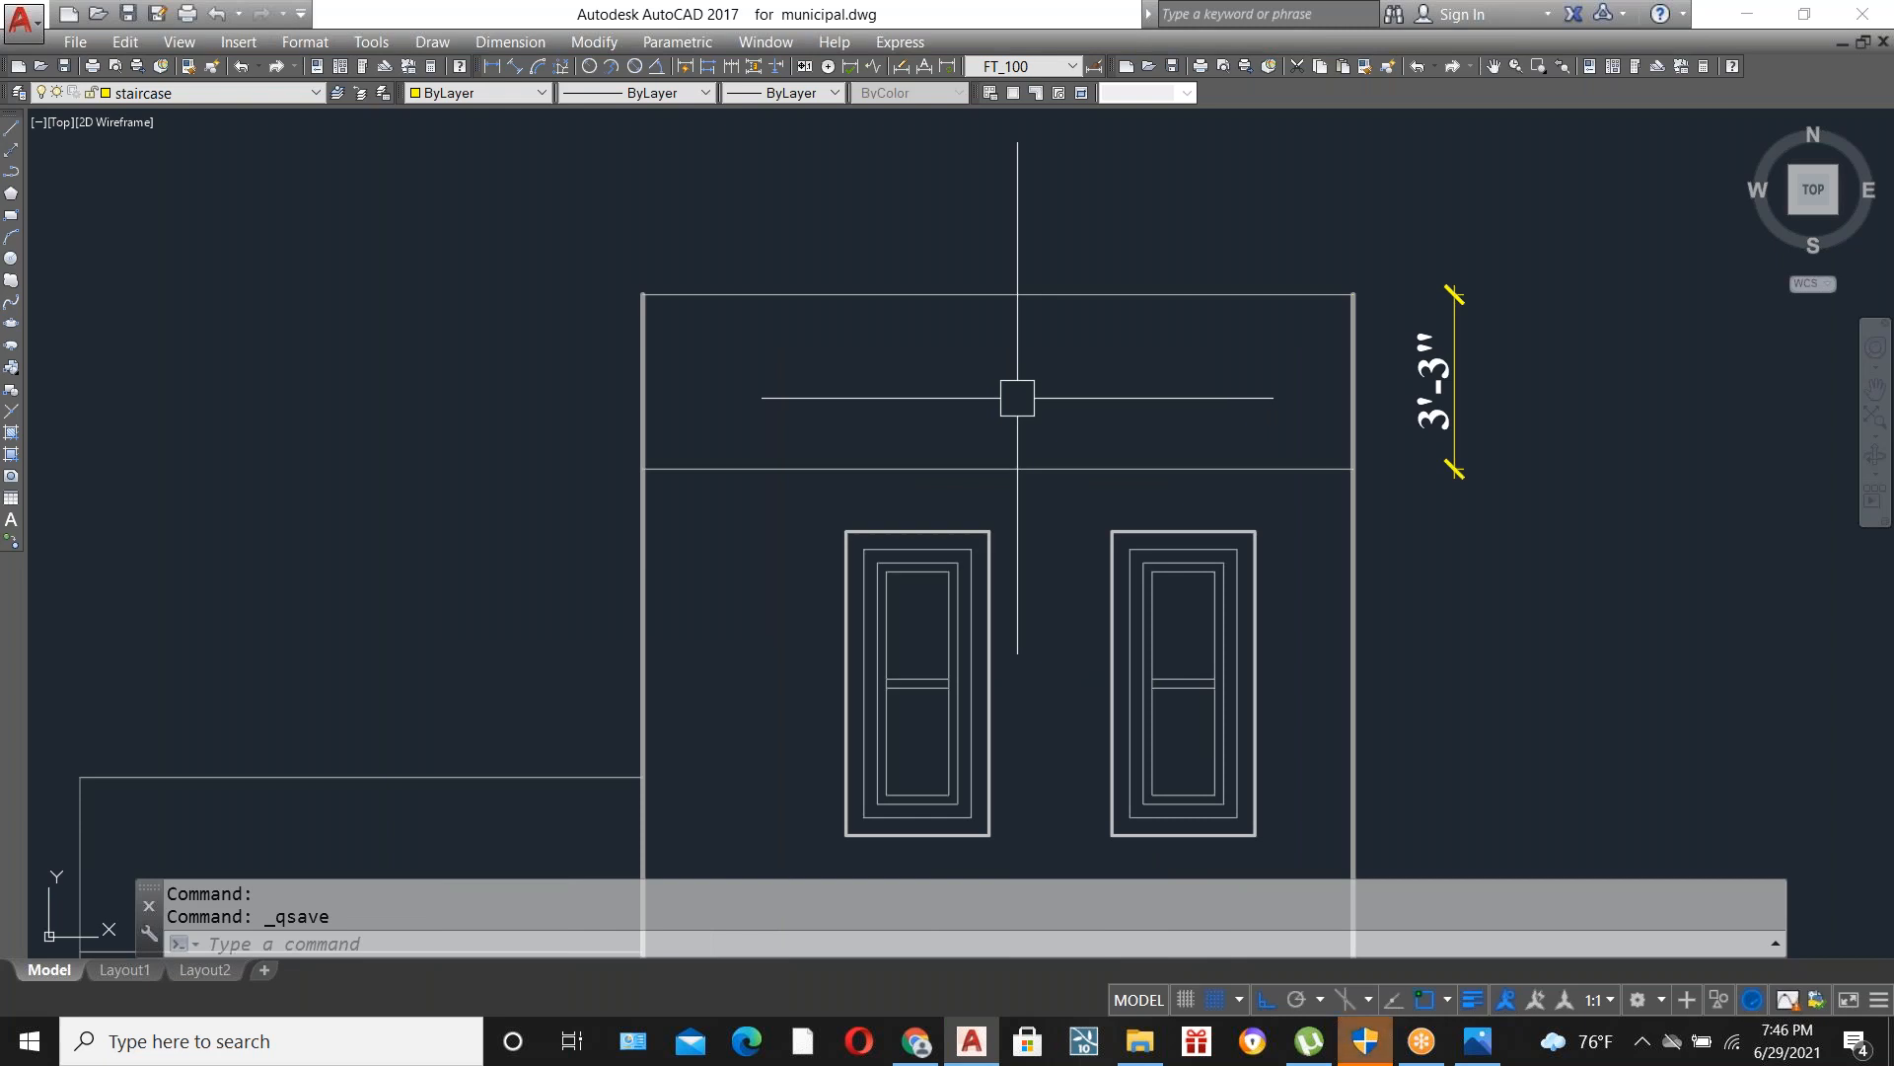
scroll(1387, 339, down, 2)
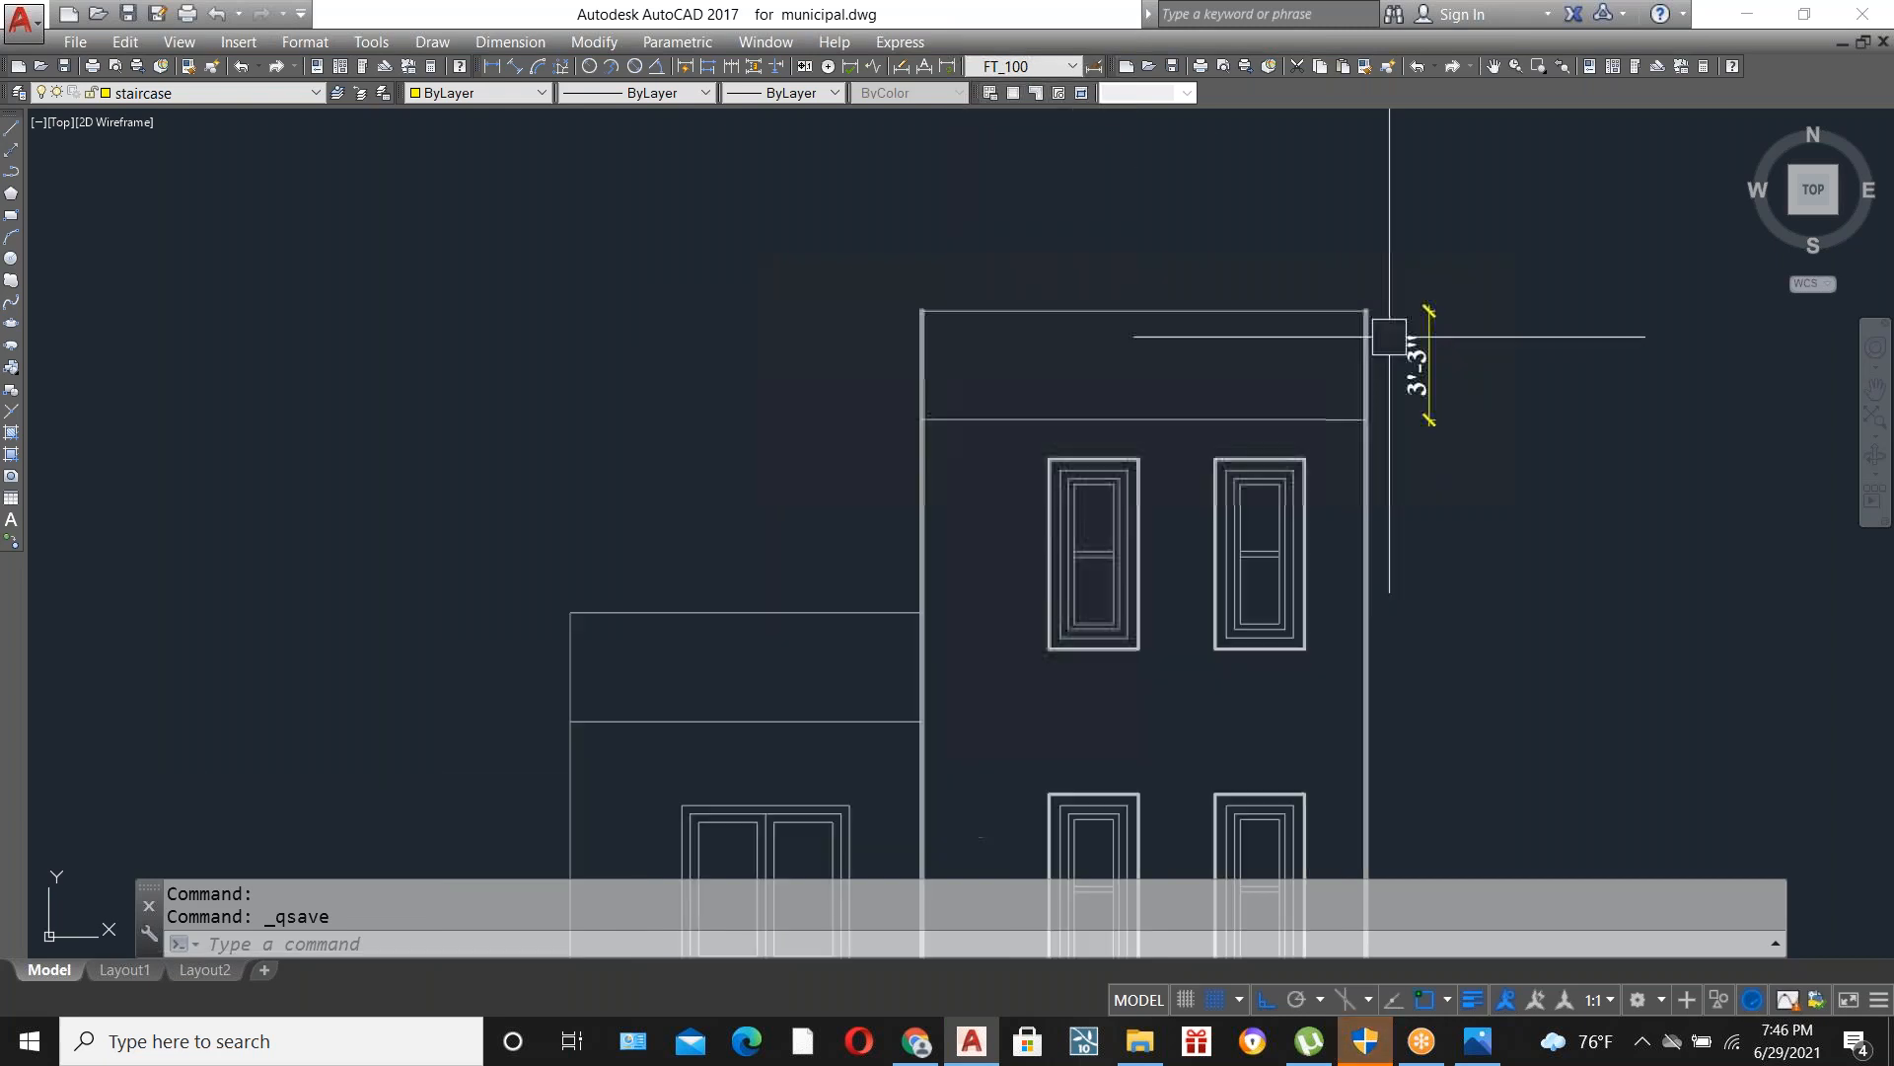
scroll(910, 535, down, 5)
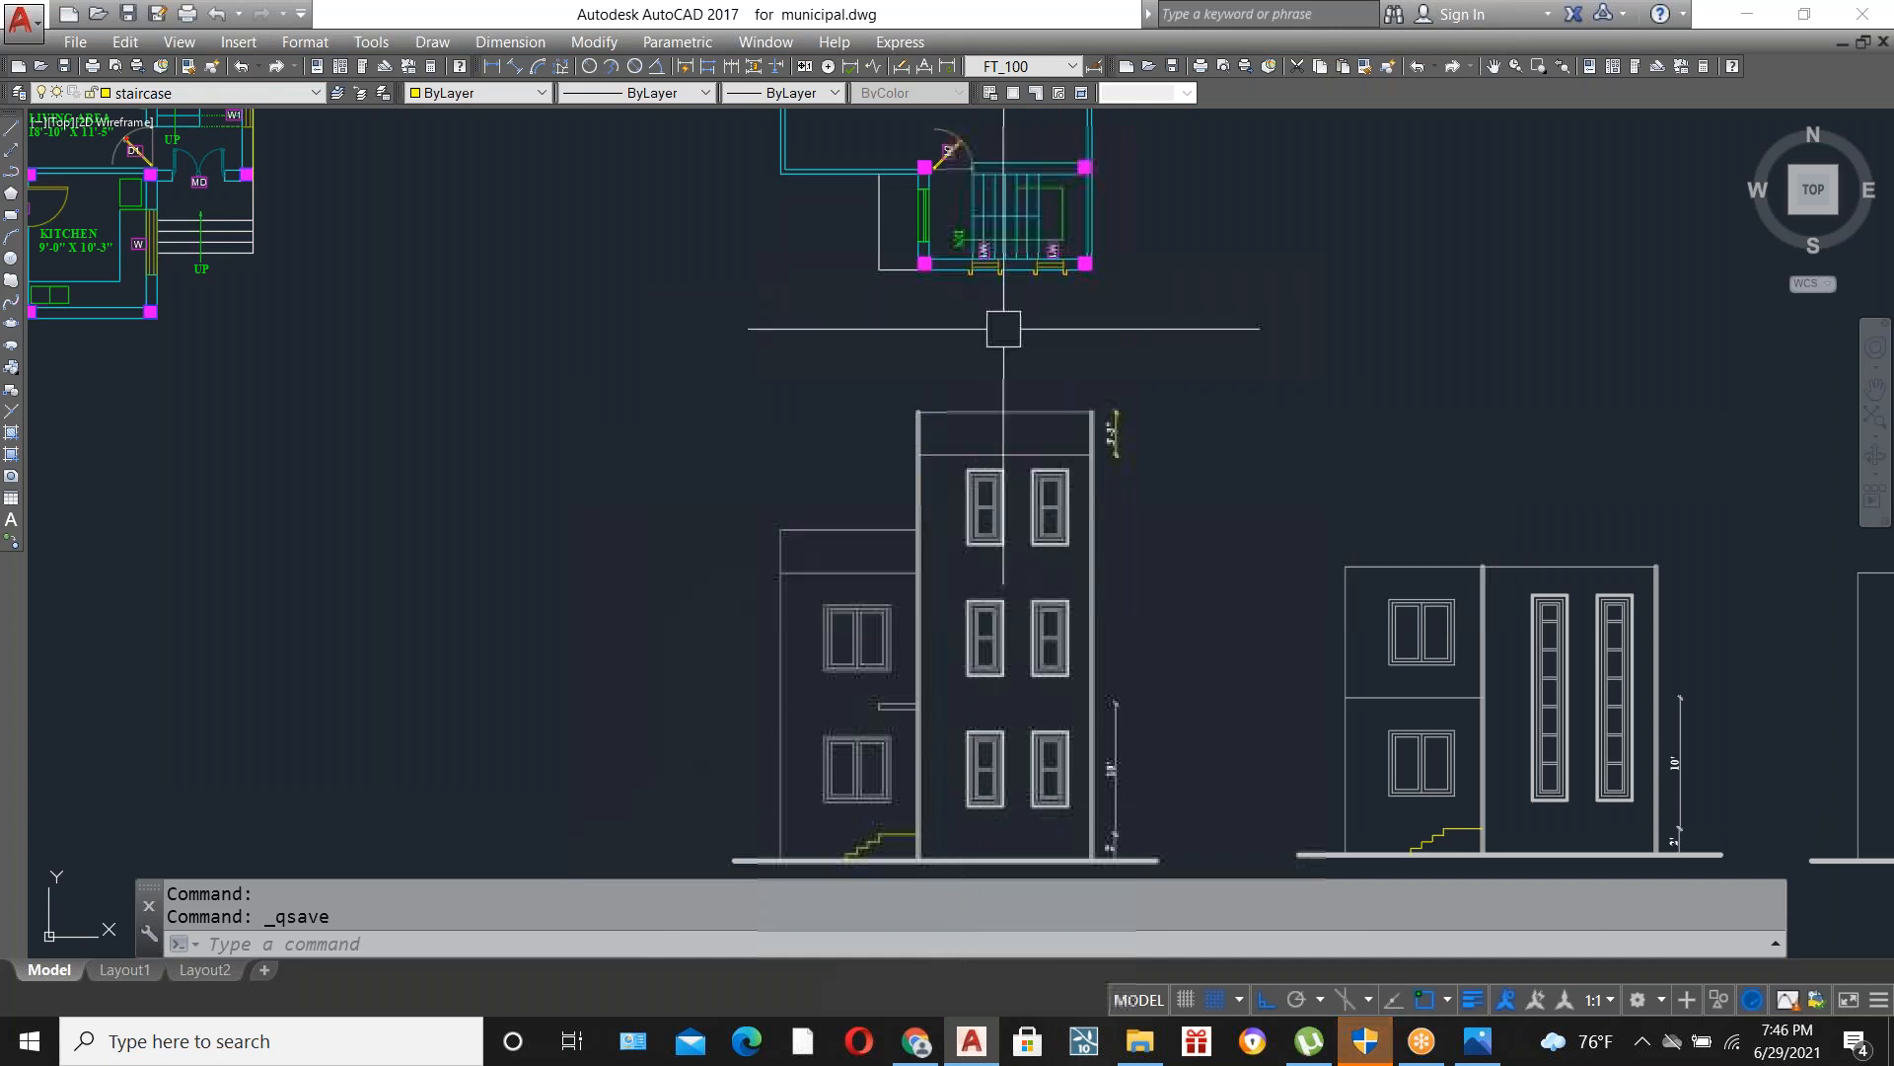
Compare the first elevation's stair tower and parapet with the other two elevations and the staircase on the first floor plan.
scroll(998, 414, up, 7)
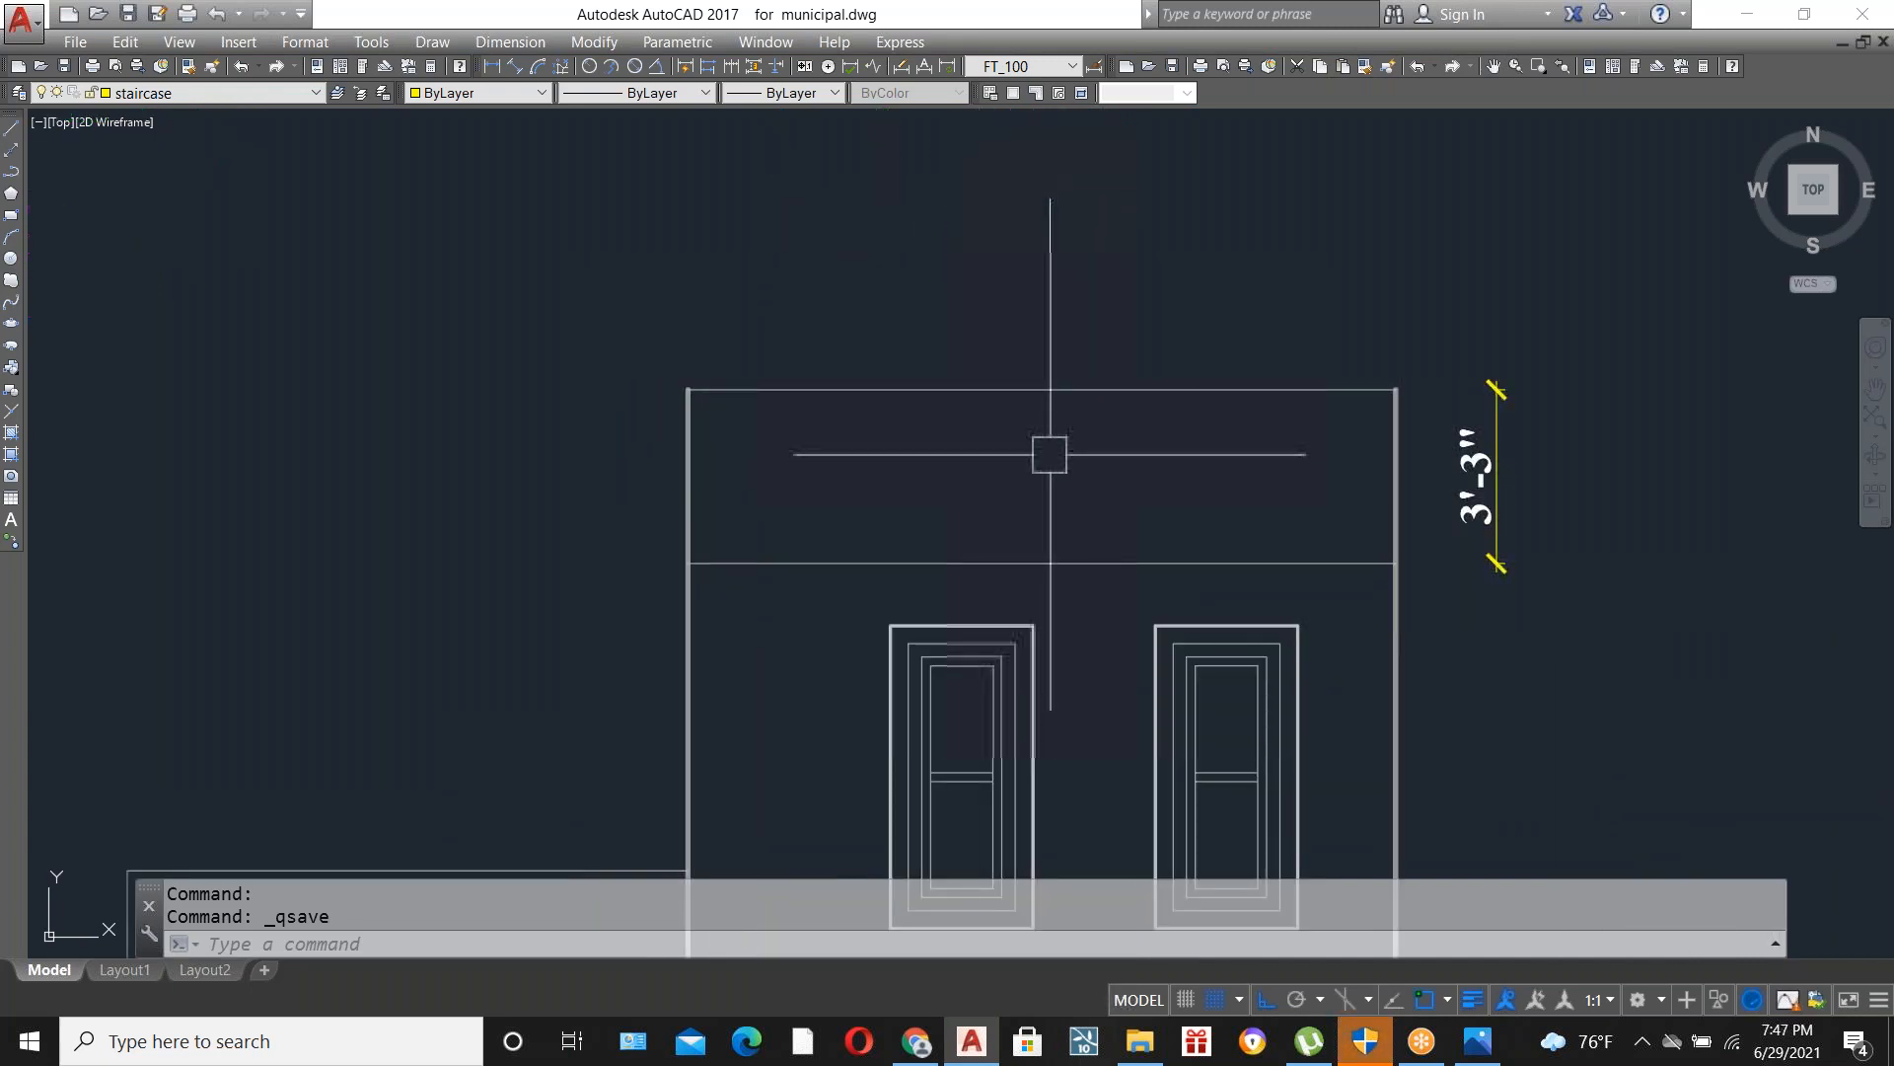
scroll(1050, 454, down, 8)
scroll(900, 599, down, 4)
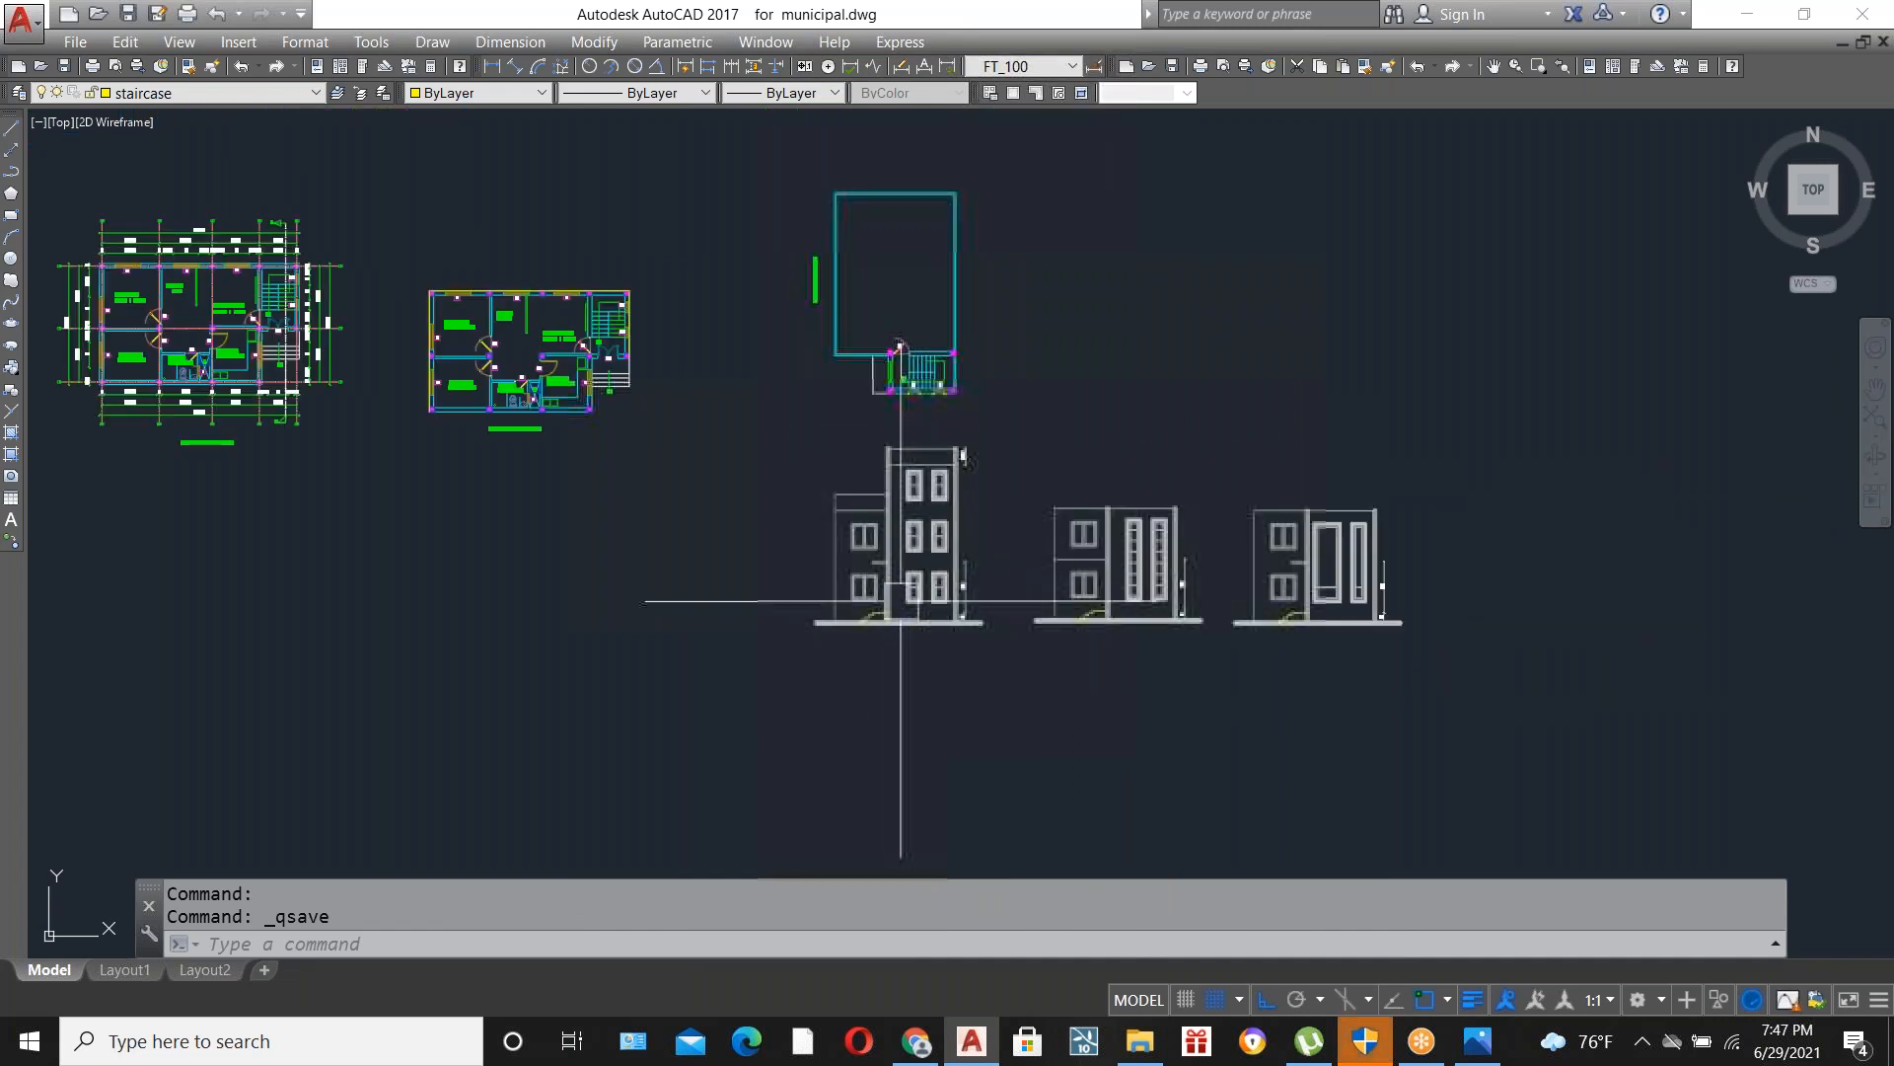
scroll(951, 642, up, 3)
scroll(936, 678, down, 1)
scroll(905, 460, down, 3)
scroll(921, 457, up, 4)
scroll(1076, 563, down, 2)
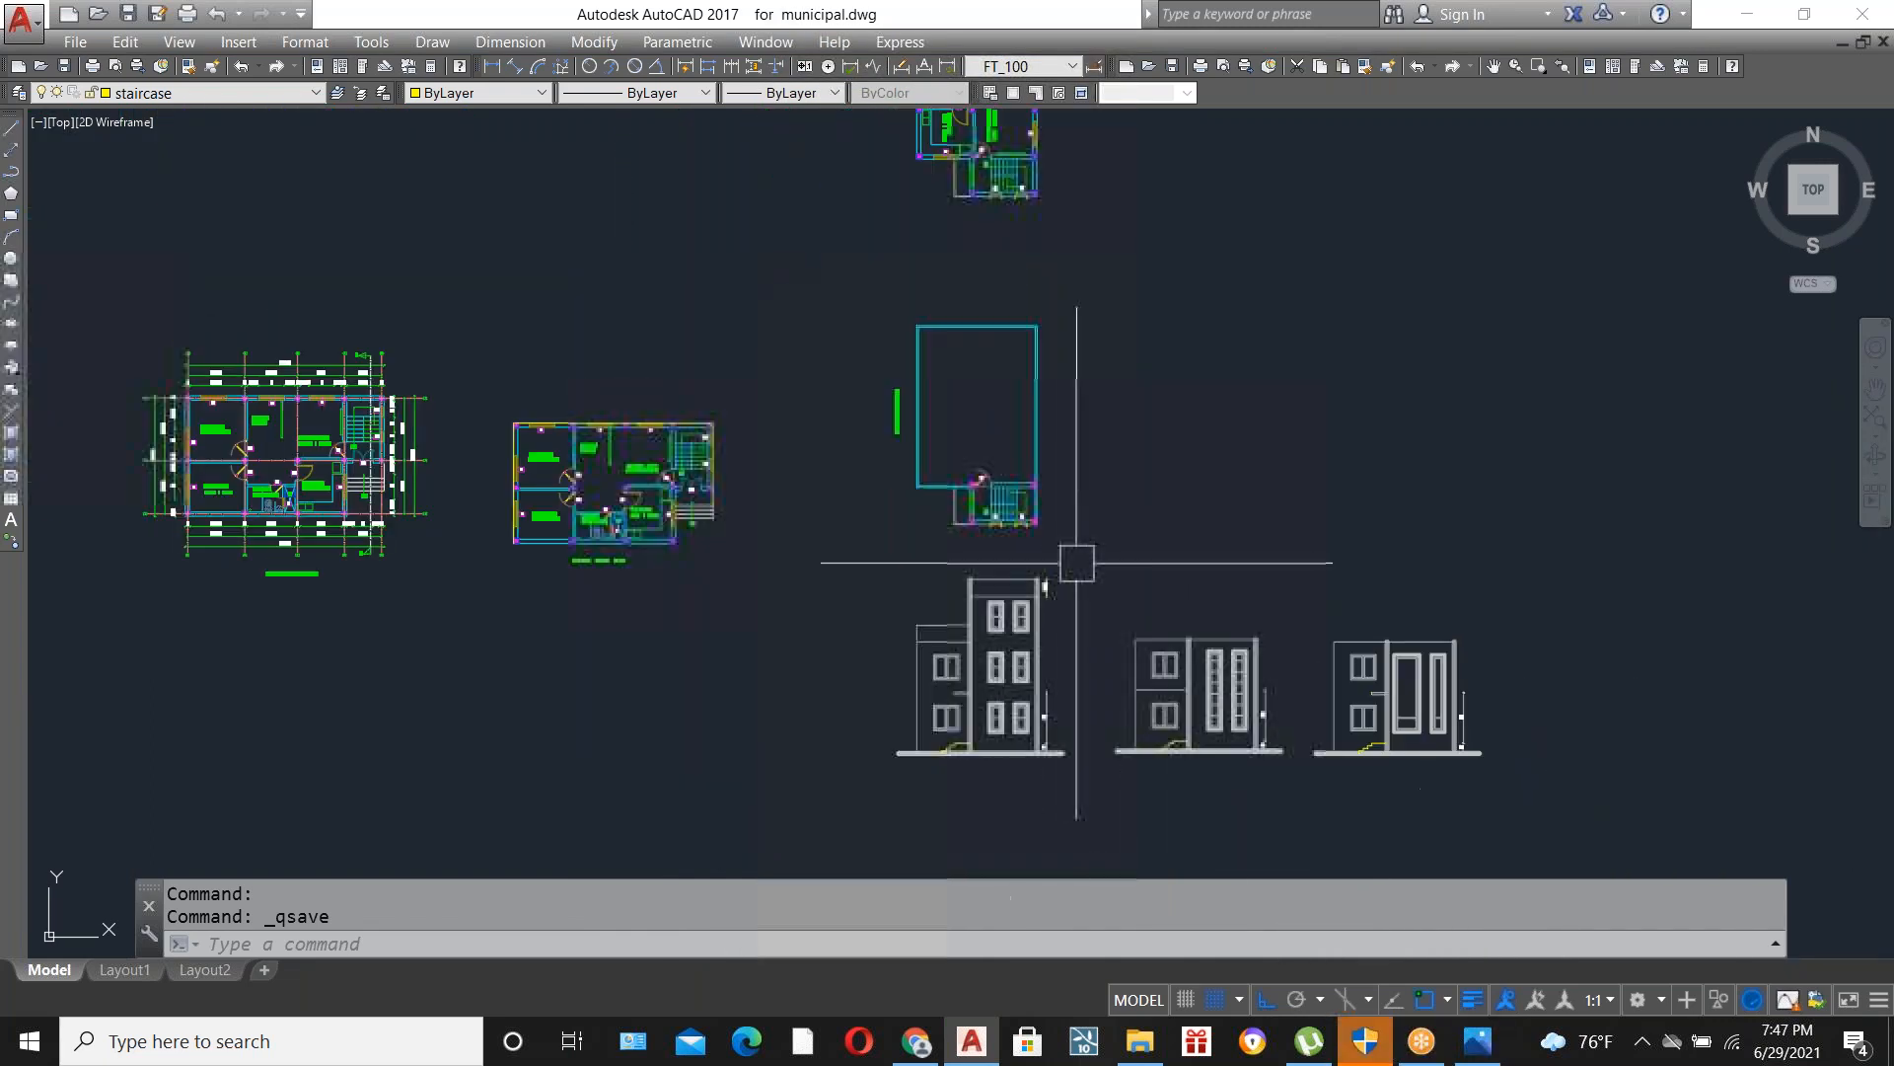
scroll(611, 548, up, 2)
scroll(876, 518, down, 2)
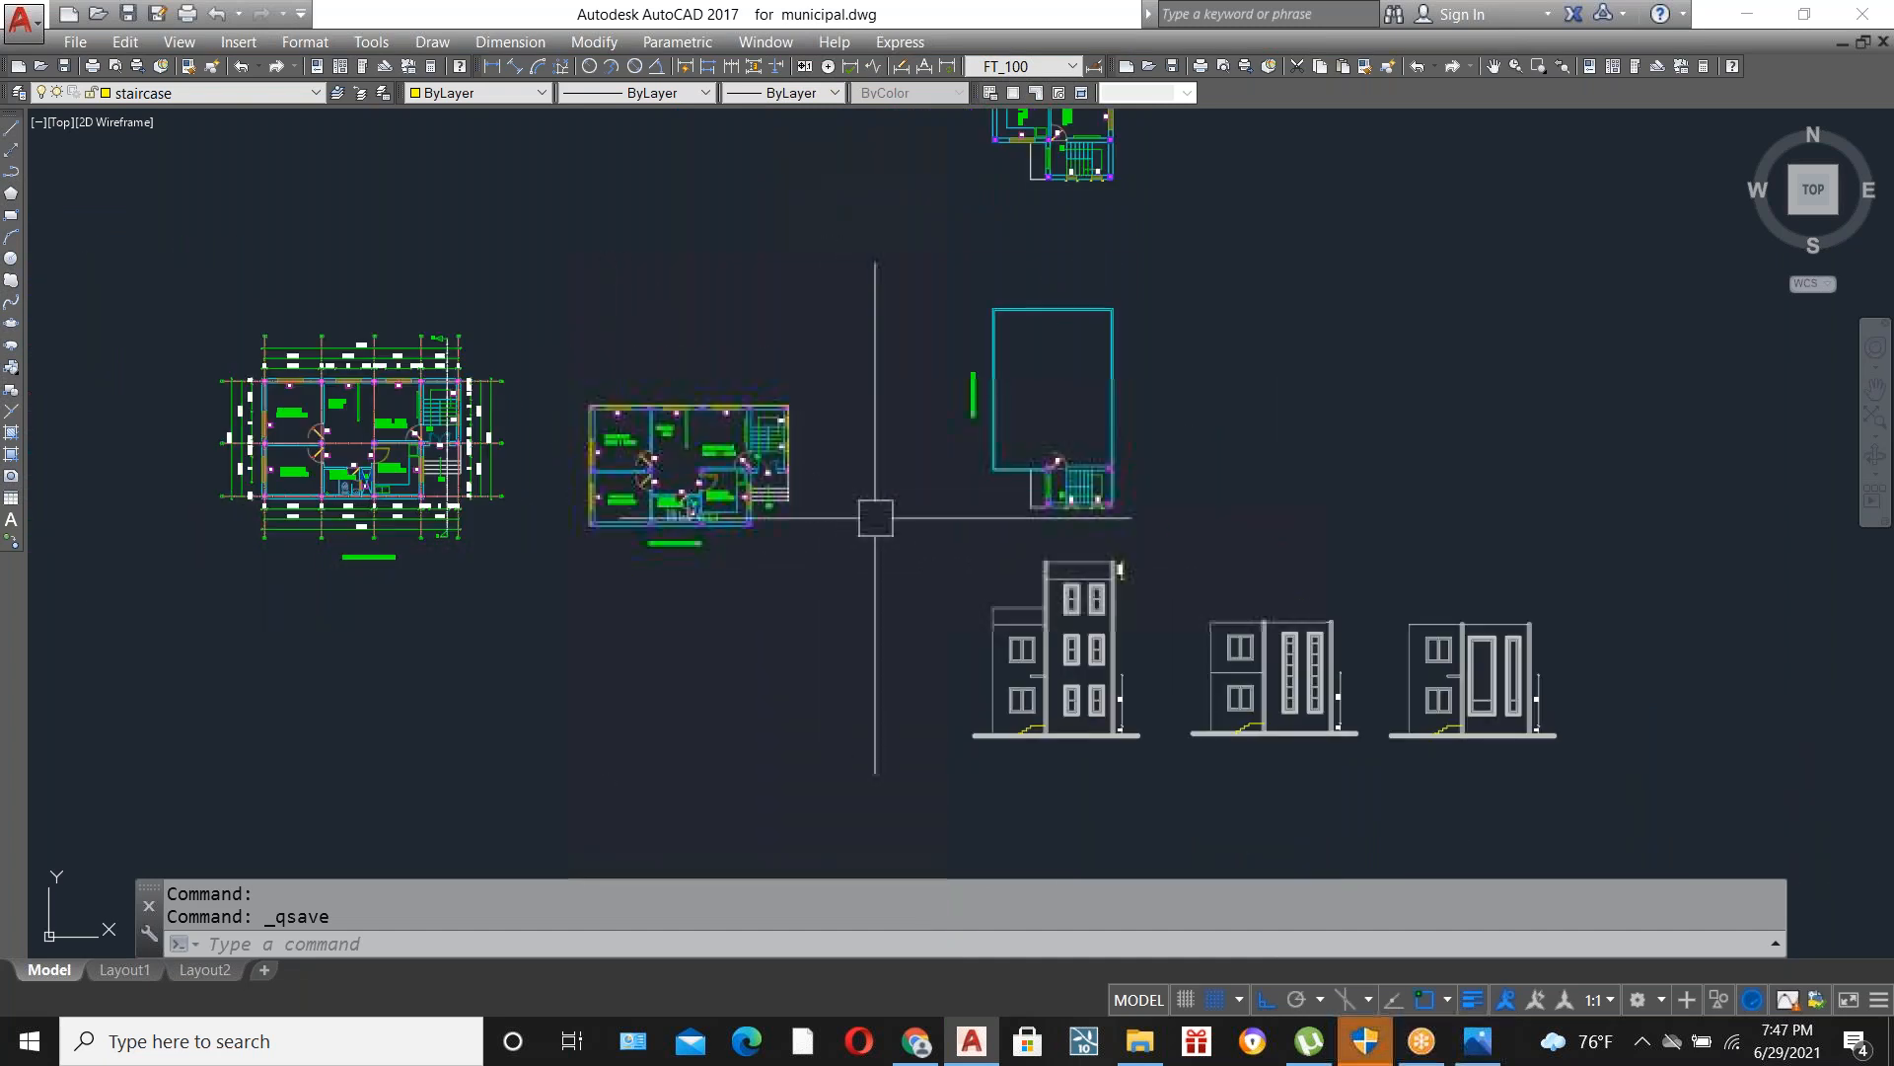
scroll(1054, 605, up, 2)
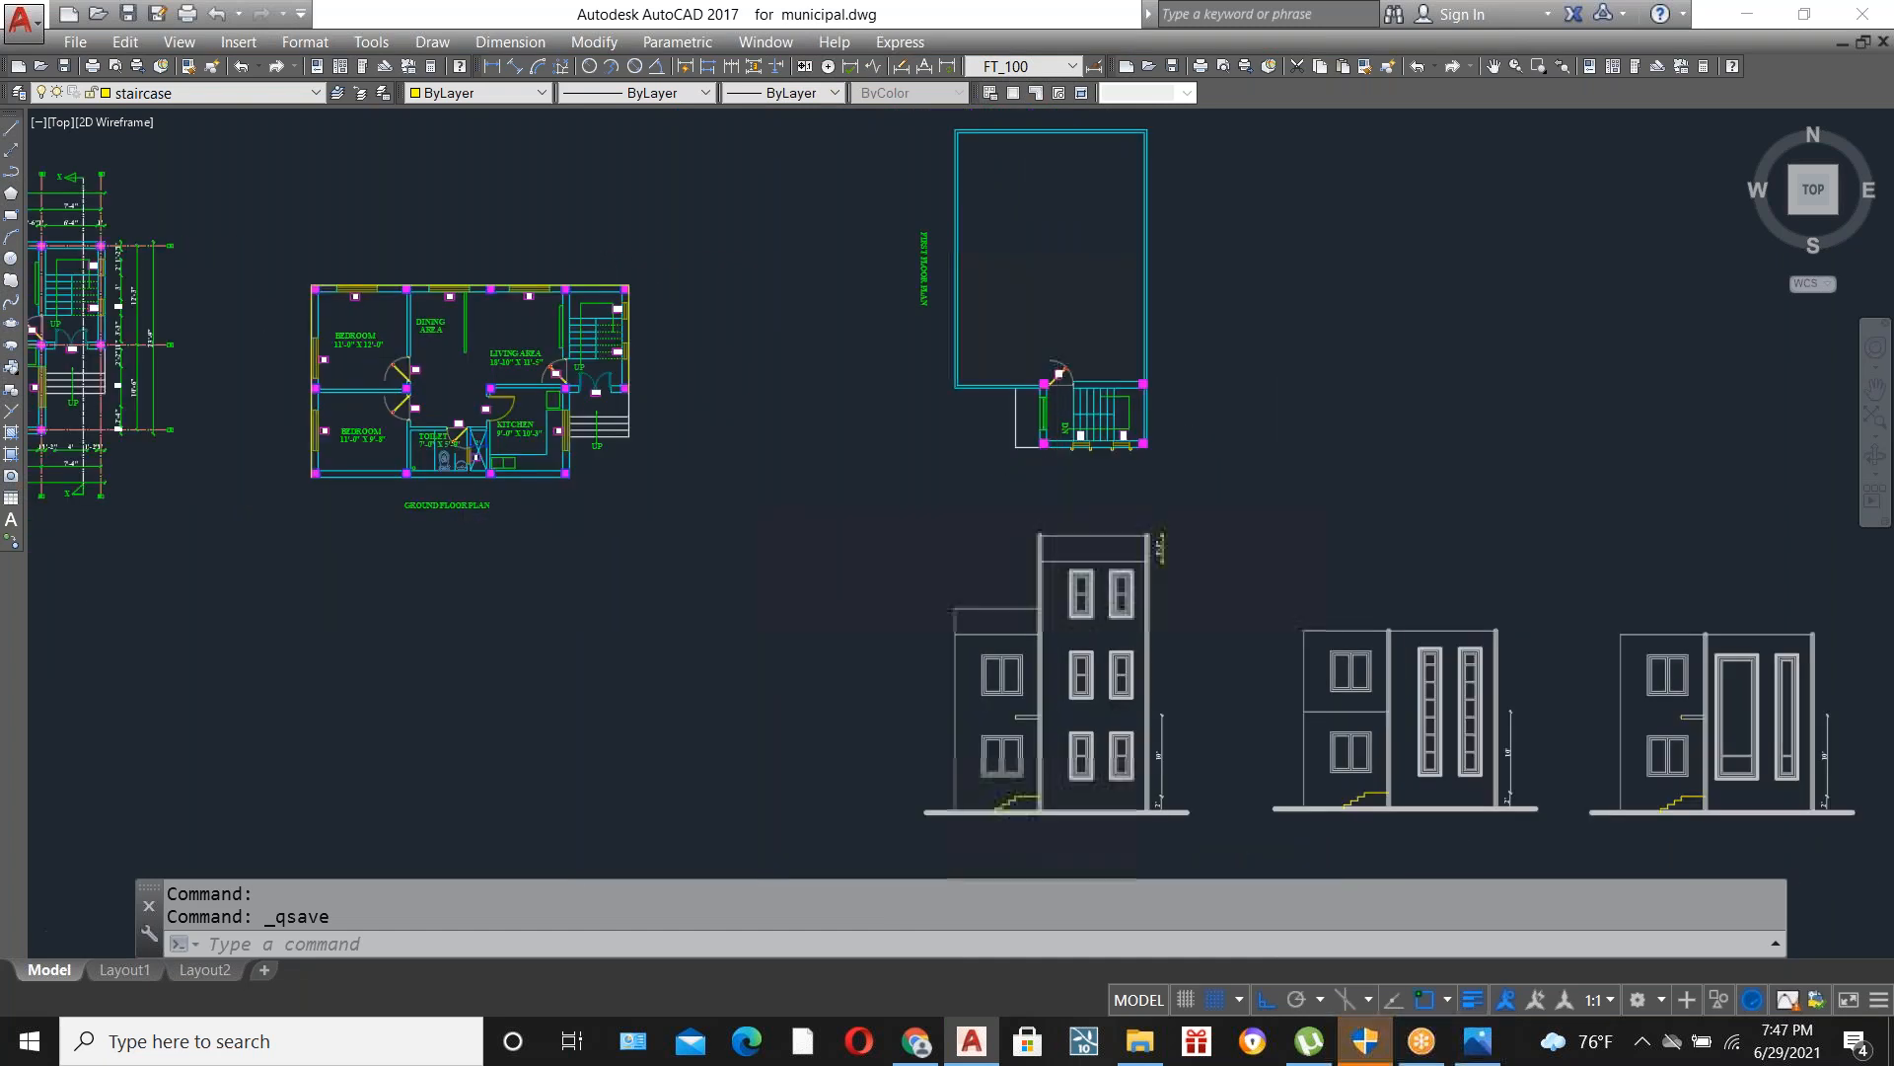
scroll(1054, 609, up, 2)
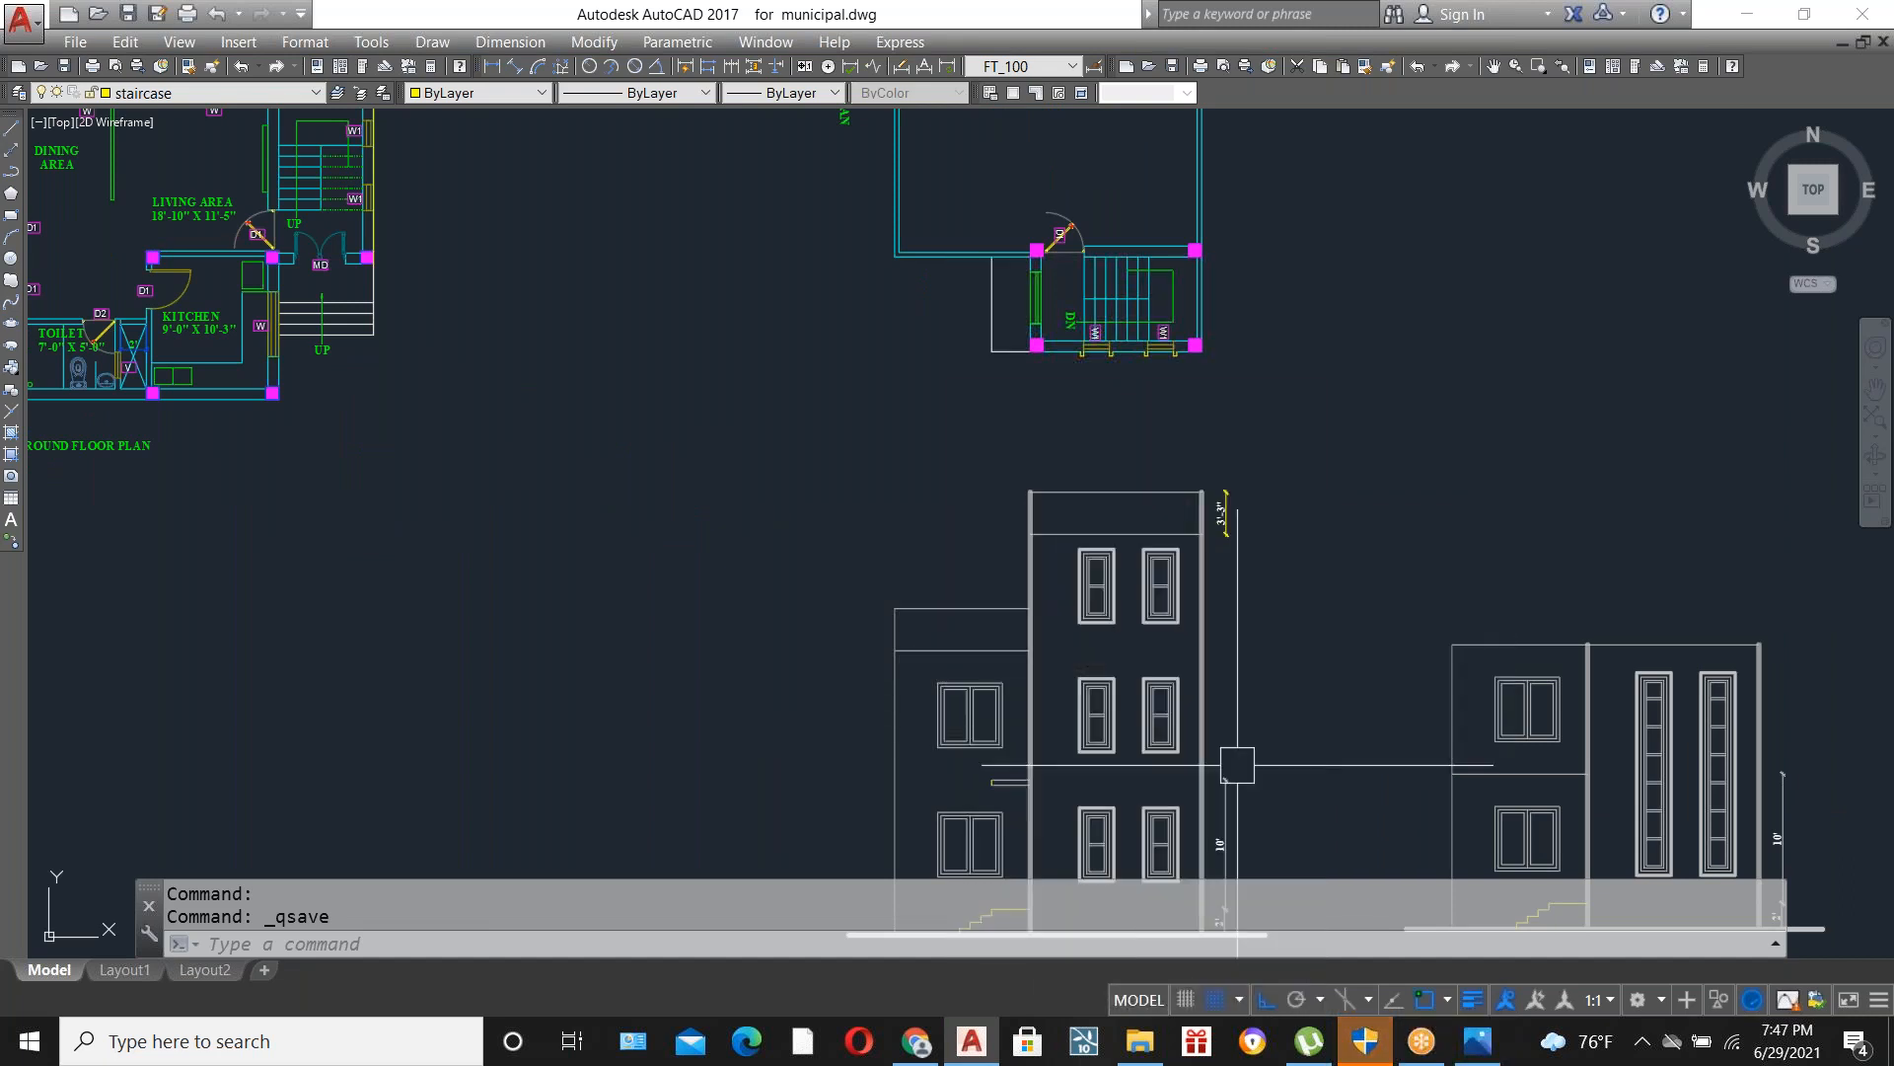
scroll(1238, 765, up, 2)
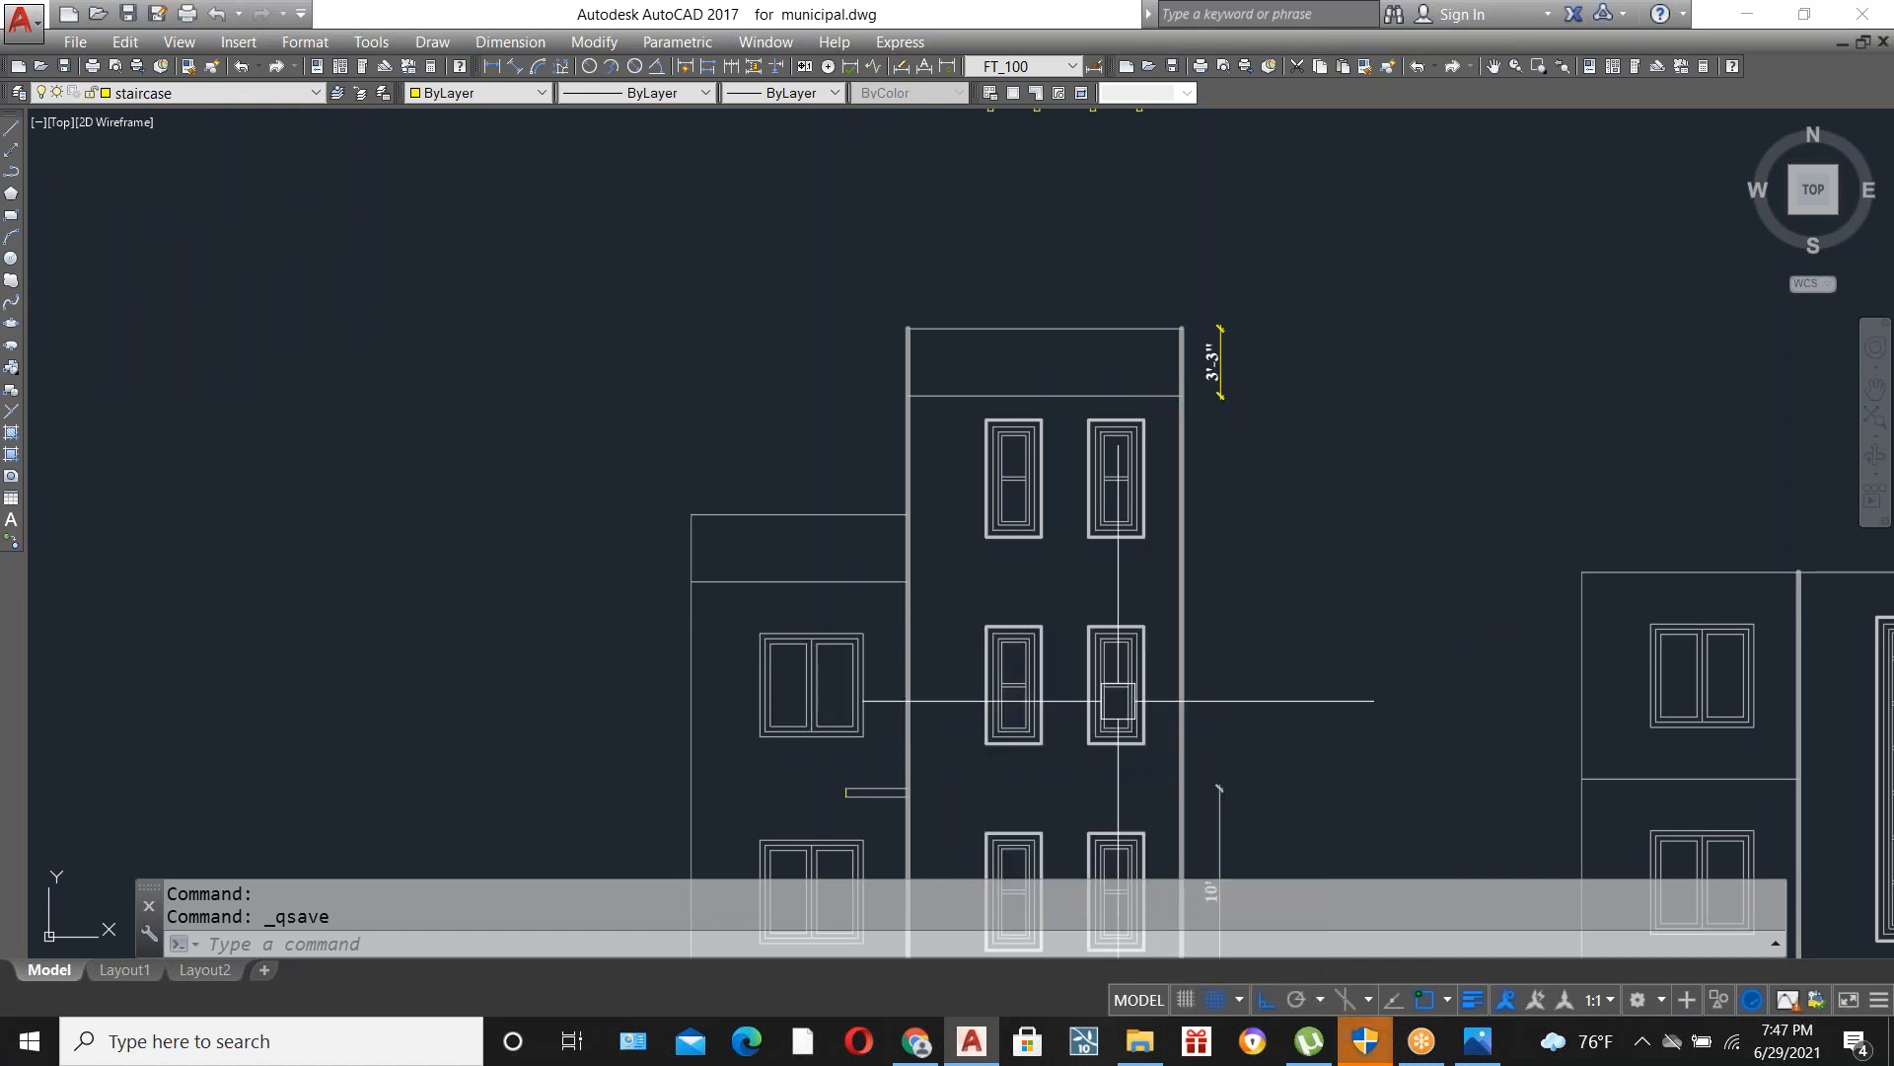
scroll(909, 549, down, 4)
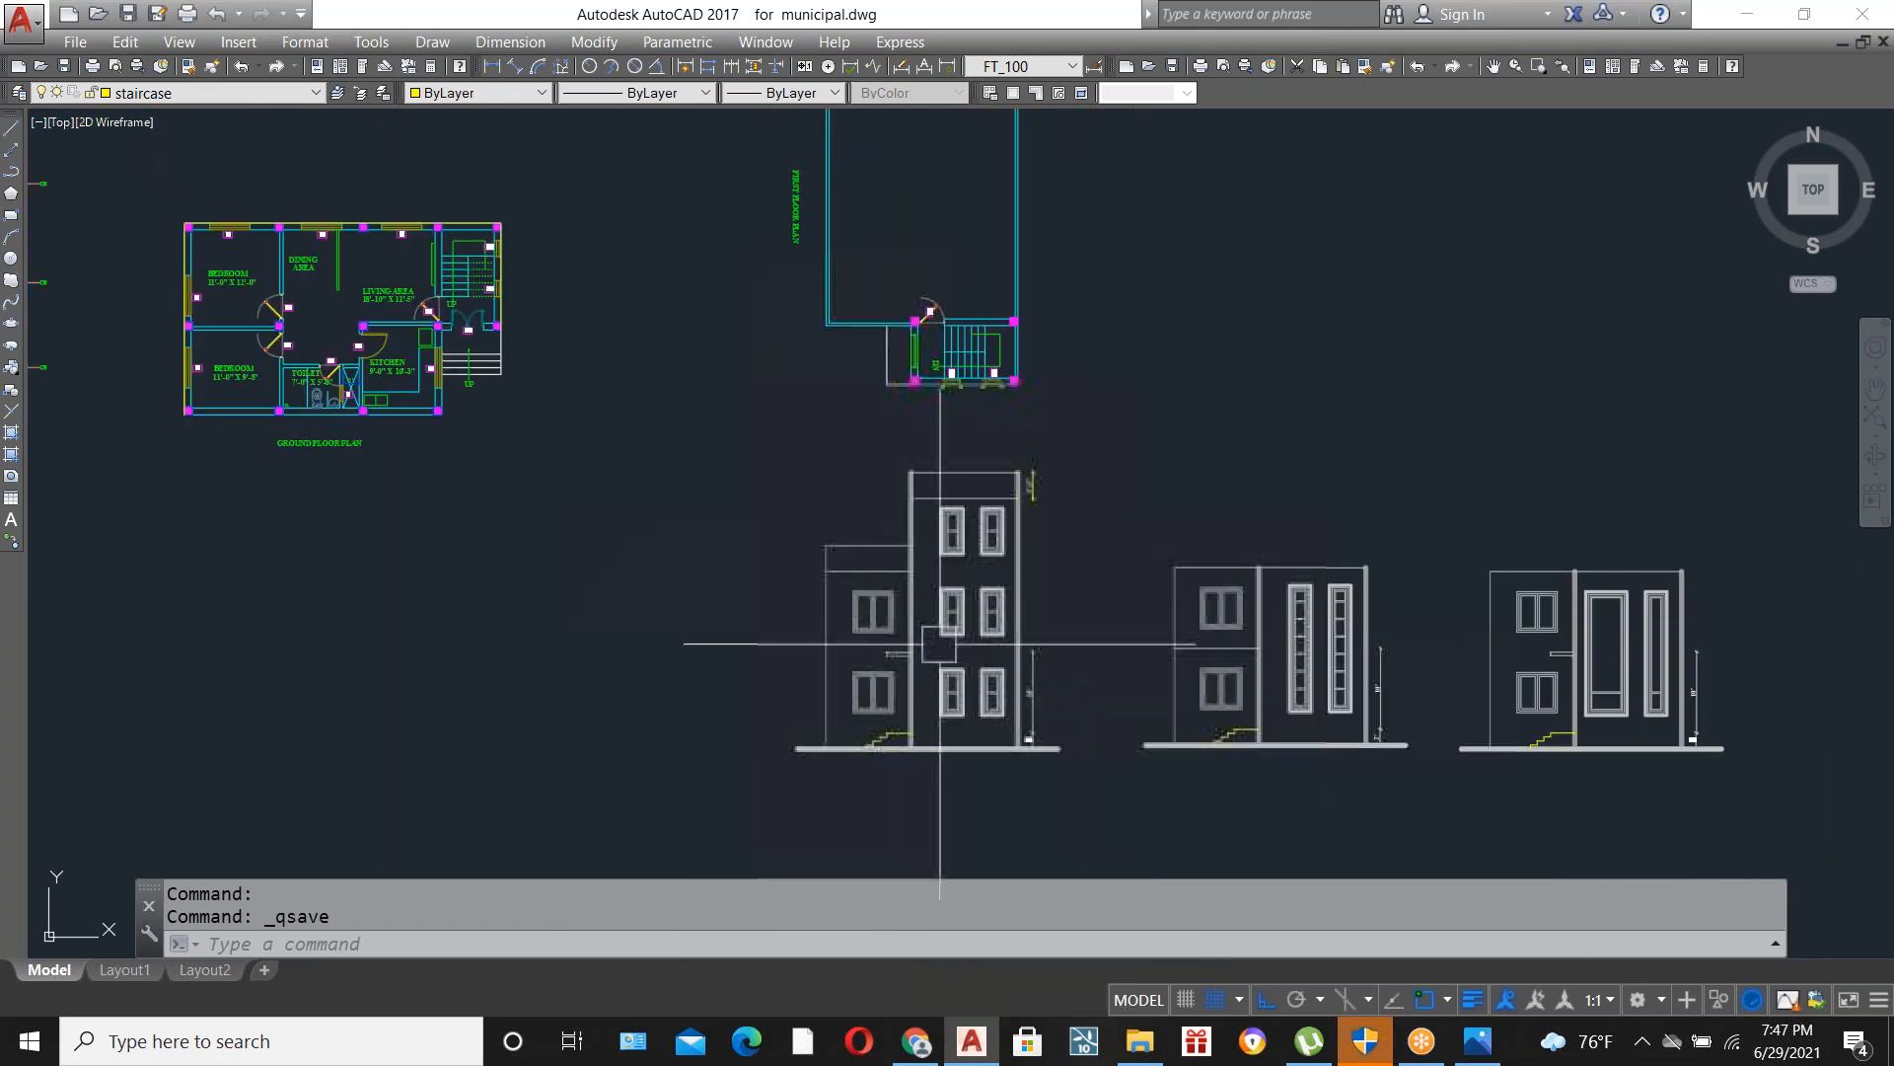
scroll(905, 494, down, 3)
scroll(921, 465, up, 5)
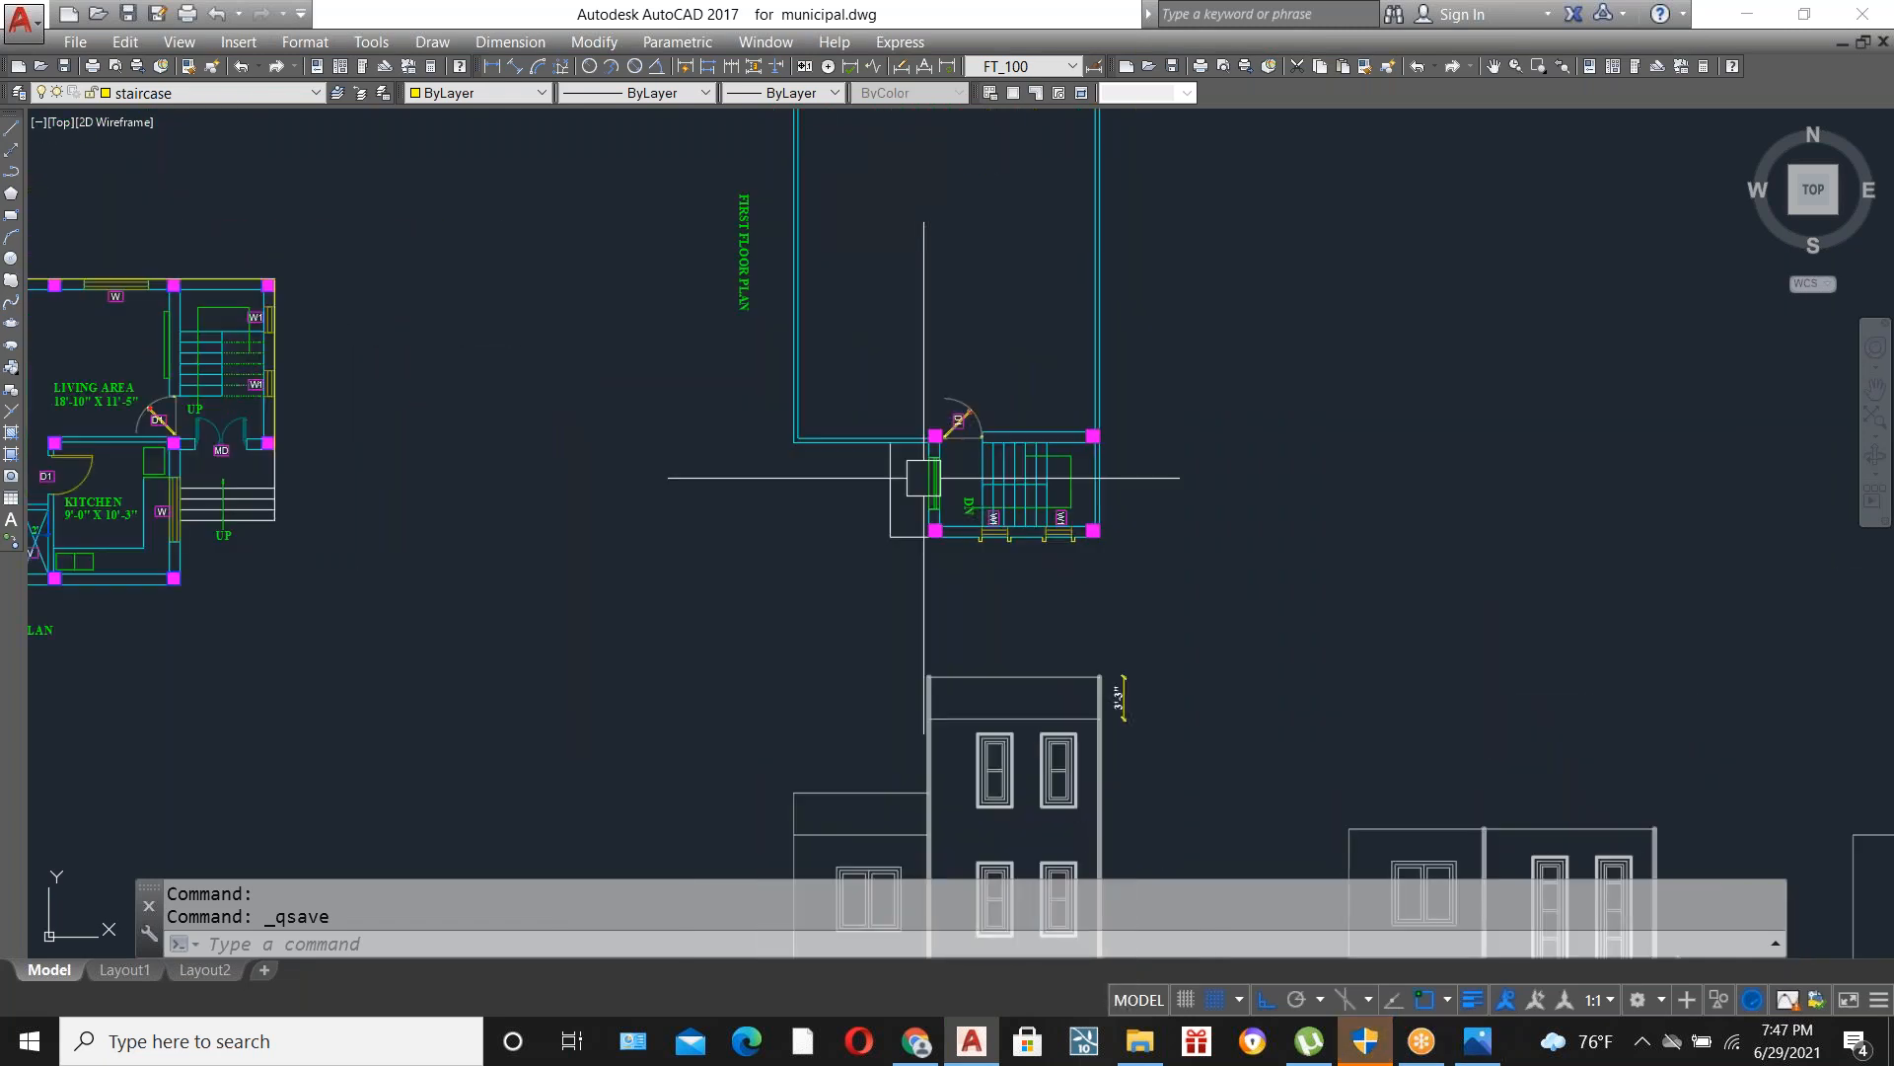
scroll(964, 450, down, 2)
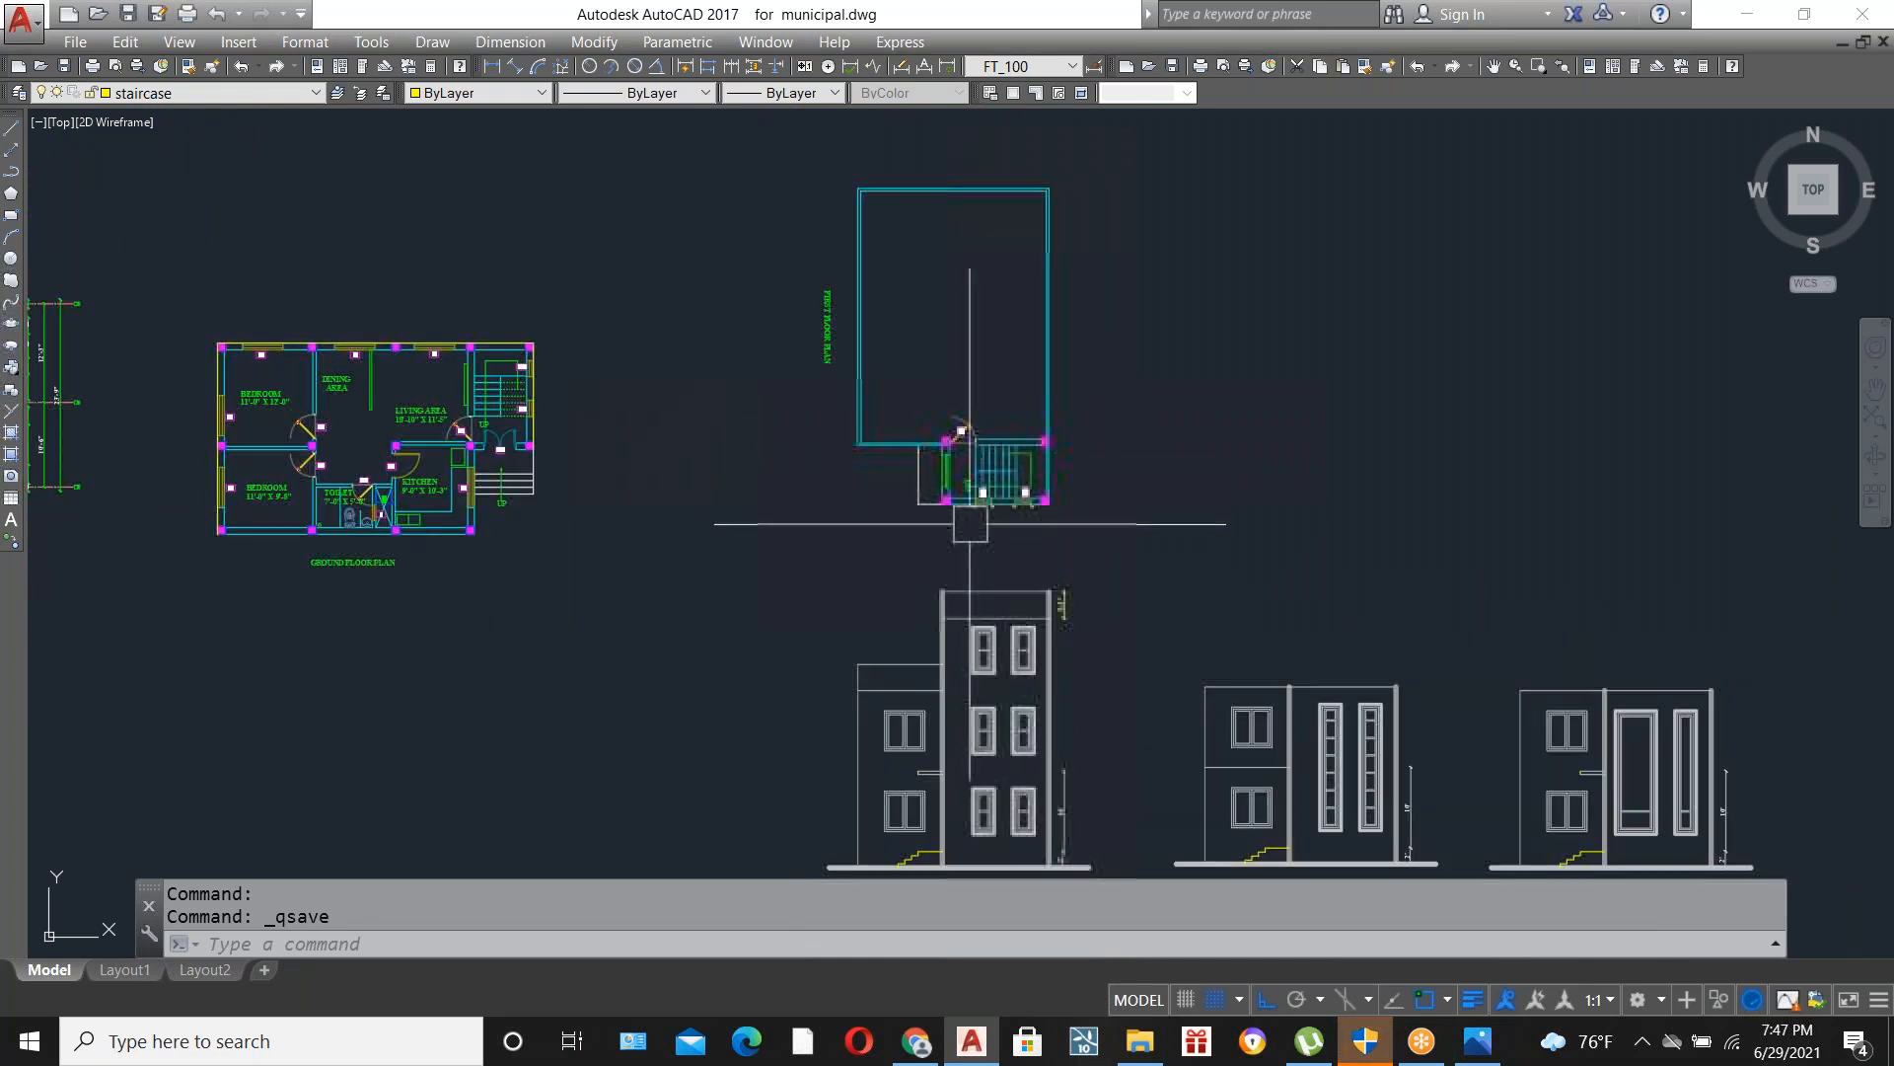
Examine the narrow sunshade between the two floors of the first elevation and the matching projection beside the staircase in plan.
scroll(922, 774, up, 6)
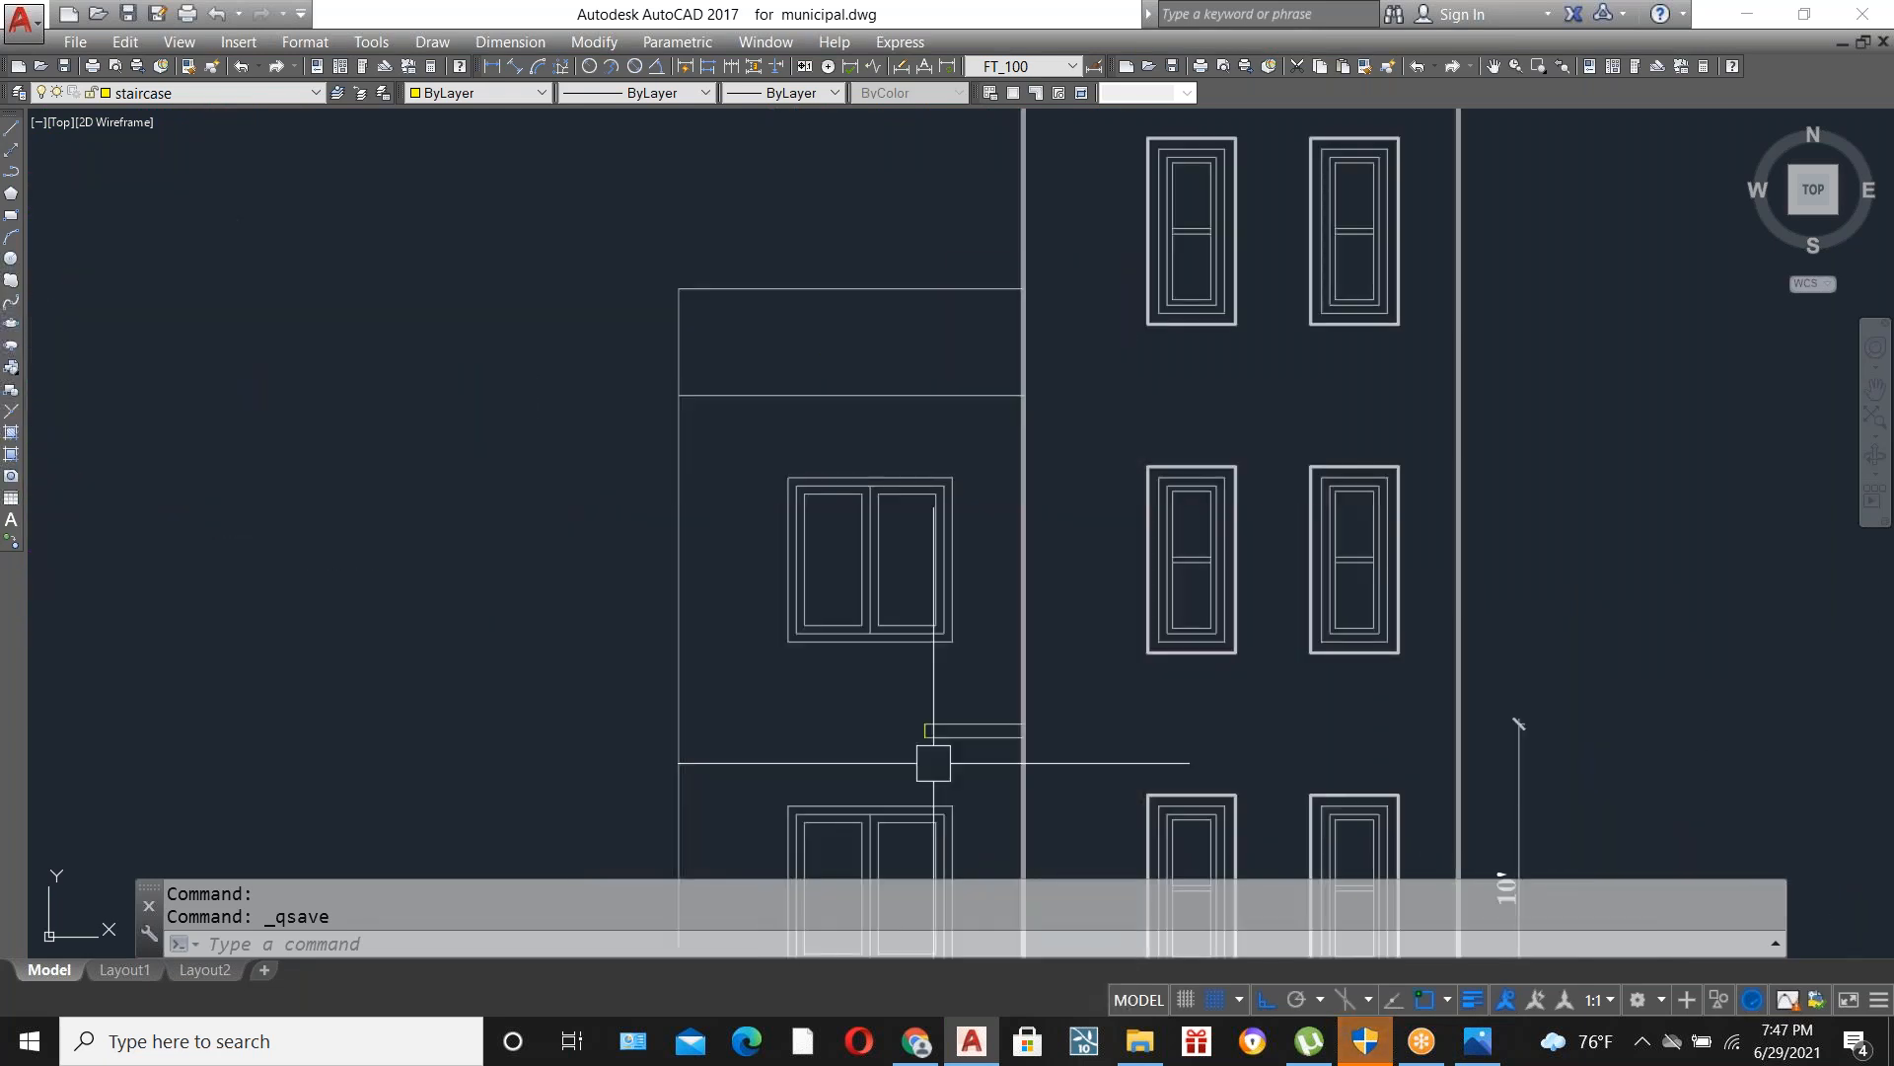
scroll(960, 656, down, 3)
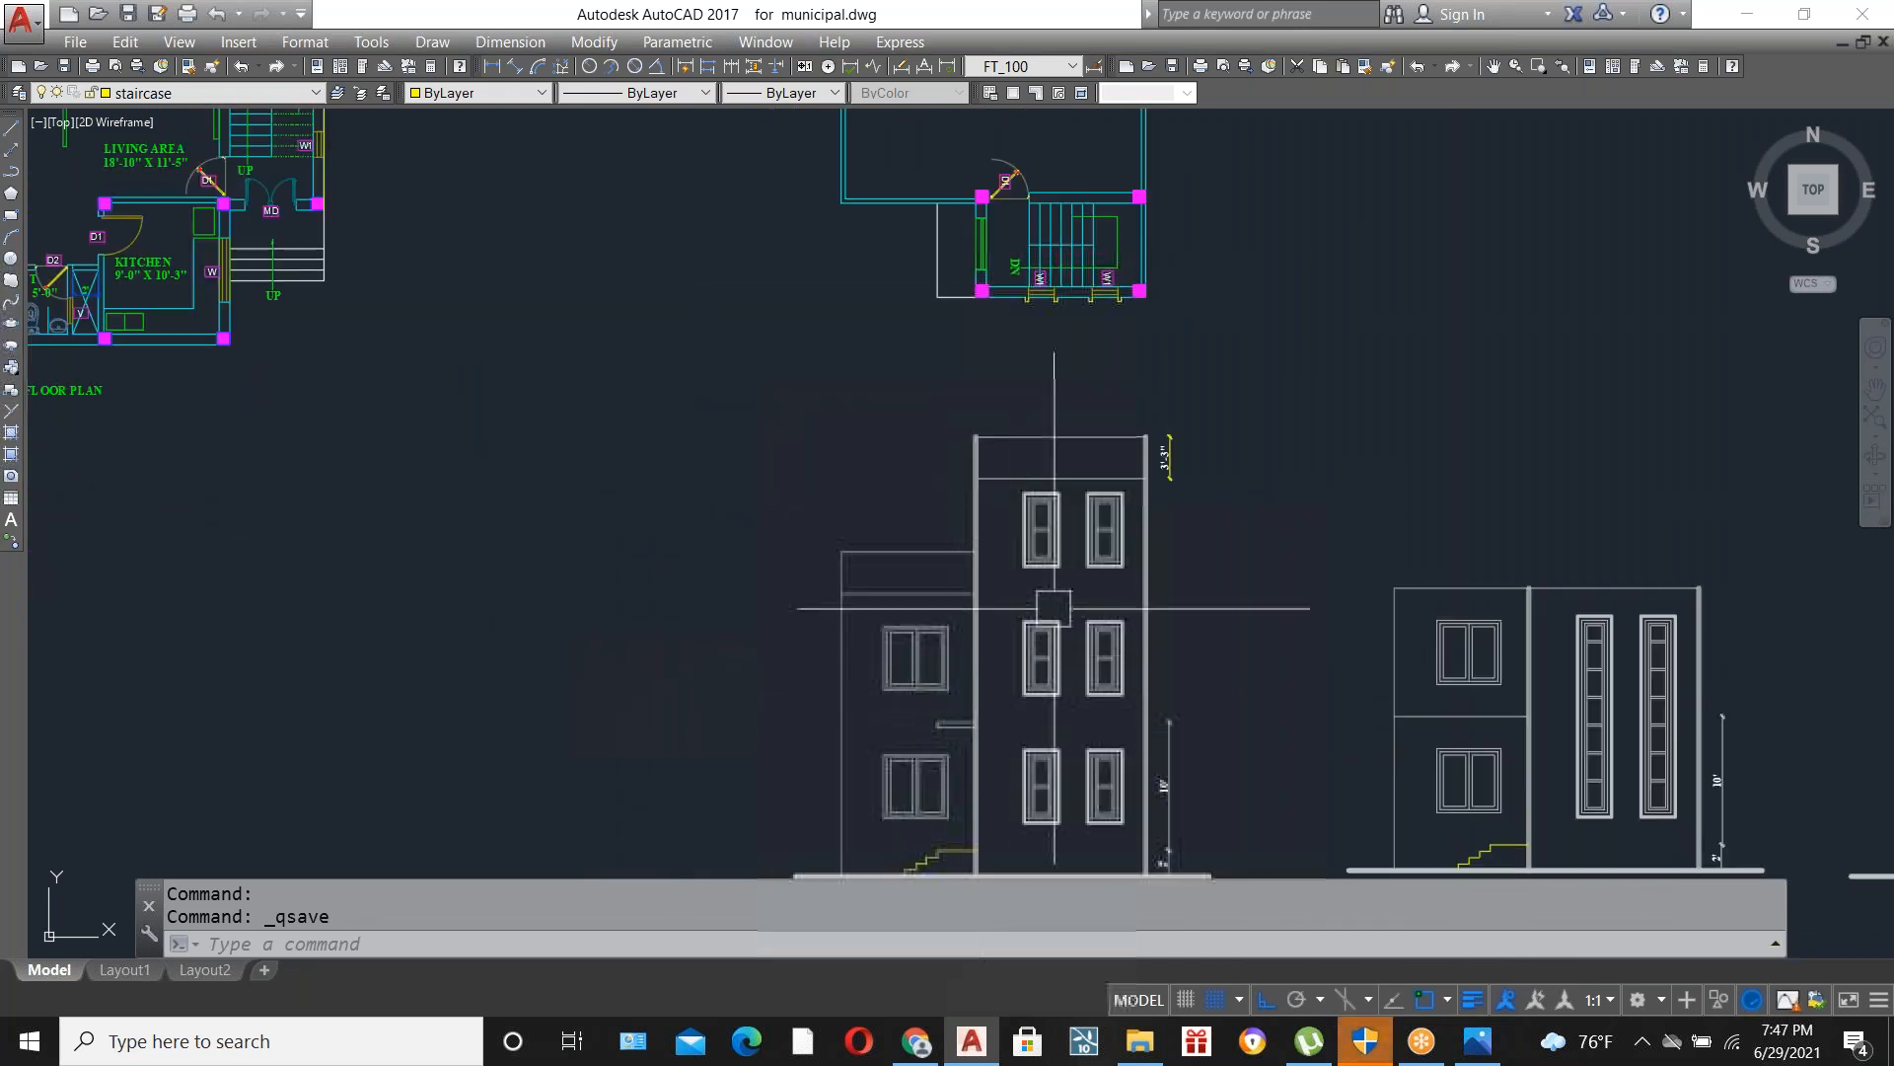
scroll(975, 747, up, 4)
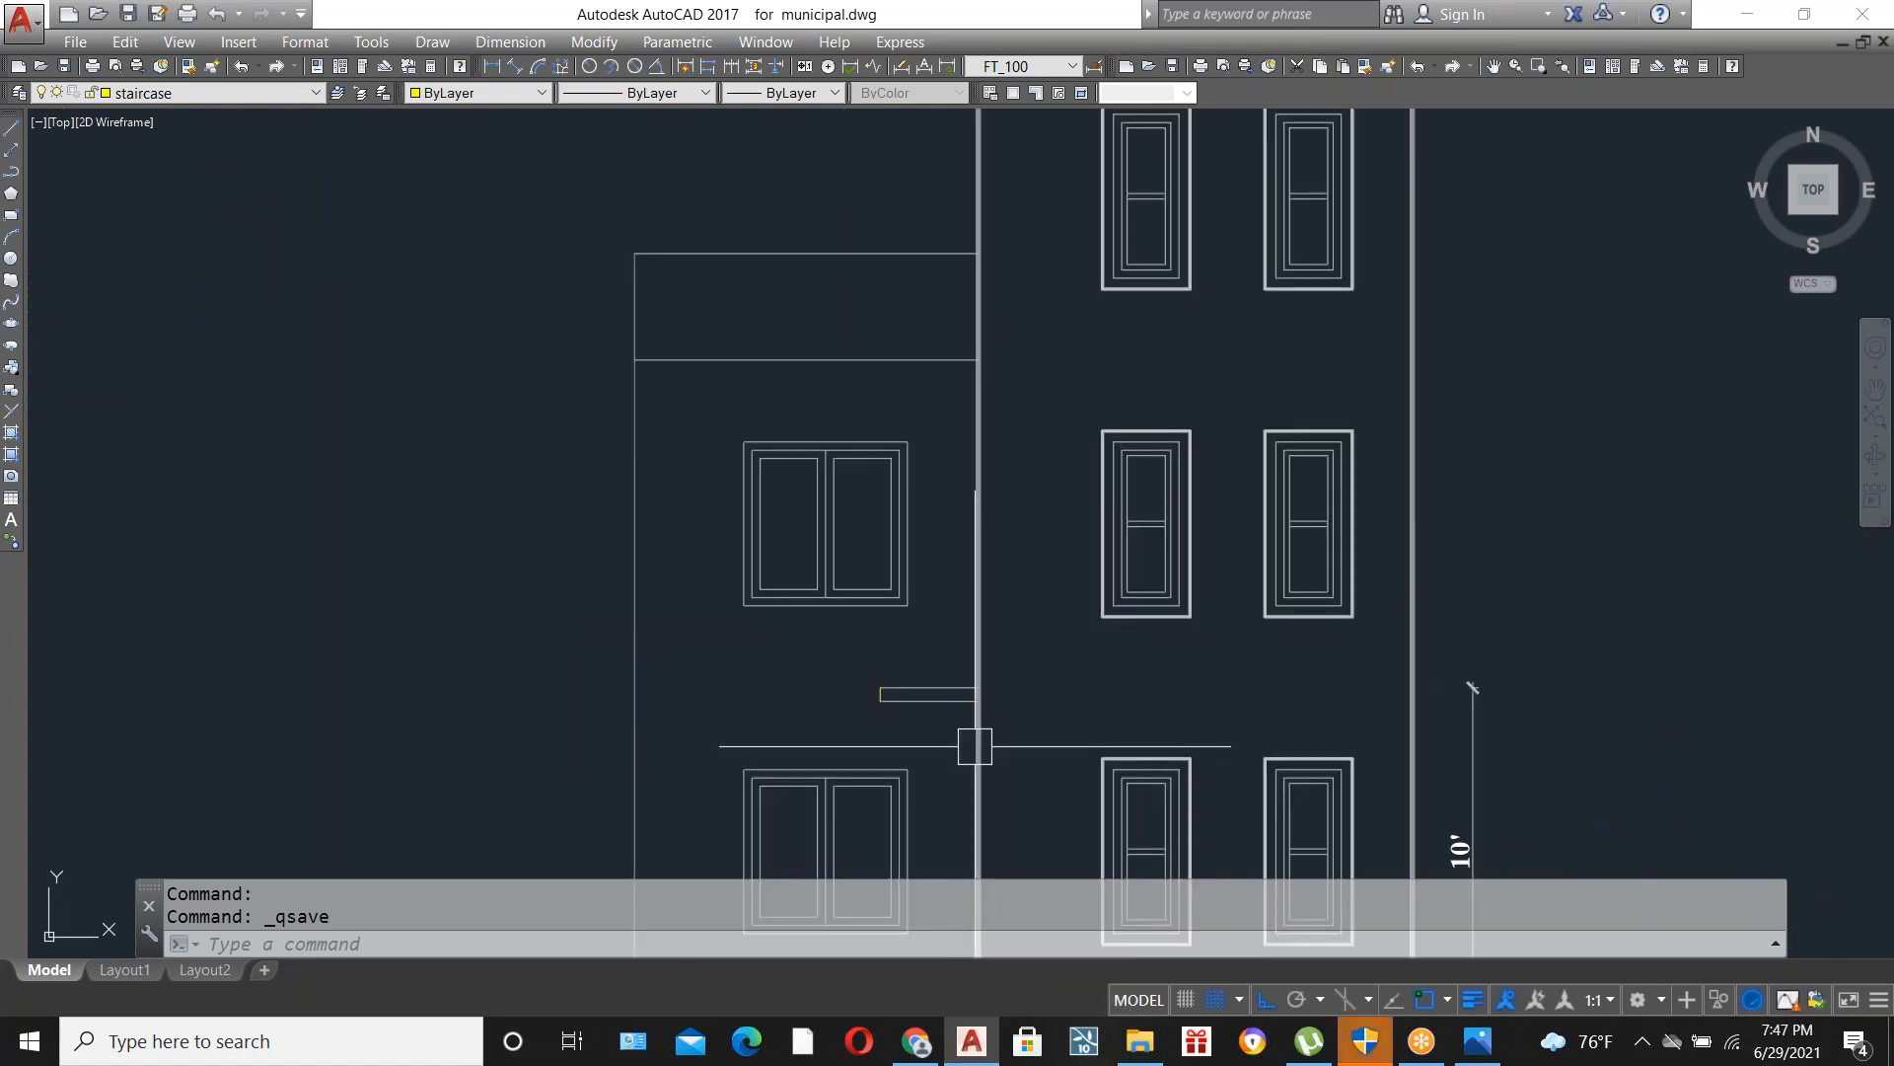
scroll(1036, 600, down, 3)
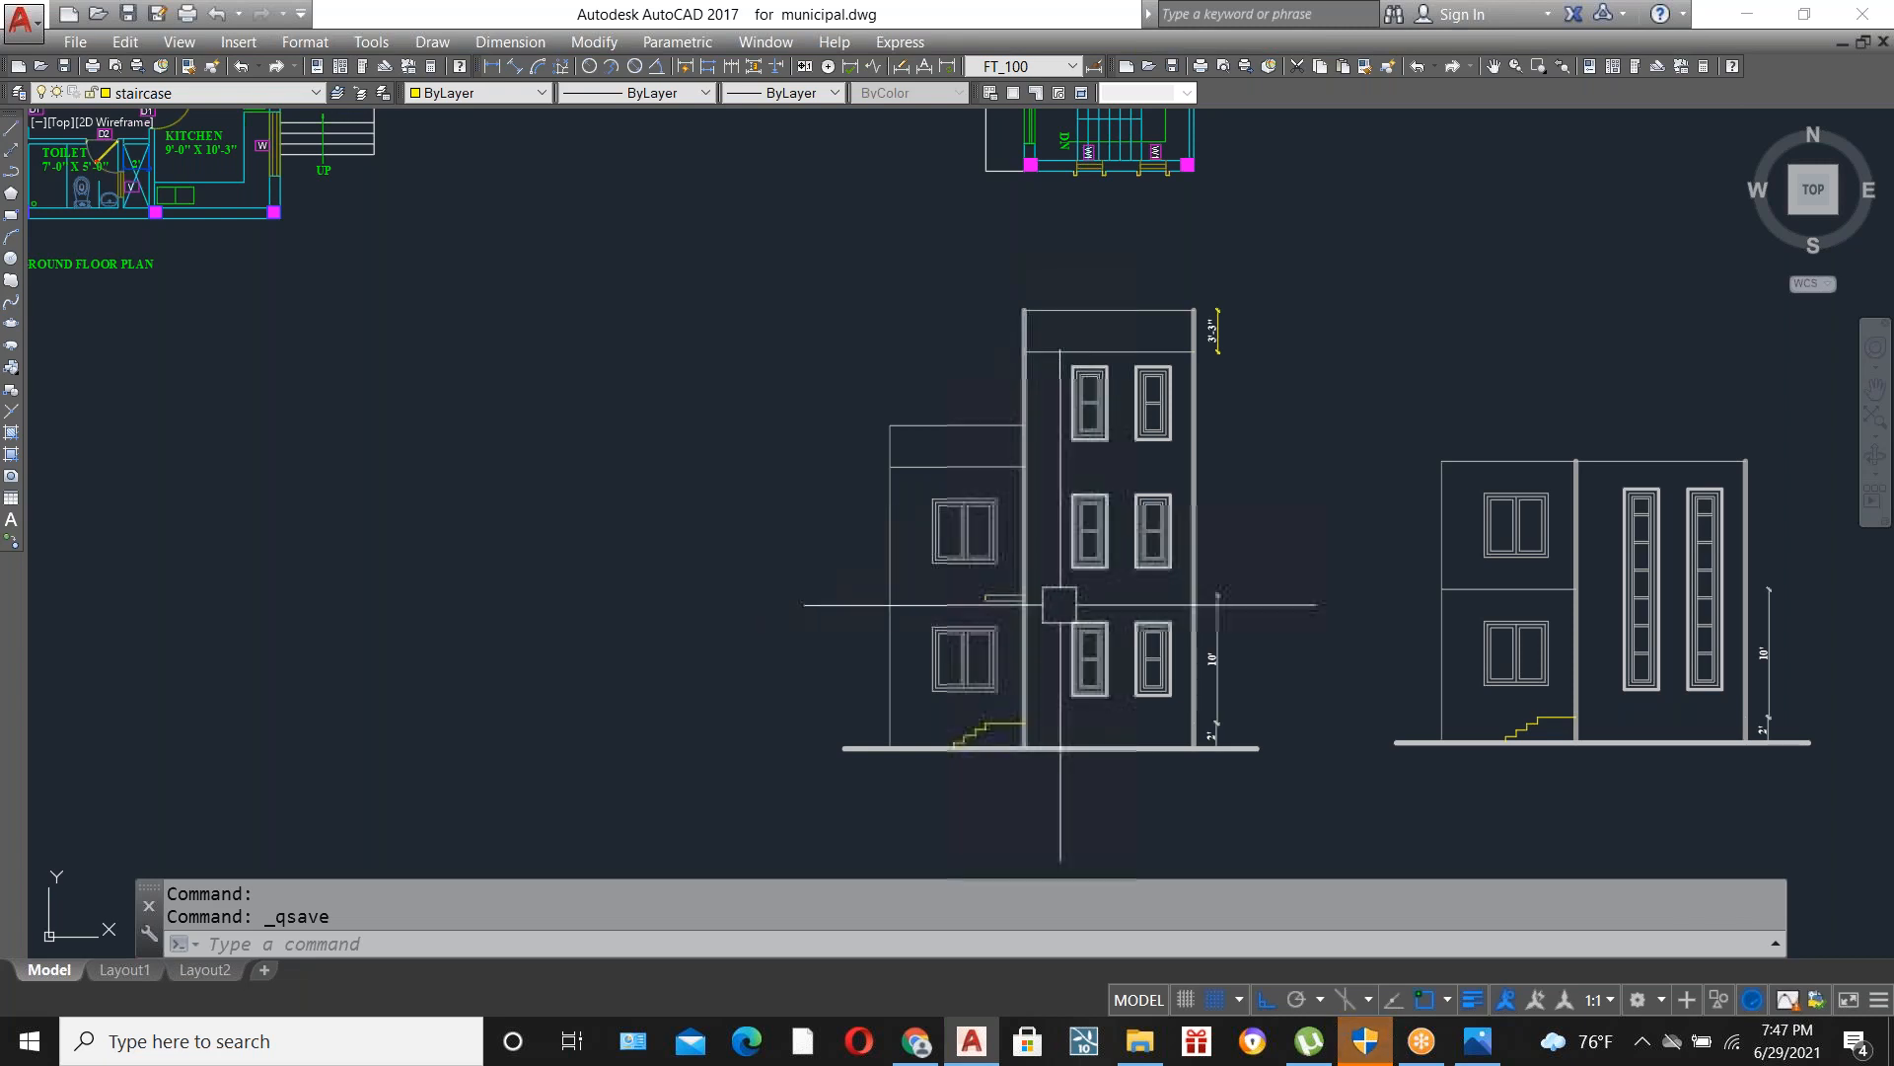
scroll(1058, 602, up, 2)
scroll(996, 604, up, 4)
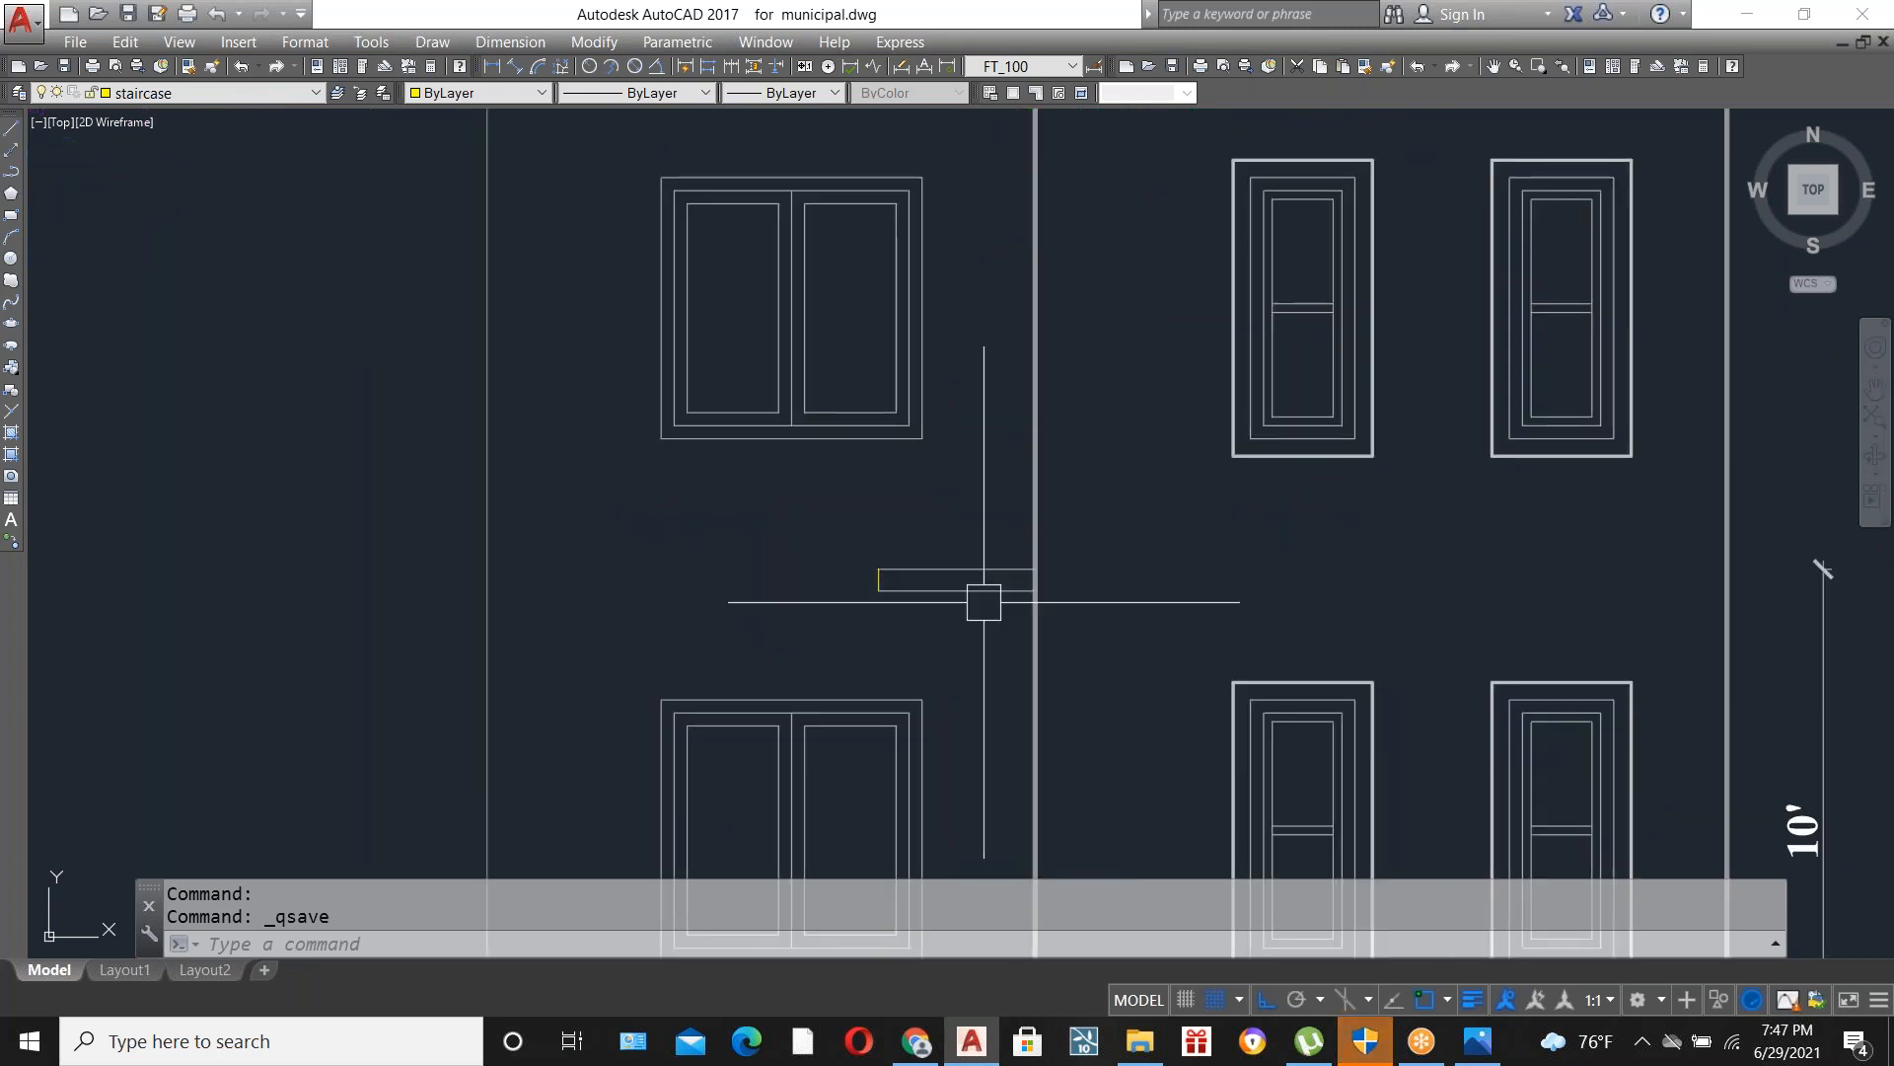
scroll(967, 497, up, 4)
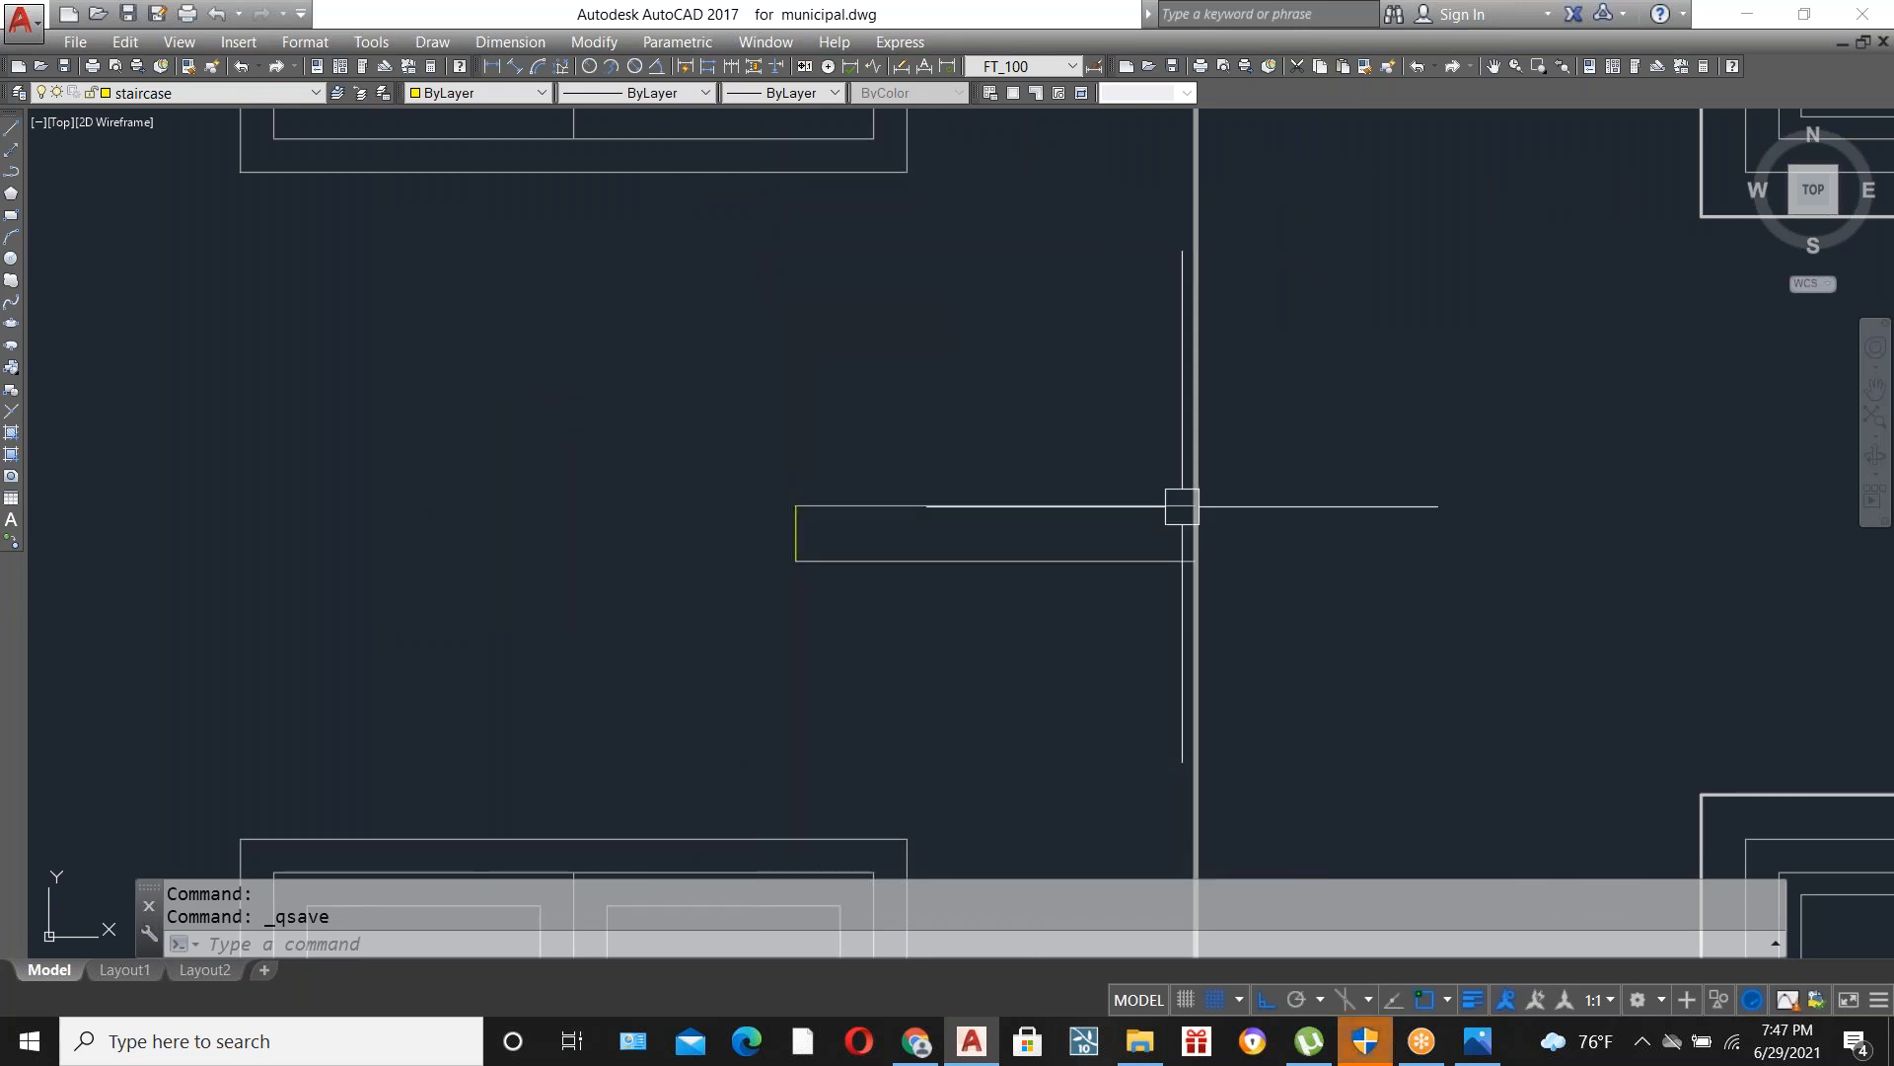
scroll(1038, 524, down, 3)
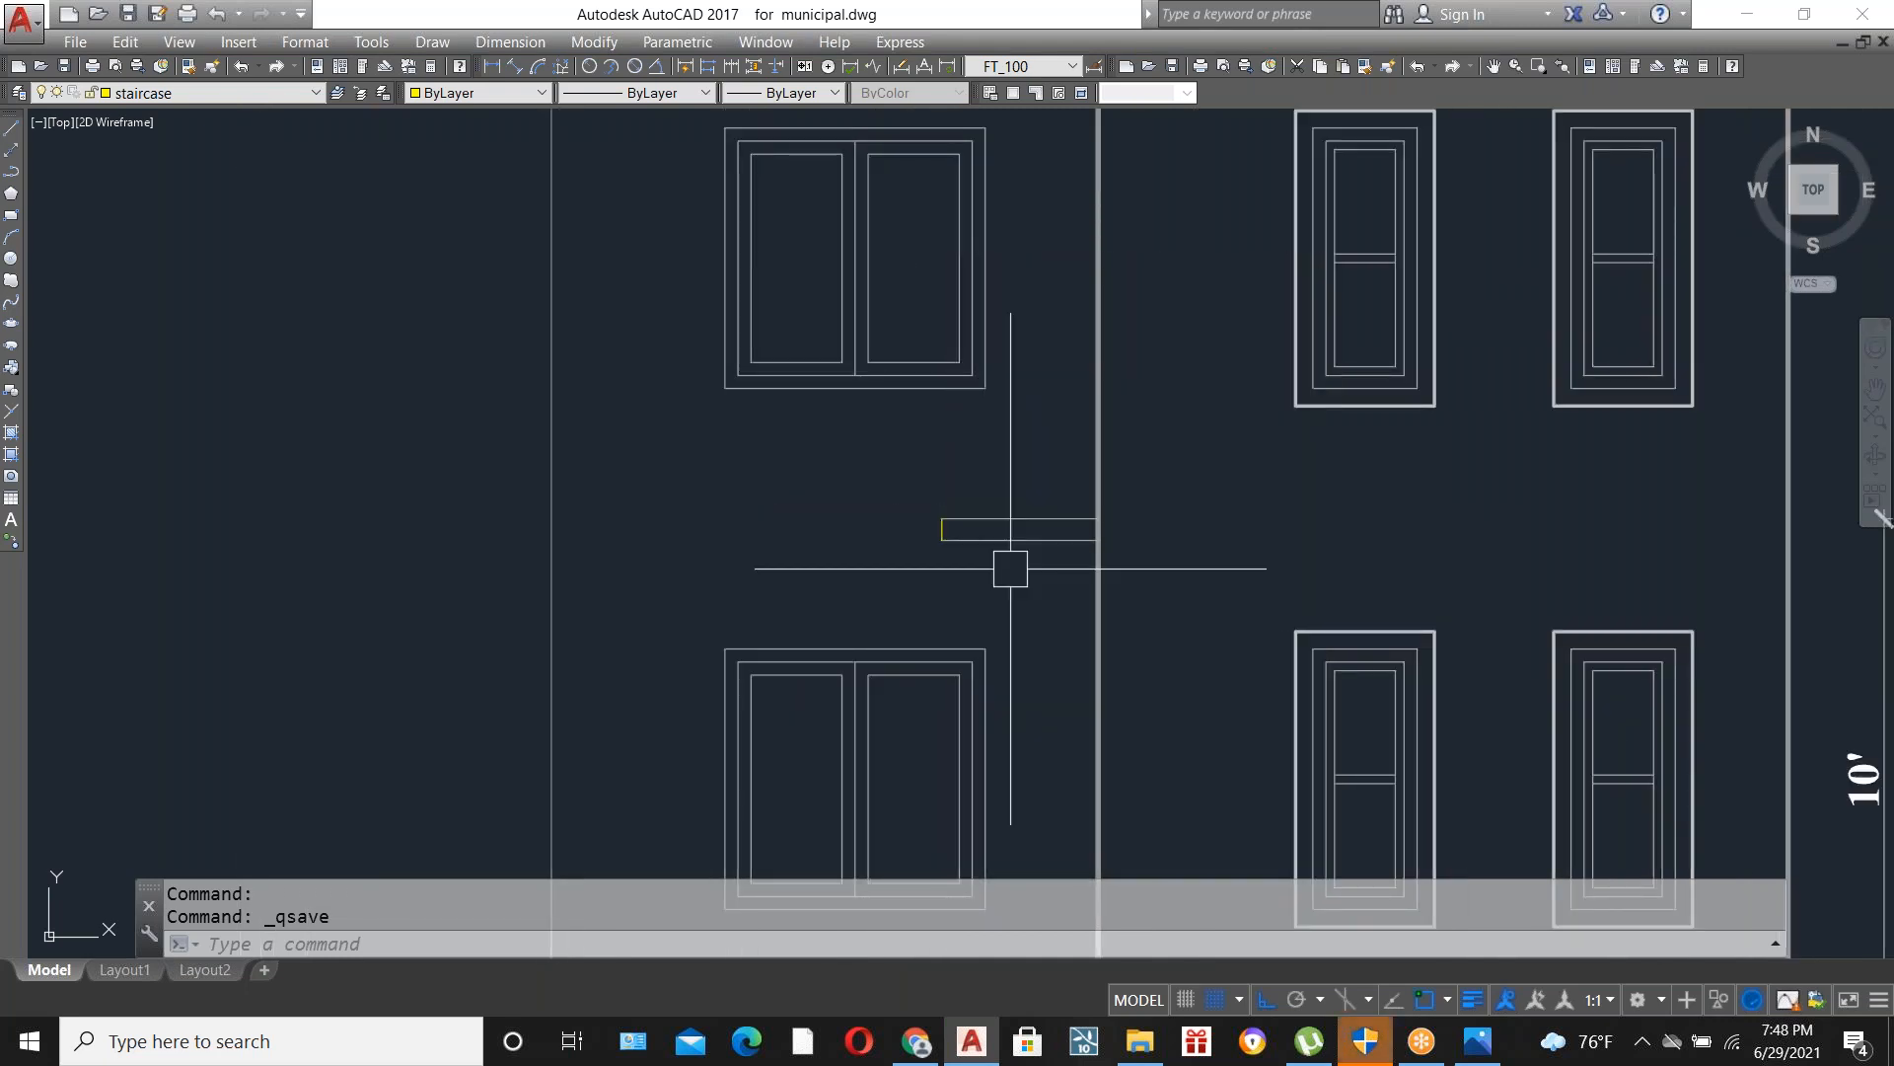
scroll(1000, 569, down, 5)
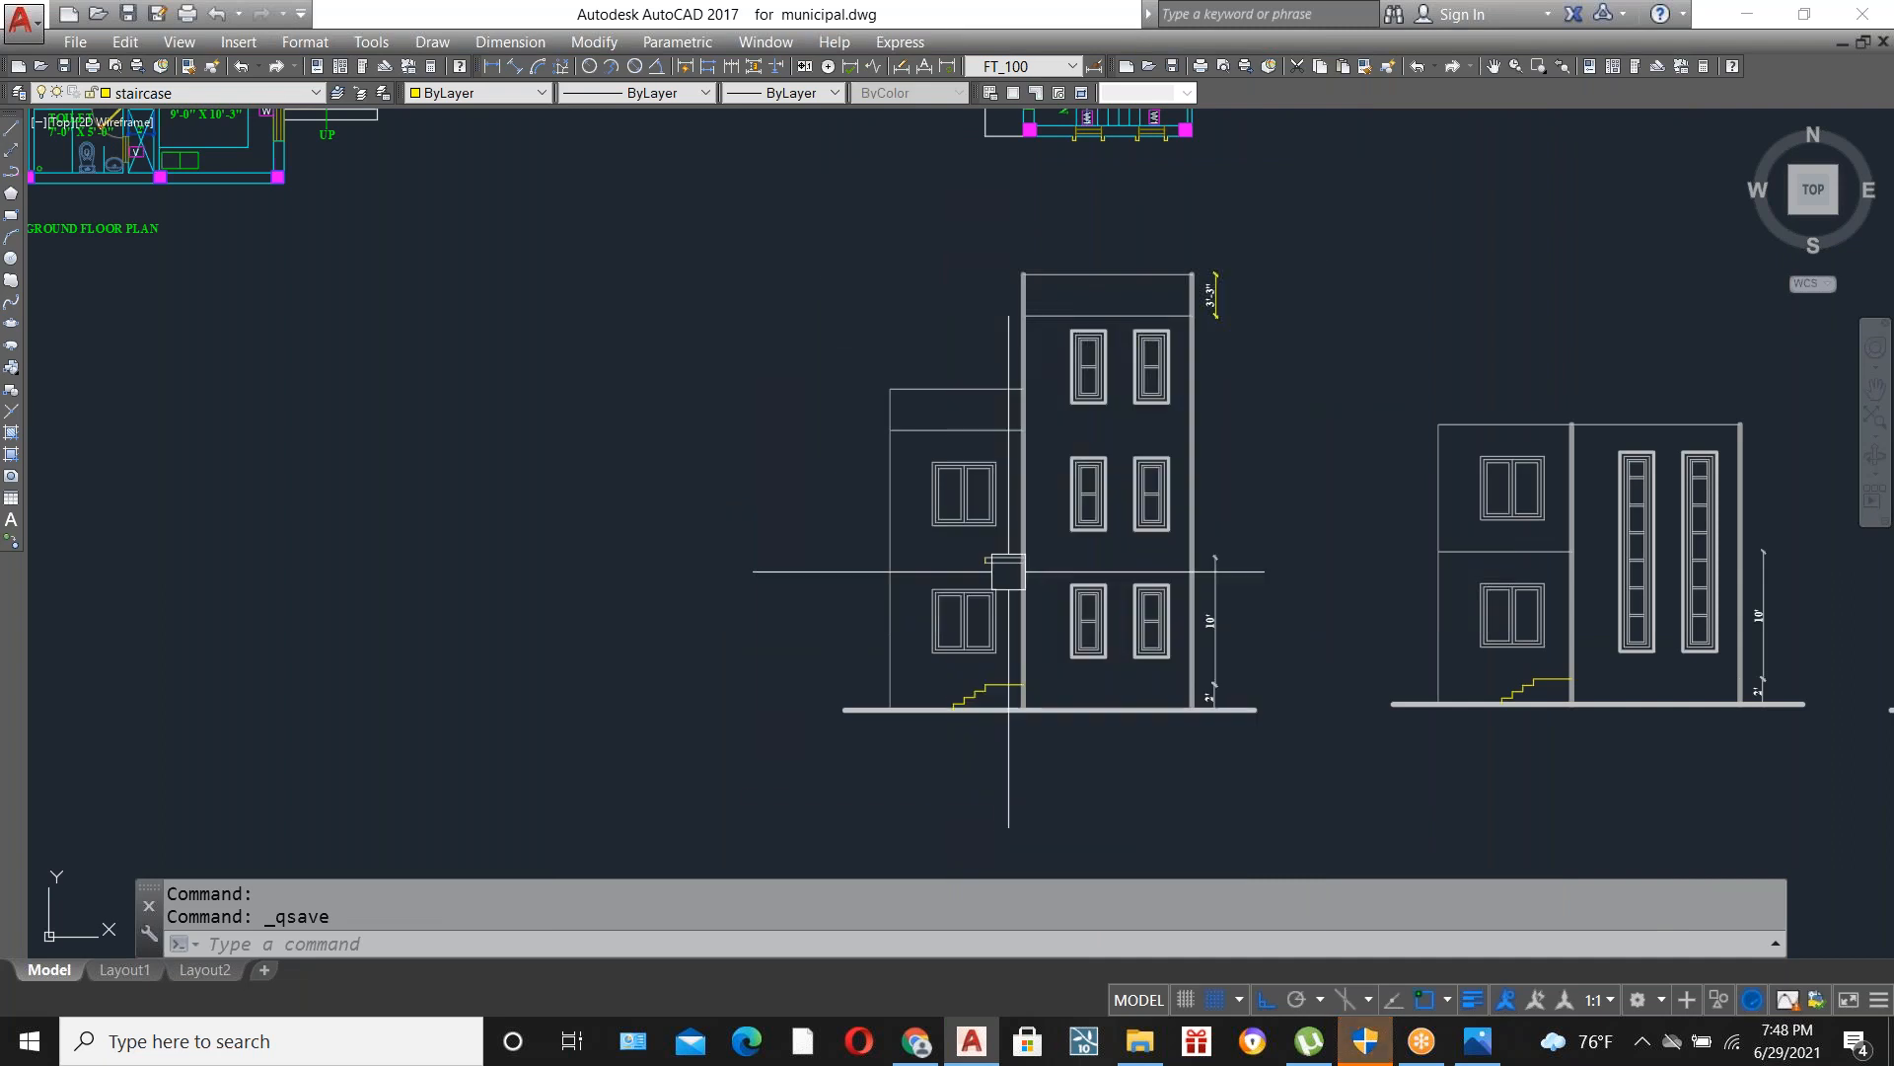
scroll(1005, 567, up, 4)
scroll(913, 592, down, 1)
scroll(912, 593, down, 2)
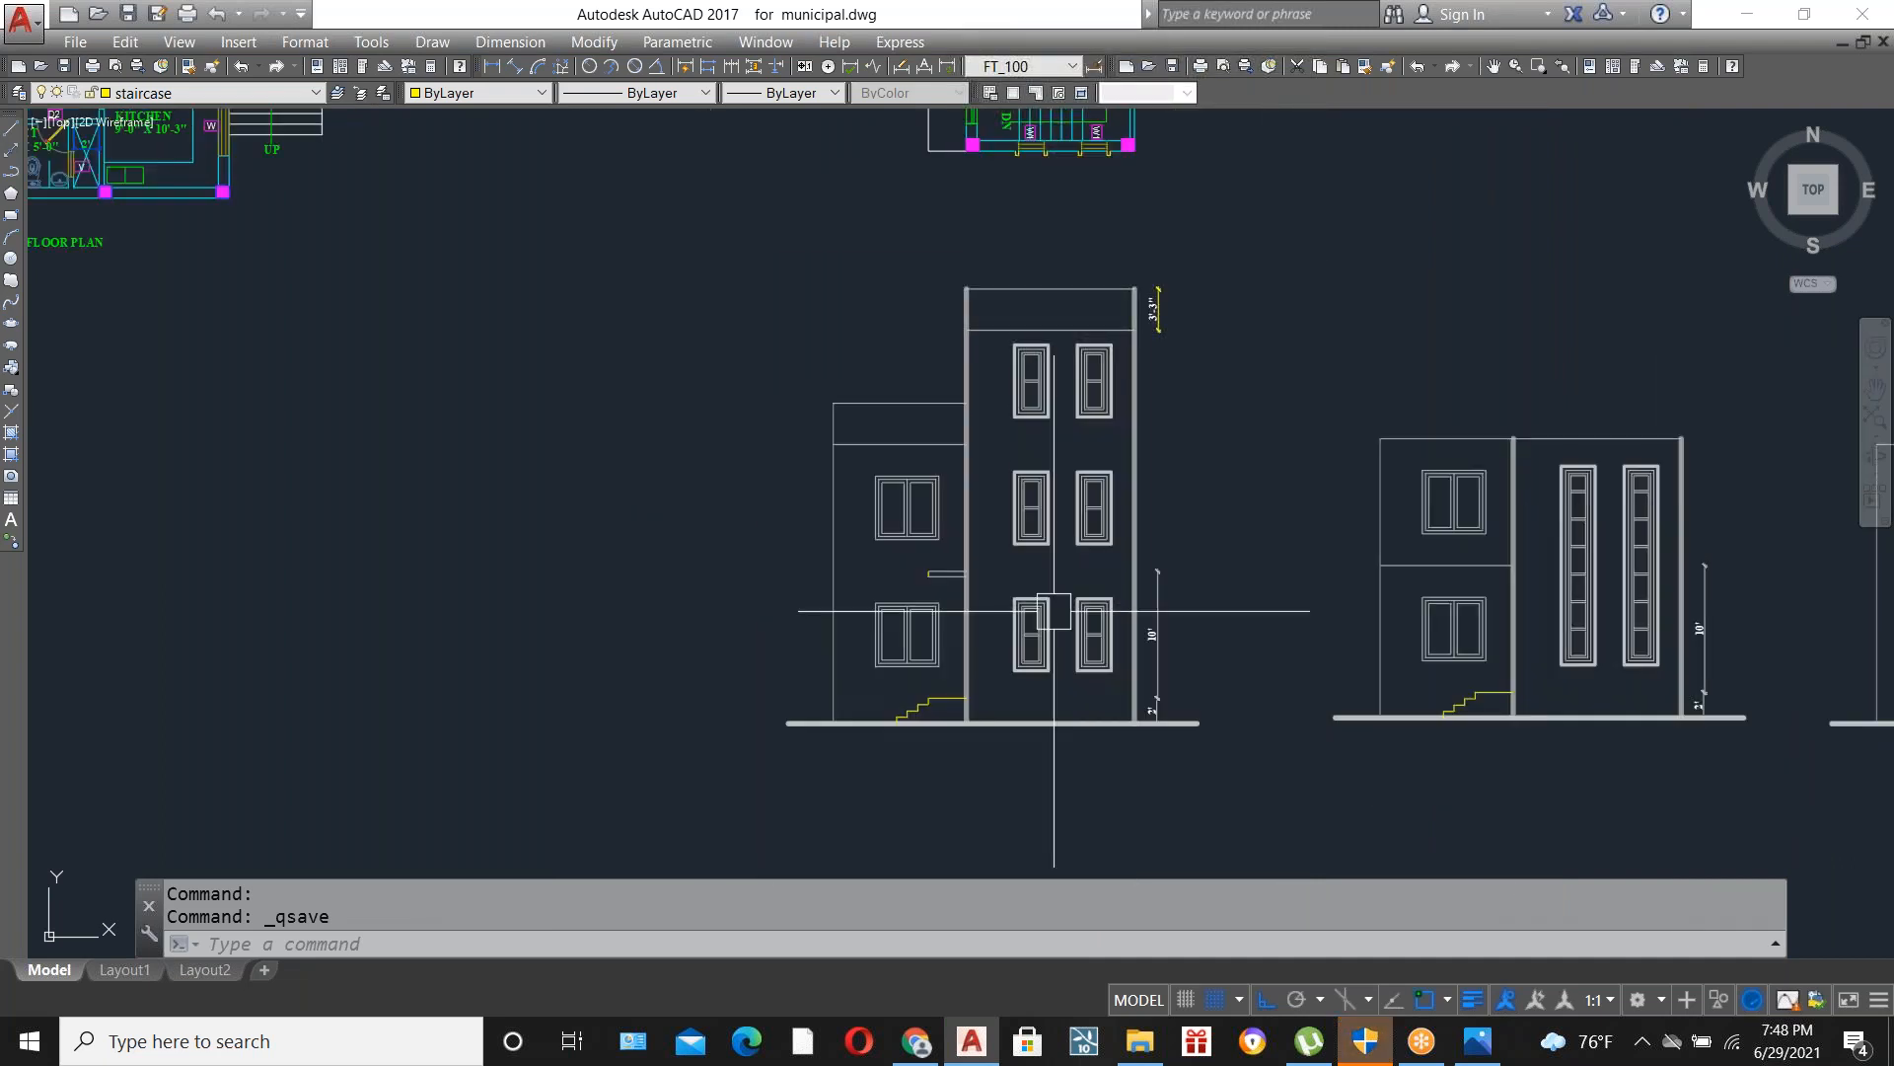
scroll(1054, 610, up, 4)
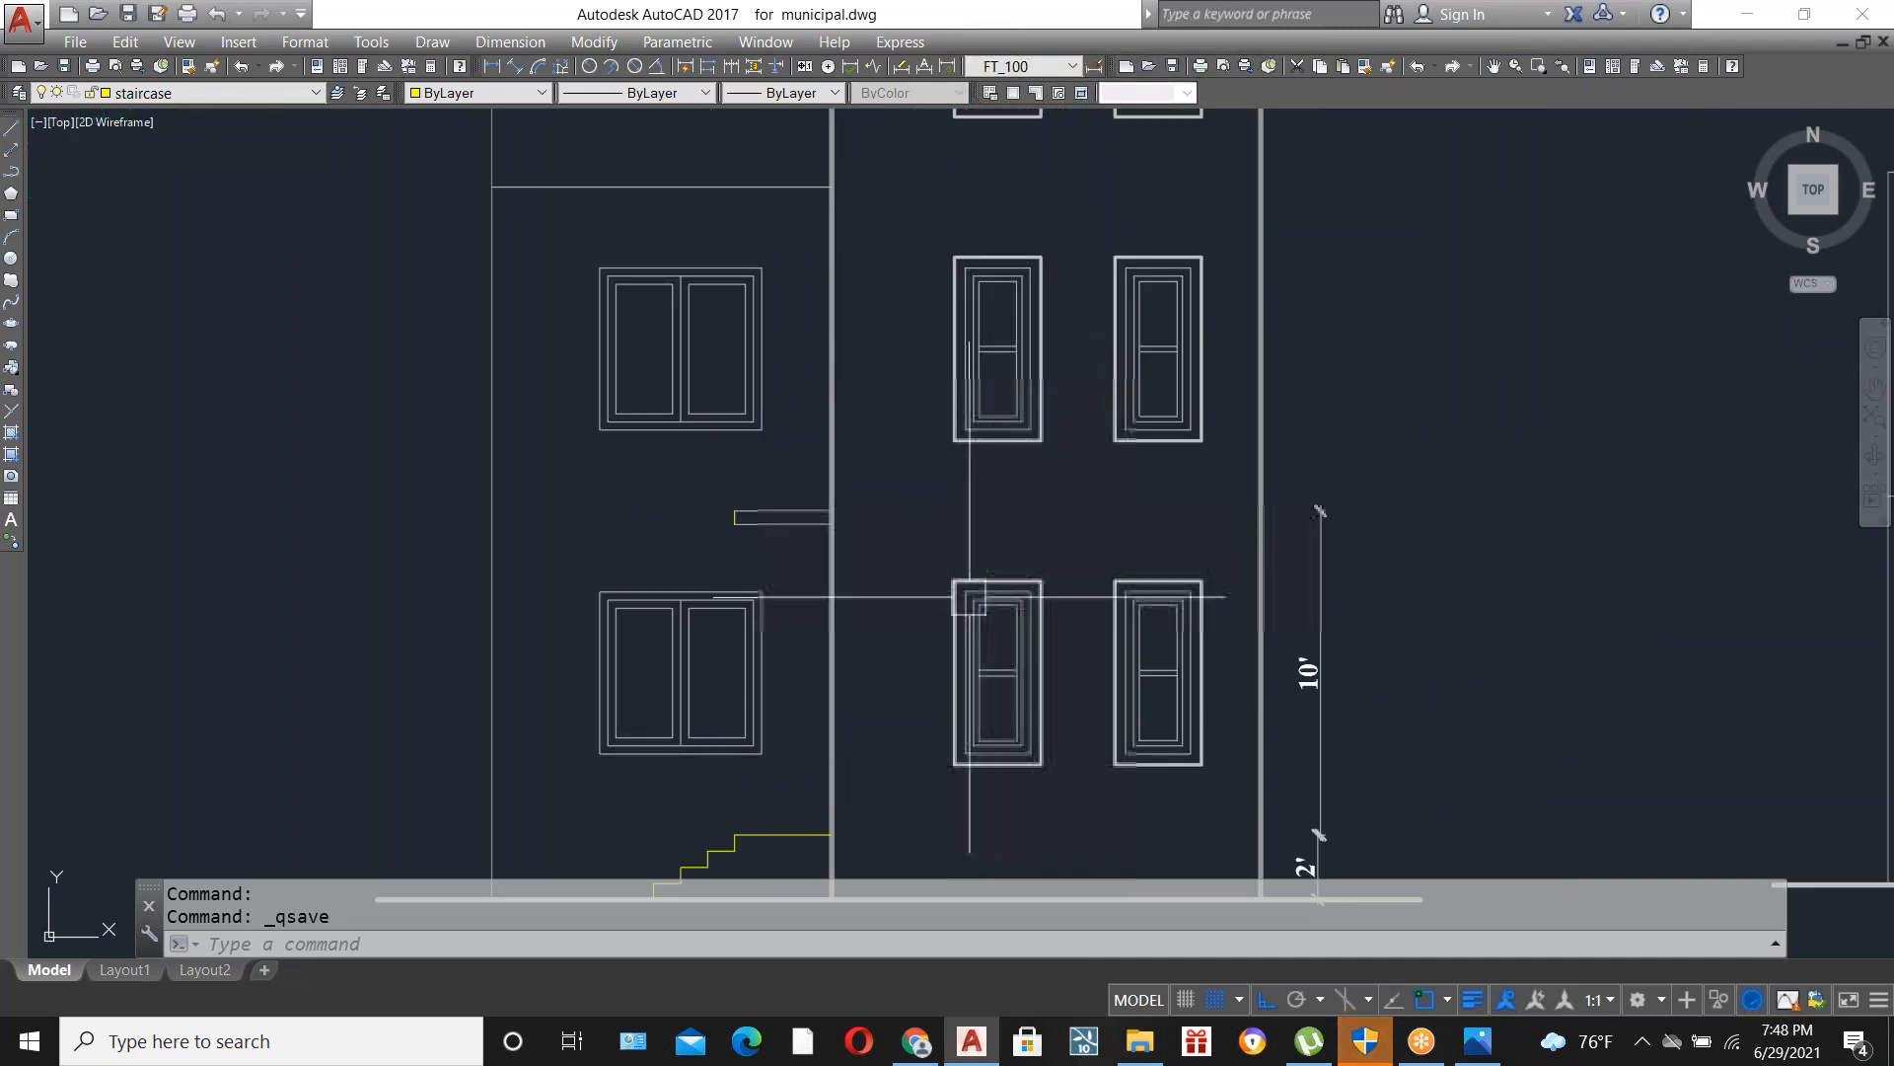
scroll(997, 612, down, 4)
scroll(869, 553, up, 6)
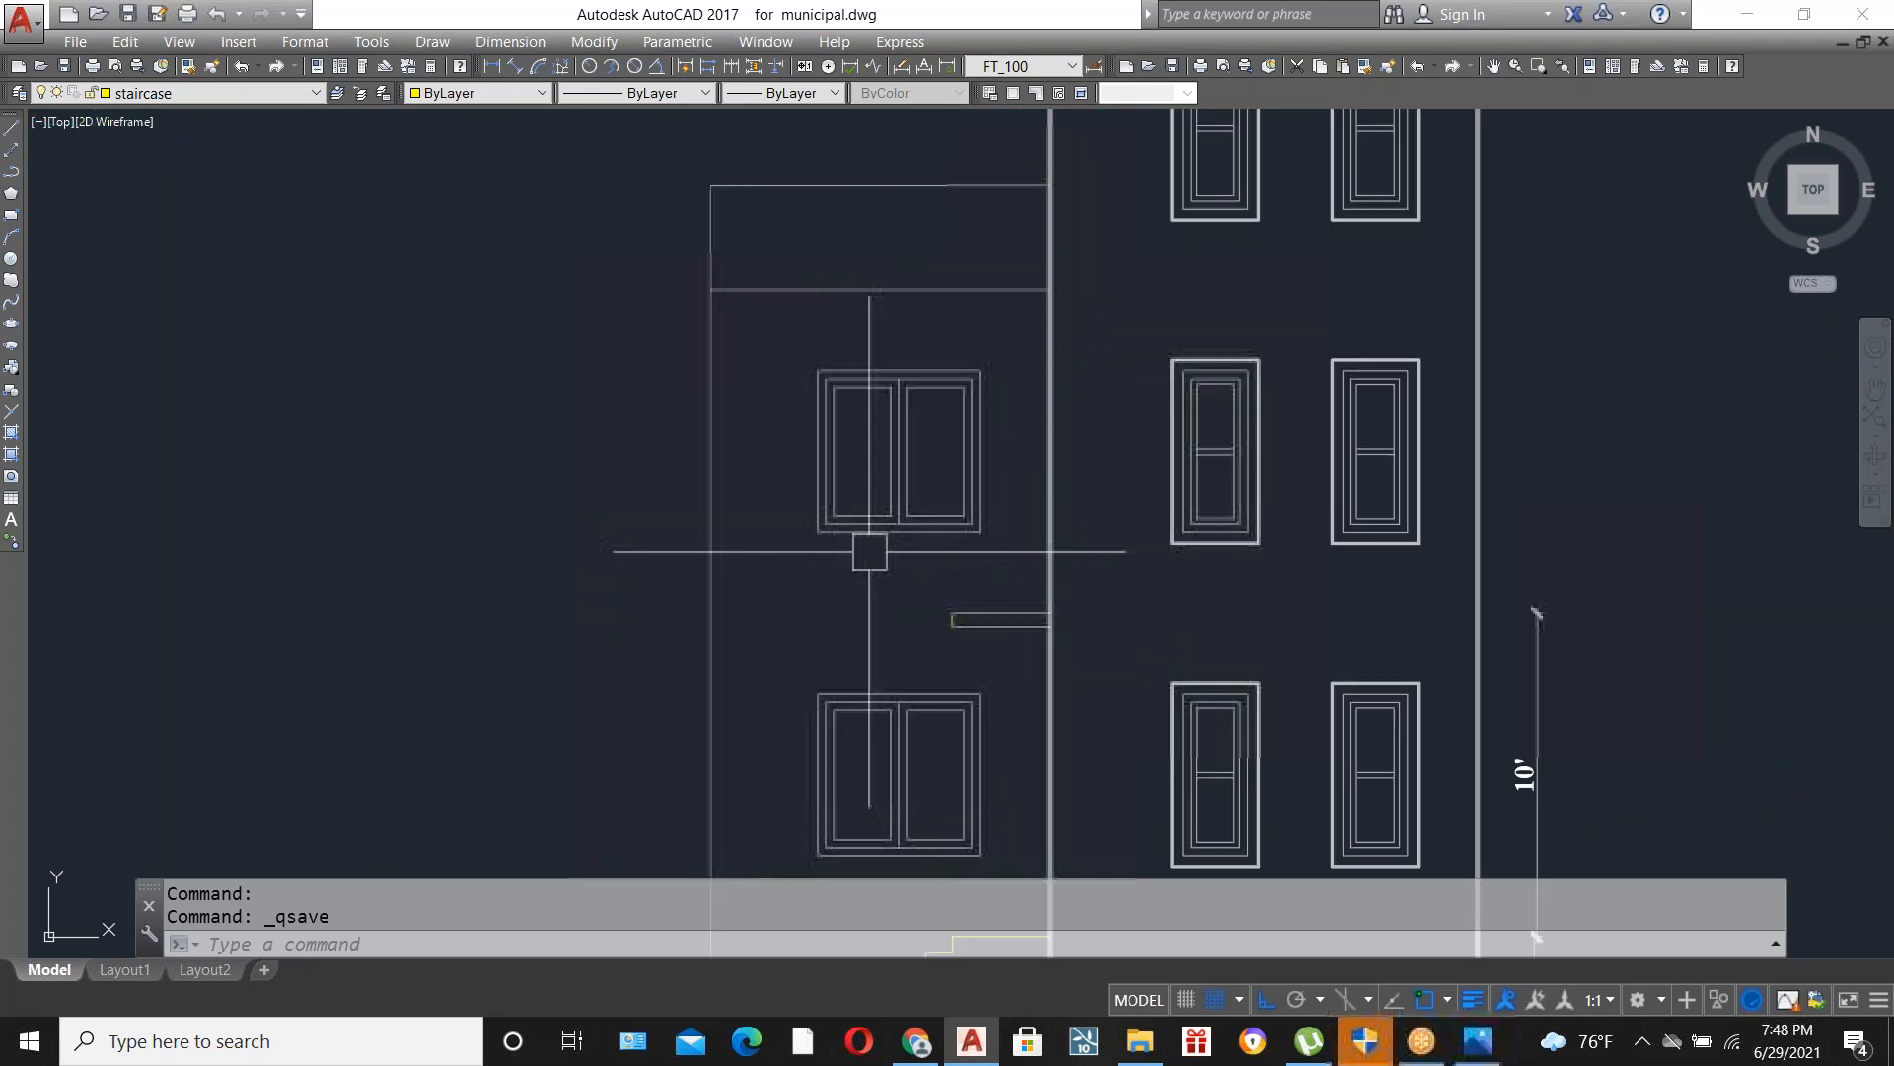
scroll(1095, 647, down, 4)
scroll(1108, 648, down, 4)
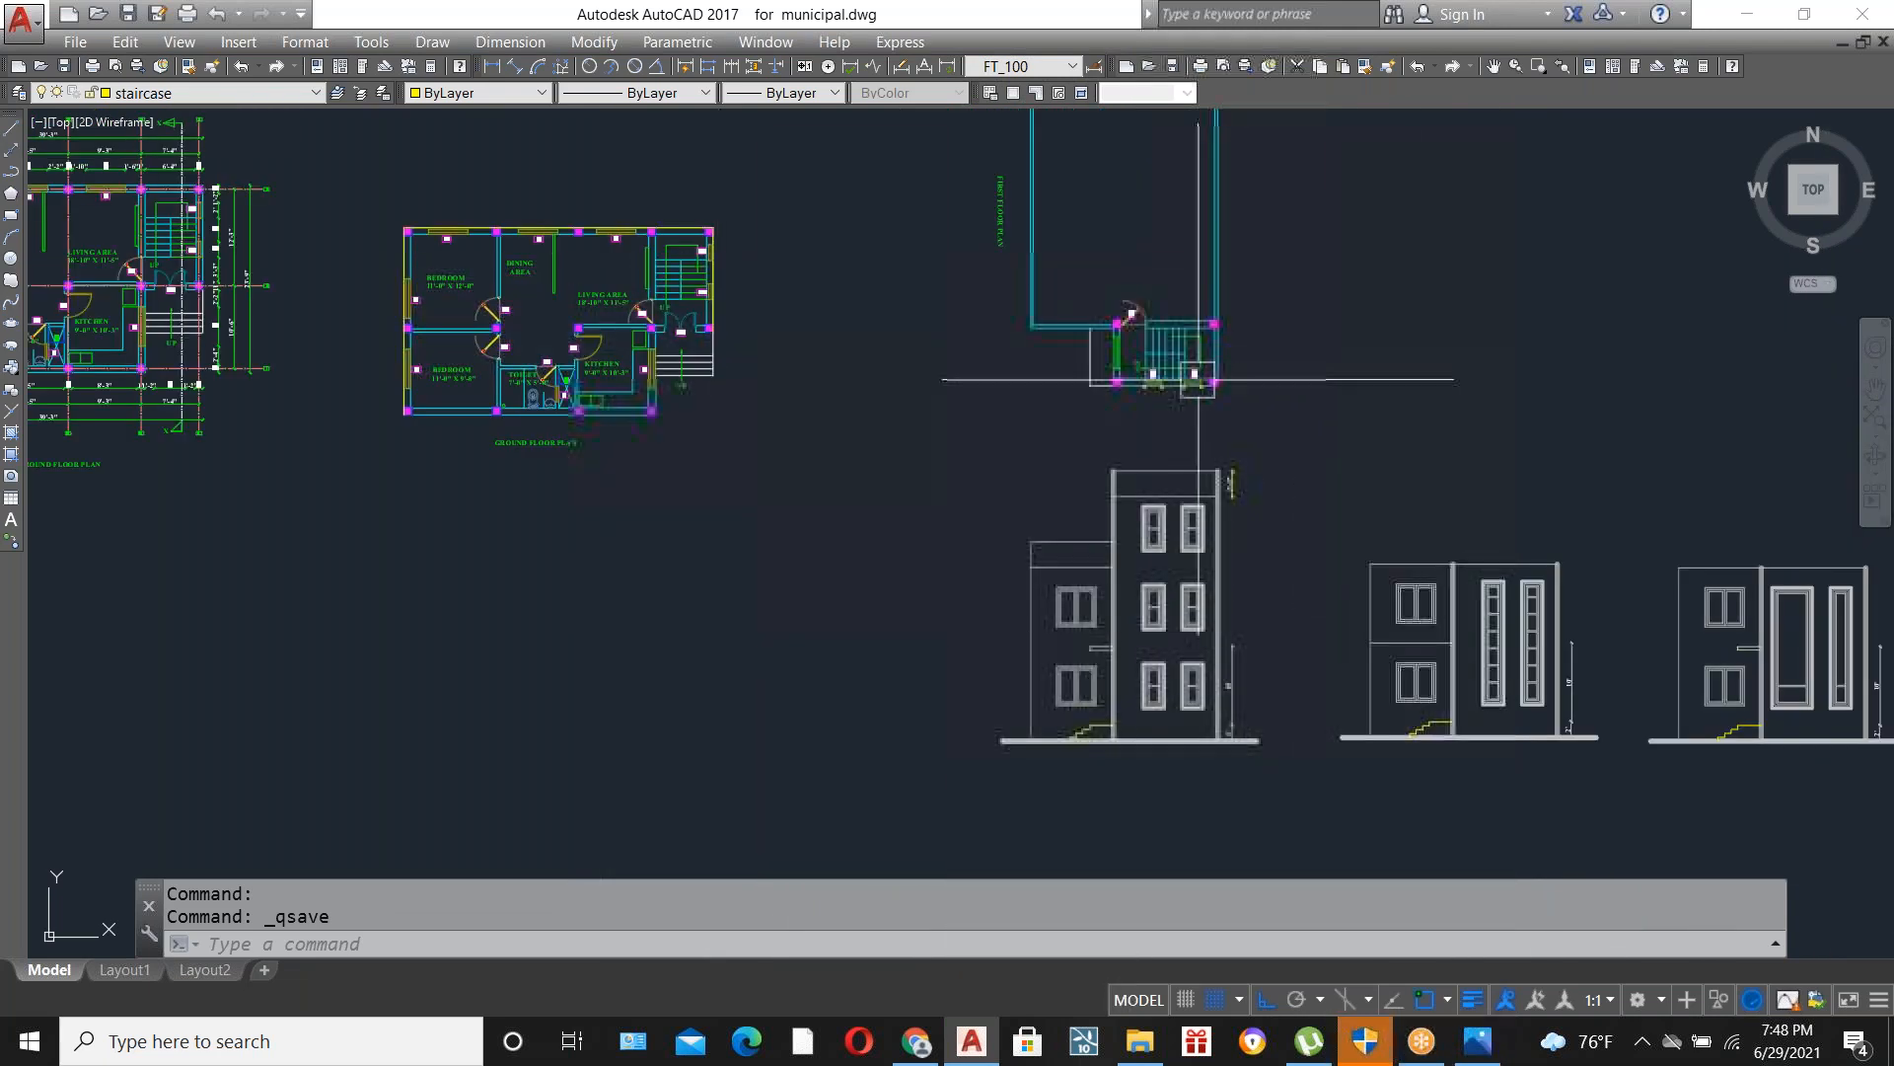
scroll(1070, 339, up, 6)
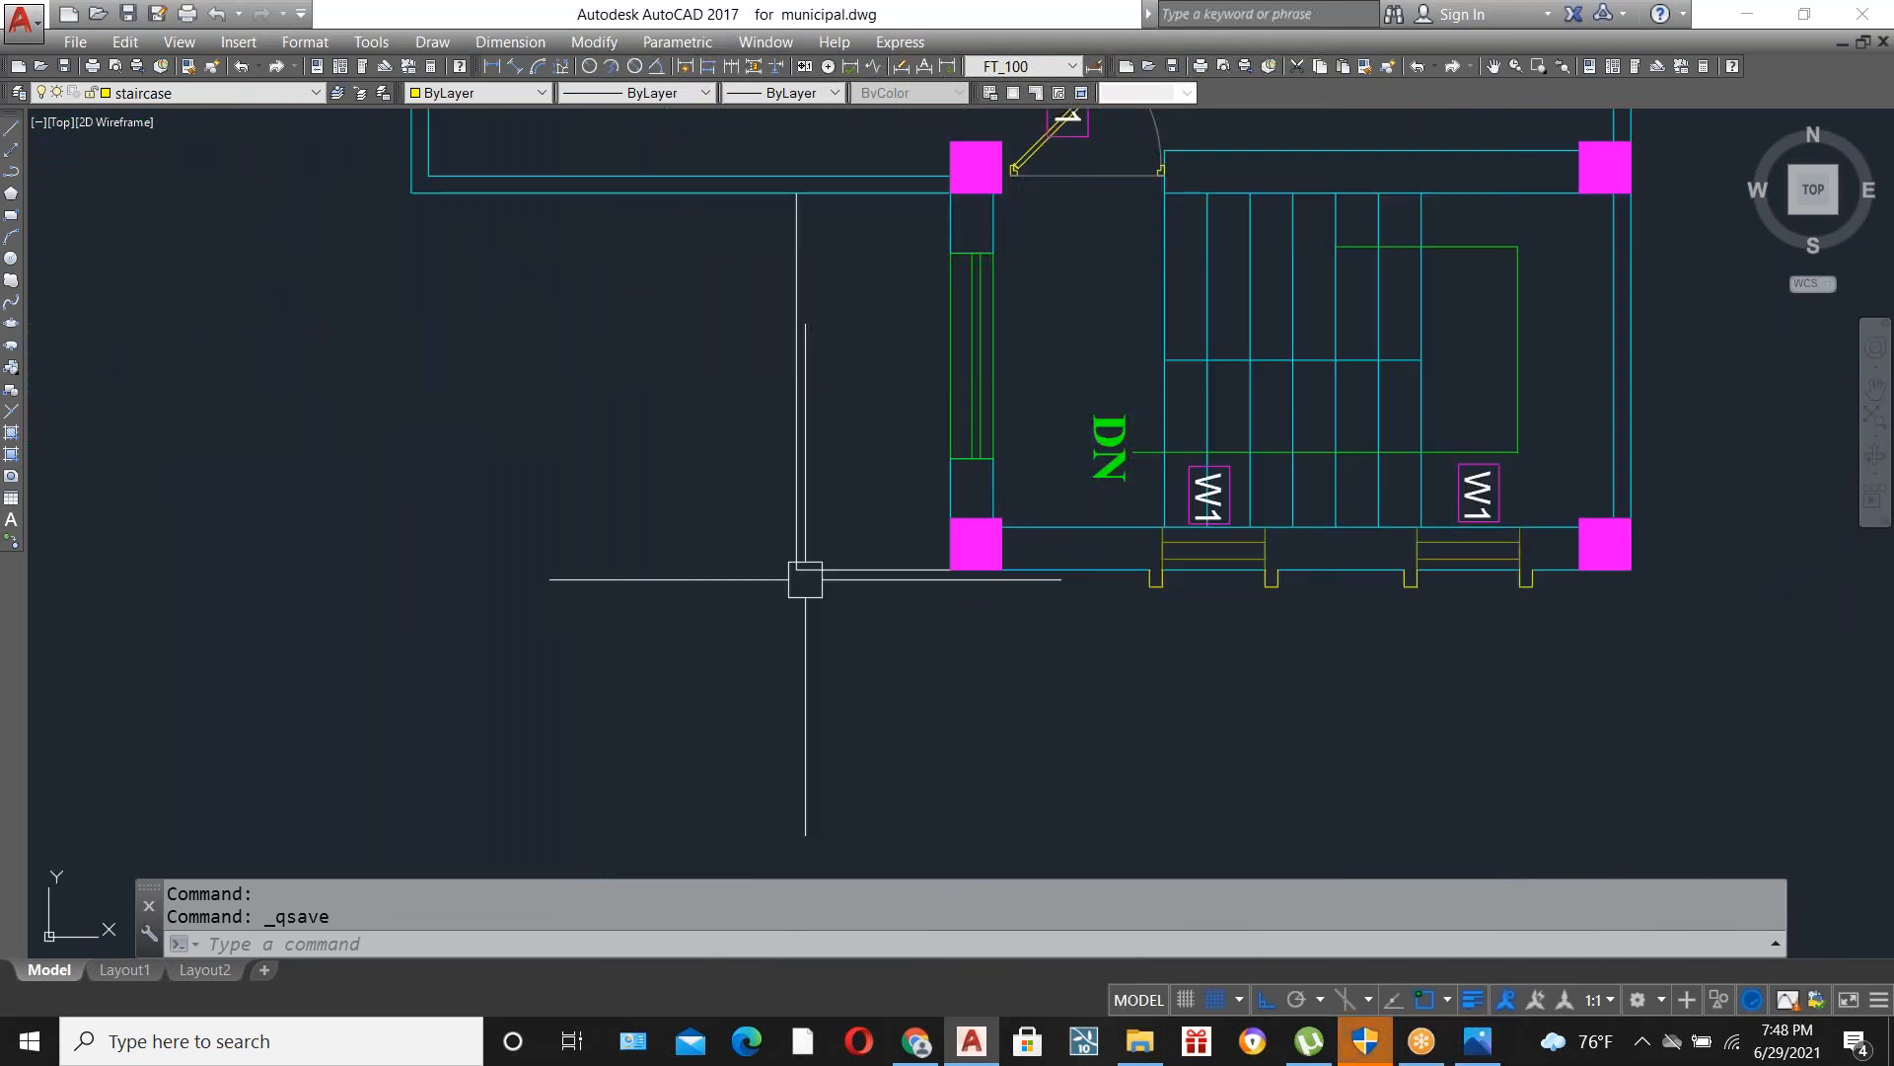
Match the sunshade's lines in the first elevation to the properties of the stair tower's thick left edge line.
scroll(1135, 414, down, 4)
scroll(1112, 533, up, 6)
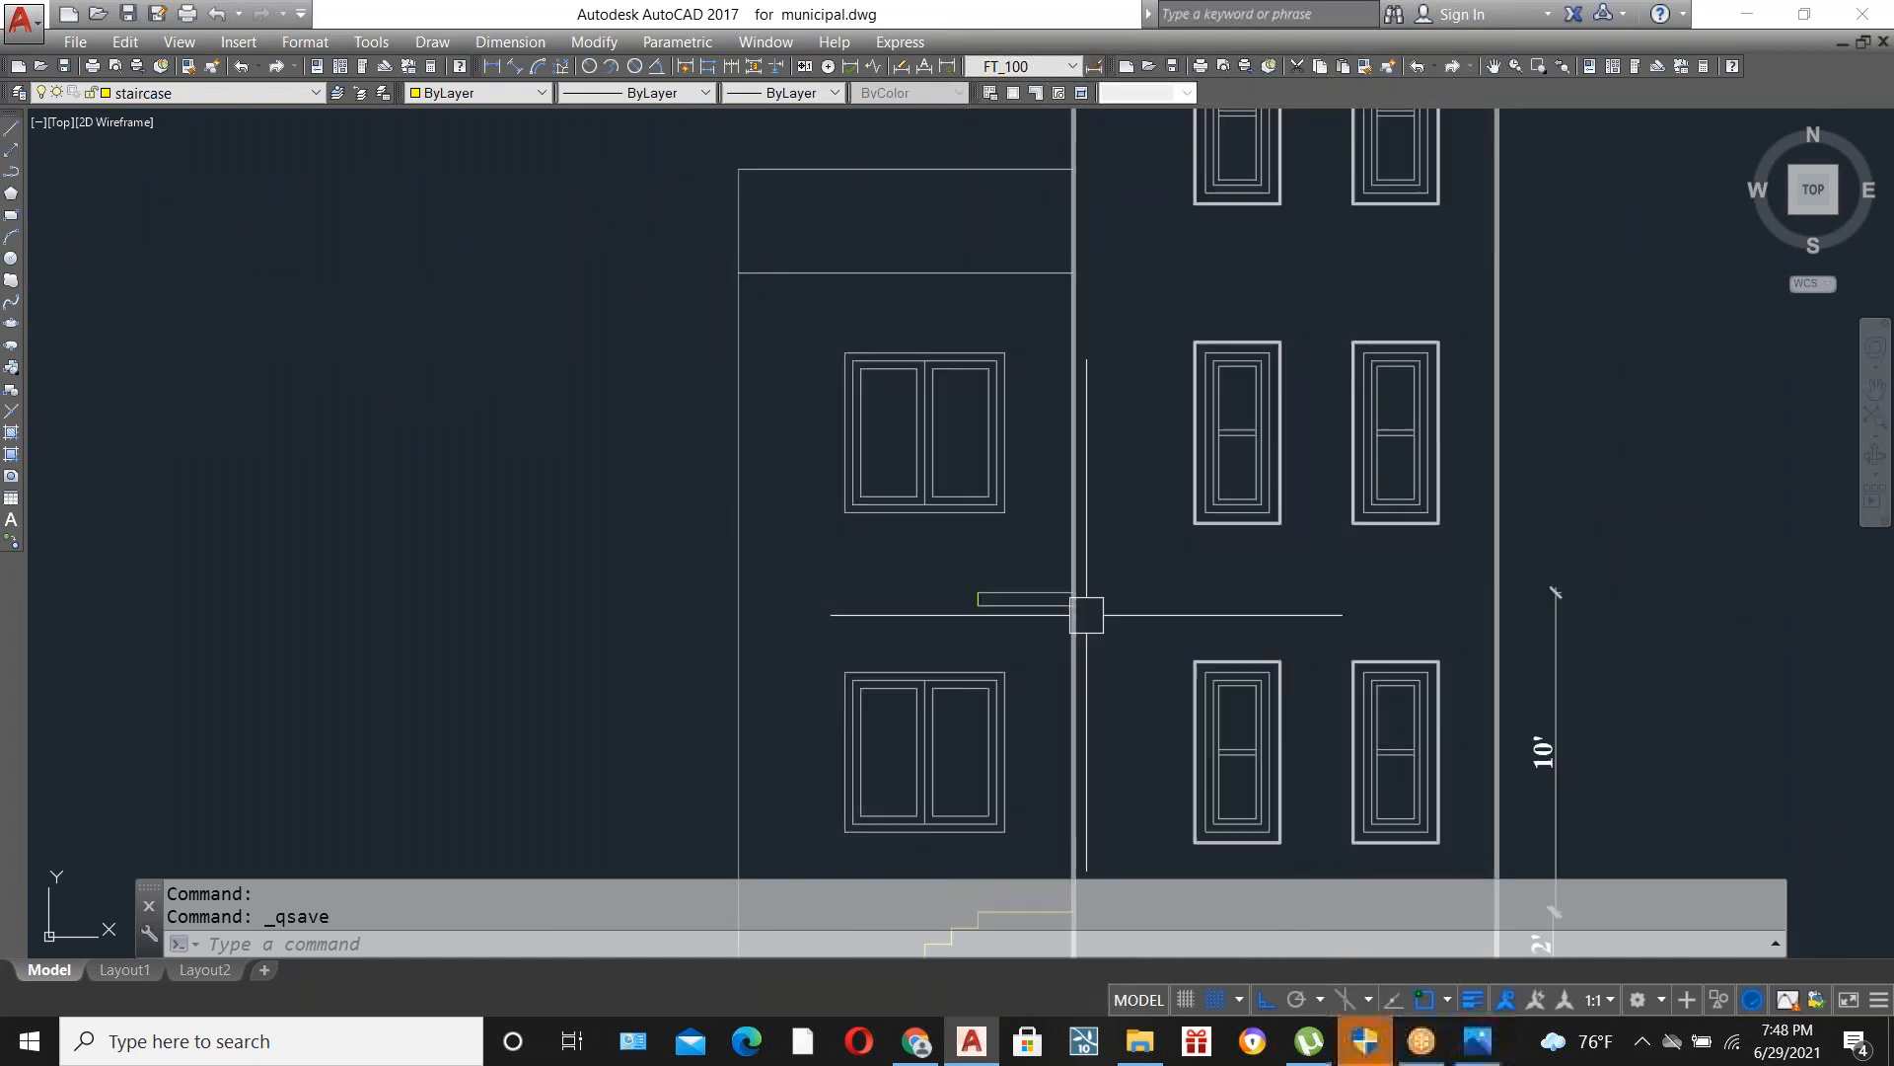
text(MA)
key(Return)
click(1067, 643)
click(1030, 637)
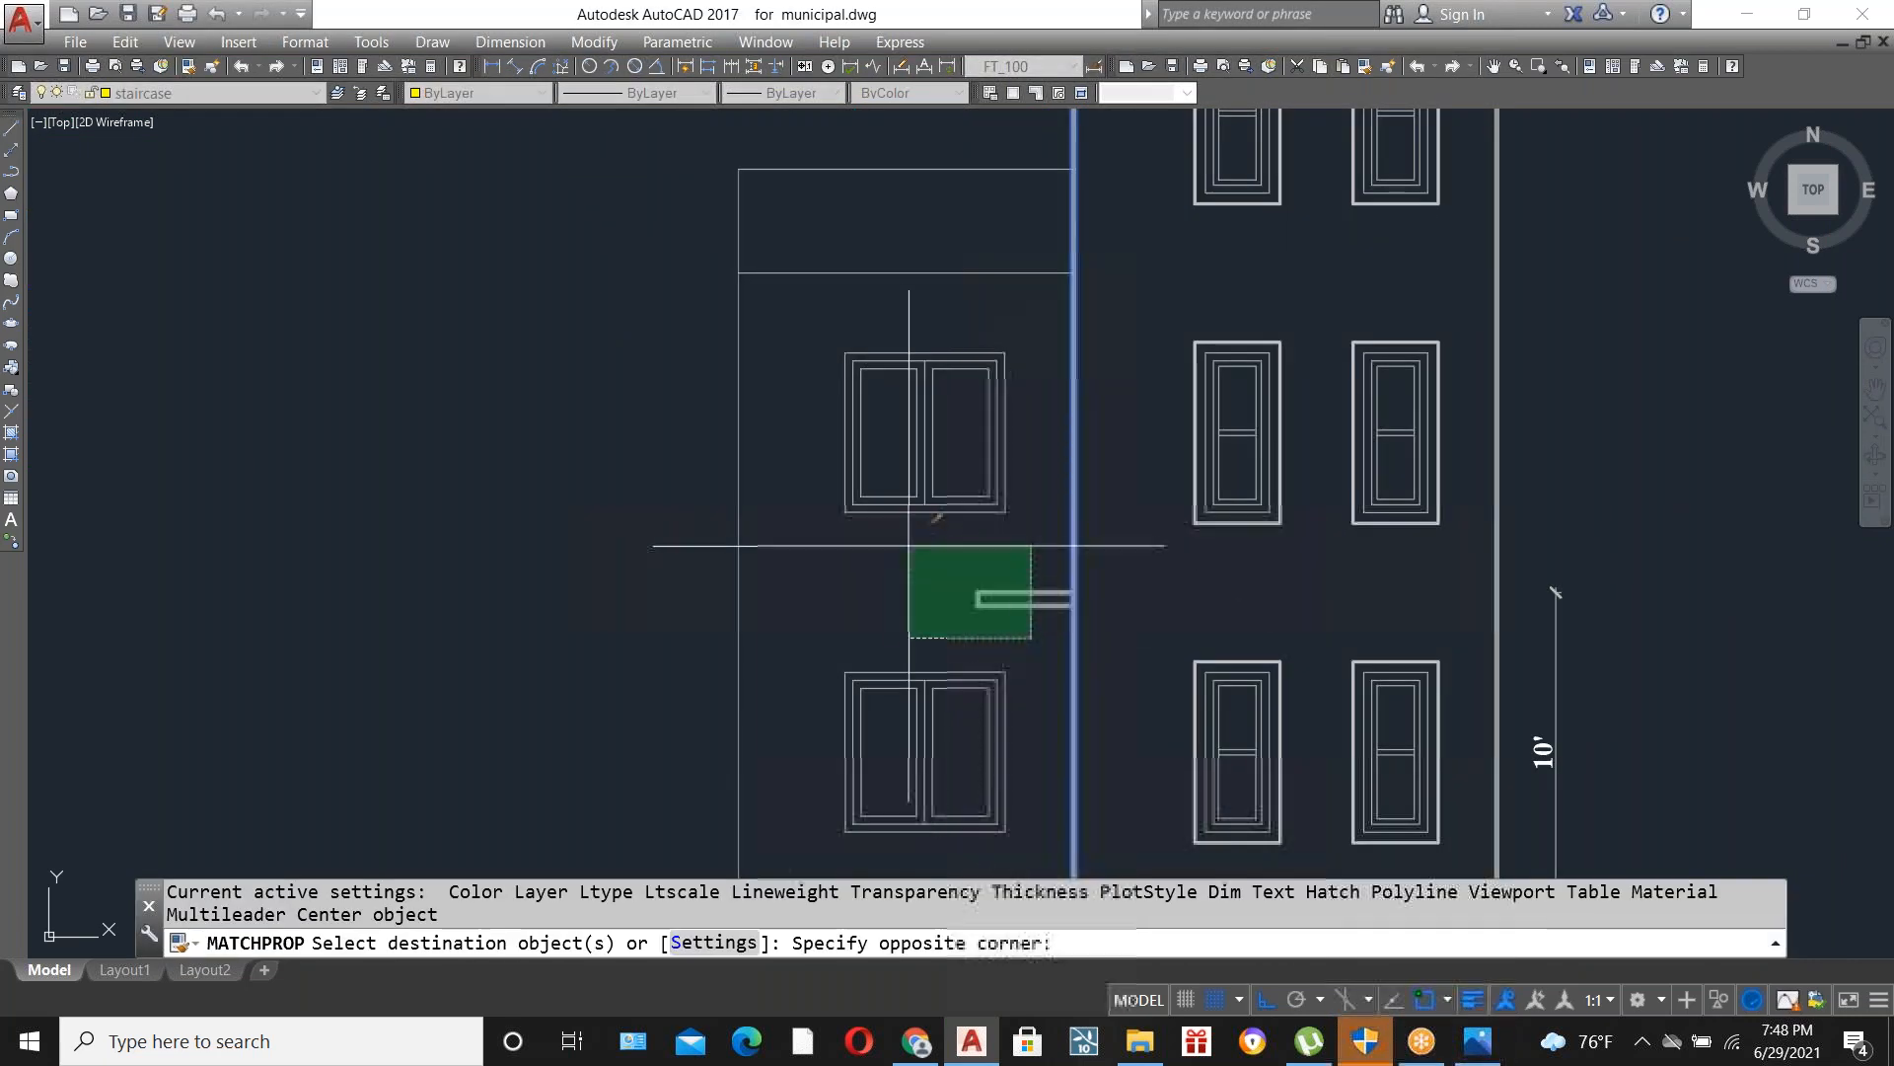
click(905, 544)
key(Escape)
scroll(1068, 617, up, 2)
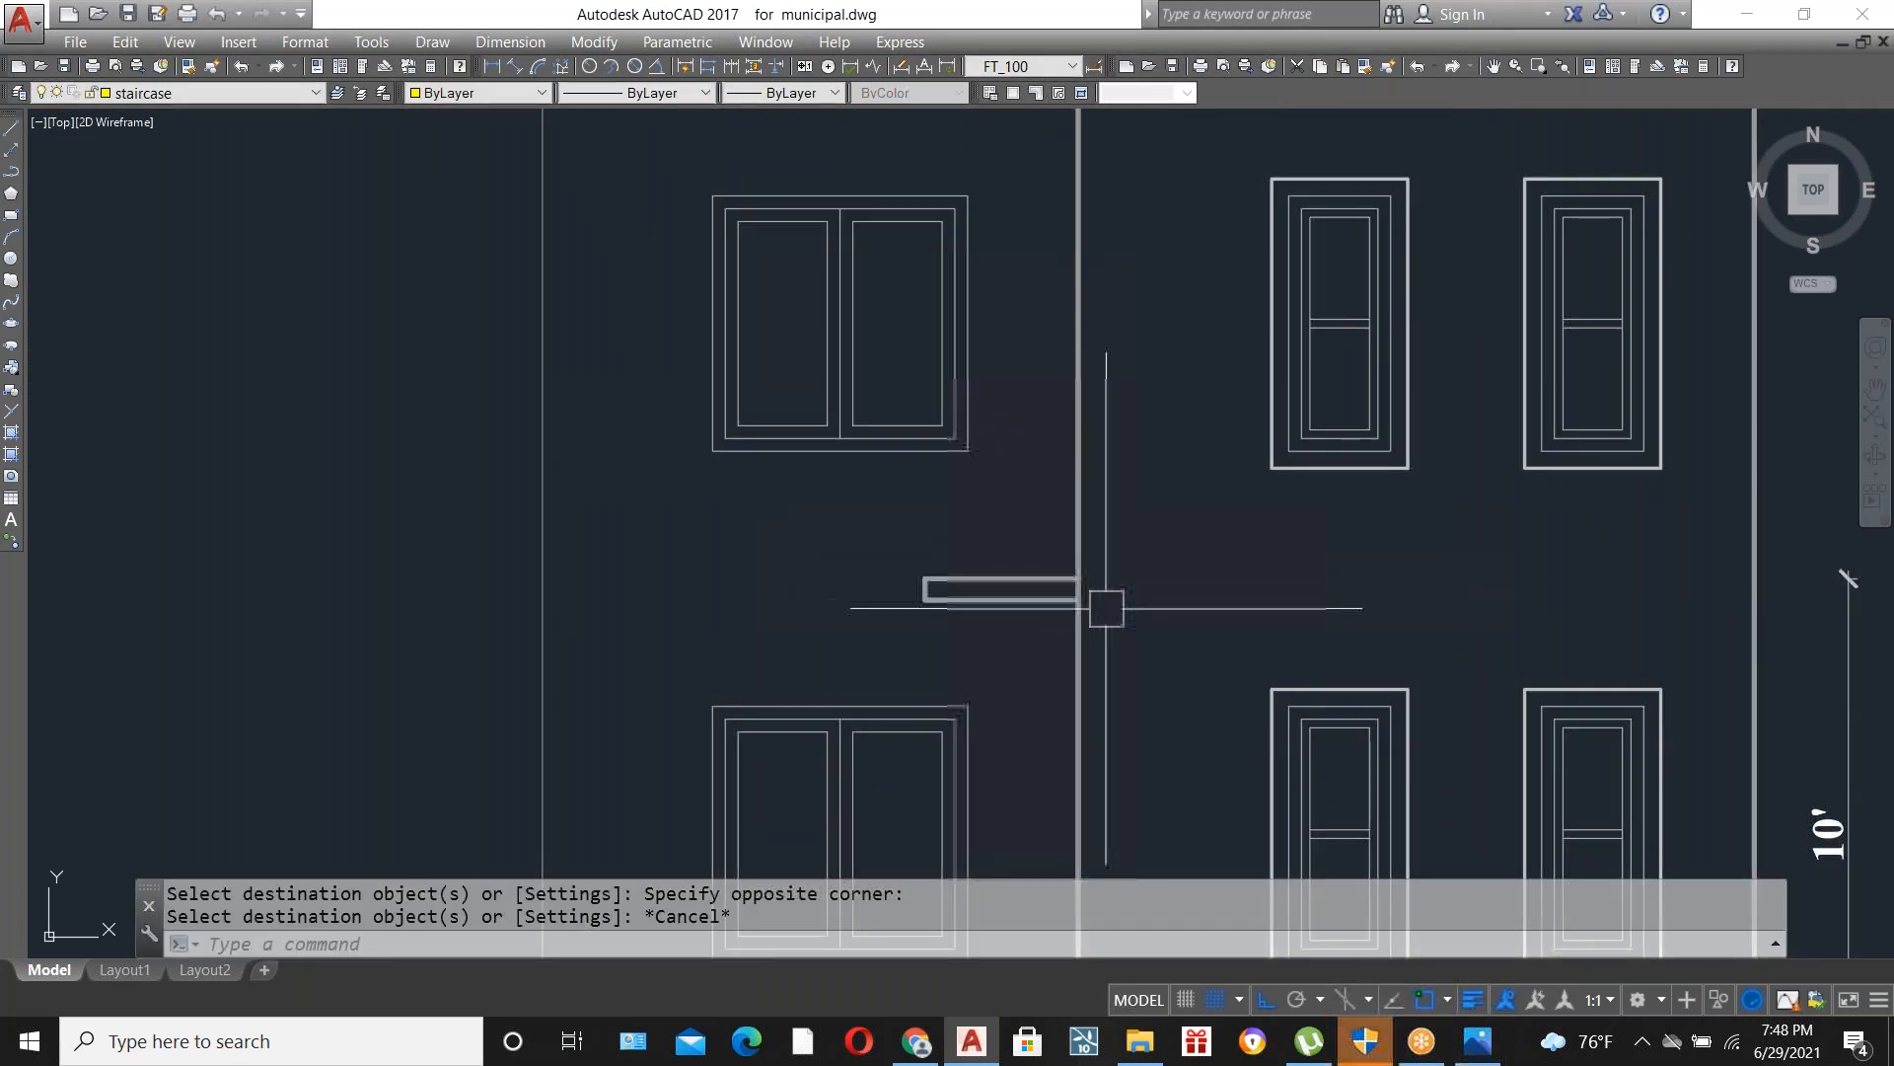
Check the sunshade's line weight against the windows and stair tower edges of the first elevation.
scroll(1106, 607, down, 5)
scroll(1126, 677, down, 2)
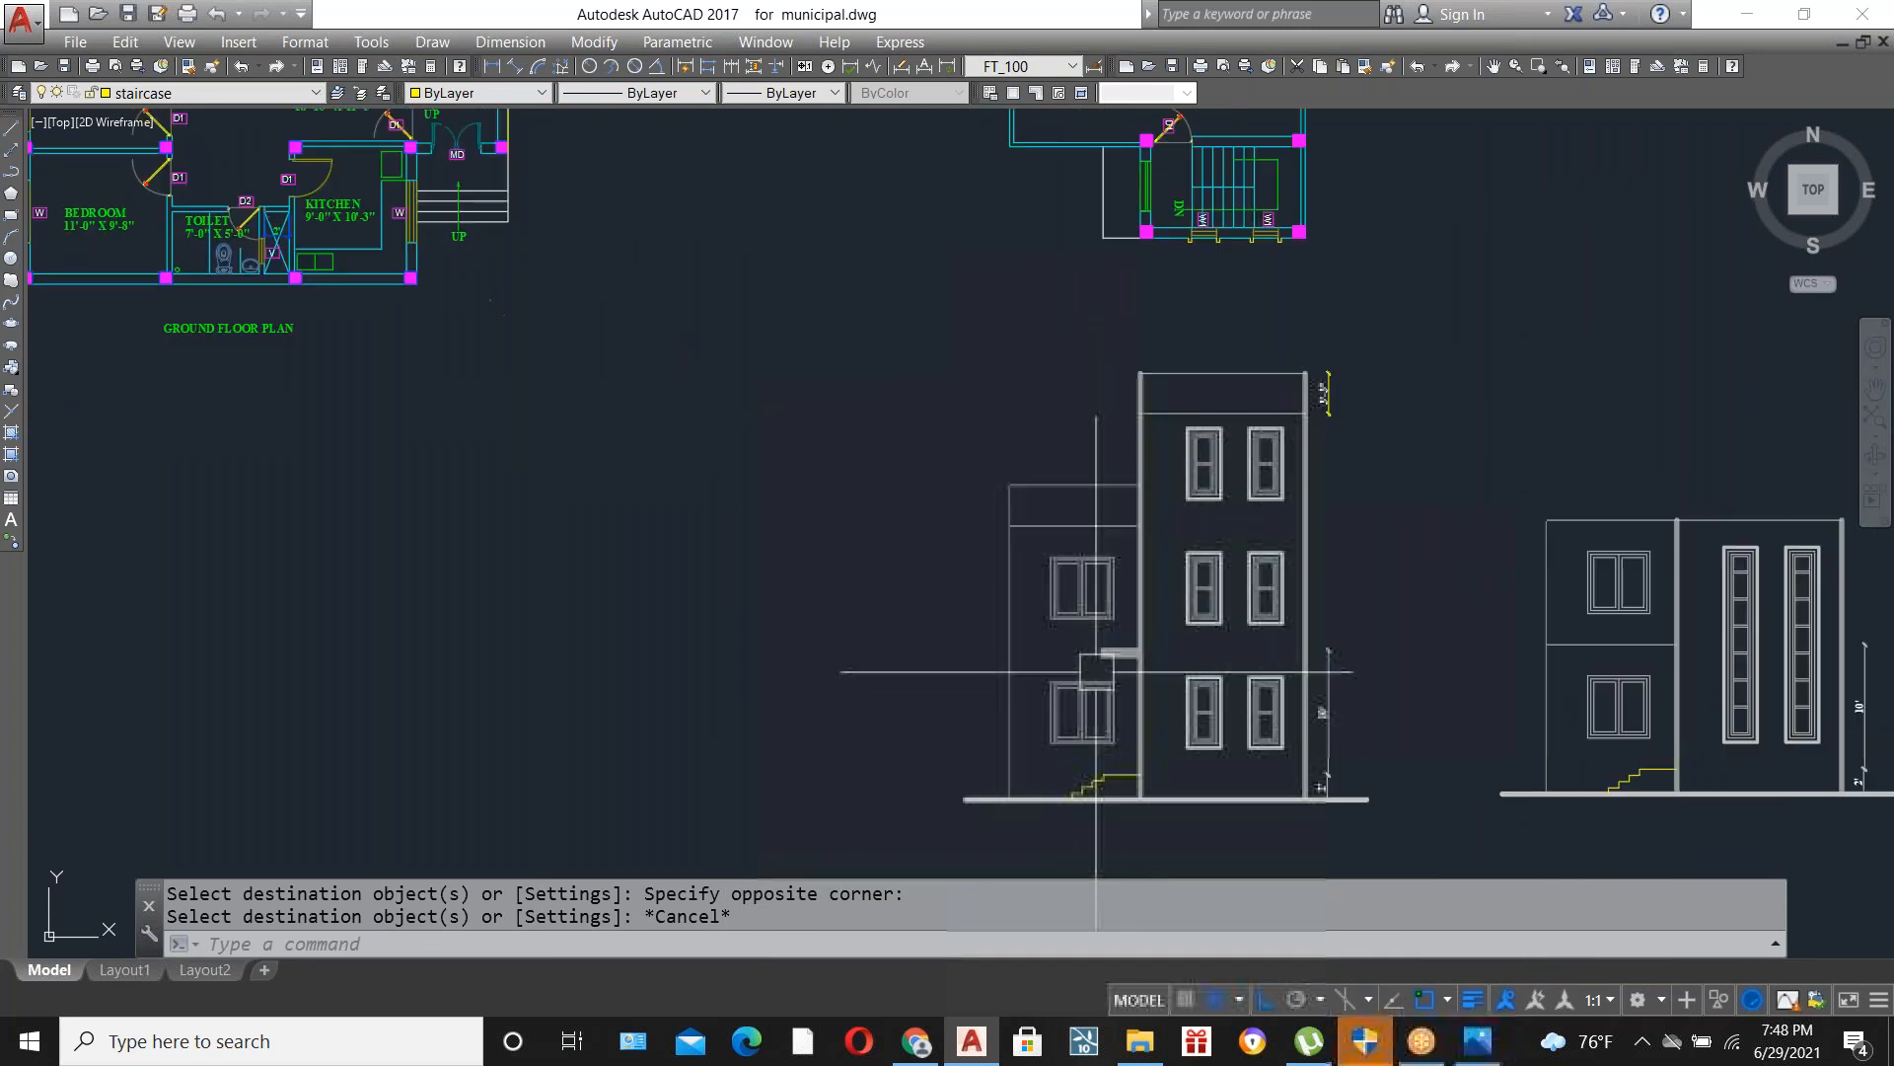
scroll(1096, 672, up, 4)
scroll(1115, 630, up, 2)
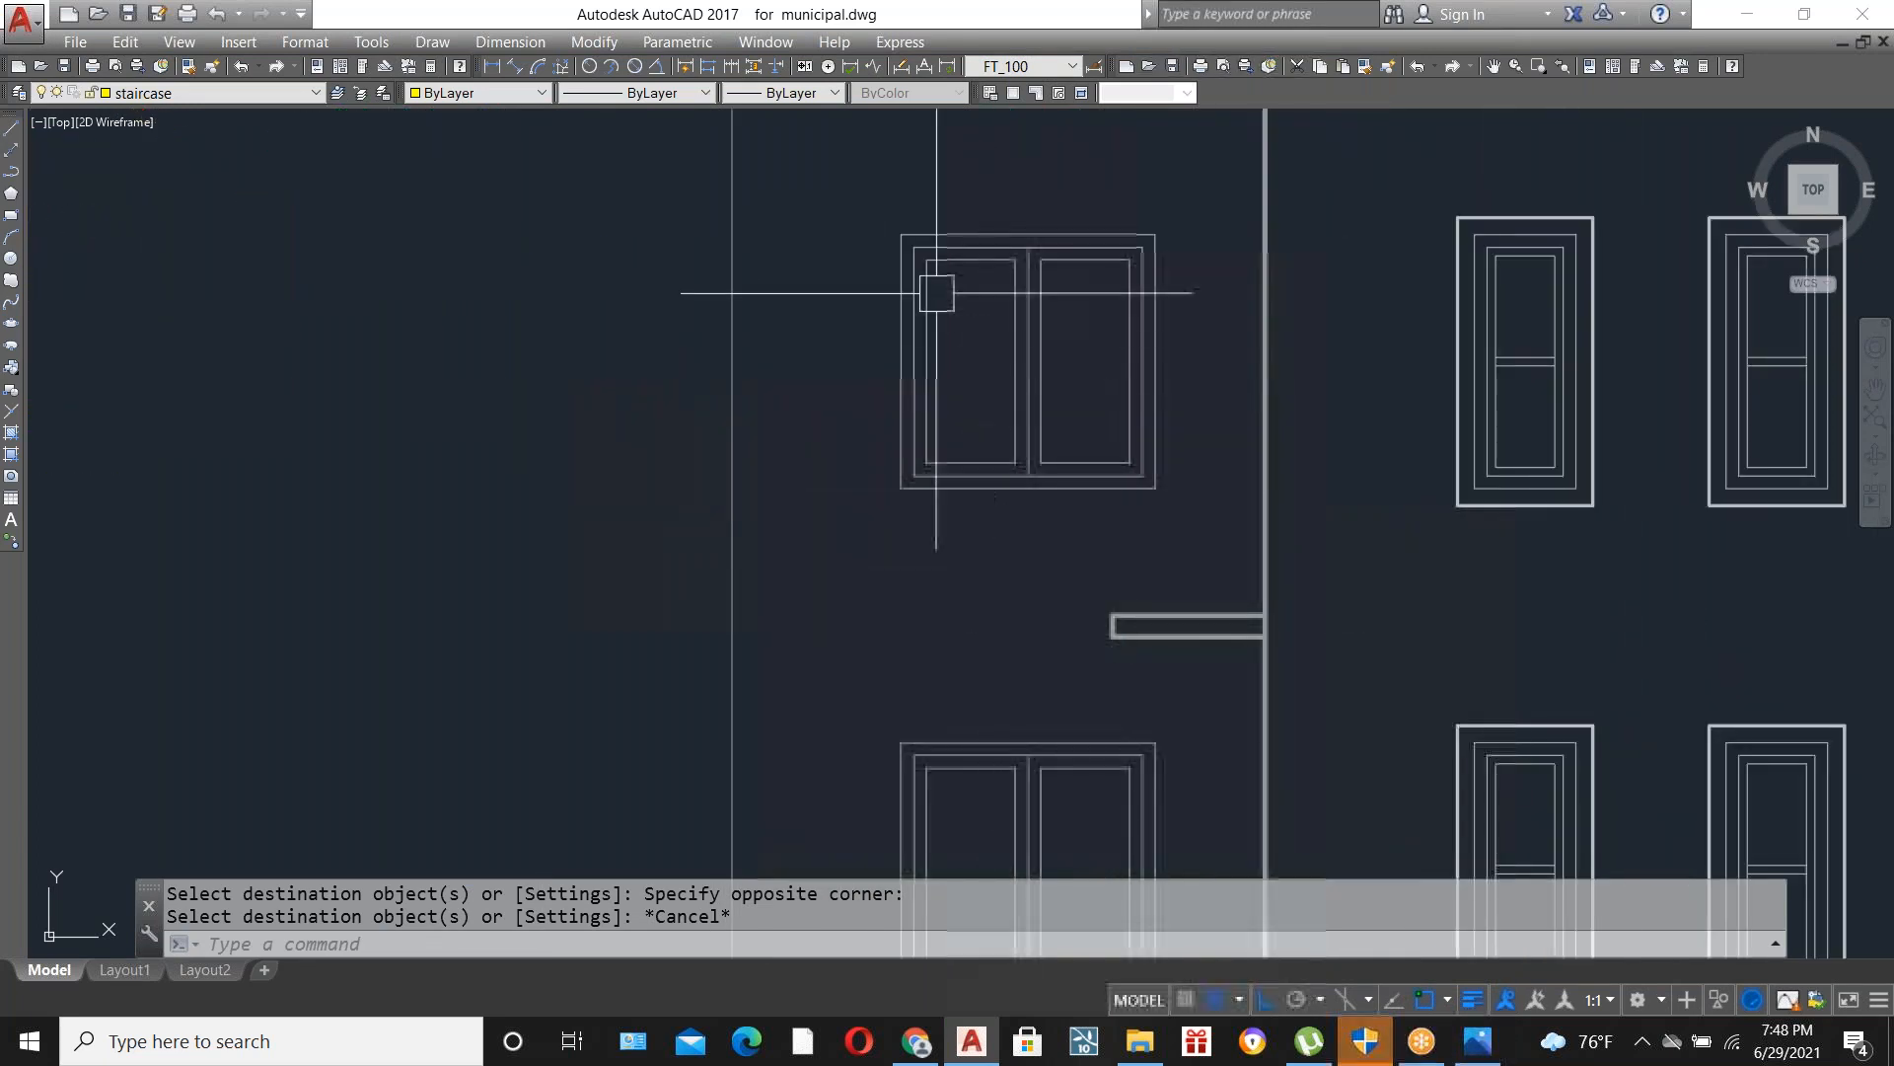
scroll(891, 544, down, 4)
scroll(981, 609, up, 4)
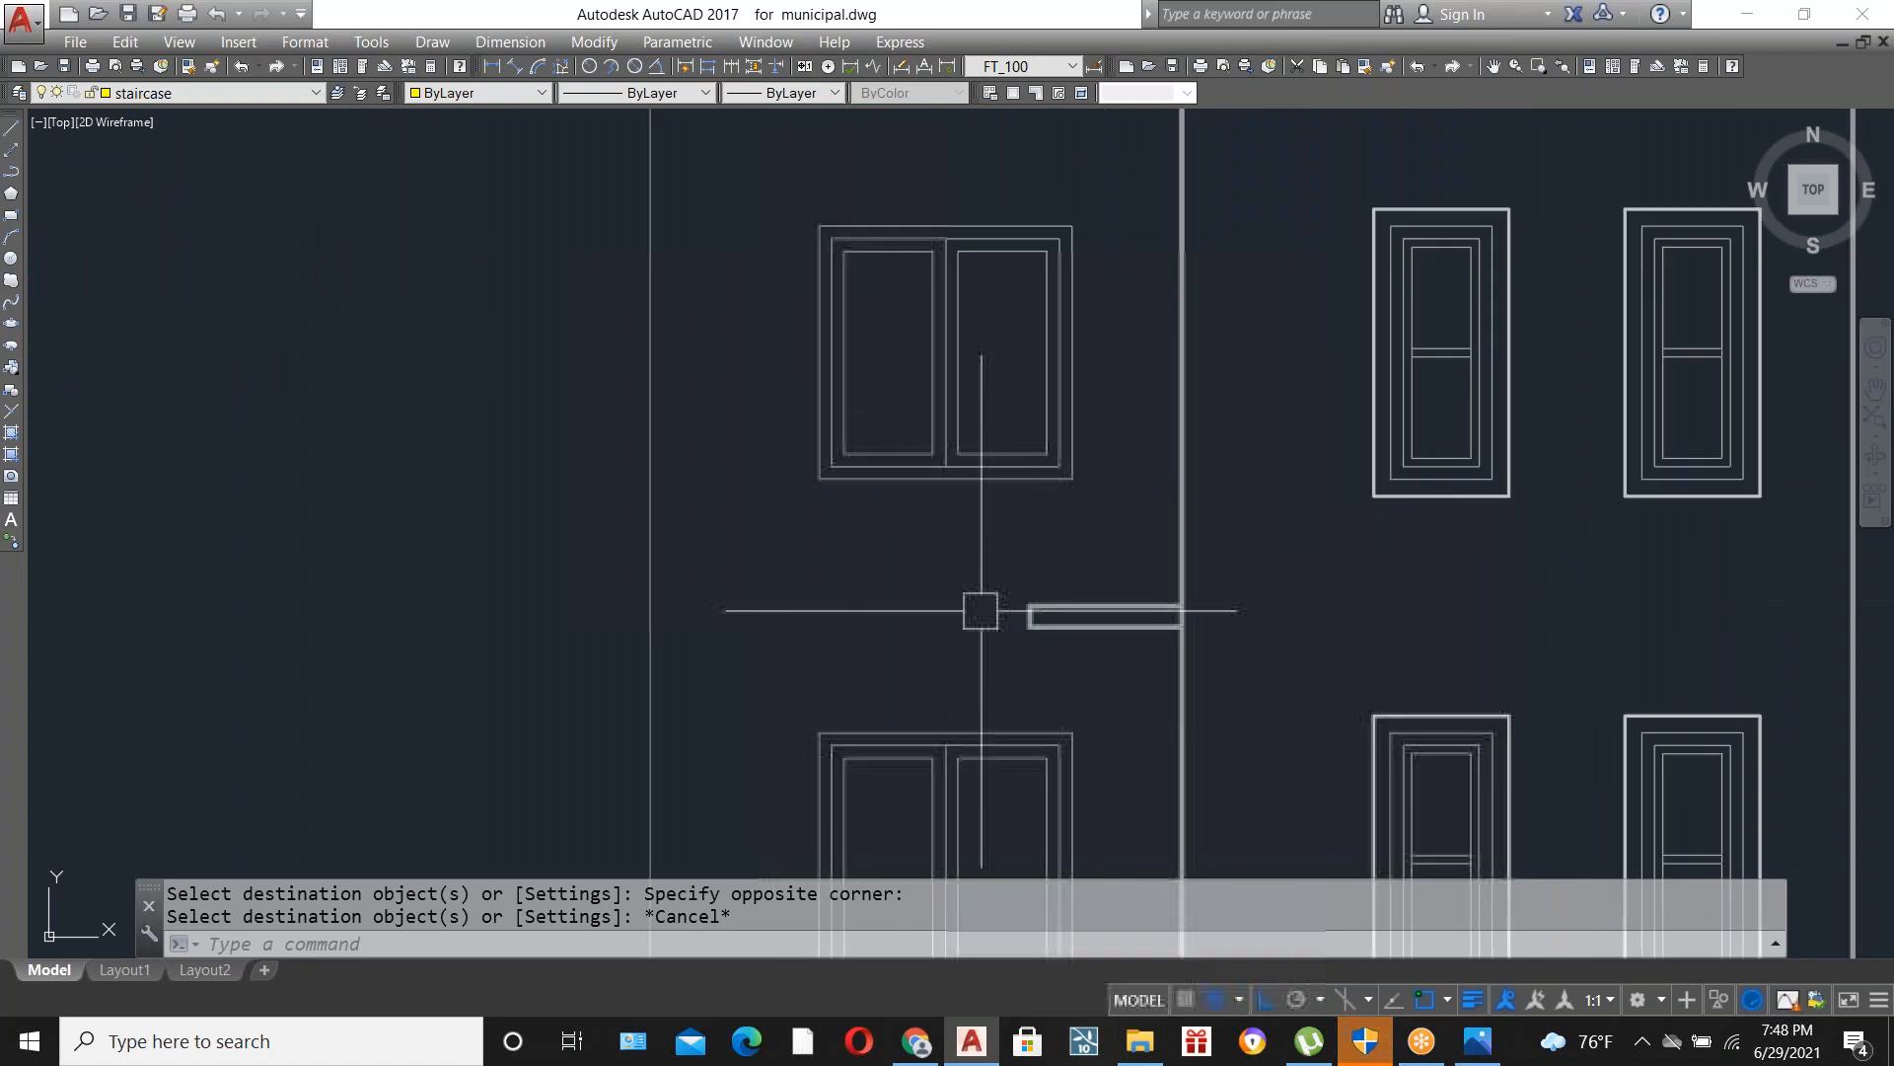
scroll(922, 552, down, 2)
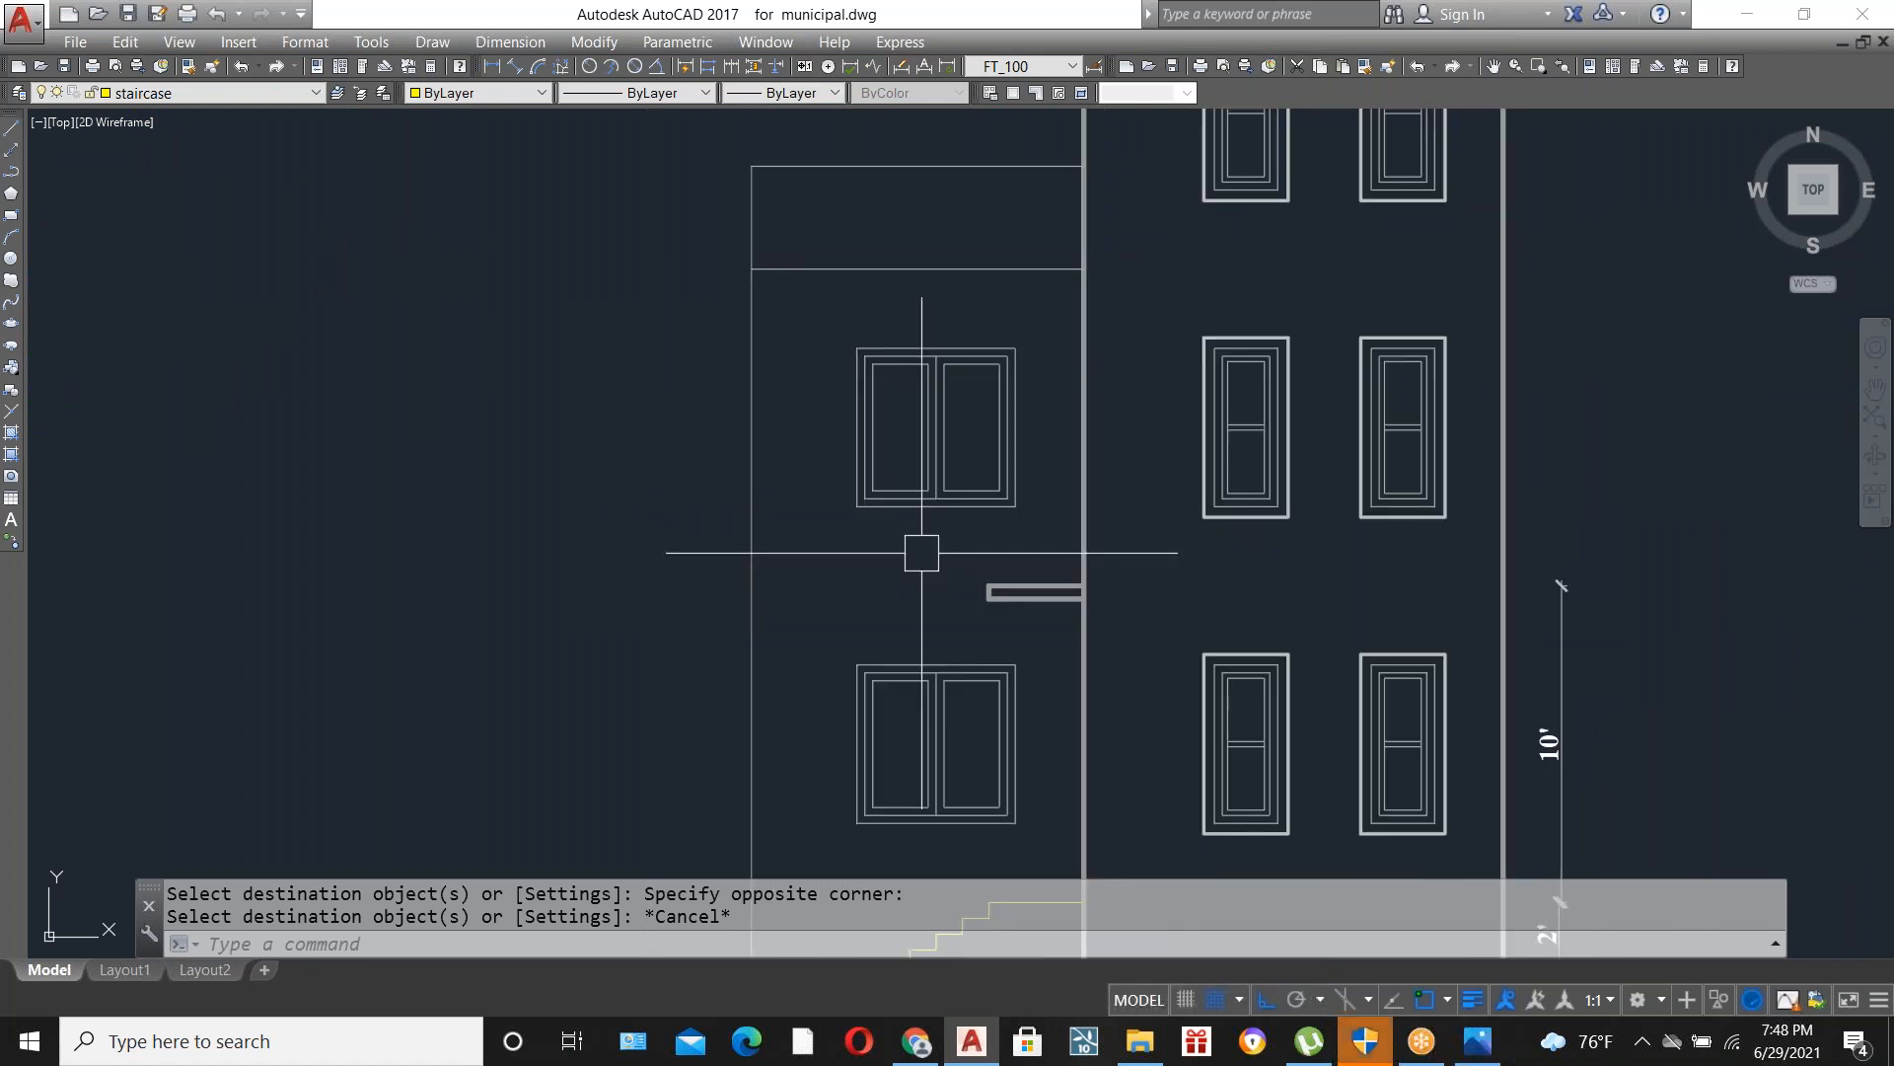
scroll(922, 553, down, 2)
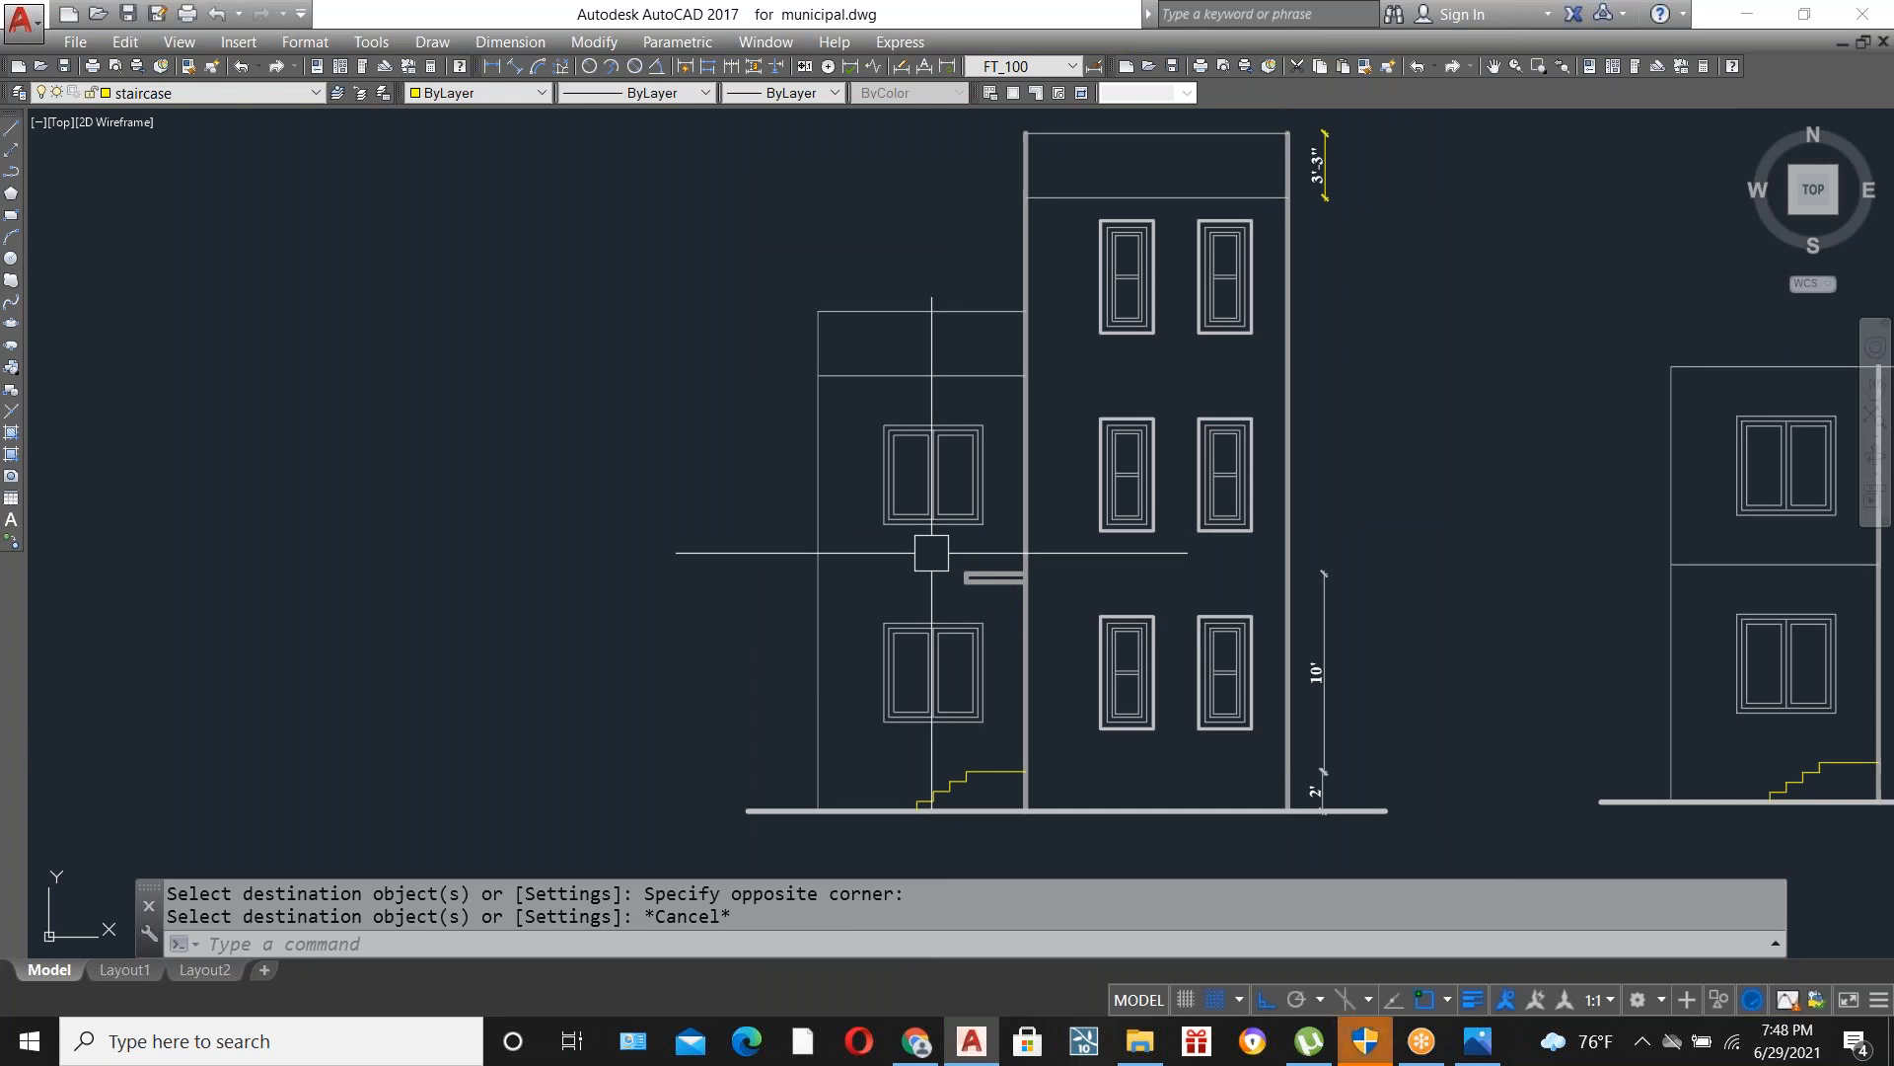
Compare the stair tower's windows and parapet in the first elevation with the W1 windows on the staircase plan.
scroll(878, 628, down, 5)
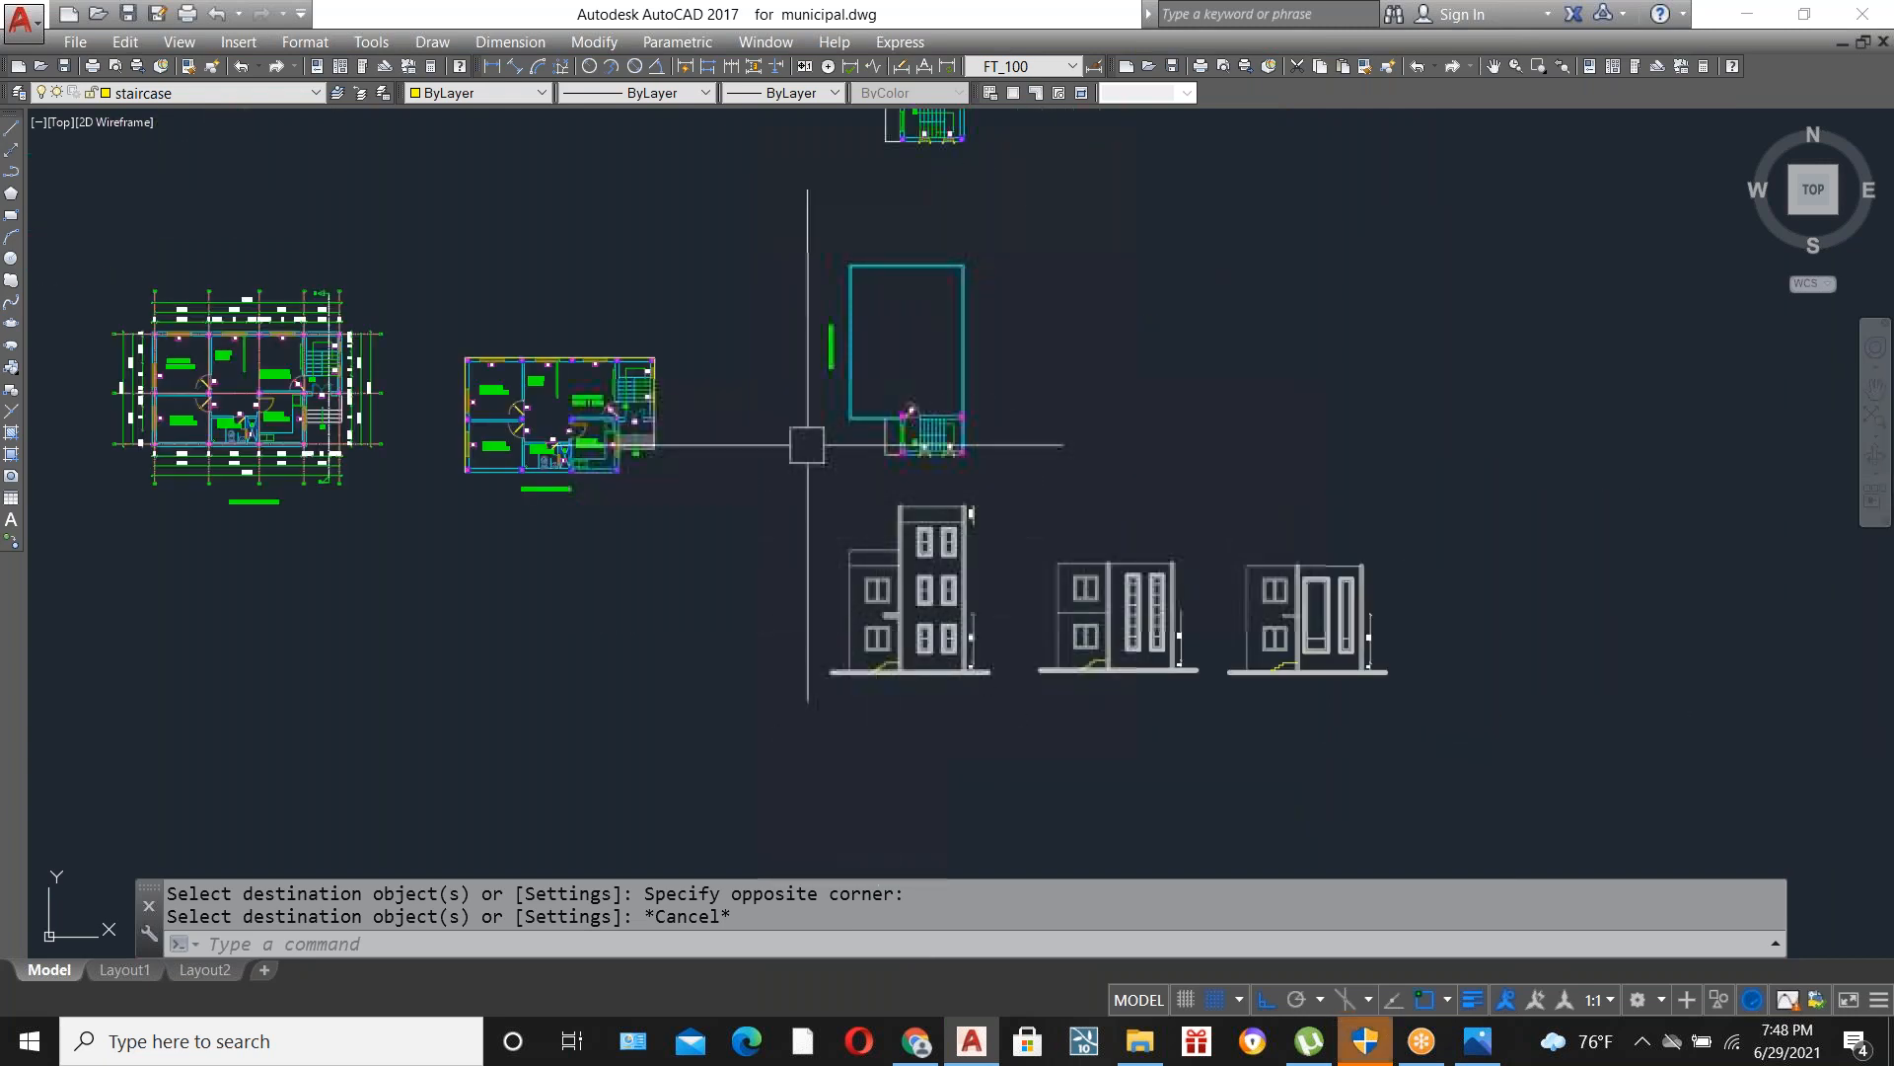
scroll(536, 450, up, 4)
scroll(1096, 513, down, 4)
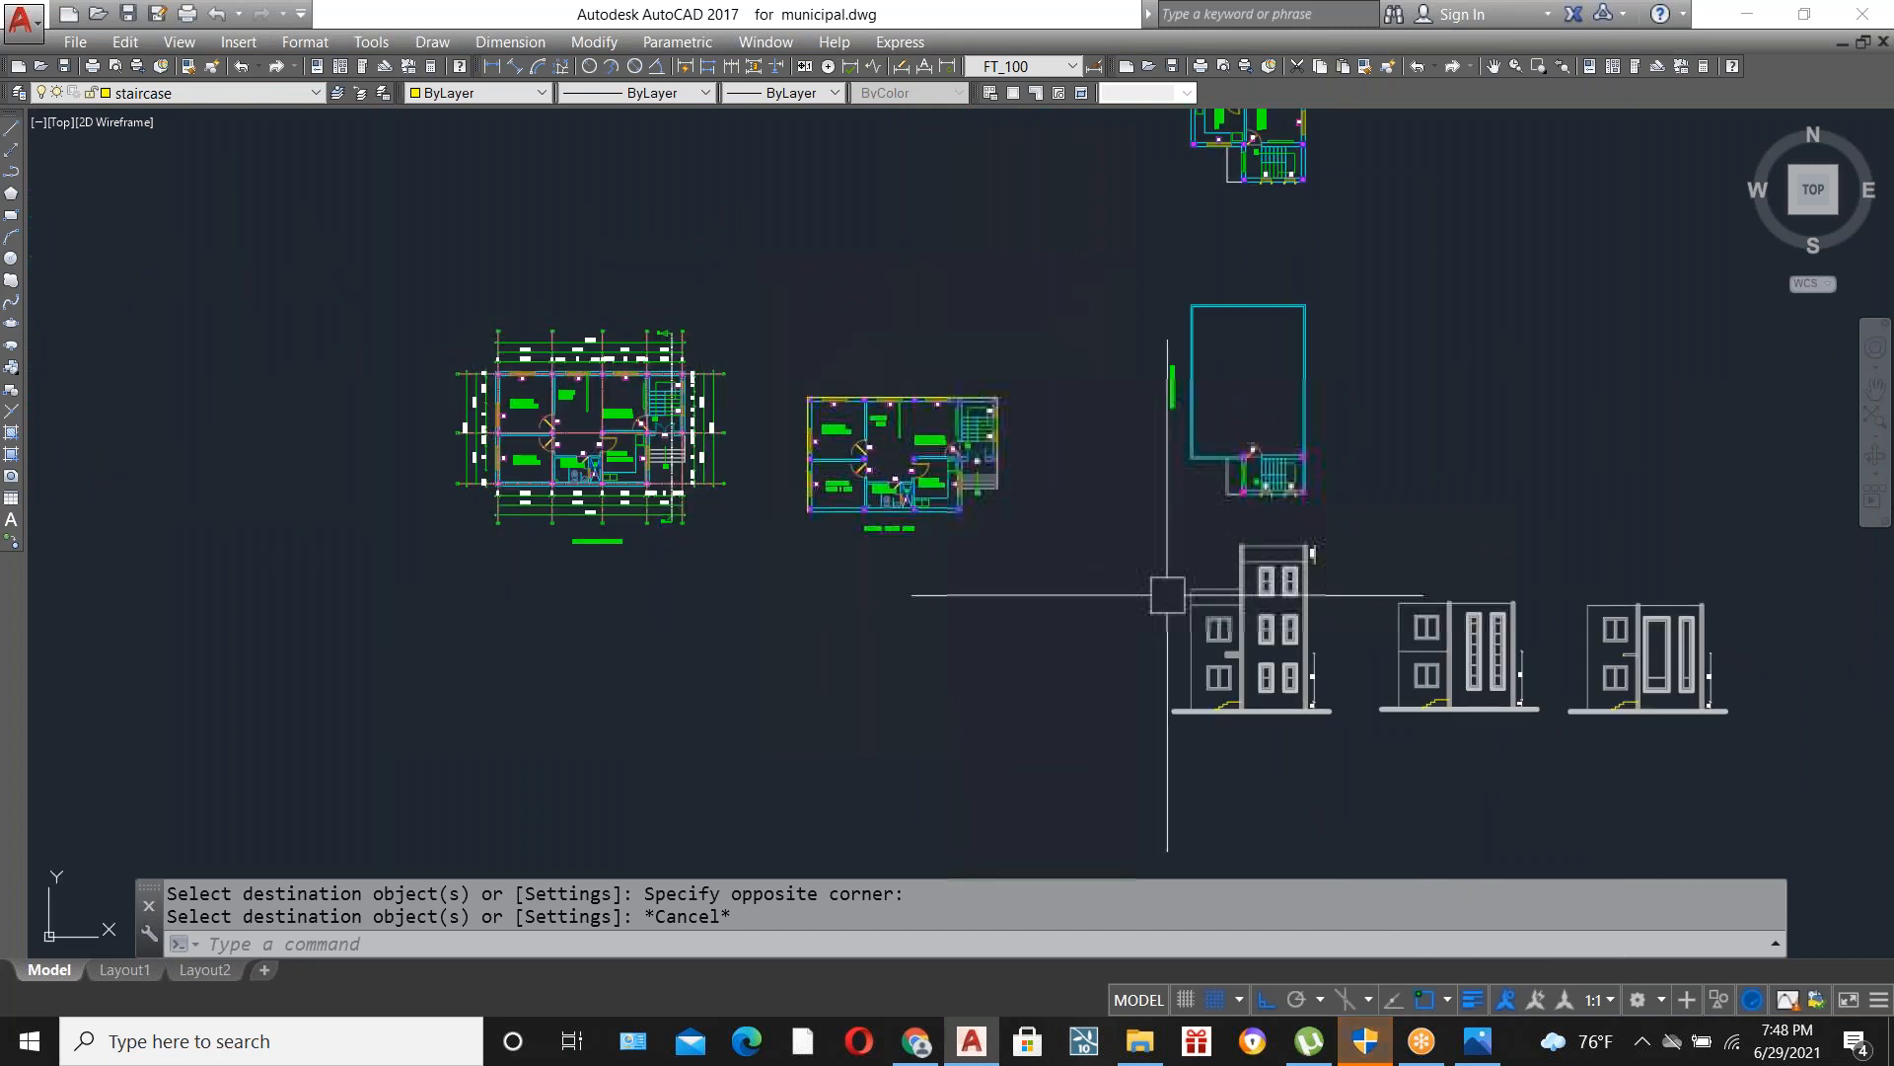
scroll(1274, 610, up, 6)
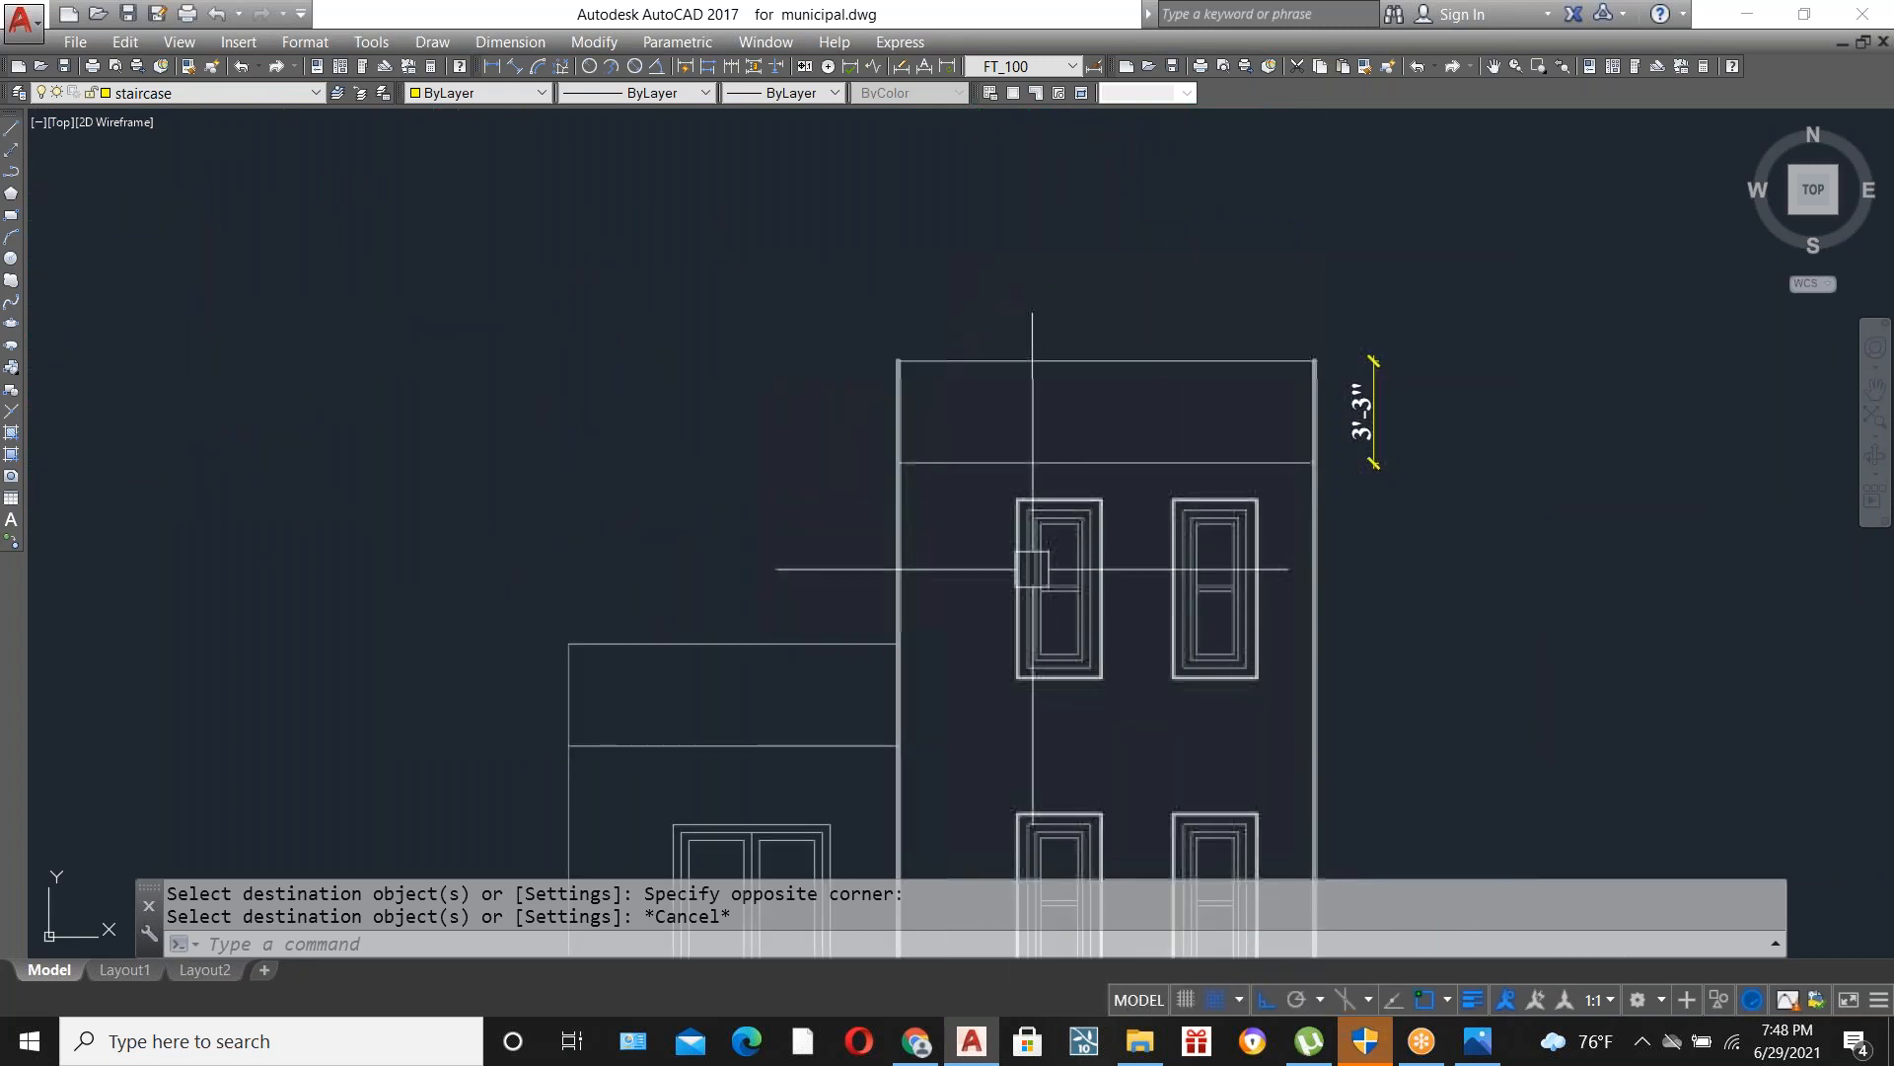
scroll(1031, 580, down, 5)
scroll(1108, 468, up, 5)
scroll(1071, 548, down, 5)
scroll(1112, 529, up, 5)
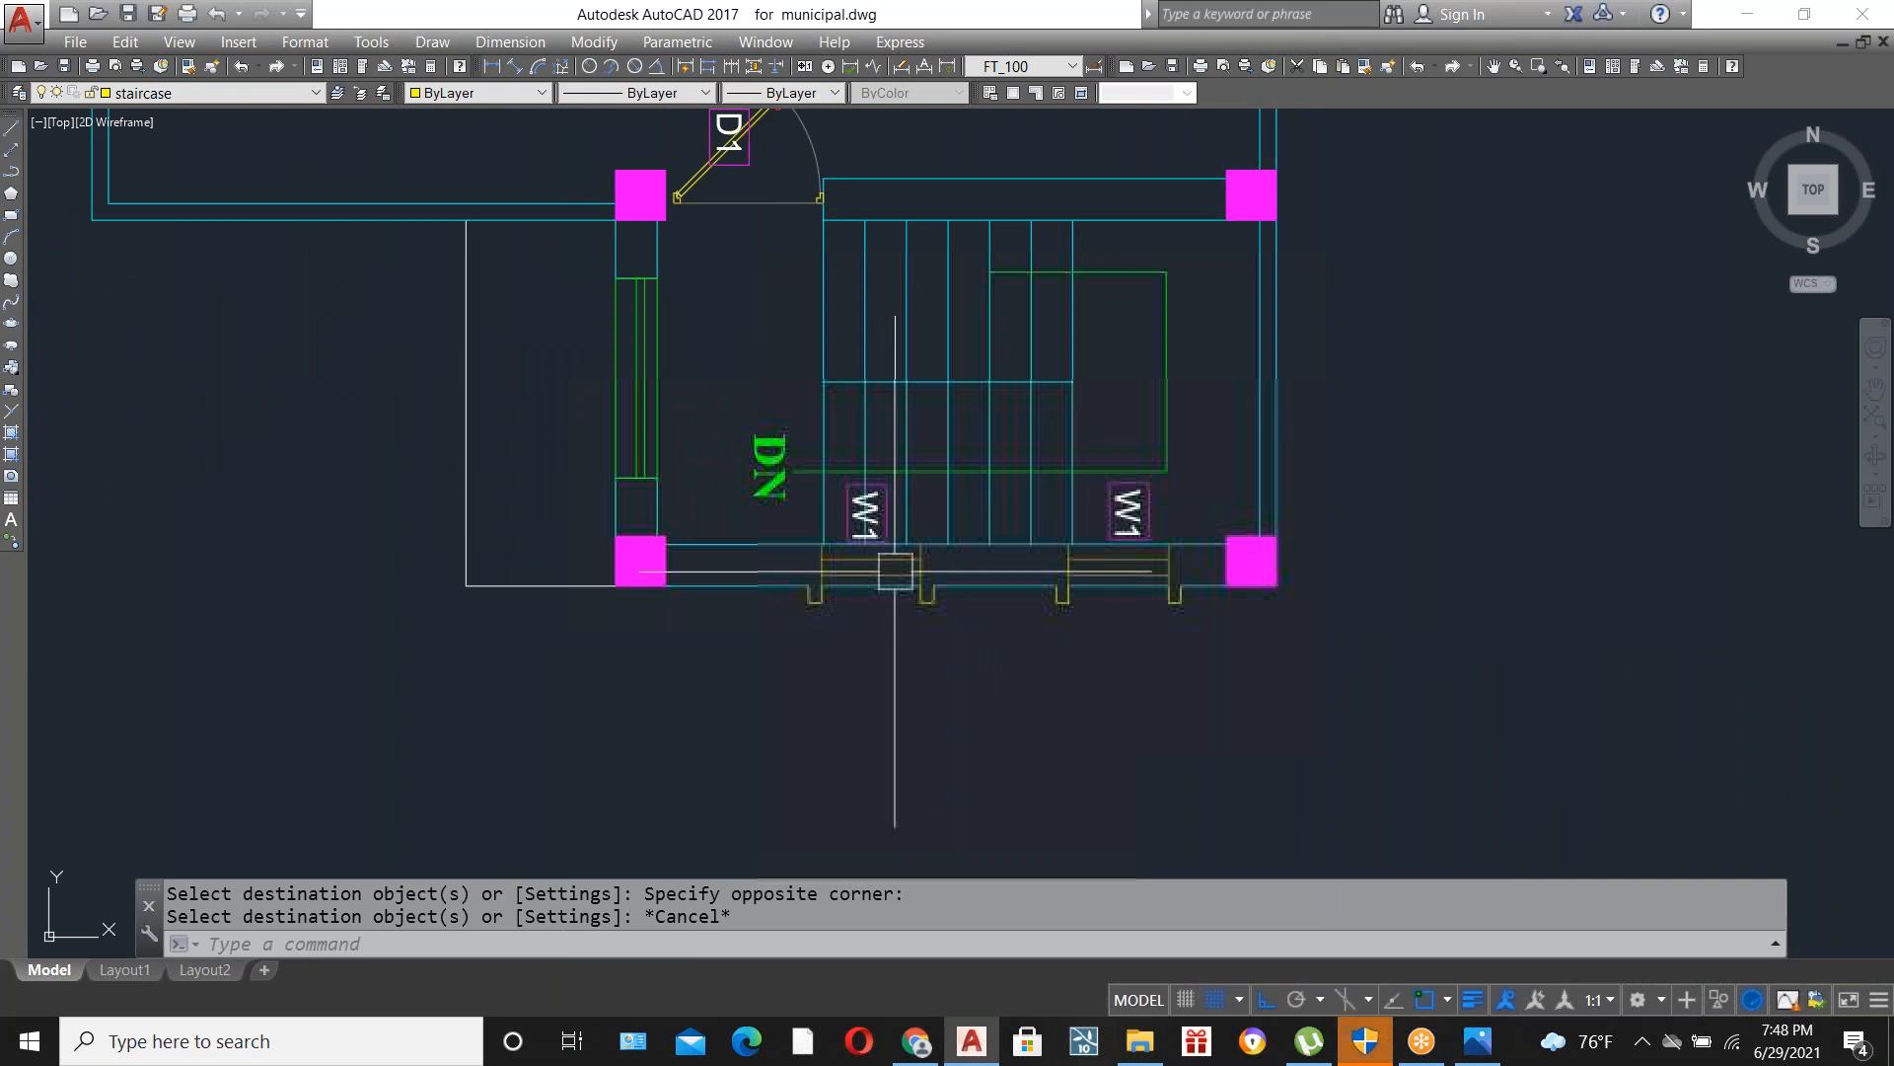
Review the top parapet of the first elevation's stair tower, the three elevations and the floor plans drawn around them.
scroll(1081, 371, down, 3)
scroll(1083, 643, up, 2)
scroll(1069, 732, down, 1)
scroll(962, 296, up, 2)
scroll(1033, 286, down, 2)
scroll(1104, 667, up, 2)
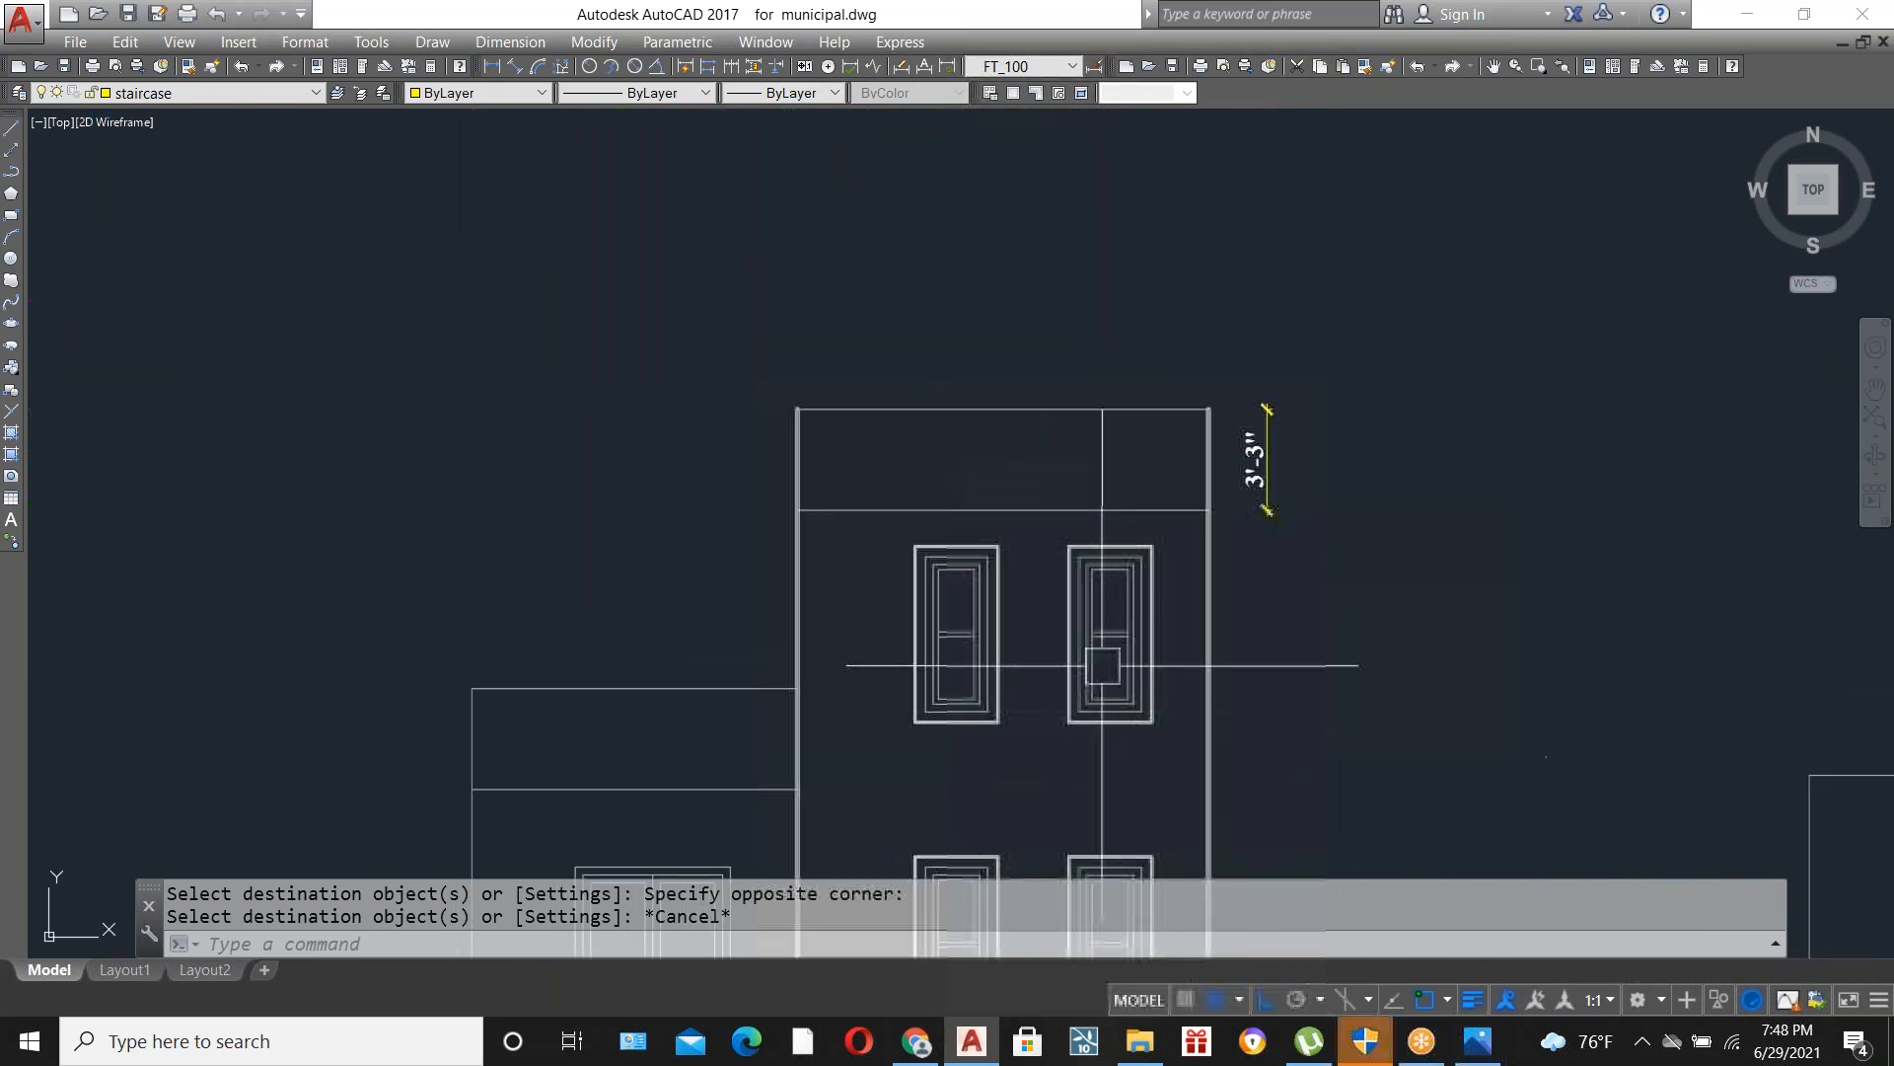
scroll(1068, 675, down, 2)
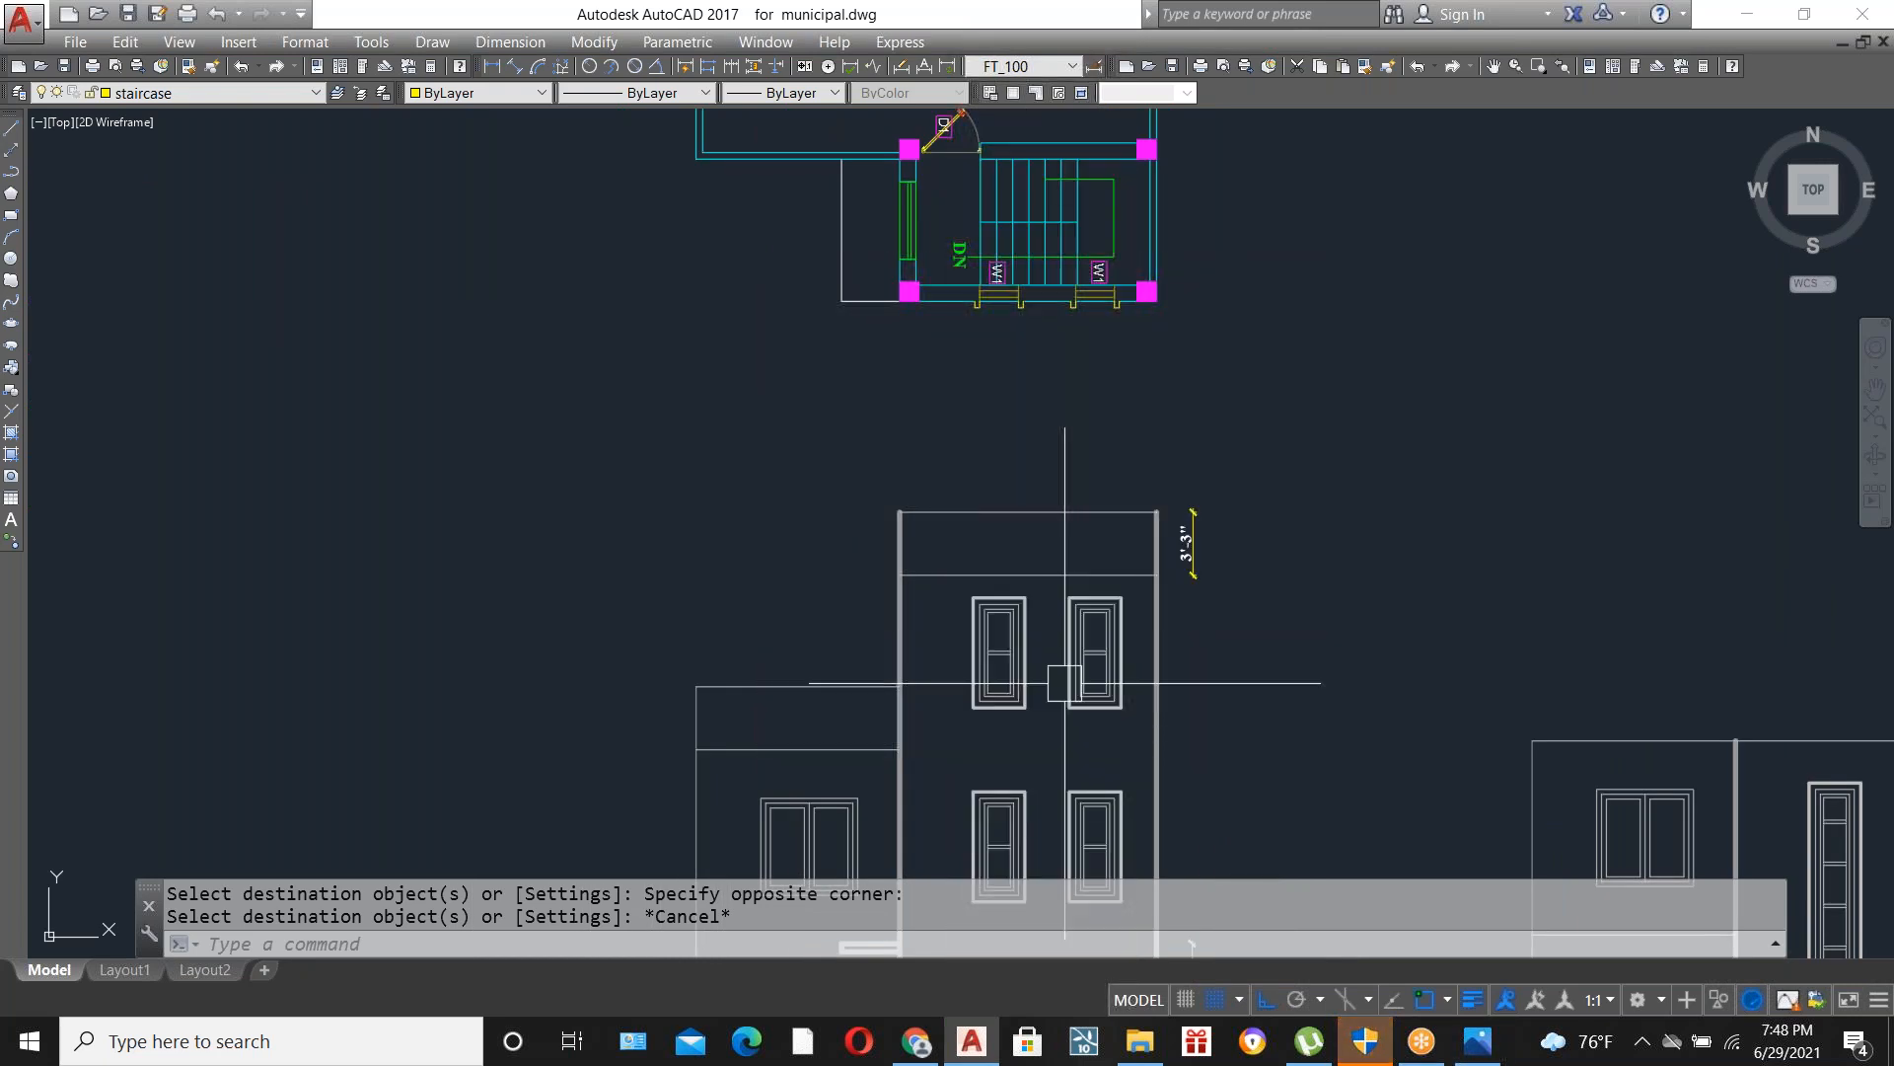
scroll(1159, 513, down, 3)
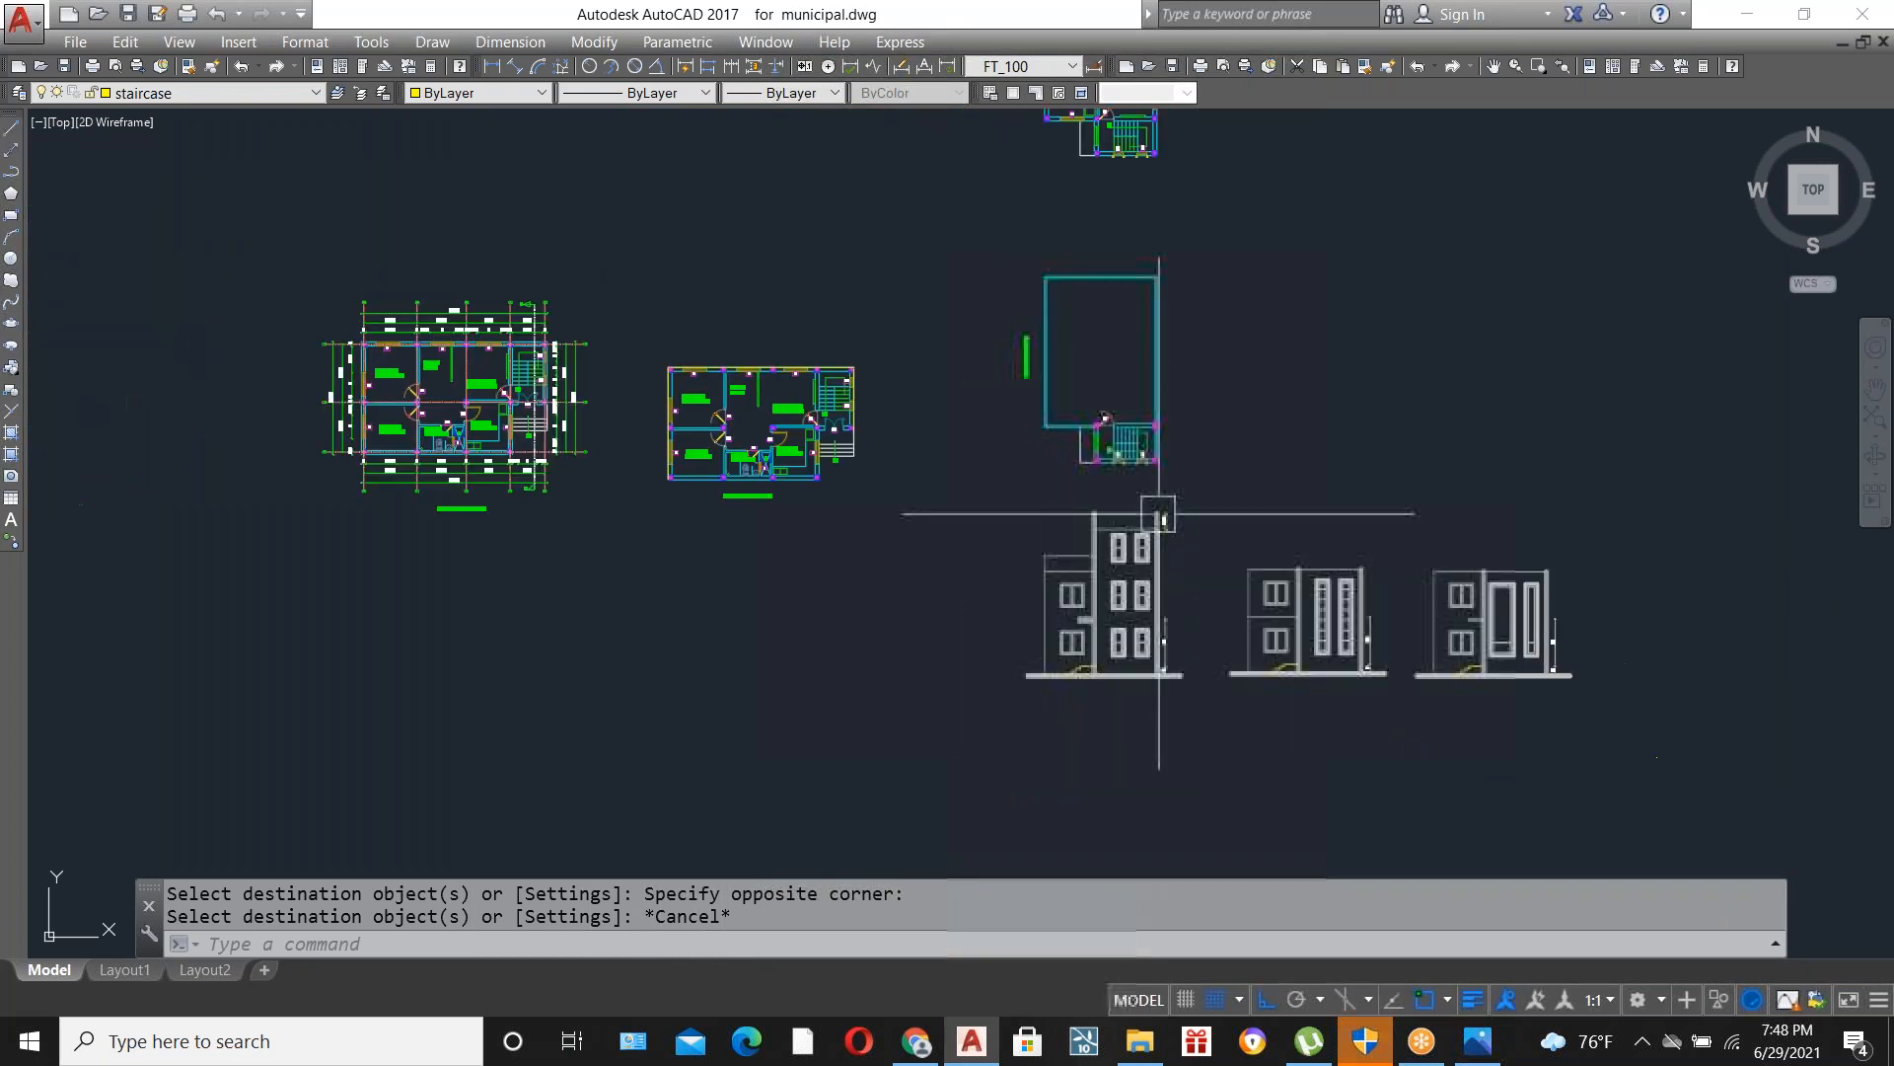
scroll(846, 512, up, 2)
scroll(1213, 520, down, 2)
scroll(1273, 523, up, 2)
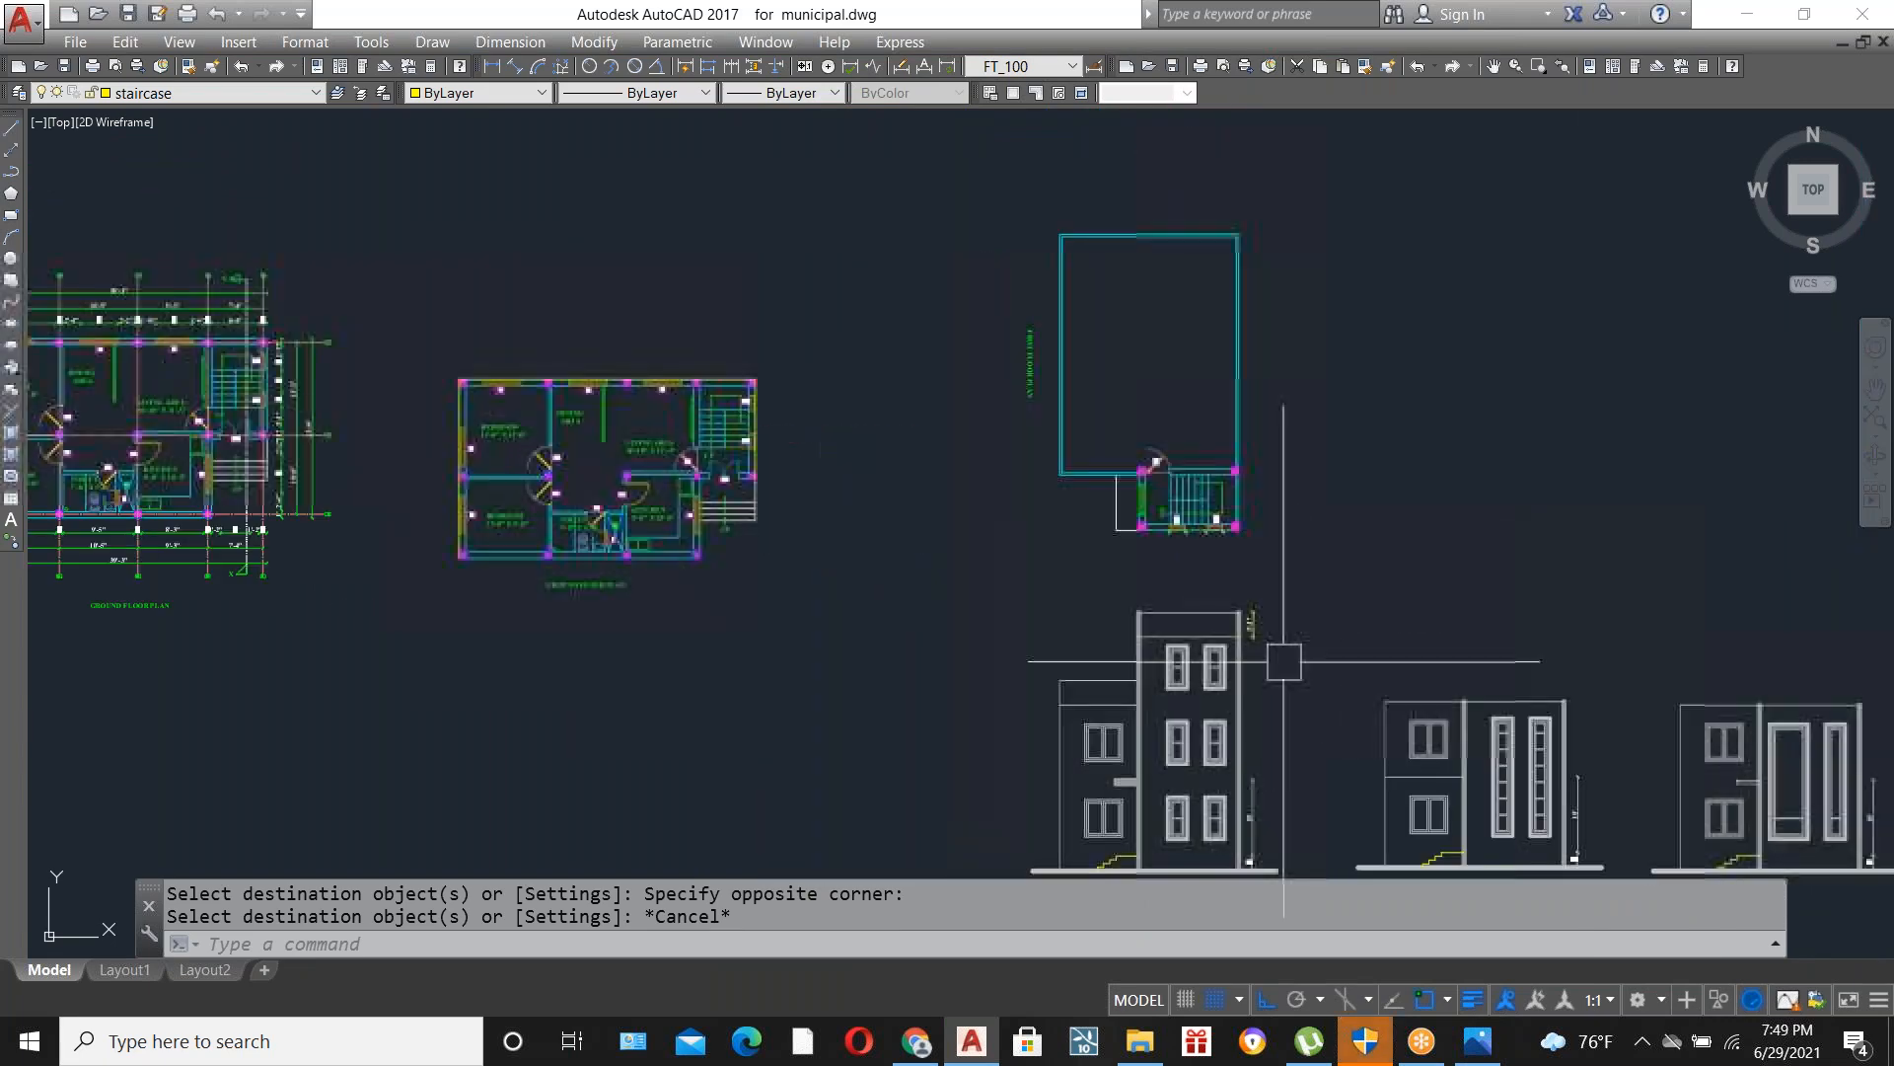
scroll(1155, 568, down, 2)
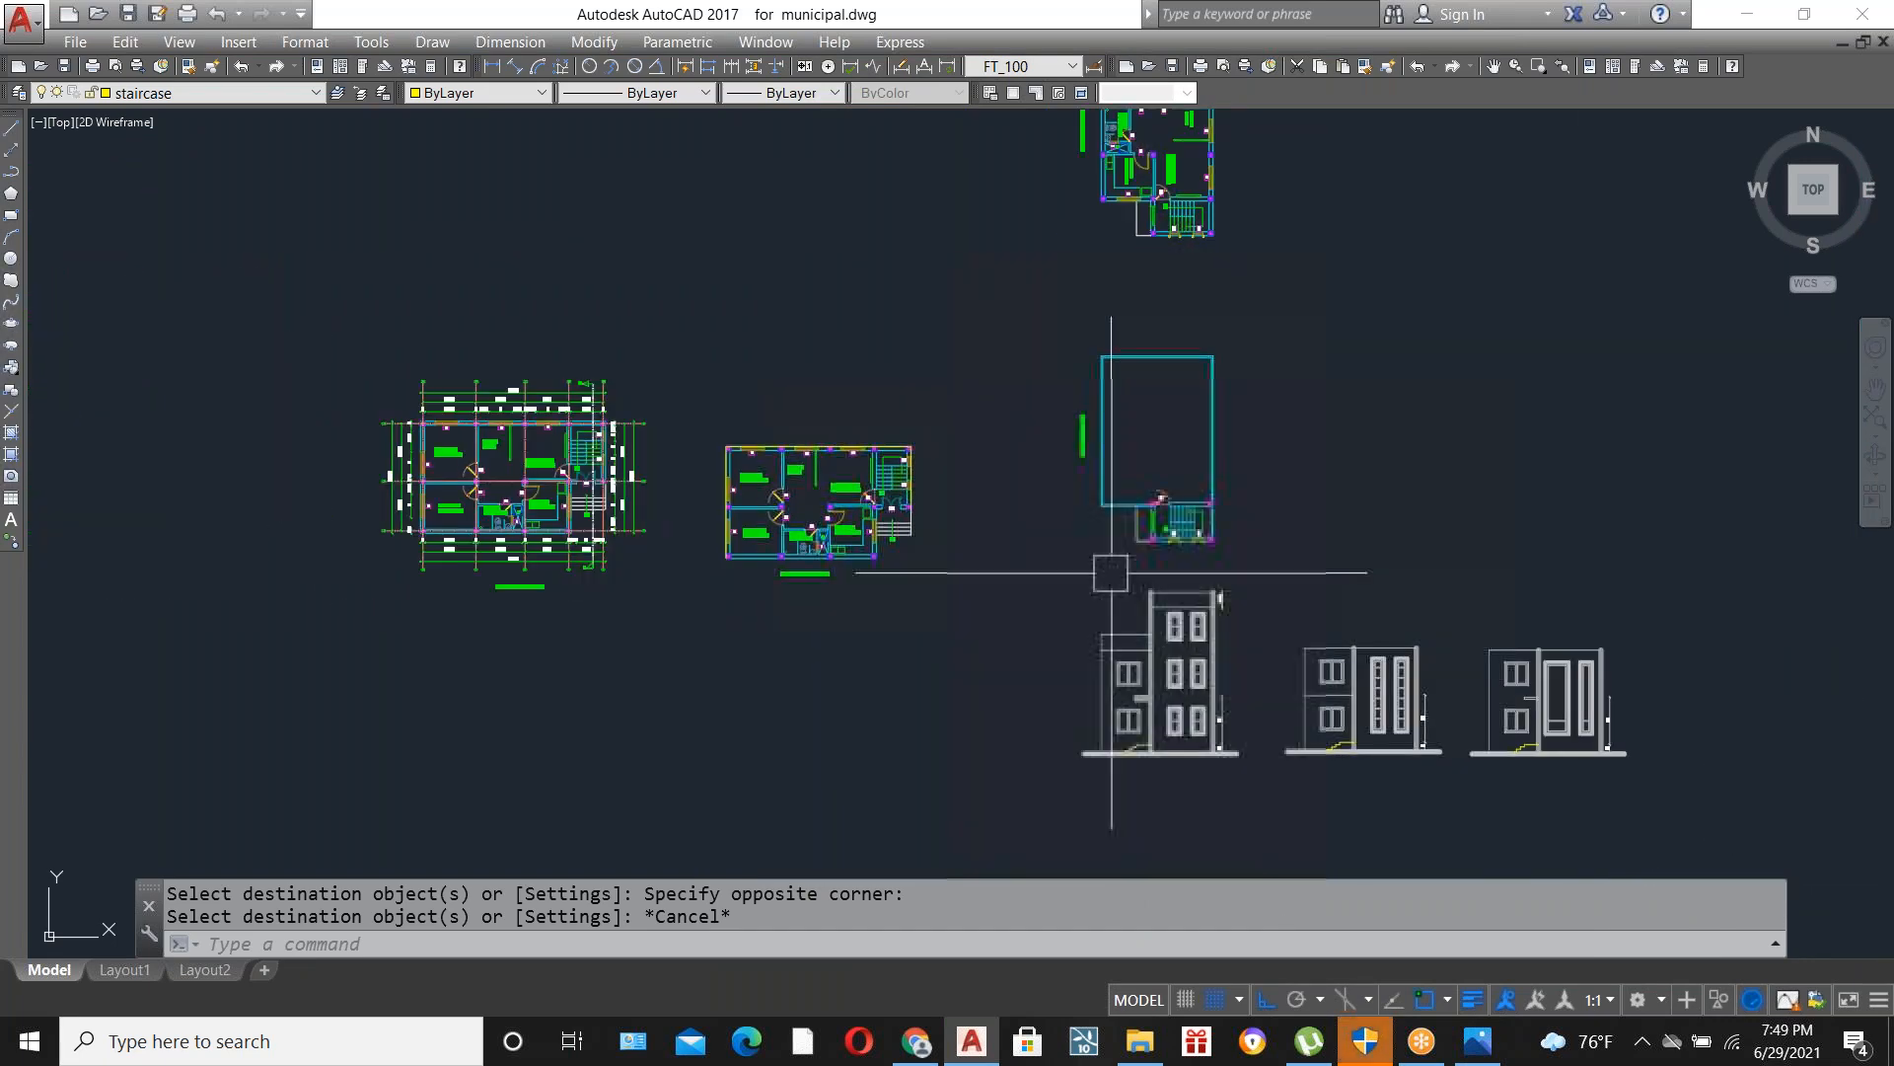
scroll(789, 505, up, 3)
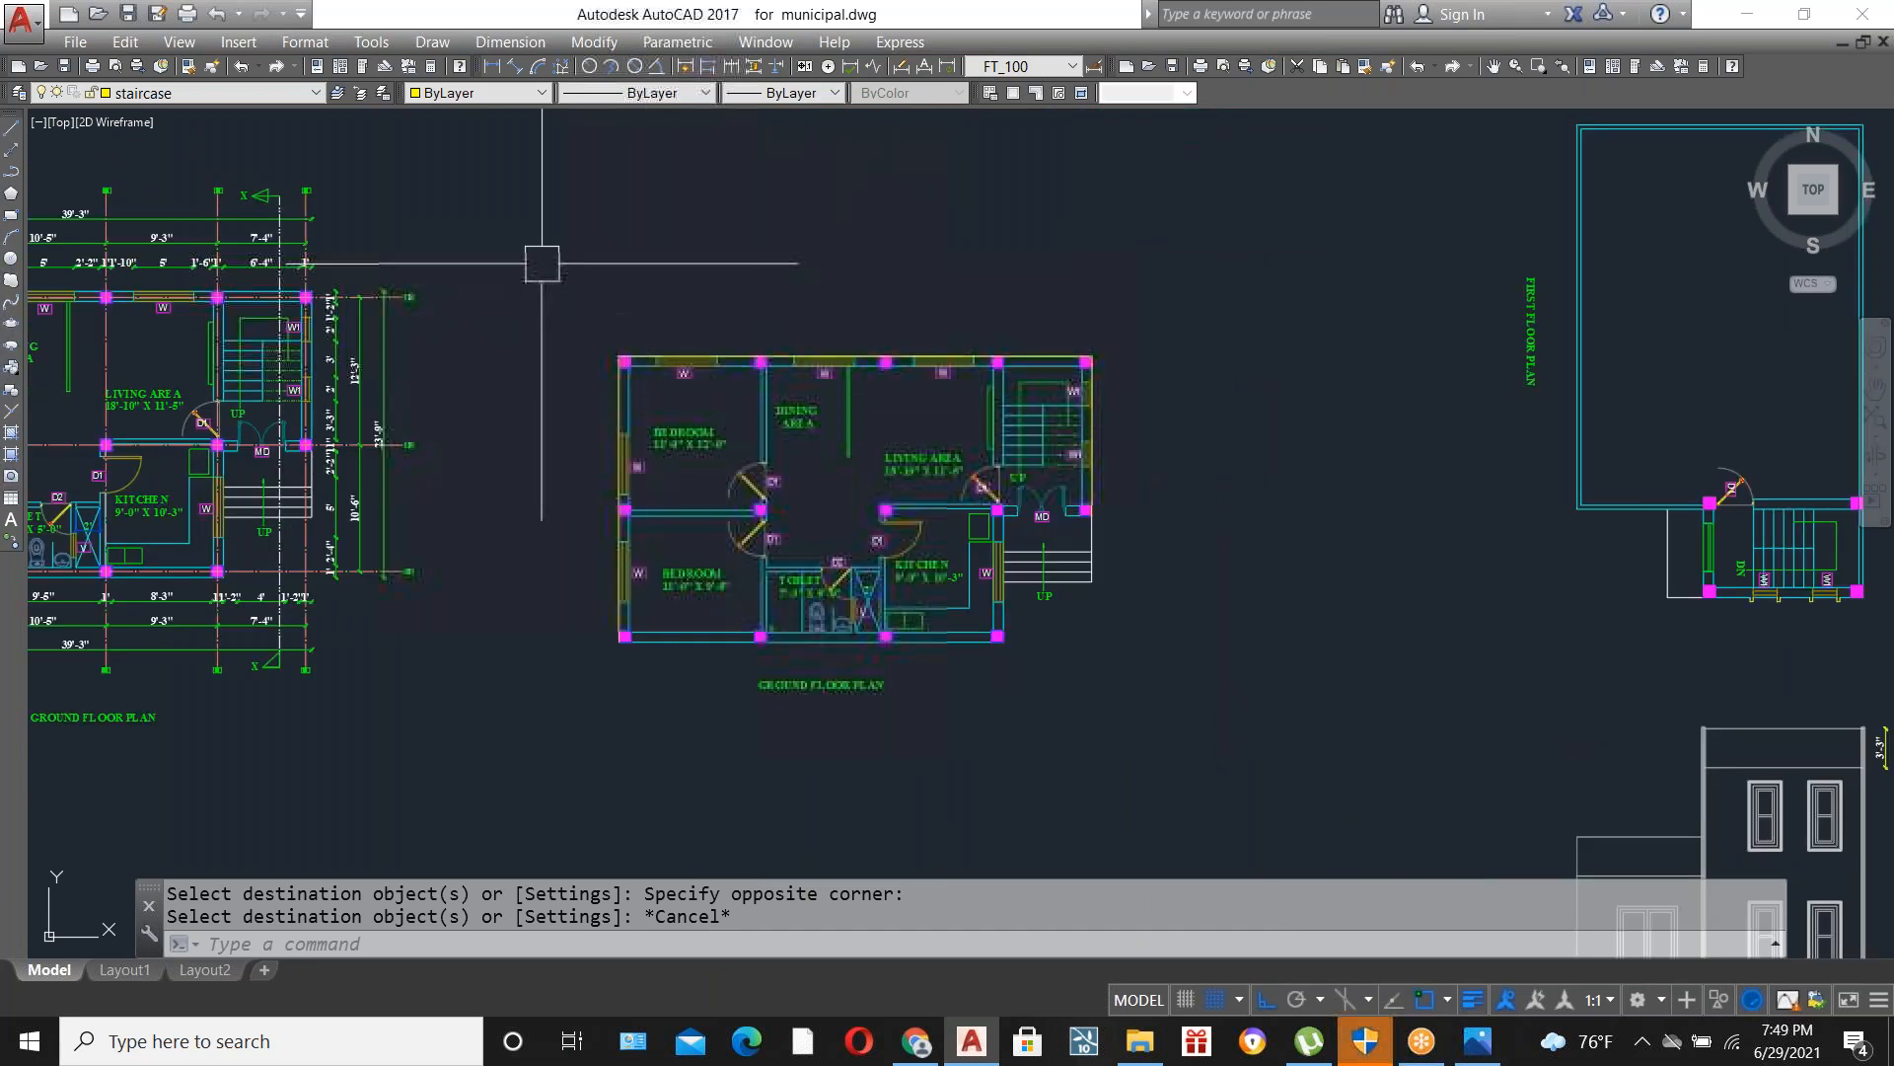
click(542, 263)
click(1222, 849)
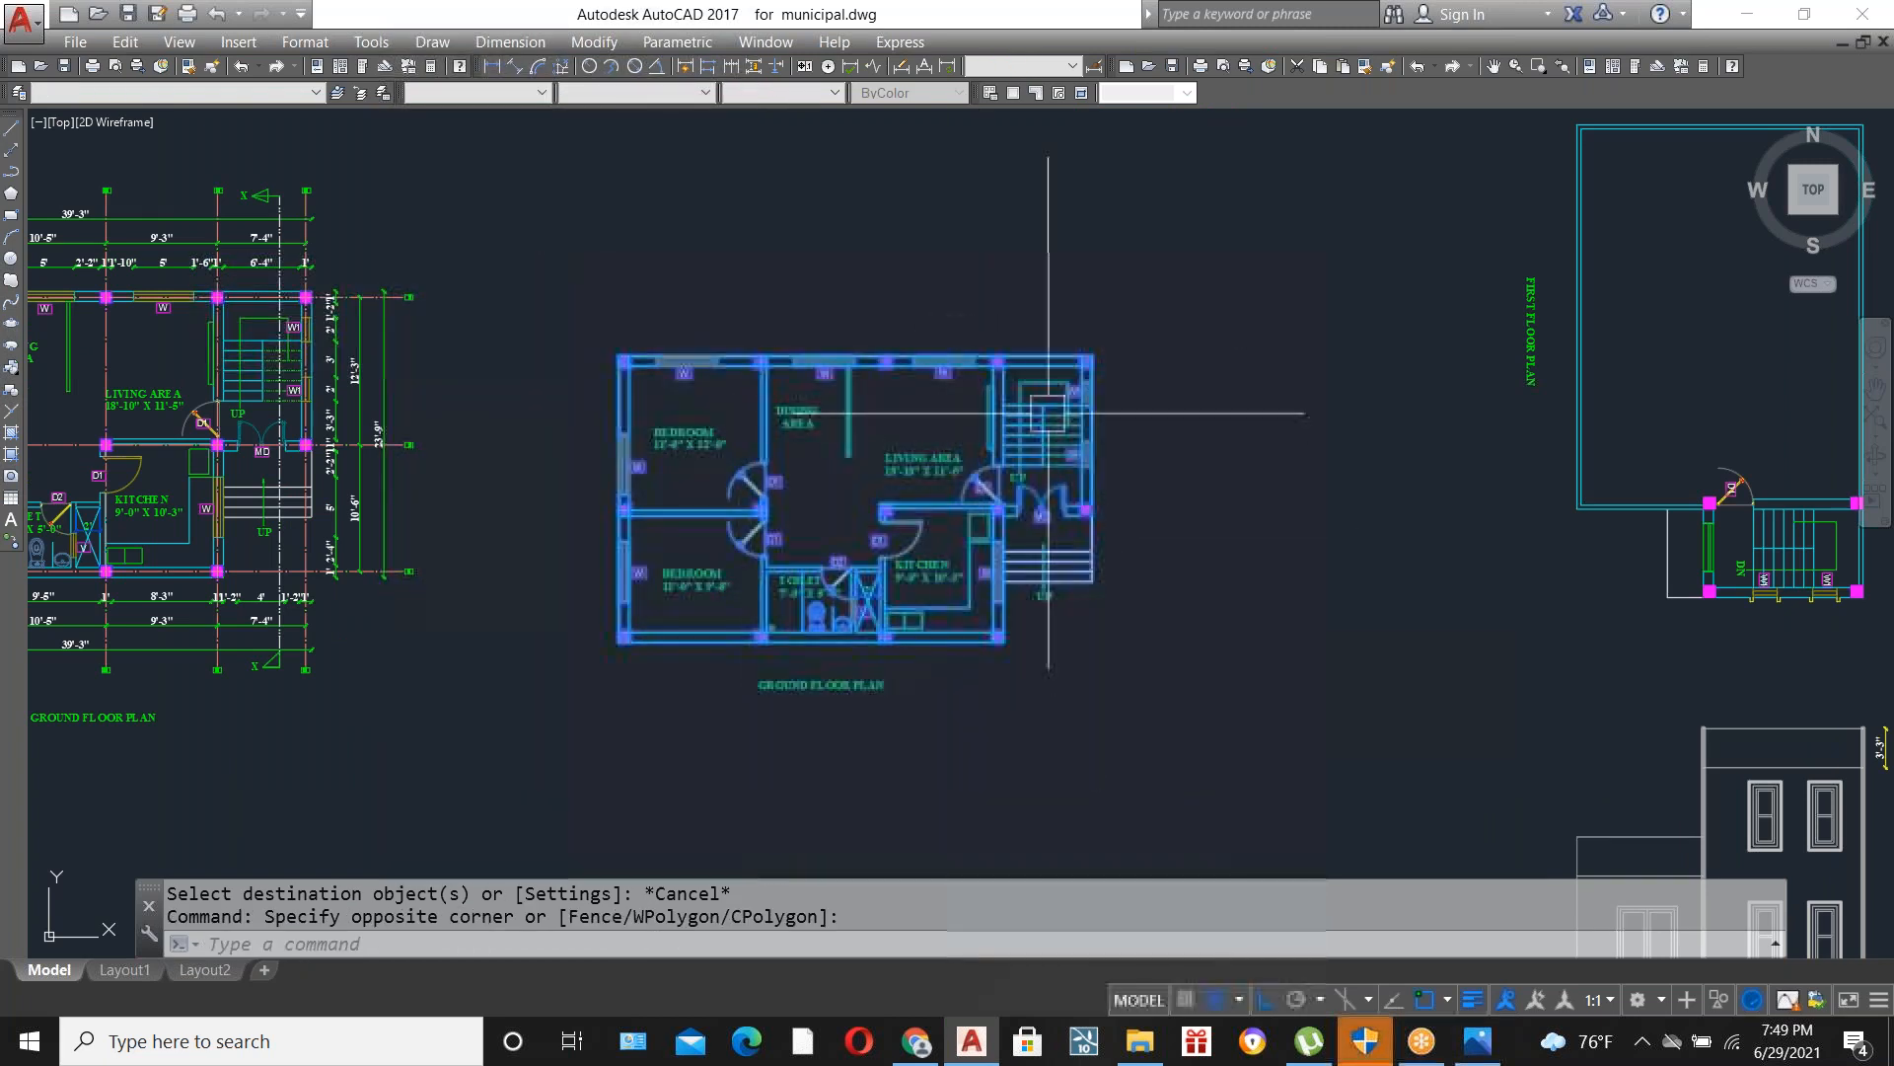
key(Escape)
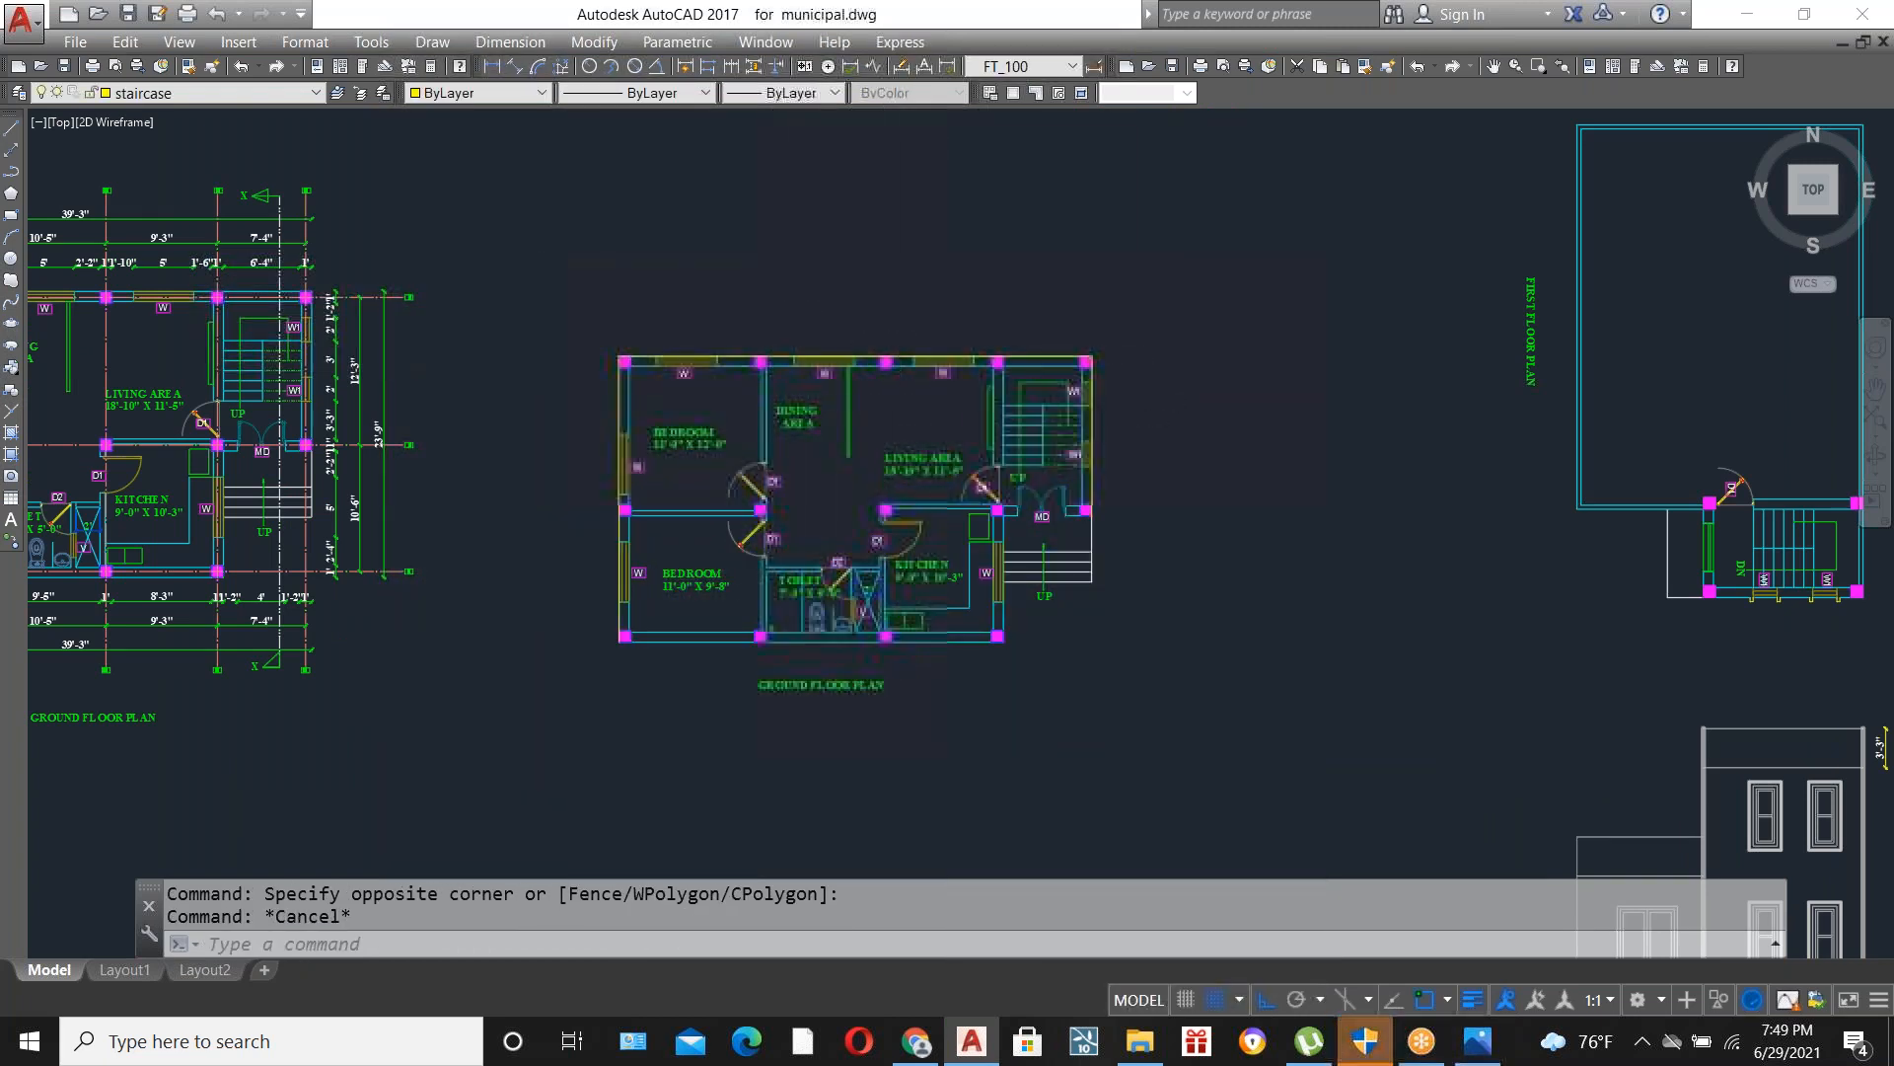
Draw a sunshade rectangle outside the upper bedroom's window on the ground floor plan, as wide as the window and starting at the outer wall line.
scroll(815, 298, up, 3)
scroll(879, 432, down, 2)
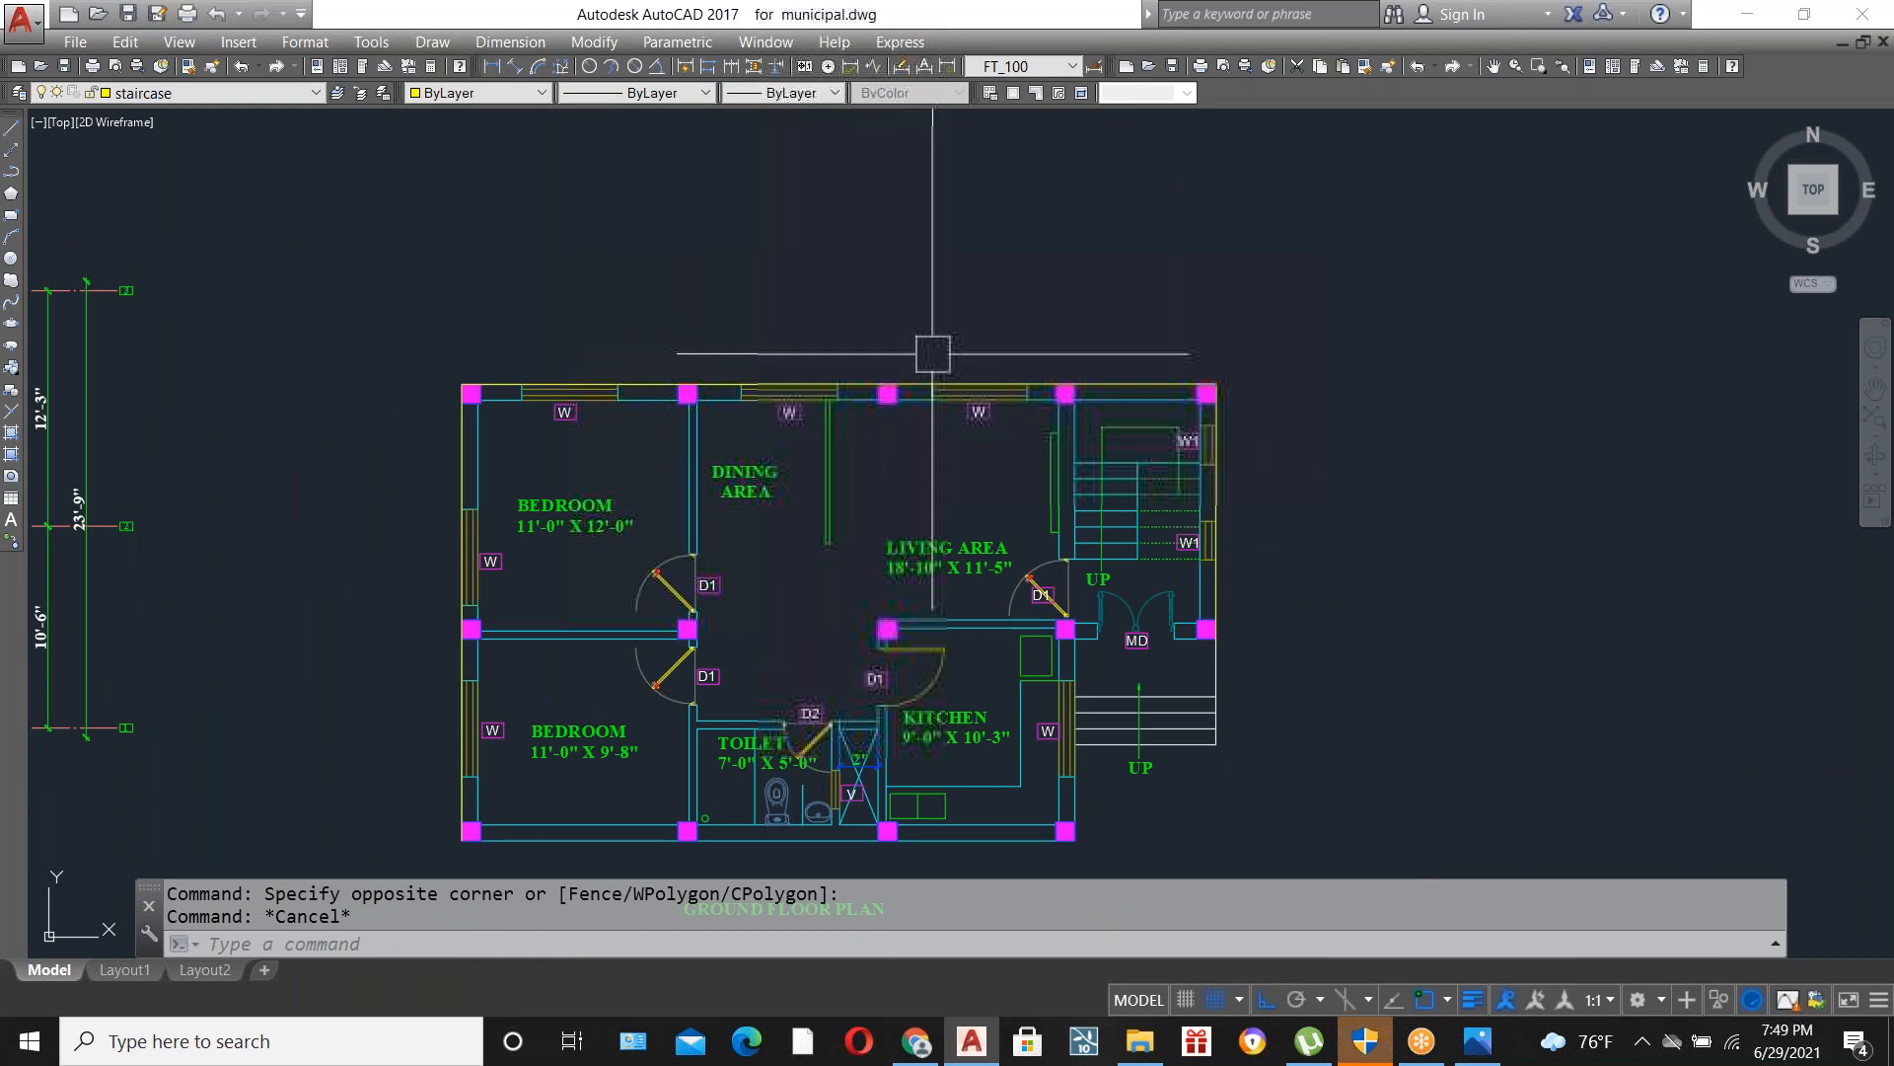
scroll(933, 372, down, 4)
scroll(952, 499, up, 7)
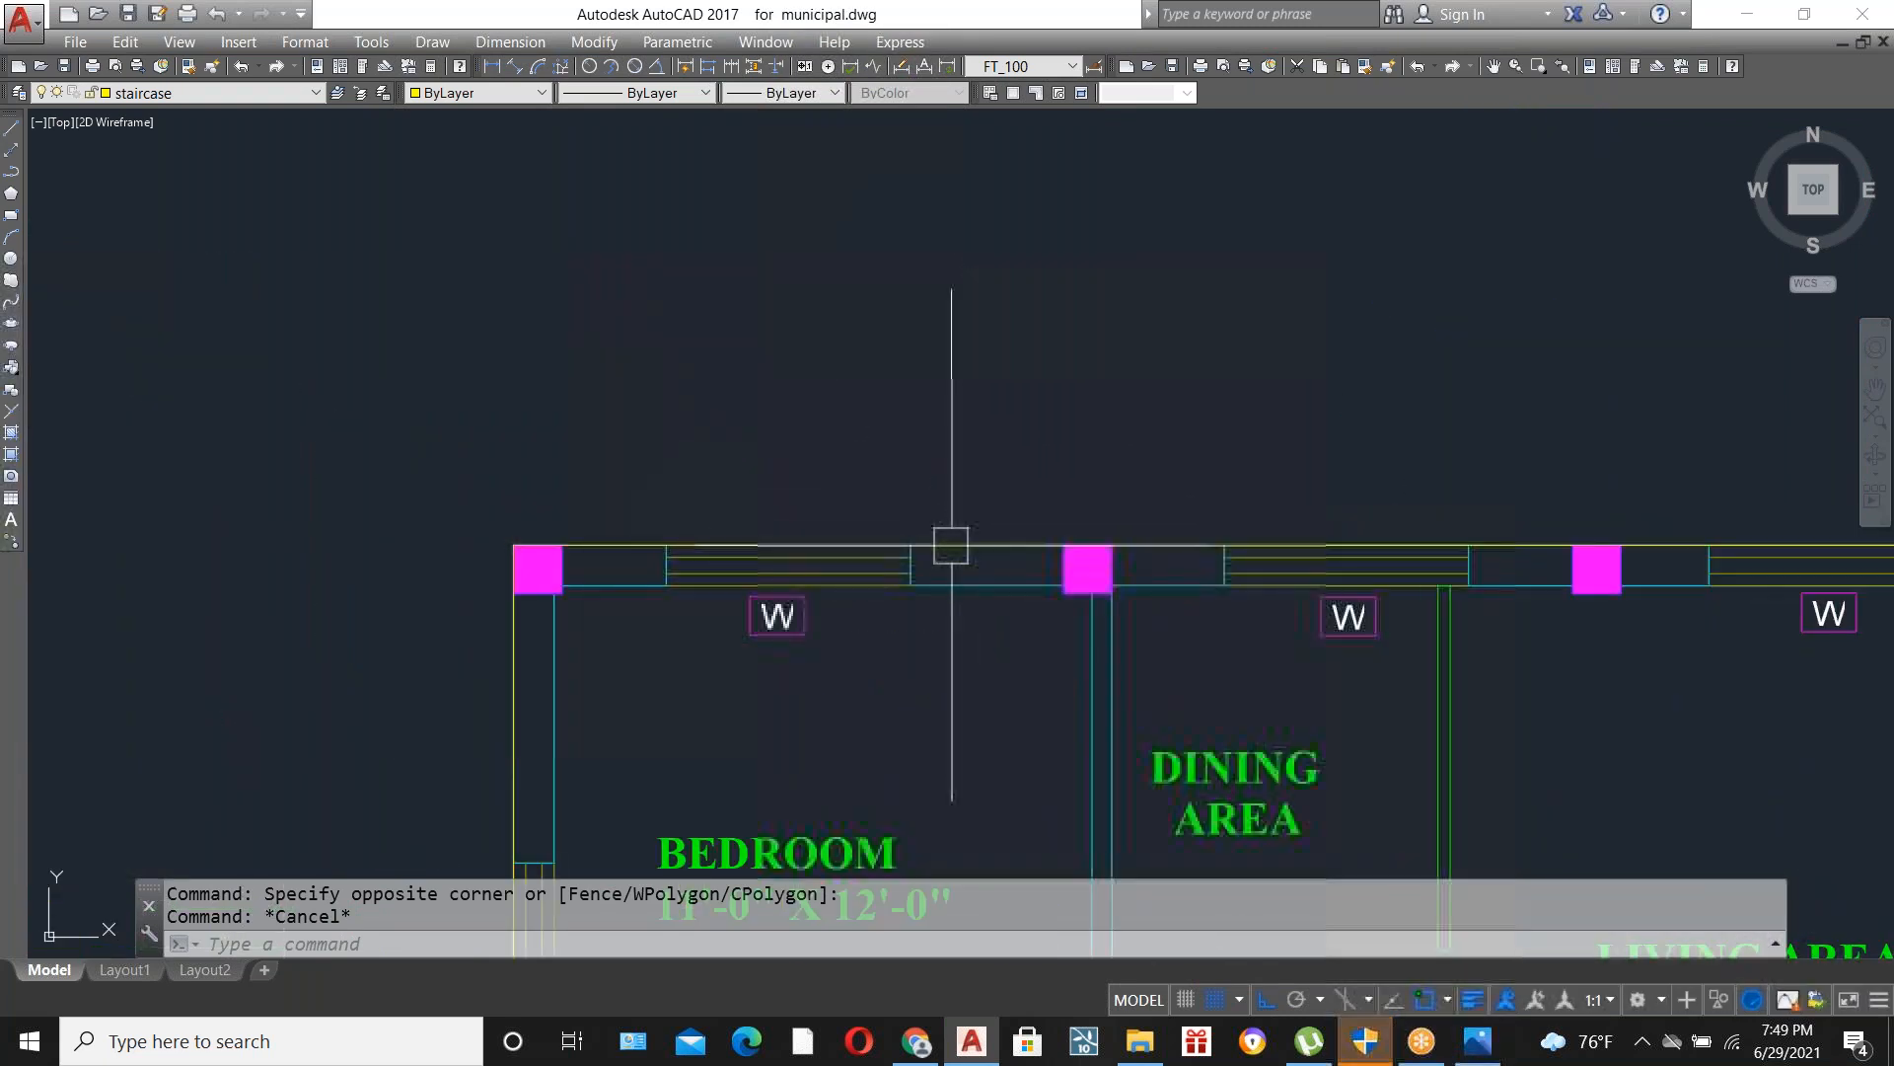
text(REC)
key(Return)
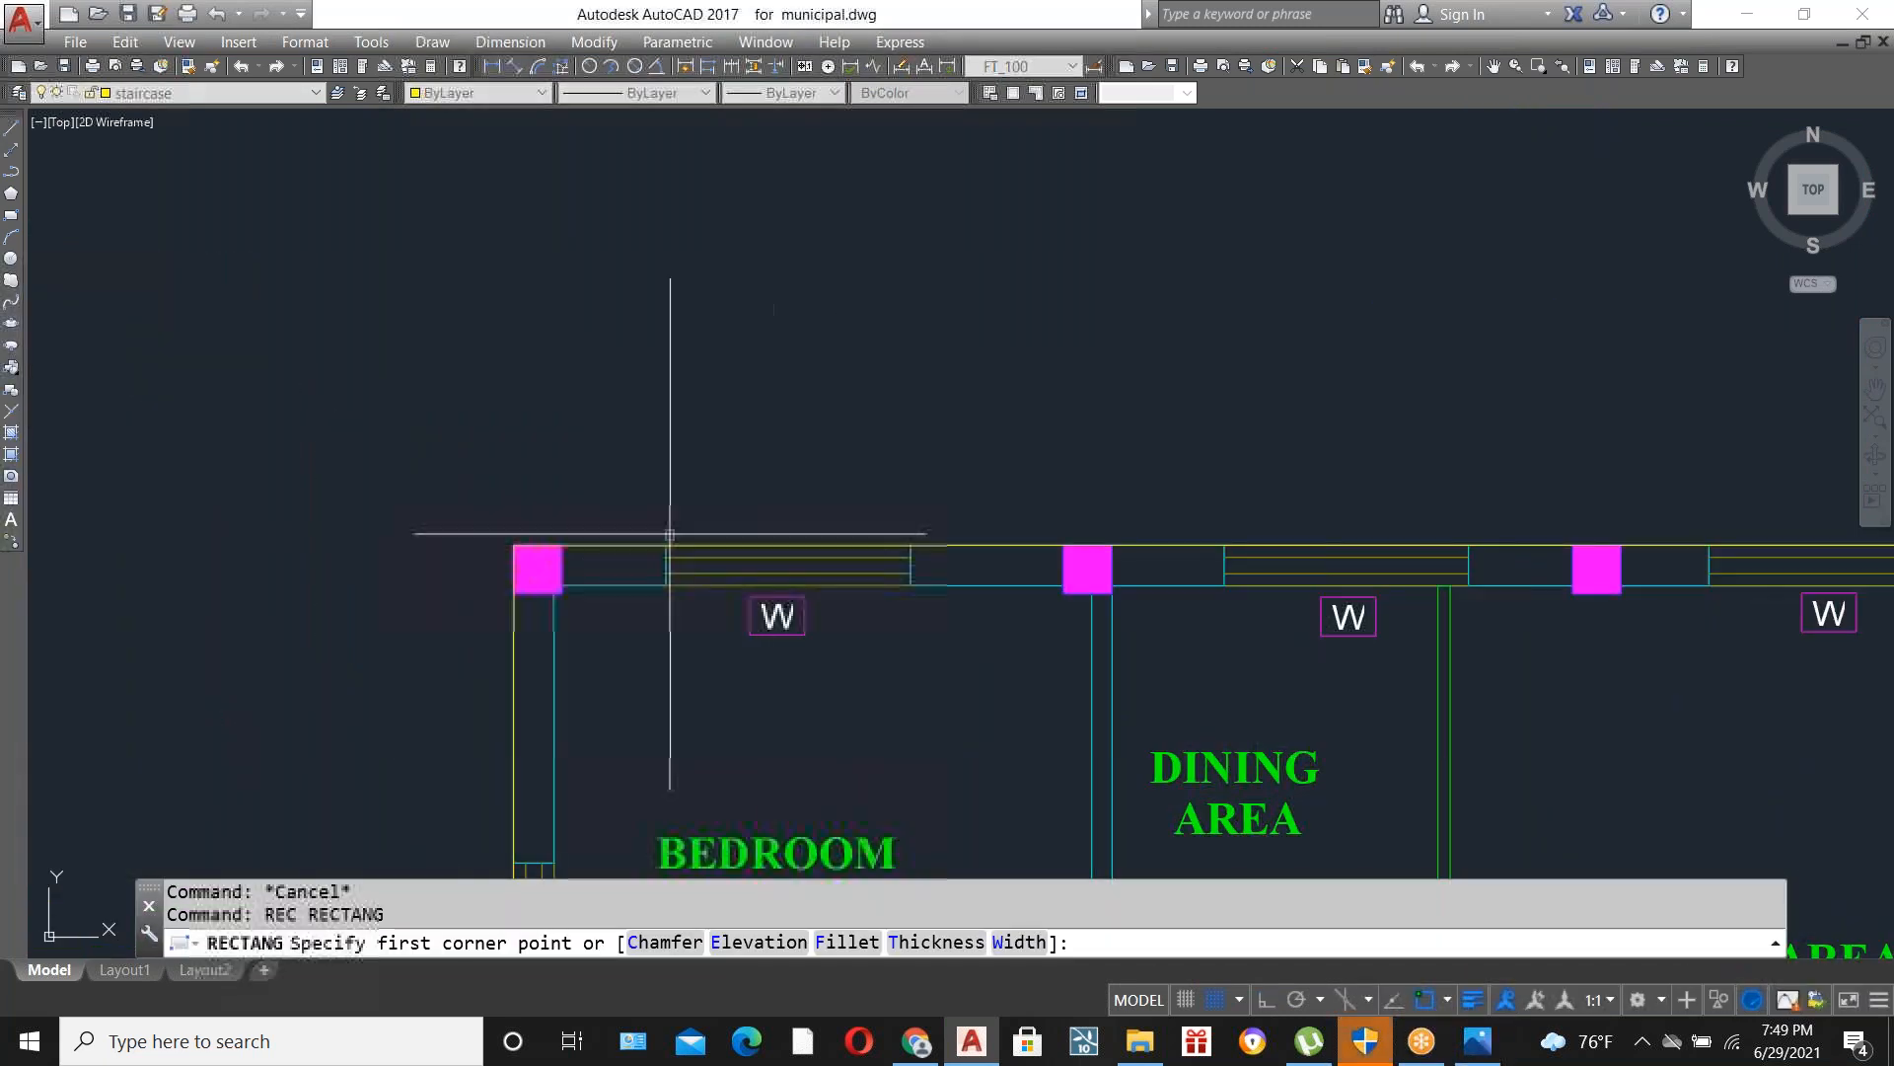
click(658, 545)
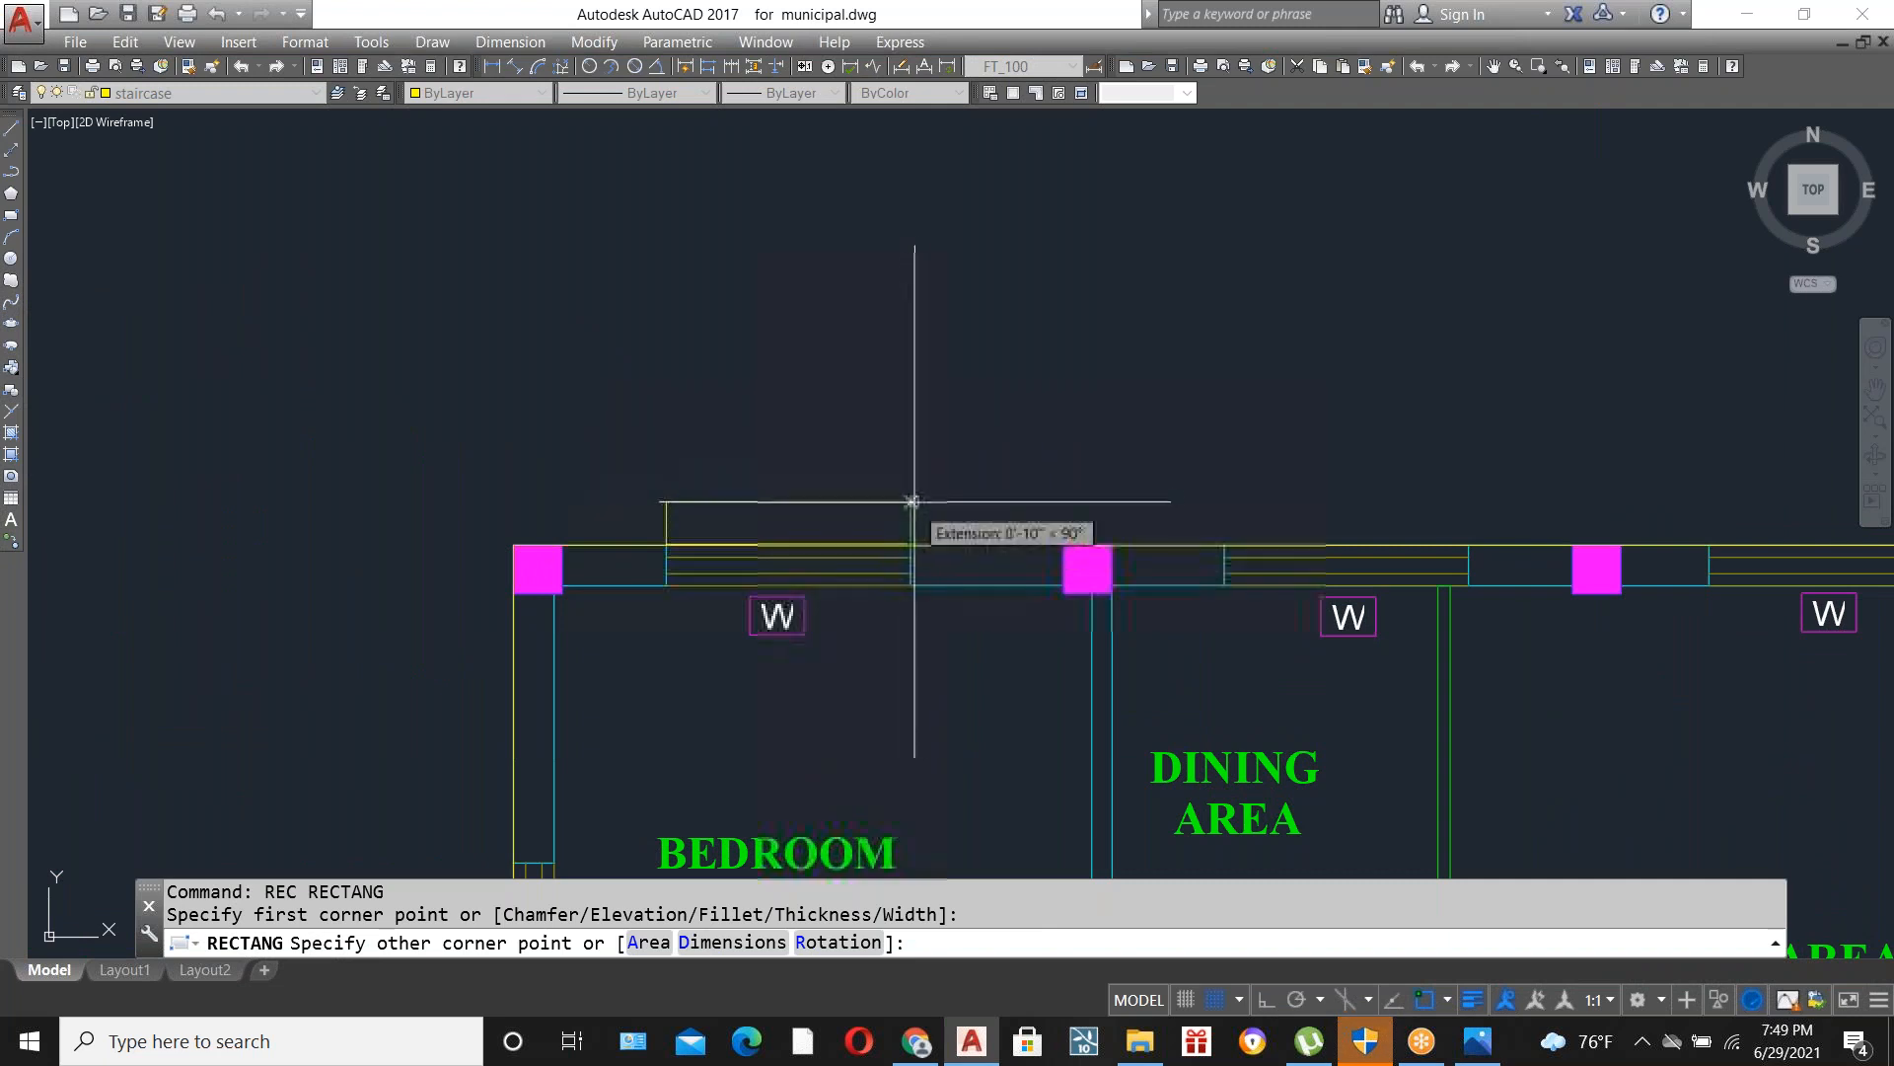
click(910, 465)
Copy the sunshade rectangle to the dining area window and the living area window along the same outer wall of the ground floor plan.
click(904, 462)
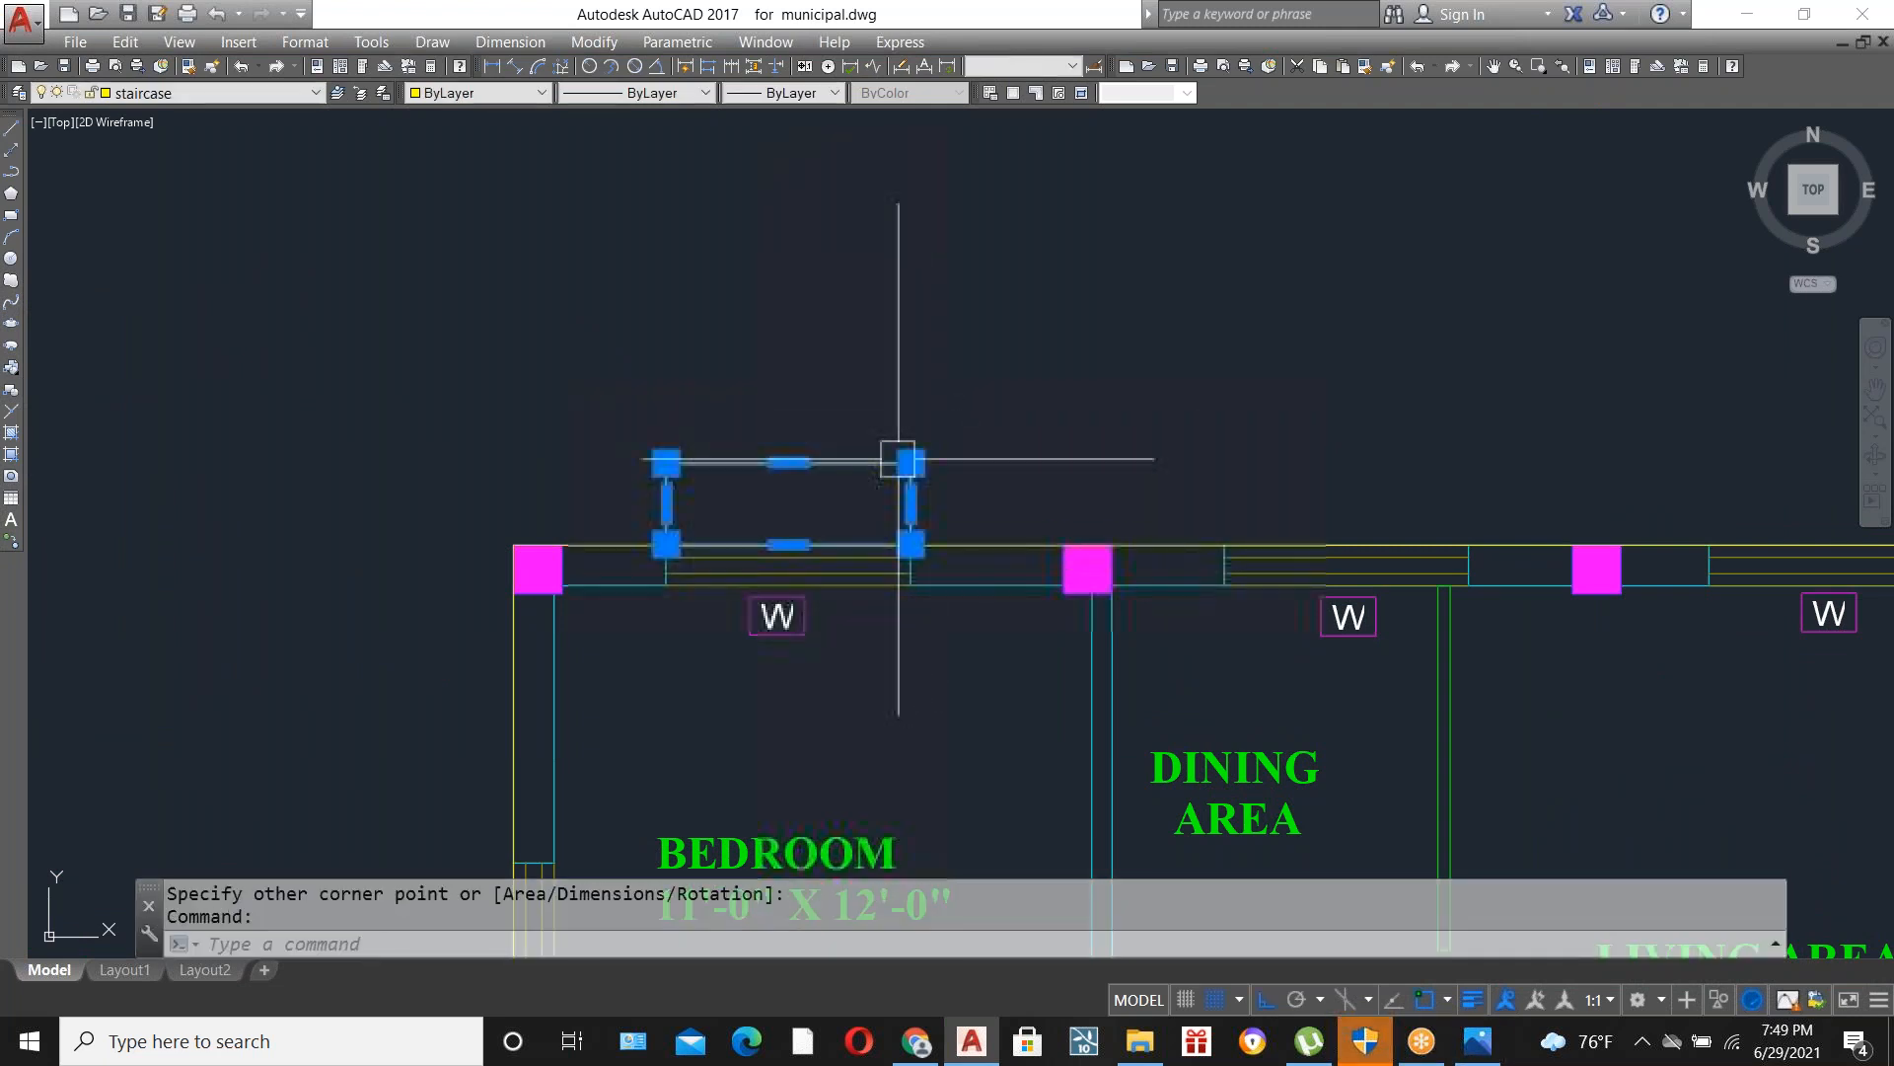
text(cO)
key(Return)
click(666, 544)
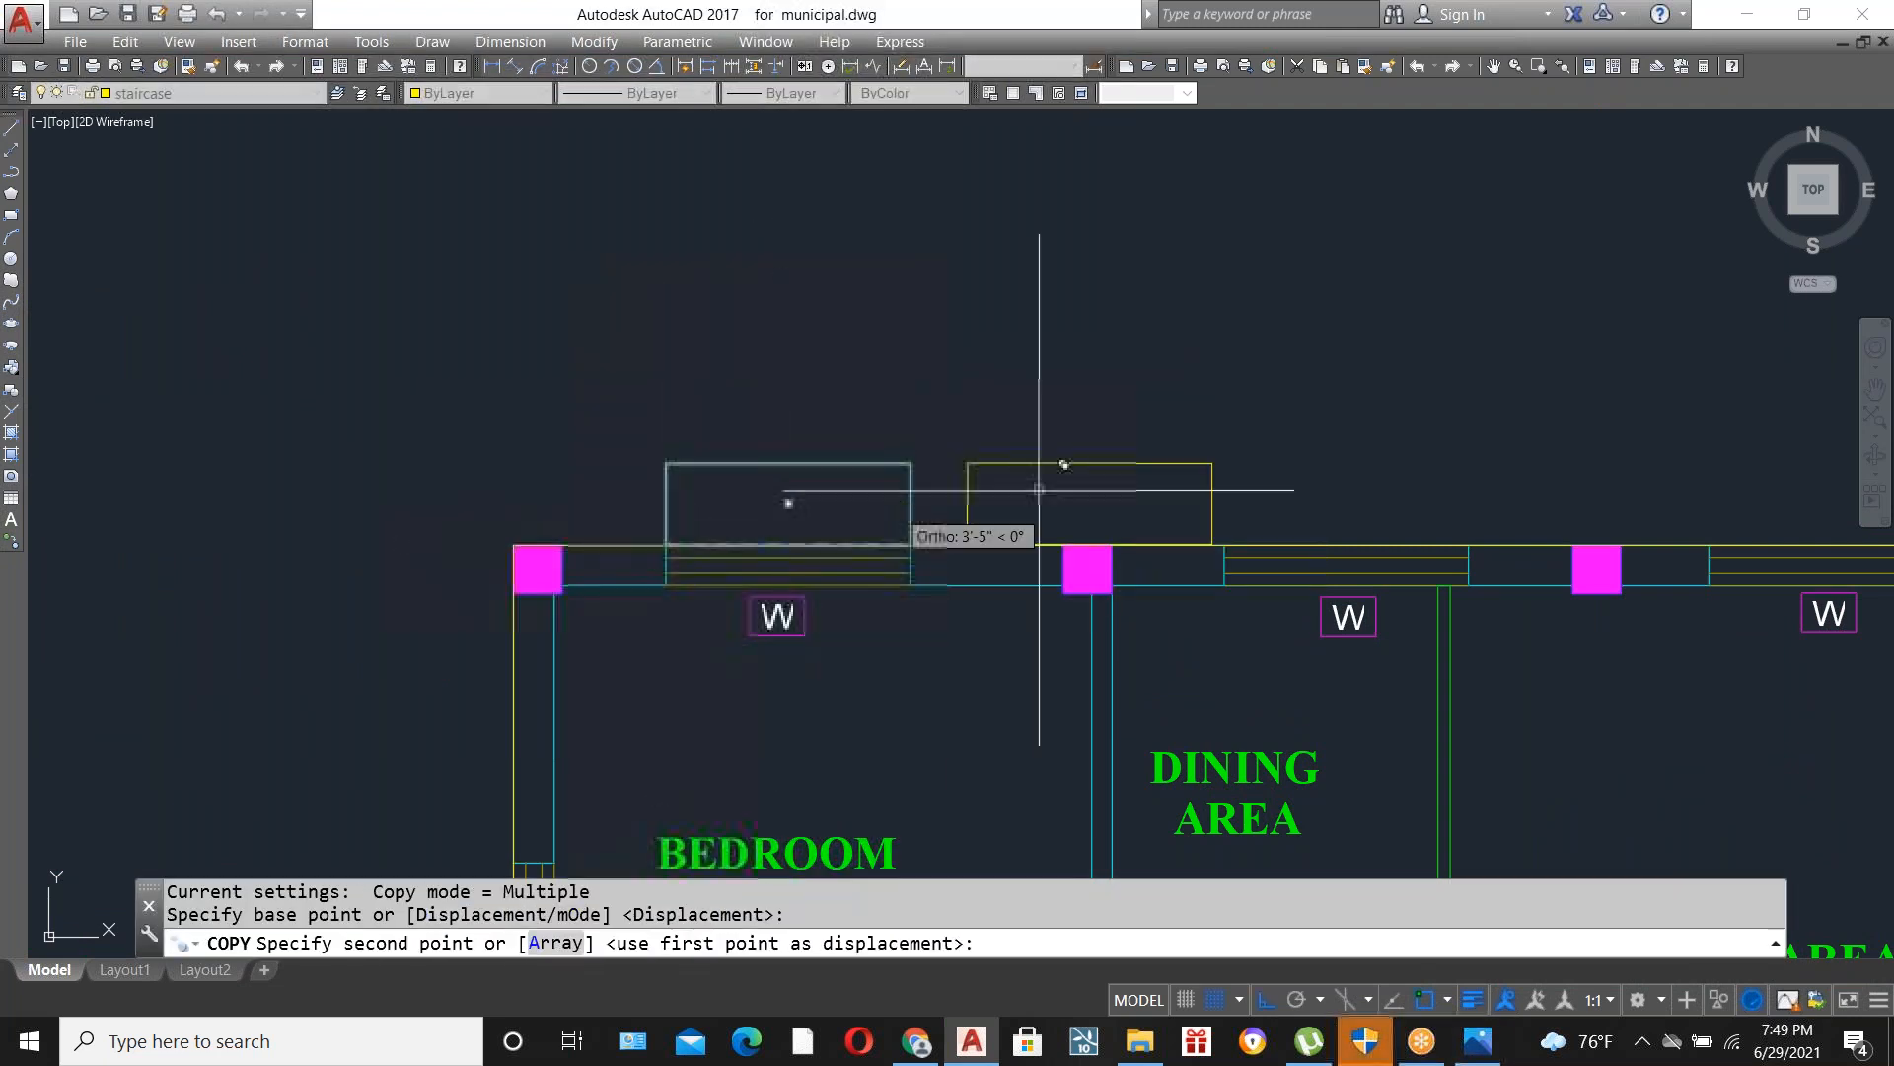
click(1225, 543)
scroll(1066, 512, down, 5)
scroll(970, 512, up, 4)
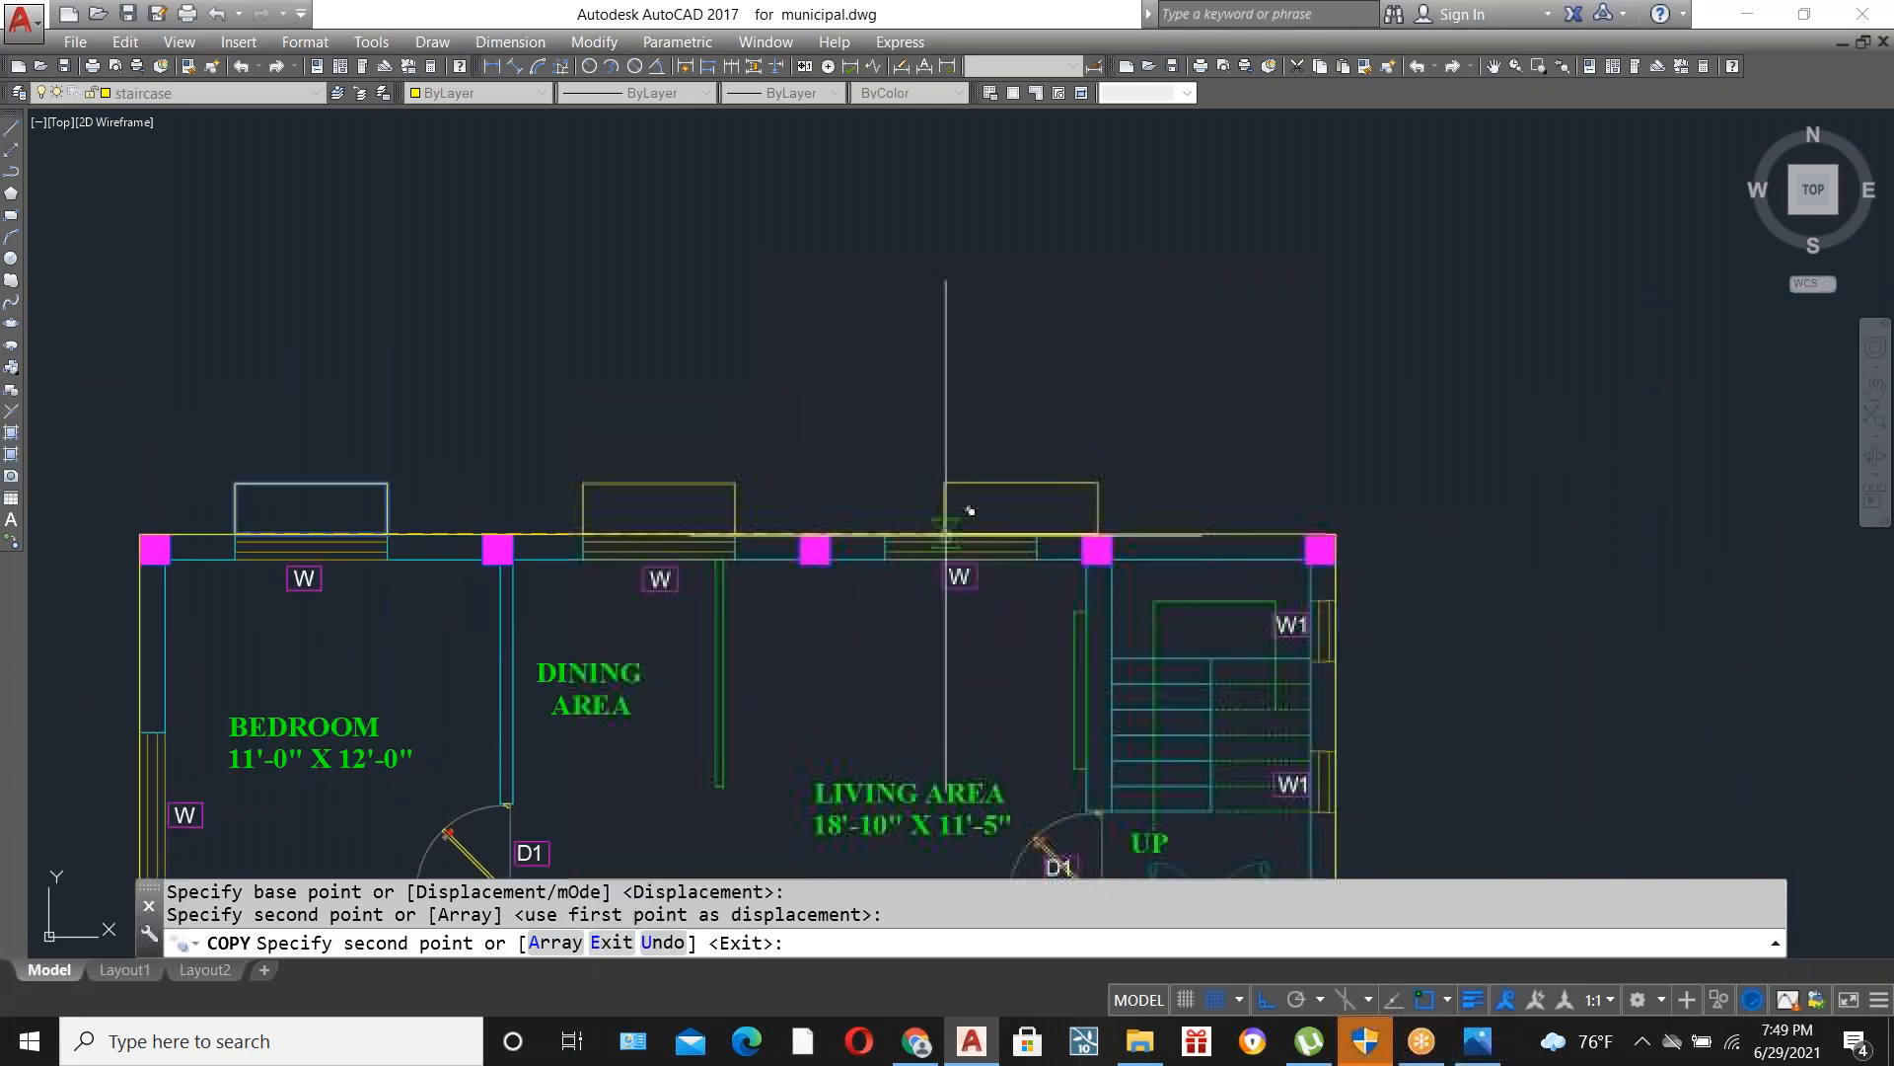
key(Escape)
scroll(885, 532, down, 4)
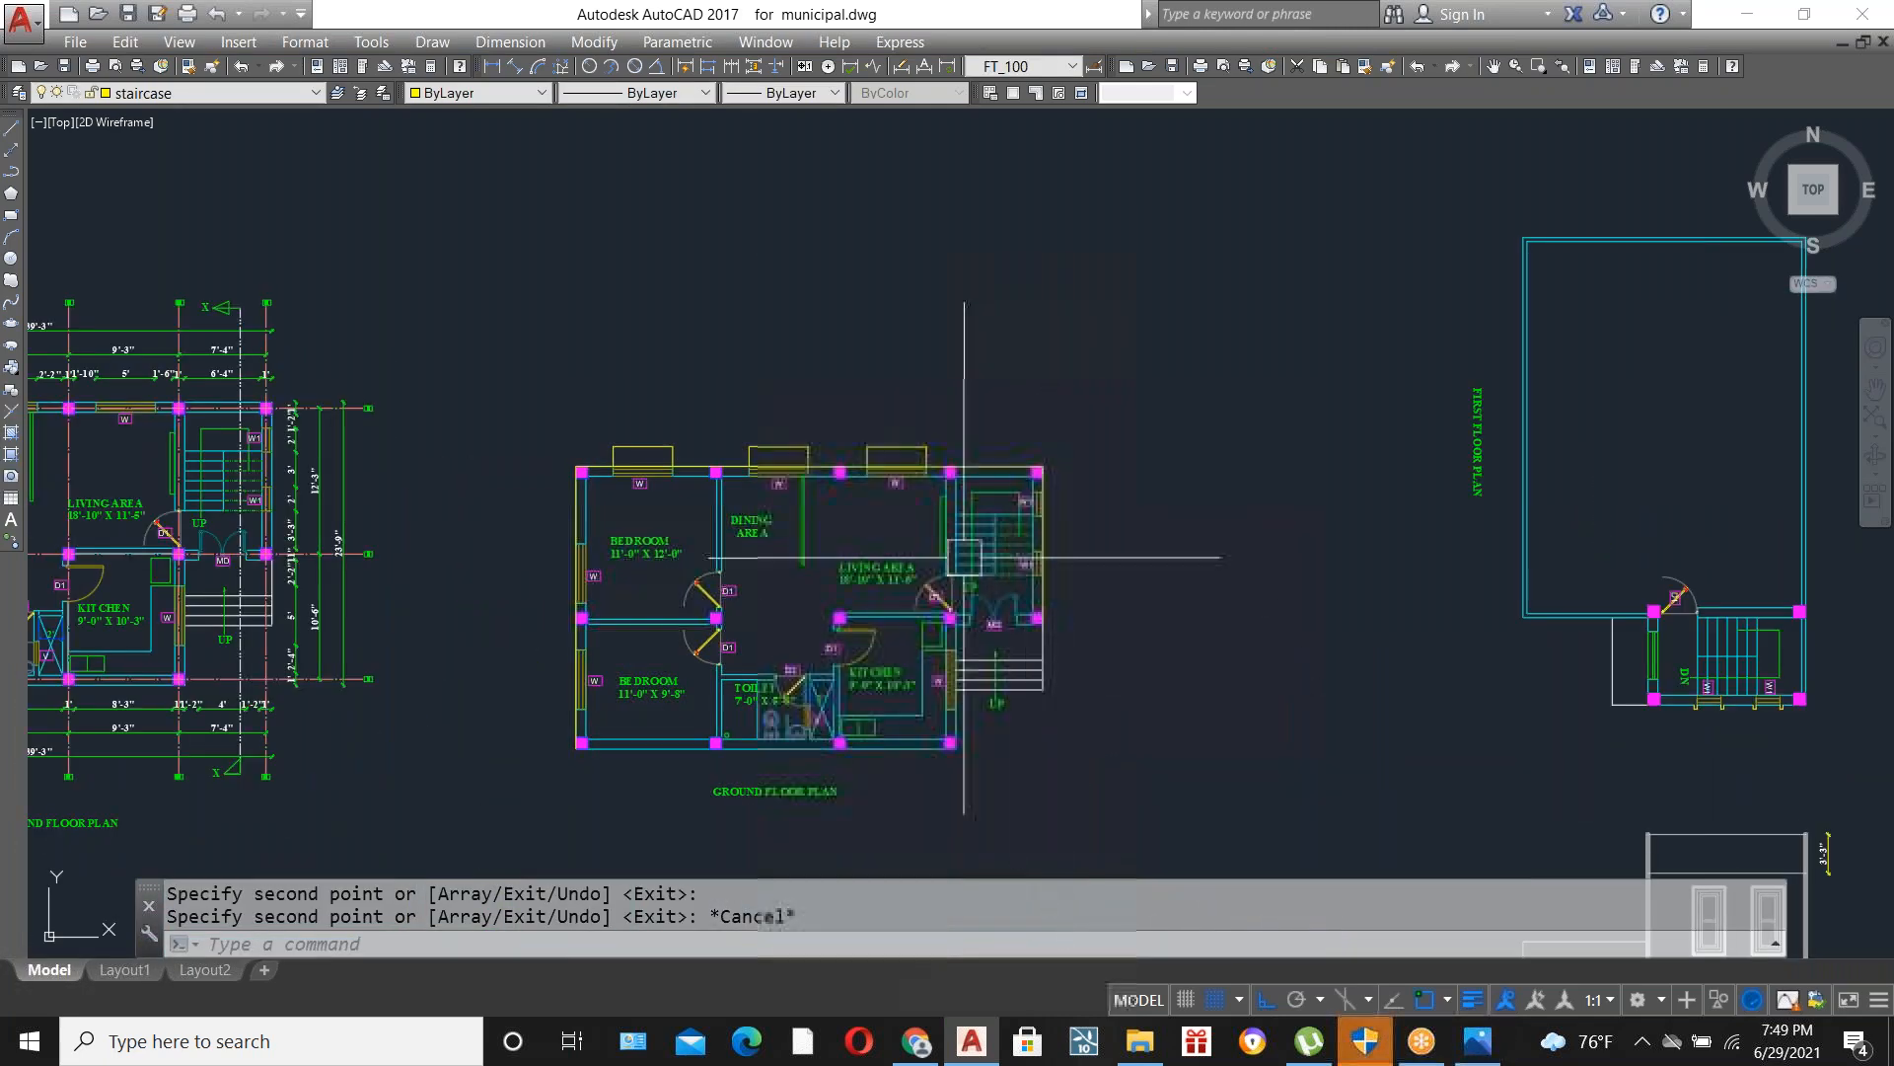
scroll(832, 521, down, 3)
scroll(845, 470, up, 3)
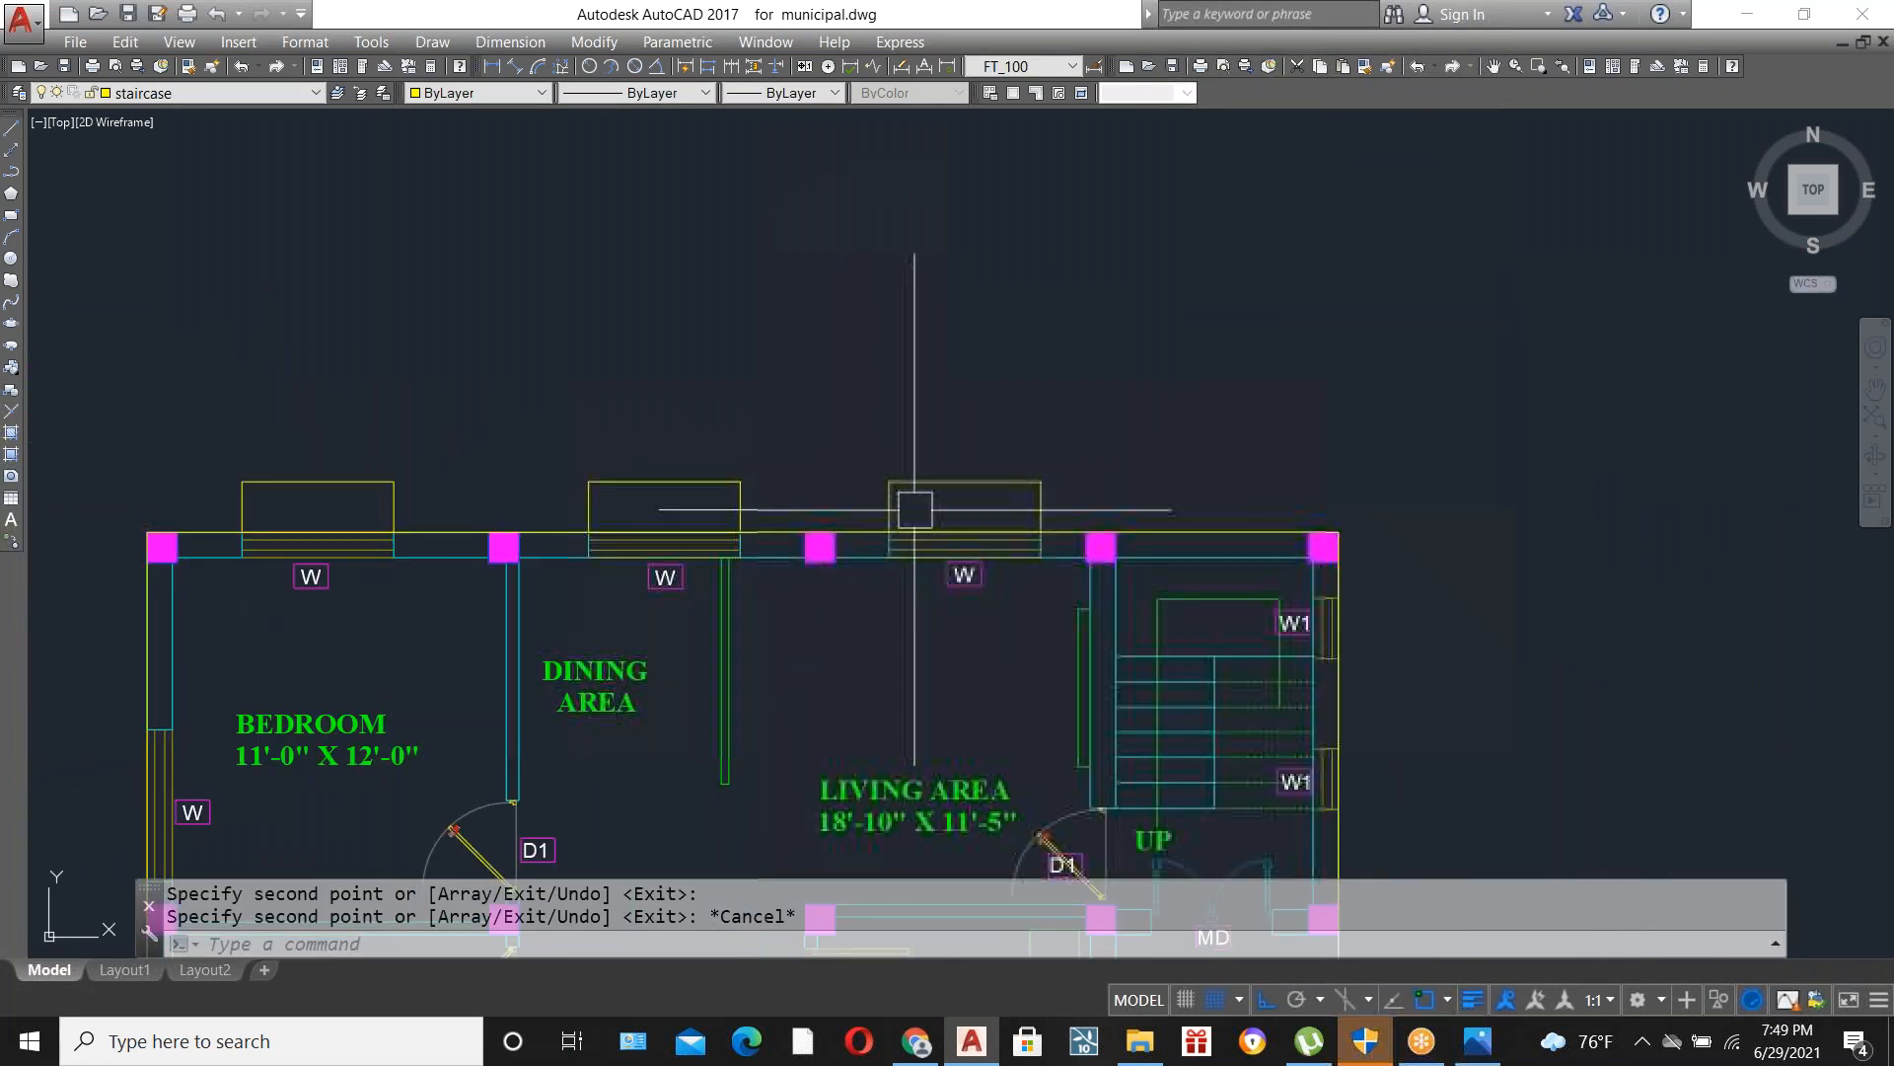
click(939, 500)
click(323, 396)
scroll(1098, 420, down, 2)
scroll(1086, 435, down, 4)
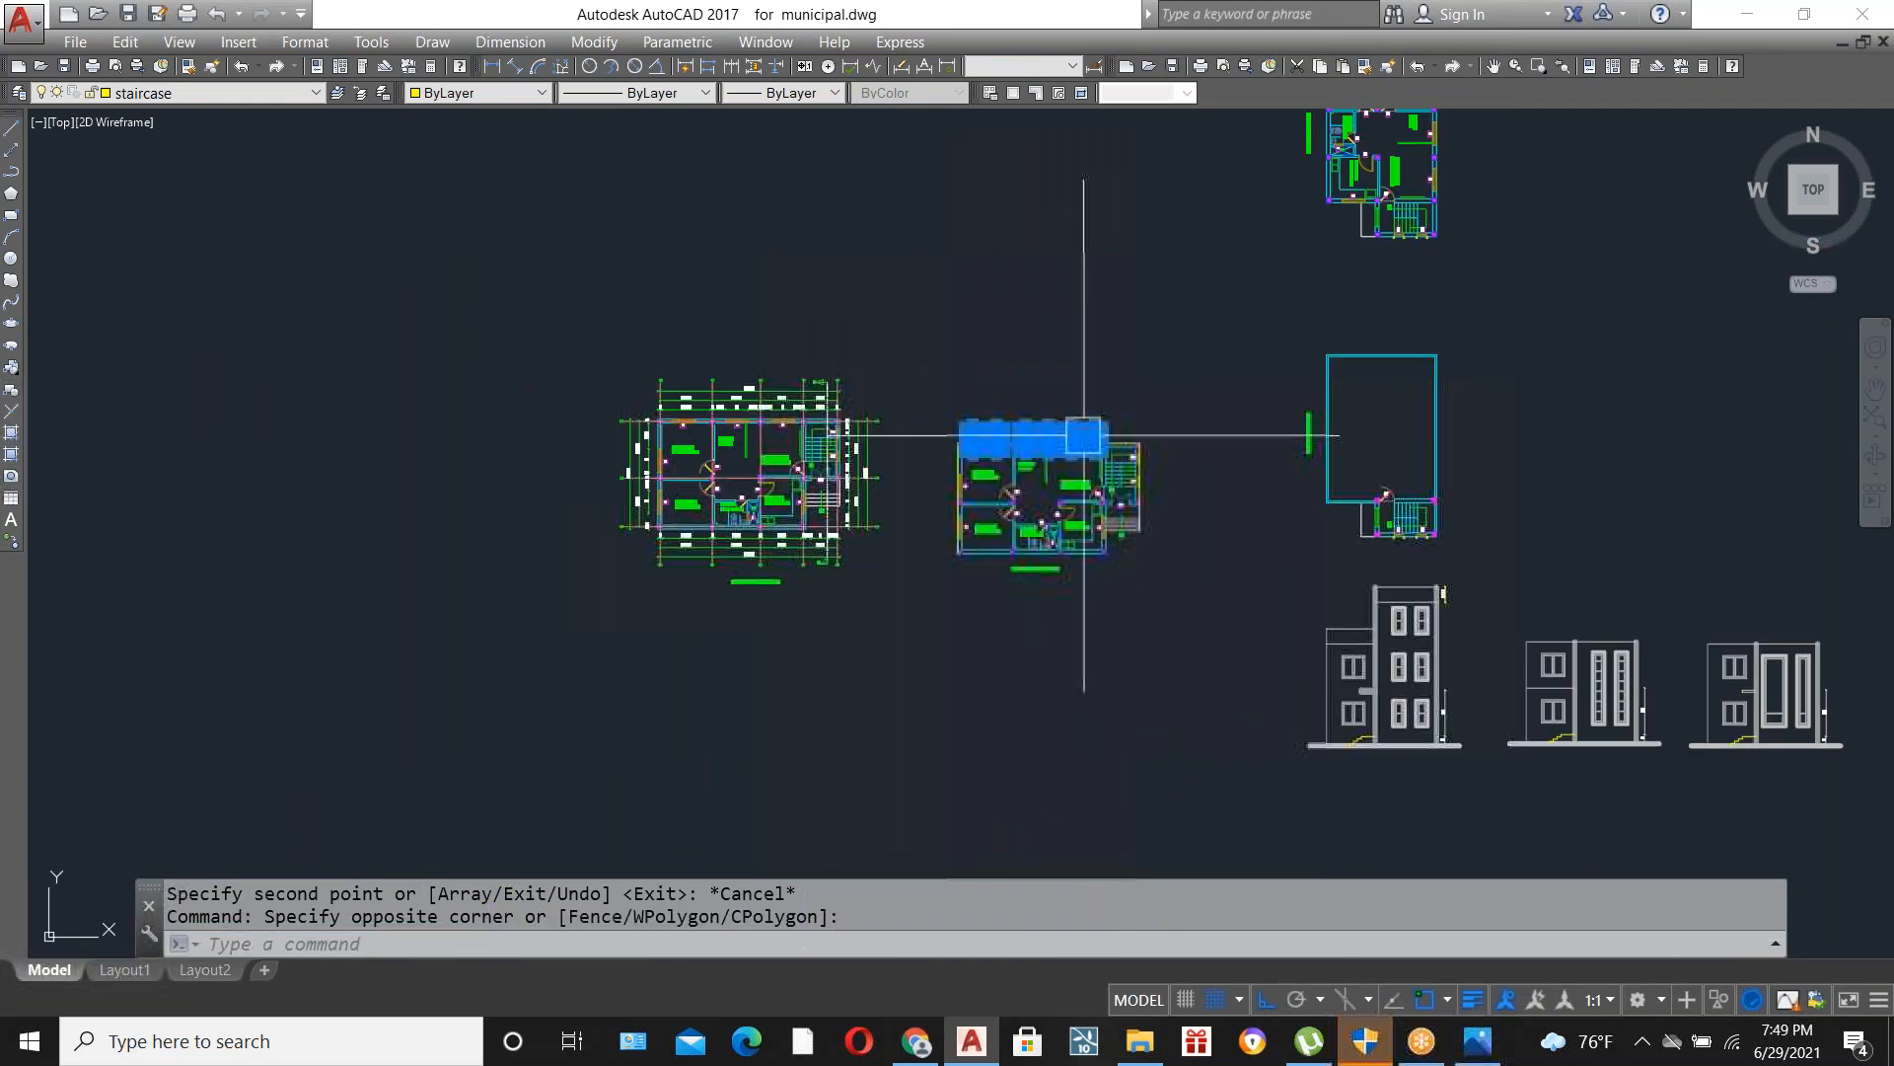
scroll(1080, 424, up, 6)
key(Escape)
Rotate the furnished first floor plan 90° counterclockwise so that it matches the orientation of the ground floor plan.
scroll(624, 684, down, 6)
scroll(1049, 306, up, 4)
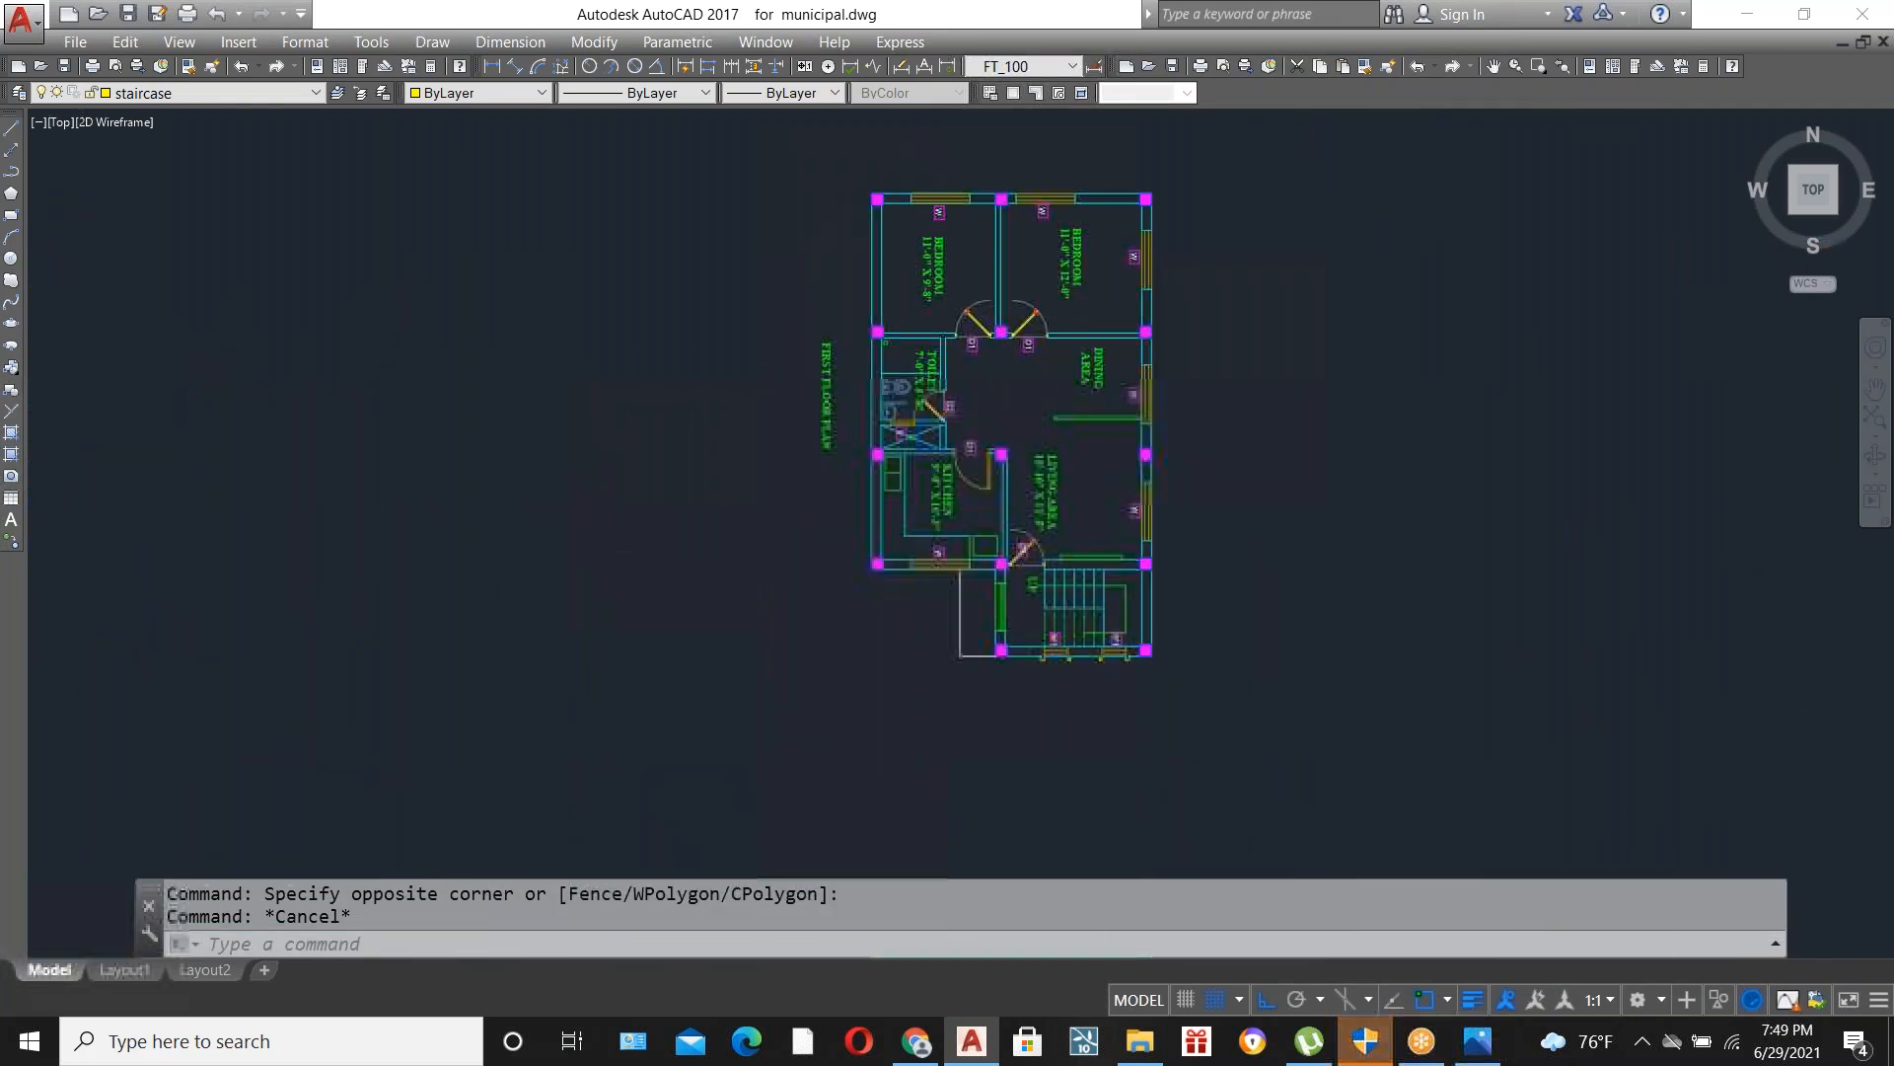
scroll(834, 533, down, 2)
click(770, 254)
click(1270, 712)
text(R)
key(Return)
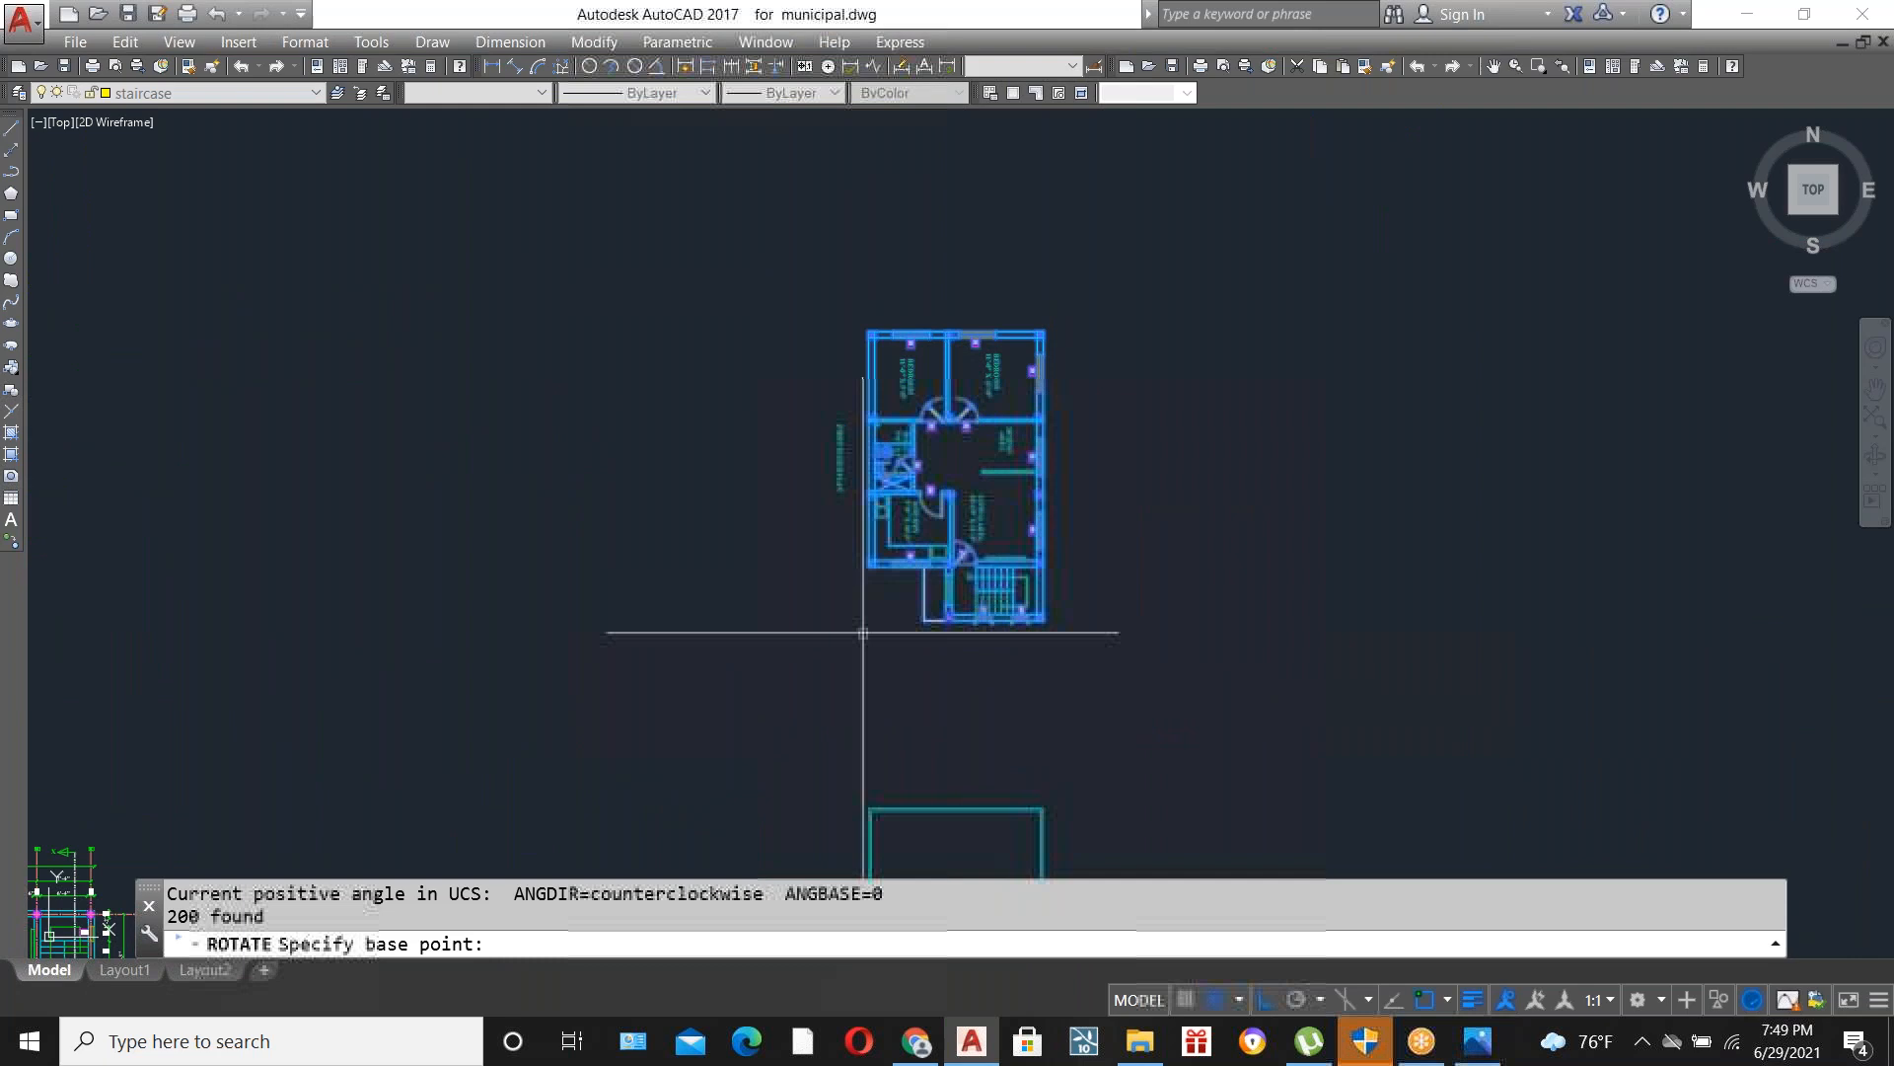
click(836, 632)
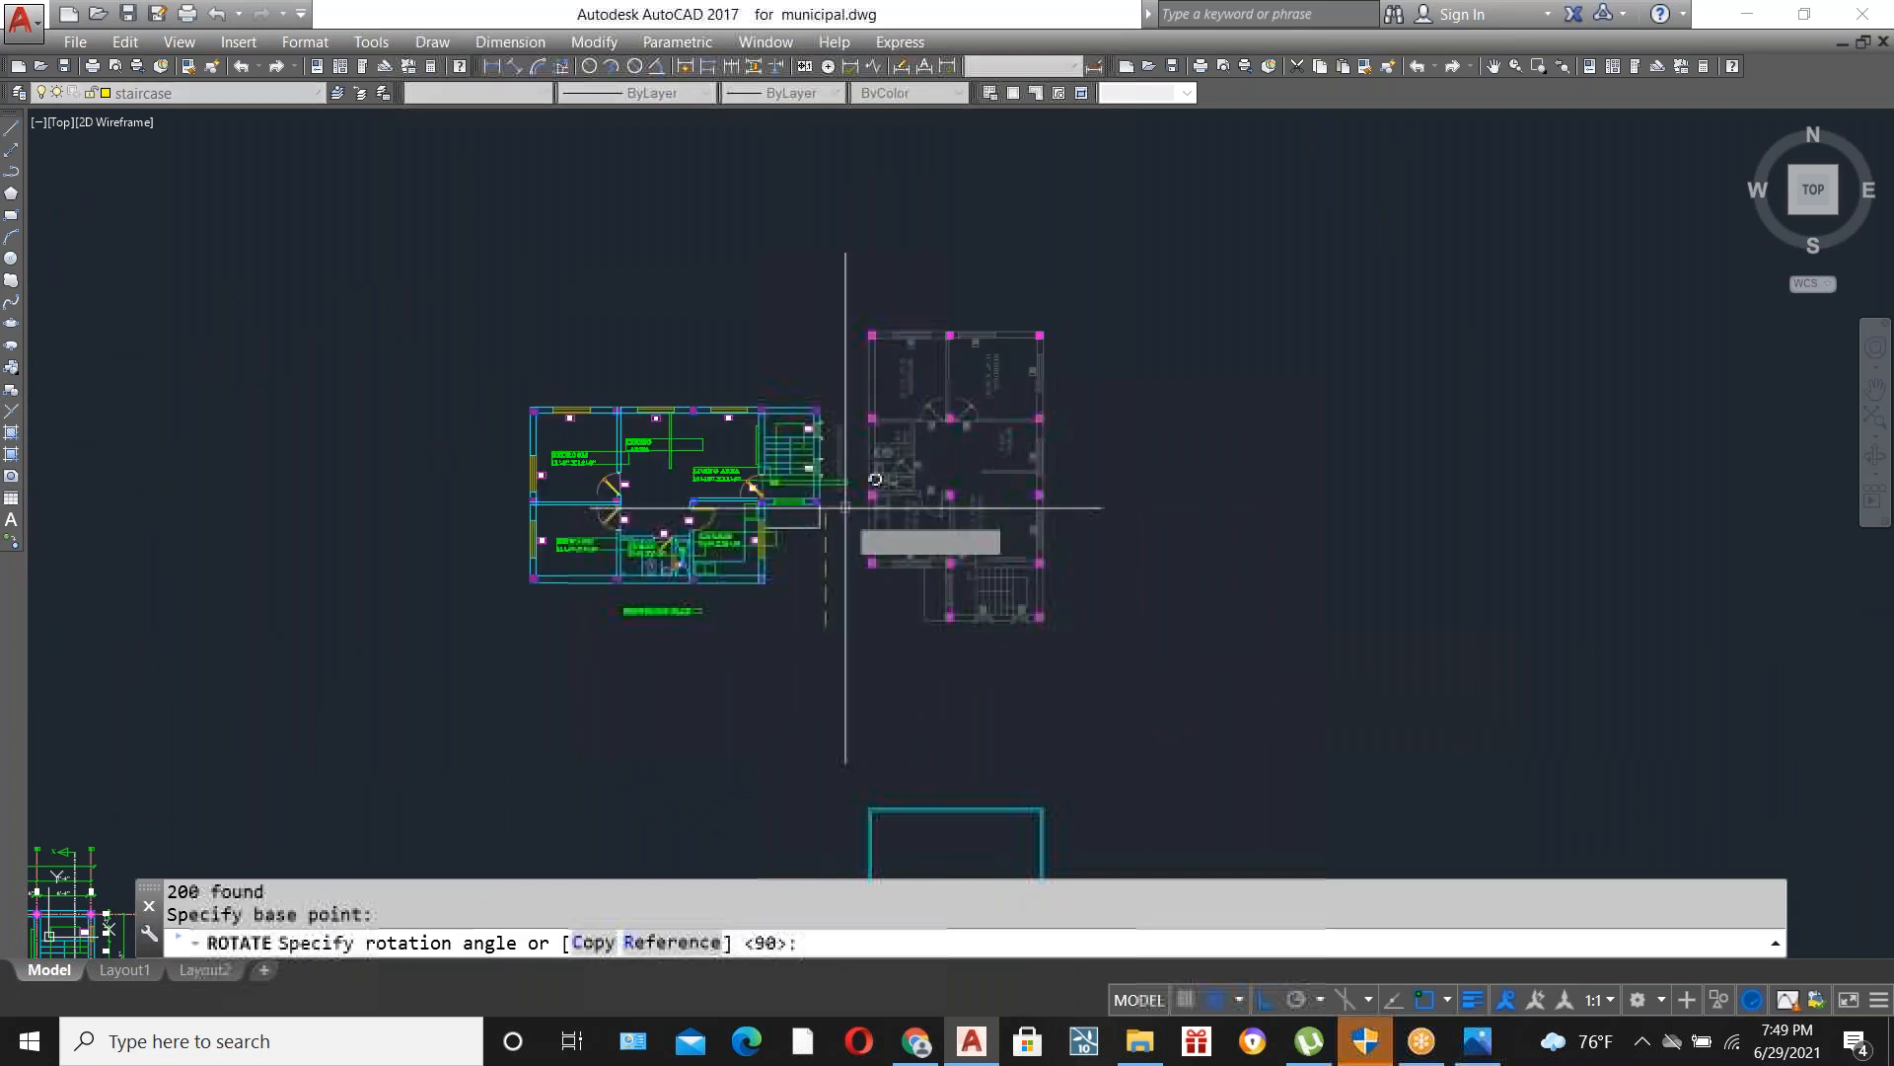
click(825, 329)
click(943, 689)
click(480, 348)
text(M)
key(Return)
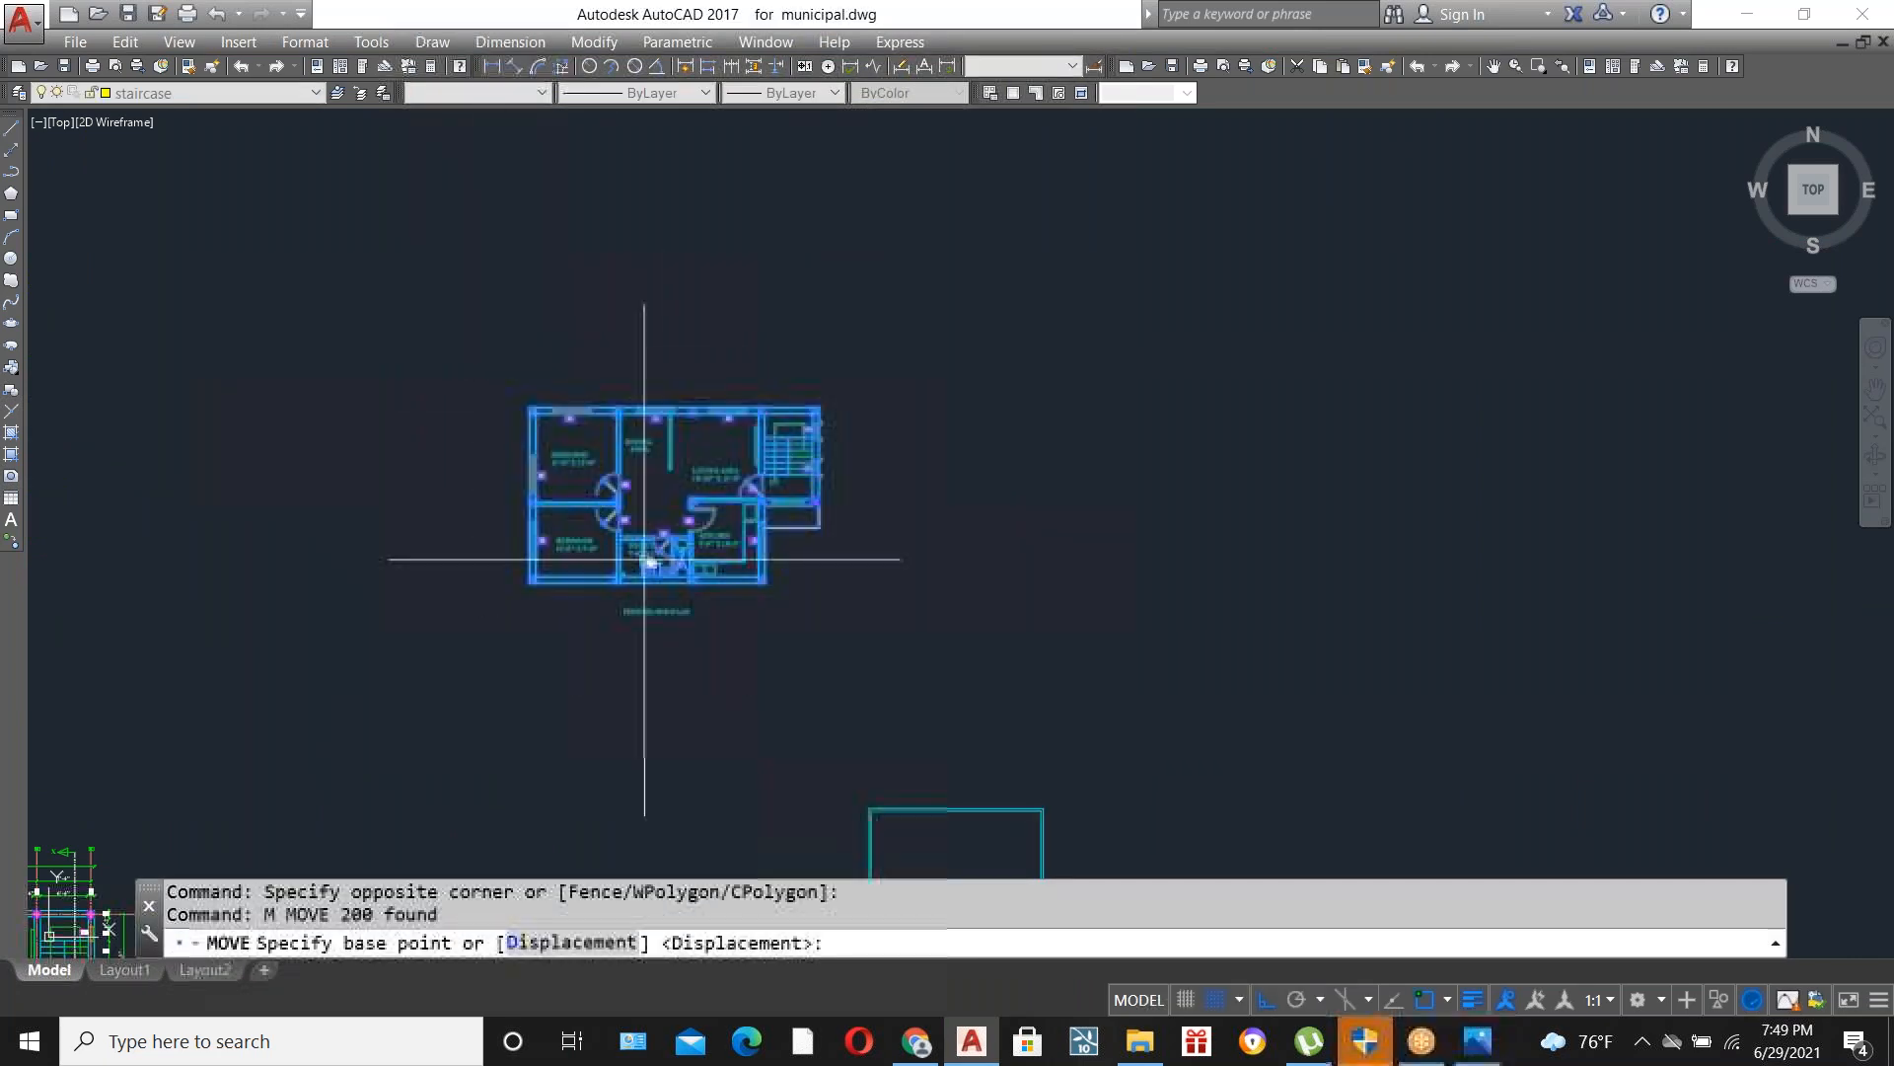
click(643, 563)
scroll(753, 507, down, 3)
scroll(730, 634, up, 1)
scroll(755, 628, up, 2)
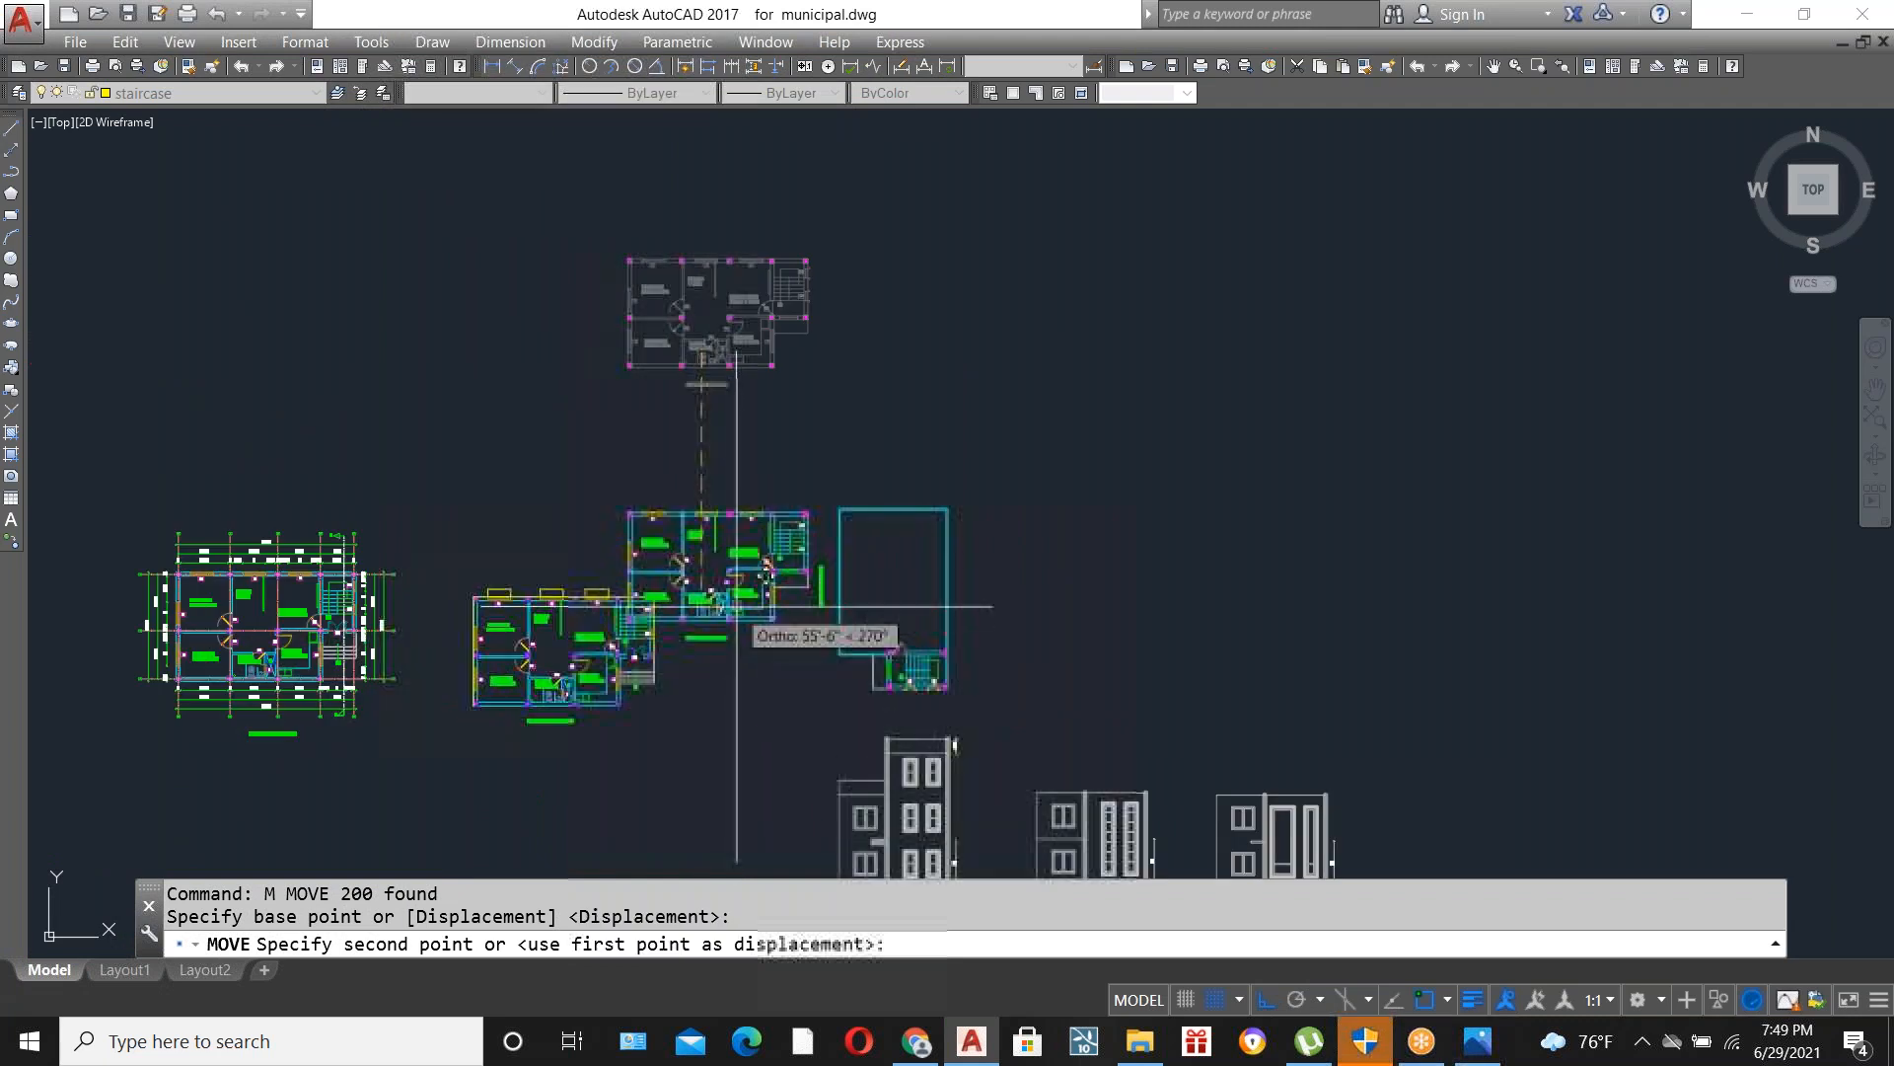
key(Escape)
Turn ortho mode off and move the rotated first floor plan directly above the ground floor plan with the sunshades.
scroll(723, 282, up, 2)
click(954, 474)
click(537, 252)
text(M)
key(Return)
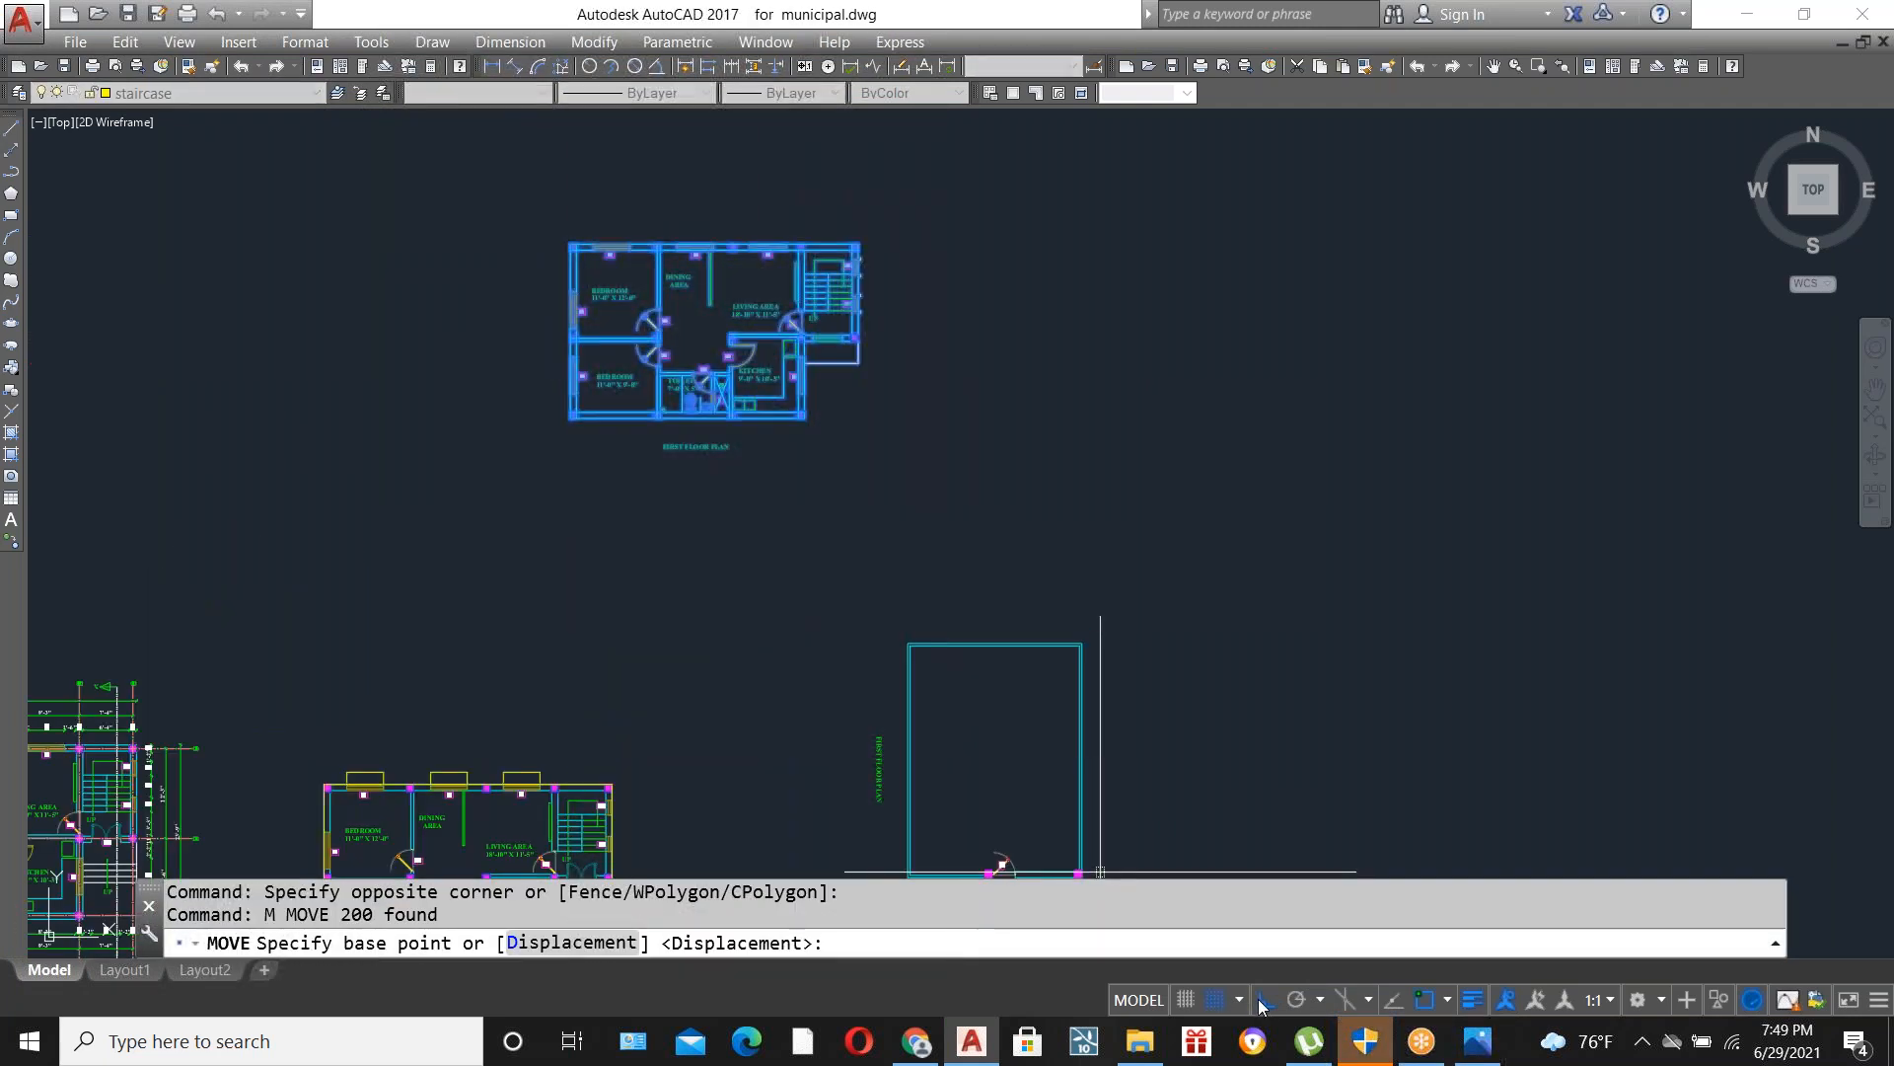
click(1265, 999)
click(716, 381)
click(468, 669)
Copy the three sunshade rectangles from the ground floor plan onto the matching bedroom, dining and living area windows of the first floor plan.
scroll(408, 777, up, 2)
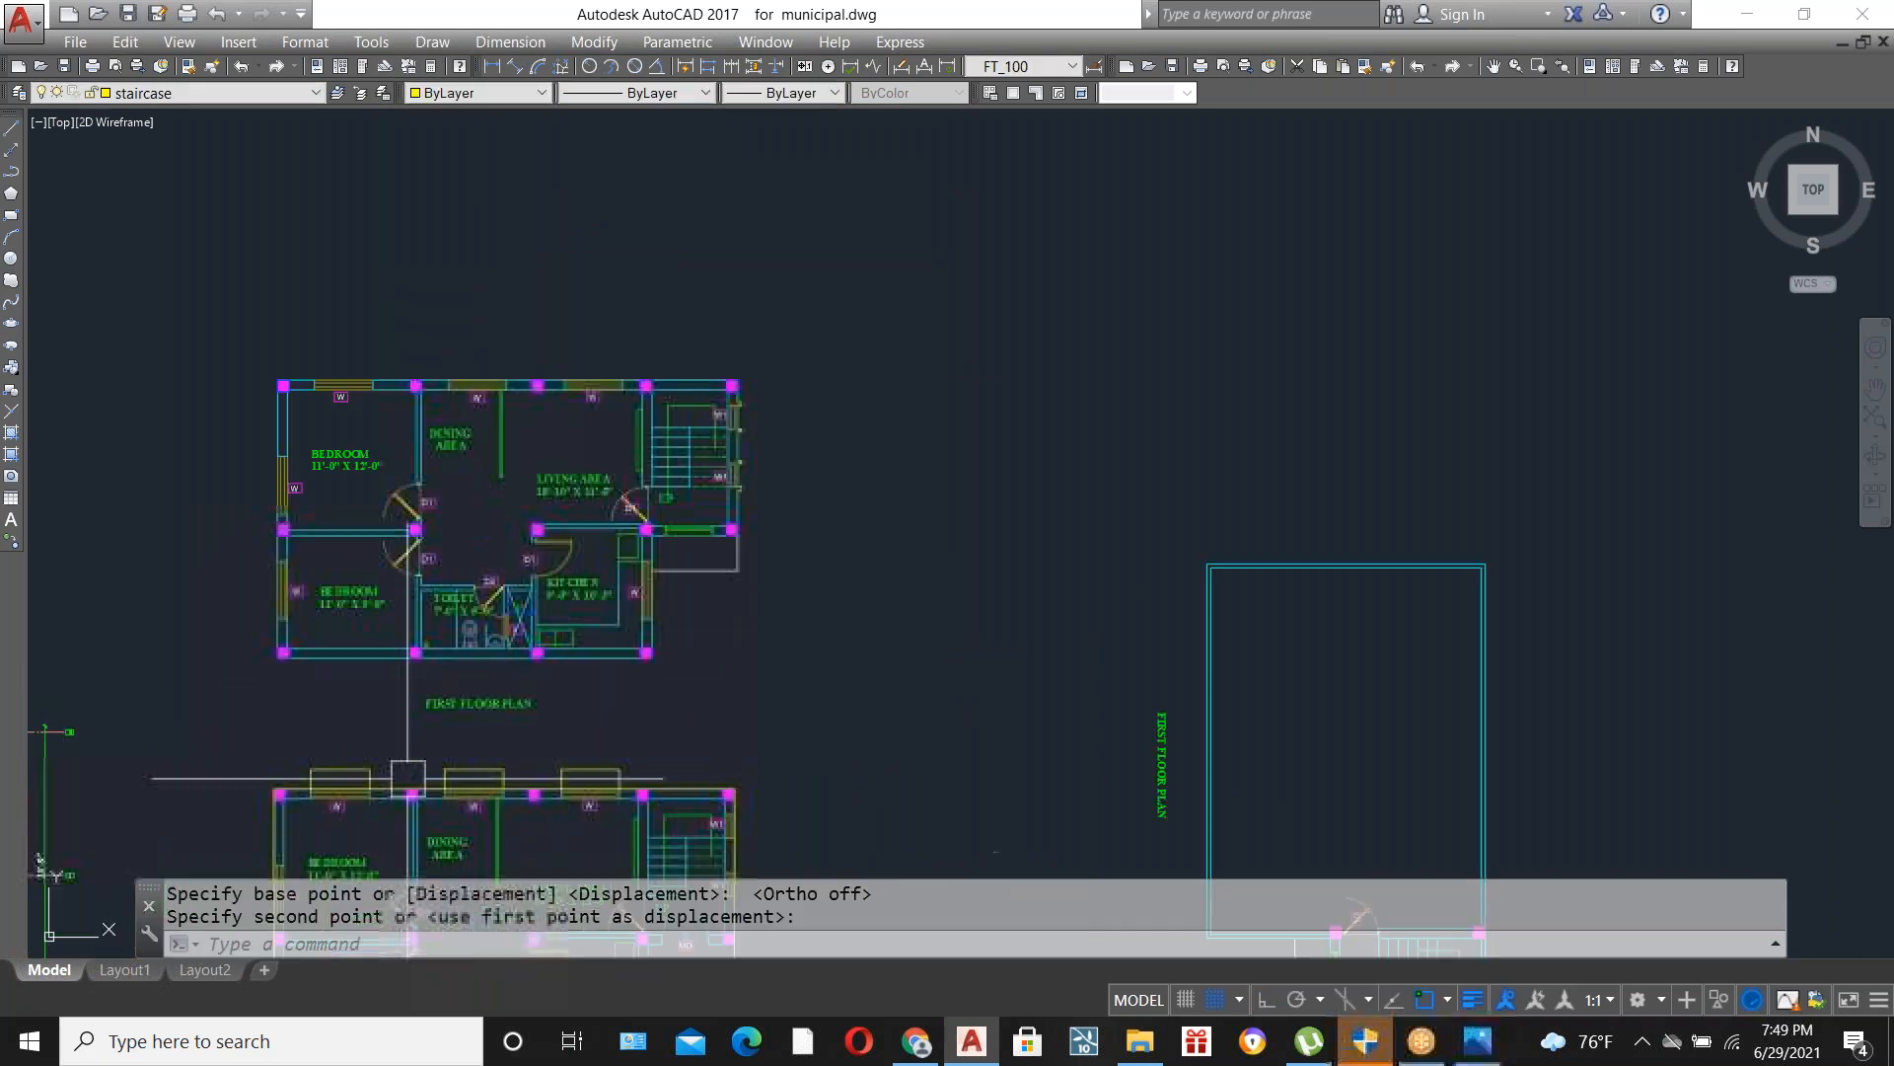
scroll(691, 740, up, 4)
click(1172, 727)
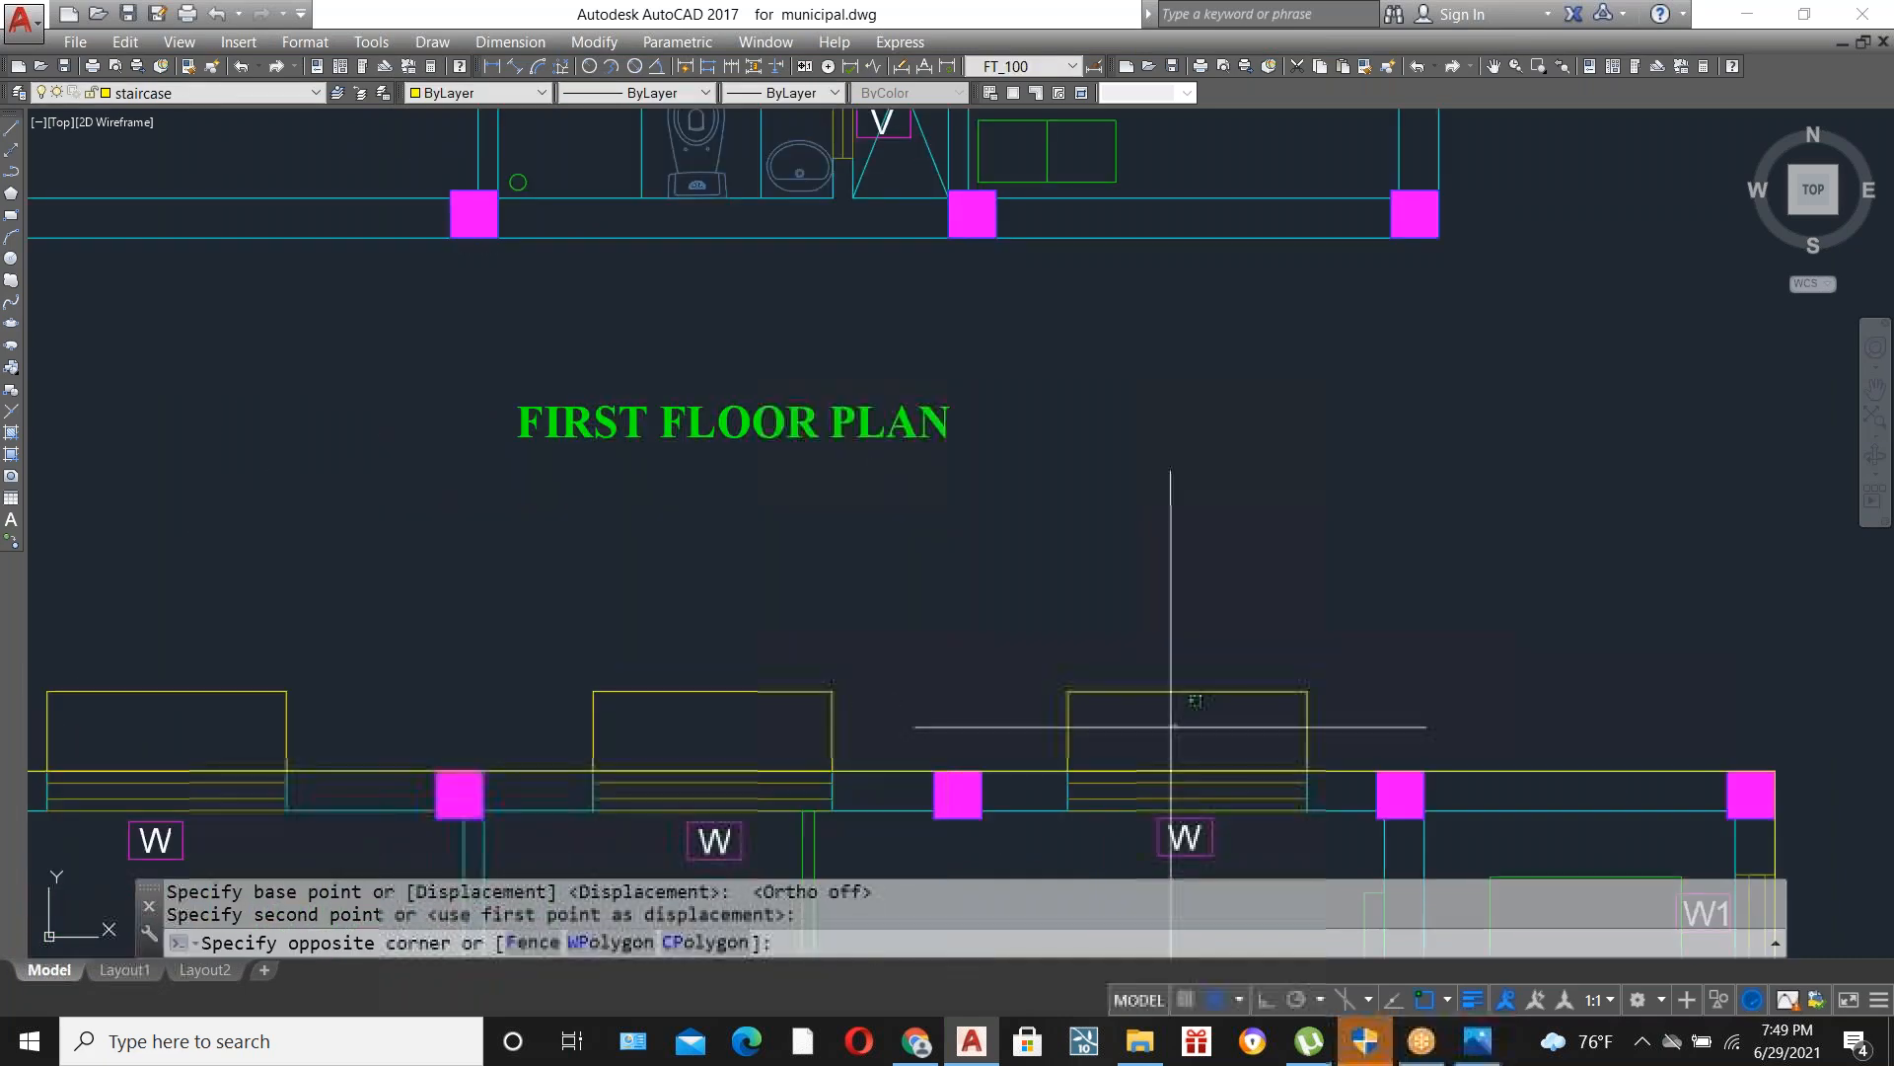
scroll(1143, 710, down, 4)
click(631, 610)
text(CO)
key(Return)
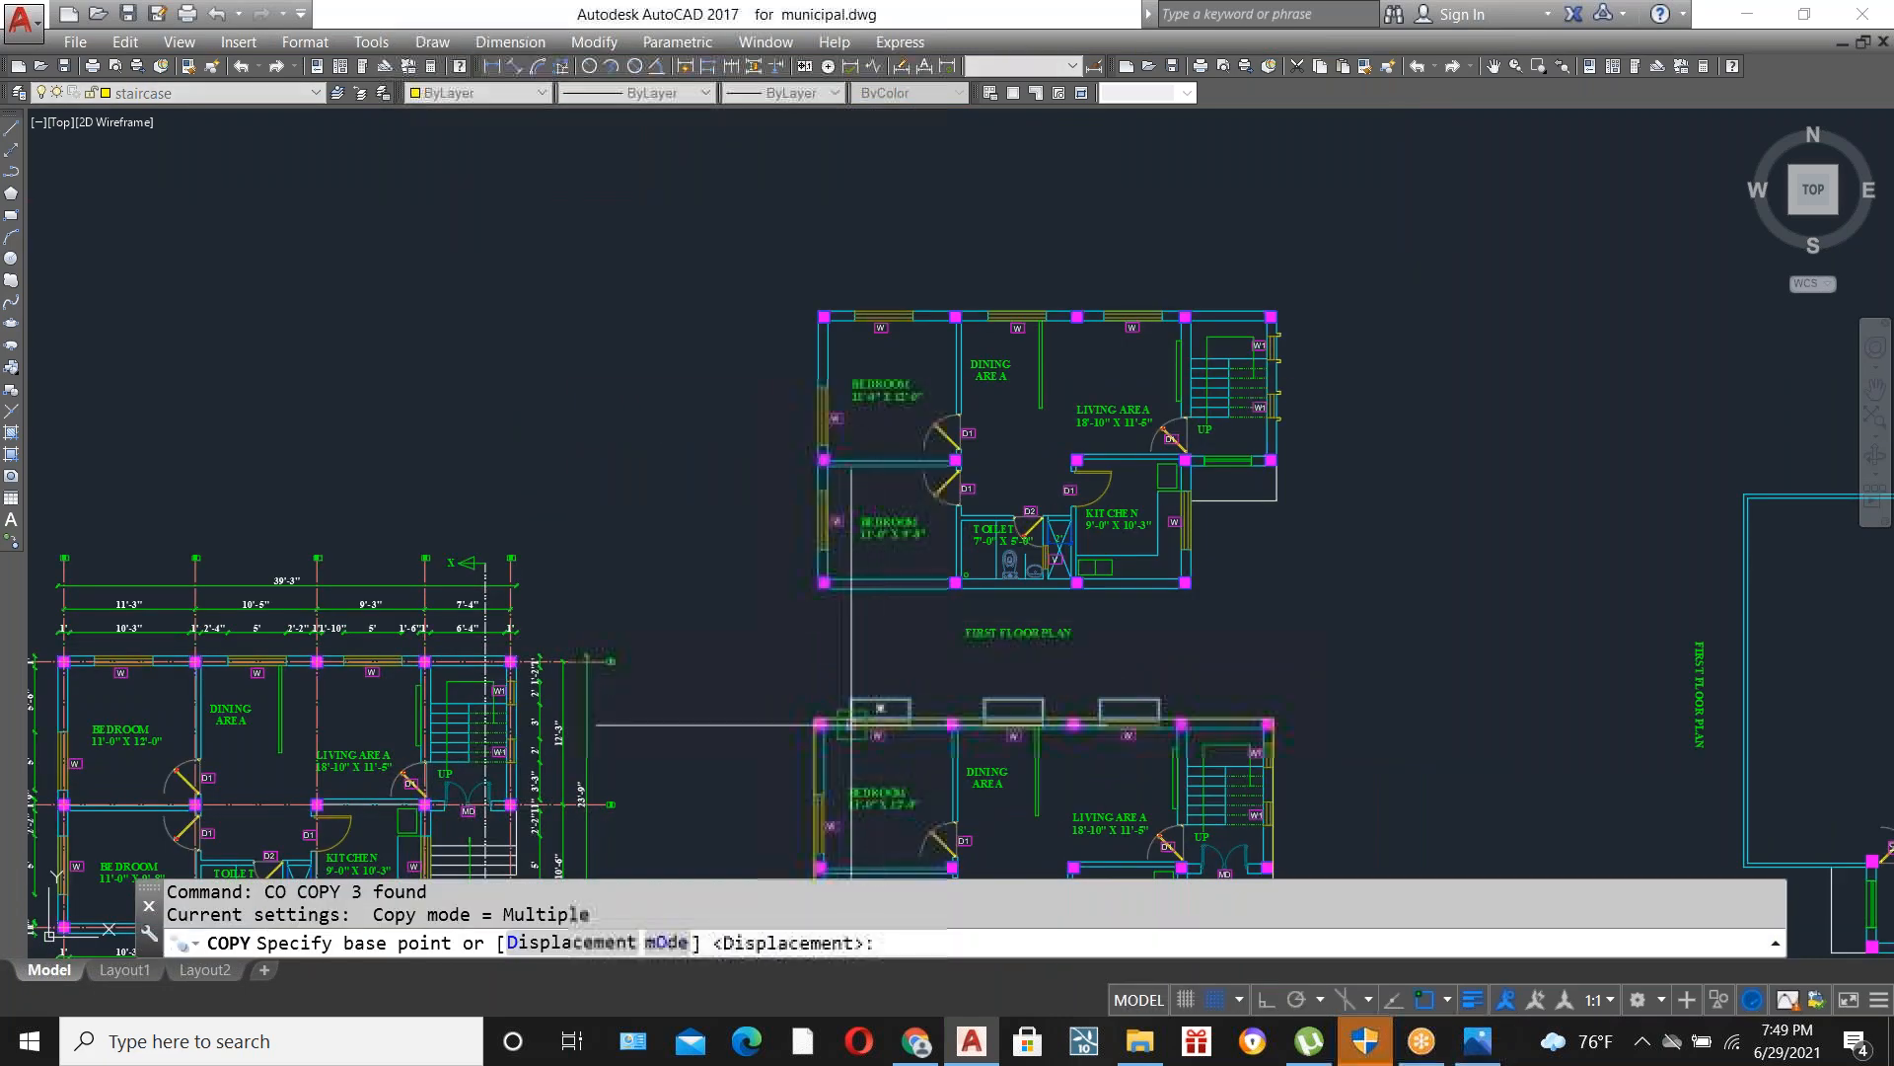
scroll(845, 734, up, 4)
click(844, 734)
scroll(834, 691, up, 2)
scroll(837, 750, down, 8)
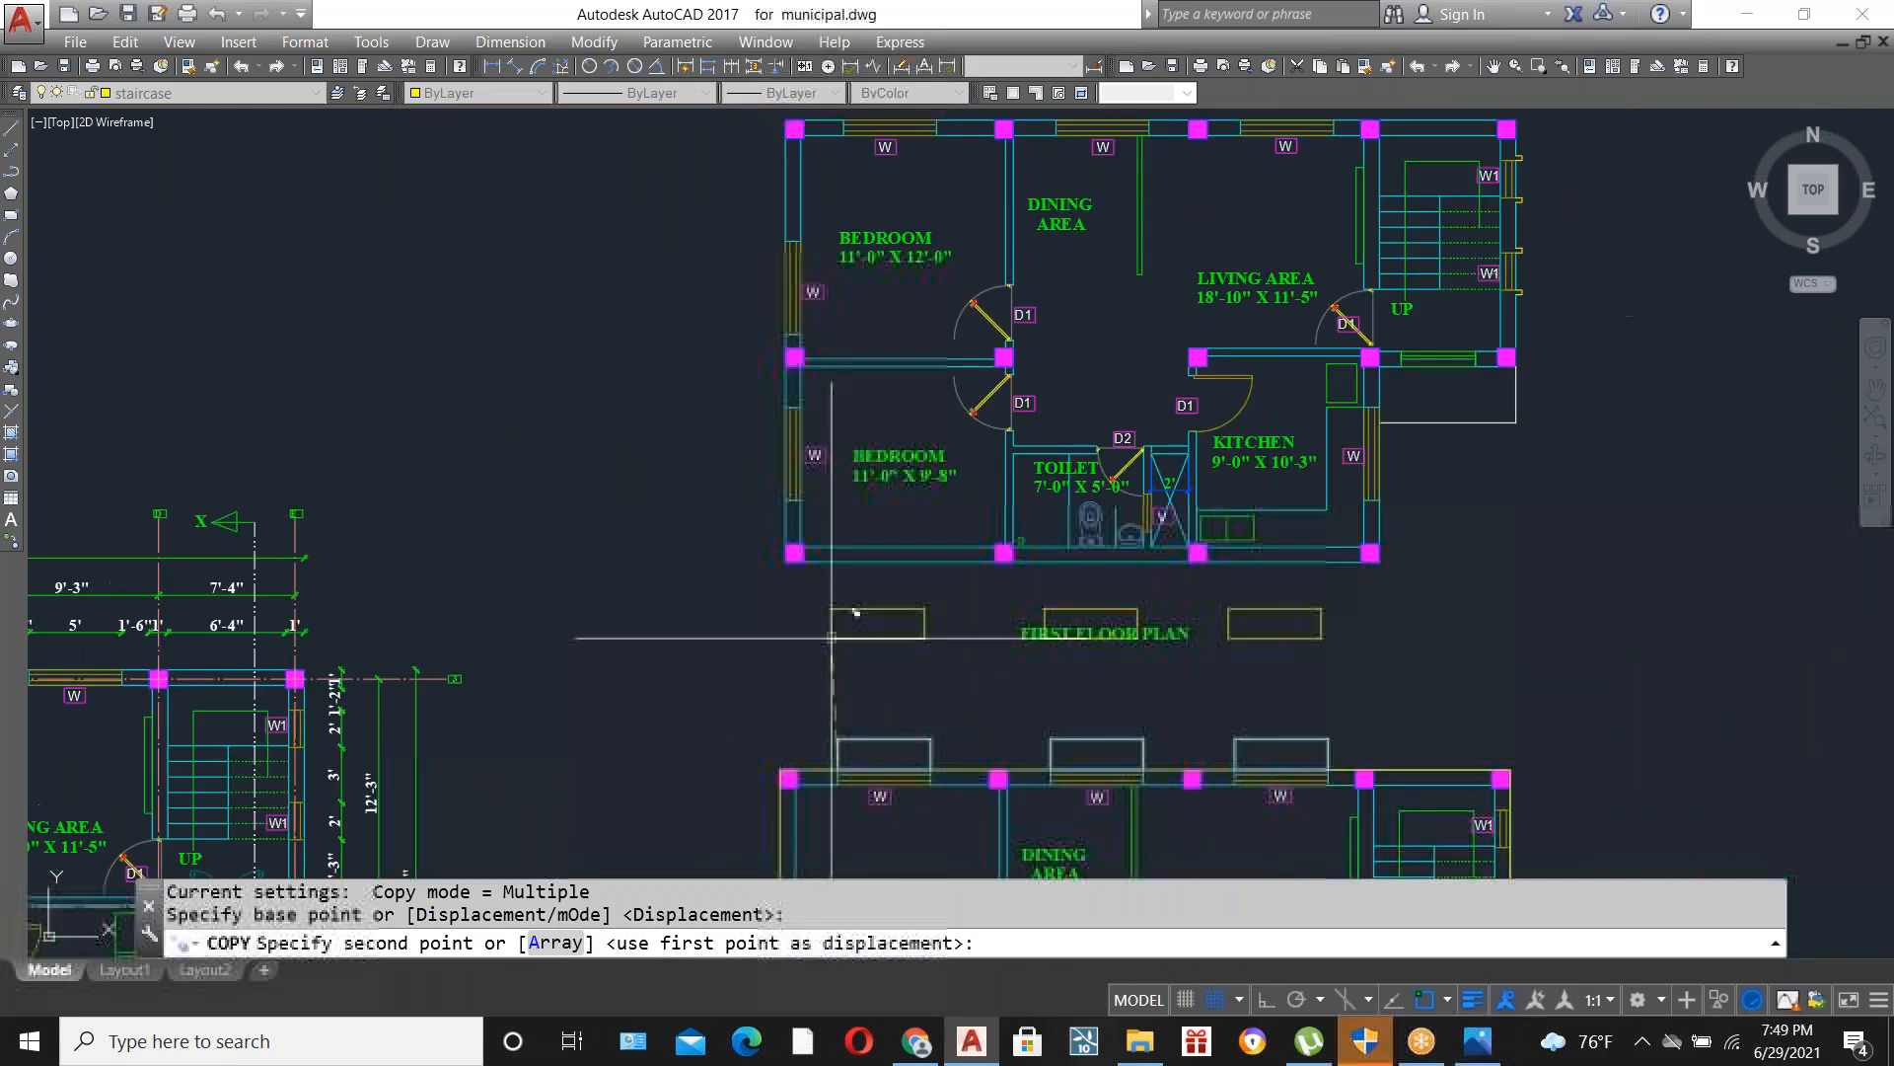
scroll(841, 341, up, 6)
scroll(845, 372, down, 2)
scroll(803, 444, up, 2)
click(787, 446)
key(Escape)
scroll(926, 429, up, 2)
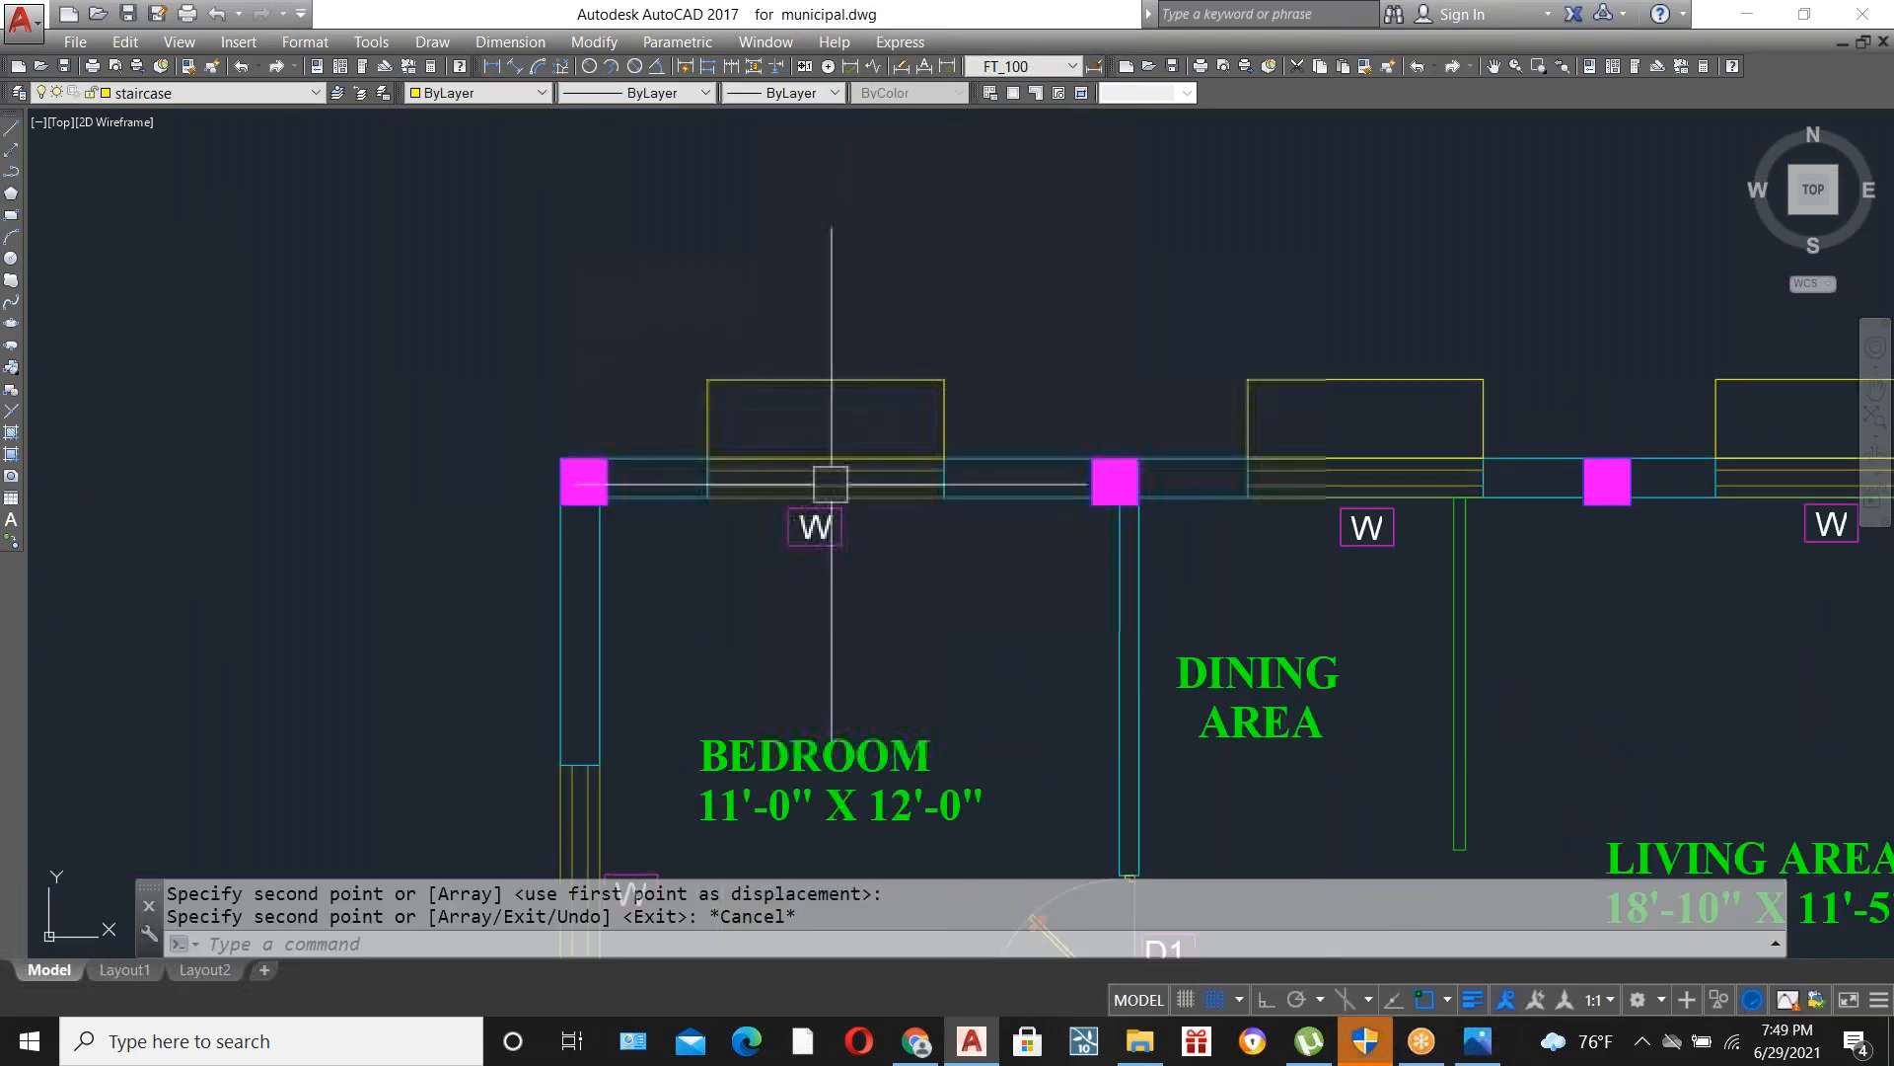
scroll(839, 489, down, 4)
scroll(866, 501, up, 4)
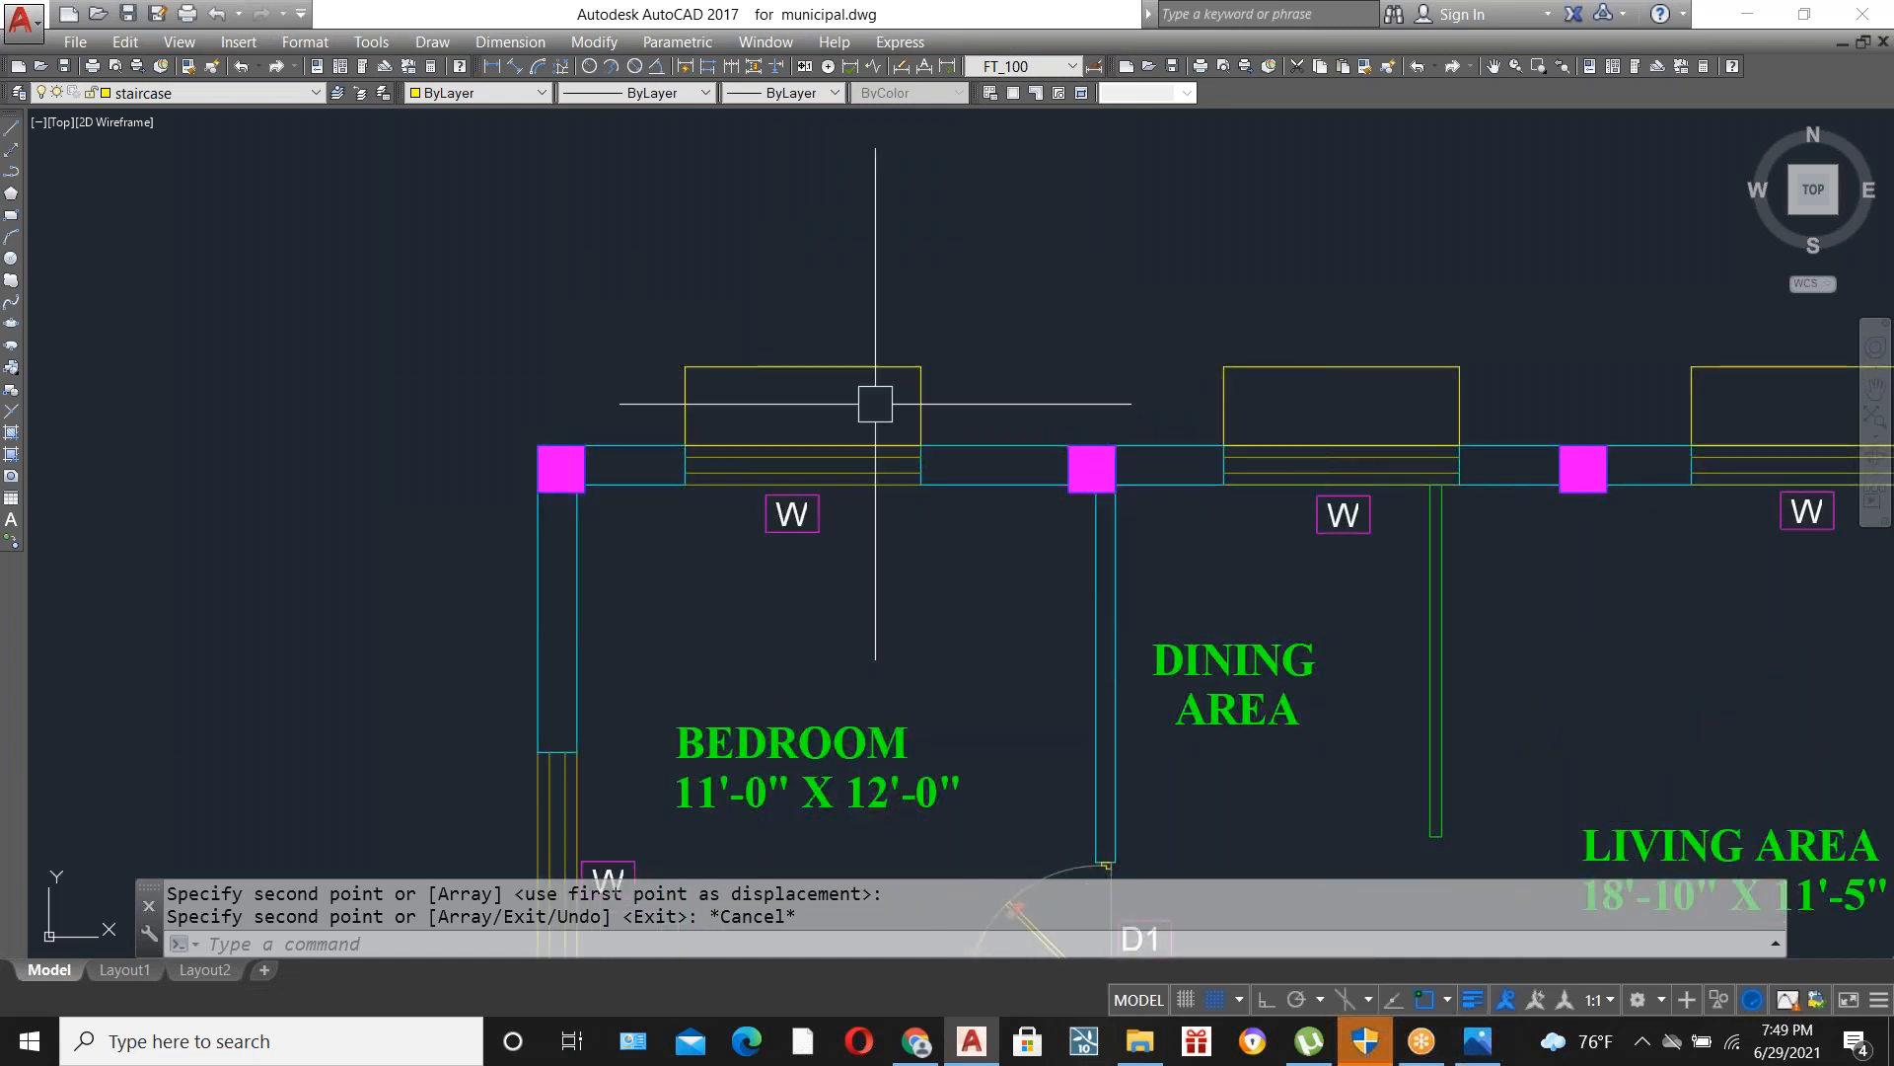
scroll(853, 502, up, 2)
scroll(1016, 392, down, 2)
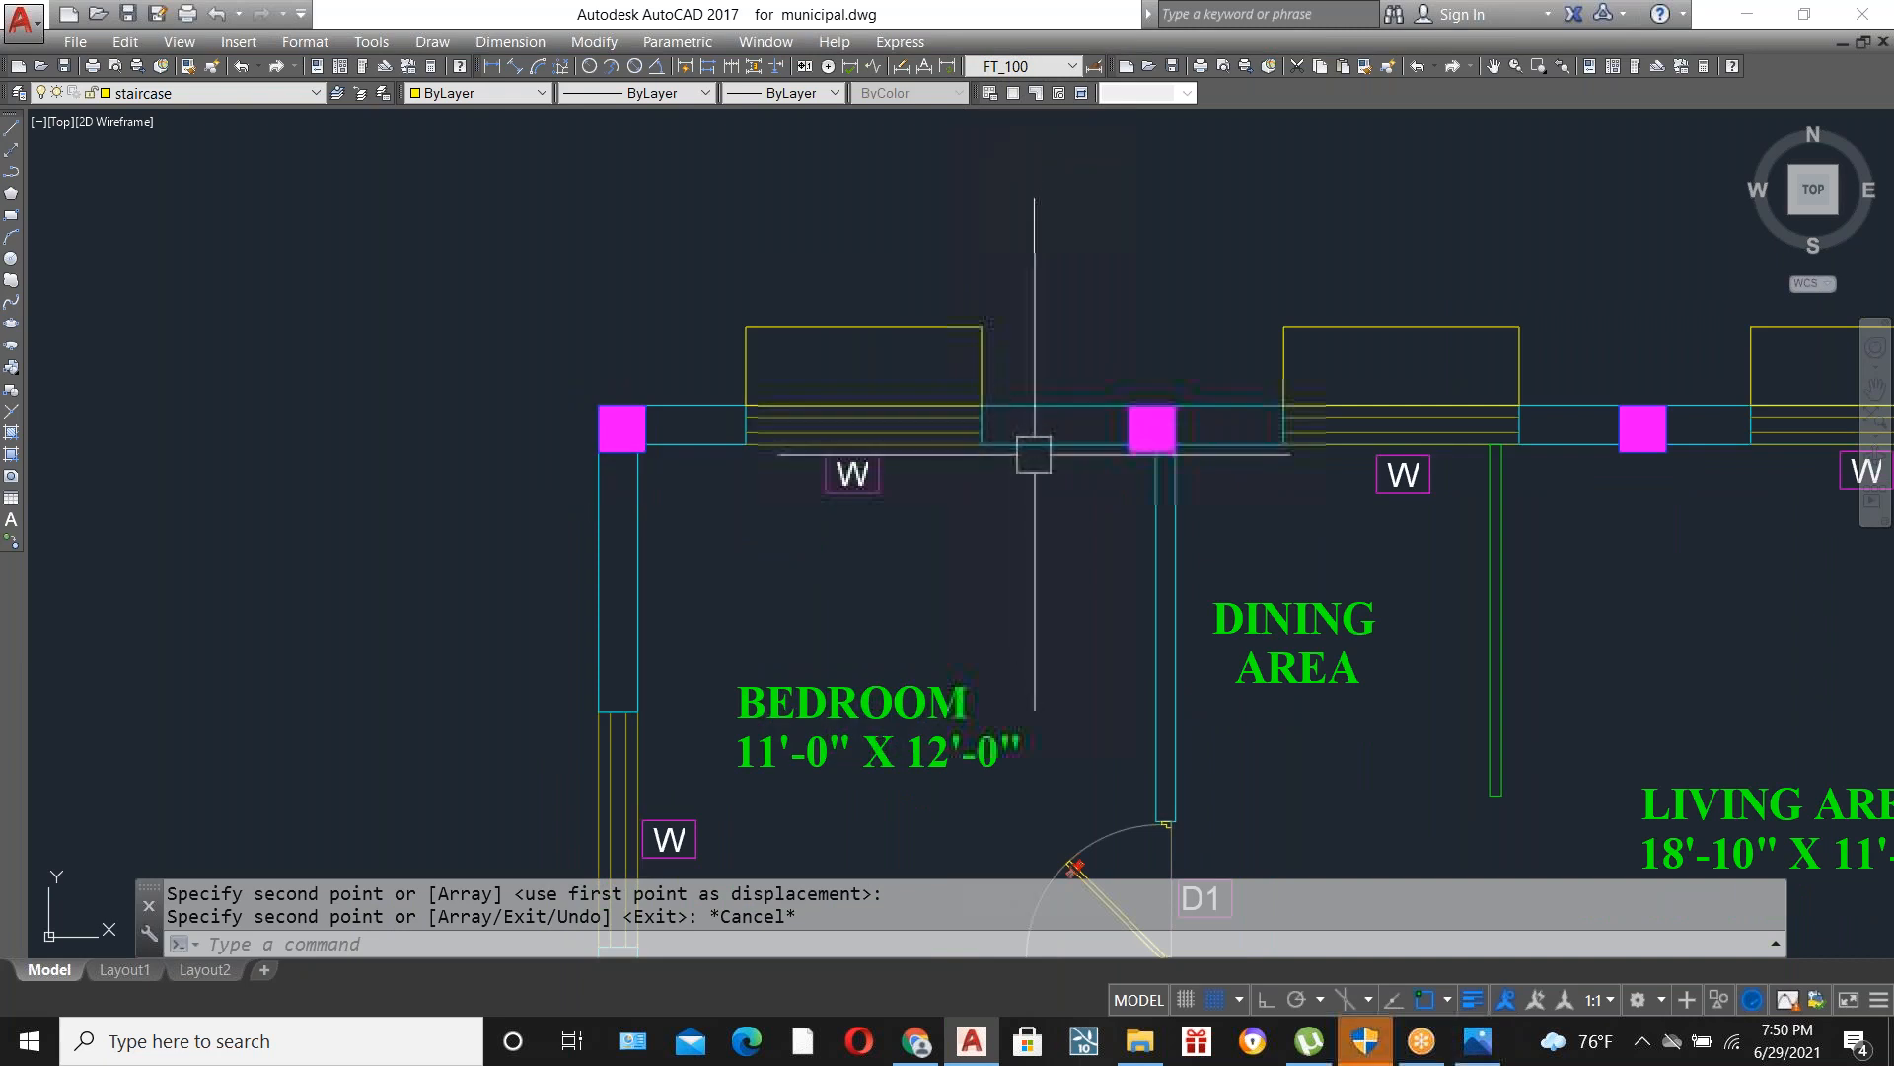
scroll(1012, 368, up, 2)
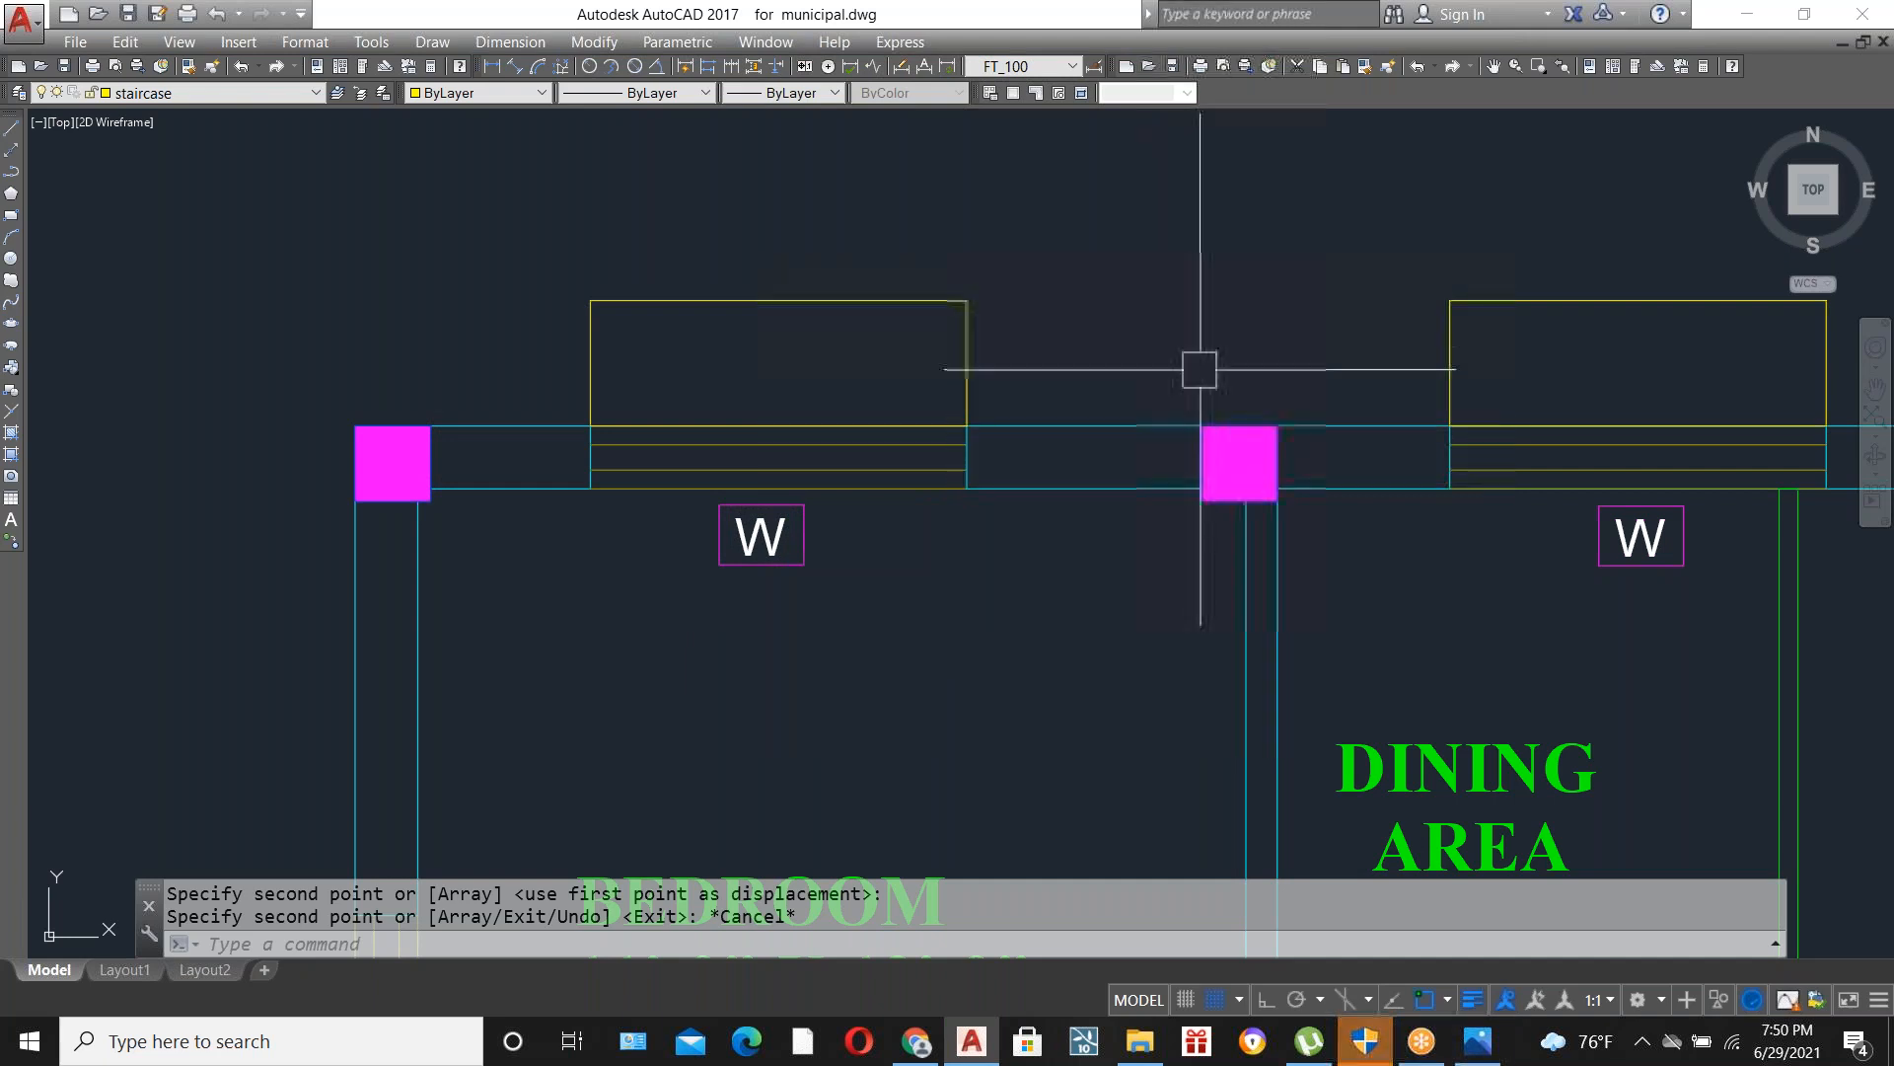
Stretch the stair-side end of the first floor bedroom window's sunshade to the near face of the adjacent column.
scroll(979, 419, up, 4)
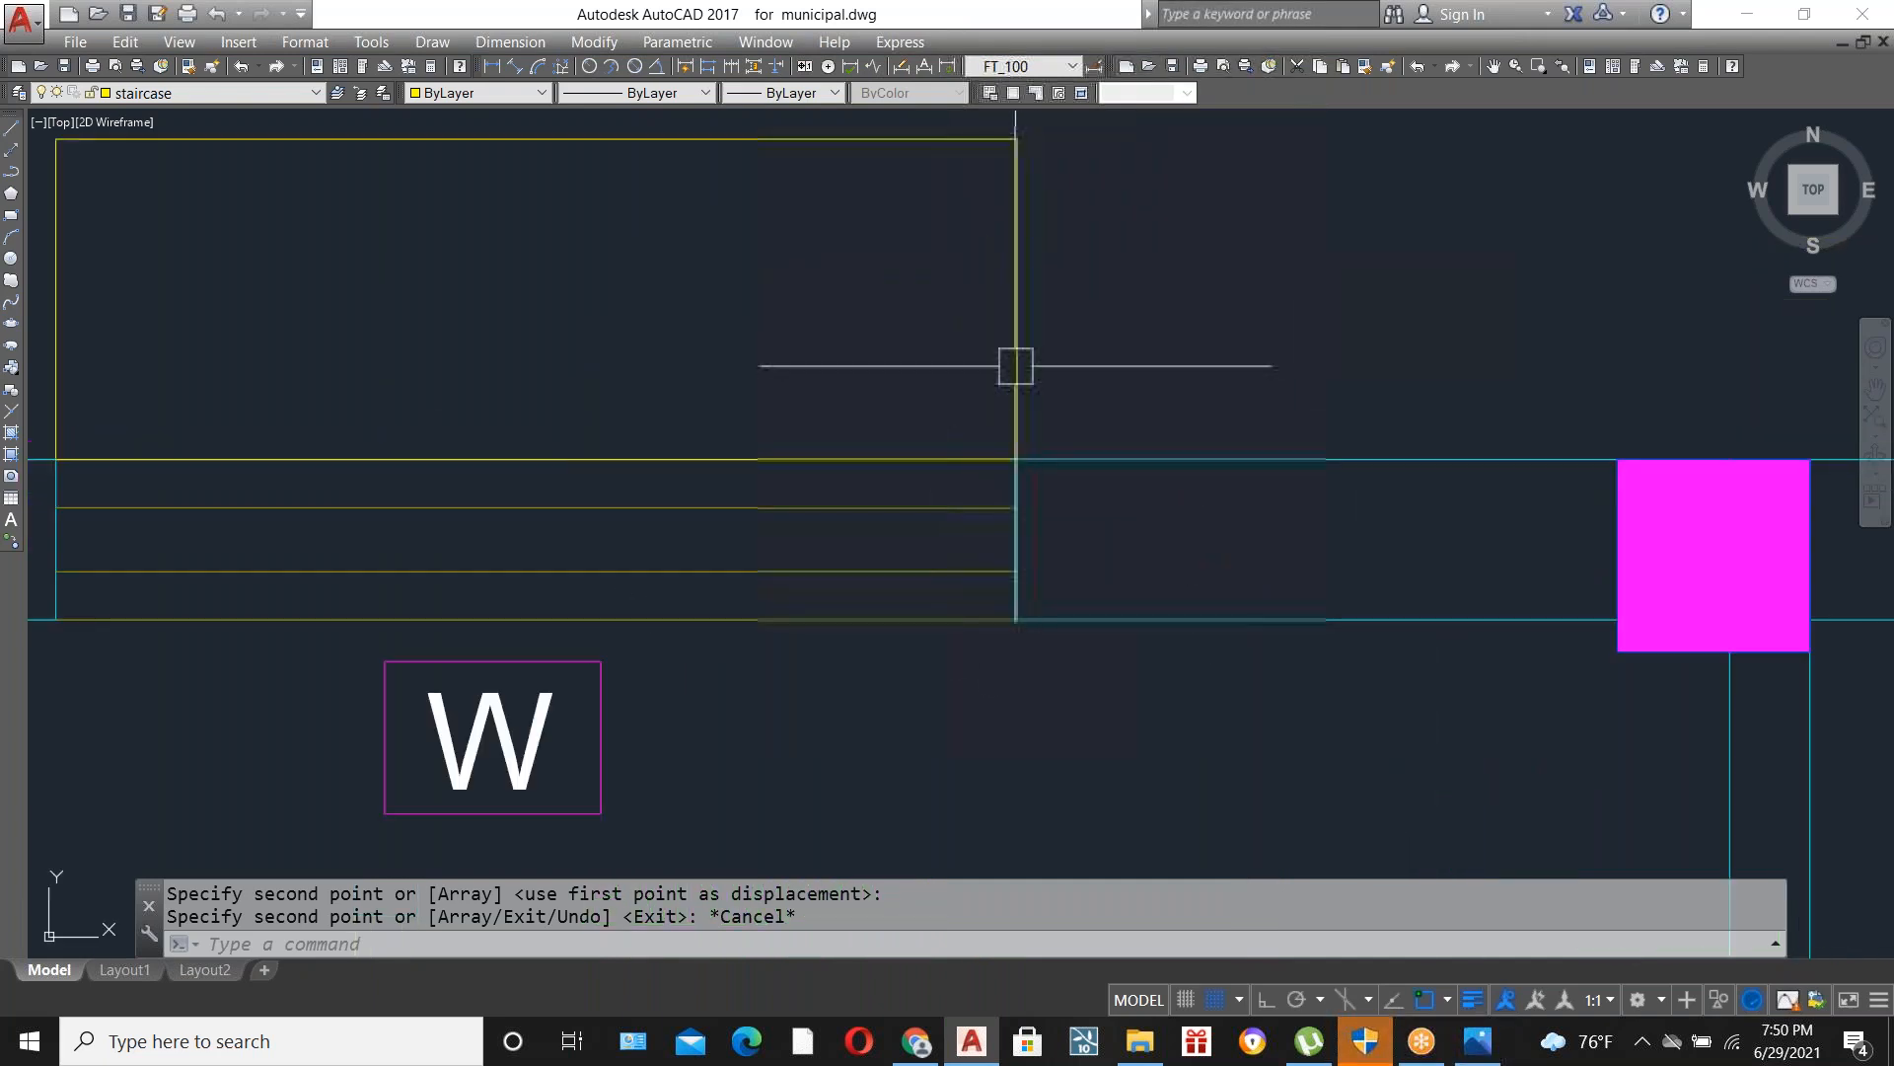
click(790, 500)
key(Escape)
click(973, 486)
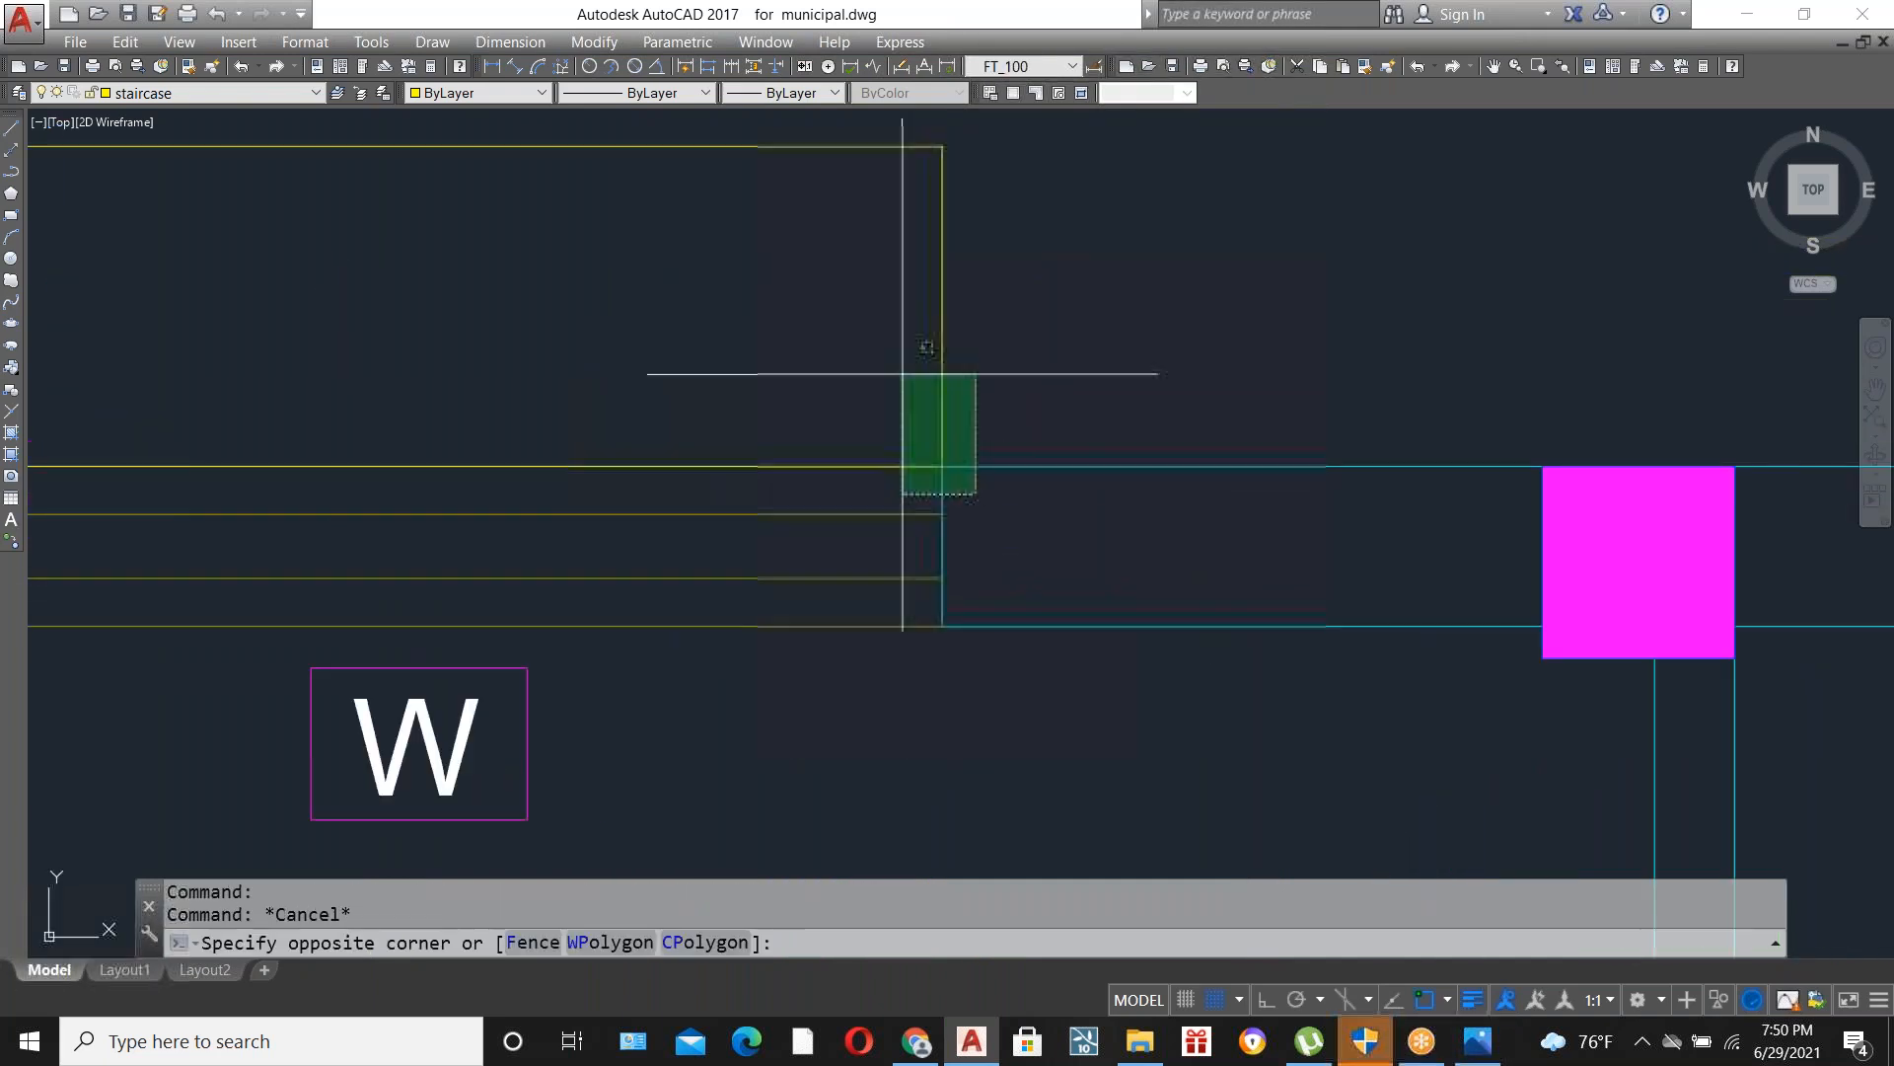
click(923, 128)
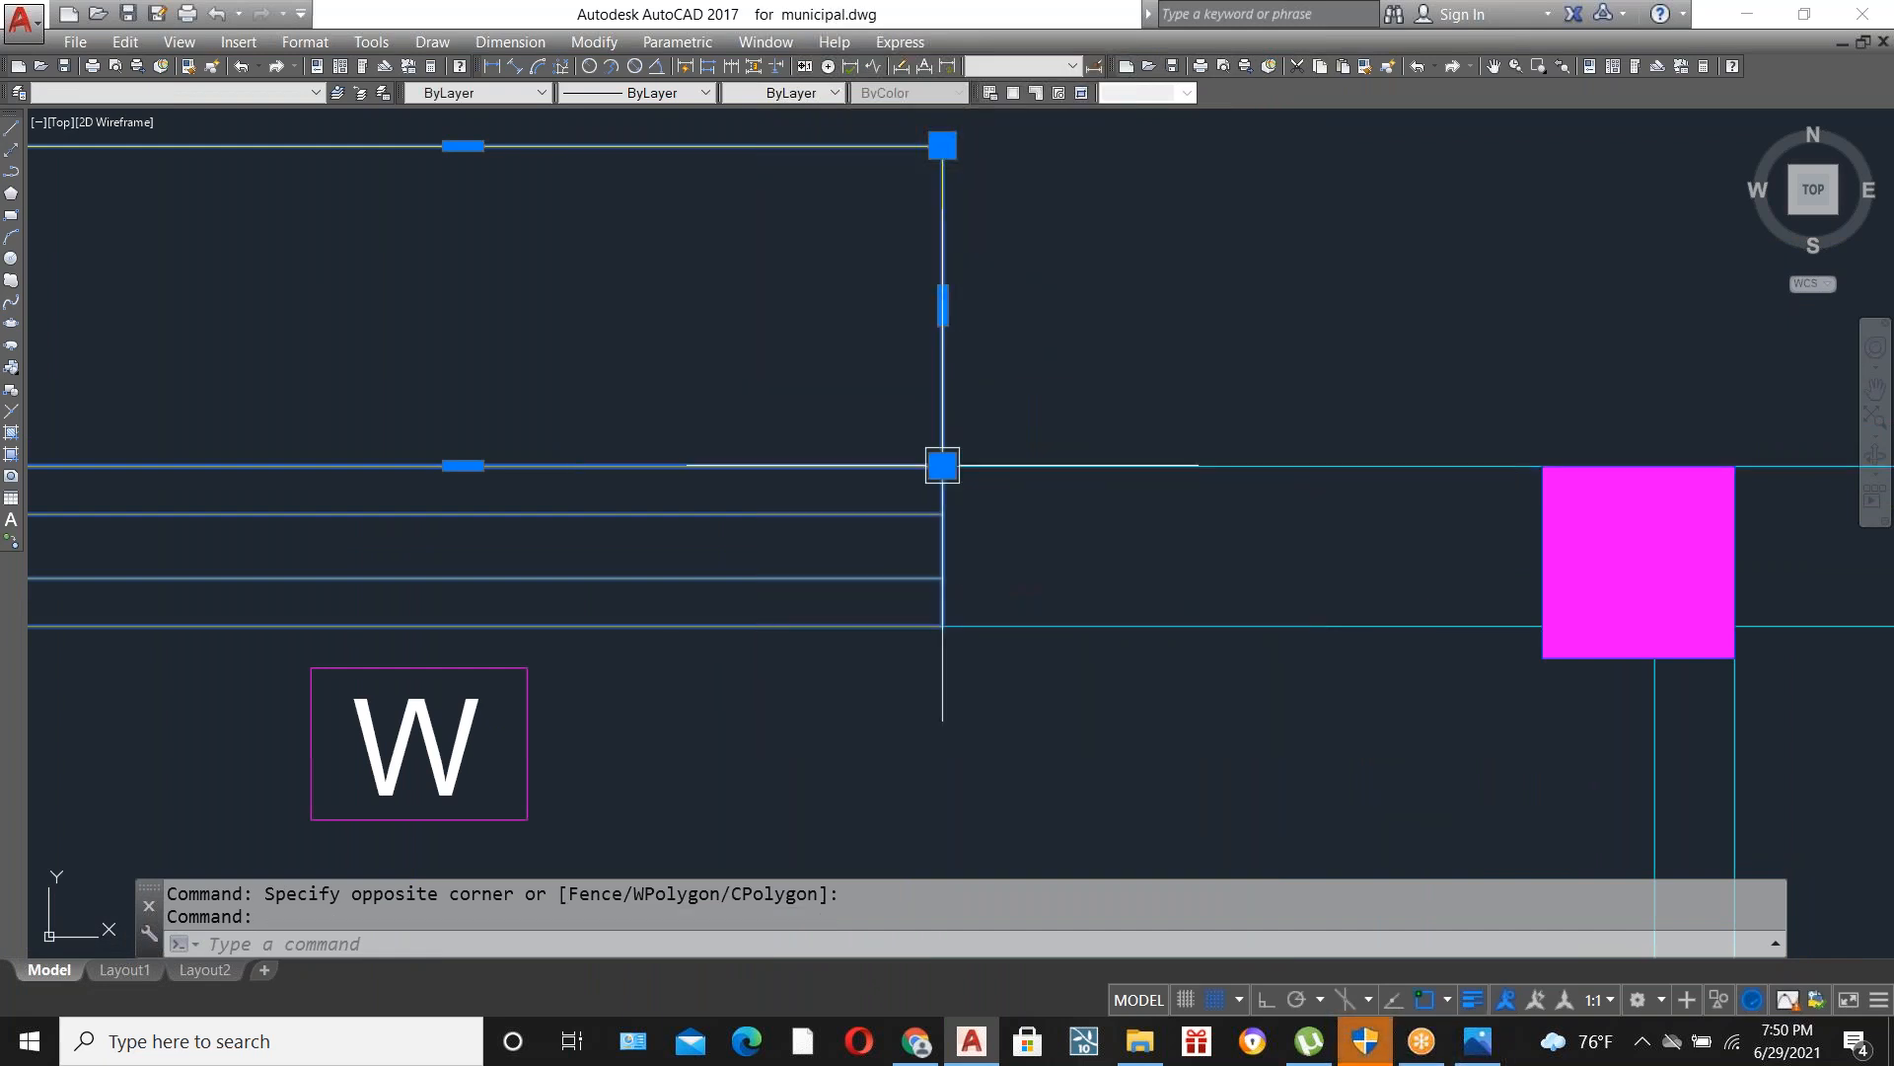
click(942, 465)
key(space)
scroll(937, 465, down, 4)
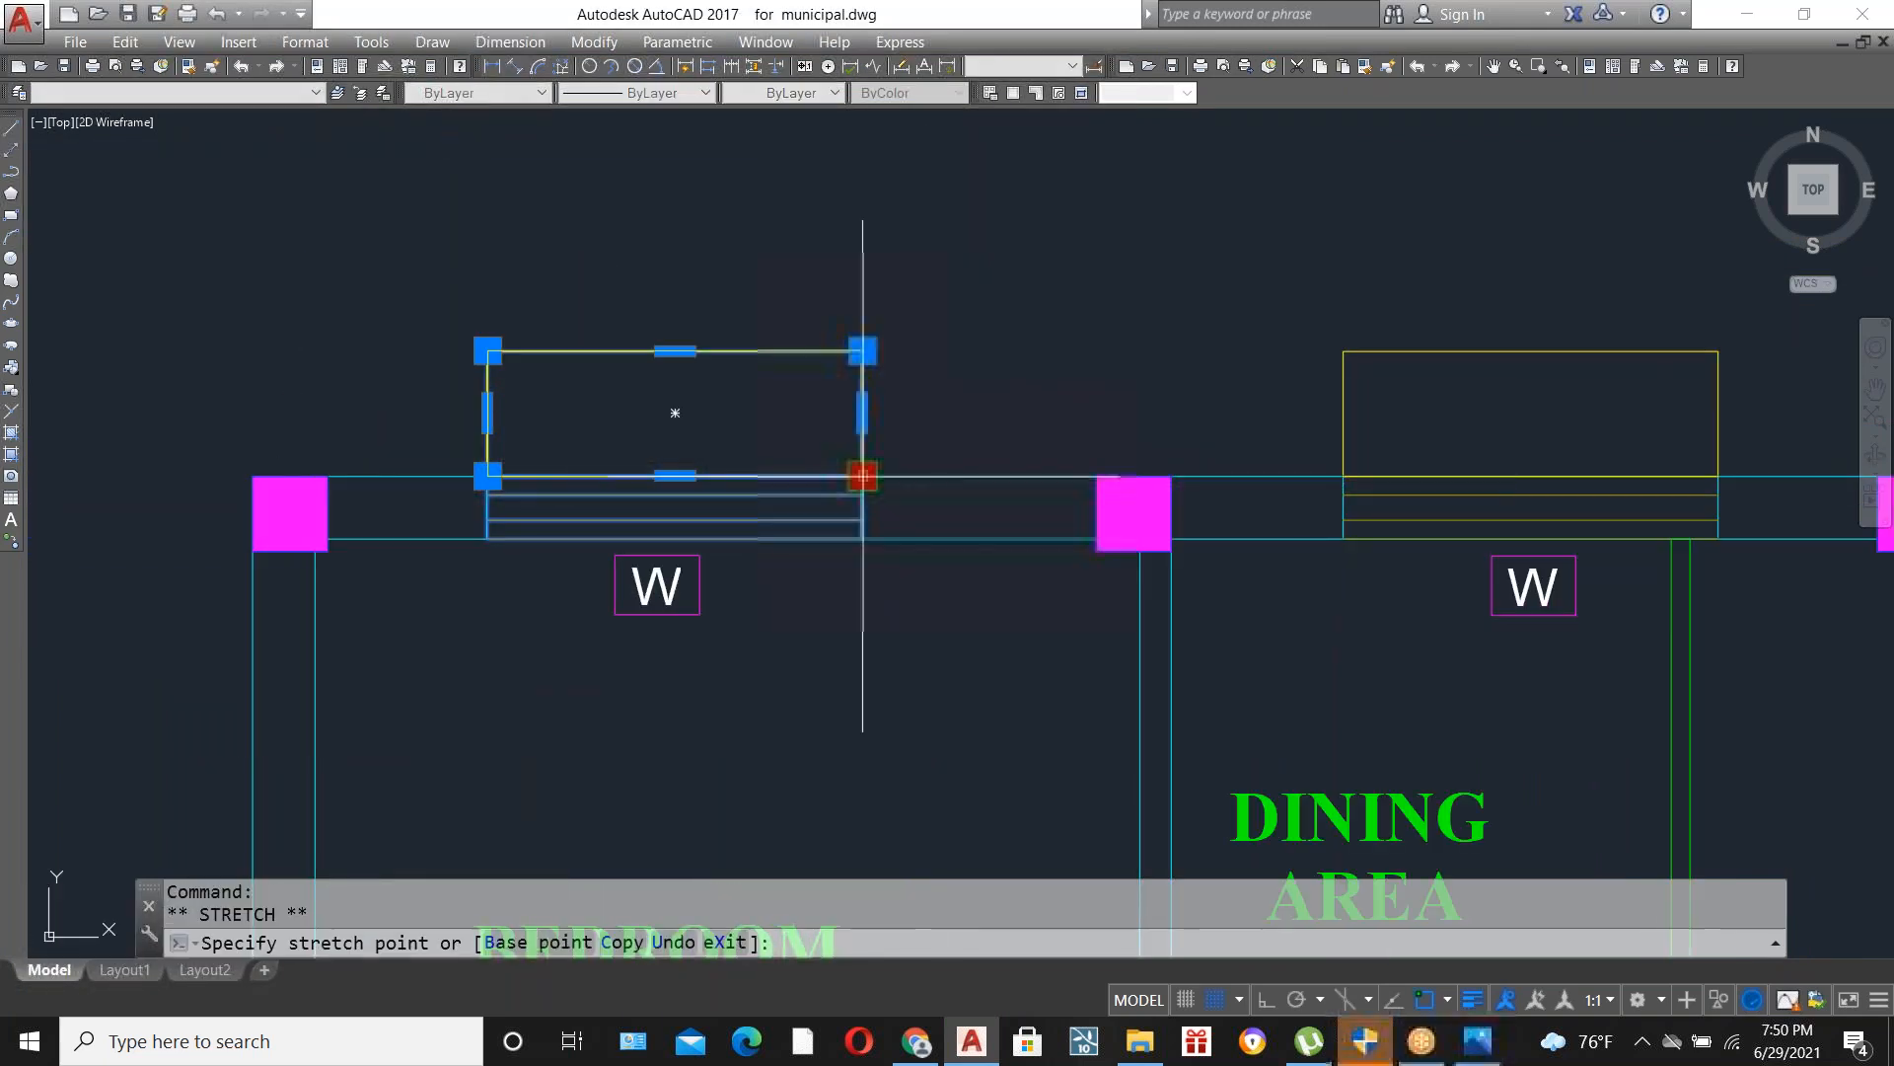
key(Escape)
text(s)
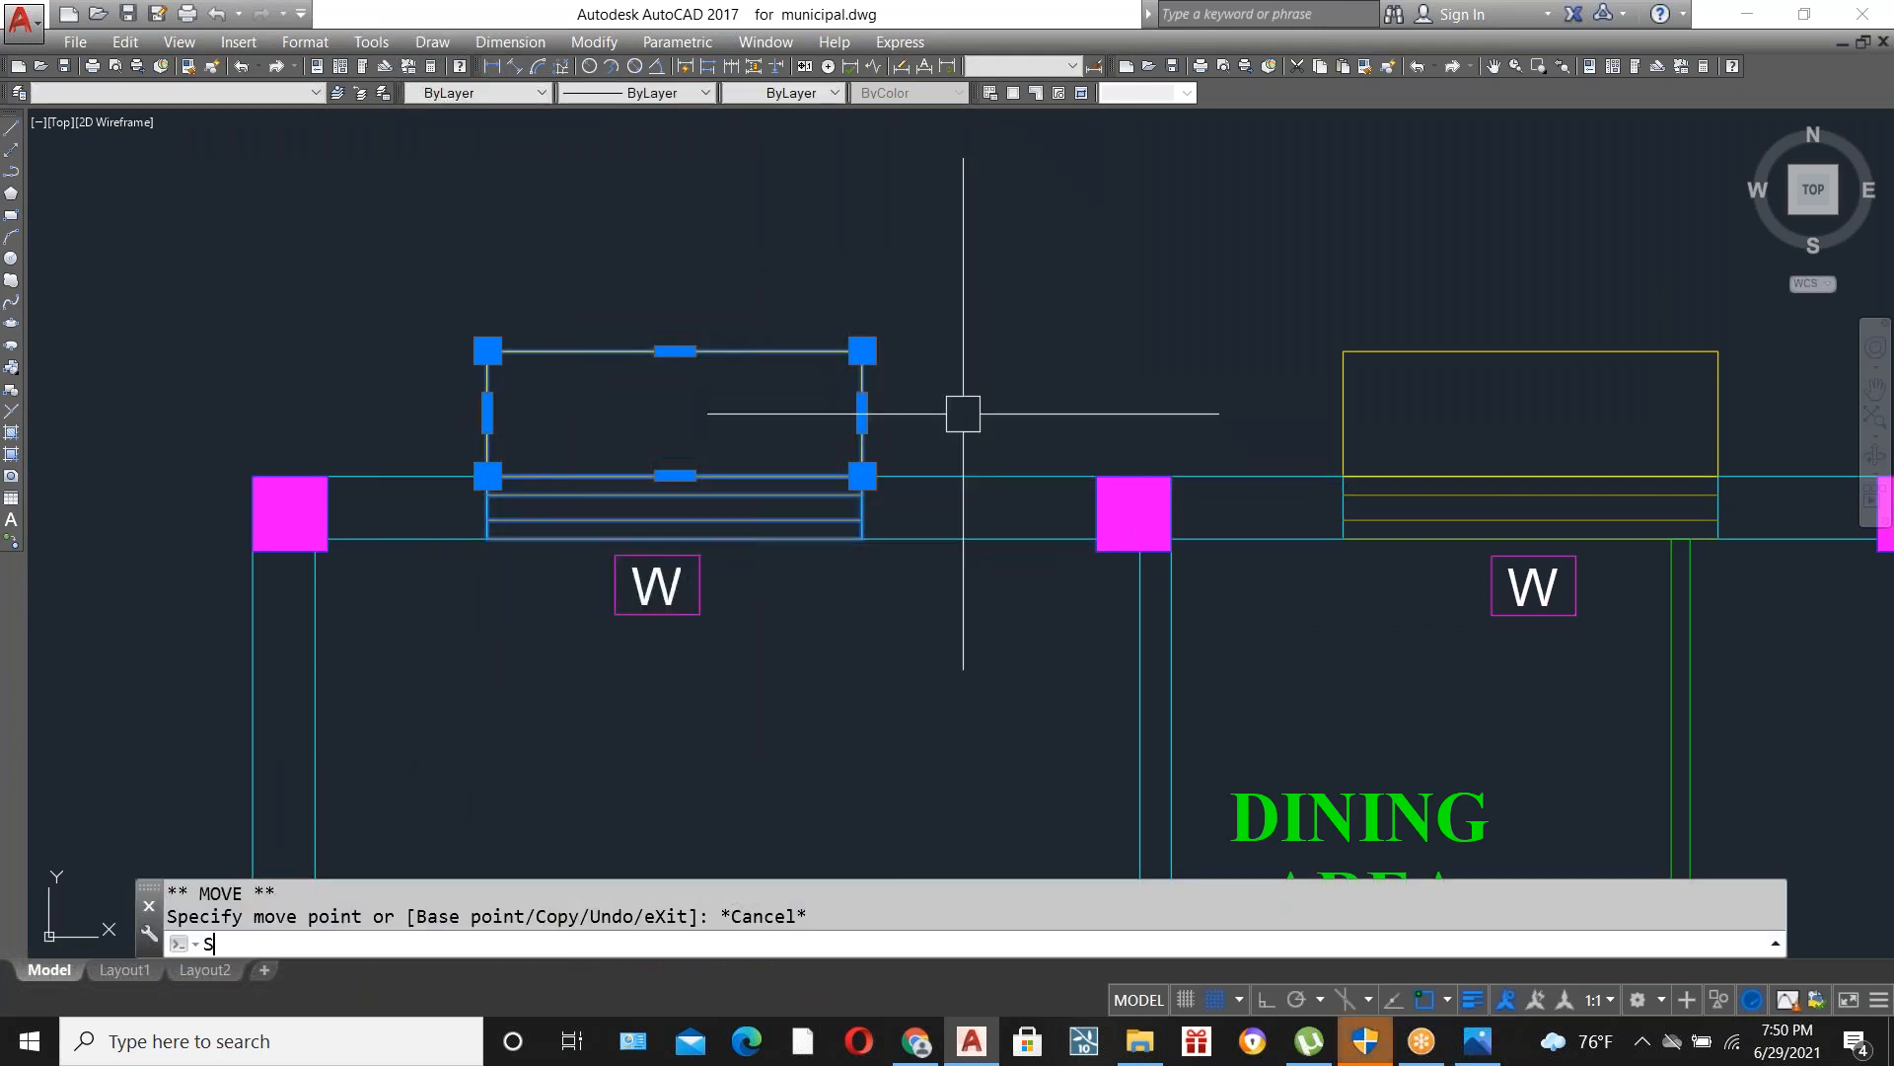
key(space)
click(863, 476)
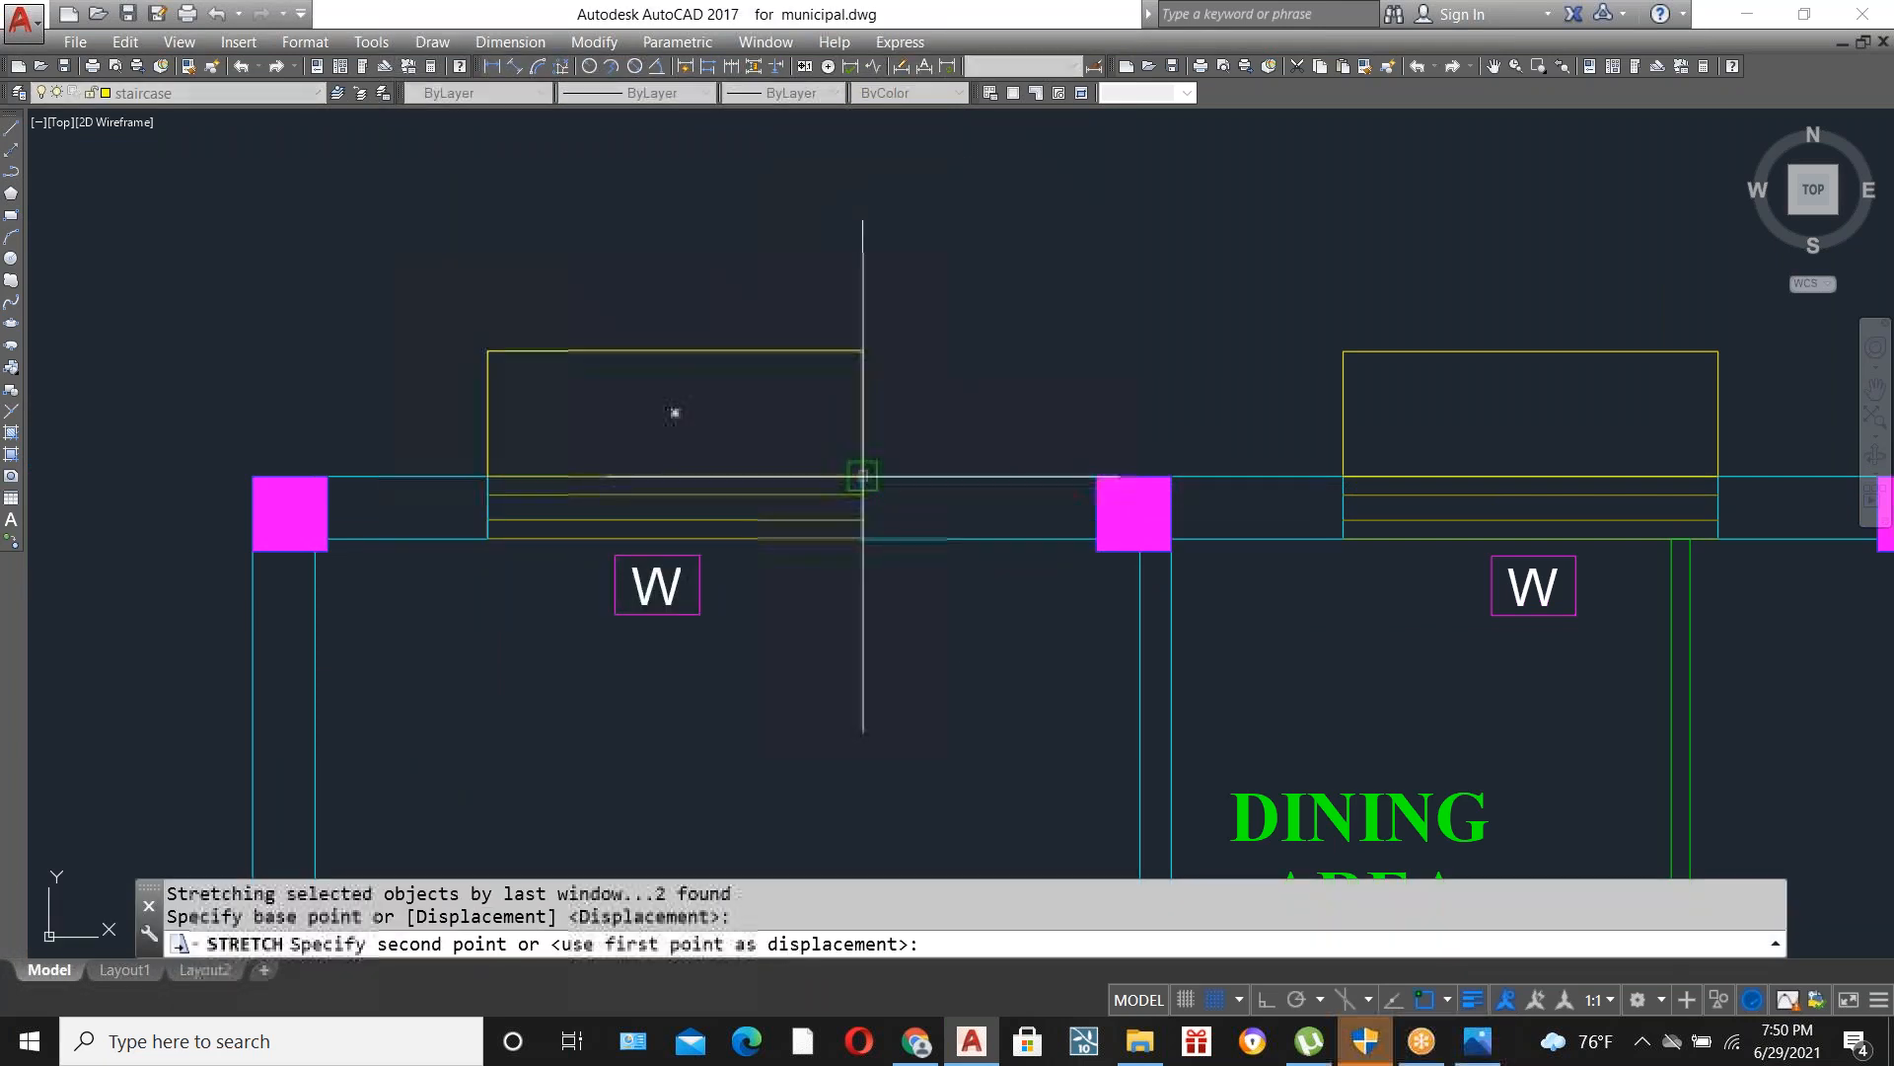
click(1096, 477)
Erase the sunshade rectangles above the dining area and living area windows of the first floor plan.
scroll(1010, 349, down, 4)
scroll(1107, 383, up, 2)
click(1083, 351)
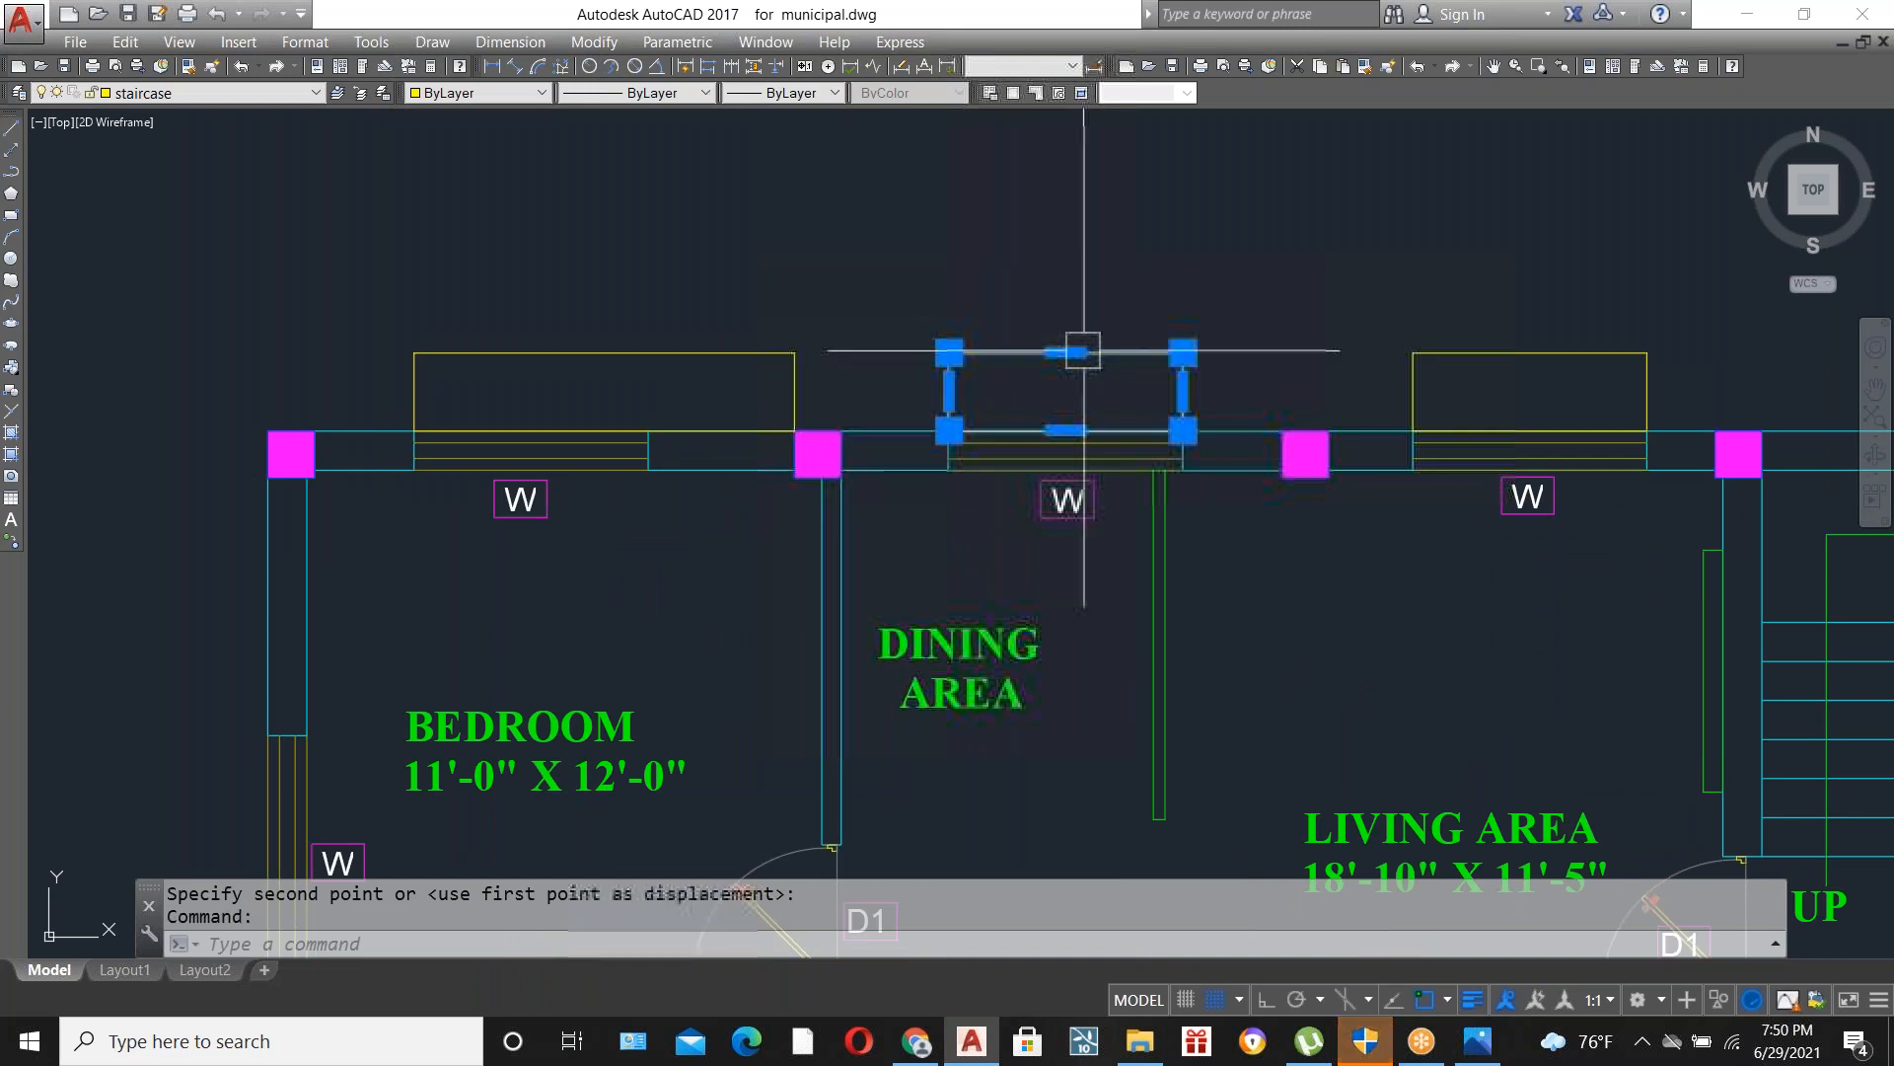
scroll(892, 447, down, 4)
key(Delete)
click(1146, 392)
key(Delete)
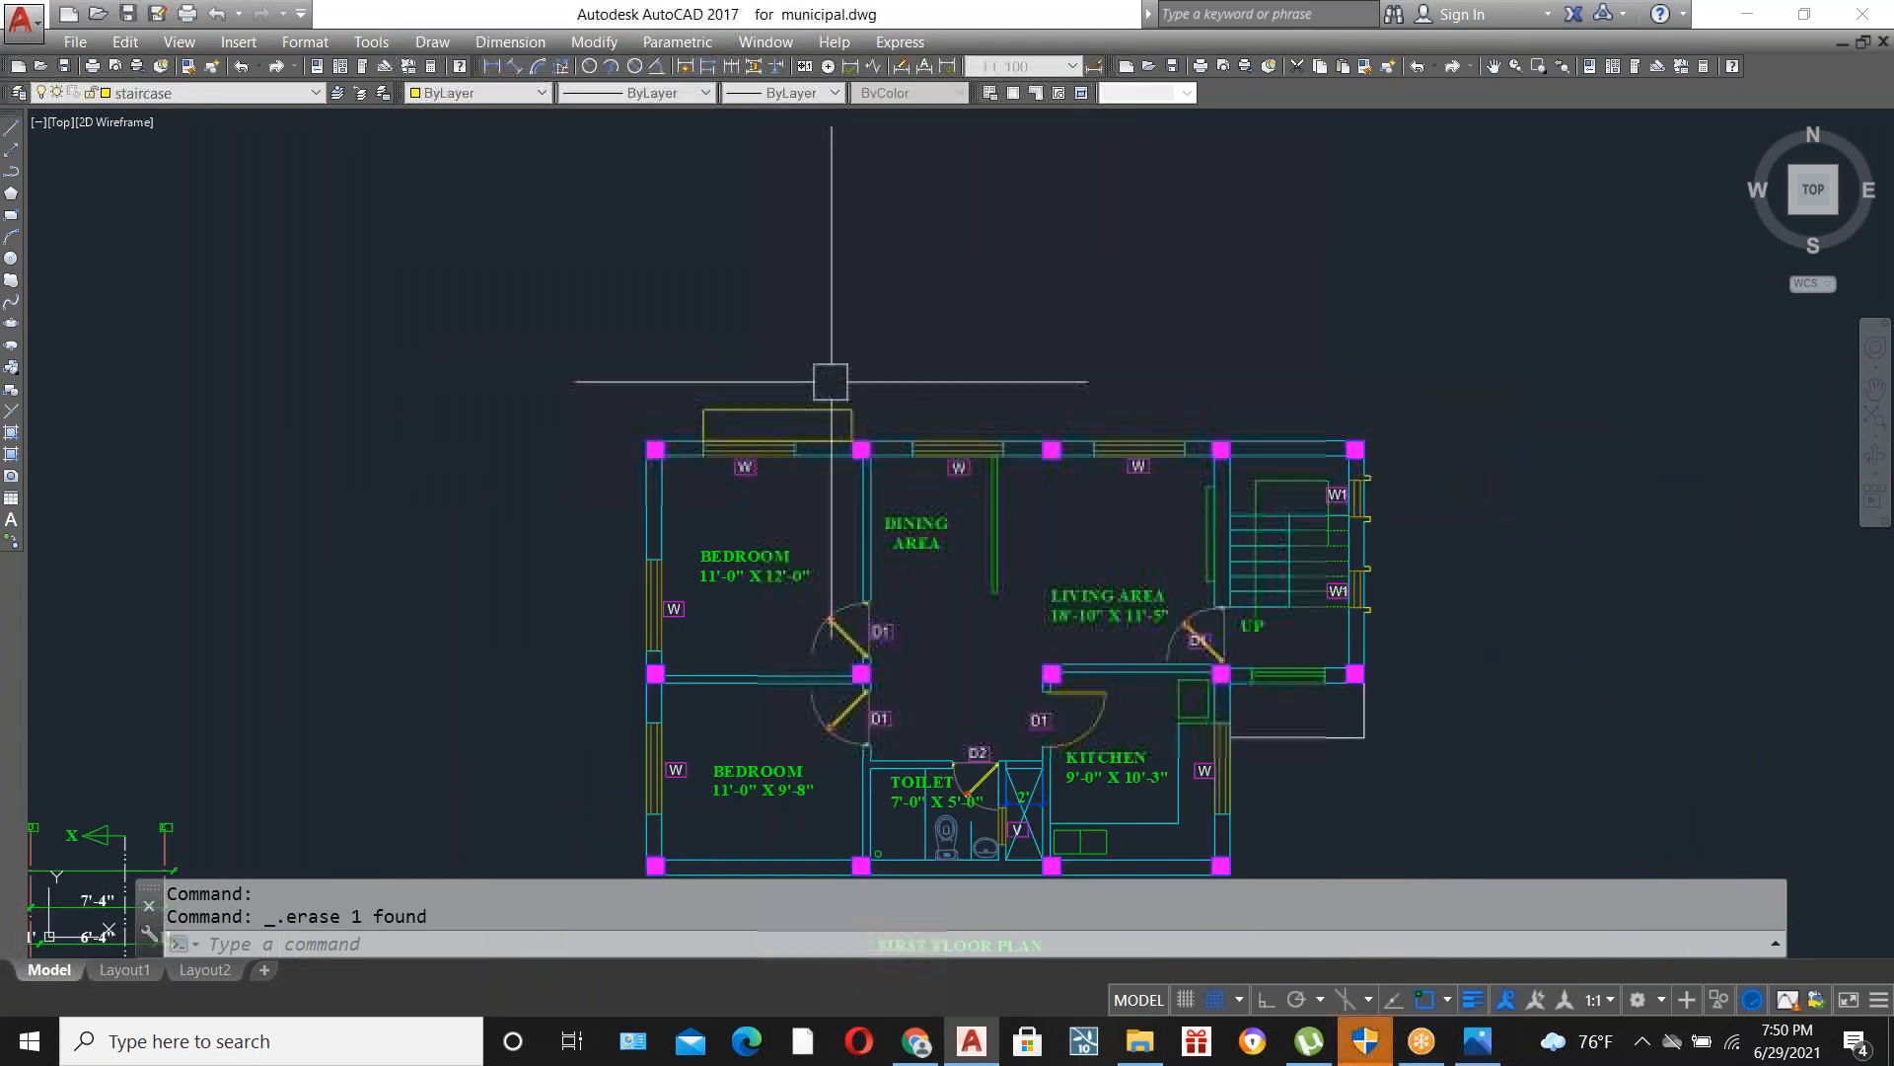
Copy the lengthened bedroom sunshade to the dining area and living area windows, aligned with each window's outer corner.
scroll(835, 386, up, 2)
click(841, 409)
text(co)
key(space)
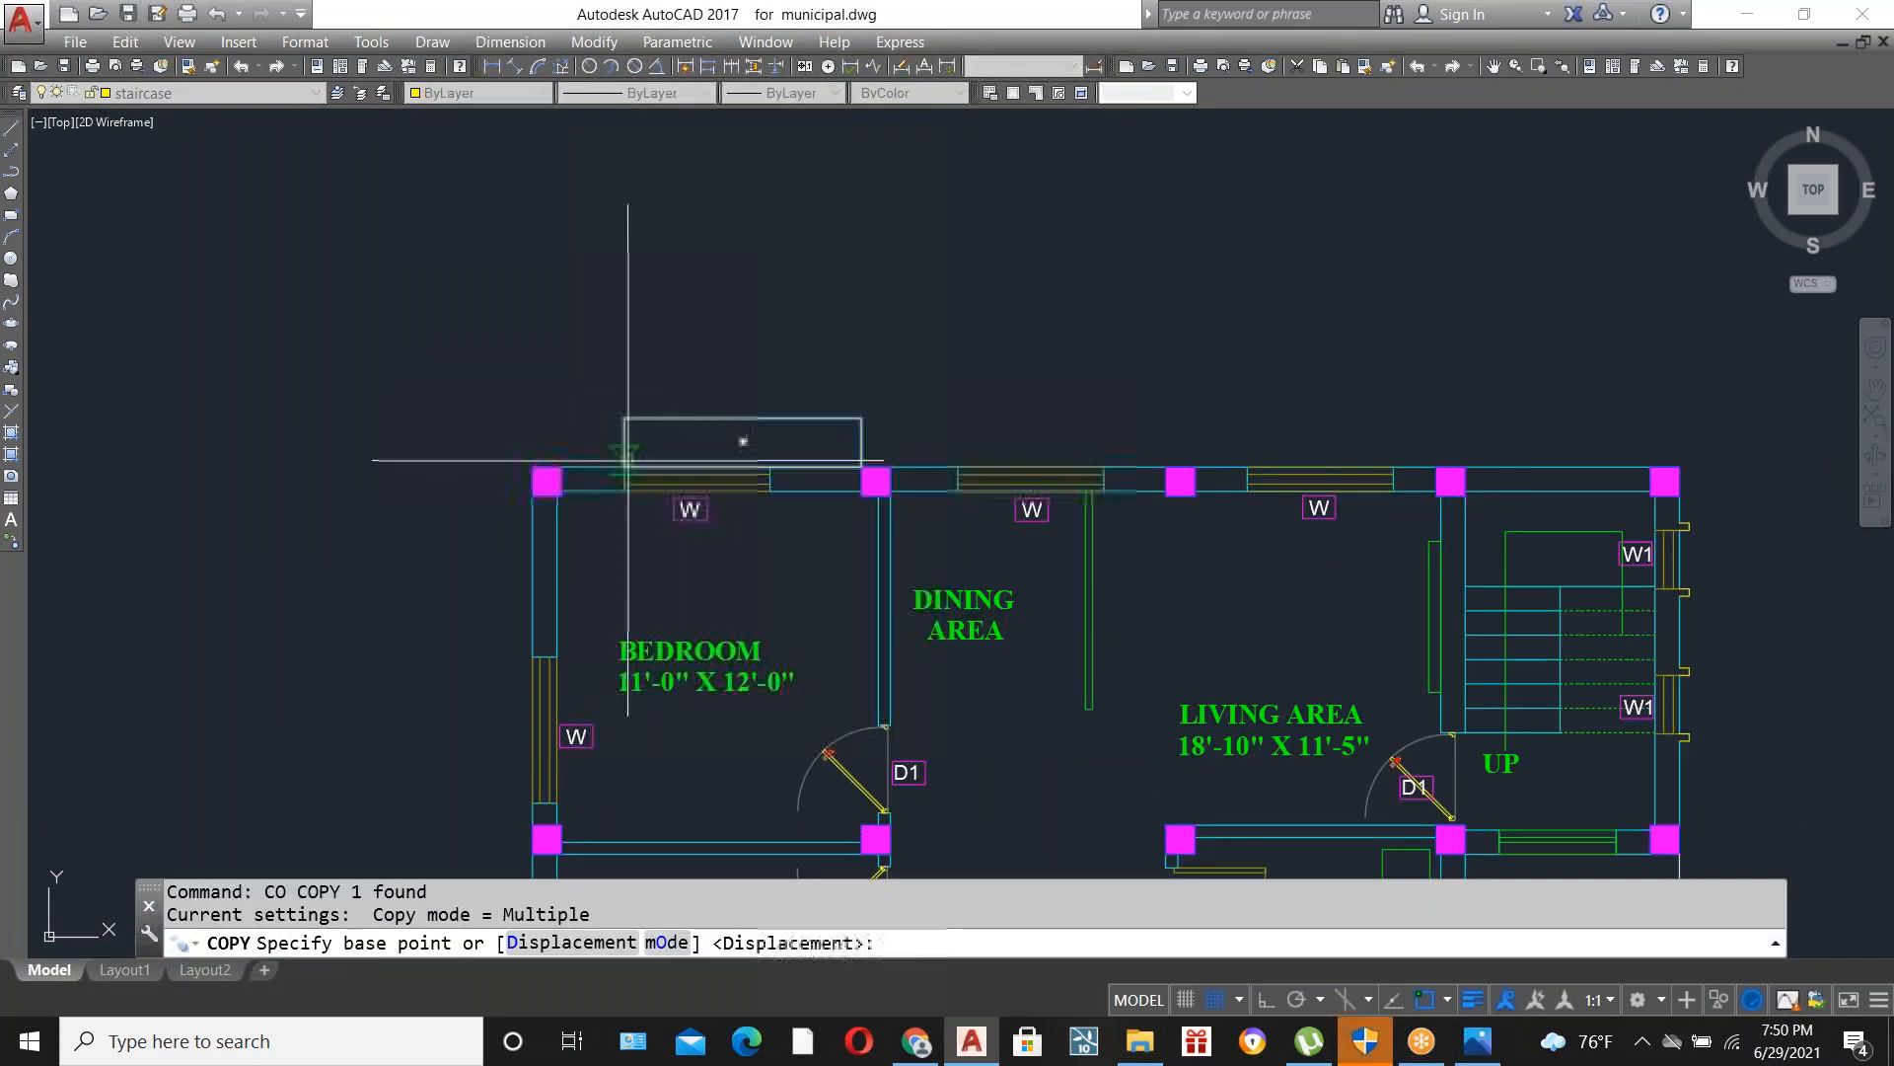
click(624, 466)
click(957, 465)
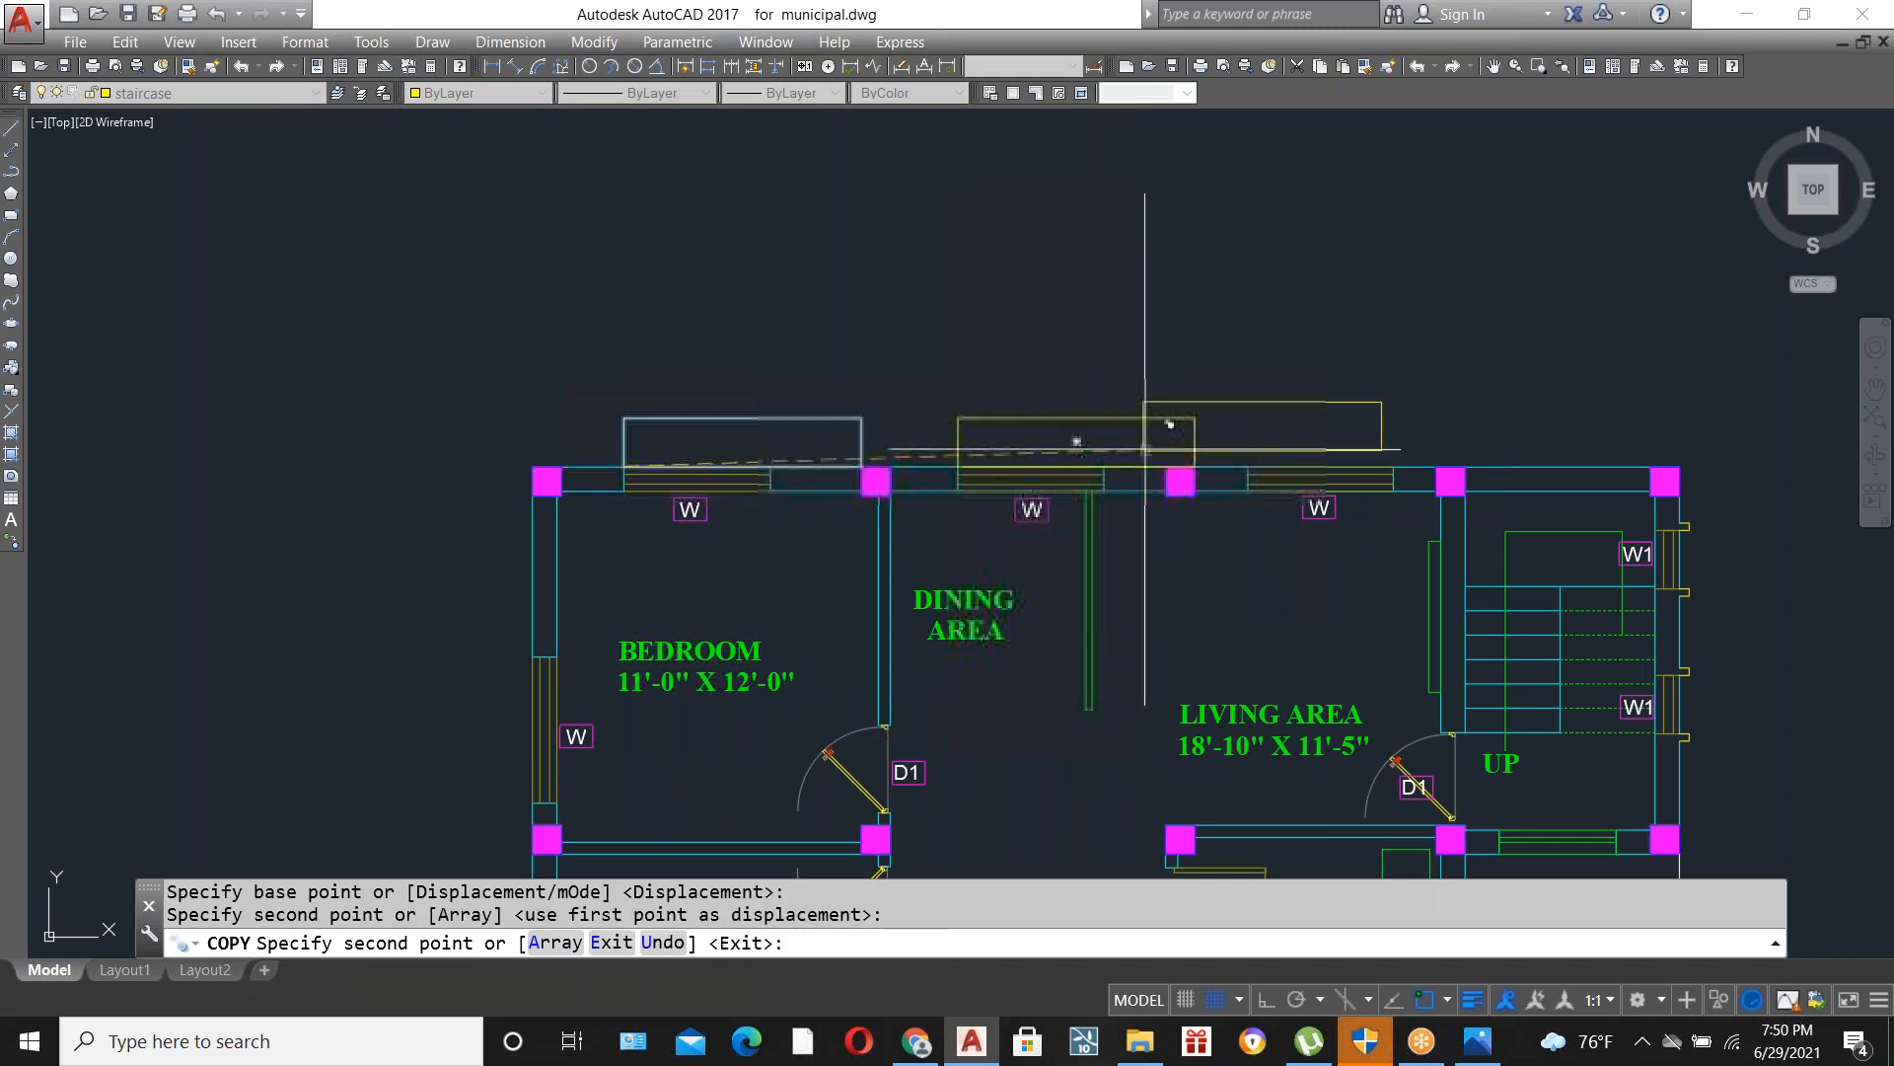
click(1247, 466)
key(Escape)
Stretch the end of the living area sunshade back to the stair-side face of the column.
scroll(888, 434, down, 2)
scroll(1269, 424, up, 6)
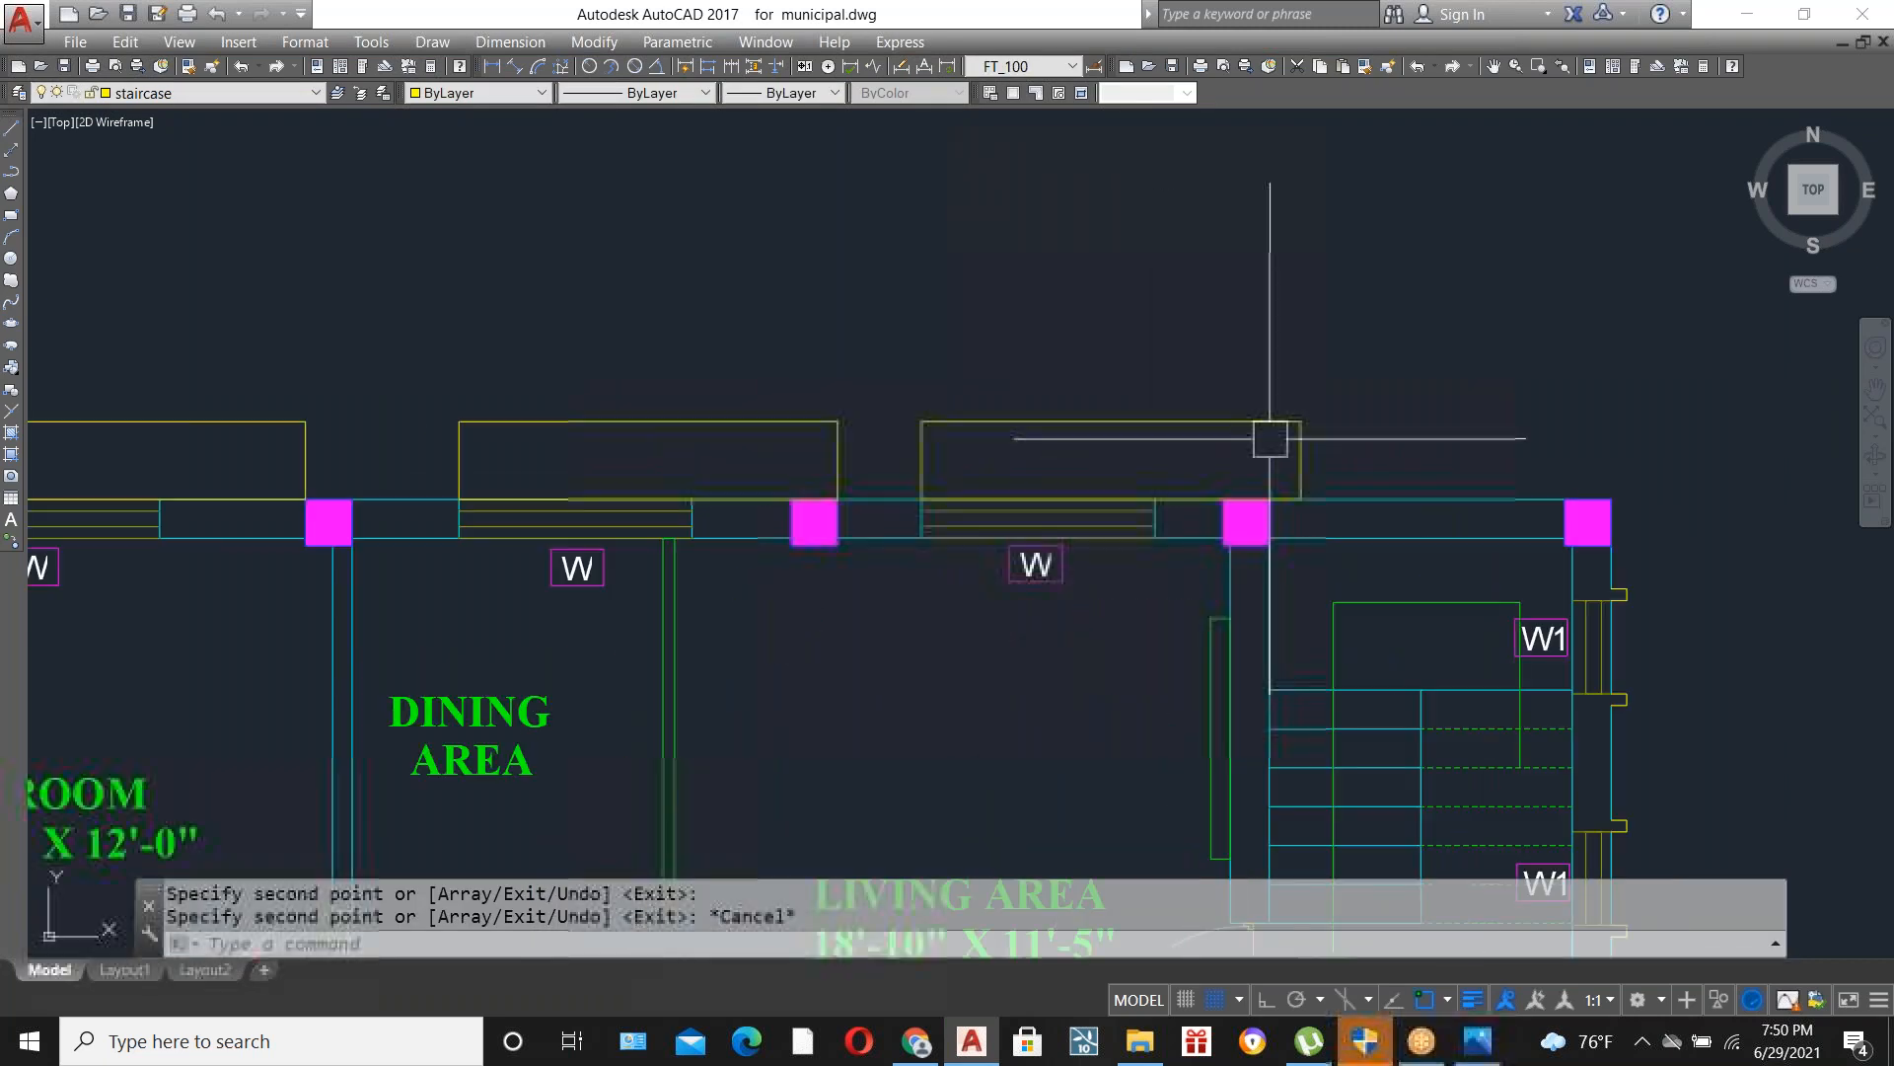
click(1355, 563)
click(1304, 373)
text(s)
key(Return)
click(1319, 533)
click(1228, 531)
scroll(1180, 402, down, 4)
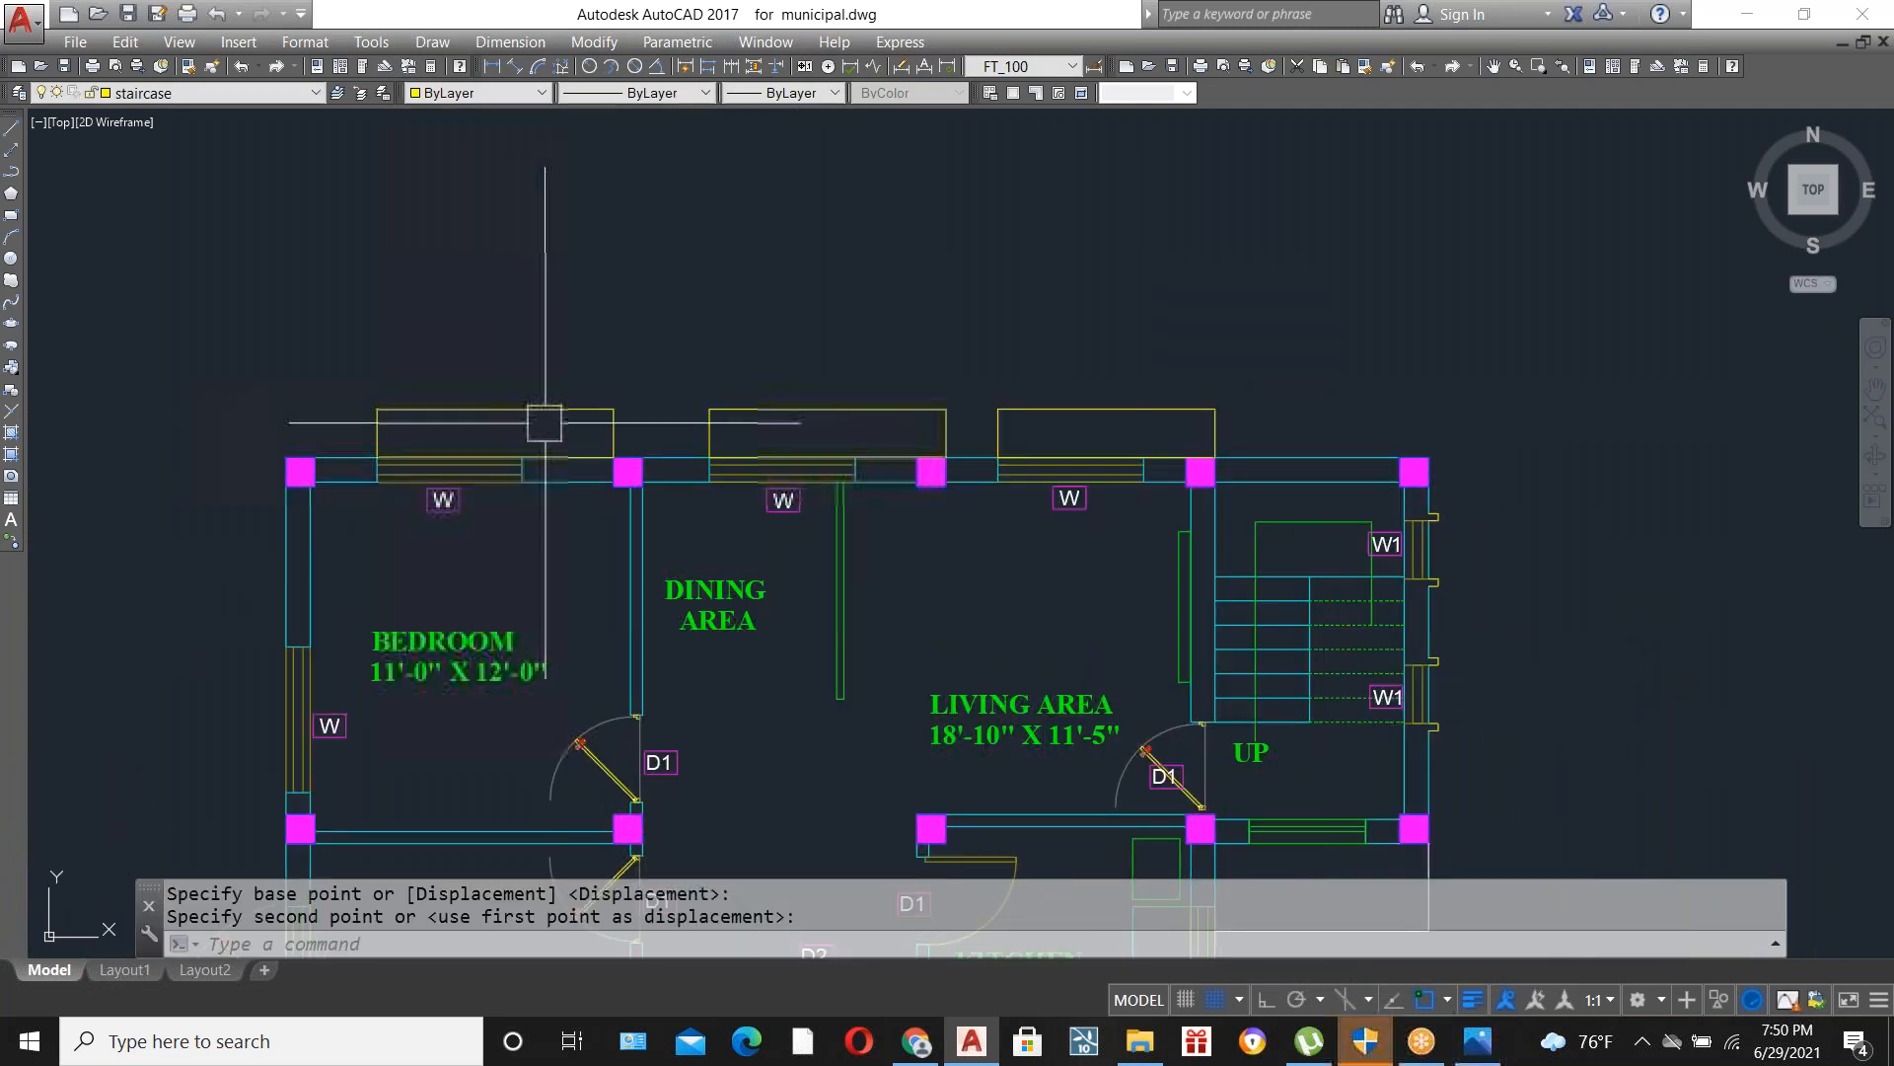
Try to offset the end line of the first floor bedroom window by 2'6".
scroll(504, 480, up, 2)
scroll(505, 481, up, 2)
text(o)
key(Return)
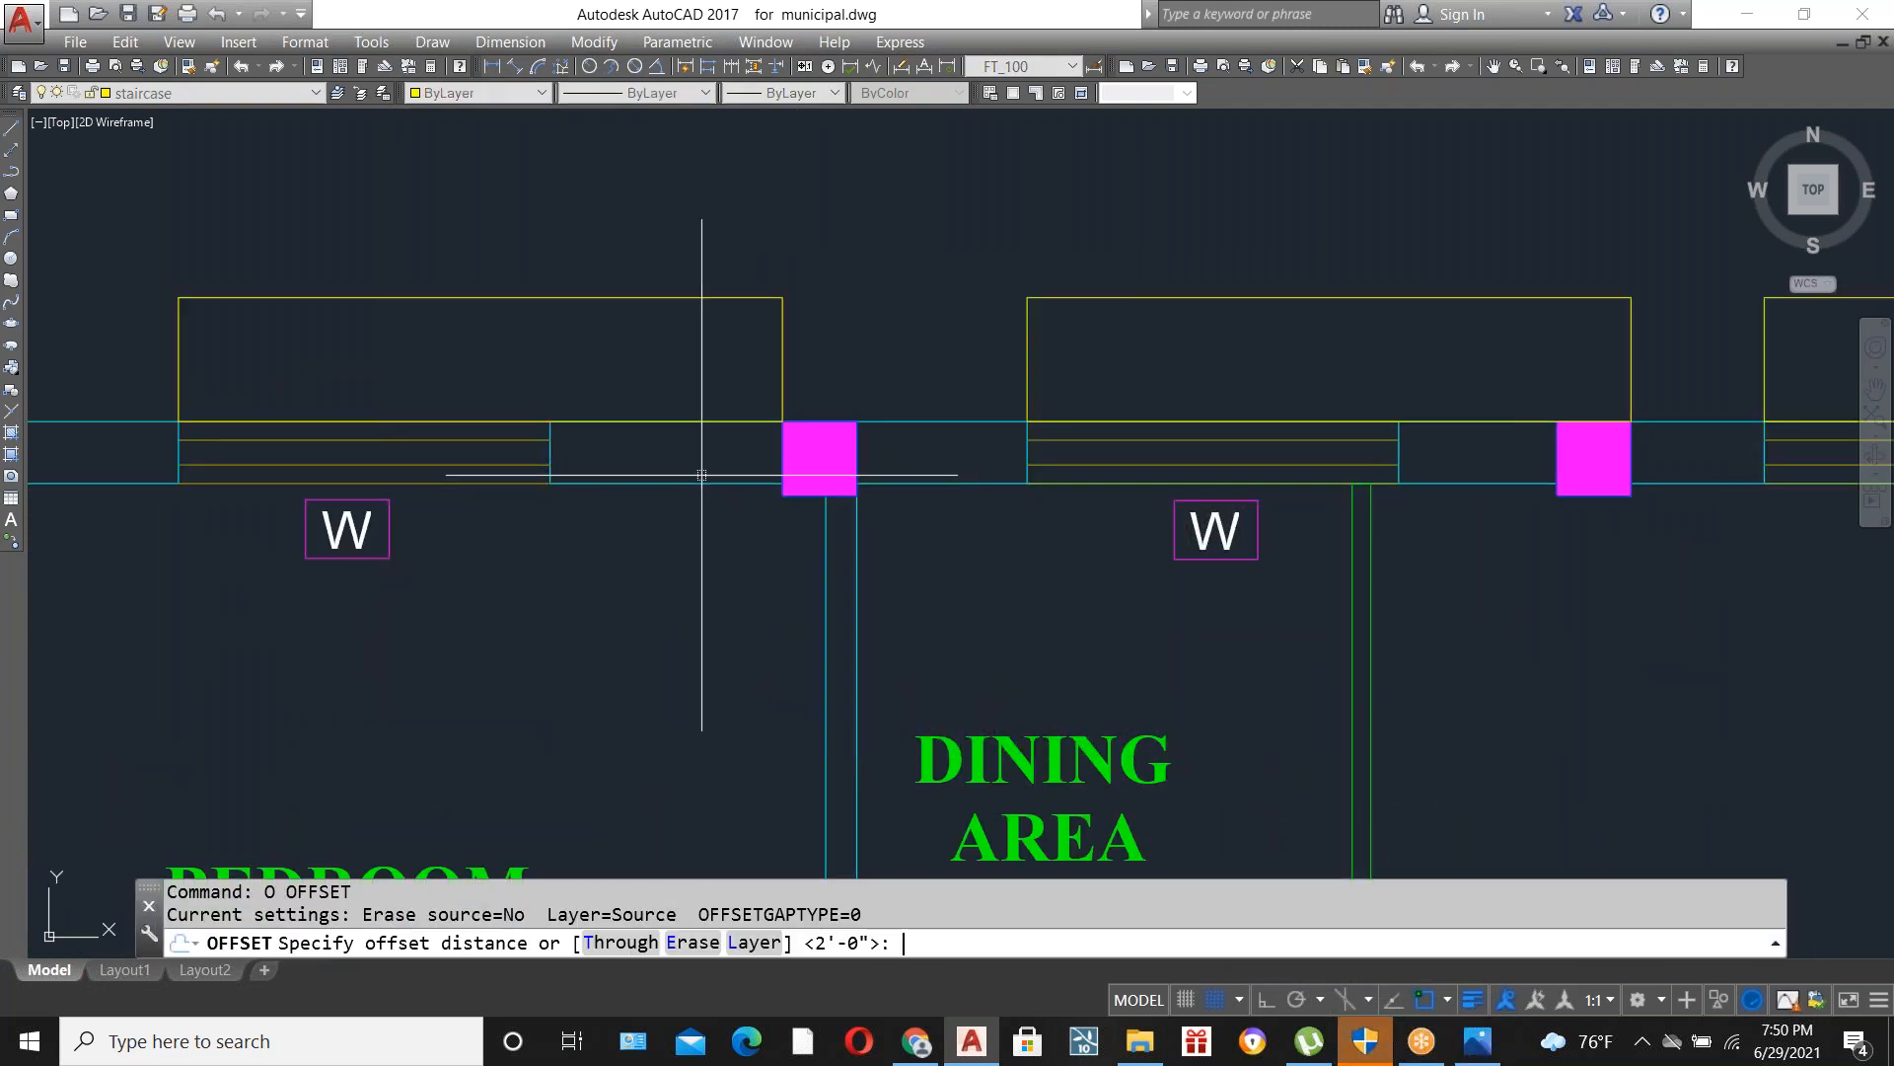
text(2')
key(Return)
scroll(573, 463, up, 6)
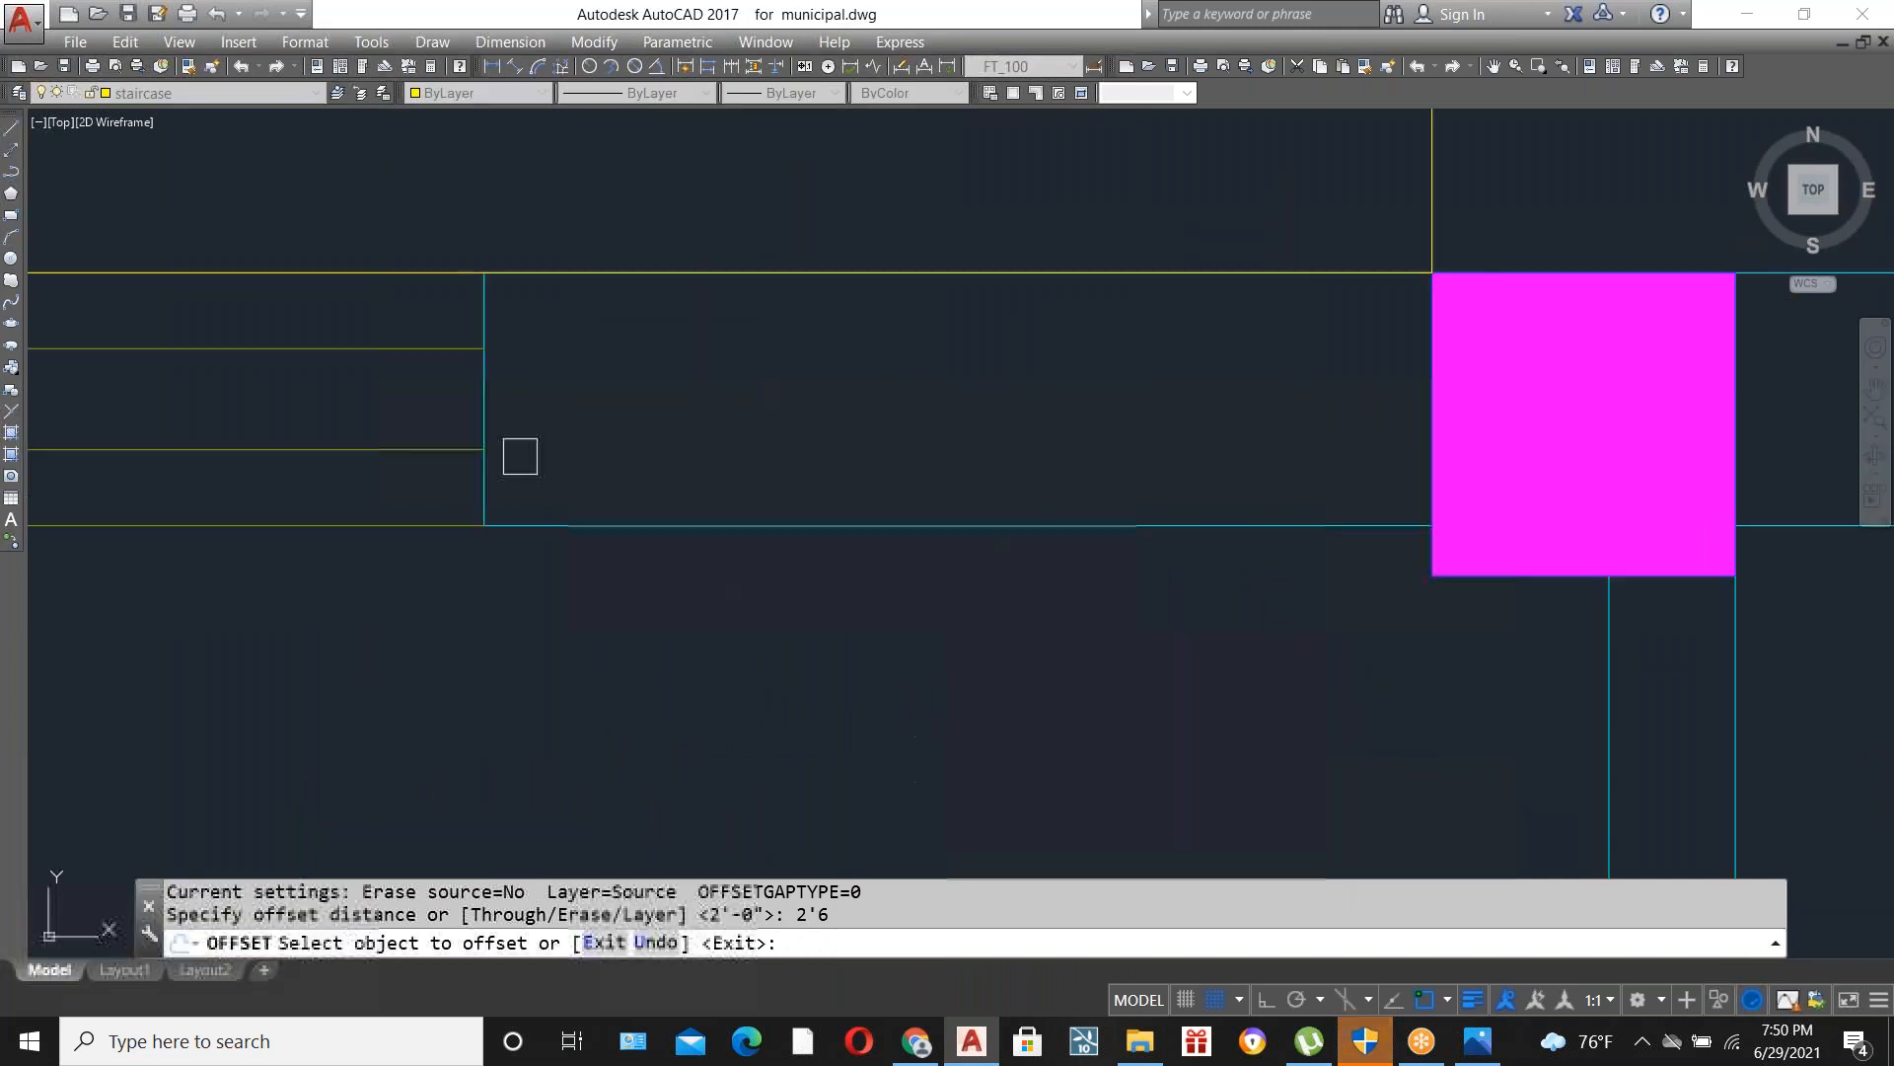
click(483, 411)
click(482, 411)
click(483, 411)
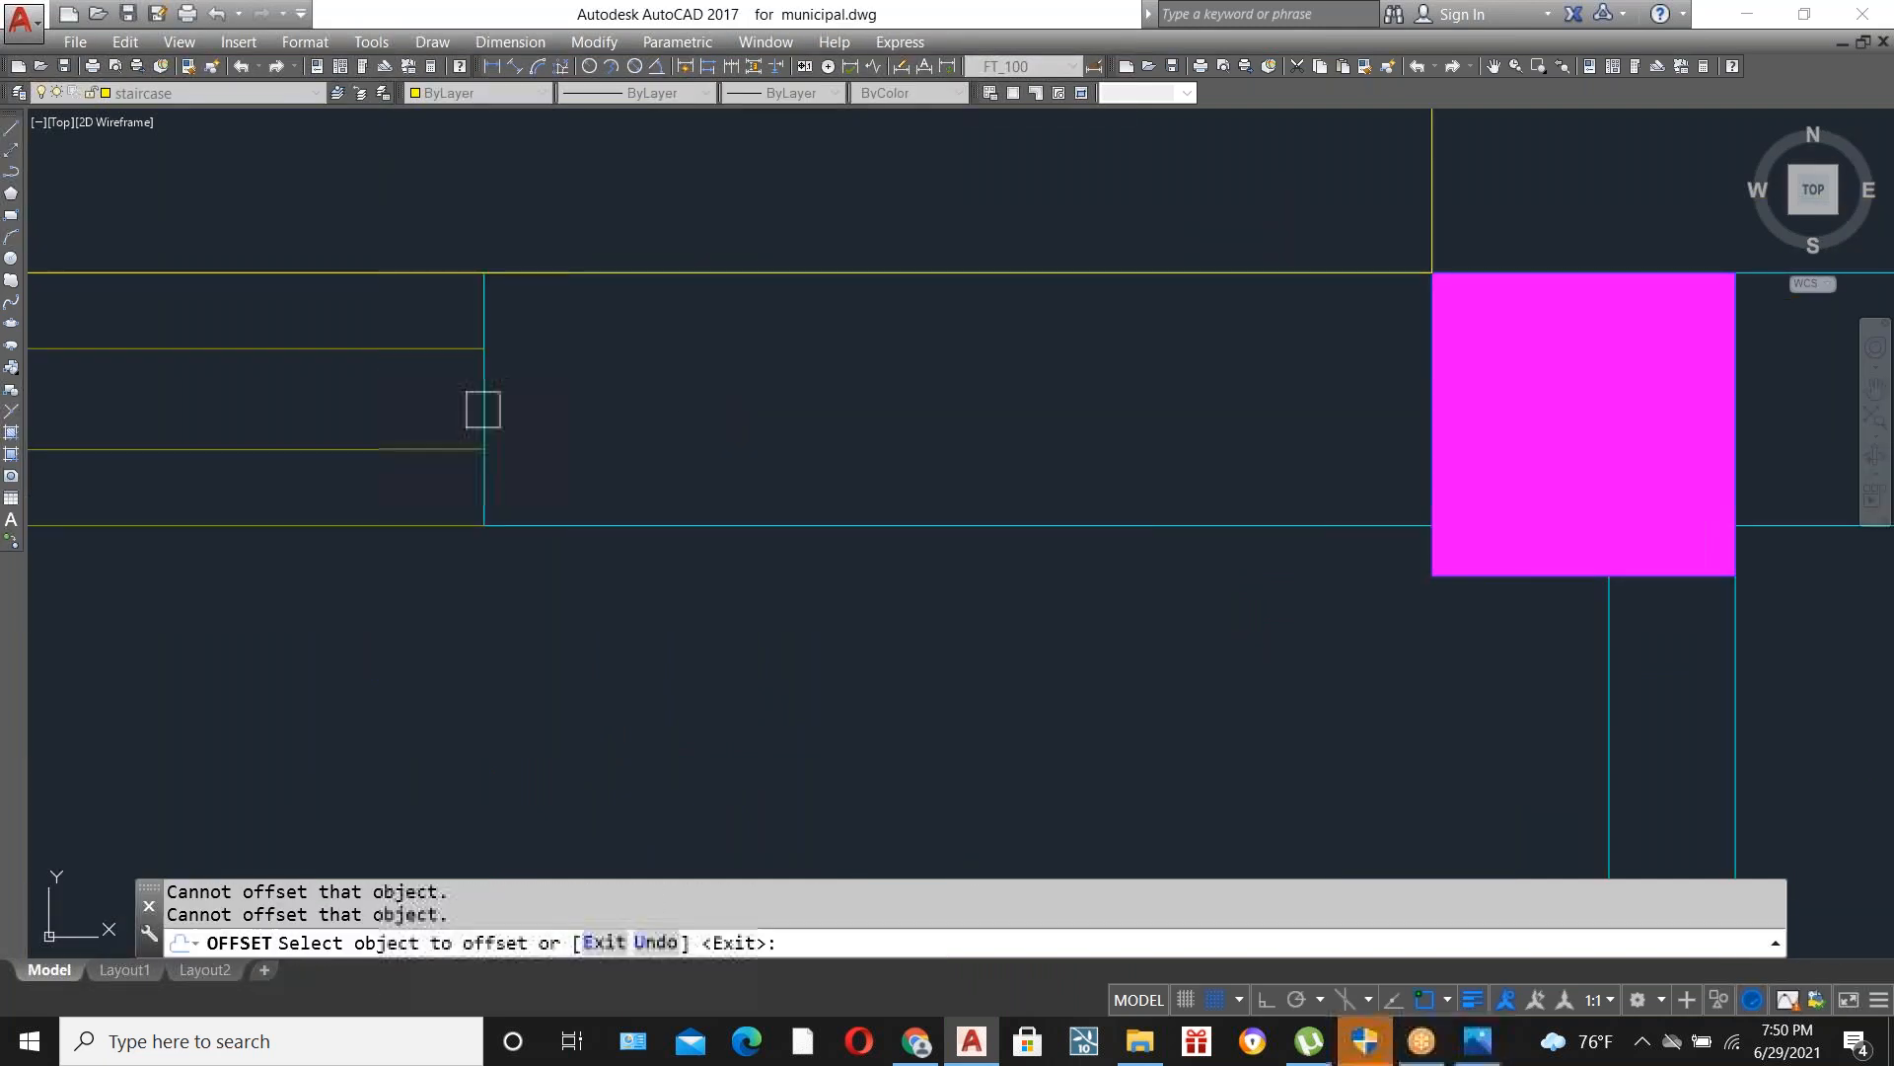
scroll(710, 432, down, 4)
key(Escape)
scroll(631, 427, up, 2)
key(Escape)
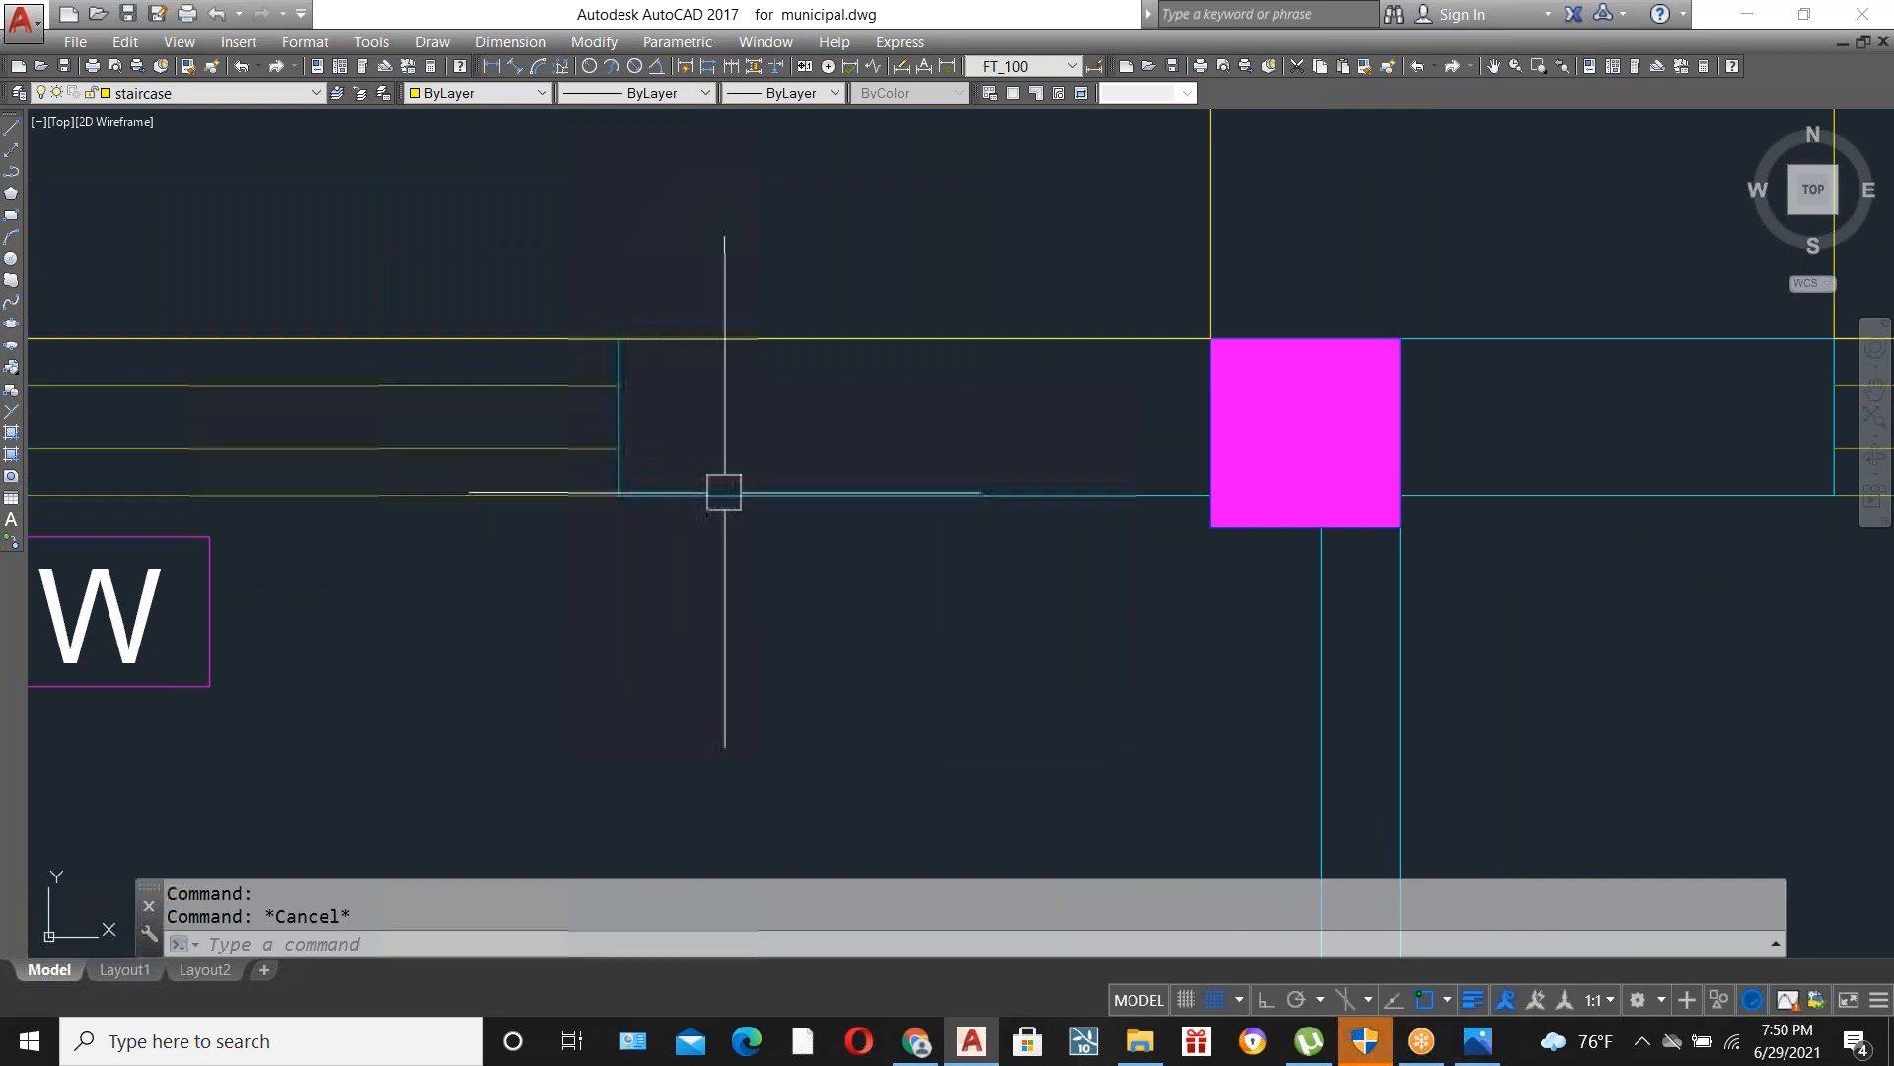
key(Escape)
scroll(737, 490, down, 4)
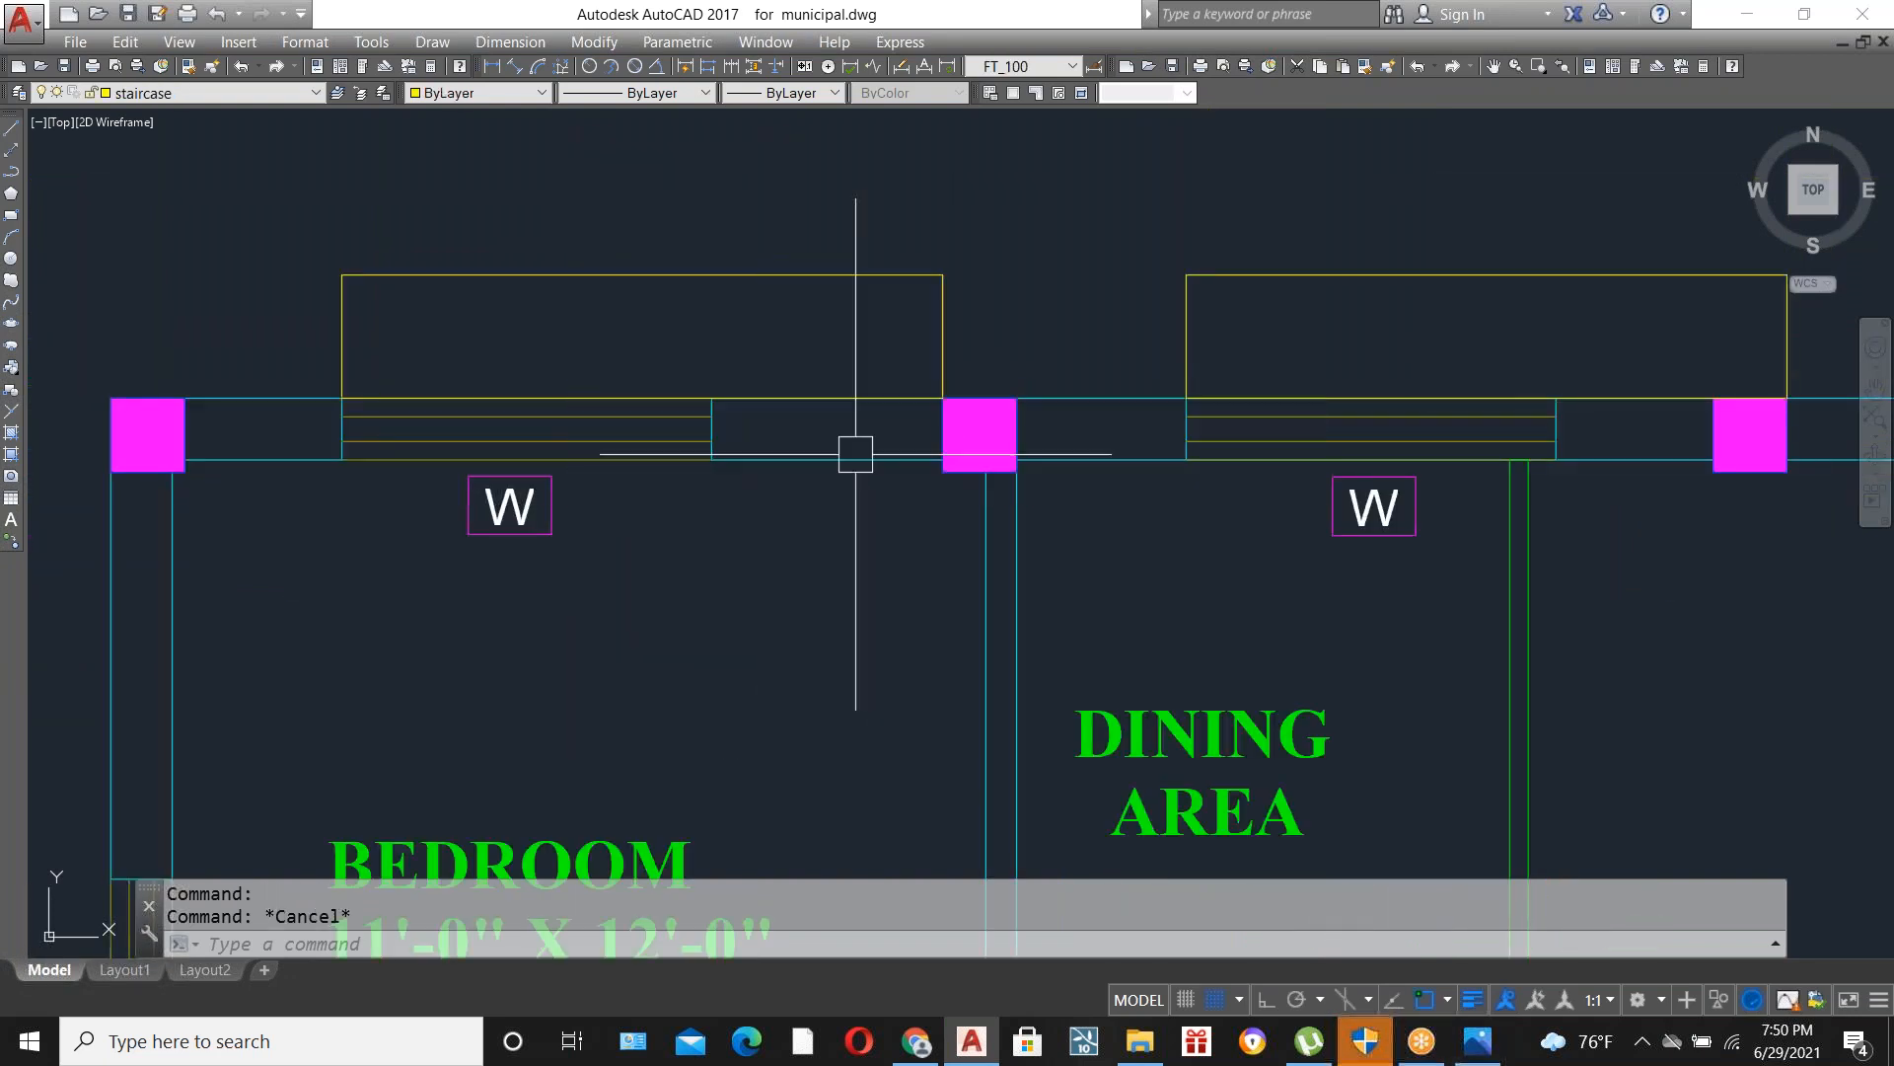
Draw a short line across the outer wall between the bedroom window and the adjacent column.
text(L)
key(Return)
click(883, 417)
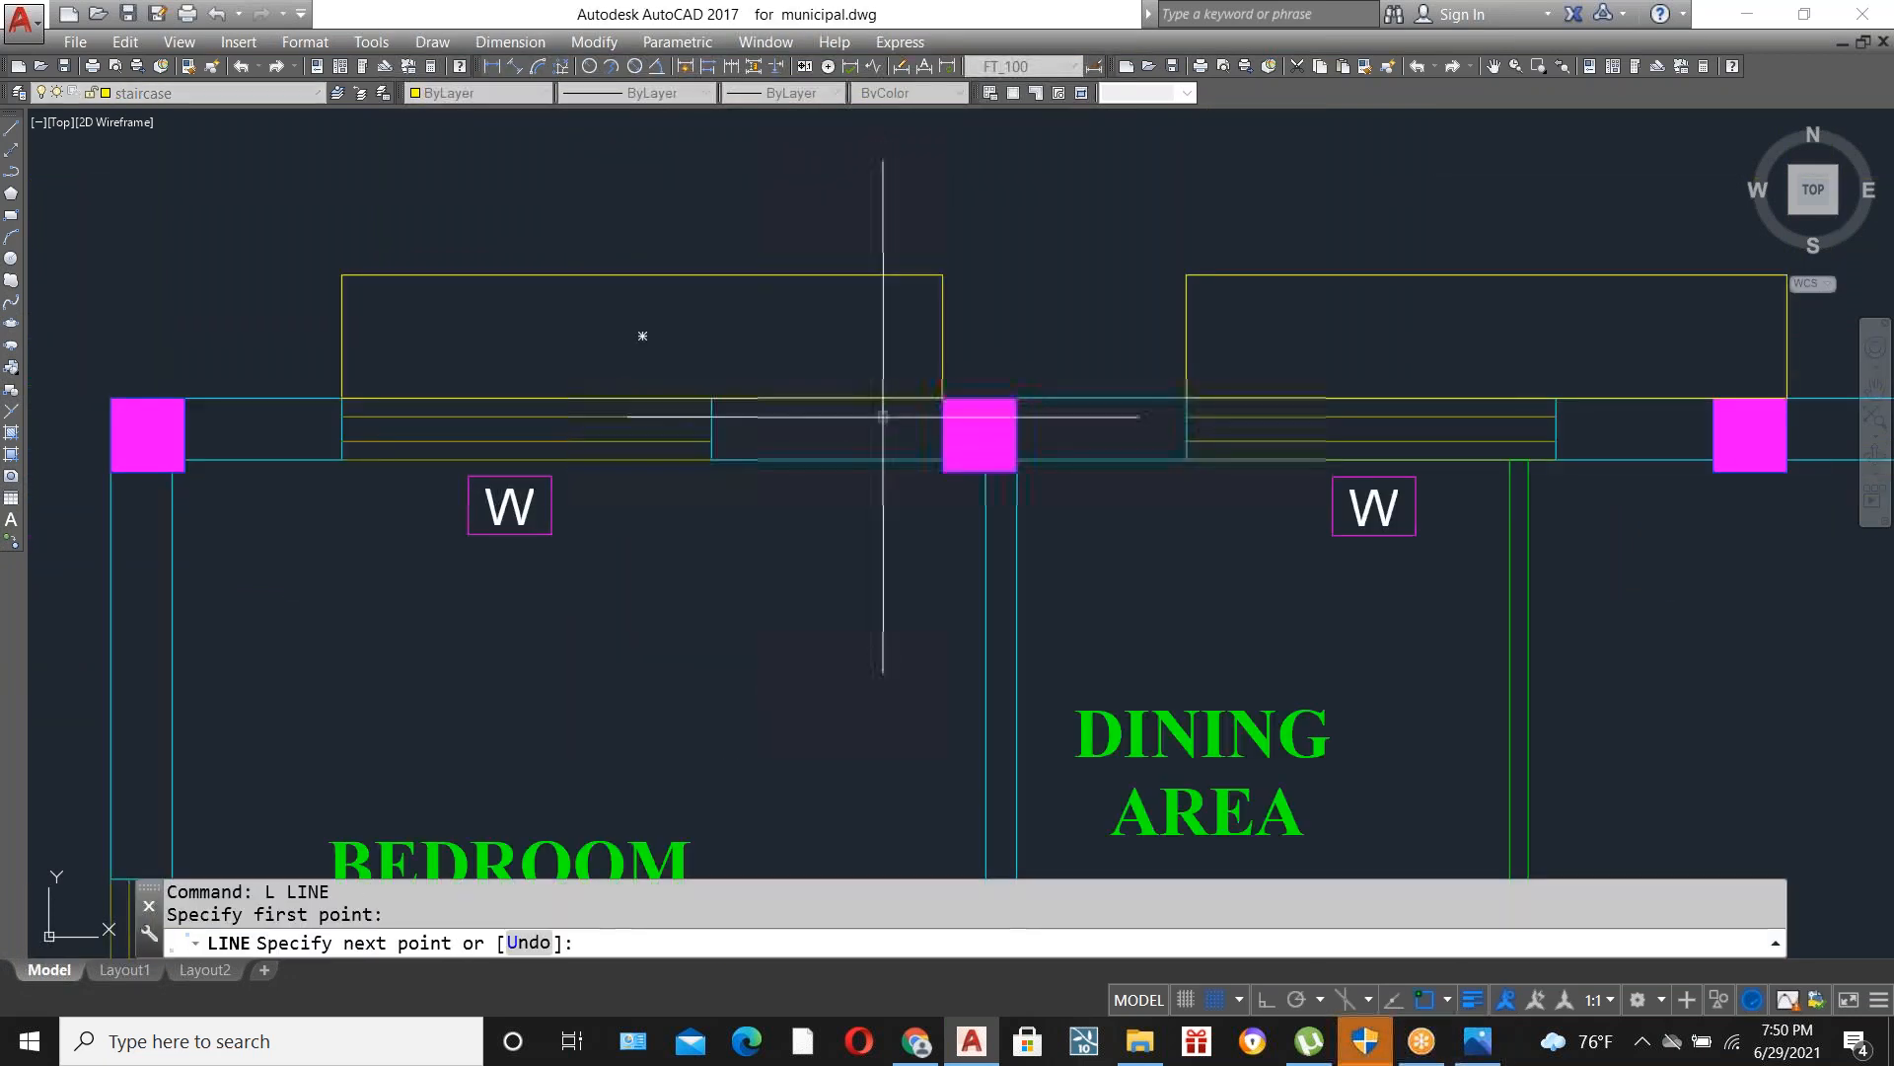
key(Escape)
Trim away the outer wall lines between the bedroom window and the short line across the wall.
text(tr)
key(Return)
click(820, 546)
click(769, 378)
scroll(701, 508, down, 3)
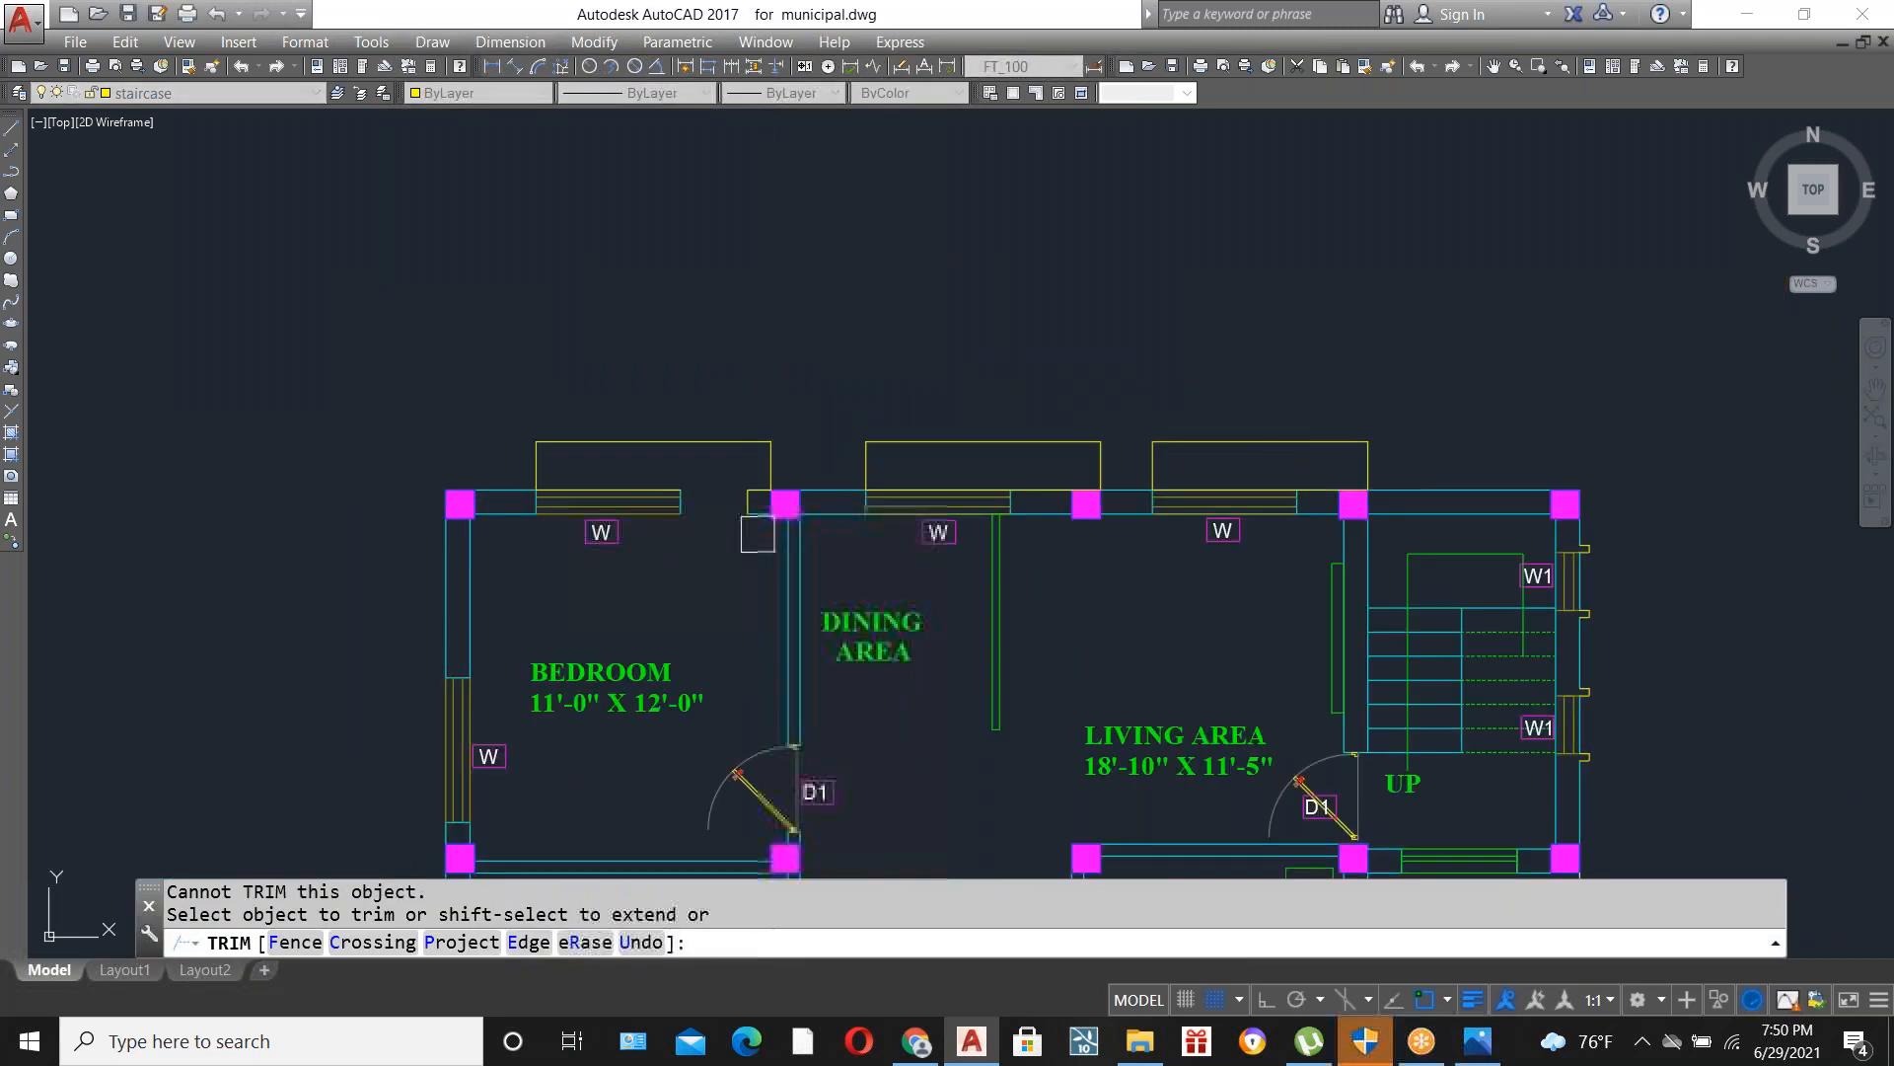
scroll(735, 515, up, 3)
key(Escape)
Trim away the outer wall lines between the dining area window and the adjacent column.
scroll(968, 516, down, 3)
scroll(1006, 512, up, 5)
text(Tr)
key(Return)
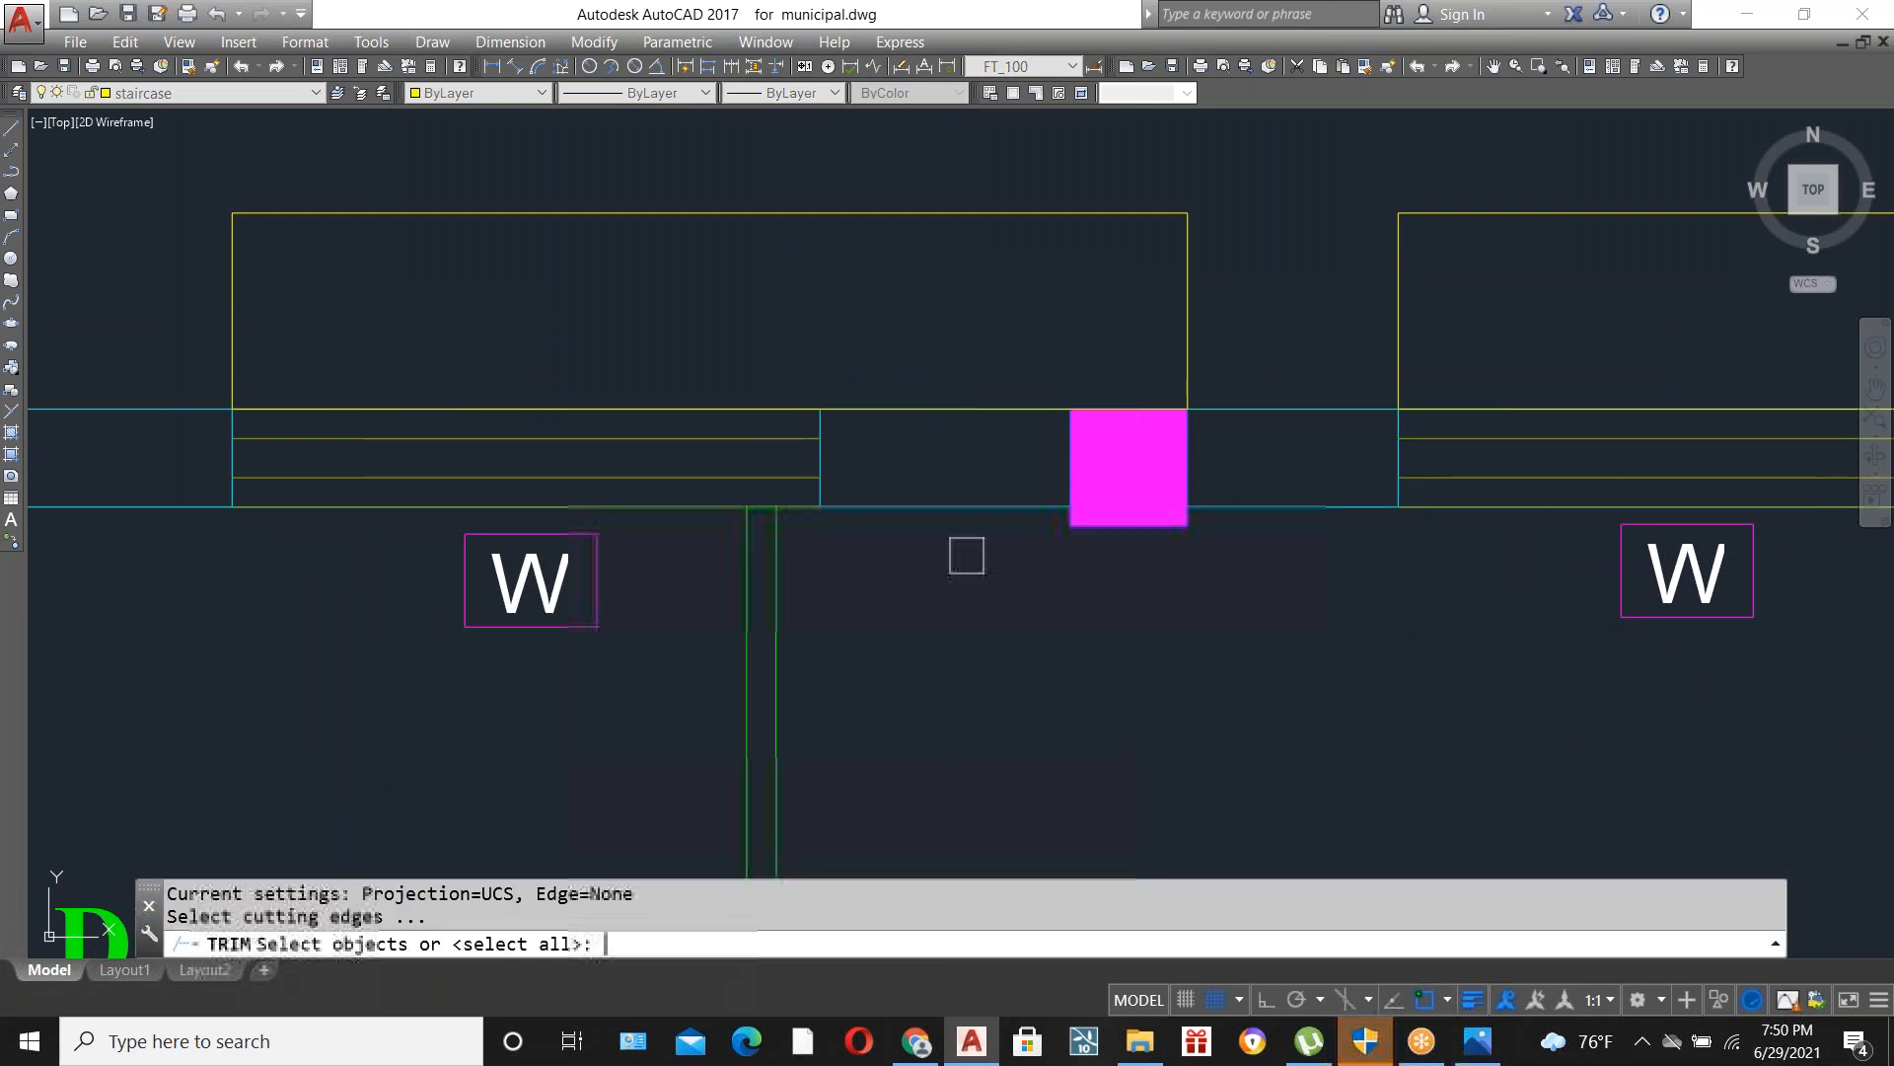
key(Return)
click(980, 583)
scroll(928, 441, down, 2)
key(Escape)
Erase the green partition between the dining area and the living area of the first floor plan.
click(938, 614)
click(809, 671)
key(Delete)
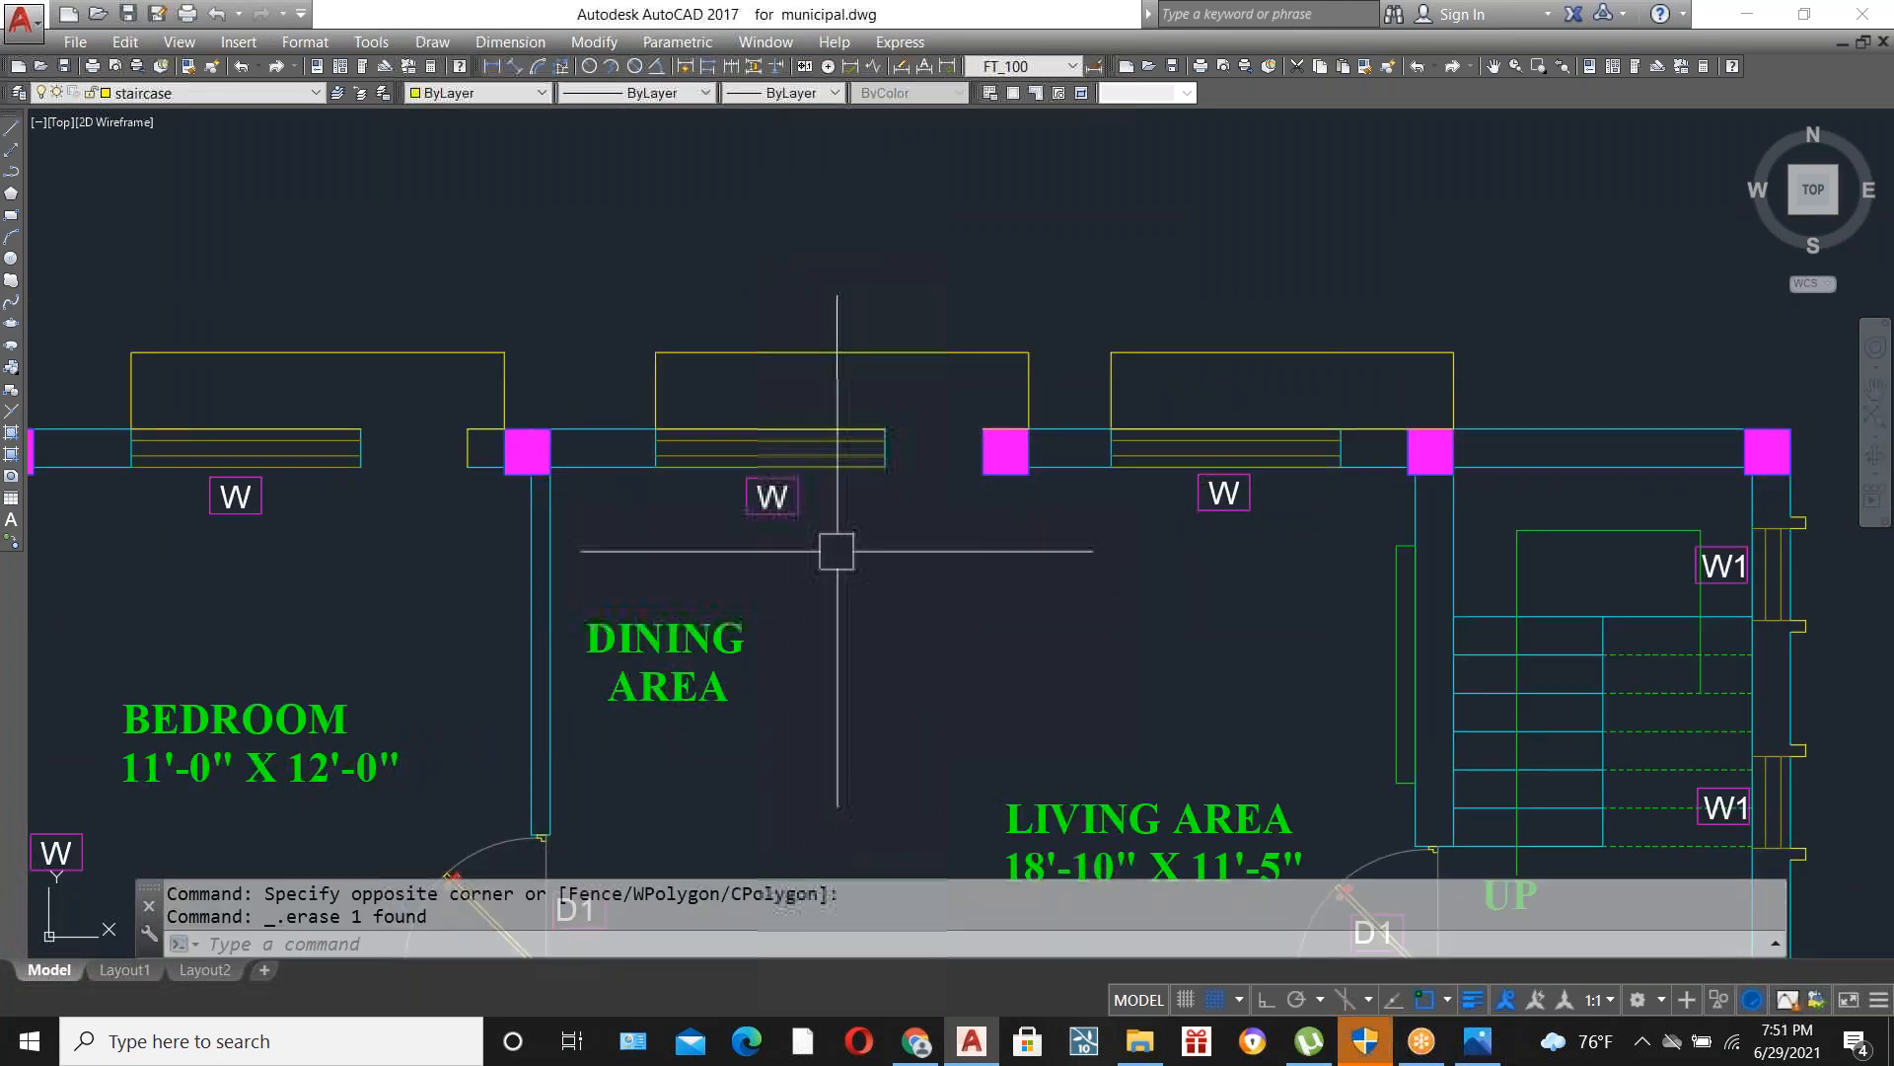
Move the two stair-side corners of the living area sunshade in line with the window's end.
scroll(1087, 499, down, 3)
scroll(1171, 500, up, 5)
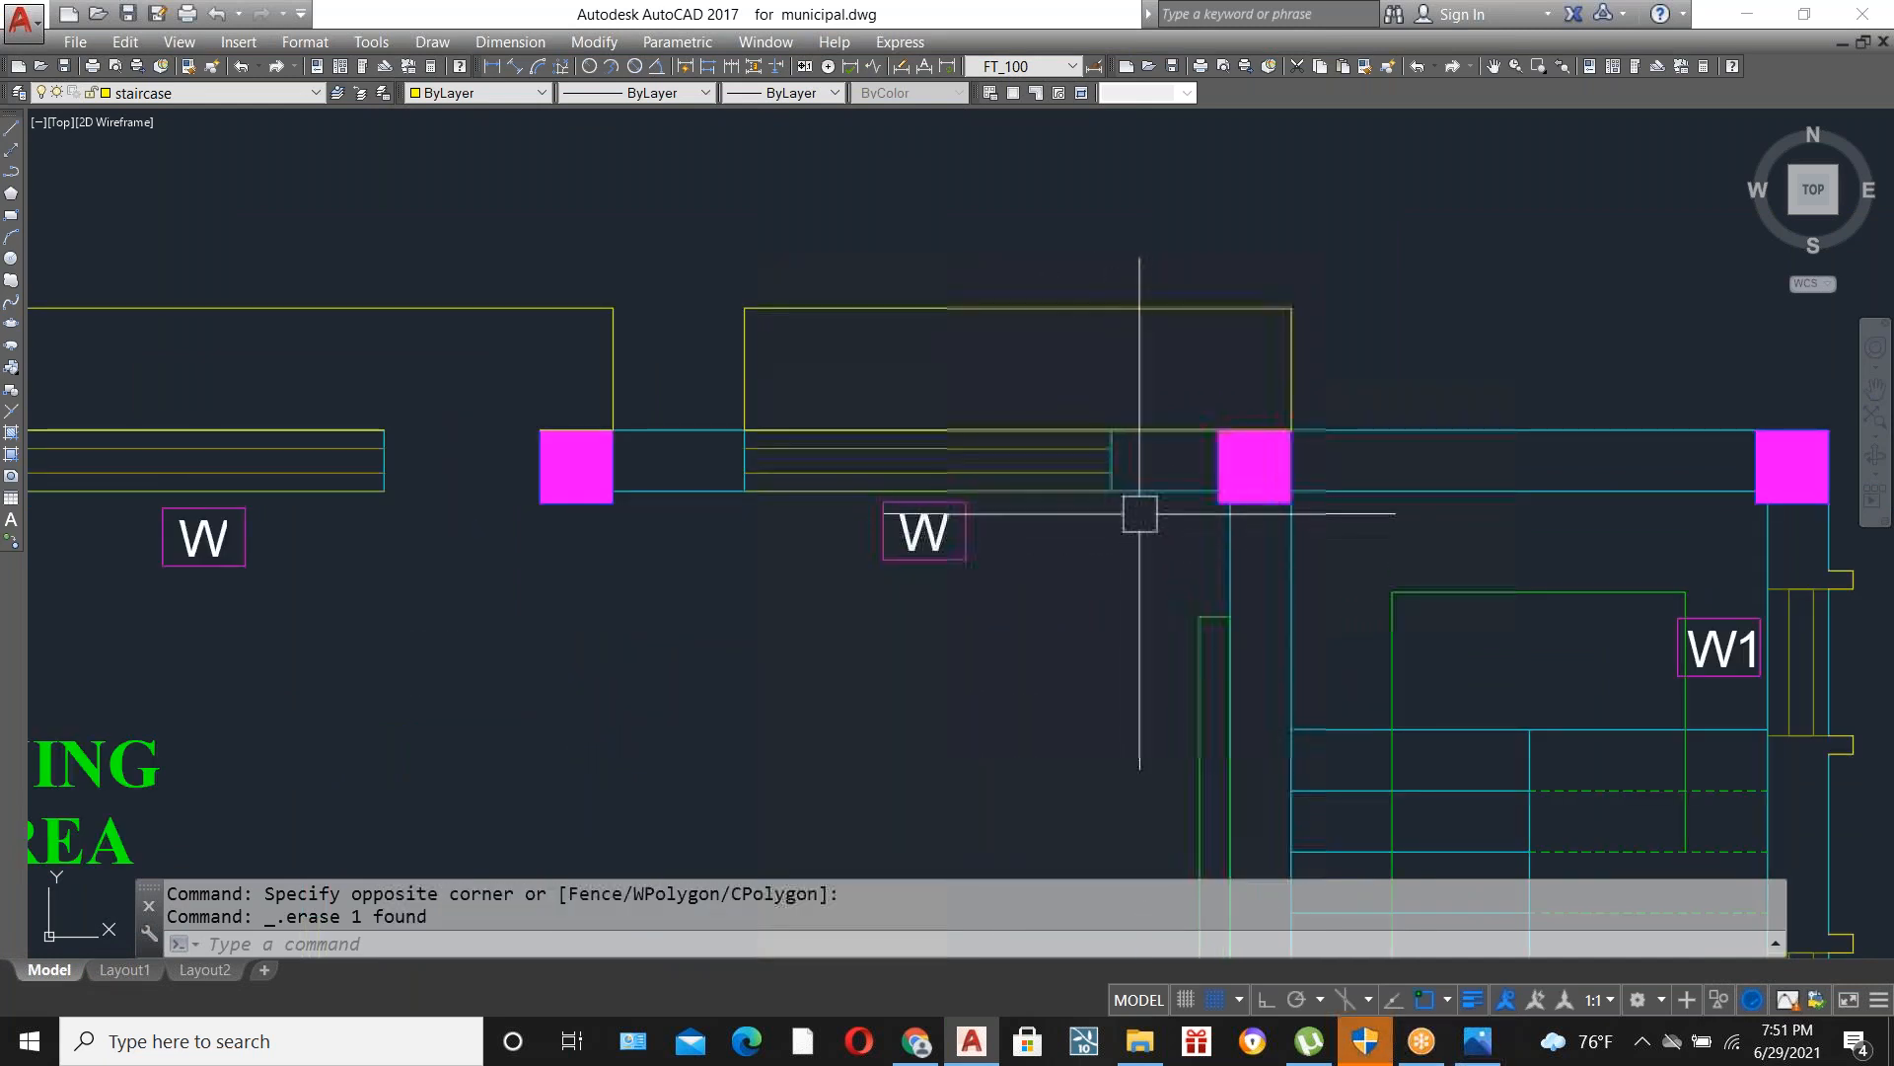
click(1283, 366)
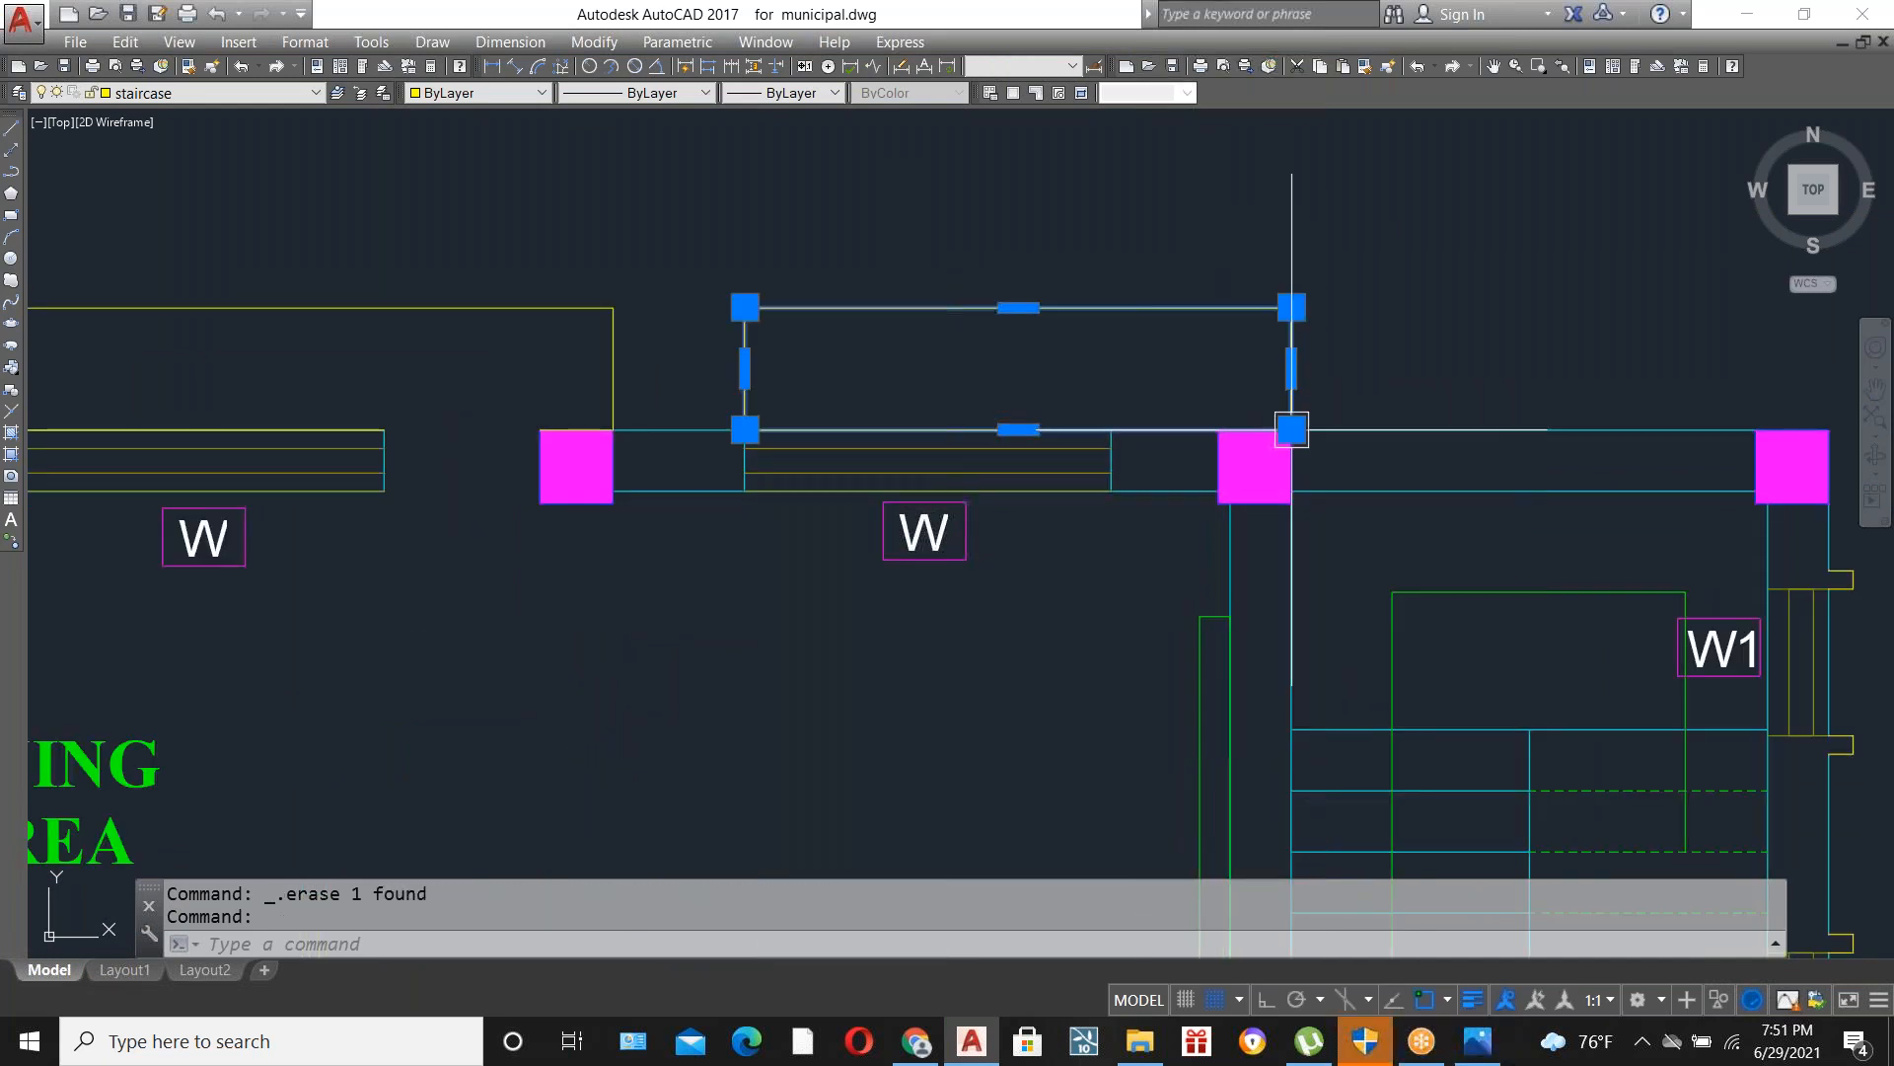
click(1292, 430)
click(1111, 429)
click(1291, 307)
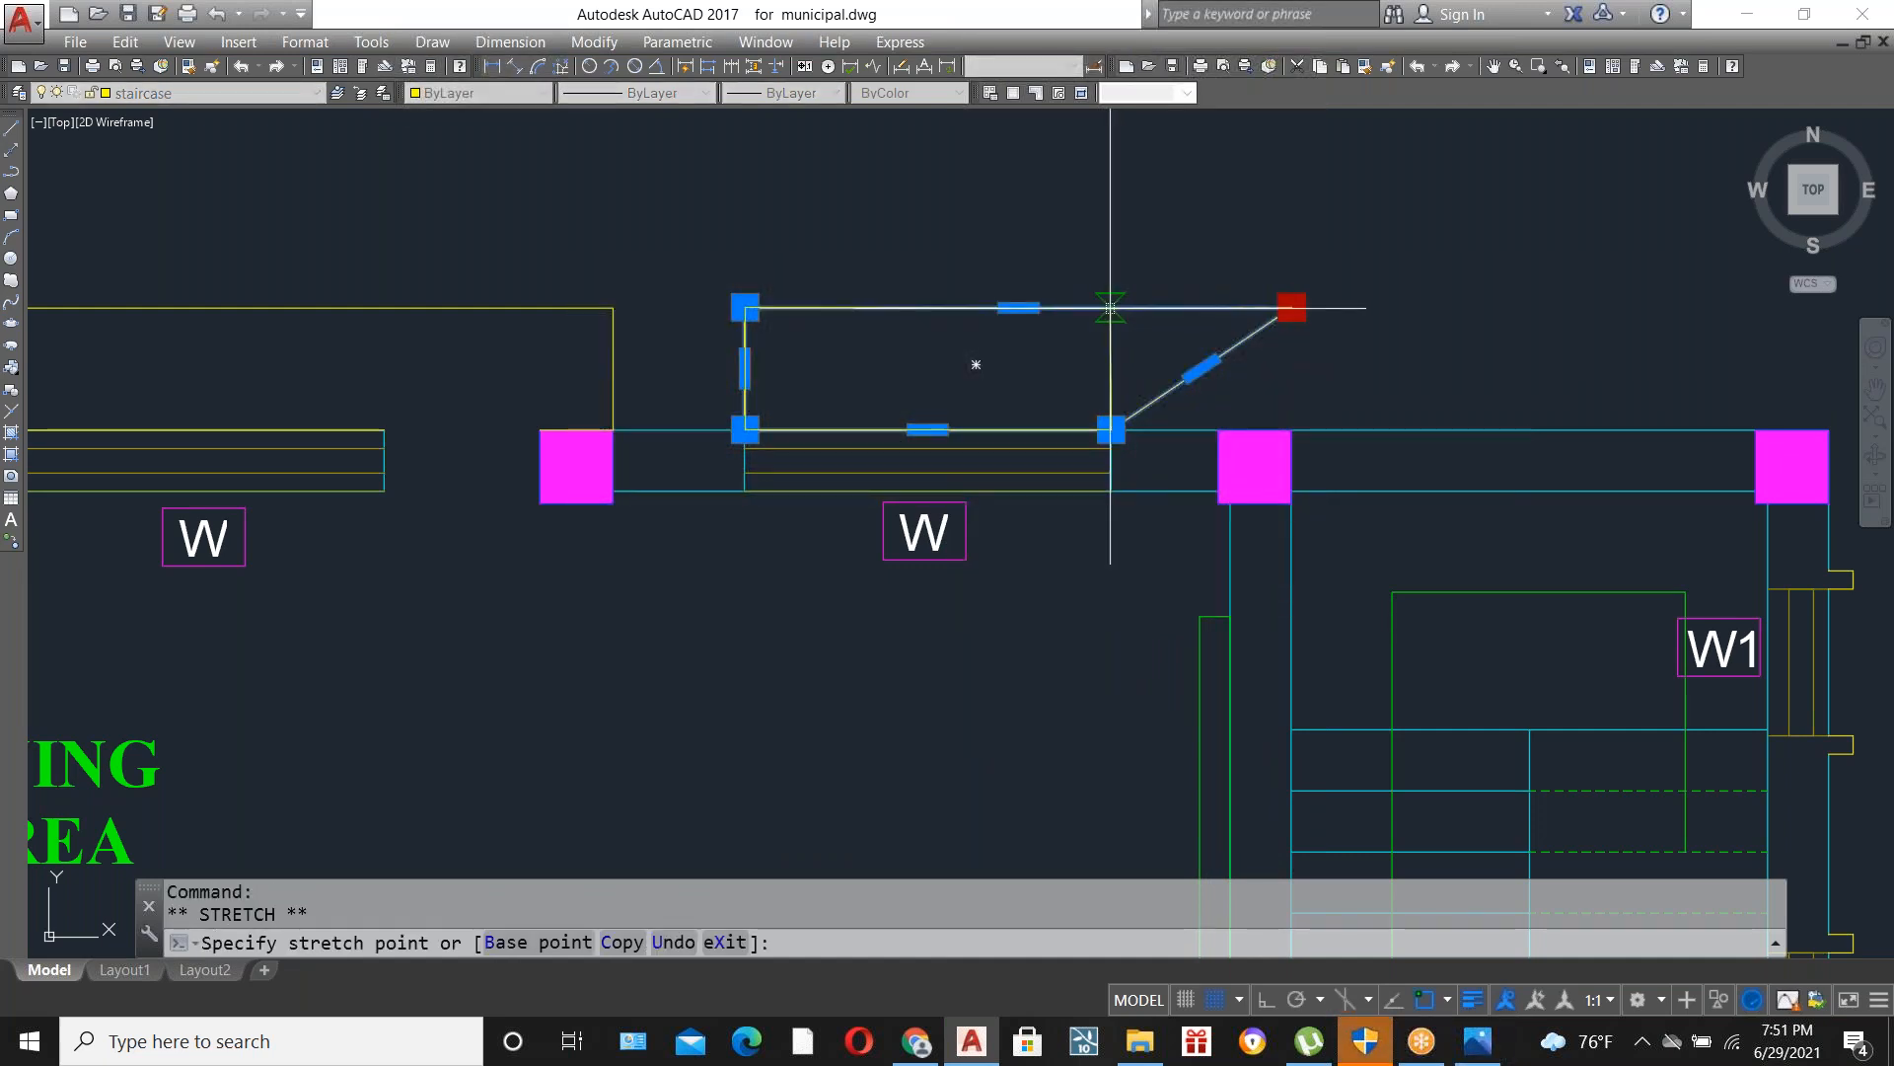
key(Escape)
scroll(1134, 300, down, 5)
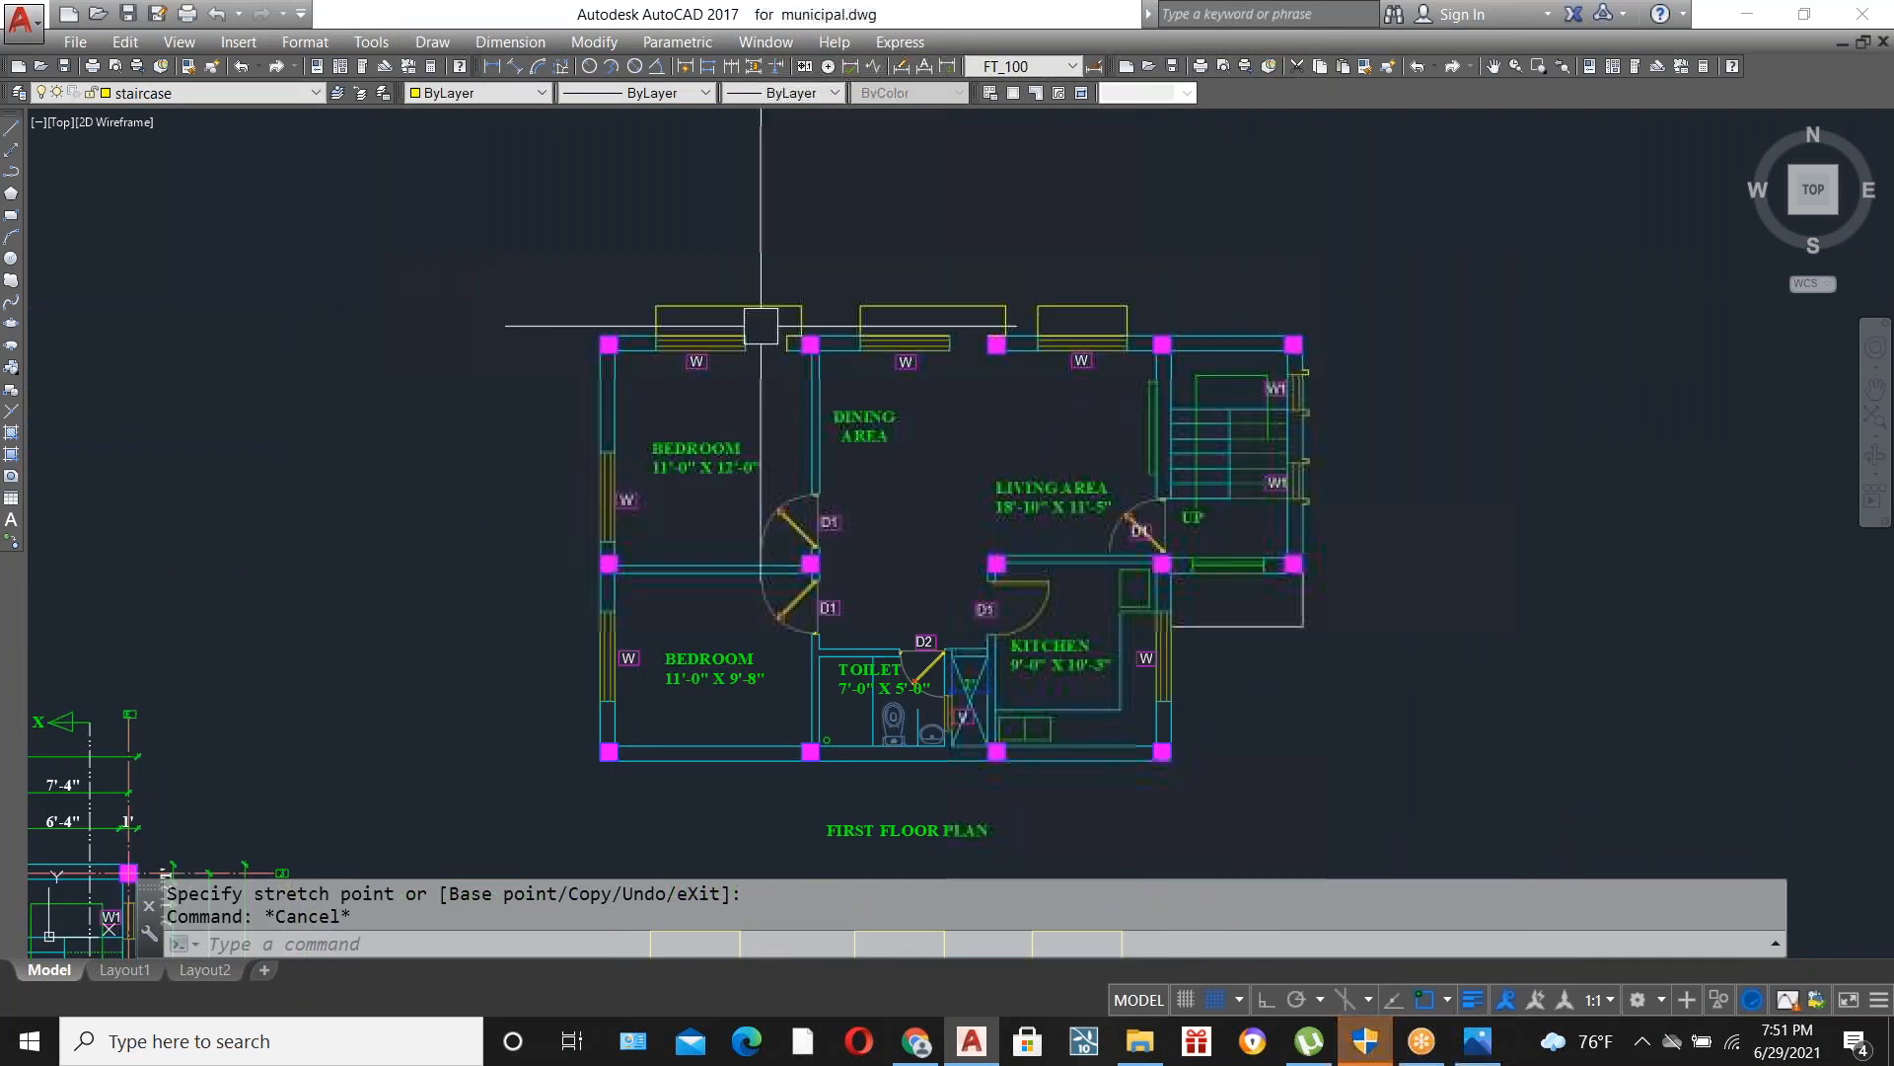
scroll(761, 325, up, 4)
scroll(783, 365, down, 4)
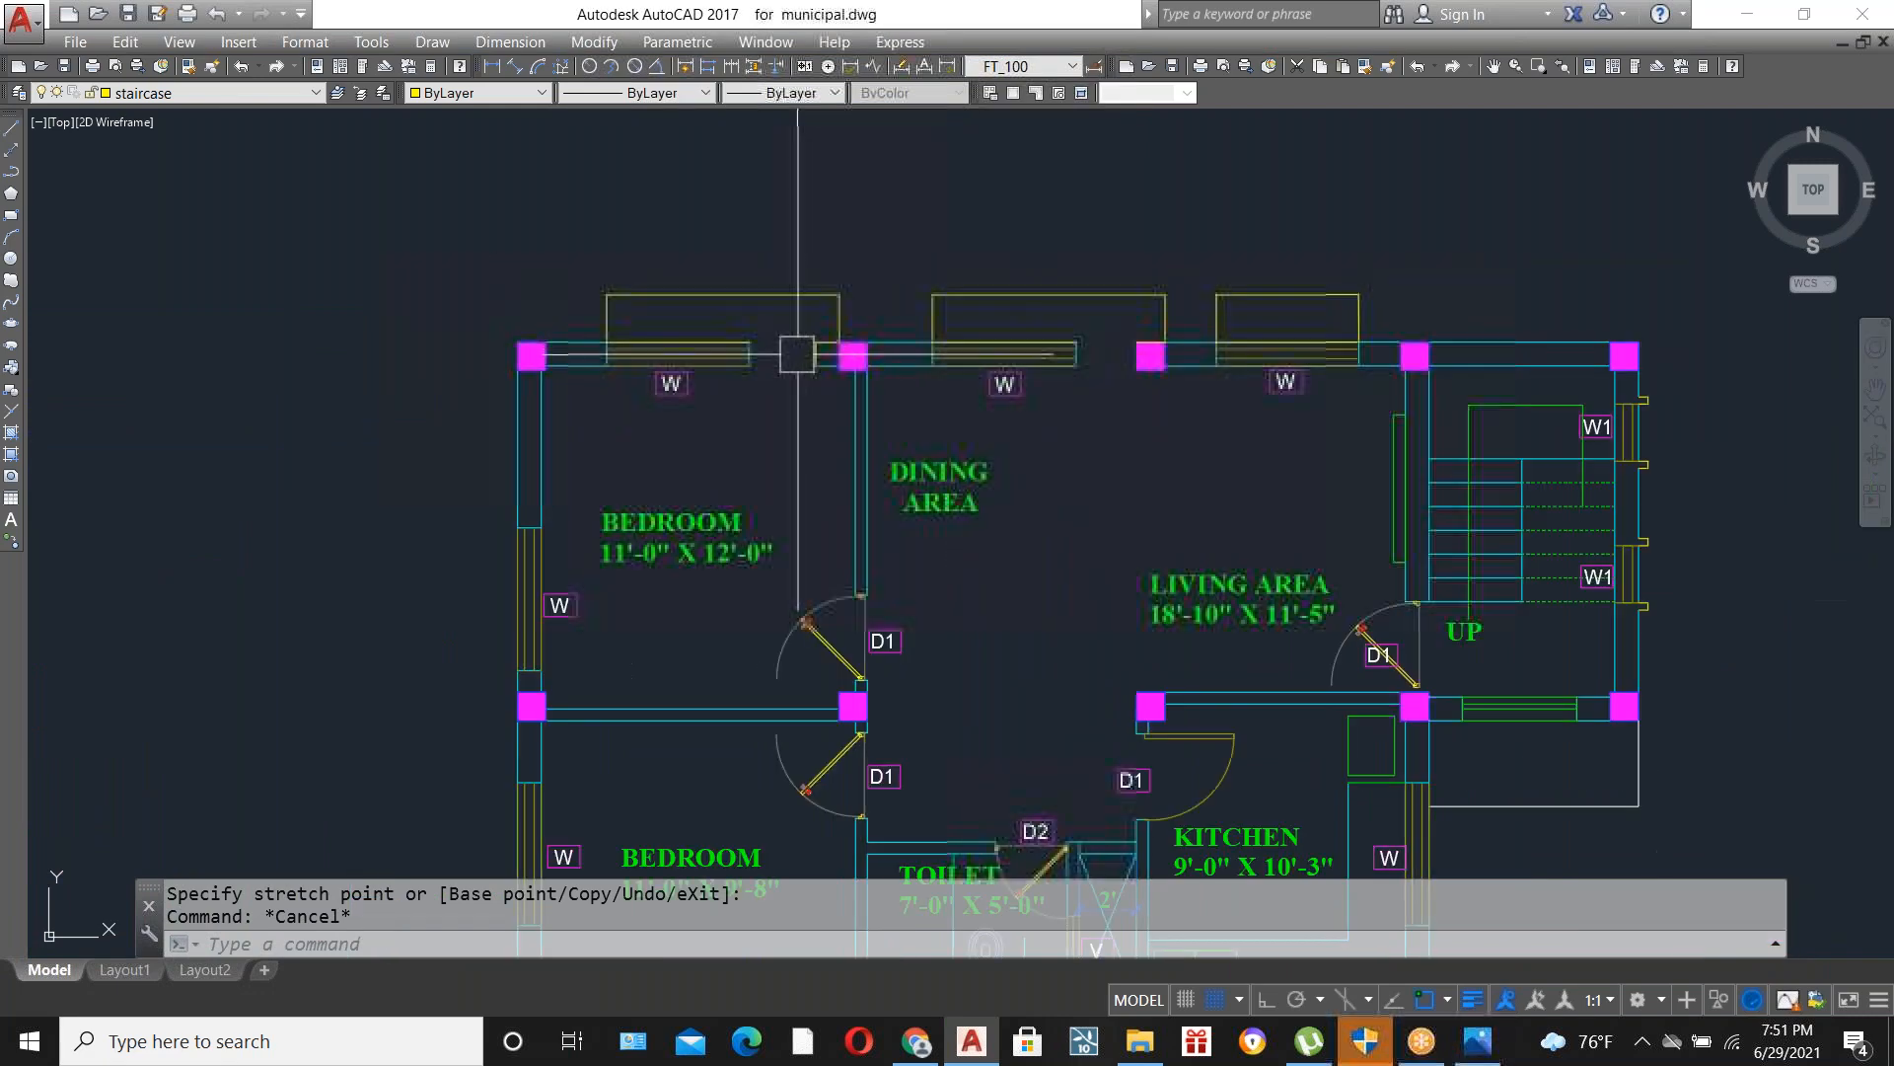
scroll(770, 312, up, 4)
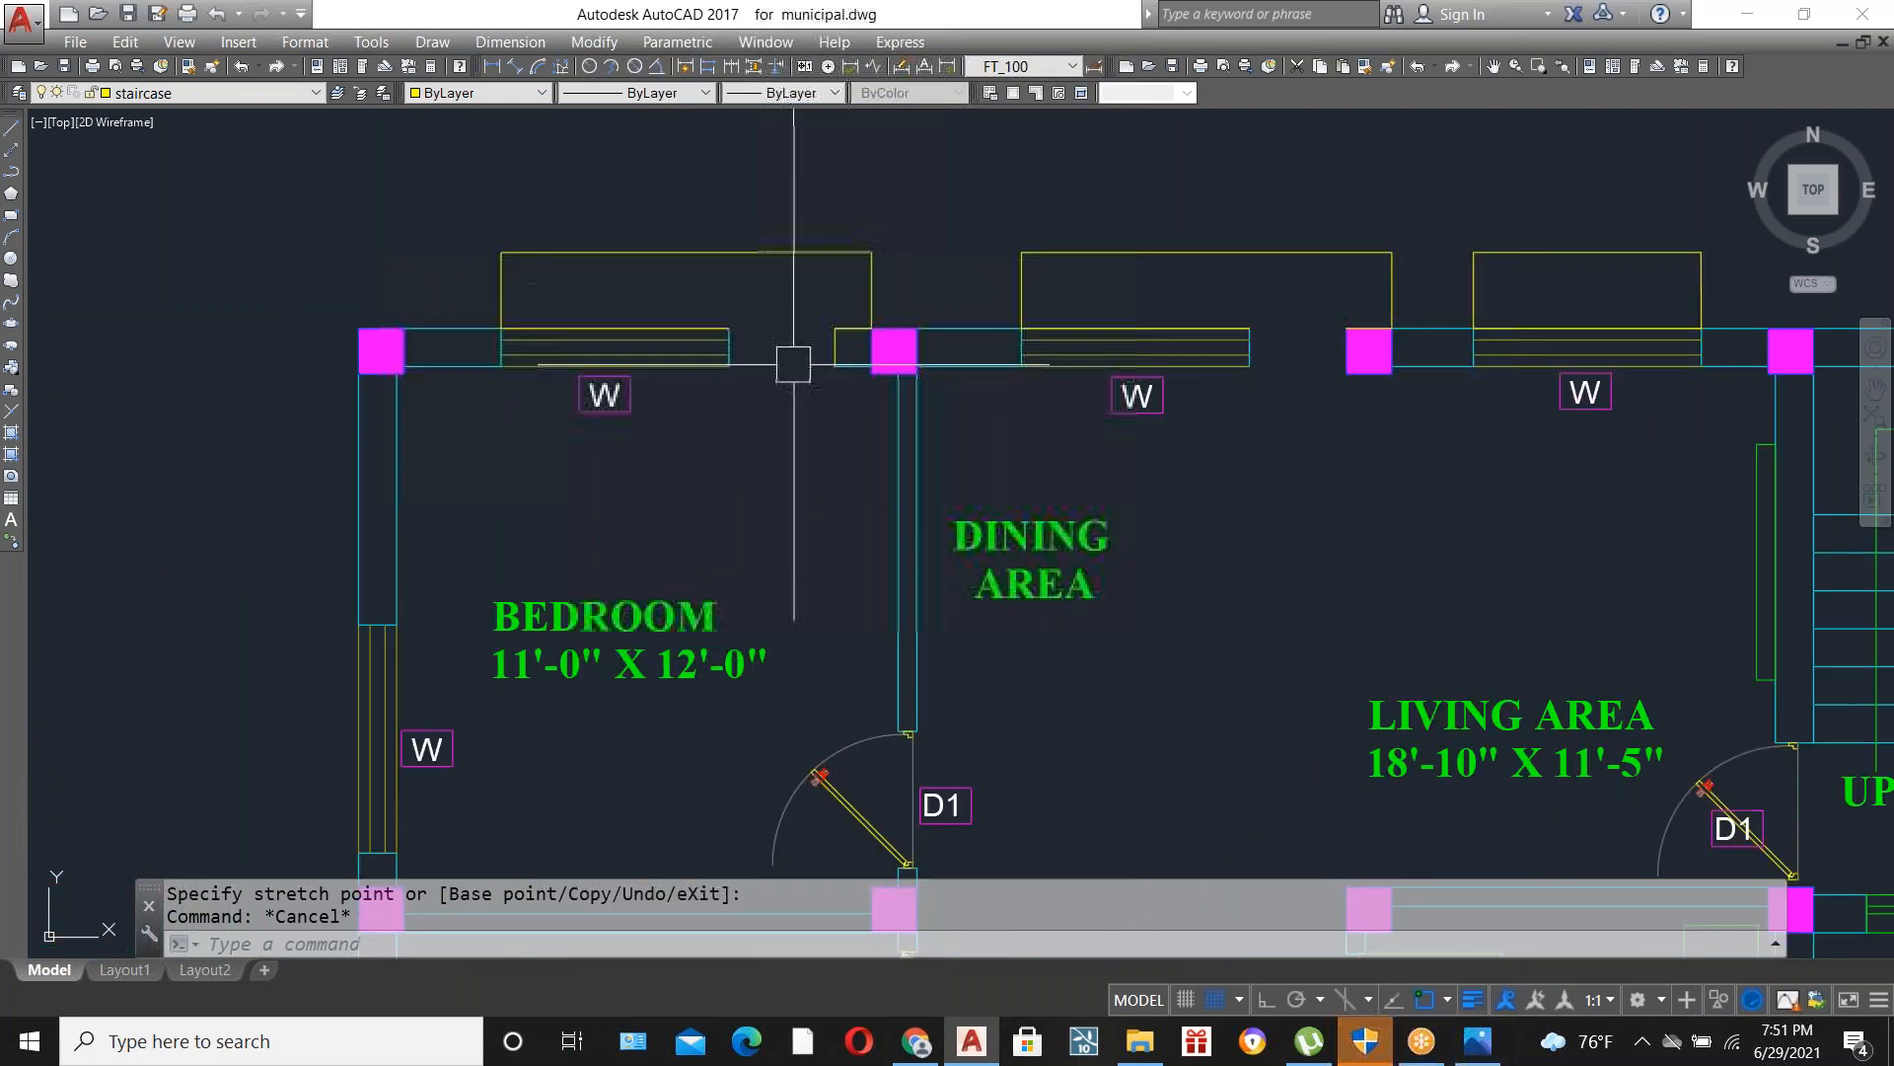
scroll(793, 364, down, 4)
scroll(790, 392, up, 4)
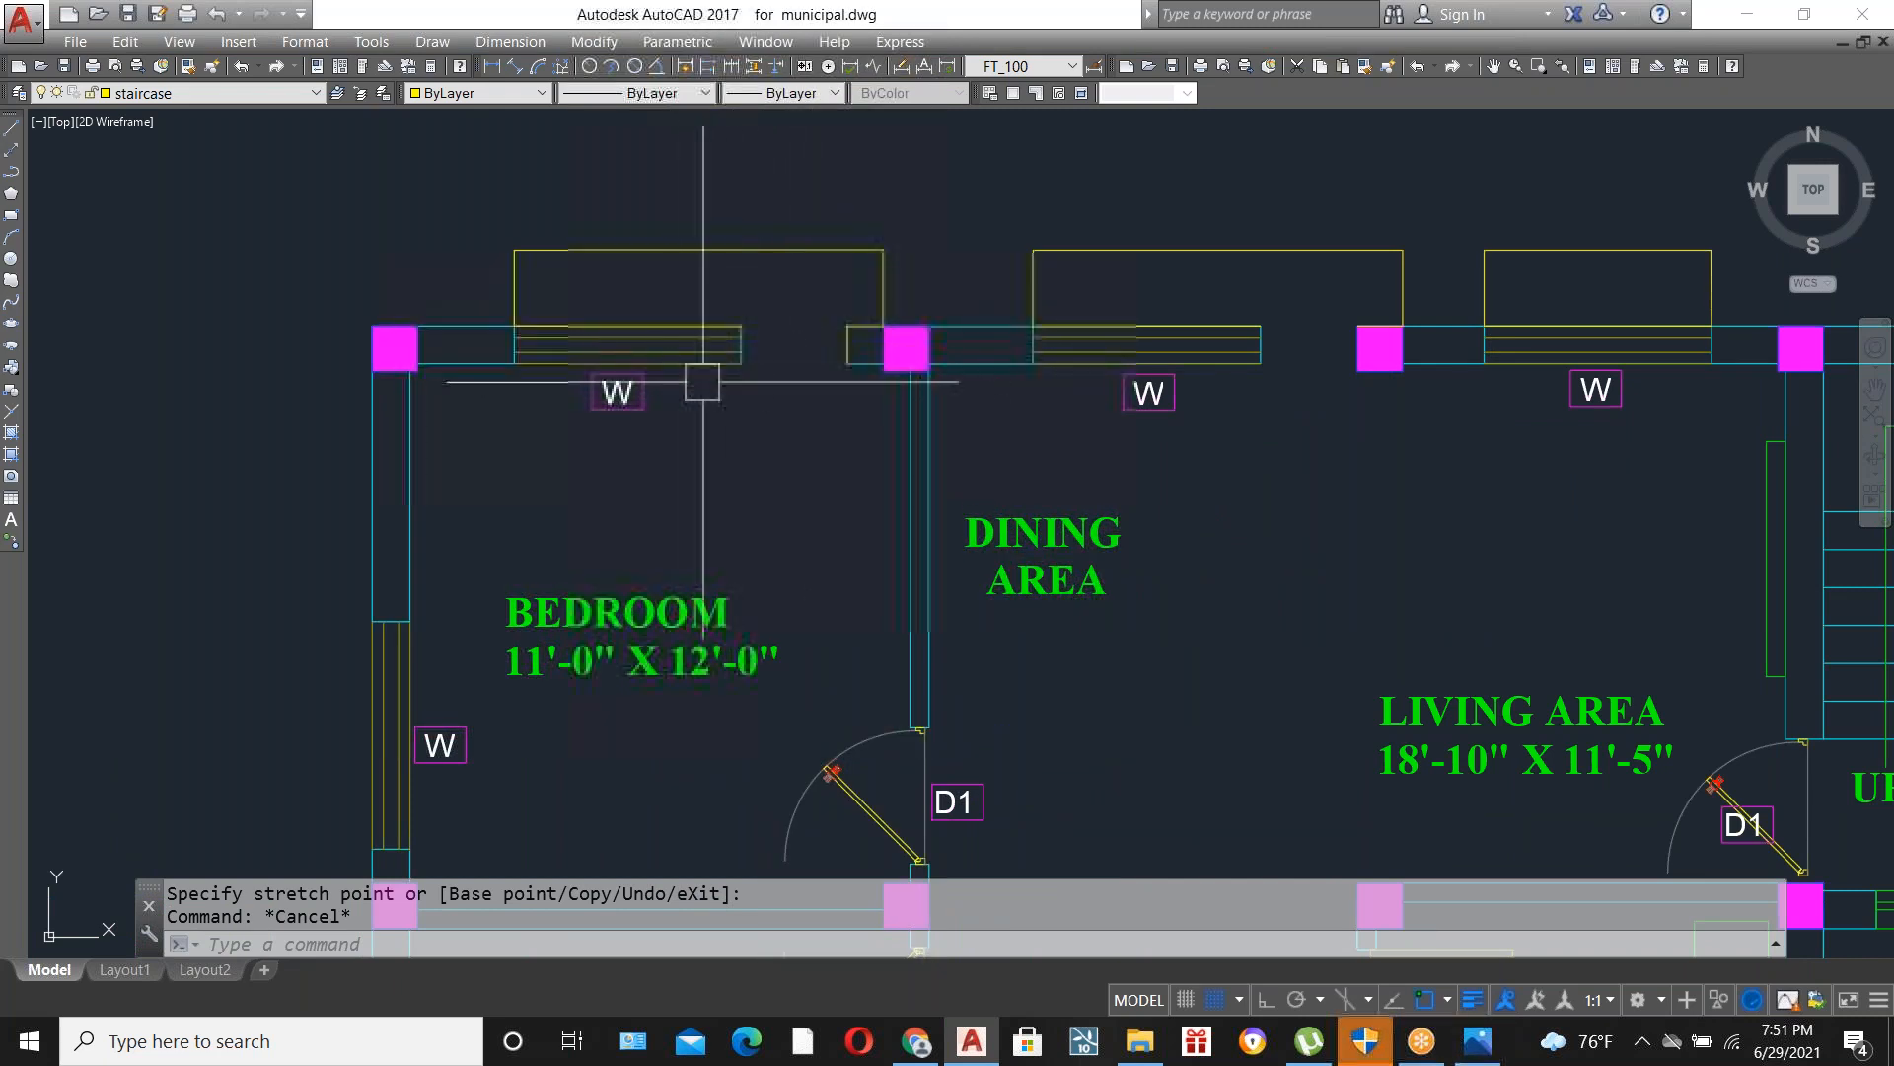
Copy the ground and first floor plans with sunshades to the empty area beyond the roof plan and elevations.
scroll(759, 368, down, 6)
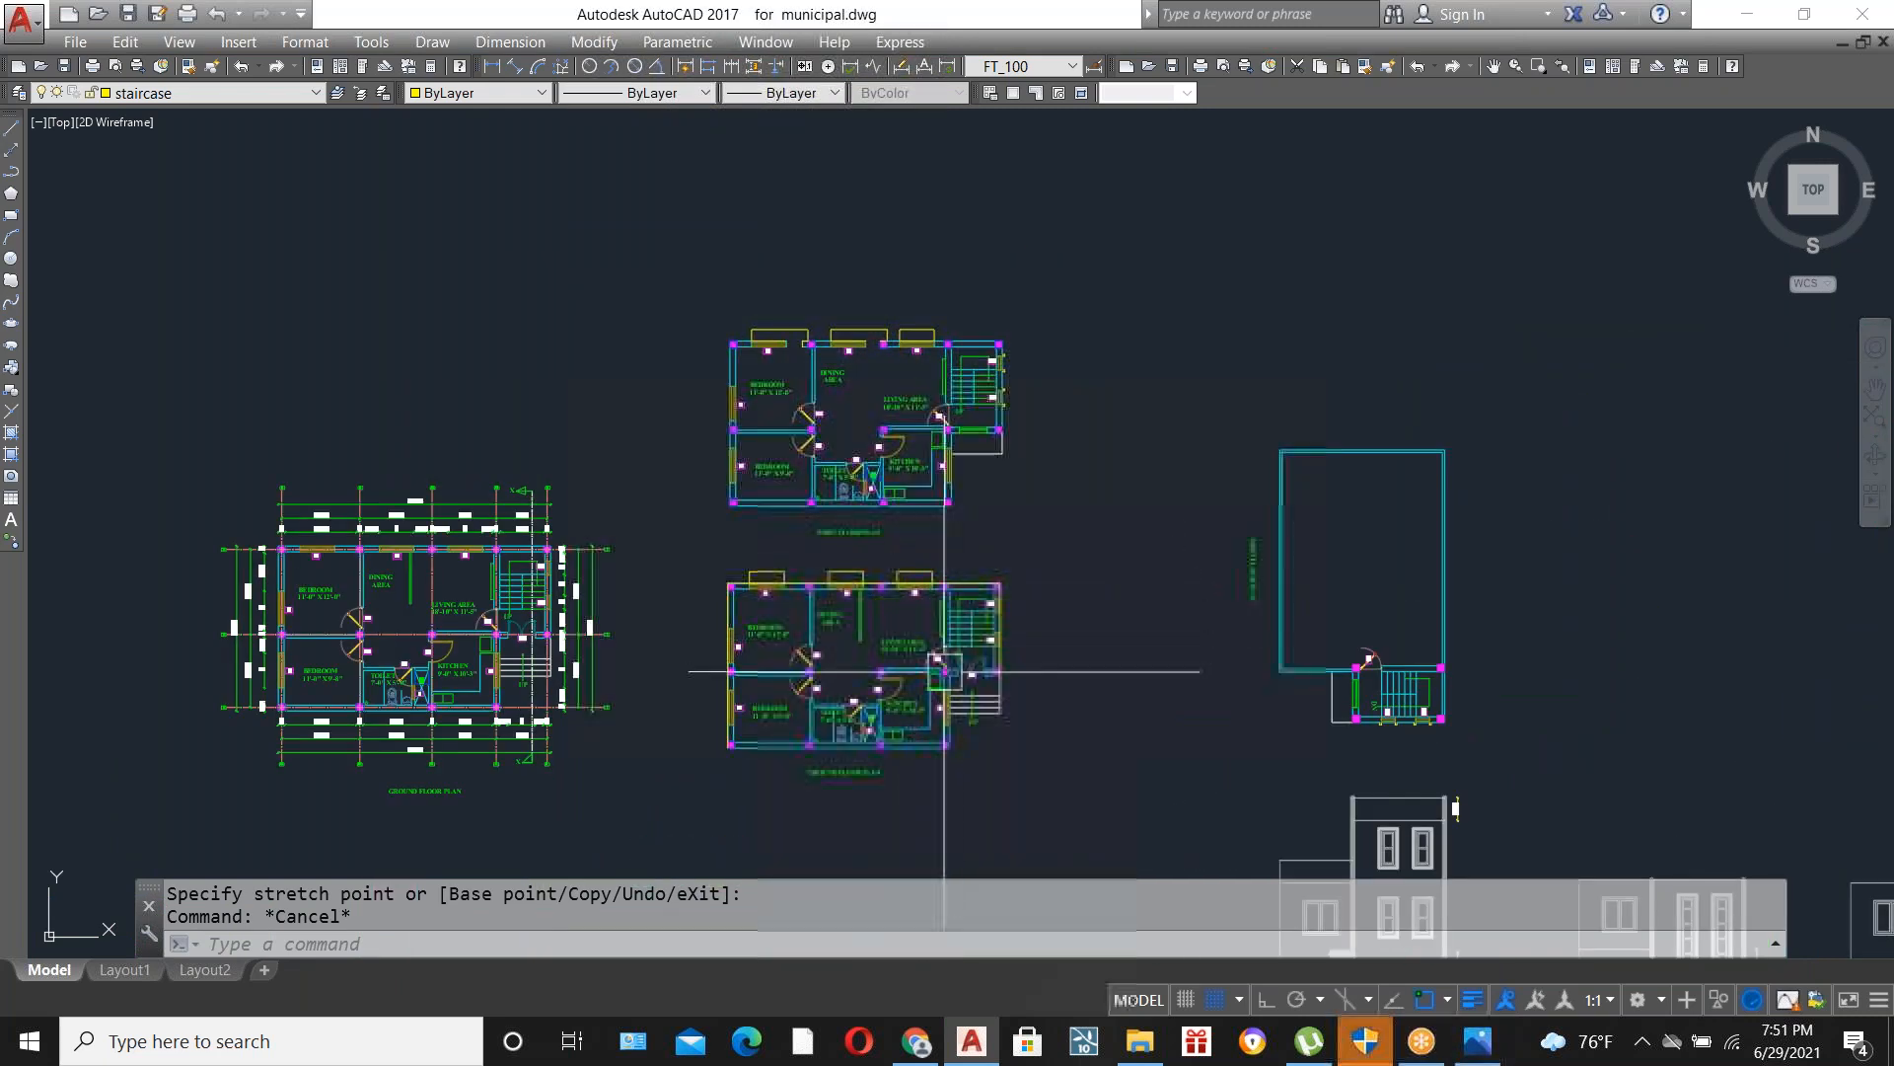
click(1015, 753)
click(680, 197)
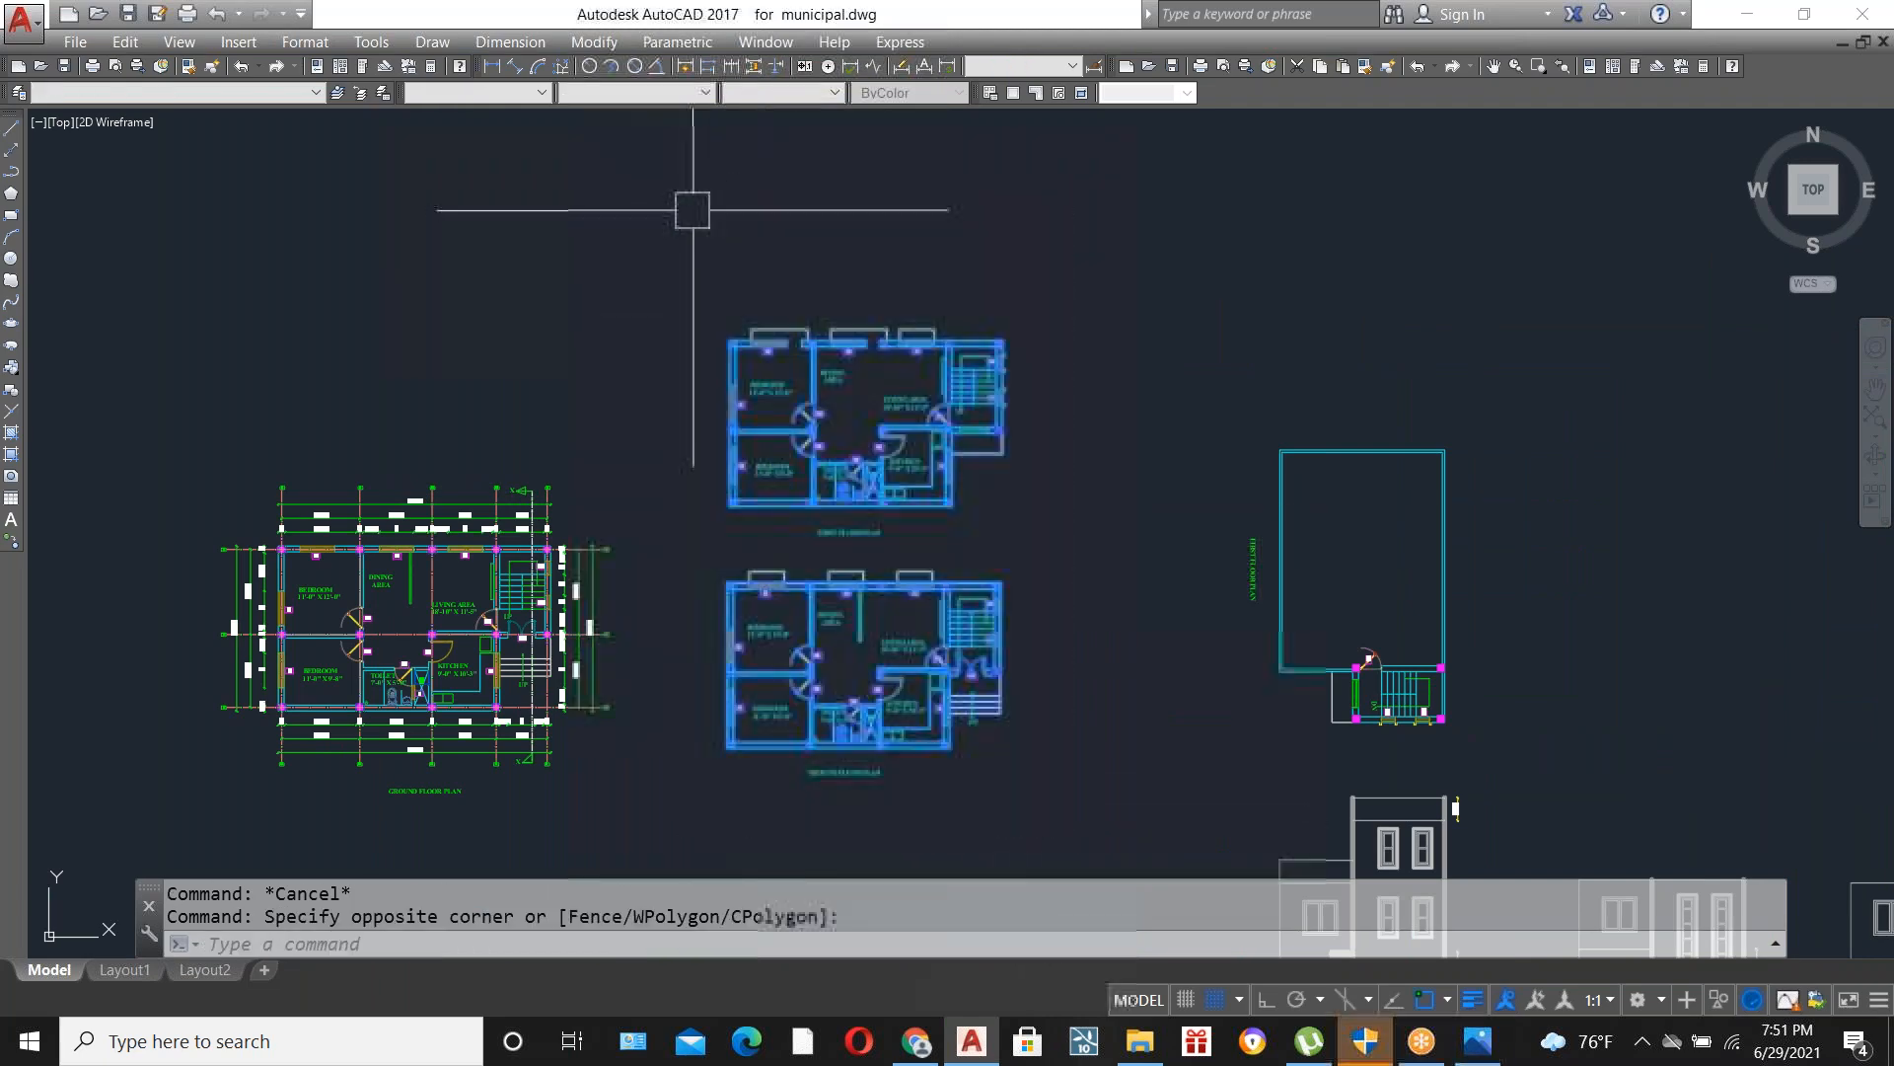
text(co)
key(Return)
click(863, 559)
scroll(638, 555, down, 6)
click(1094, 550)
key(Escape)
Rotate the copied ground and first floor plans together by a half turn so they stand upside down.
scroll(1093, 549, up, 5)
click(909, 308)
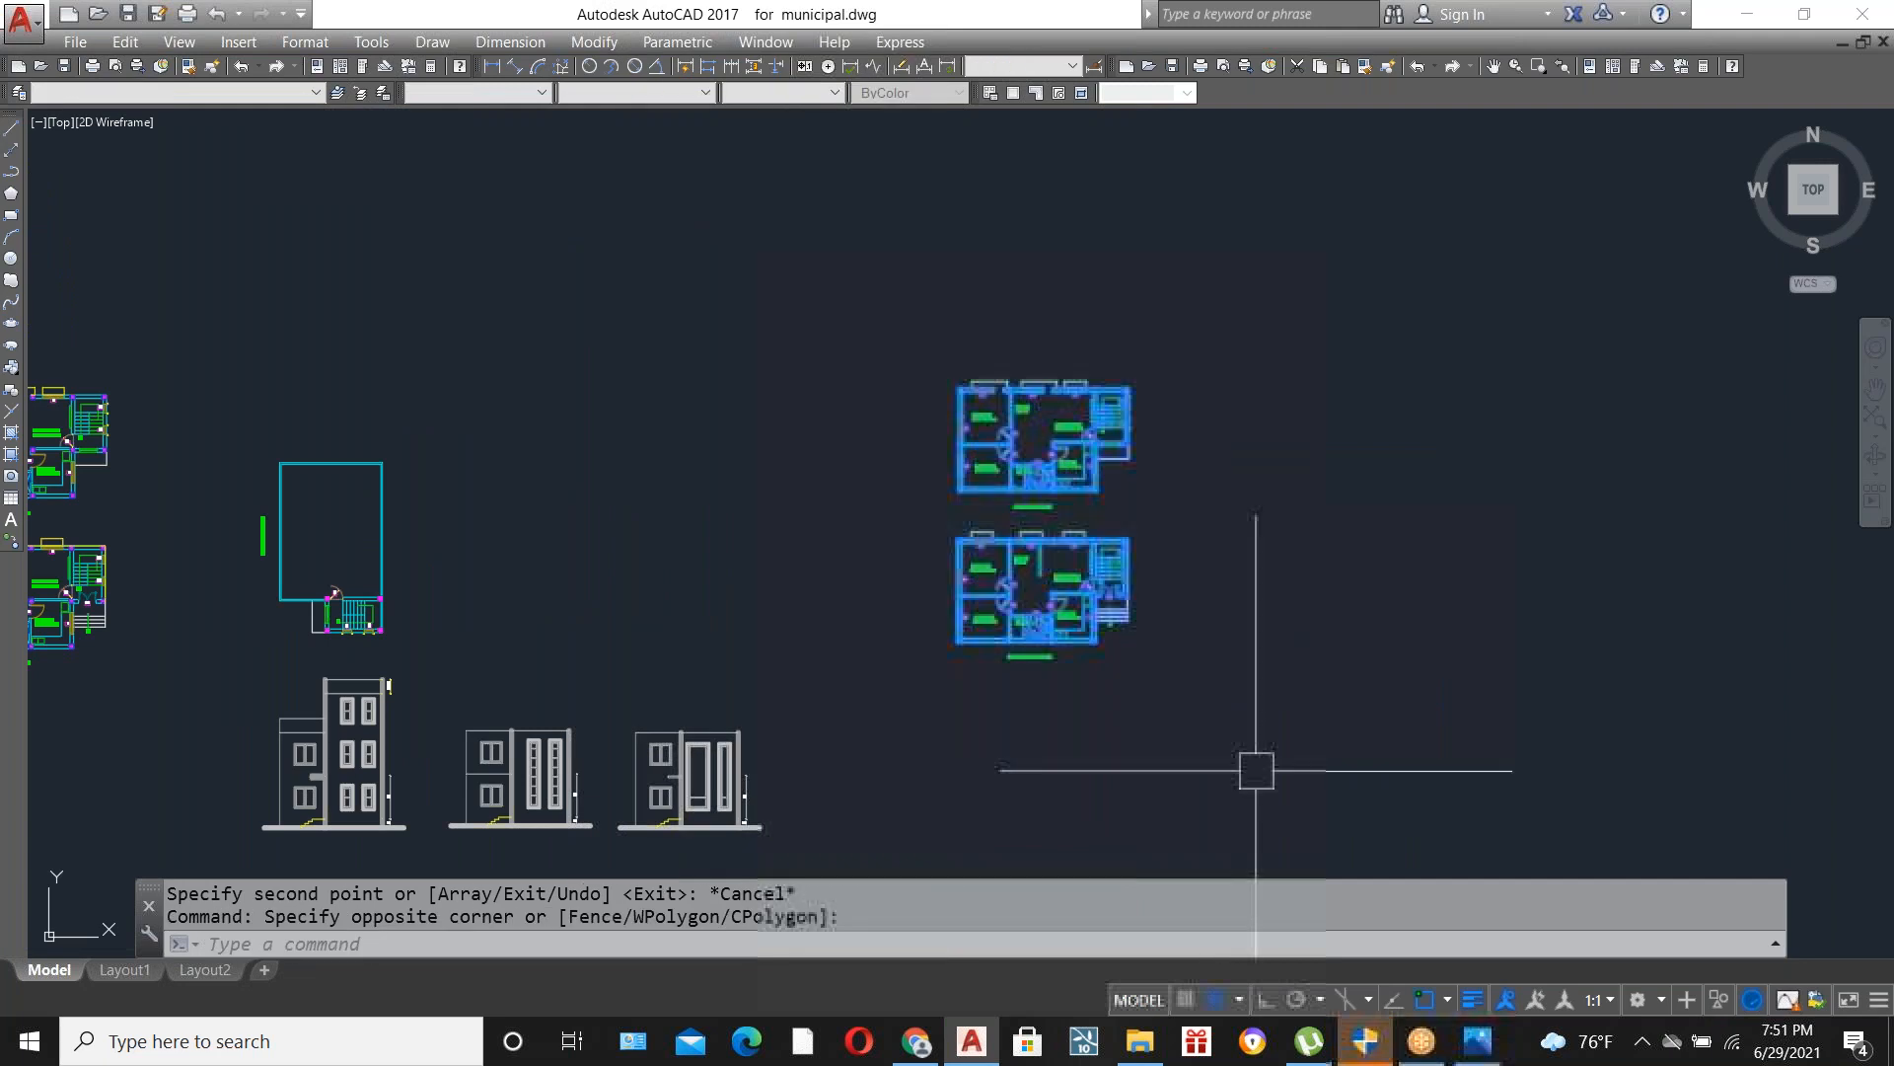
click(1264, 999)
text(ro)
key(Return)
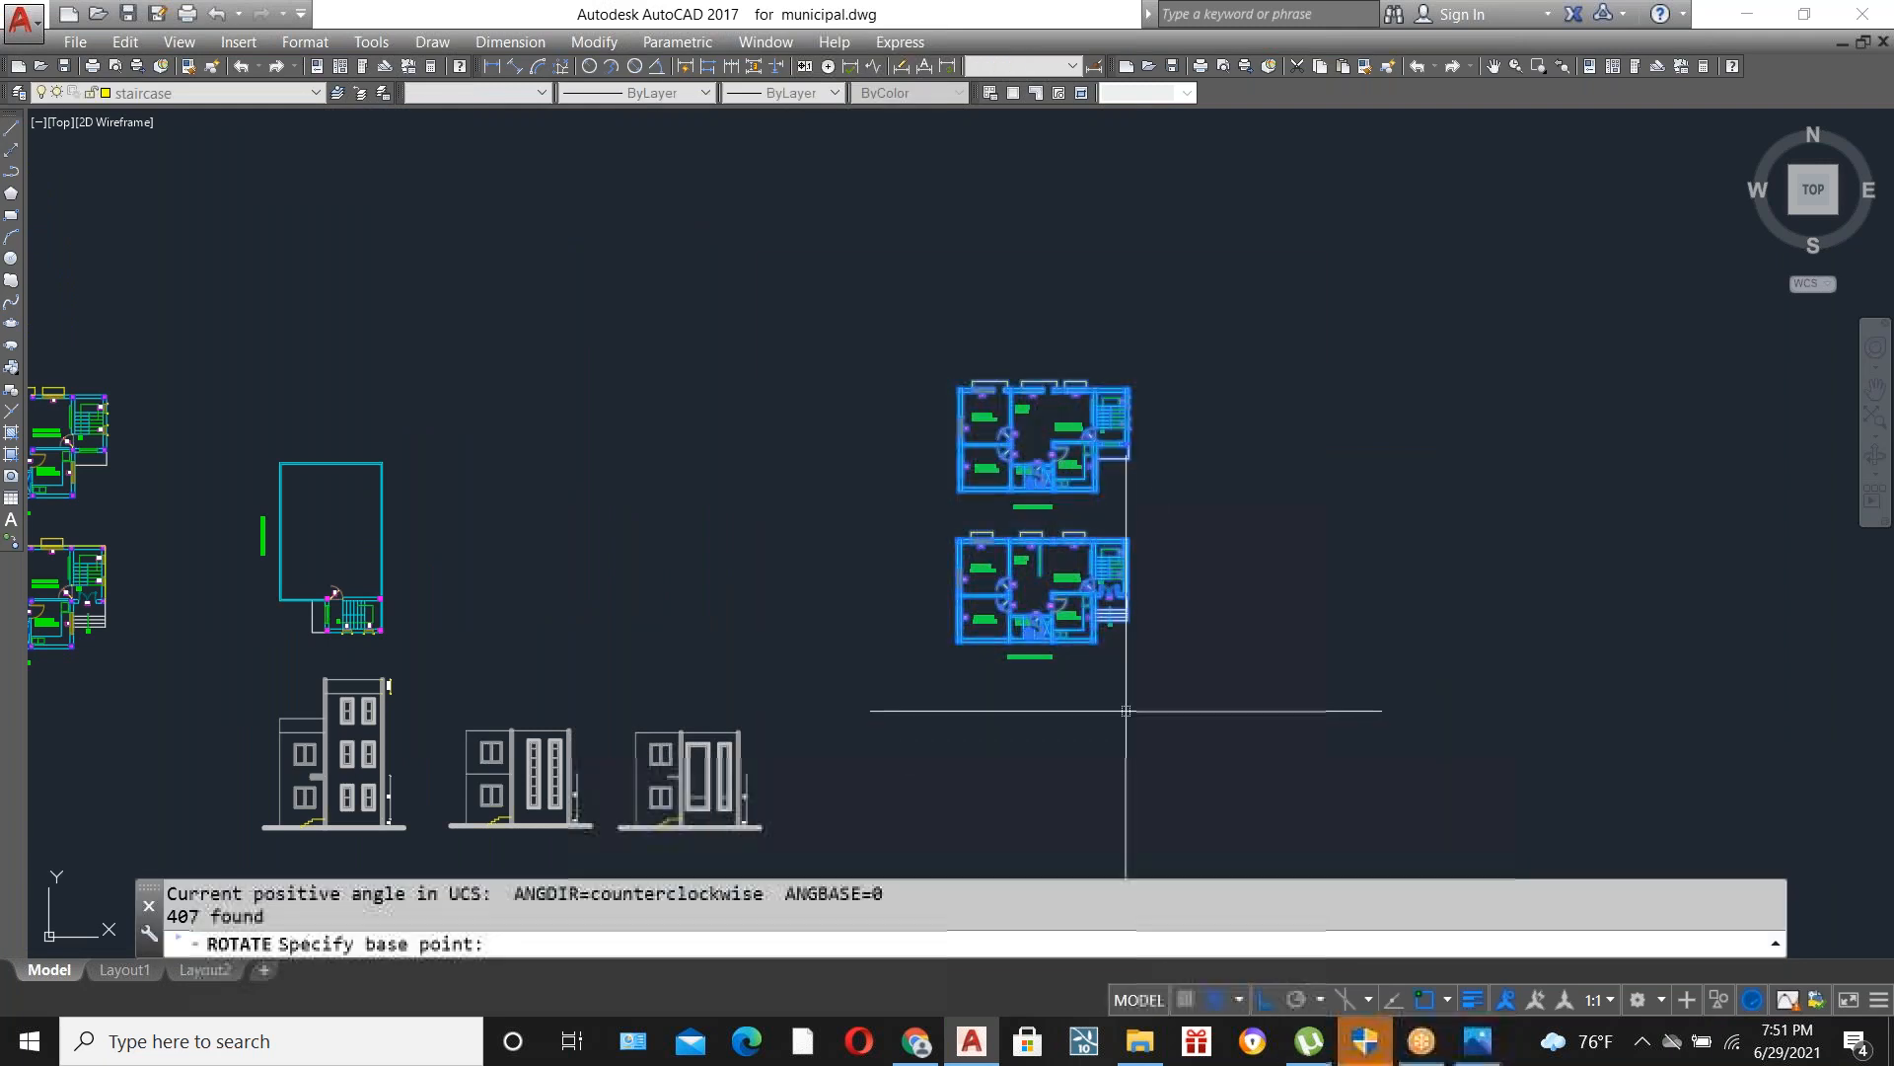
click(1153, 527)
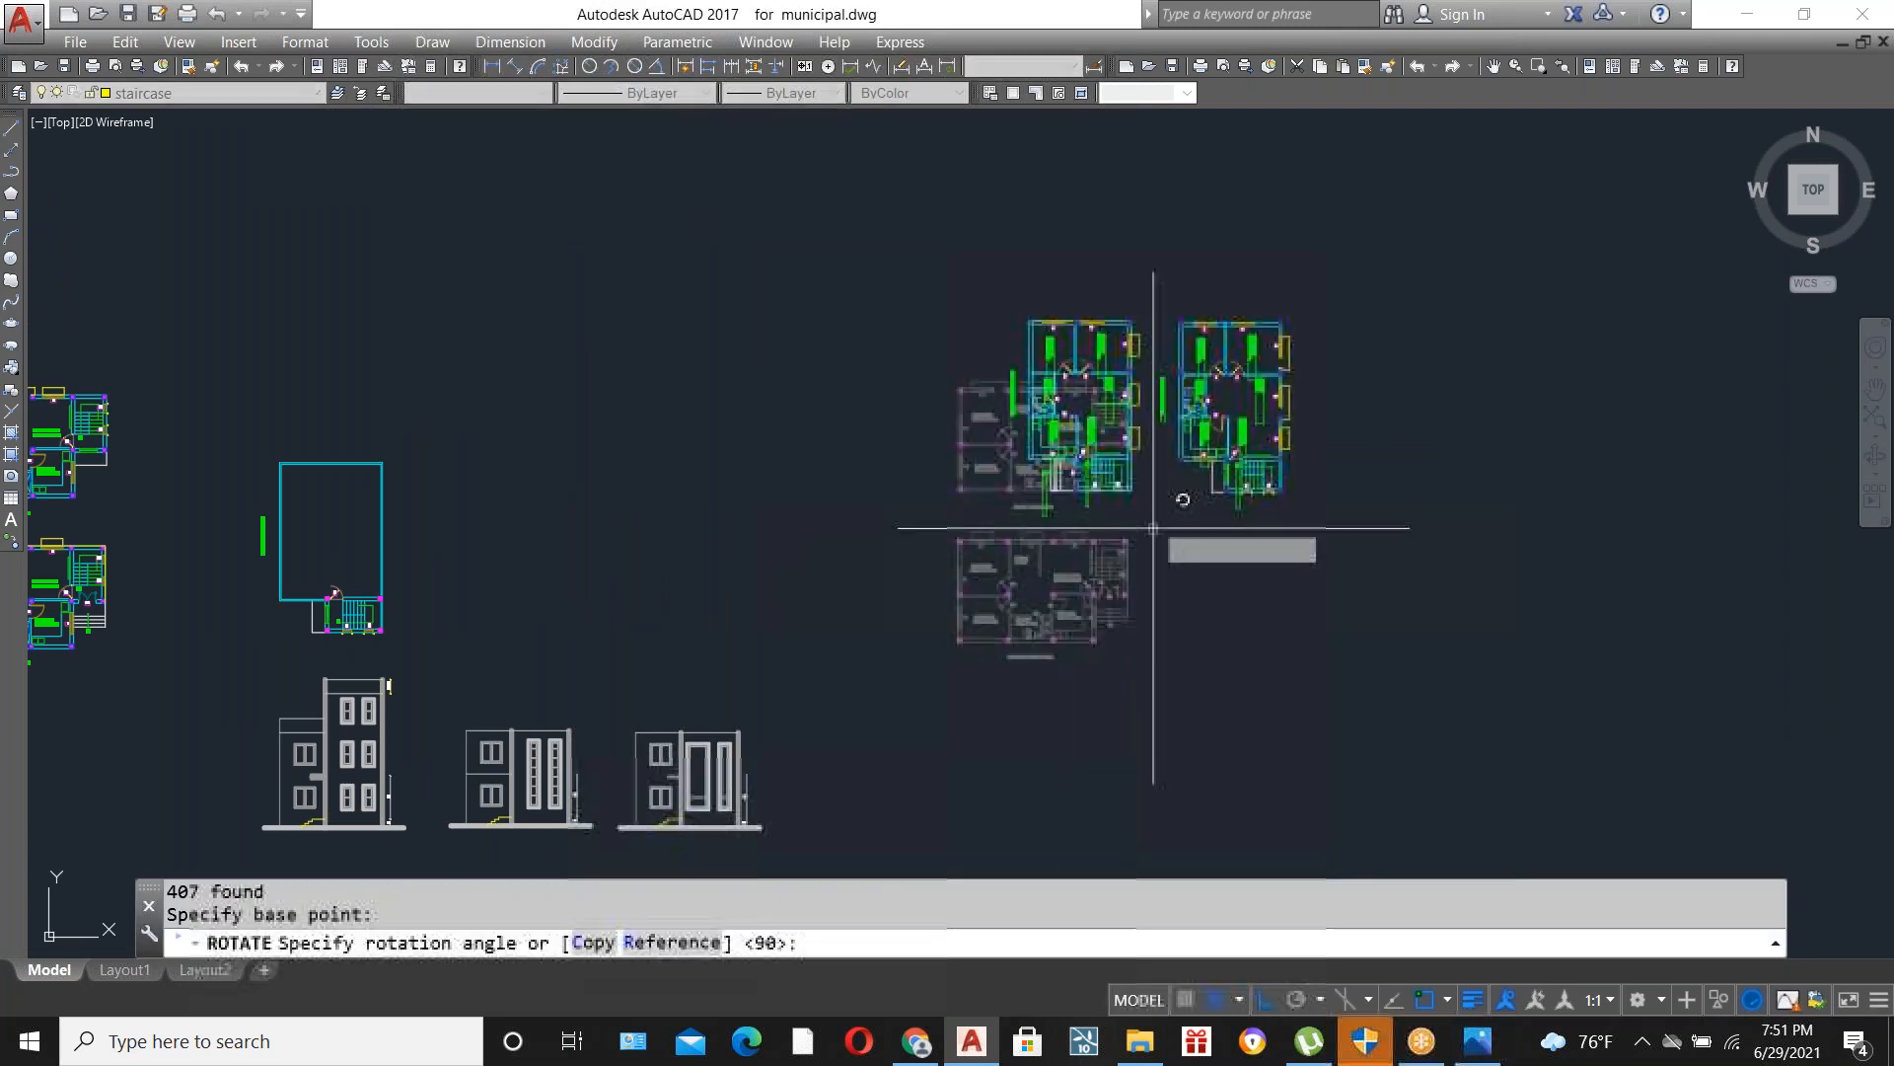
click(832, 554)
Move the rotated first floor plan horizontally to the clear area between the elevations and the rotated ground floor plan.
scroll(1274, 538, up, 1)
scroll(1234, 571, up, 3)
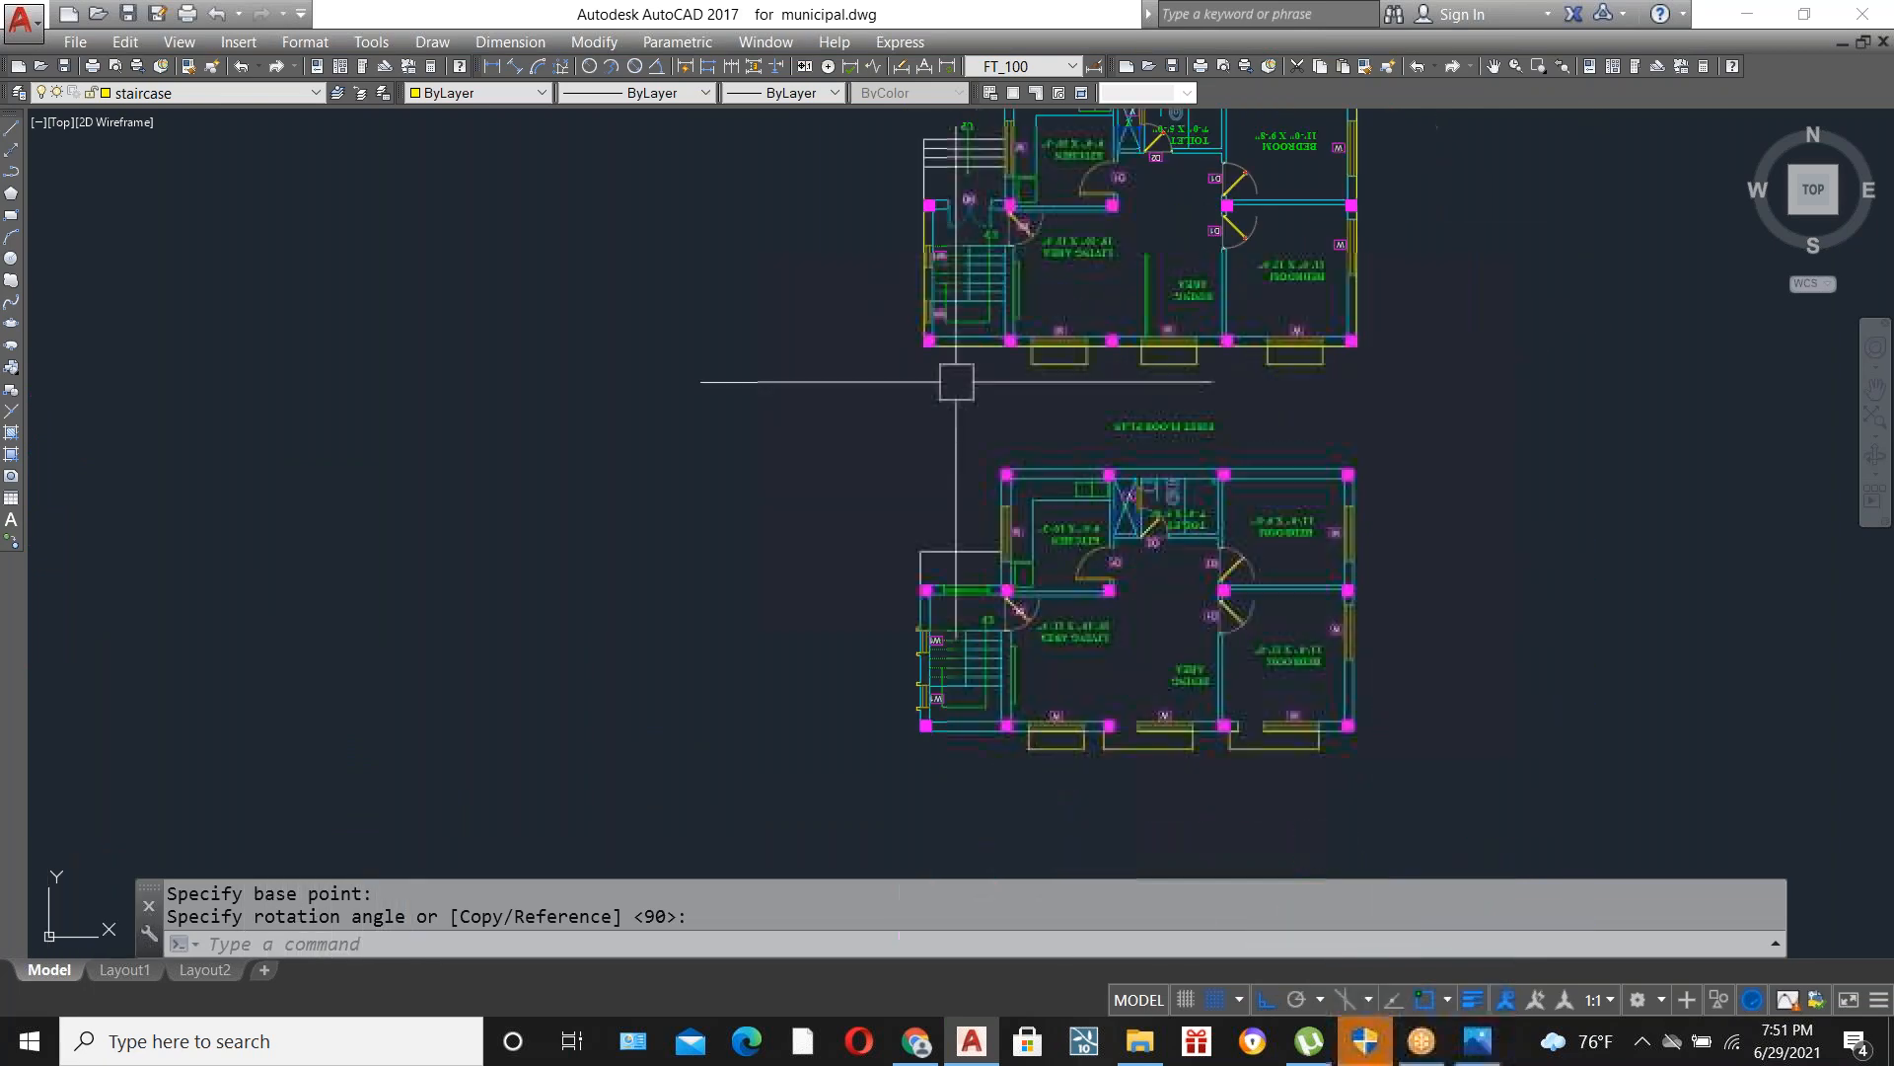
click(1429, 753)
click(774, 499)
text(m)
key(Return)
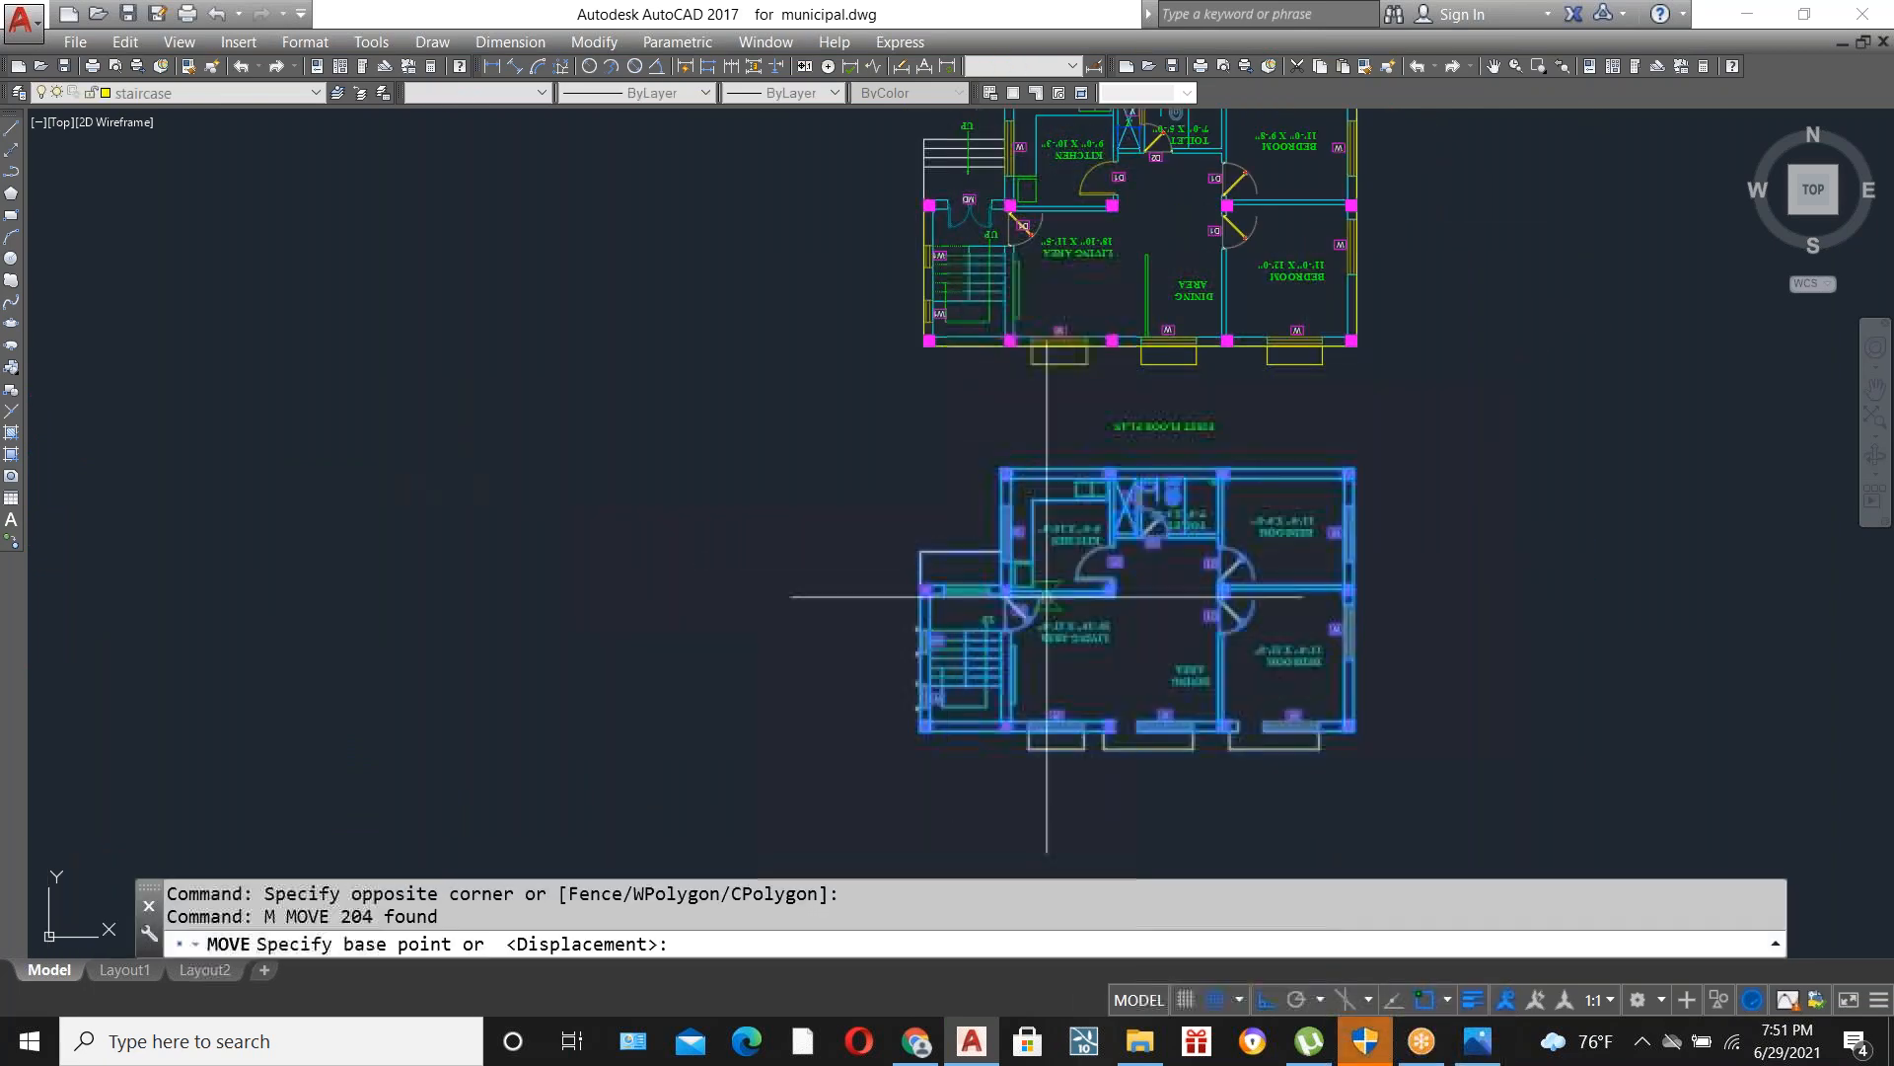
click(1173, 618)
click(718, 598)
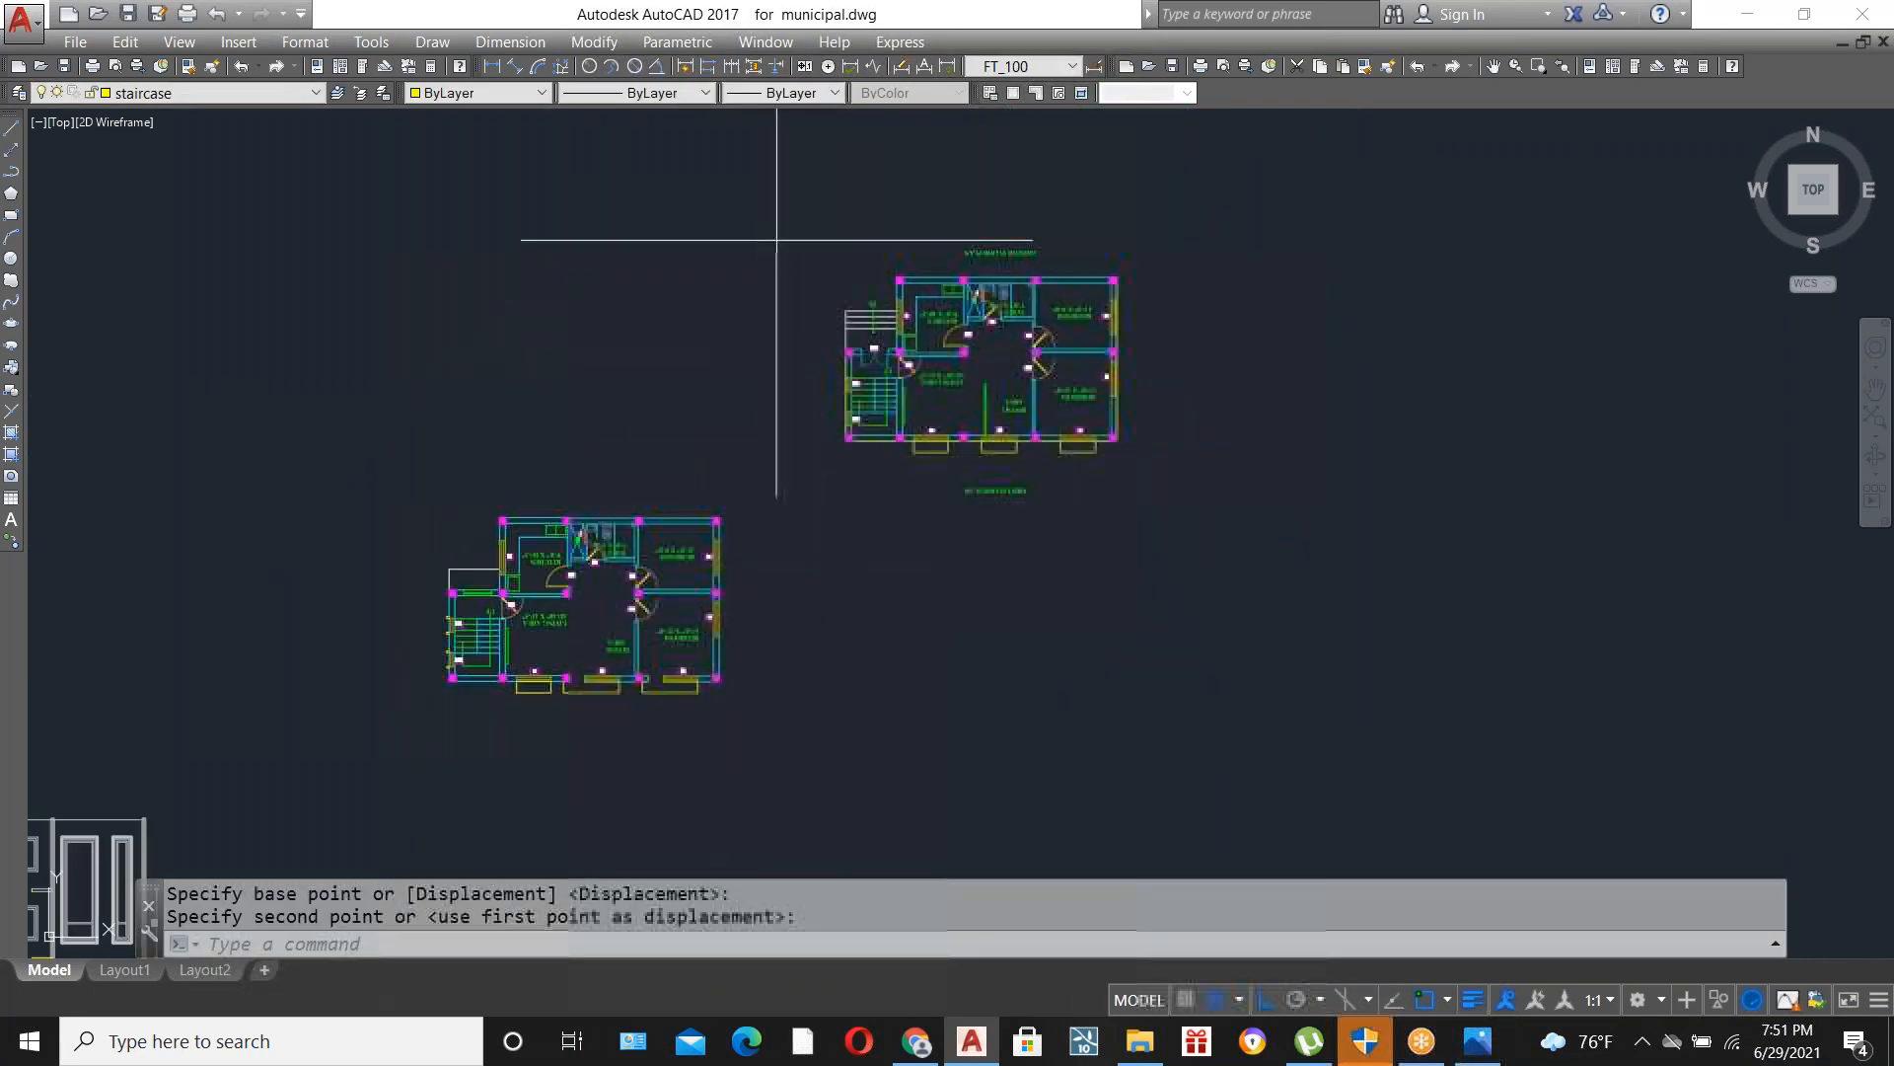
Move the rotated ground floor plan straight down until it sits beside the rotated first floor plan.
click(774, 235)
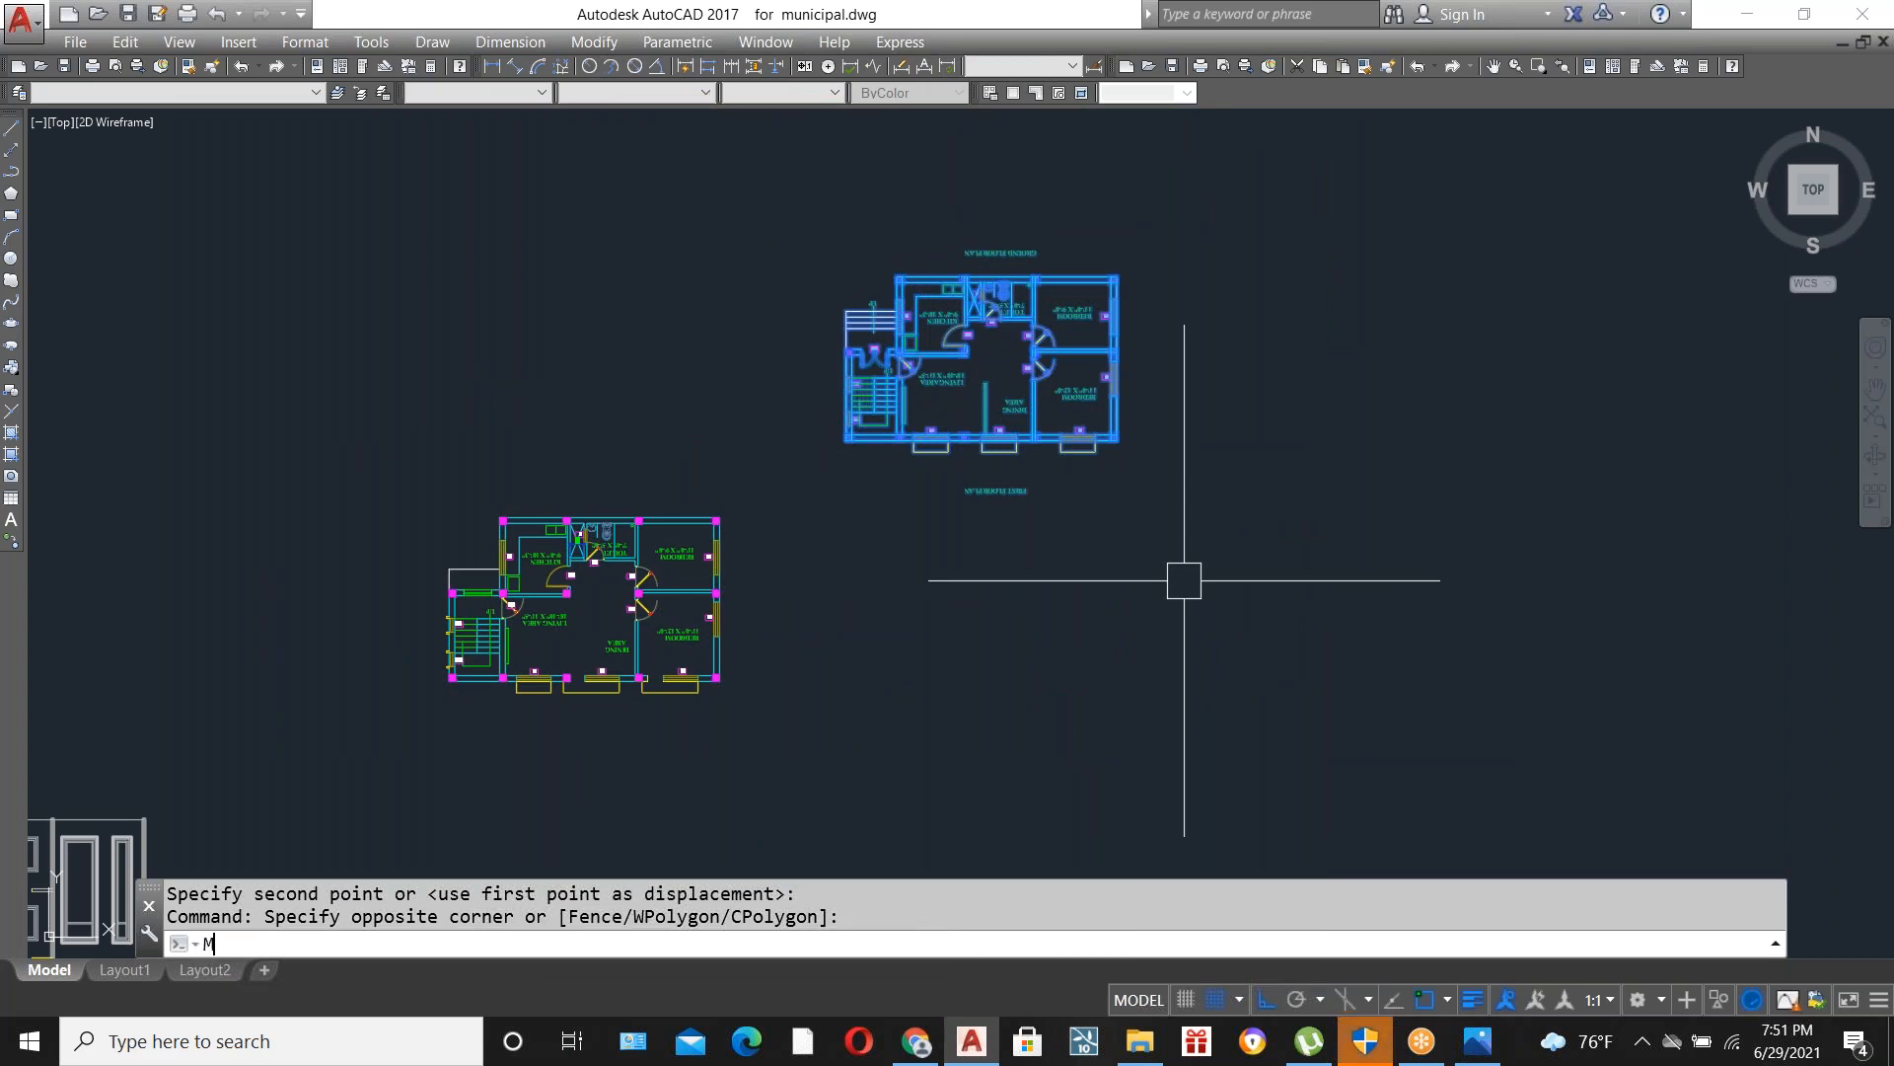
key(Return)
click(964, 371)
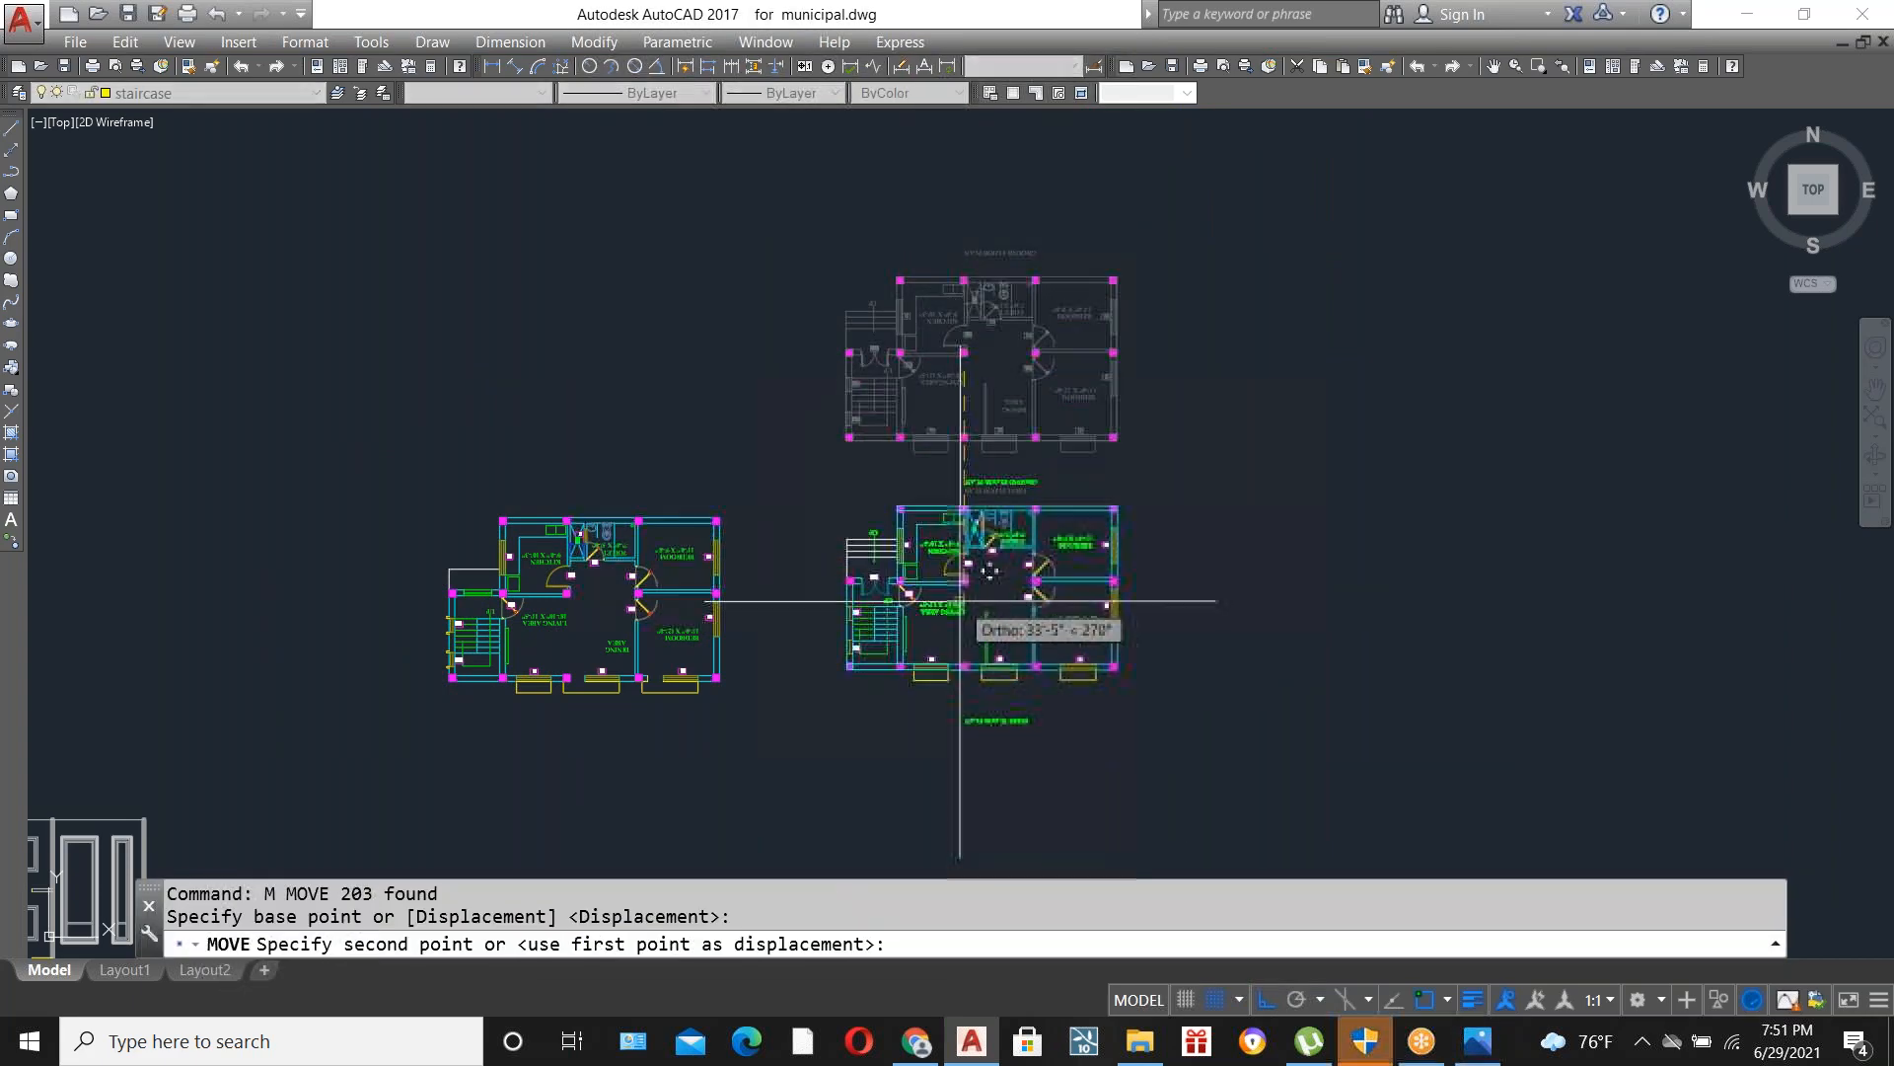
click(959, 600)
Draw vertical construction lines through the first floor plan's outer staircase corner and both ends of its living area window.
scroll(985, 753, up, 3)
scroll(557, 528, down, 3)
scroll(557, 528, up, 3)
scroll(897, 456, down, 5)
text(xl)
key(Return)
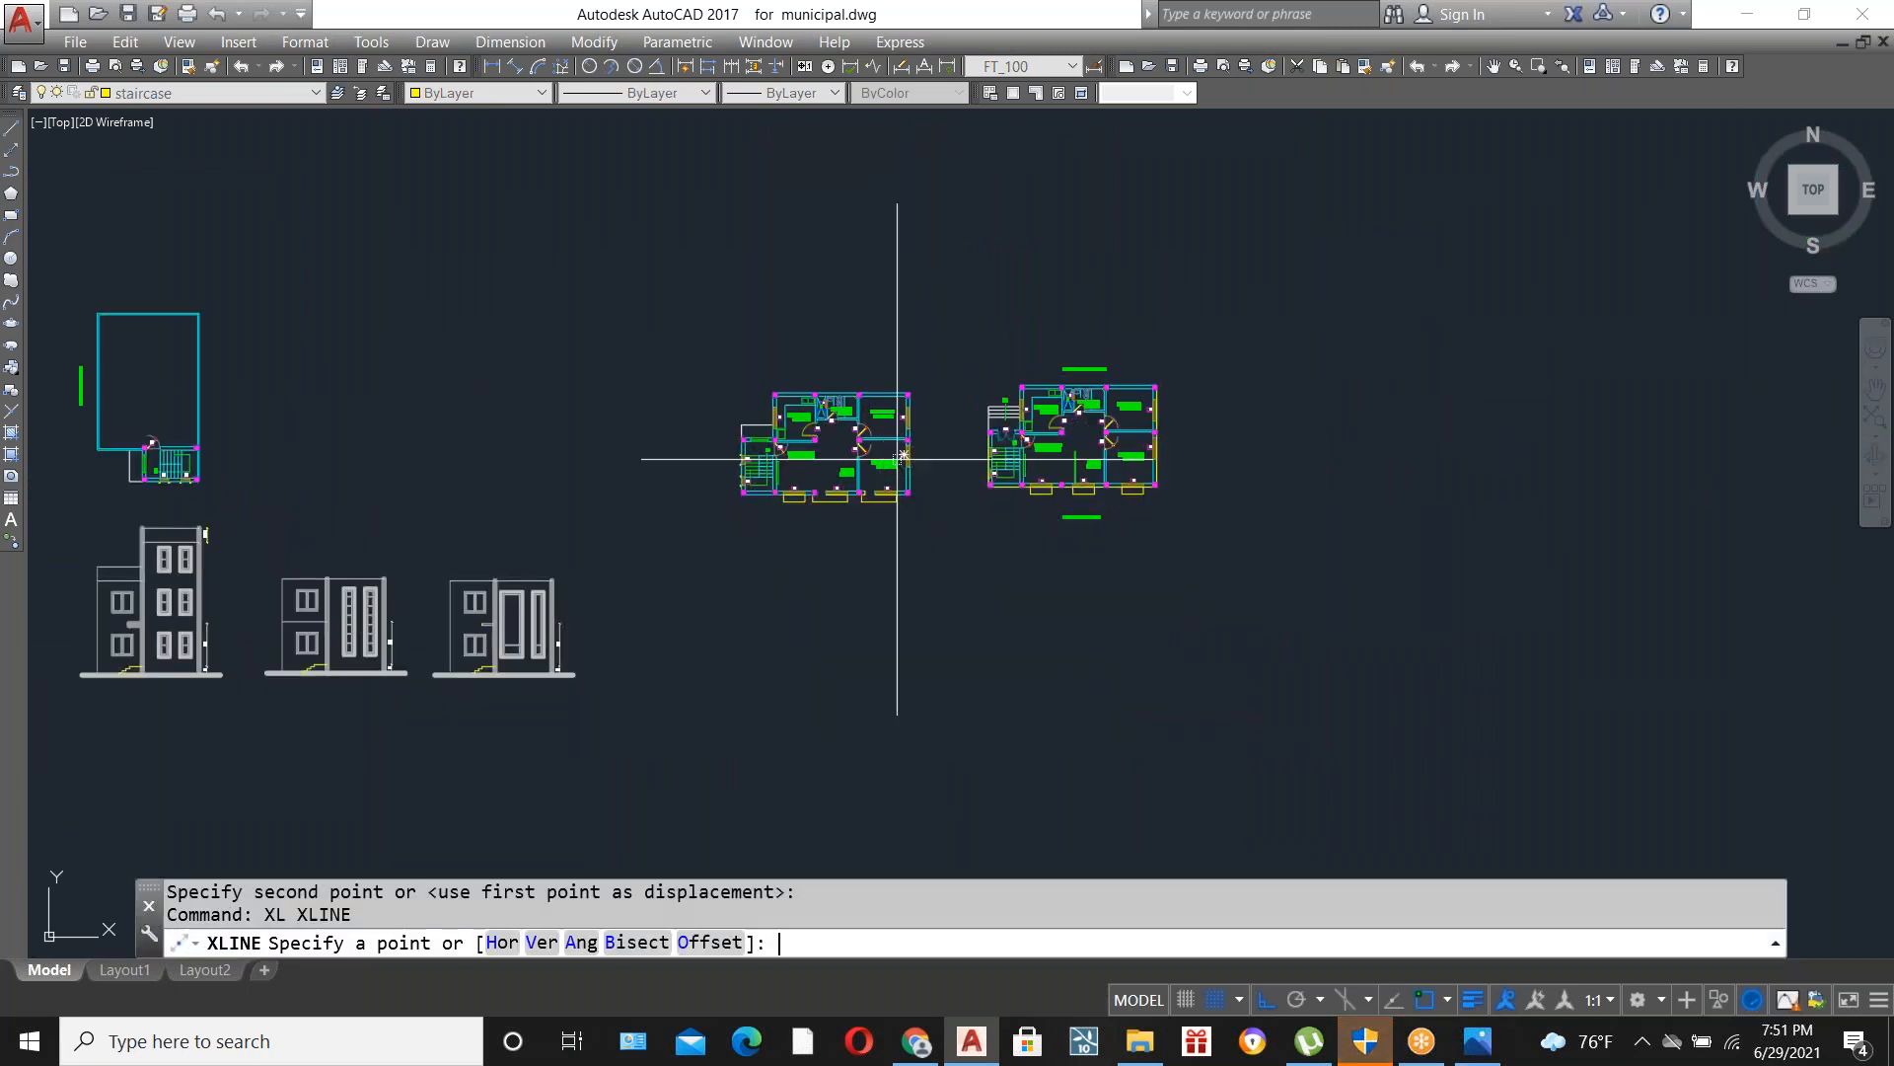
text(v)
key(Return)
scroll(730, 484, up, 8)
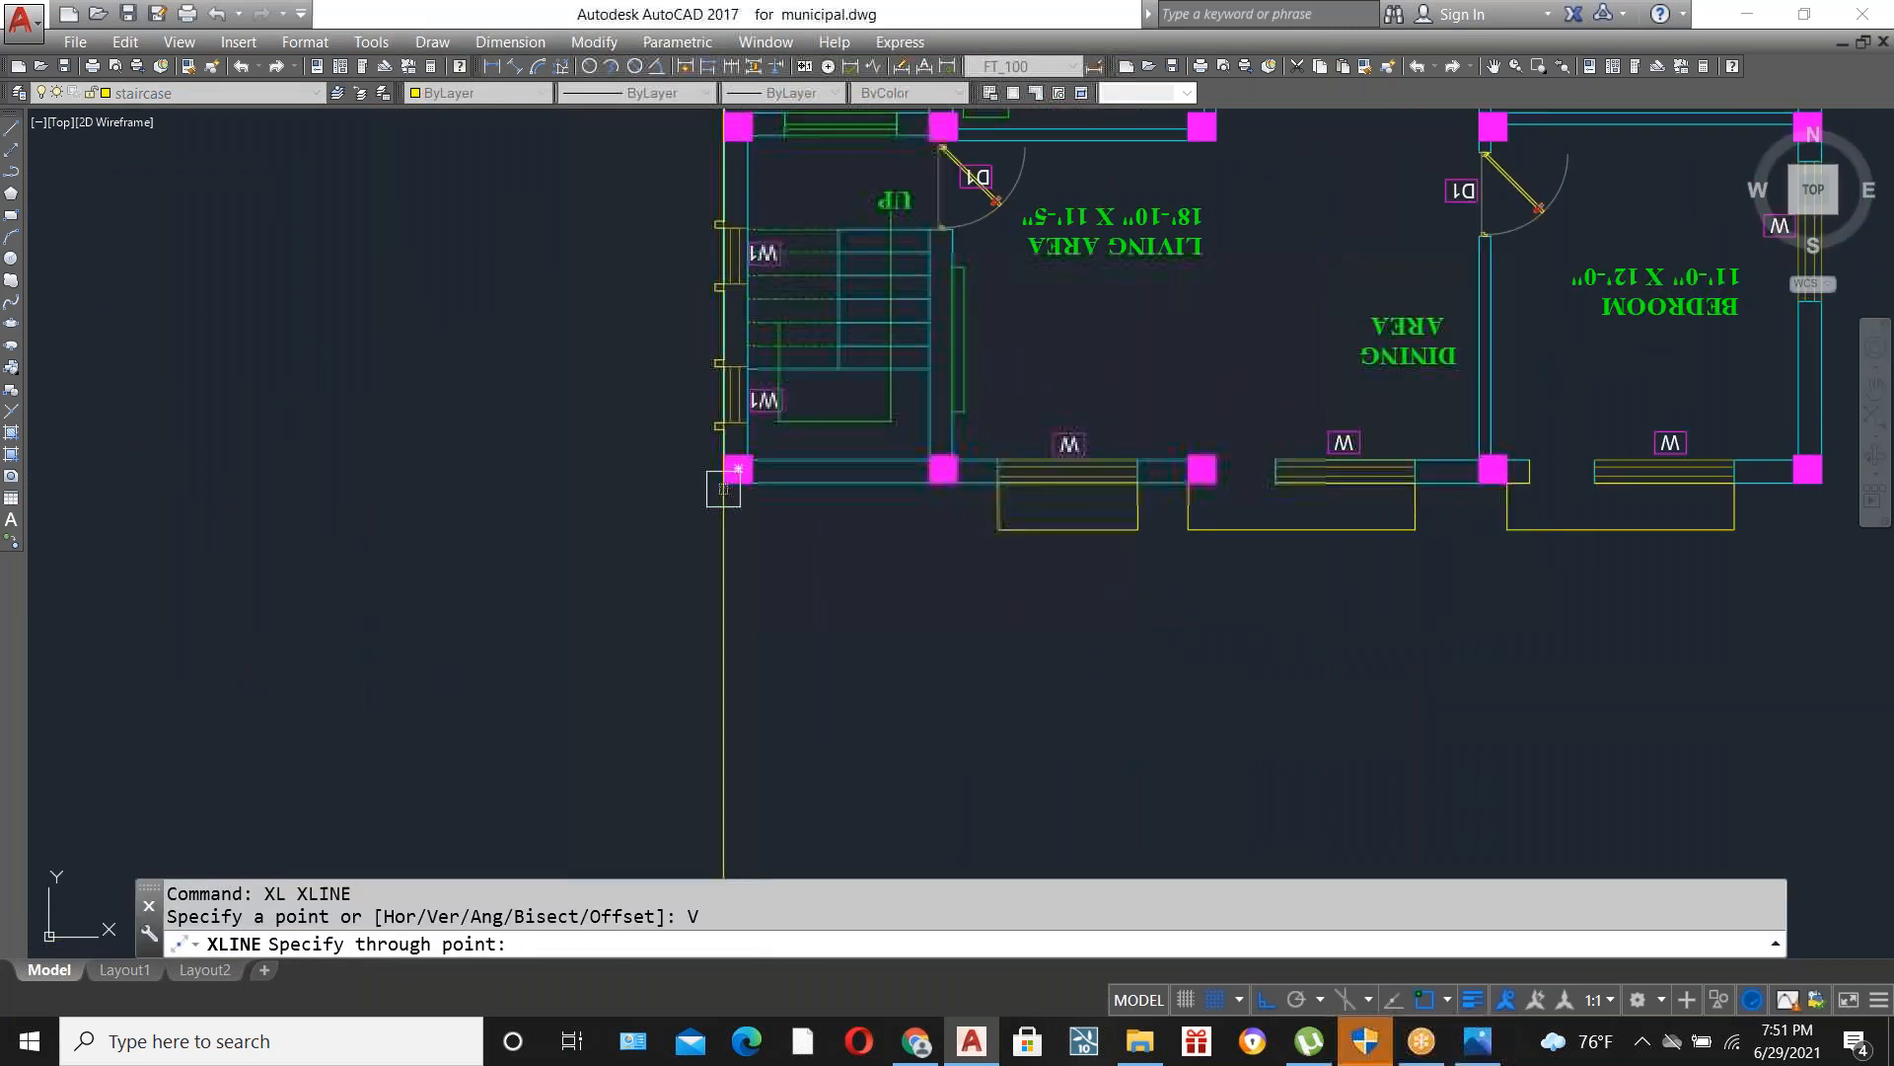
click(725, 483)
scroll(1081, 468, up, 4)
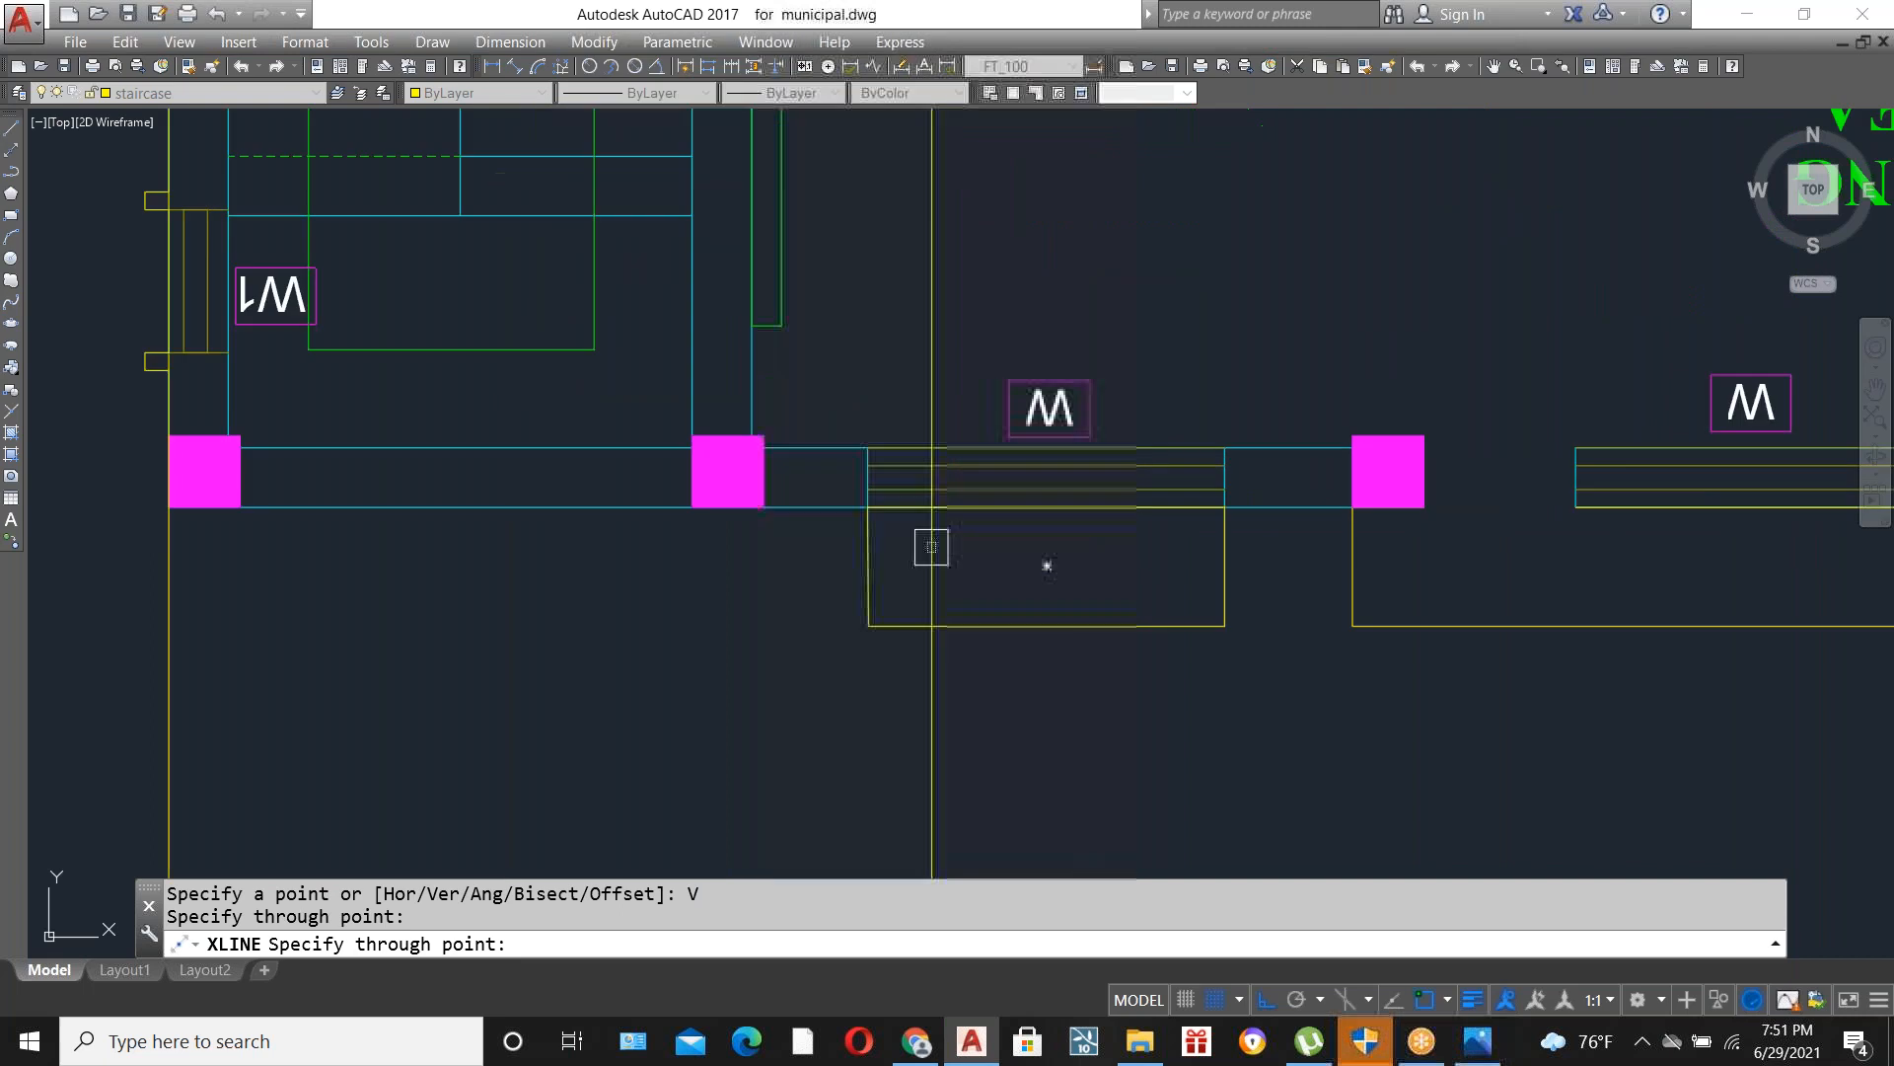
click(868, 507)
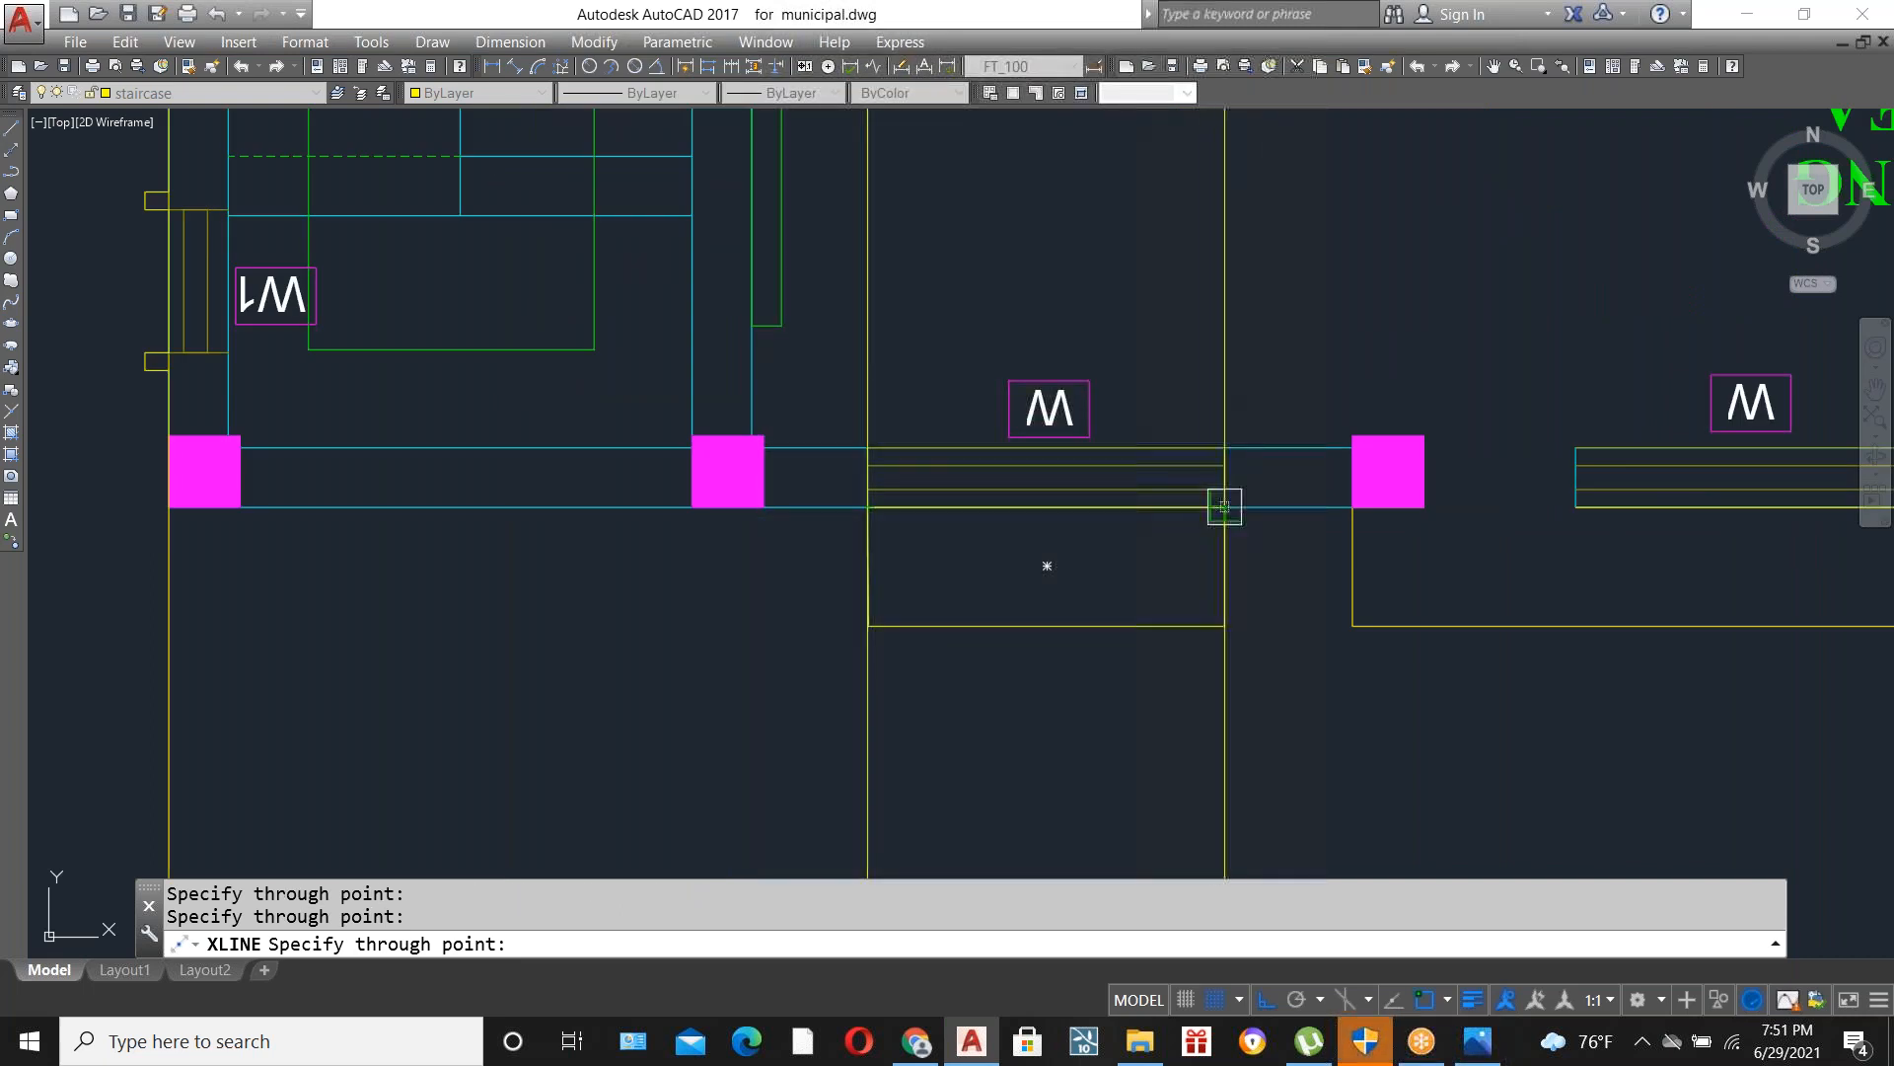
scroll(597, 516, down, 6)
scroll(919, 512, up, 4)
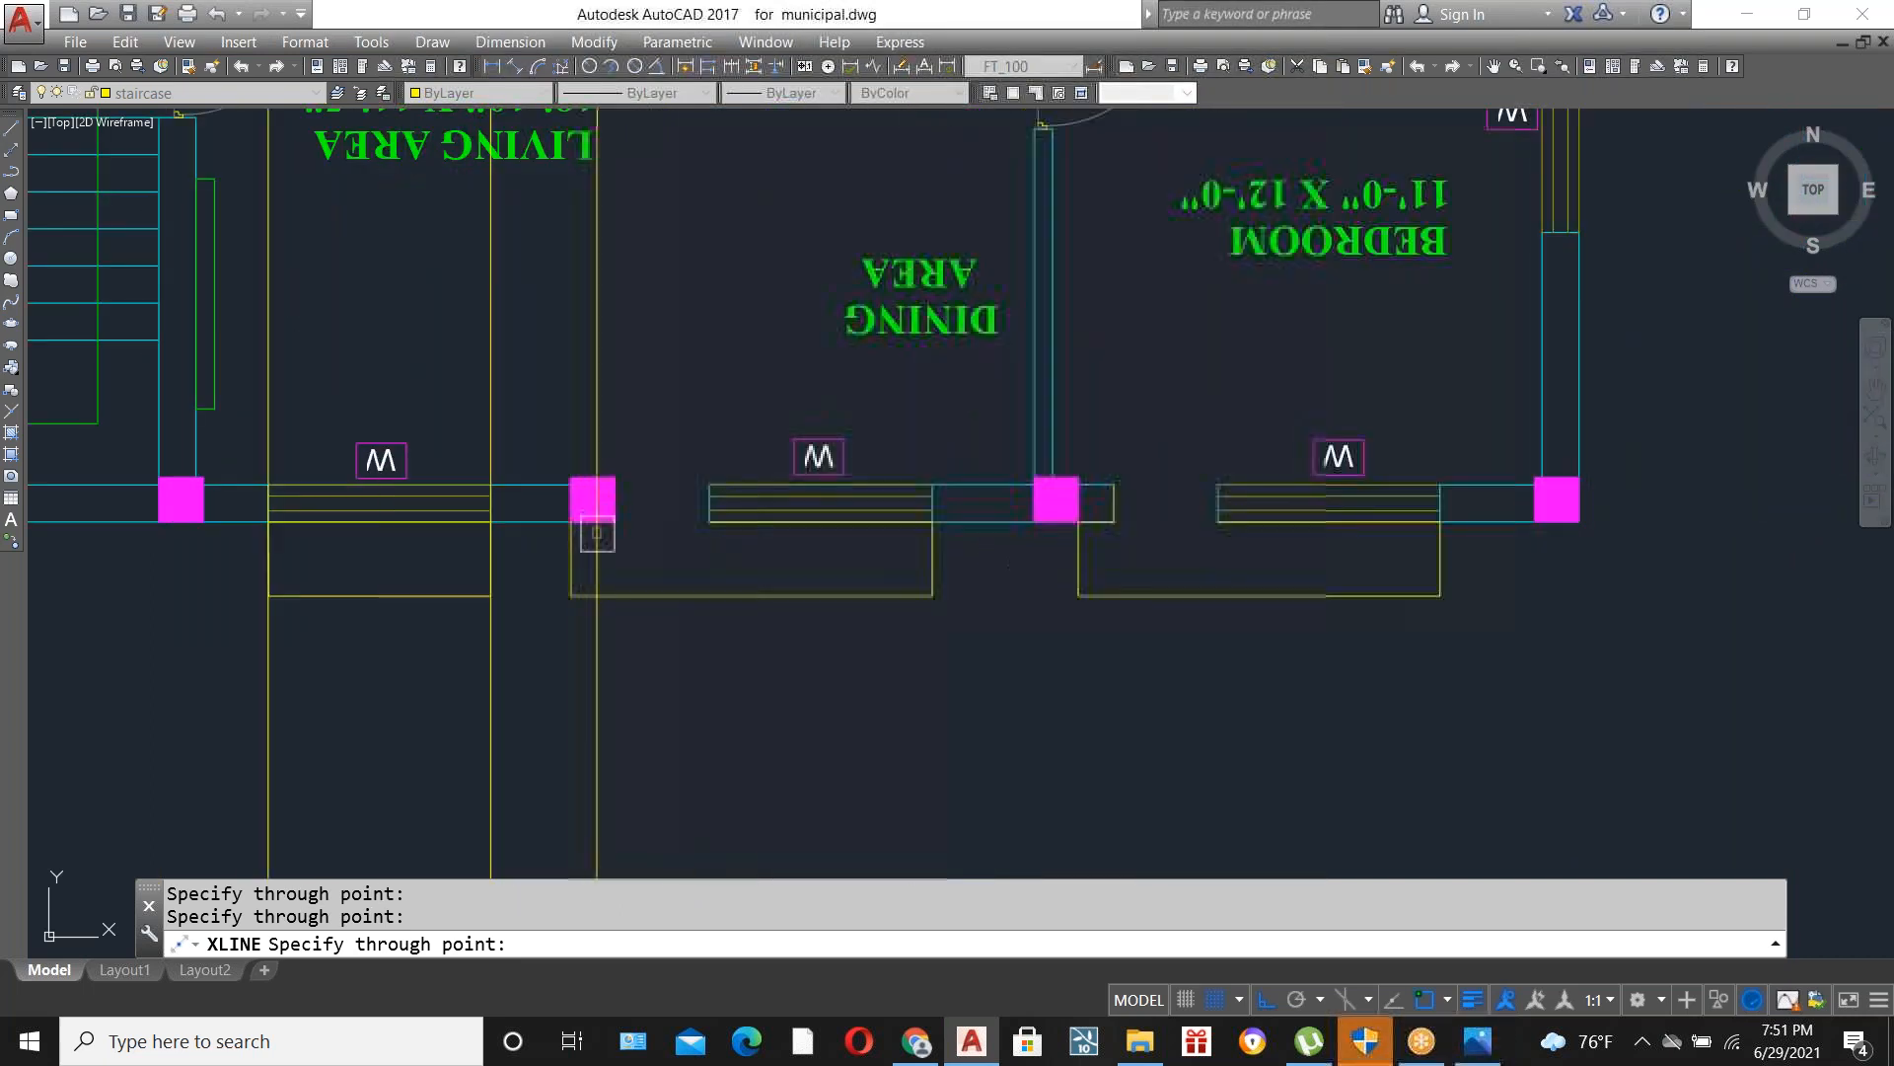
Draw vertical construction lines through the ground floor plan's two outer wall corners and both ends of its three sunshaded windows.
scroll(721, 598, down, 5)
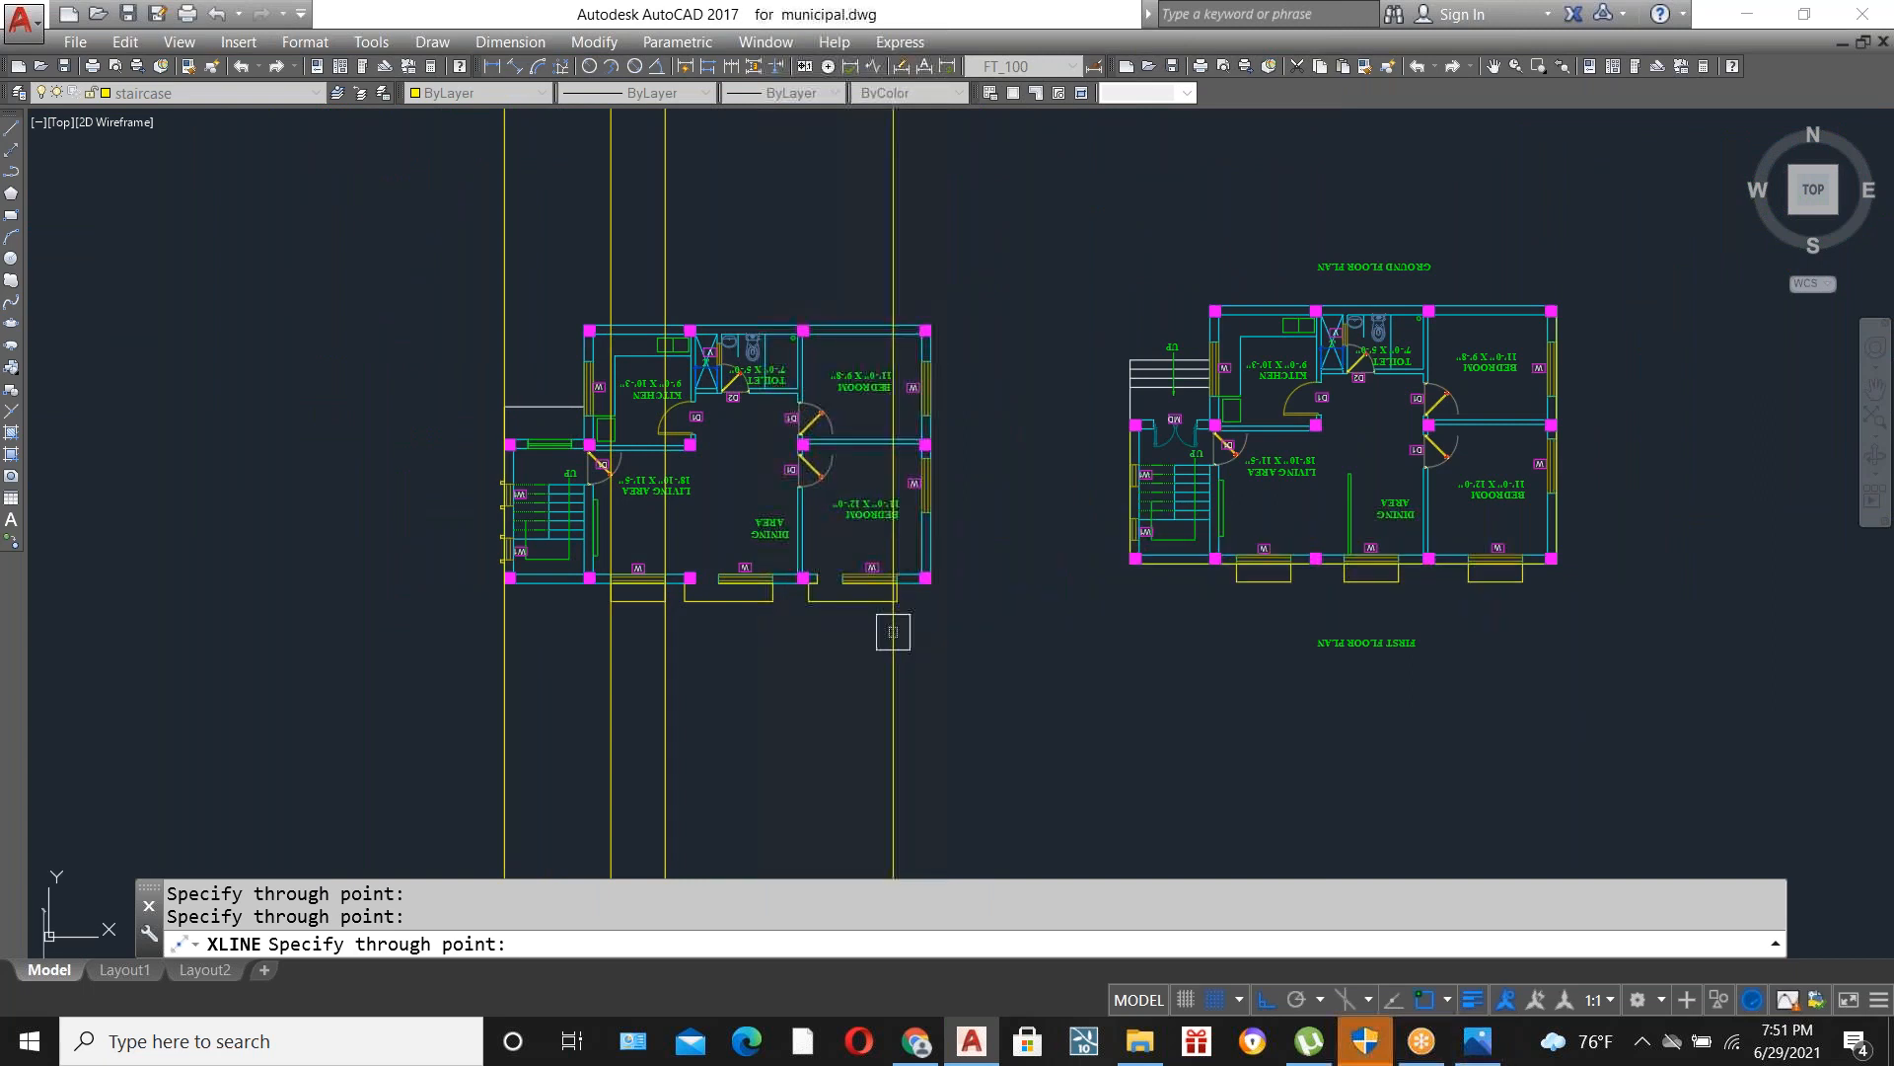
scroll(1437, 584, up, 6)
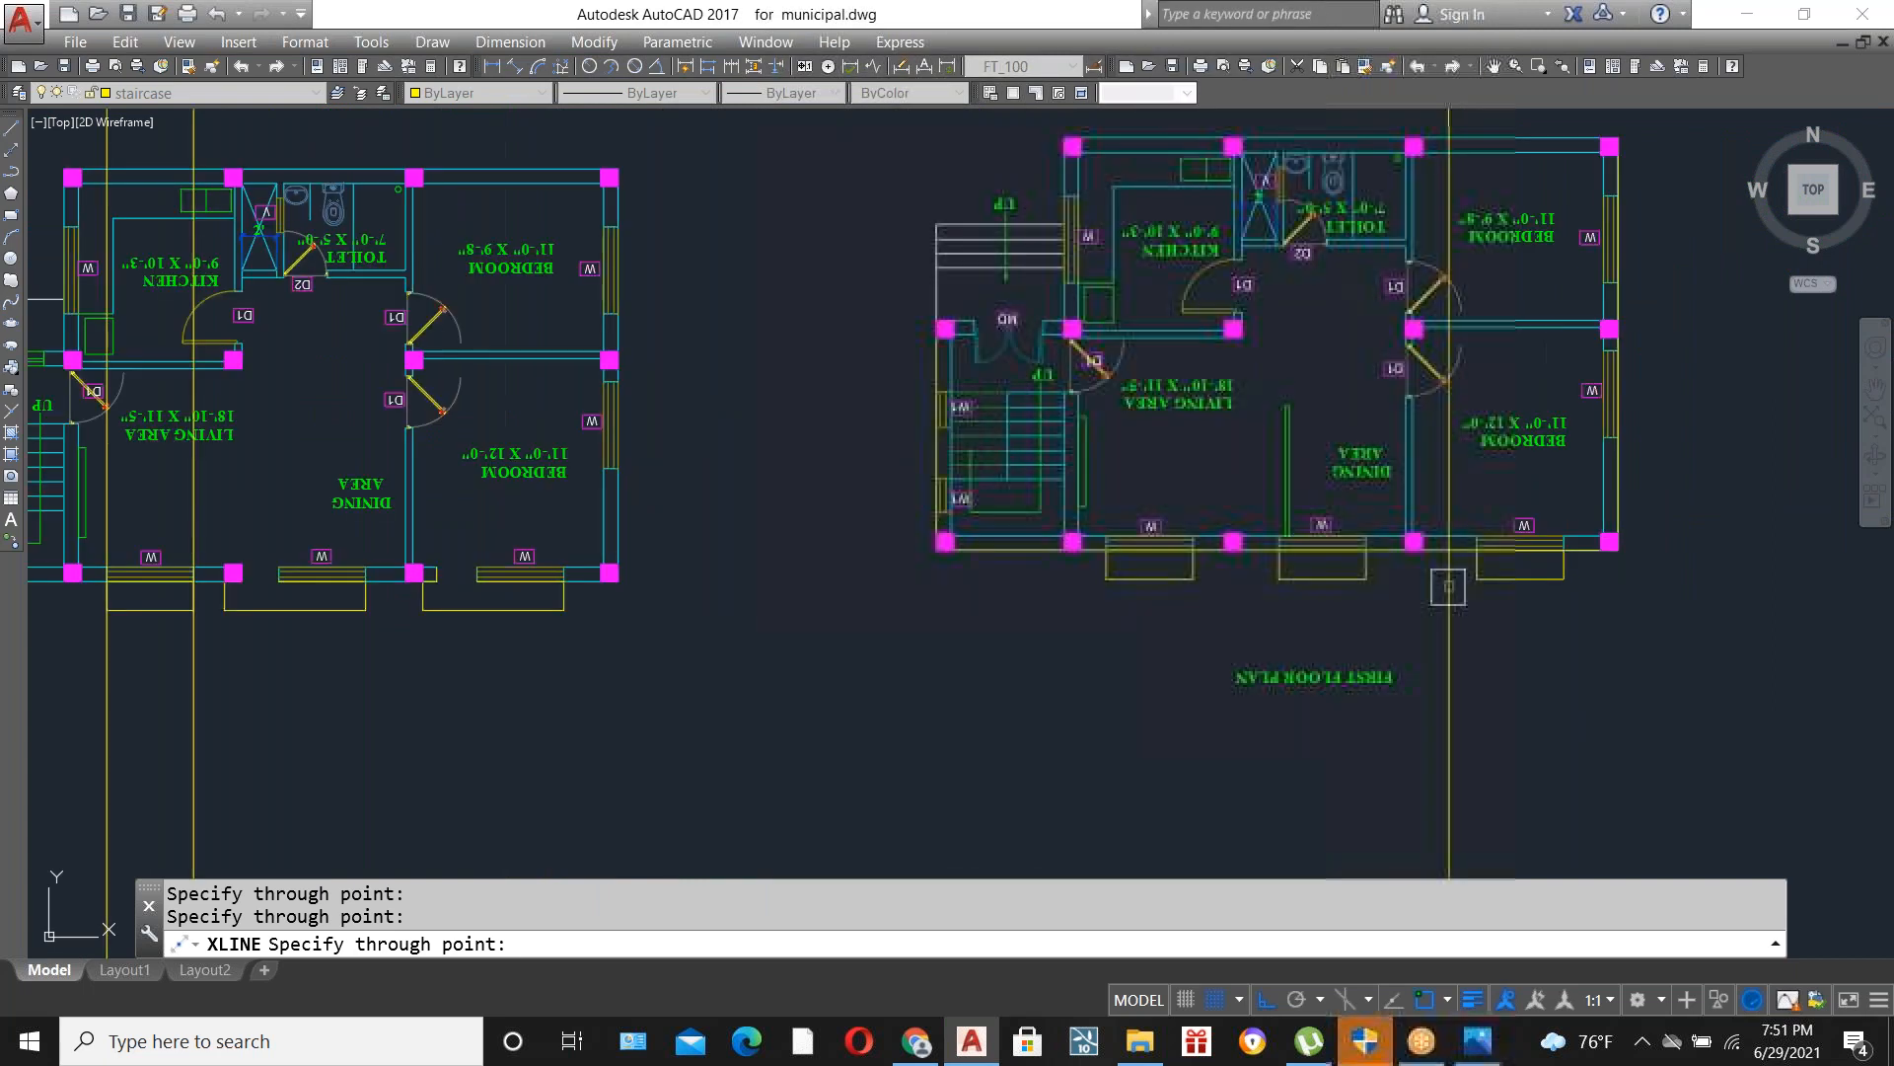
click(183, 498)
click(616, 498)
click(838, 499)
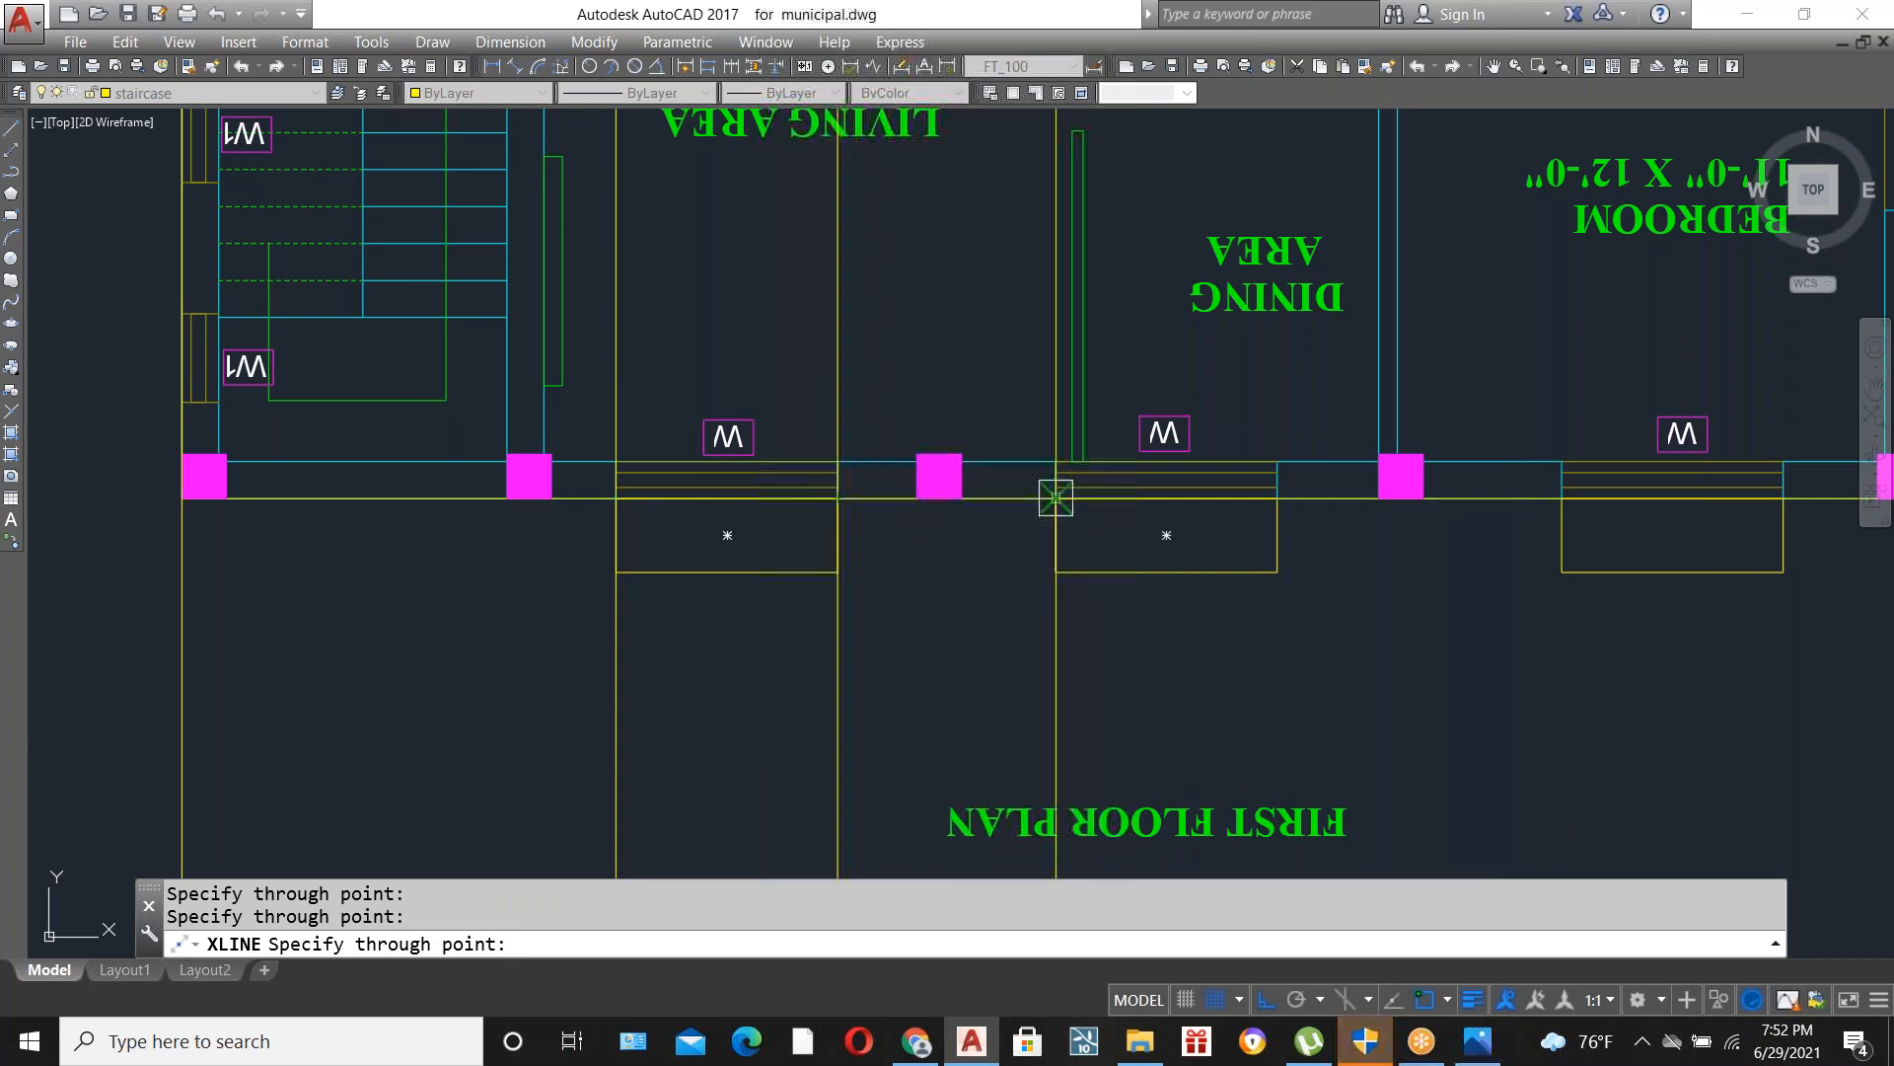
click(1277, 498)
scroll(748, 605, down, 5)
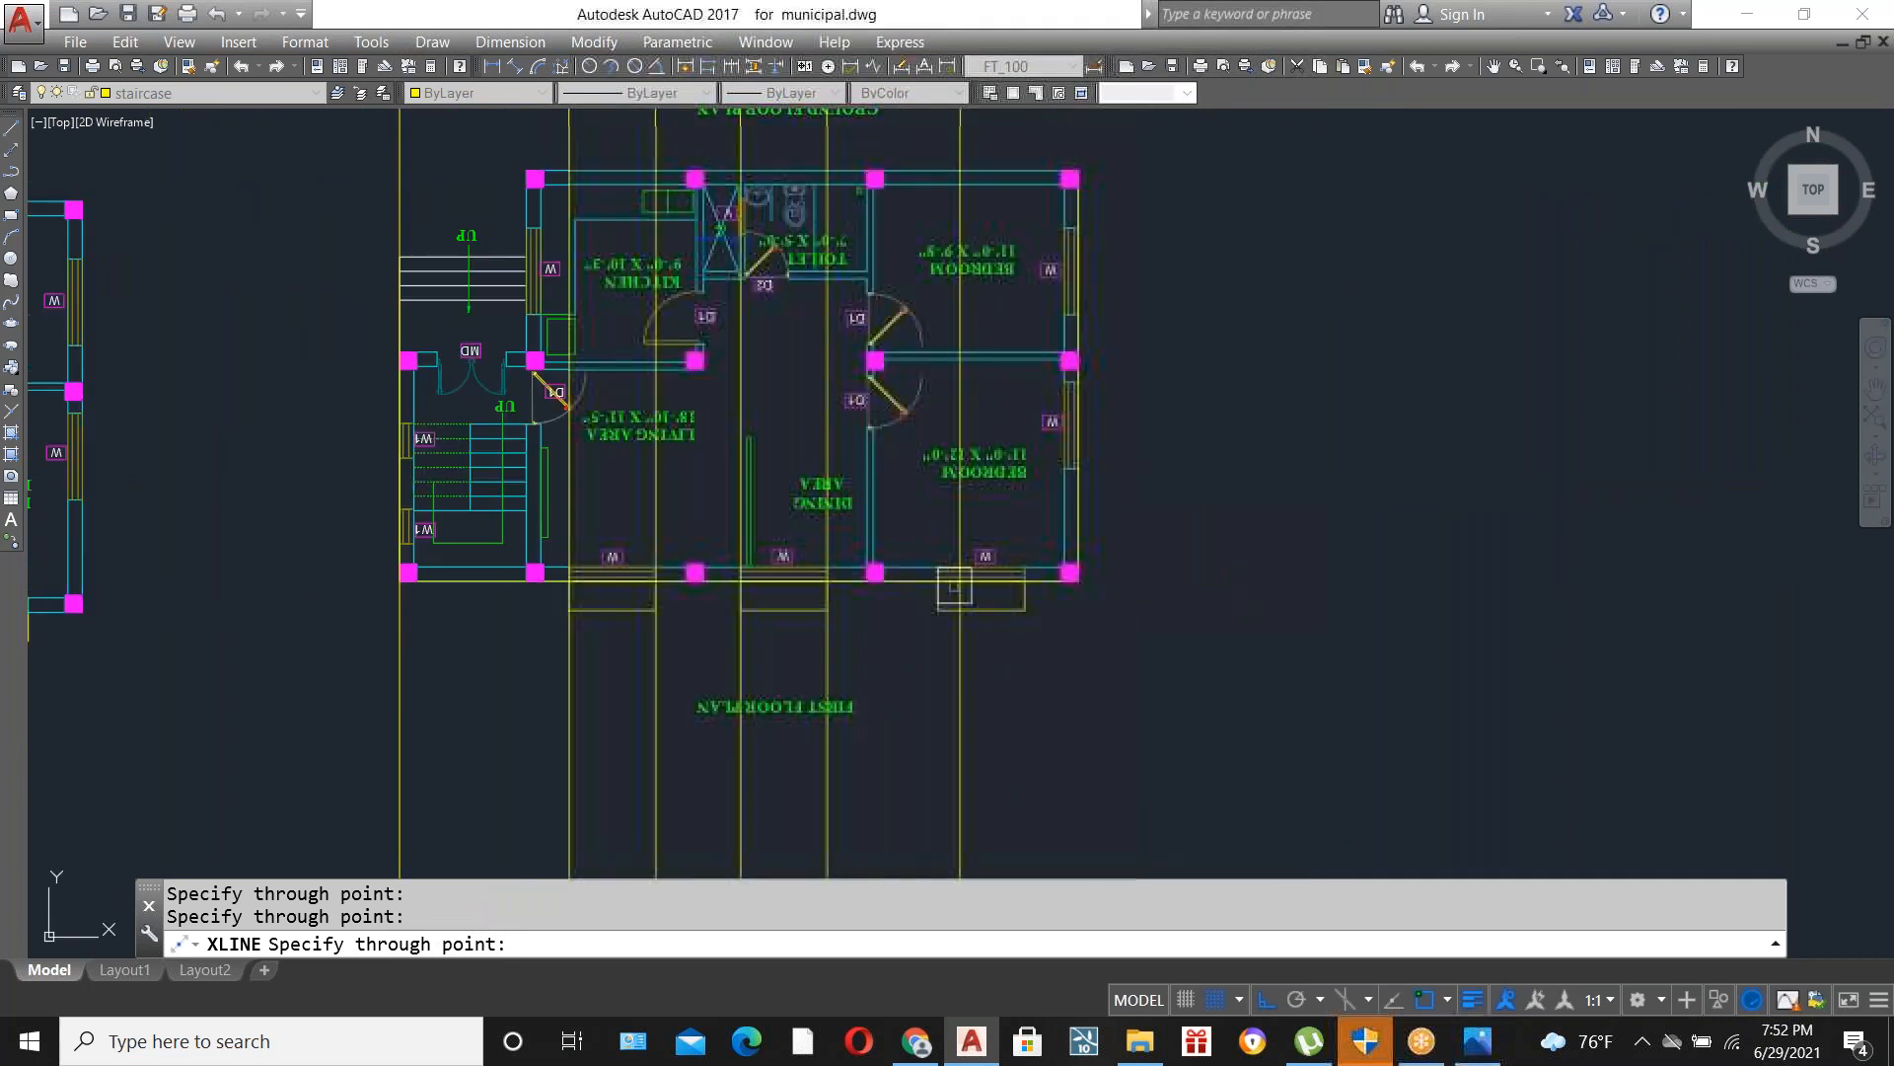
scroll(897, 572, up, 6)
click(908, 565)
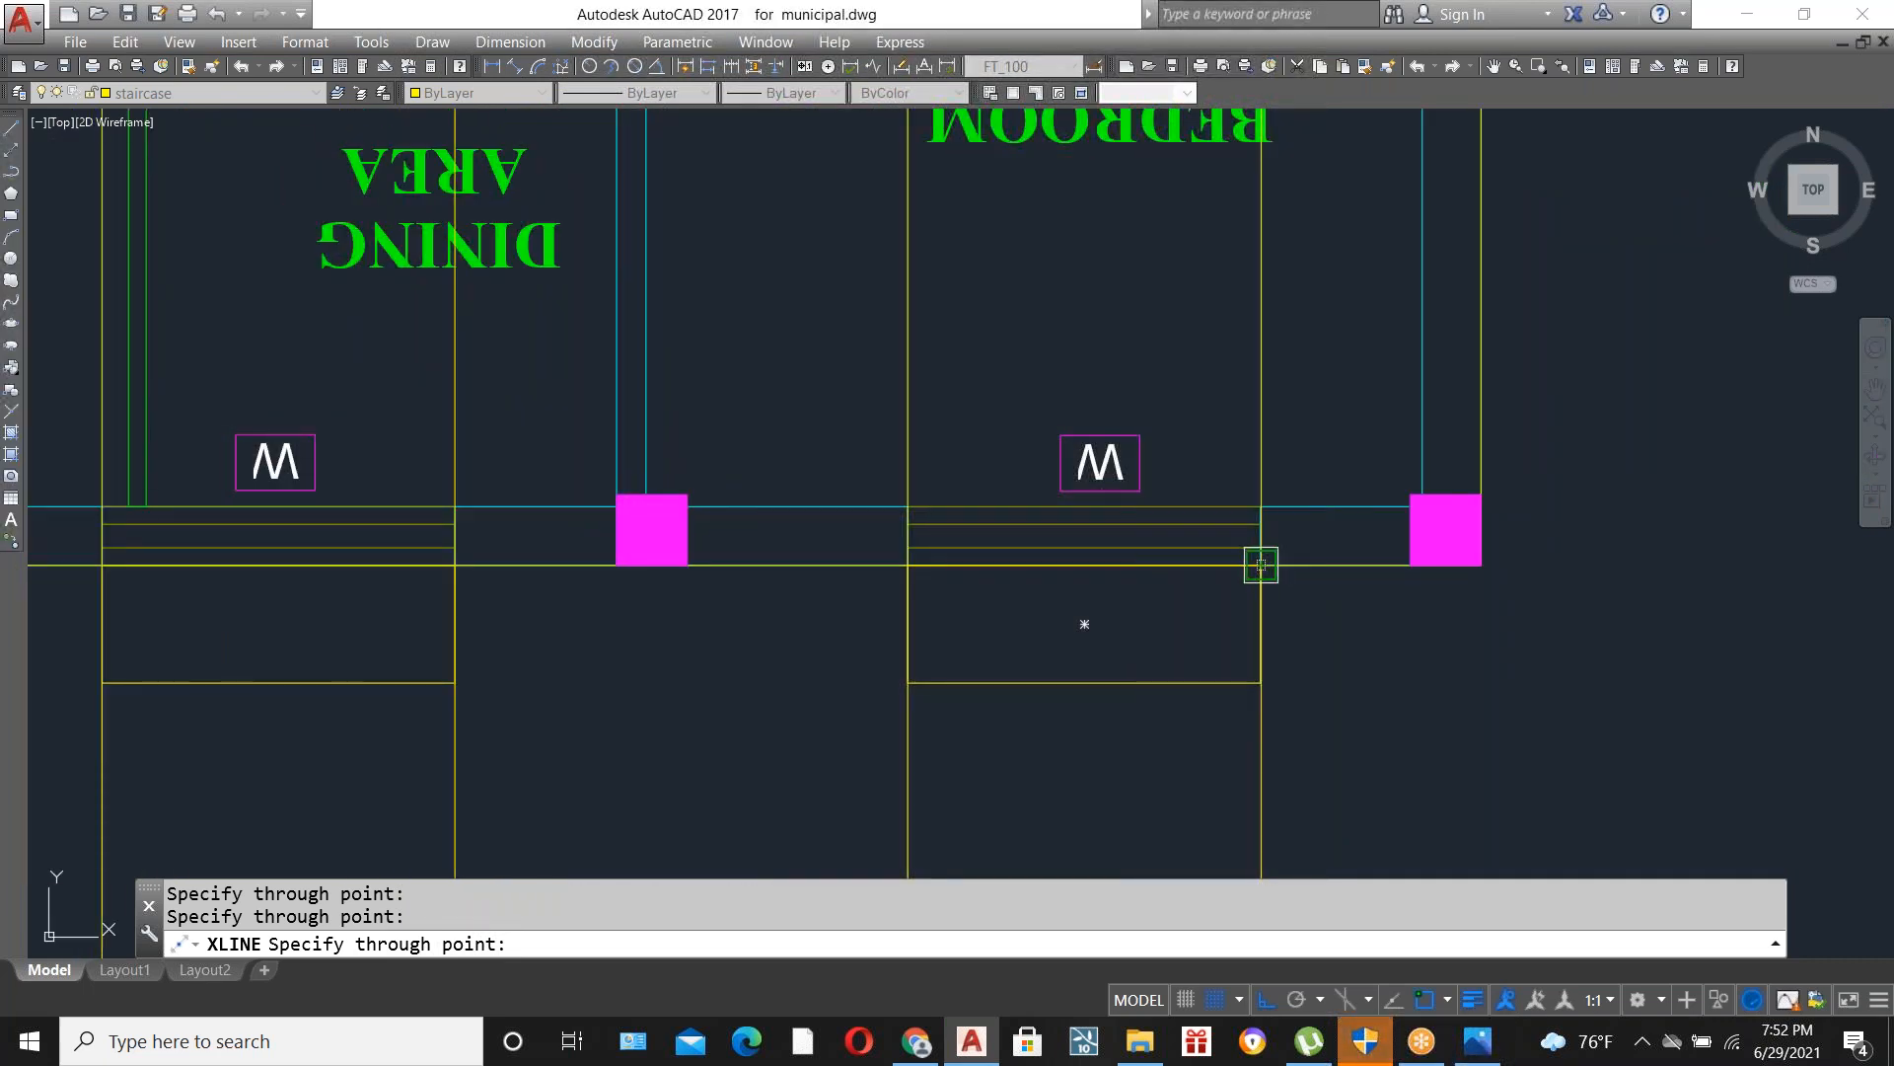
scroll(1053, 524, down, 5)
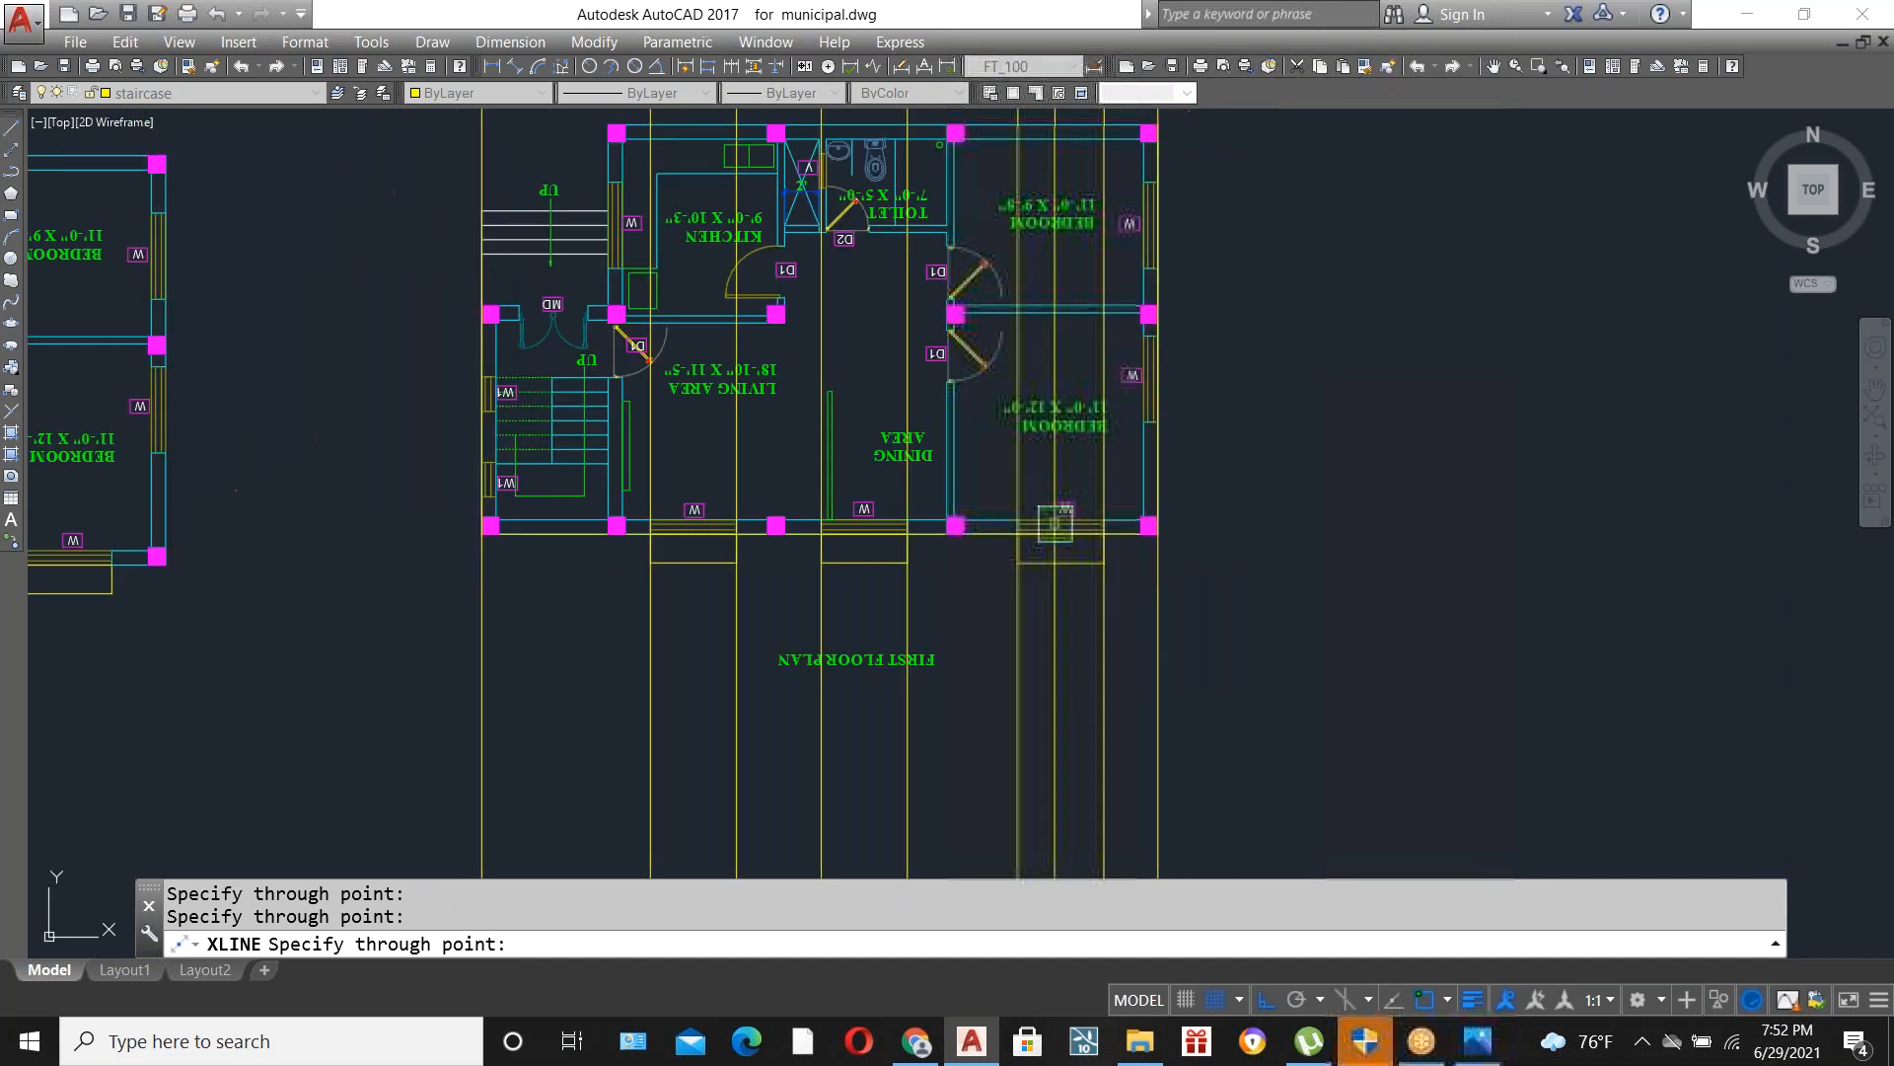
key(Escape)
Erase the FIRST FLOOR PLAN title beneath the rotated ground floor plan.
scroll(909, 639, up, 3)
click(948, 584)
key(Delete)
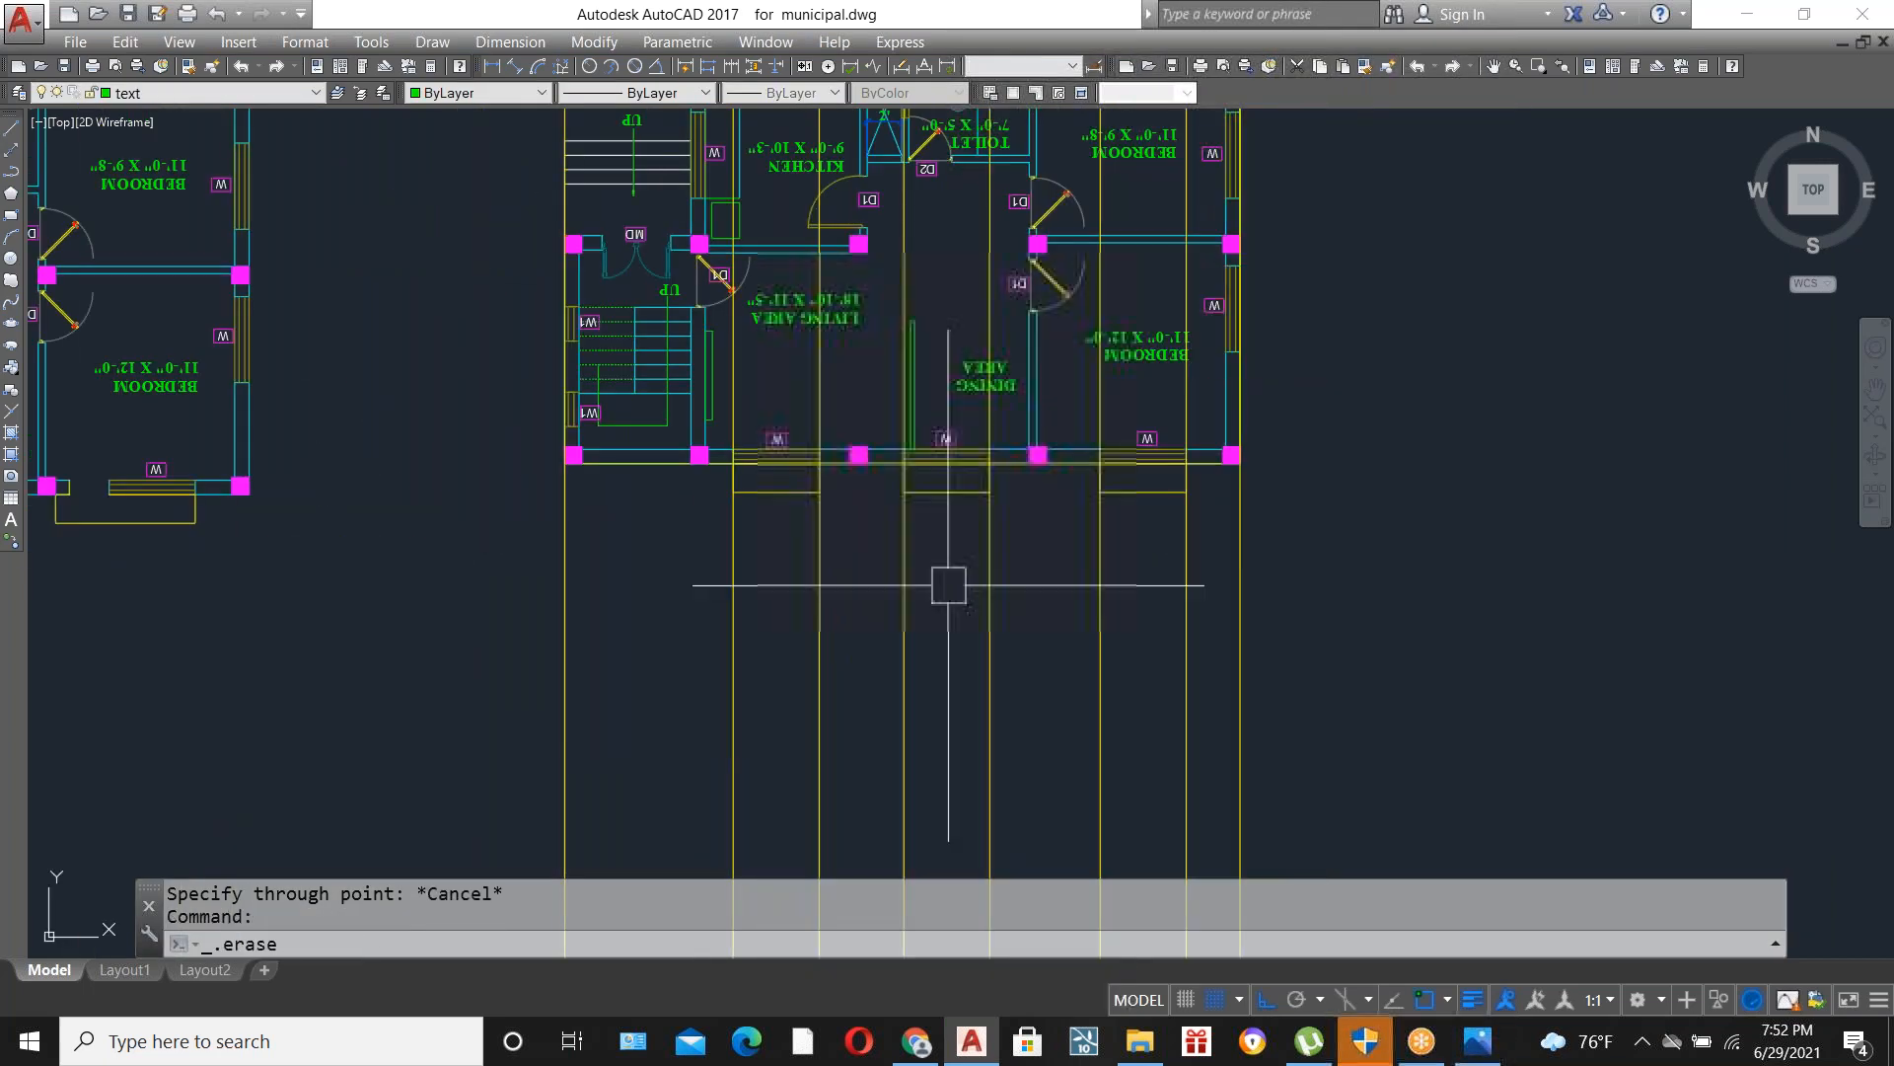
Draw a horizontal construction line across the vertical lines below both rotated plans as the ground line.
scroll(943, 582, down, 4)
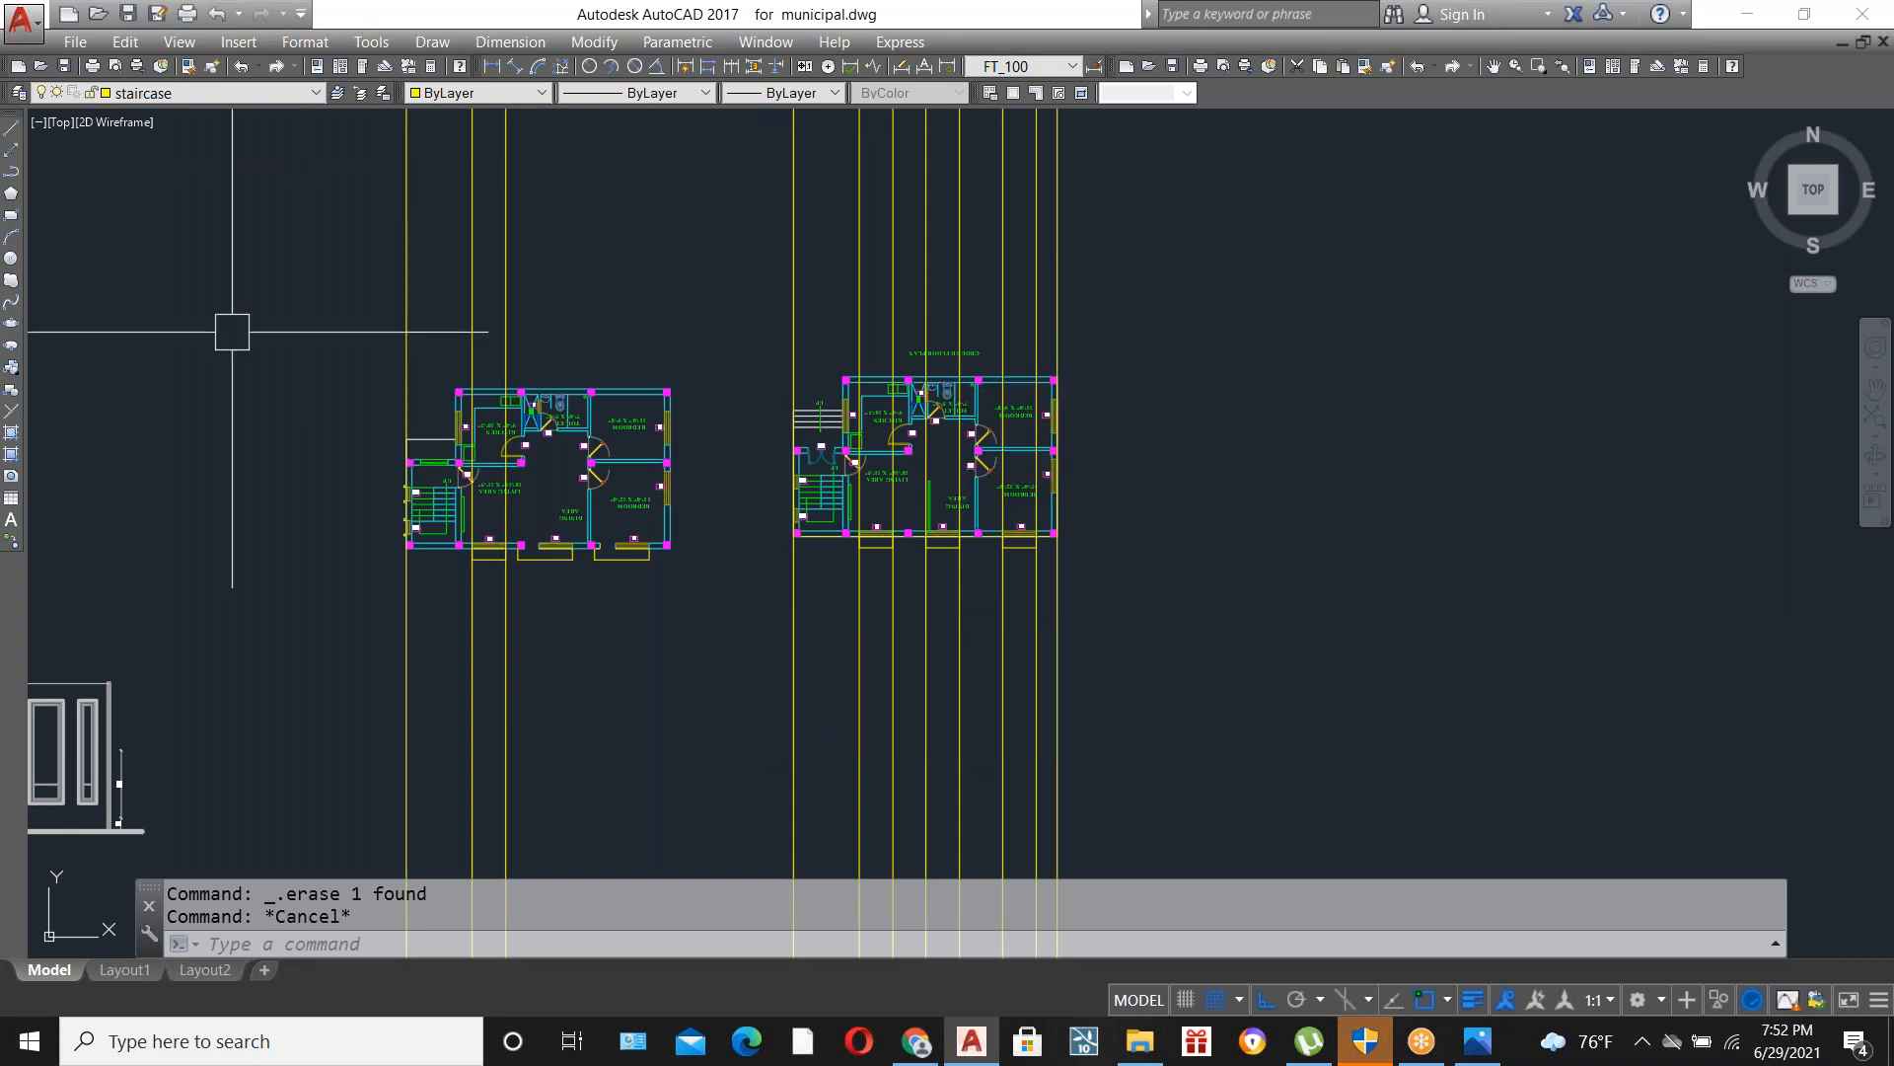
text(XL)
key(Return)
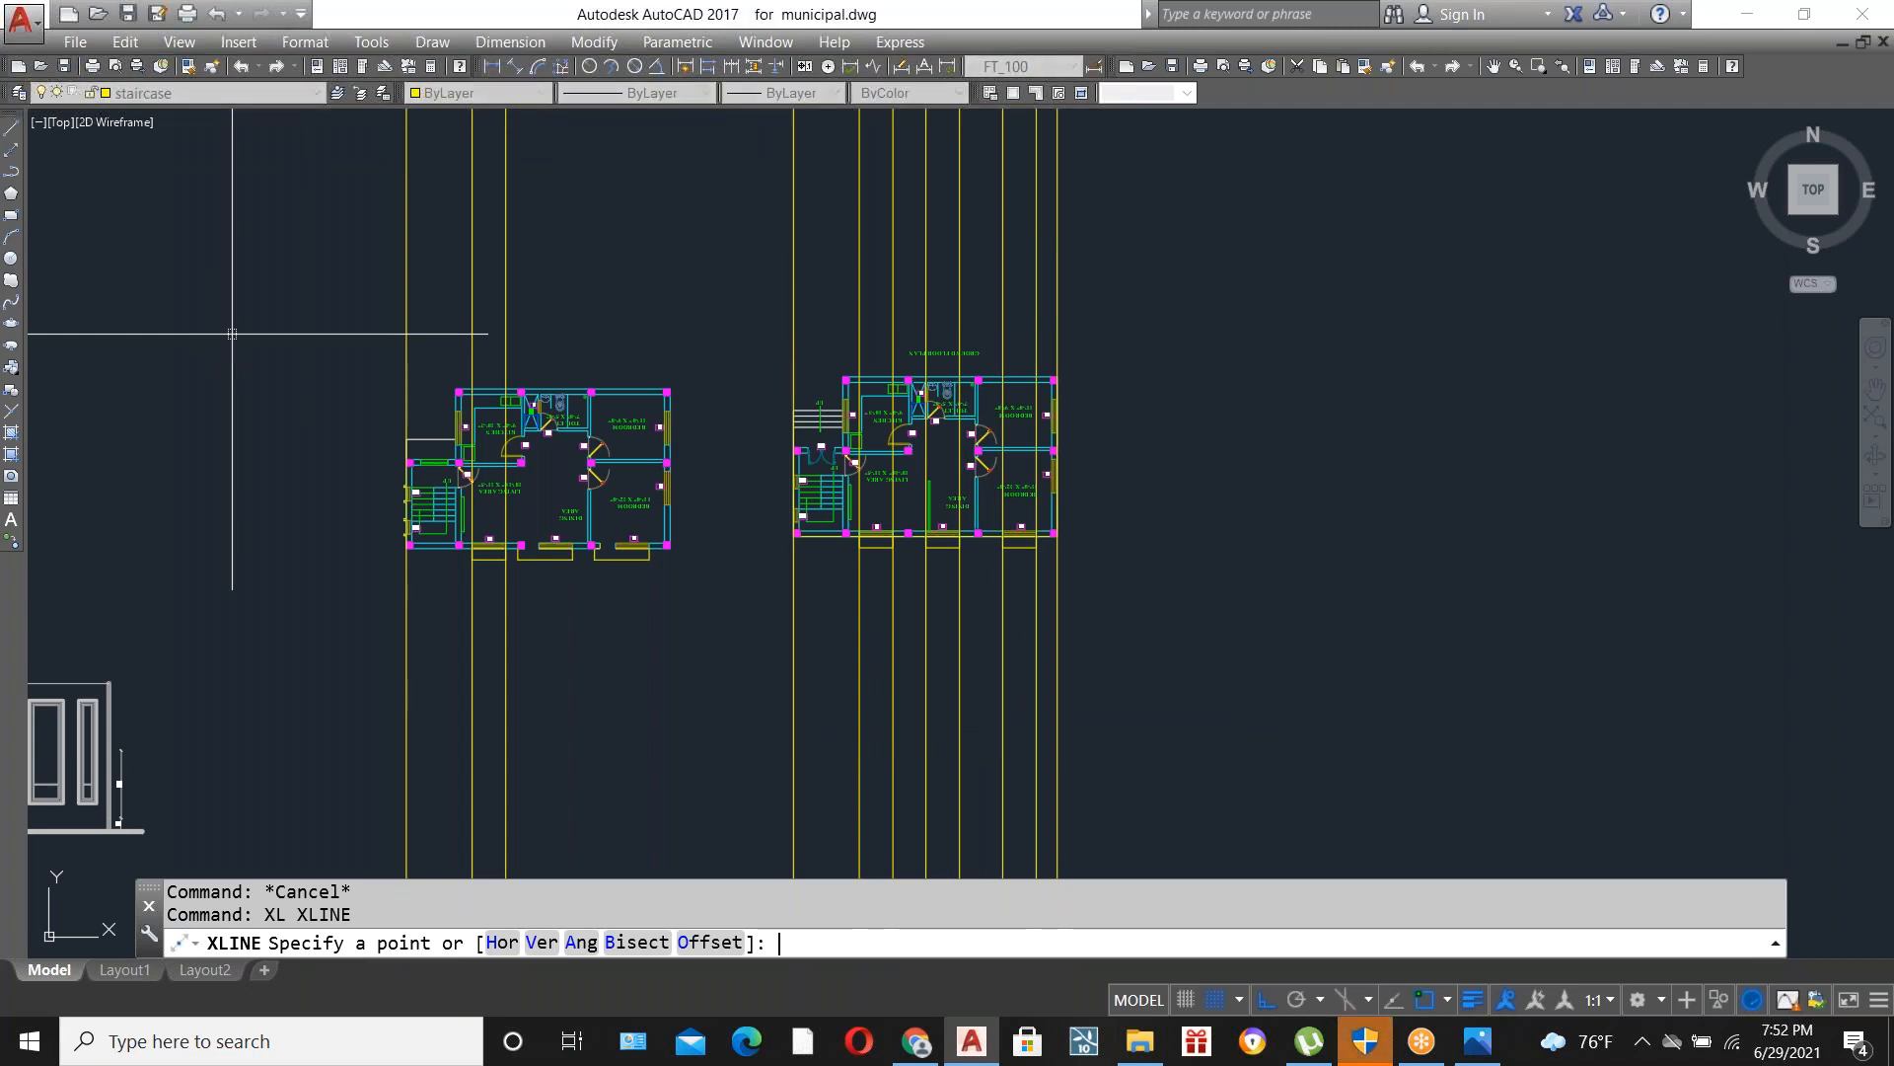
text(H)
key(Return)
click(1065, 805)
key(Escape)
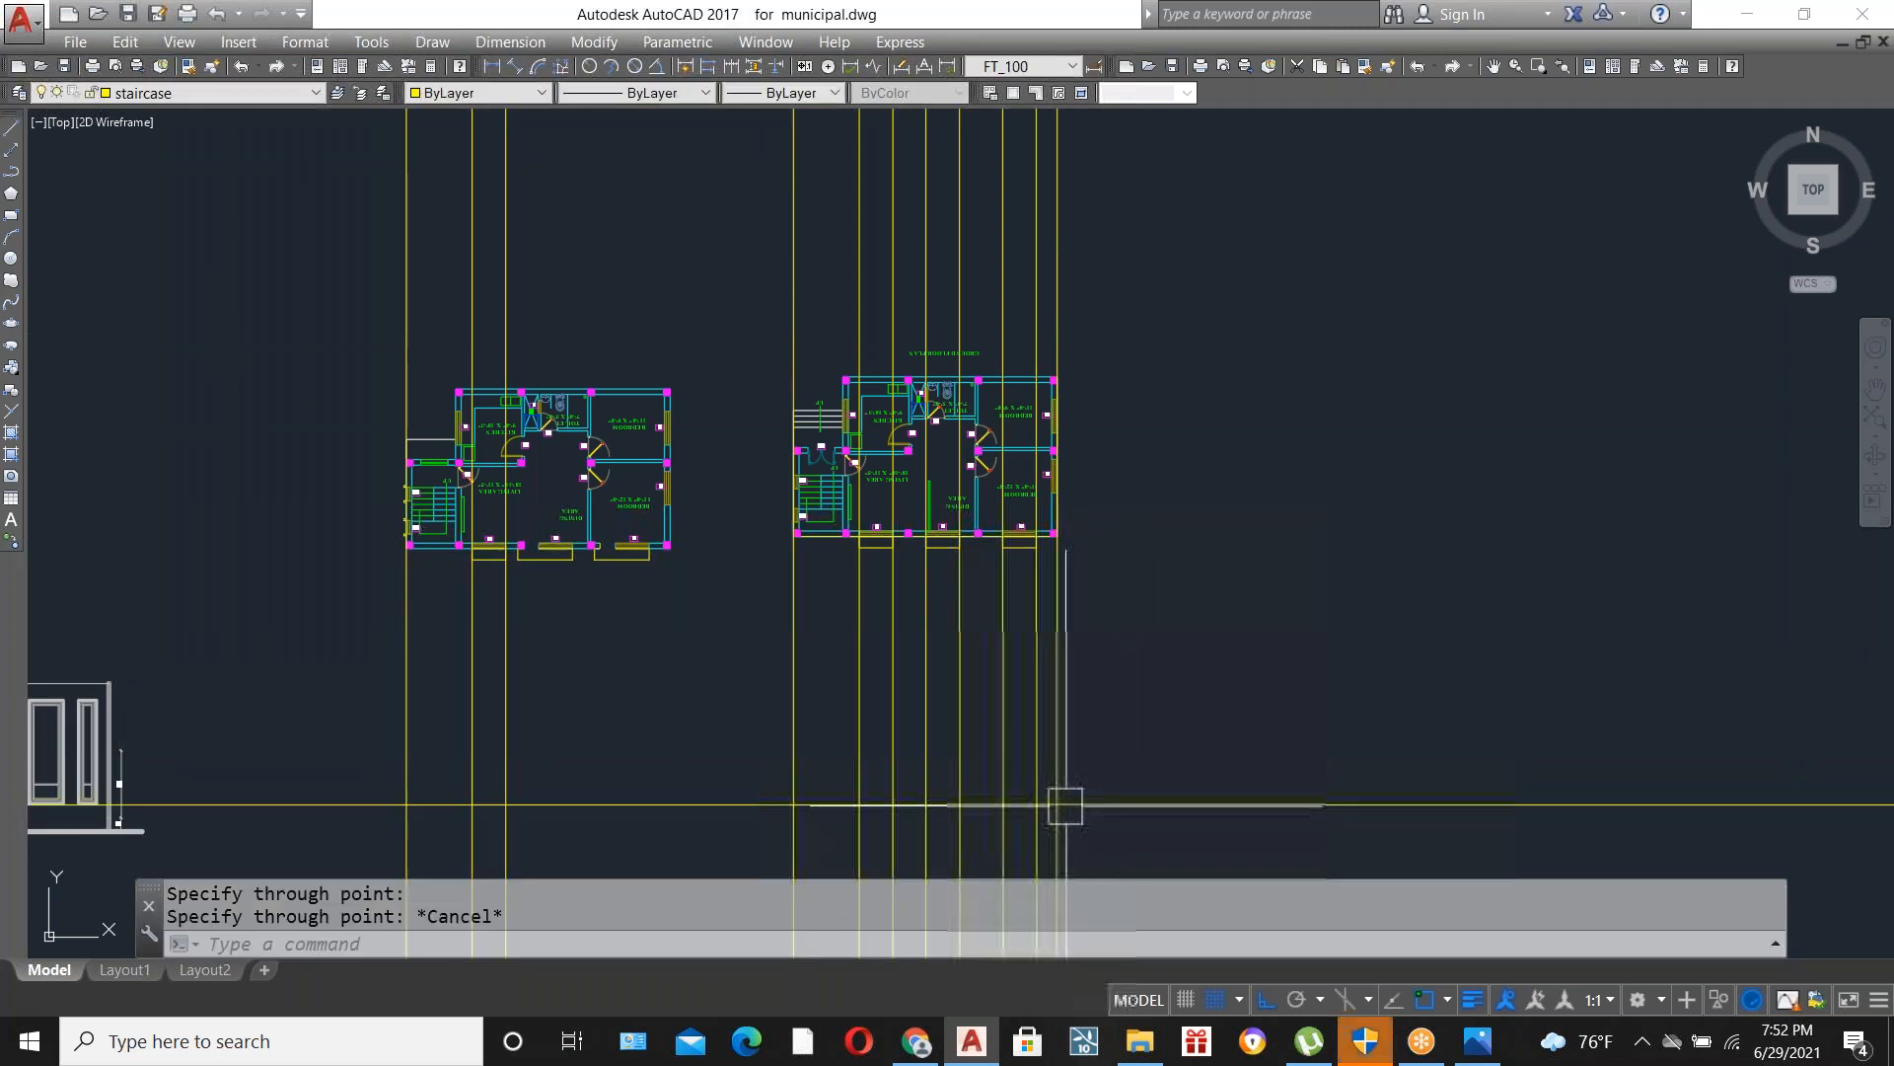
Offset the horizontal ground line 2' upward for the plinth level.
scroll(1064, 806, up, 4)
scroll(1074, 711, down, 2)
text(O)
key(Return)
text(2)
key(Return)
click(1151, 766)
click(1141, 592)
key(Escape)
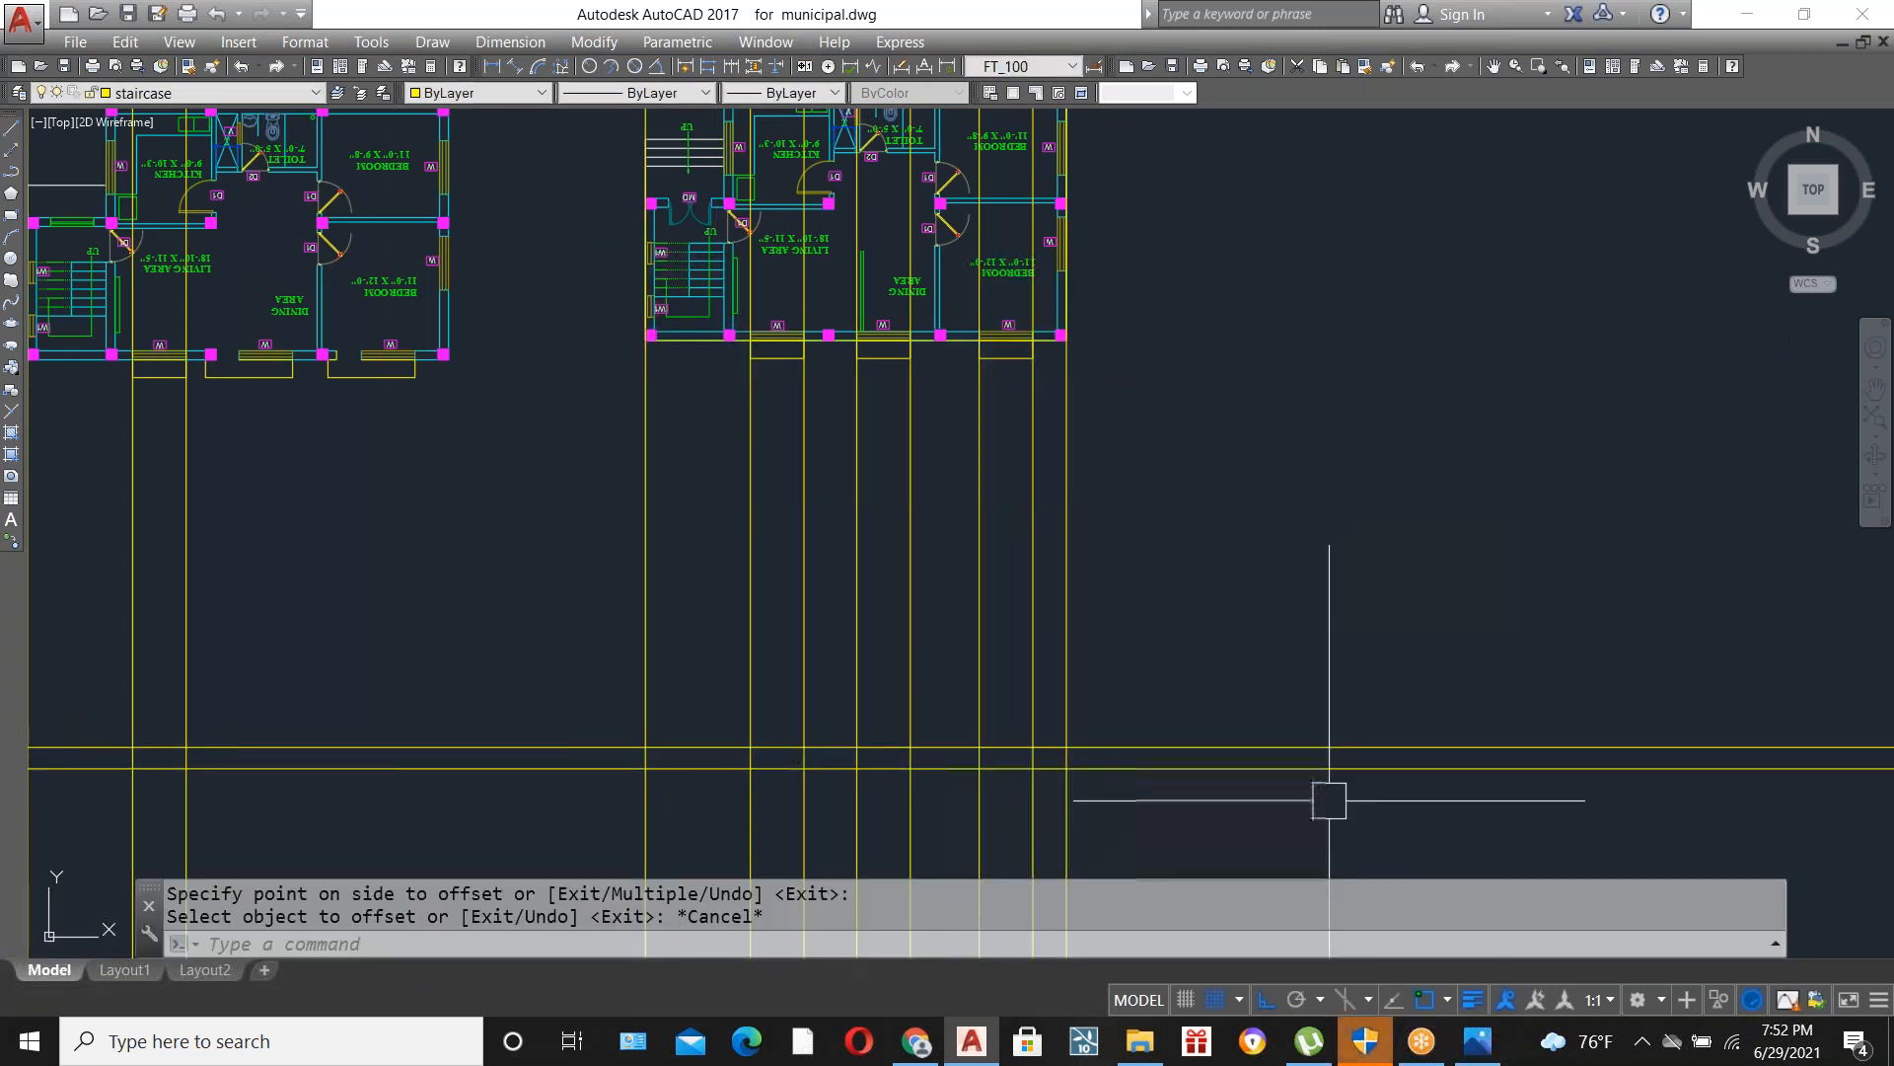
Offset the plinth line 10' upward, and the resulting line another 10' upward, for the two storey levels.
text(O)
key(Return)
text(10')
key(Return)
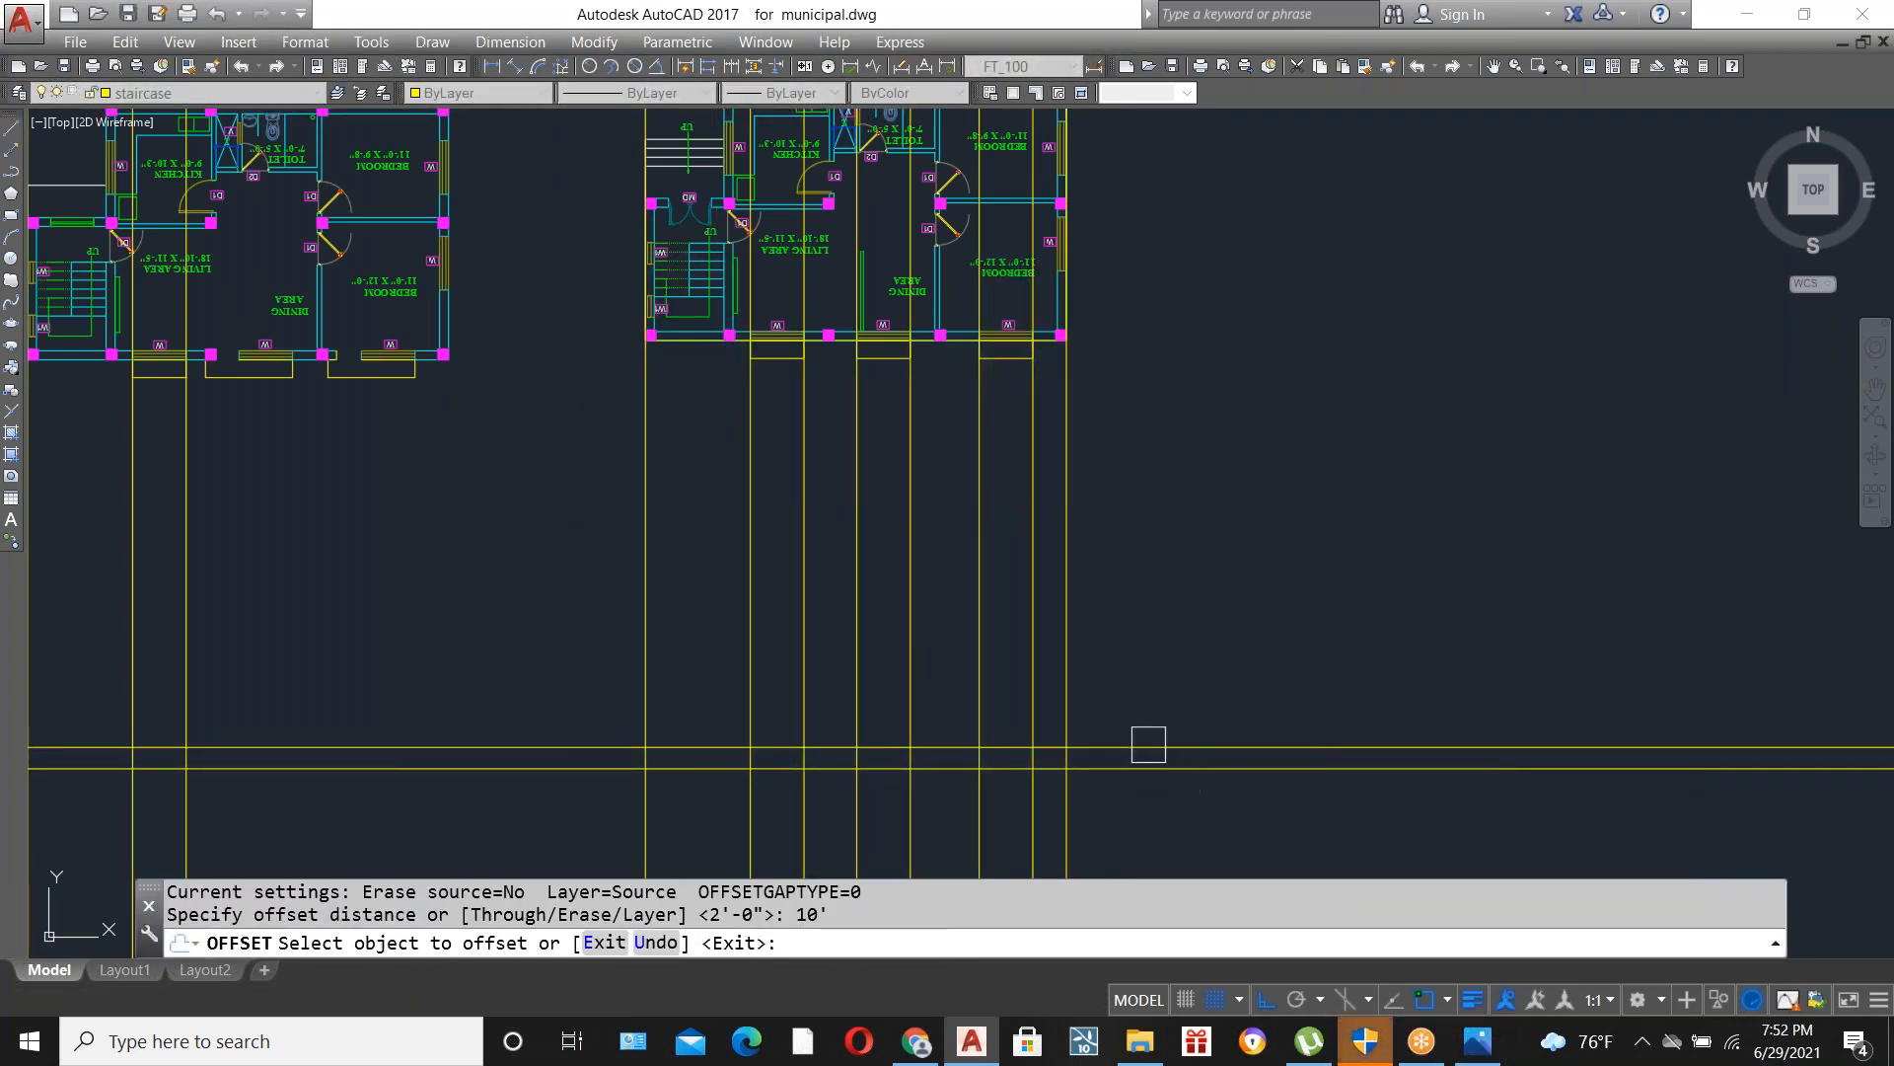
click(1125, 748)
click(1130, 553)
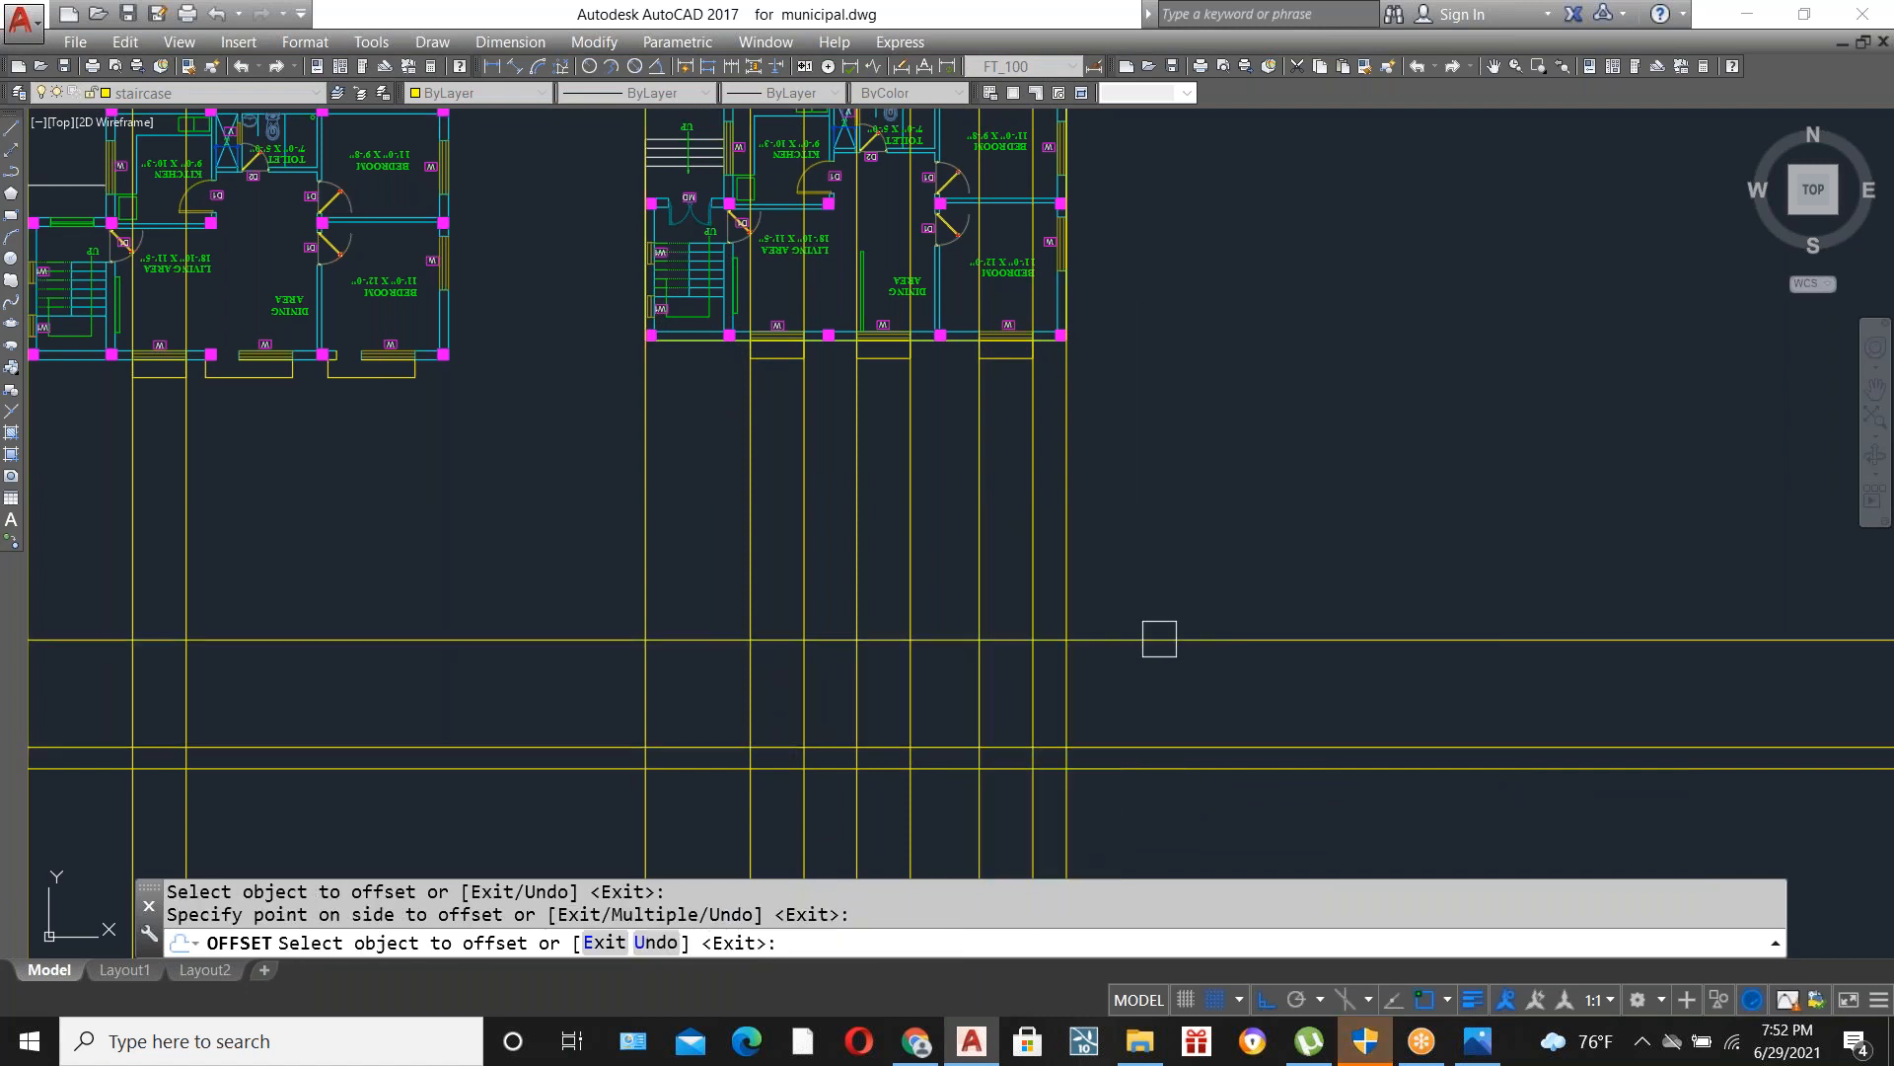
click(1159, 640)
click(1150, 513)
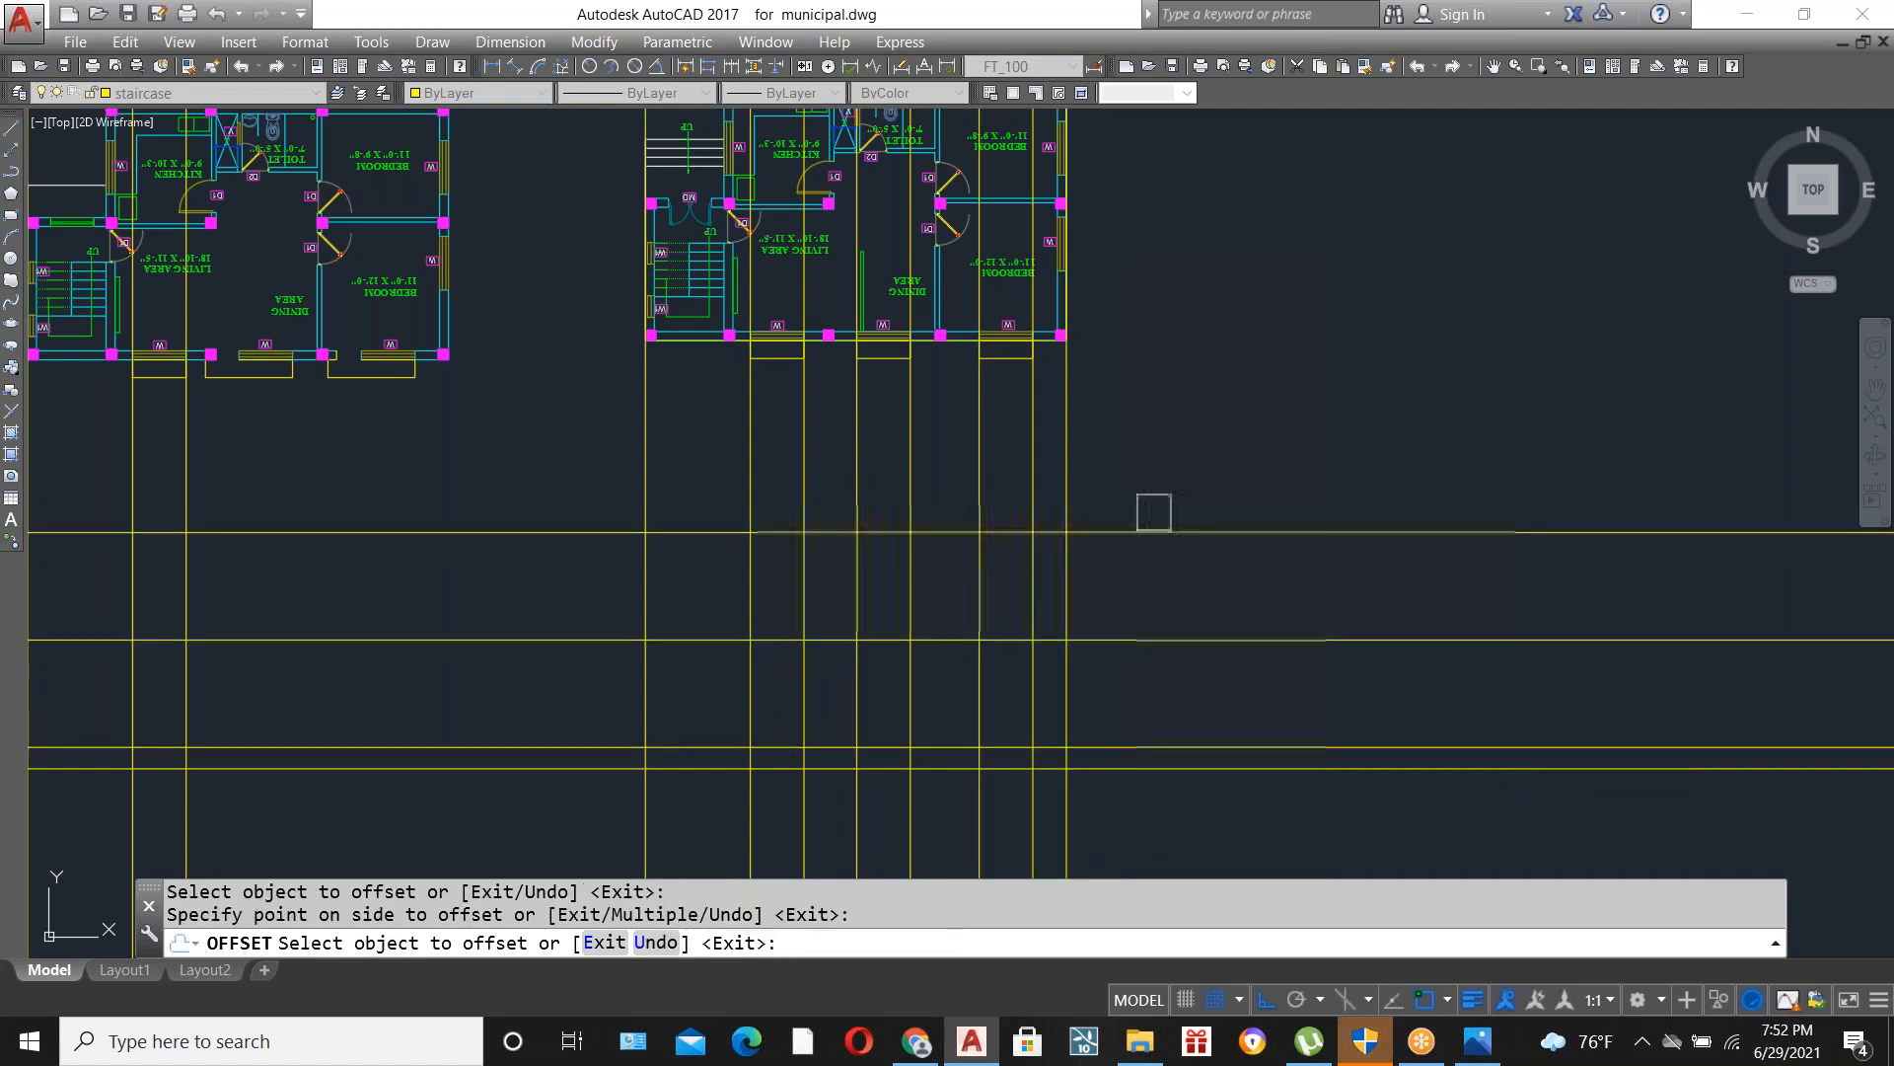
key(Escape)
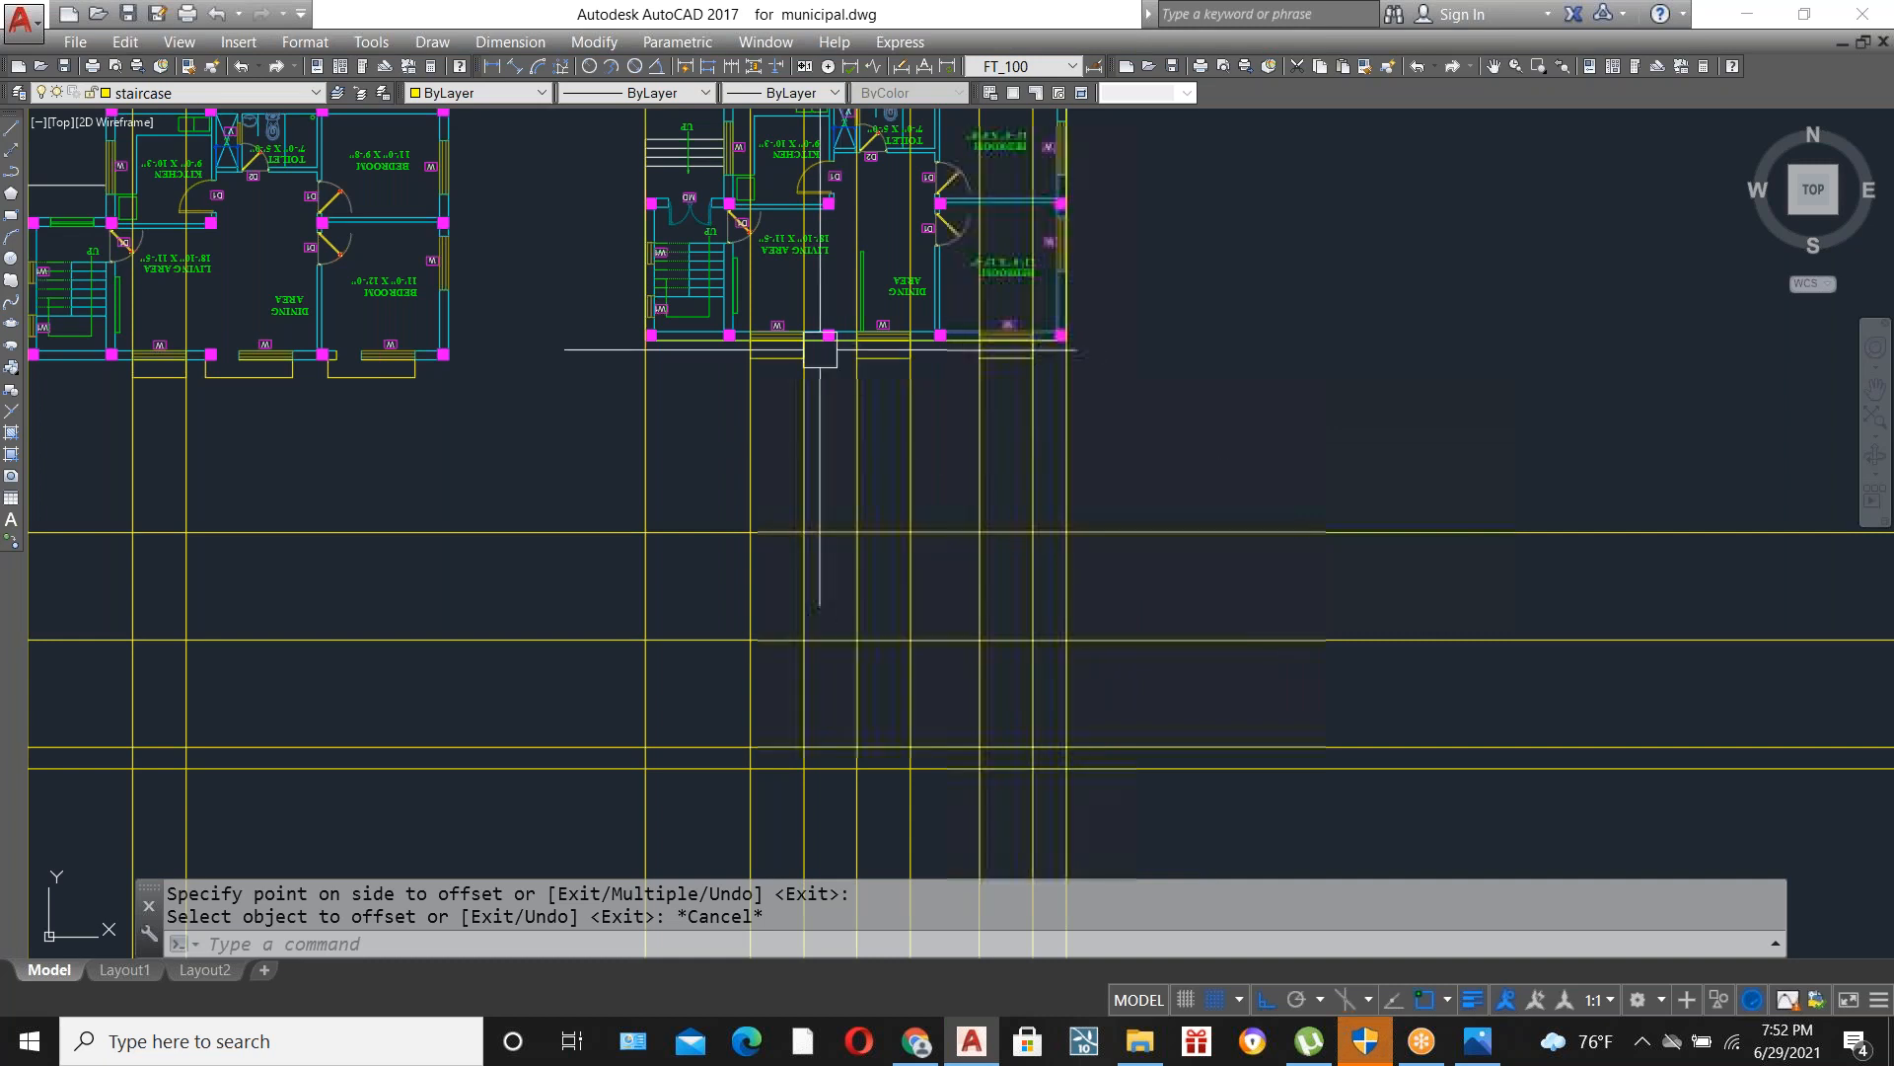
Move the four horizontal level lines up closer to the rotated plans.
click(568, 816)
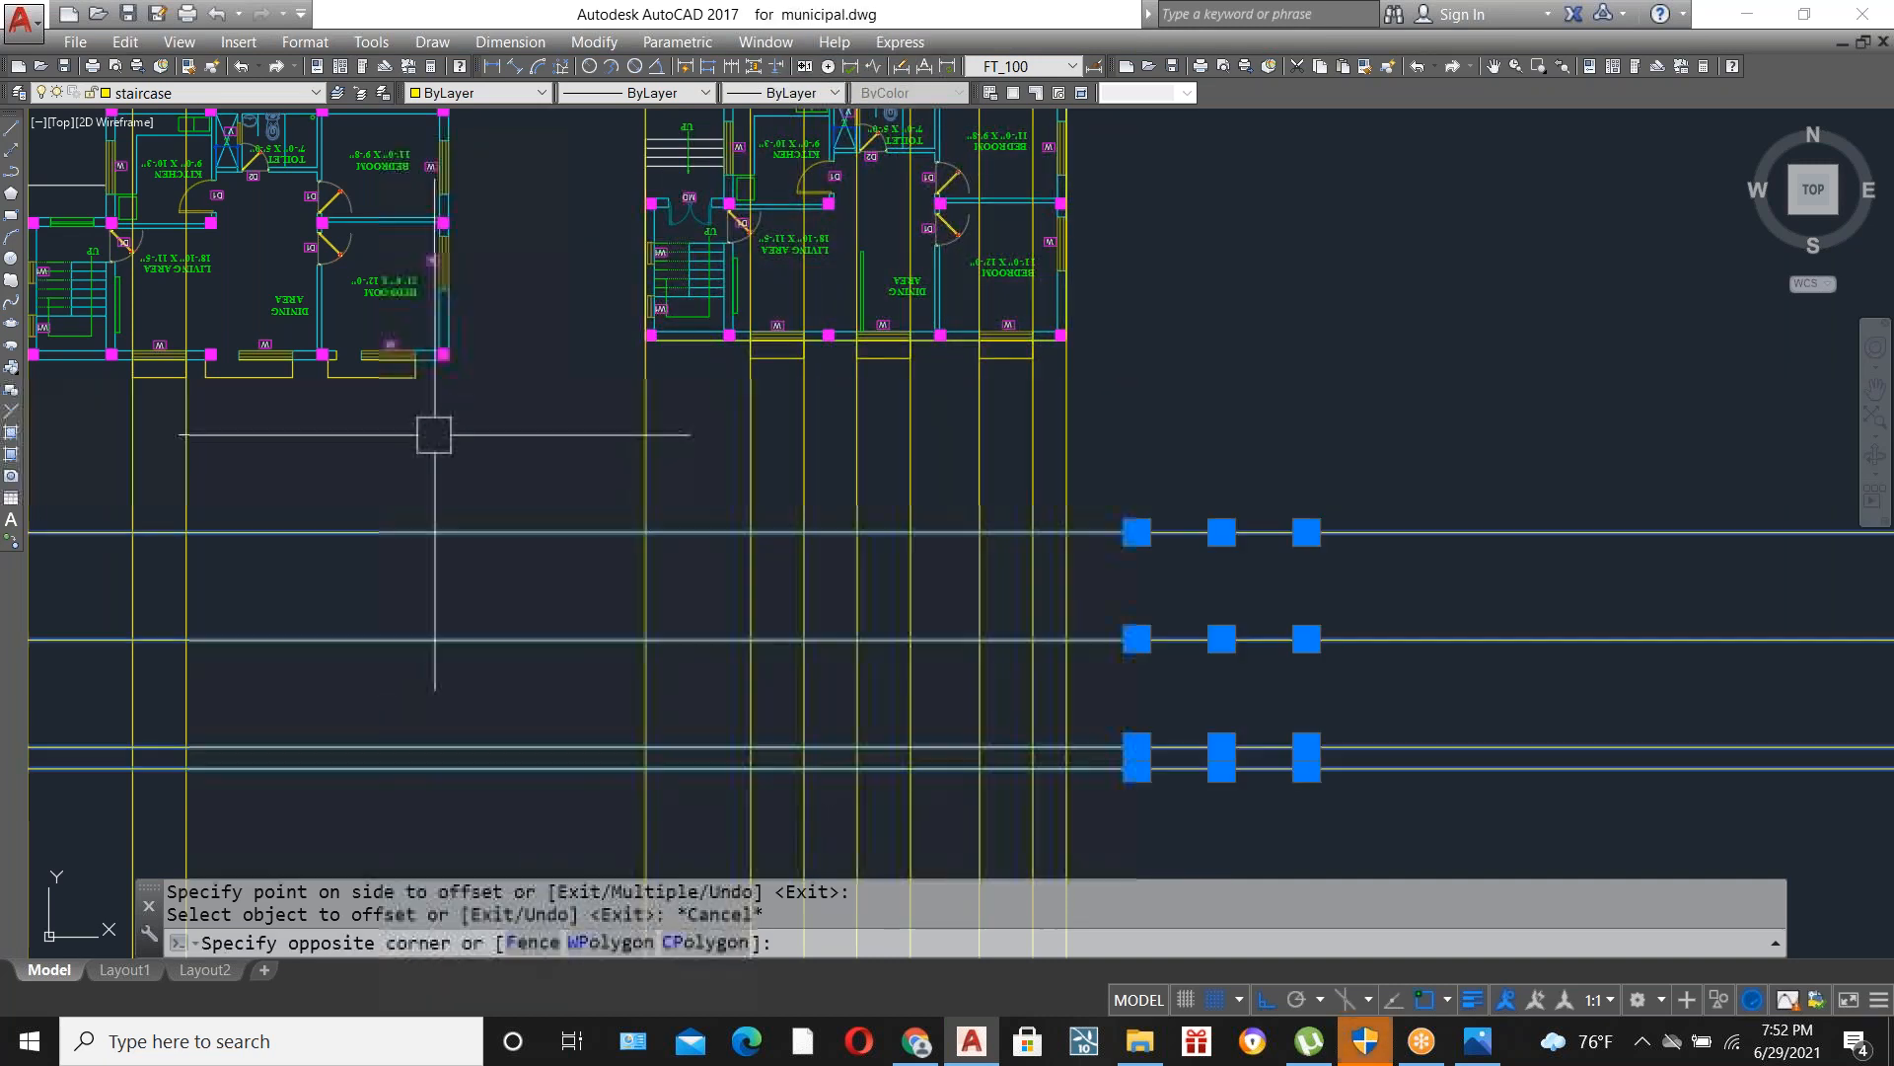
click(439, 435)
text(m)
key(Return)
click(523, 481)
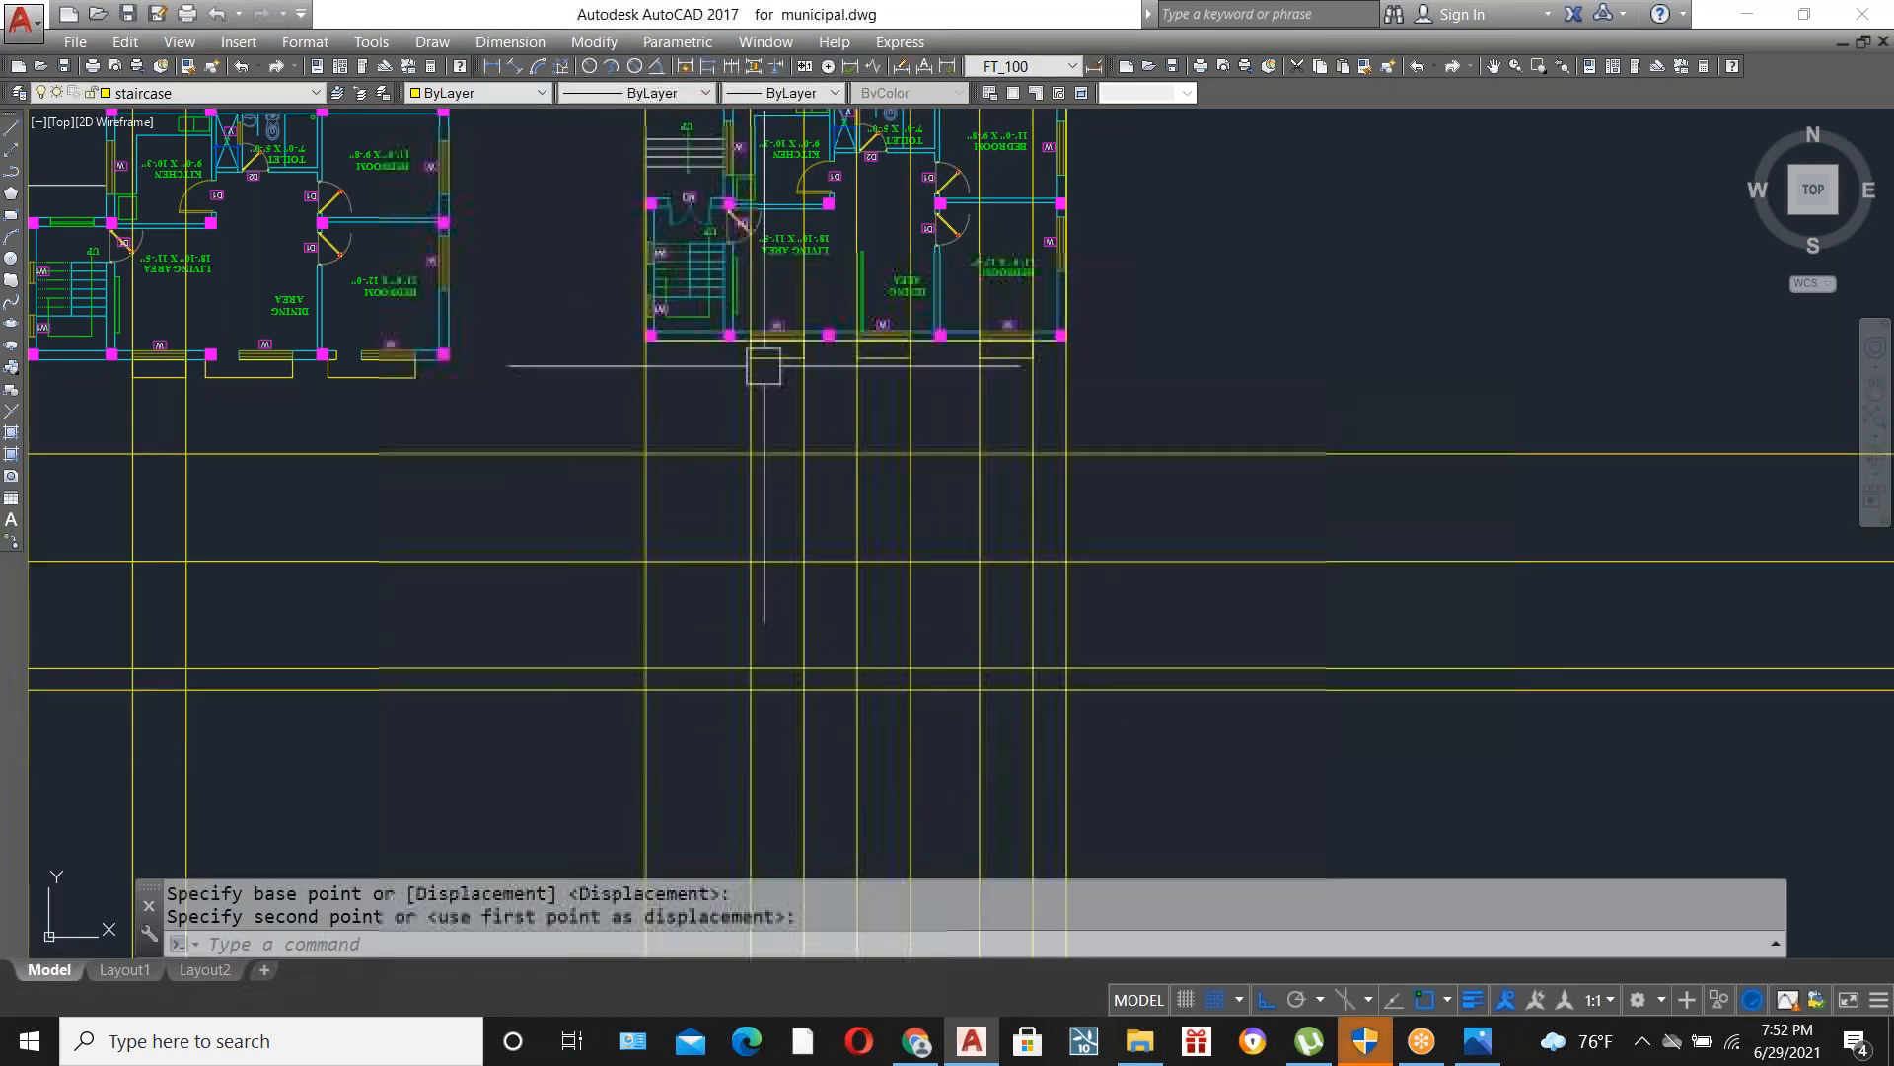
Offset the plinth line 2'6" upward for the ground floor window sill level.
scroll(804, 360, up, 2)
scroll(868, 411, down, 2)
text(0)
key(Return)
text(2'6)
key(Return)
click(1165, 681)
scroll(1165, 680, up, 2)
click(1153, 642)
key(Escape)
Offset the window sill line 5' upward for the top of the ground floor windows.
text(o)
key(Return)
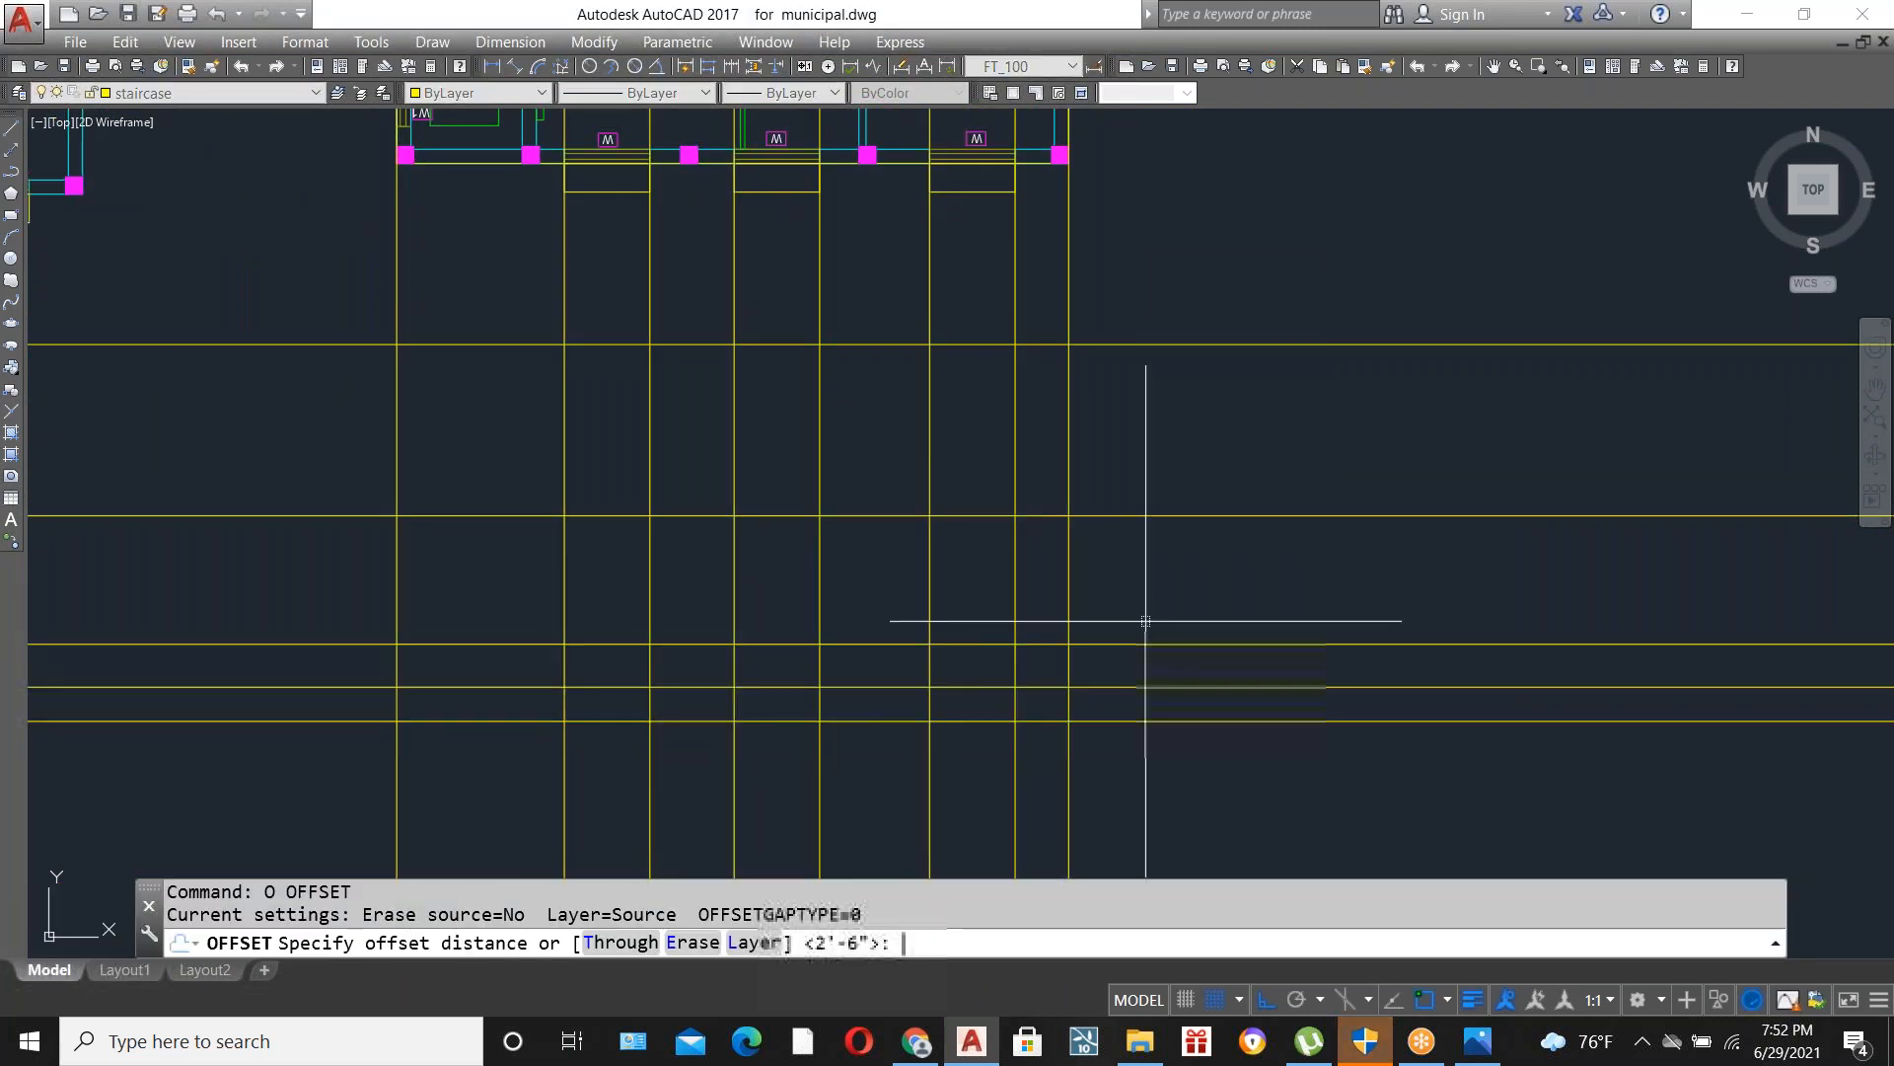
text(5')
key(Return)
click(1156, 636)
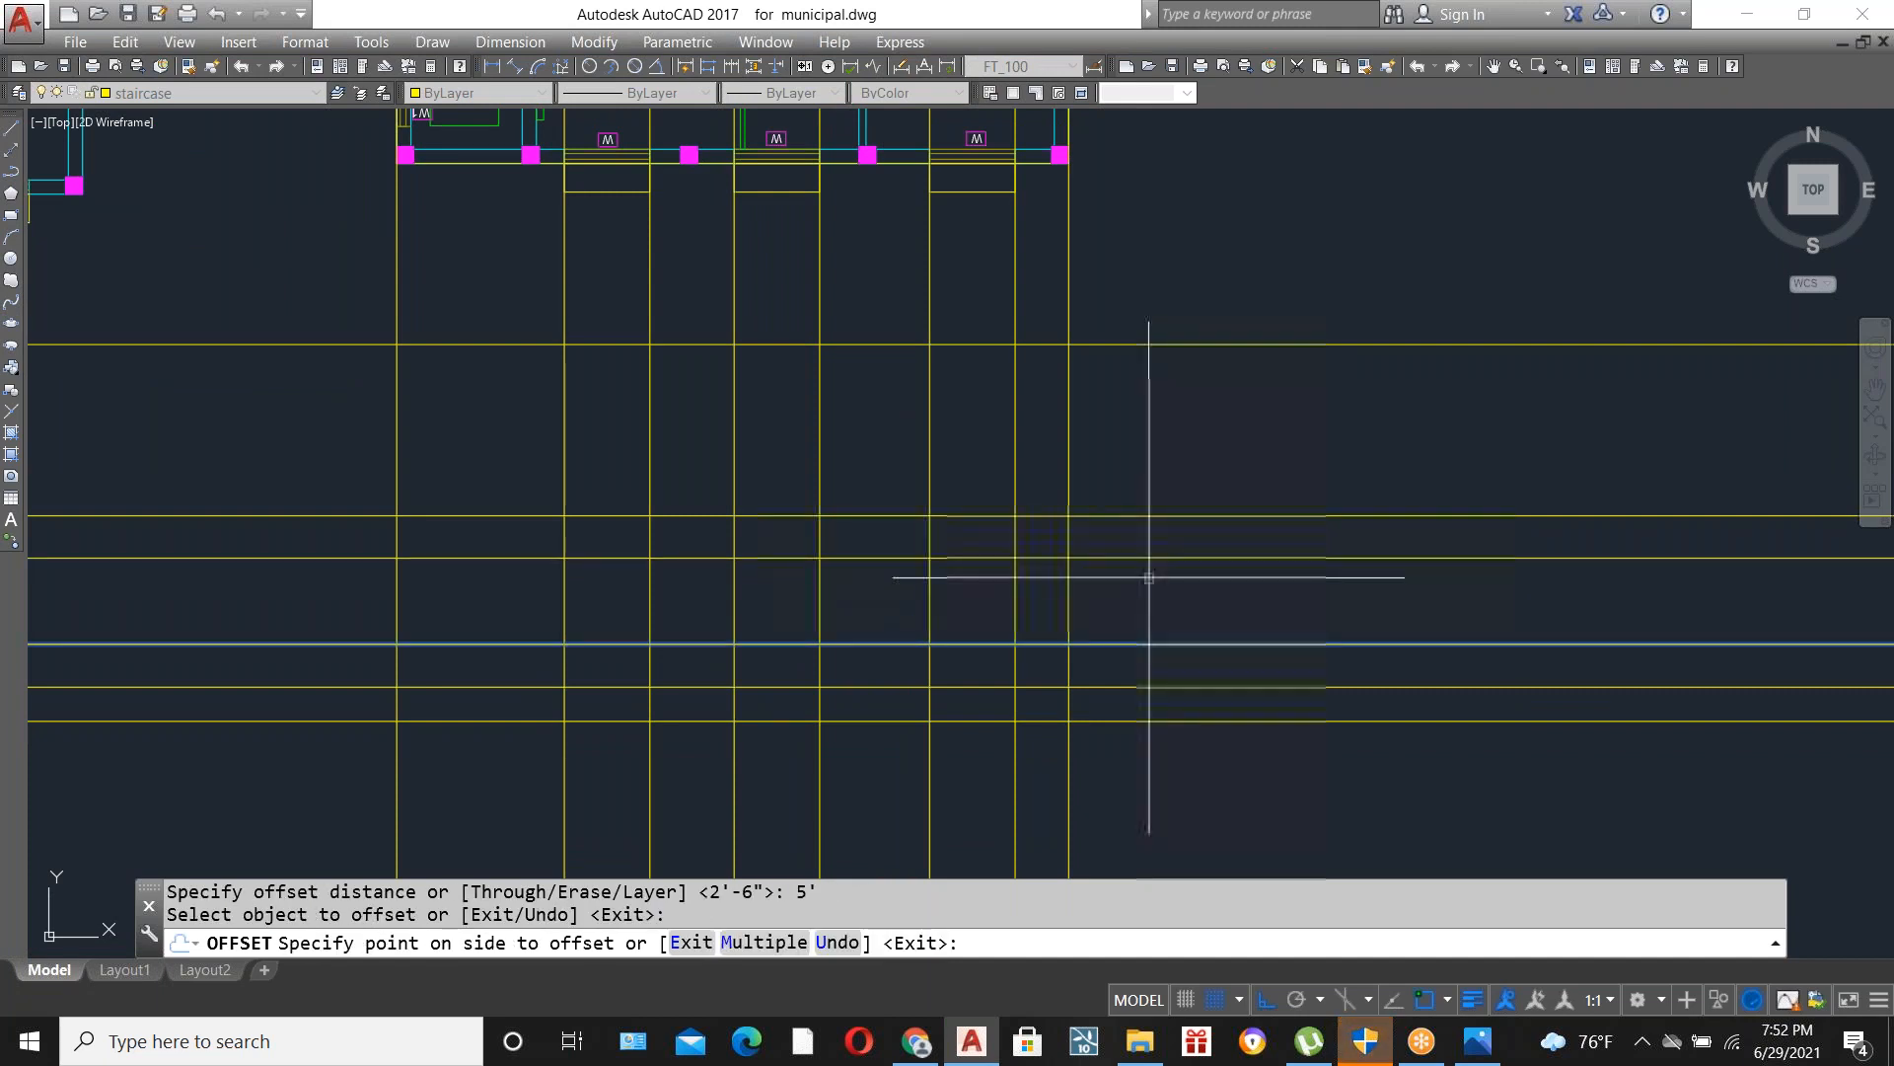
click(1149, 577)
key(Escape)
Change the color of the six vertical window projection lines below the rotated ground floor plan to Magenta.
scroll(1196, 519, down, 2)
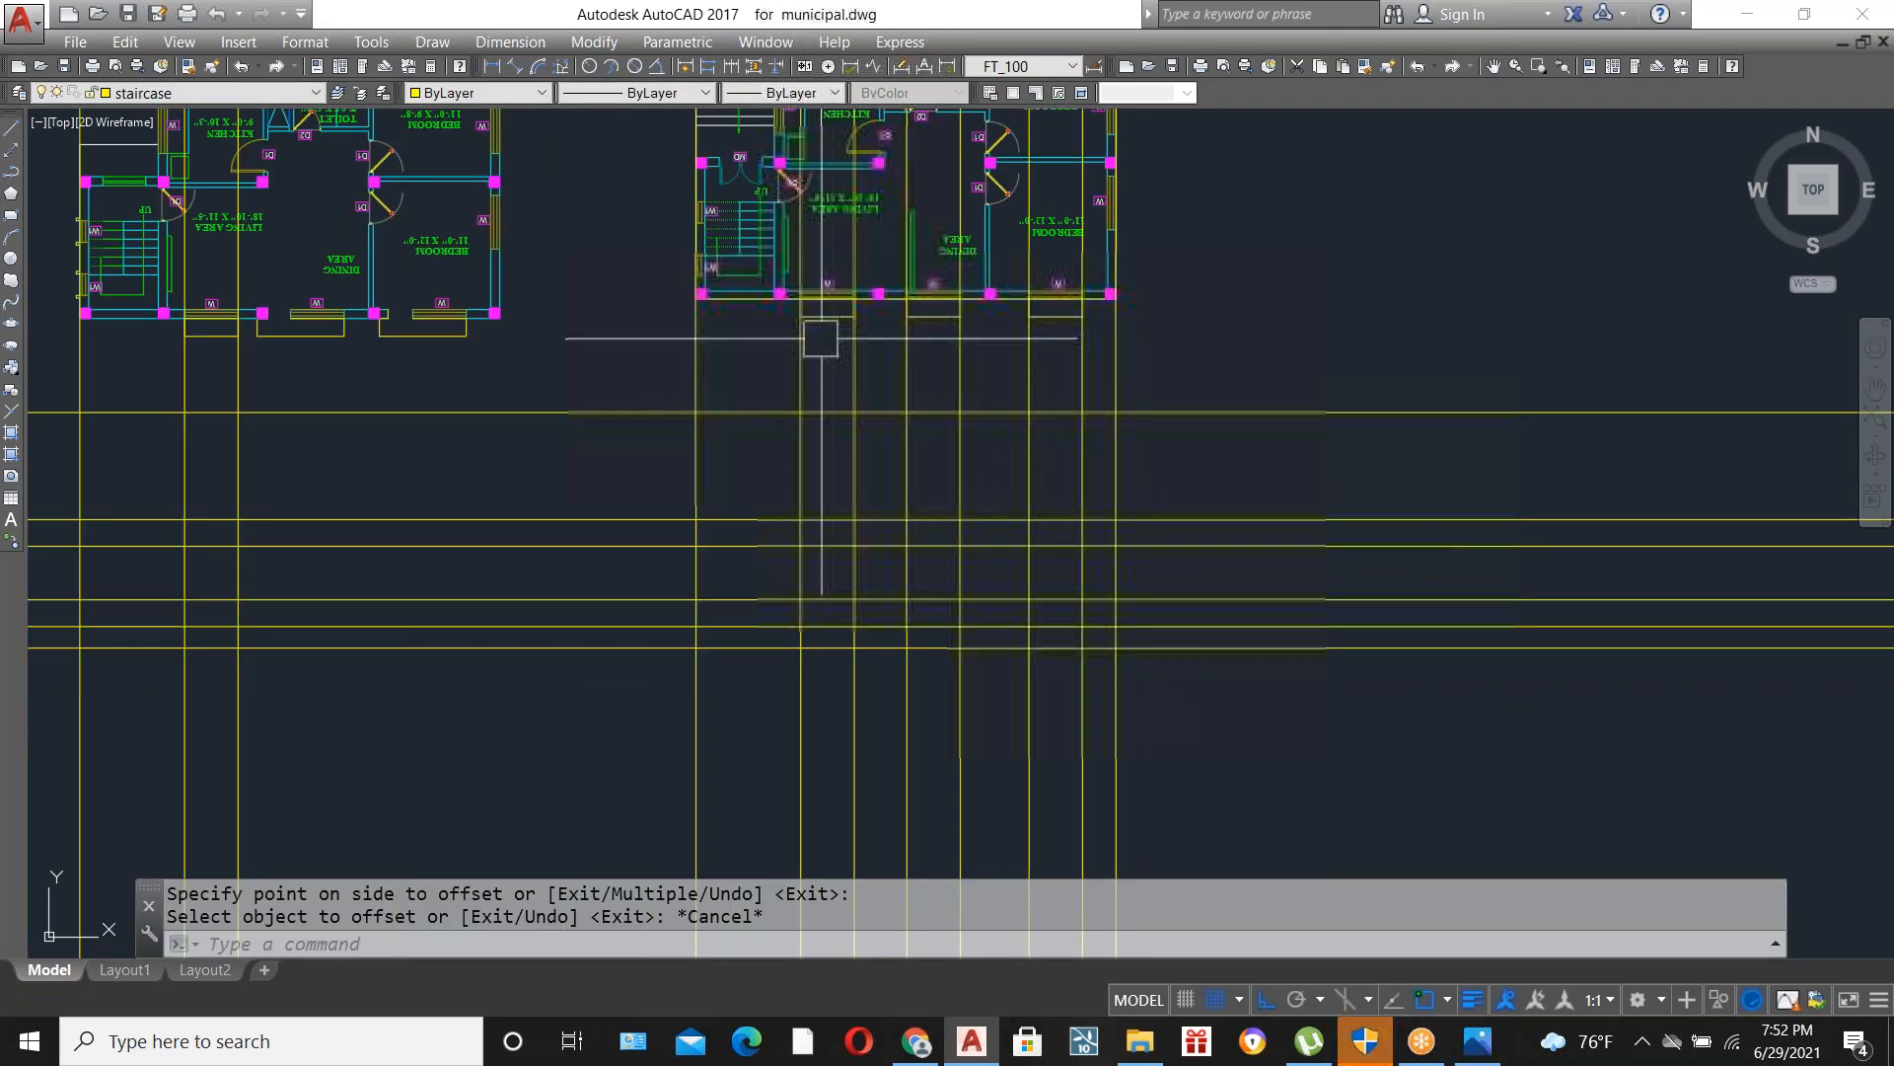
scroll(839, 344, up, 2)
click(1224, 395)
click(1179, 370)
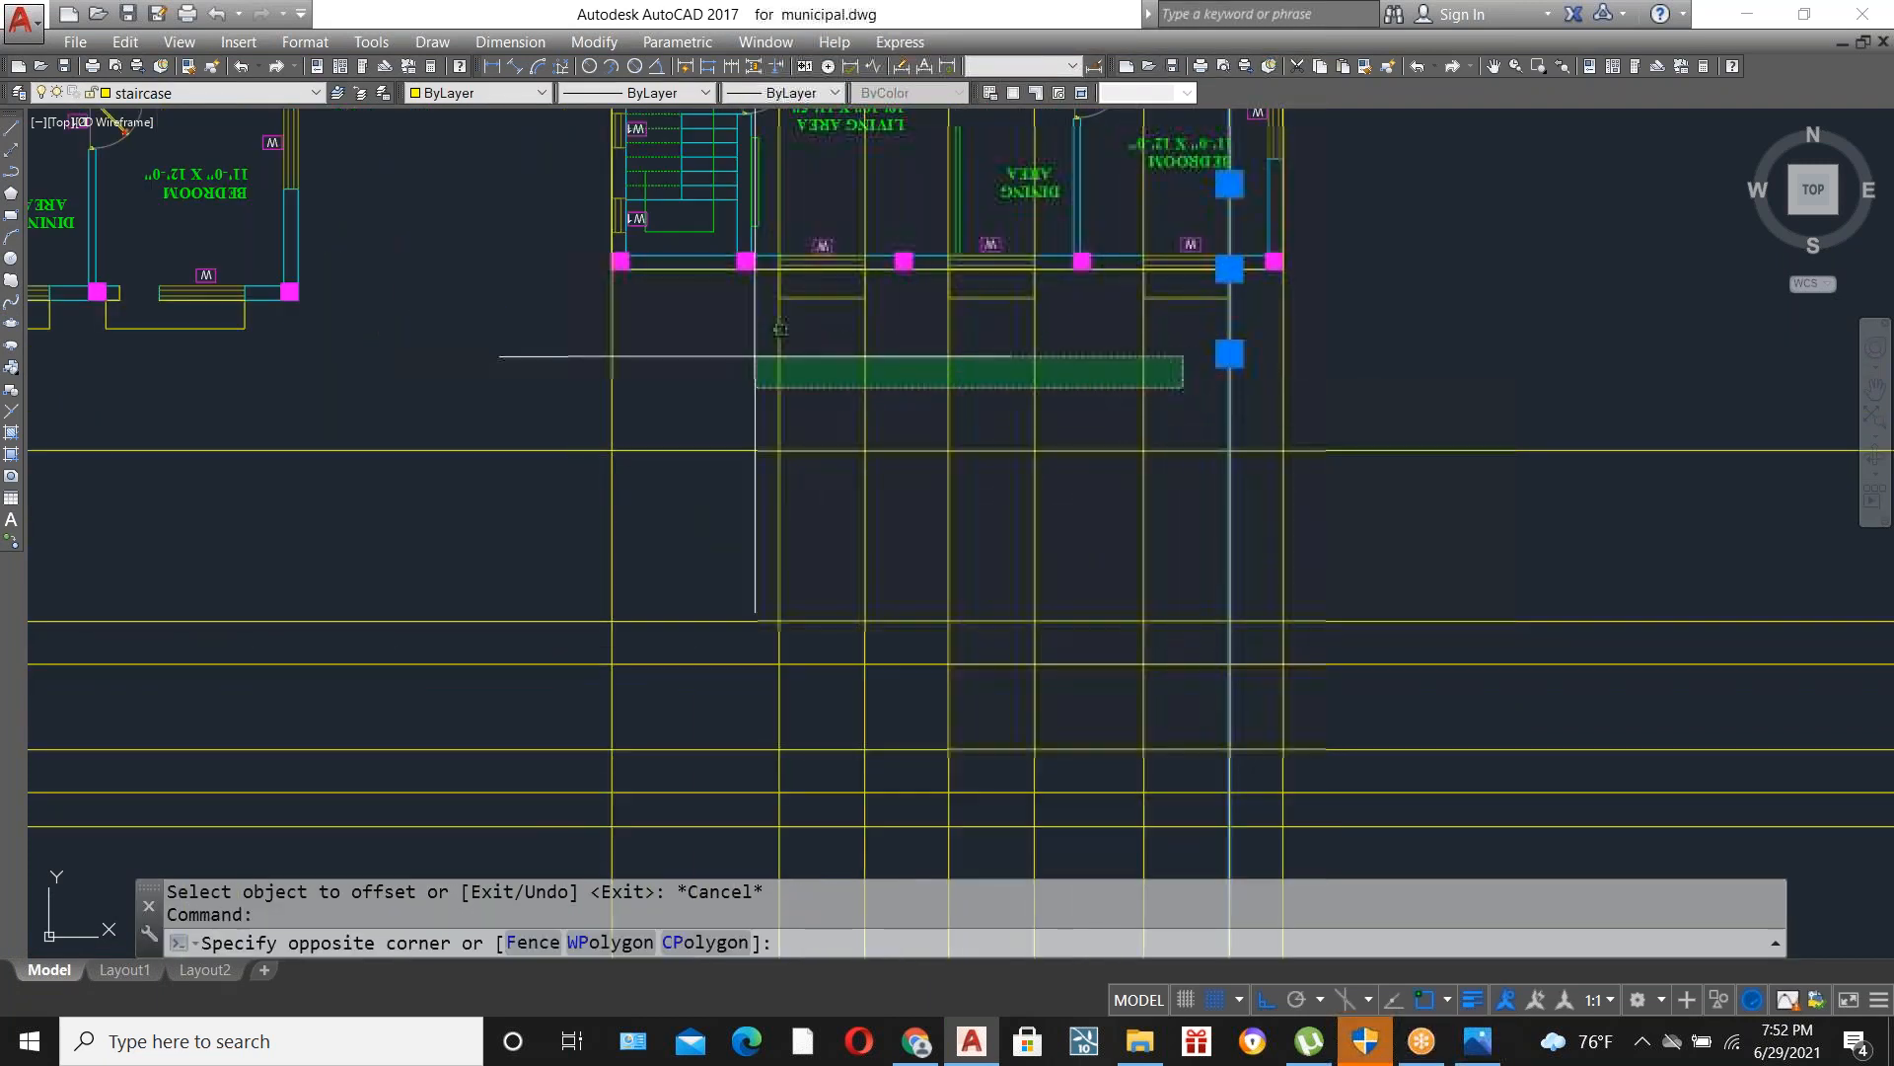
click(755, 385)
click(484, 92)
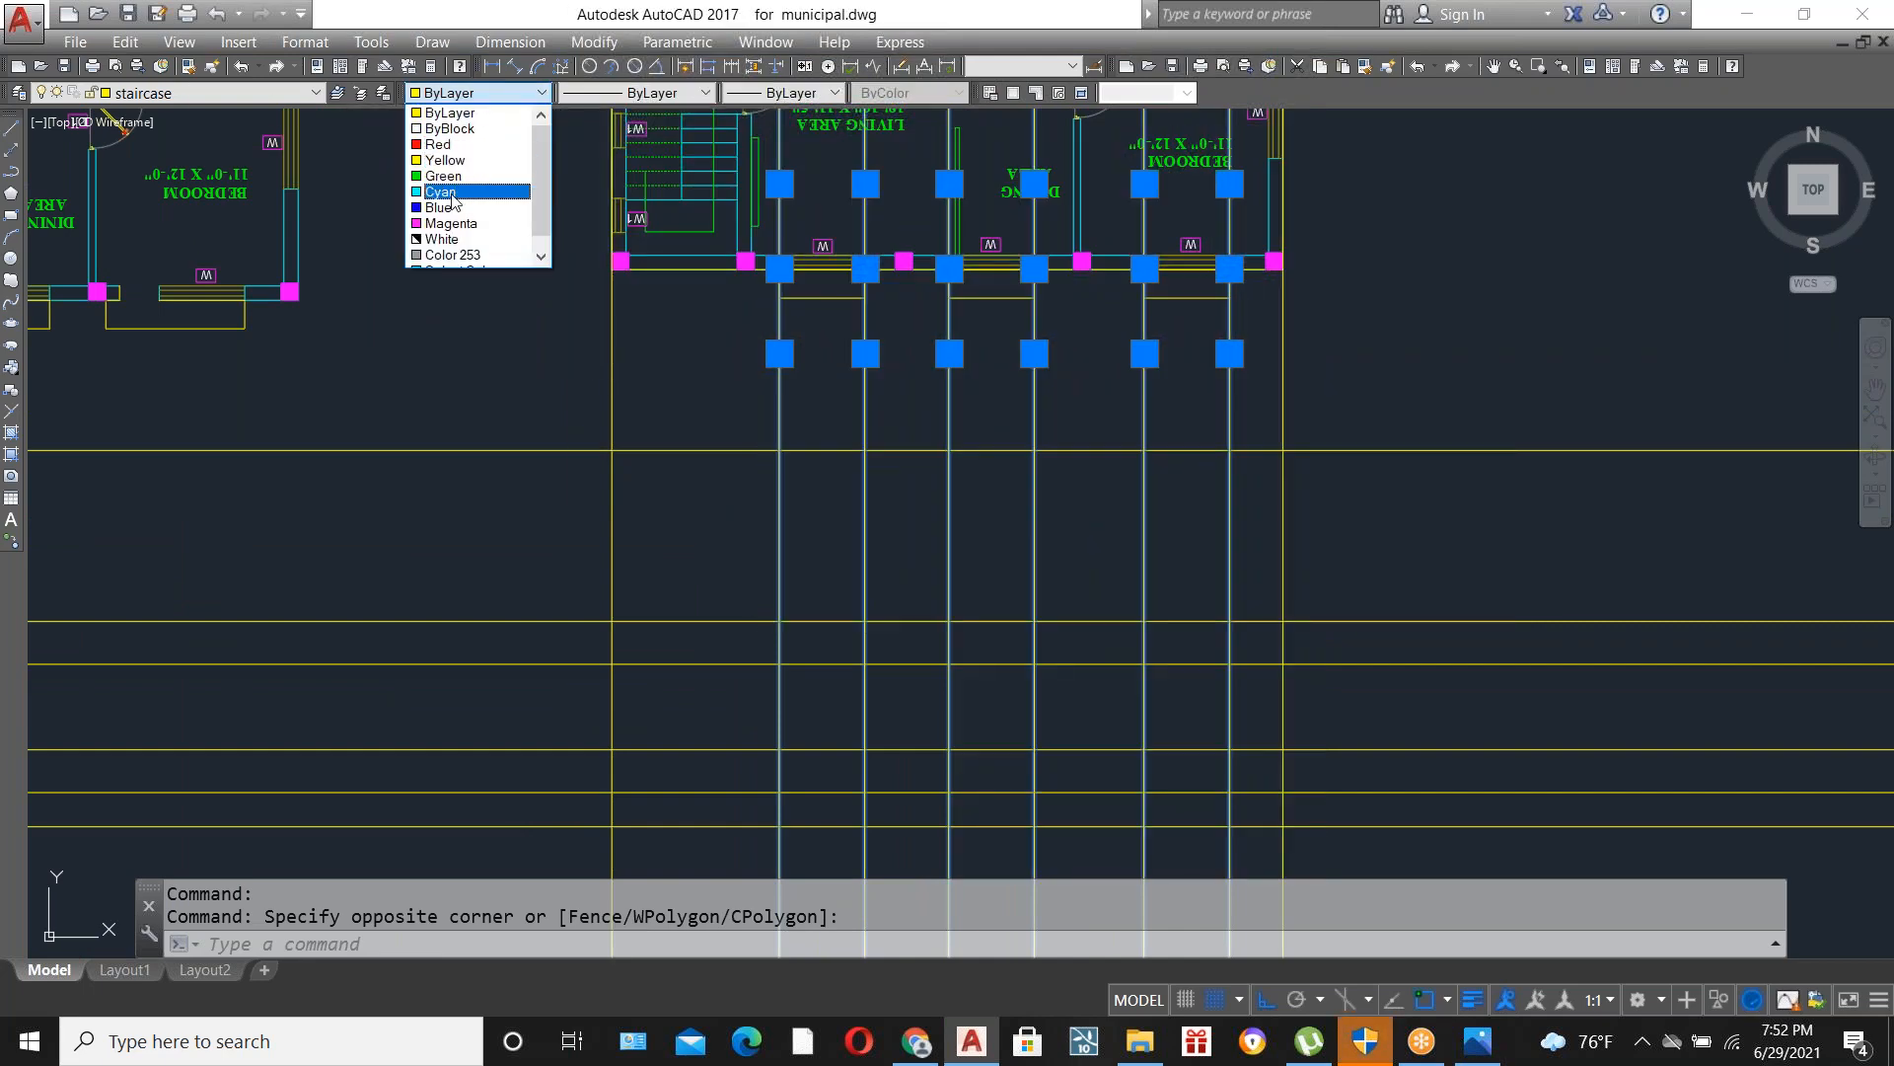
click(453, 223)
key(Escape)
Copy the ground floor double window from the existing elevation into the three window bays of the new elevation, seated on the sill line.
scroll(1282, 346, down, 2)
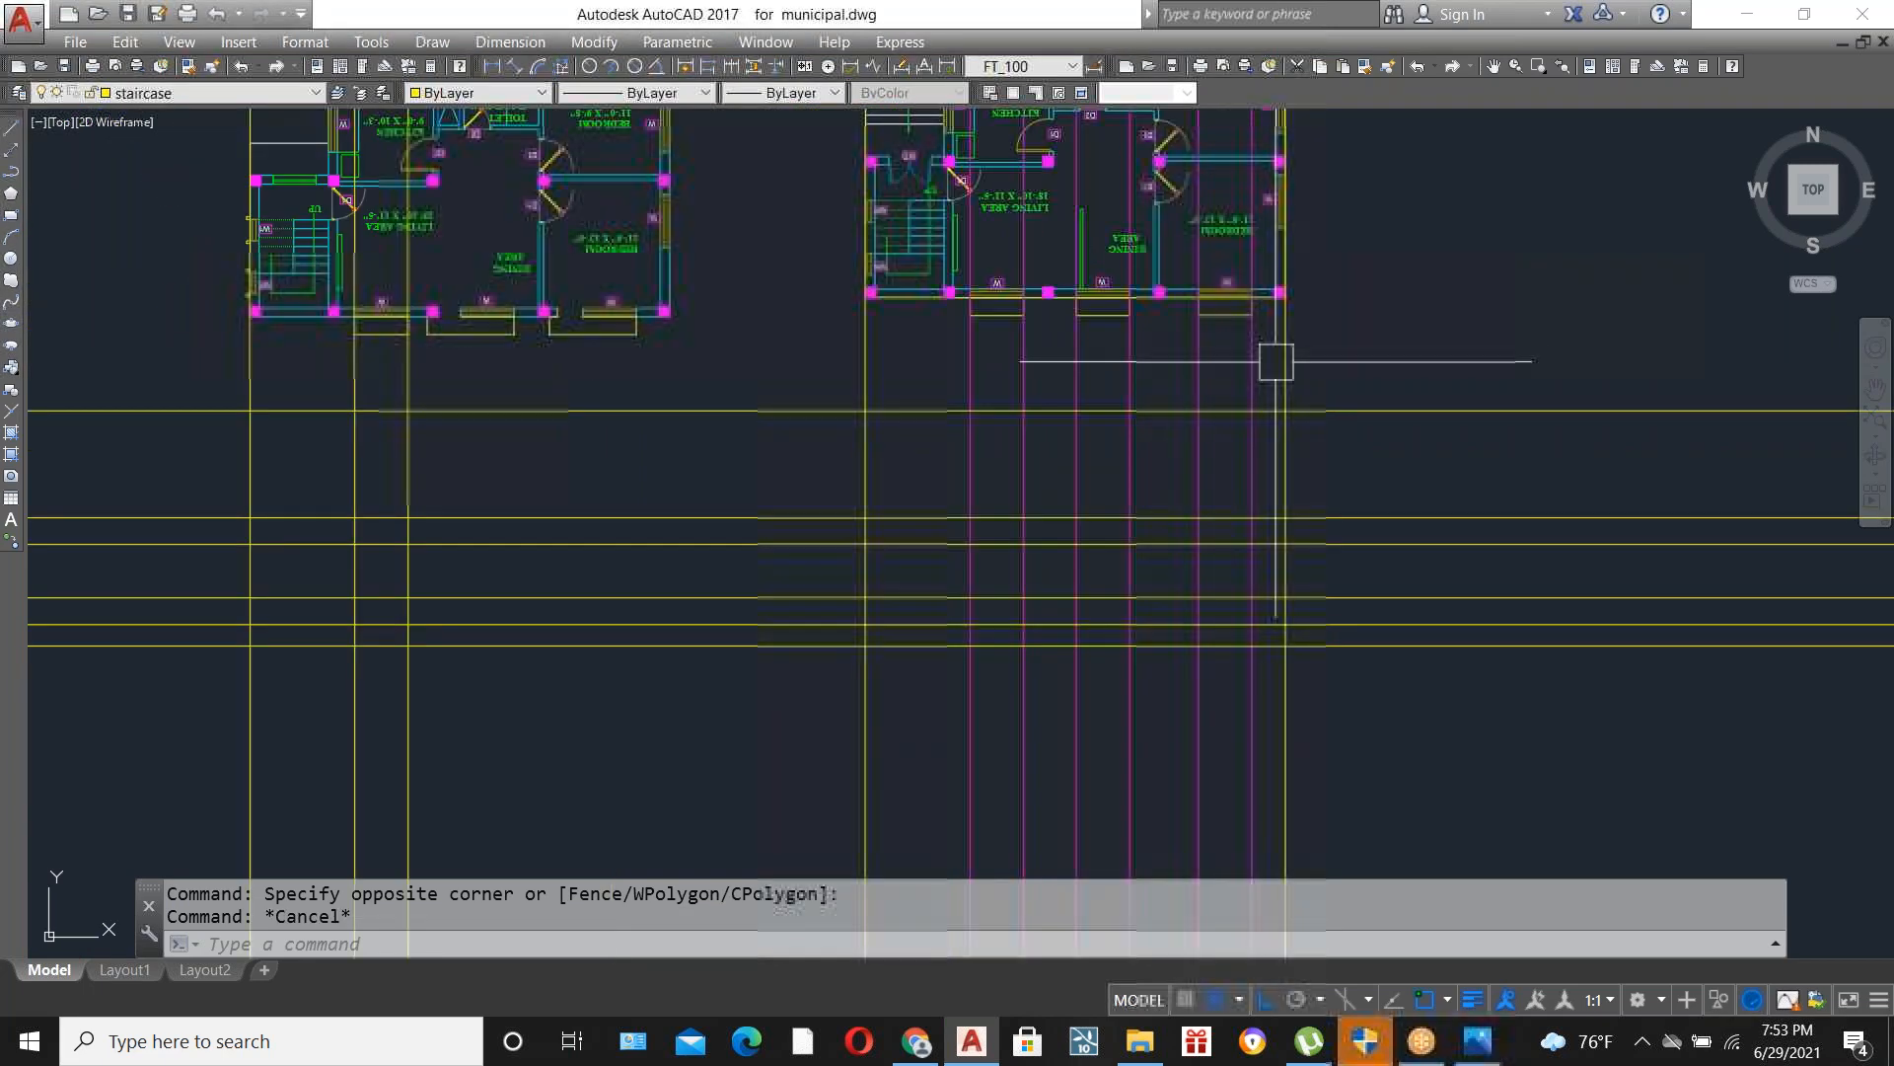
scroll(1038, 581, up, 3)
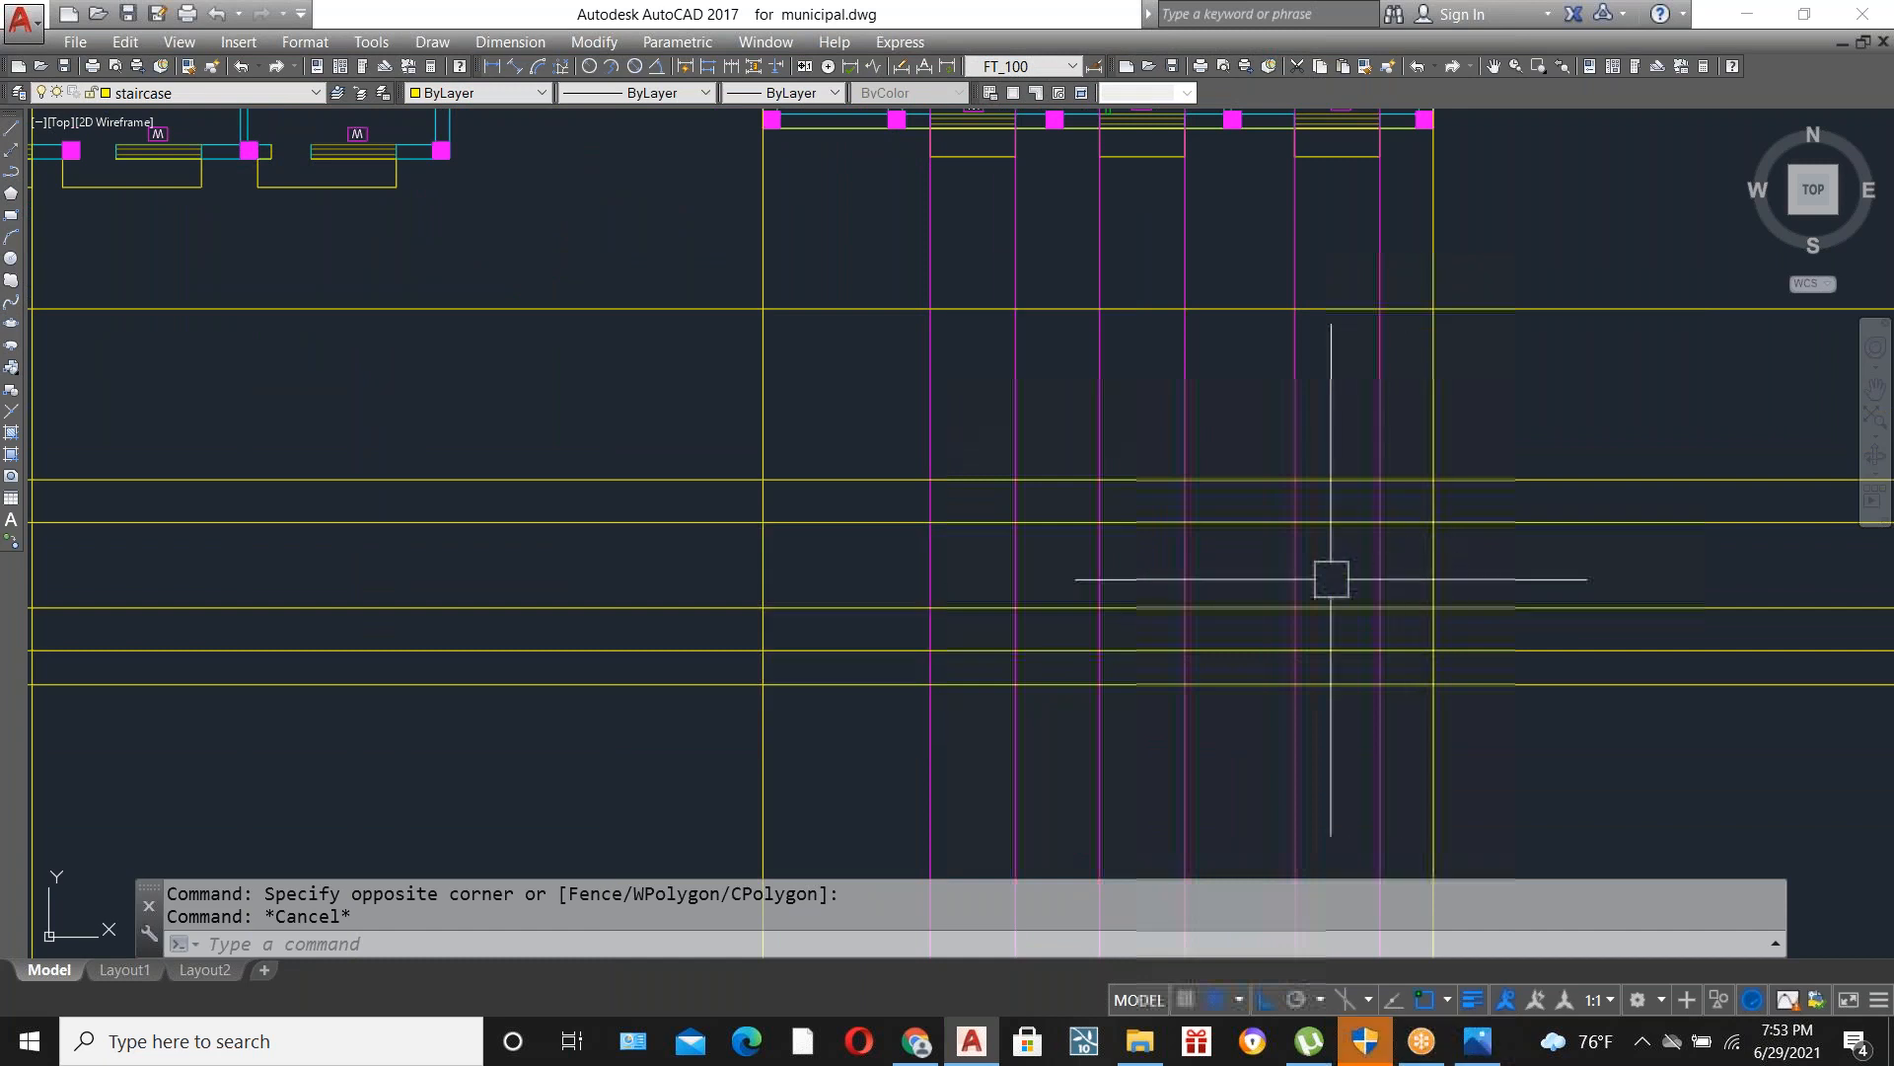
scroll(1322, 567, down, 4)
scroll(339, 608, up, 3)
scroll(339, 608, up, 2)
click(296, 520)
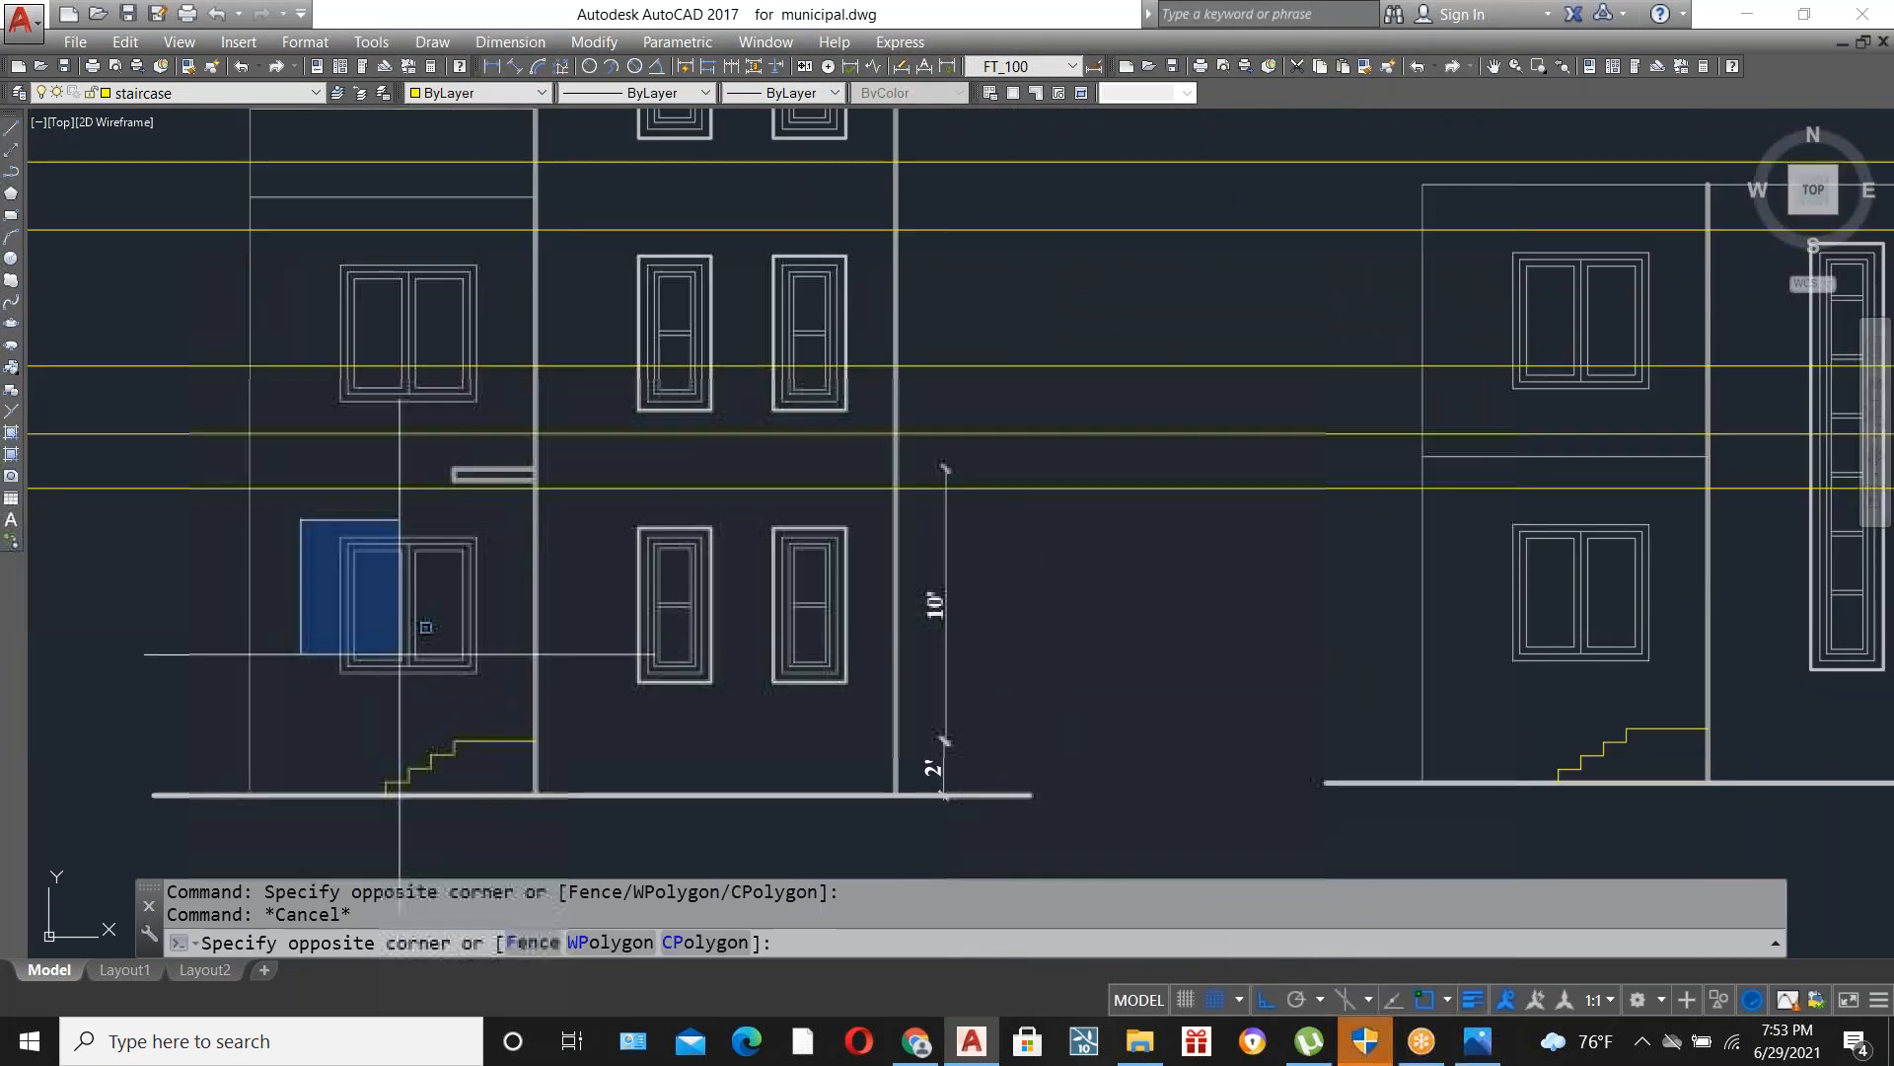
click(499, 699)
text(co)
key(Return)
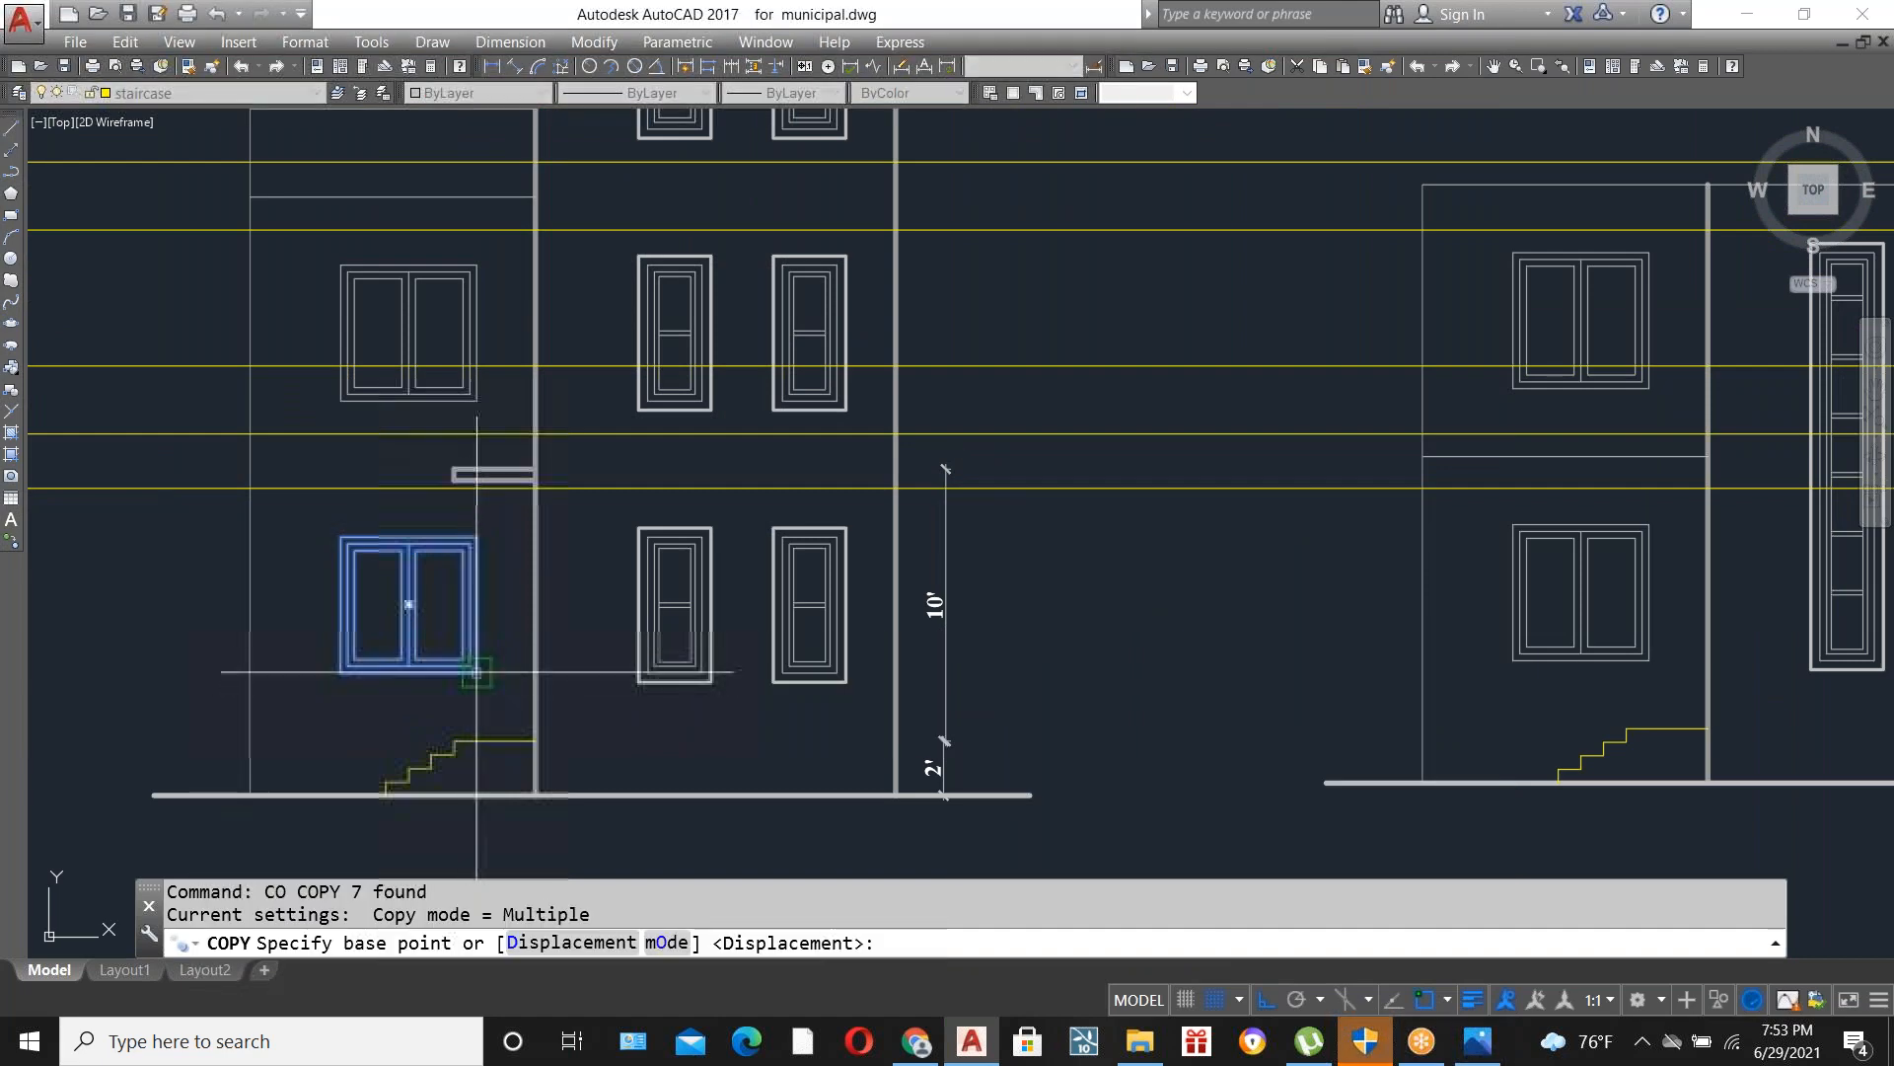
click(477, 673)
scroll(375, 619, down, 5)
scroll(888, 580, up, 5)
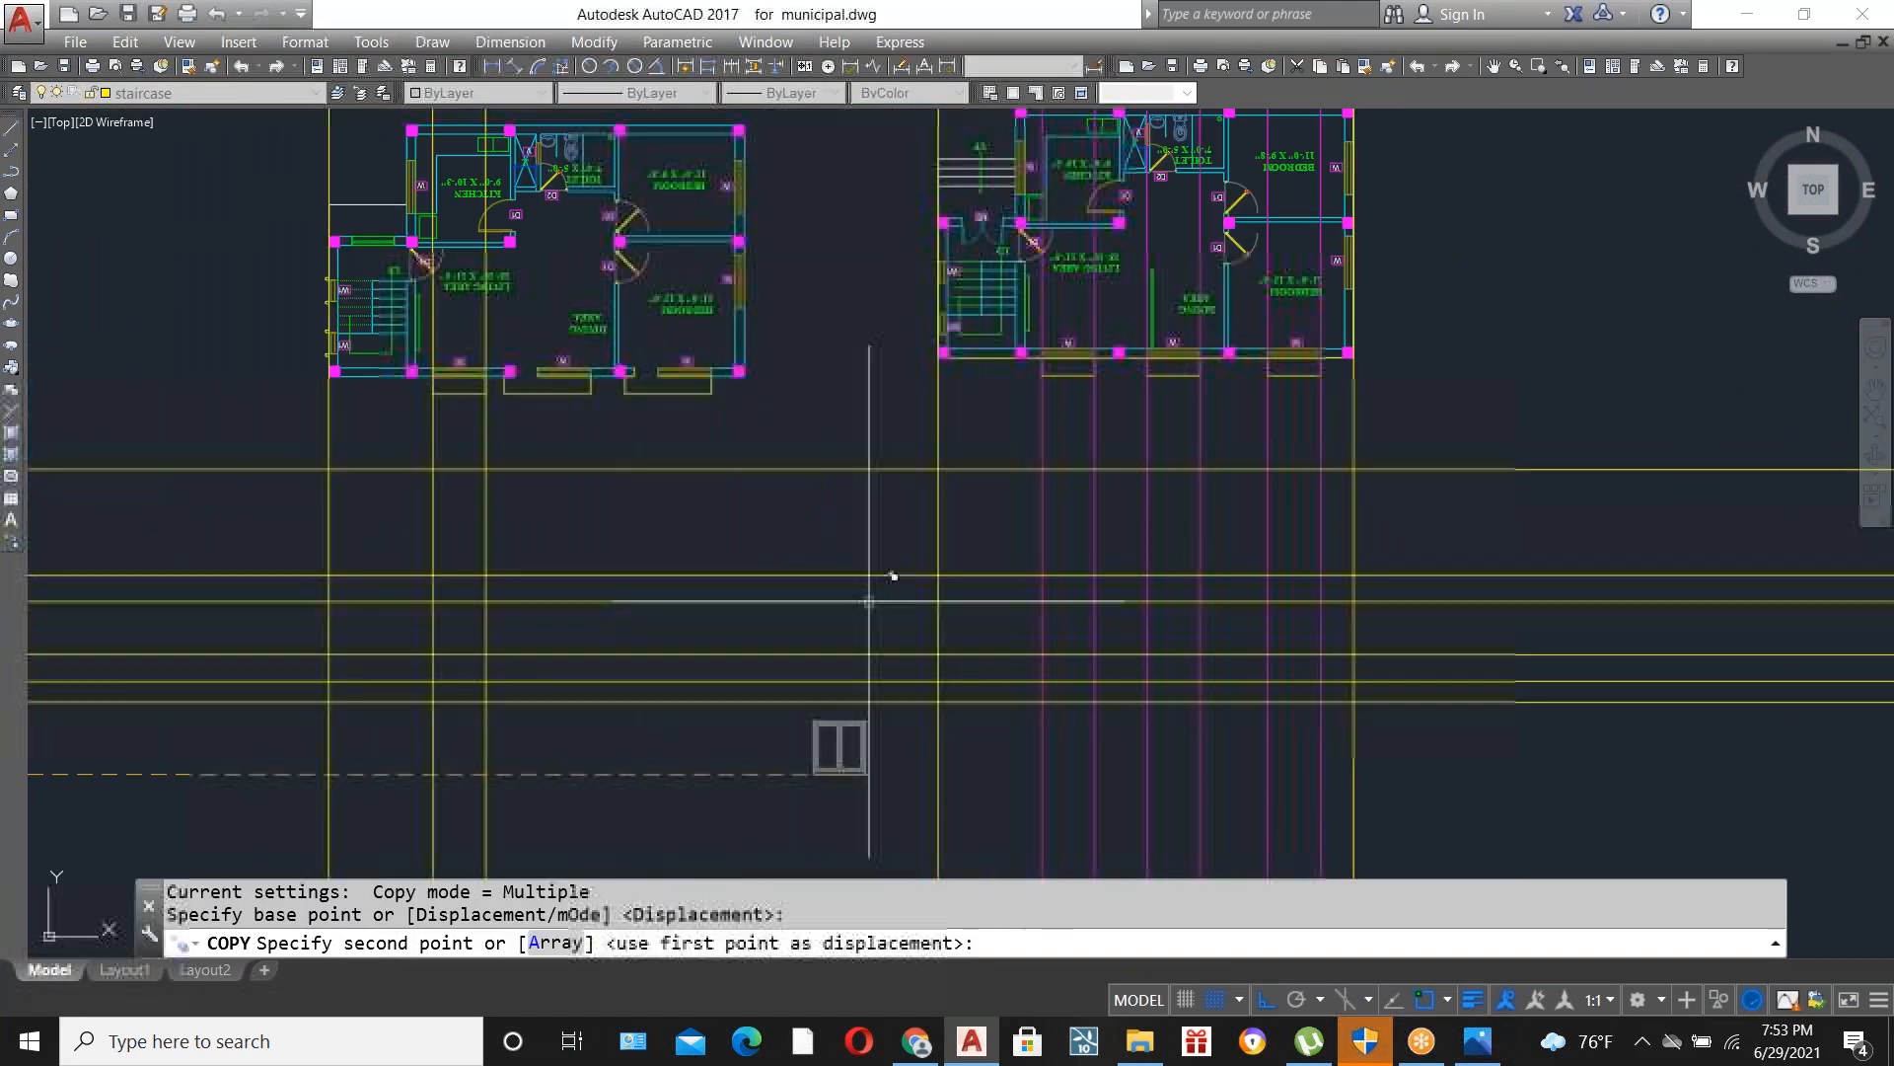
click(1206, 637)
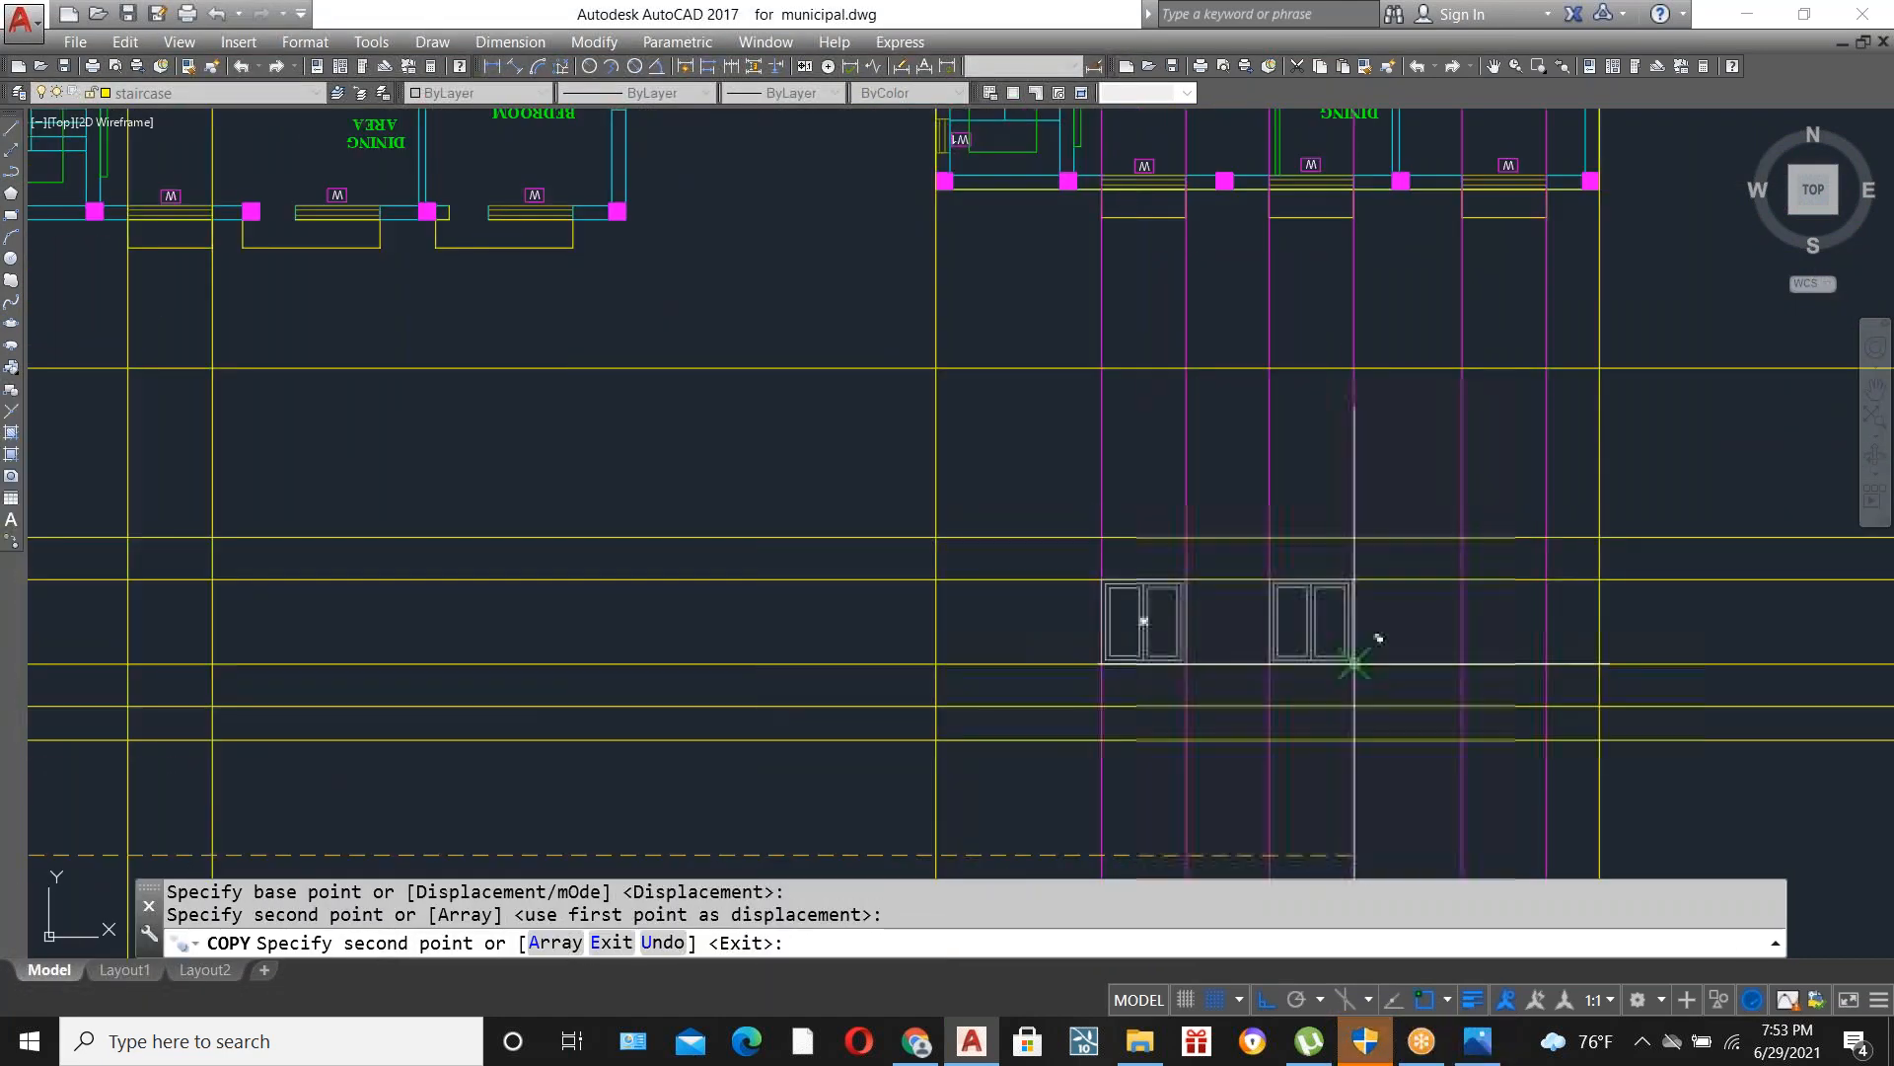
click(1367, 652)
click(1565, 642)
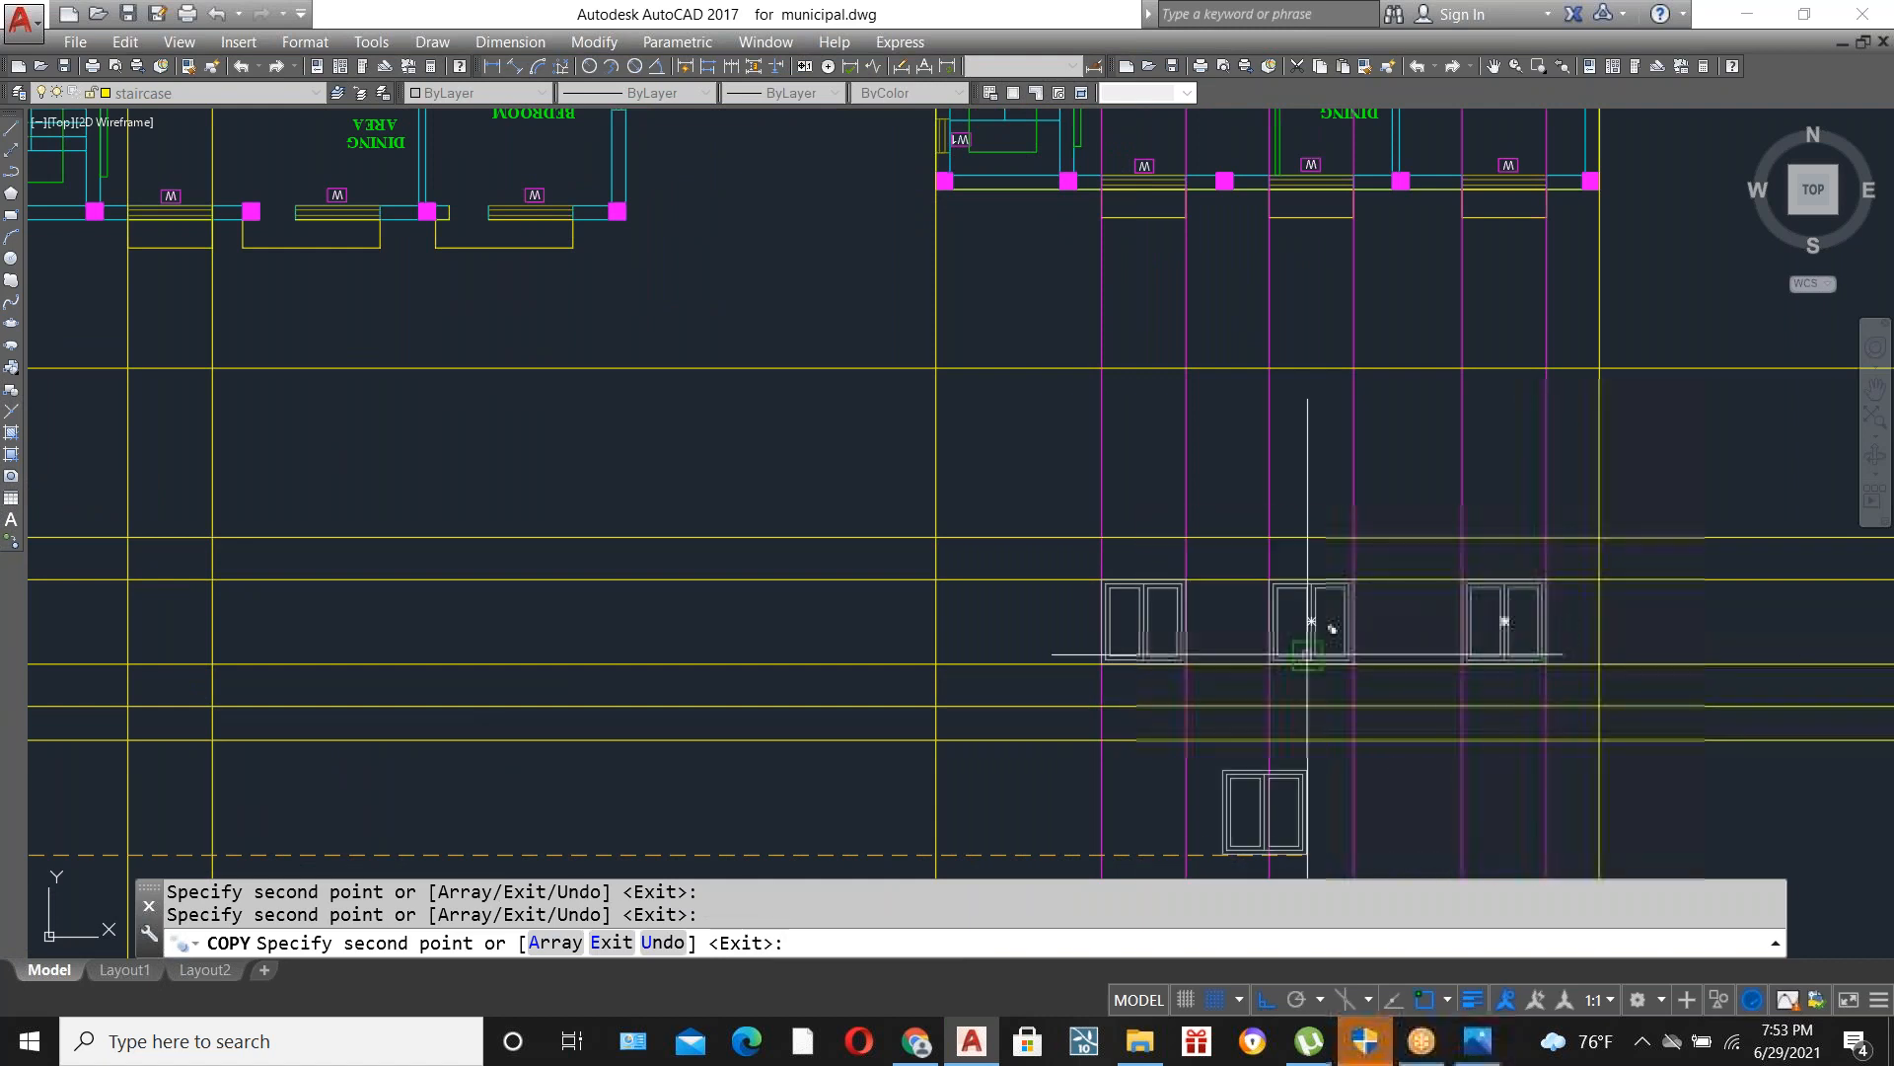
key(Escape)
Delete the ground floor window sill line and window top line from the new elevation.
scroll(1565, 635, down, 3)
scroll(1381, 612, up, 3)
click(1411, 668)
click(1362, 582)
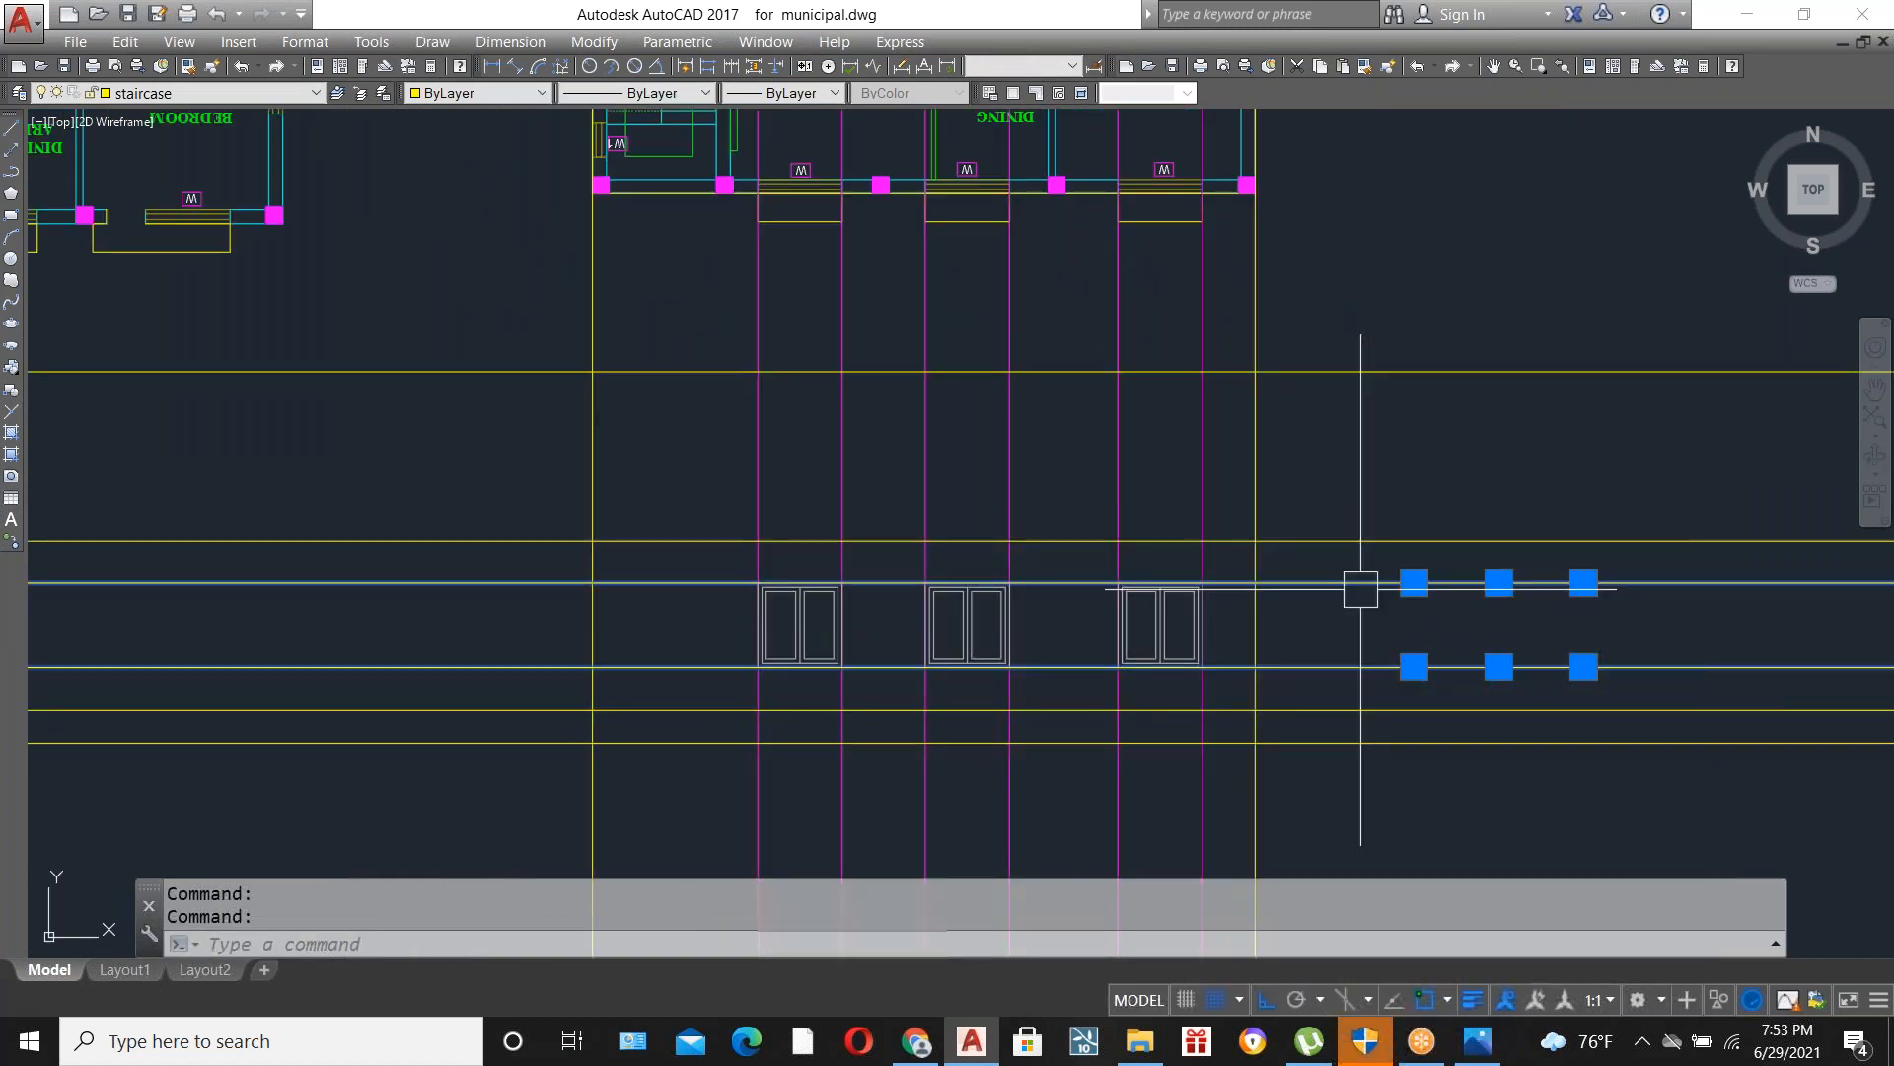
key(Delete)
Trim the horizontal level lines outside the new elevation's two outer wall lines, and save the drawing.
text(tr)
key(Return)
key(Return)
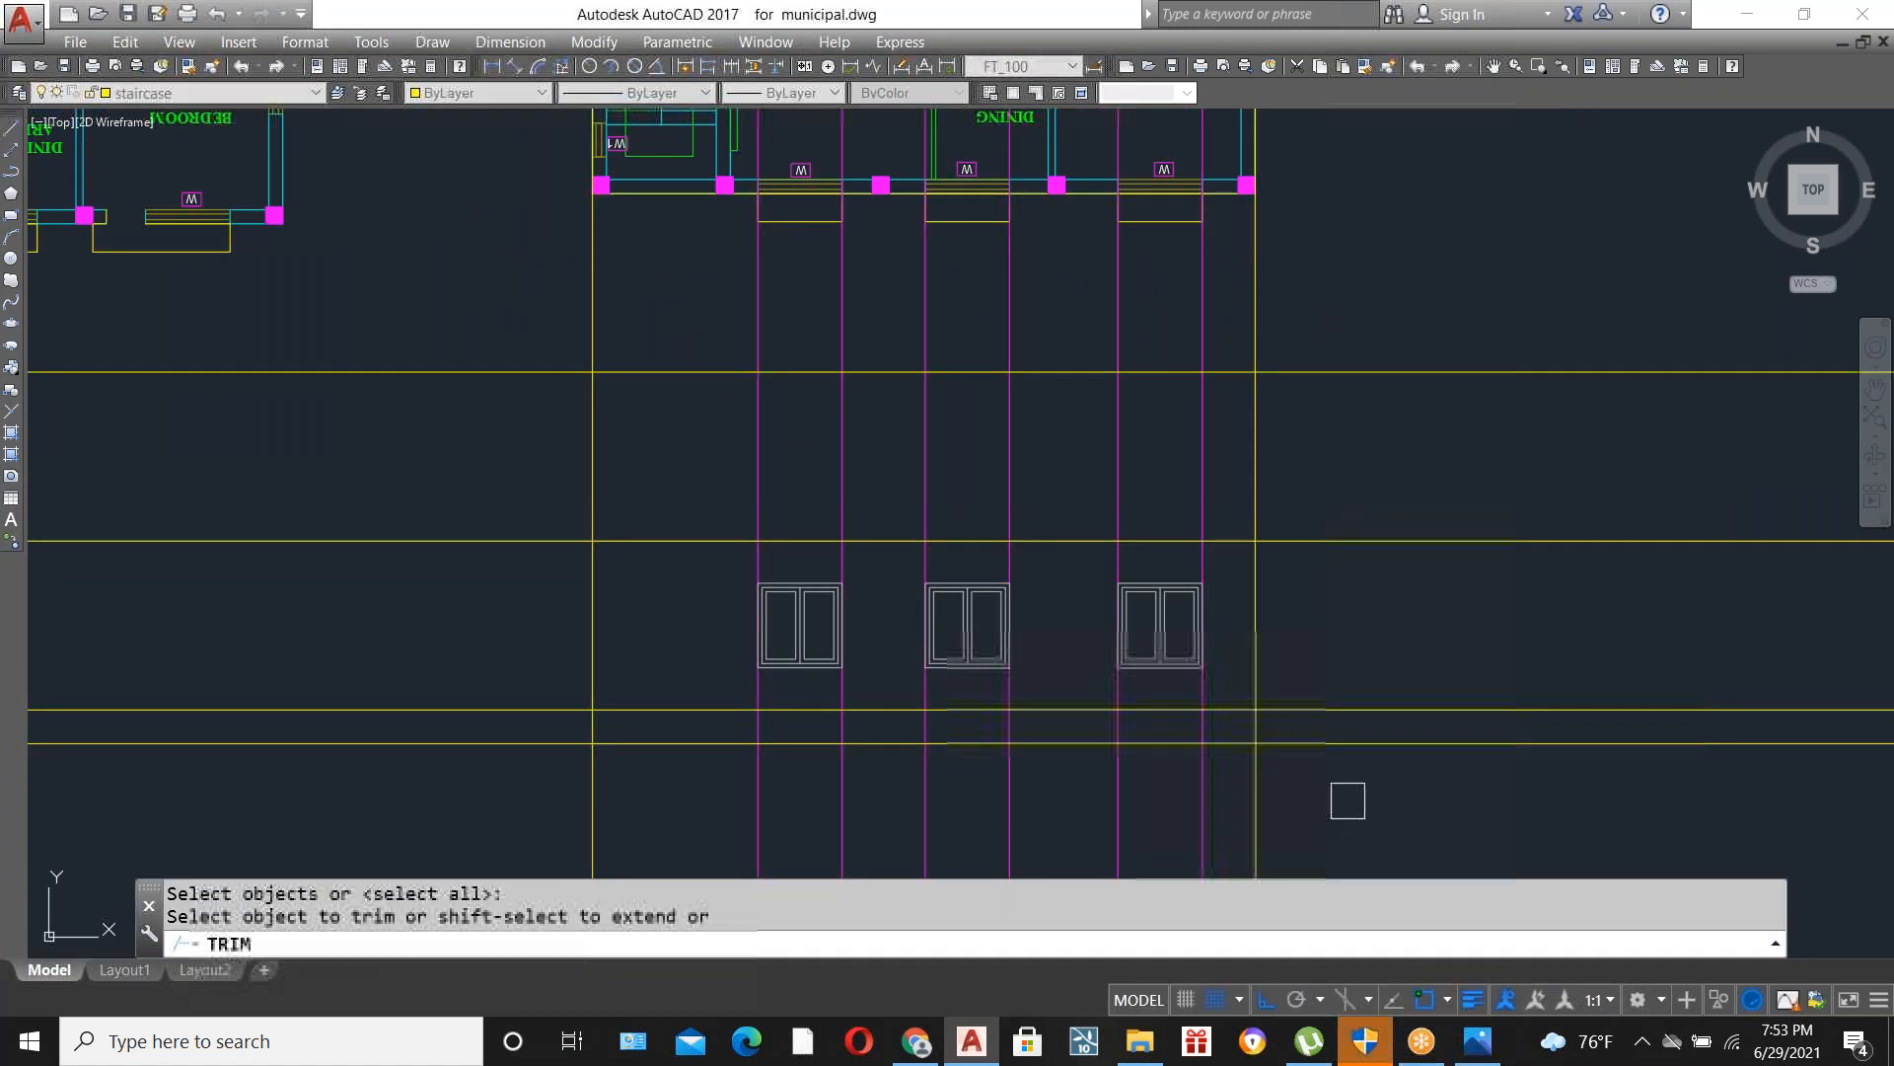
click(1360, 807)
click(1339, 718)
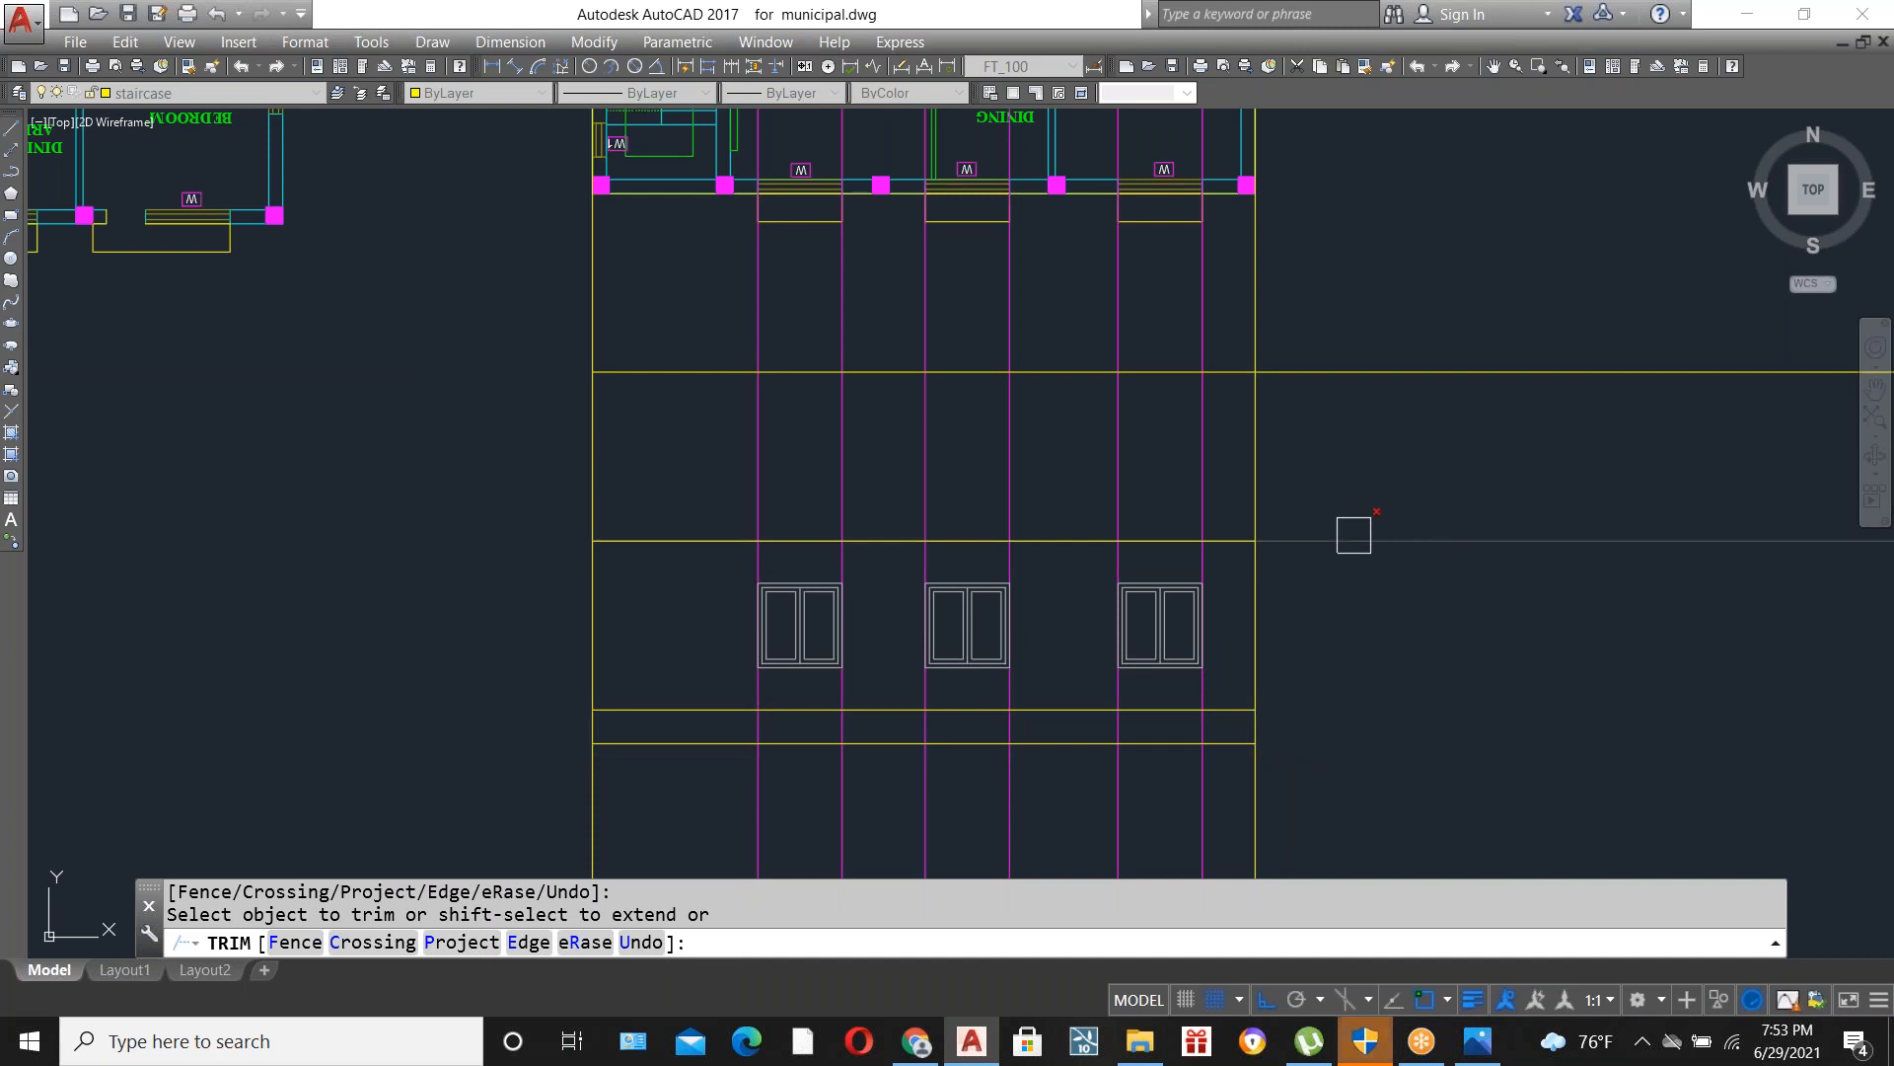
key(Escape)
scroll(903, 747, up, 2)
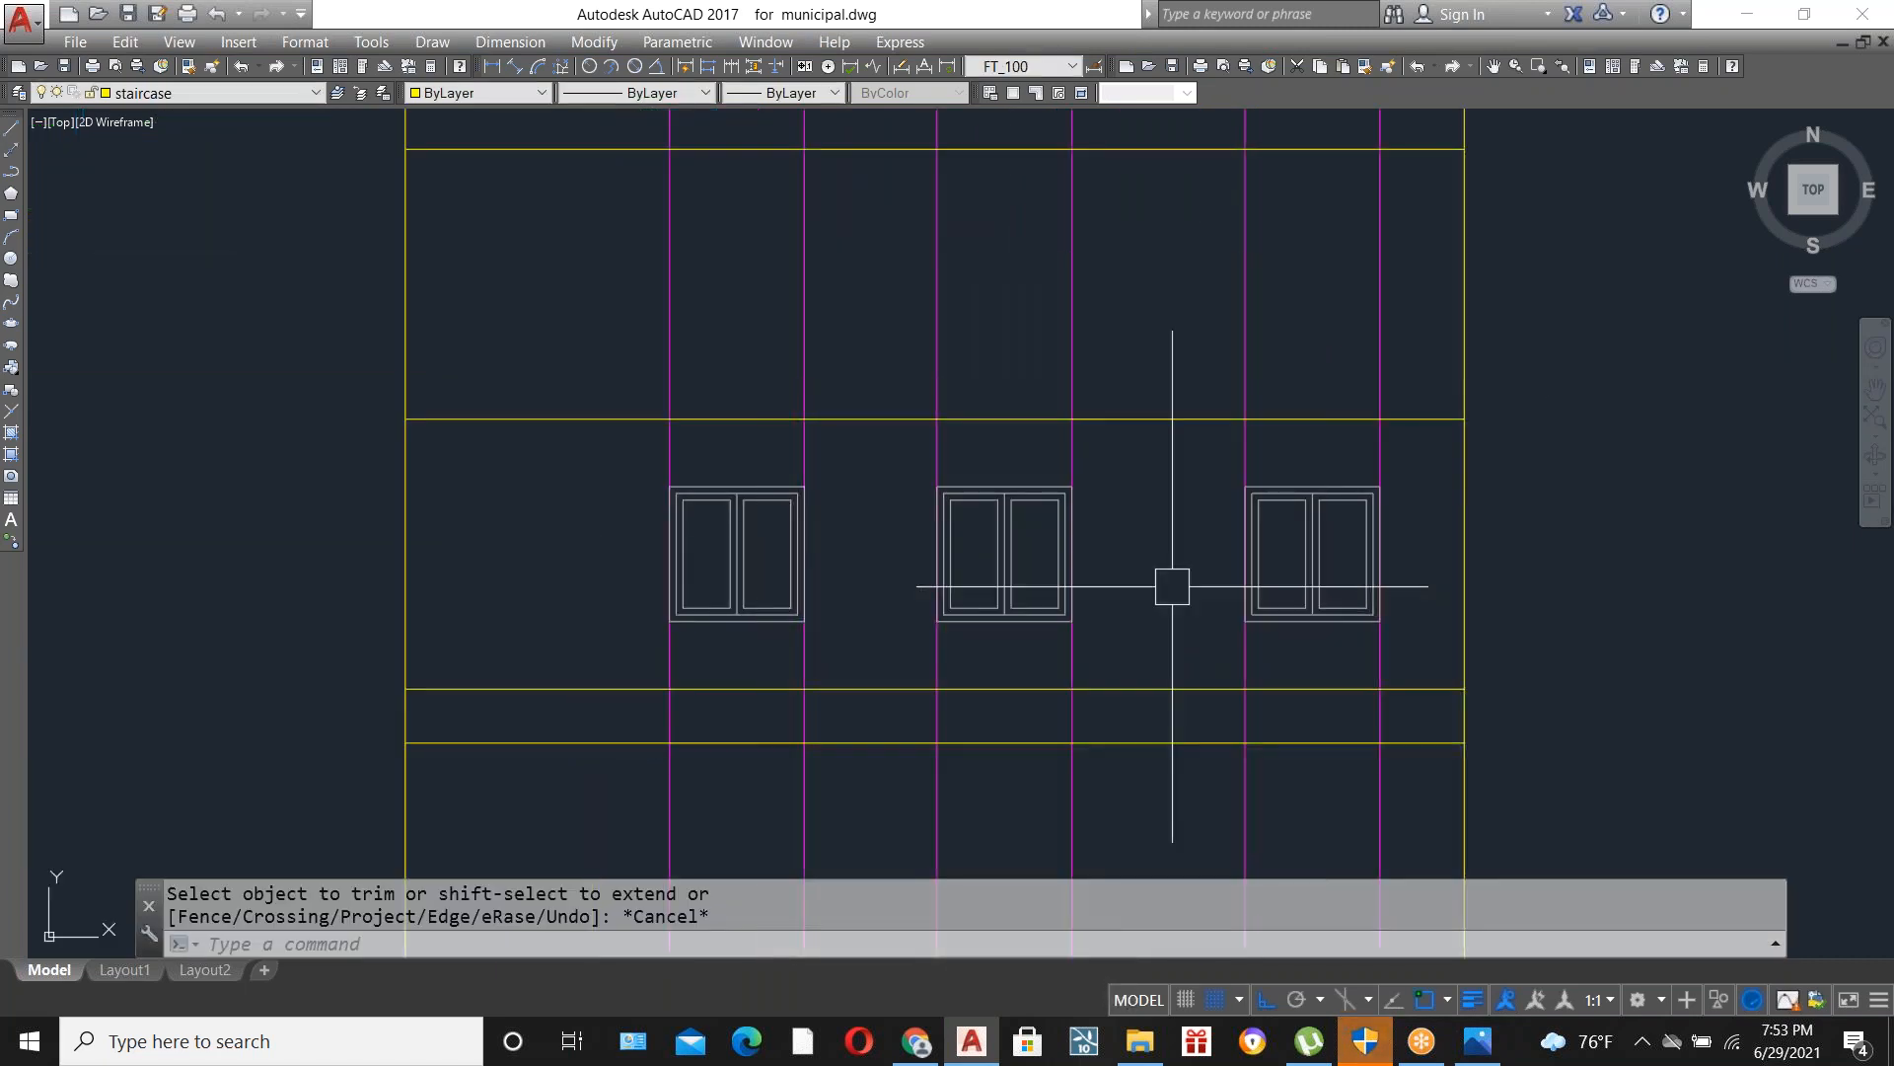
key(ctrl+s)
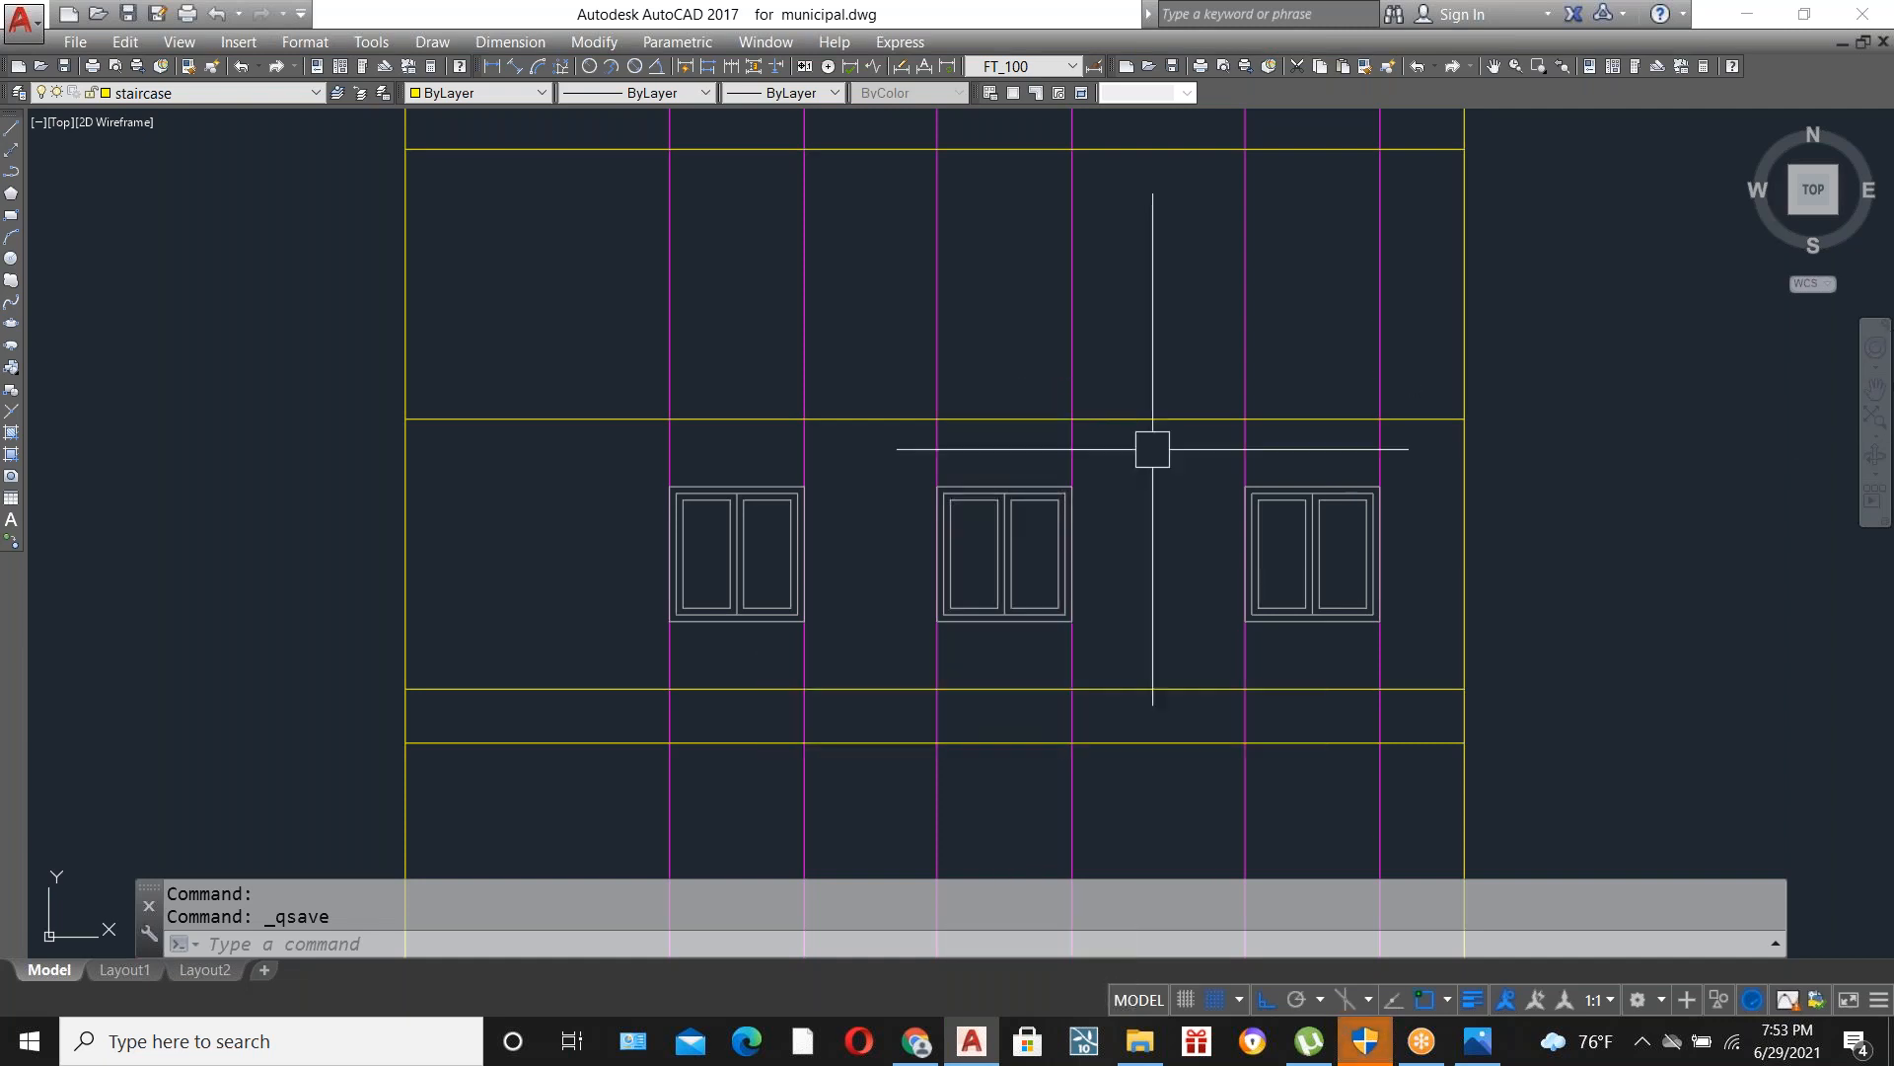
scroll(1152, 449, down, 3)
scroll(917, 457, up, 2)
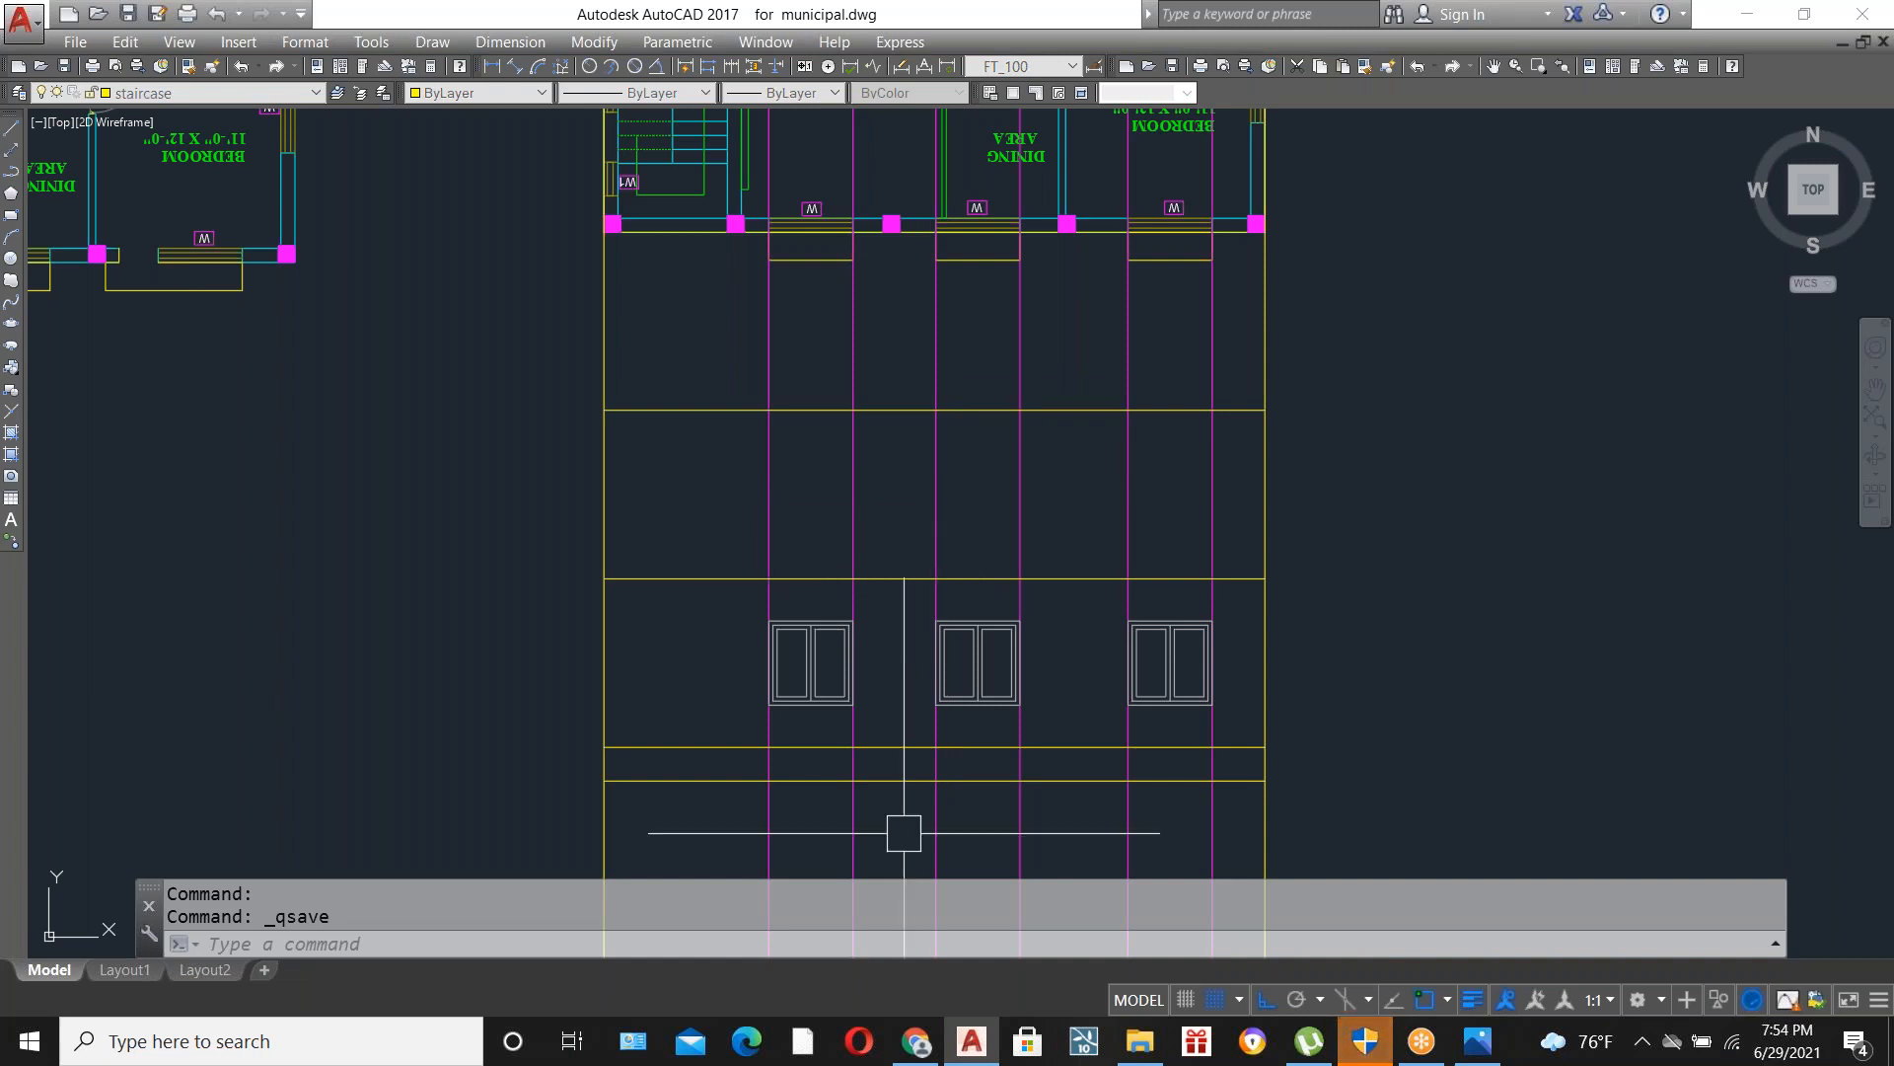
scroll(1006, 766, up, 3)
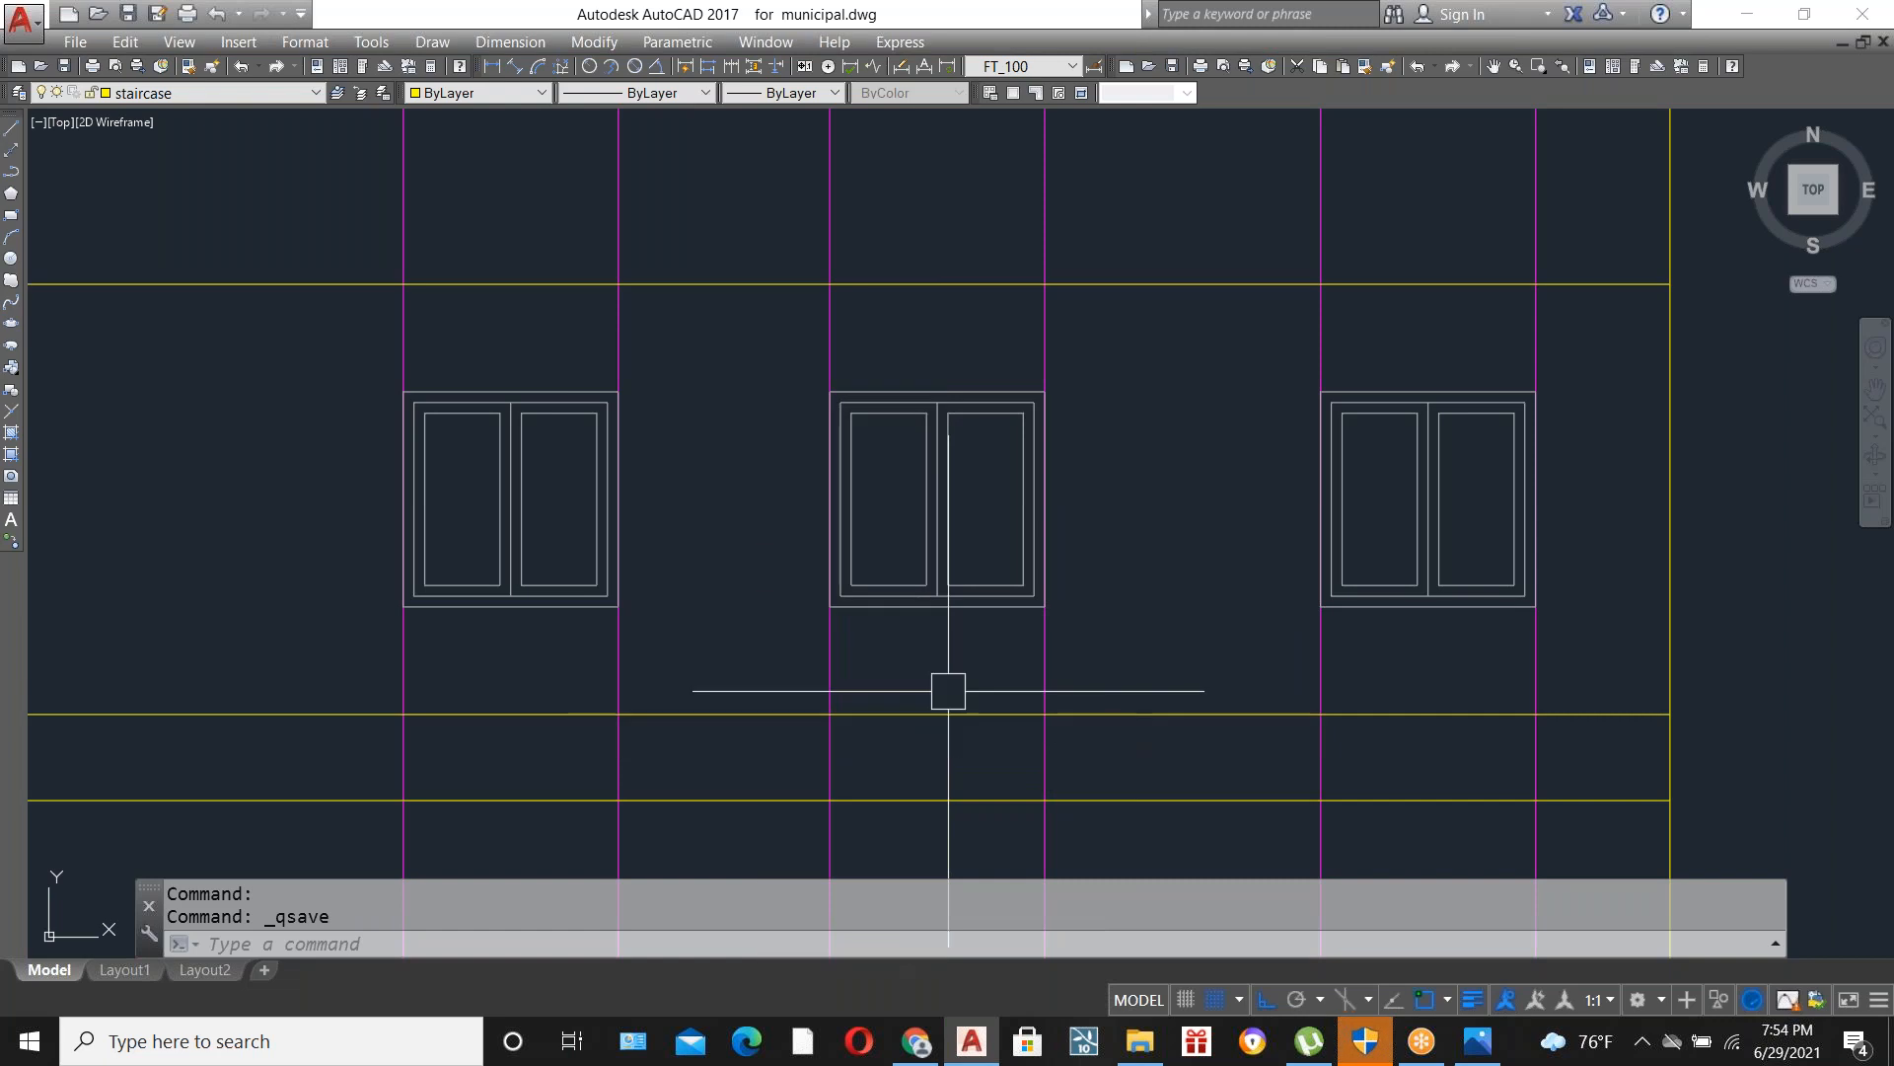
scroll(1051, 546, down, 2)
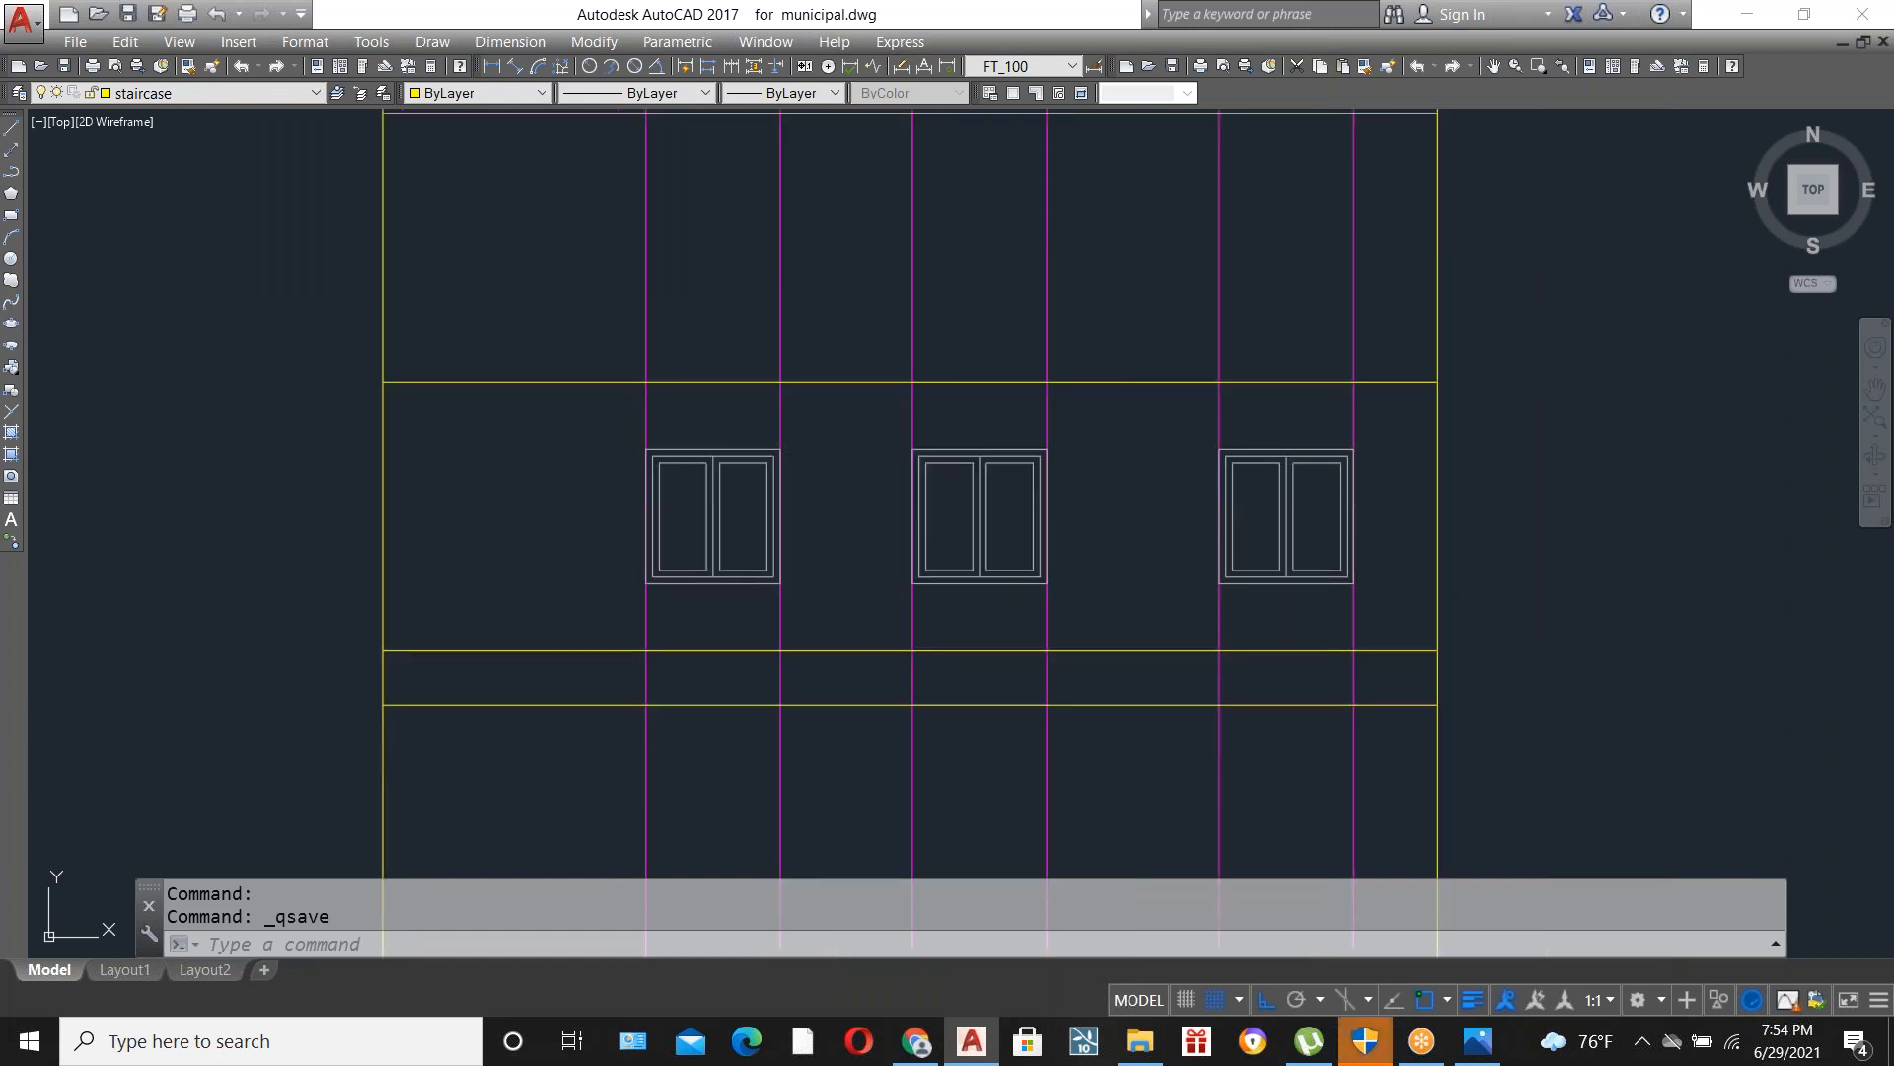
scroll(934, 723, down, 2)
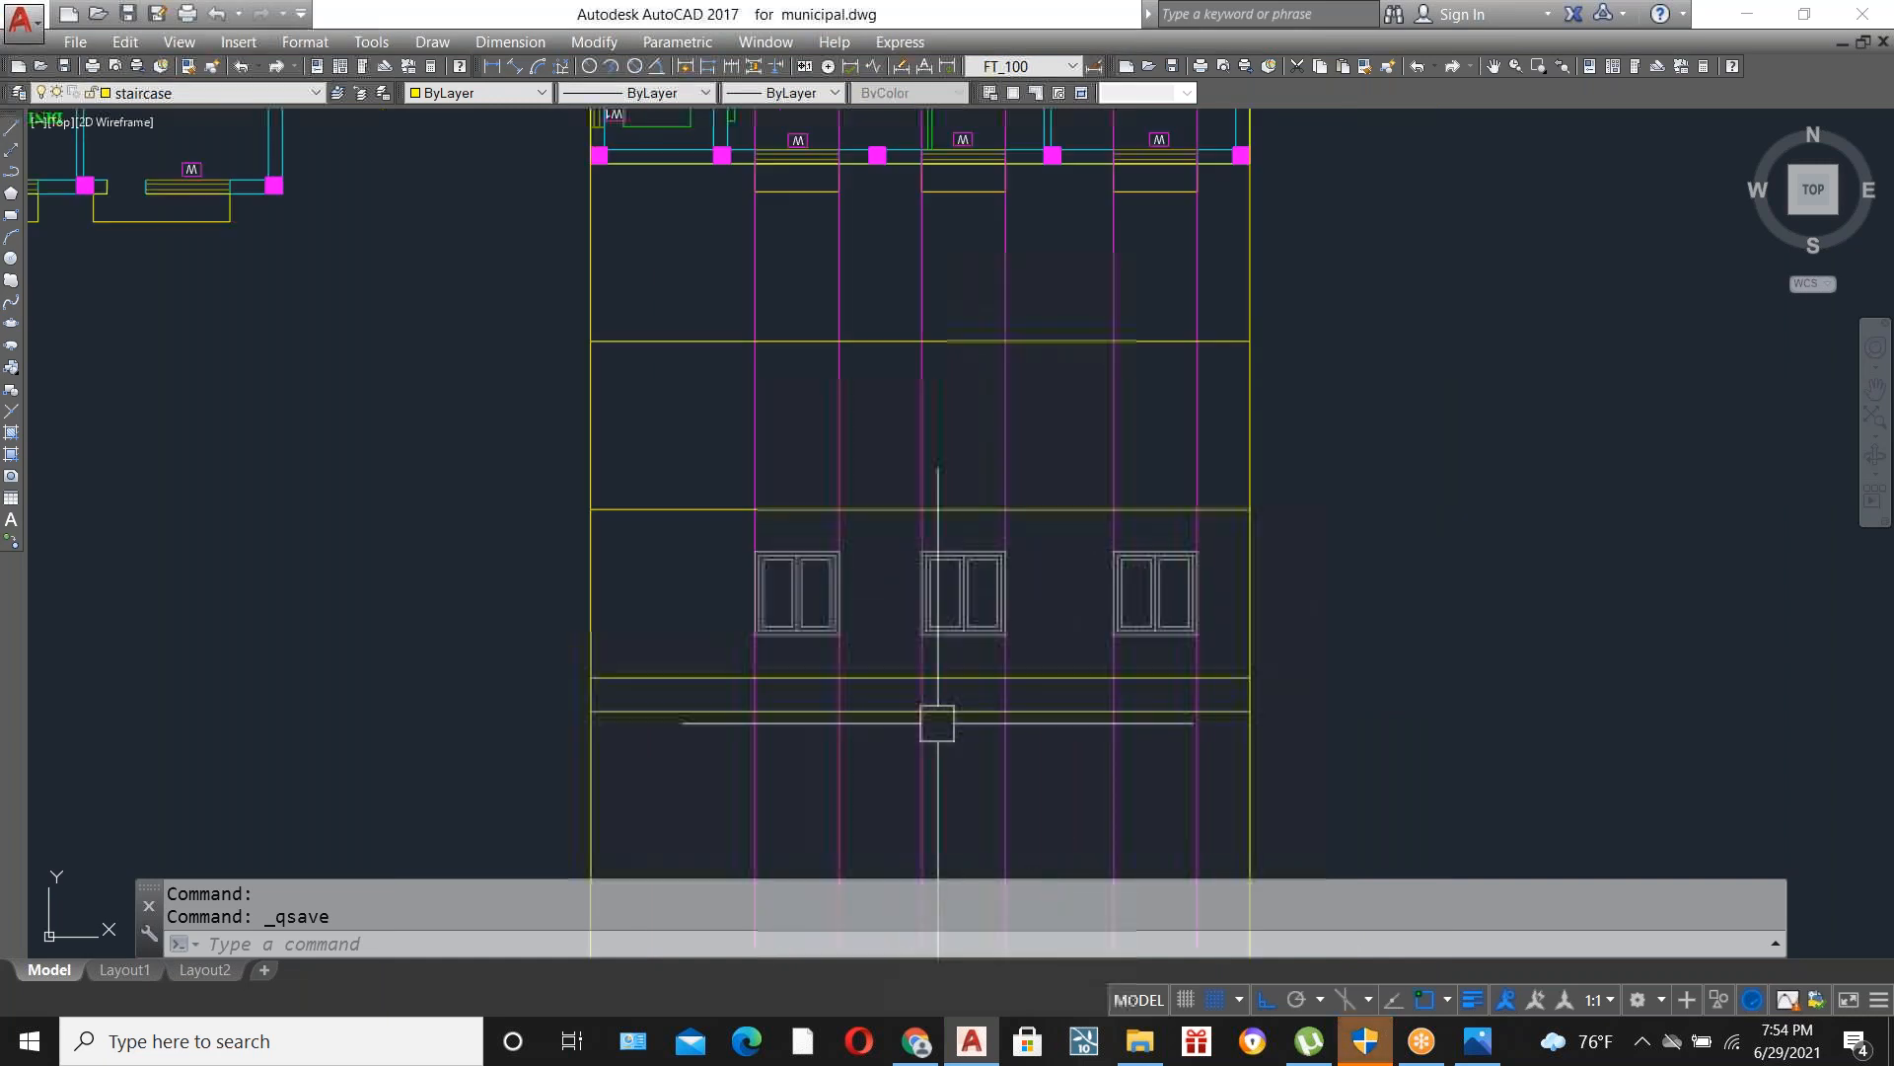
Copy the three ground floor windows up one storey, from the plinth line to the first floor level line.
scroll(1006, 662, up, 2)
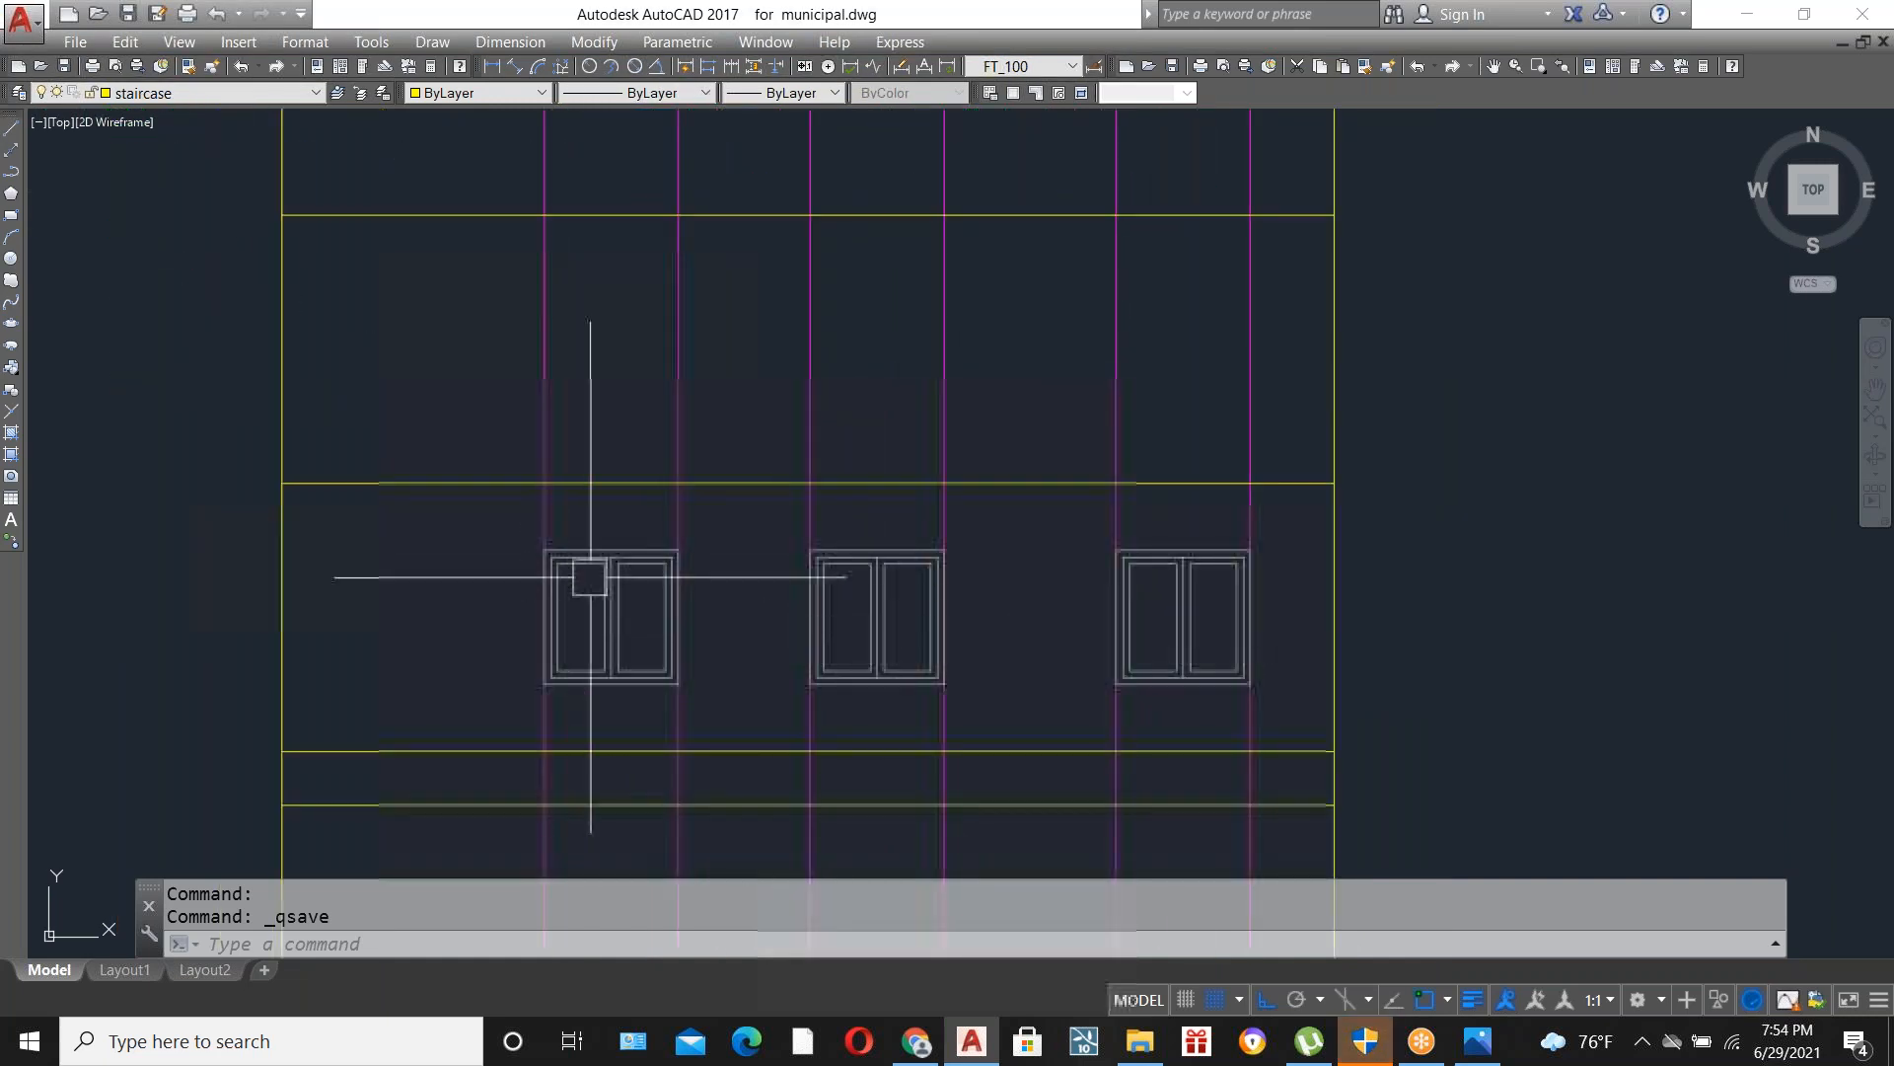
click(495, 533)
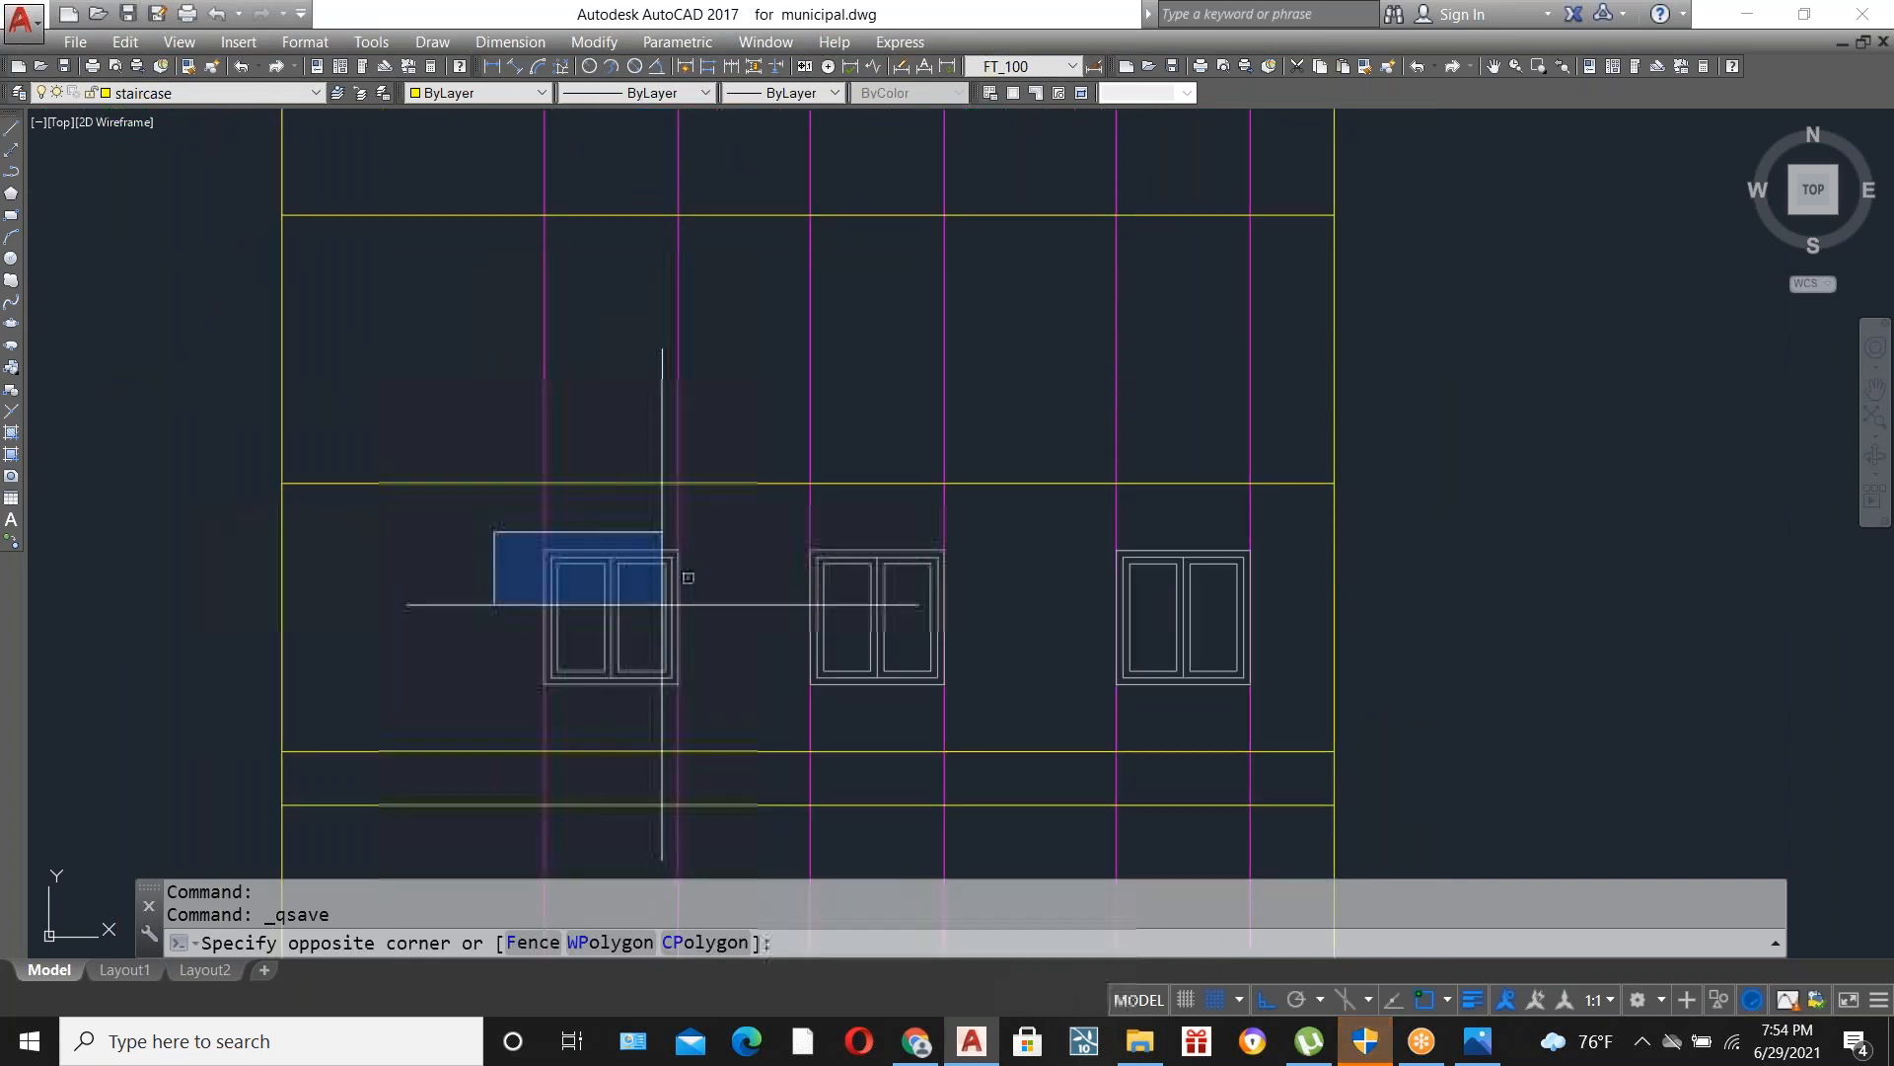
click(1278, 707)
text(co)
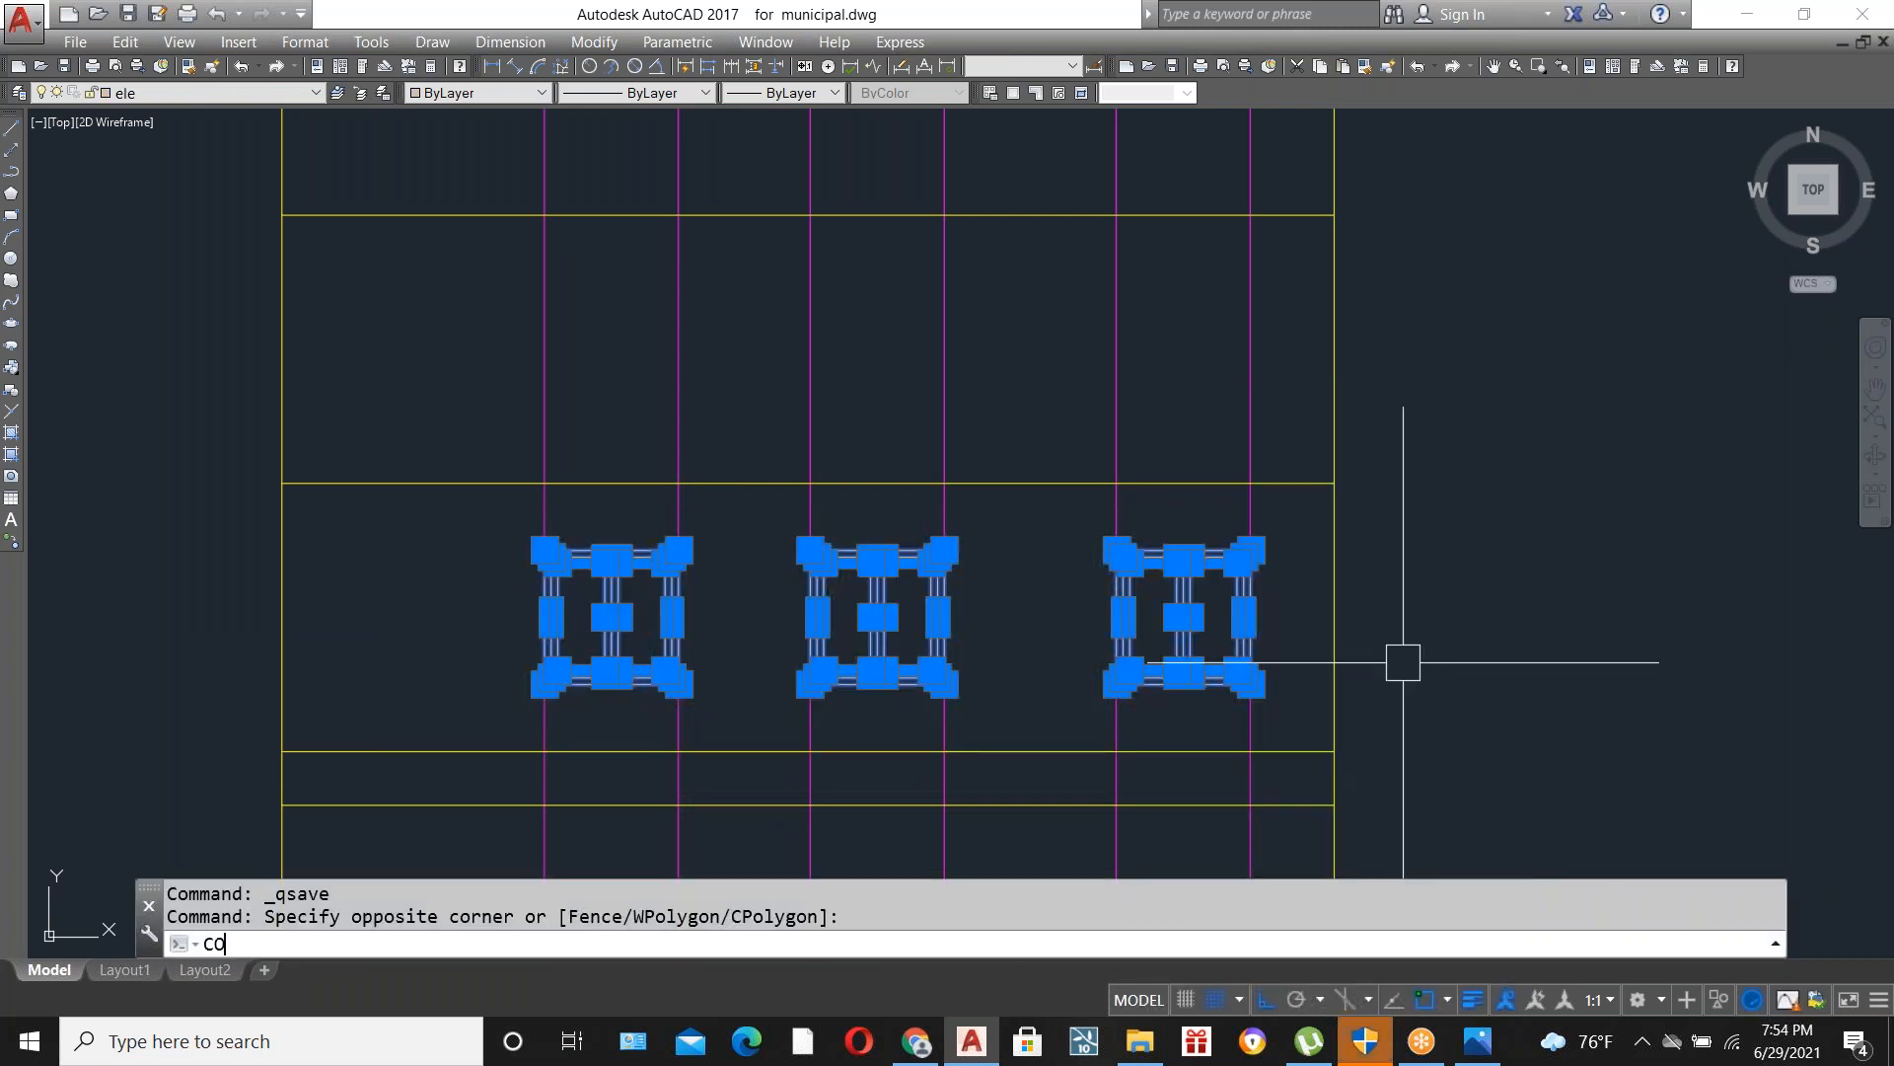
key(Return)
click(1335, 751)
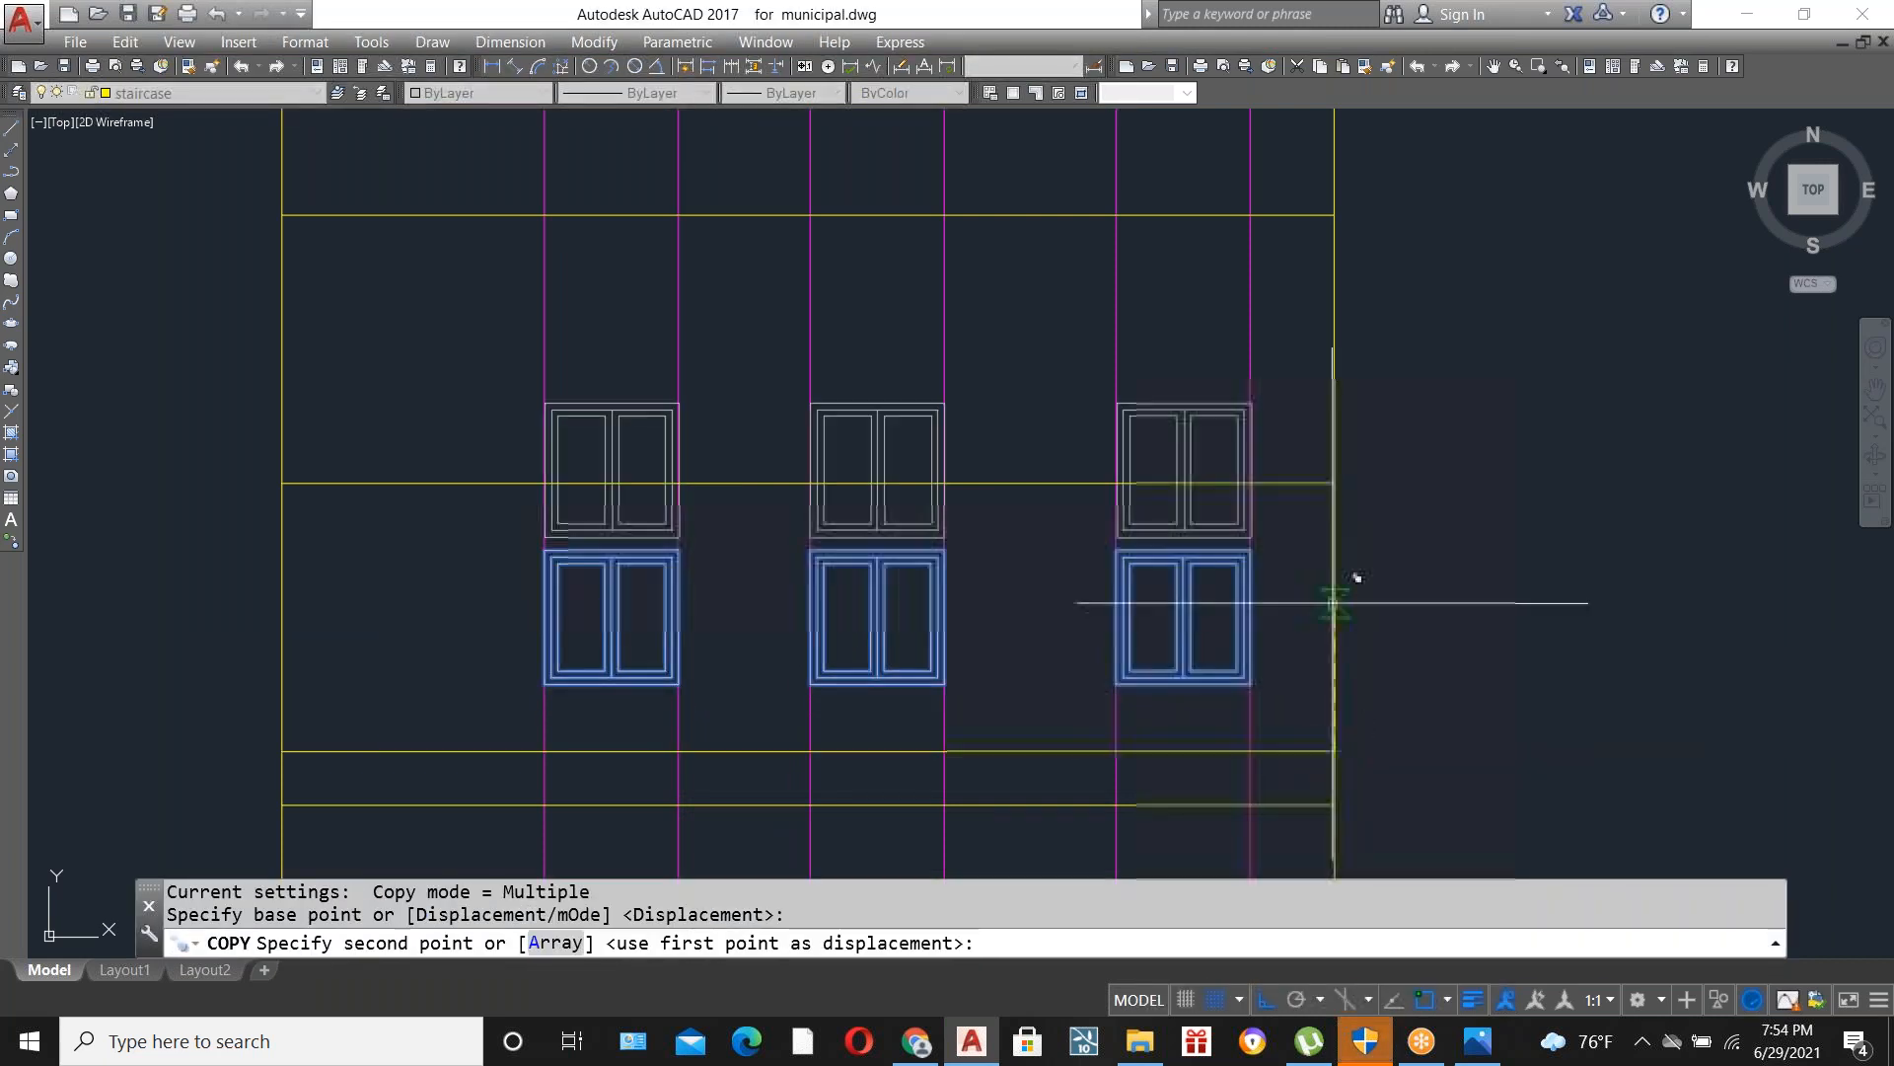
click(1334, 489)
key(Escape)
Delete the three projecting rectangles outside the windows of the rotated ground floor plan above the new elevation.
scroll(1283, 493, down, 2)
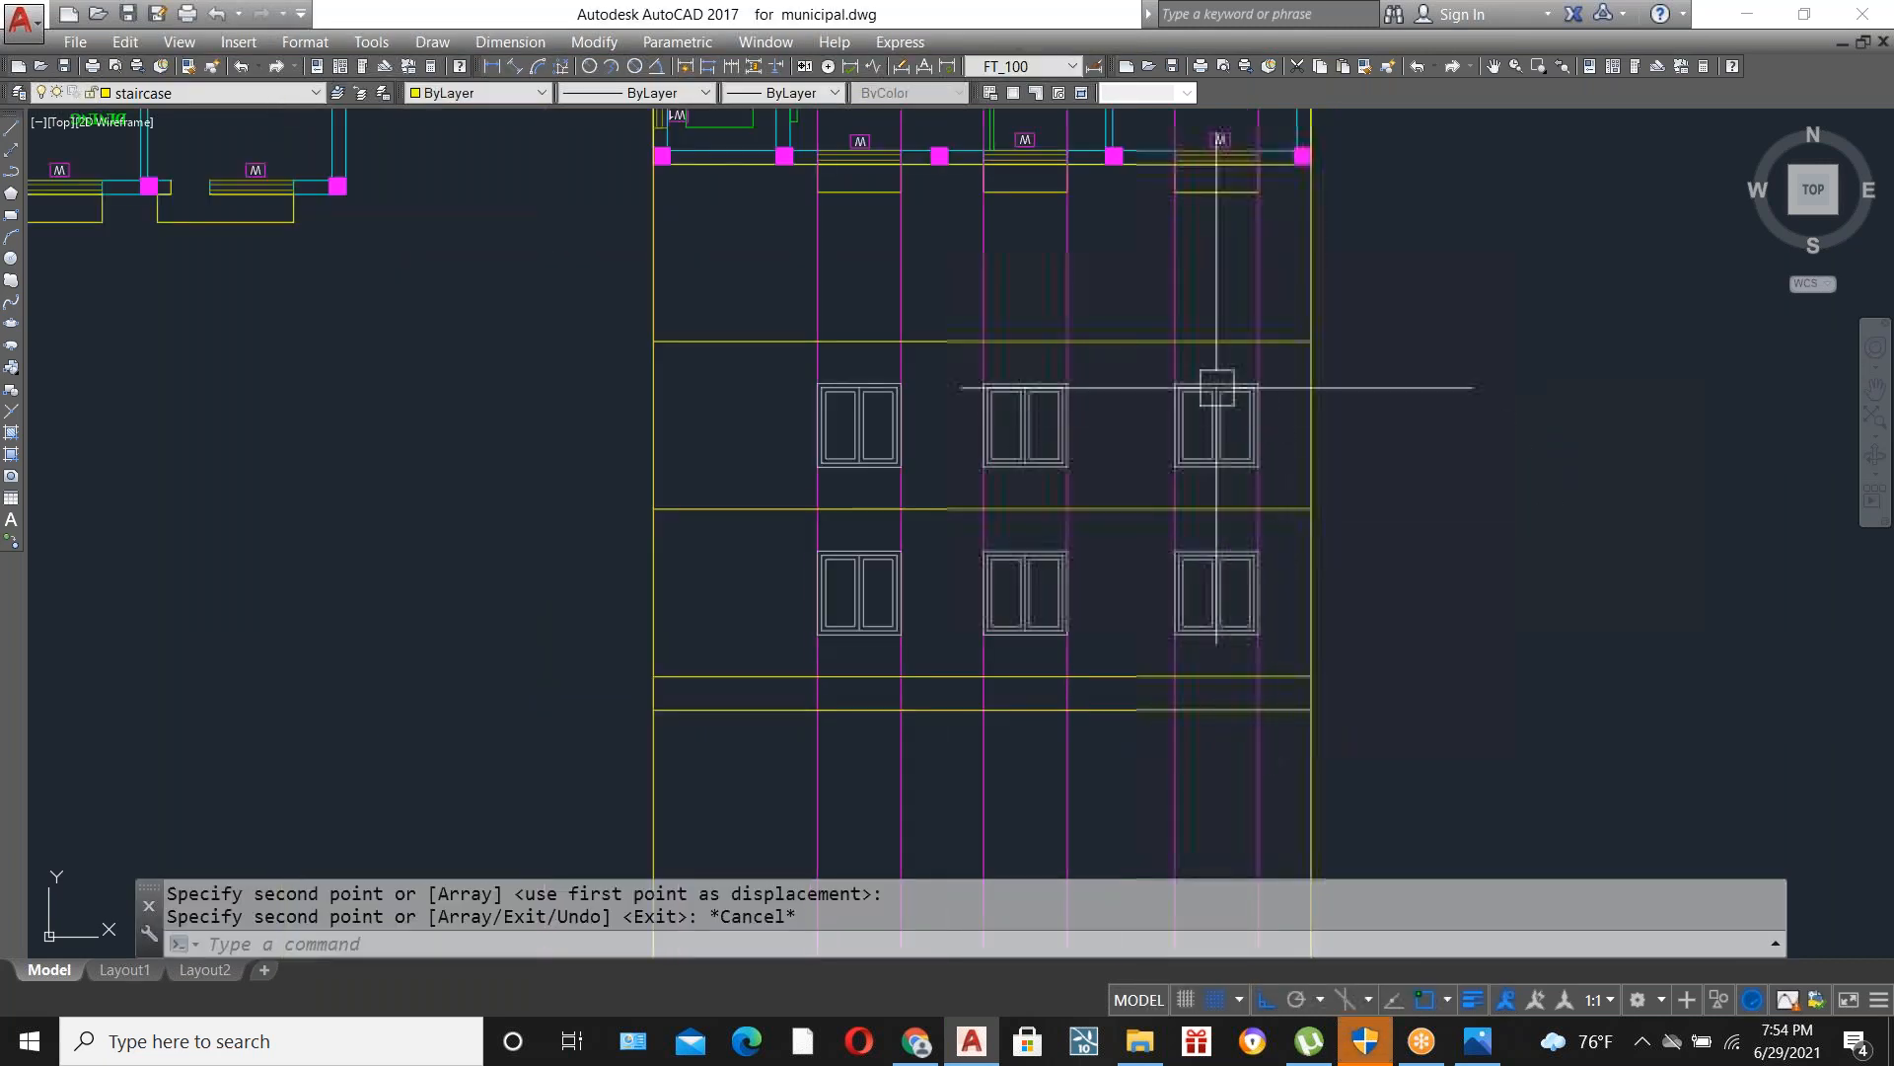
scroll(1007, 541, down, 2)
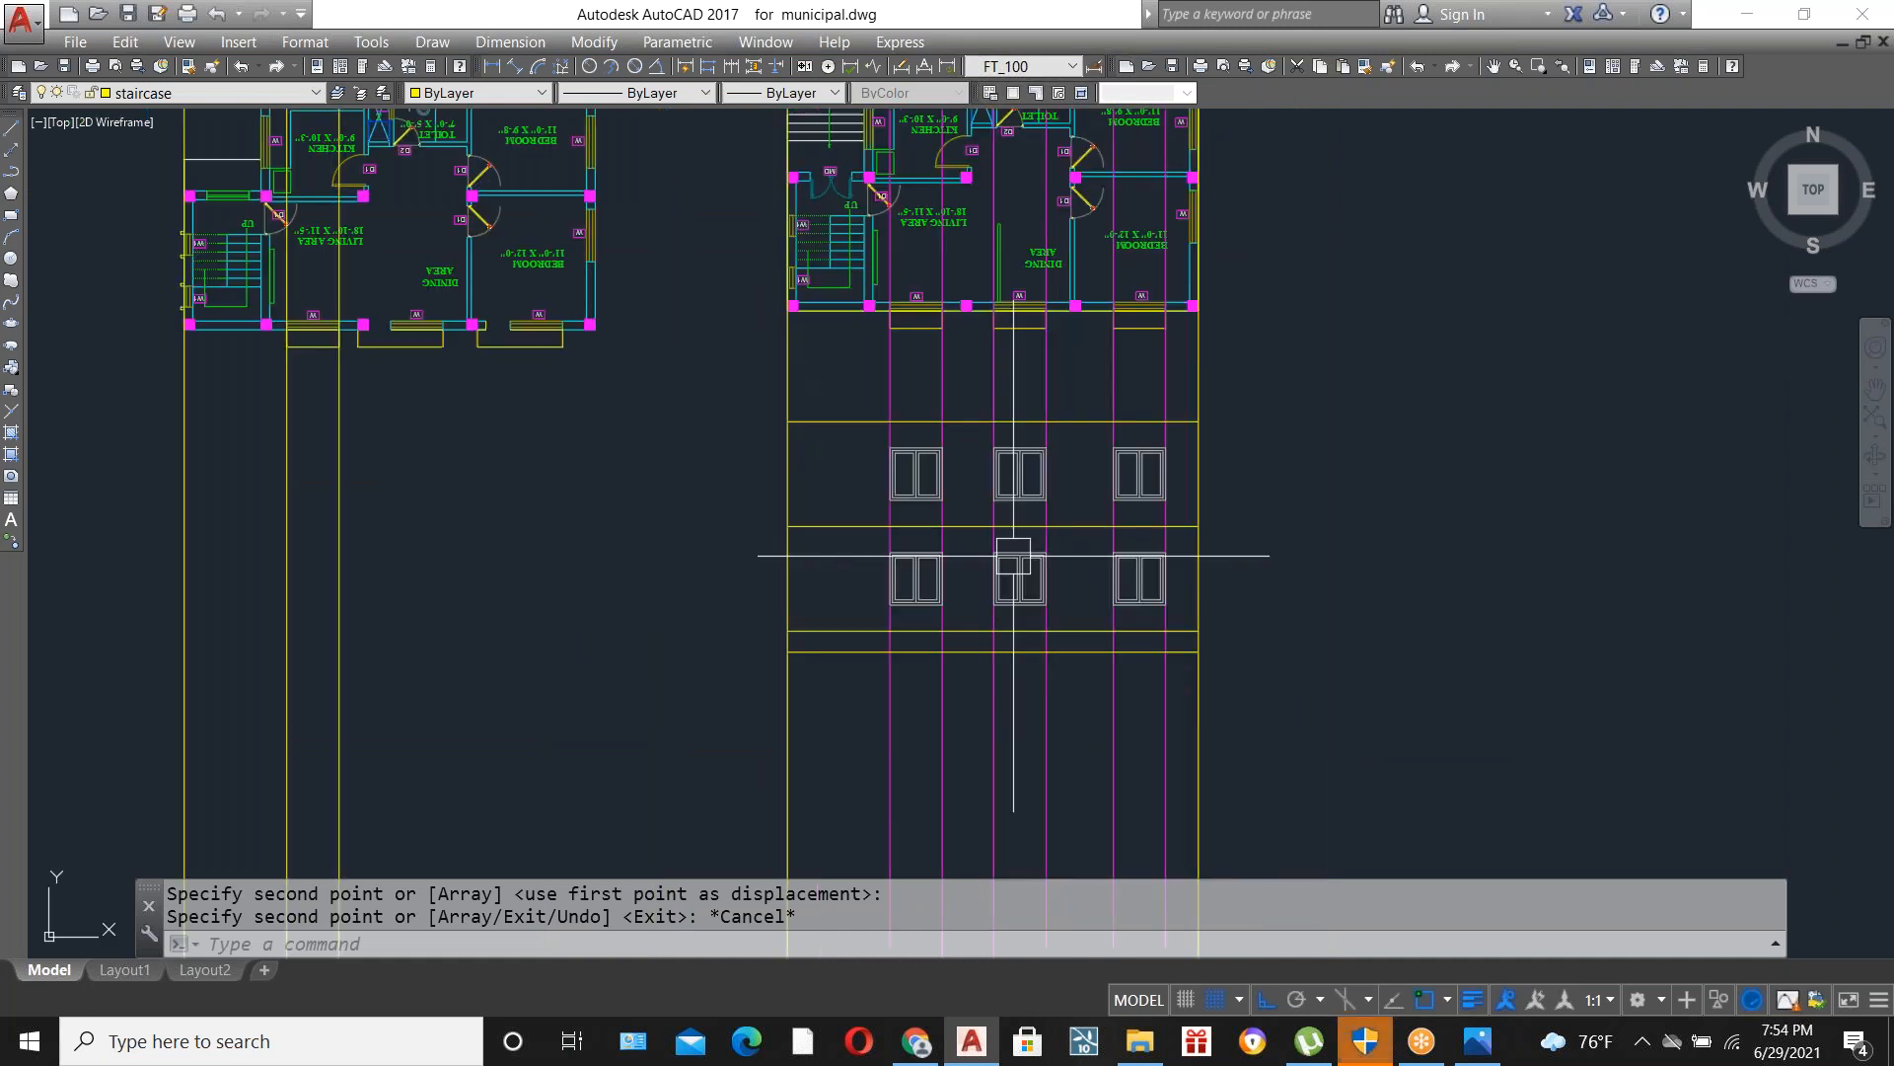
scroll(910, 345, up, 2)
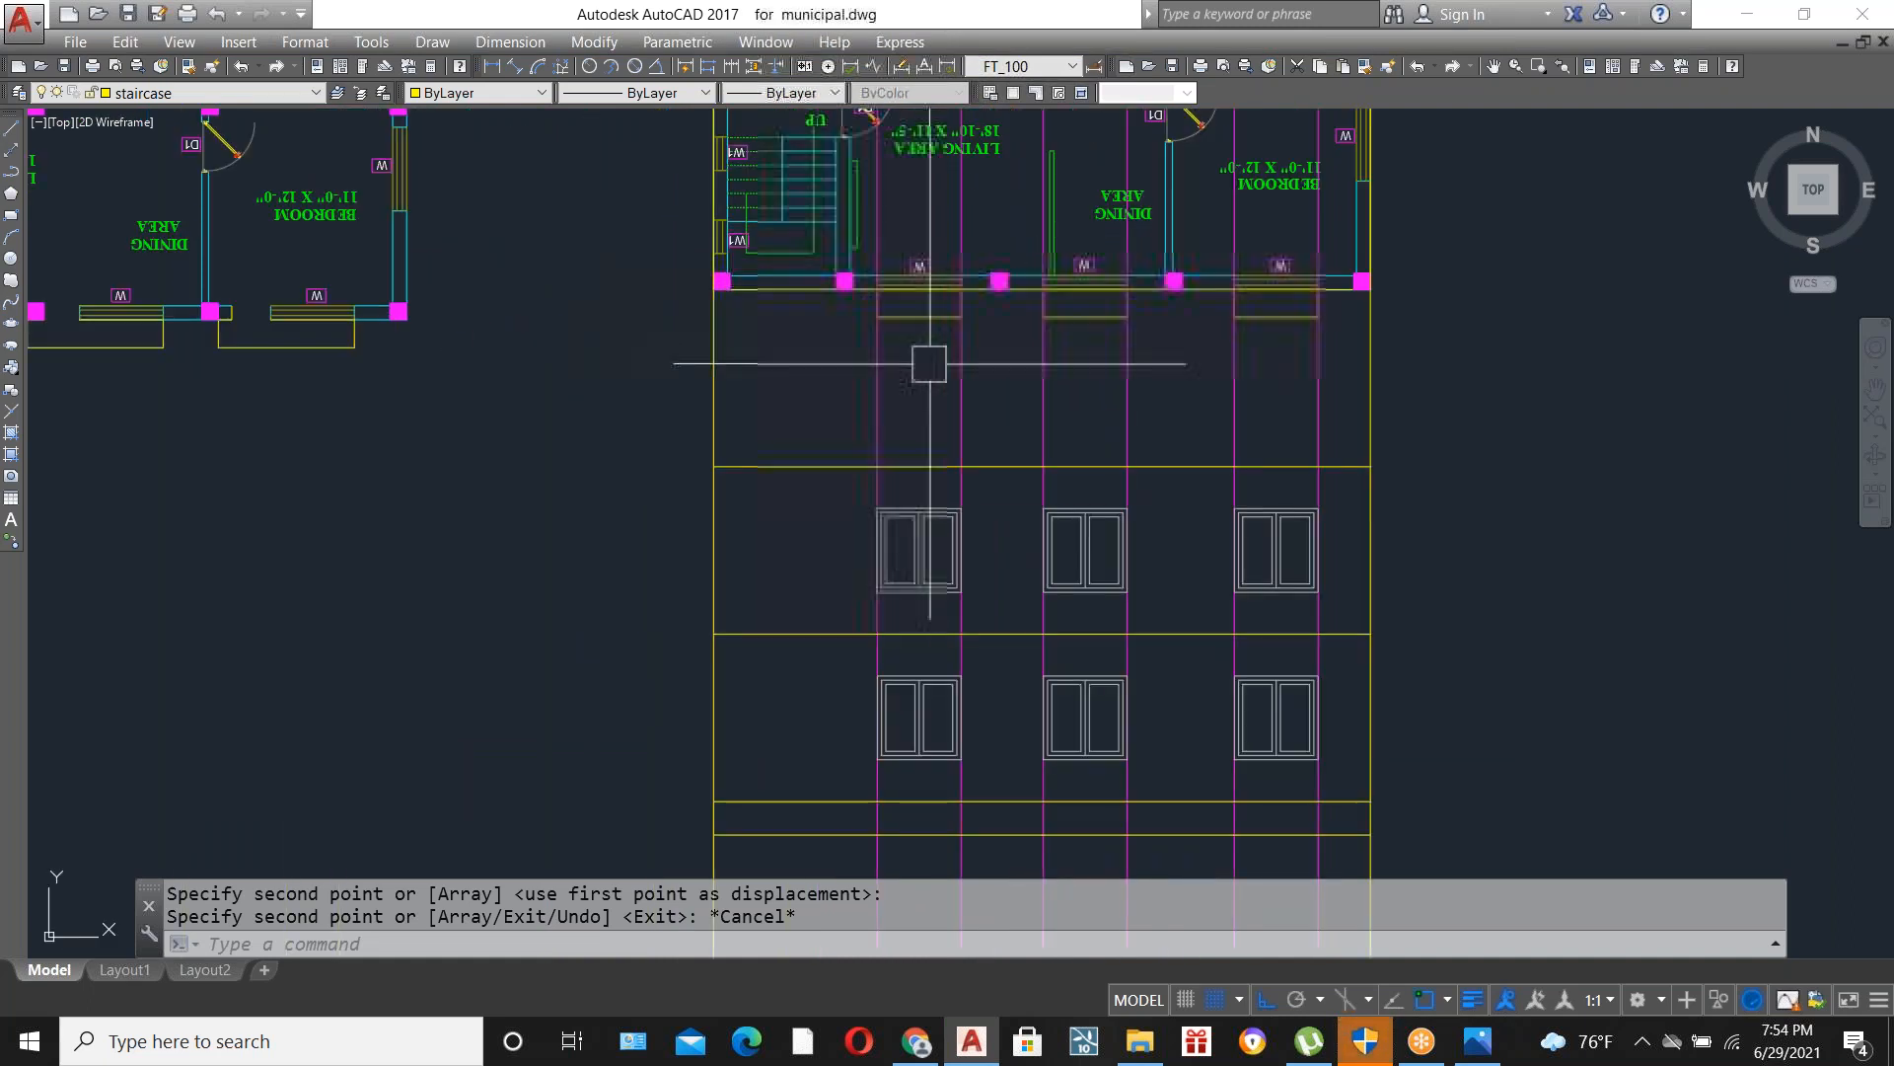
click(917, 321)
key(Delete)
click(1085, 314)
key(Delete)
click(1275, 318)
key(Delete)
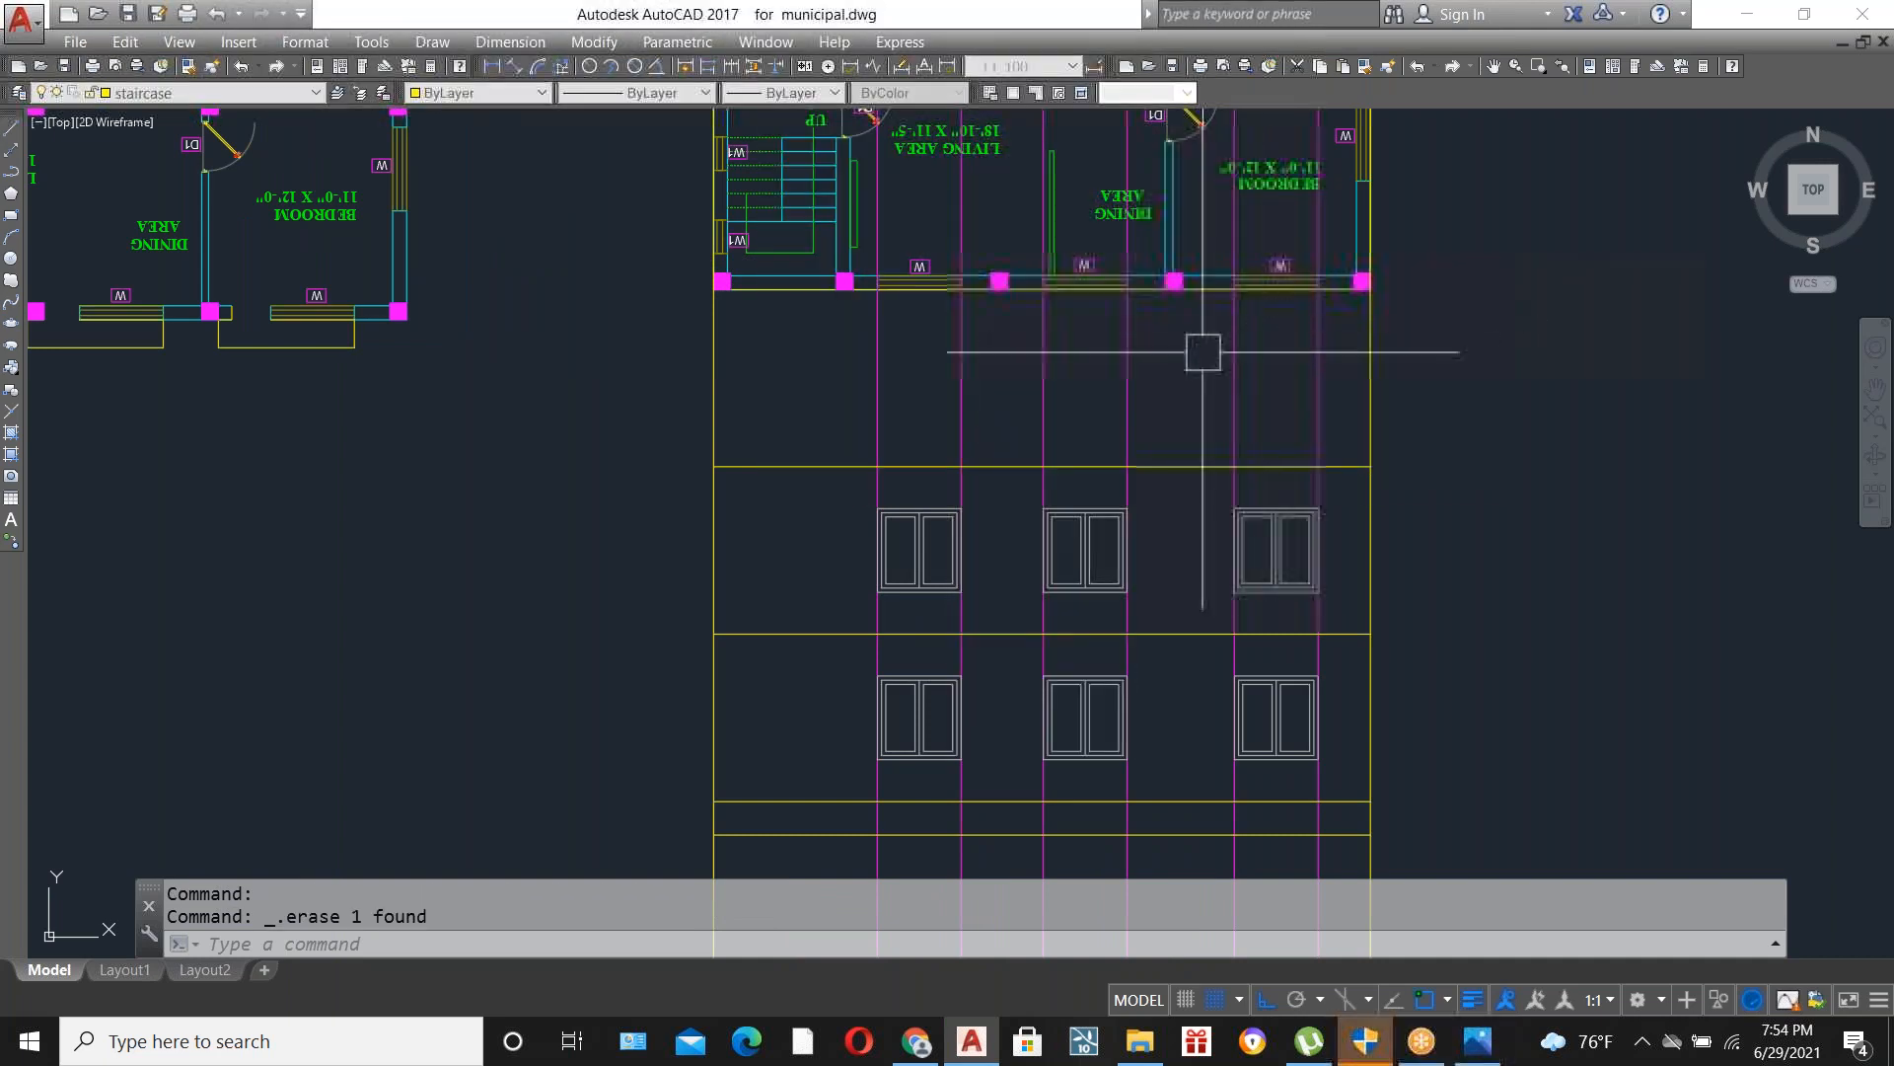
Erase the magenta window projection lines running through the new elevation.
scroll(1085, 296, down, 2)
scroll(1111, 535, down, 4)
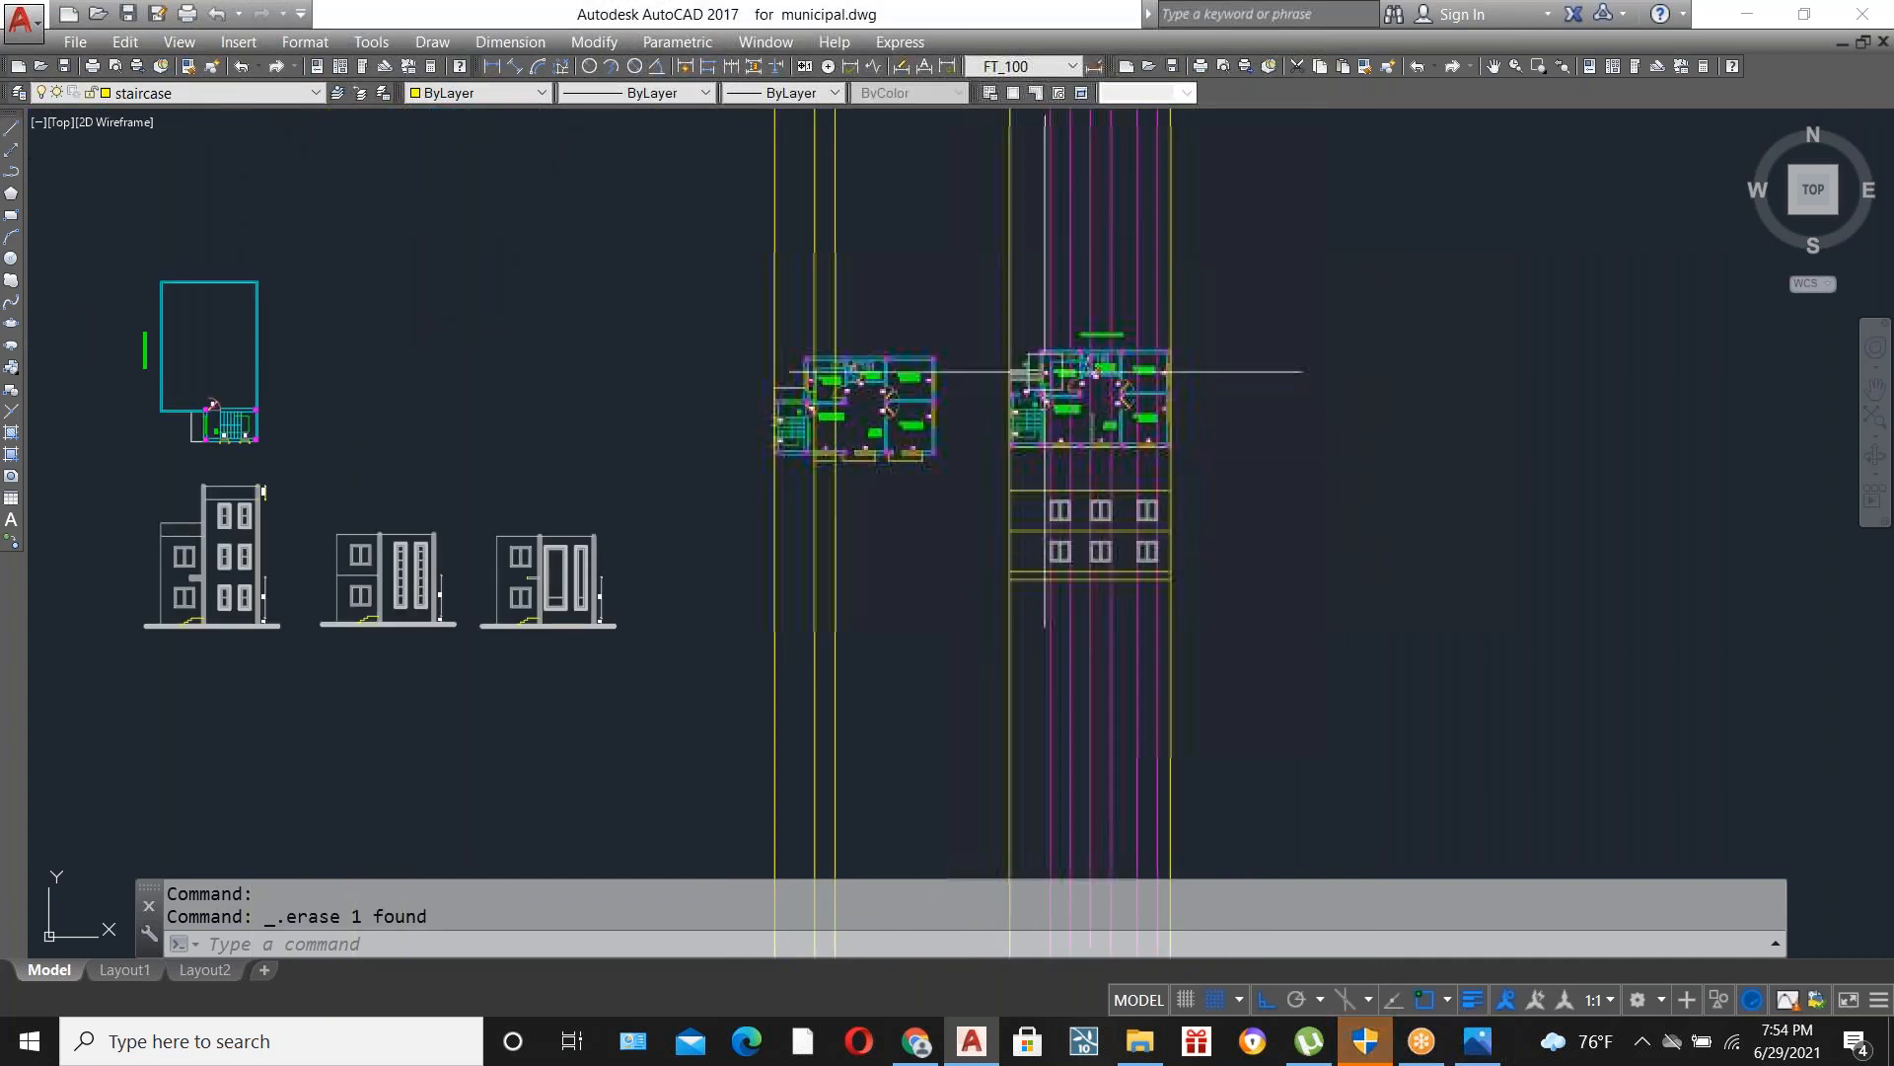
scroll(1332, 780, up, 2)
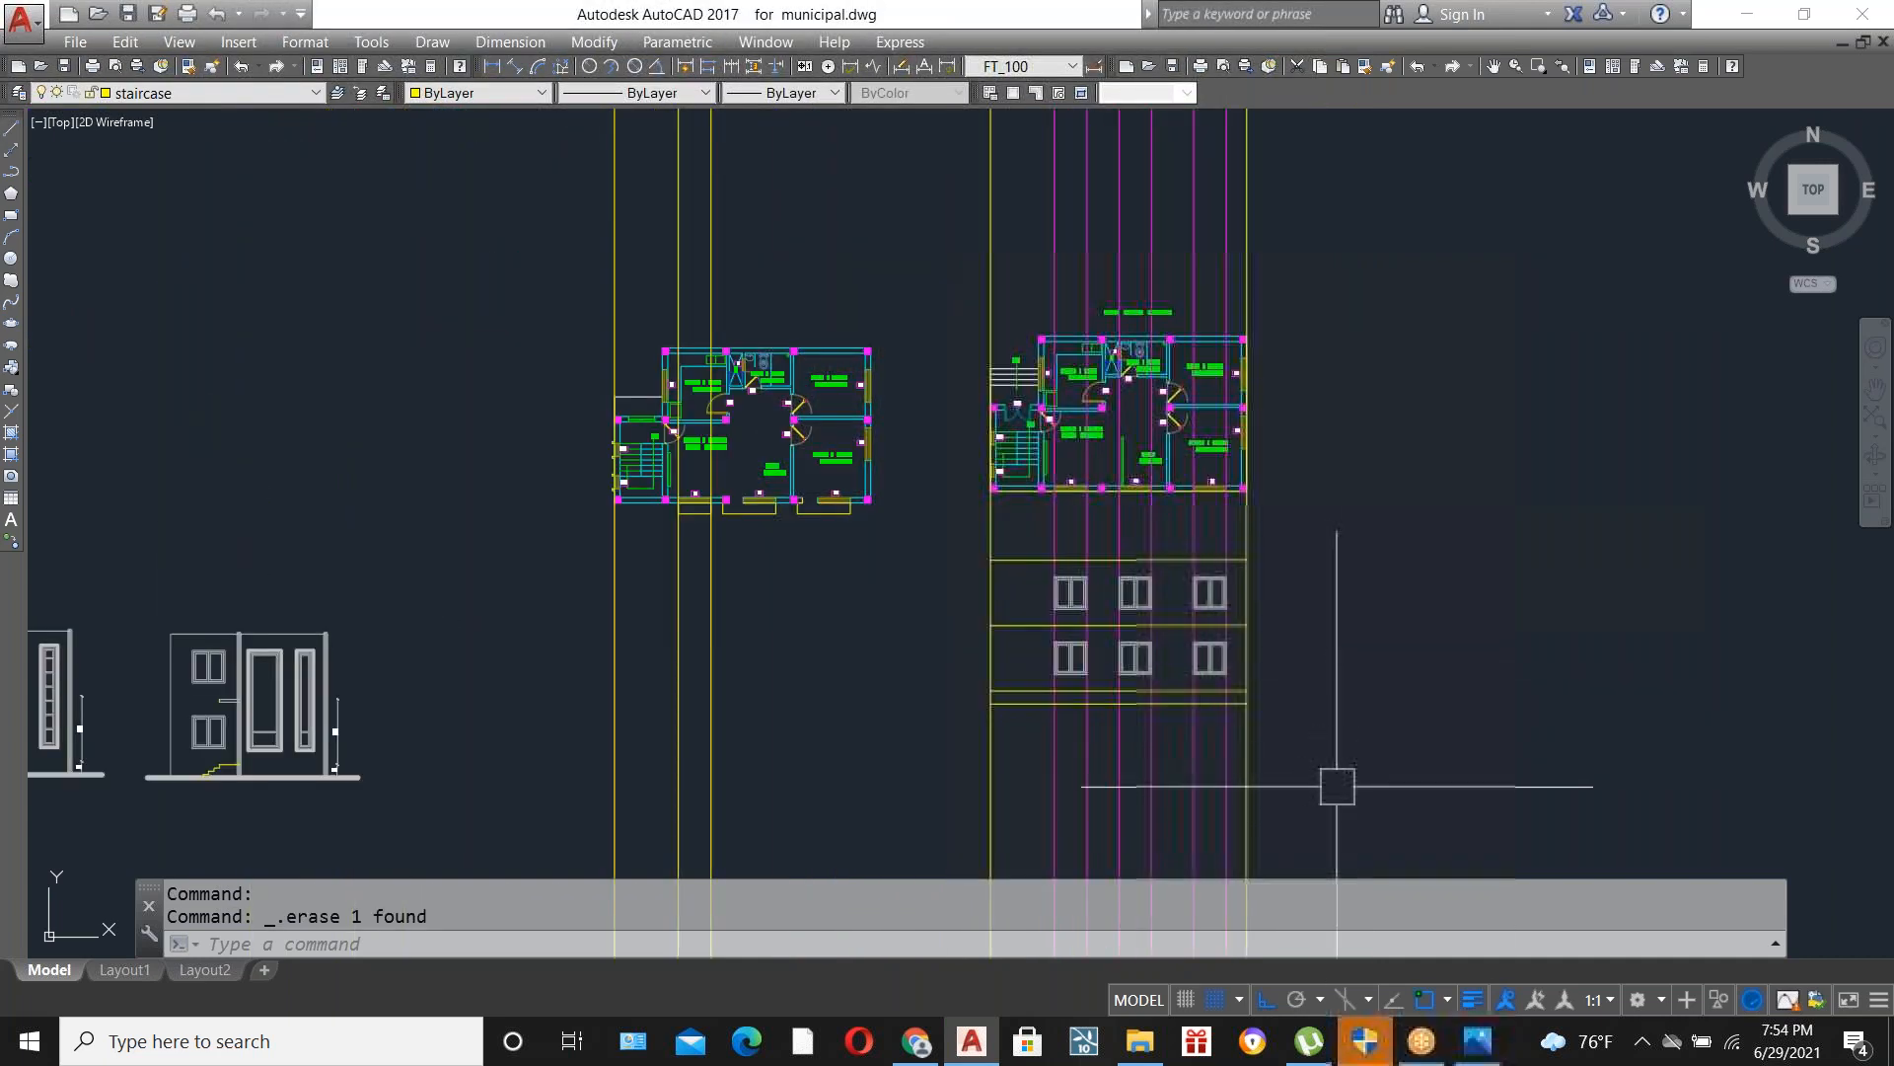
scroll(1208, 778, up, 4)
click(1208, 778)
click(830, 689)
key(Delete)
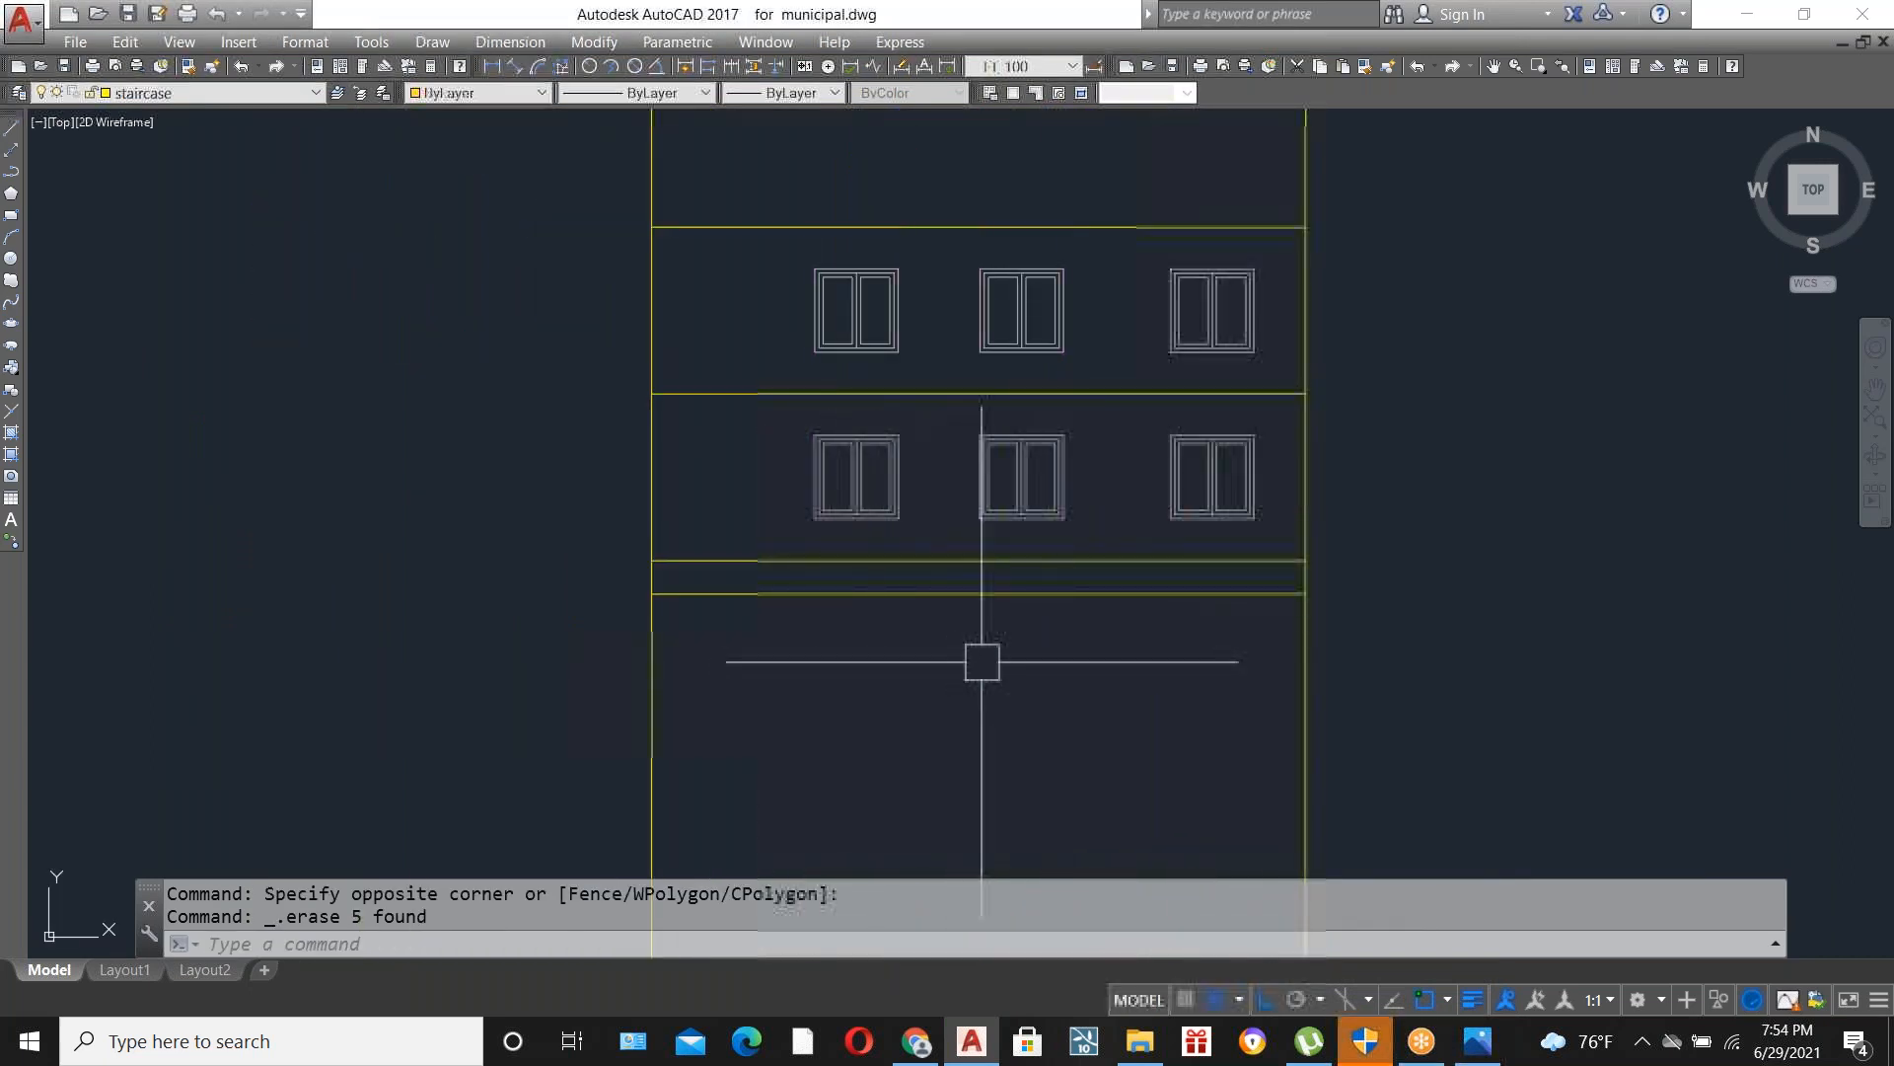
Trim both outer wall lines of the new elevation below its ground line.
text(tr)
key(Return)
key(Return)
click(651, 696)
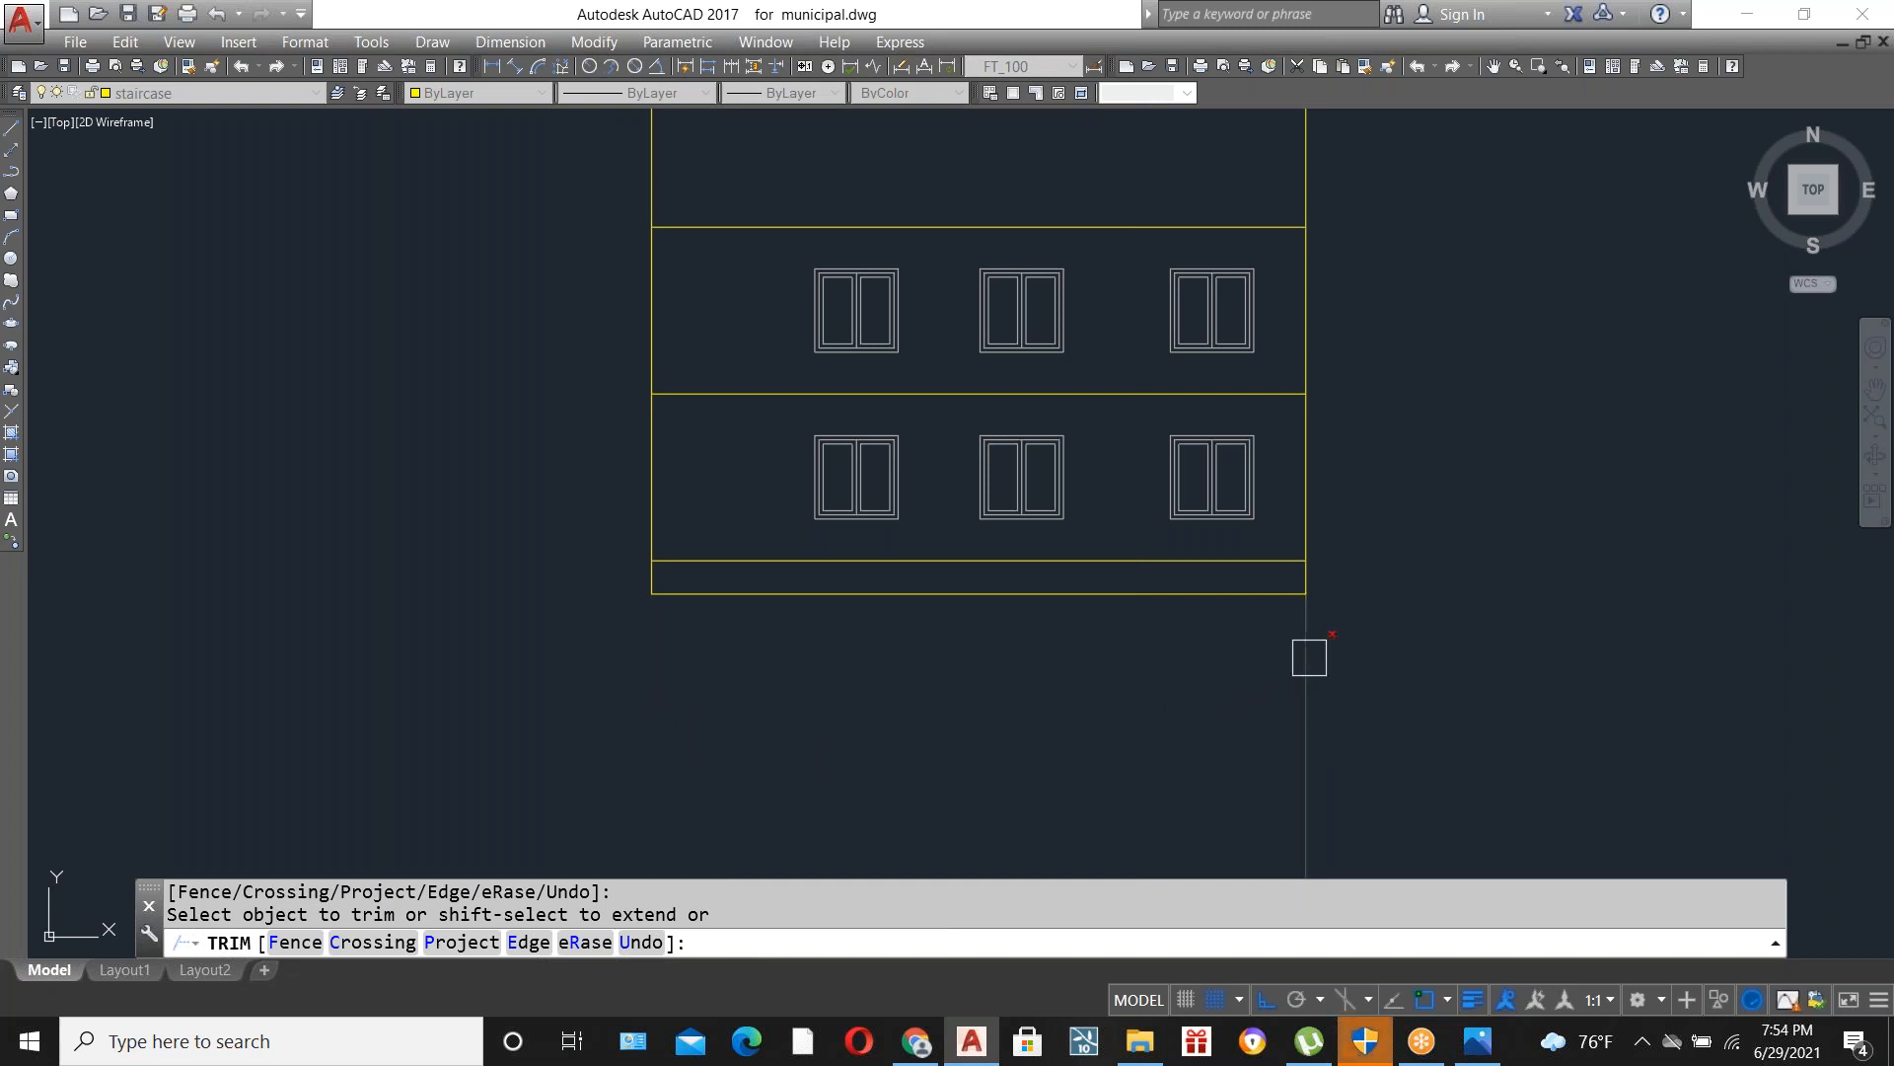
scroll(1252, 659, down, 4)
click(1283, 432)
key(Escape)
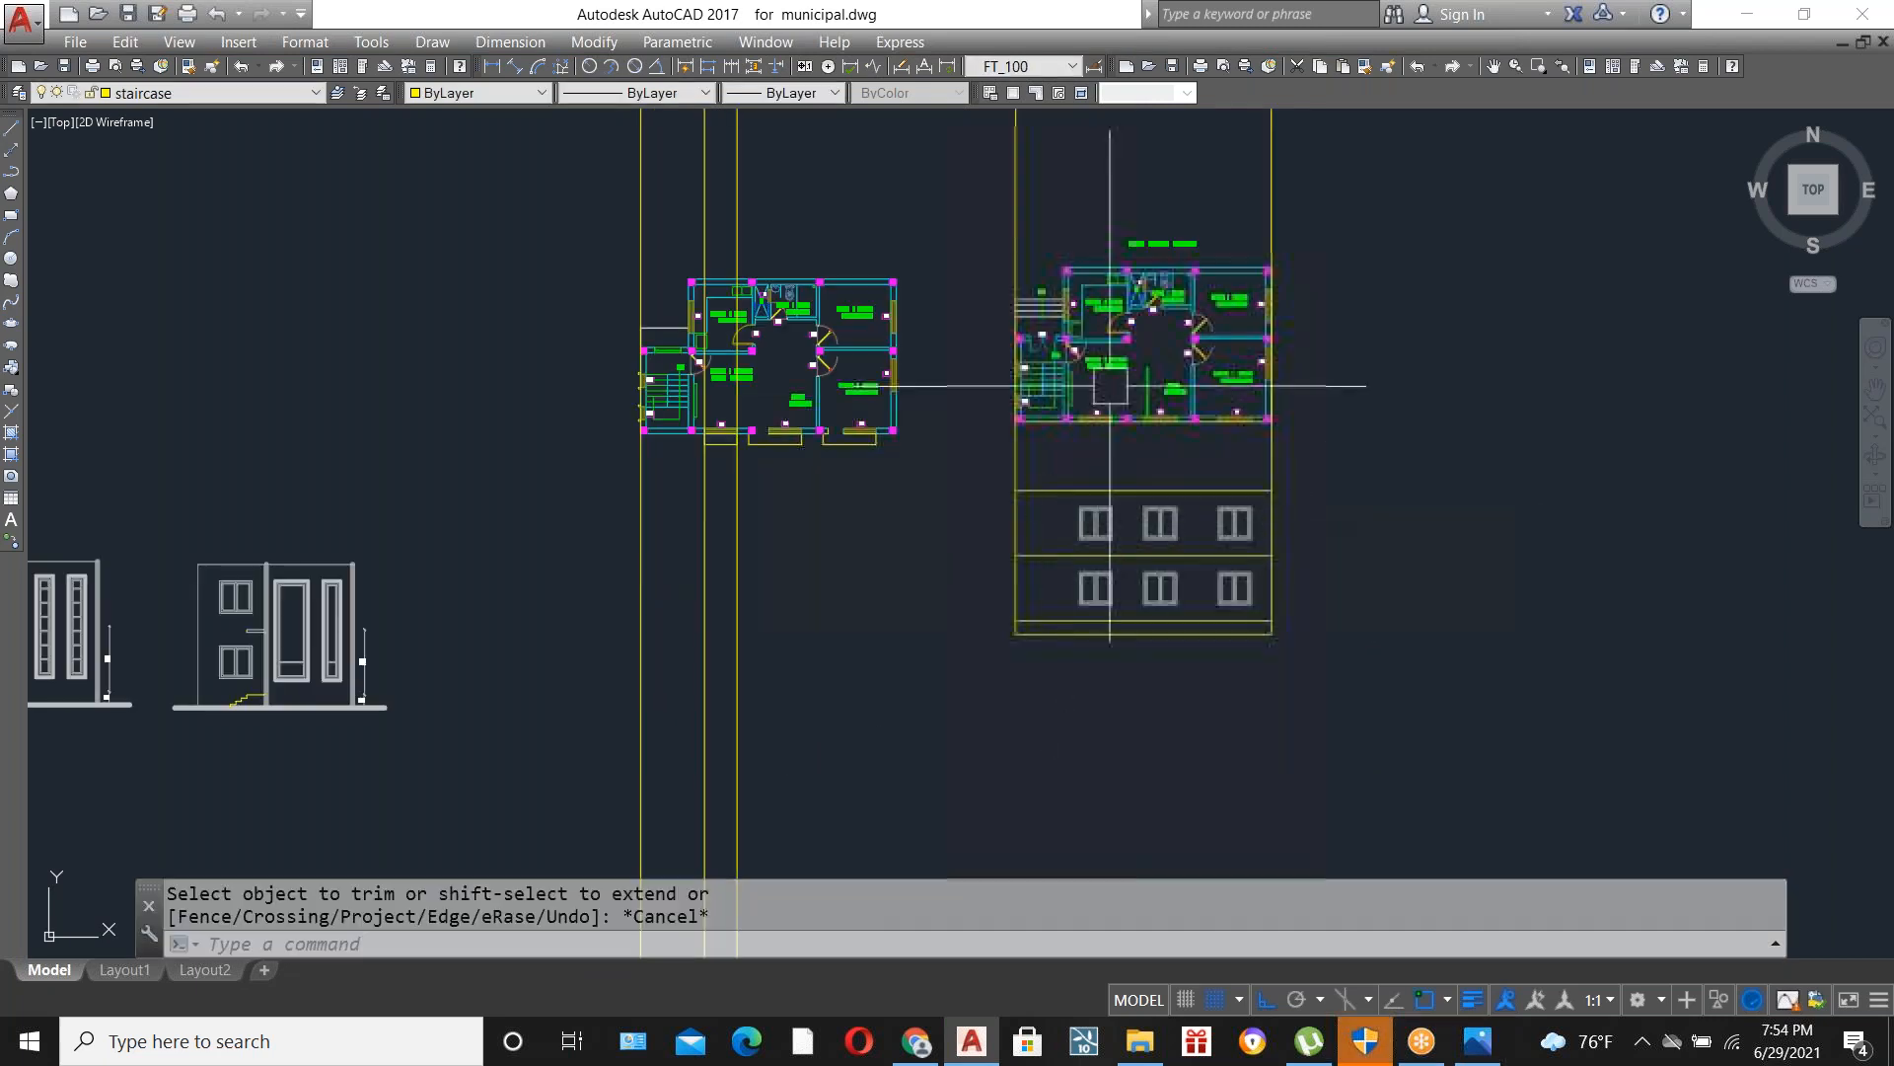
Move the rotated ground floor plan straight up, farther away from the new elevation.
scroll(1026, 365, up, 2)
click(918, 234)
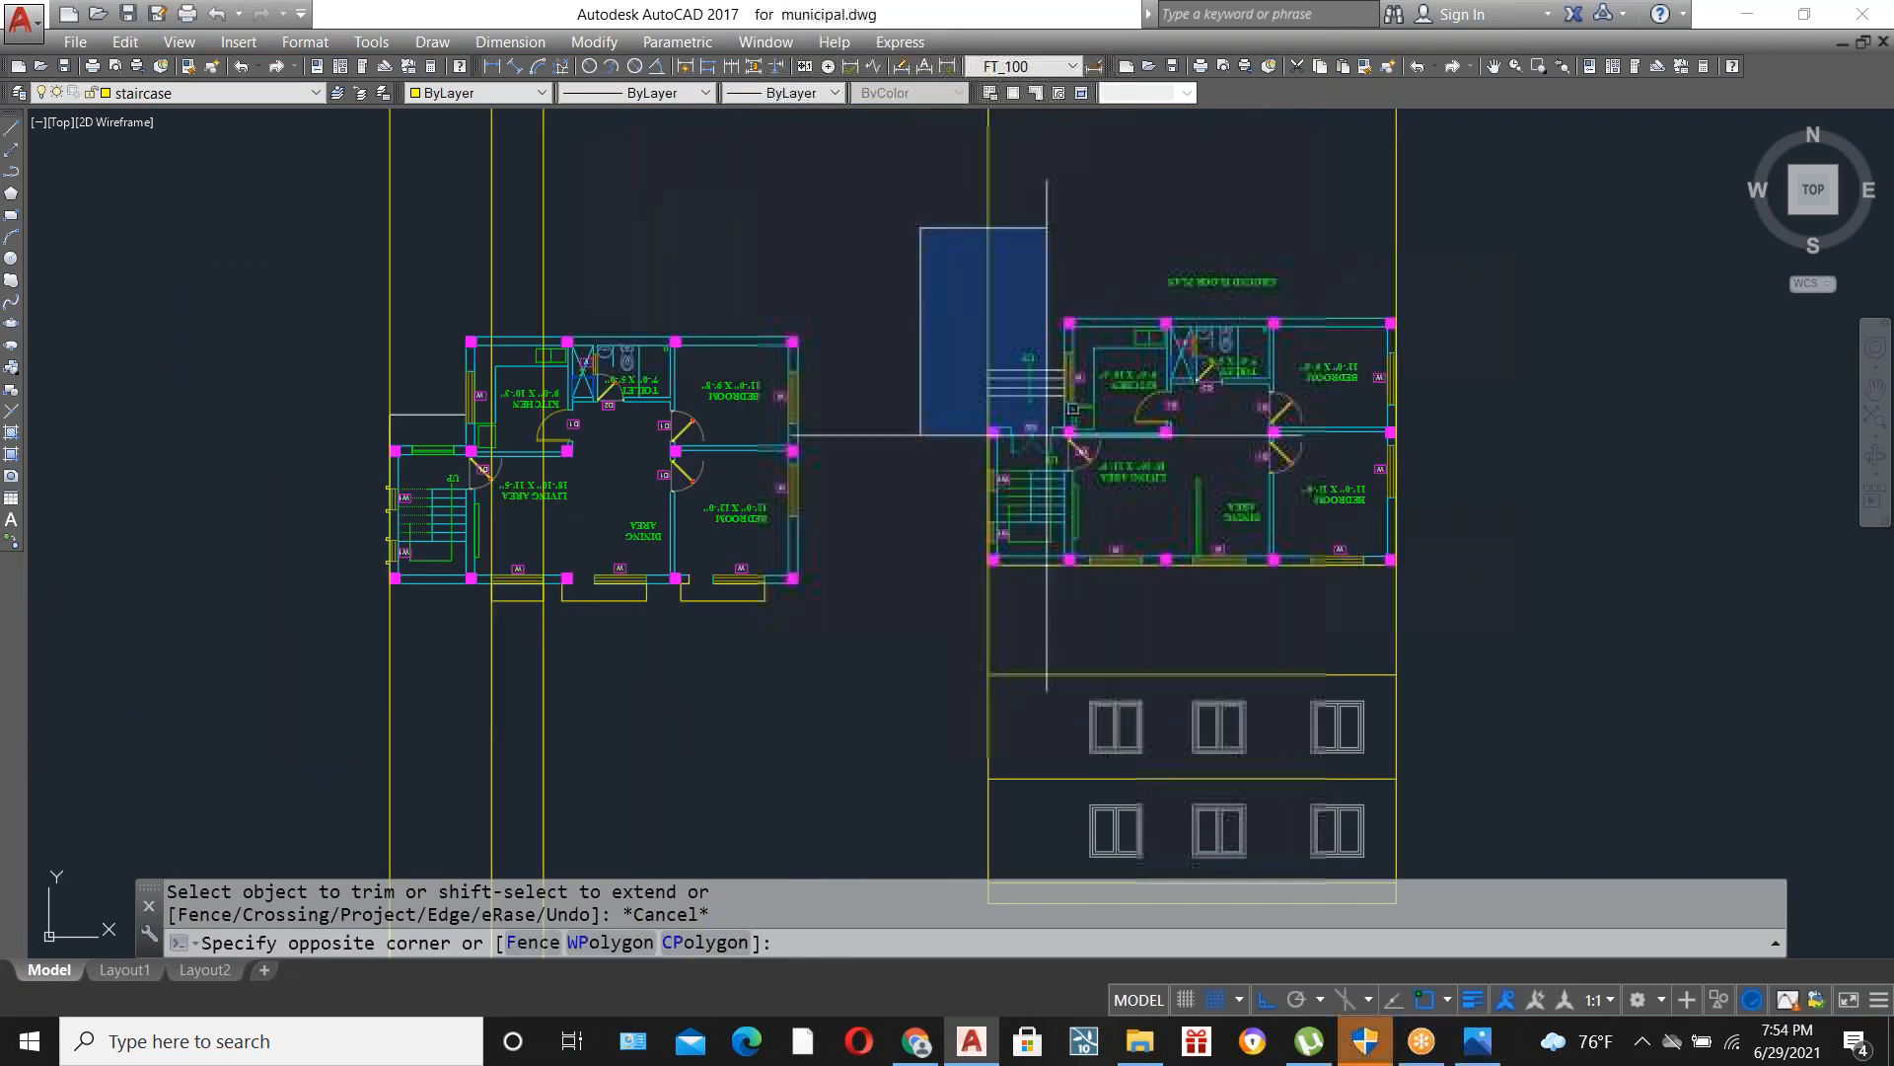
scroll(1184, 464, down, 3)
click(1249, 507)
text(m)
key(Return)
click(1251, 477)
click(1249, 265)
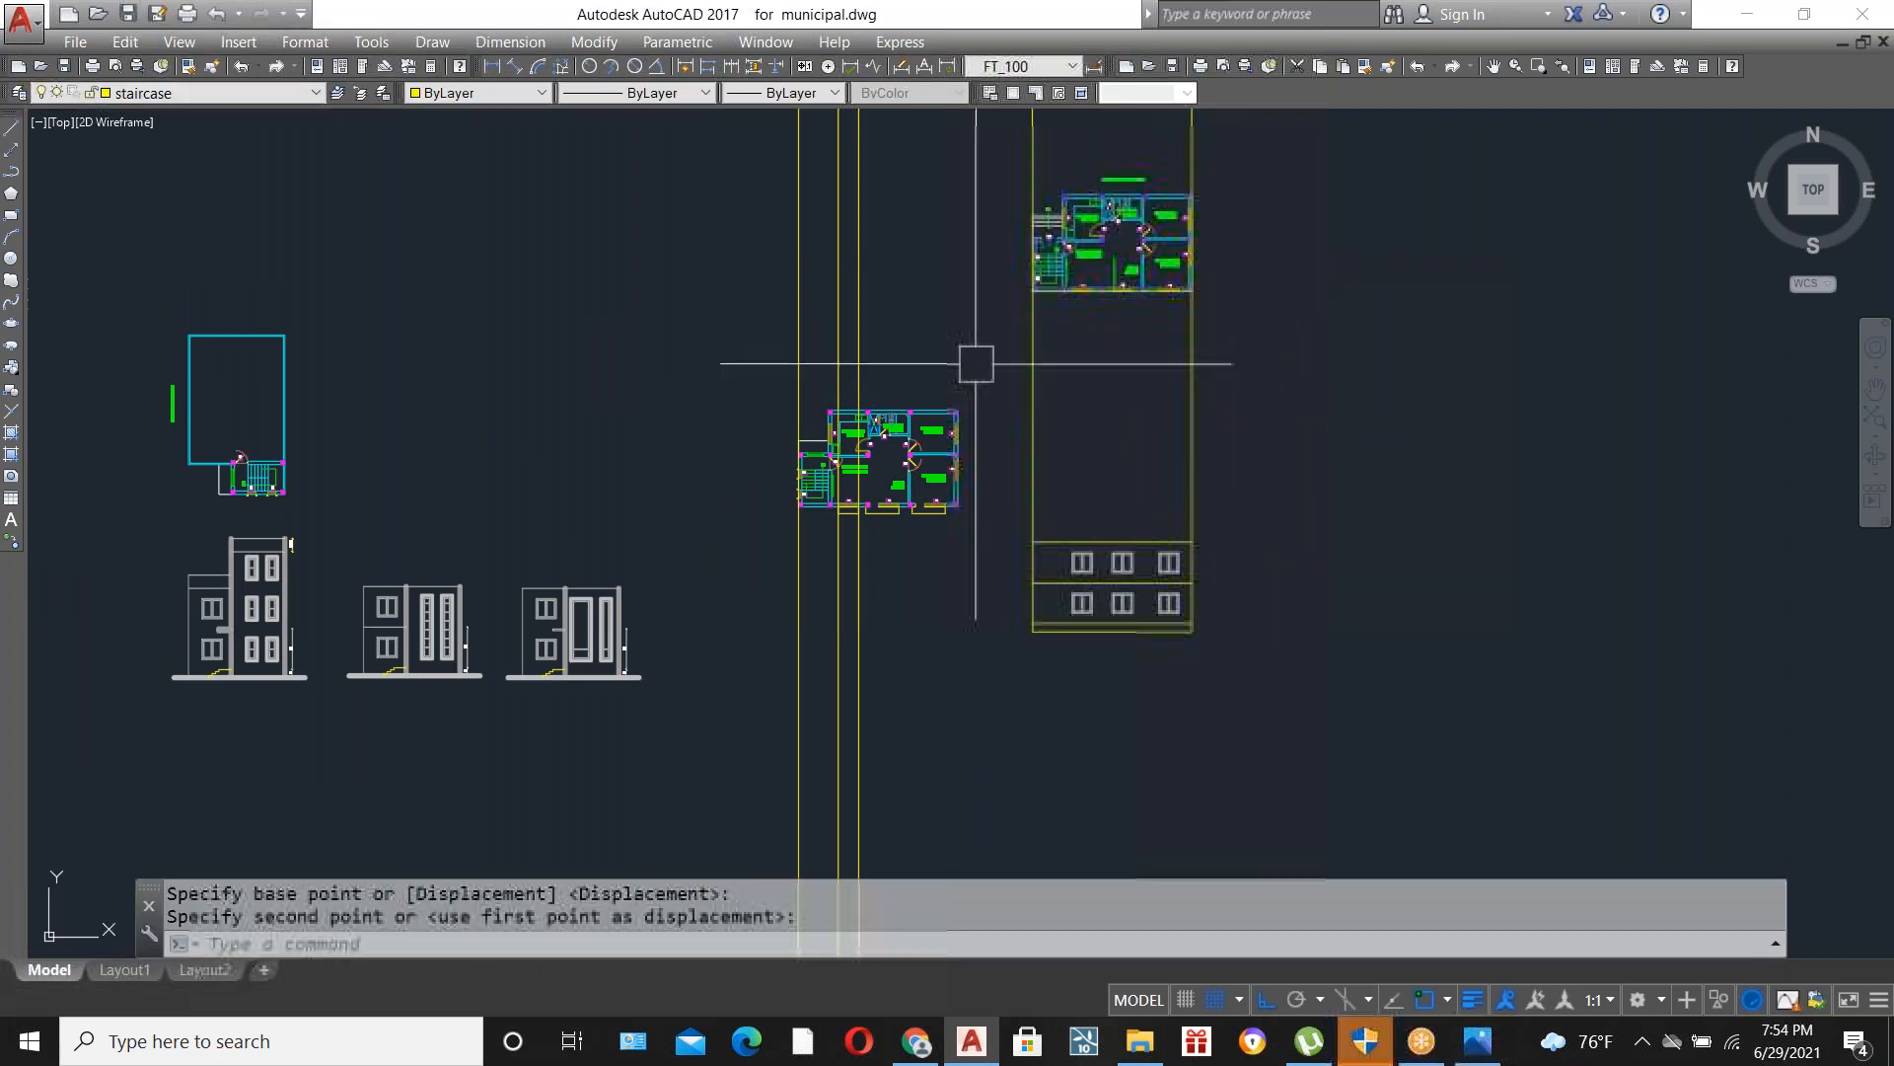
Move the rotated floor plan with the projecting window rectangles directly above the new elevation, in line with its outer walls.
scroll(760, 395, up, 2)
click(772, 360)
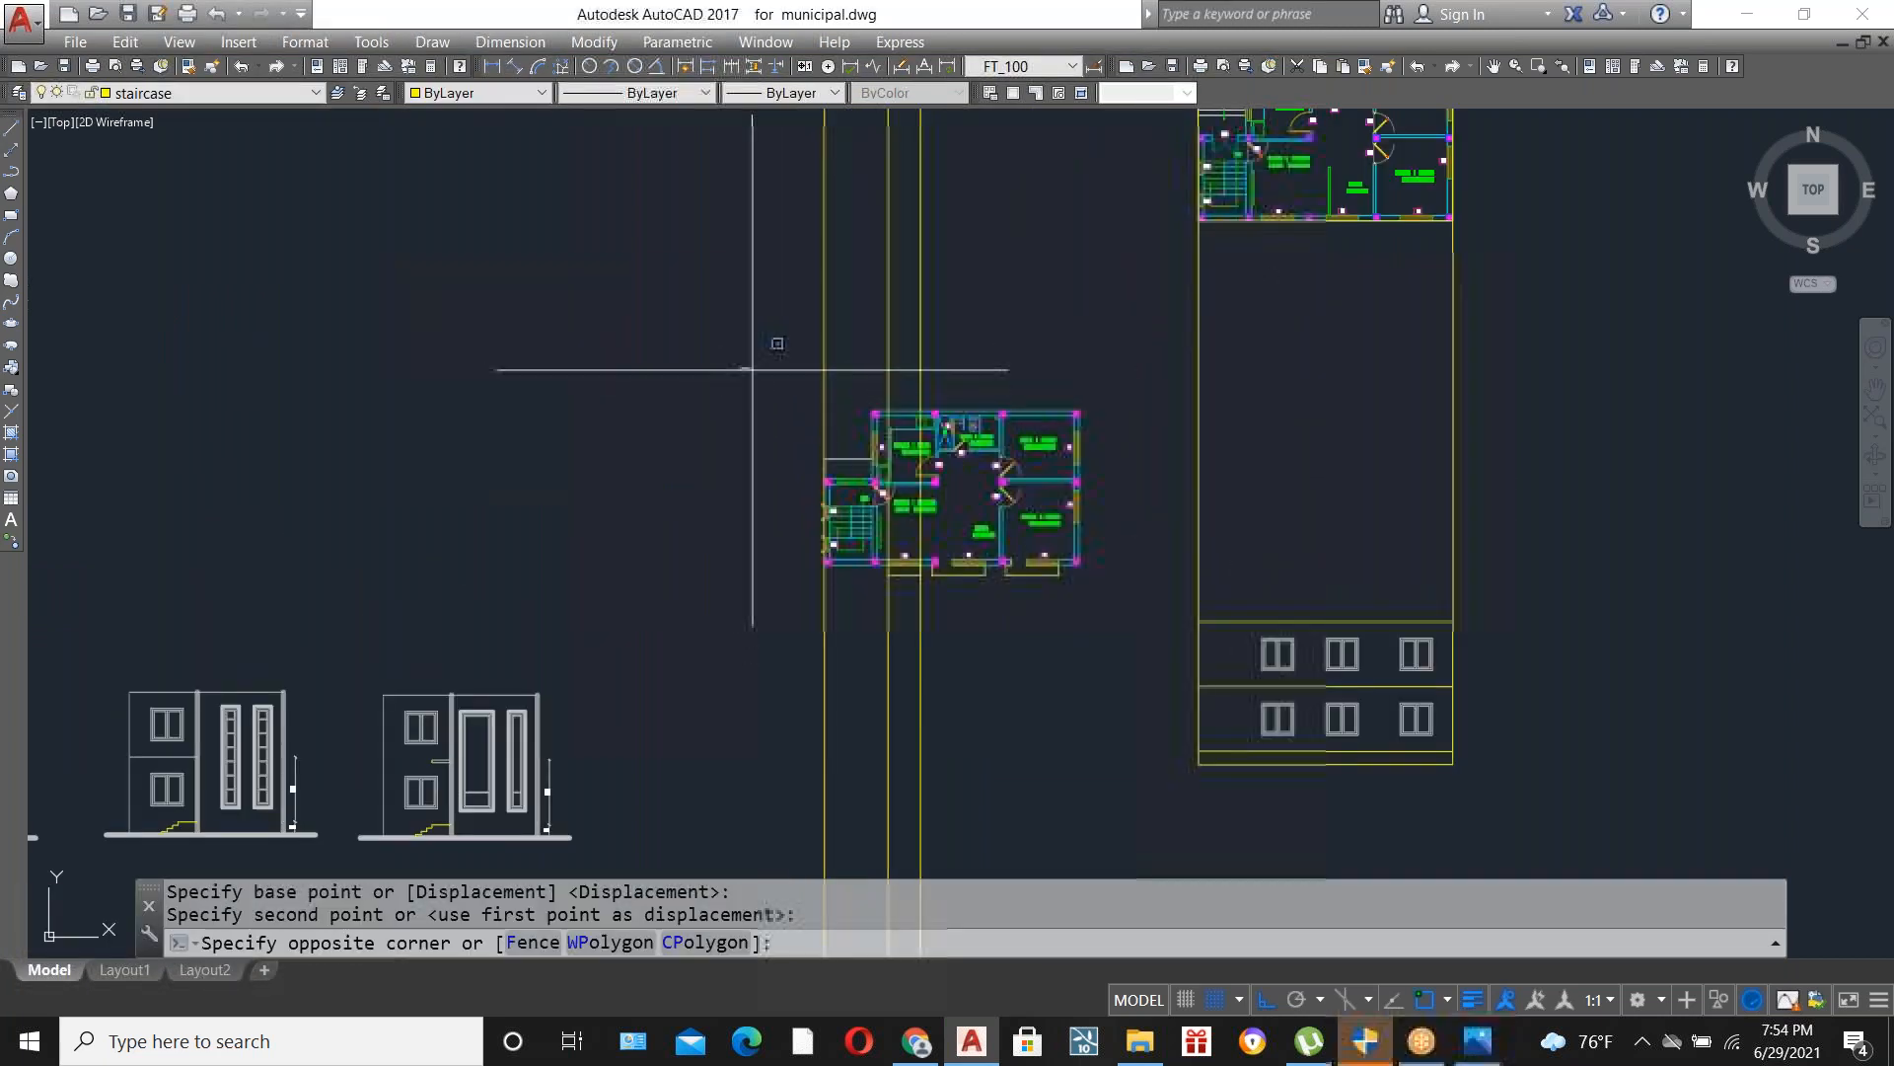
click(1135, 617)
text(m)
key(Return)
click(1077, 561)
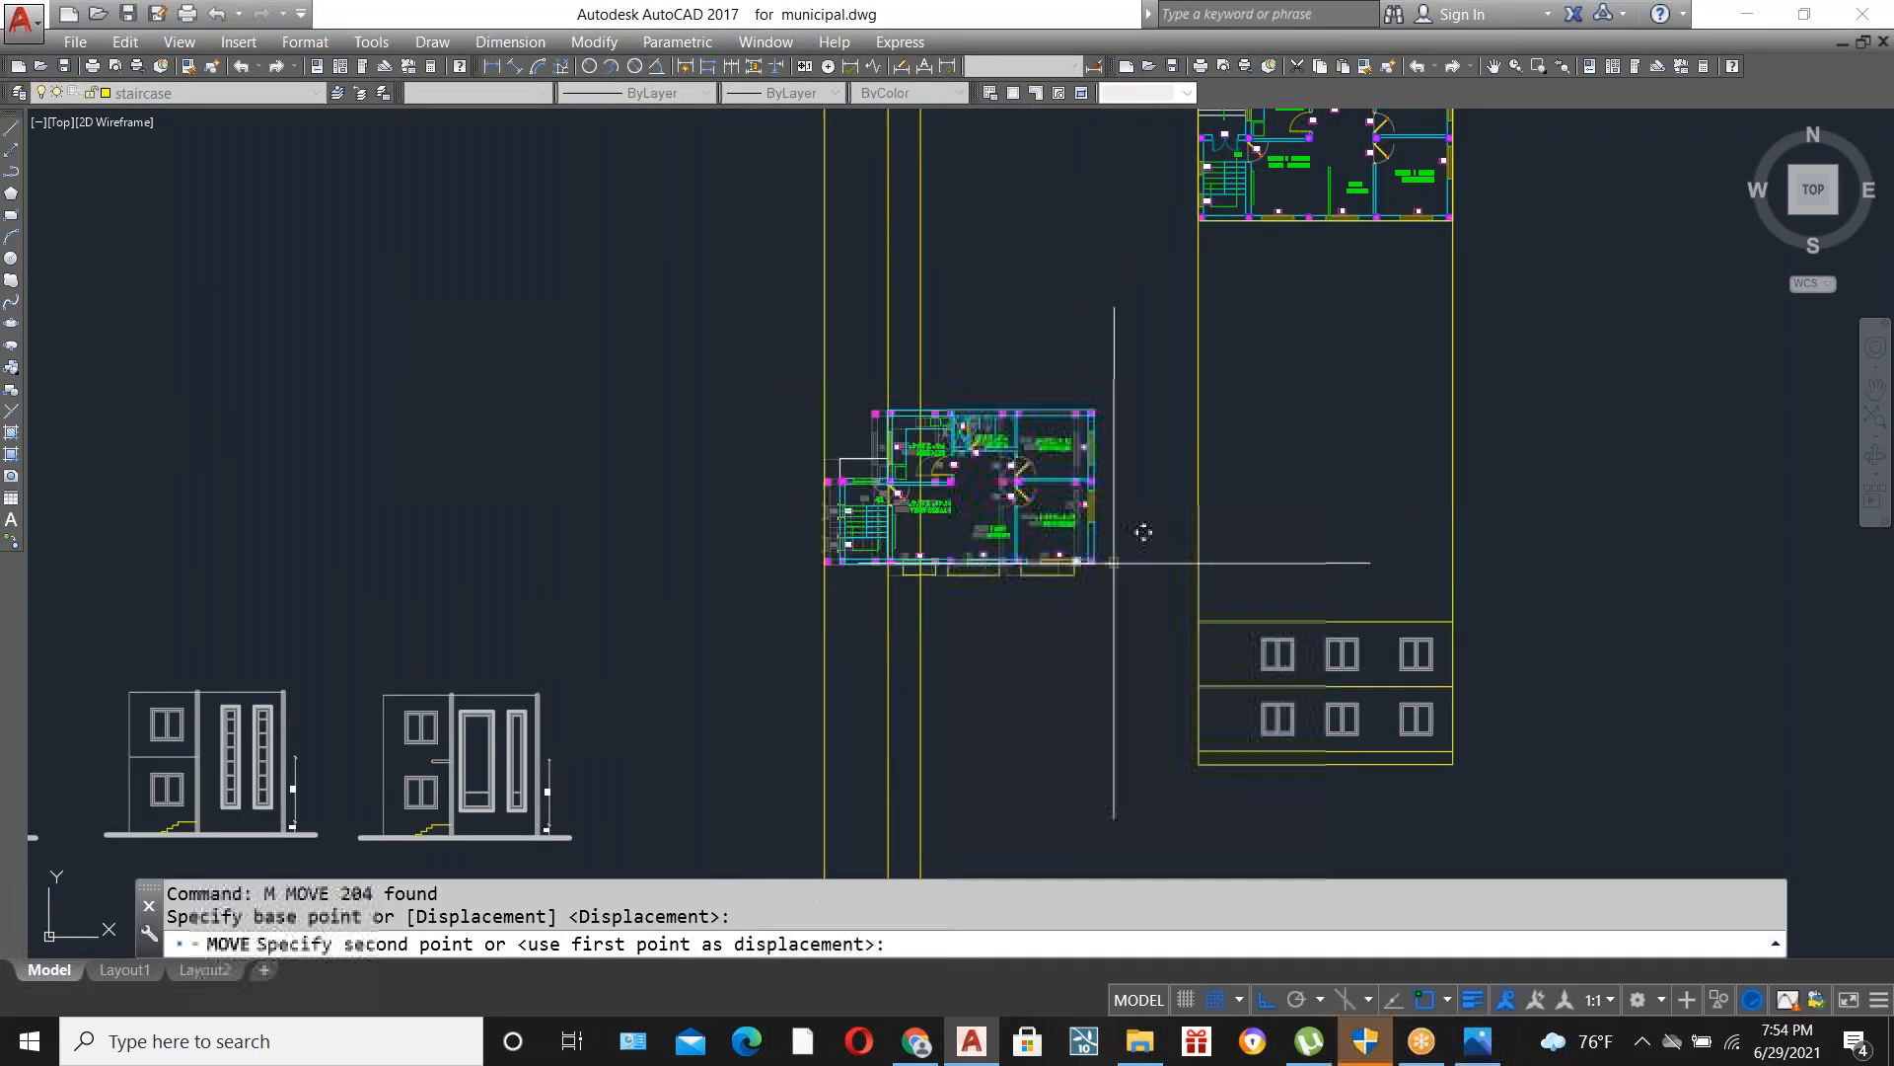
click(1480, 532)
scroll(1254, 541, down, 2)
Draw vertical construction lines through the side edges of the three projecting rectangles, down across the elevation.
scroll(1254, 541, up, 6)
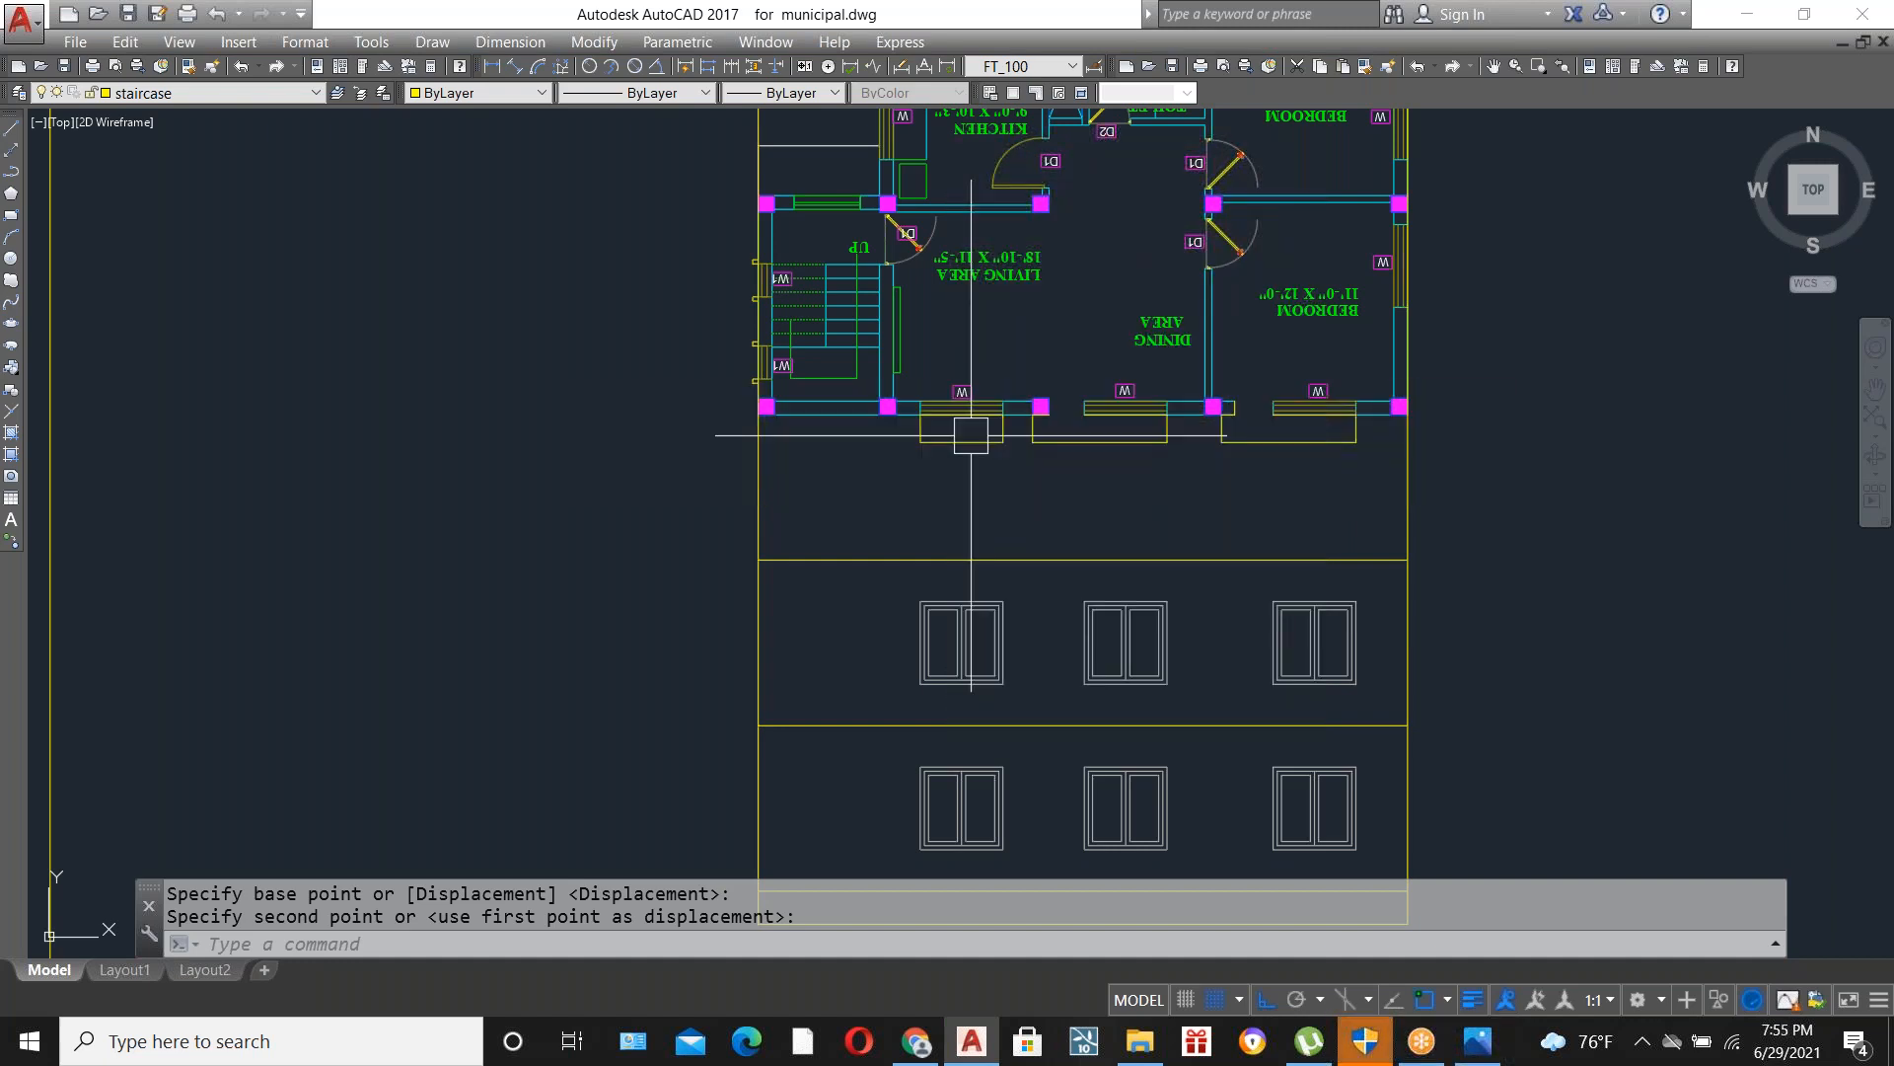
text(XL)
key(Return)
key(Return)
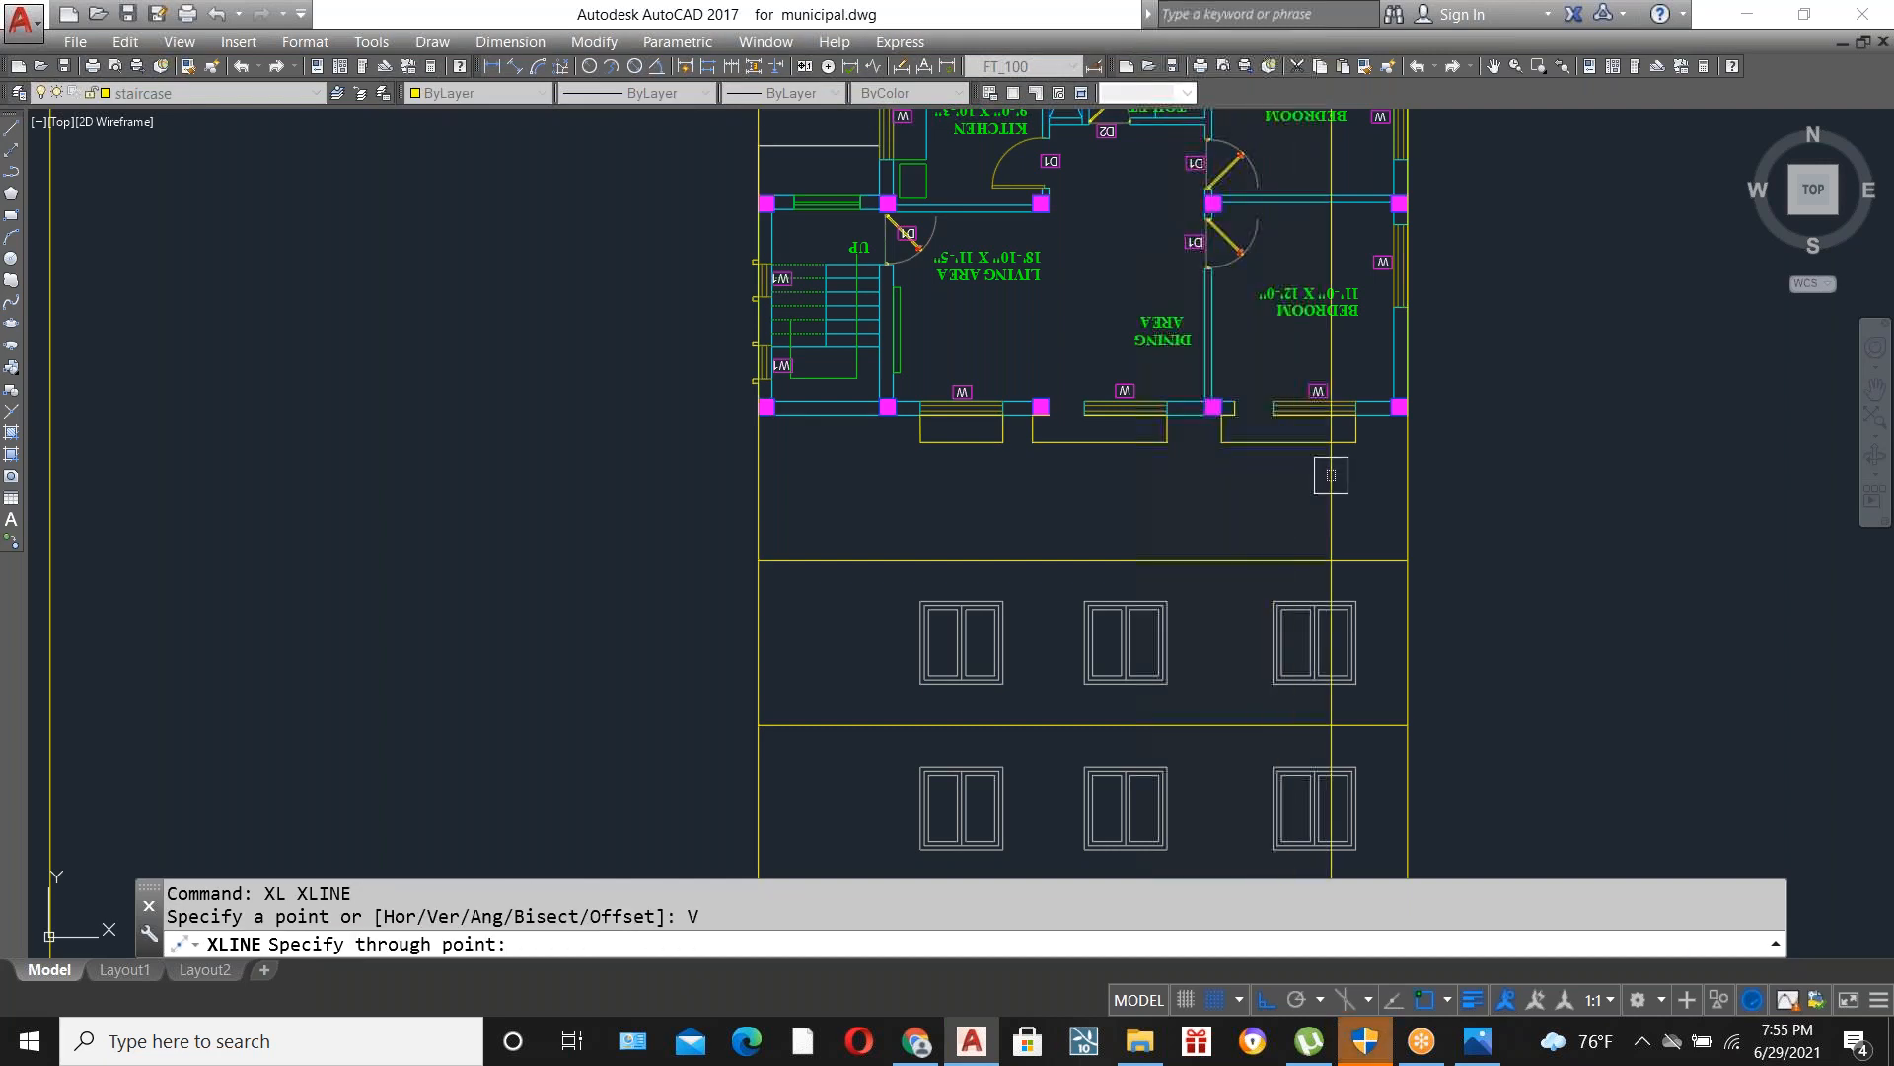
click(1221, 441)
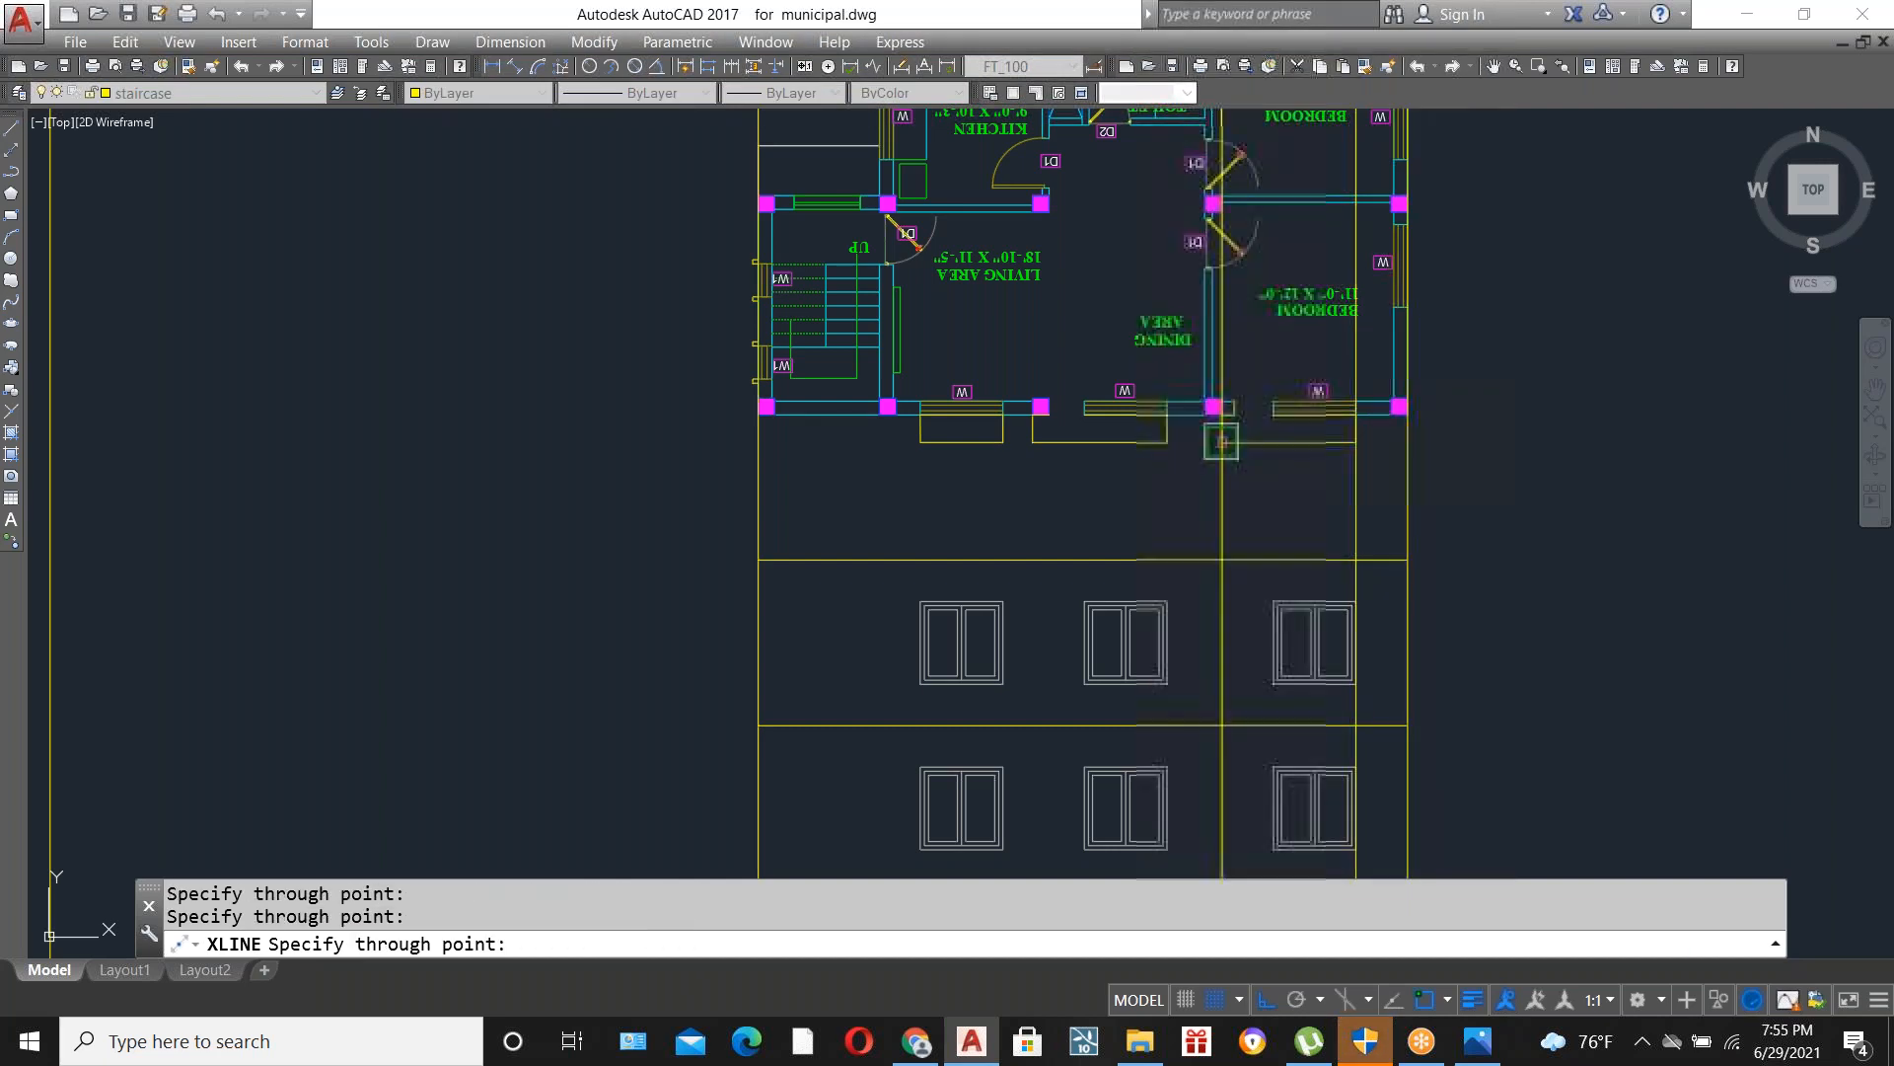
click(1033, 446)
click(1004, 441)
key(Escape)
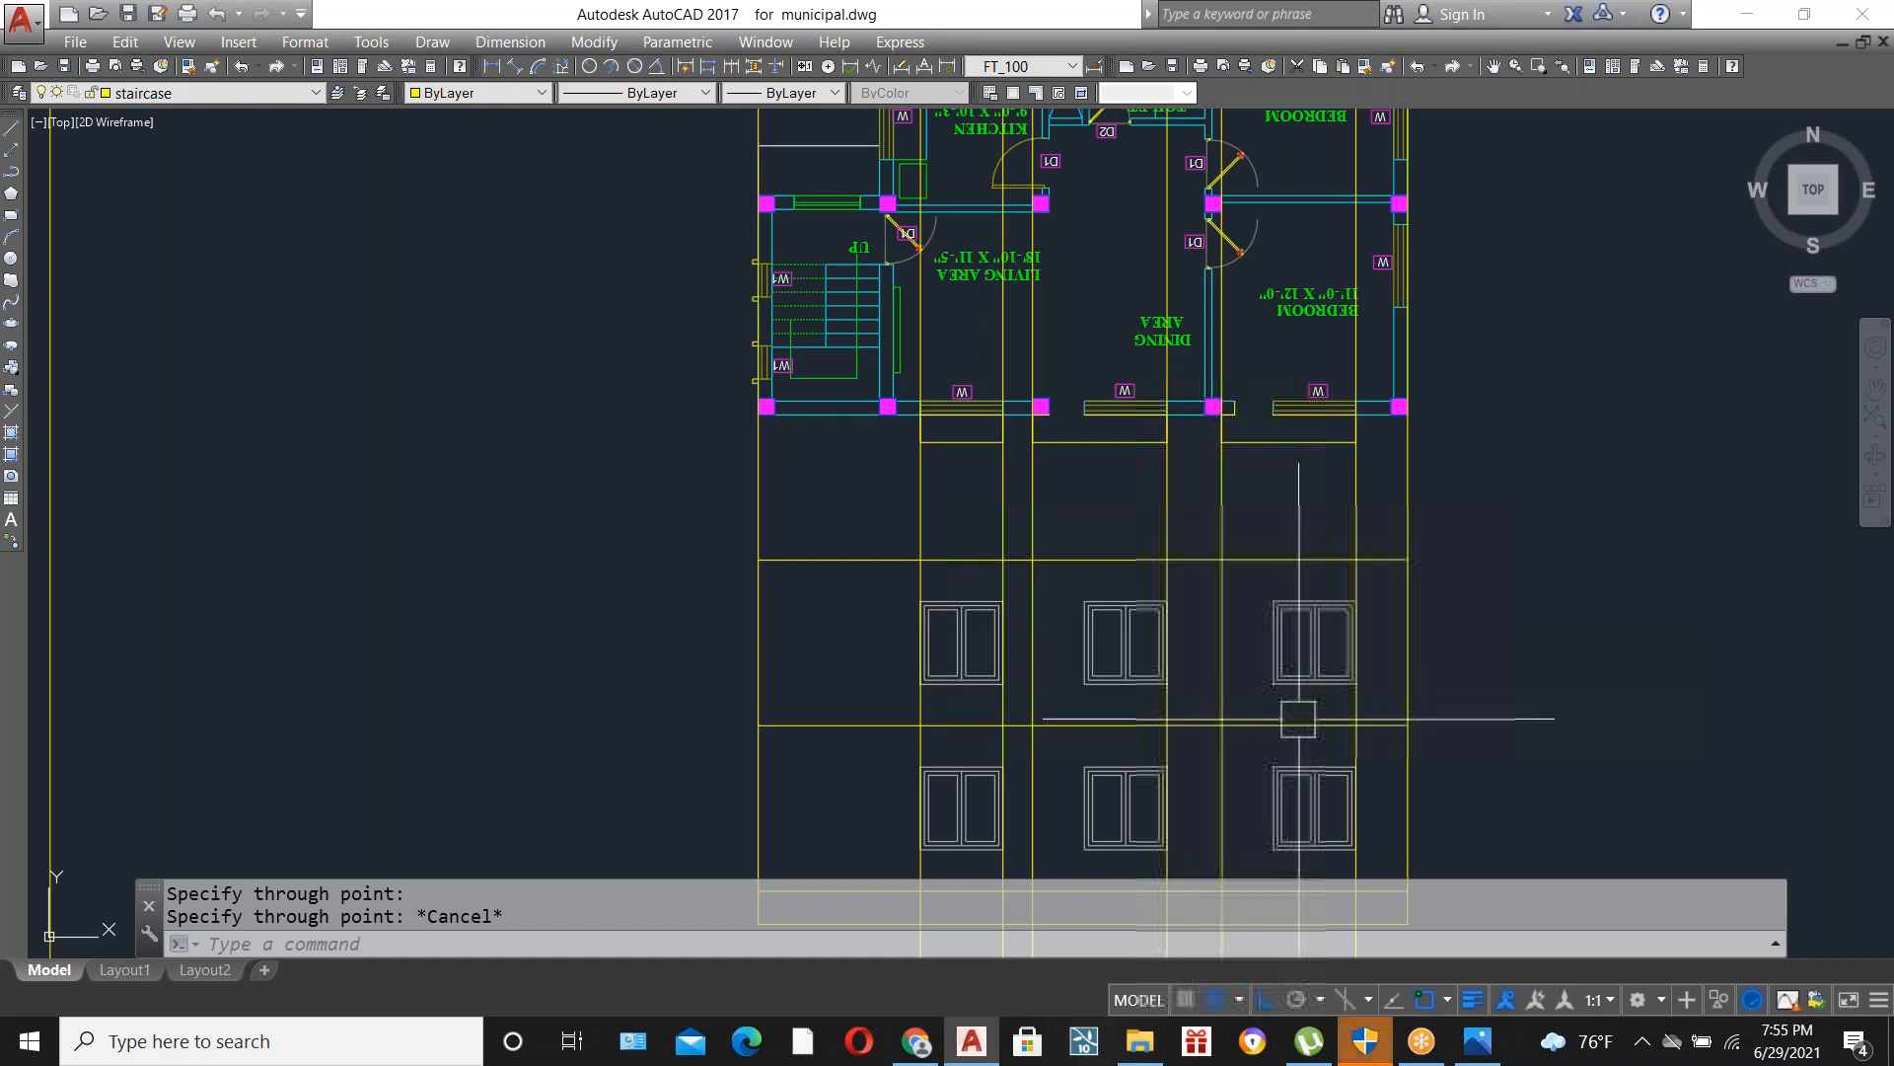
scroll(1298, 714, up, 2)
scroll(1223, 636, down, 3)
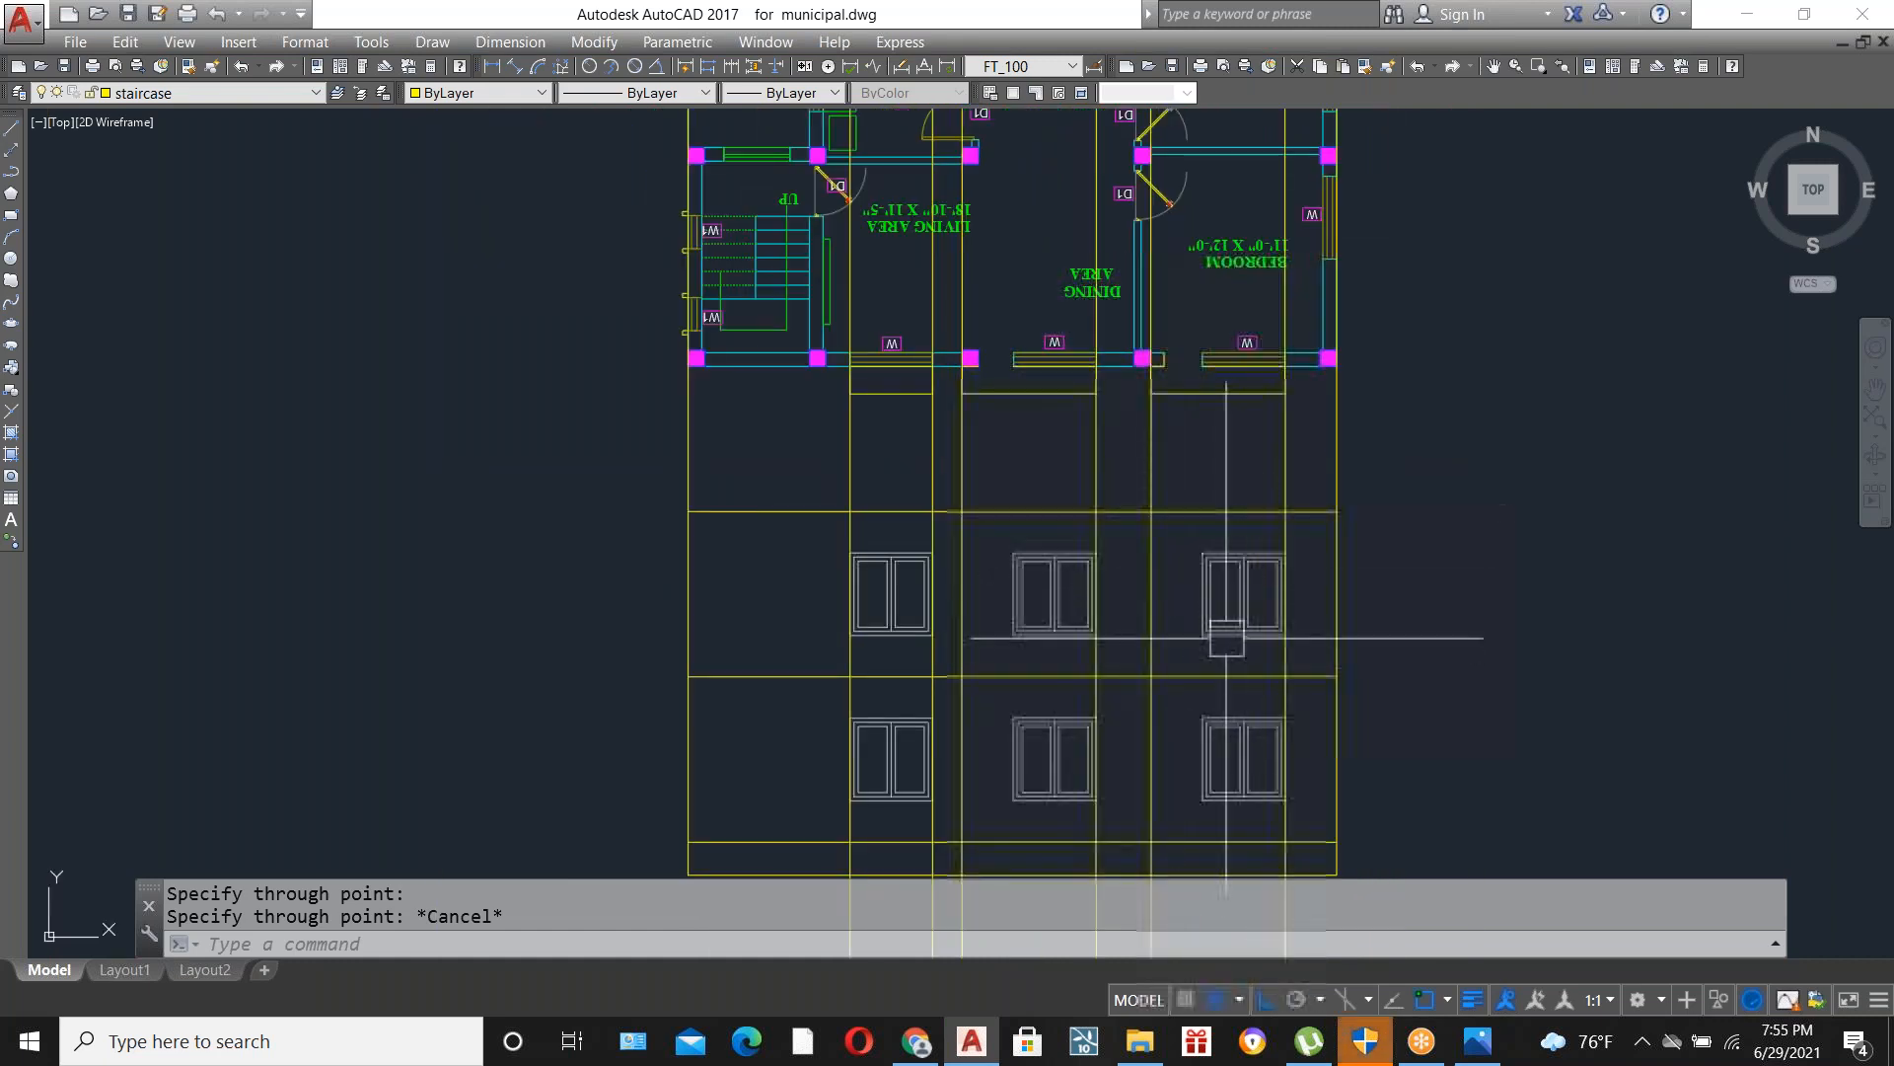
scroll(1207, 689, up, 3)
text(o)
key(Return)
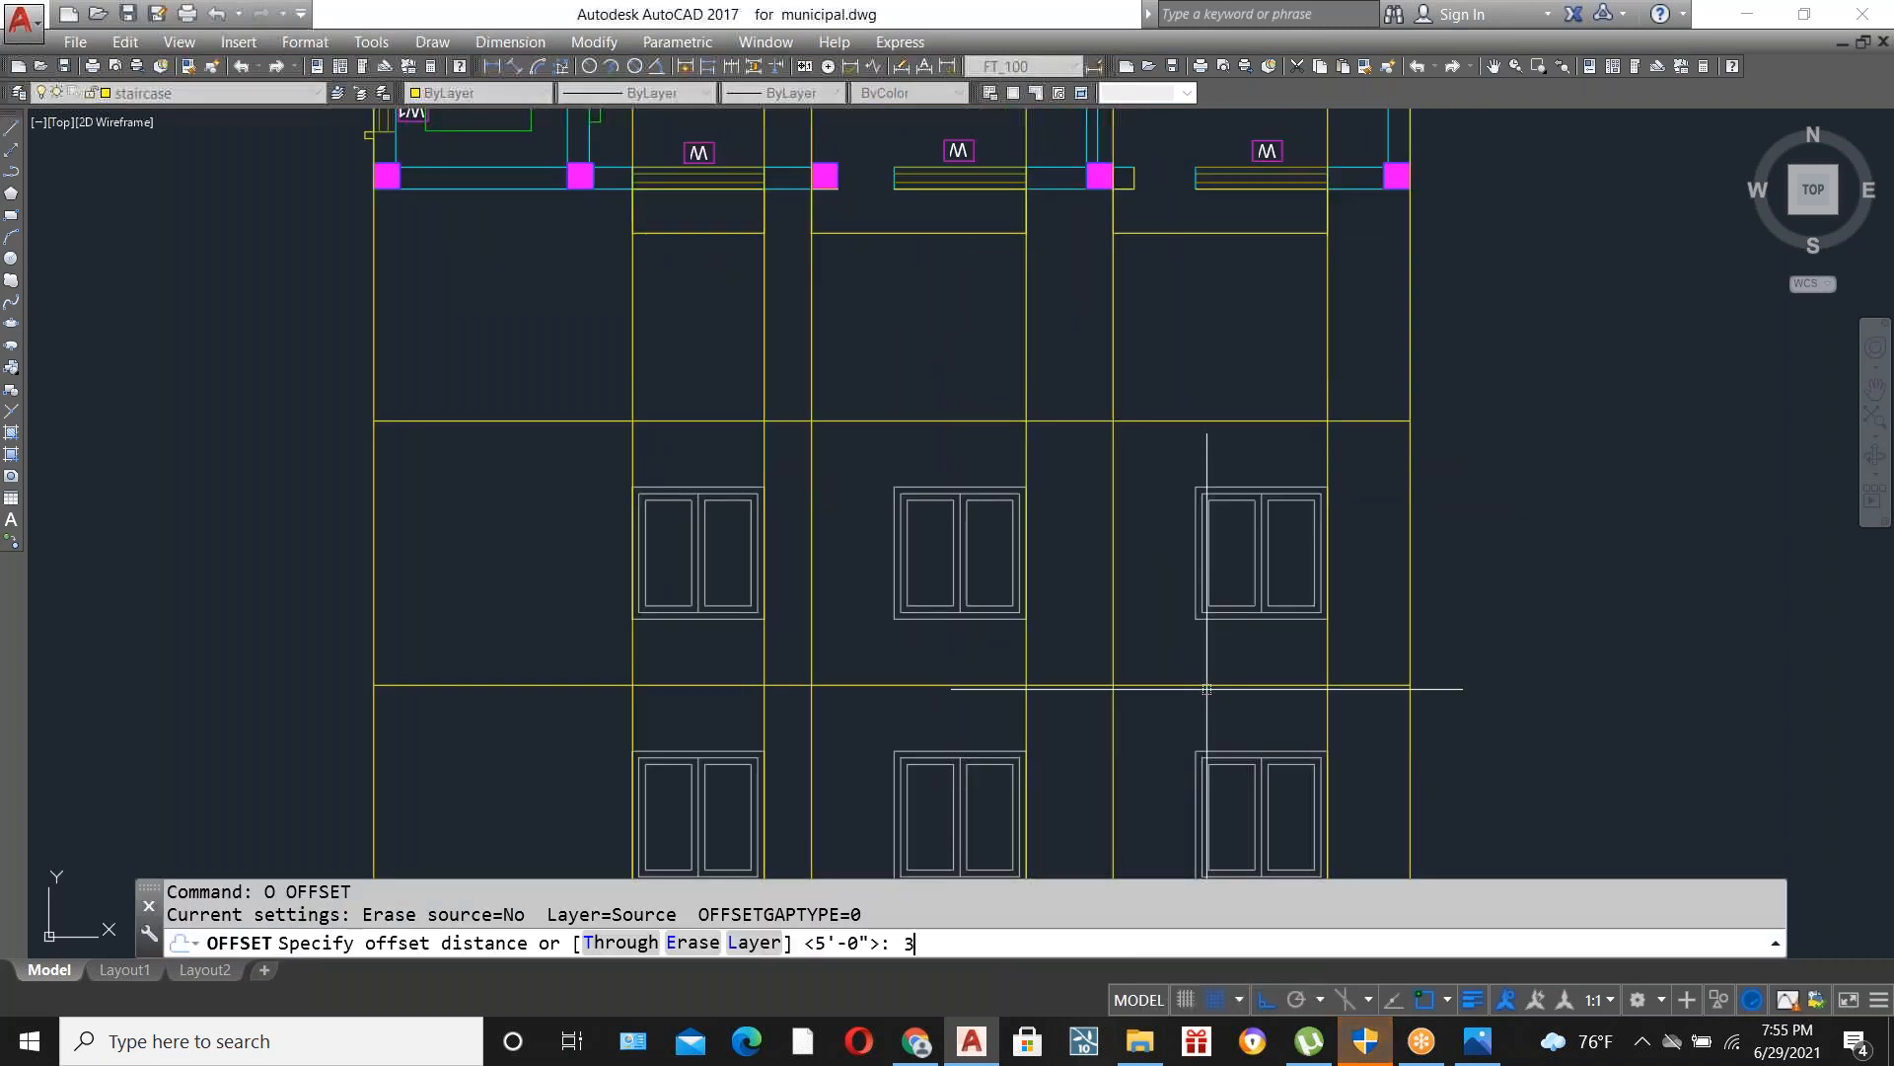
text(3')
key(Return)
click(1151, 683)
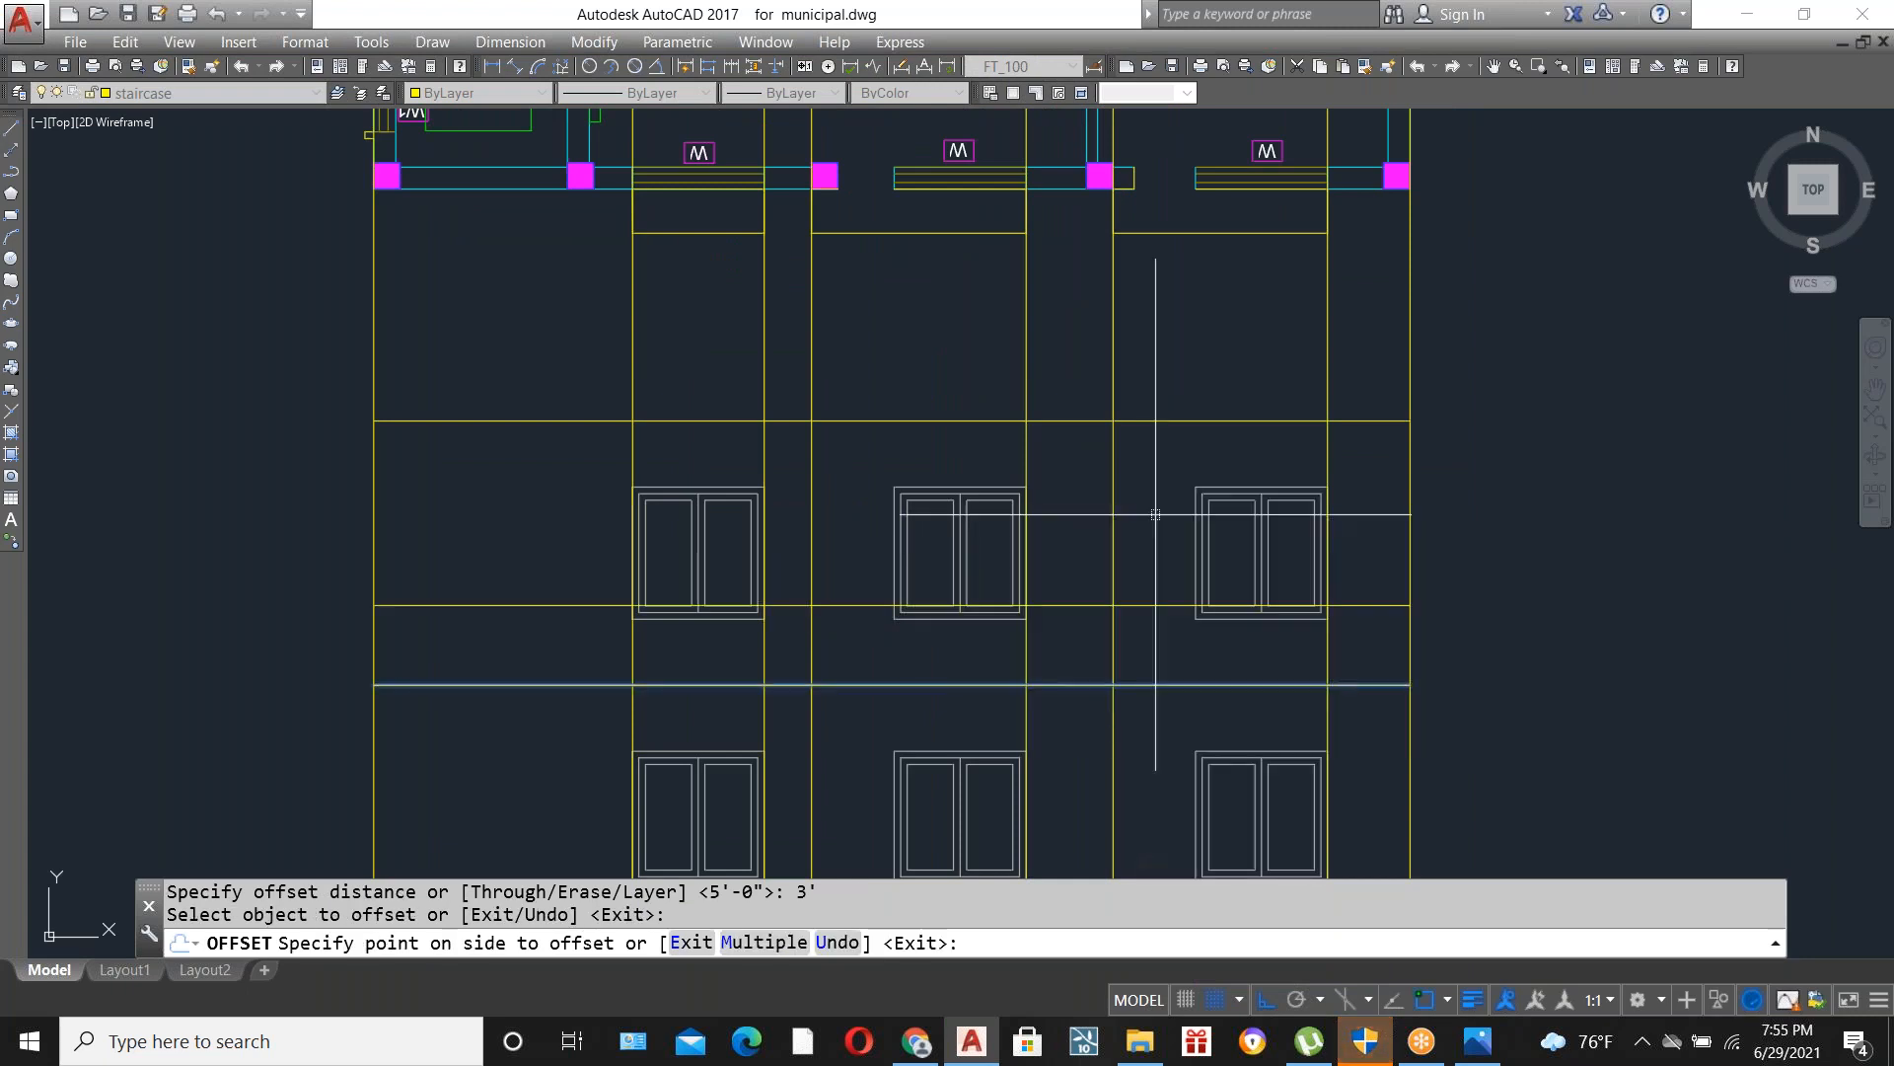
key(Escape)
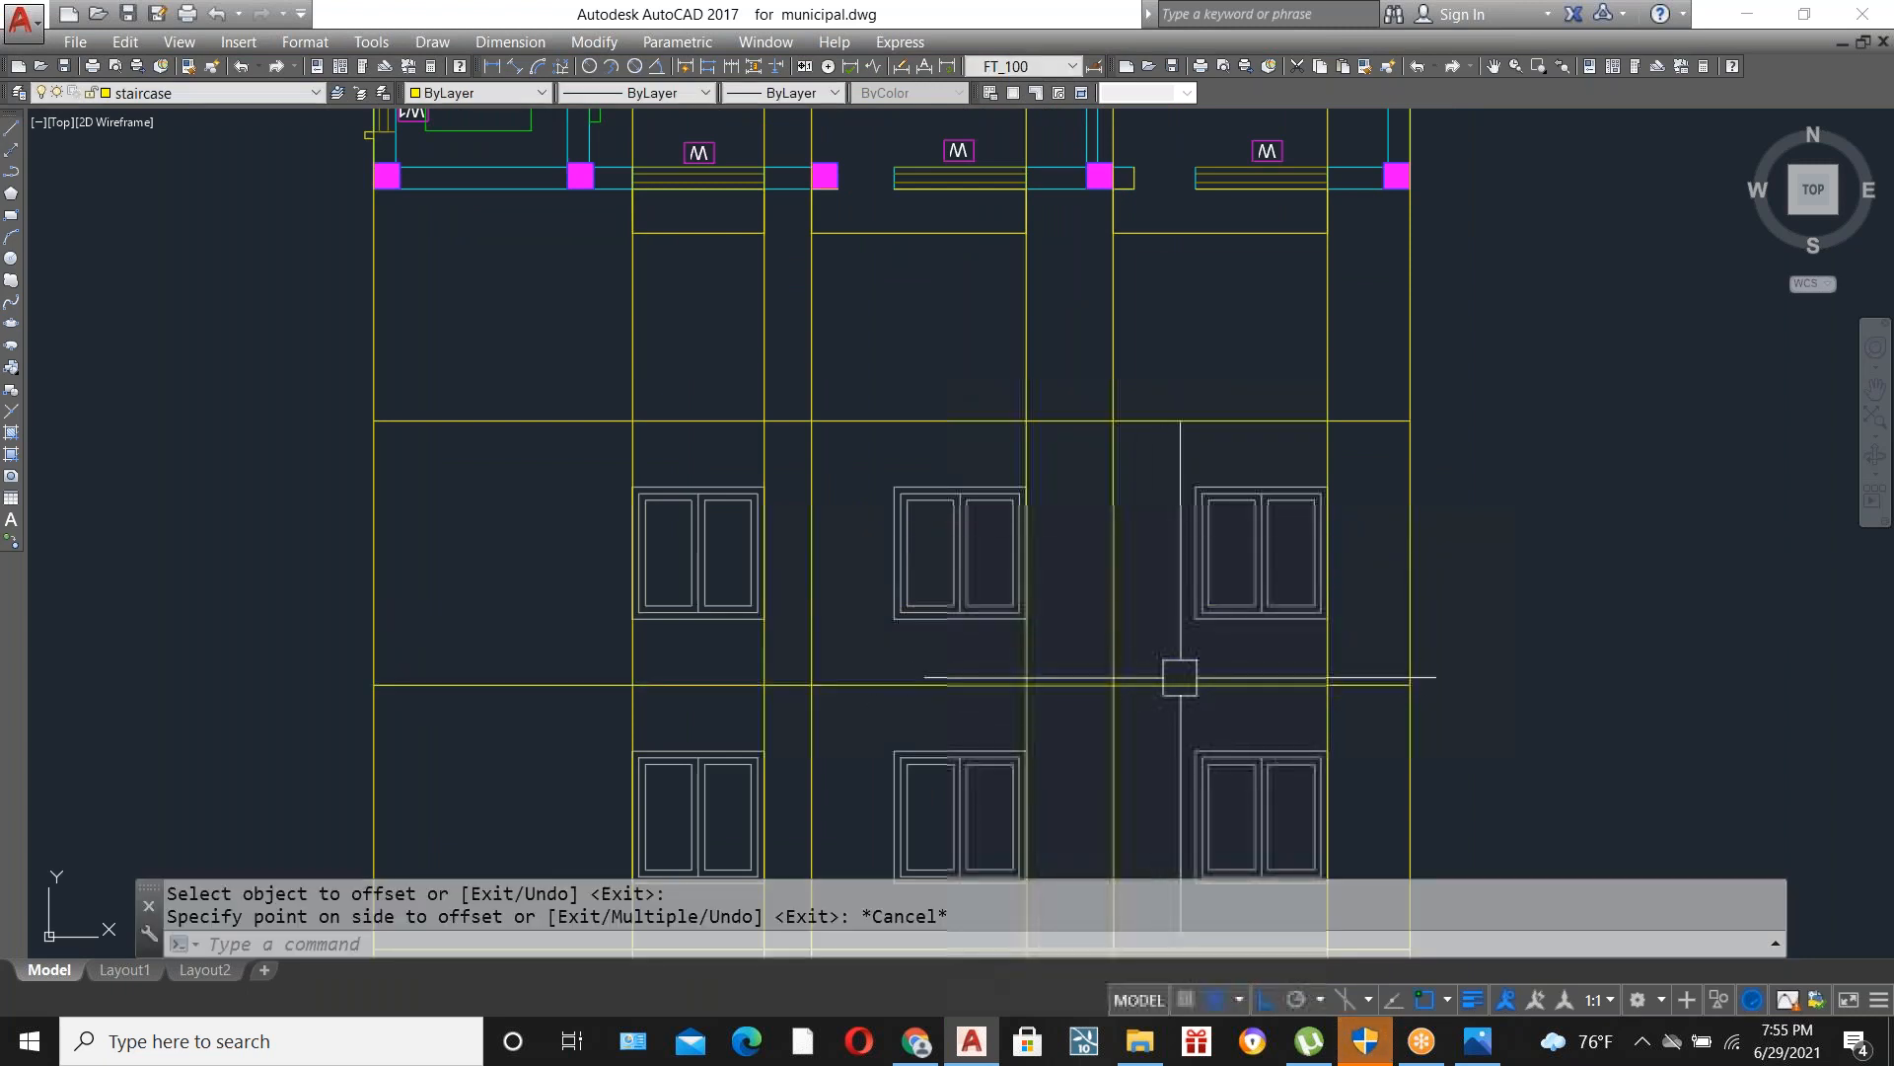
Offset the floor line between the two window rows 3' upward.
scroll(1180, 677, up, 2)
text(o)
key(Return)
text(3')
key(Return)
click(1146, 684)
click(1154, 487)
key(Escape)
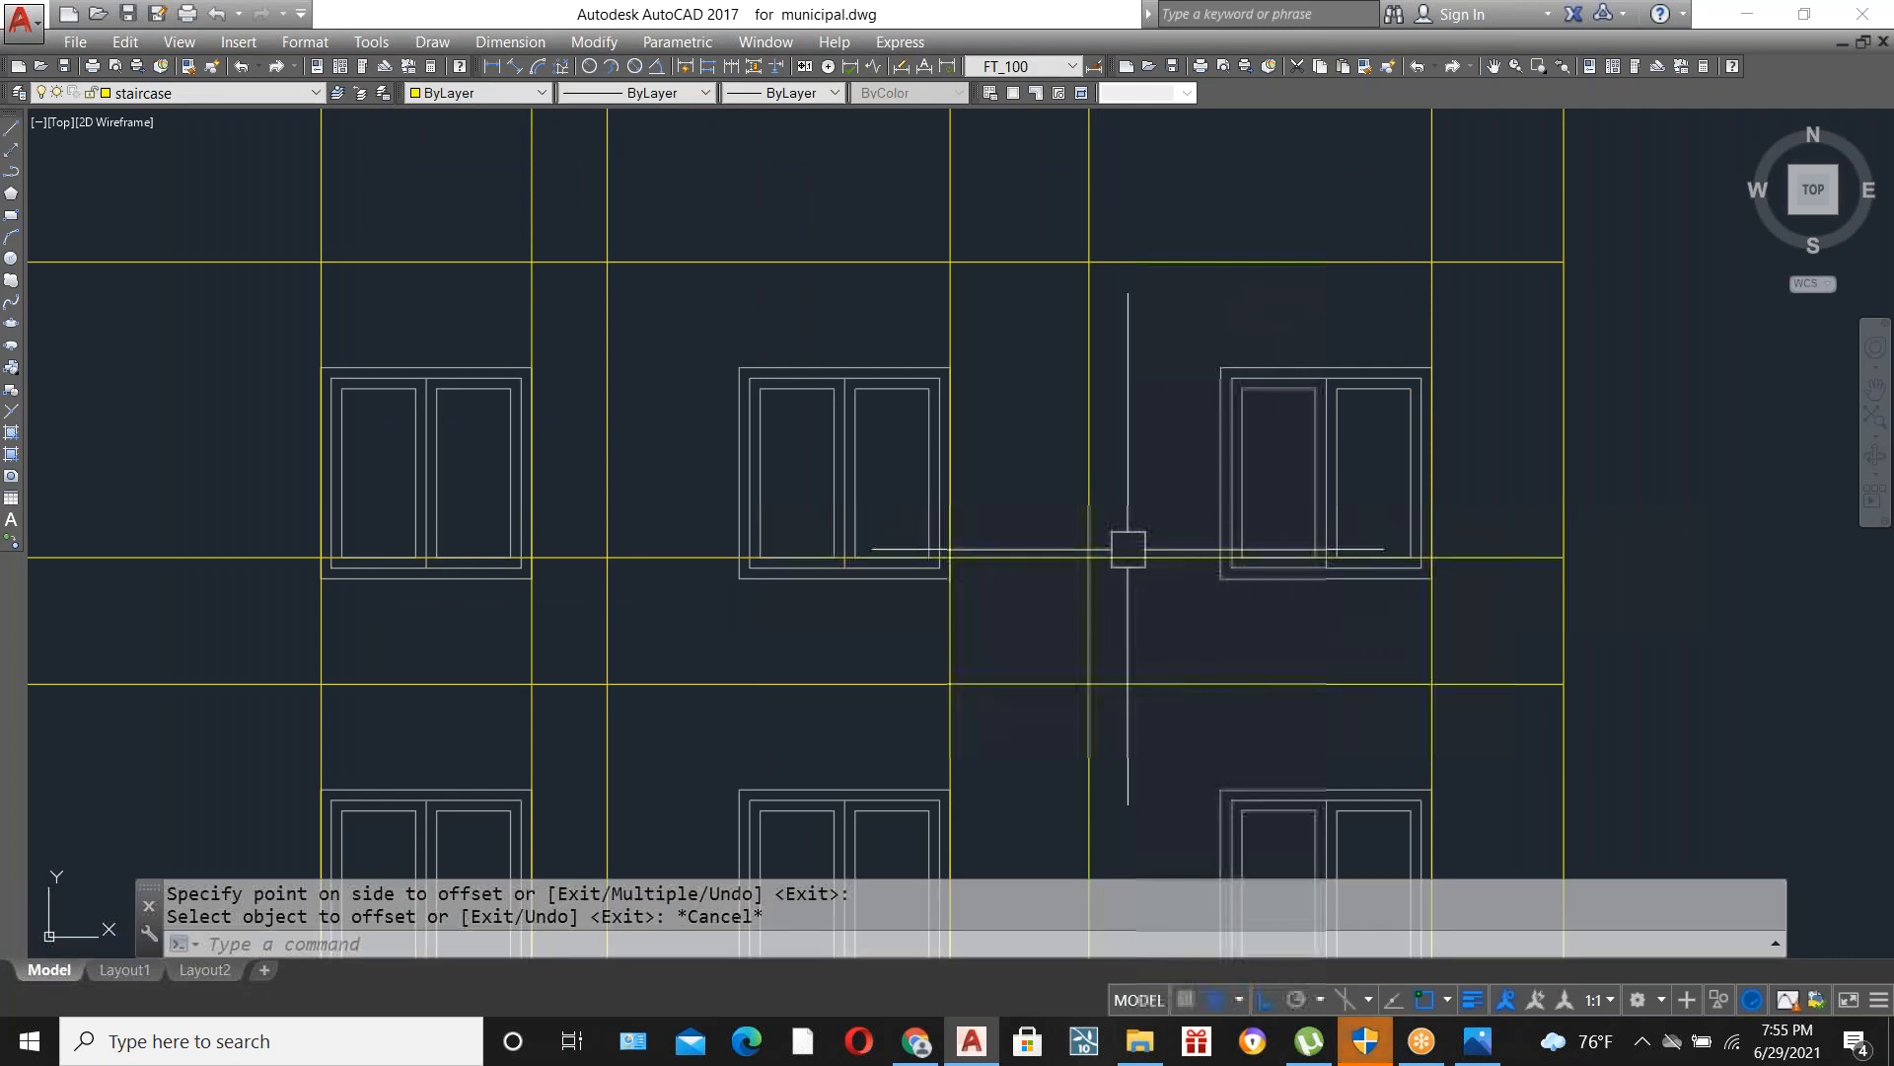
scroll(1176, 649, down, 2)
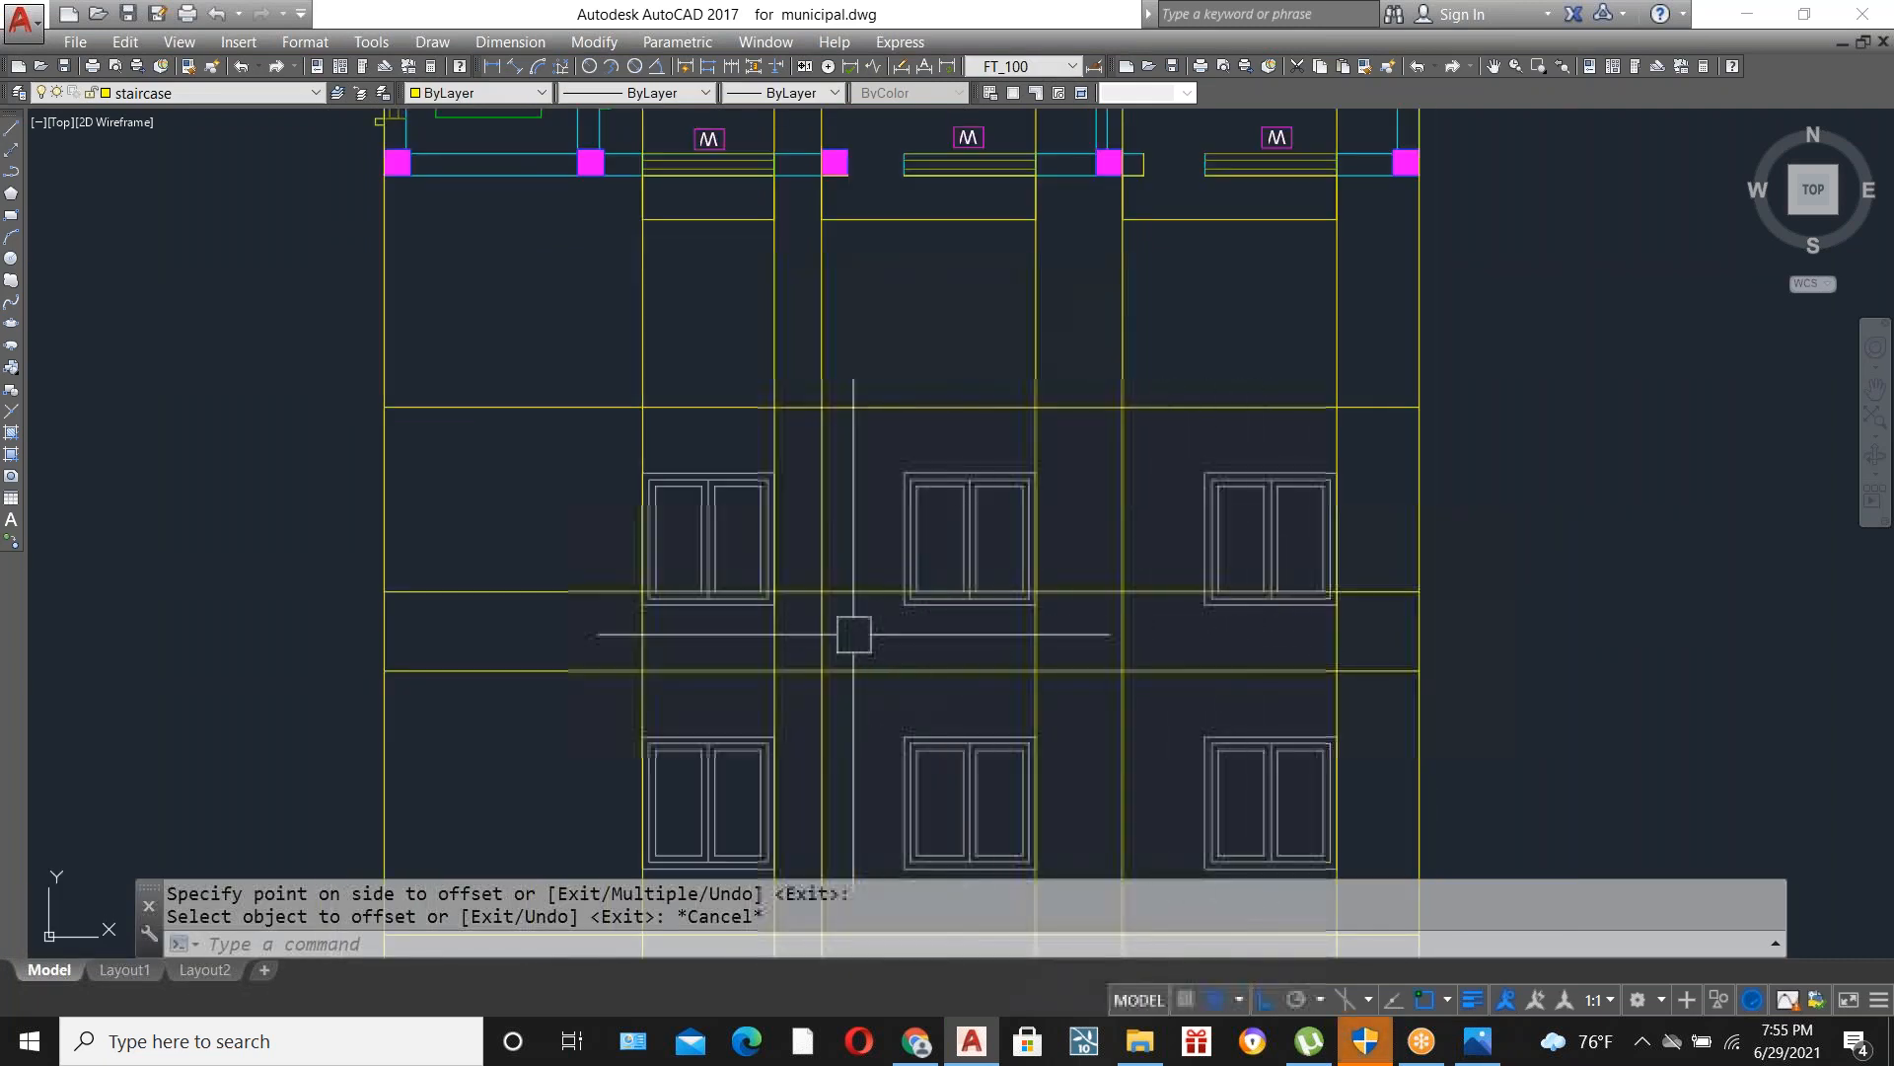
text(R)
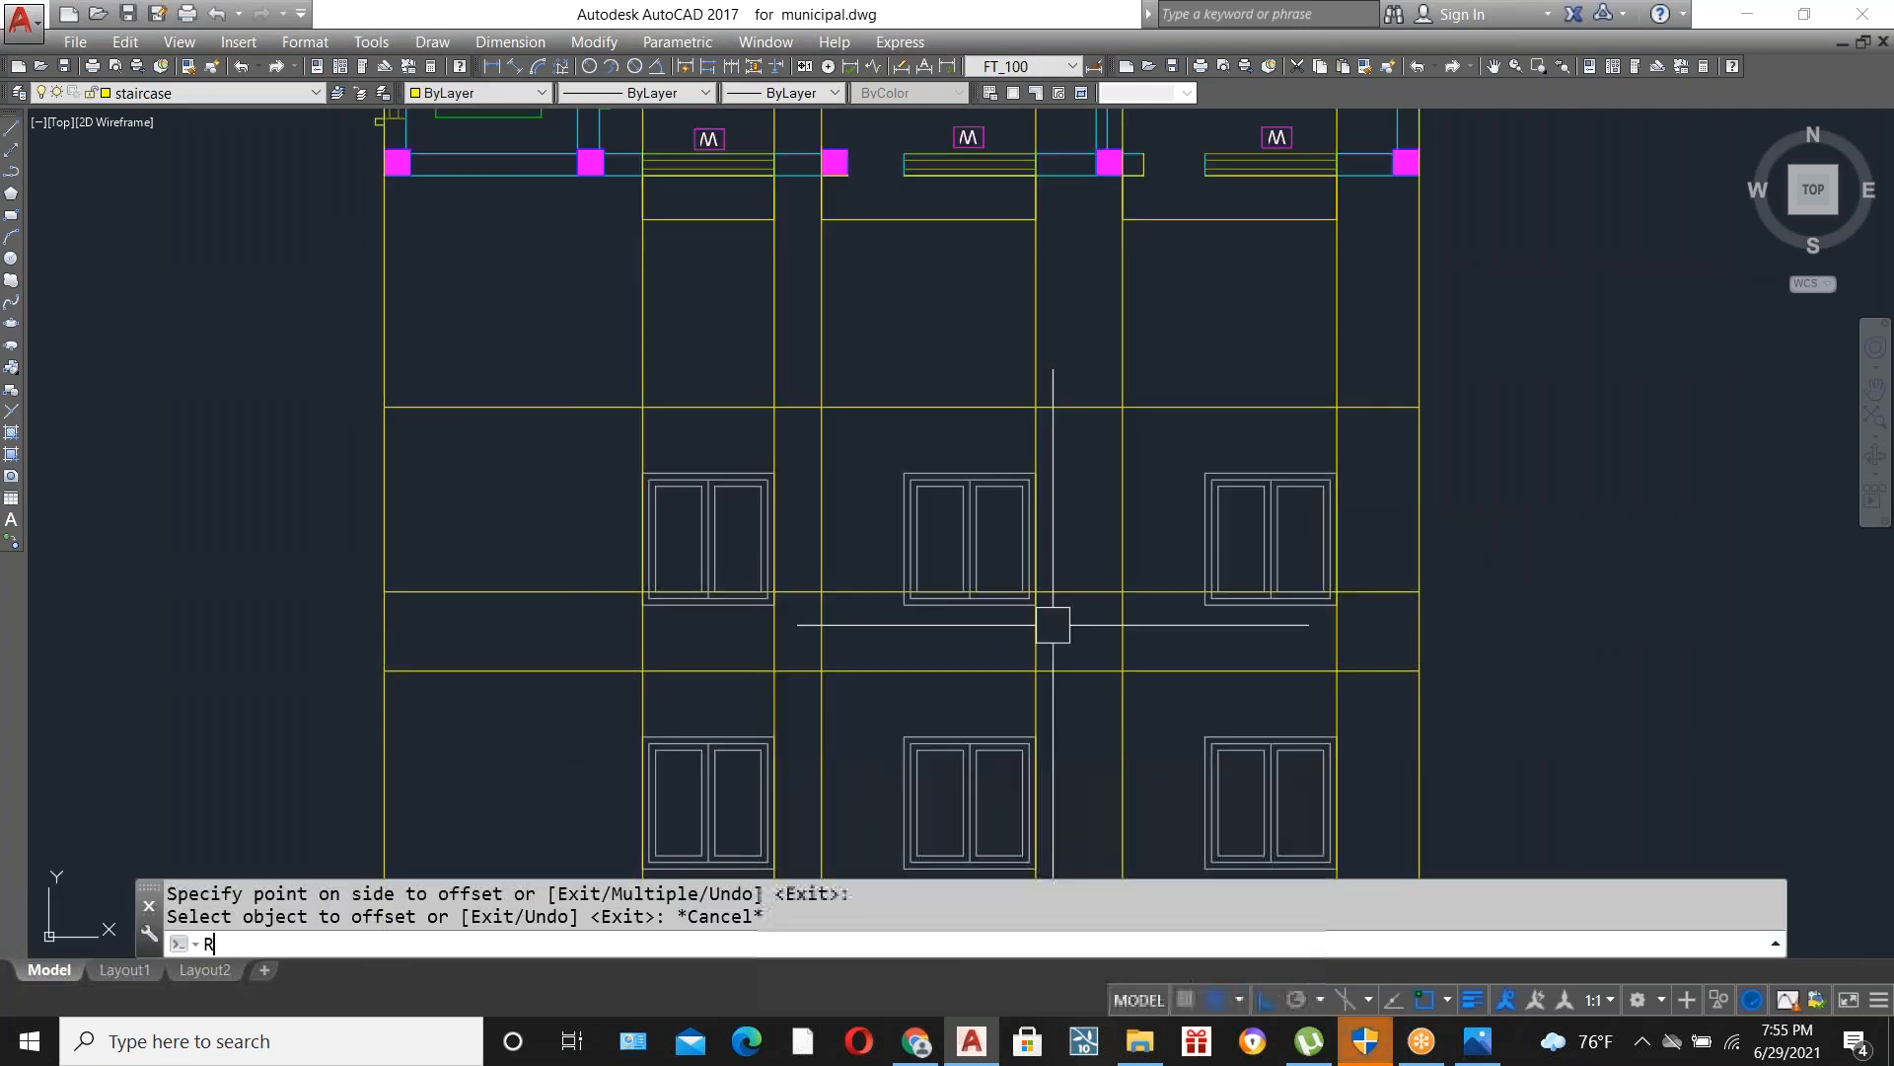
text(EC)
key(Return)
key(Escape)
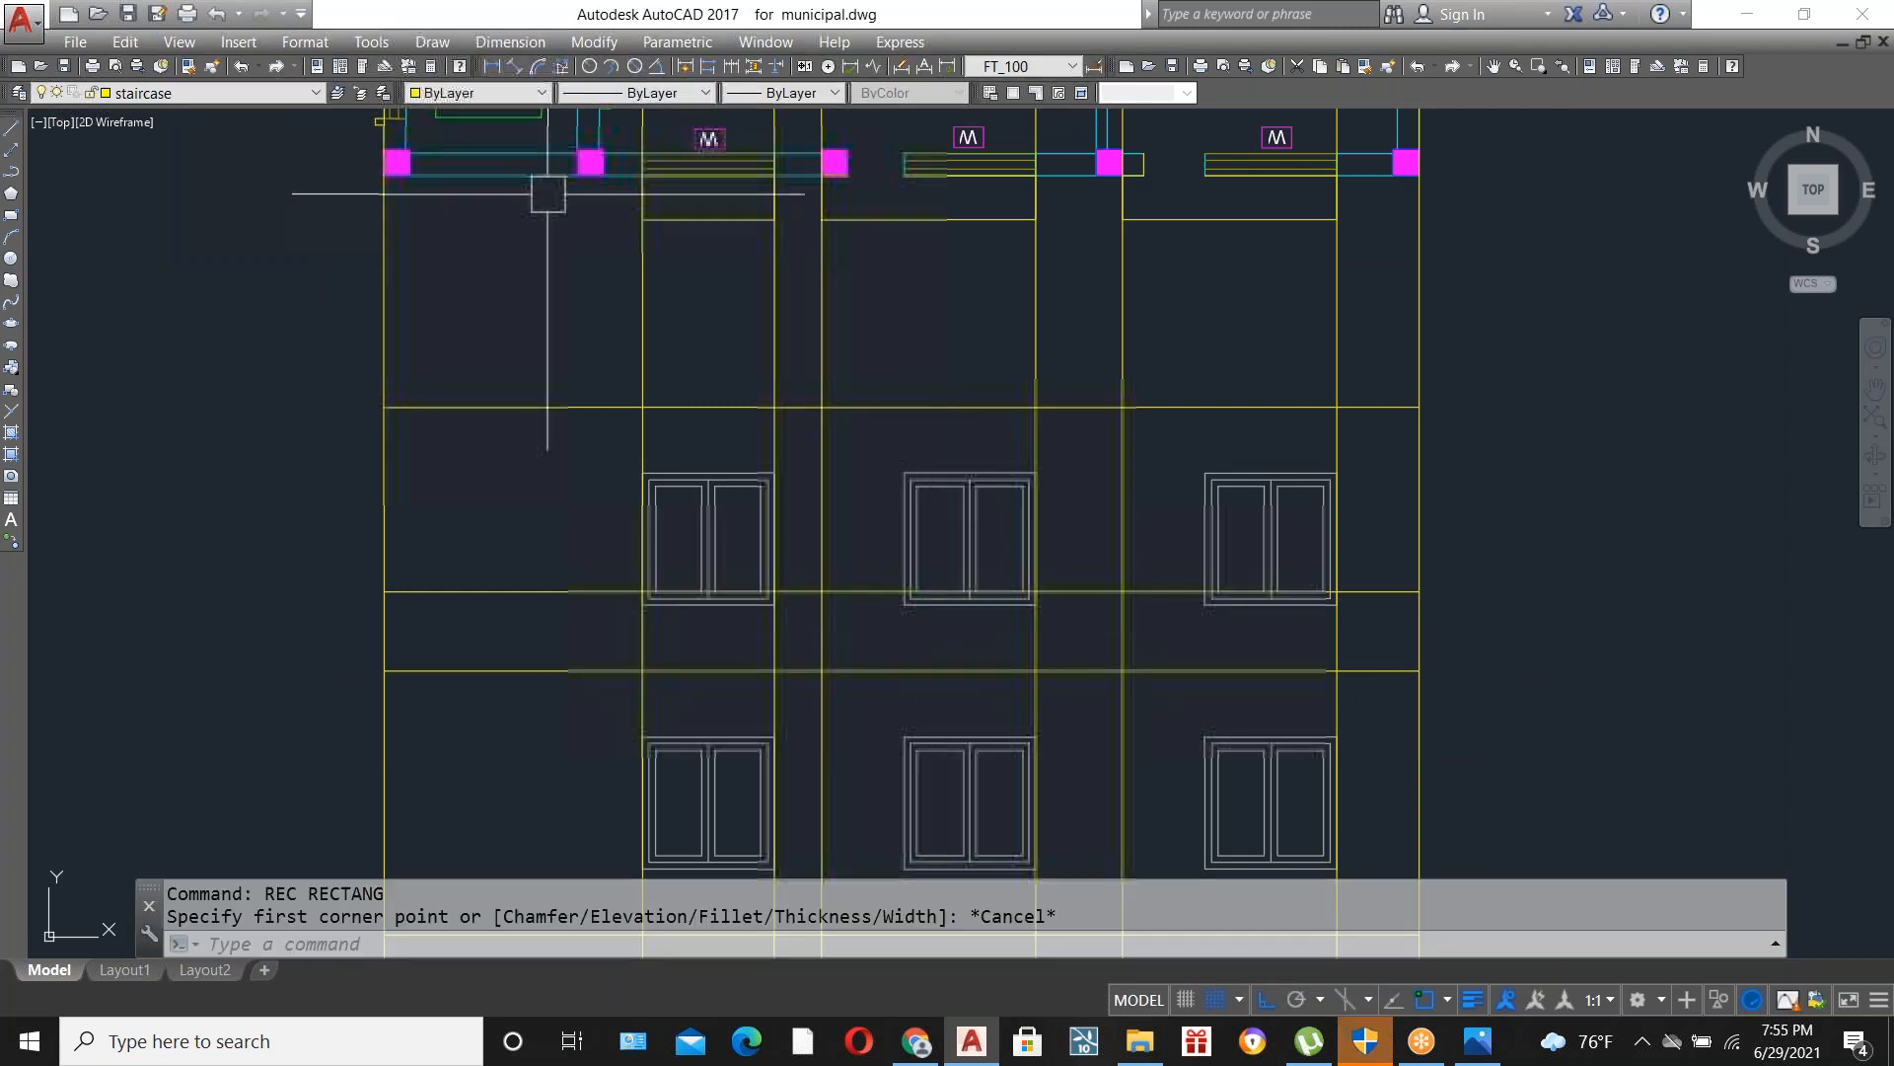
Set the drawing colour to White and draw rectangles for the two wider projections between the floor line and its 3' offset.
click(484, 93)
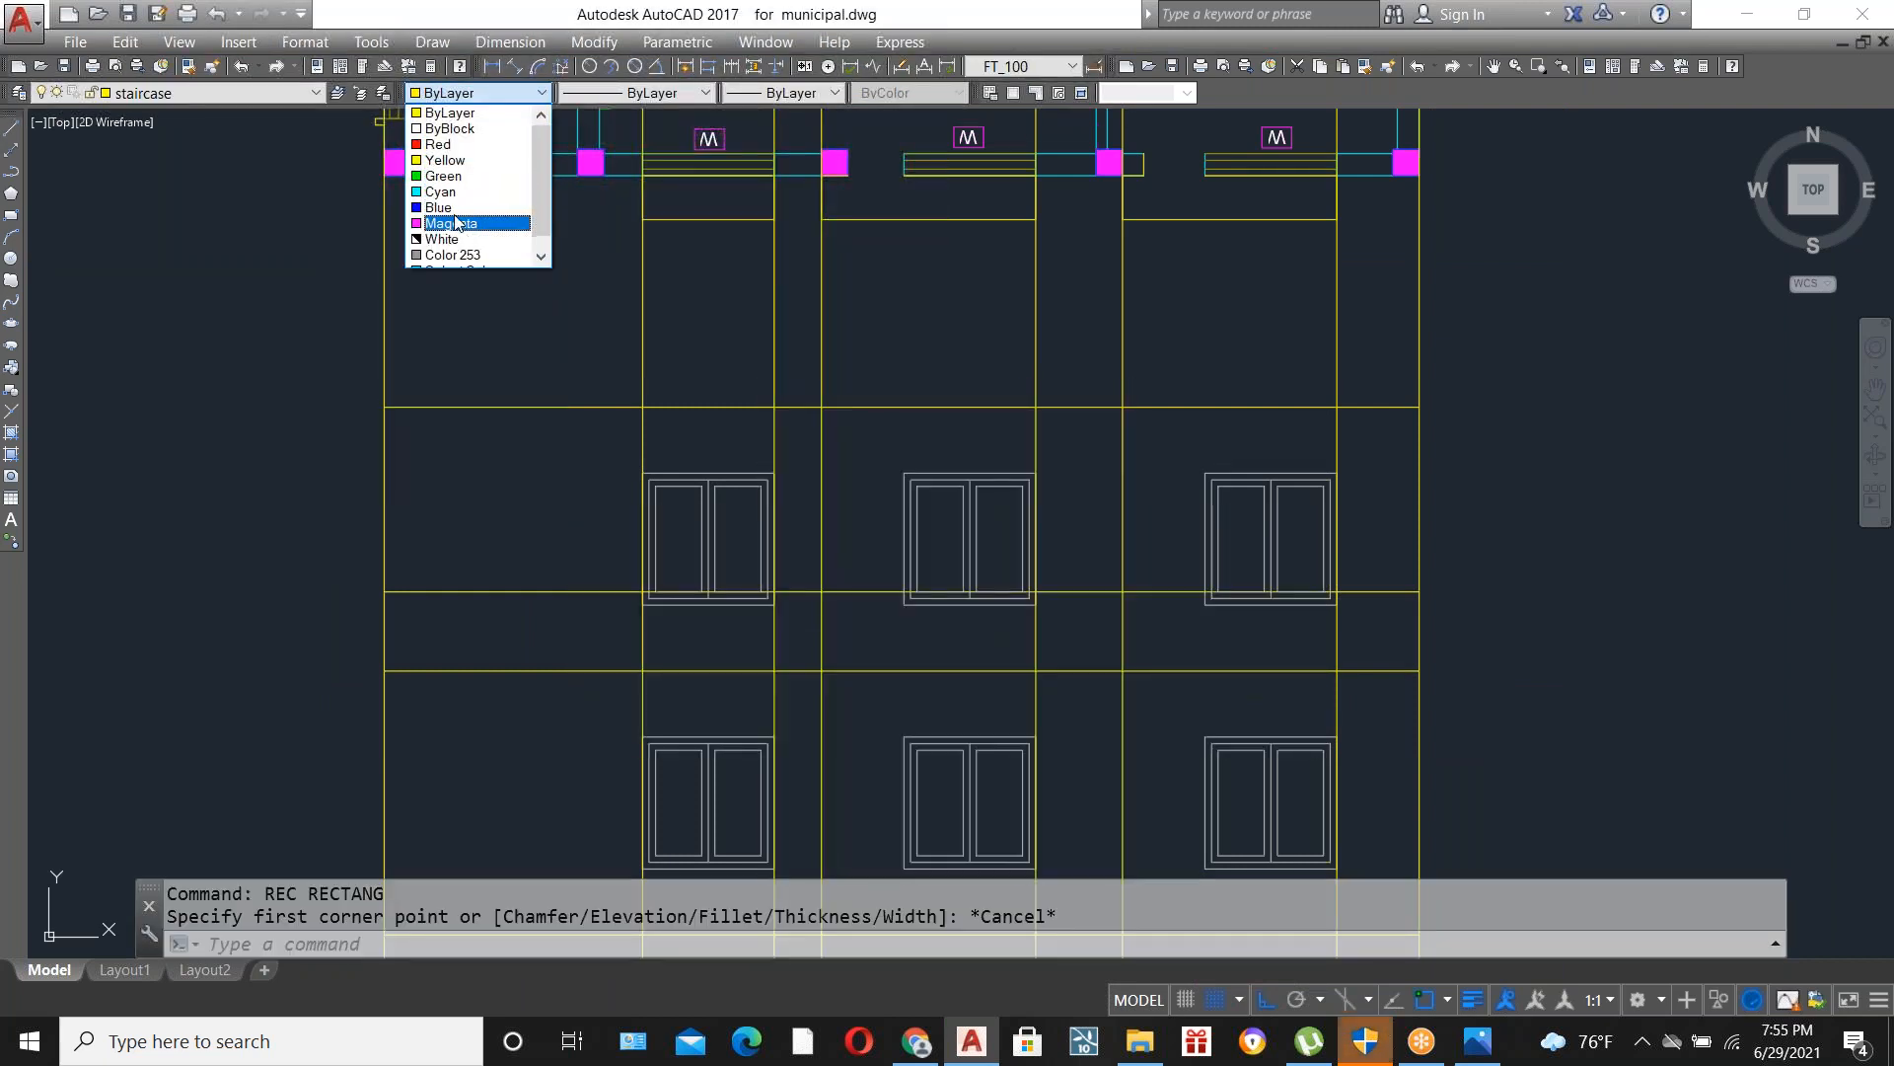
click(450, 239)
text(RE)
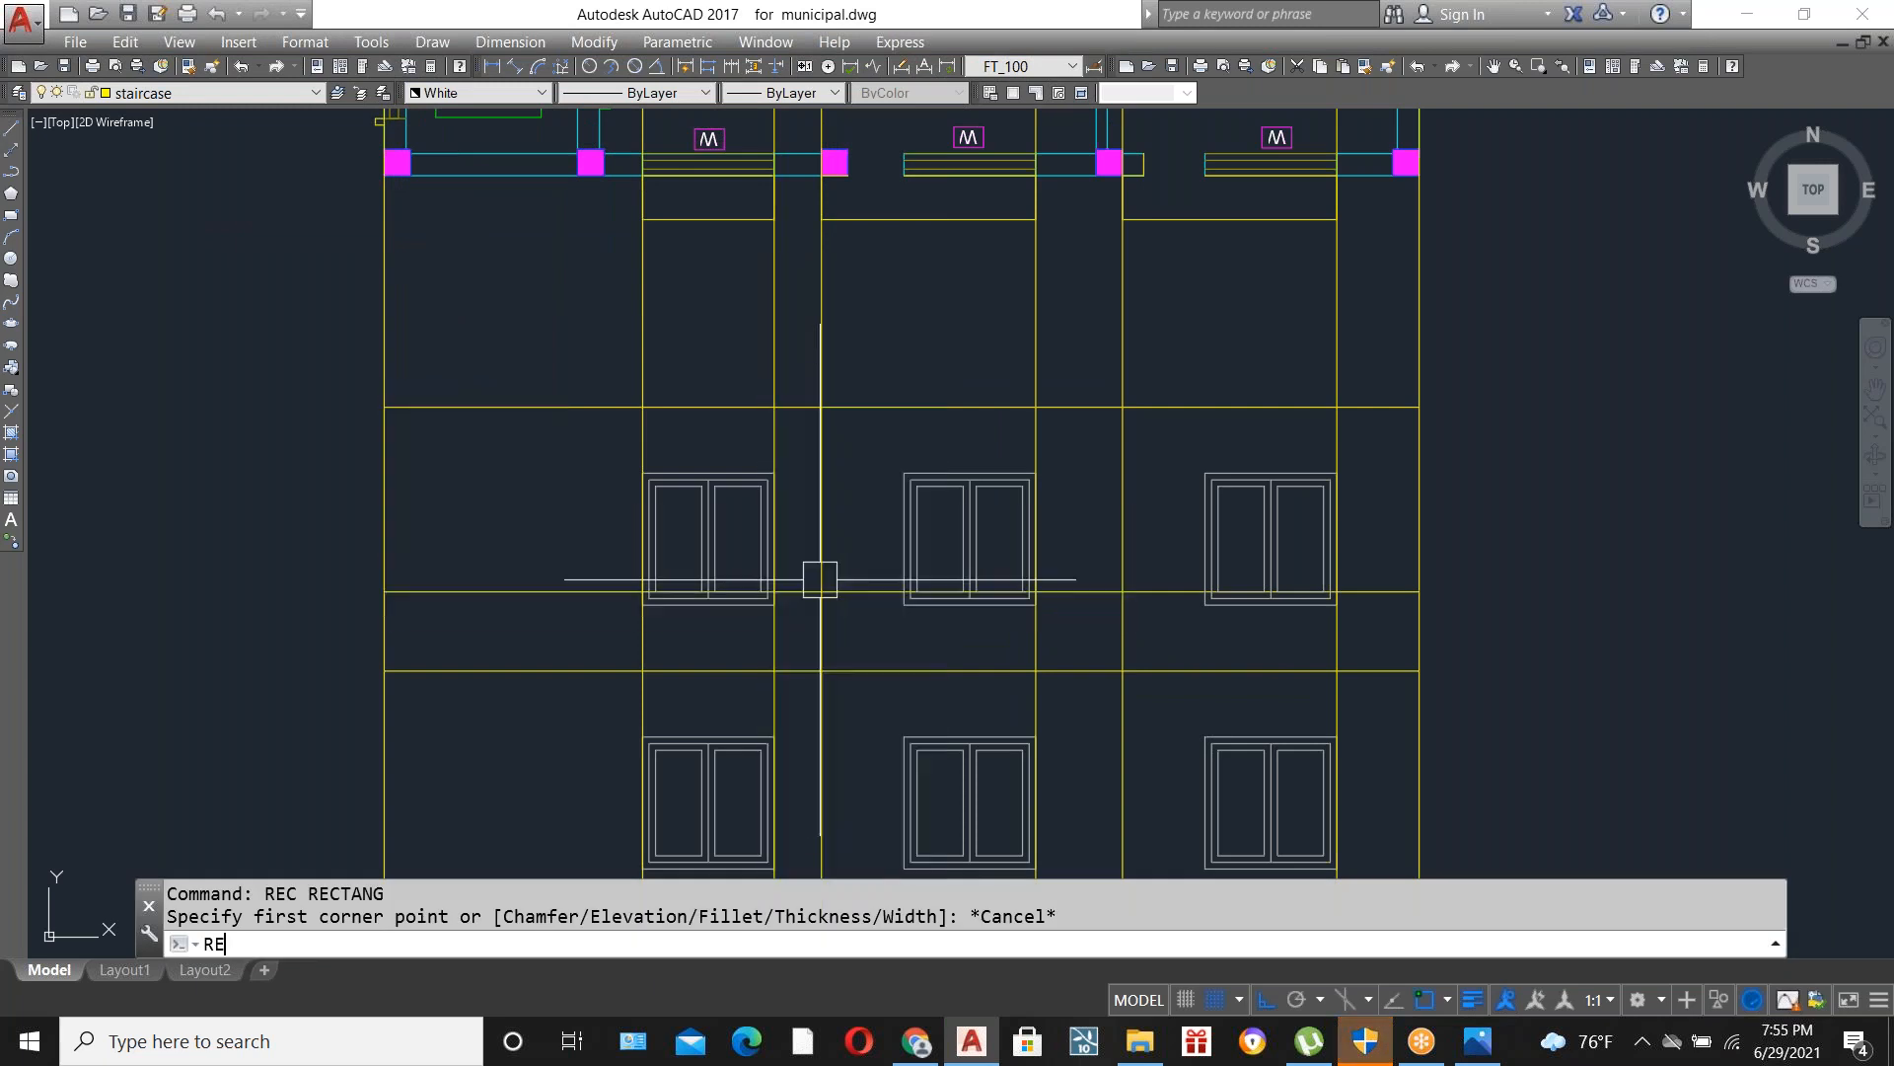
text(C)
key(Return)
click(821, 591)
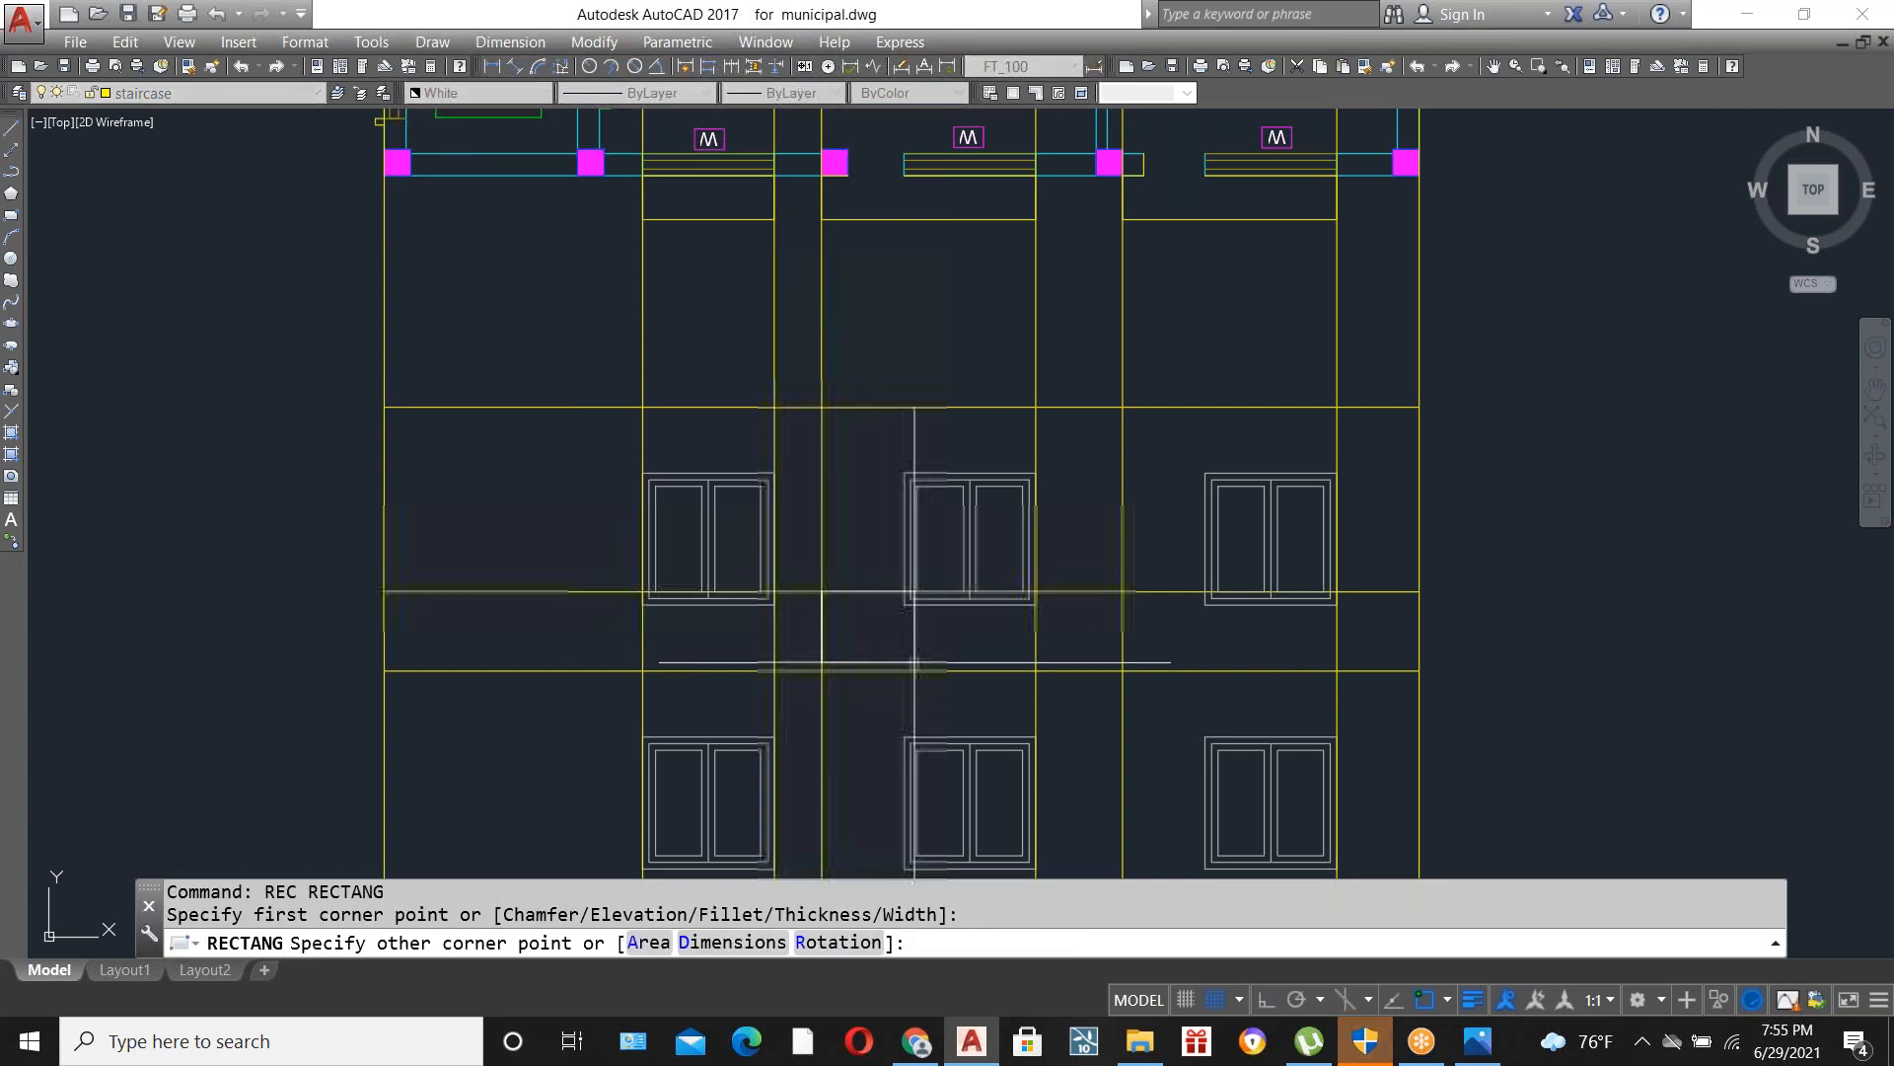
click(1123, 671)
key(Return)
click(1123, 591)
click(1336, 671)
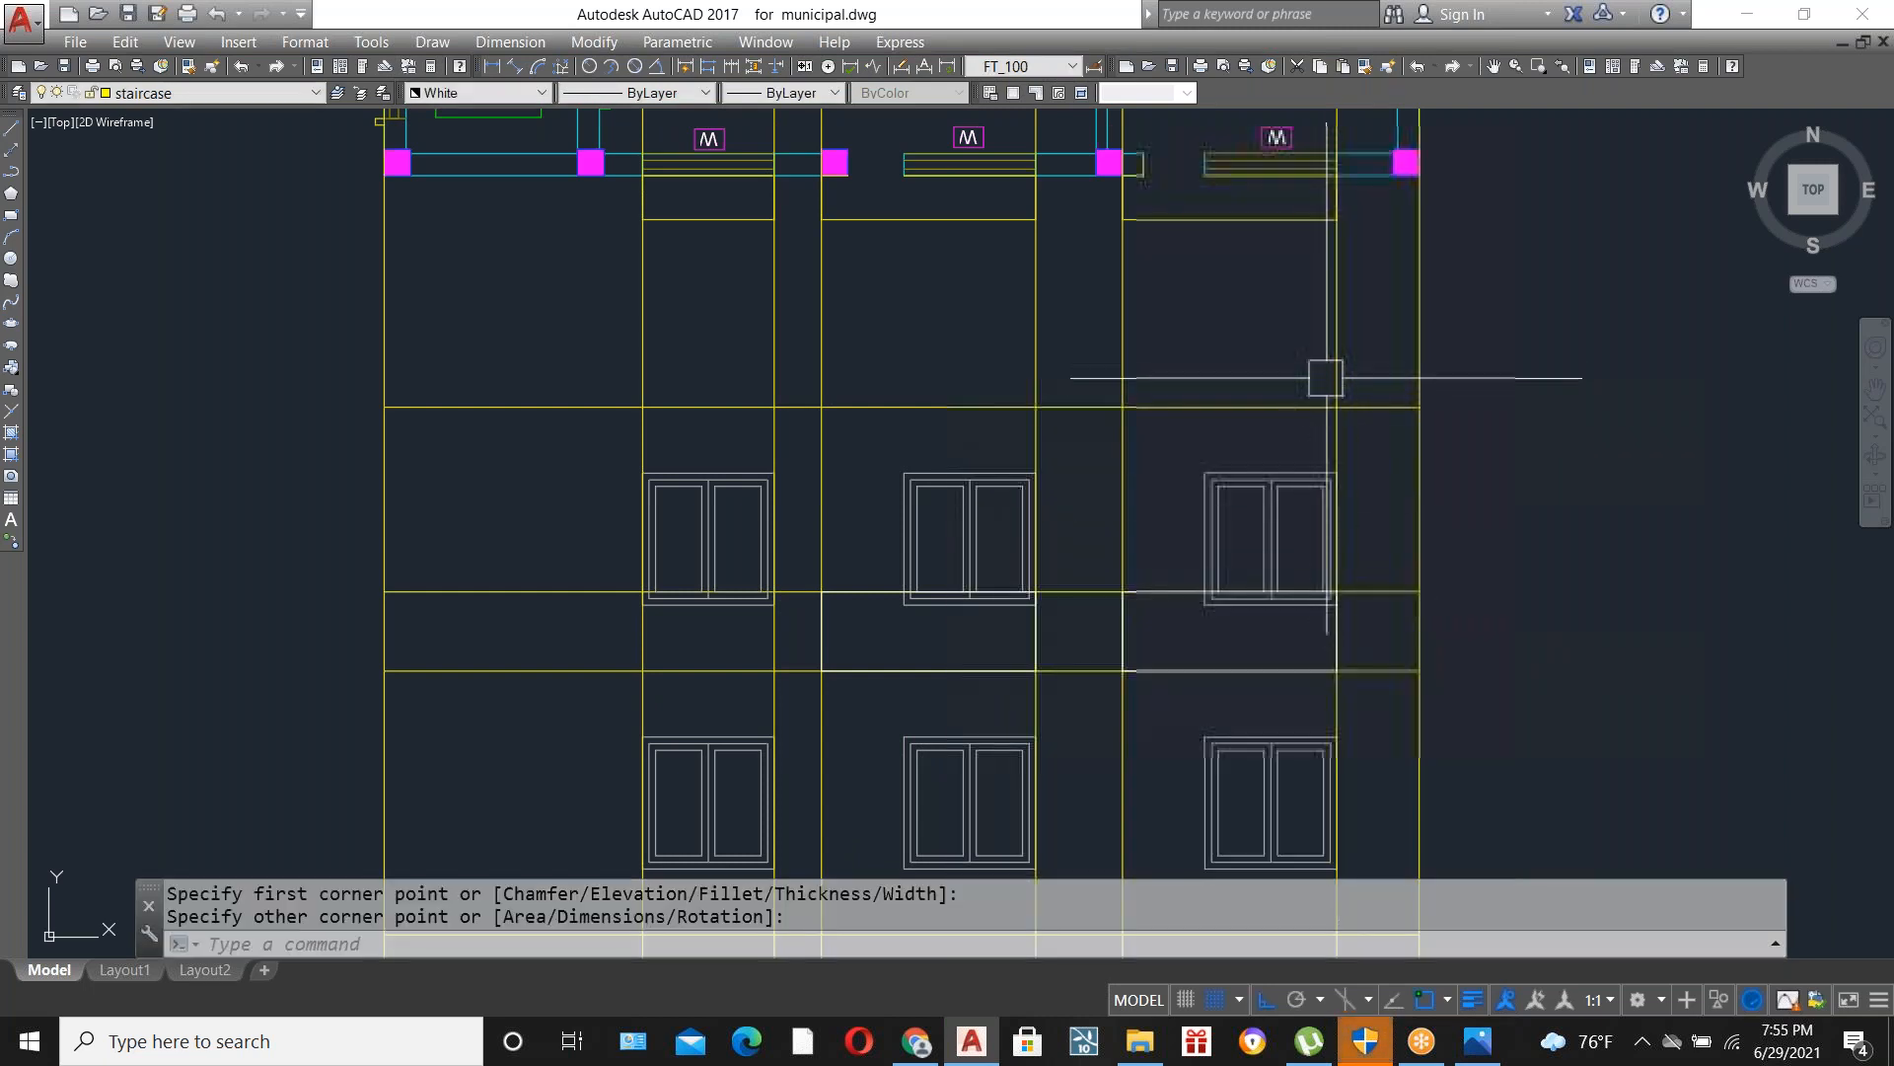
Erase the vertical projection lines of the two wider projections.
click(1334, 370)
click(1121, 317)
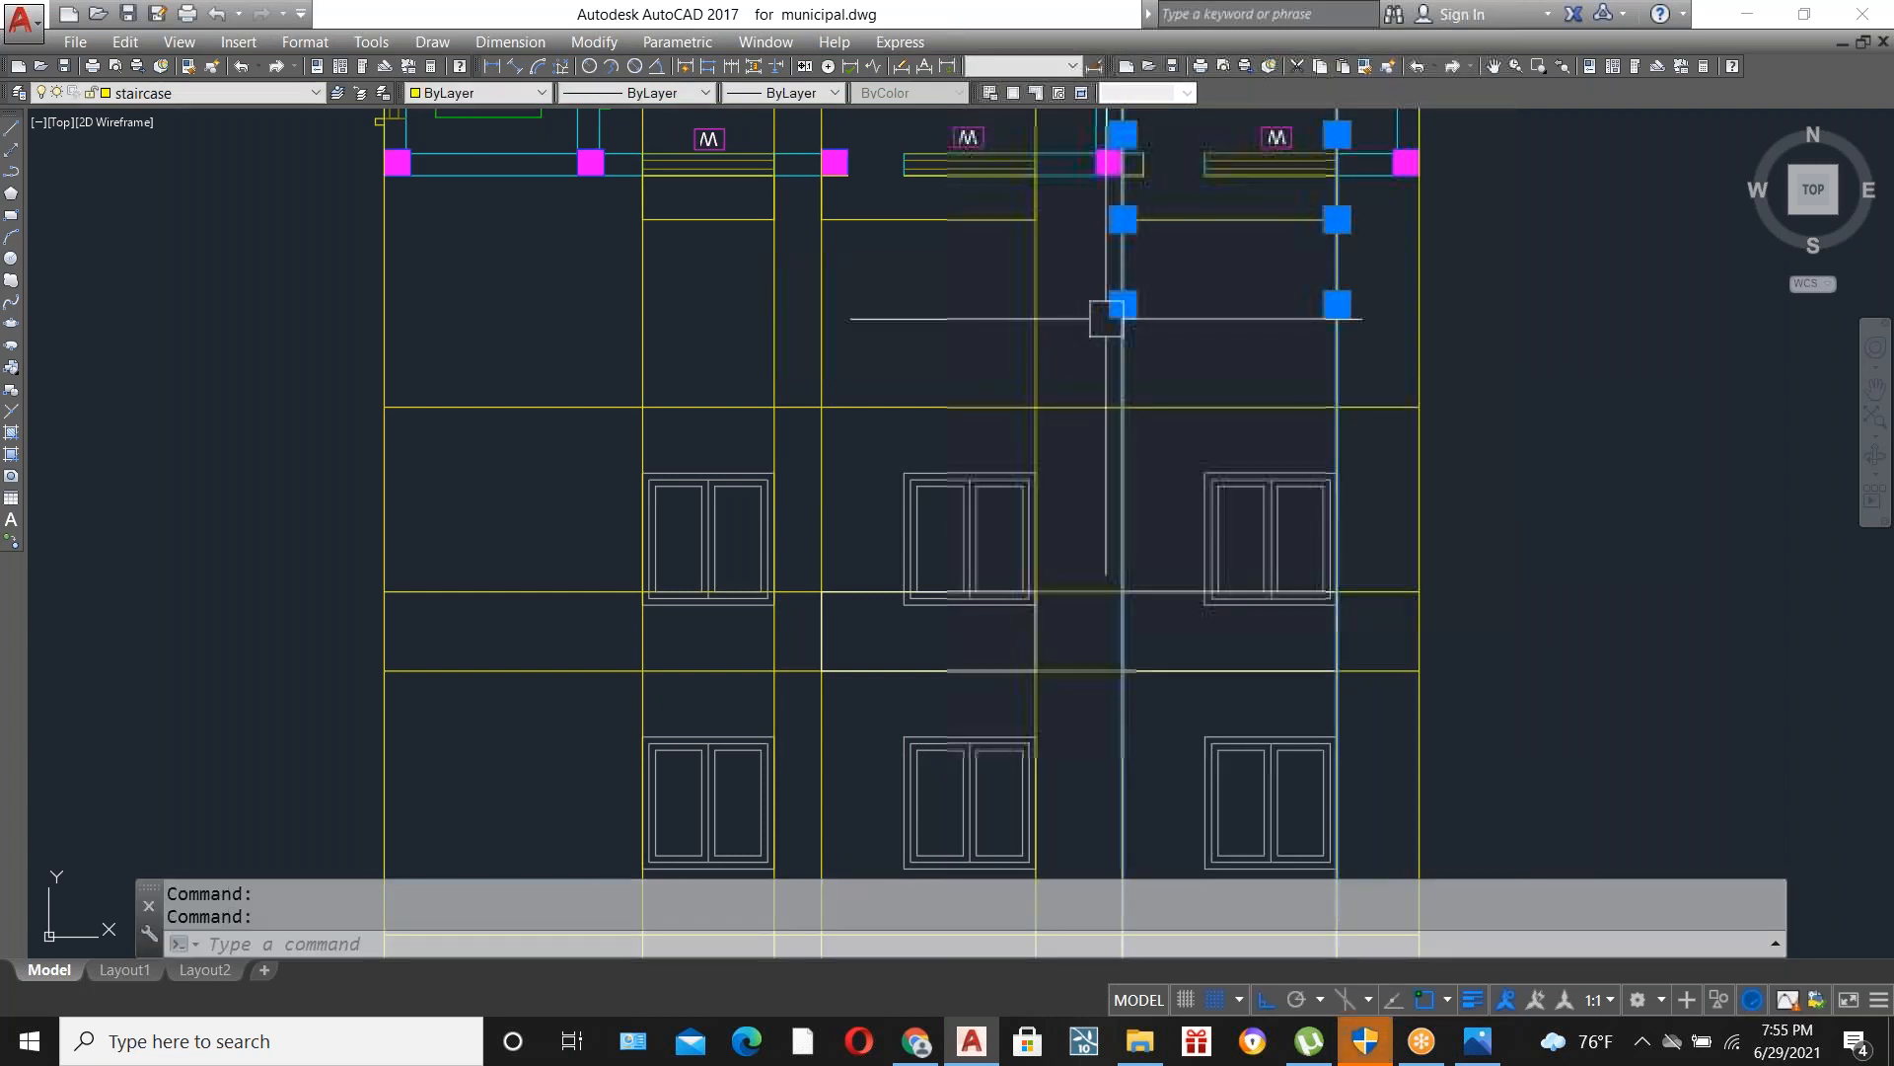
key(Delete)
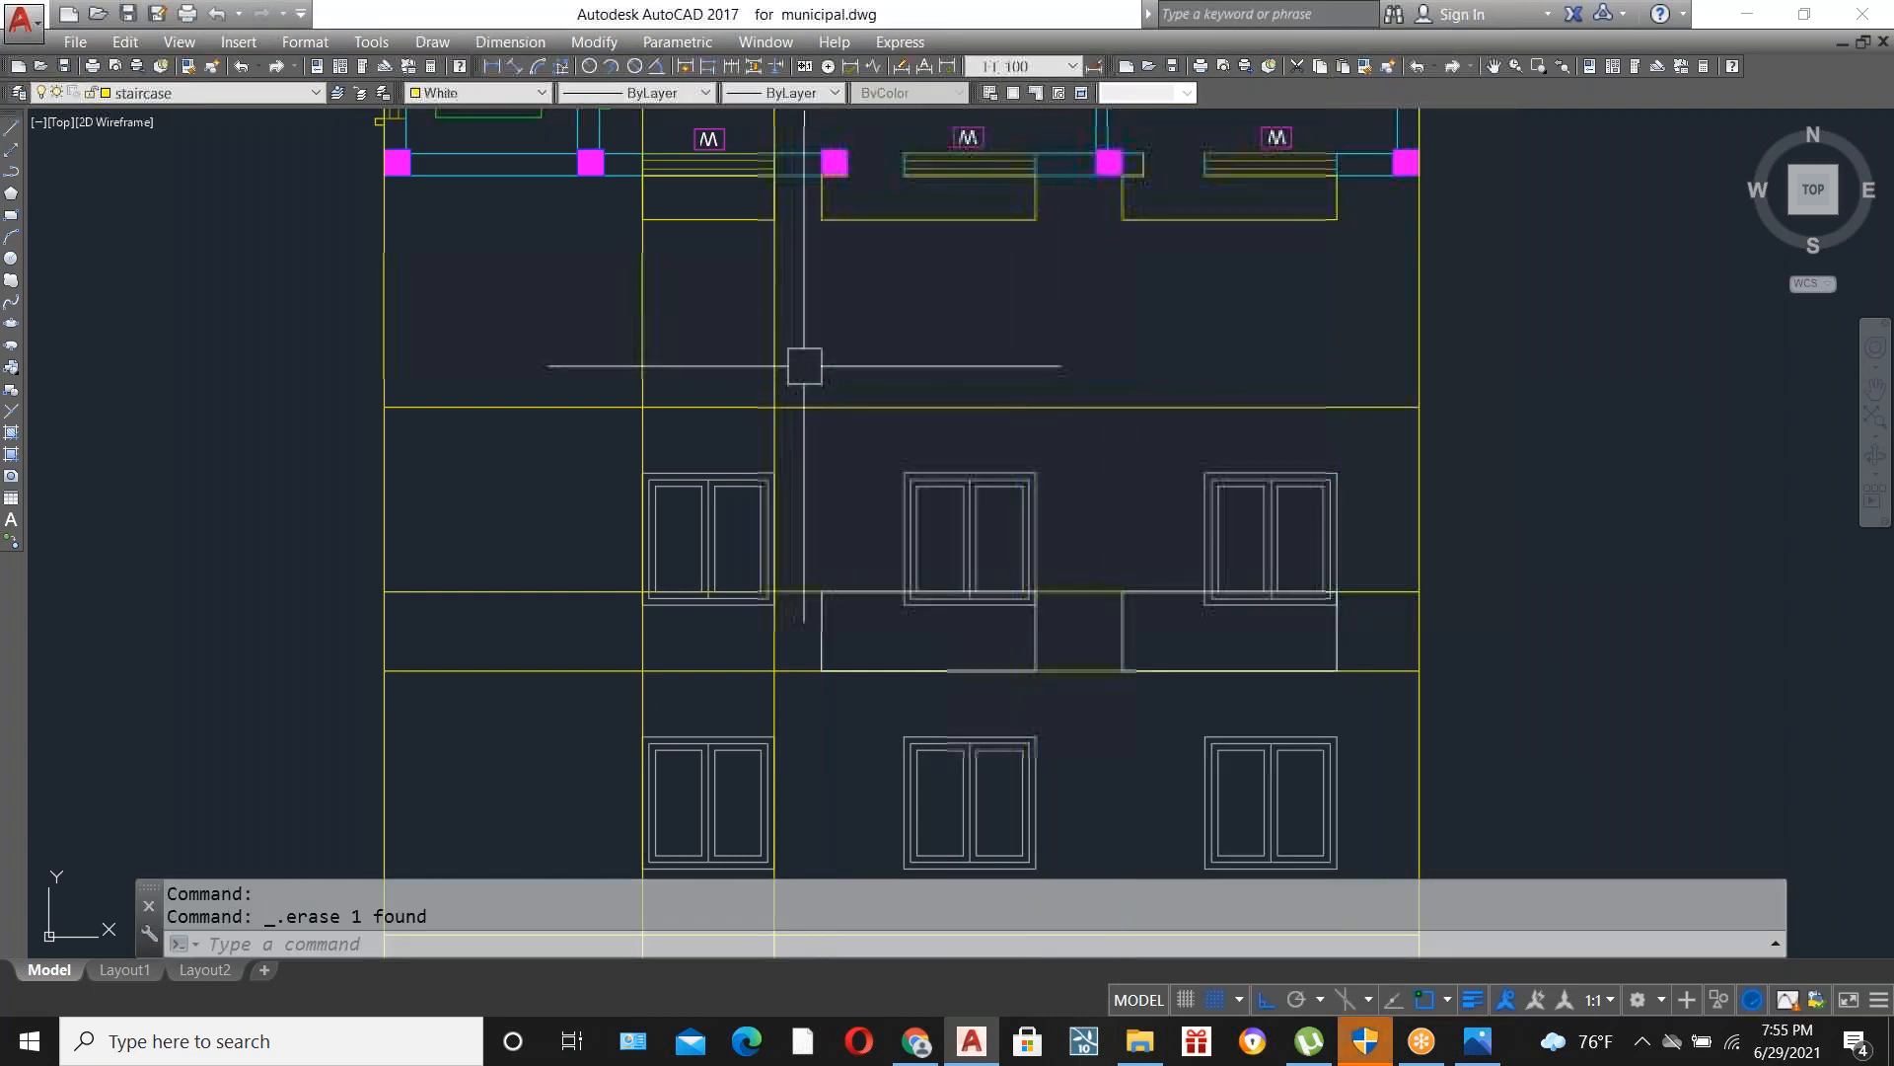
Offset the floor line 5 inches upward for the slab below the staircase-side upper window.
scroll(697, 676, up, 2)
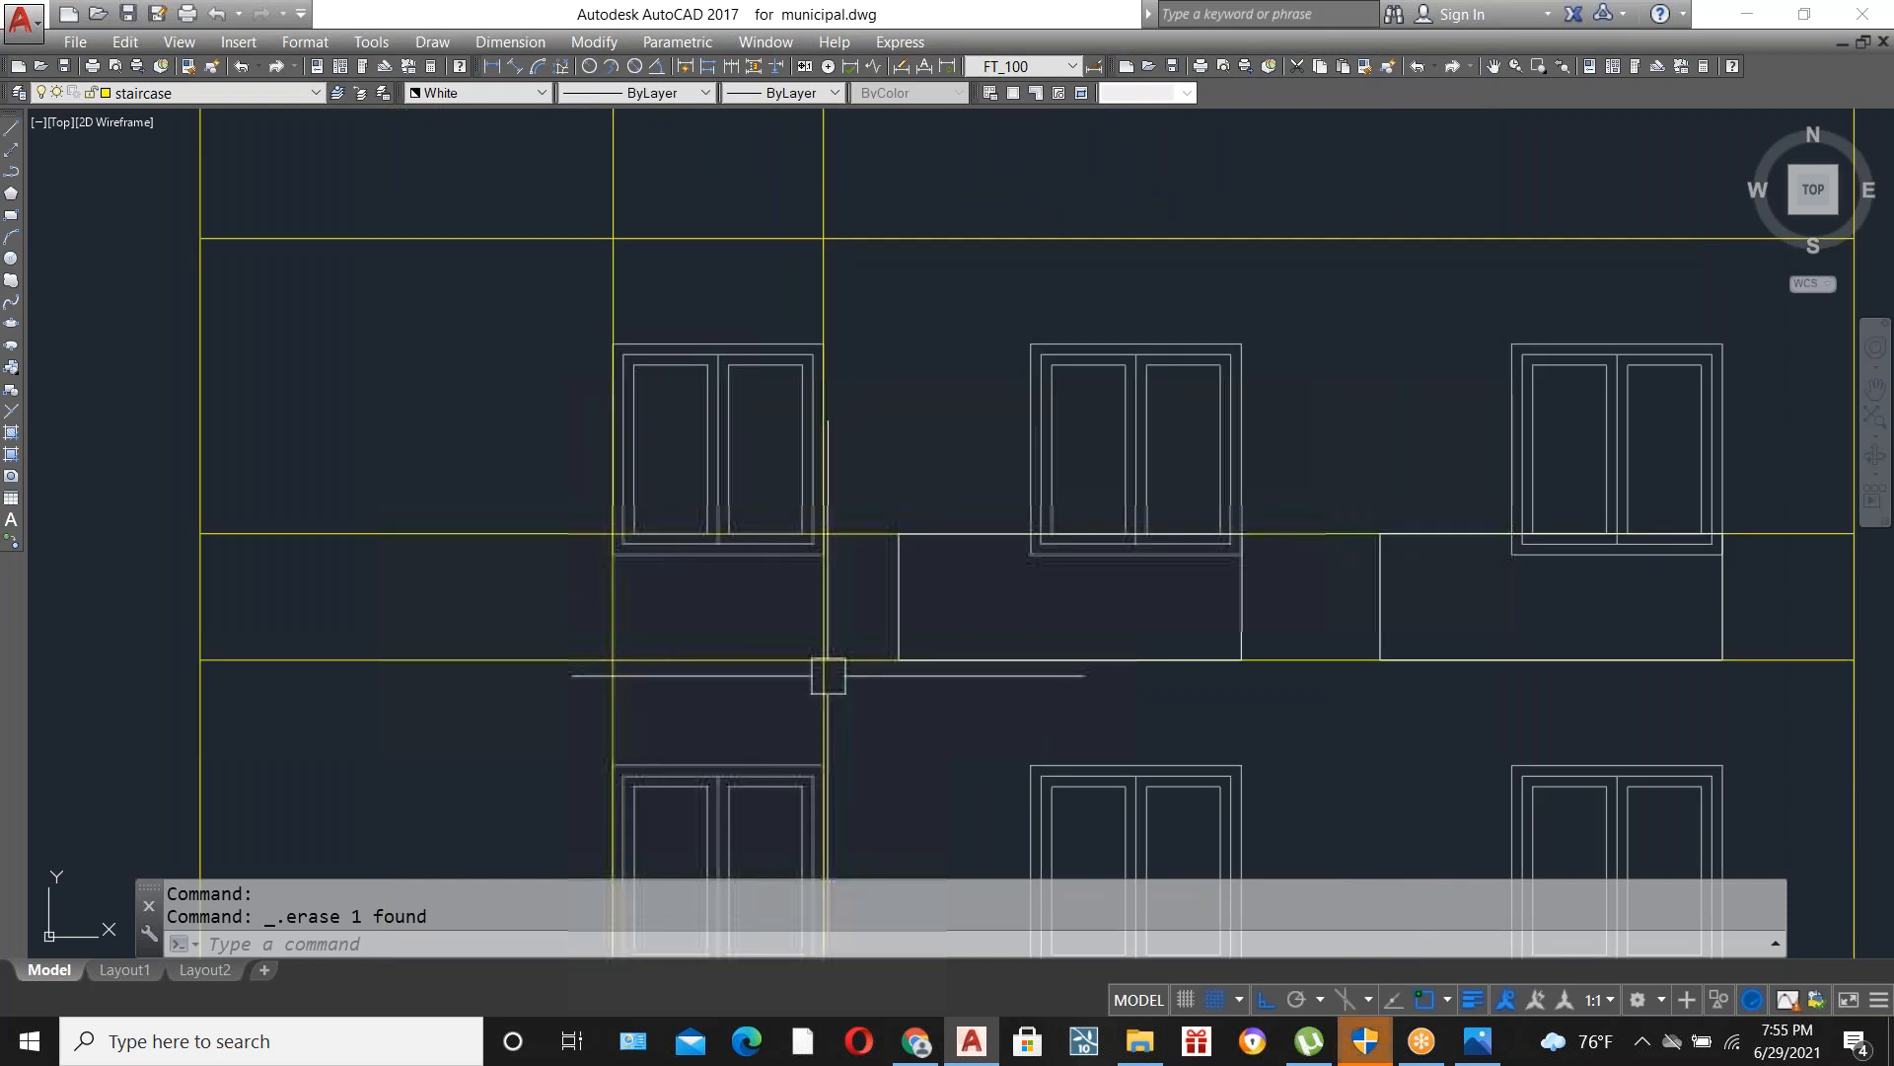
scroll(828, 676, down, 4)
scroll(766, 346, up, 2)
scroll(786, 355, up, 4)
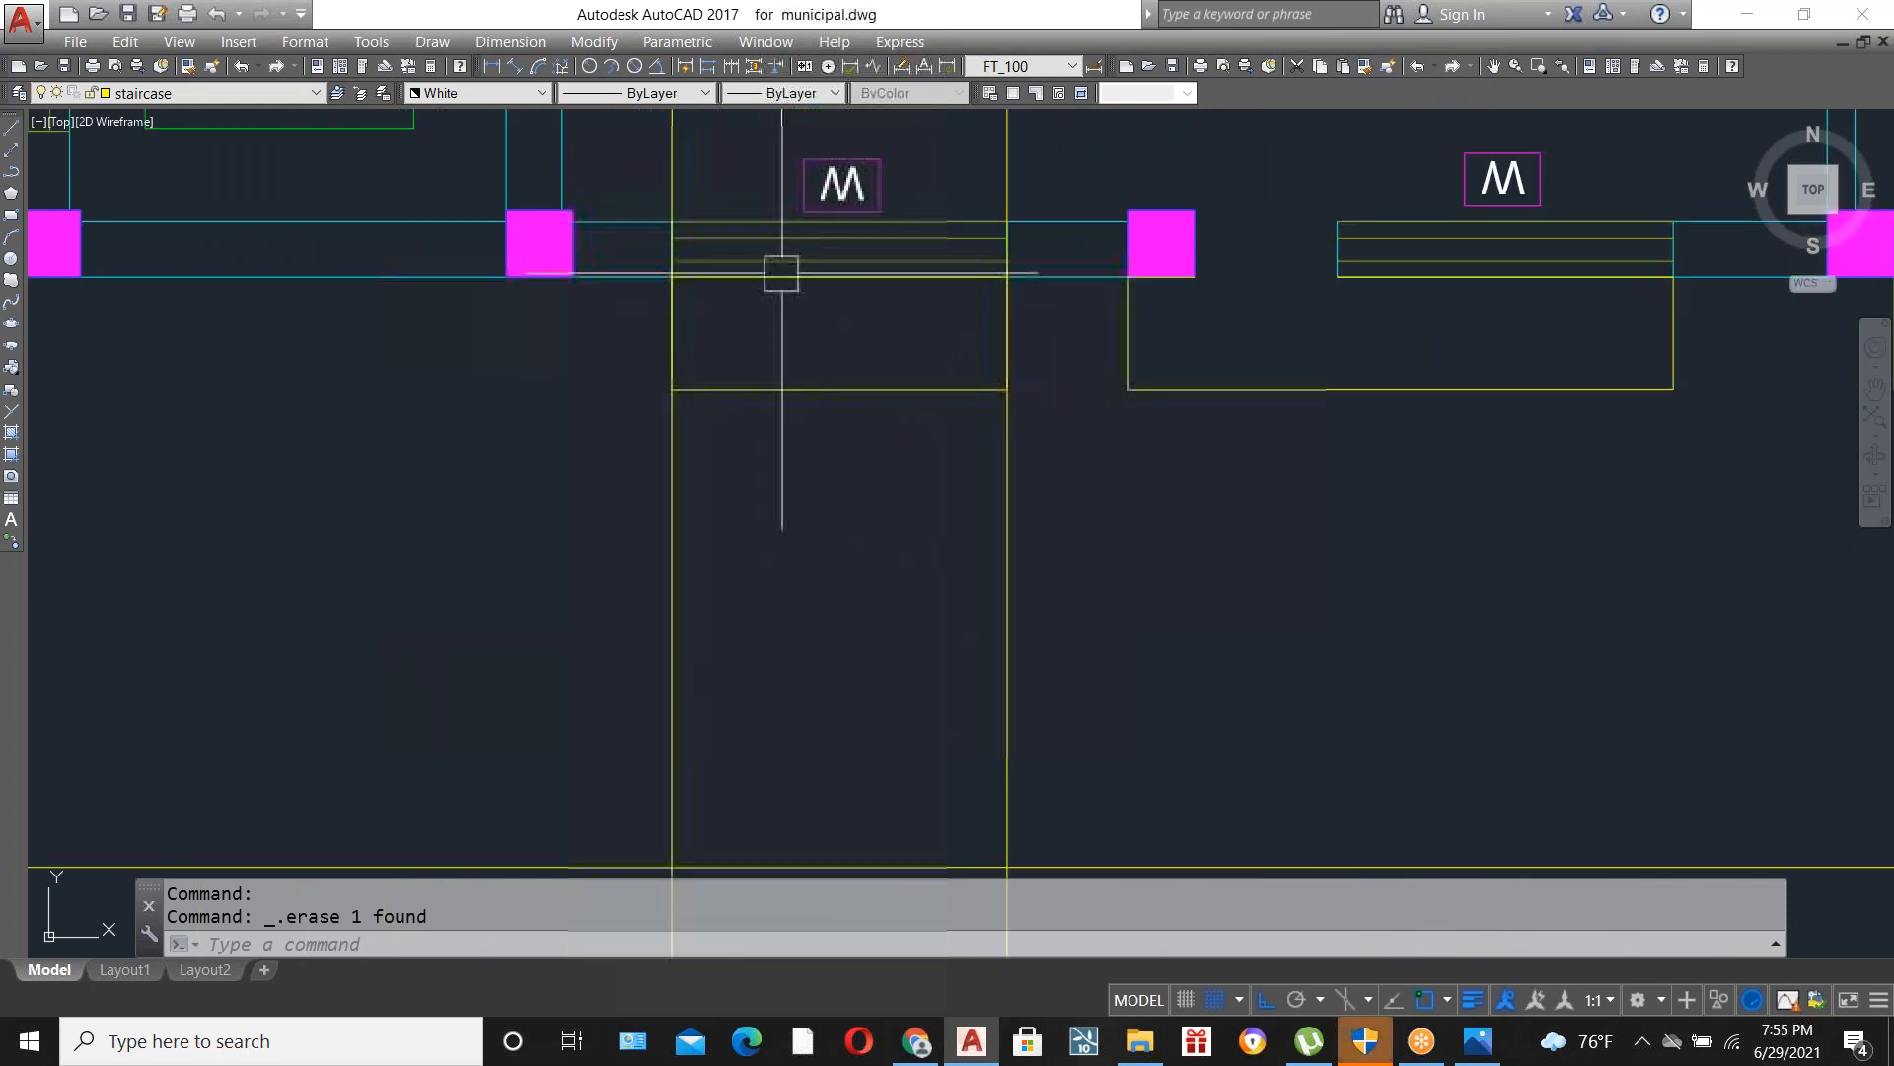
scroll(832, 256, down, 2)
scroll(846, 791, up, 3)
scroll(816, 757, up, 2)
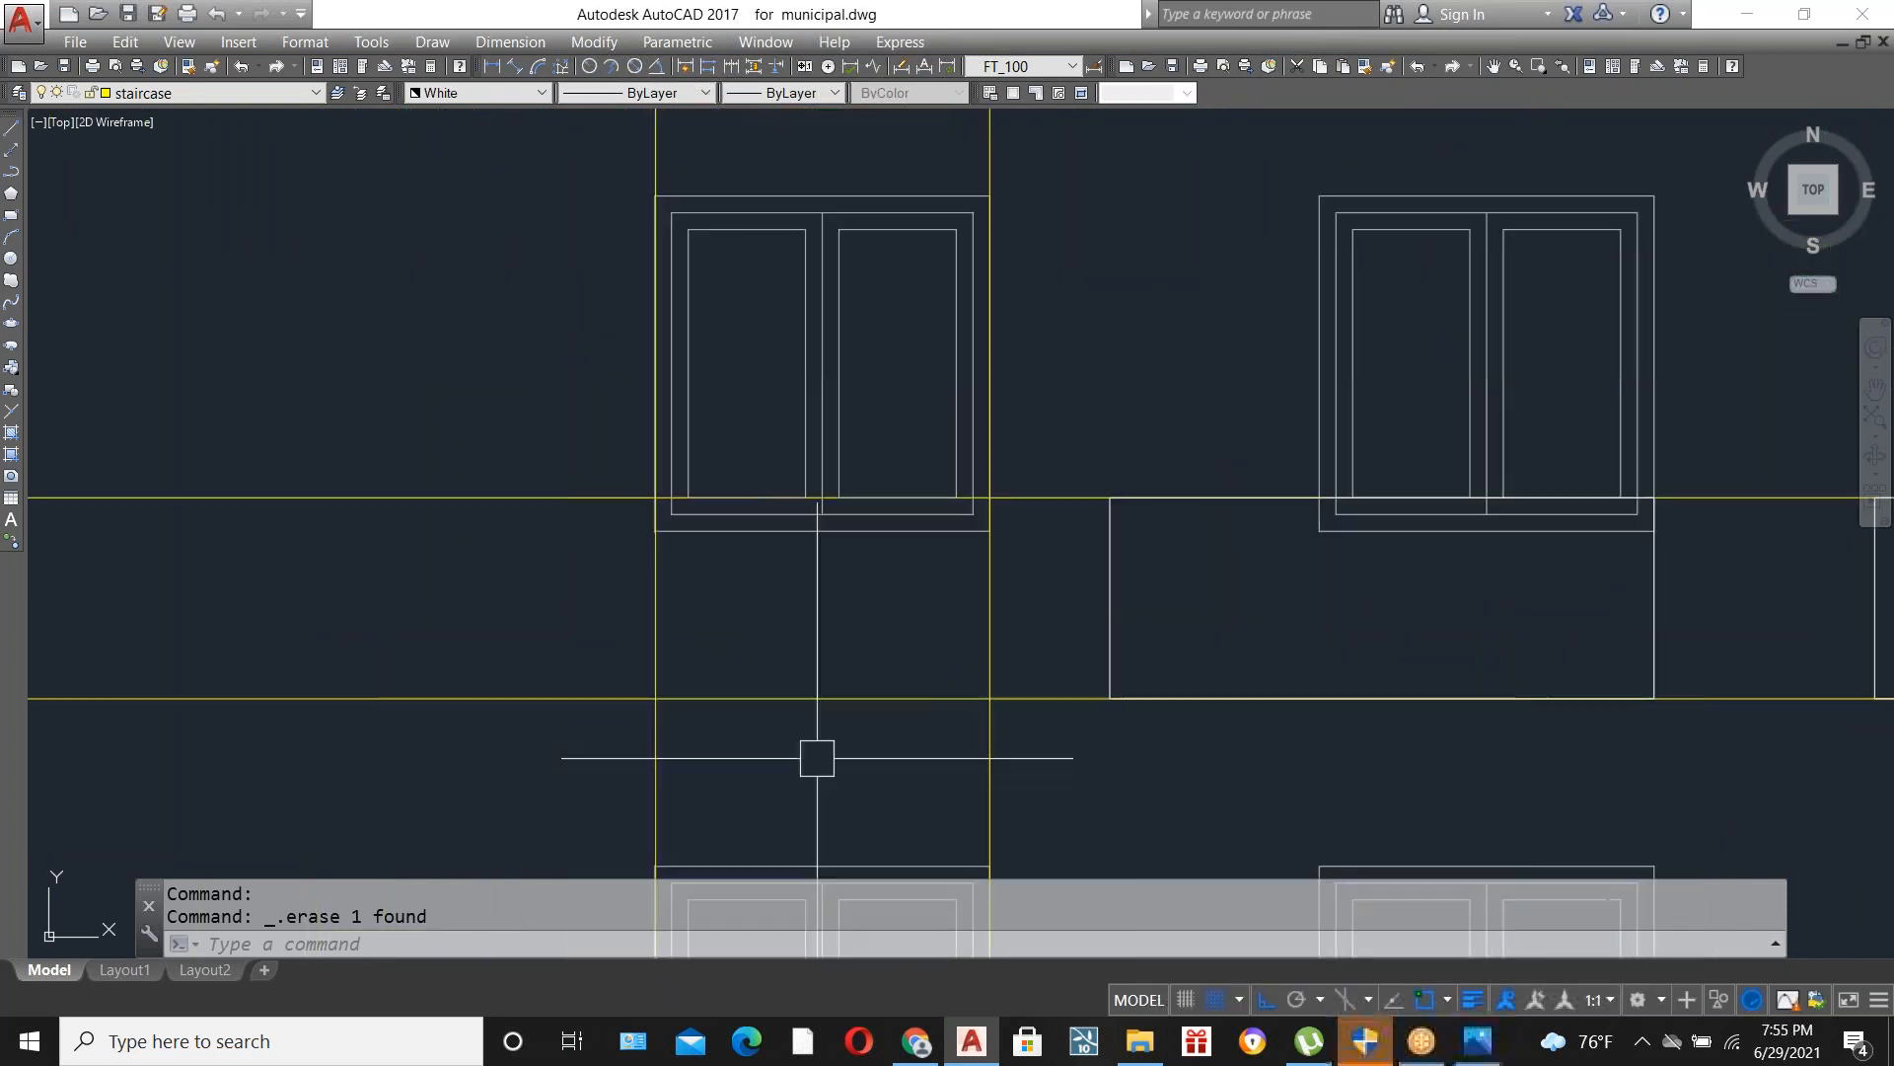
text(O)
key(Return)
text(5)
key(Return)
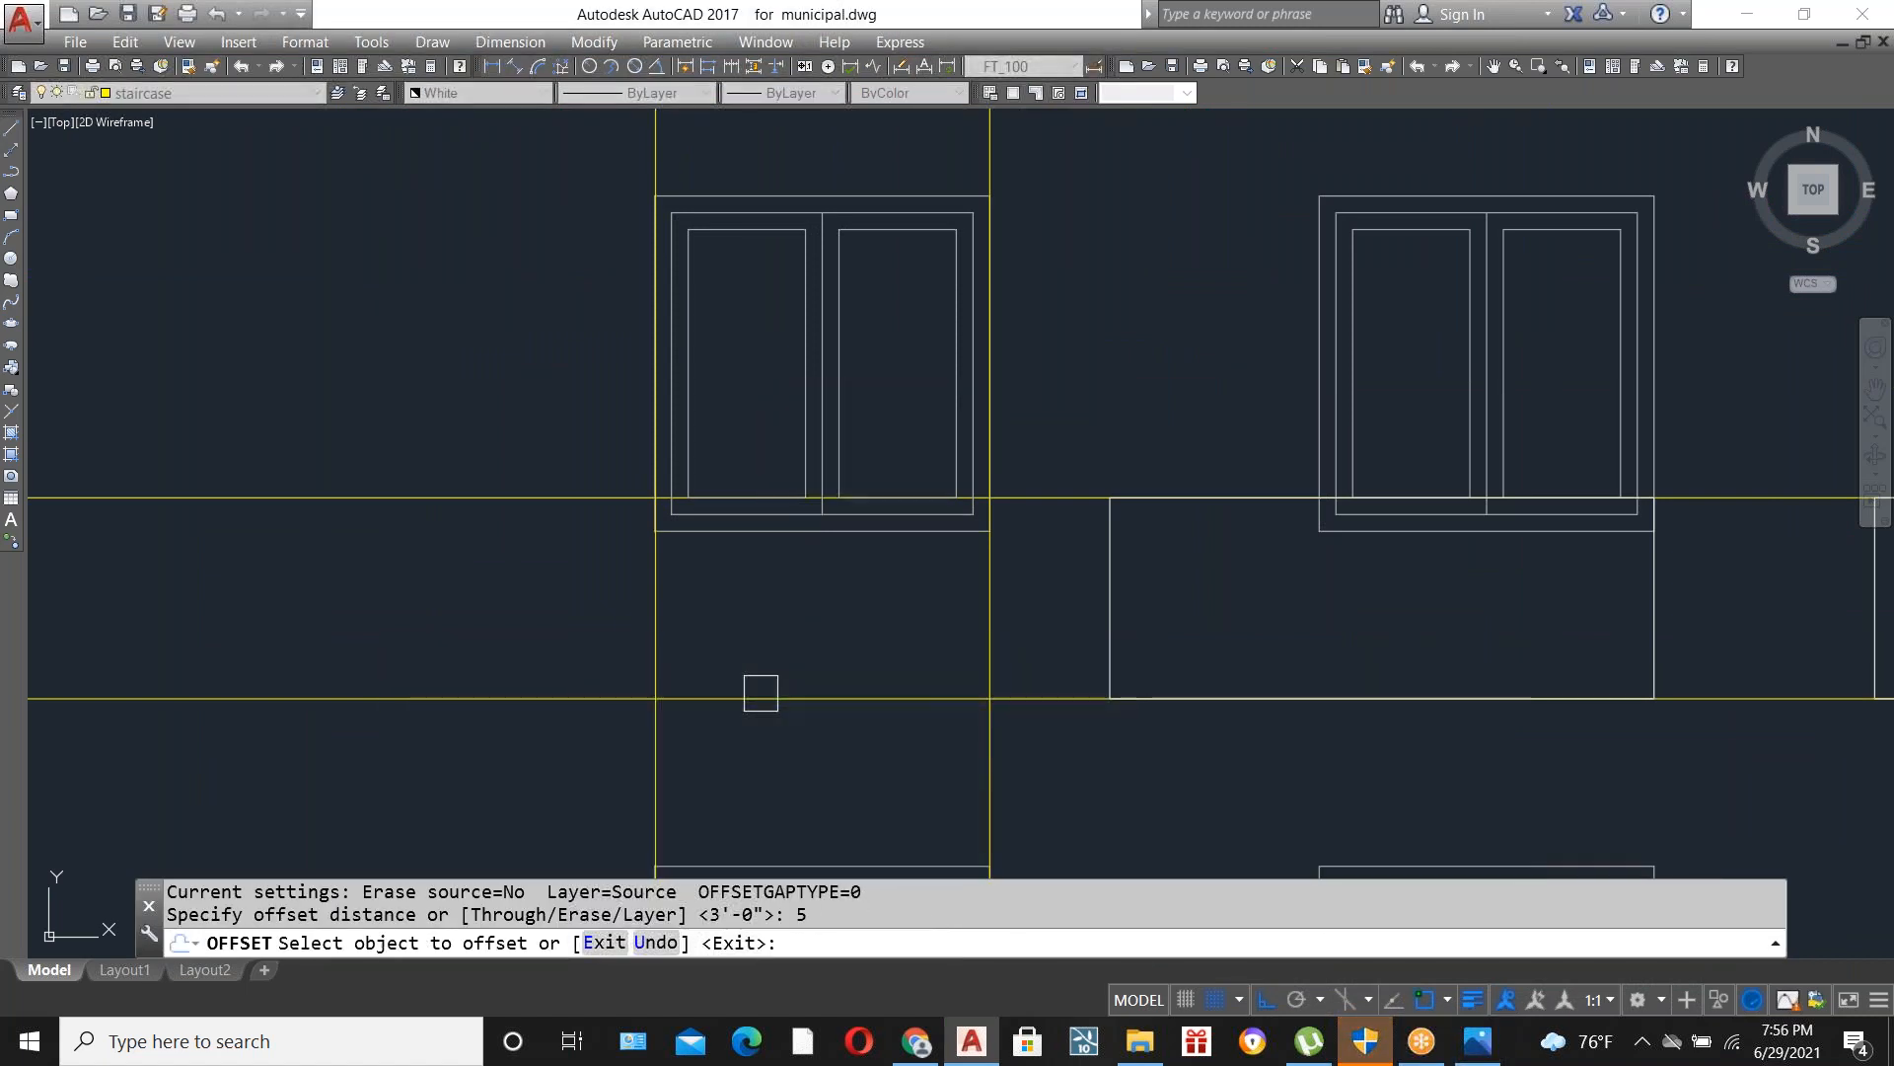
click(762, 698)
click(765, 622)
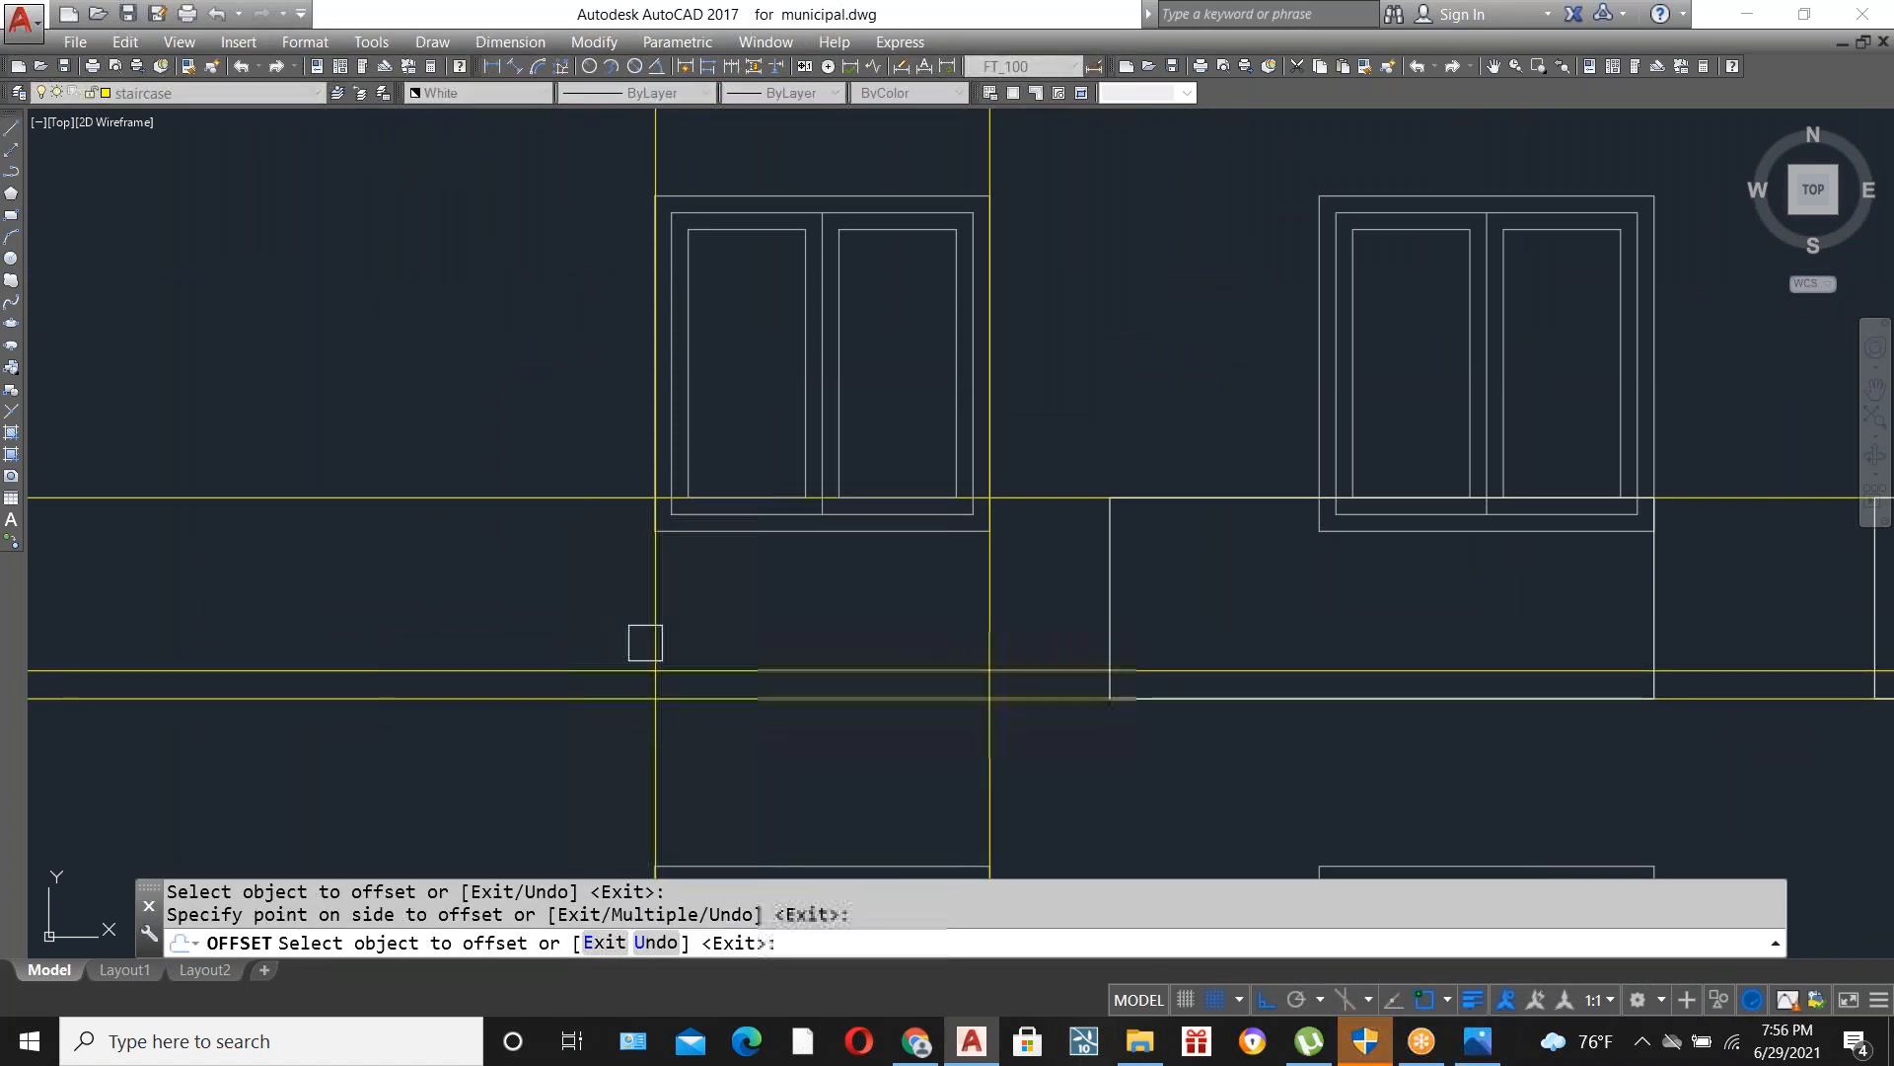
key(Escape)
Draw a thin window-wide rectangle between the floor line and its 5-inch offset, within the remaining projection lines.
text(REC)
key(Return)
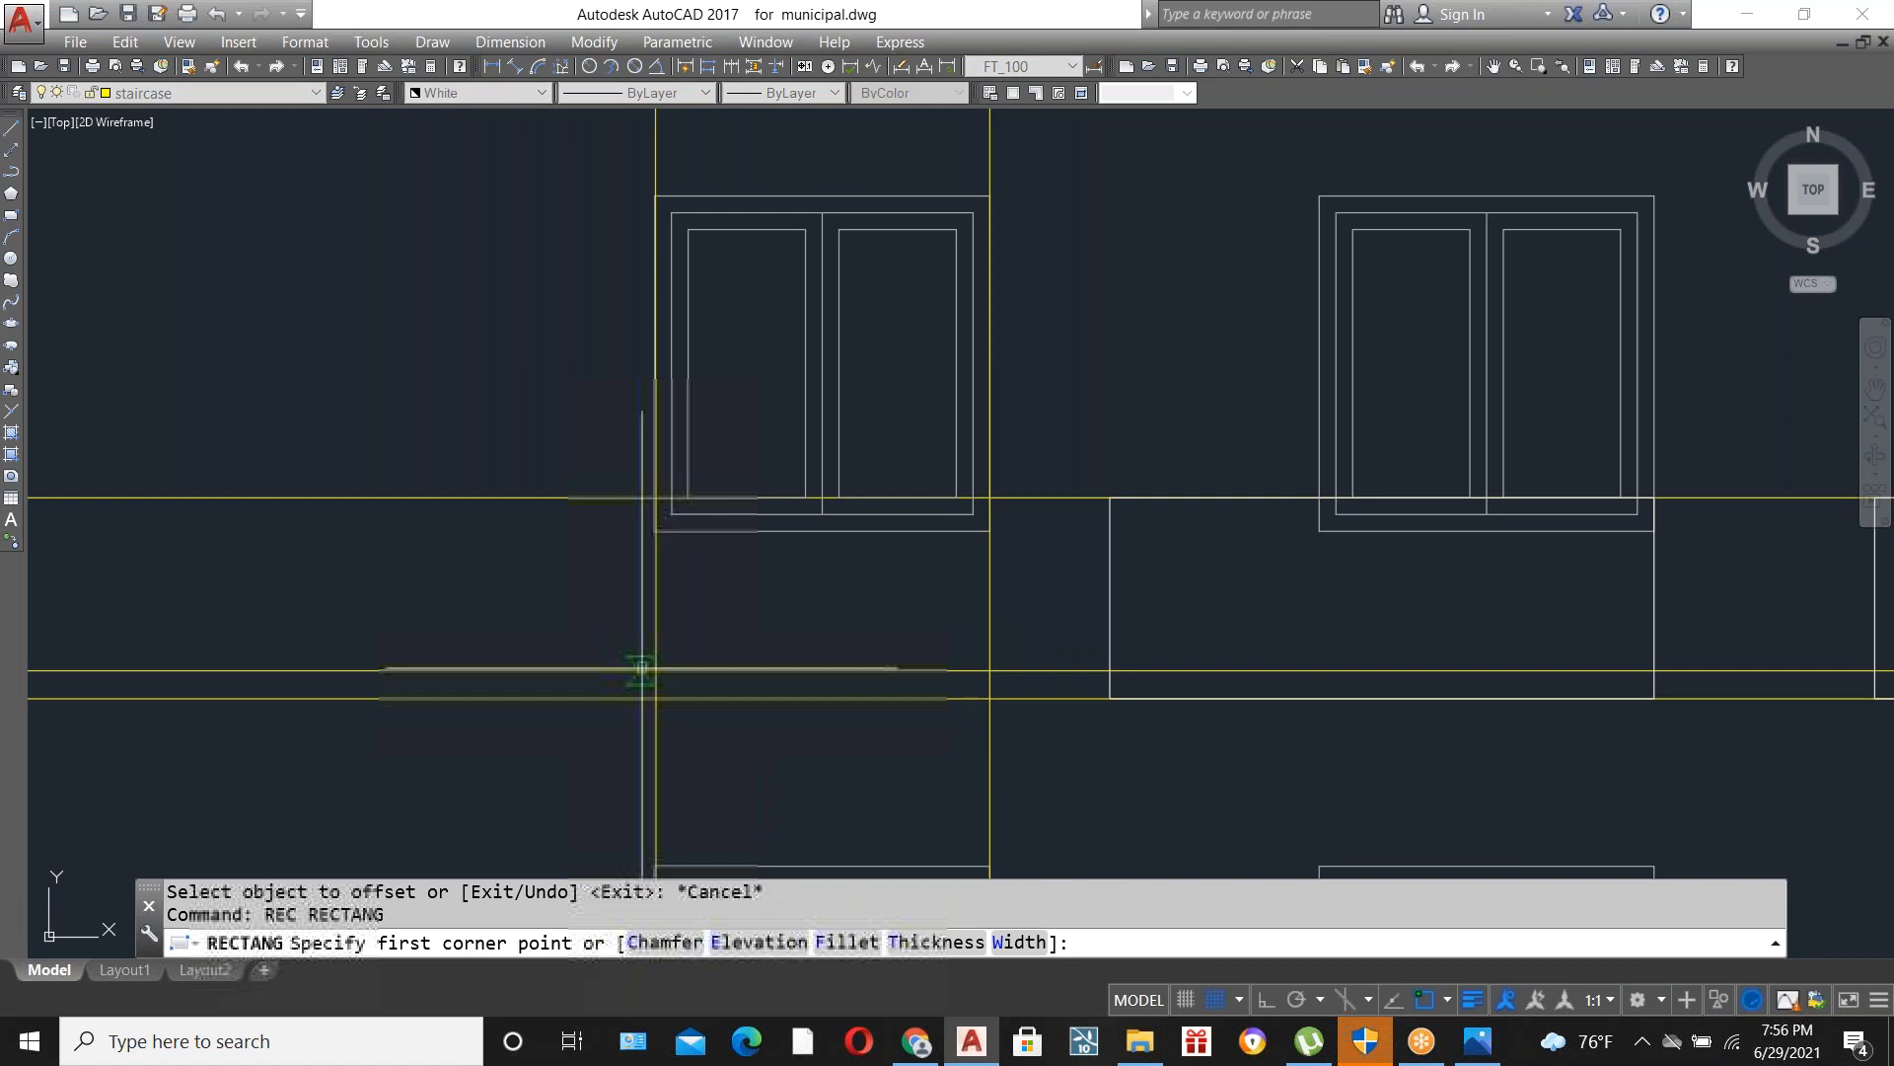
click(690, 693)
scroll(1002, 633, down, 6)
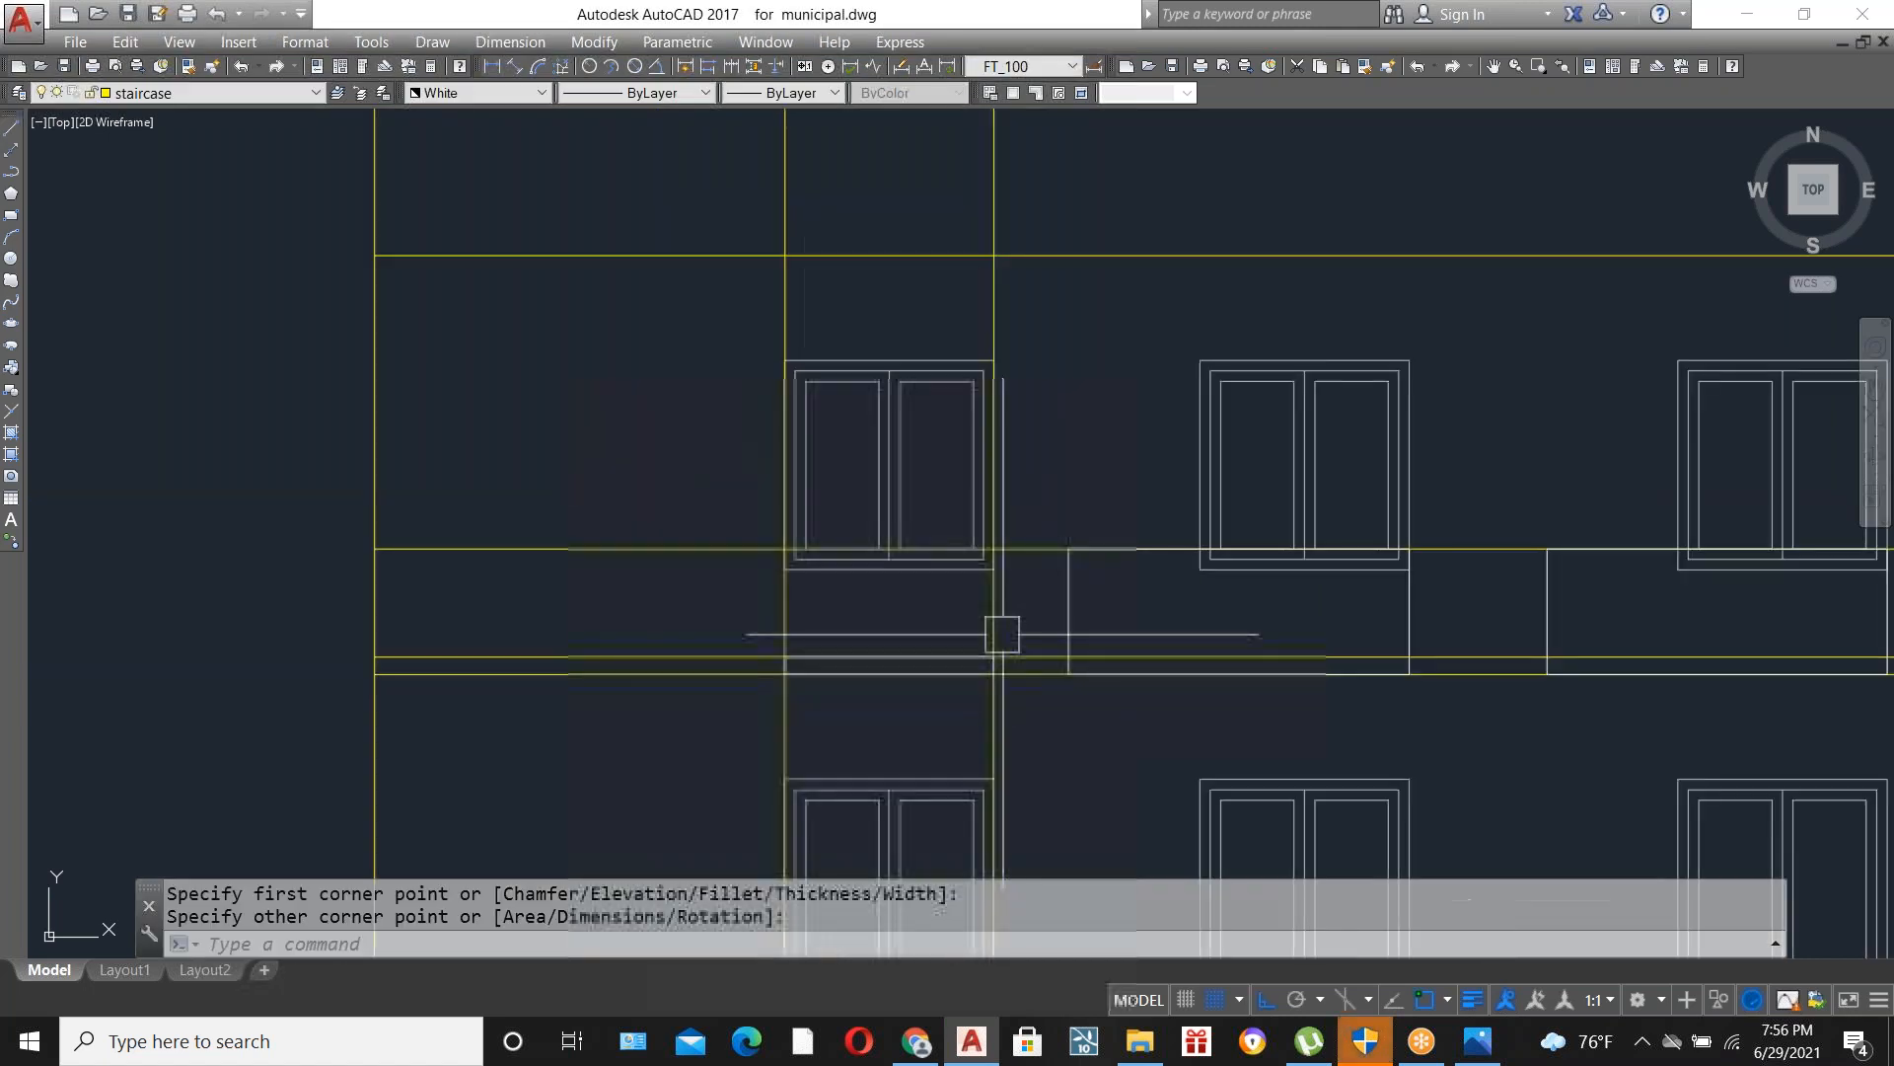
Erase the floor line, its two offset lines and the two remaining vertical projection lines from the elevation.
click(855, 707)
click(824, 558)
key(Delete)
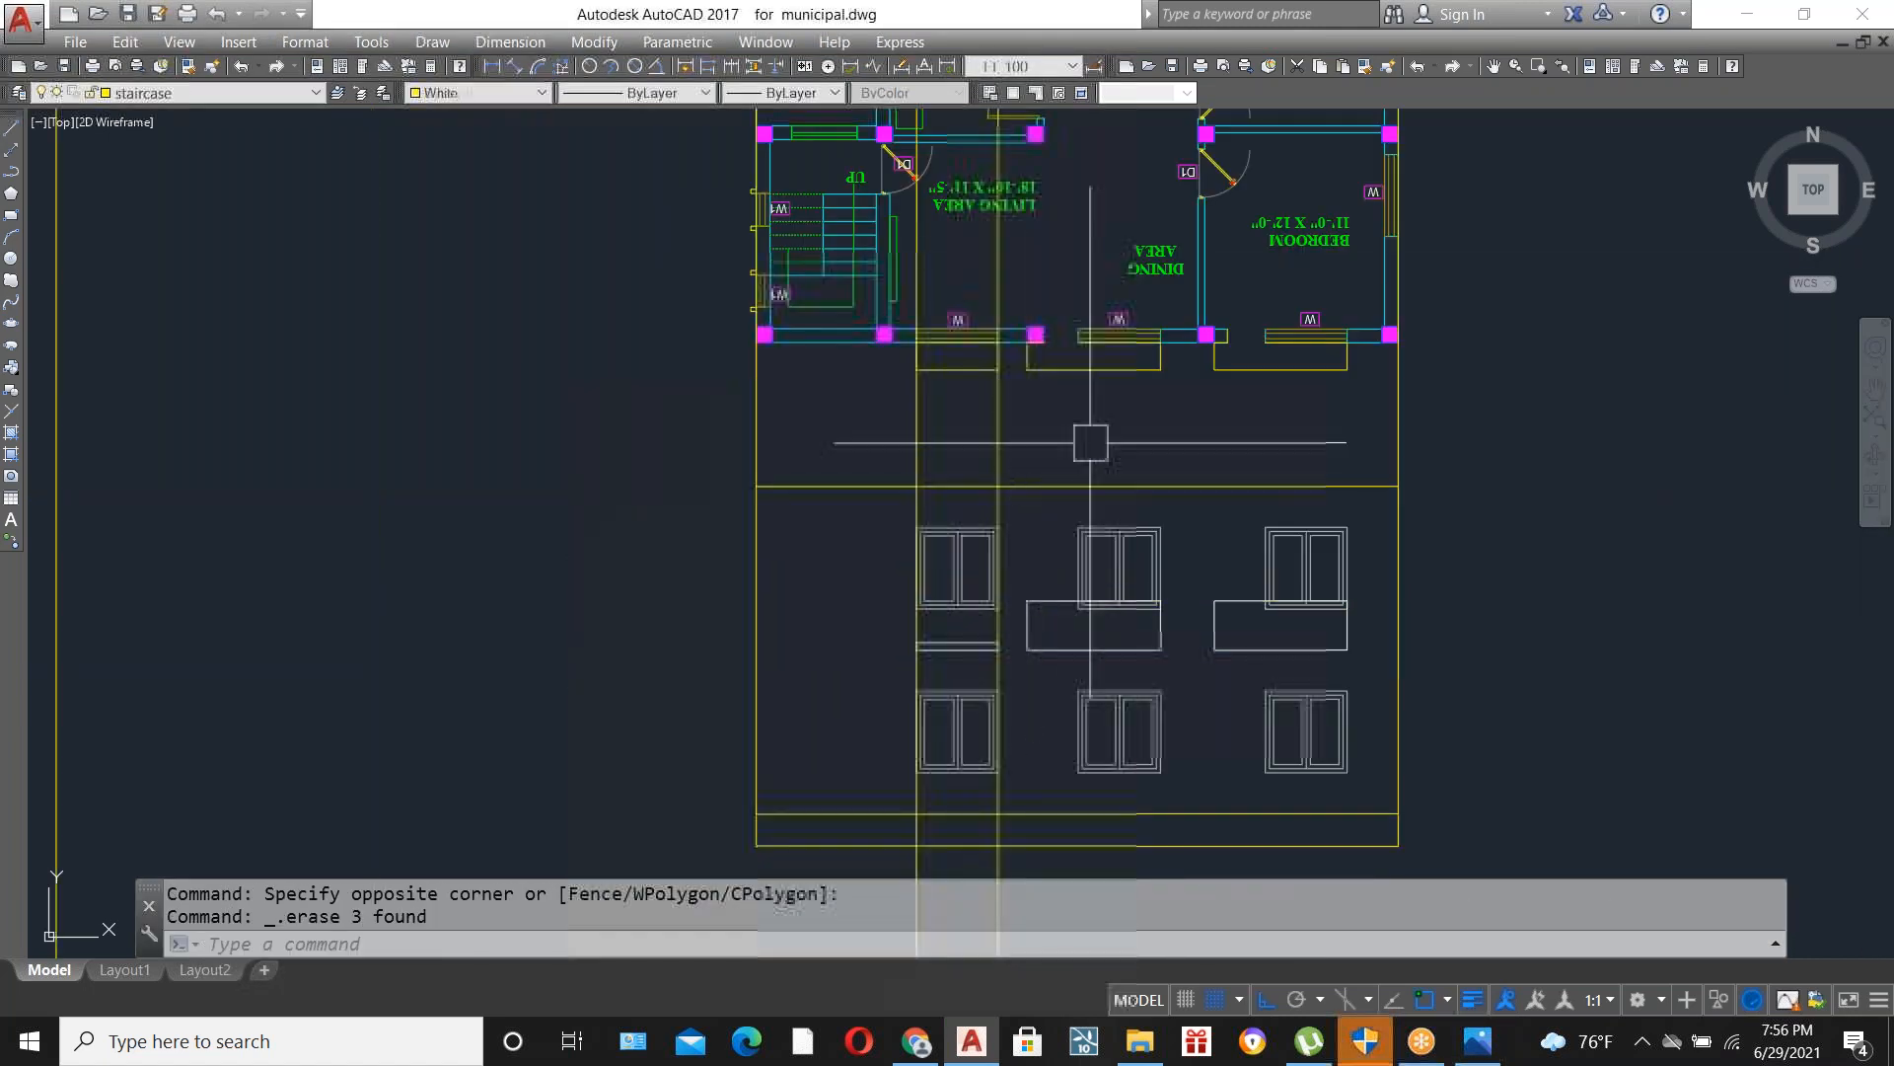
scroll(1256, 641, up, 2)
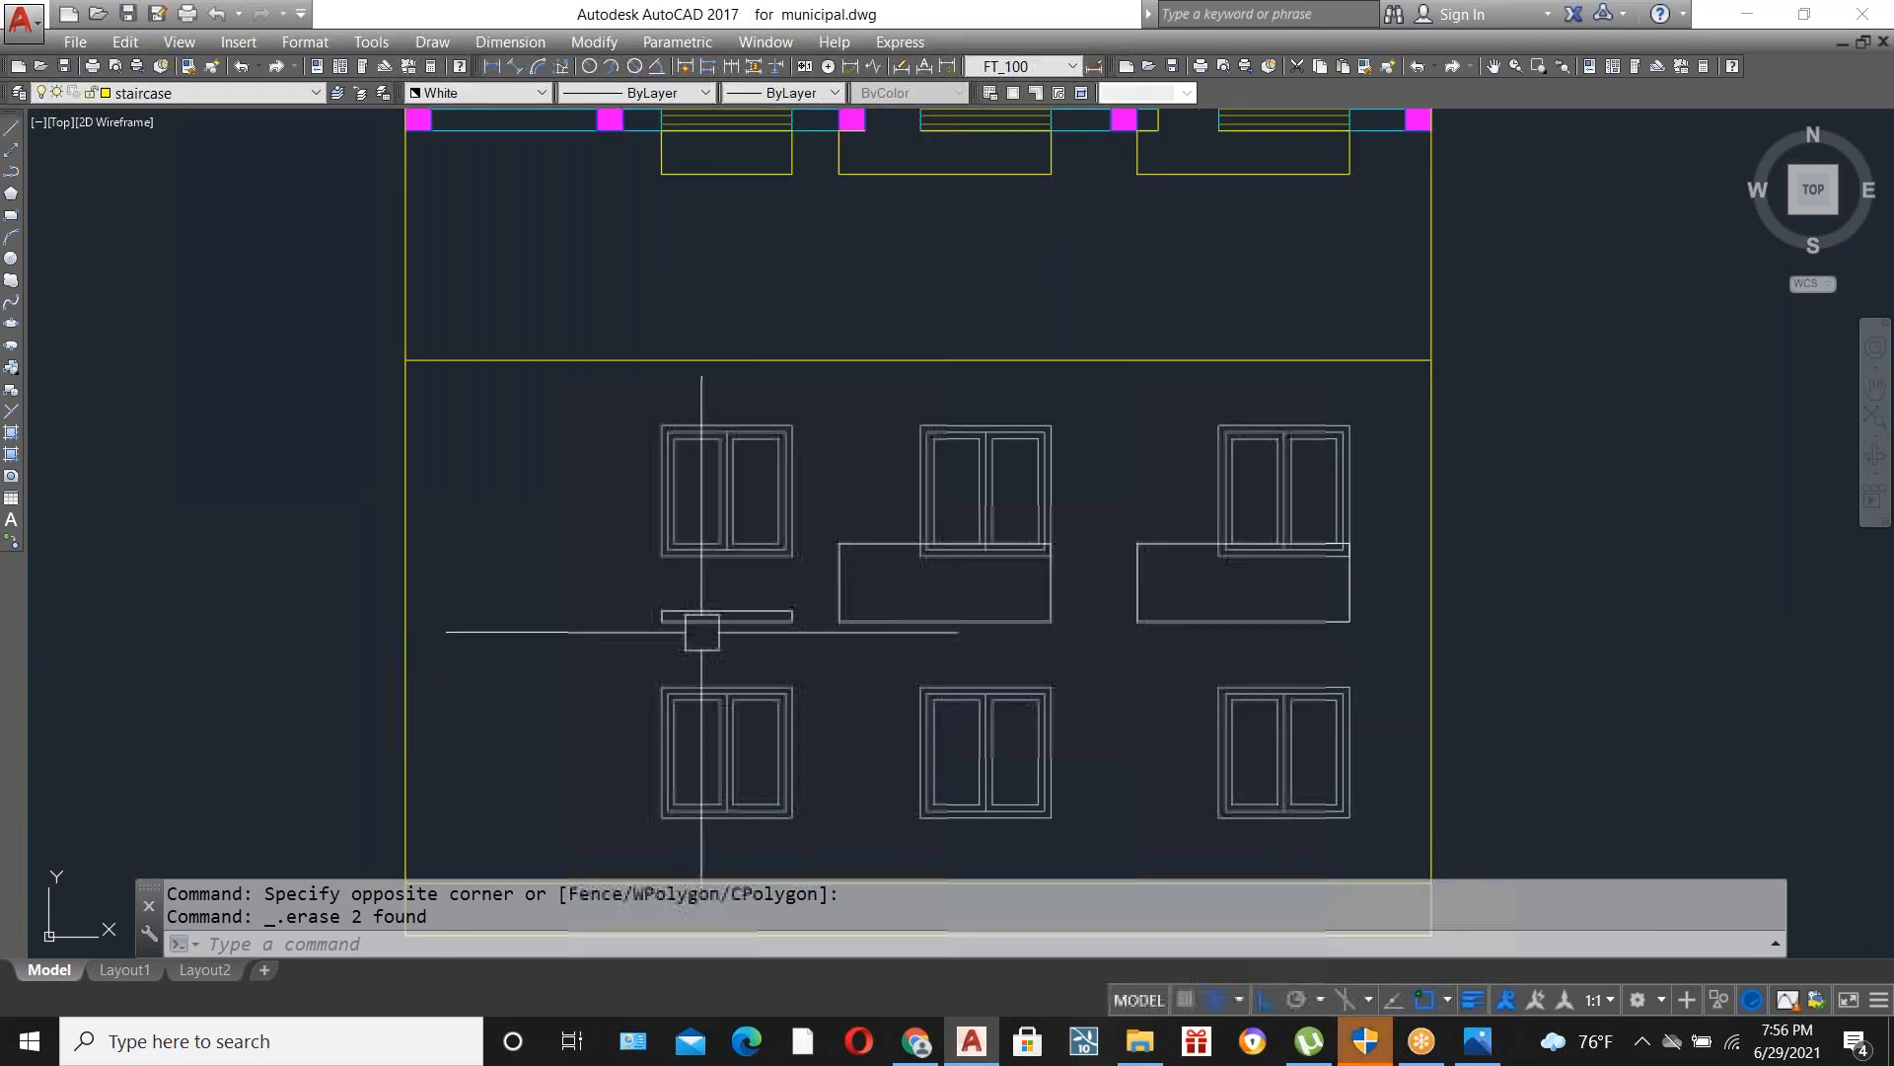
scroll(725, 597, up, 2)
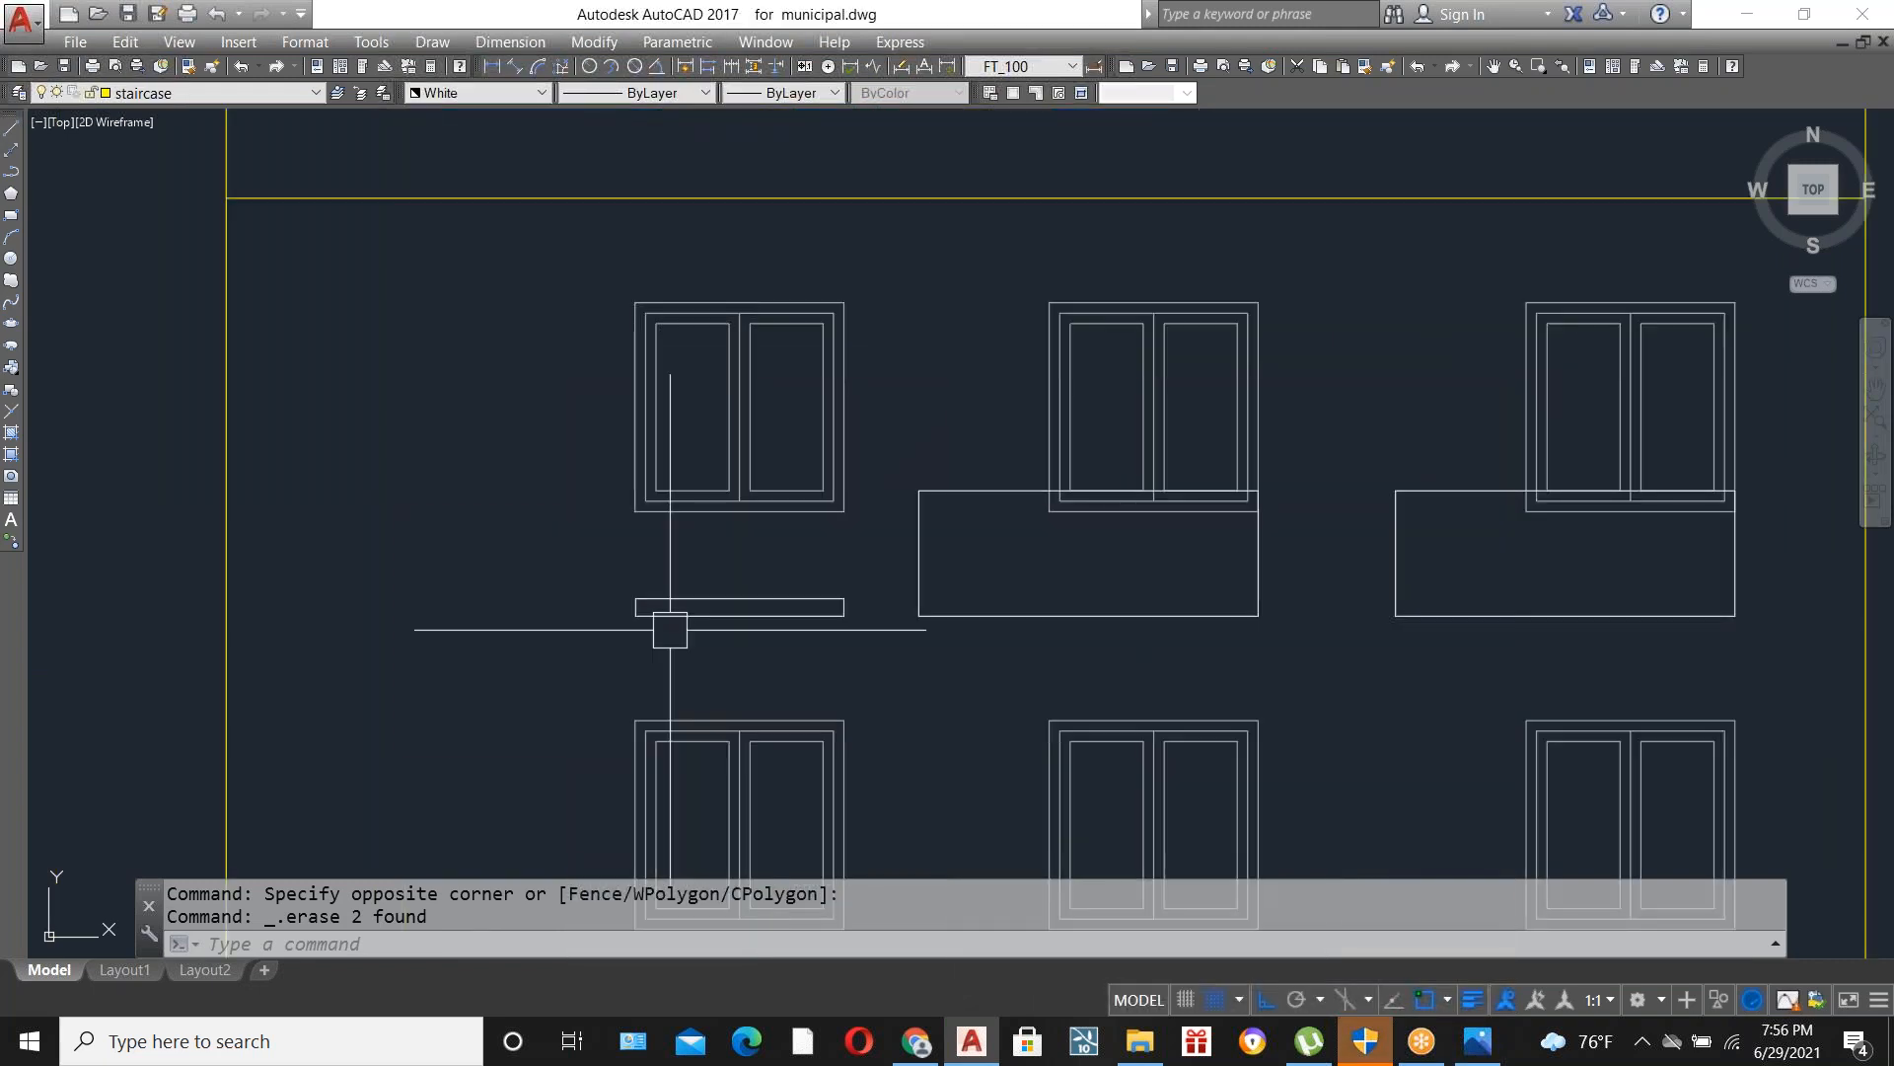
scroll(690, 620, down, 2)
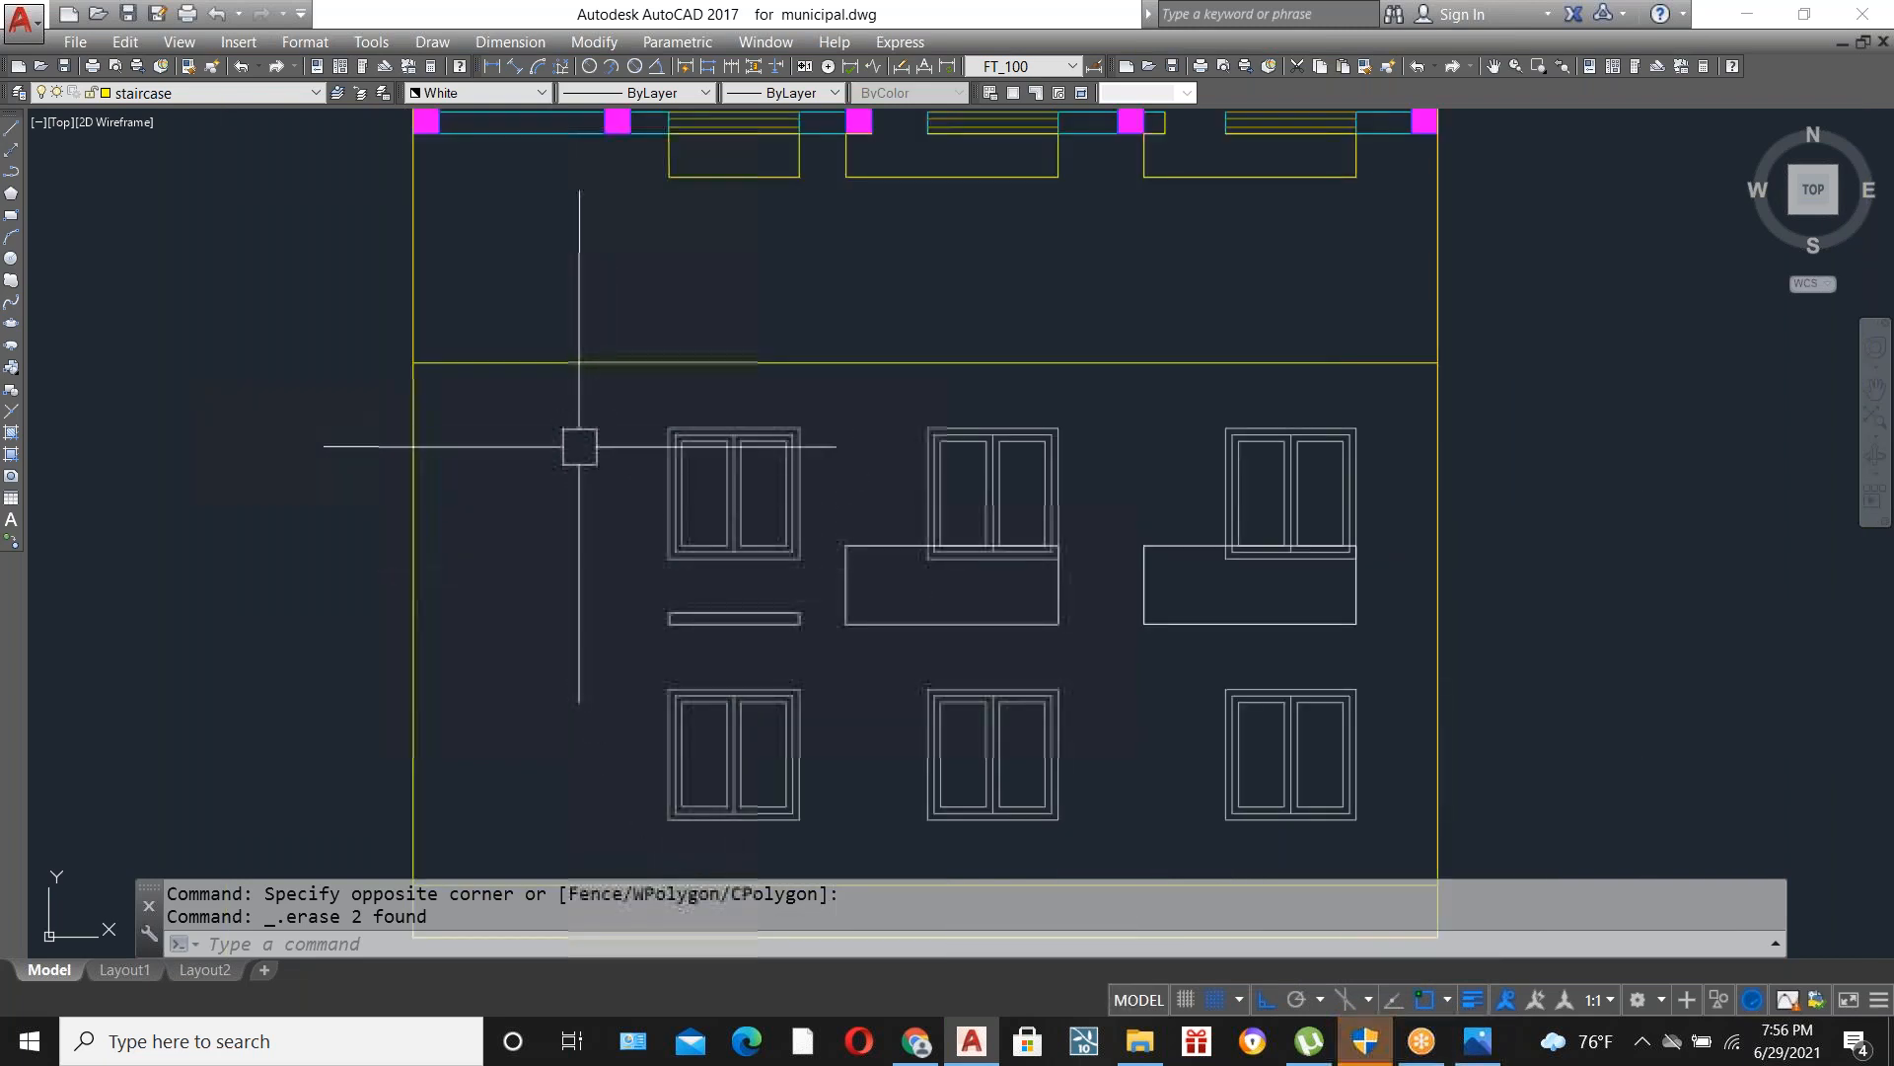
scroll(998, 602, up, 2)
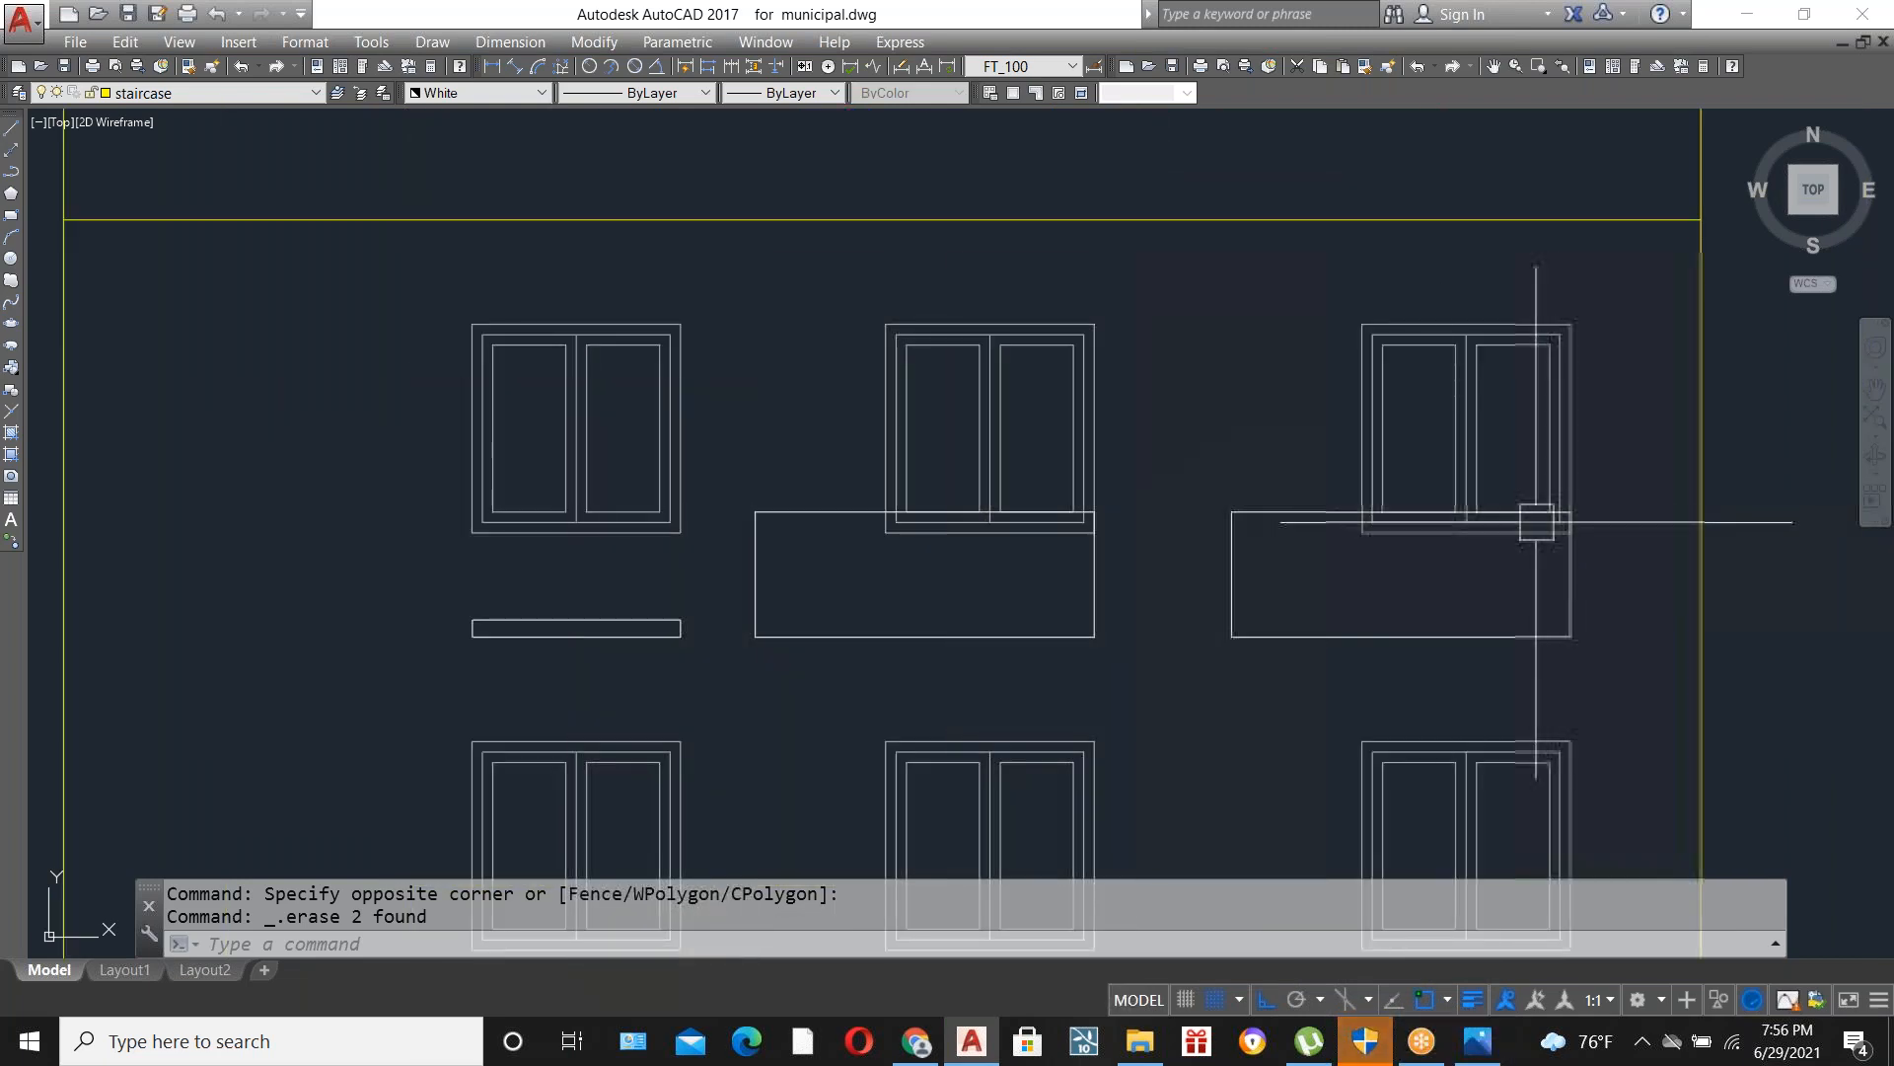
scroll(1530, 513, up, 4)
scroll(1229, 596, down, 3)
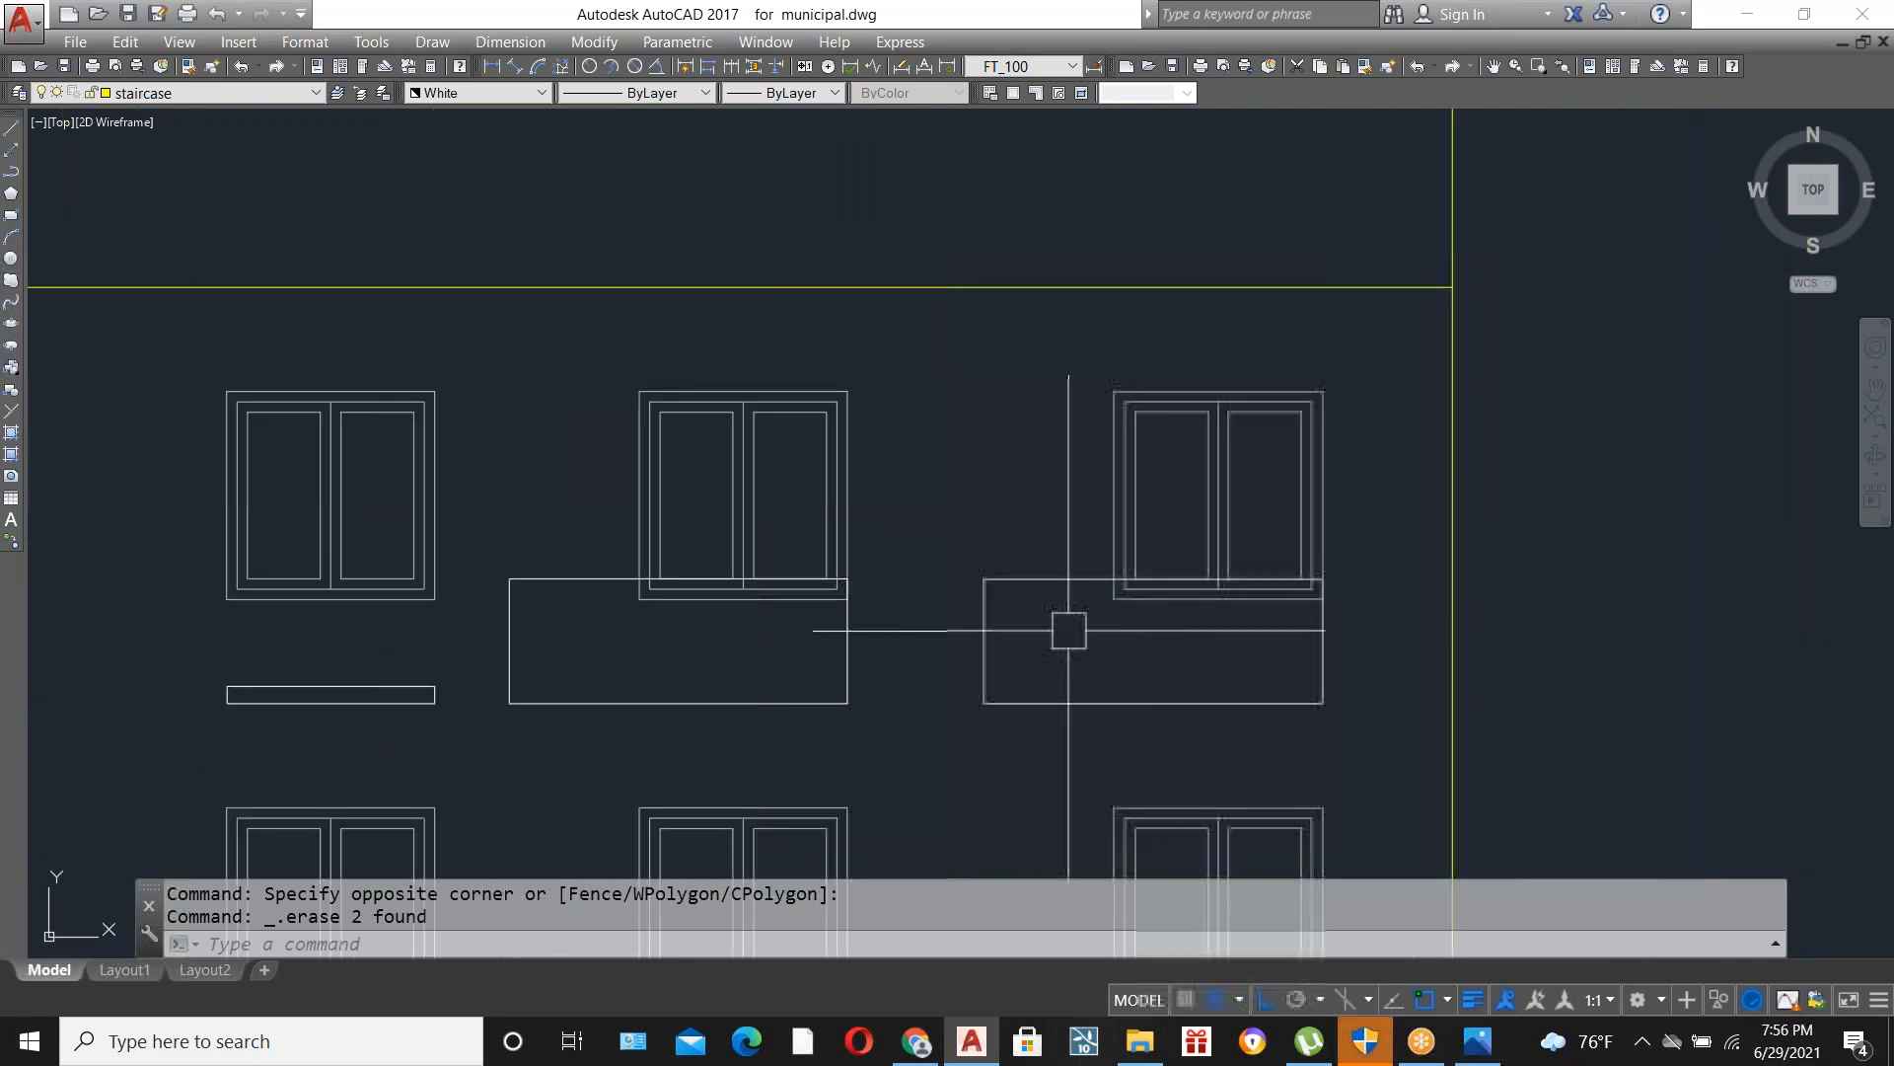
scroll(533, 635, up, 2)
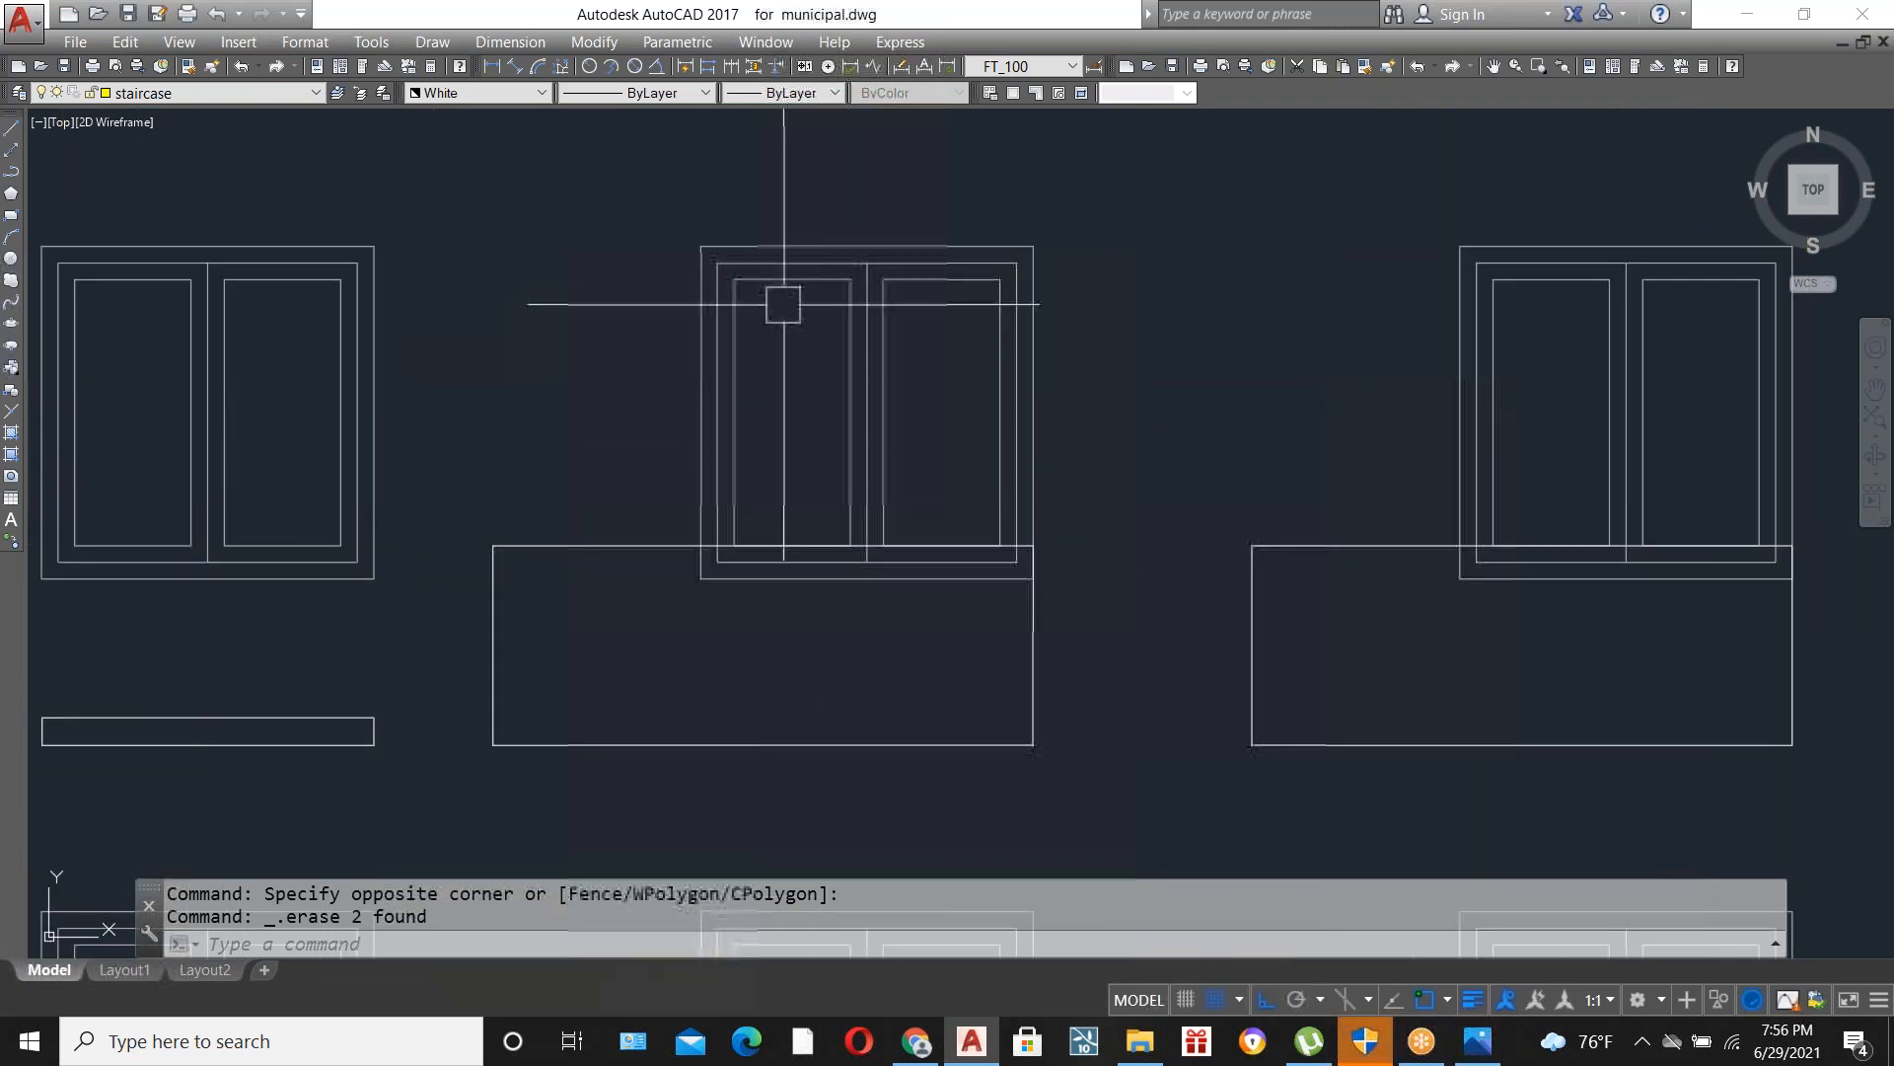
scroll(786, 567, up, 2)
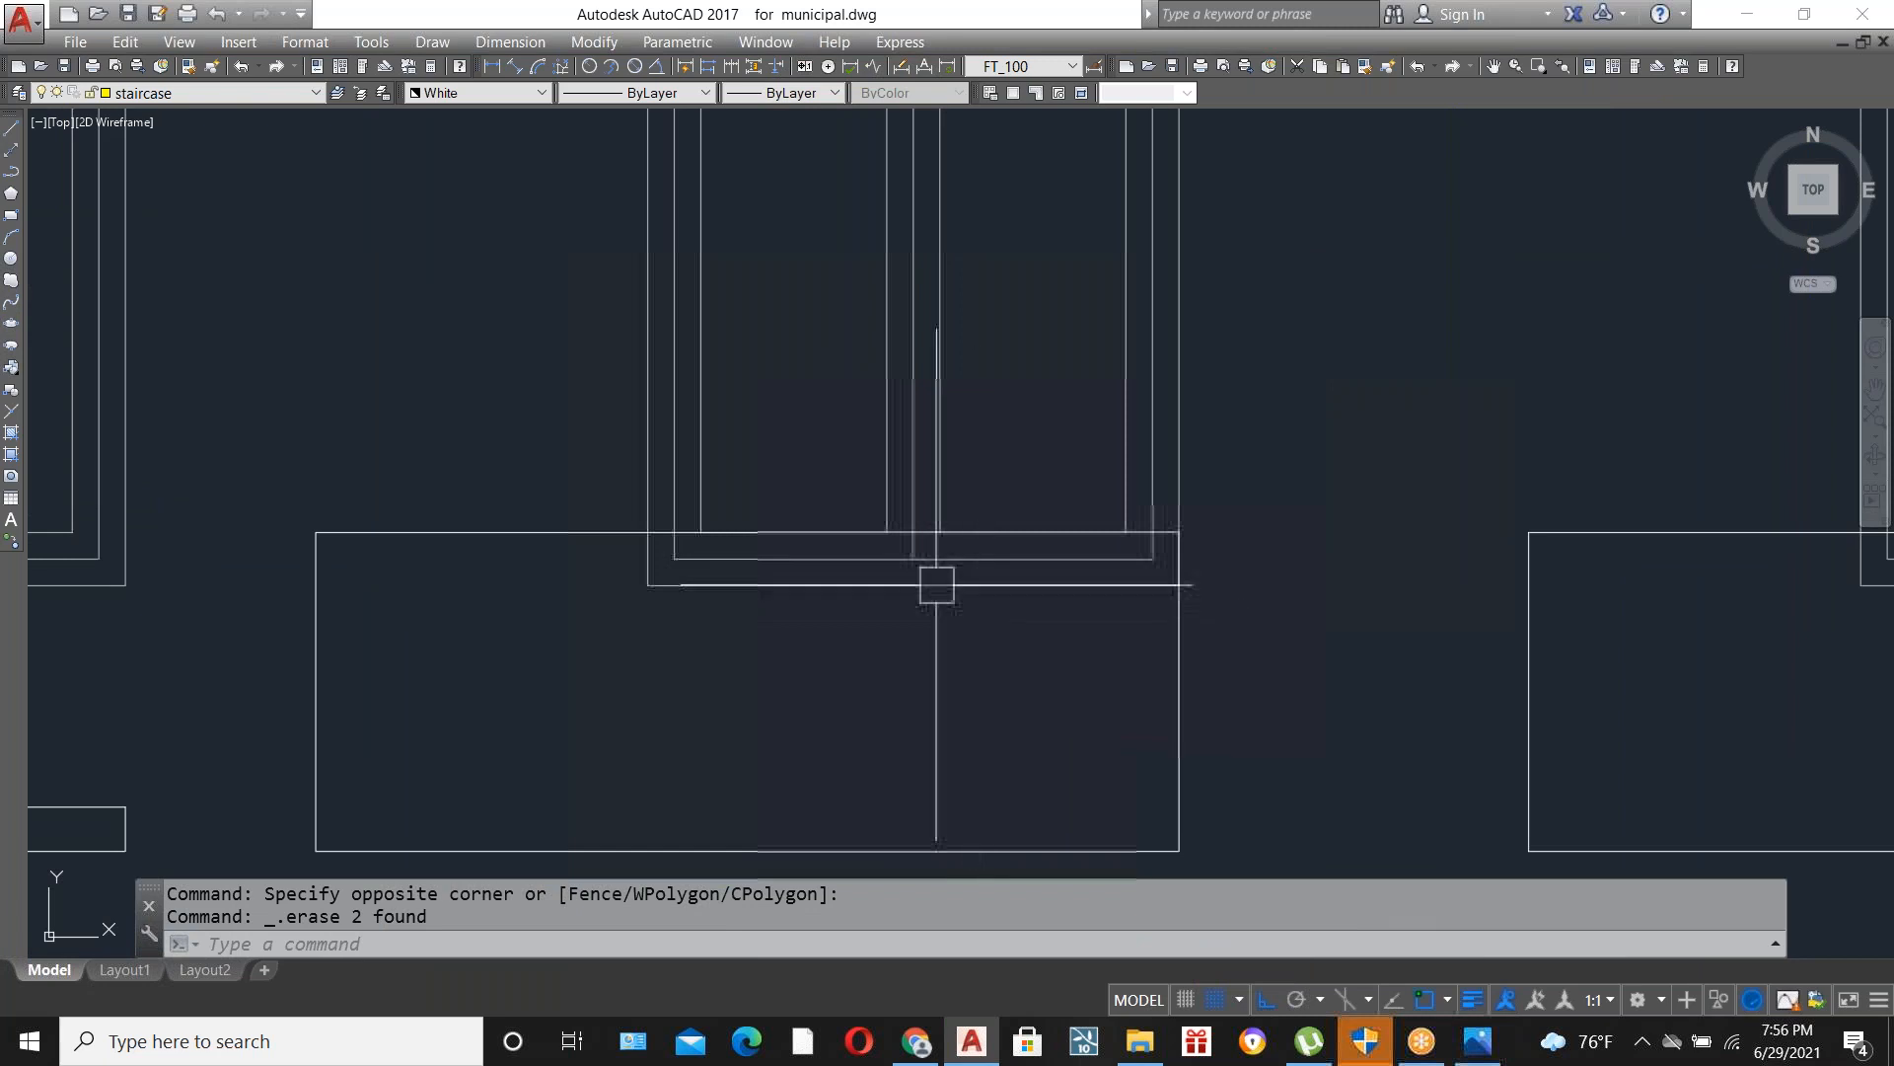
Draw a door-frame polyline from the middle projection's upper edge up to window-top height and across to the adjoining window.
scroll(1023, 632, down, 4)
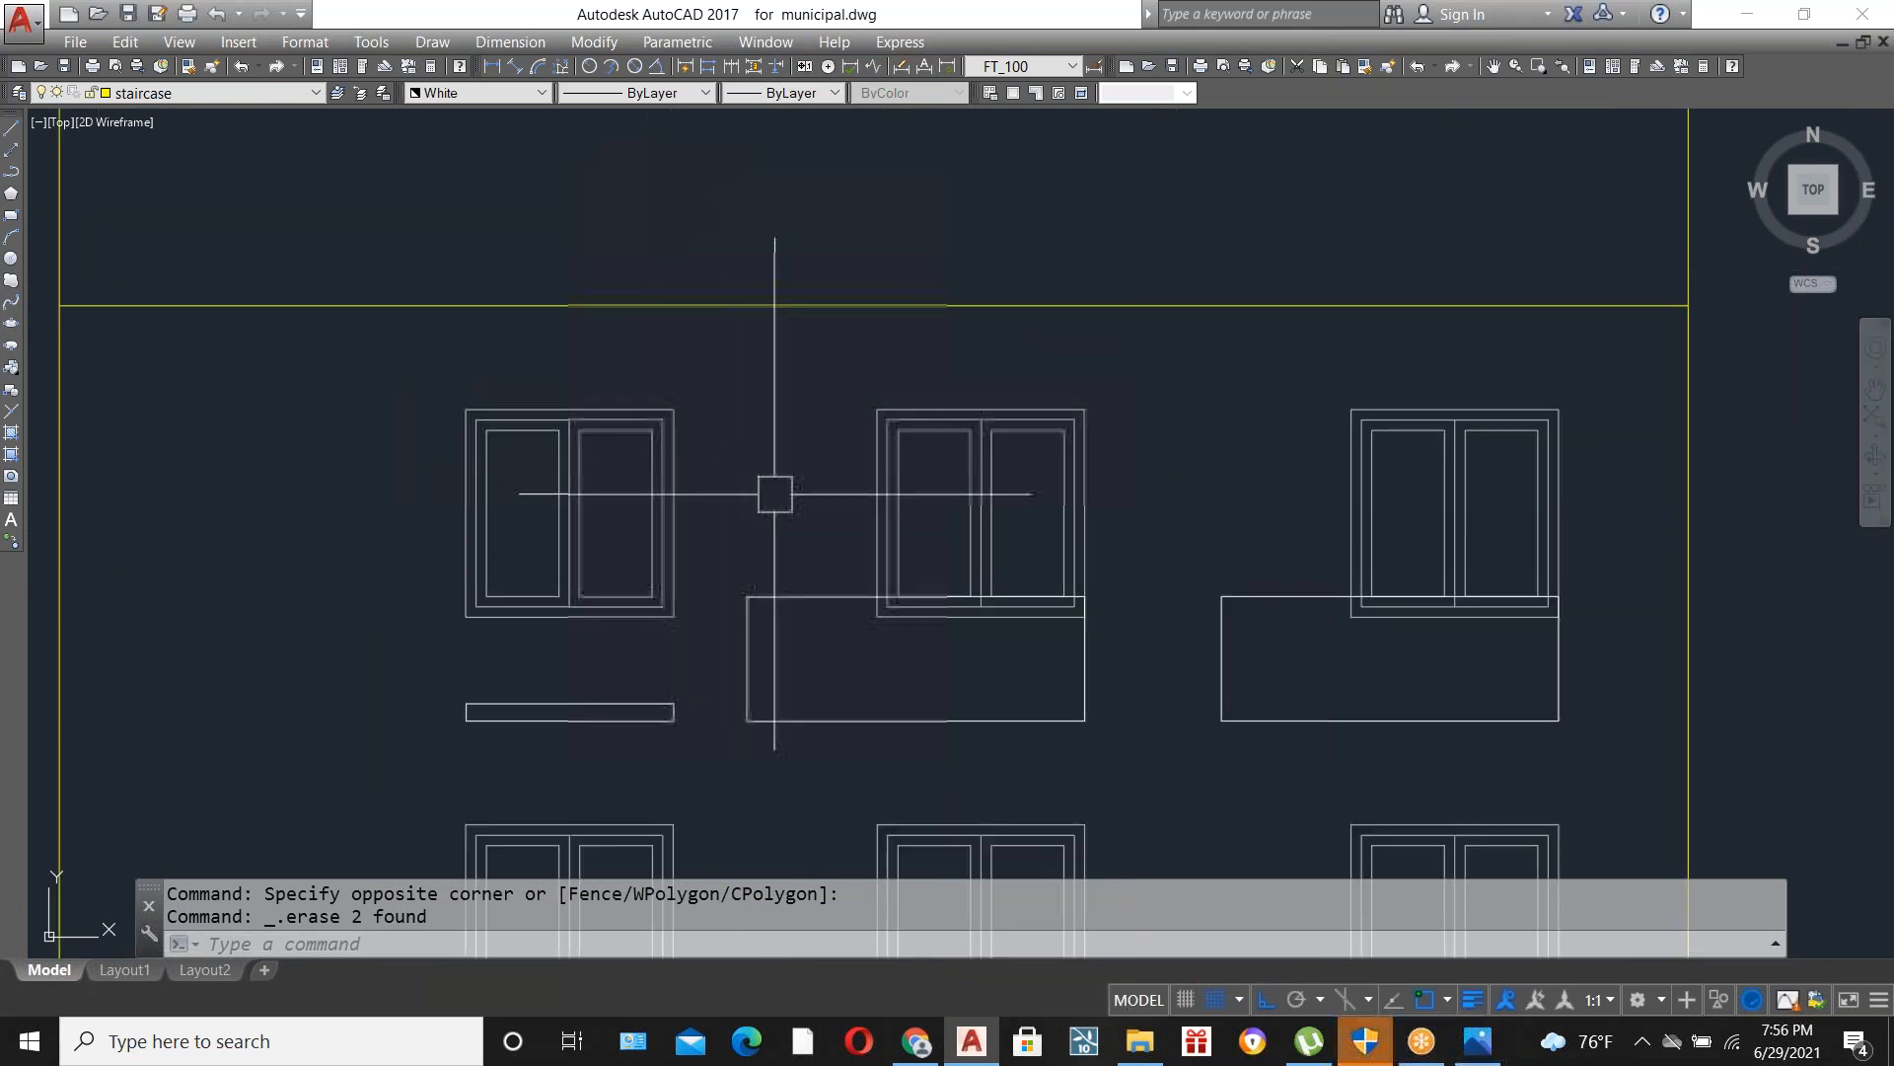
scroll(868, 612, down, 2)
scroll(834, 499, up, 2)
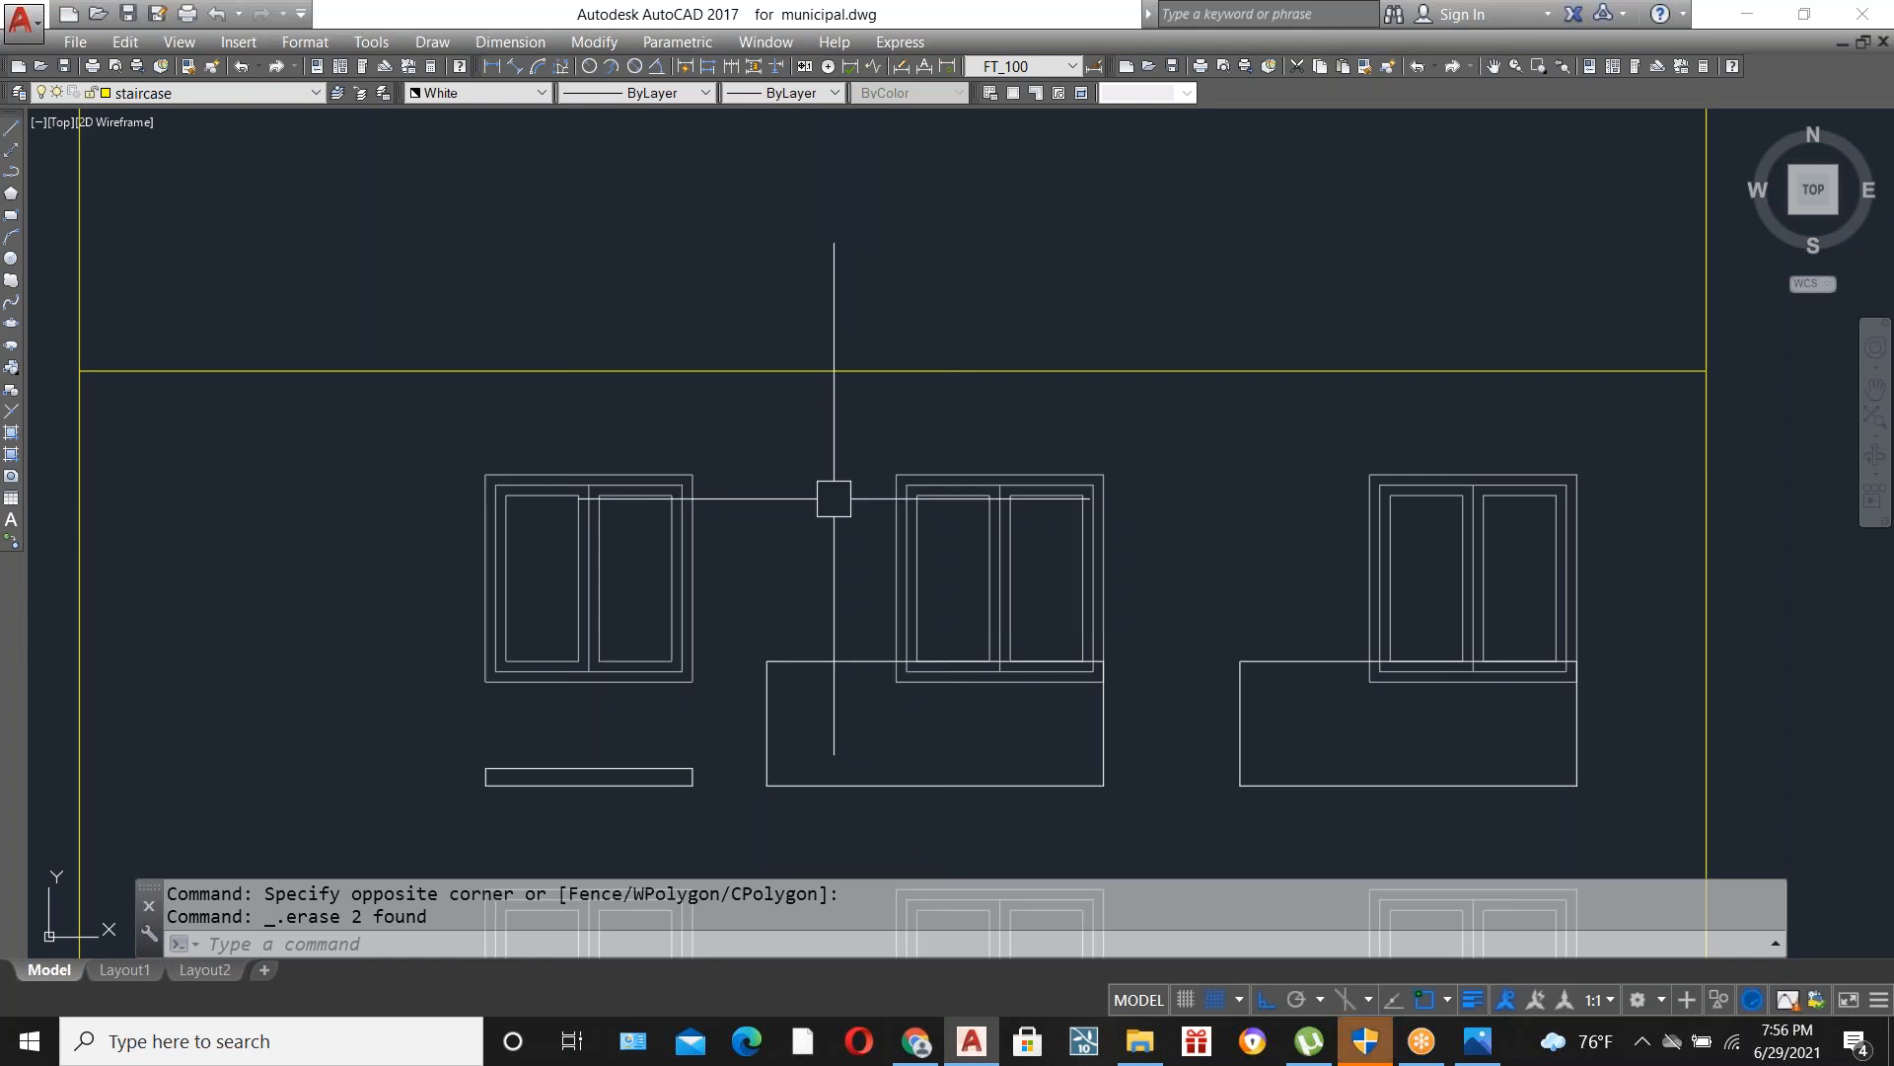
text(pl)
key(Return)
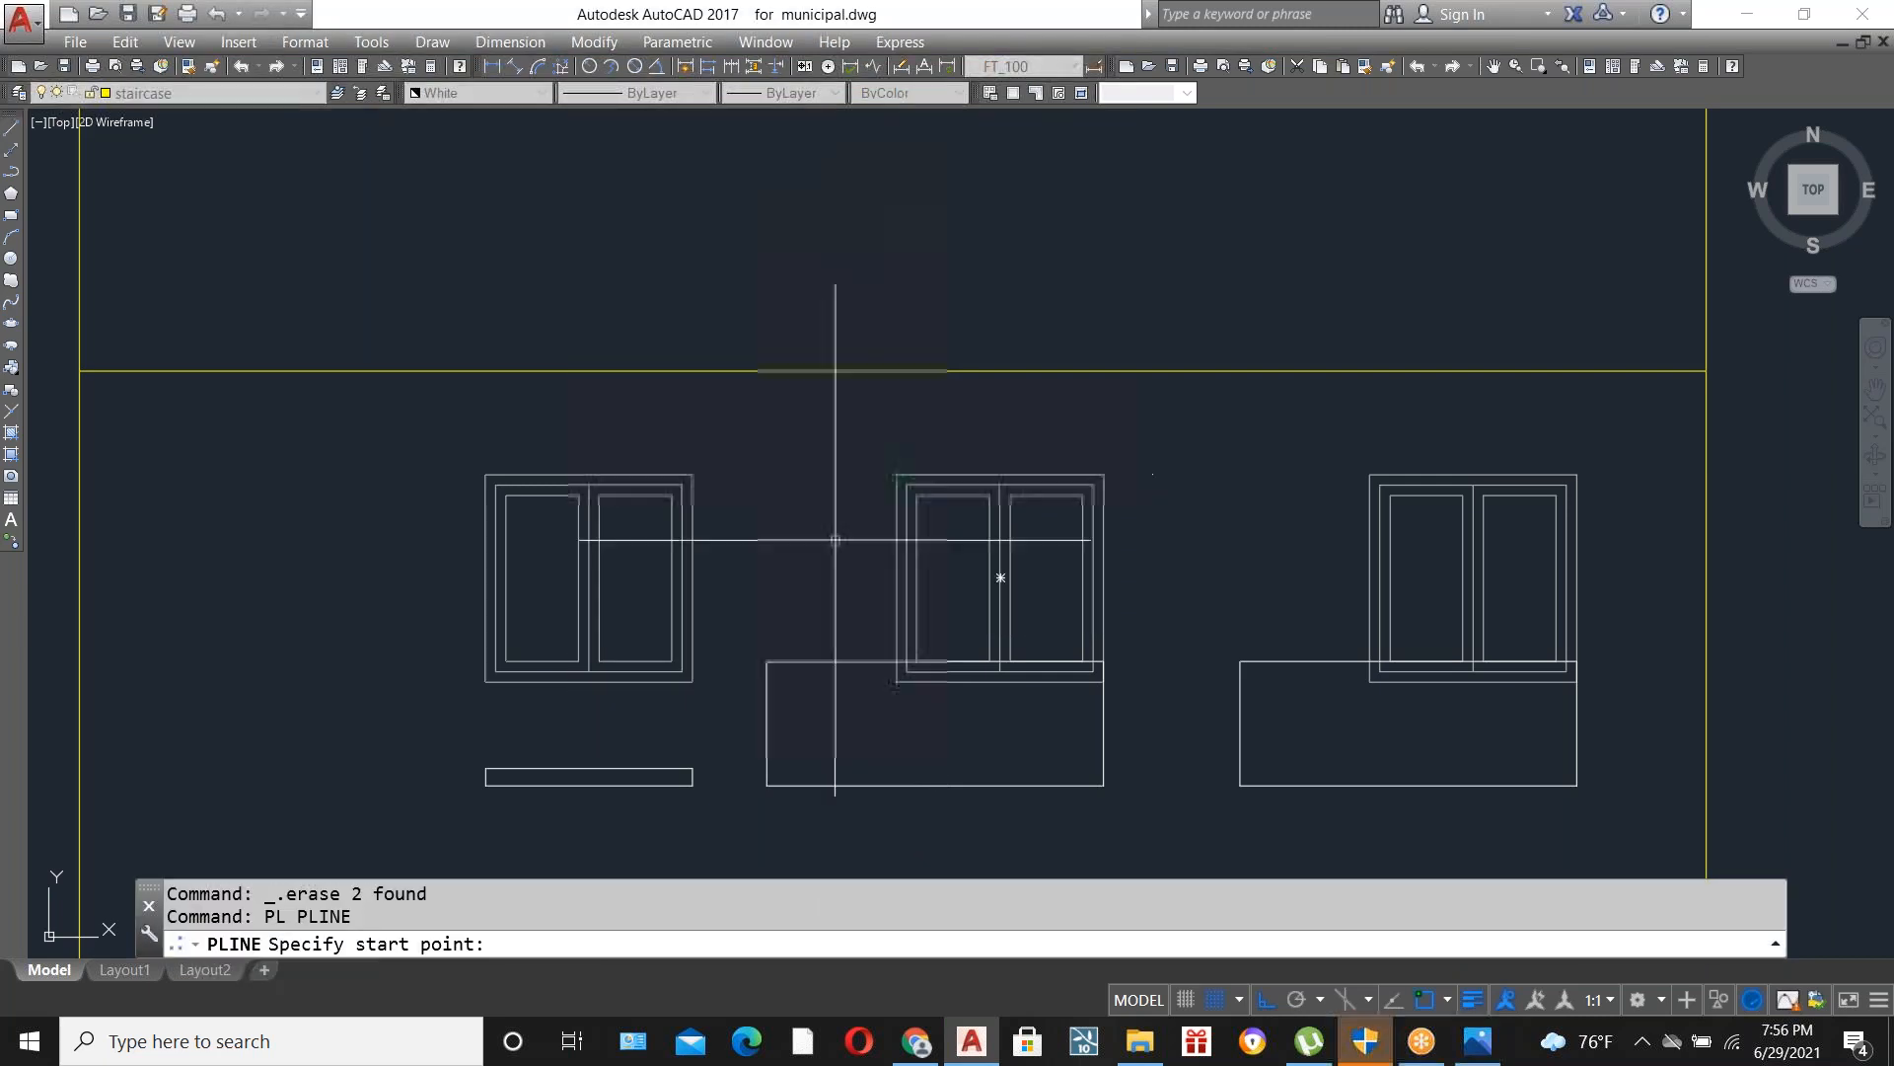
click(778, 658)
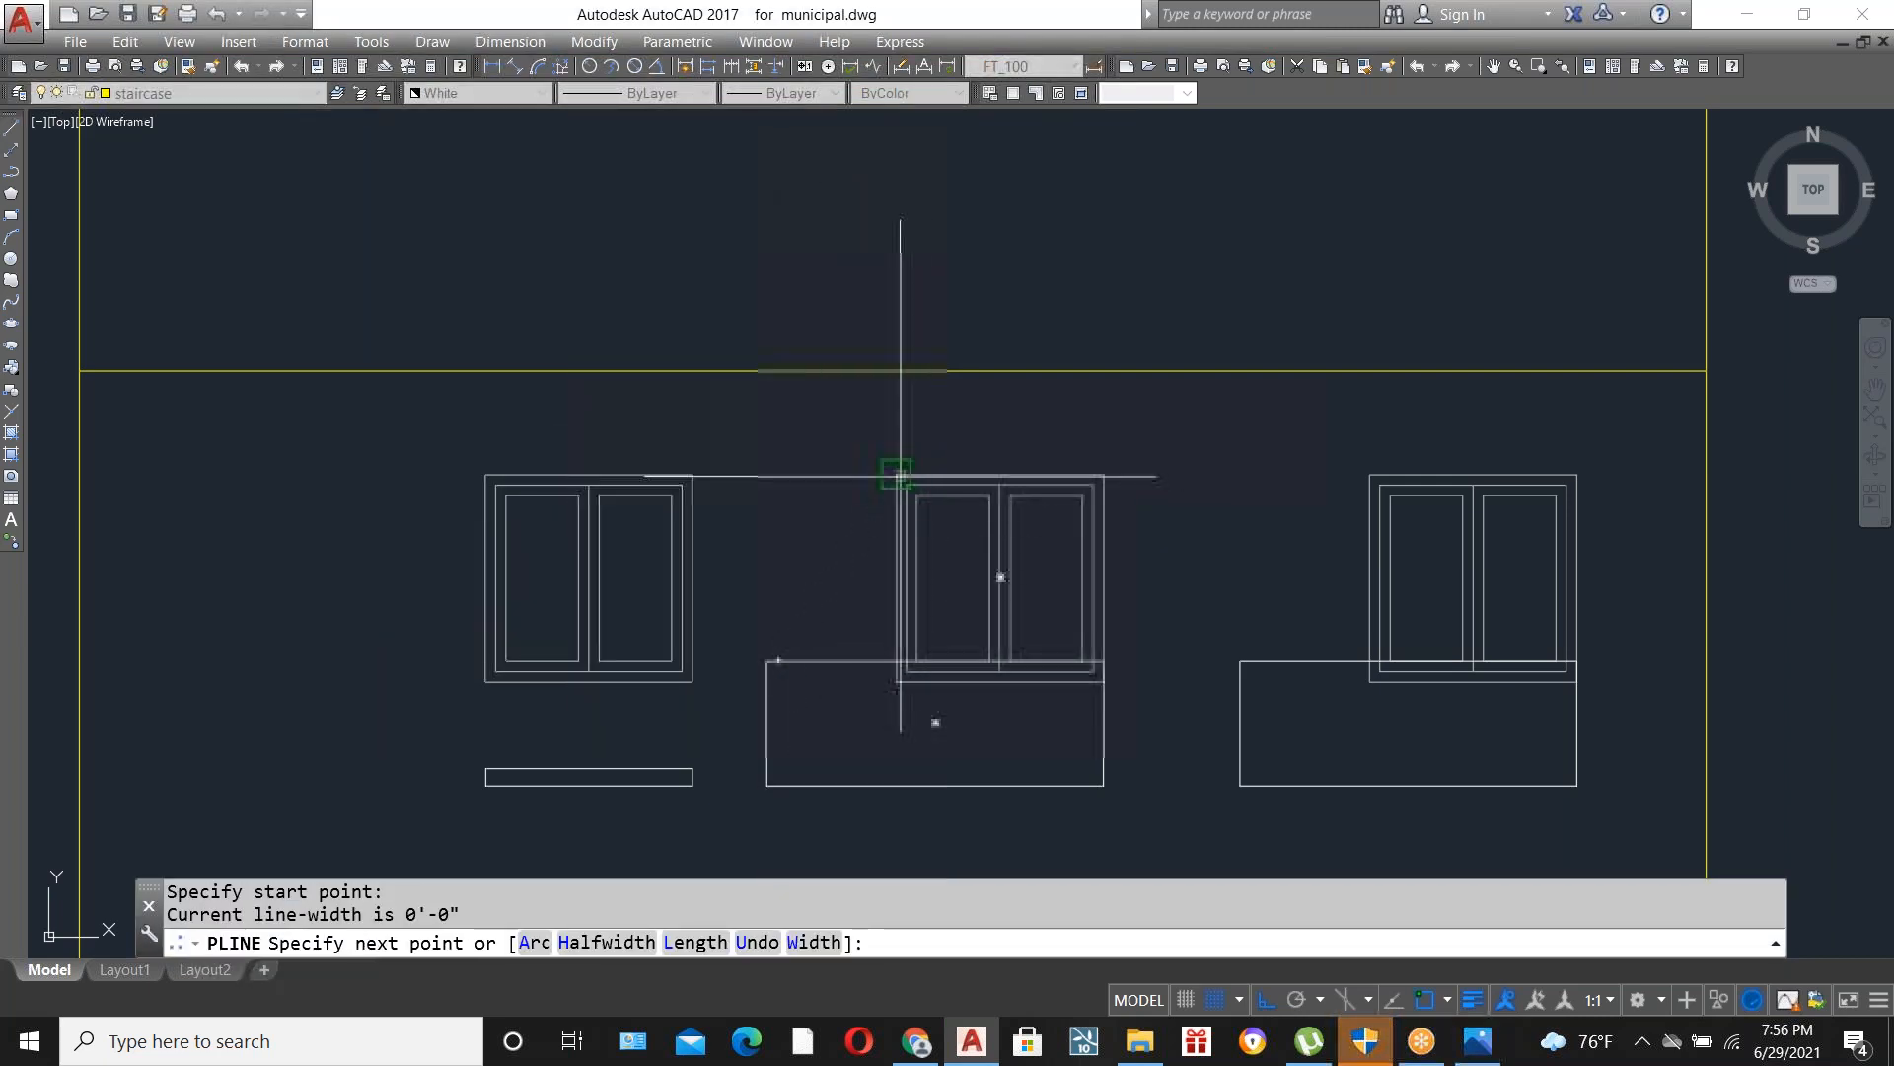
click(779, 473)
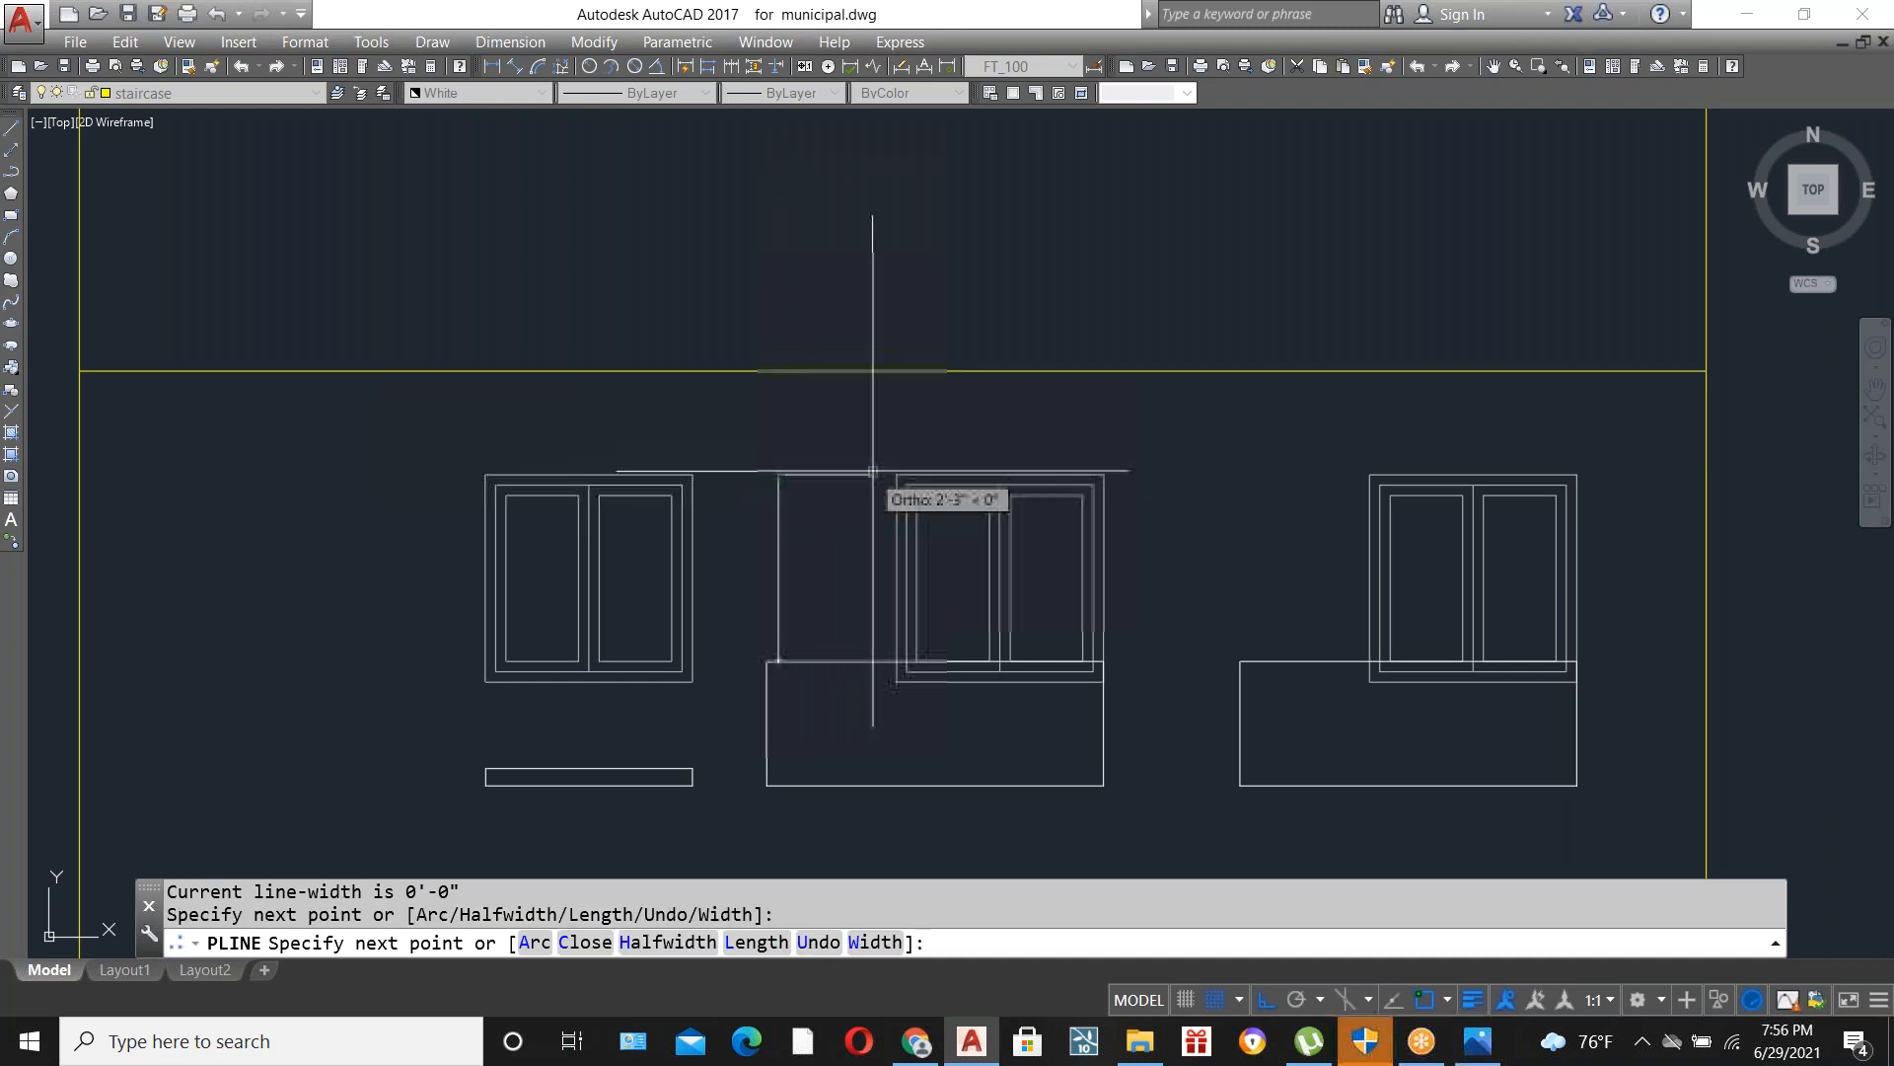
key(Escape)
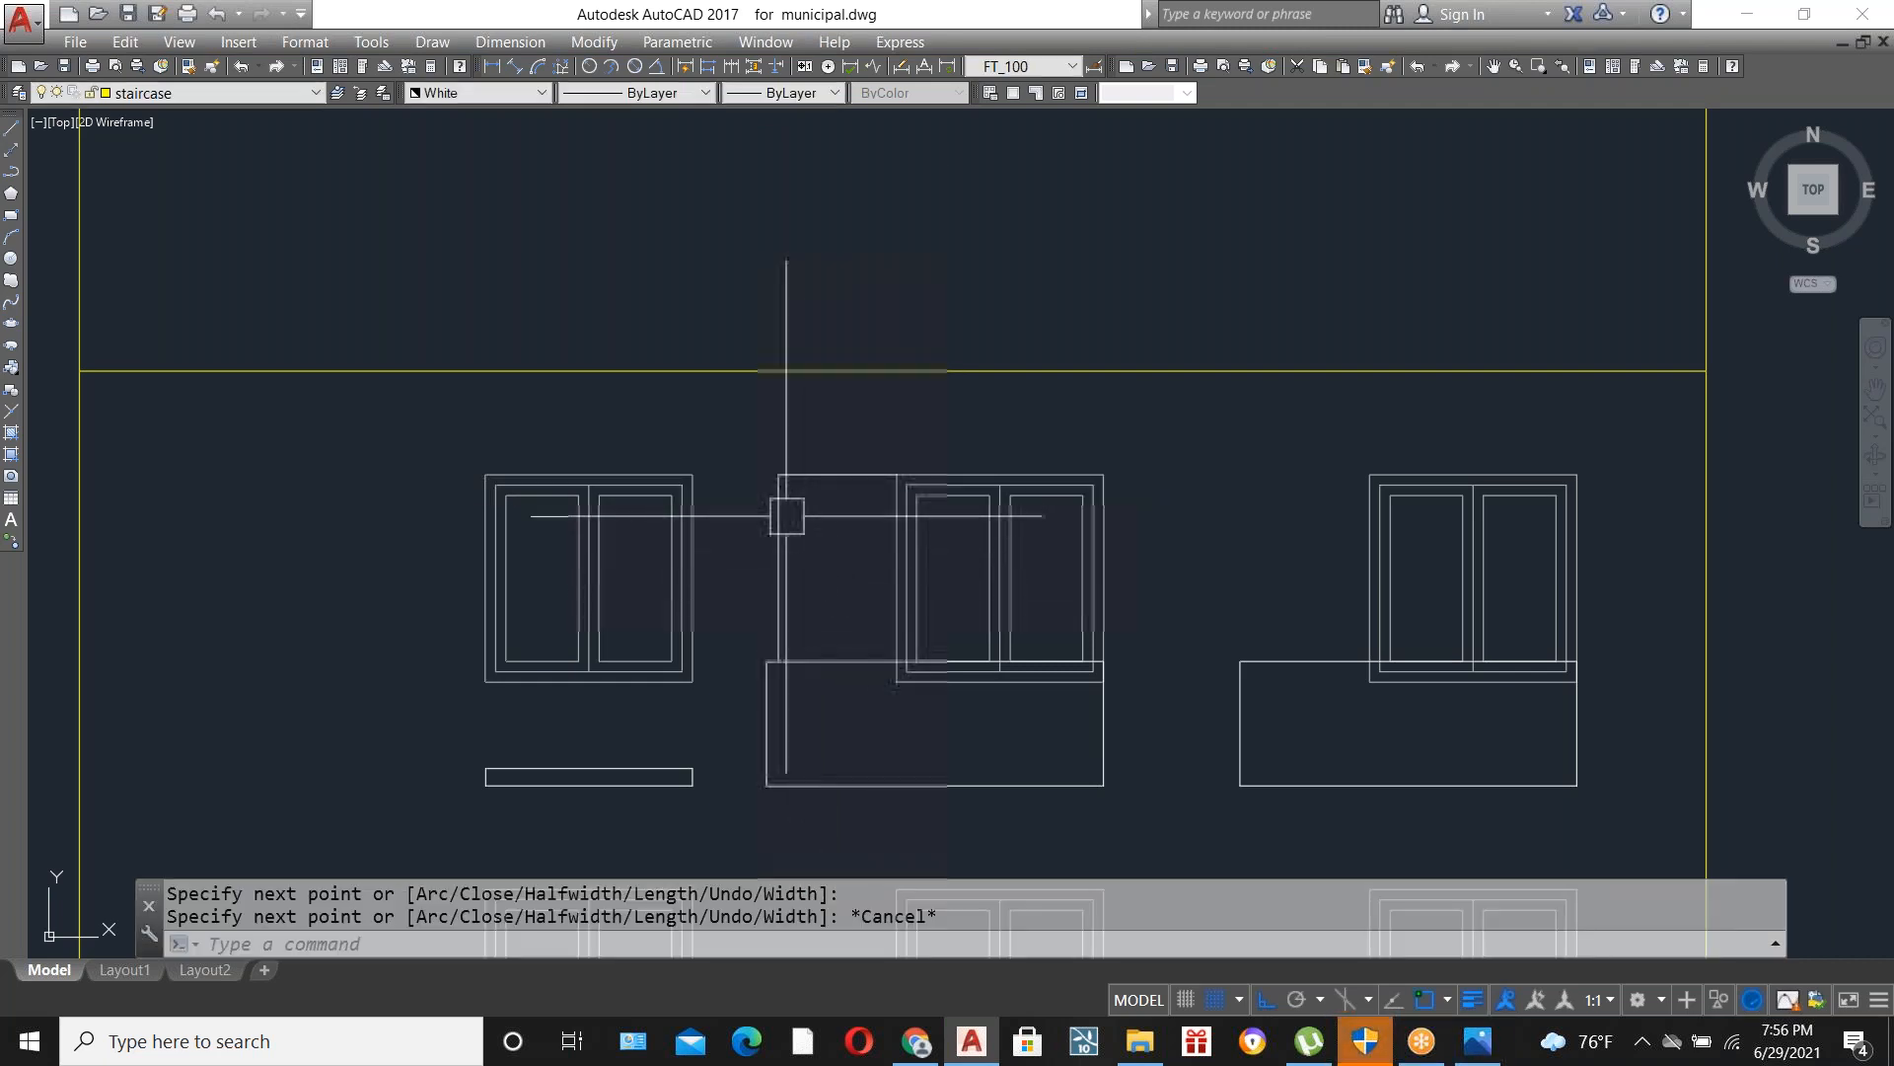
Offset the new door-frame polyline 3 inches inward.
text(o)
key(Return)
text(3)
key(Return)
click(804, 478)
click(842, 524)
key(Escape)
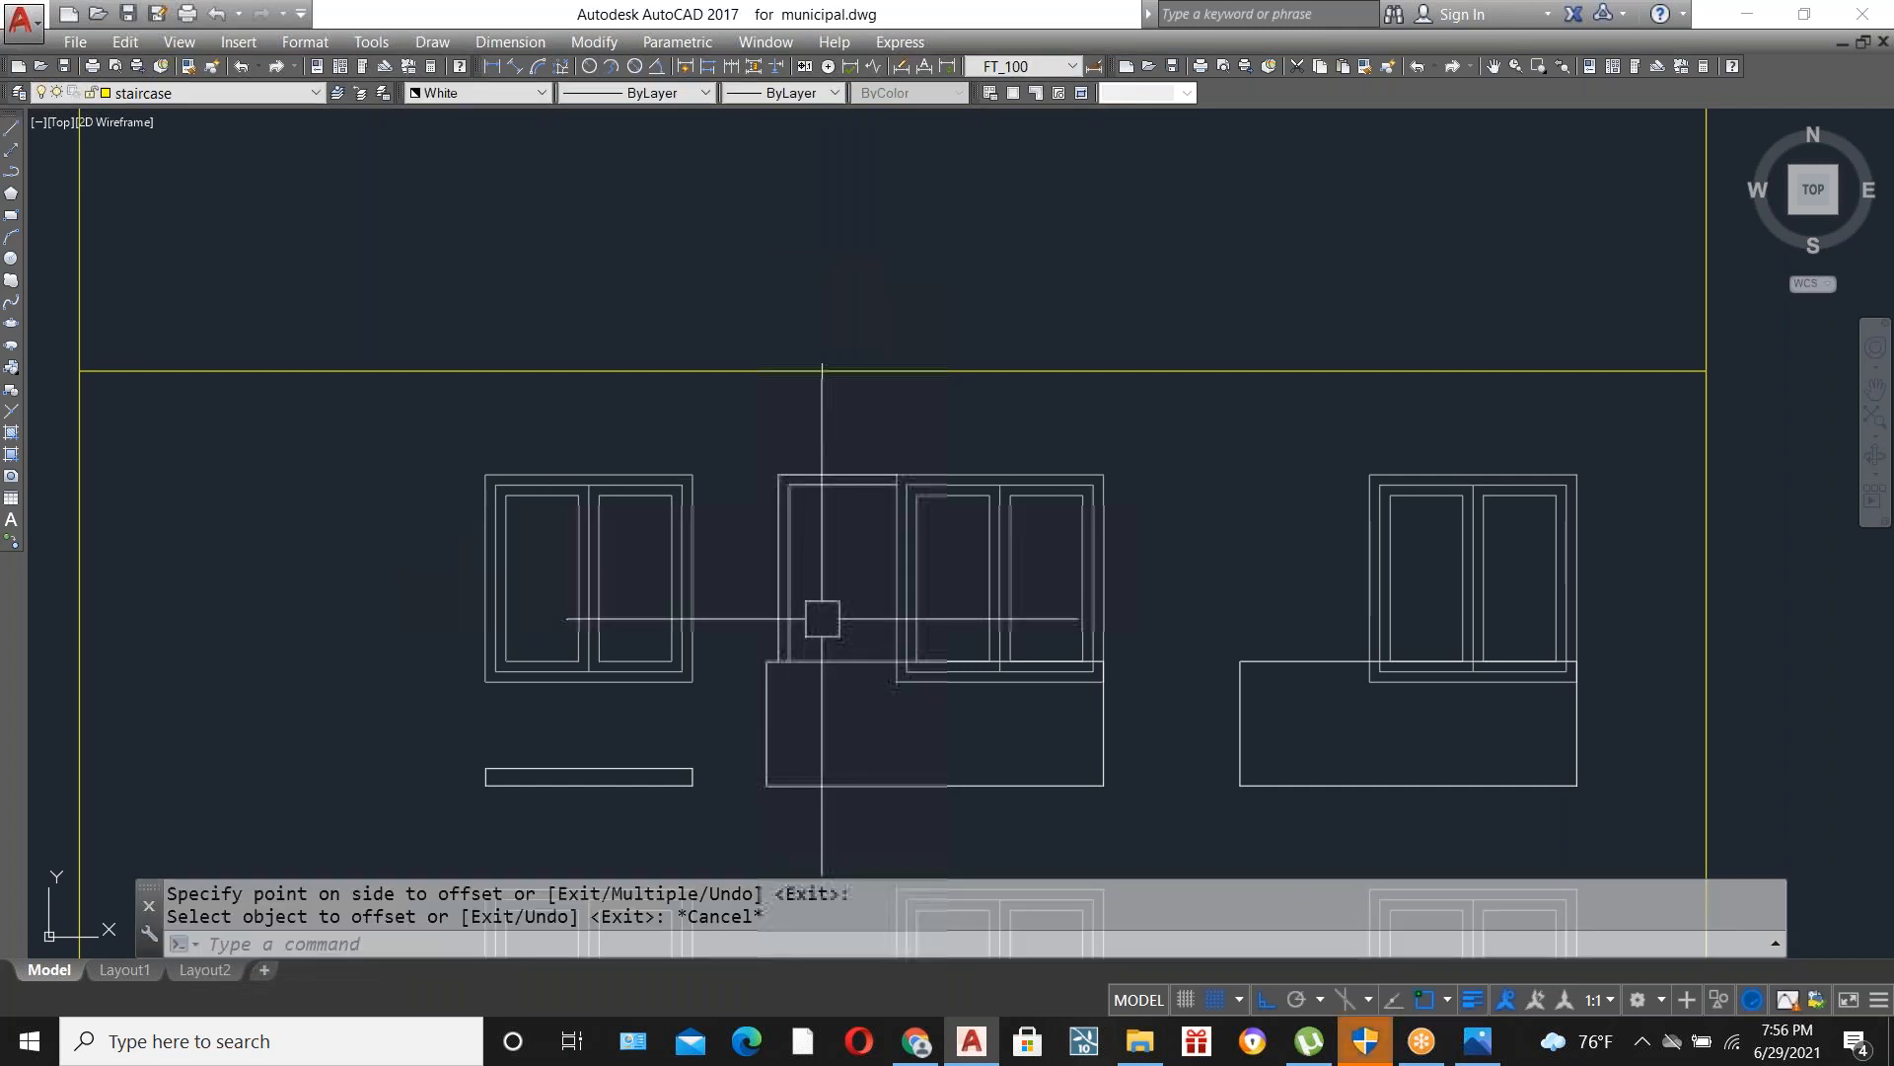
Copy both door-frame polylines from the middle upper window to the matching corner of the bedroom-side upper window.
scroll(841, 599, down, 2)
click(838, 523)
click(797, 560)
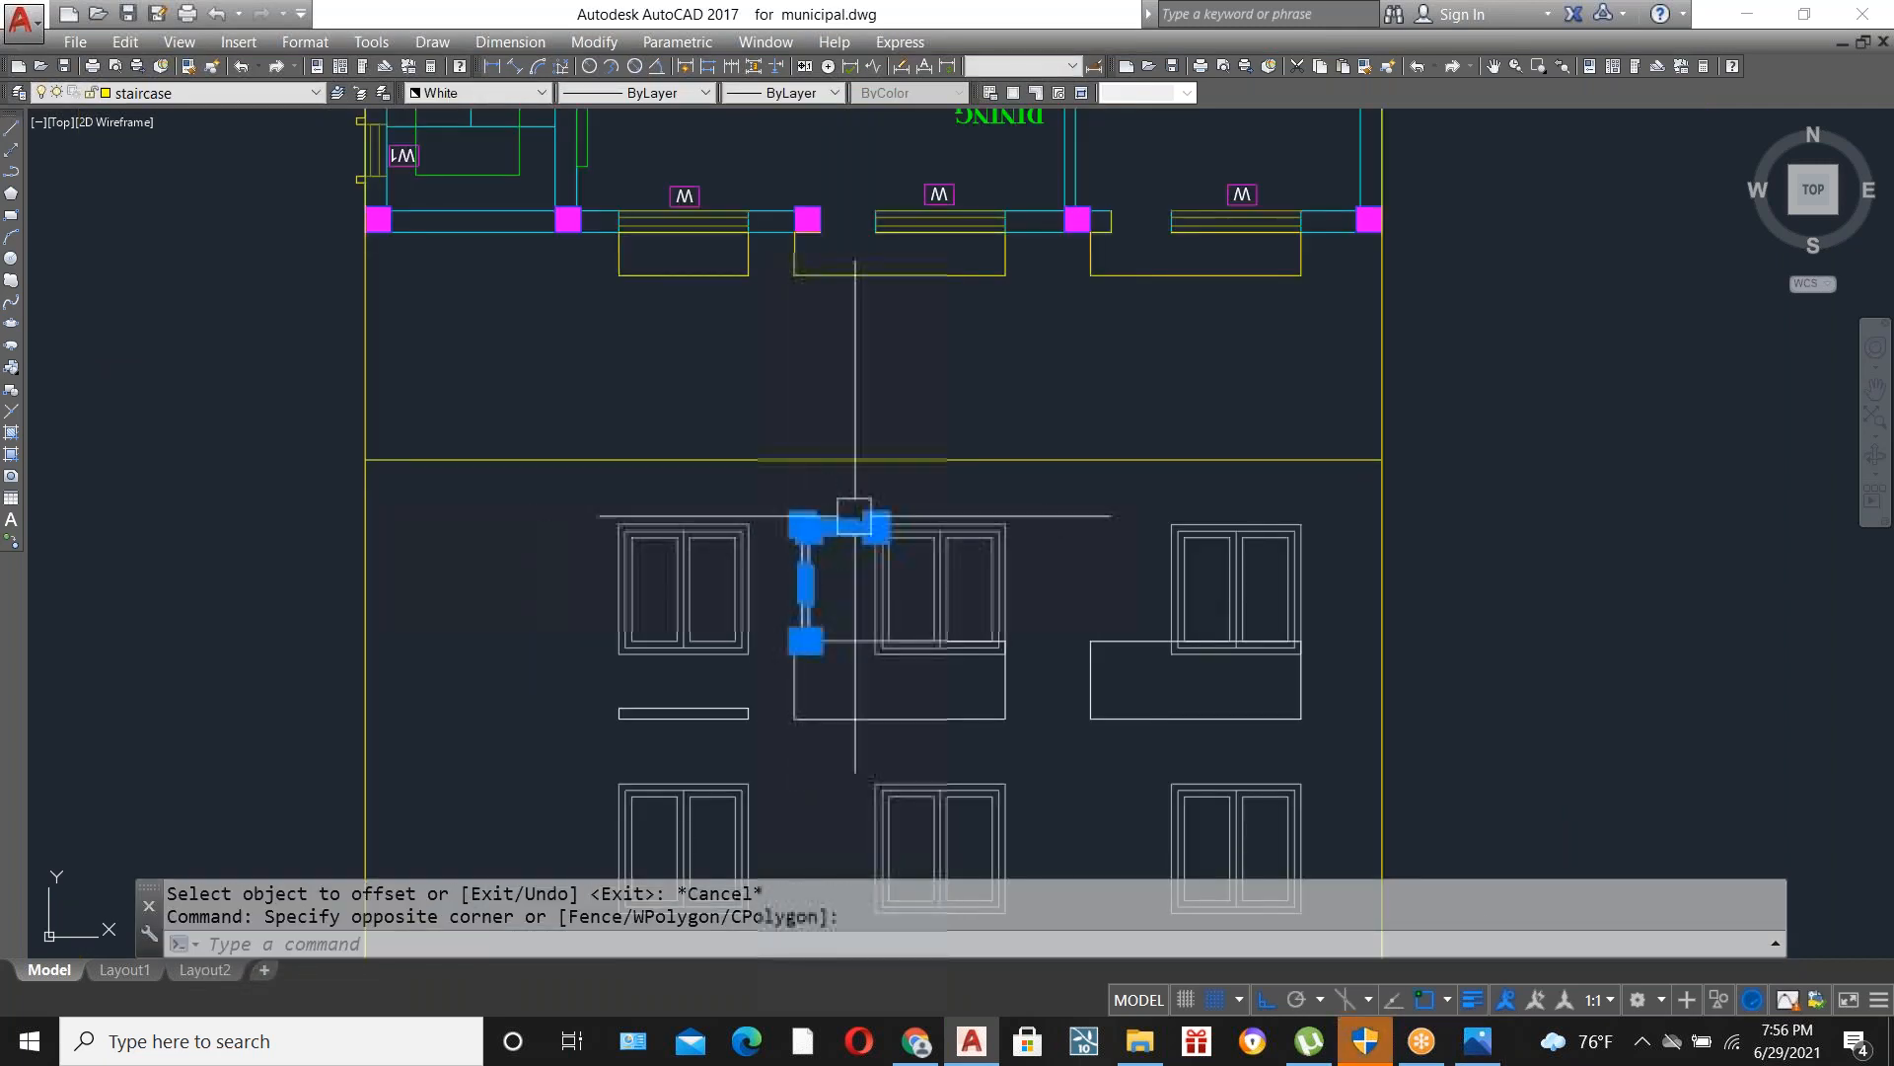
text(co)
key(Return)
scroll(869, 518, up, 4)
click(891, 502)
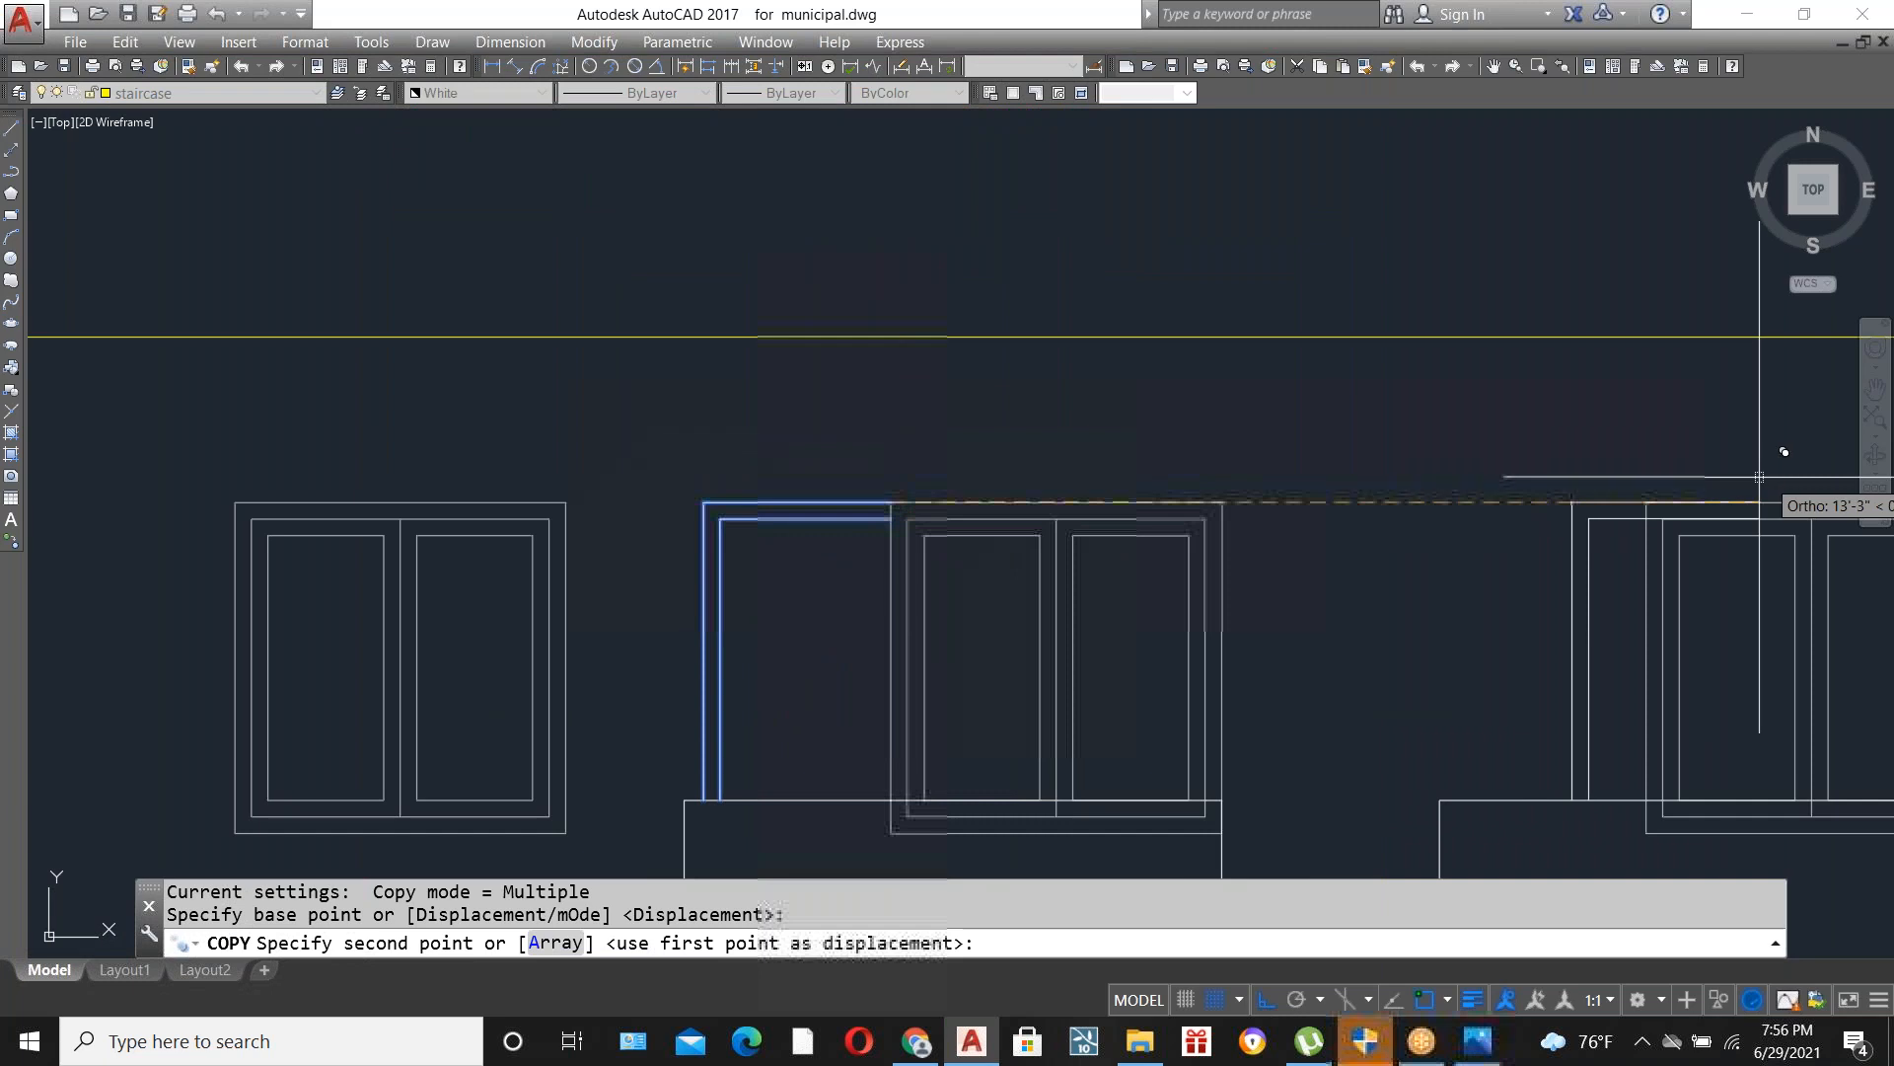
click(1670, 471)
key(Escape)
scroll(1041, 499, down, 3)
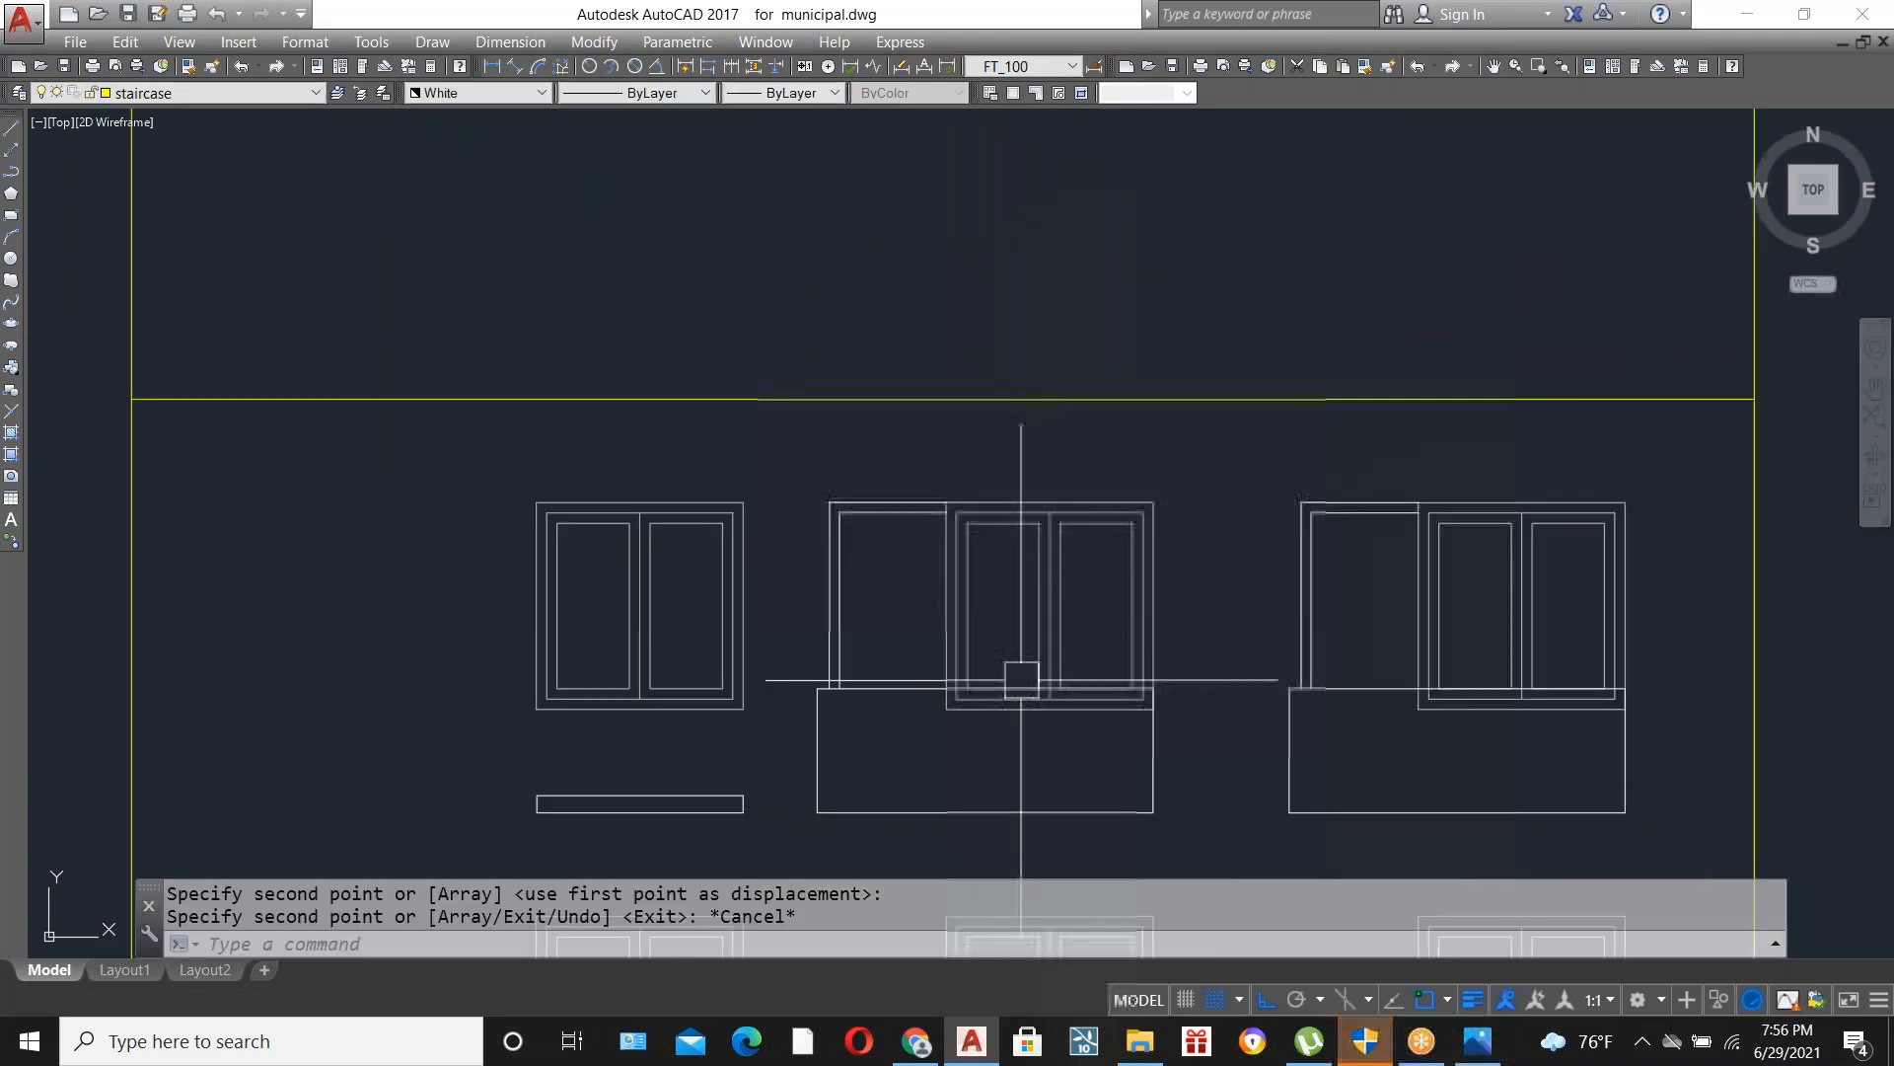
Trim the middle upper window's lines that extend below the upper edge of its projection.
scroll(1057, 748, up, 4)
text(TR)
key(Return)
key(Return)
scroll(1201, 685, up, 3)
click(1305, 712)
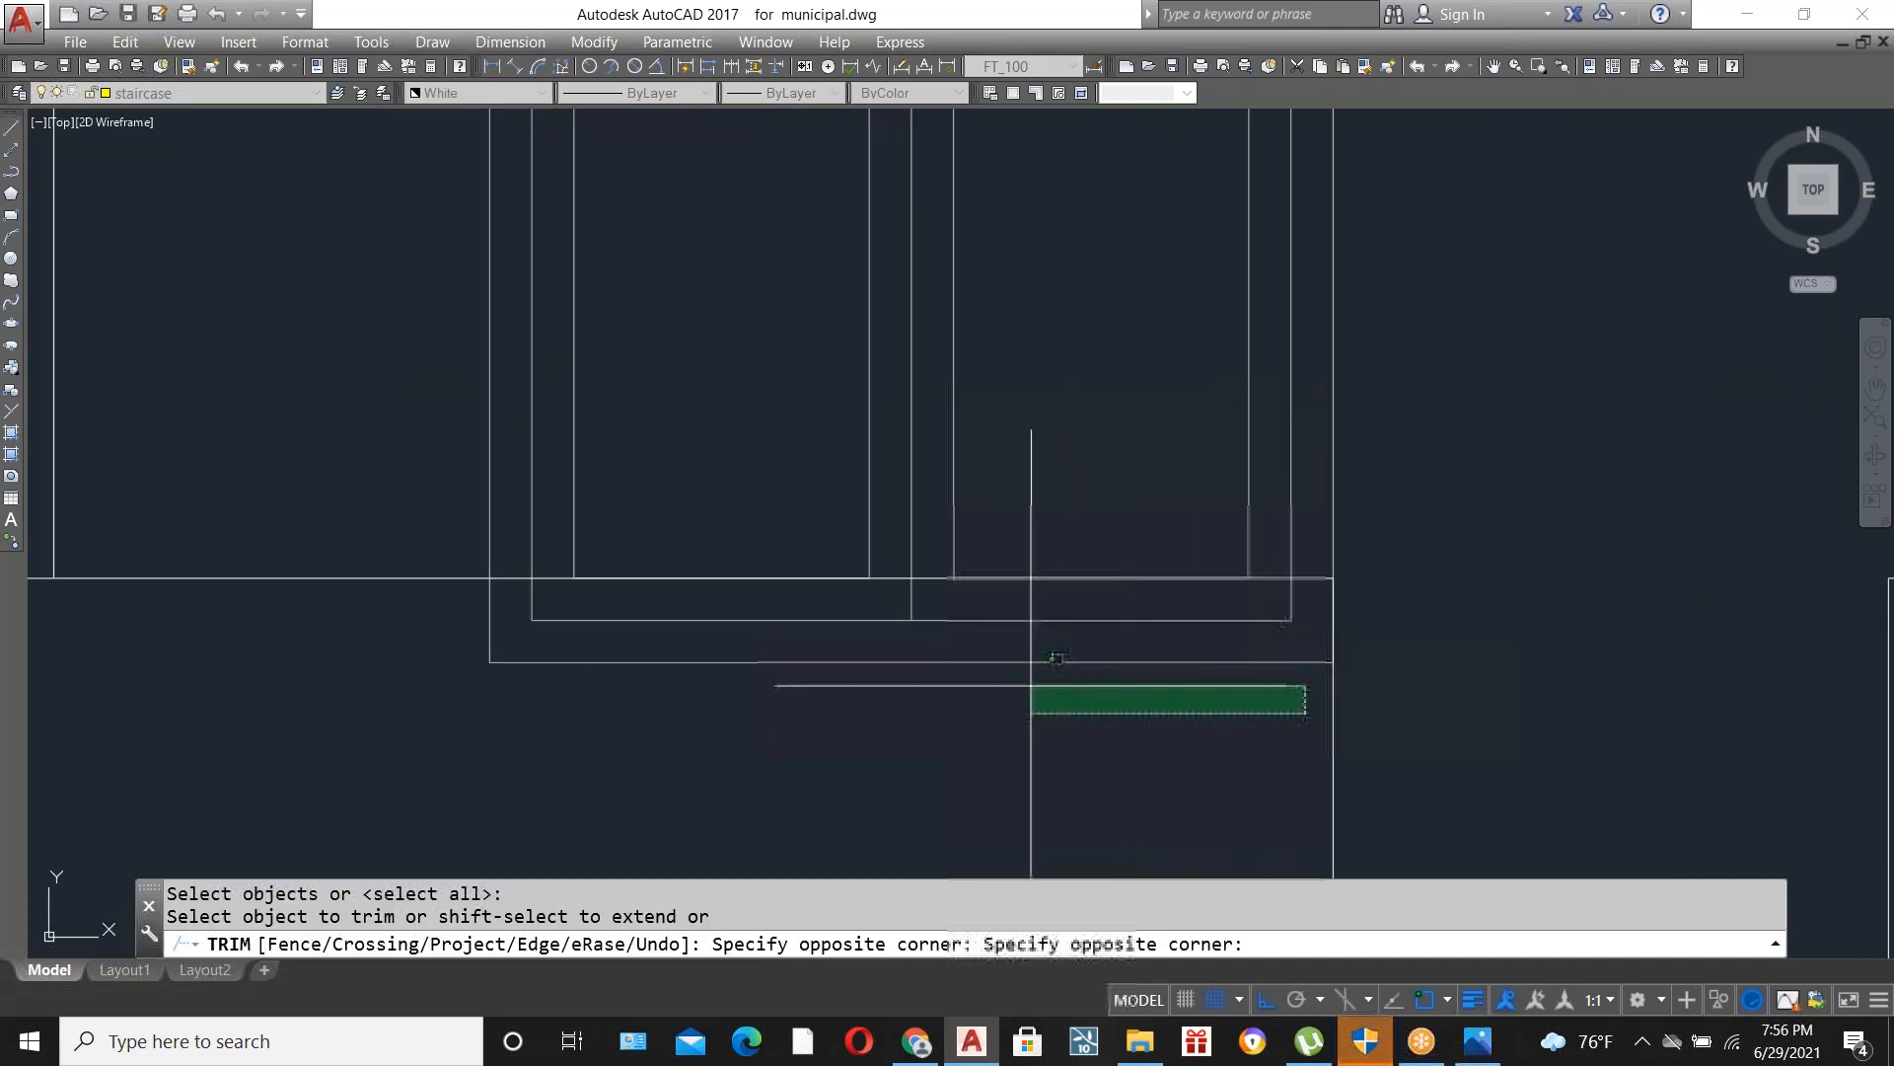
click(496, 611)
scroll(647, 619, down, 4)
click(736, 630)
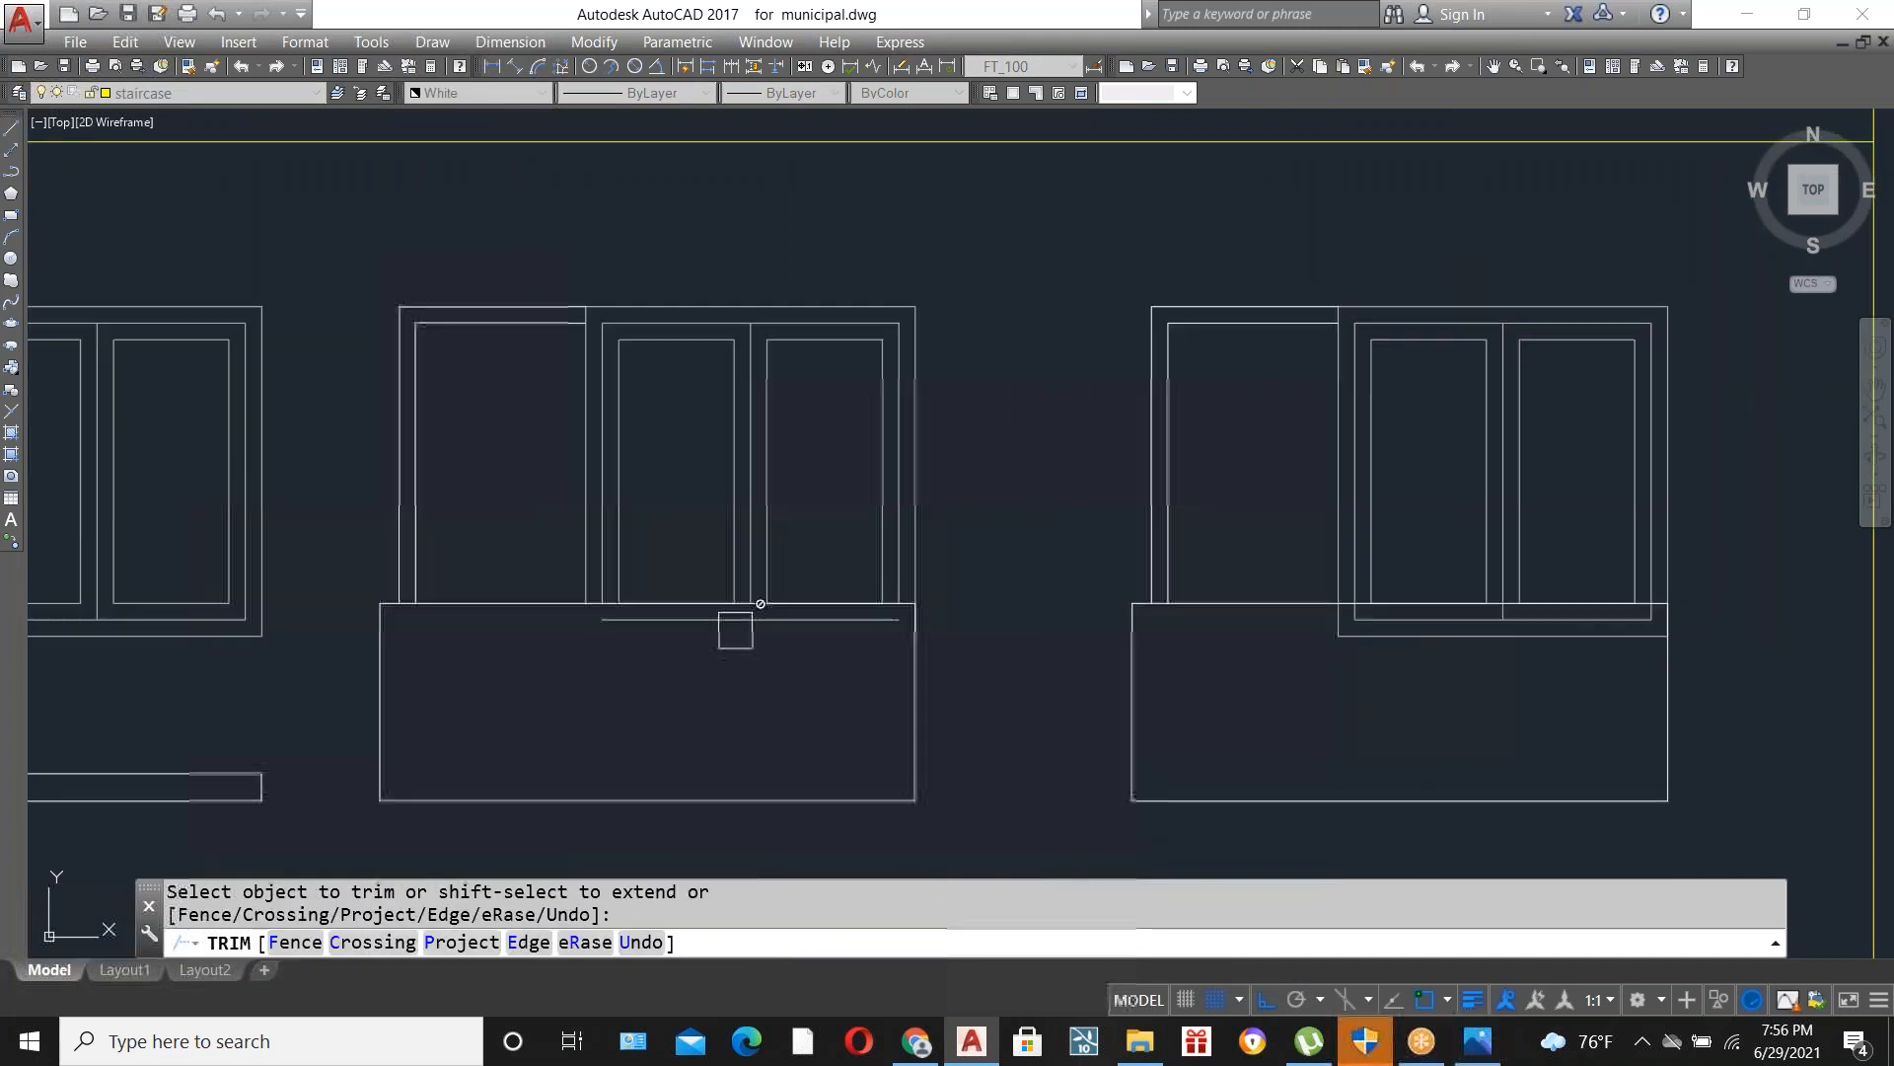
Trim the bedroom-side upper window's lines below the projection's upper edge, including the leftover vertical stub.
scroll(1677, 629, up, 4)
click(1605, 691)
click(723, 604)
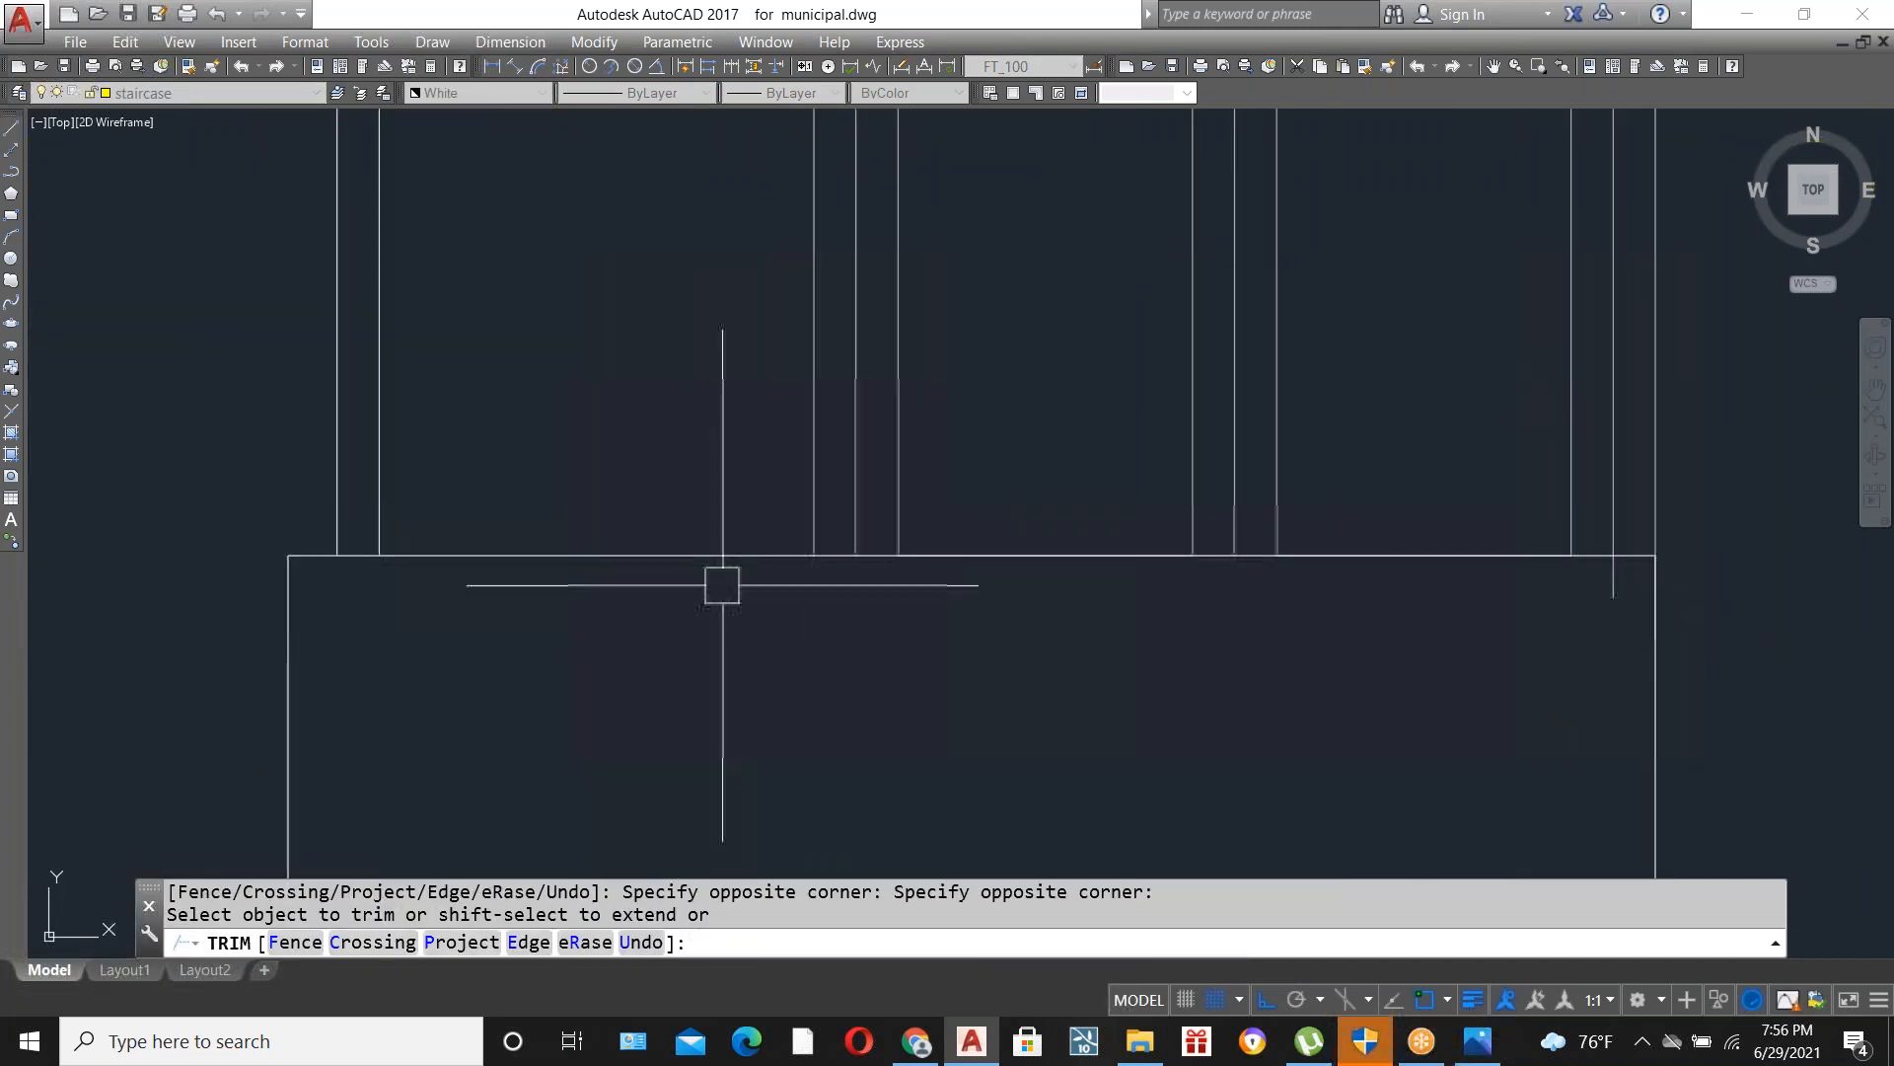
key(Escape)
text(tr)
key(Return)
key(Return)
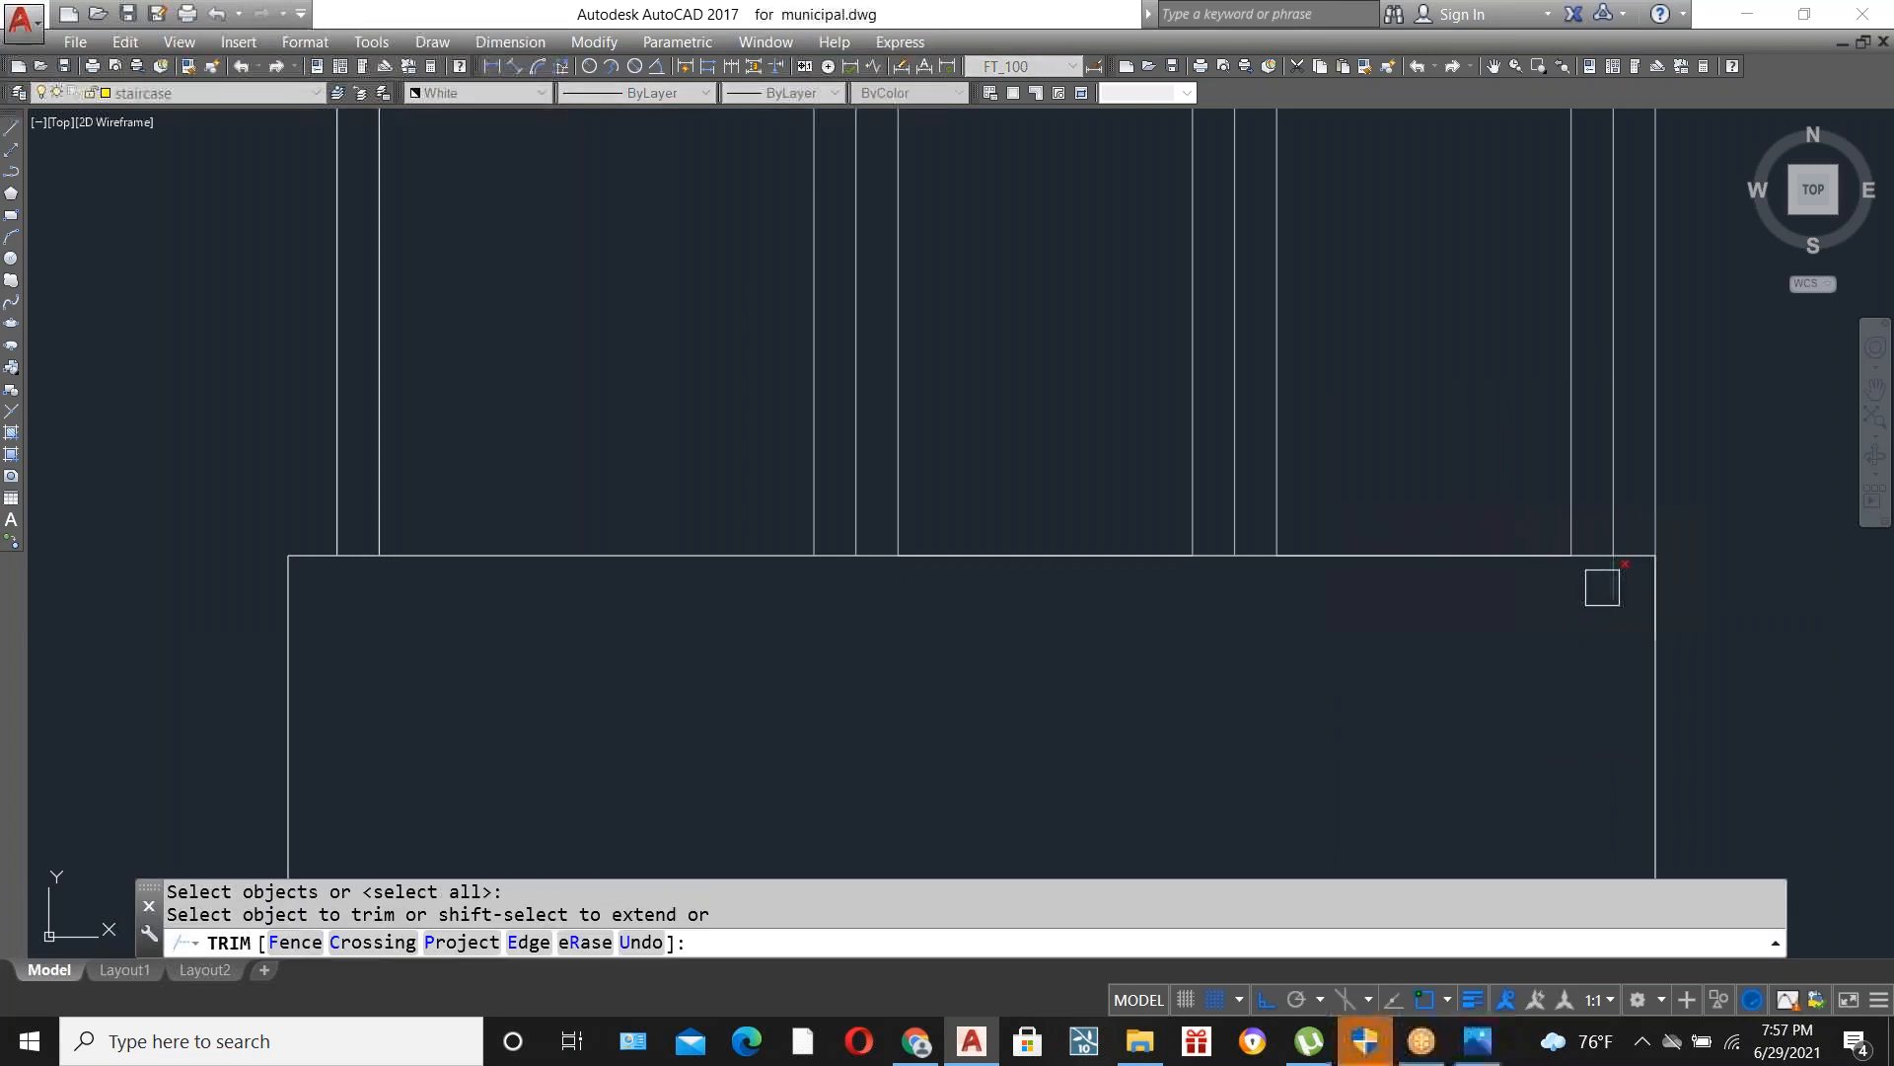
scroll(1576, 550, down, 2)
click(289, 592)
scroll(290, 592, up, 2)
key(Escape)
Erase the leftover horizontal window line inside the middle projection.
scroll(1085, 517, down, 4)
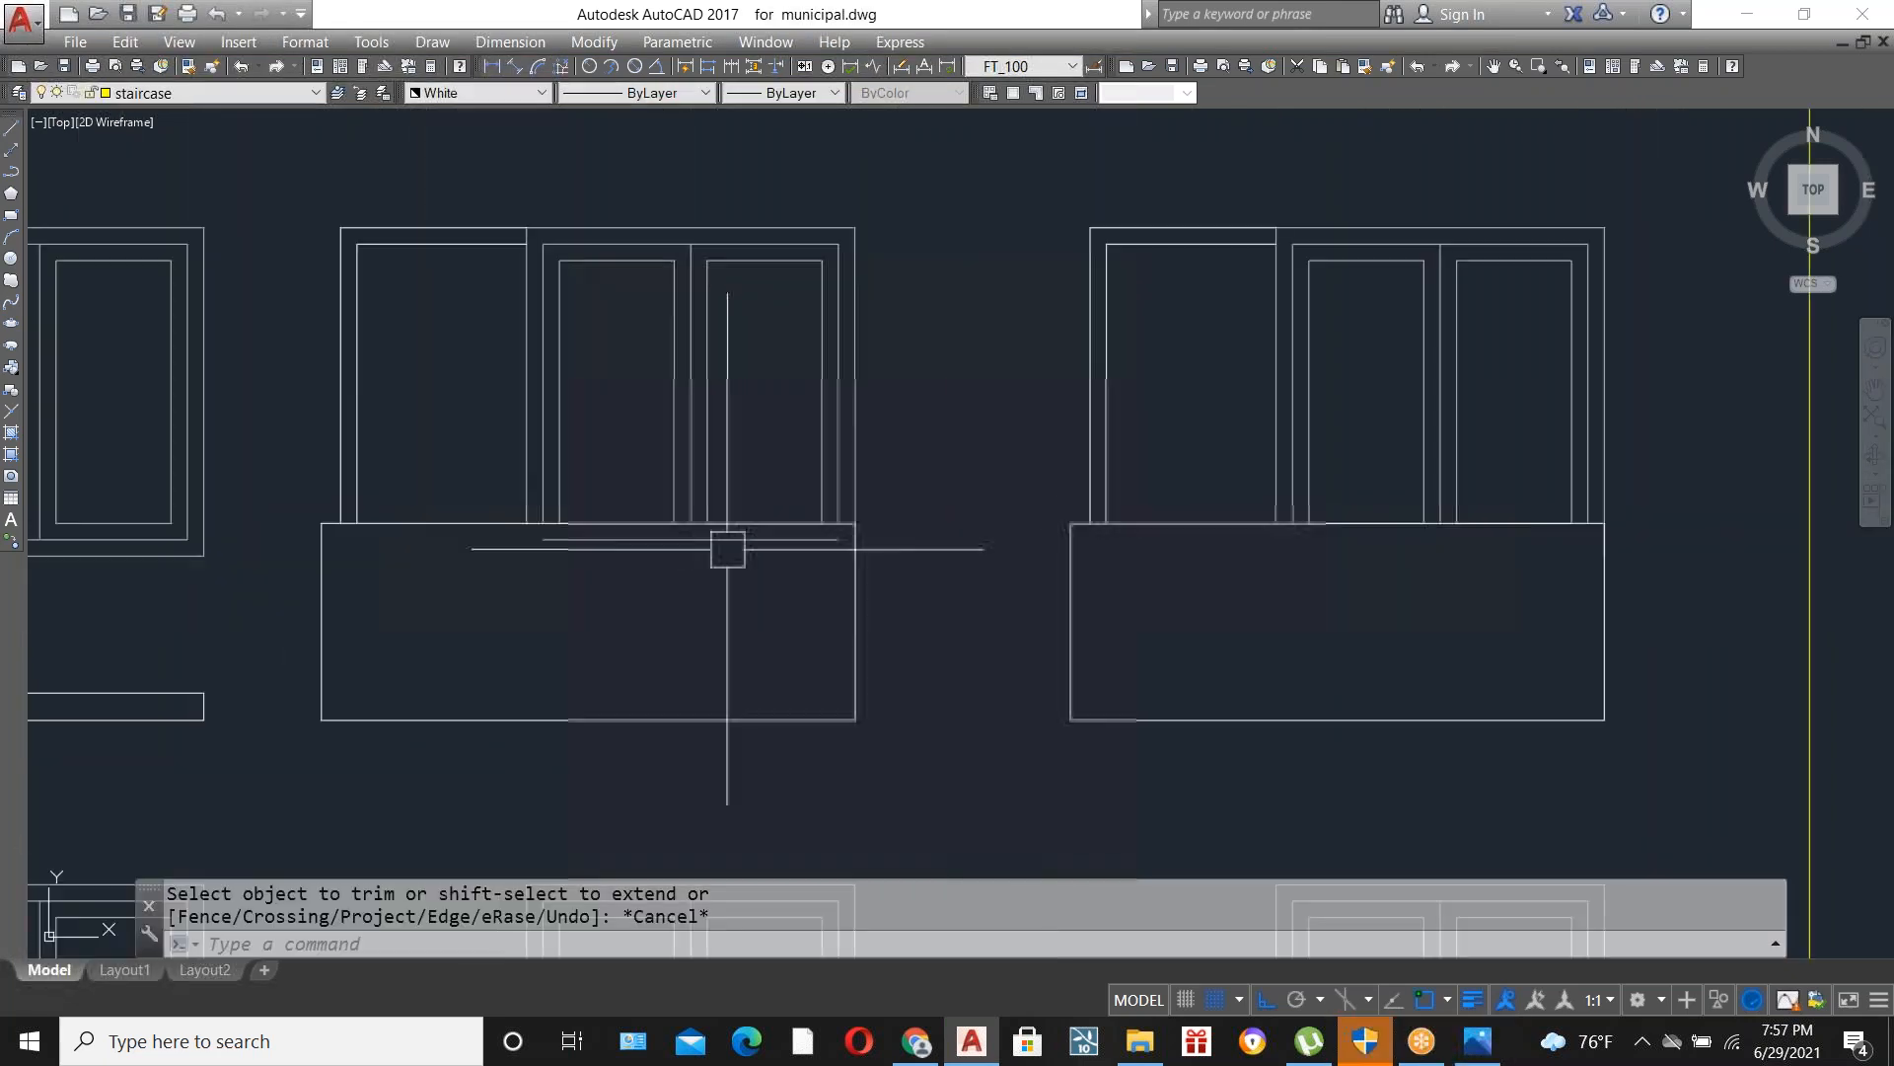
click(713, 544)
key(Delete)
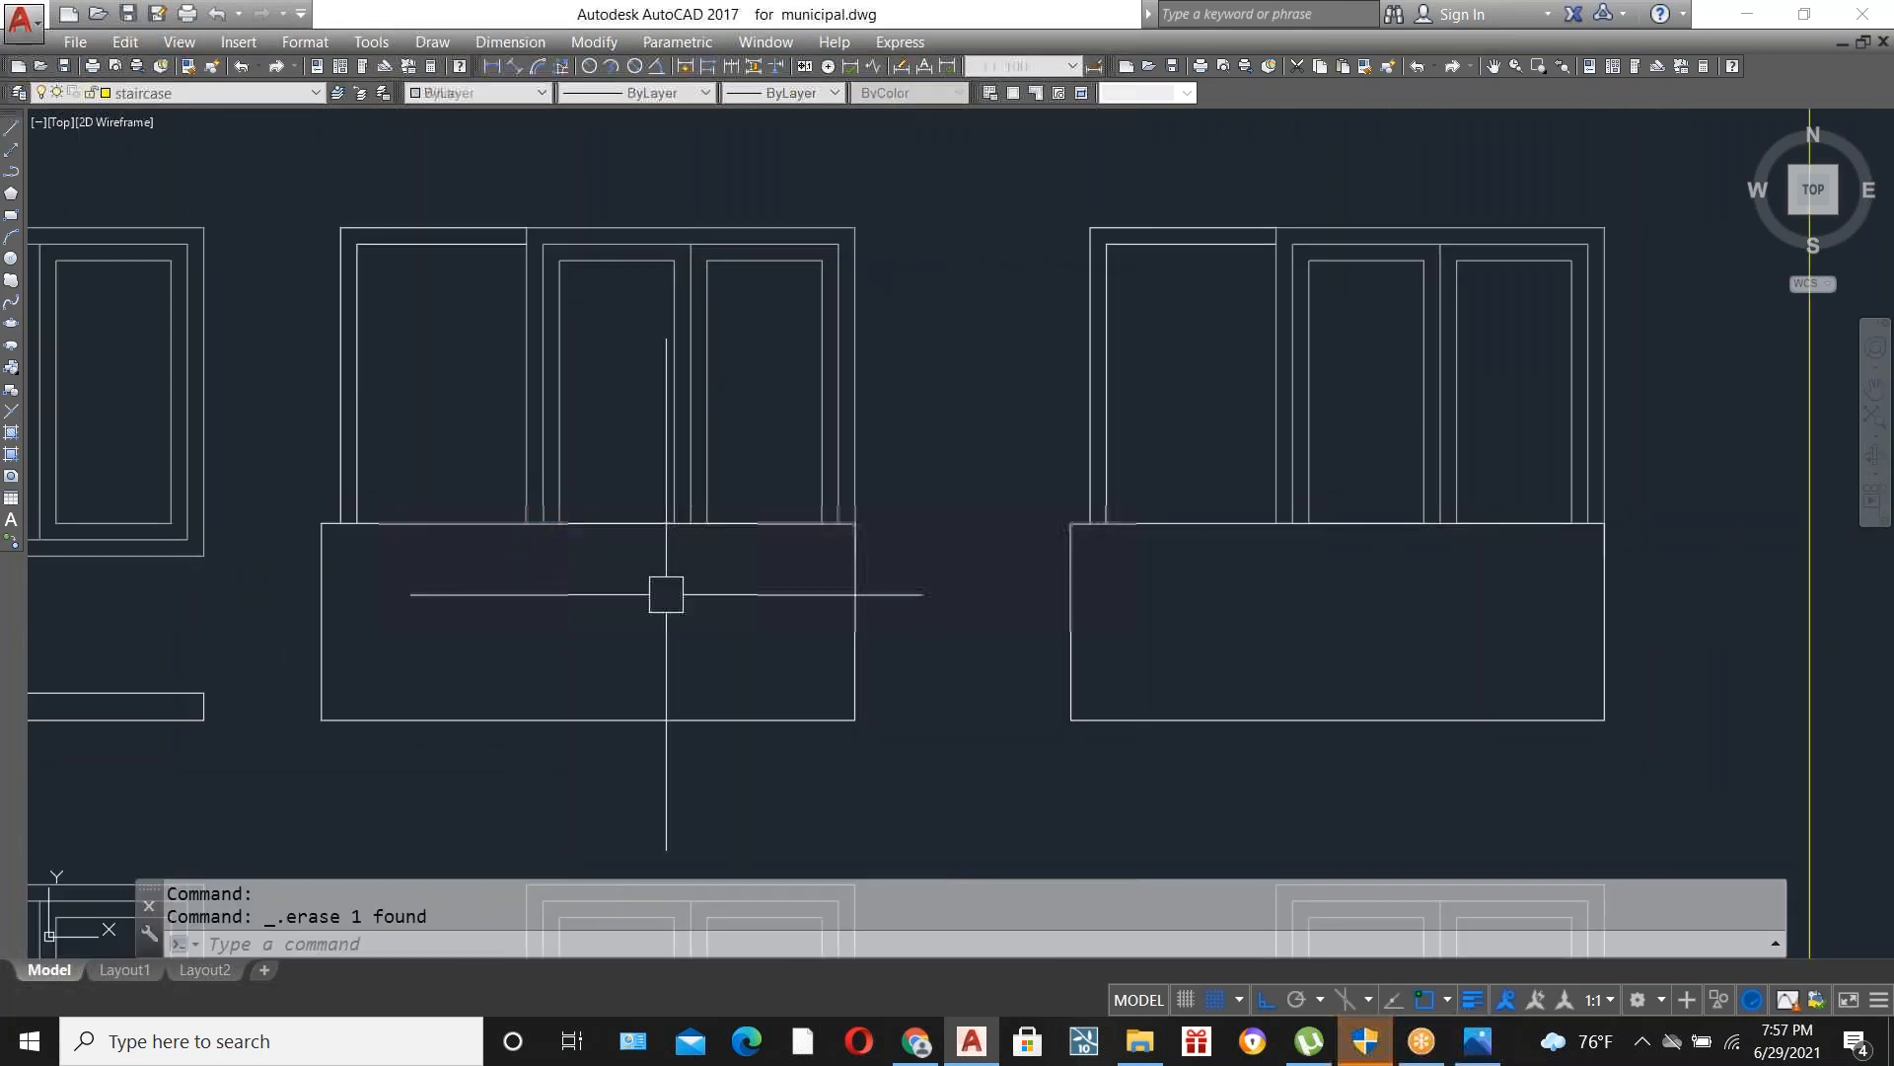
scroll(903, 553, down, 3)
scroll(1017, 547, up, 3)
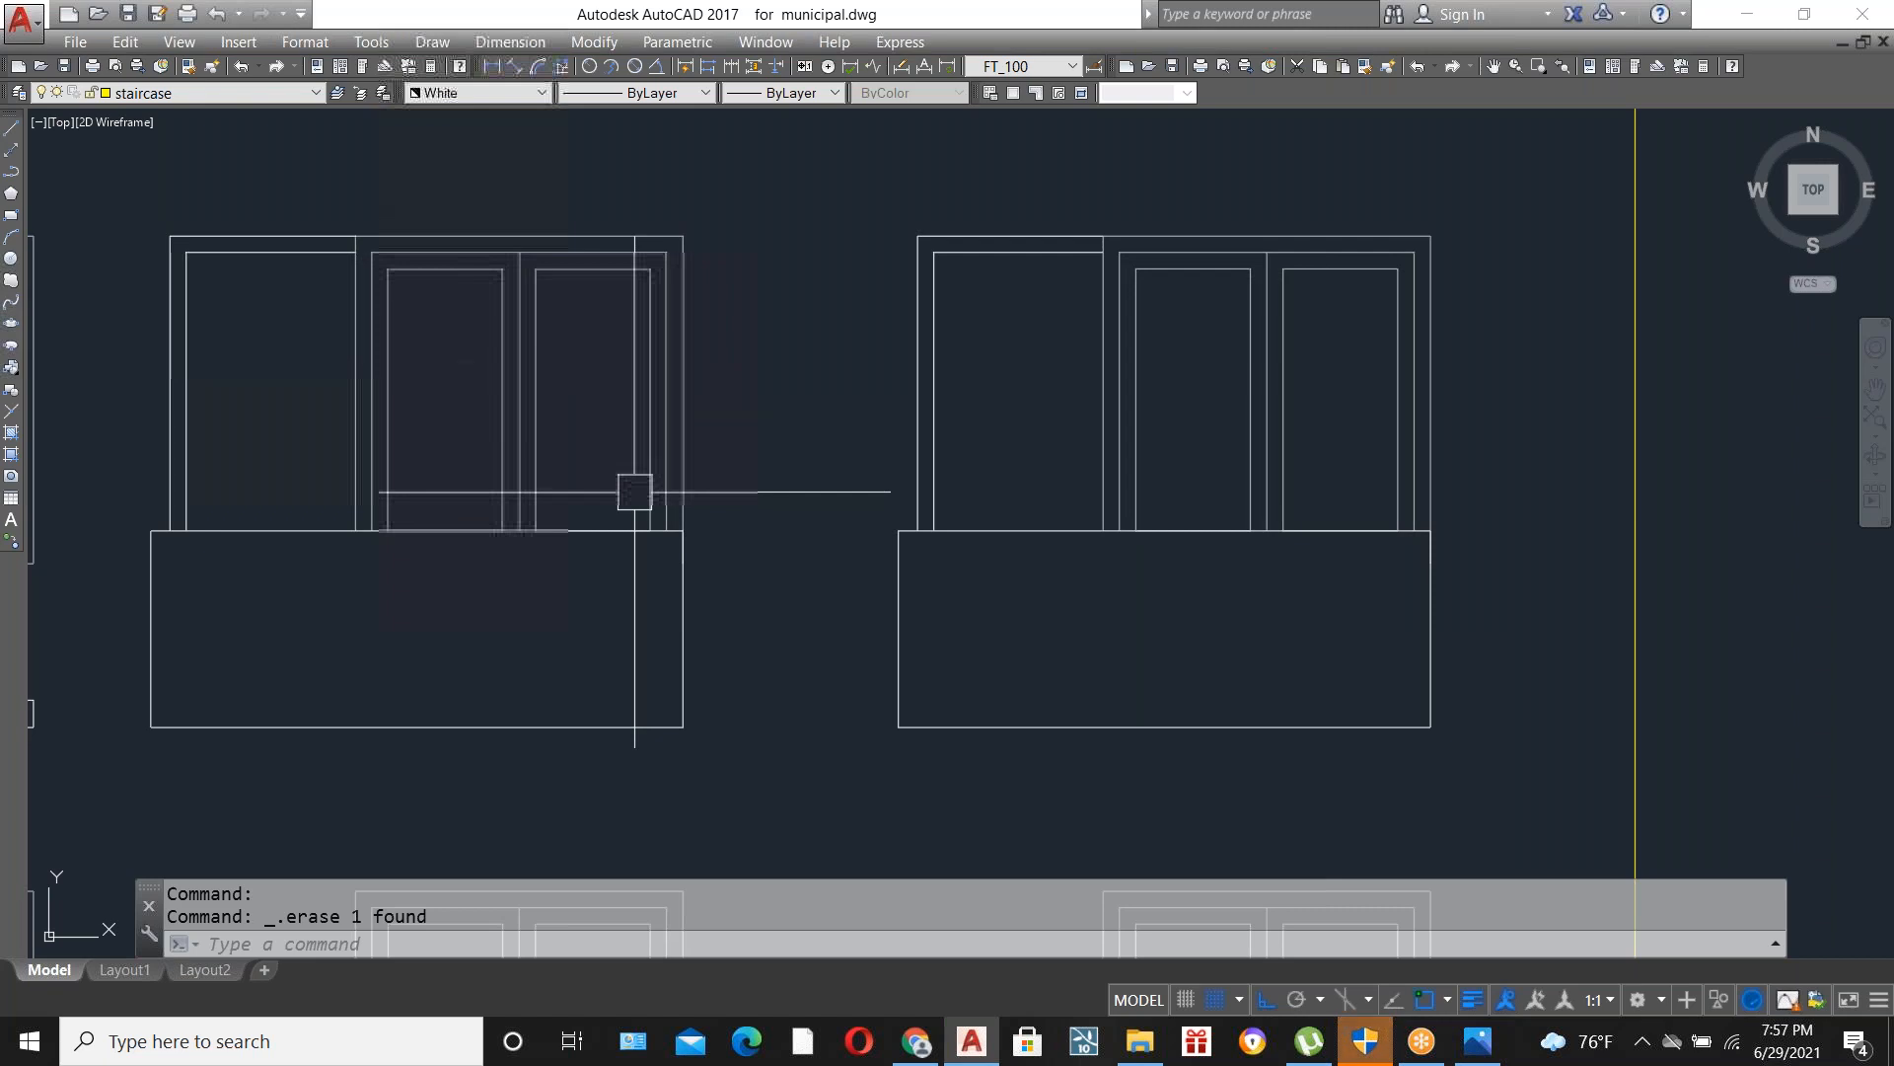
scroll(985, 549, down, 6)
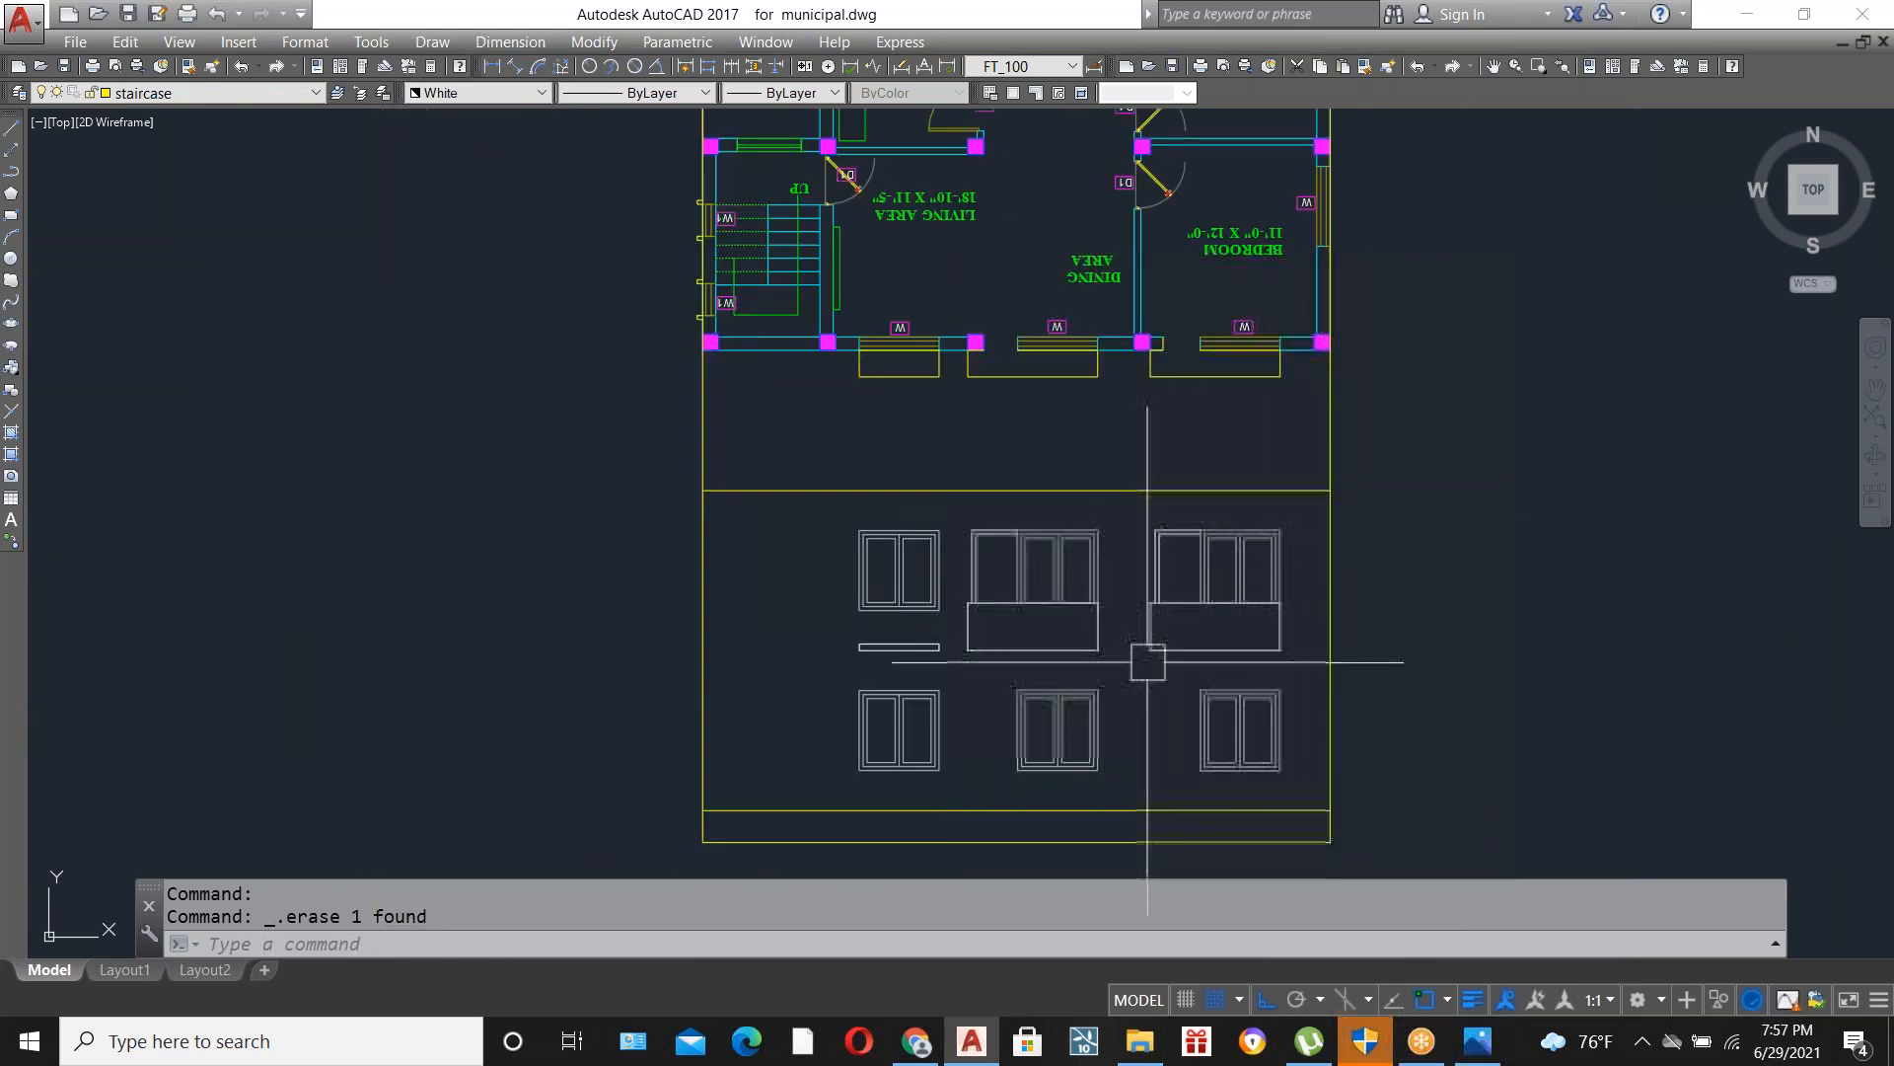
scroll(1151, 649, up, 4)
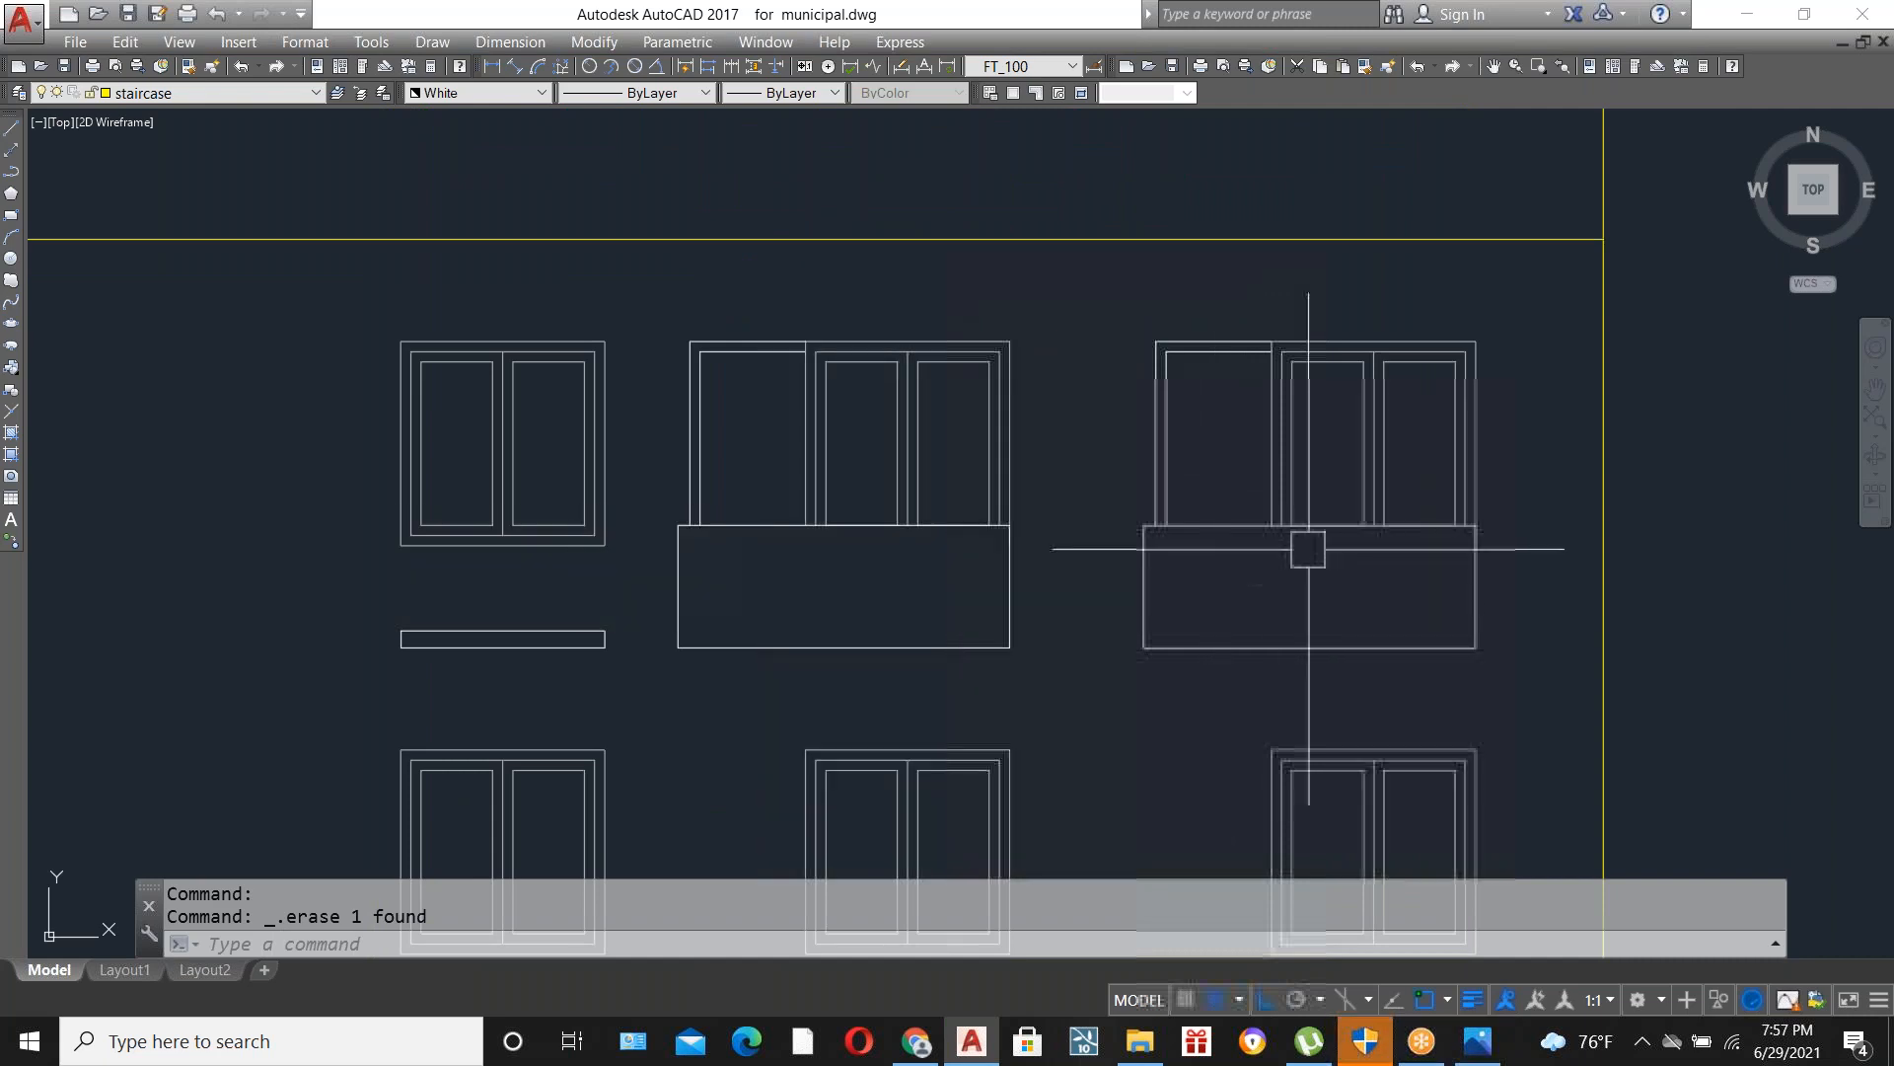
scroll(1306, 546, up, 2)
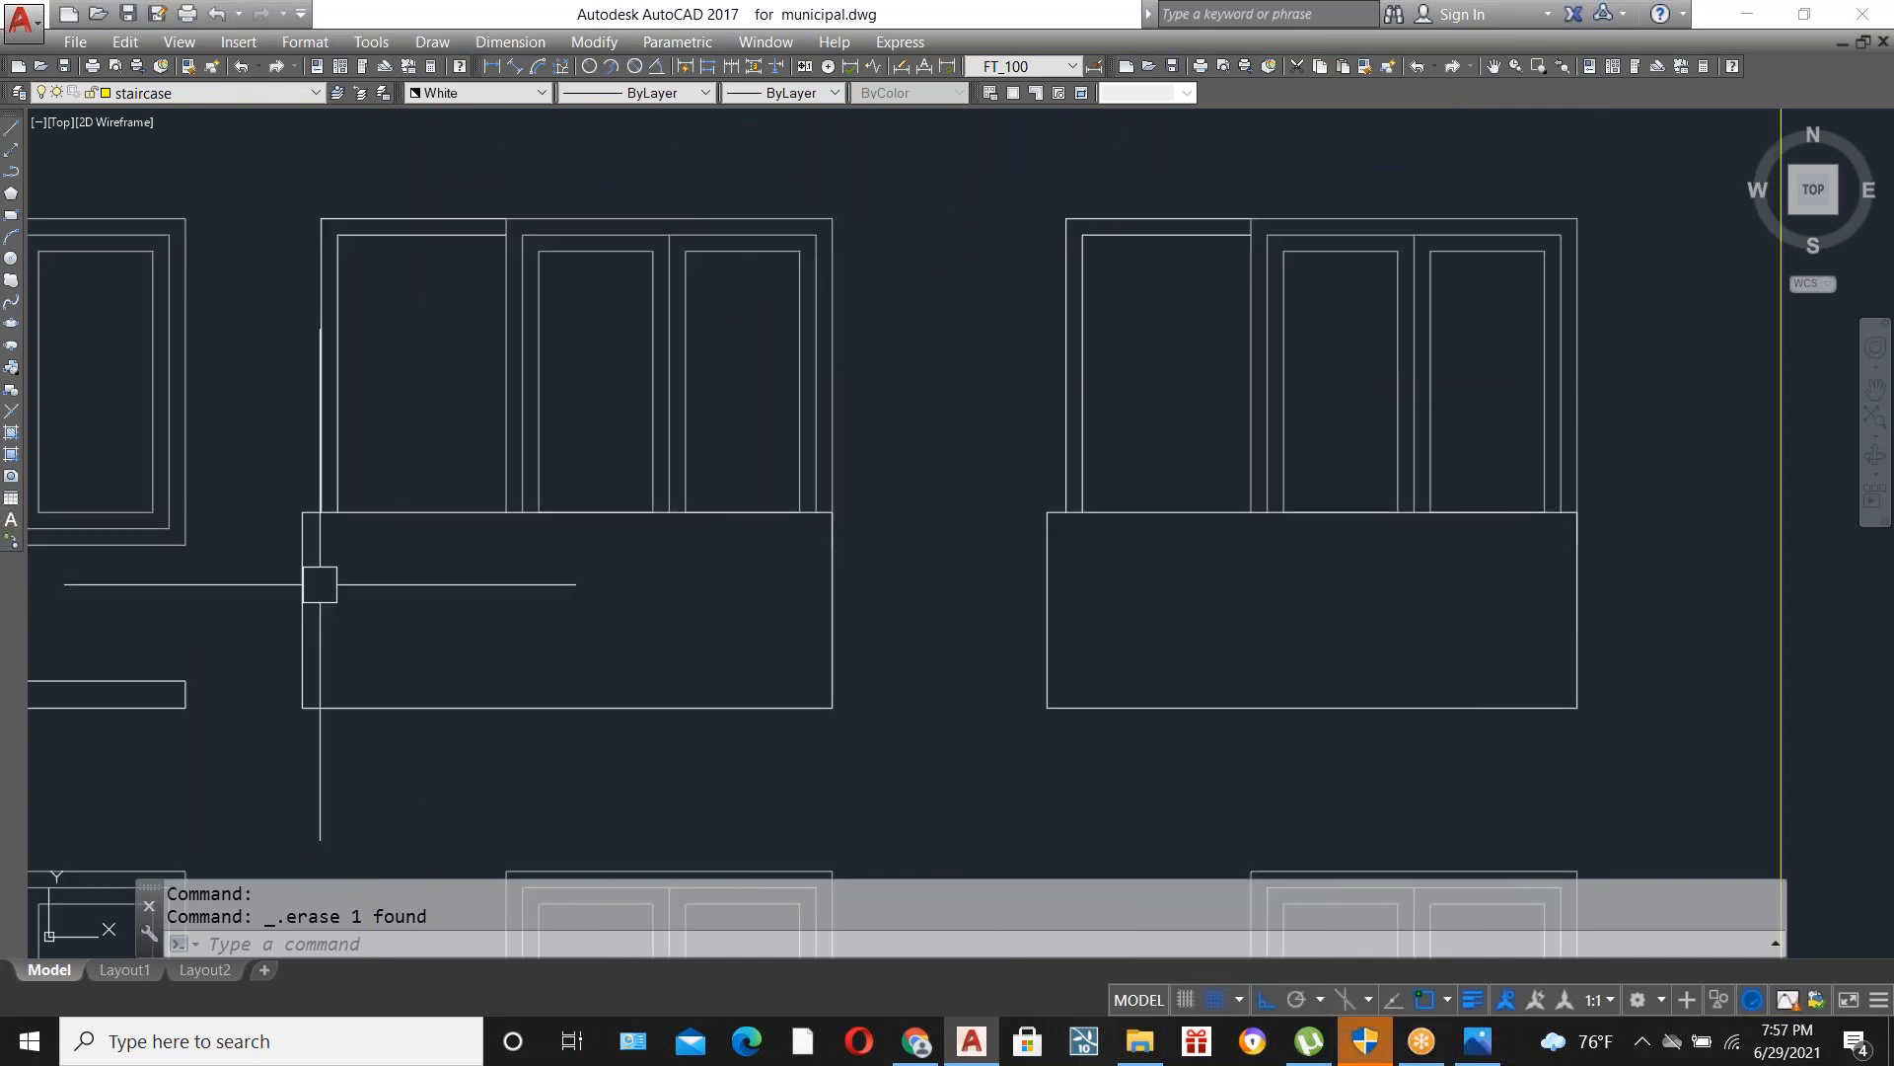
text(l)
key(Return)
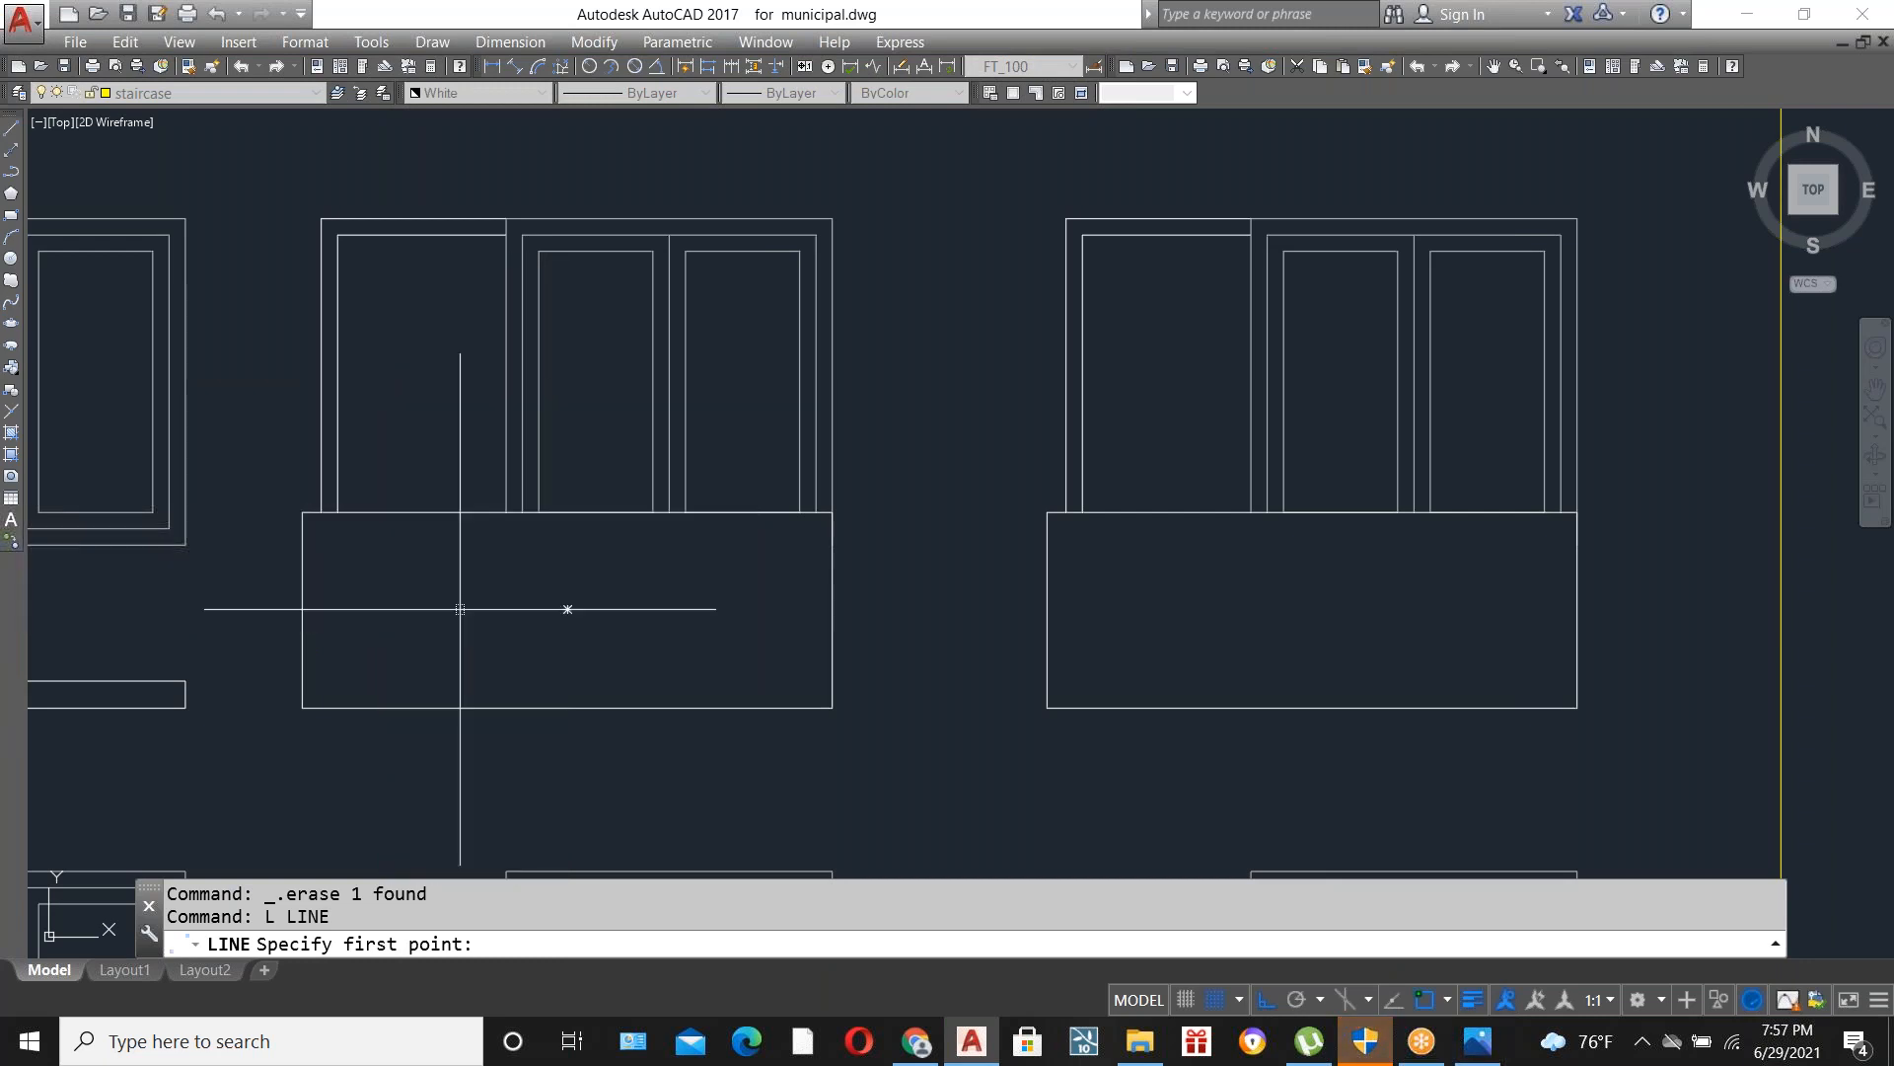
key(Escape)
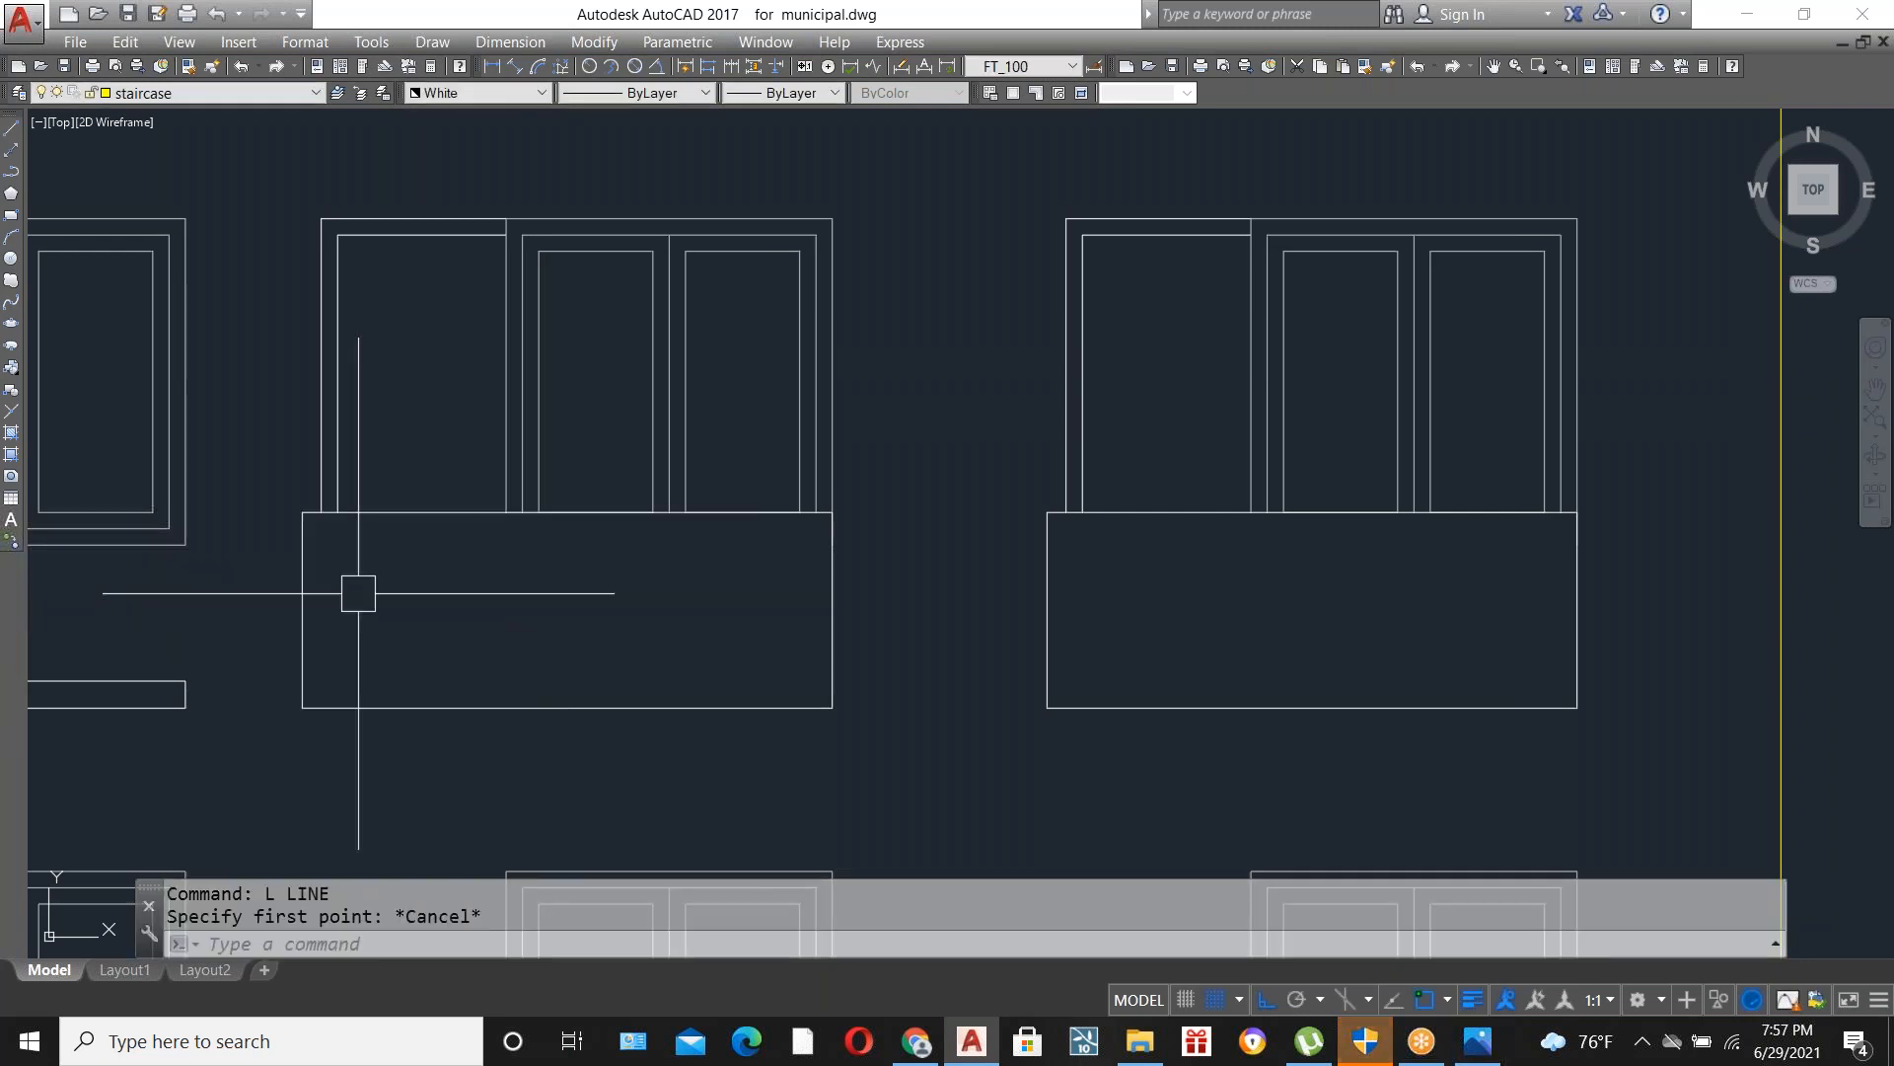
Draw a horizontal line across the full width of the middle projection, slightly below its mid-height.
text(l)
key(Return)
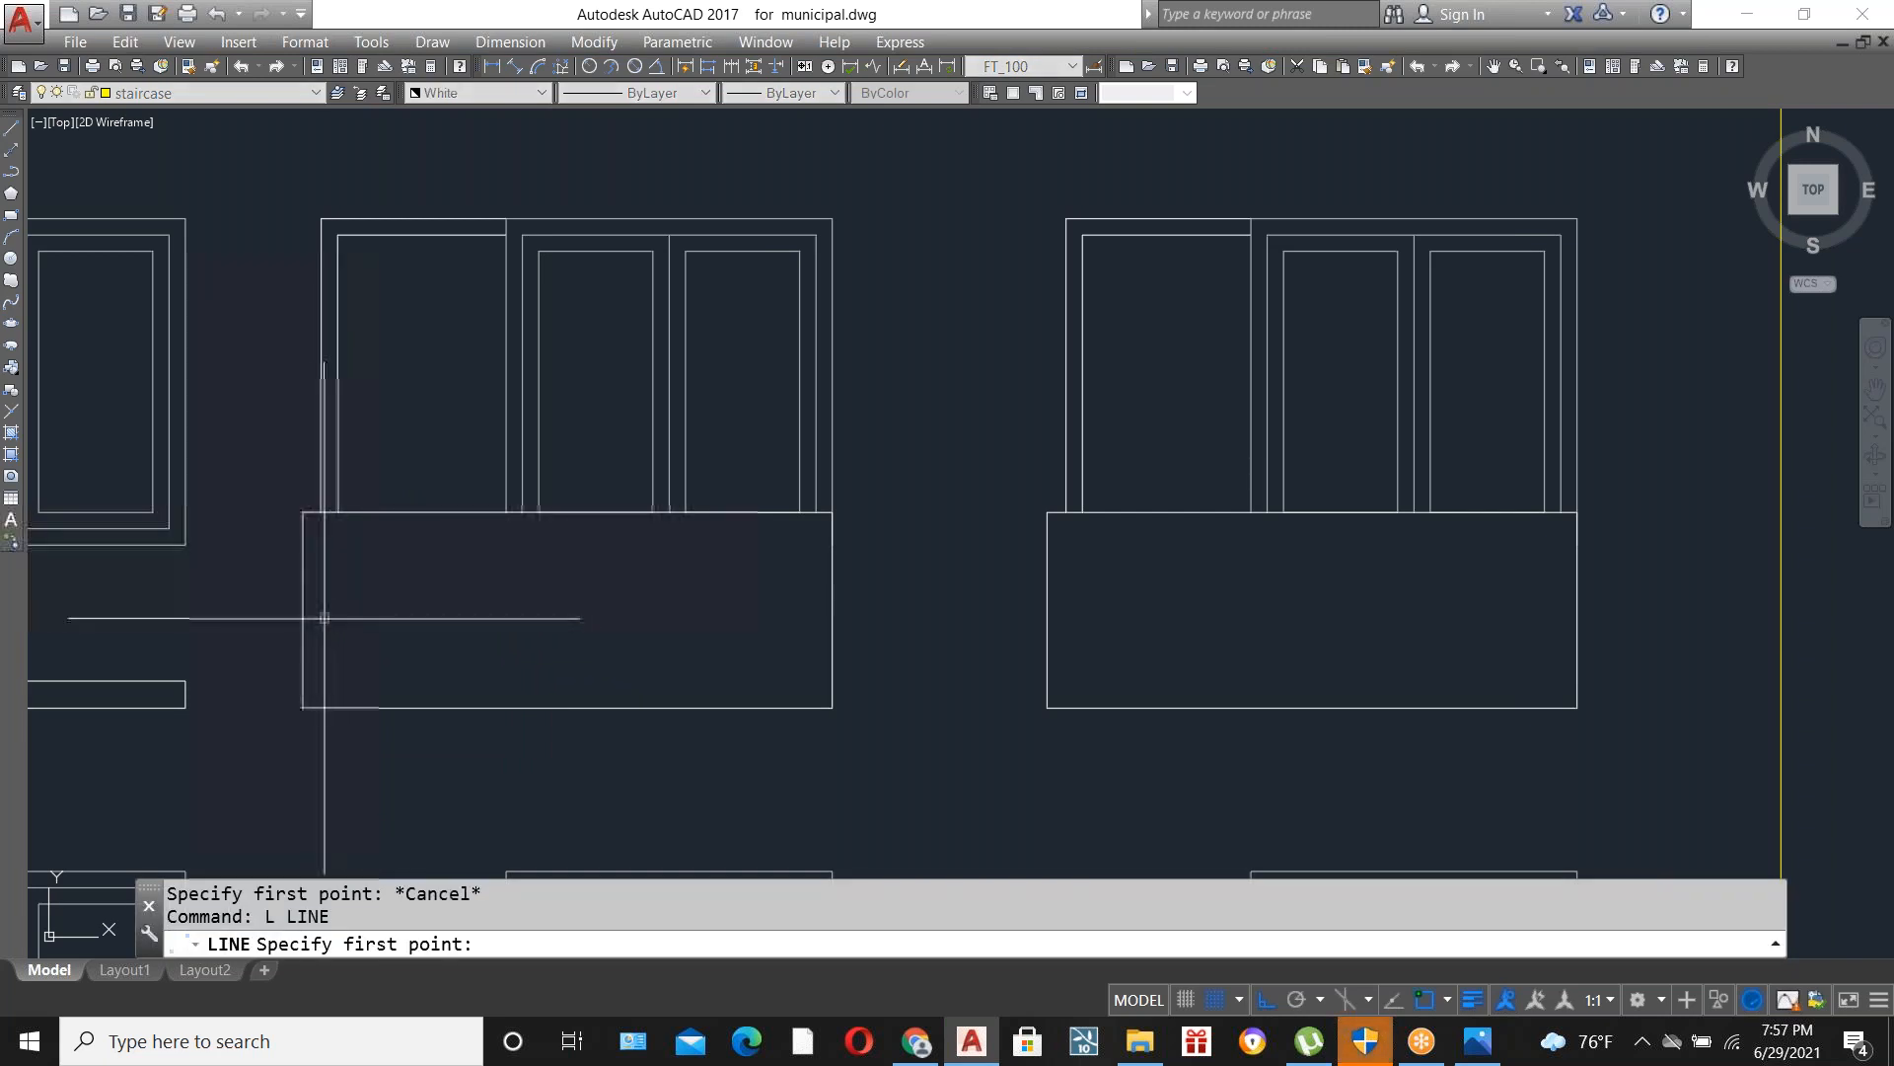
click(303, 623)
click(831, 622)
key(Escape)
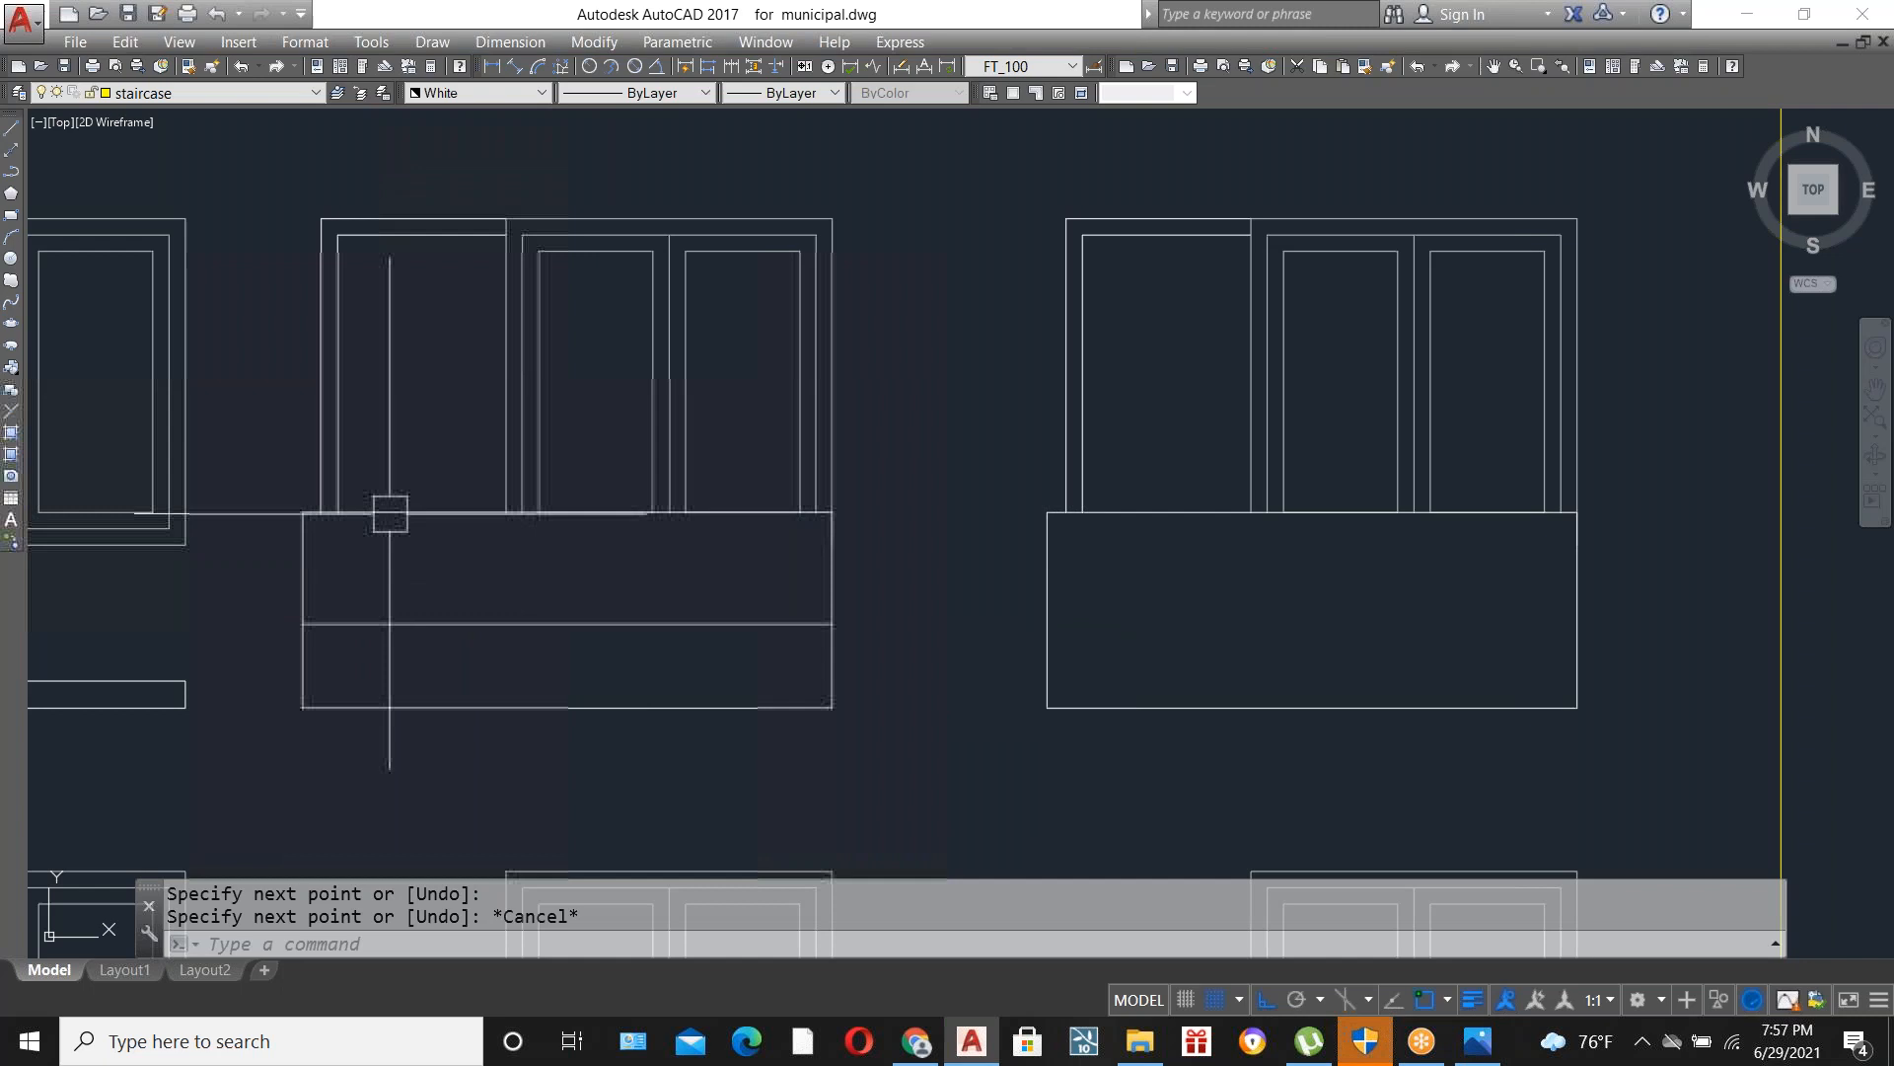
Offset the horizontal line in the middle projection 3 inches upward.
text(o)
key(Return)
text(3)
key(Return)
click(406, 622)
click(397, 606)
key(Escape)
Offset the upper of the two railing lines 1 inch upward to form a thin rail.
text(c)
key(Return)
text(1)
key(Return)
scroll(393, 613, up, 2)
click(393, 606)
click(389, 505)
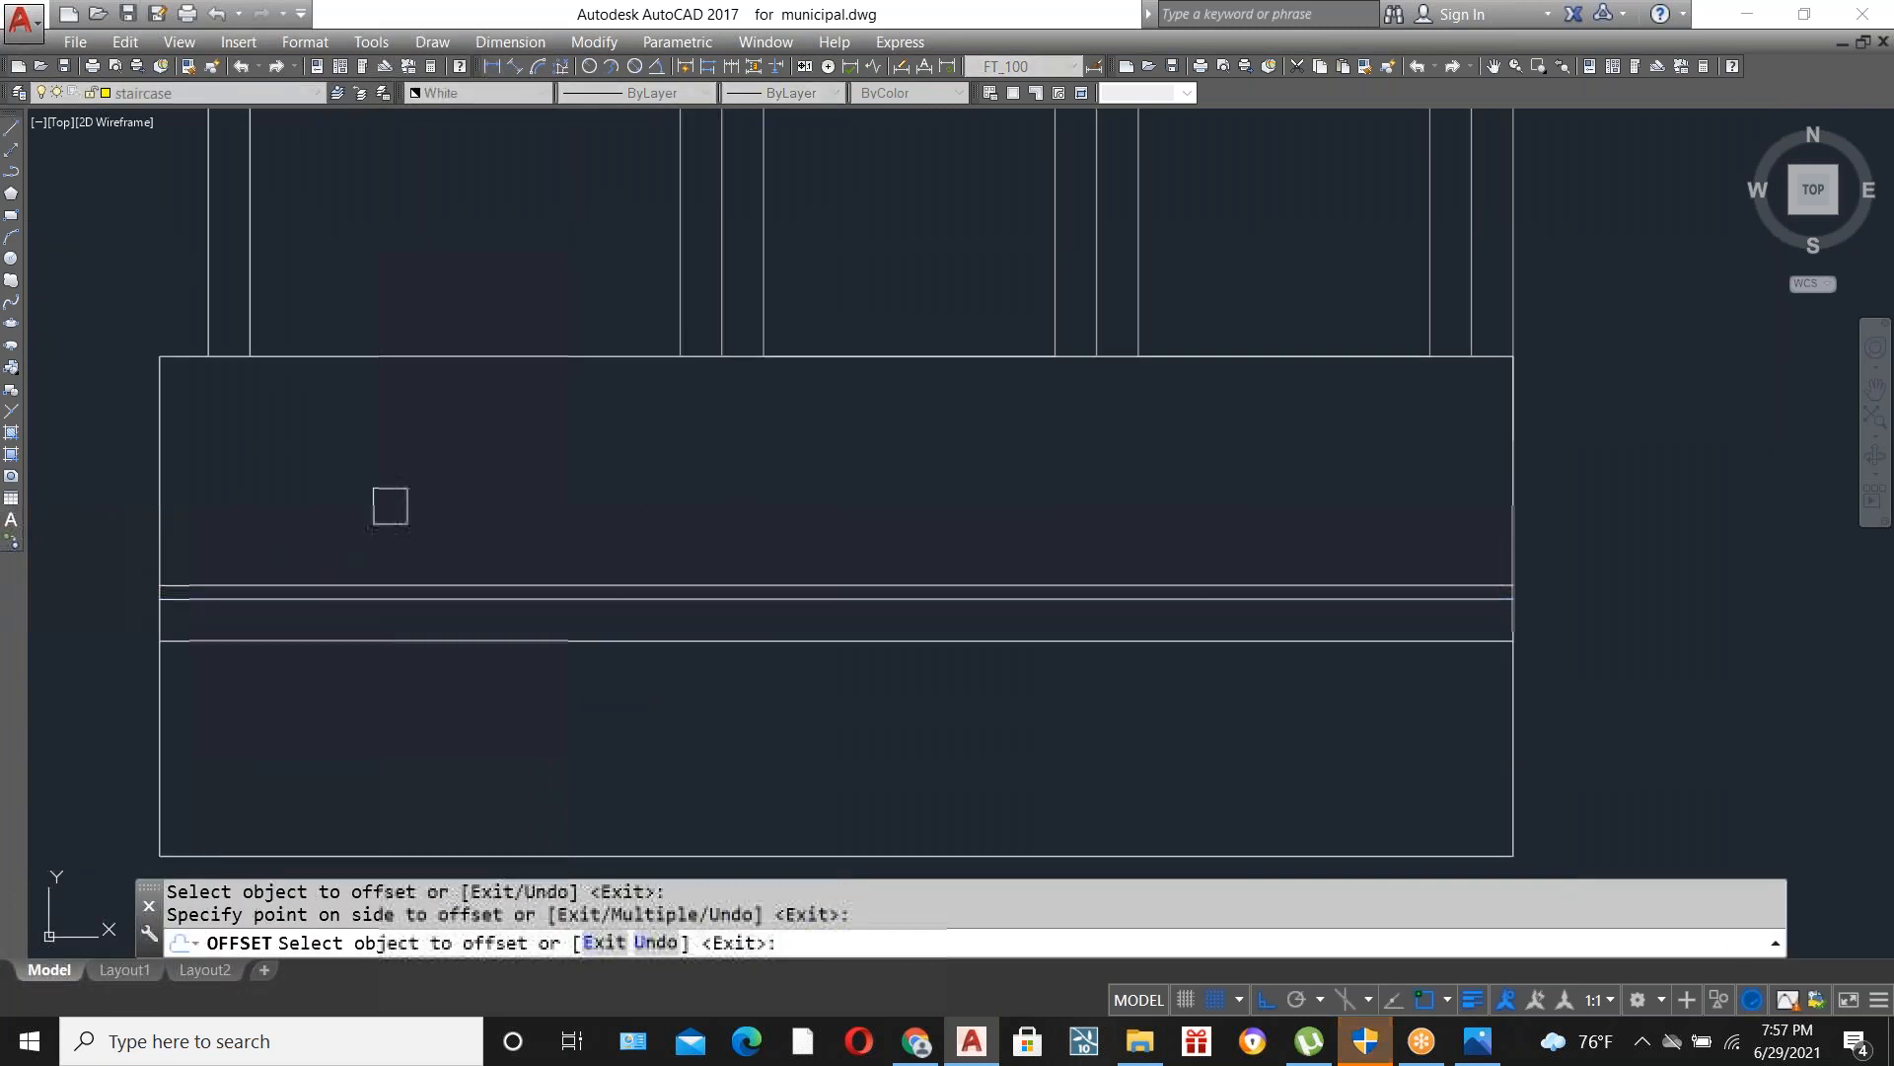
key(Escape)
Copy the 1-inch rail's two lines upward three times, stacking the rails toward the middle projection's upper edge.
scroll(319, 623, up, 2)
click(355, 601)
click(323, 538)
text(co)
key(Return)
click(63, 650)
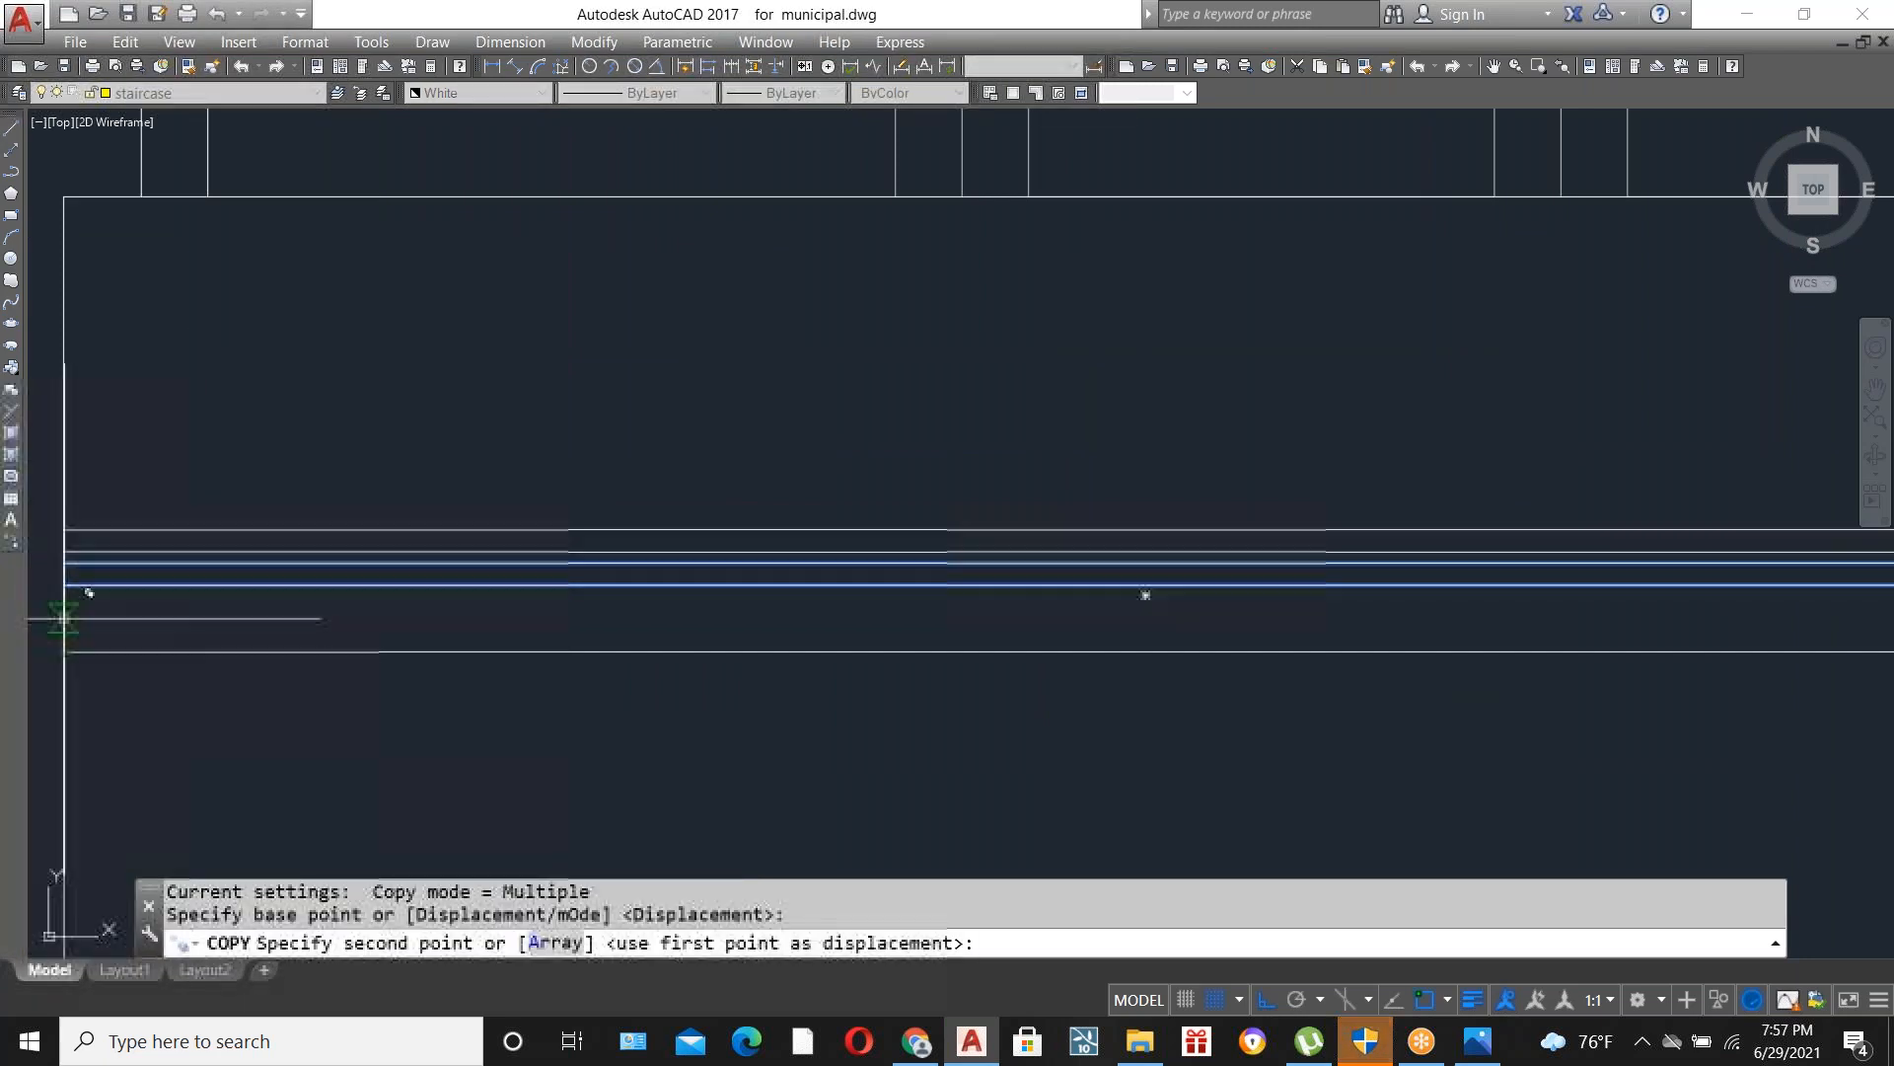
click(64, 562)
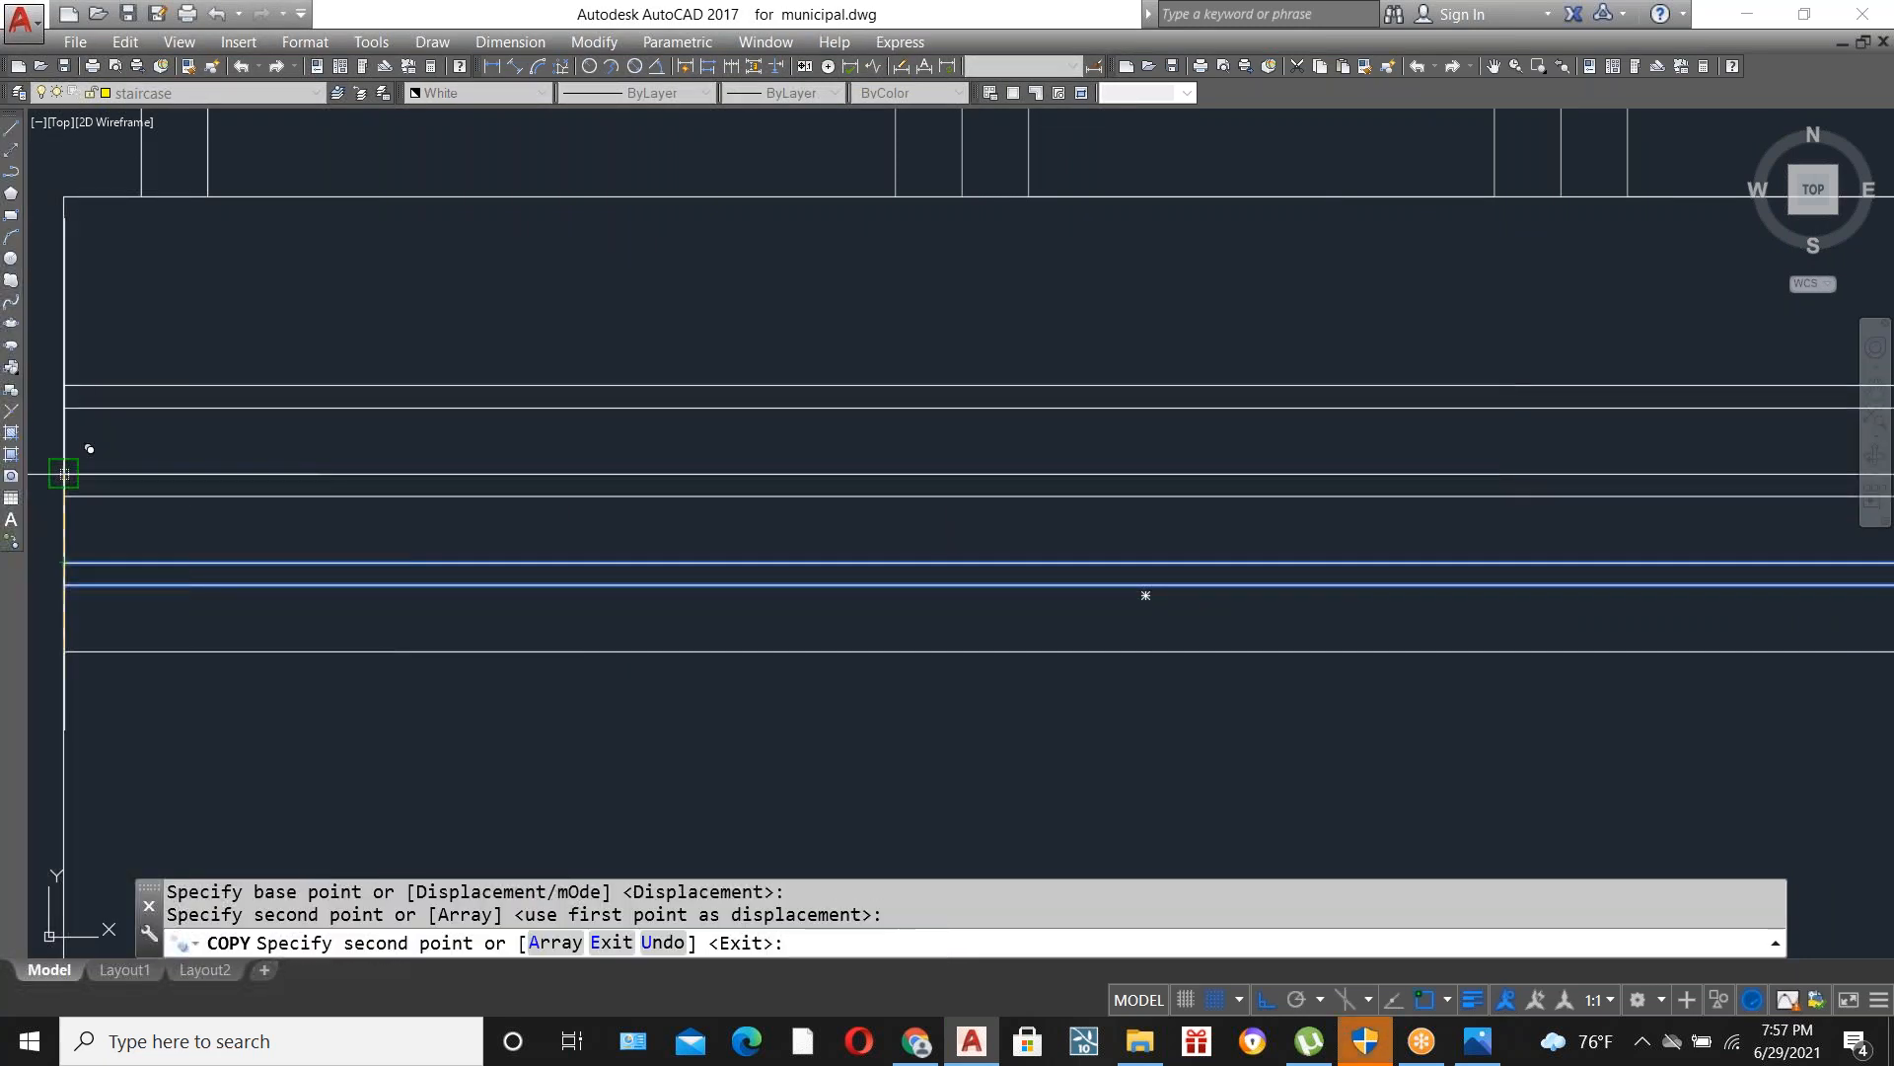
click(64, 474)
click(64, 374)
key(Escape)
scroll(711, 528, down, 6)
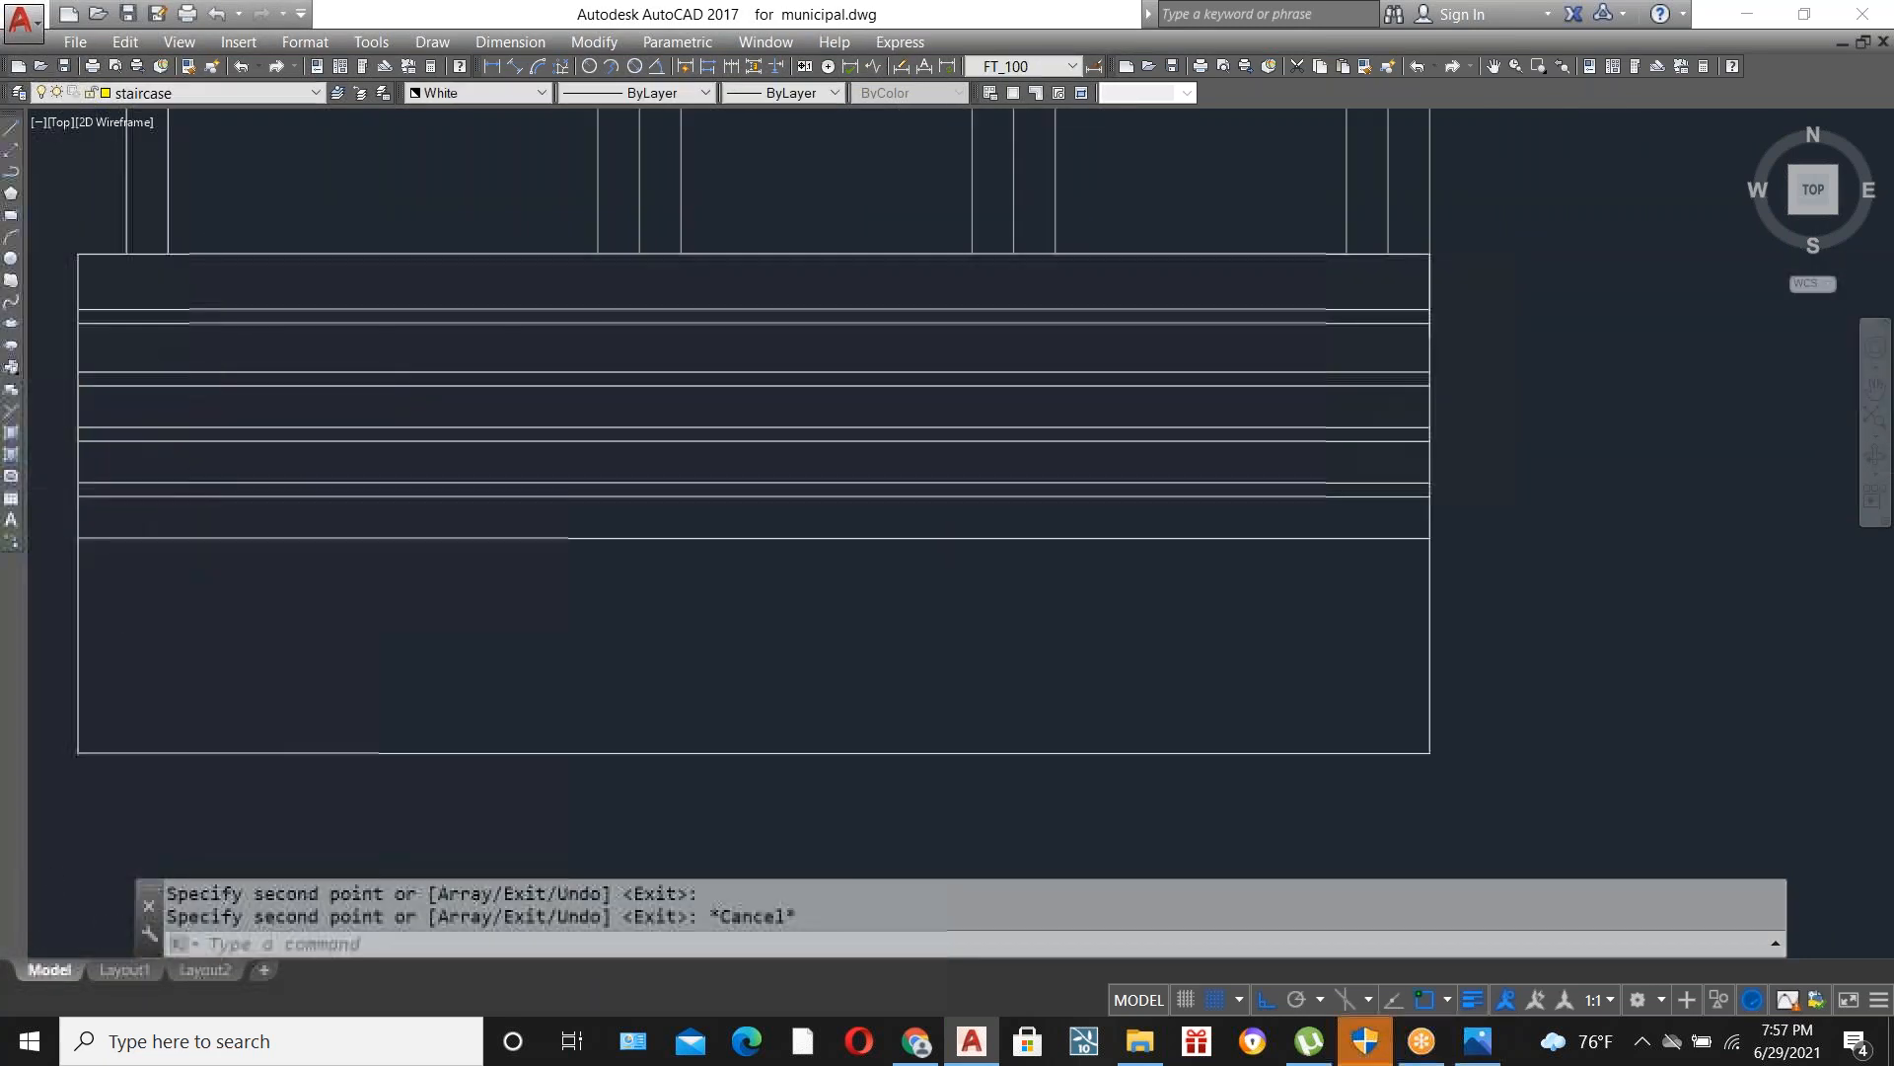
scroll(795, 629, up, 6)
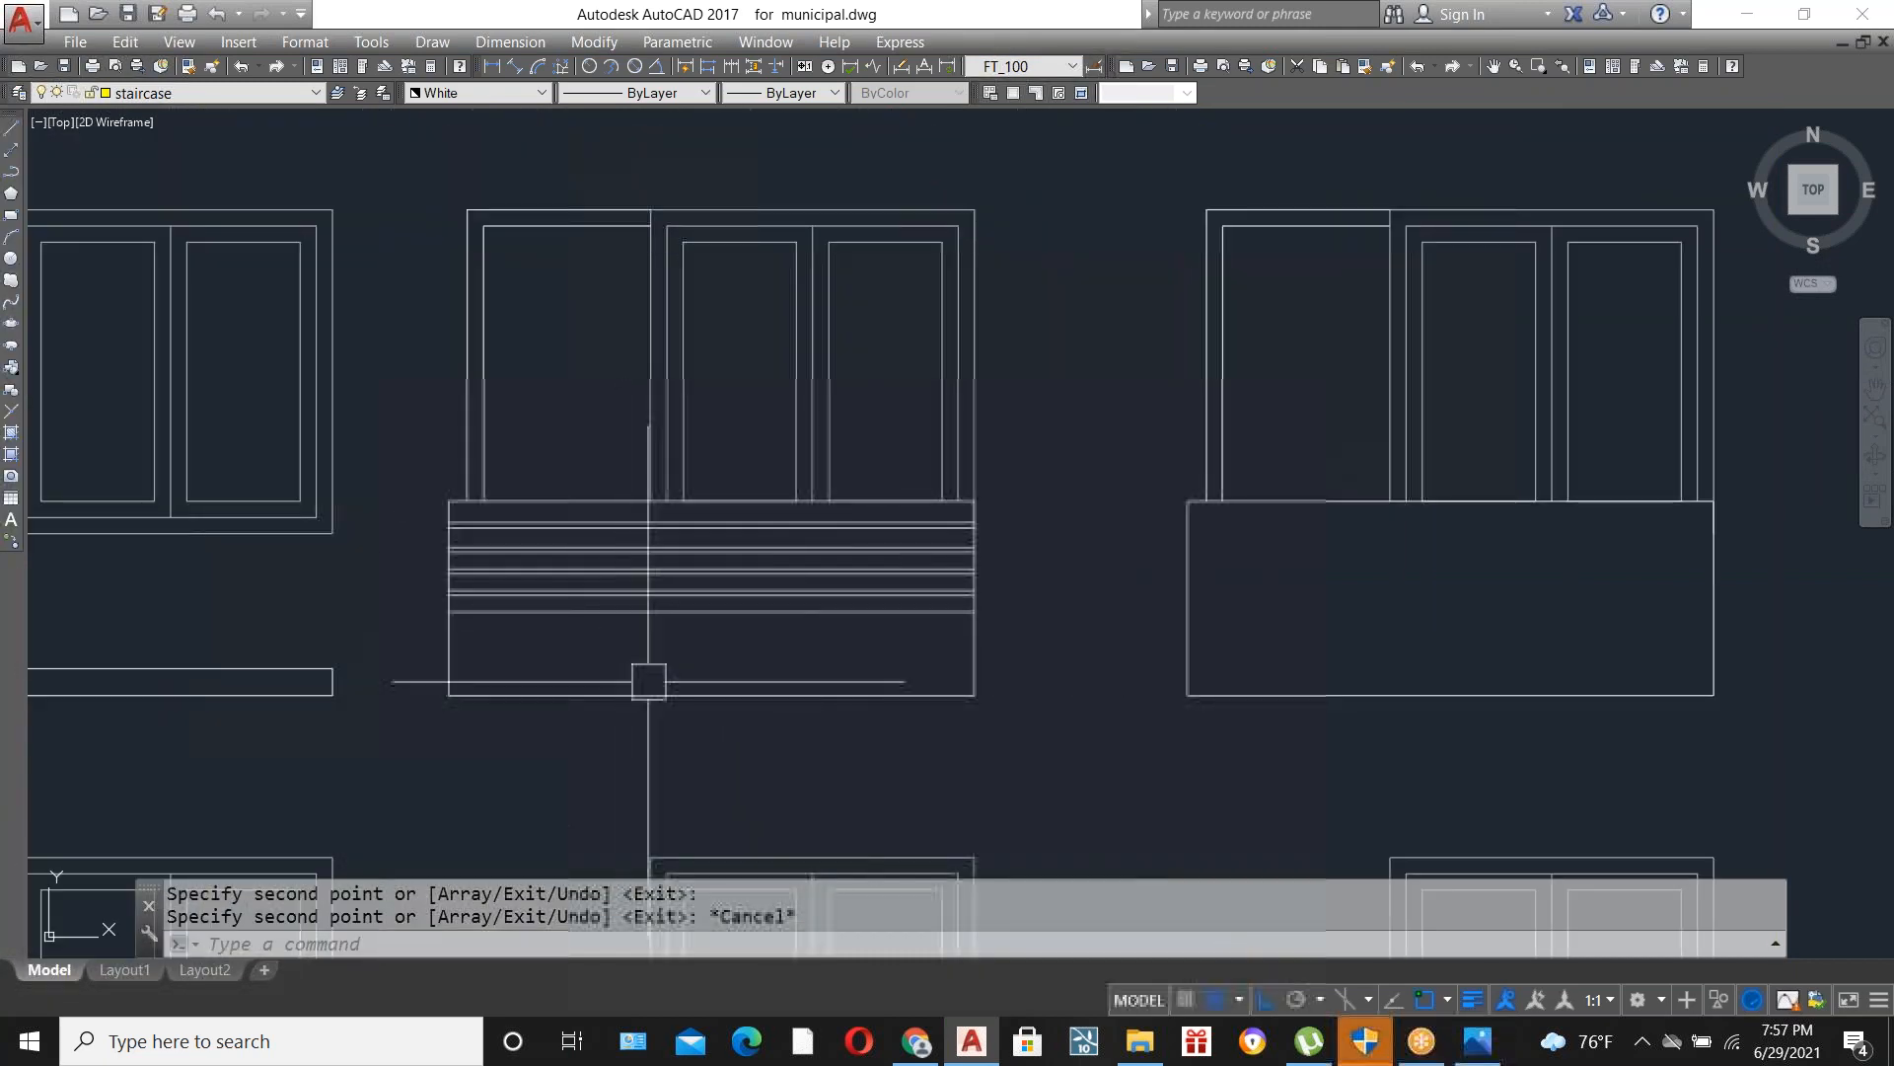
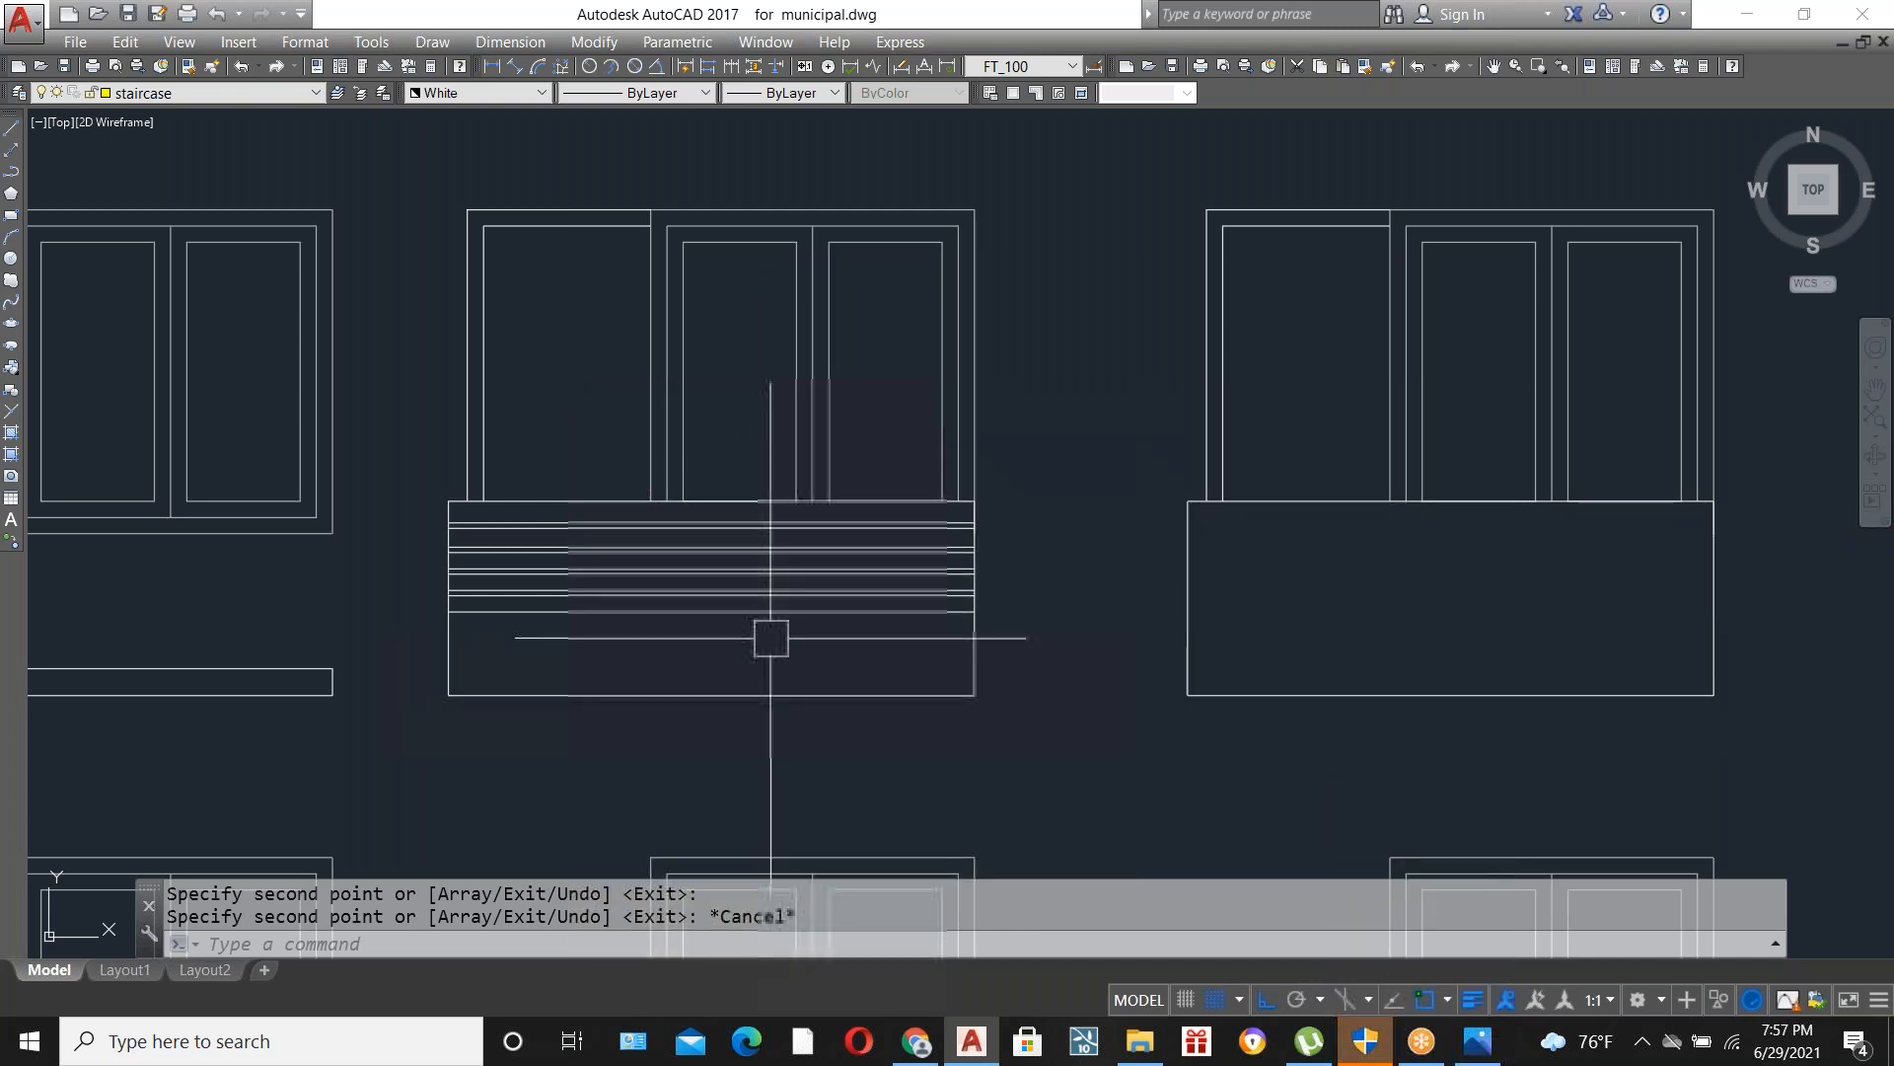
Copy all the railing lines from the middle projection to the bedroom-side projection, aligned by the projections' upper corners.
scroll(770, 637, up, 2)
click(757, 646)
click(657, 439)
text(co)
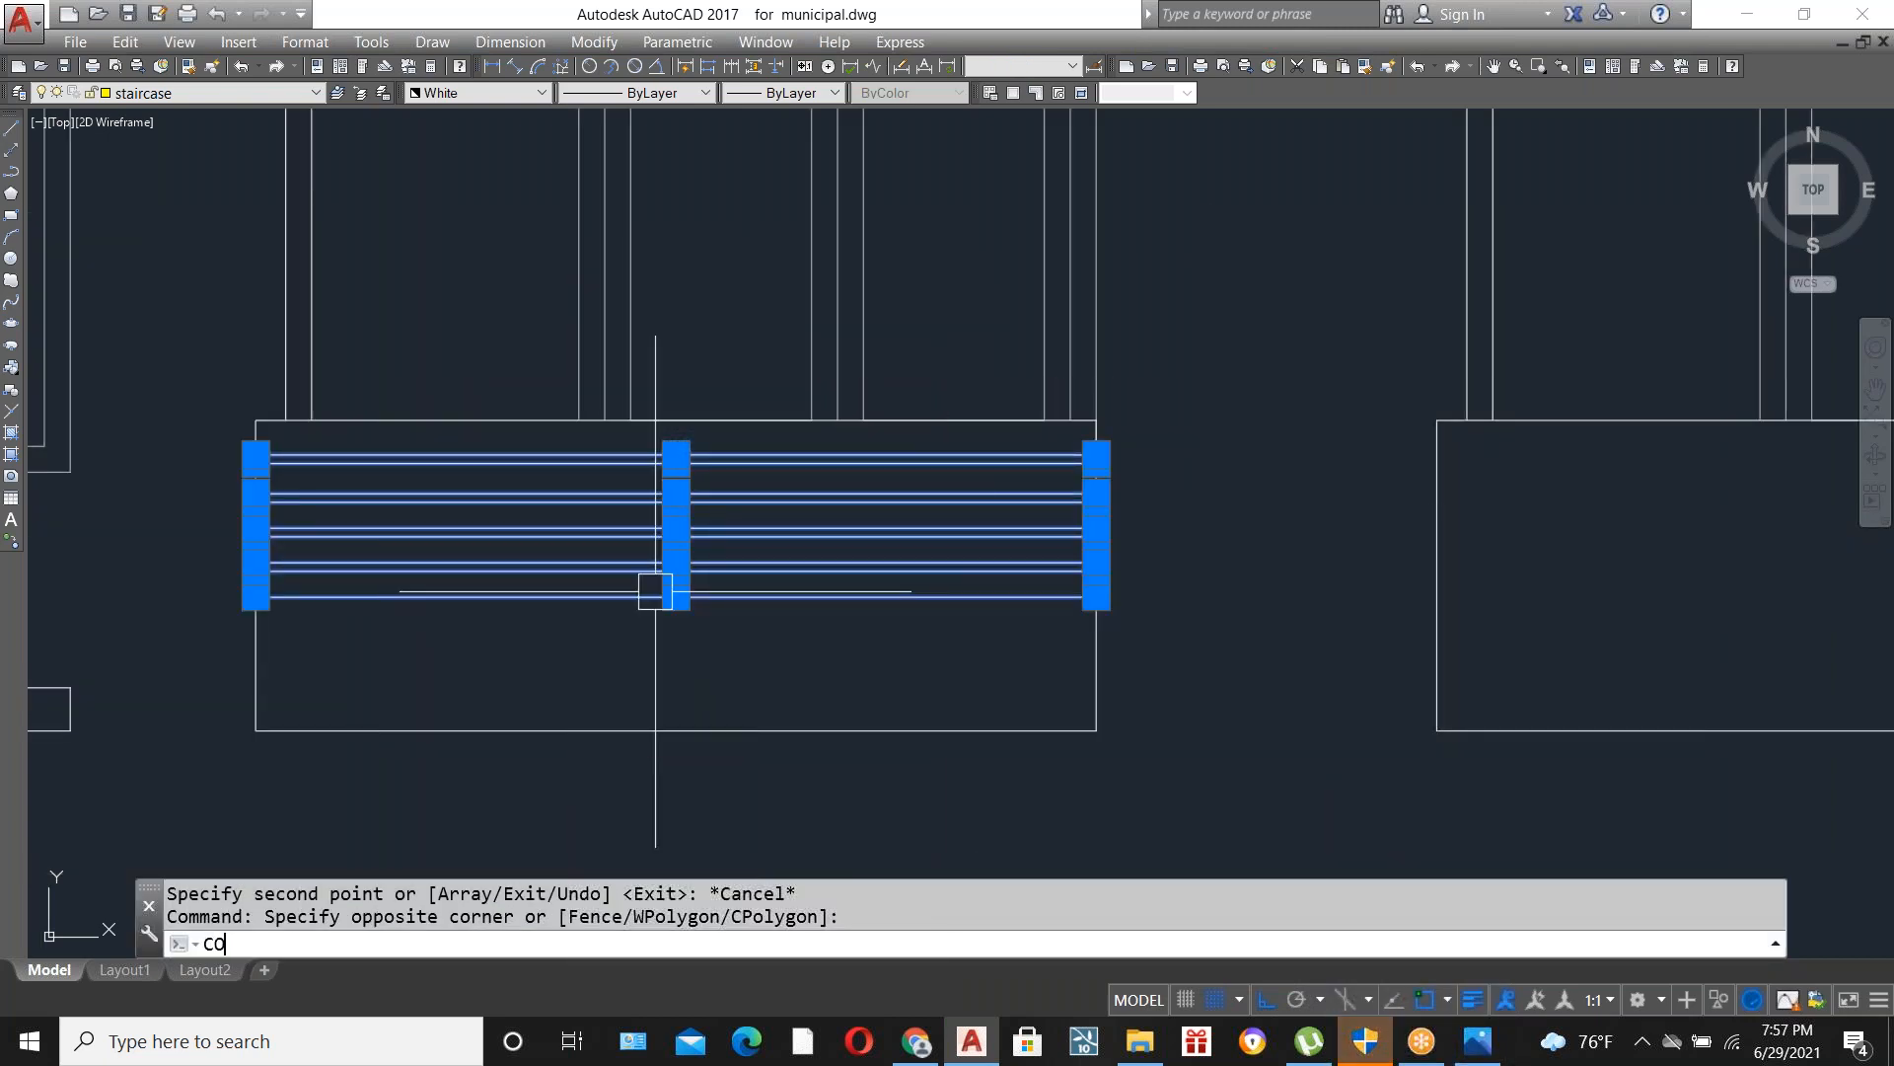
key(Return)
click(256, 421)
scroll(227, 444, down, 2)
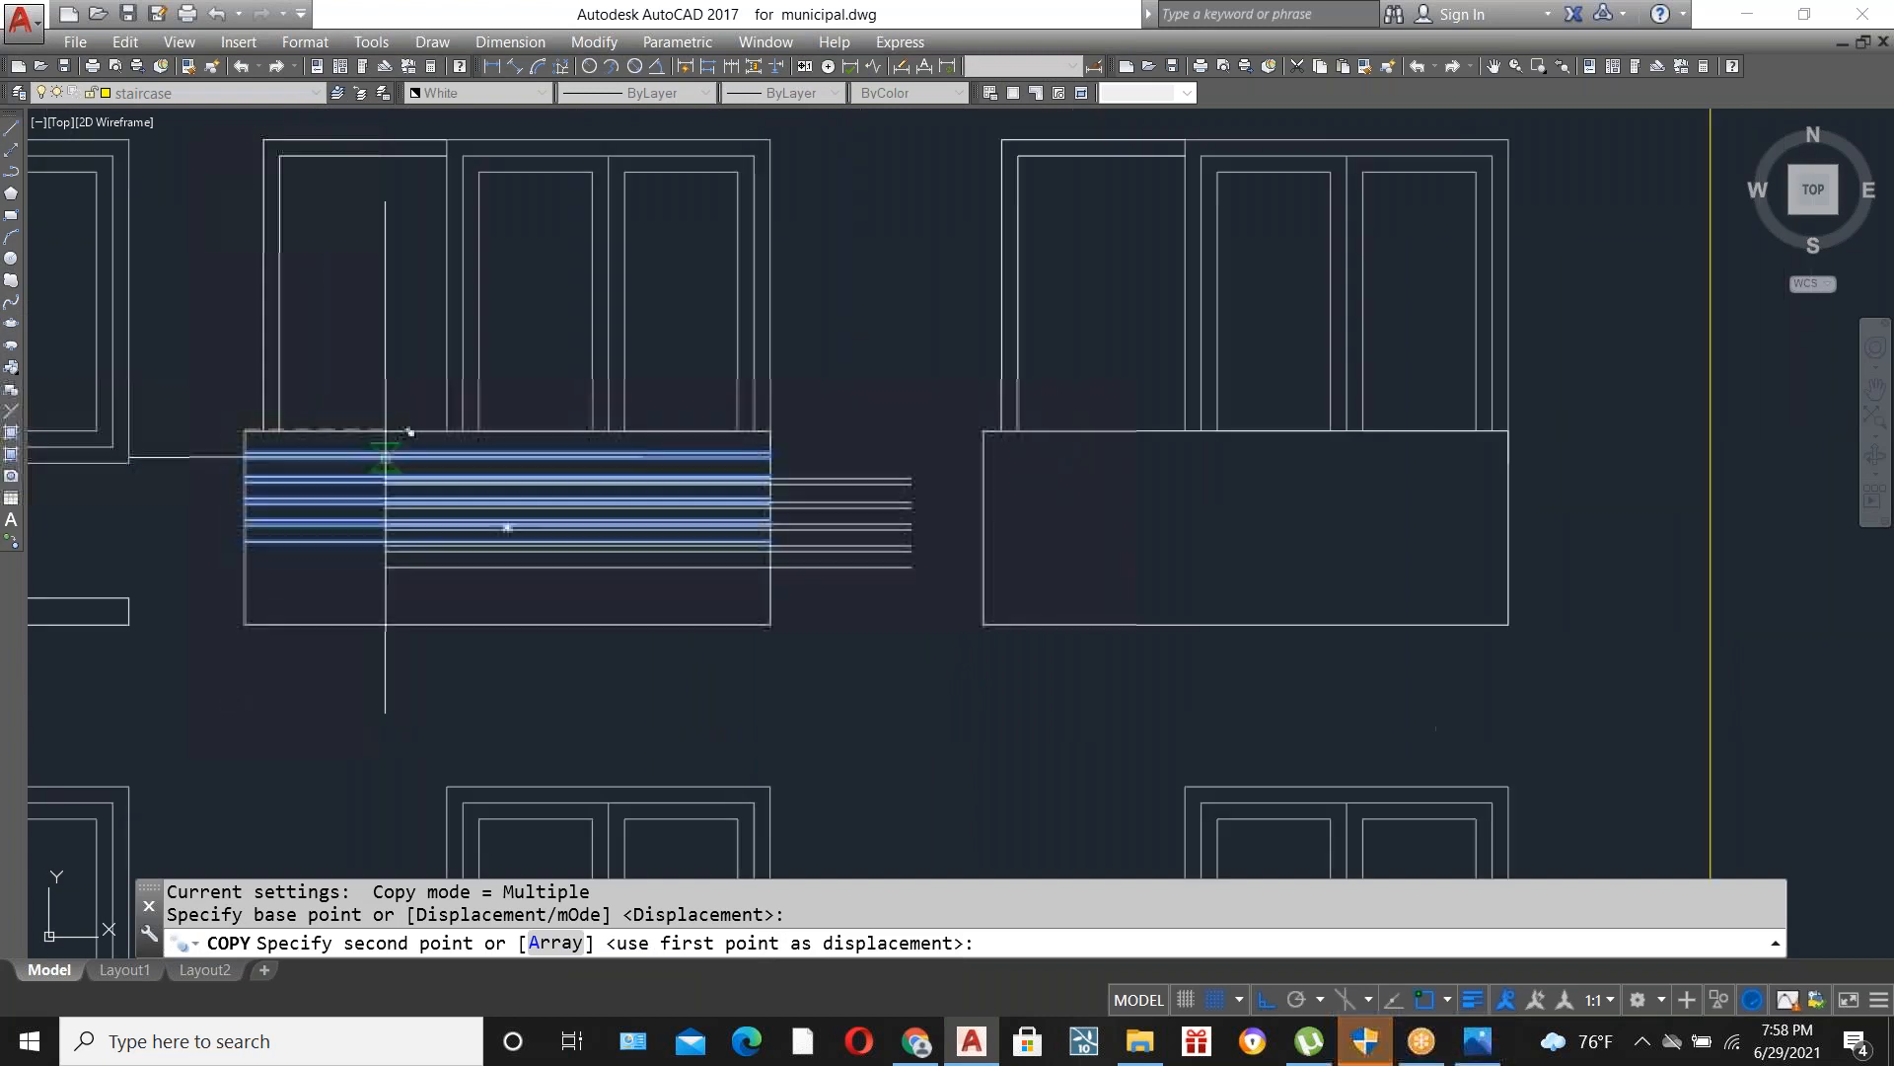
click(986, 429)
key(Escape)
scroll(922, 529, down, 2)
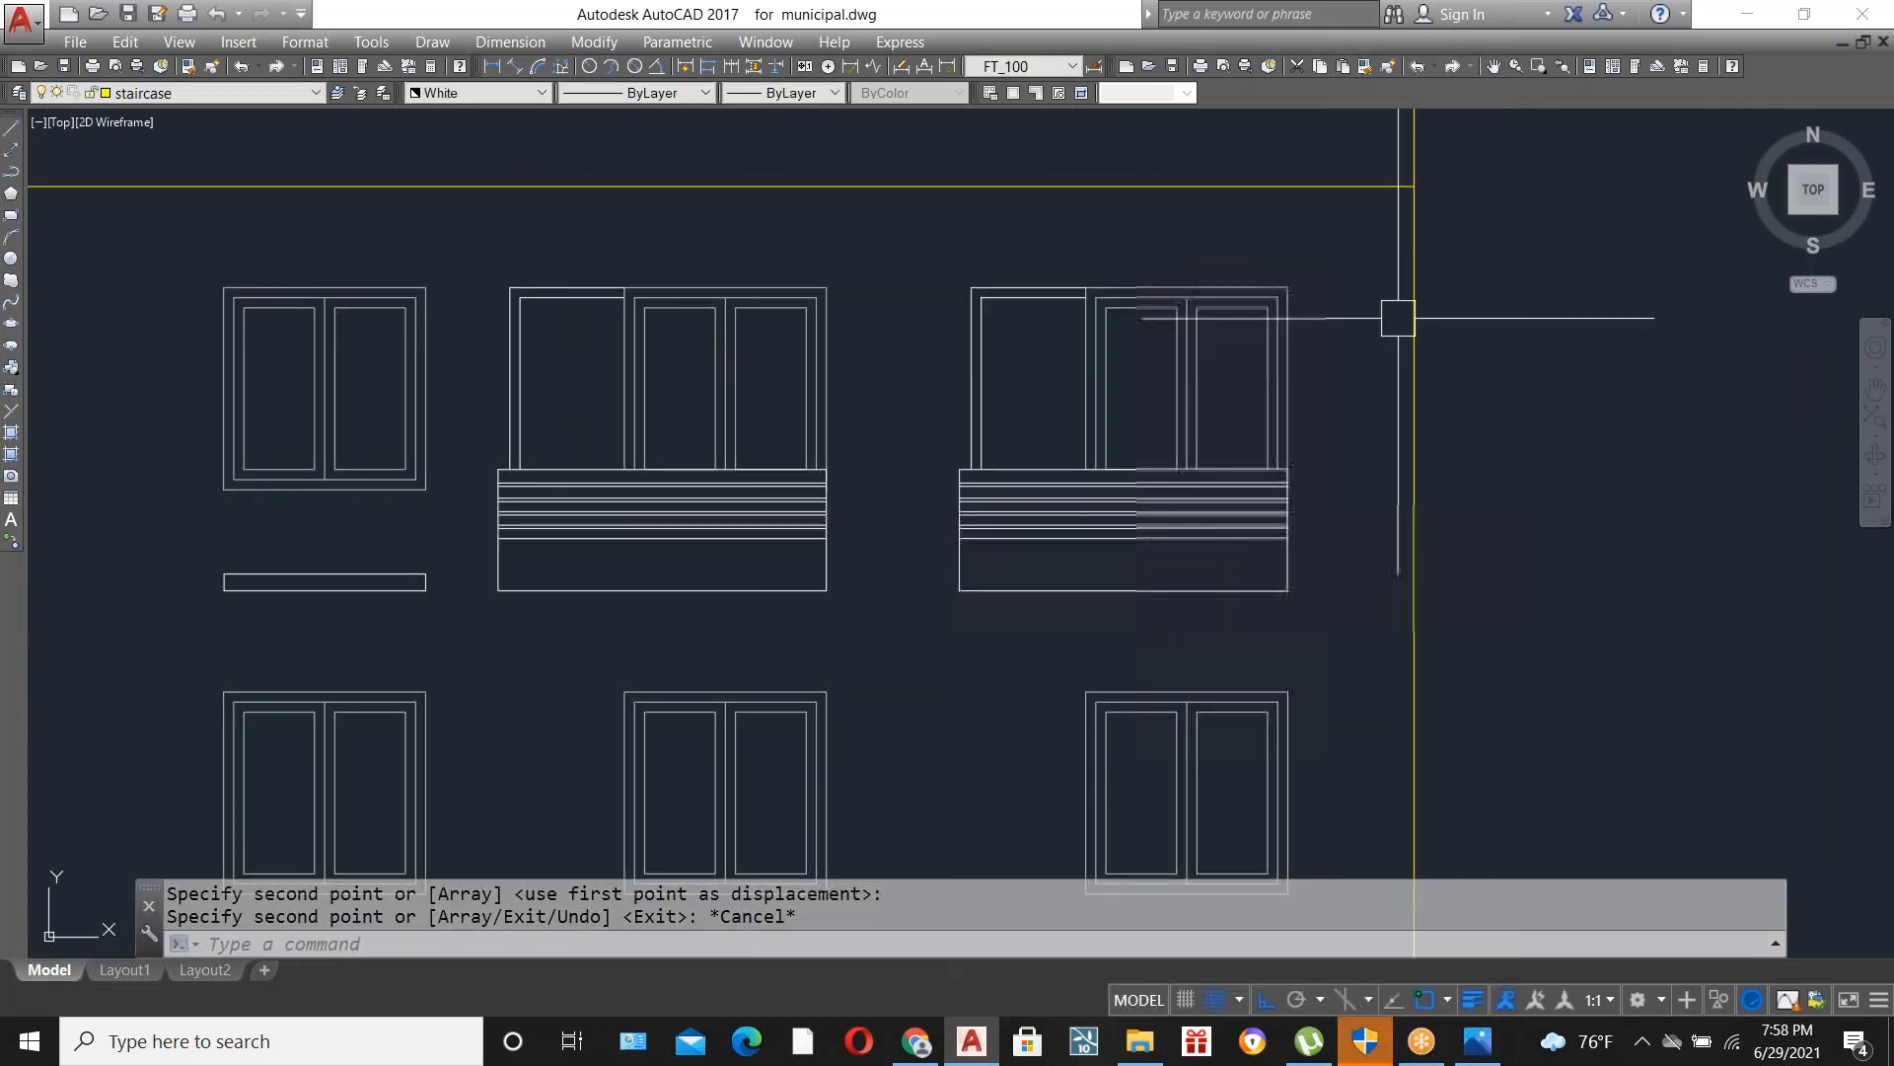
Move the whole elevation about 15 feet straight down, away from the rotated floor plan.
scroll(1040, 526, down, 2)
scroll(1040, 526, down, 2)
scroll(1057, 563, up, 2)
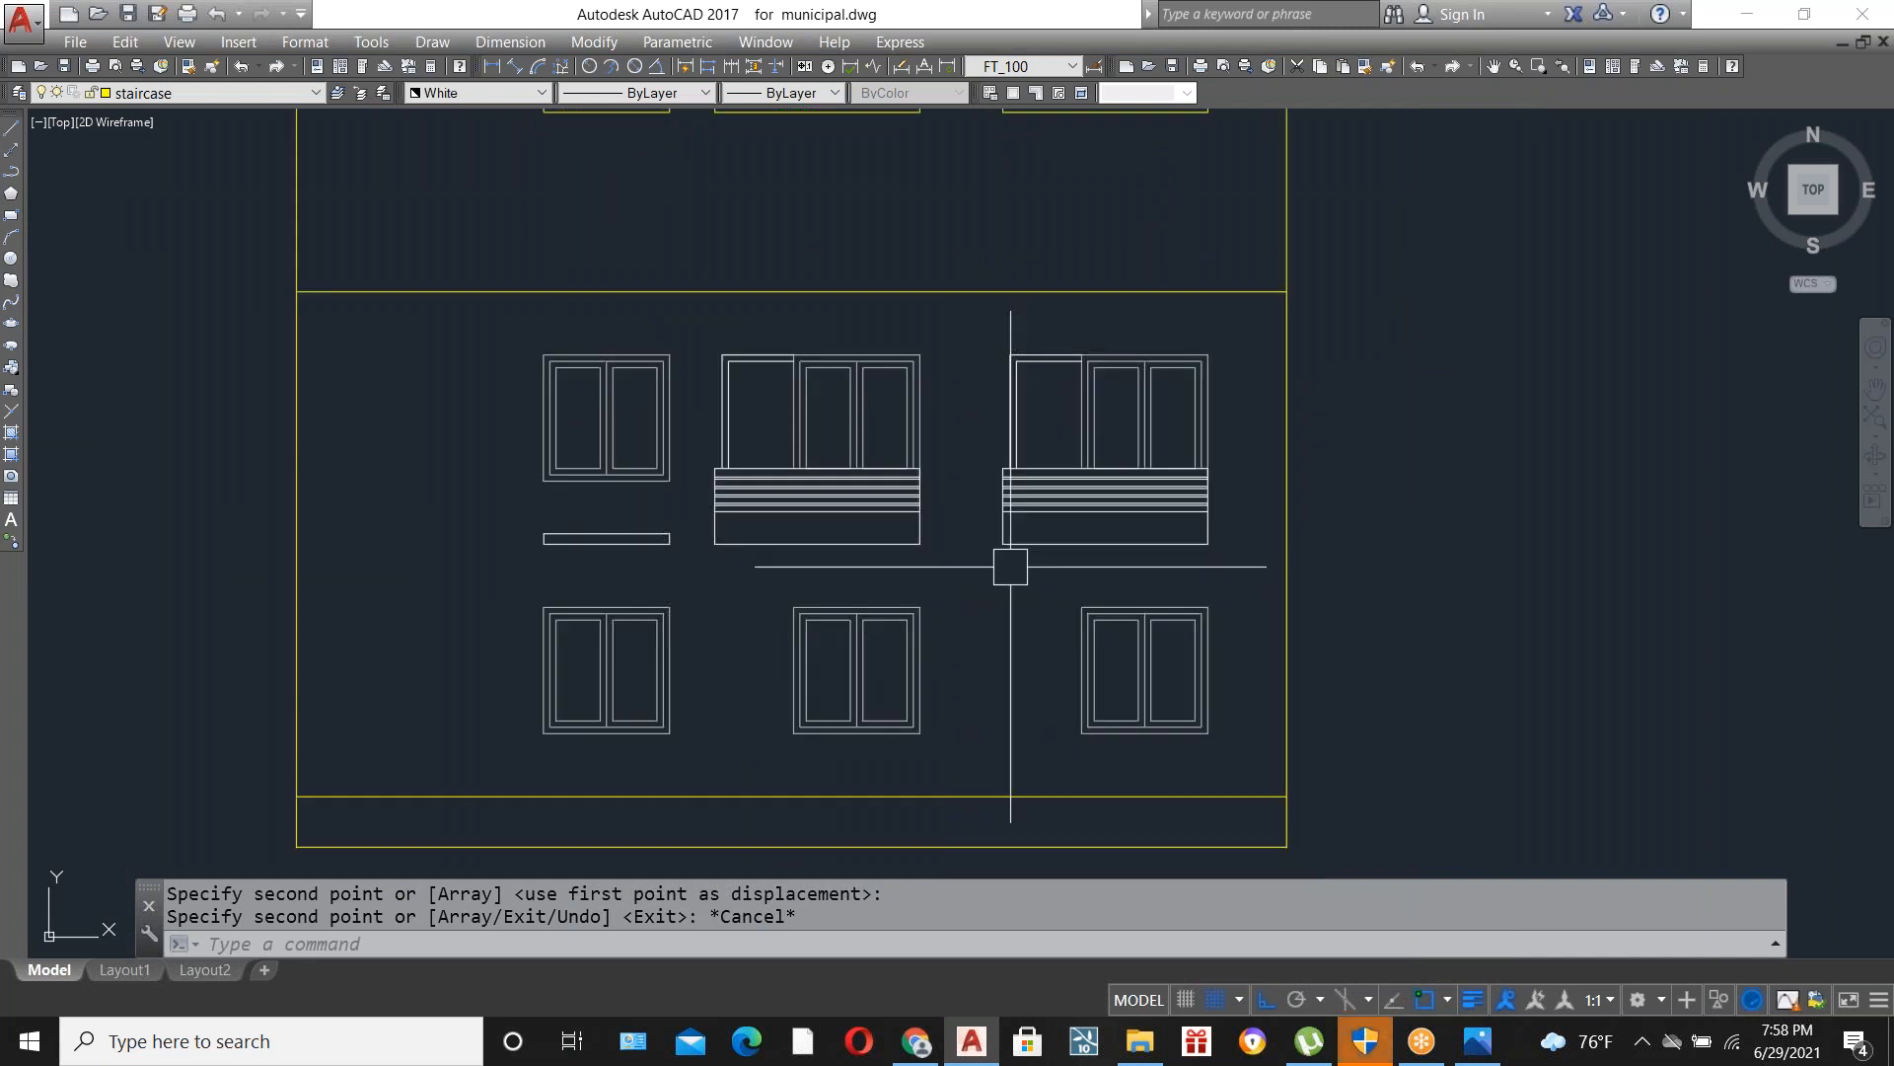
scroll(1010, 567, down, 3)
click(1218, 790)
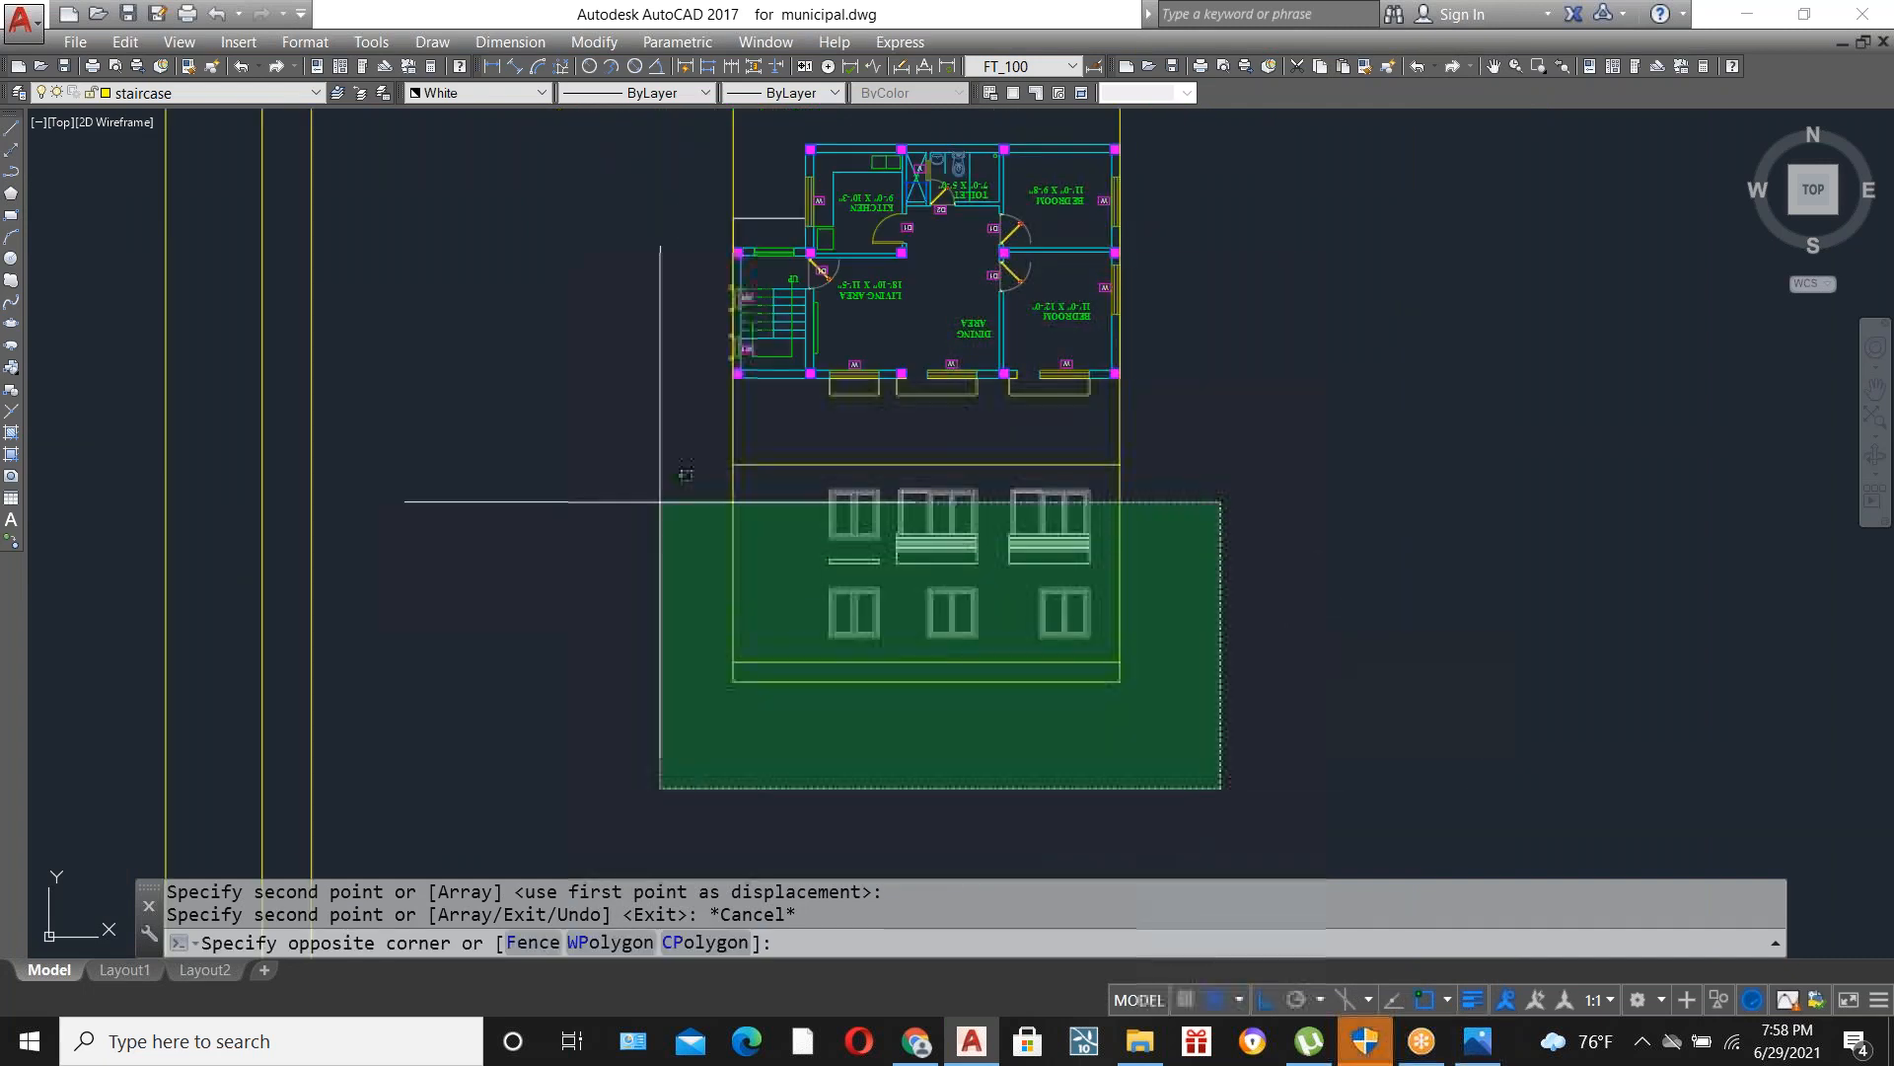
click(626, 440)
text(m)
key(Return)
click(1238, 449)
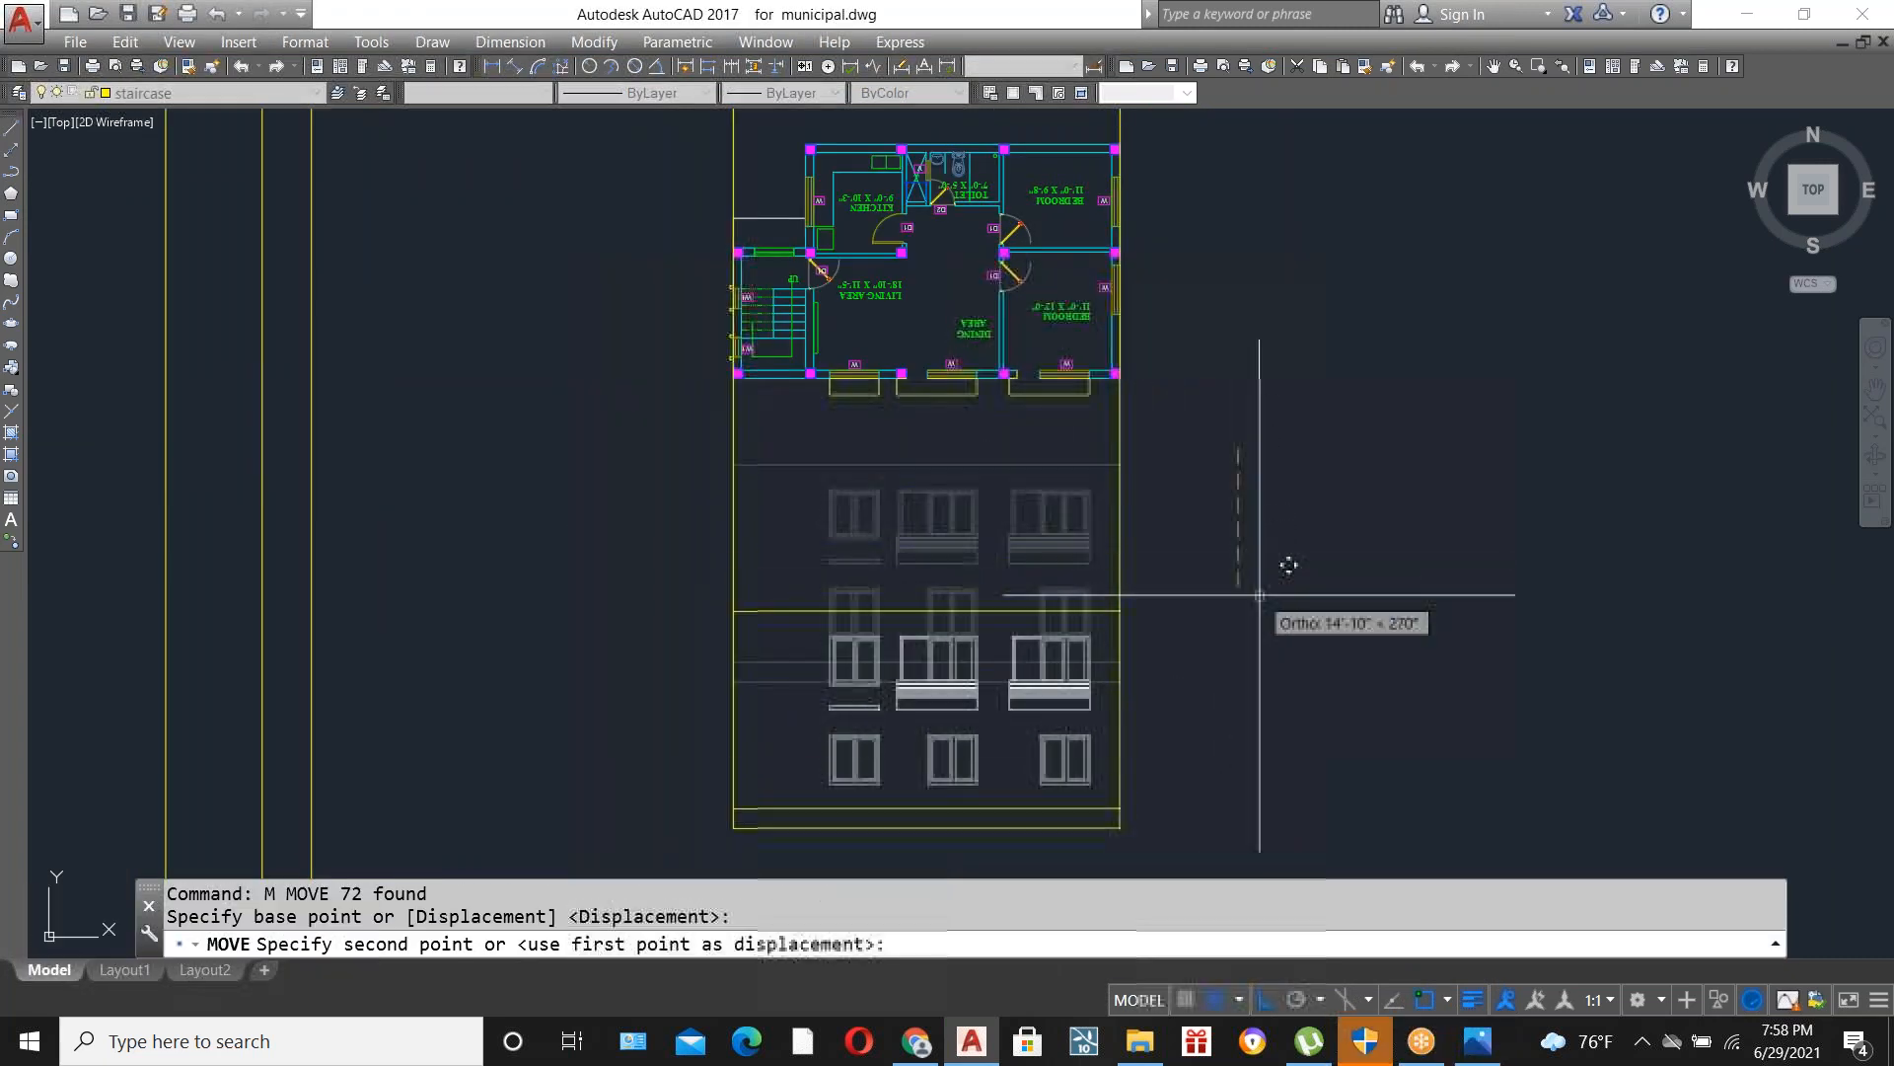
click(1283, 602)
scroll(875, 290, up, 4)
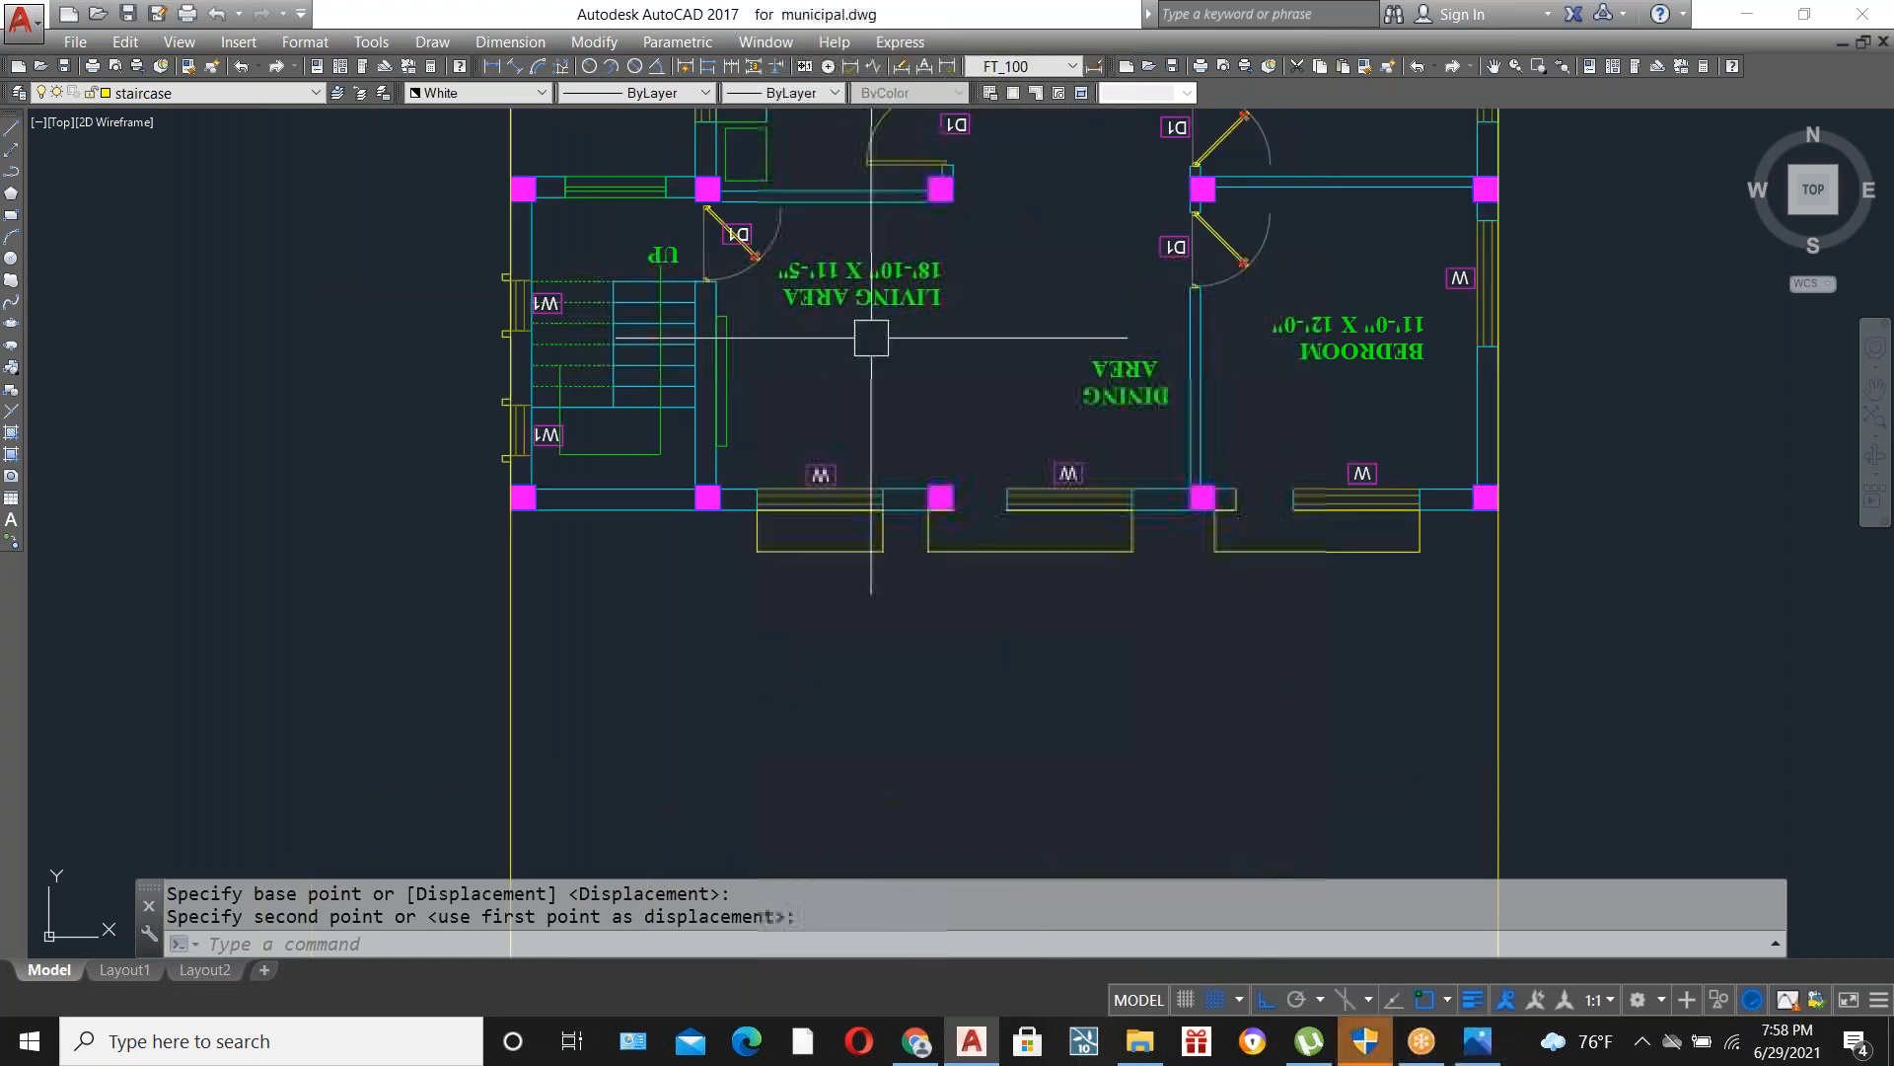
scroll(845, 423, down, 4)
scroll(833, 435, up, 4)
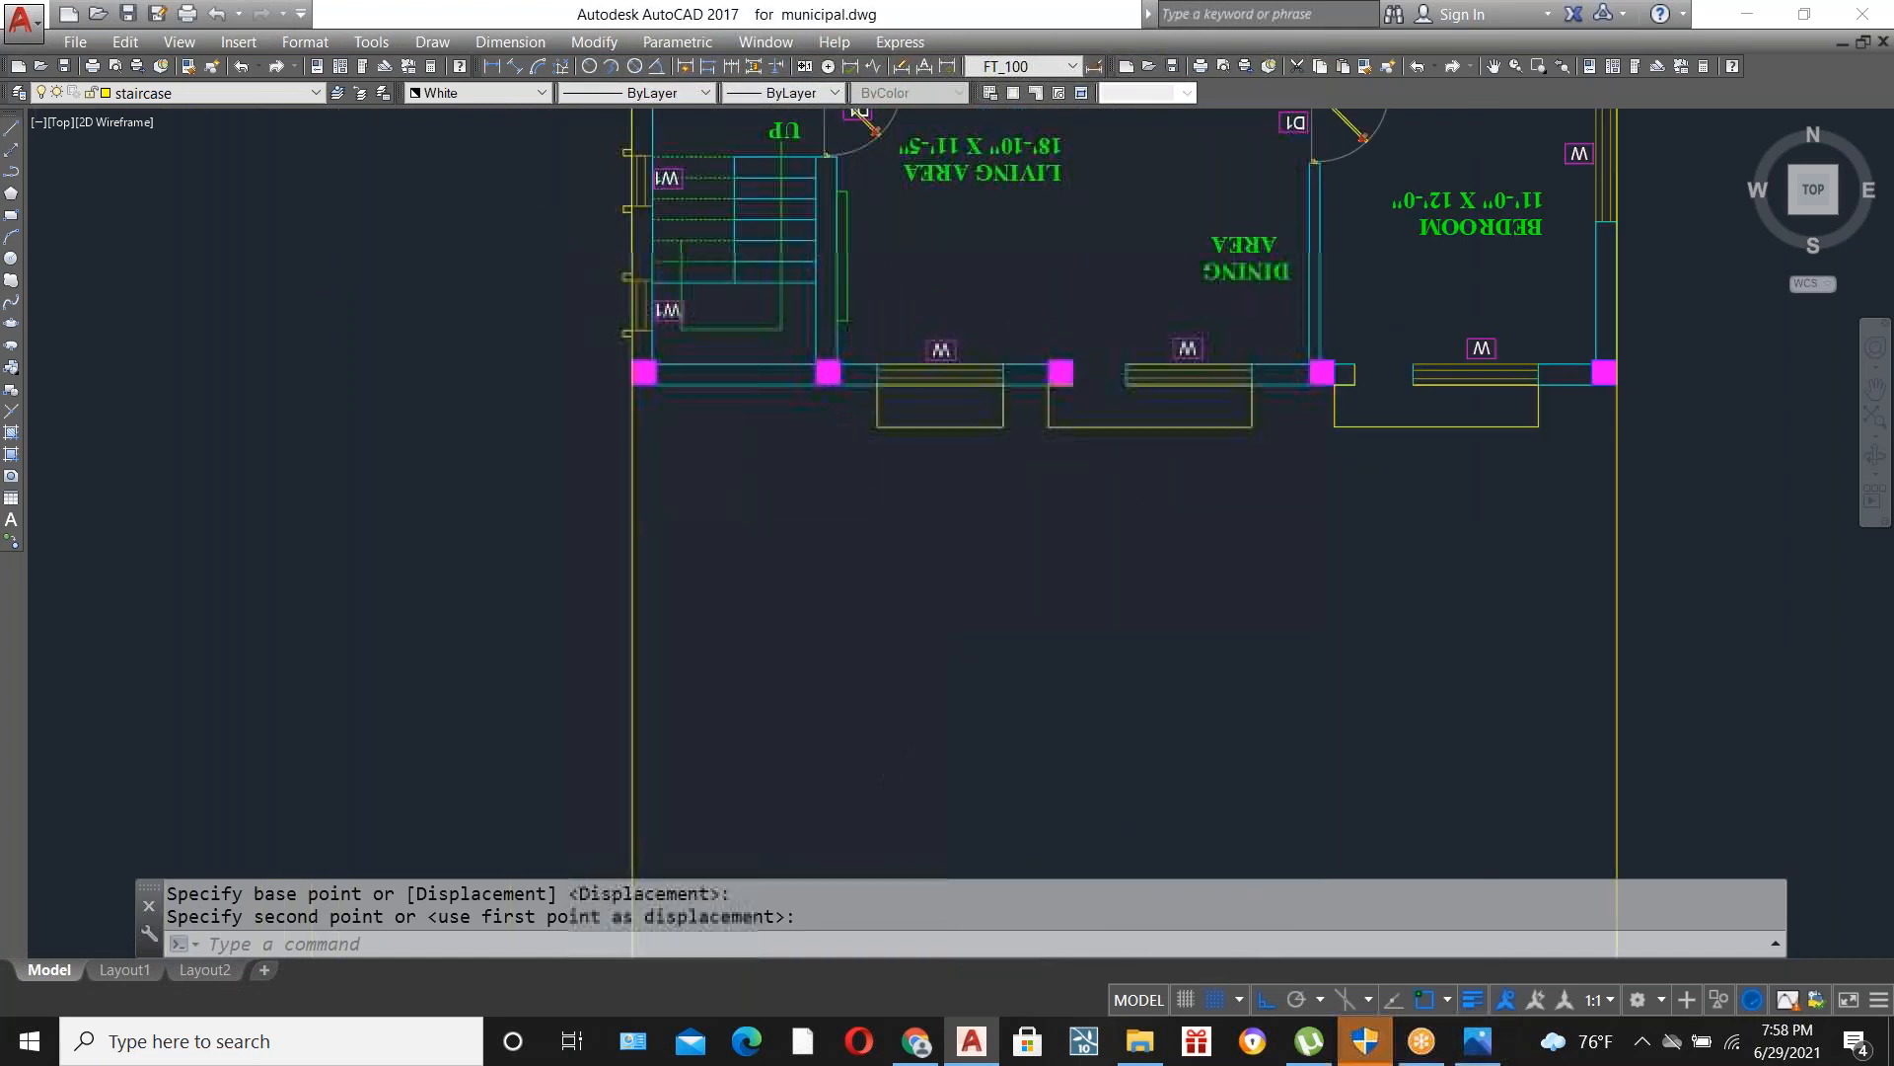
scroll(880, 395, down, 2)
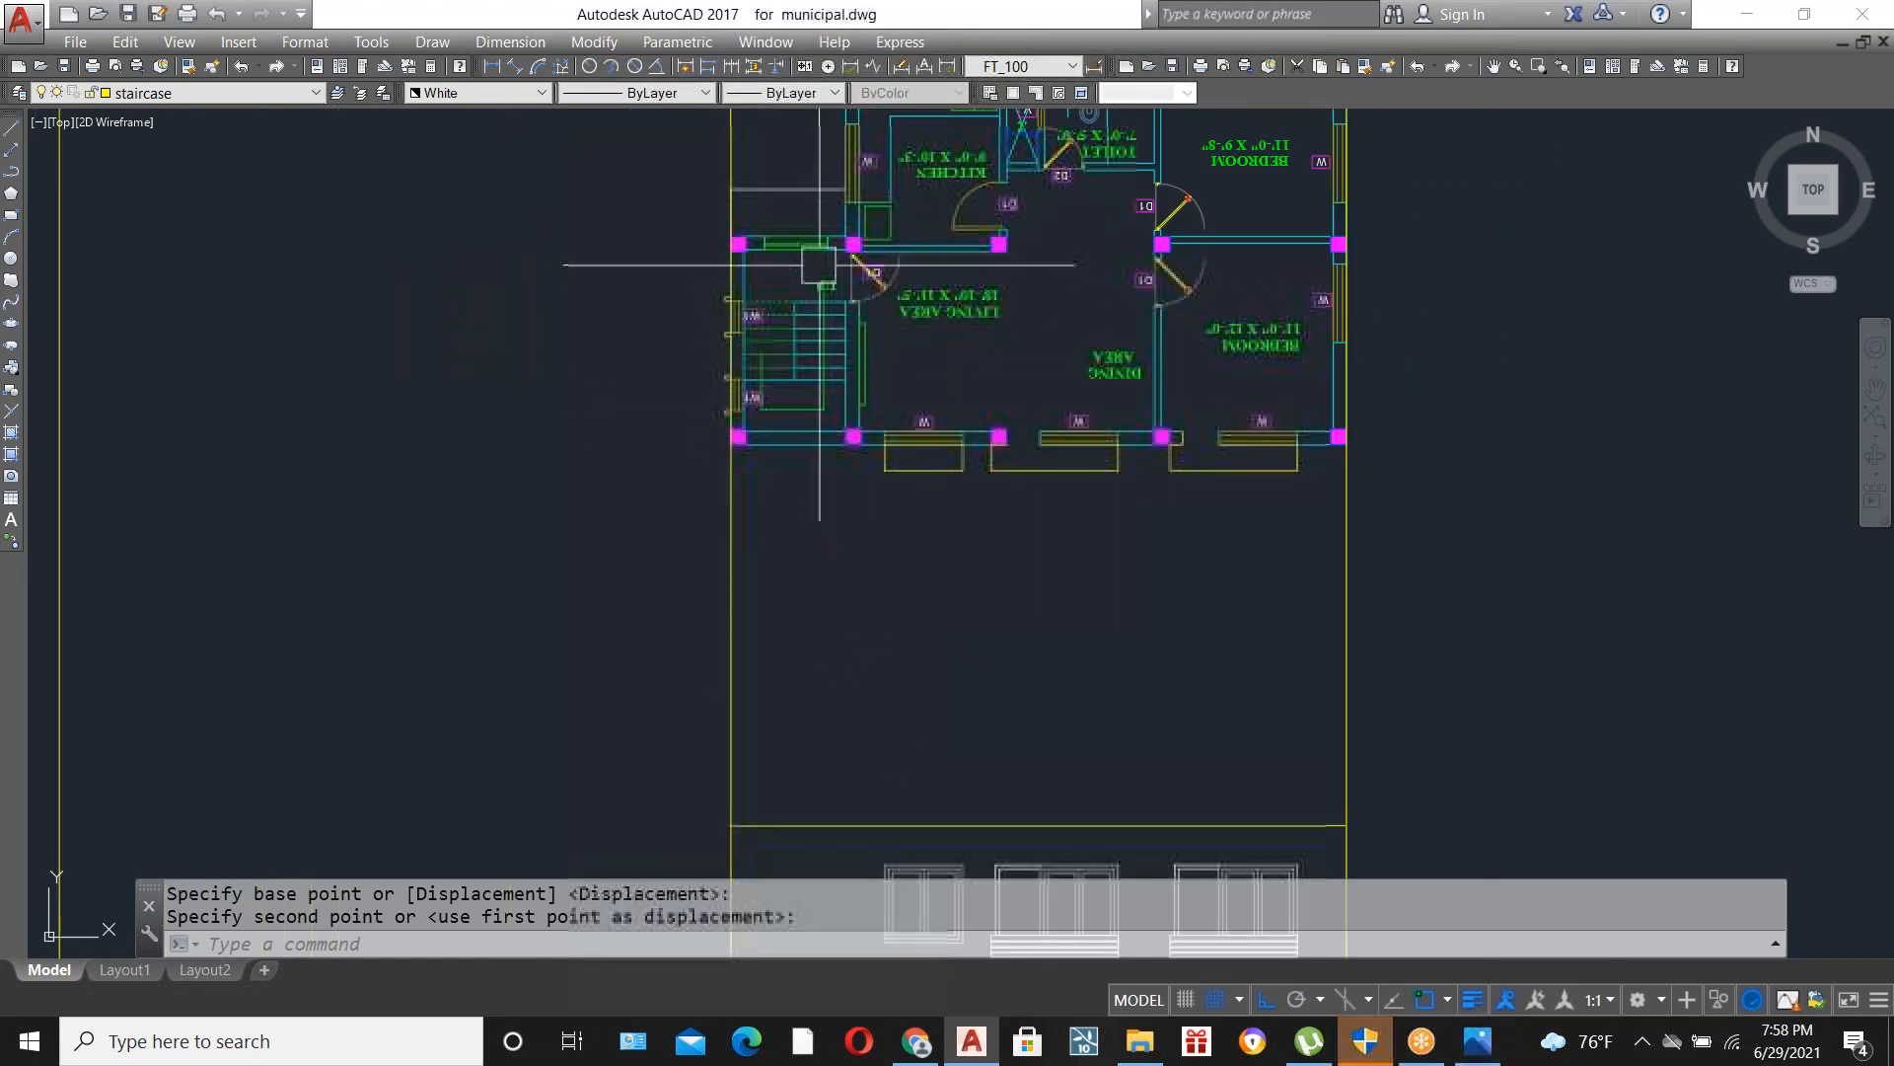
Draw a vertical construction line down from the staircase wall's outer edge in the plan through the elevation.
scroll(824, 296, down, 2)
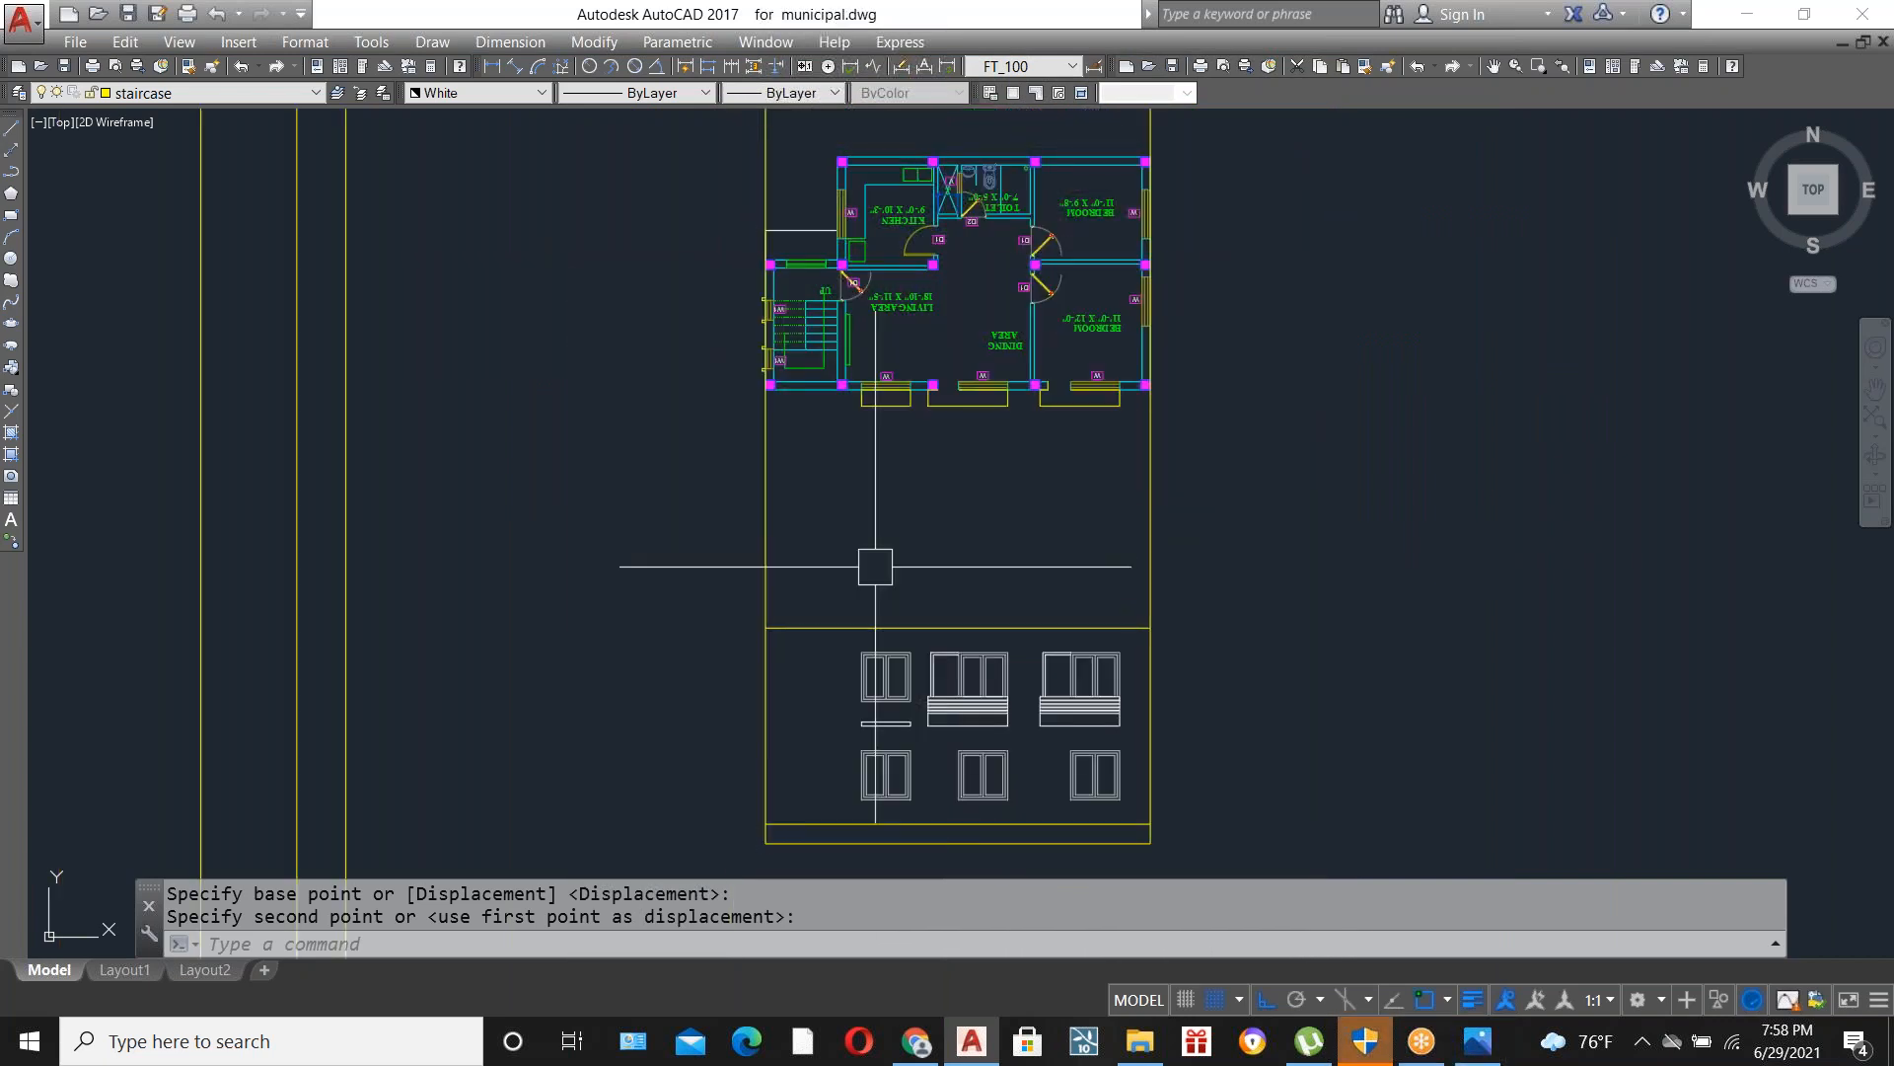
text(xl)
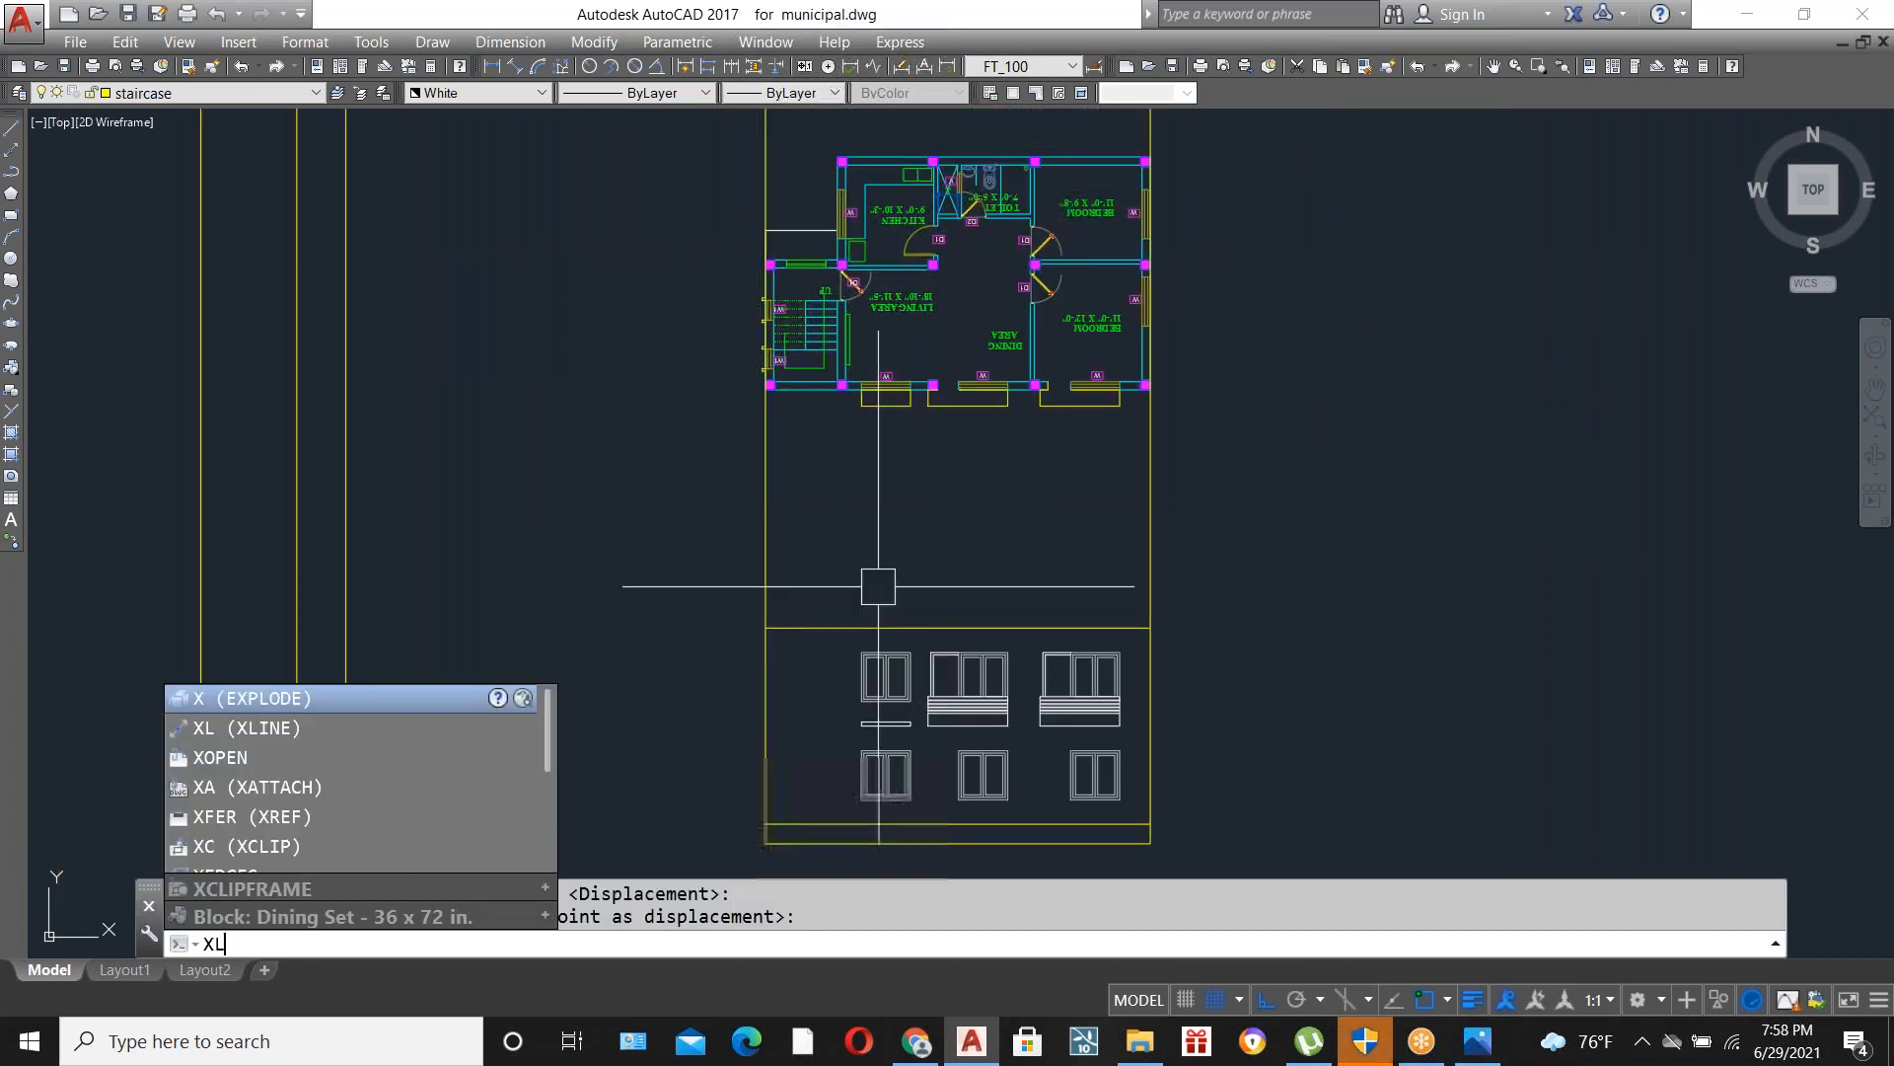
key(Return)
text(v)
key(Return)
scroll(842, 410, up, 4)
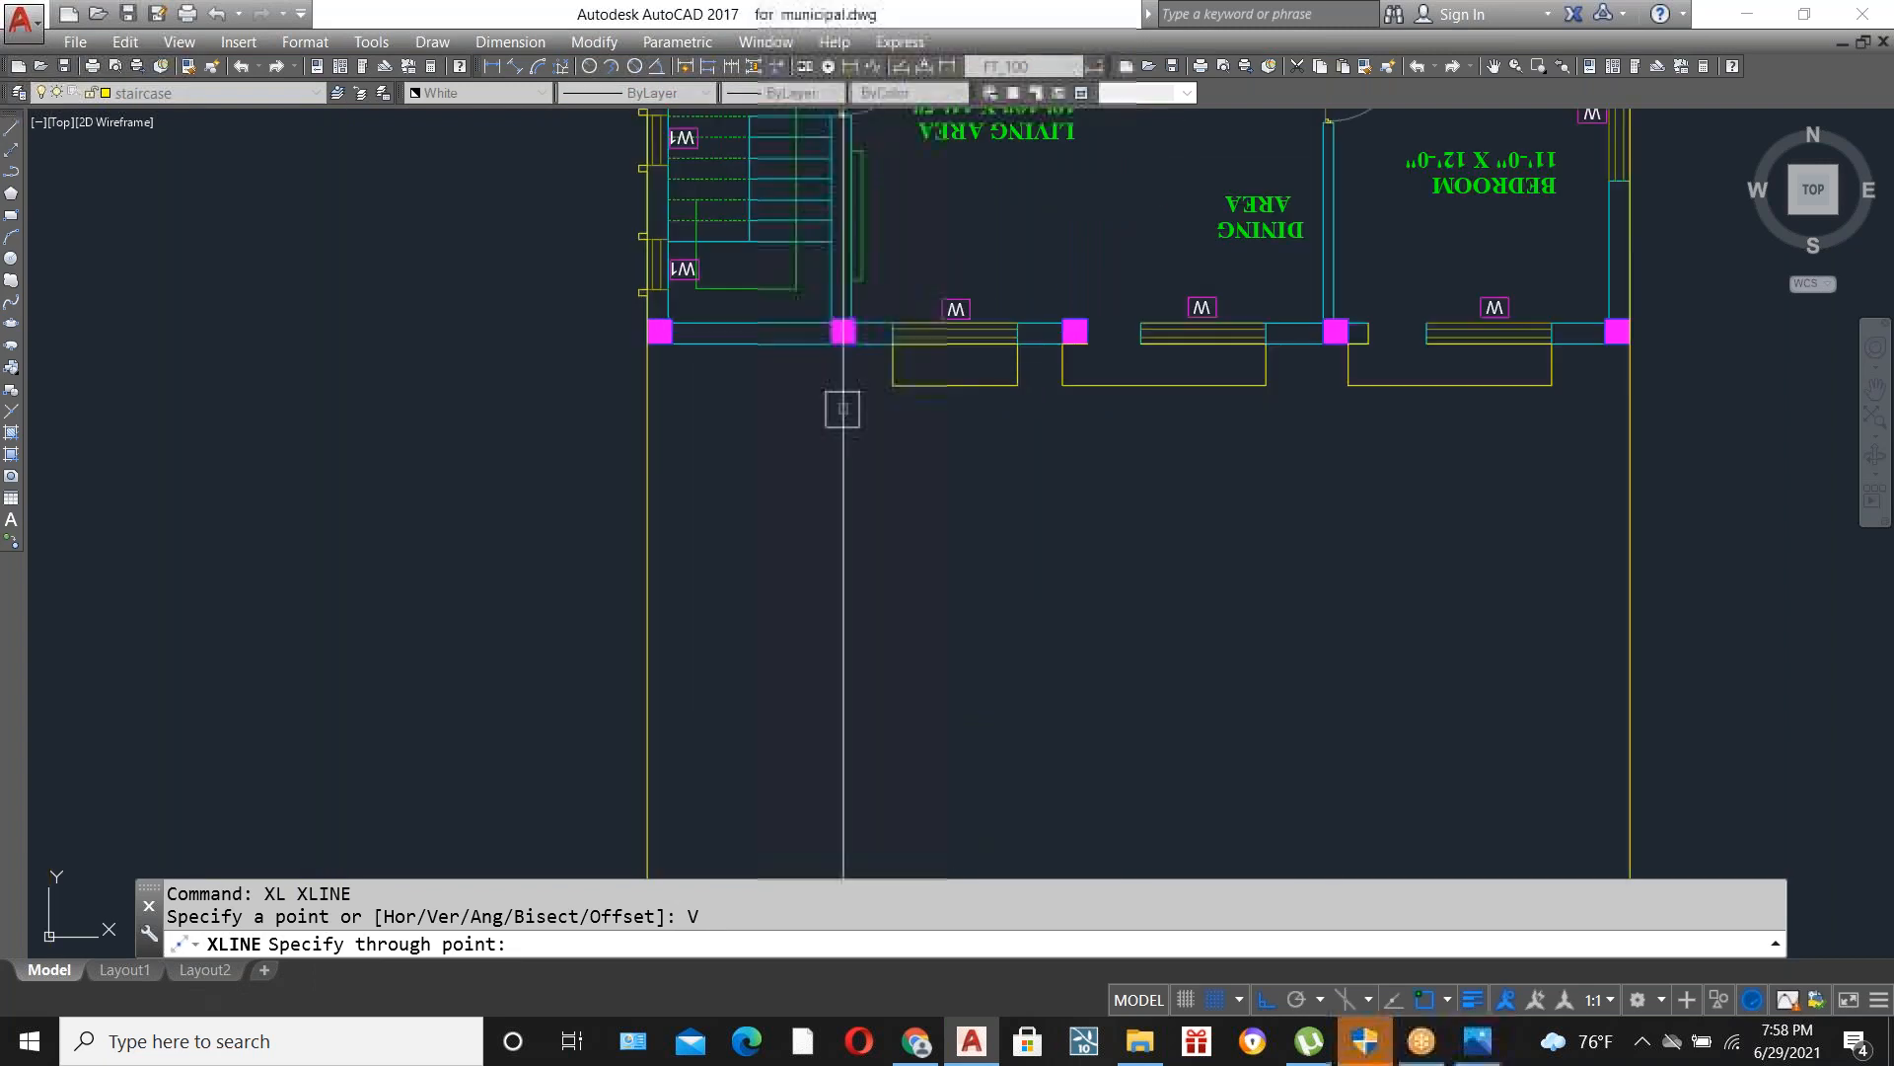
scroll(877, 272, down, 5)
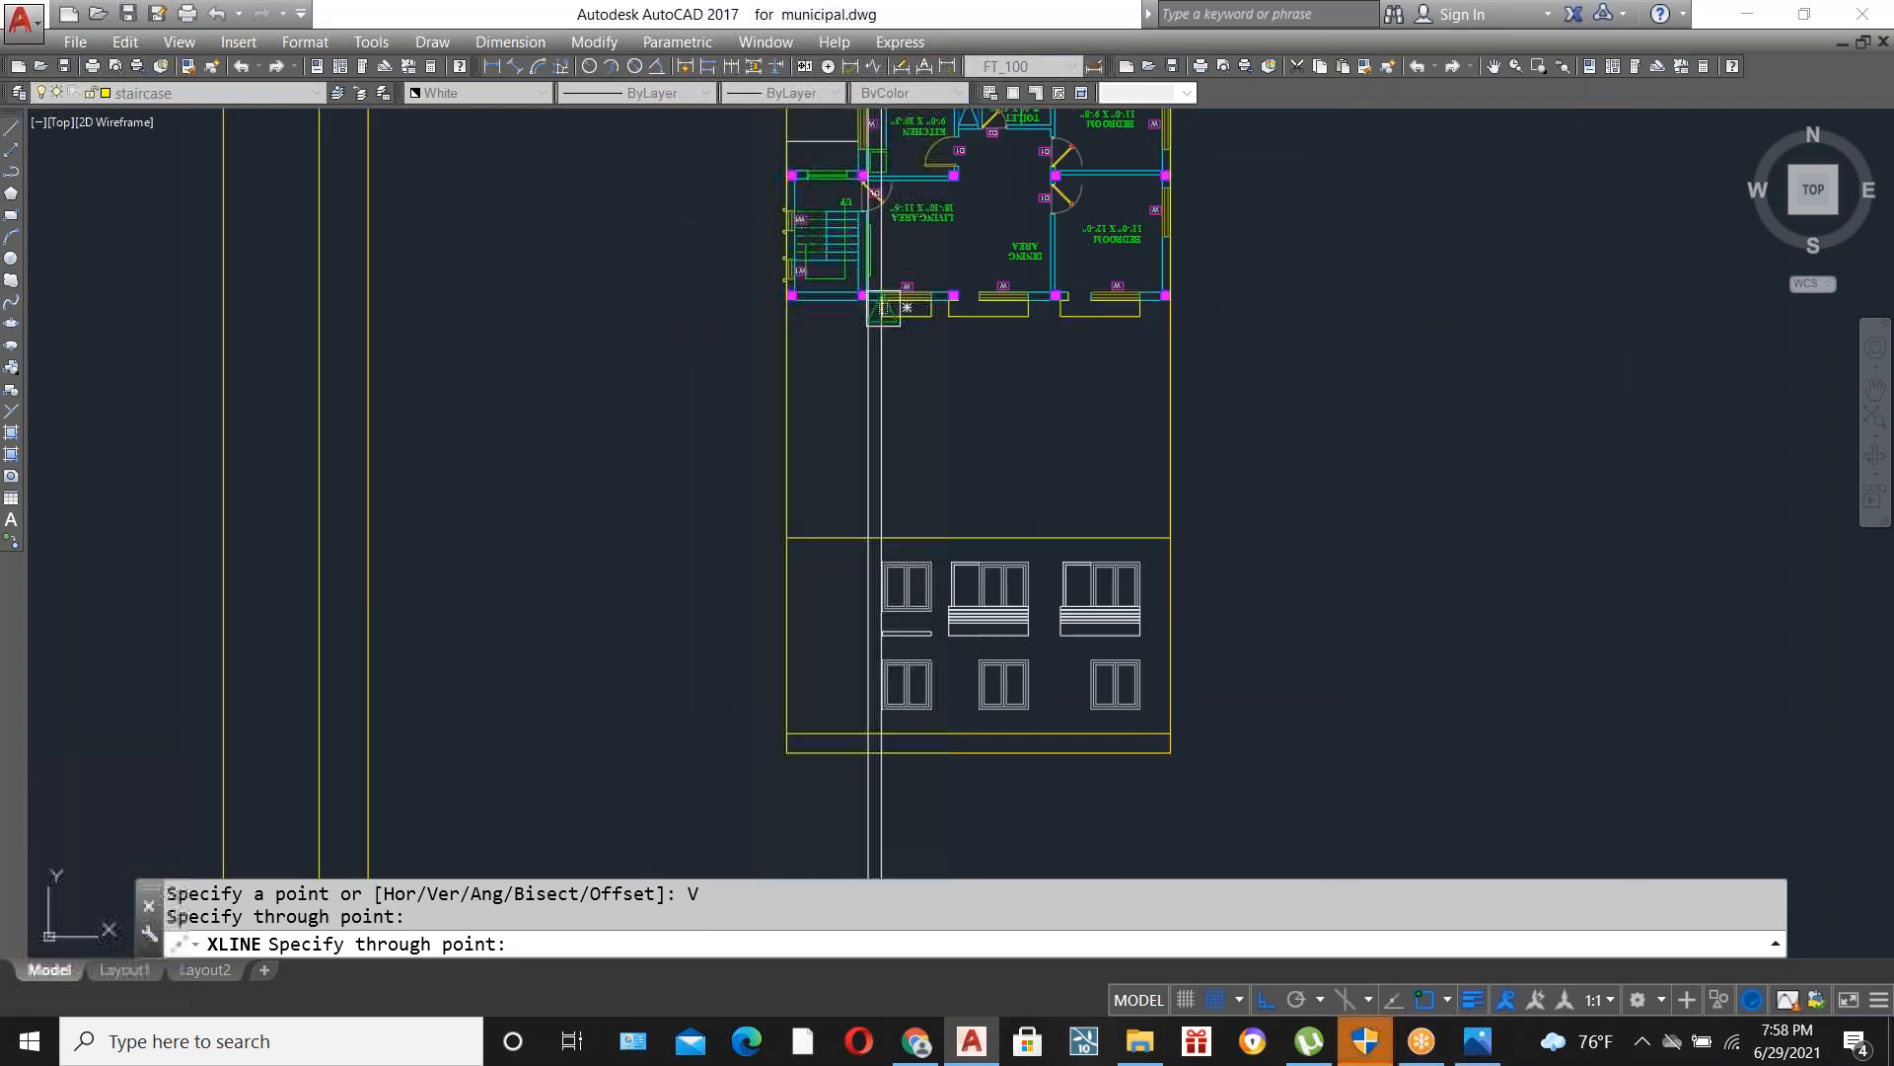
key(Escape)
Offset the elevation's roof line 9' upward for the top of the staircase tower.
scroll(896, 544, up, 4)
text(o)
key(Return)
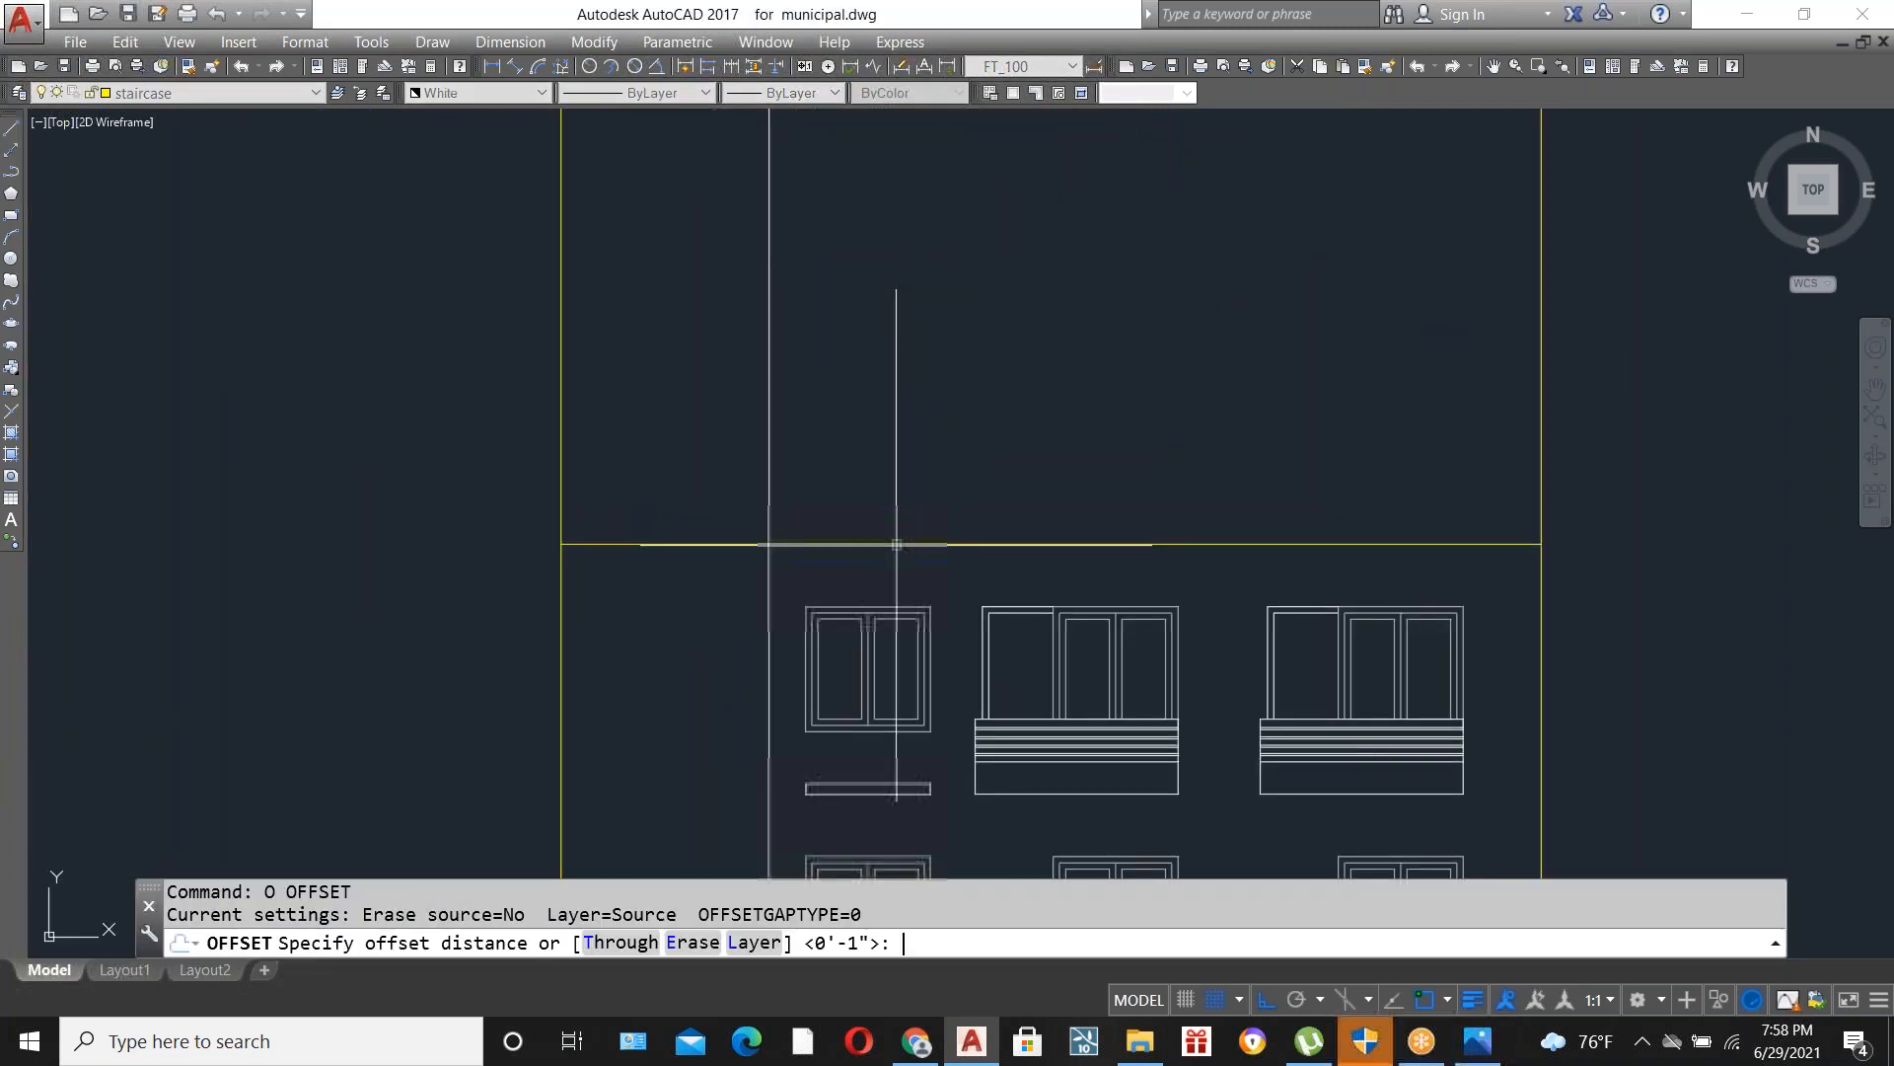
key(Return)
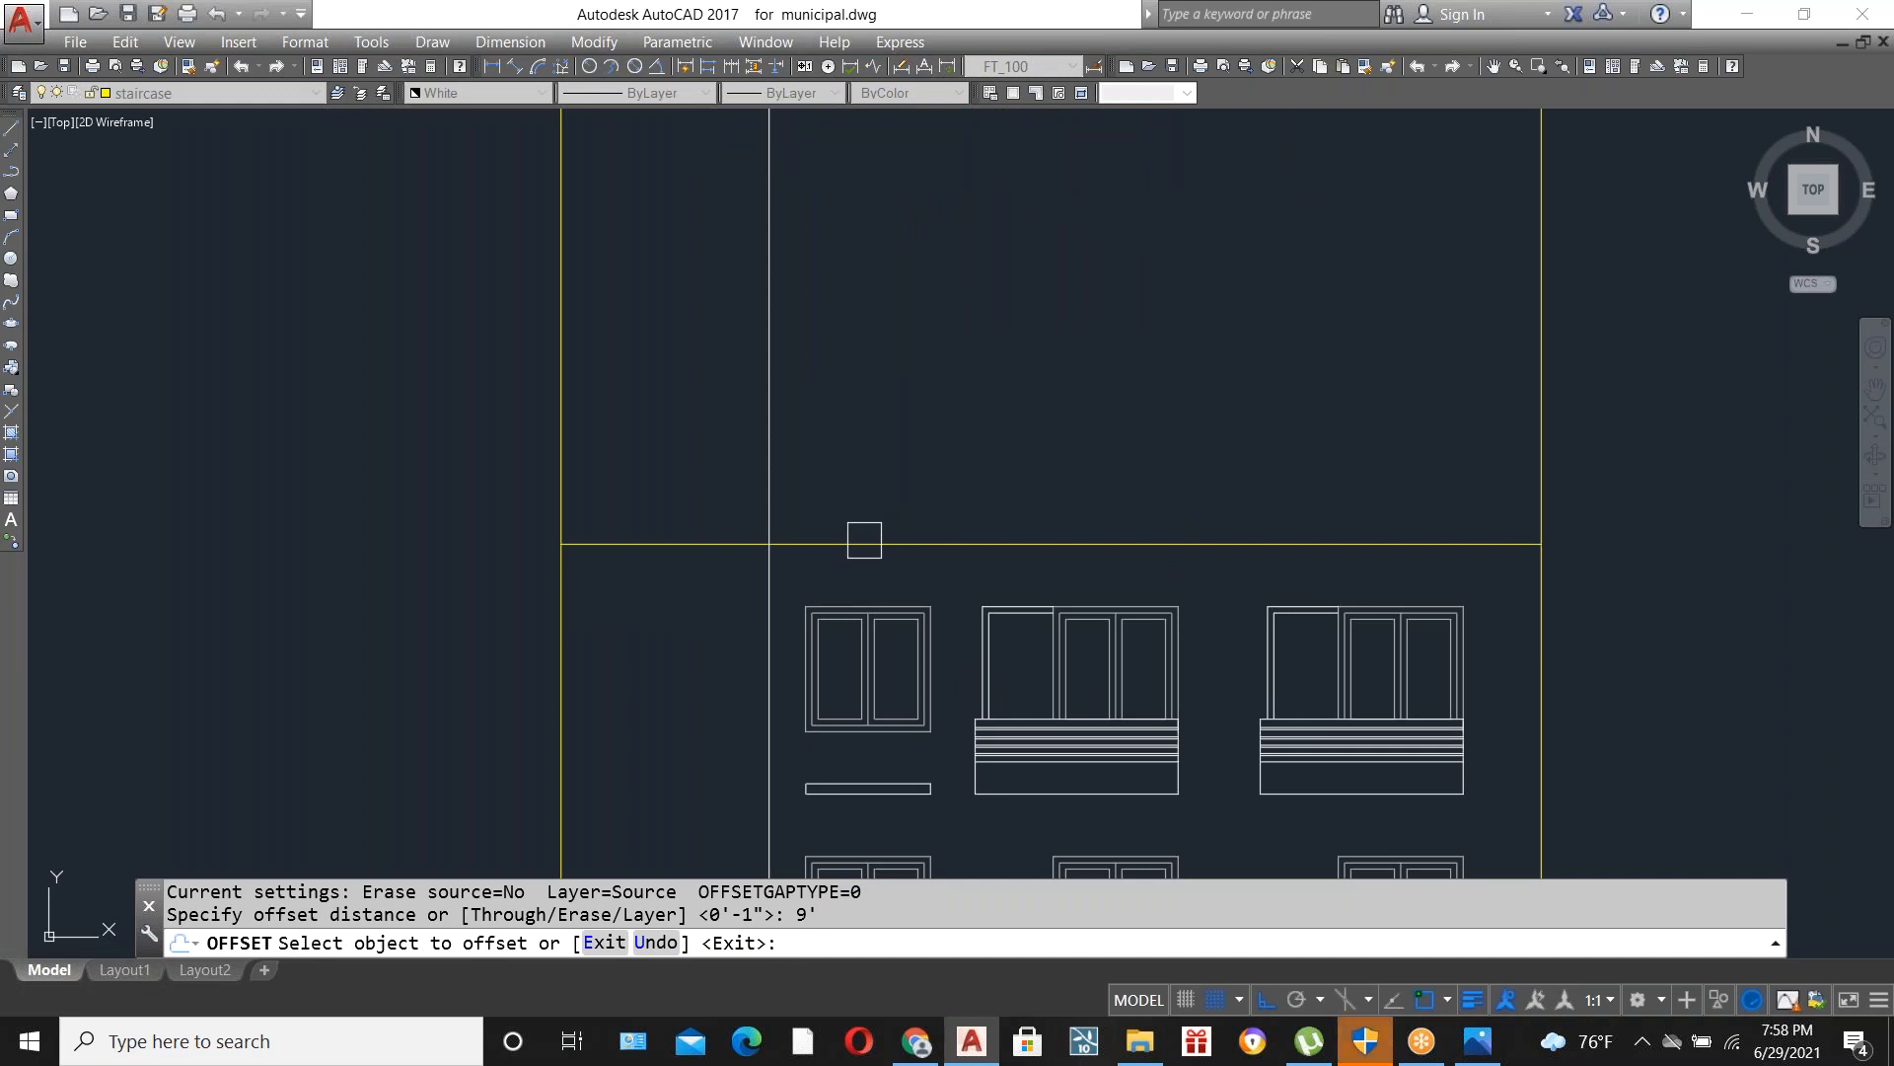
click(860, 543)
click(876, 316)
key(Escape)
Trim the tower's top line at the construction line, the vertical lines above the roofs, and the roof line crossing the tower.
text(TR)
key(Return)
key(Return)
click(838, 319)
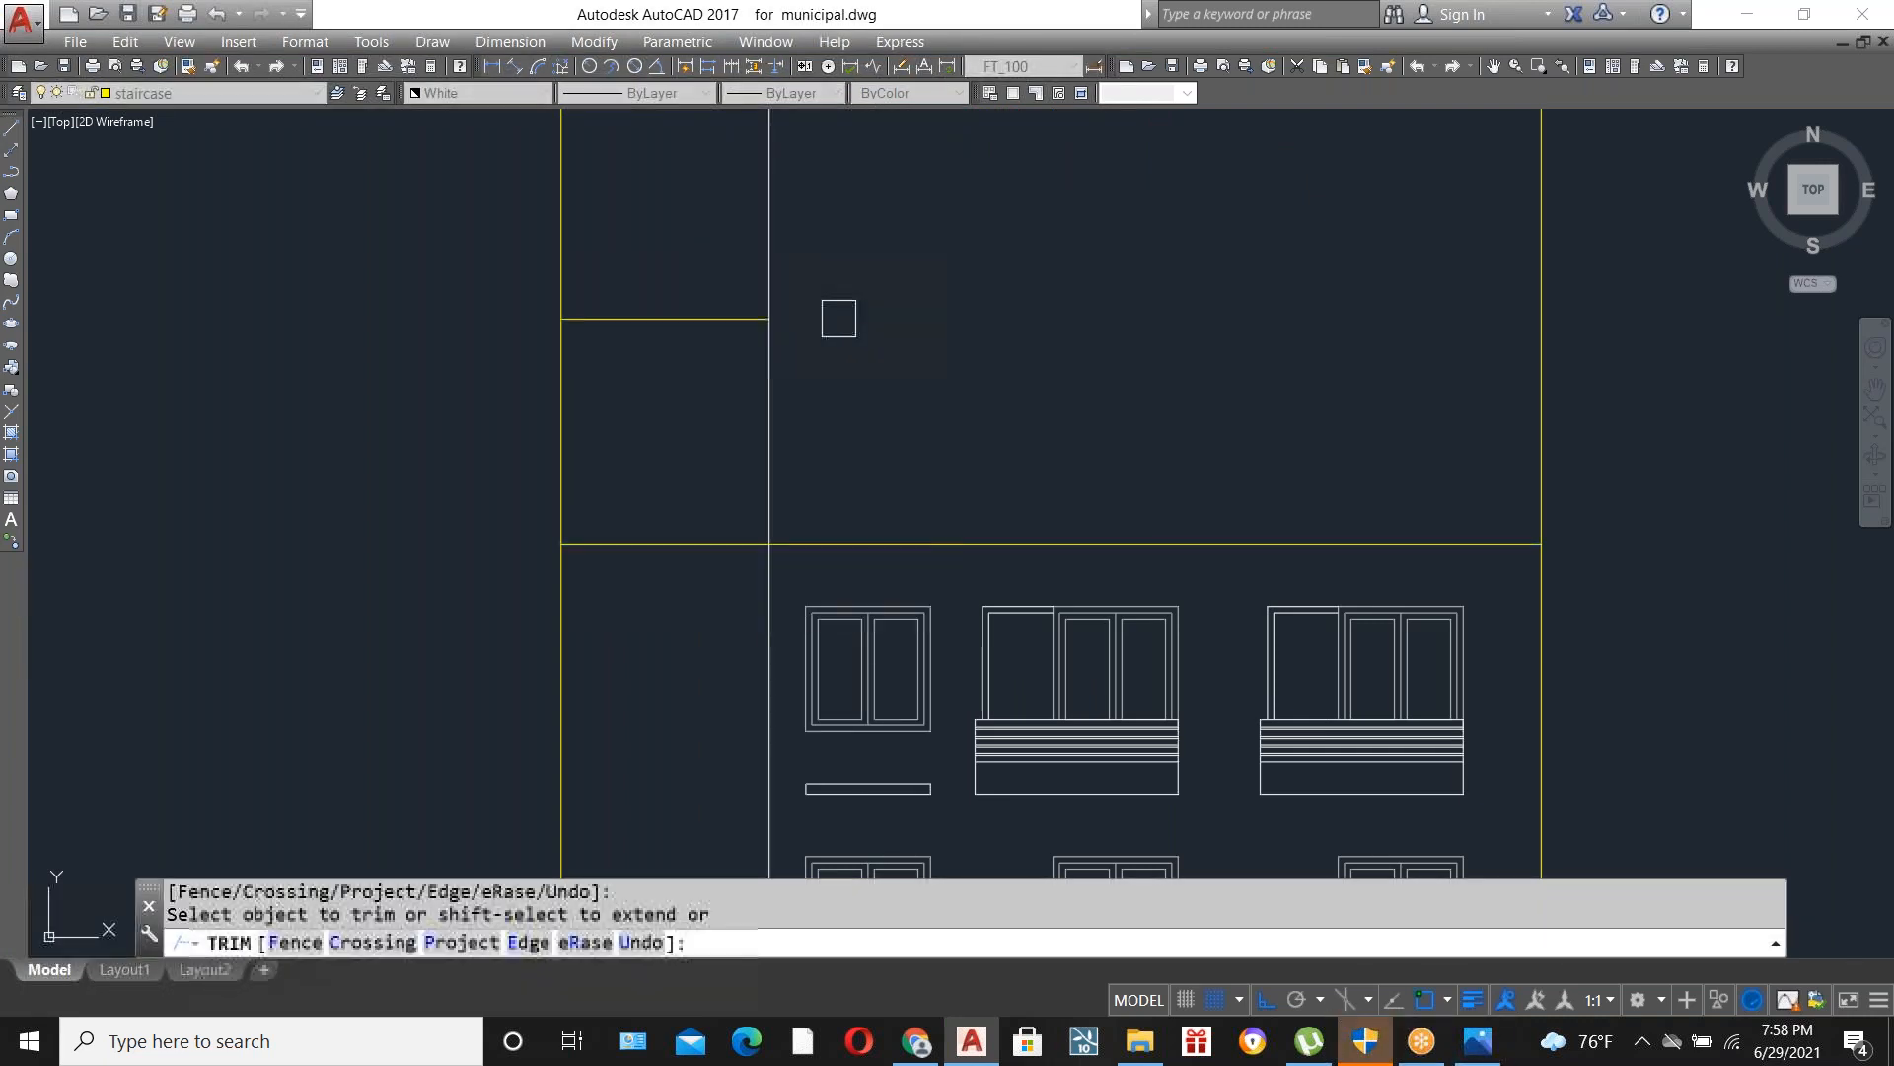
scroll(869, 620, down, 2)
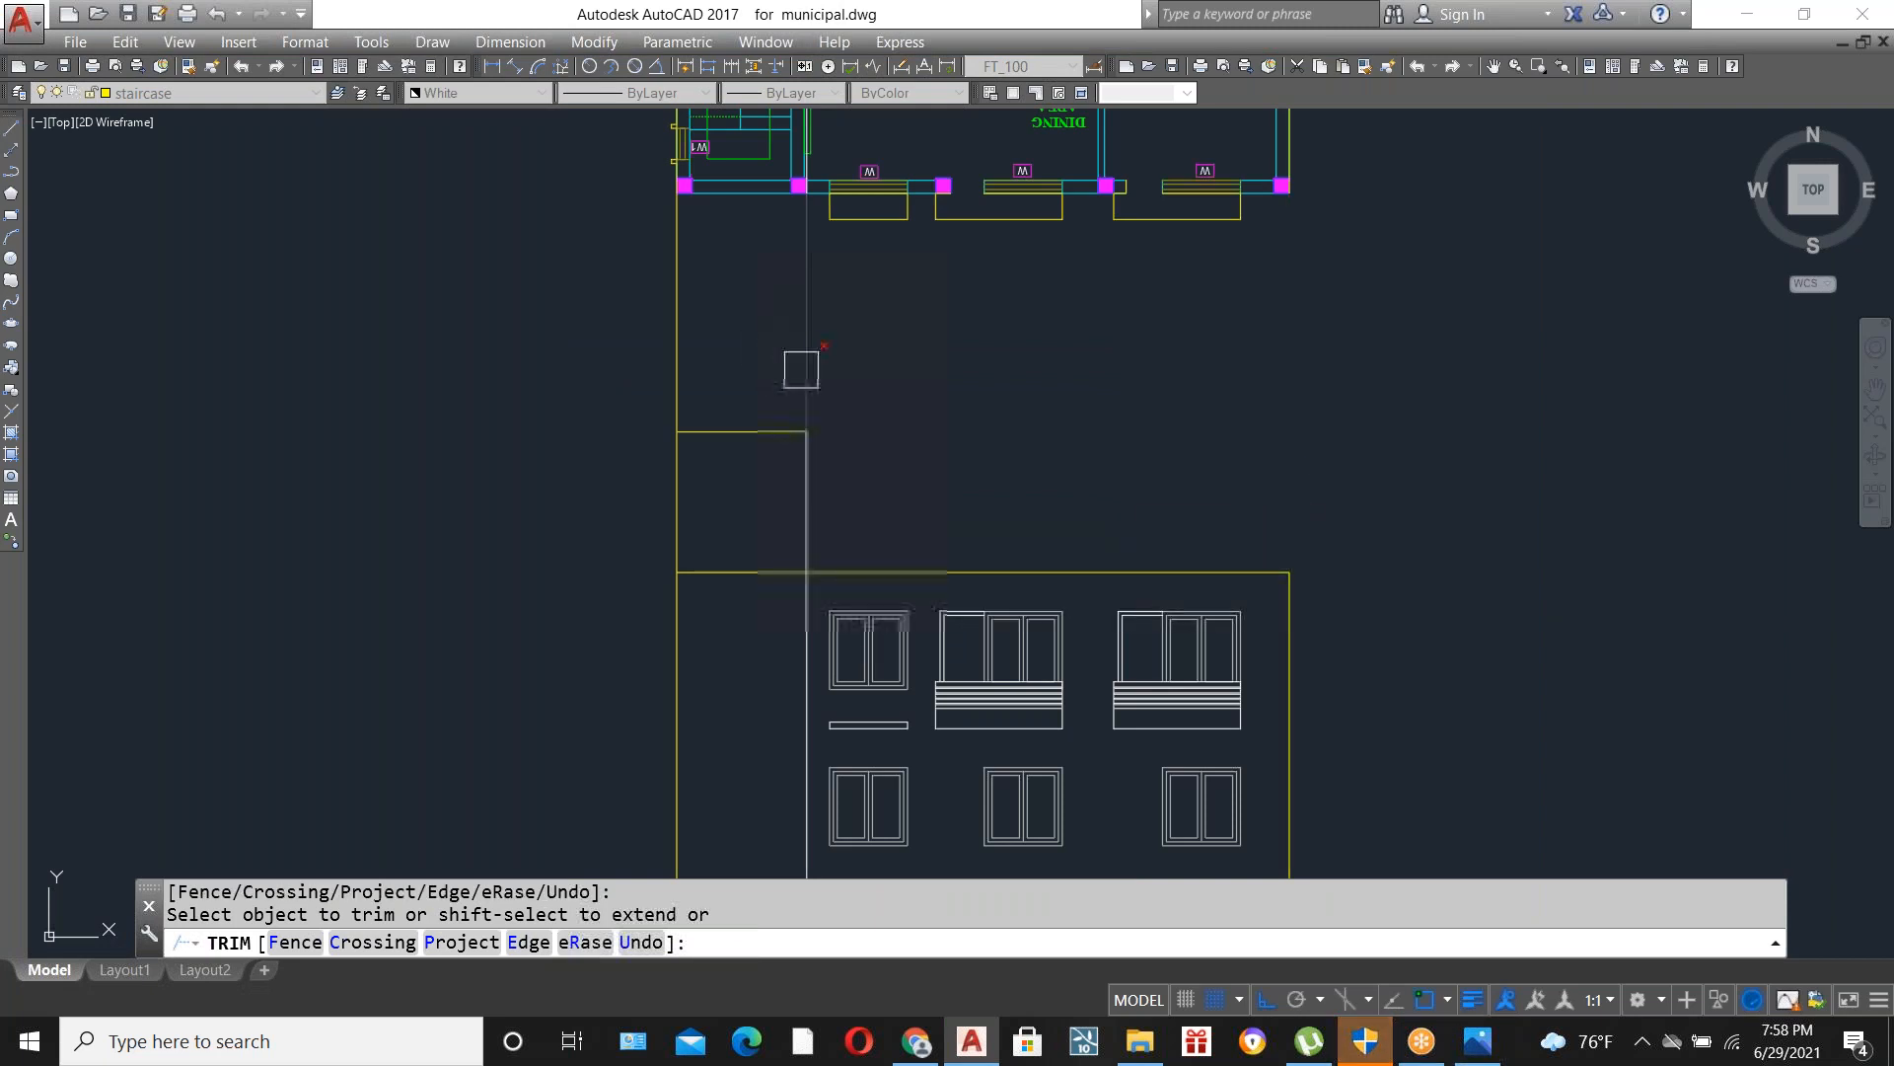
click(732, 574)
scroll(839, 592, down, 4)
key(Escape)
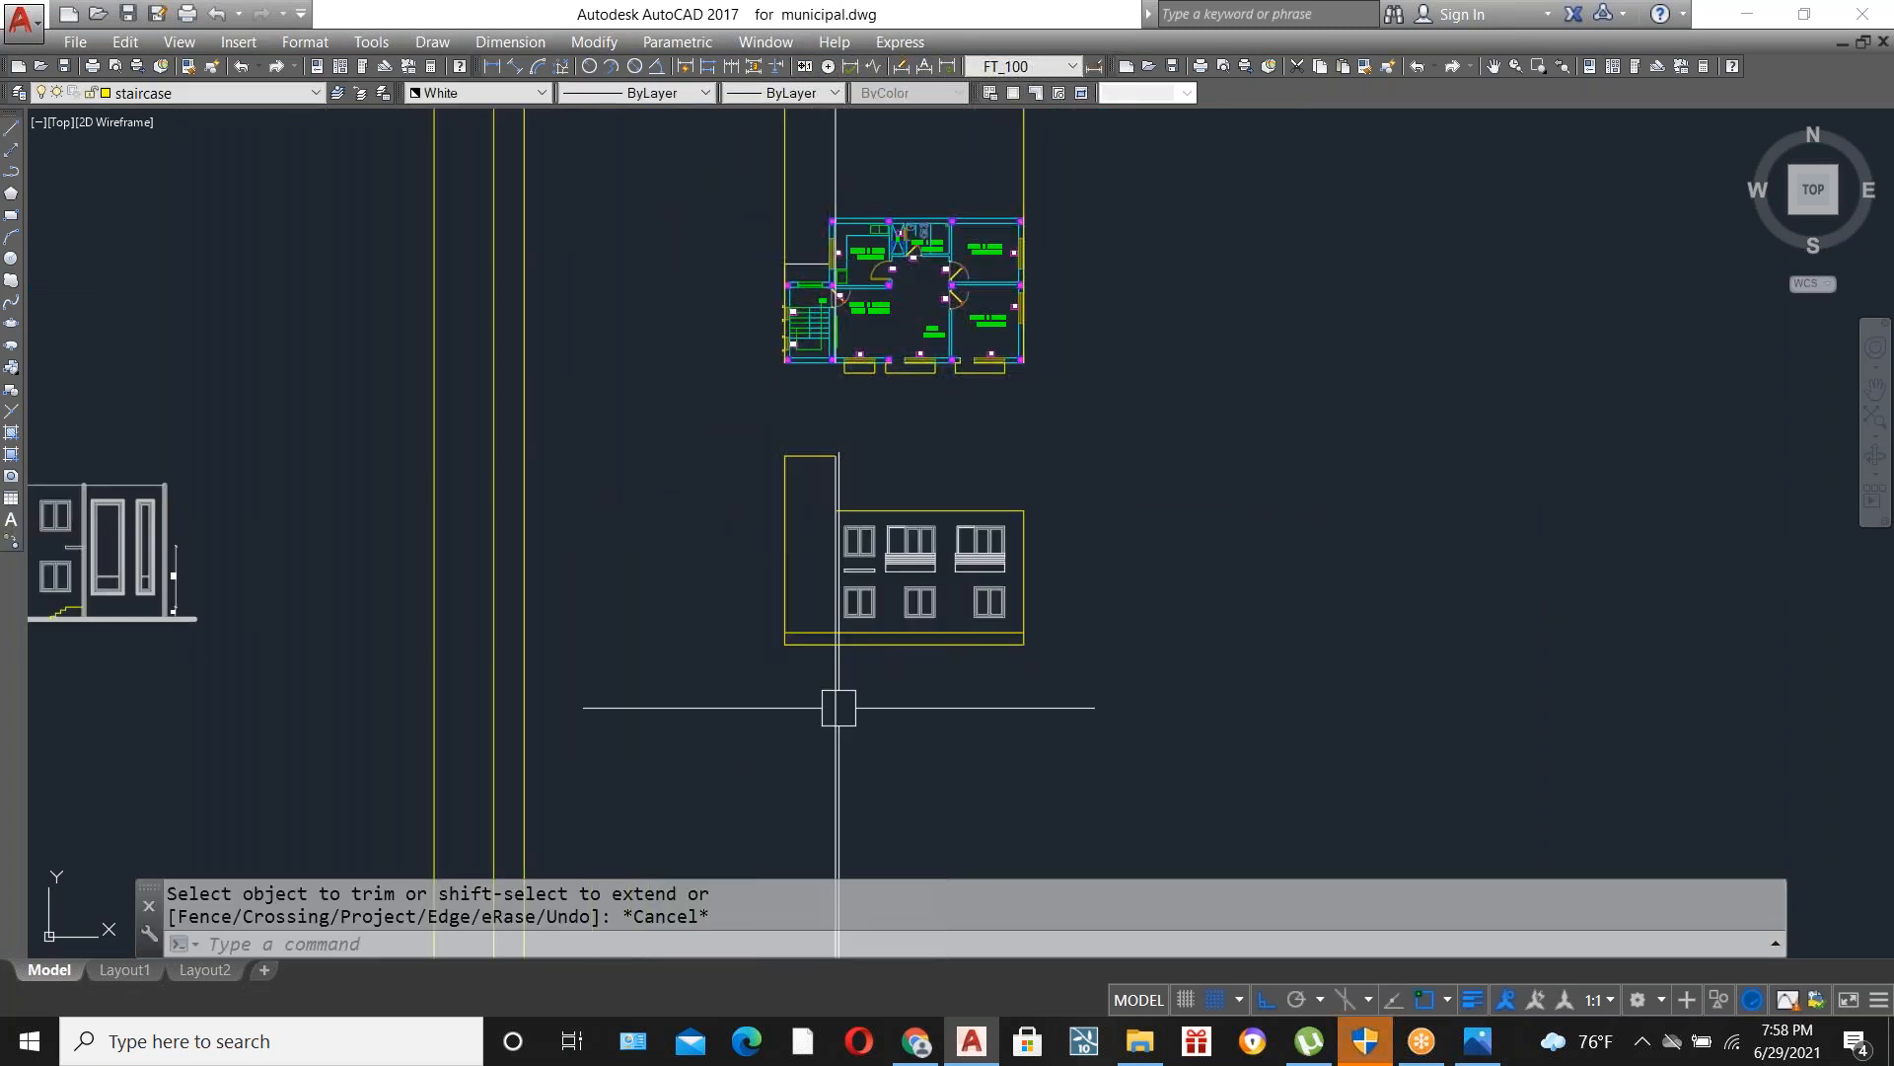
Trim away the part of the vertical construction line that runs below the elevation's base line.
text(tr)
key(Return)
key(Return)
scroll(808, 554, up, 4)
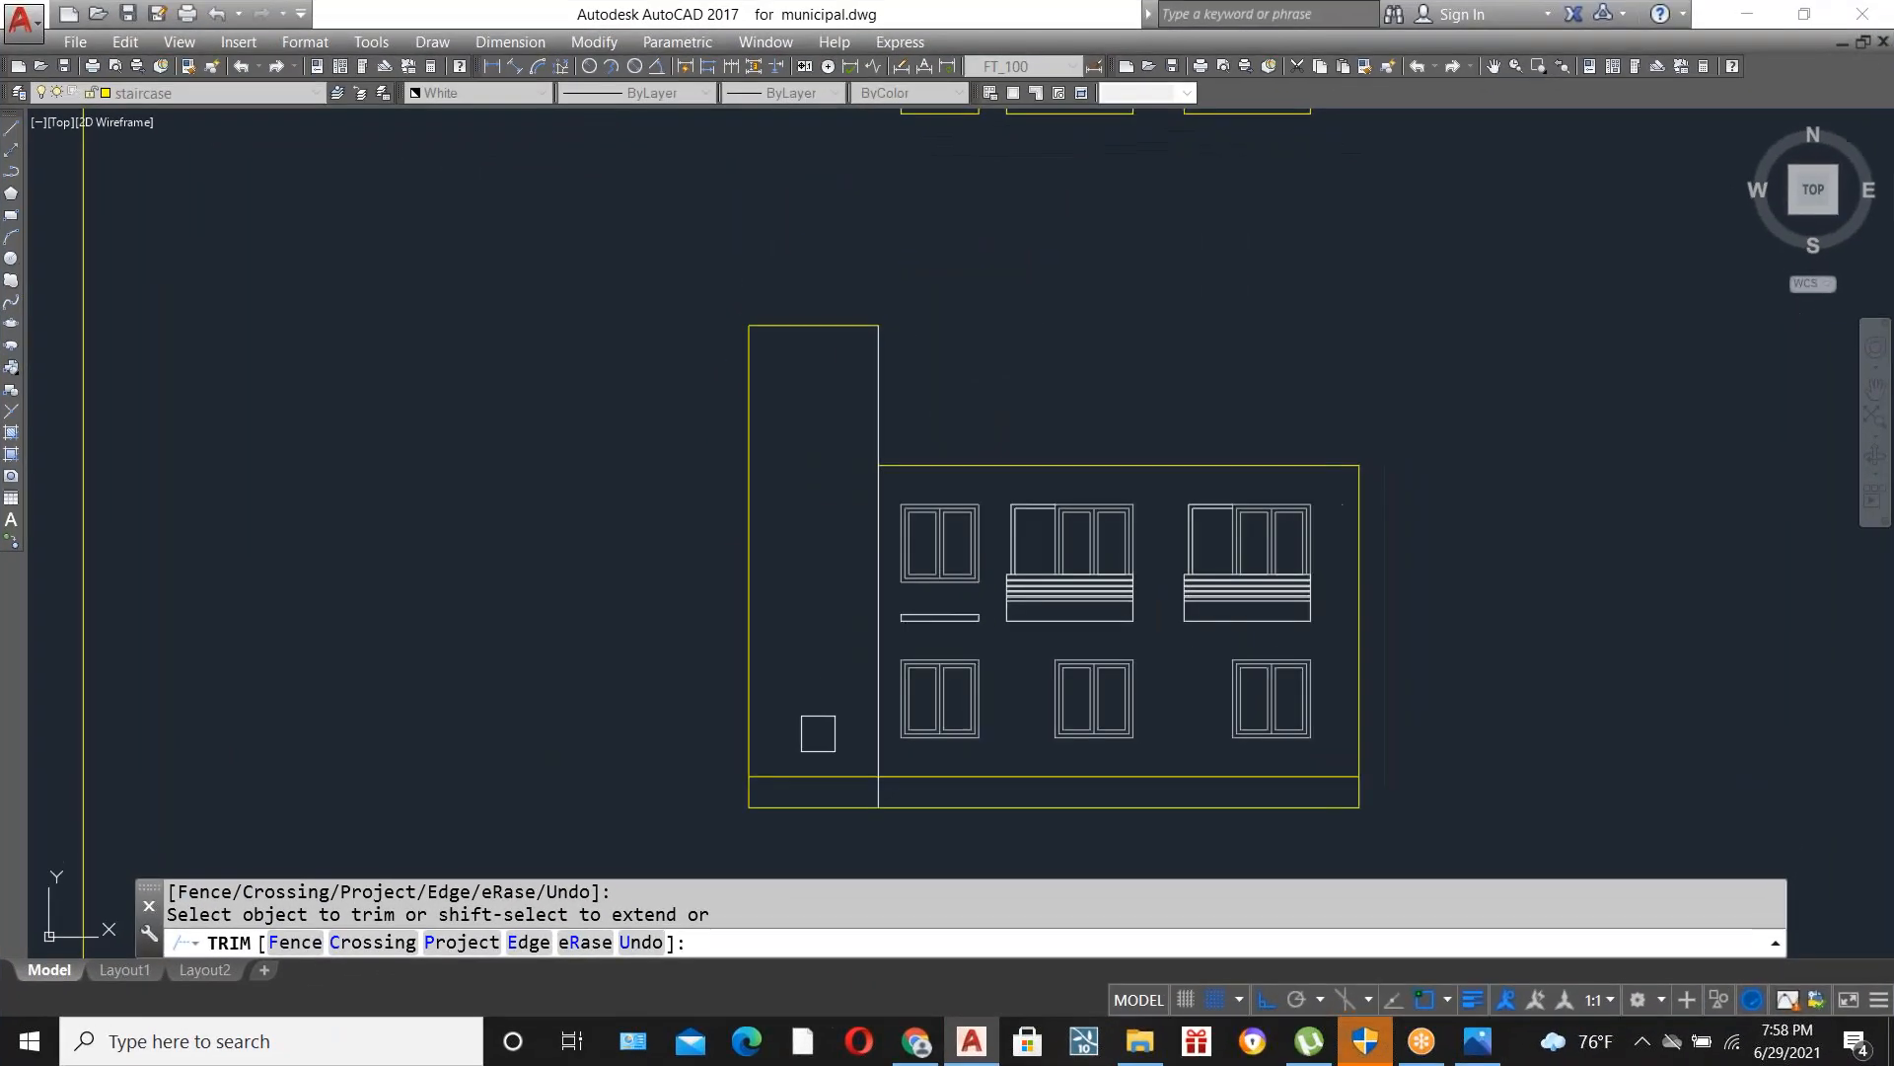
key(Escape)
Compare the staircase block in the plan with the tower outline in the elevation below it.
scroll(1019, 512, down, 4)
scroll(826, 394, up, 5)
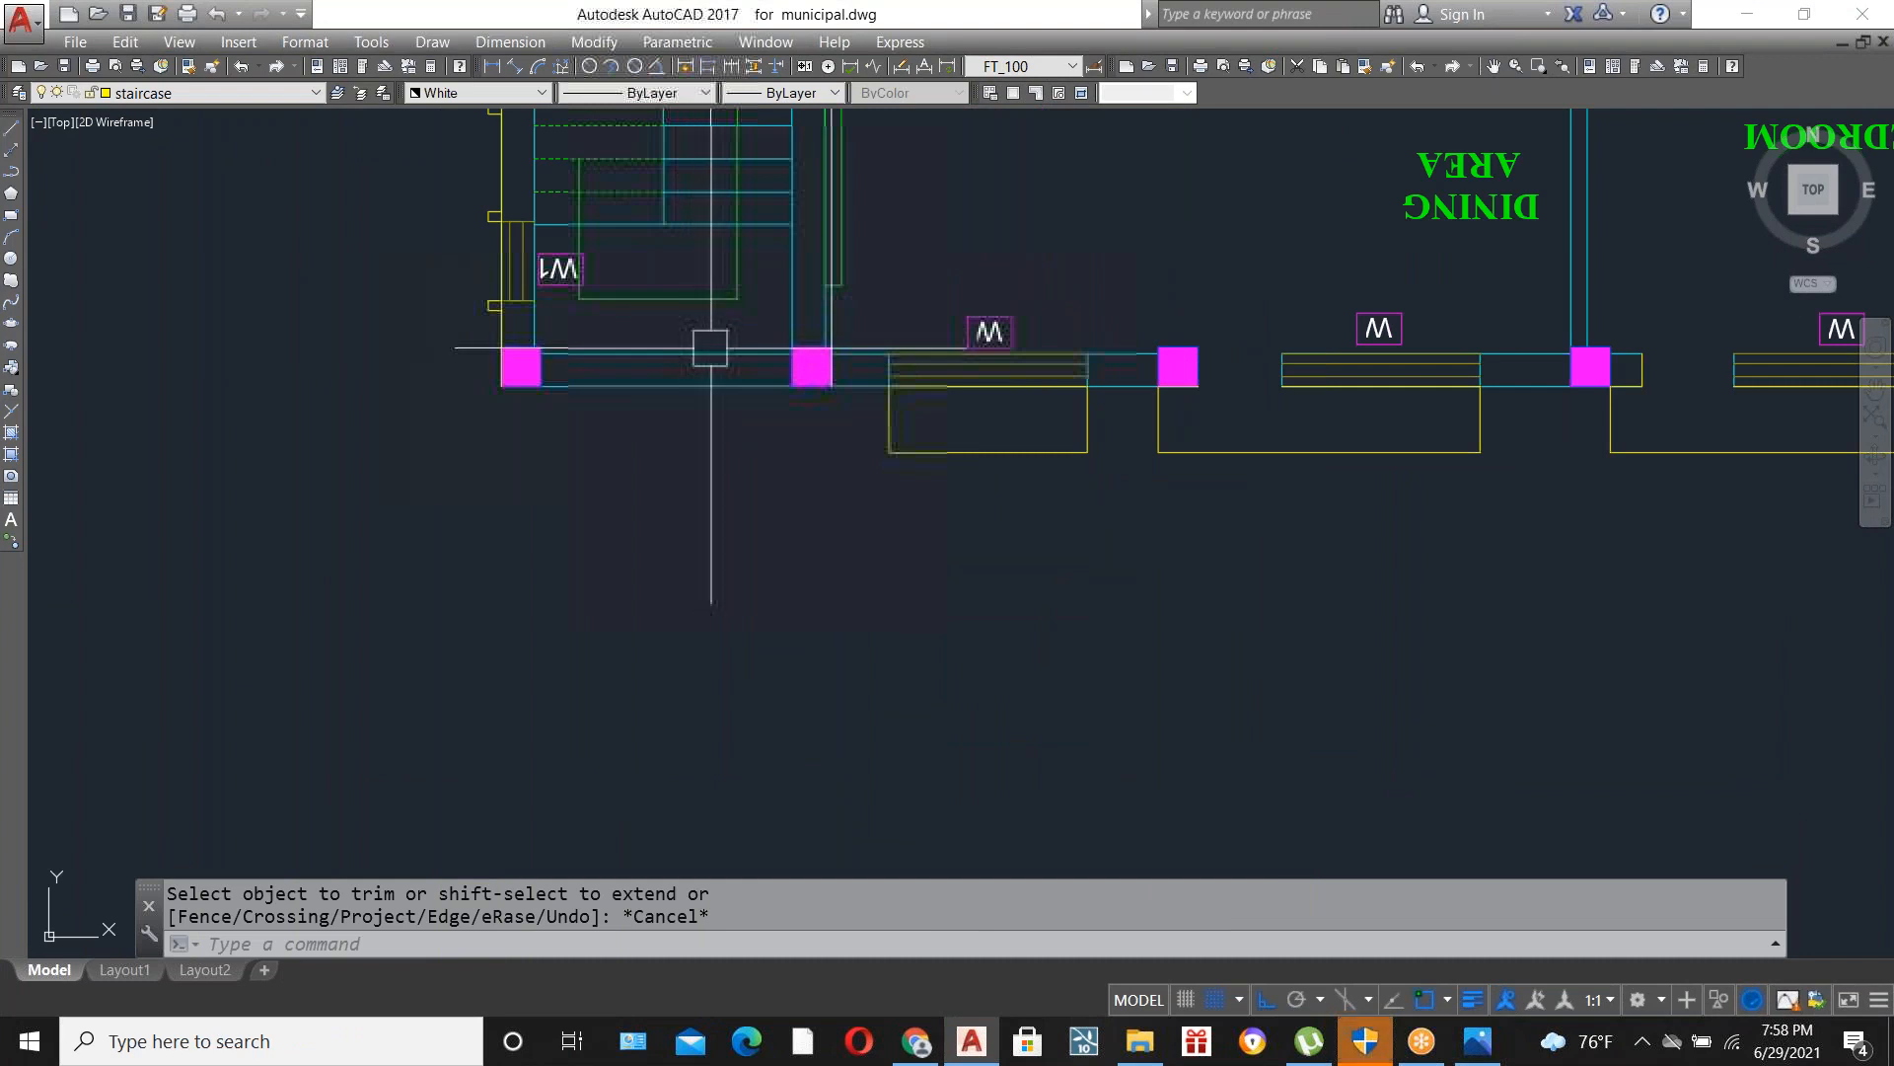
scroll(730, 444, down, 4)
scroll(711, 690, up, 3)
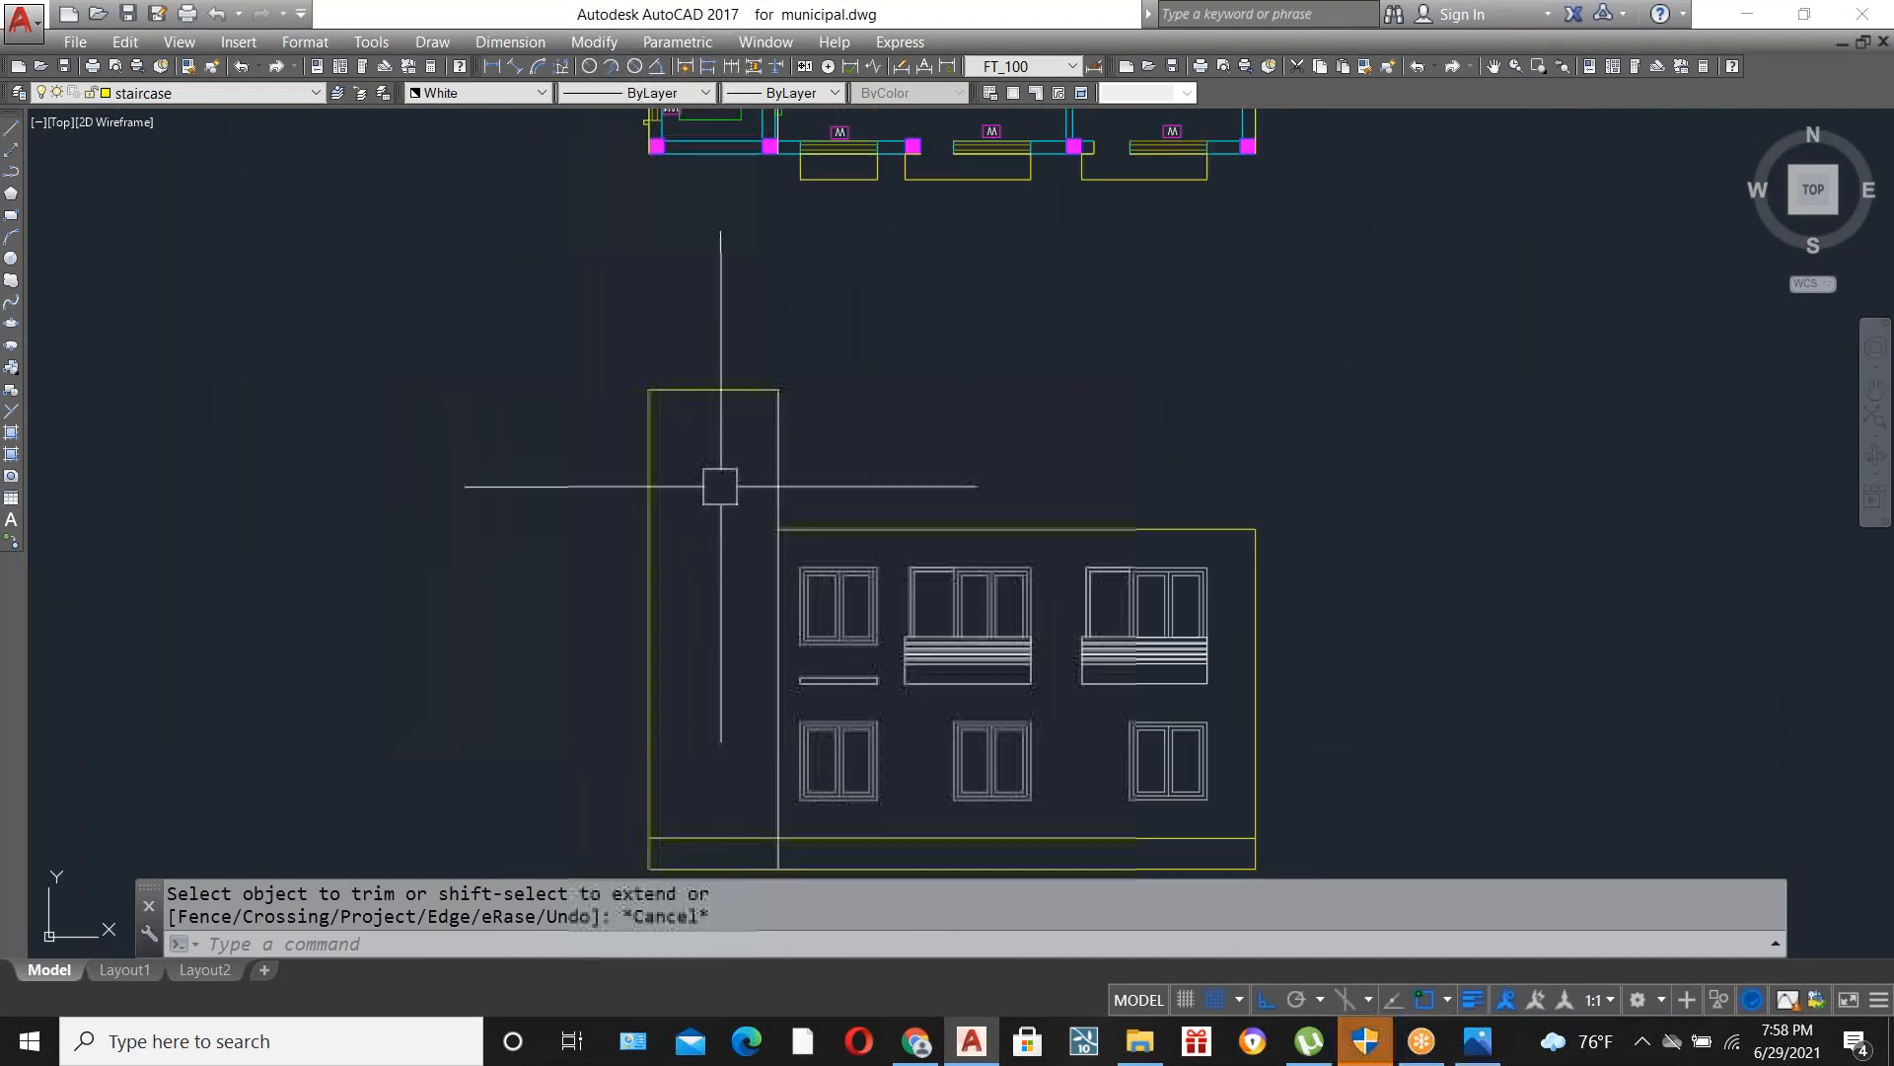
scroll(741, 511, down, 3)
scroll(730, 405, up, 1)
scroll(735, 632, down, 1)
scroll(736, 646, up, 4)
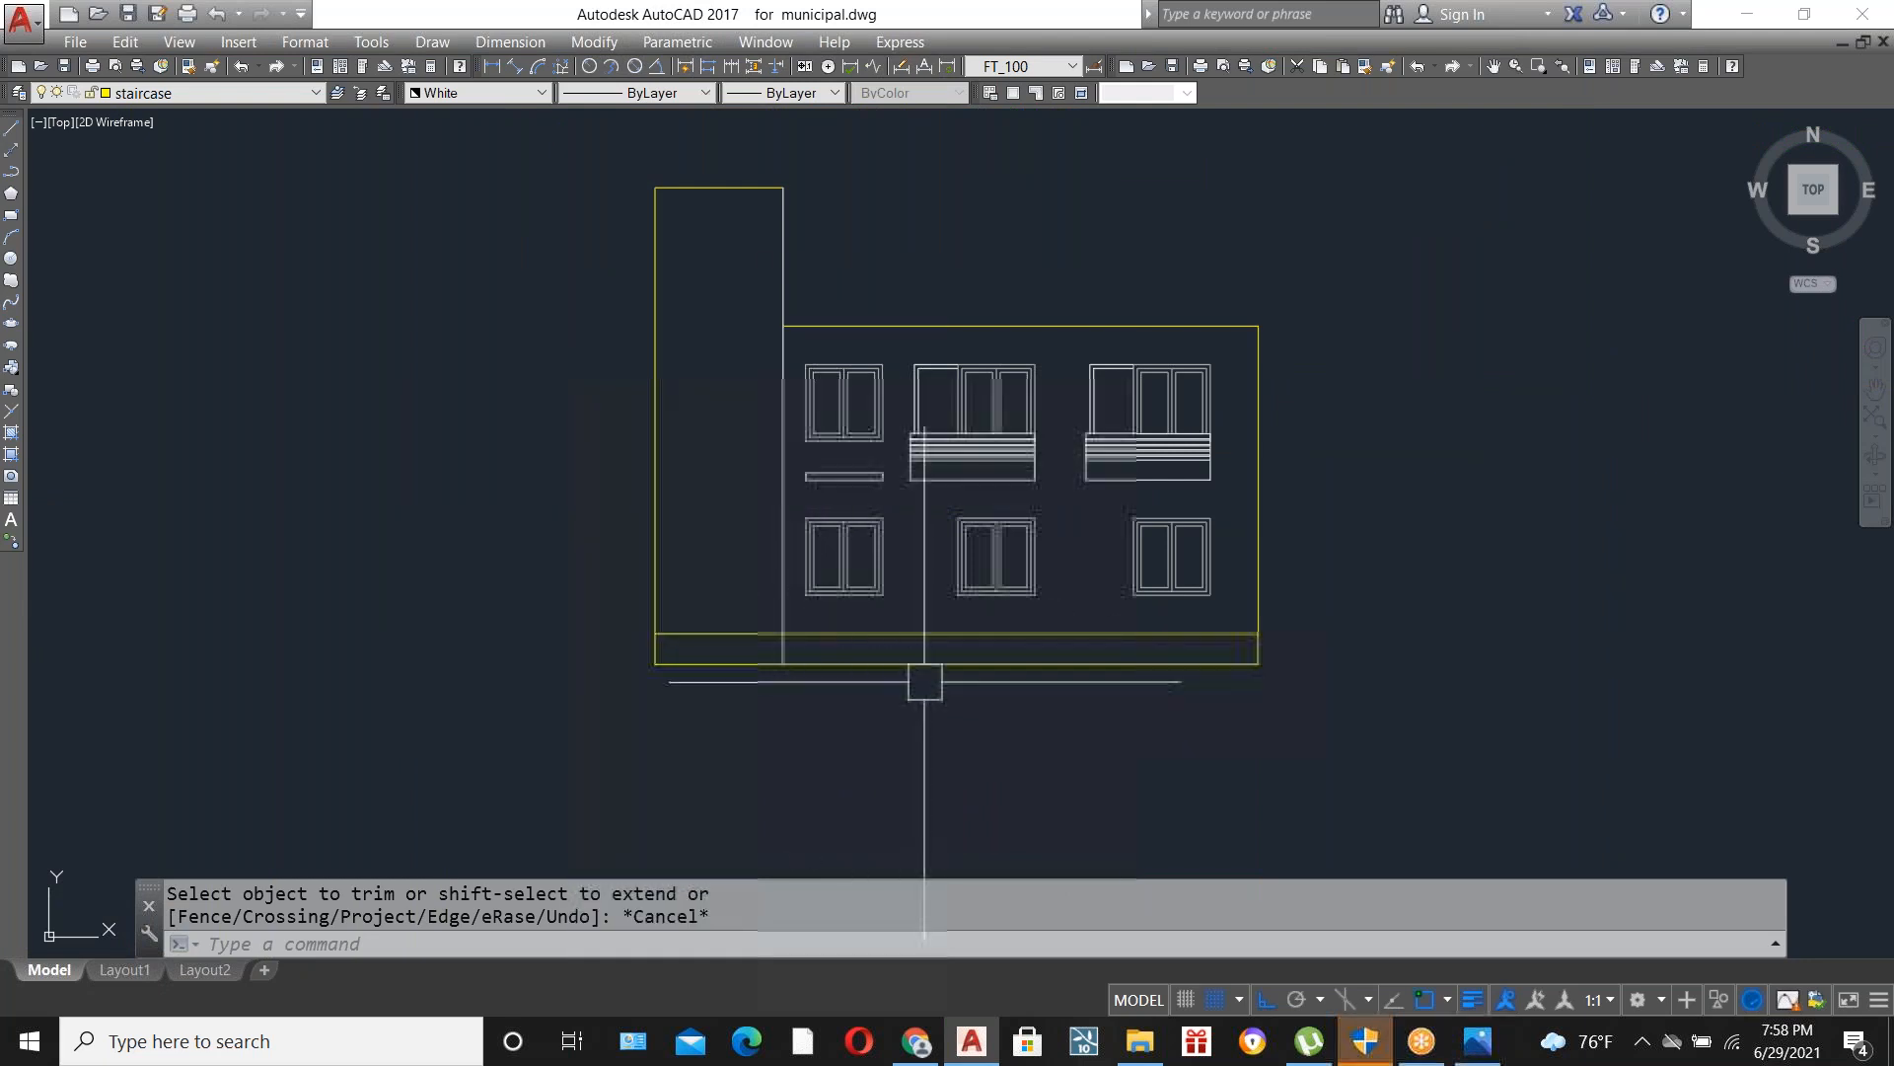
Stretch both ends of the elevation's base line outward beyond the building's side walls to form the ground line.
scroll(858, 661, up, 2)
click(559, 674)
click(523, 674)
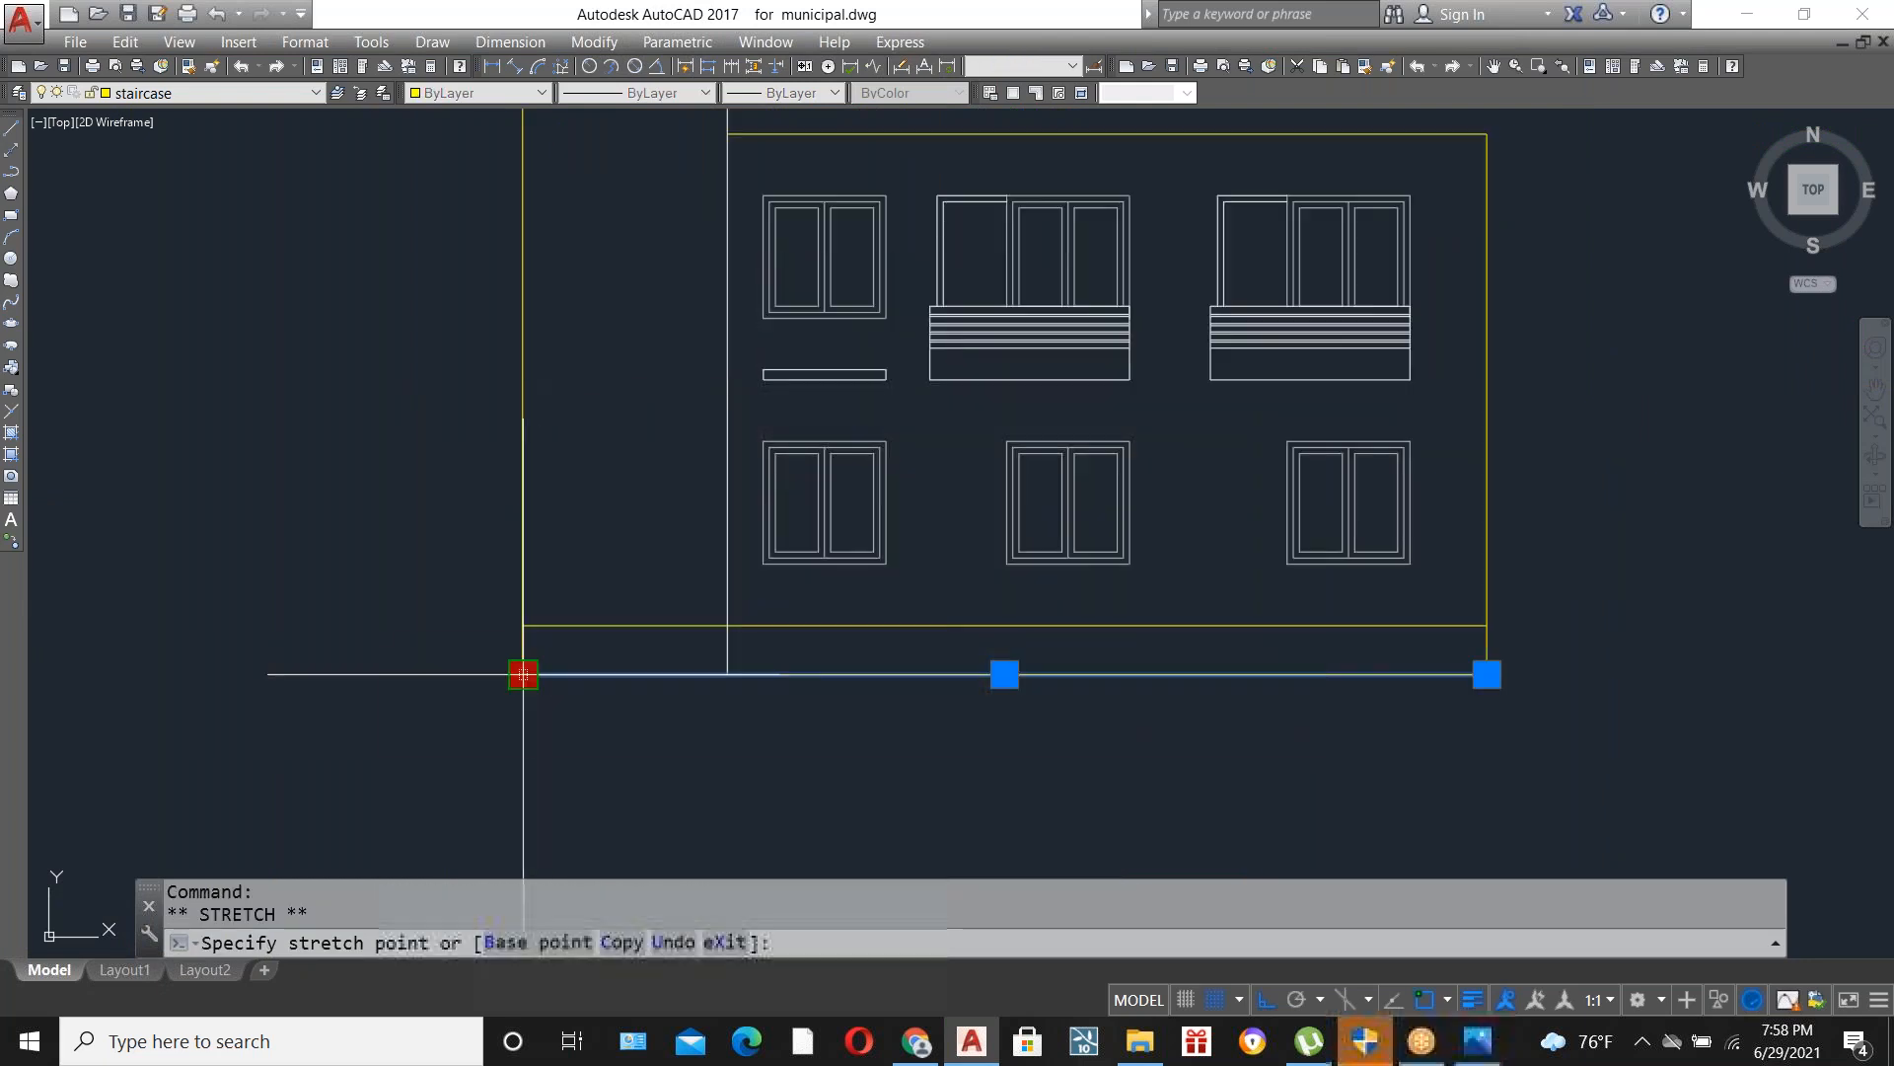
click(361, 674)
click(1487, 674)
click(1687, 674)
key(Escape)
Delete the horizontal plinth line just above the ground line of the elevation.
click(1202, 626)
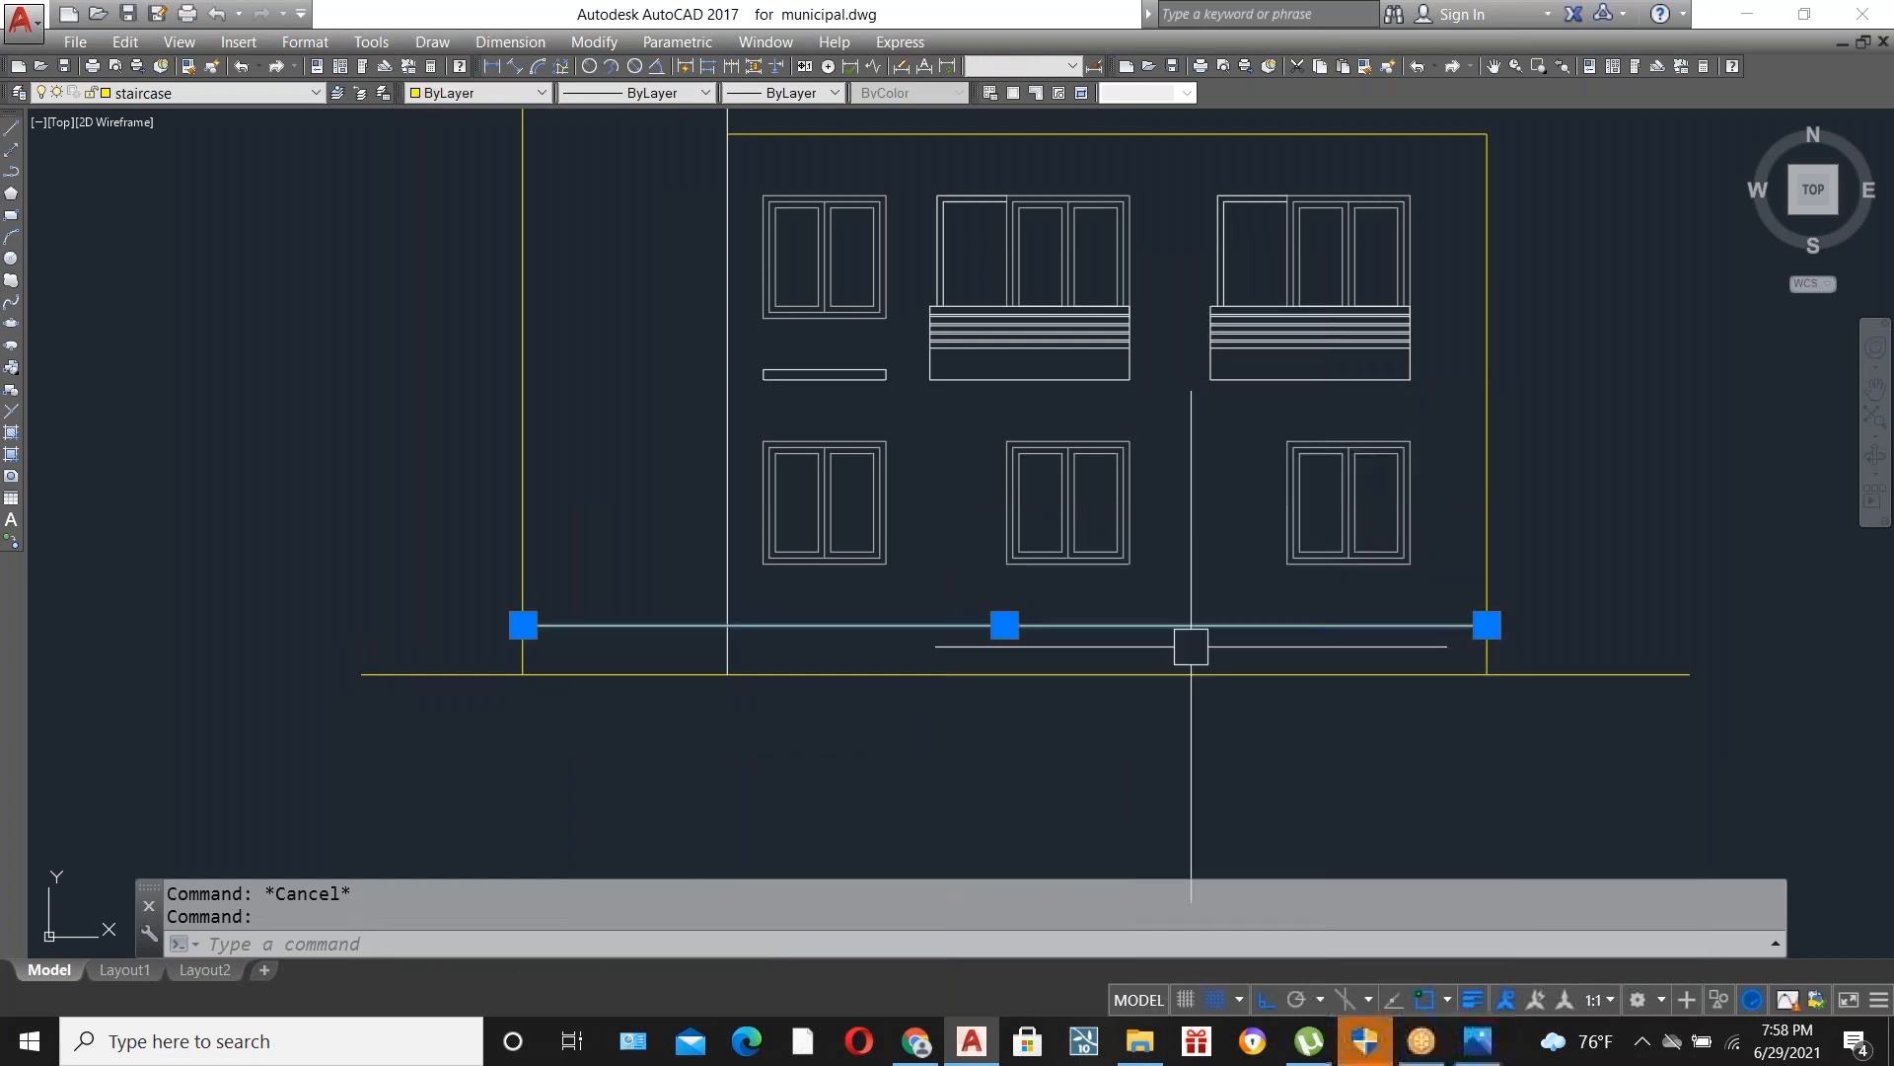
key(Delete)
scroll(799, 769, down, 2)
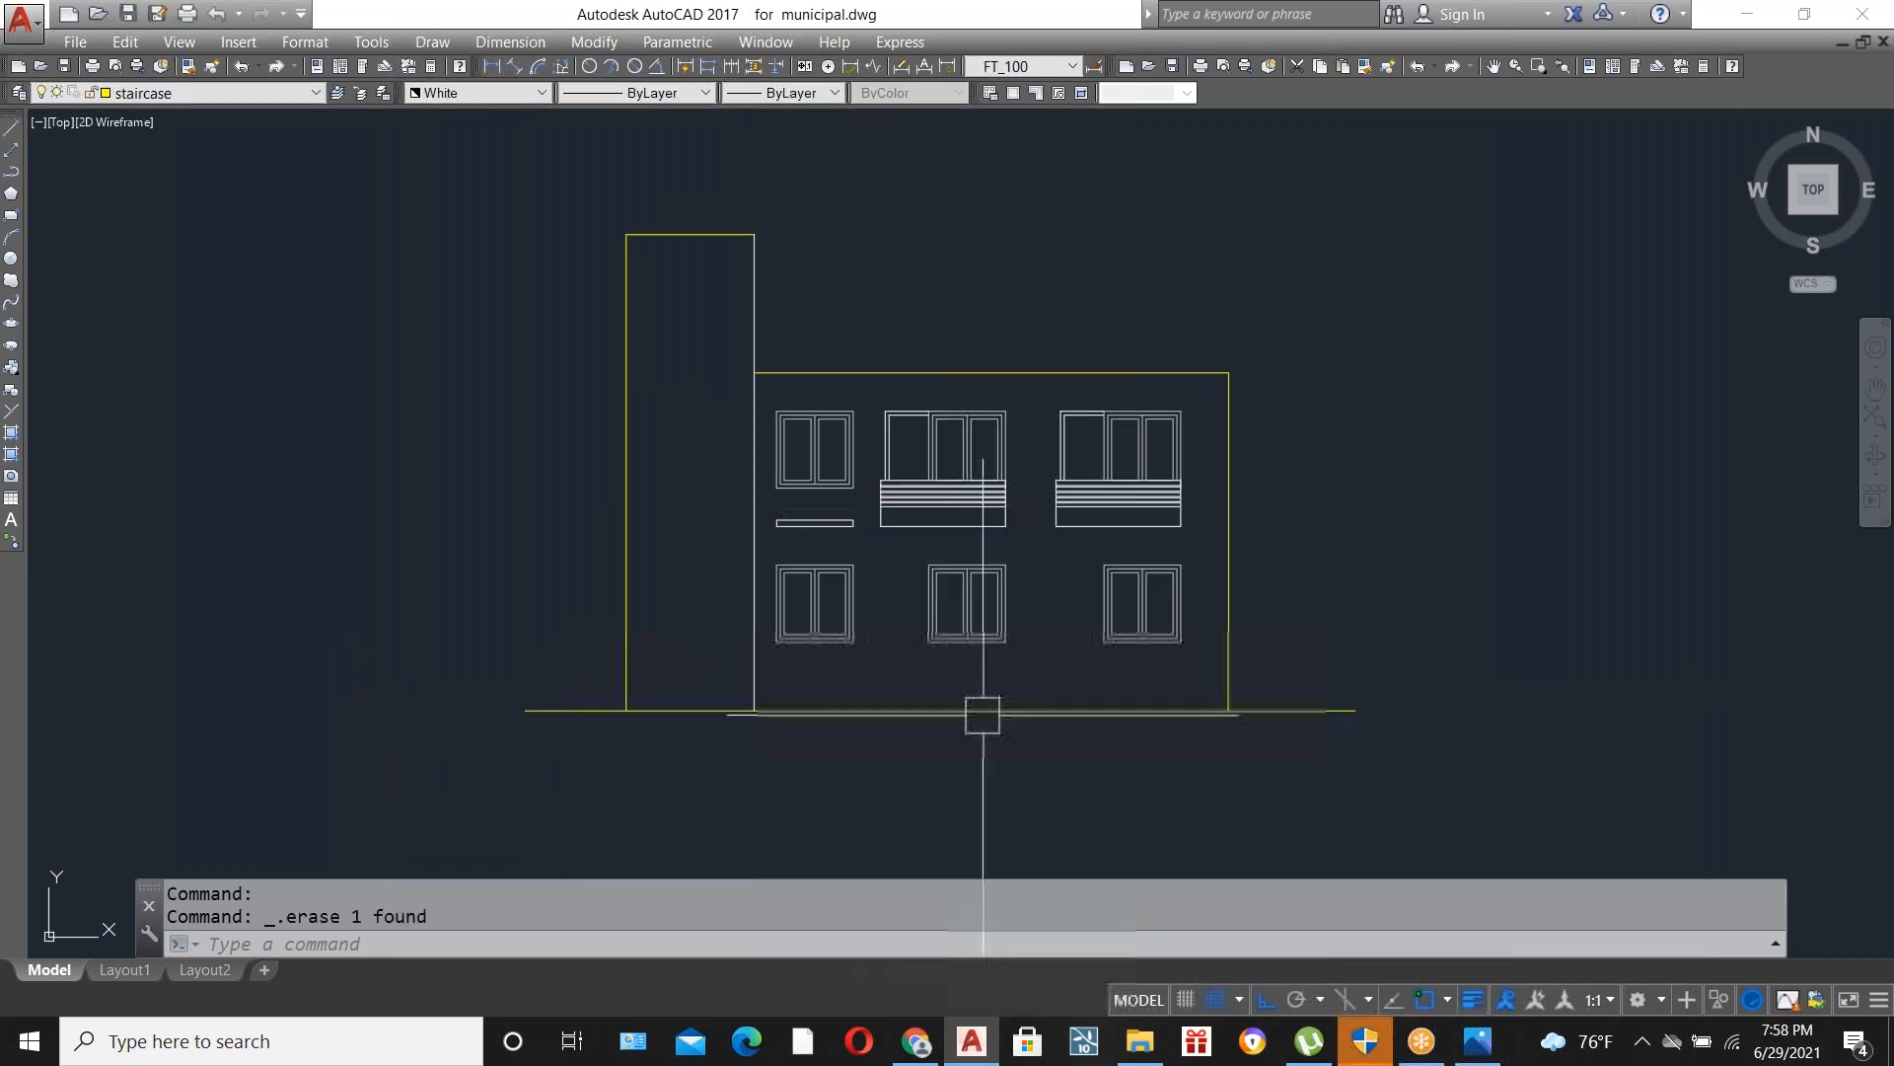
Examine the elevation's roof edge and upper-floor openings against the floor plan above.
scroll(983, 730, down, 2)
scroll(943, 447, up, 2)
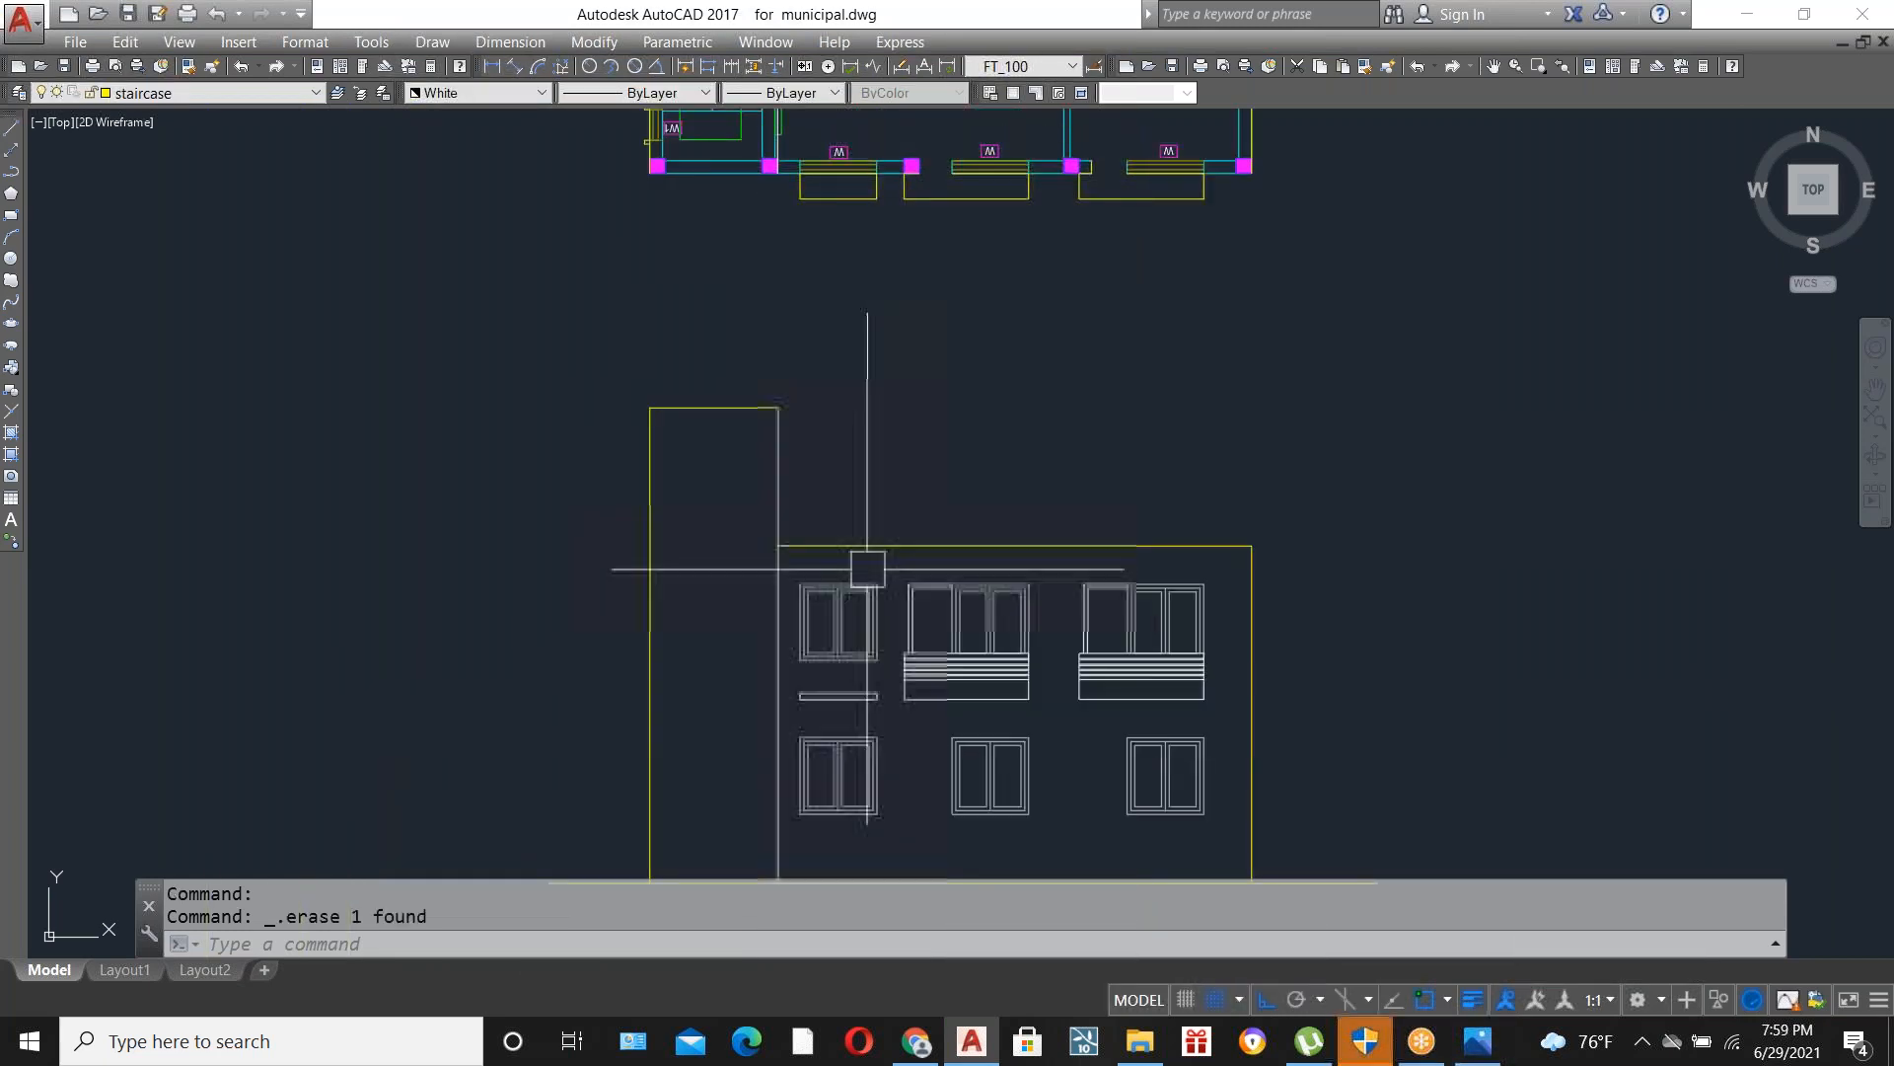
scroll(871, 633, down, 2)
scroll(1017, 592, up, 2)
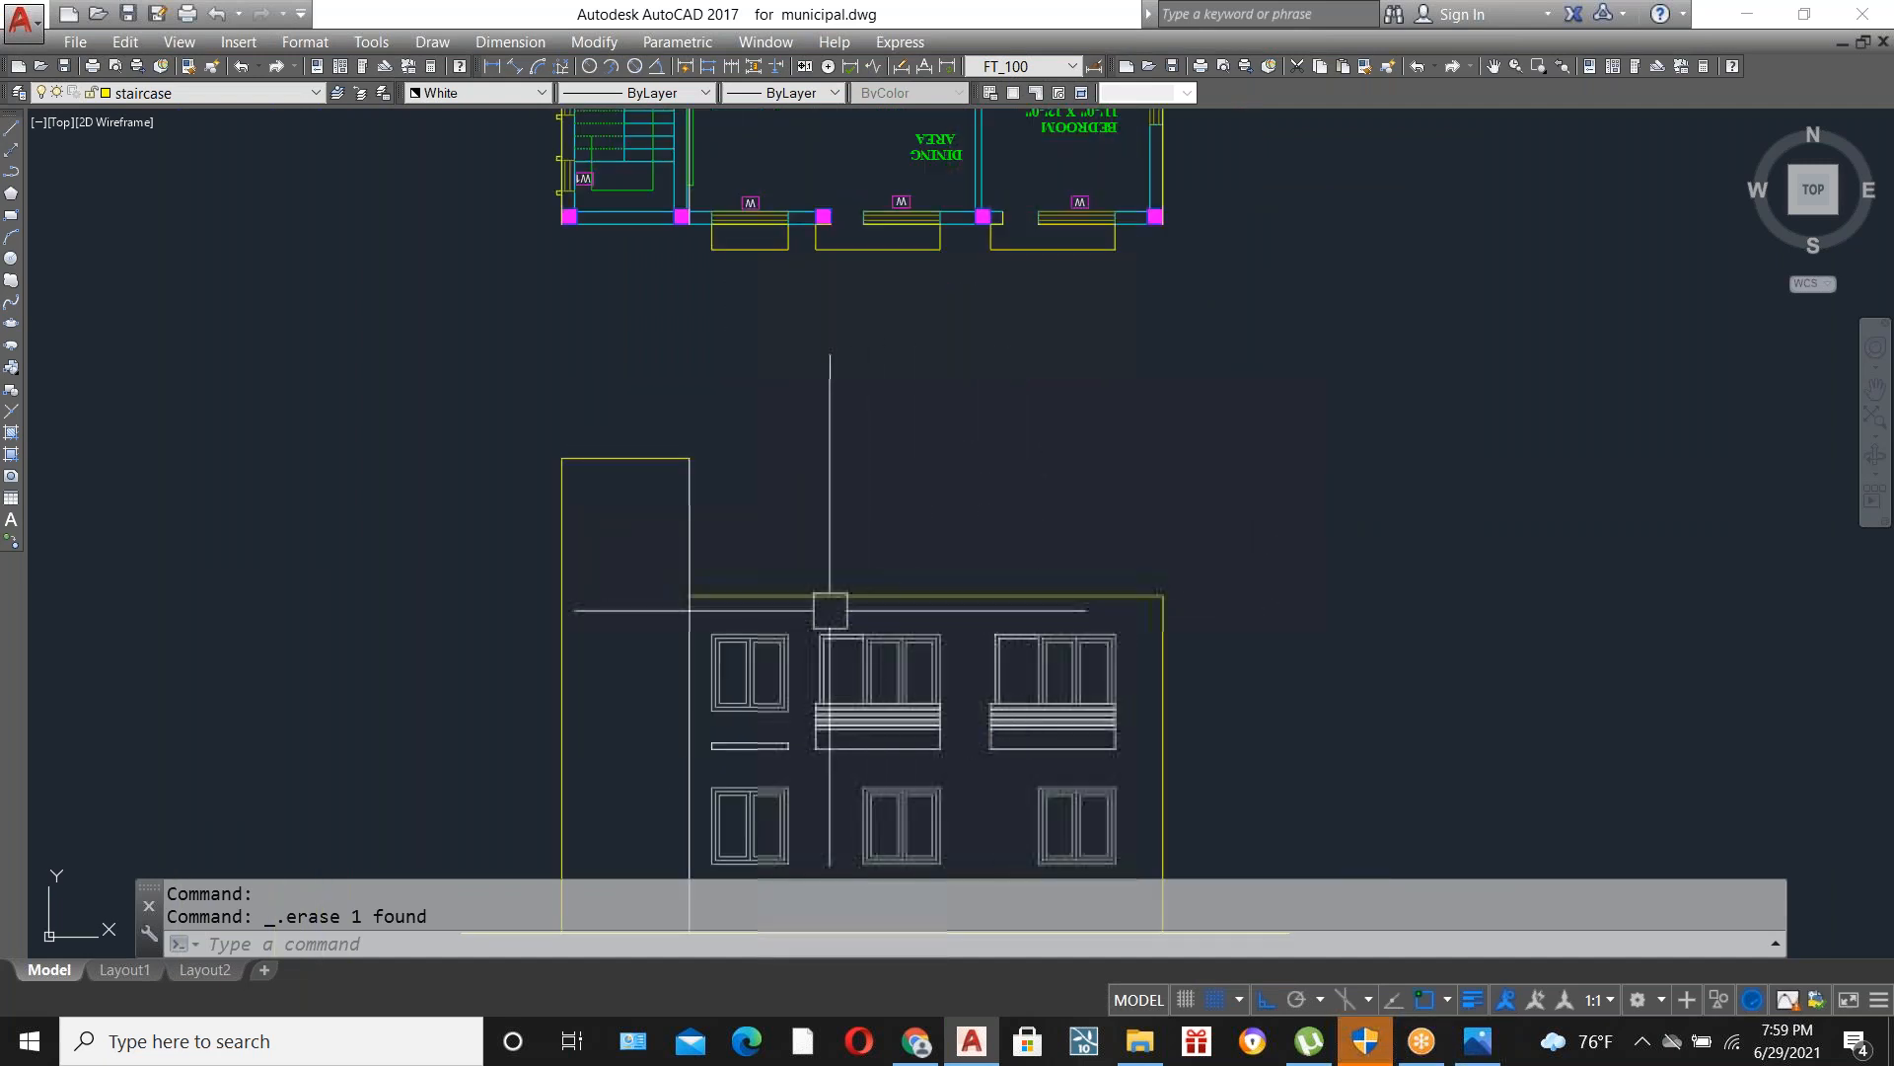
scroll(829, 592, up, 2)
scroll(847, 635, down, 2)
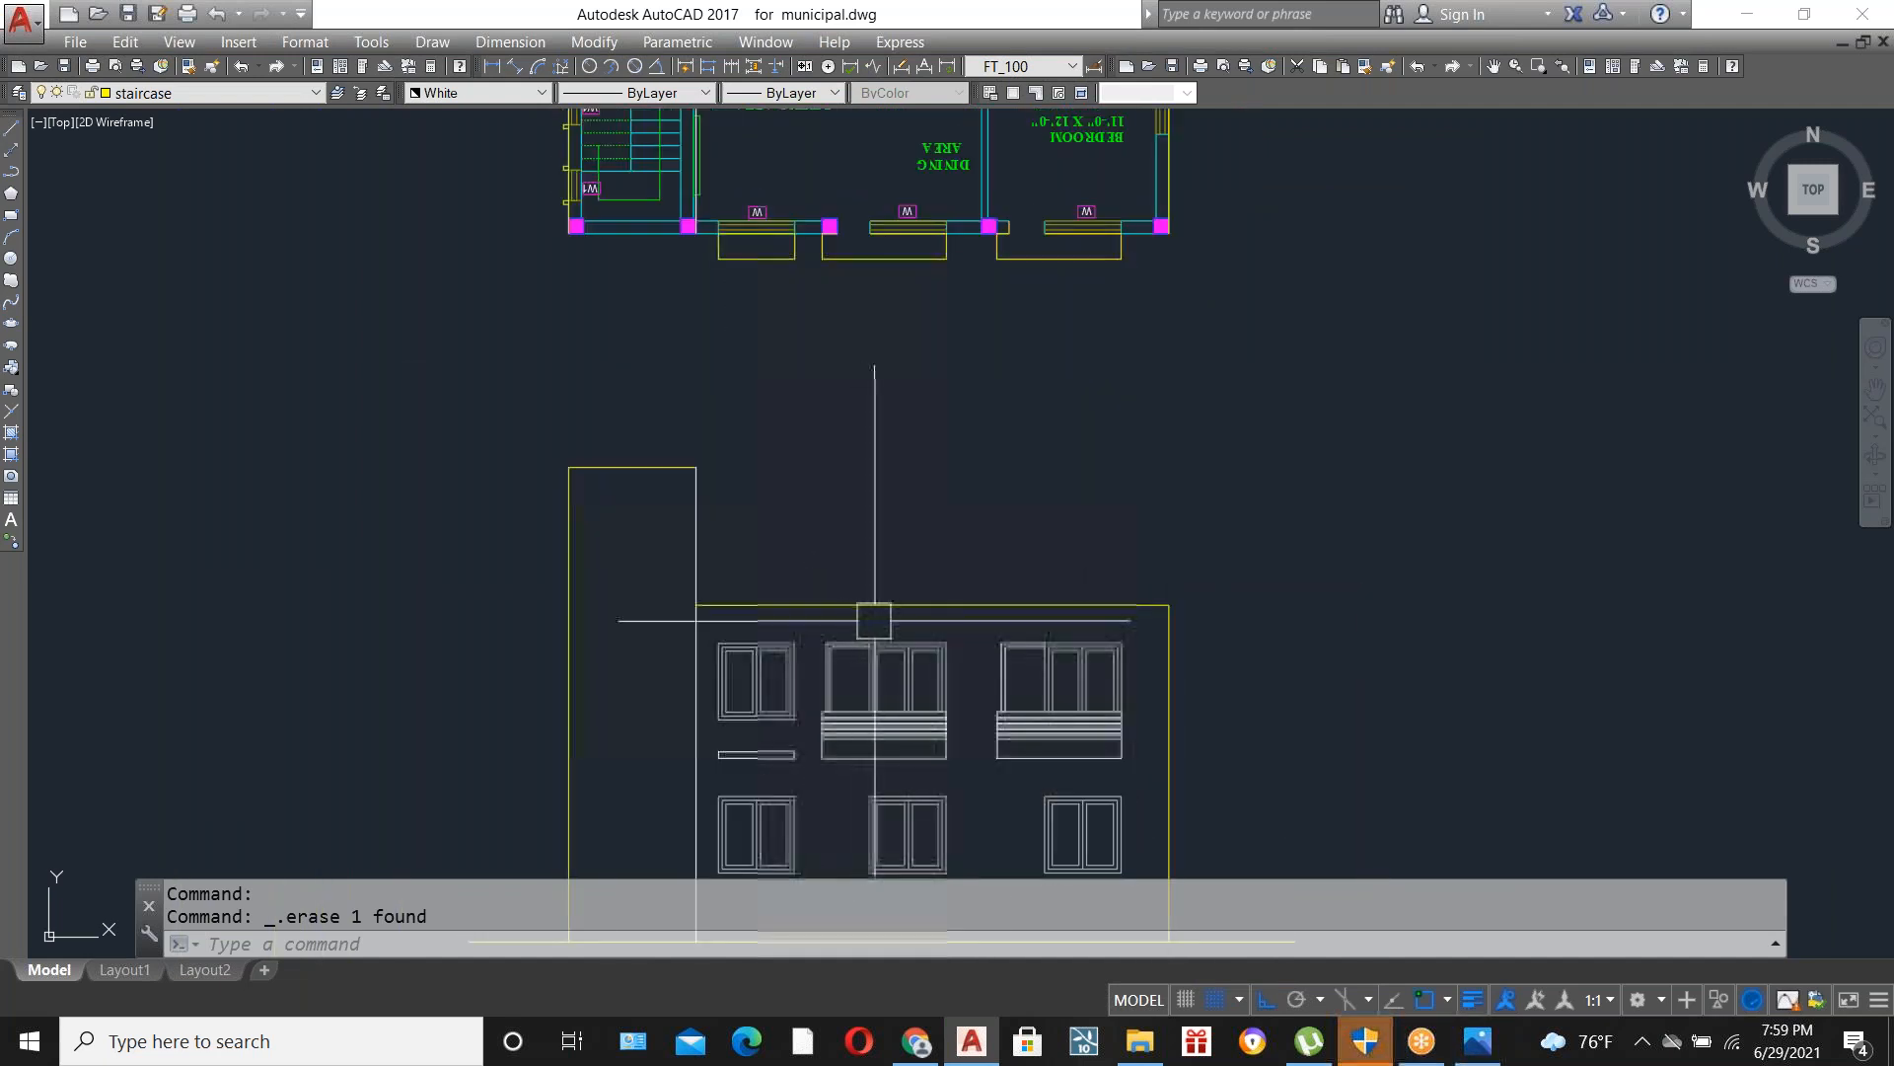
scroll(874, 621, up, 4)
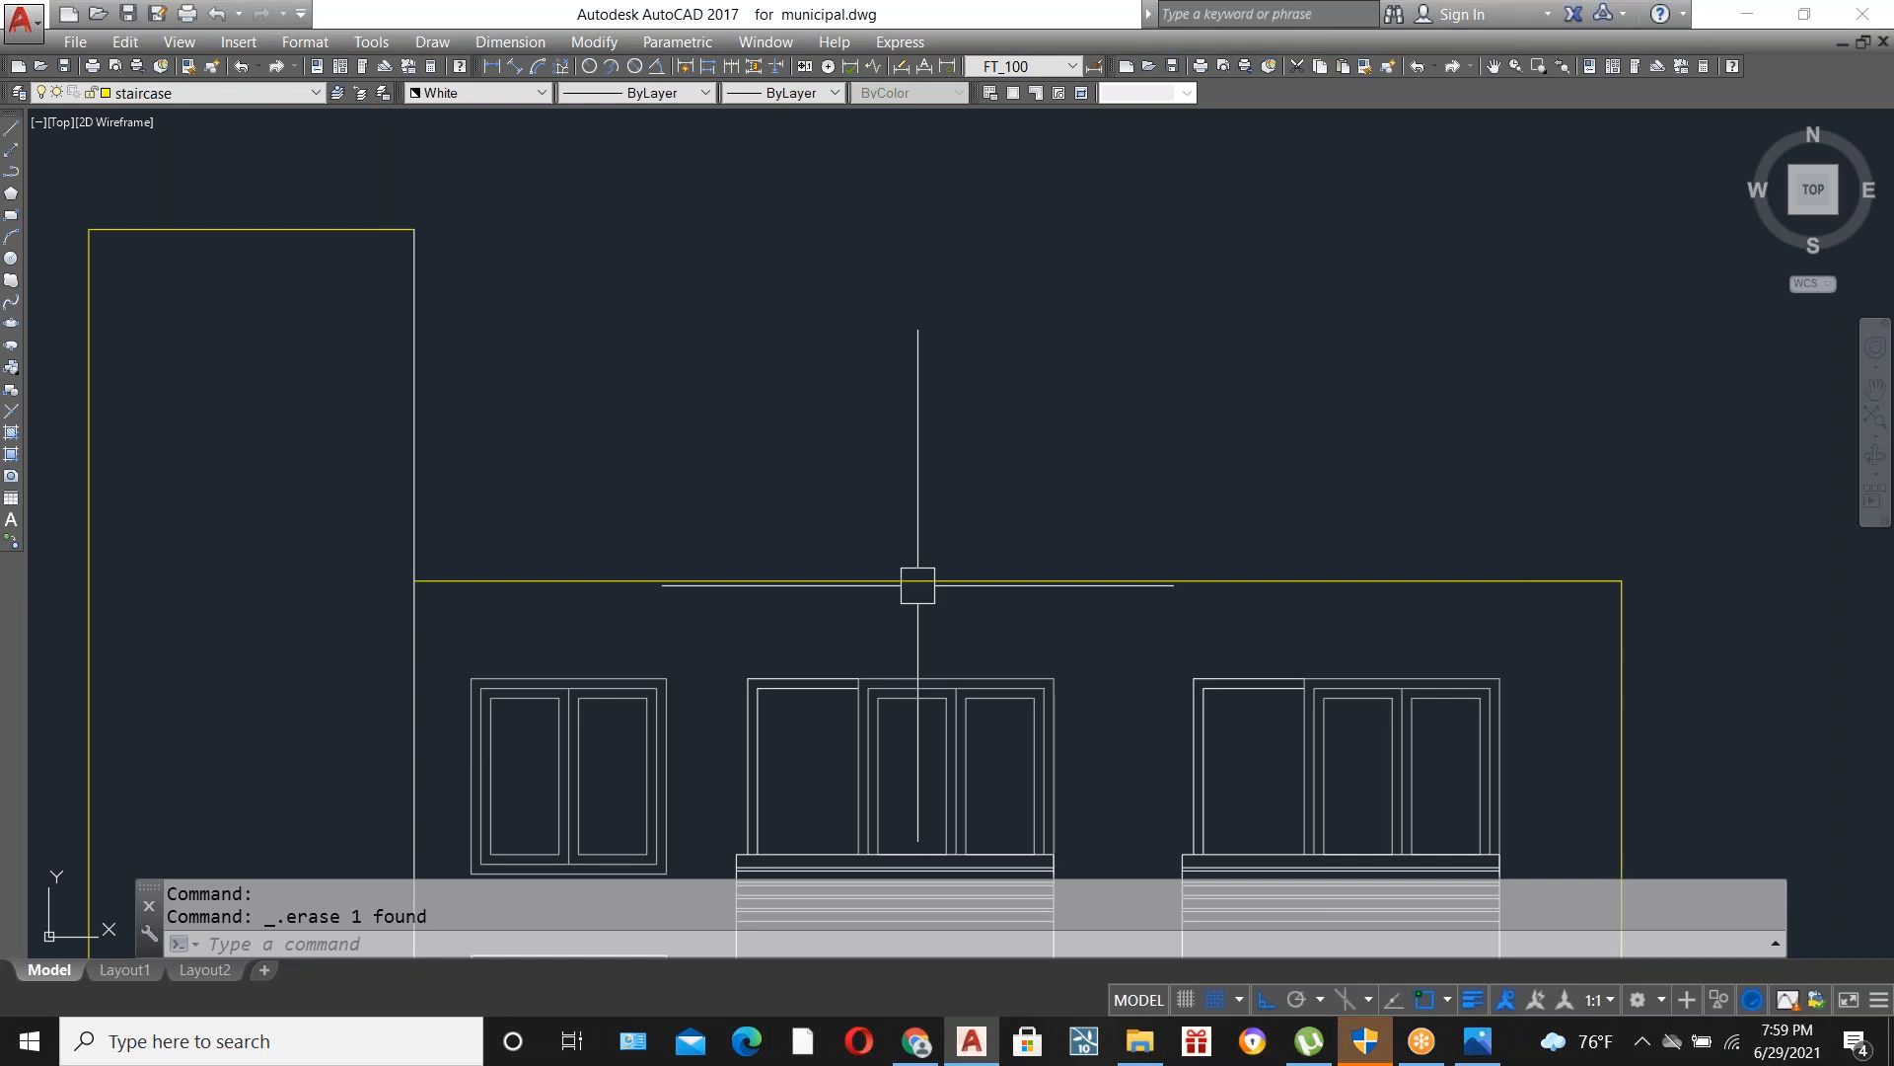
scroll(907, 513, down, 2)
scroll(914, 537, up, 4)
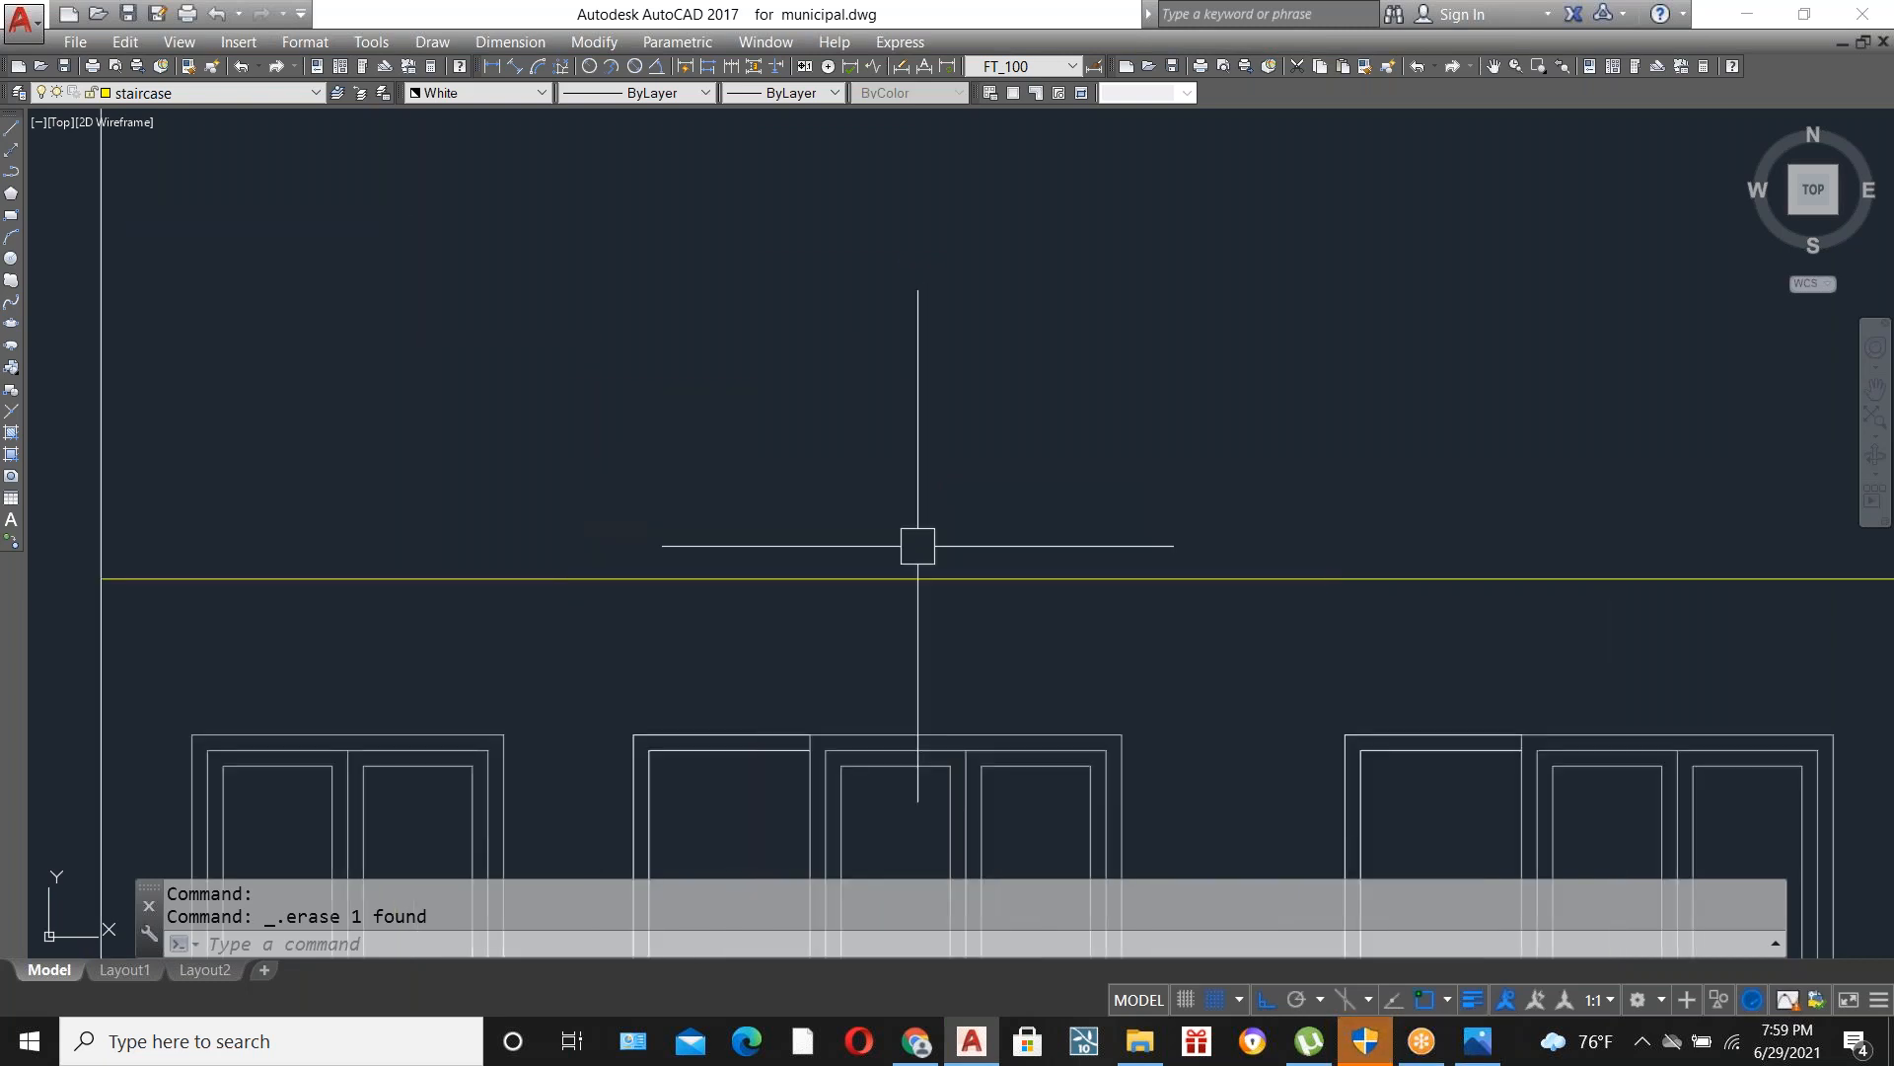
scroll(909, 528, down, 10)
scroll(943, 588, up, 4)
Offset the main roof line and the staircase tower's top line 3'3" upward as parapet tops.
text(o)
key(Return)
text(3')
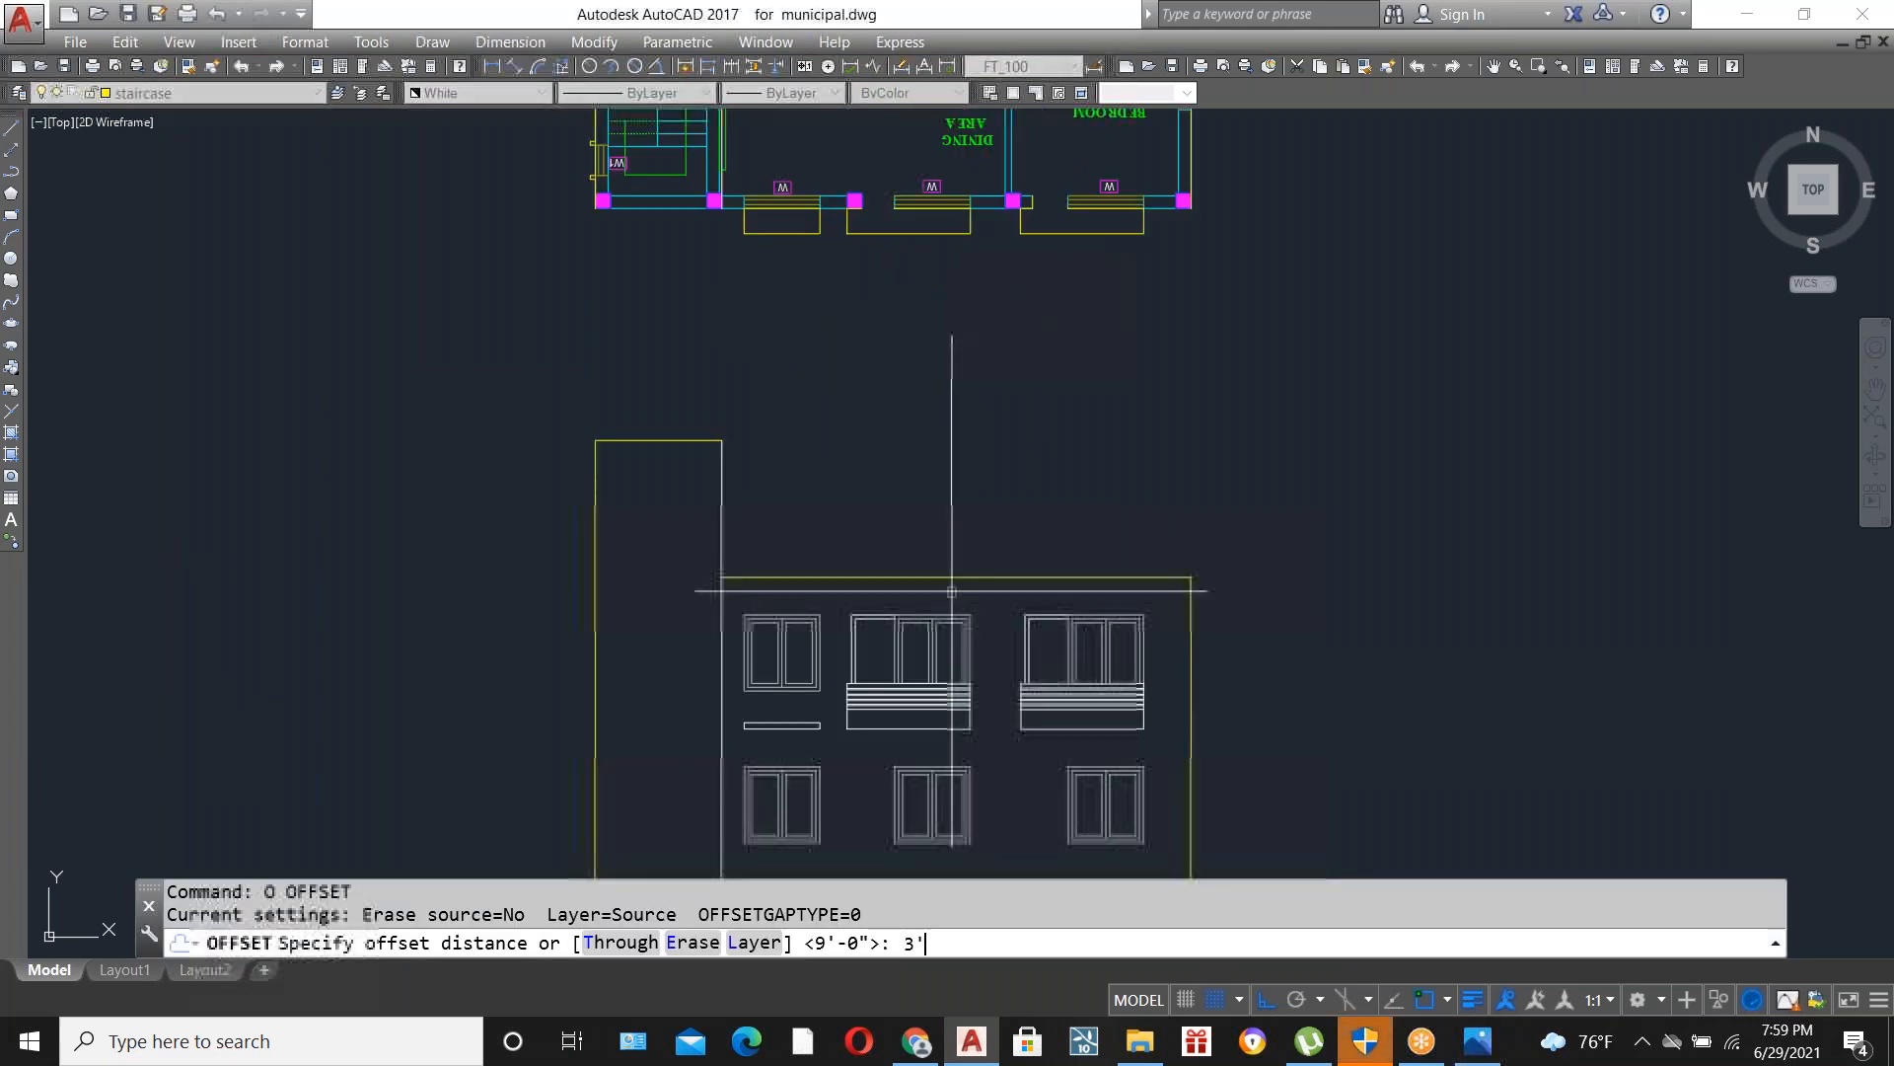
text(3)
key(Return)
click(996, 578)
click(868, 463)
click(656, 441)
click(692, 375)
key(Escape)
text(l)
key(Return)
key(Escape)
Extend the tower's side walls and the main block's outer wall up to the new parapet lines.
text(e)
key(Return)
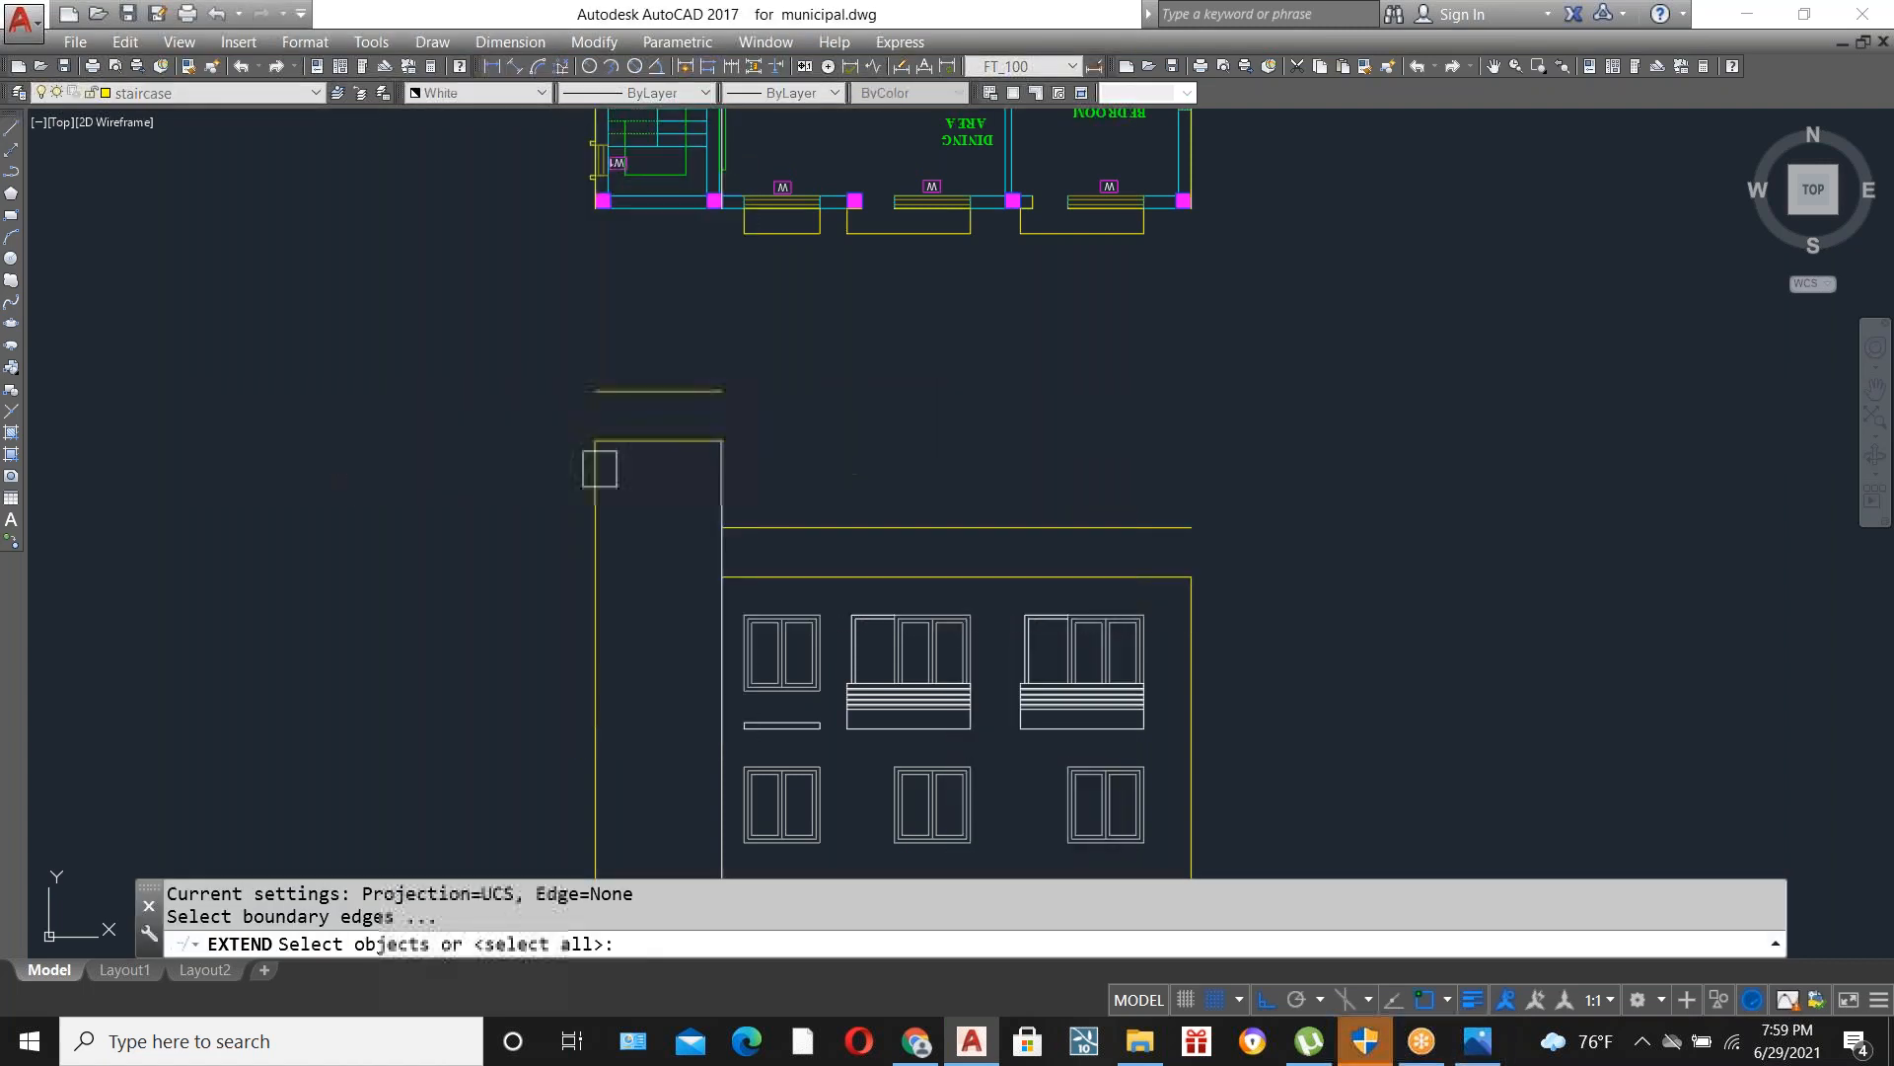
key(Return)
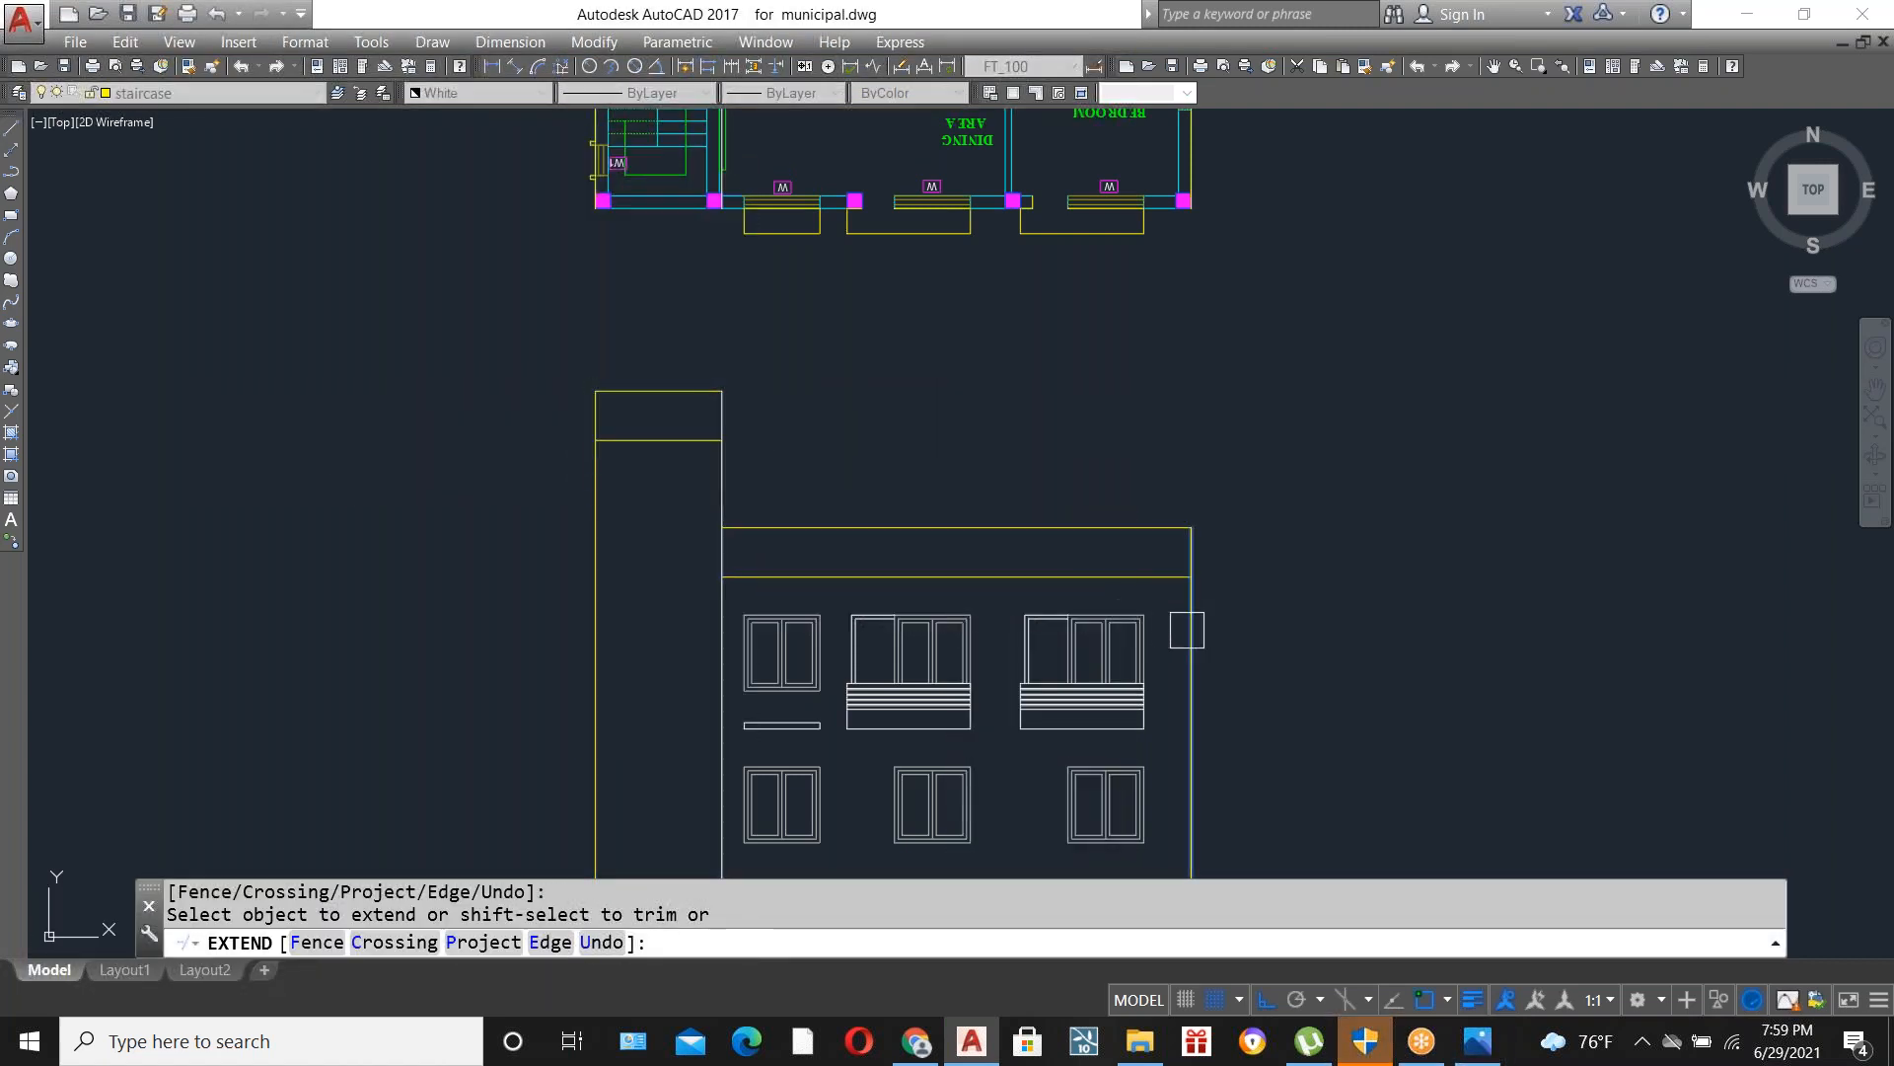
key(Escape)
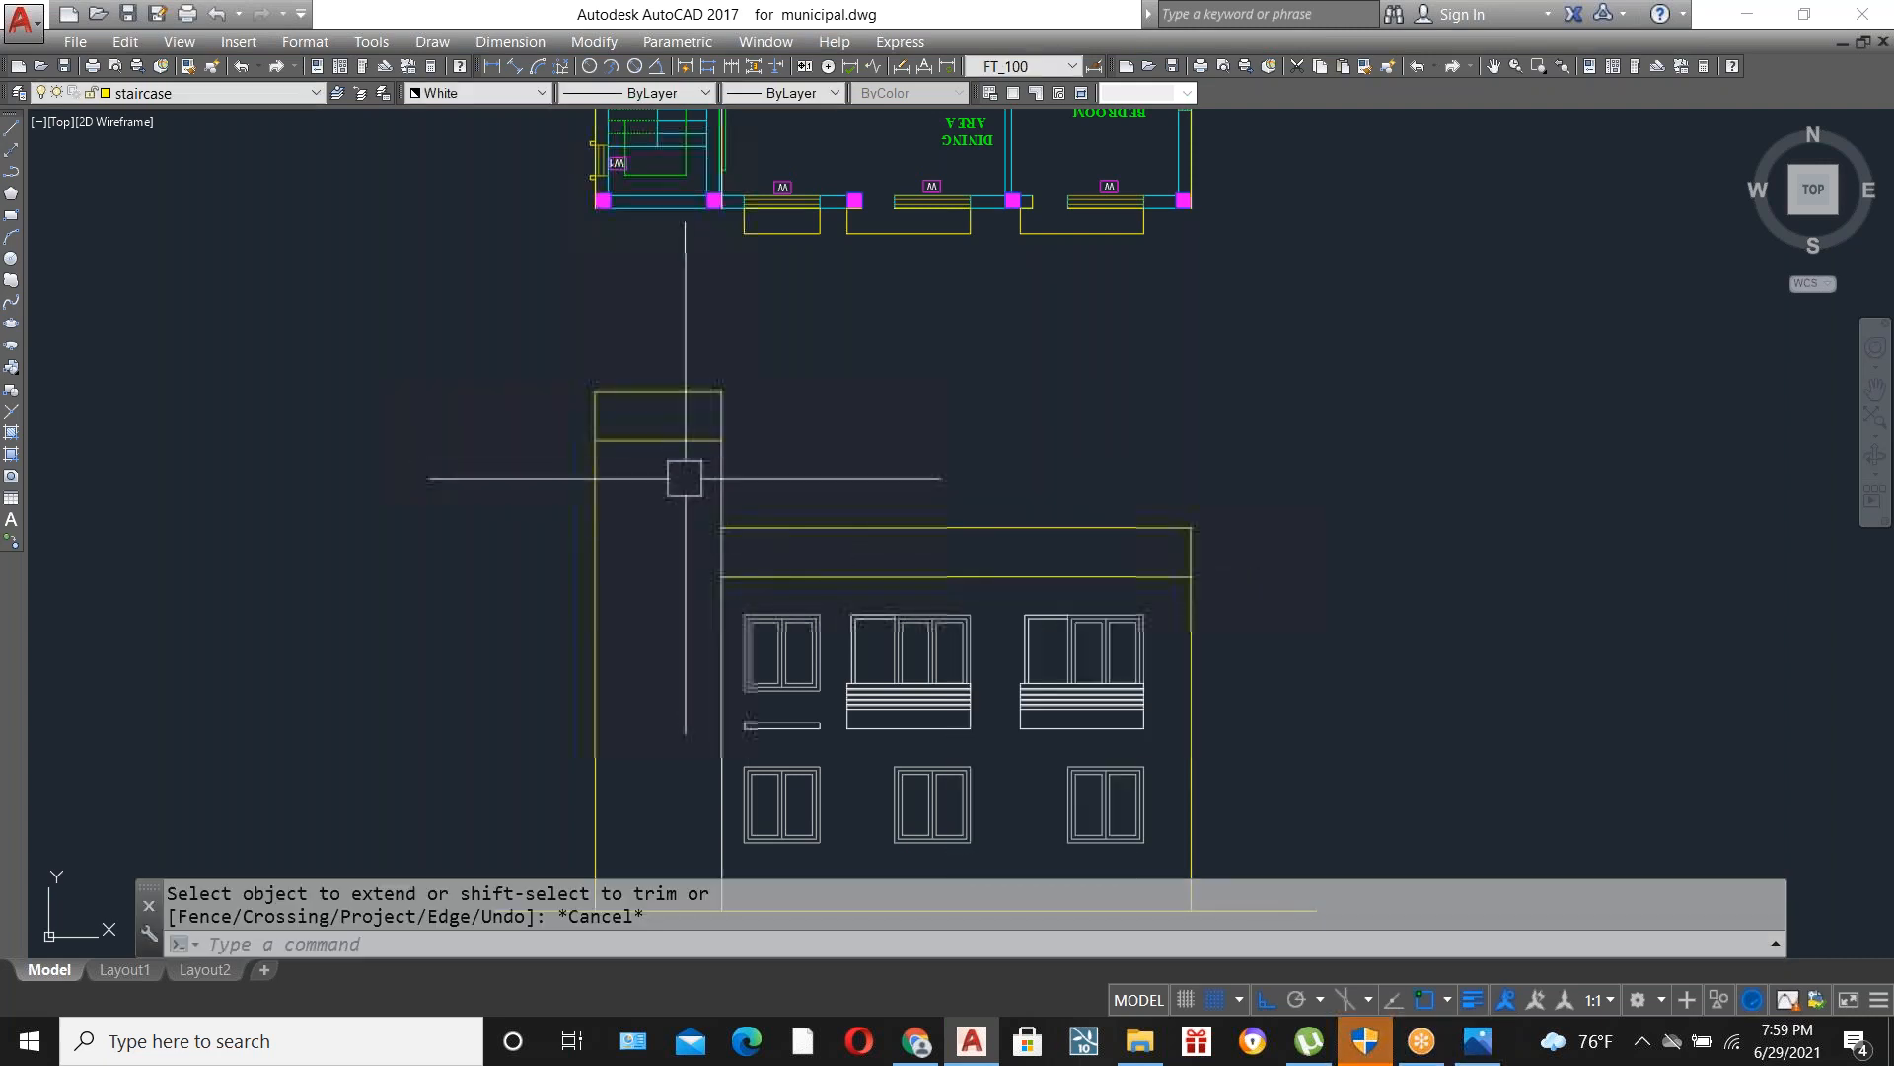
Inspect the front windows and balconies in the plan, and the balcony railing lines in the elevation.
scroll(938, 562, down, 2)
scroll(868, 444, up, 3)
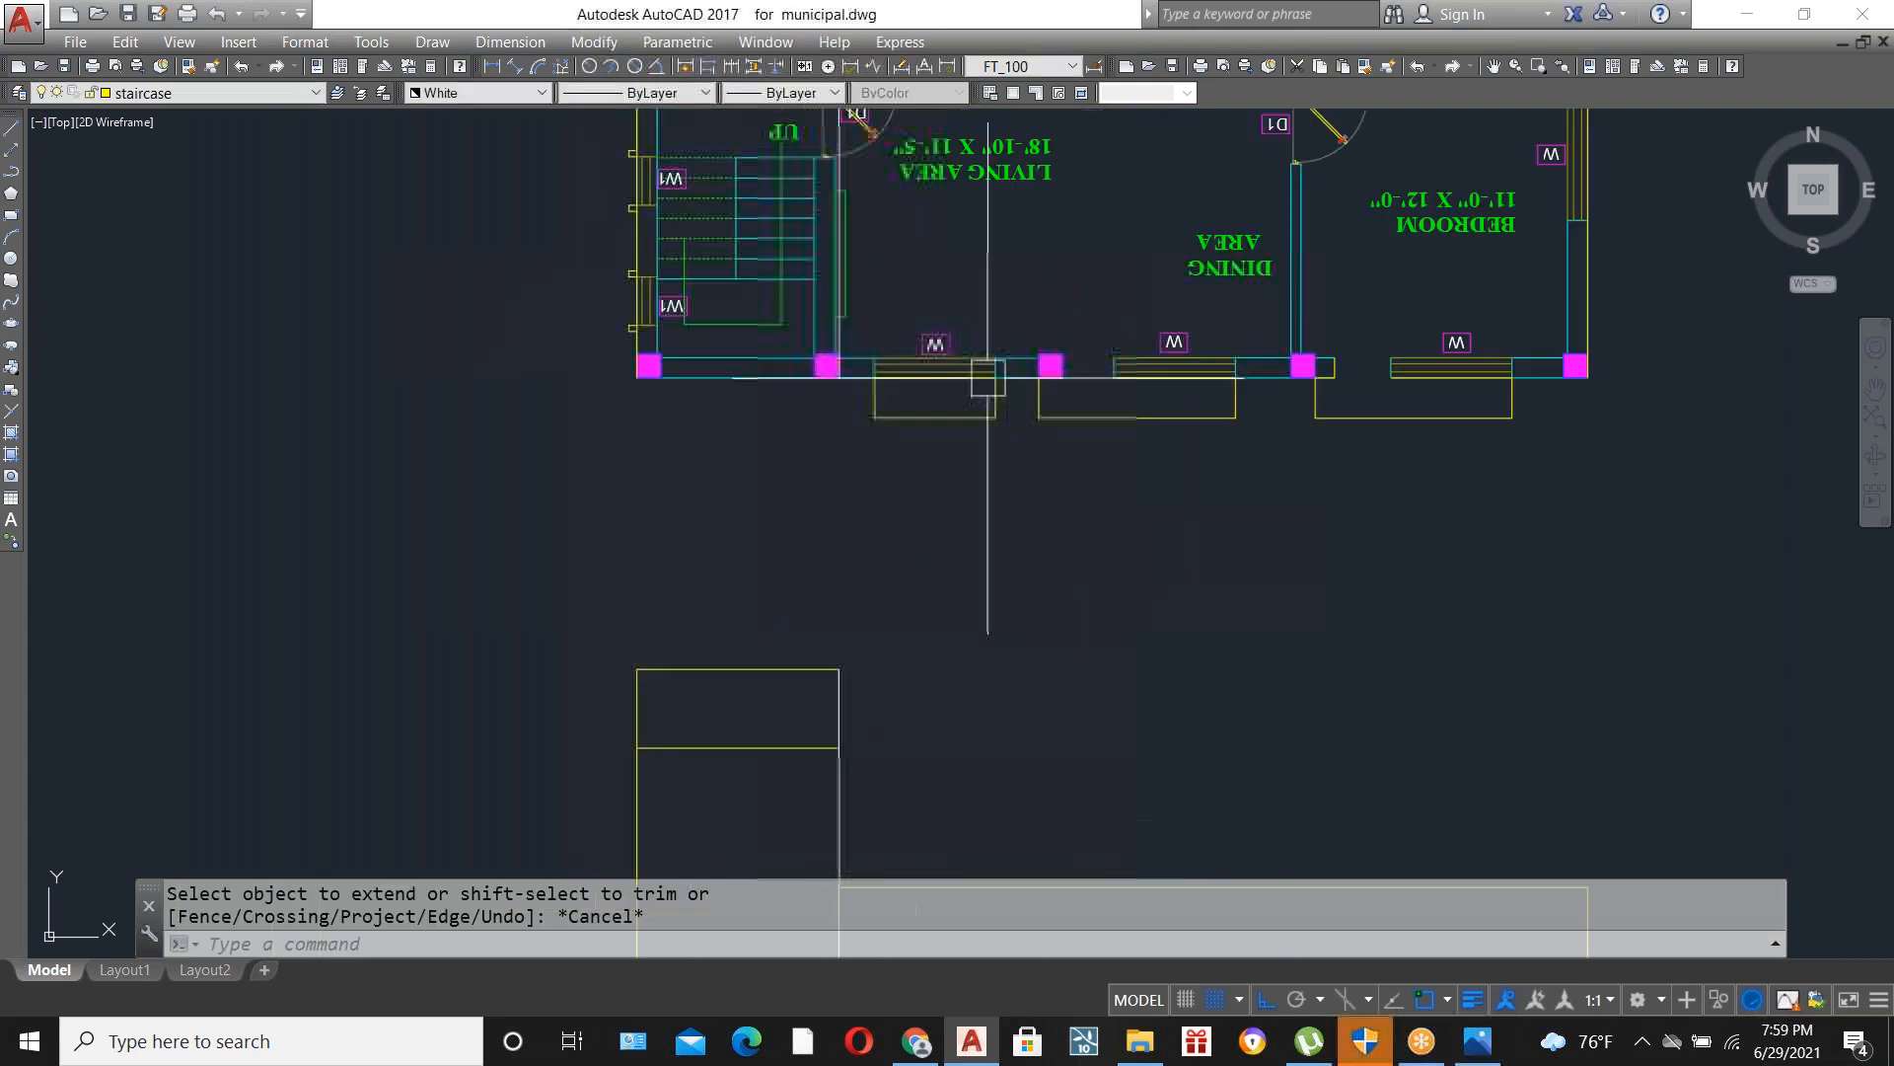
scroll(542, 361, down, 2)
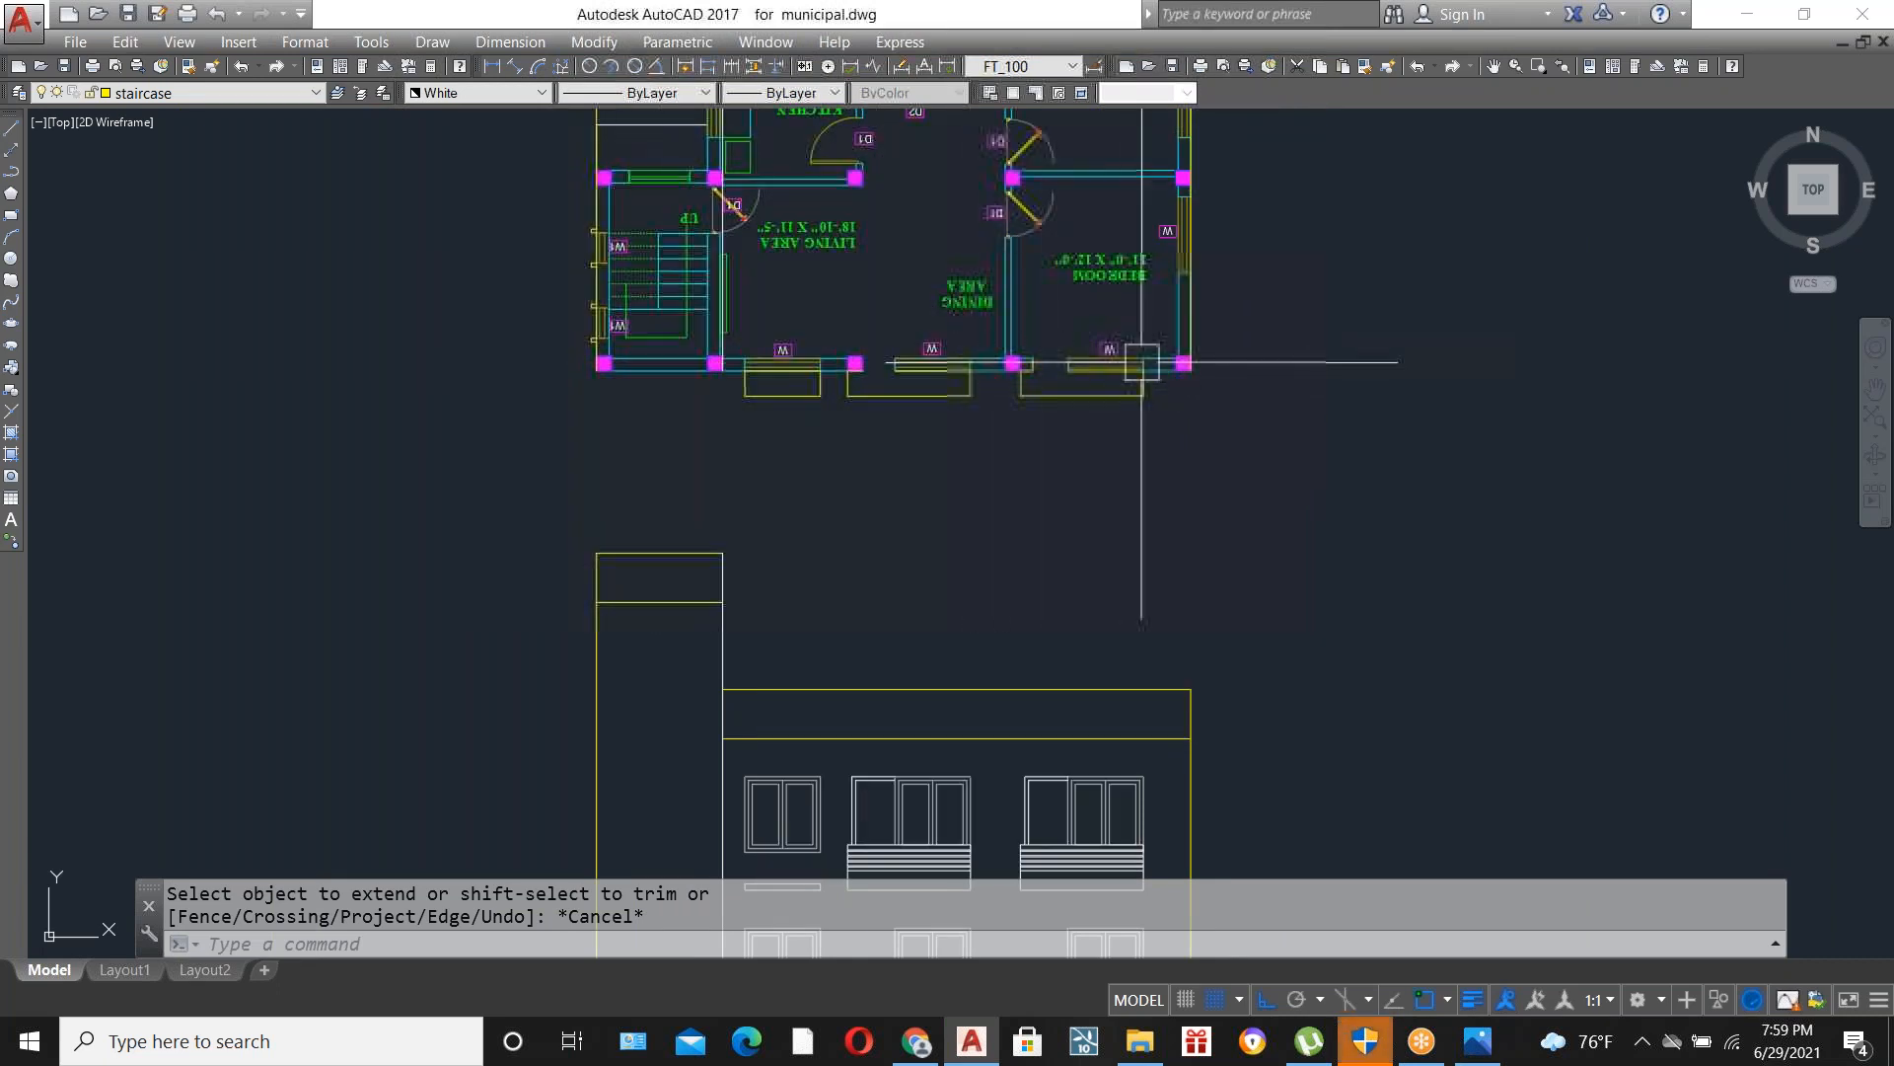
scroll(1143, 387, up, 3)
scroll(939, 304, down, 3)
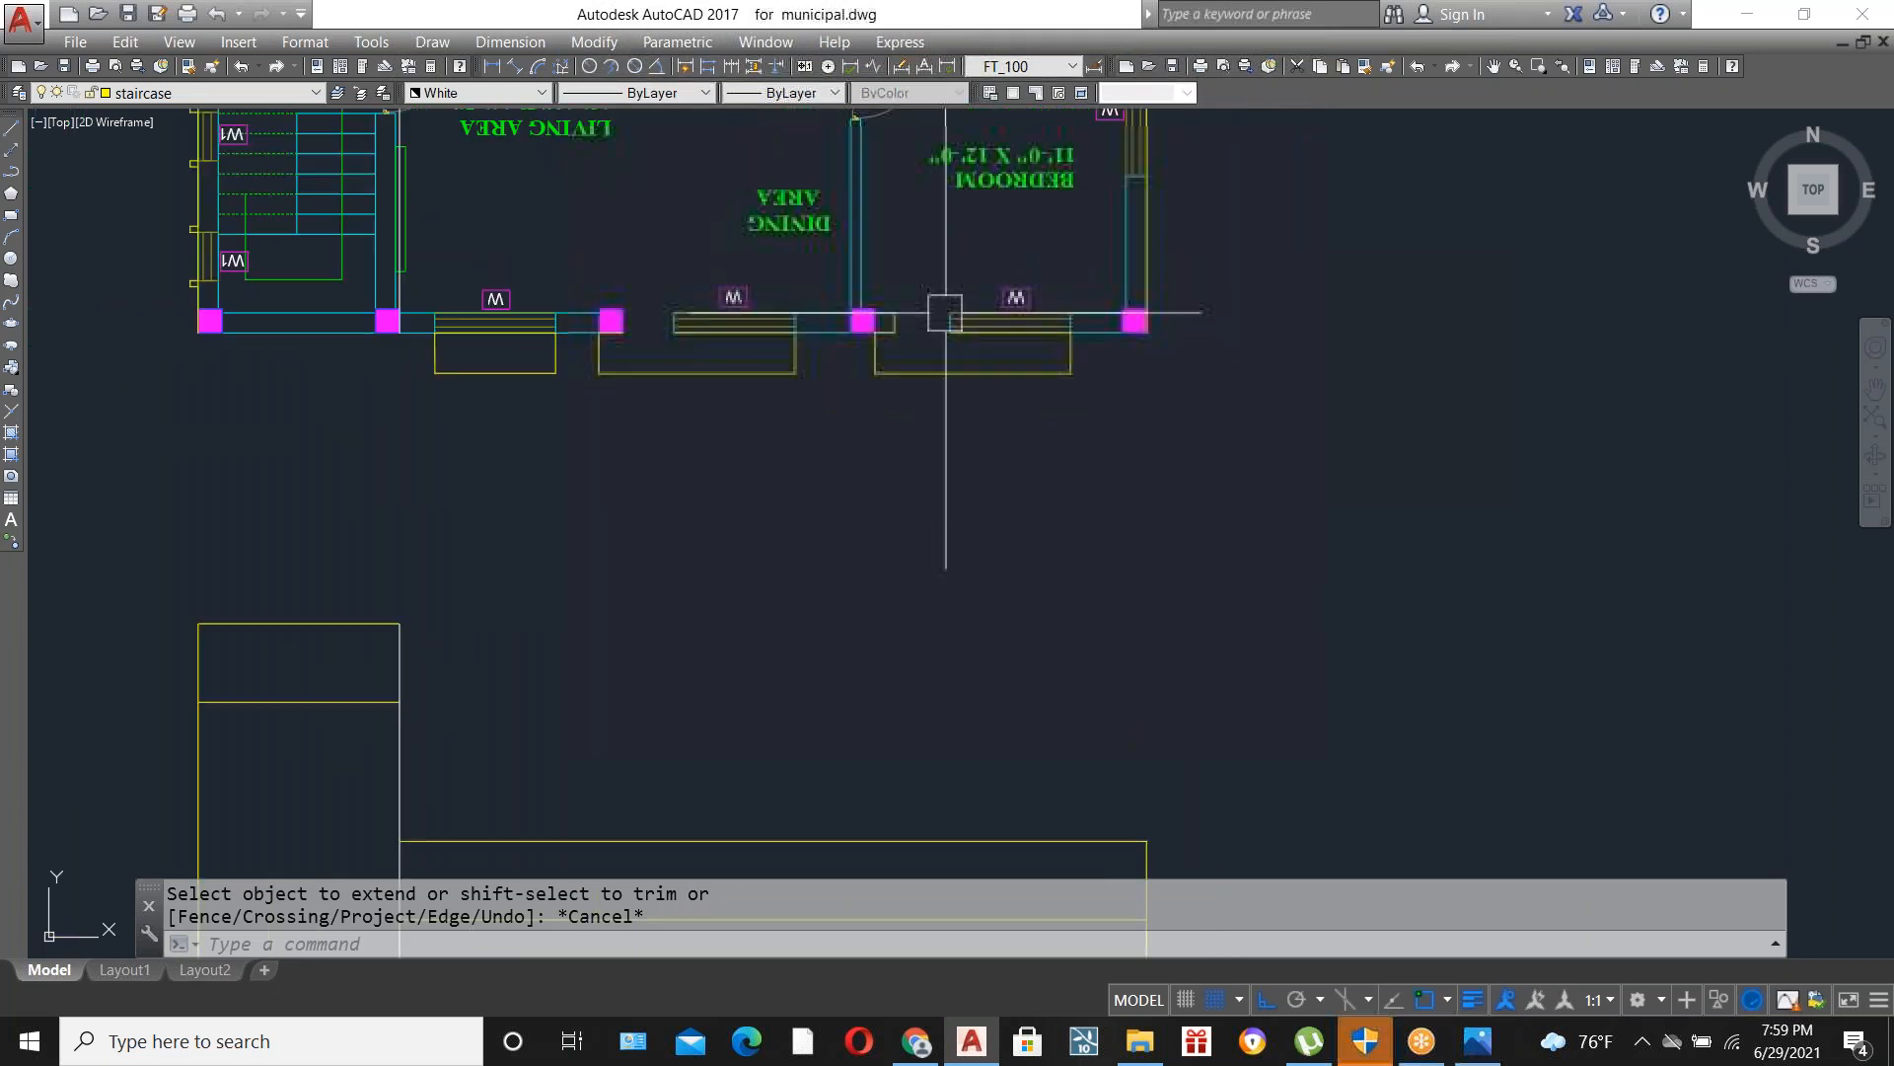
scroll(844, 789, up, 2)
scroll(752, 625, down, 2)
scroll(749, 668, up, 6)
scroll(689, 664, up, 5)
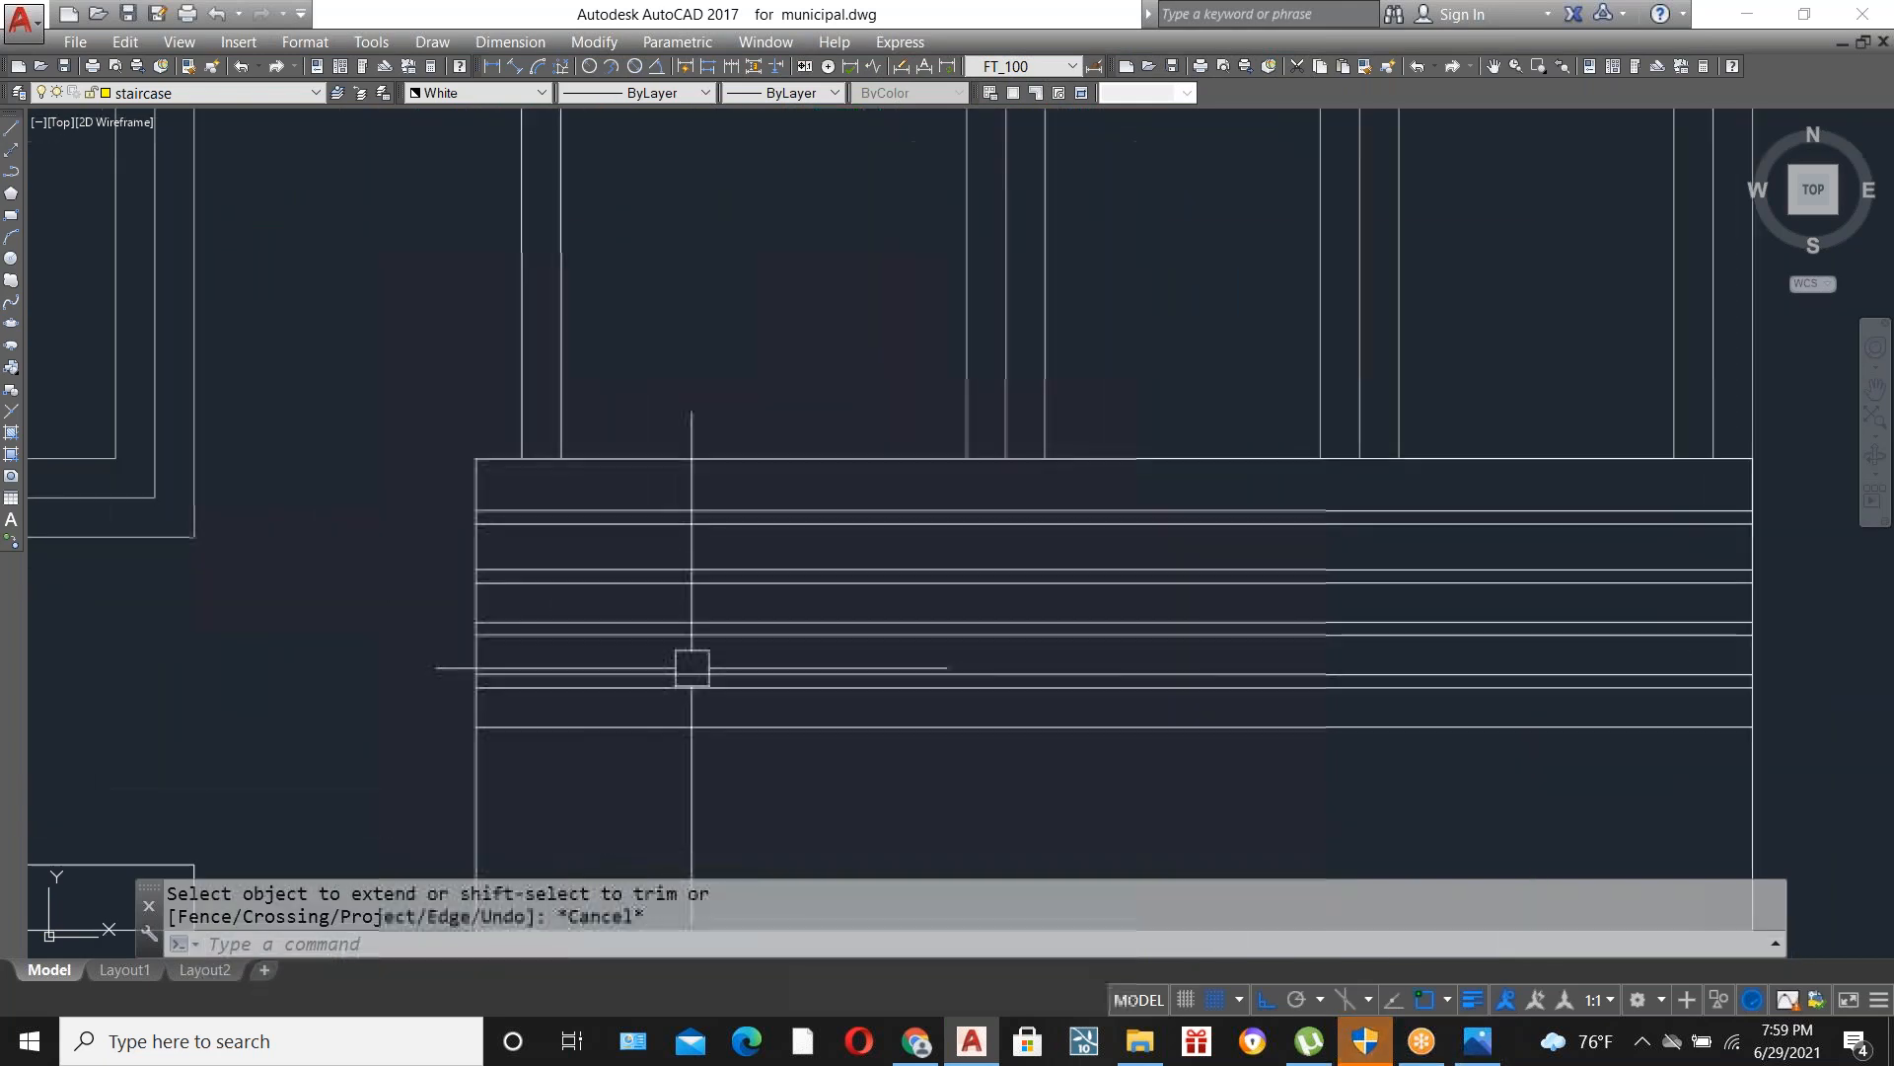
scroll(701, 433, down, 2)
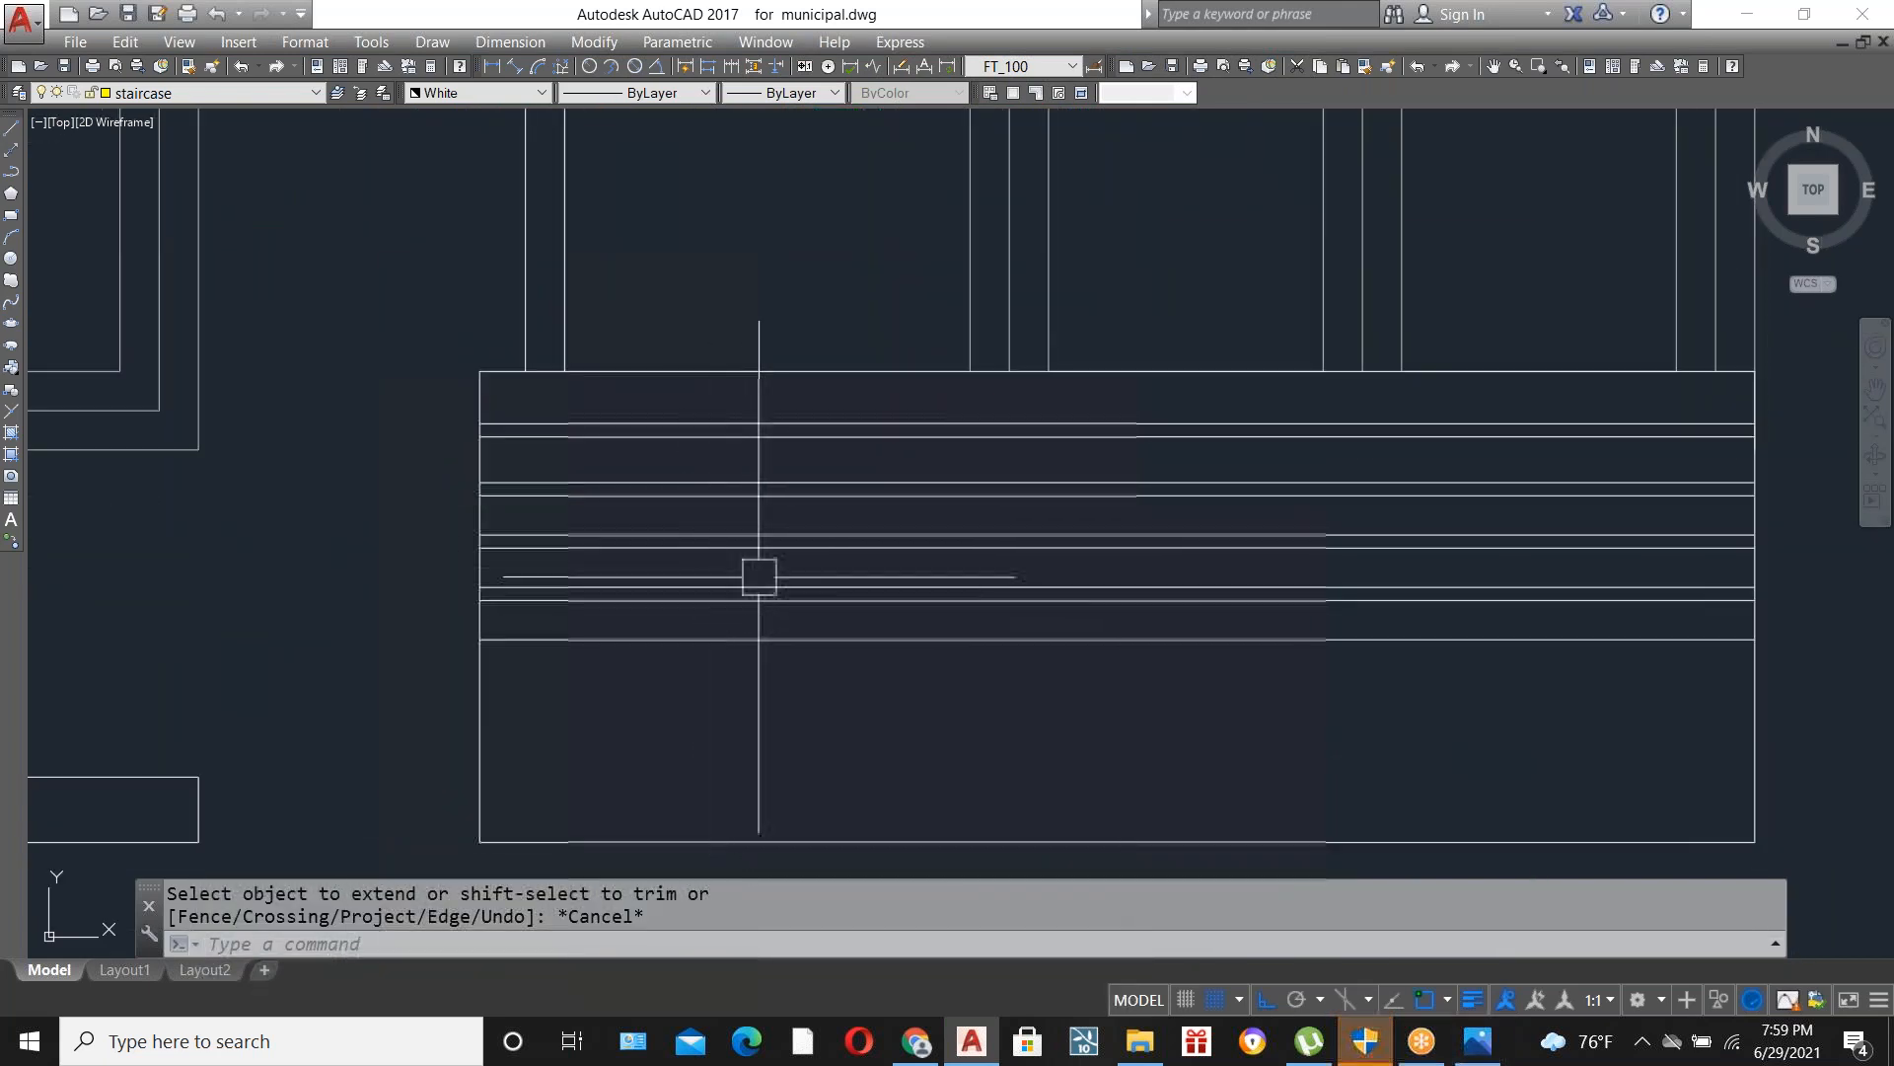
scroll(792, 607, up, 2)
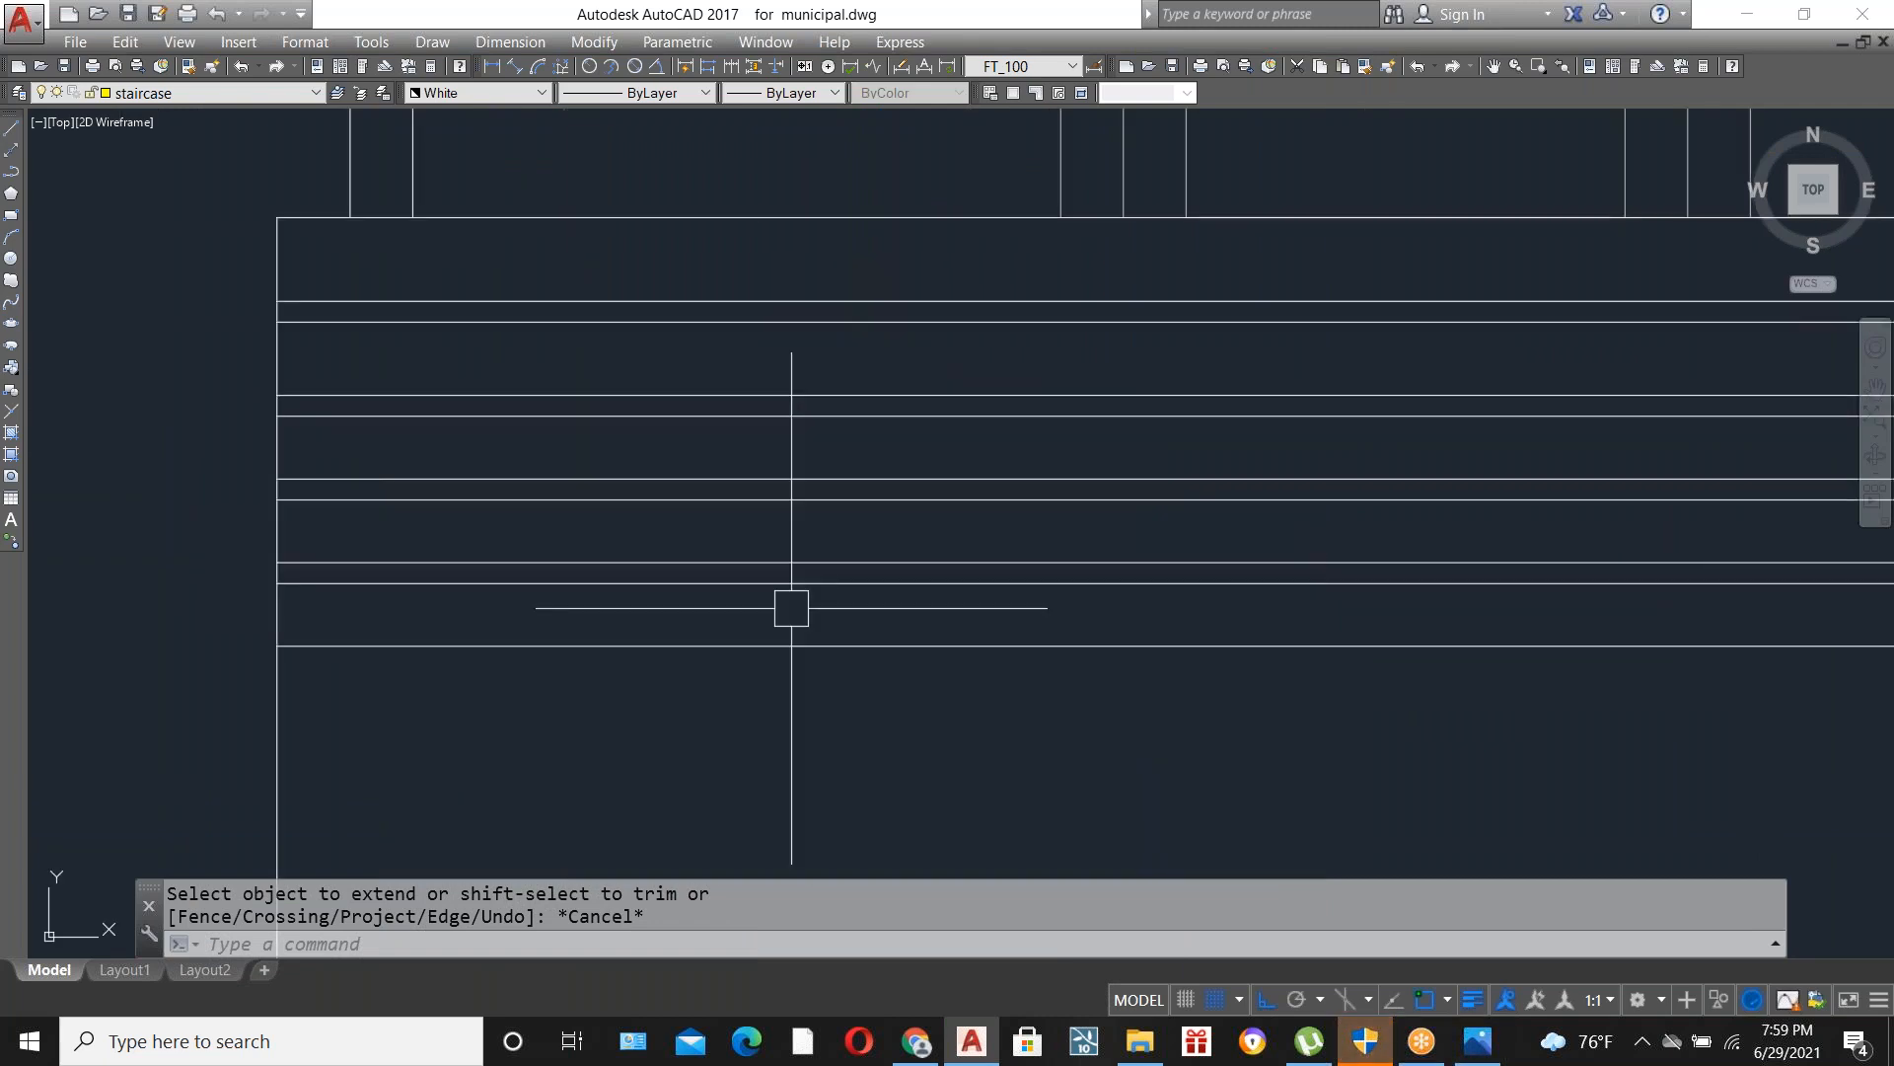
scroll(509, 485, down, 3)
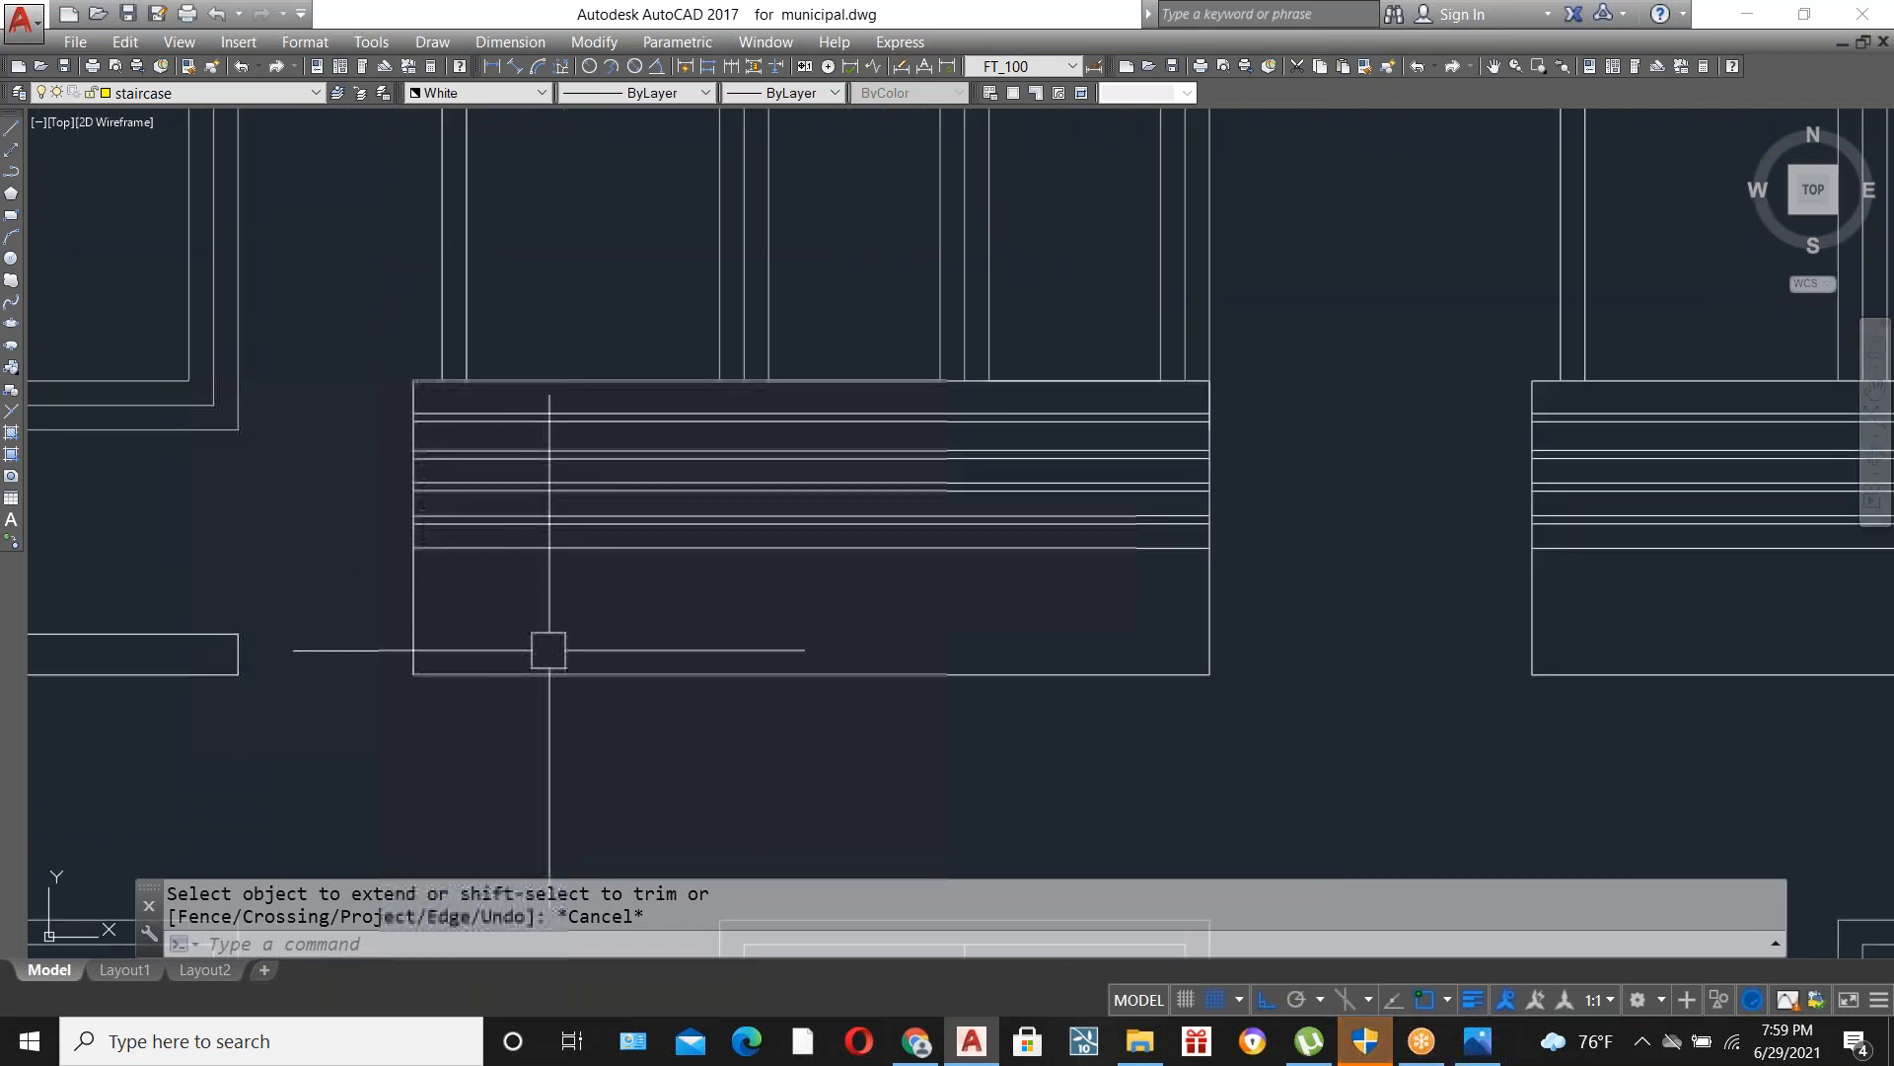
Set the lineweight of both balcony outlines and the slab rectangle beneath the adjacent upper window to 0.30 mm.
click(507, 676)
scroll(435, 664, down, 4)
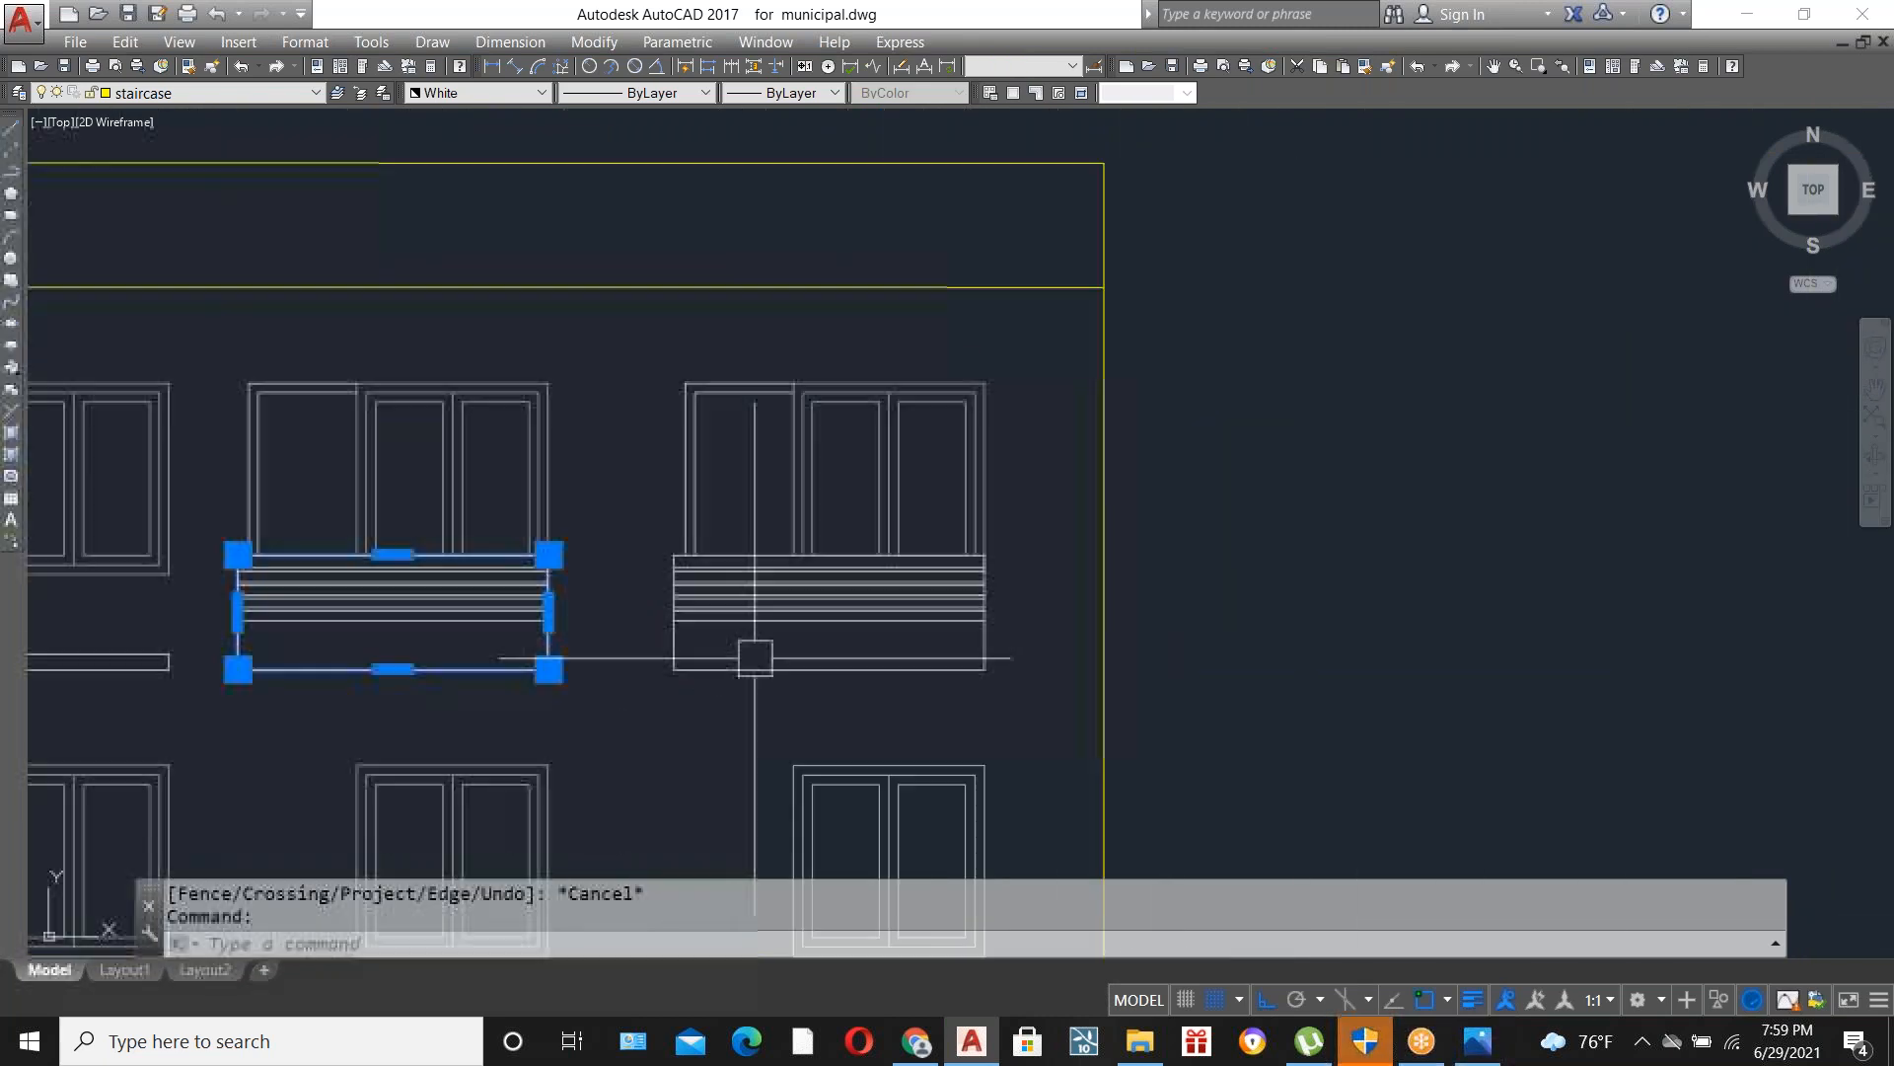
click(755, 669)
scroll(755, 661, up, 2)
scroll(1032, 583, down, 2)
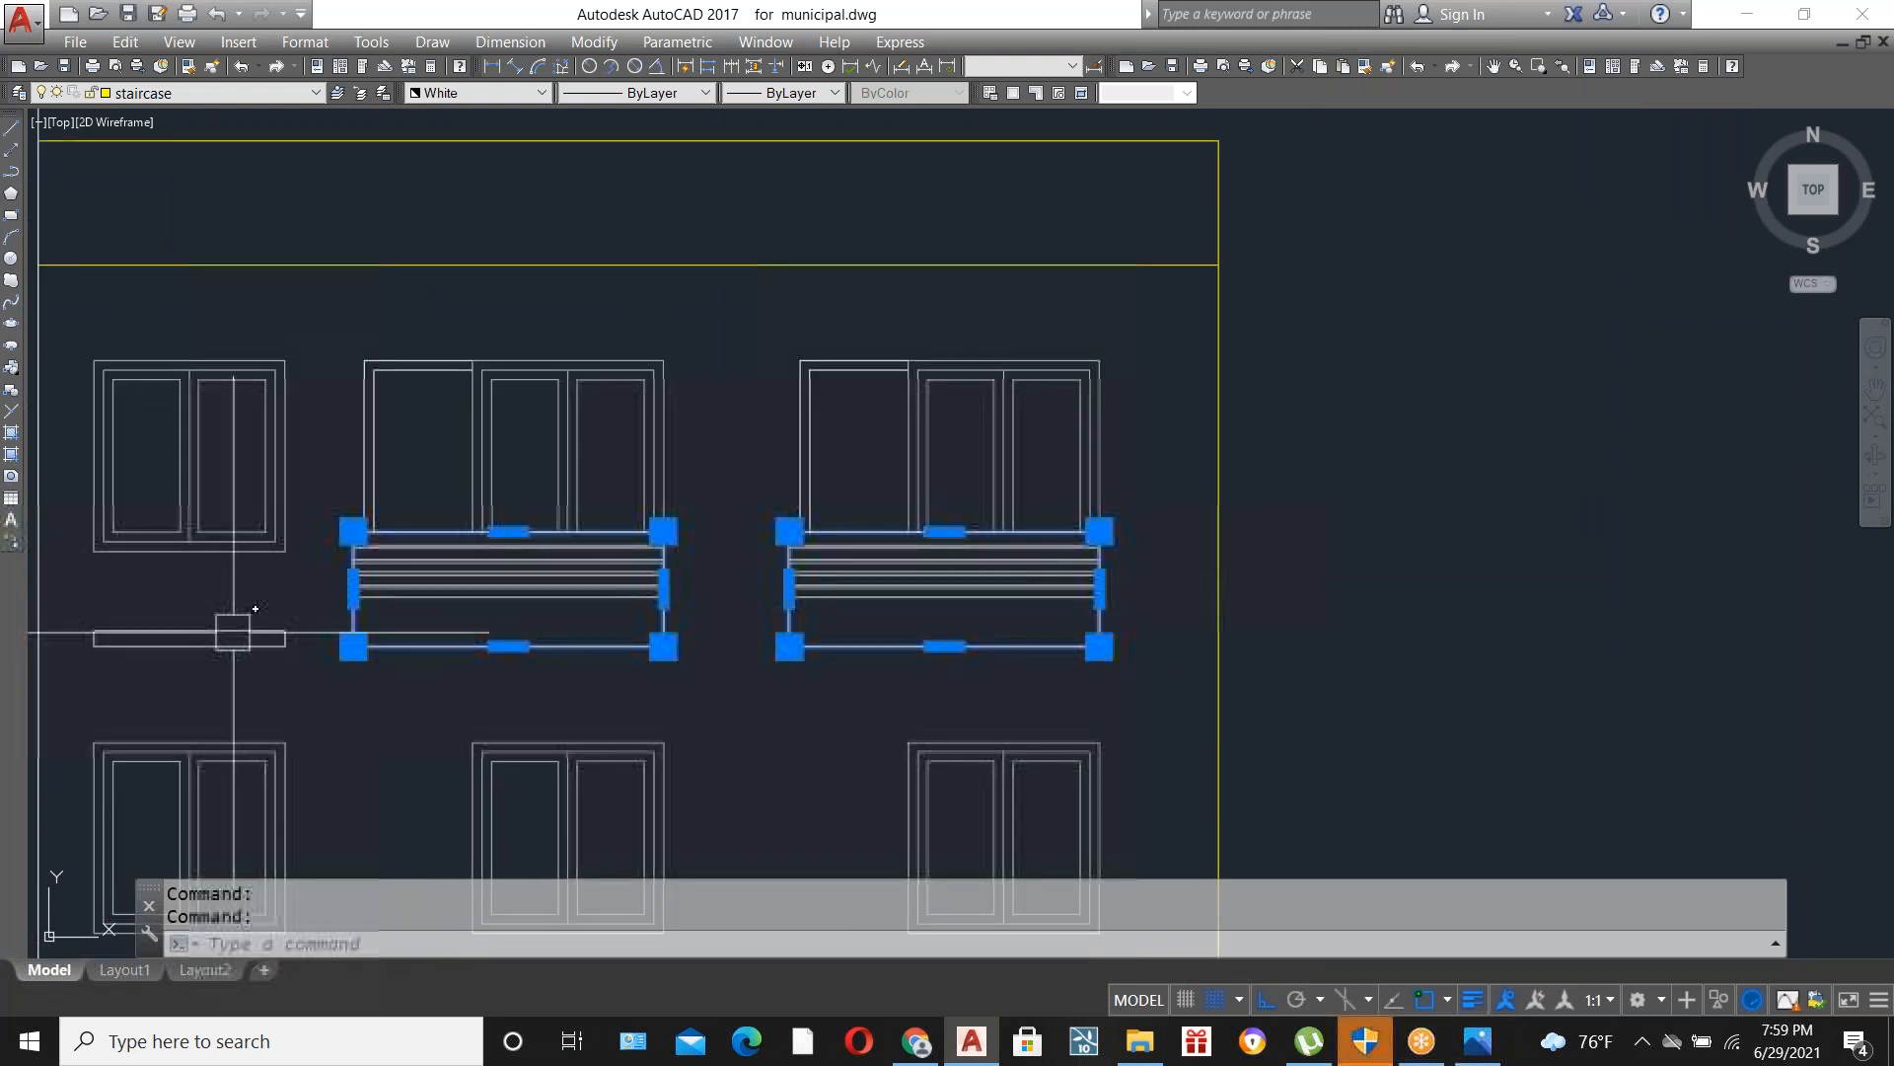
scroll(296, 643, up, 6)
scroll(600, 682, down, 1)
click(552, 727)
scroll(553, 726, down, 3)
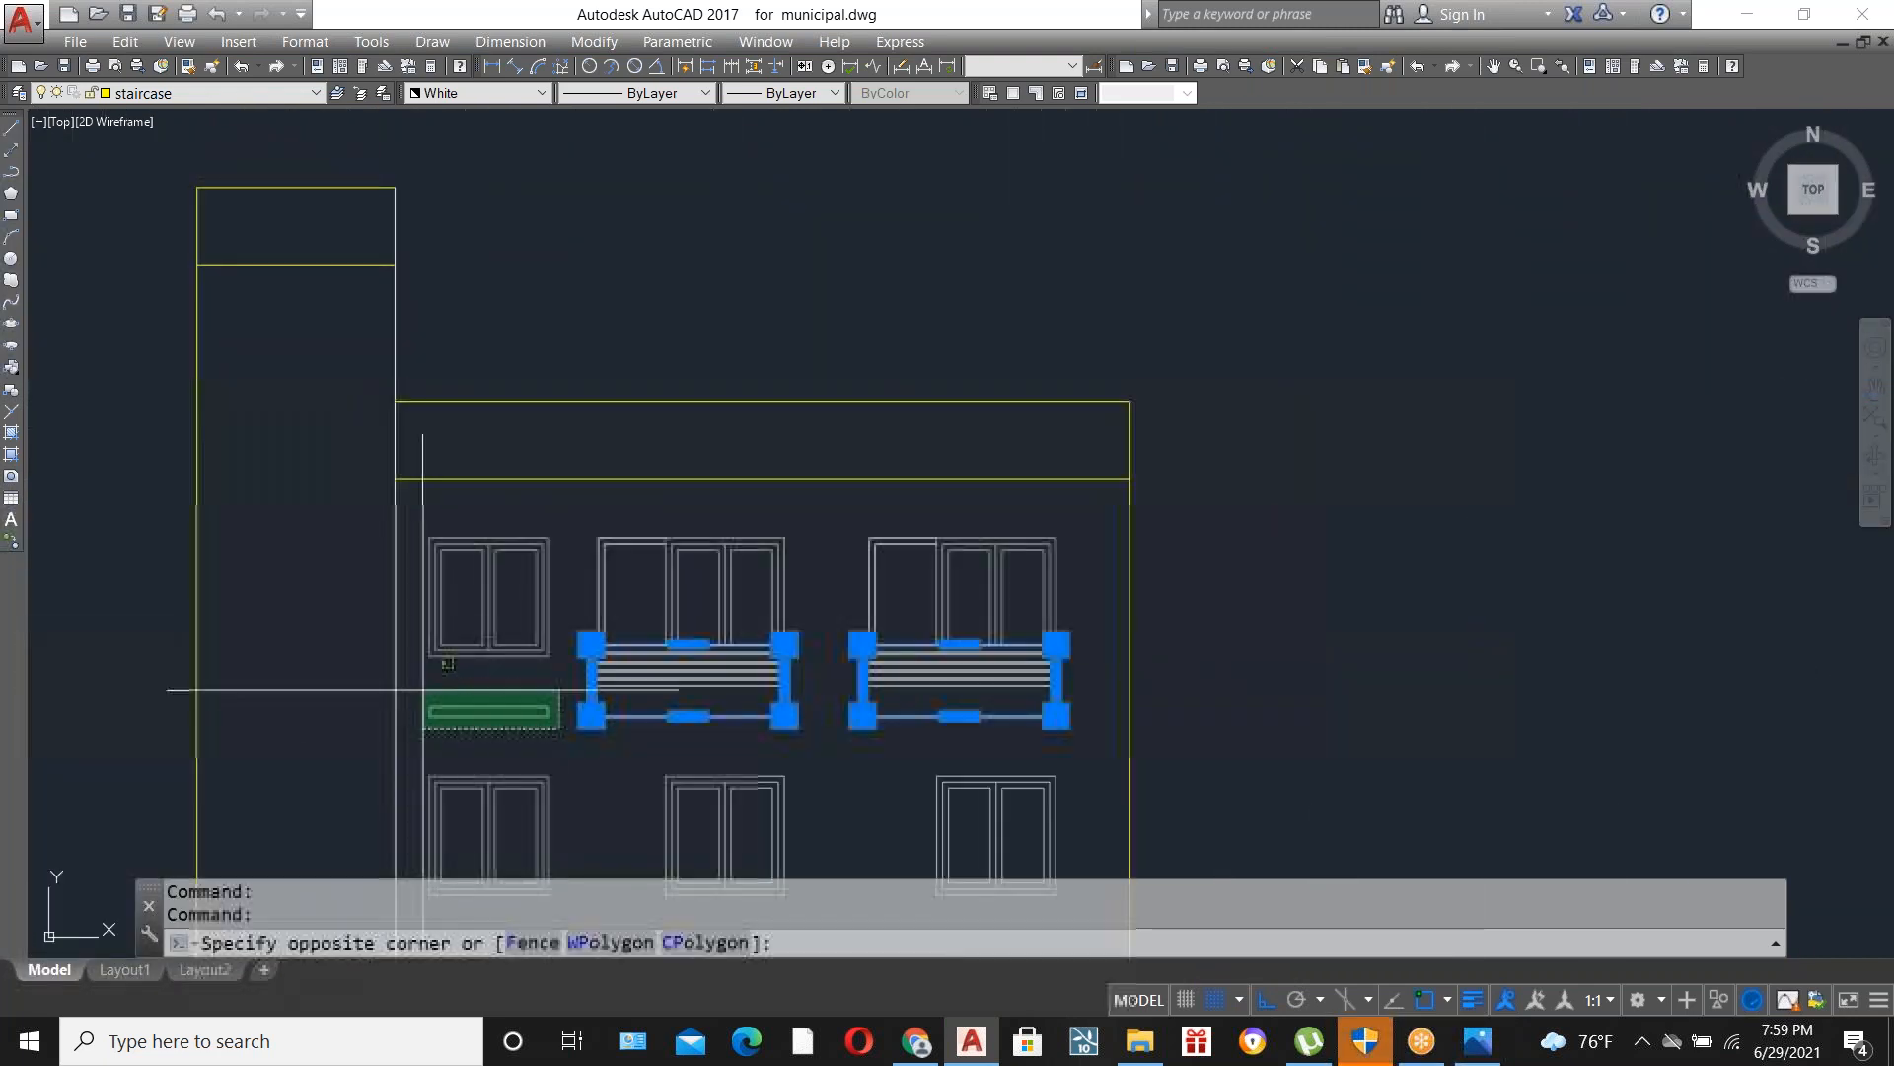
click(422, 690)
click(768, 92)
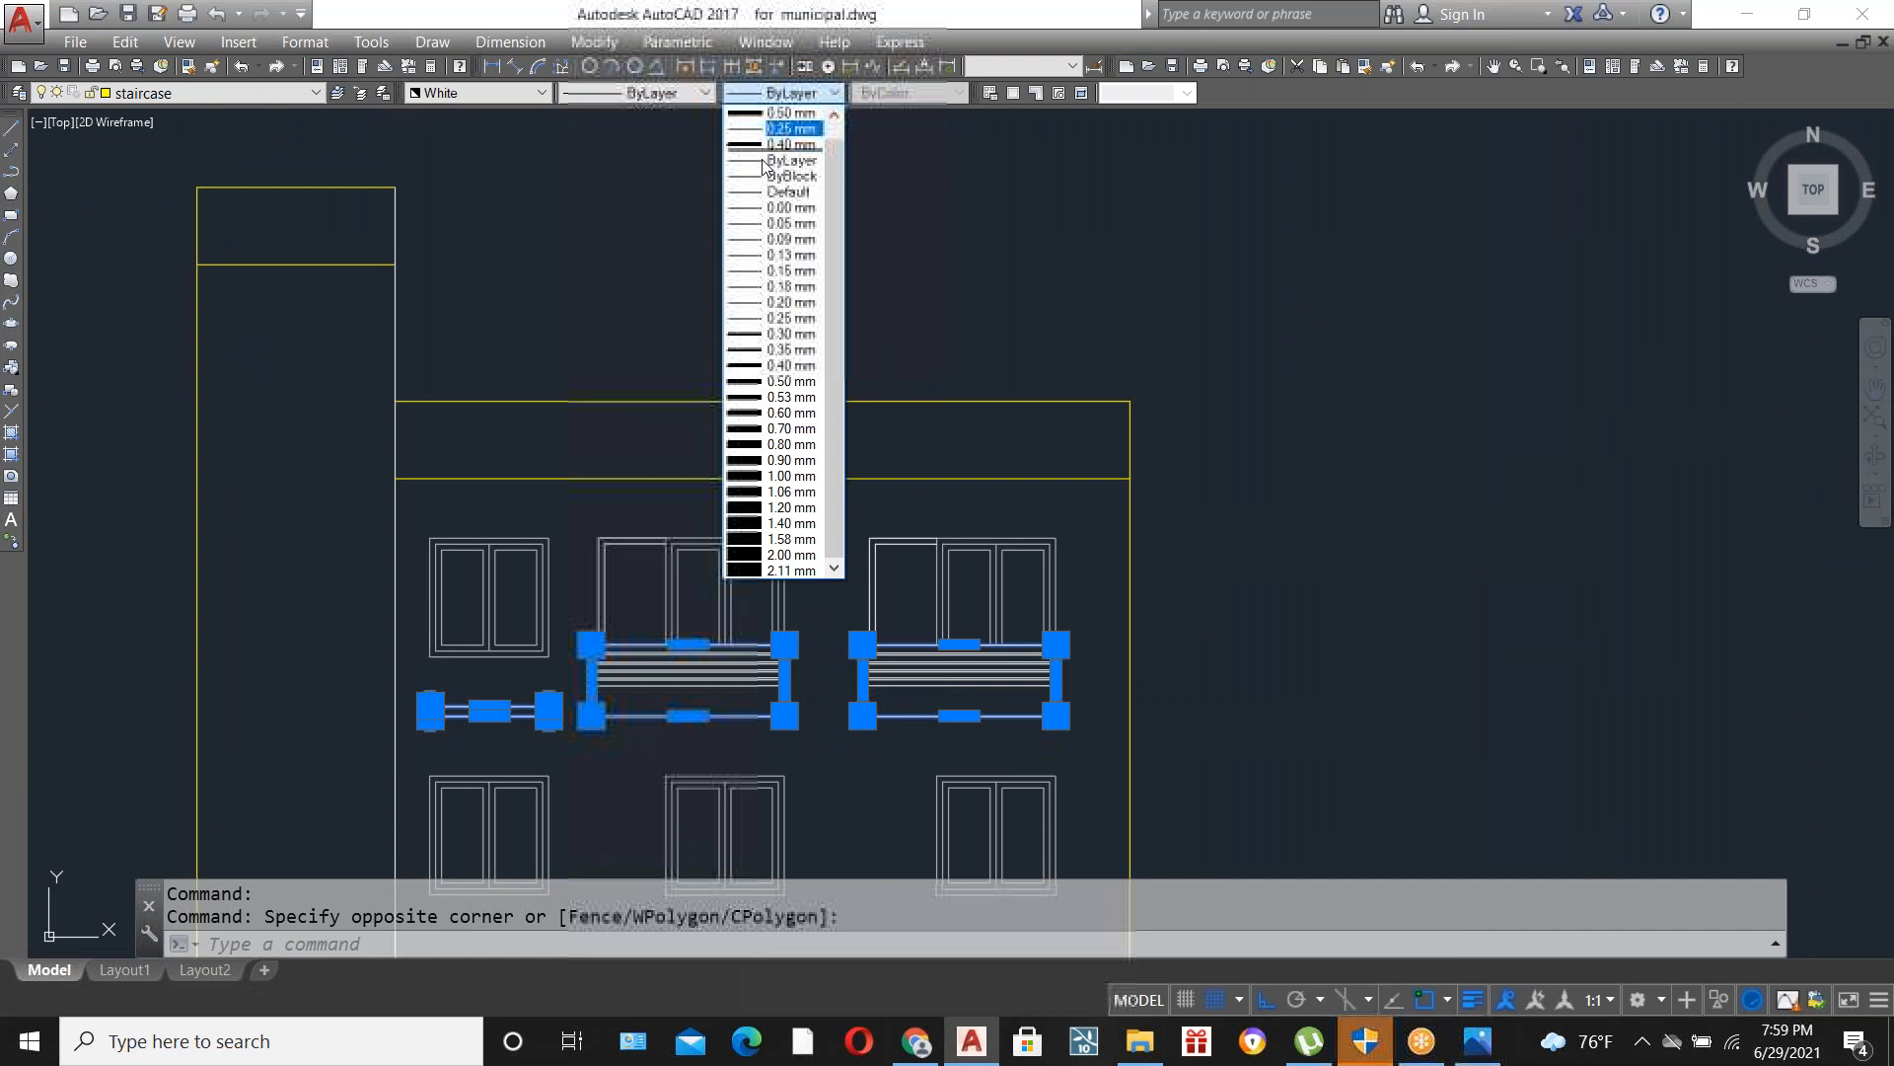
click(779, 335)
key(Escape)
scroll(744, 603, up, 2)
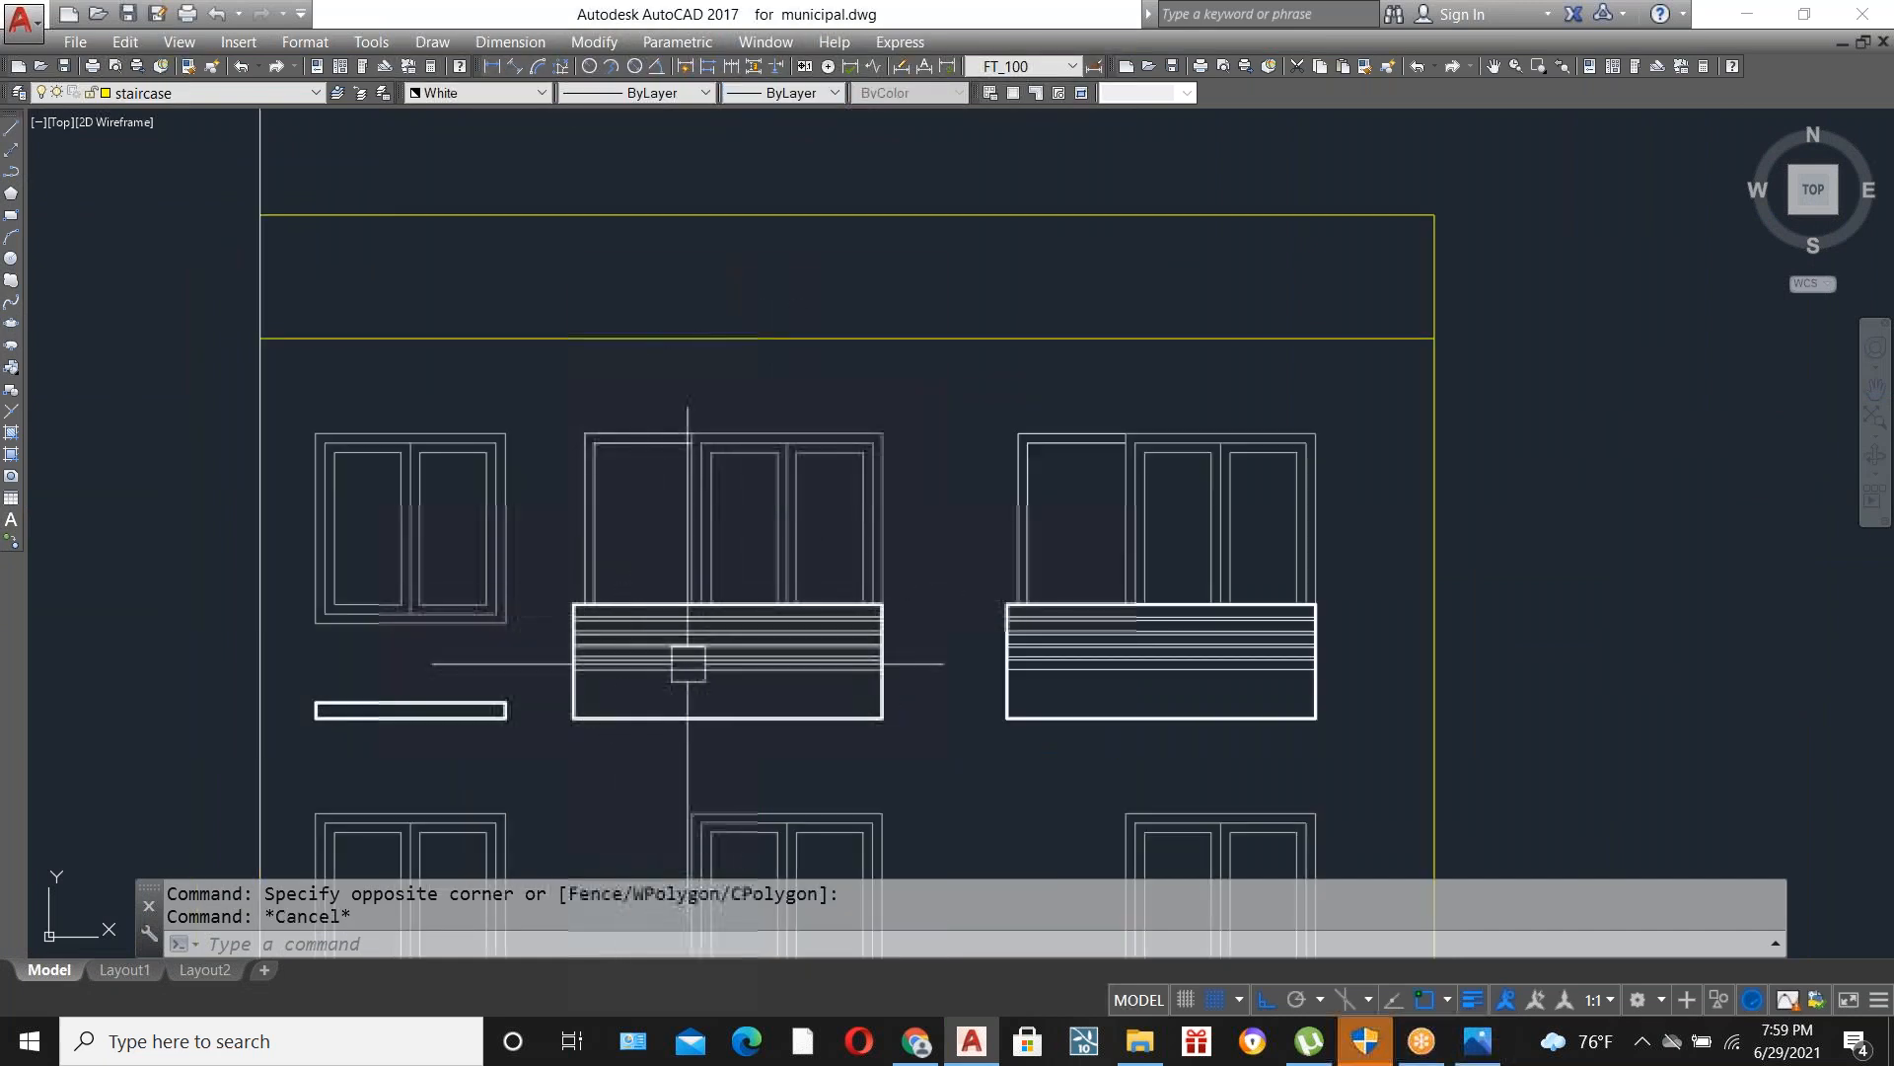
Compare the front elevation with the floor plan's front windows, balconies and staircase block.
scroll(687, 663, up, 2)
scroll(1193, 592, down, 6)
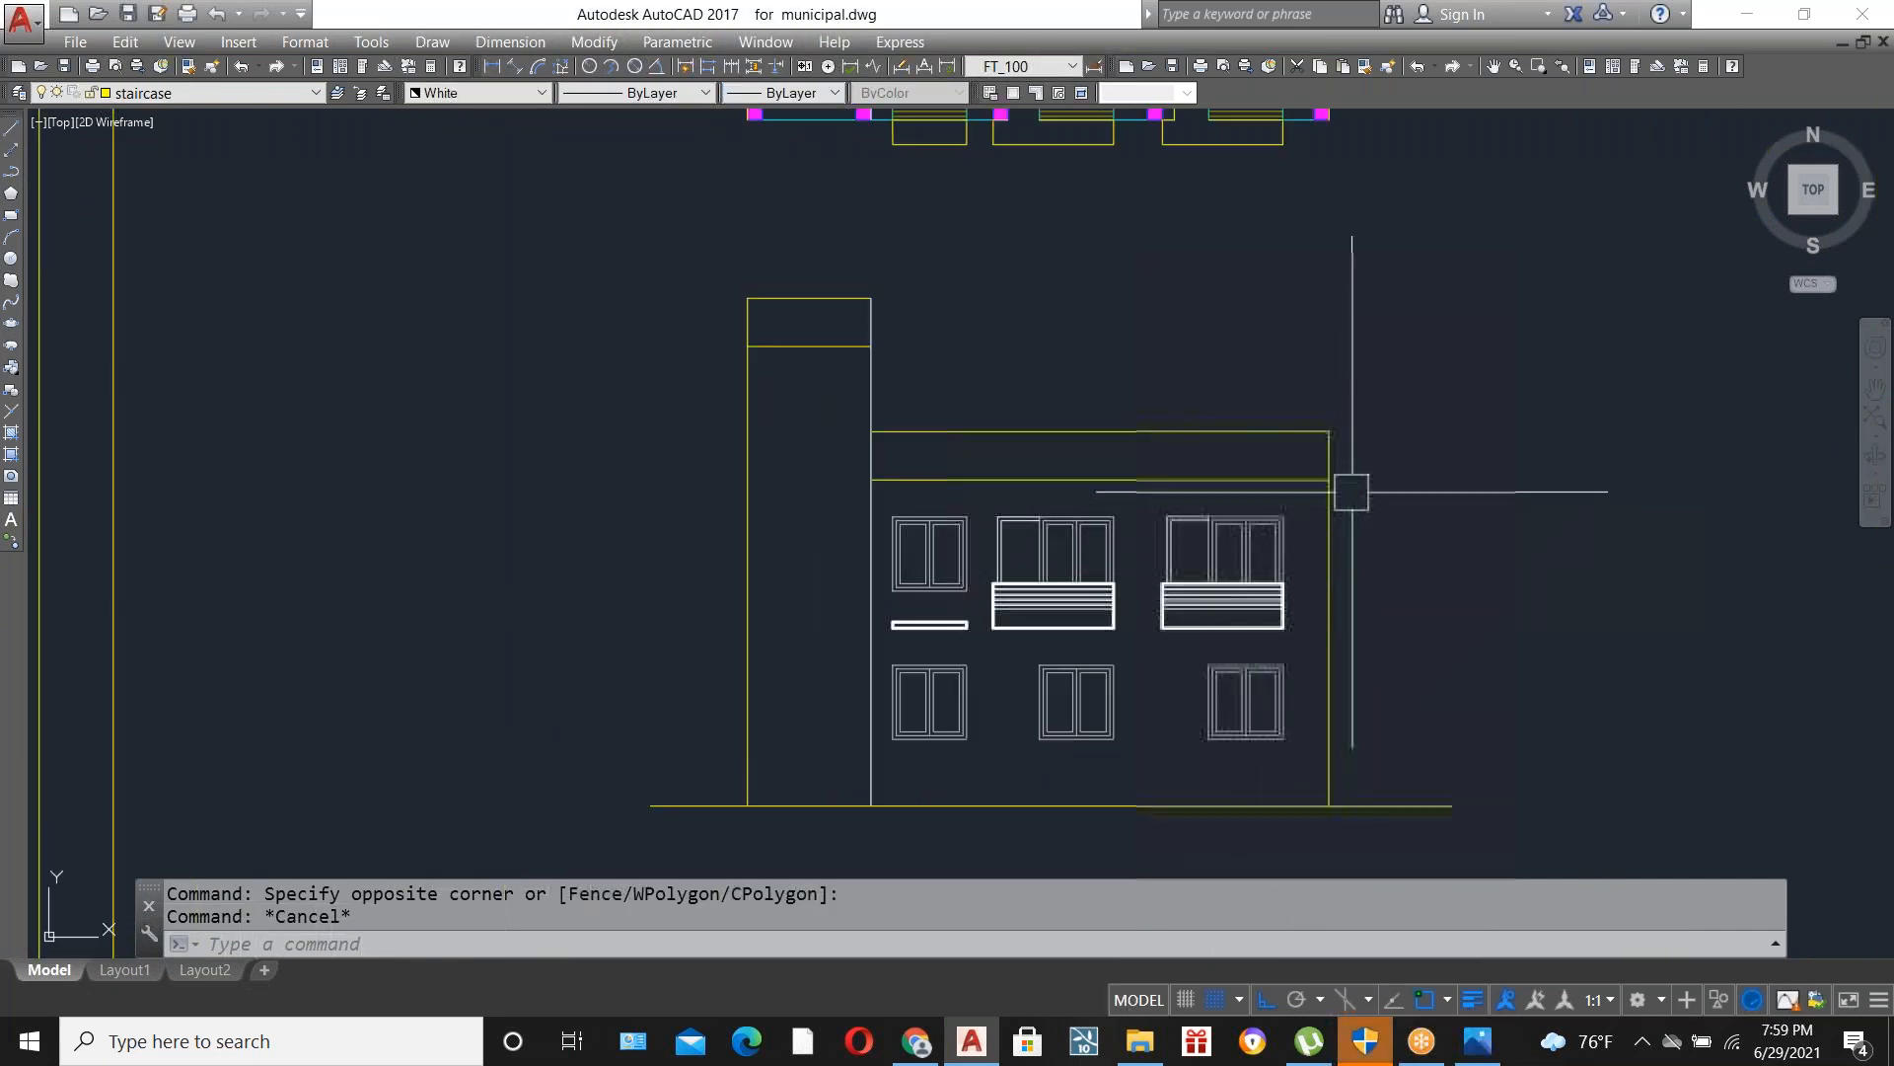
scroll(1231, 585, up, 2)
scroll(1180, 554, down, 4)
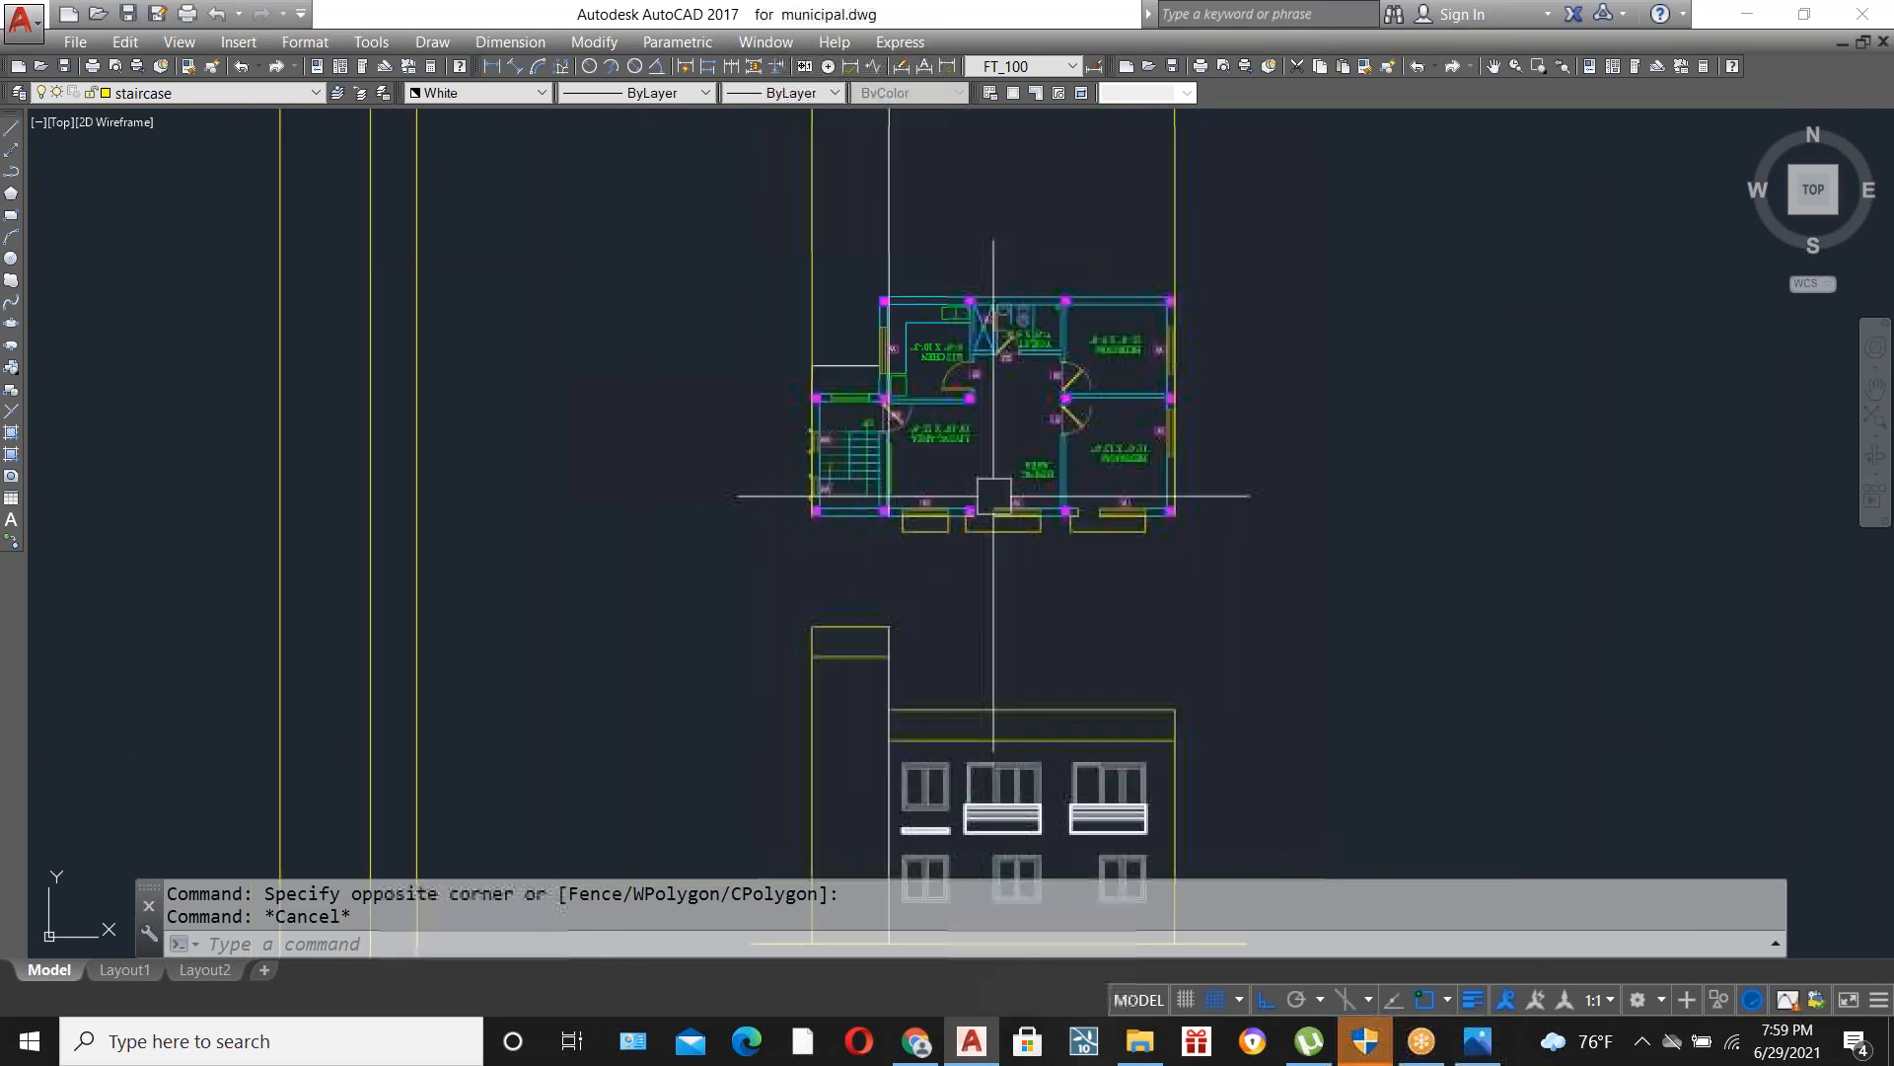
scroll(973, 499, up, 4)
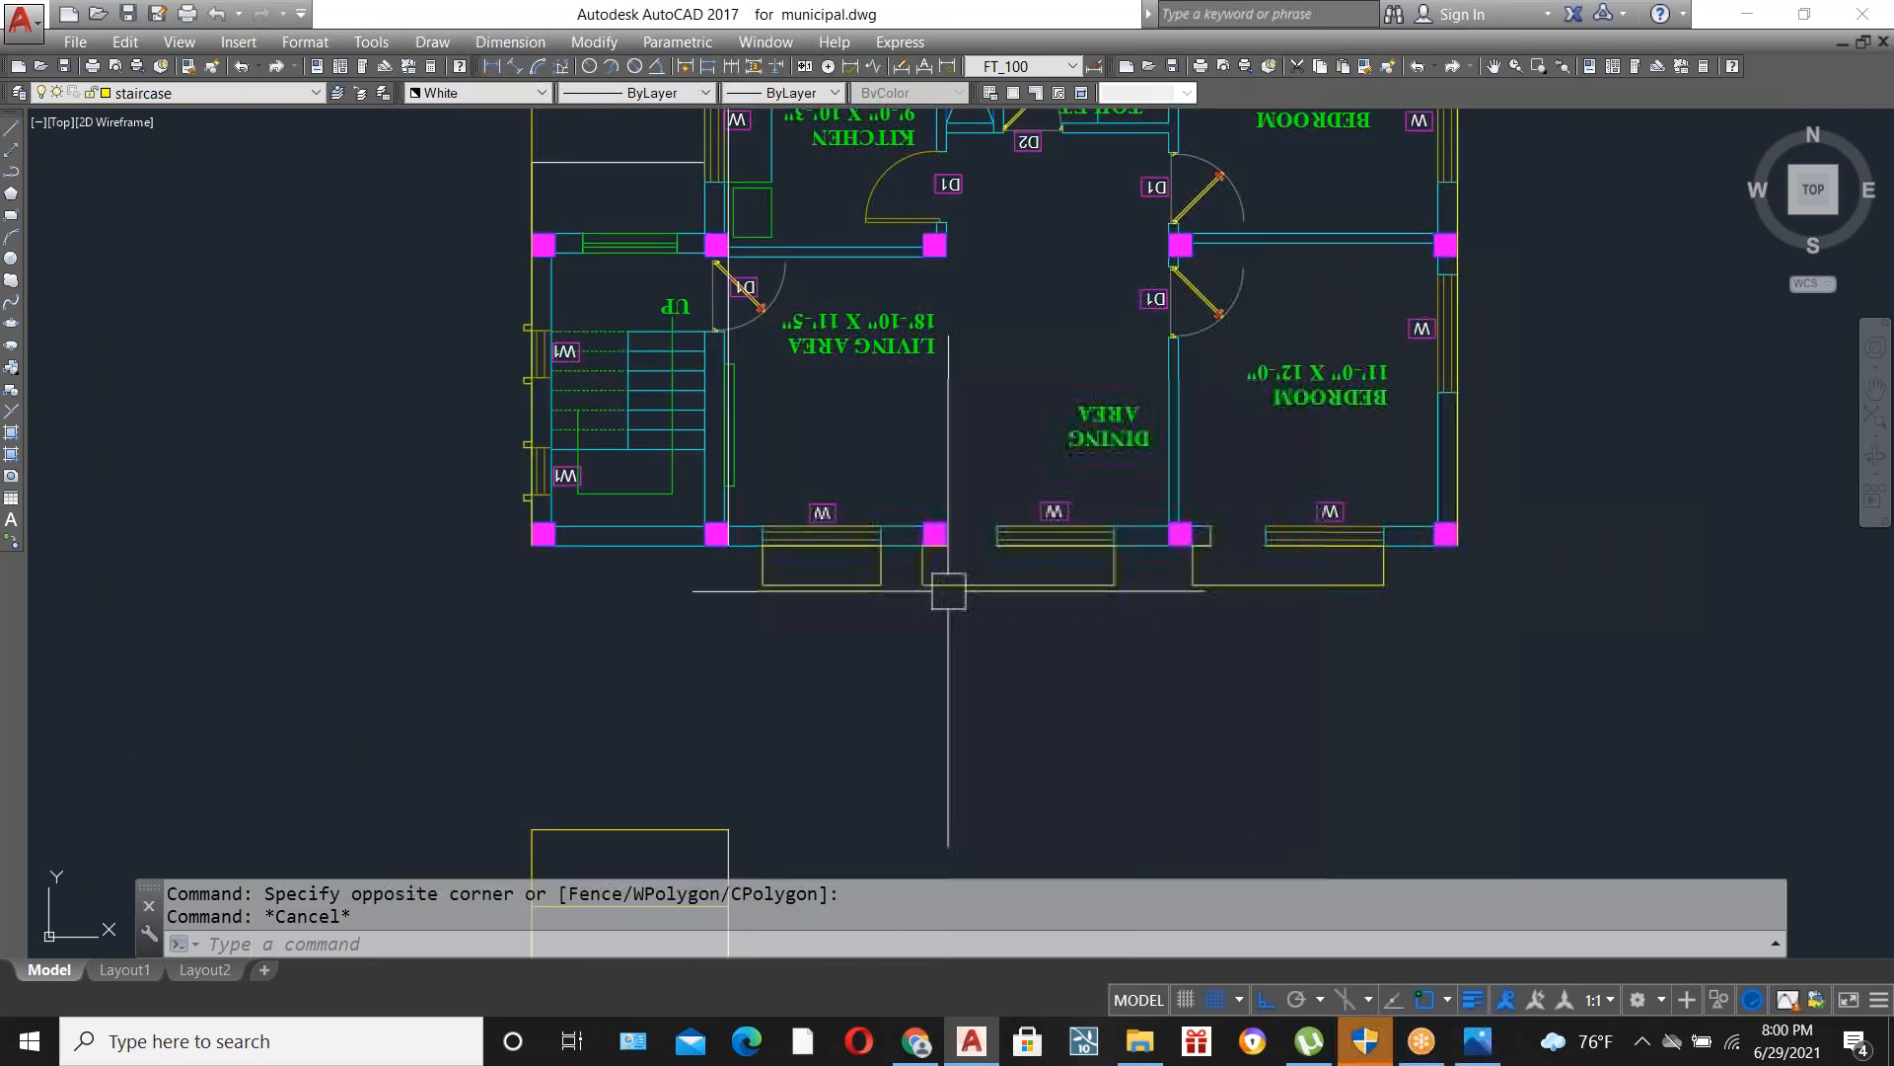
scroll(849, 620, down, 2)
scroll(1021, 547, up, 2)
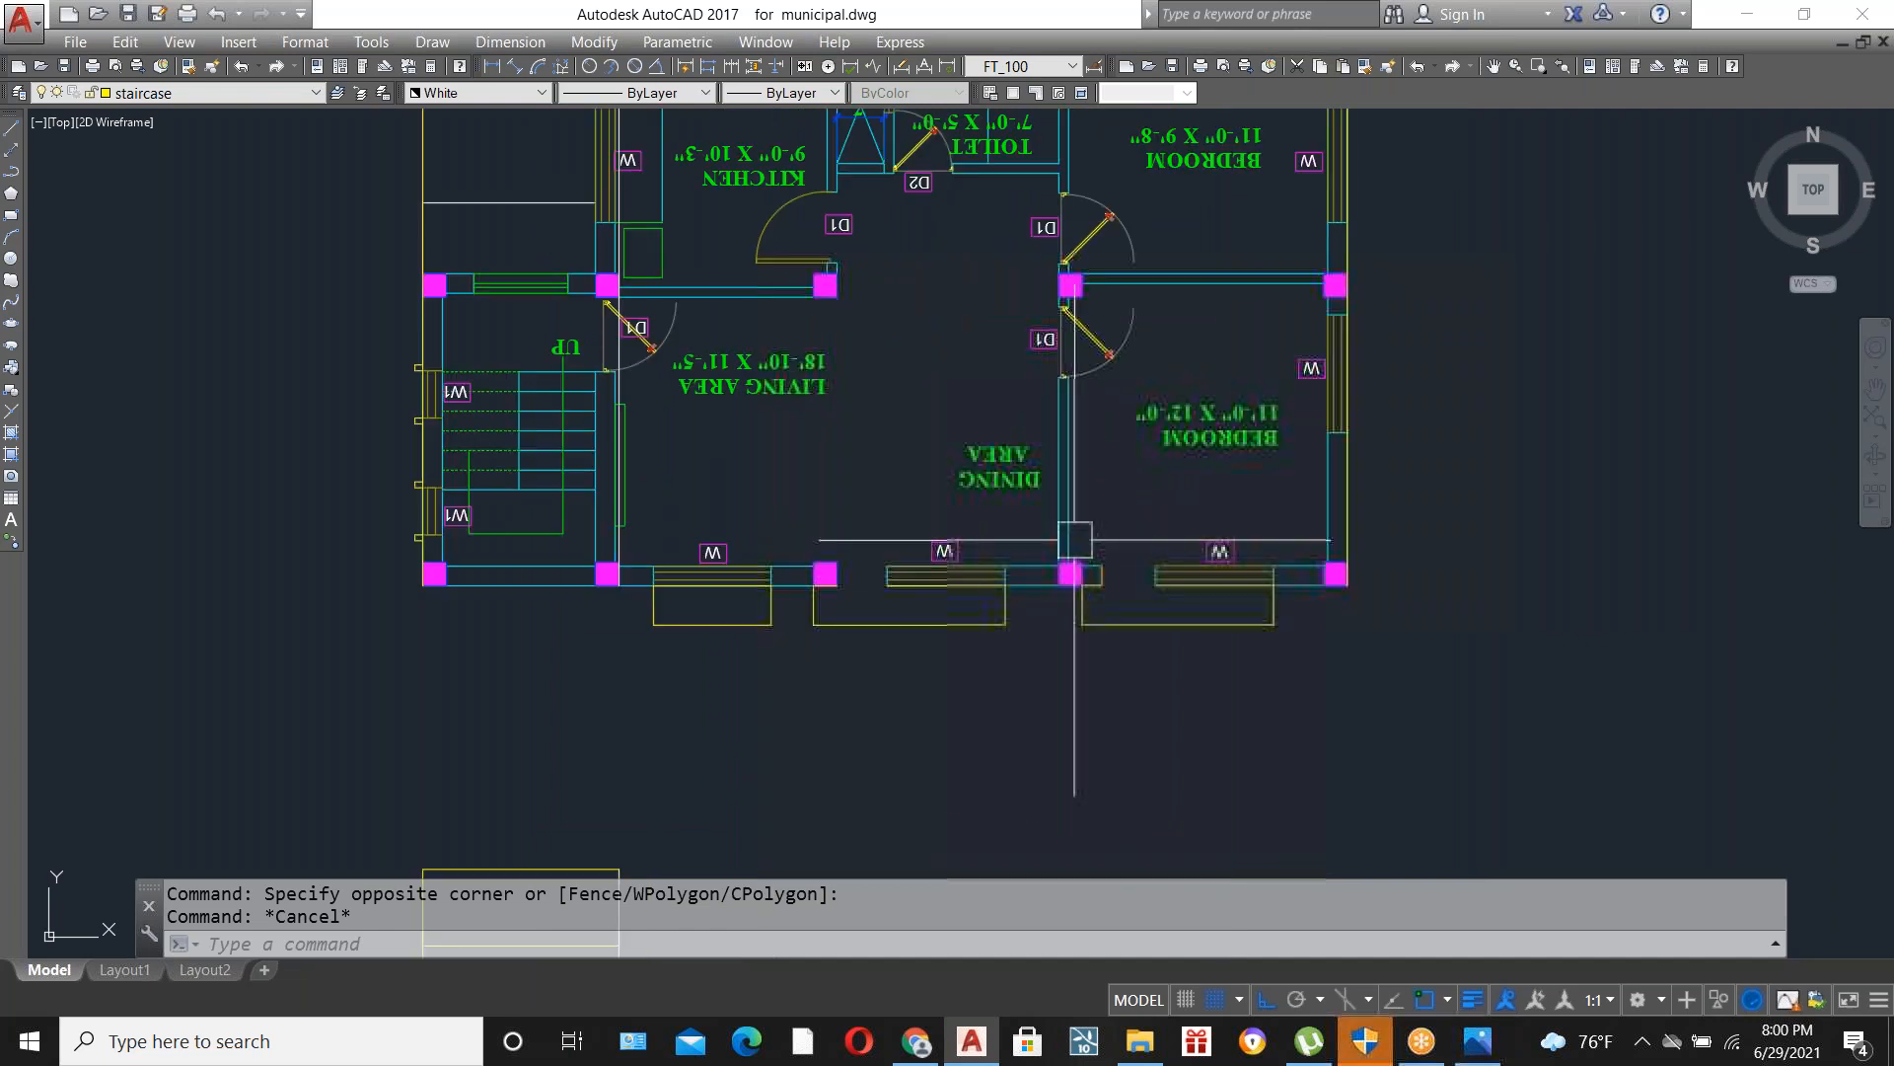
scroll(1113, 452, down, 4)
scroll(833, 469, up, 2)
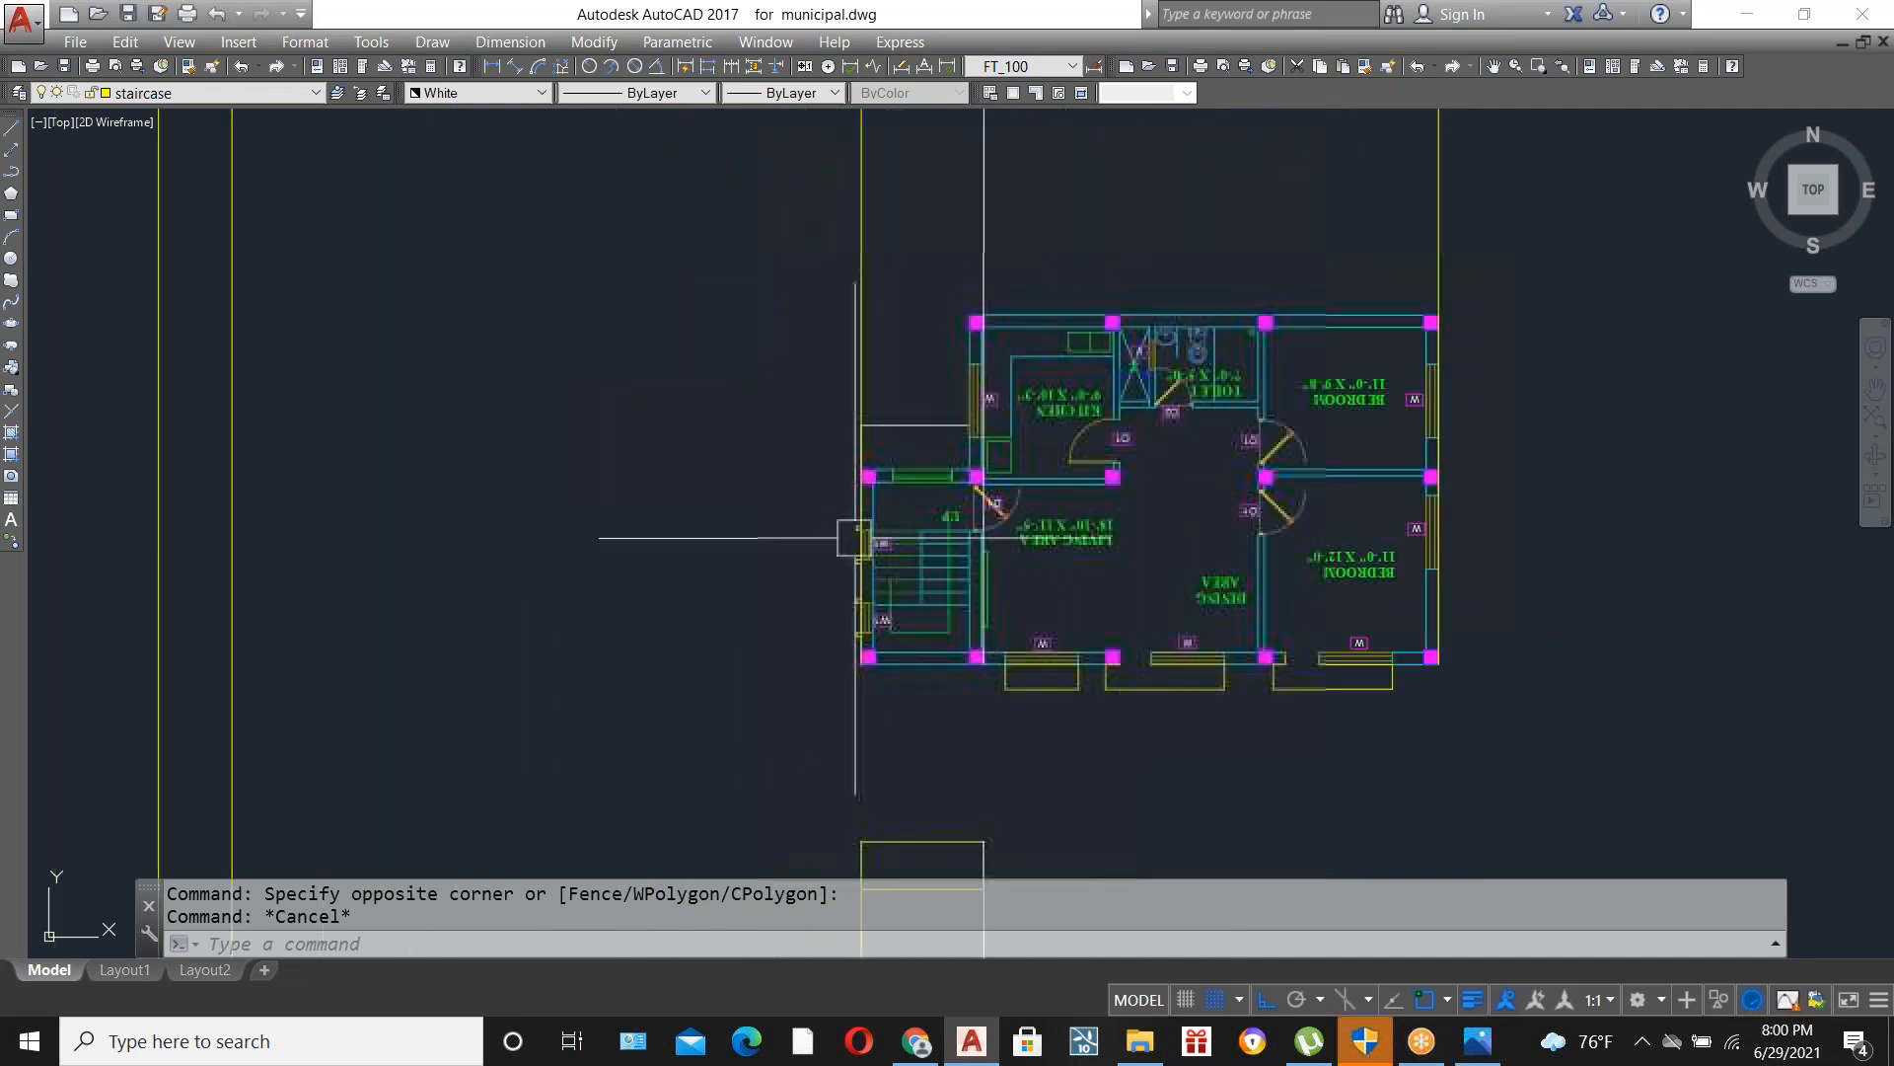
scroll(888, 523, up, 4)
scroll(760, 444, down, 4)
scroll(866, 387, up, 2)
scroll(867, 393, down, 2)
scroll(1146, 711, up, 2)
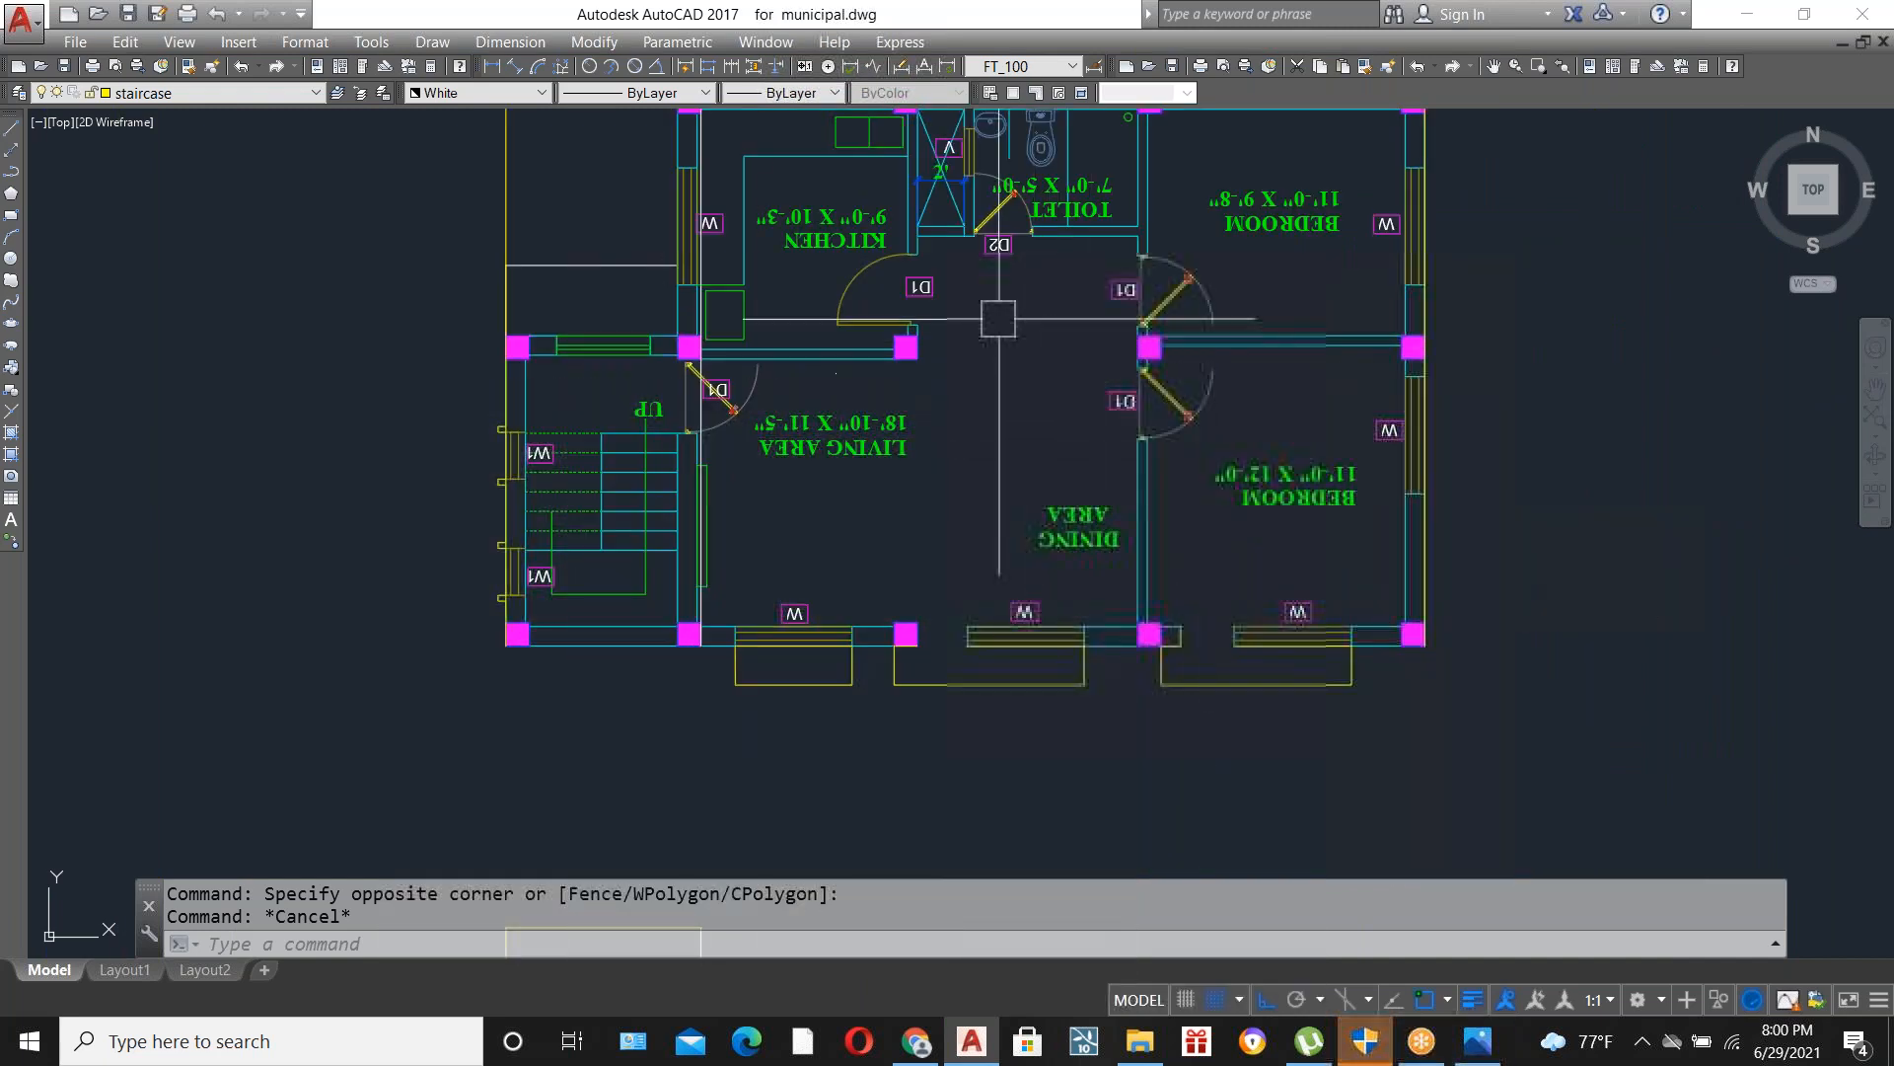
scroll(998, 319, down, 4)
scroll(1046, 642, up, 4)
scroll(1115, 474, down, 2)
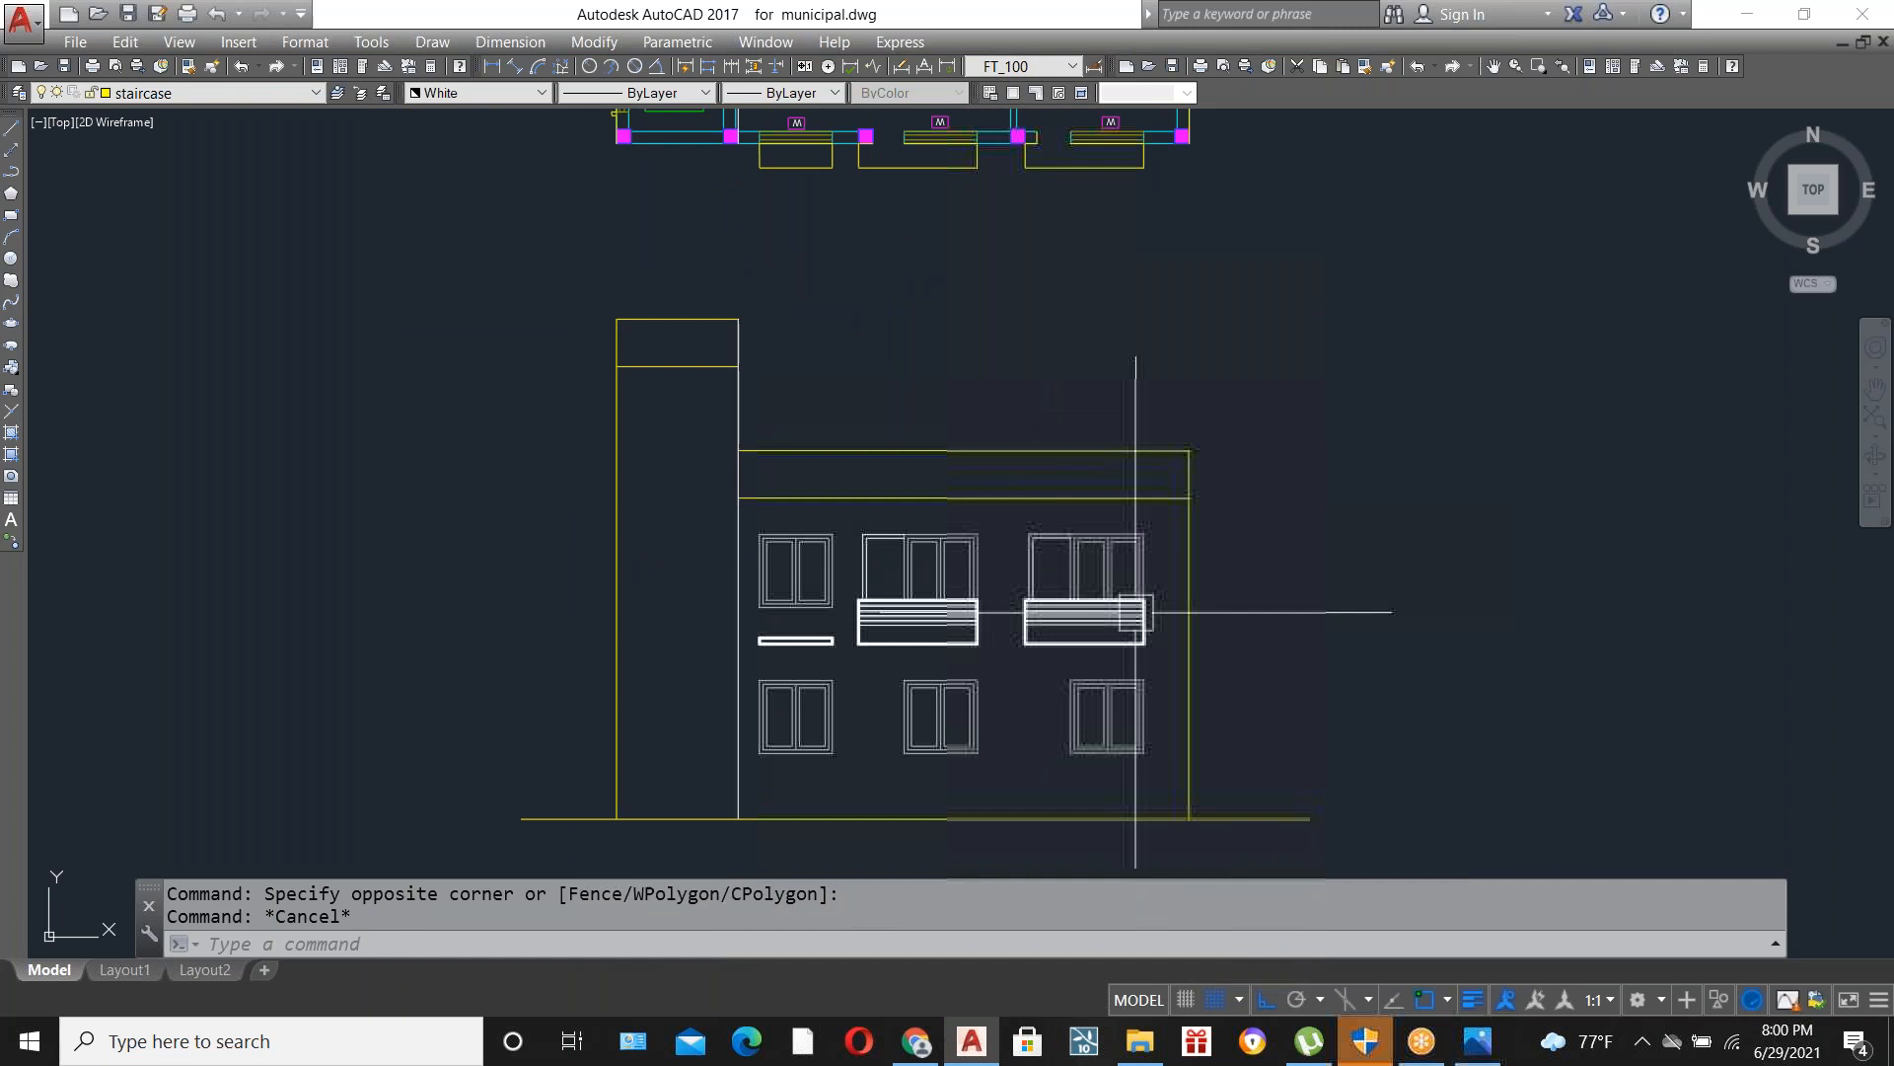
Match the tower's side walls and the main block's outer wall to the thick wall line of the existing side elevation.
text(MA)
key(Return)
scroll(1191, 601, down, 6)
scroll(706, 642, up, 5)
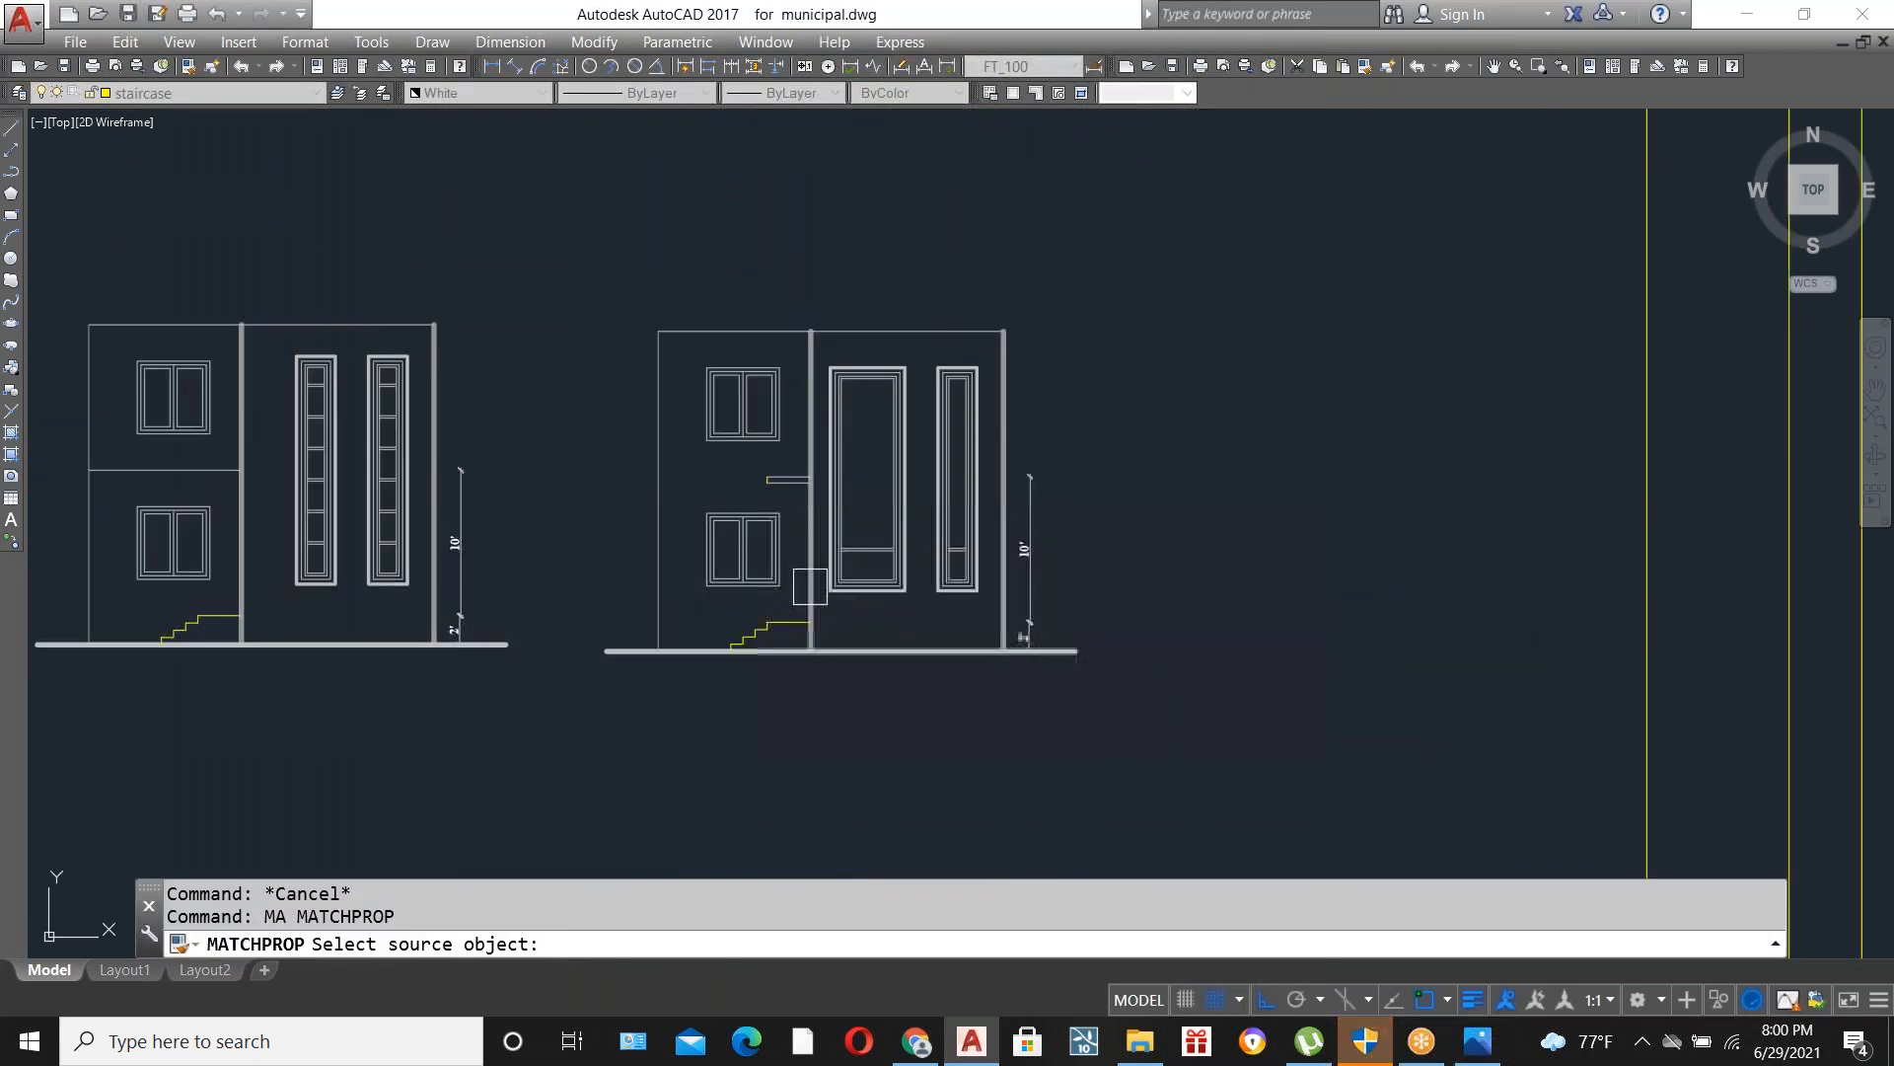
click(803, 579)
scroll(567, 563, down, 5)
scroll(1546, 568, up, 4)
scroll(1546, 567, up, 2)
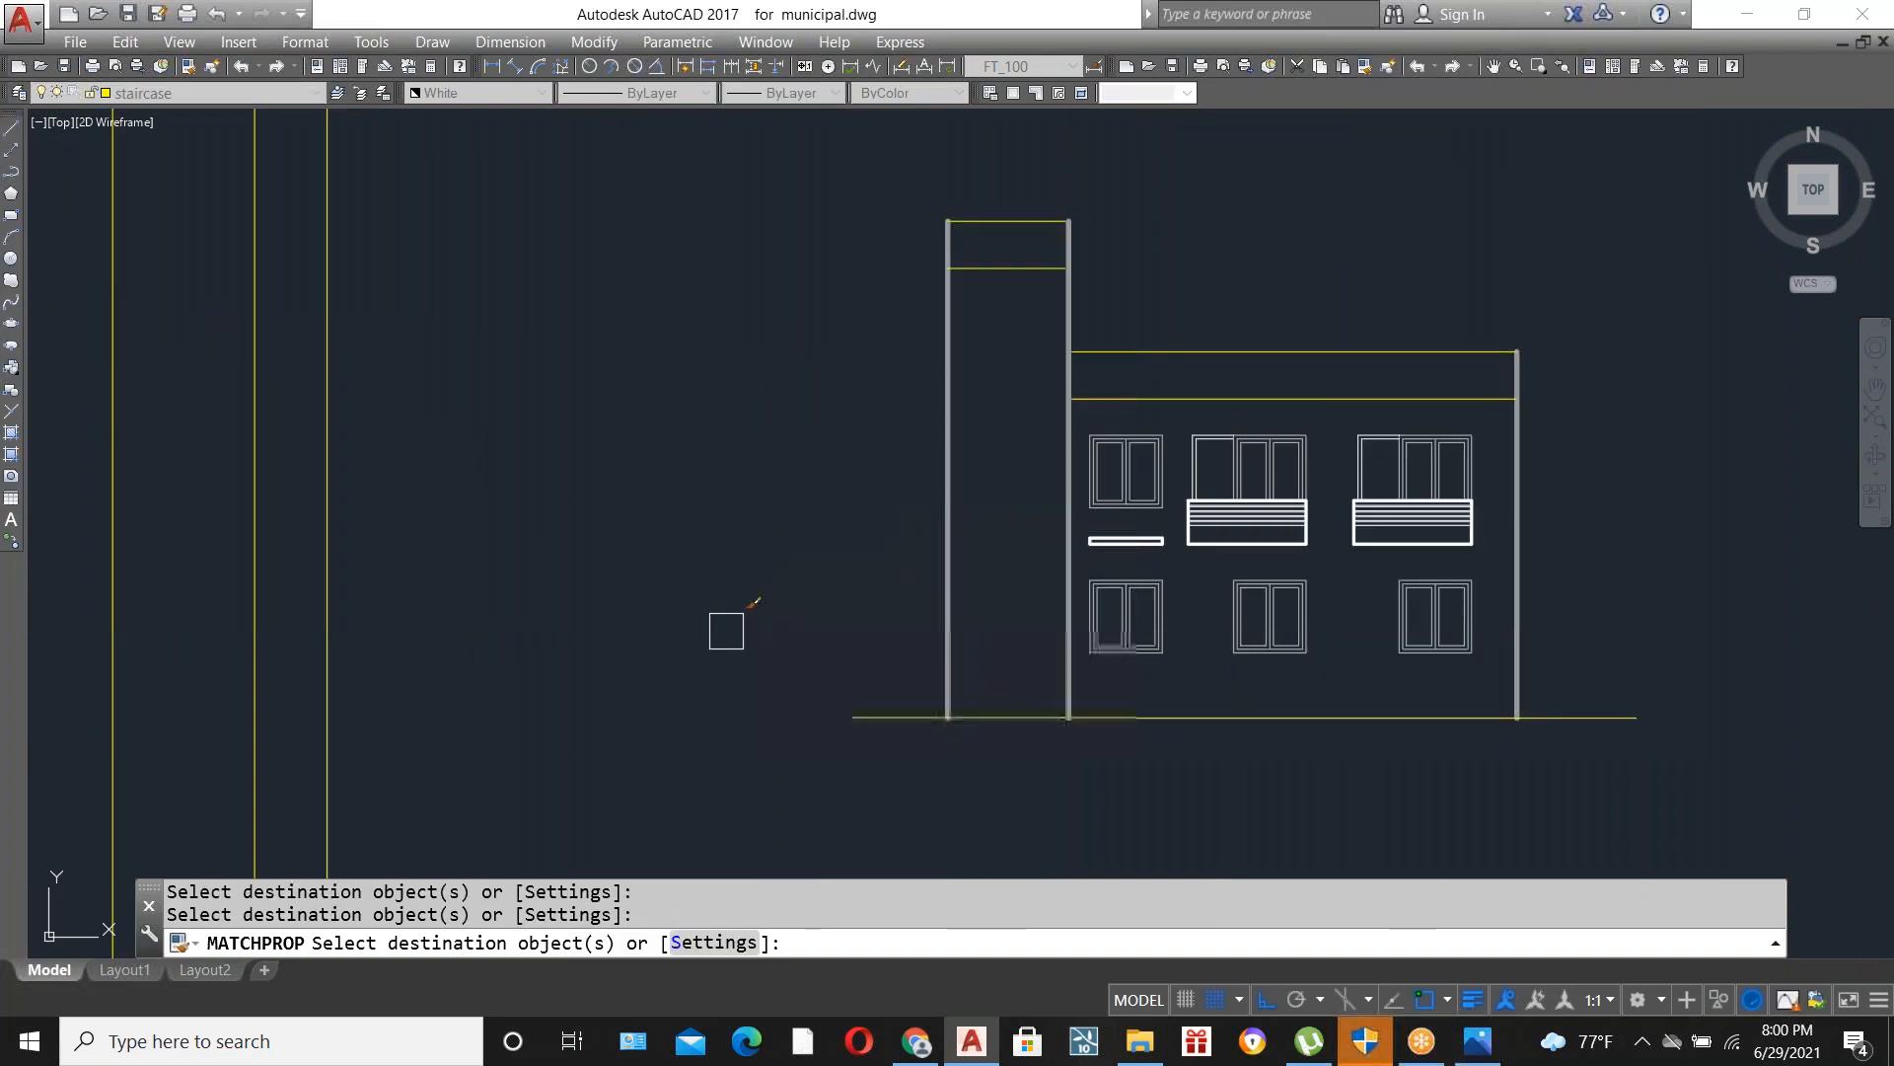
key(Escape)
Match the front elevation's ground line to the thick ground line of the existing side elevation.
click(1134, 725)
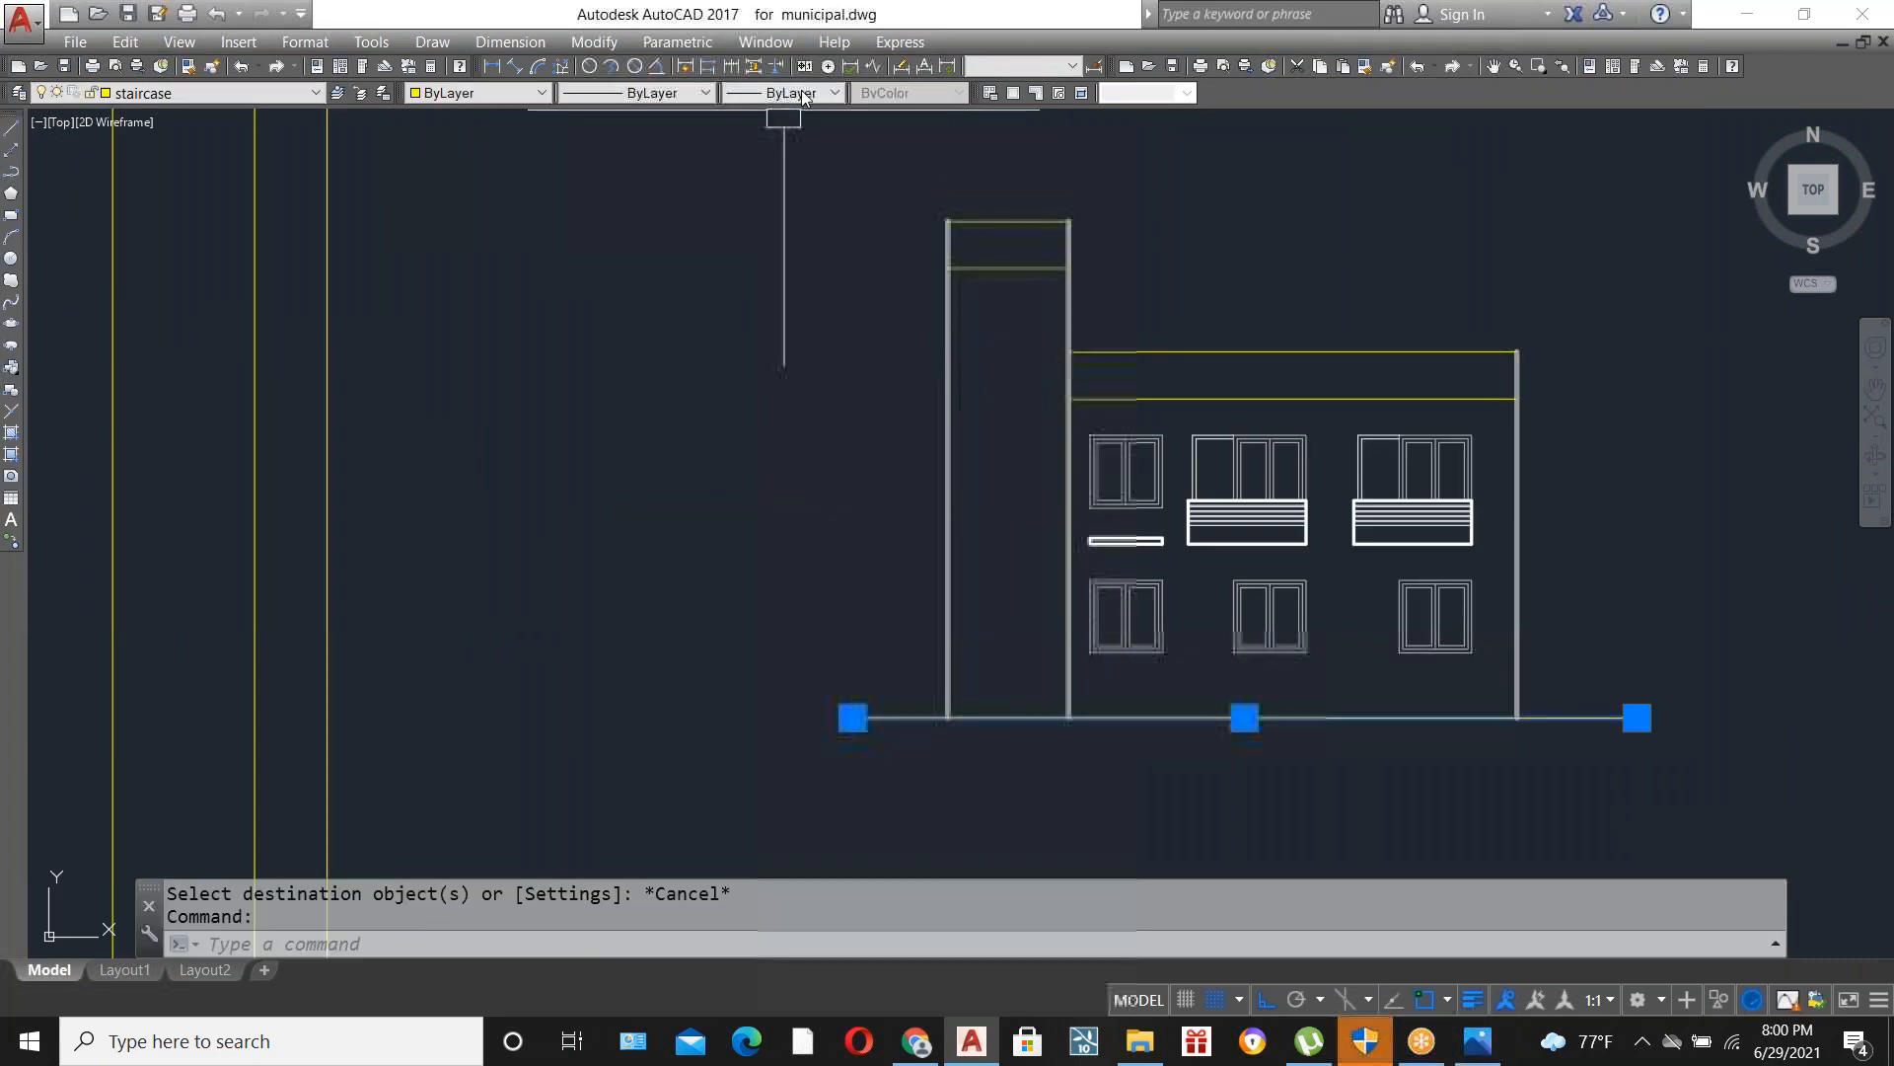
key(Escape)
text(ma)
key(Return)
scroll(1113, 536, down, 4)
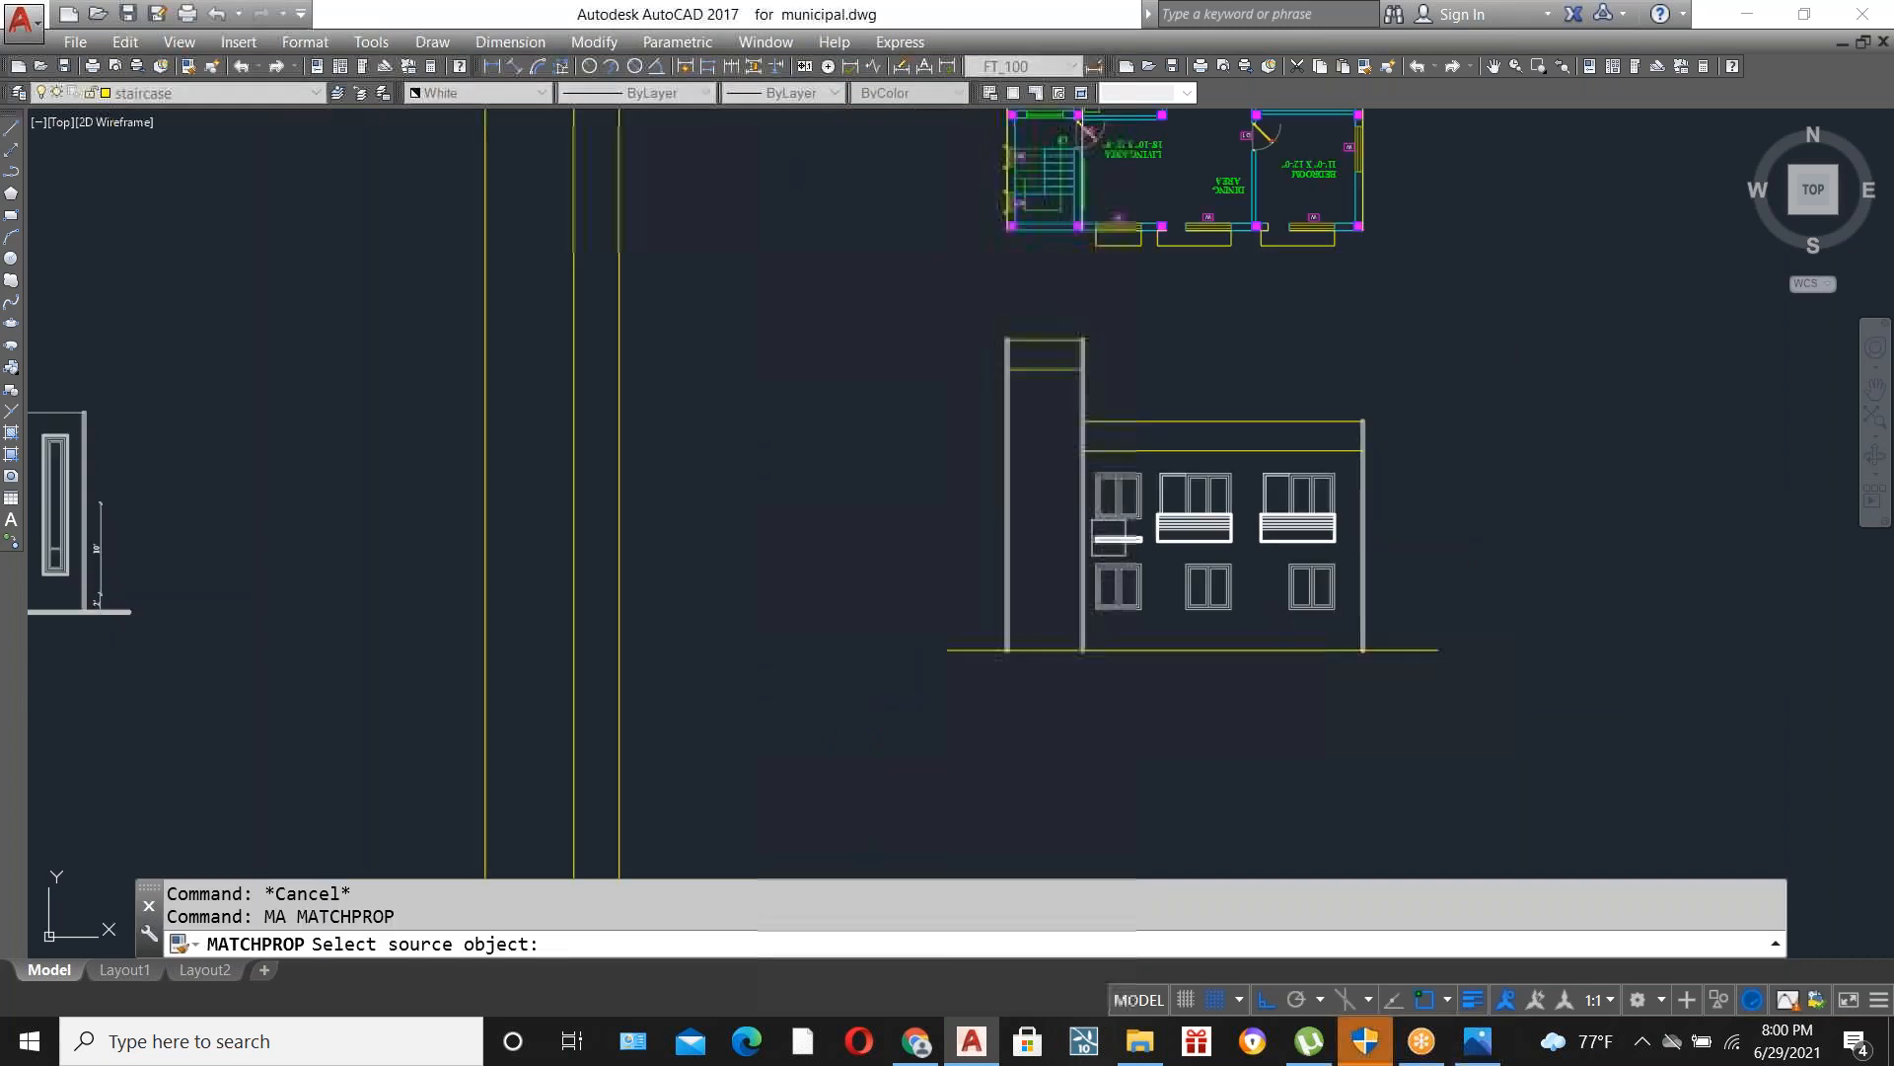
scroll(375, 603, up, 2)
scroll(382, 601, up, 2)
click(477, 549)
scroll(421, 560, down, 4)
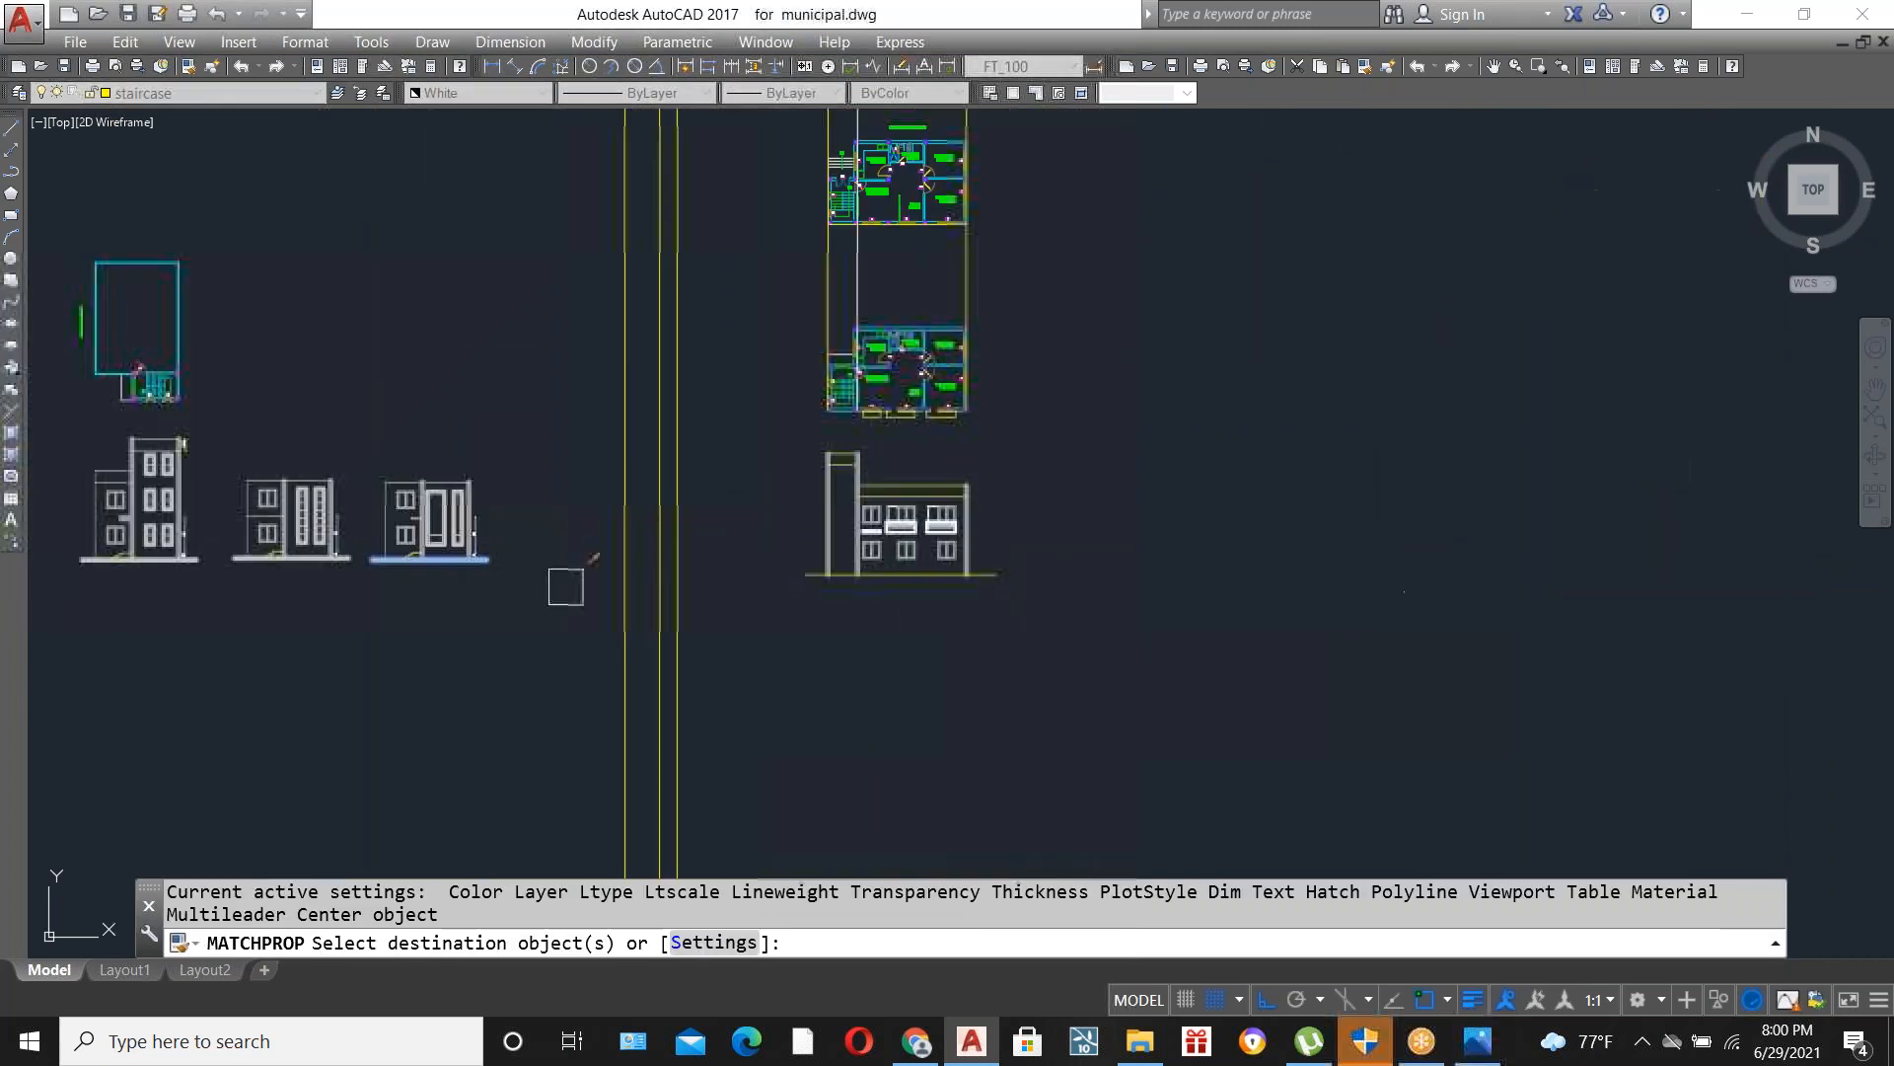
scroll(962, 594, up, 3)
click(837, 505)
key(Escape)
scroll(994, 710, down, 2)
scroll(710, 253, up, 4)
Match the staircase tower's two horizontal top lines to the properties of its thick side wall.
text(ma)
key(Return)
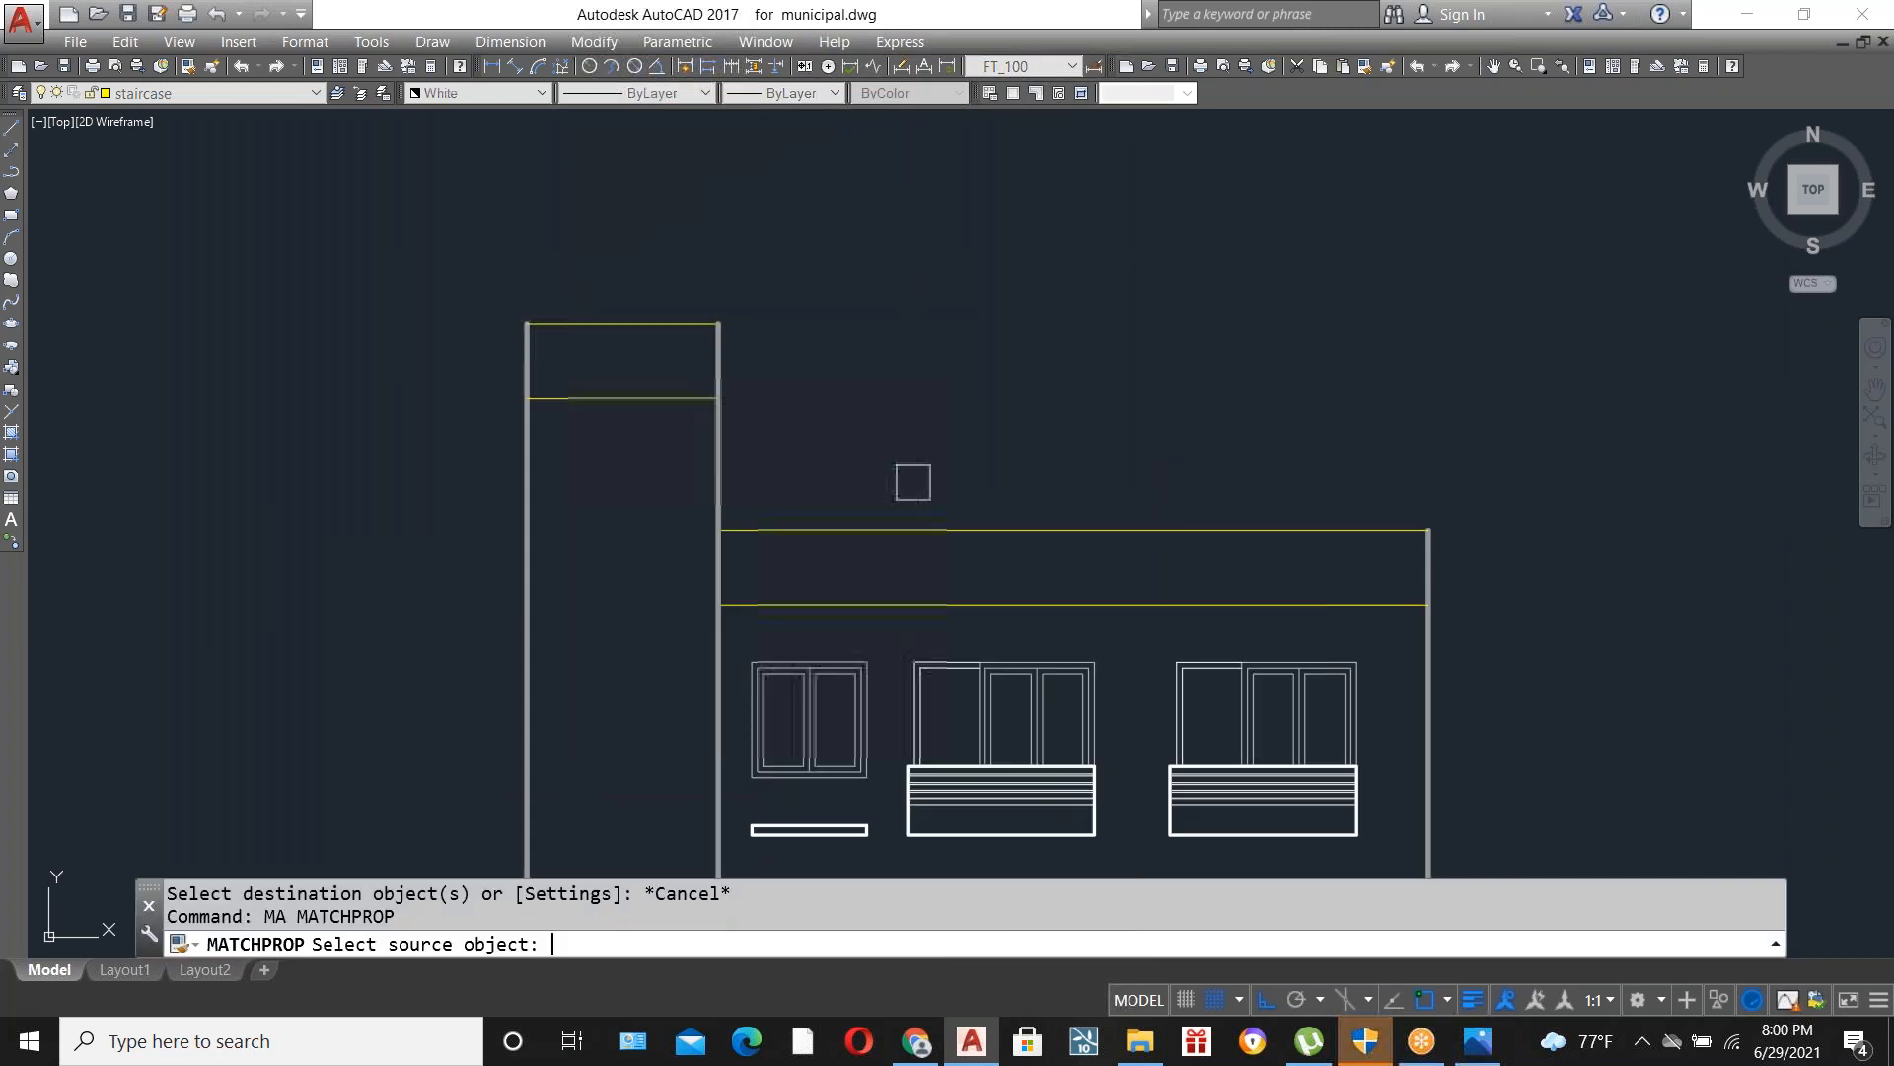
click(718, 390)
click(636, 330)
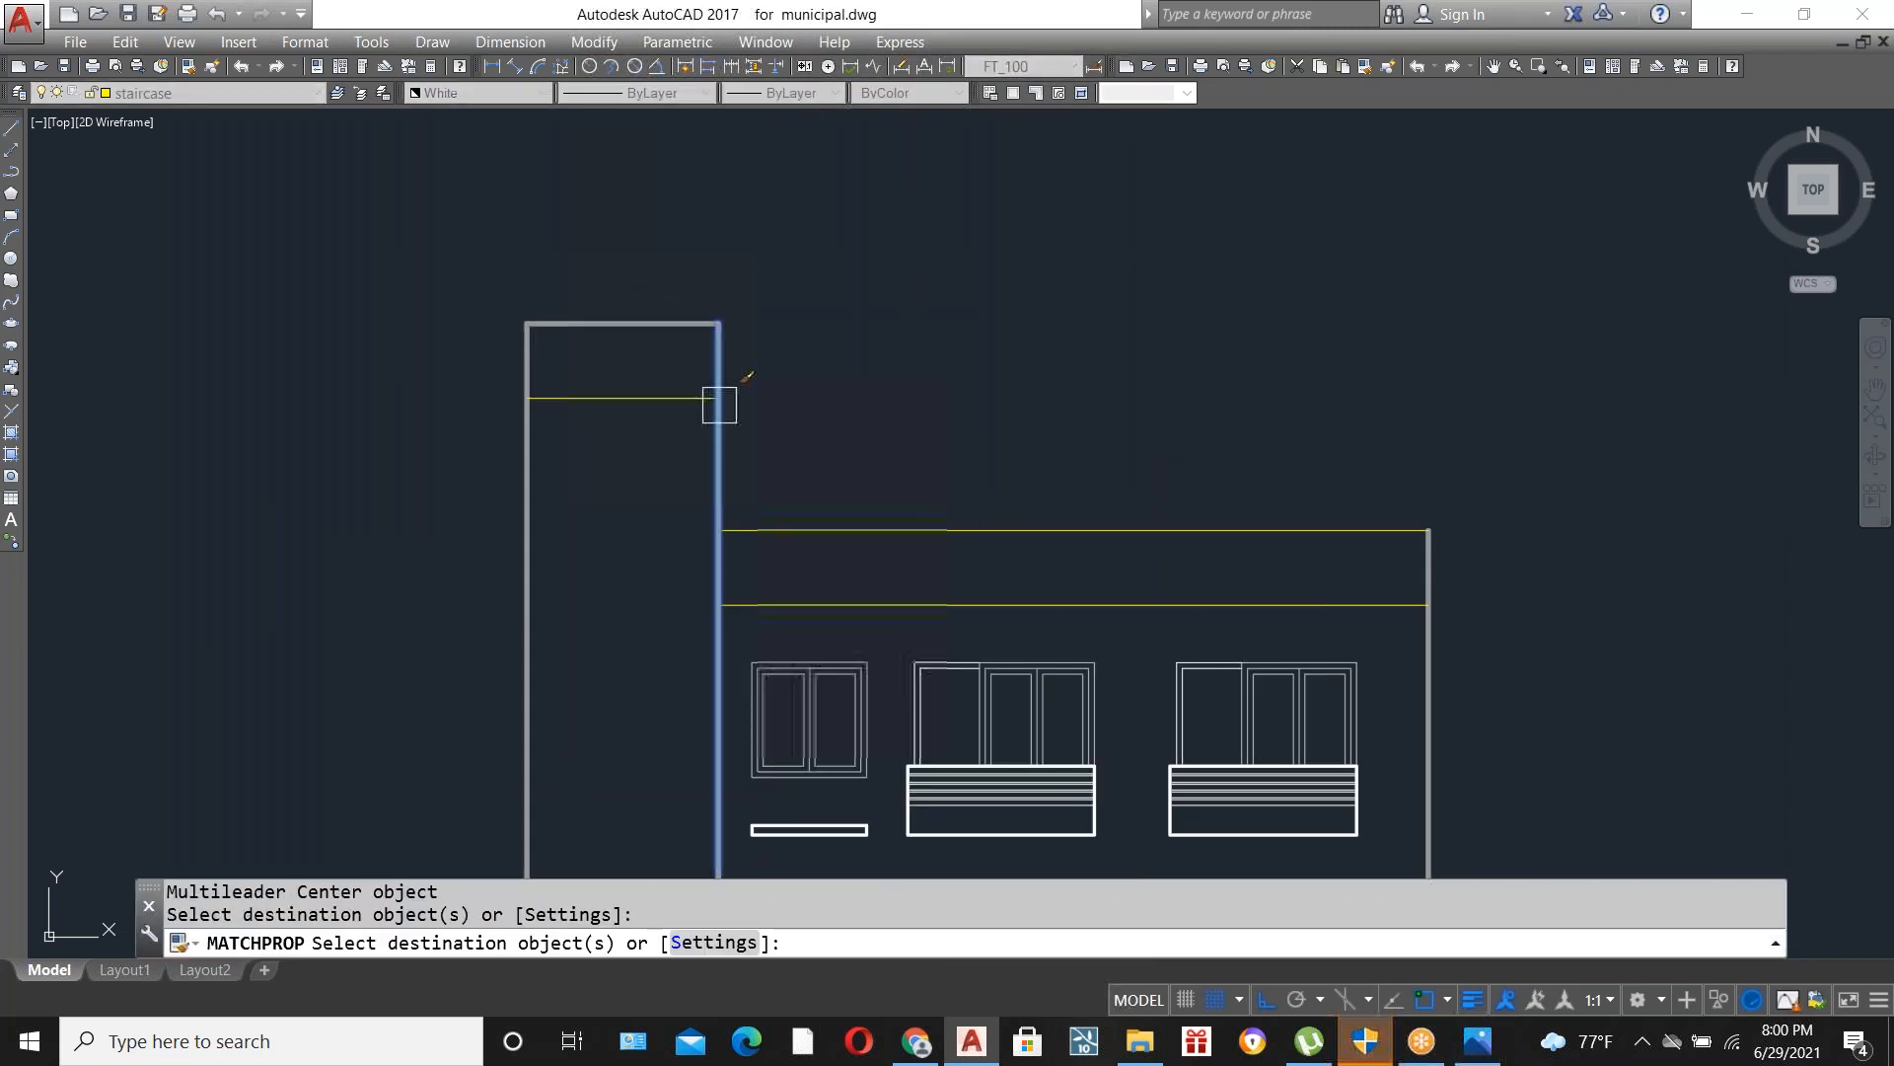
key(Escape)
scroll(909, 562, up, 2)
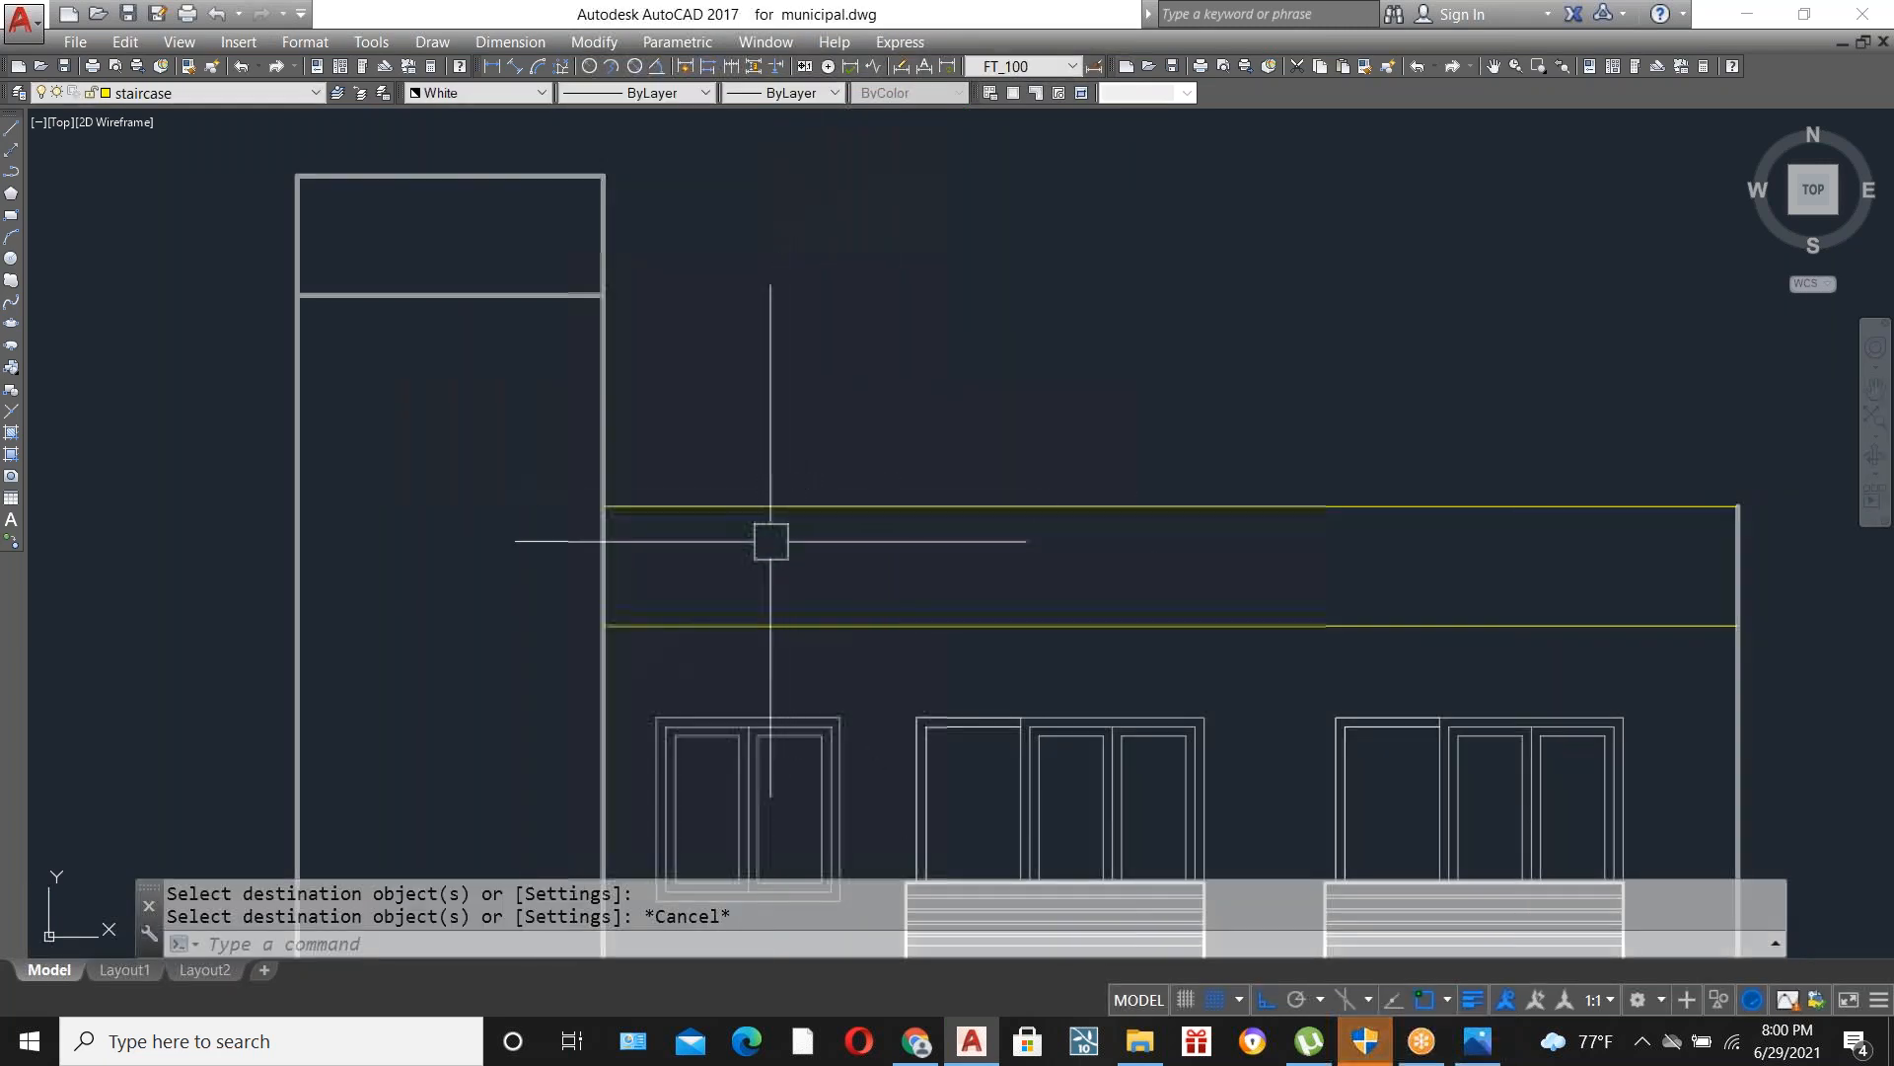
Try a 1" downward offset of the main block's parapet top line and erase the offset line.
text(o)
key(Return)
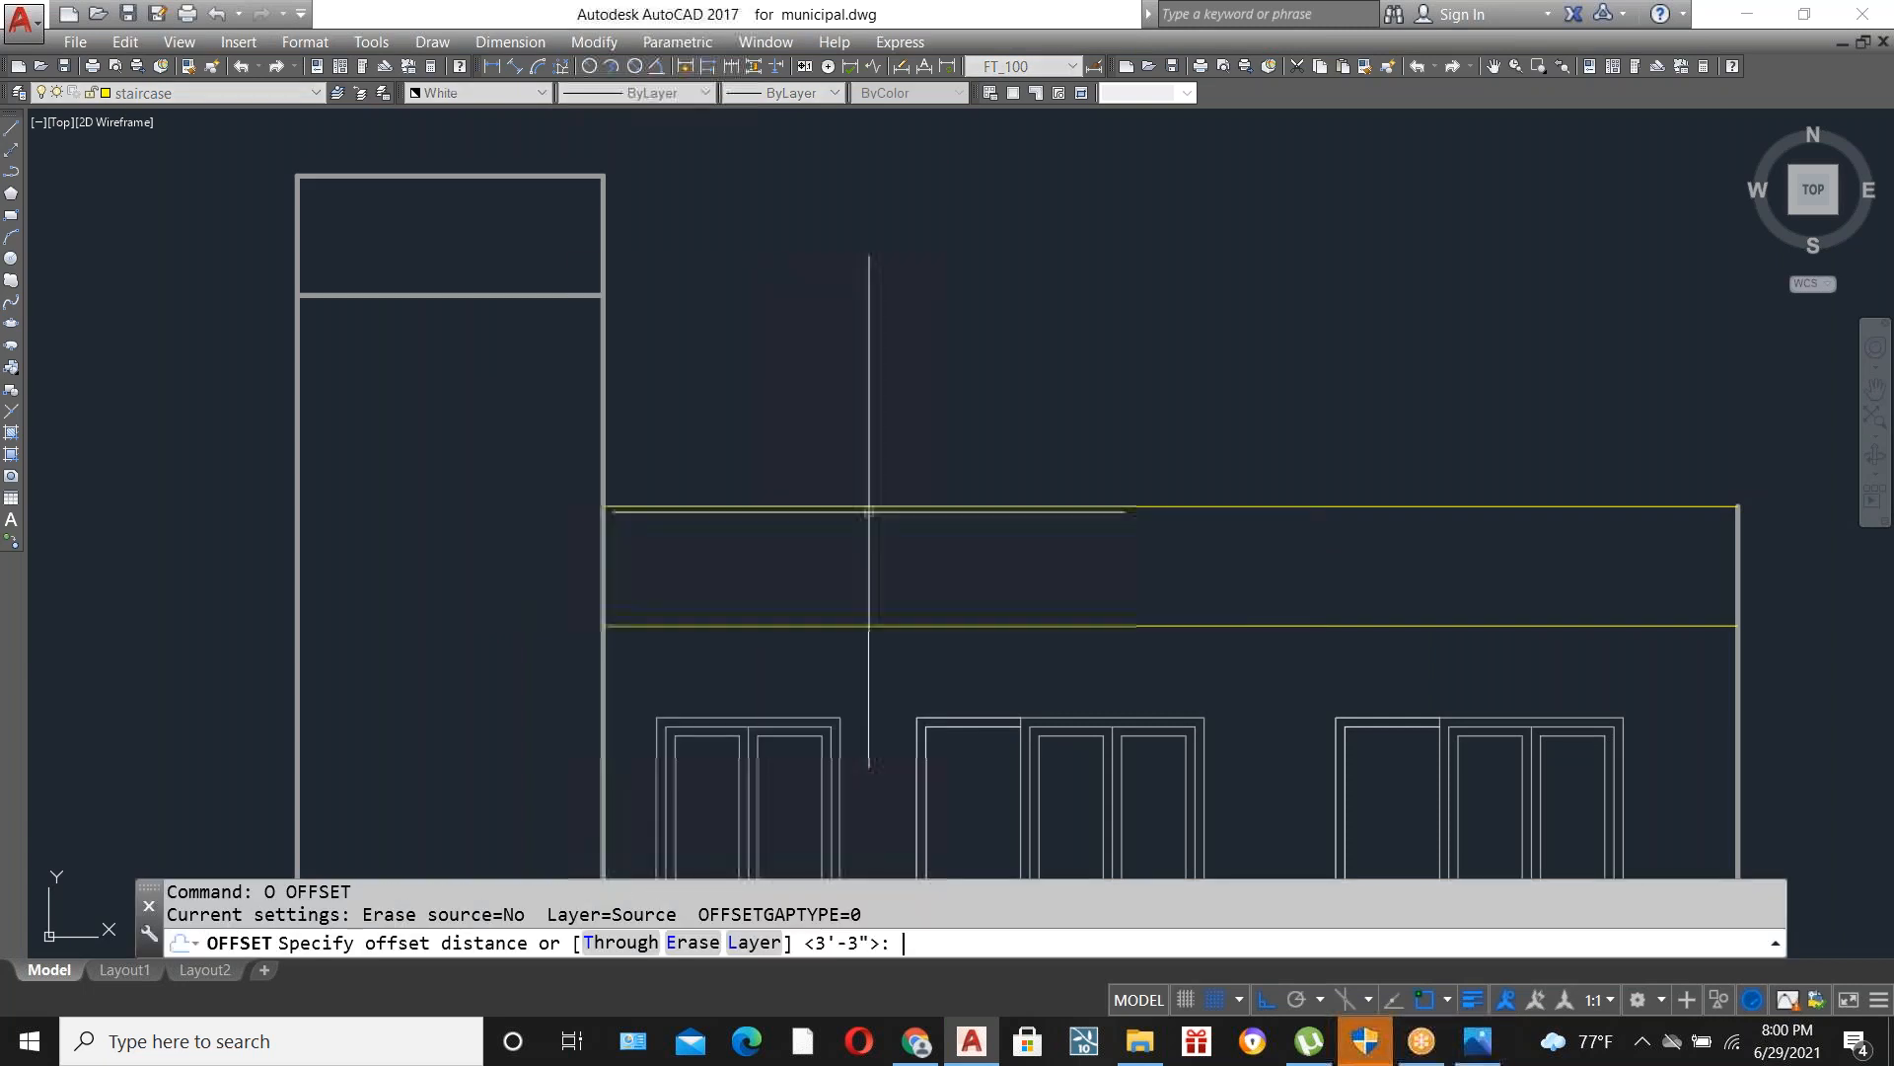
text(1)
key(Return)
click(879, 512)
click(880, 557)
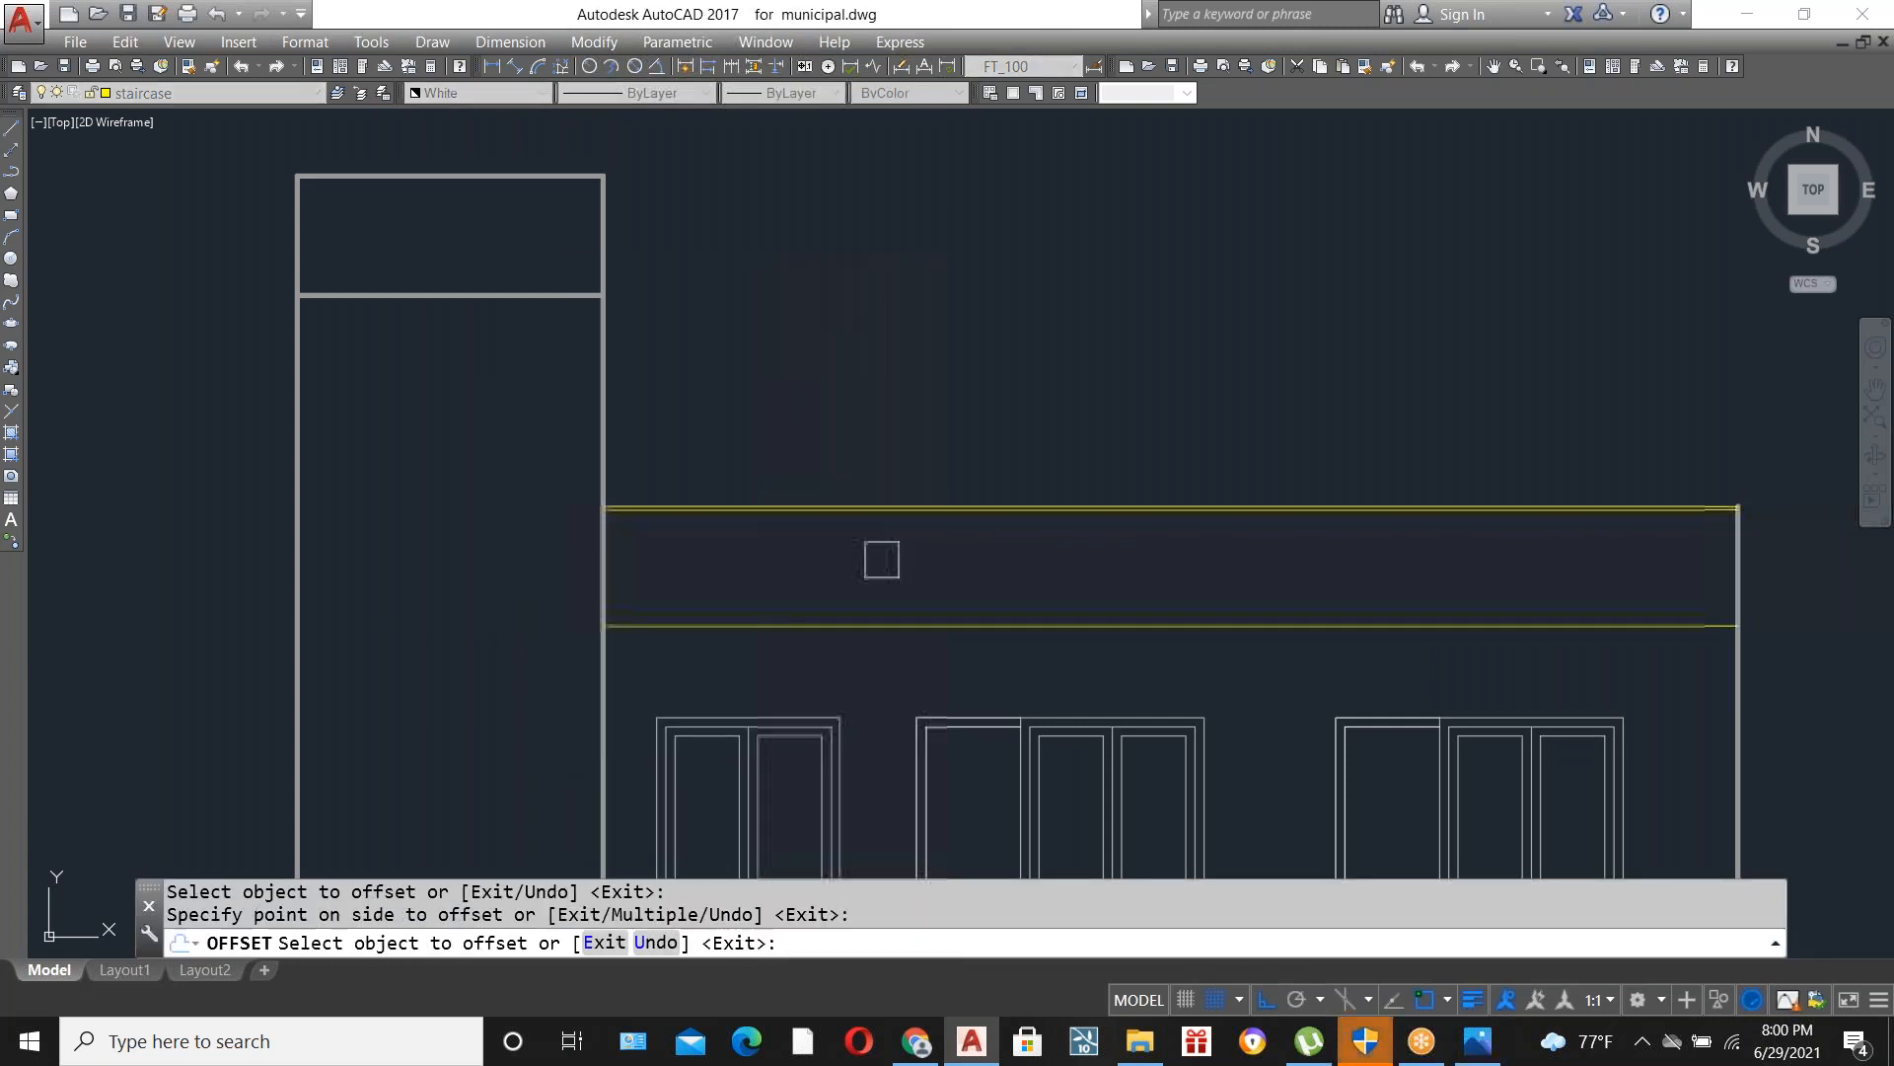
key(Escape)
click(1121, 558)
key(Escape)
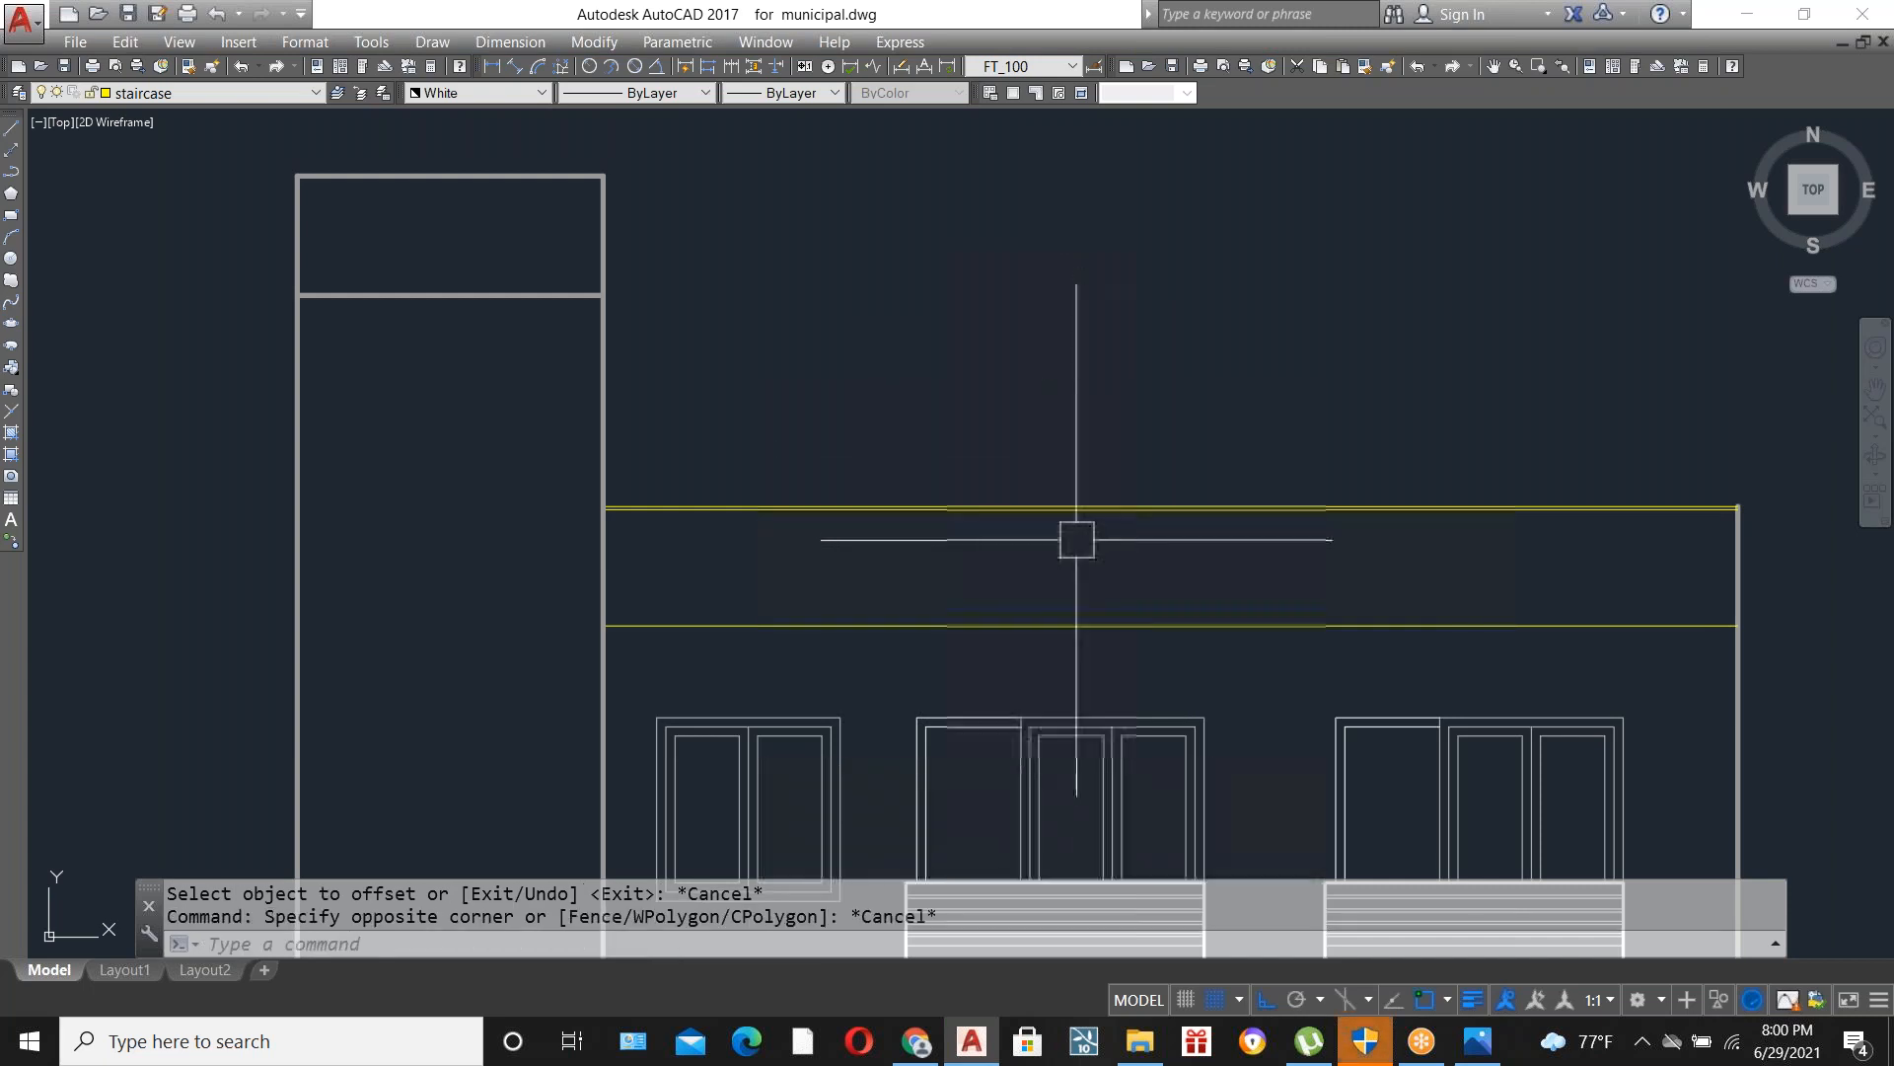
scroll(1049, 478, up, 4)
click(1044, 479)
key(Delete)
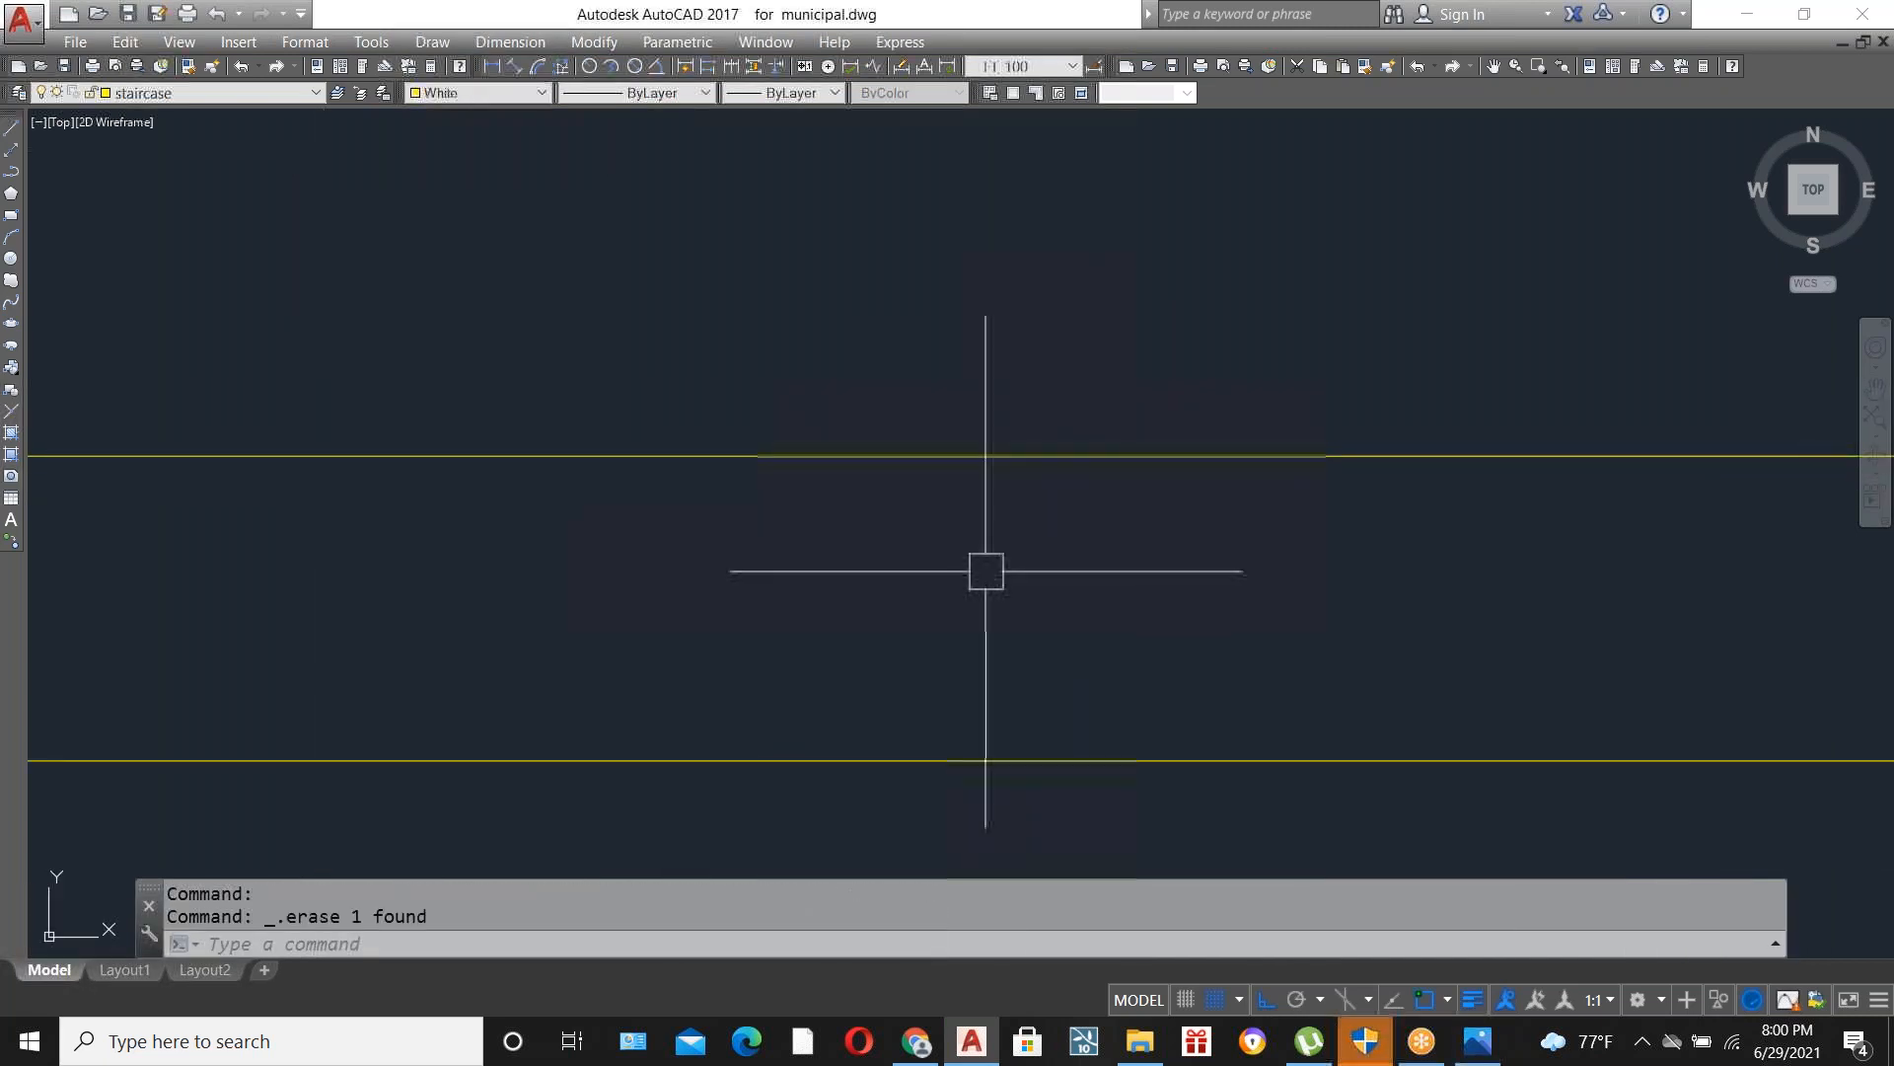
Offset the main block's parapet top line 2" downward.
text(o)
key(Return)
text(2)
key(Return)
click(1041, 457)
click(1036, 546)
key(Escape)
click(1066, 559)
click(944, 371)
text(c)
scroll(946, 370, down, 4)
key(Return)
key(Escape)
Copy the pair of parapet top lines straight down twice to form two more evenly spaced bands.
click(991, 464)
click(921, 373)
text(co)
key(Return)
click(1006, 313)
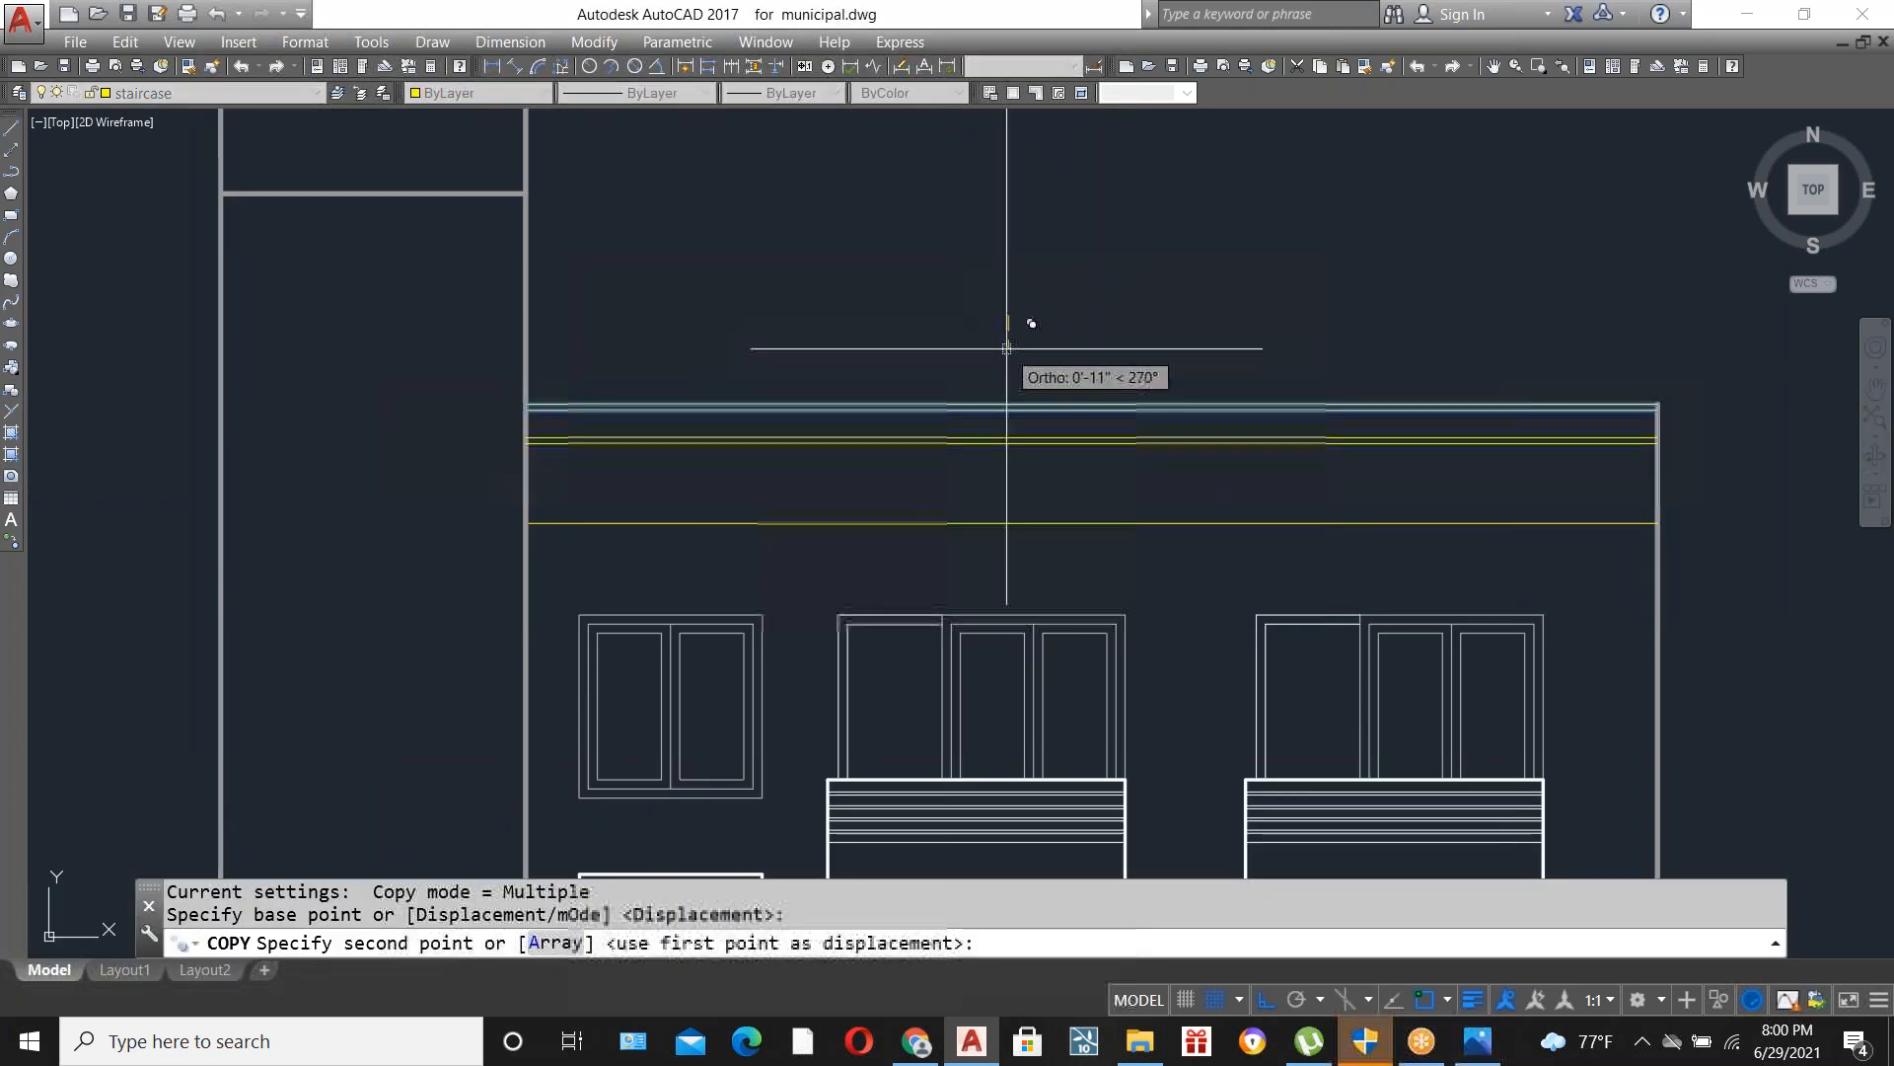
click(1009, 365)
key(Escape)
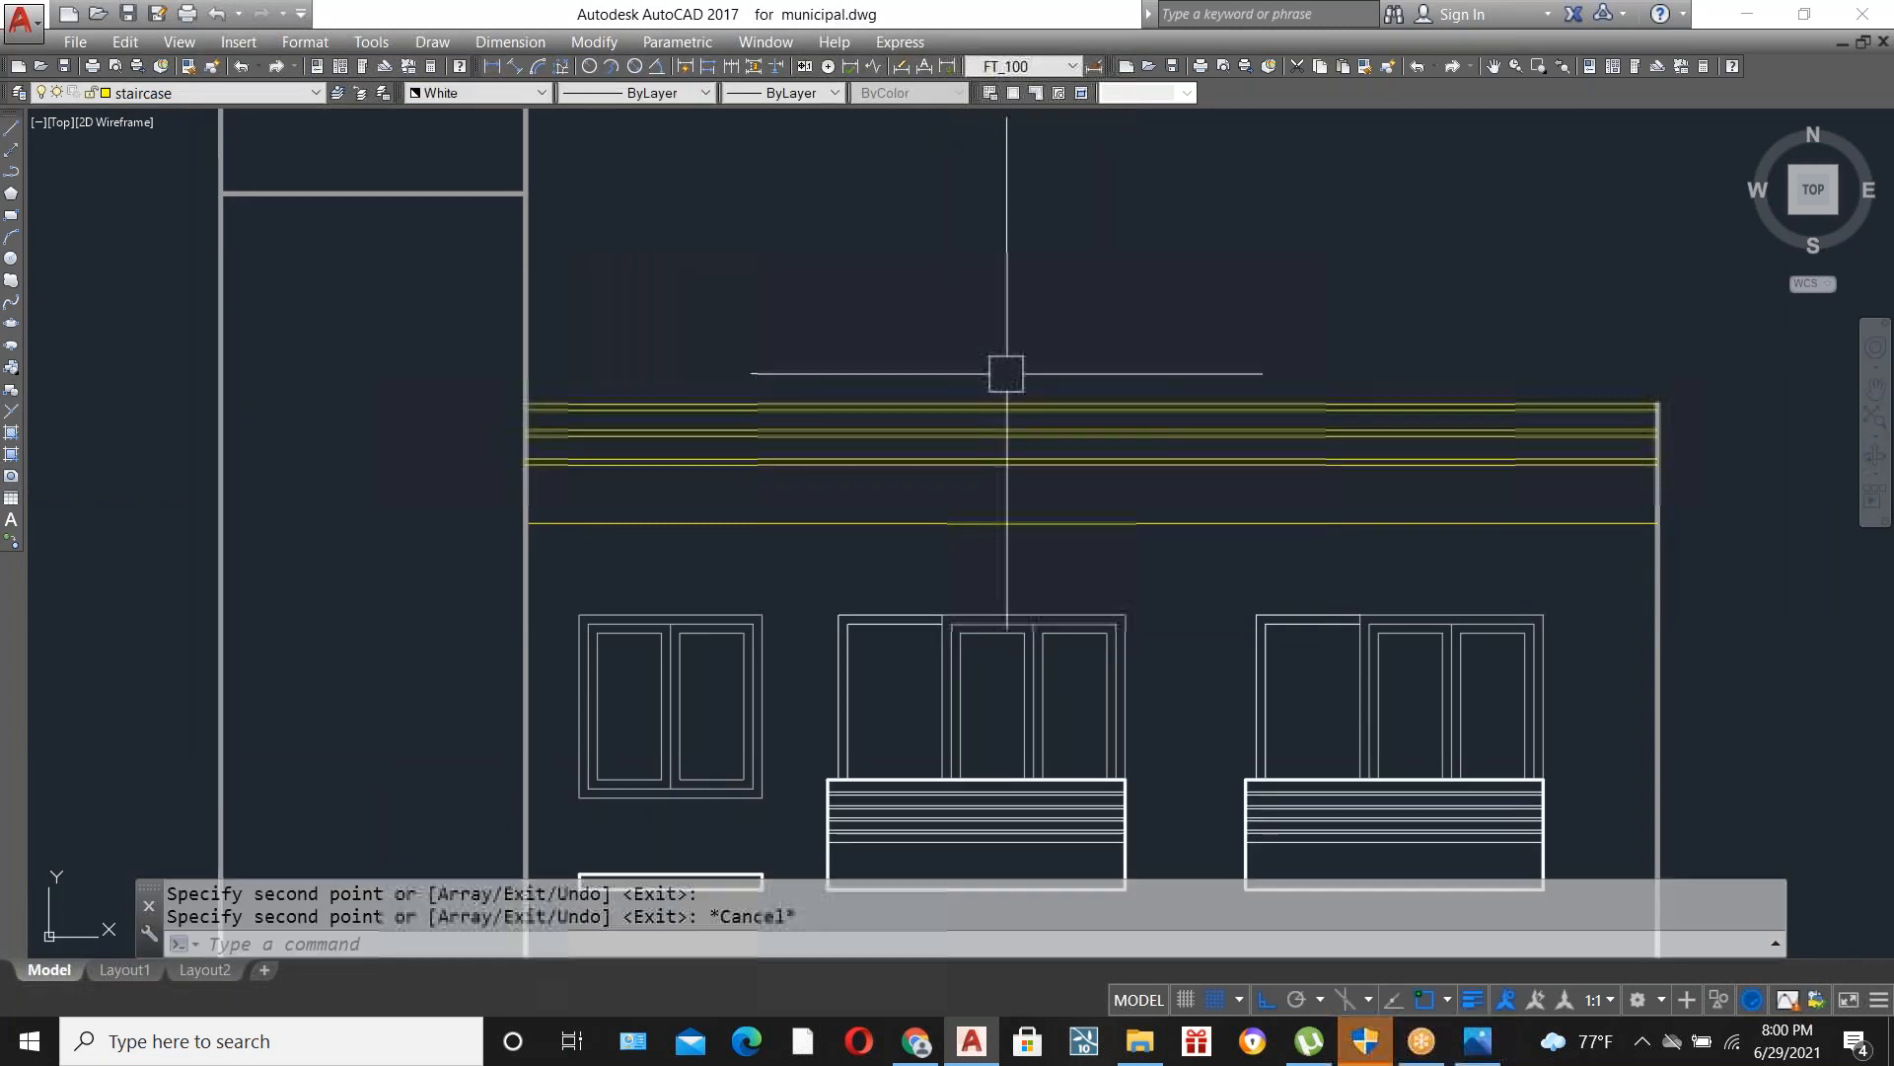
Erase the three long vertical construction lines between the side elevations and the front elevation.
scroll(1002, 415, down, 5)
scroll(1283, 722, down, 4)
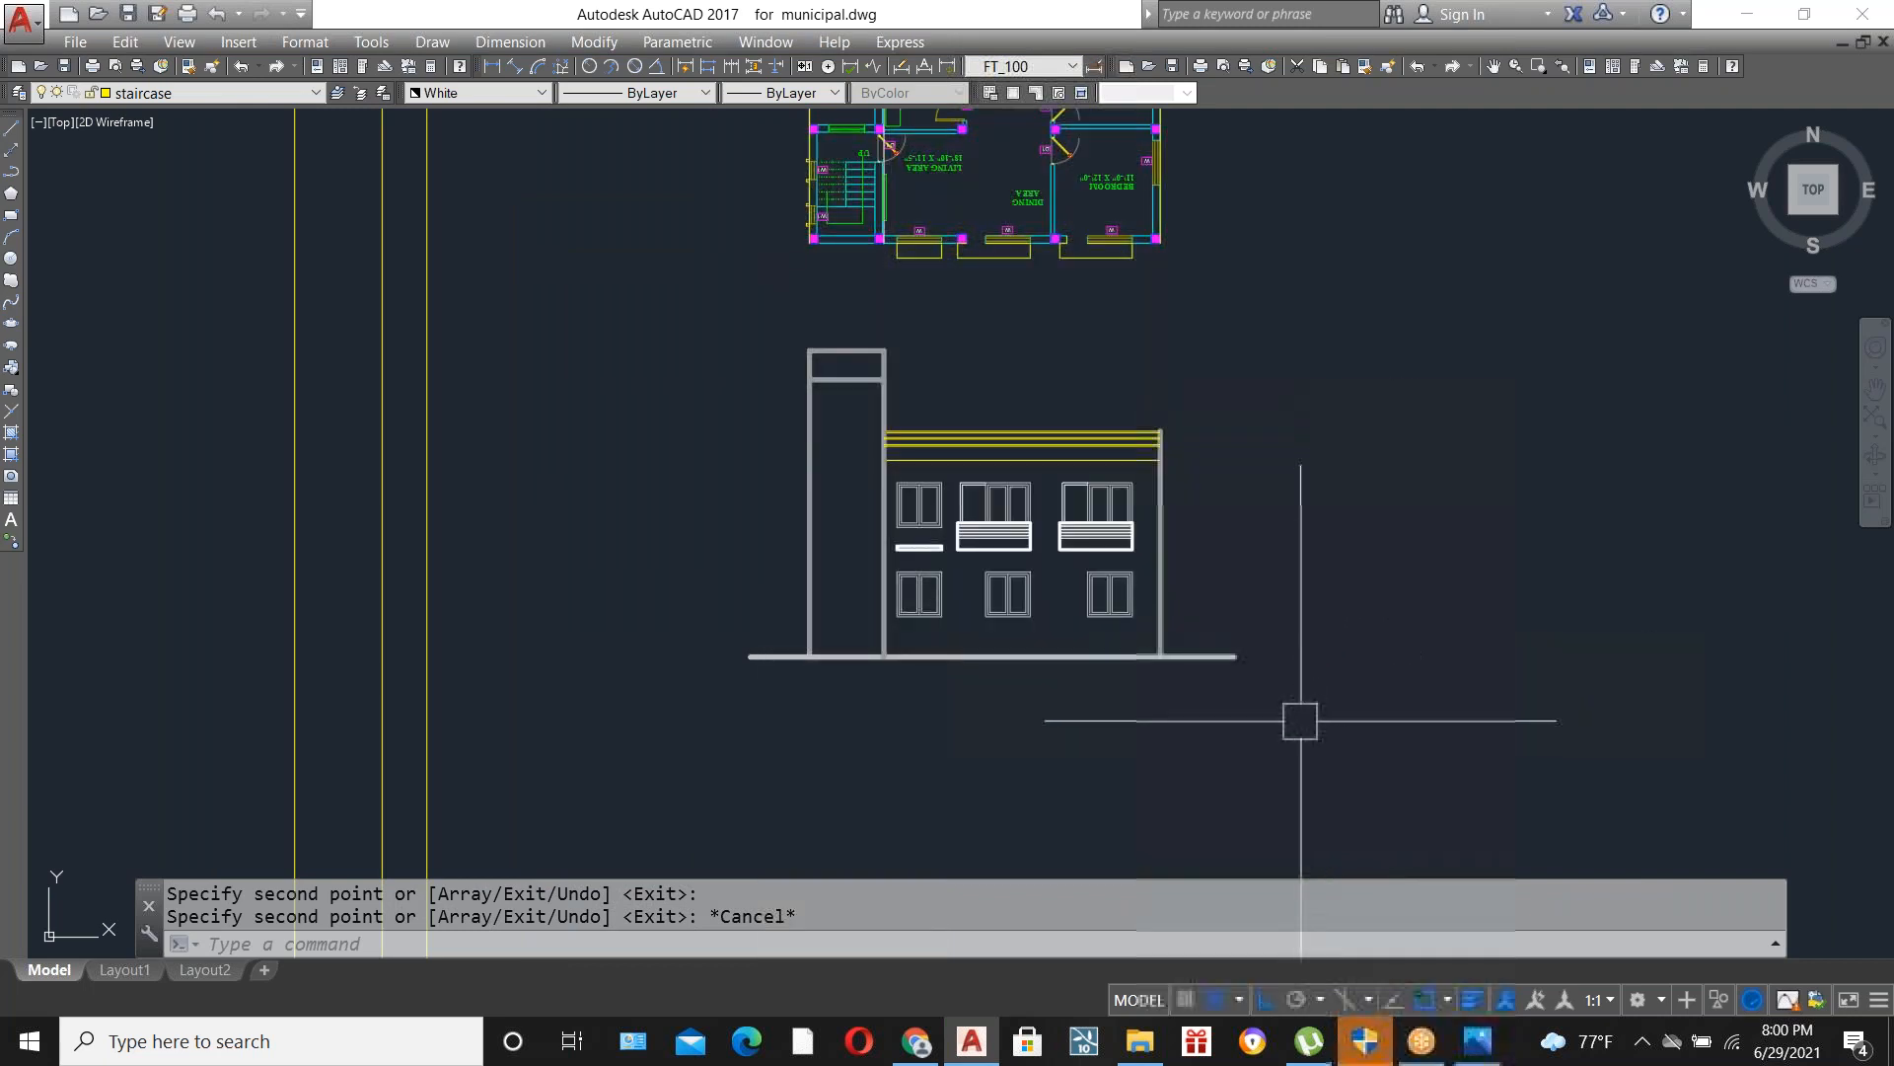
click(1312, 762)
click(1057, 570)
key(Escape)
click(1036, 641)
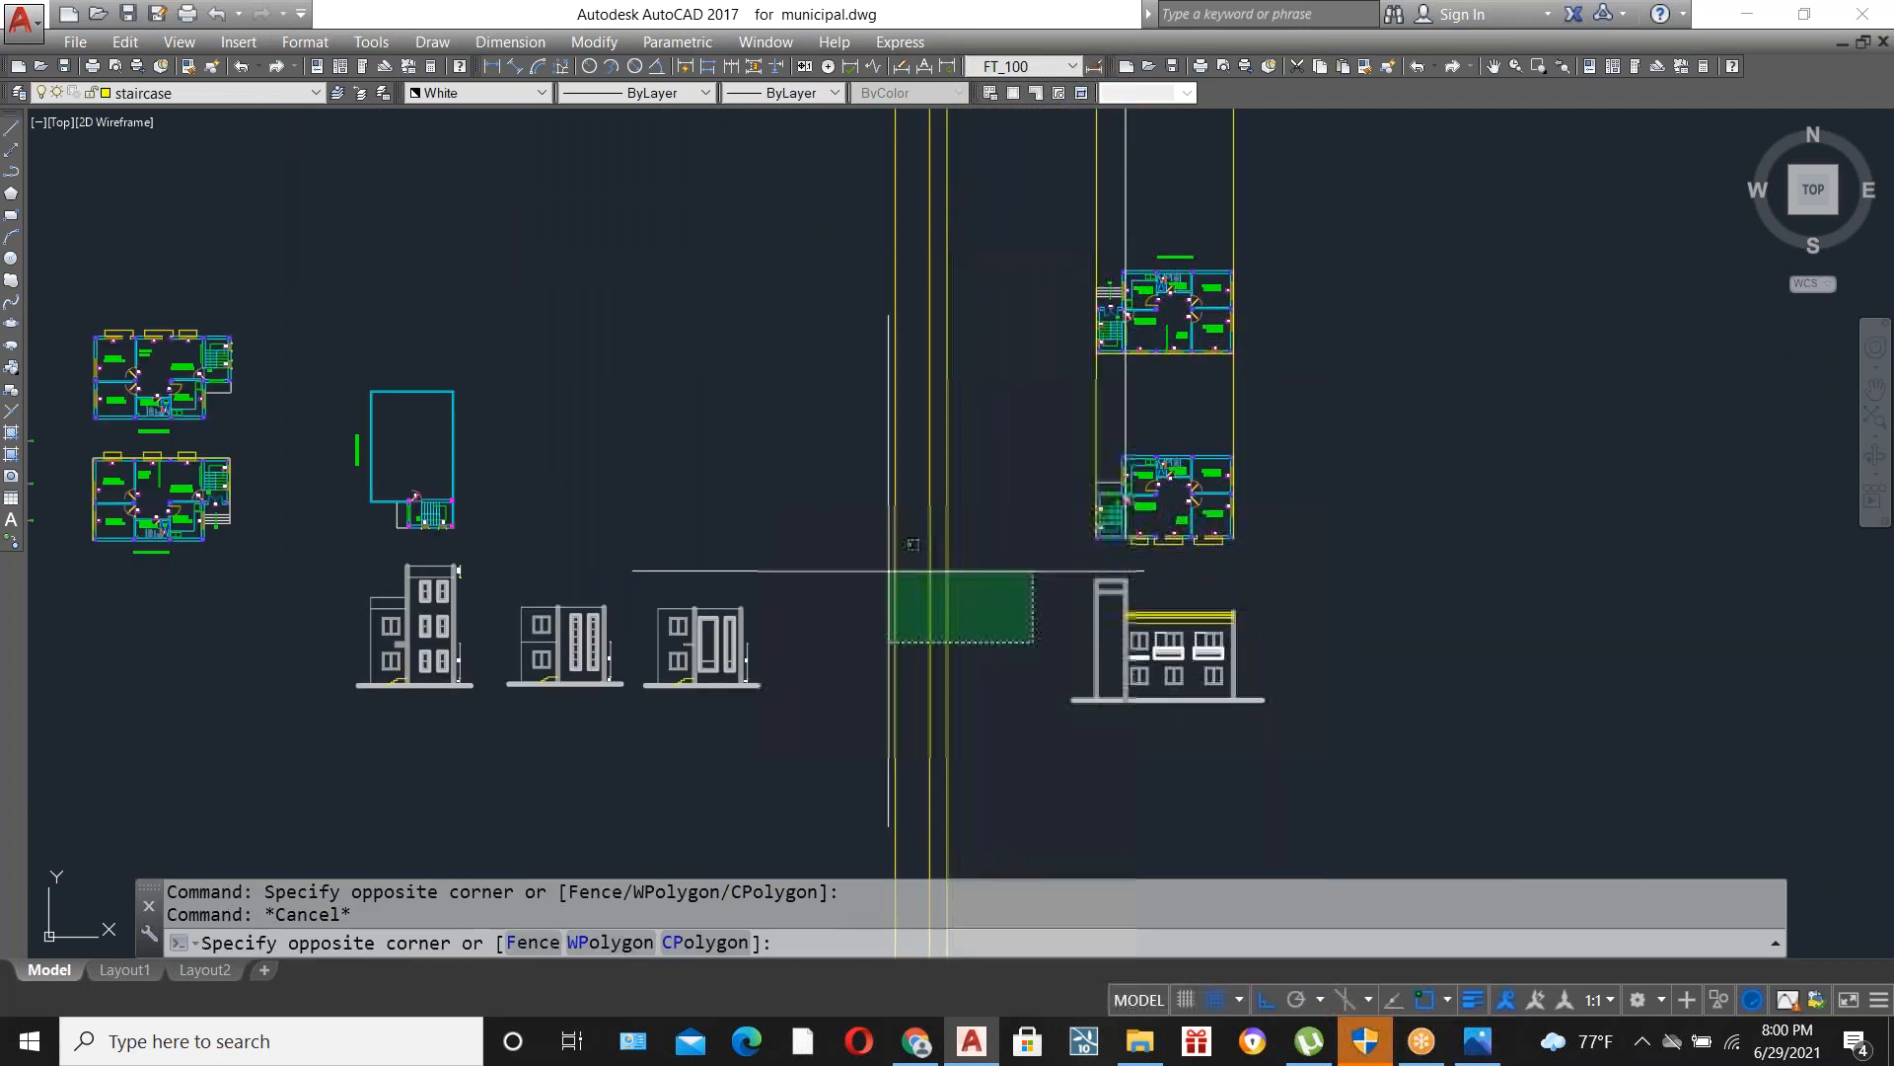
click(849, 522)
key(Delete)
Erase the three vertical projection lines above the floor plan over the front elevation.
scroll(1251, 465, up, 4)
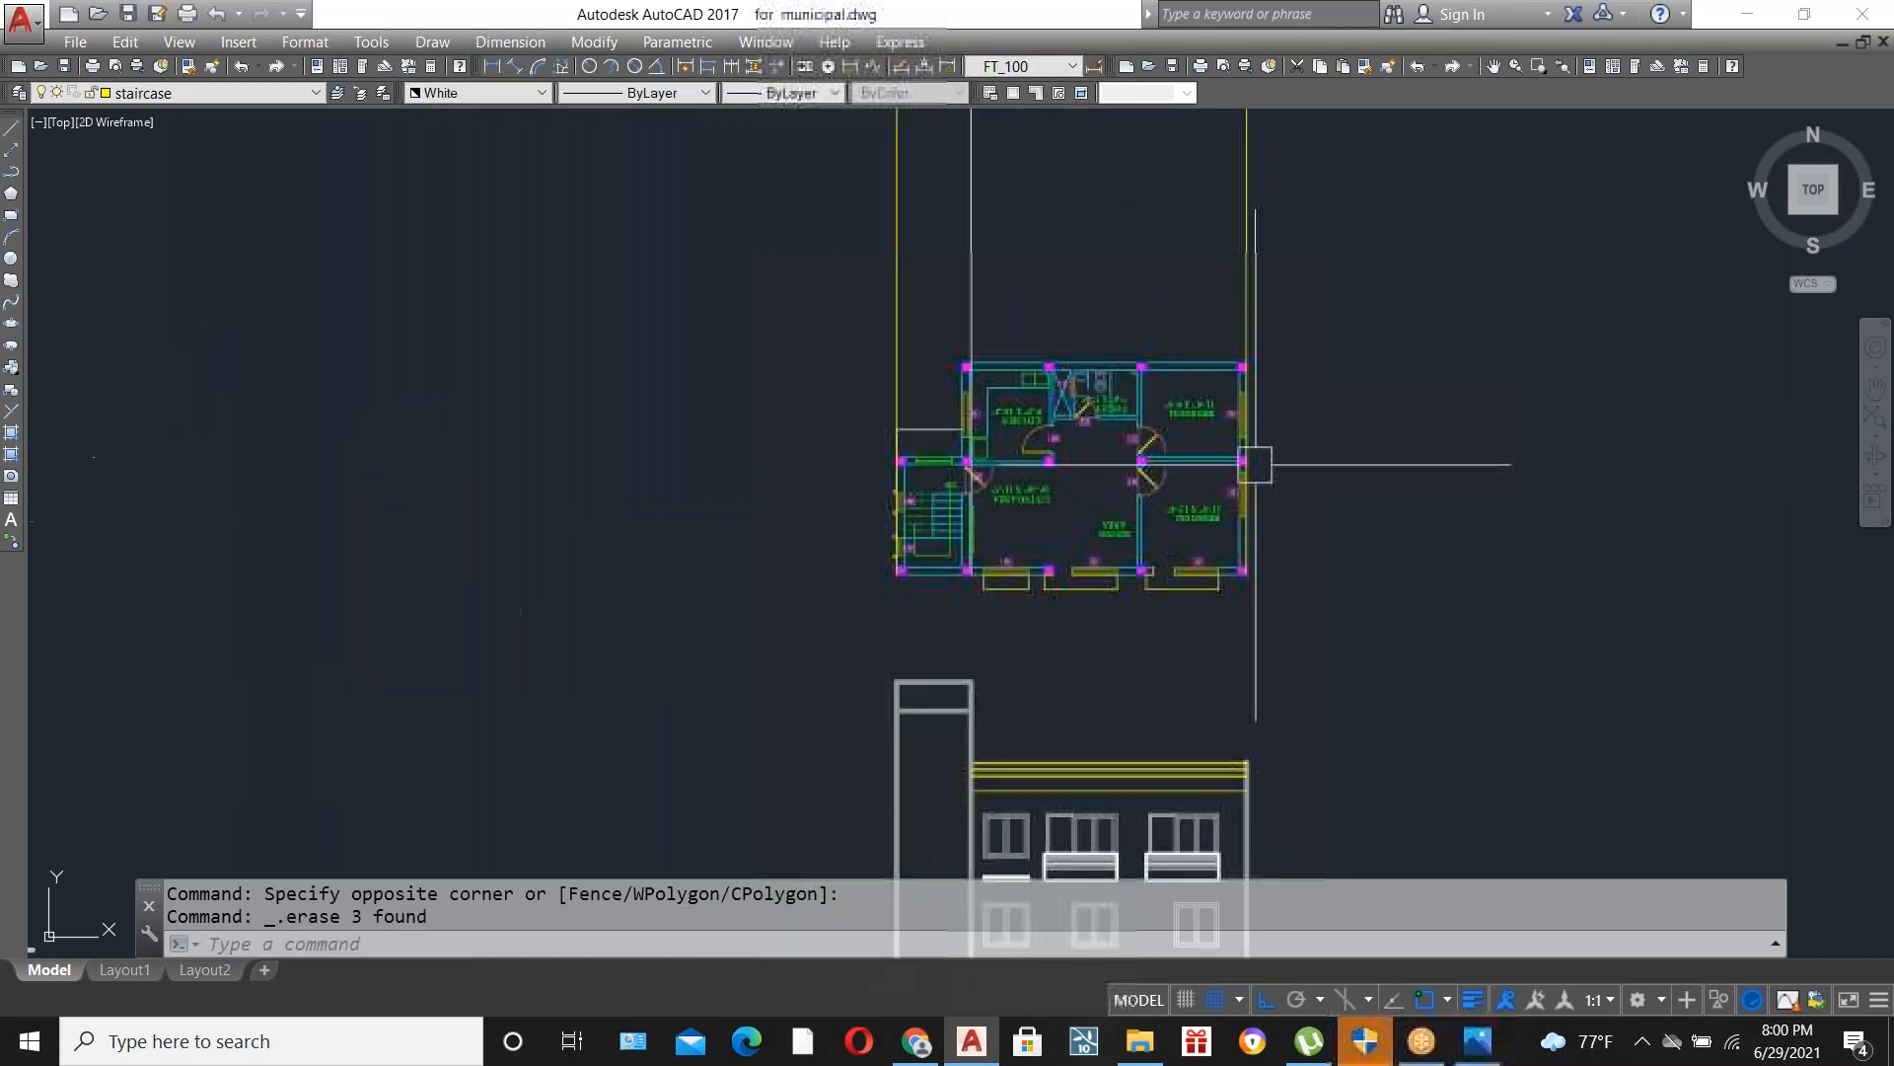
click(1288, 286)
click(774, 258)
key(Delete)
Examine the front elevation's windows, balconies and parapet bands against the floor plan above.
scroll(930, 314, down, 2)
scroll(1038, 758, up, 2)
scroll(1055, 598, up, 2)
scroll(1055, 598, up, 2)
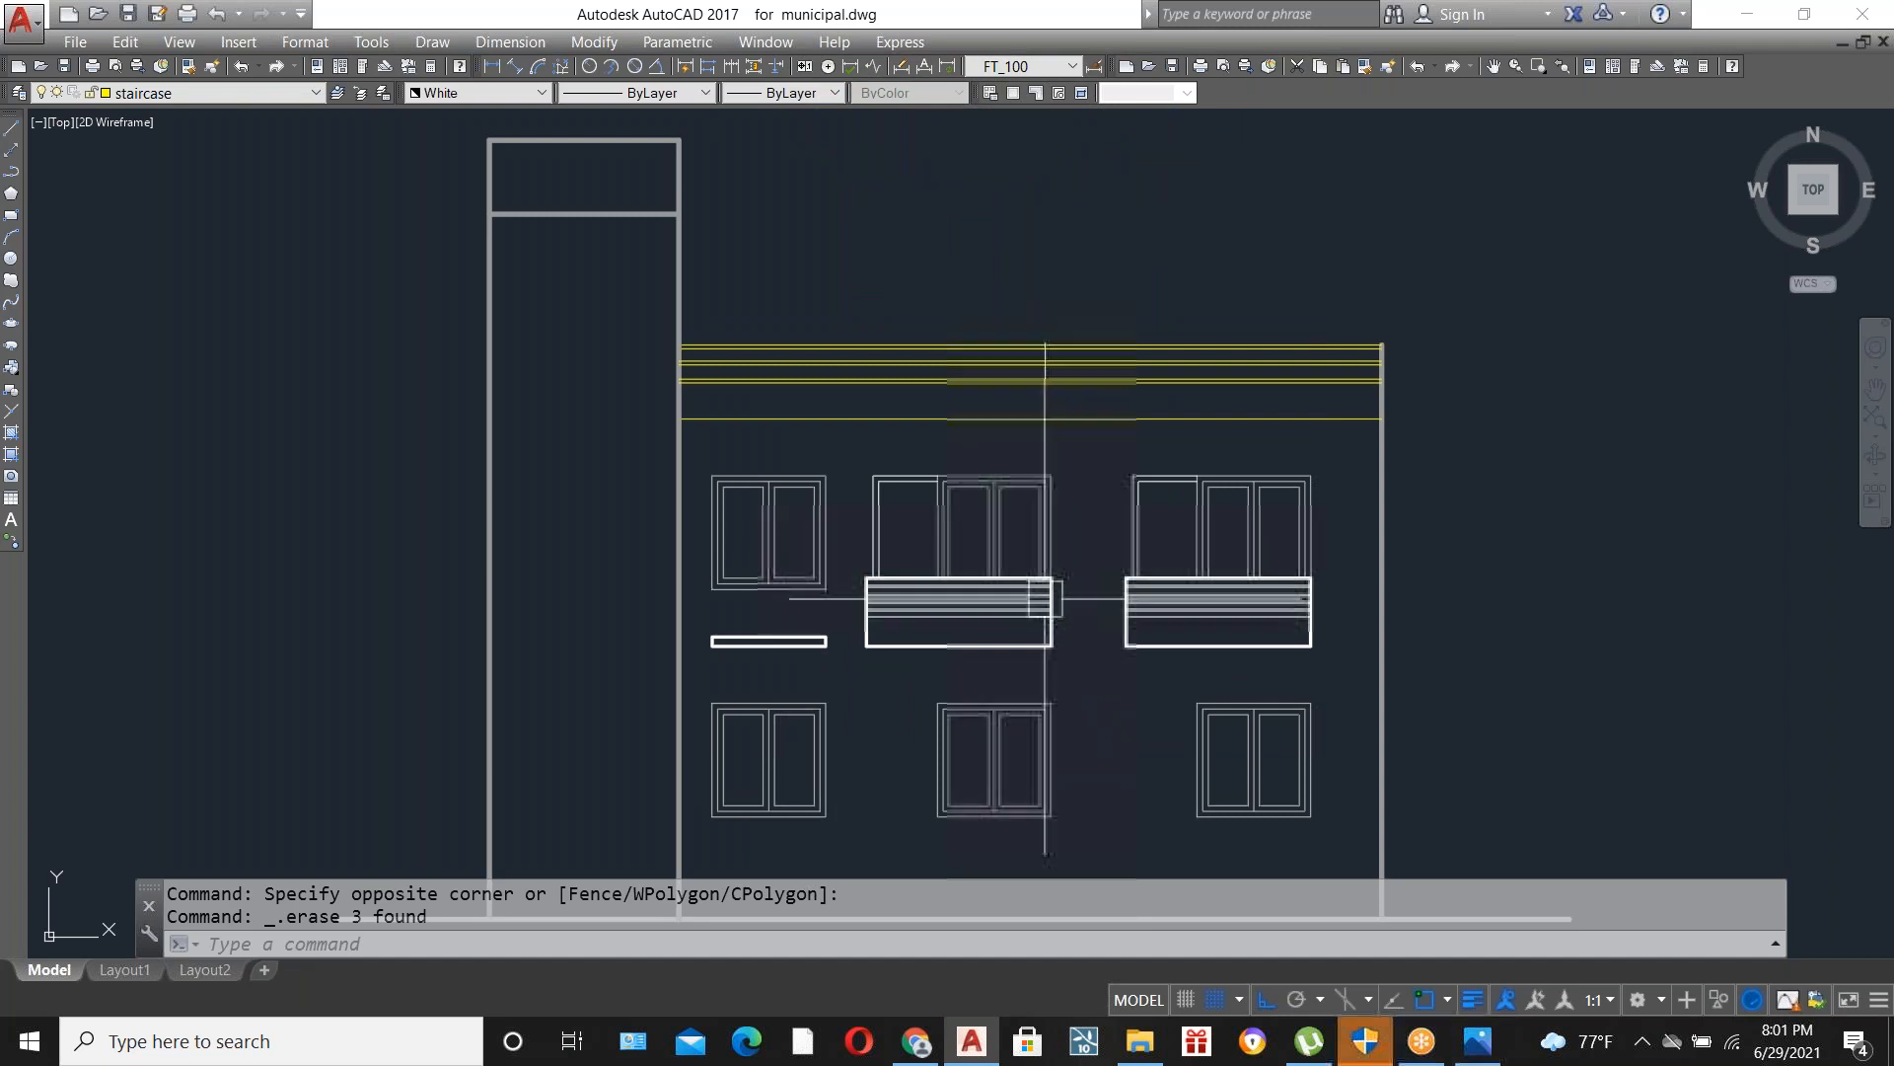
scroll(774, 641, up, 2)
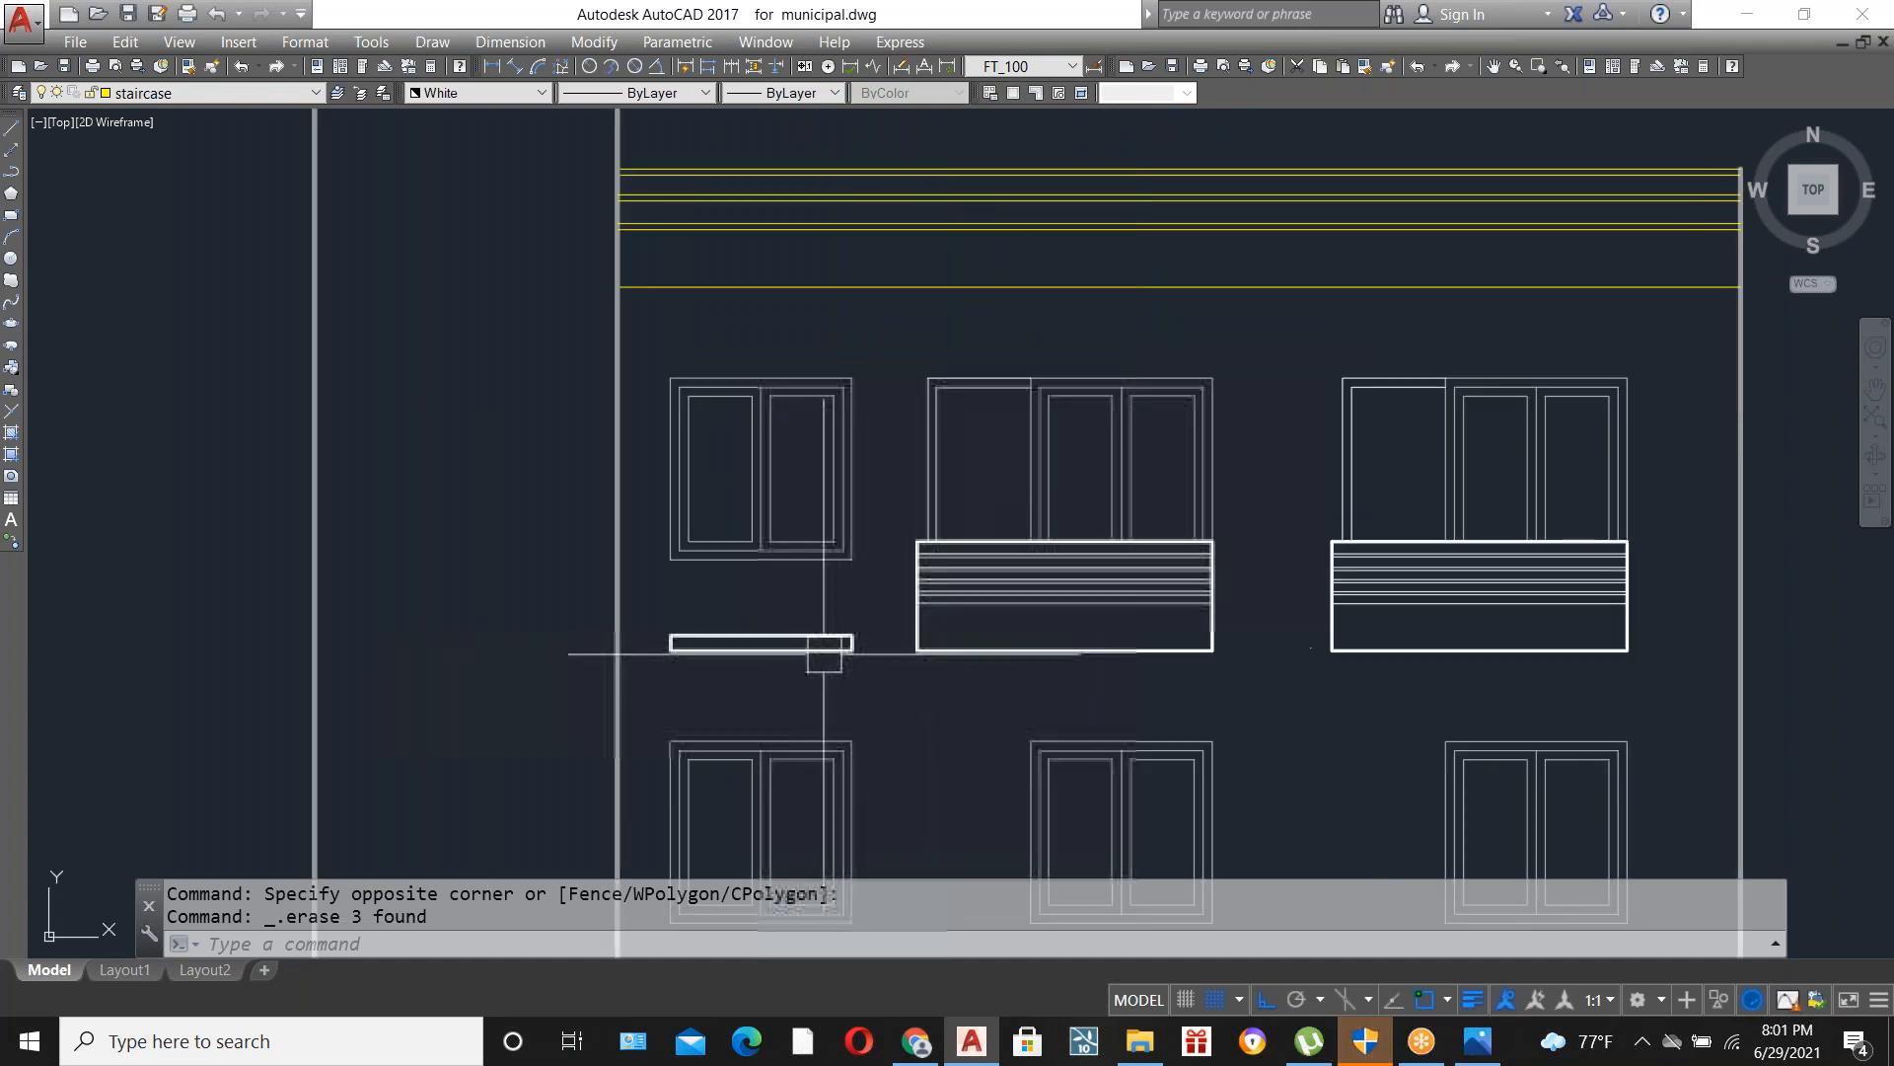
scroll(890, 503, down, 2)
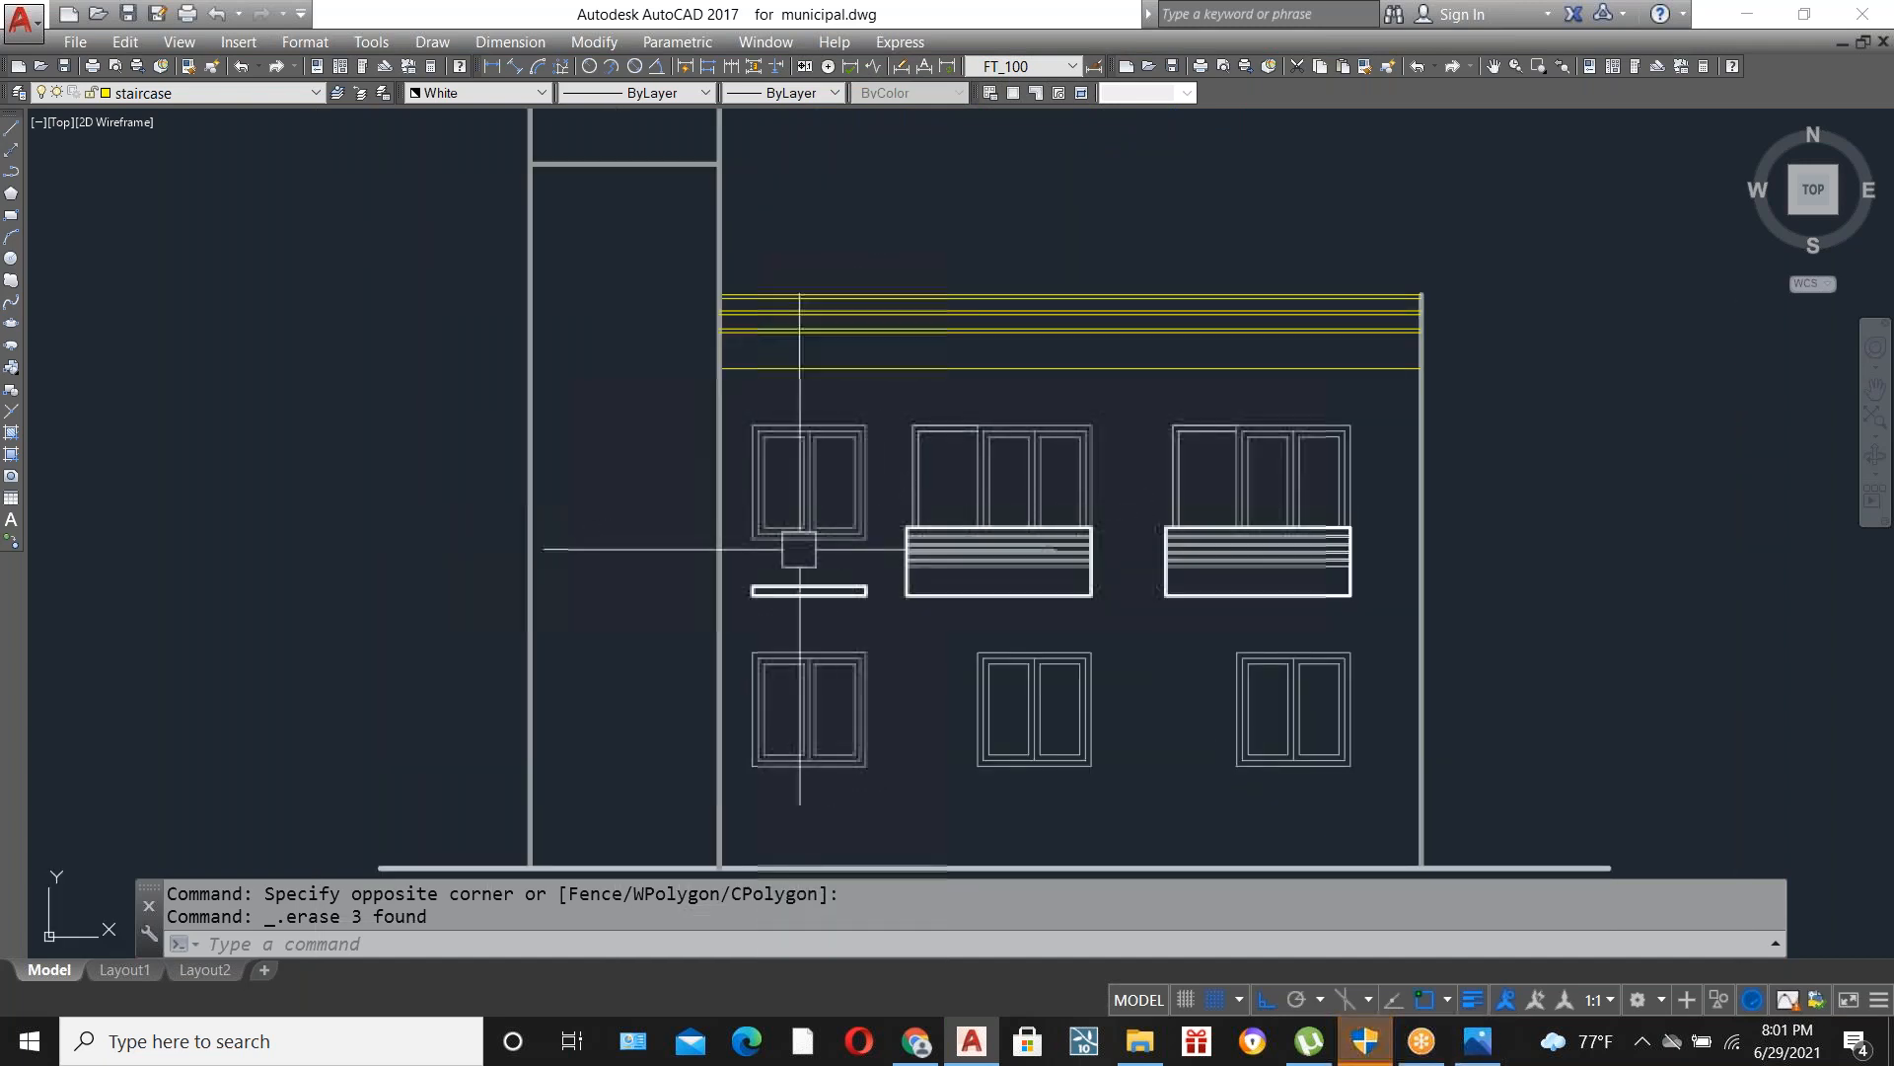
scroll(803, 586, up, 2)
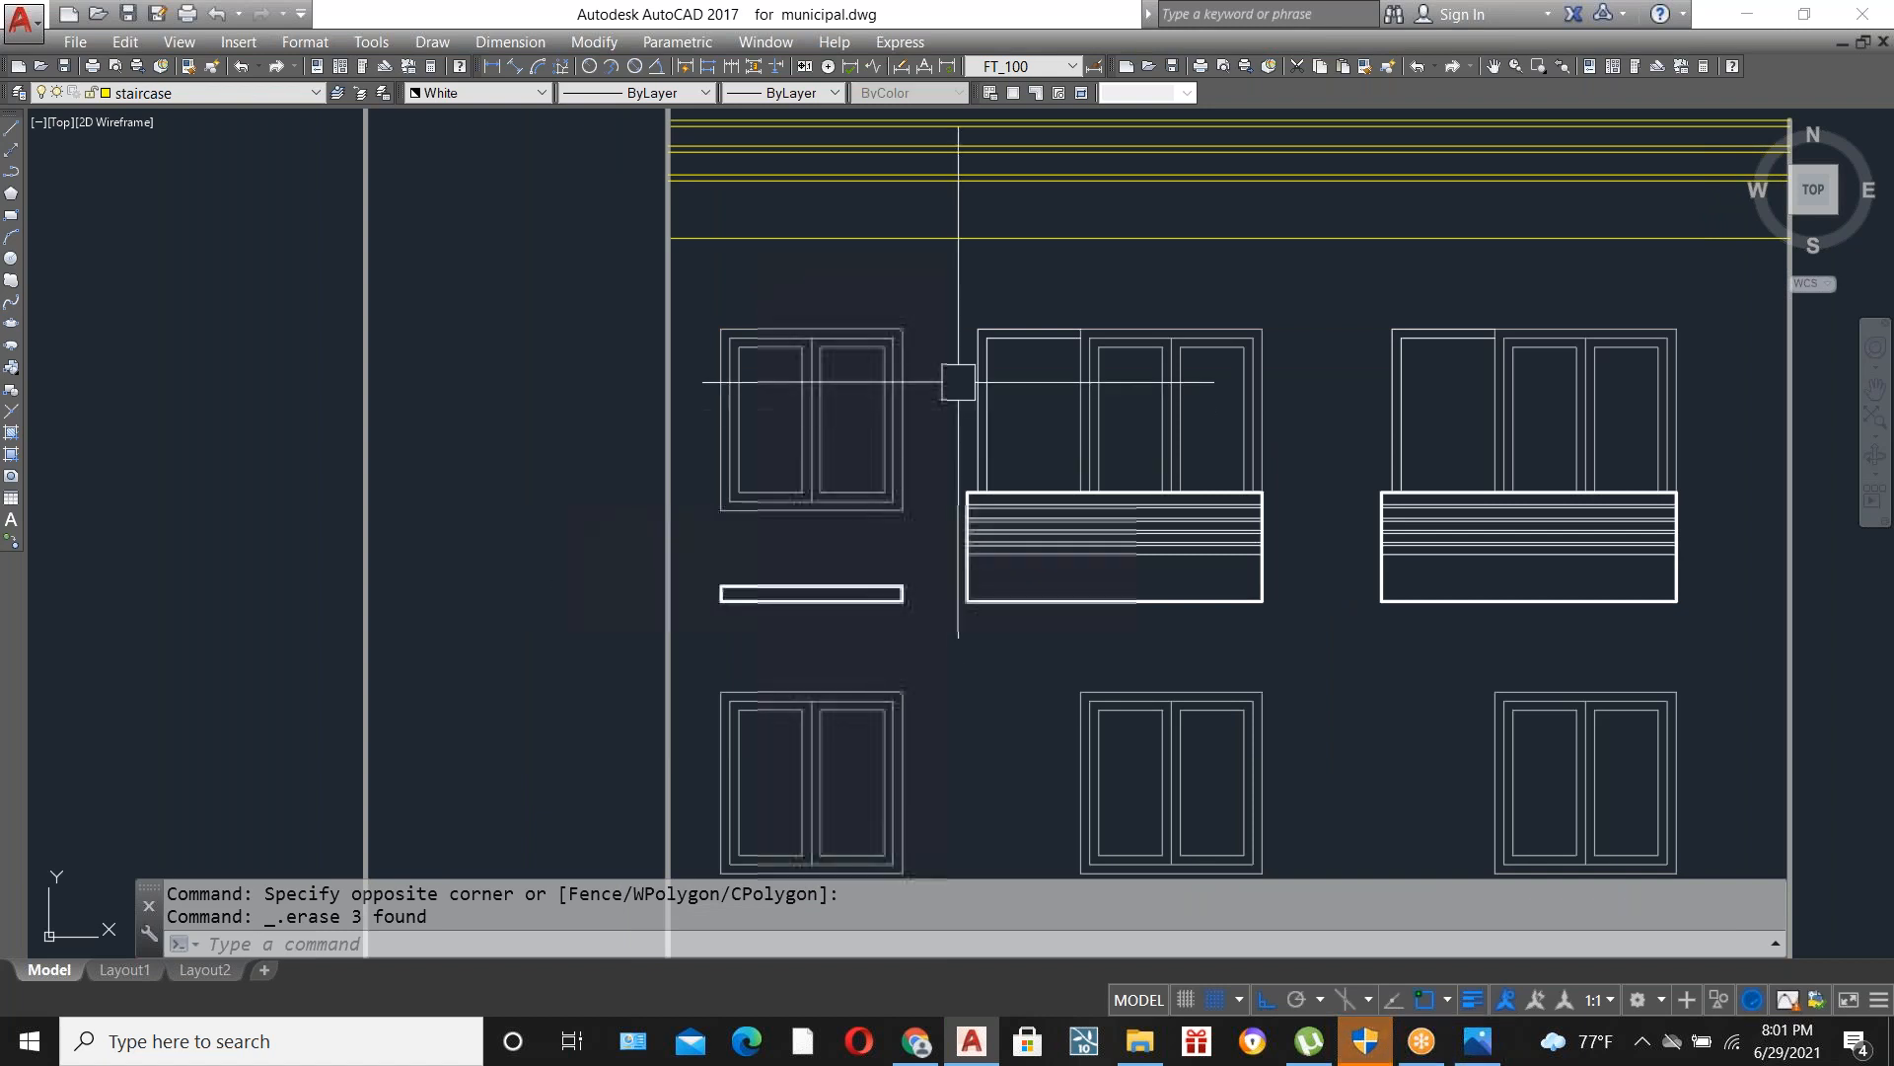
scroll(775, 533, down, 4)
scroll(770, 394, up, 2)
scroll(868, 552, down, 4)
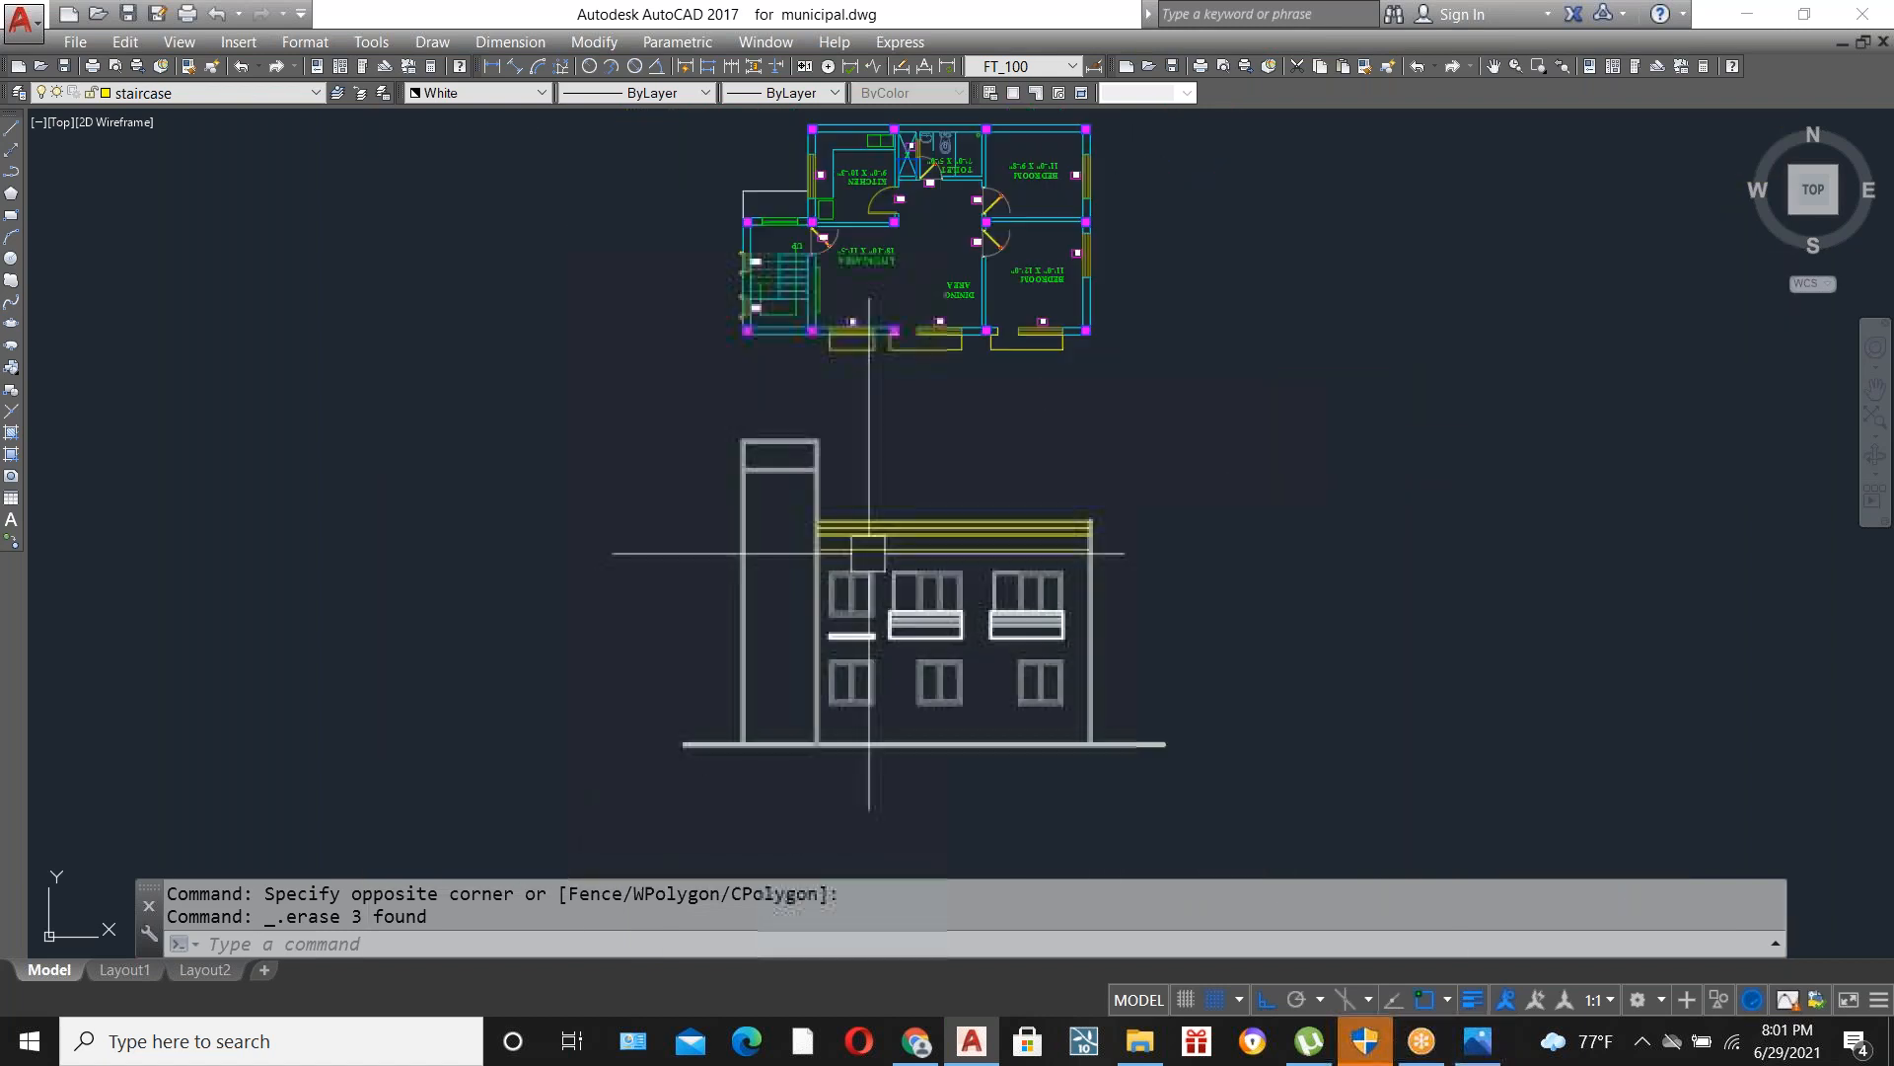
scroll(839, 280, up, 6)
scroll(862, 338, down, 4)
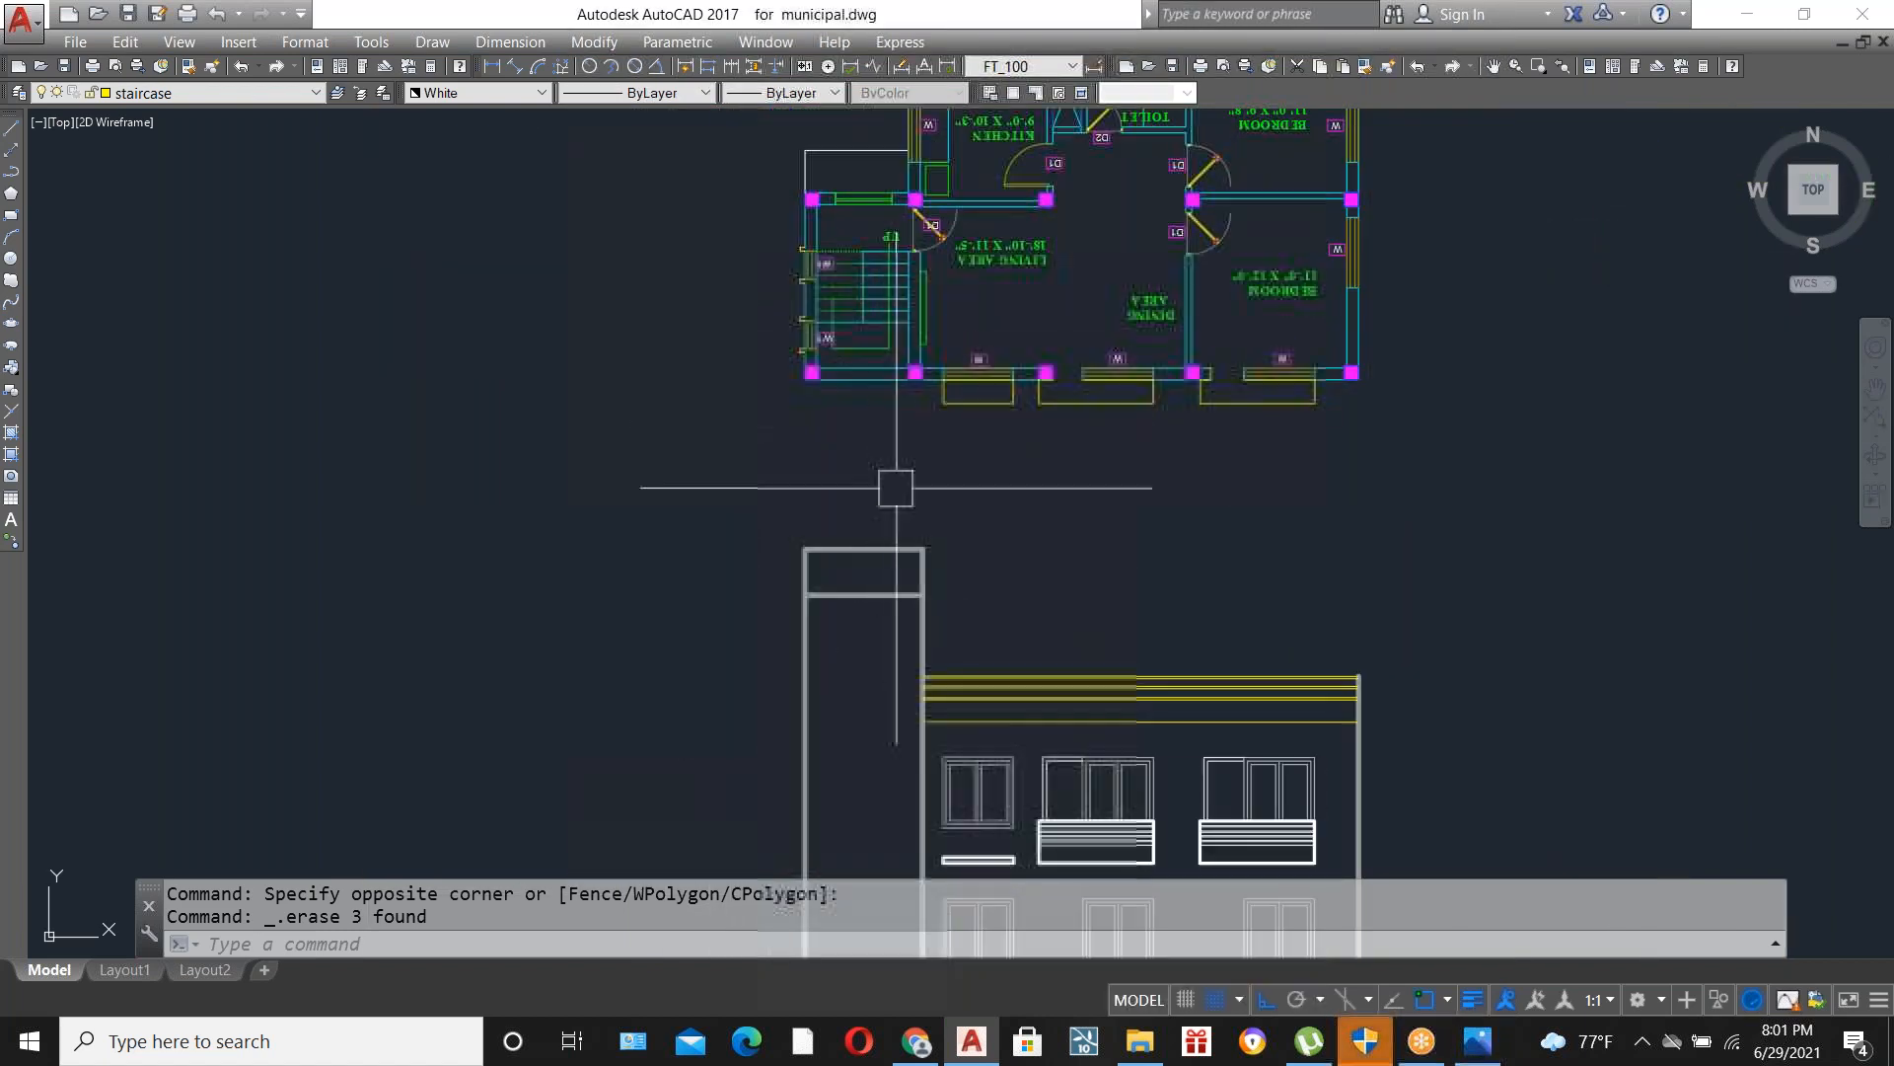
Examine the front elevation up close, from the tower top and parapet bands down to the ground-floor windows.
scroll(932, 617, up, 4)
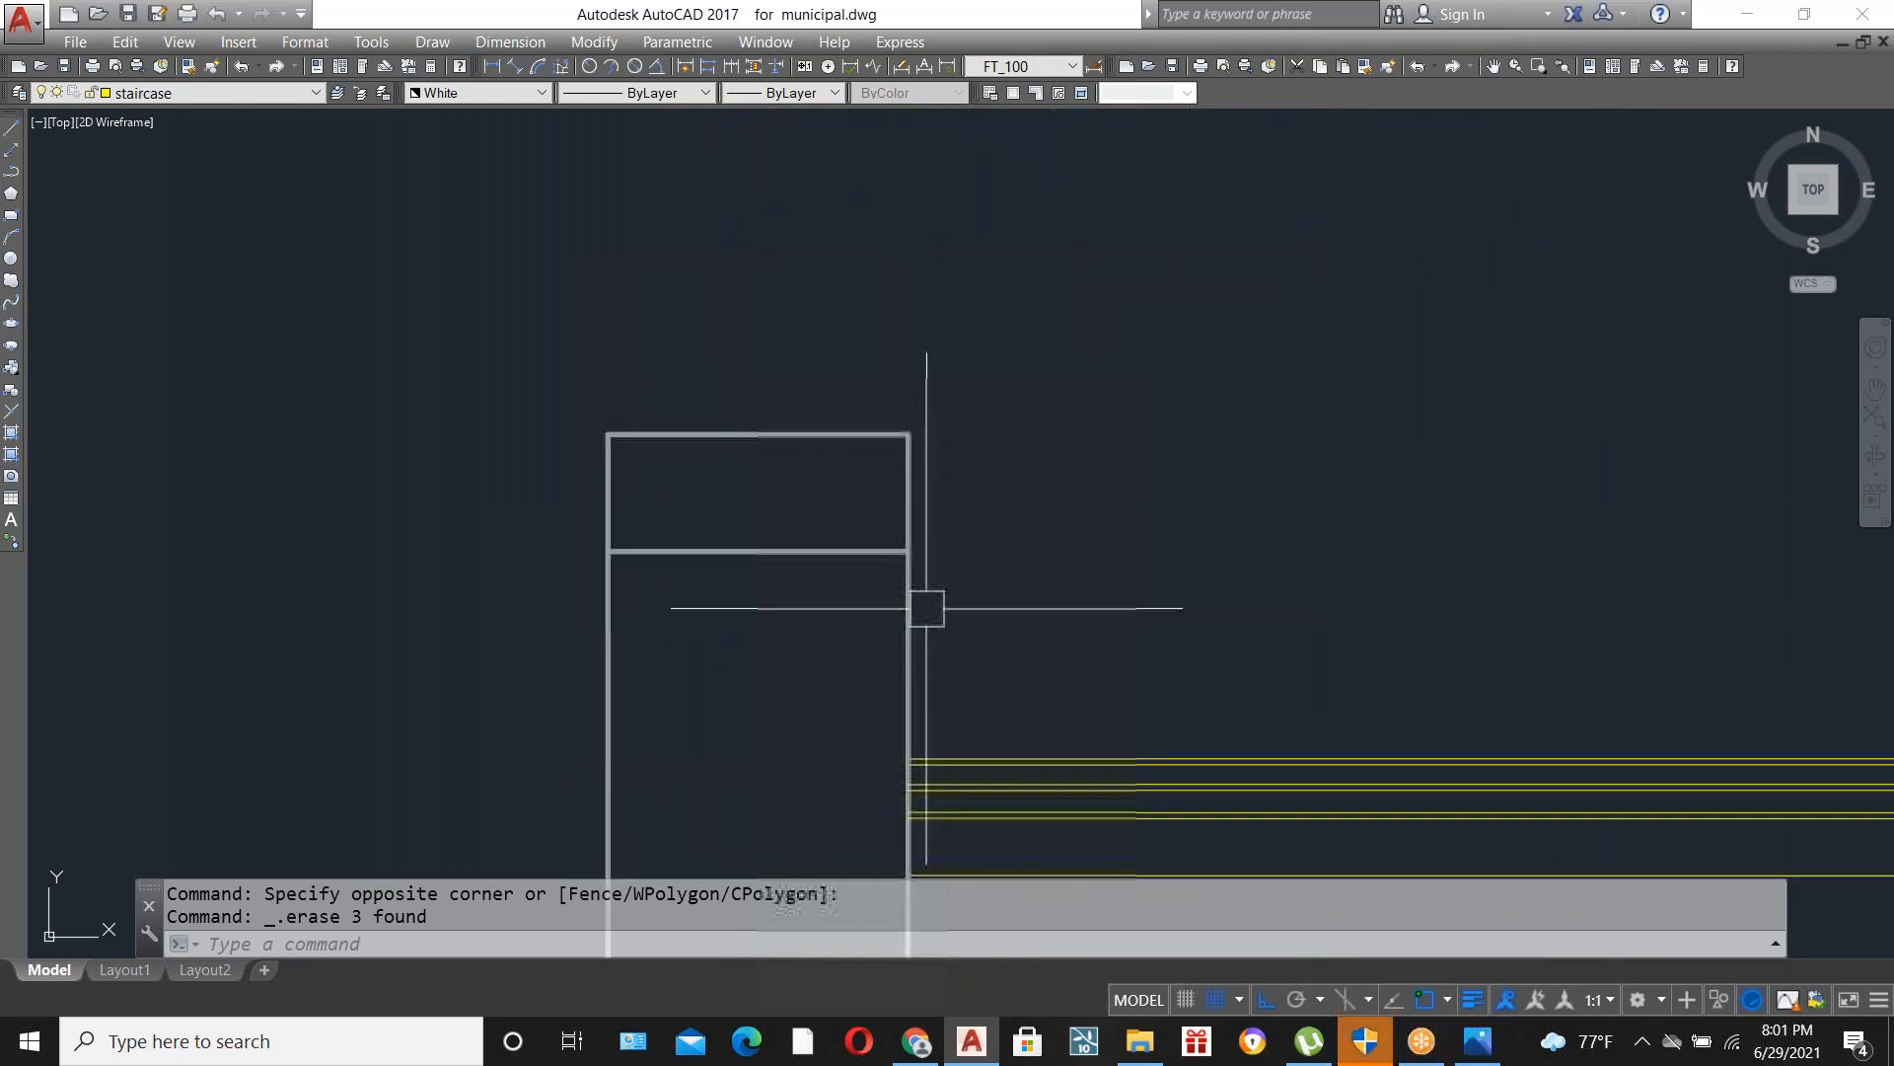
scroll(994, 418, down, 2)
scroll(981, 572, down, 2)
scroll(1081, 829, up, 4)
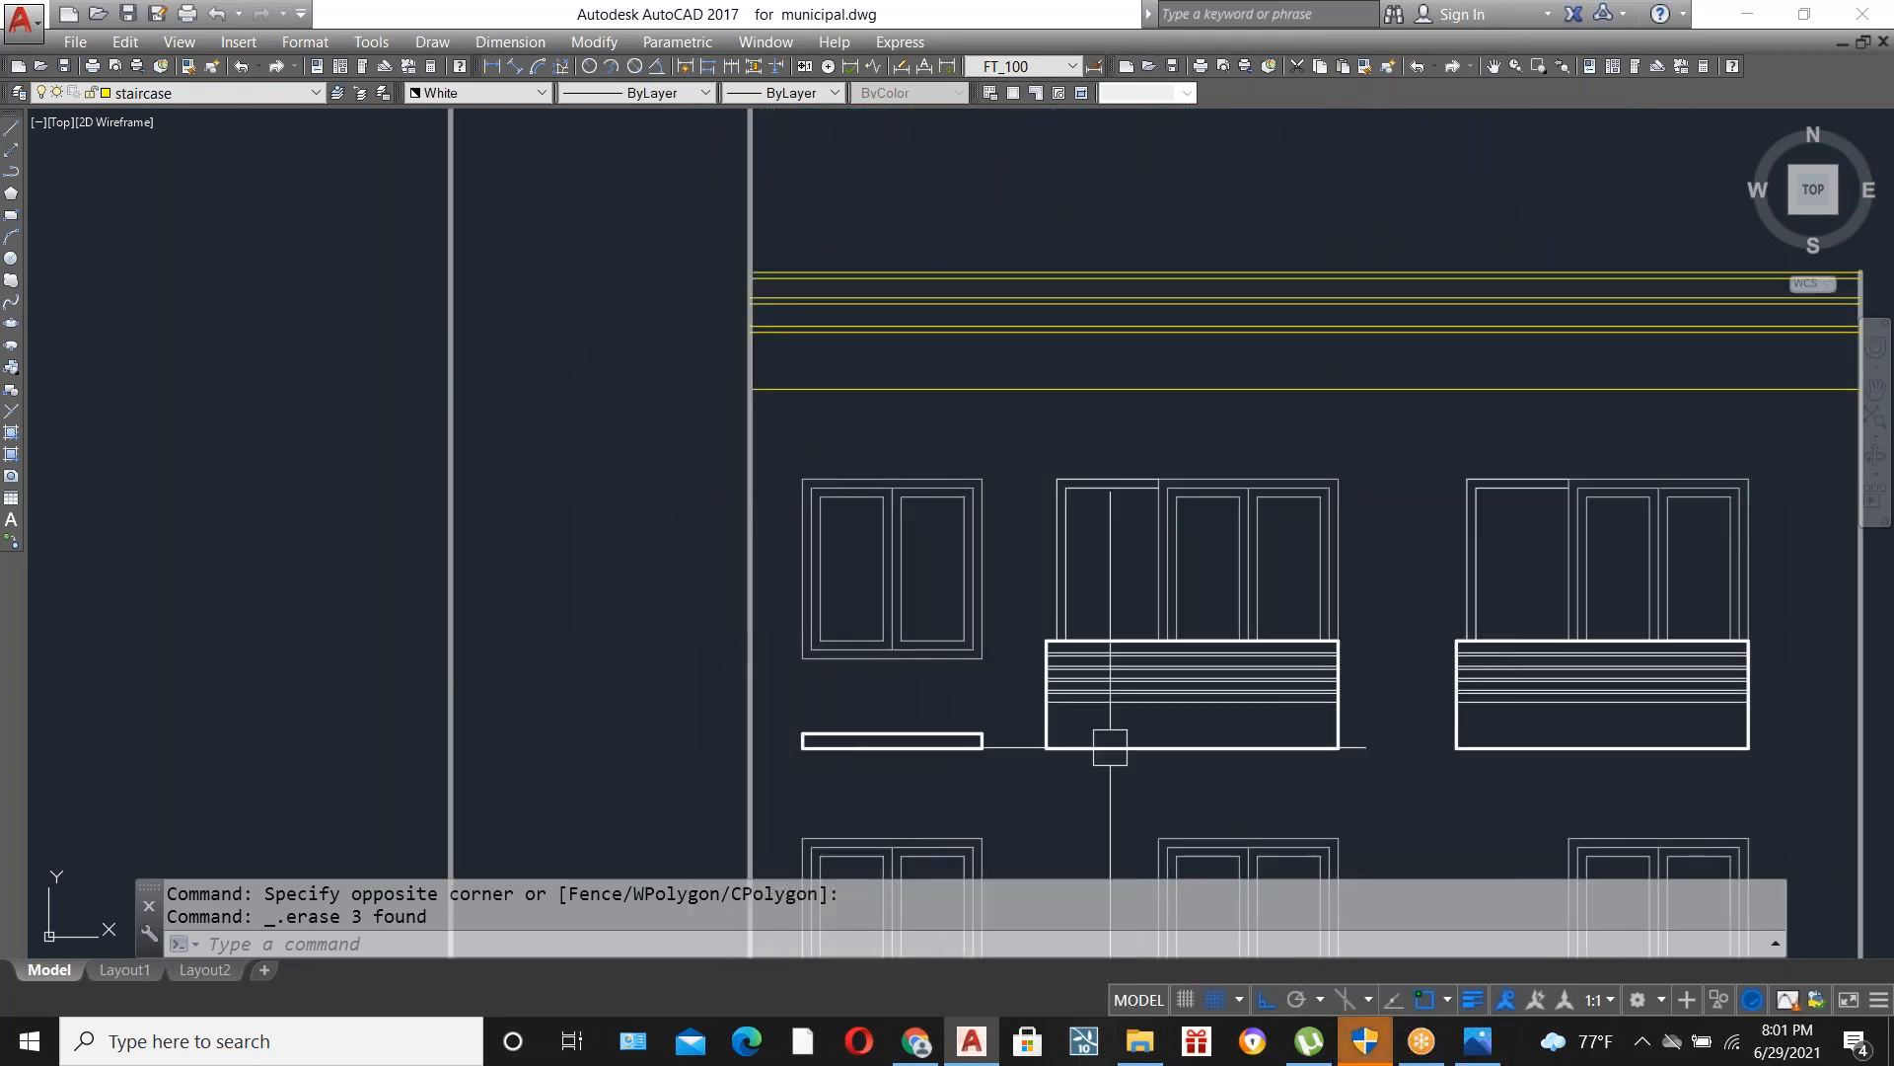
scroll(1069, 729, down, 4)
scroll(947, 427, up, 4)
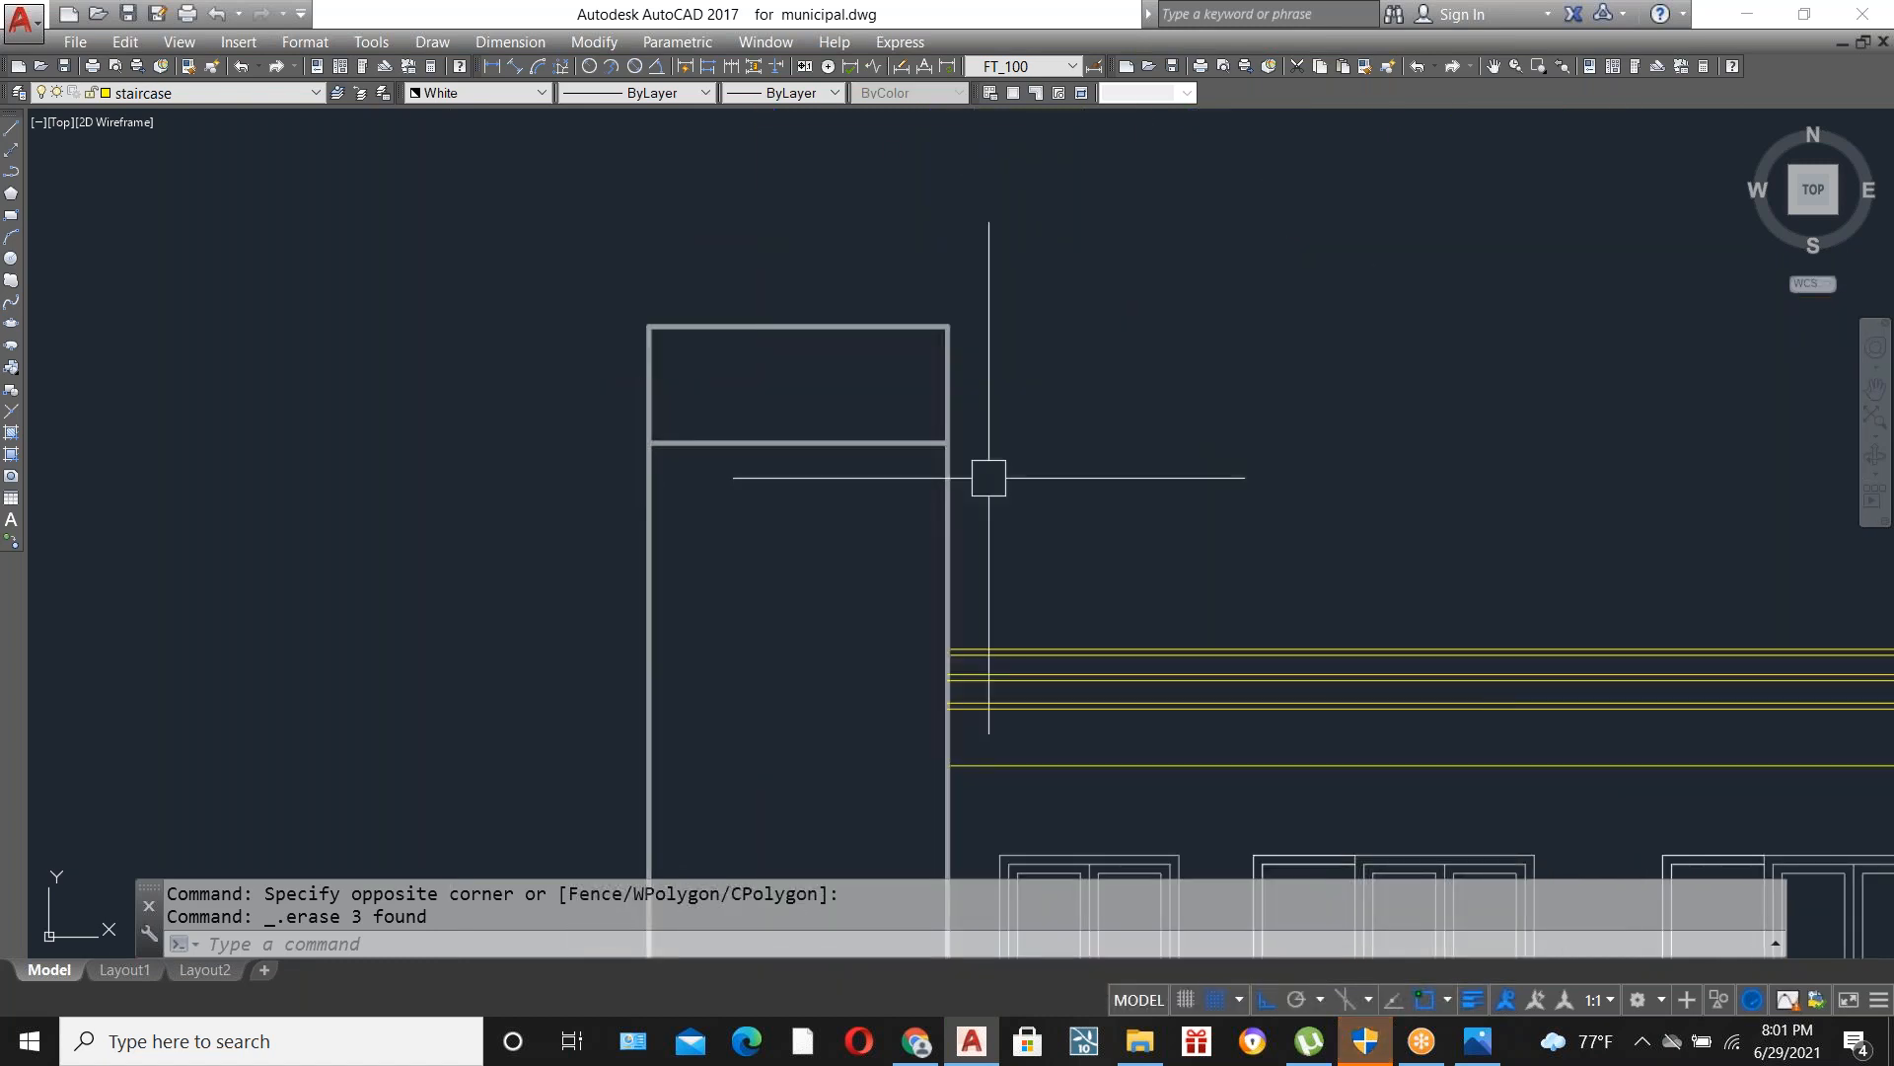
scroll(681, 423, down, 4)
scroll(770, 829, up, 4)
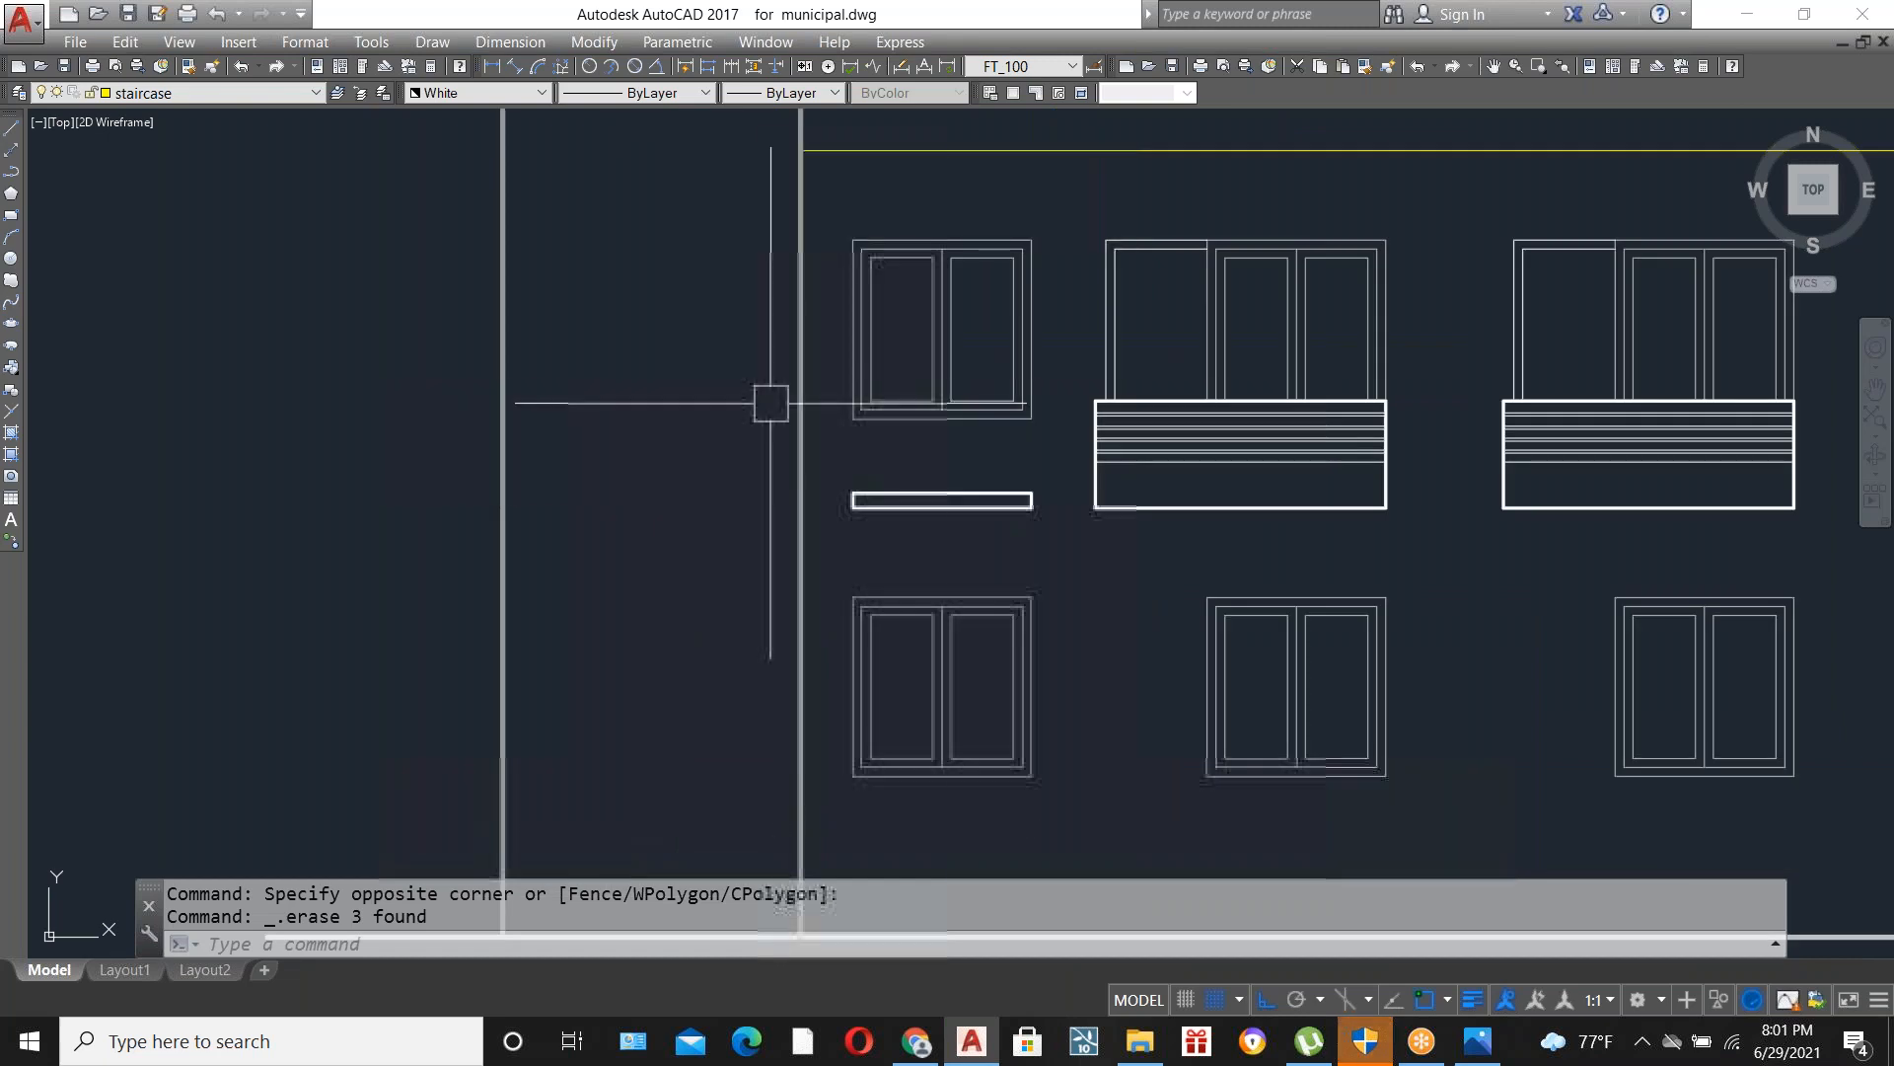
scroll(806, 606, down, 2)
scroll(1002, 529, down, 2)
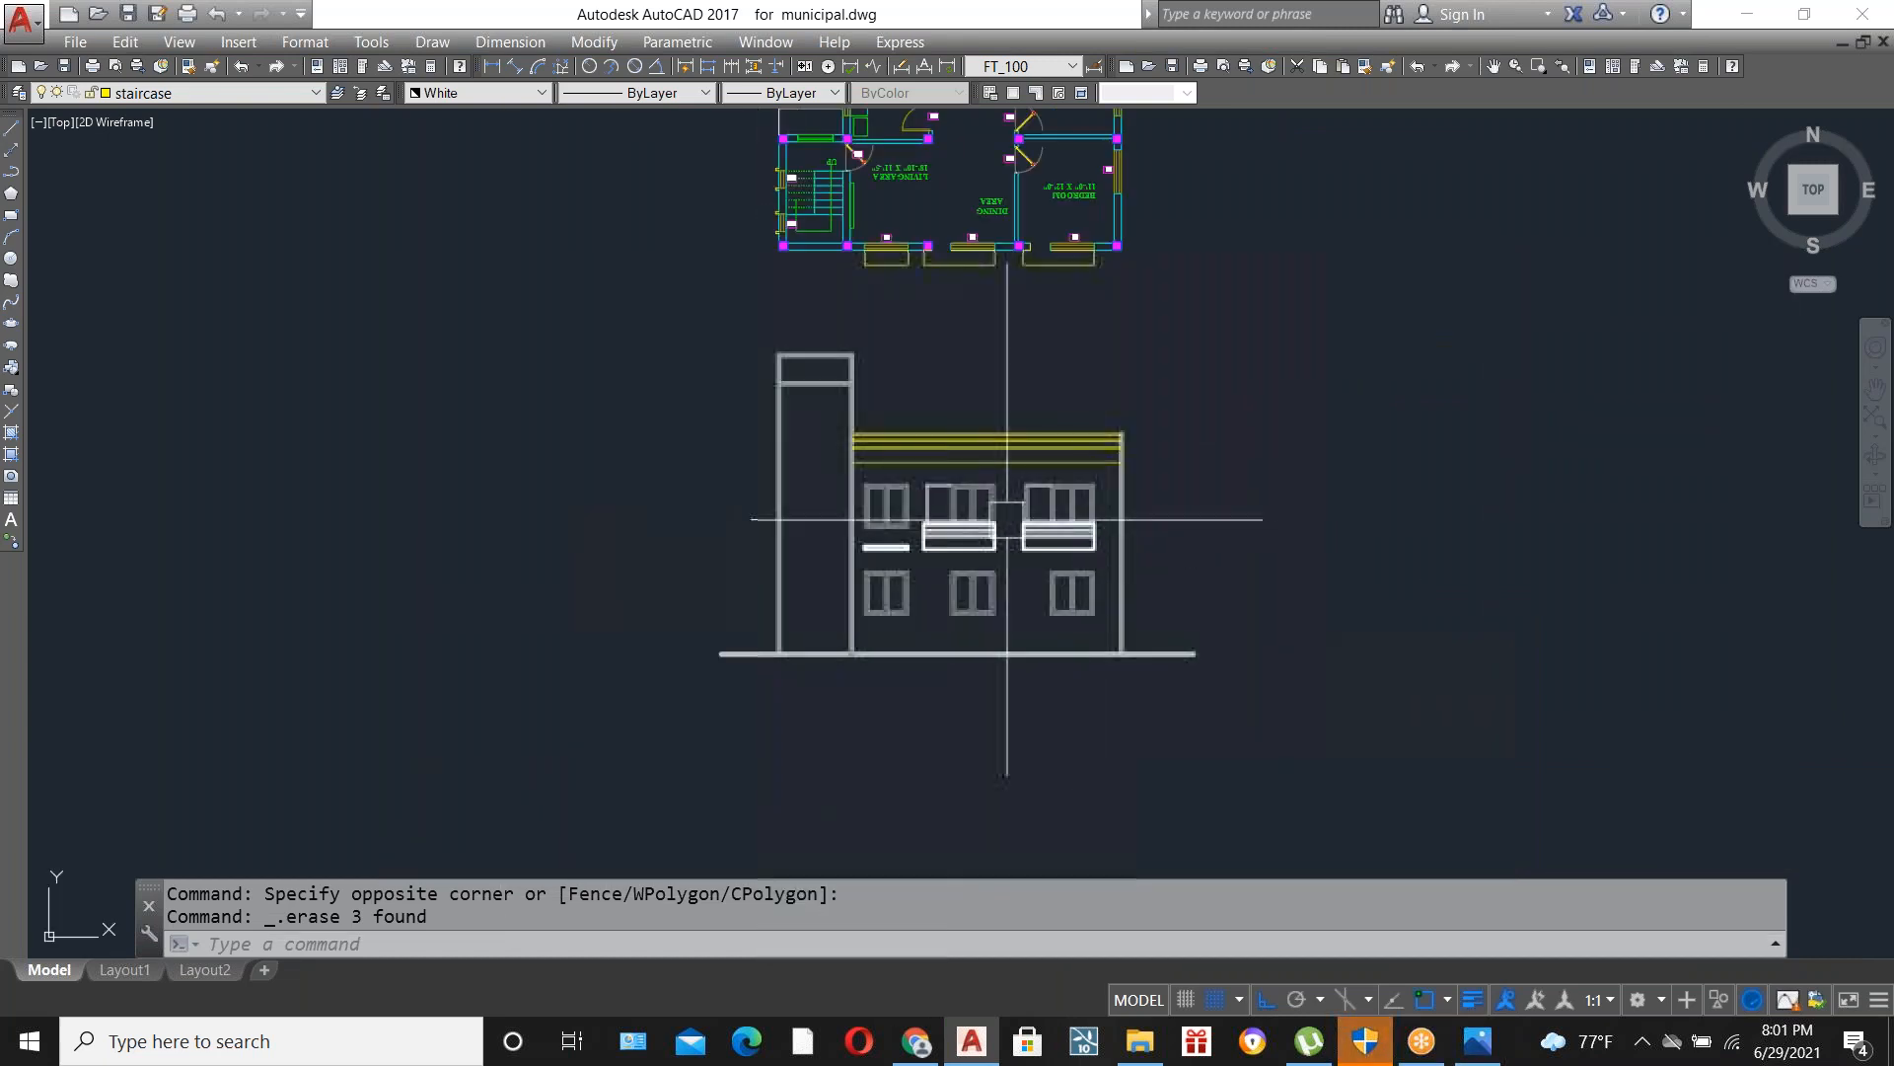
scroll(1004, 519, up, 4)
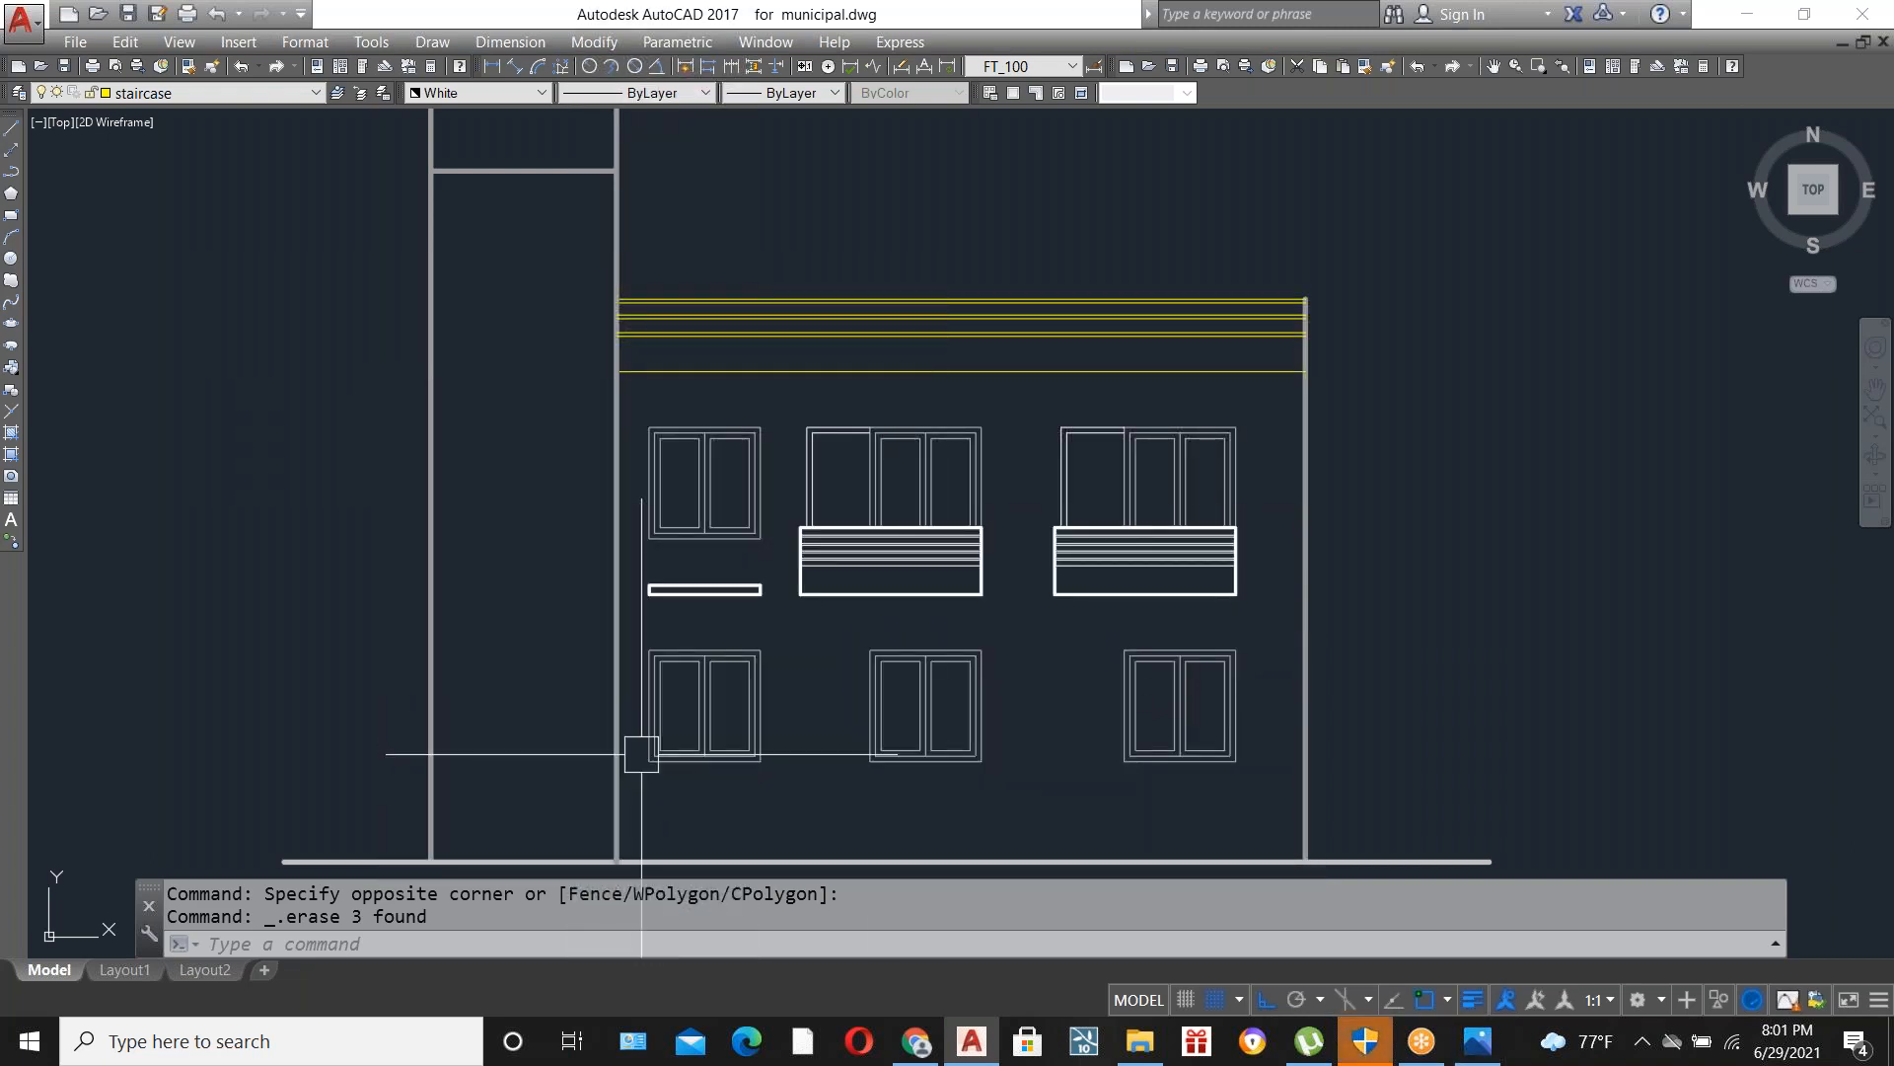
Move the complete front elevation from under its floor plan to directly below the three-storey side elevation, with Ortho off.
scroll(1214, 582, down, 6)
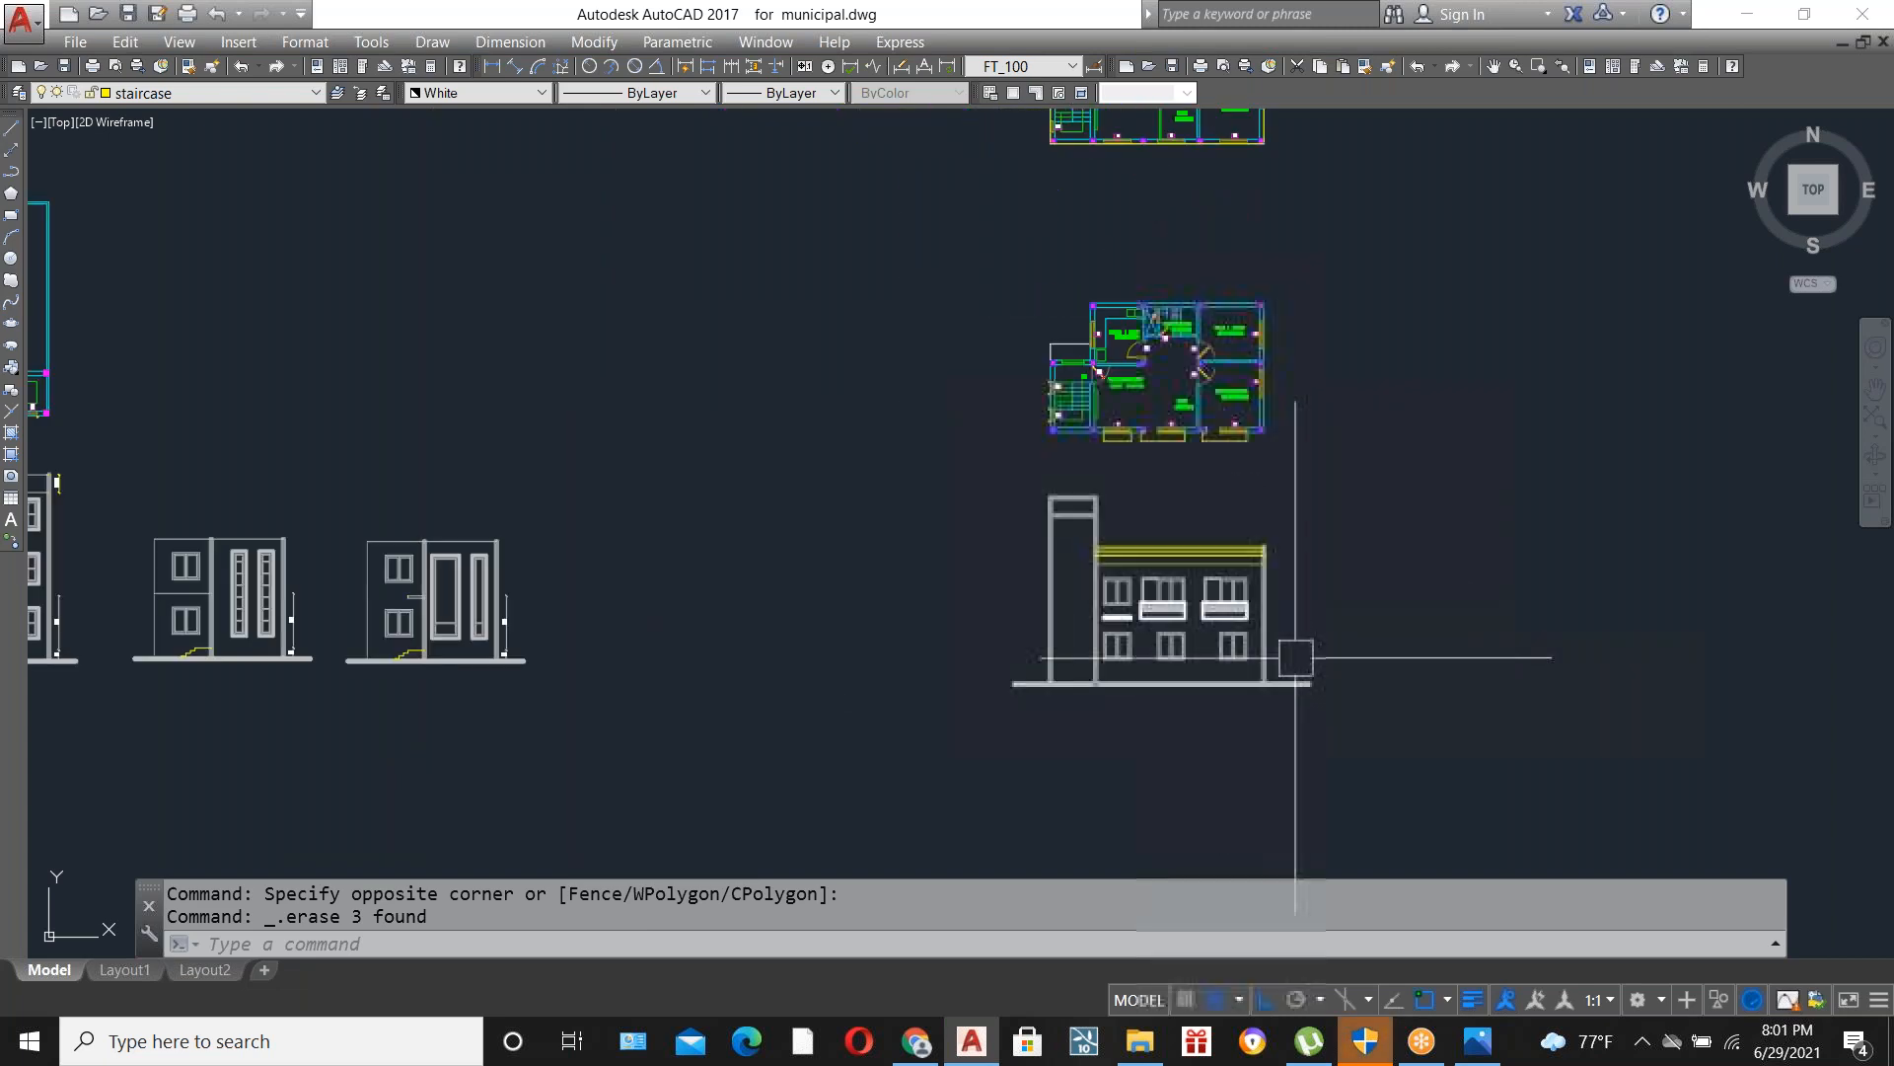
scroll(1296, 657, down, 2)
click(1360, 699)
click(1120, 565)
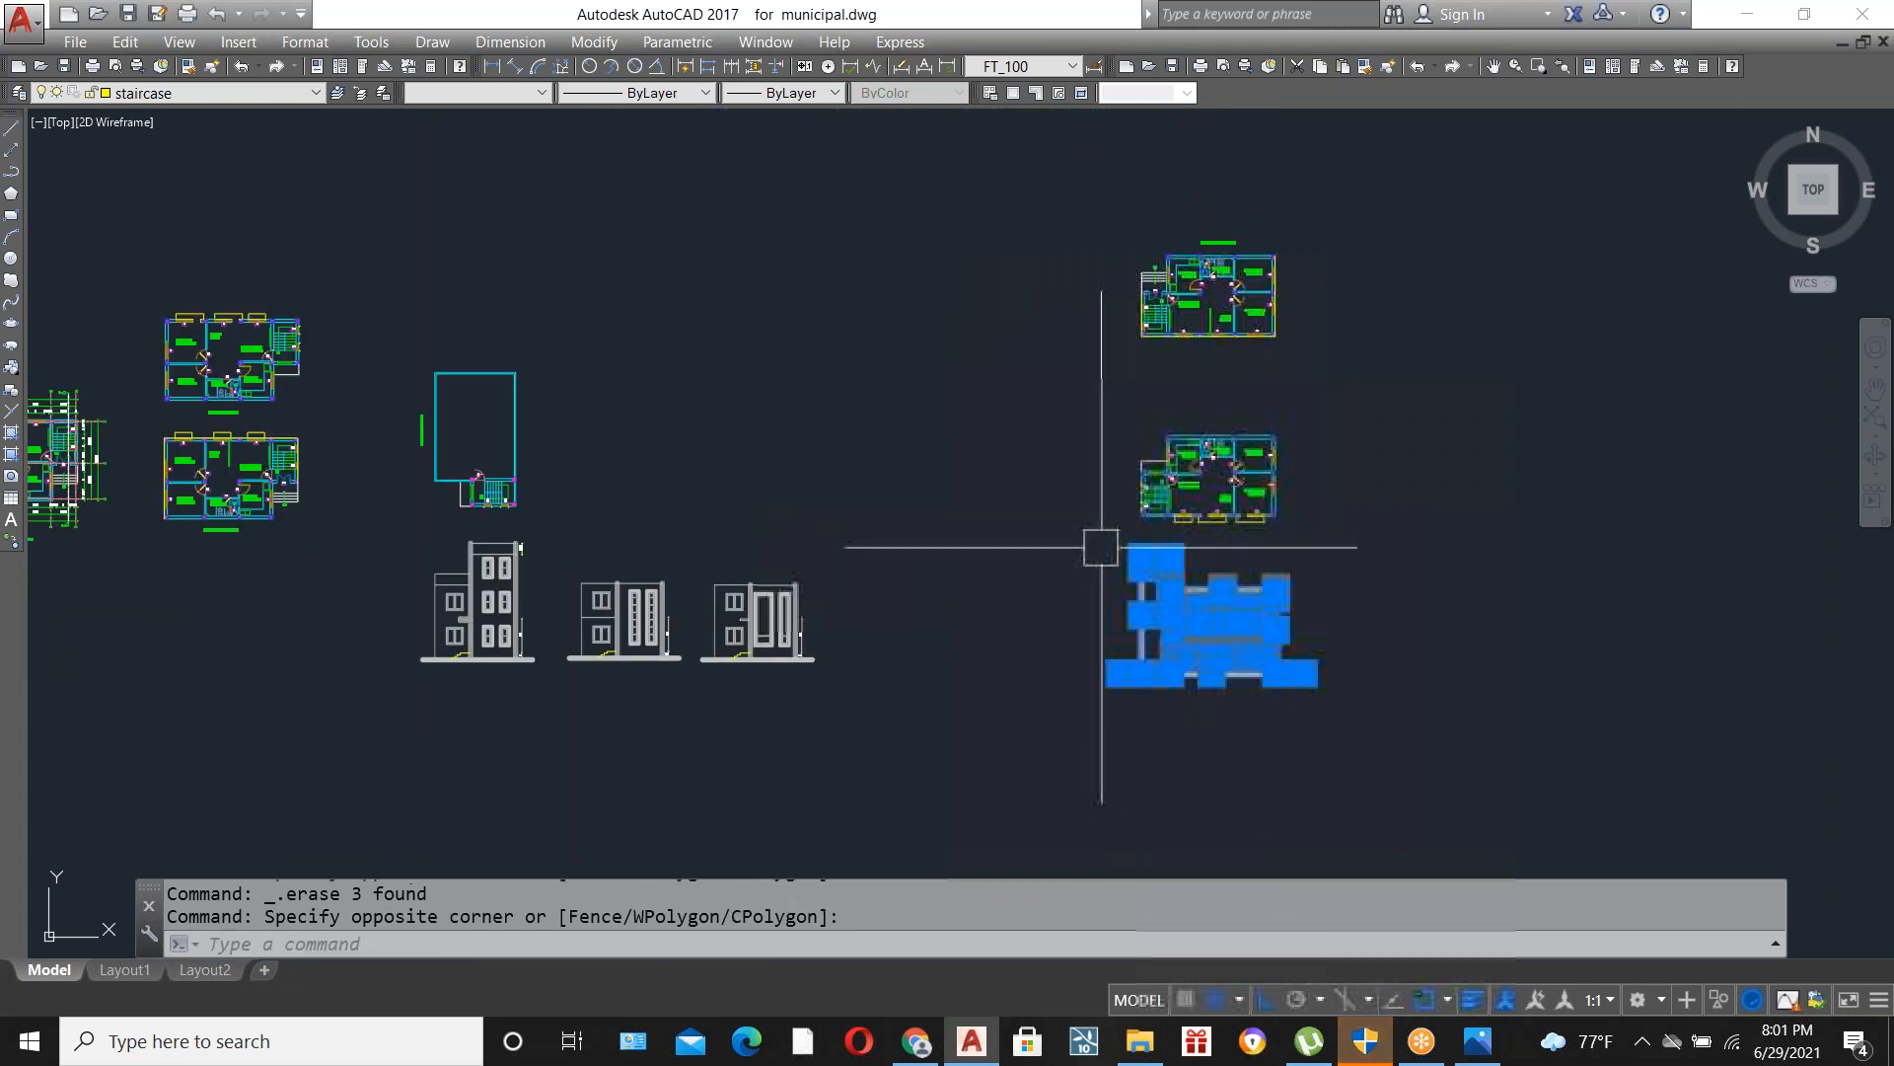
text(m)
key(Return)
click(1226, 626)
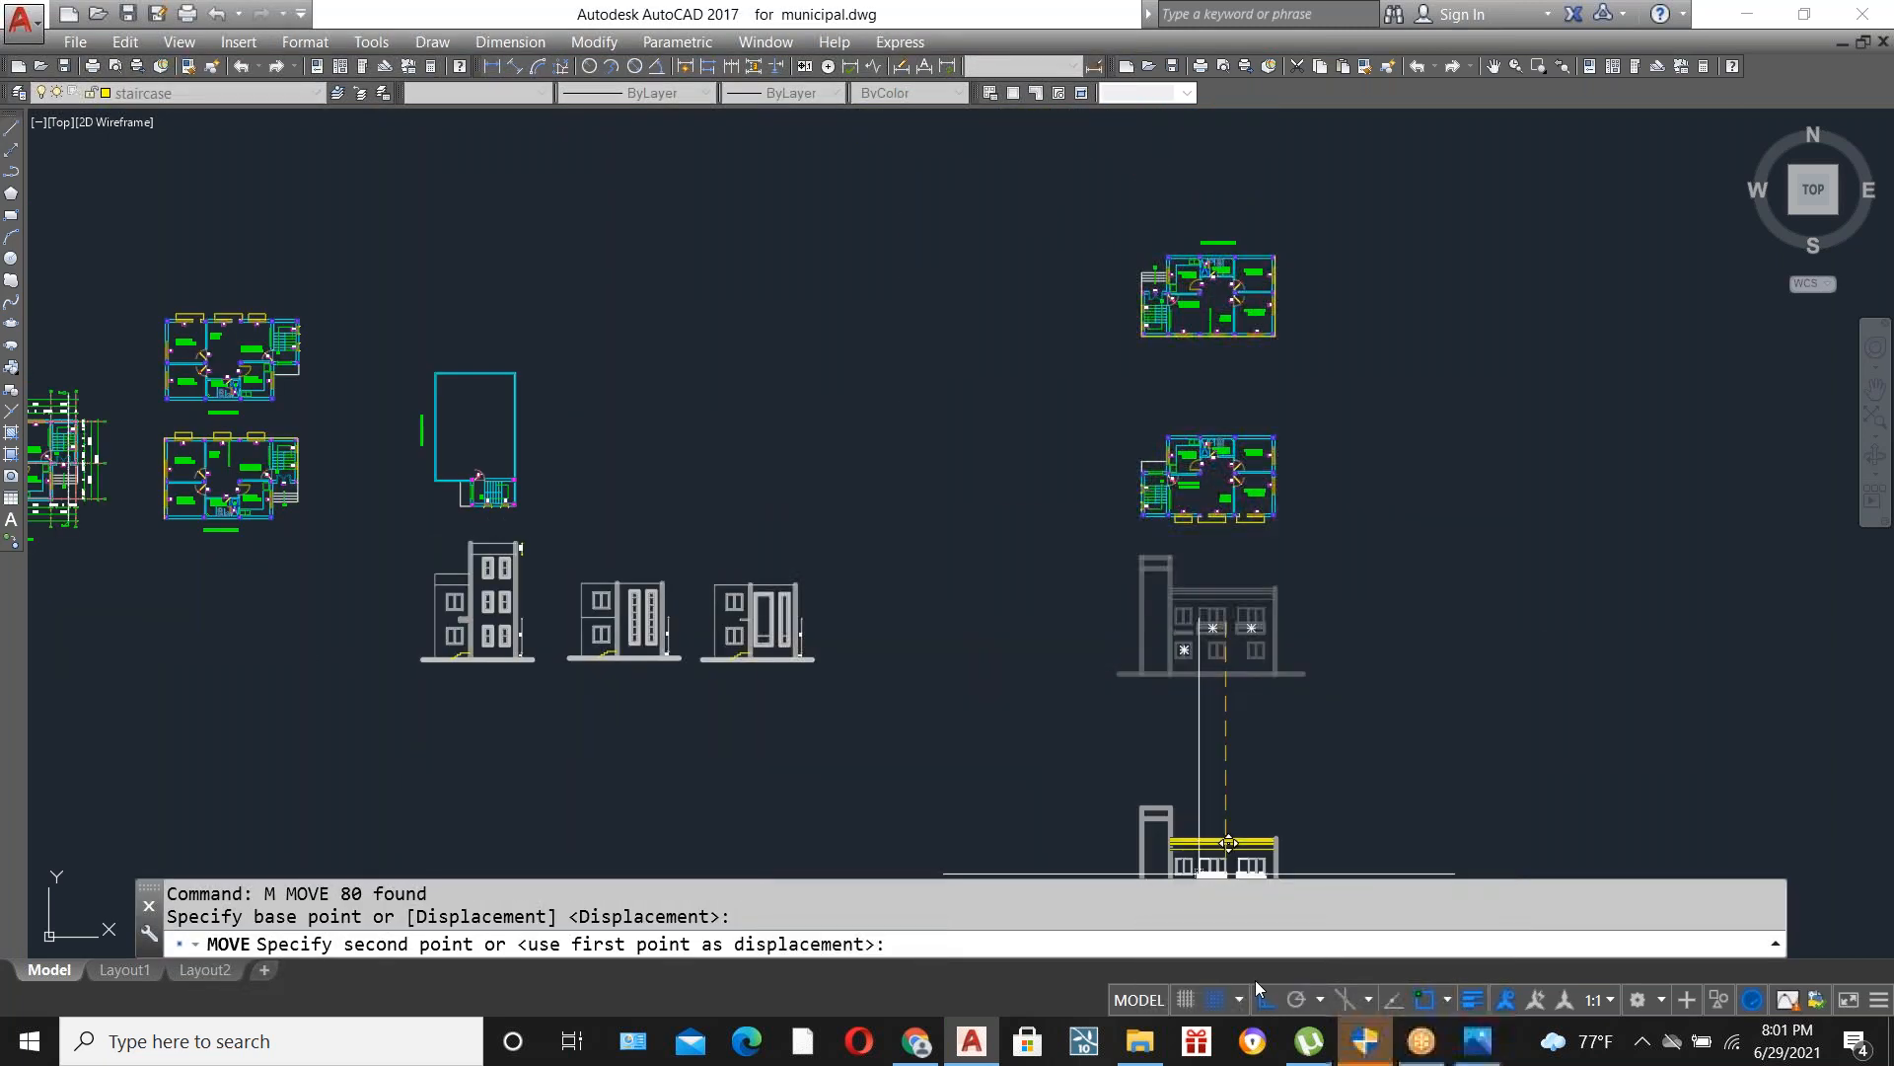
key(F8)
scroll(470, 774, up, 4)
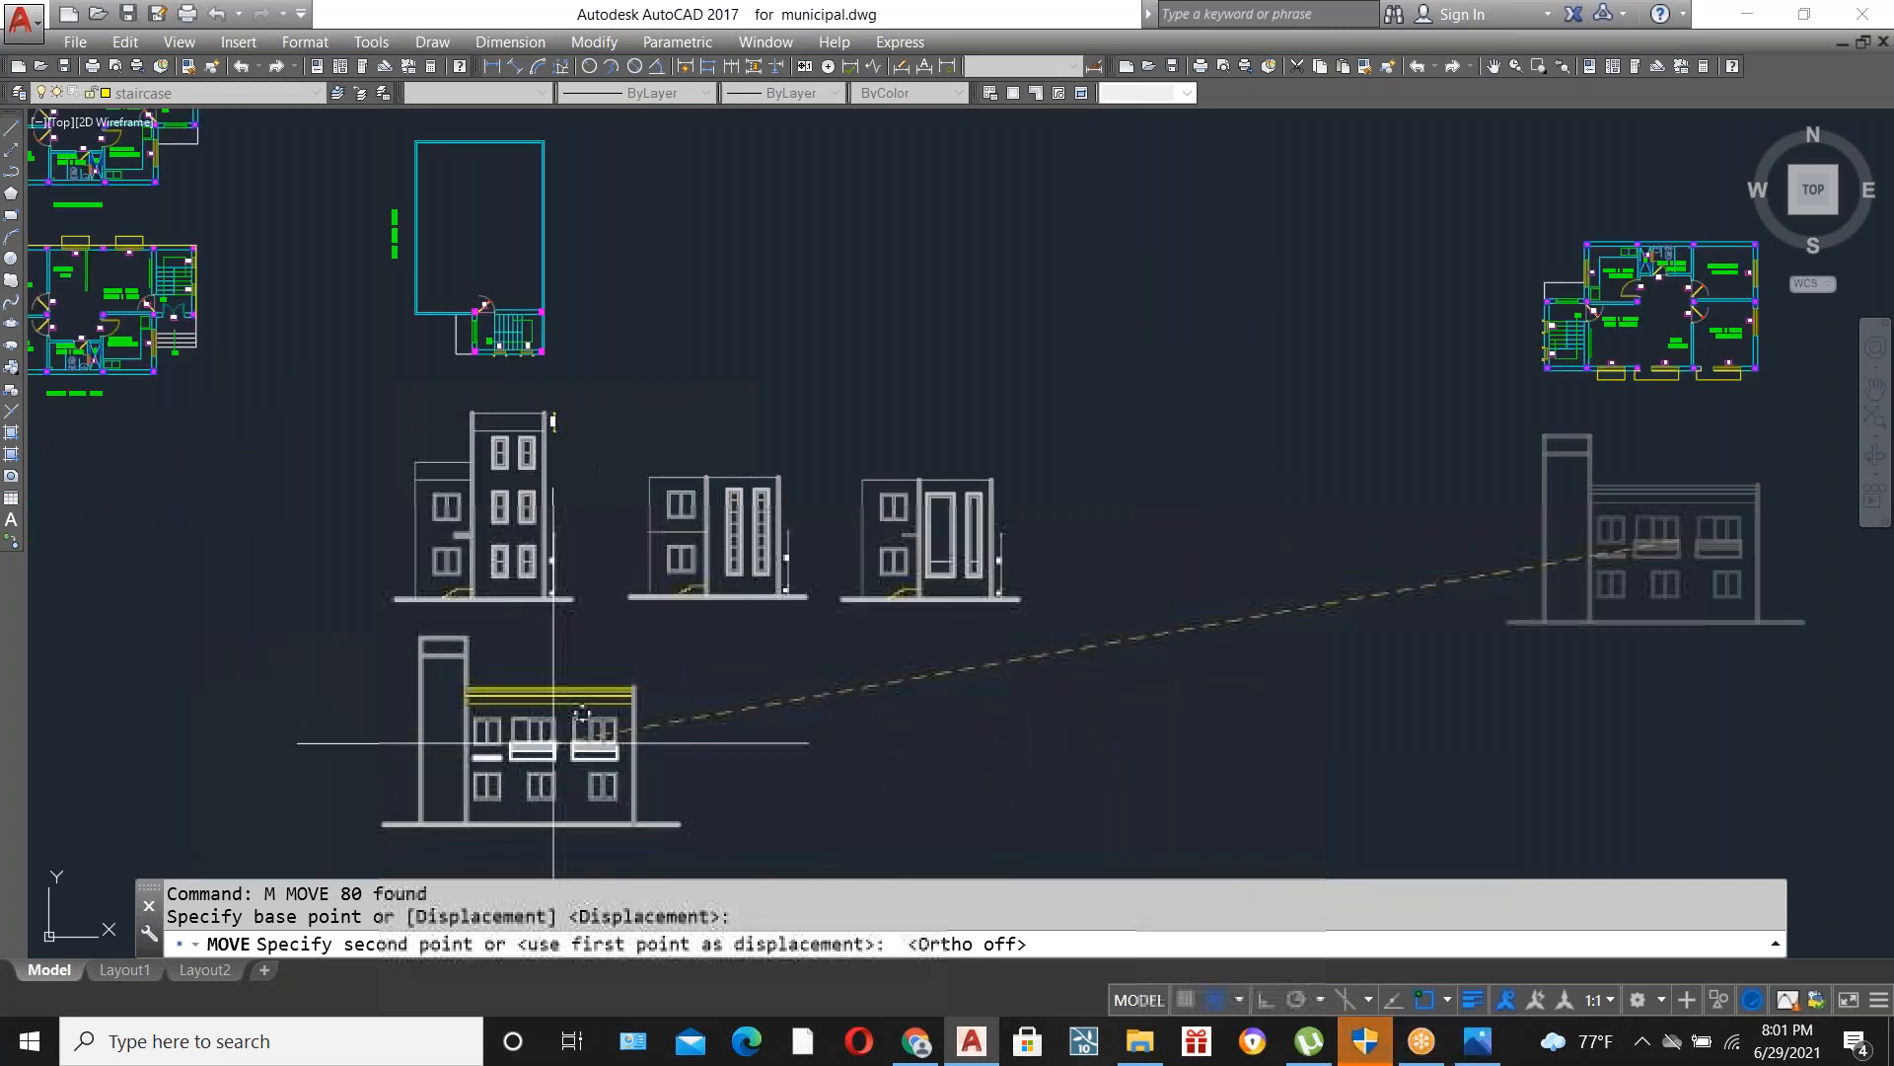
key(Escape)
Examine the dimensioned ground floor plan and the adjacent ground and first floor plans.
scroll(907, 563, down, 4)
scroll(423, 423, up, 8)
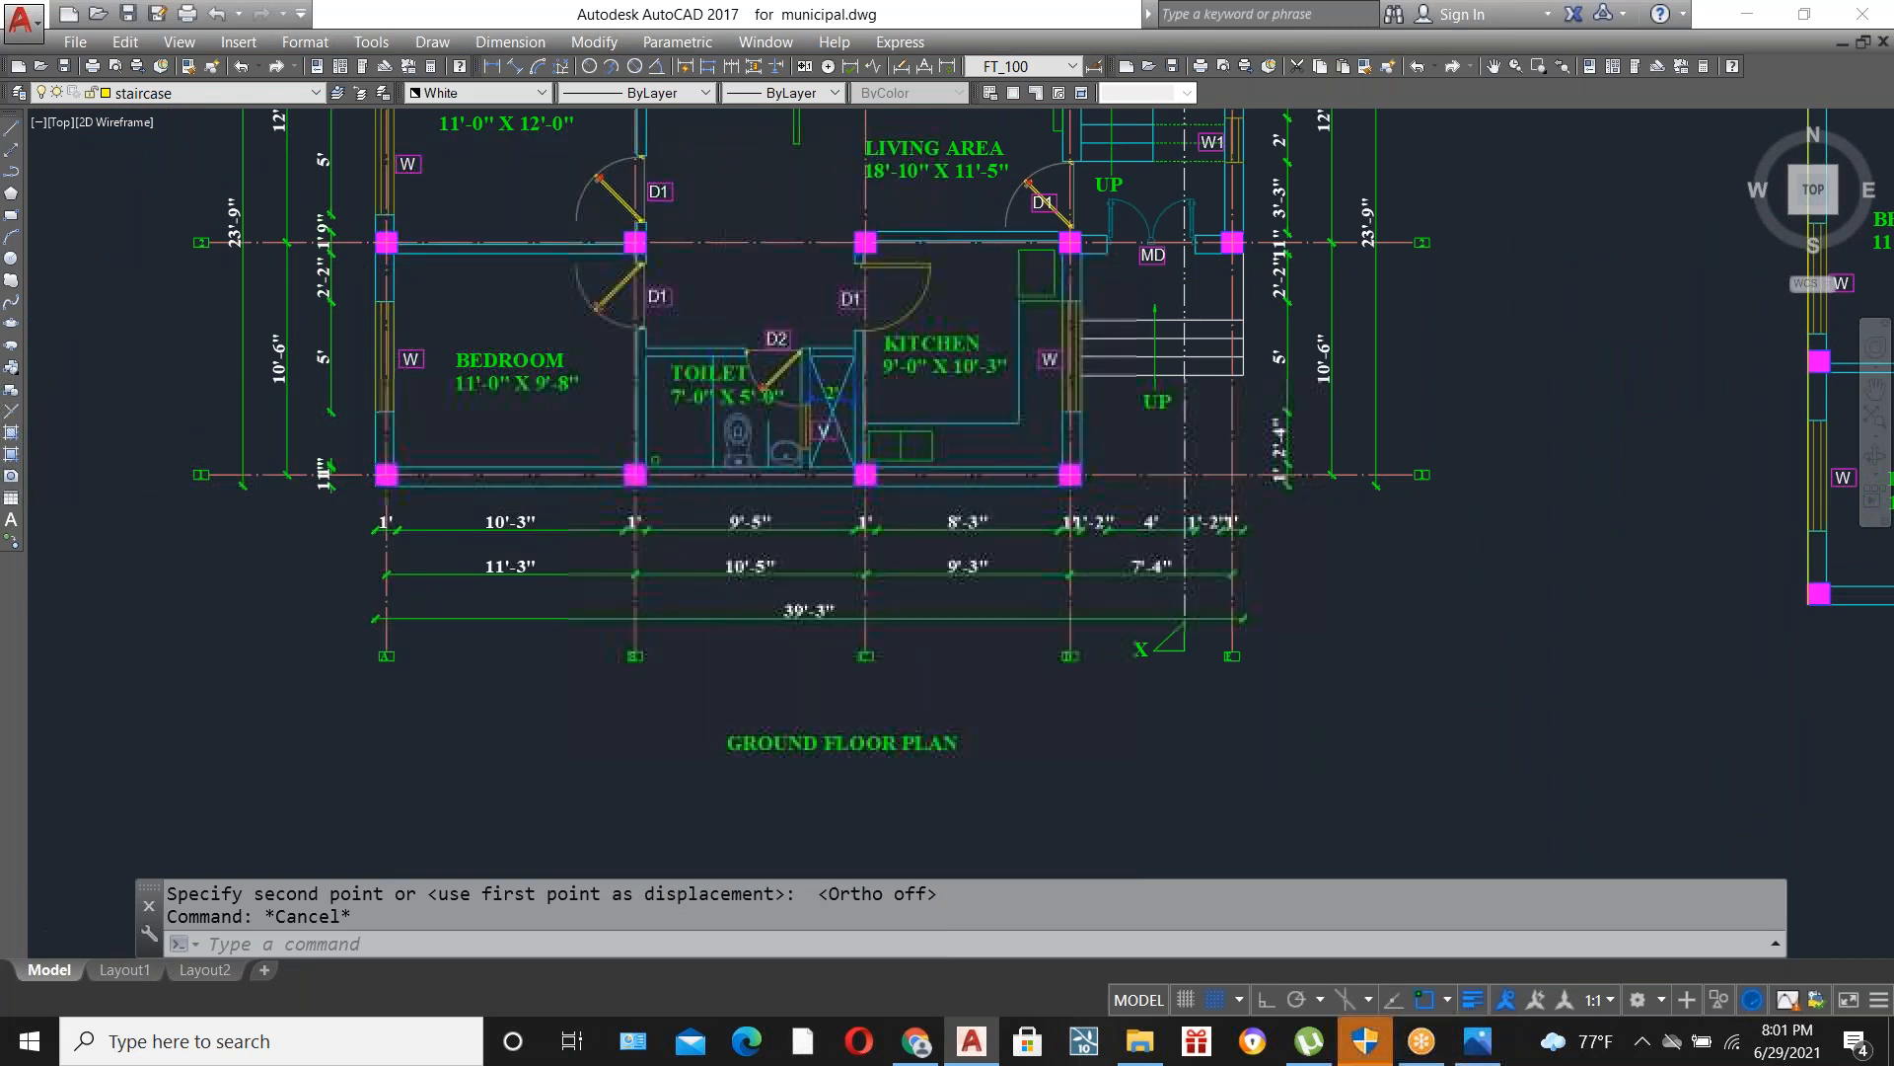
scroll(734, 484, down, 2)
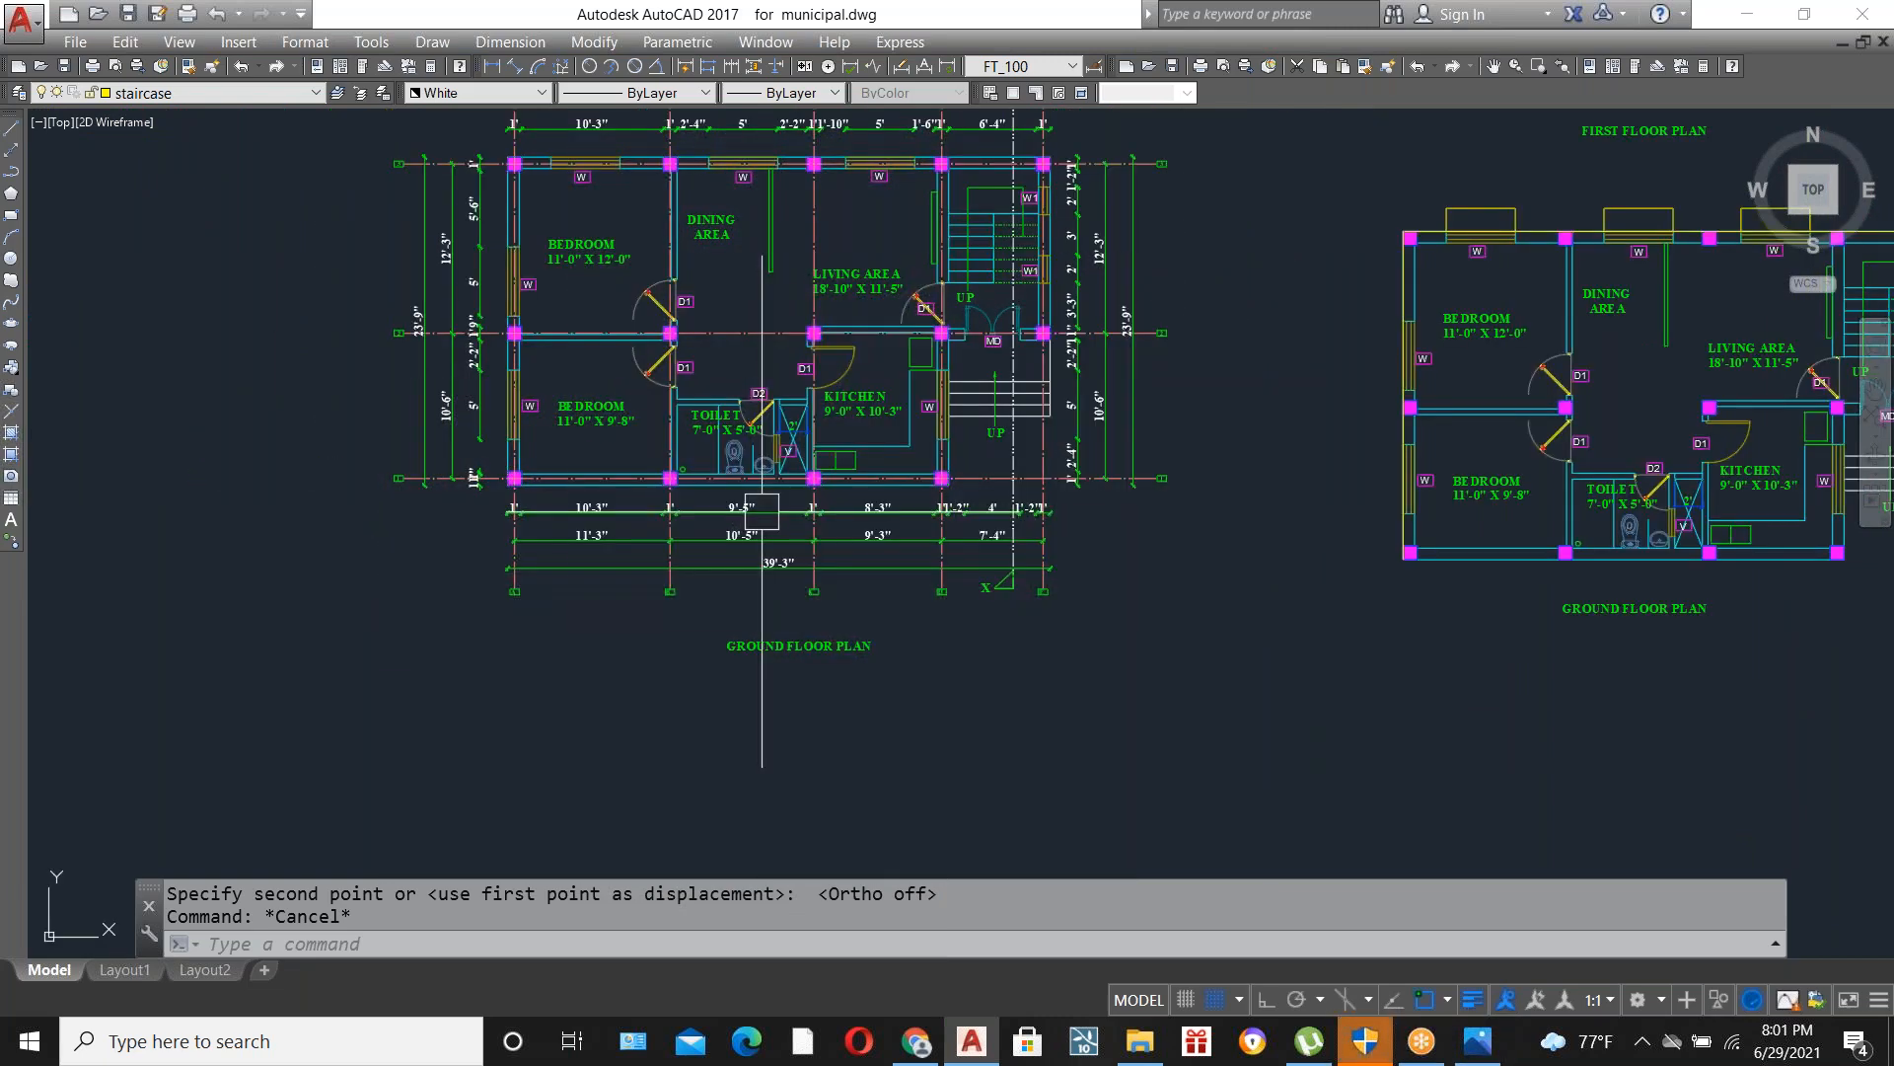
scroll(761, 513, down, 2)
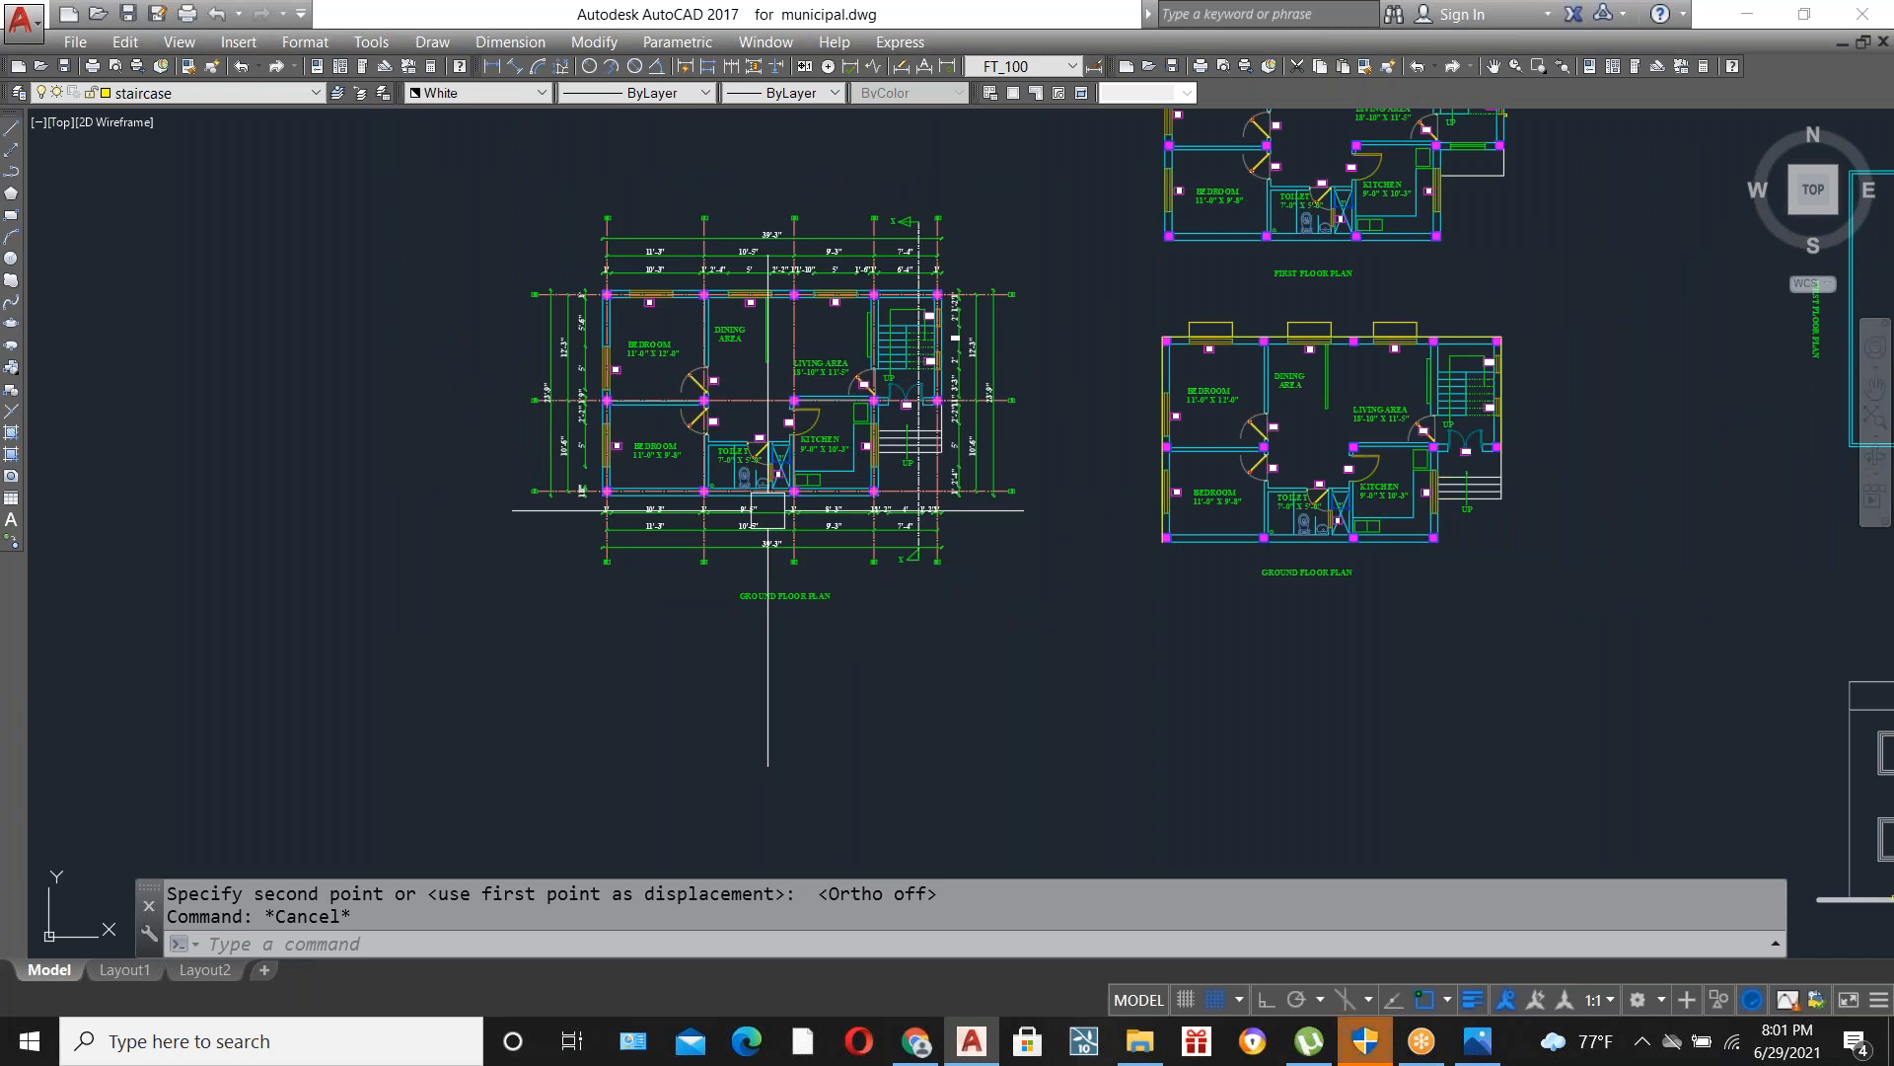
scroll(940, 390, up, 4)
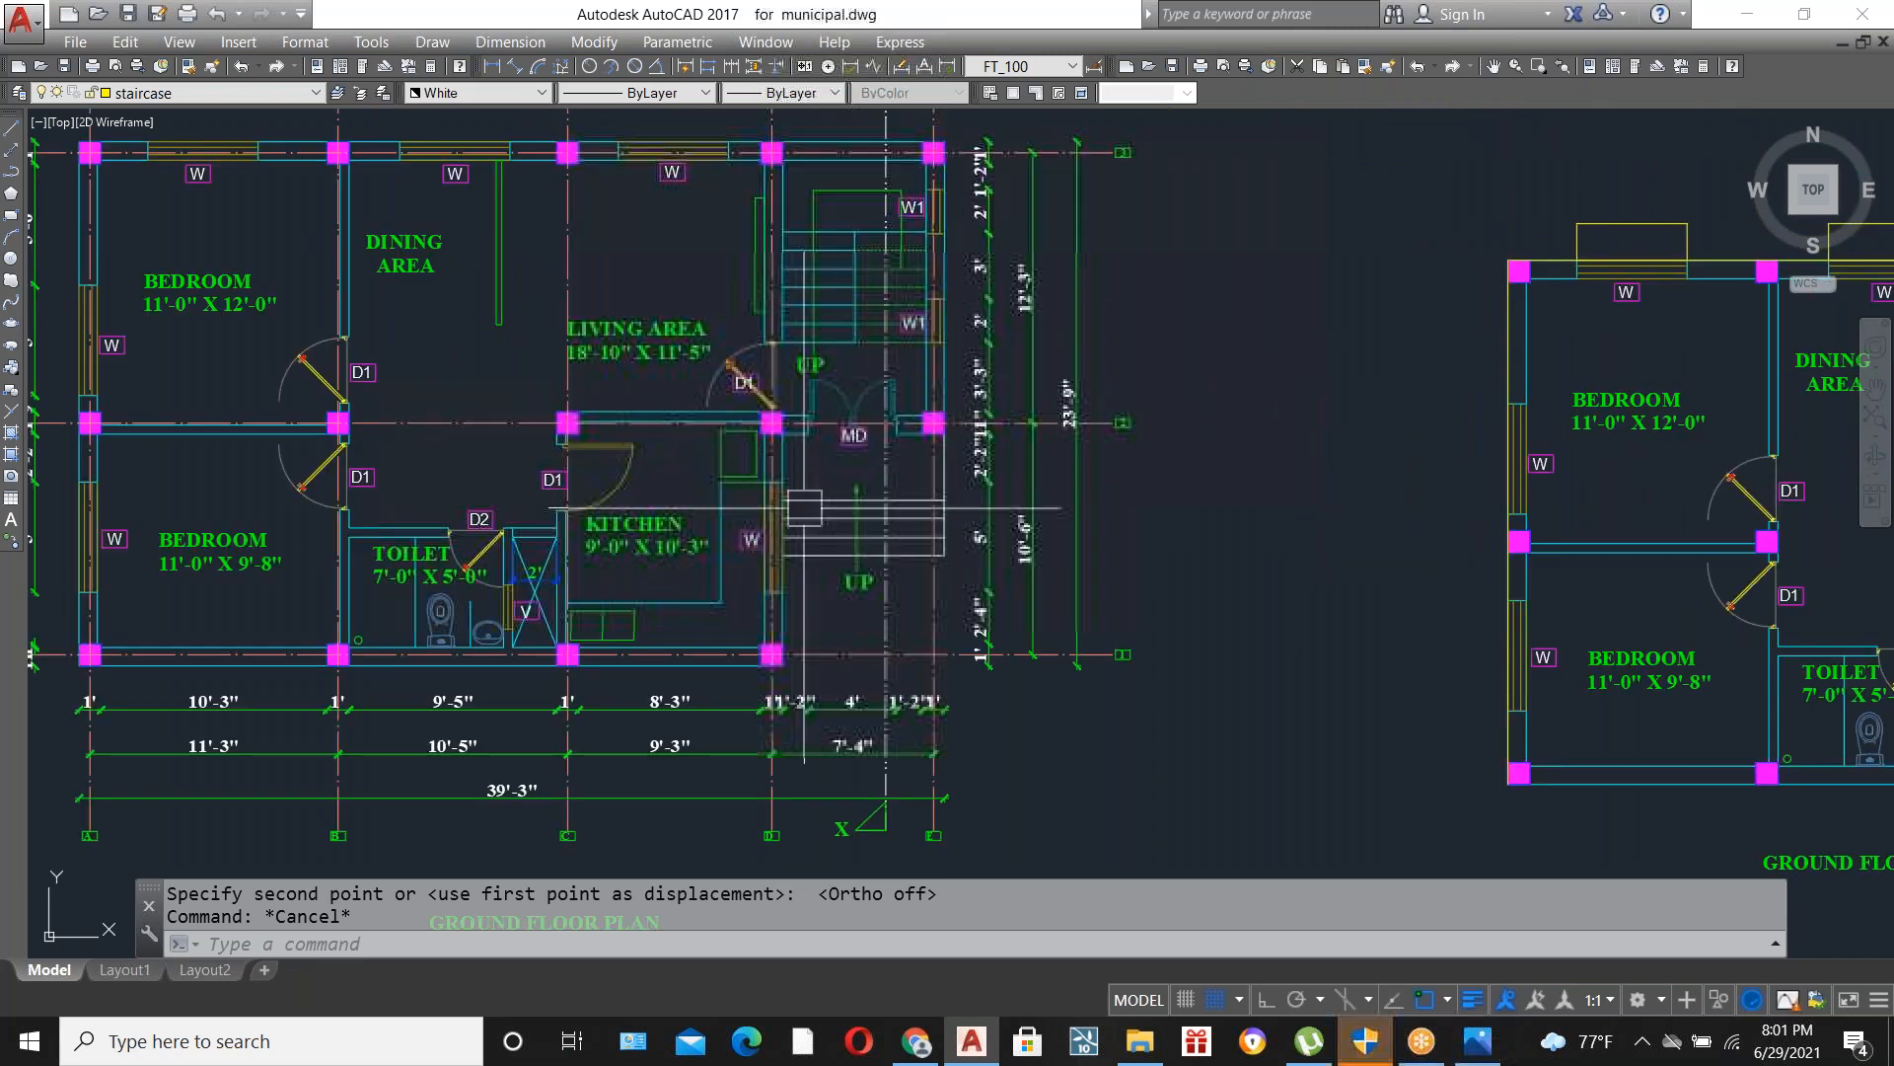
scroll(636, 377, down, 6)
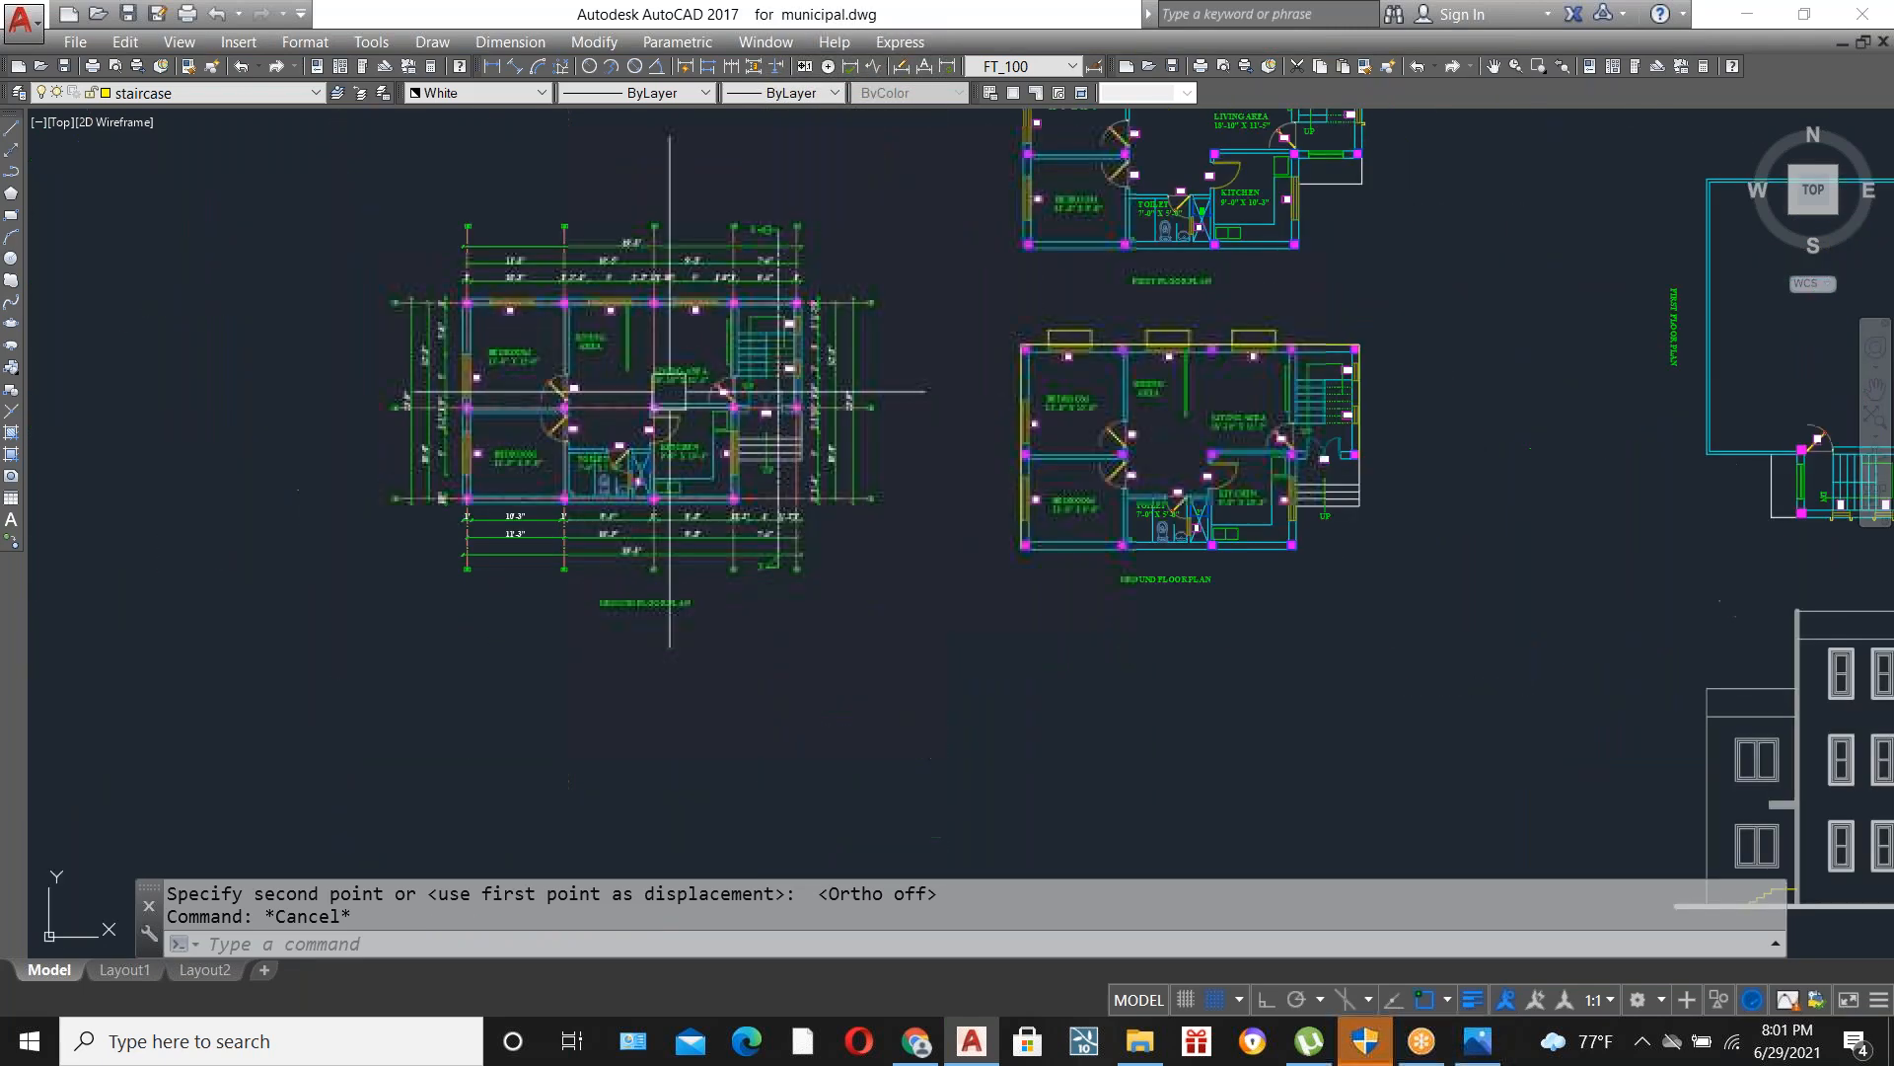
scroll(918, 308, up, 5)
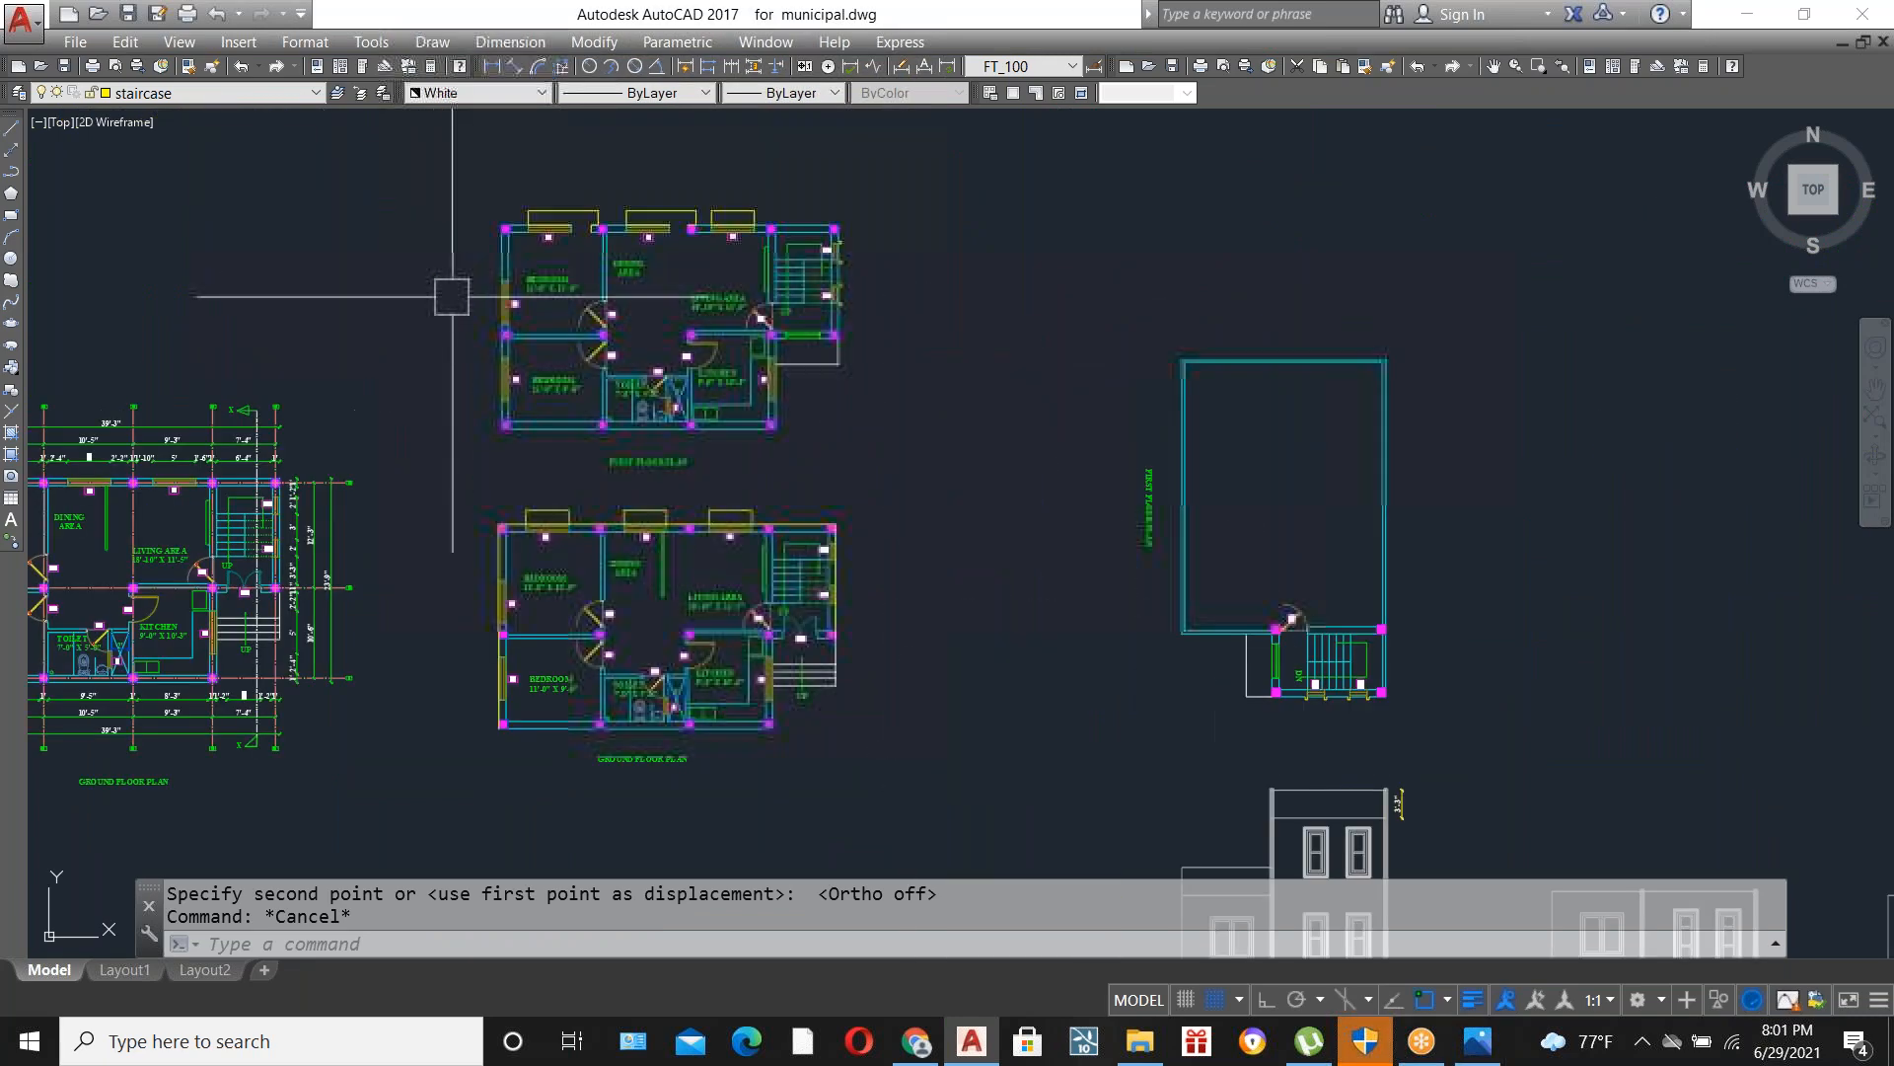
scroll(996, 291, down, 5)
Save the drawing with the front elevation in its new place.
scroll(938, 422, up, 4)
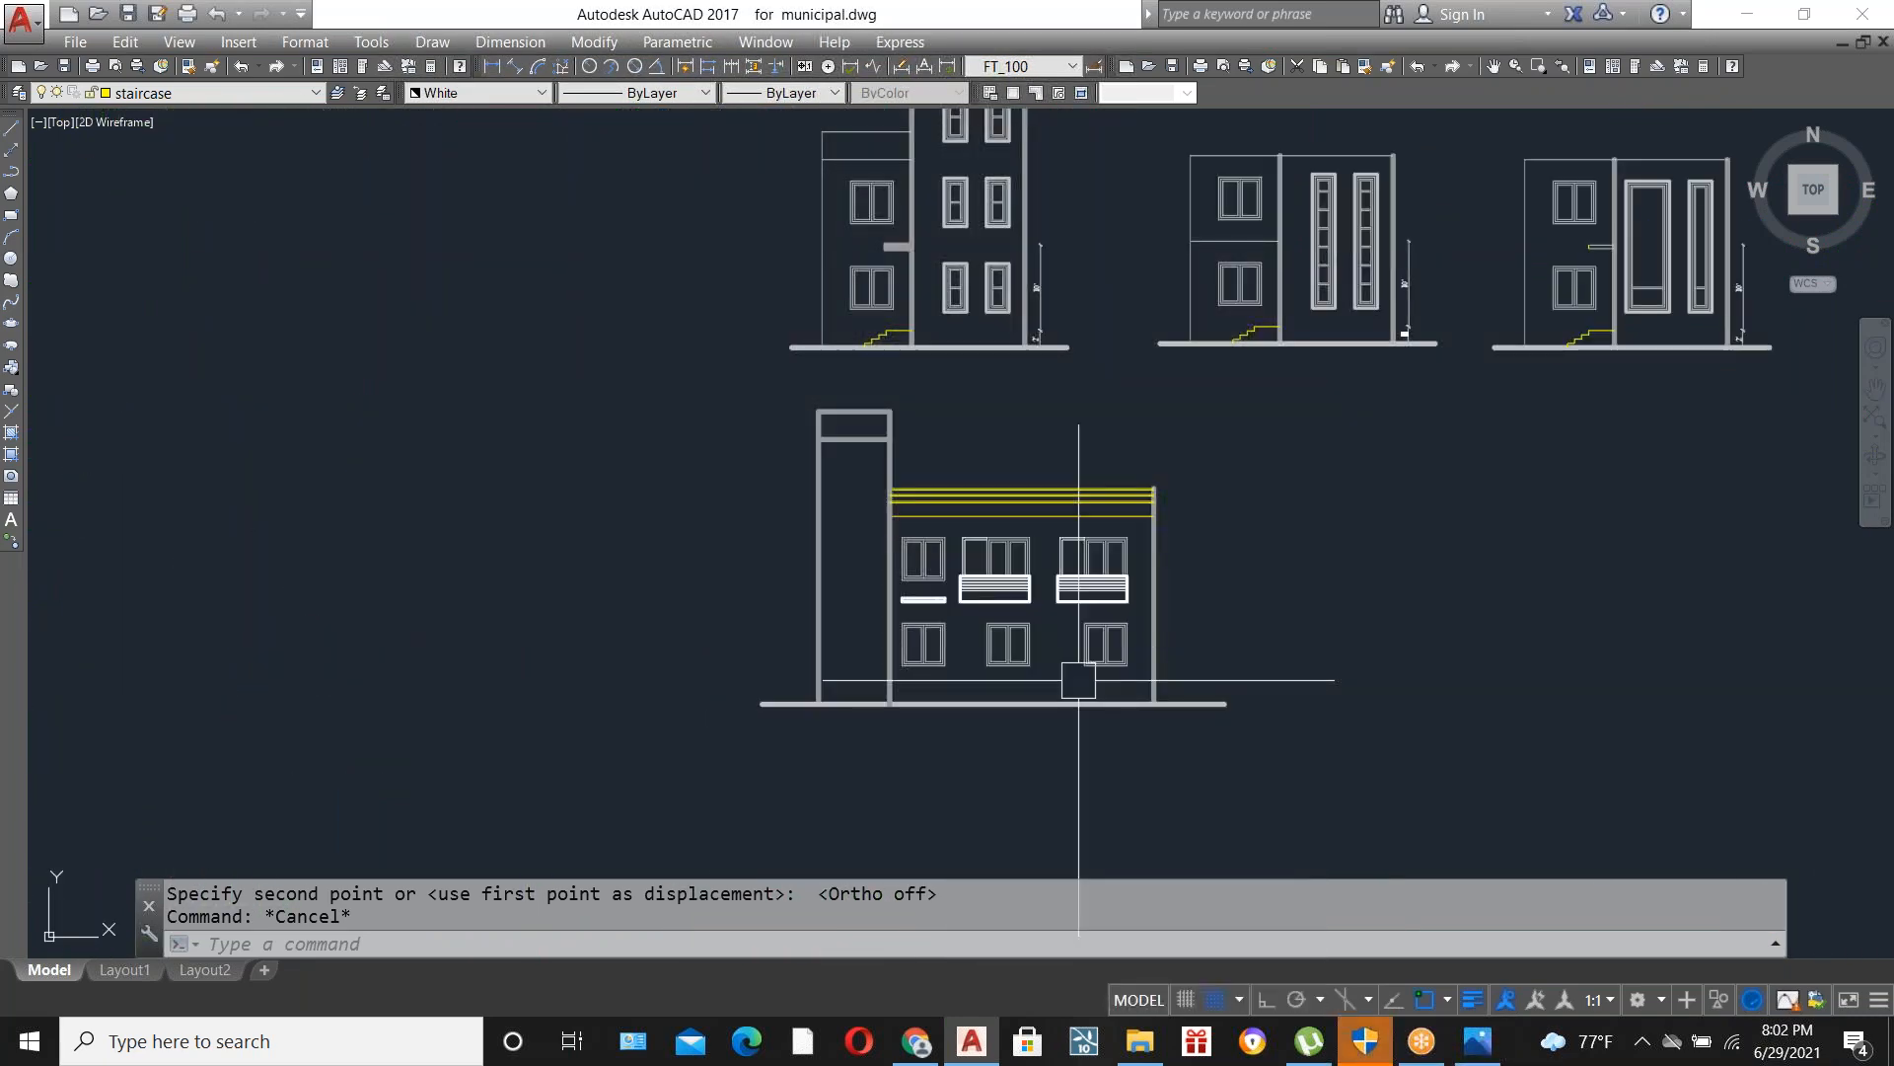
key(ctrl+s)
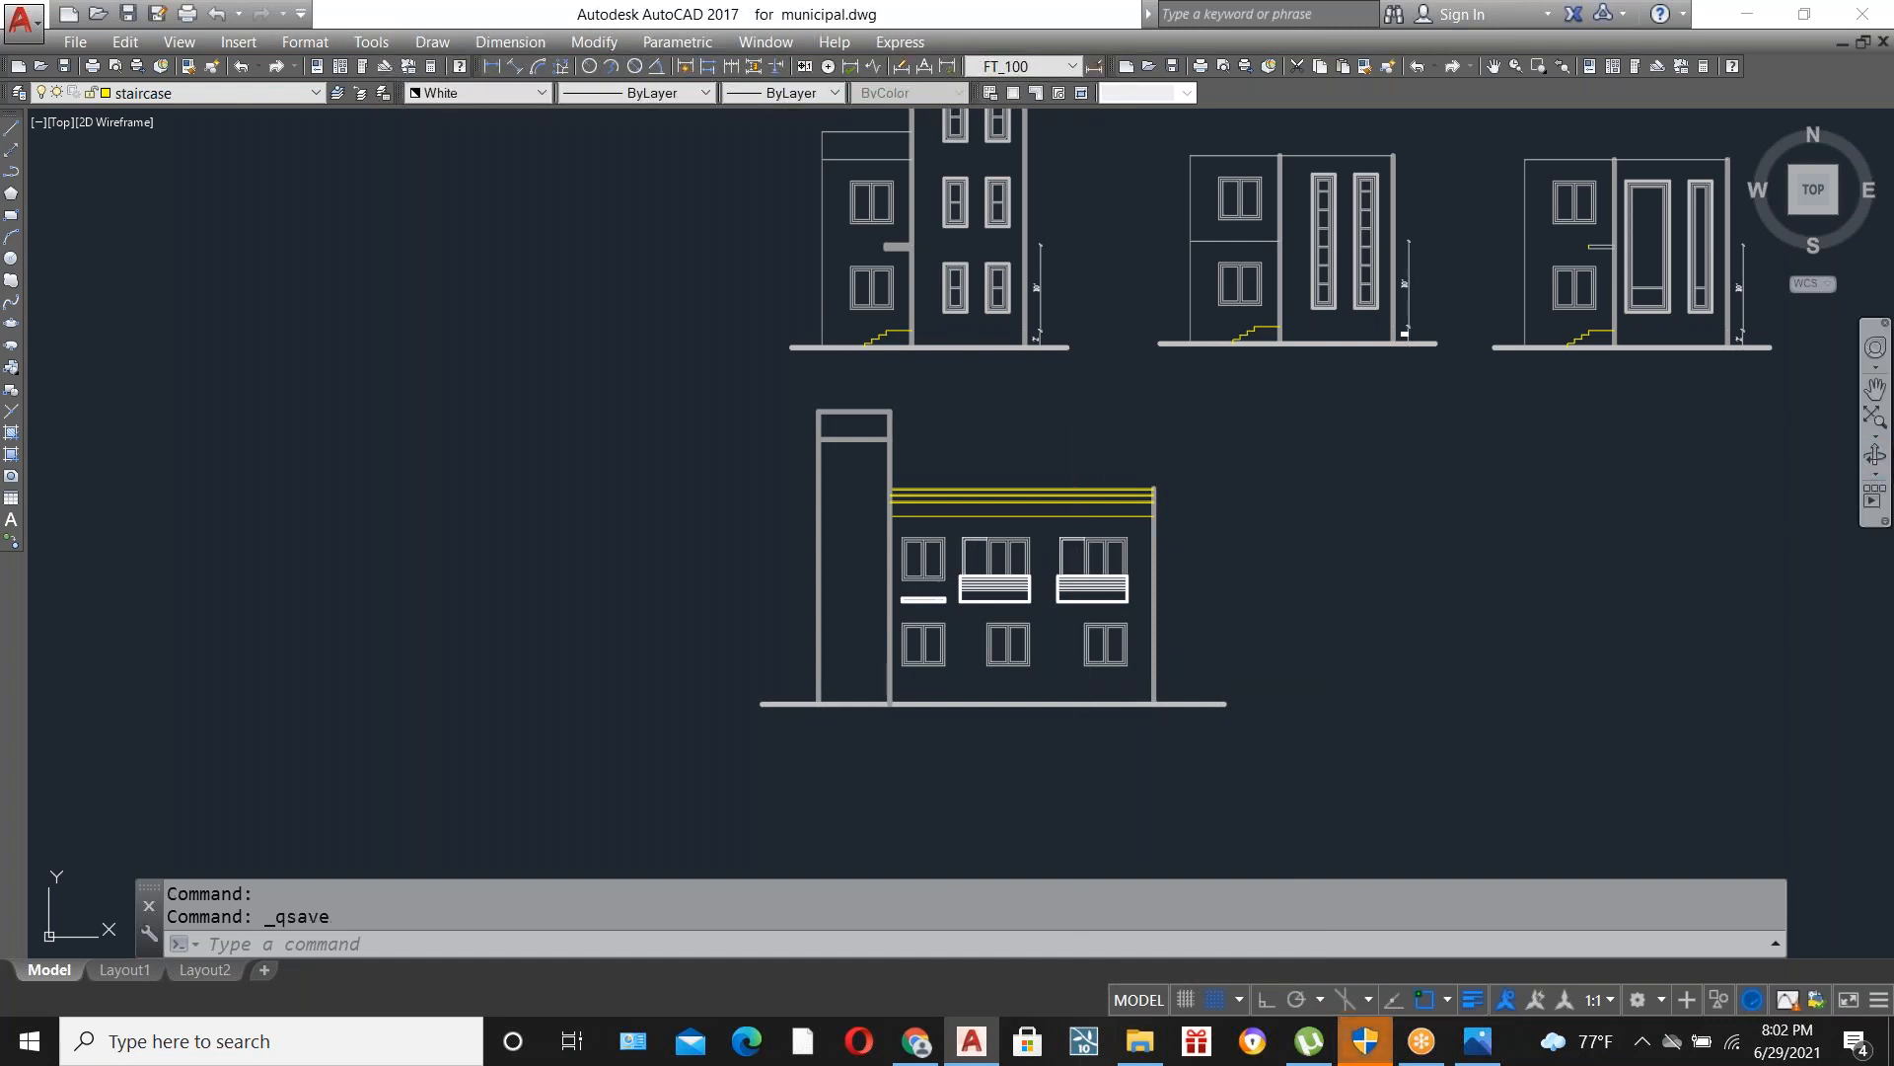
scroll(842, 567, down, 2)
scroll(842, 567, down, 3)
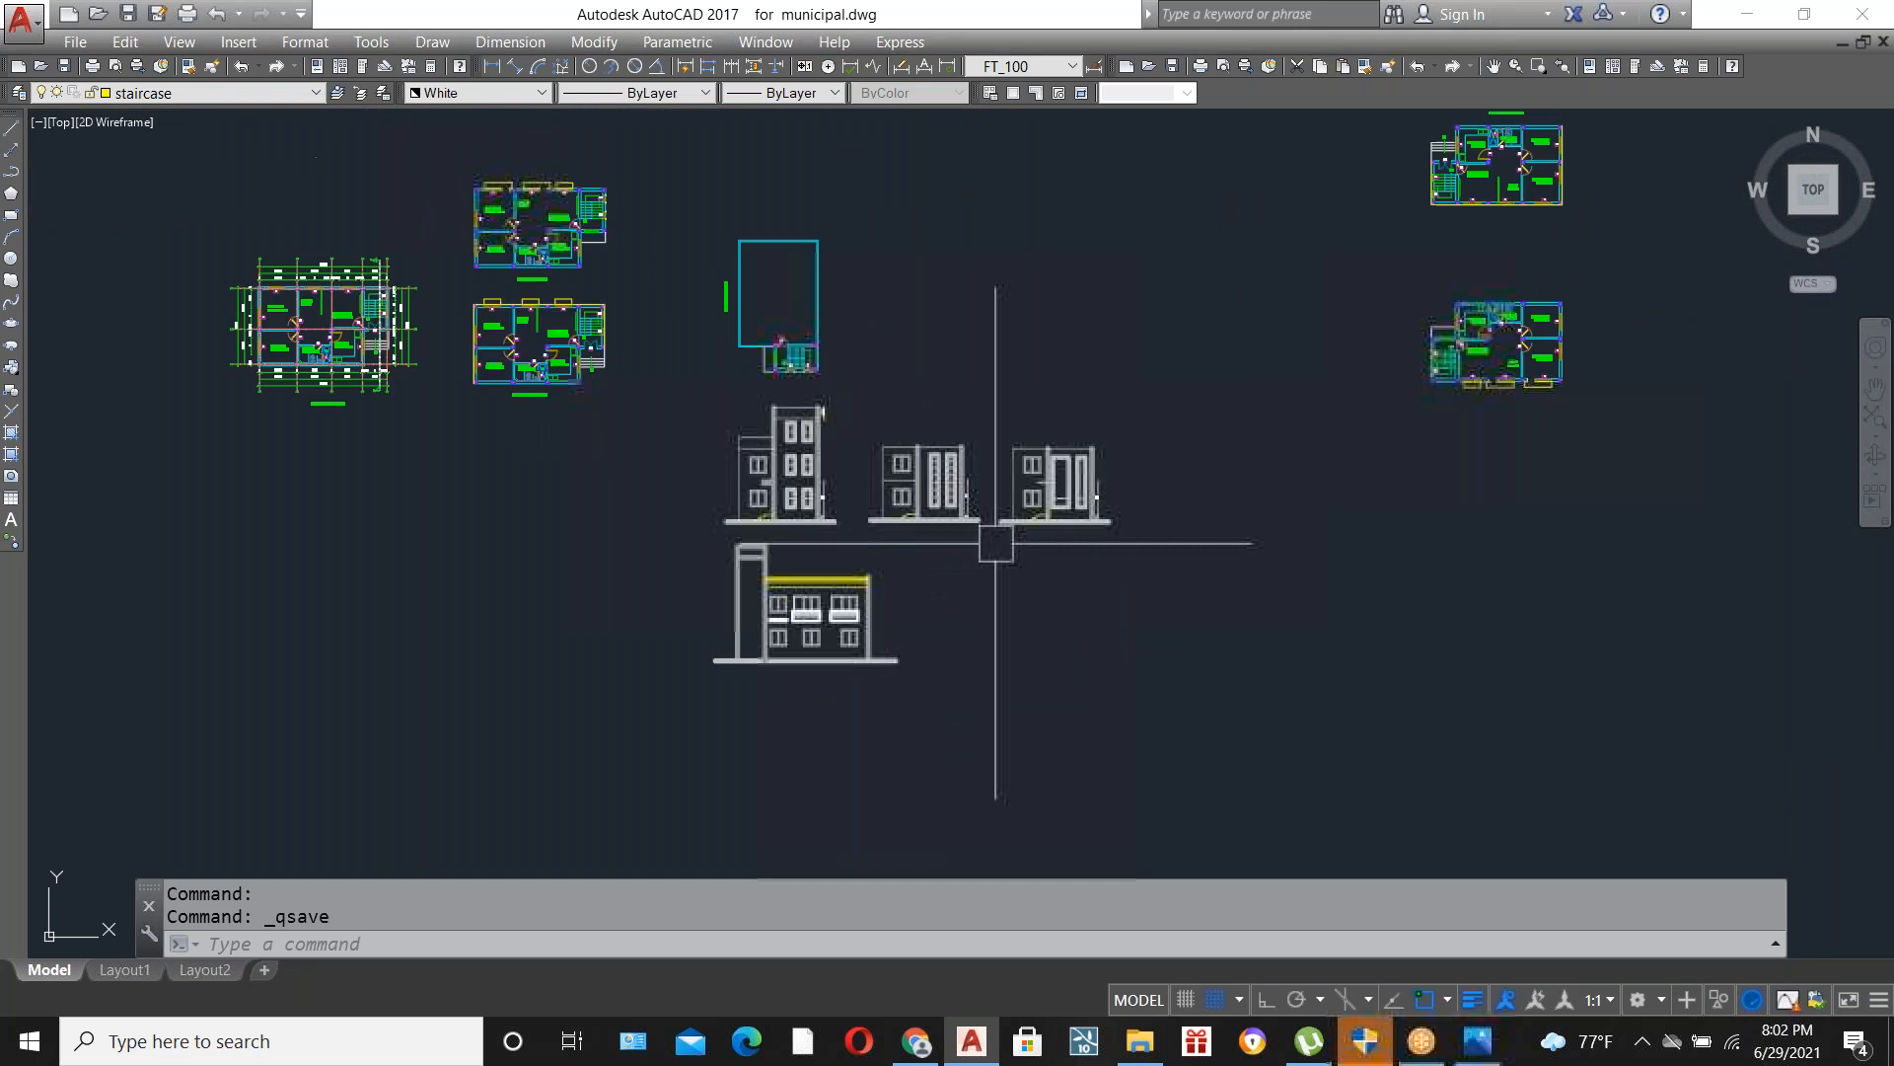
Review the arrangement of the three side elevations and the front elevation below them.
scroll(1036, 537, up, 3)
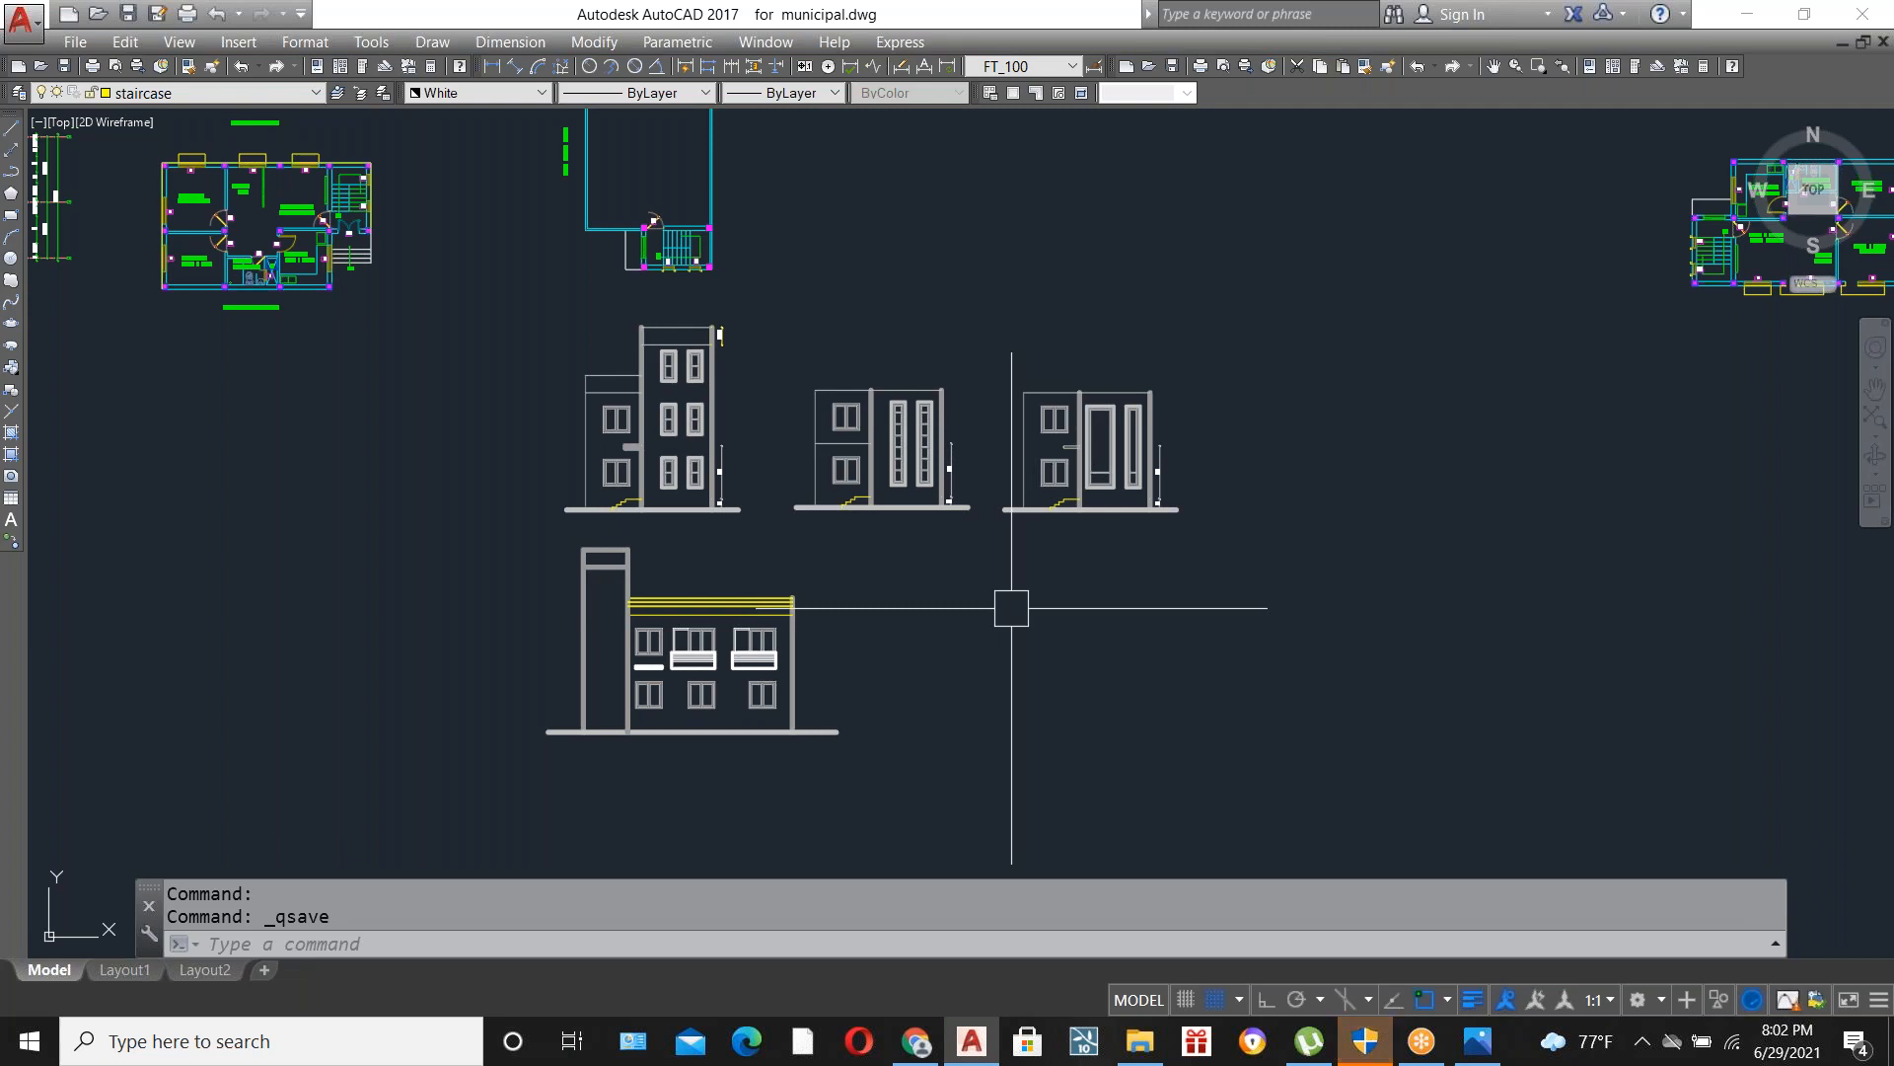
scroll(1036, 606, down, 2)
scroll(1086, 514, up, 3)
scroll(1081, 524, down, 2)
scroll(1080, 524, down, 2)
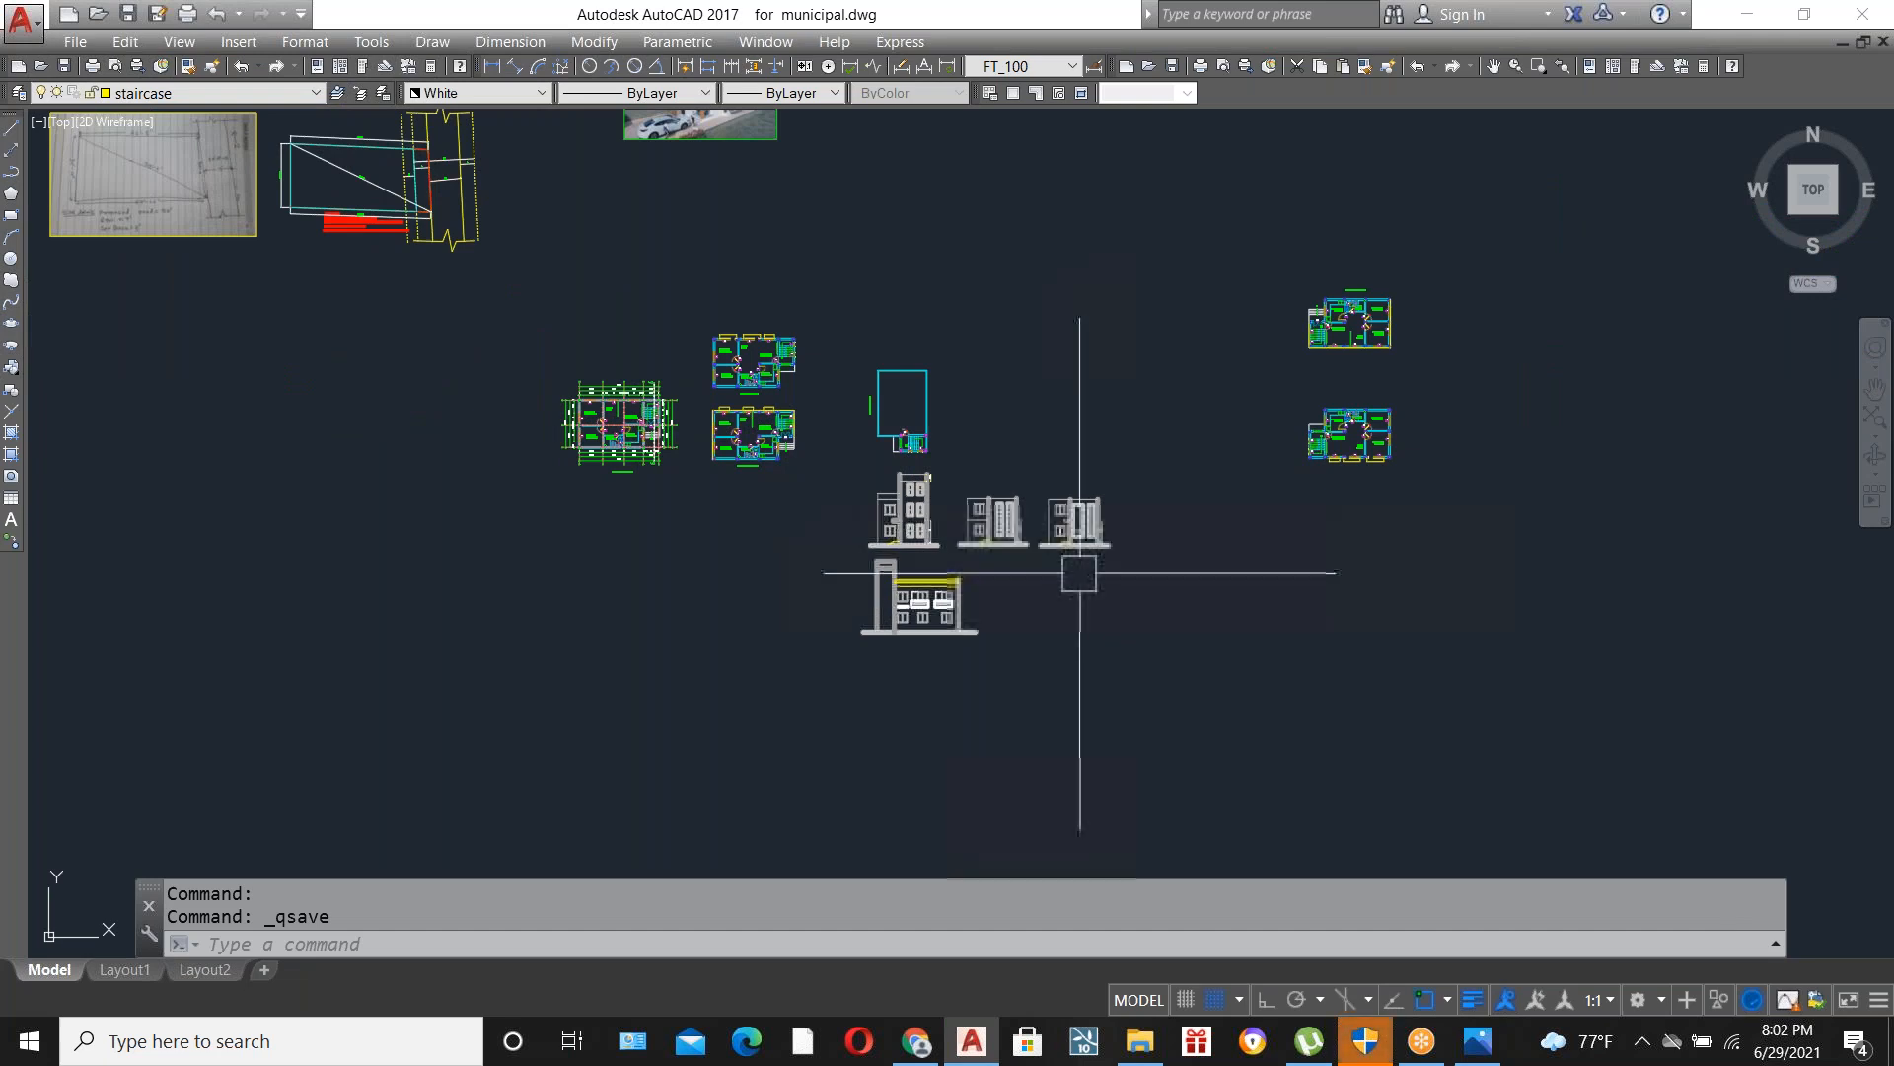
scroll(1077, 573, up, 3)
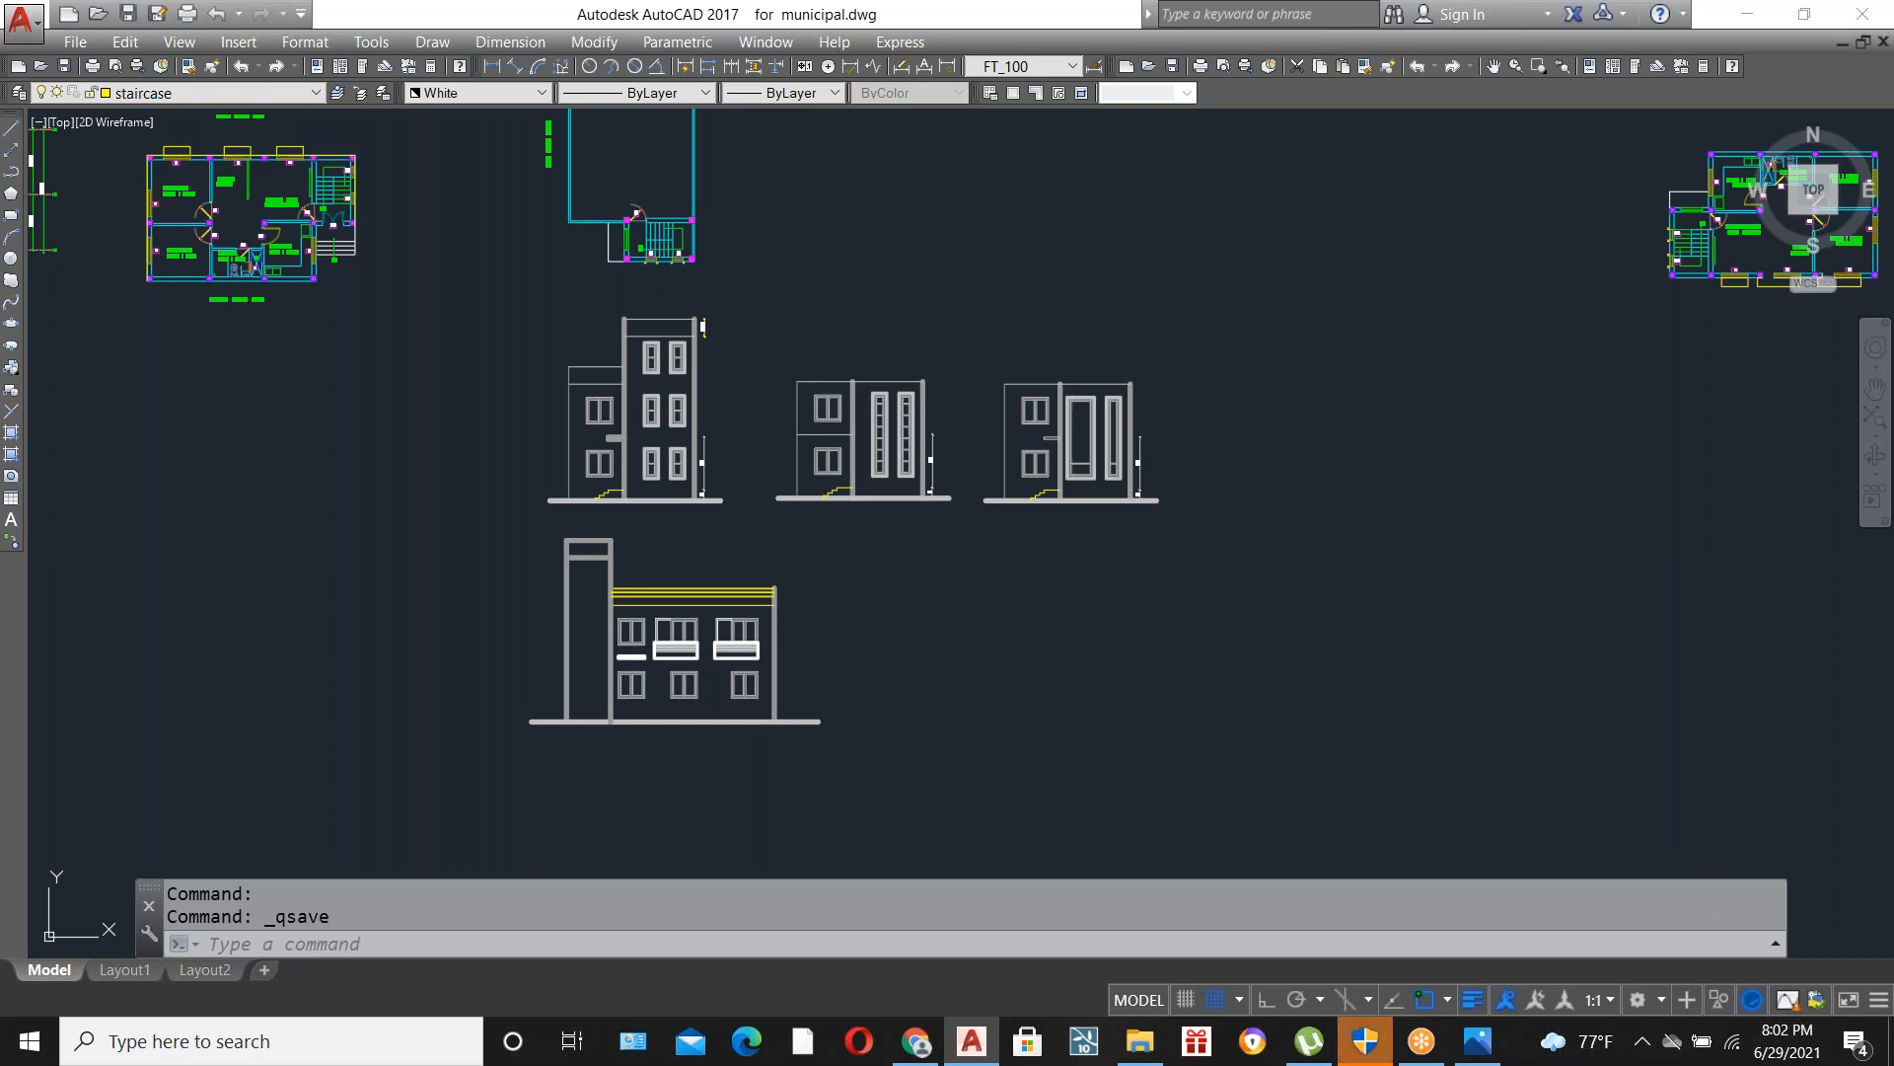
scroll(986, 496, down, 2)
scroll(804, 563, up, 4)
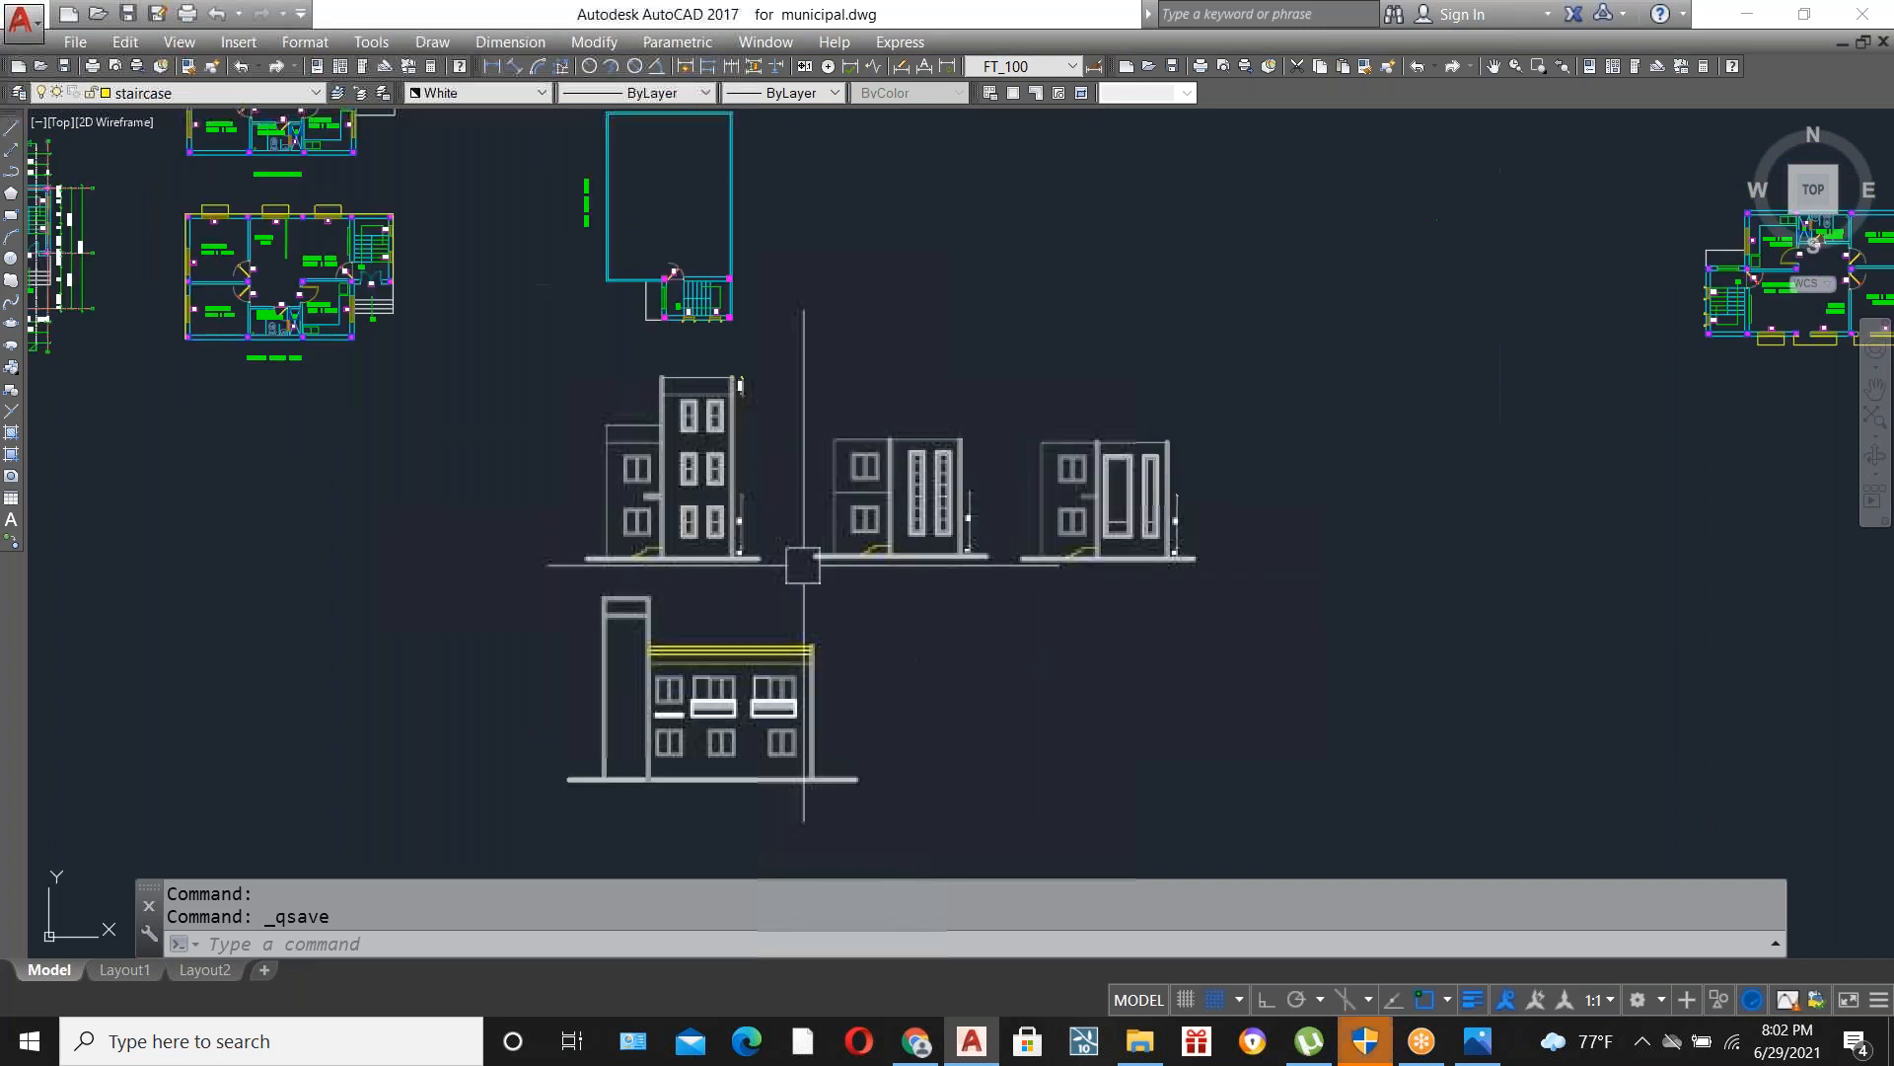
Copy the GROUND FLOOR PLAN title from the floor plan to beneath the three-storey side elevation's ground line.
scroll(786, 427, down, 4)
scroll(444, 309, up, 8)
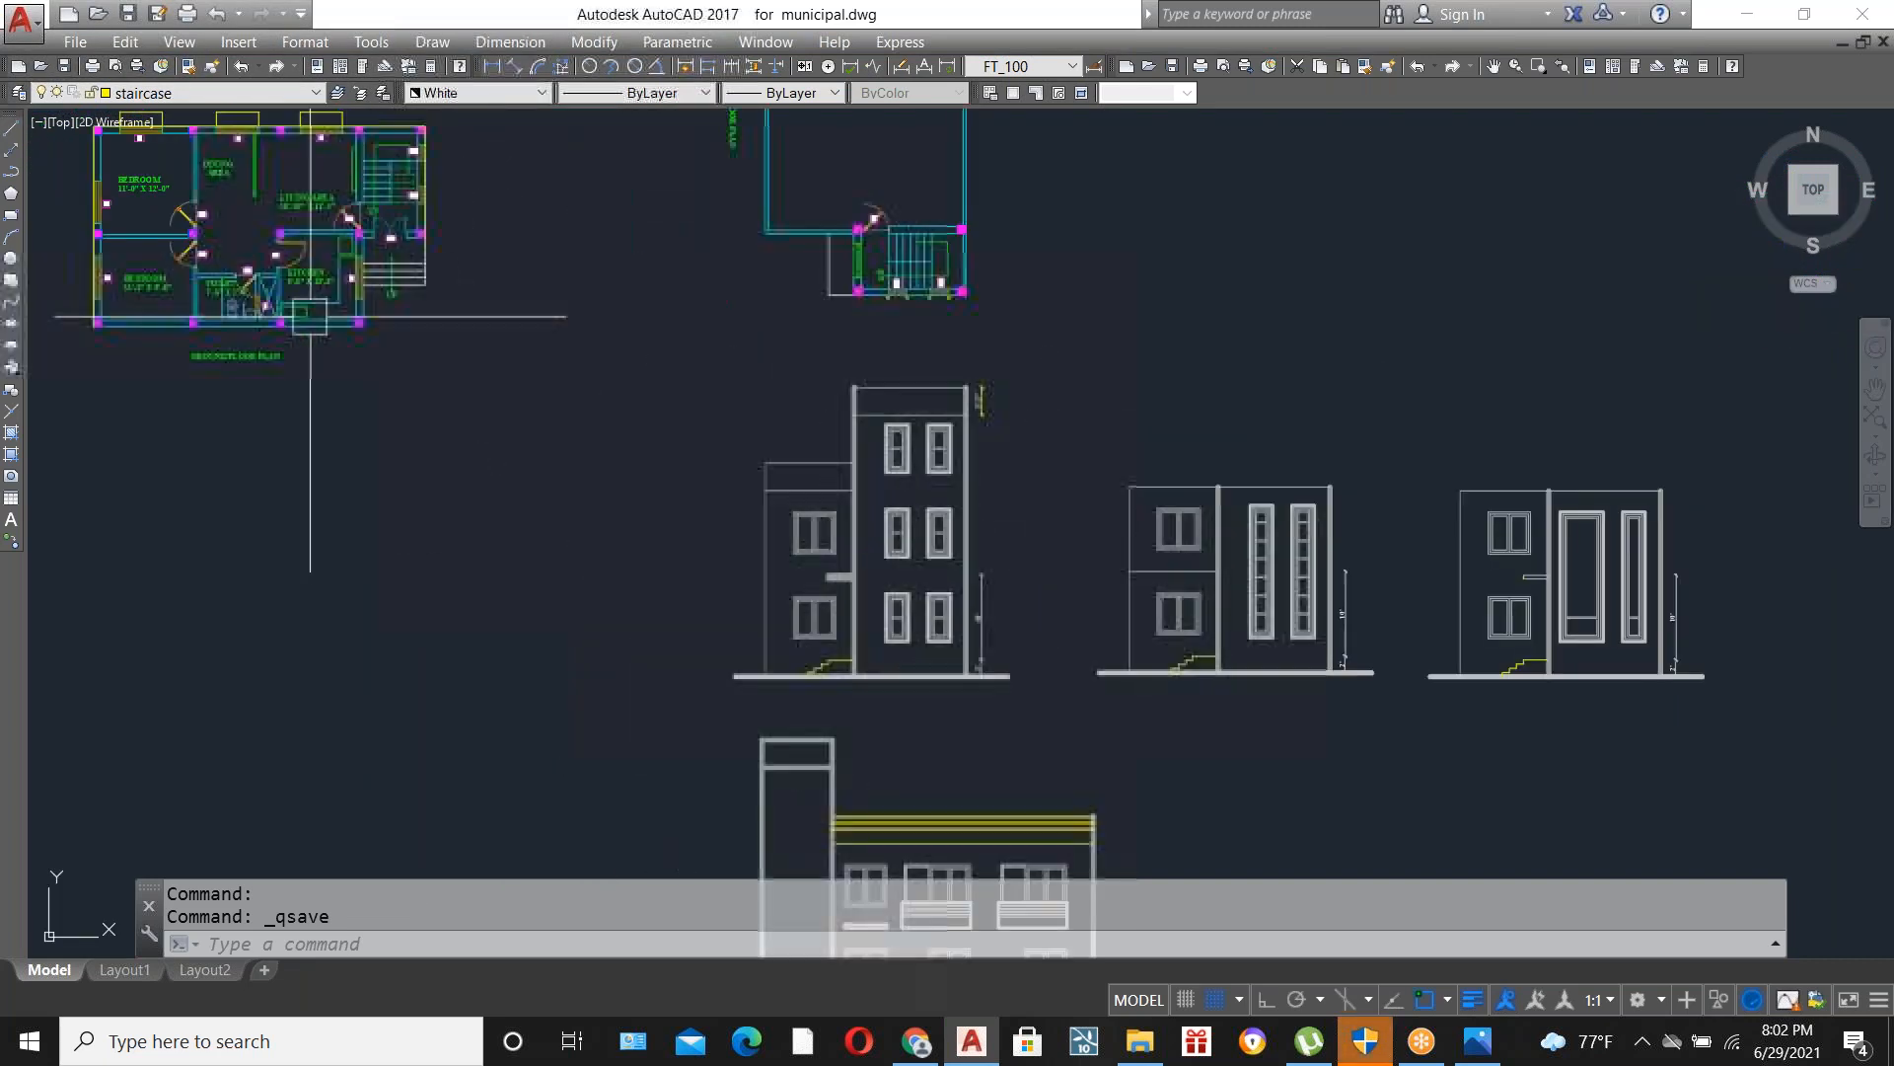
click(364, 353)
text(co)
key(Return)
click(326, 378)
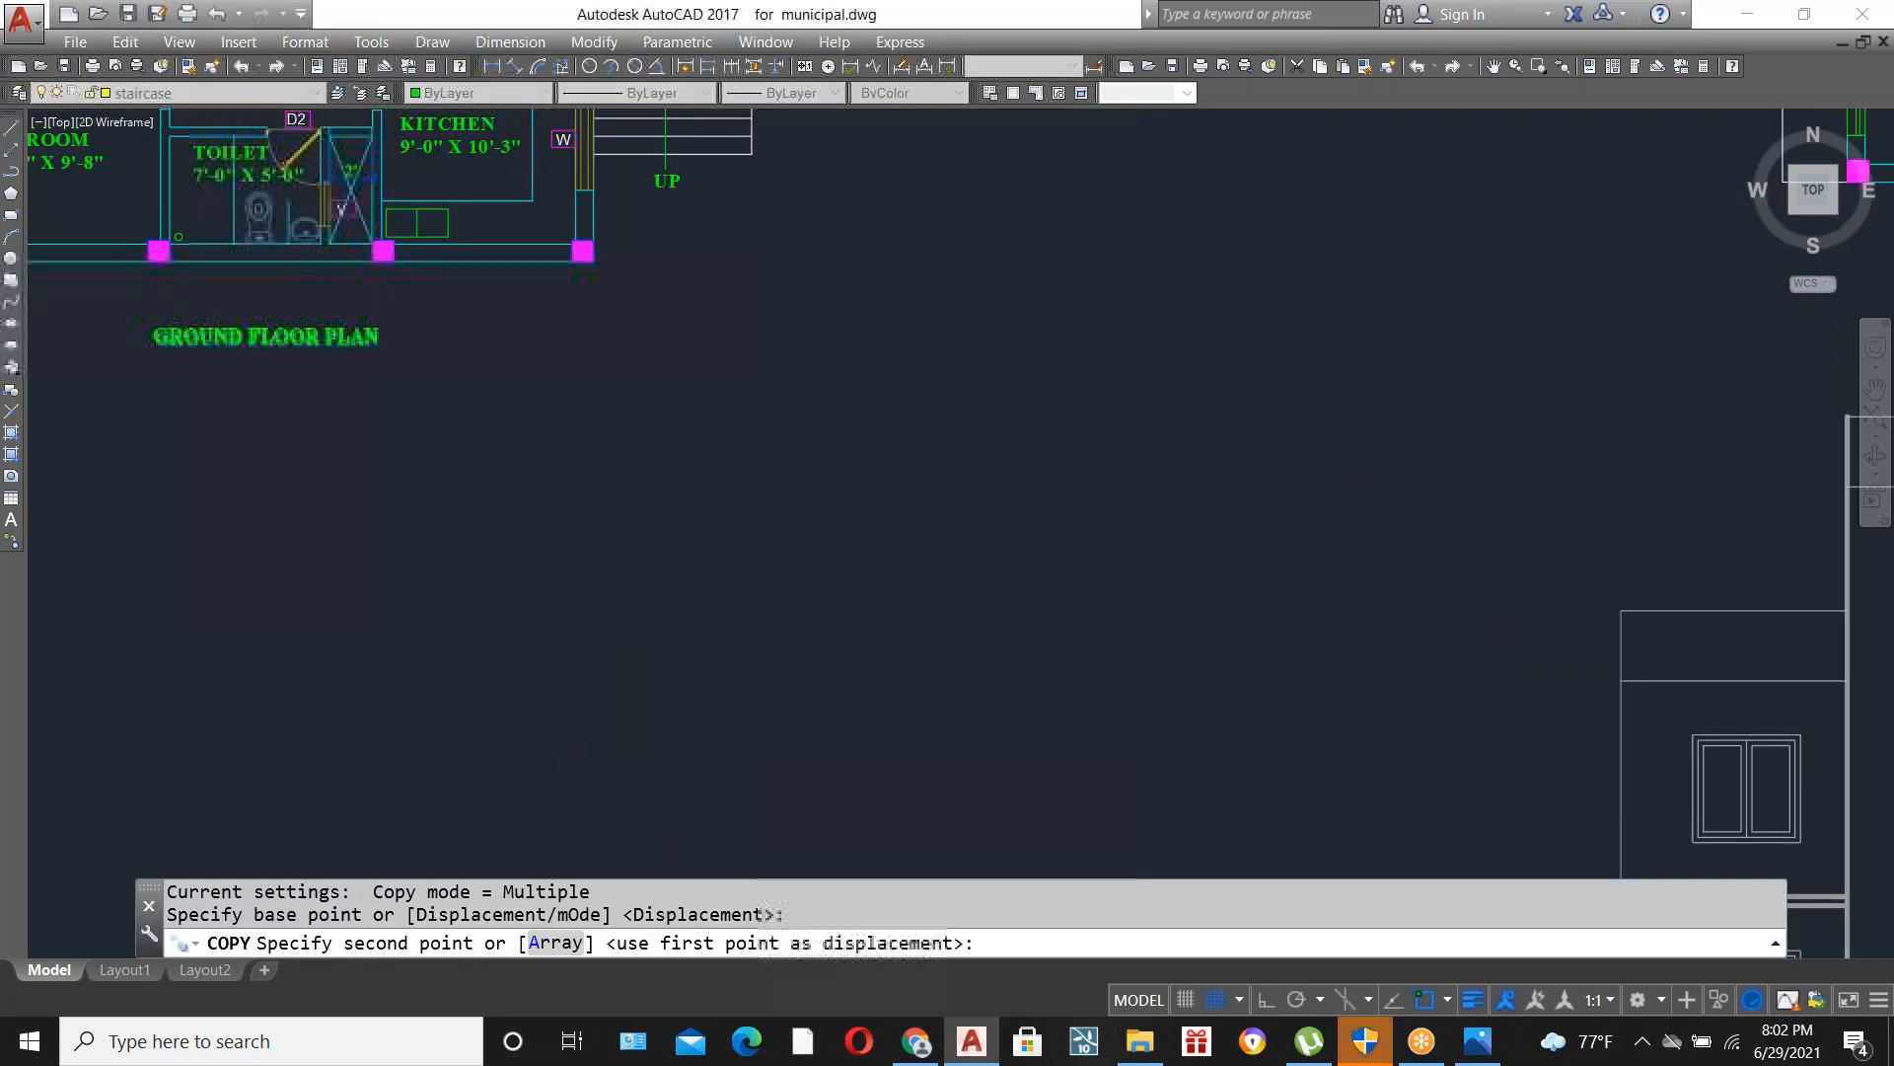
scroll(318, 375, down, 5)
scroll(735, 604, up, 4)
click(669, 537)
key(Escape)
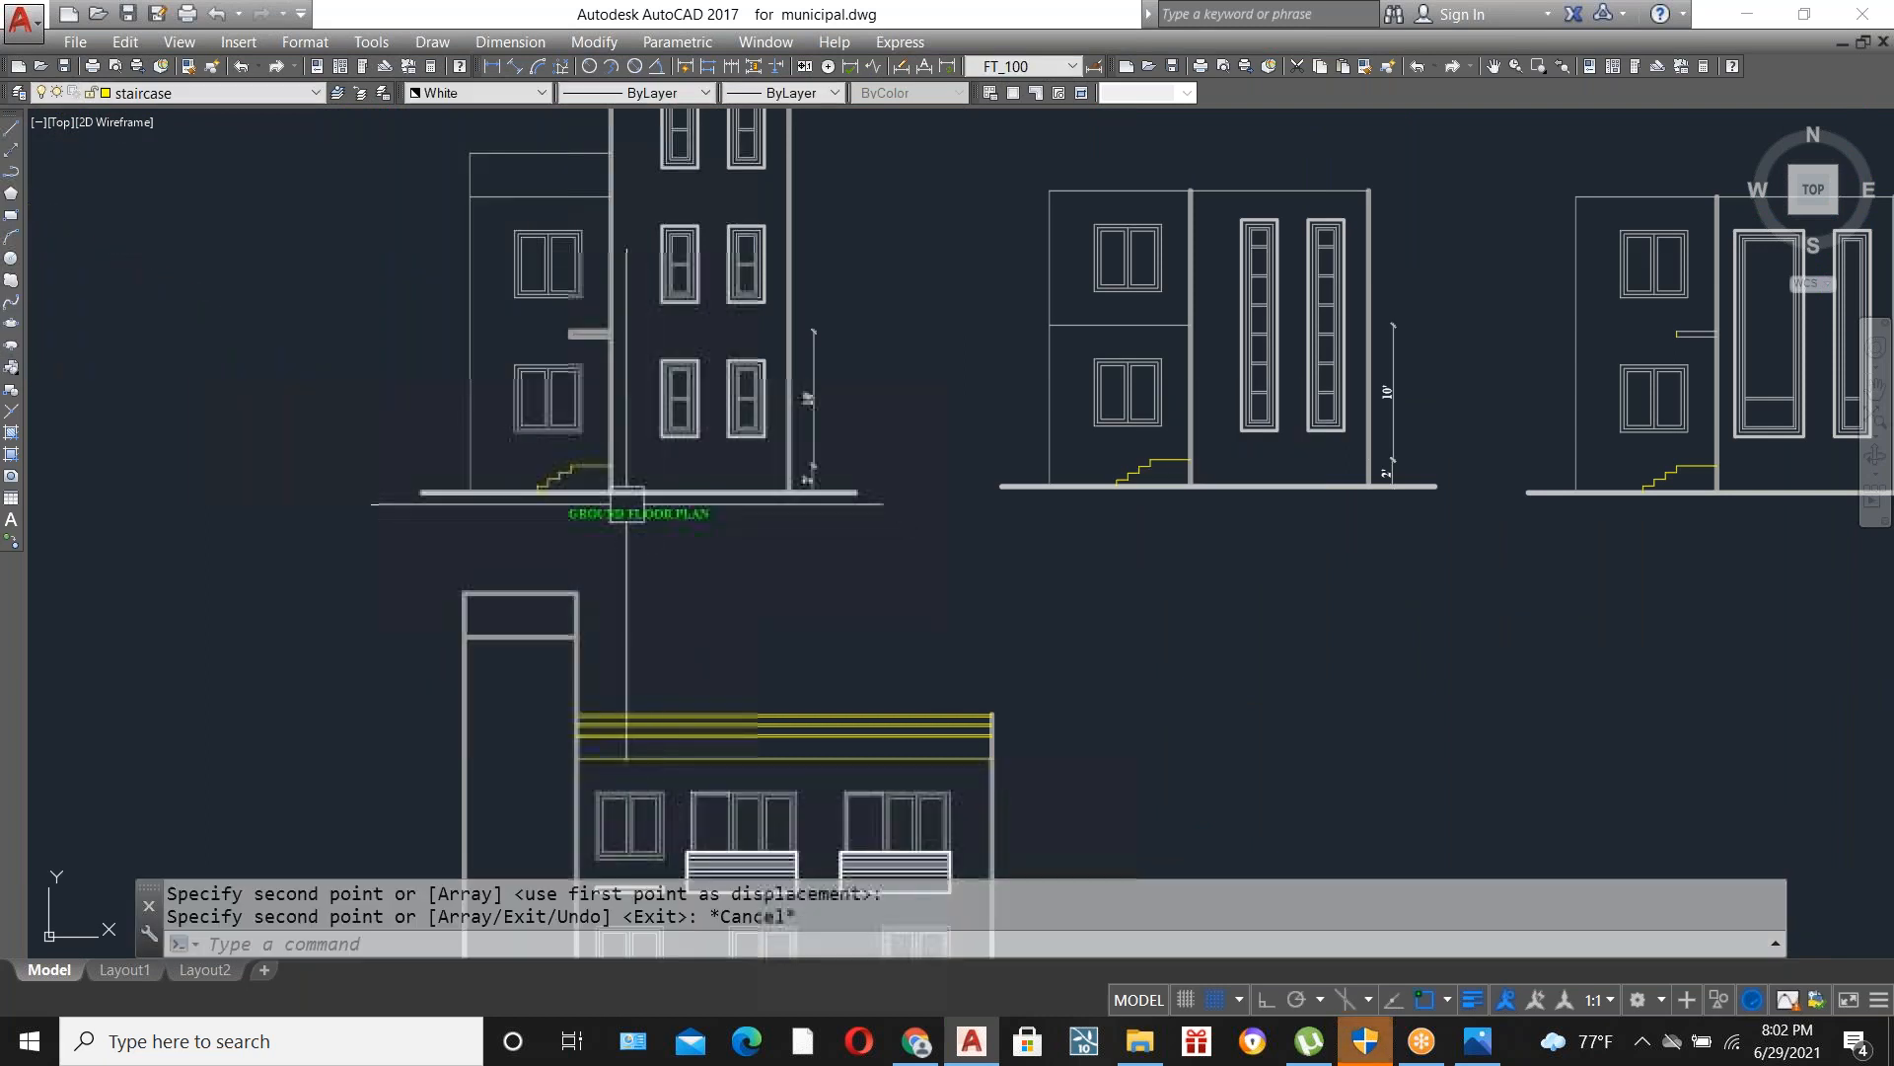
Change the copied title under the three-storey elevation to EAST ELEVATION.
scroll(629, 505, up, 4)
double_click(645, 524)
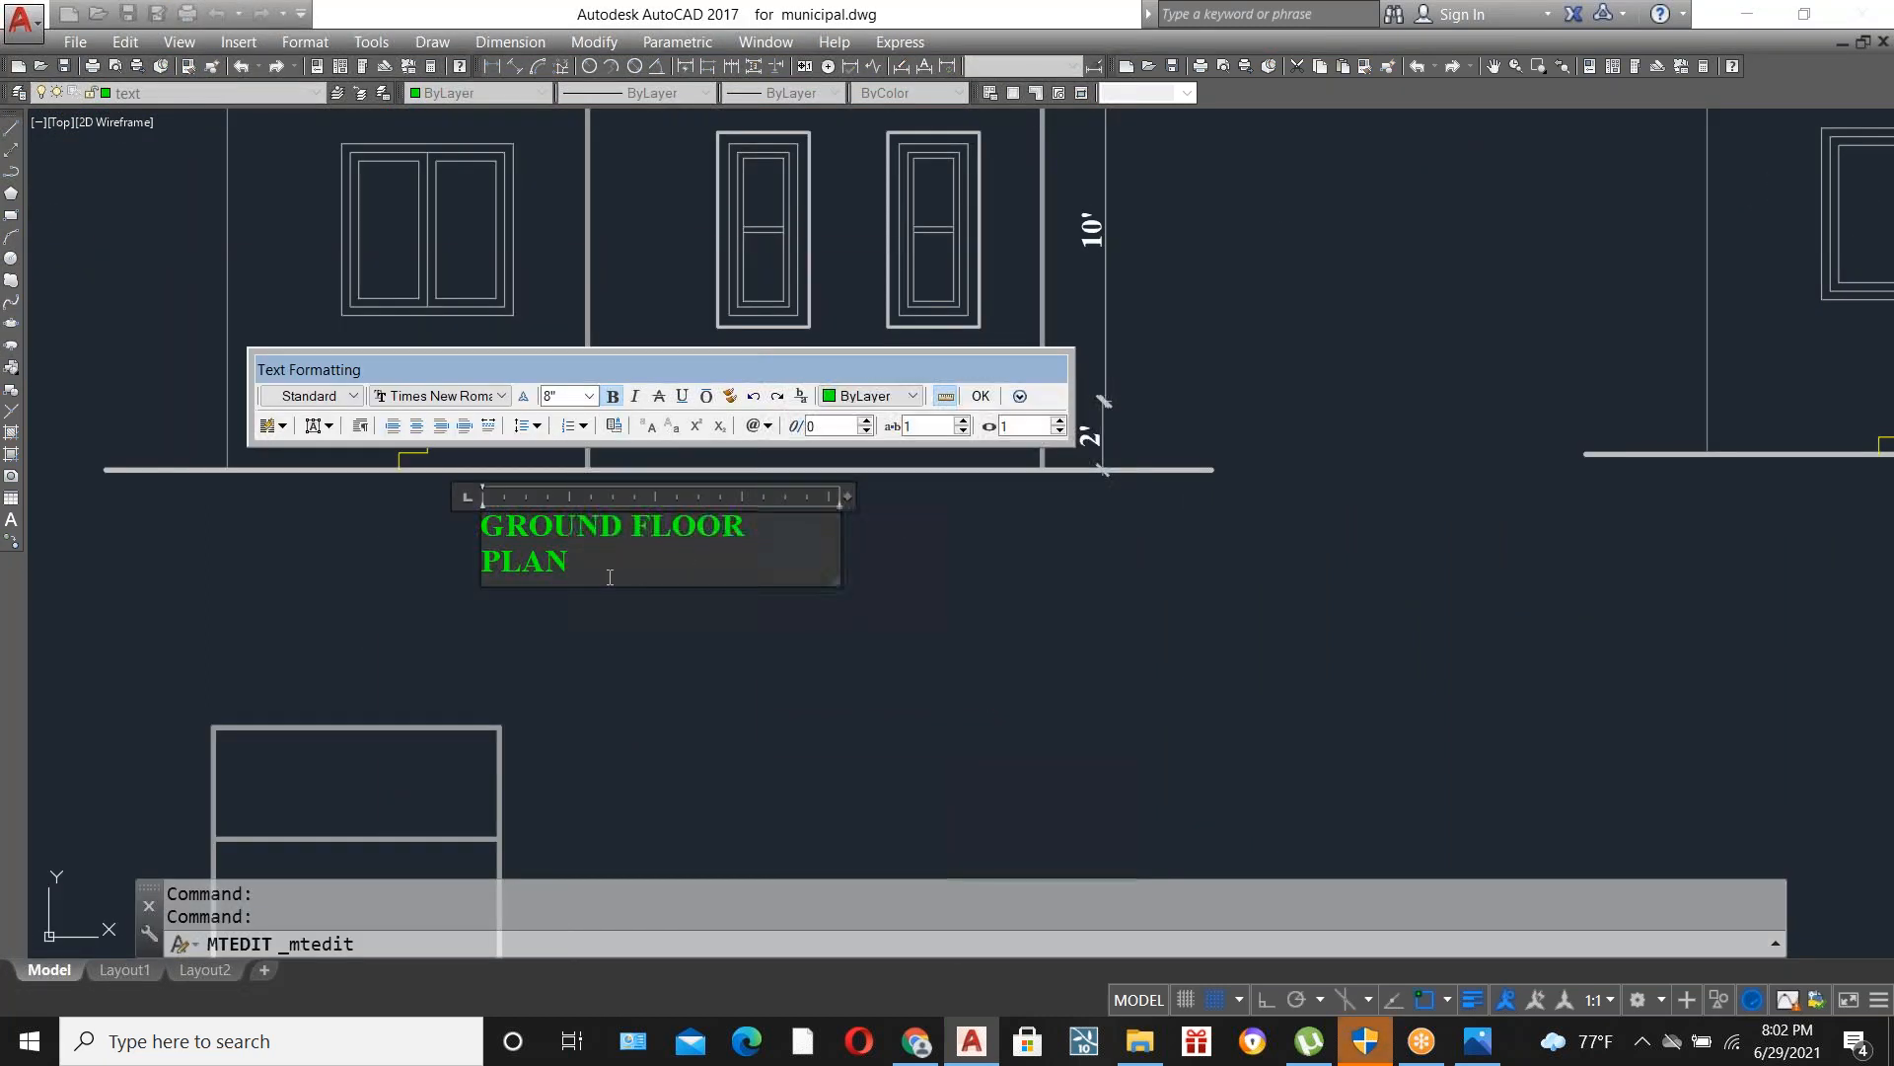
text(EAST ELEVATIO)
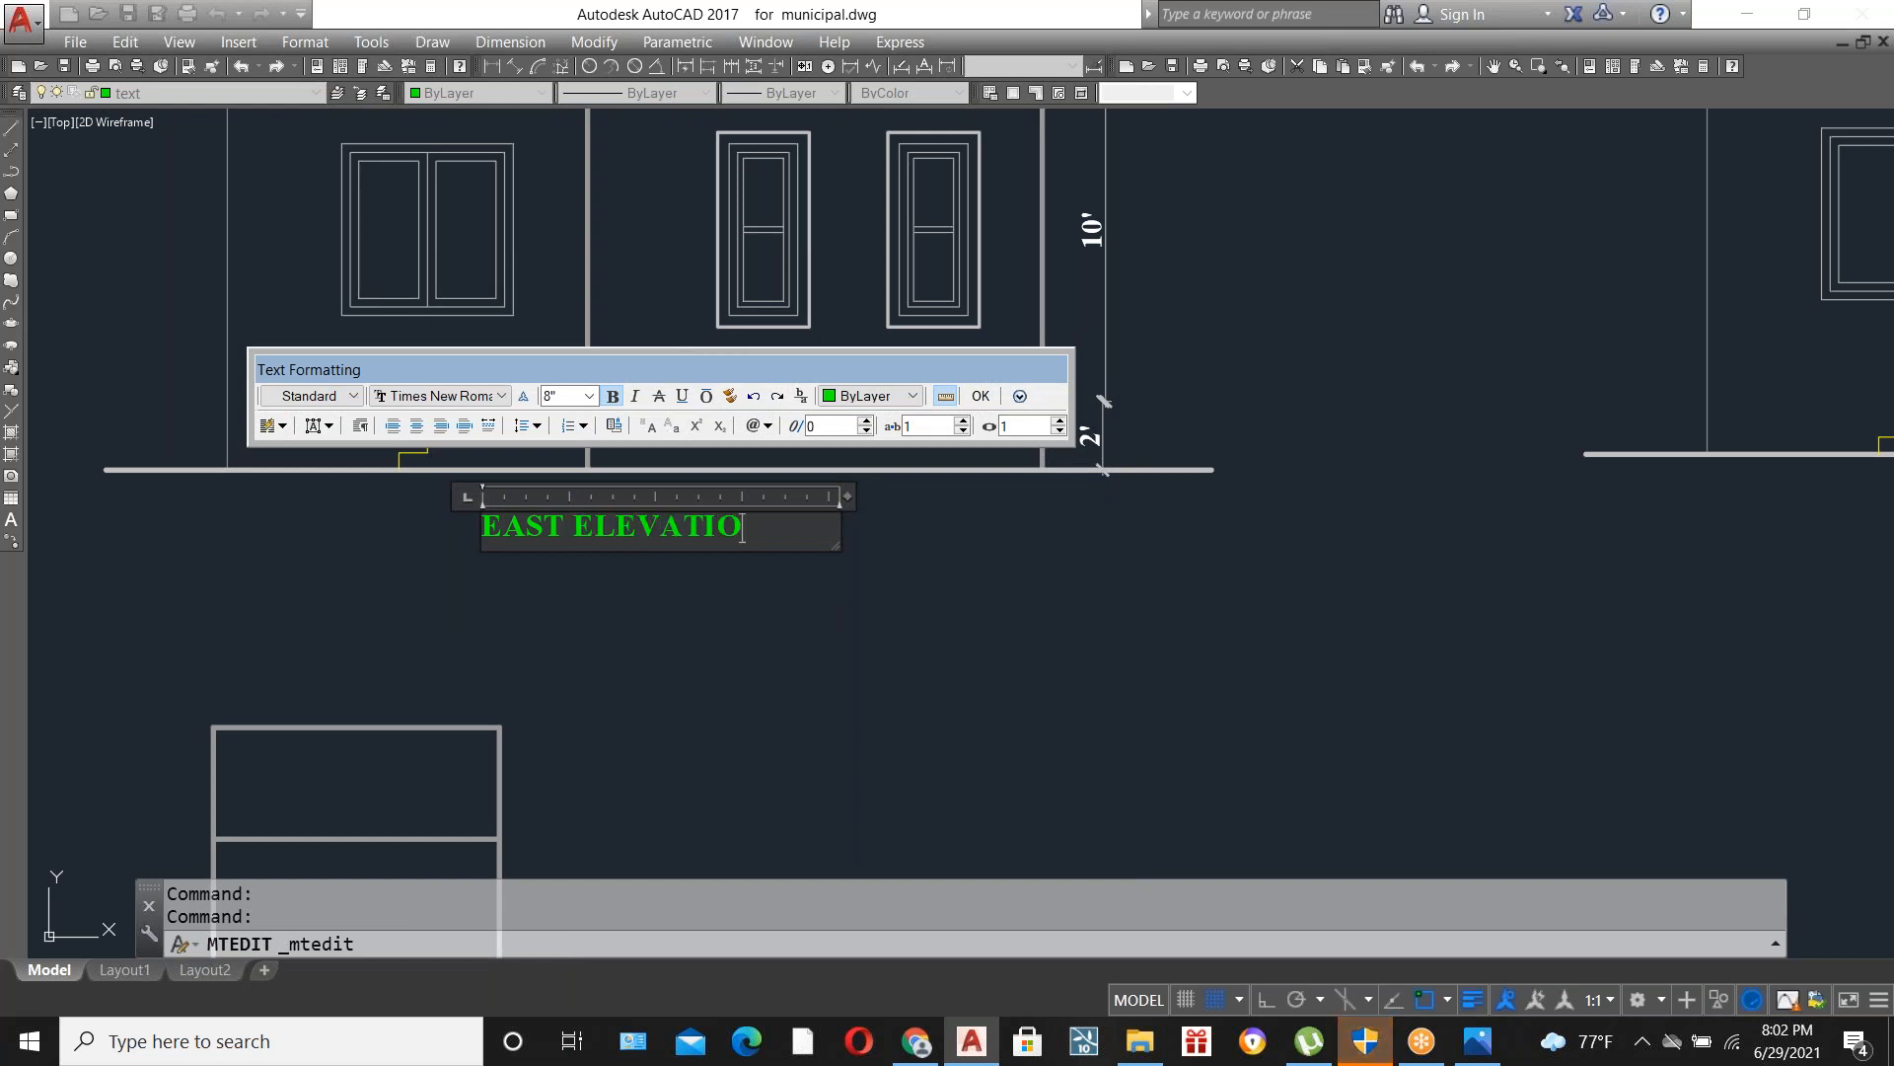
click(624, 565)
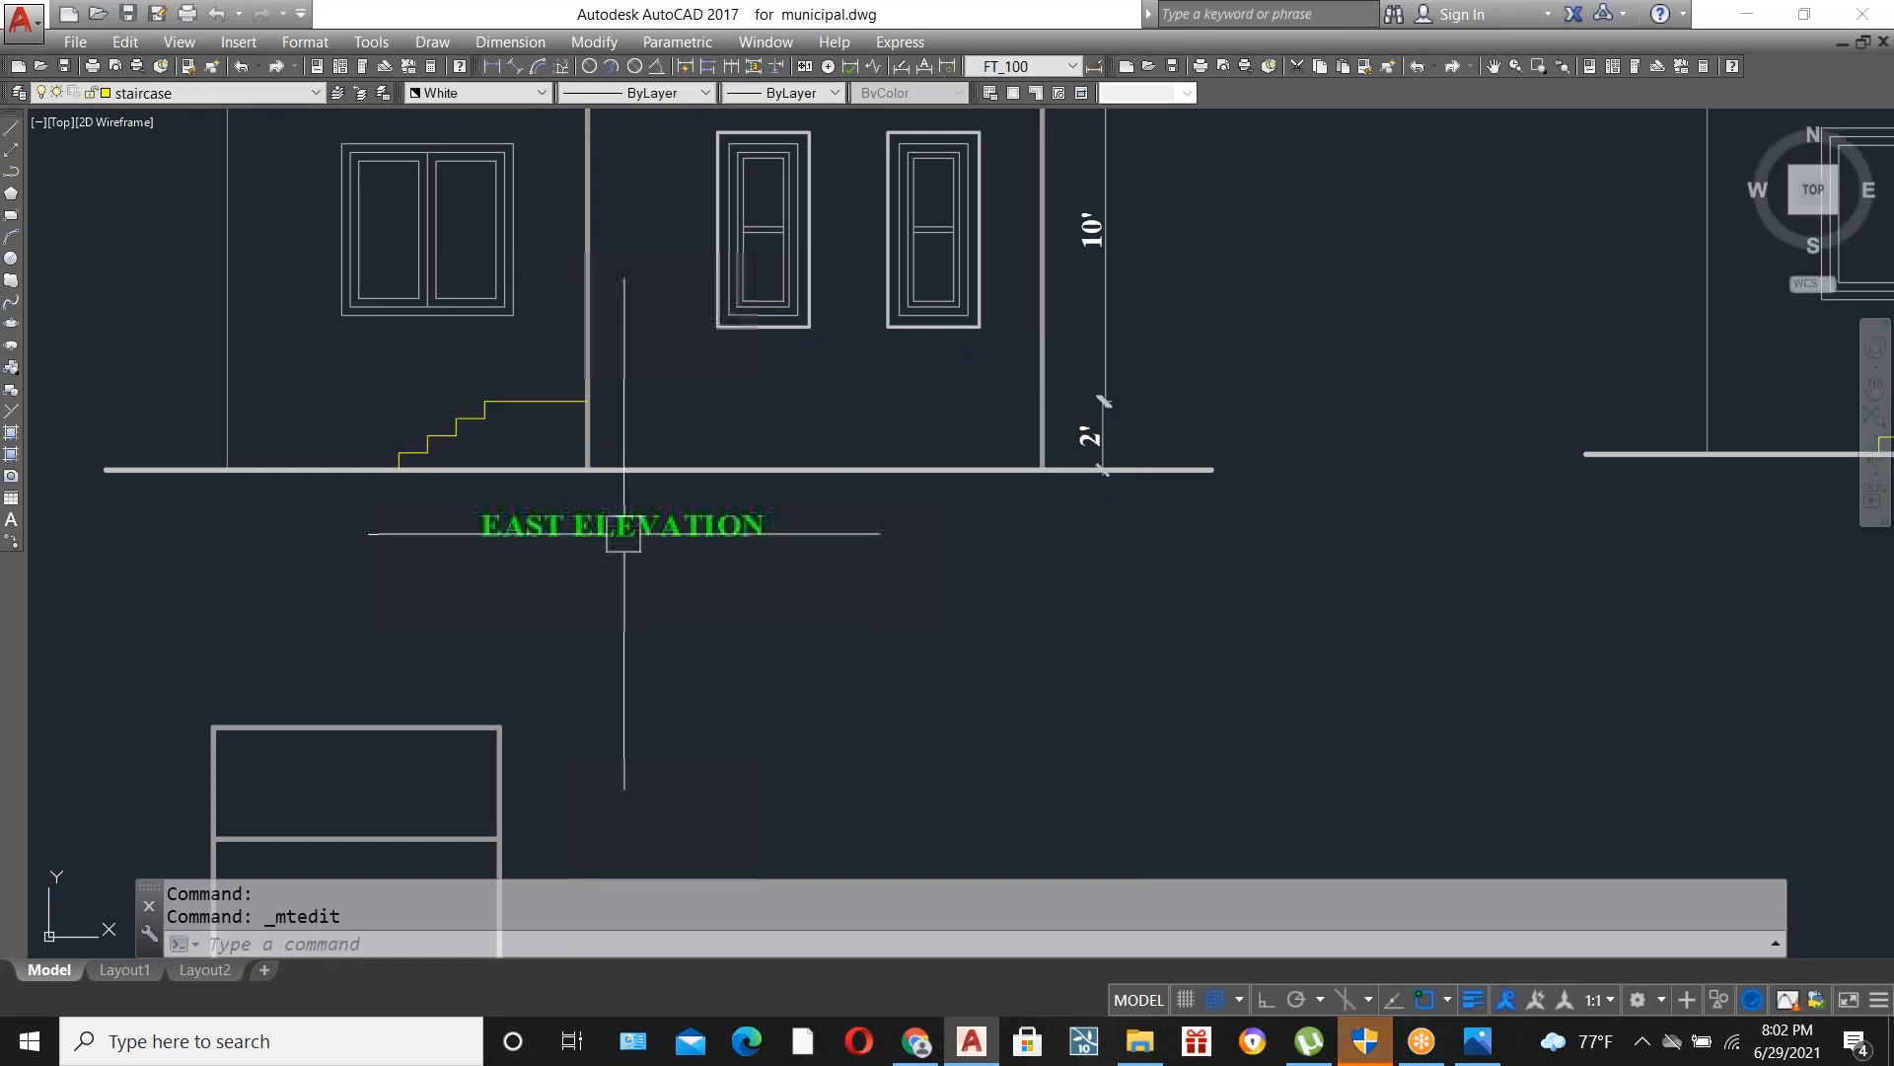
Copy the EAST ELEVATION title to beneath the front elevation's ground line.
click(624, 535)
text(CO)
key(Return)
click(727, 590)
scroll(728, 326, down, 4)
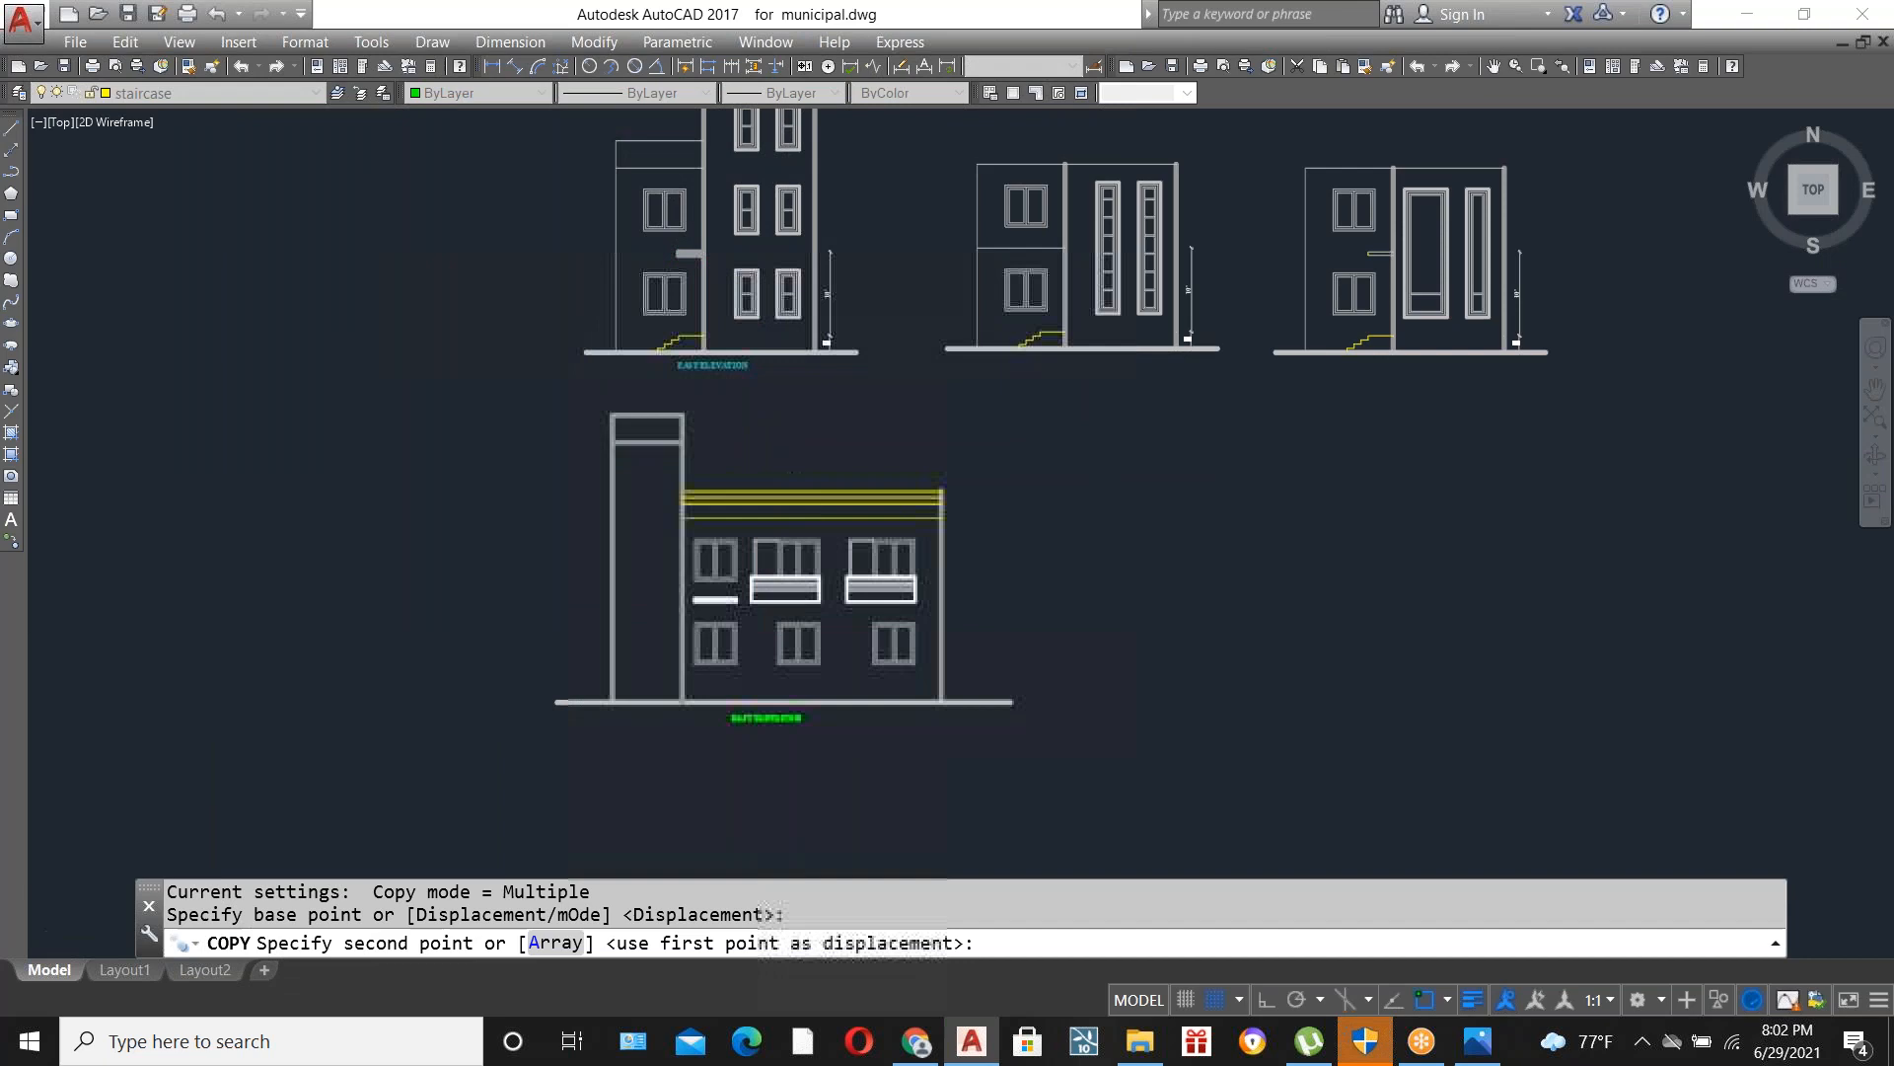
scroll(750, 681, up, 5)
click(740, 691)
key(Escape)
Change the copied title under the front elevation to NORTH ELEVATION.
scroll(742, 688, up, 1)
scroll(742, 689, up, 2)
double_click(742, 689)
drag(743, 683, 509, 687)
text(NORTH ELEVATION)
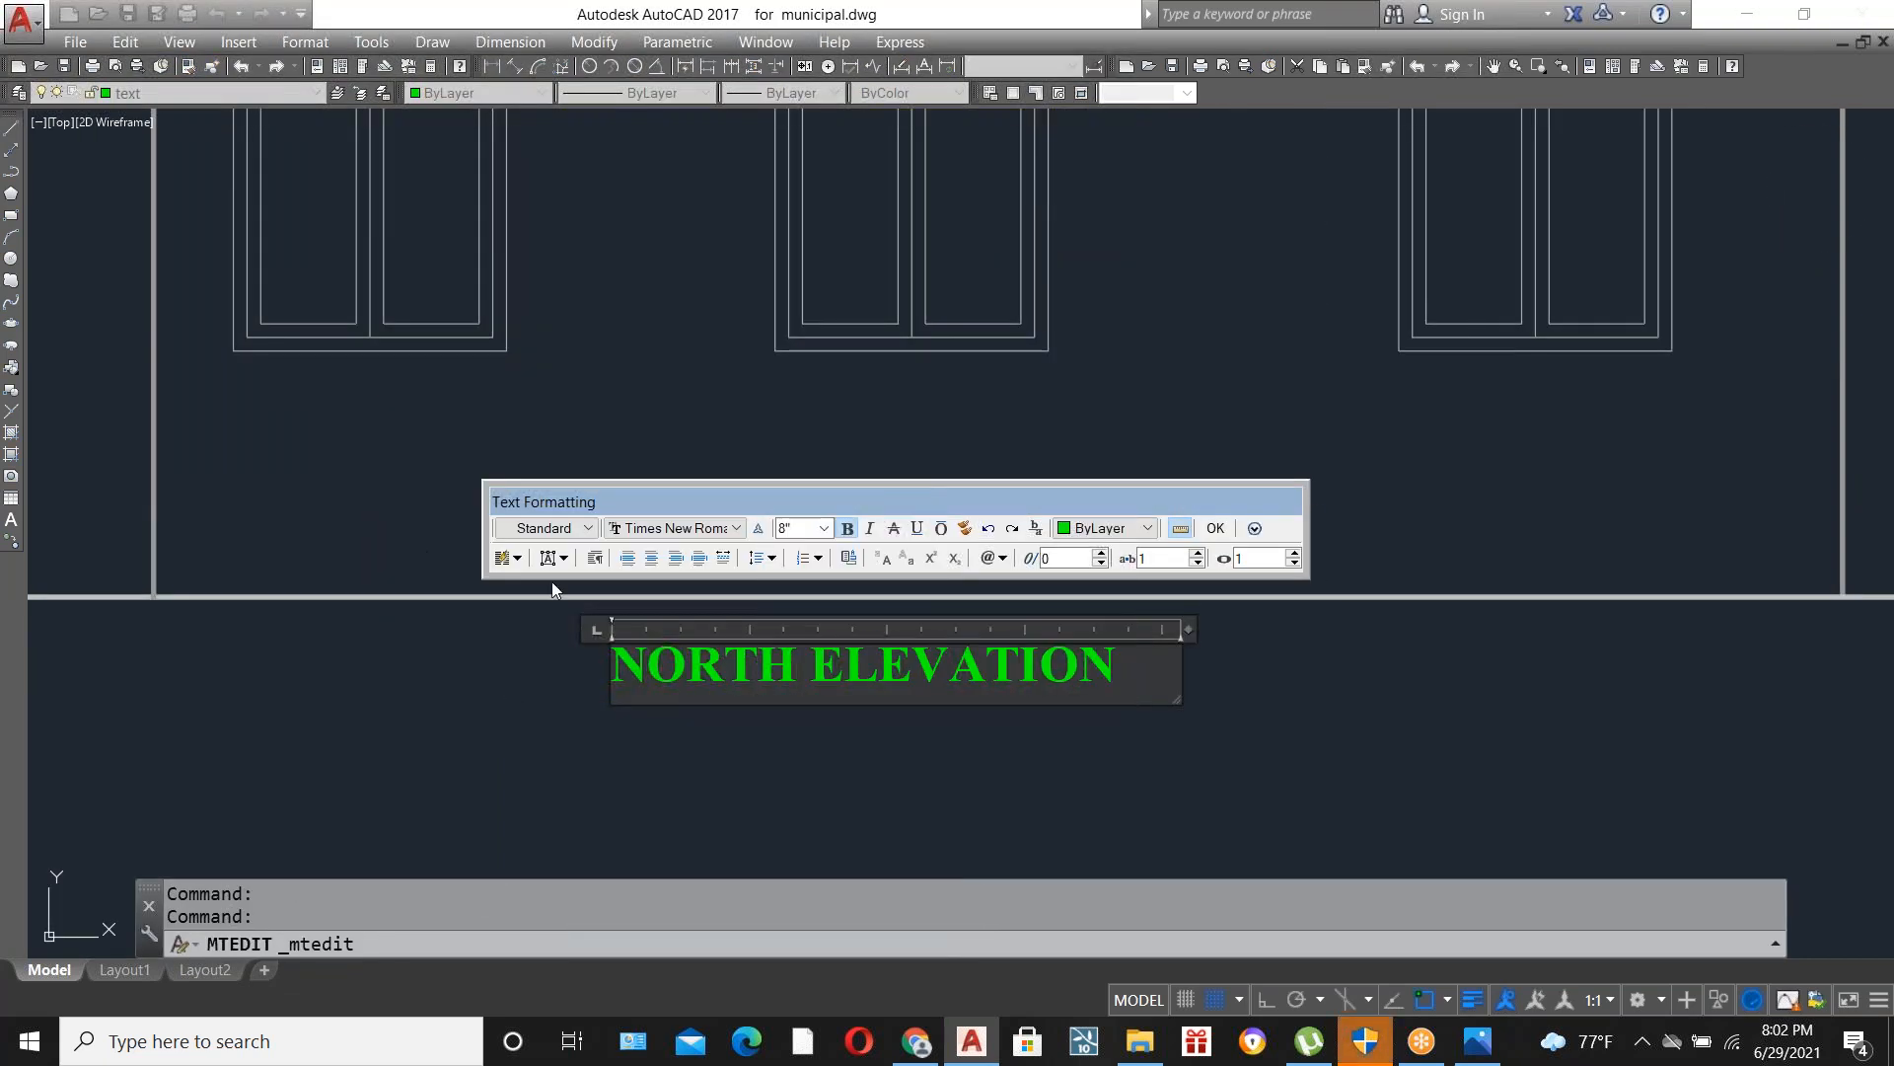
click(553, 585)
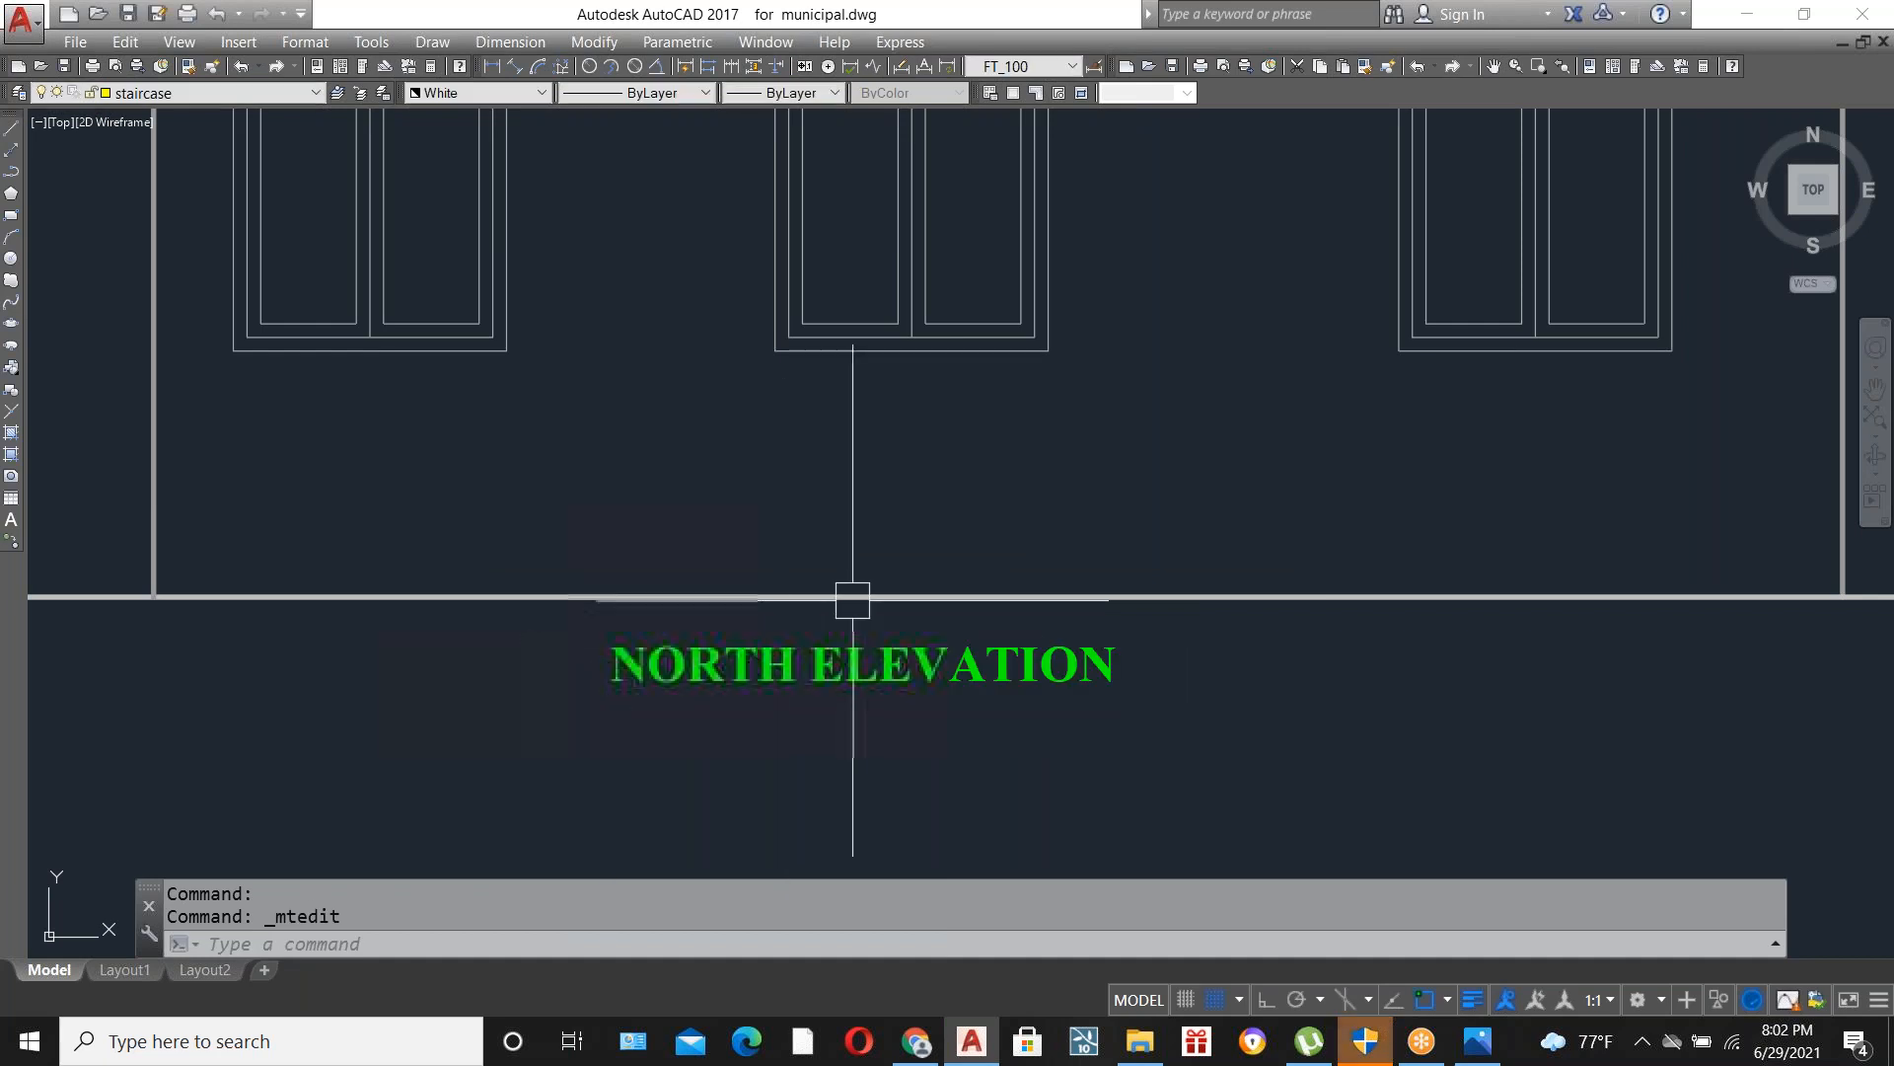
Save the drawing and review the titled east and north elevations.
scroll(866, 599, down, 8)
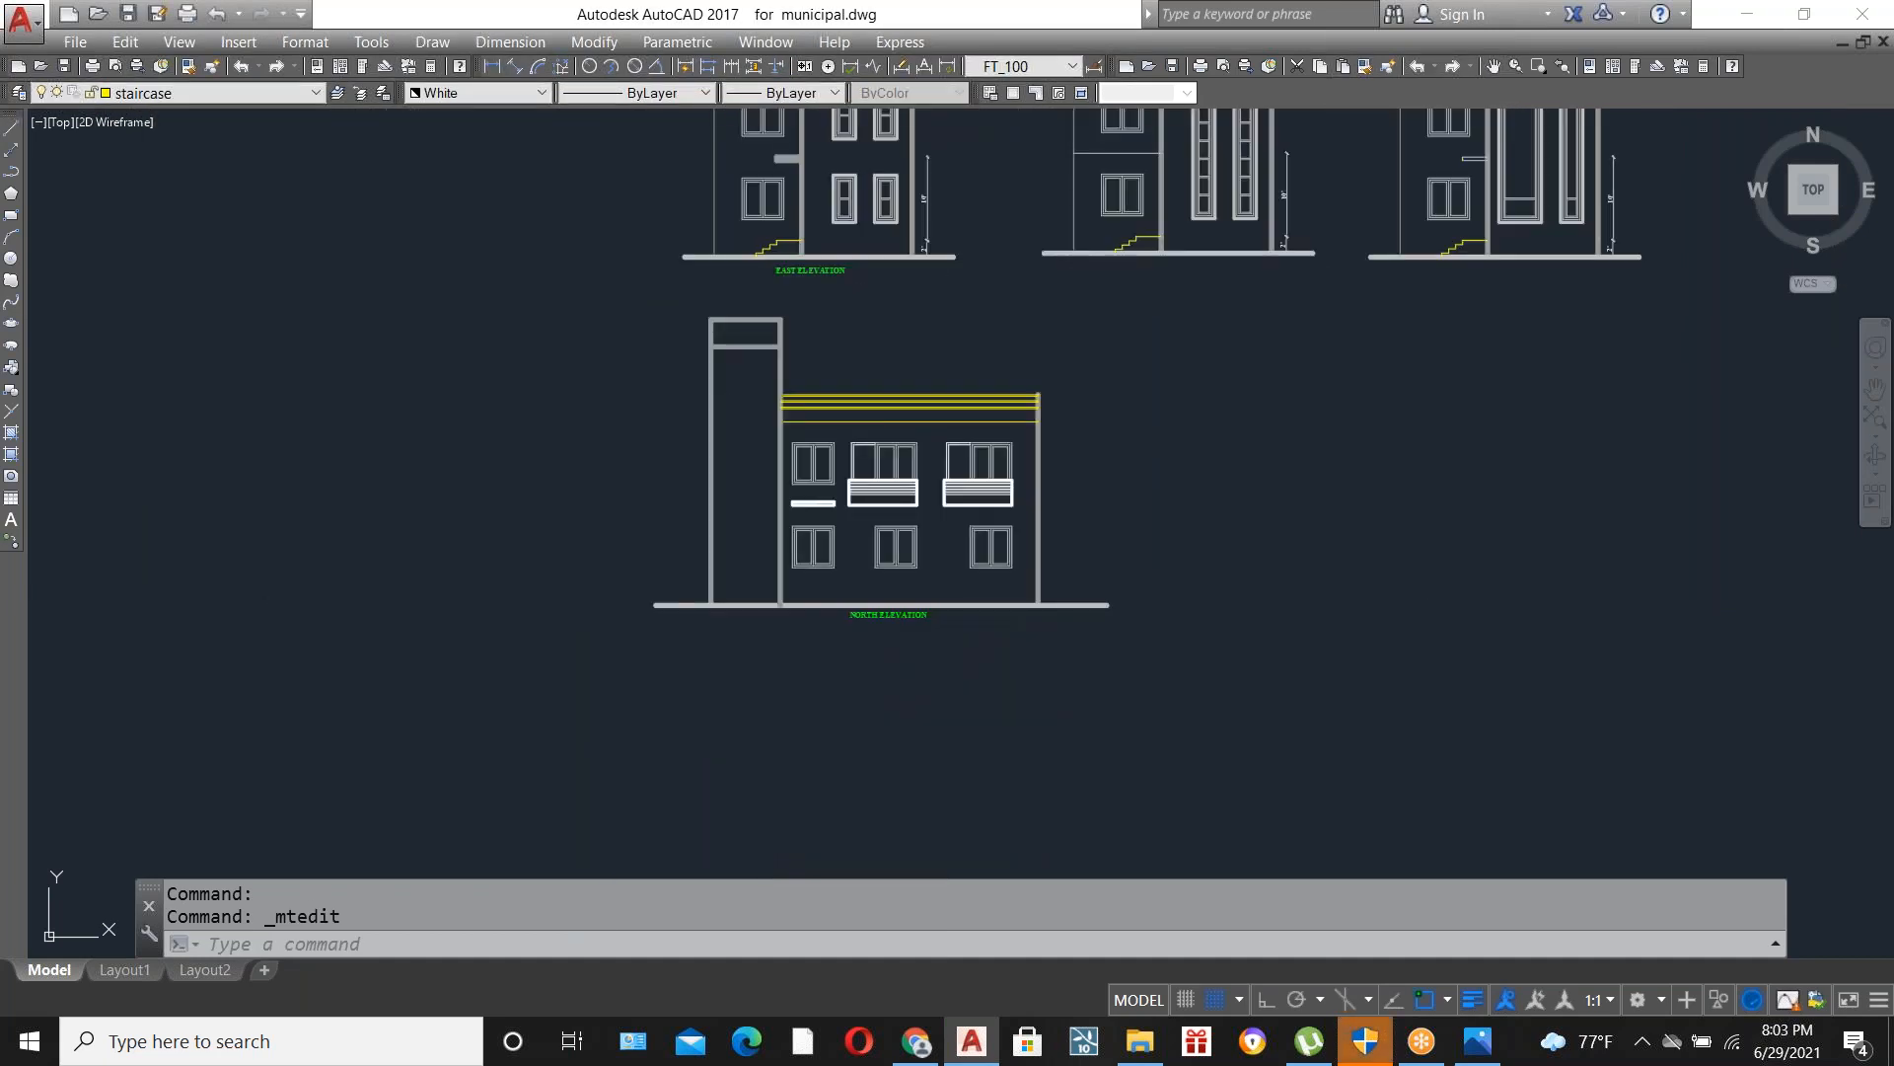
scroll(951, 529, down, 3)
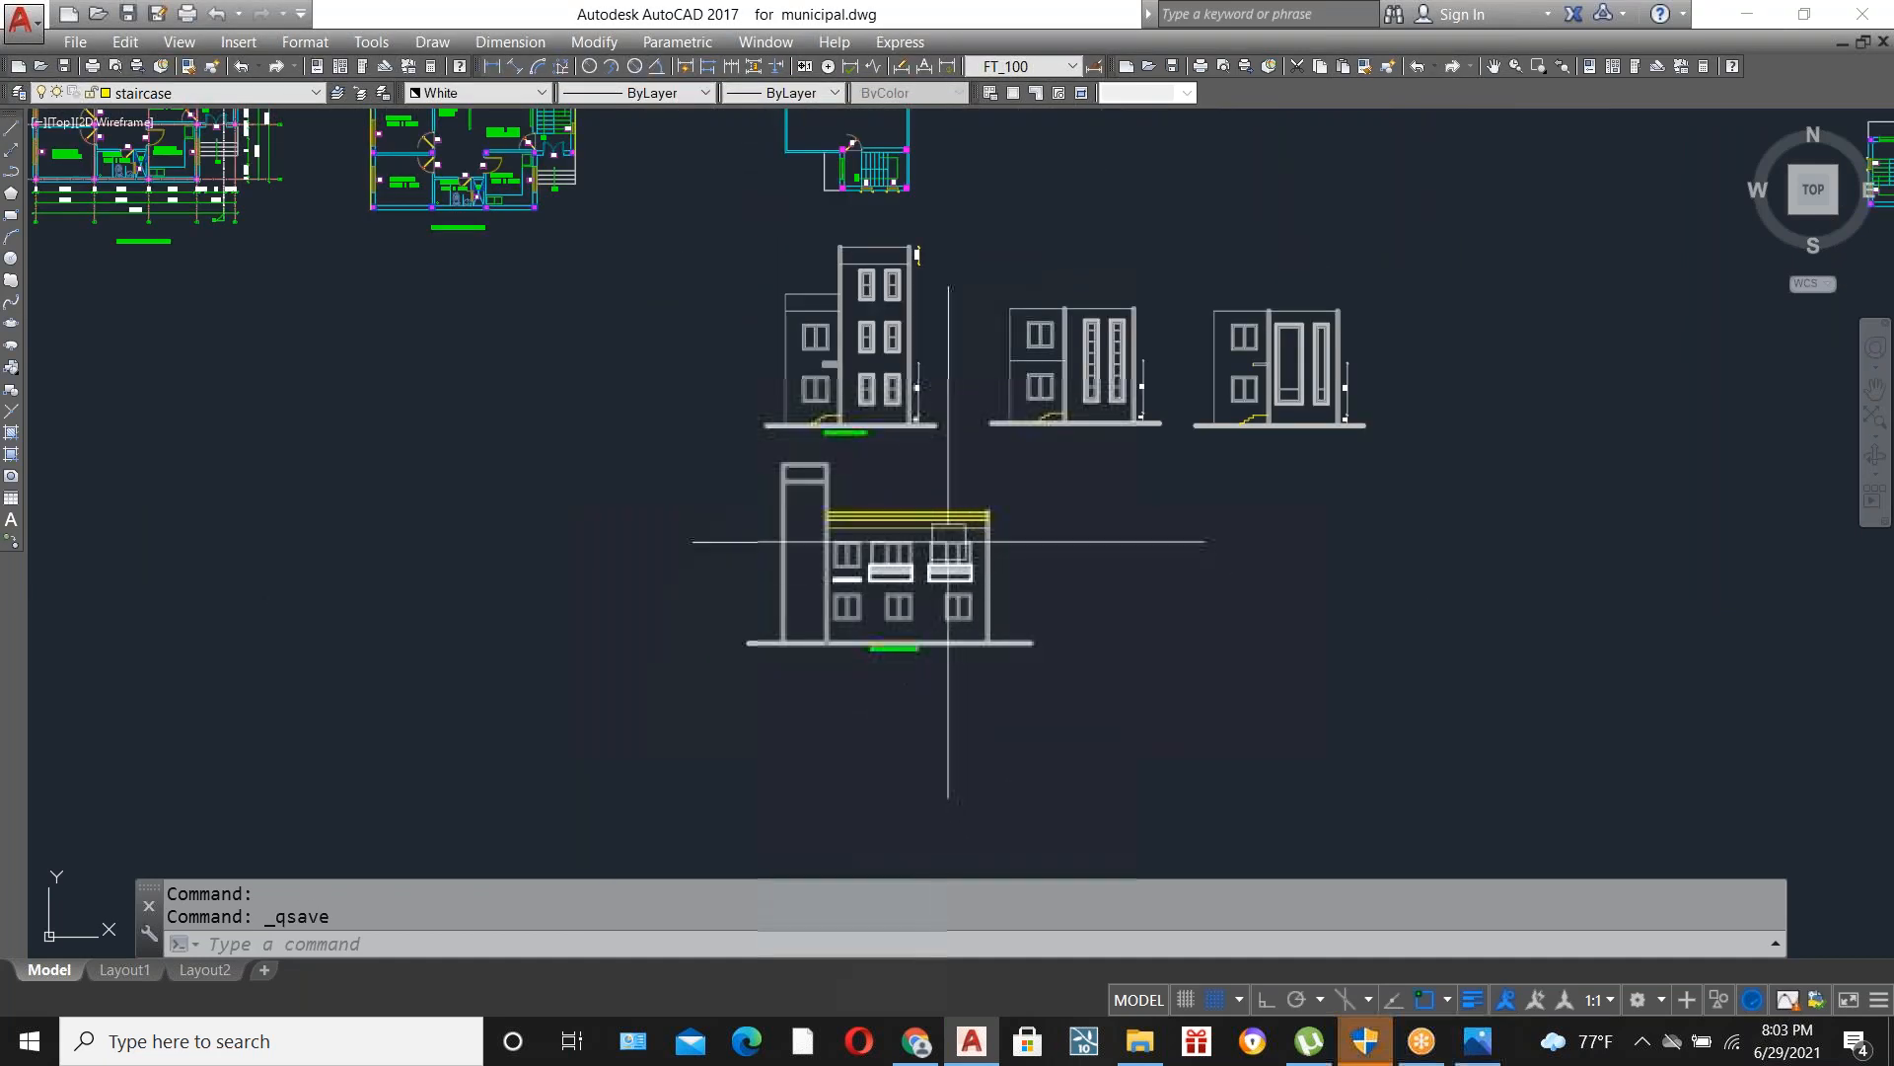
scroll(938, 529, up, 5)
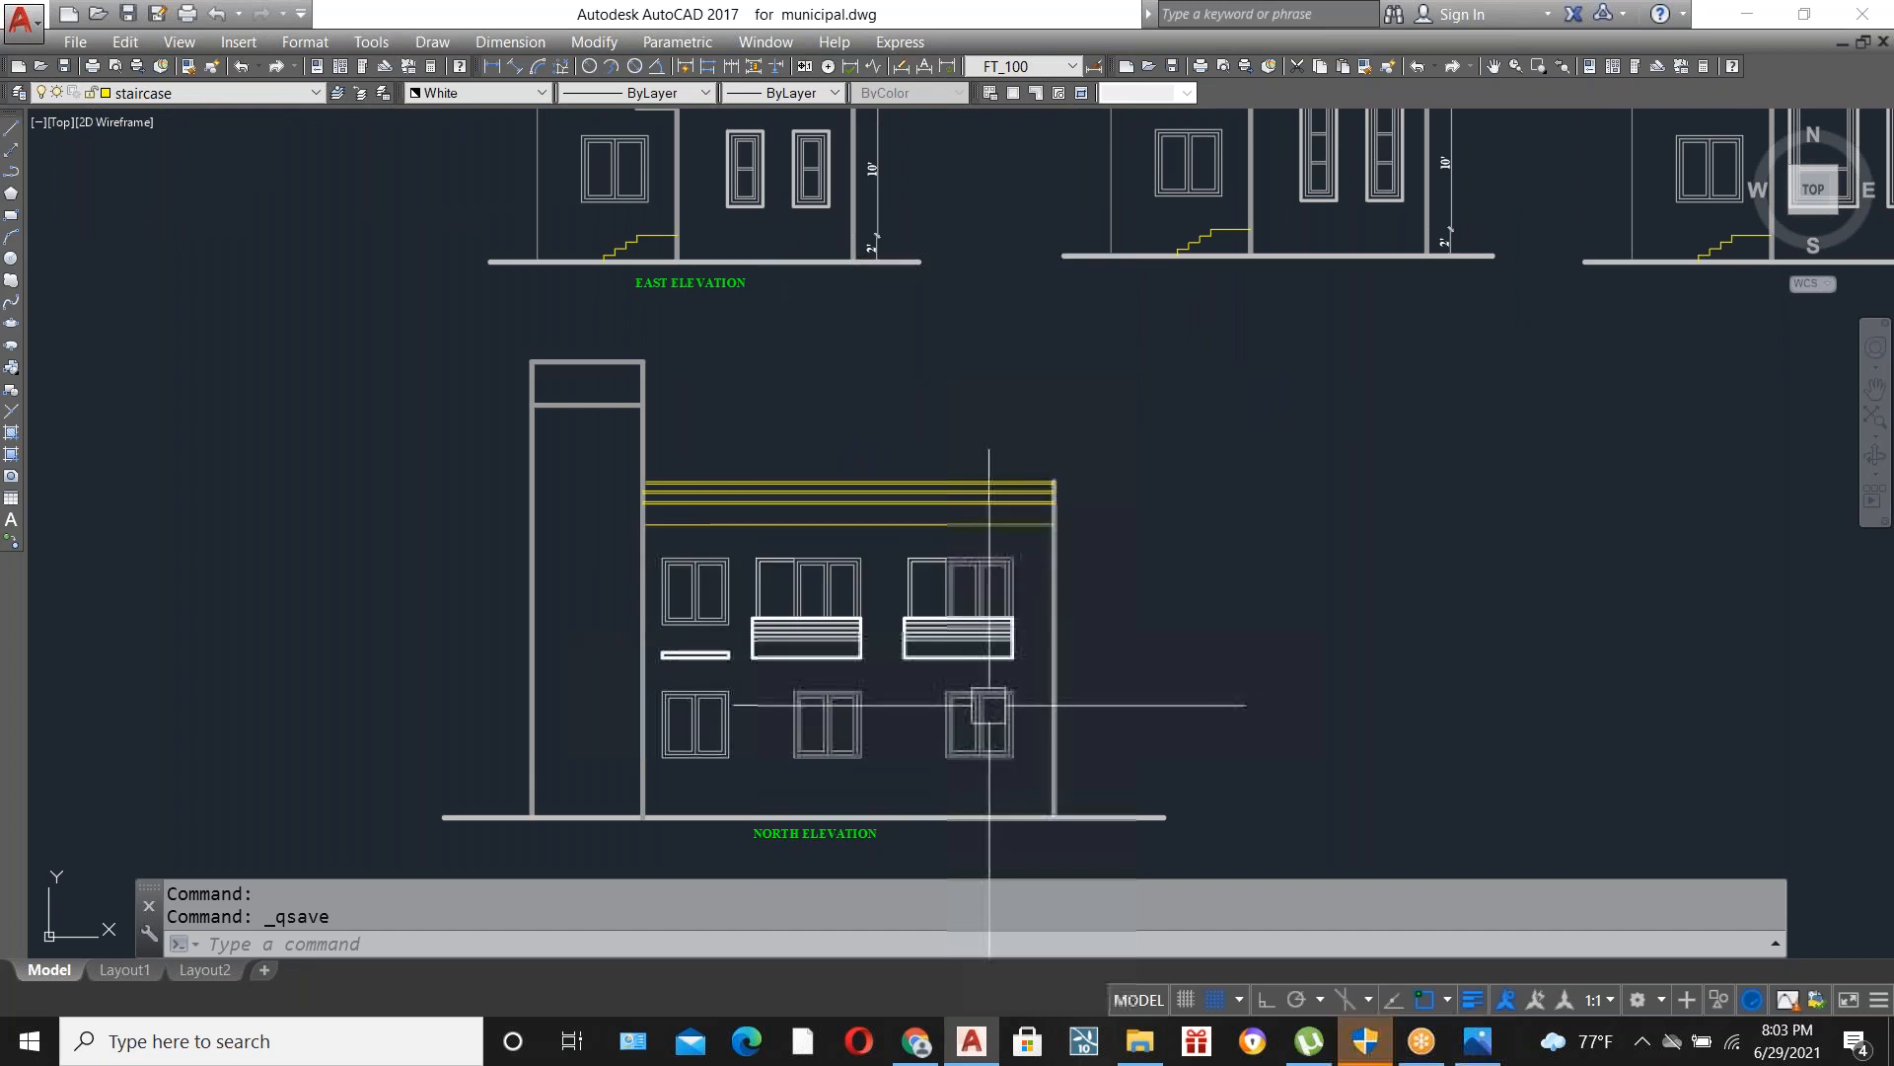
Compare the north elevation's windows and balconies with the window and balcony outlines along the front wall of the rotated floor plan.
scroll(986, 701, down, 5)
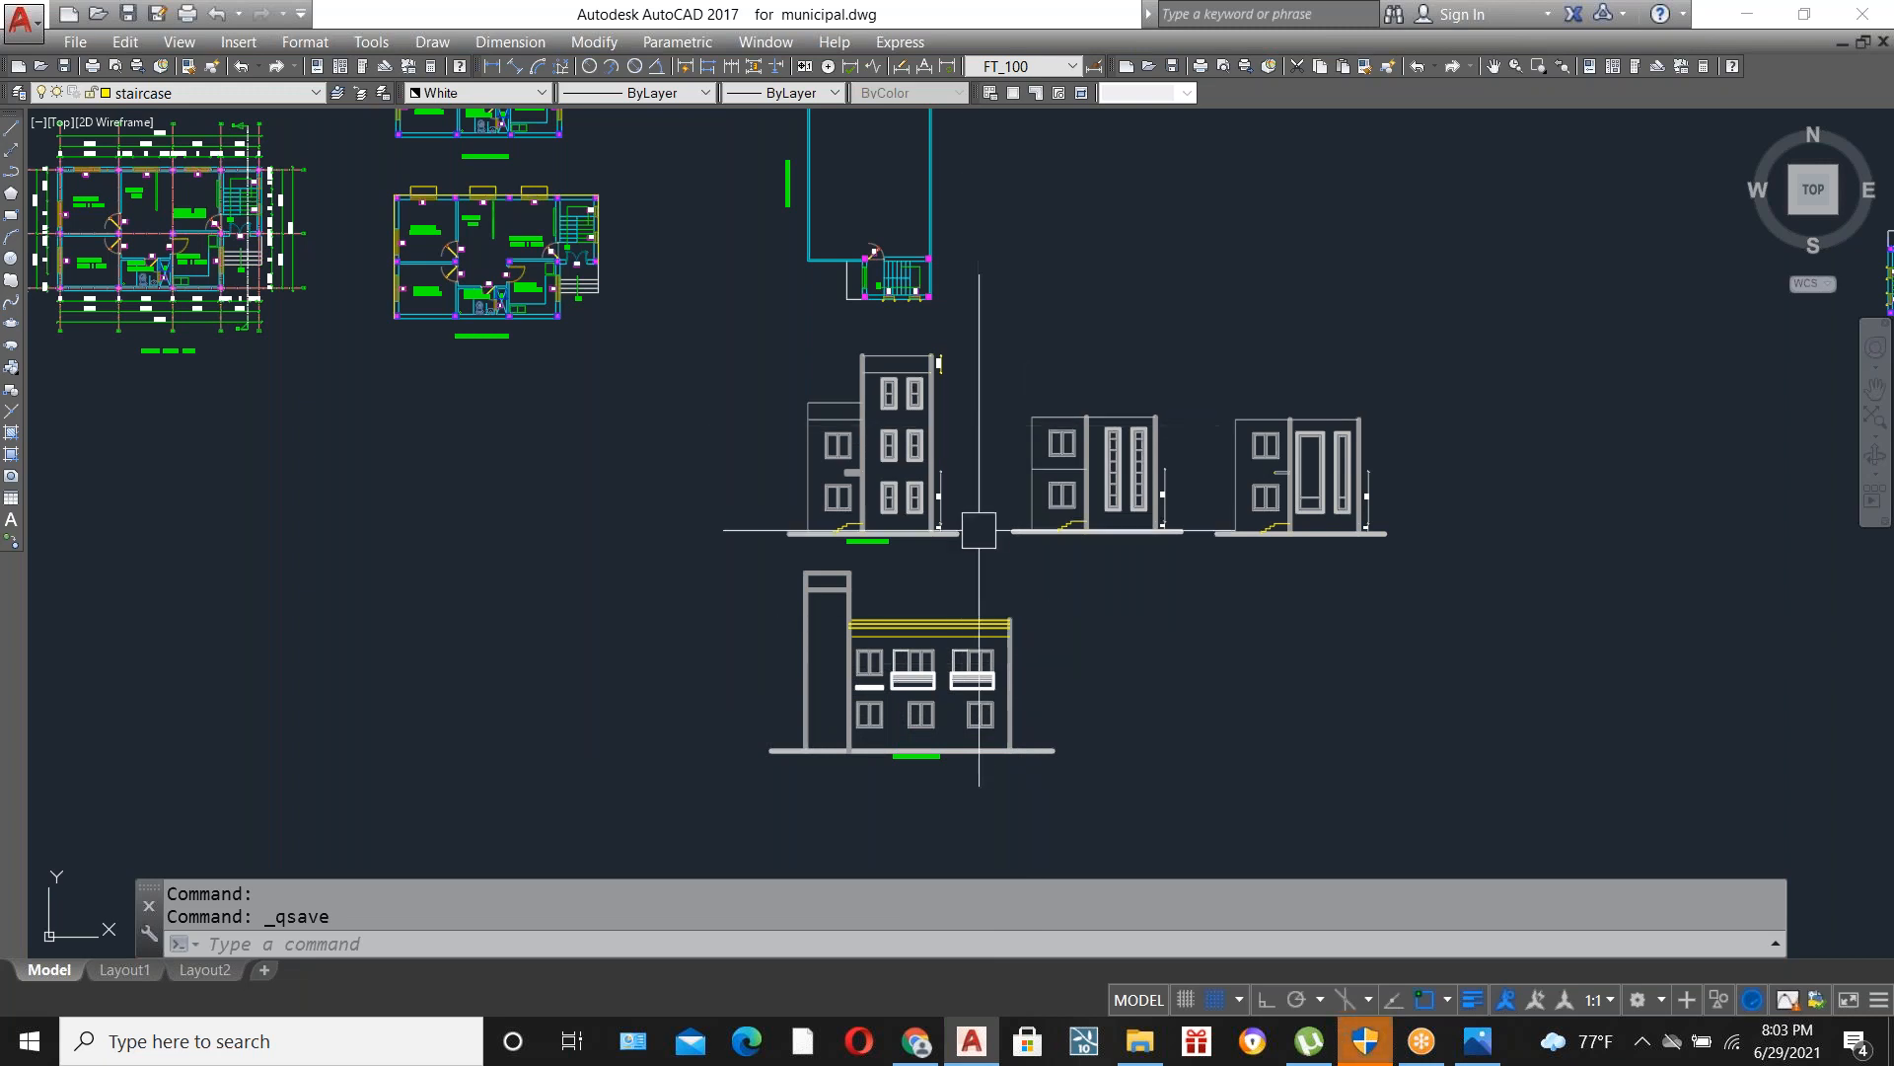
scroll(977, 553, up, 5)
scroll(954, 666, up, 2)
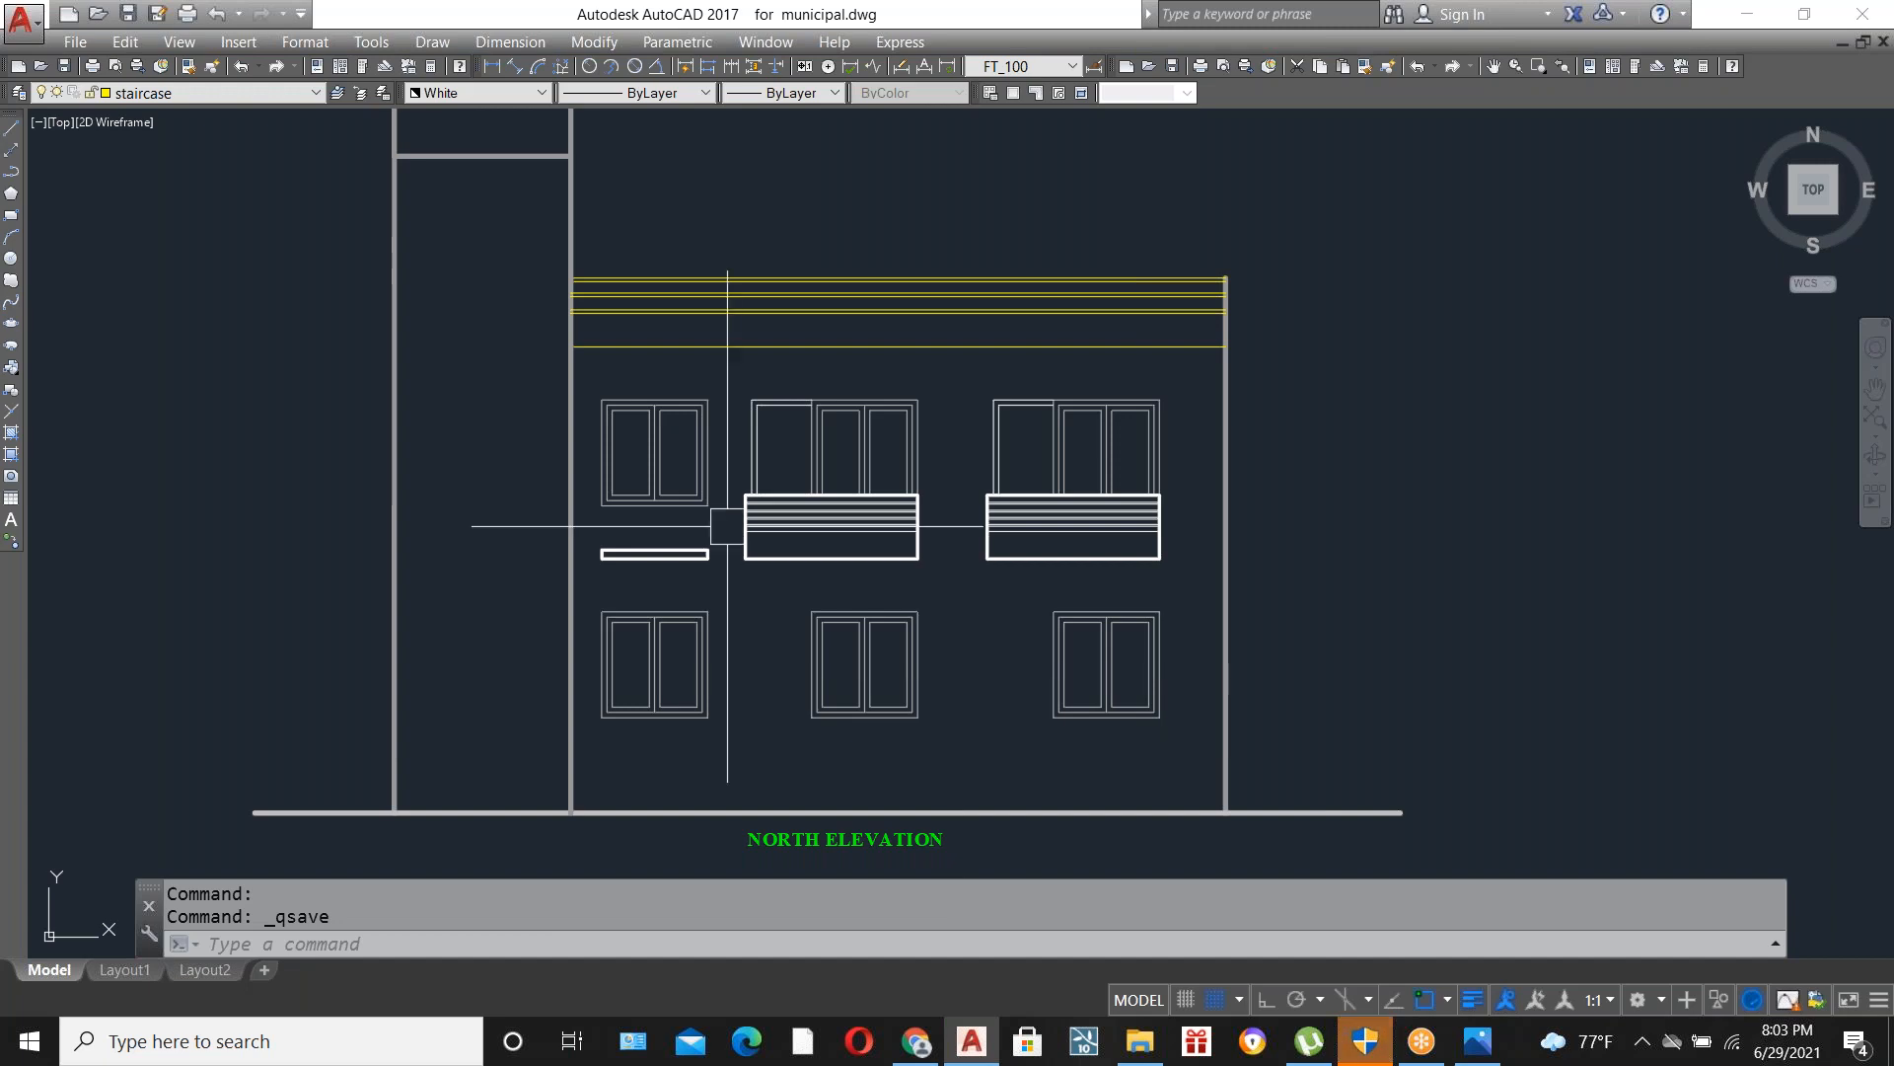
scroll(604, 569, up, 2)
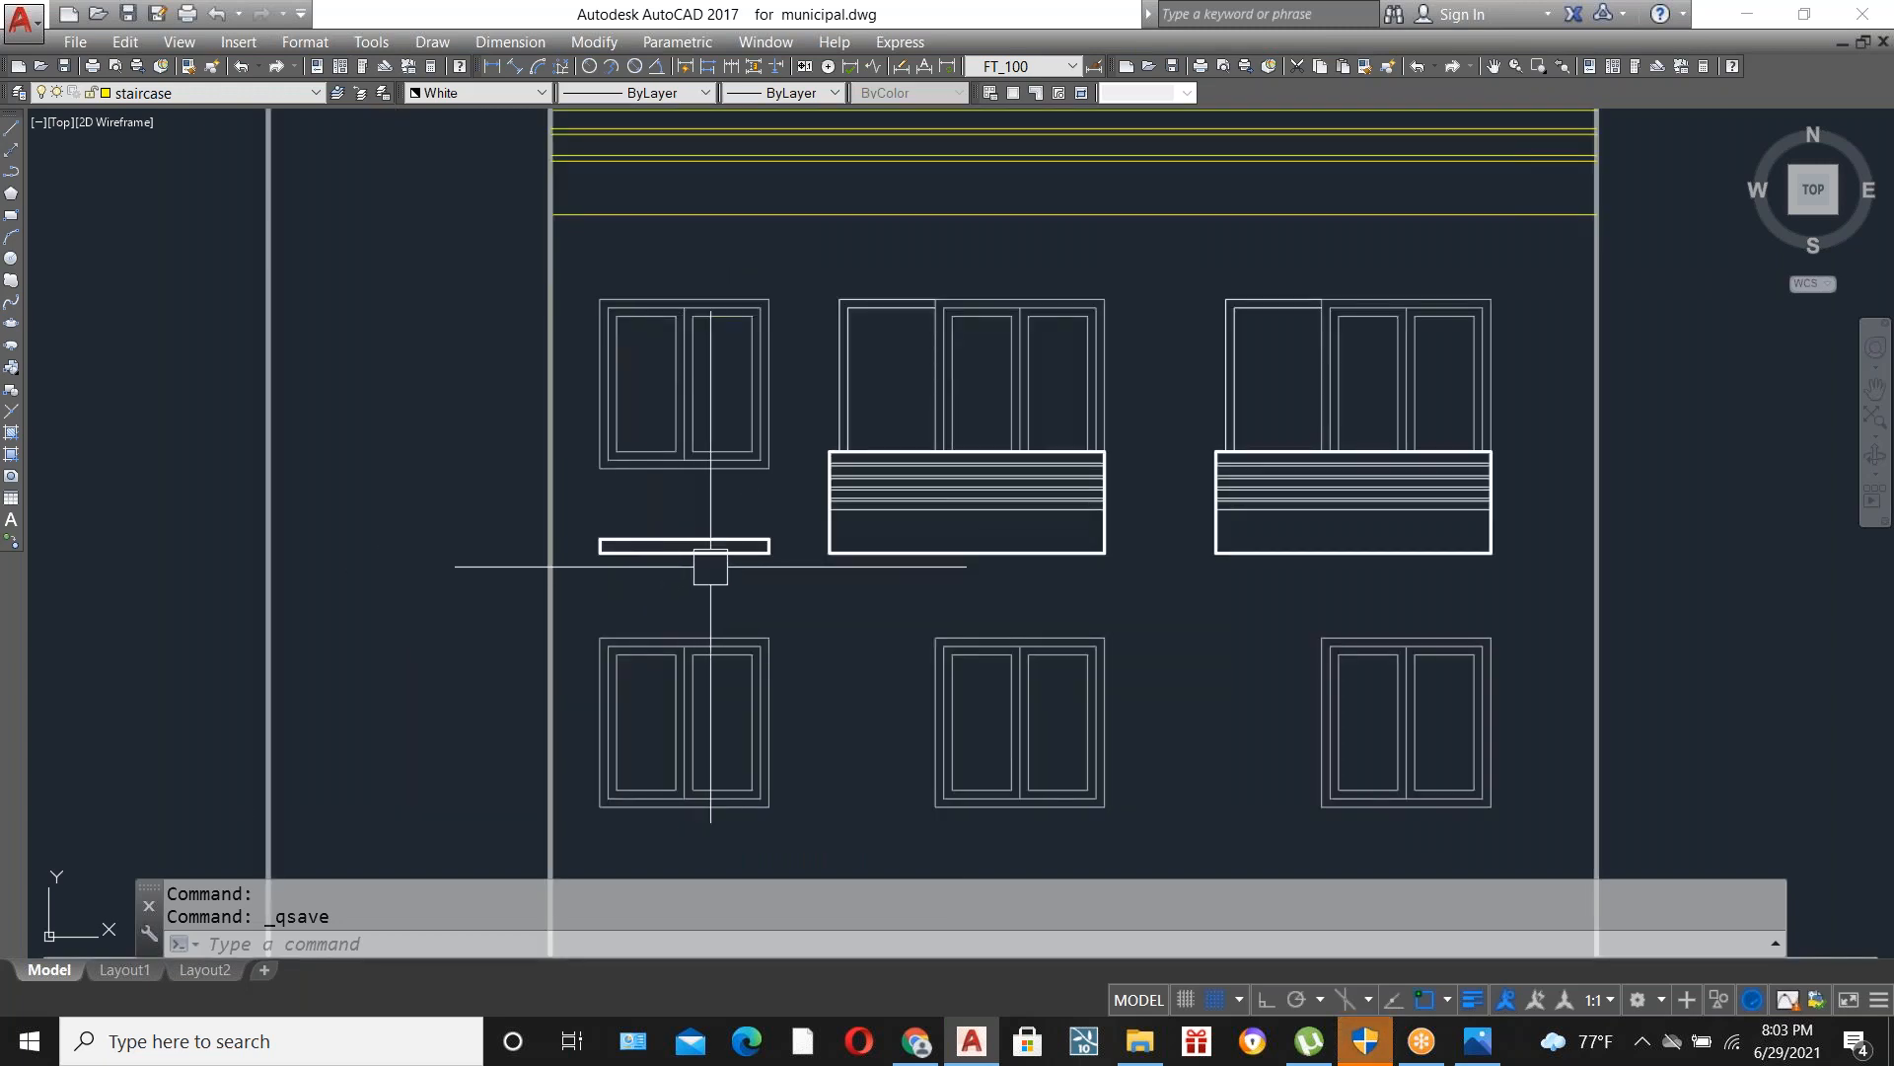
scroll(716, 596, down, 8)
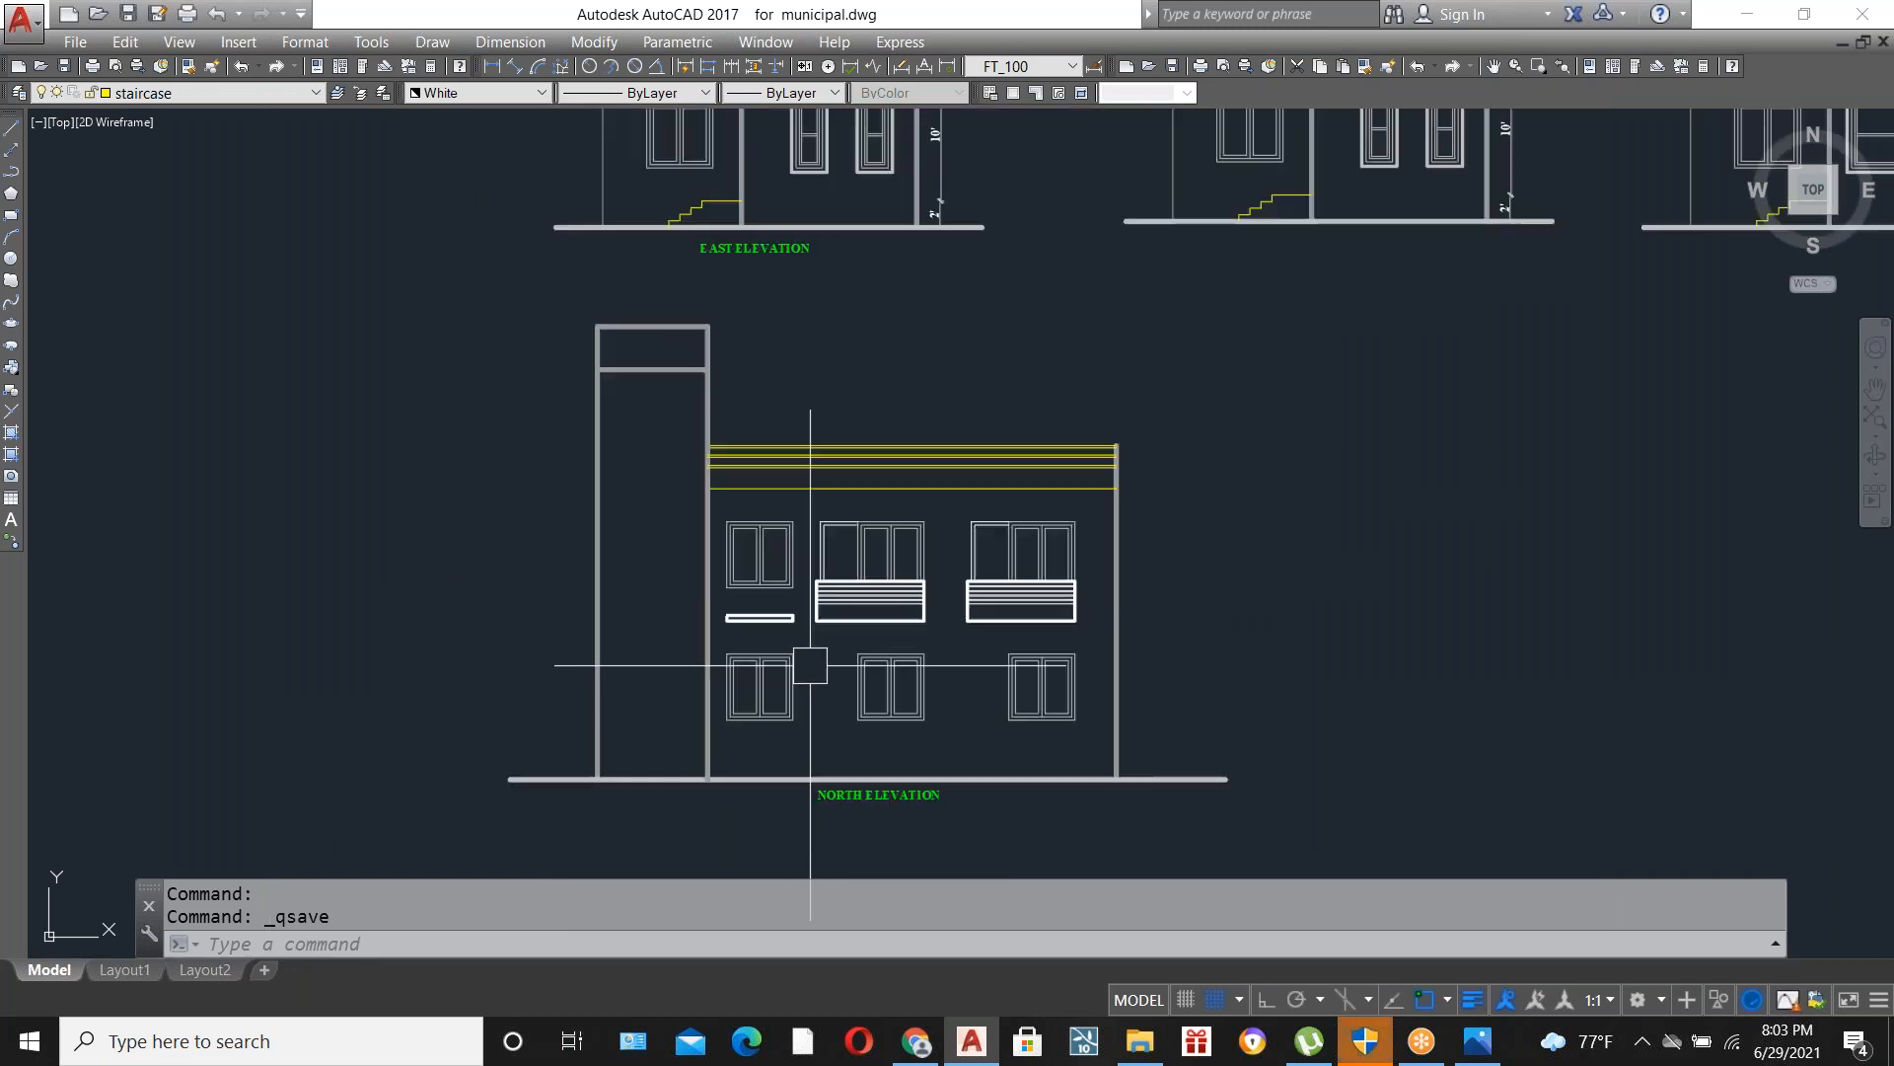
scroll(1283, 426, up, 7)
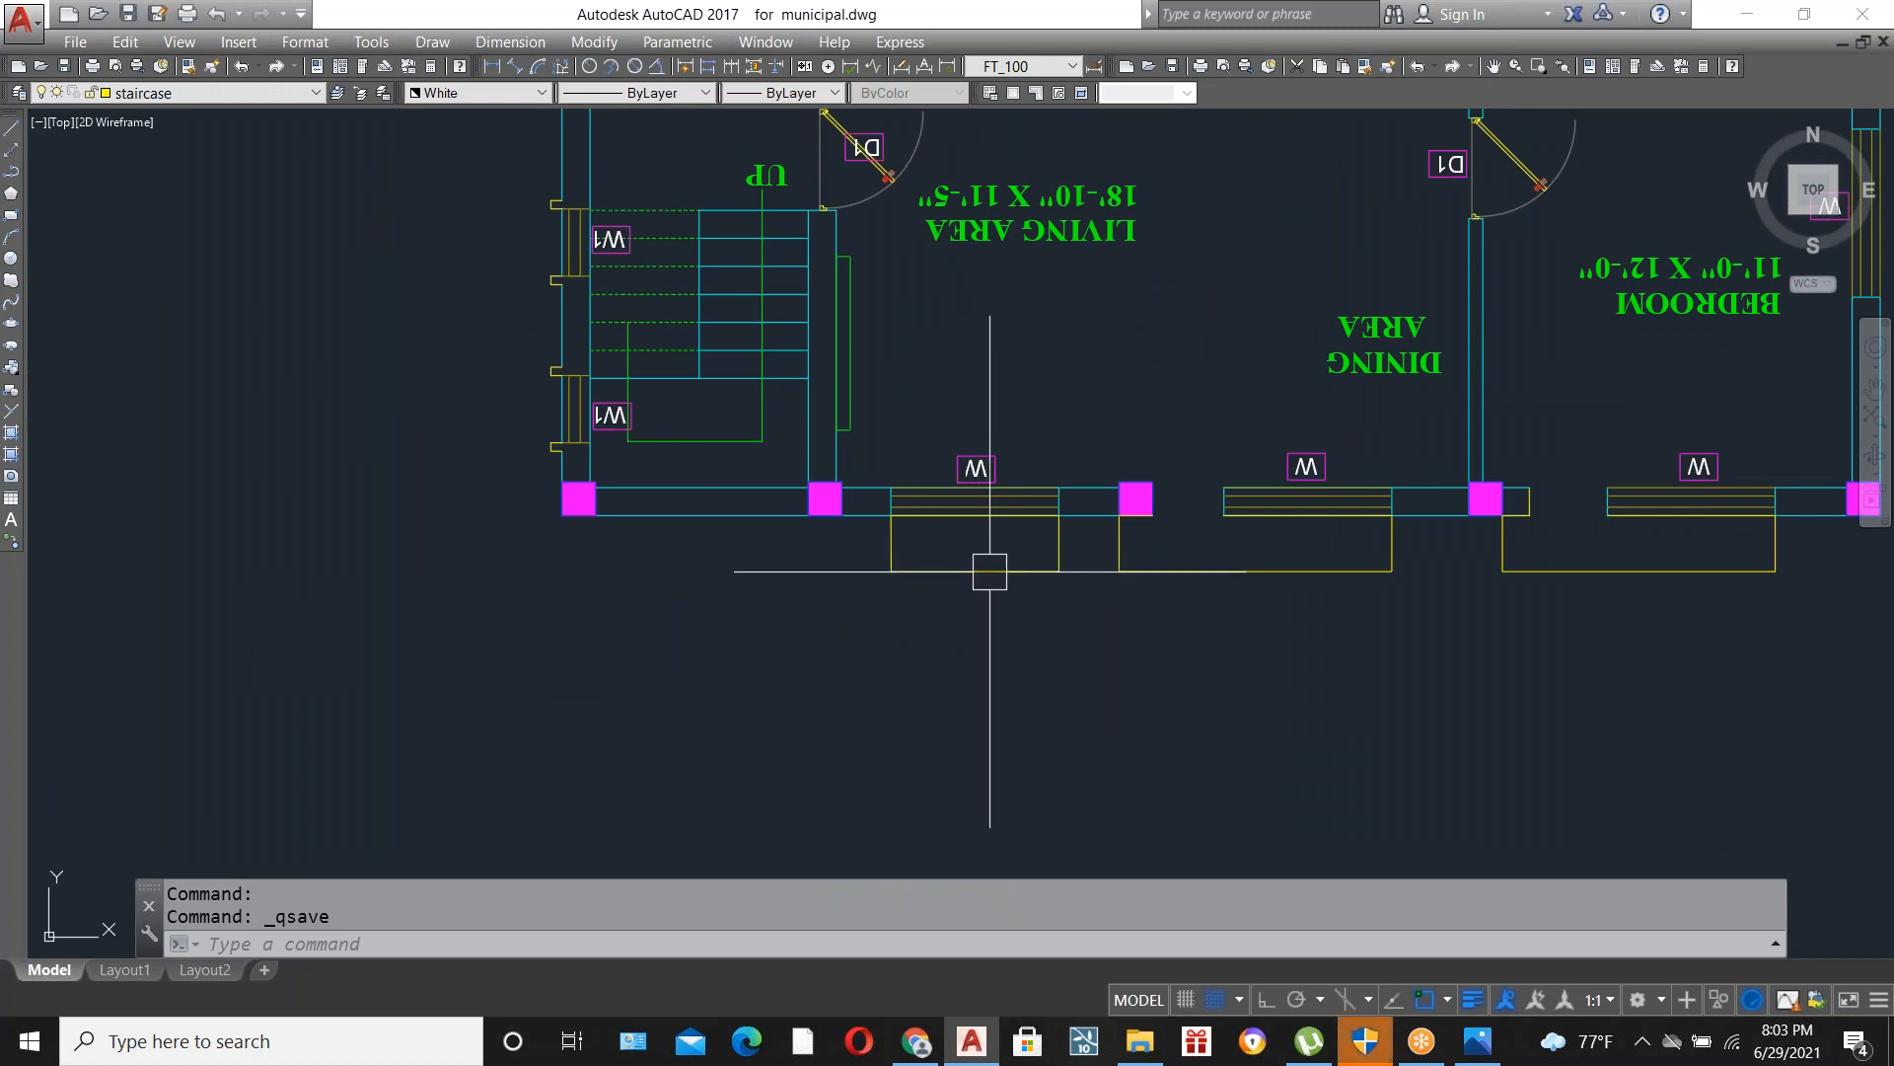
scroll(1352, 498, up, 2)
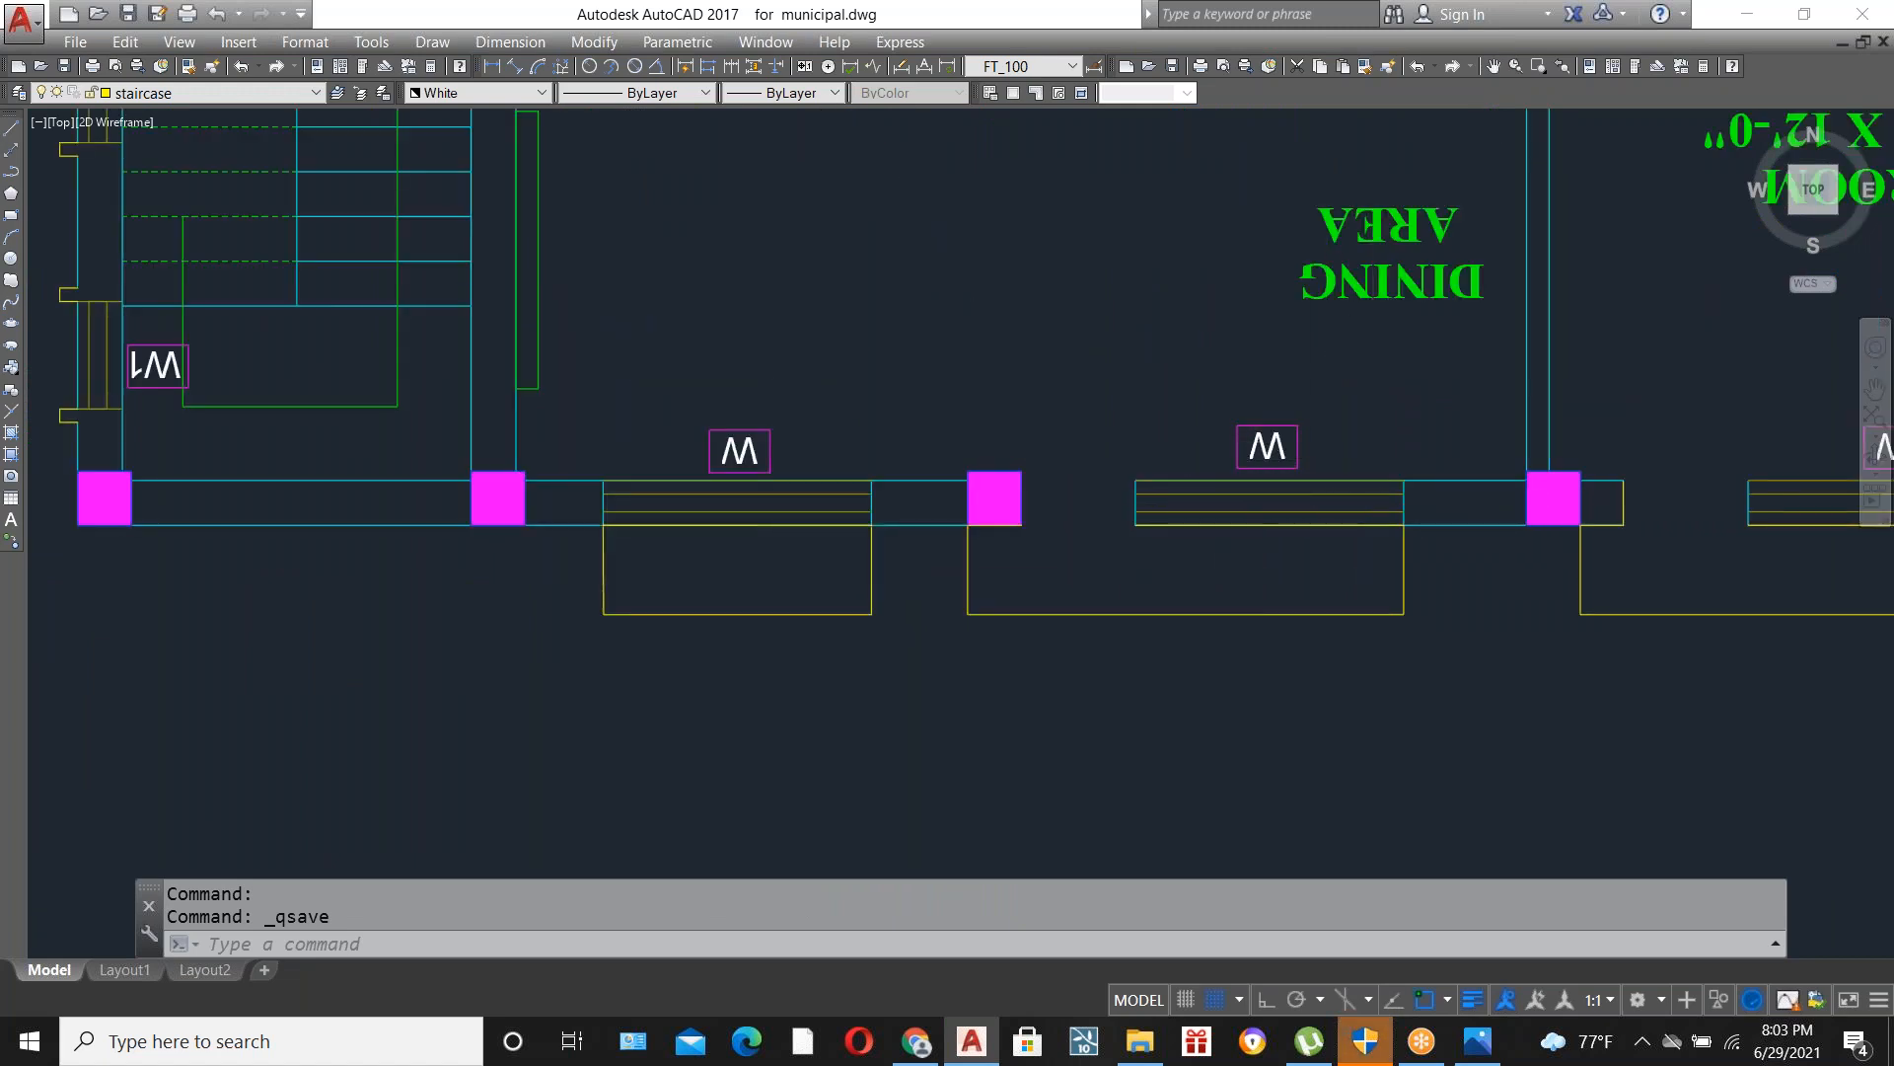
scroll(1312, 488, up, 2)
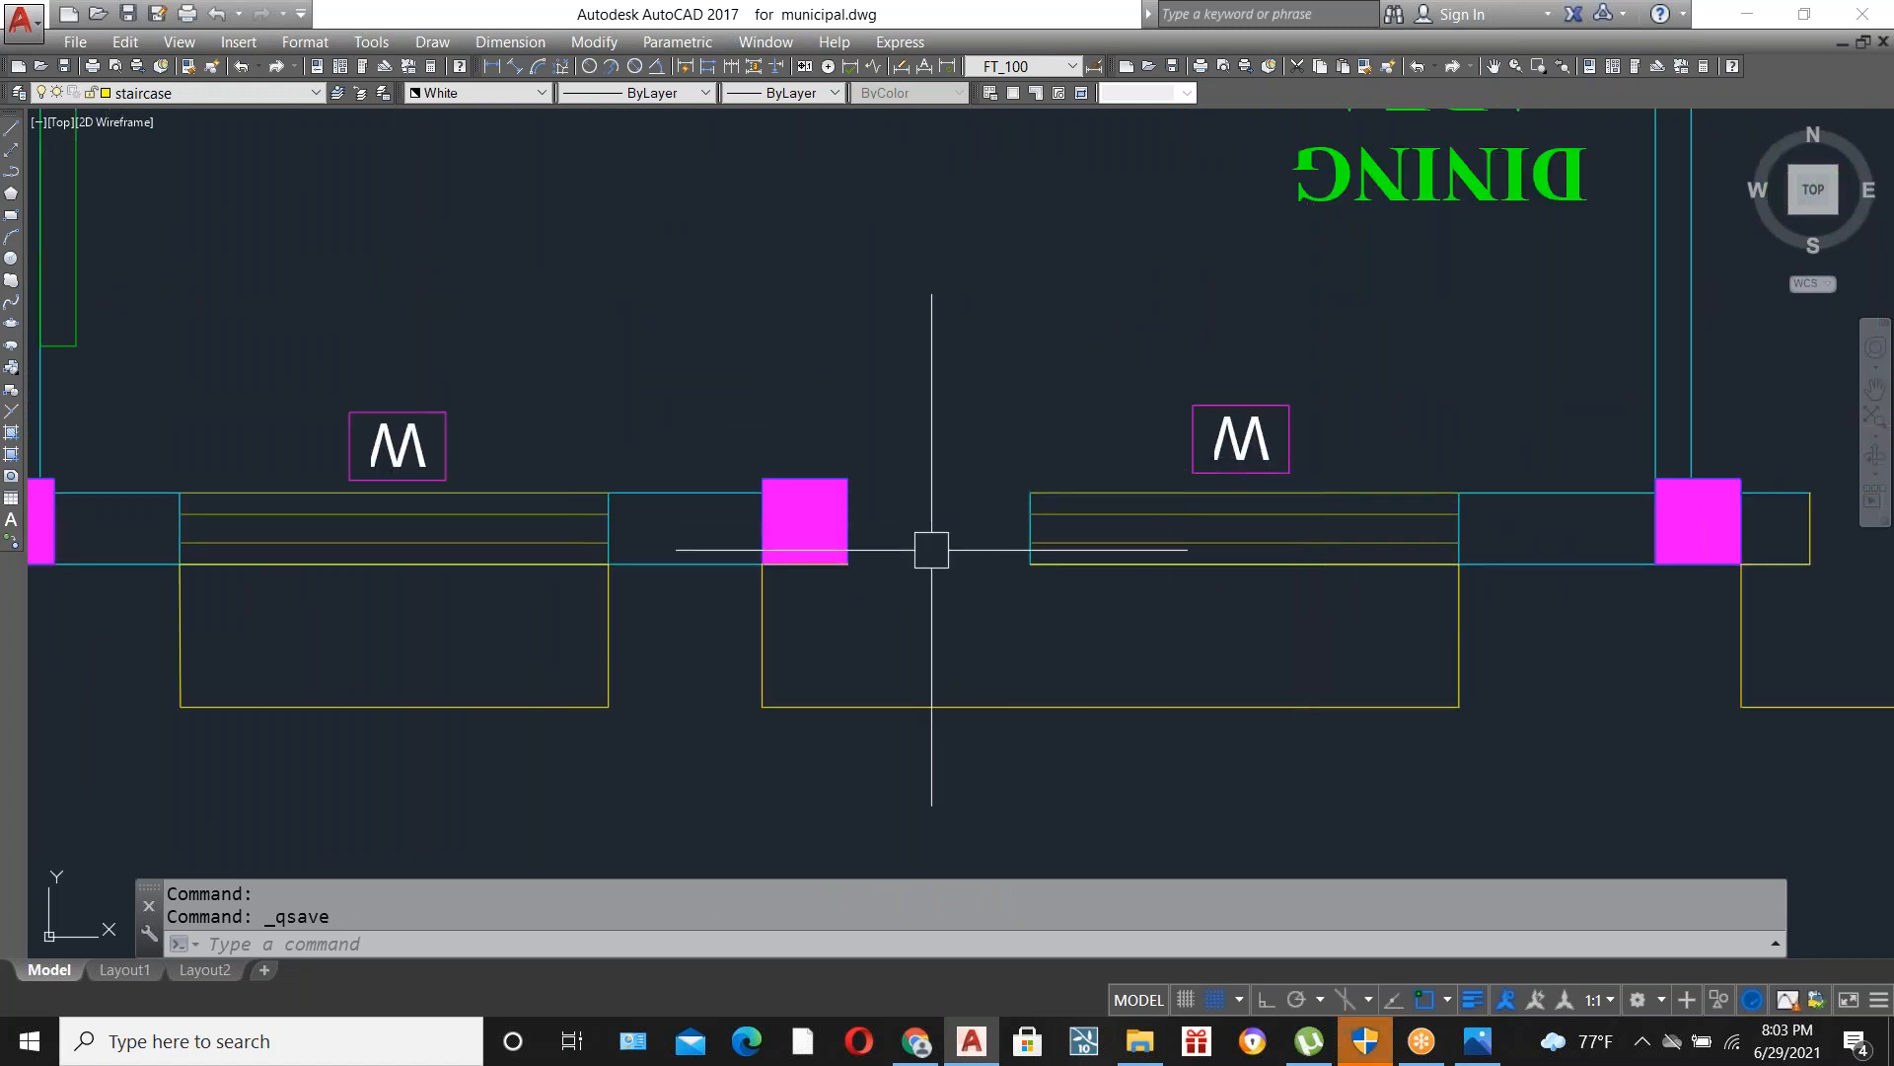
scroll(981, 532, down, 4)
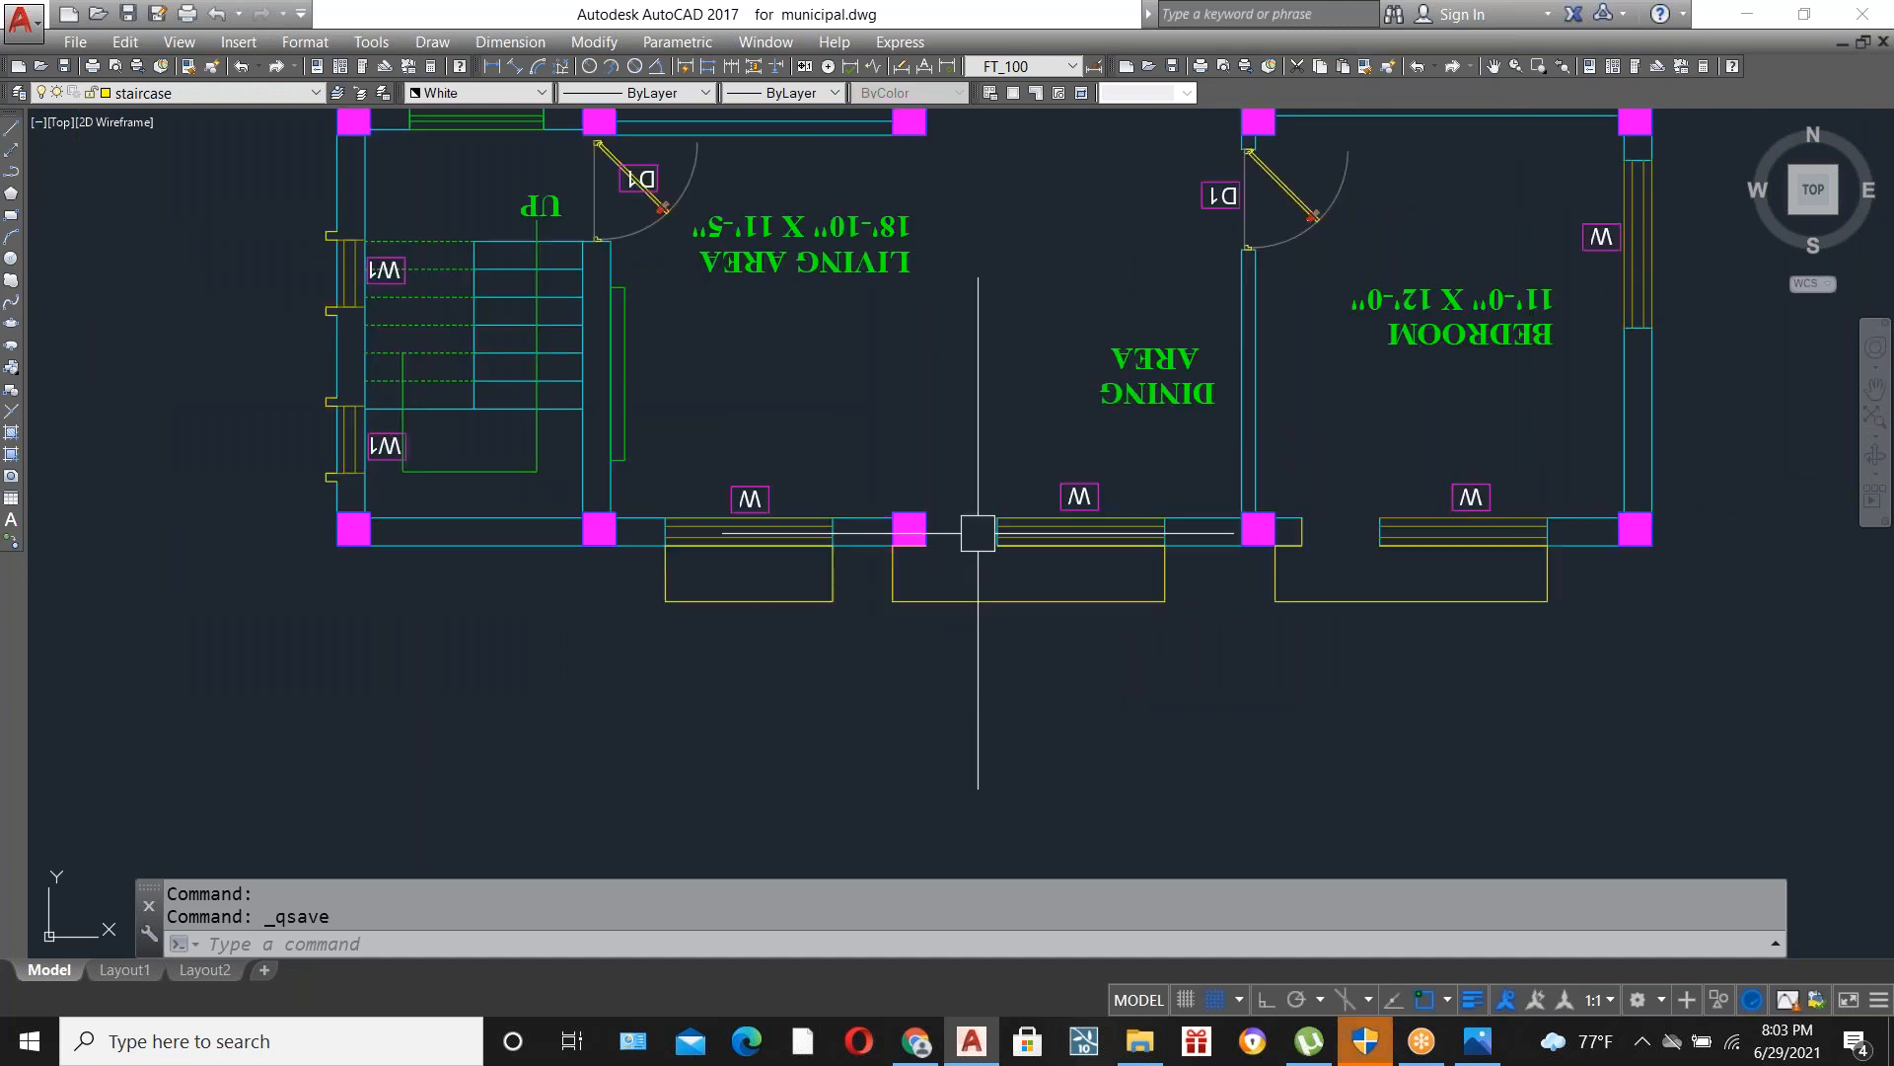
scroll(645, 611, up, 2)
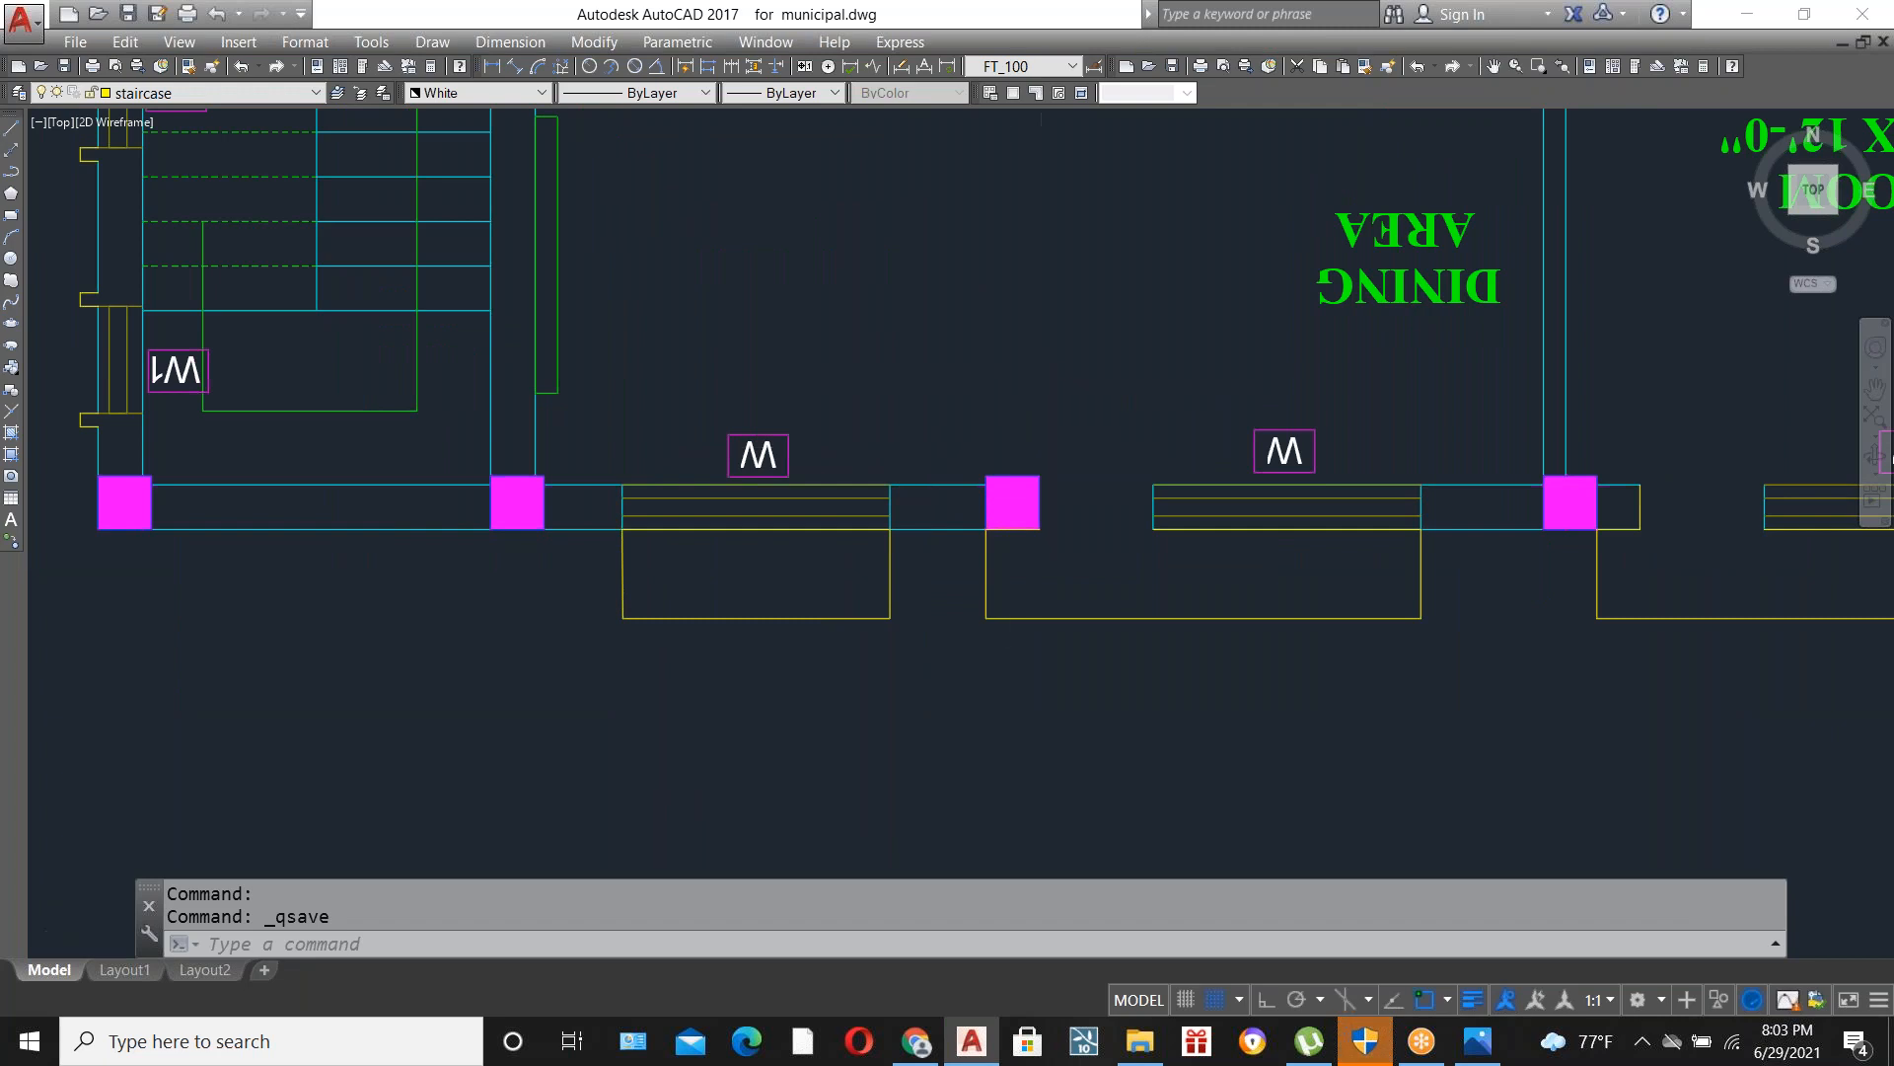
scroll(1057, 360, down, 3)
scroll(981, 423, up, 3)
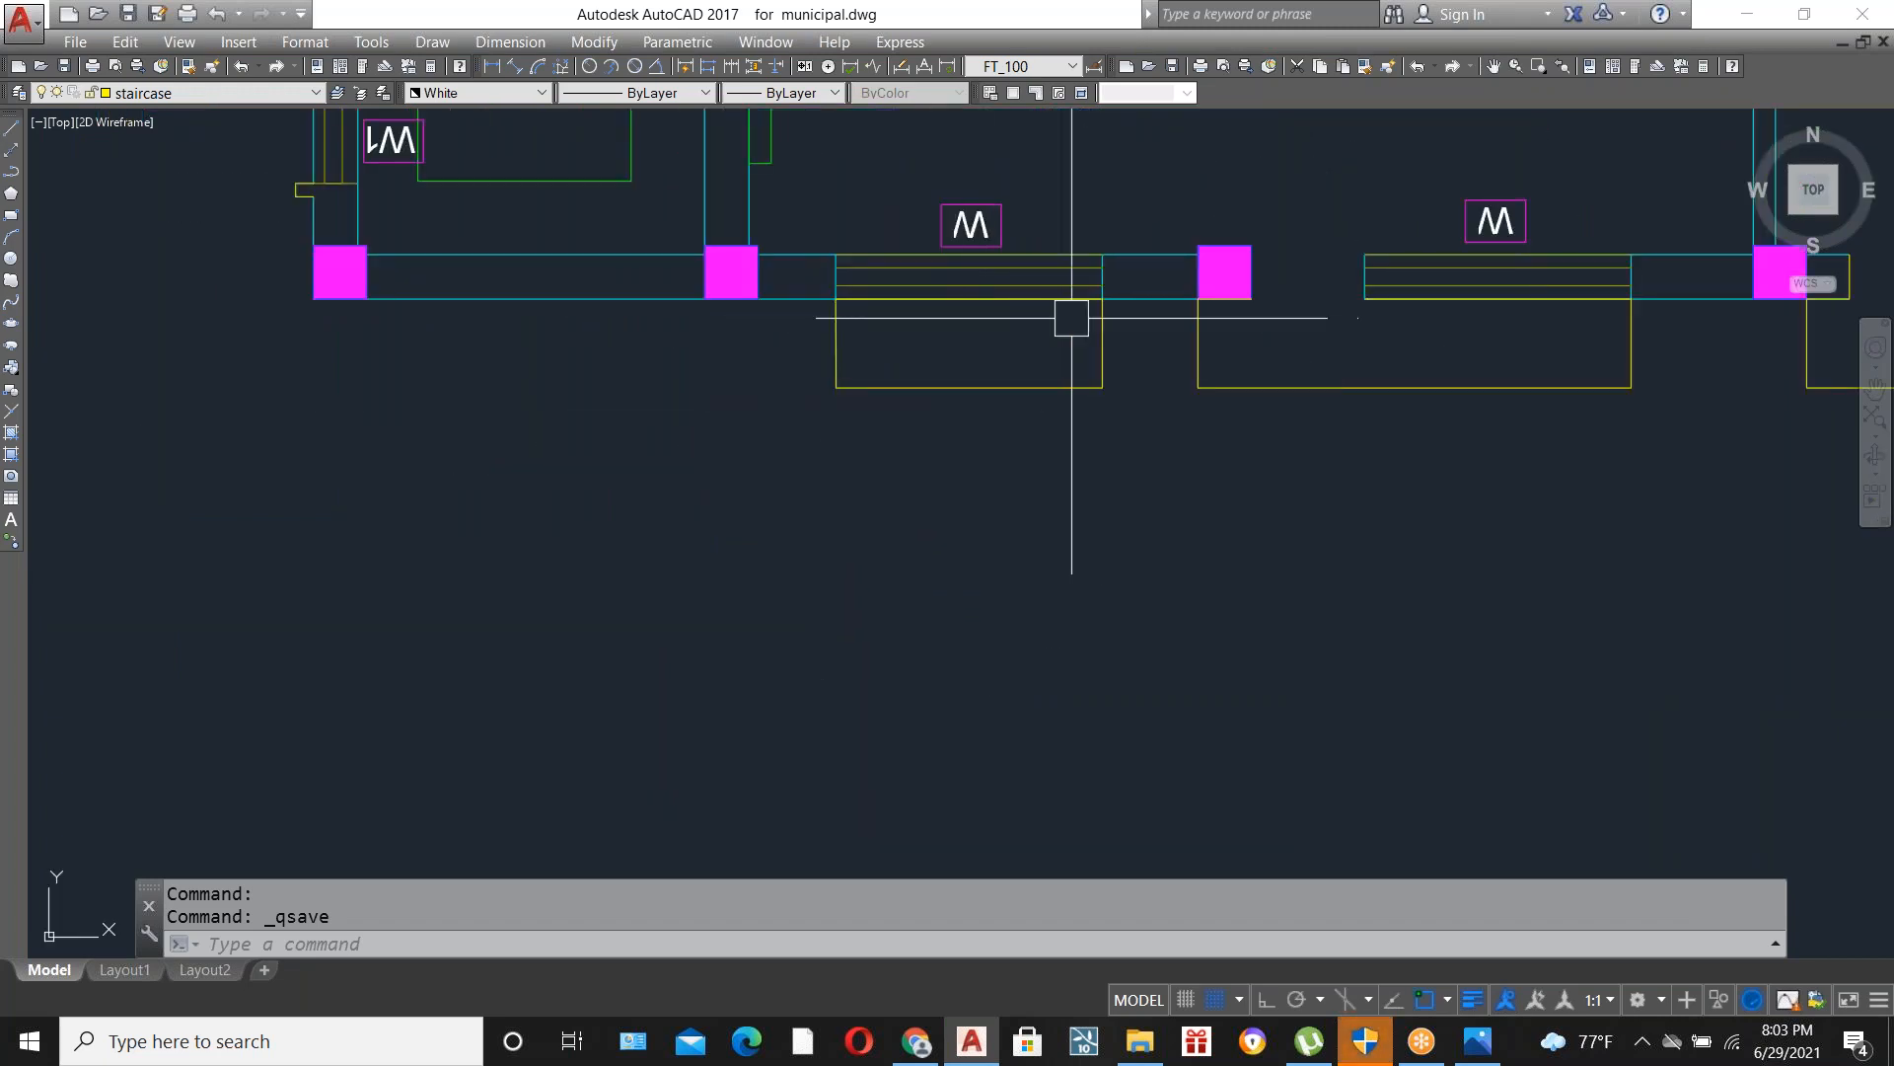
scroll(1106, 288, down, 4)
scroll(541, 499, up, 4)
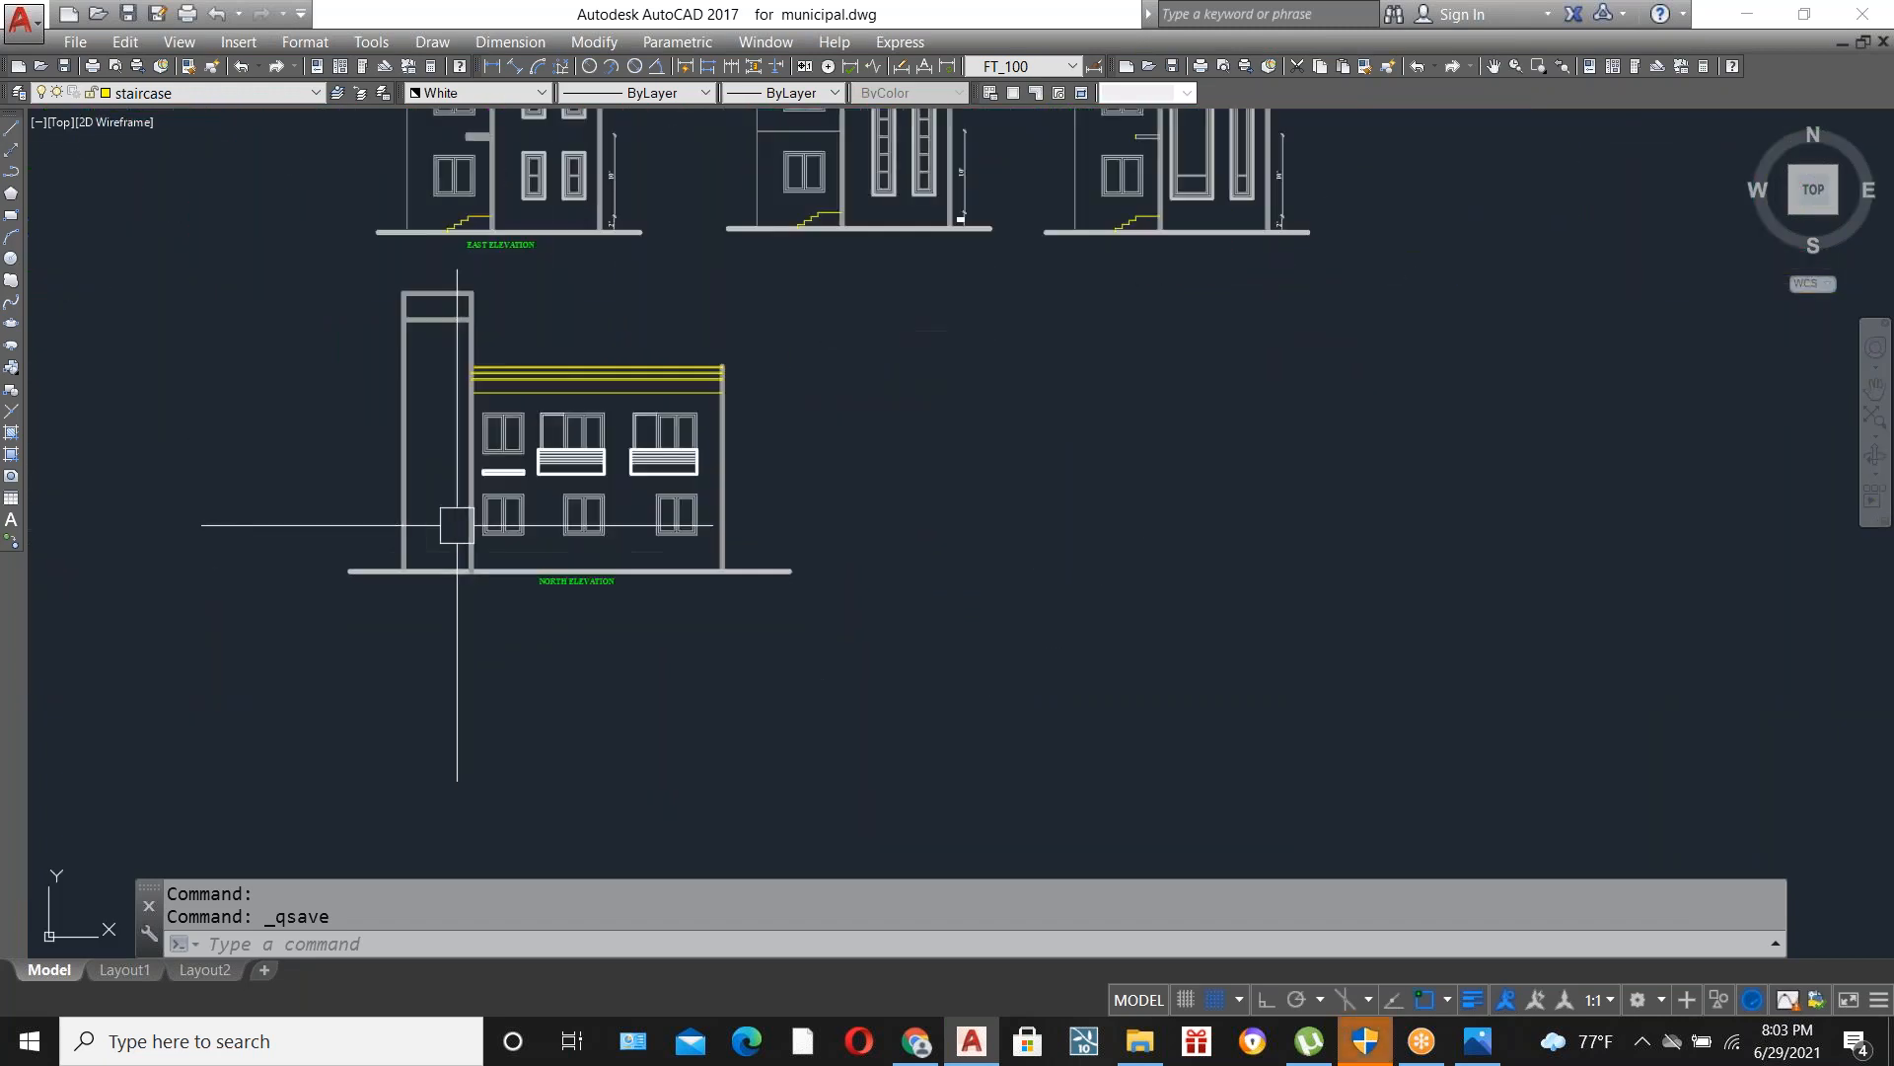
Examine the narrow projection between the upper and lower windows beside the stair tower on the north elevation.
scroll(415, 425, up, 4)
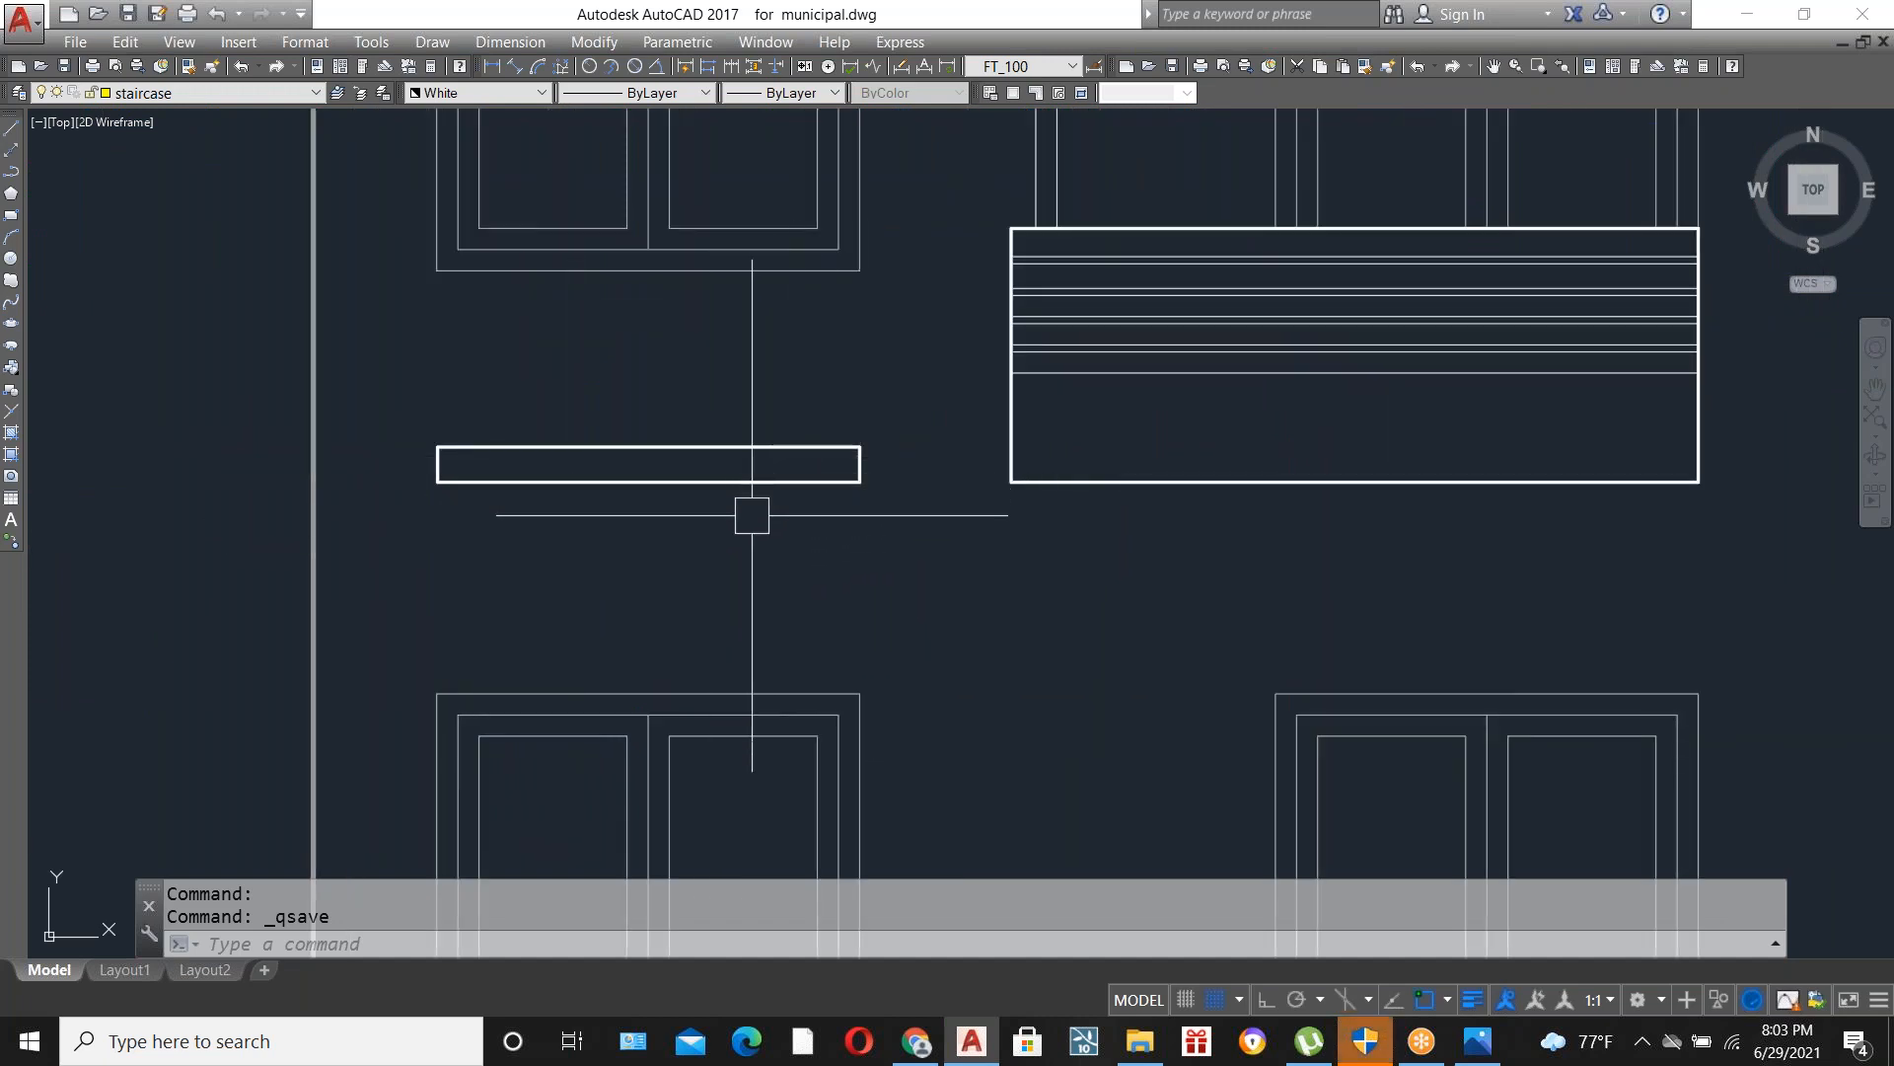
scroll(751, 514, down, 2)
scroll(758, 548, down, 4)
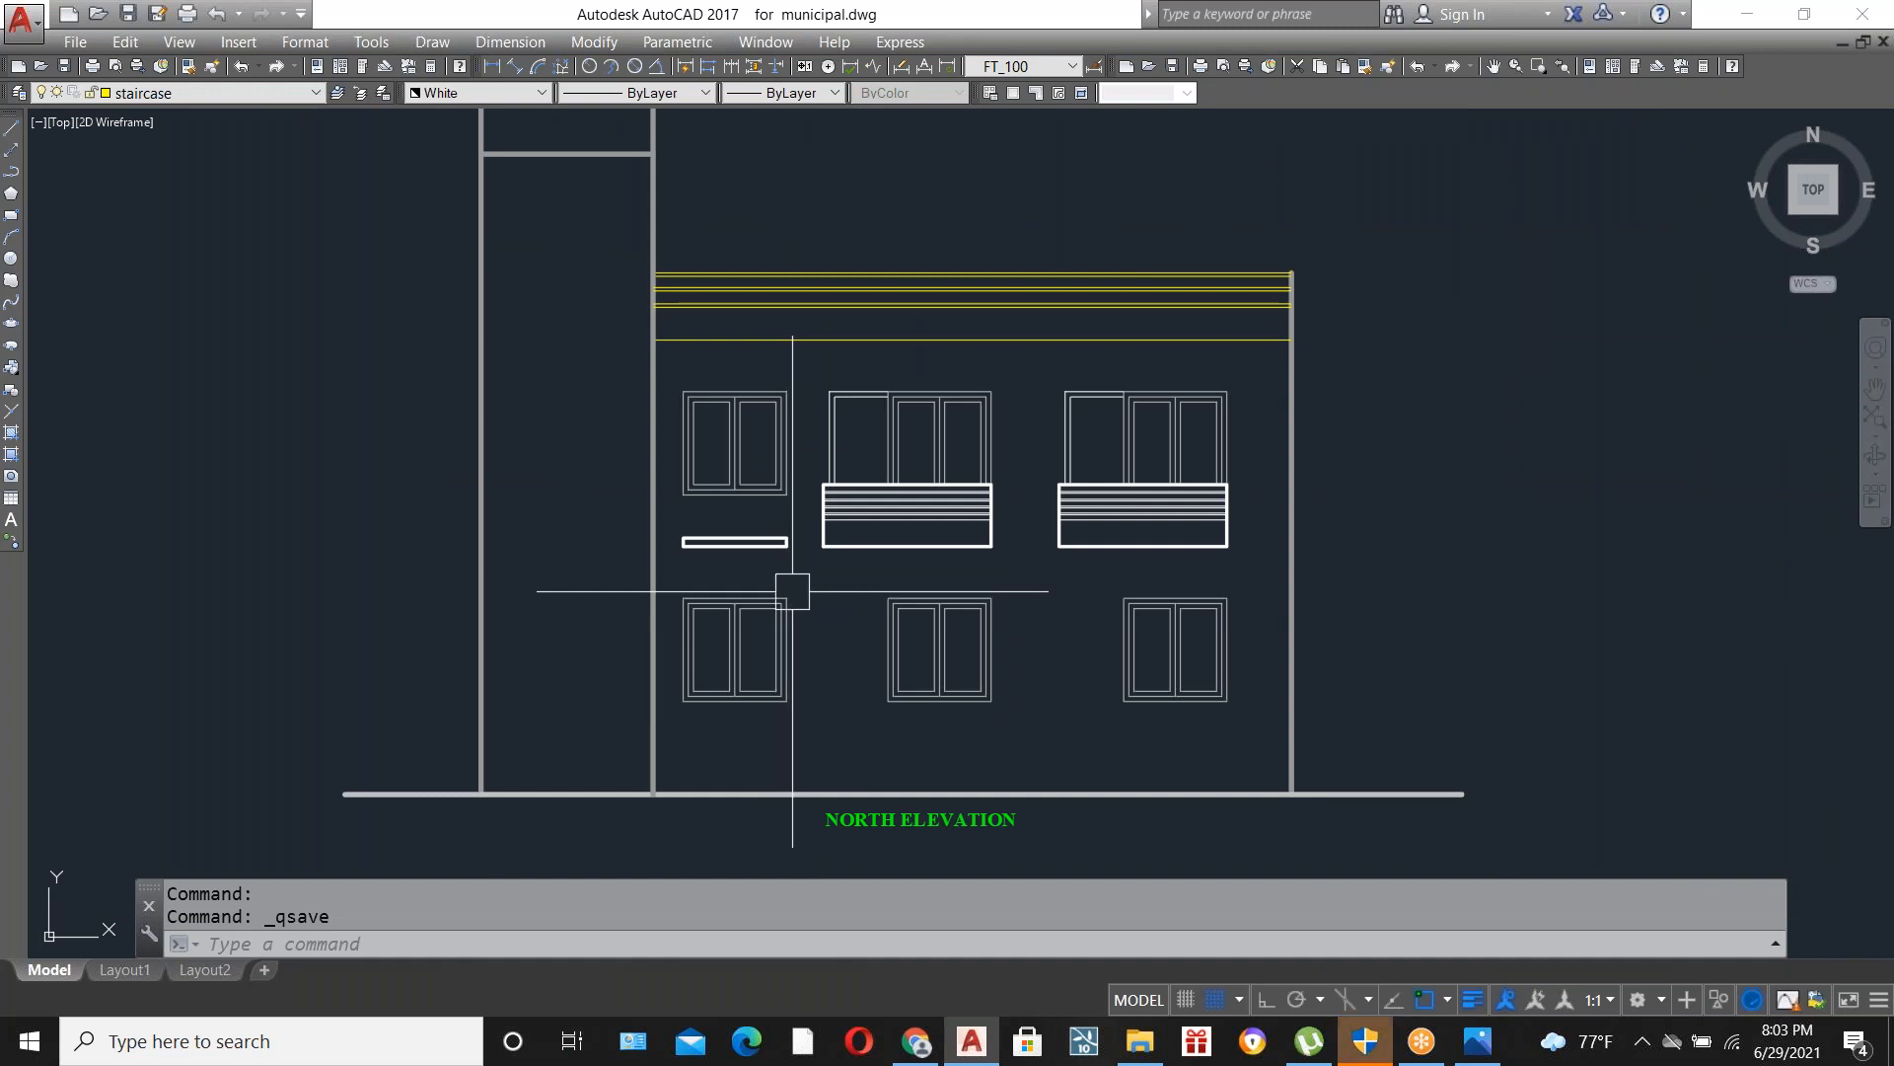
scroll(776, 555, up, 2)
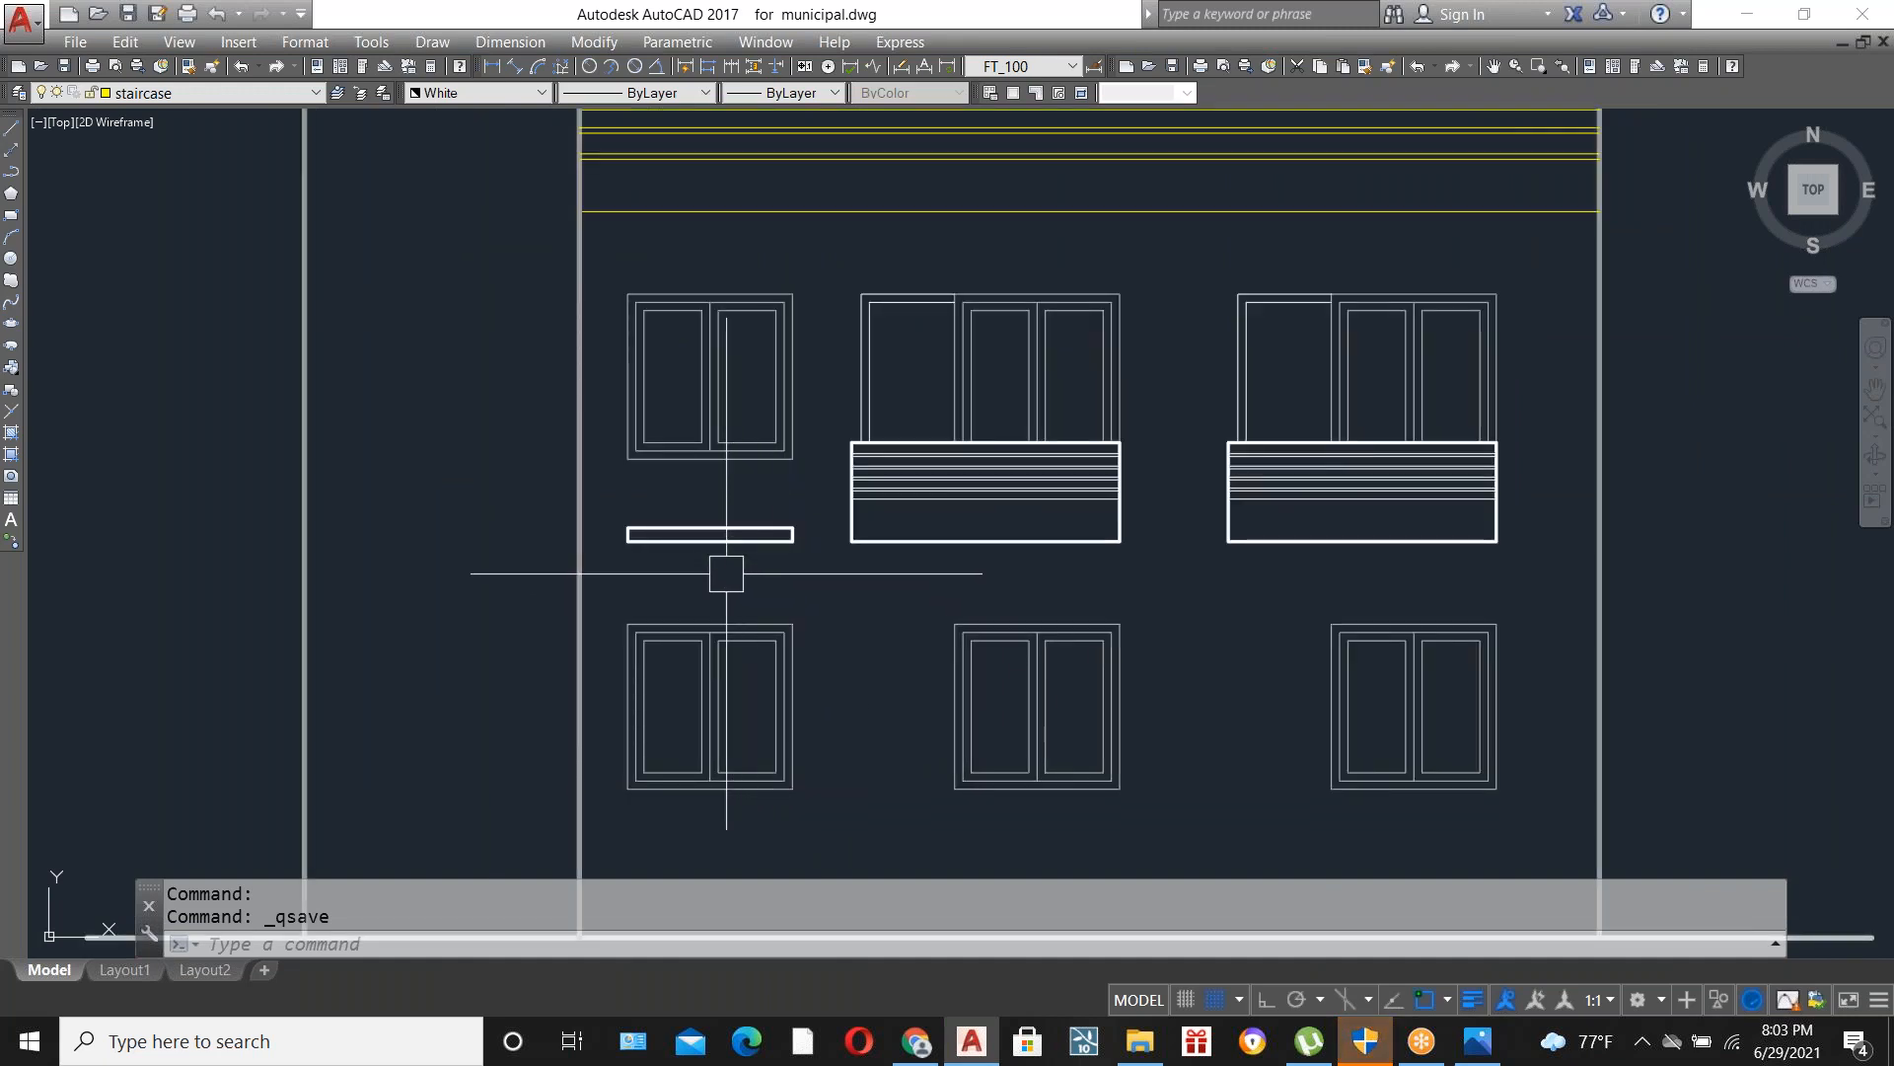
scroll(711, 605, up, 2)
scroll(677, 631, down, 7)
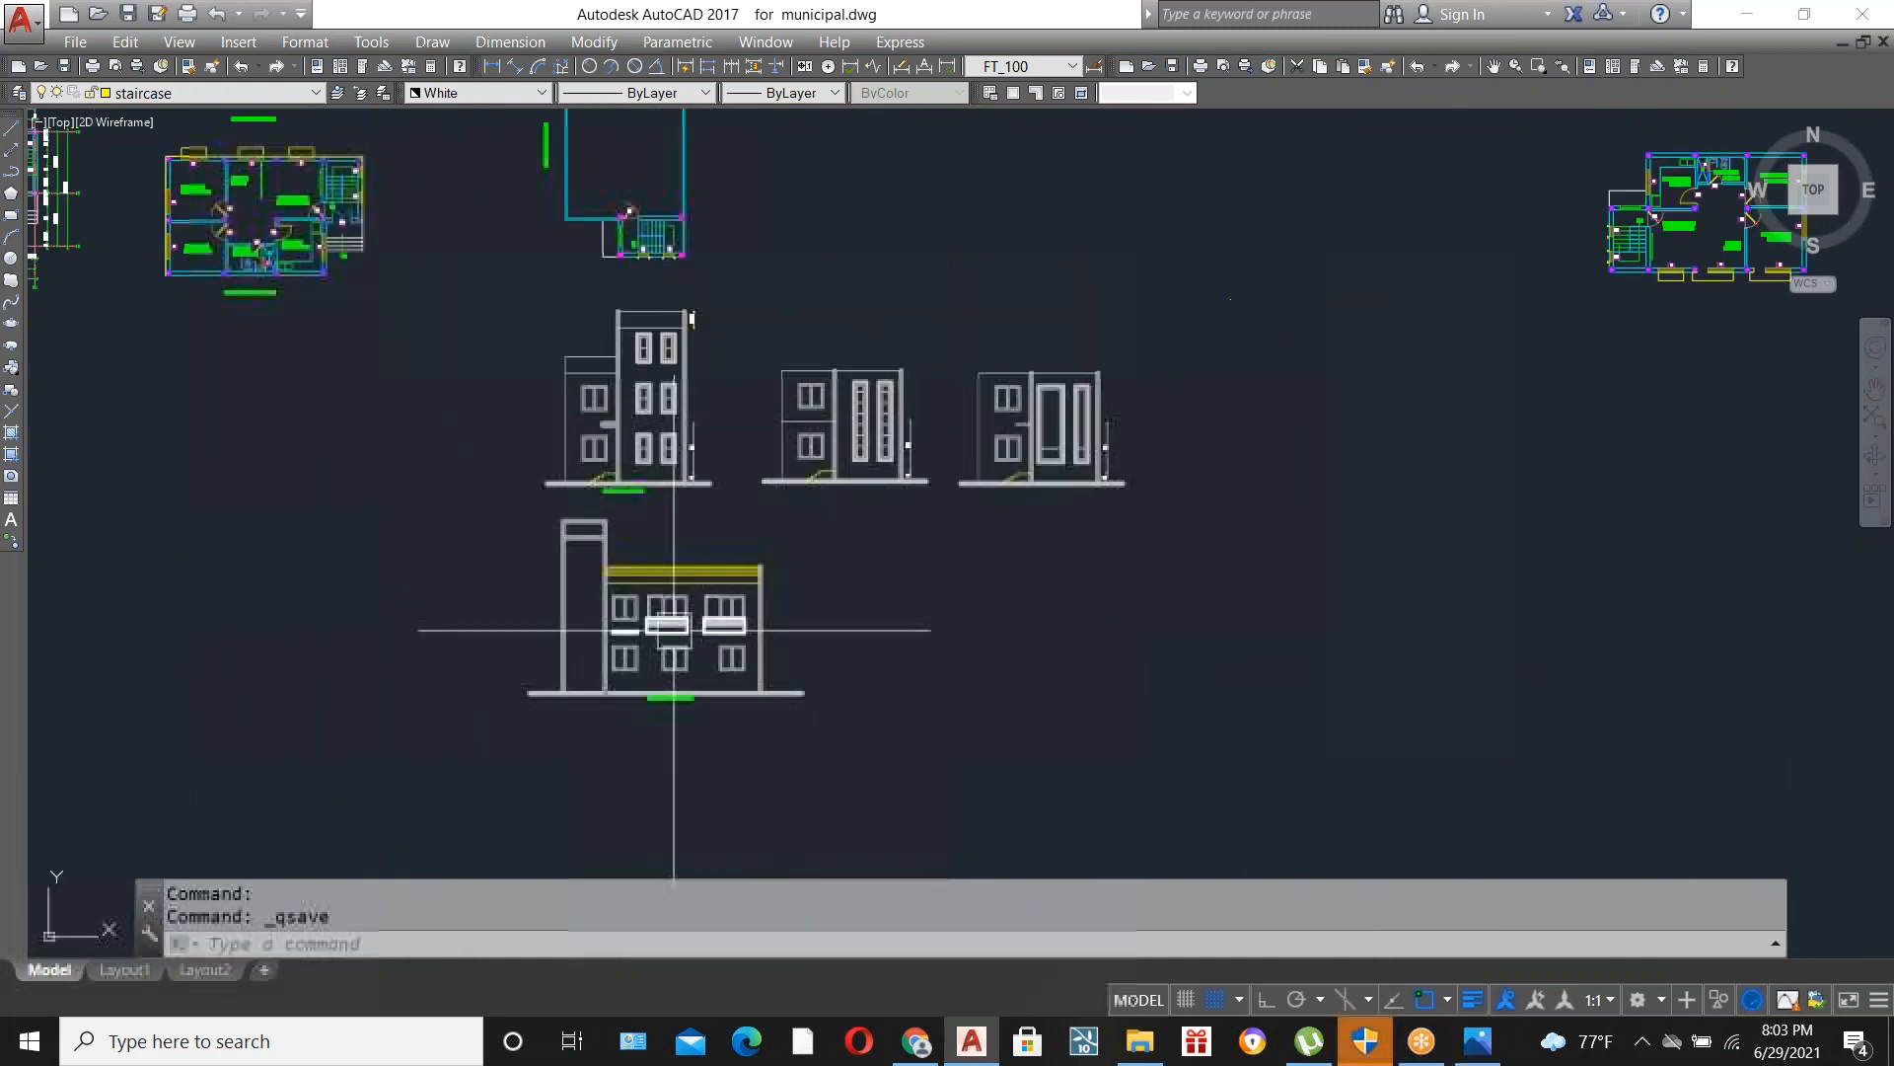
scroll(901, 550, down, 3)
Check the projection outside the living area window on the rotated floor plan against the narrow strip on the north elevation.
scroll(845, 592, up, 8)
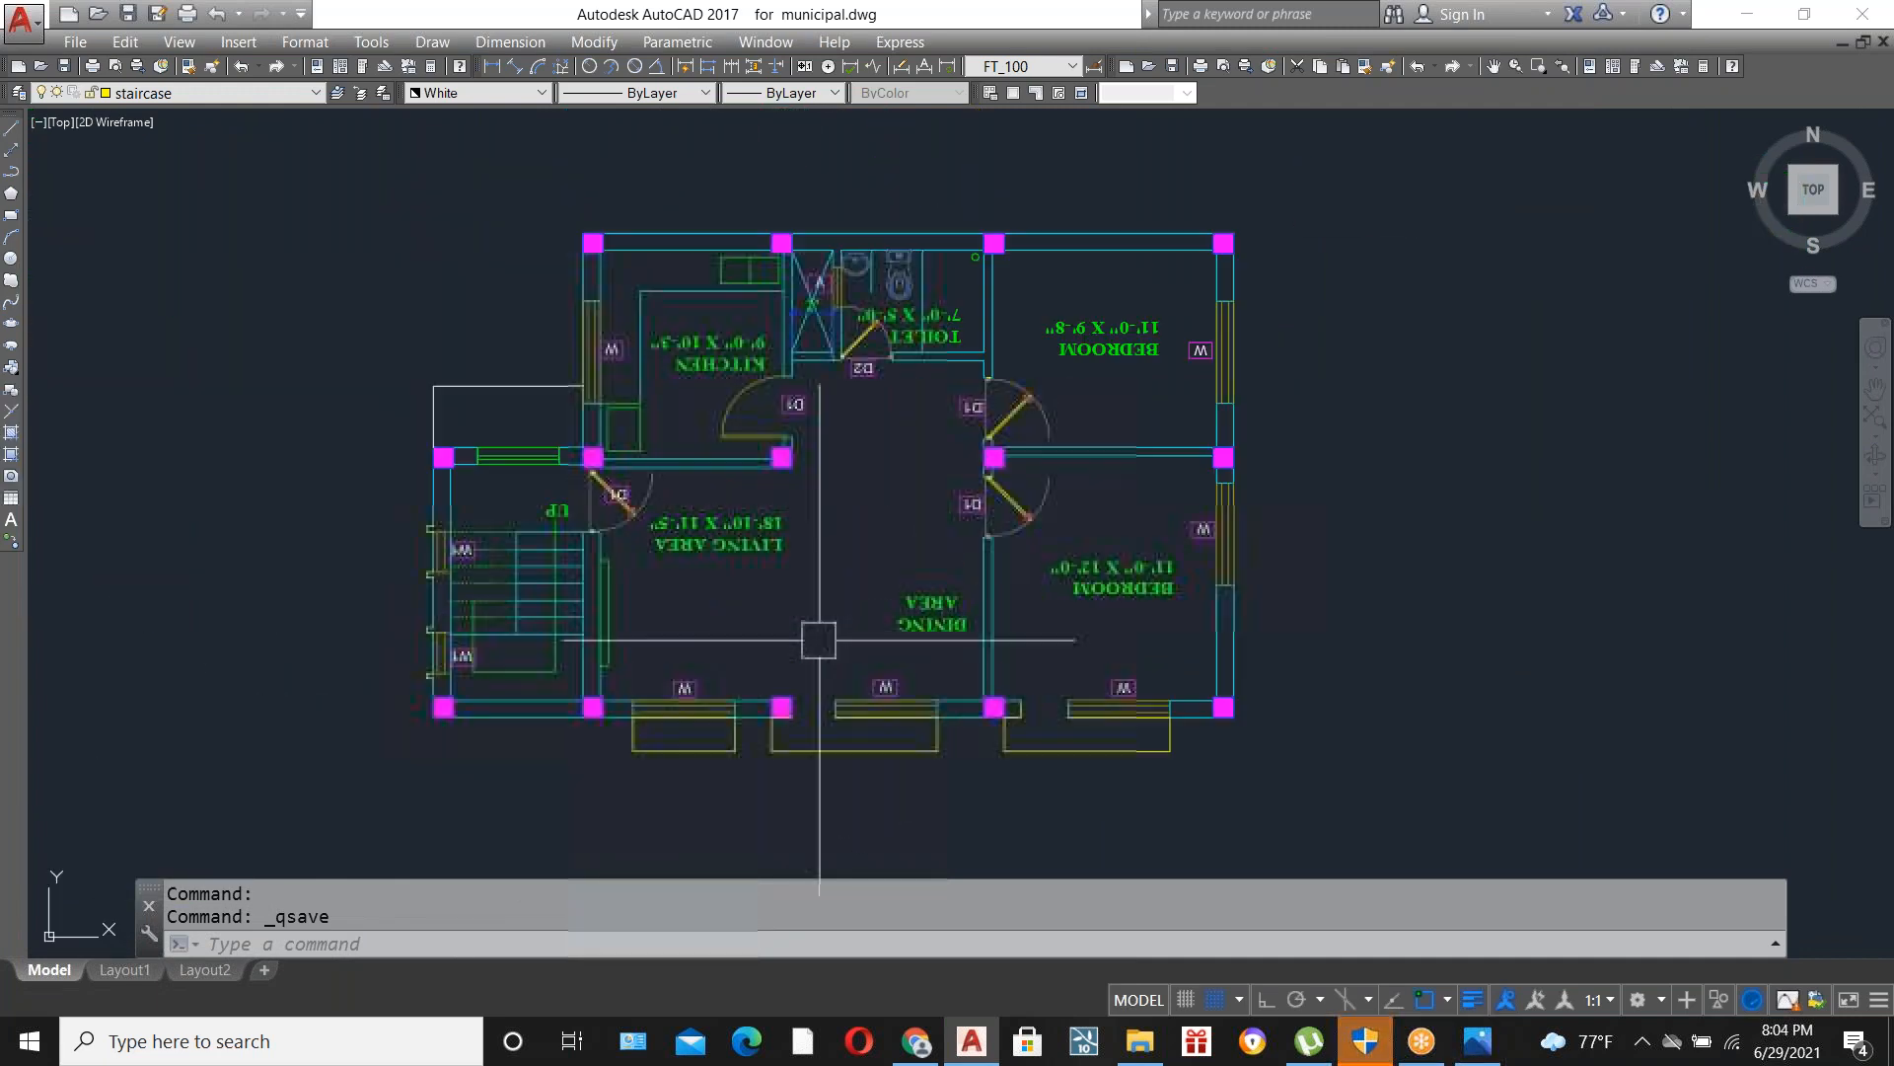
scroll(823, 699, up, 2)
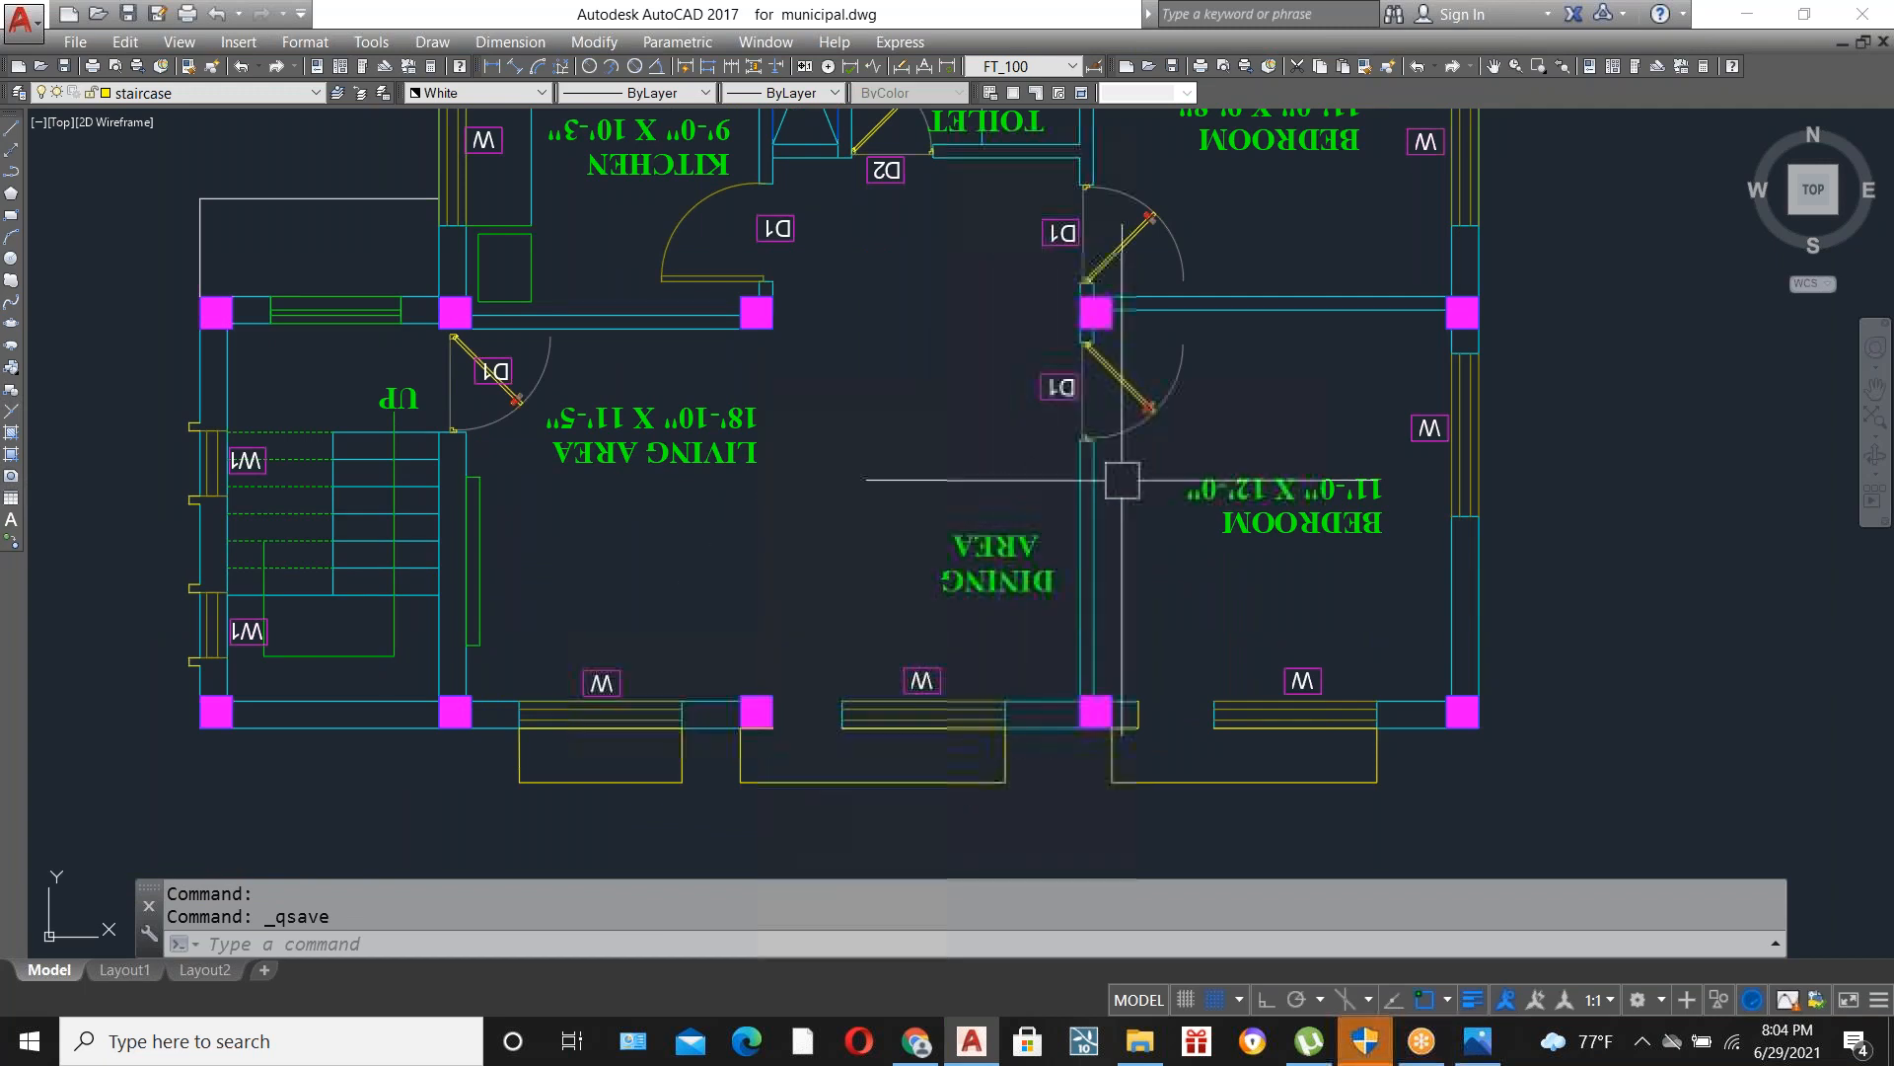
scroll(1026, 483, down, 2)
scroll(725, 666, up, 4)
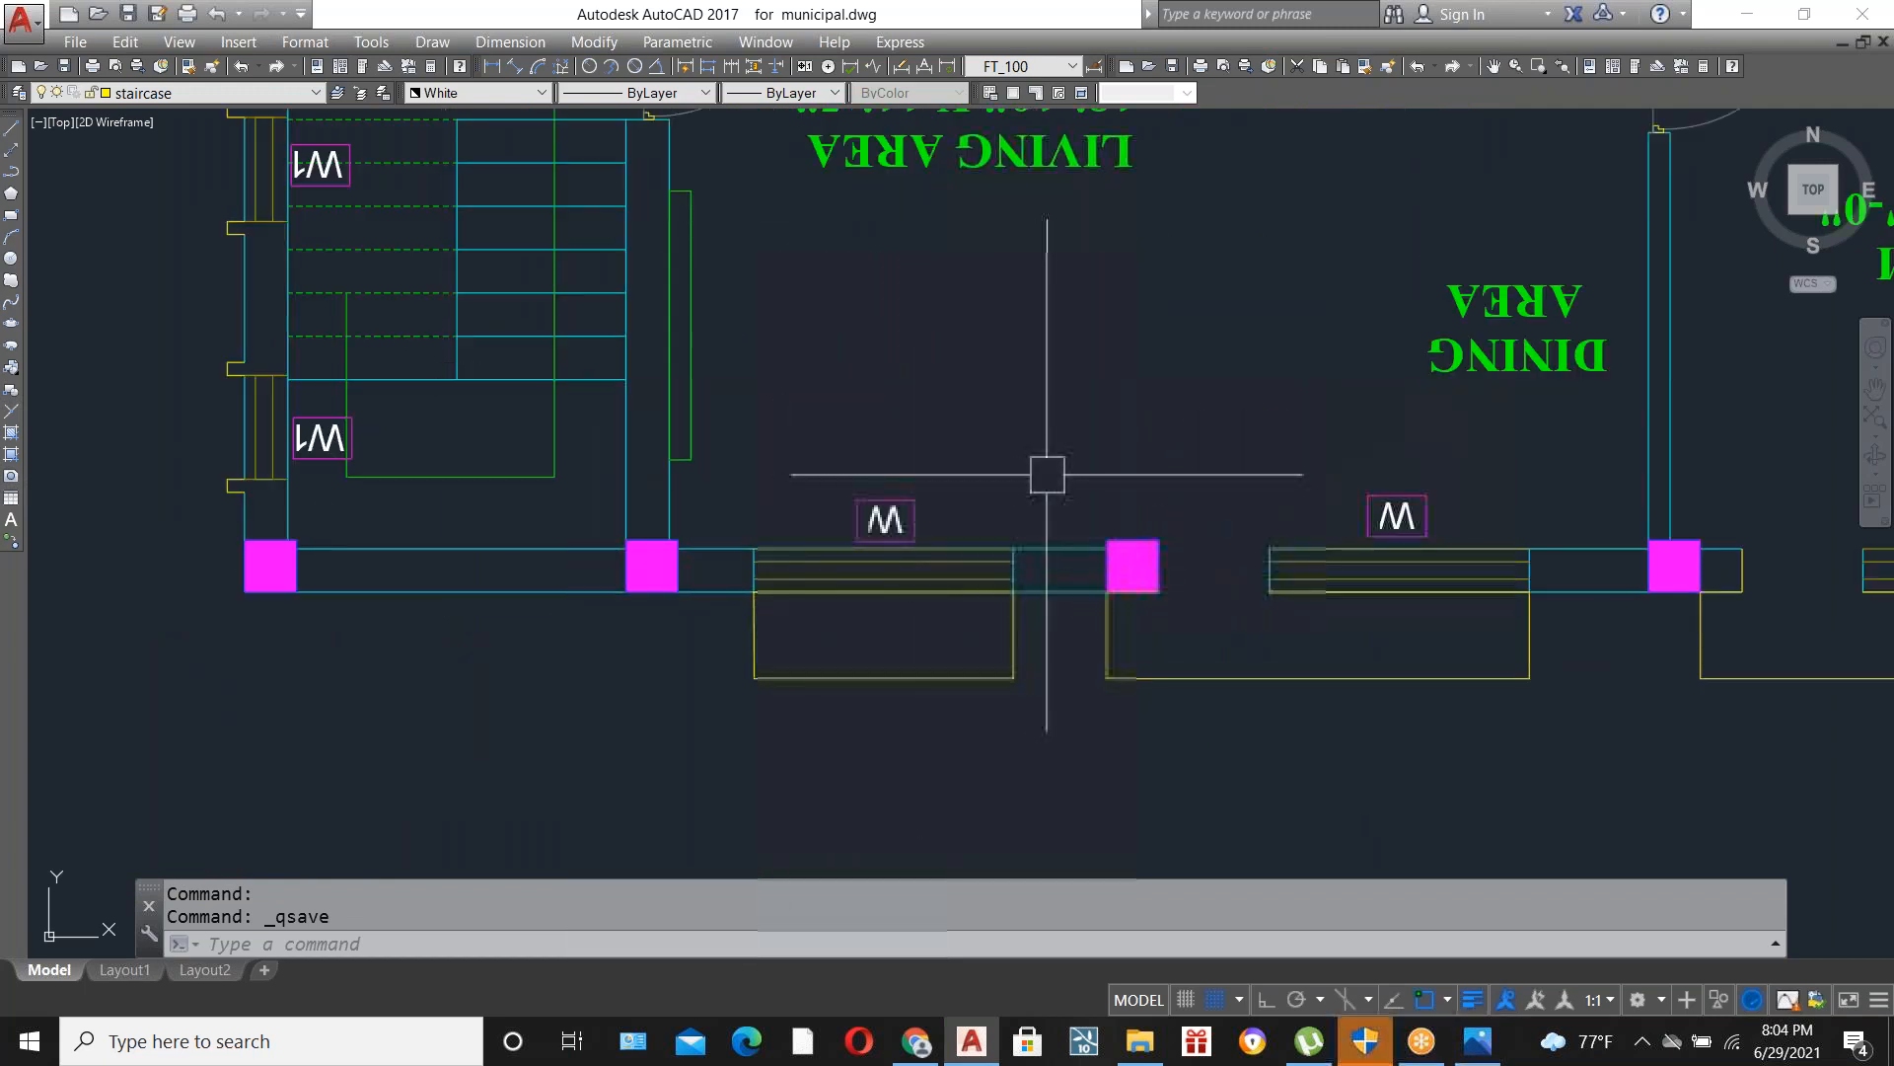
scroll(1032, 541, down, 5)
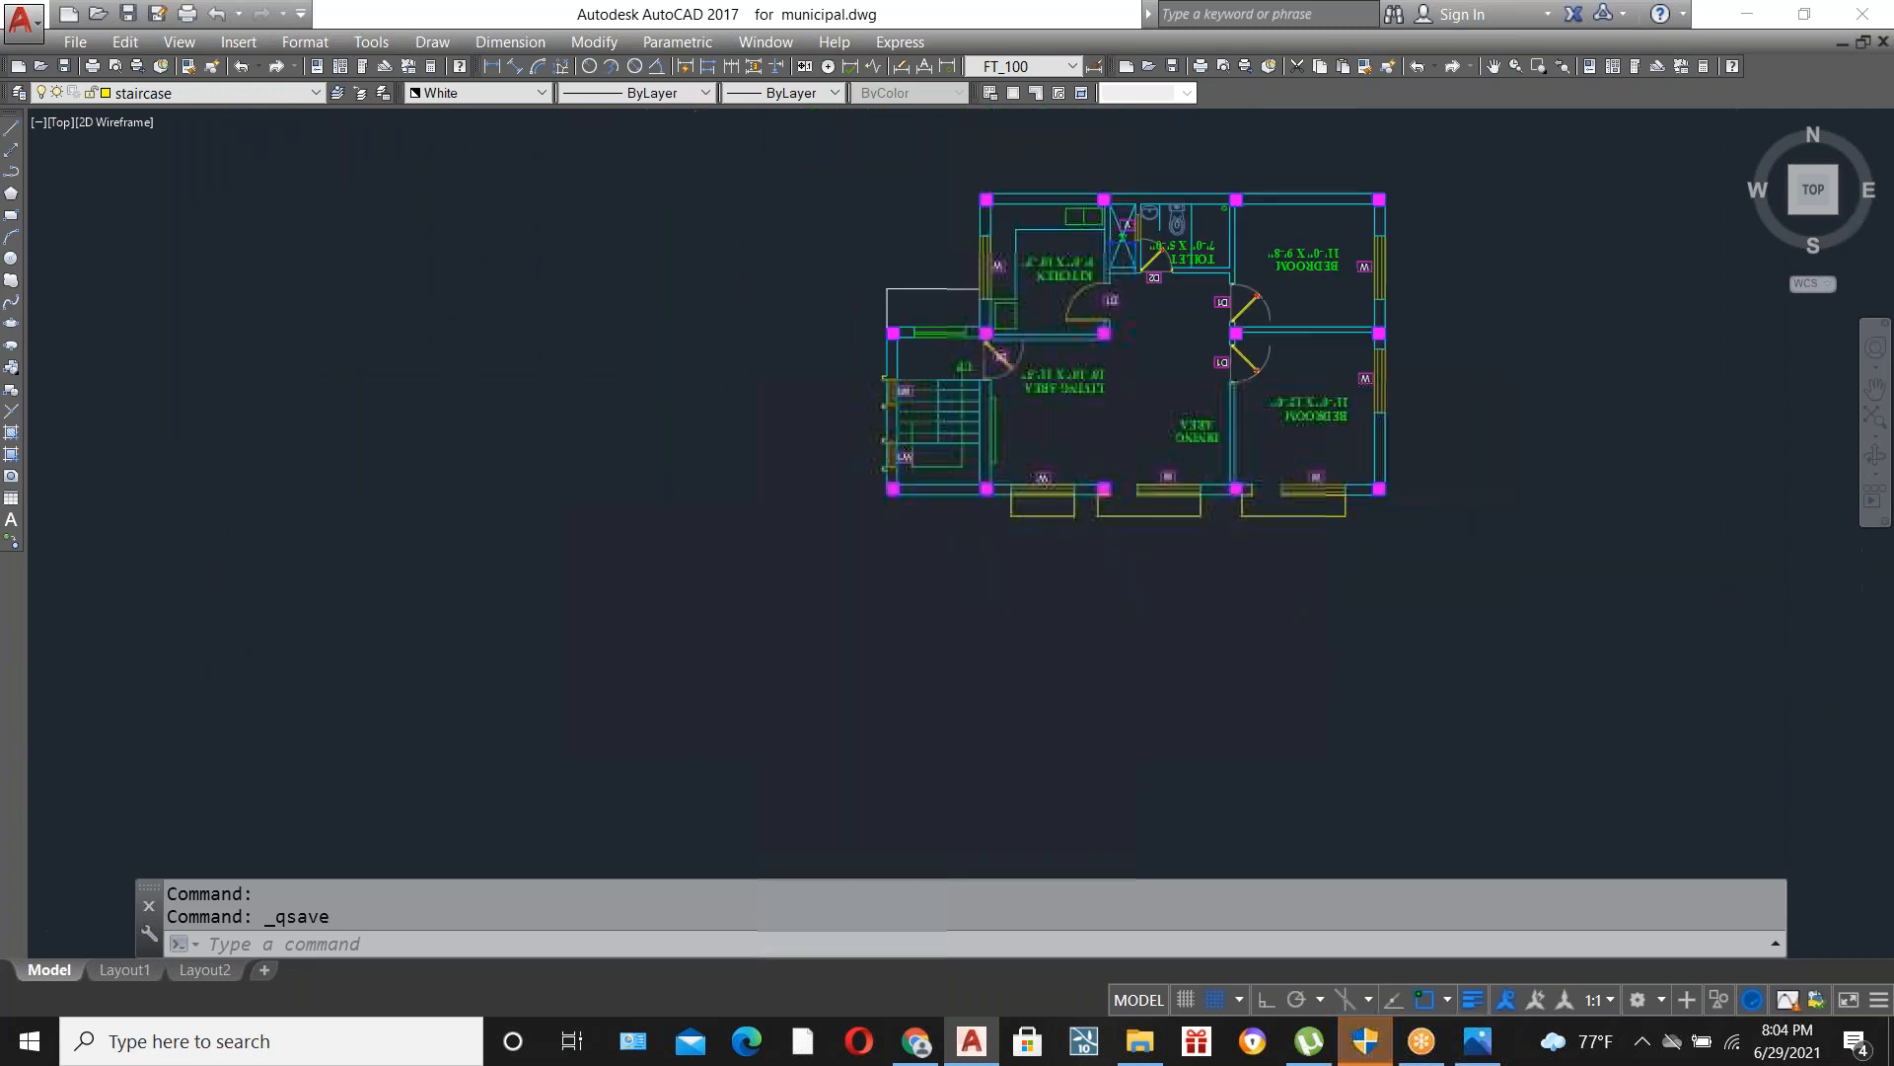
scroll(626, 529, up, 3)
scroll(766, 464, down, 3)
scroll(662, 590, up, 5)
scroll(385, 688, down, 5)
scroll(727, 643, up, 8)
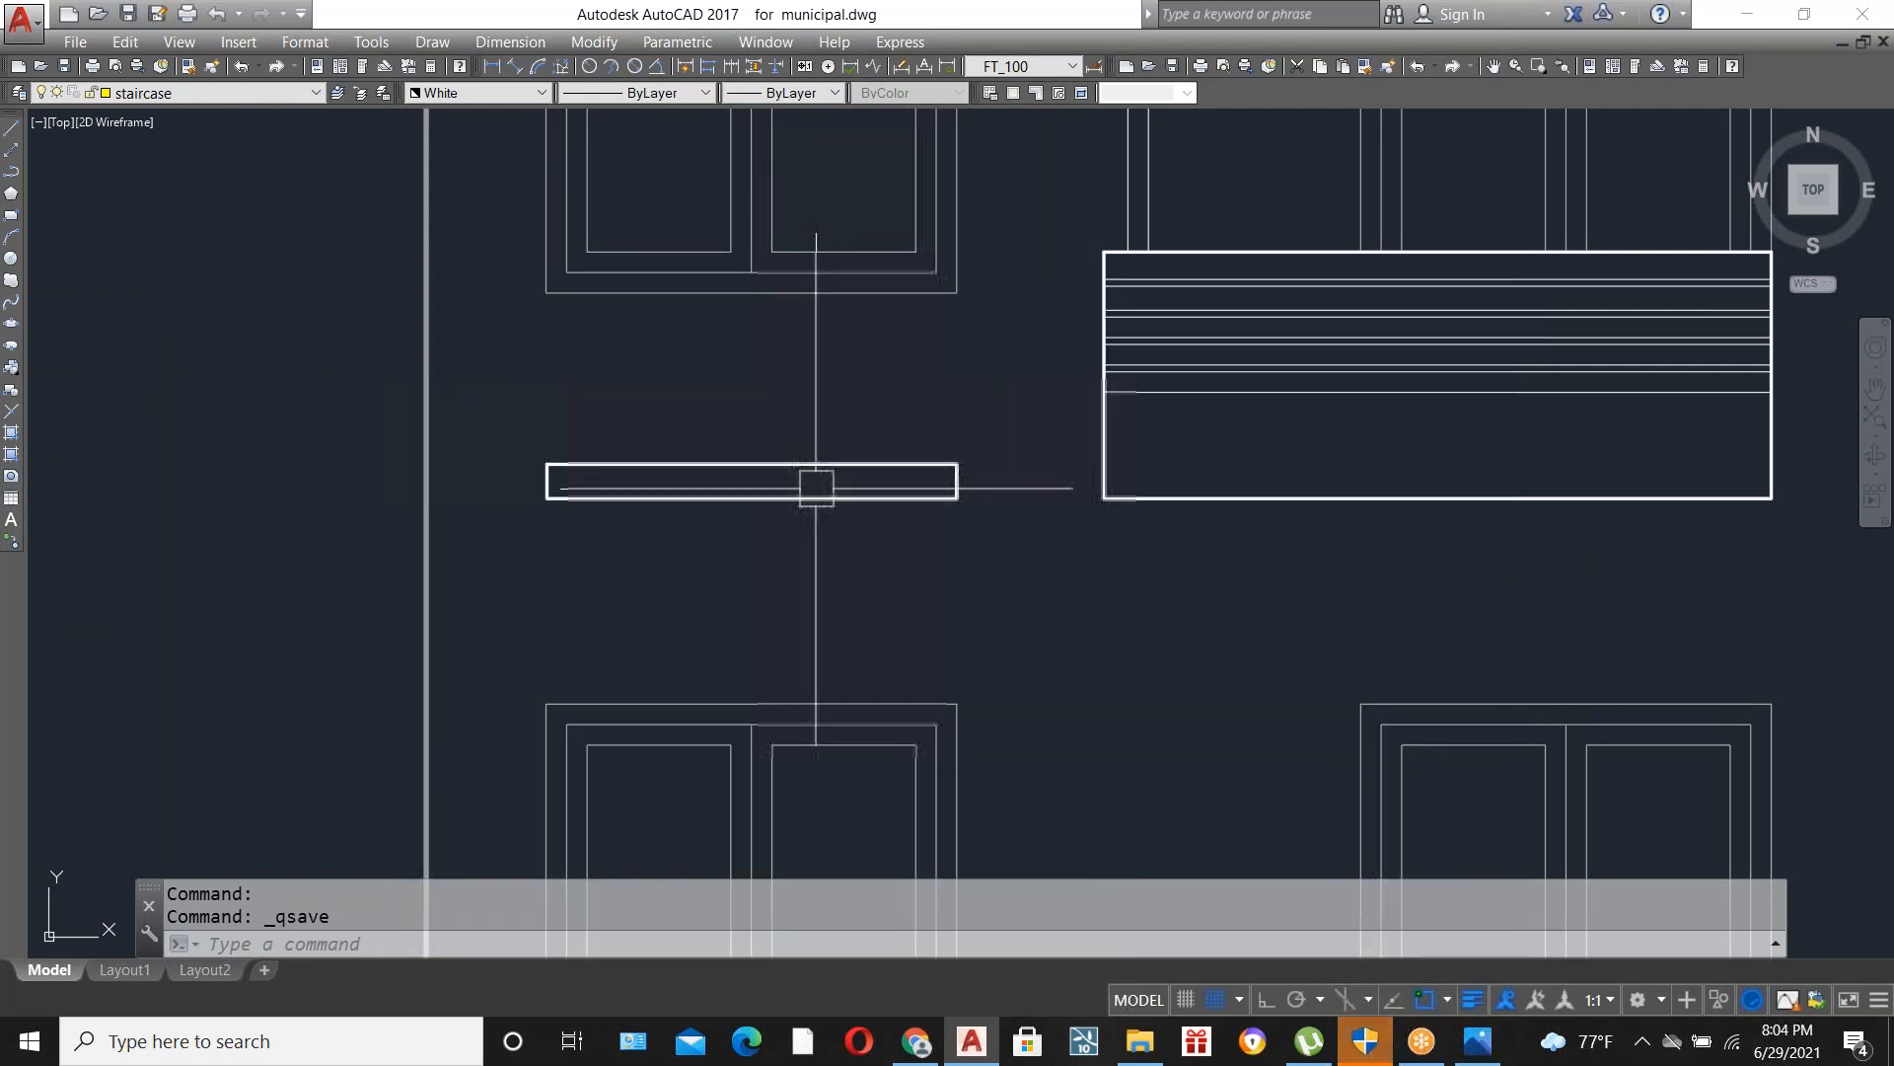
scroll(681, 580, down, 2)
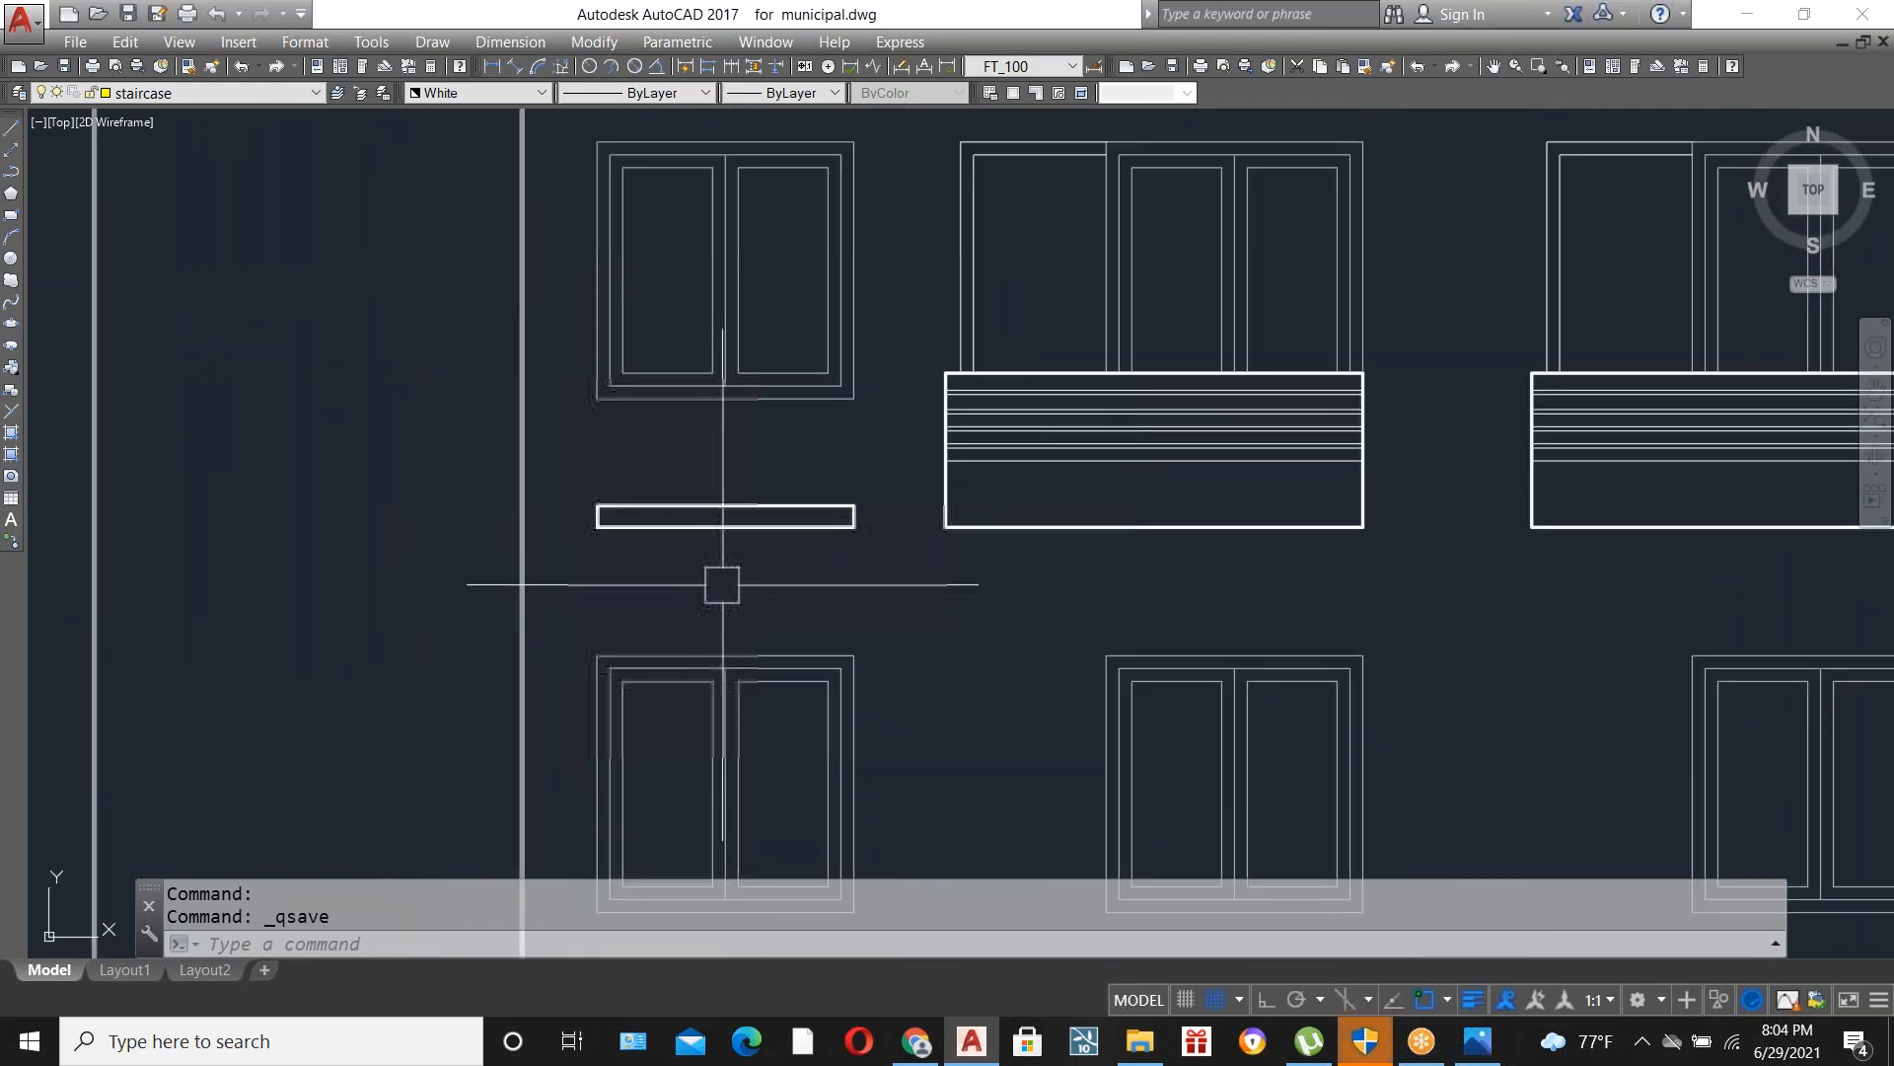
scroll(761, 591, down, 5)
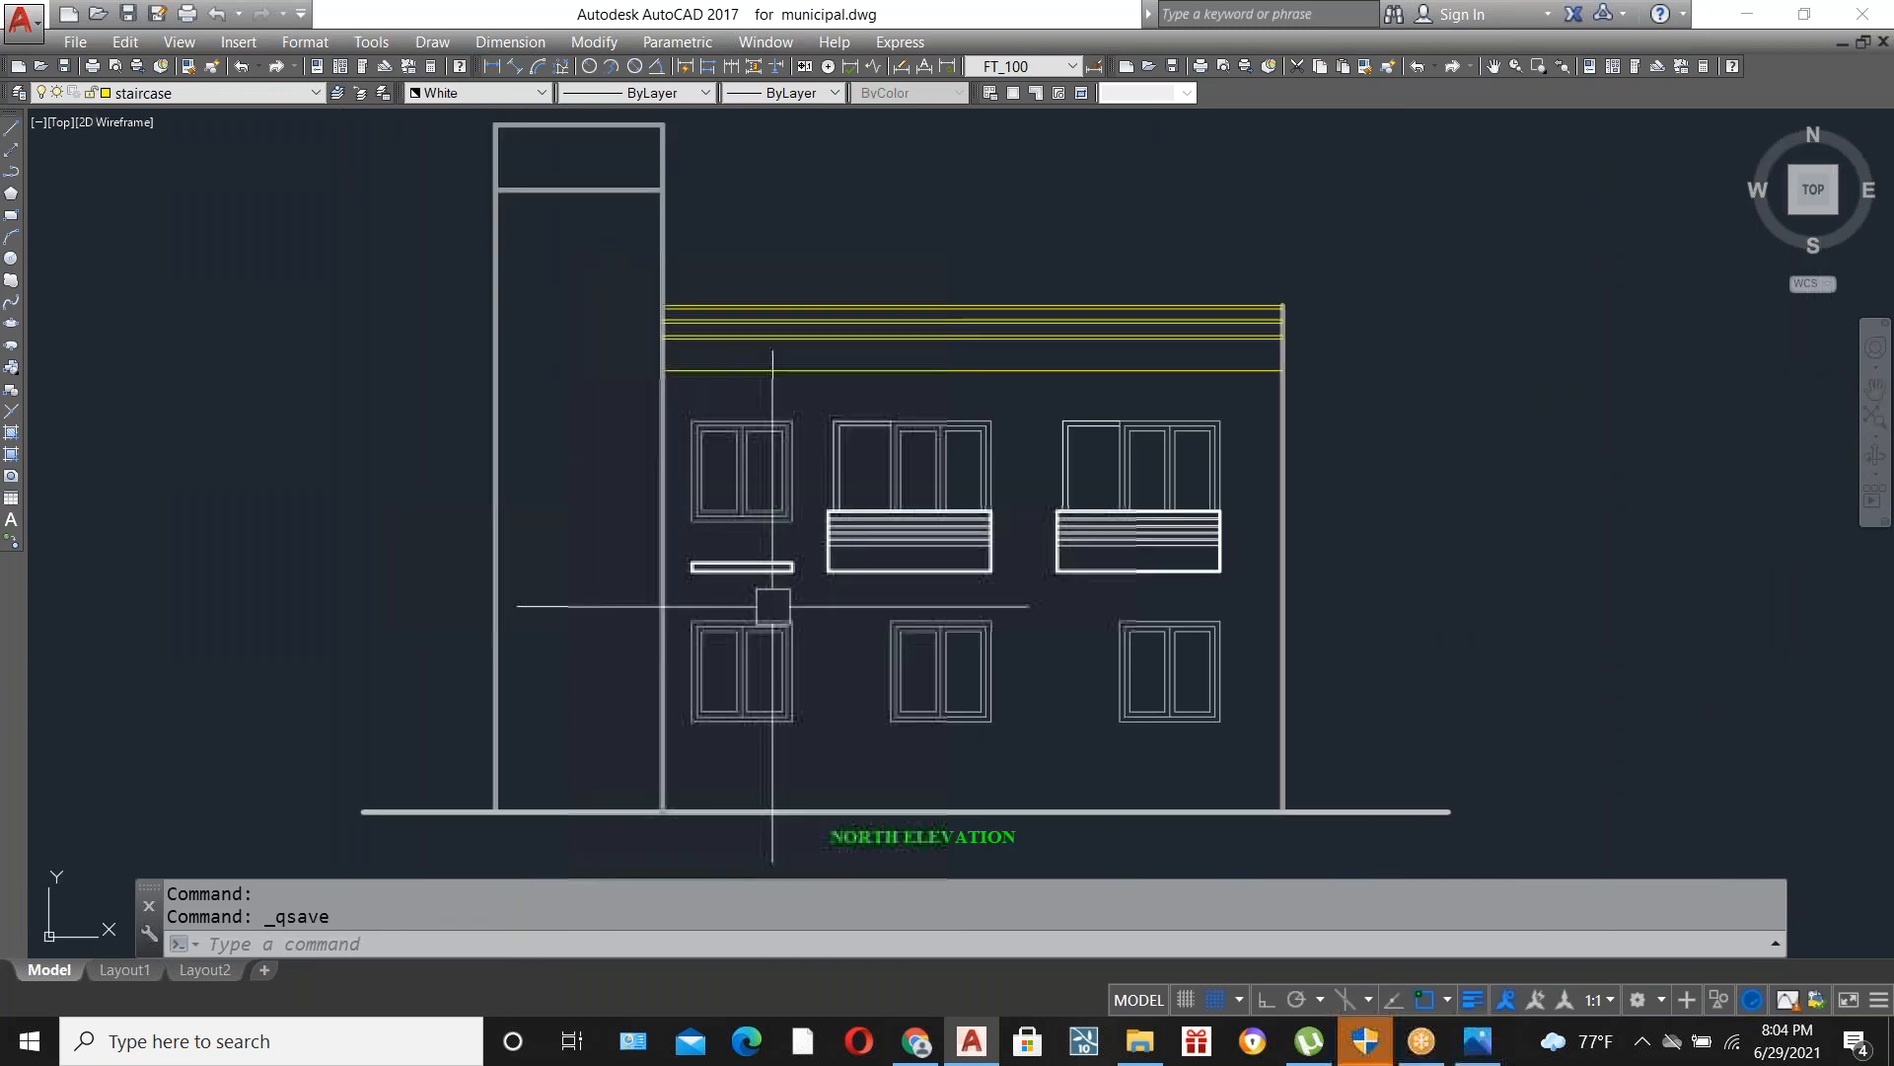
right_click(861, 547)
key(Escape)
key(Escape)
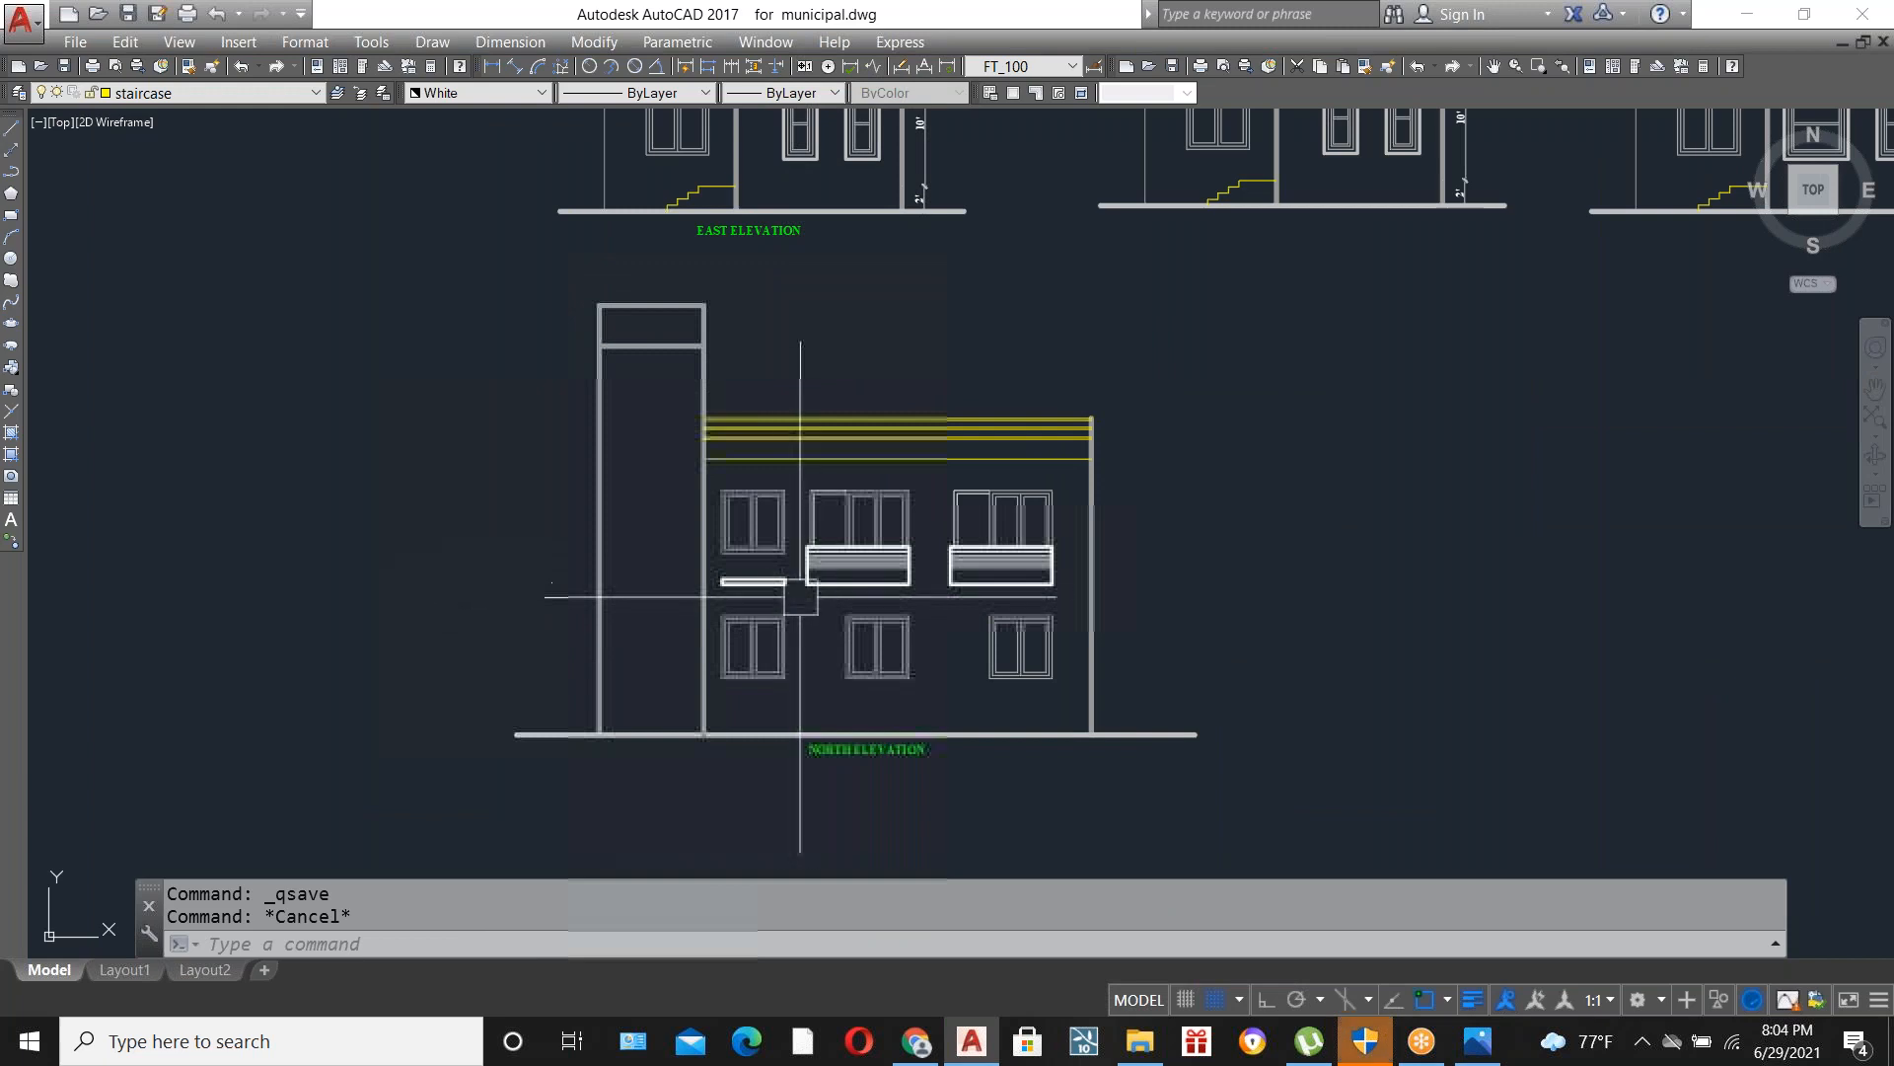
Compare the staircase and front walls of the rotated floor plan with the stair tower and wall lines on the north elevation.
scroll(709, 605, up, 2)
scroll(545, 655, down, 7)
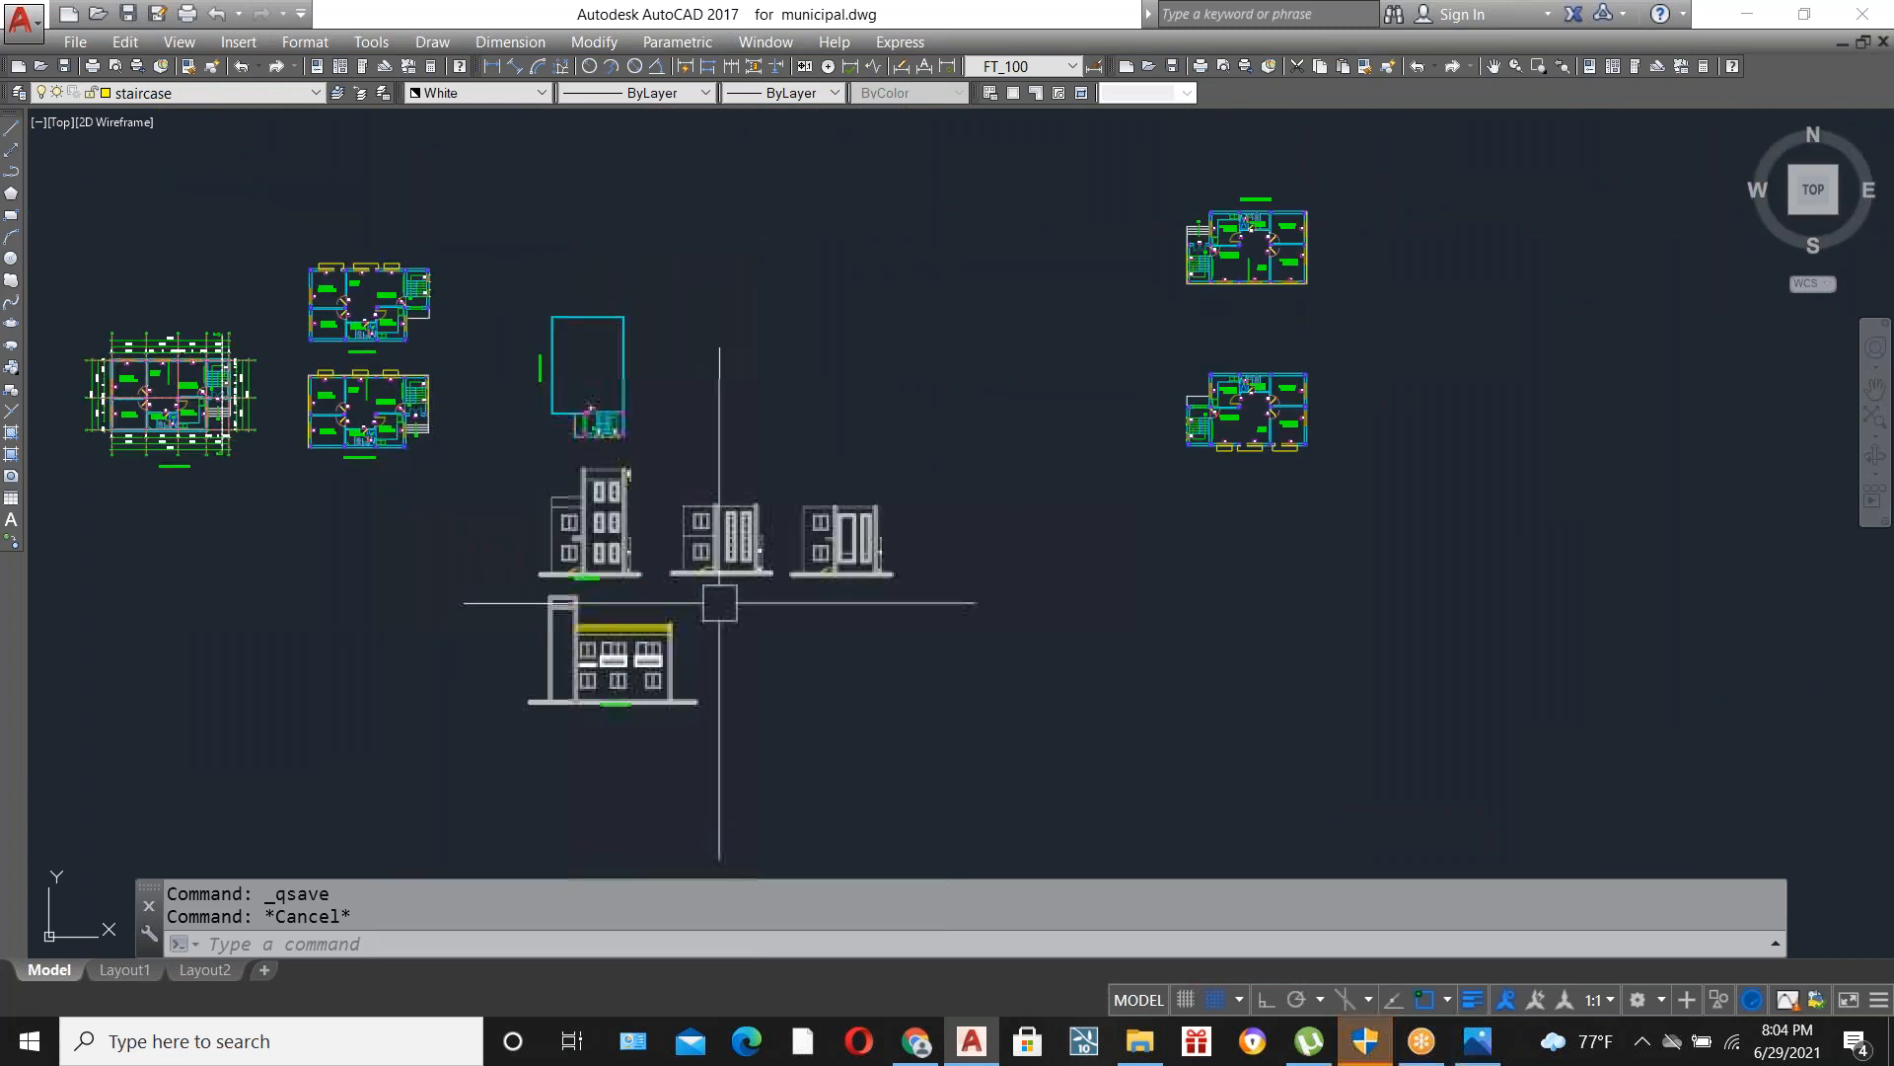
scroll(1364, 462, up, 10)
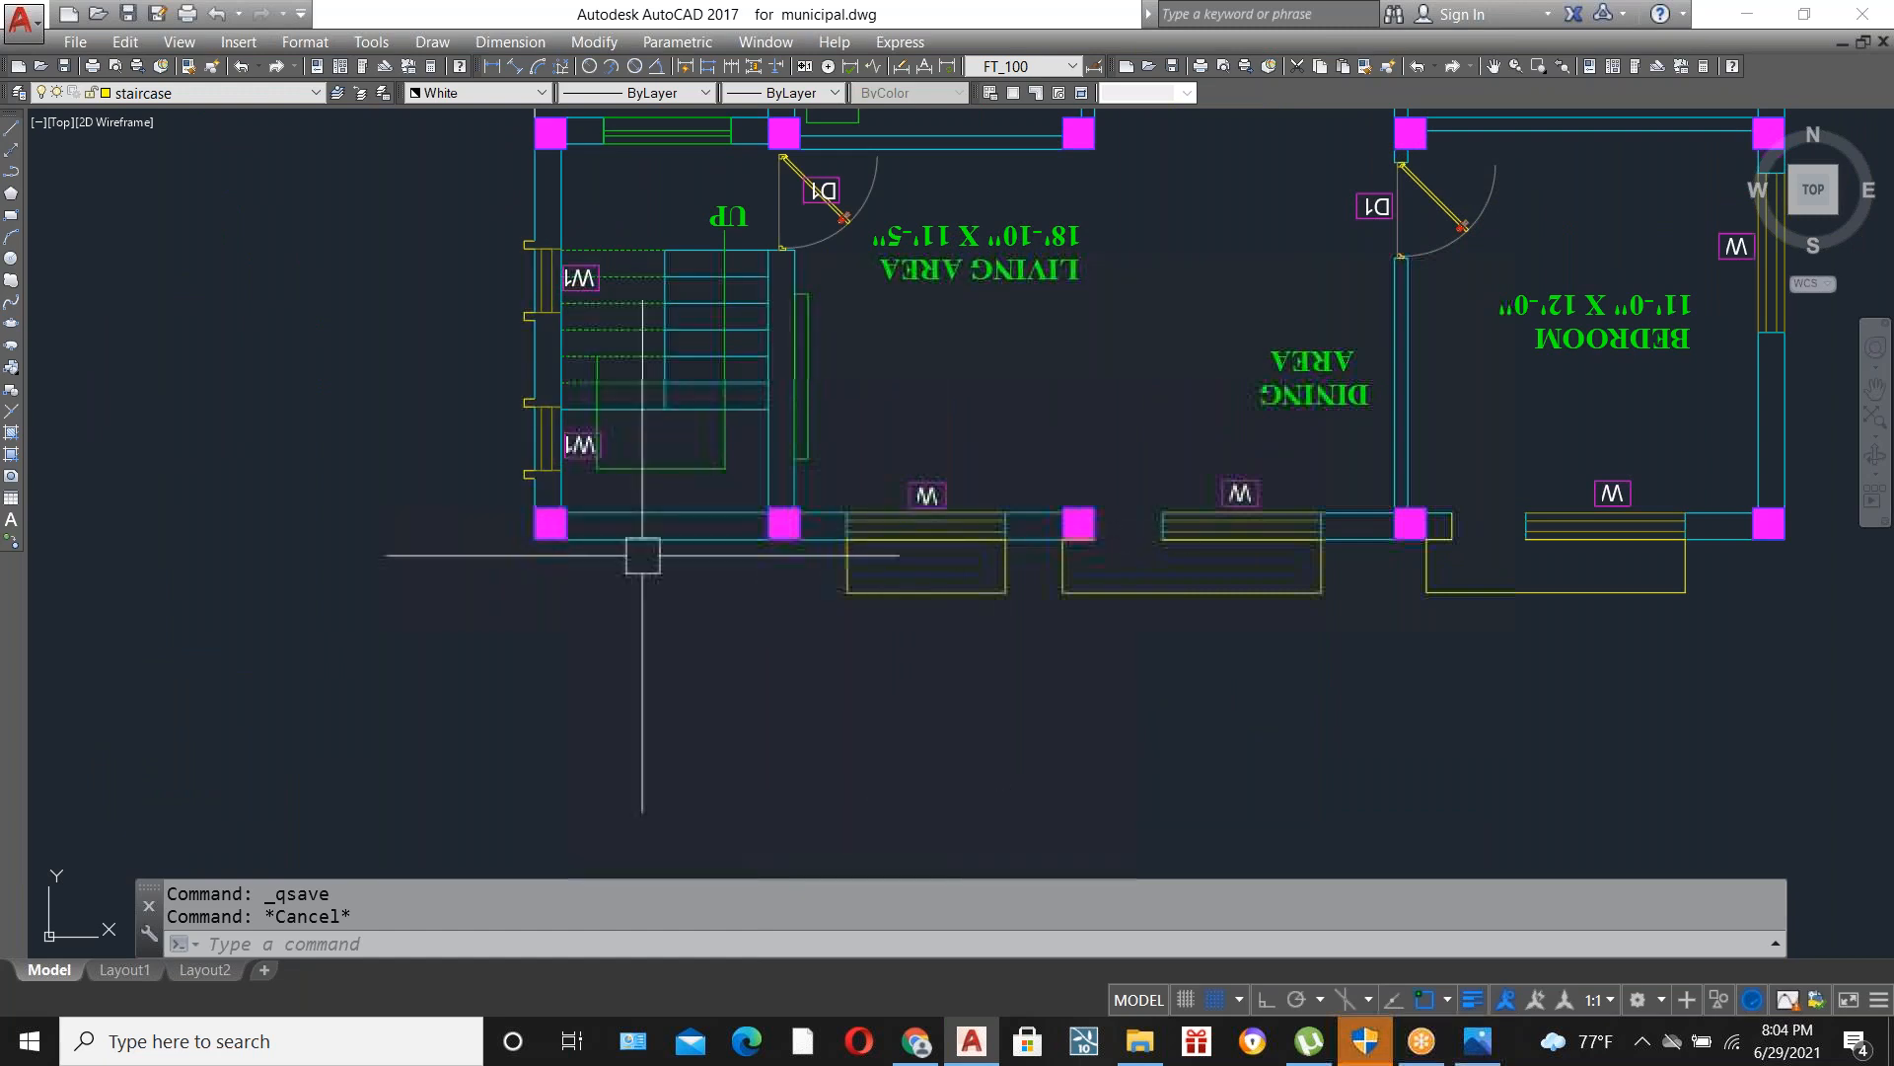
scroll(570, 571, down, 2)
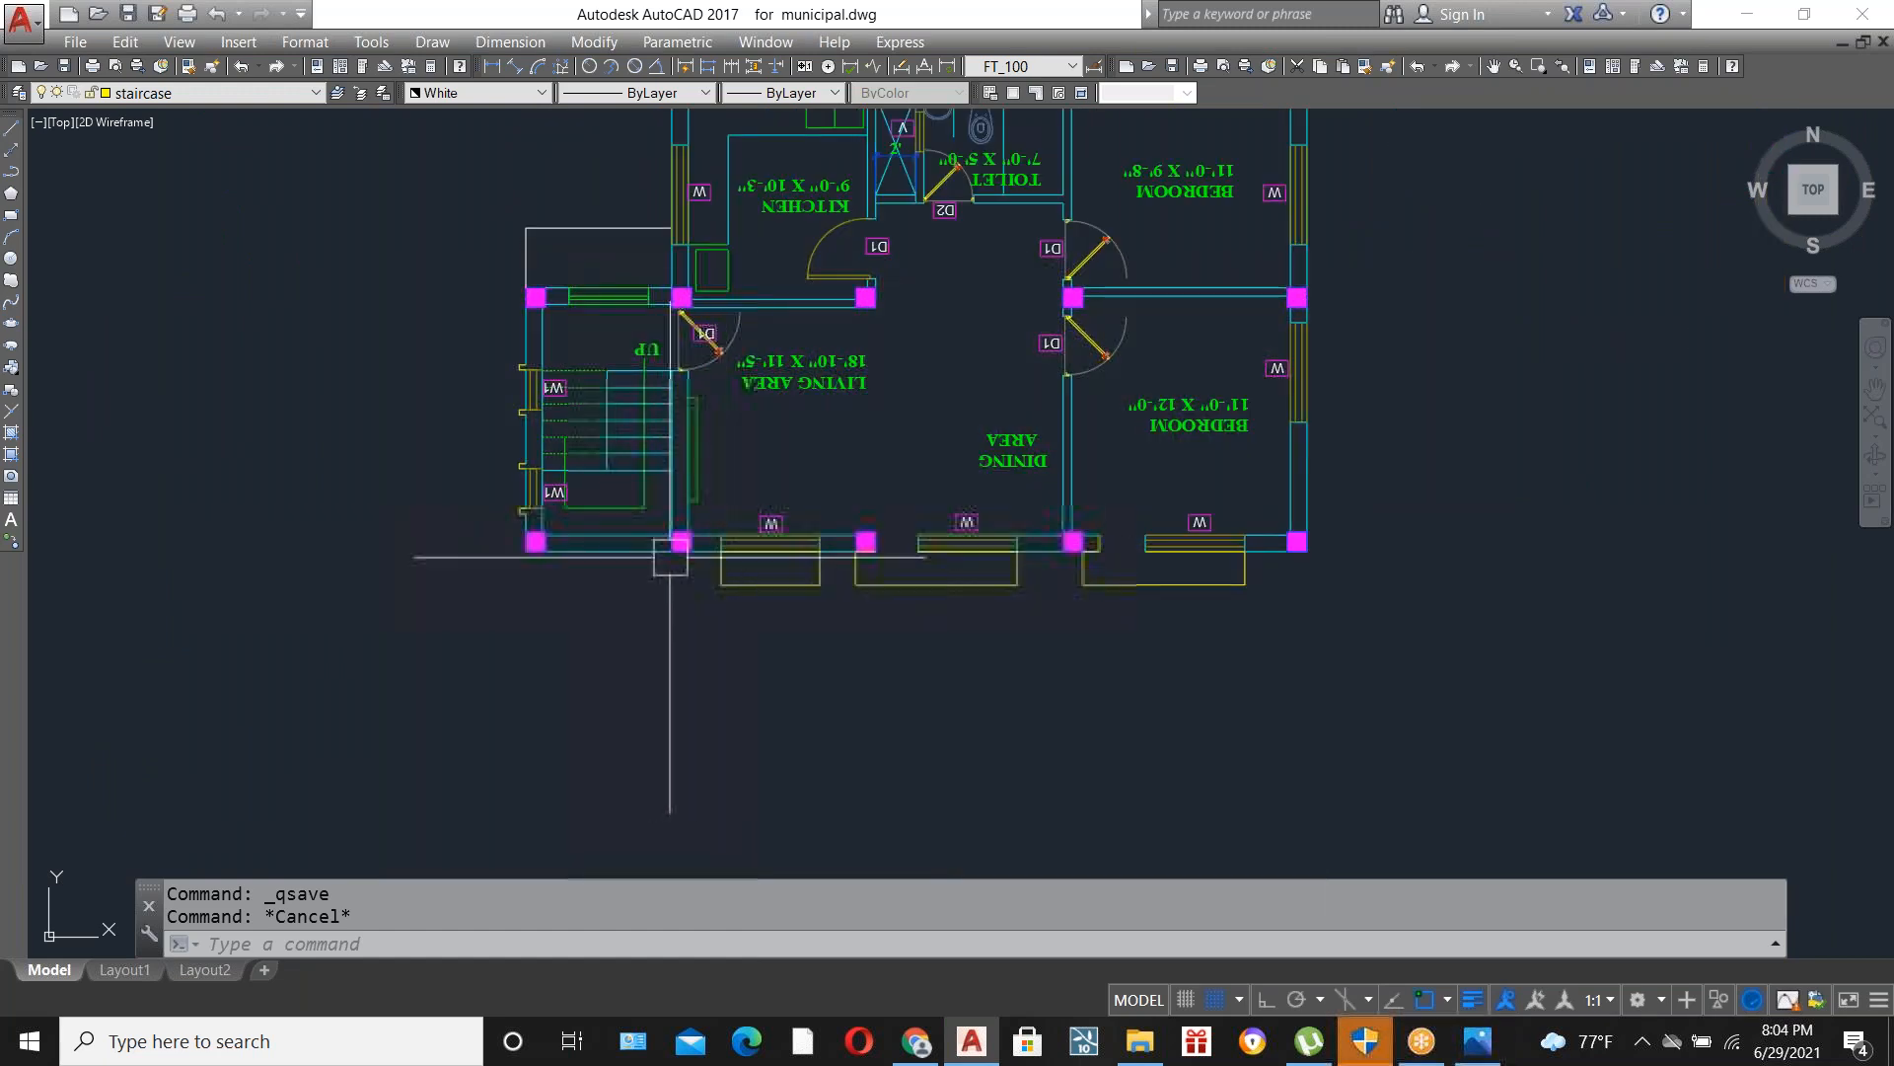
scroll(632, 555, up, 2)
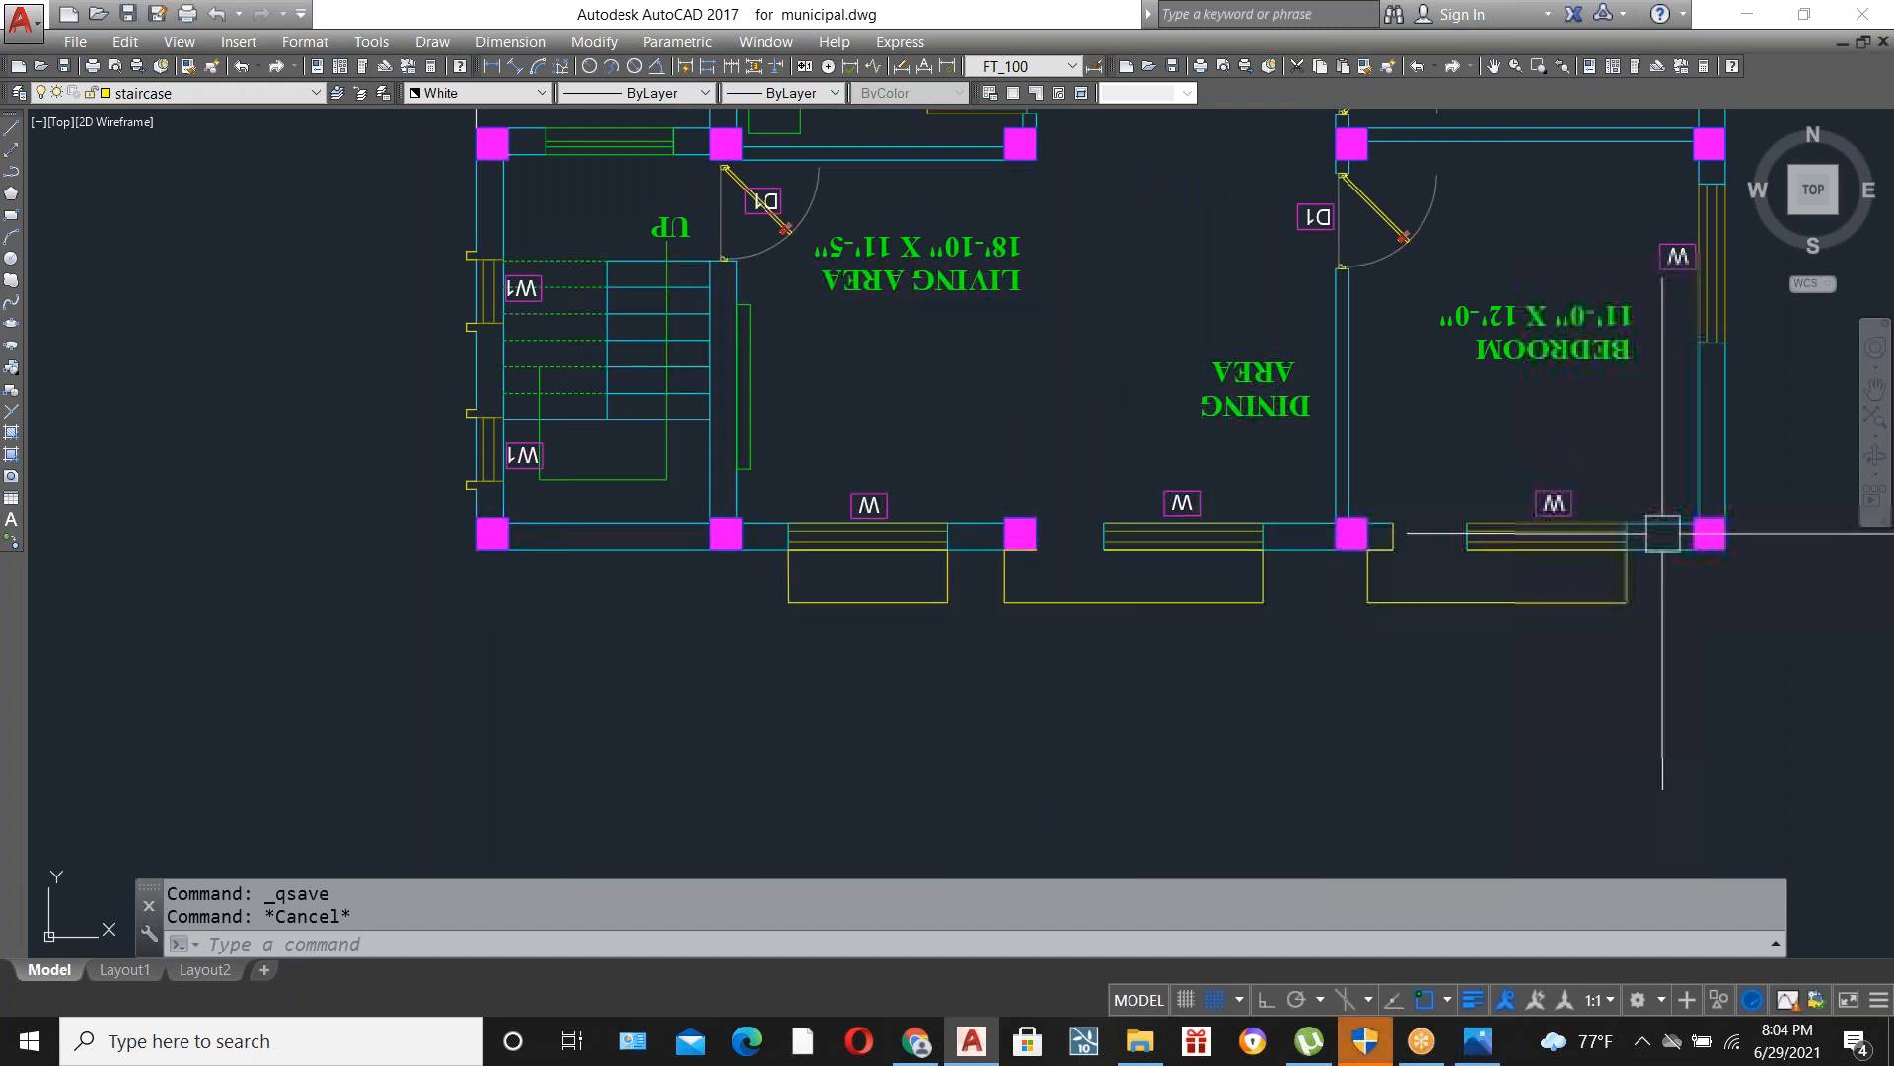
scroll(1420, 456, down, 3)
scroll(943, 503, down, 2)
scroll(1091, 503, down, 2)
scroll(1078, 355, down, 2)
scroll(861, 468, down, 2)
scroll(862, 469, up, 6)
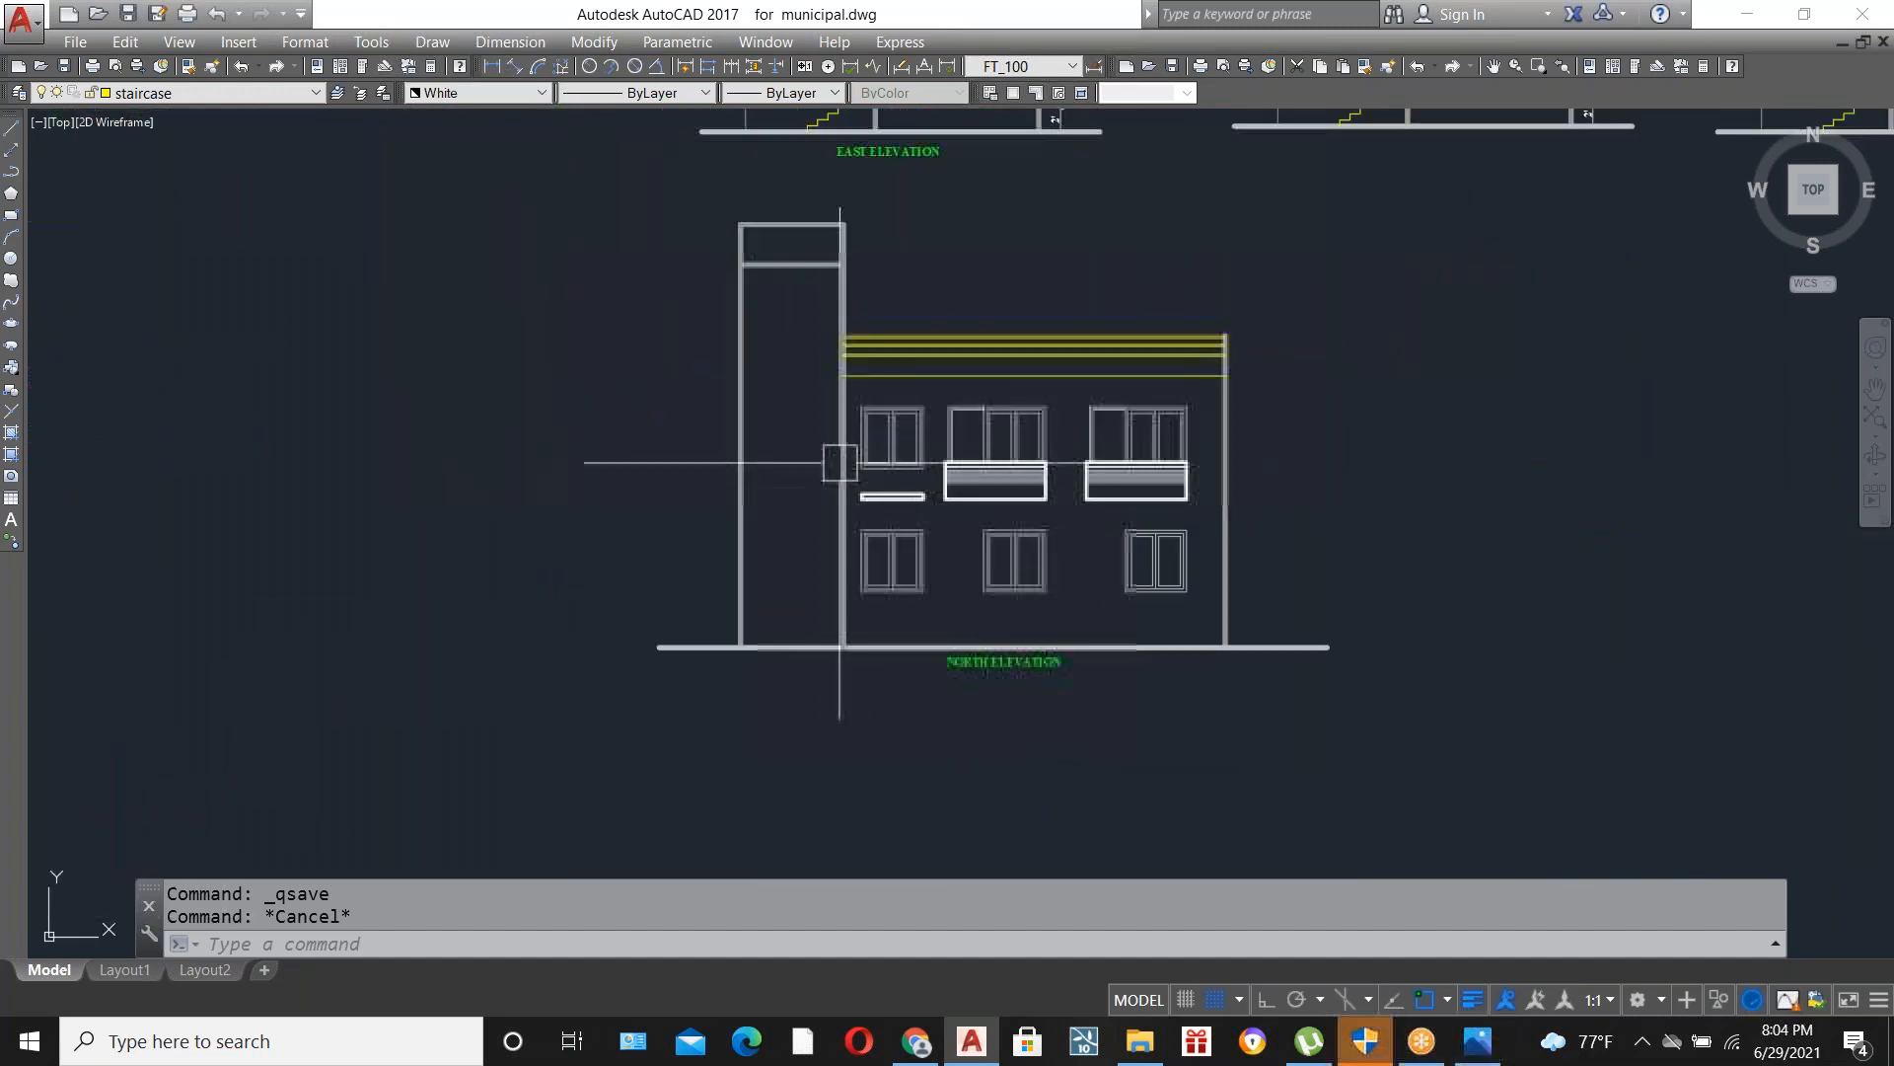
scroll(841, 355, up, 2)
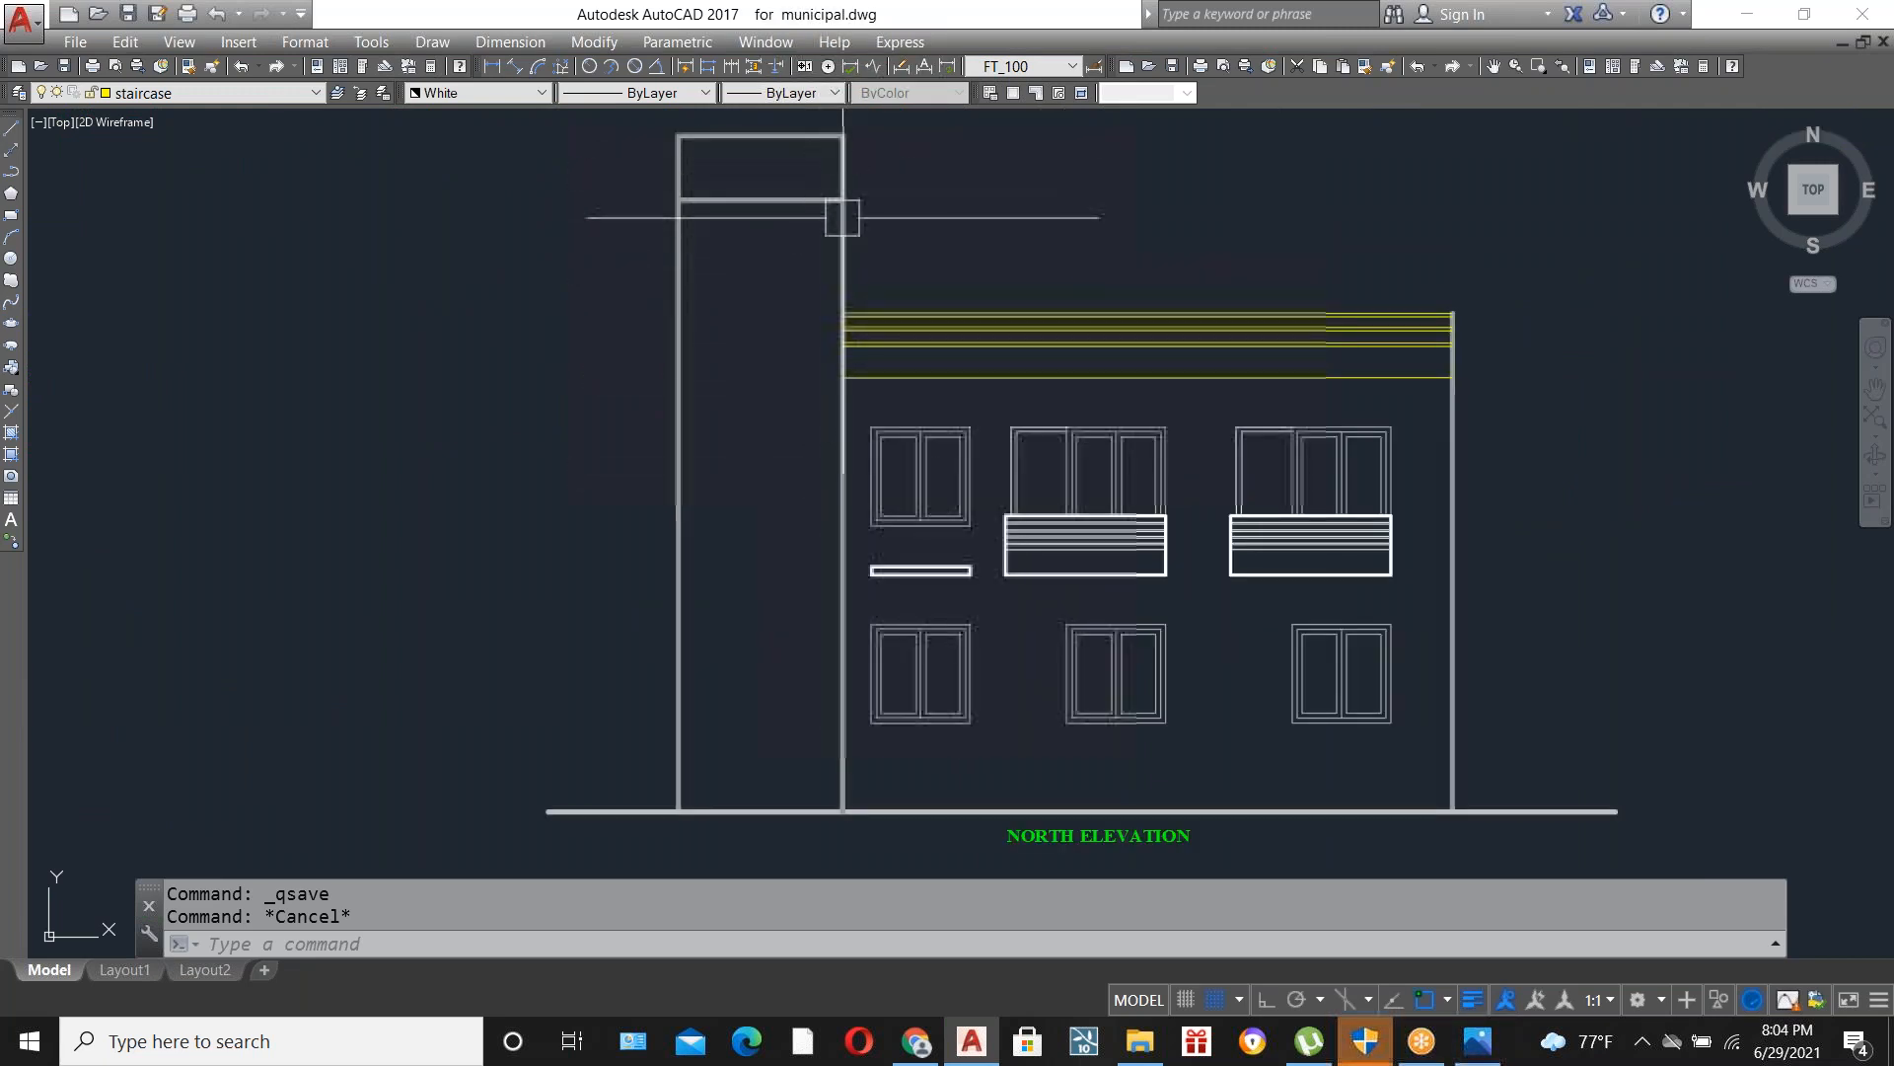
Try shortening the stair tower's inner wall line to end at the lowest yellow roof line, and undo the stretch.
click(837, 529)
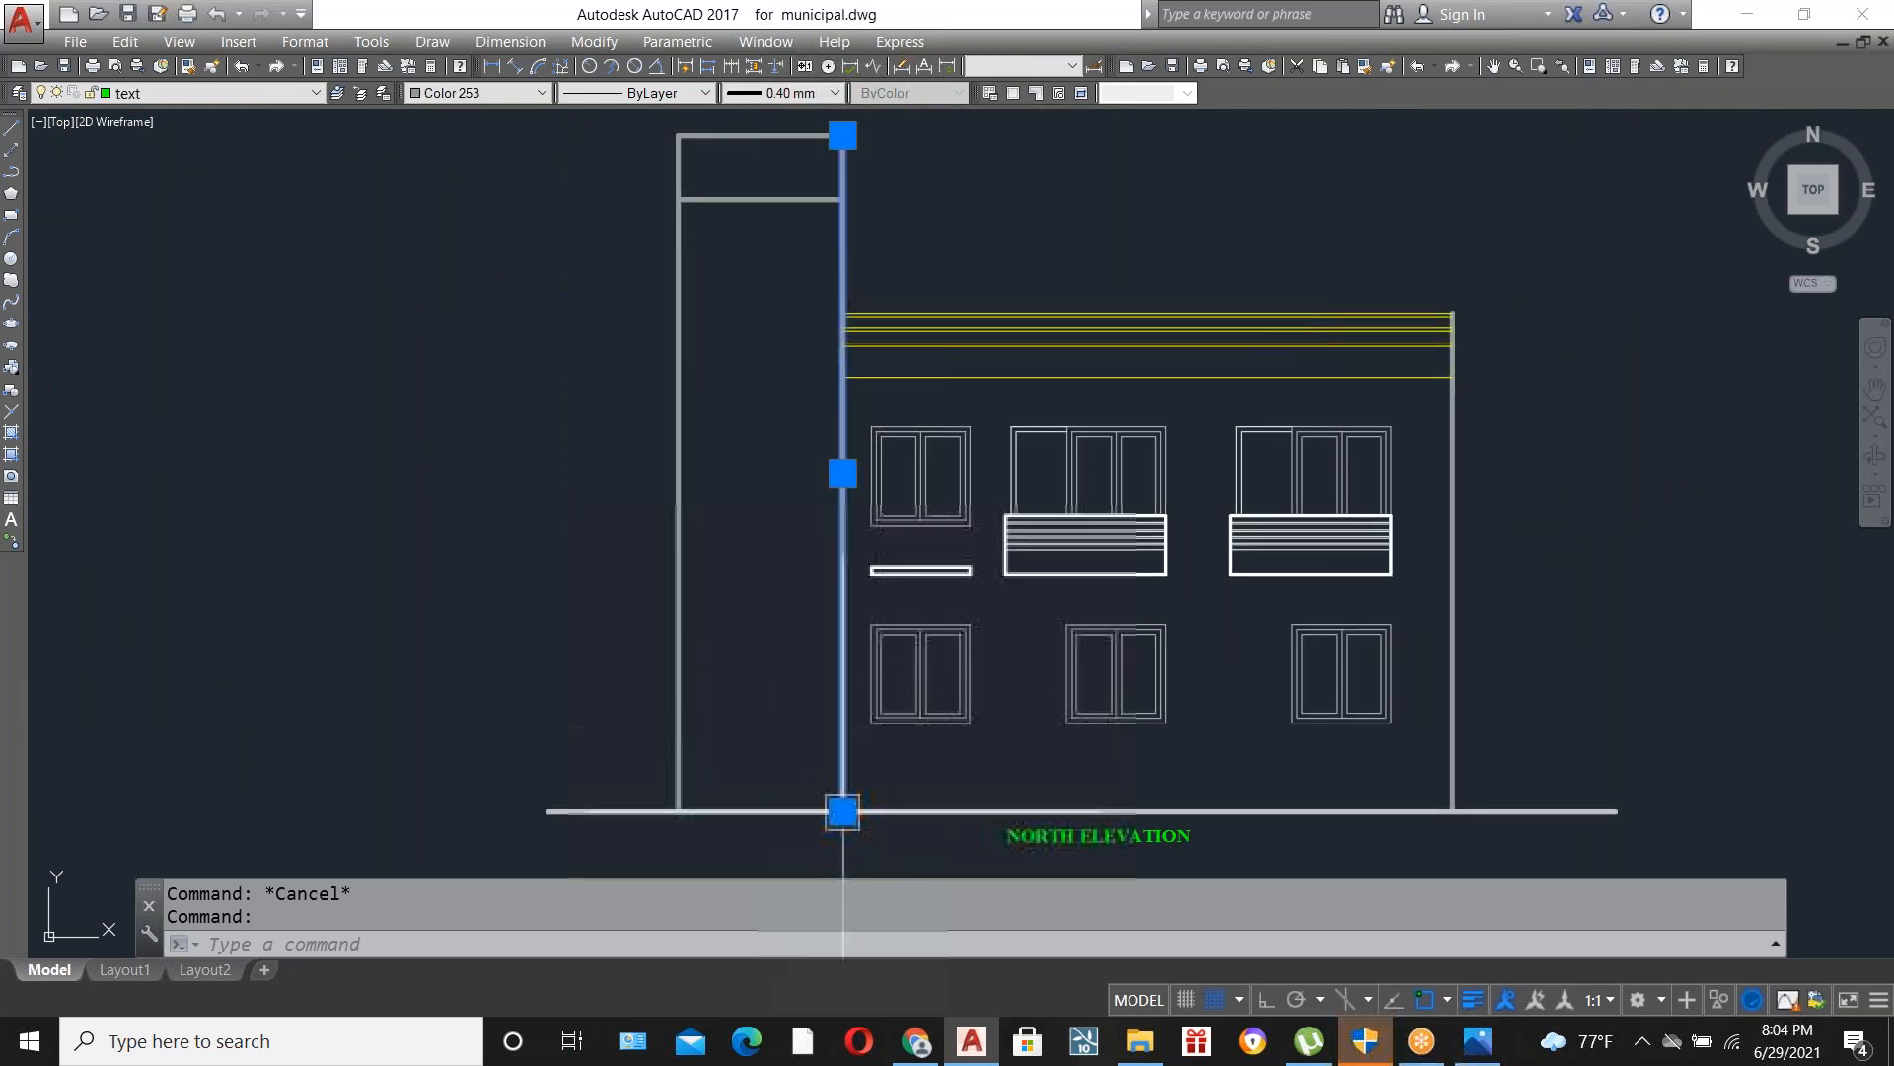
click(842, 811)
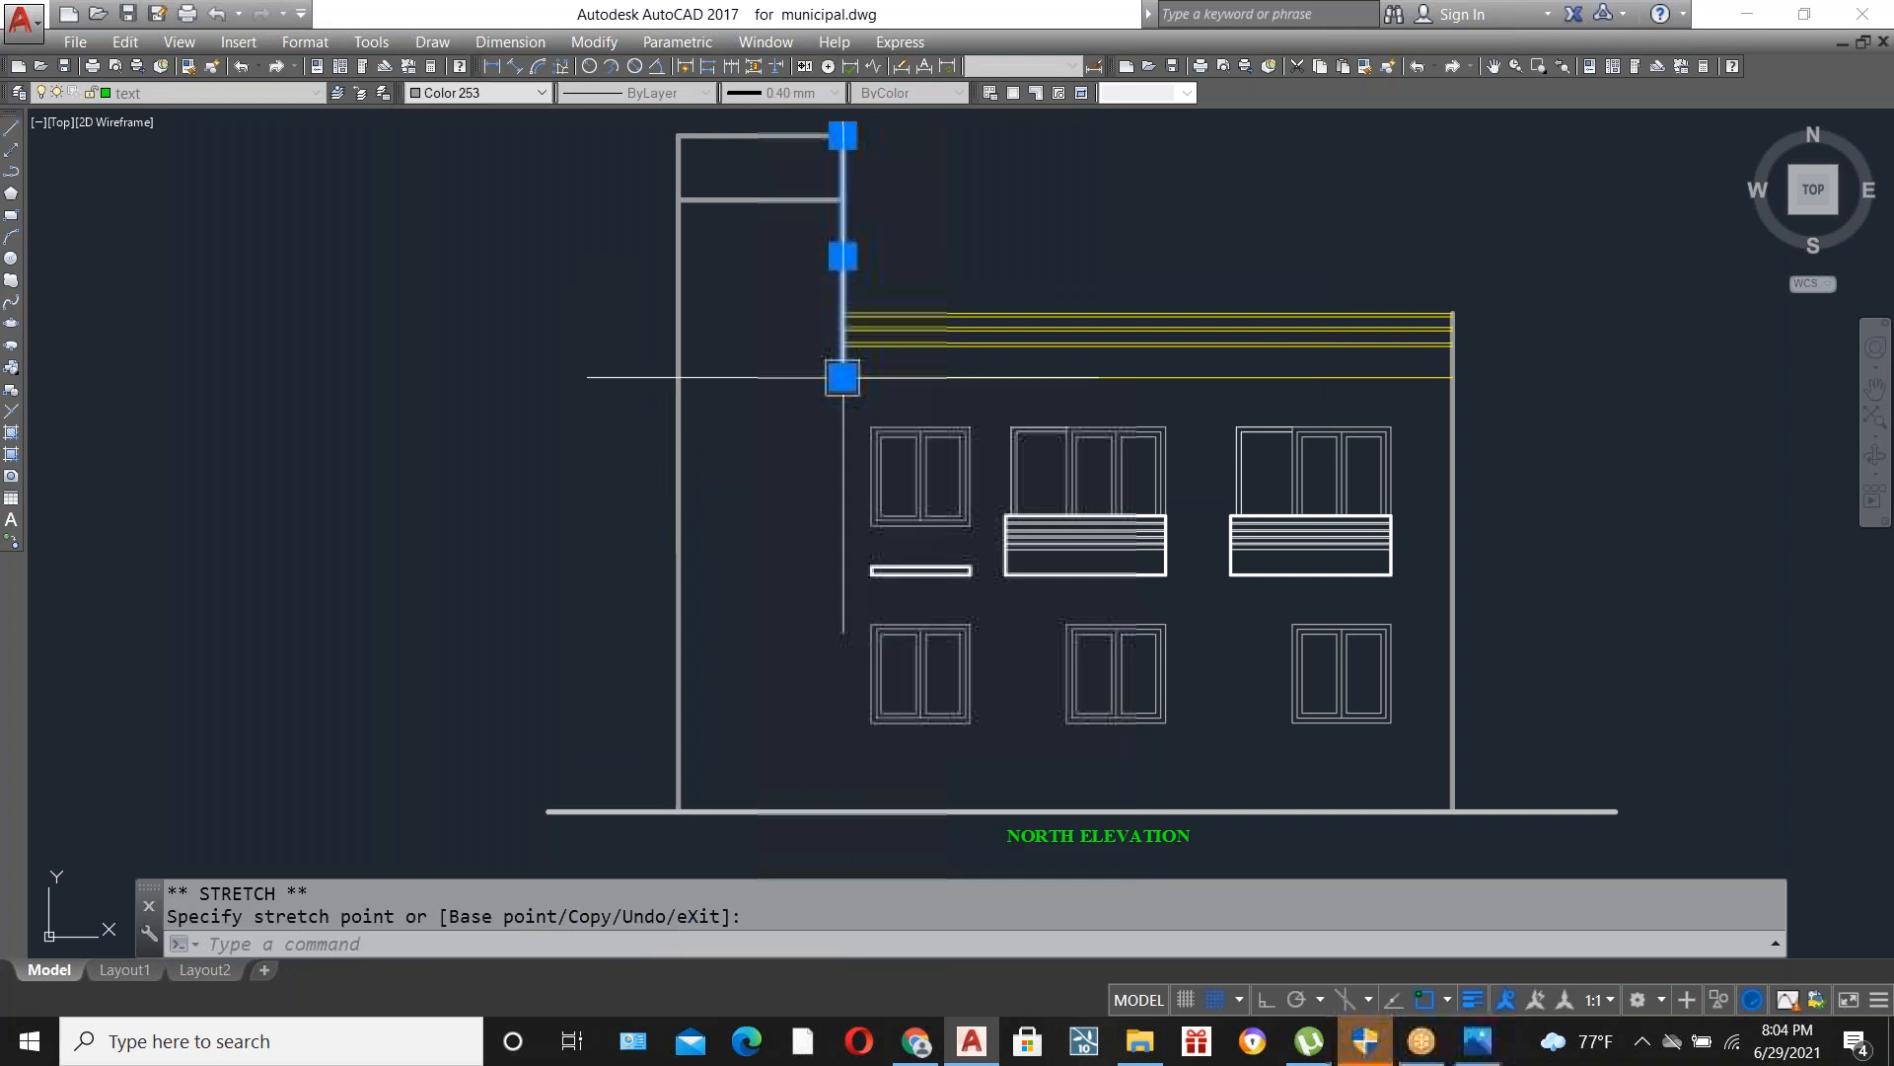
key(Escape)
key(ctrl+z)
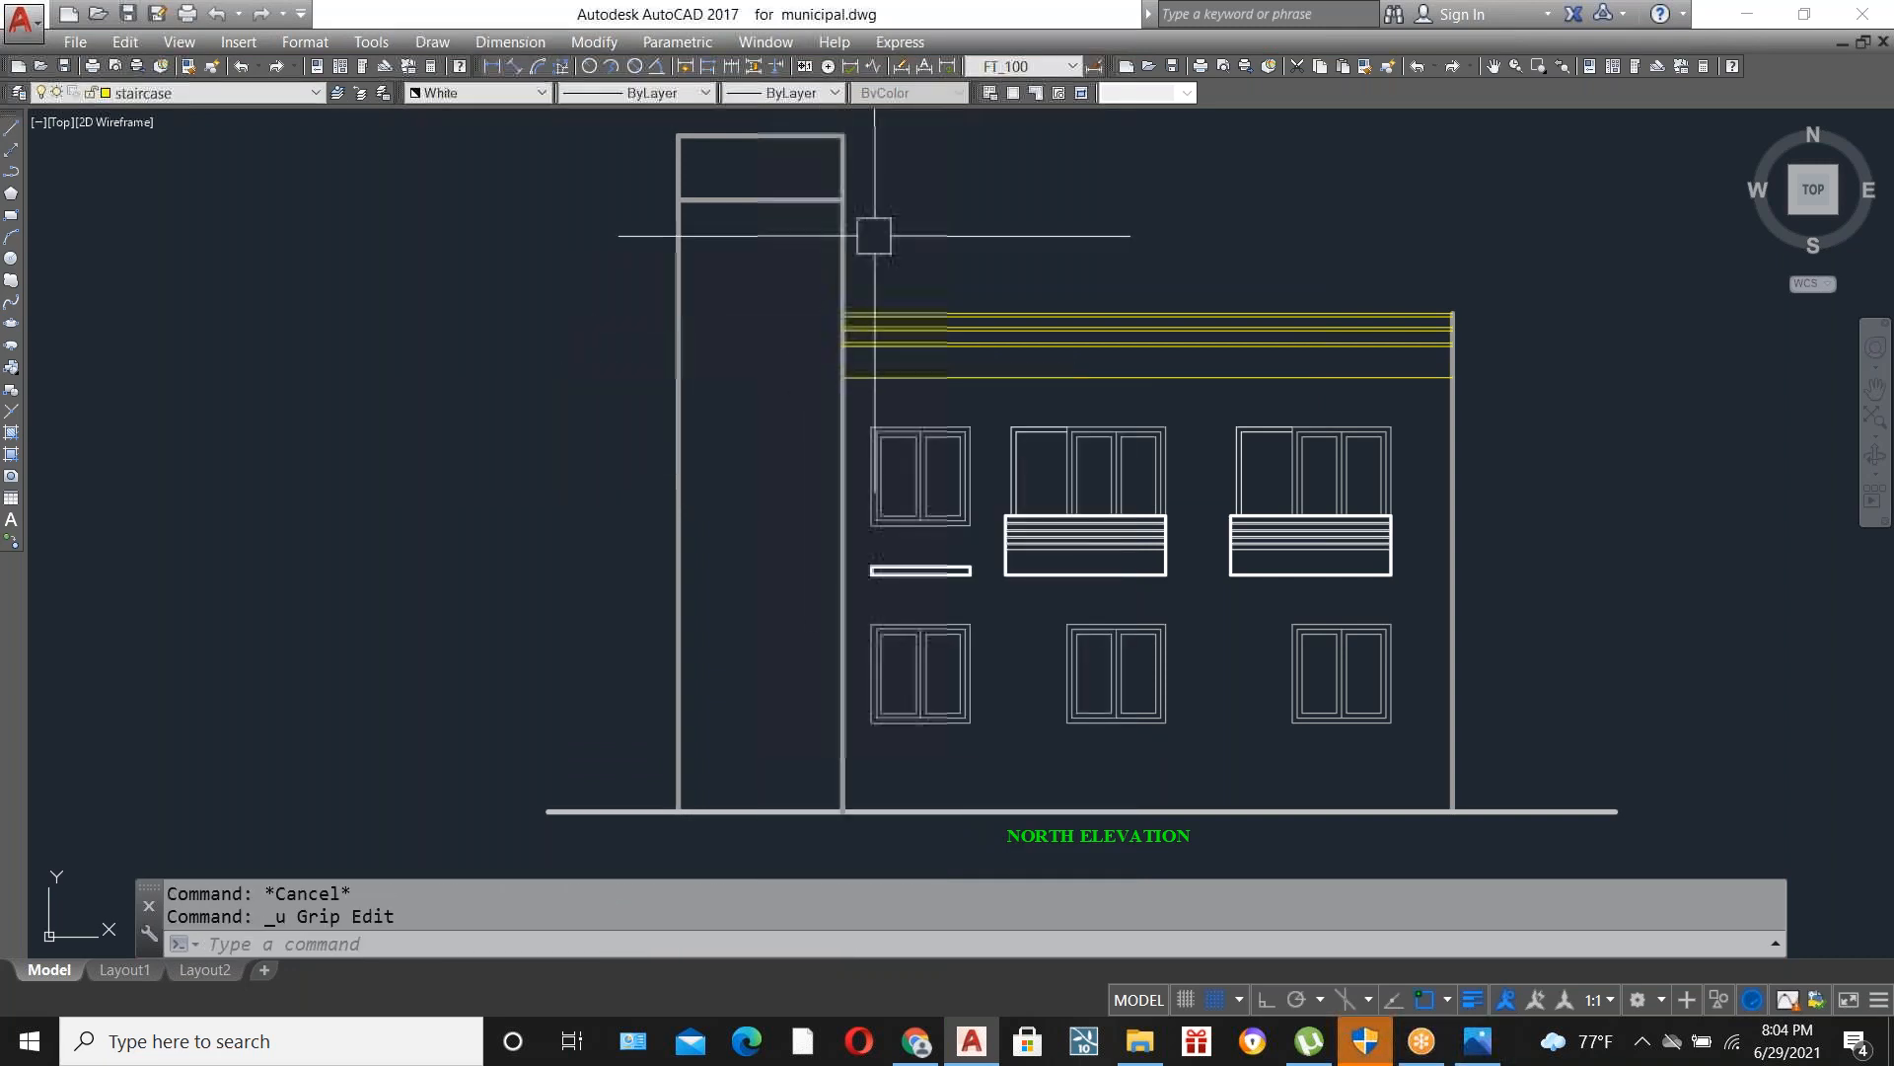
Shorten the stair tower's inner wall line on the north elevation so it ends at the lowest yellow roof line.
scroll(735, 702, down, 2)
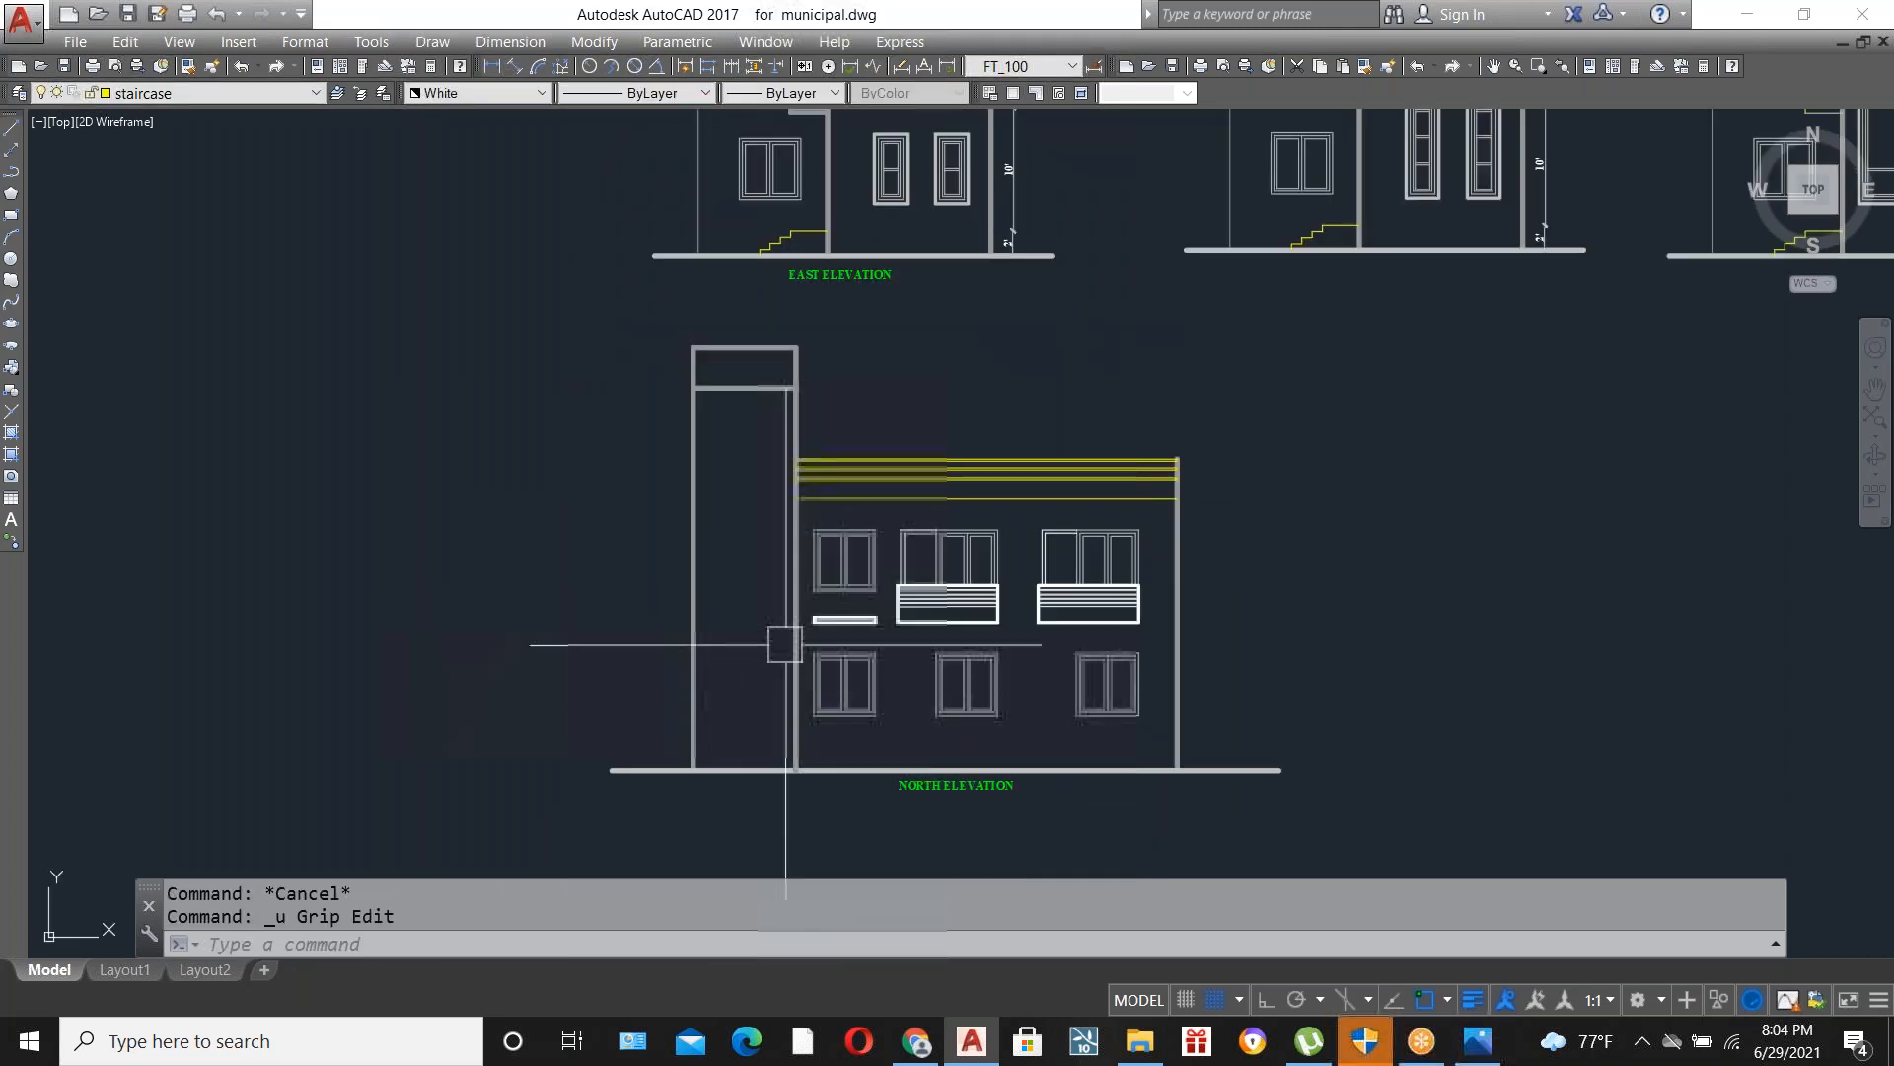
scroll(786, 493, up, 2)
scroll(756, 489, down, 2)
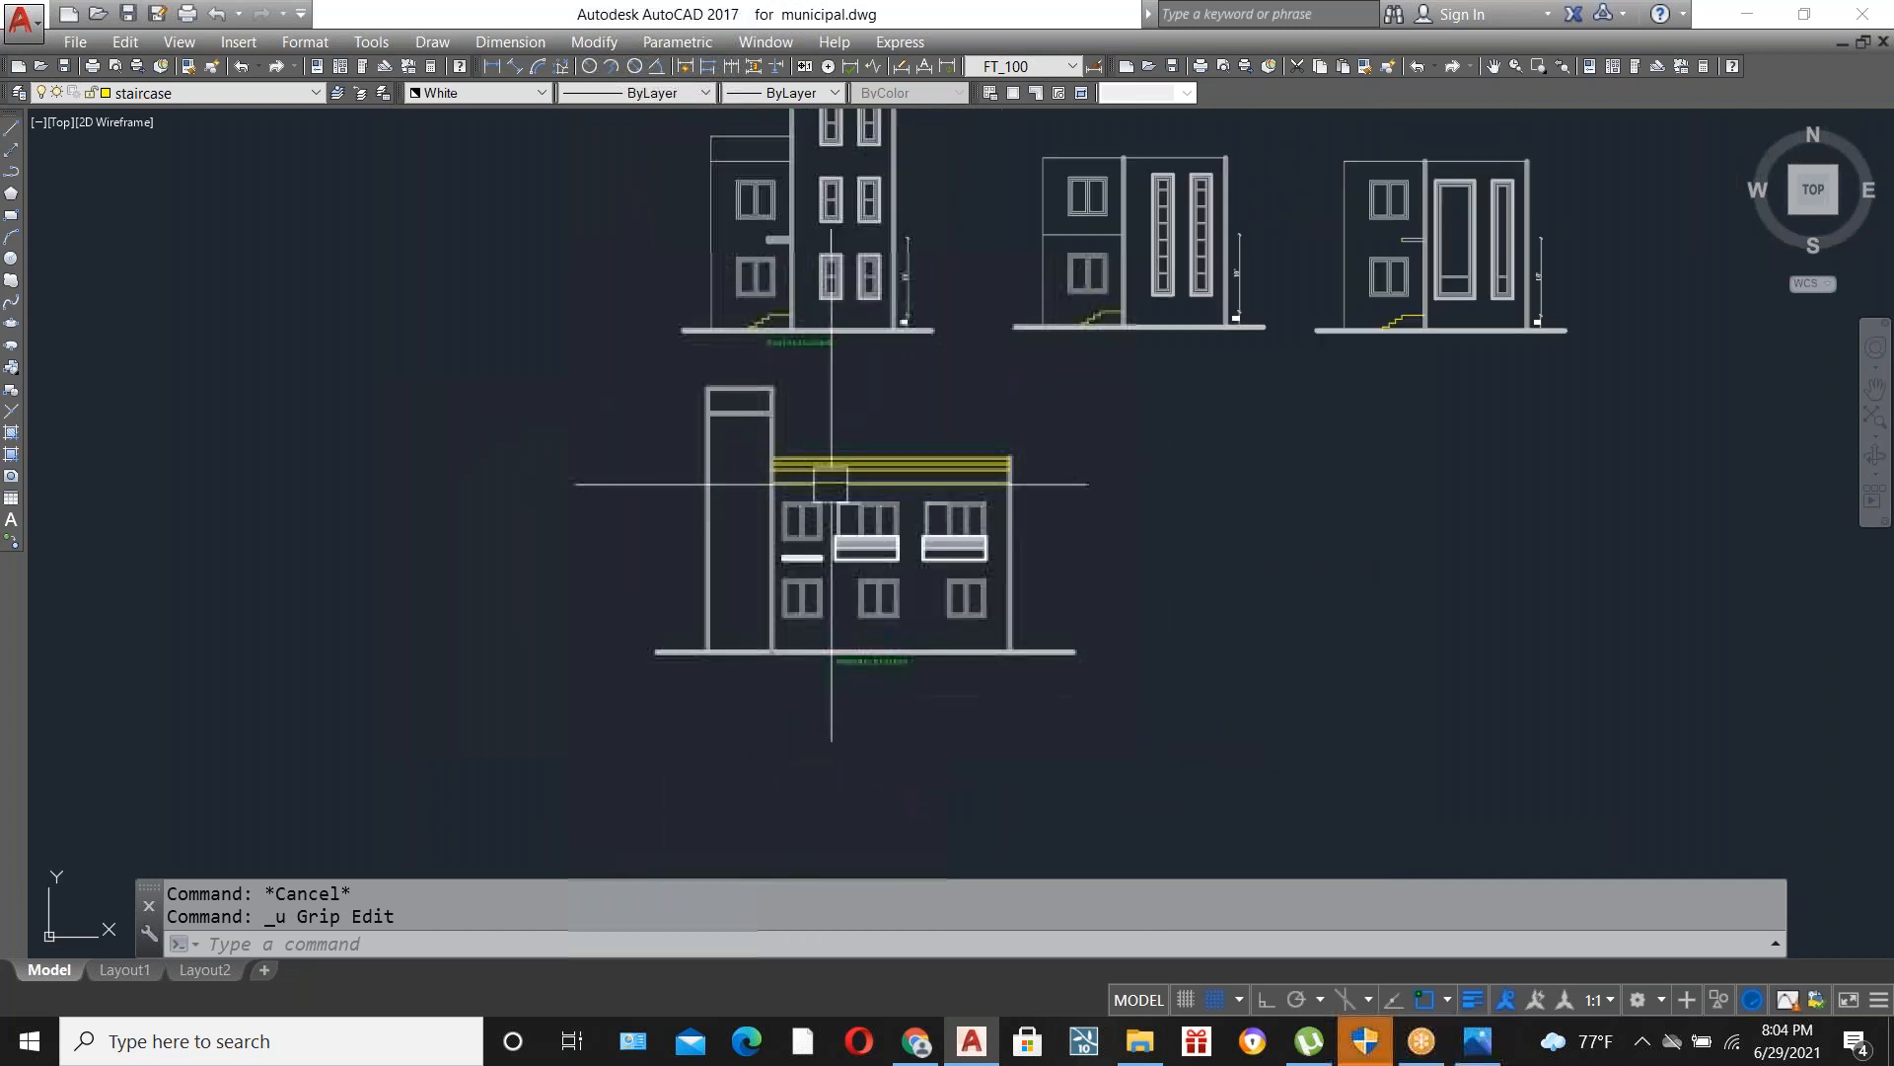
scroll(738, 530, up, 2)
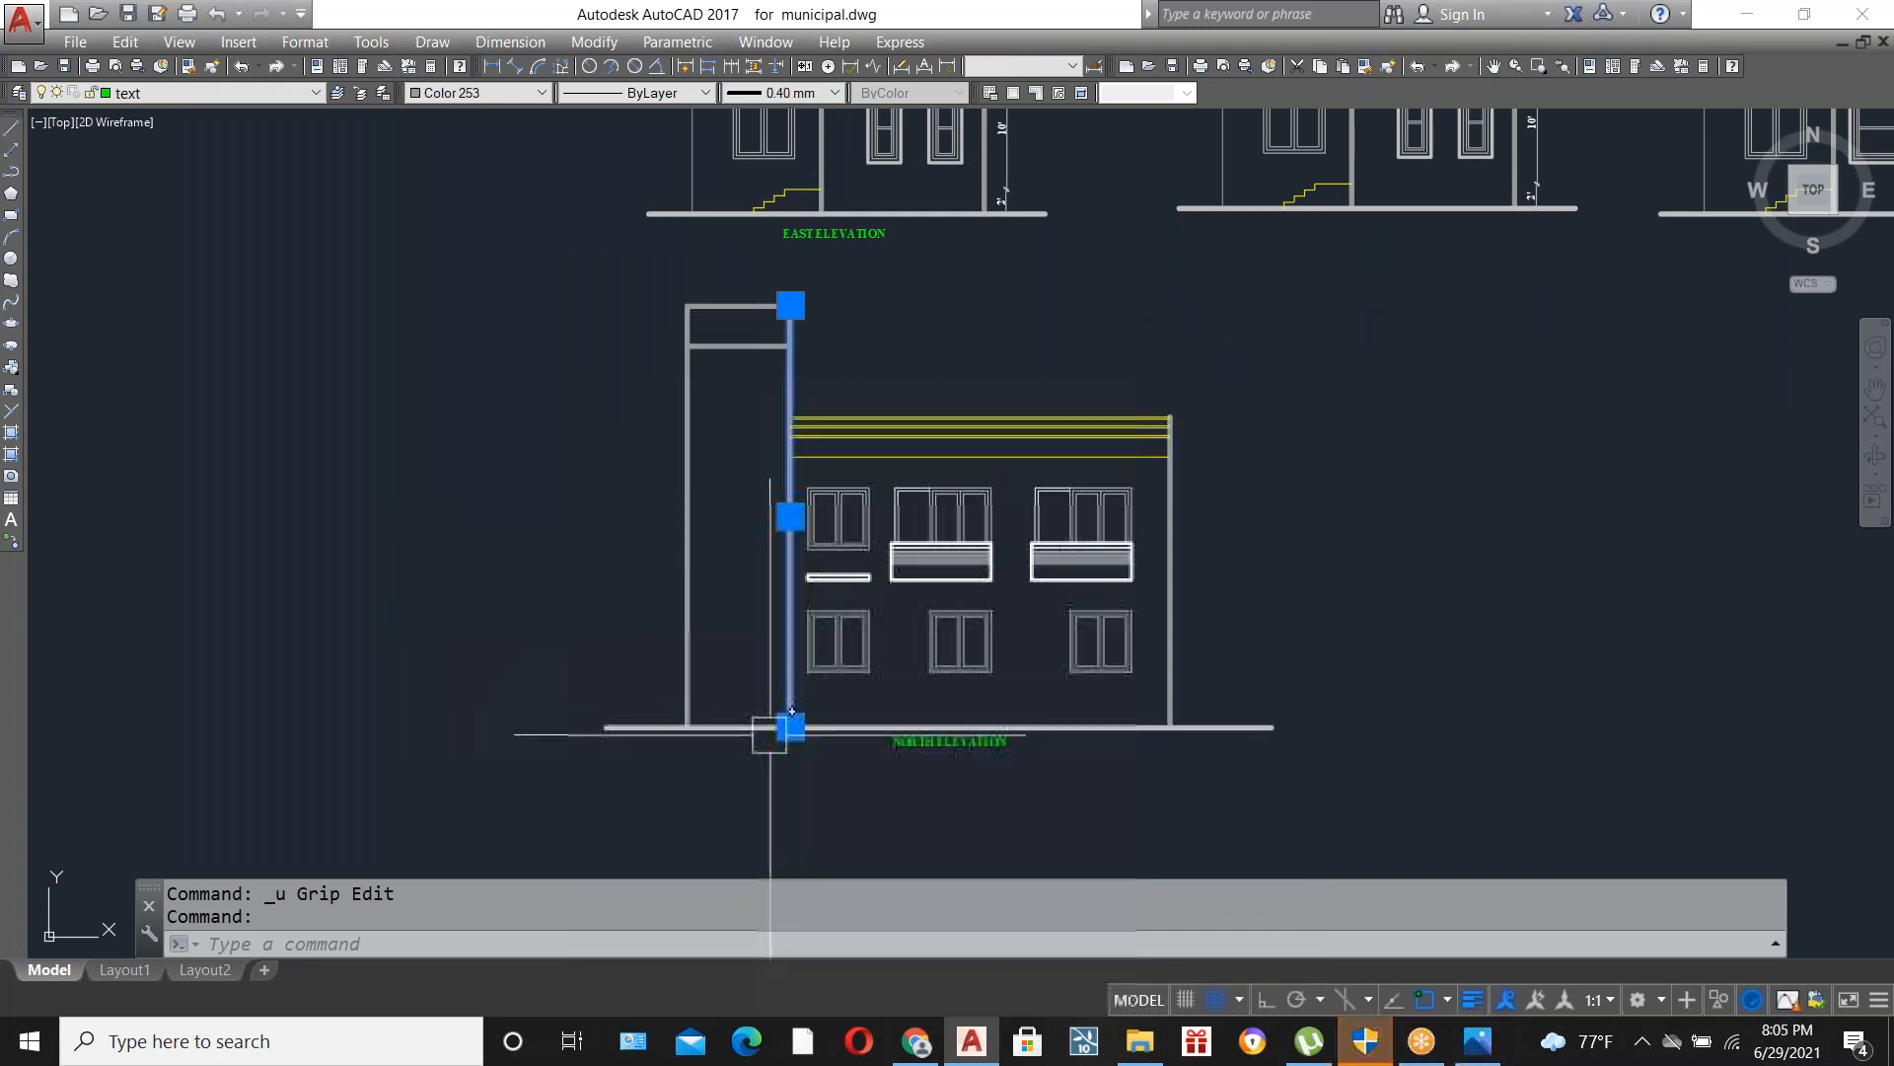
click(791, 727)
scroll(789, 434, up, 4)
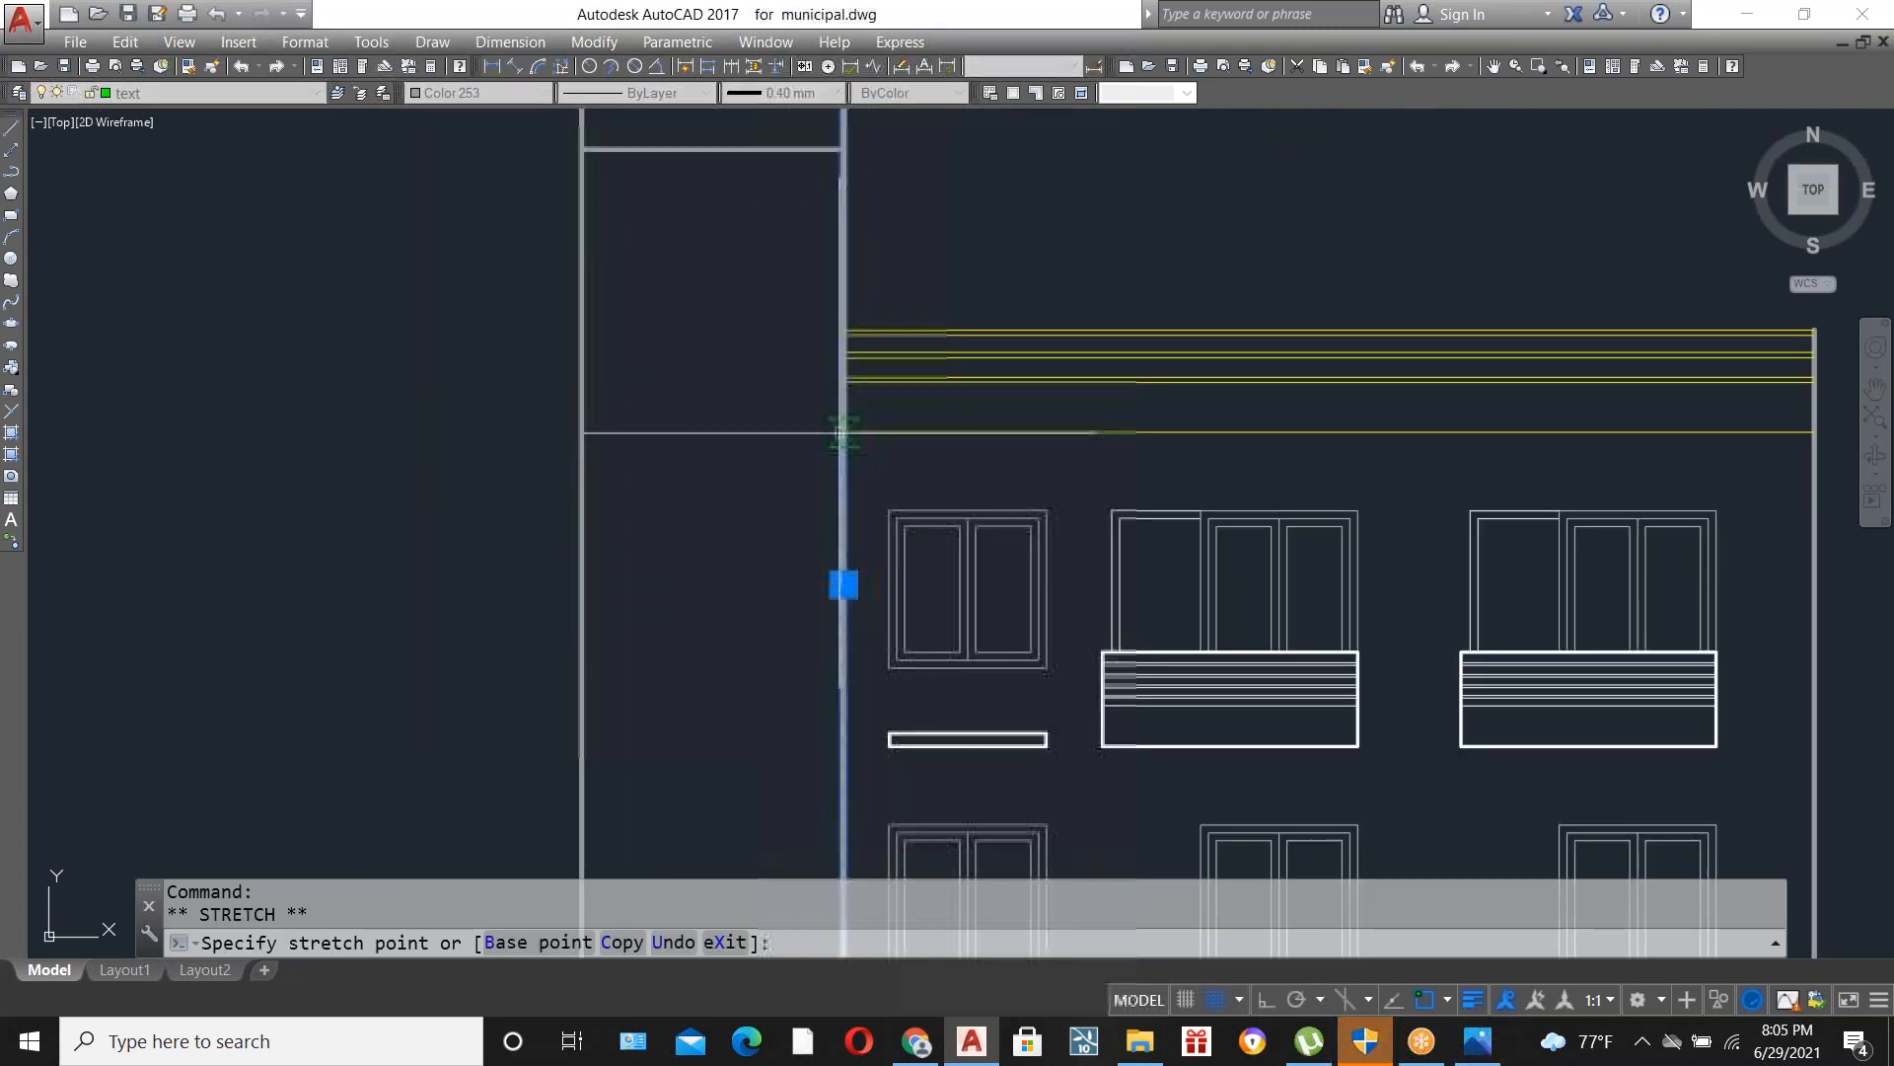
key(Escape)
Match the properties of the north elevation's lowest yellow roof line to those of the thick tower wall line.
scroll(845, 431, down, 6)
scroll(590, 474, up, 5)
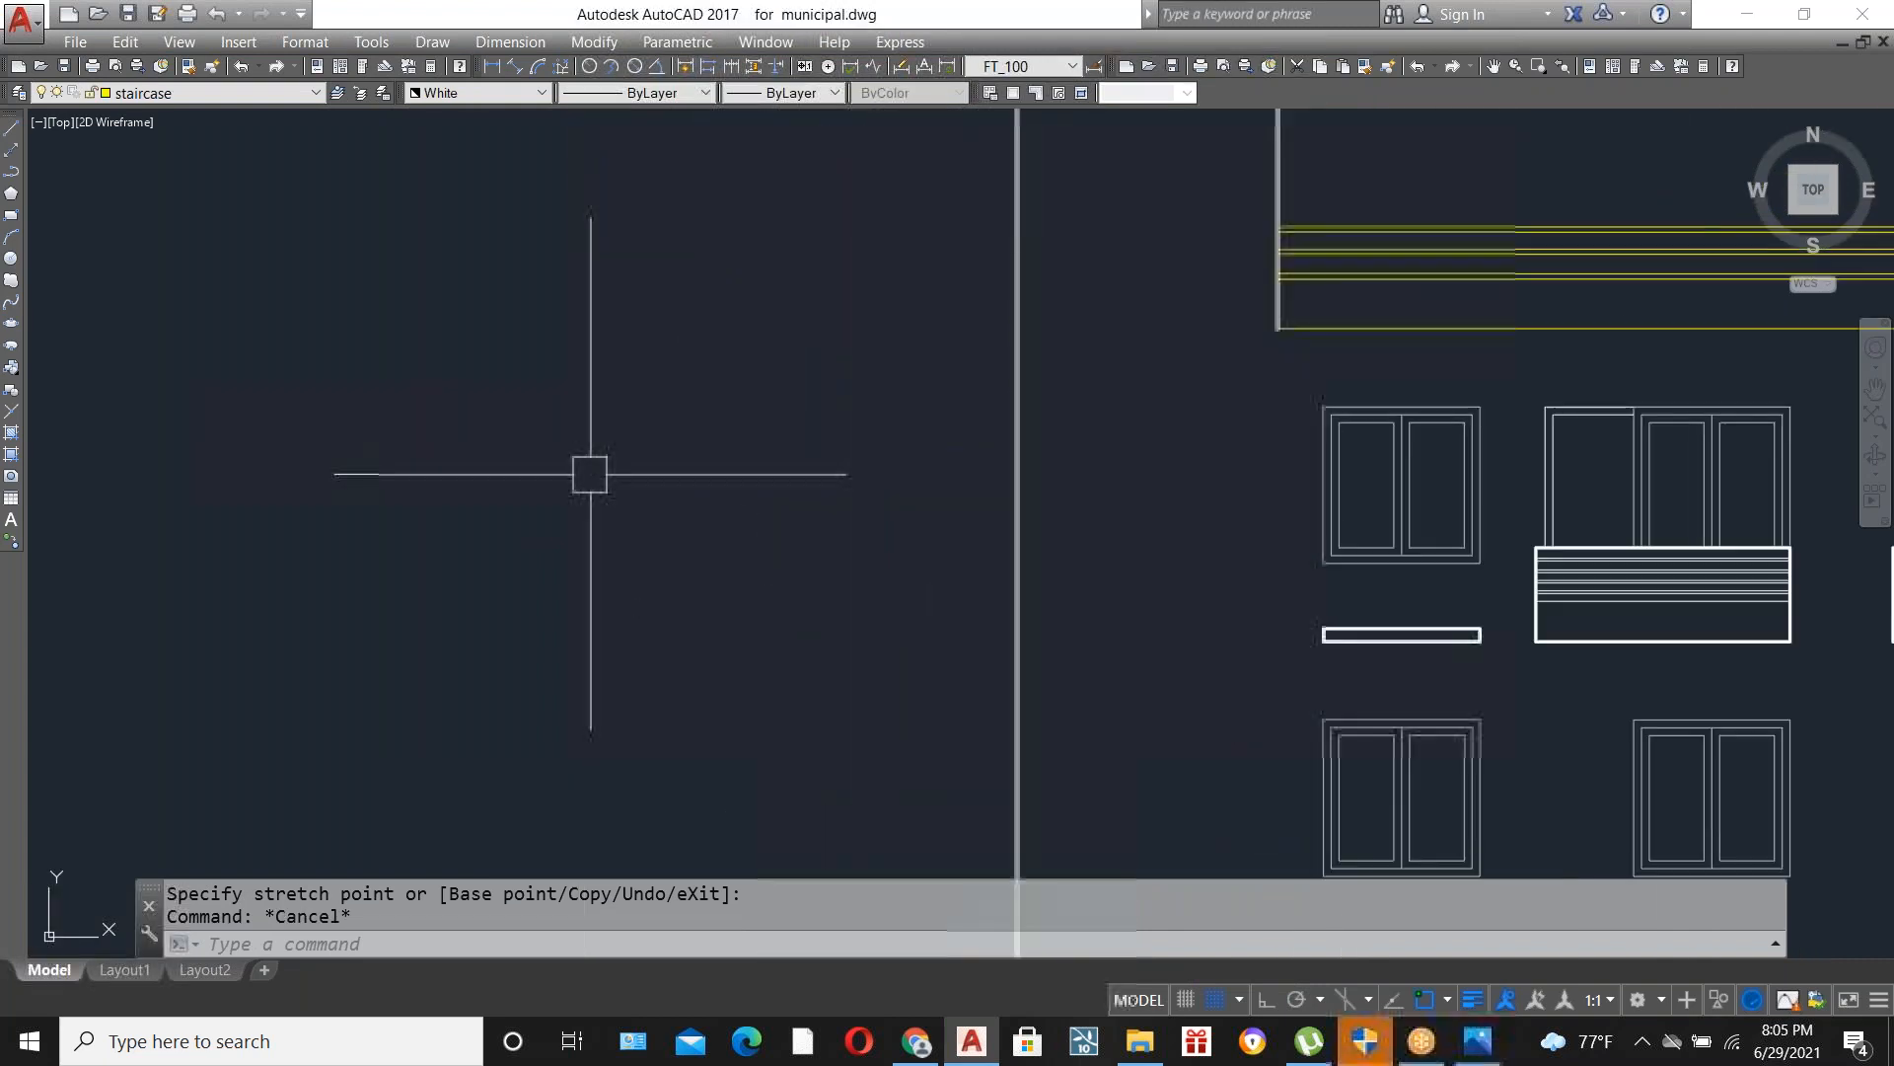
text(ma)
key(Return)
click(1281, 306)
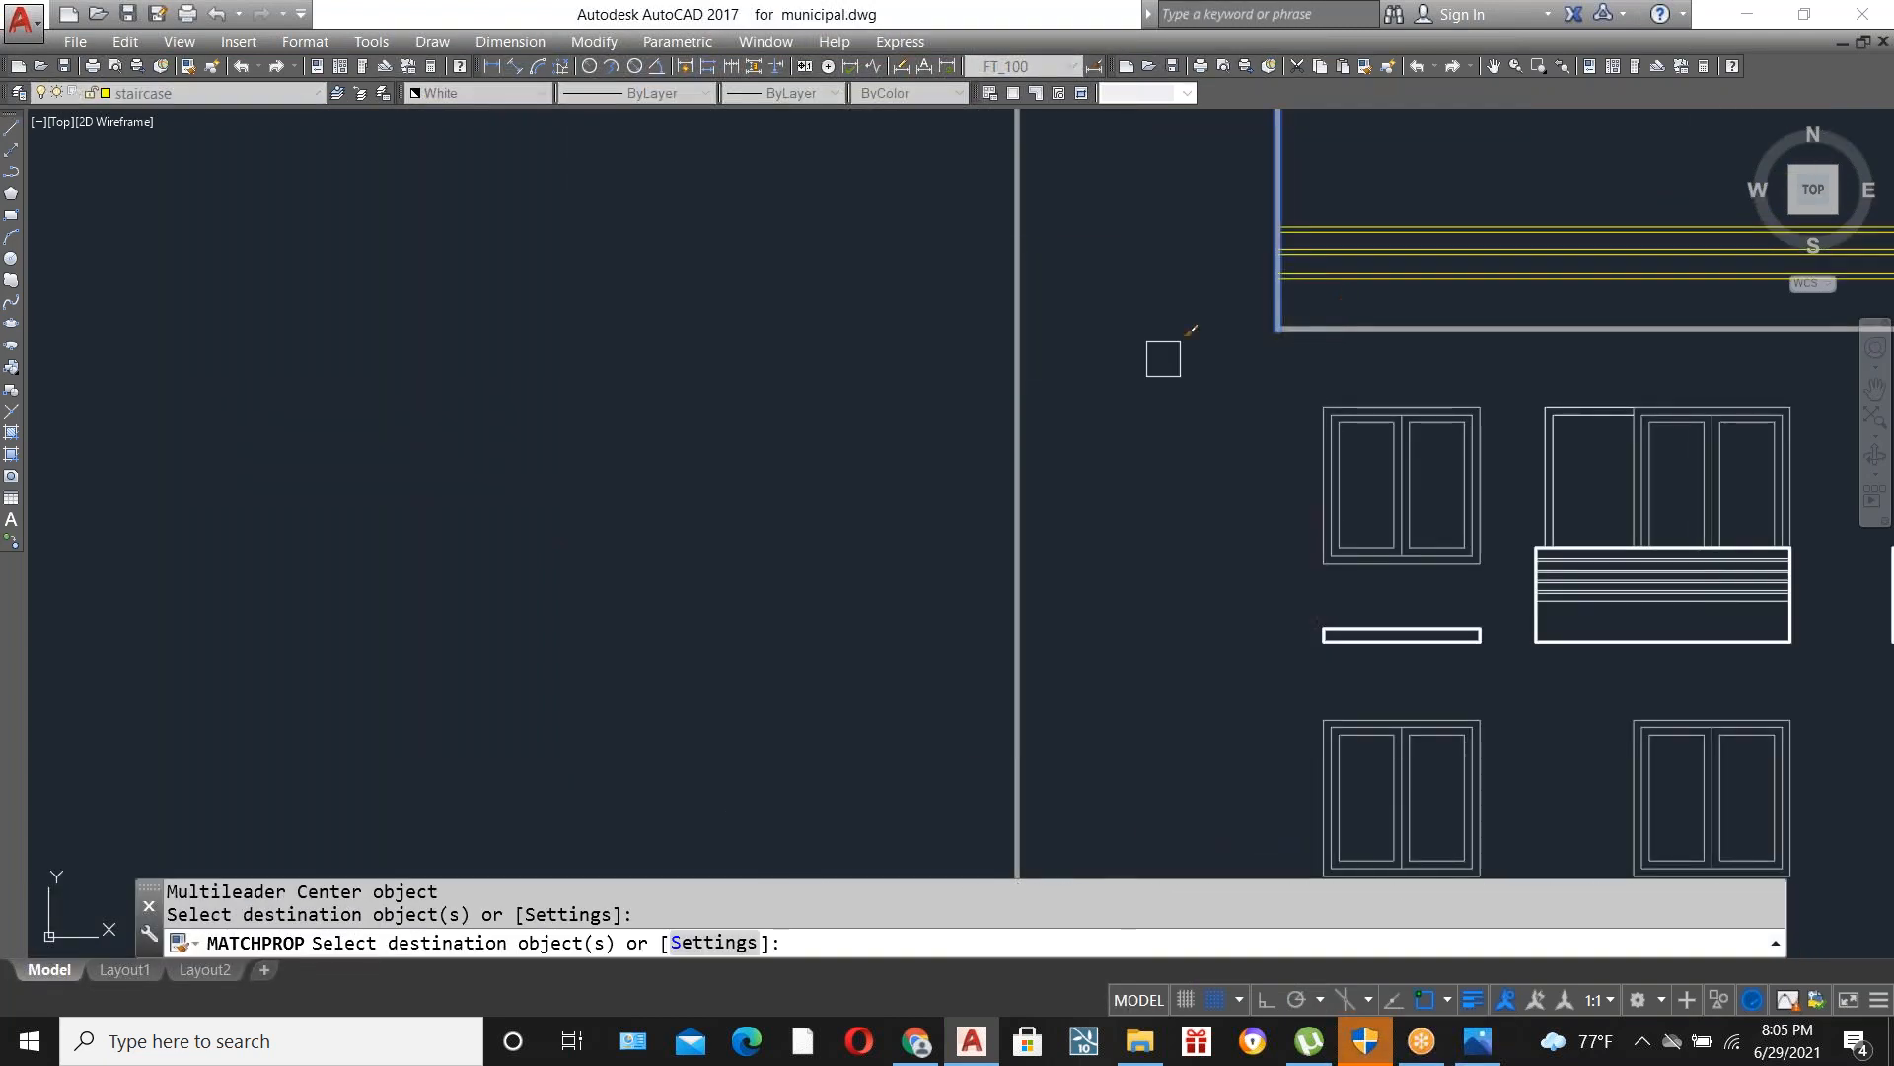
key(Escape)
scroll(764, 436, down, 4)
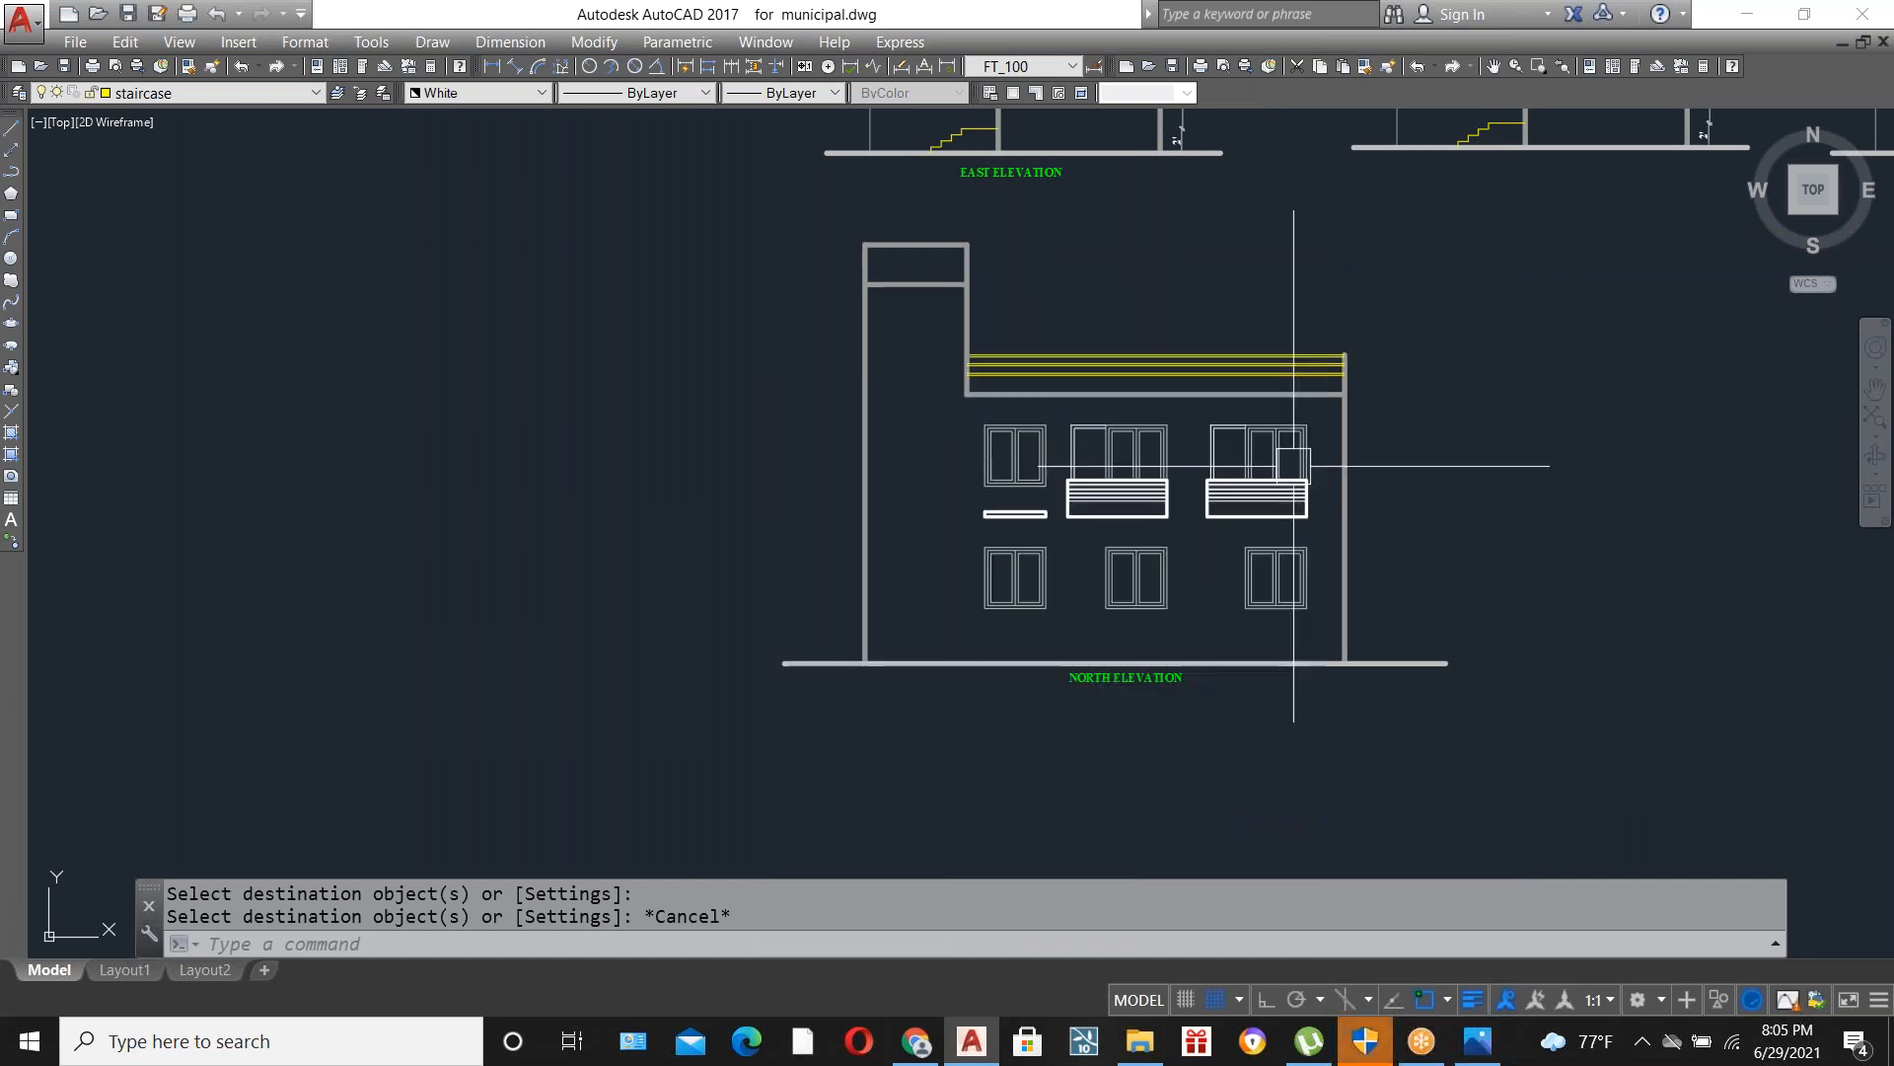
Draw a tall rectangle as a window outline on the north elevation's stair tower, below its top band.
scroll(1294, 465, up, 2)
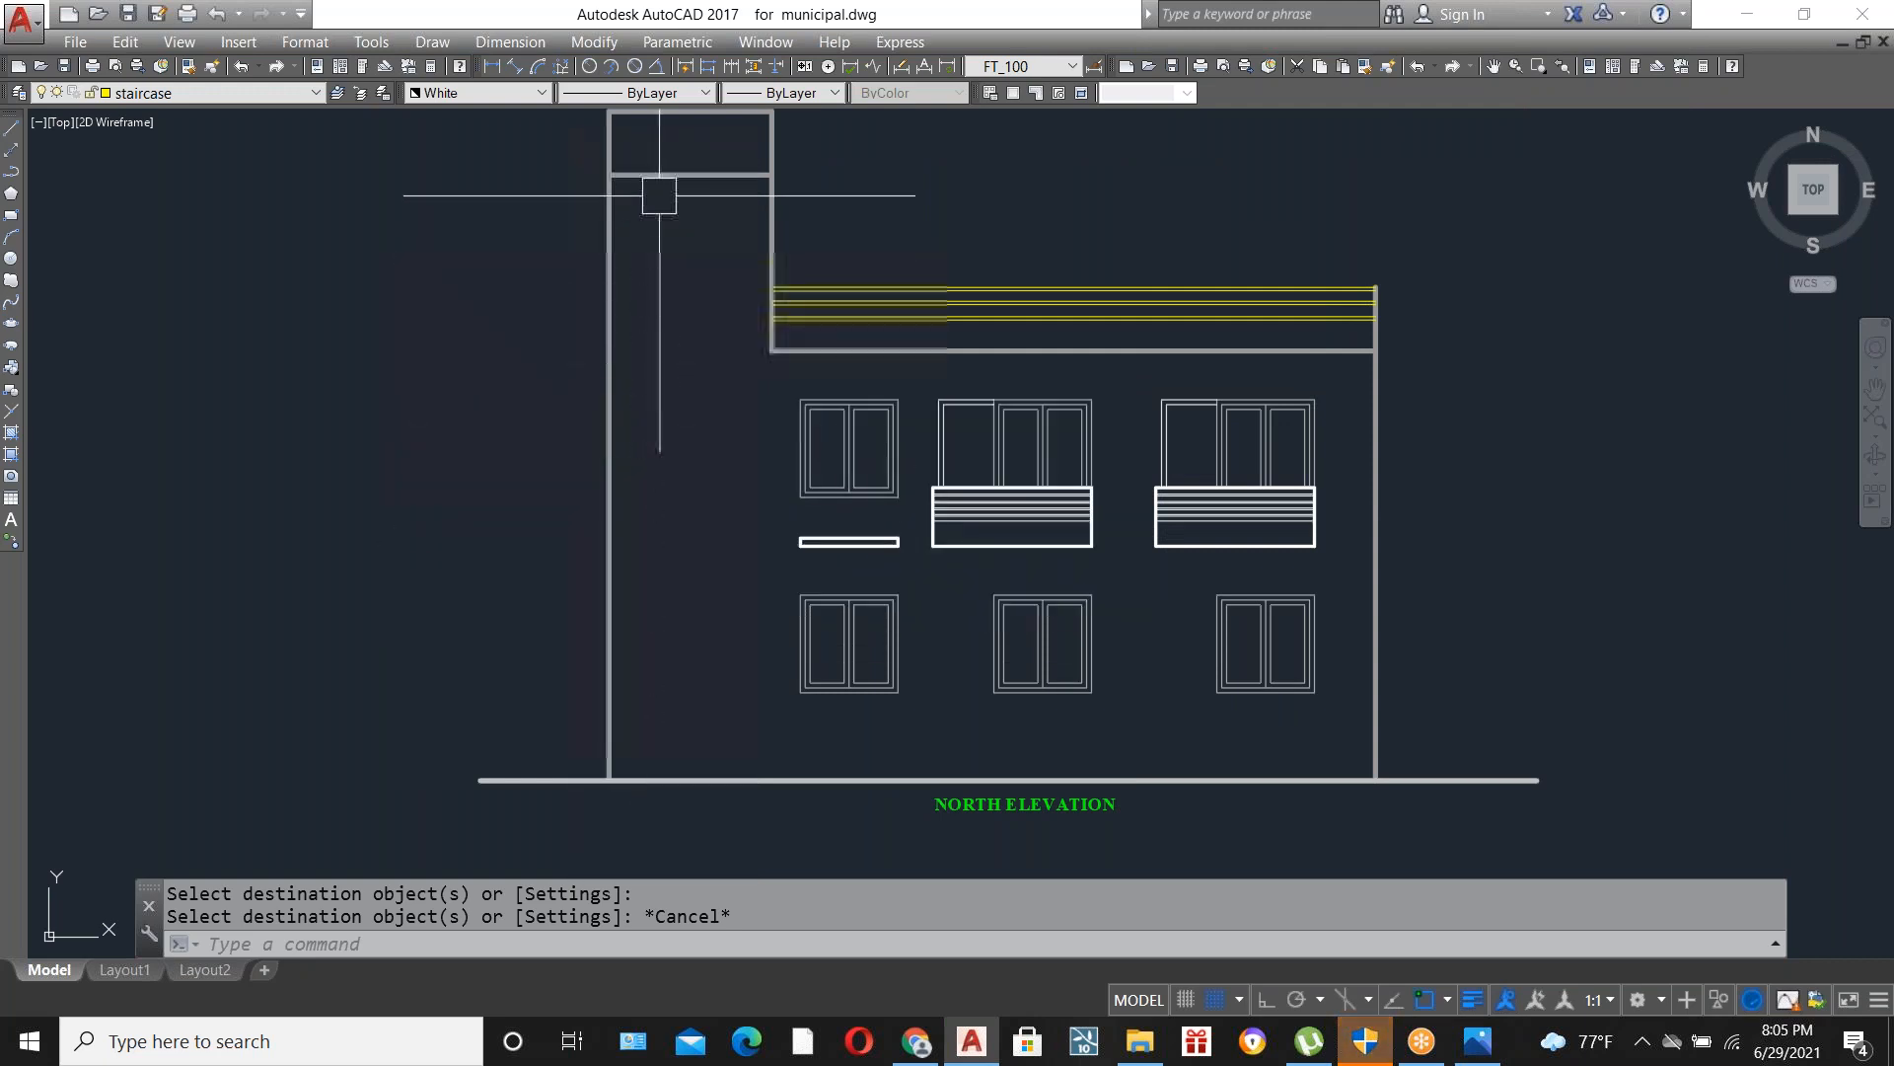
text(REC)
key(Return)
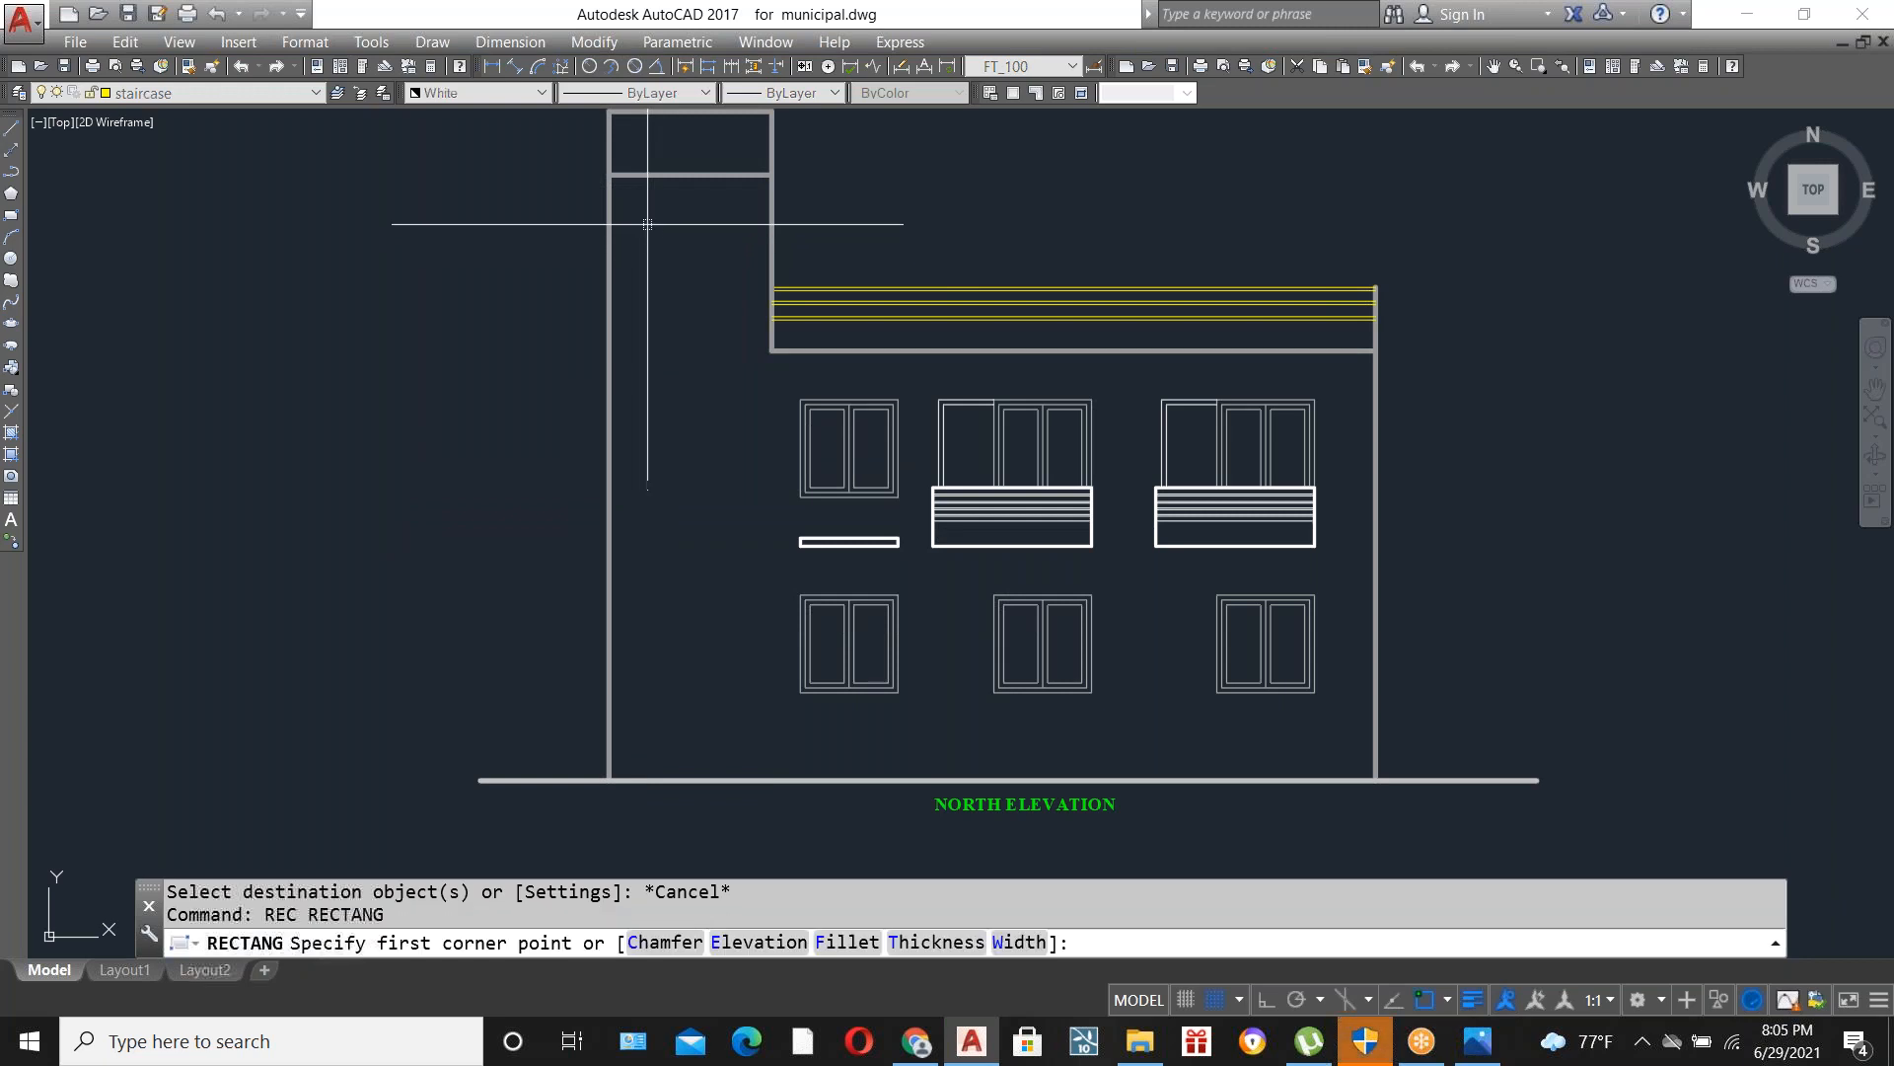
click(648, 214)
click(736, 670)
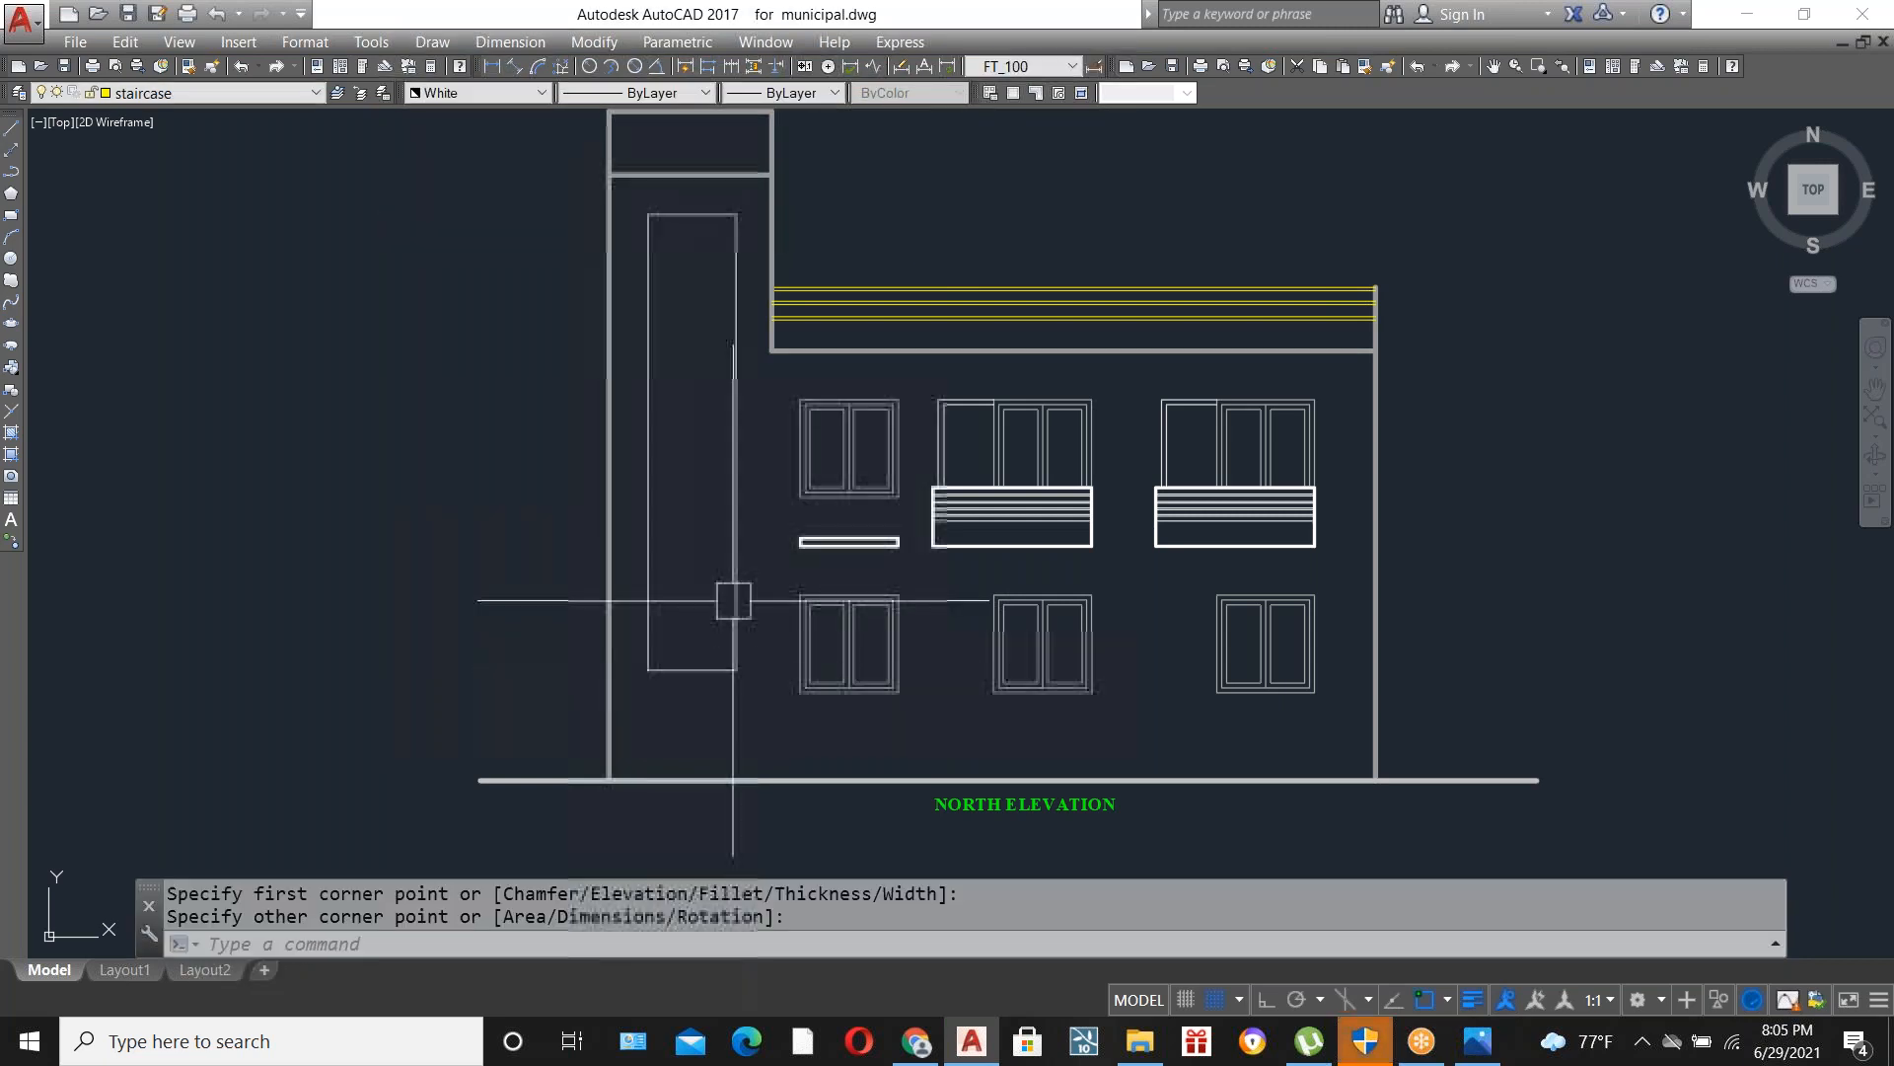
Offset the tall tower window outline 3 inches inward.
text(O)
key(Return)
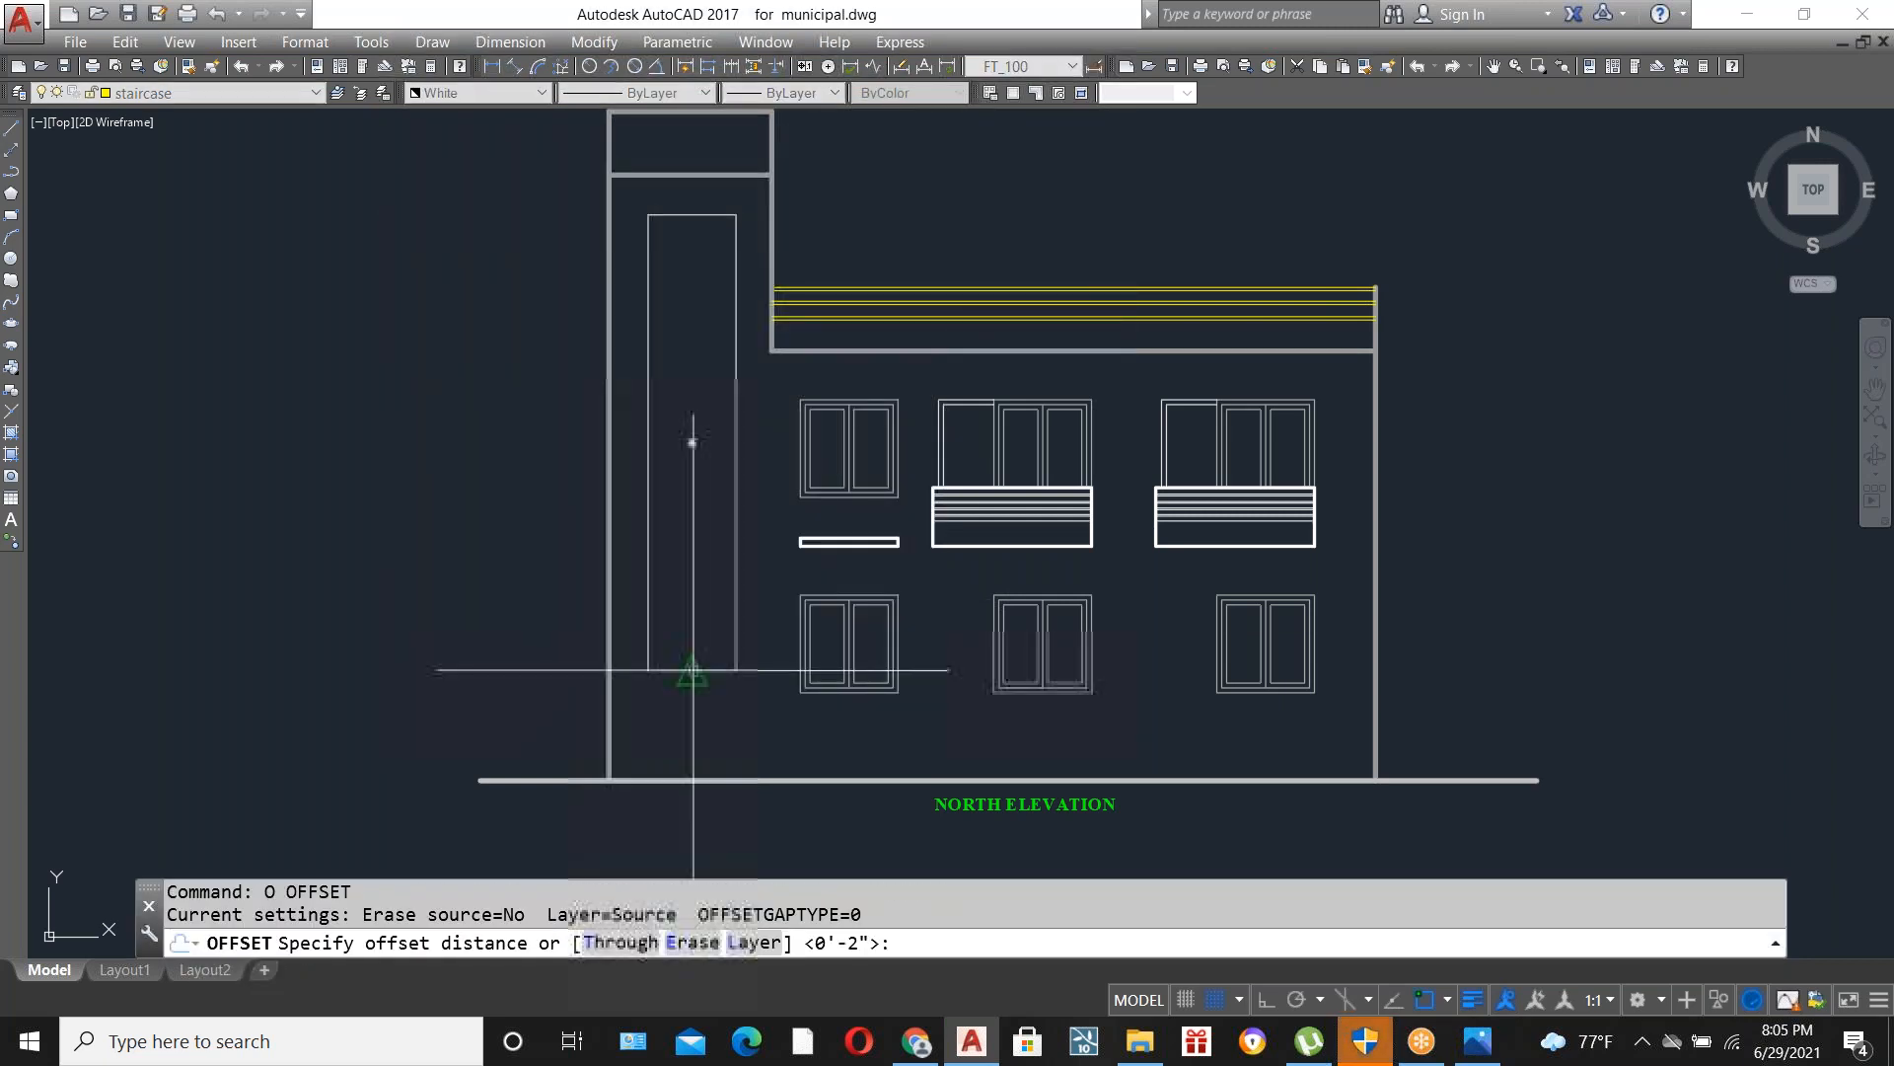
text(3)
key(Return)
click(648, 581)
click(681, 581)
key(Escape)
Offset the tower window's inner rectangle another 3 inches inward to form a third nested outline.
text(O)
key(Return)
text(3)
key(Return)
scroll(651, 556, up, 5)
click(663, 577)
click(755, 593)
key(Escape)
scroll(782, 595, down, 5)
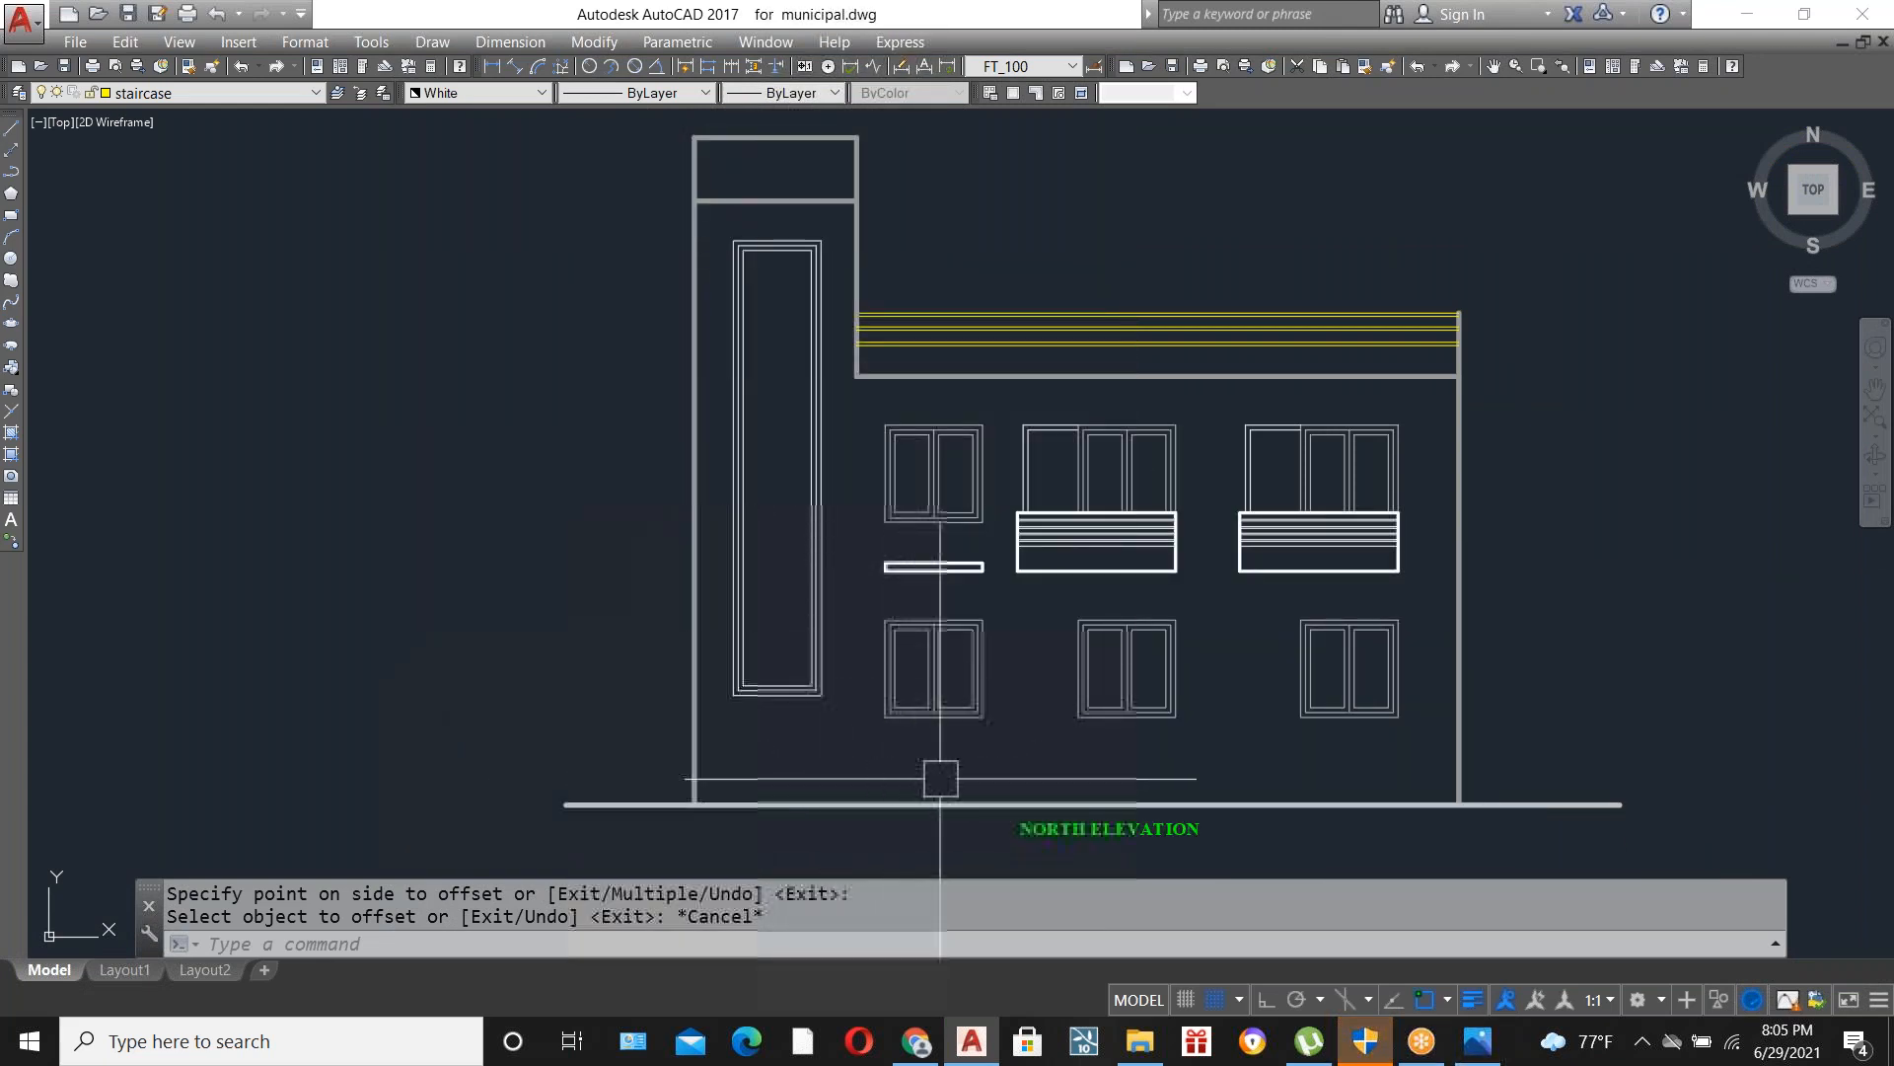
Delete the three nested window rectangles from the north elevation's stair tower.
click(802, 740)
click(742, 640)
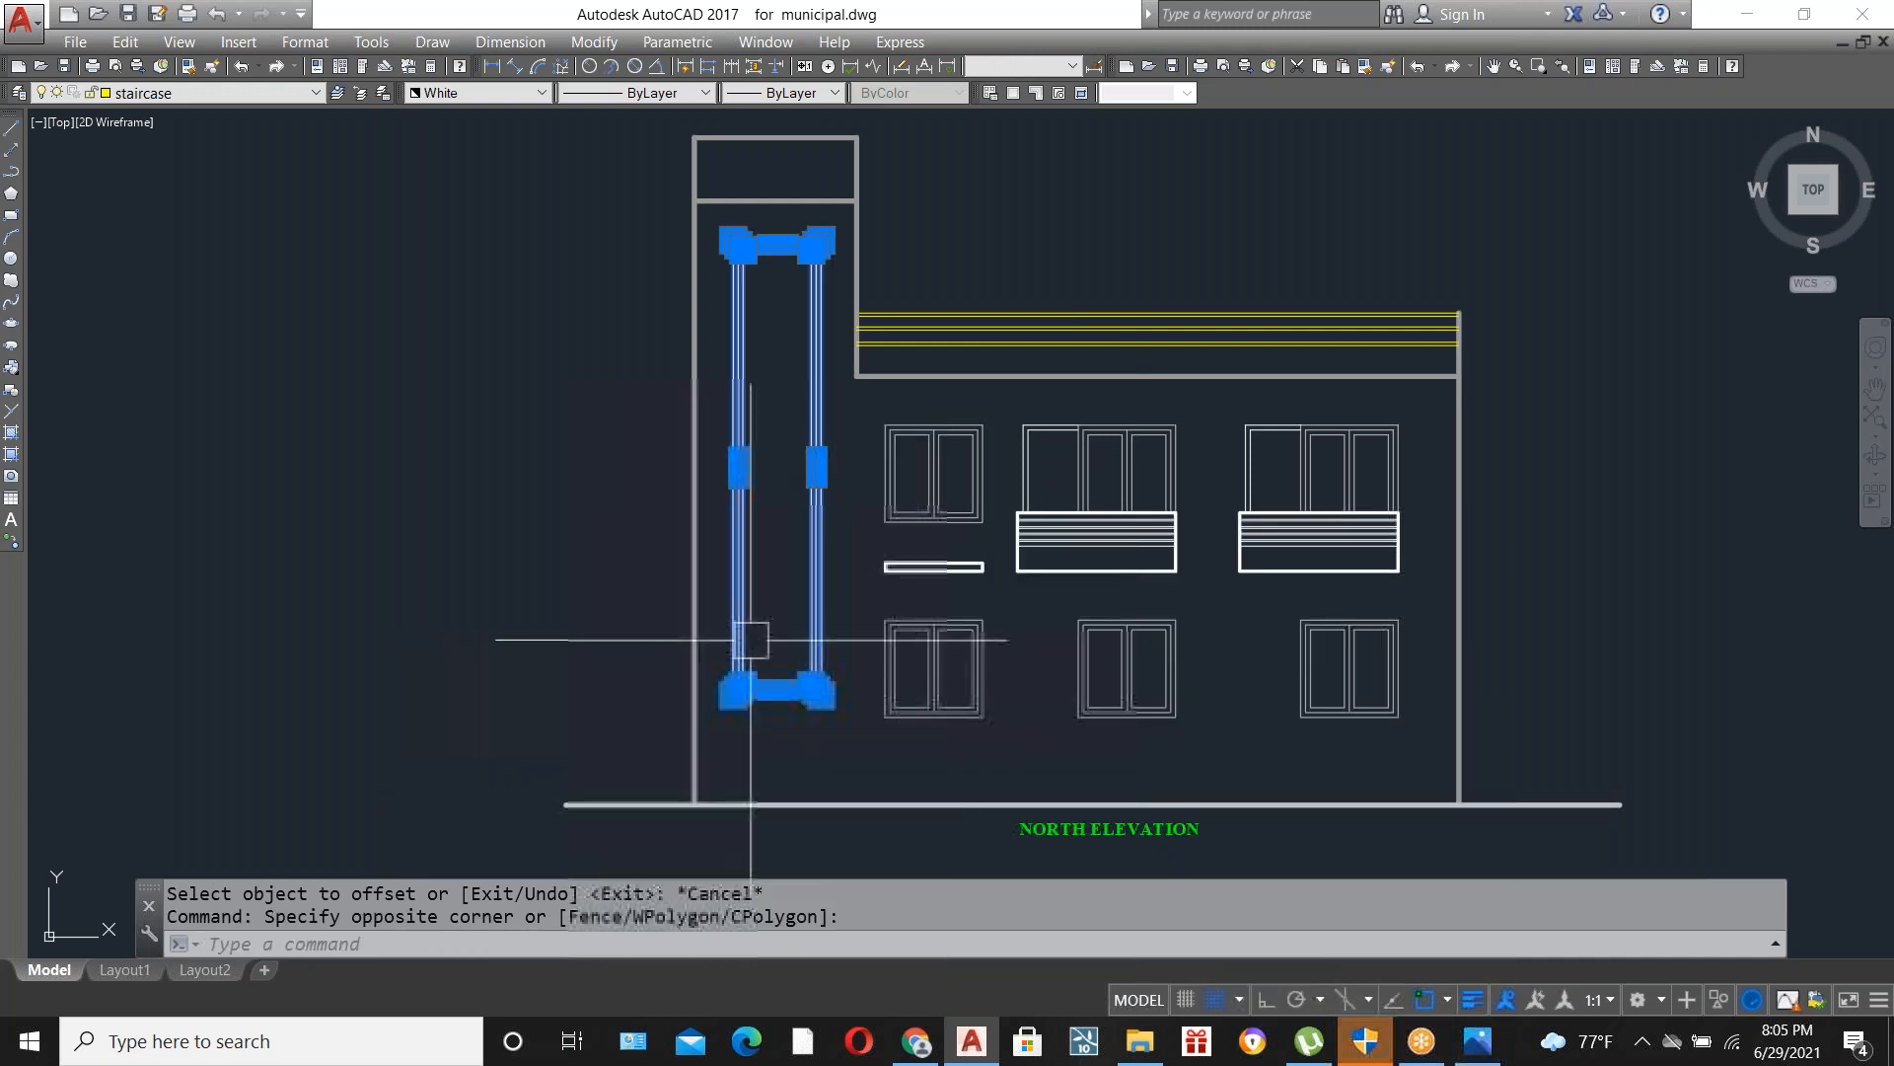
key(Delete)
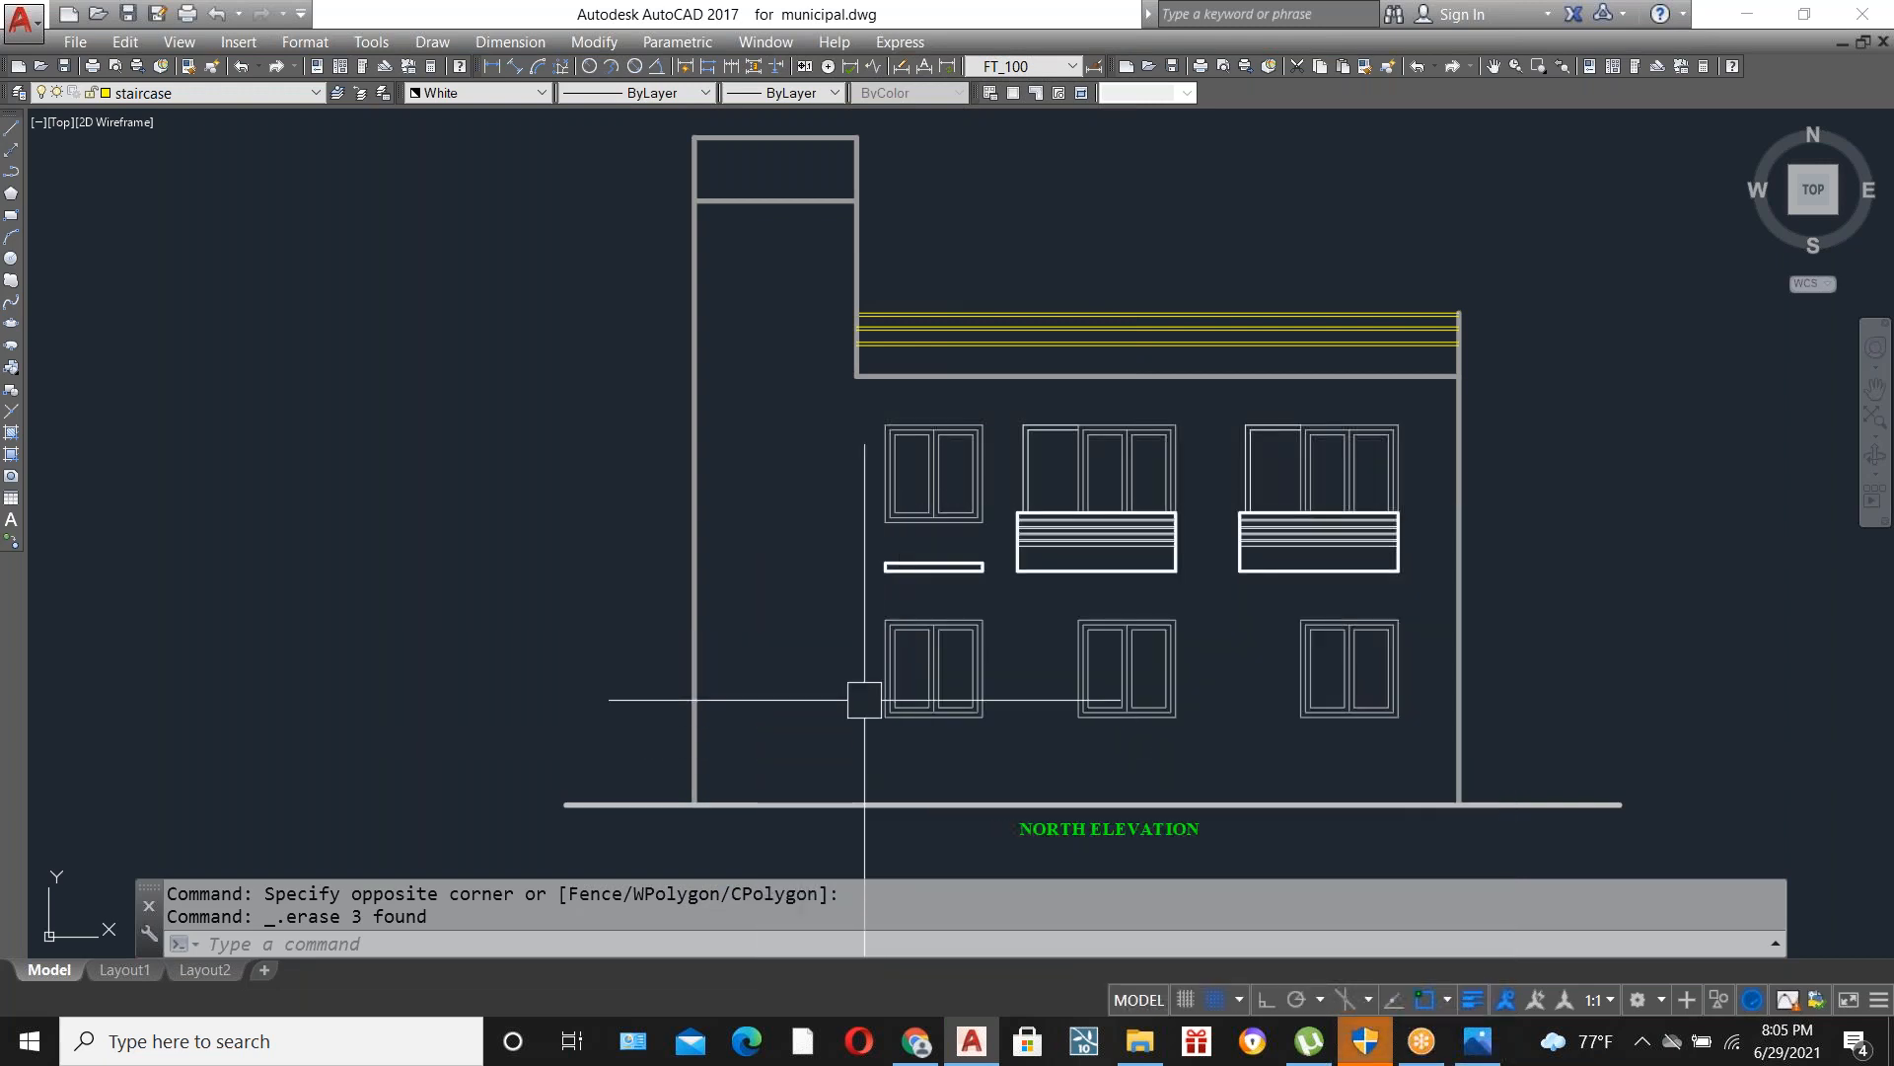
Save the municipal drawing with the revised north elevation.
scroll(755, 584, down, 2)
scroll(755, 584, down, 4)
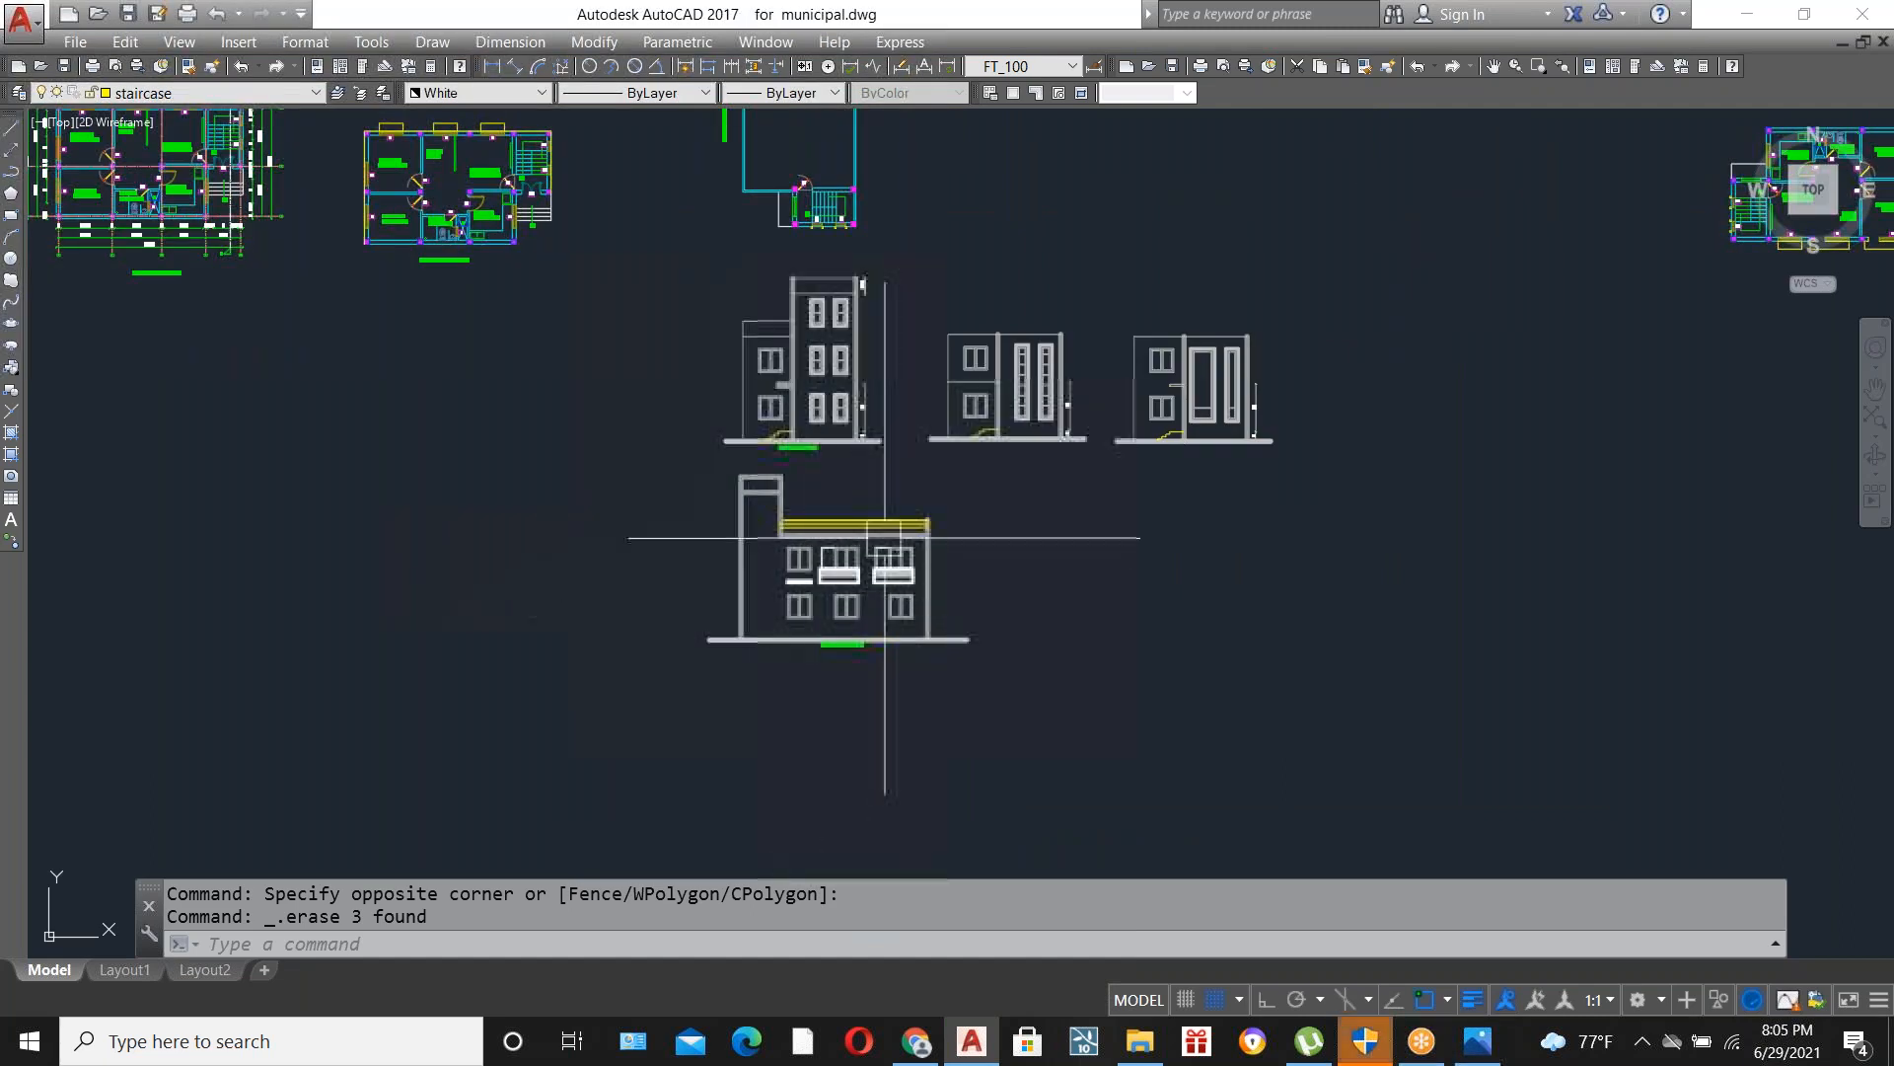
key(ctrl+s)
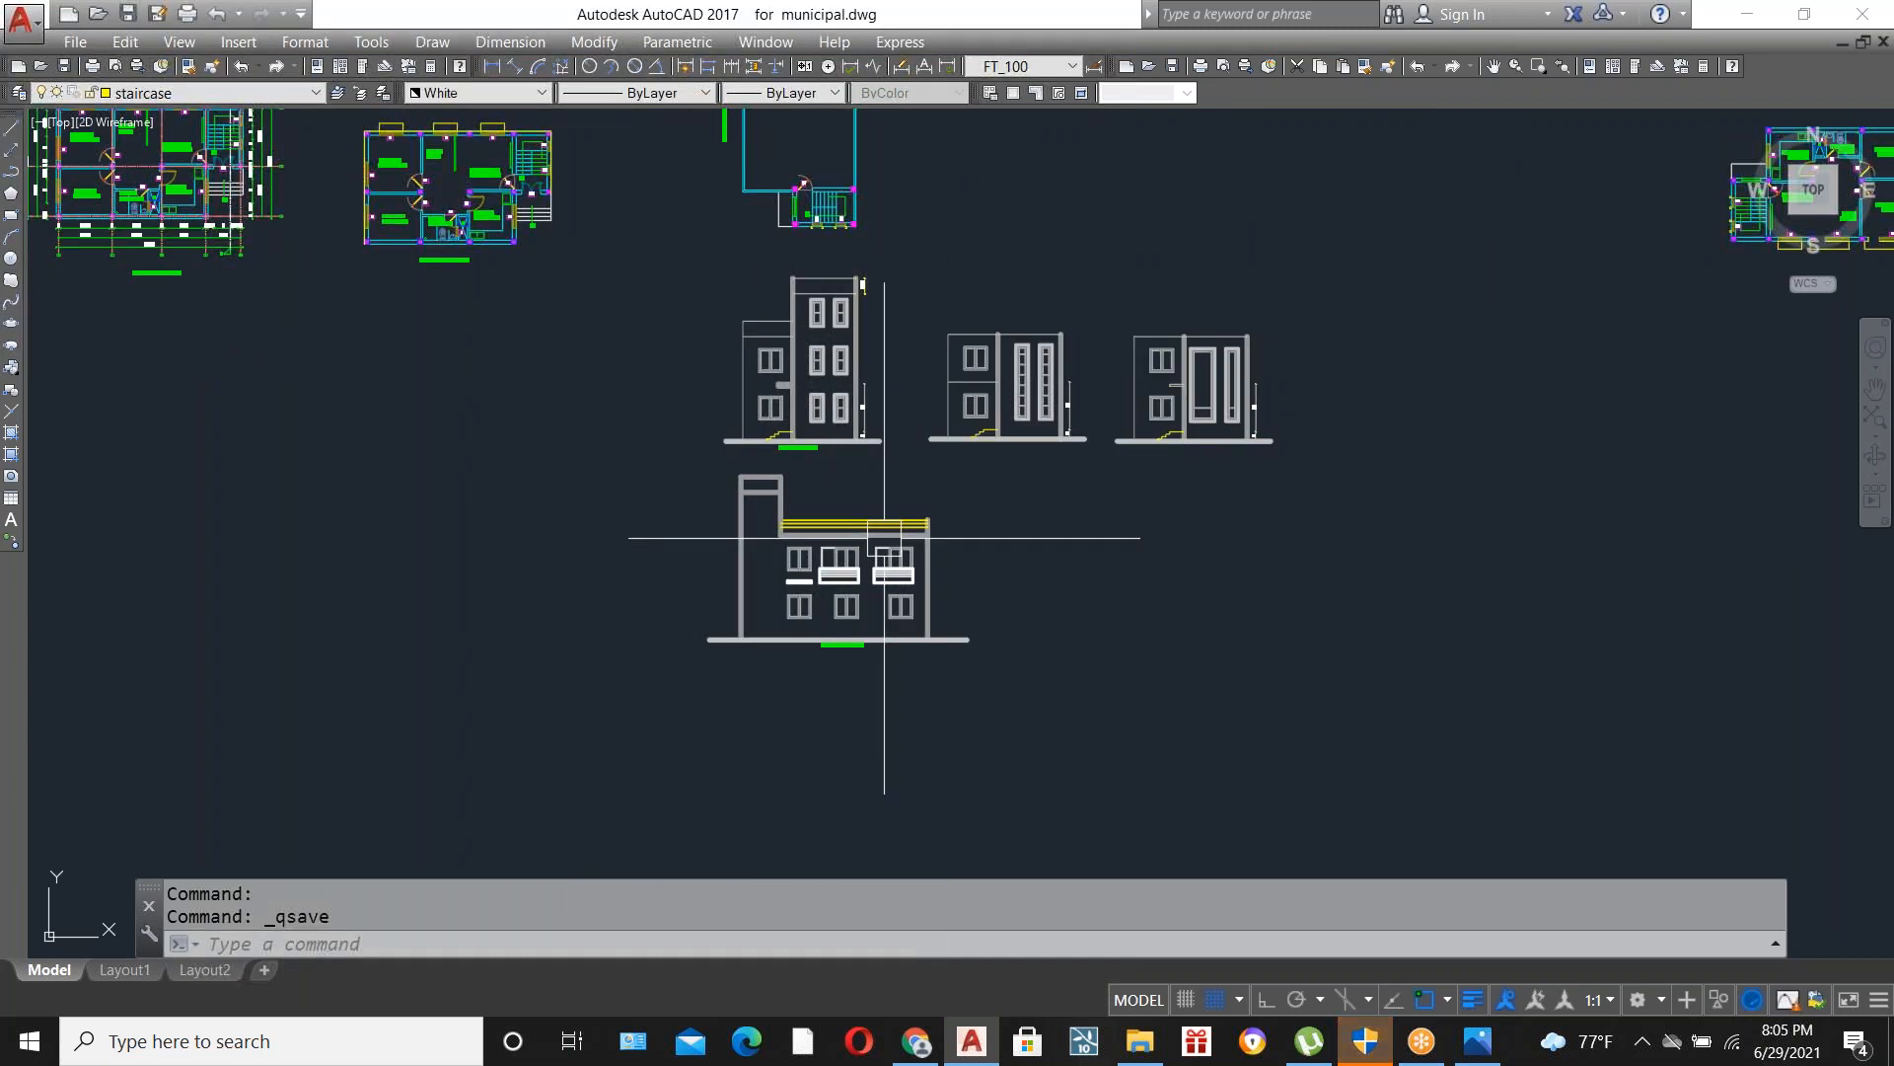
Review the east and north elevations, their alternatives and the ground and first floor plans across the drawing.
scroll(829, 359, up, 4)
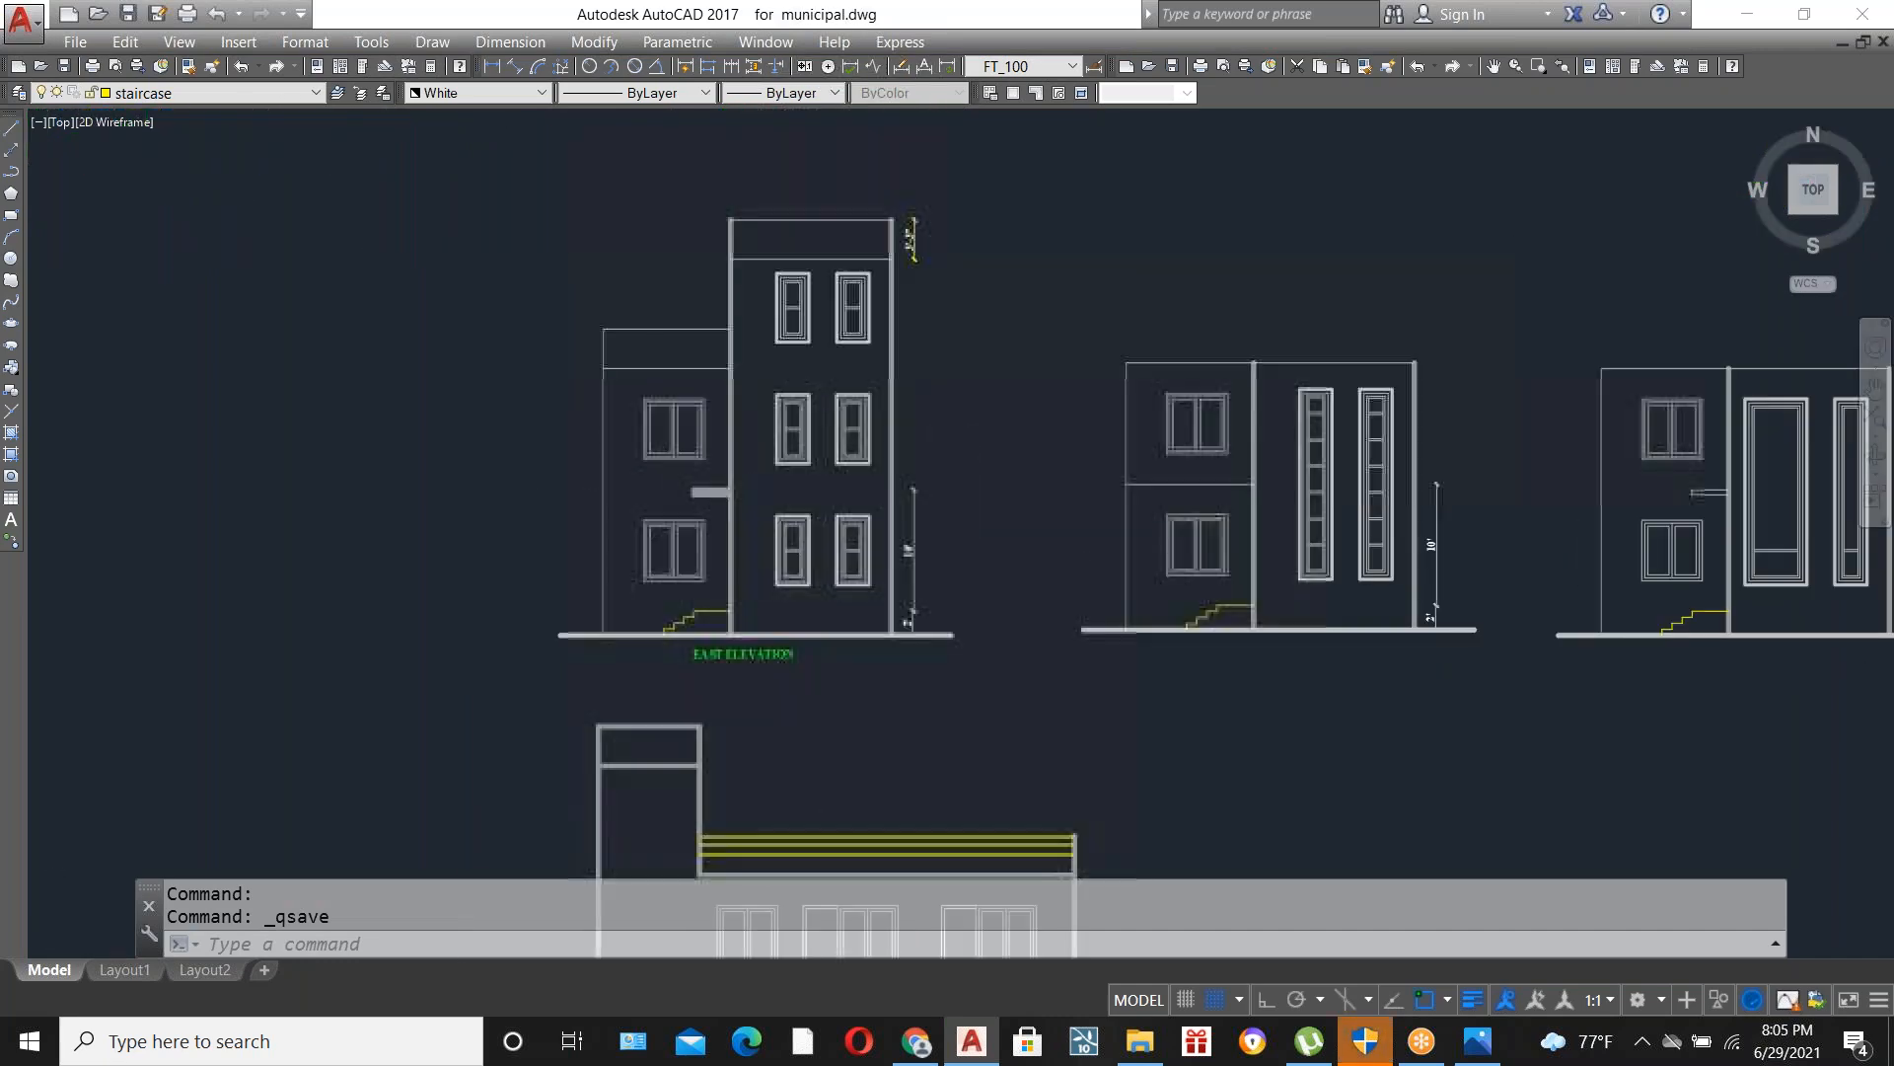
scroll(838, 576, down, 4)
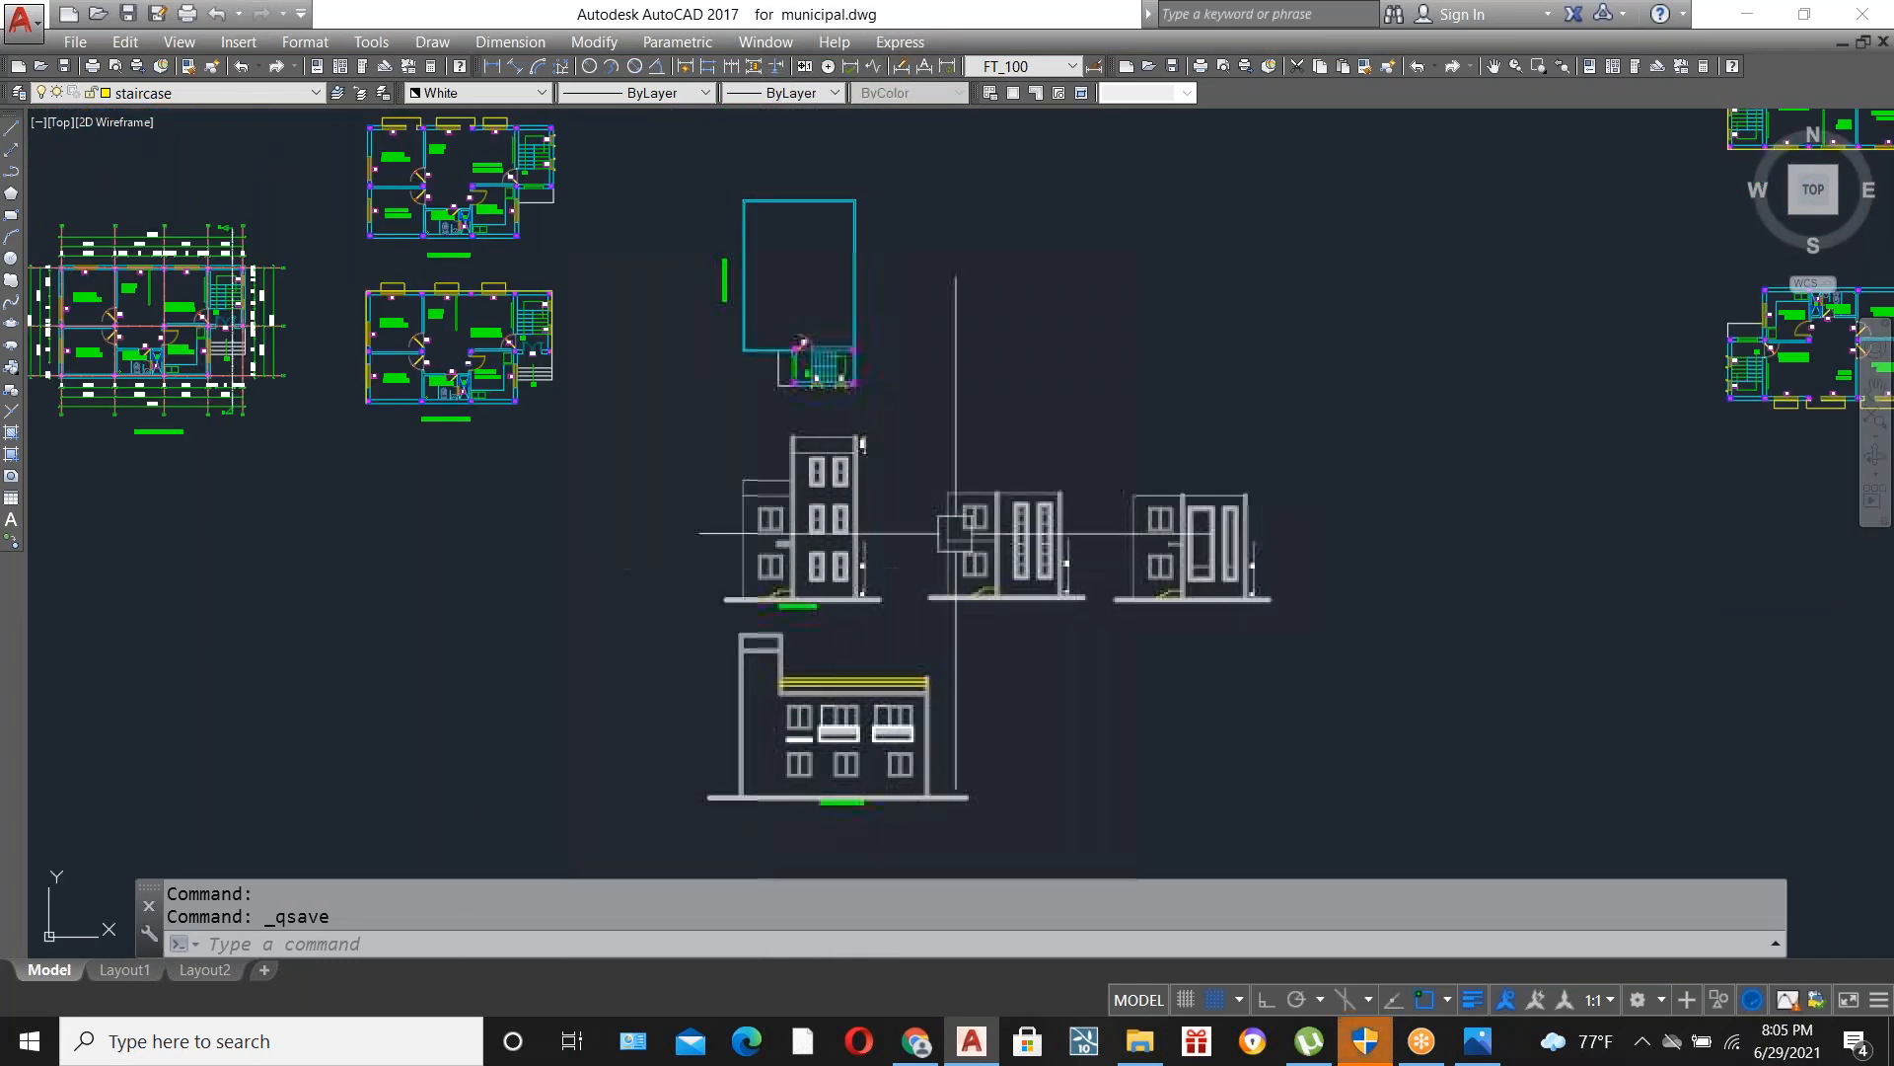
scroll(888, 464, down, 2)
scroll(846, 305, up, 6)
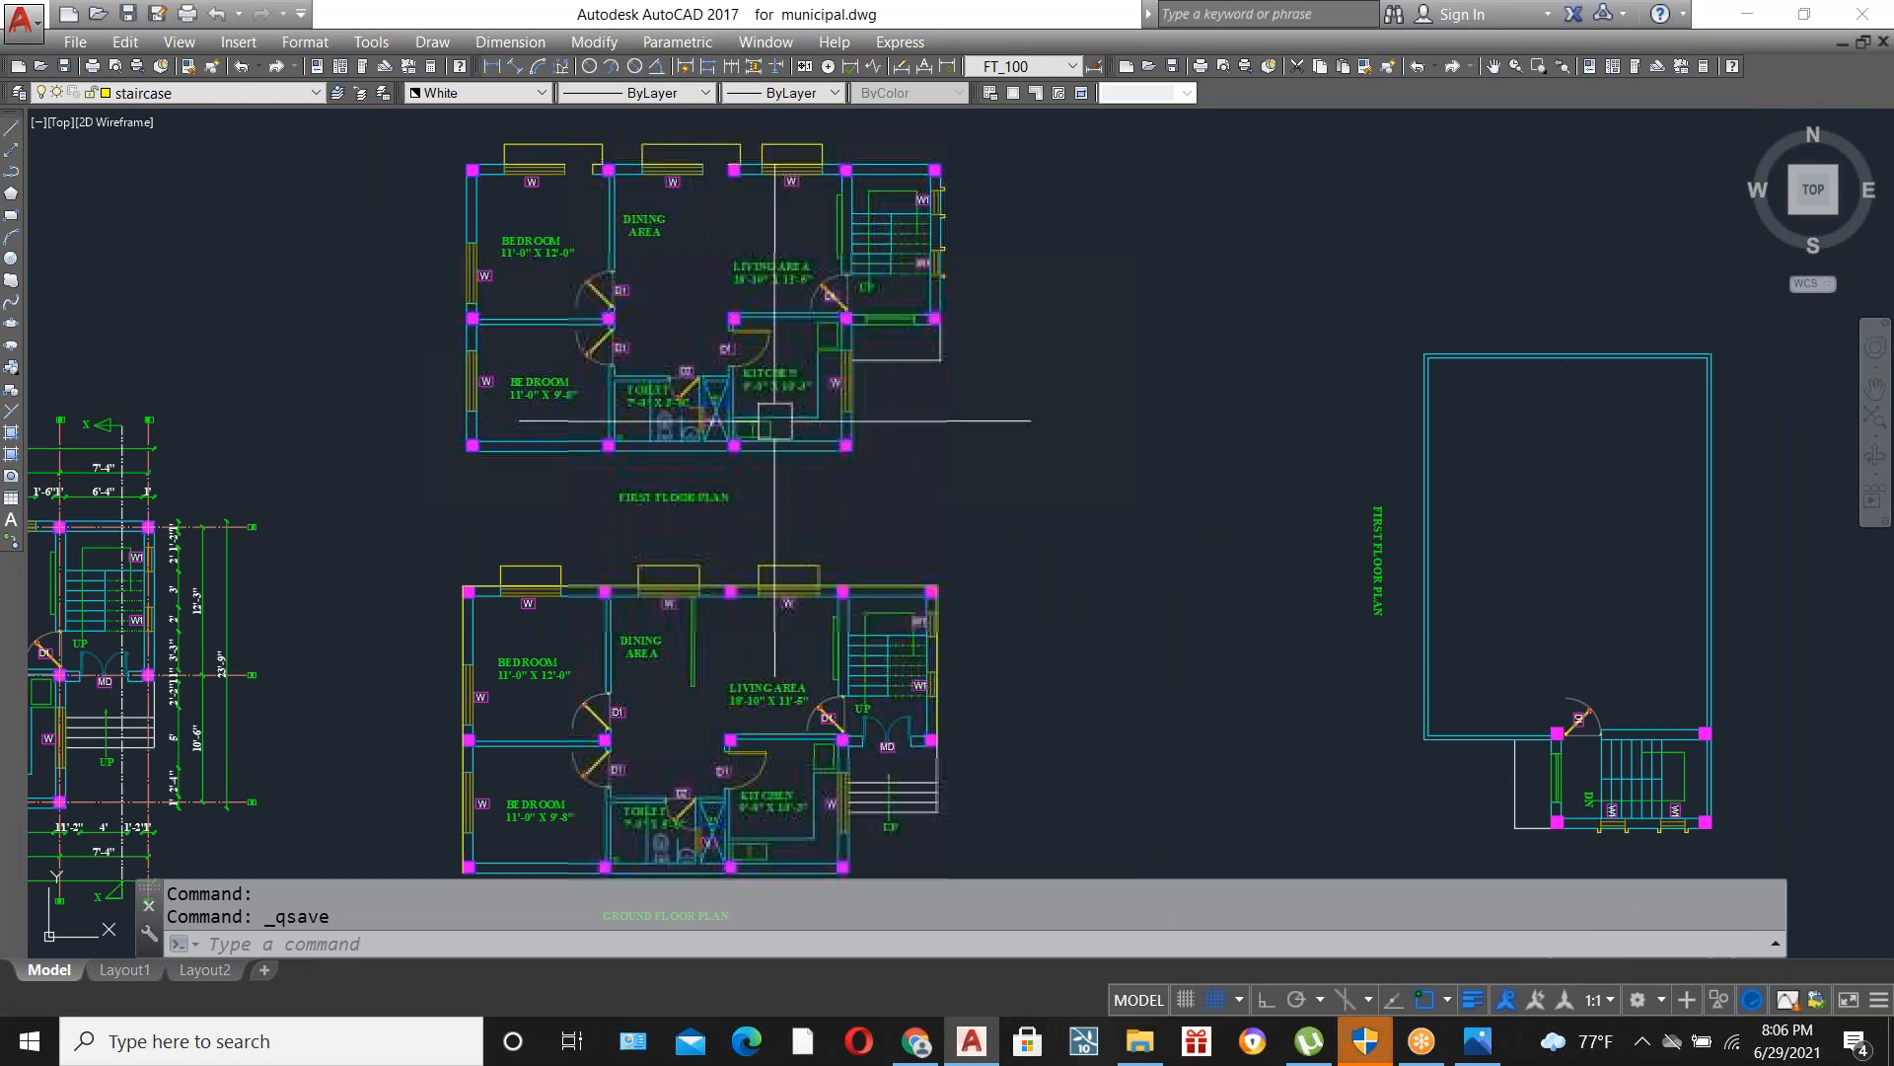
scroll(750, 430, down, 2)
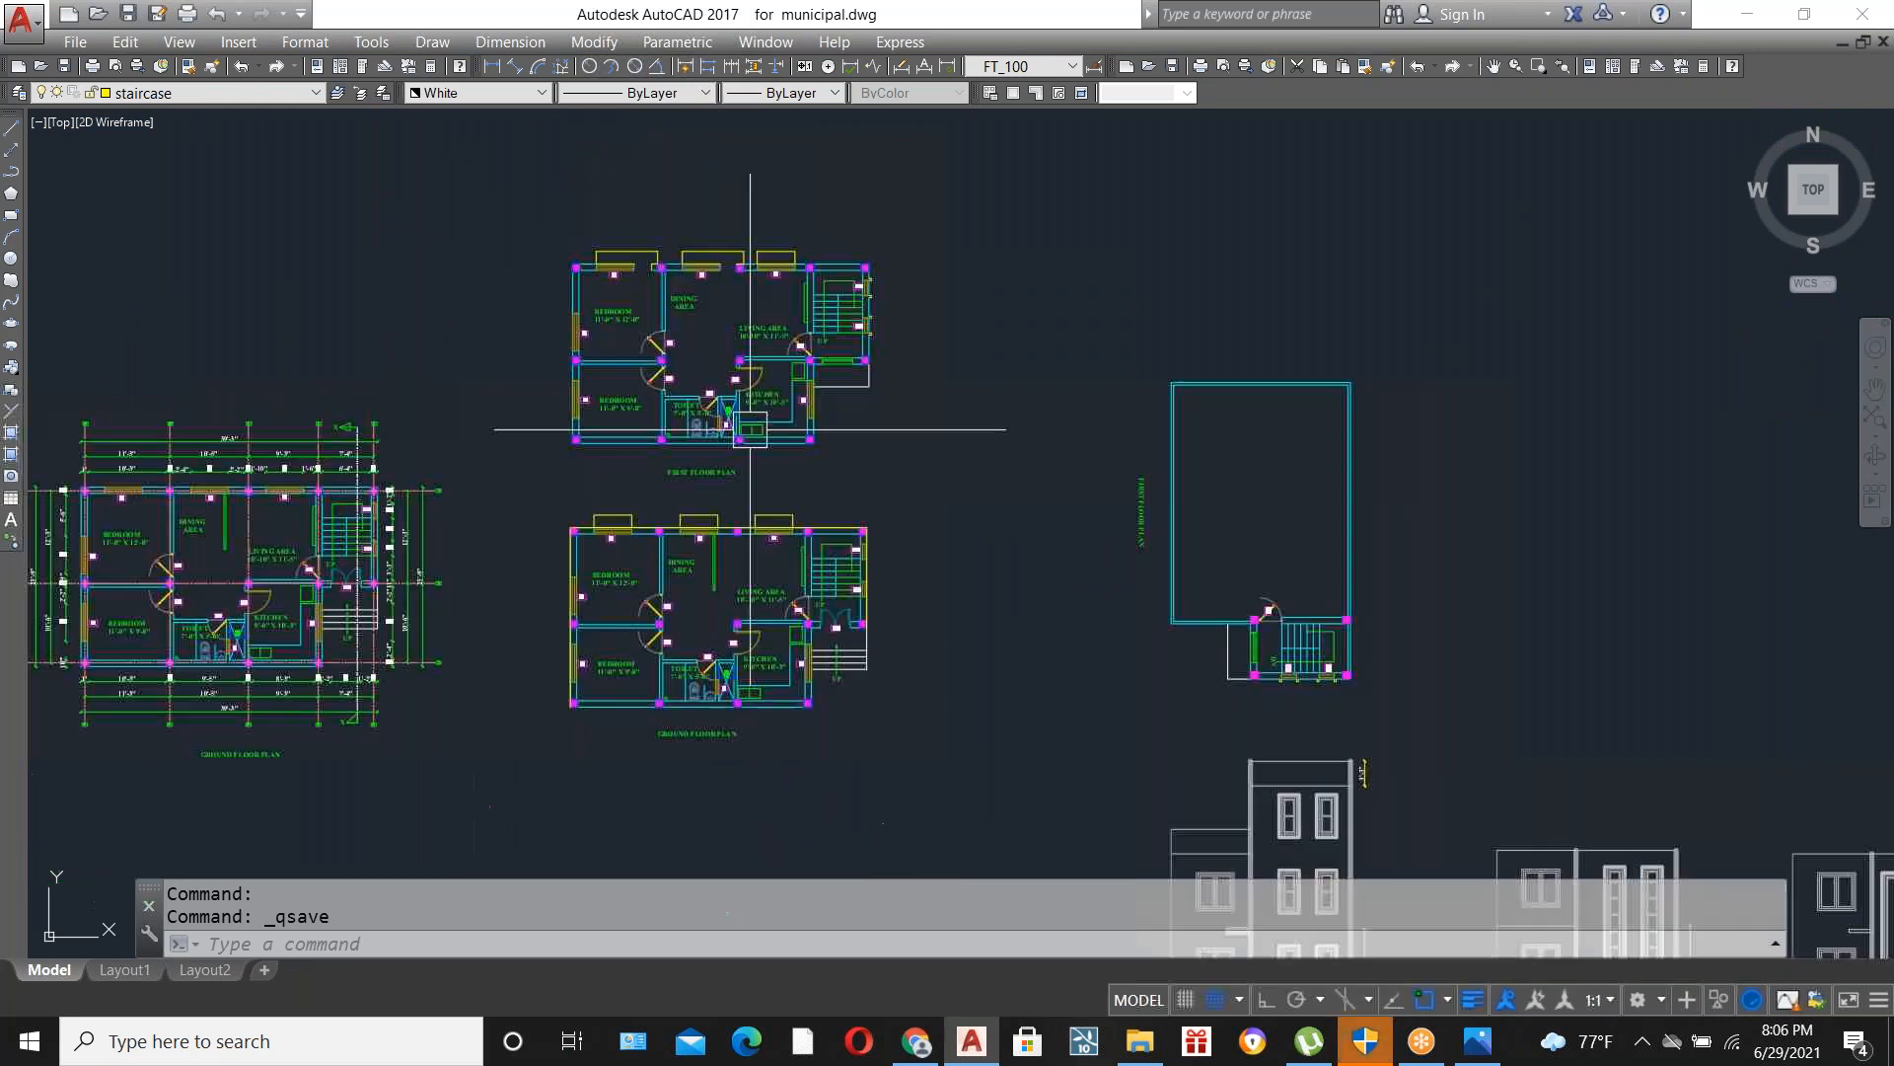
key(Escape)
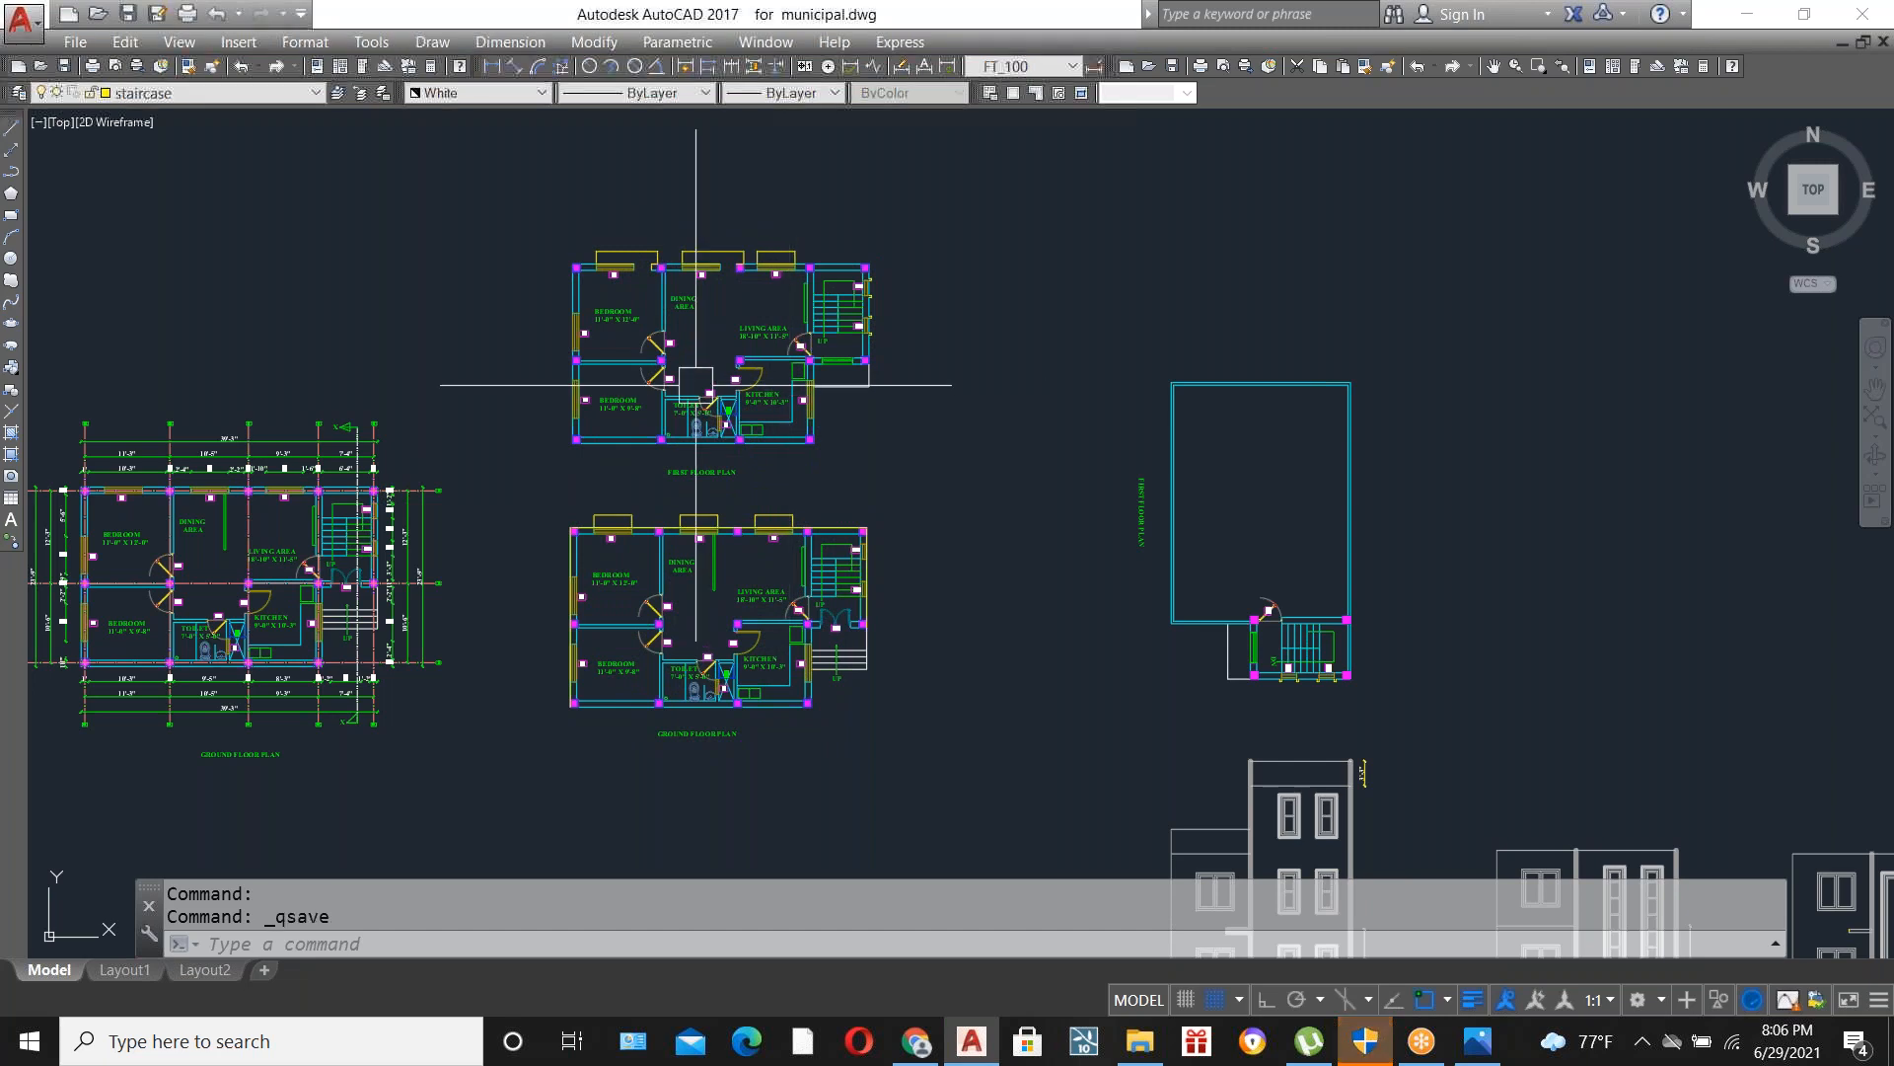
scroll(696, 384, down, 3)
scroll(1011, 499, down, 3)
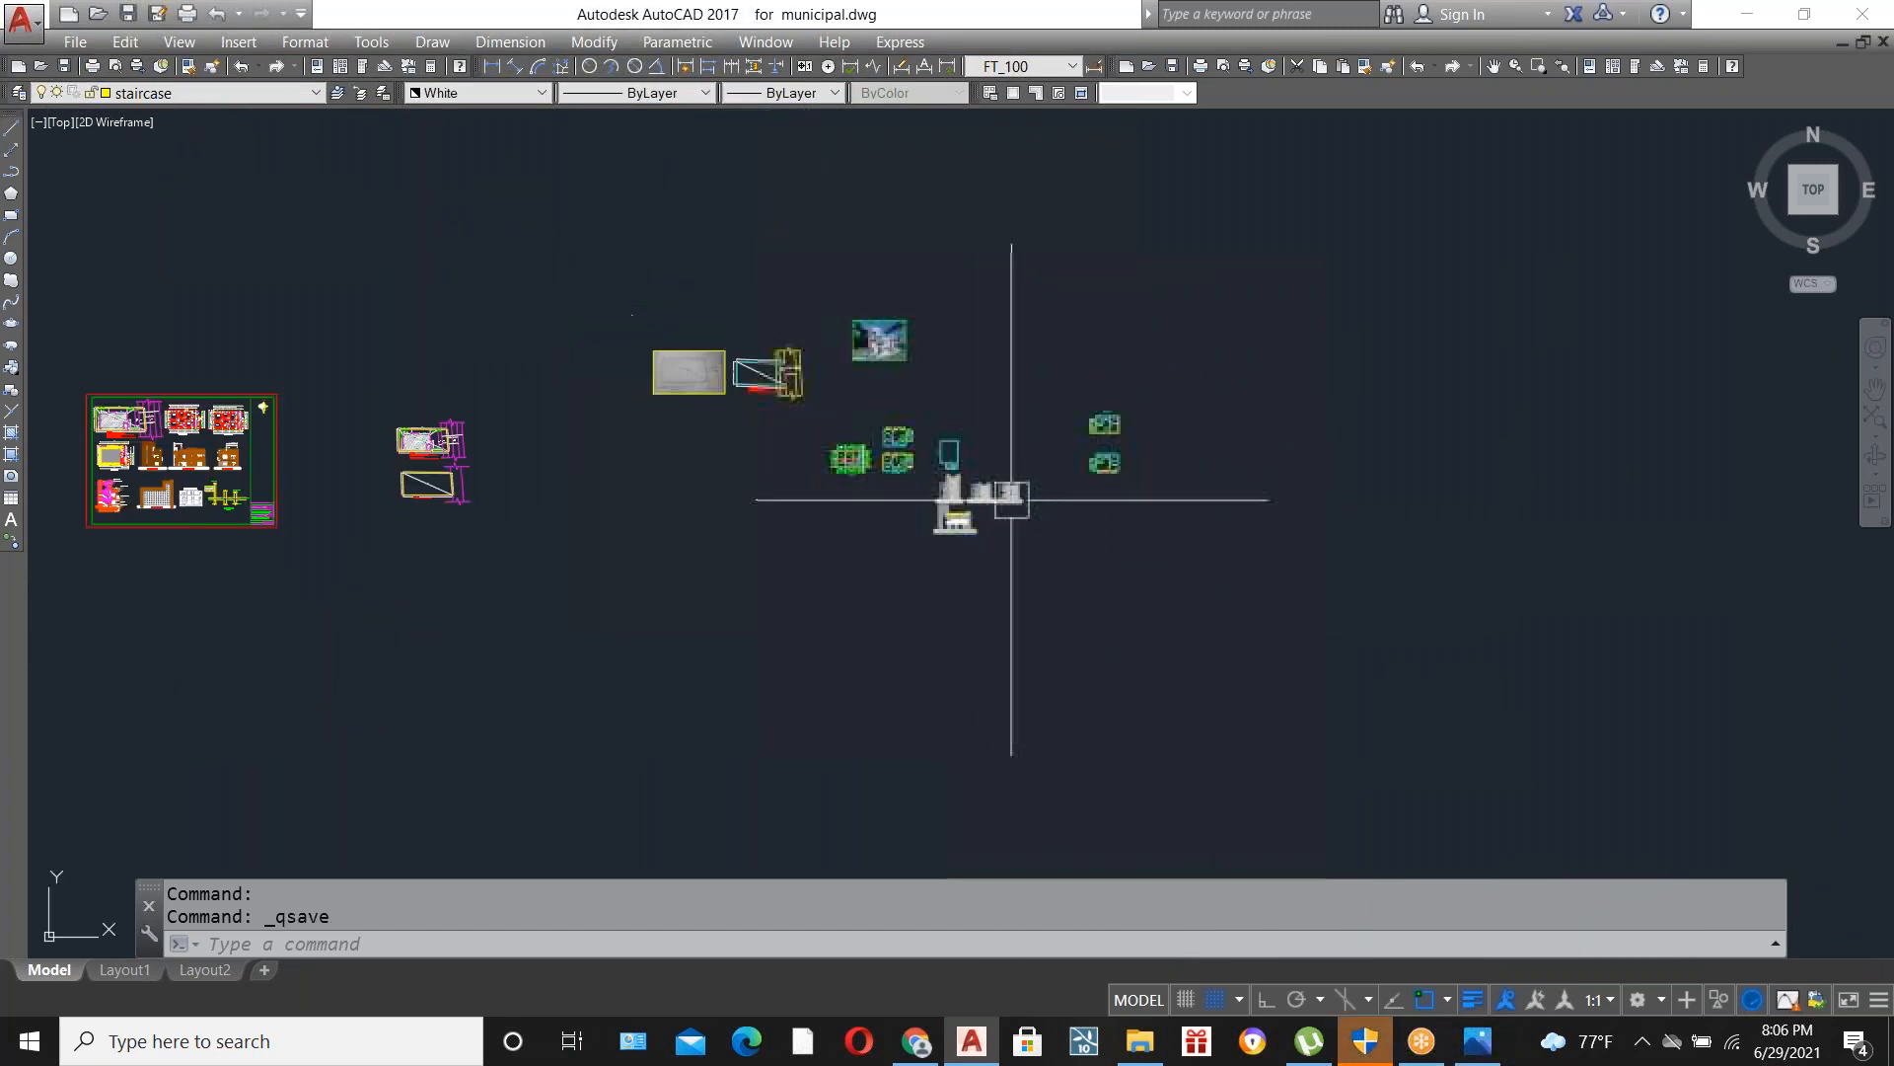
scroll(1011, 499, down, 2)
scroll(1008, 524, up, 7)
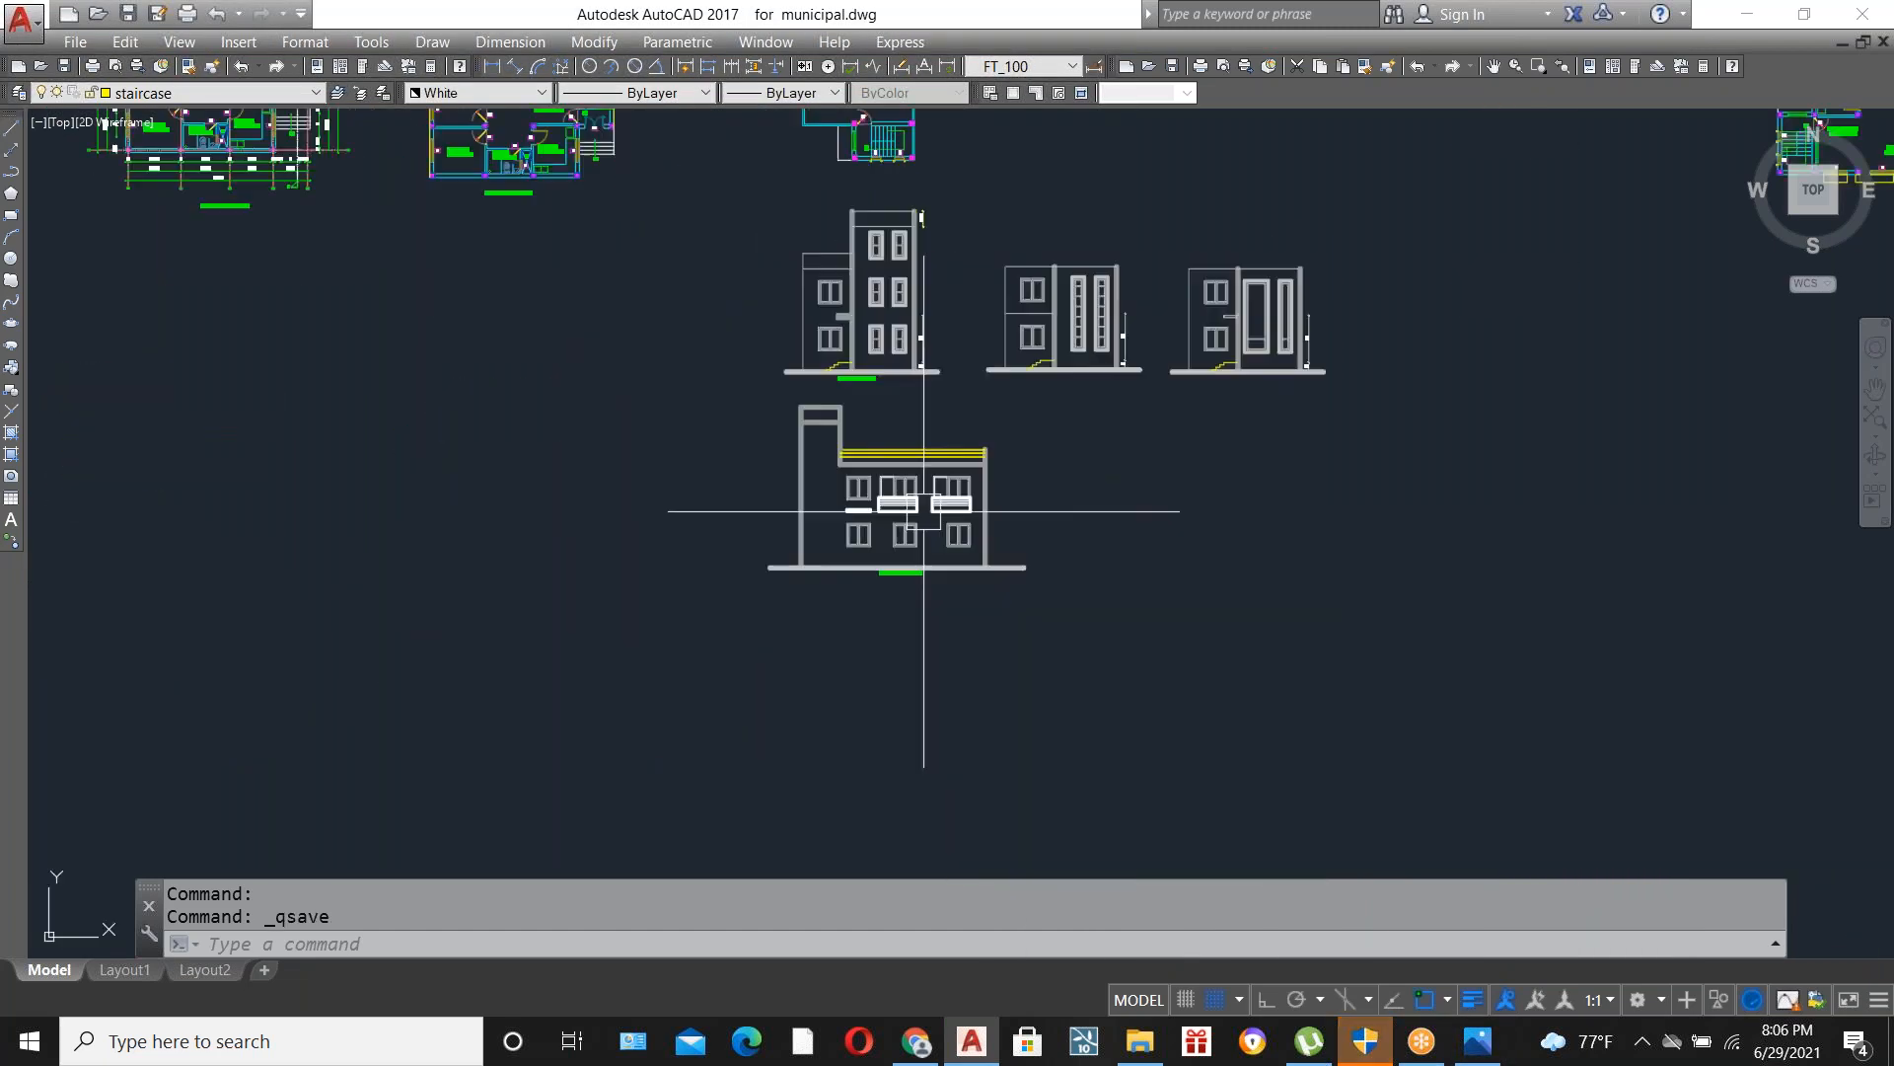
Compare the tall window strips on the middle alternative elevation with the W1 staircase windows on the dimensioned ground floor plan.
scroll(1071, 448, up, 5)
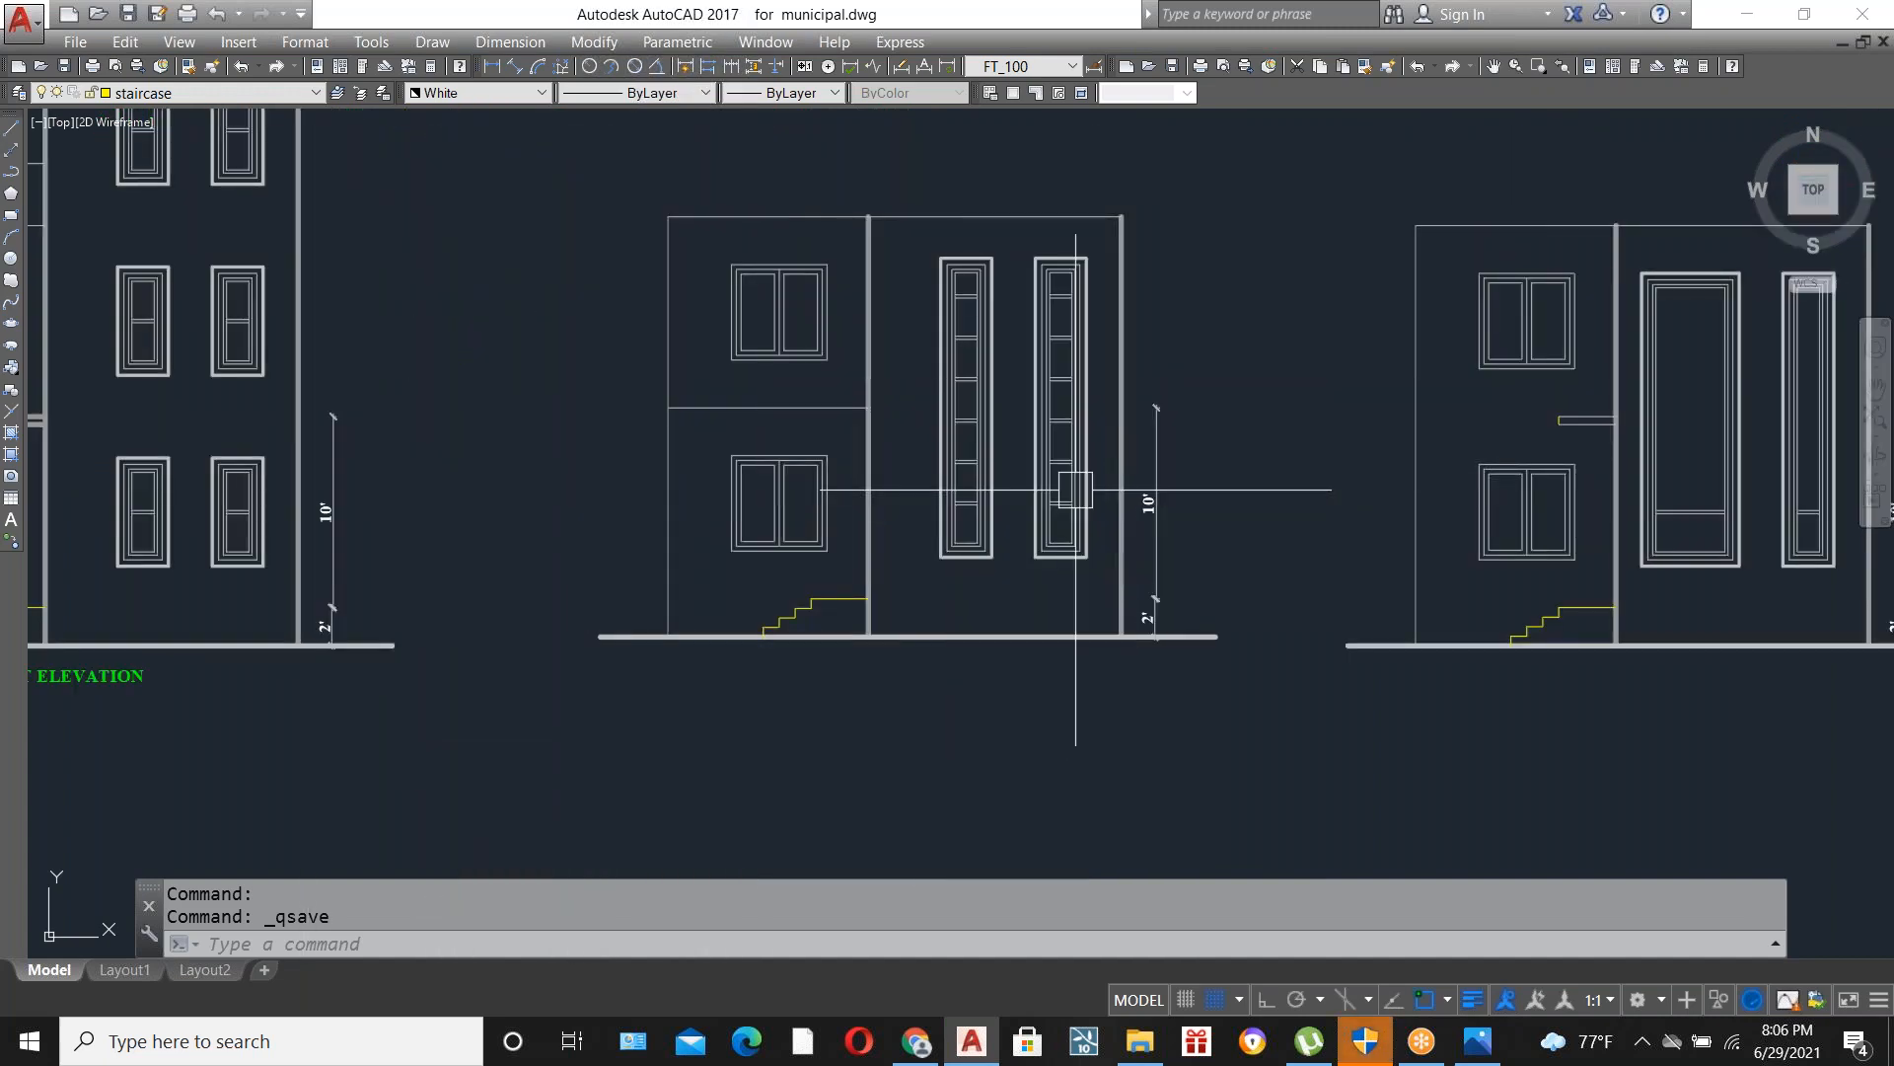
scroll(1079, 490, down, 5)
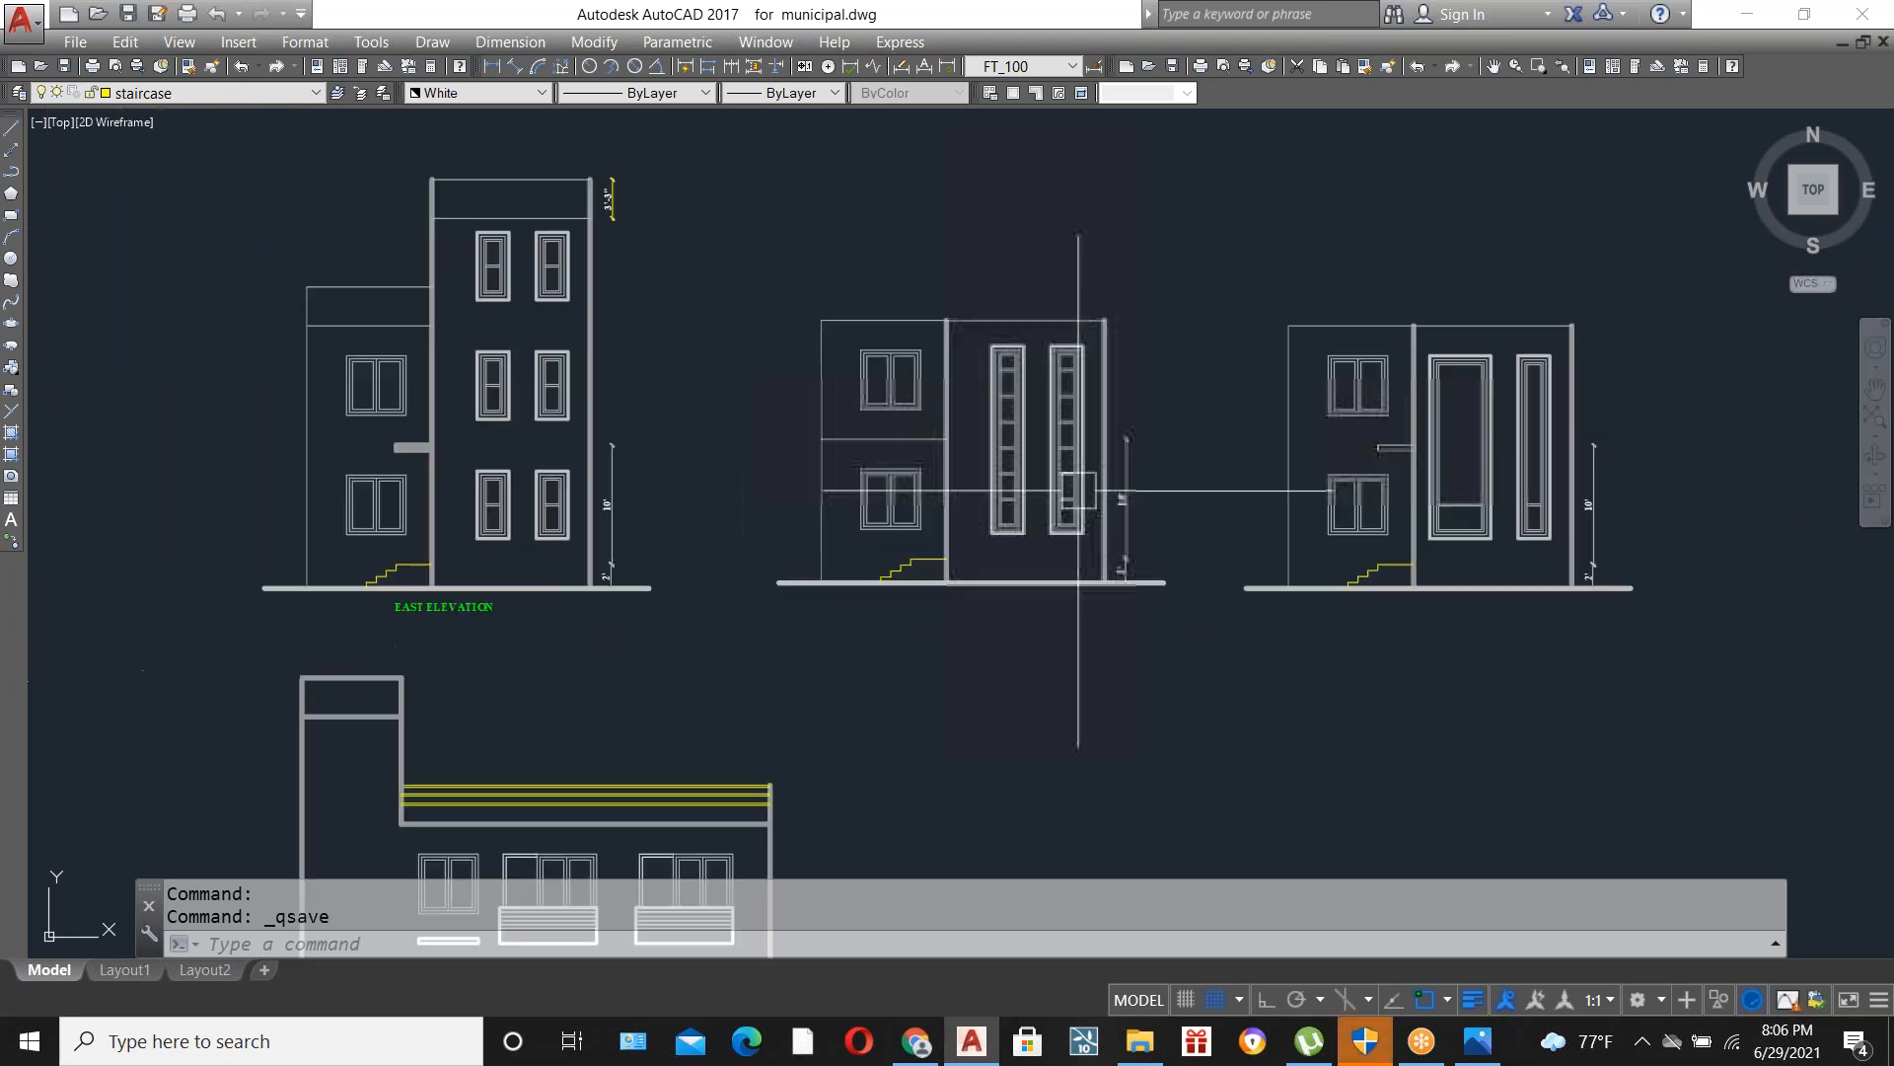
scroll(245, 222, up, 4)
scroll(316, 232, up, 5)
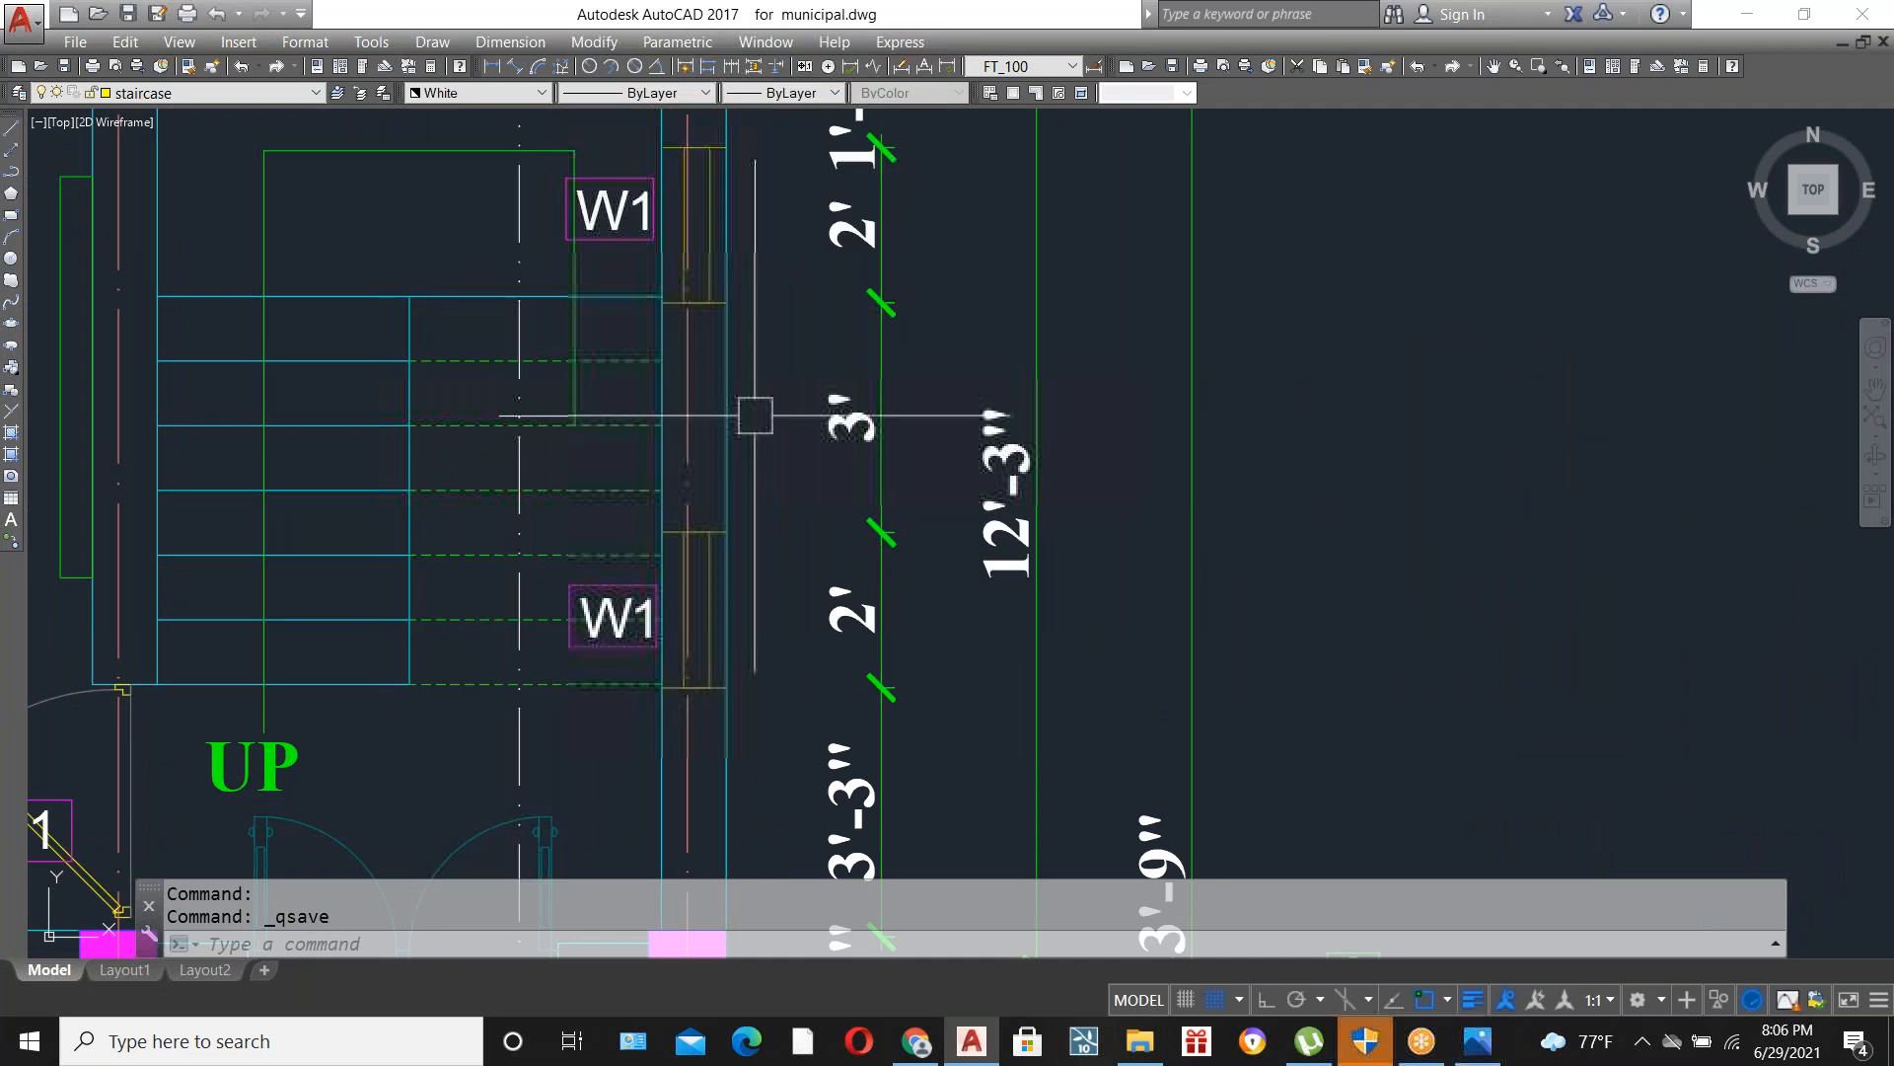
scroll(754, 416, down, 3)
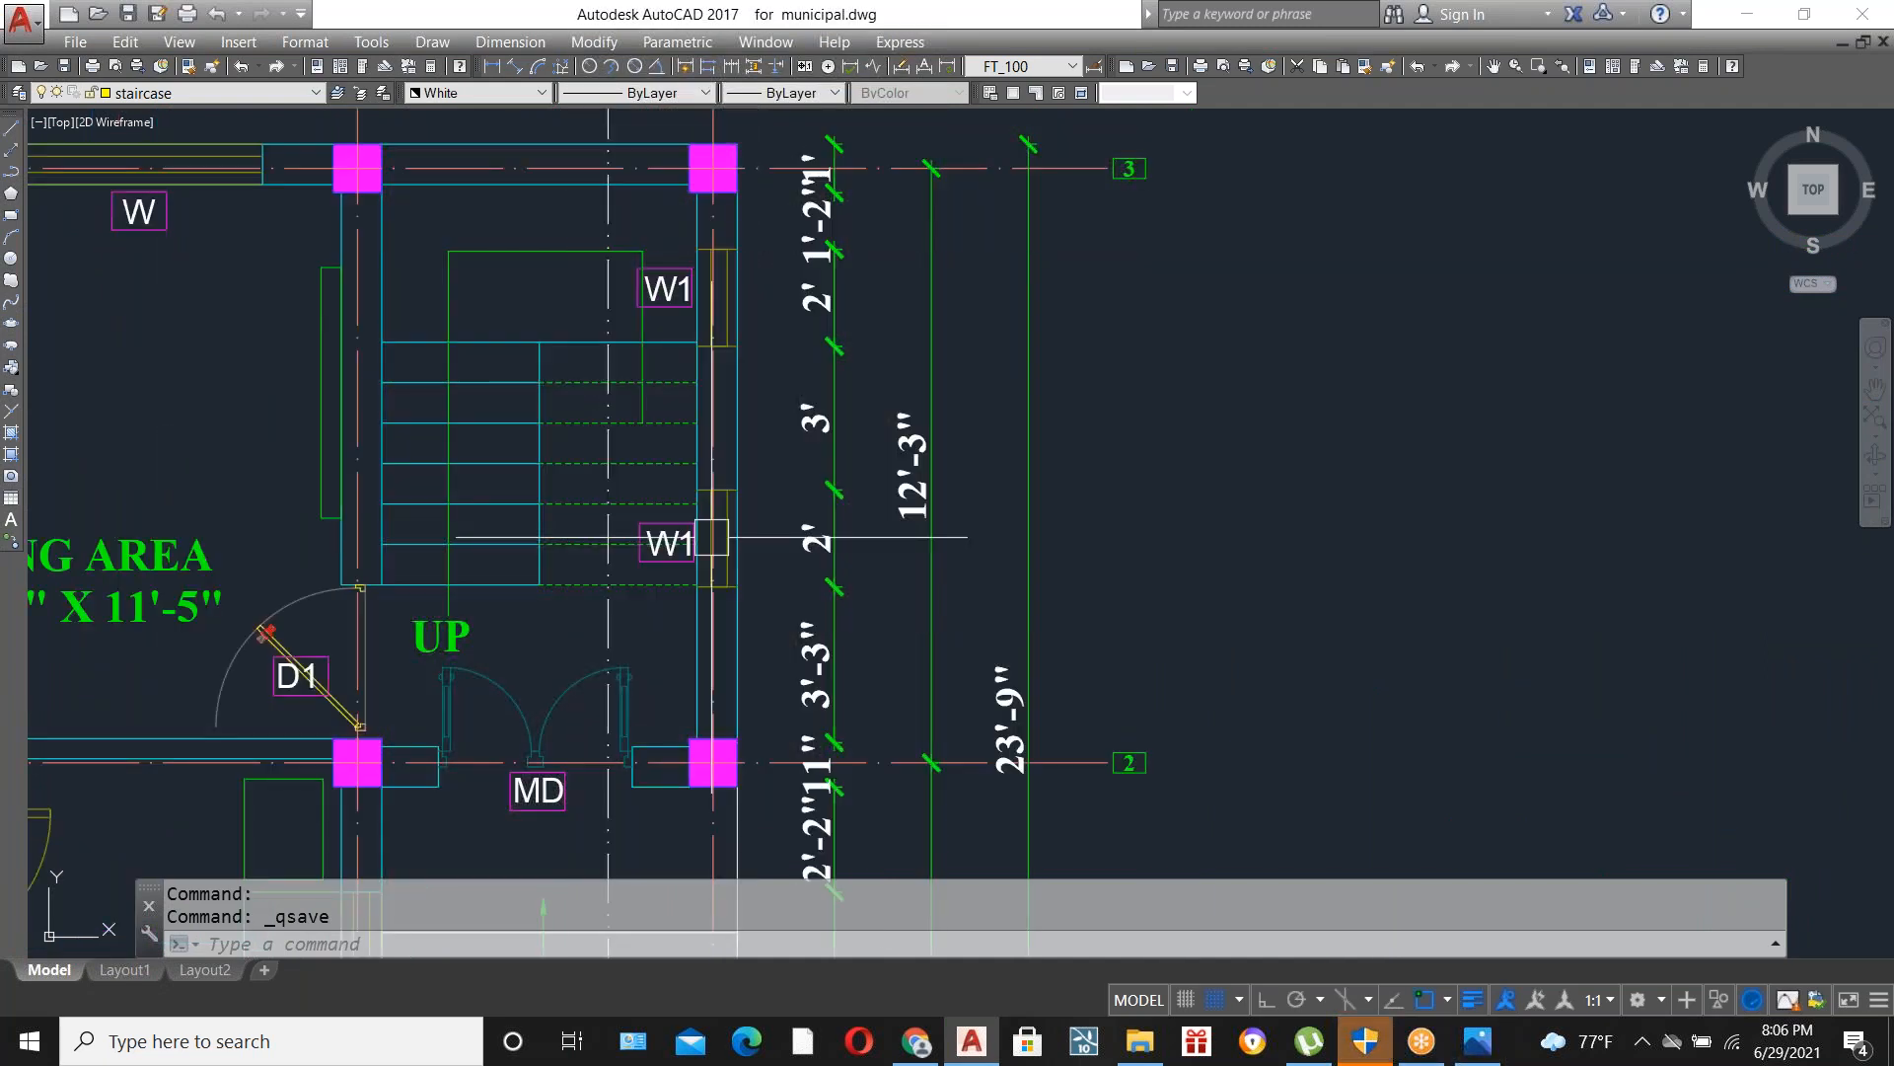
scroll(691, 493, down, 6)
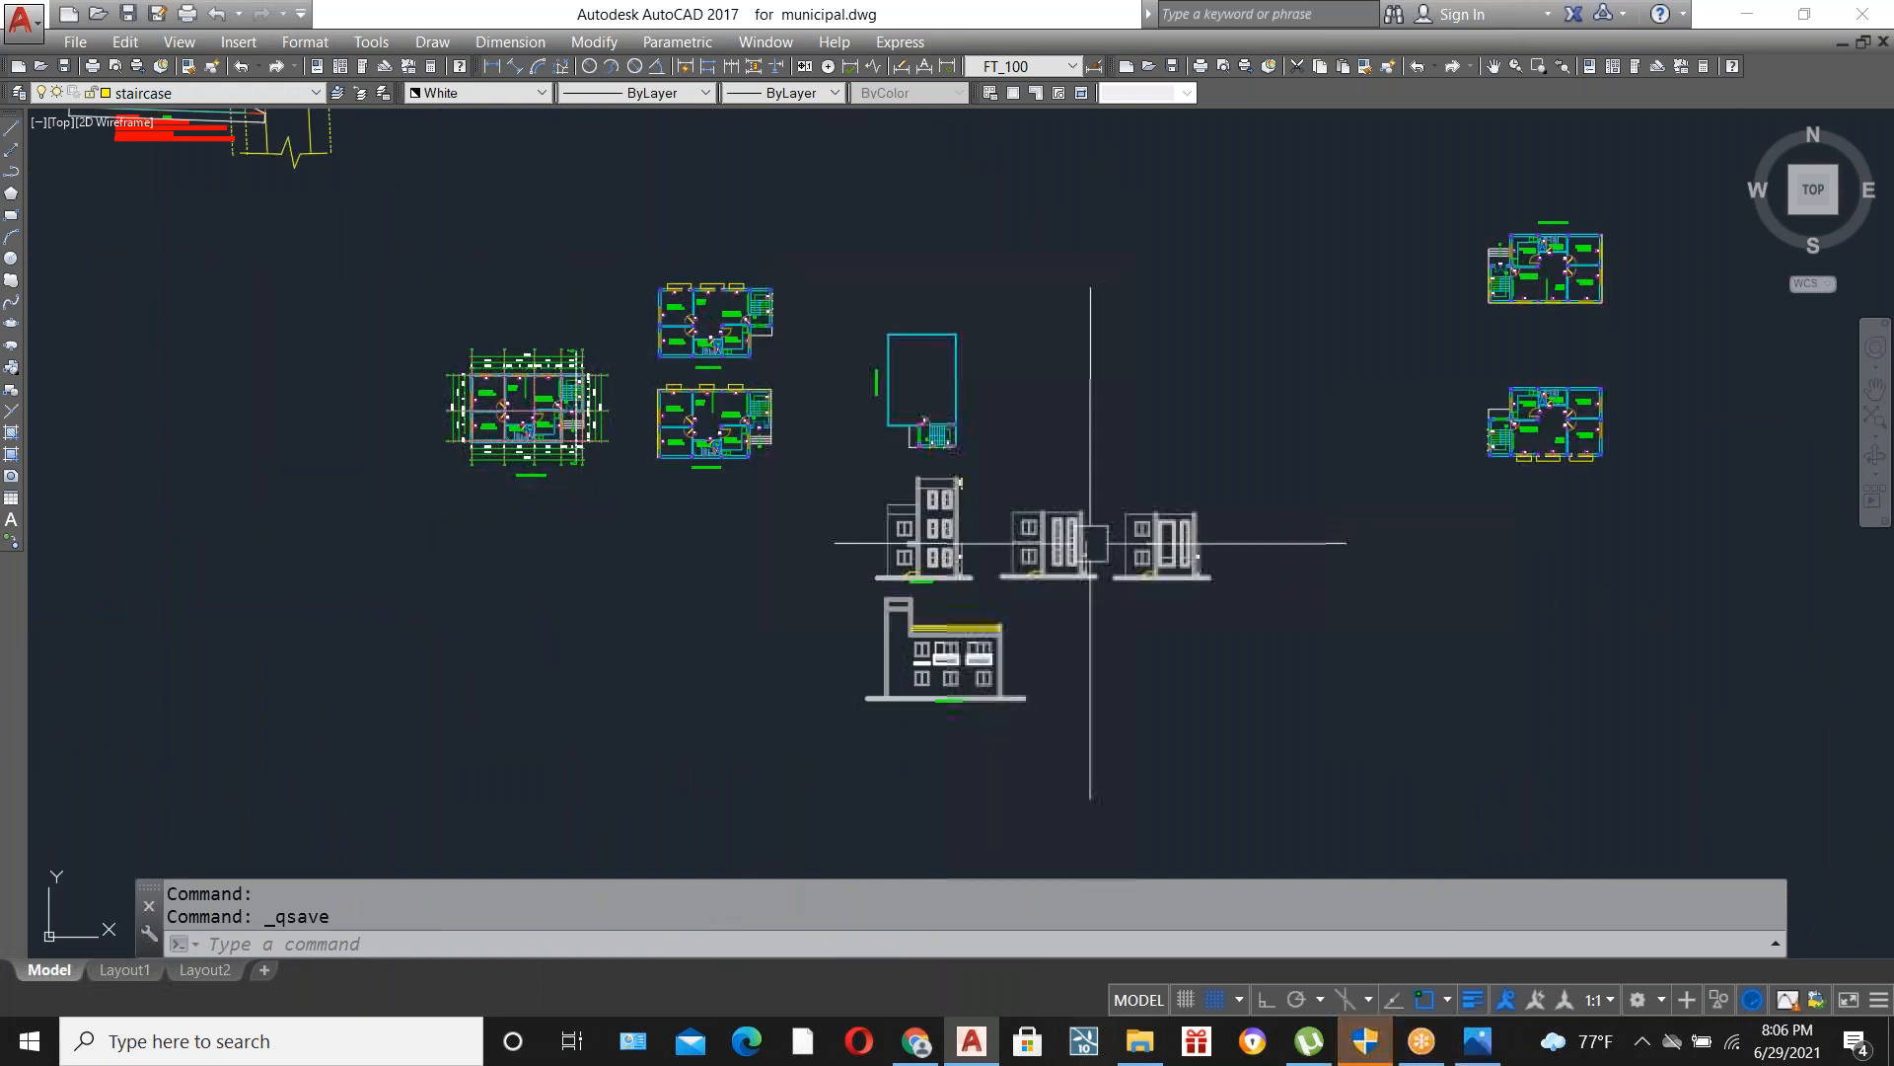
Examine the two tall staircase windows on the middle alternative elevation, including their height against the 10' and 2' dimensions.
scroll(1090, 541, up, 6)
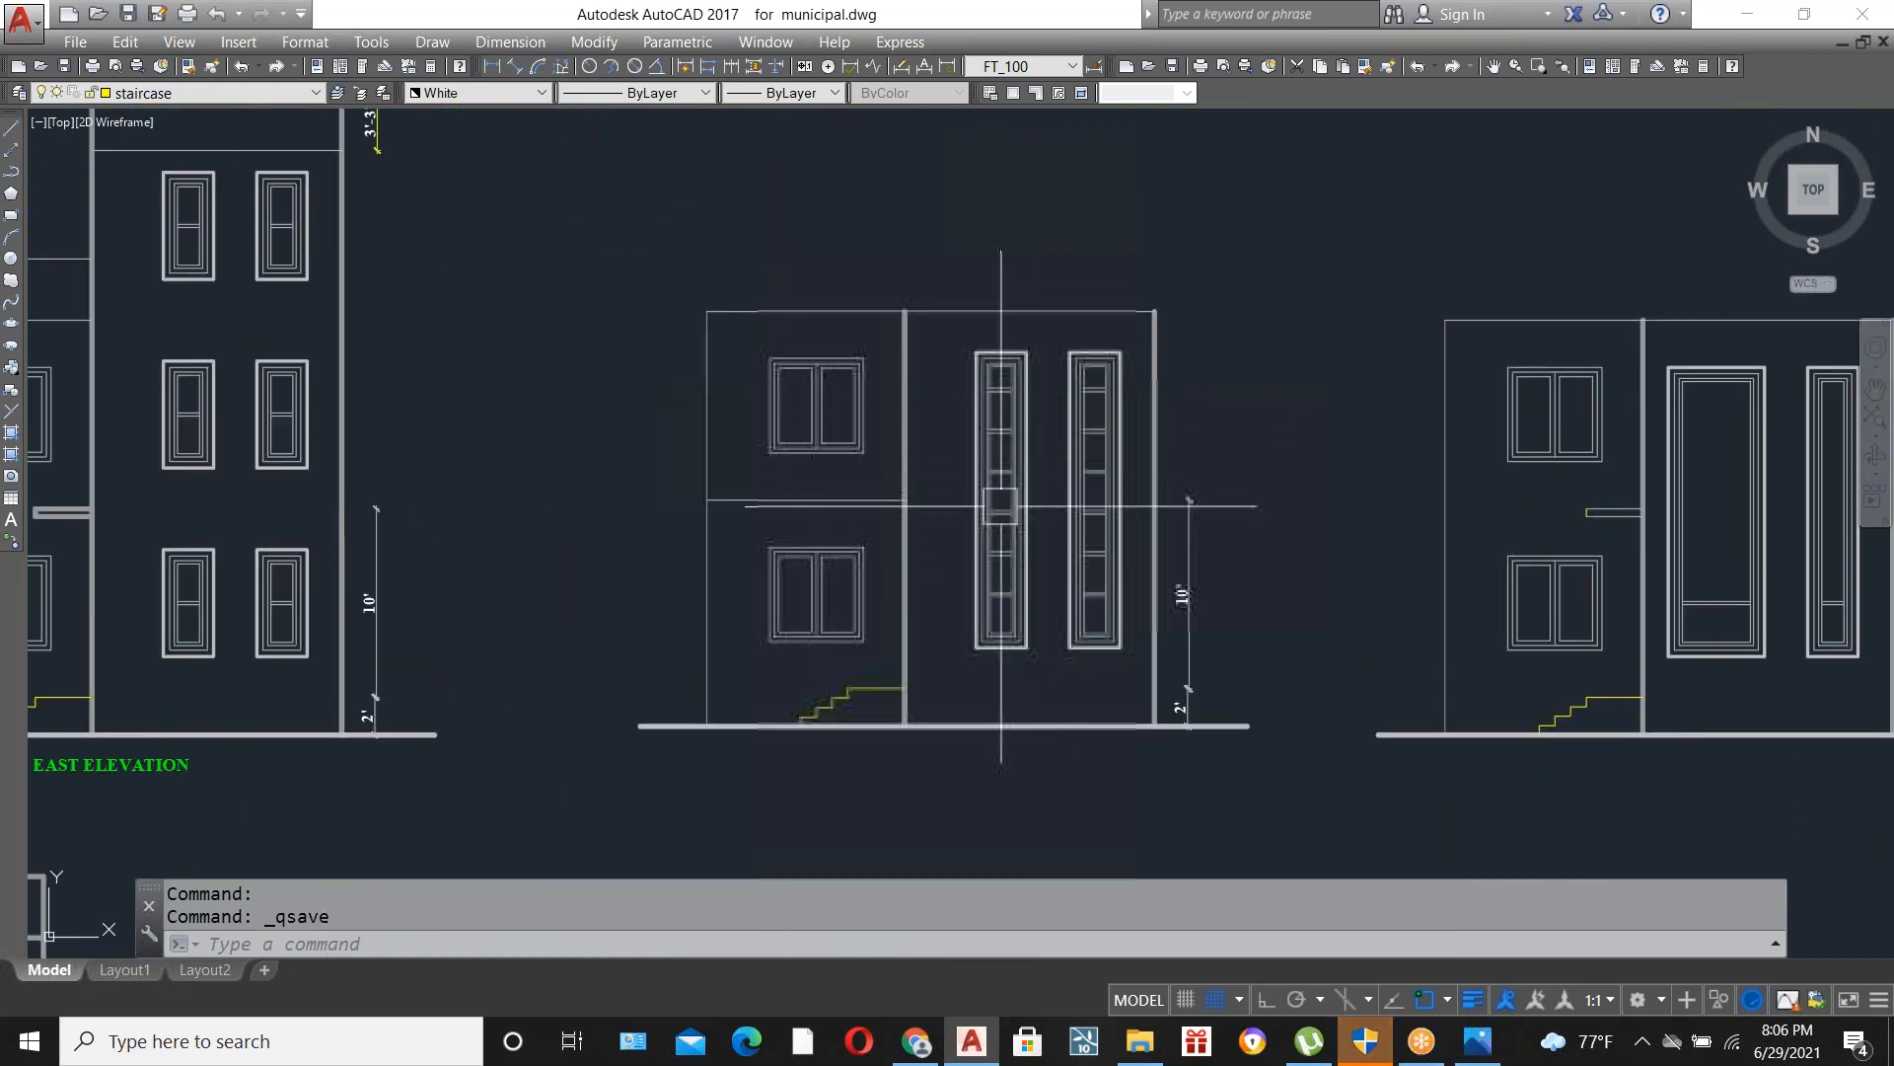
scroll(1040, 531, up, 2)
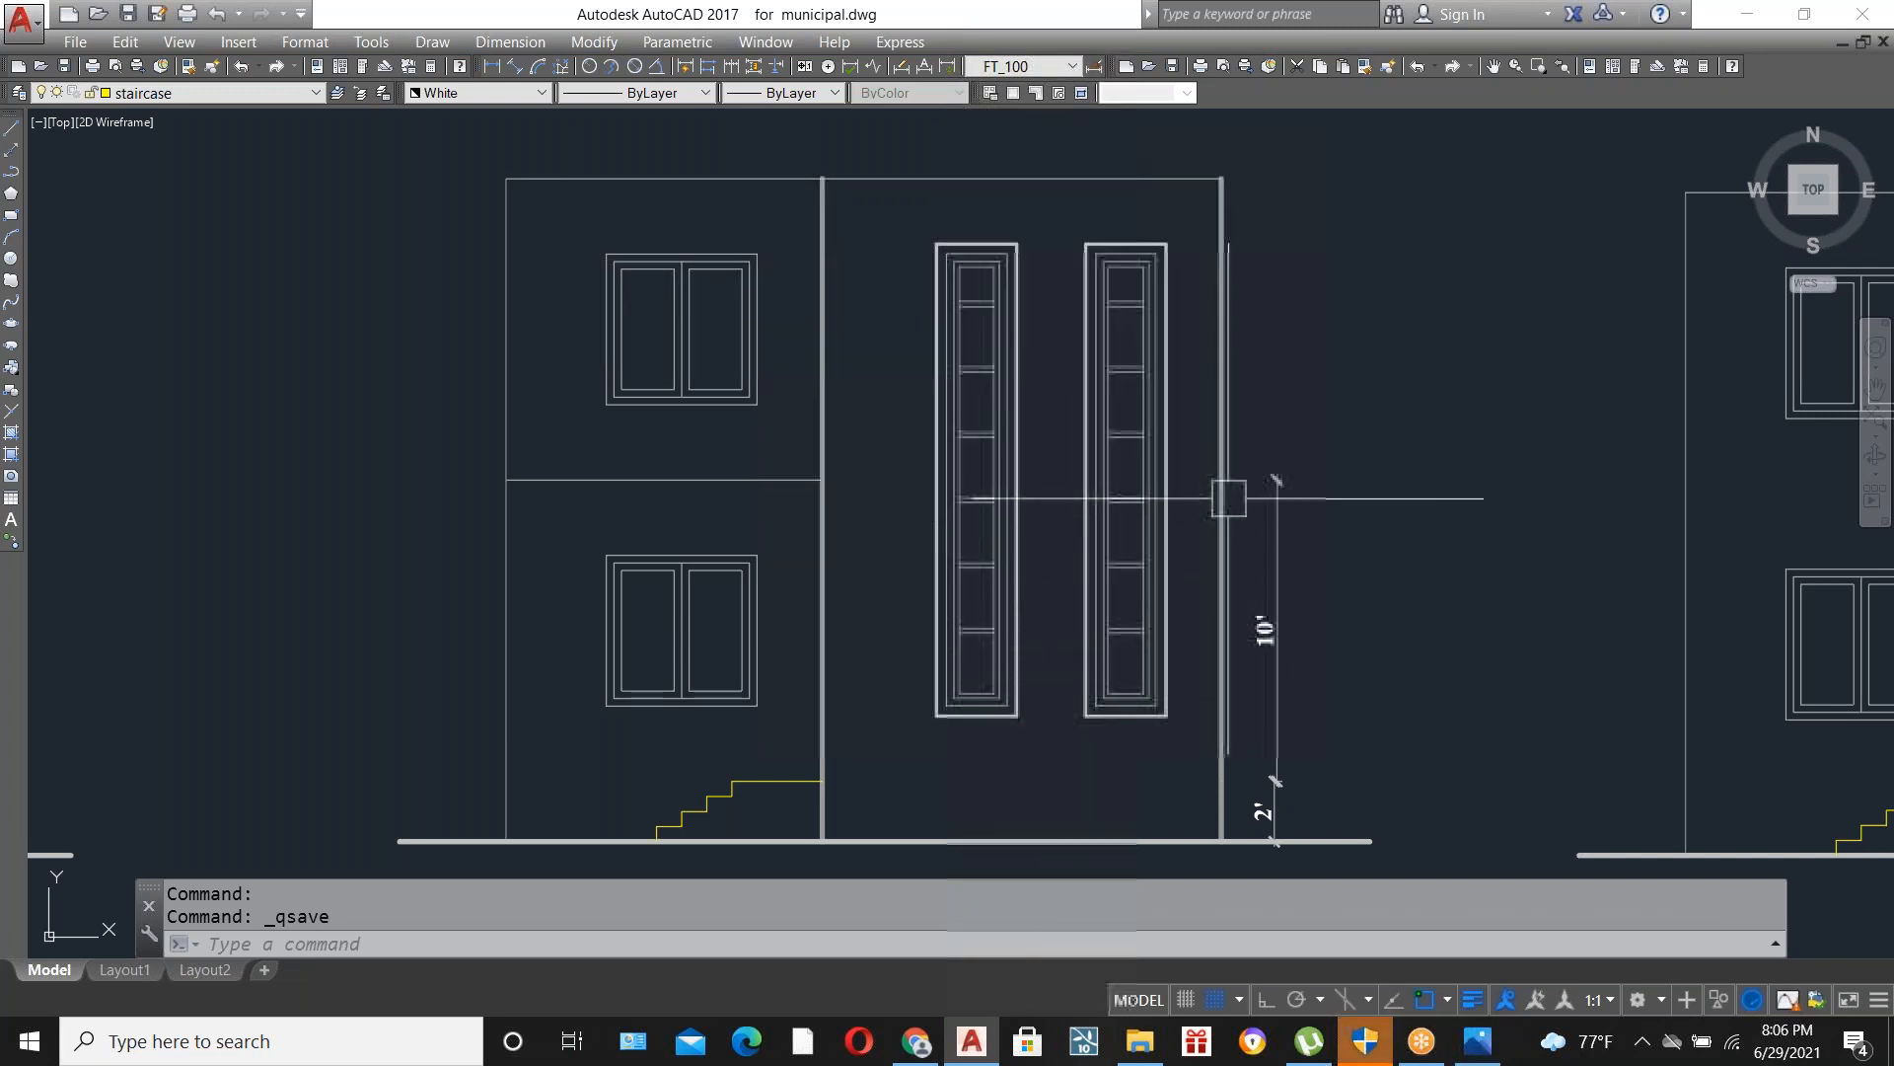
scroll(1227, 499, down, 8)
scroll(1227, 499, down, 2)
scroll(1226, 503, up, 9)
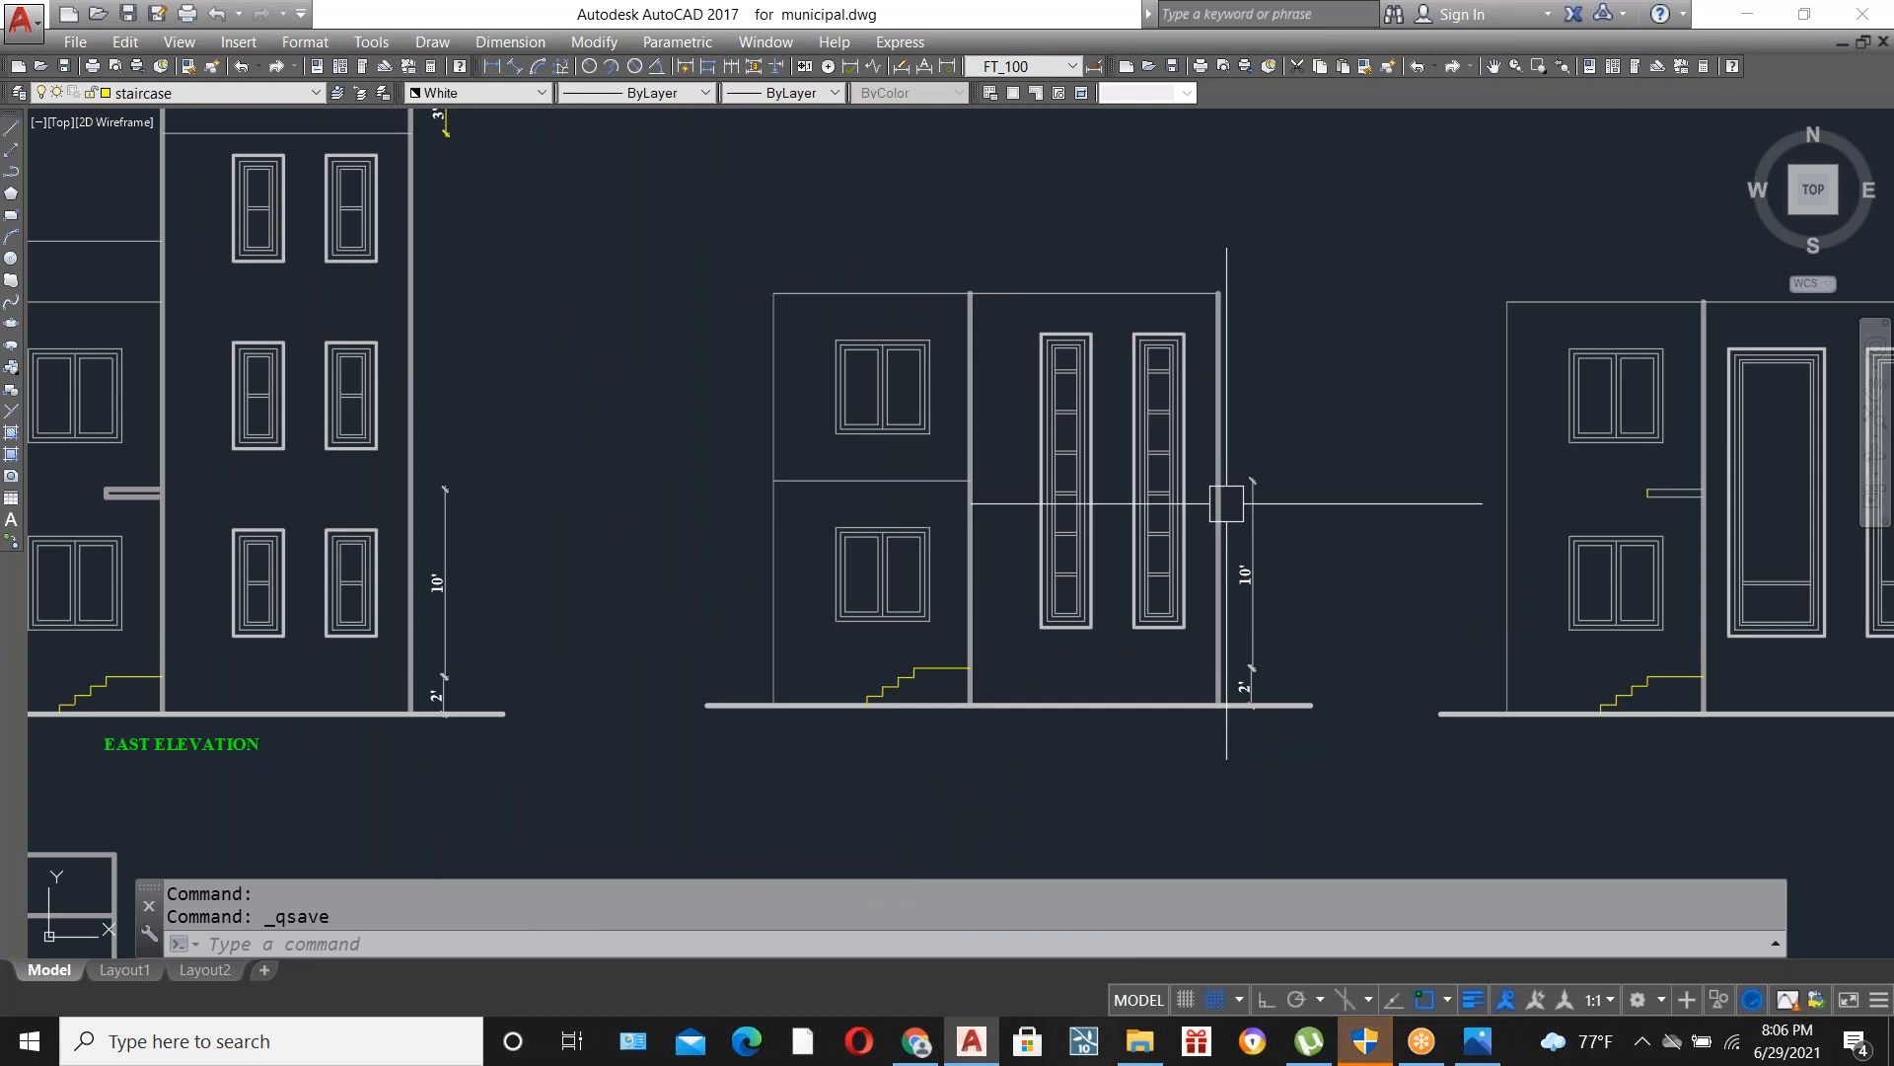
scroll(1082, 537, up, 3)
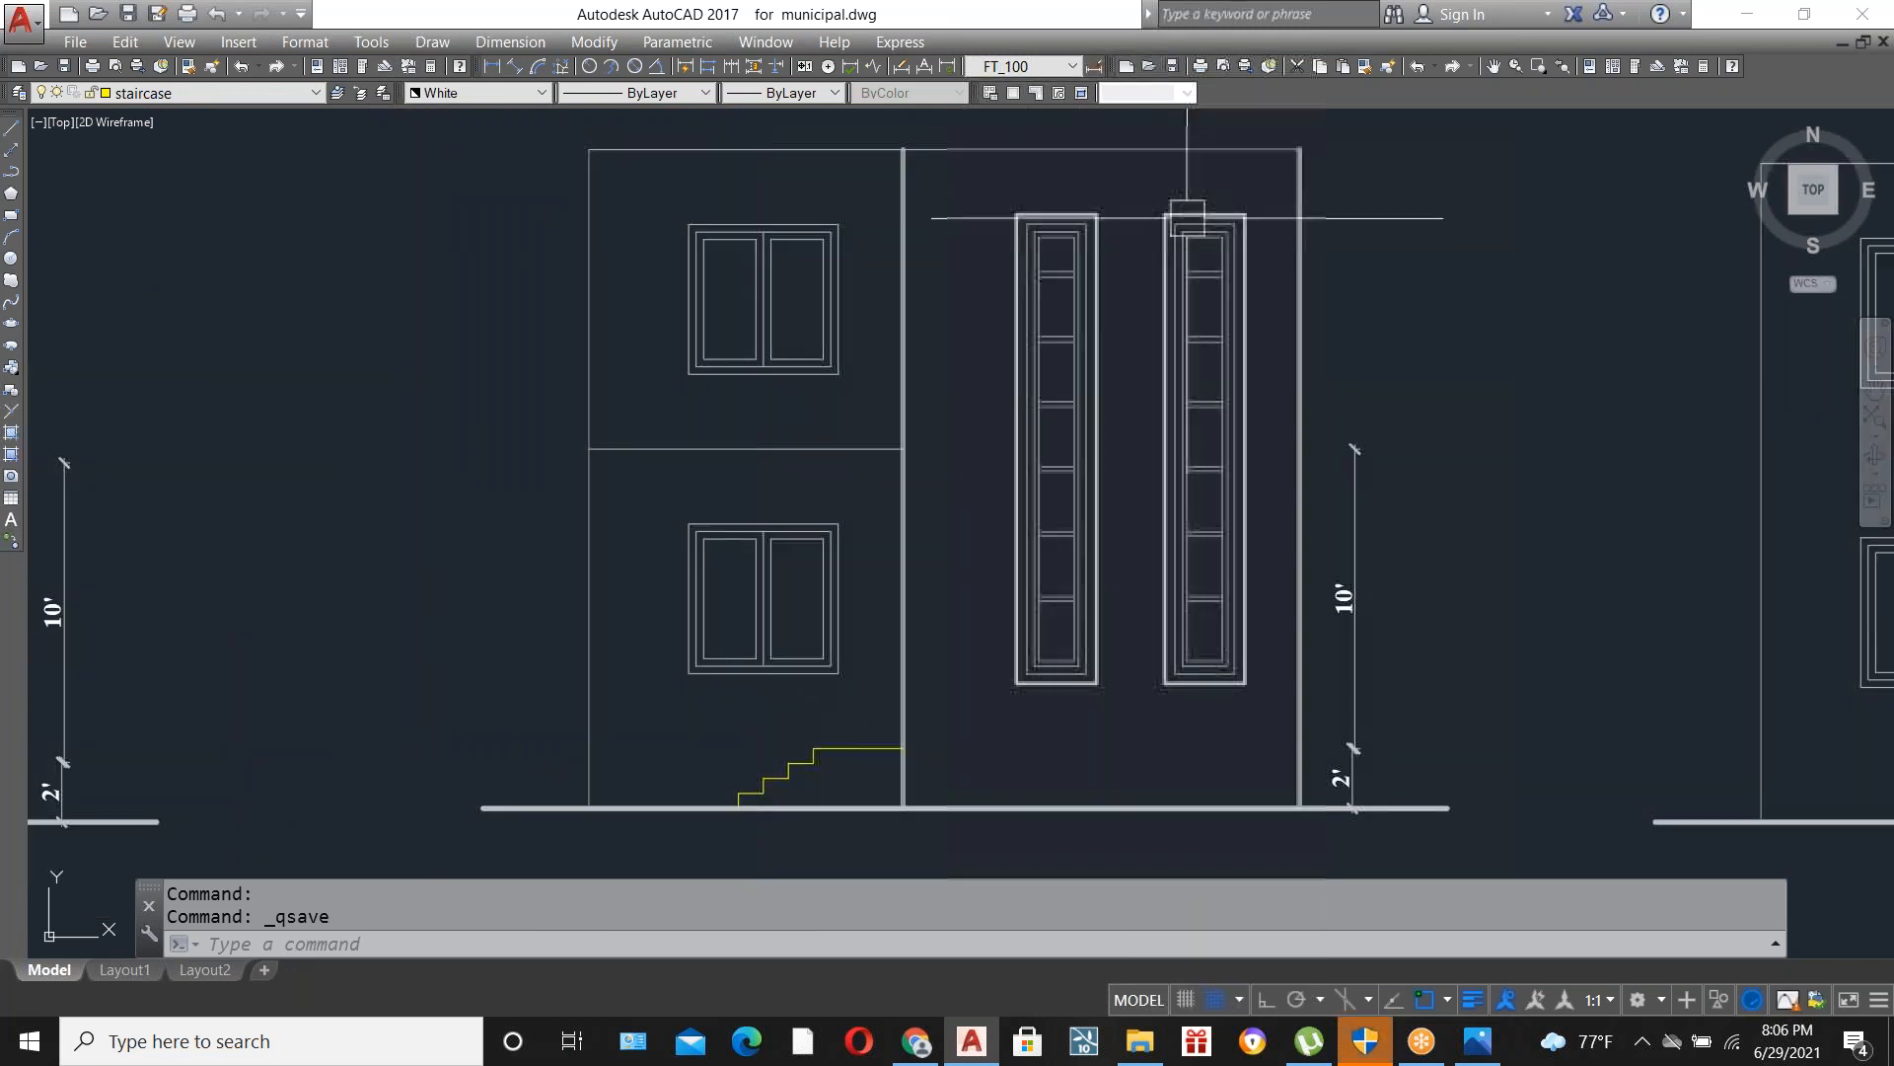
scroll(1178, 588, down, 3)
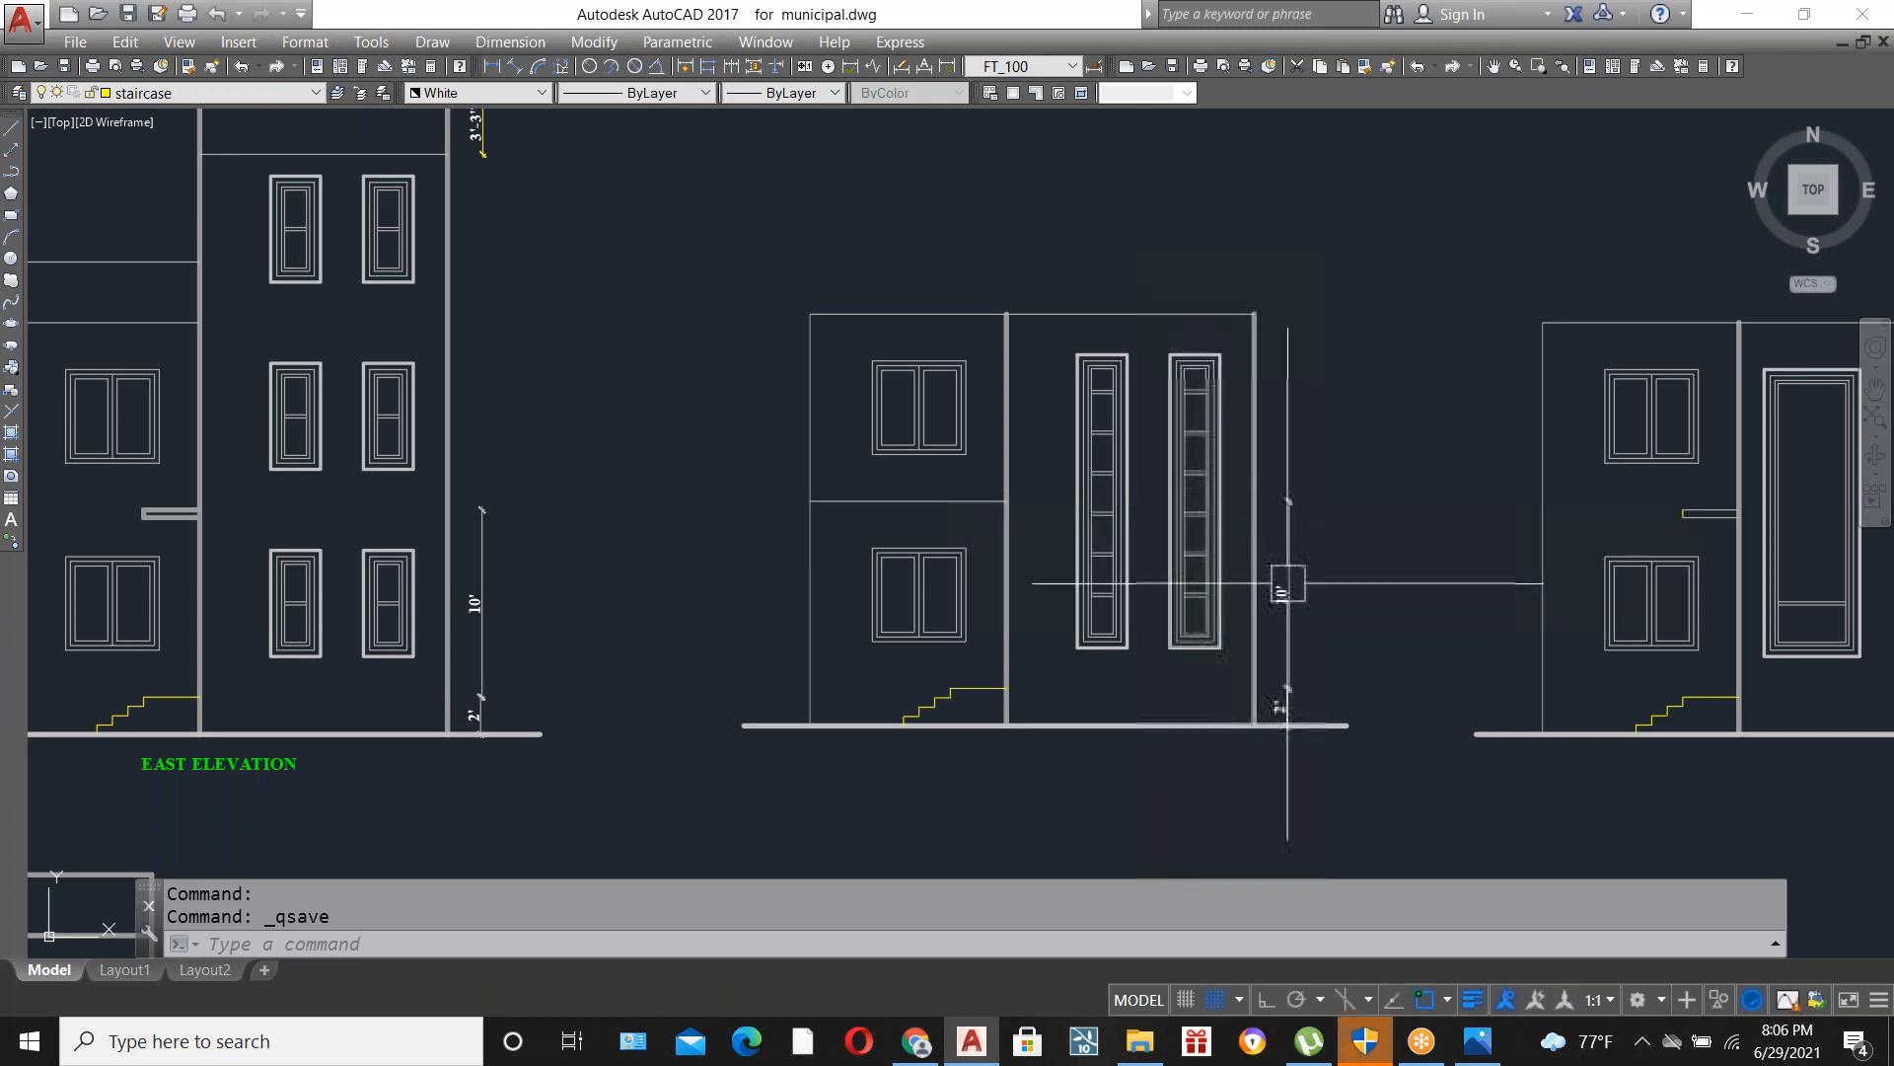
scroll(1288, 586, down, 5)
scroll(1322, 556, down, 4)
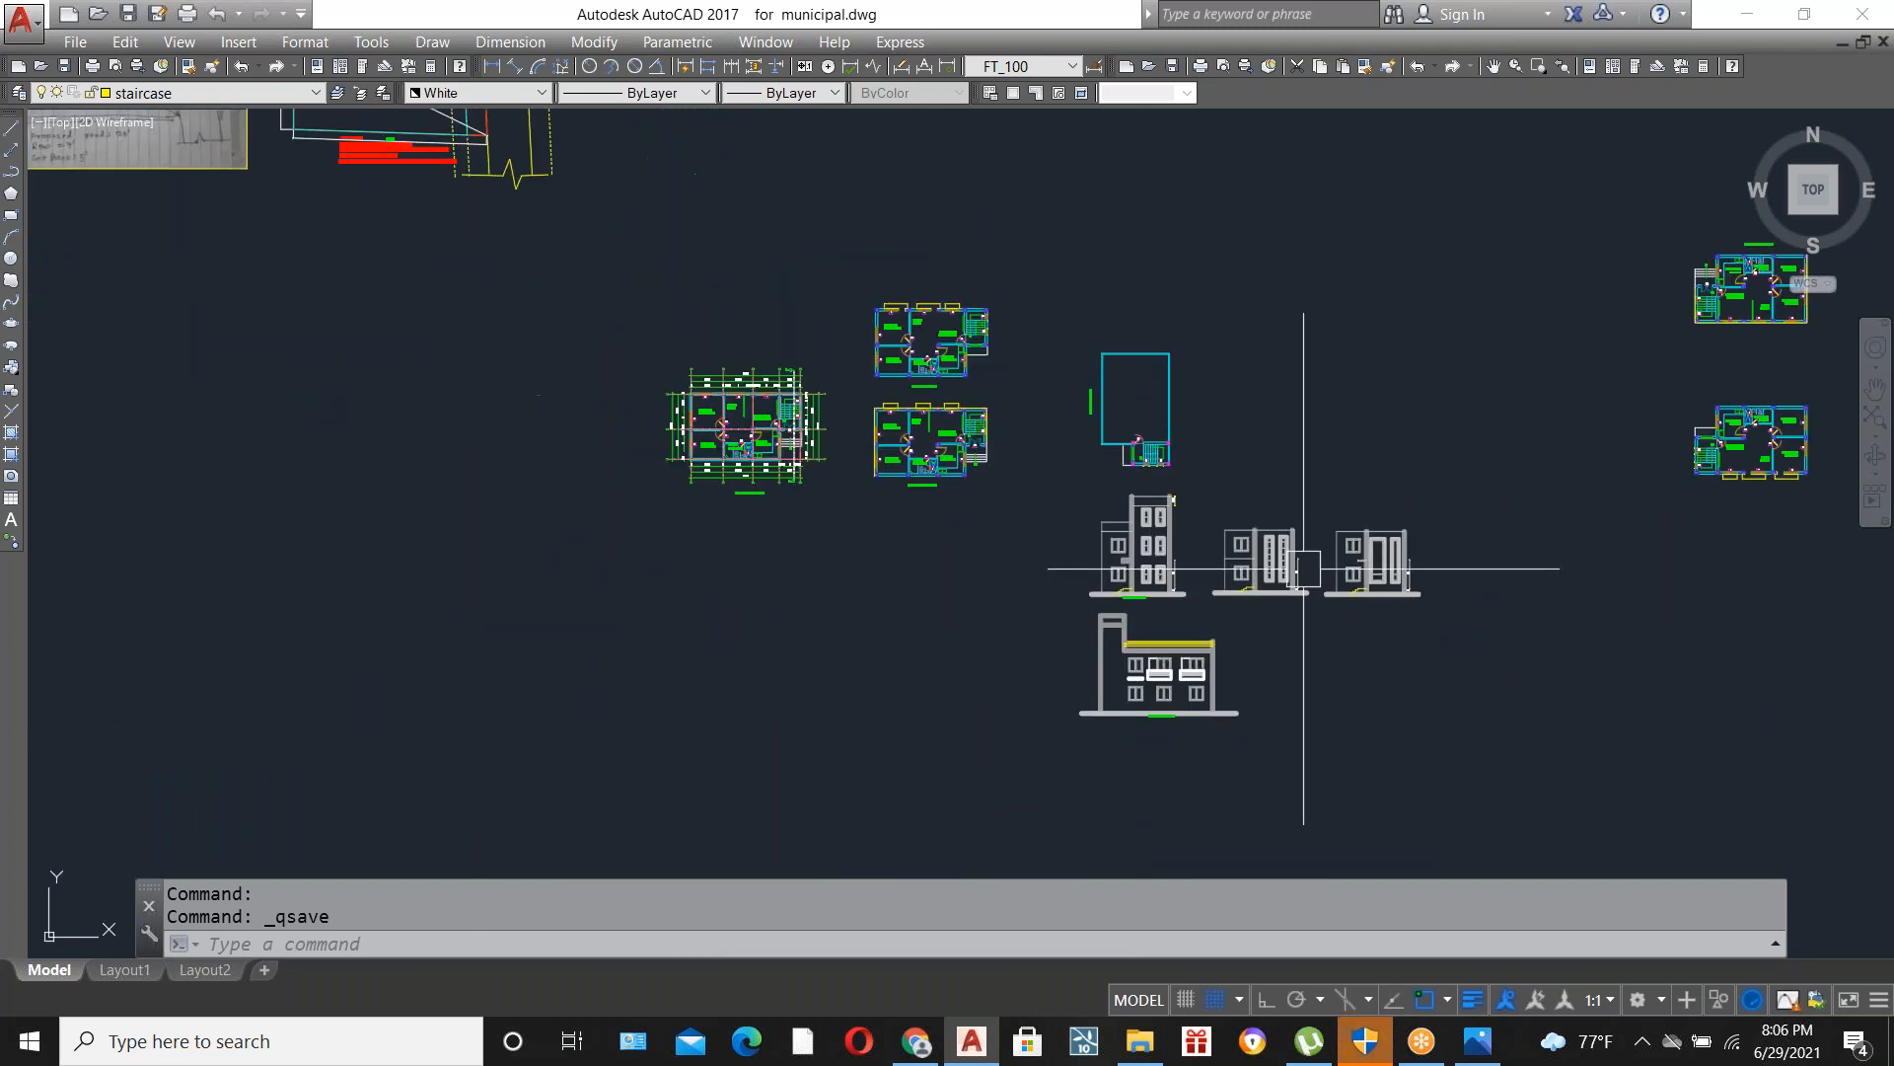
scroll(888, 543, up, 2)
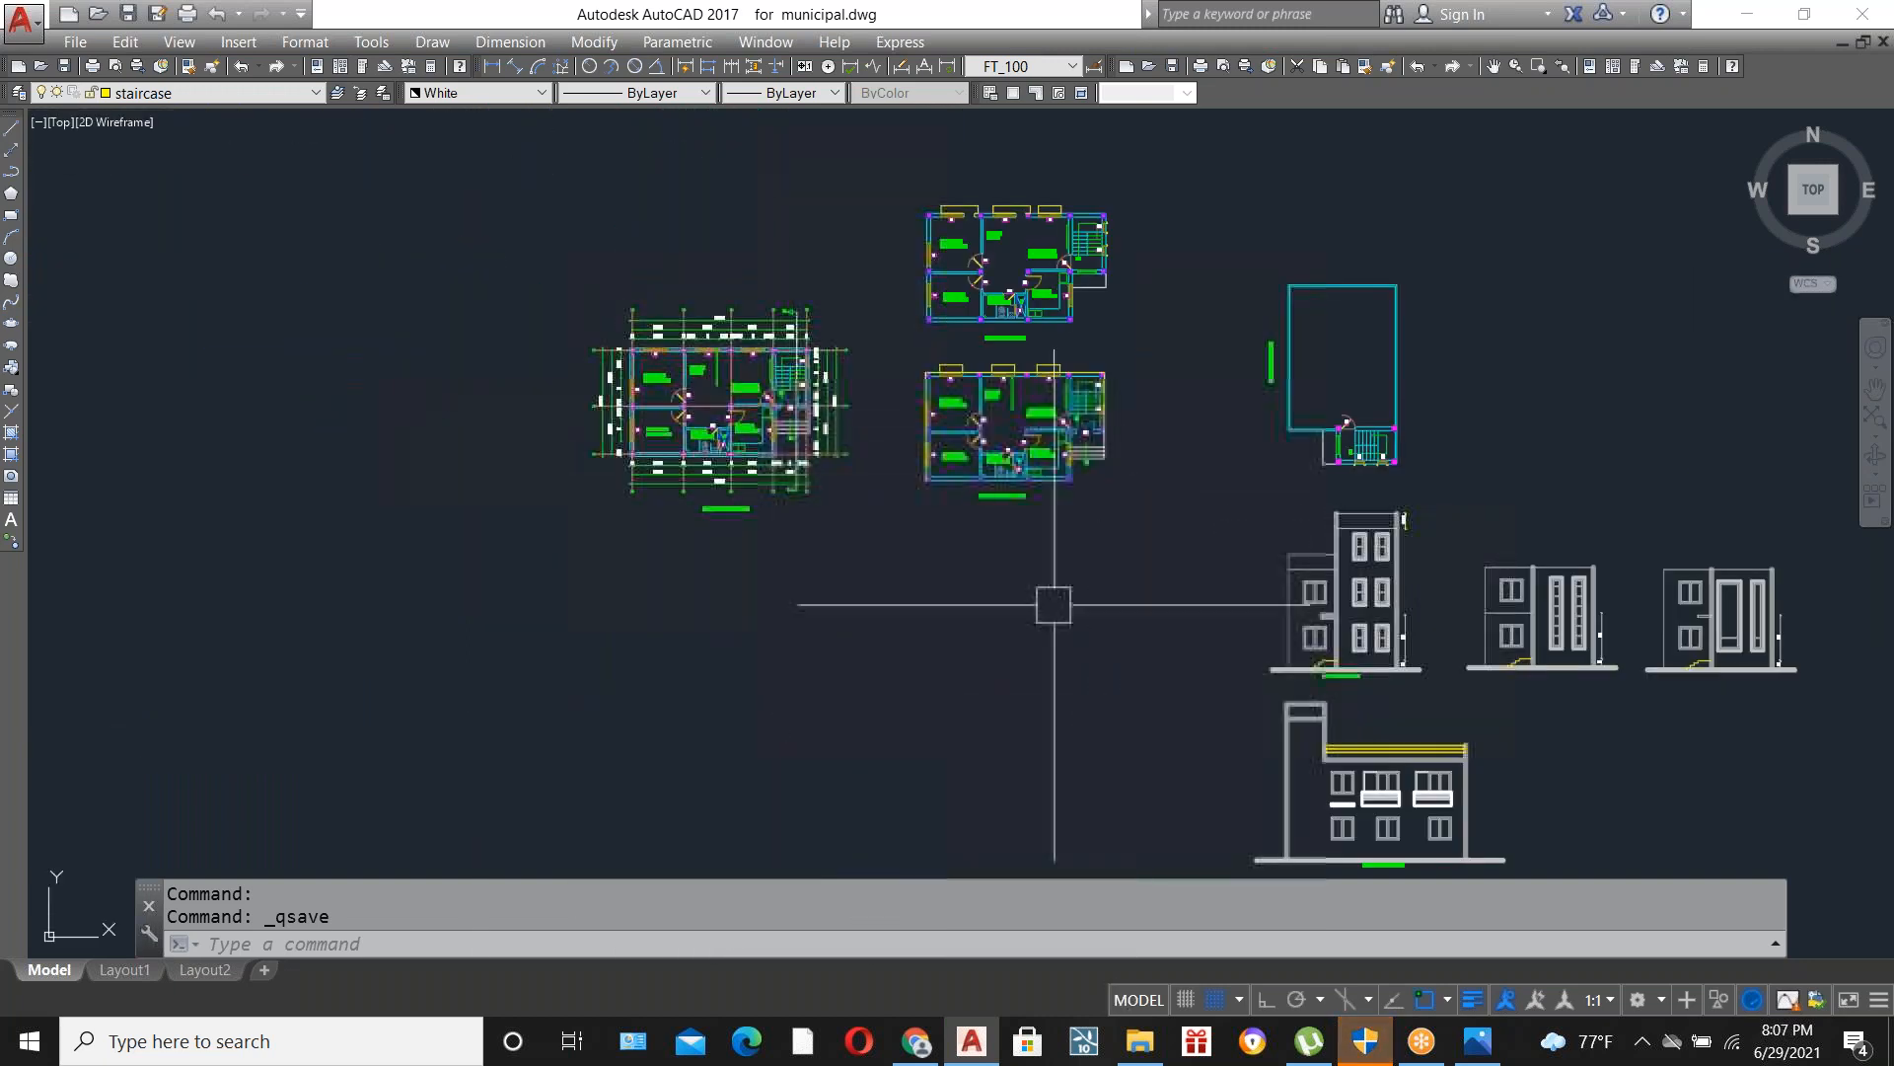
Copy the south elevation, openings schedule and location map from the finished reference sheet to the empty space beside the dimensioned ground floor plan.
scroll(952, 424, down, 5)
scroll(1159, 623, down, 4)
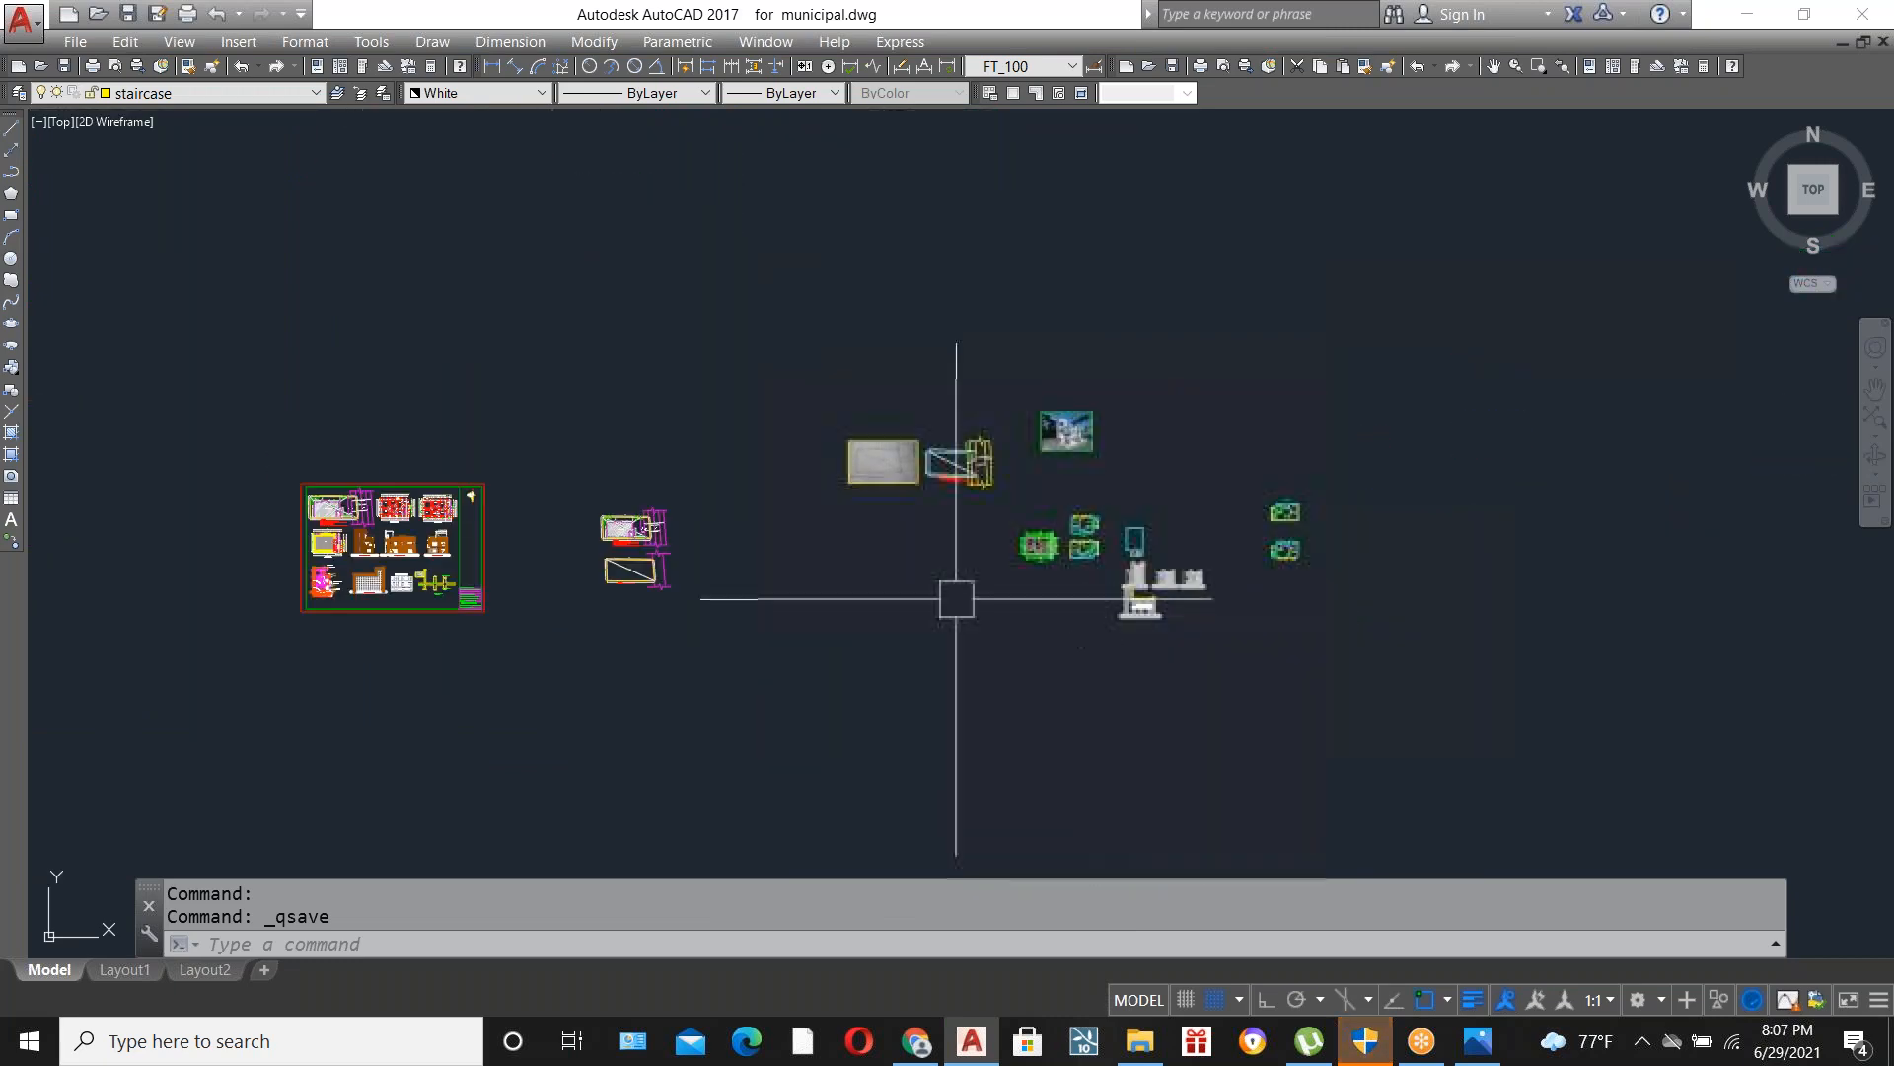
scroll(425, 580, up, 4)
scroll(425, 580, up, 4)
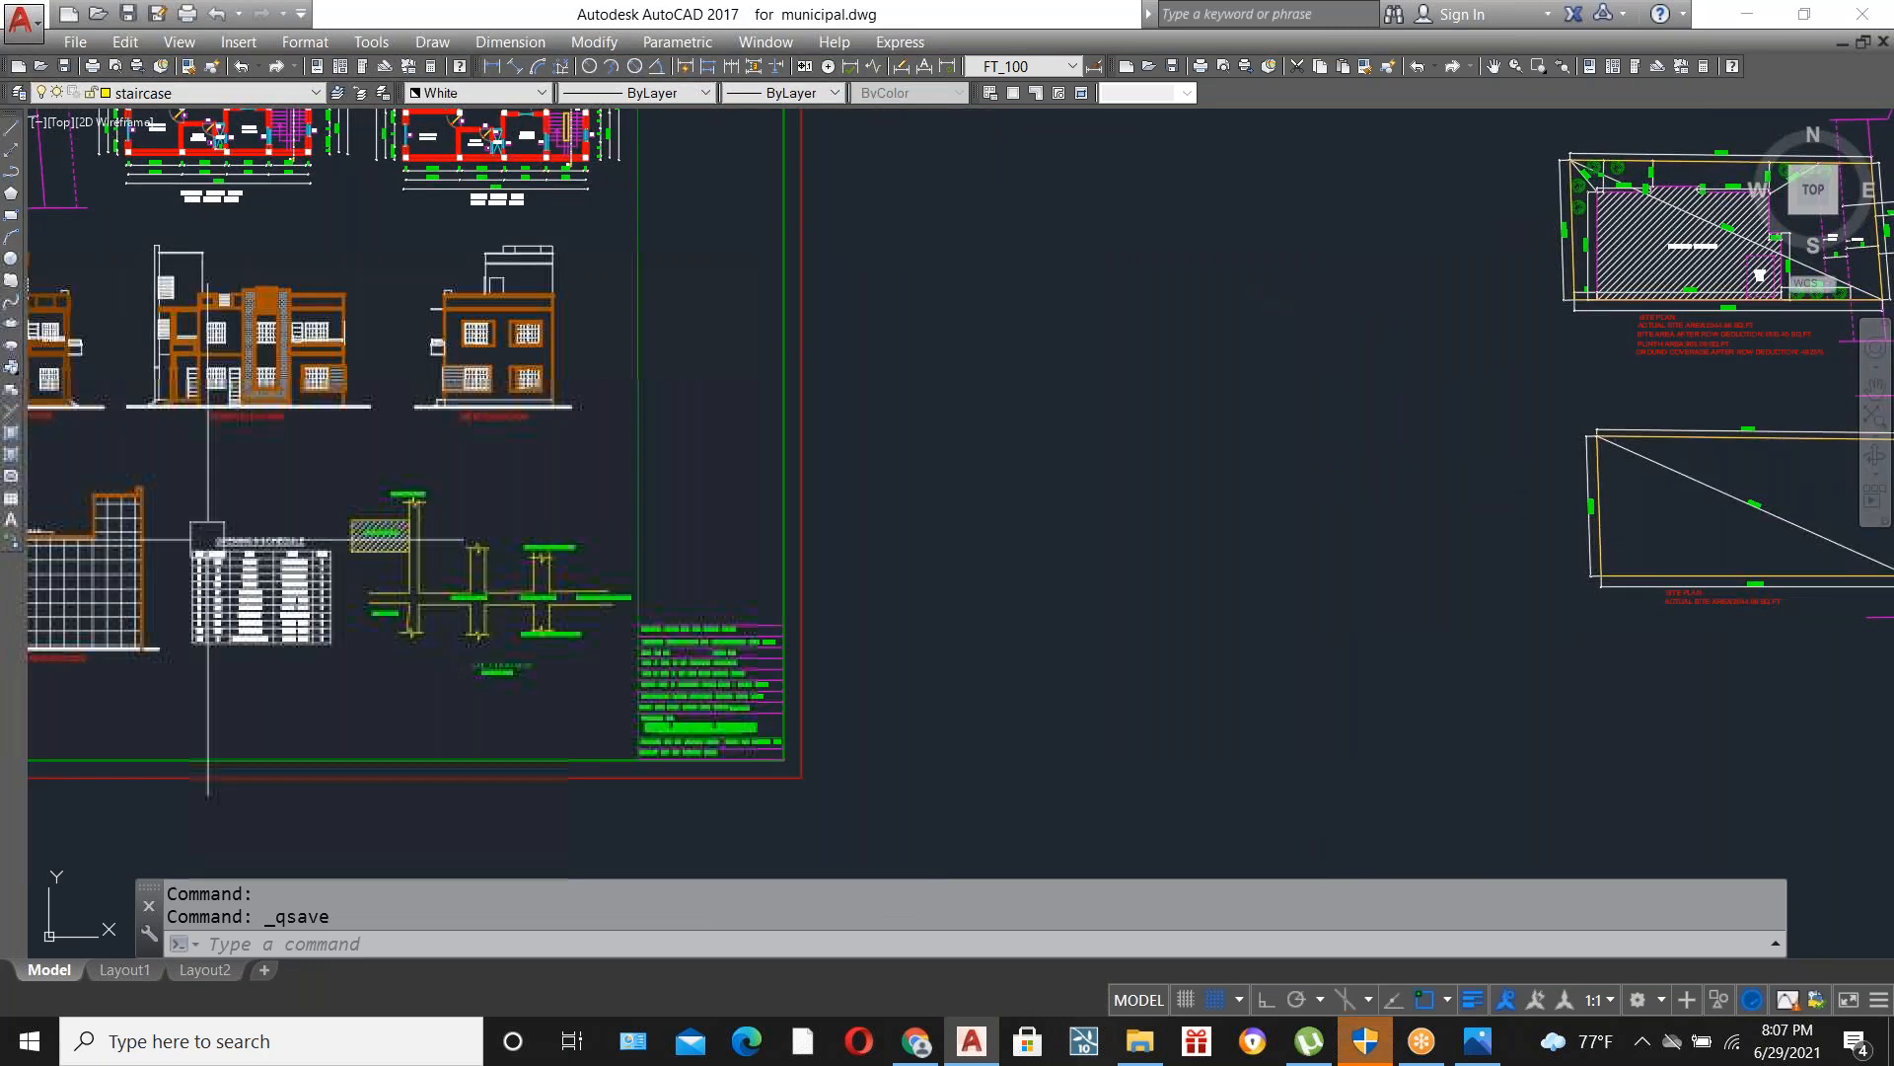
scroll(148, 602, up, 6)
scroll(283, 204, down, 4)
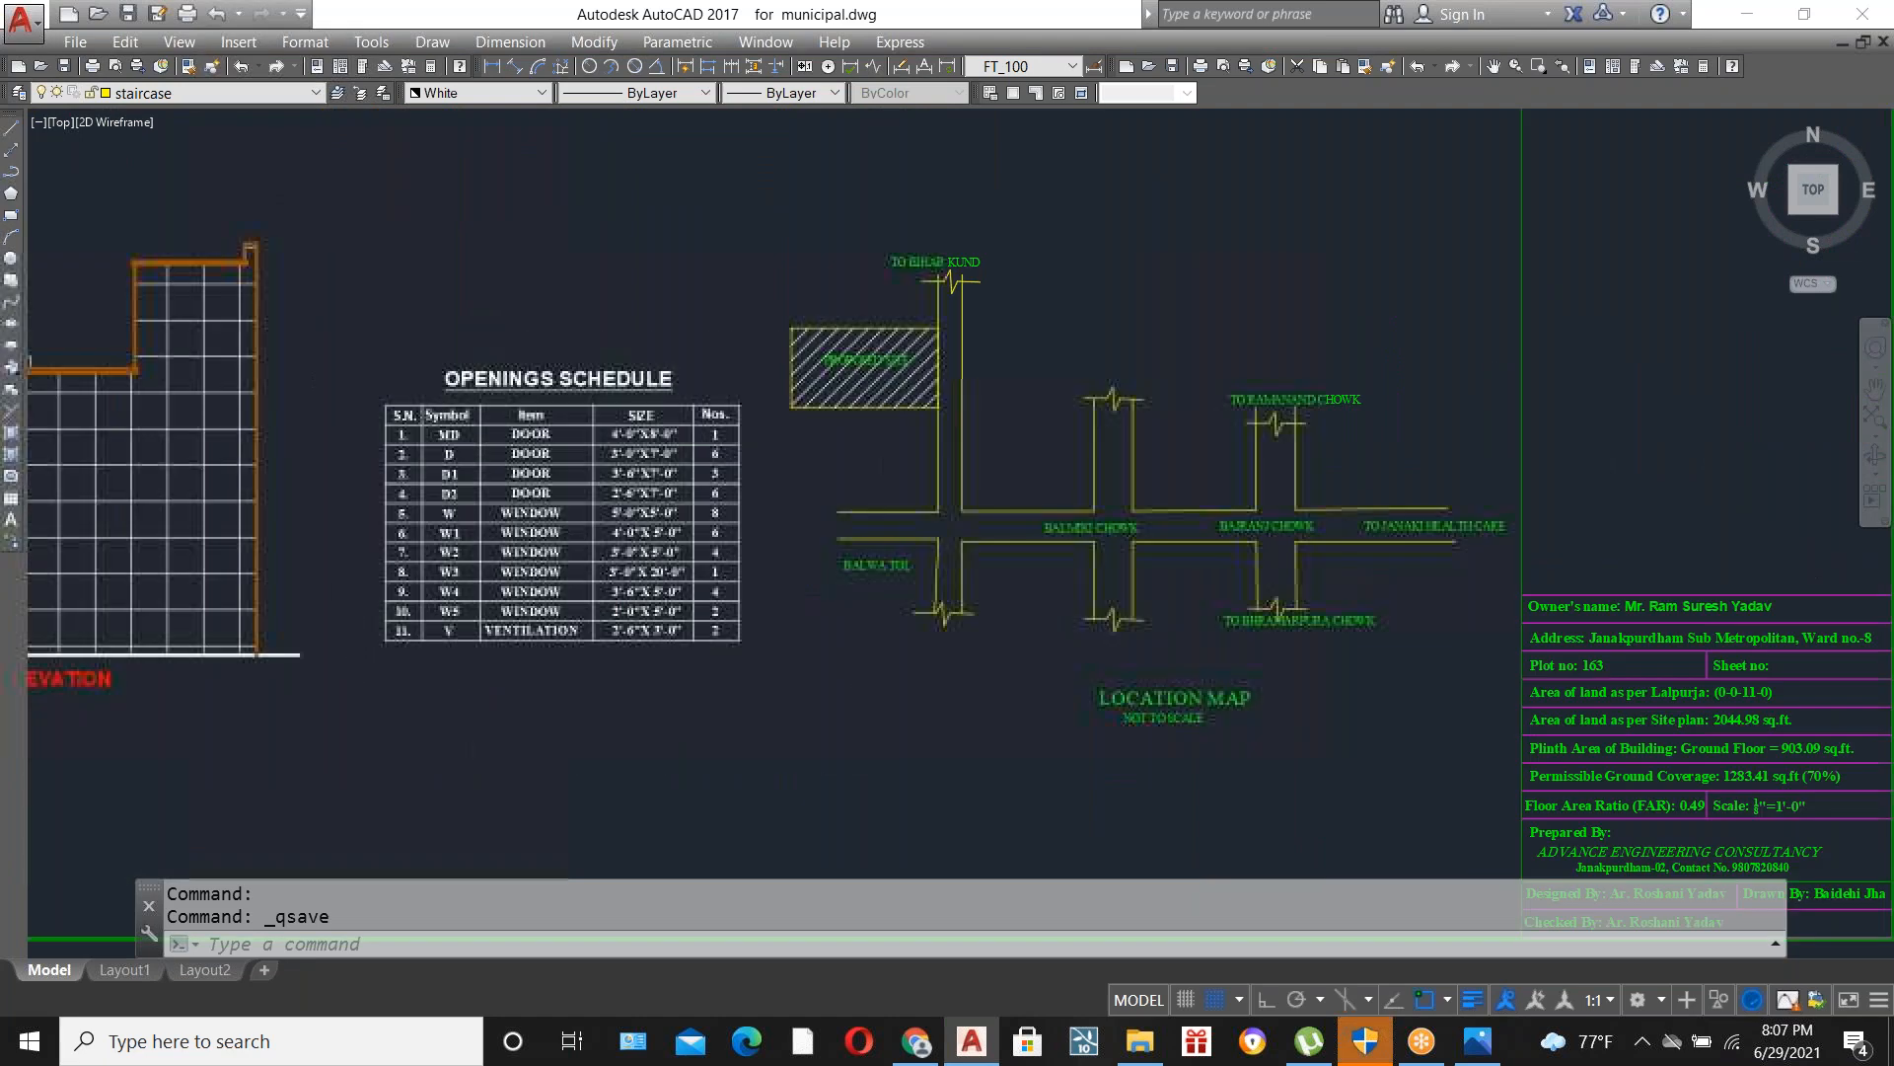
click(380, 275)
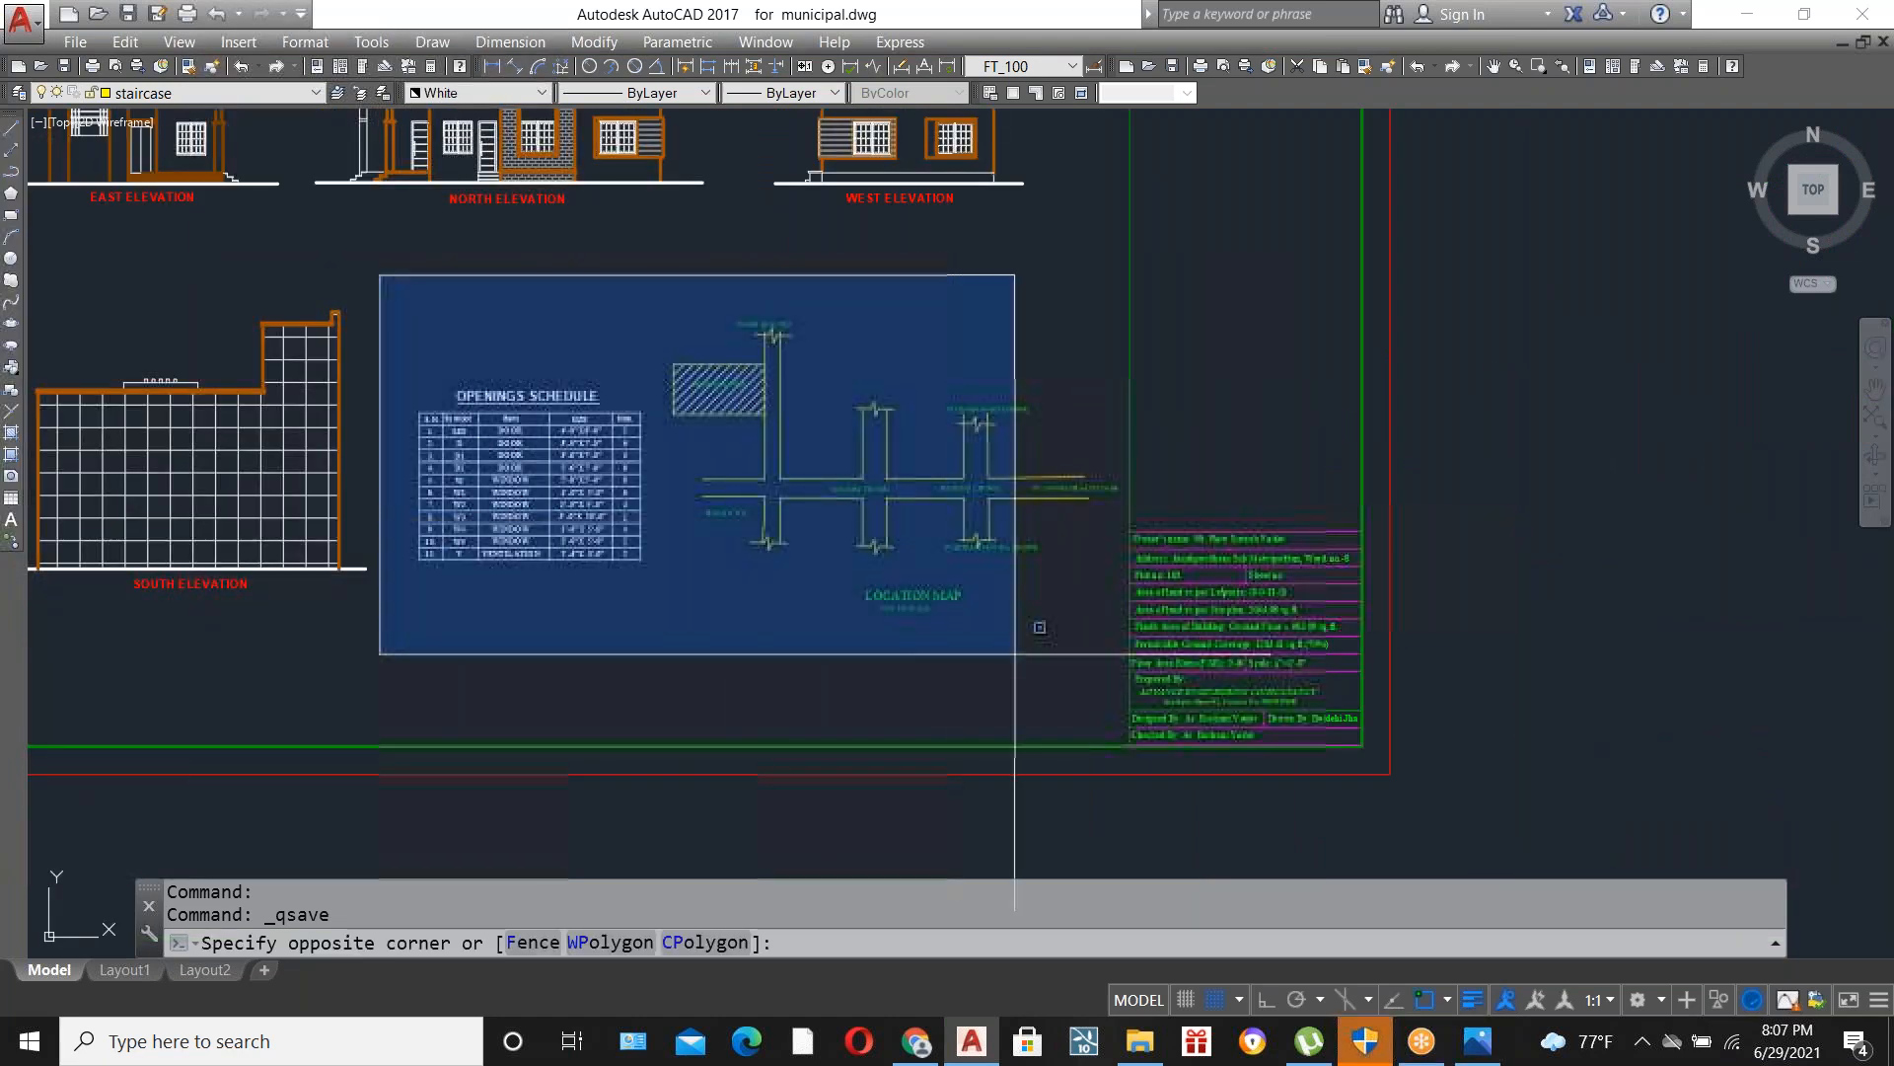
click(1116, 680)
scroll(1116, 680, down, 4)
scroll(852, 602, up, 4)
click(889, 731)
click(589, 432)
text(co)
key(Return)
click(918, 619)
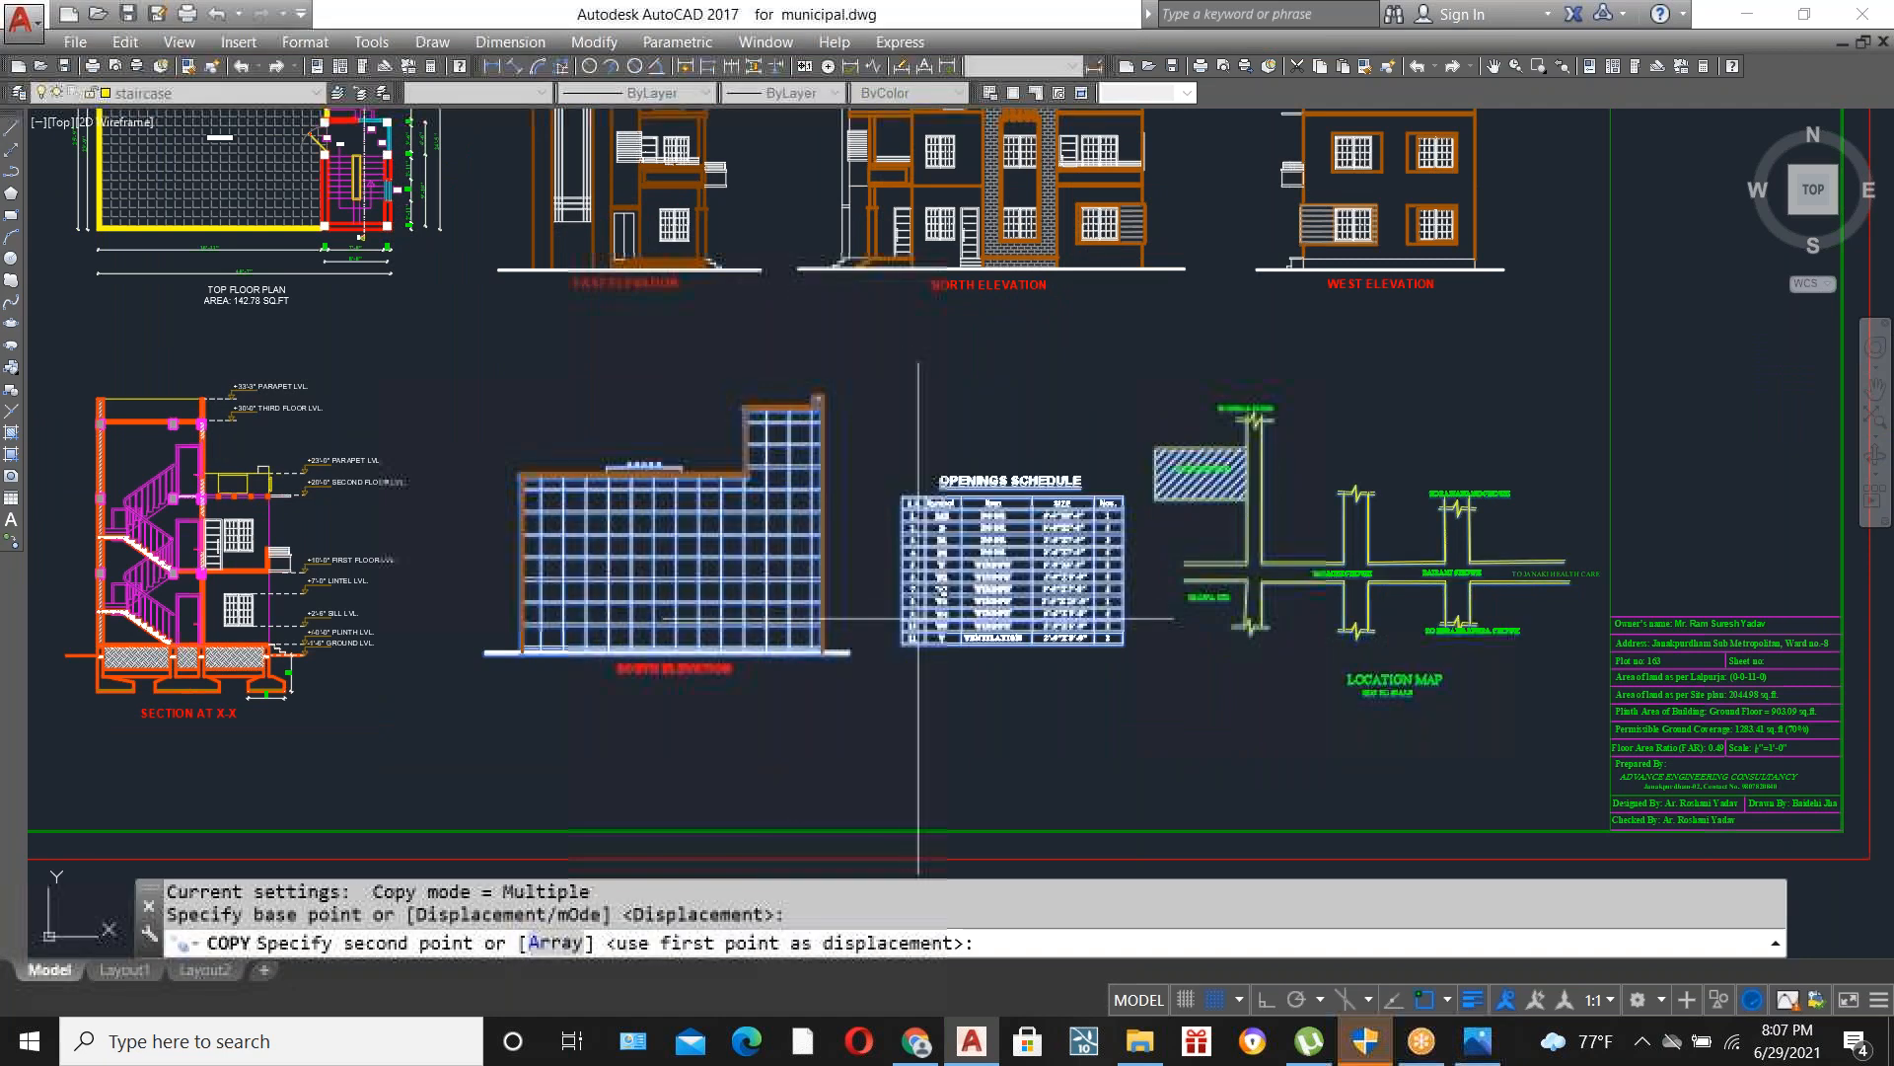
scroll(919, 619, down, 5)
scroll(1049, 613, down, 2)
scroll(1087, 613, up, 2)
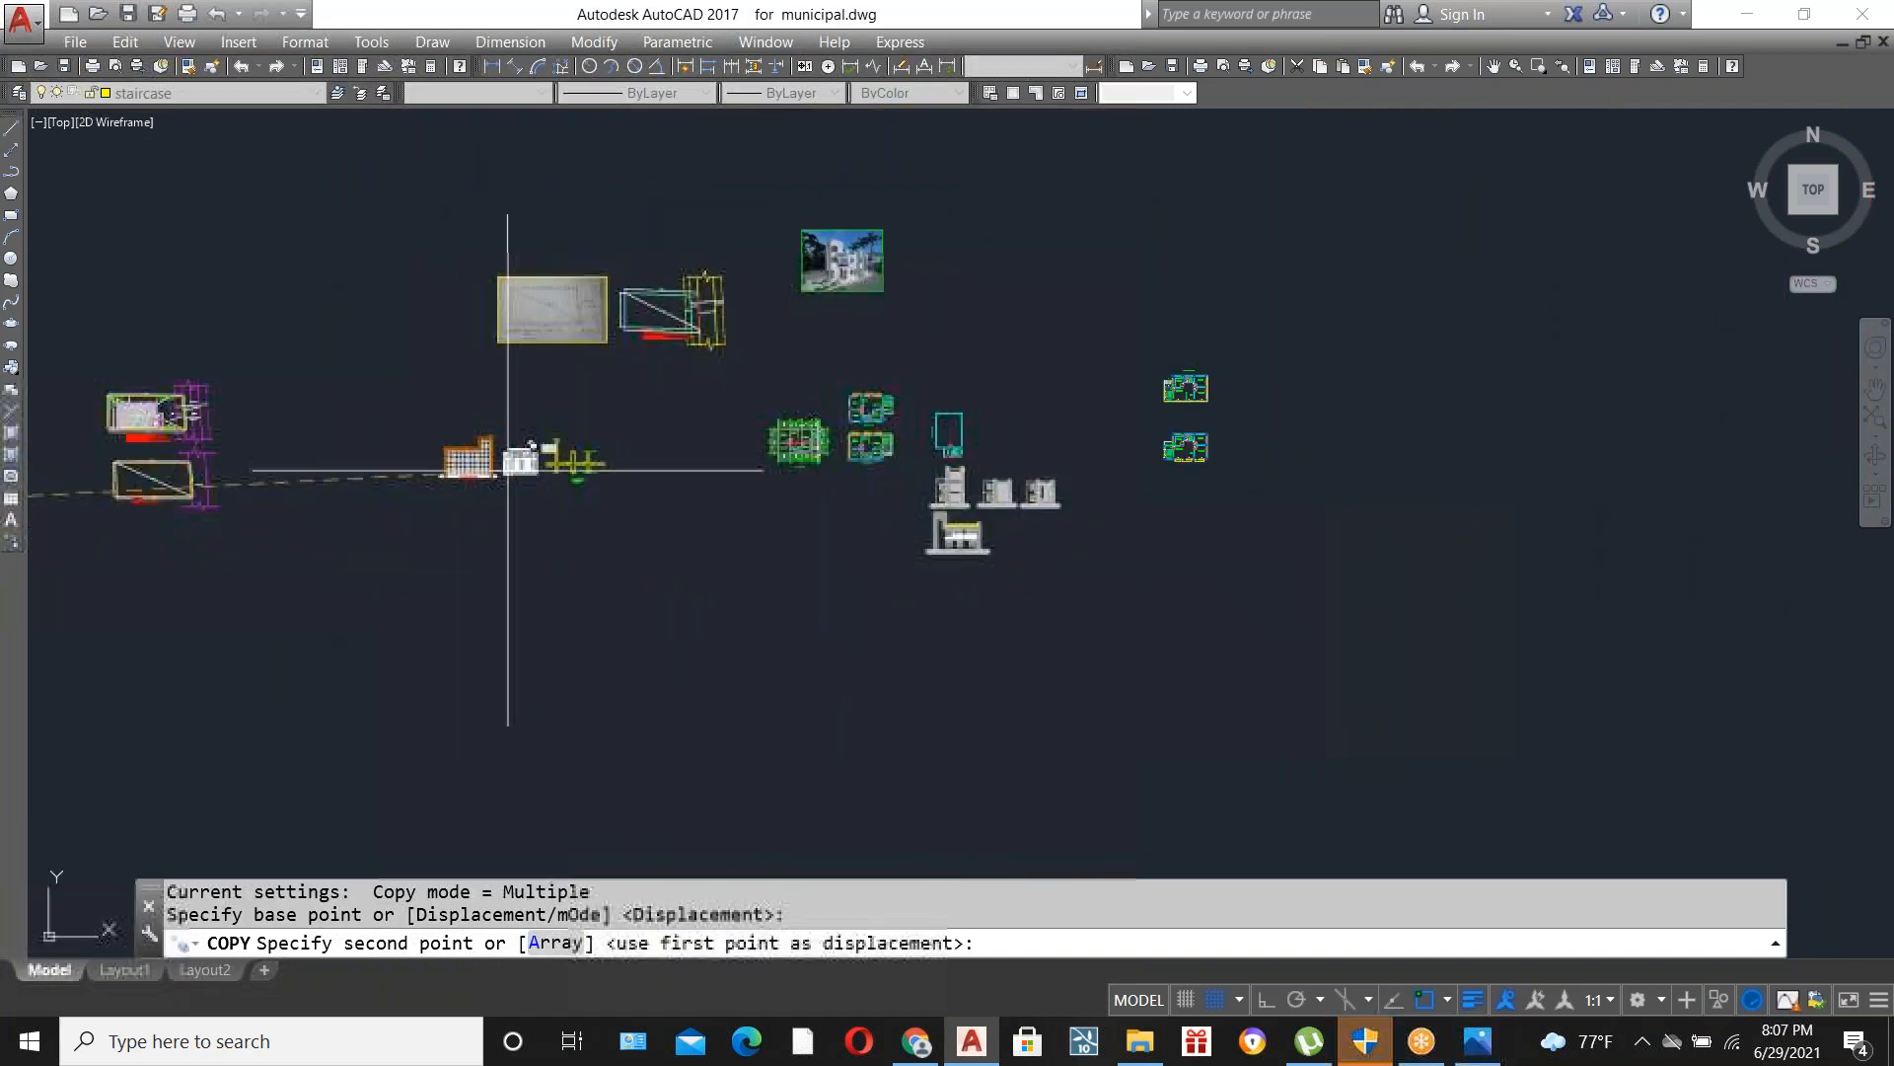
scroll(607, 465, up, 6)
click(779, 415)
key(Escape)
Try to delete the tile grid inside the copied south elevation, then undo the deletion.
scroll(1319, 460, up, 2)
scroll(1338, 432, up, 8)
scroll(601, 558, down, 4)
scroll(1283, 484, up, 2)
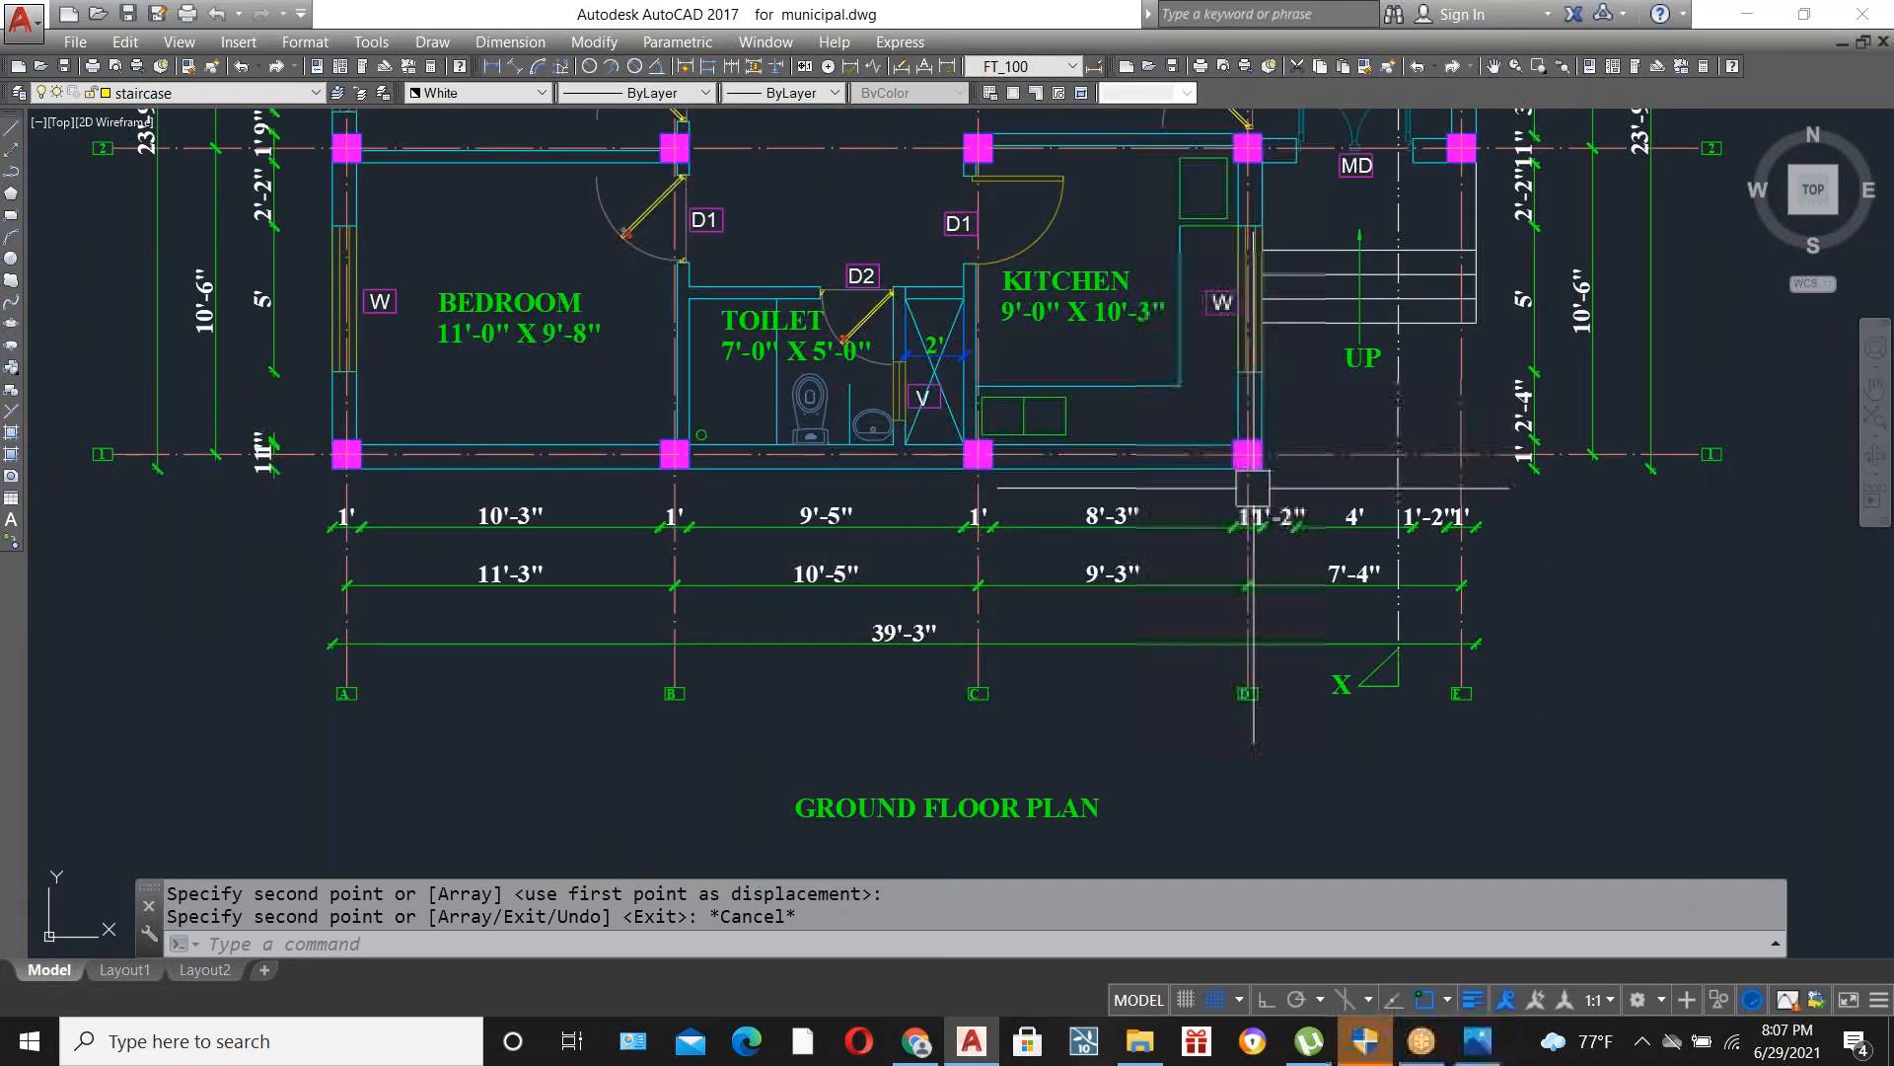
scroll(1247, 493, down, 6)
scroll(444, 529, up, 5)
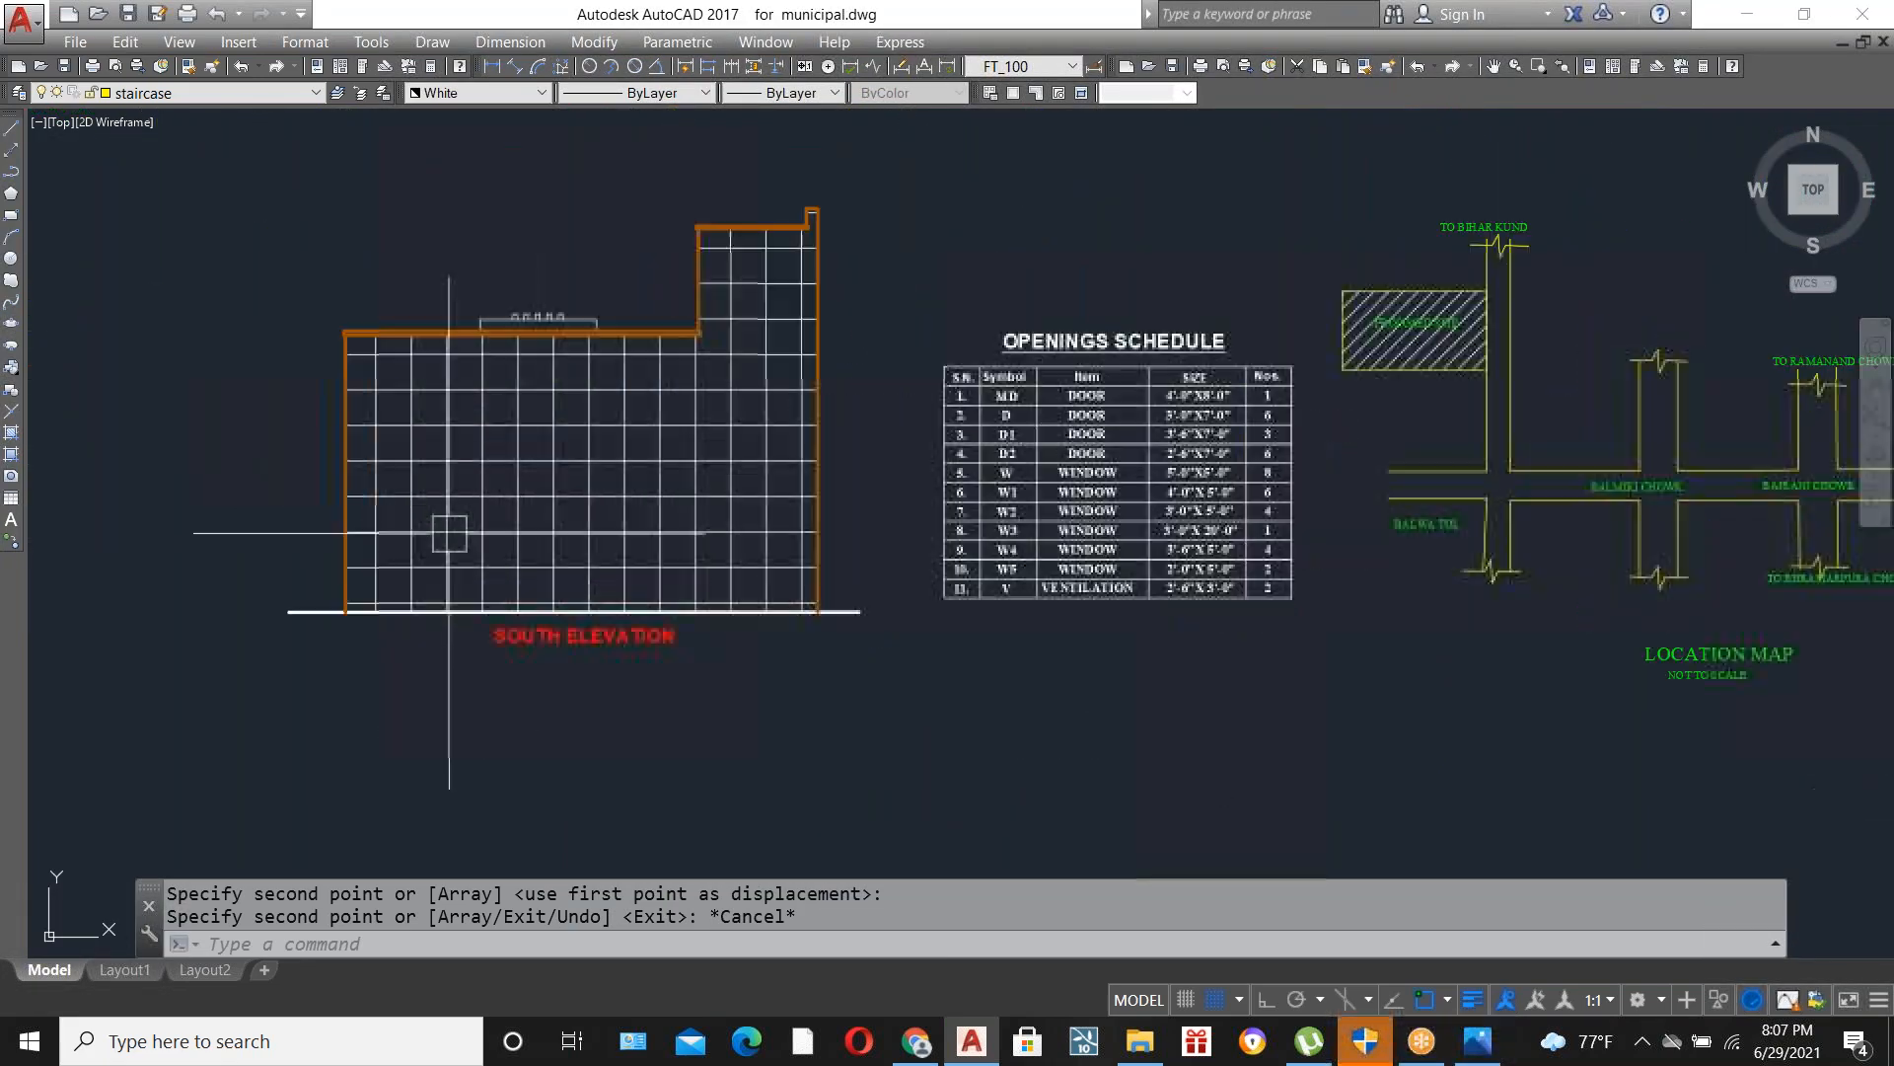
scroll(682, 348, up, 2)
click(620, 560)
click(522, 441)
key(Delete)
key(ctrl+z)
Explode the copied south elevation so that its parts can be edited separately.
click(620, 514)
click(517, 532)
text(x)
key(Return)
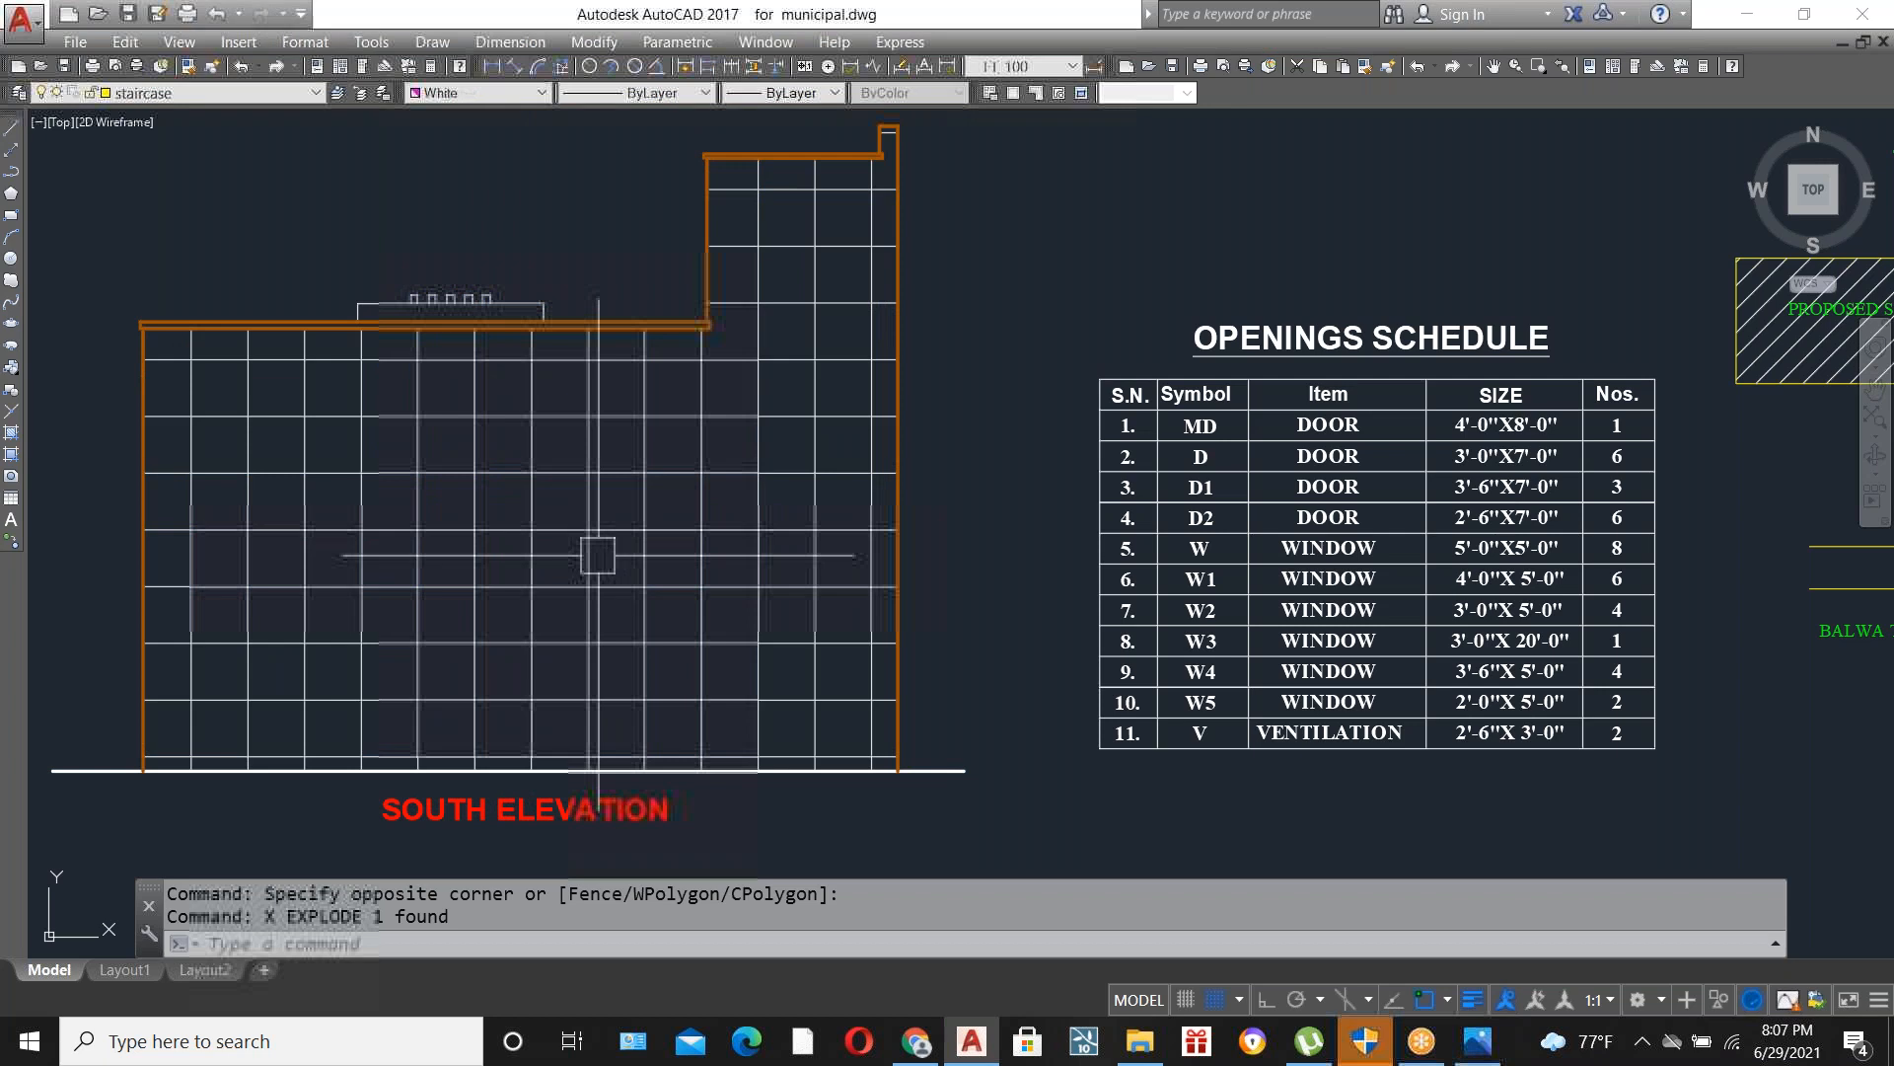
Erase the grid hatch from the exploded south elevation, then undo the erasure.
key(Delete)
scroll(785, 595, down, 2)
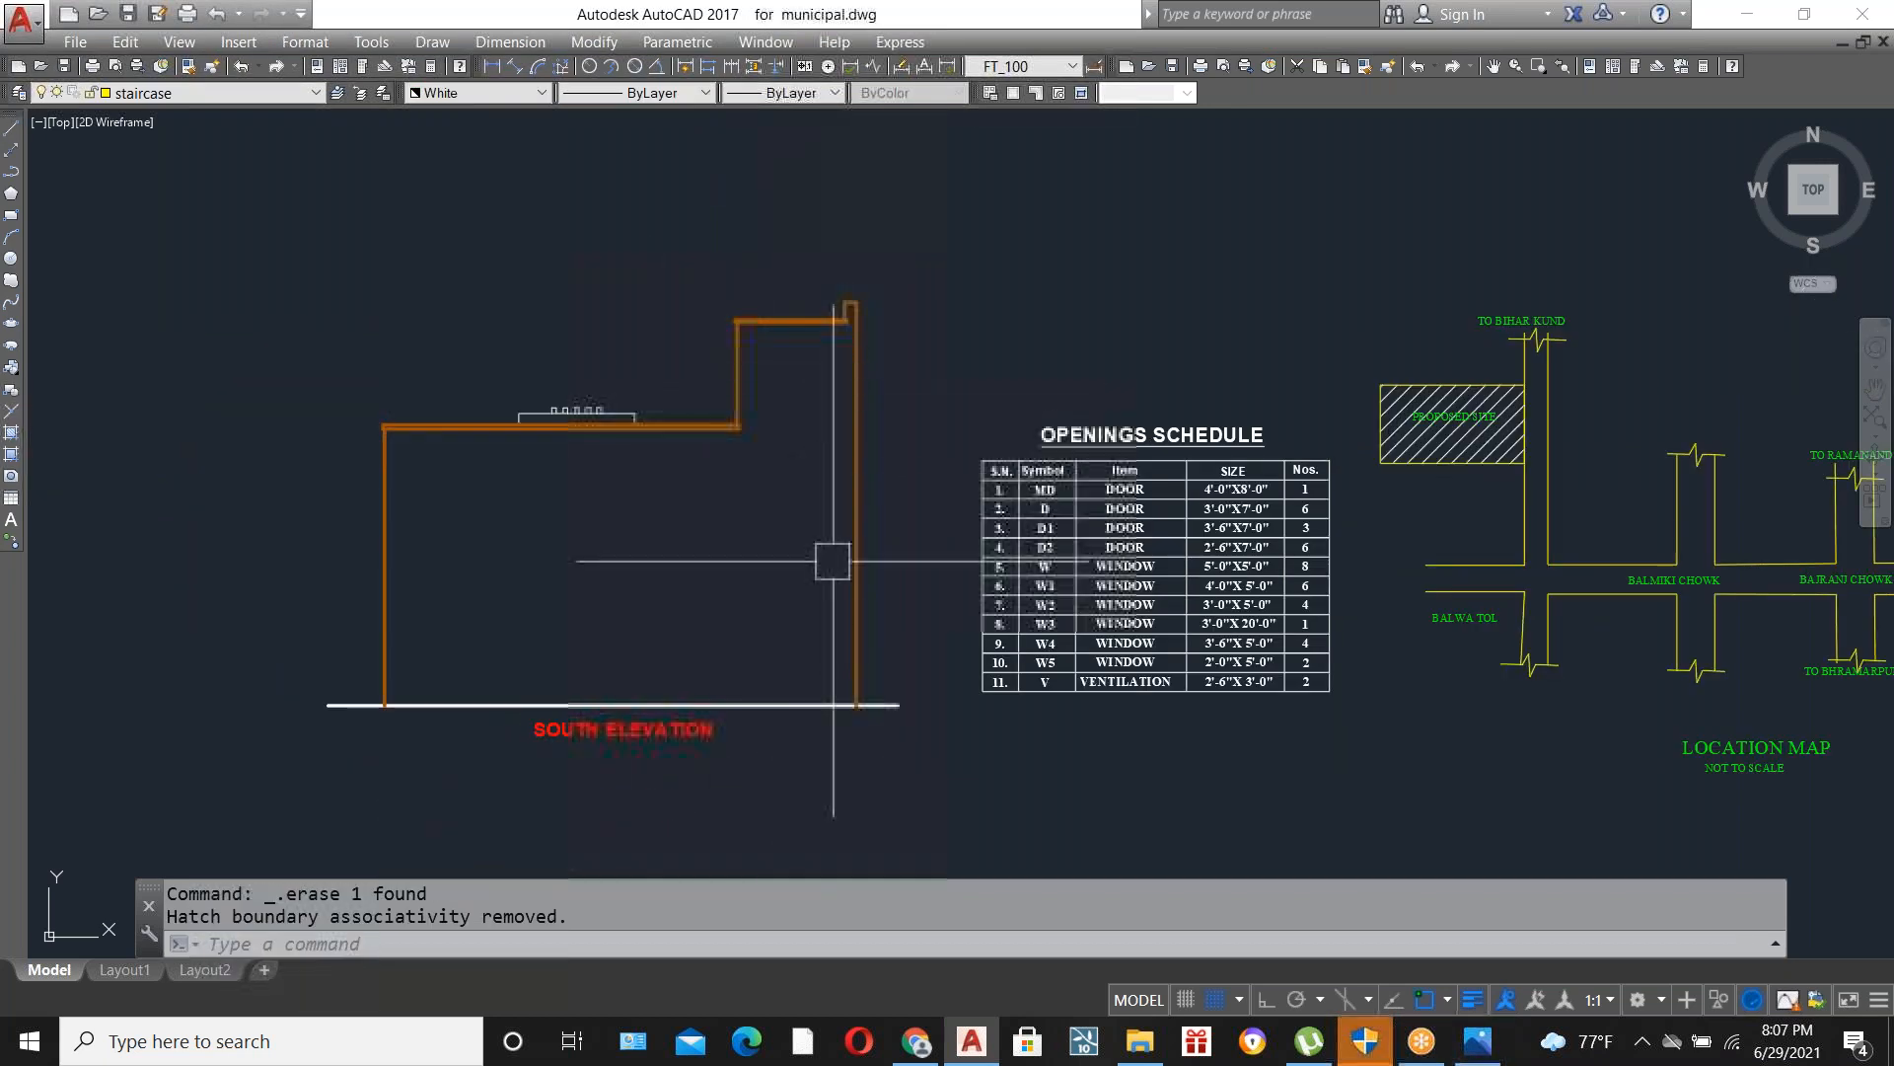
scroll(651, 549, up, 2)
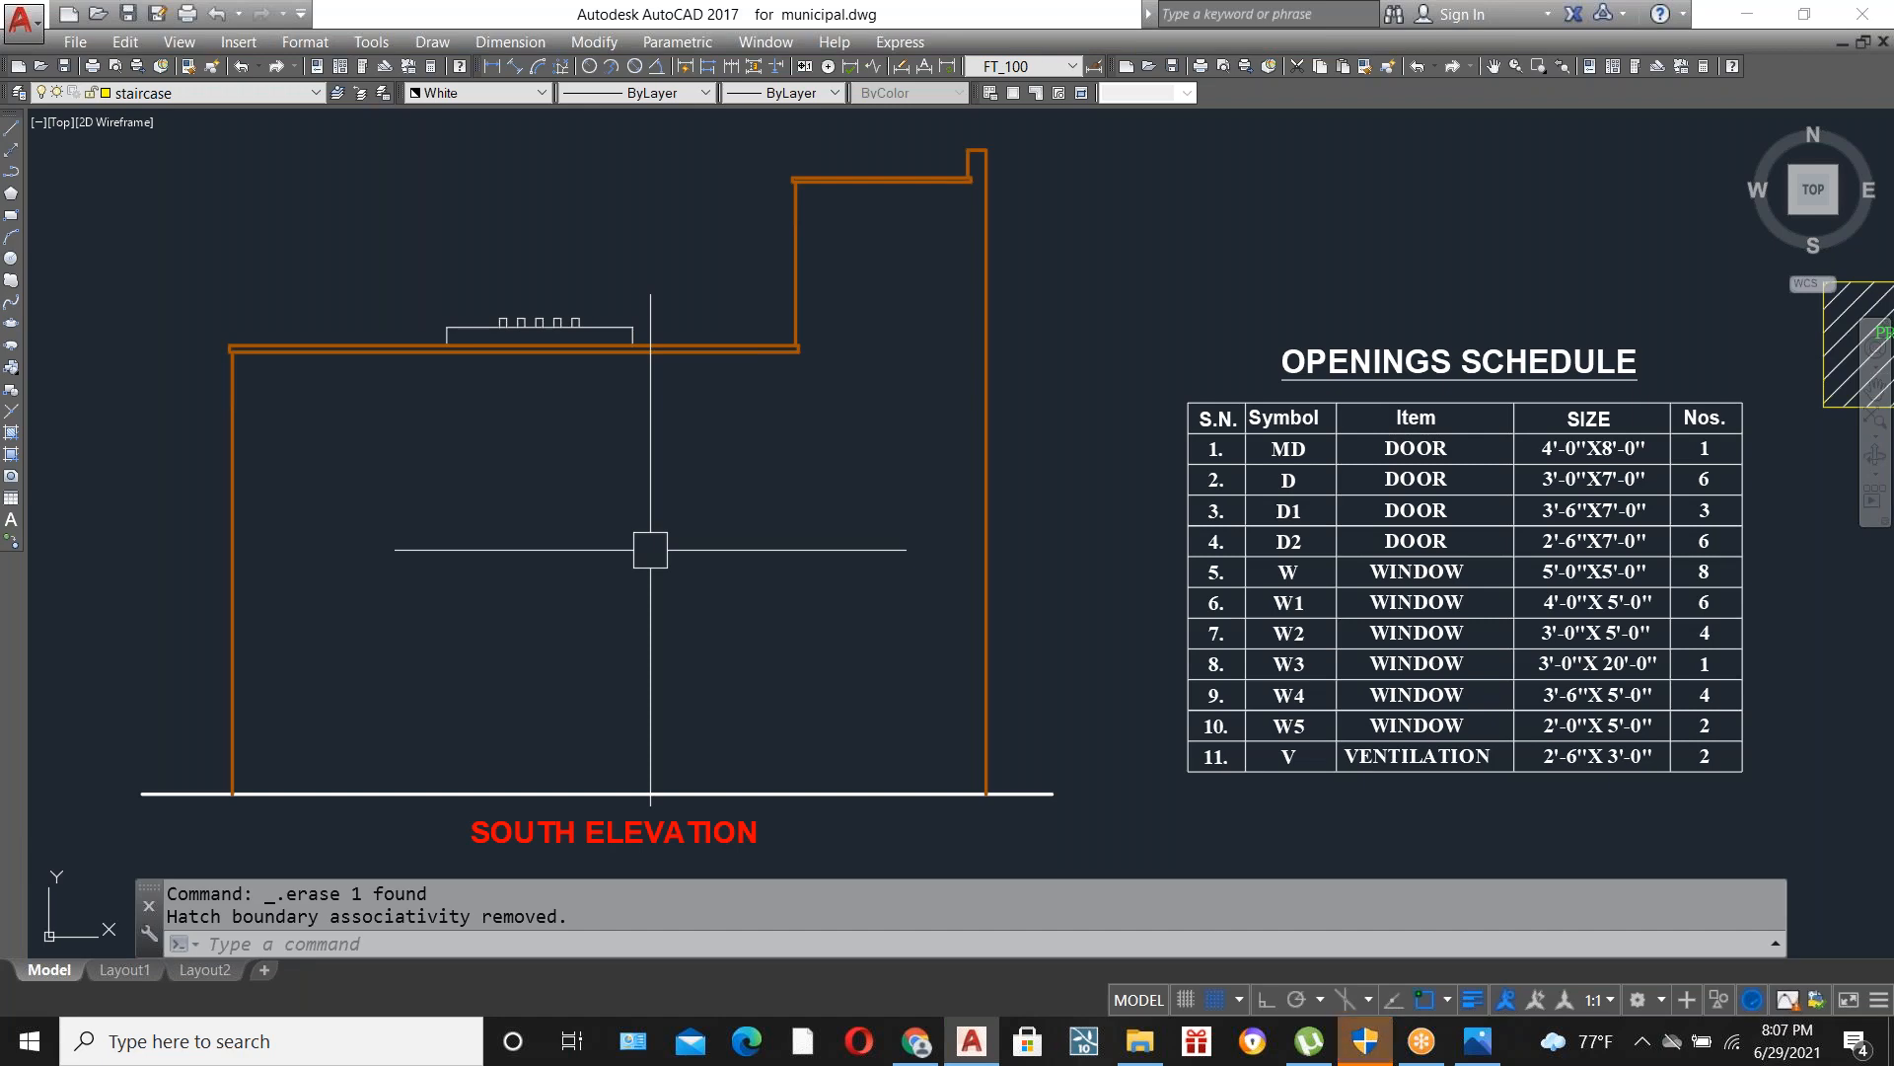
key(ctrl+z)
key(ctrl+z)
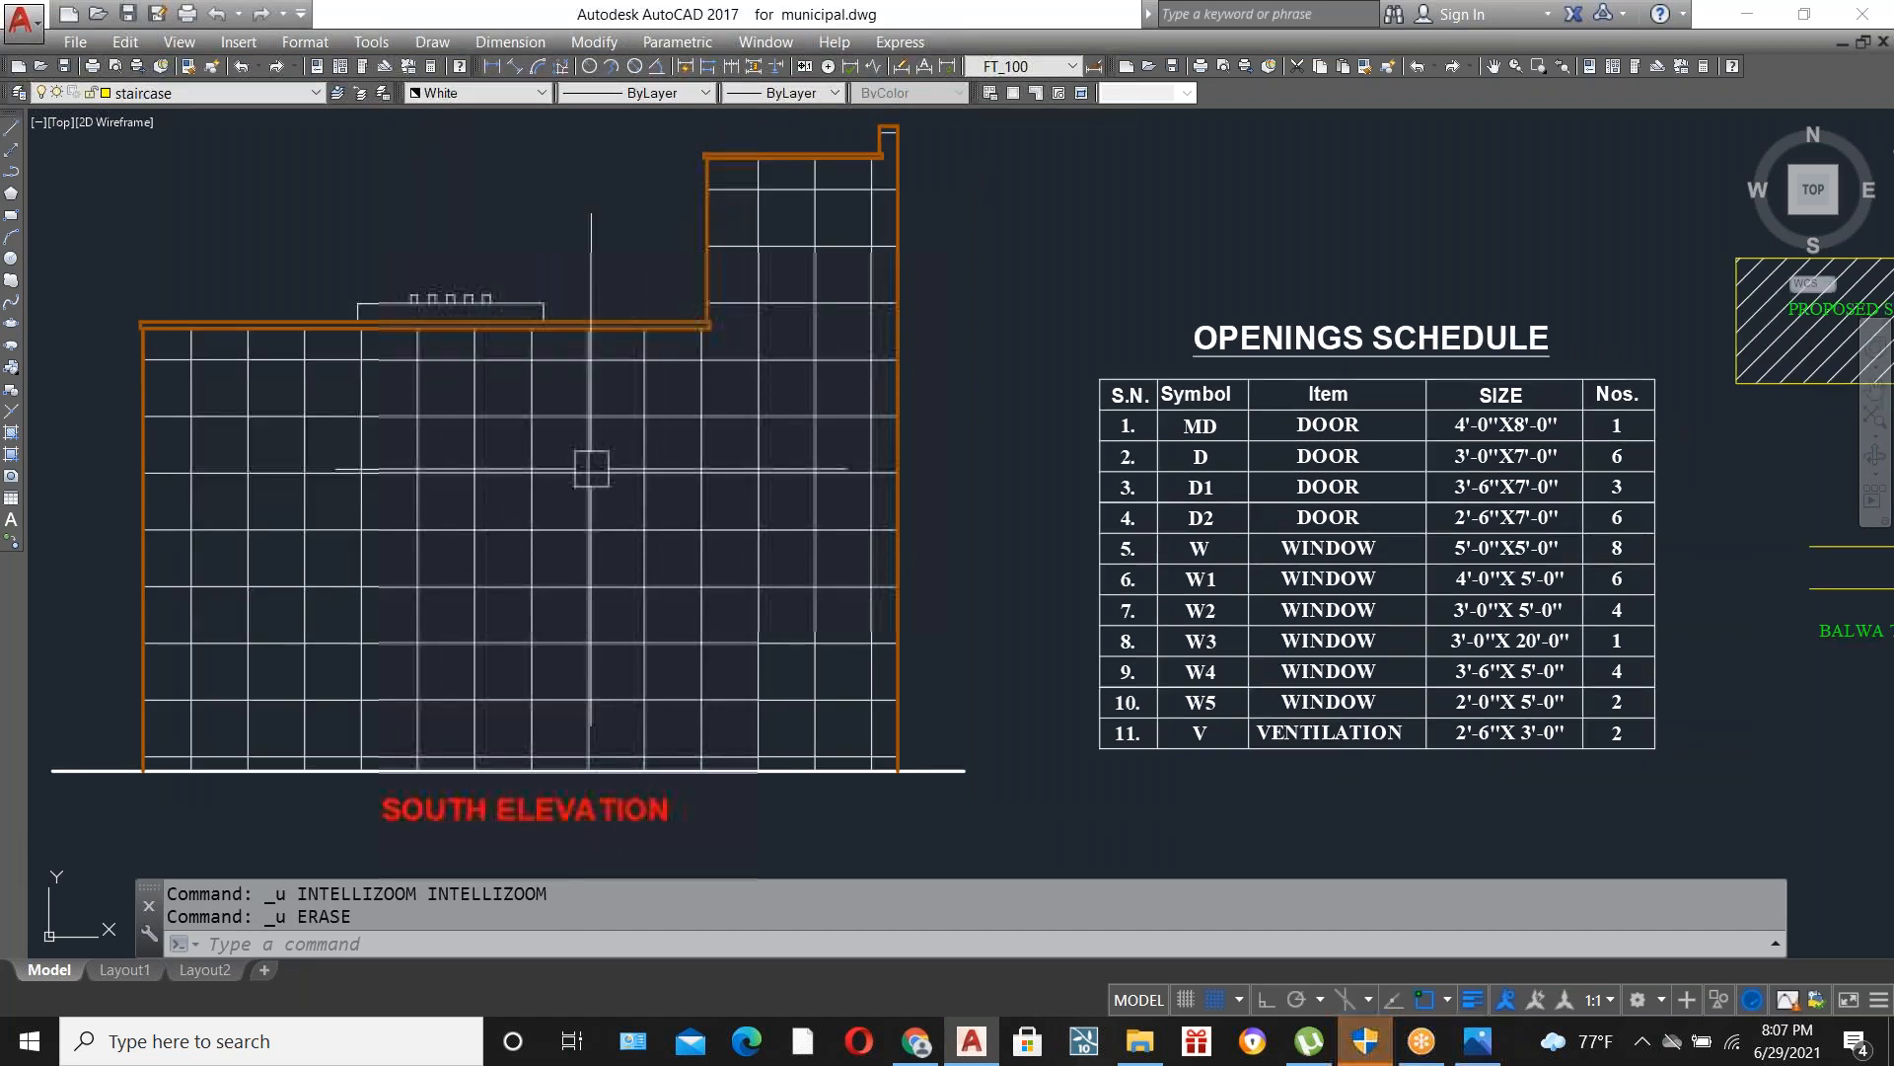
Examine the copied openings schedule and location map, the ground floor plan's south side and the south elevation.
scroll(507, 499, down, 6)
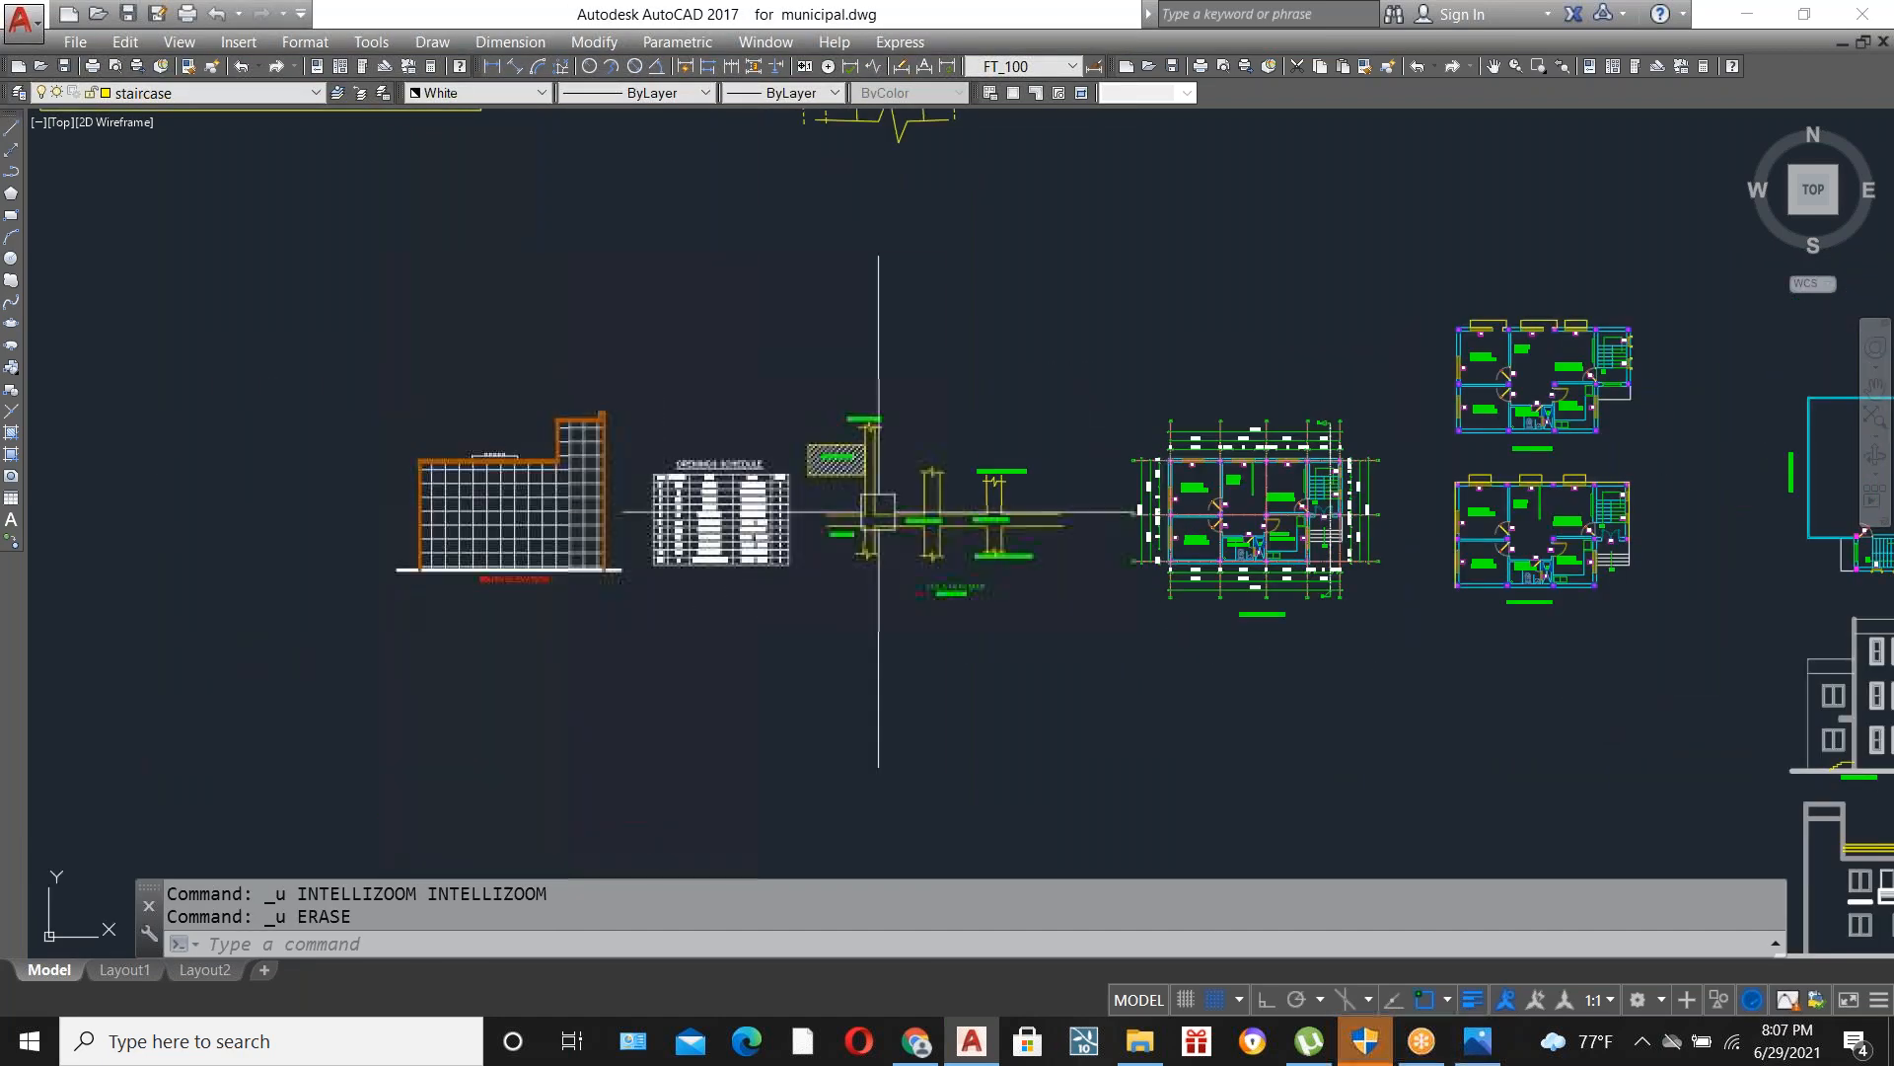
scroll(986, 518, up, 4)
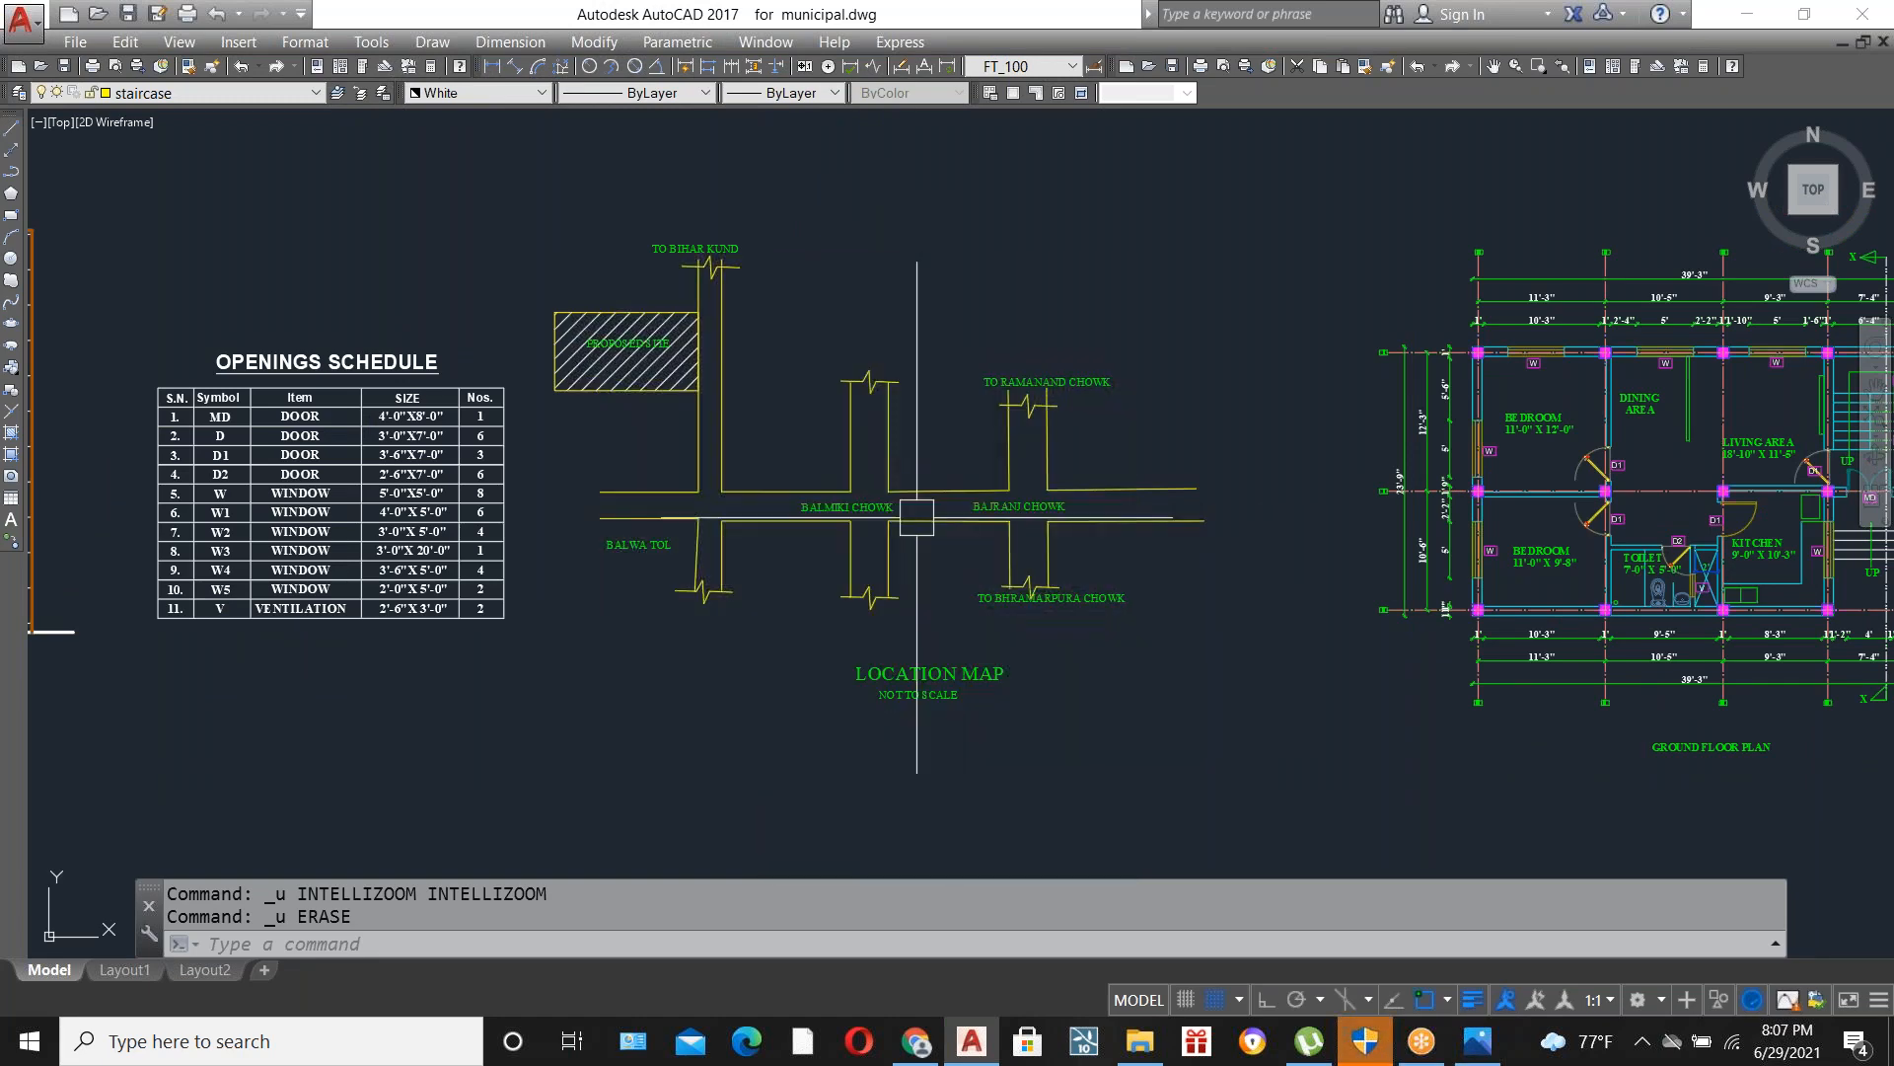
scroll(858, 505, up, 4)
scroll(1002, 550, down, 8)
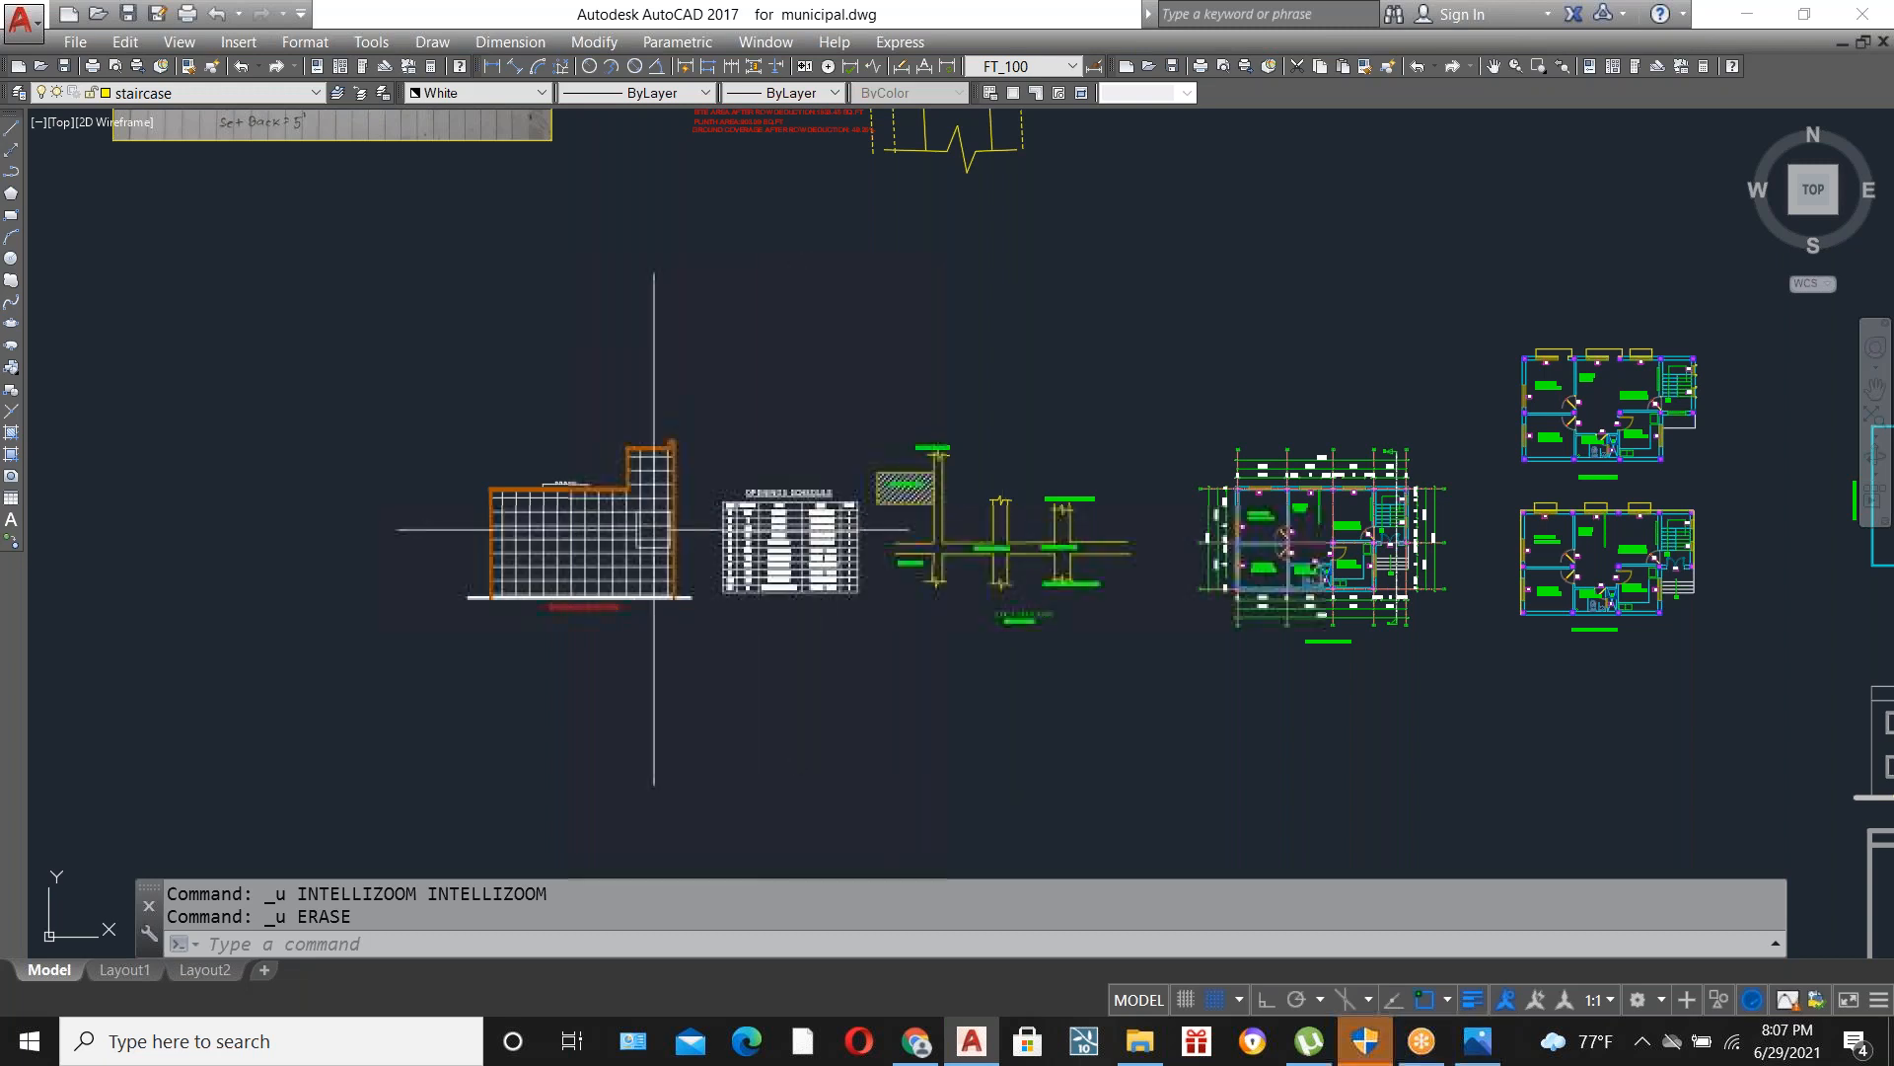
scroll(1382, 505, up, 6)
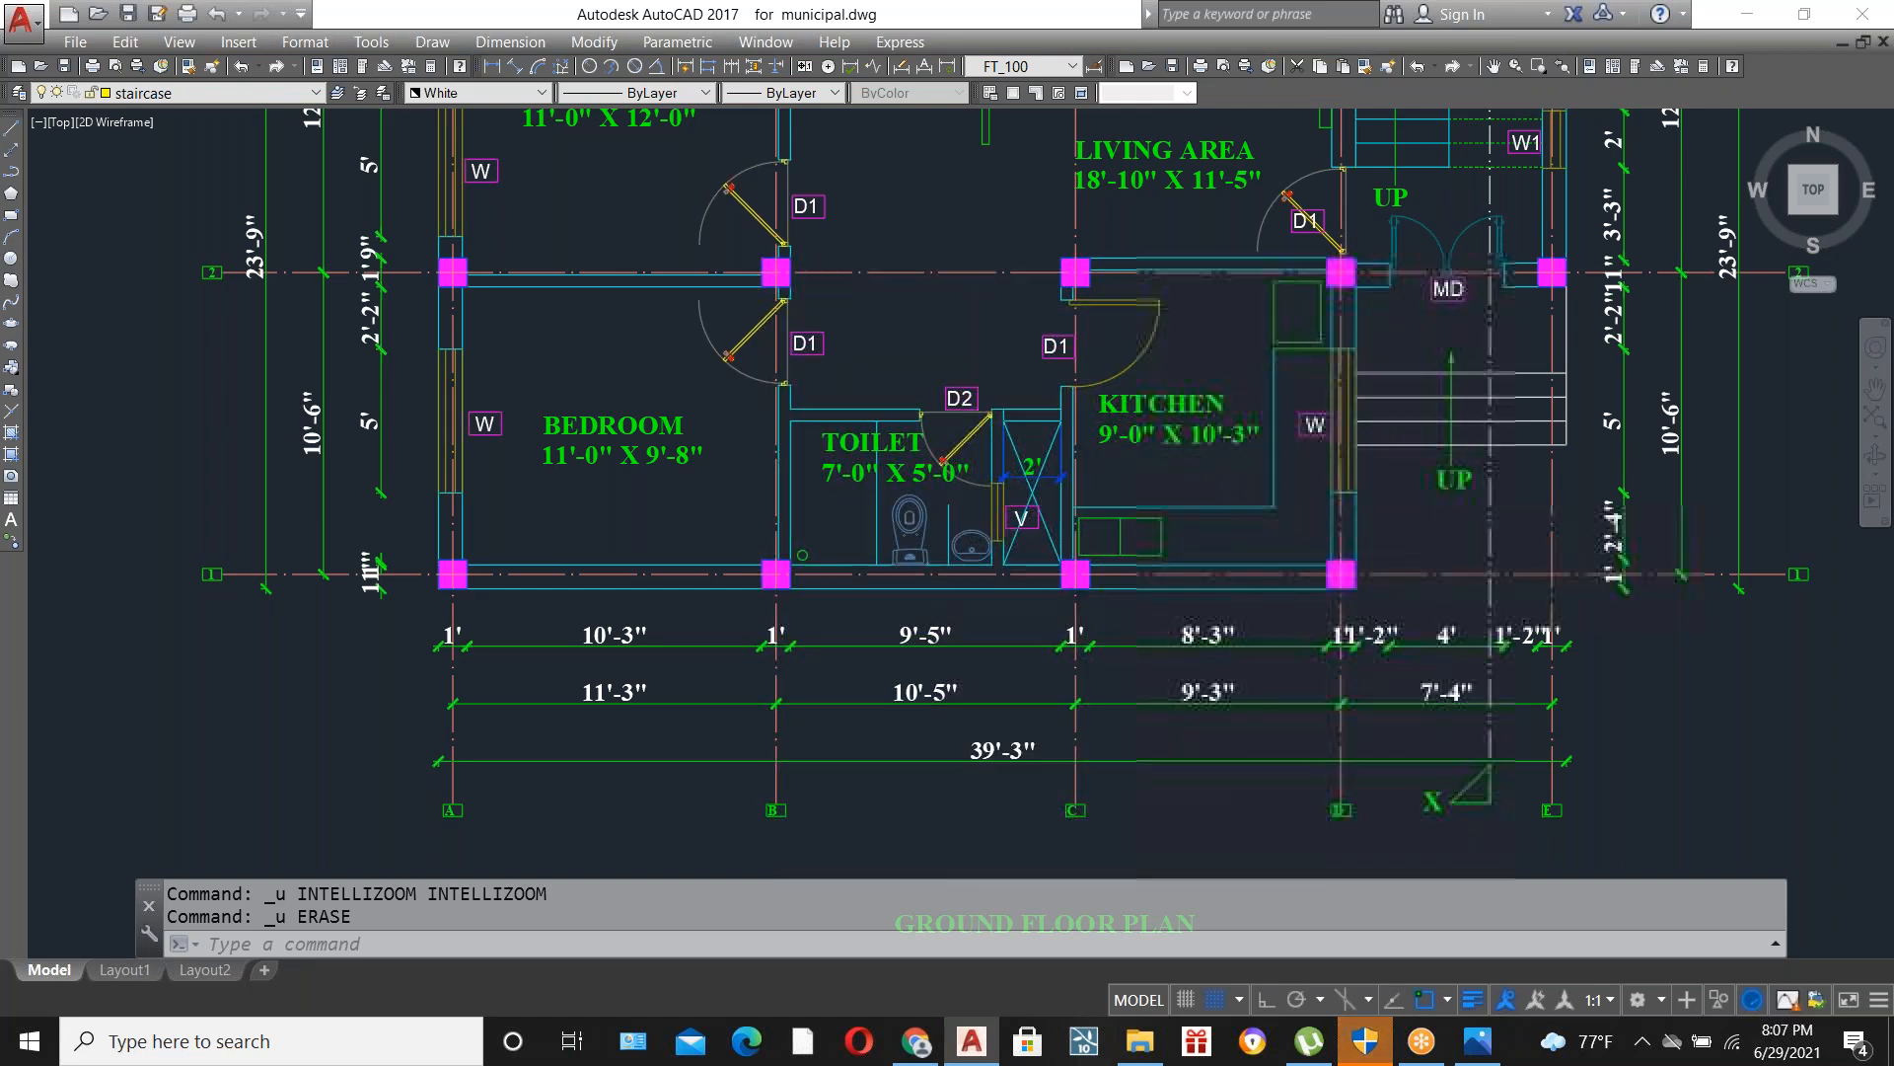
scroll(1468, 566, down, 9)
scroll(604, 495, up, 4)
scroll(604, 496, up, 2)
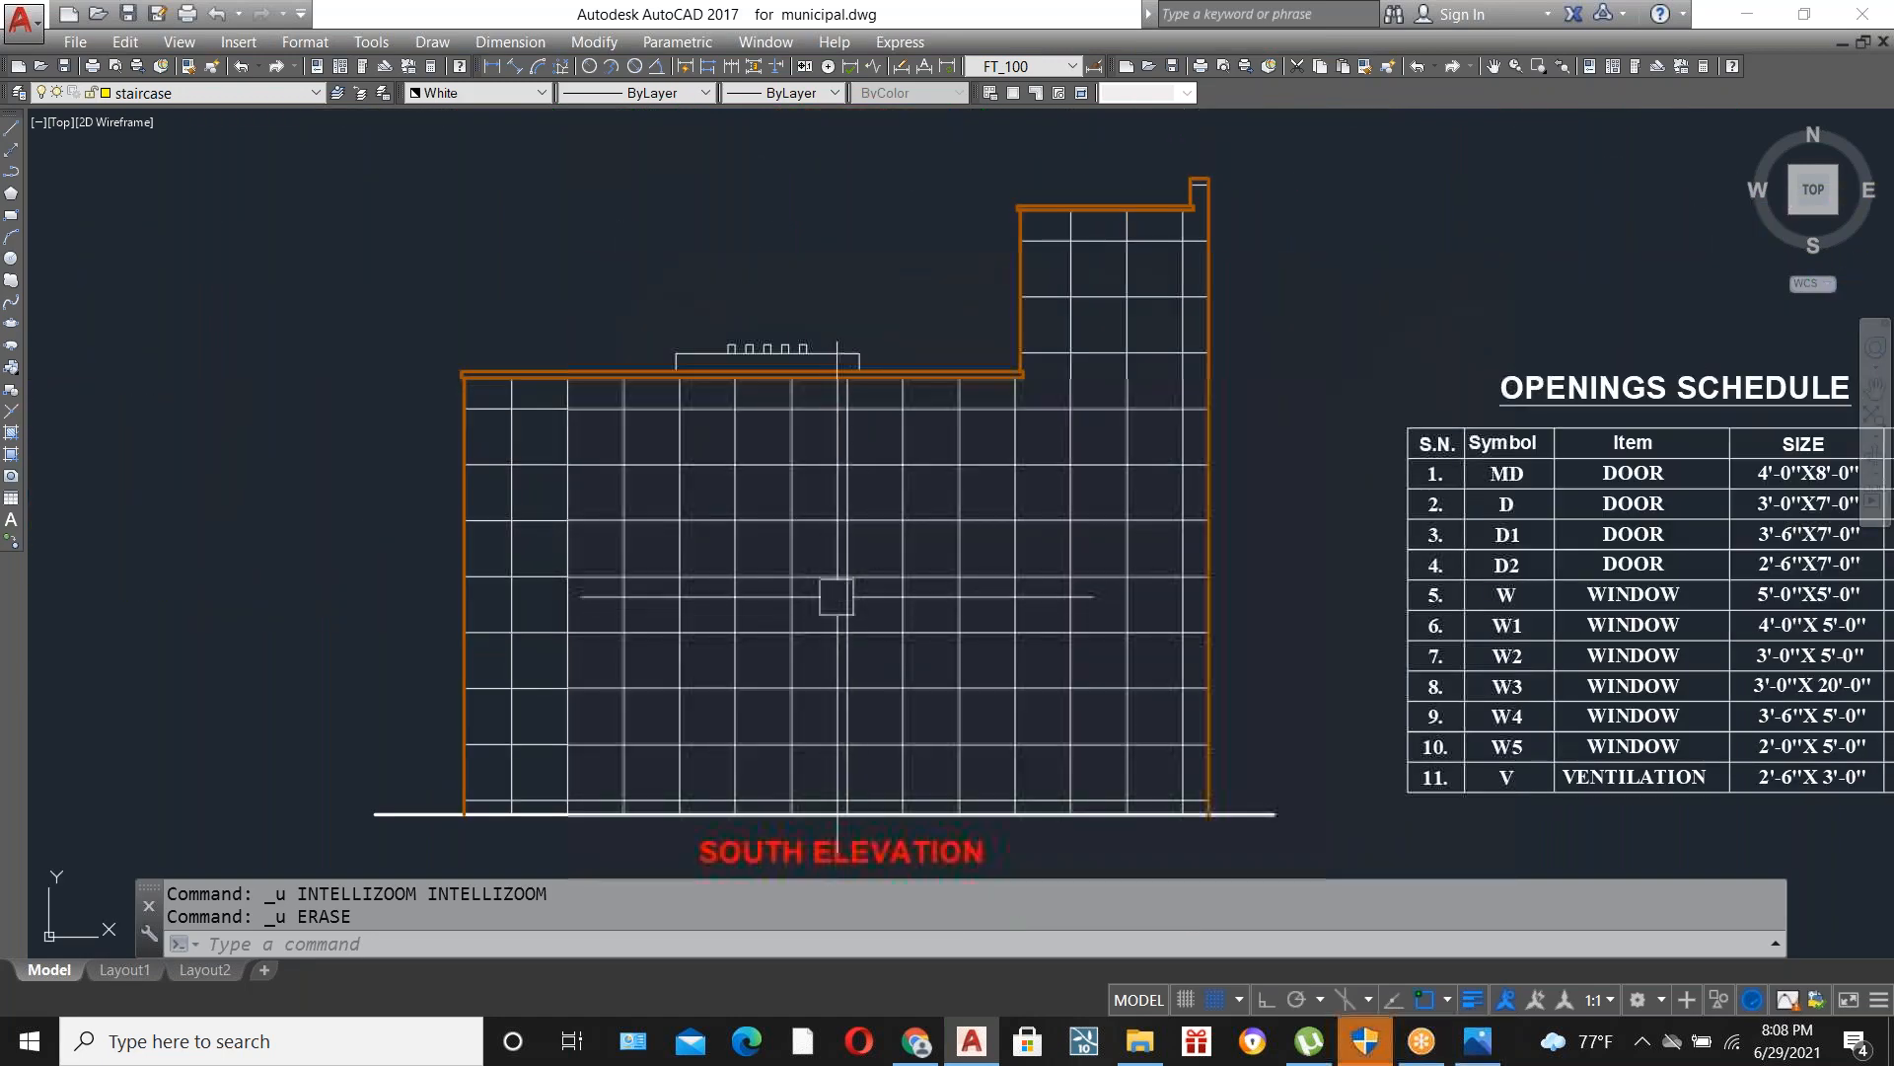
Remove the grid hatch from the copied south elevation, leaving only its outline and roof lines.
click(837, 596)
key(Delete)
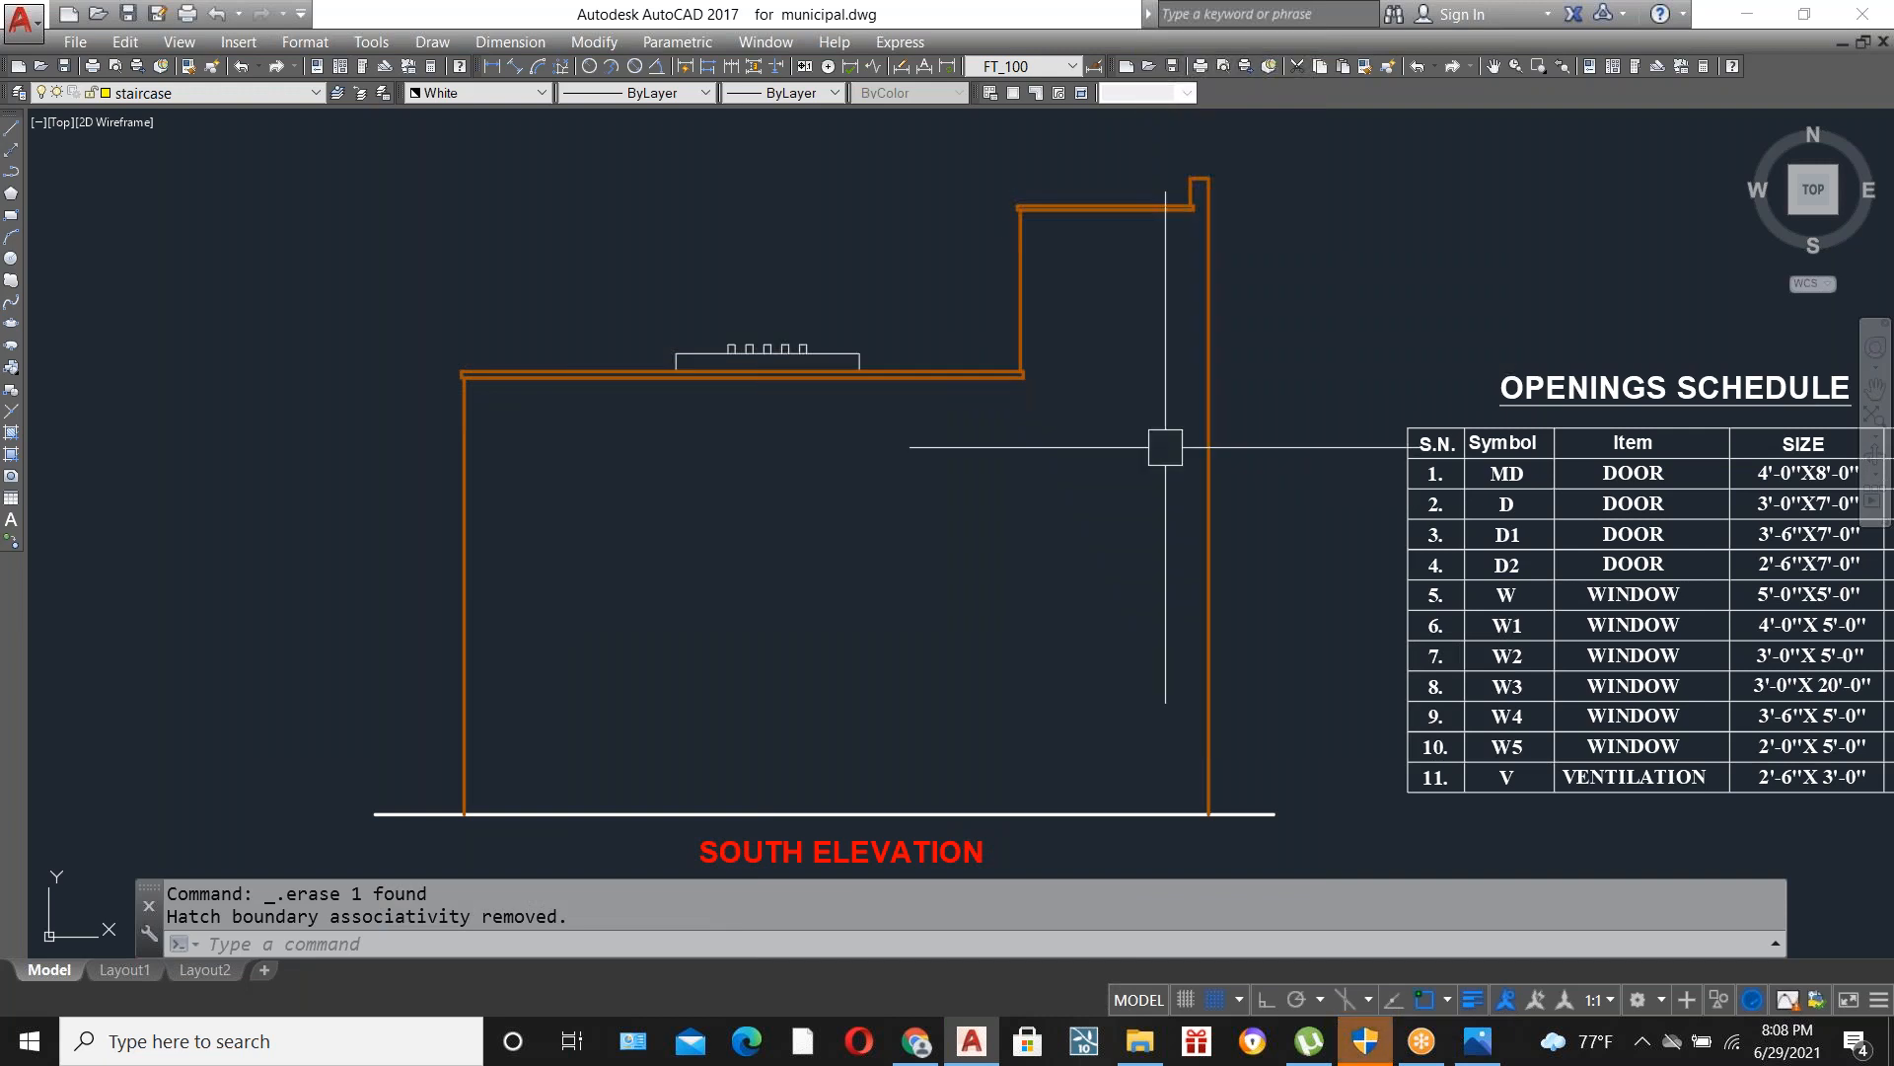
key(ctrl+z)
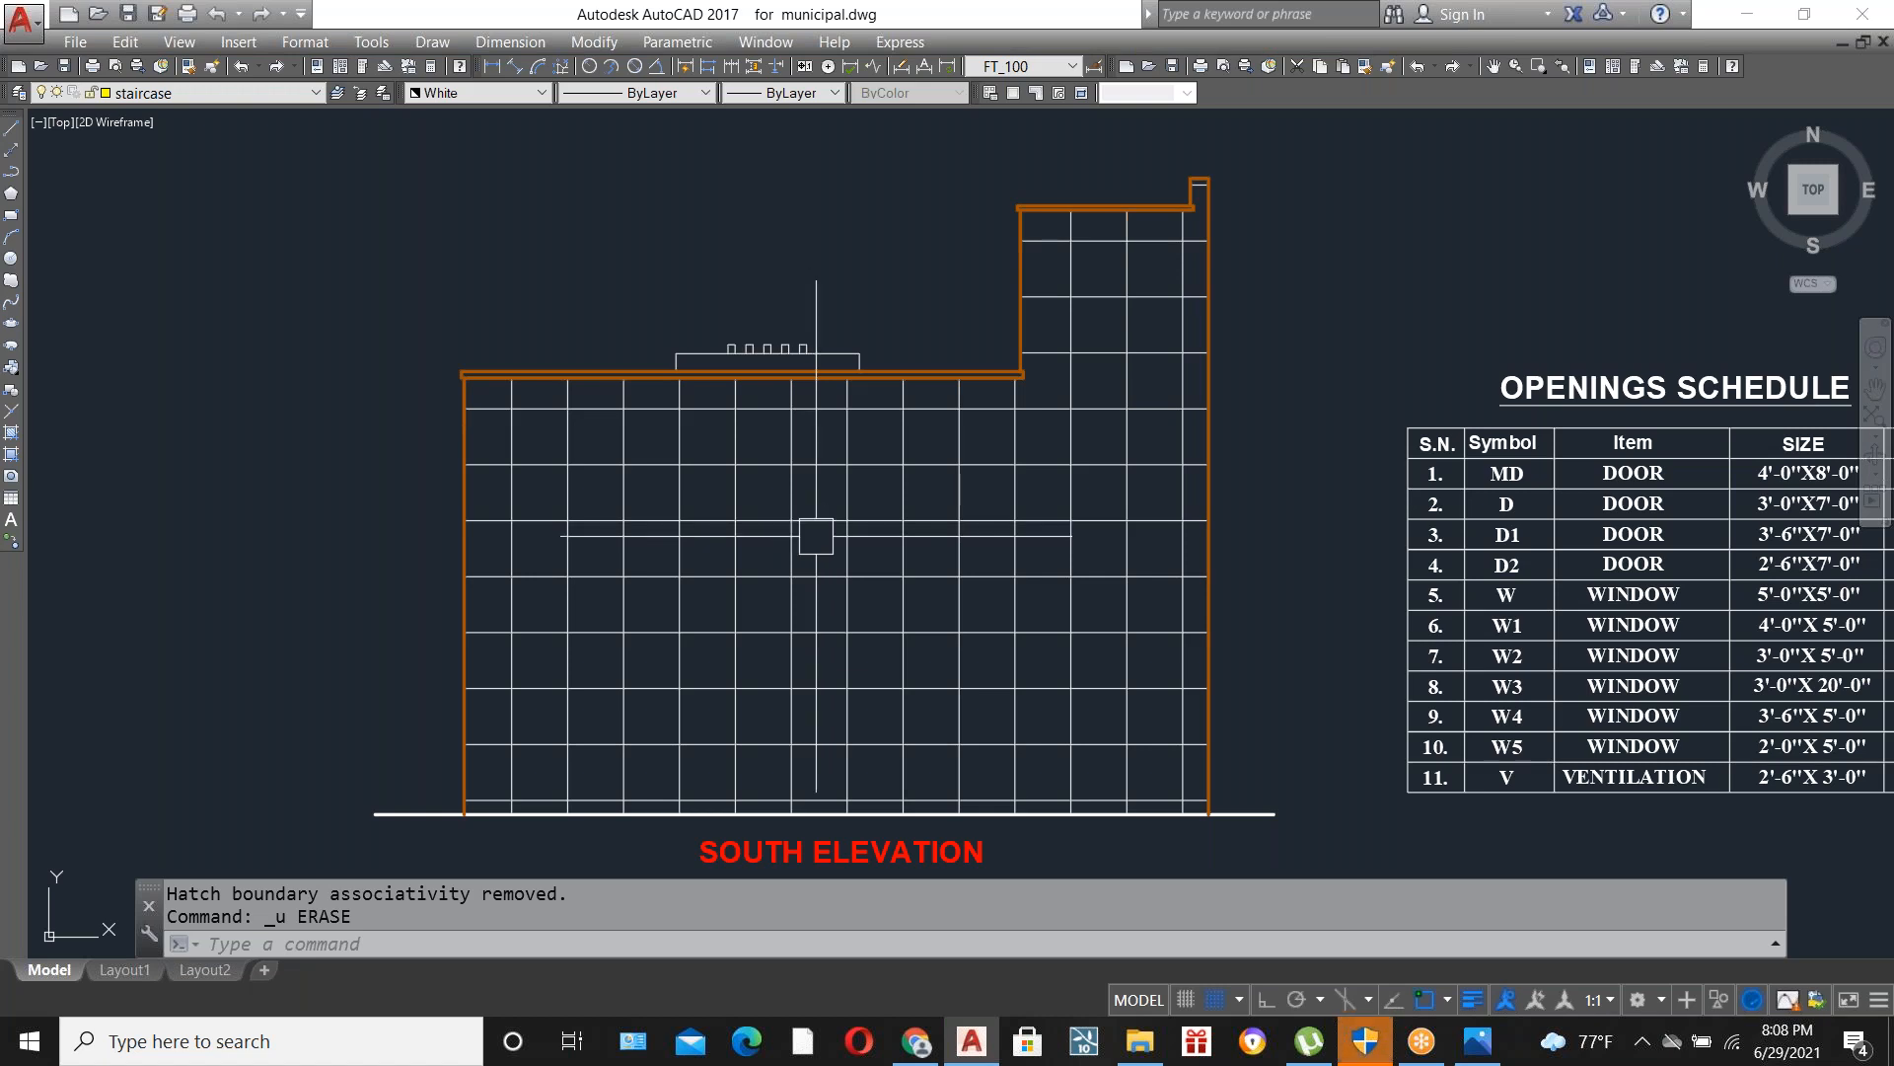
click(891, 524)
key(Delete)
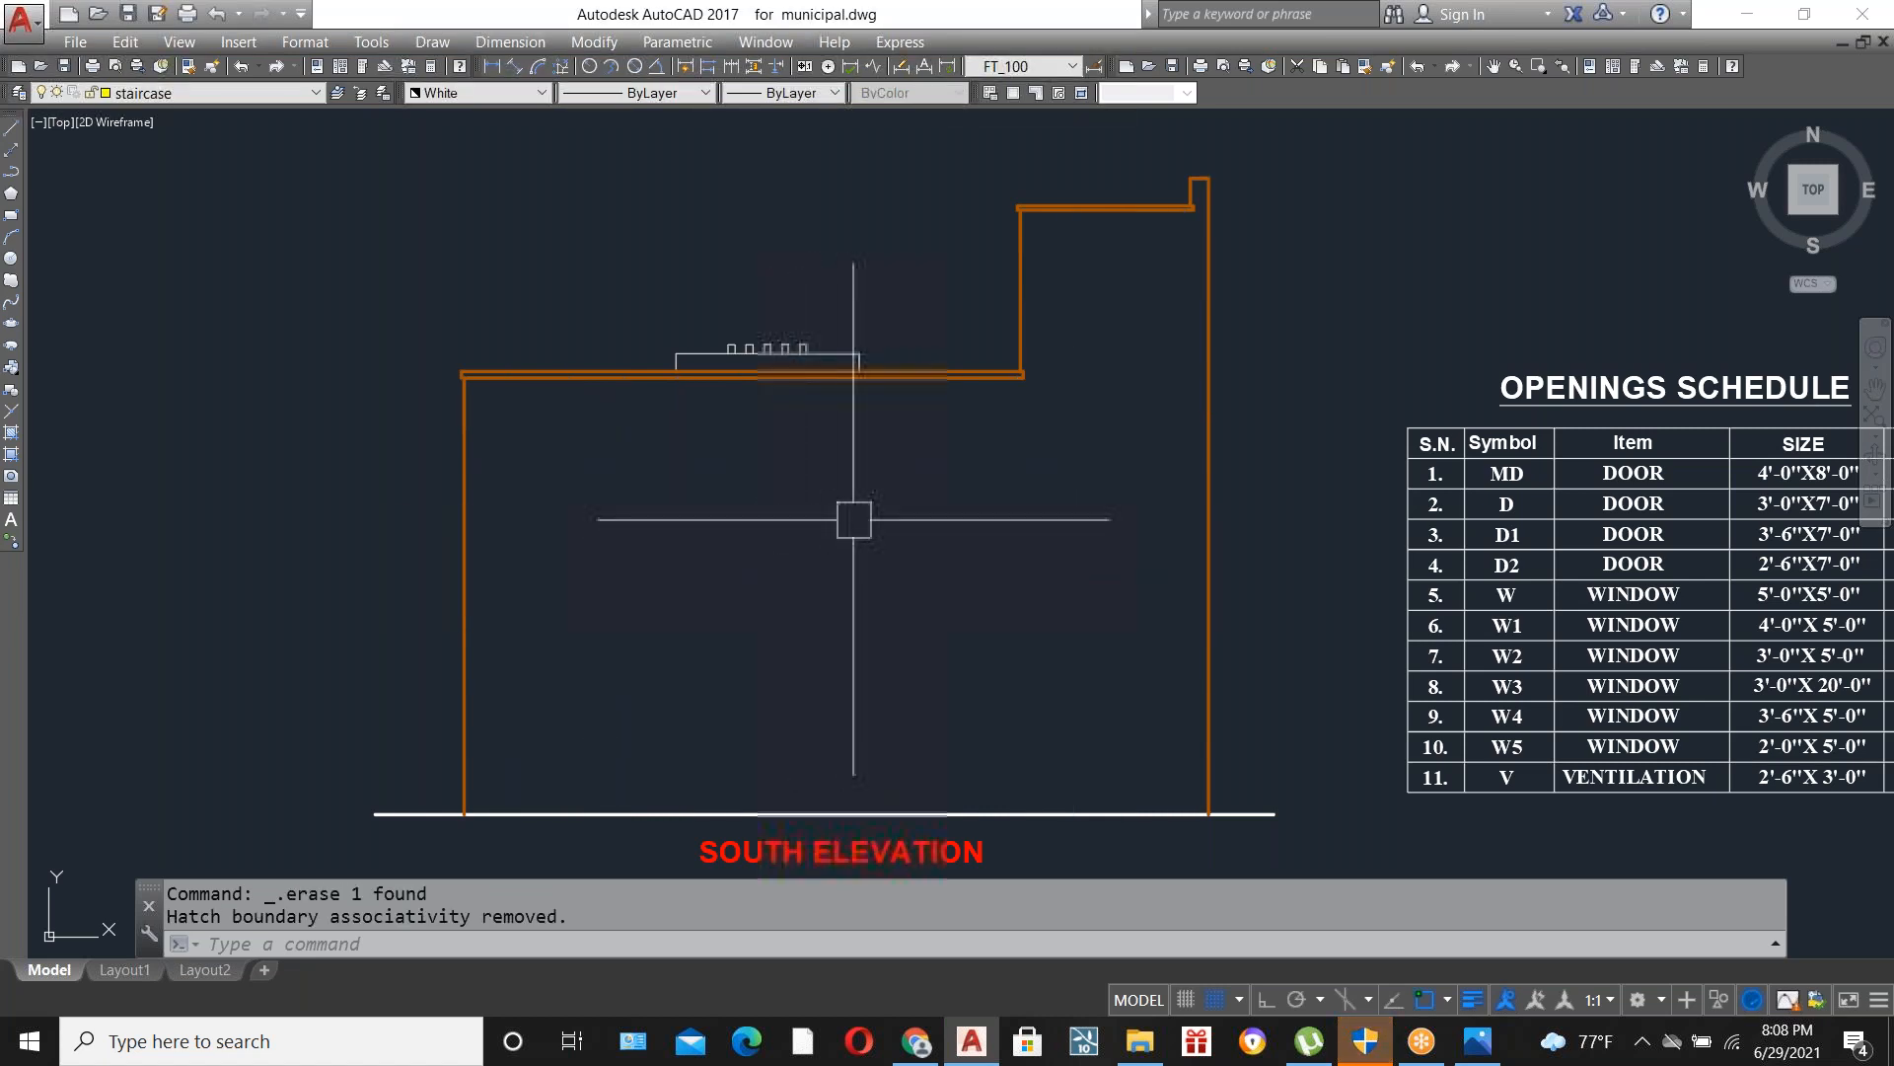
Examine the copied location map, including the proposed site, the road junctions and the chowk labels.
scroll(631, 523, down, 8)
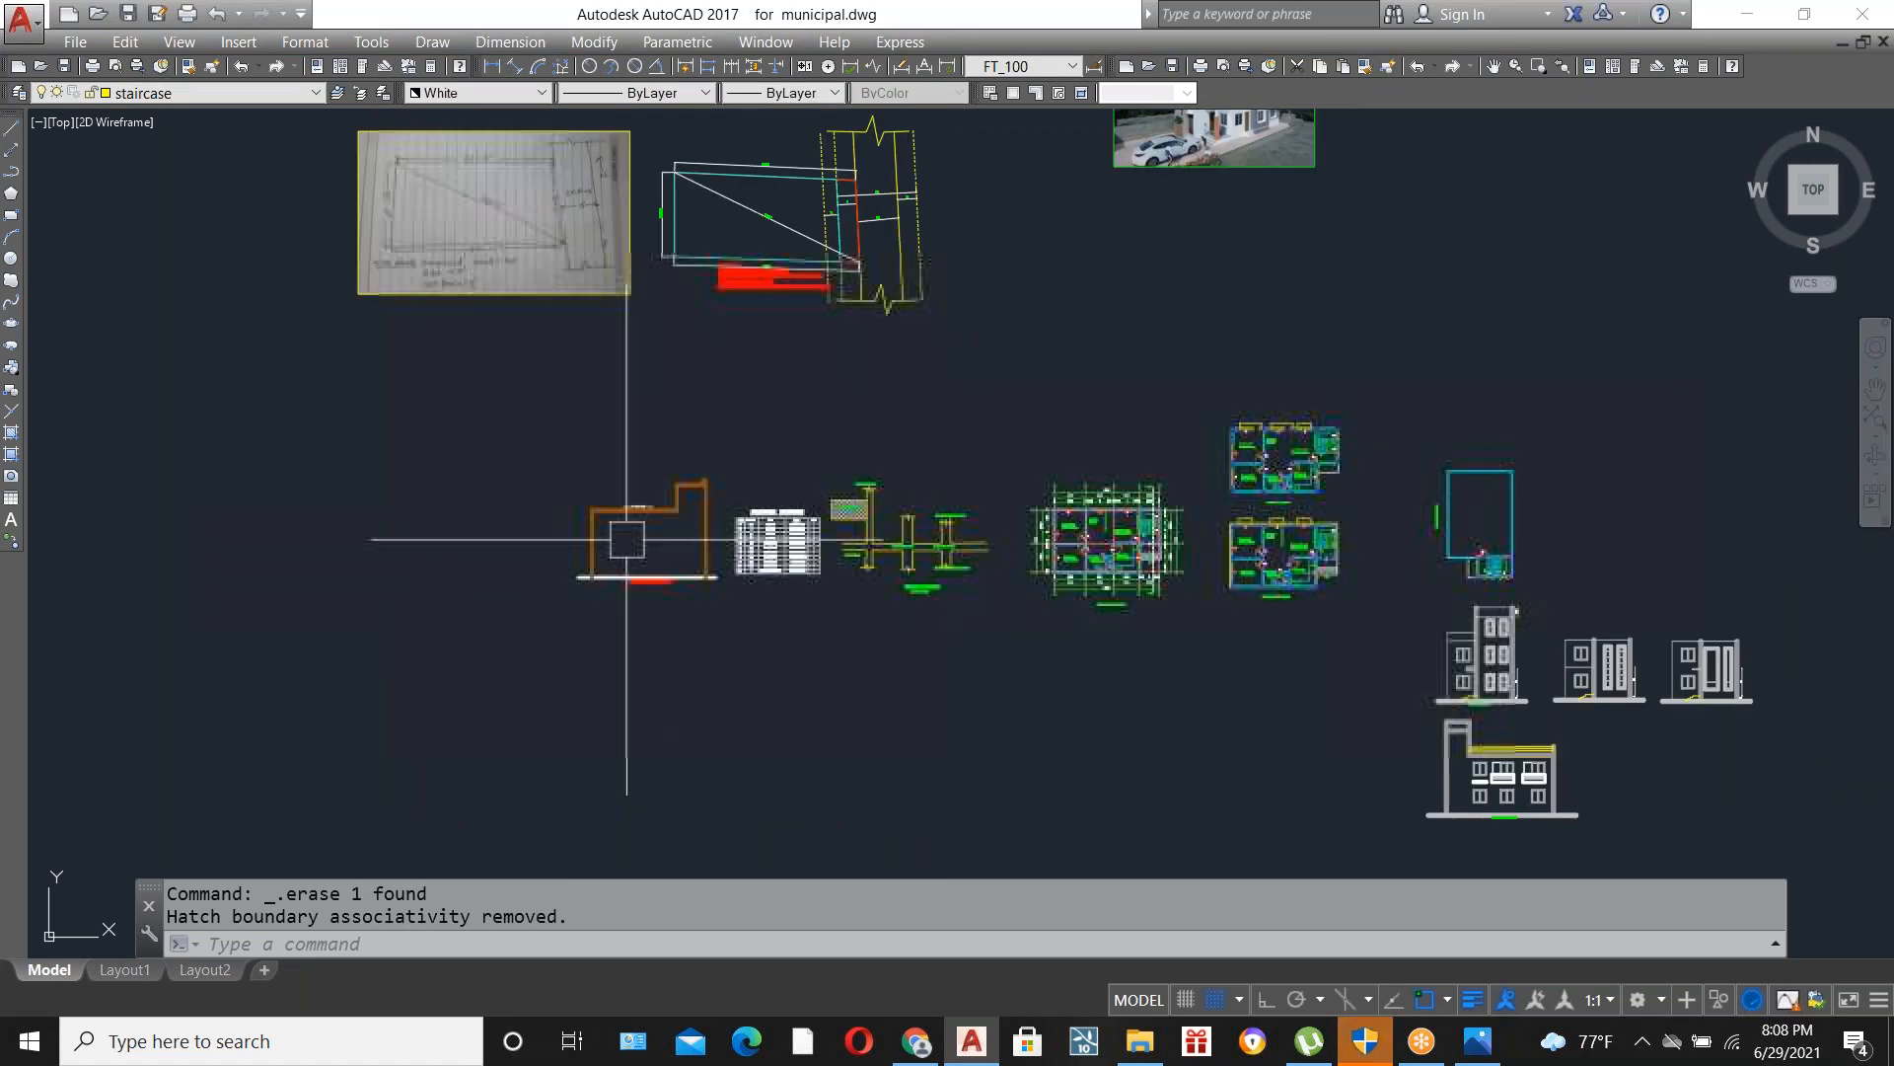
scroll(962, 577, up, 4)
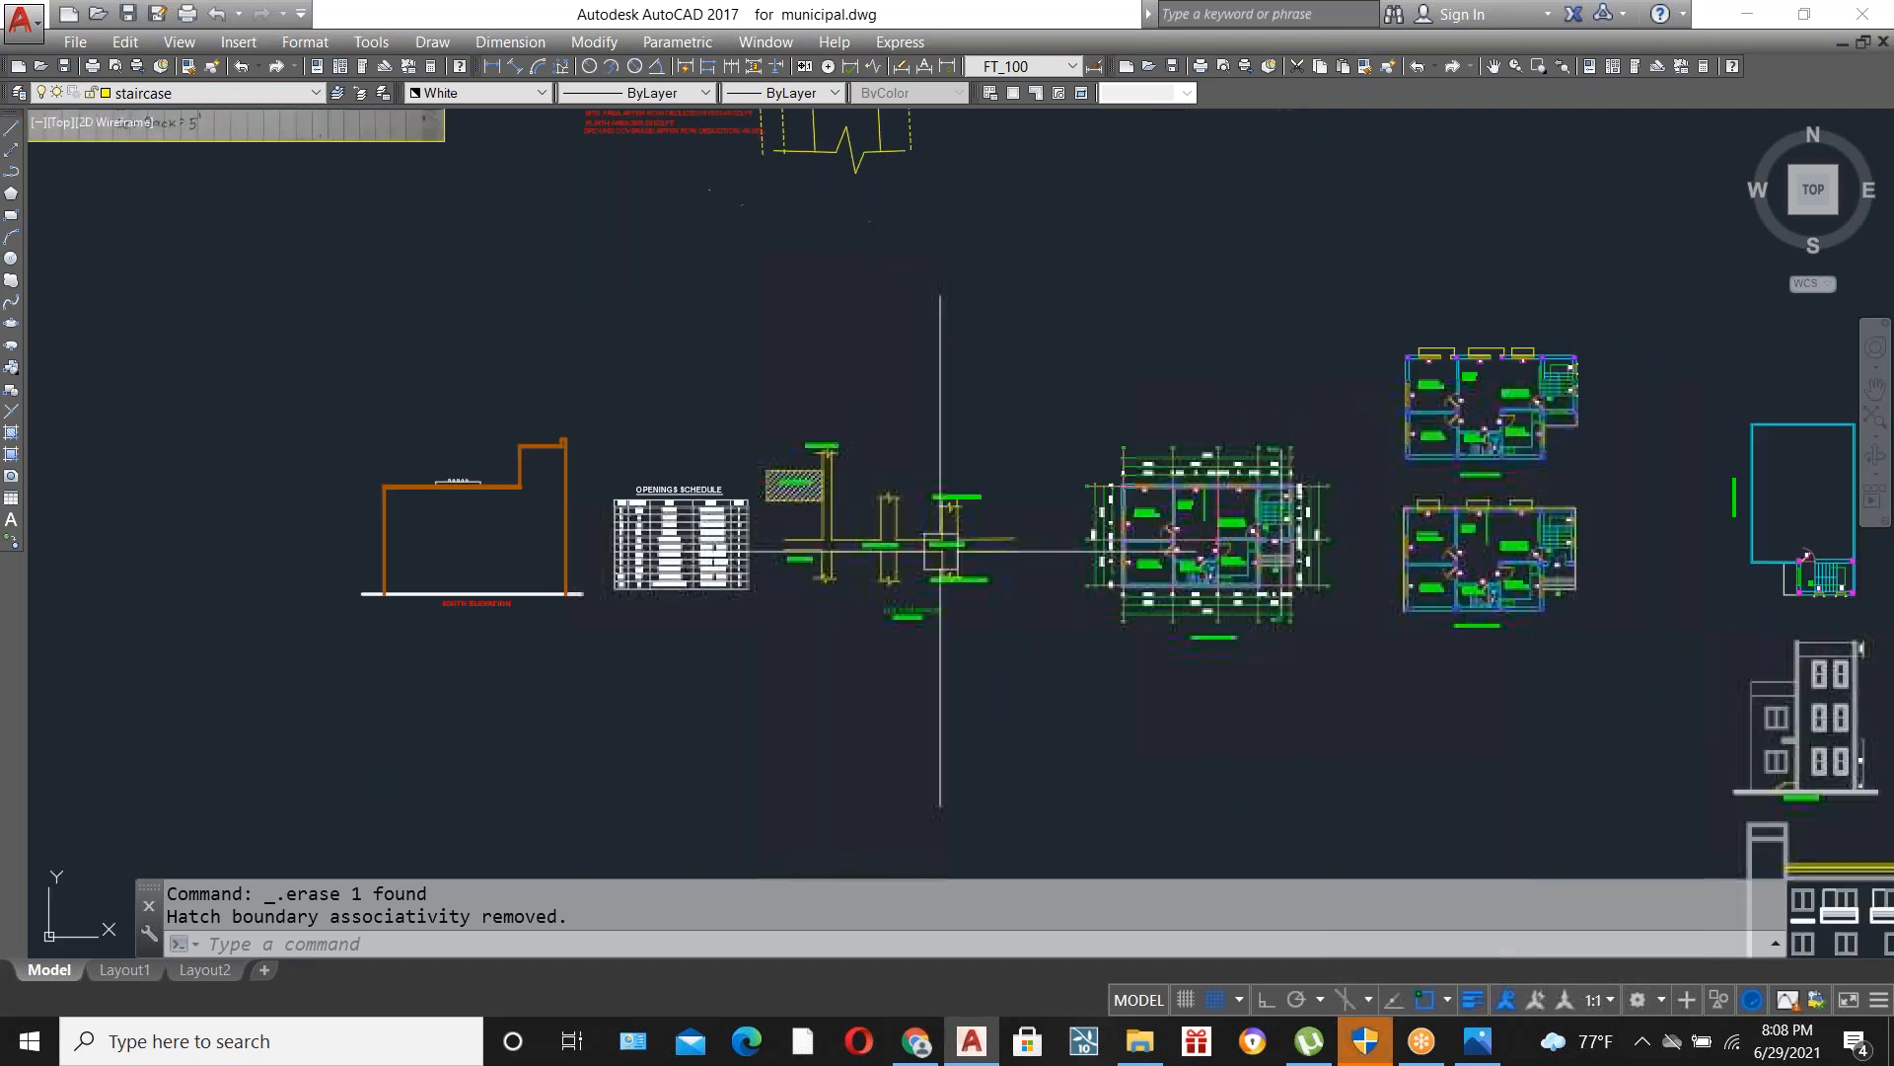
scroll(1040, 545, up, 3)
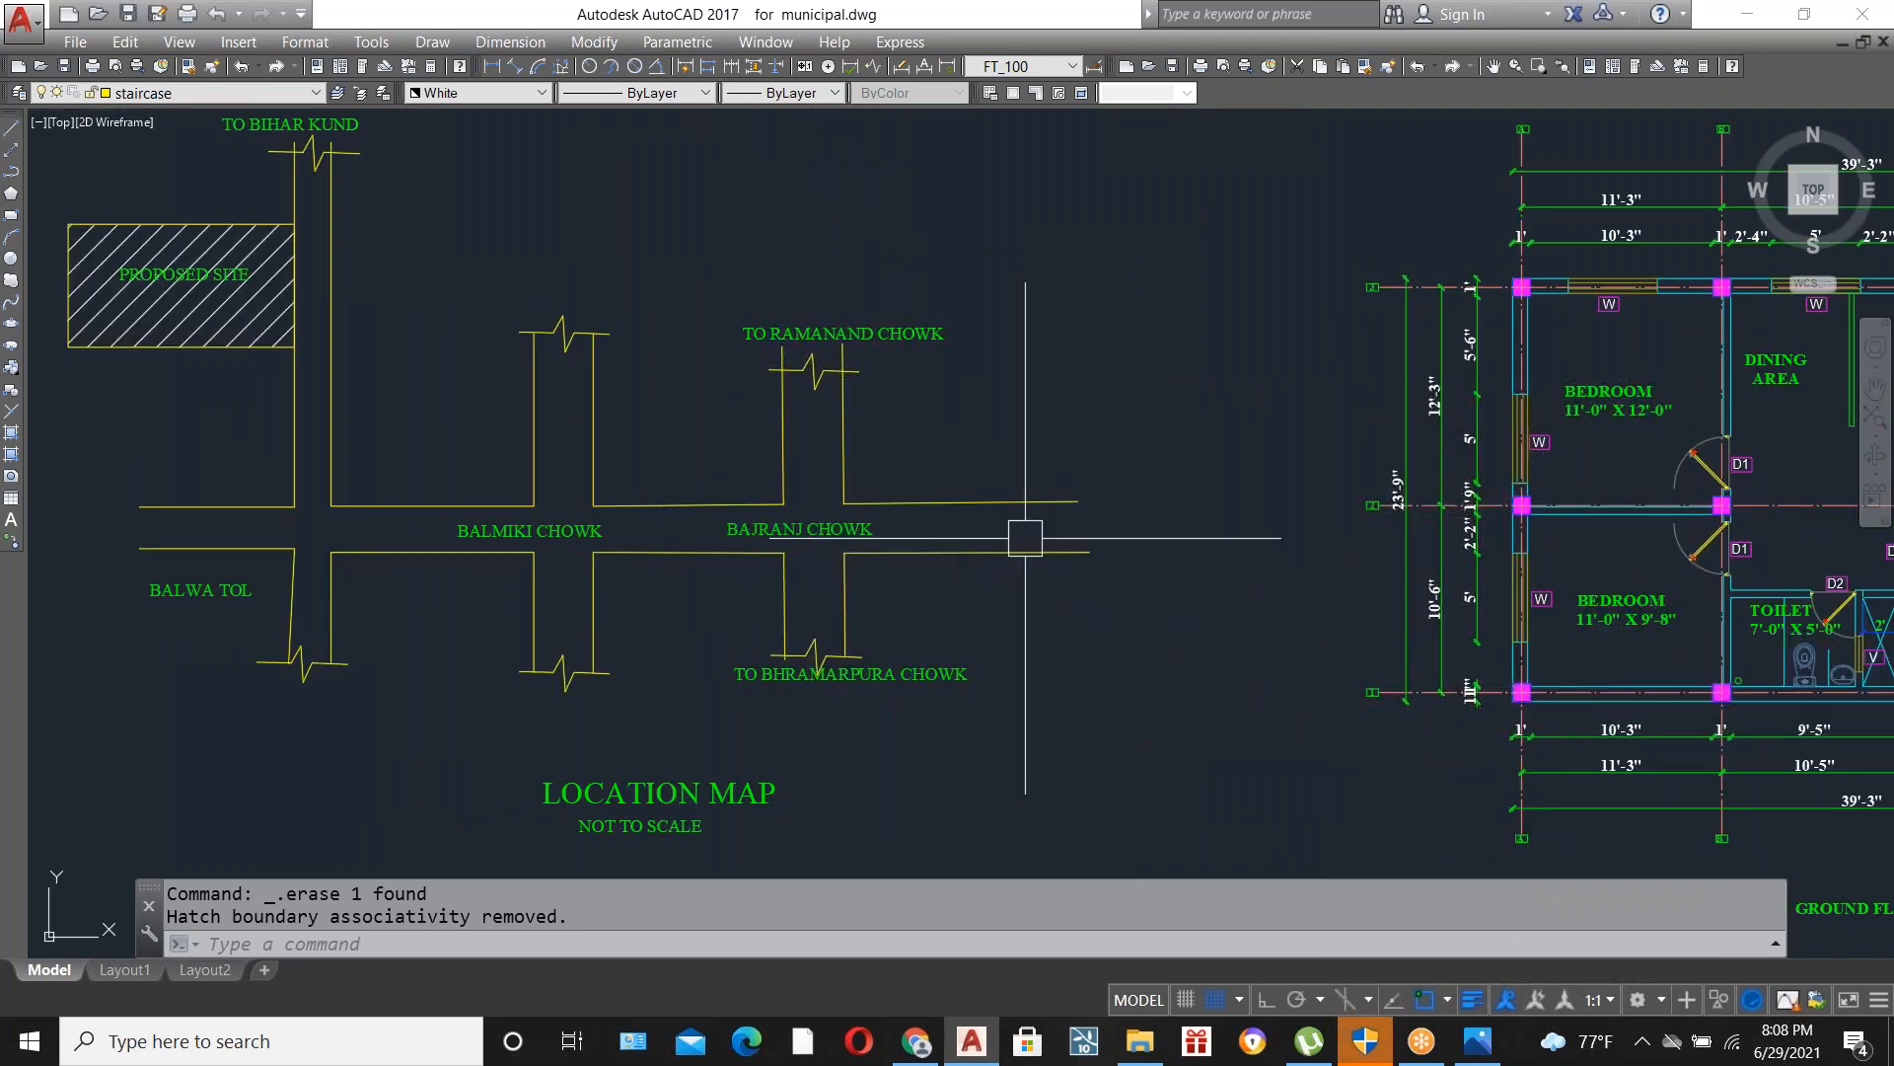
scroll(964, 524, down, 3)
scroll(953, 518, up, 2)
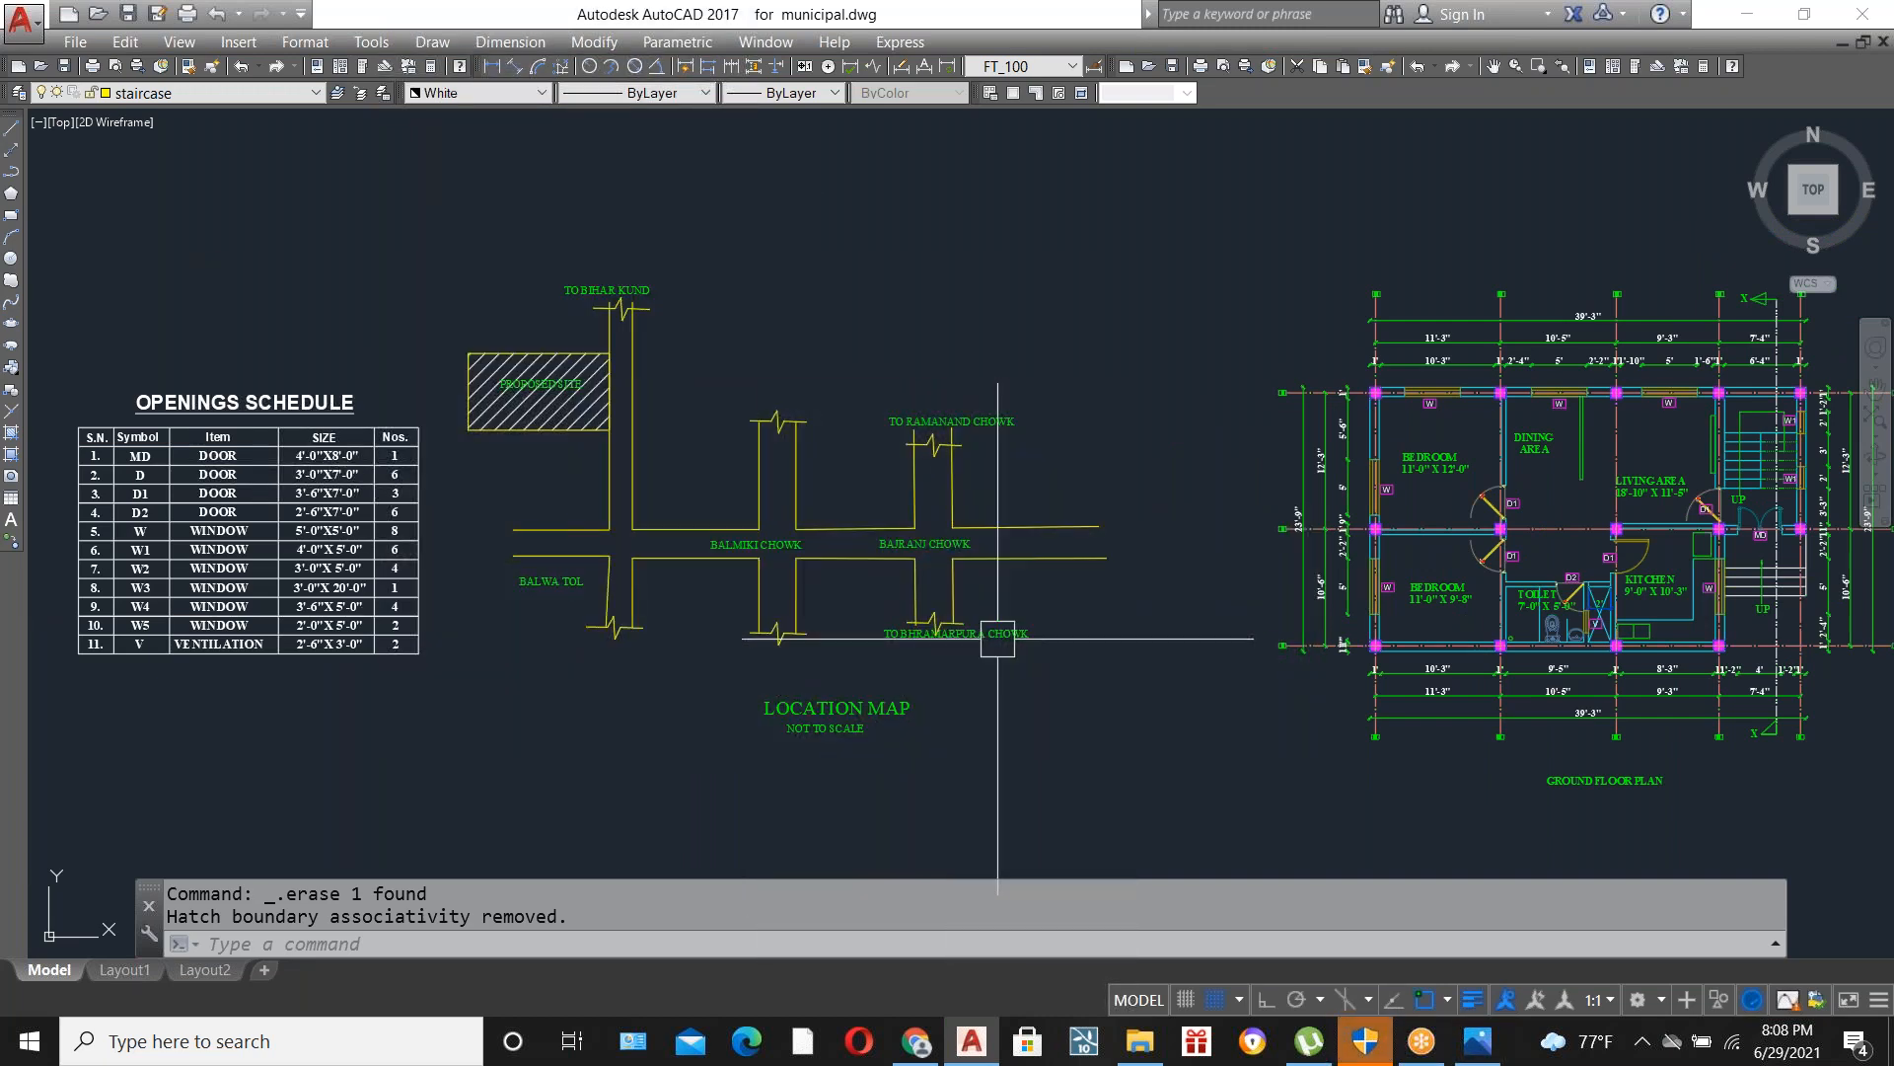
scroll(804, 475, up, 2)
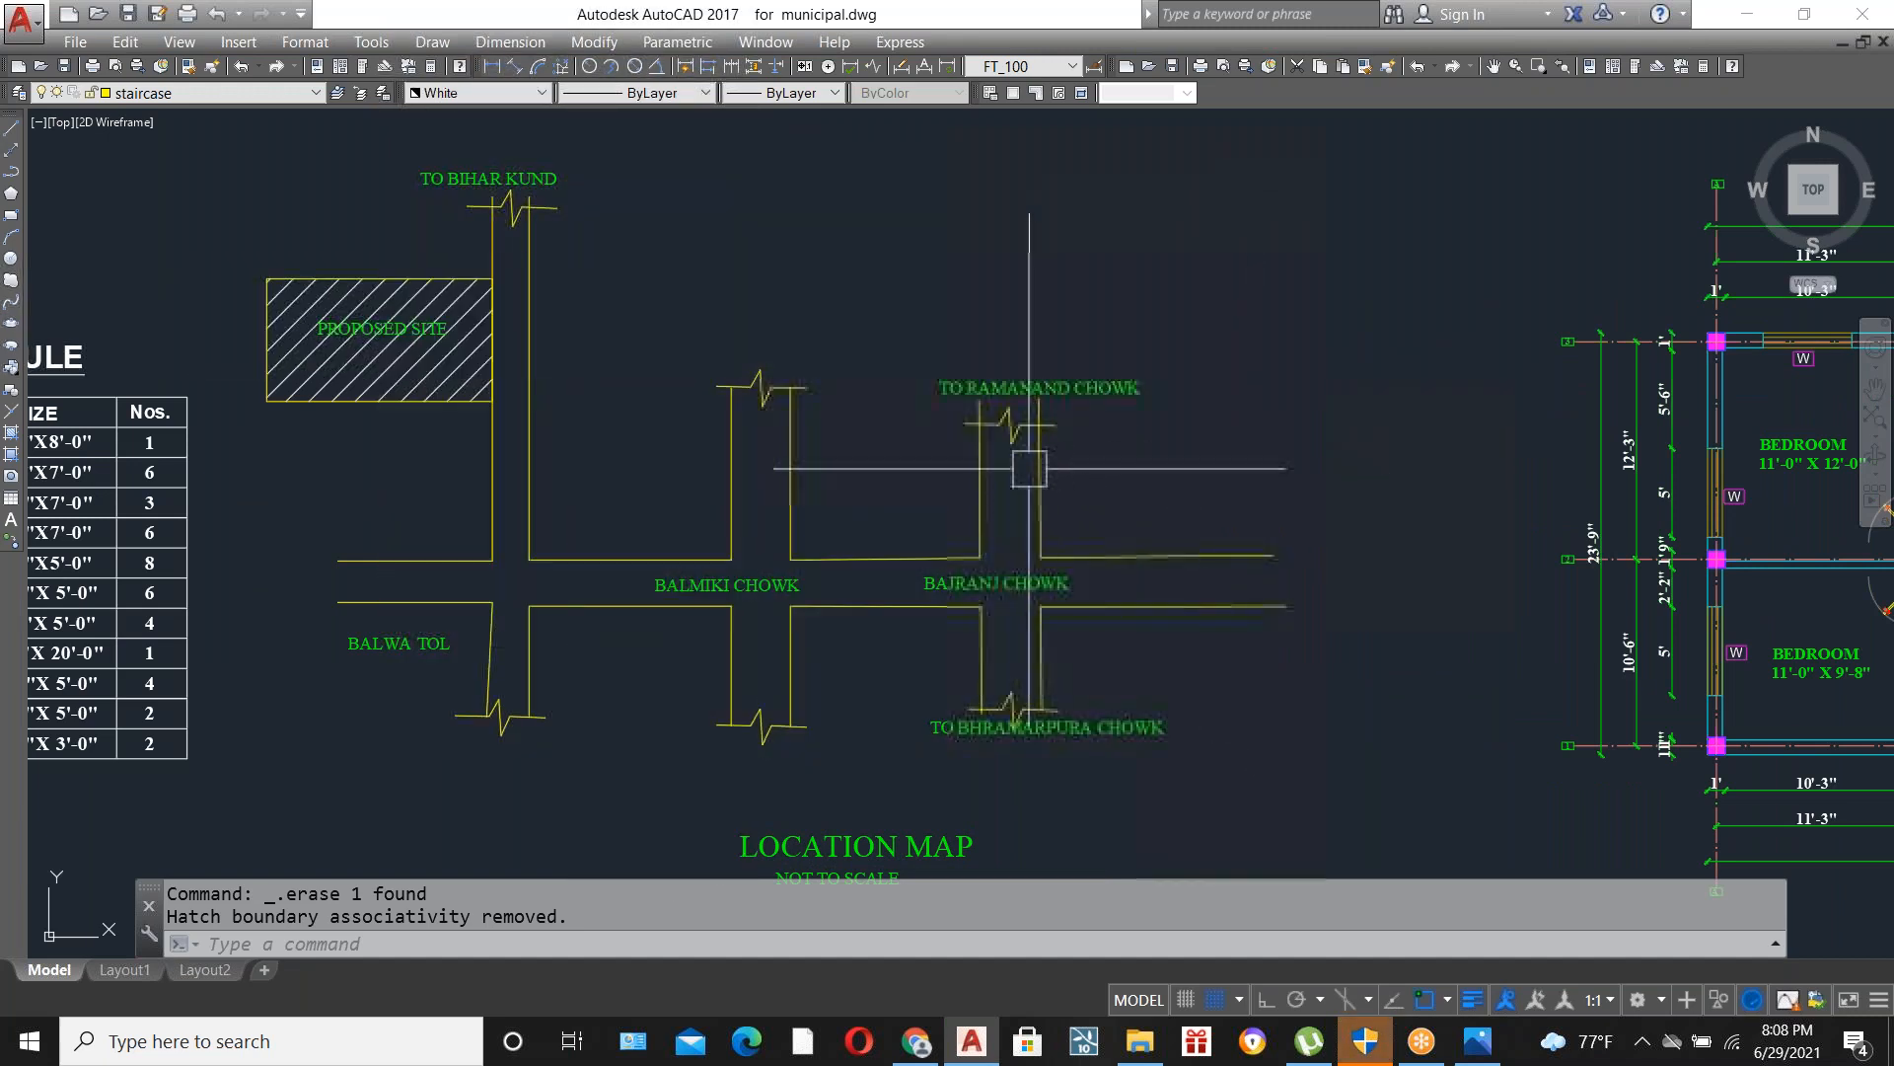
scroll(997, 484, down, 2)
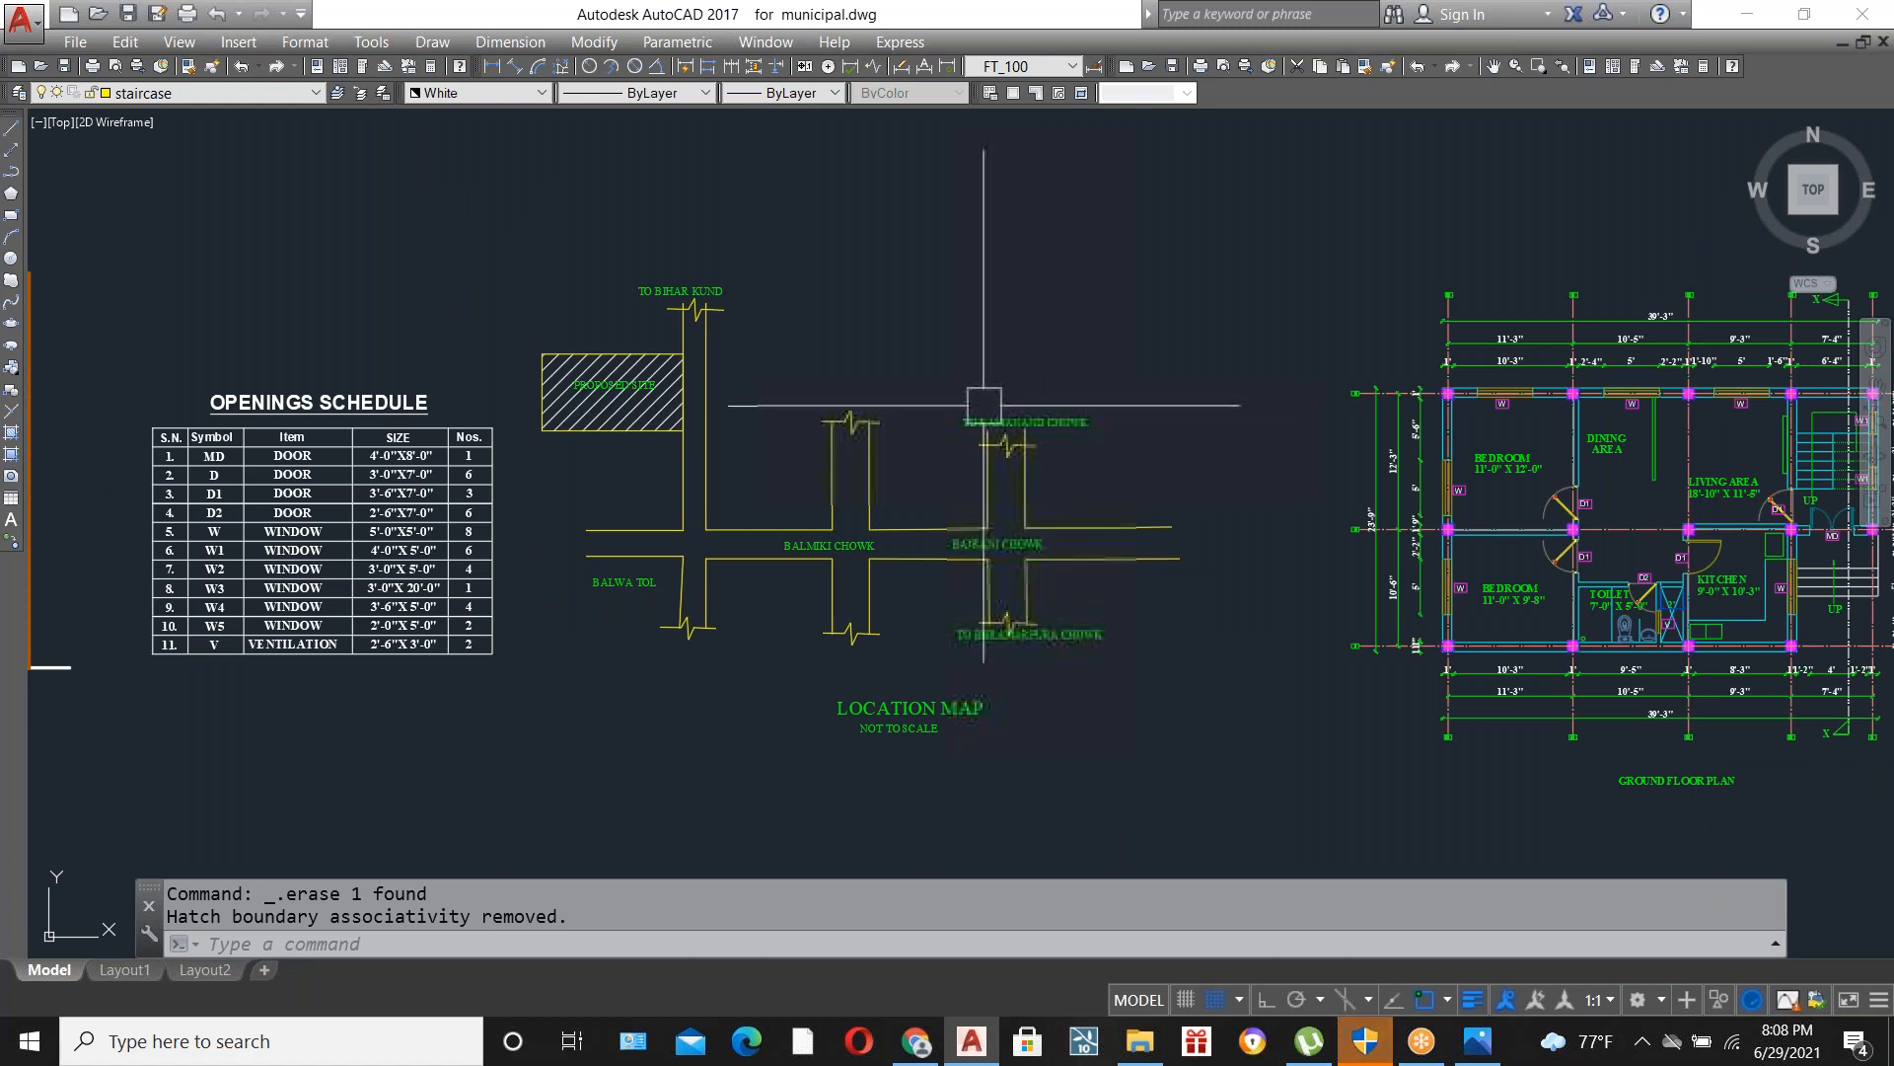
scroll(841, 567, down, 2)
scroll(936, 532, up, 2)
scroll(936, 532, up, 2)
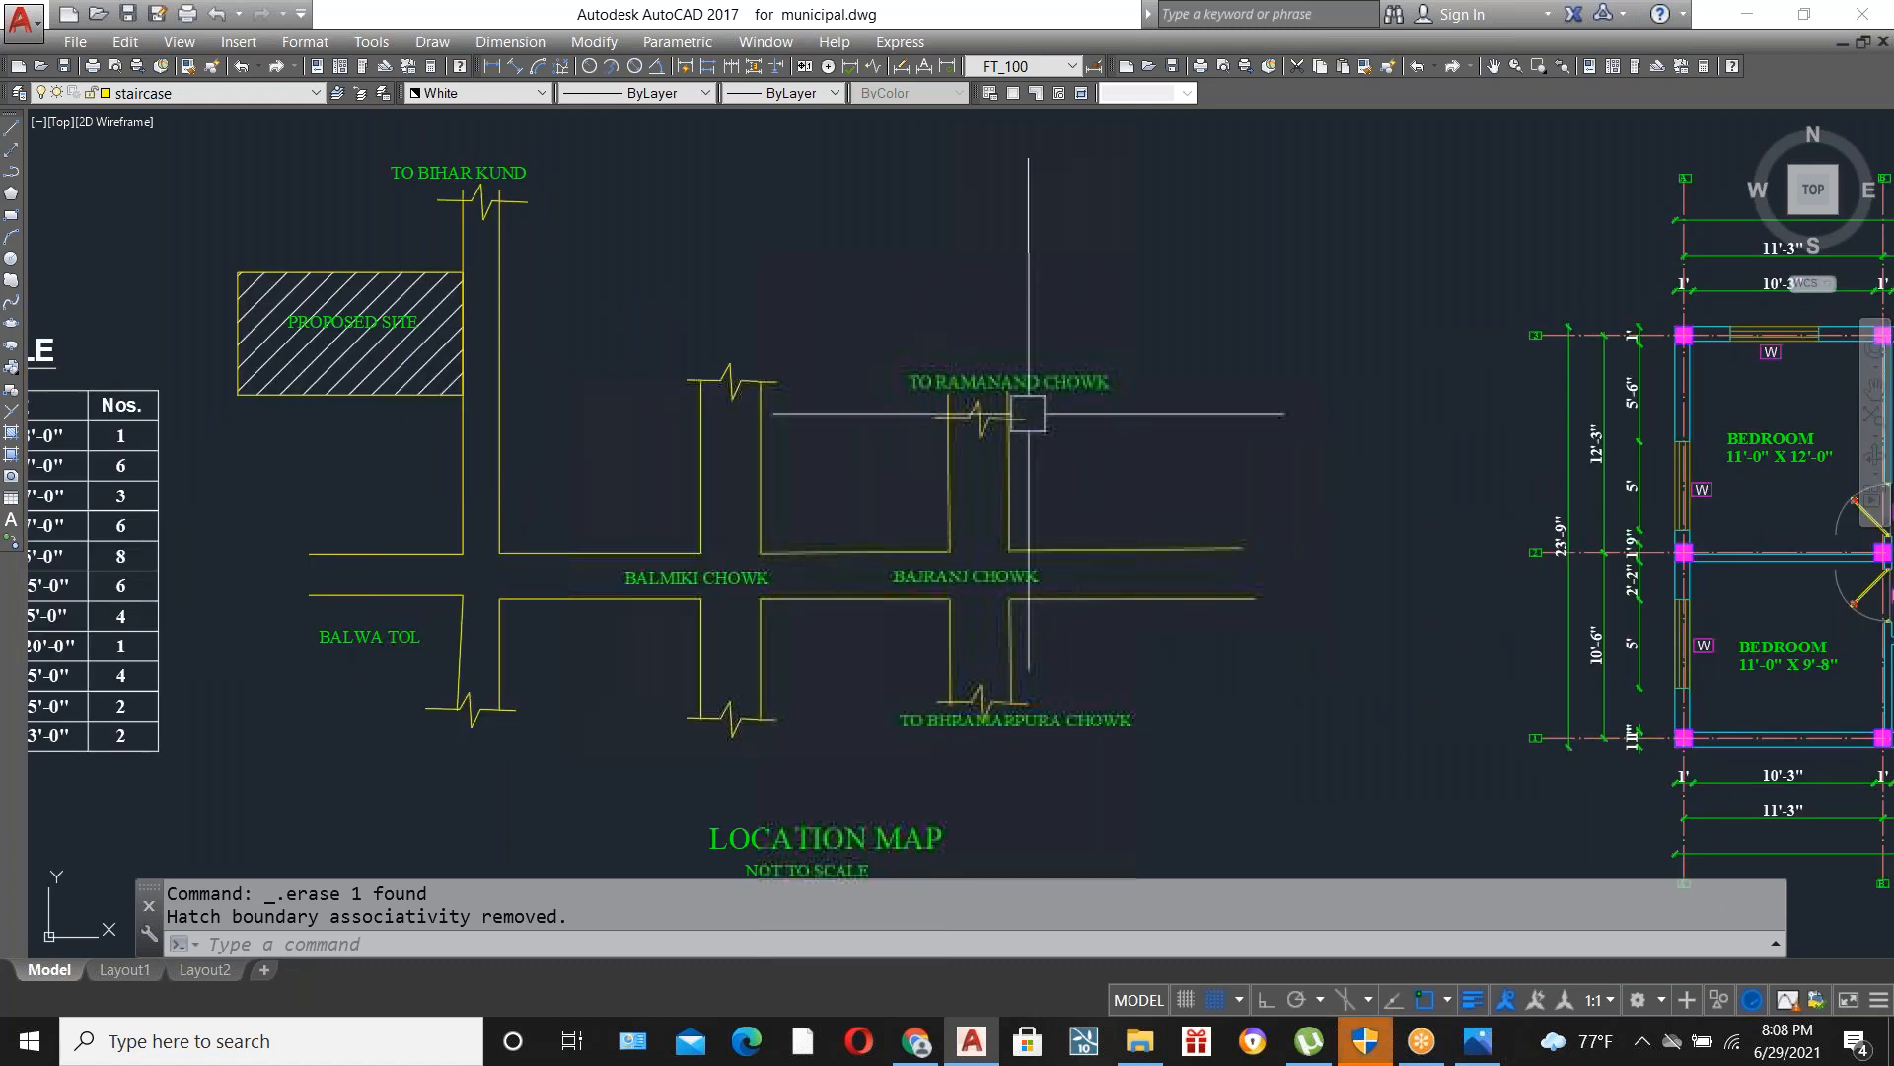
scroll(976, 570, up, 2)
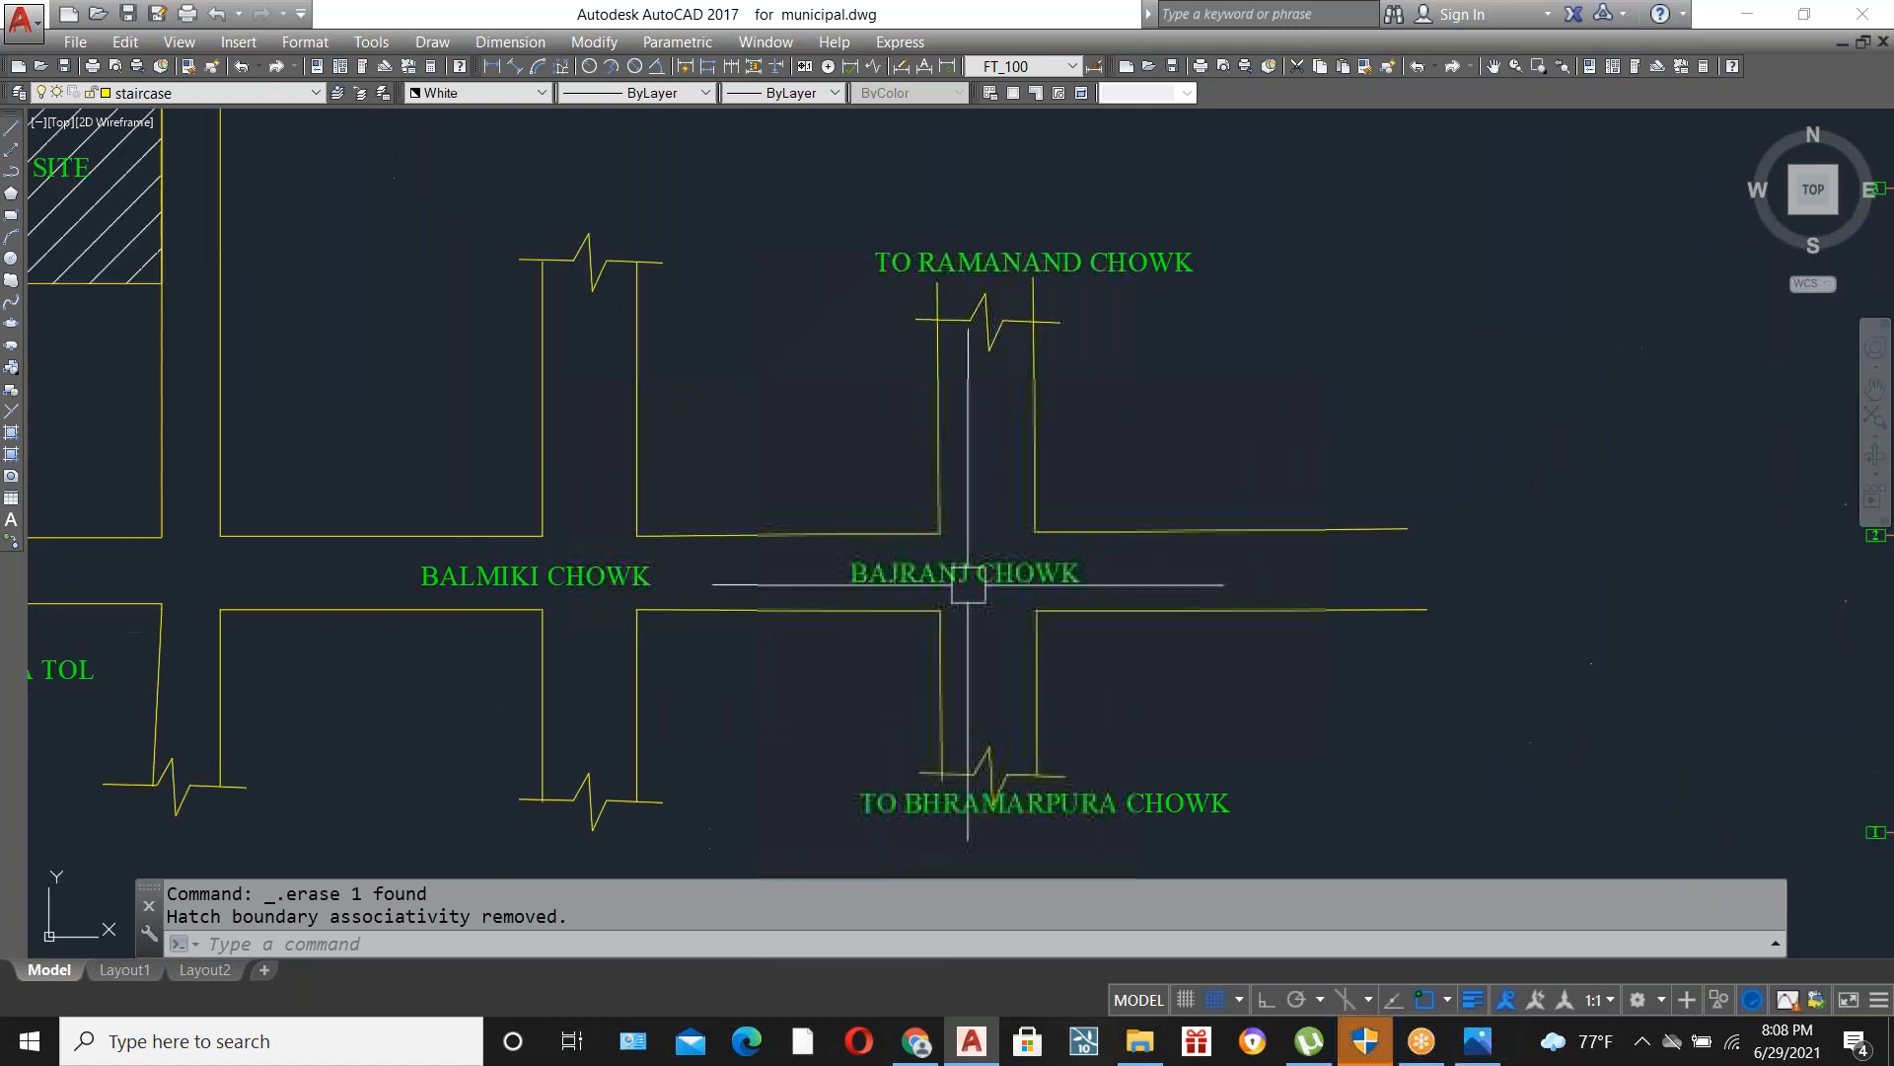
scroll(1240, 516, down, 2)
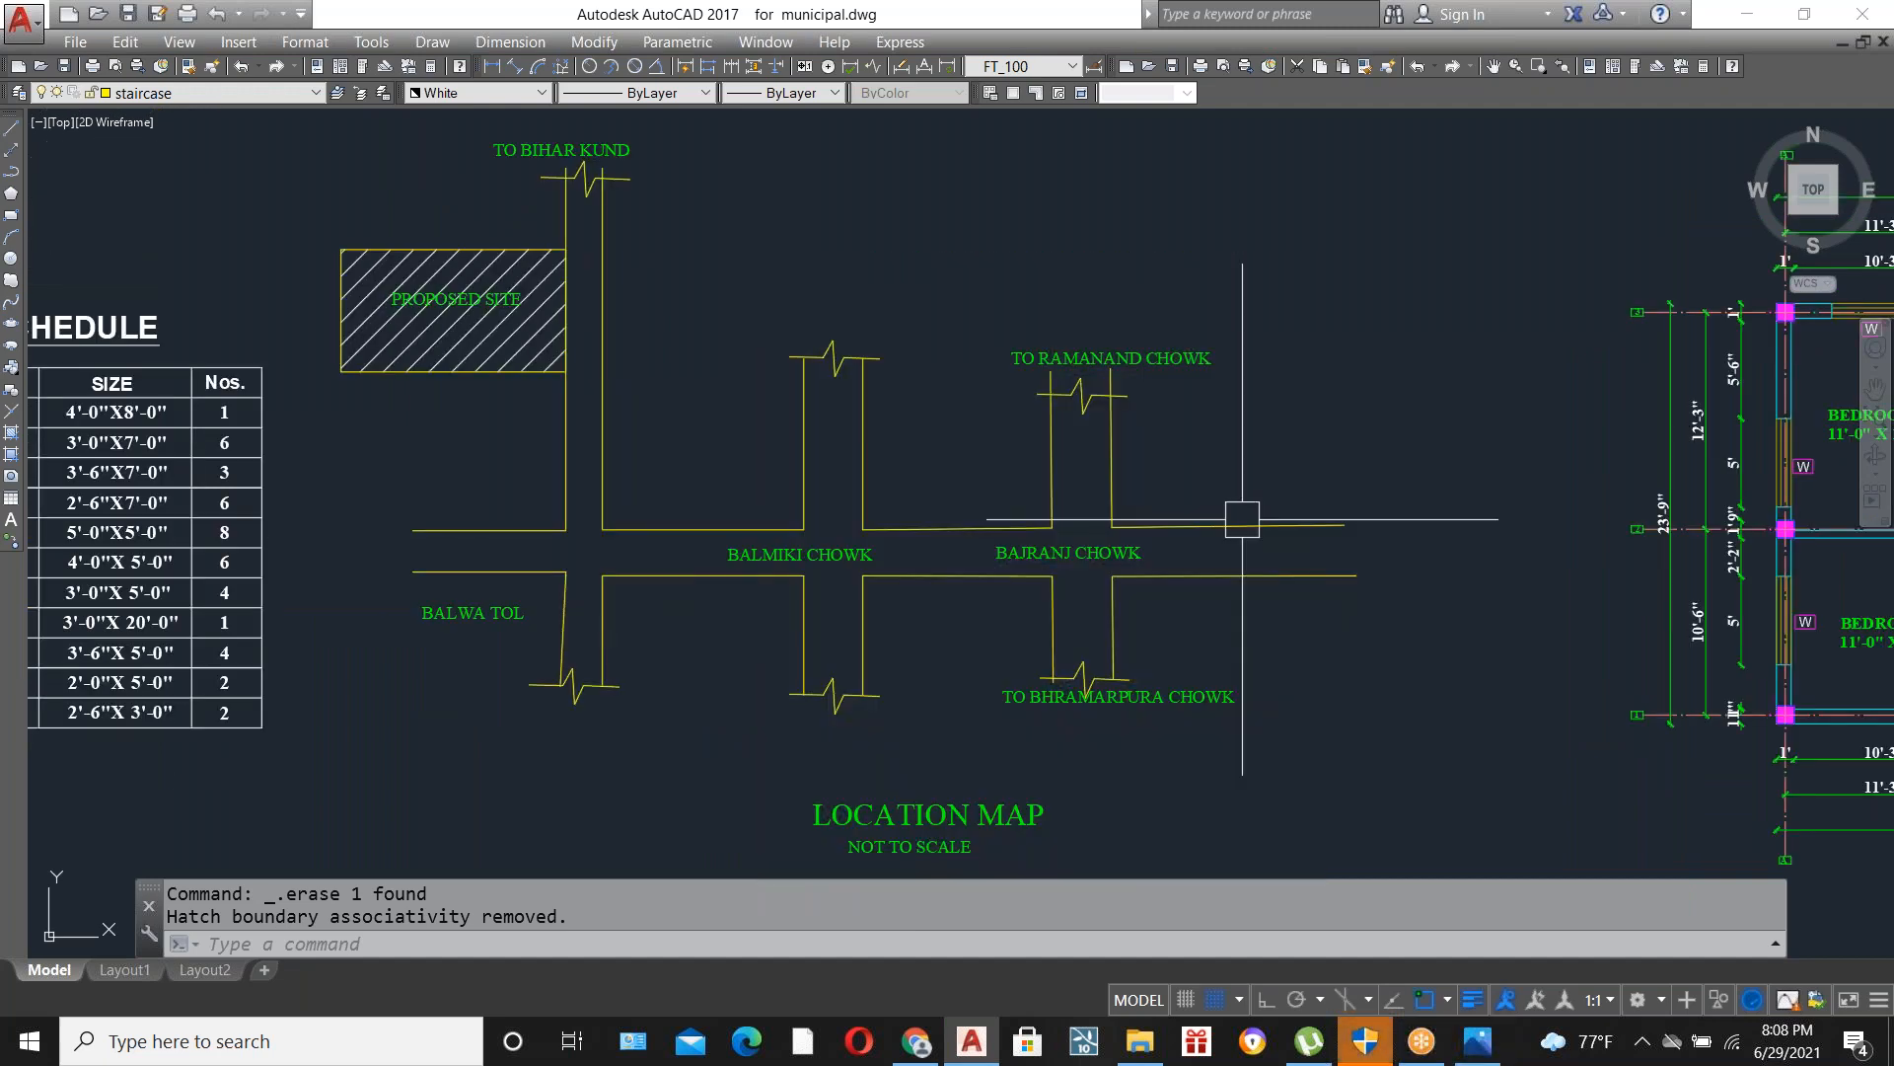
scroll(819, 551, up, 2)
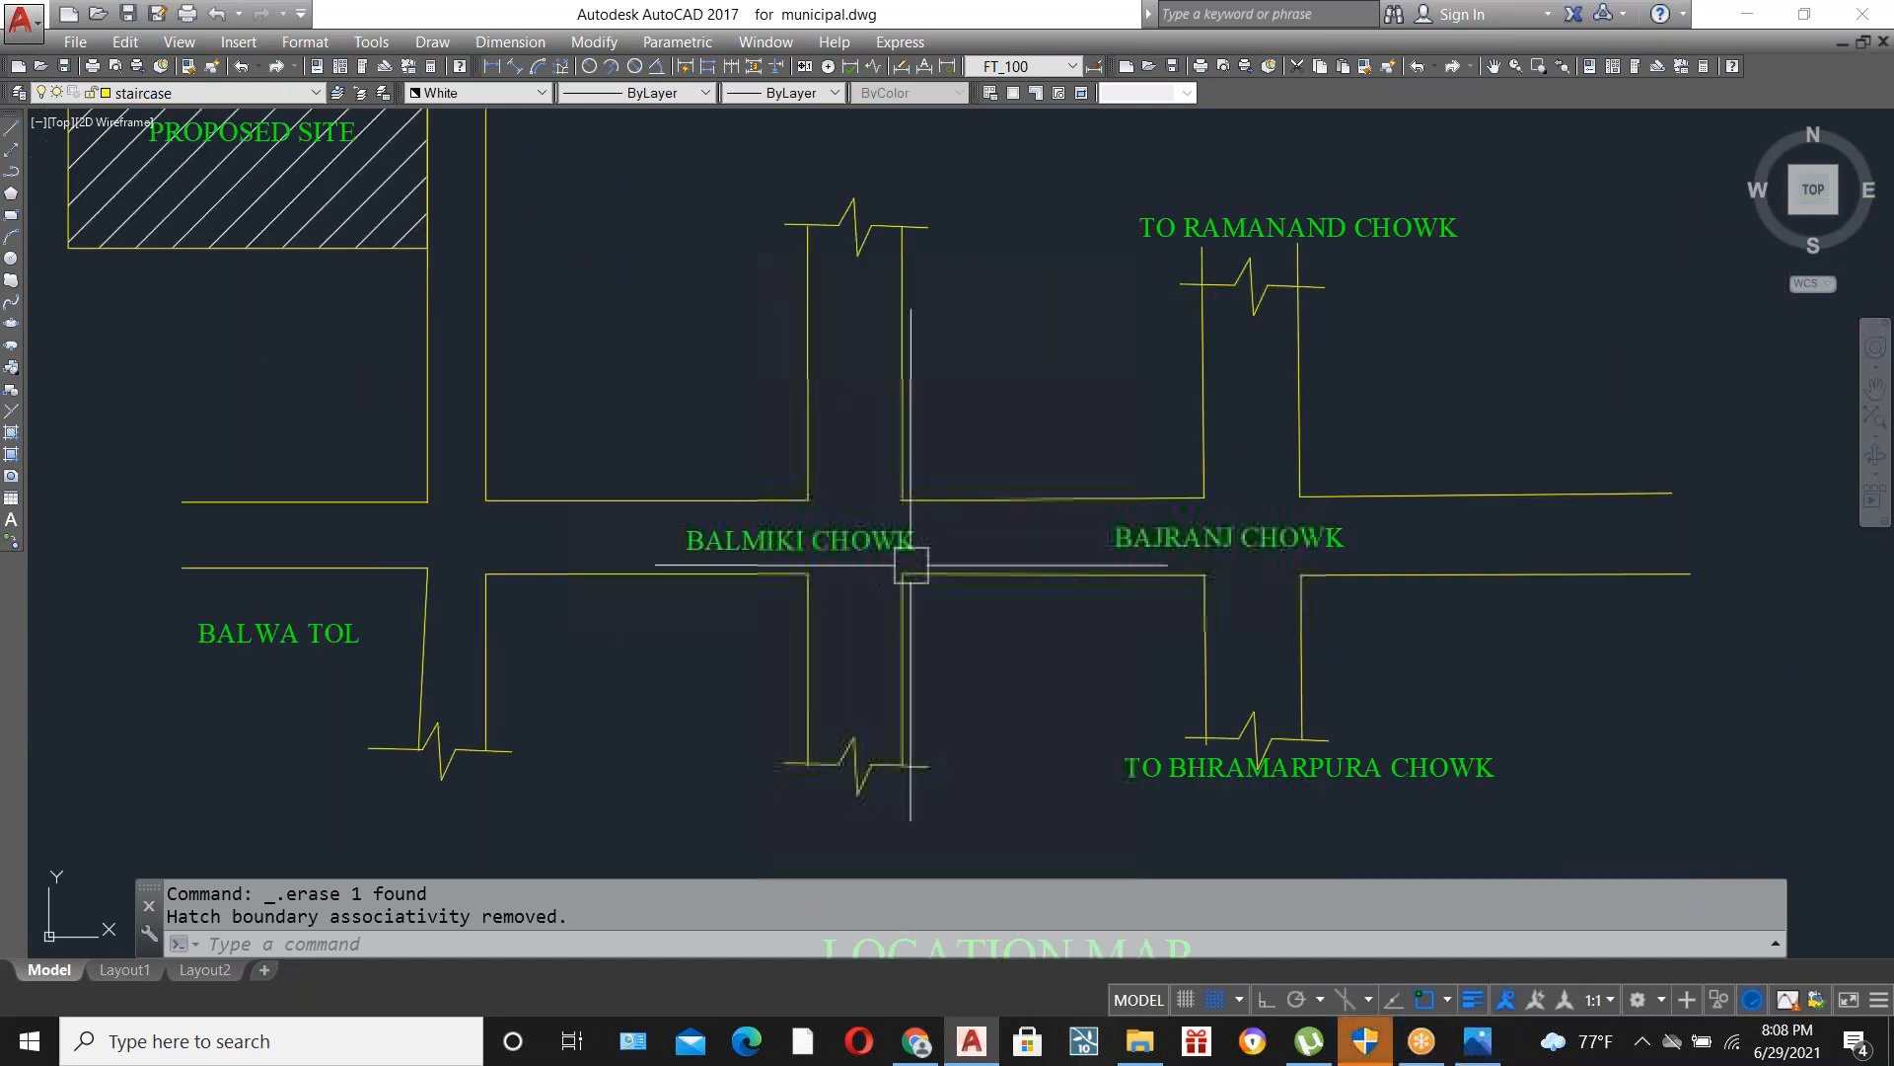
scroll(947, 588, down, 1)
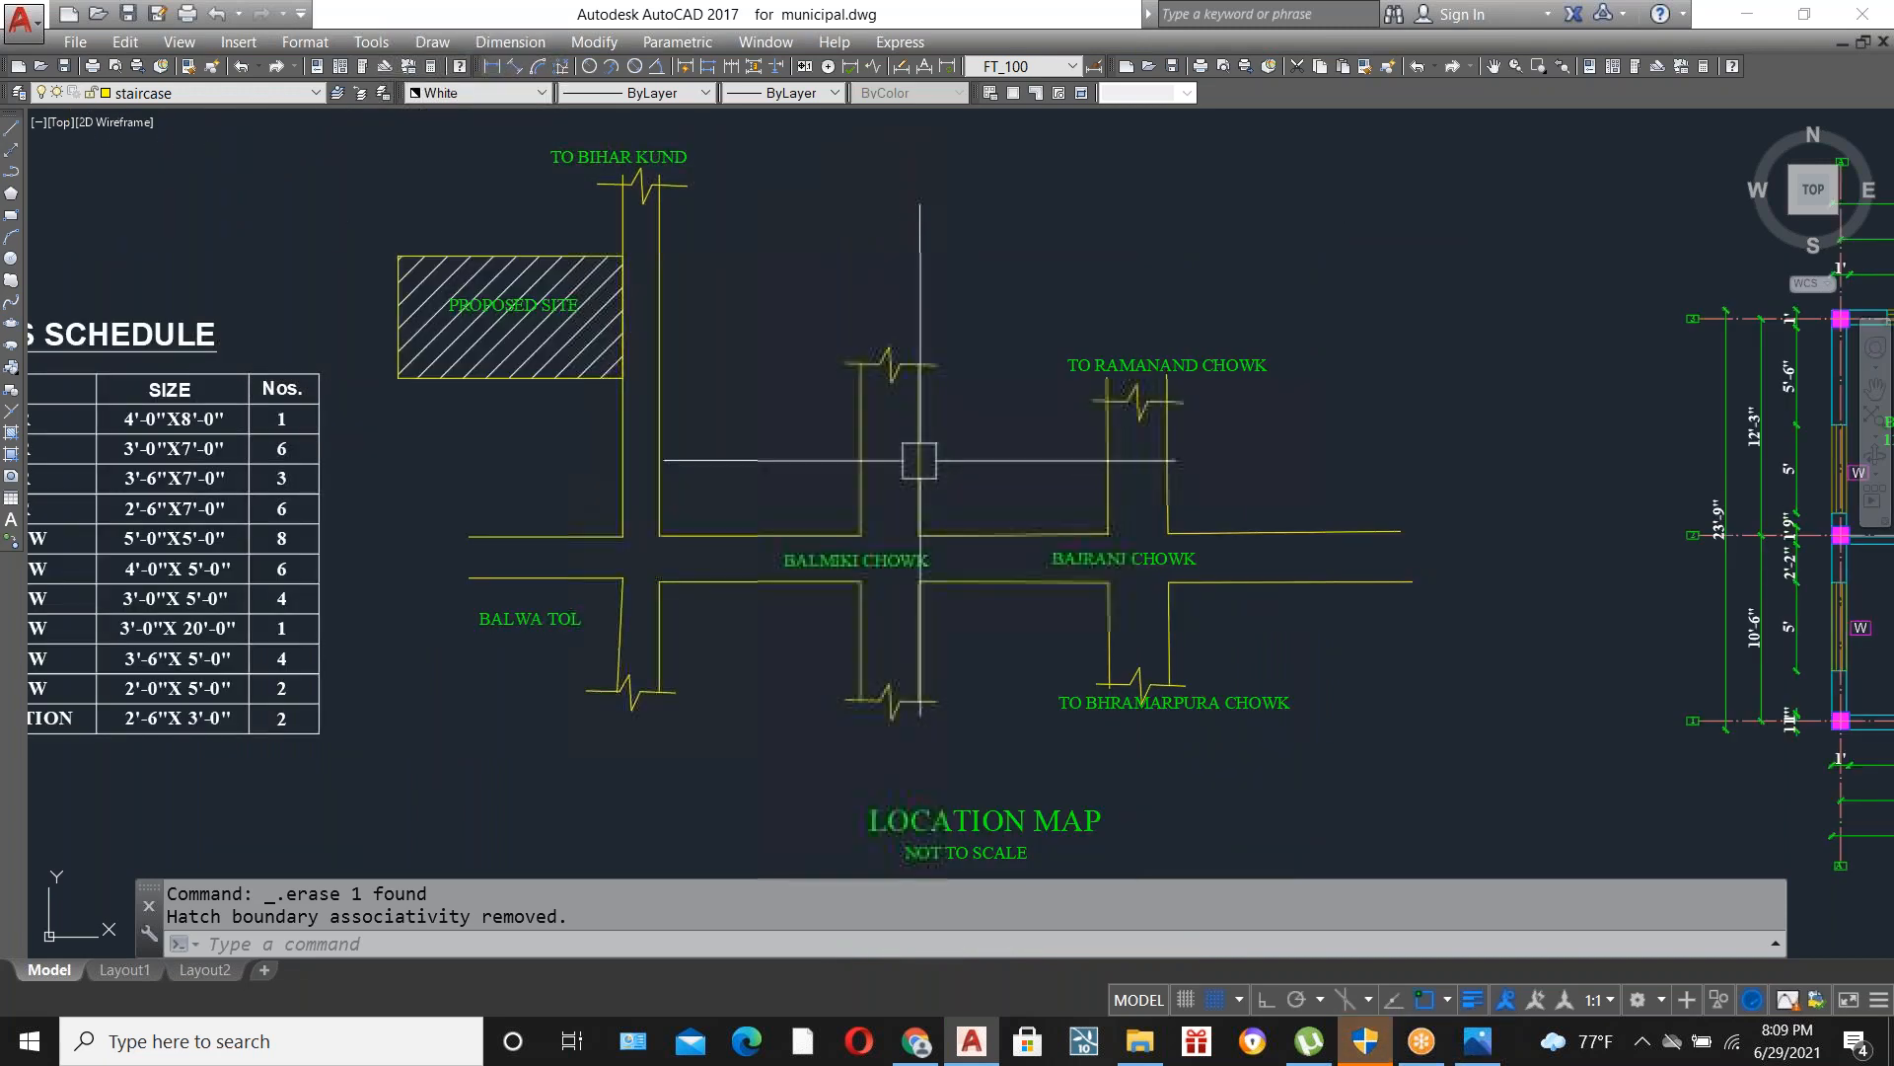
scroll(779, 559, down, 2)
scroll(1167, 580, up, 2)
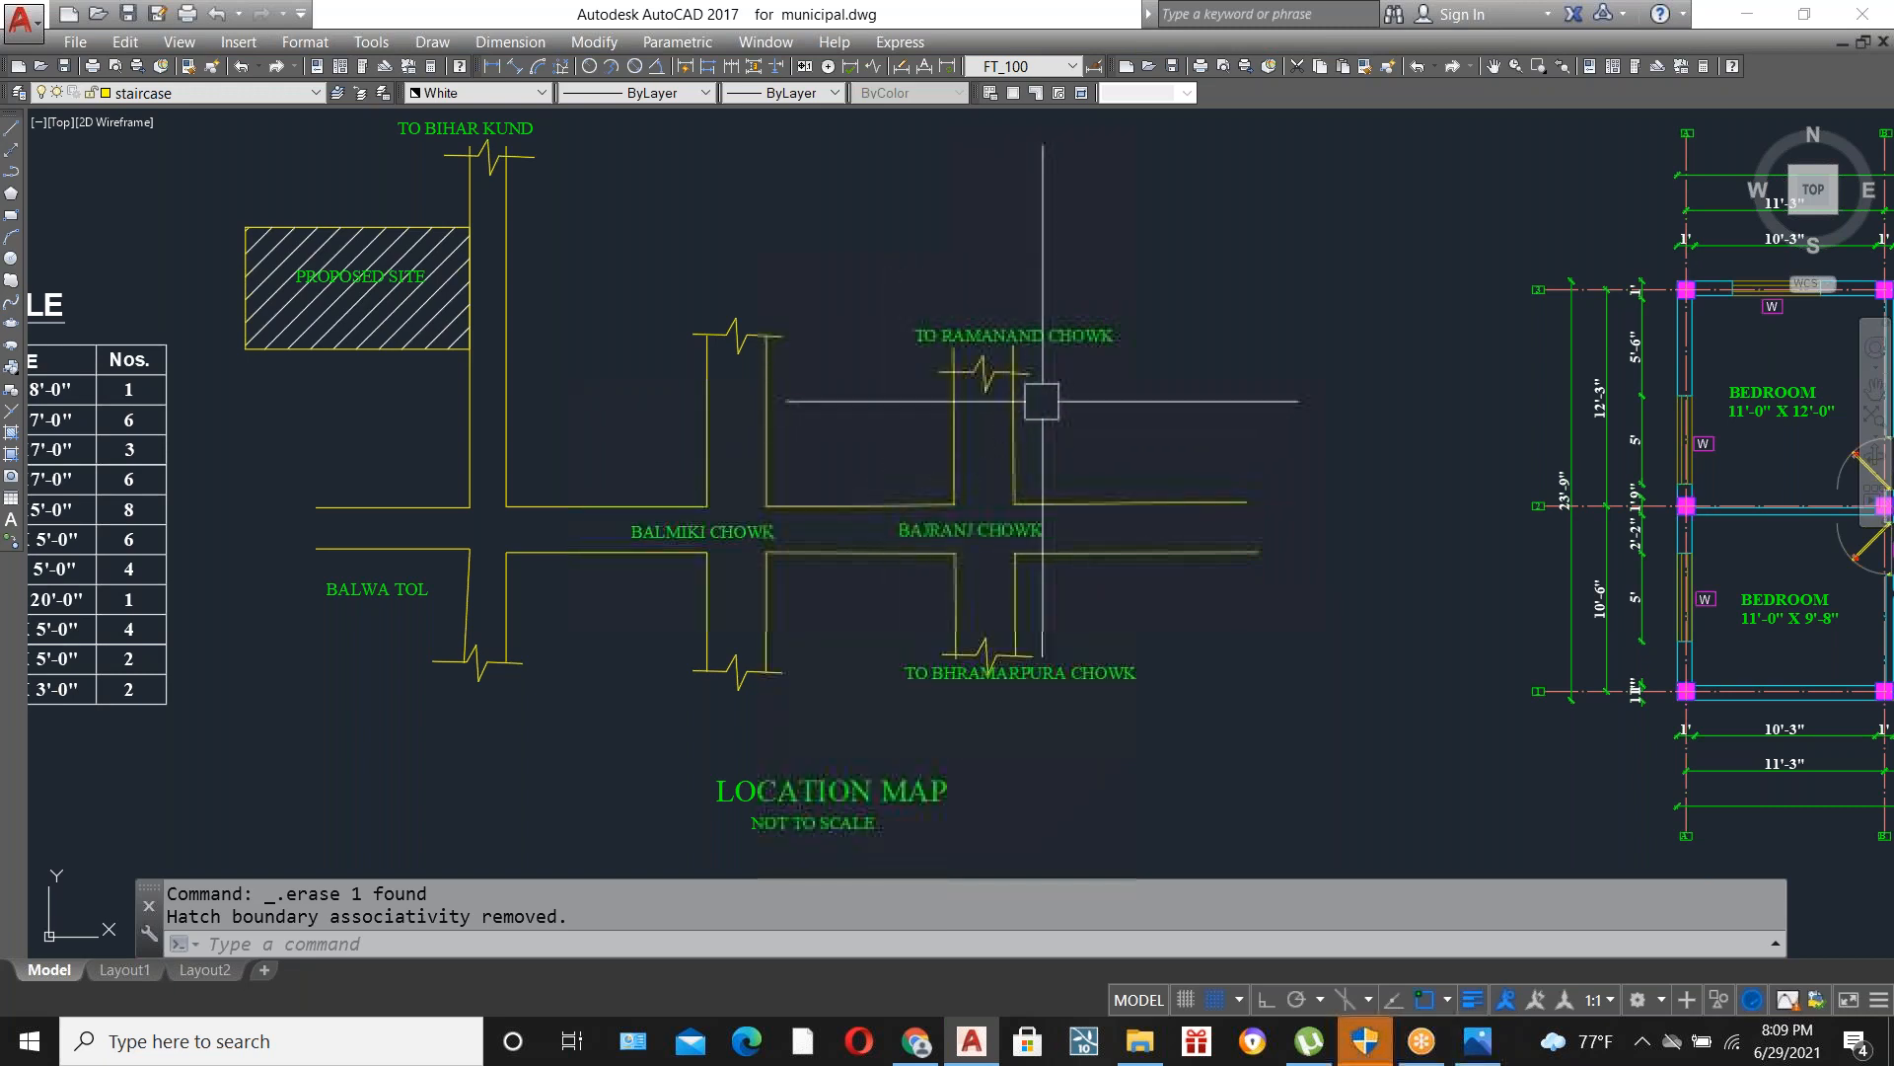
scroll(1045, 590, down, 1)
text(L)
key(Return)
key(Escape)
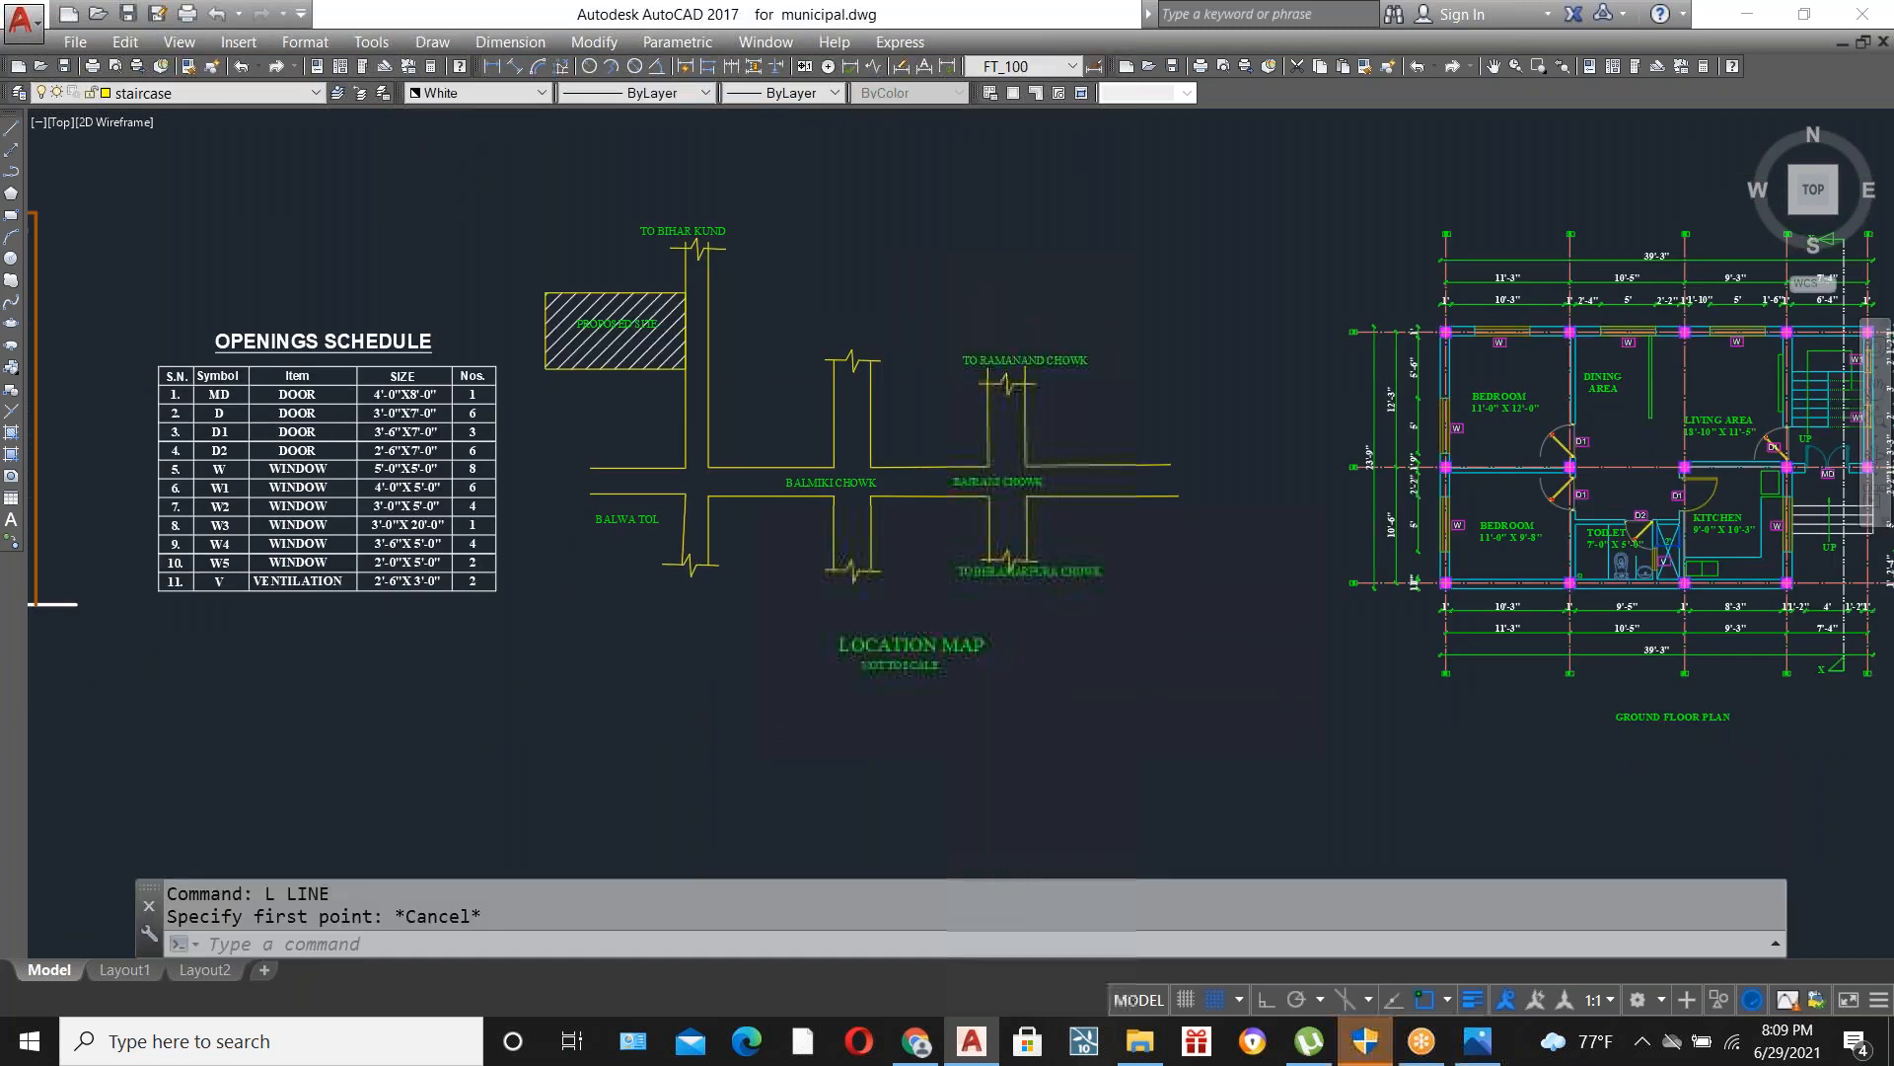
Draw two long, roughly parallel horizontal lines below the location map title as the edges of a main road.
scroll(1065, 634, down, 2)
text(L)
key(Return)
scroll(1036, 641, up, 2)
click(1215, 623)
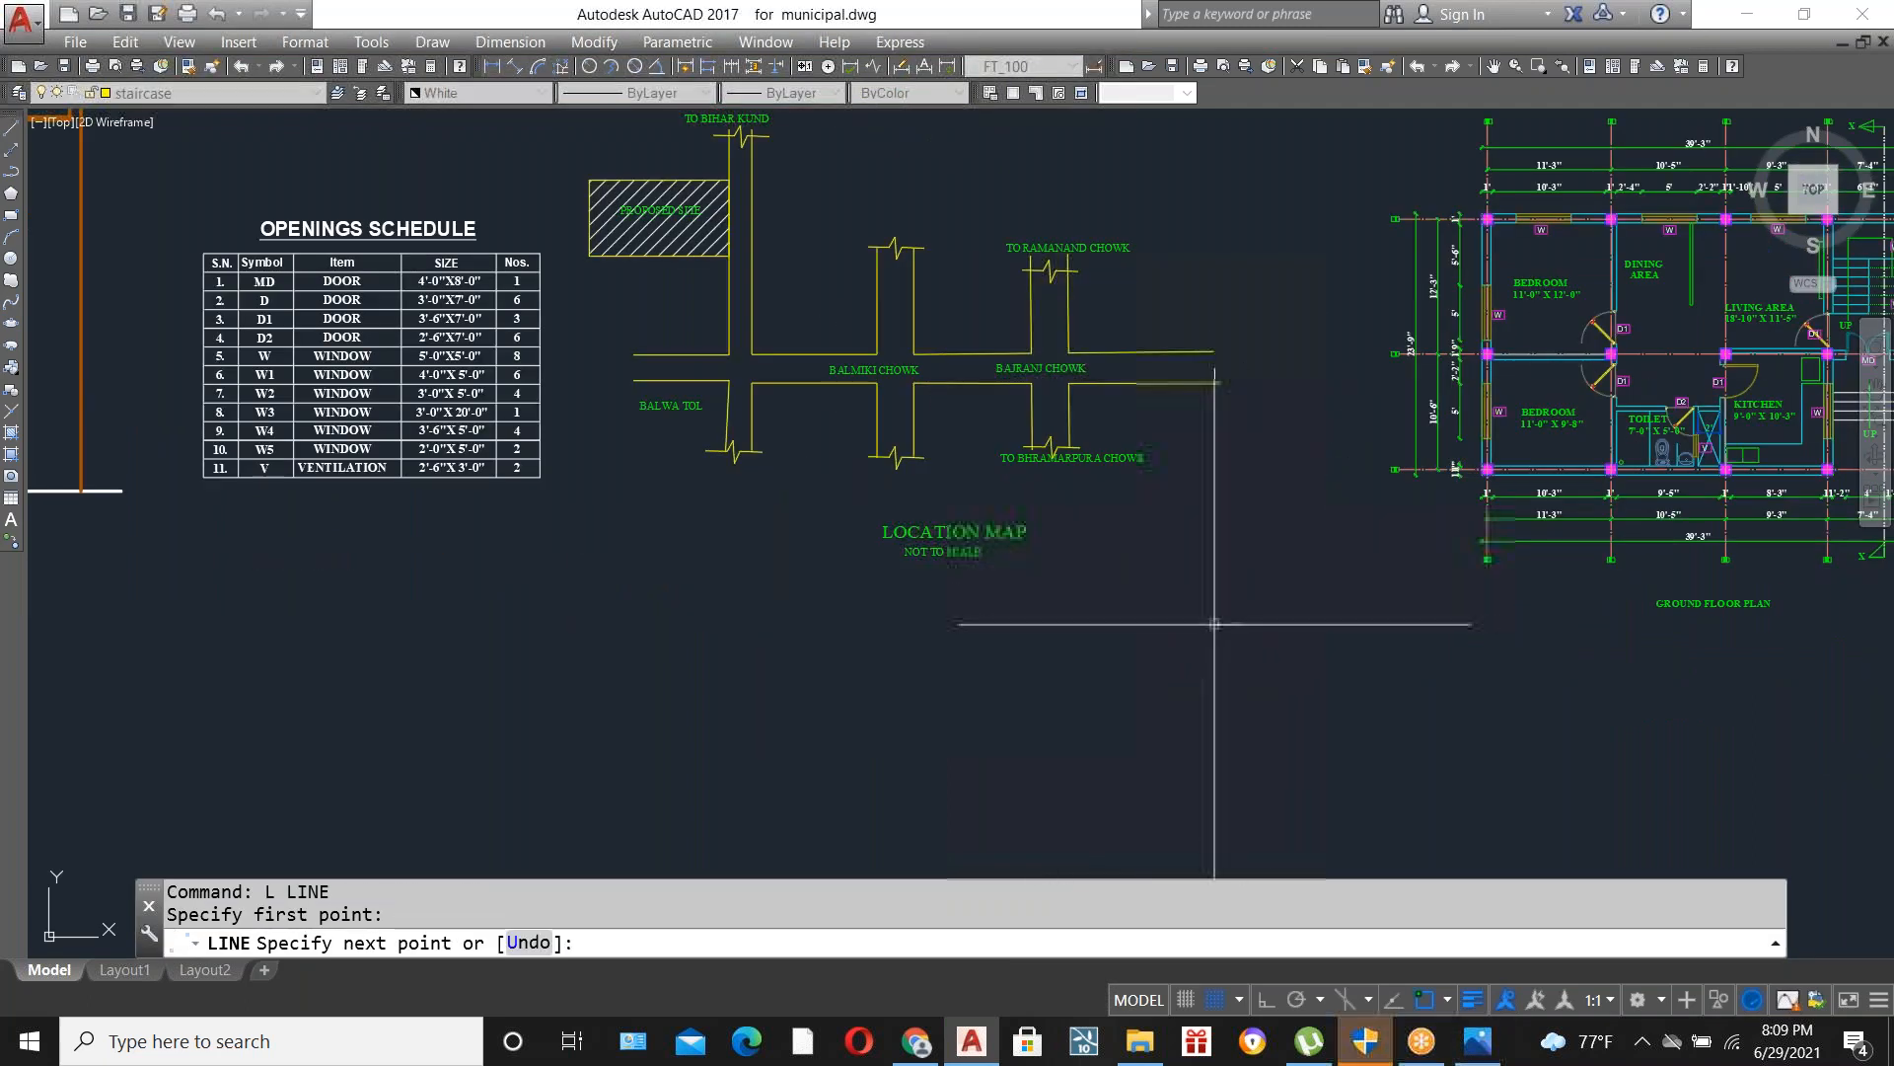
click(637, 623)
key(Escape)
key(Return)
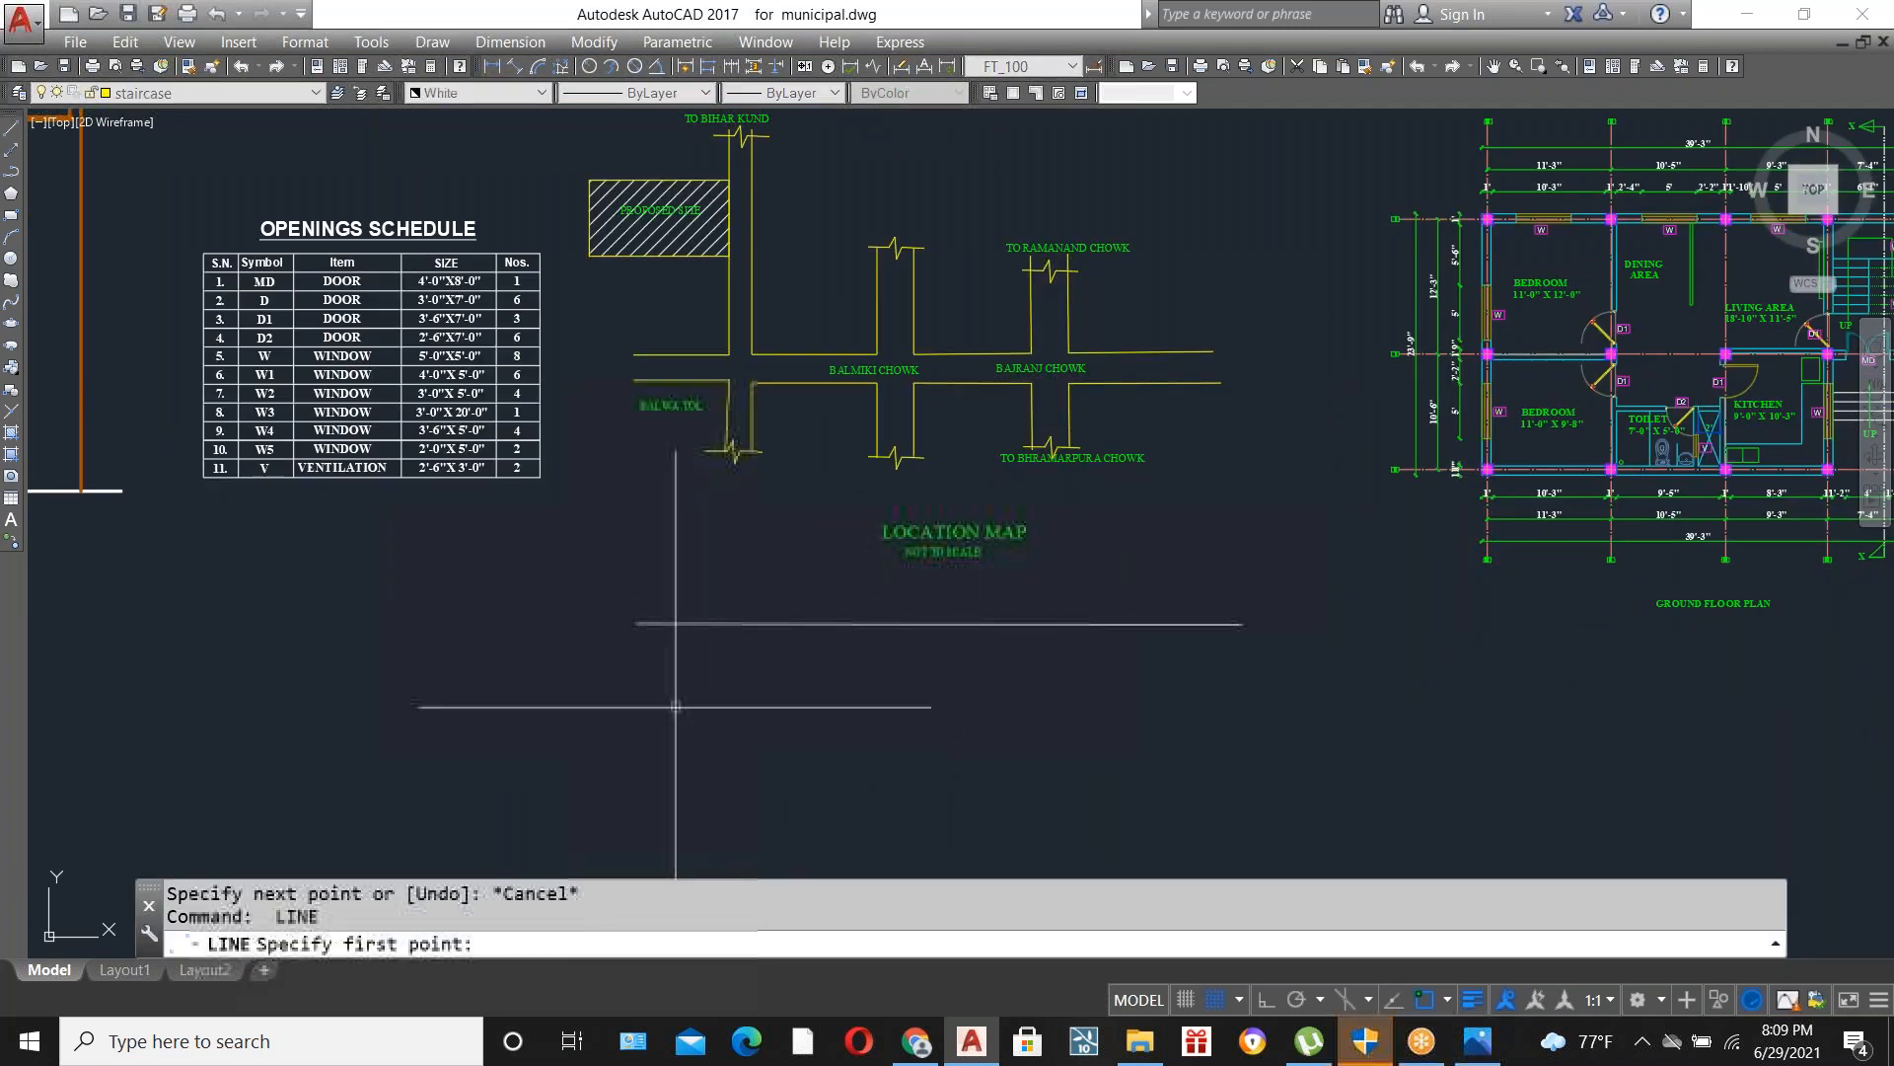
click(632, 682)
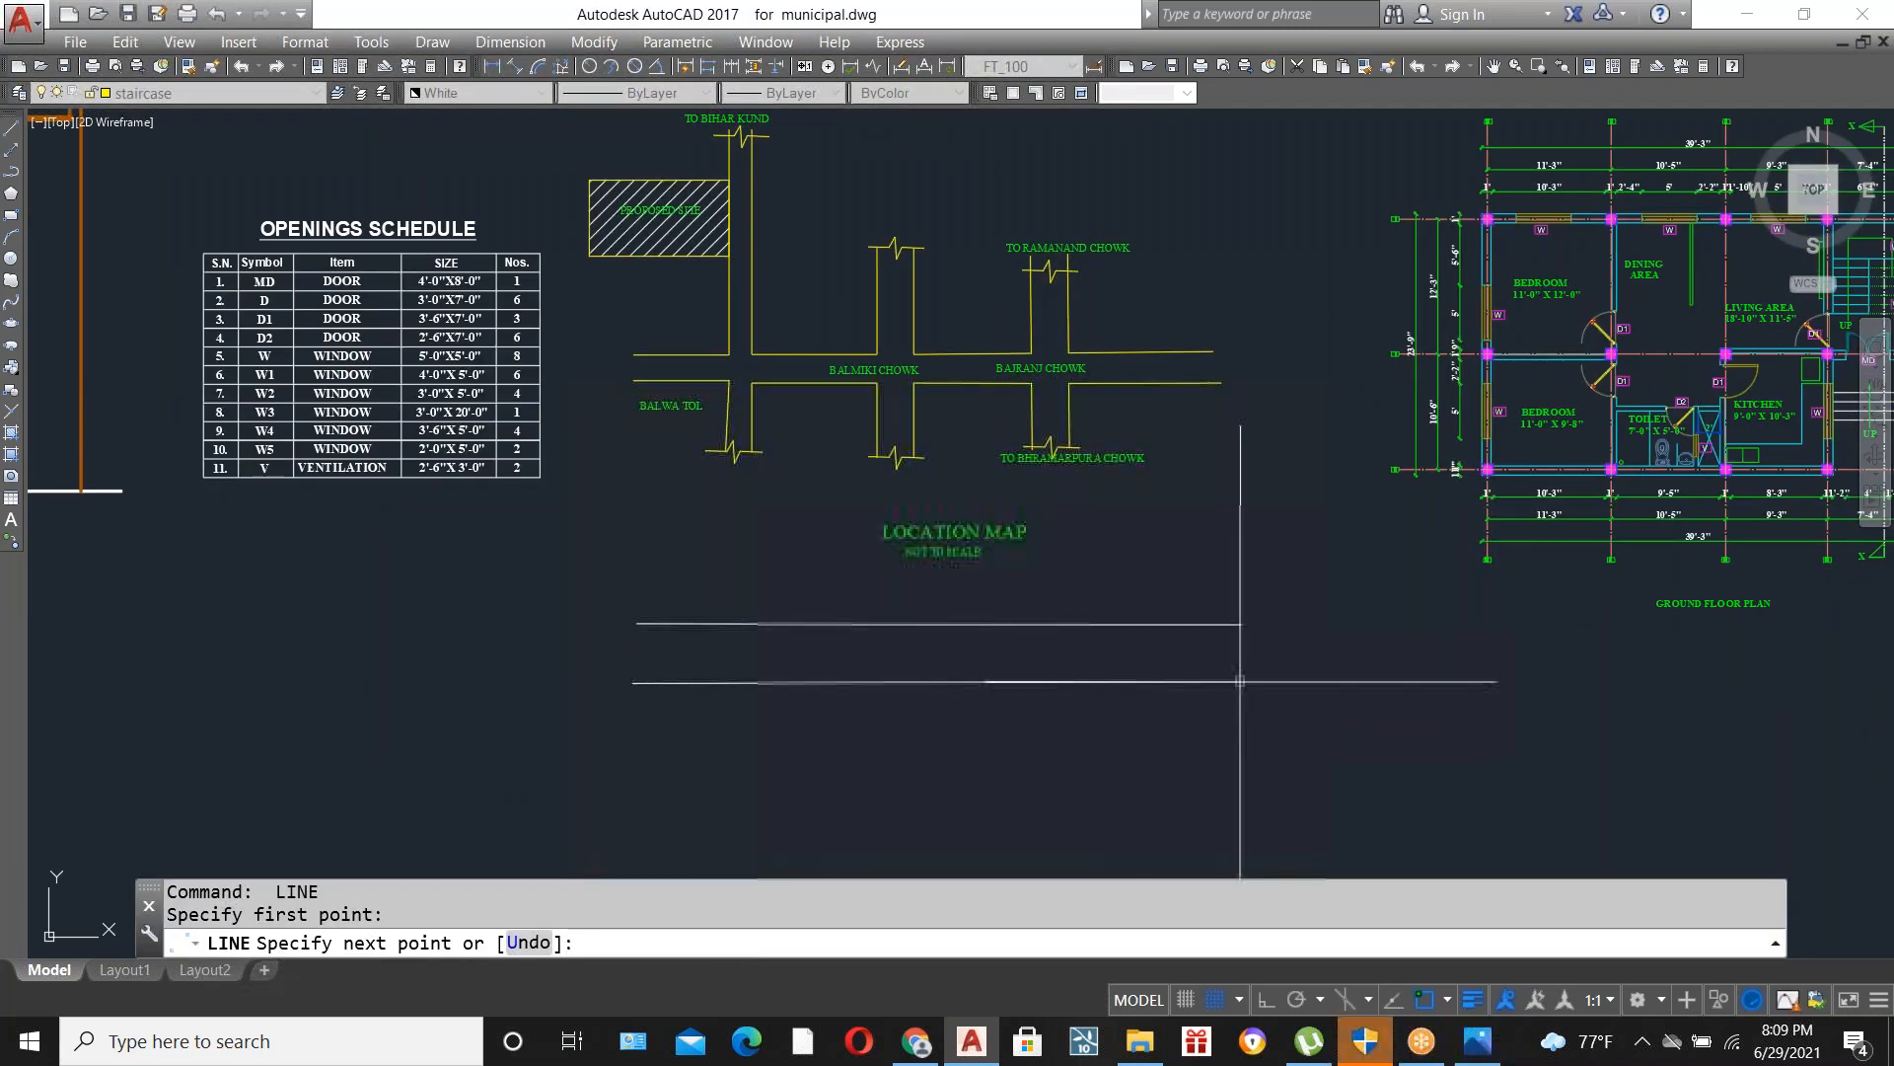
click(1240, 681)
key(Escape)
Draw two tall, narrow rectangles crossing both road lines, one near the middle and one toward the east end.
text(REC)
key(Return)
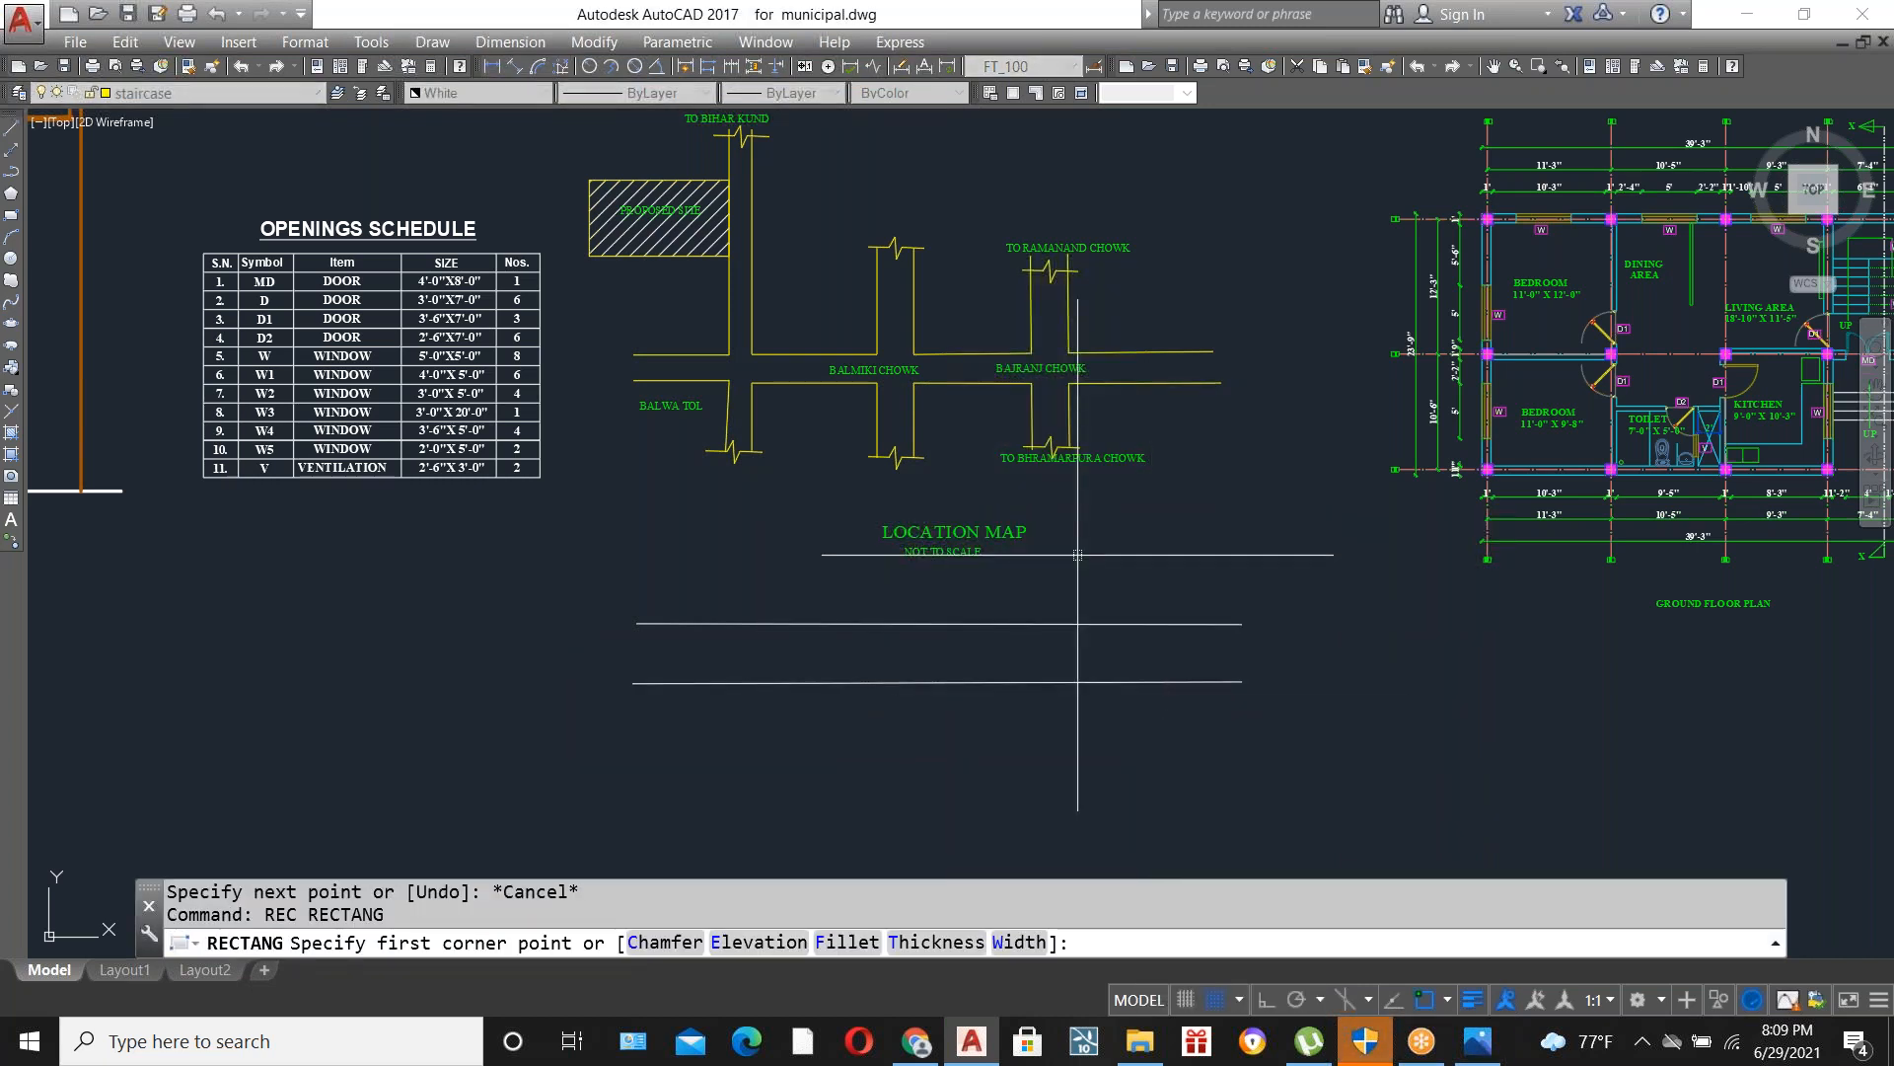
click(1078, 555)
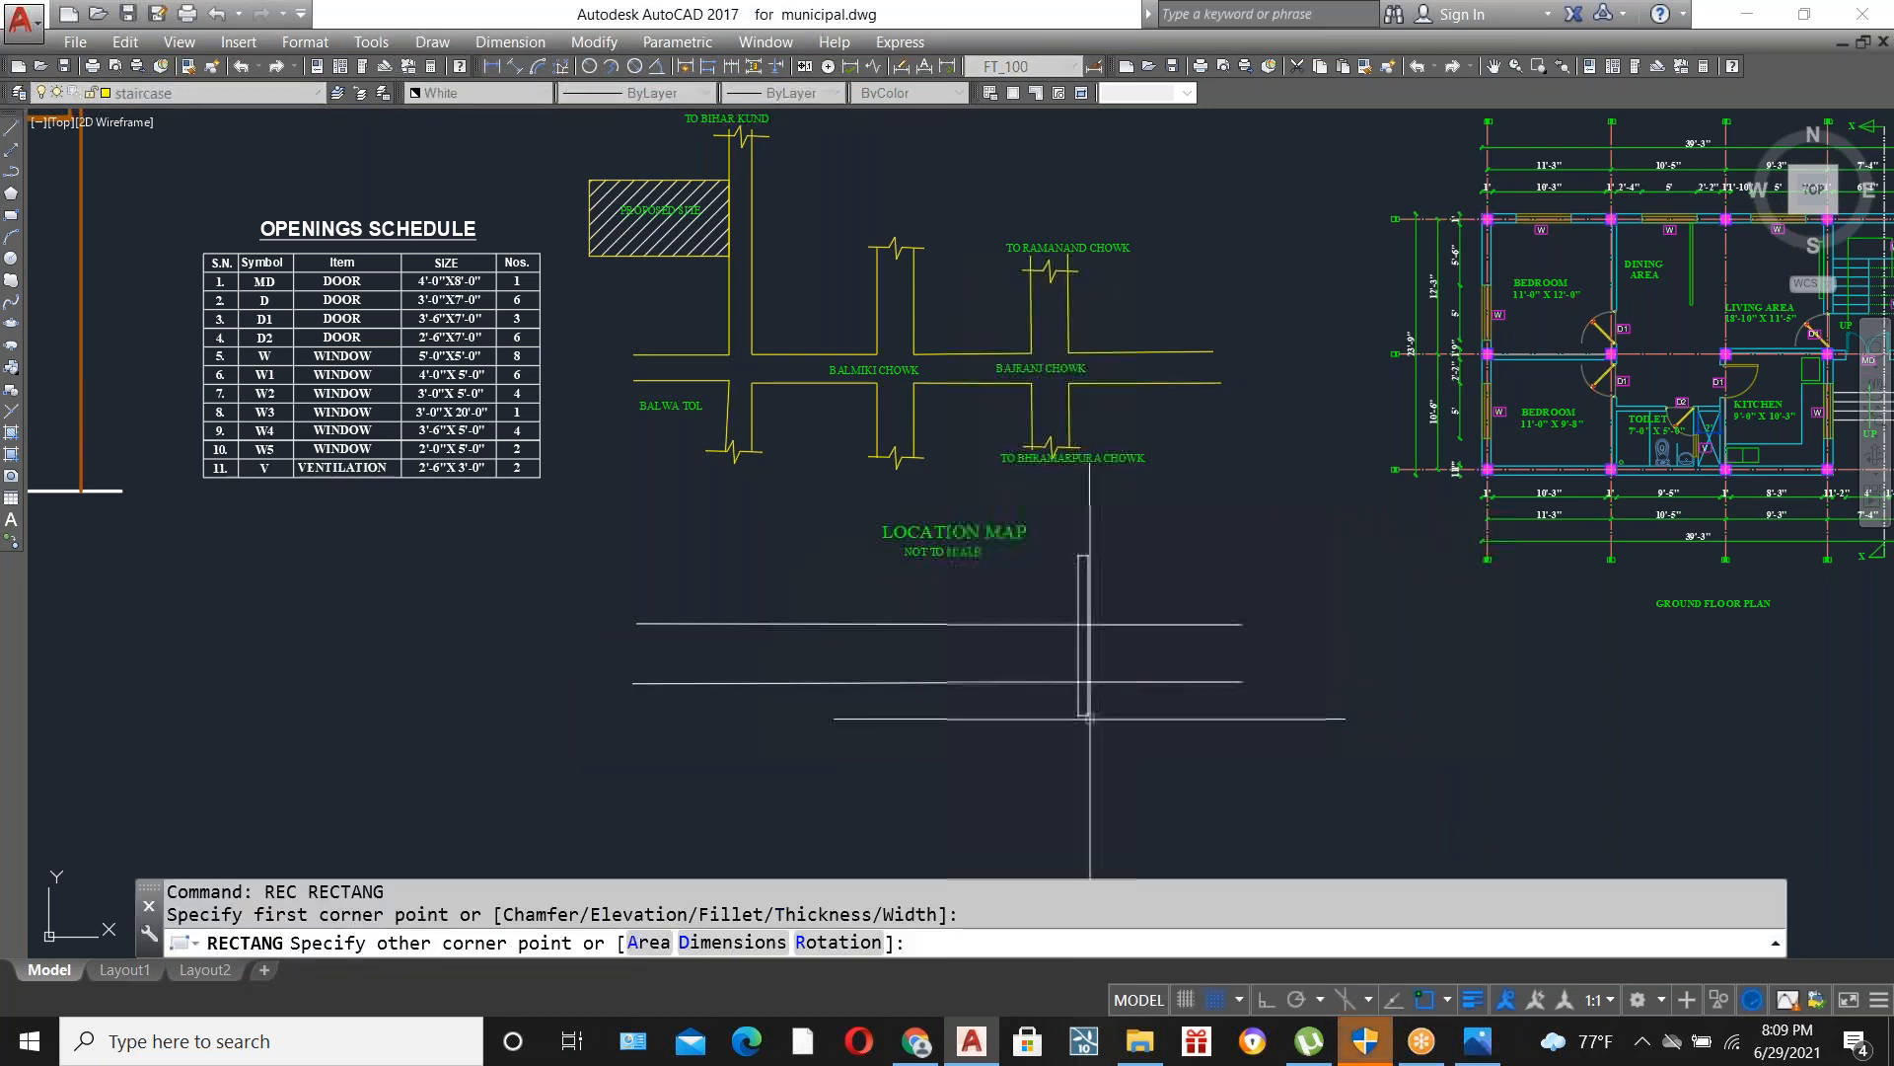
click(1132, 747)
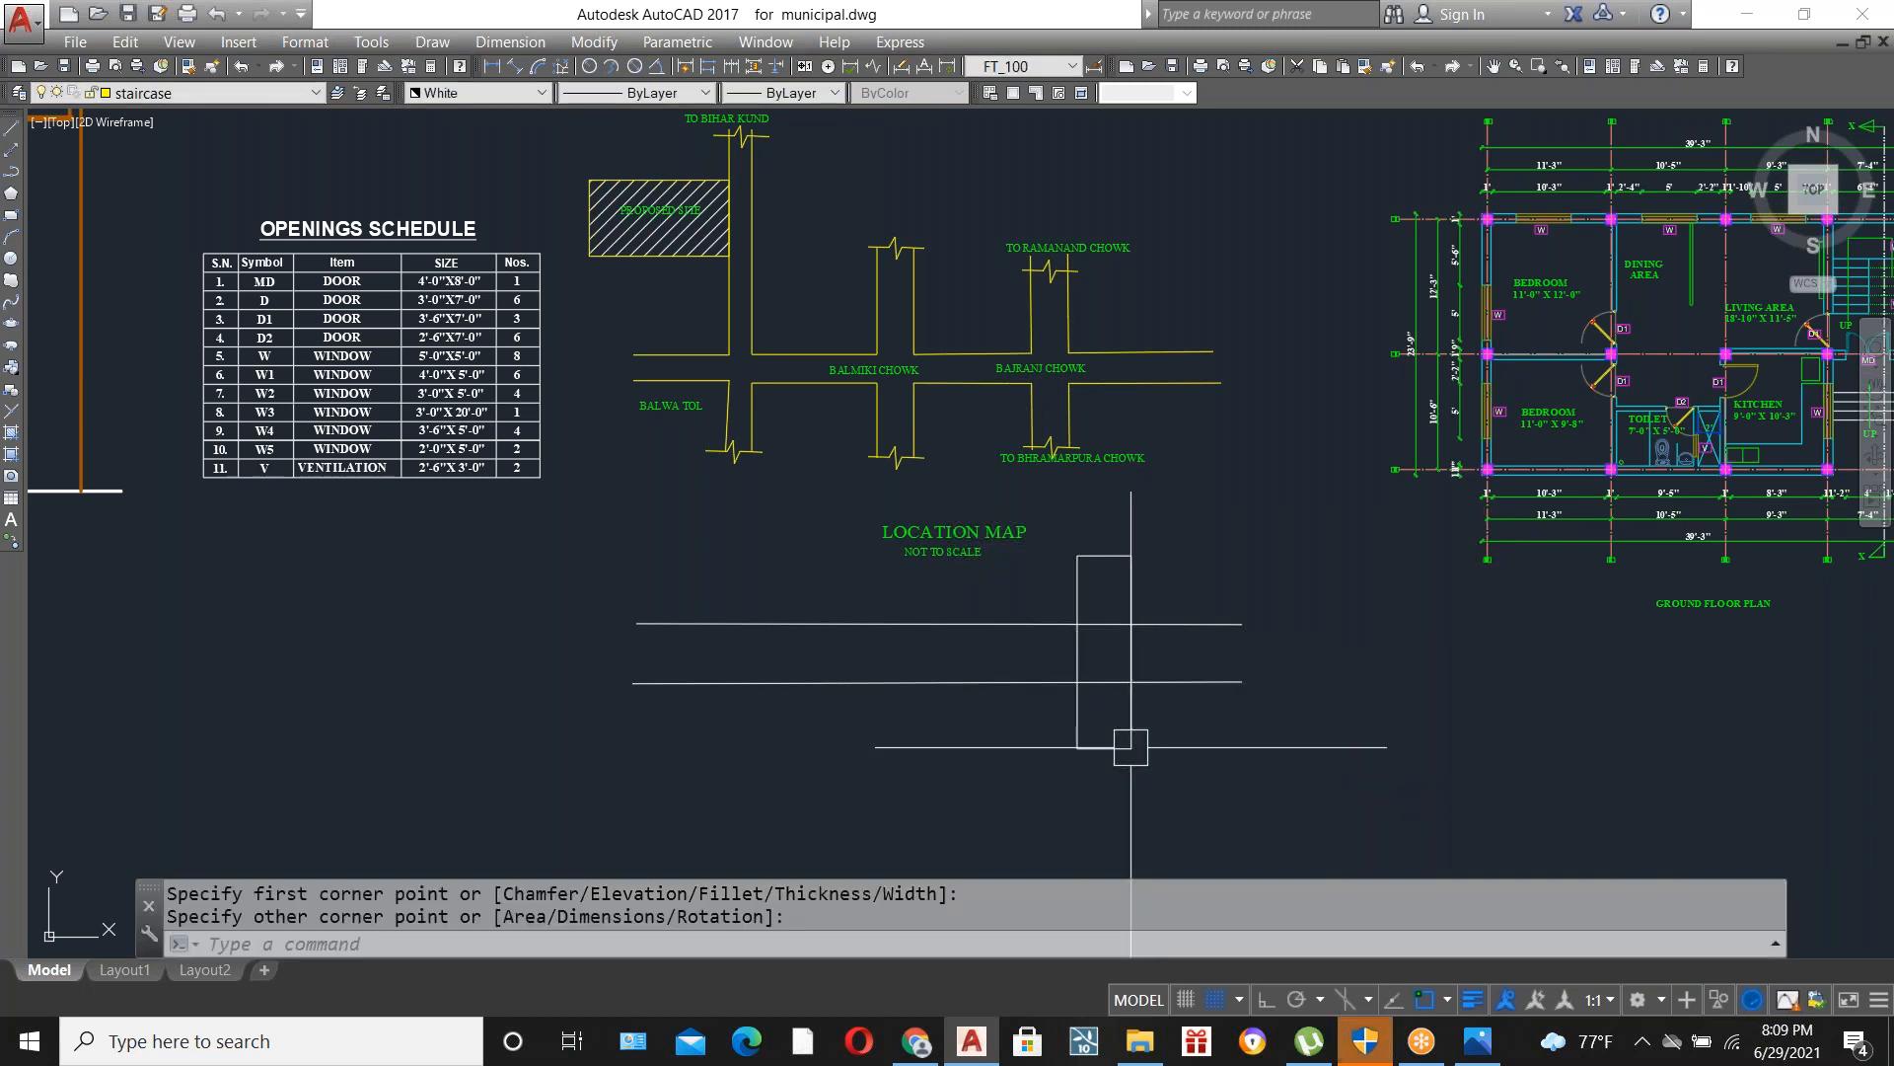
key(Return)
click(861, 579)
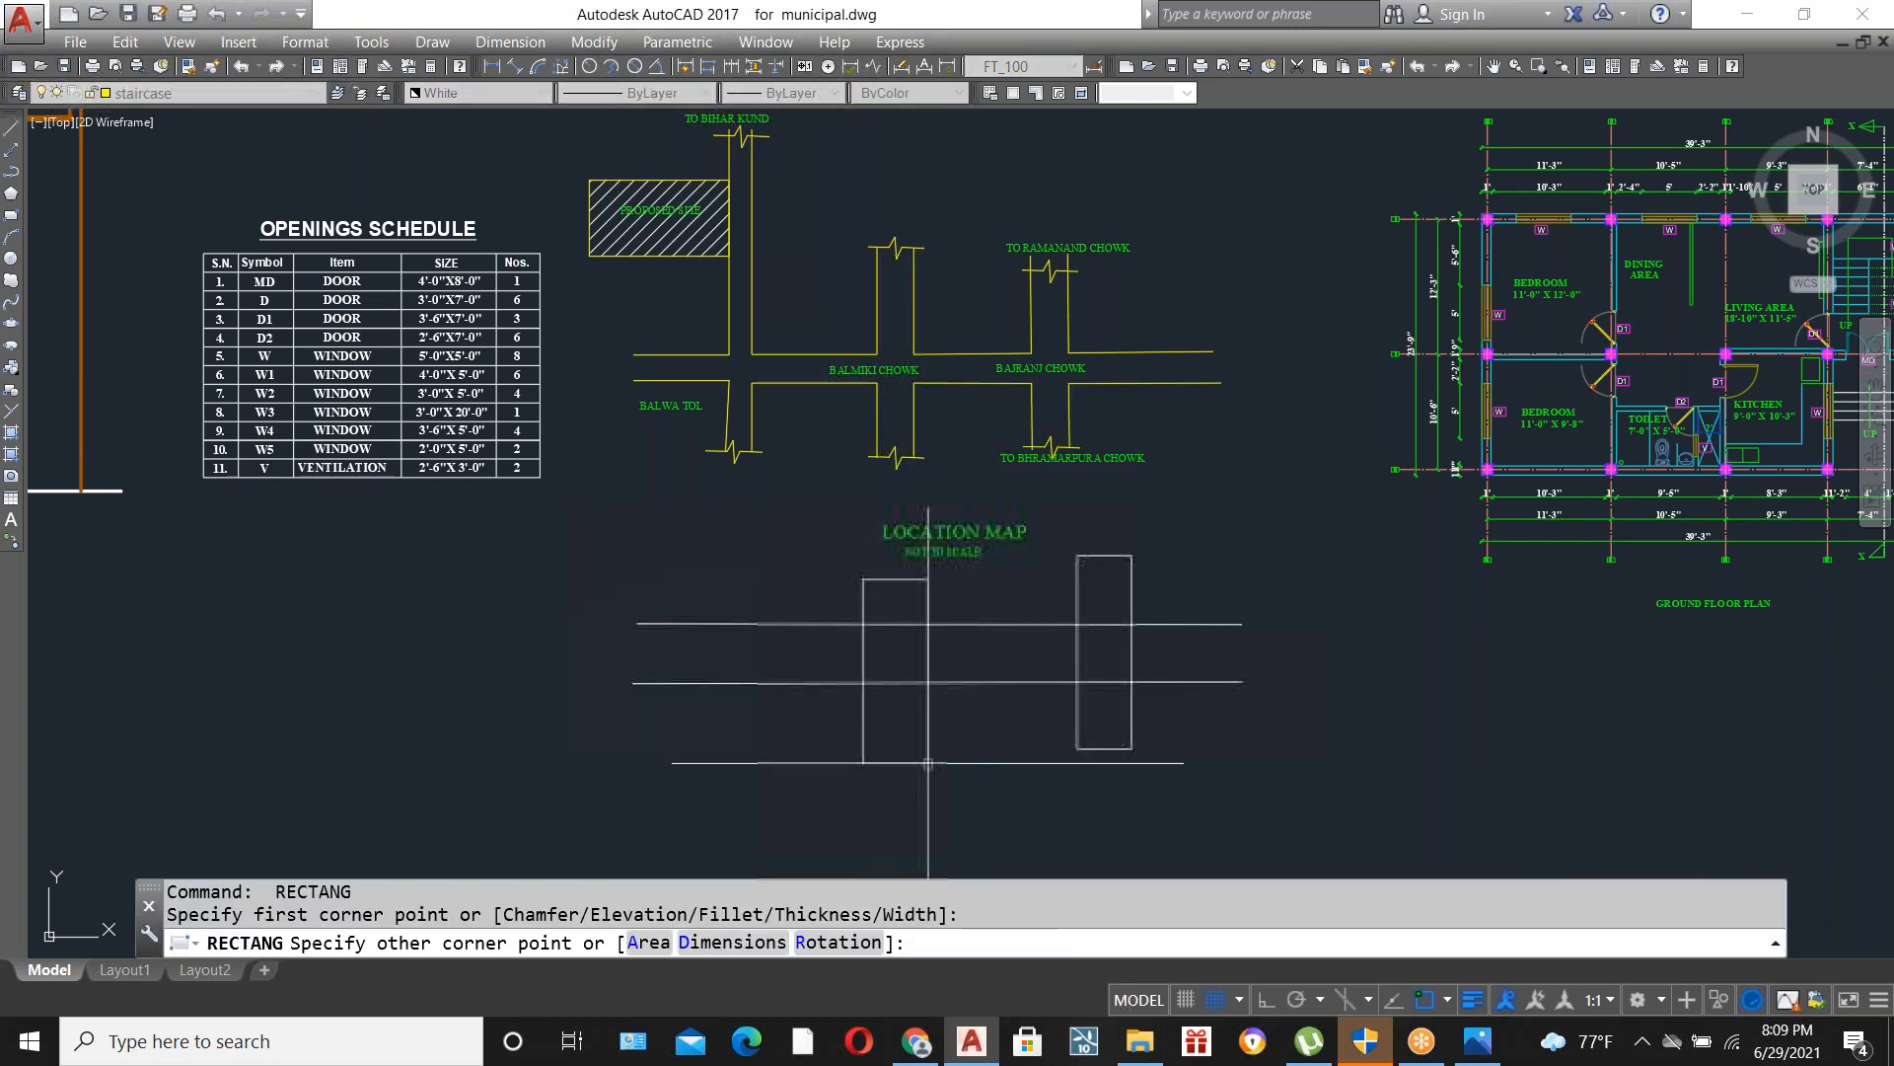
click(928, 757)
Trim the overlapping lines inside both crossings and the rectangles' short end edges to form two open road junctions.
text(T)
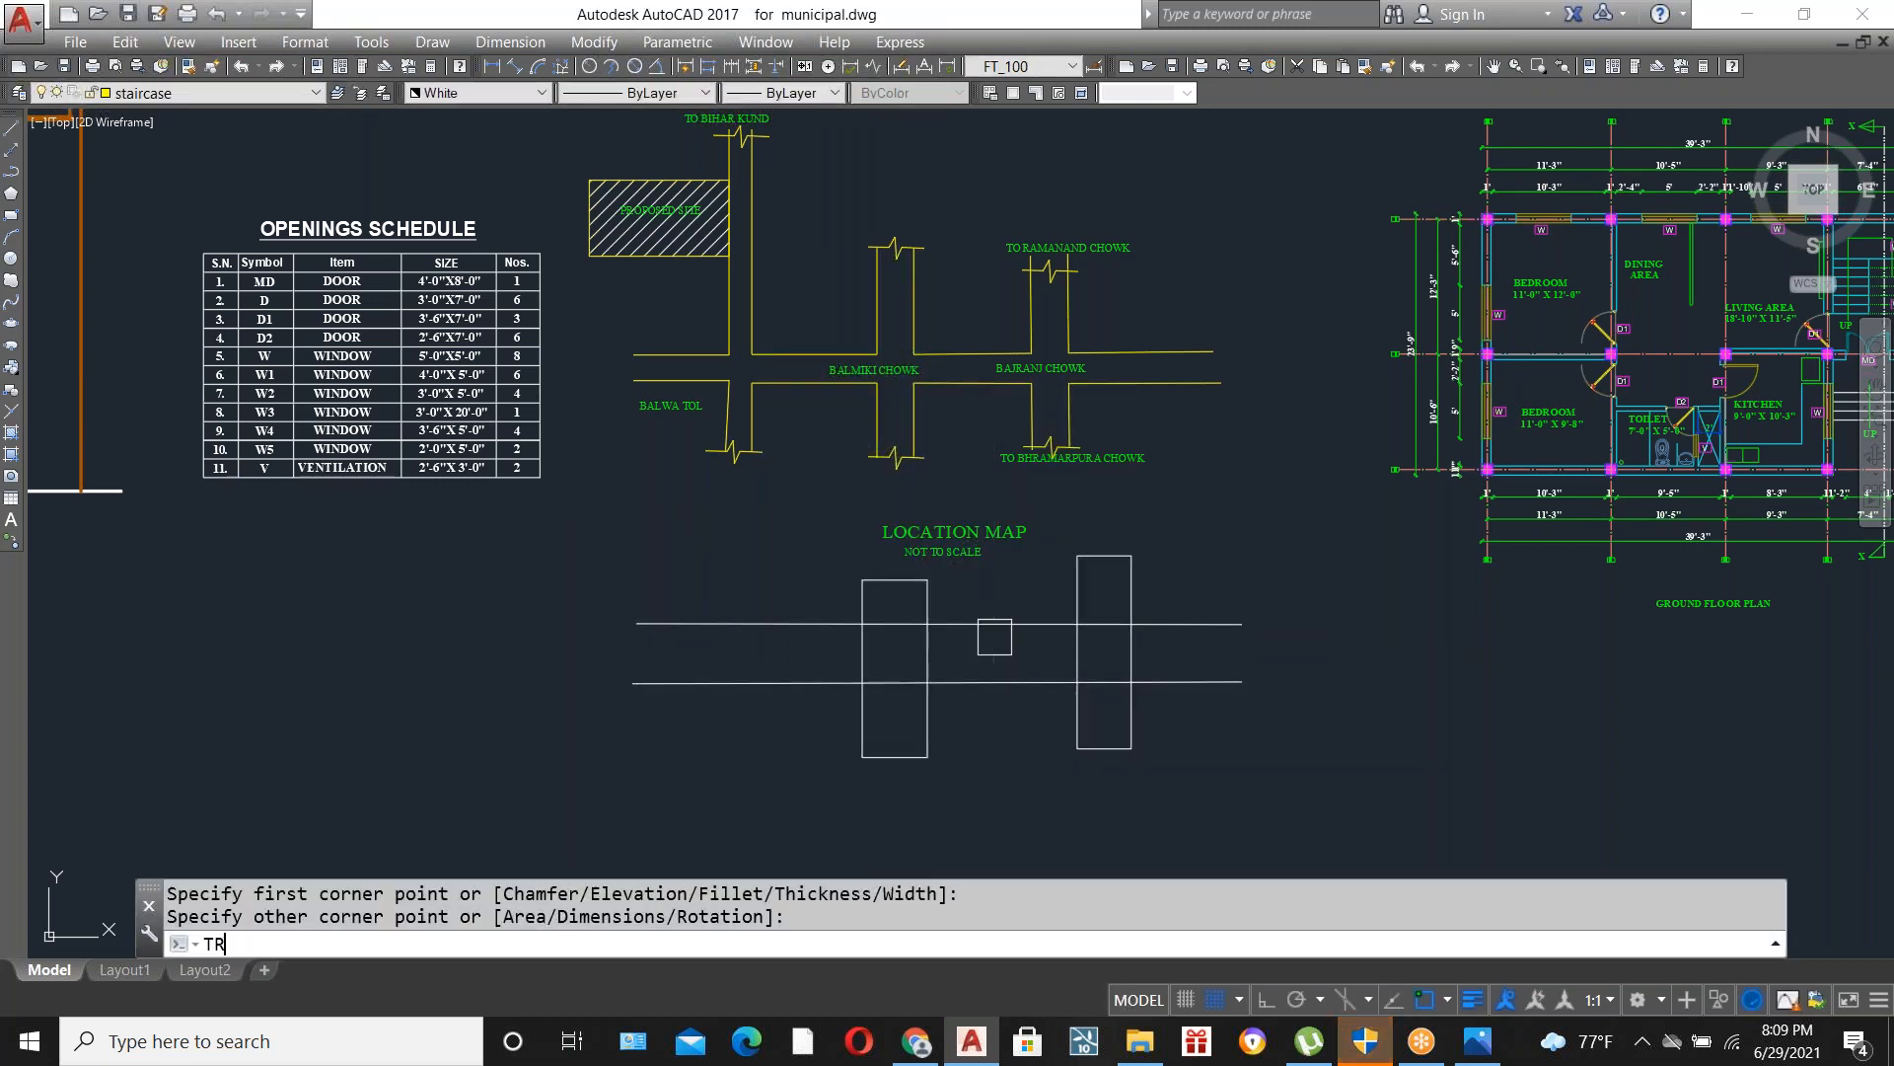
text(R)
key(Return)
key(Return)
scroll(1180, 661, up, 2)
click(1180, 661)
click(596, 663)
click(727, 747)
click(683, 510)
click(714, 808)
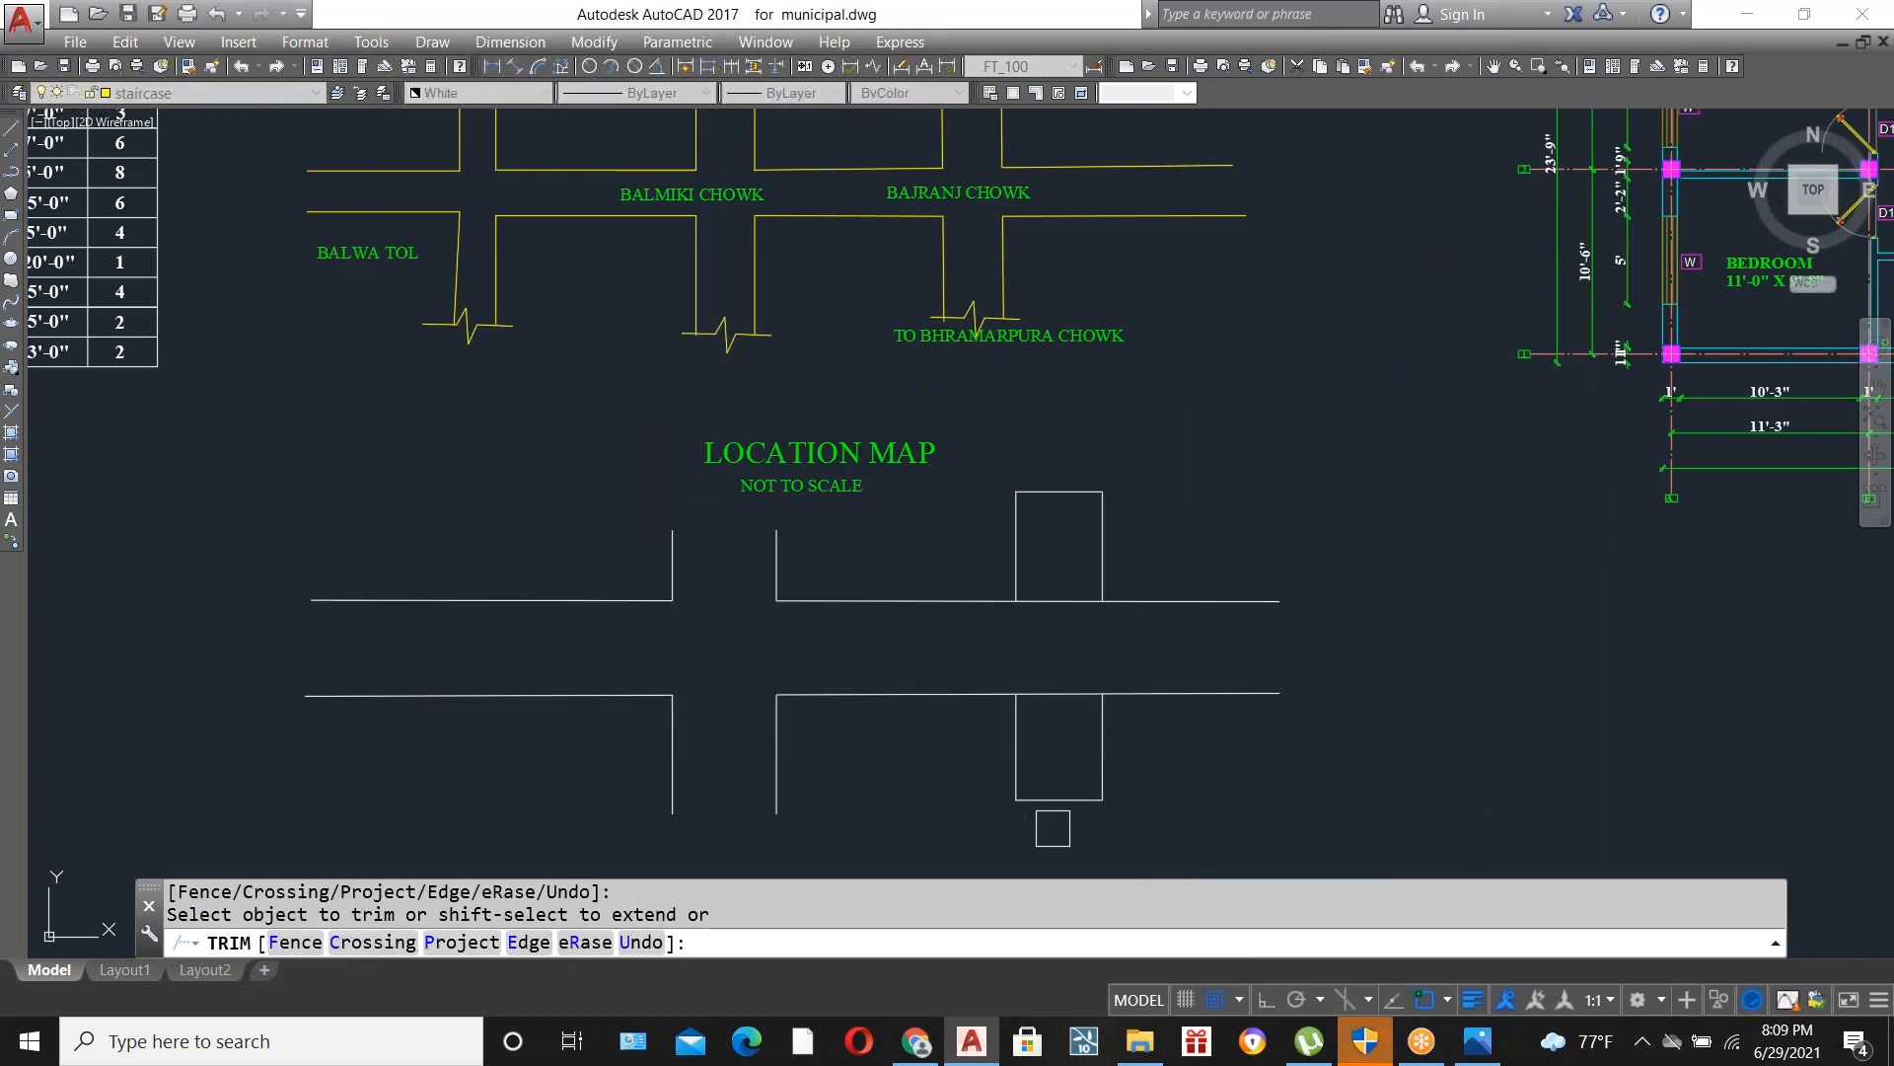
click(1070, 834)
click(1055, 471)
click(1197, 661)
key(Escape)
Draw a third tall, narrow rectangle across both road lines near their west end.
scroll(655, 621, down, 2)
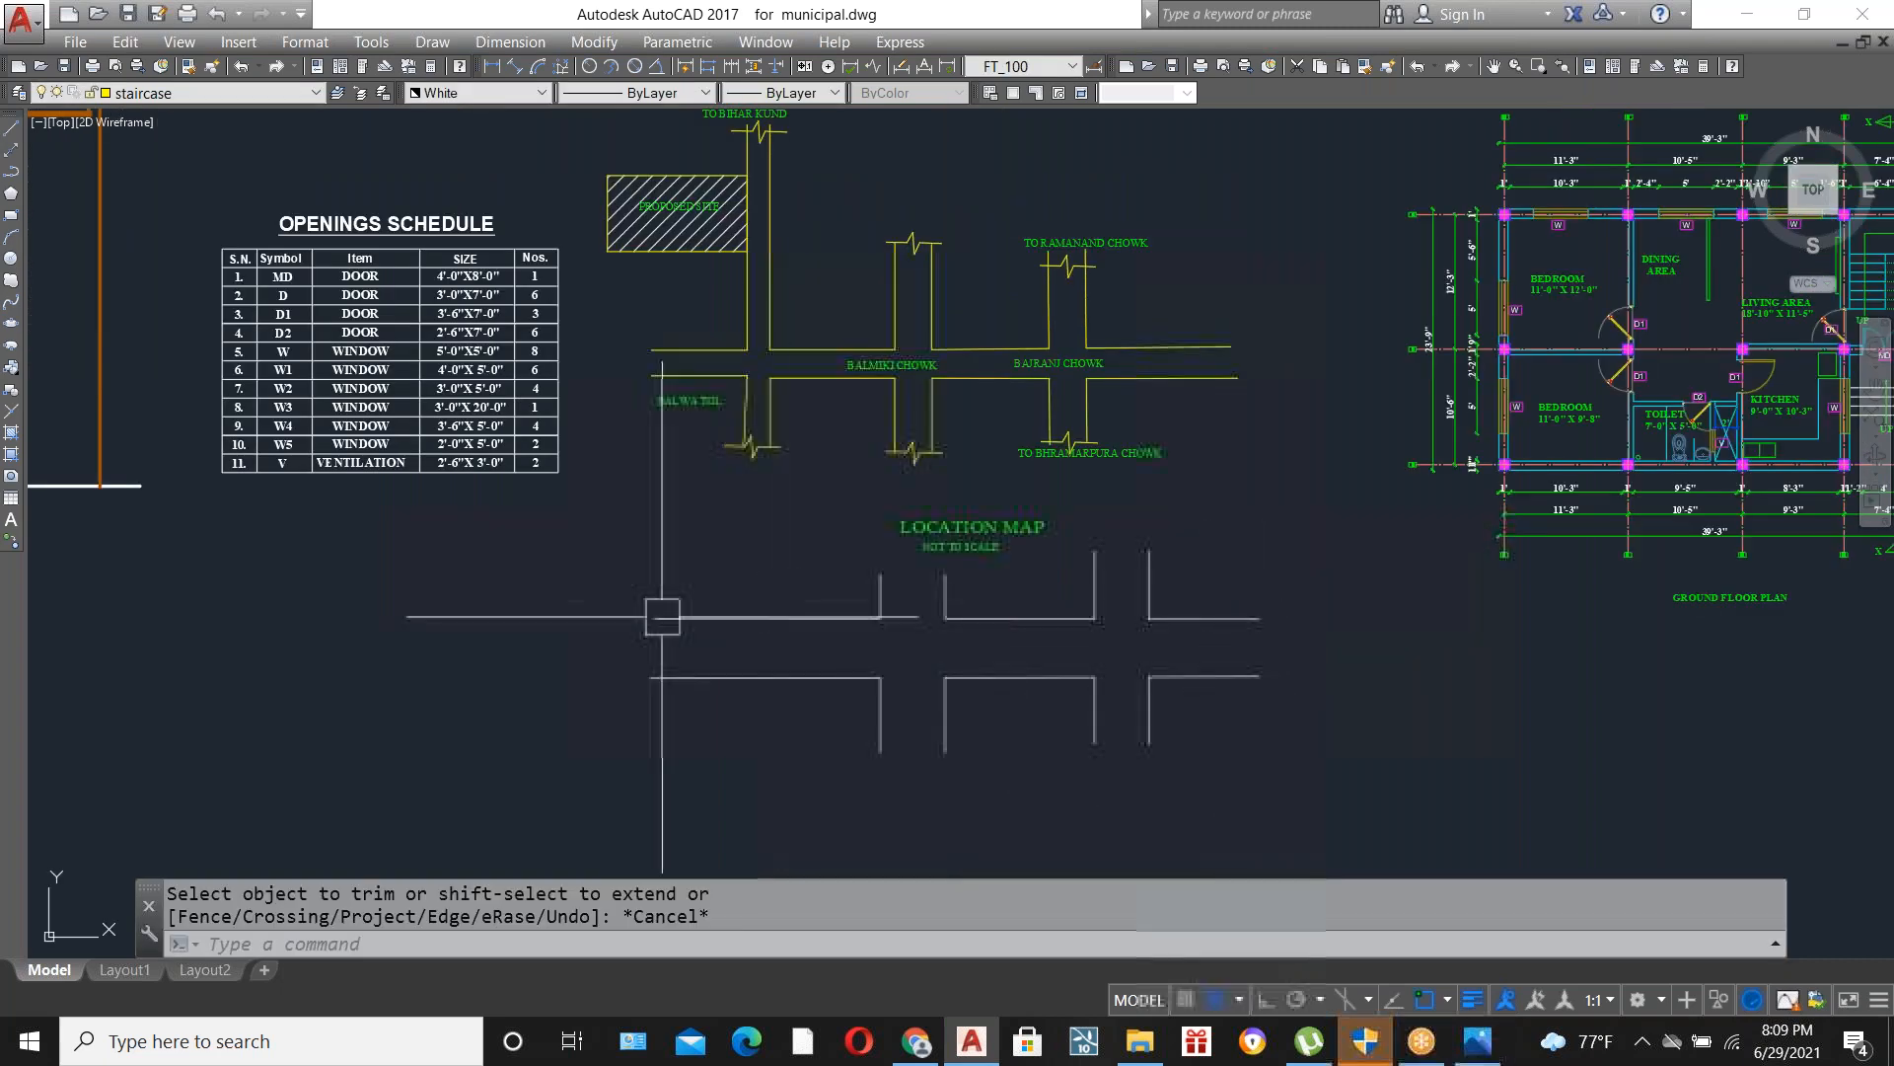
scroll(797, 648, up, 2)
text(REC)
key(Return)
click(747, 483)
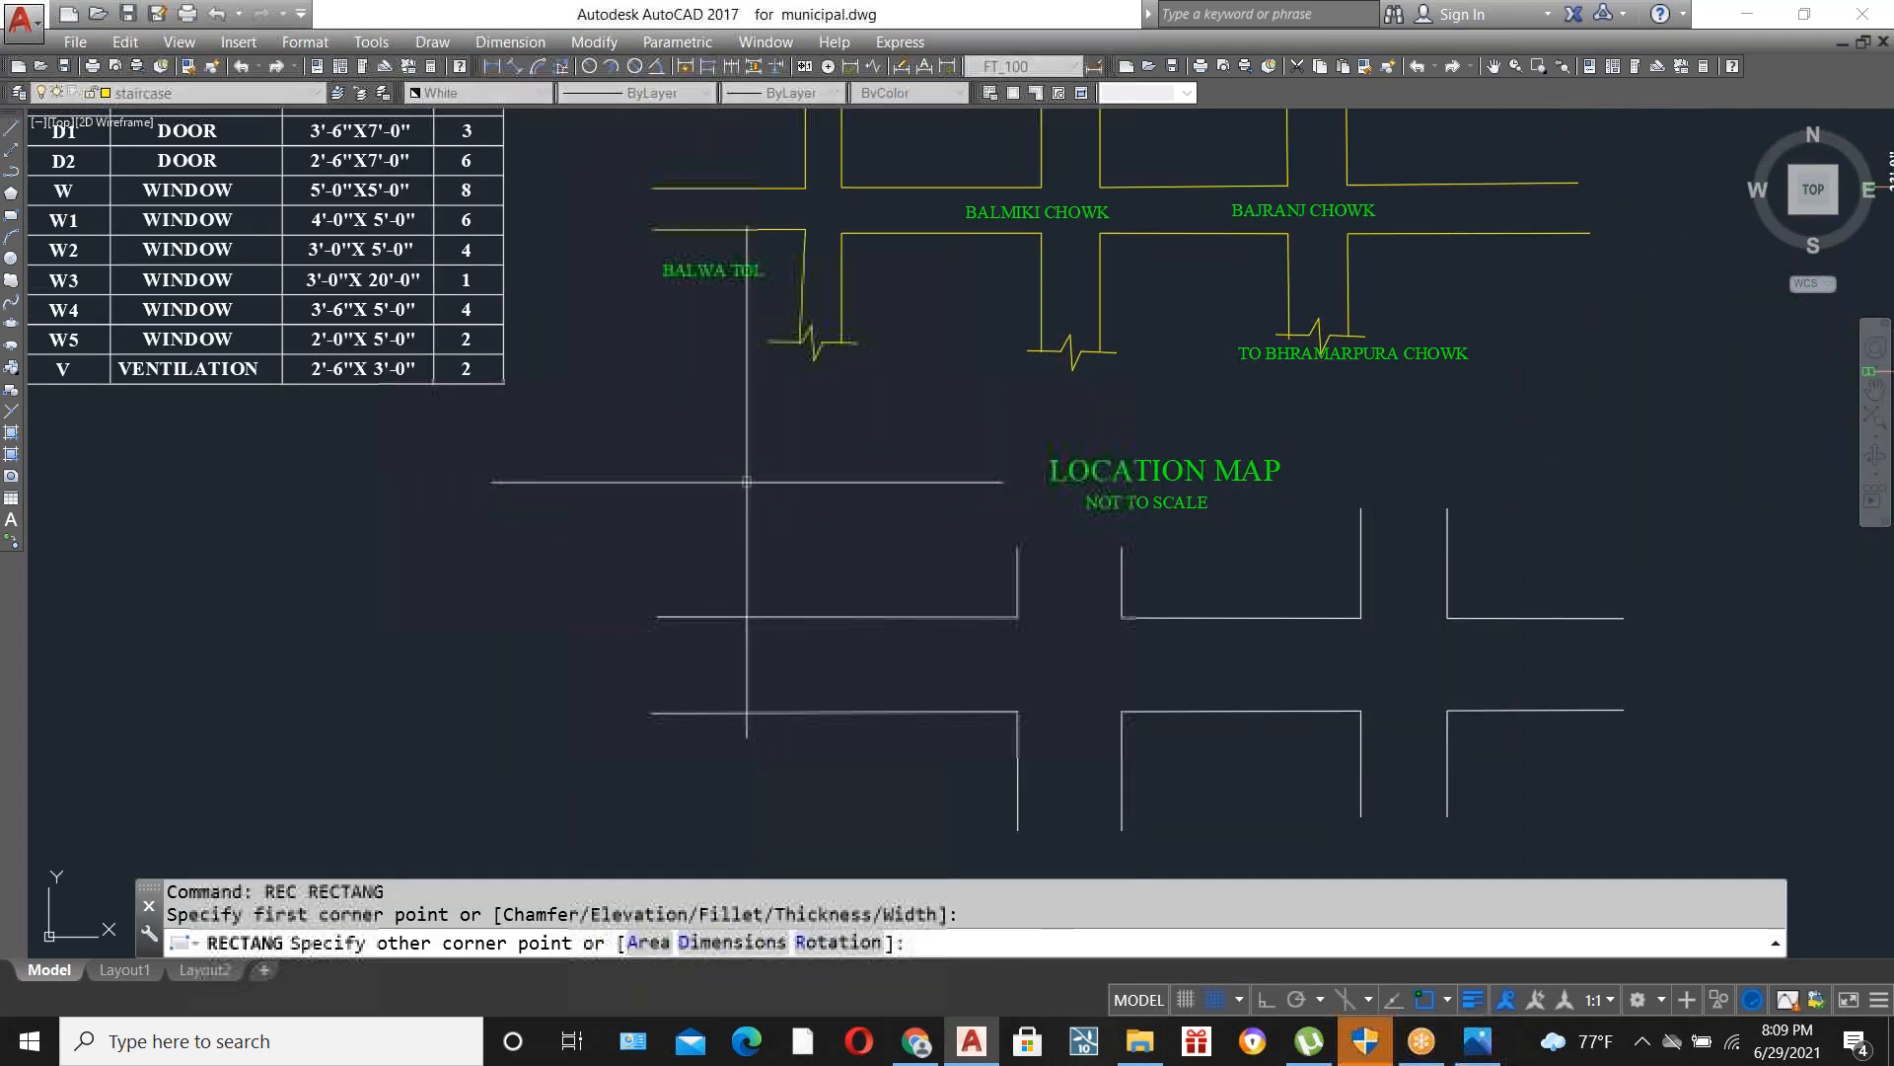
key(Escape)
Trim the west rectangle's end edges and the lines inside its crossing to open the third road junction.
text(TR)
key(Return)
key(Return)
click(797, 768)
click(778, 565)
click(870, 675)
click(679, 672)
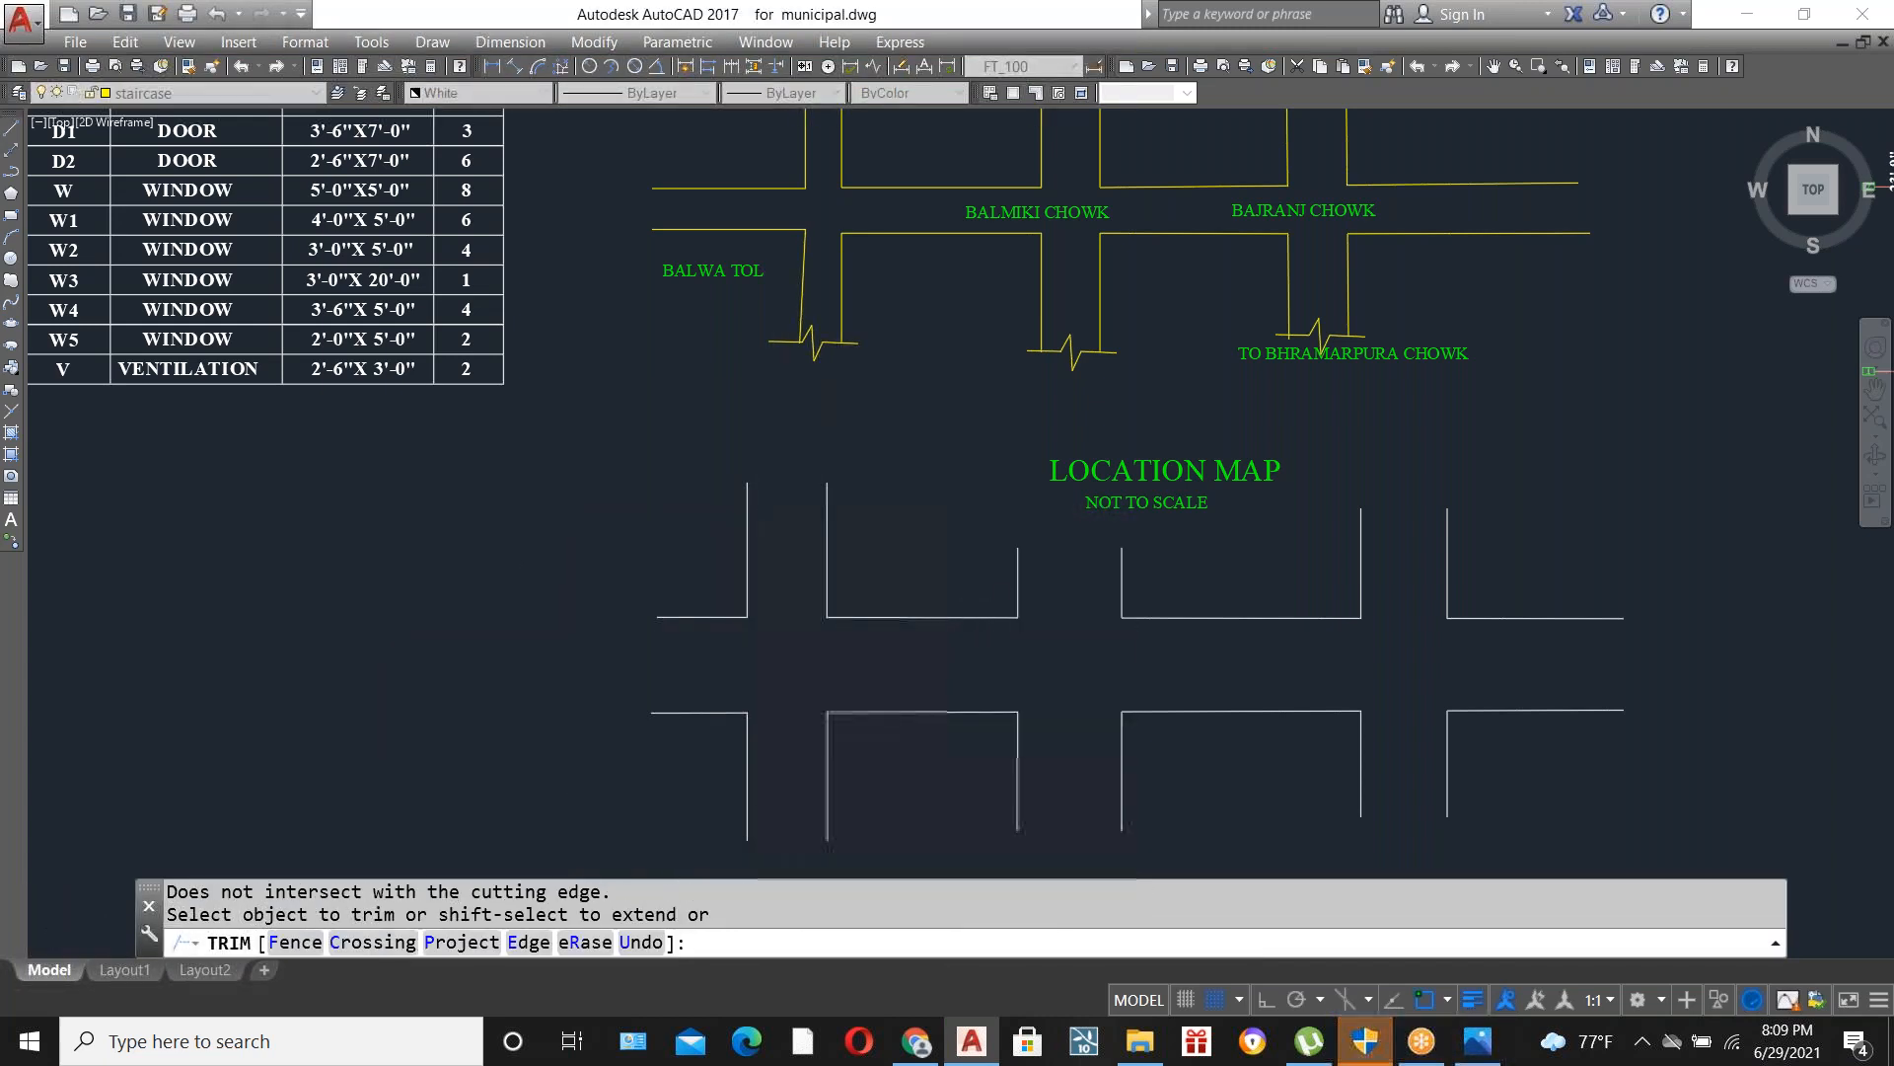
key(Escape)
Draw a circle about as wide as the side road, just above the TO RAMANAND CHOWK label on the location map.
scroll(989, 621, down, 4)
scroll(1128, 665, up, 4)
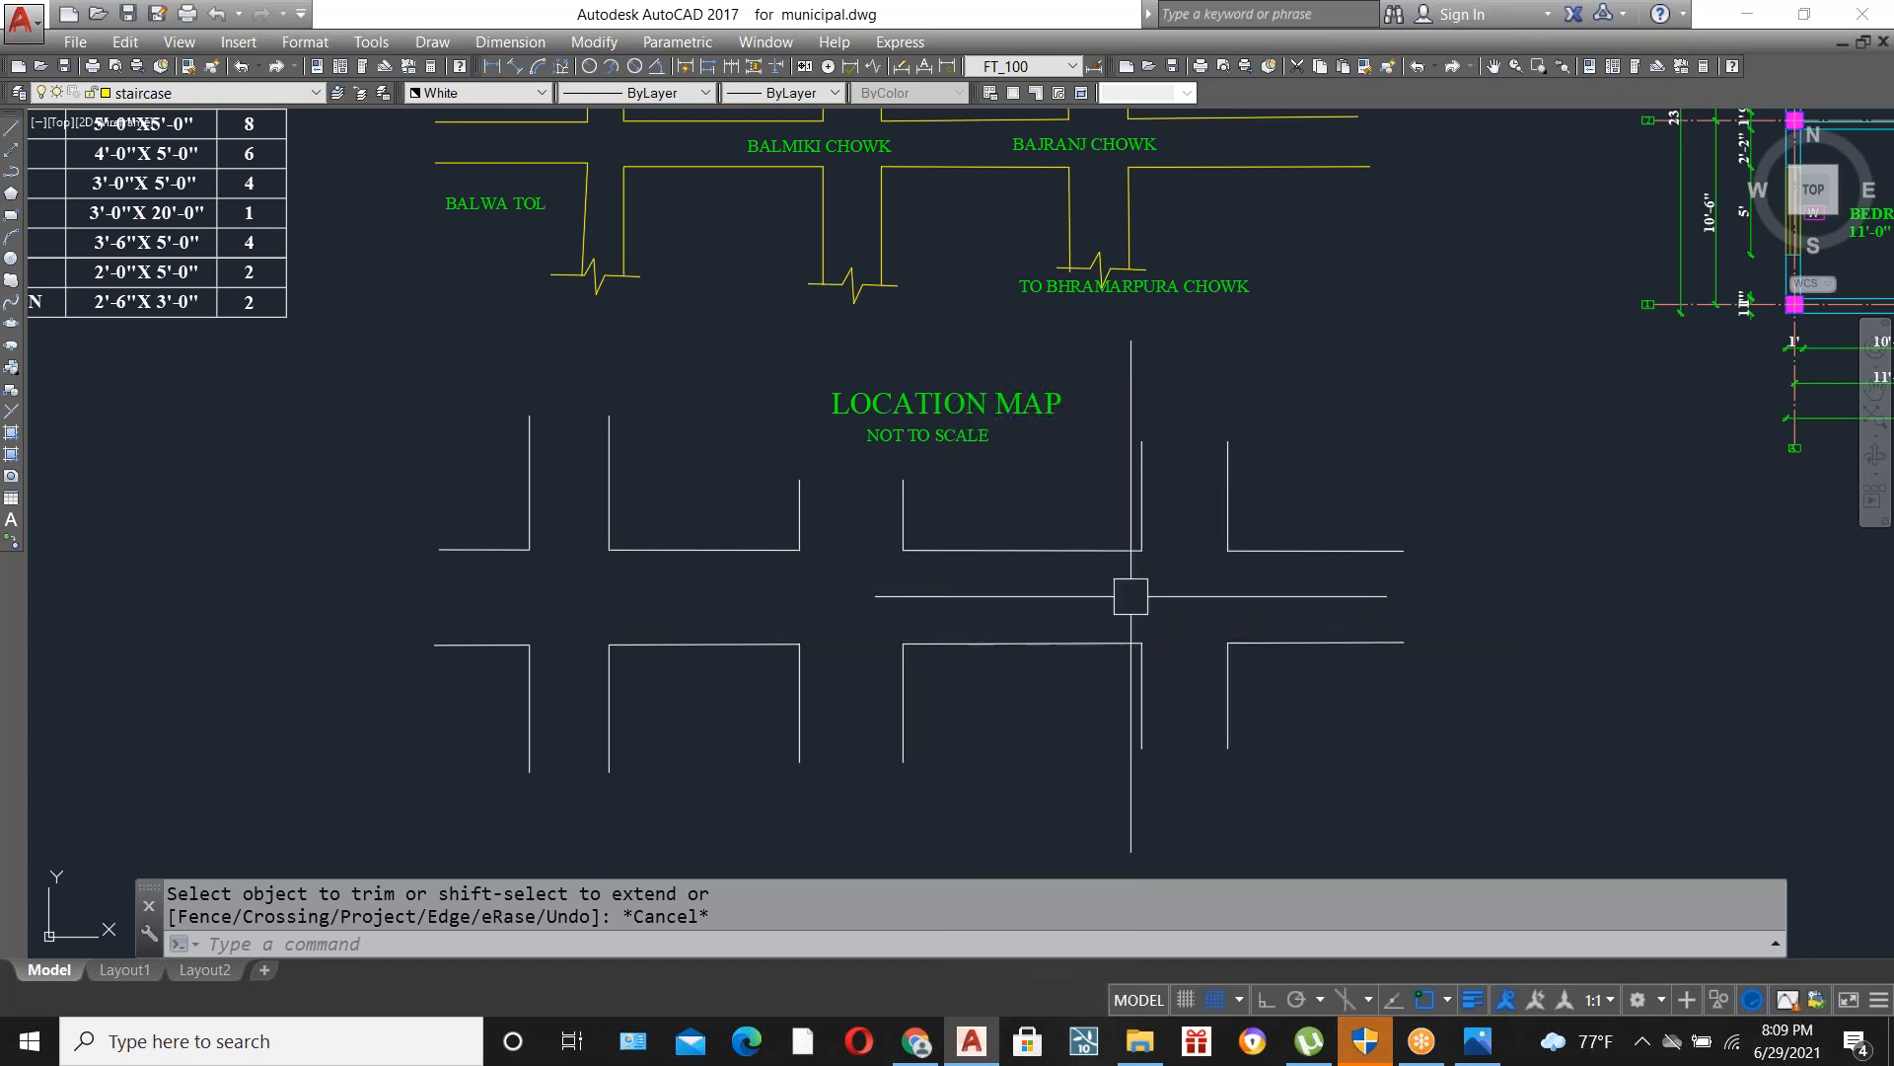
scroll(1129, 612, down, 2)
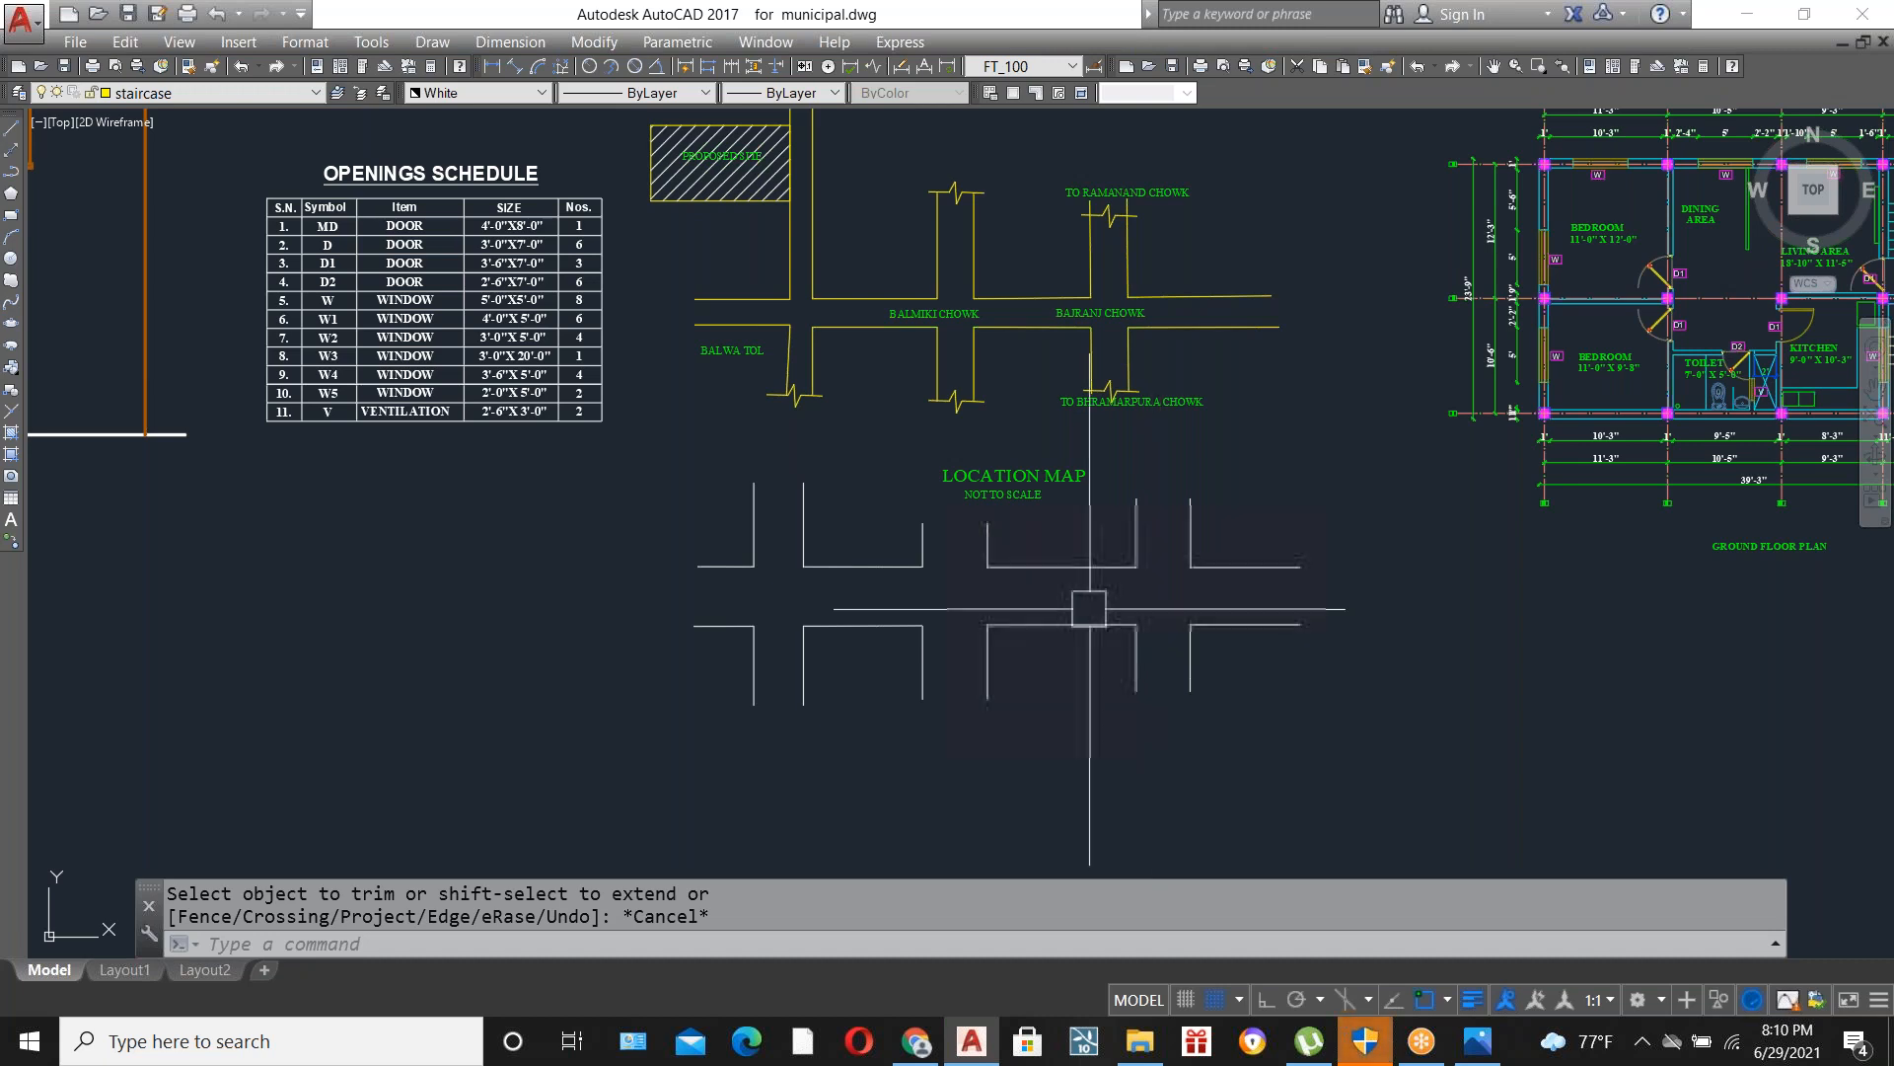
scroll(1090, 597, down, 3)
scroll(1125, 493, up, 8)
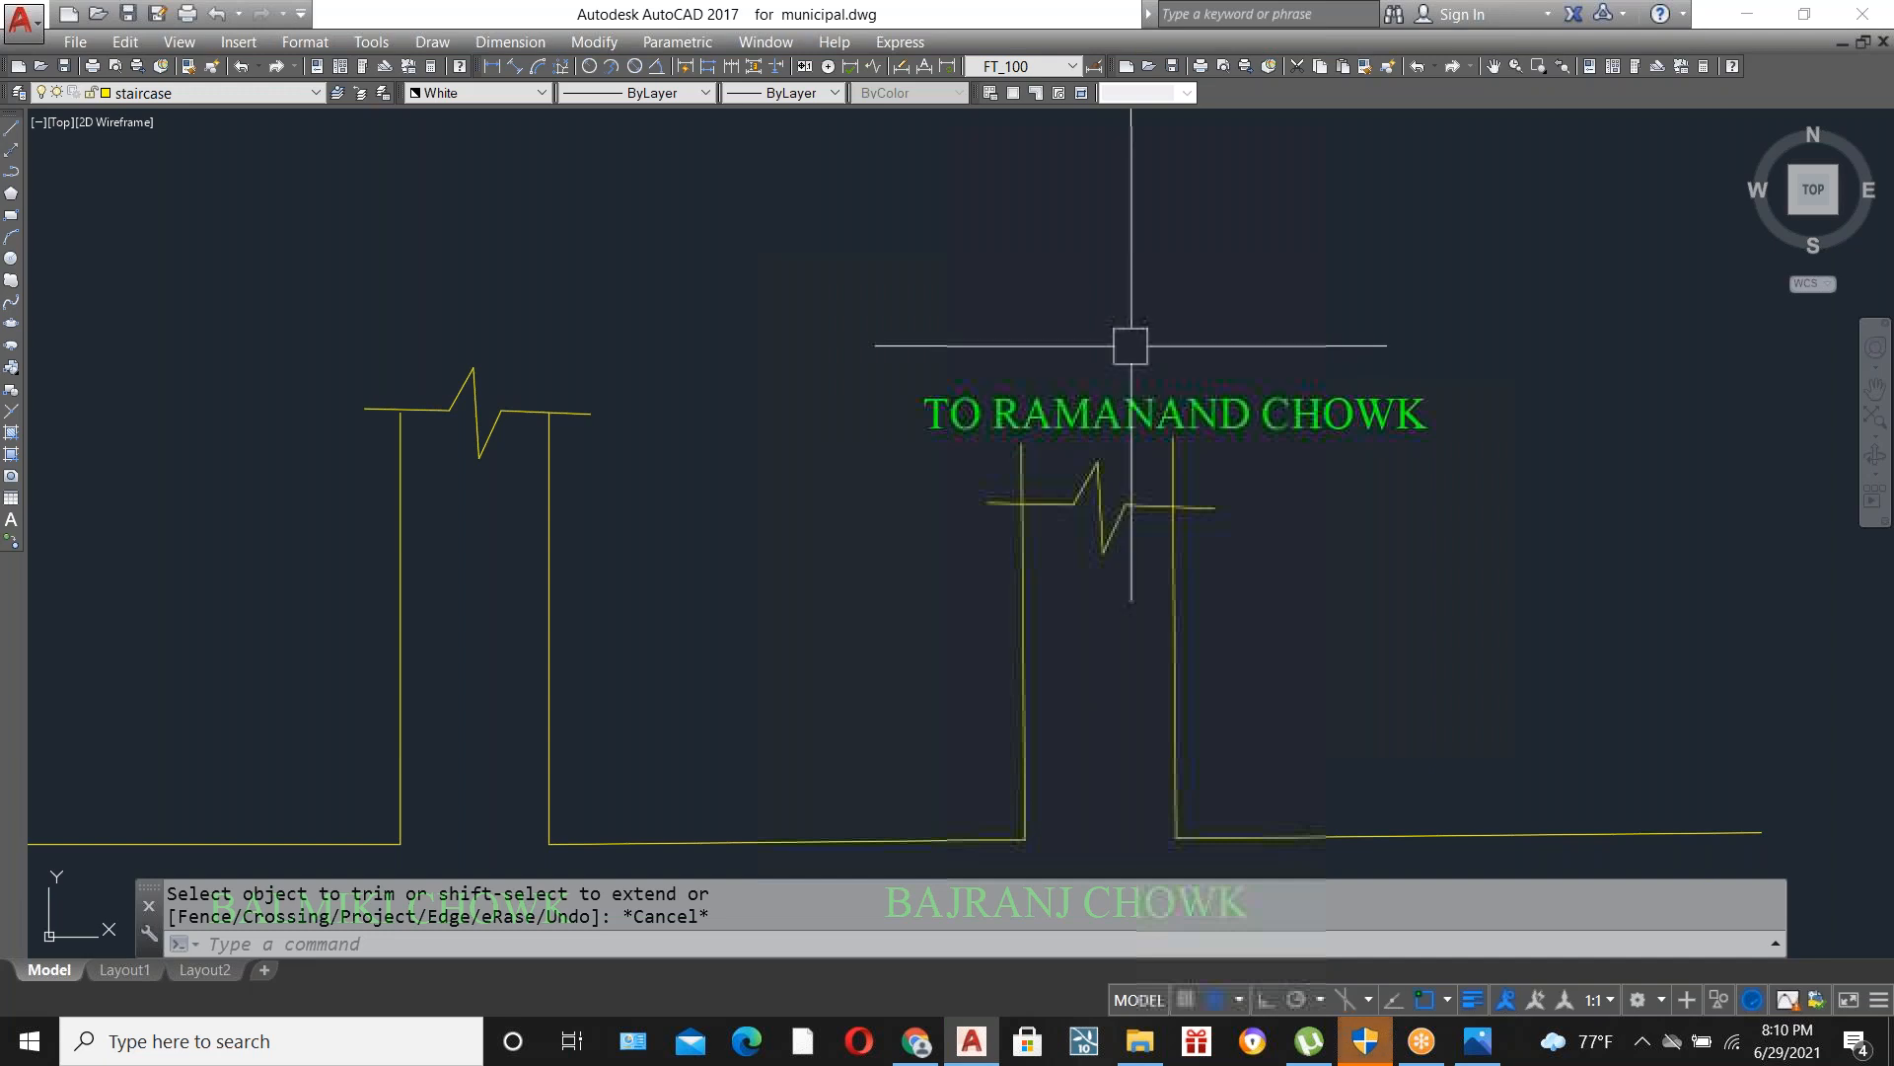
scroll(1131, 345, down, 3)
scroll(1145, 338, up, 2)
text(c)
key(Return)
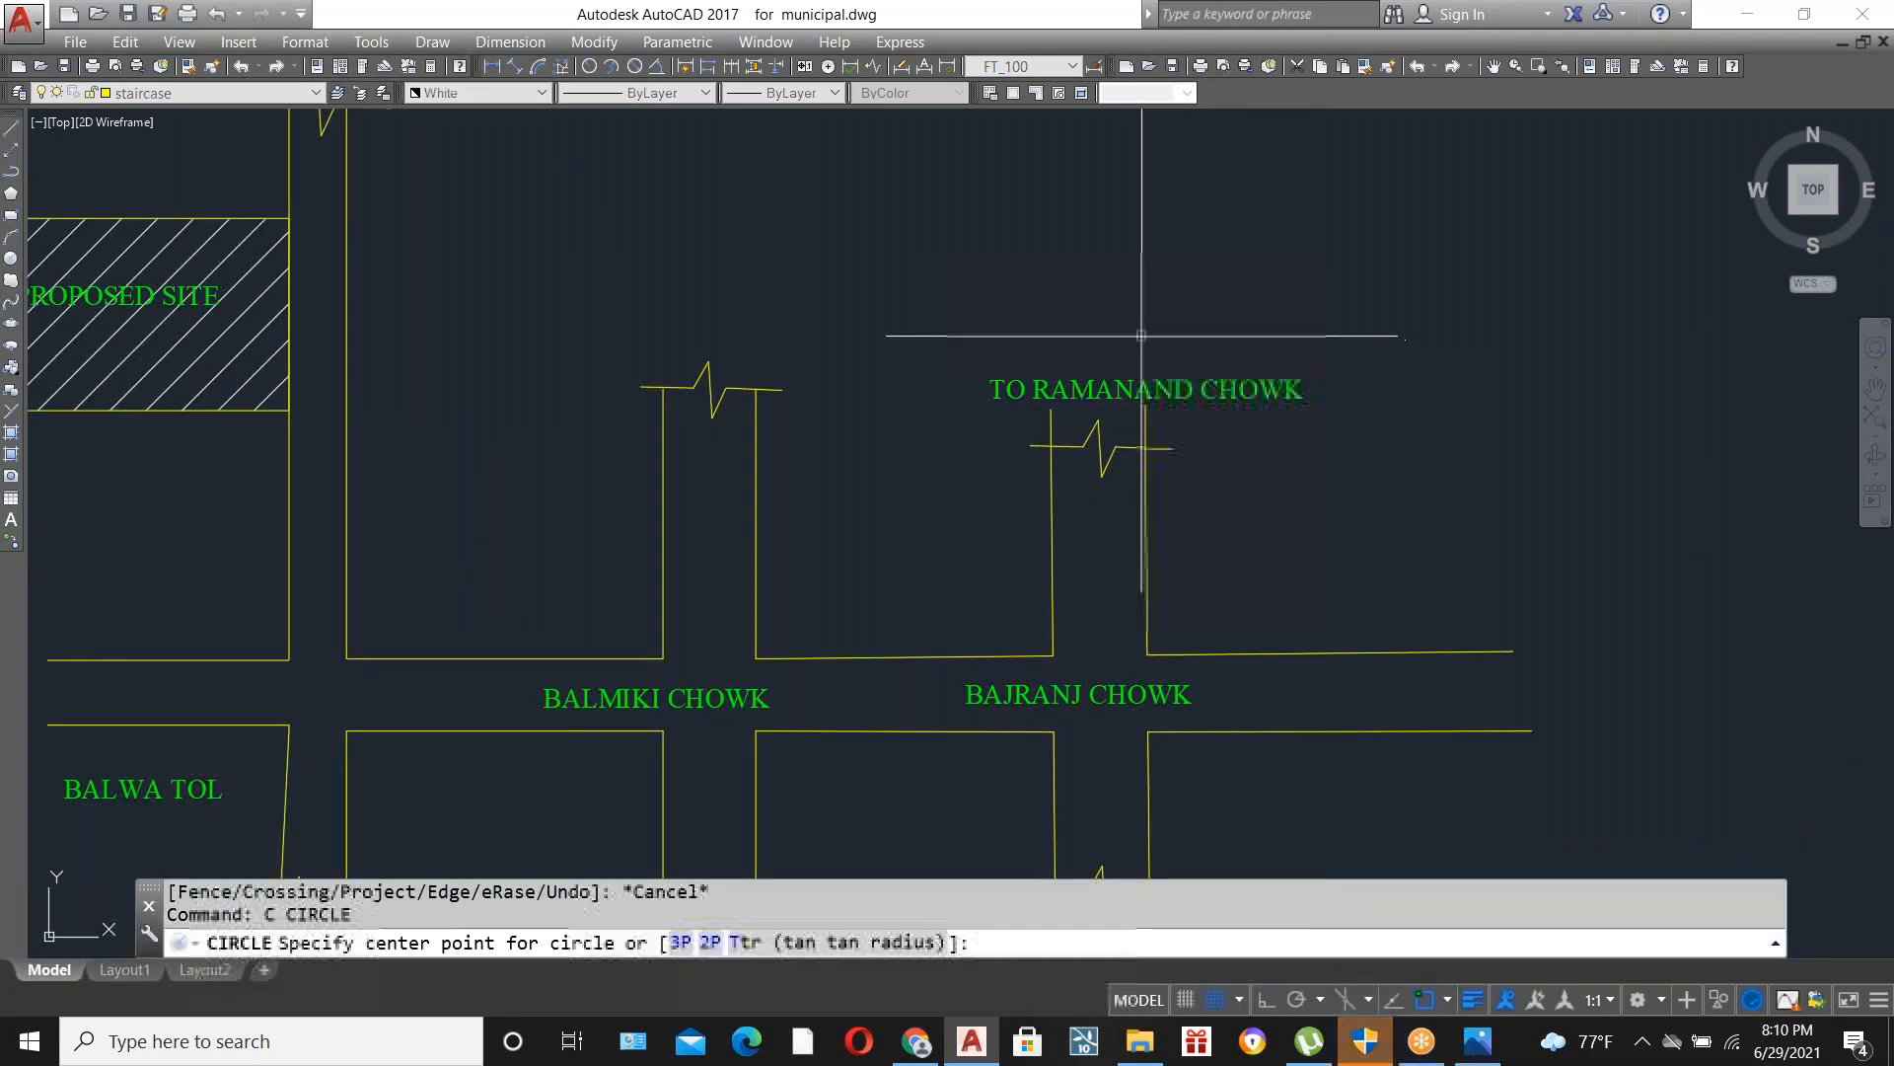
scroll(1142, 336, up, 4)
click(1054, 309)
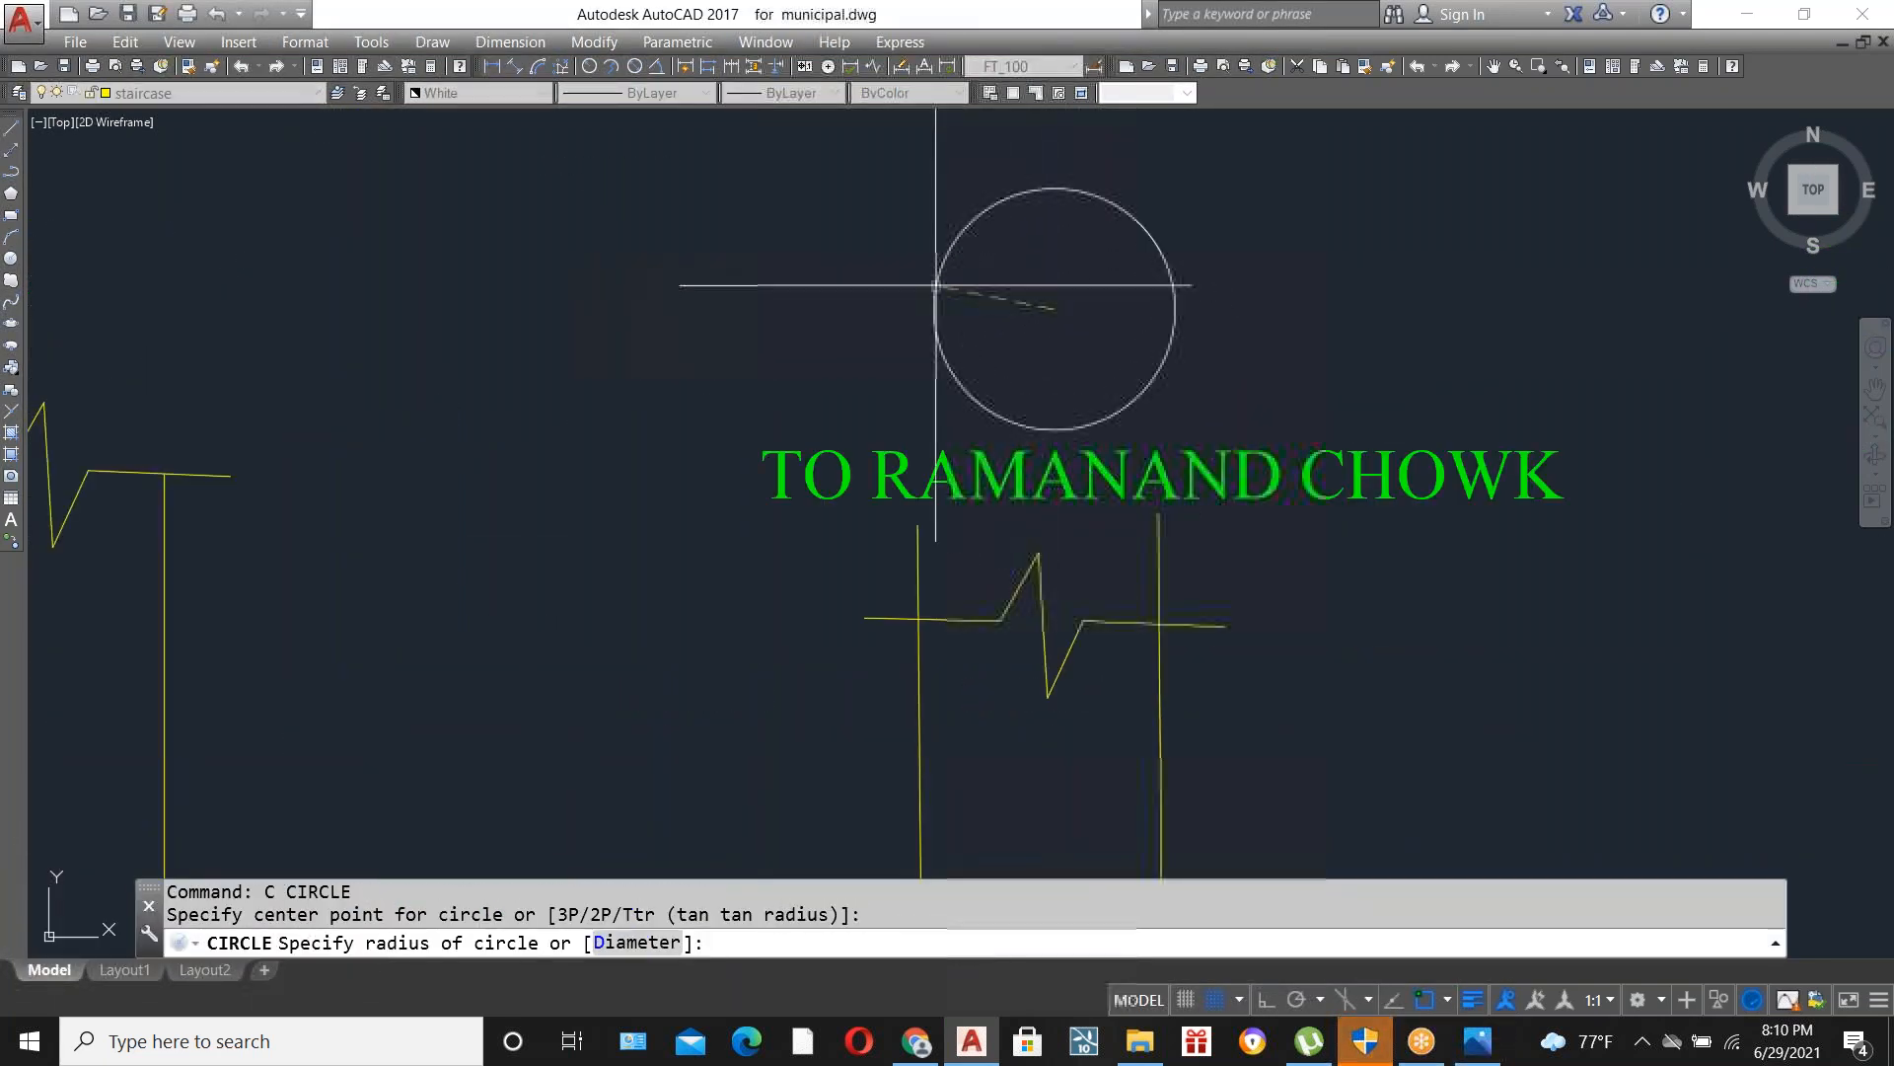
click(936, 286)
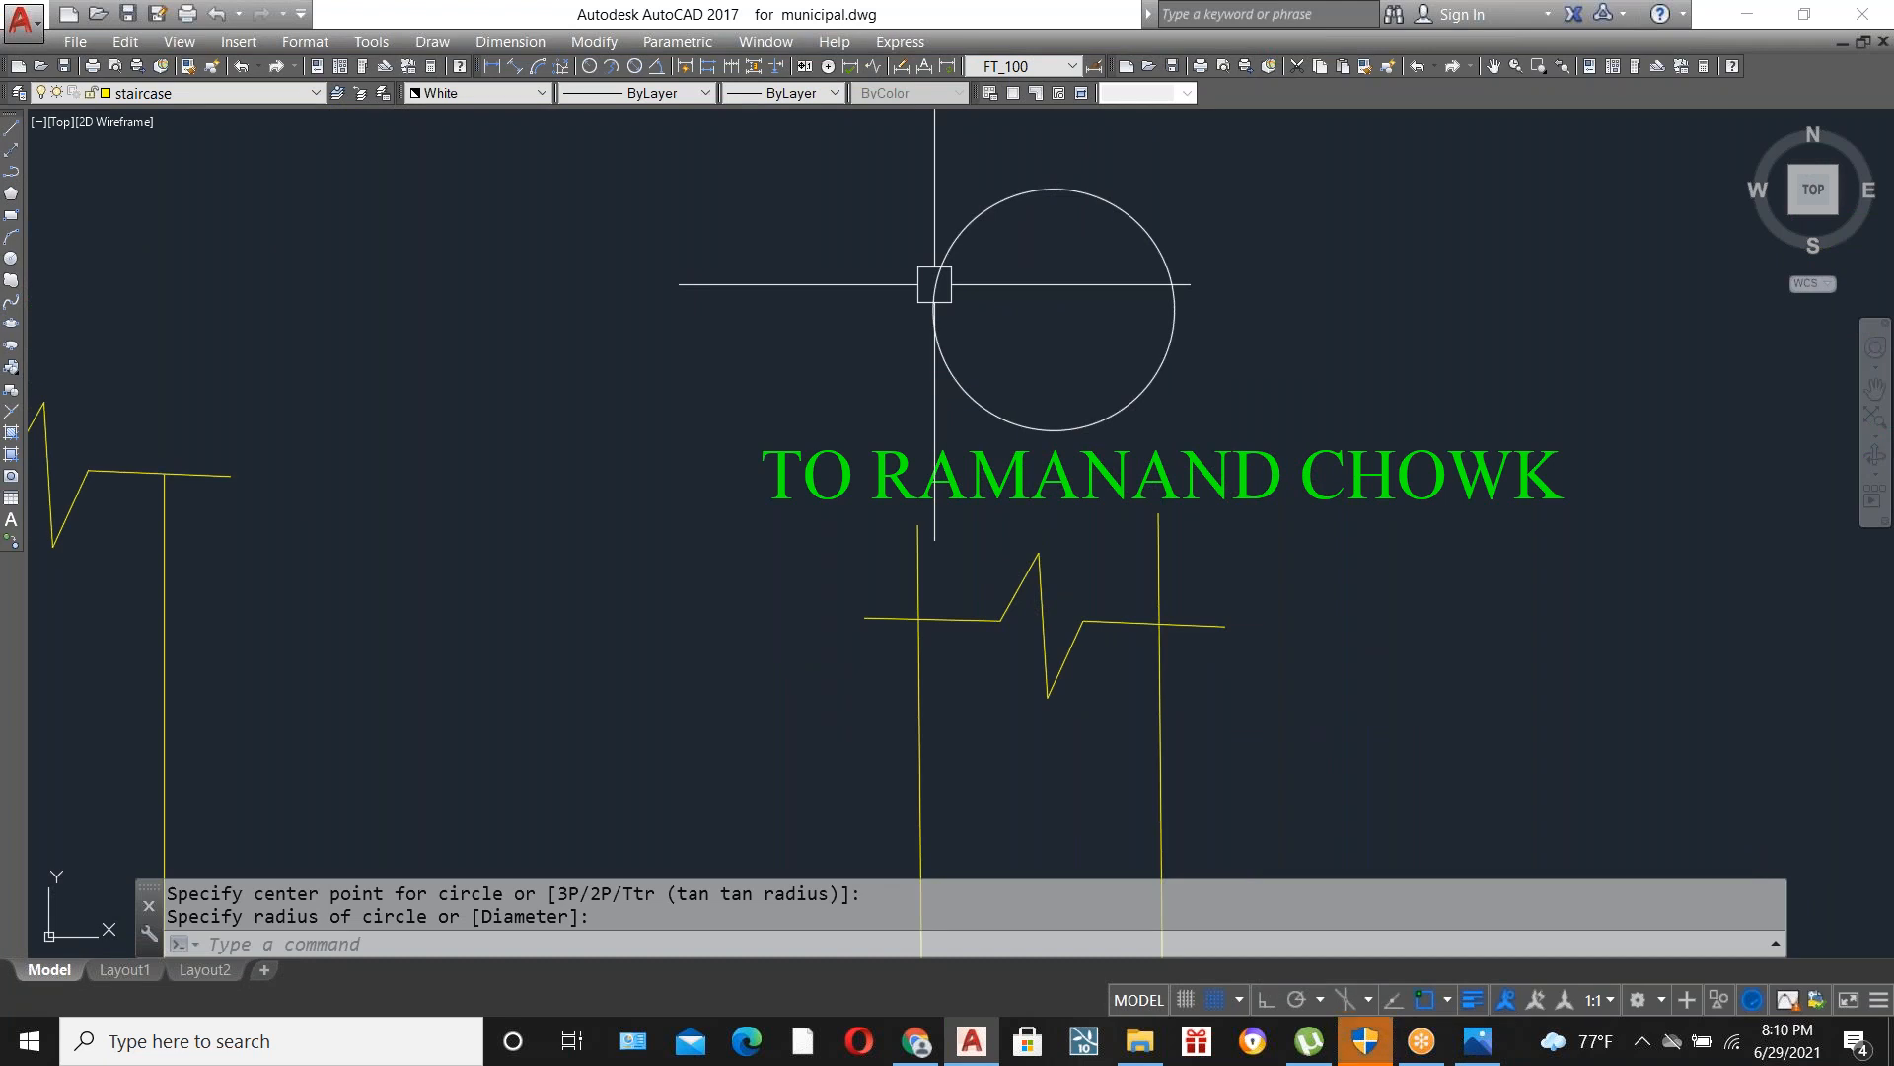
scroll(987, 306, down, 4)
scroll(1081, 326, up, 4)
scroll(1079, 331, down, 2)
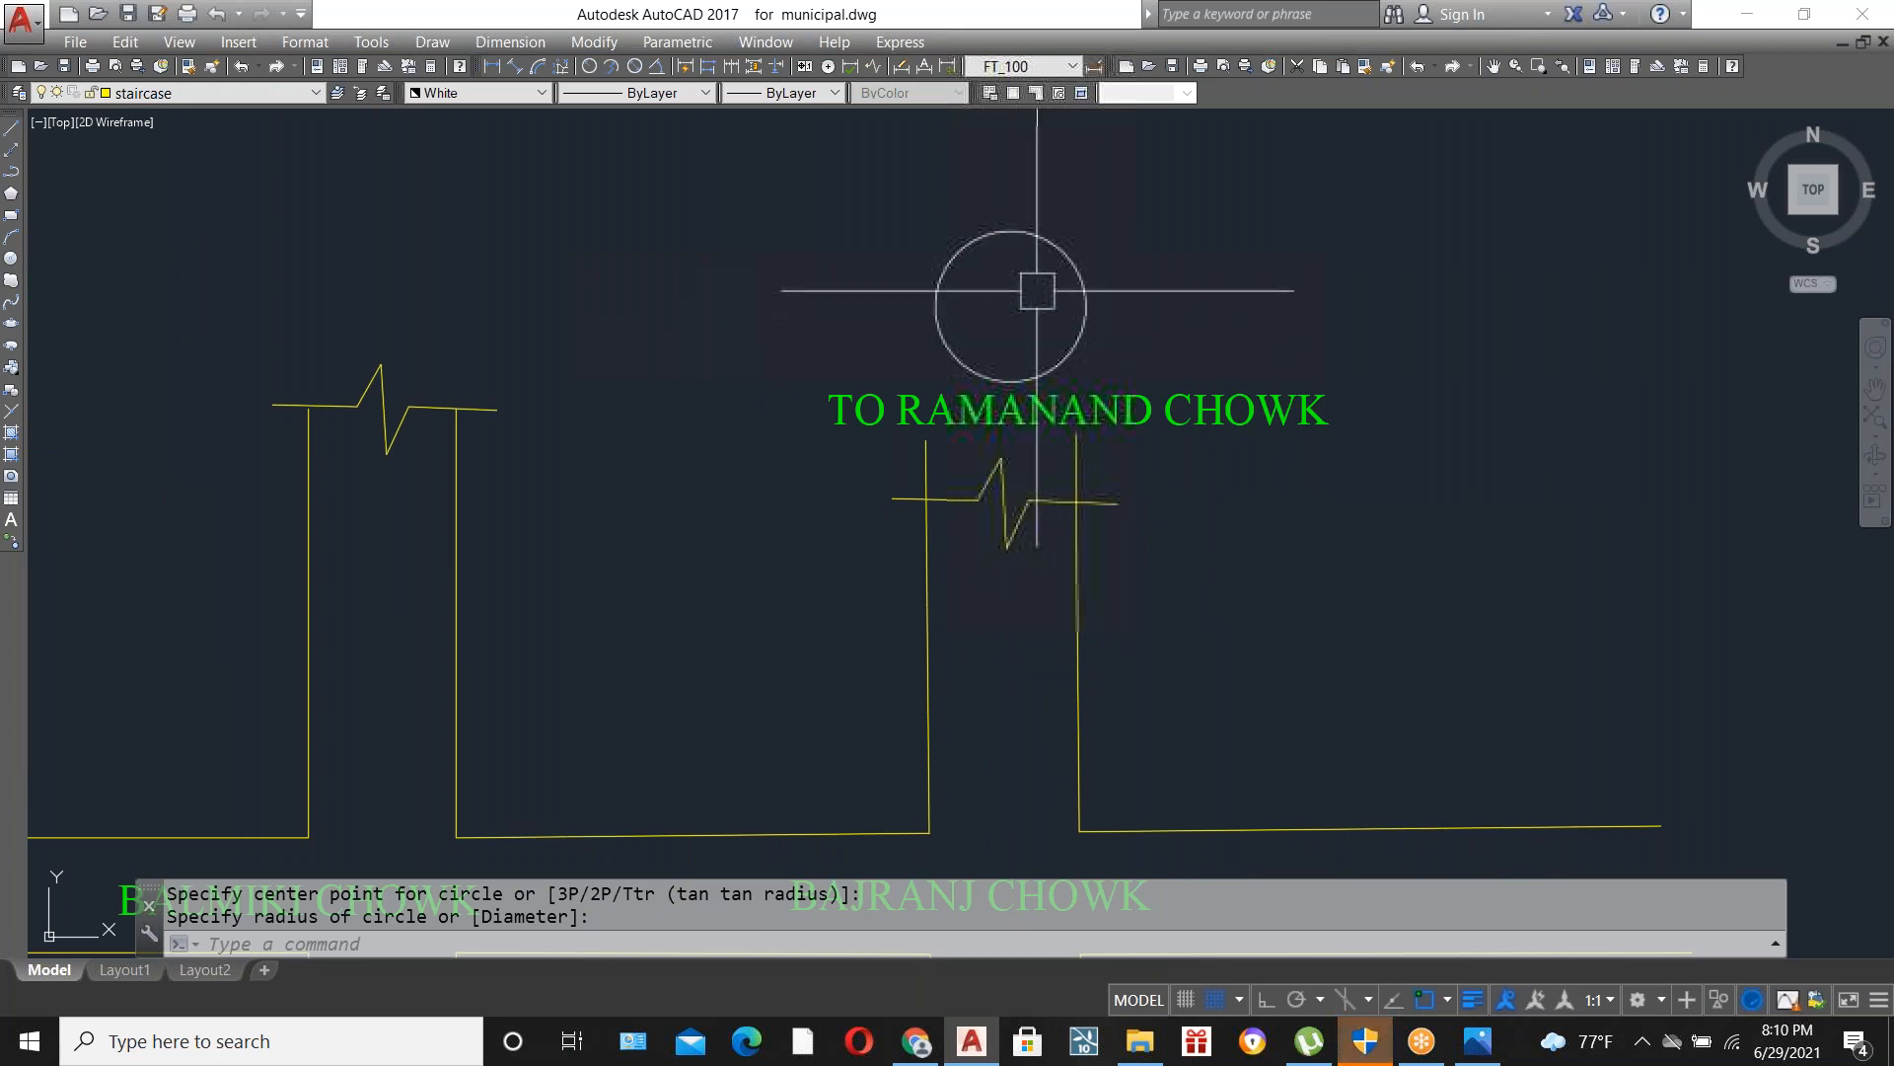
scroll(1054, 247, down, 4)
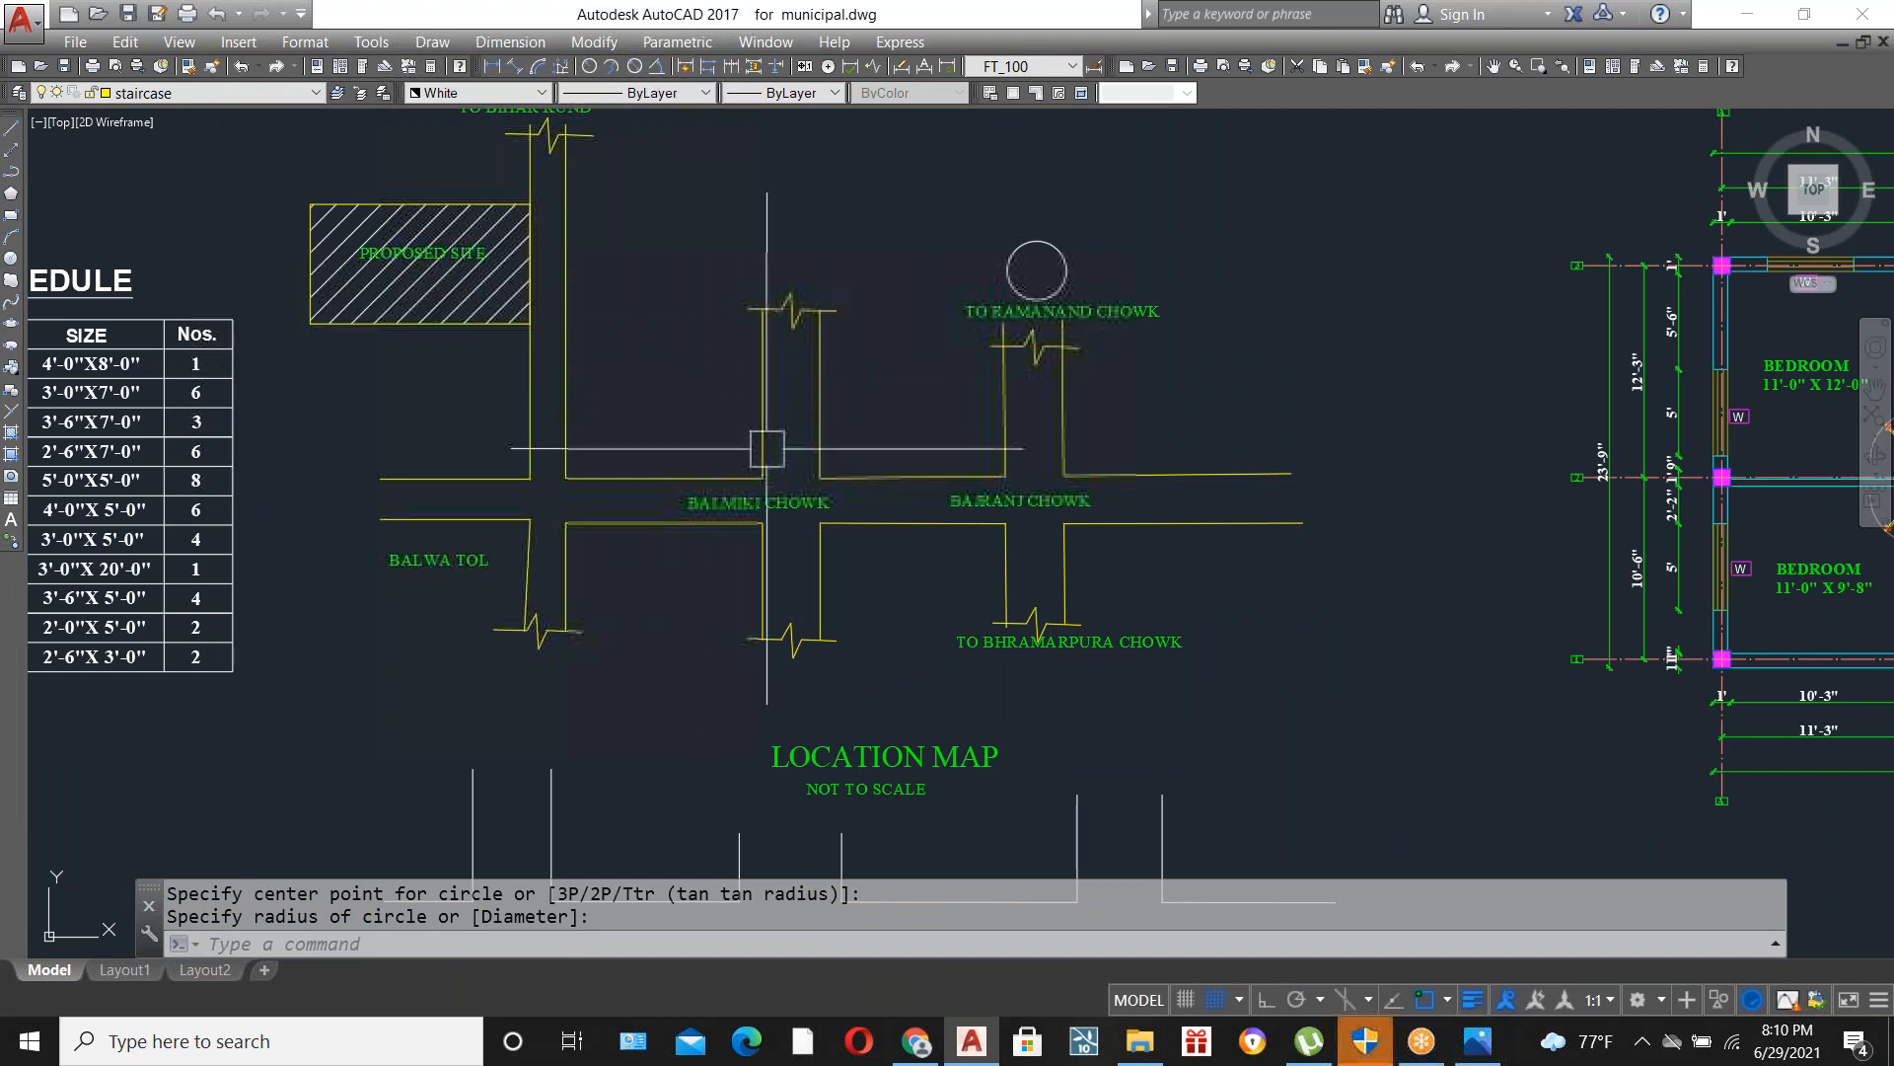
scroll(875, 452, up, 4)
text(le)
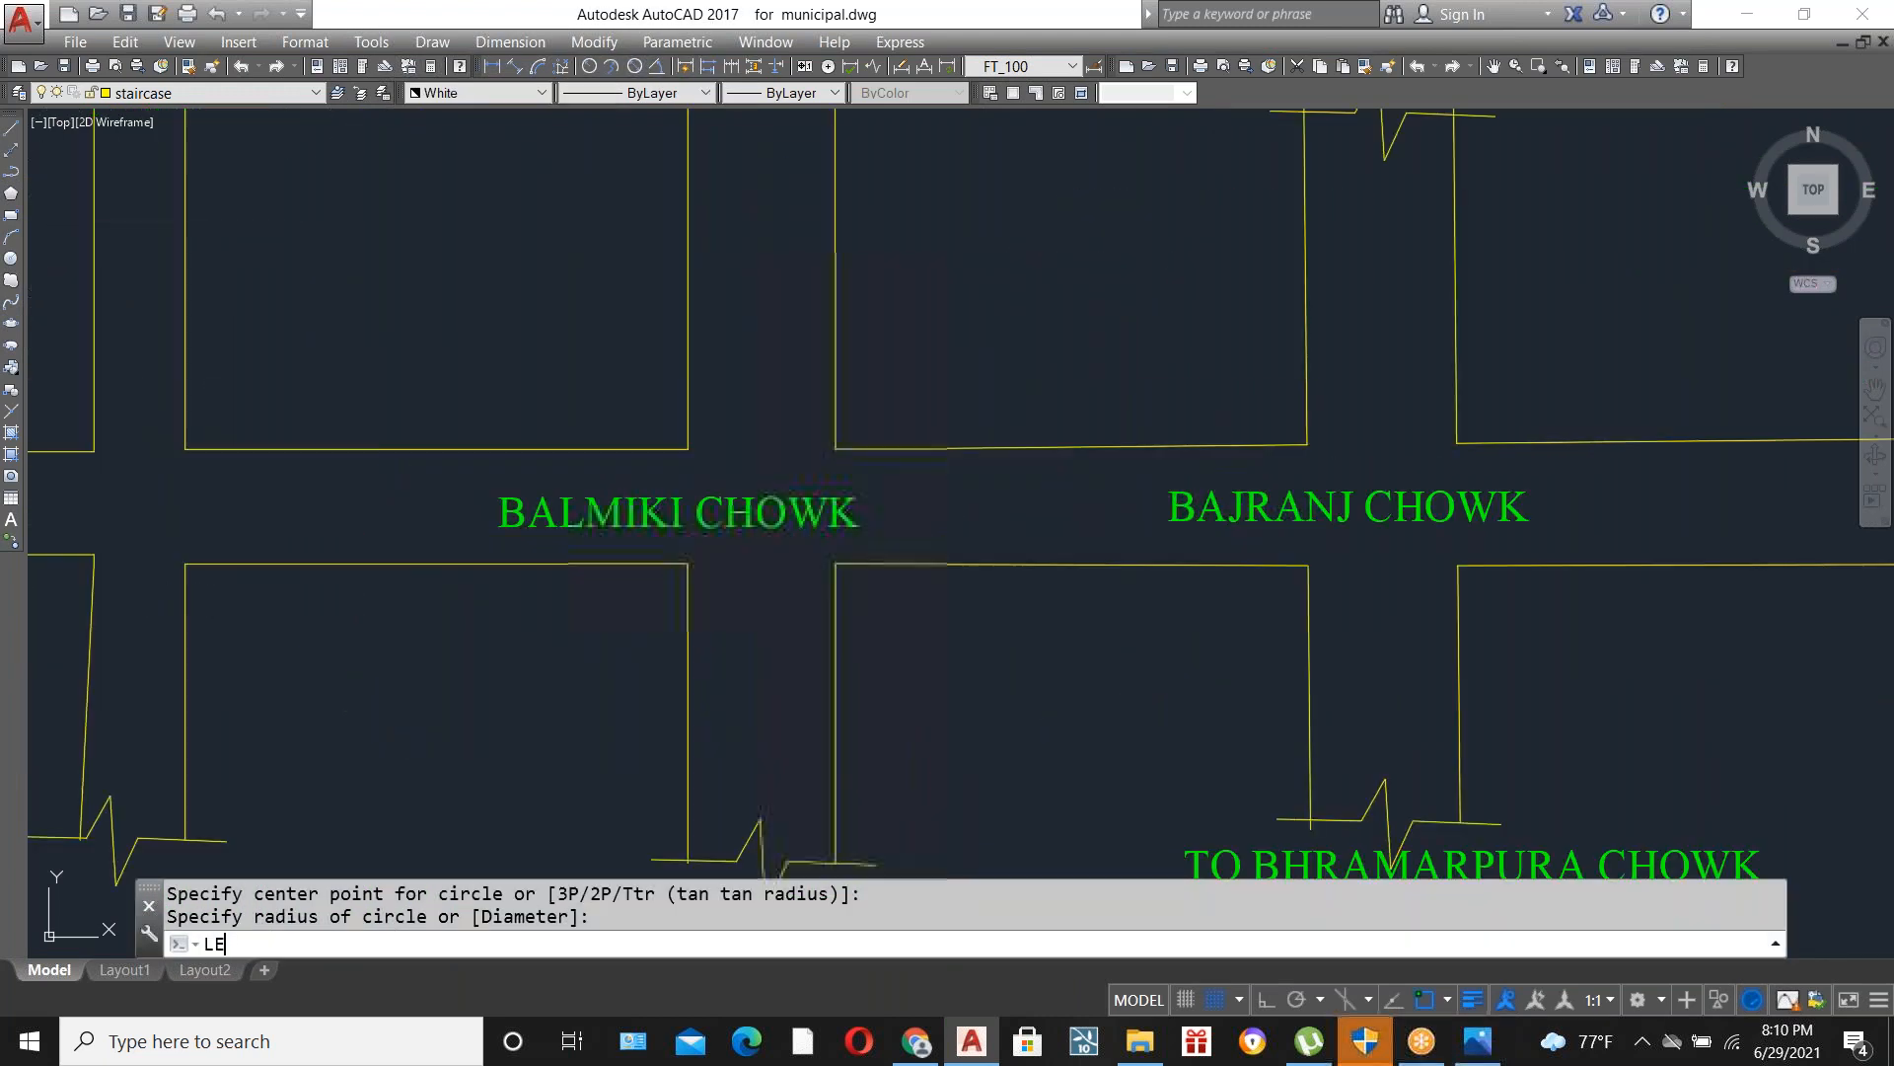
key(Return)
scroll(964, 514, down, 2)
click(1212, 429)
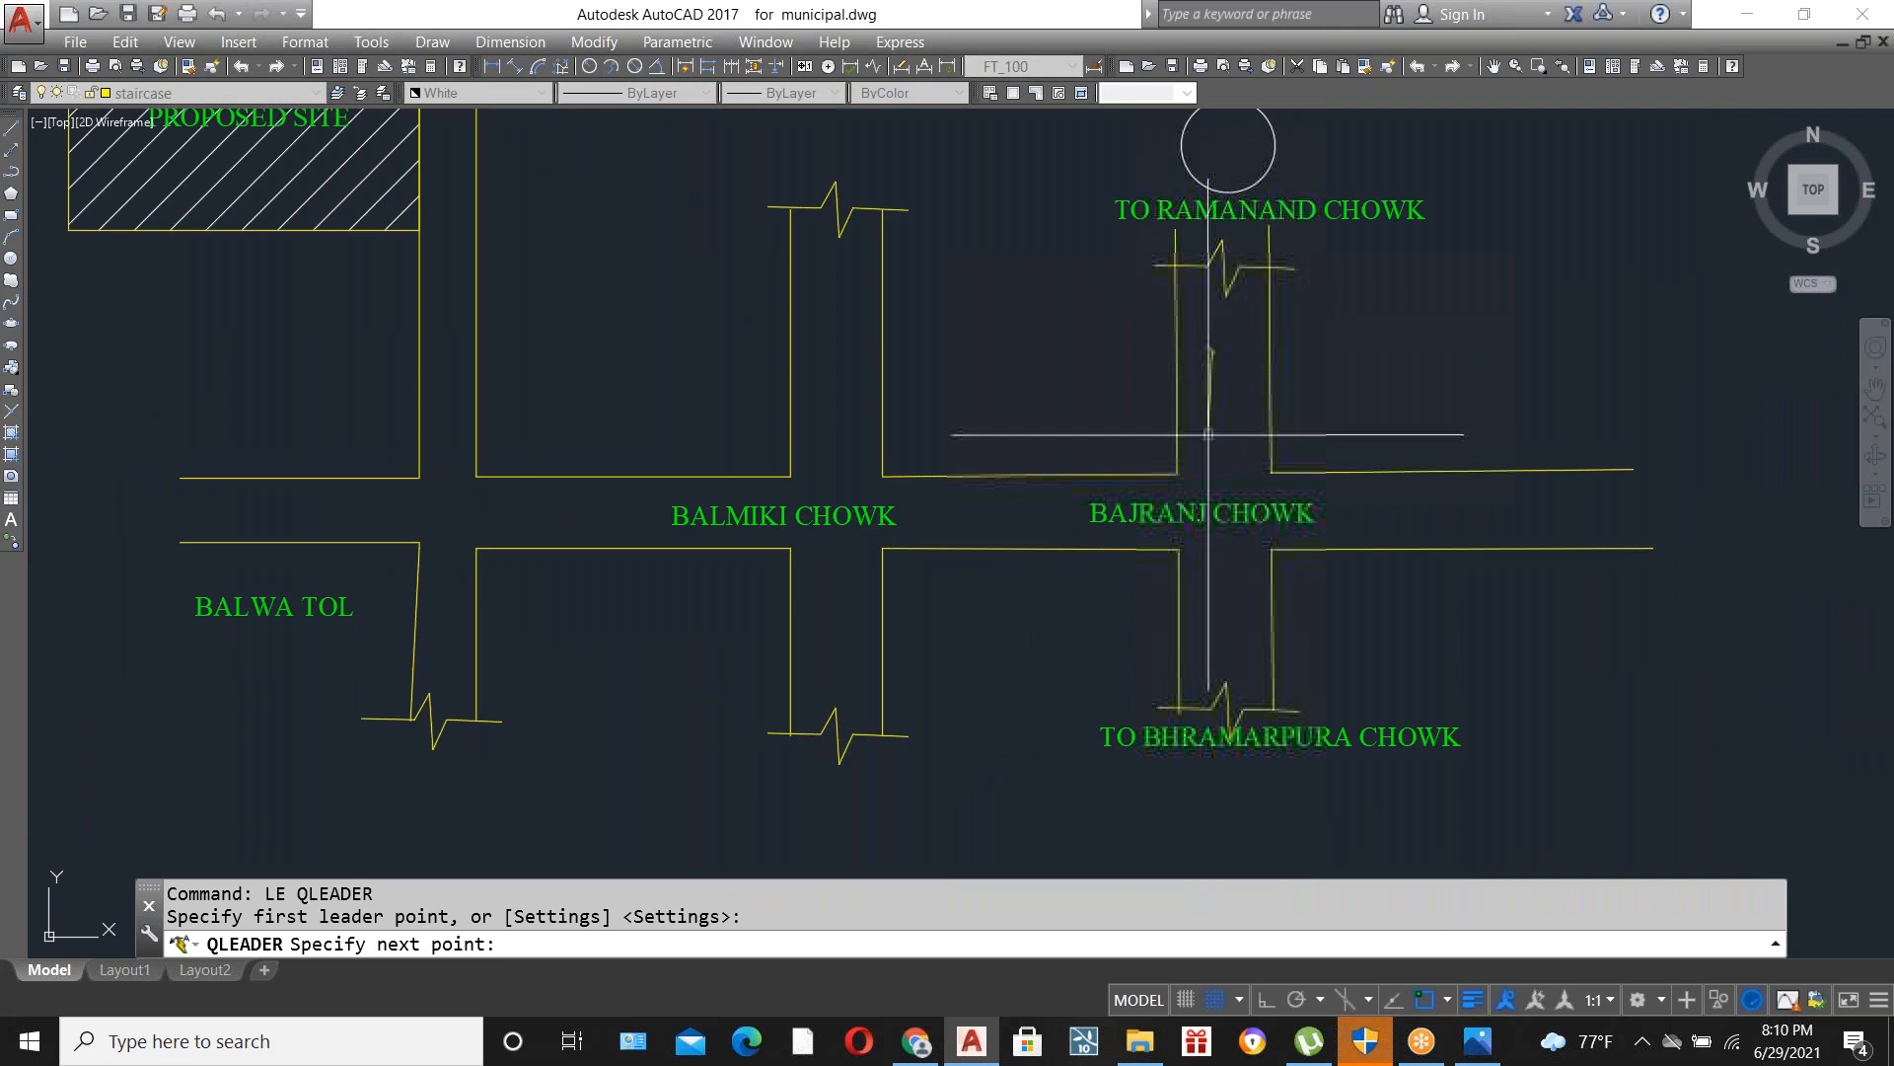
scroll(1211, 434, up, 2)
key(Escape)
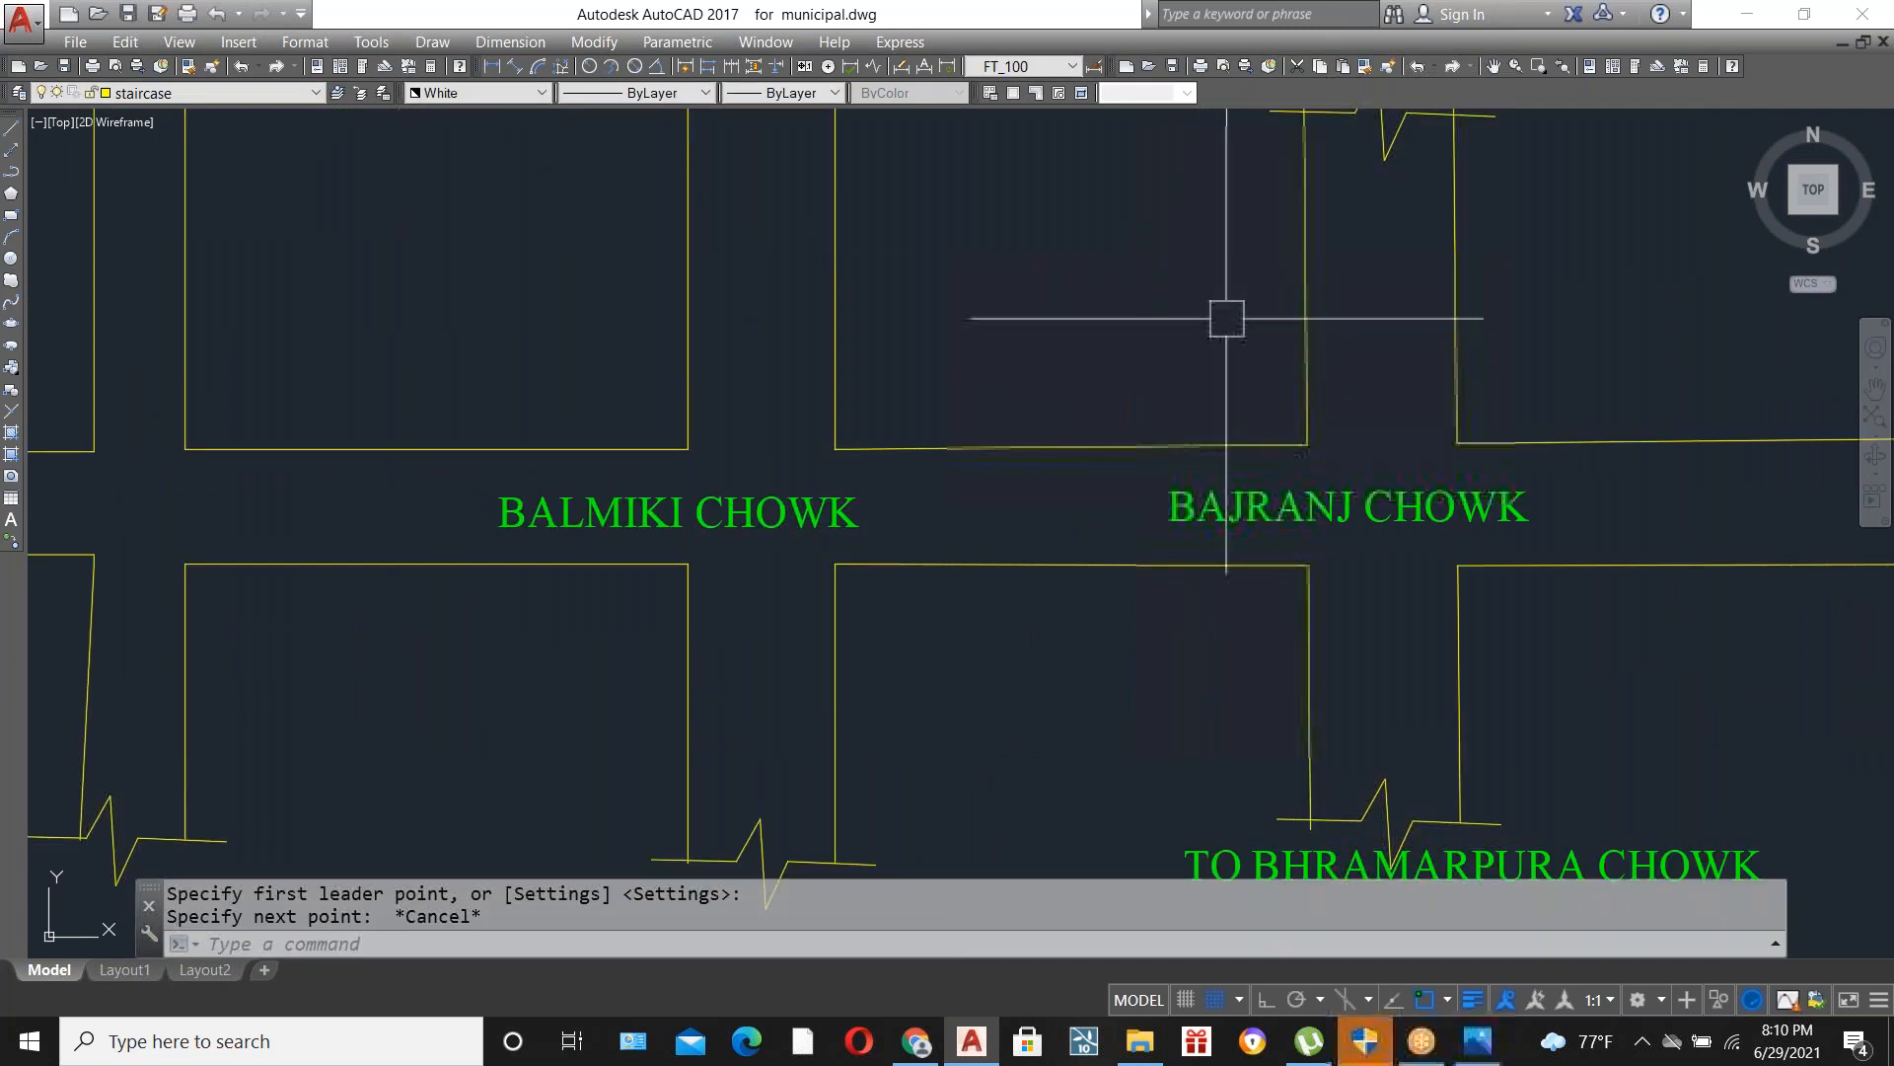
Draw a polyline arrow pointing south in the road between the TO RAMANAND CHOWK and BAJRANJ CHOWK labels.
text(pl)
key(Return)
scroll(964, 484, down, 2)
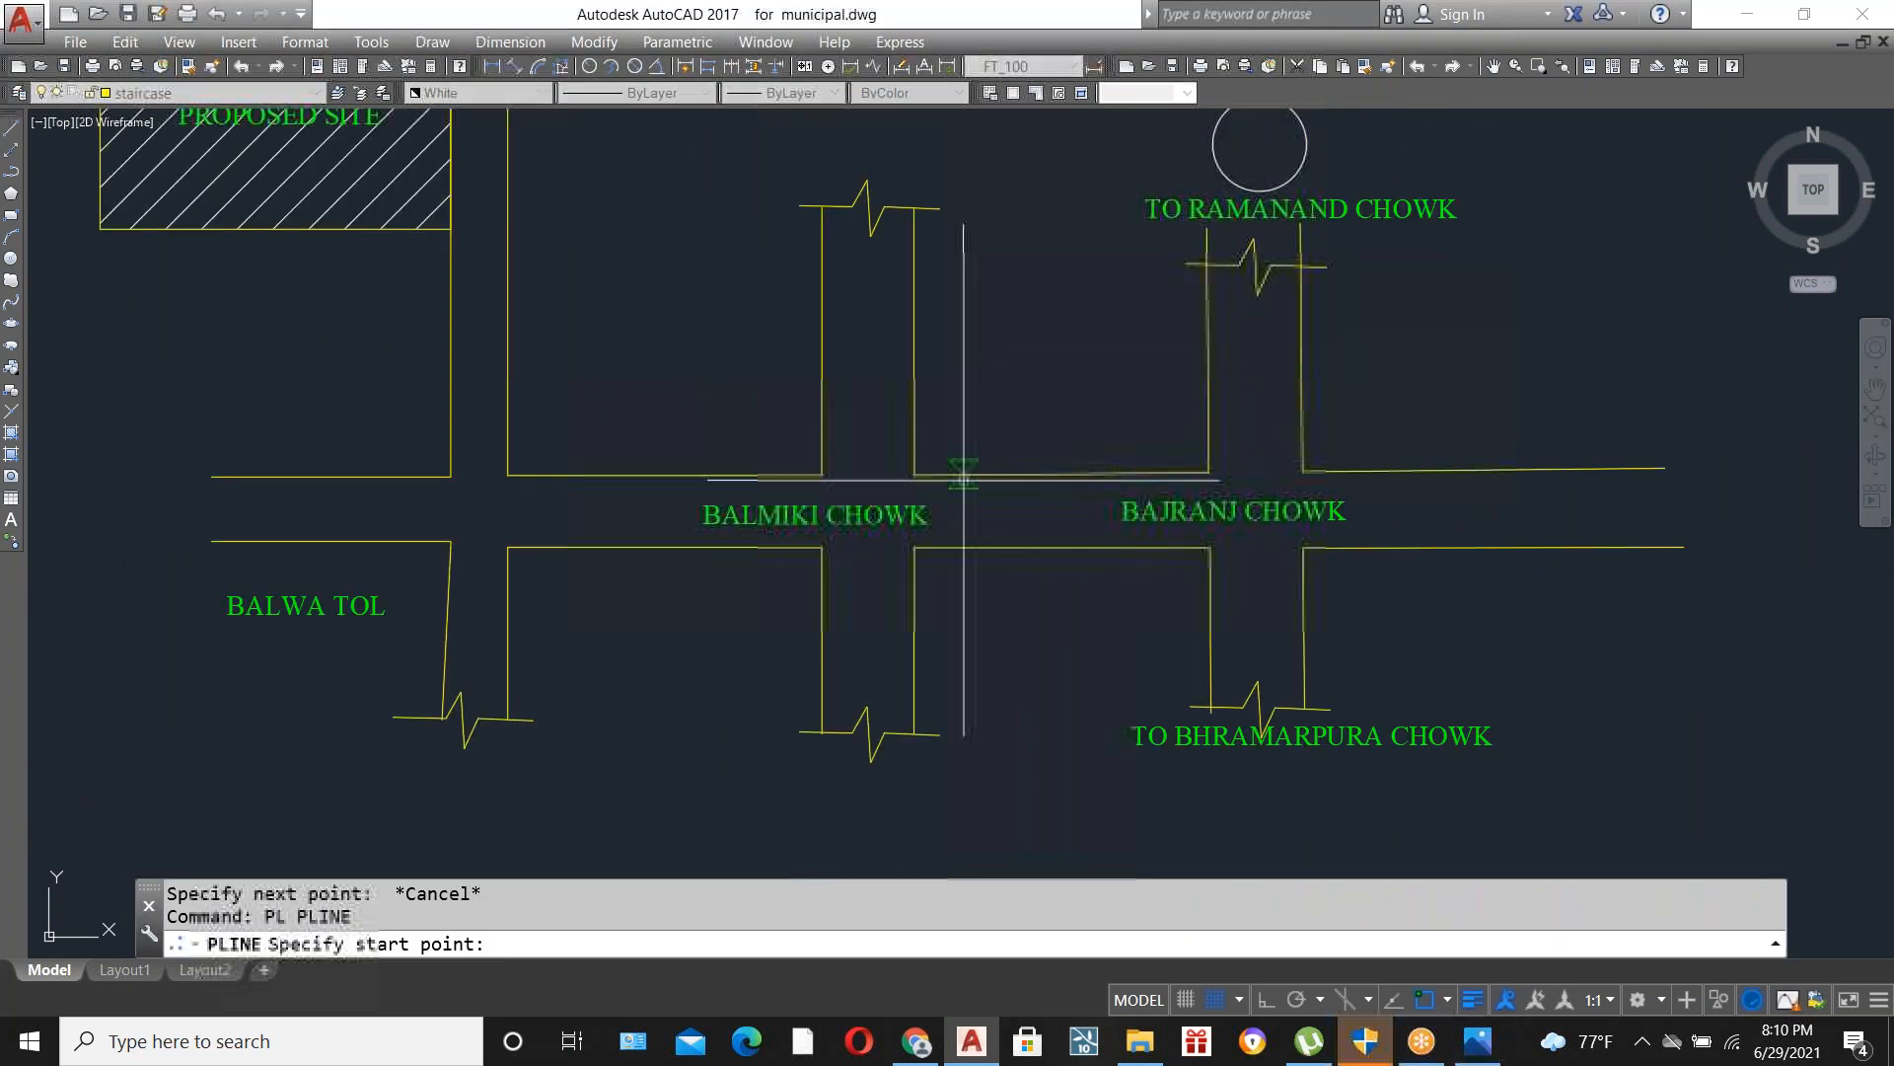
scroll(1269, 309, up, 2)
click(1273, 318)
click(1288, 432)
click(1247, 432)
click(1271, 481)
key(Escape)
Draw a polyline arrow pointing west in the main road between BAJRANJ CHOWK and BALMIKI CHOWK.
key(Return)
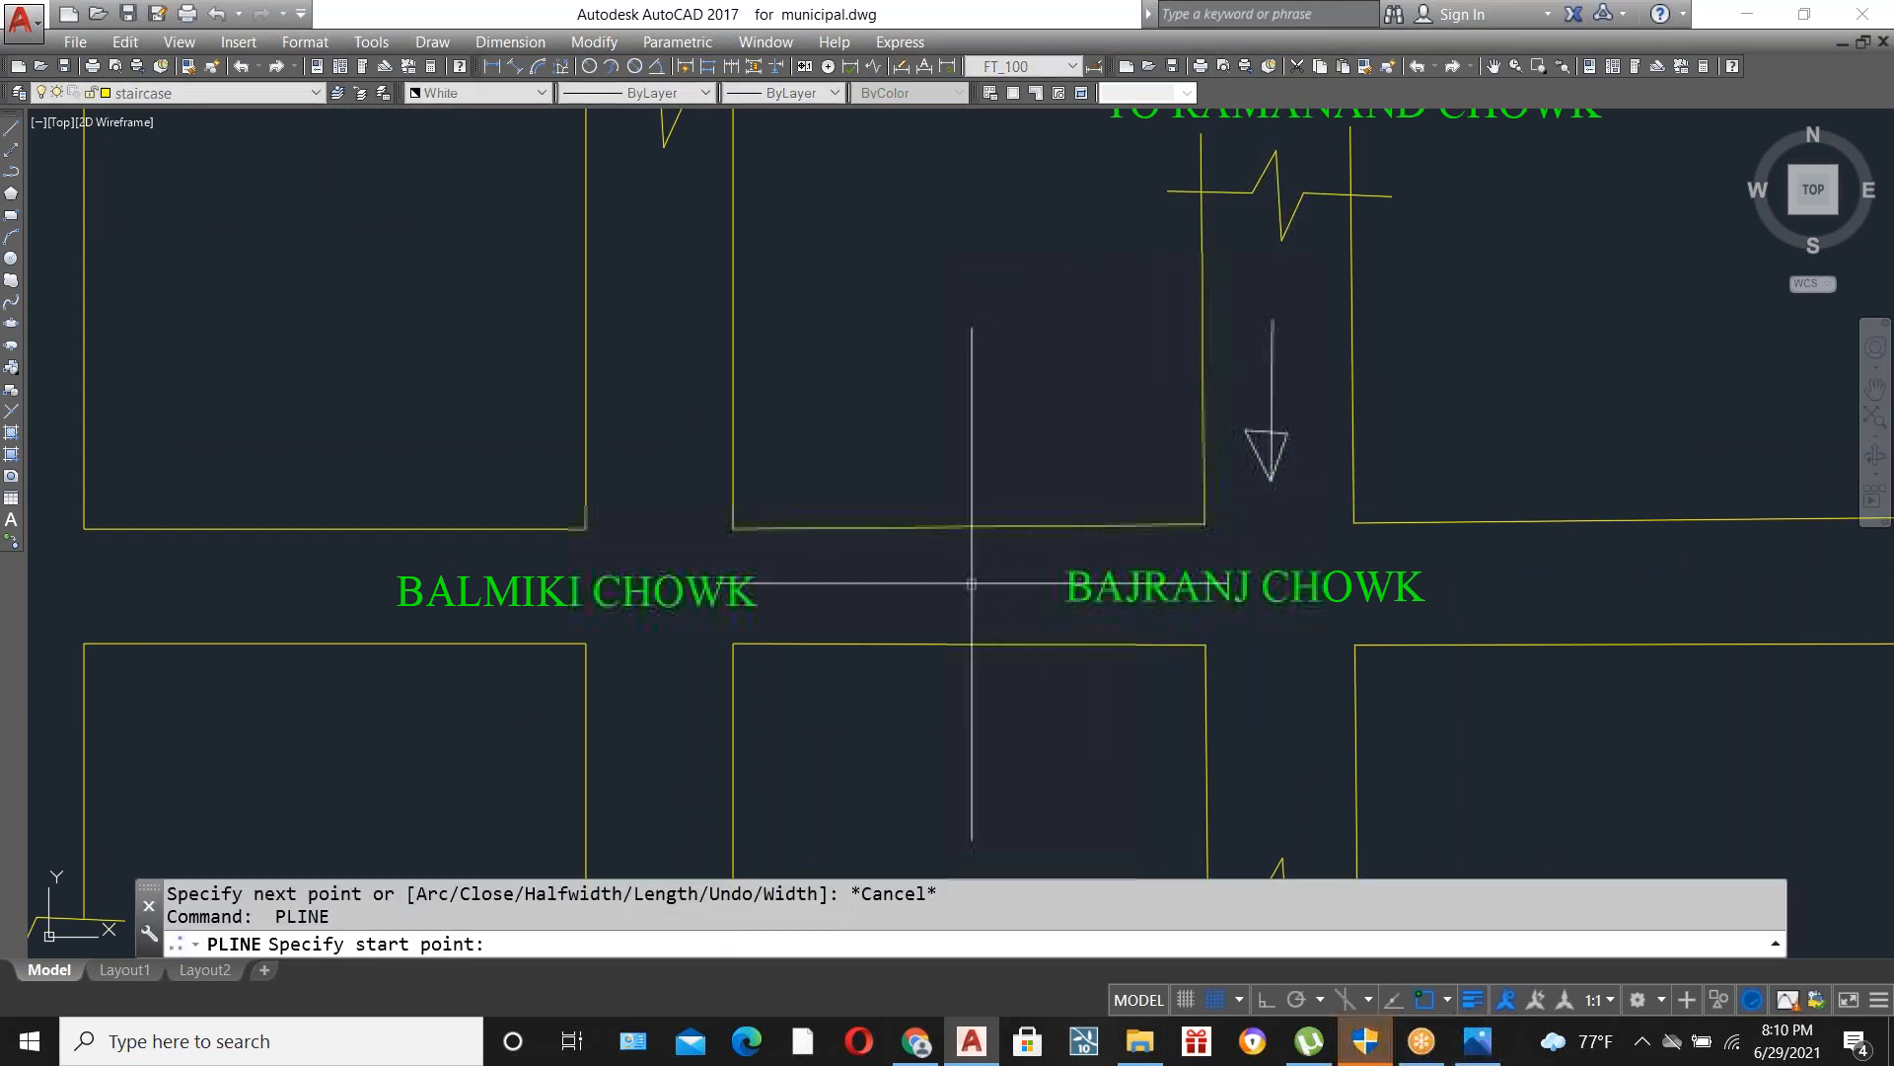
click(972, 591)
click(879, 613)
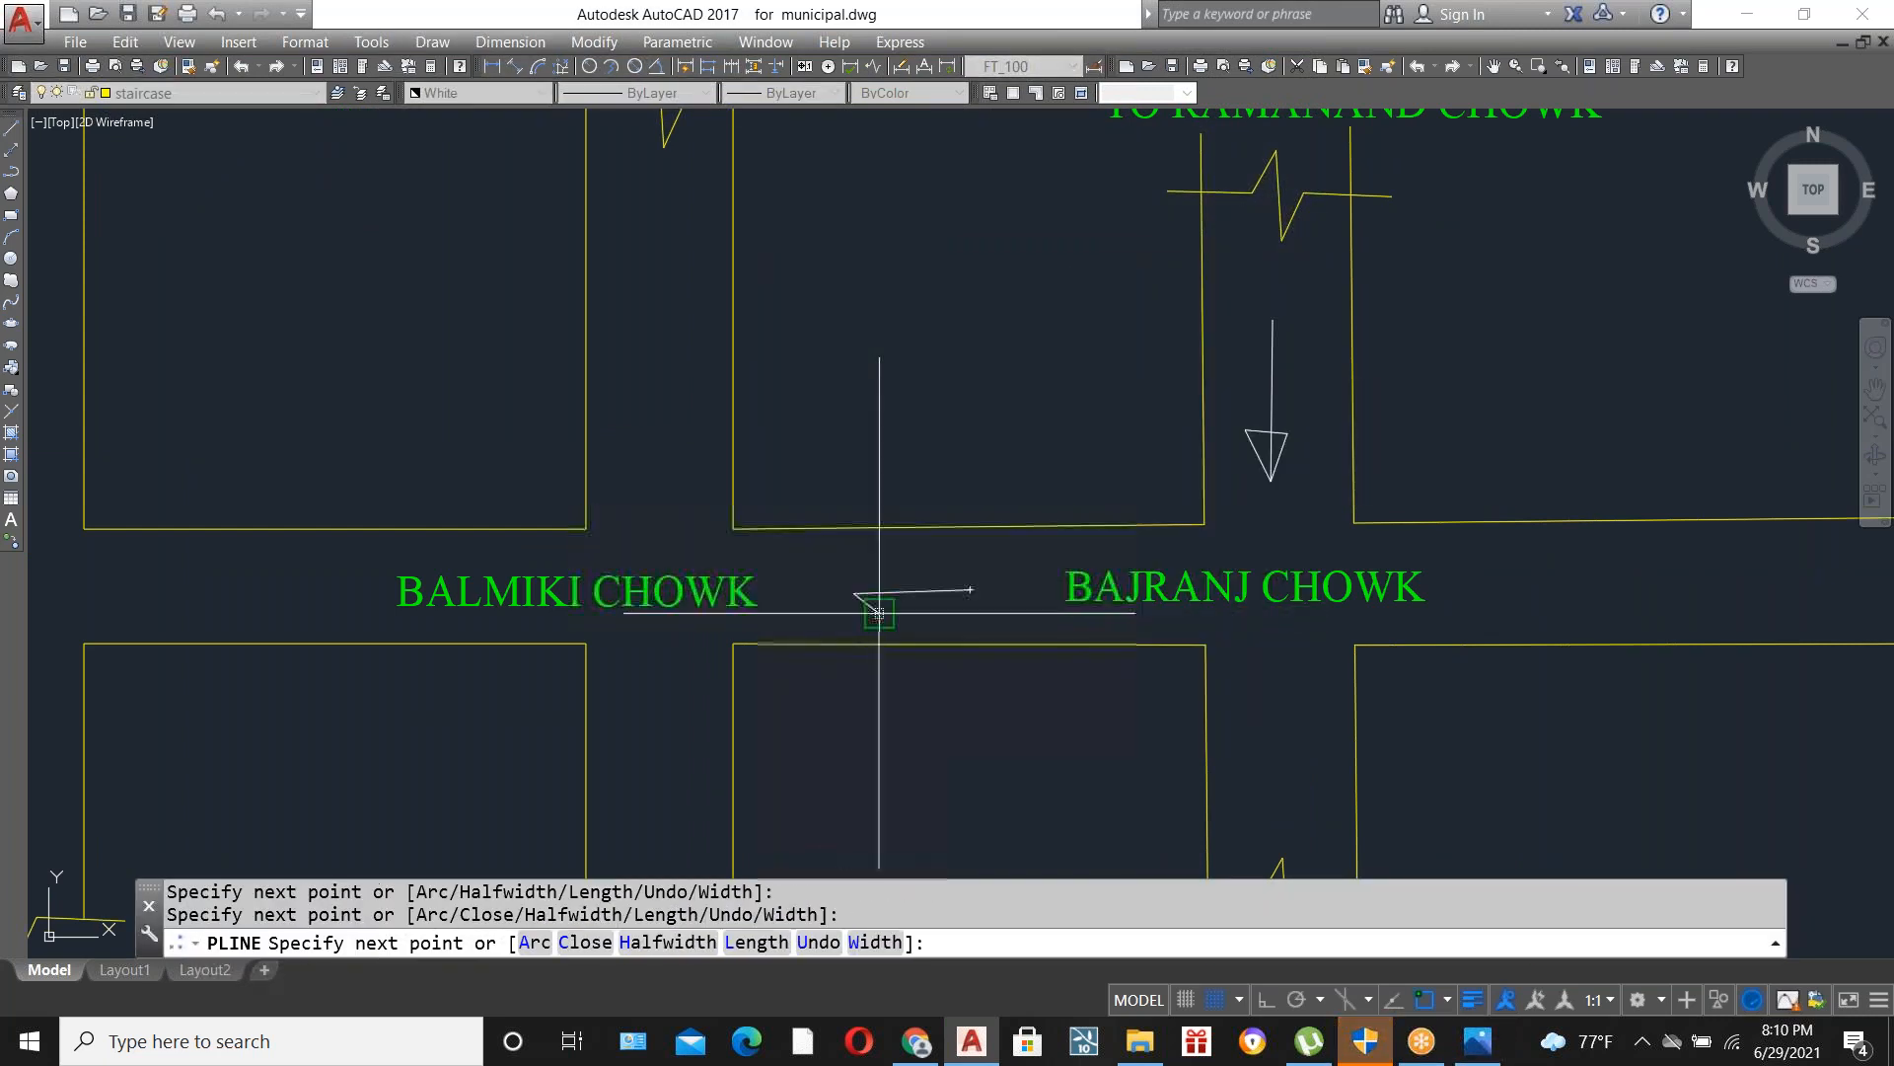
click(868, 574)
click(854, 593)
key(Return)
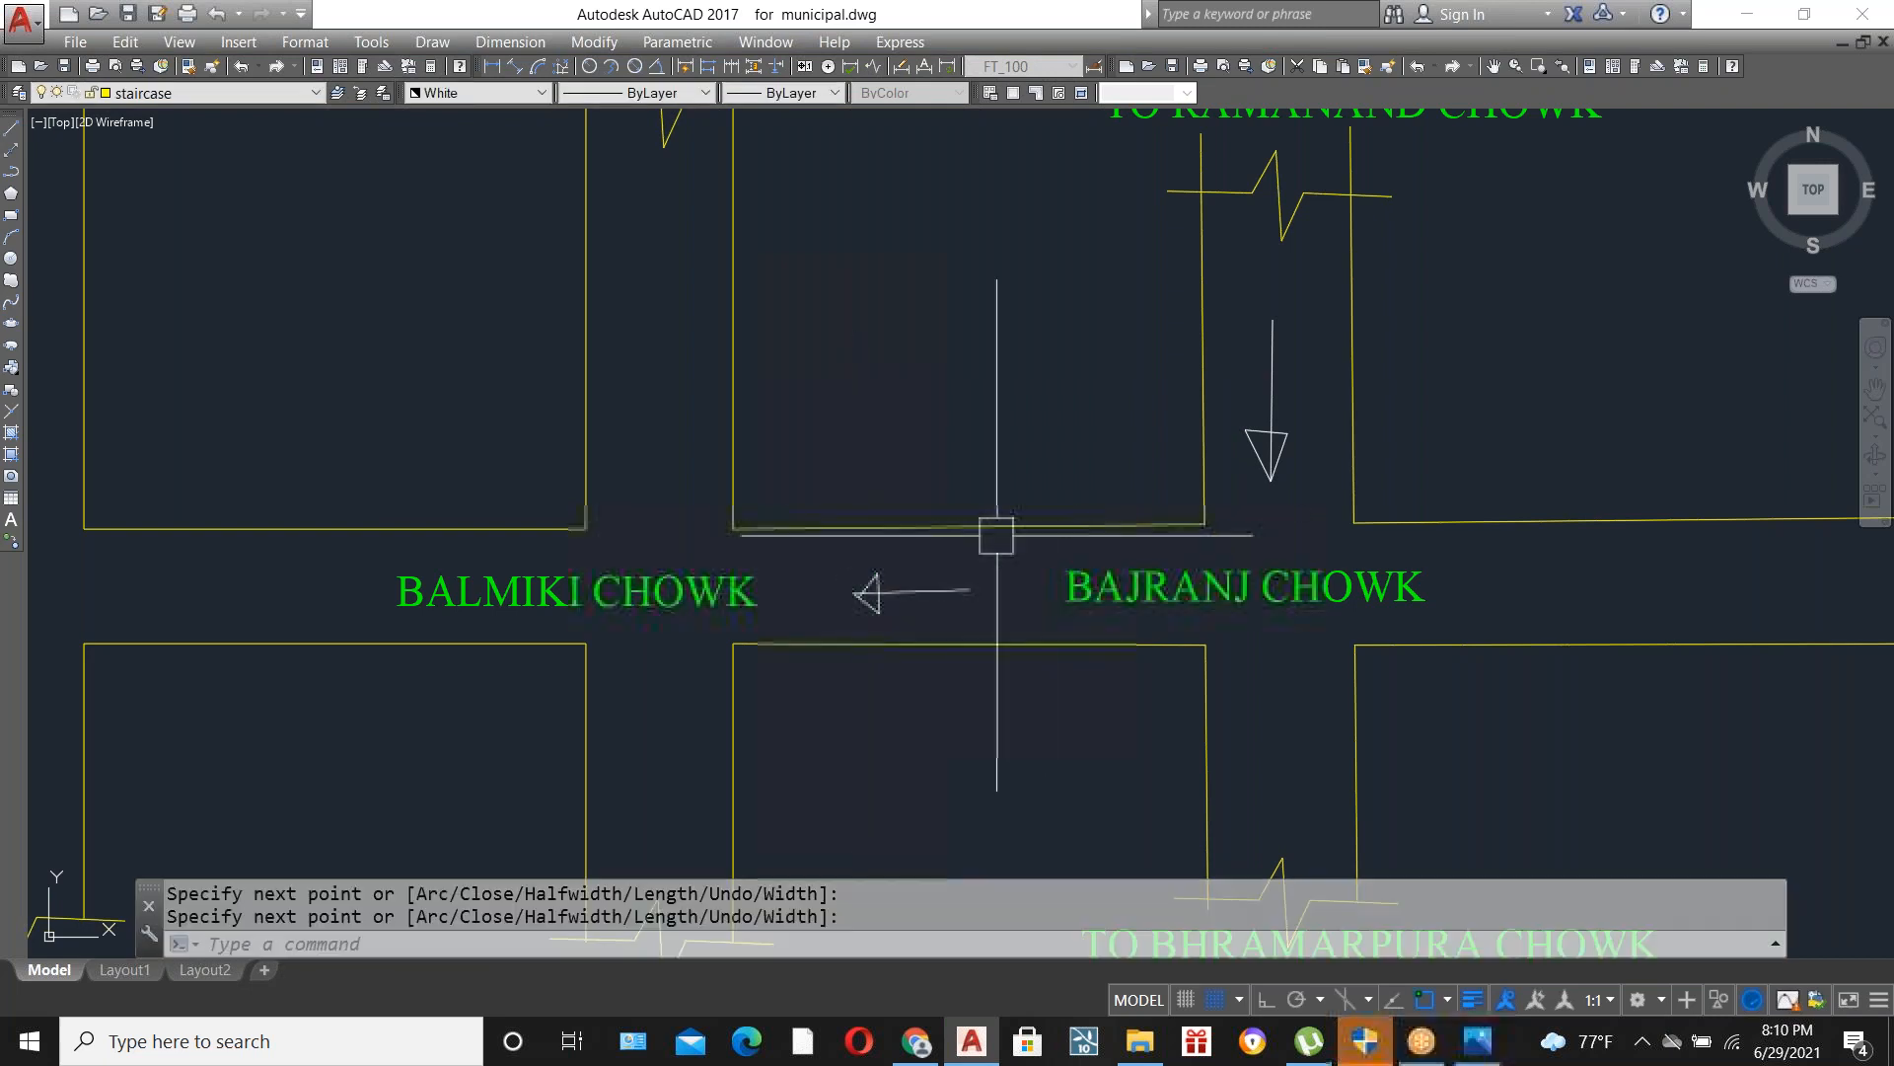
Copy the west-pointing arrow along the main road to the west side of BALMIKI CHOWK.
scroll(1068, 531, down, 4)
scroll(912, 565, up, 4)
click(1121, 535)
text(co)
key(Return)
key(Escape)
text(co)
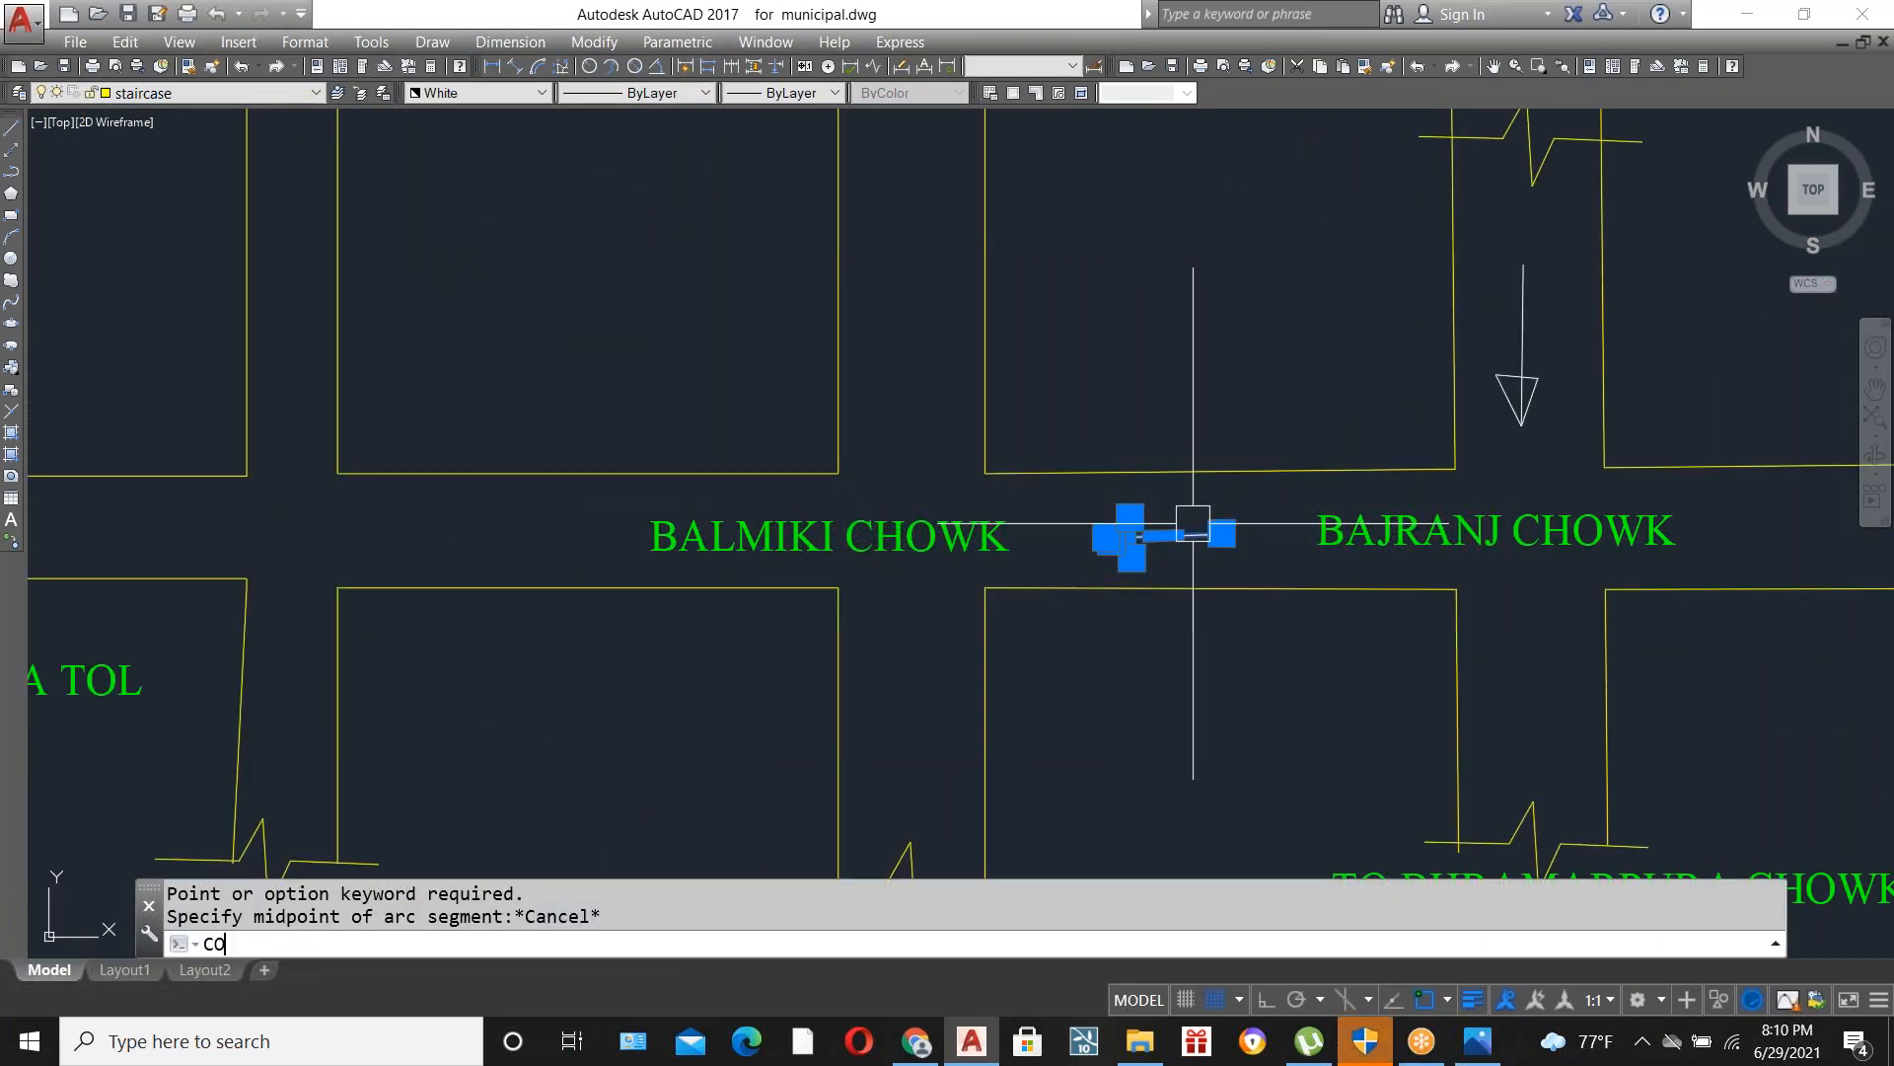
key(Return)
click(1177, 524)
click(493, 537)
key(Escape)
Draw a polyline arrow pointing north in the road beside the proposed site's lower corner.
scroll(779, 554, down, 4)
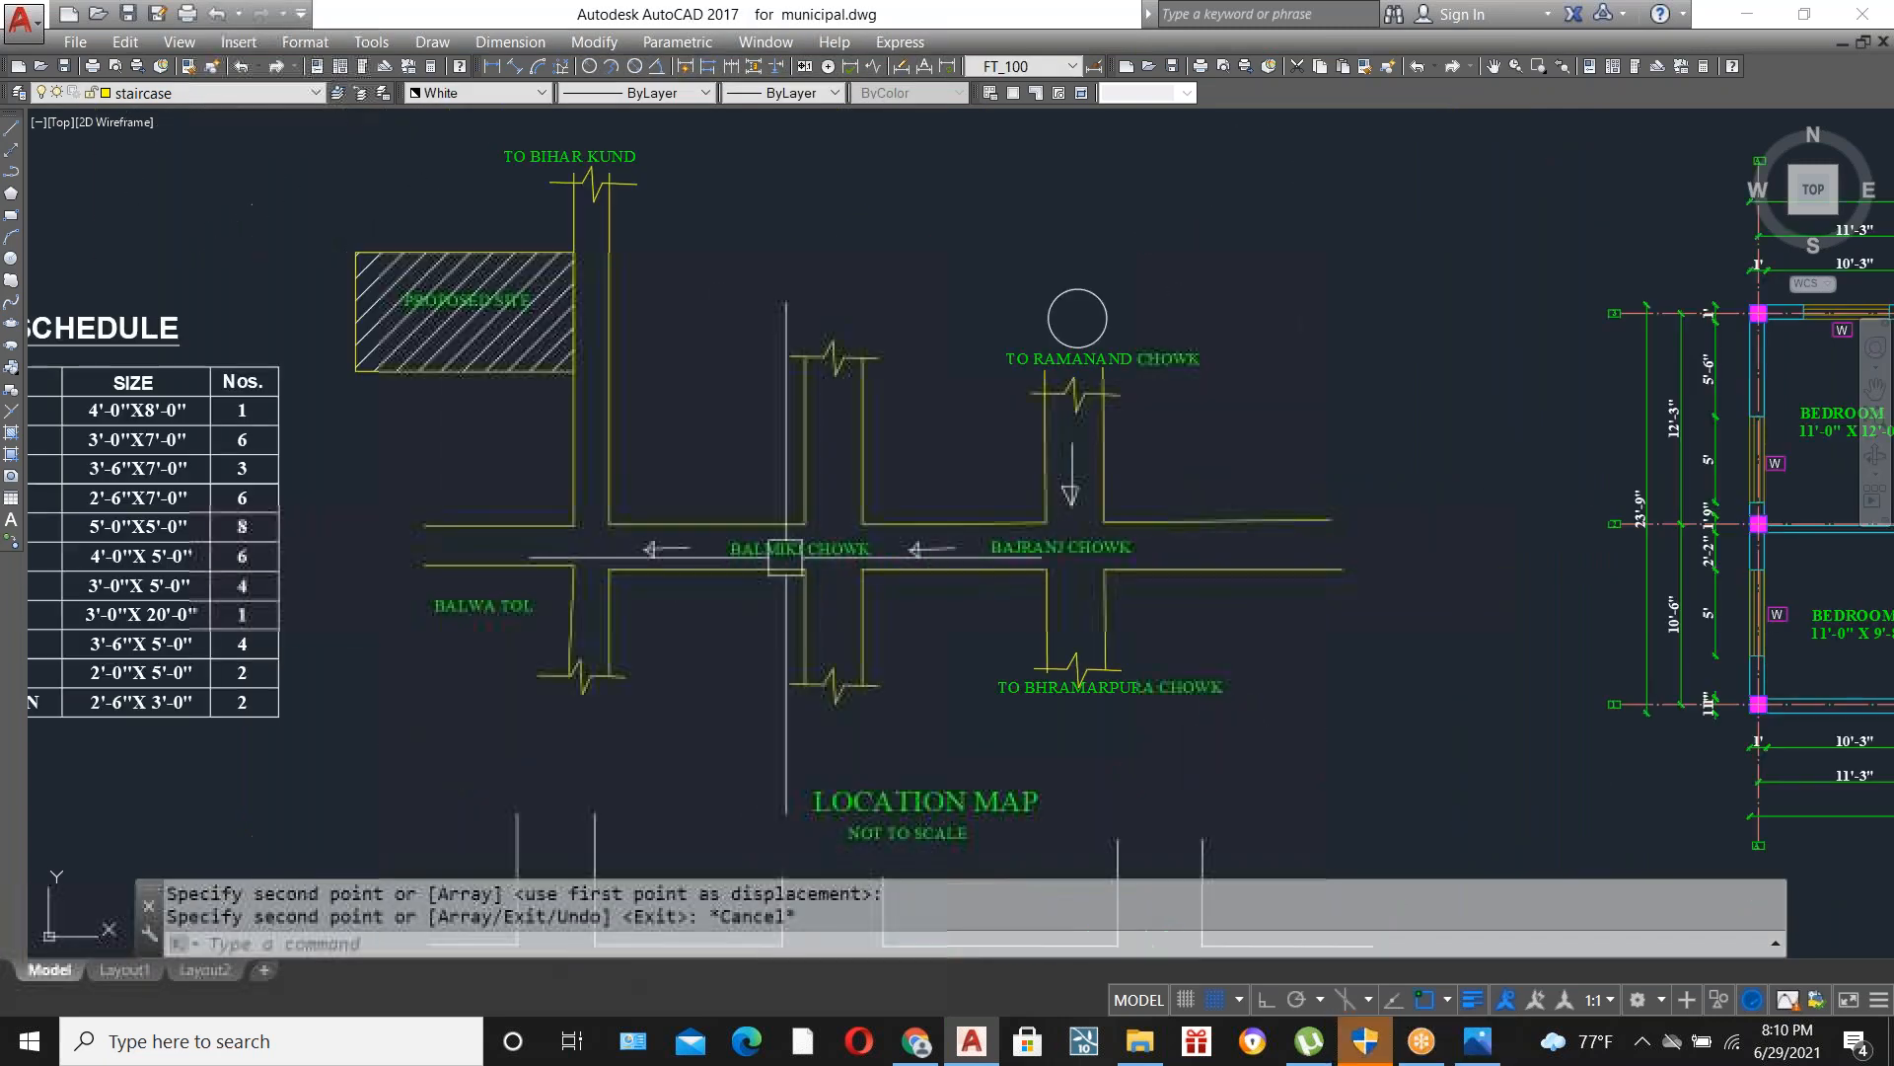
scroll(534, 415, up, 2)
text(pl)
key(Return)
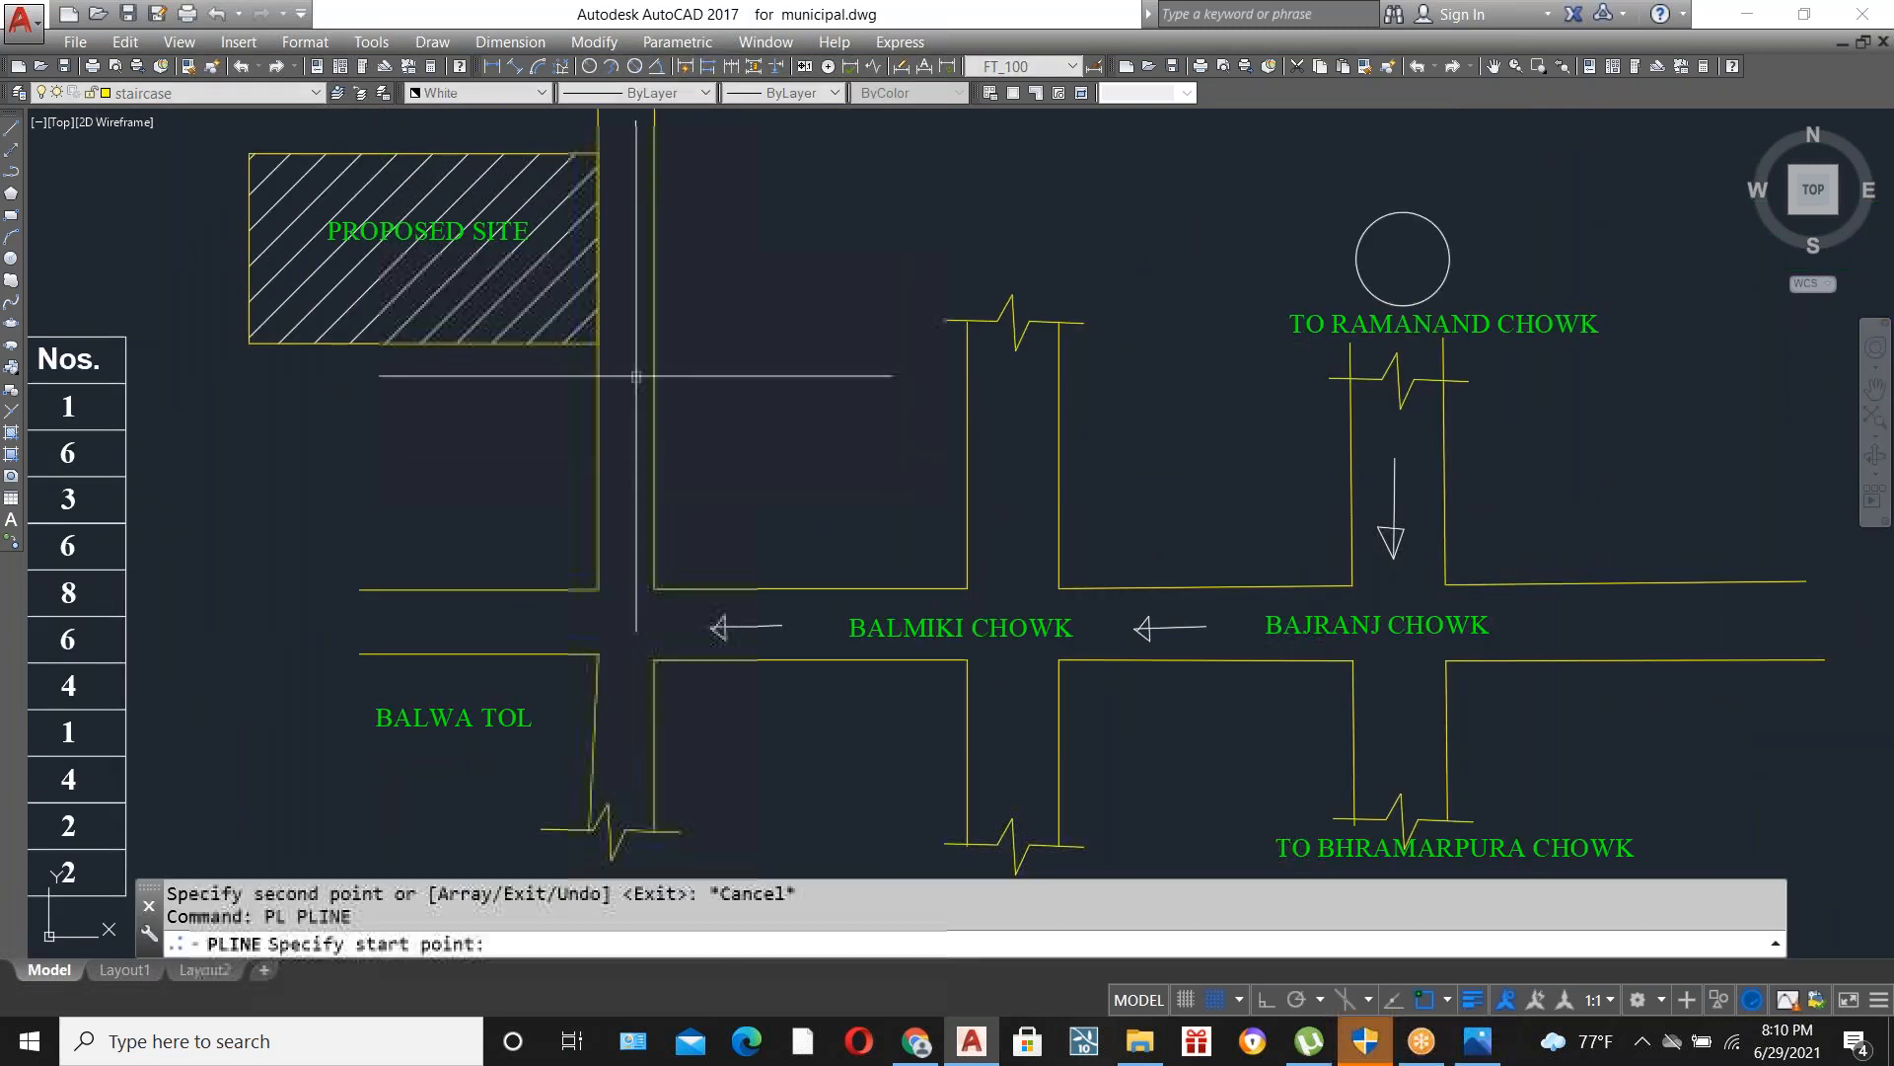
click(631, 390)
scroll(611, 312, up, 2)
click(637, 340)
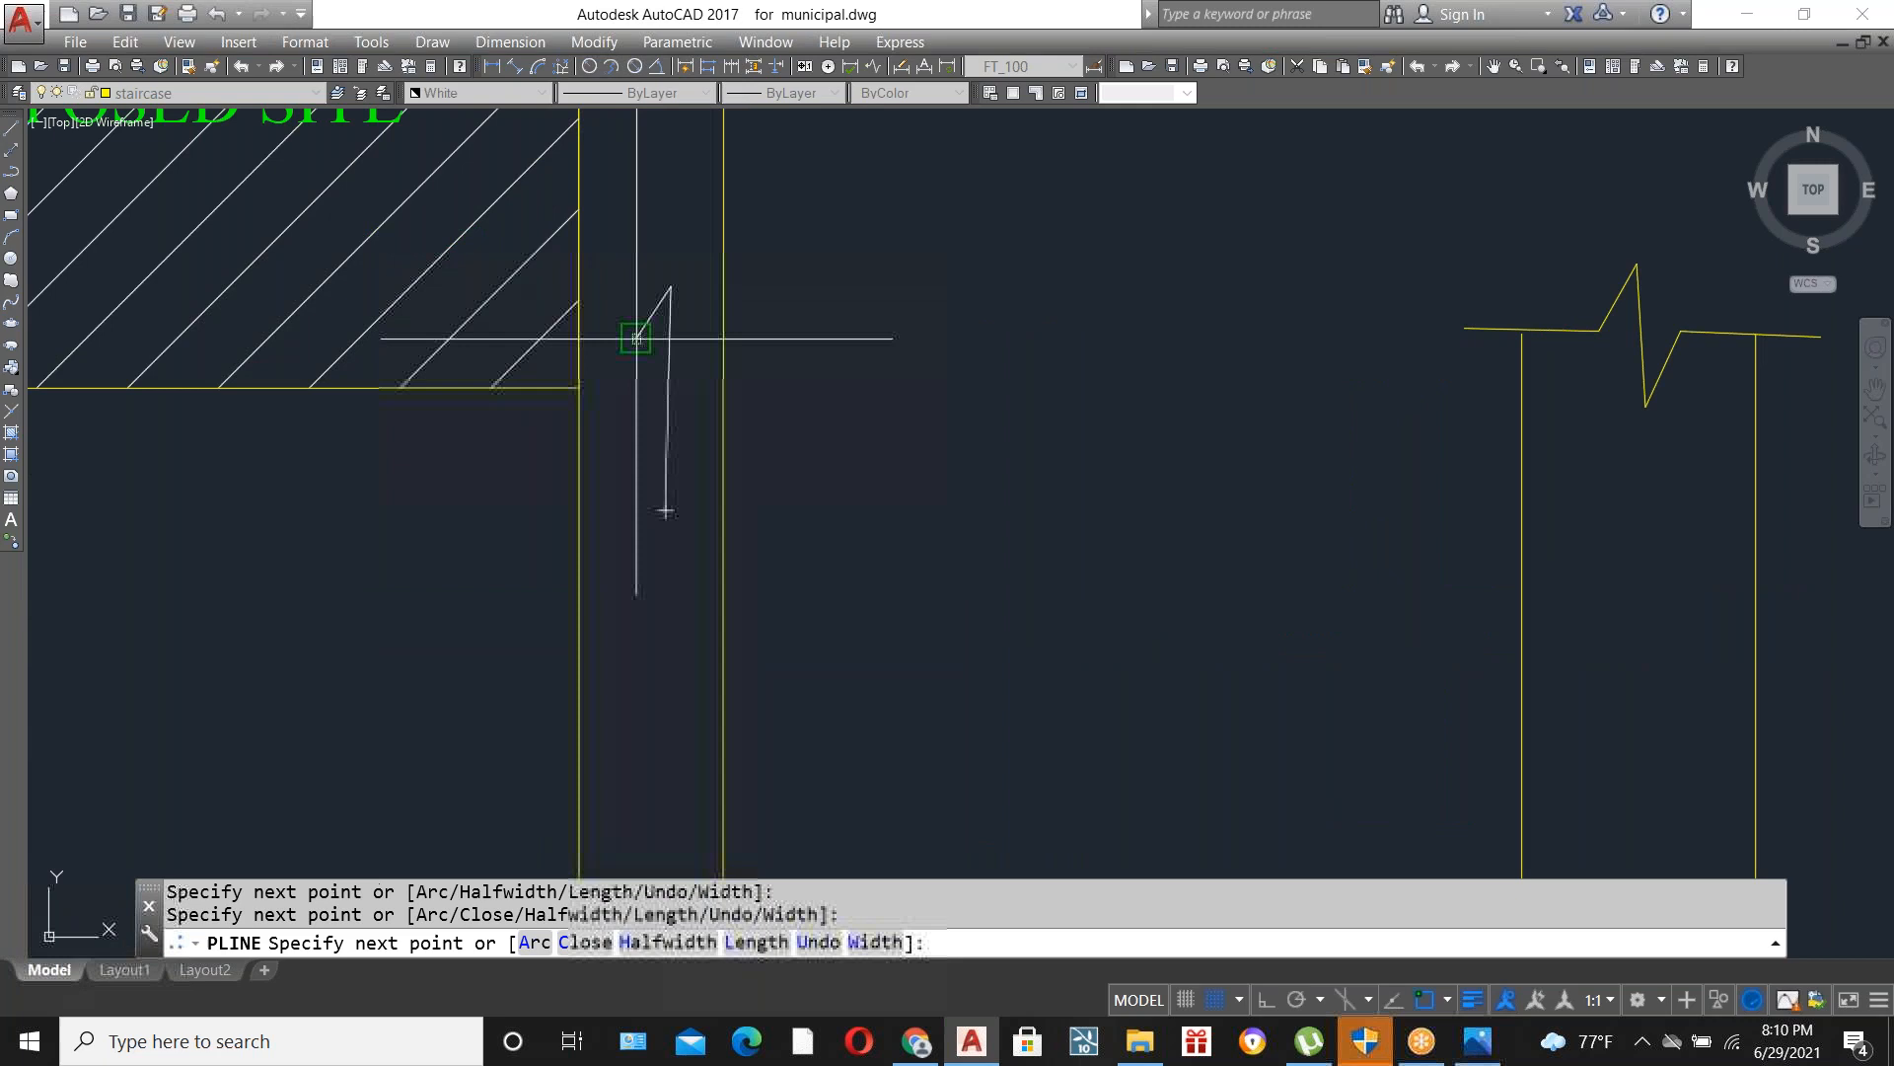
click(693, 344)
click(670, 287)
key(Escape)
key(Escape)
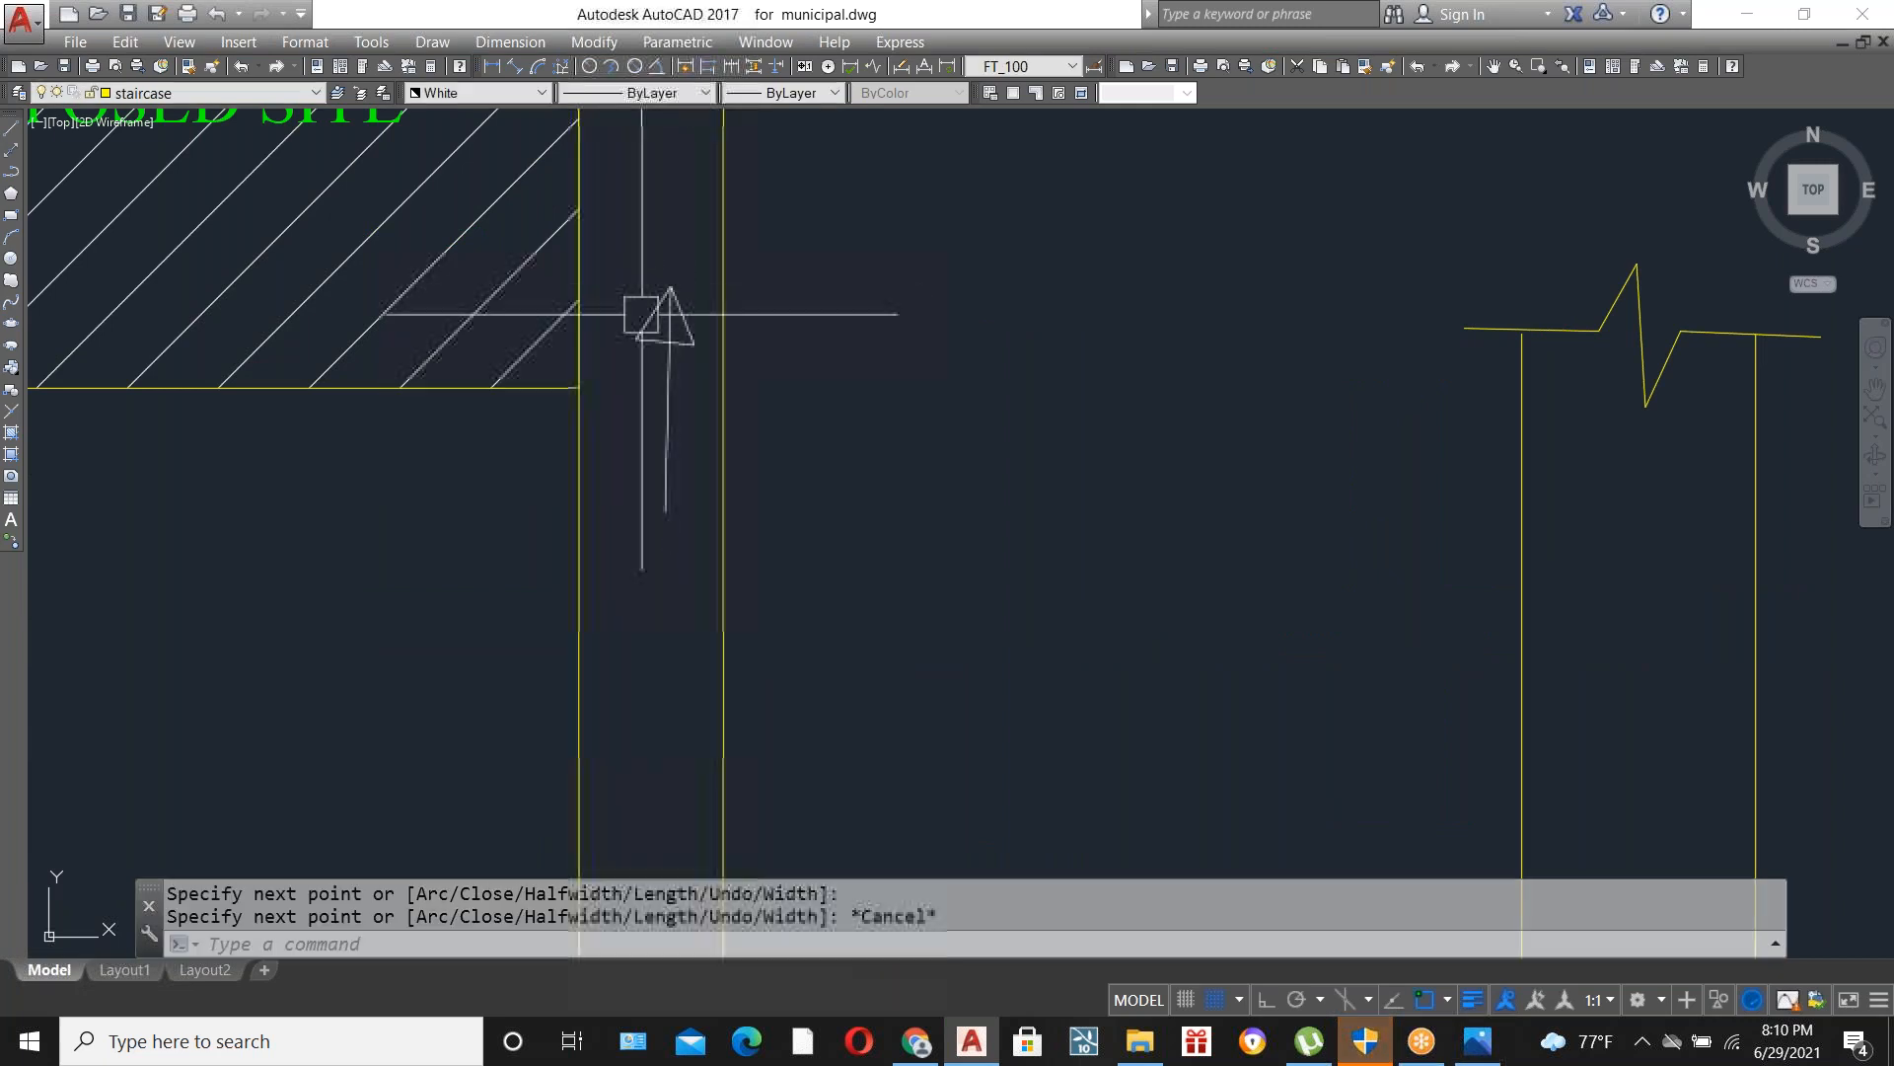
scroll(647, 316, down, 5)
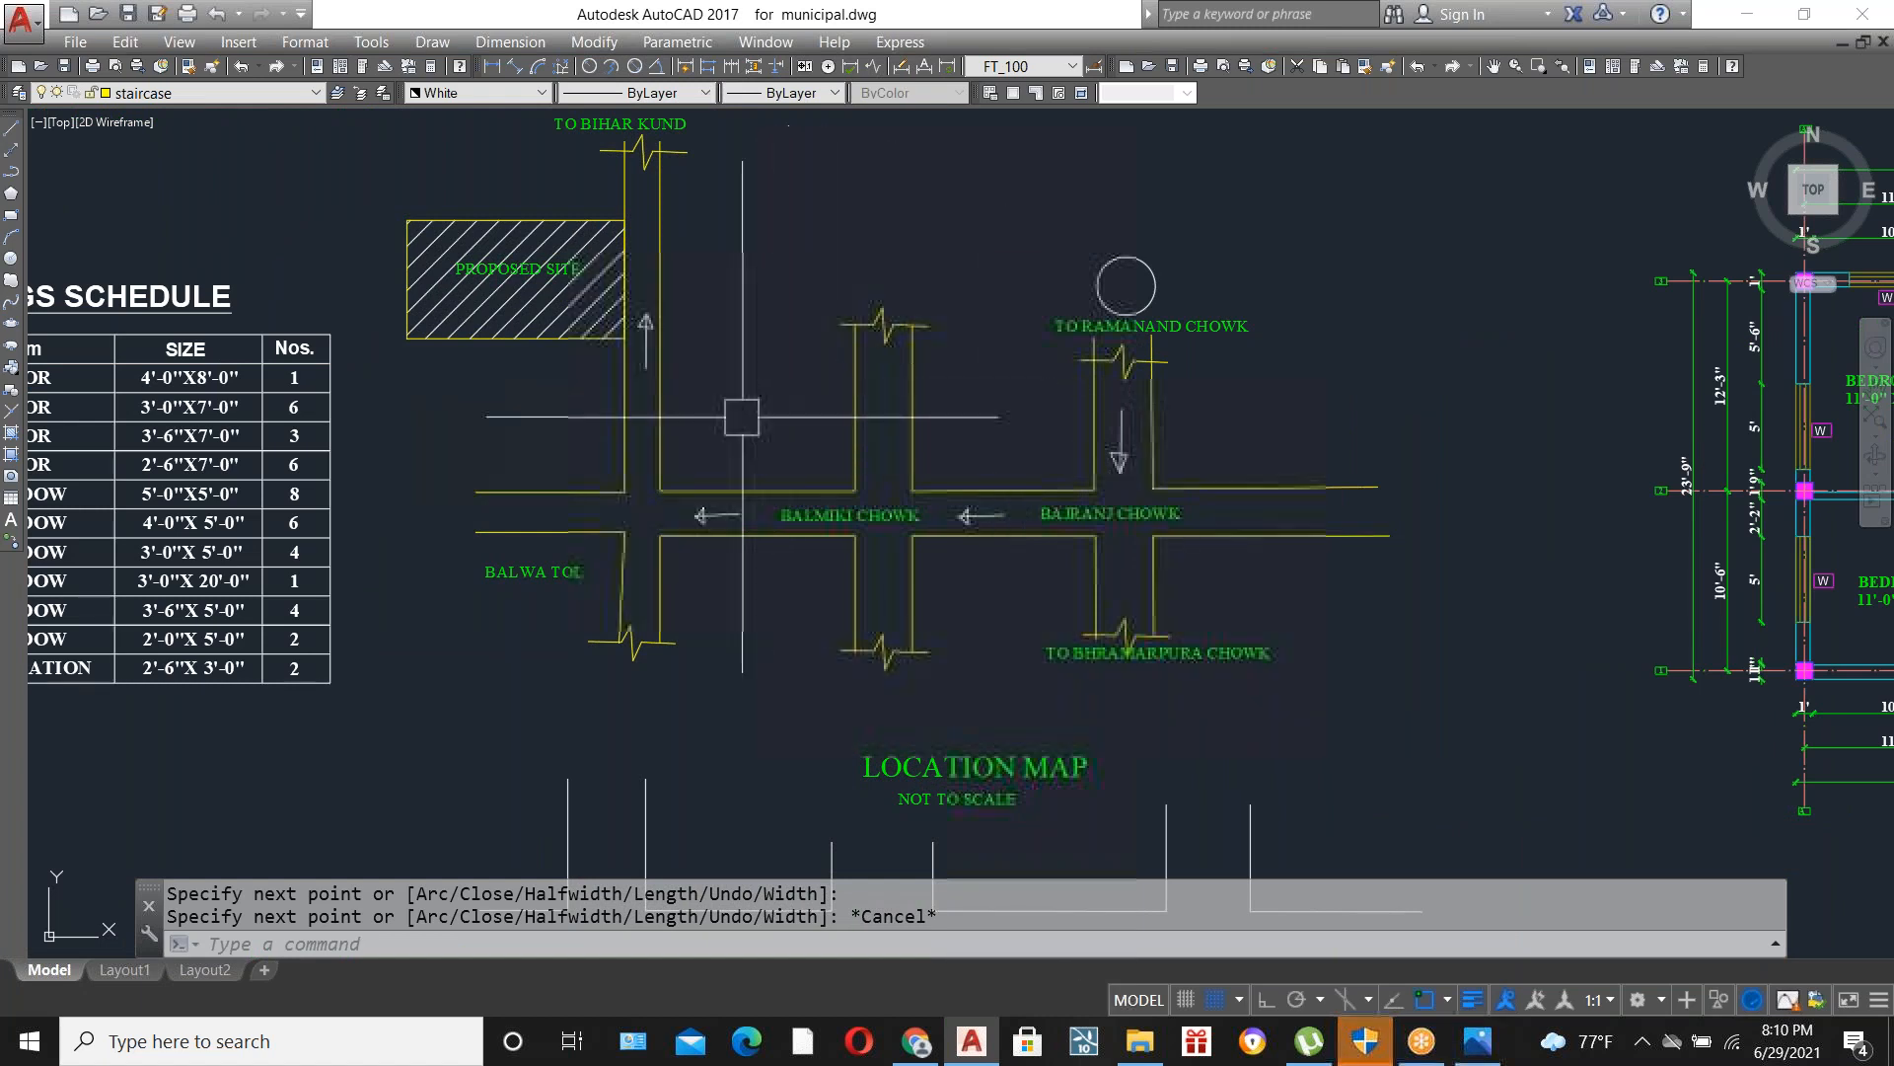
scroll(723, 393, up, 3)
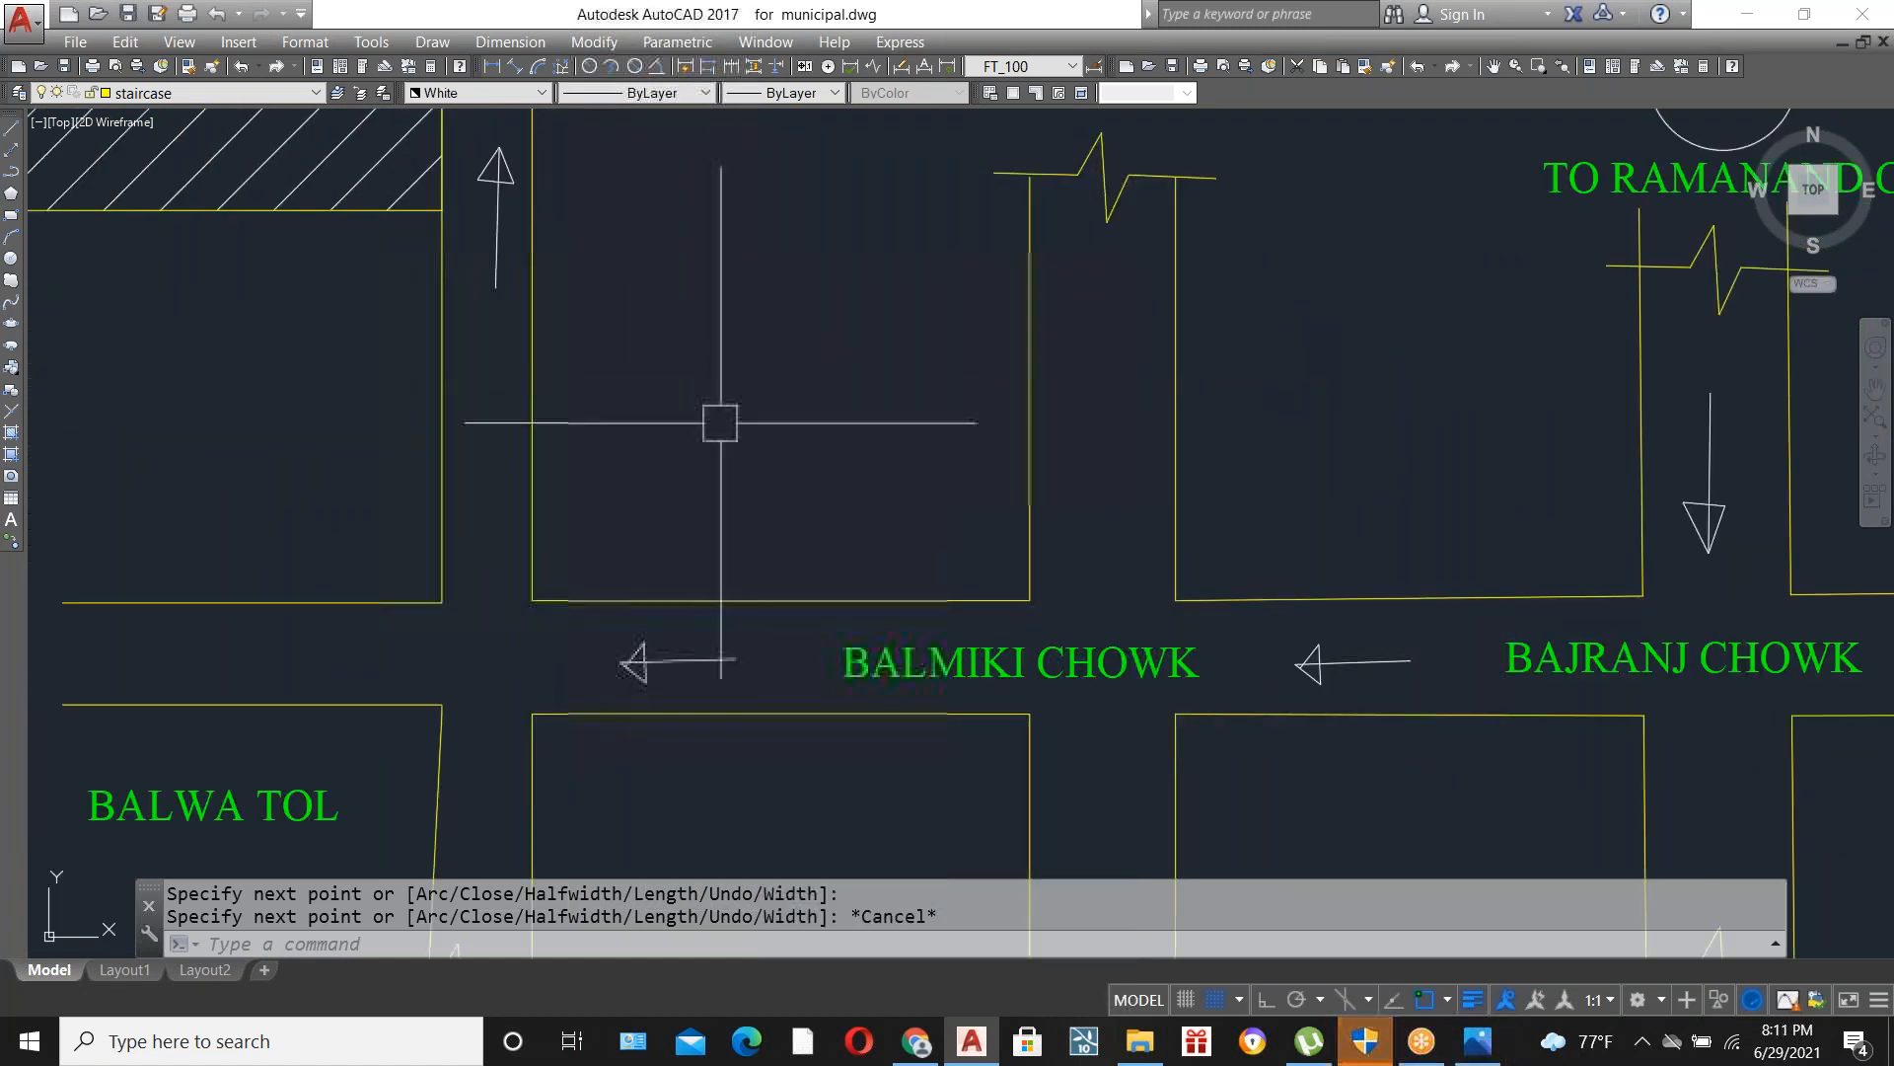
scroll(718, 424, down, 1)
scroll(715, 443, down, 2)
scroll(976, 432, up, 2)
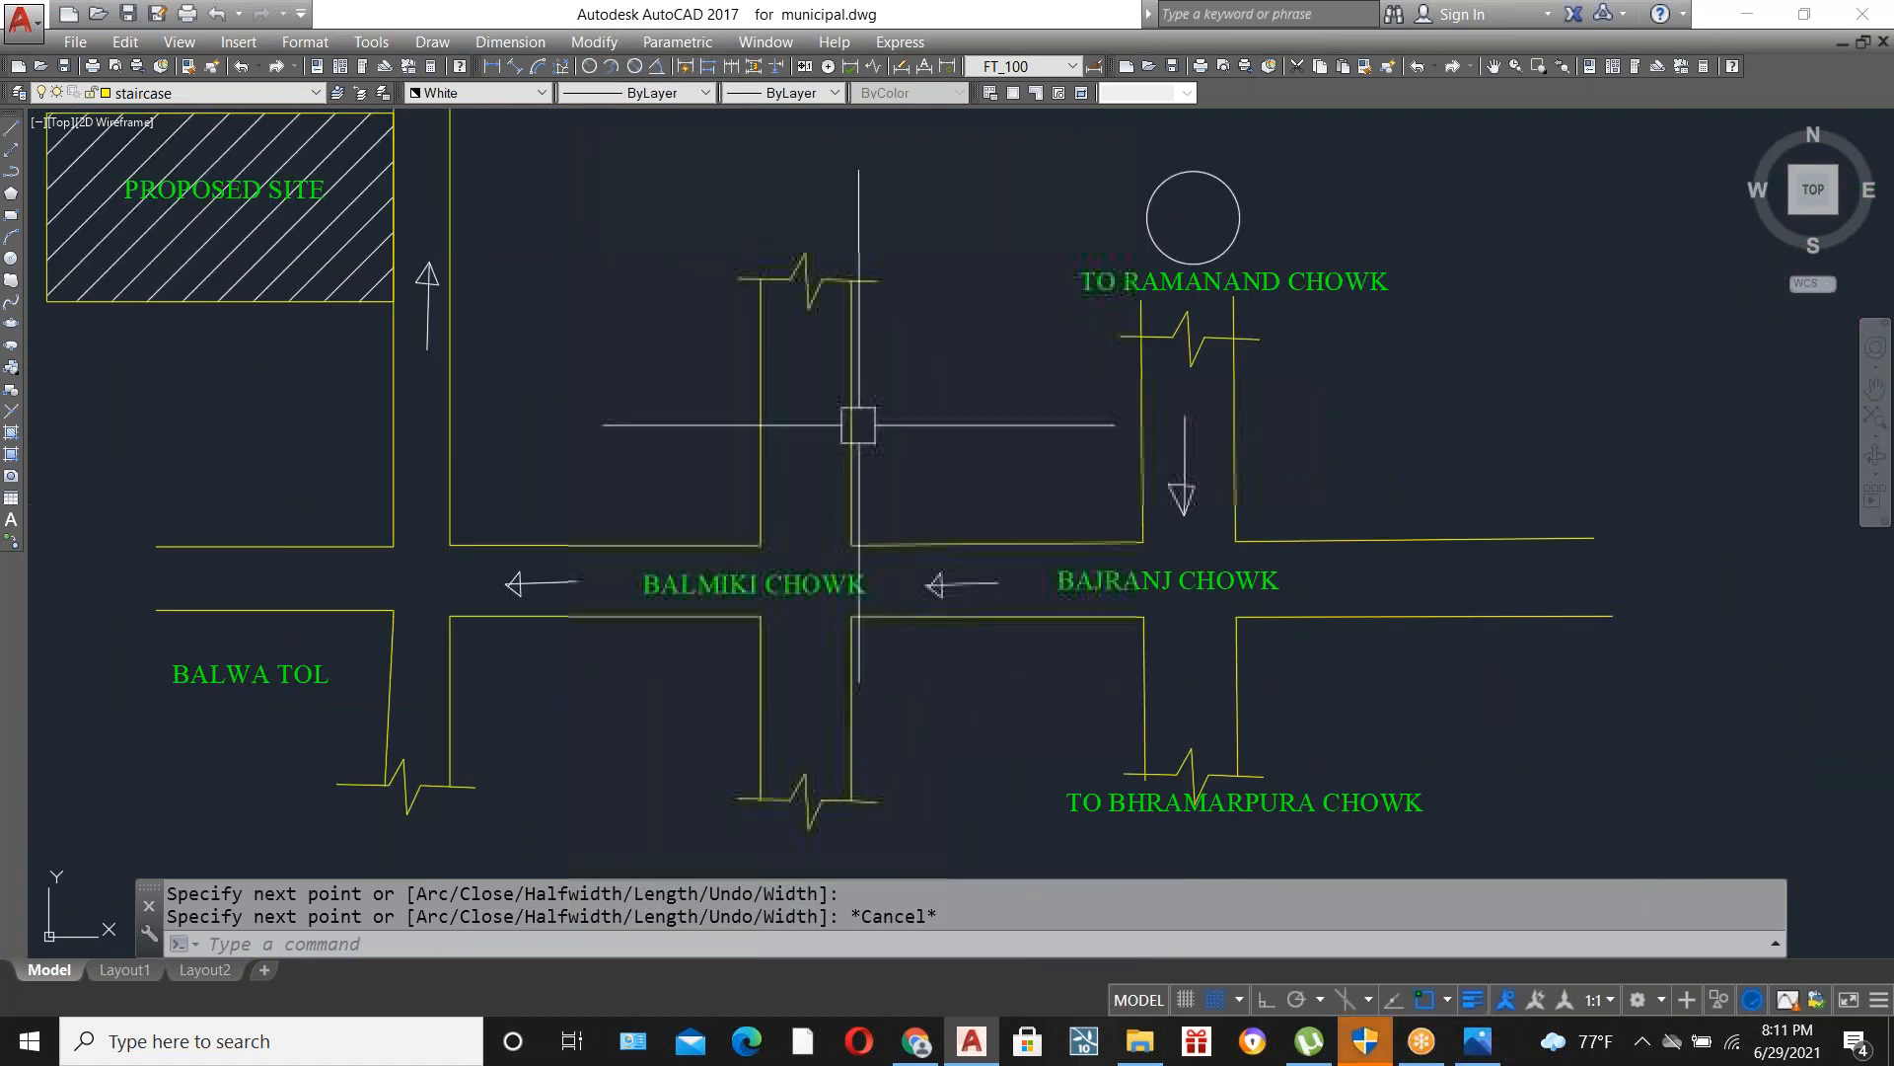
Draw a rectangle for a landmark building in the block northwest of the BALMIKI CHOWK junction.
scroll(697, 632, down, 2)
scroll(702, 625, up, 2)
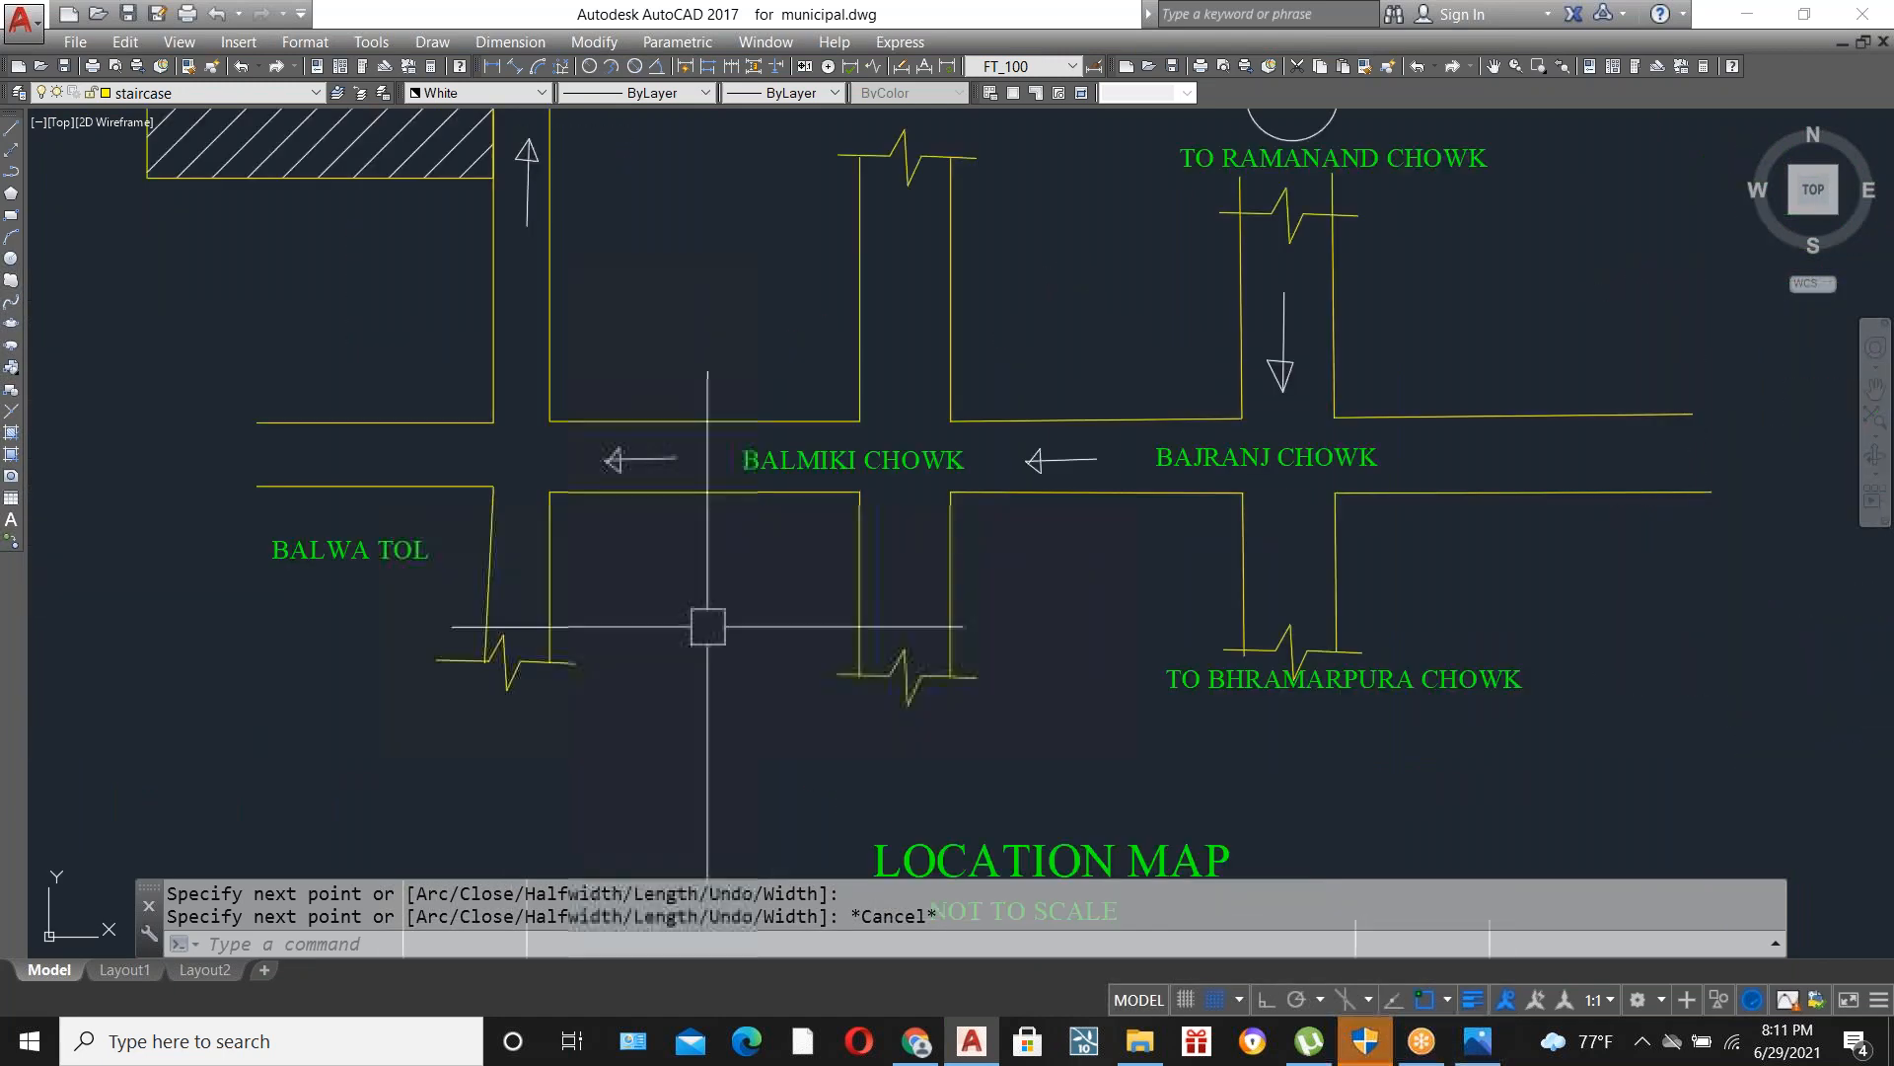
scroll(747, 558, down, 2)
scroll(749, 401, up, 2)
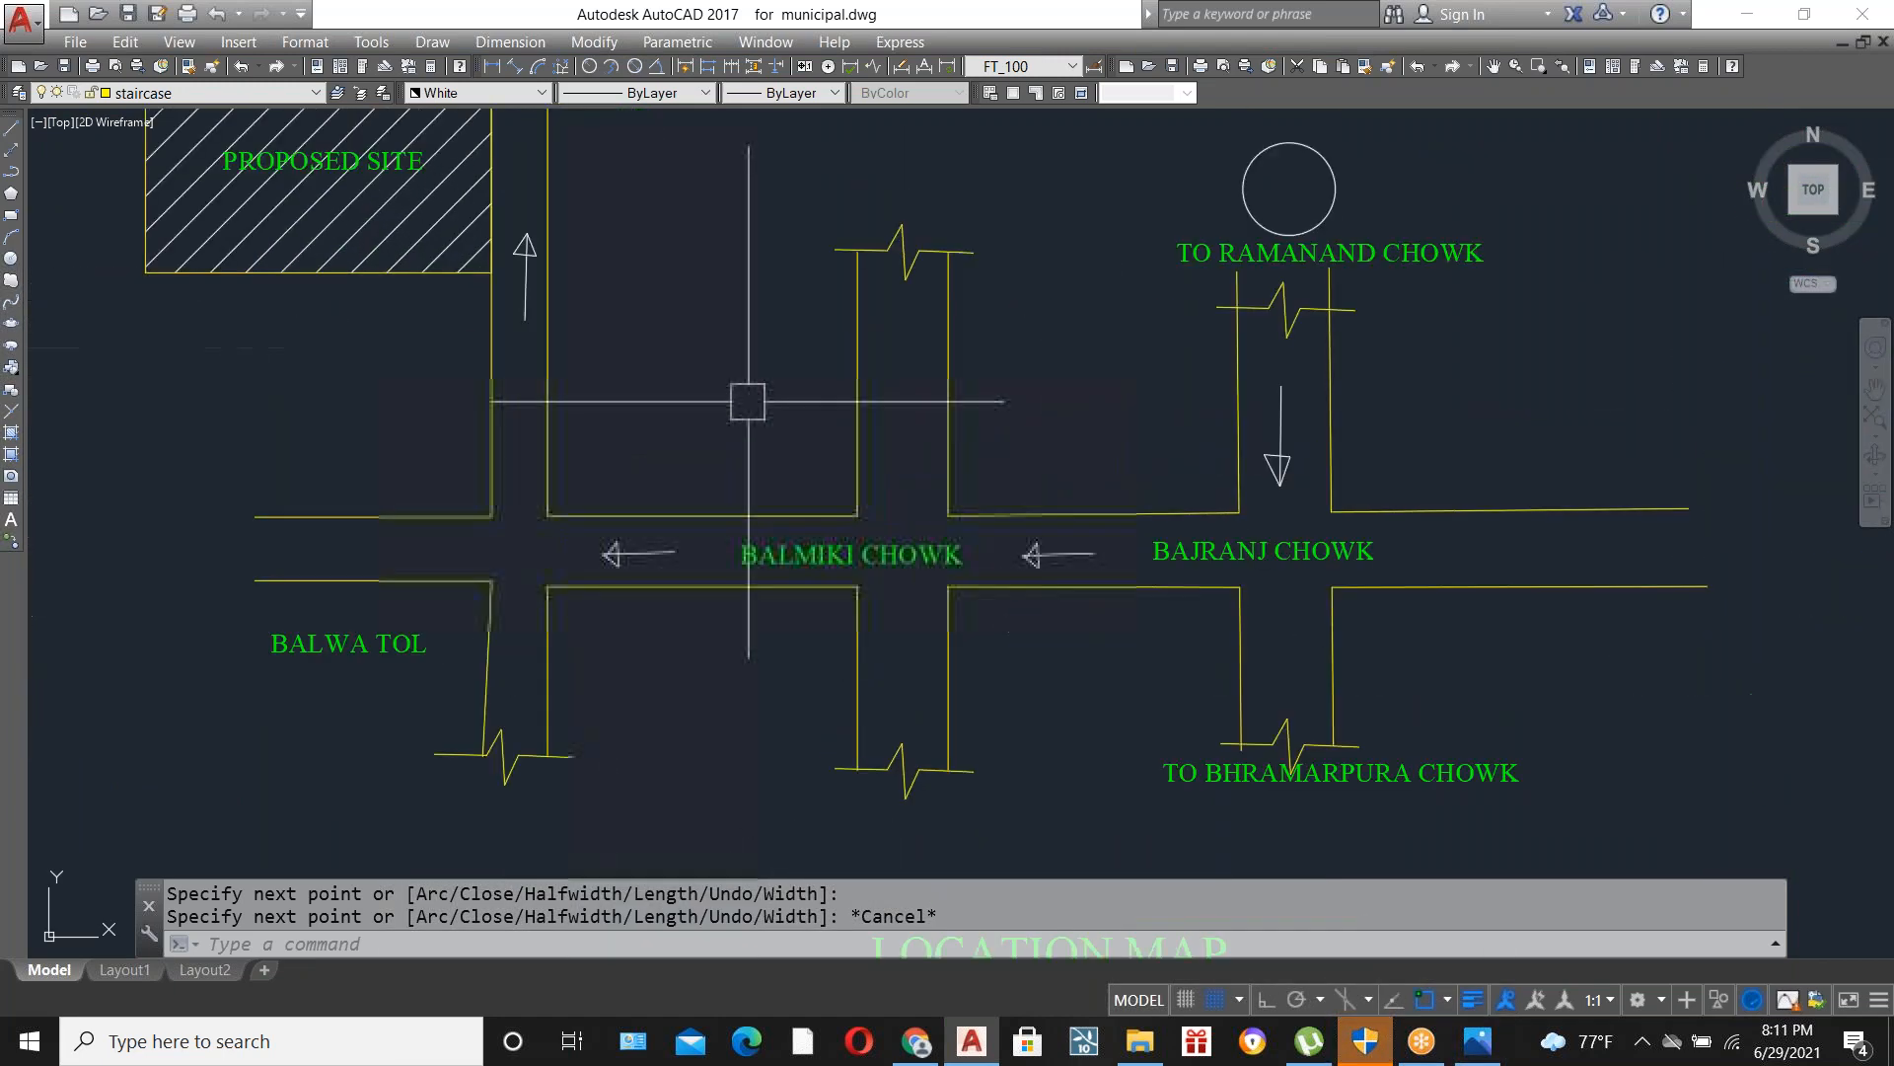
scroll(744, 402, up, 2)
scroll(674, 469, down, 2)
scroll(677, 478, up, 2)
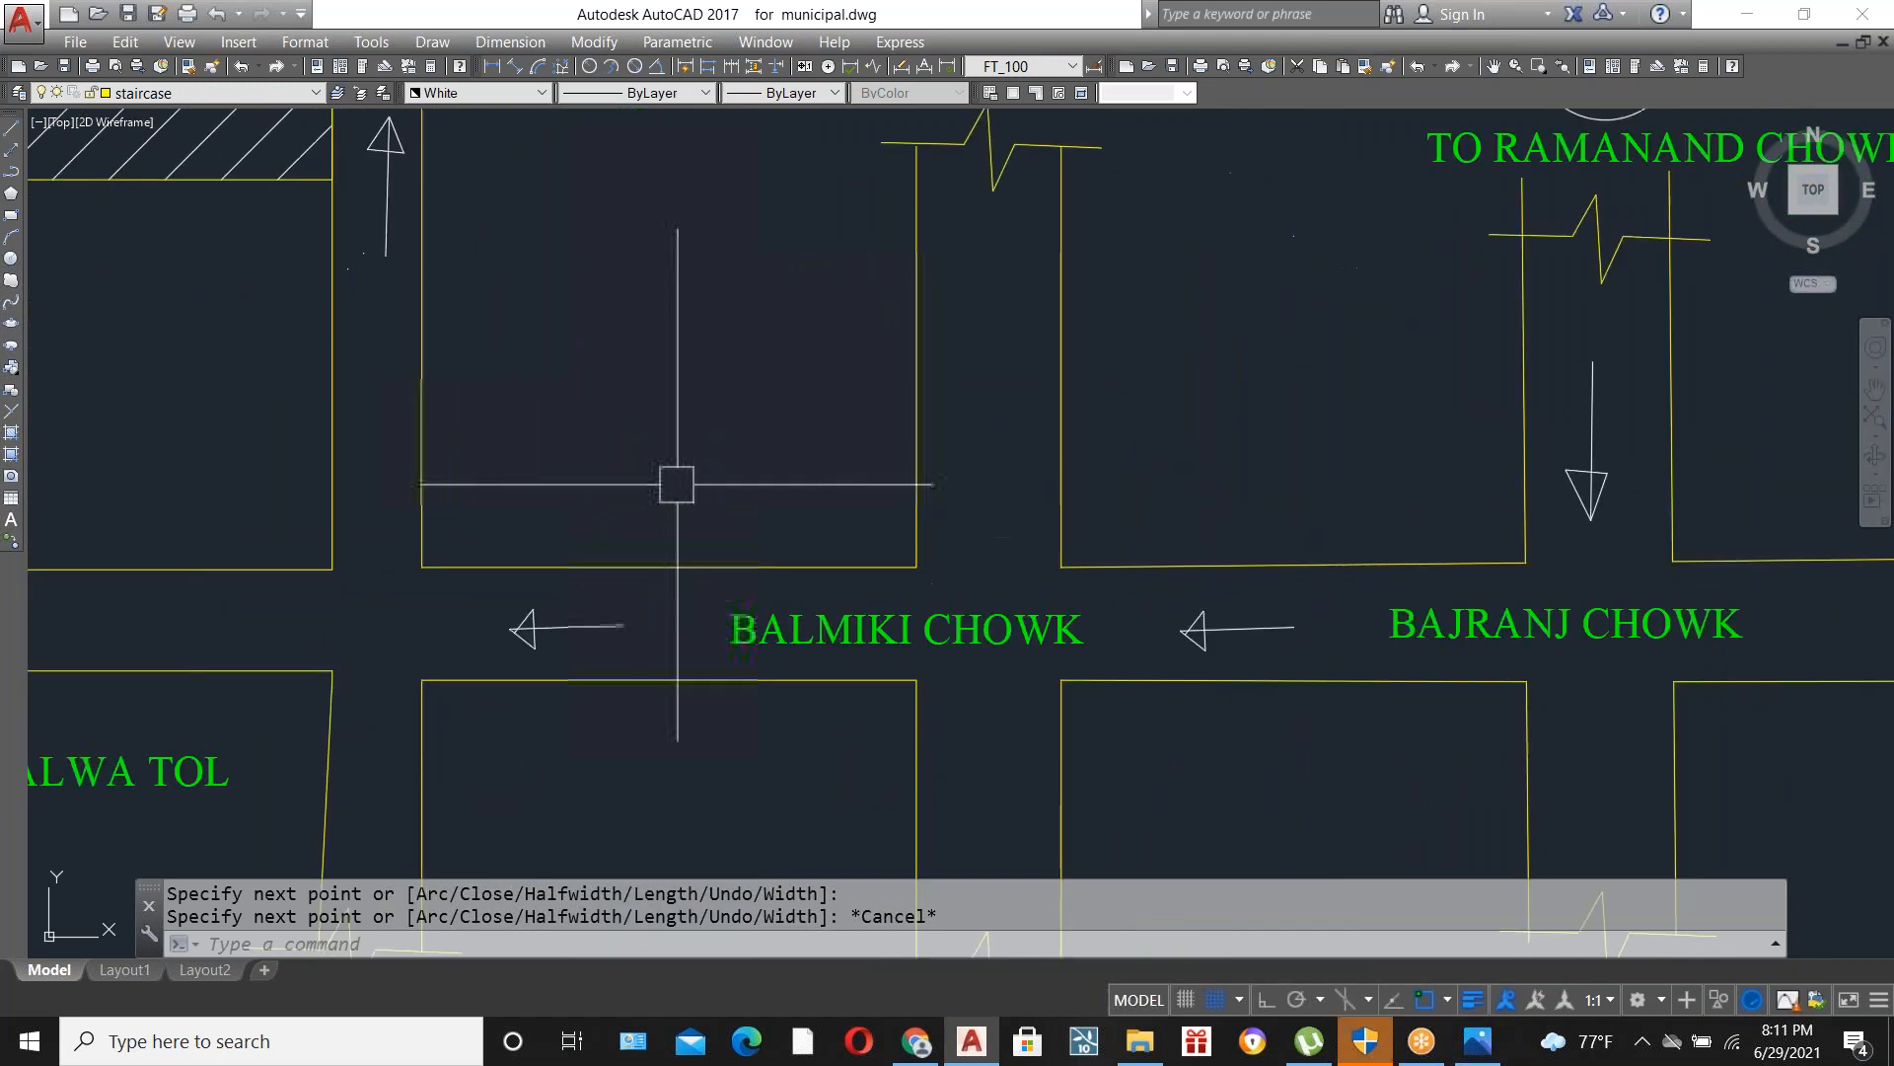
text(RE)
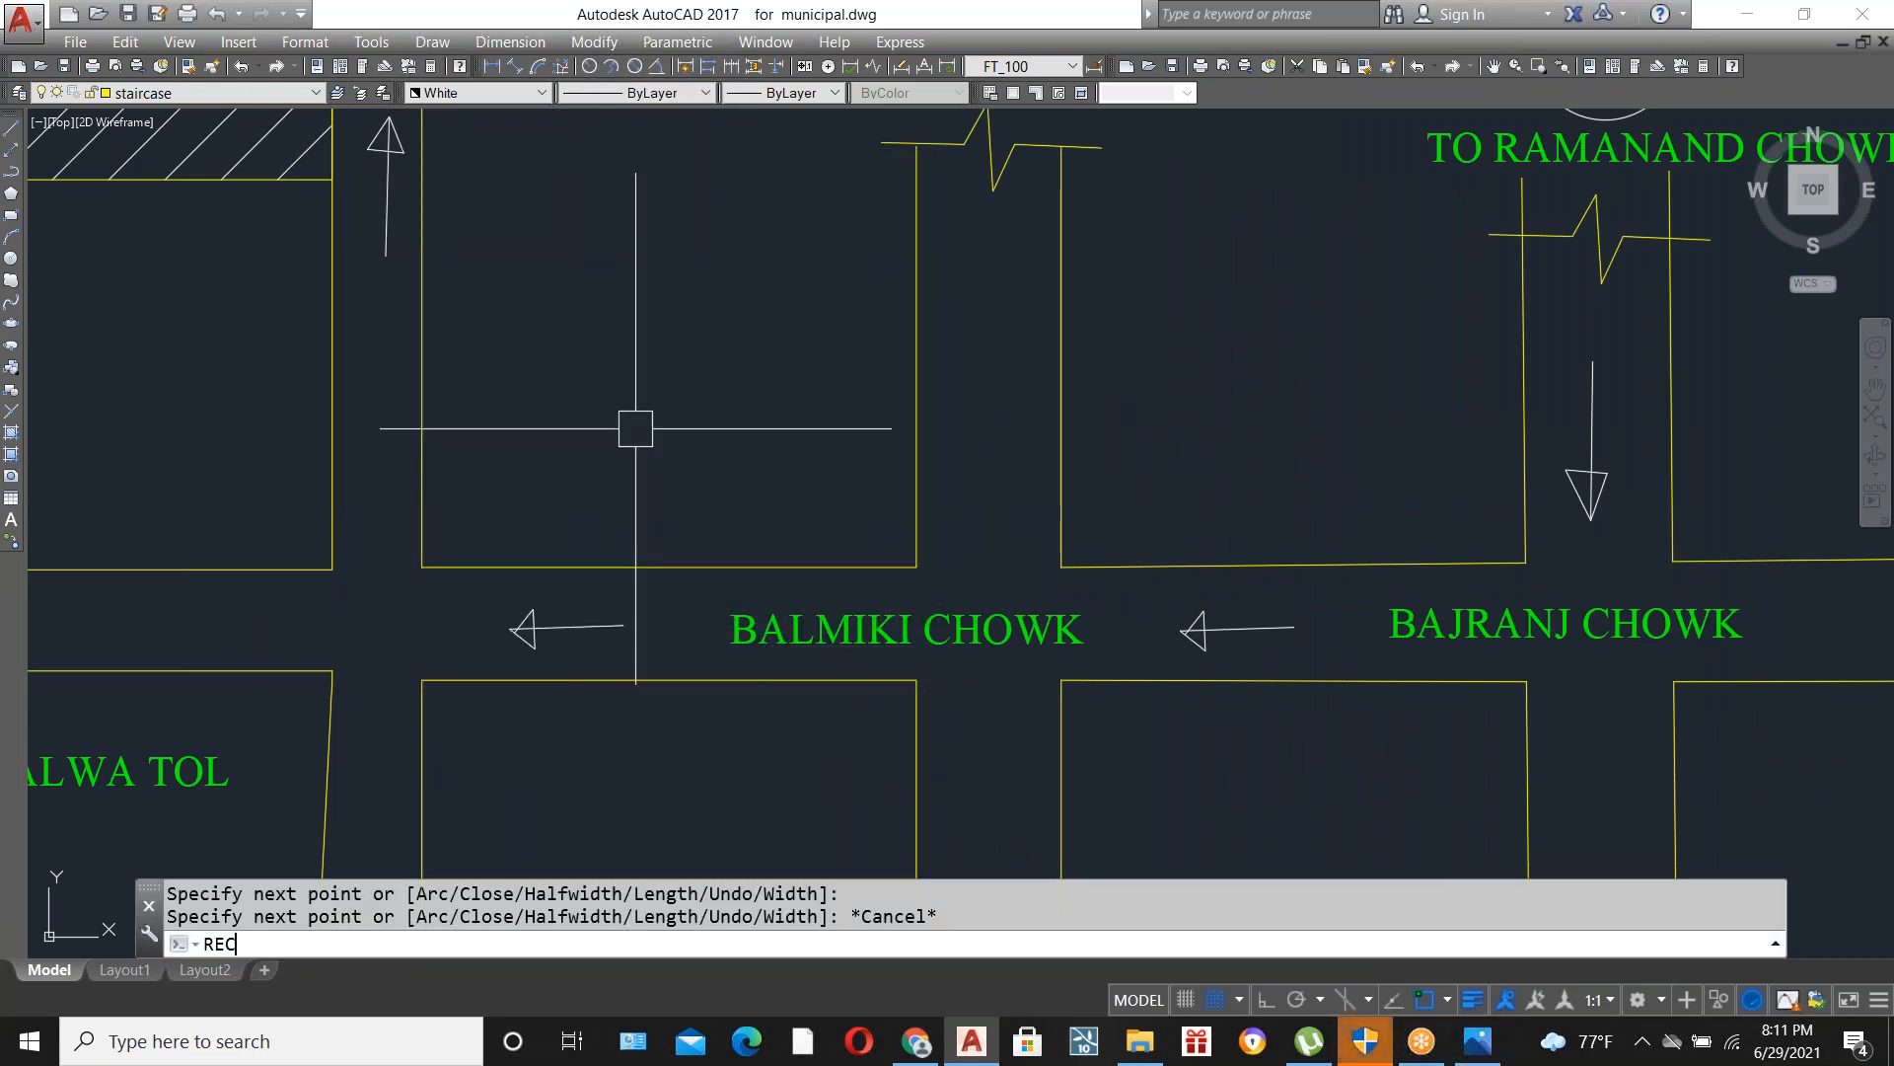
text(C)
key(Return)
click(560, 333)
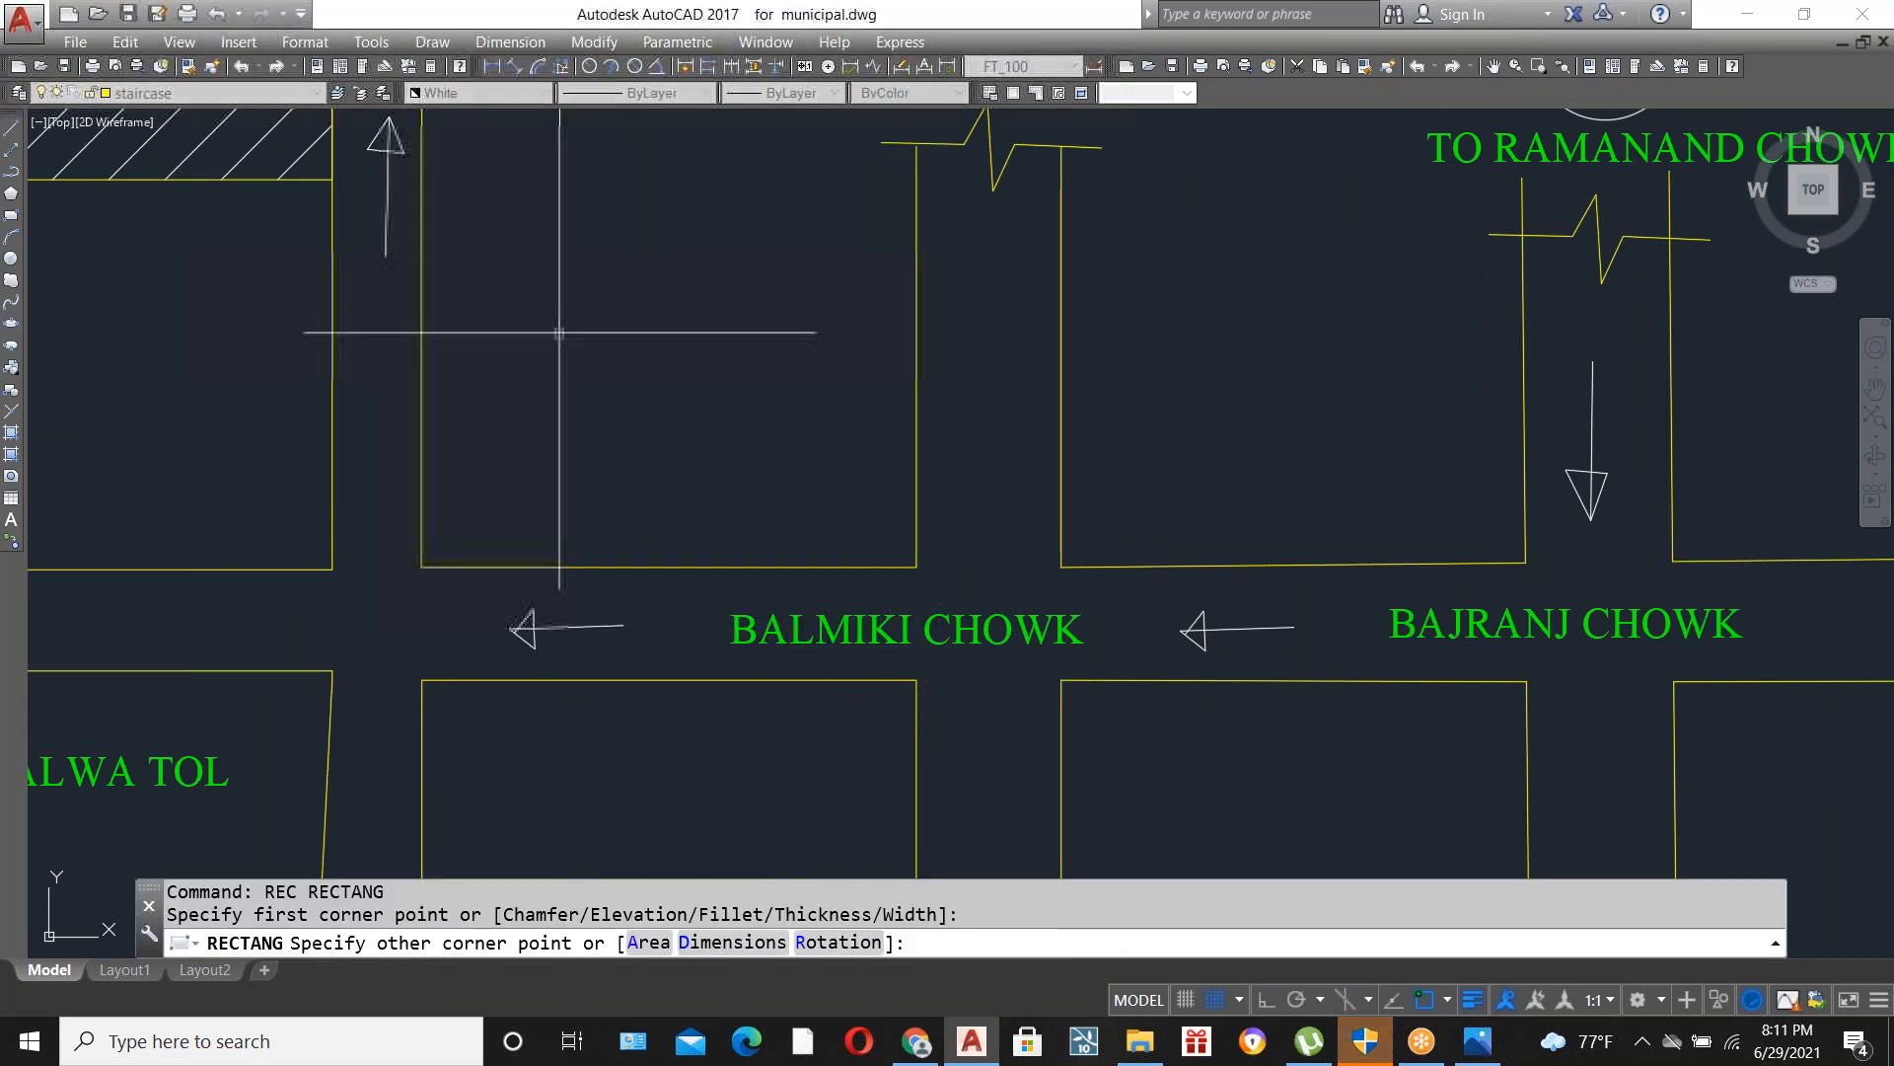
click(804, 476)
Copy the BALMIKI CHOWK label into the new landmark rectangle.
click(868, 631)
text(CO)
key(Return)
click(868, 627)
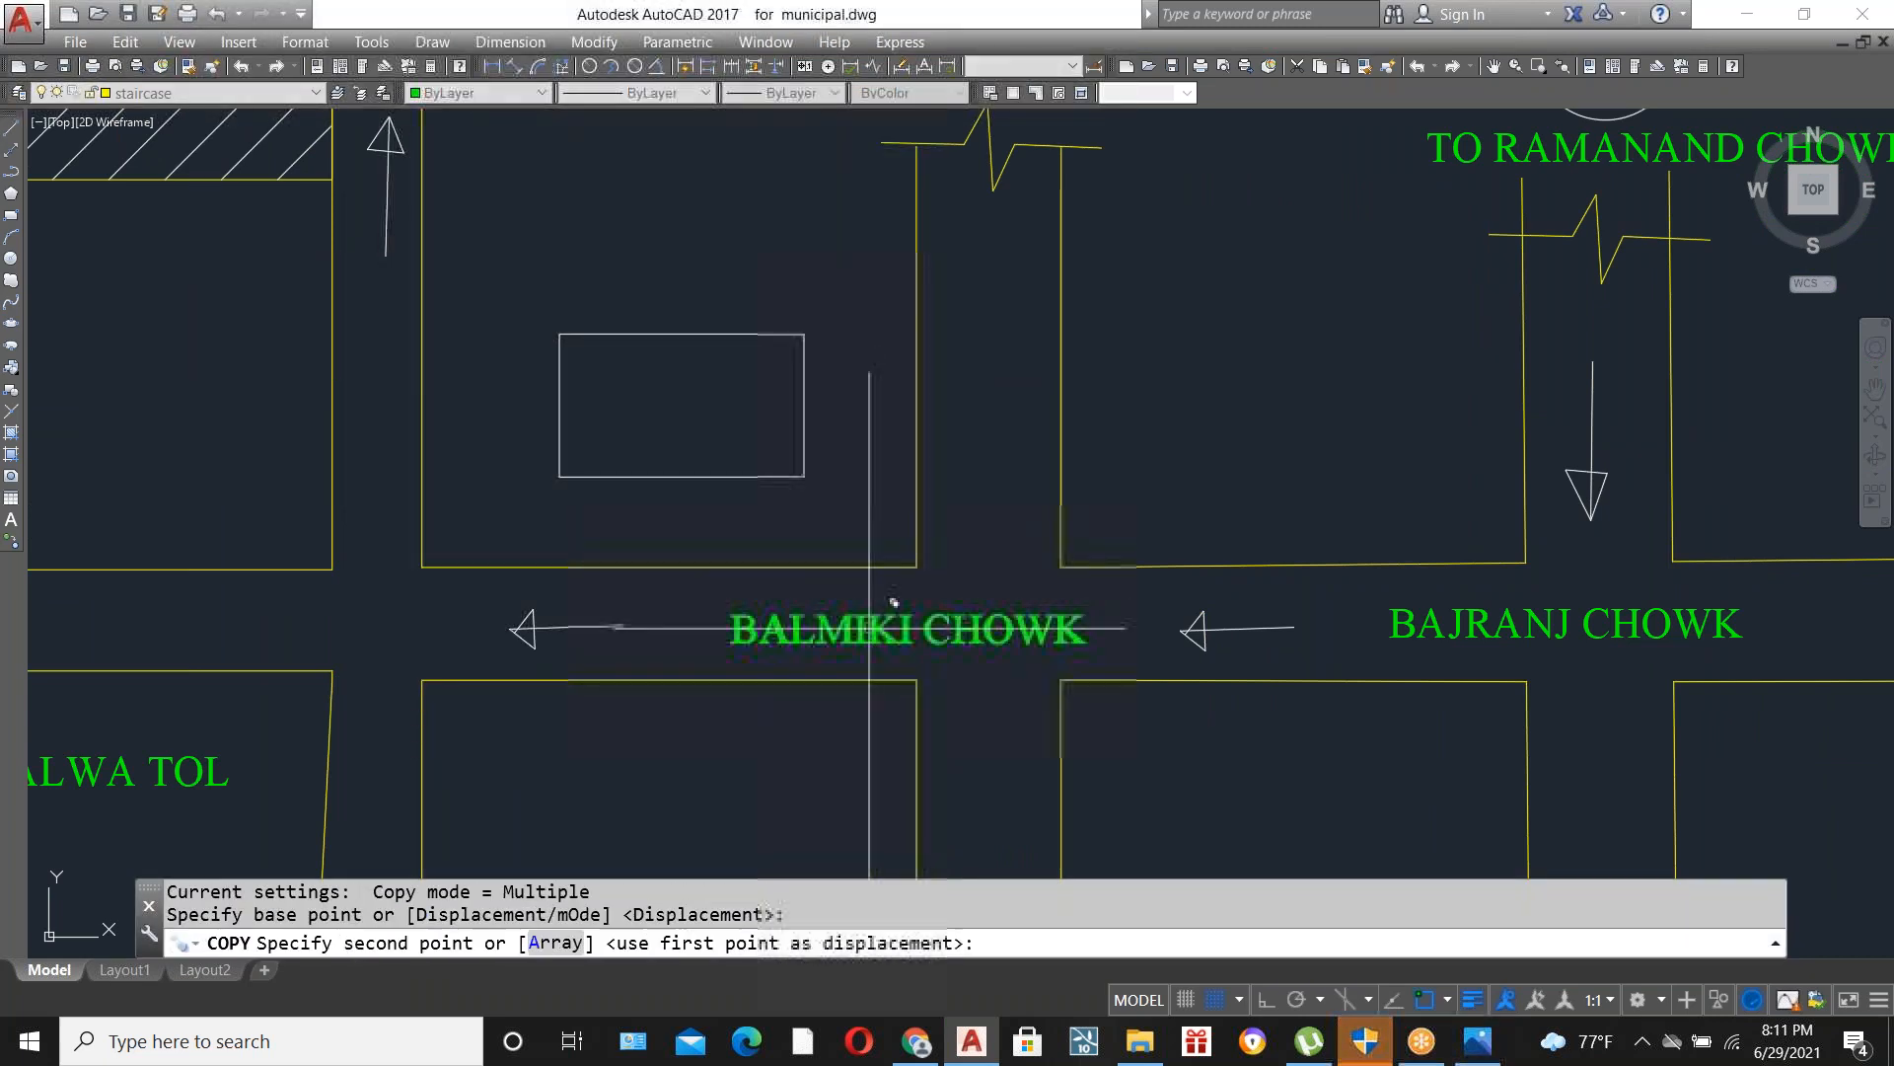
click(682, 417)
key(Escape)
Change the copied label in the landmark rectangle to ABC HOSPITAL.
double_click(893, 420)
text(ABC HOSPITAL)
click(885, 410)
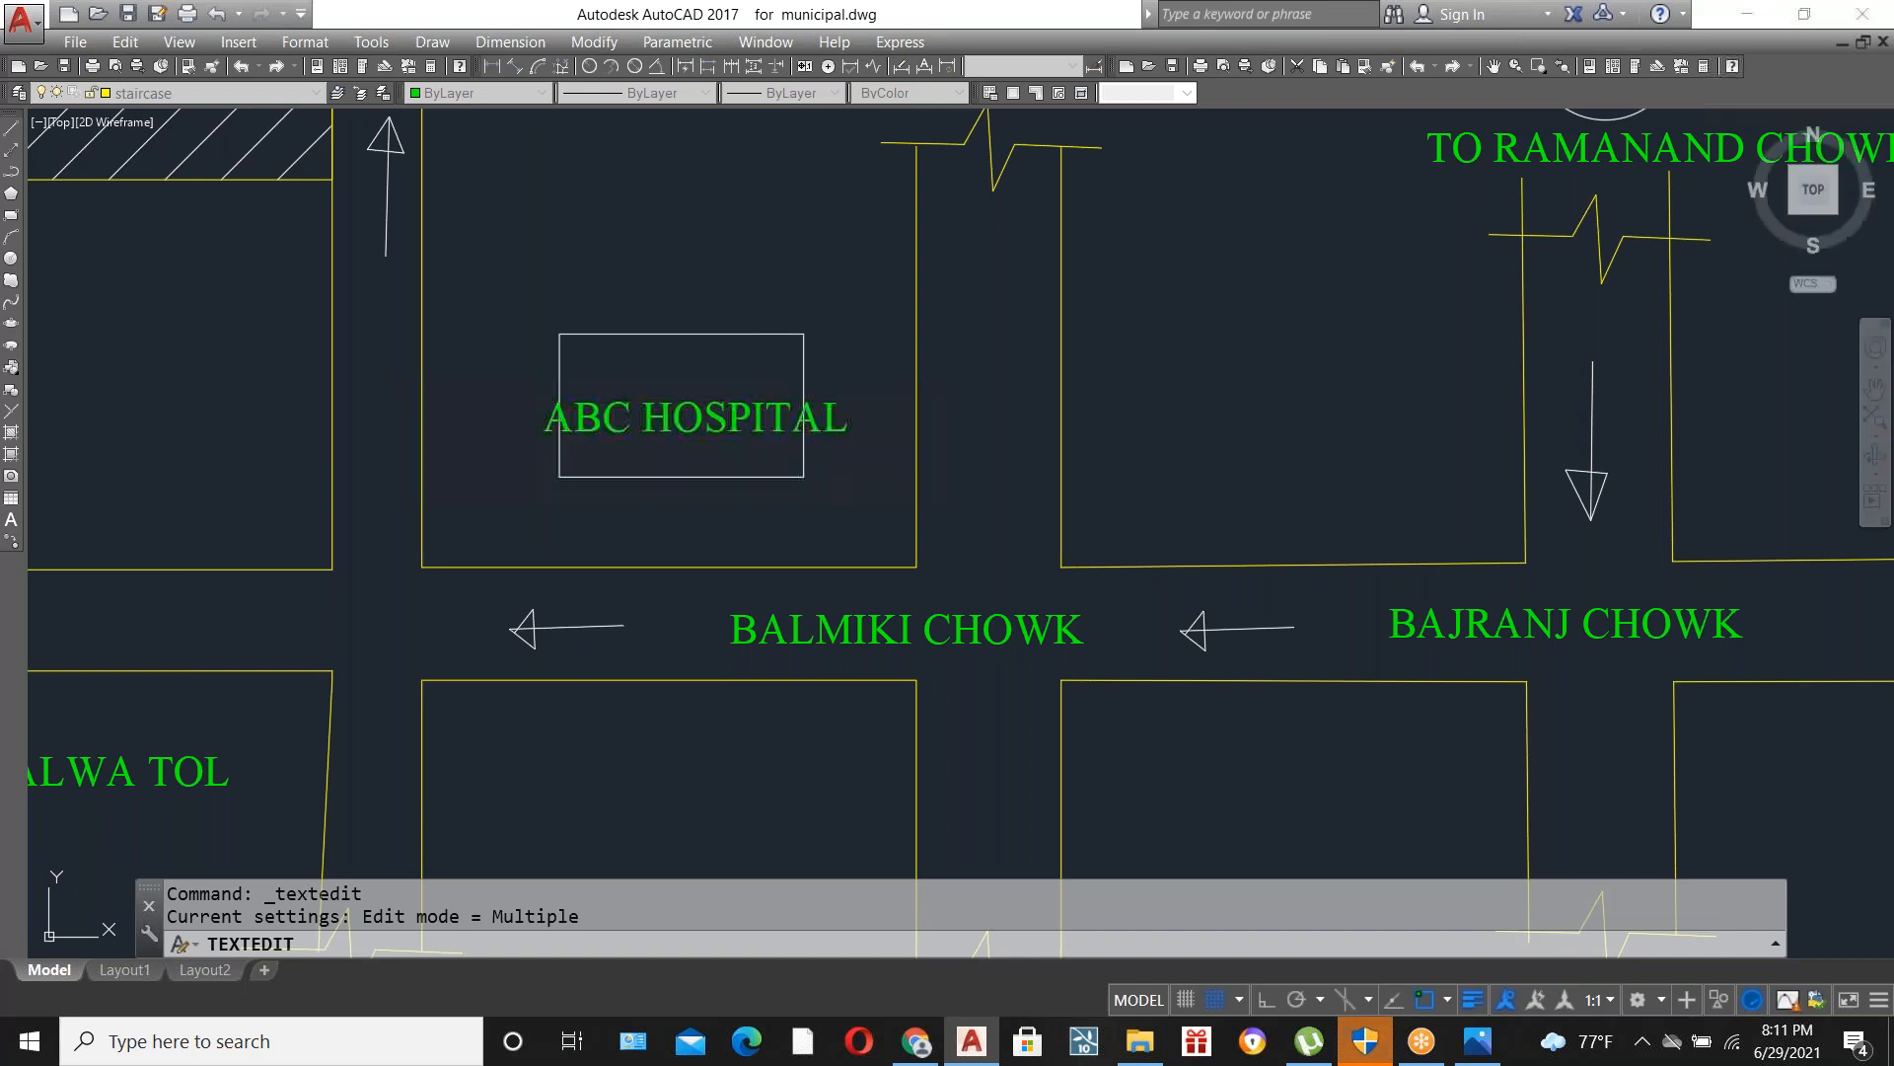
scroll(853, 363, down, 2)
key(Escape)
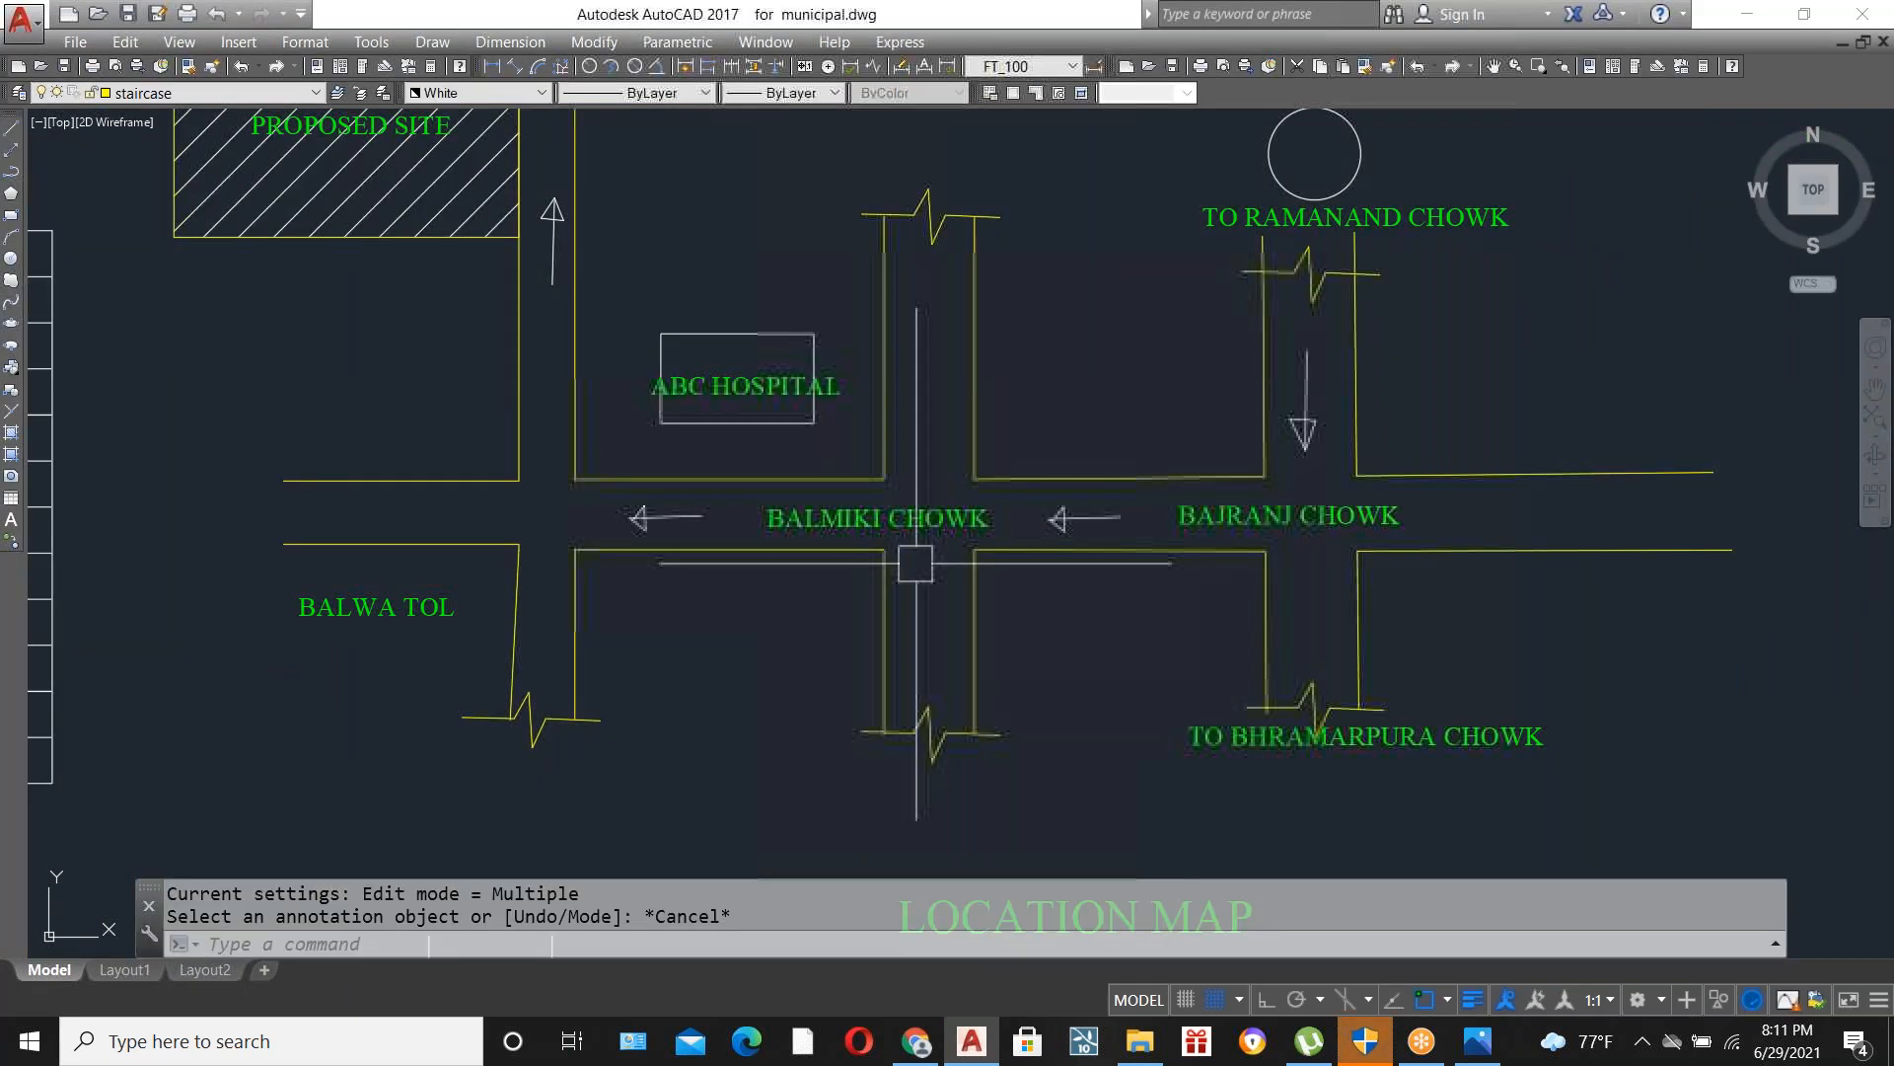
Examine the location map's roads, break lines, place labels and route arrows to the proposed site.
scroll(914, 558, down, 4)
scroll(1004, 431, up, 4)
scroll(1004, 431, down, 2)
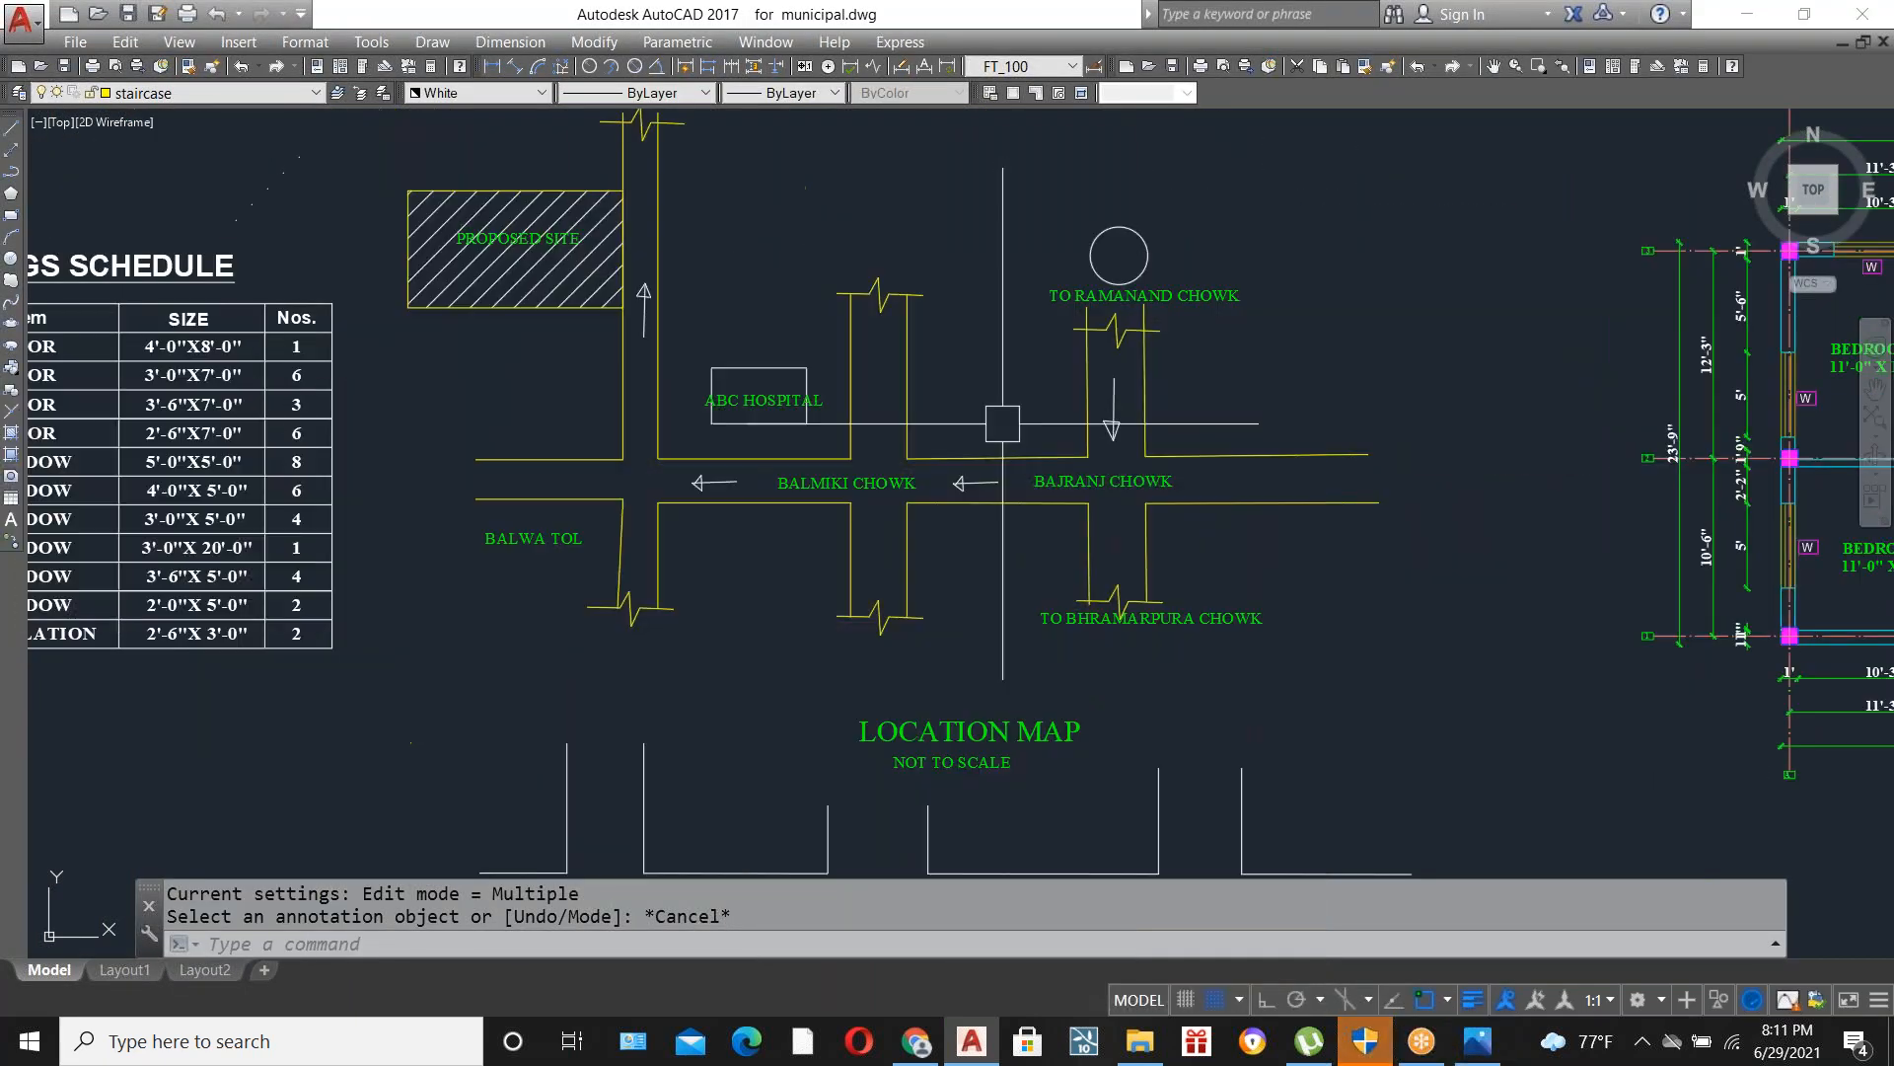
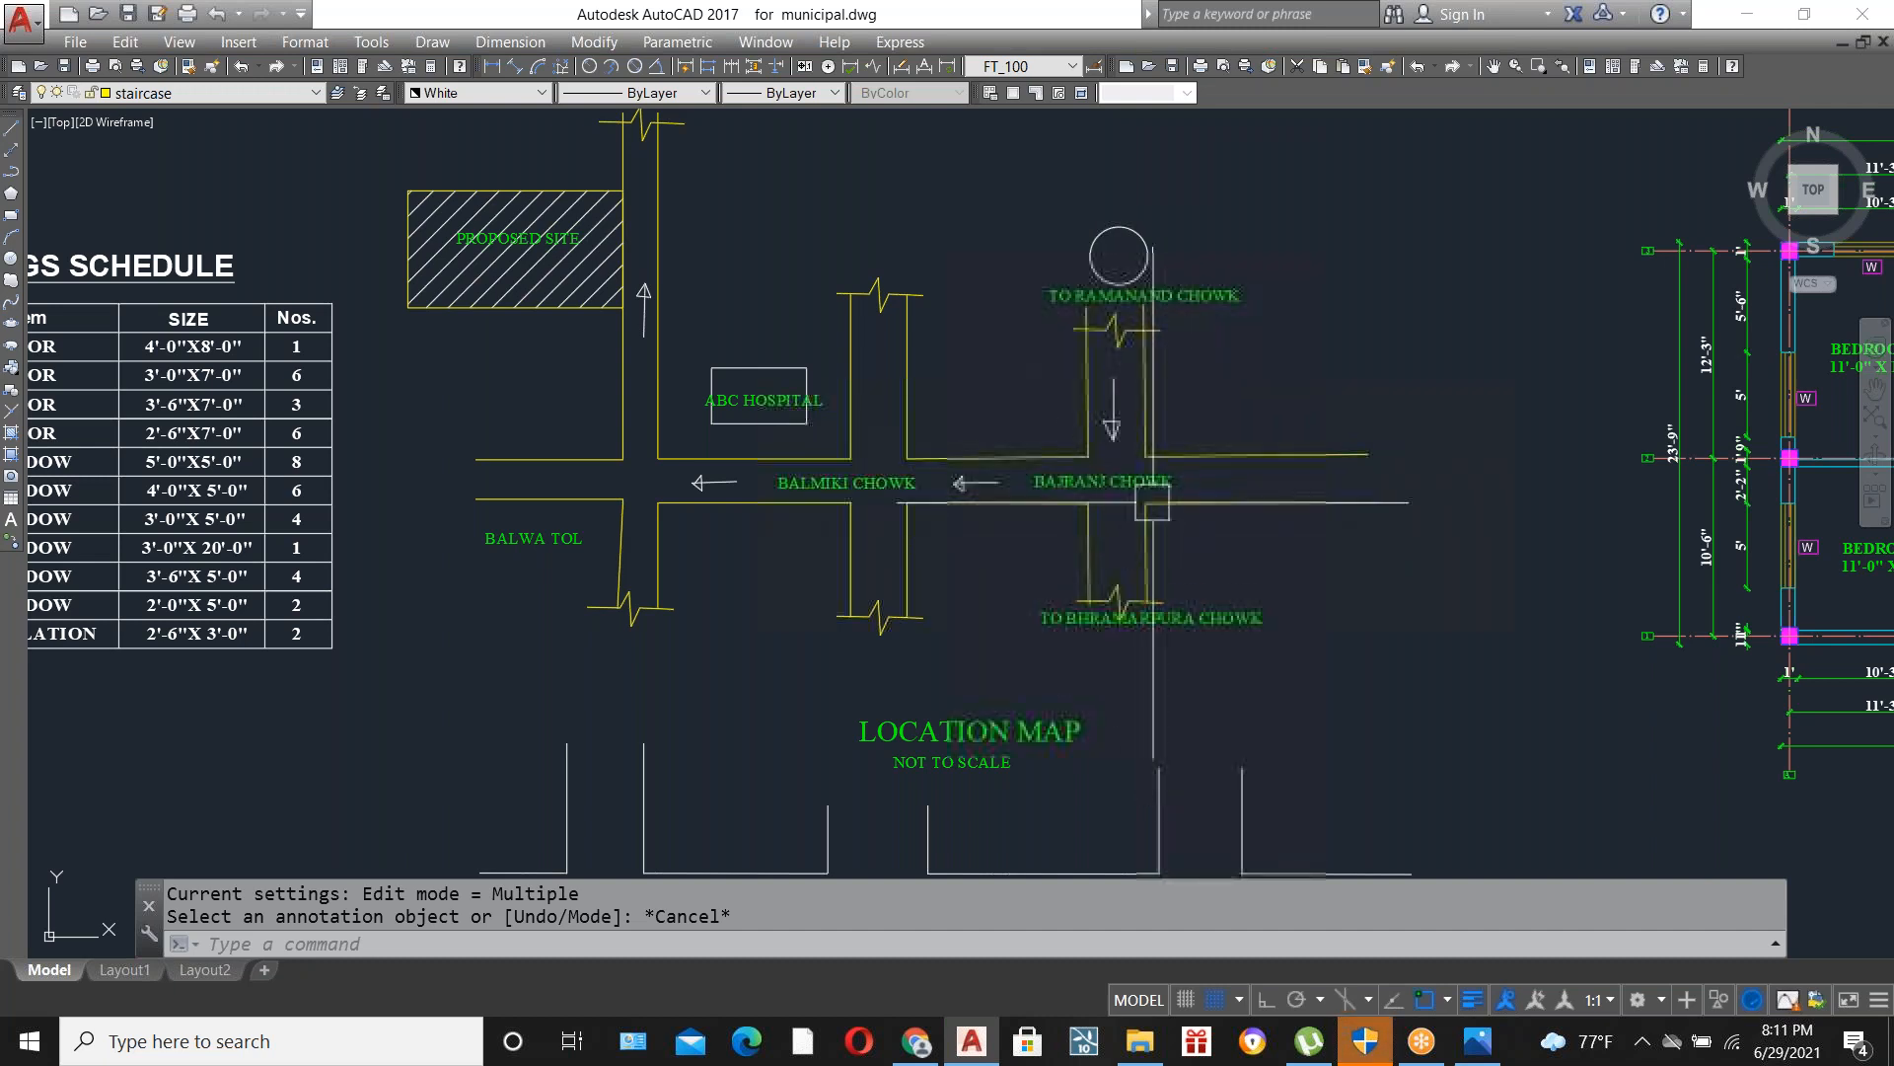
scroll(1190, 374, down, 3)
scroll(1174, 399, up, 6)
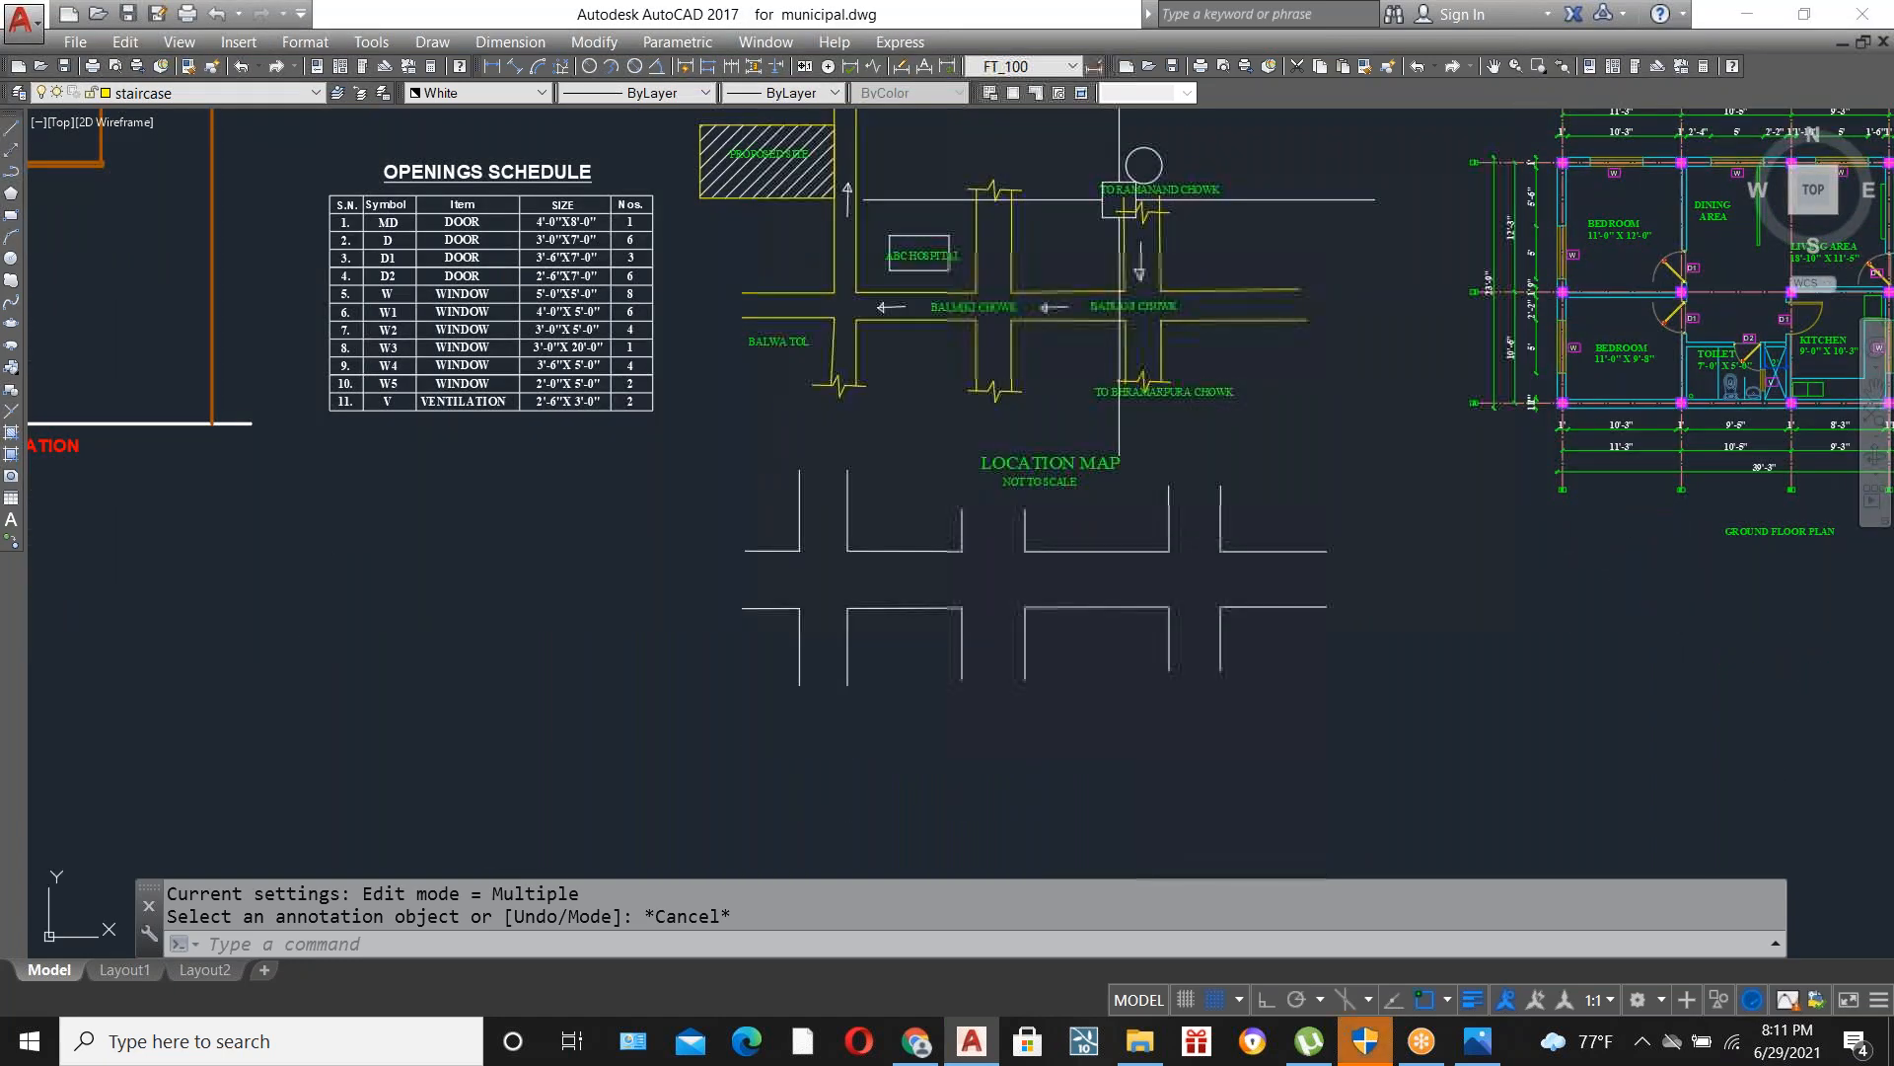
scroll(1043, 492, down, 2)
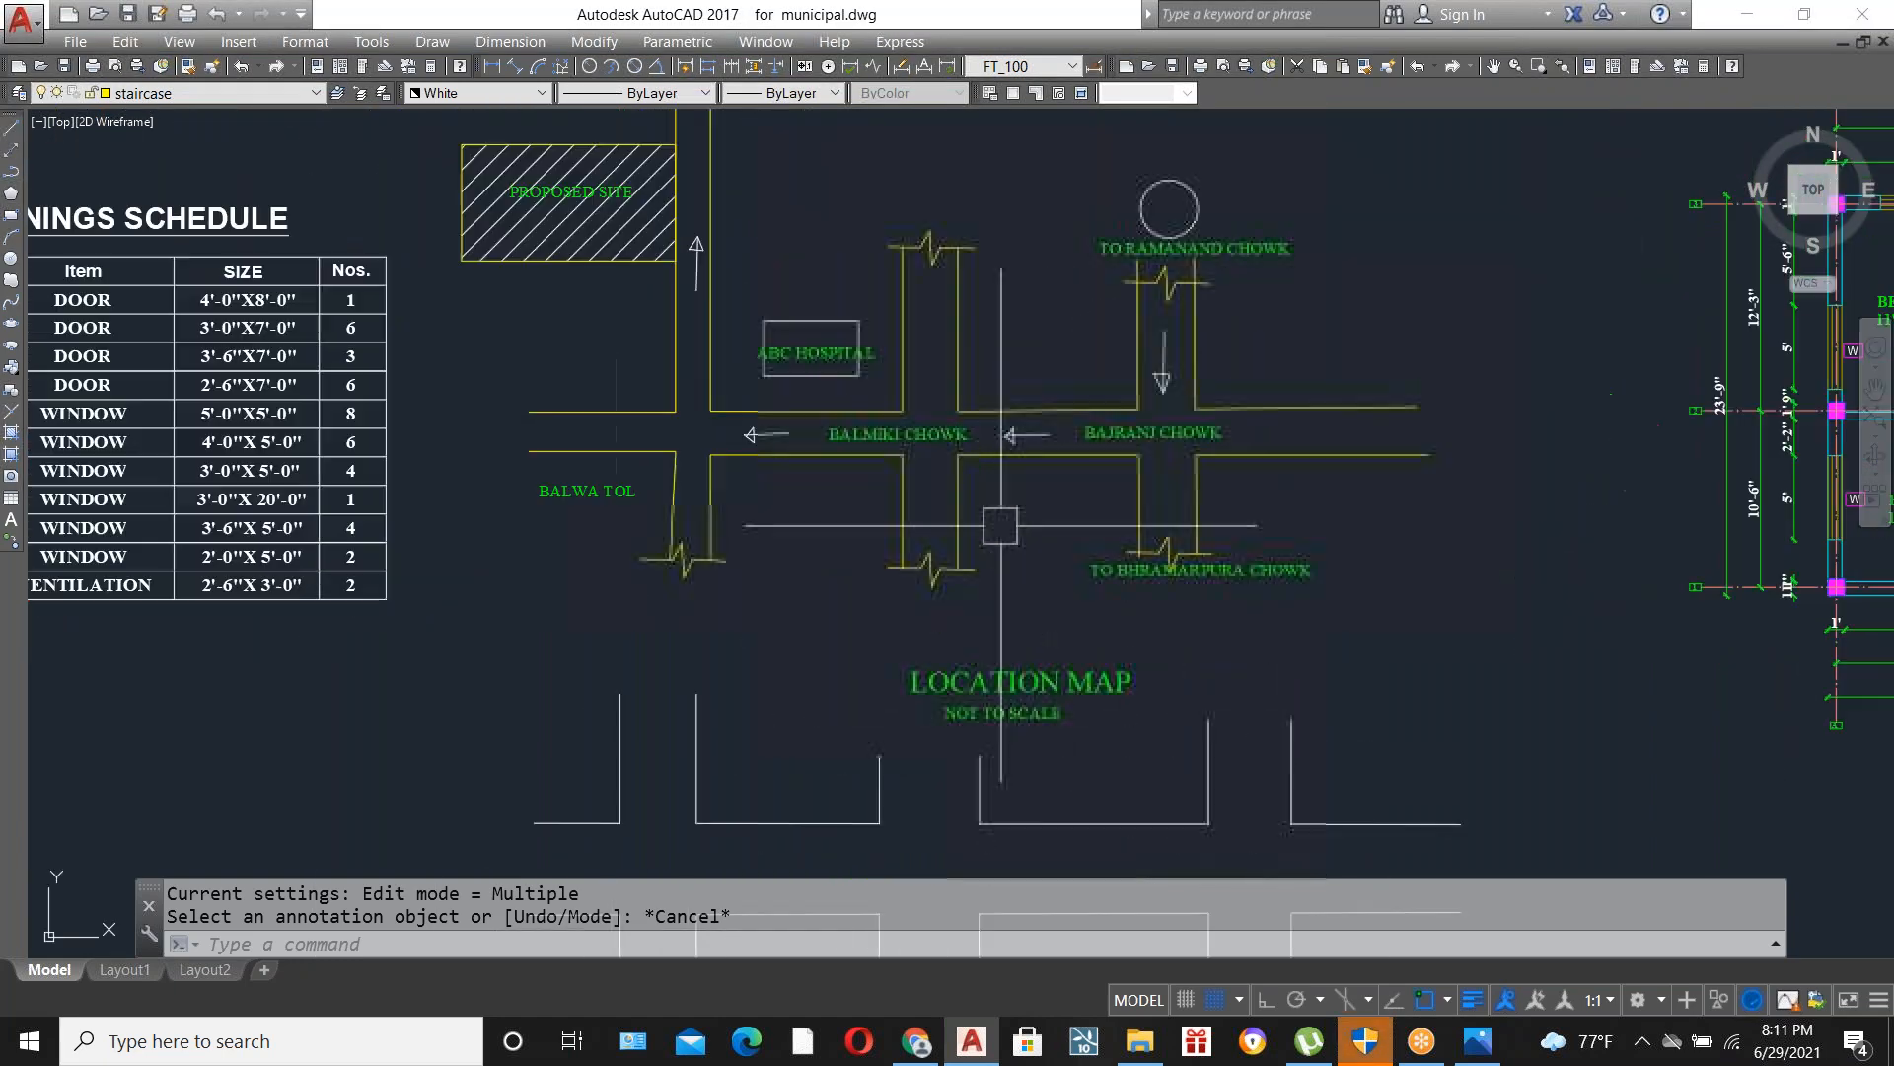
scroll(973, 542, up, 4)
scroll(1210, 280, down, 2)
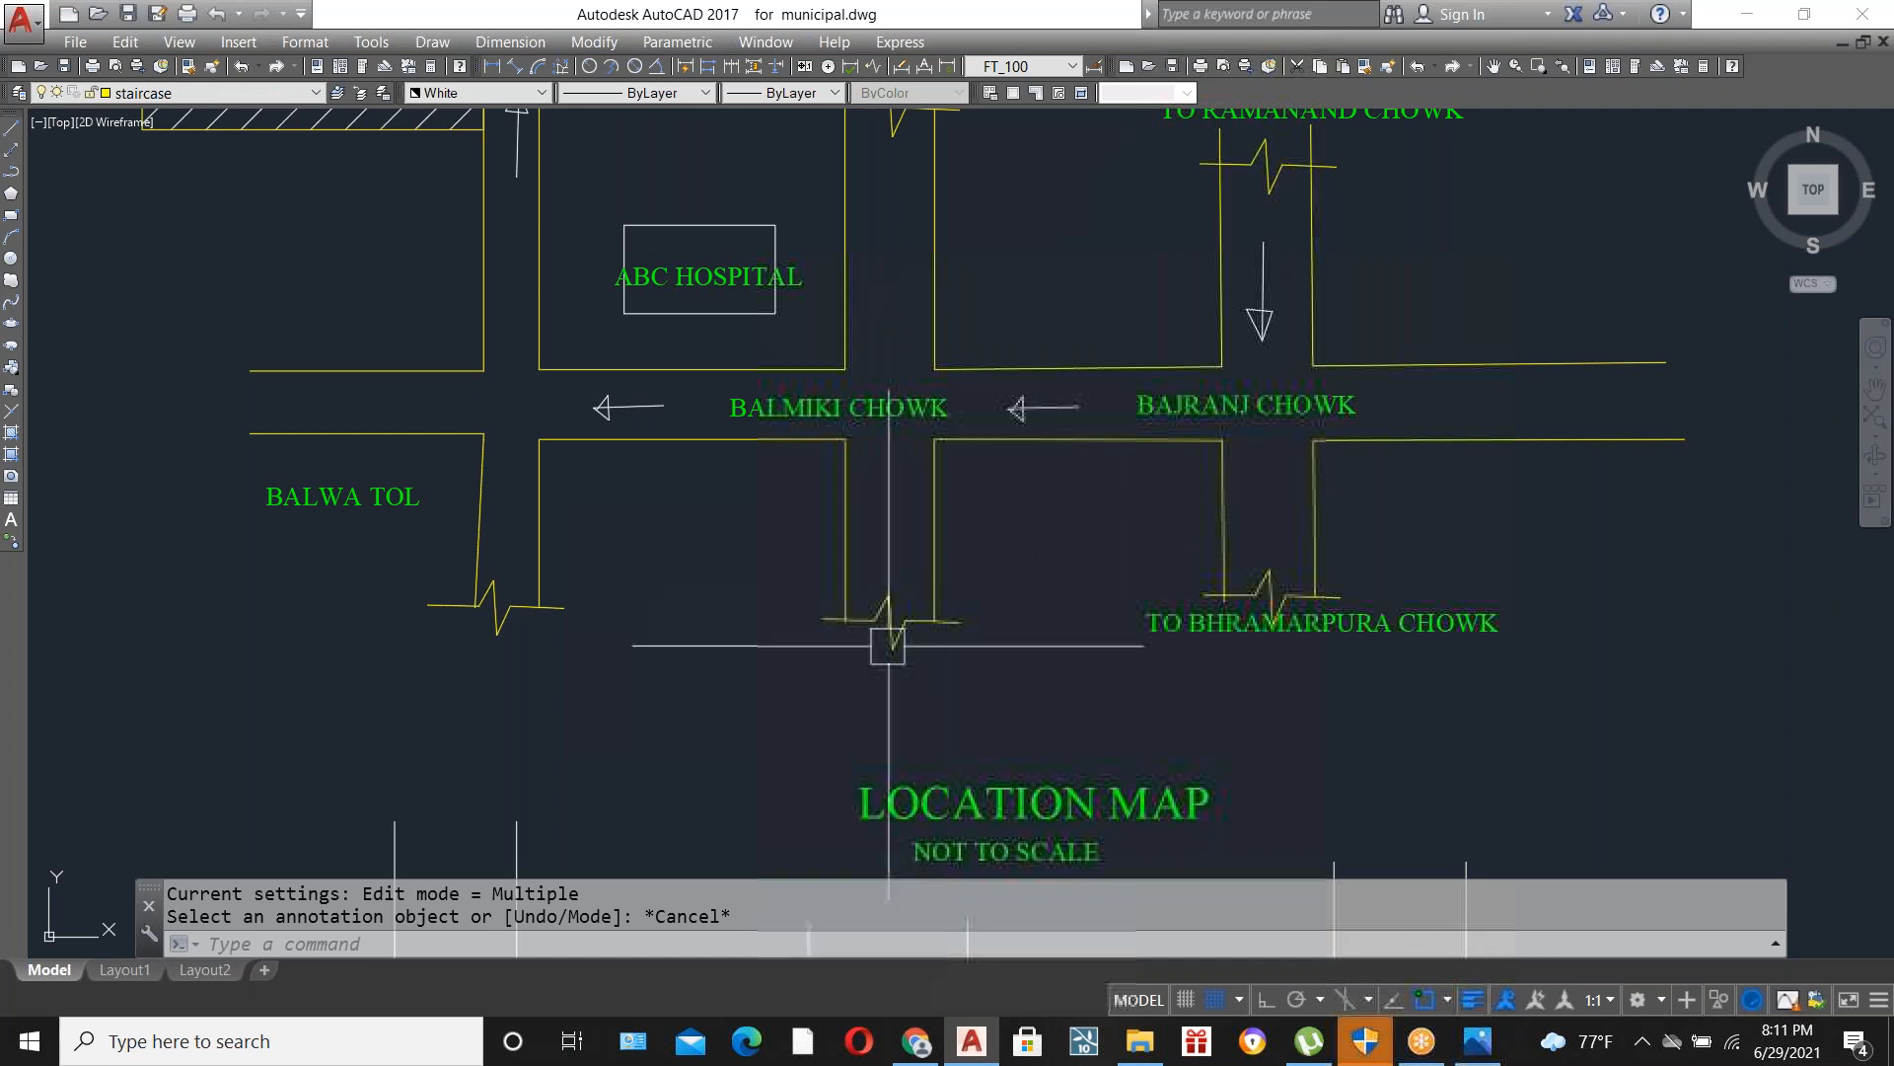
scroll(888, 647, up, 4)
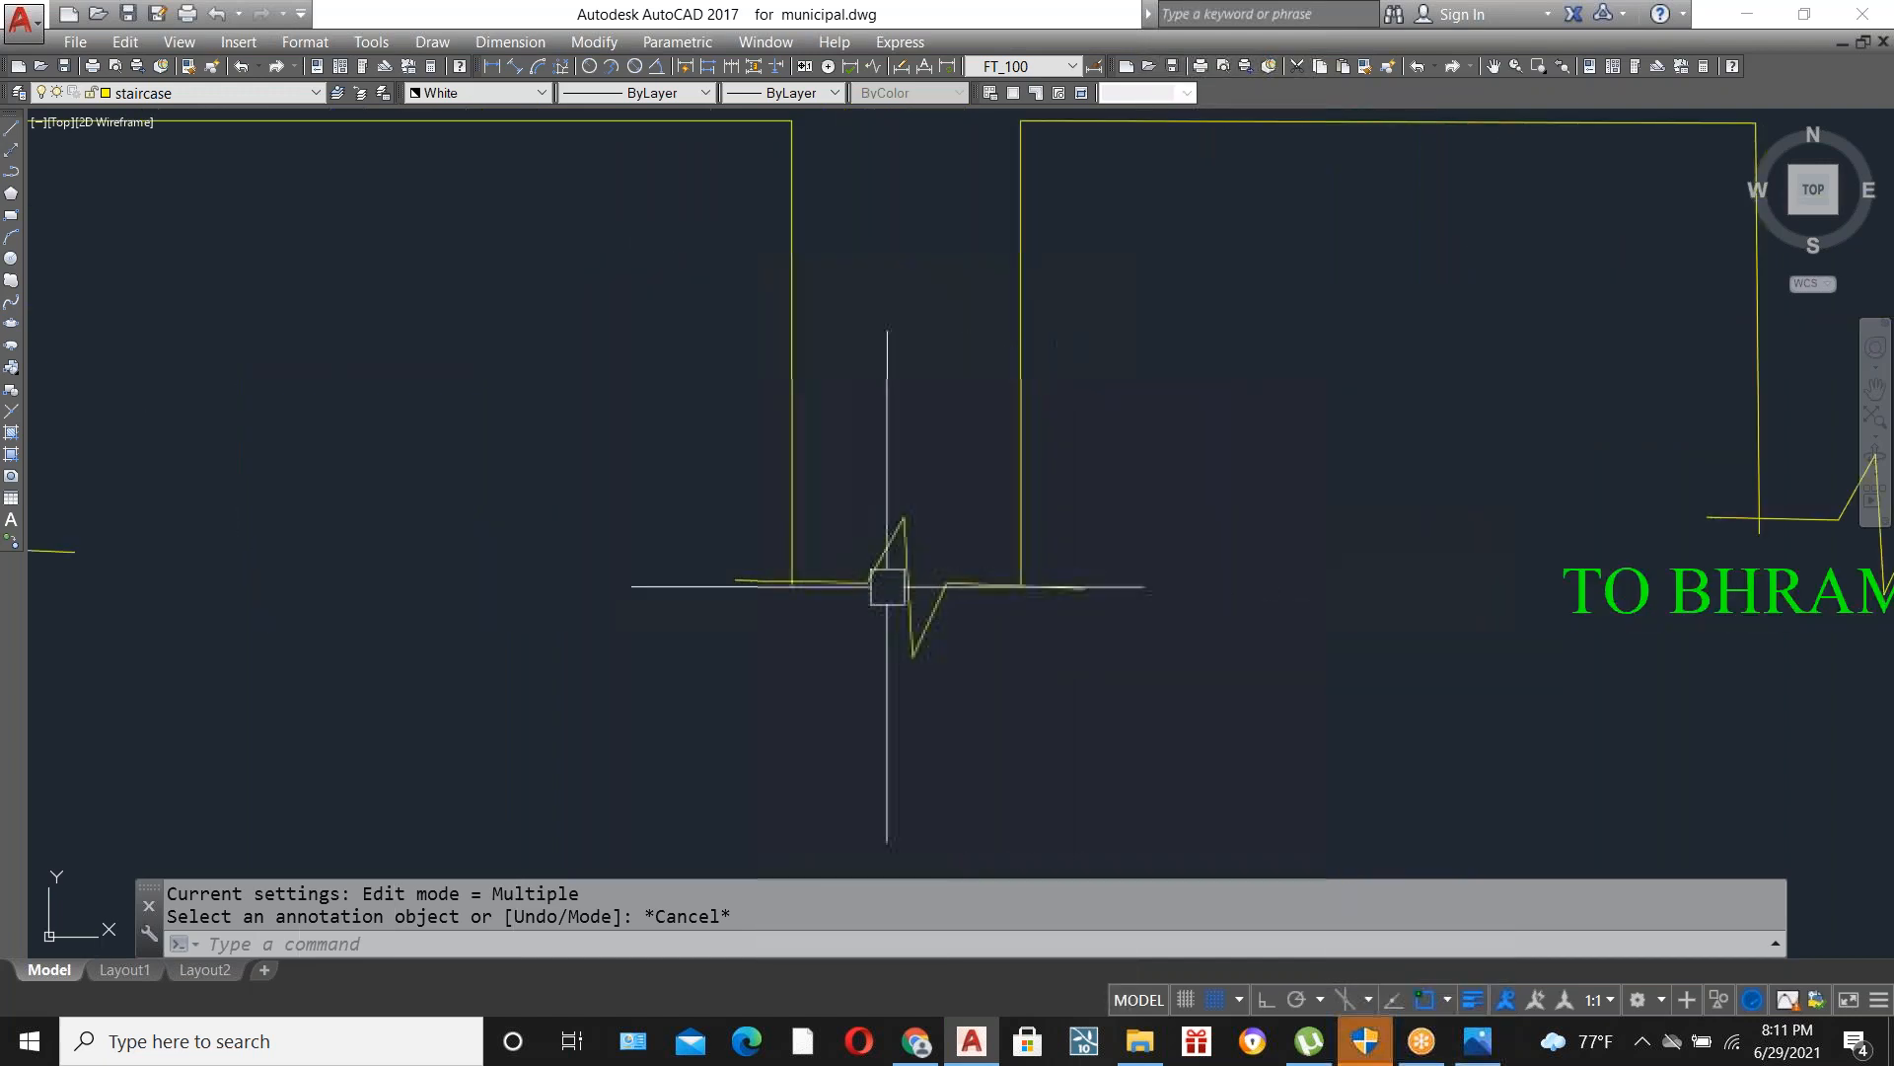
scroll(934, 585, down, 5)
scroll(1086, 493, up, 4)
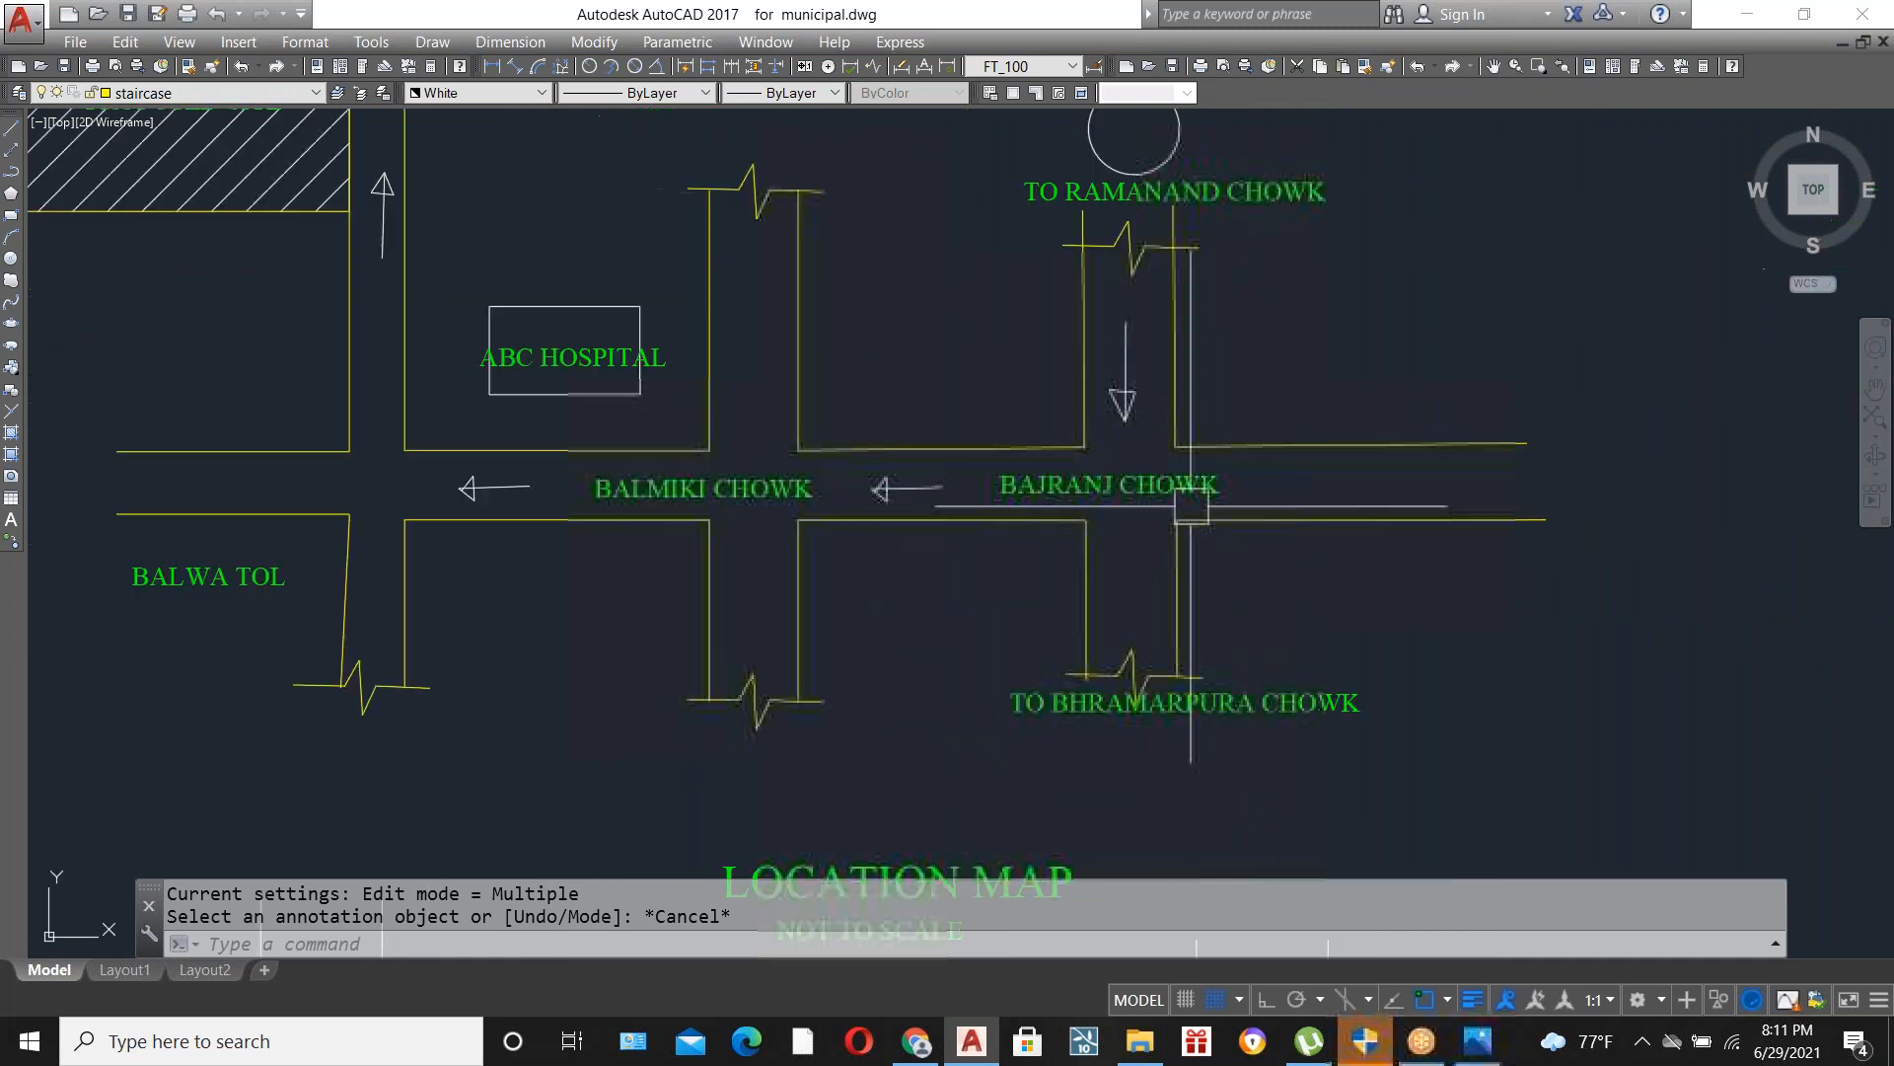
scroll(1069, 478, down, 4)
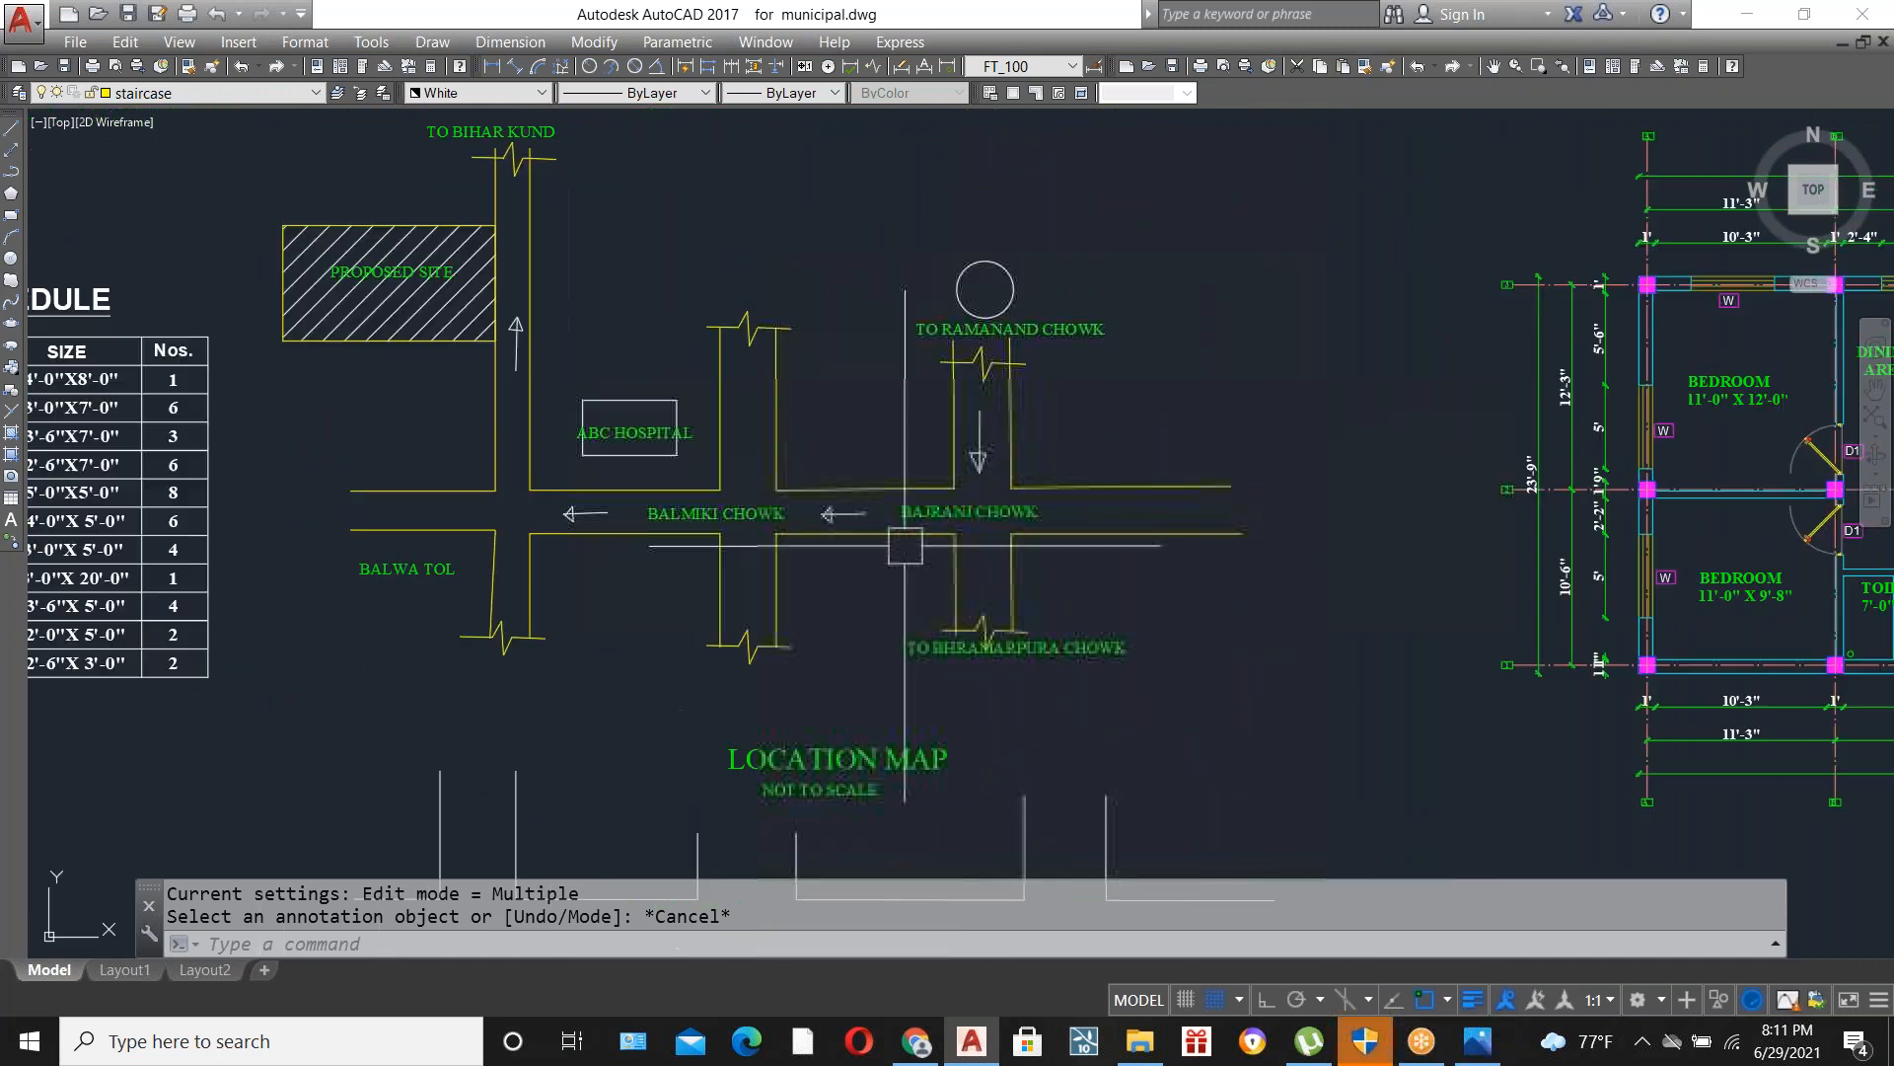
scroll(847, 530, up, 2)
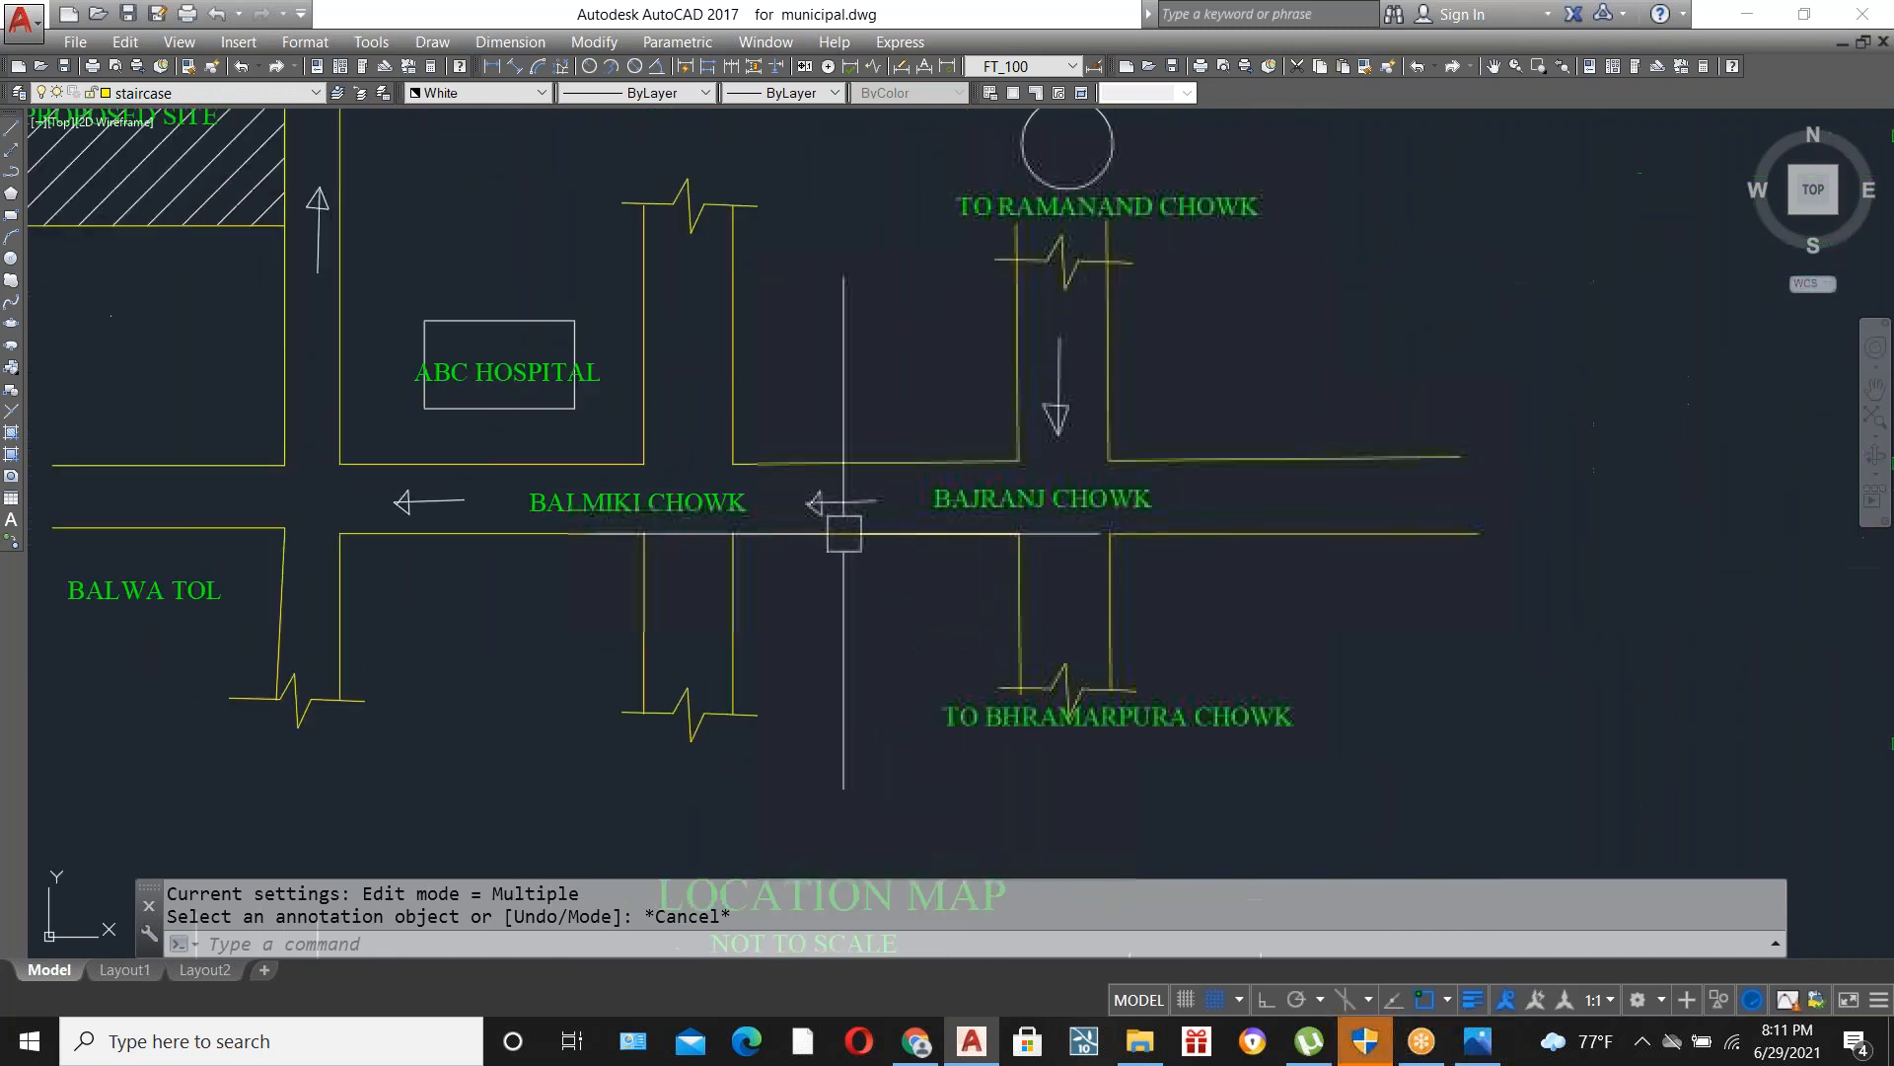
scroll(1068, 779, down, 3)
scroll(1061, 454, up, 3)
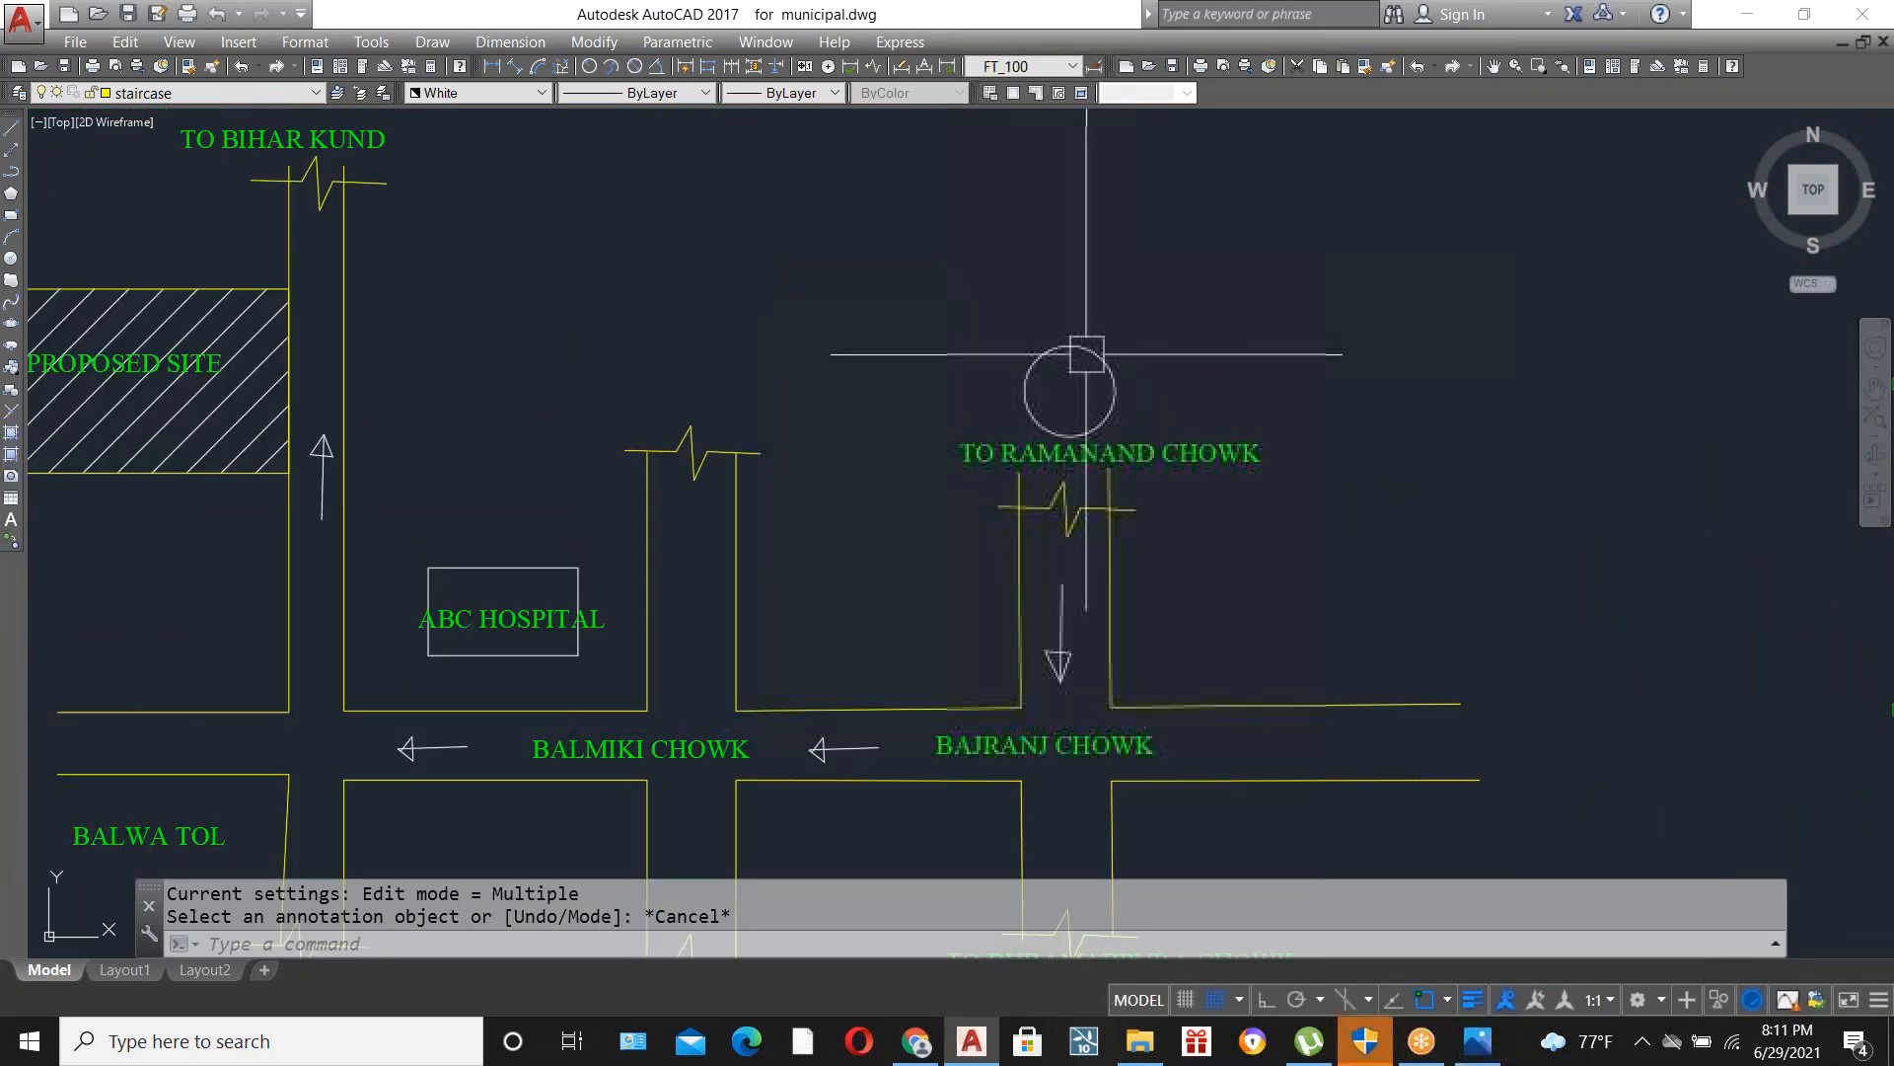
scroll(1073, 365, down, 2)
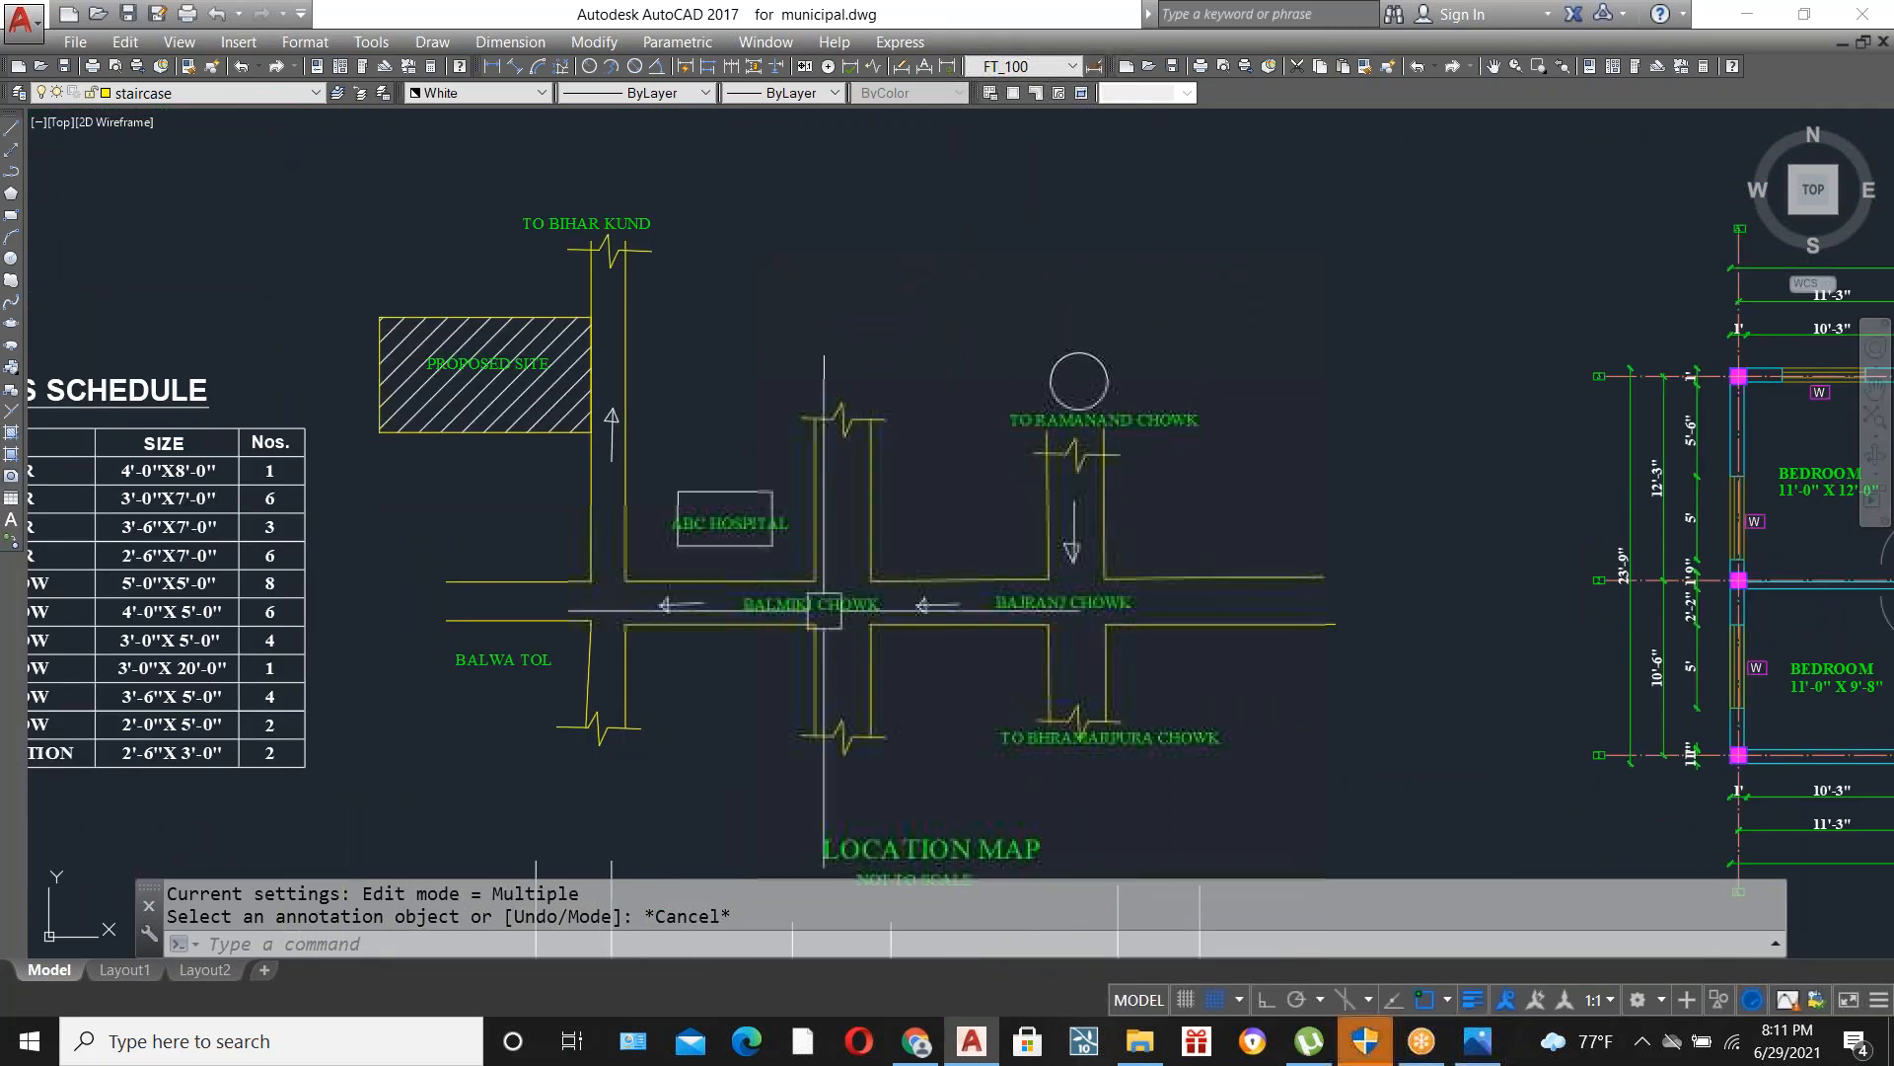
scroll(801, 609, up, 4)
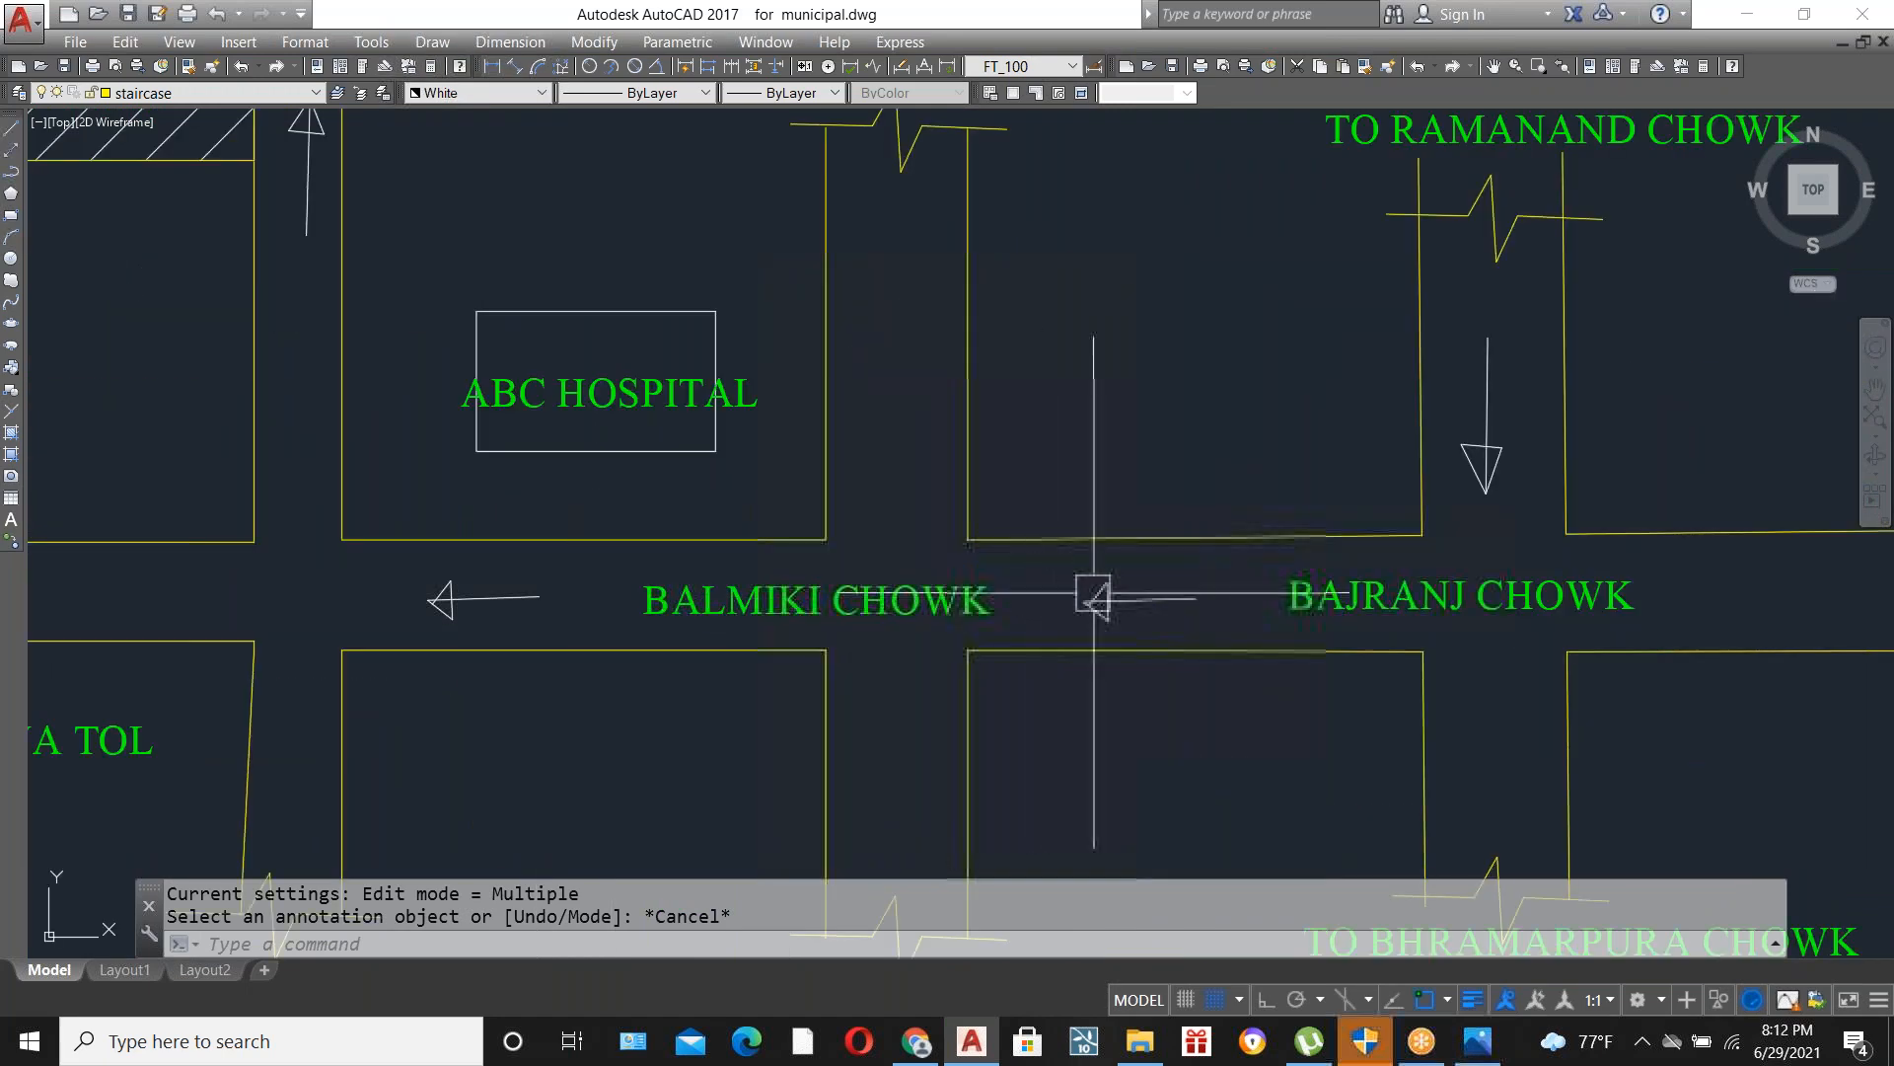
scroll(1092, 596, down, 4)
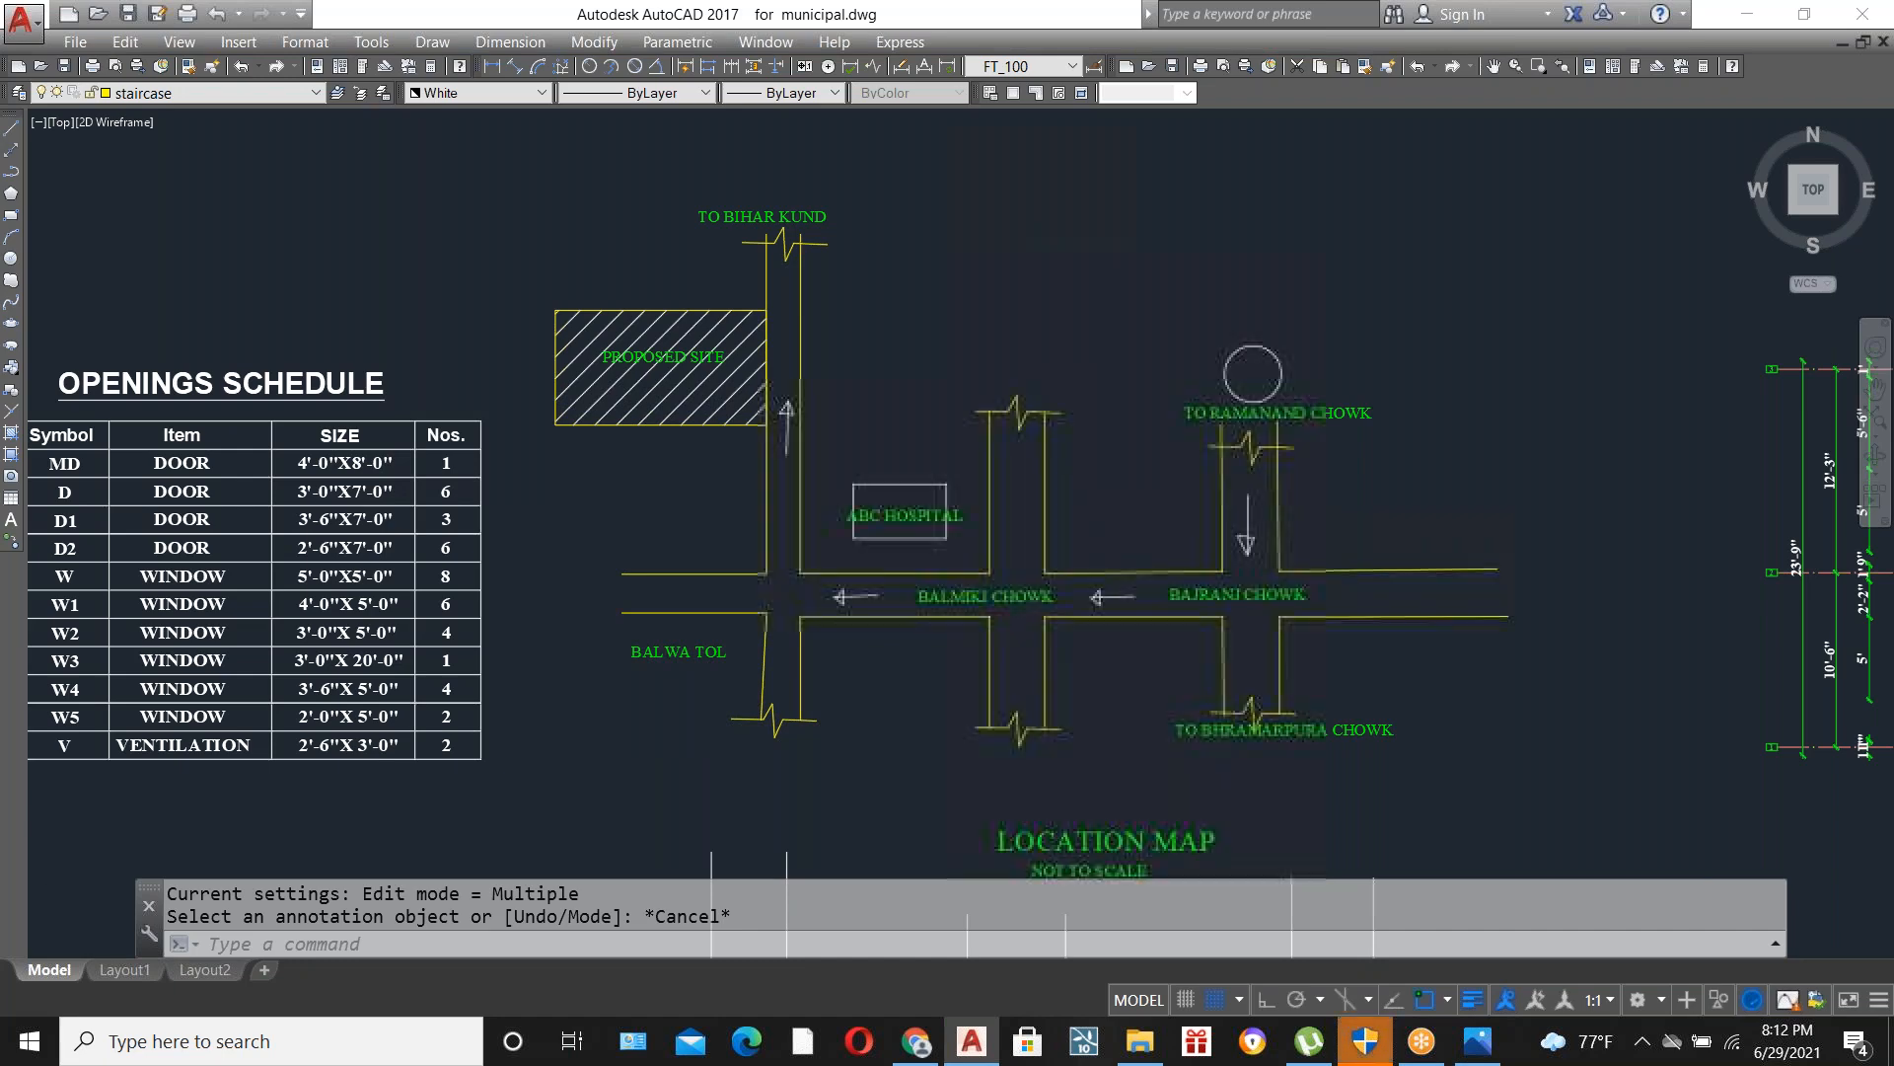
Delete the leftover white road outlines below the LOCATION MAP title.
scroll(1027, 476, down, 2)
scroll(1027, 475, down, 4)
scroll(1061, 593, up, 4)
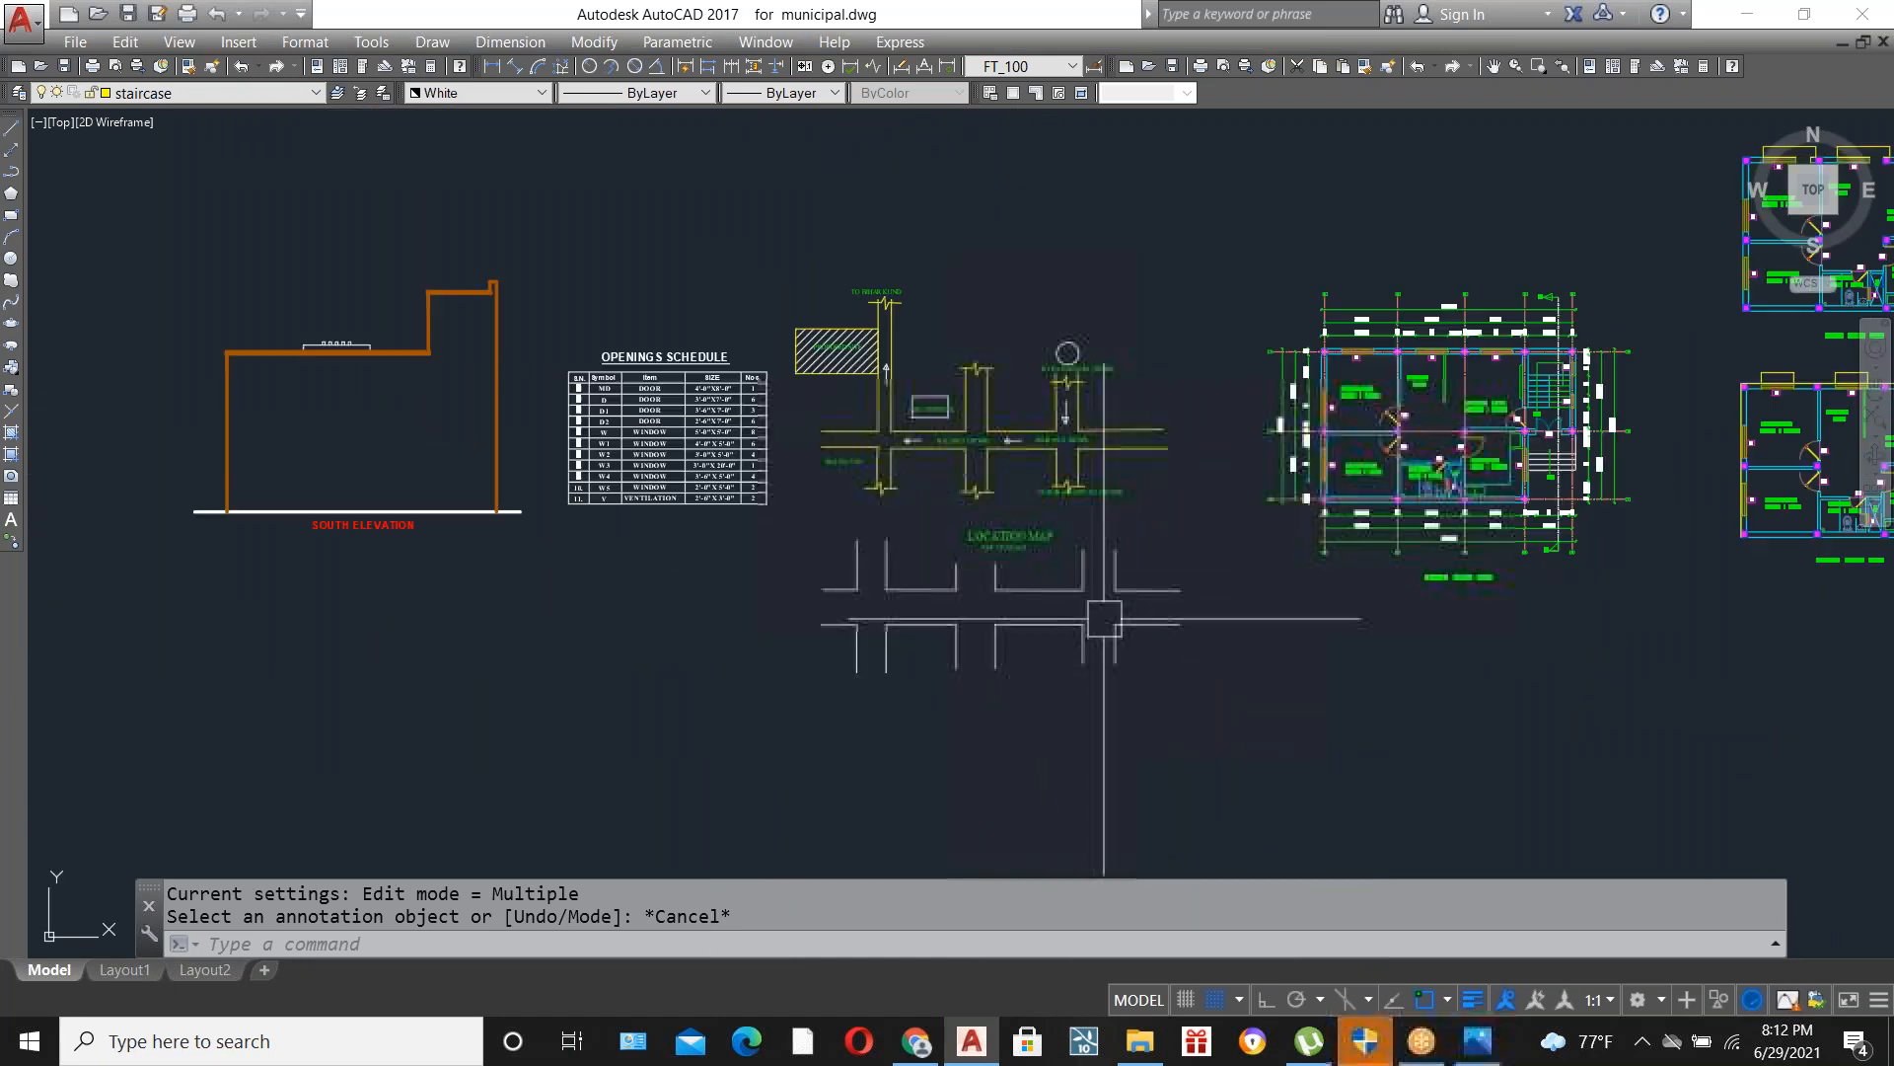
click(1270, 775)
click(630, 538)
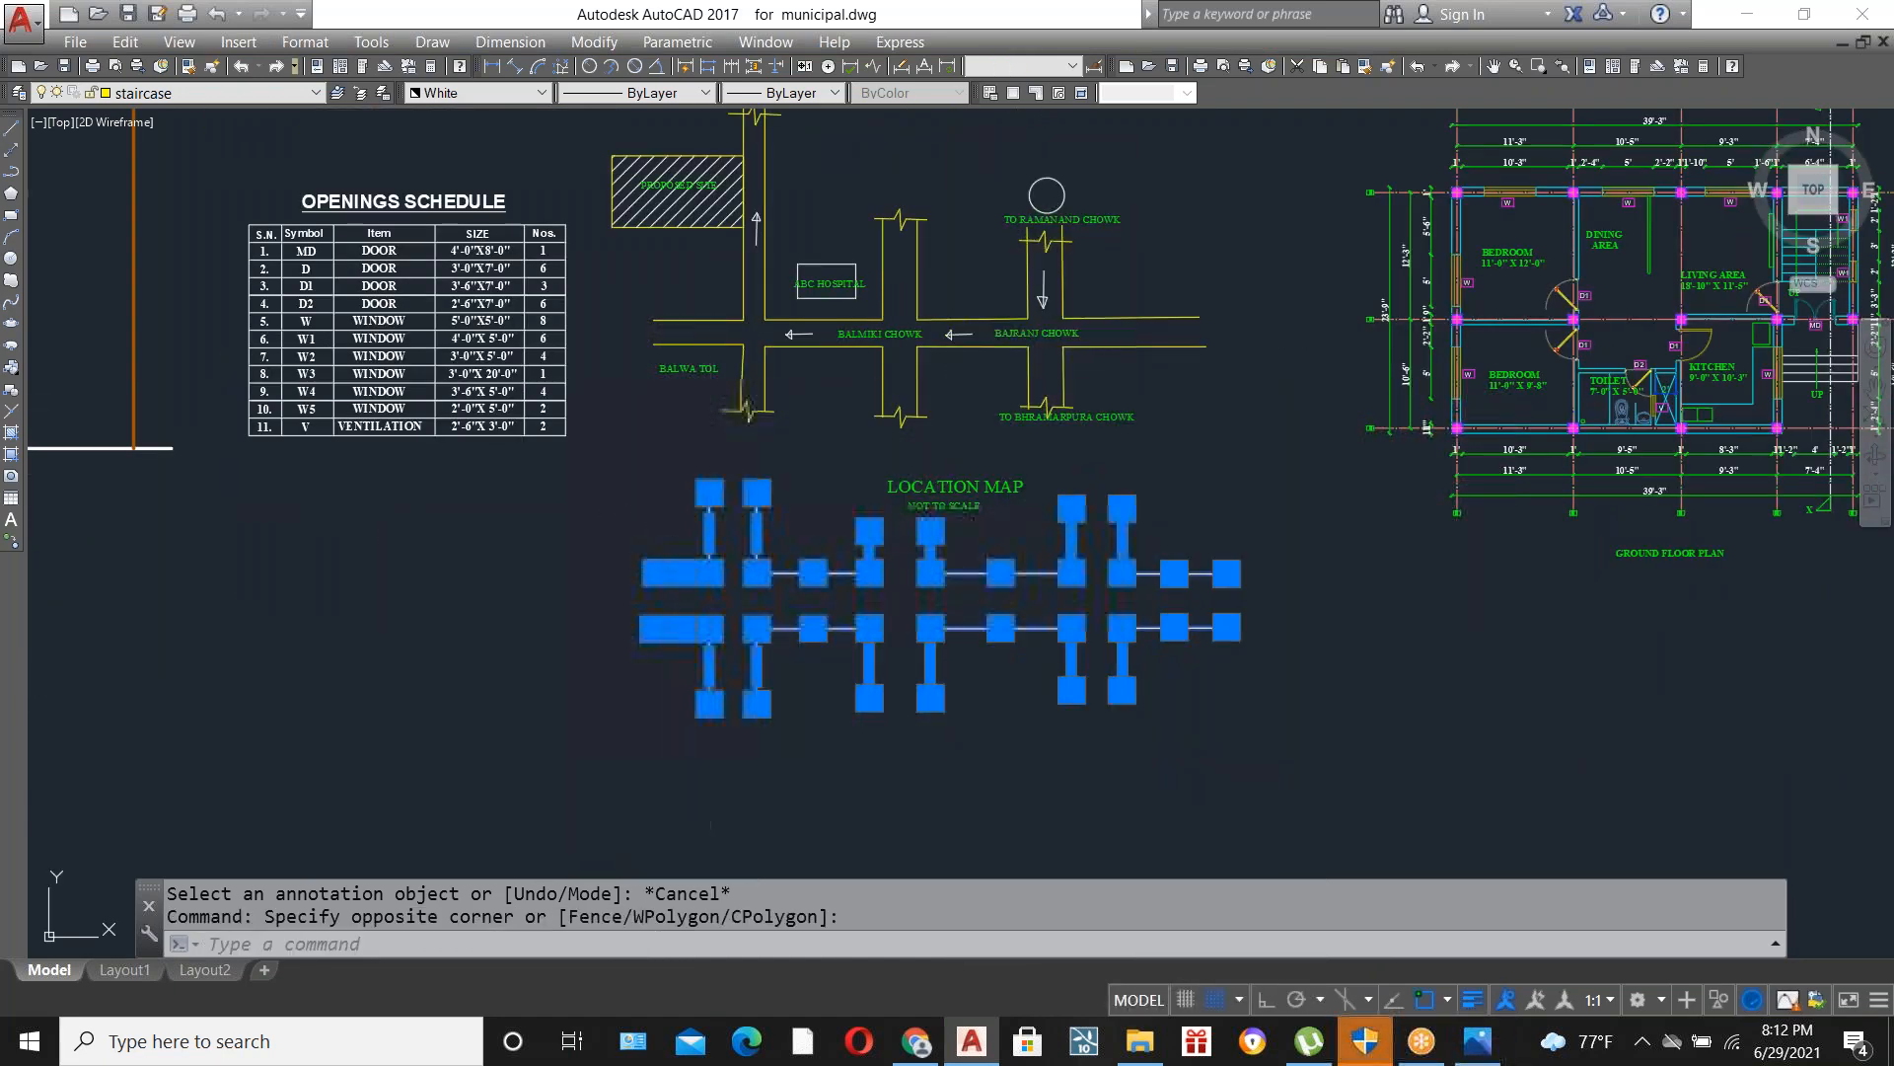
key(Delete)
Review the openings schedule's symbols, items, sizes and quantities beside the south elevation.
scroll(690, 414, down, 2)
scroll(642, 424, up, 6)
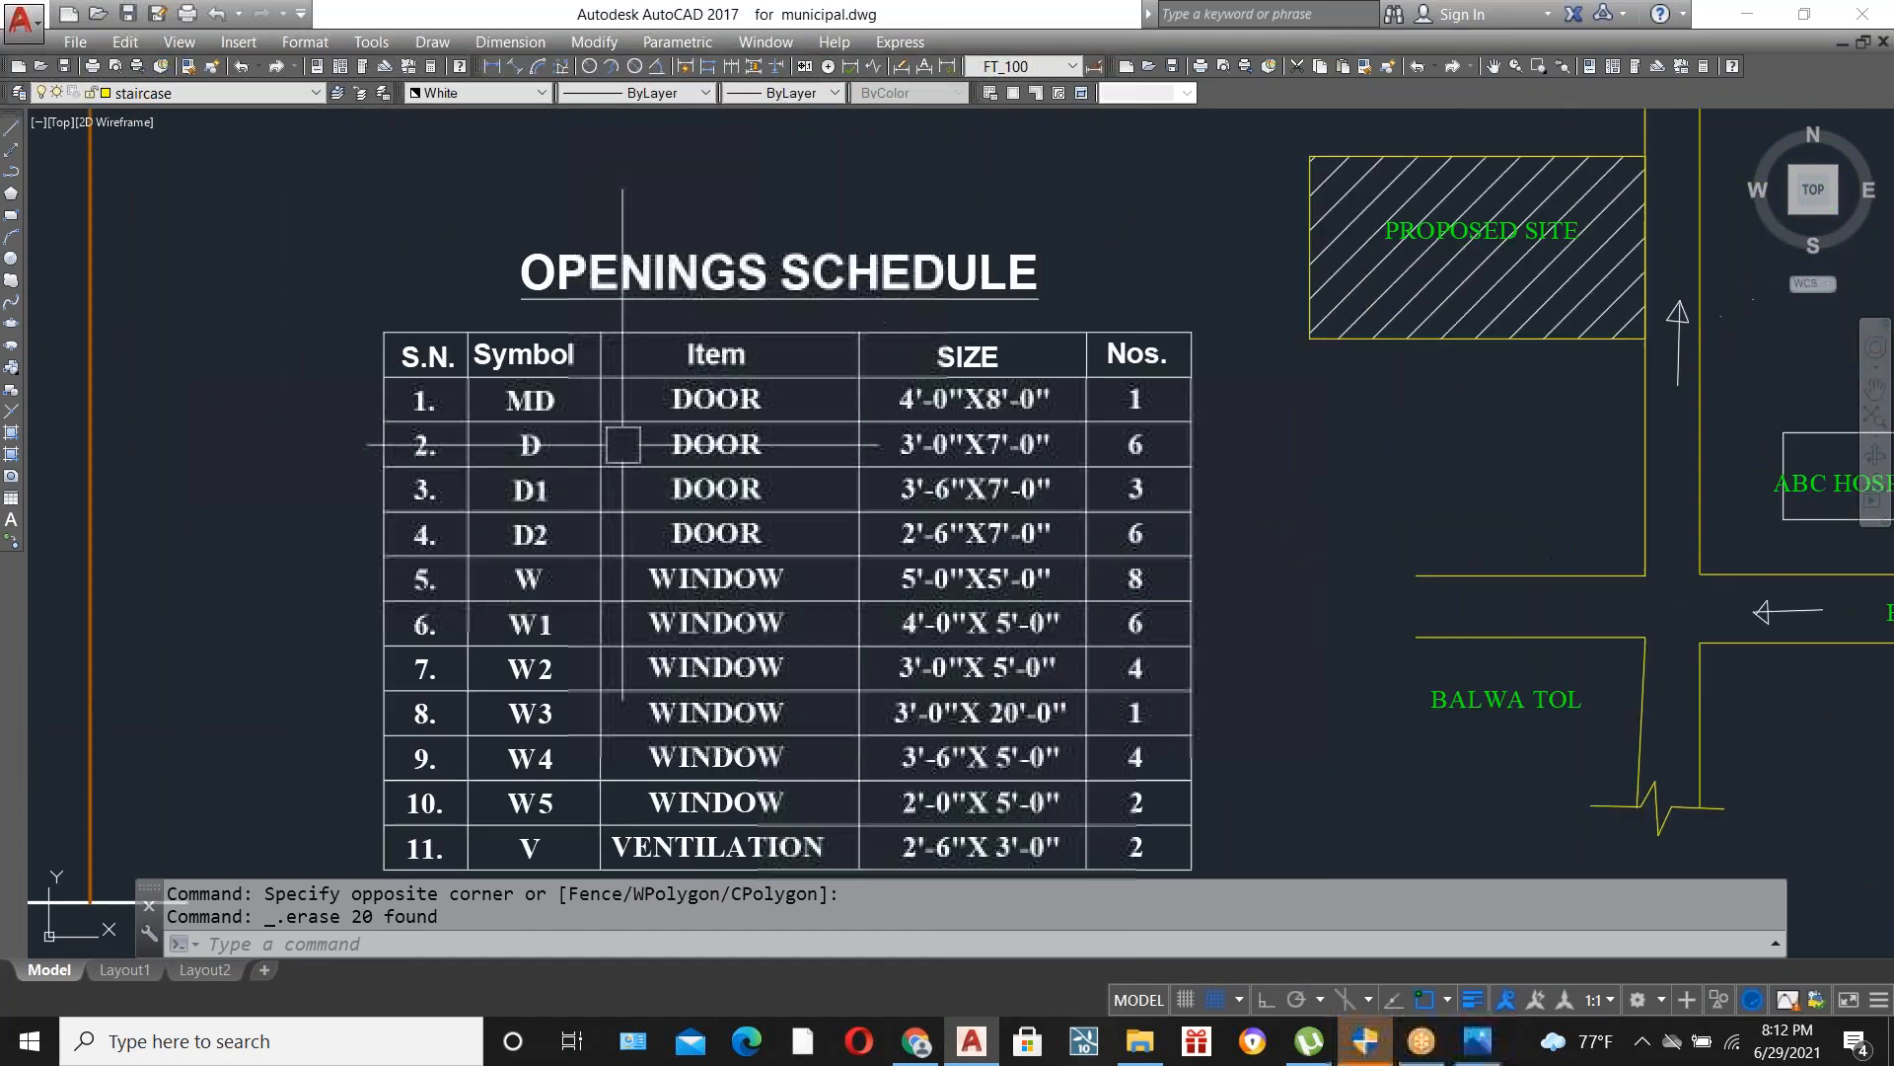
scroll(695, 441, down, 3)
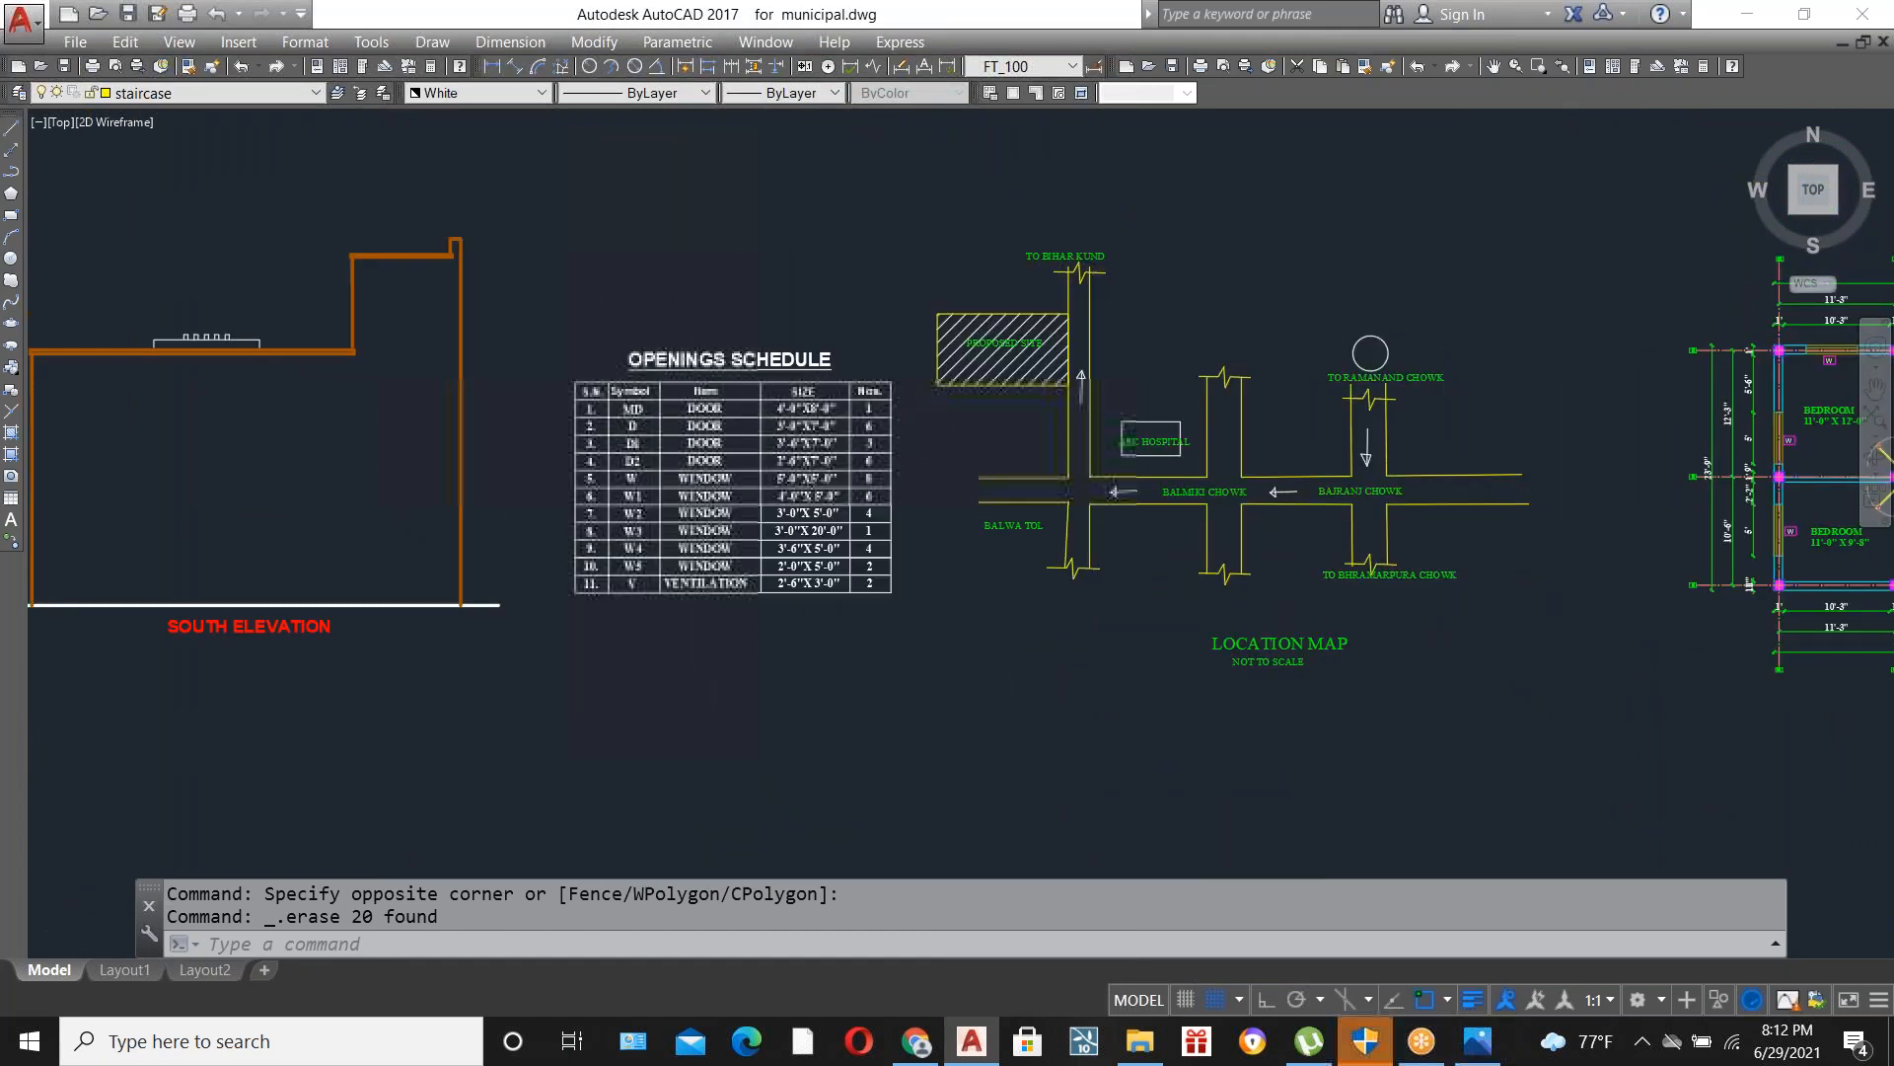
scroll(696, 441, up, 3)
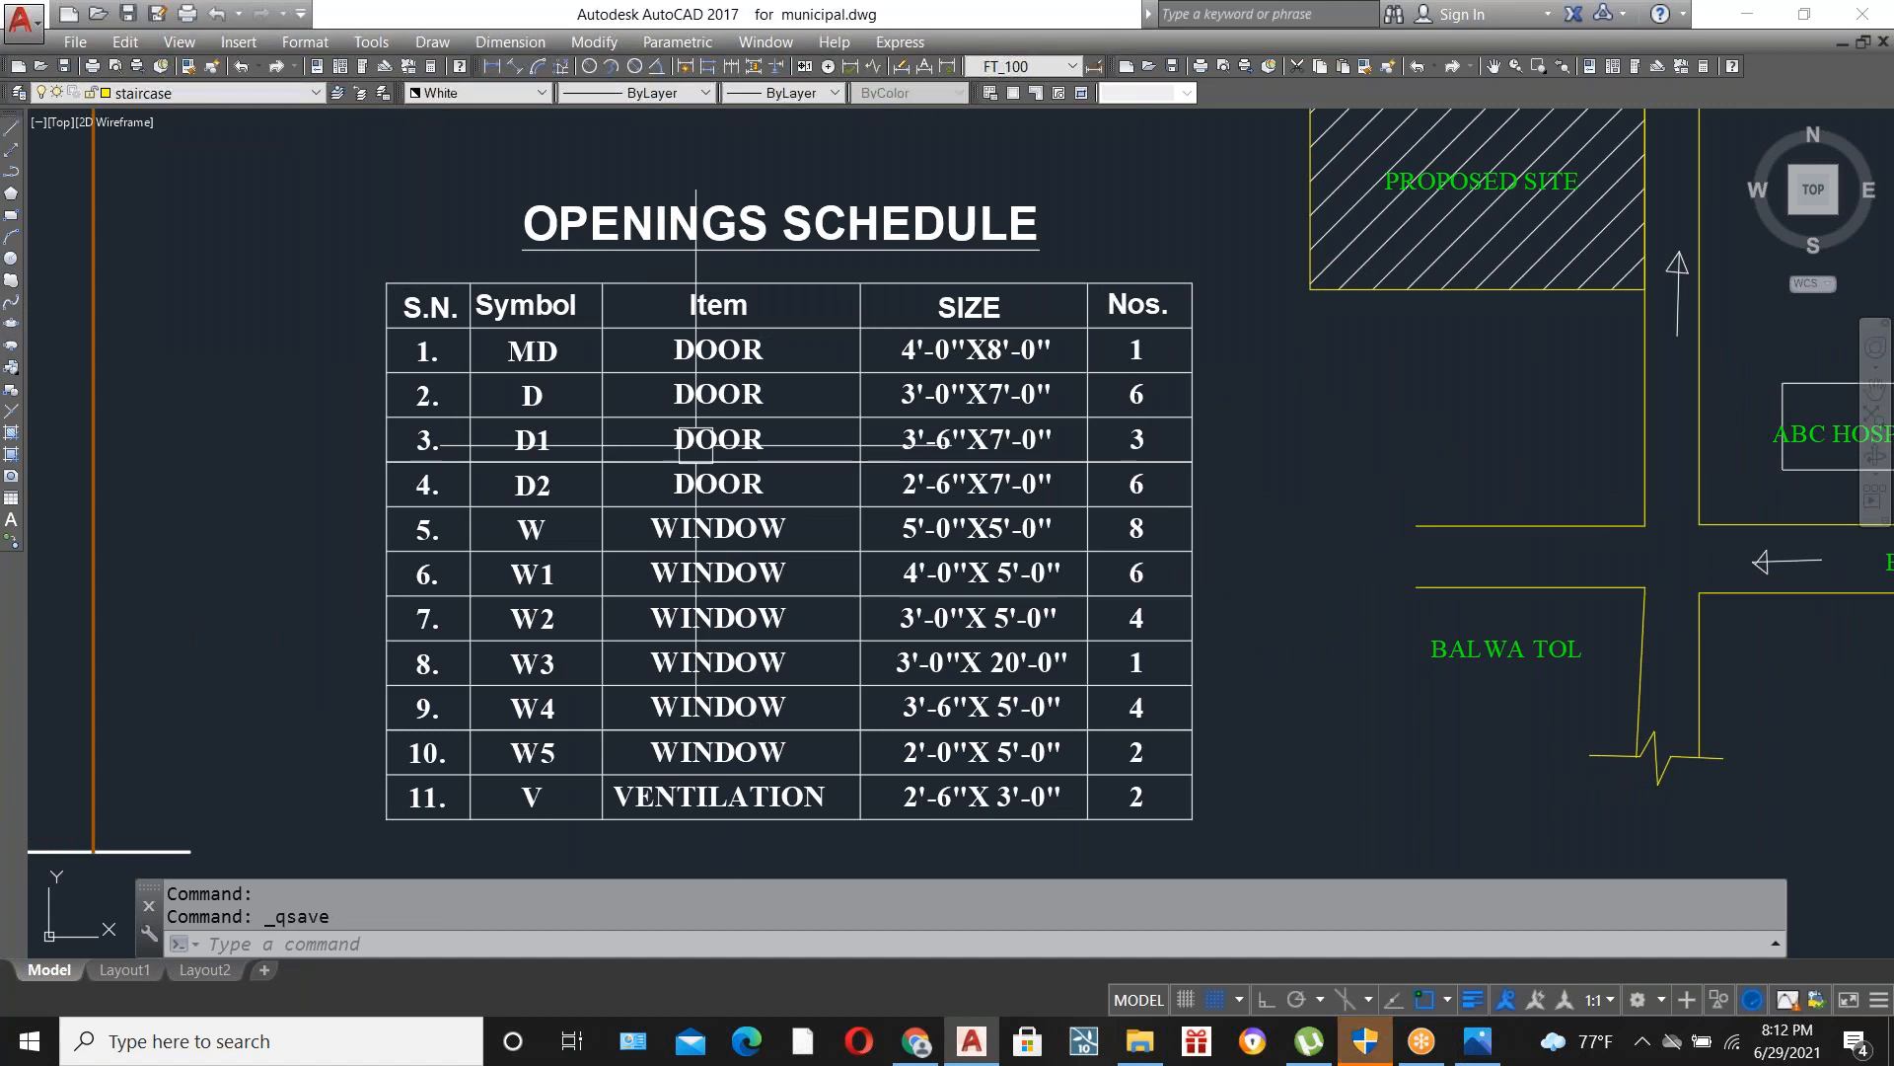
scroll(742, 554, down, 2)
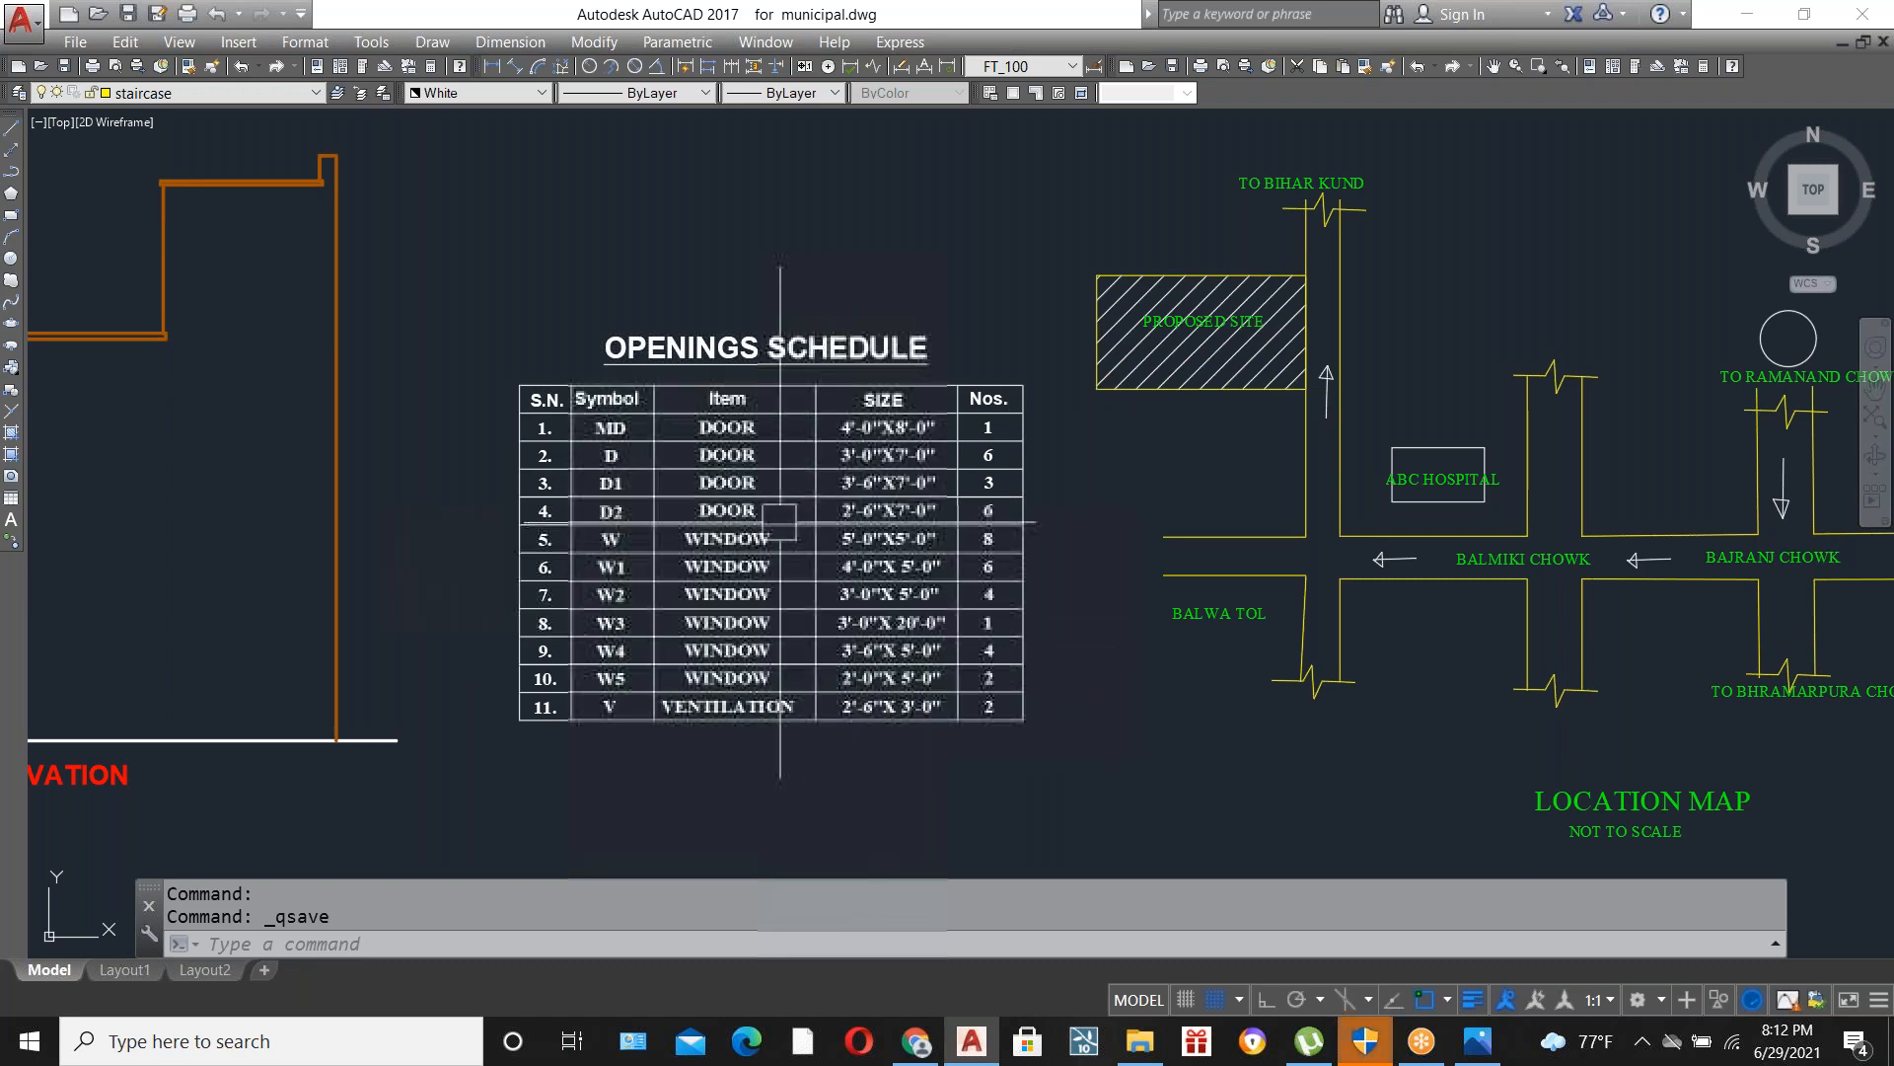
scroll(779, 524, up, 2)
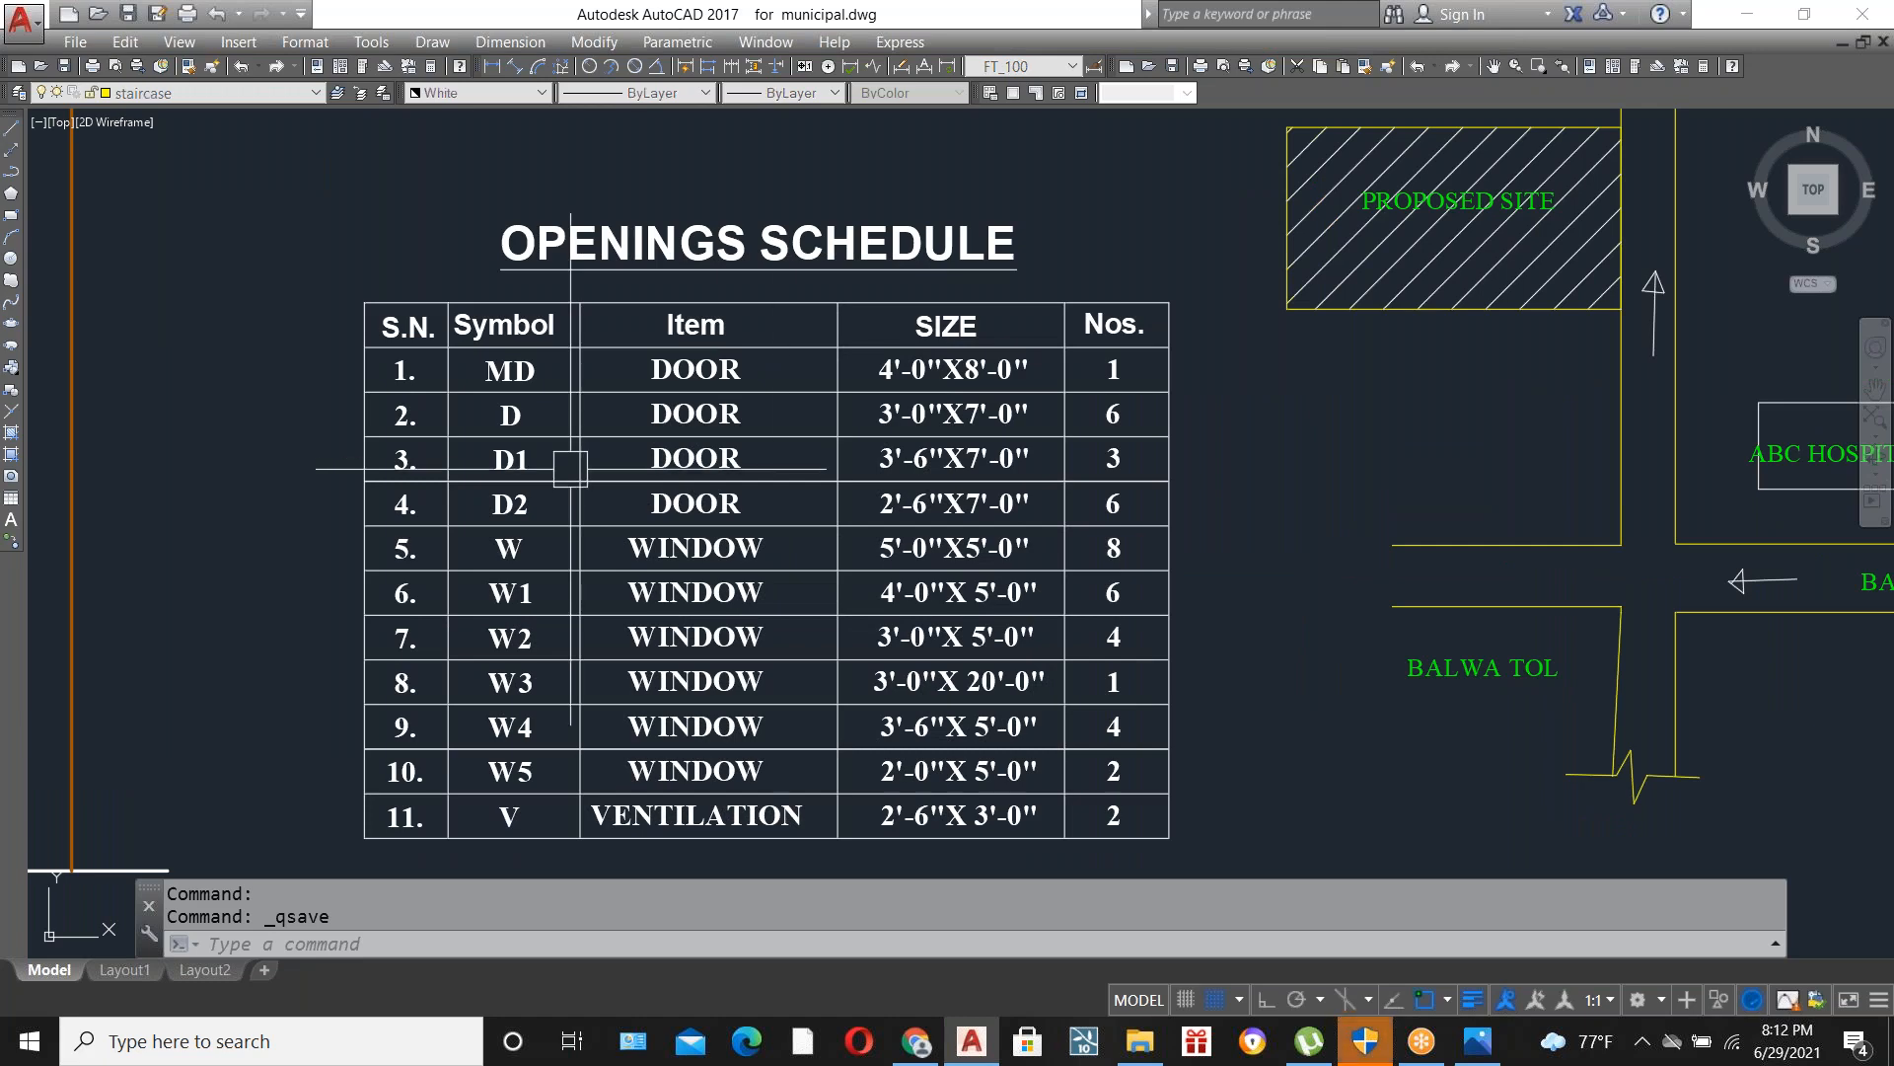
scroll(570, 469, down, 5)
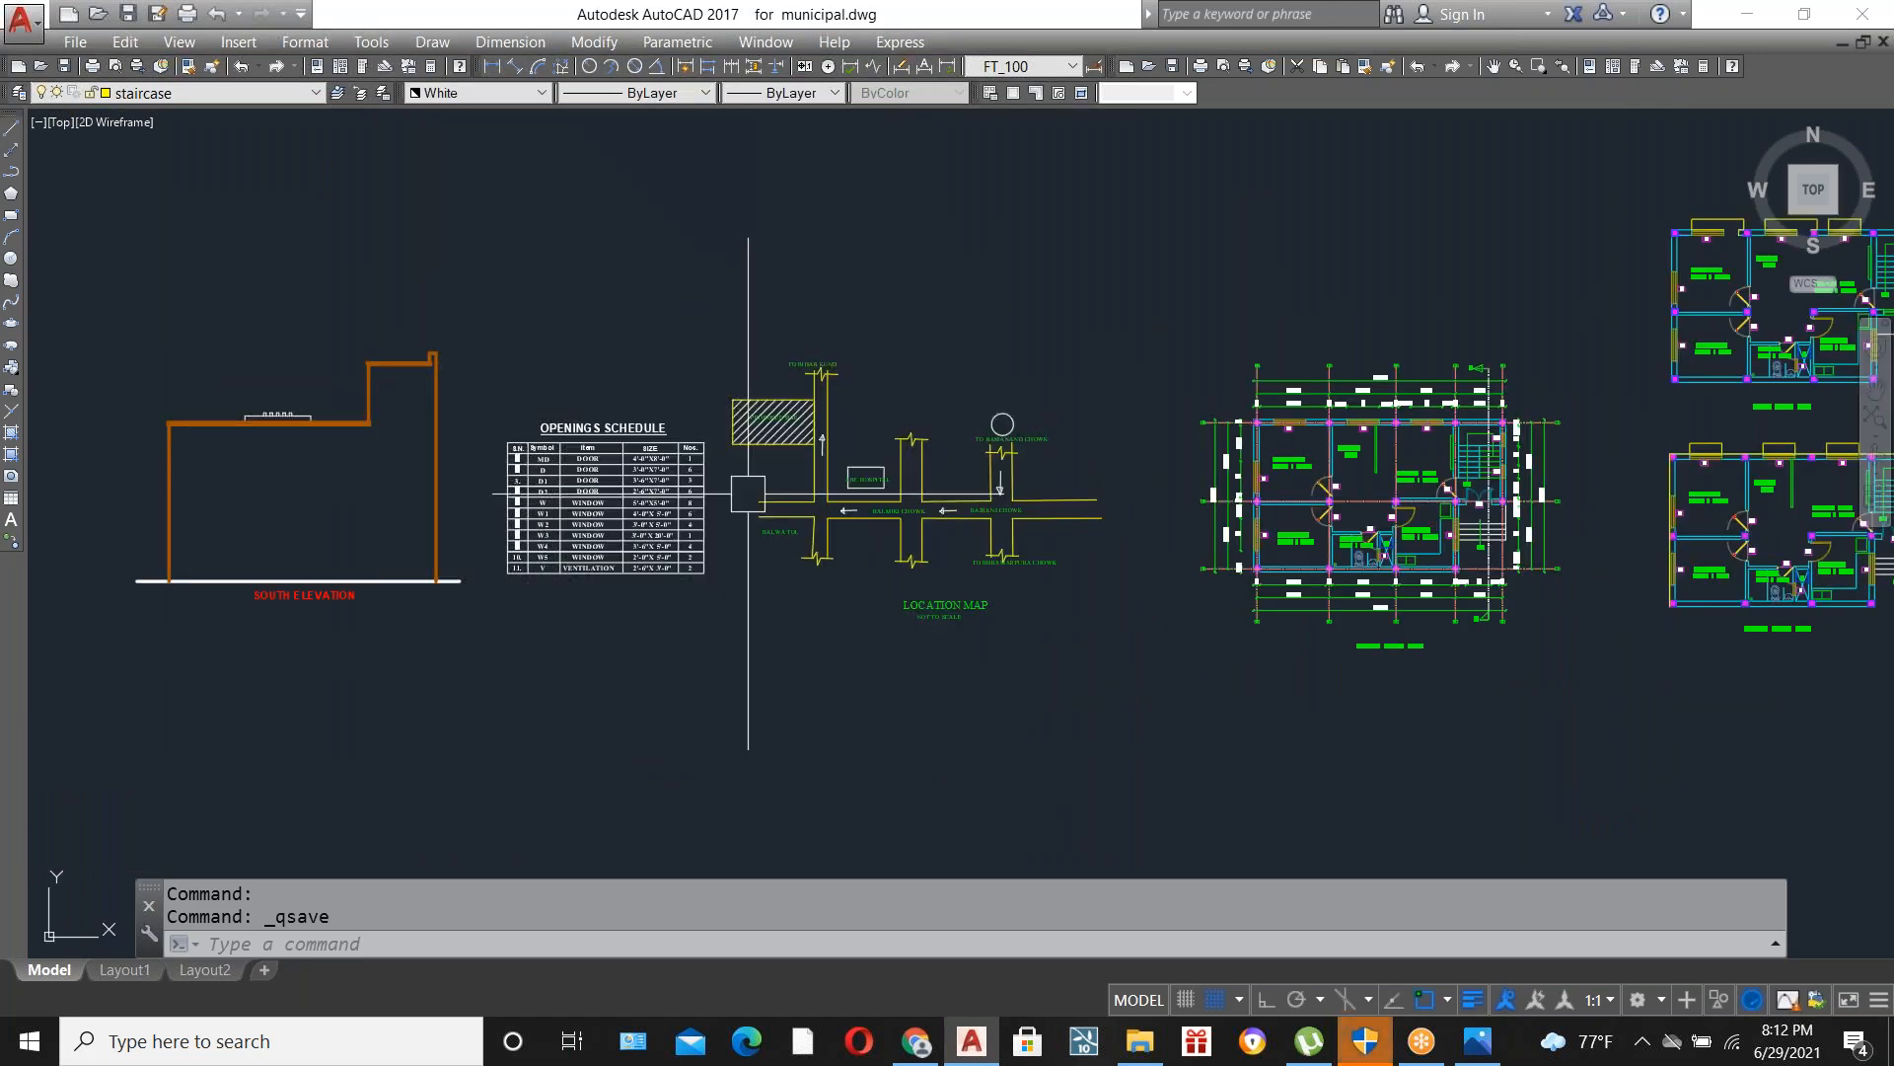
Inspect the open road ends near BALWA TOL and east of BAJRANJ CHOWK on the location map.
scroll(748, 493, up, 2)
scroll(779, 505, up, 2)
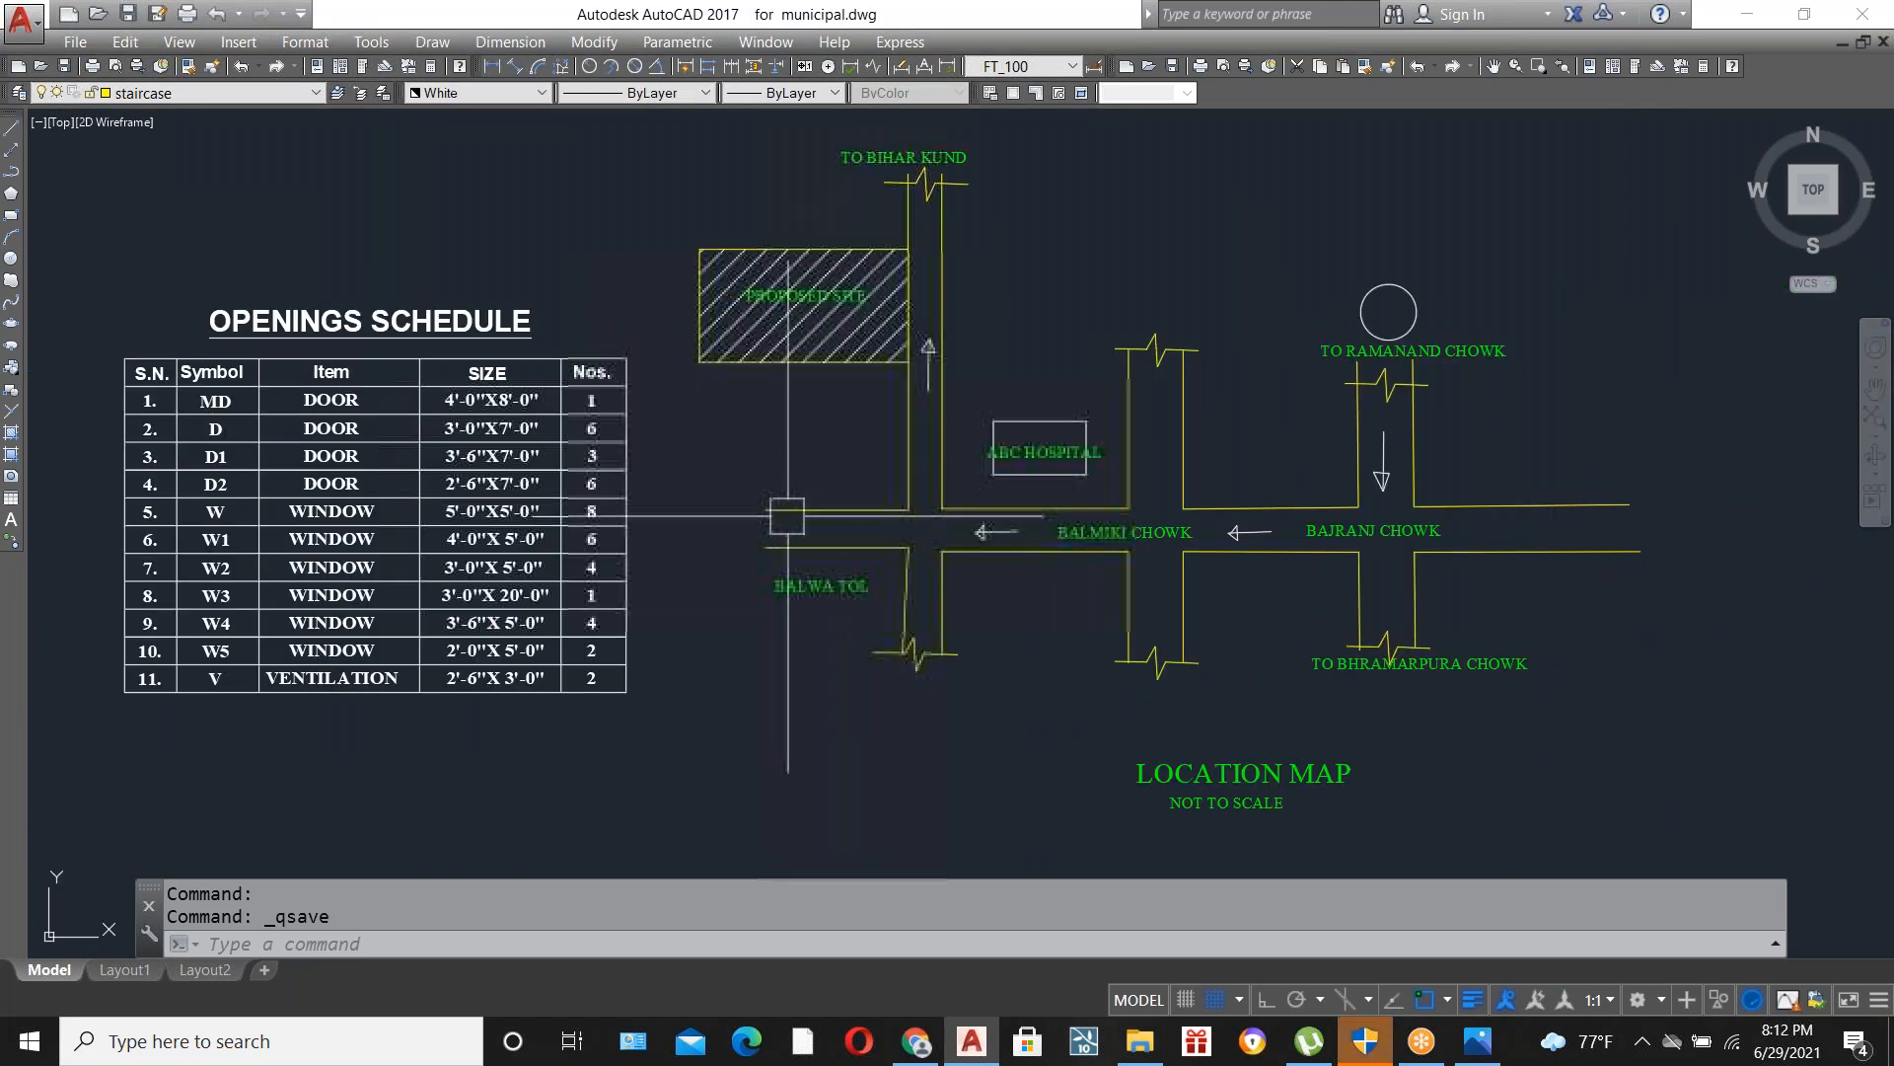
scroll(788, 515, up, 5)
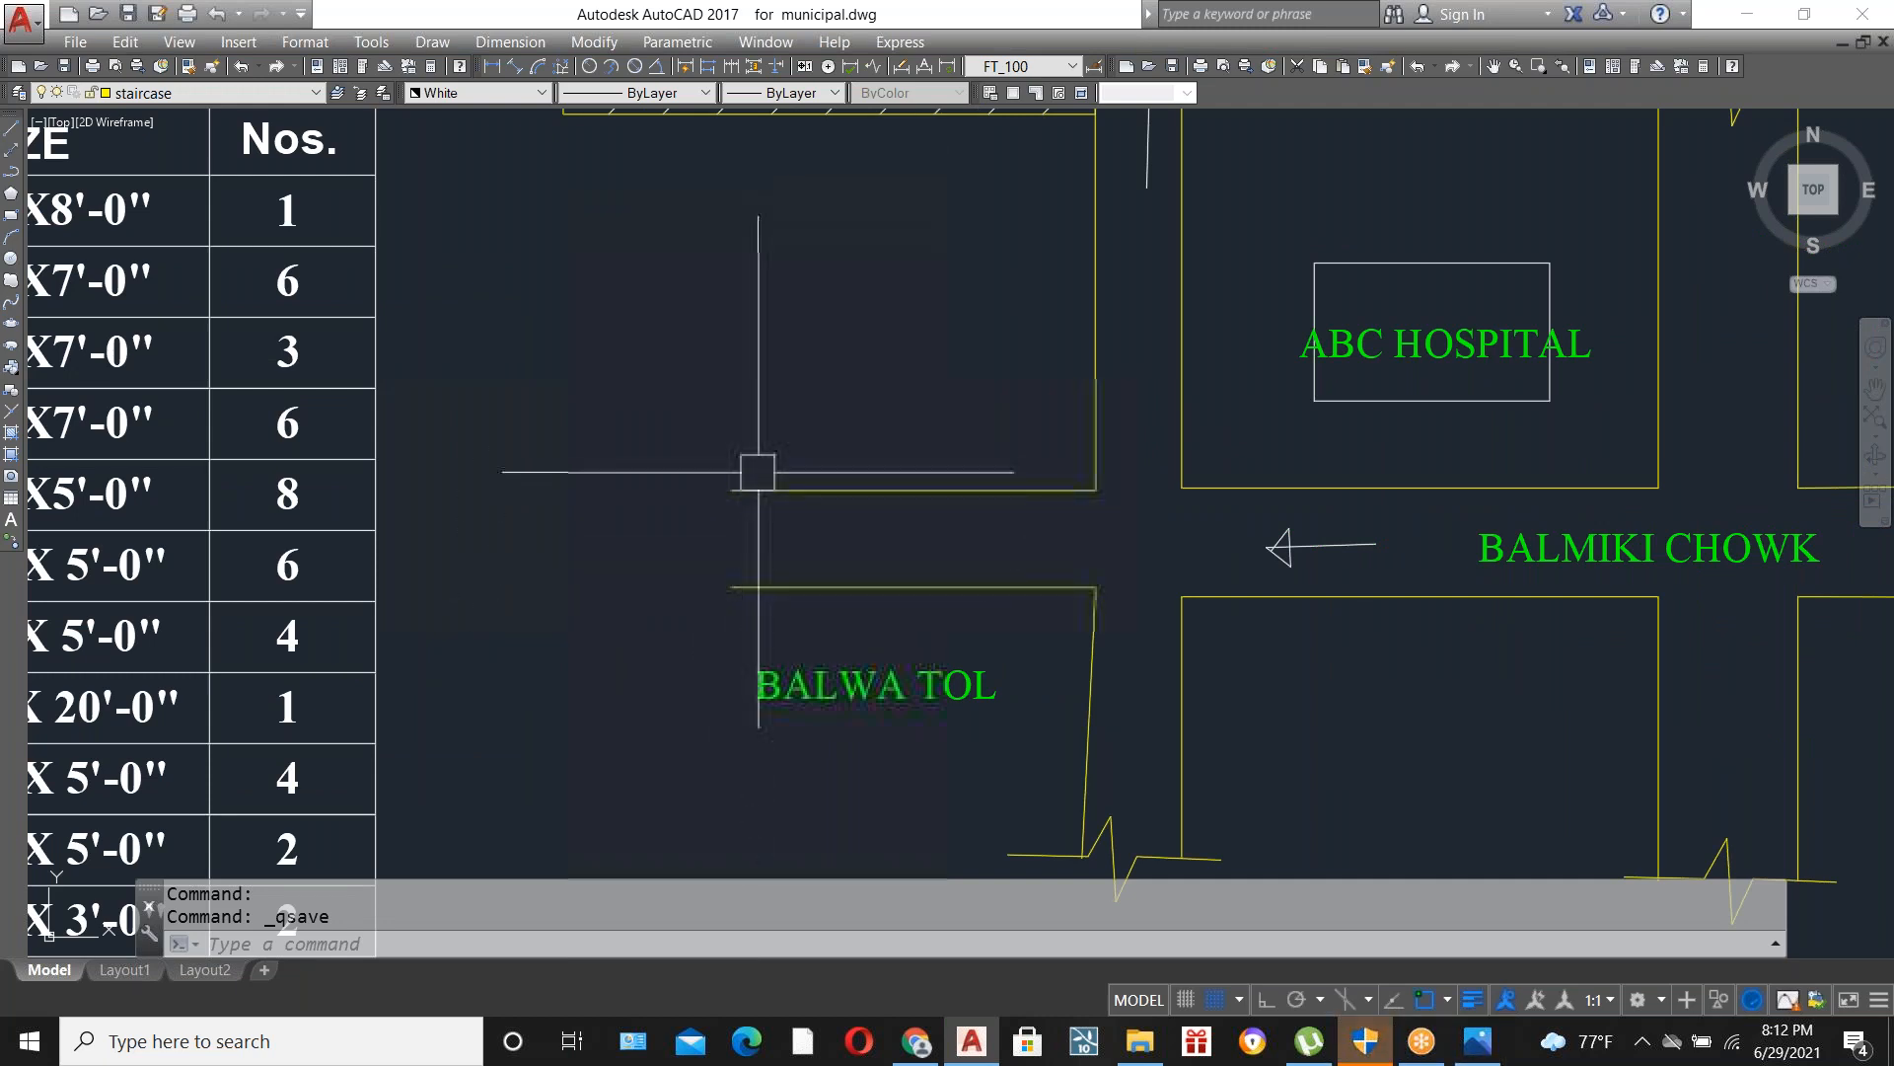
scroll(748, 560, down, 5)
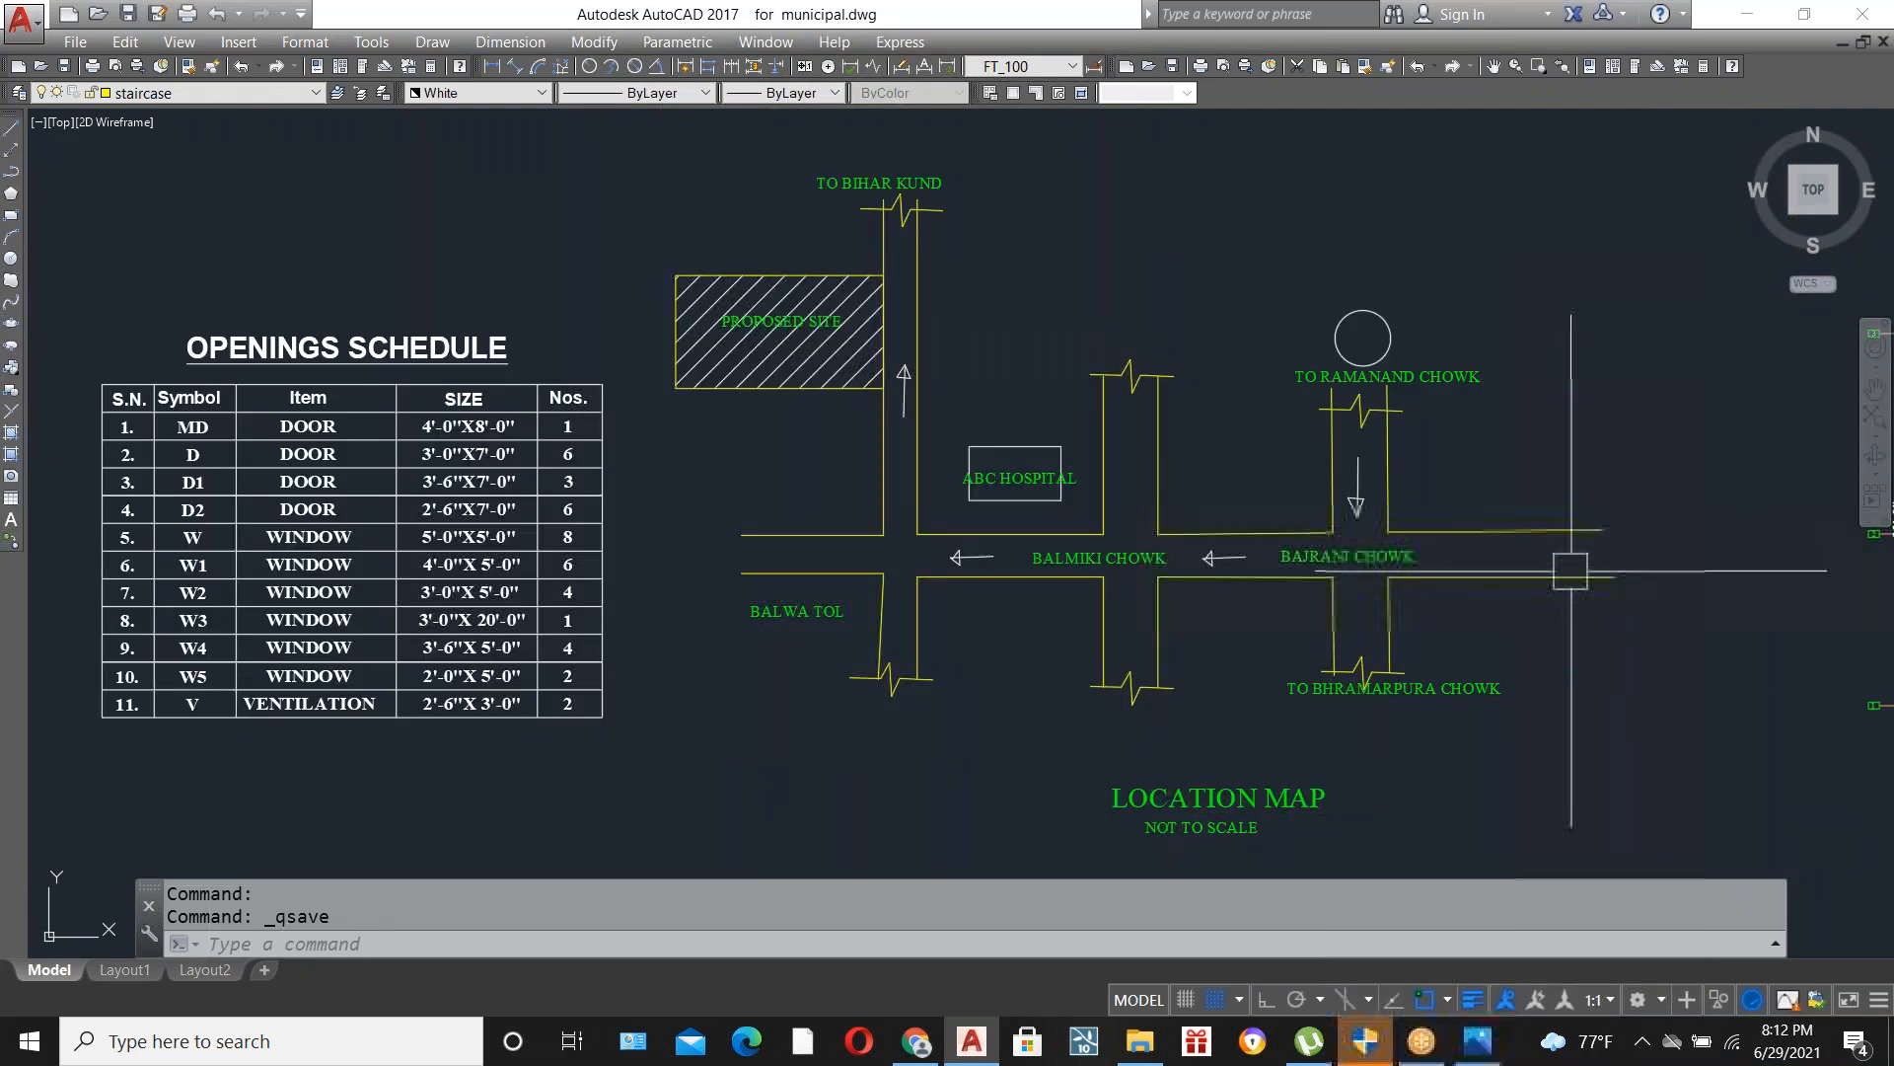
scroll(1573, 559, up, 2)
scroll(948, 612, down, 2)
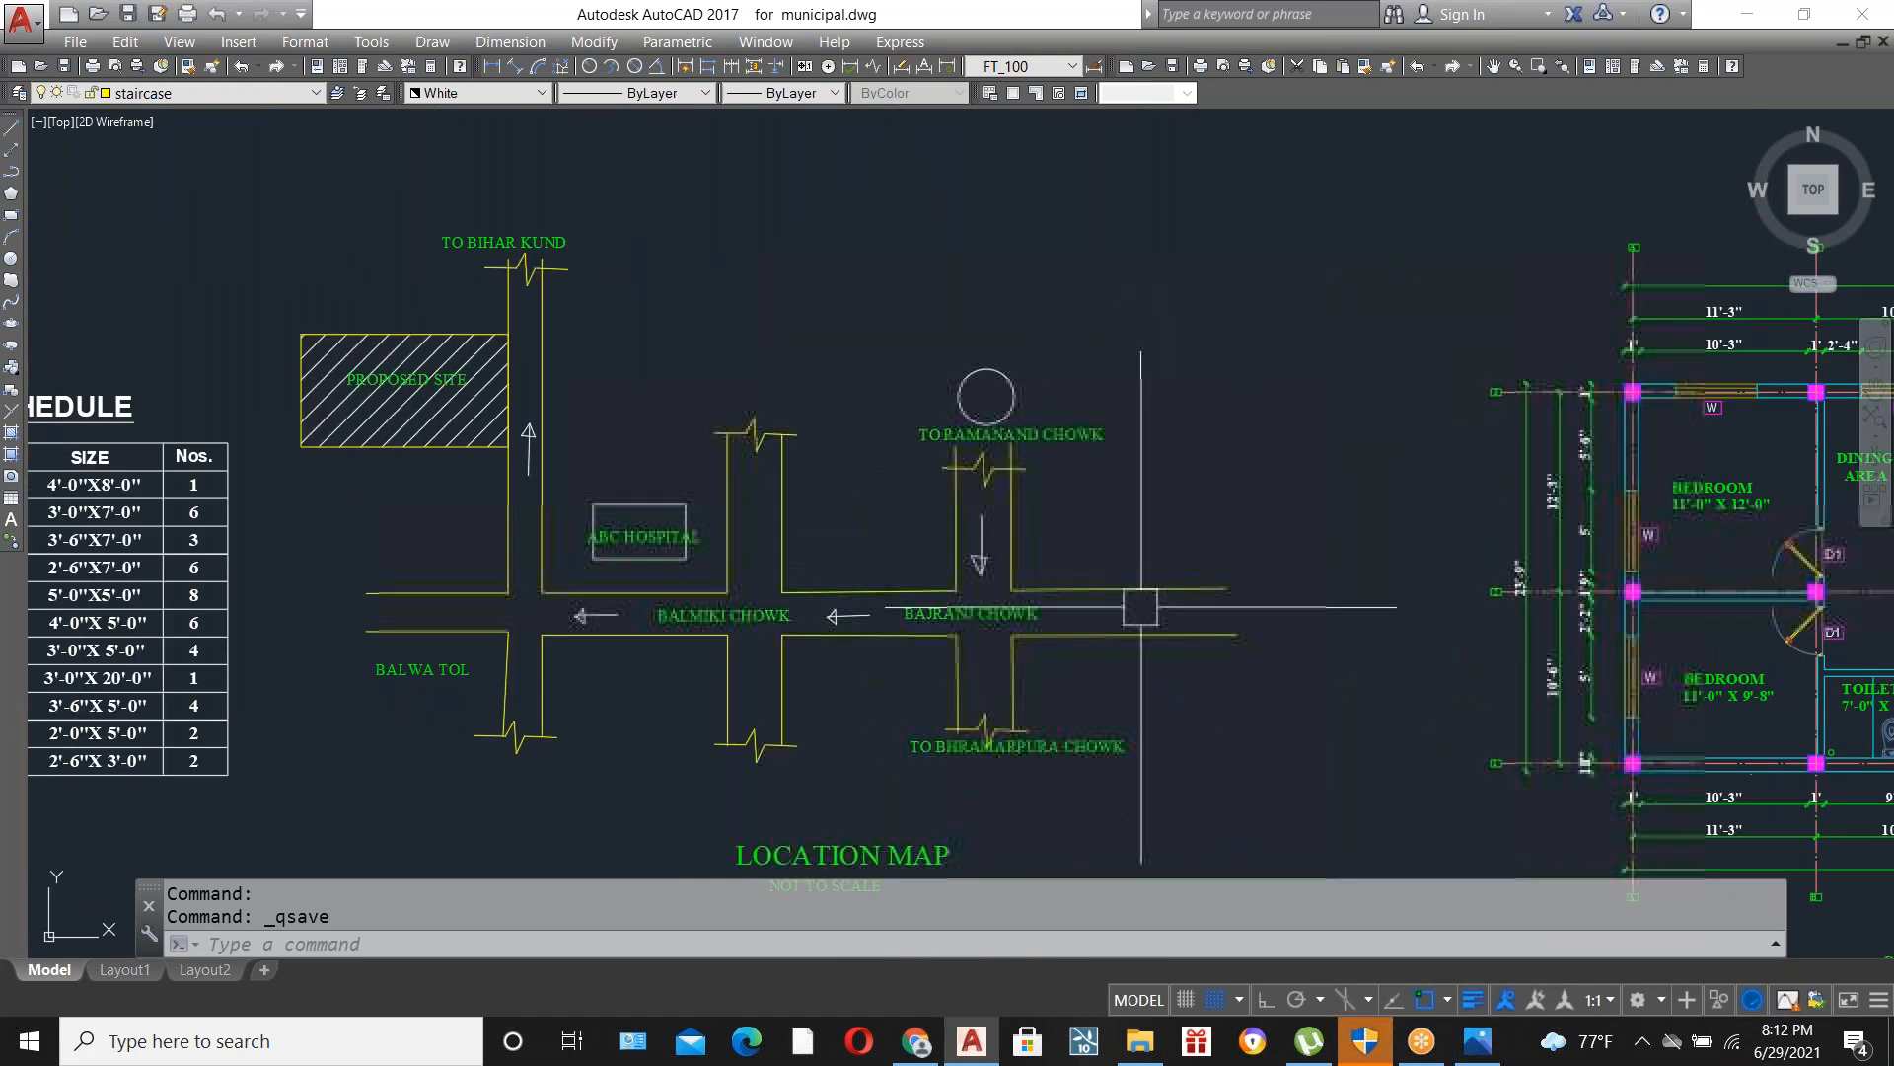
scroll(1134, 613, up, 2)
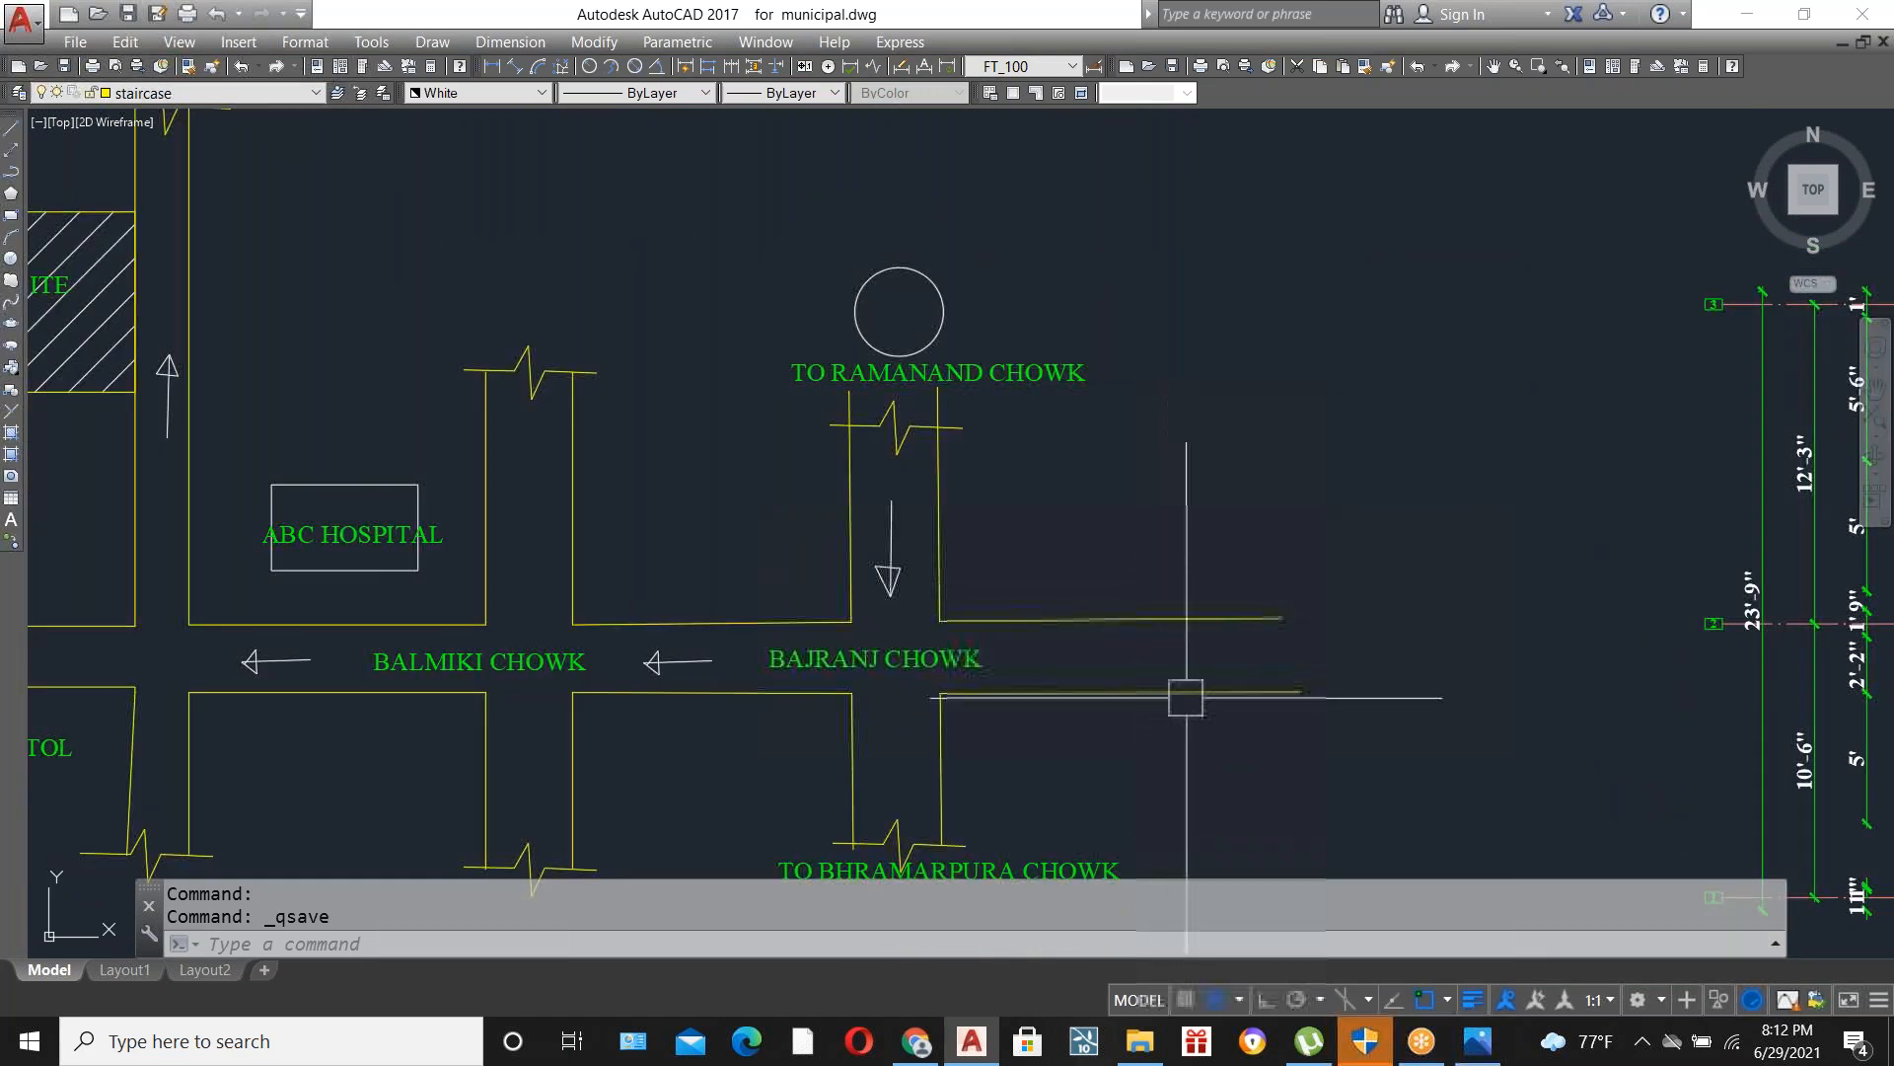
scroll(1219, 616, down, 1)
scroll(1202, 629, up, 2)
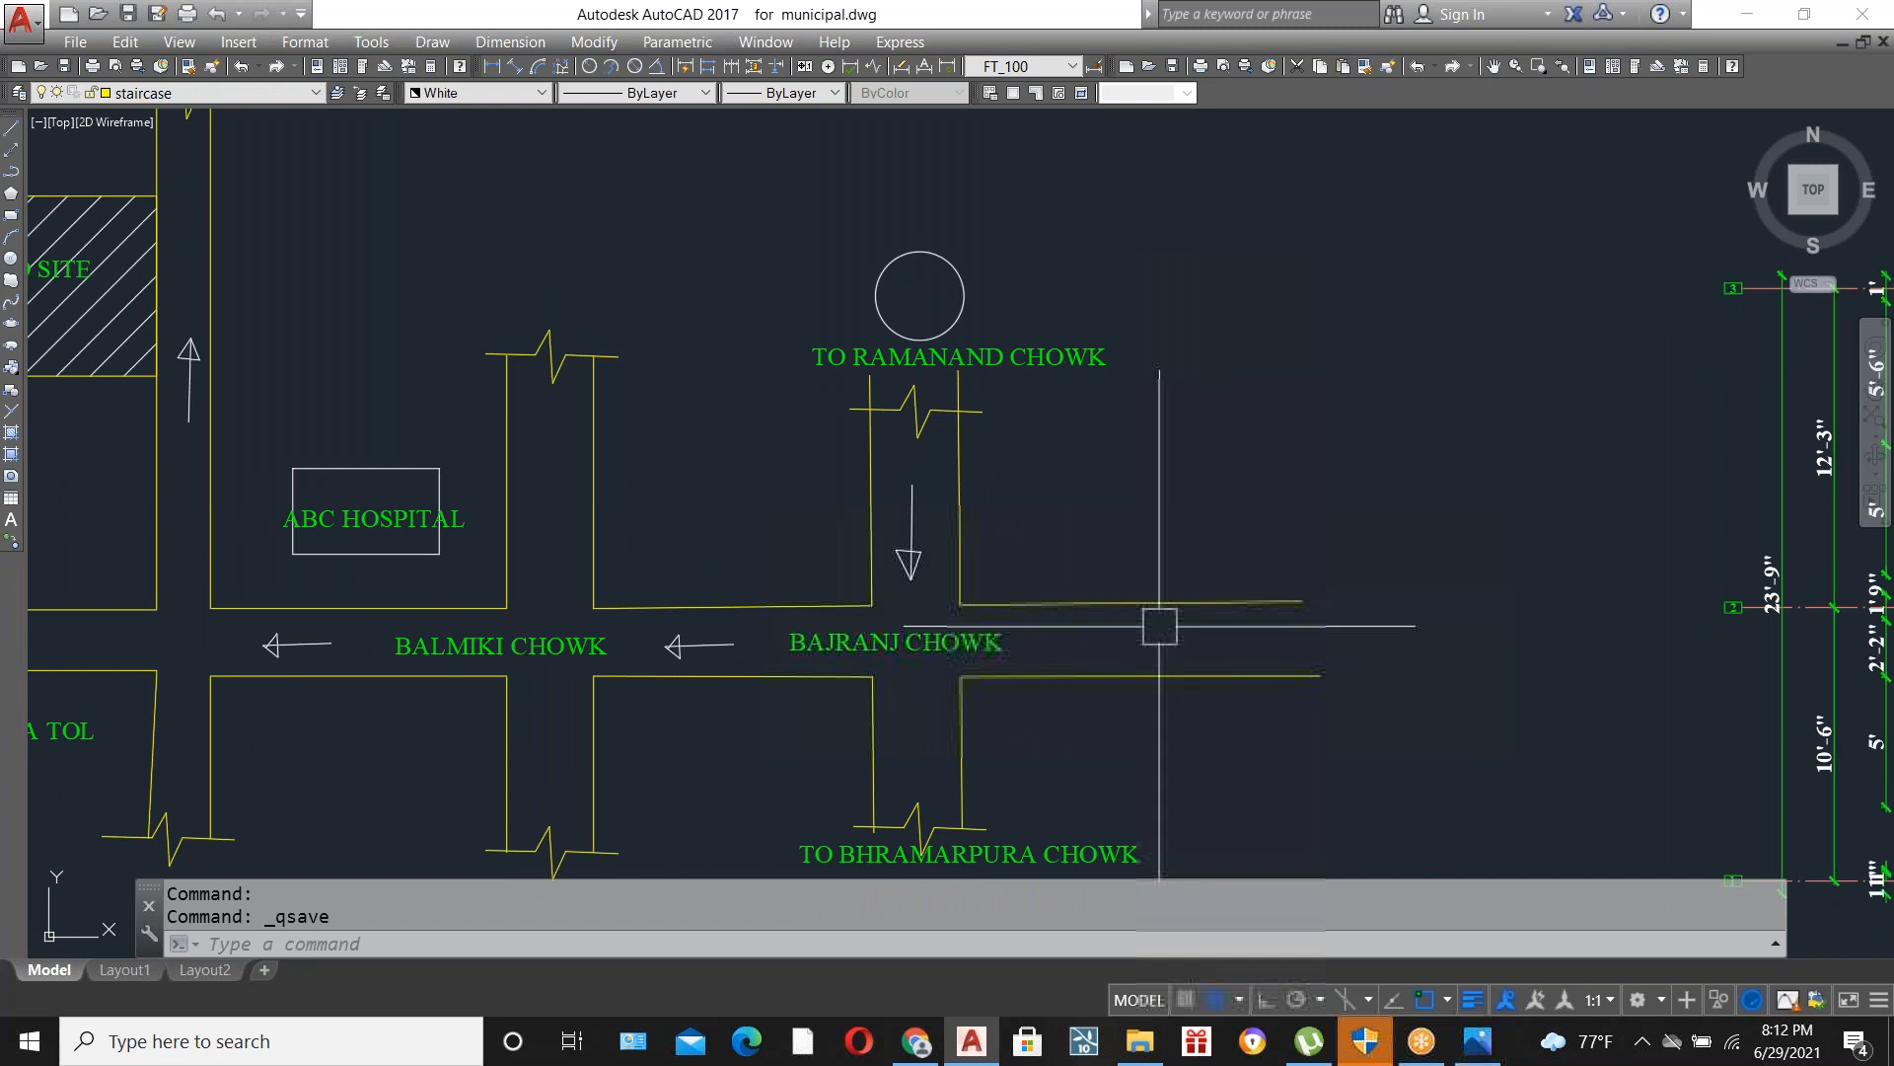
Copy the break line below TO RAMANAND CHOWK to the open road end east of BAJRANJ CHOWK.
click(909, 411)
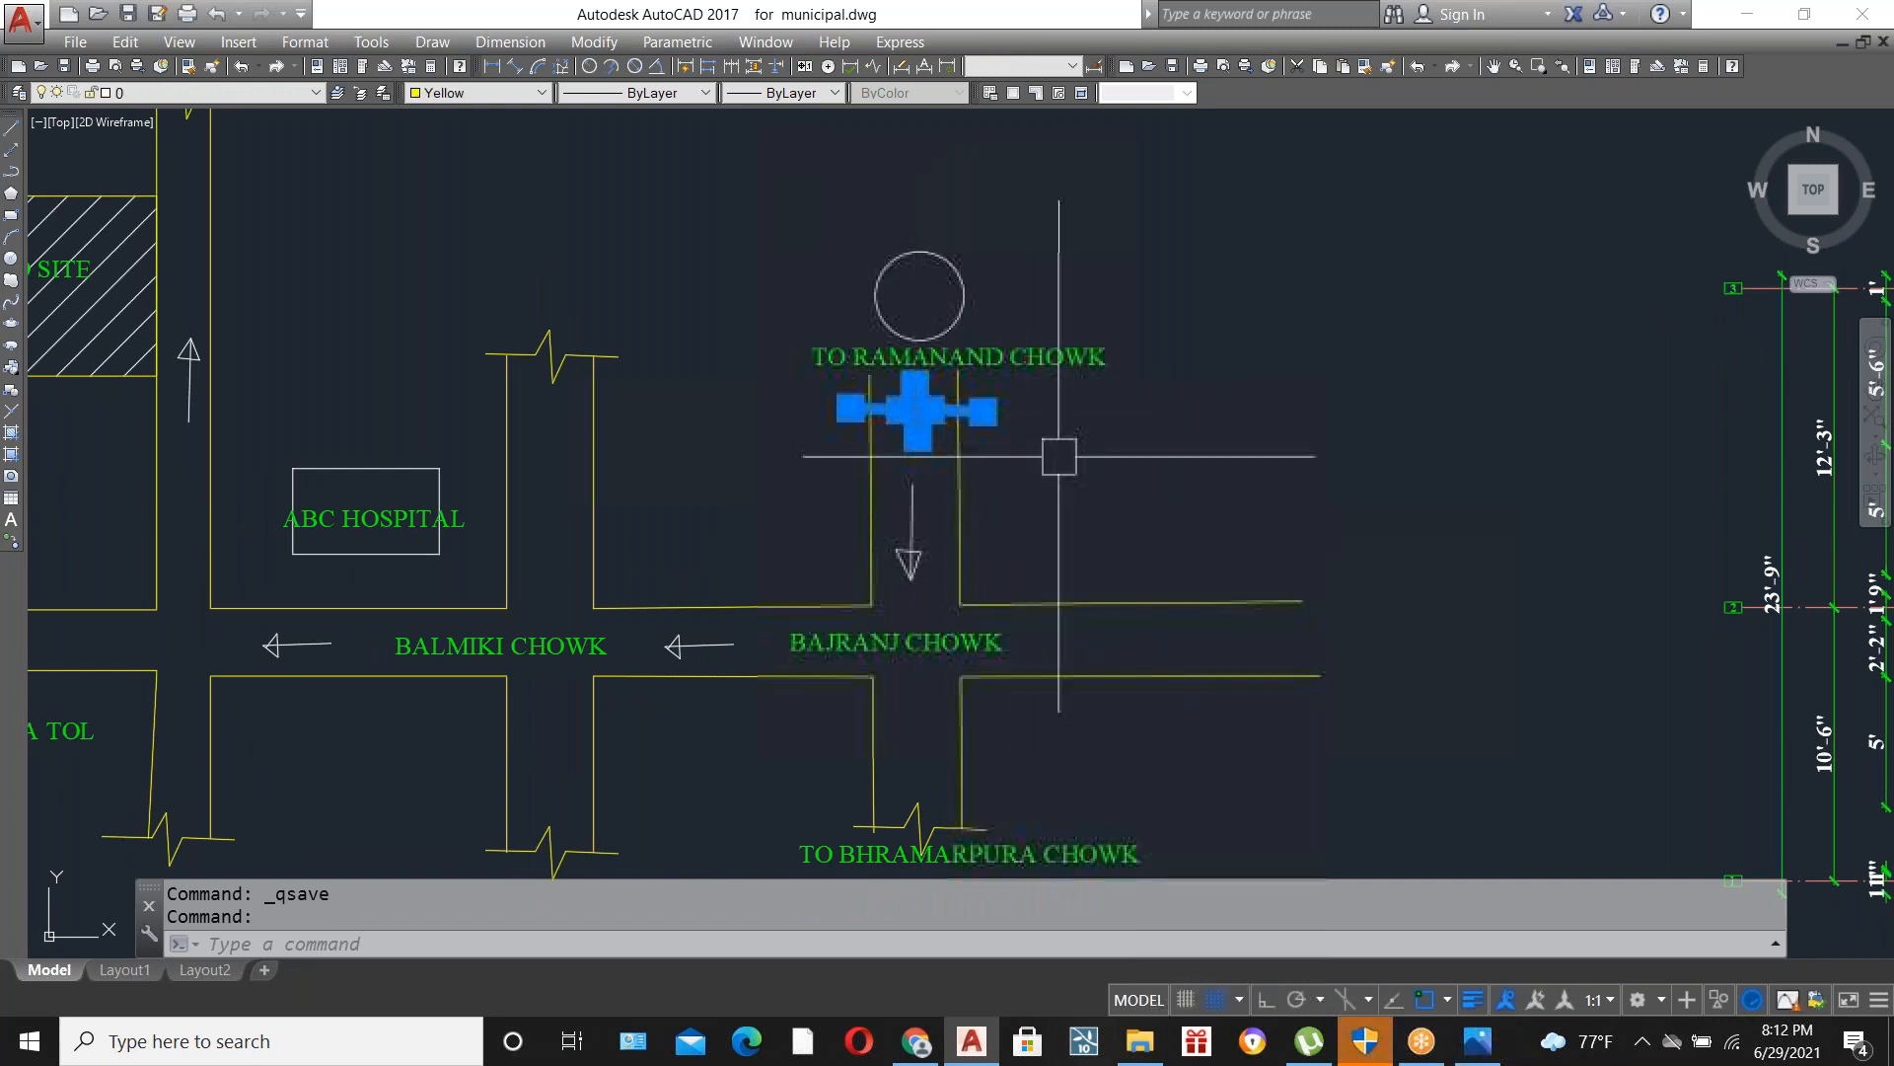
text(co)
key(Return)
click(1014, 445)
click(1245, 677)
key(Escape)
Rotate the copied break line upright and move it across the open road end east of BAJRANJ CHOWK.
click(1148, 644)
text(ro)
key(Return)
click(1191, 720)
click(1223, 750)
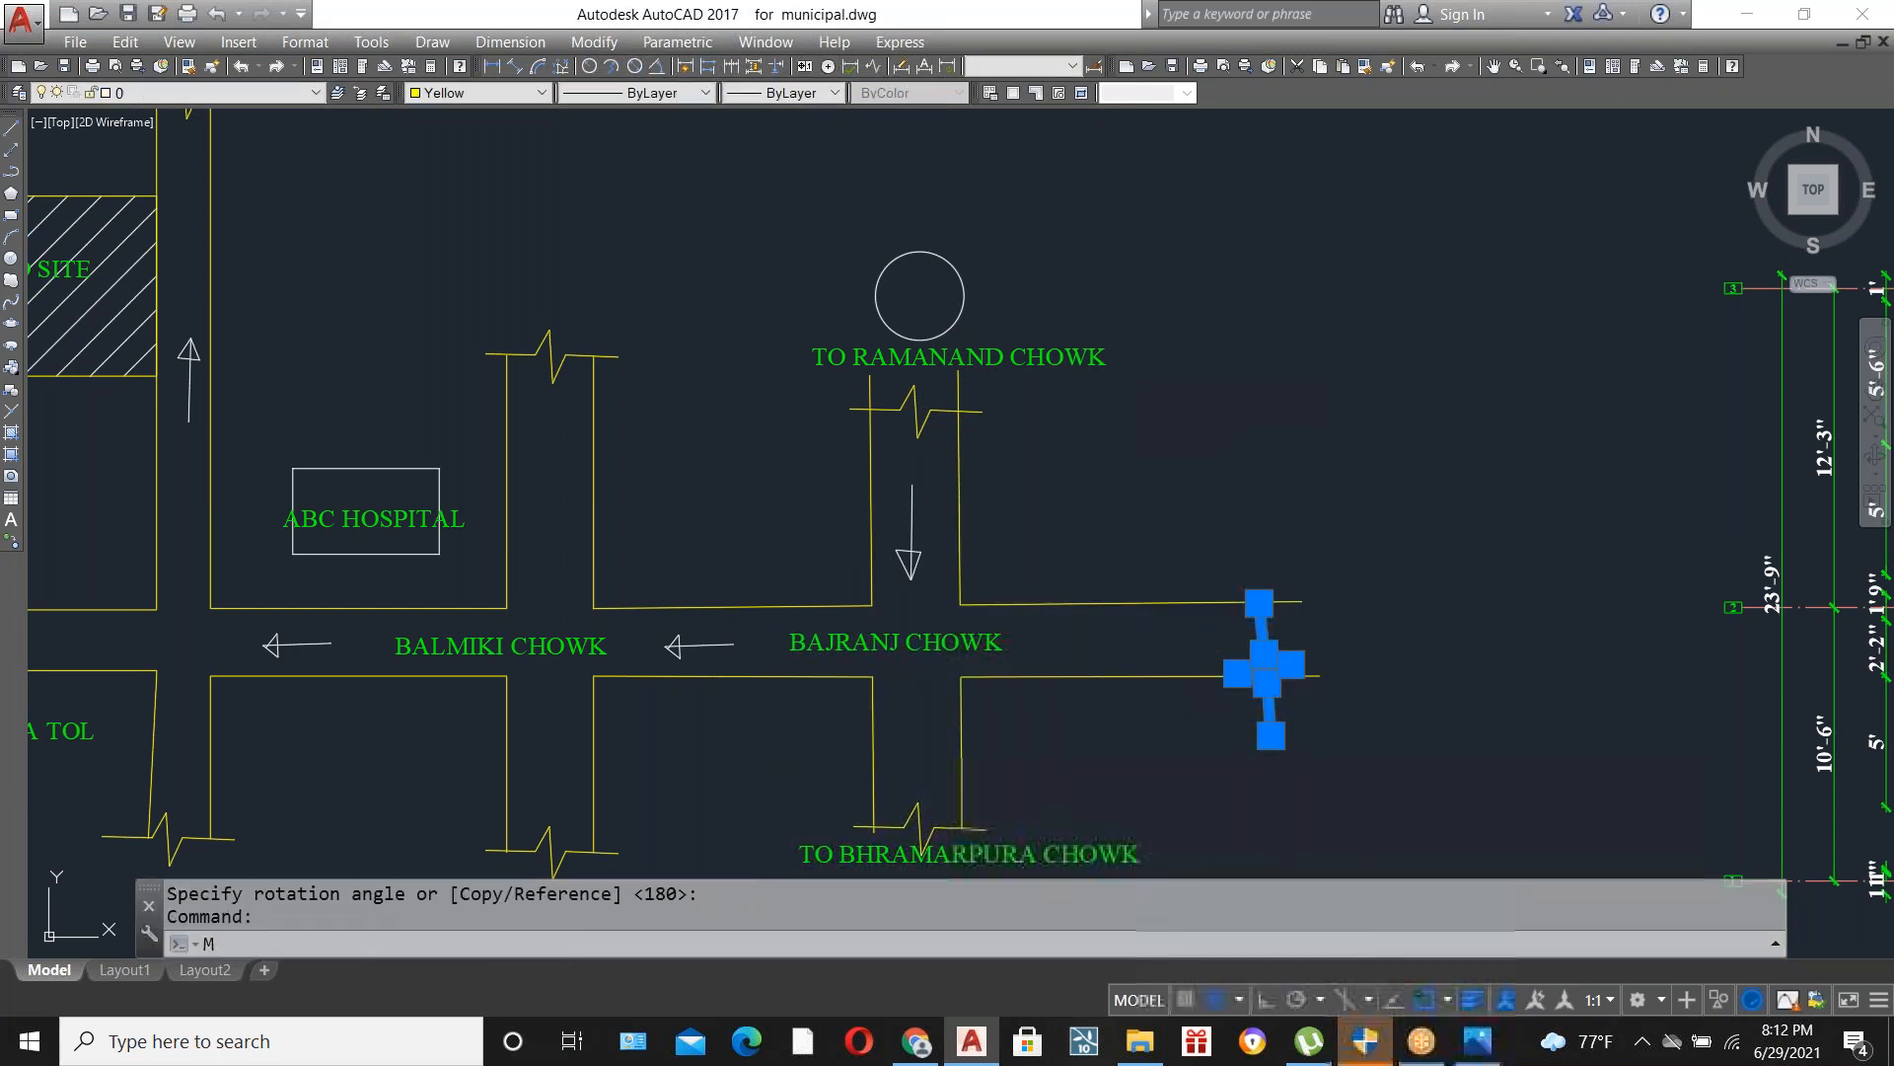
key(Return)
click(1371, 774)
click(1395, 748)
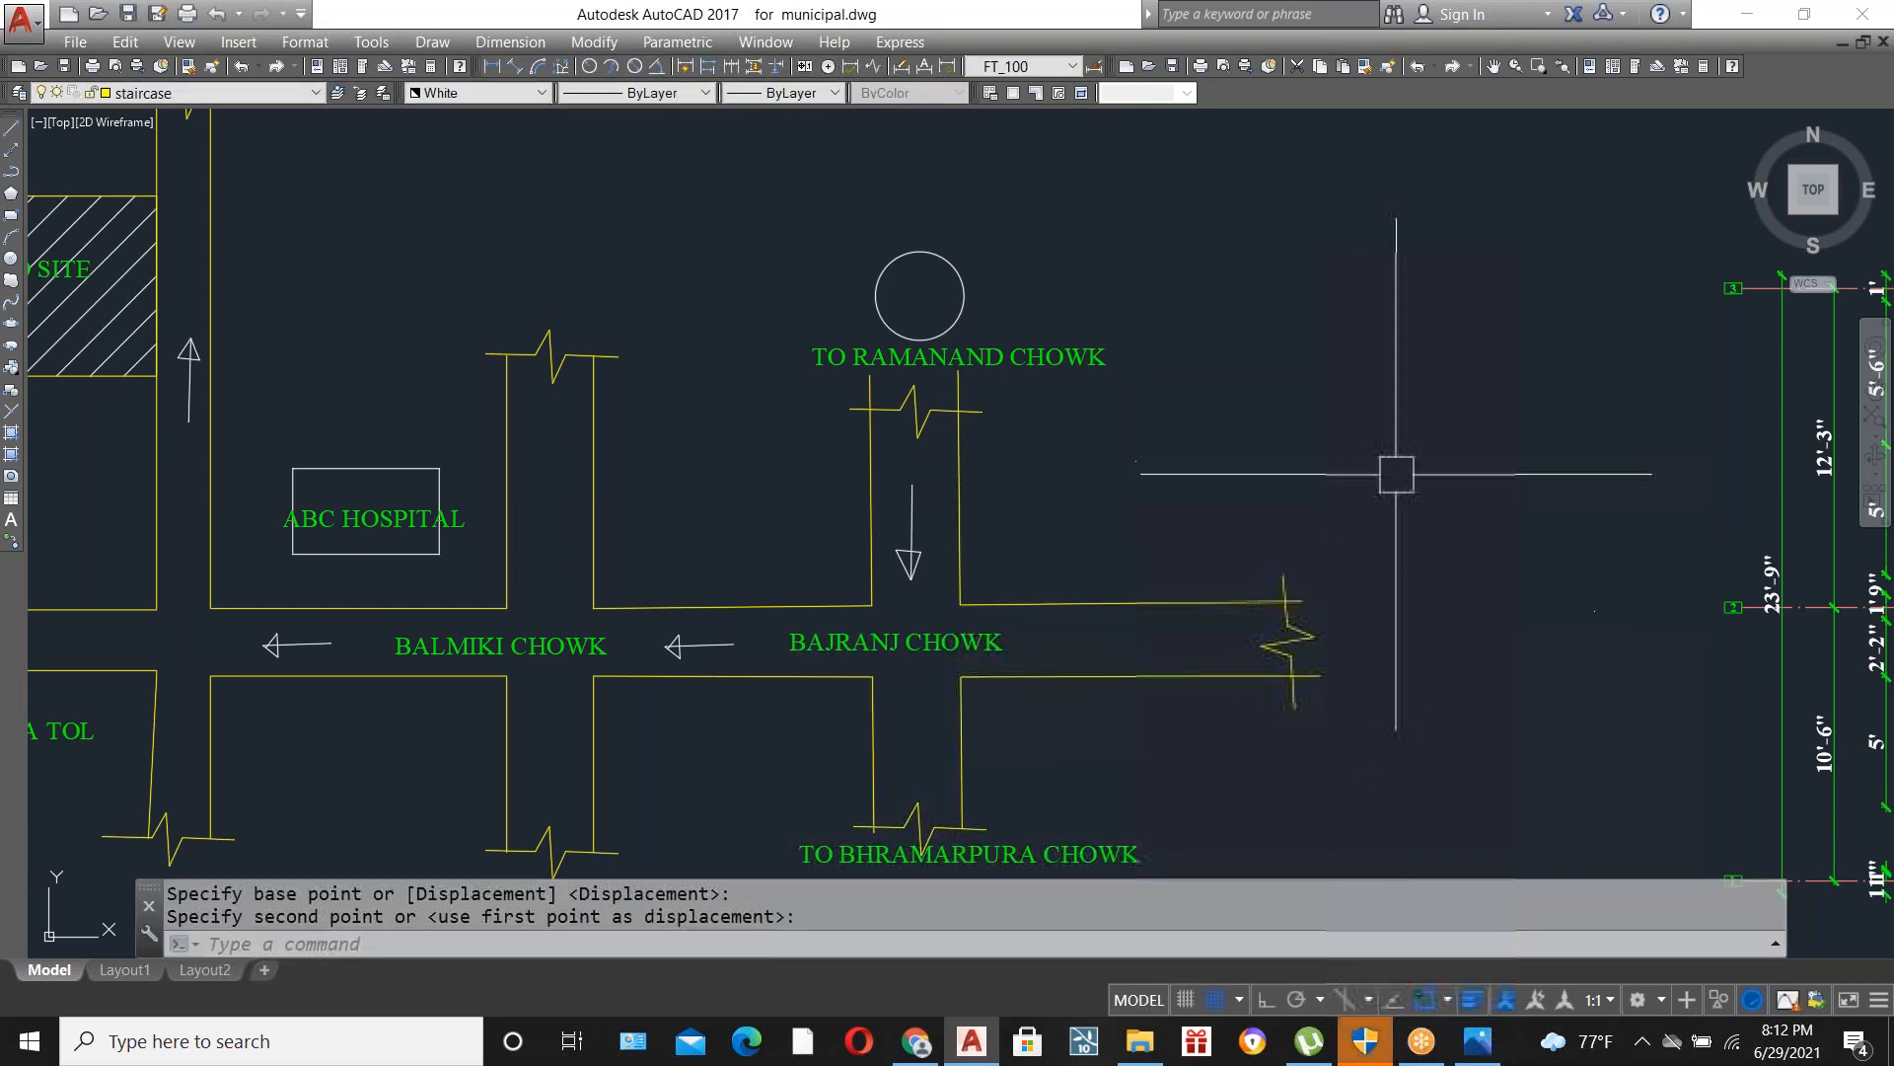
Copy the upright break line to the open road end above BALWA TOL and save the drawing.
click(1304, 638)
text(co)
key(Return)
click(1324, 653)
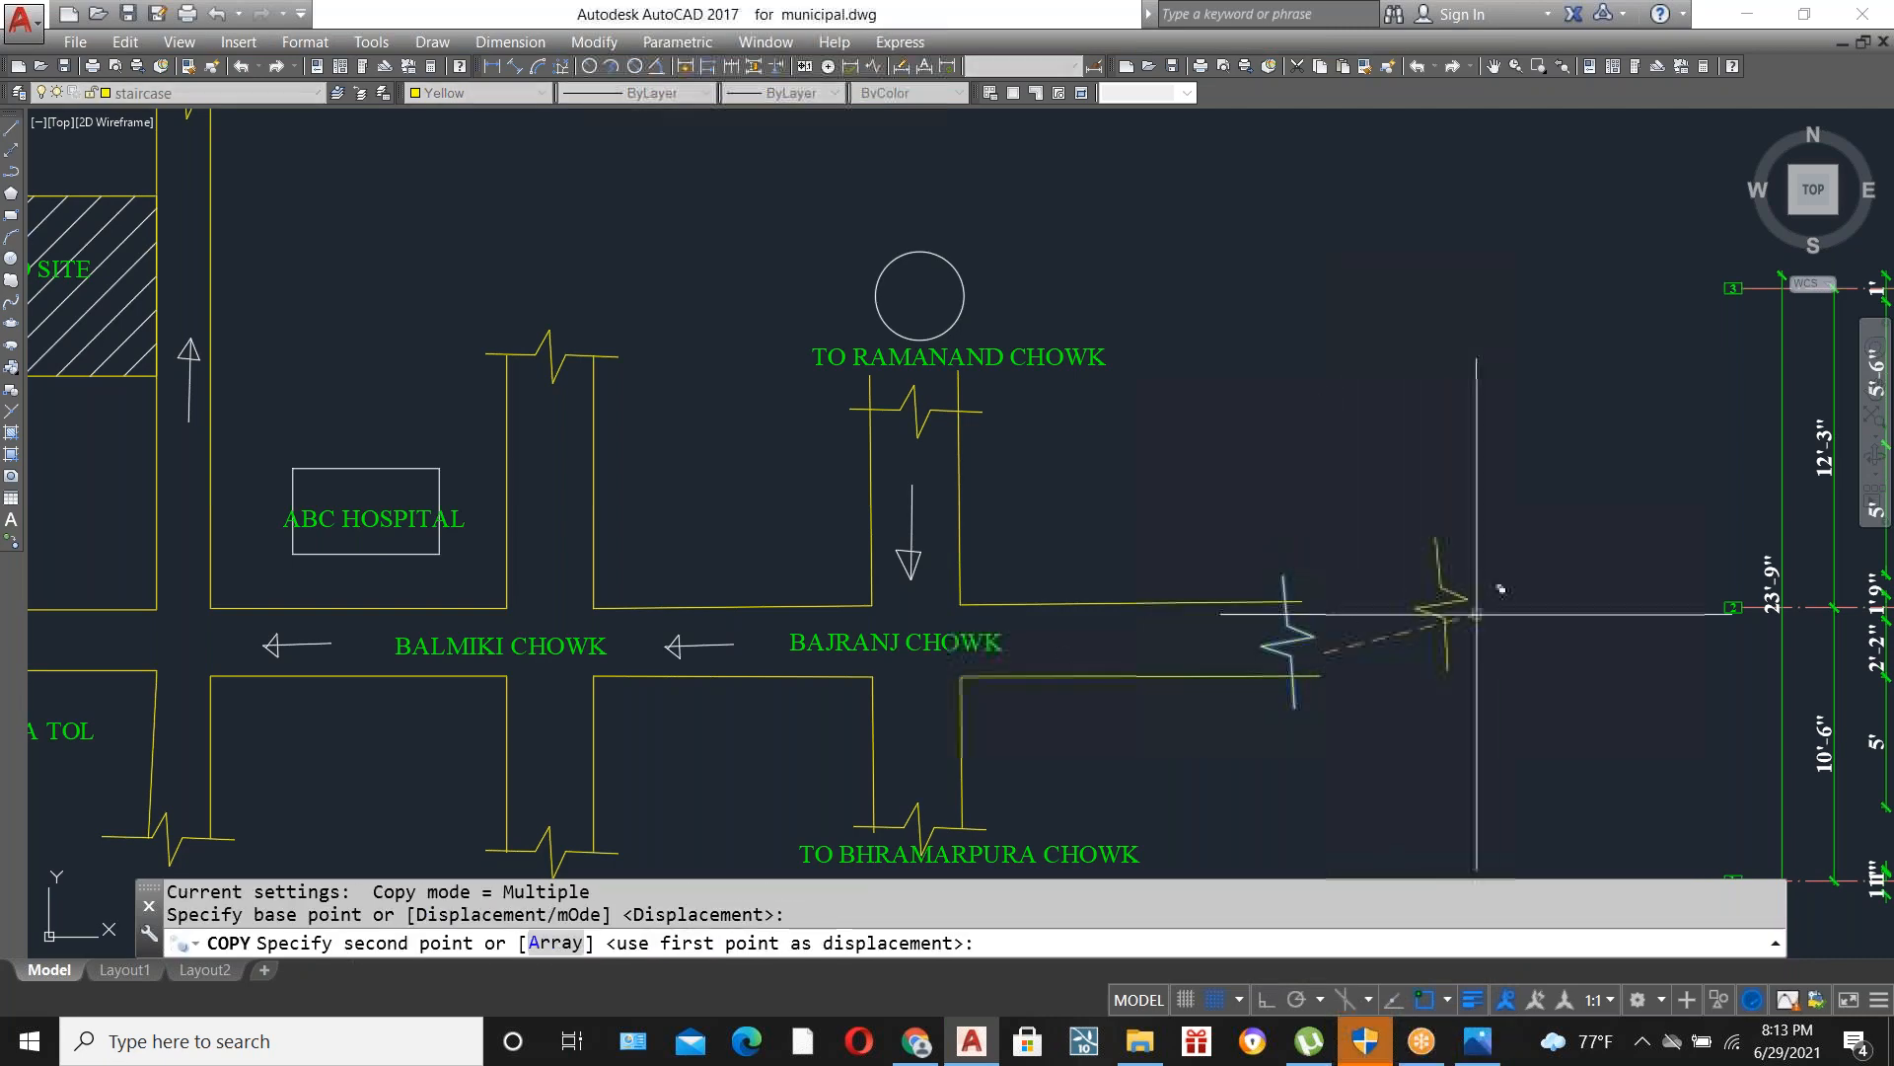
scroll(1477, 614, down, 5)
scroll(938, 592, up, 3)
scroll(796, 643, up, 2)
click(774, 681)
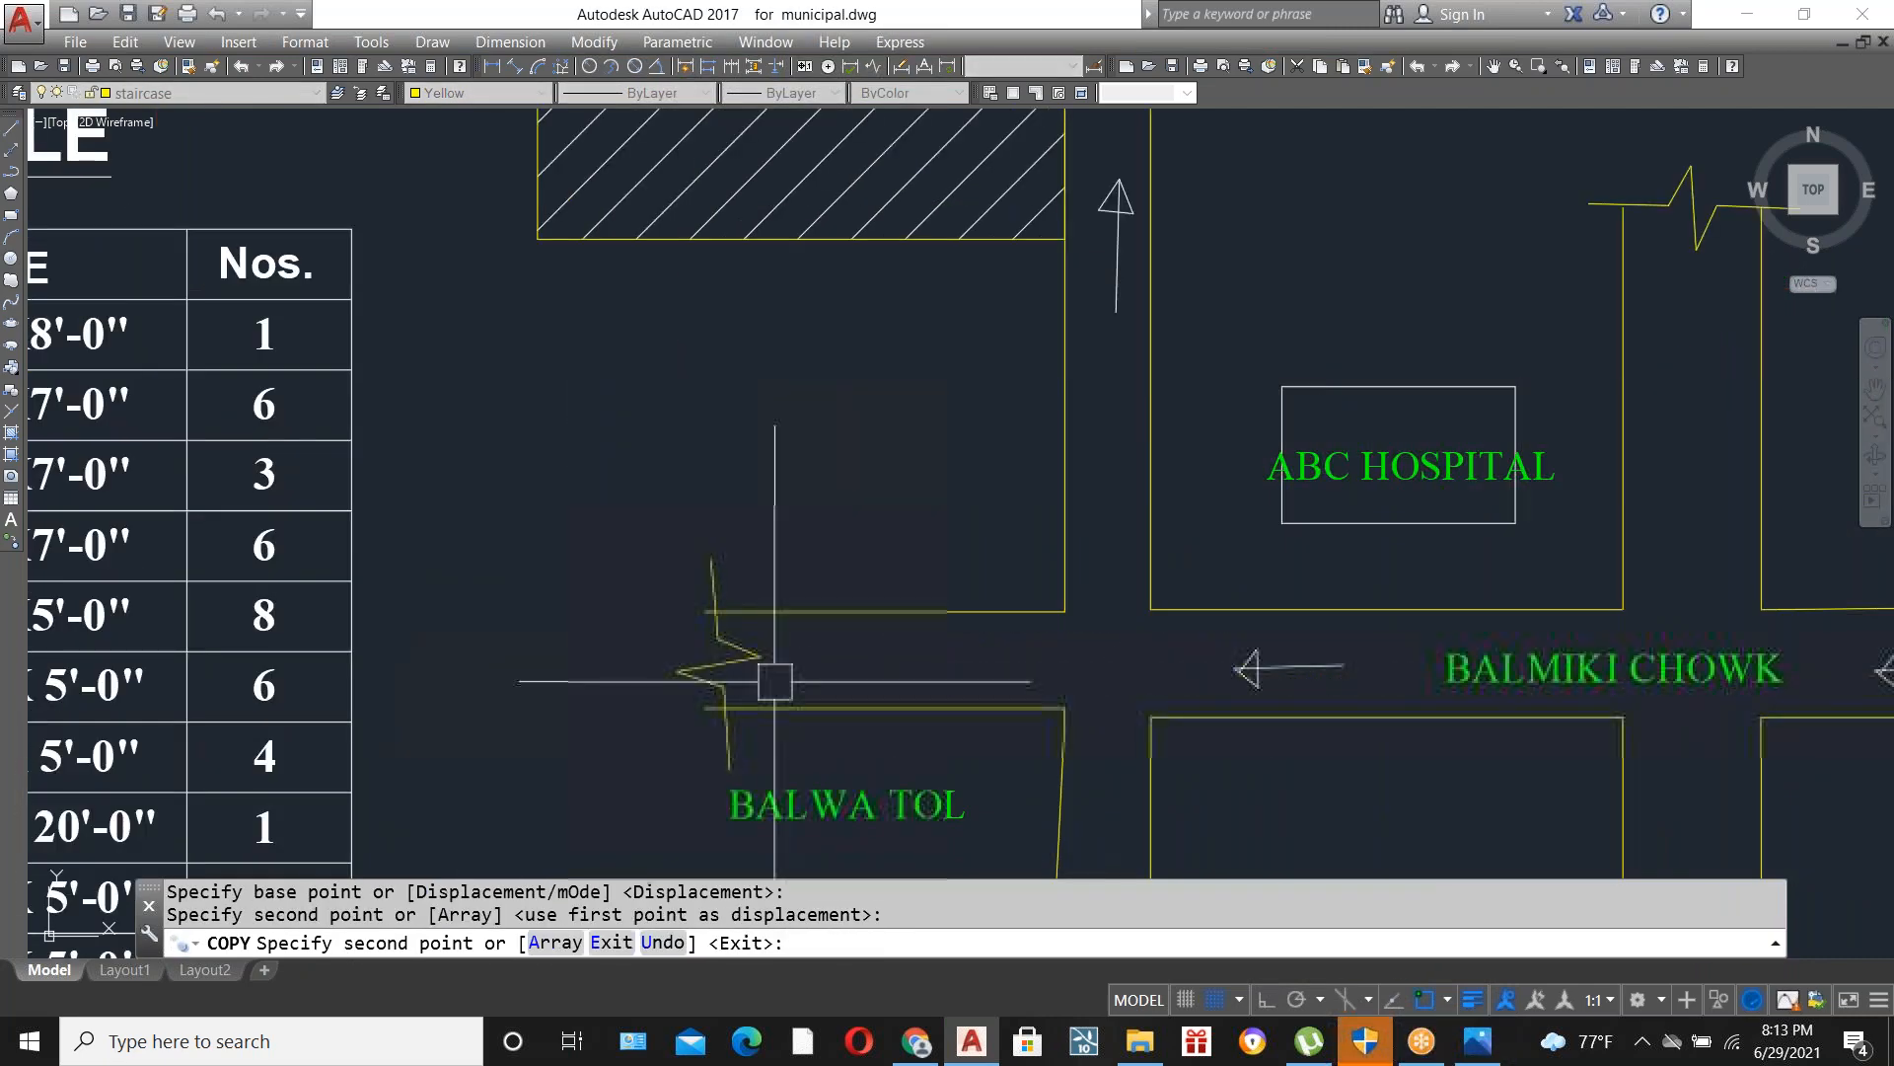
key(Escape)
scroll(755, 562, down, 6)
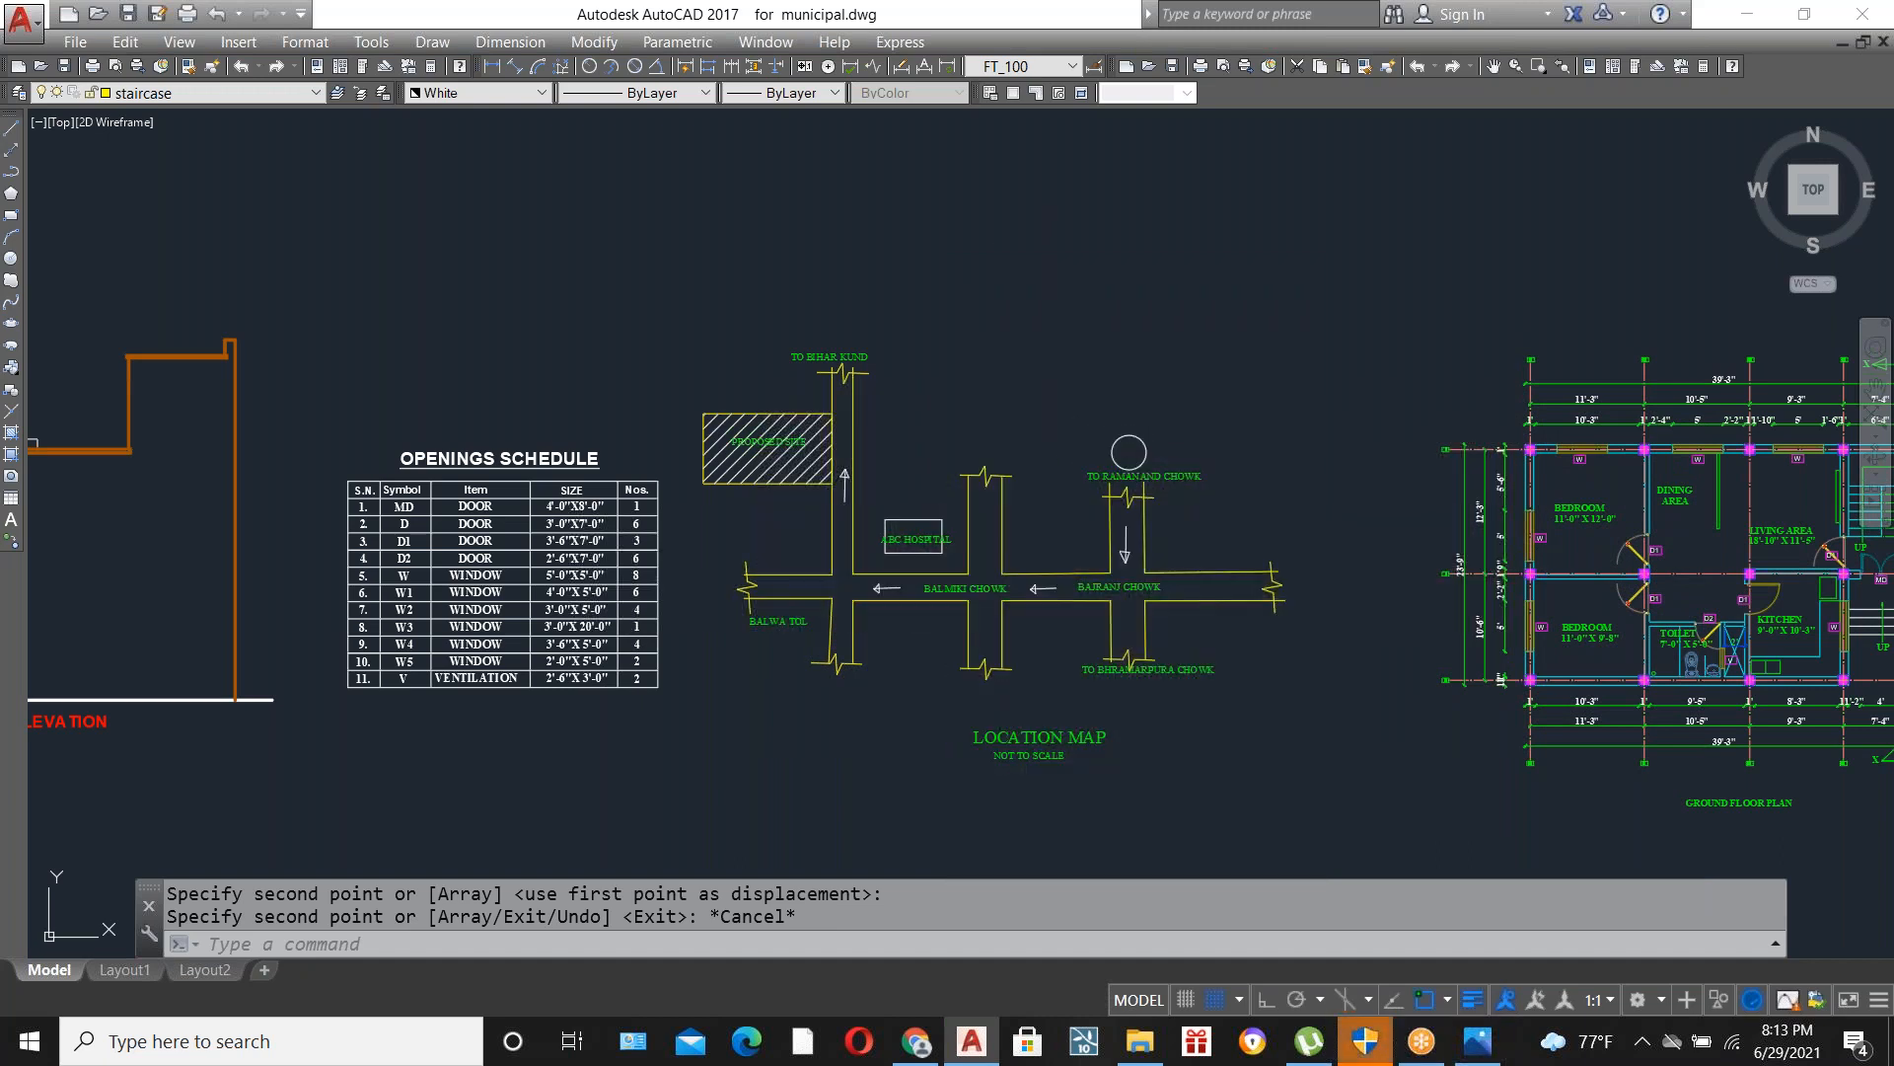
key(ctrl+s)
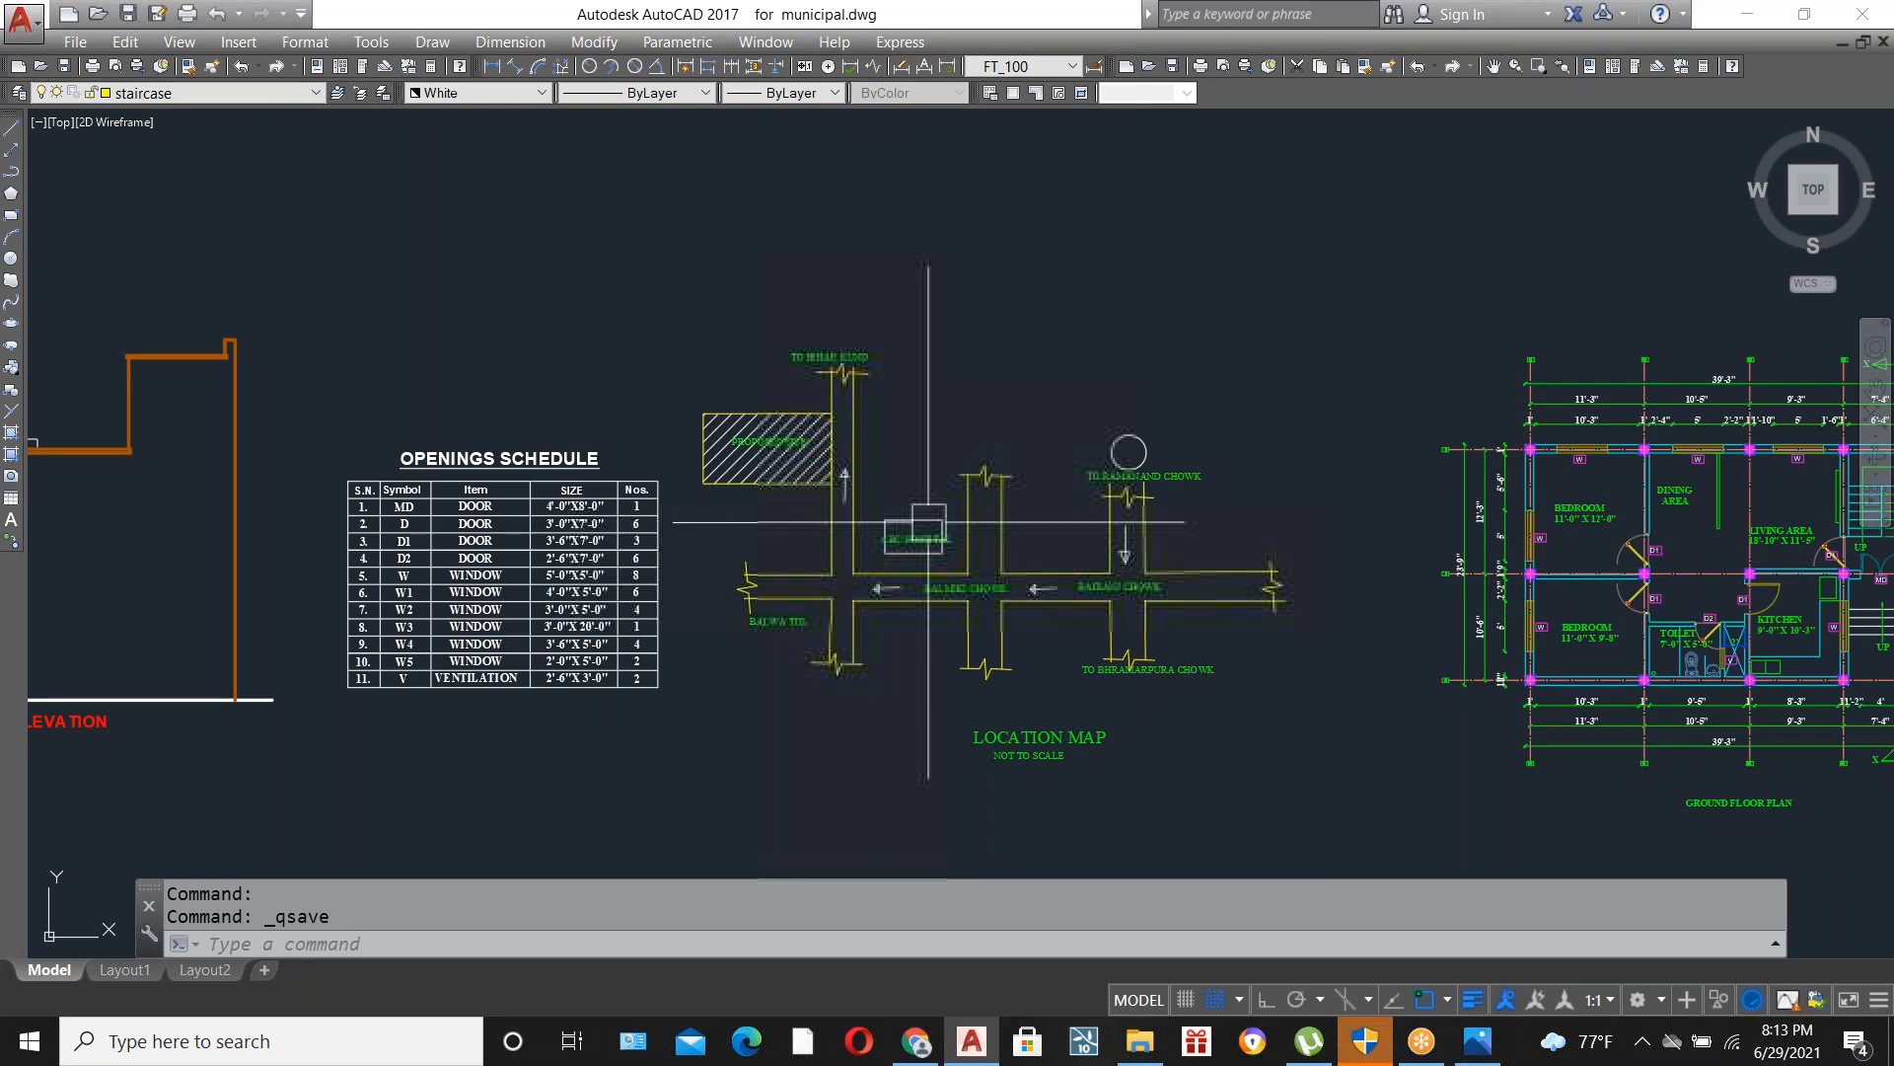
Draw a vertical line inside the road beside the proposed site, parallel to its edge, and erase it.
scroll(818, 502, up, 4)
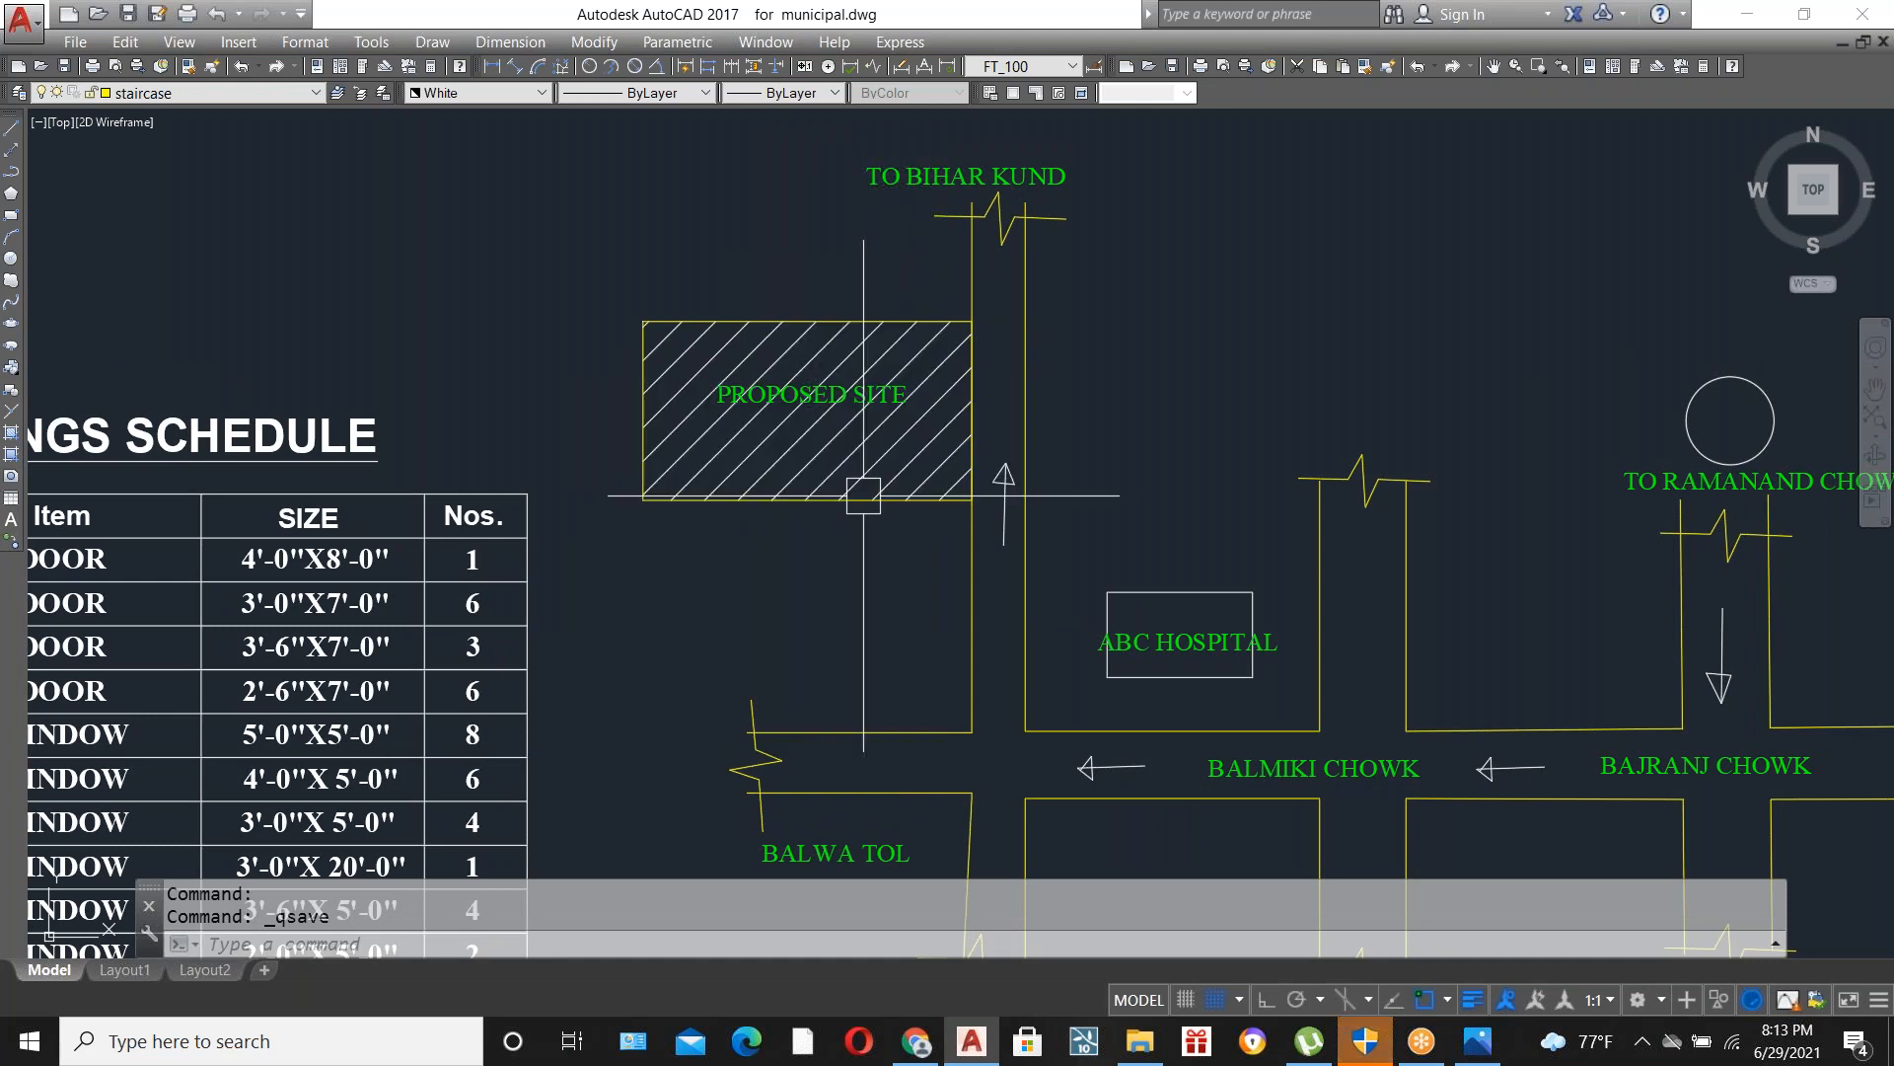
scroll(998, 454, up, 2)
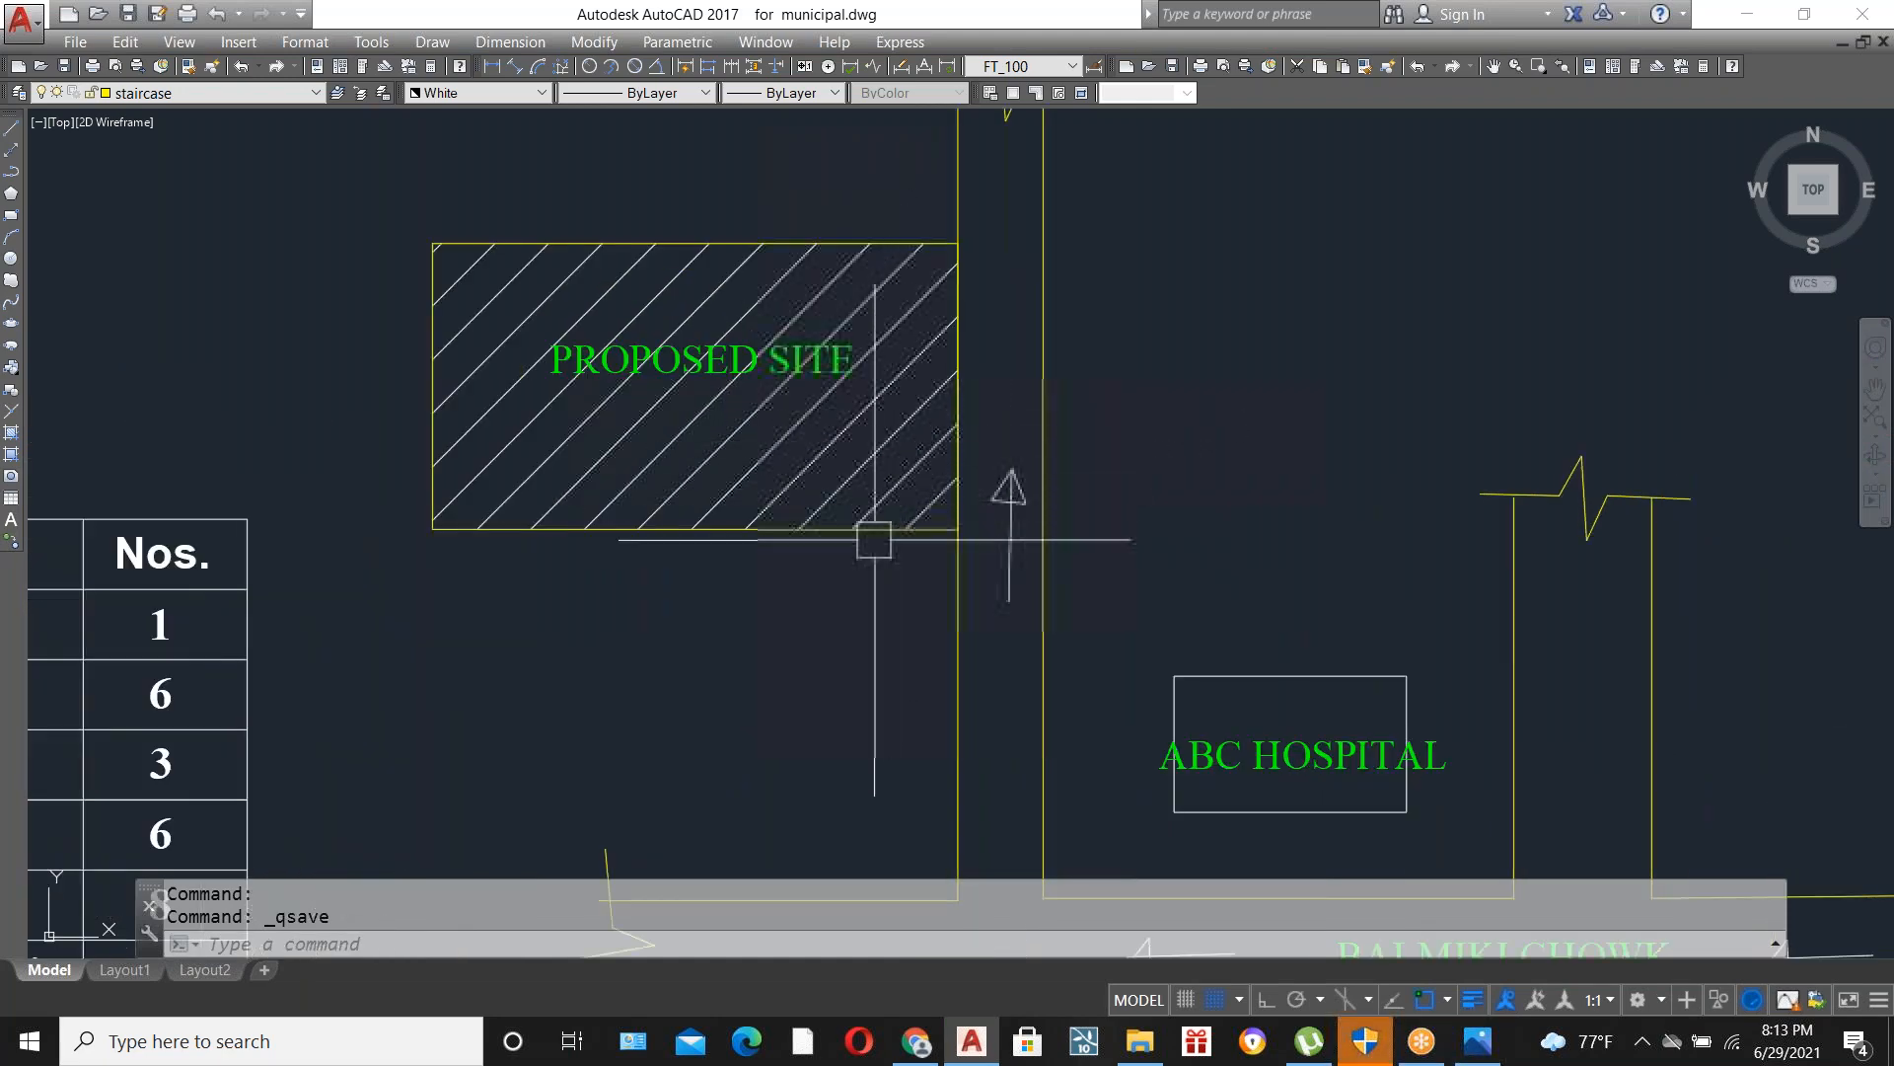
scroll(875, 540, down, 3)
scroll(970, 455, up, 3)
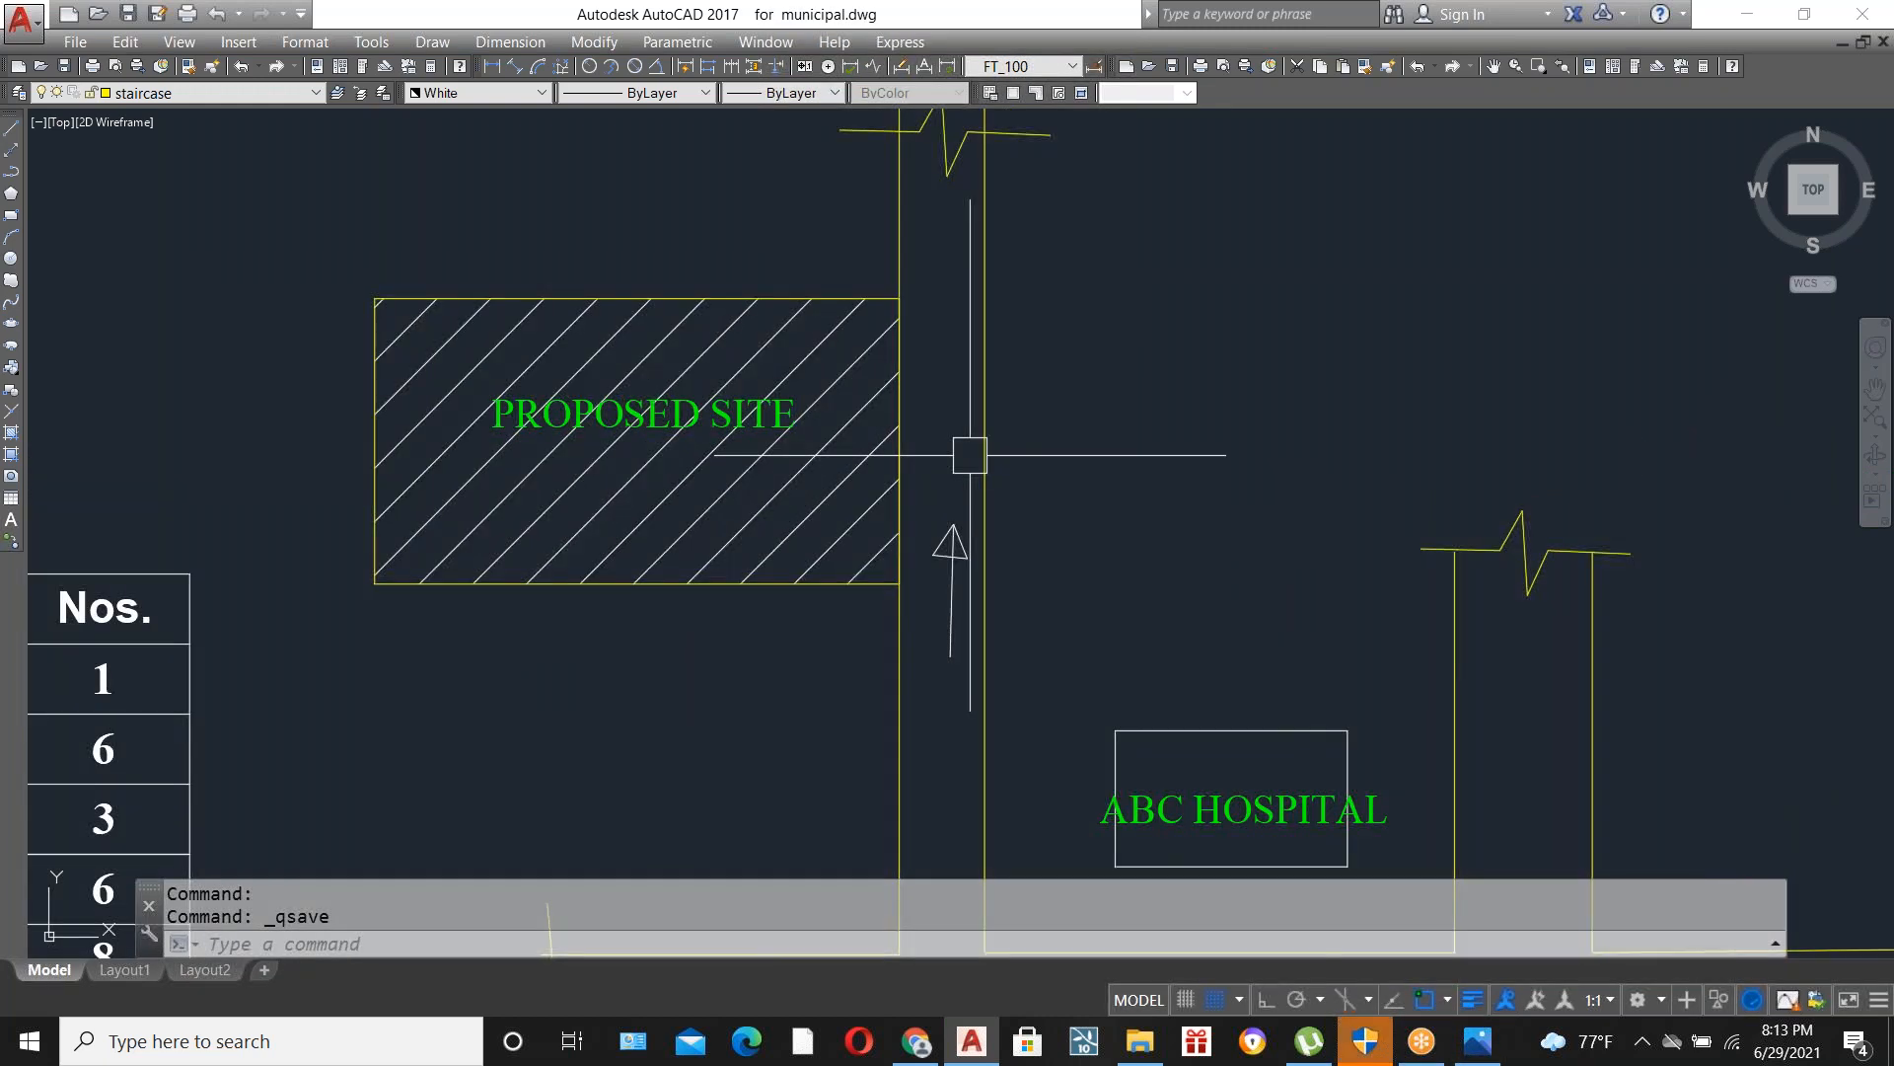
scroll(970, 455, up, 2)
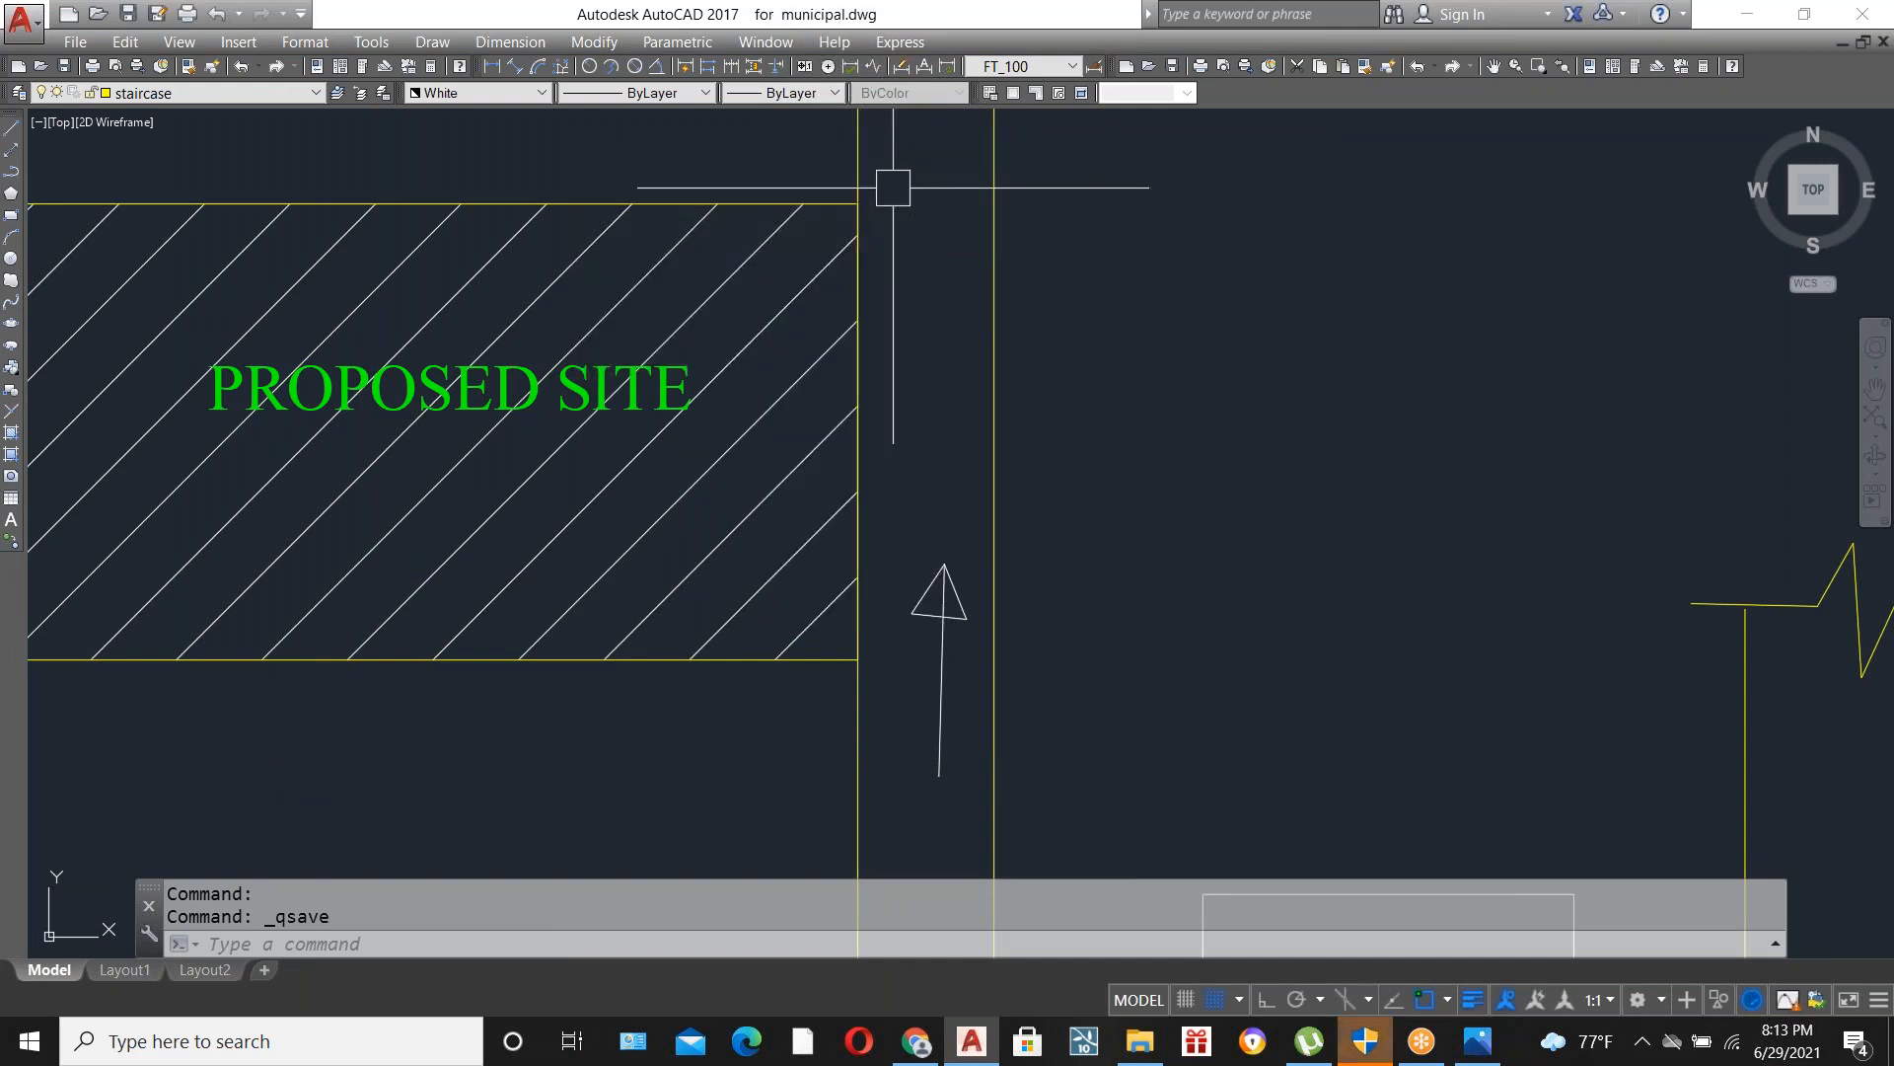
text(l)
key(Return)
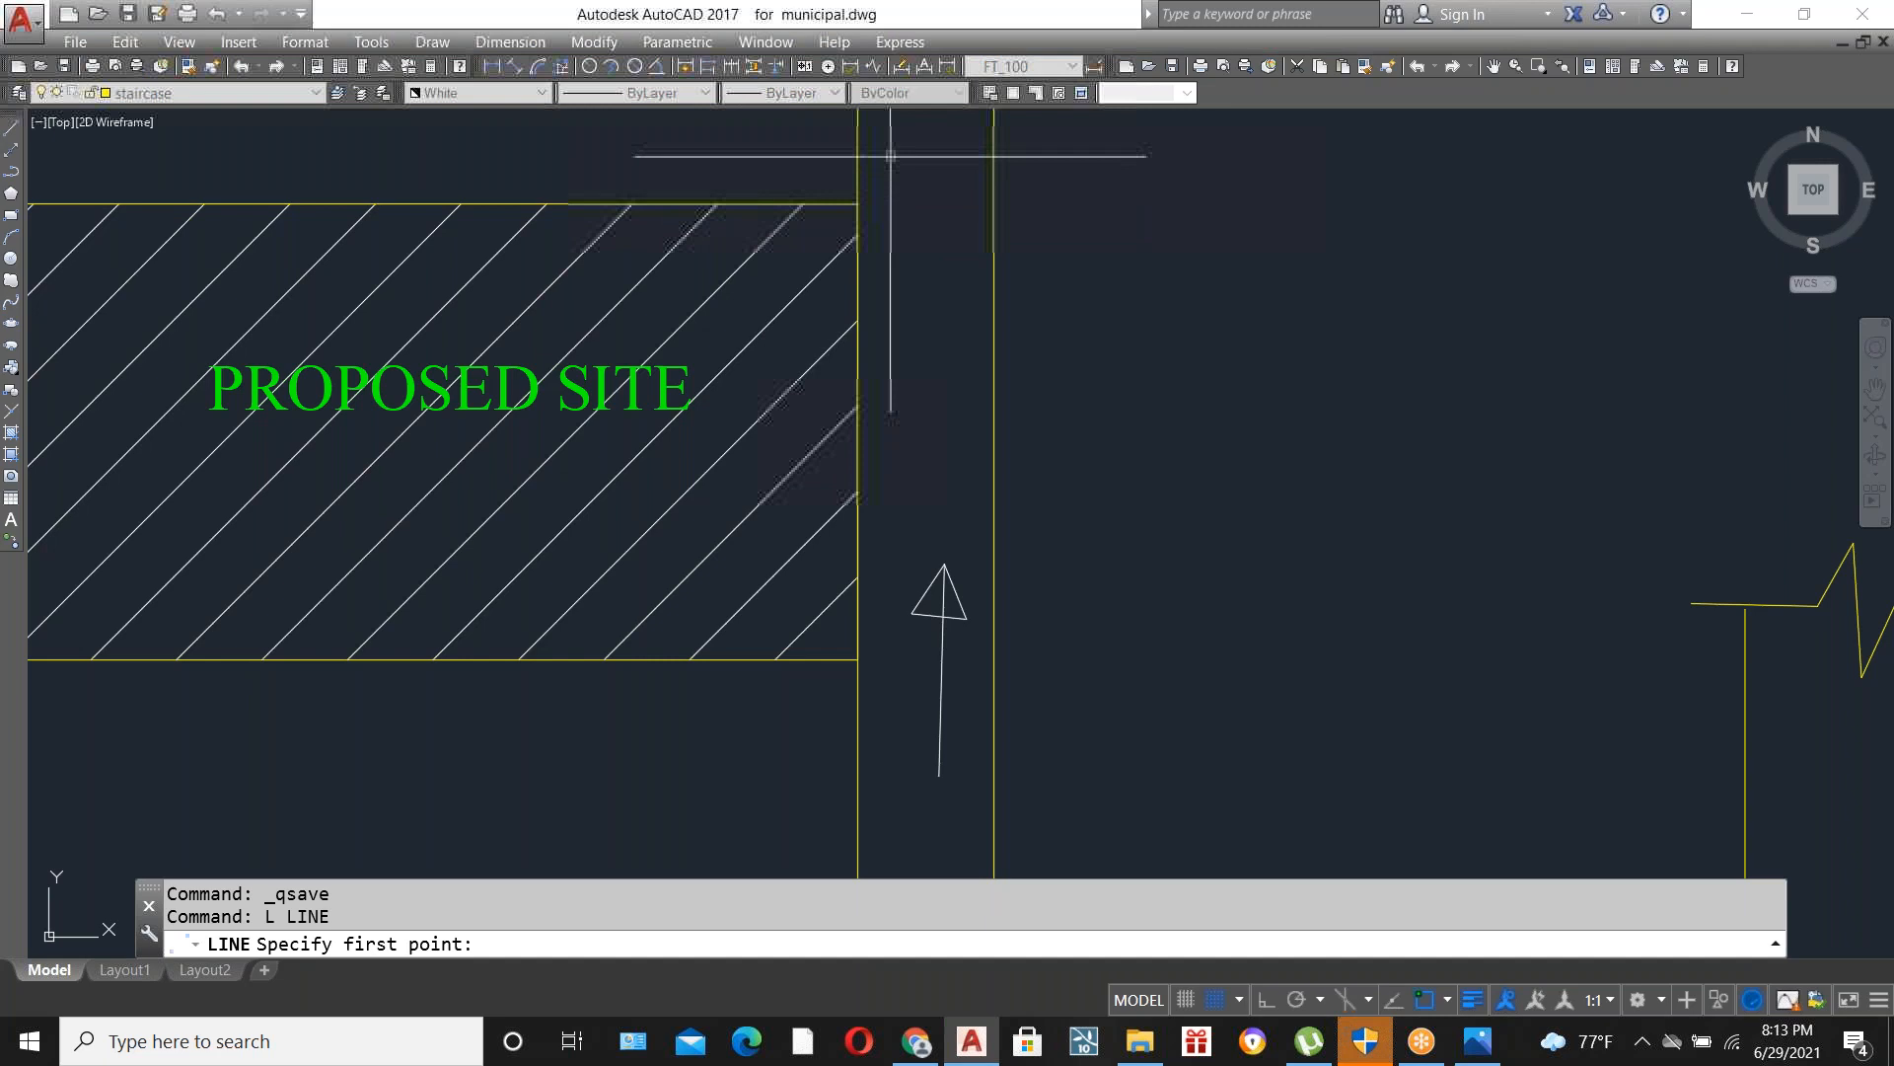
click(879, 135)
click(876, 780)
key(Escape)
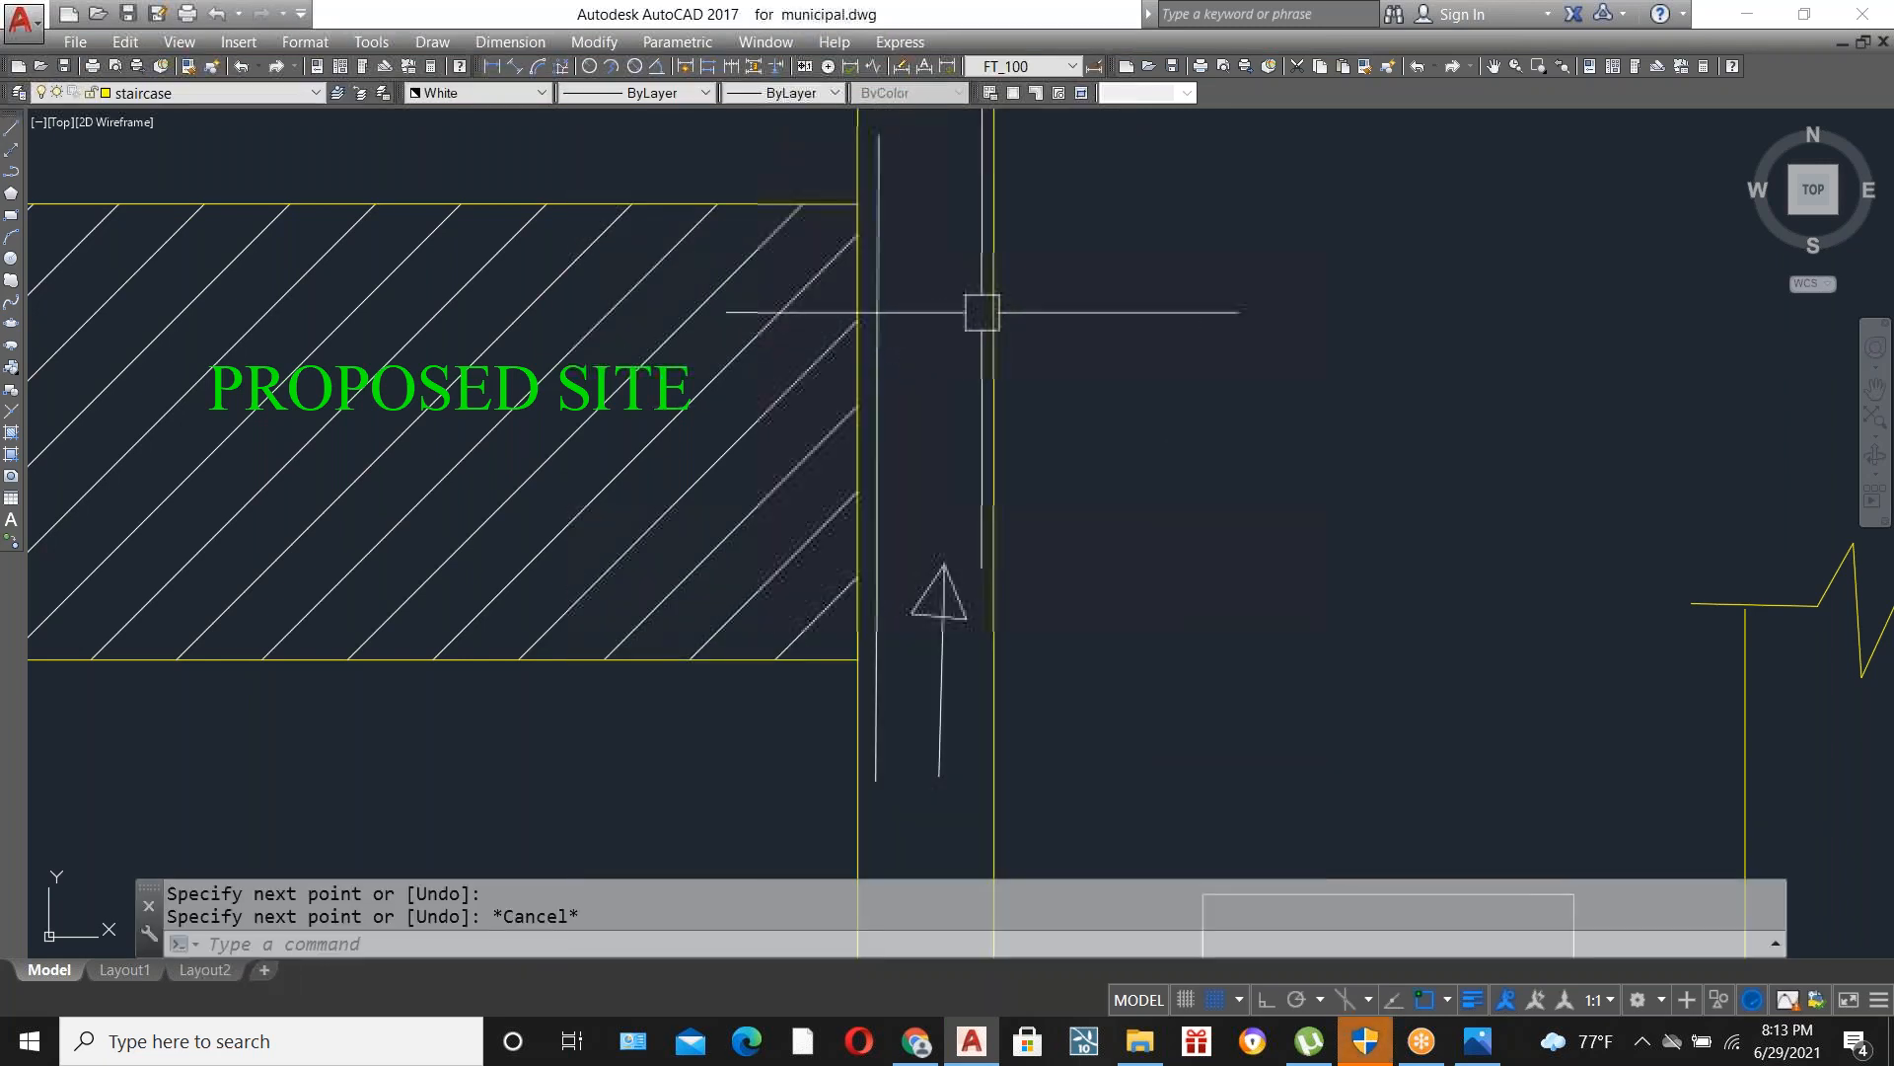
click(888, 360)
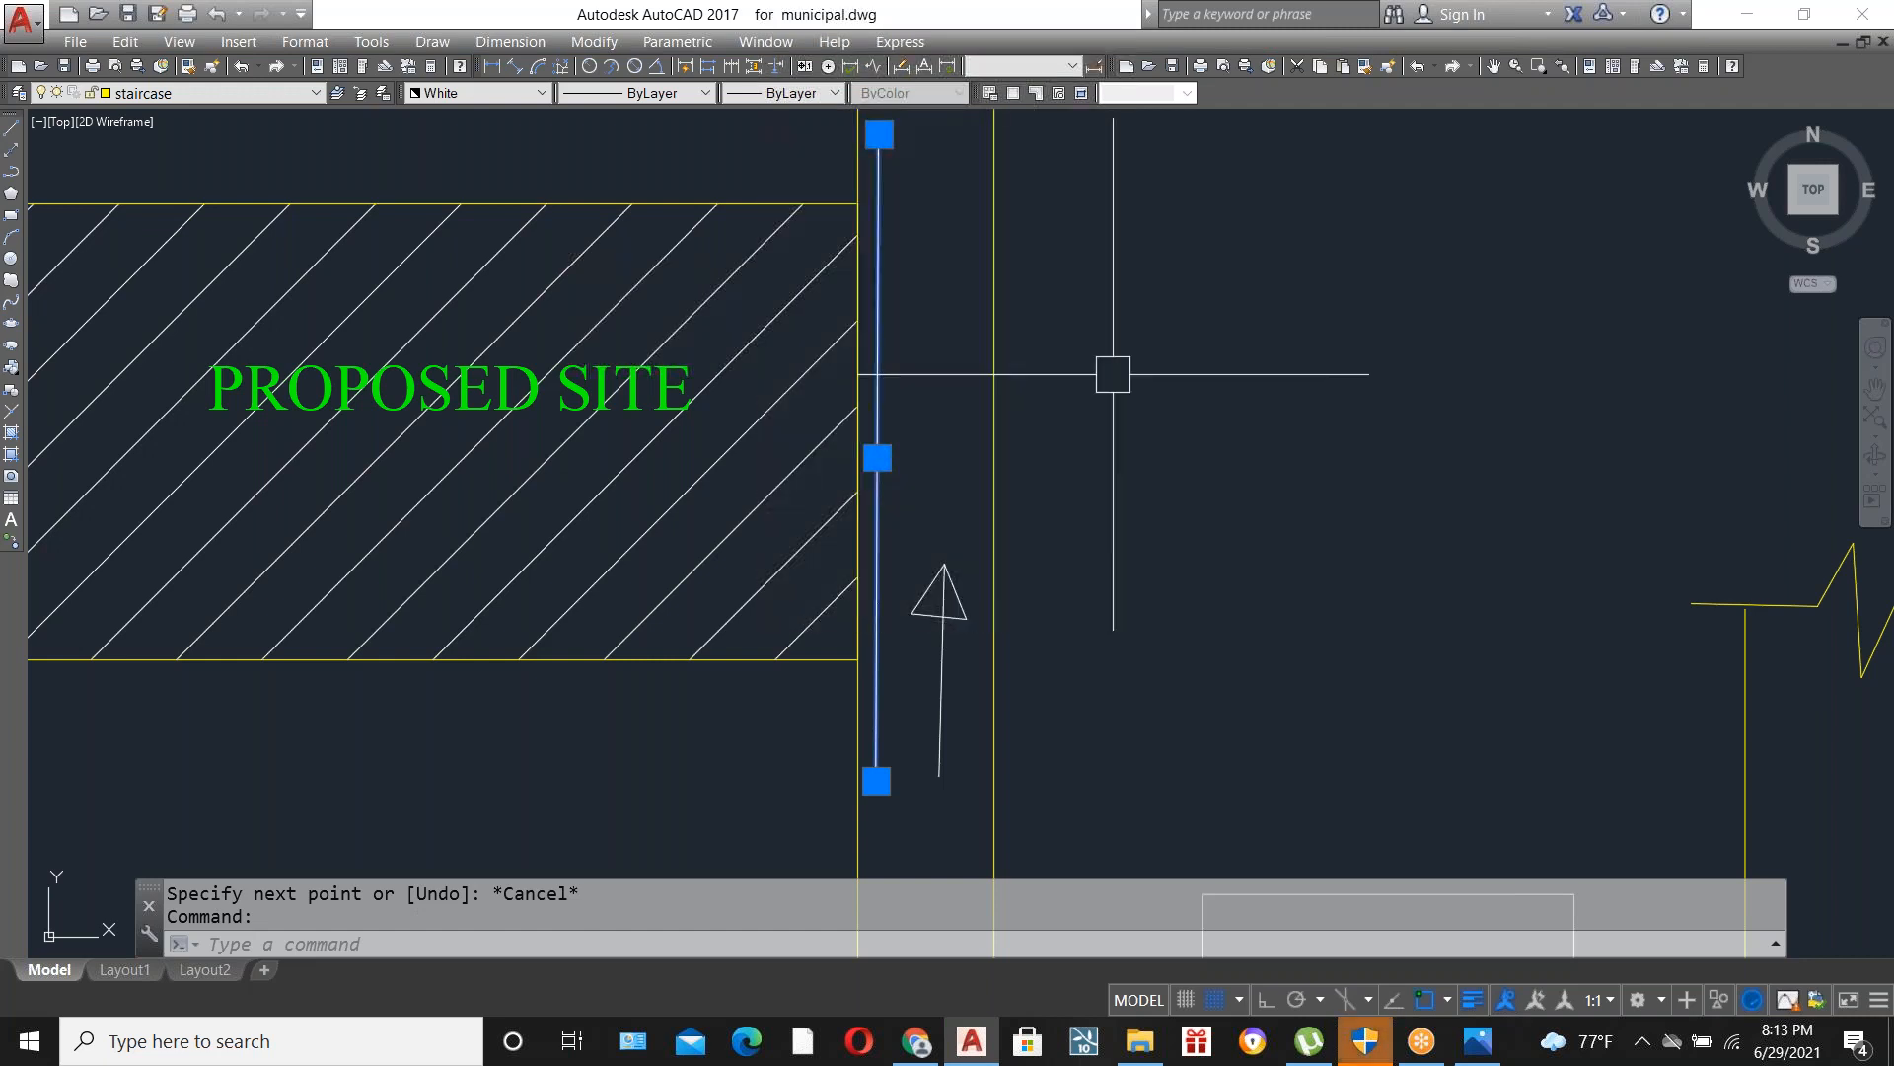
key(Delete)
Review the location map, openings schedule and south elevation together with the floor plans and other elevations in the drawing.
scroll(927, 395, down, 4)
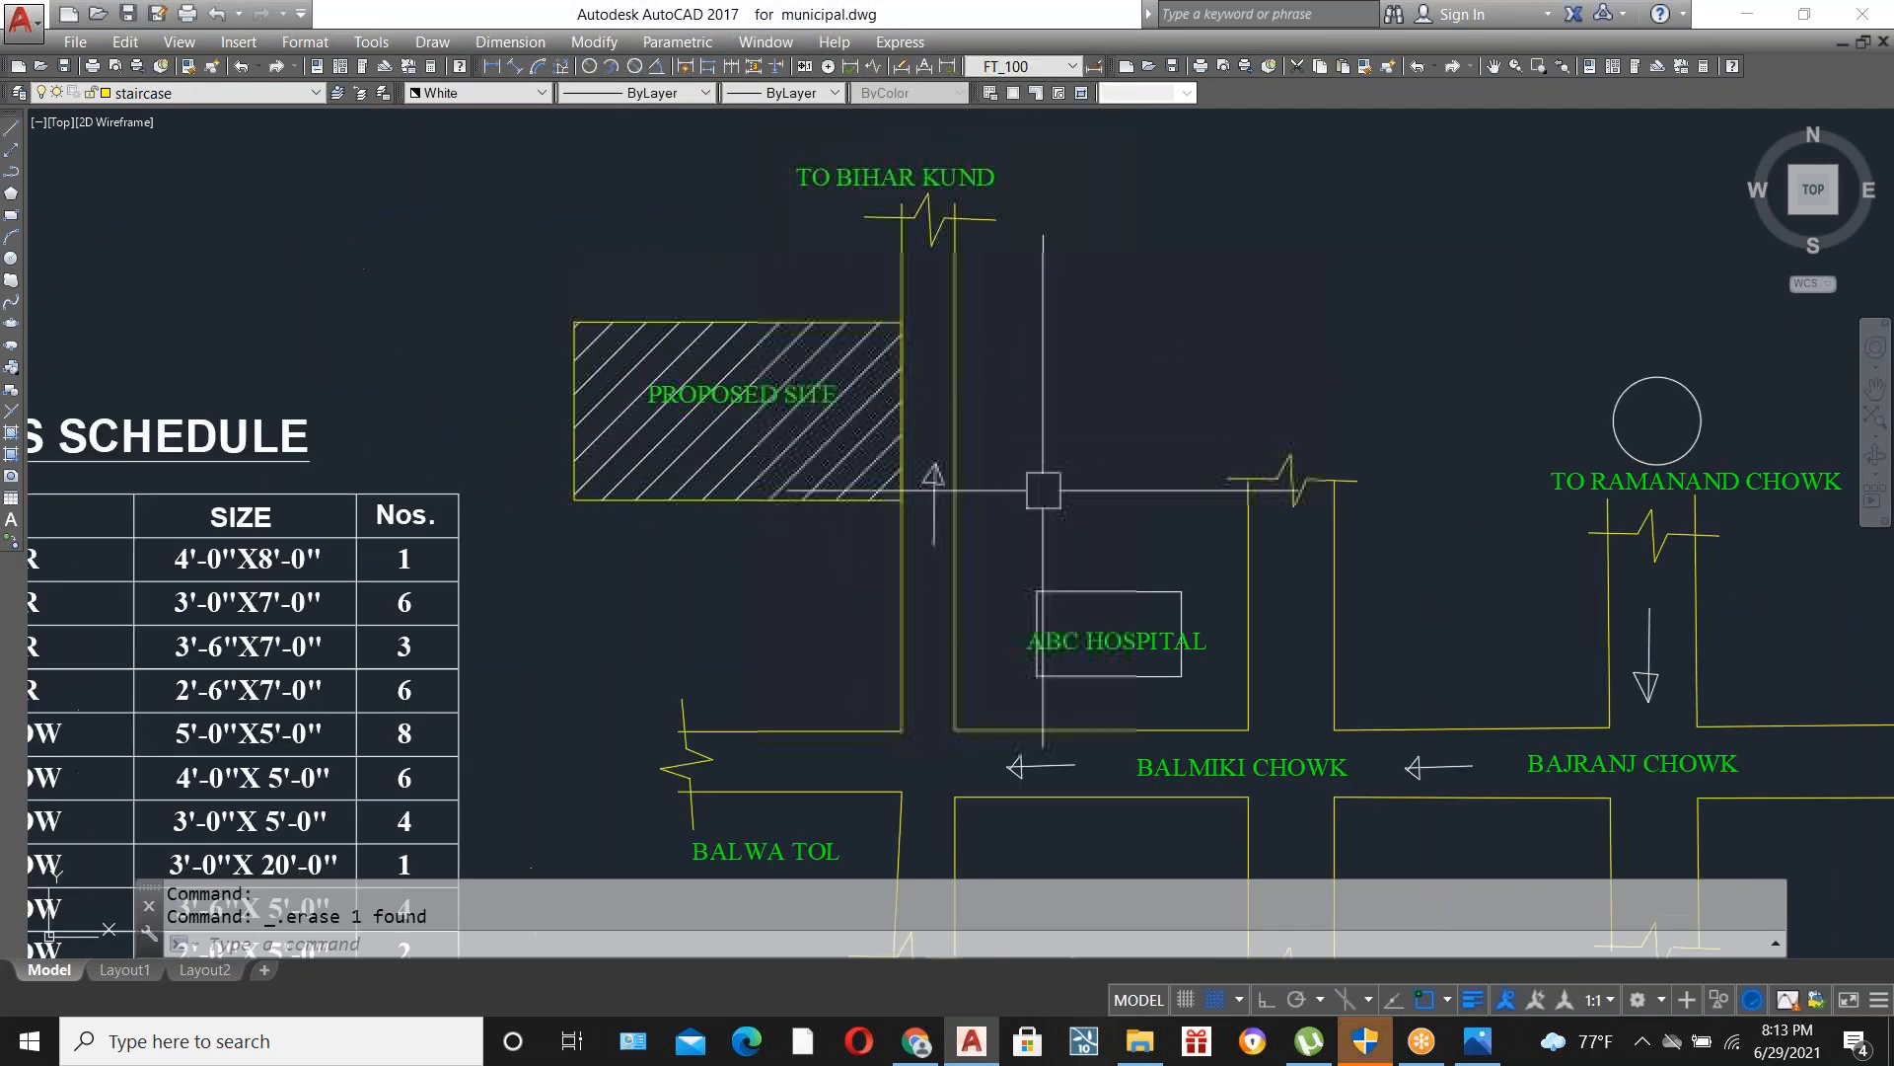
scroll(994, 457, down, 3)
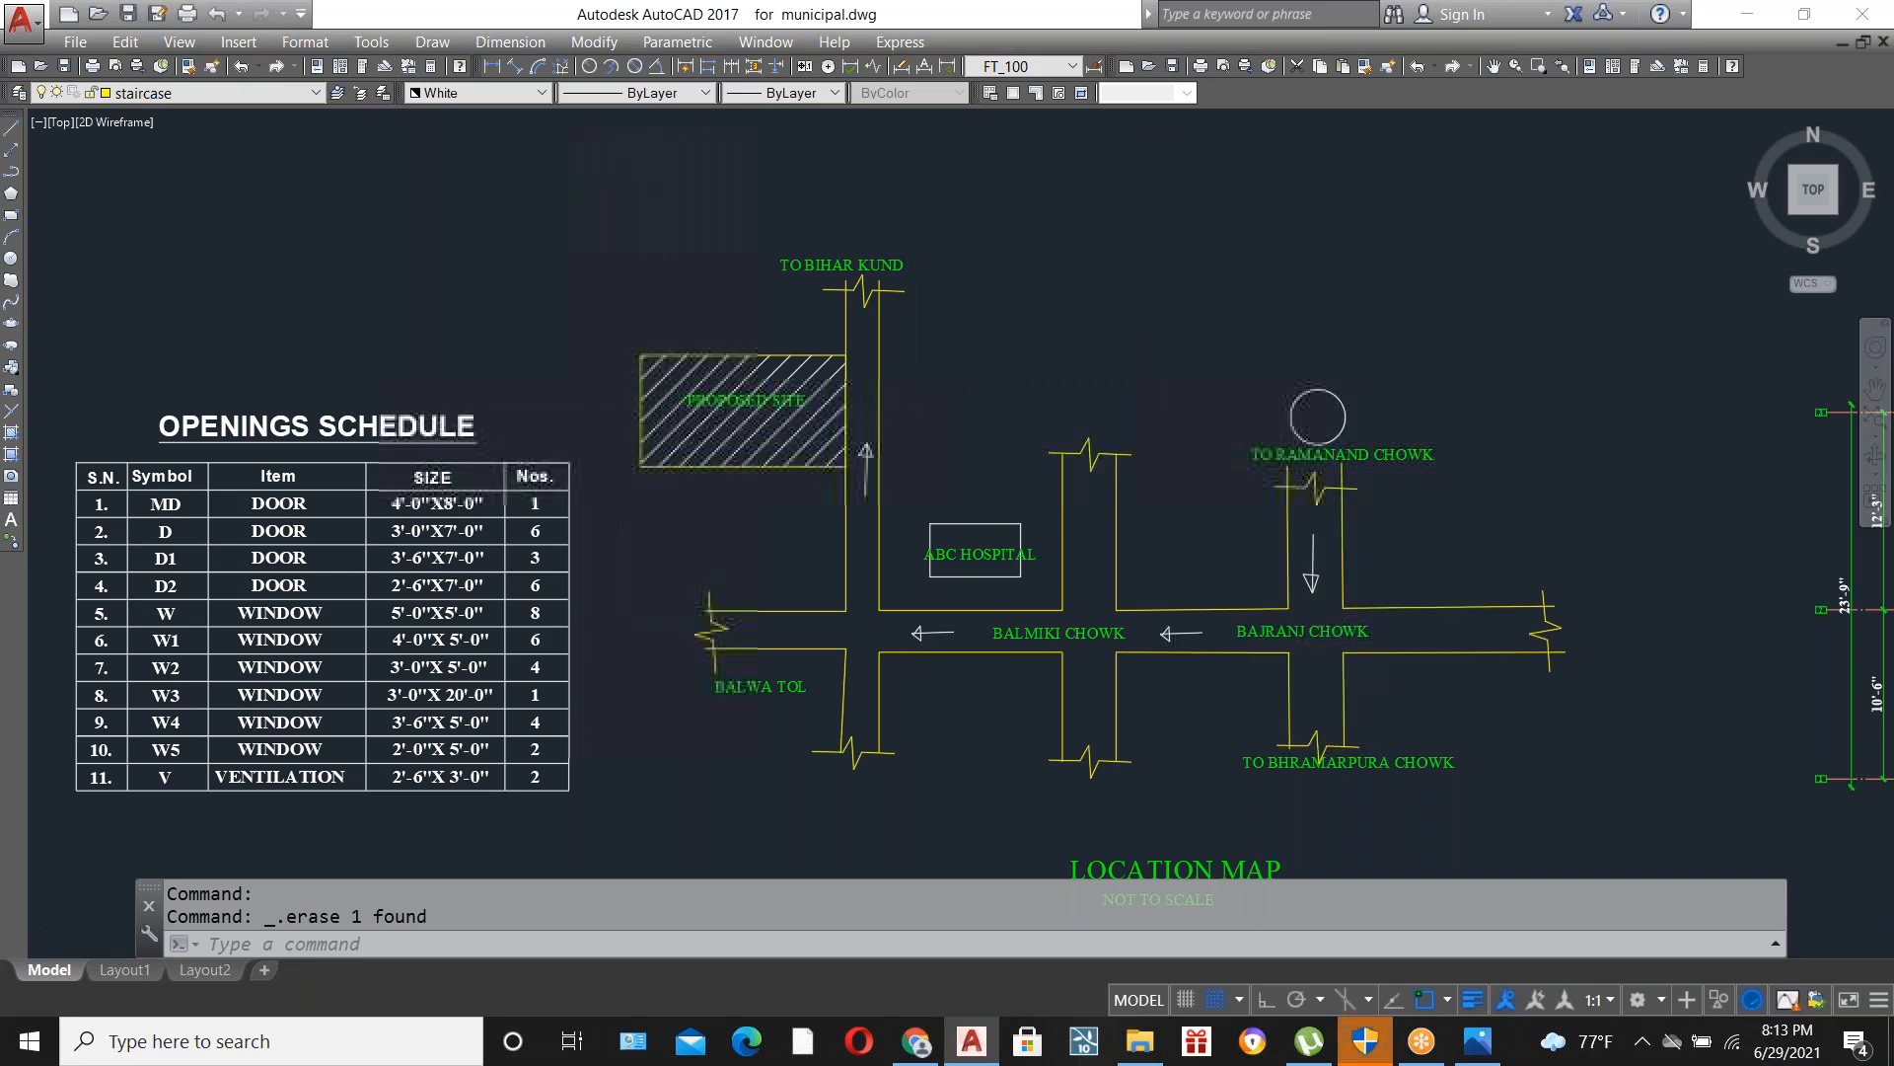
scroll(592, 482, down, 4)
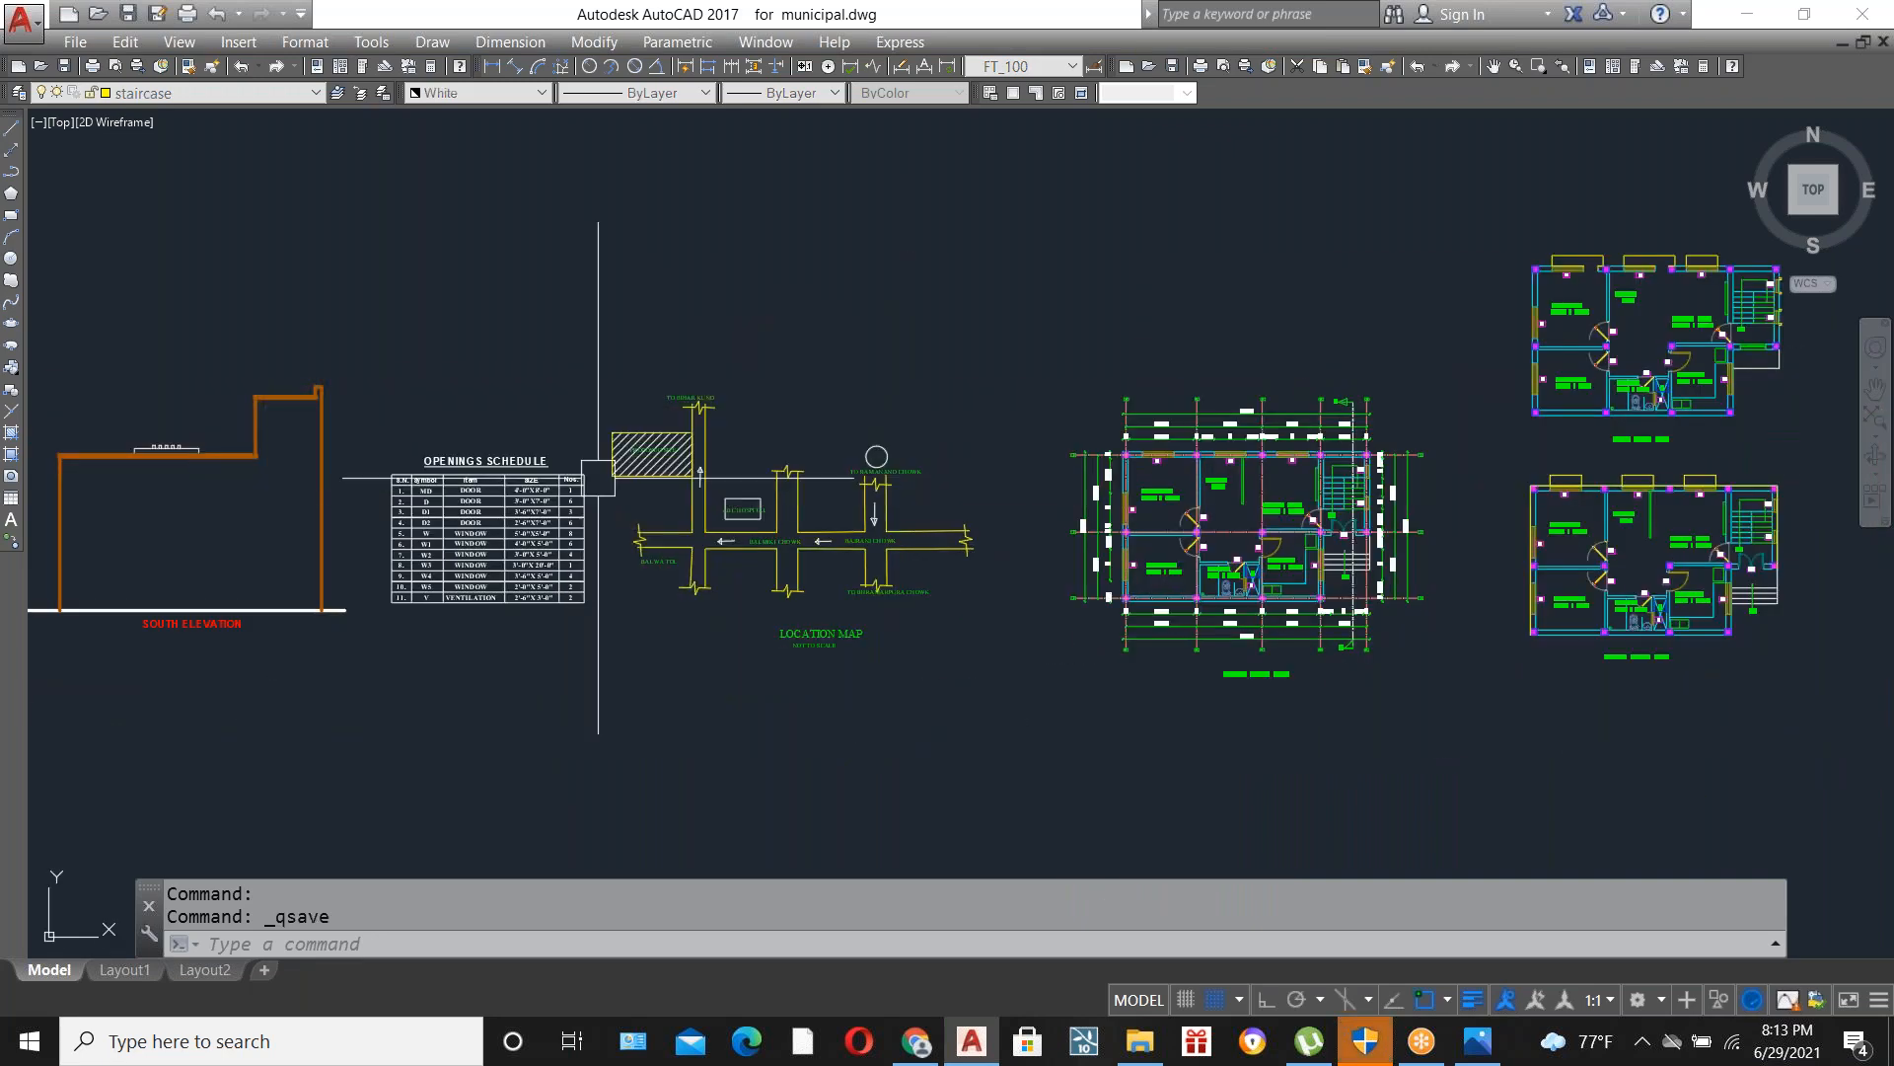
scroll(774, 607, down, 4)
scroll(1392, 778, up, 4)
scroll(1304, 667, down, 4)
scroll(906, 577, up, 3)
scroll(881, 593, down, 3)
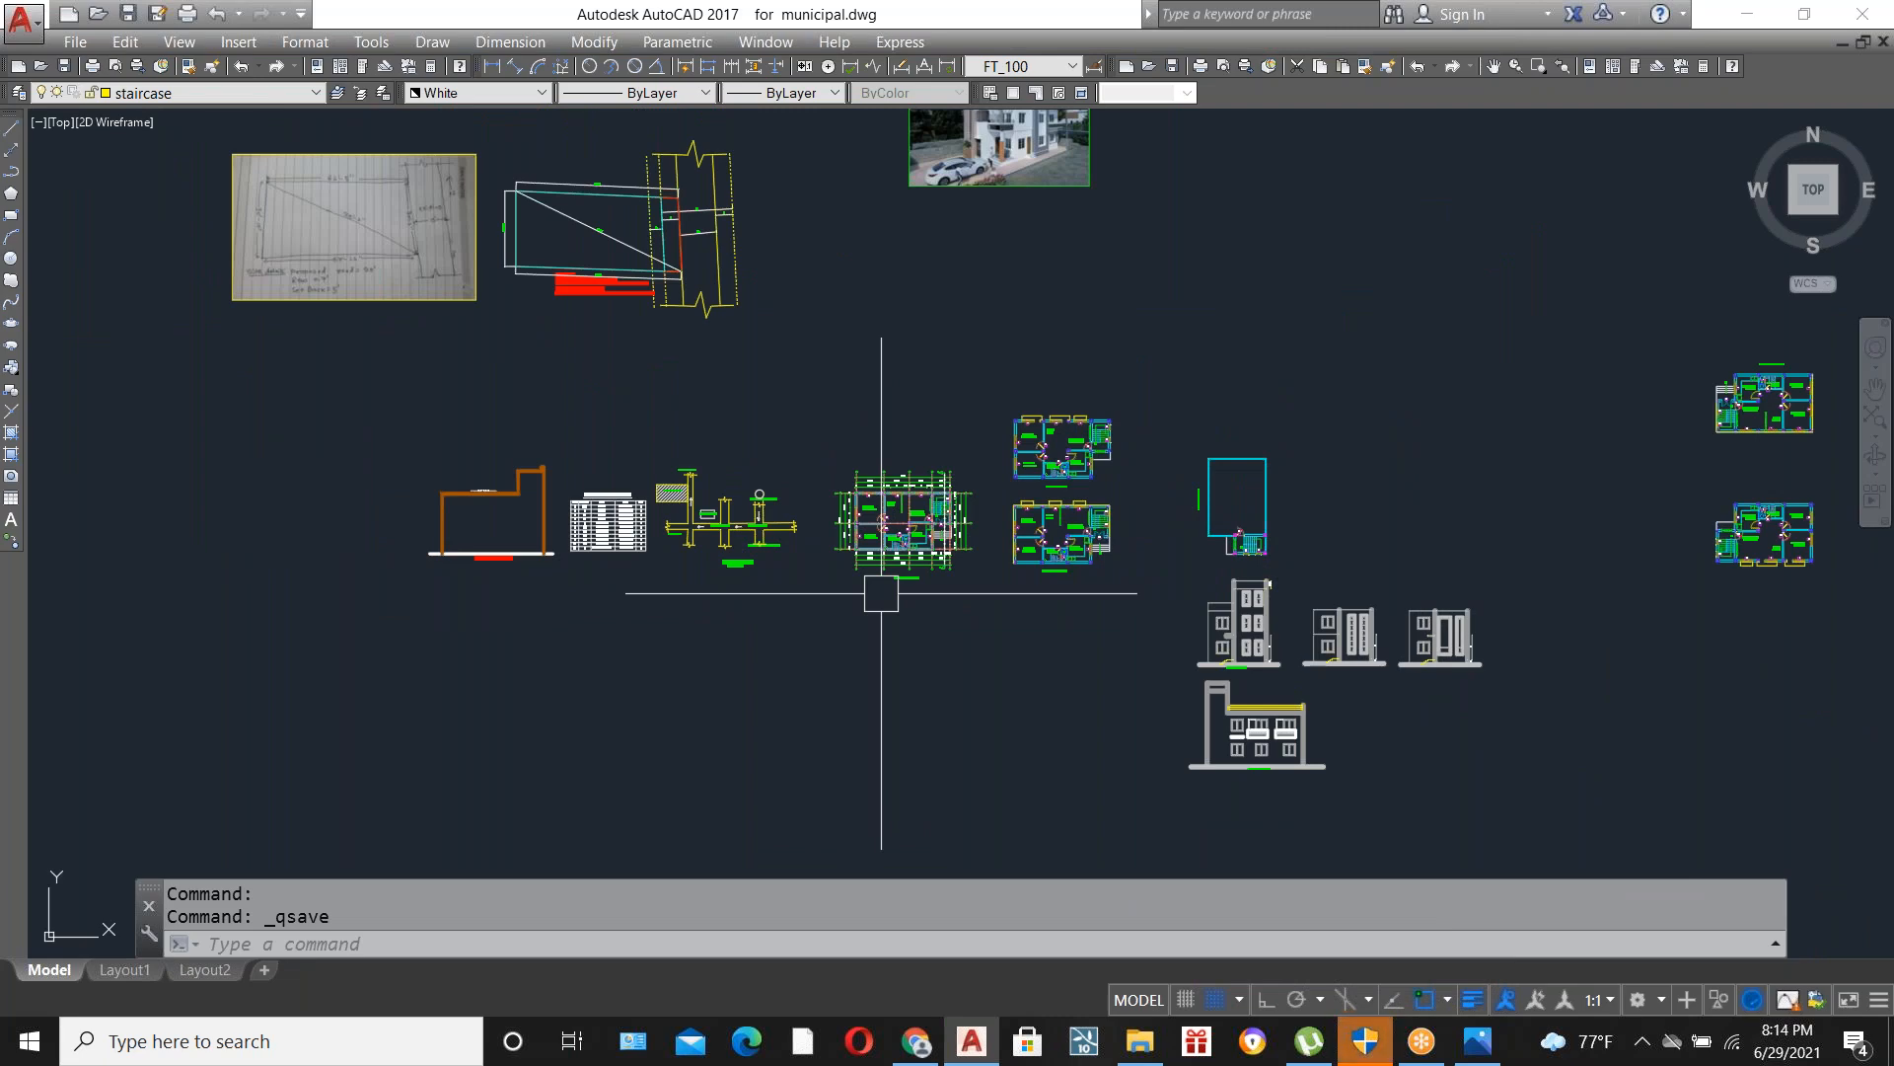
scroll(552, 355, up, 8)
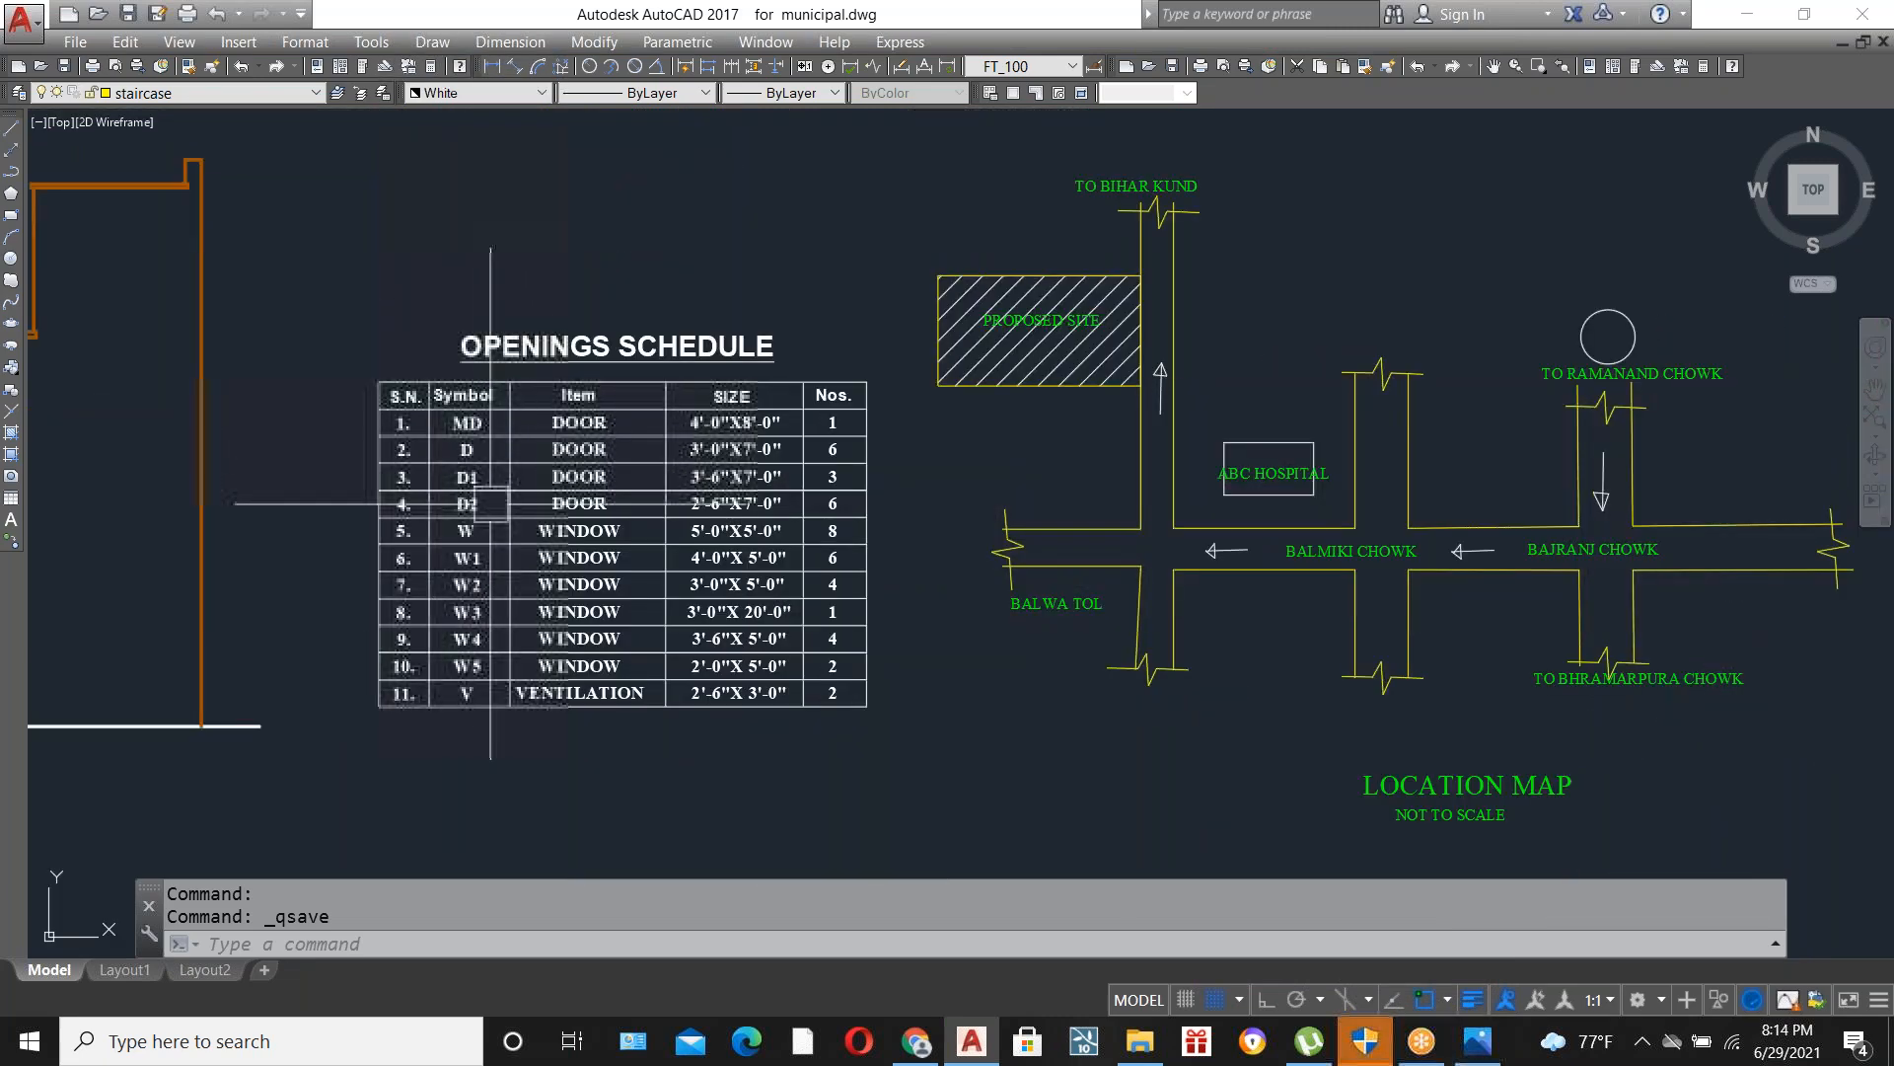
scroll(764, 578, down, 5)
scroll(764, 577, down, 4)
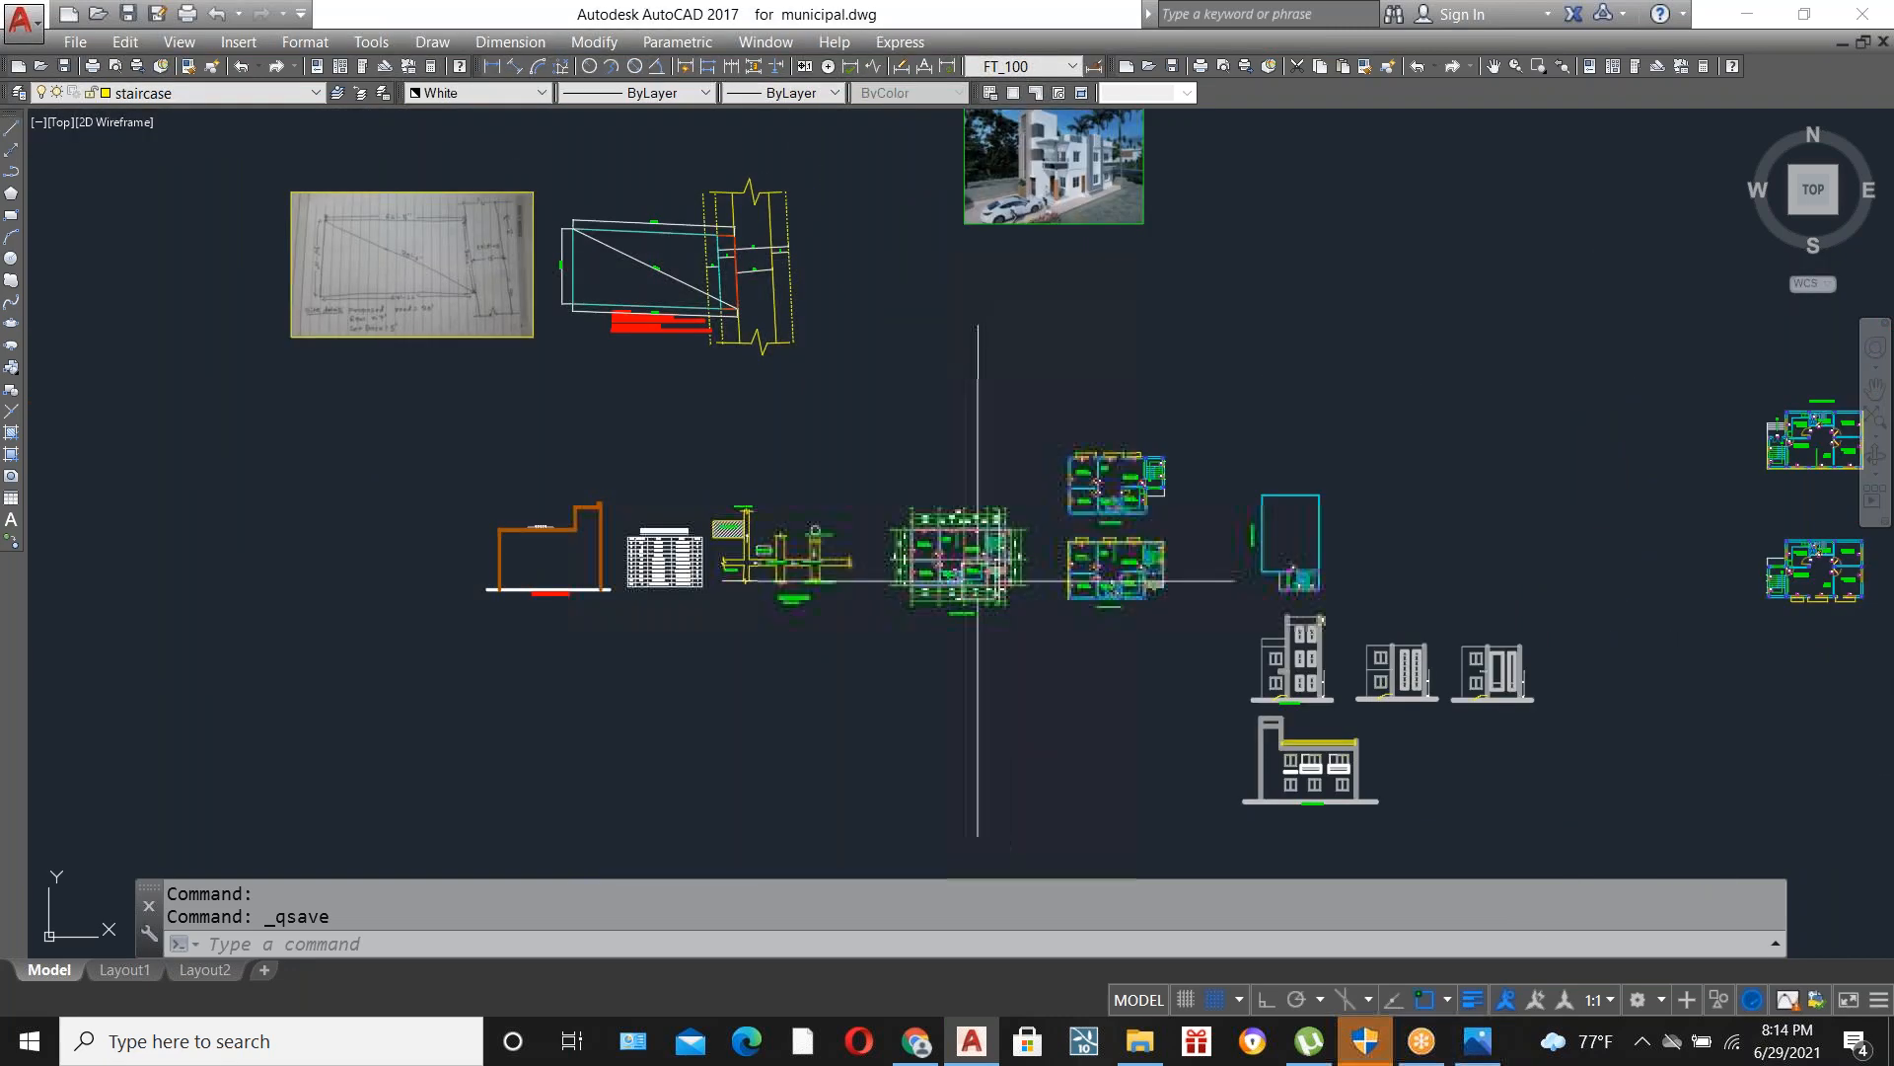
scroll(971, 575, up, 4)
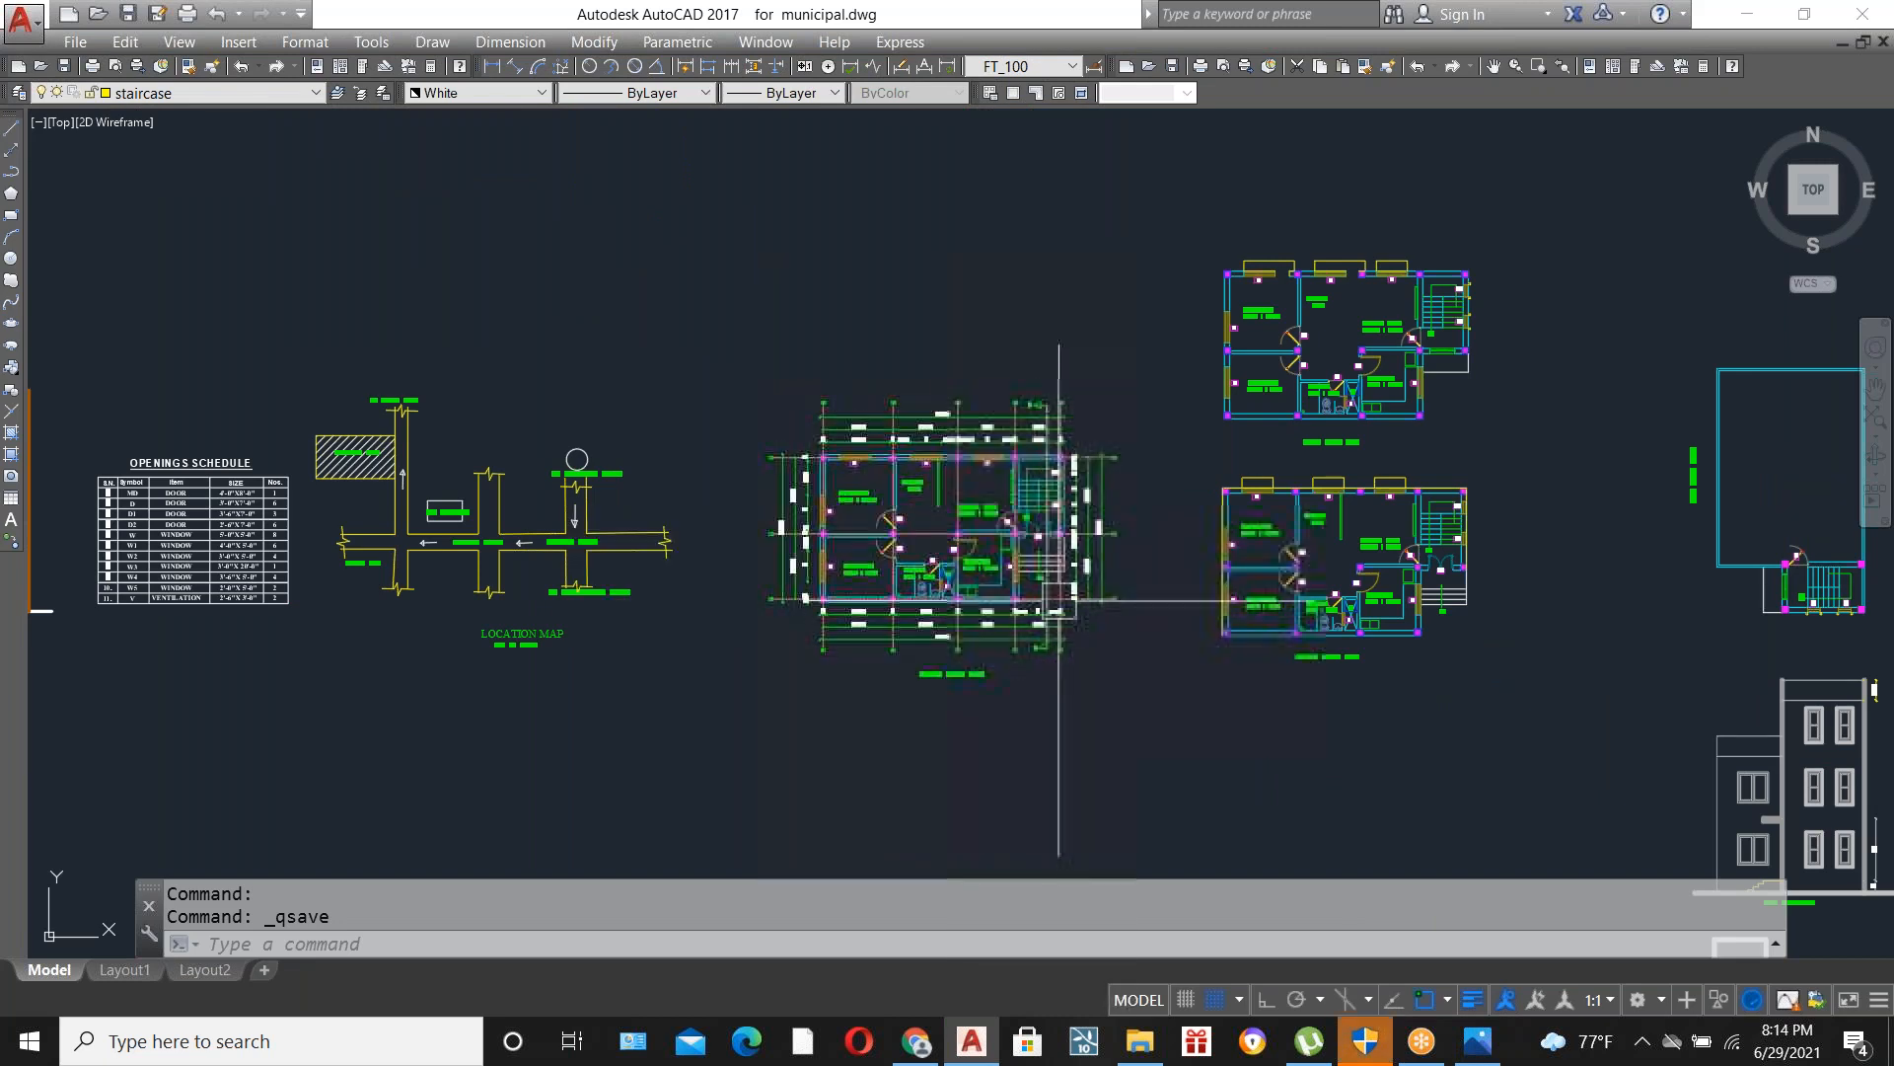
scroll(1343, 764, down, 2)
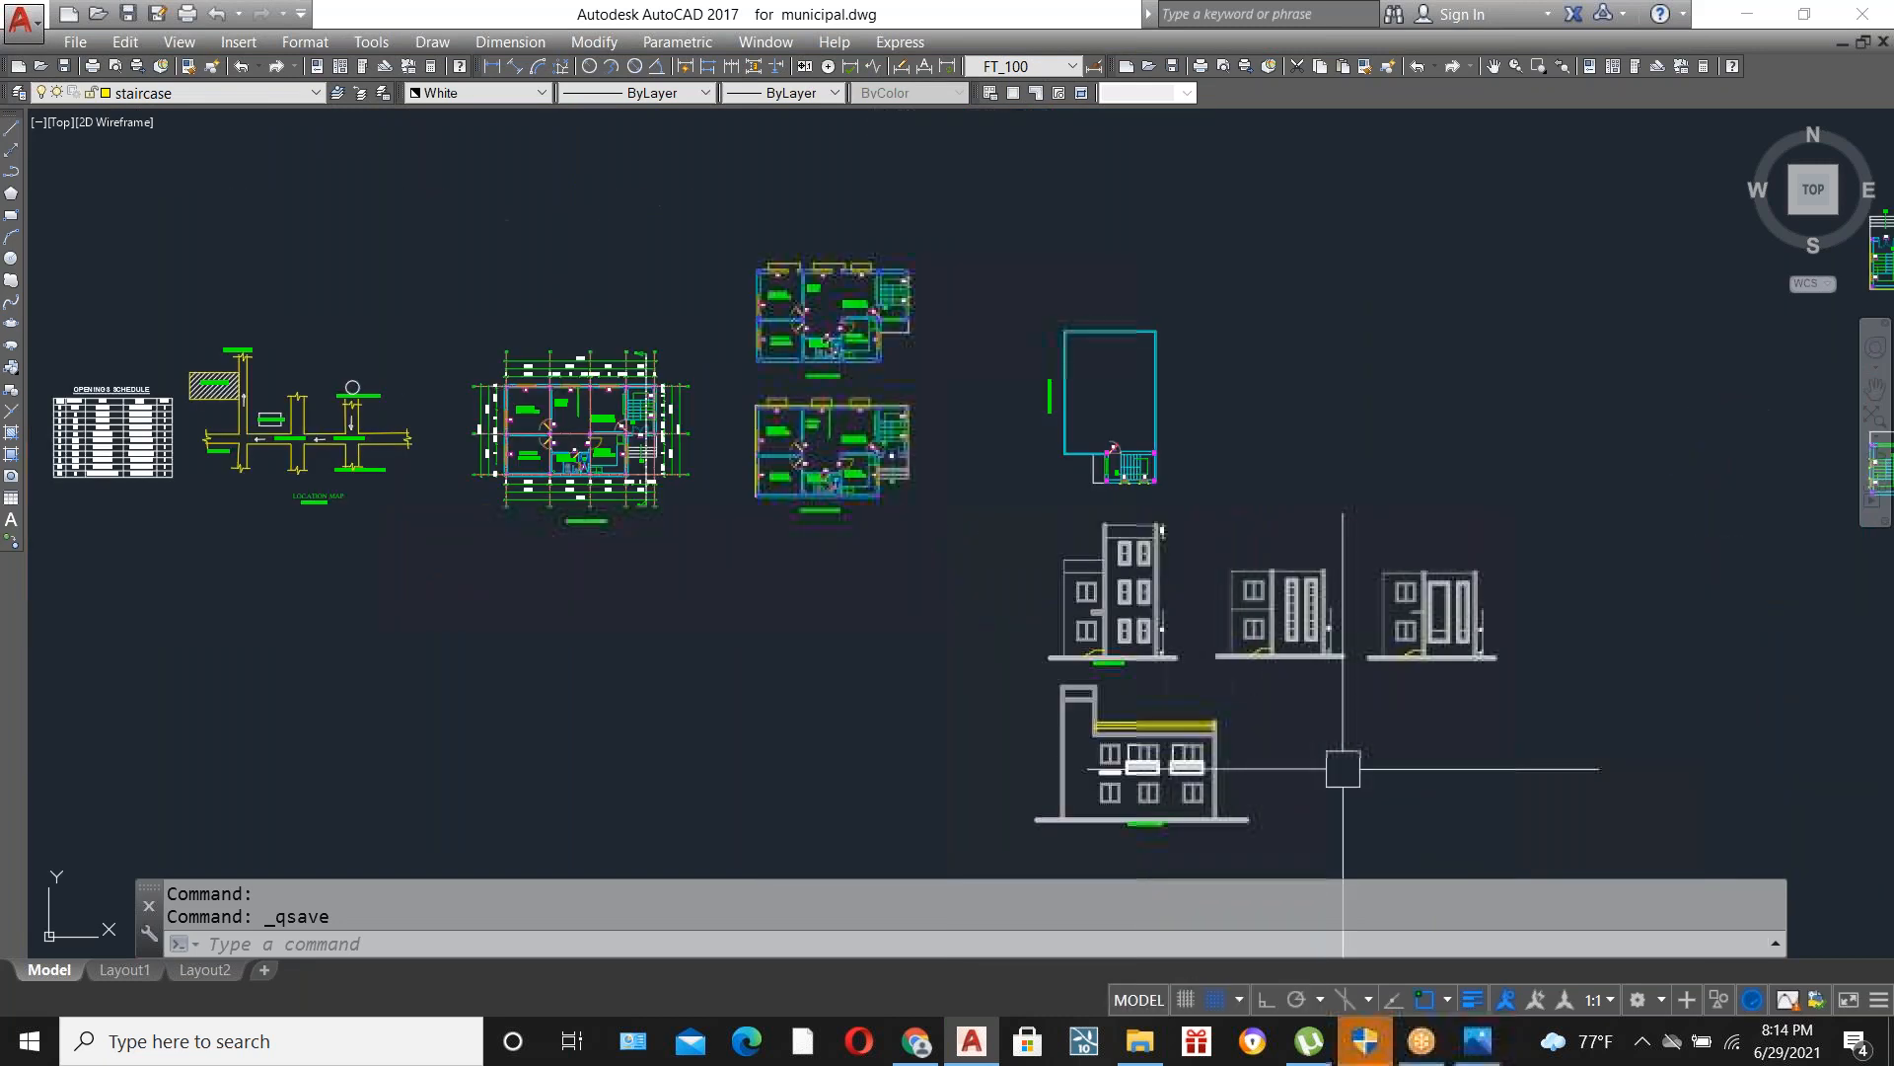
scroll(1343, 769, up, 2)
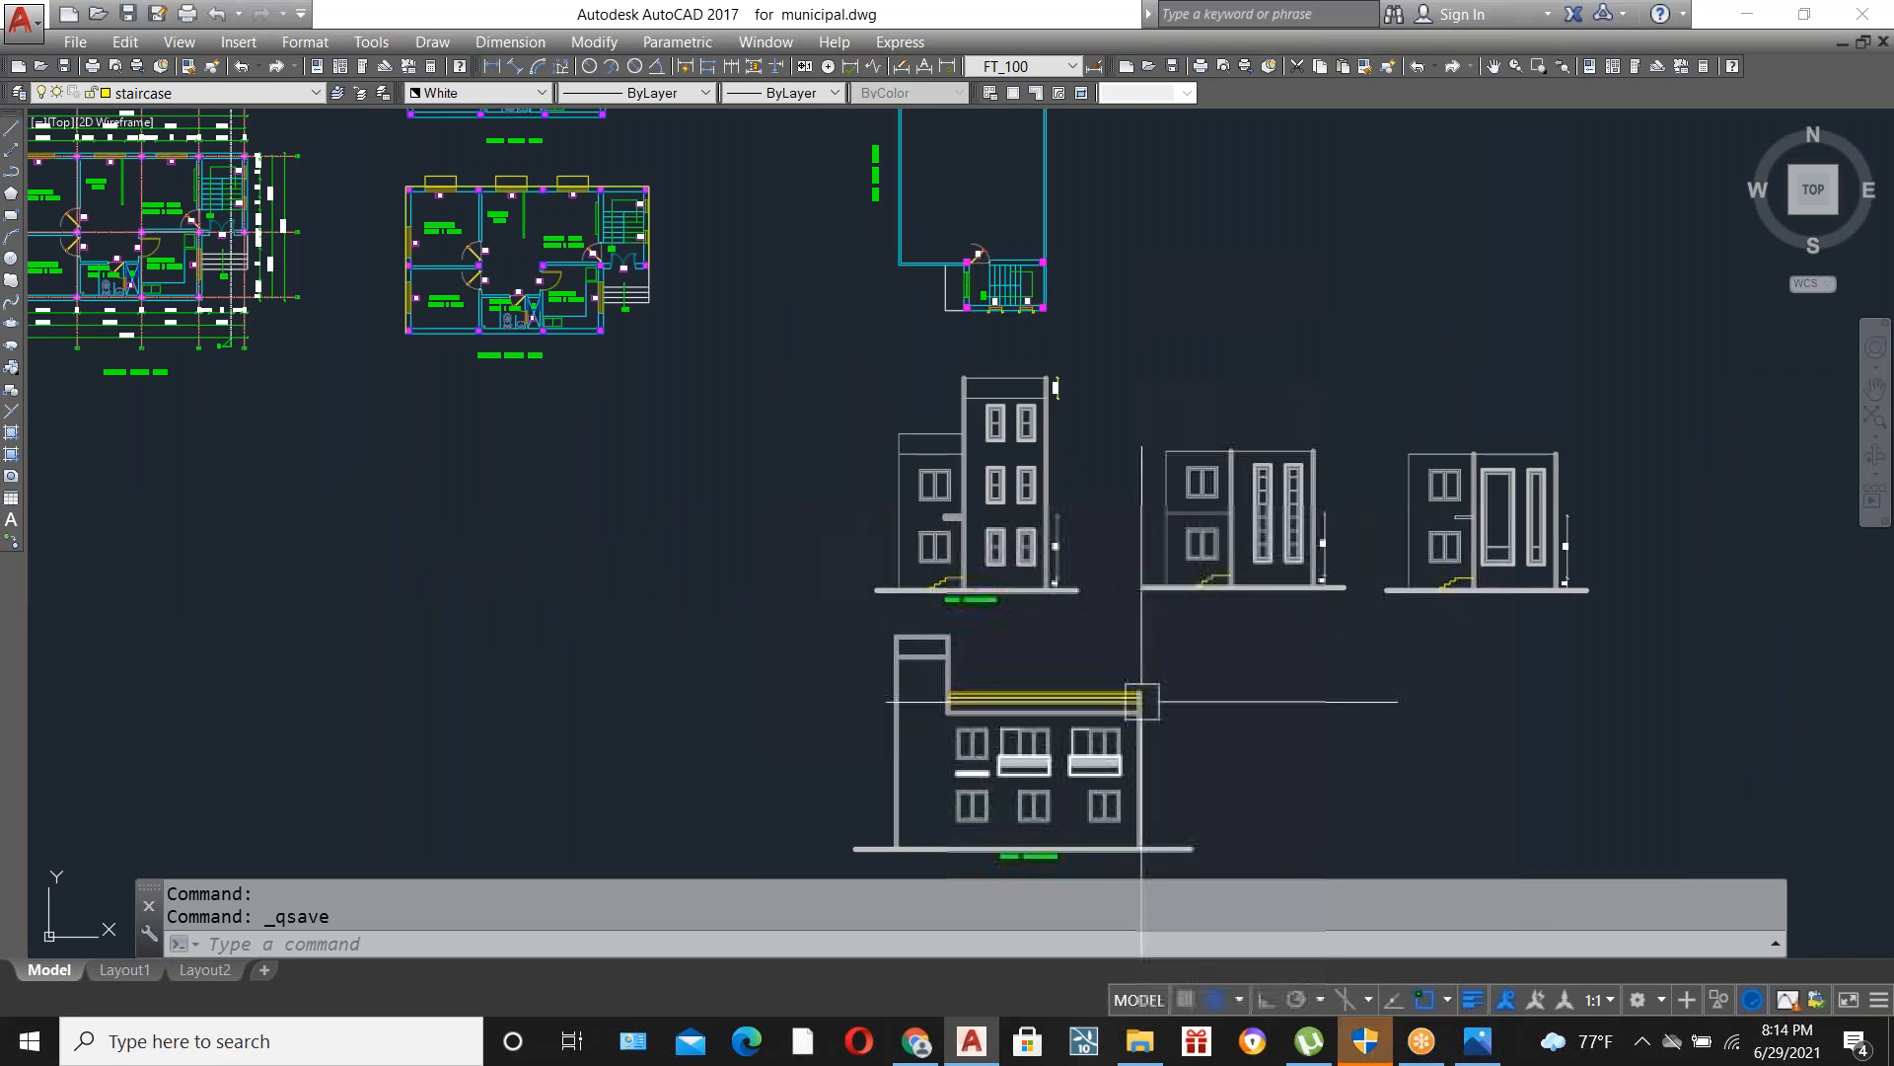
scroll(1104, 628, down, 2)
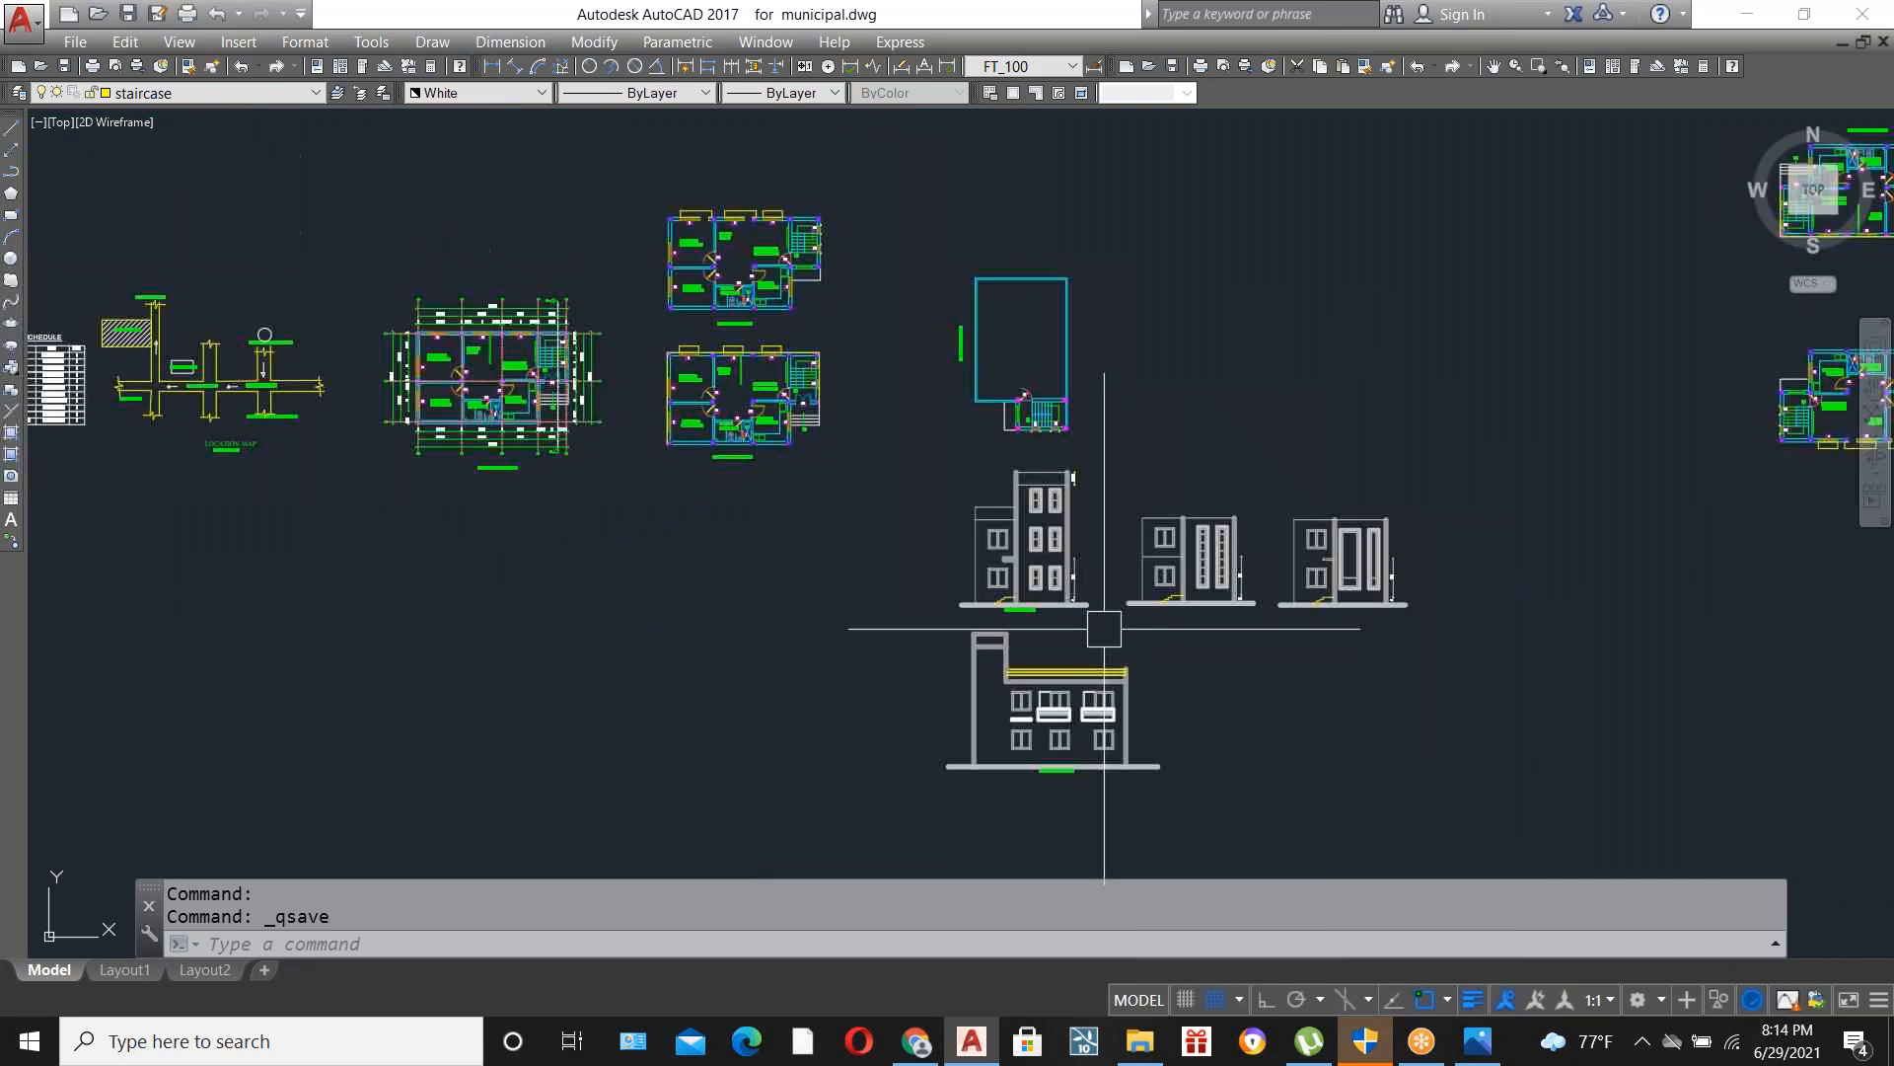
Examine the dimensioned ground floor plan's rooms, openings and section line, and compare it with the building elevations.
scroll(492, 368, up, 5)
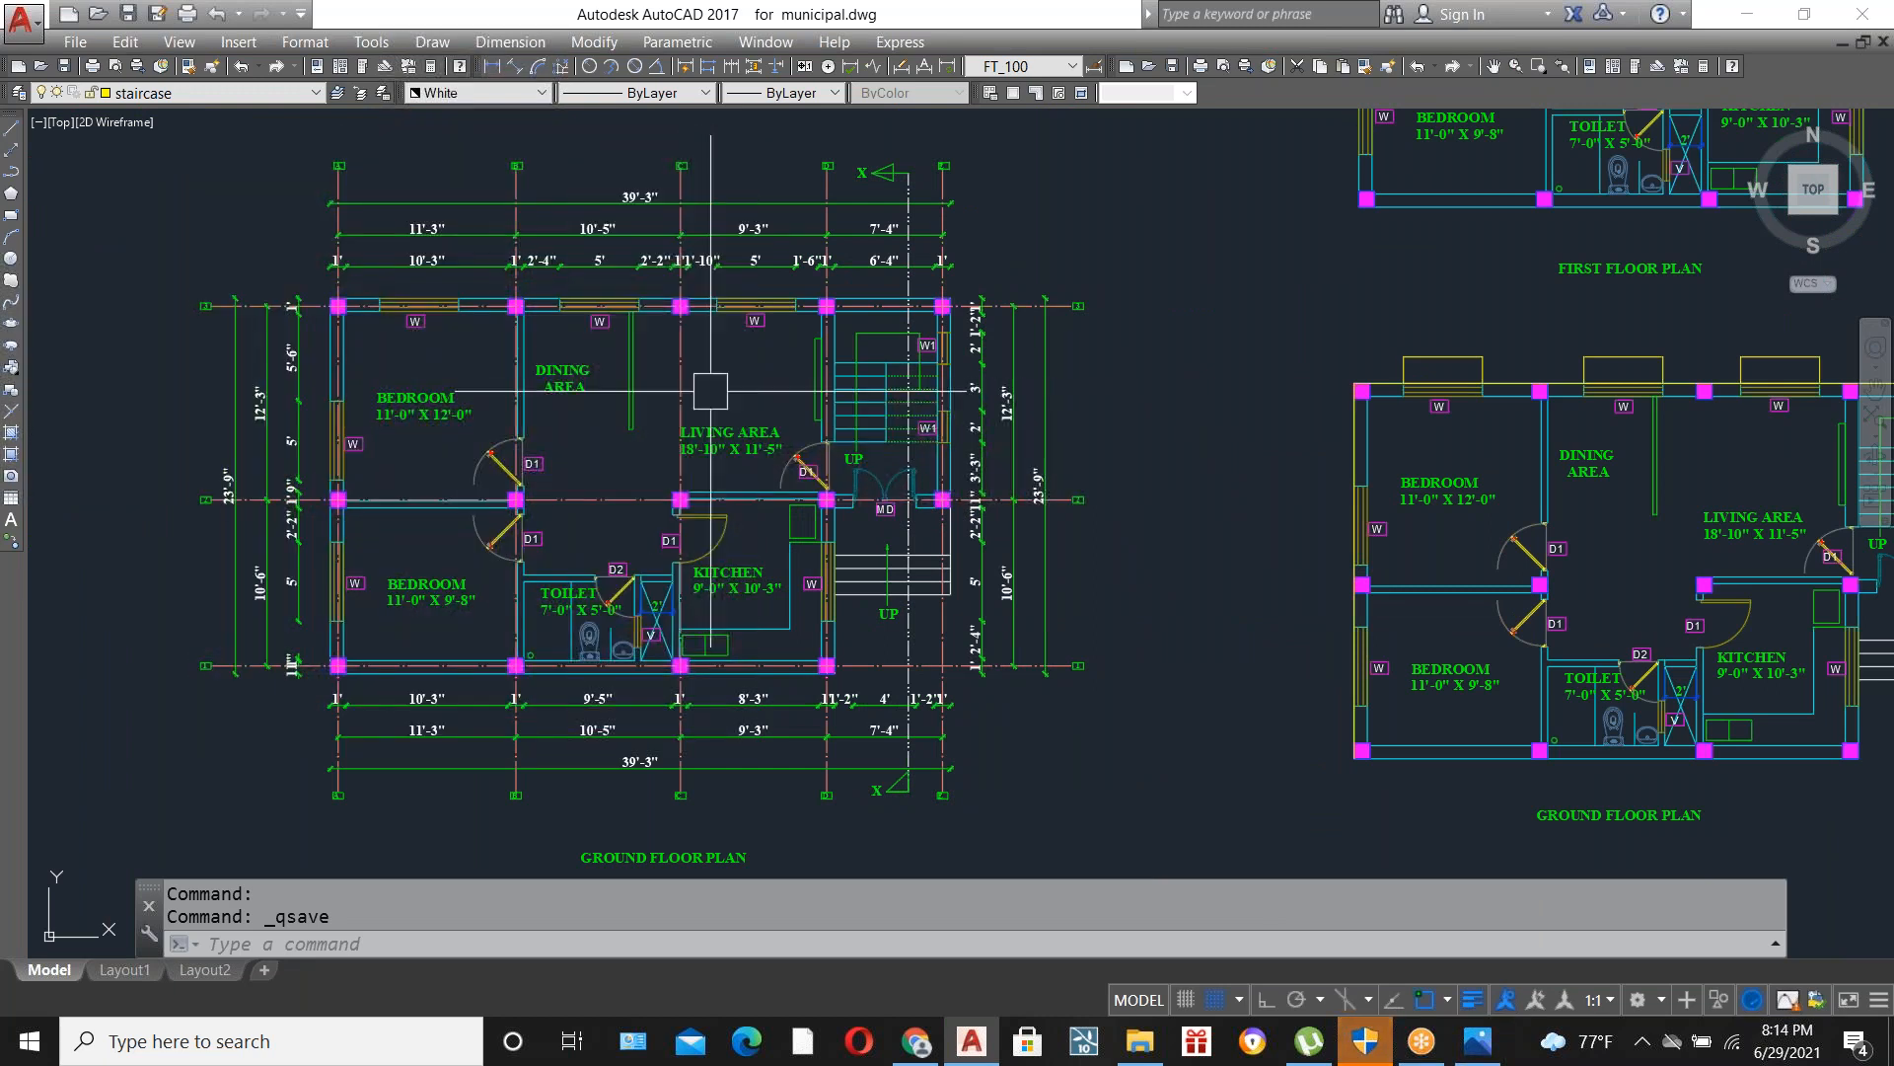
scroll(750, 434, down, 2)
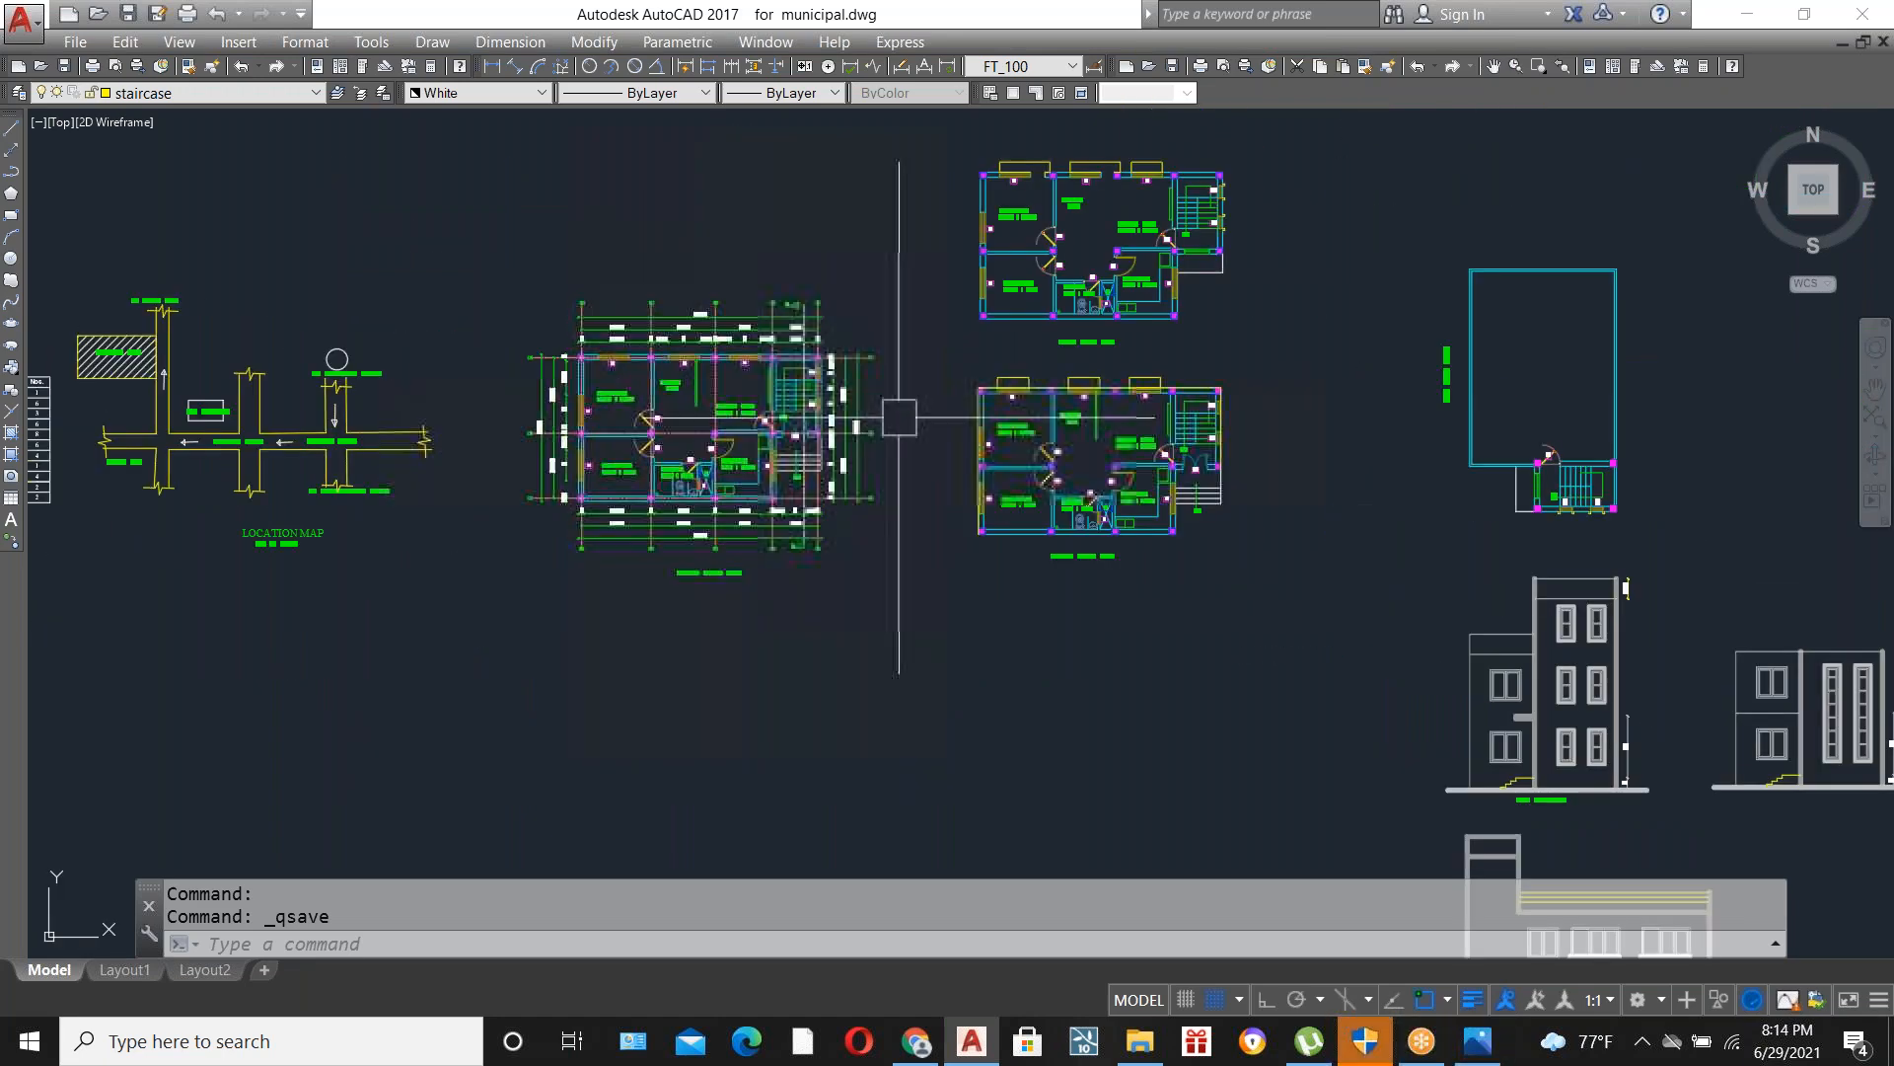
scroll(901, 425, down, 1)
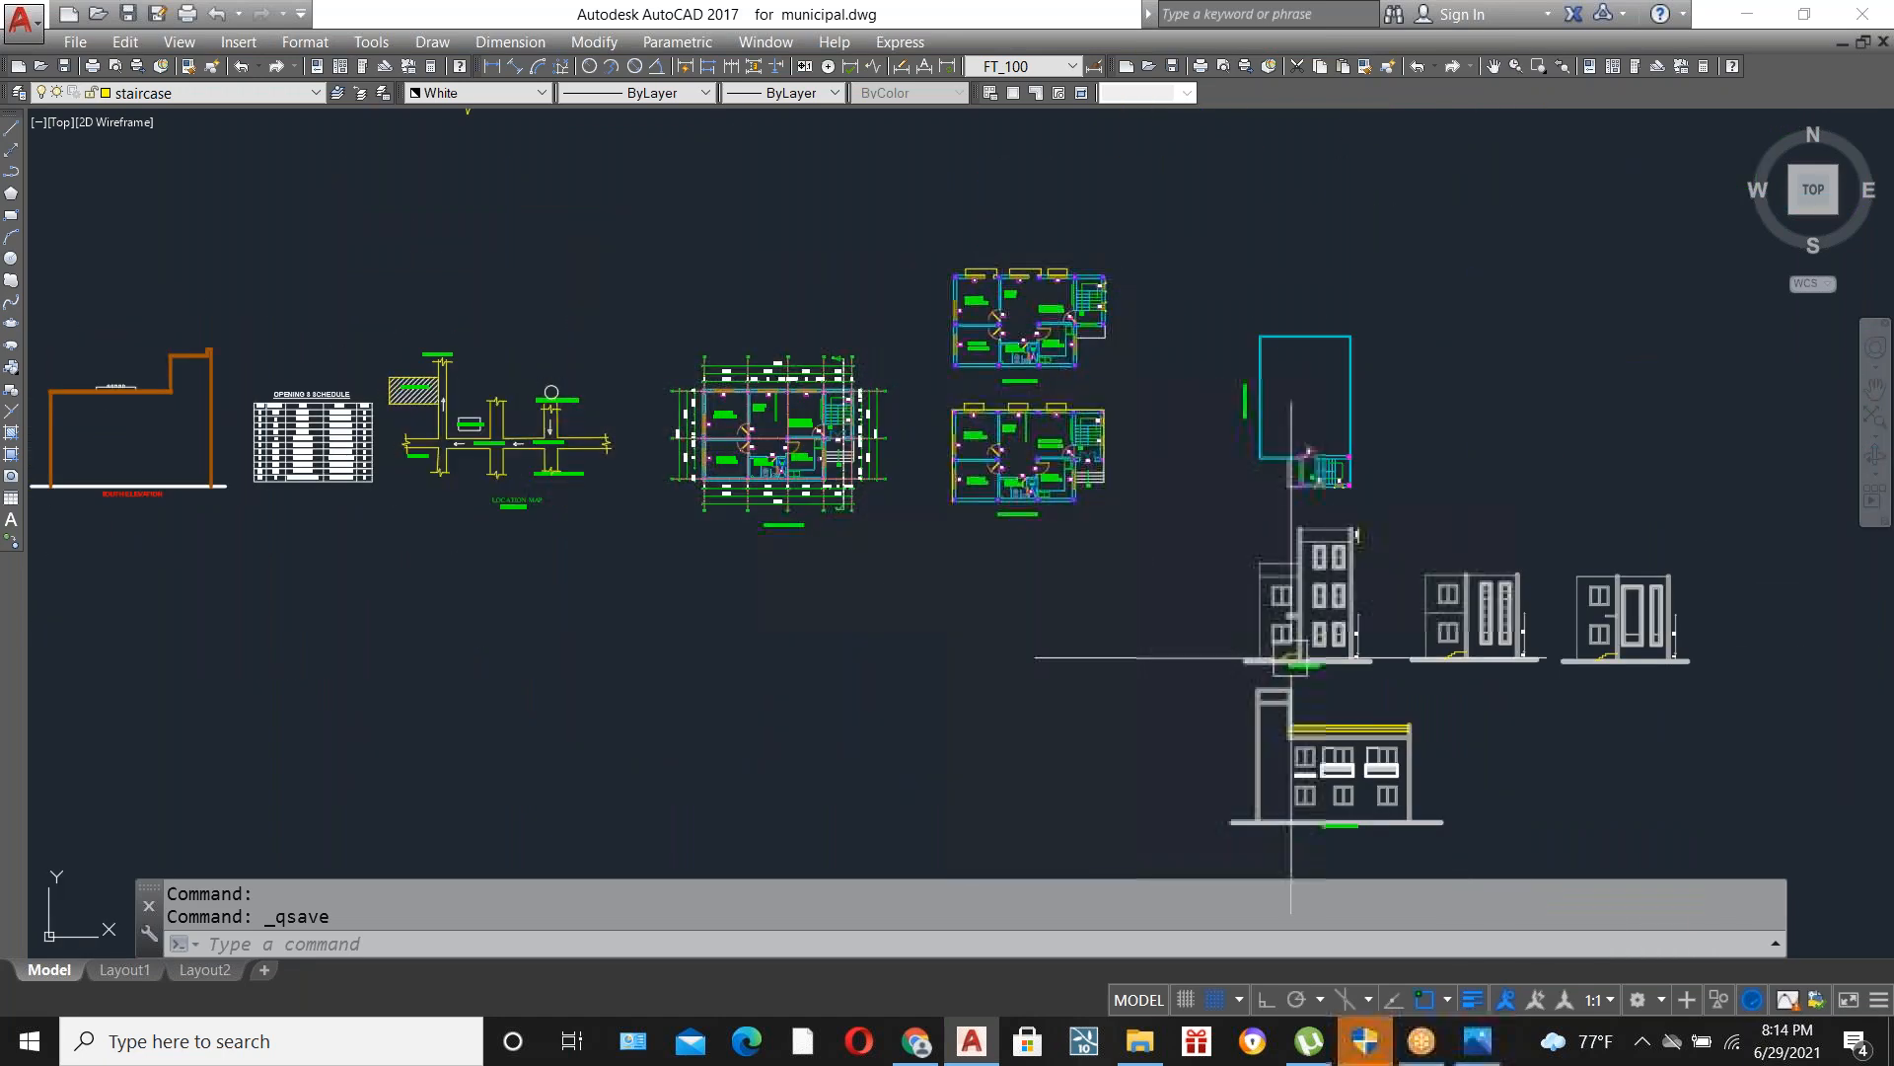
scroll(1488, 780, up, 2)
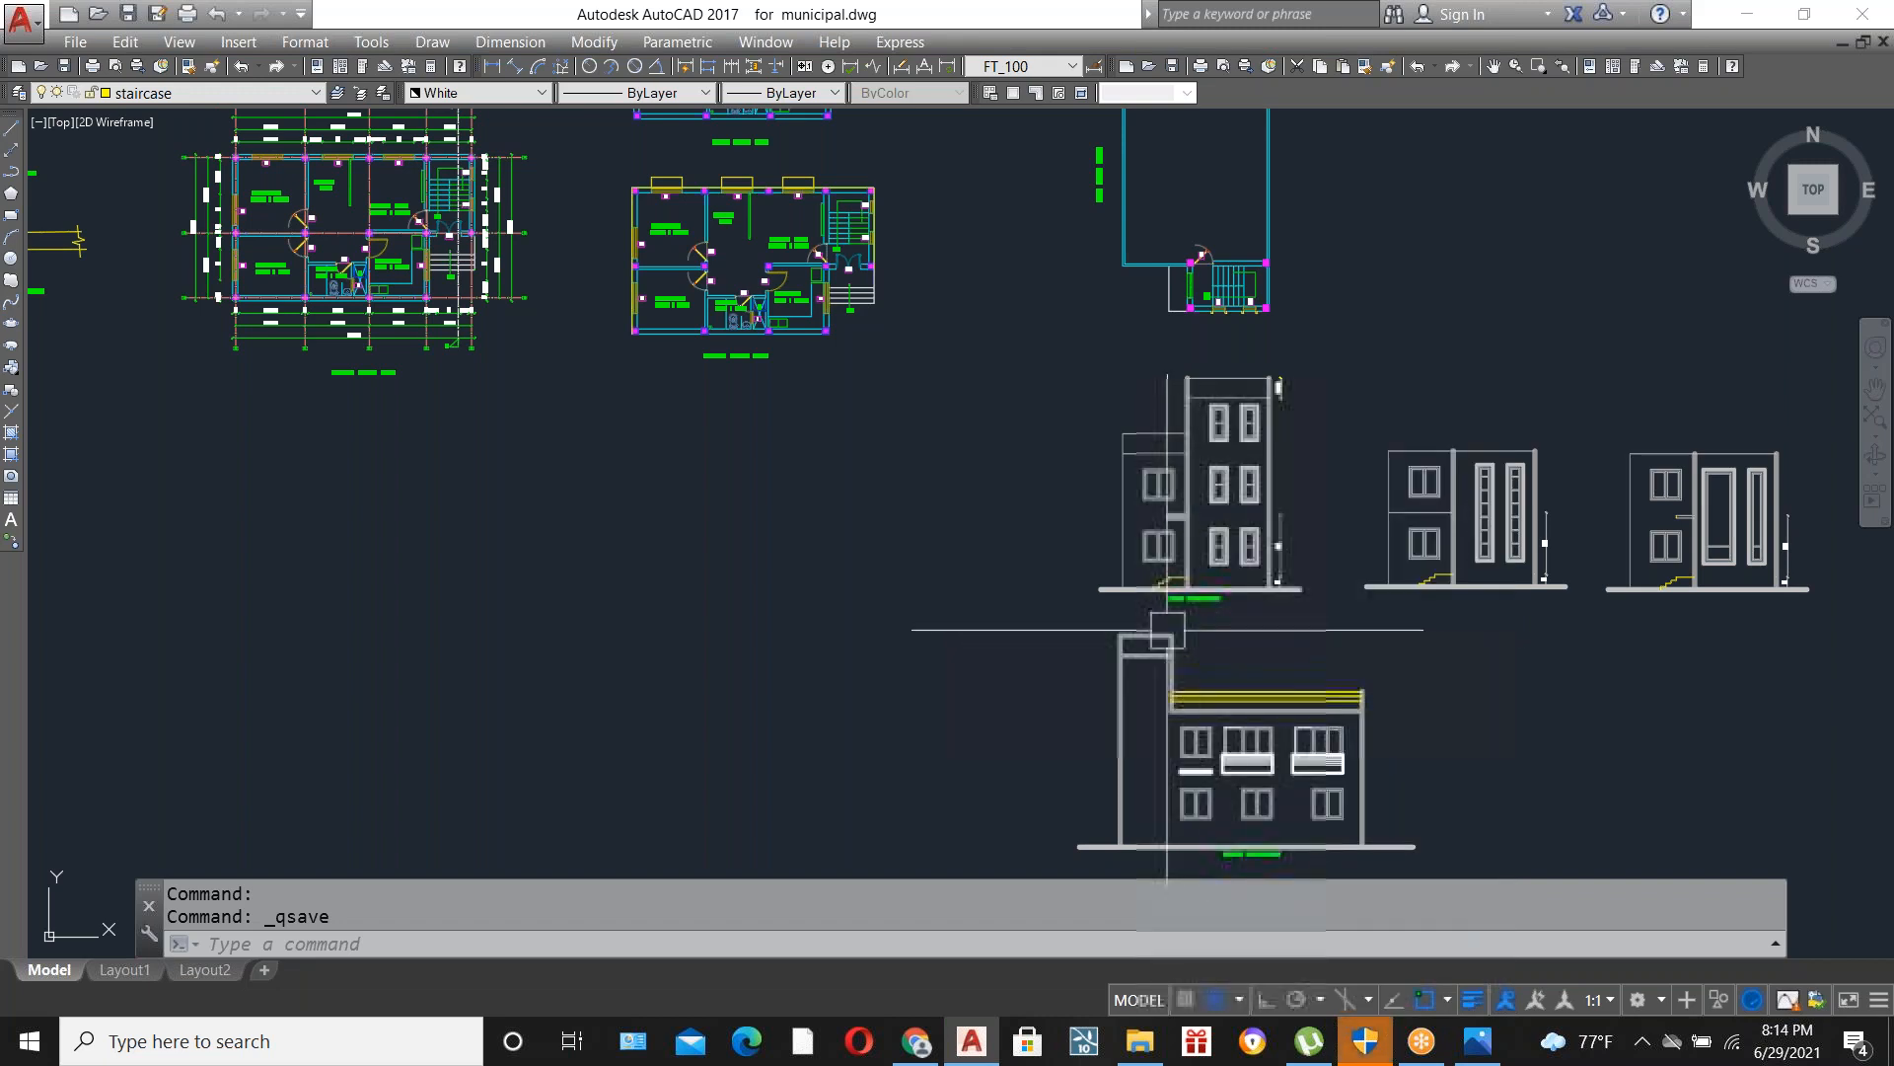
scroll(1149, 632, down, 2)
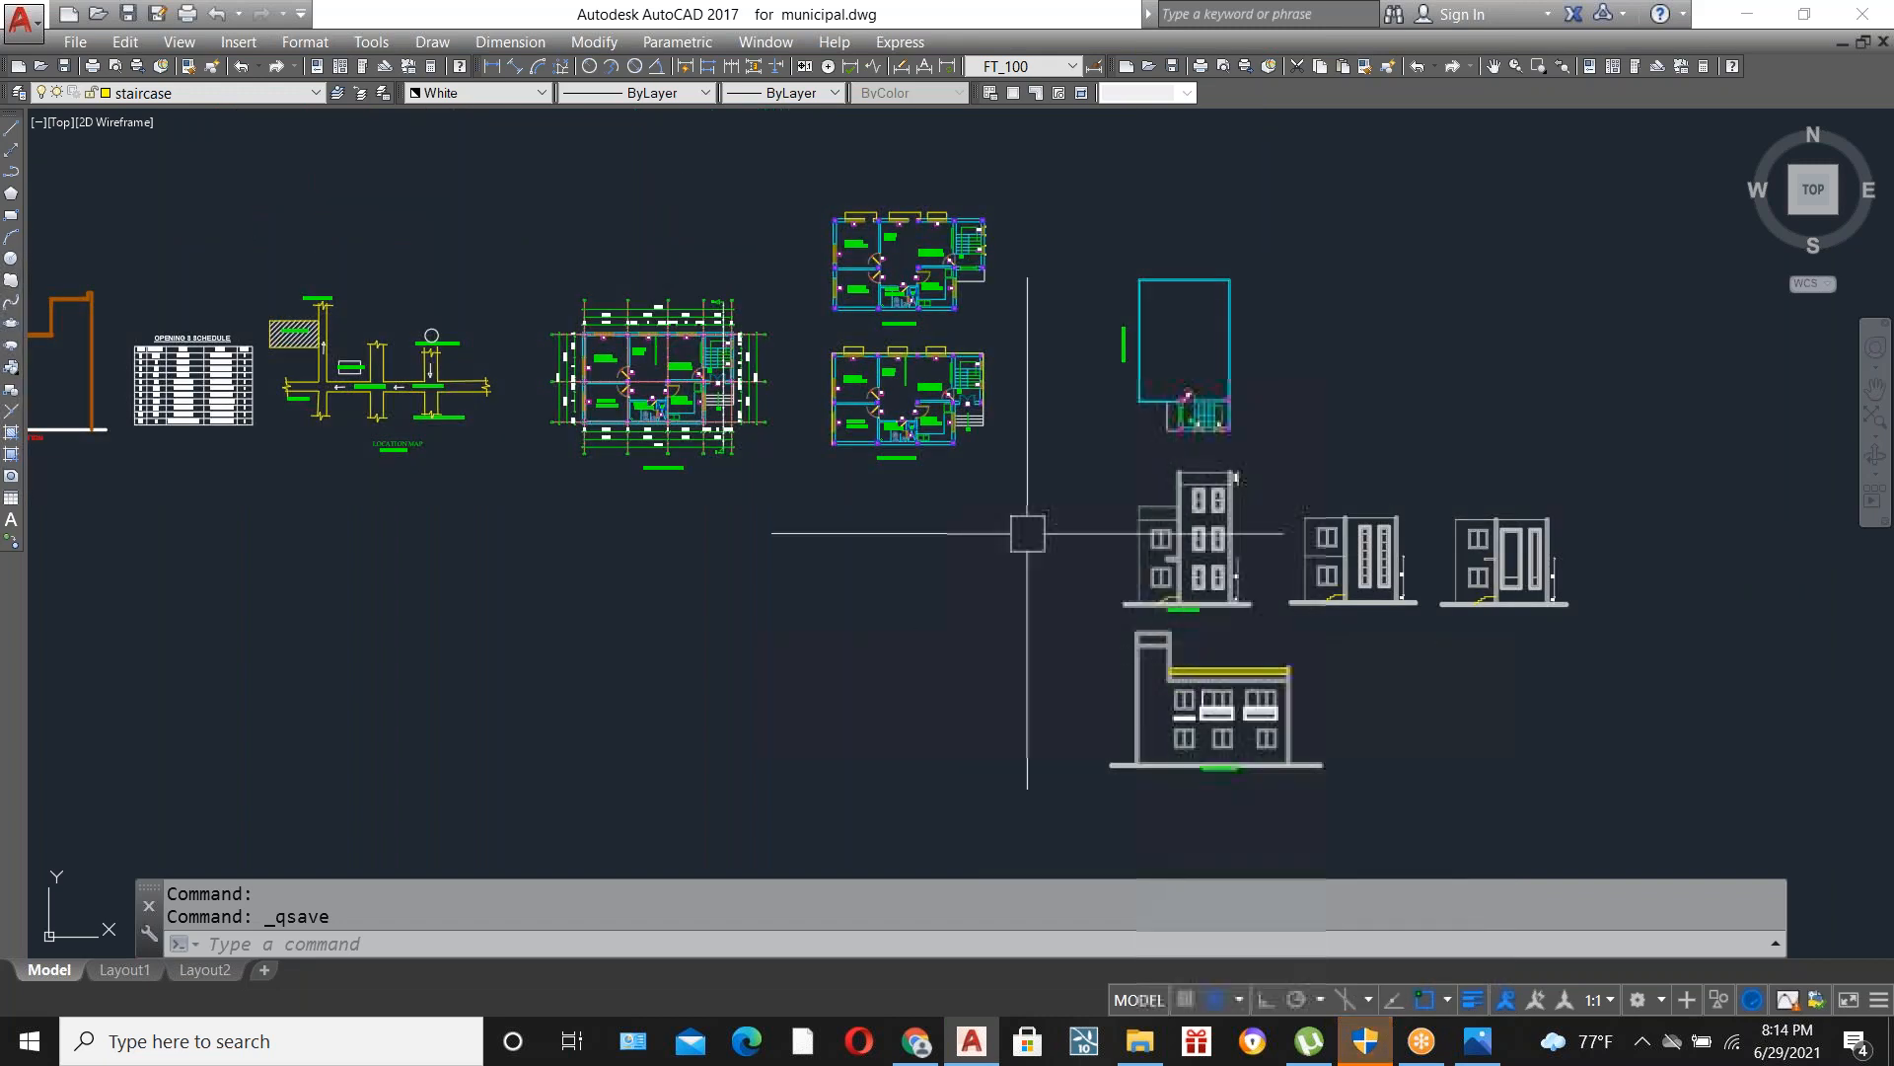
scroll(602, 321, up, 5)
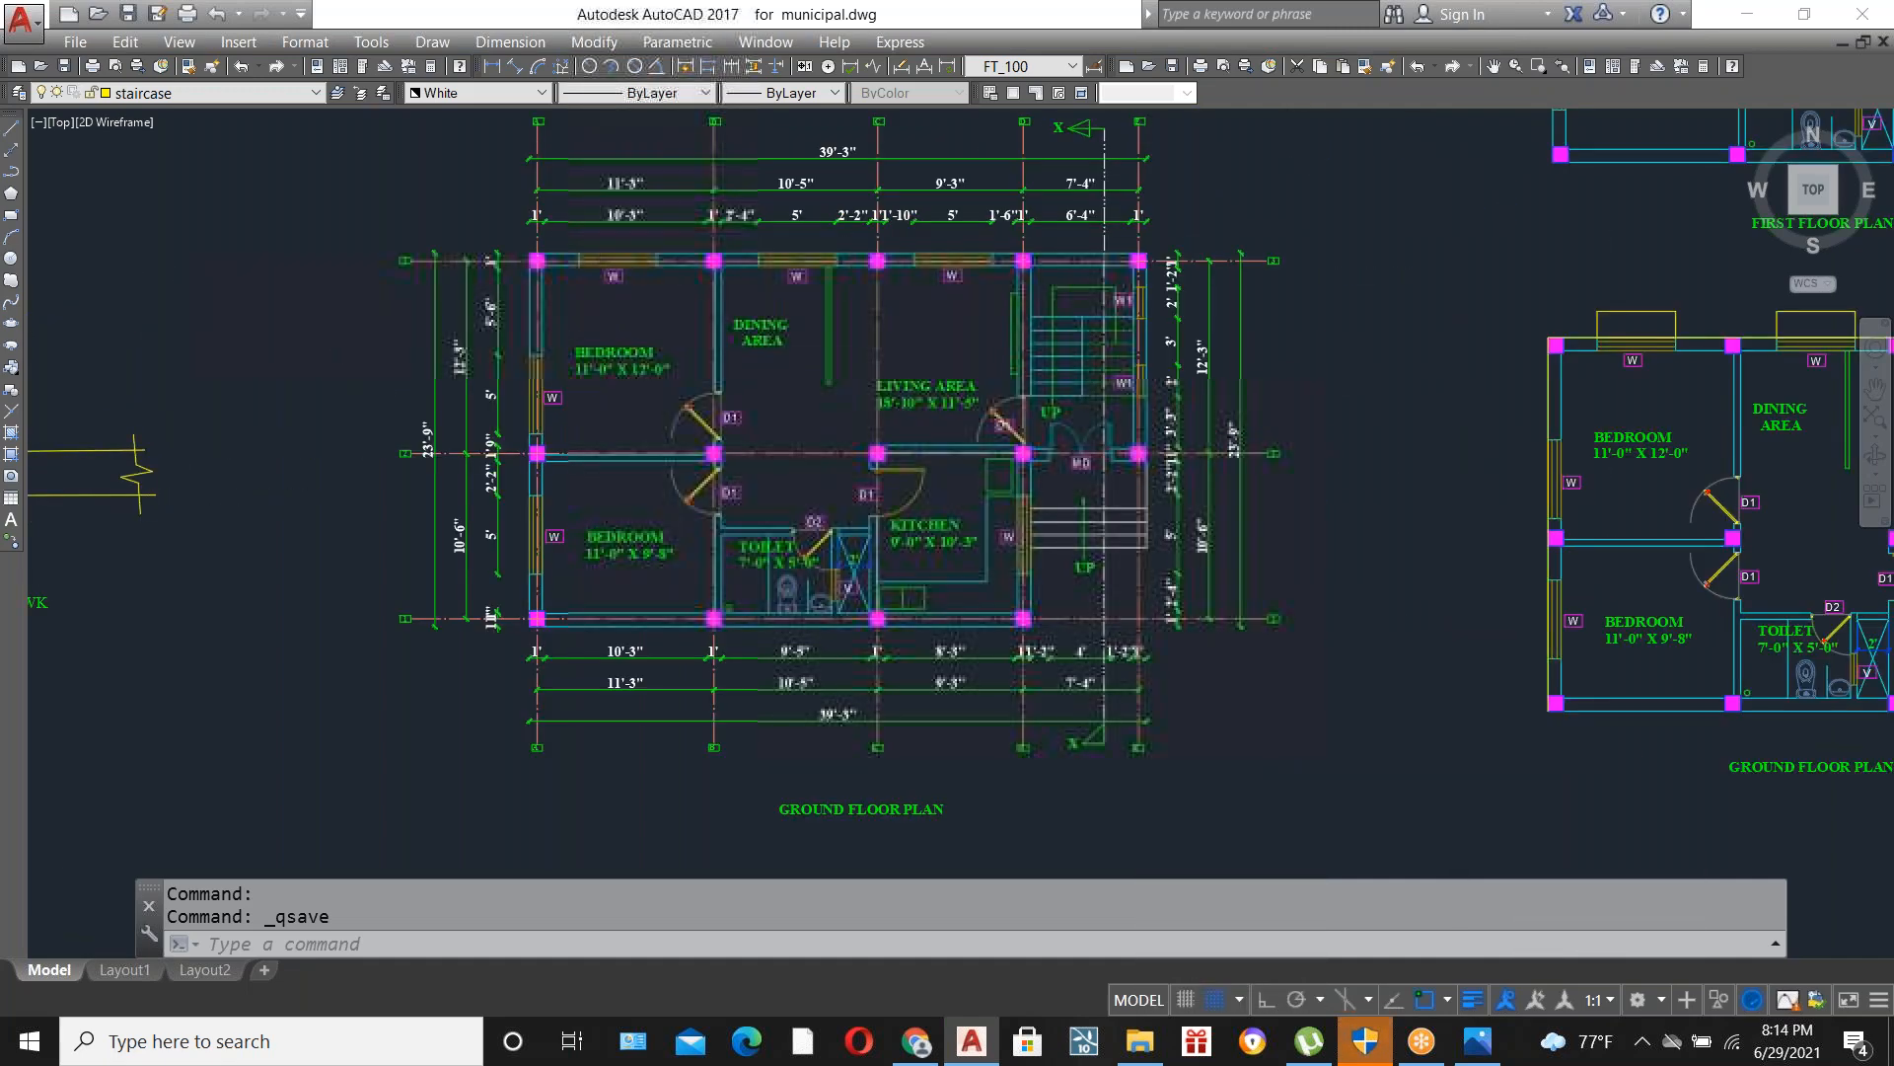
scroll(598, 359, up, 2)
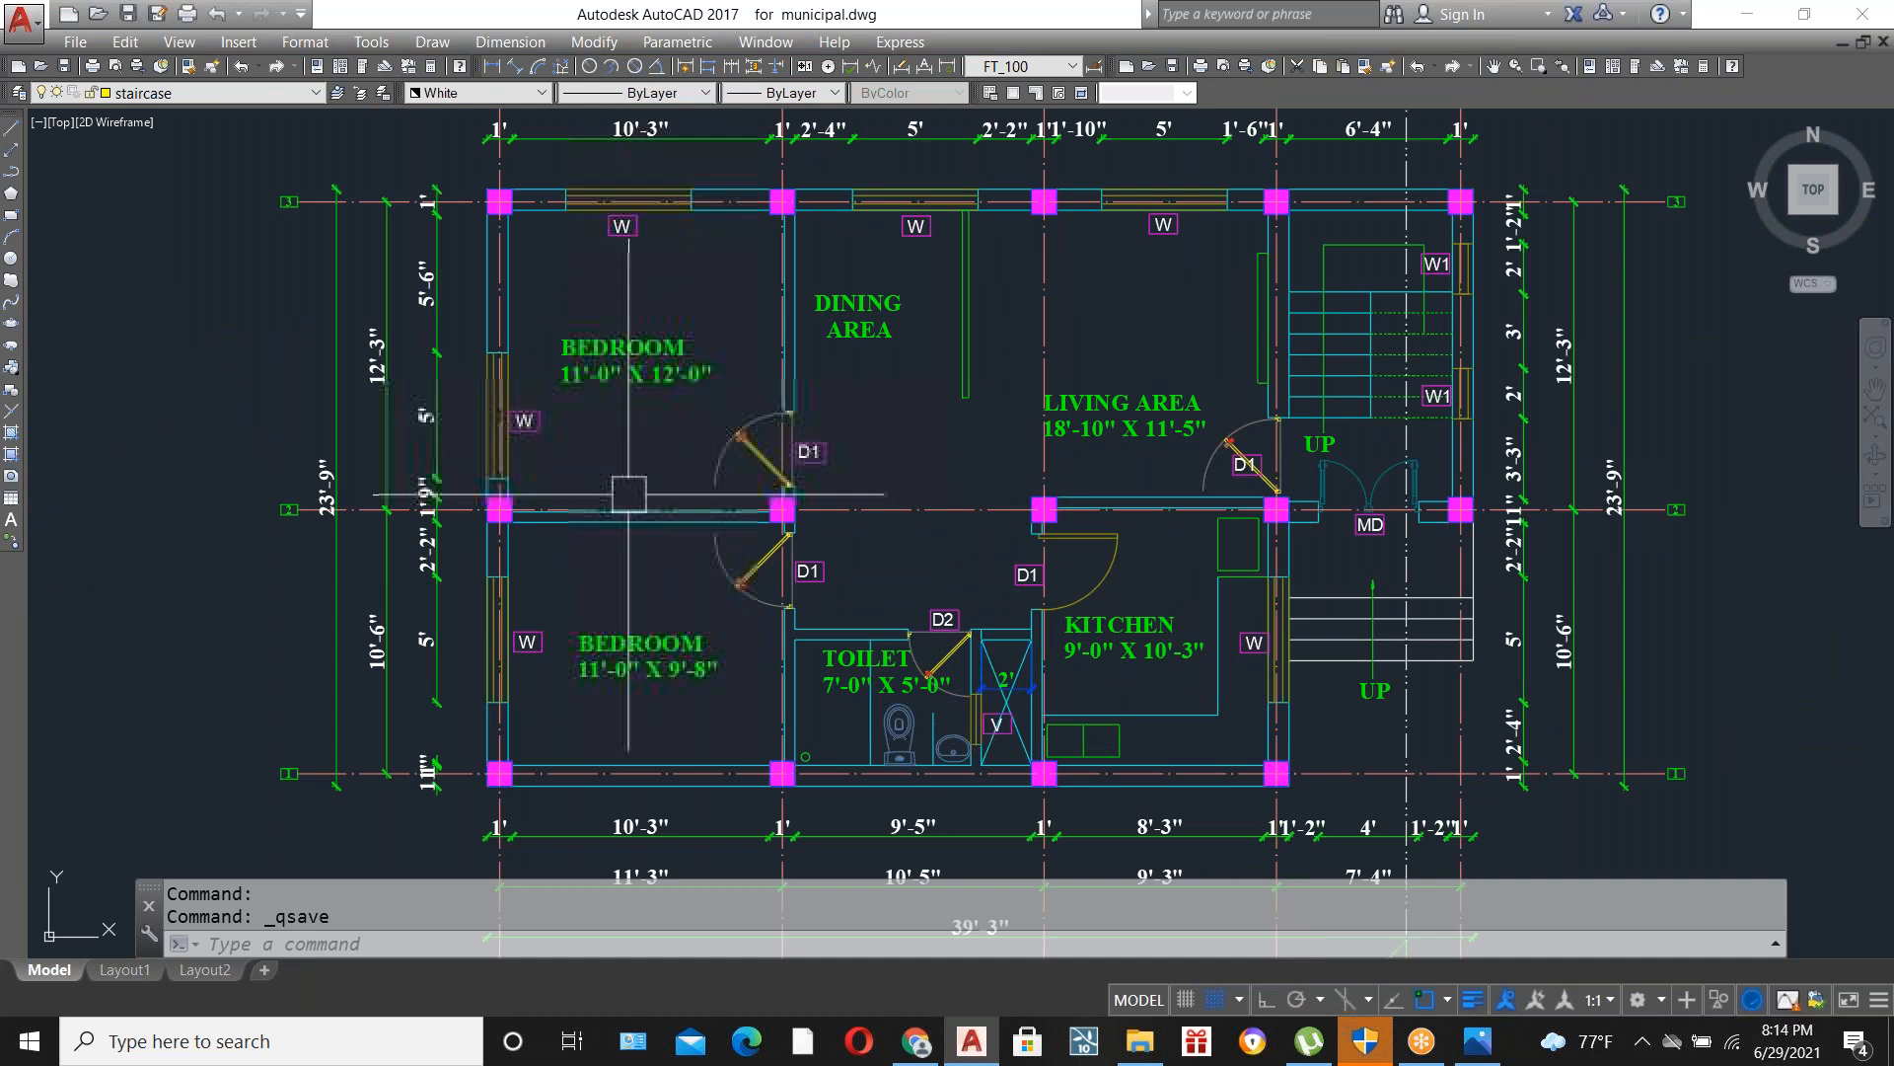
scroll(634, 535, down, 2)
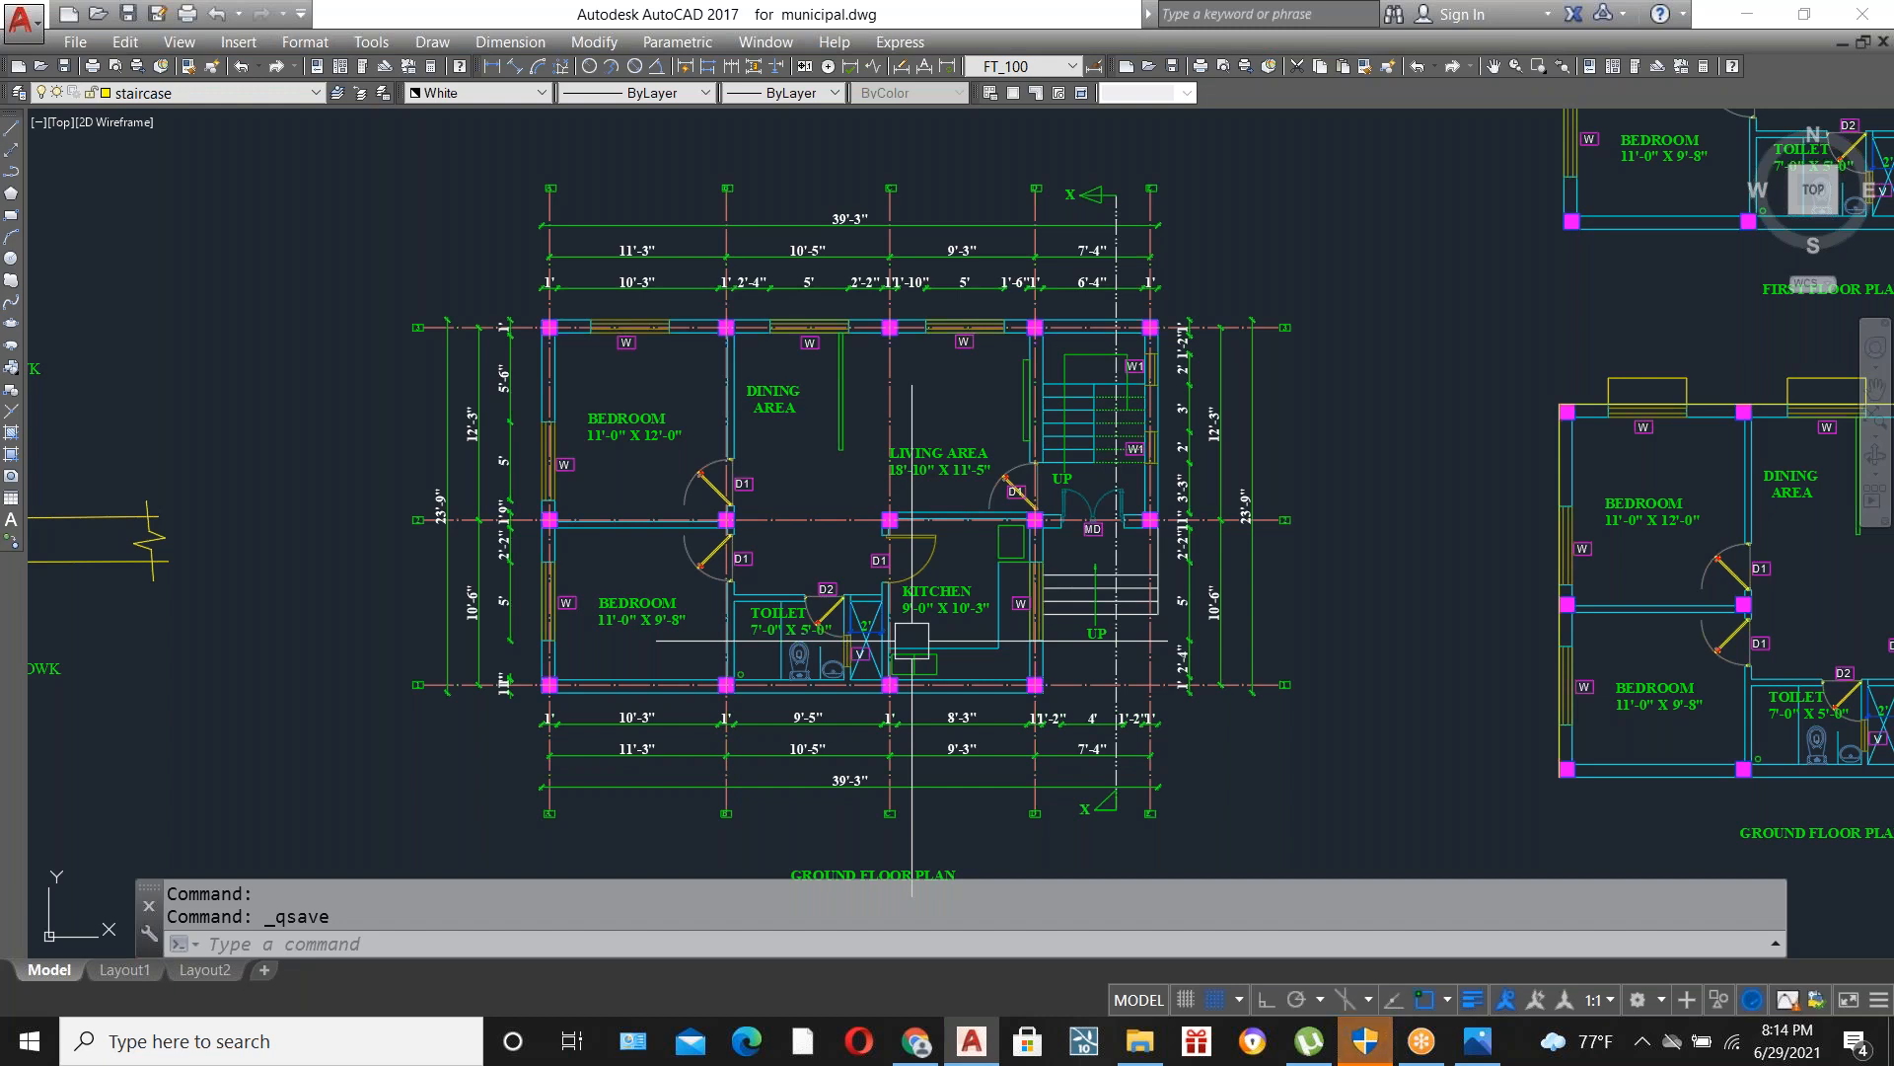
Save the municipal drawing.
key(Escape)
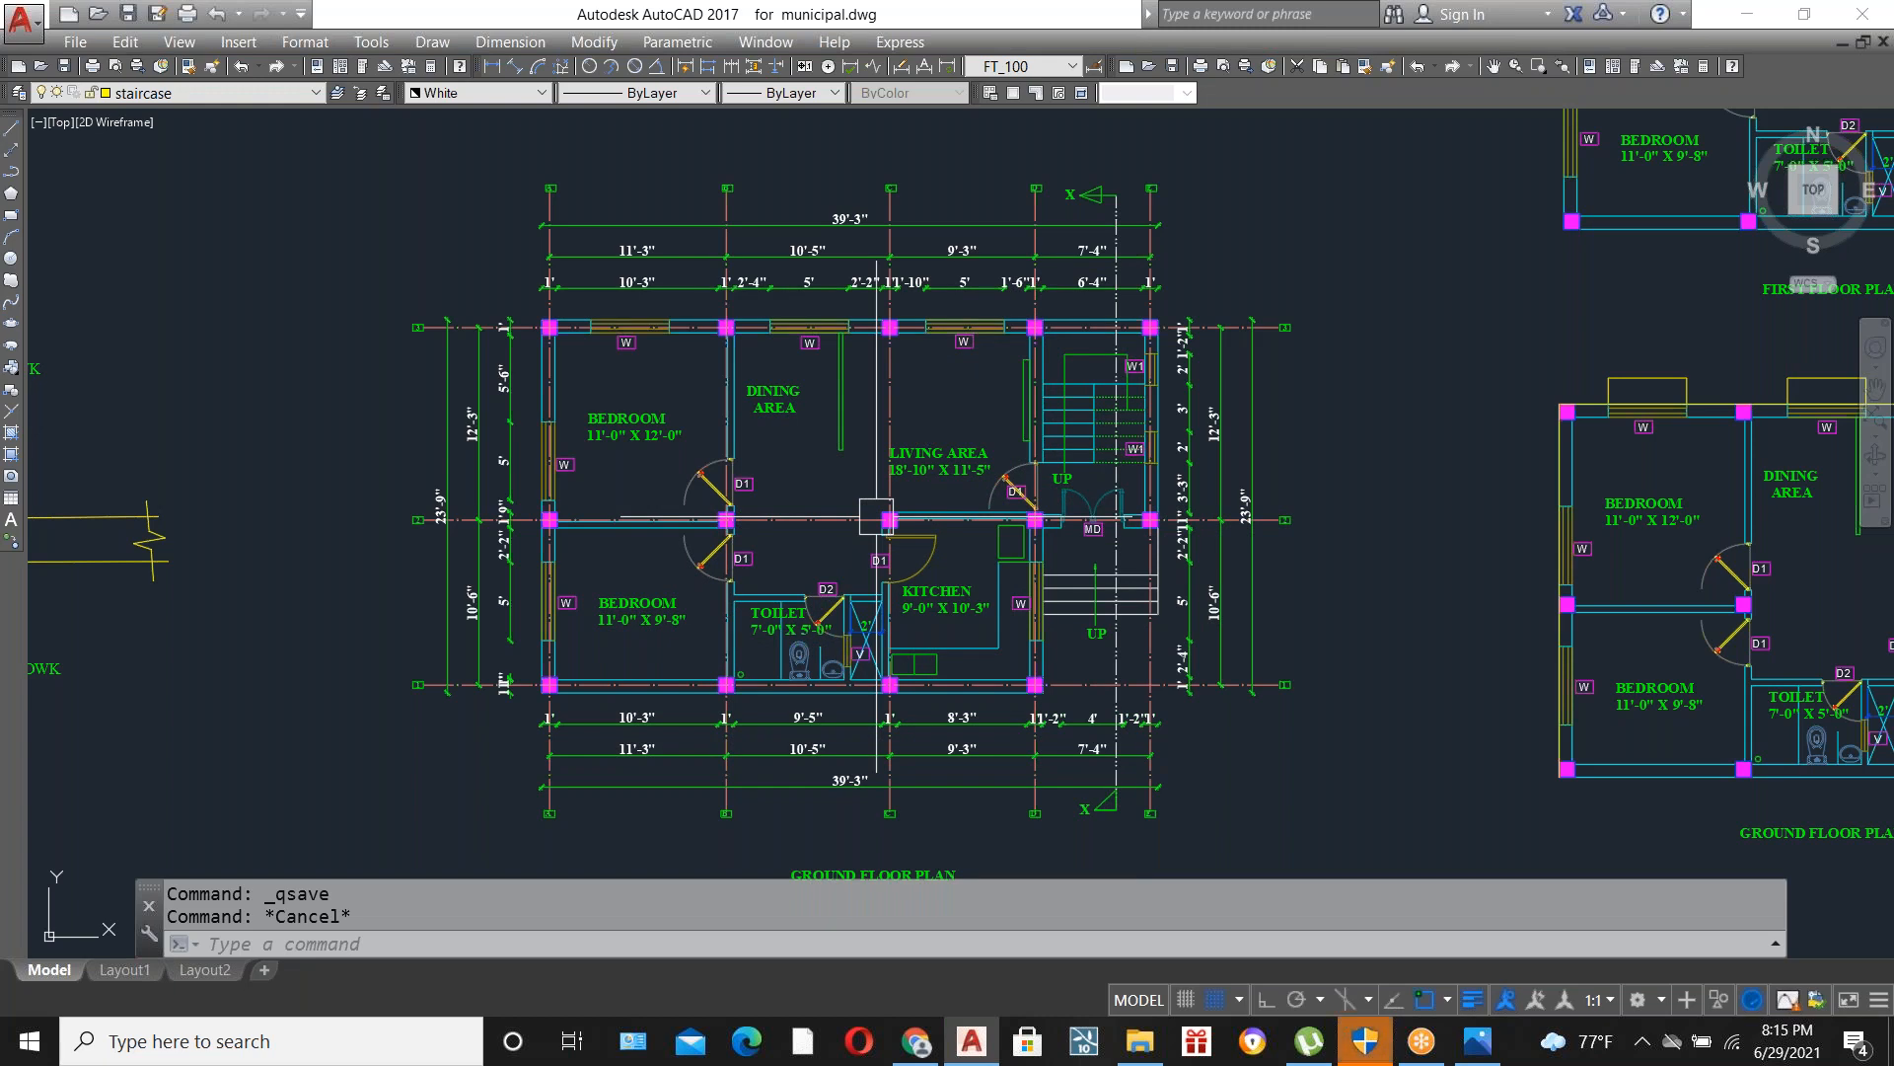
key(ctrl+s)
click(30, 24)
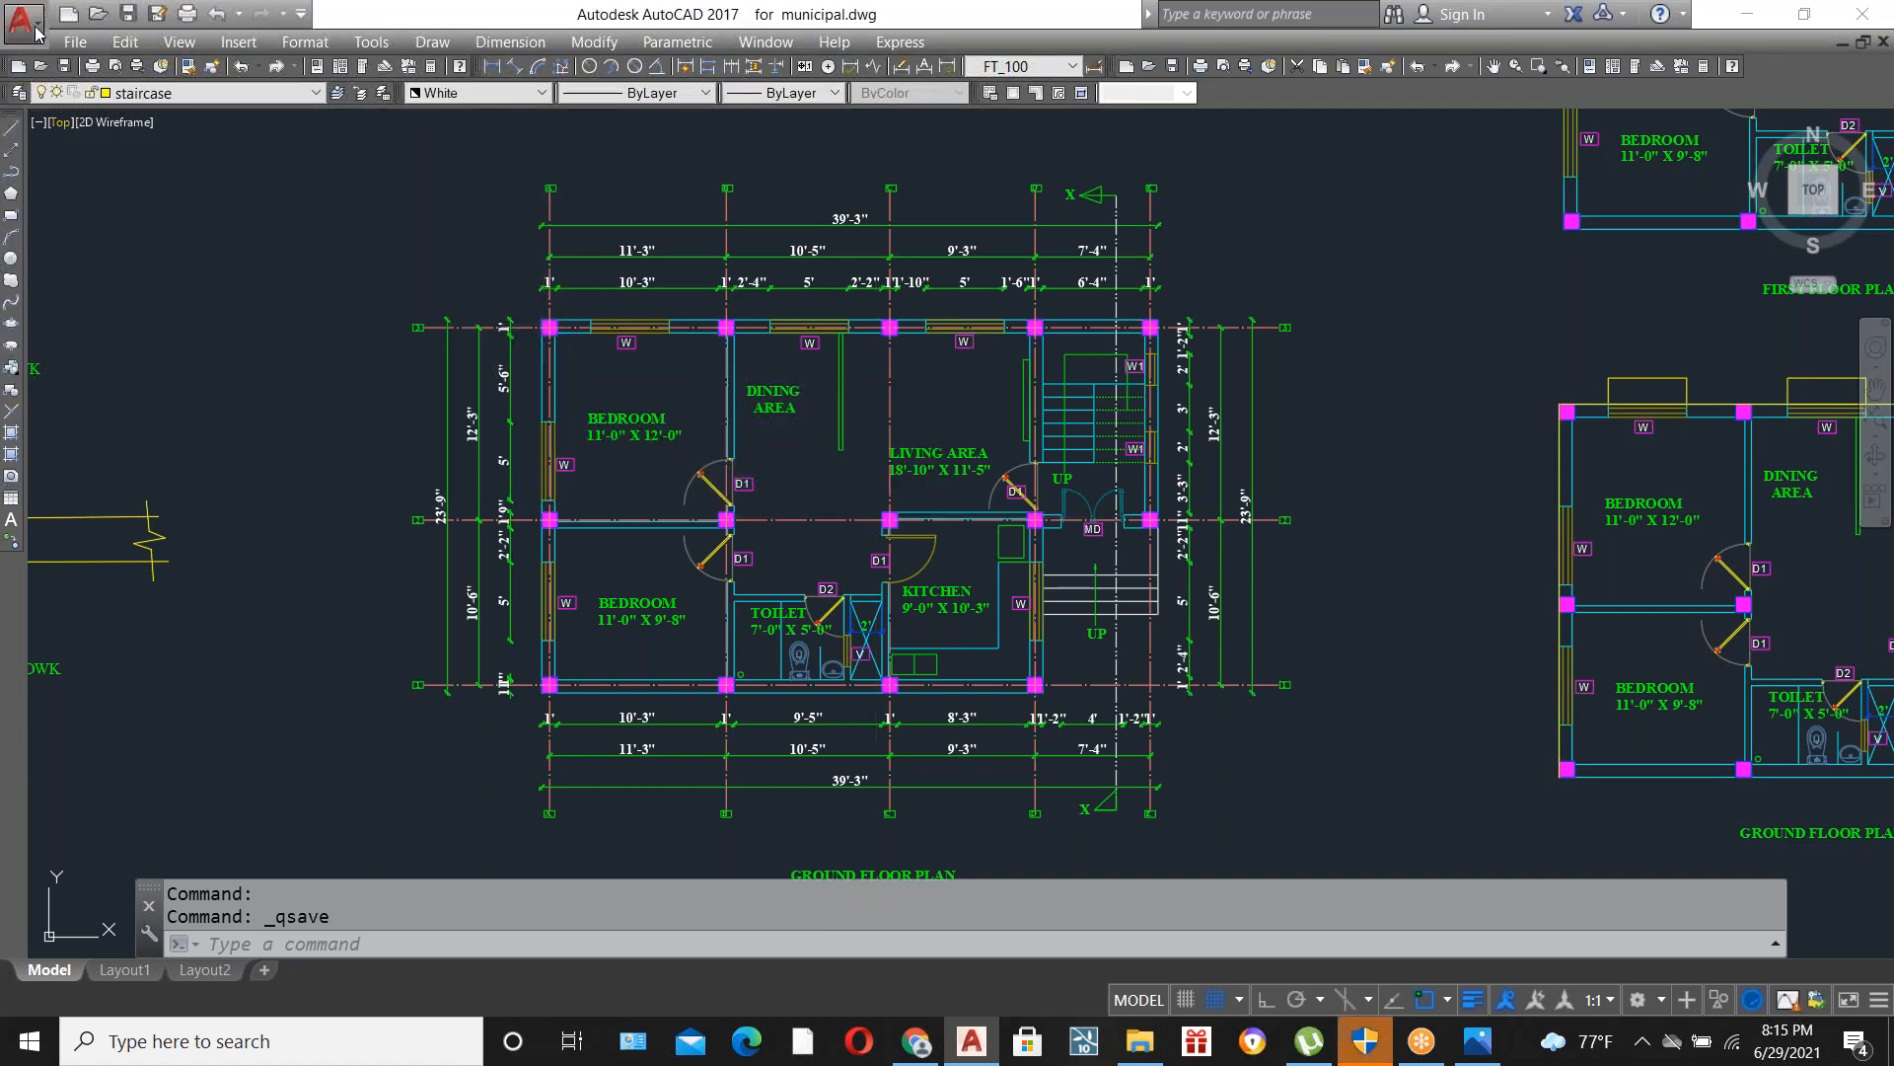
click(1263, 266)
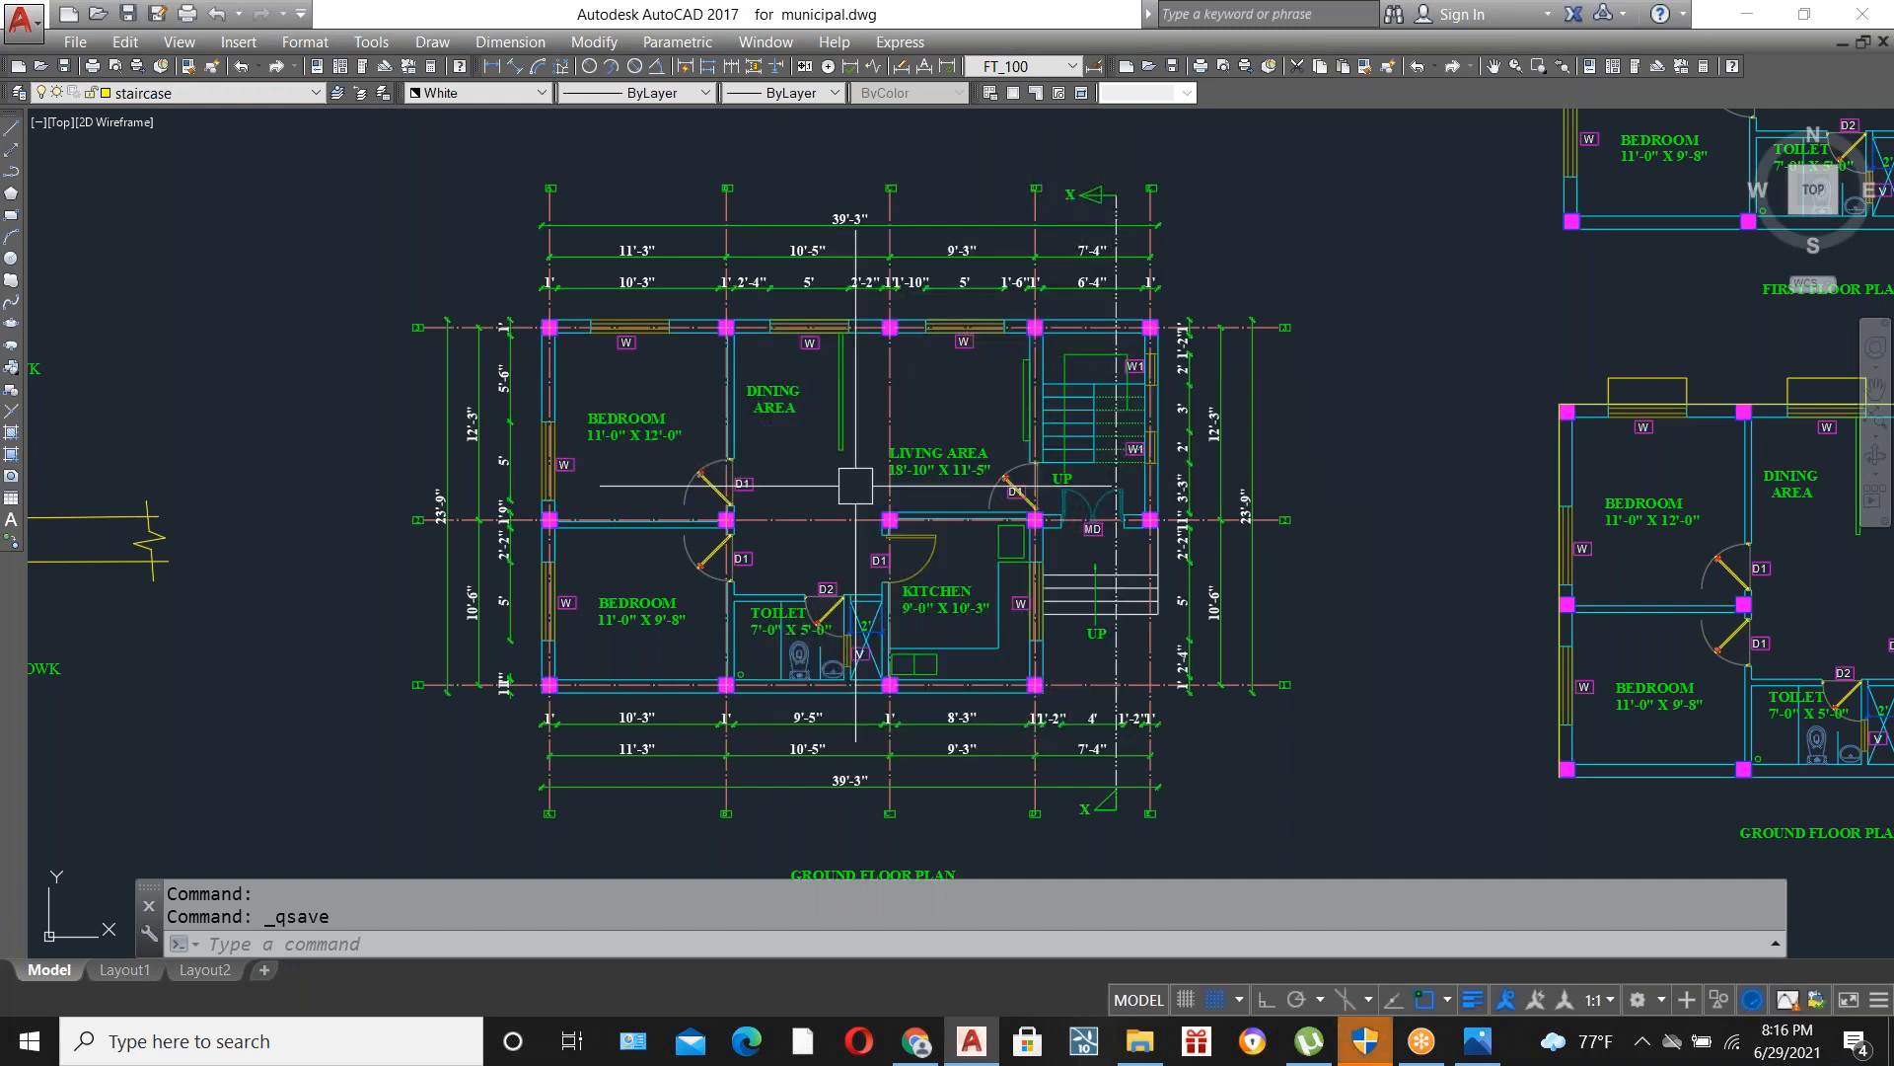
Examine the ground floor plan, the location map's roads around Bajranj Chowk, and the east elevation.
scroll(856, 486, down, 2)
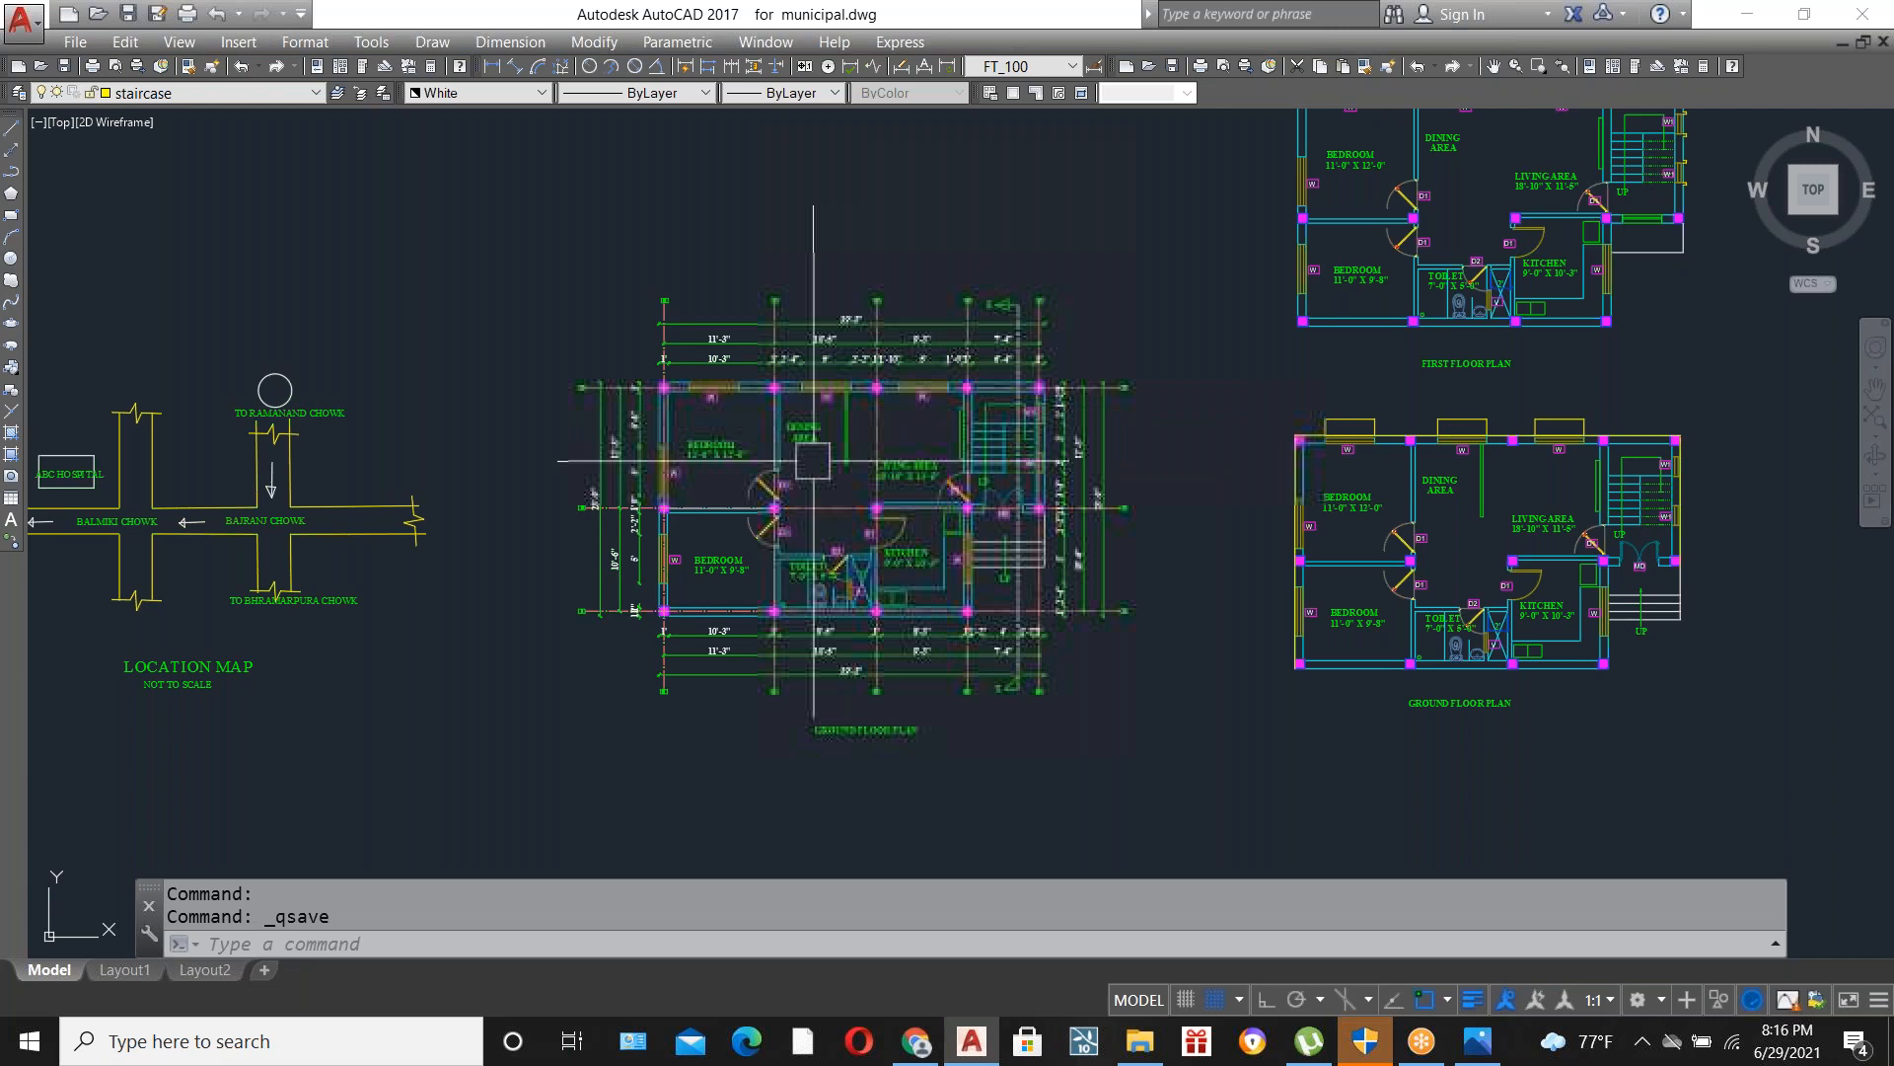
scroll(813, 460, down, 2)
scroll(416, 506, up, 5)
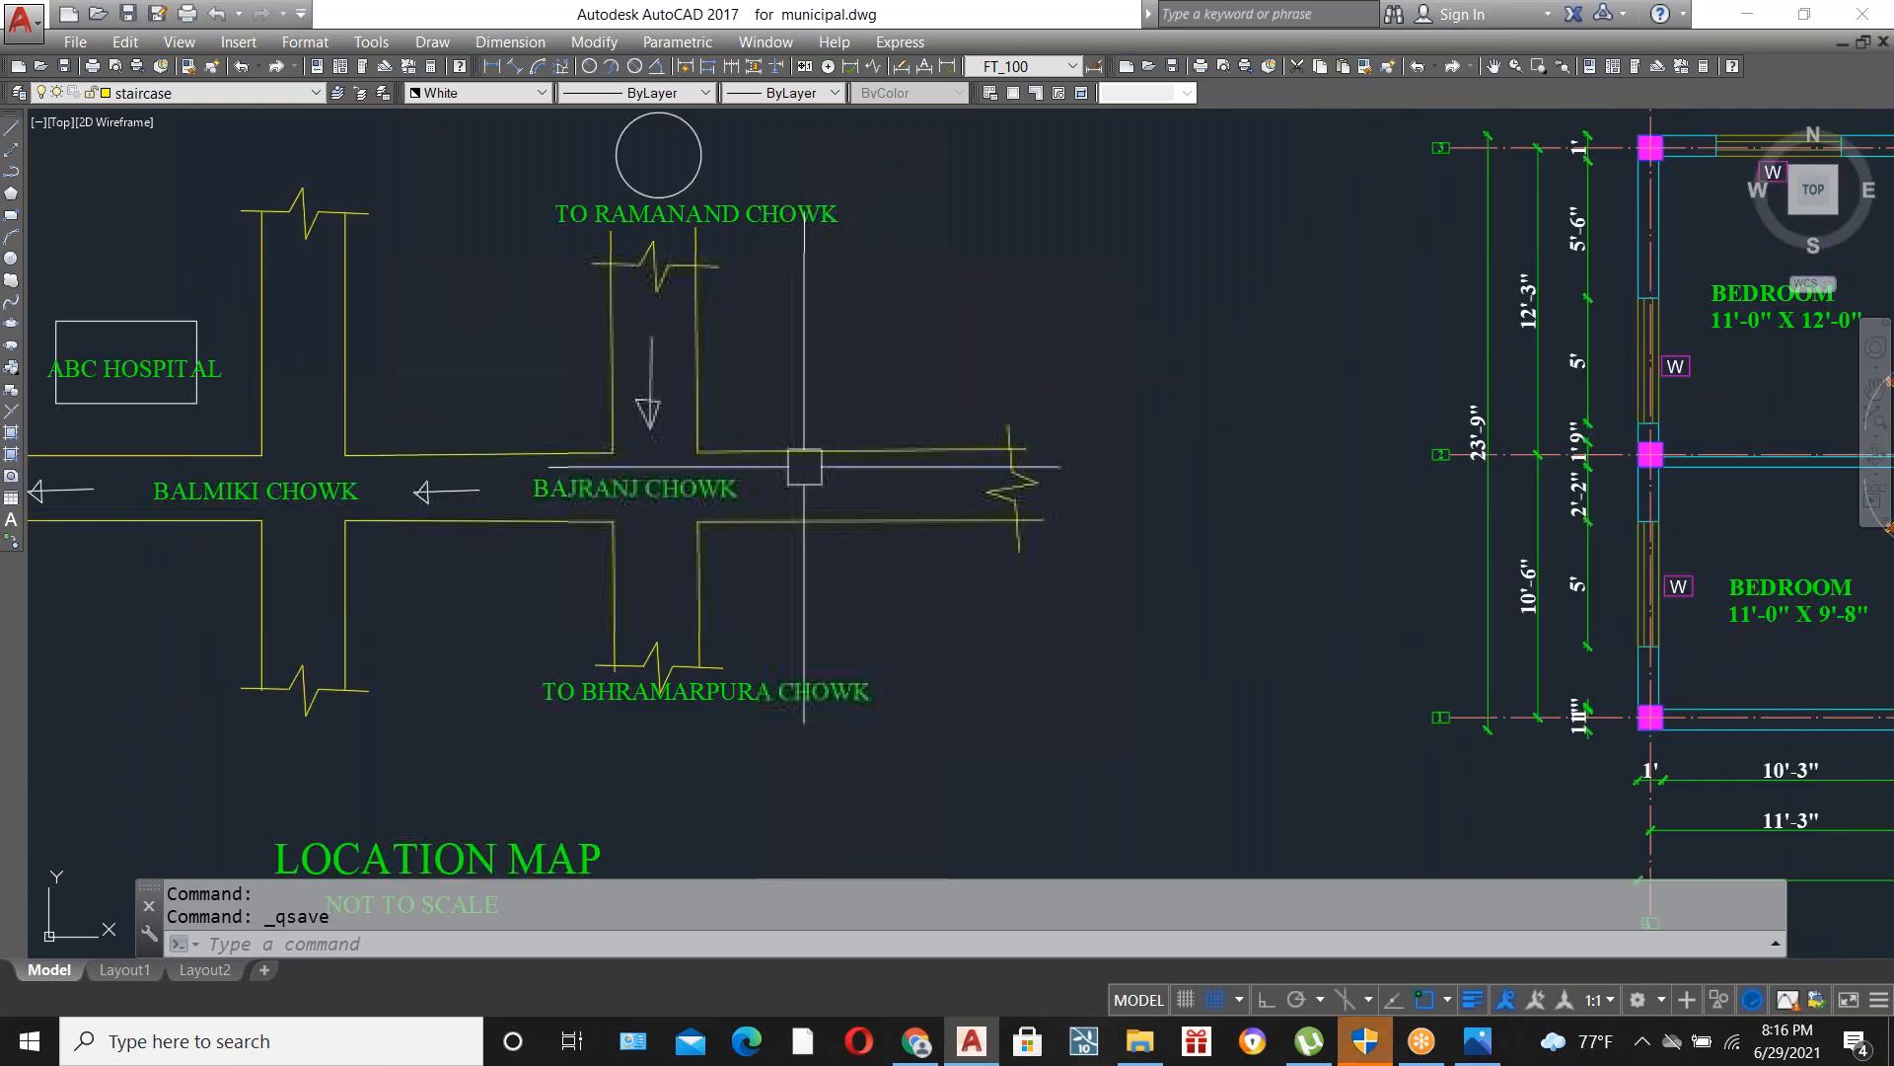
scroll(806, 499, up, 2)
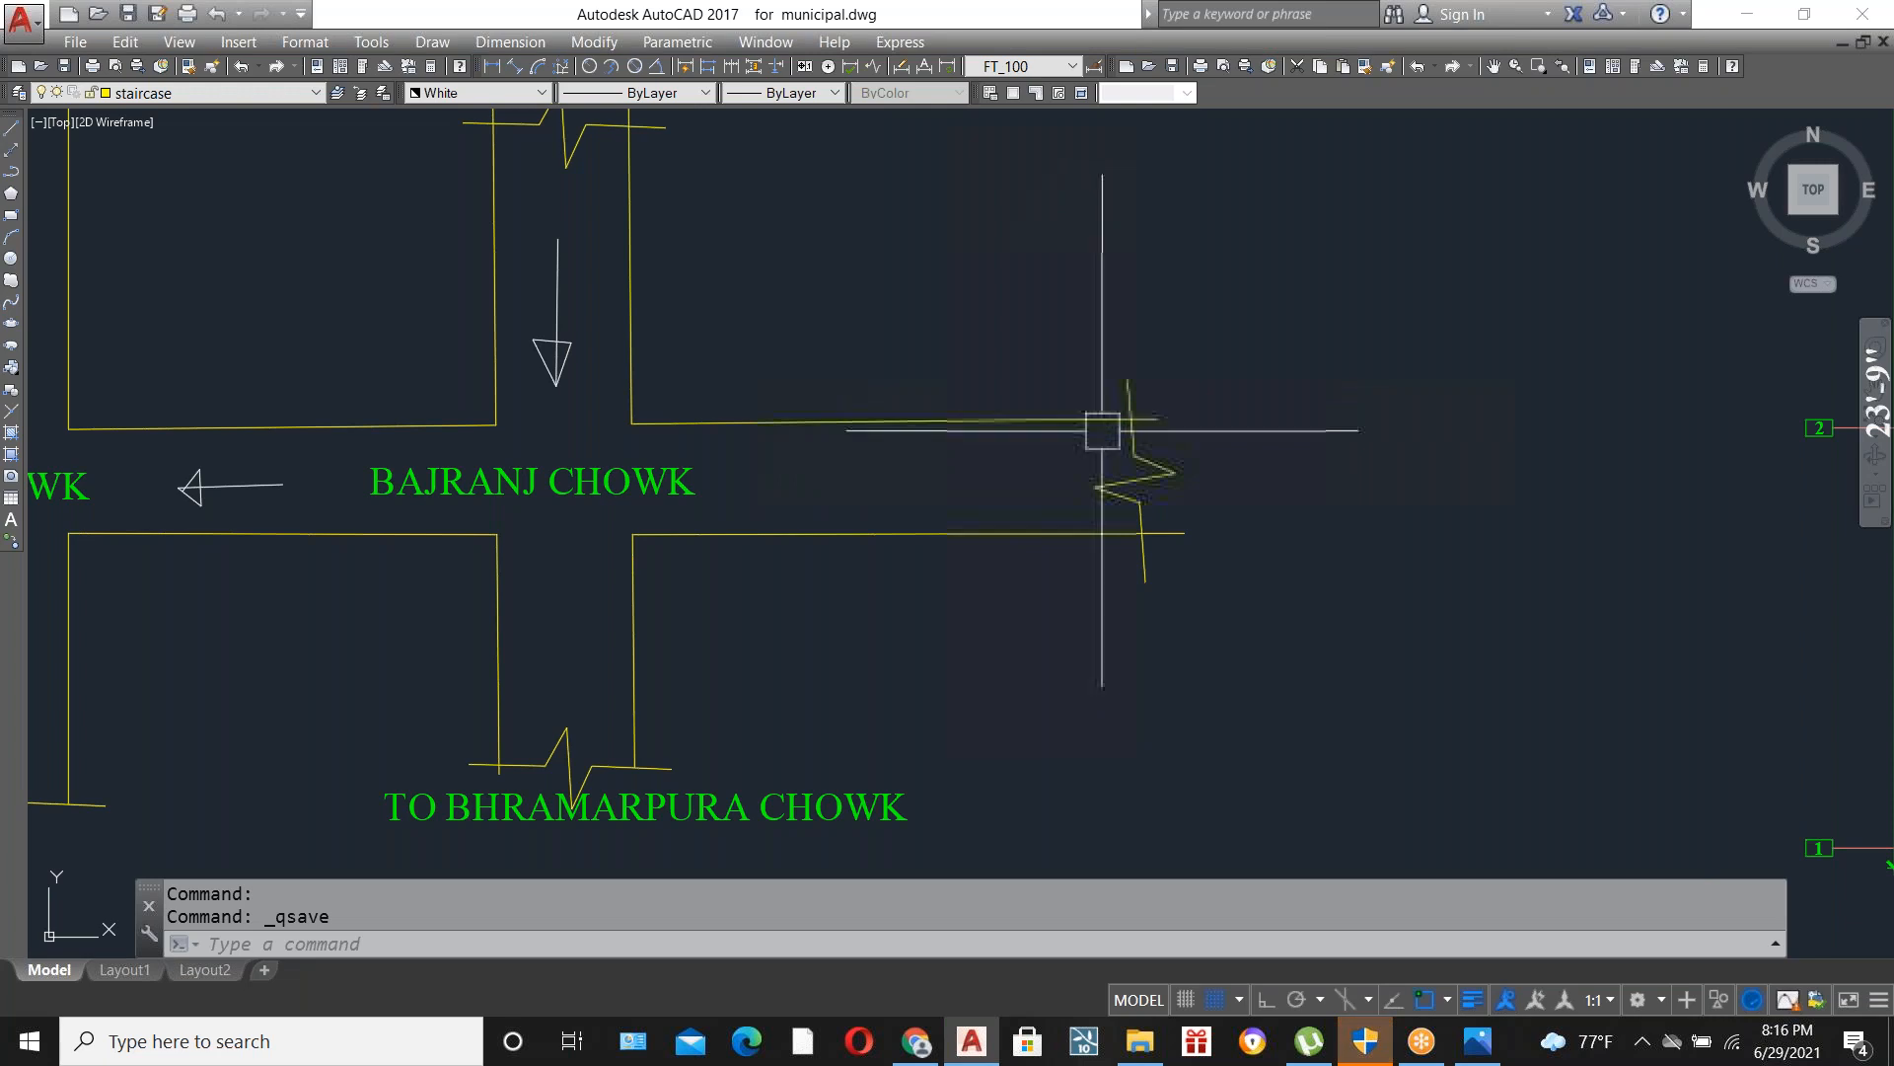
scroll(1102, 431, down, 2)
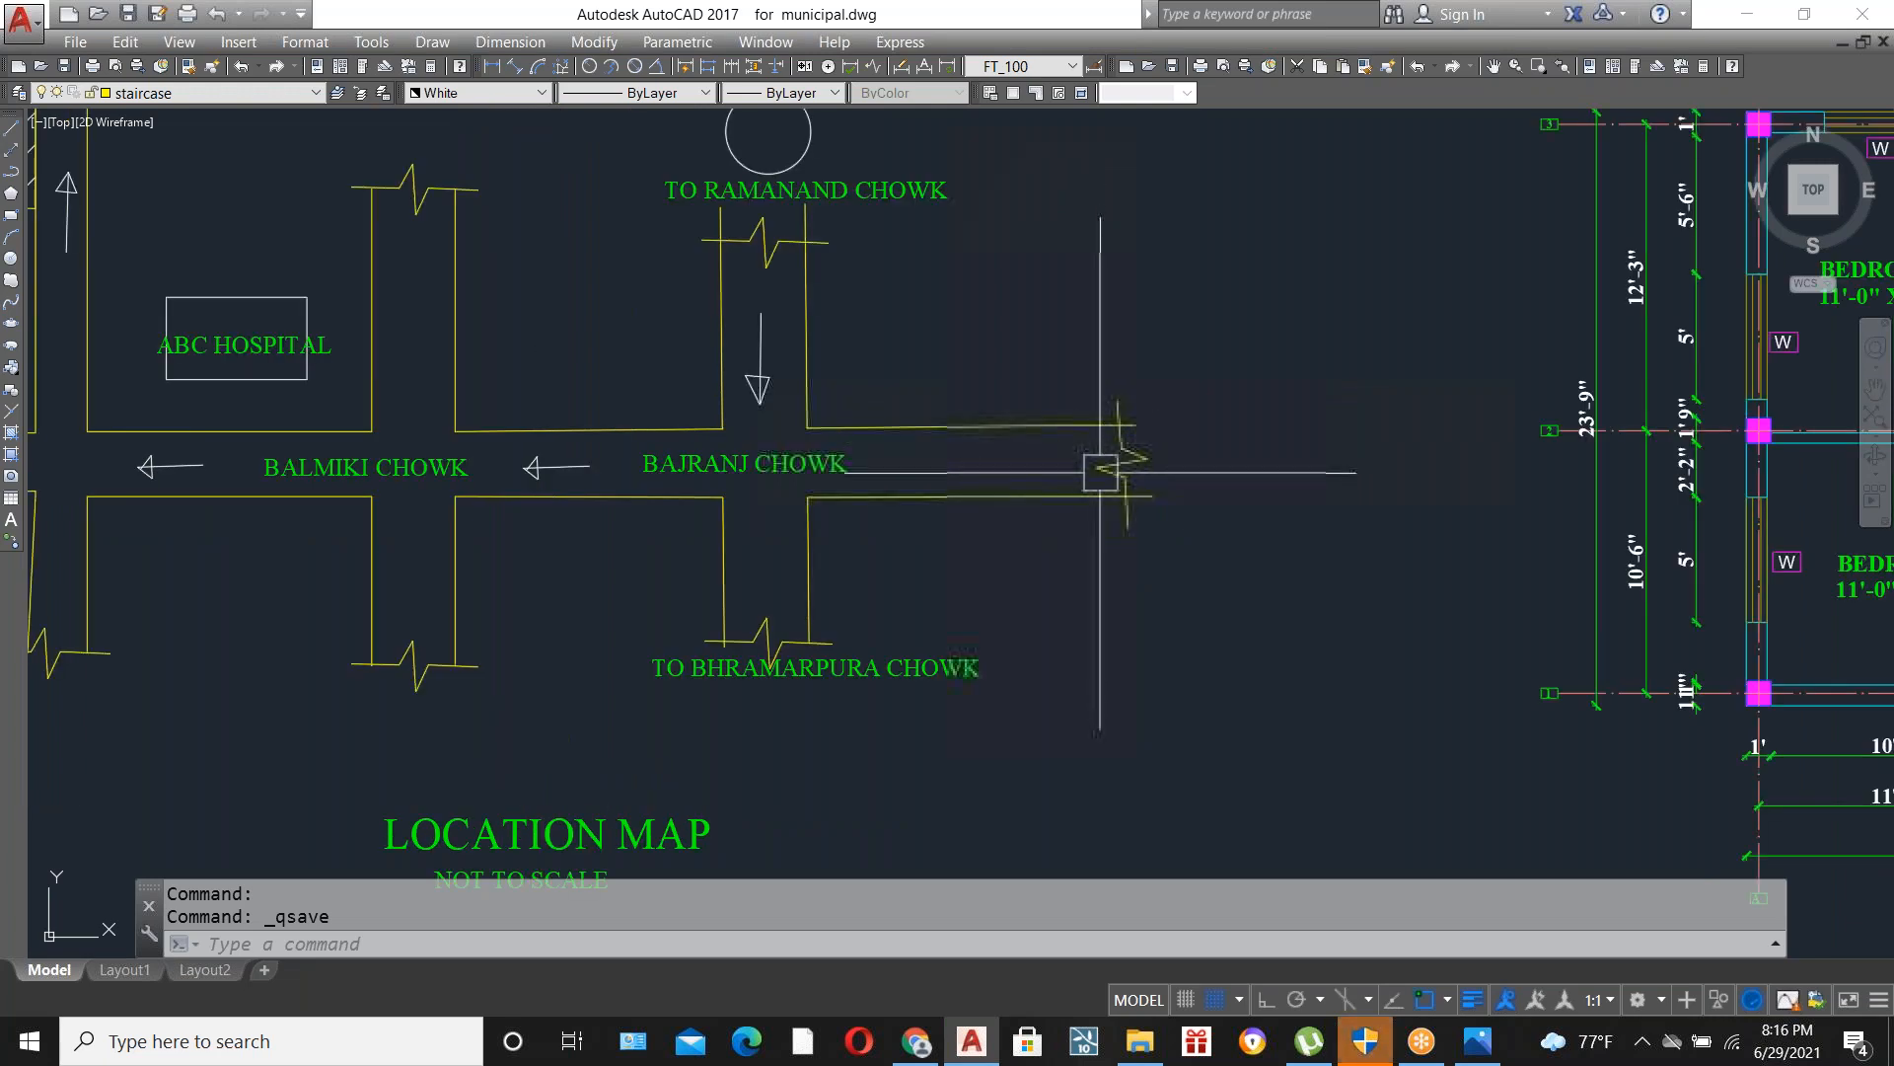
scroll(1102, 473, down, 5)
scroll(1204, 461, up, 3)
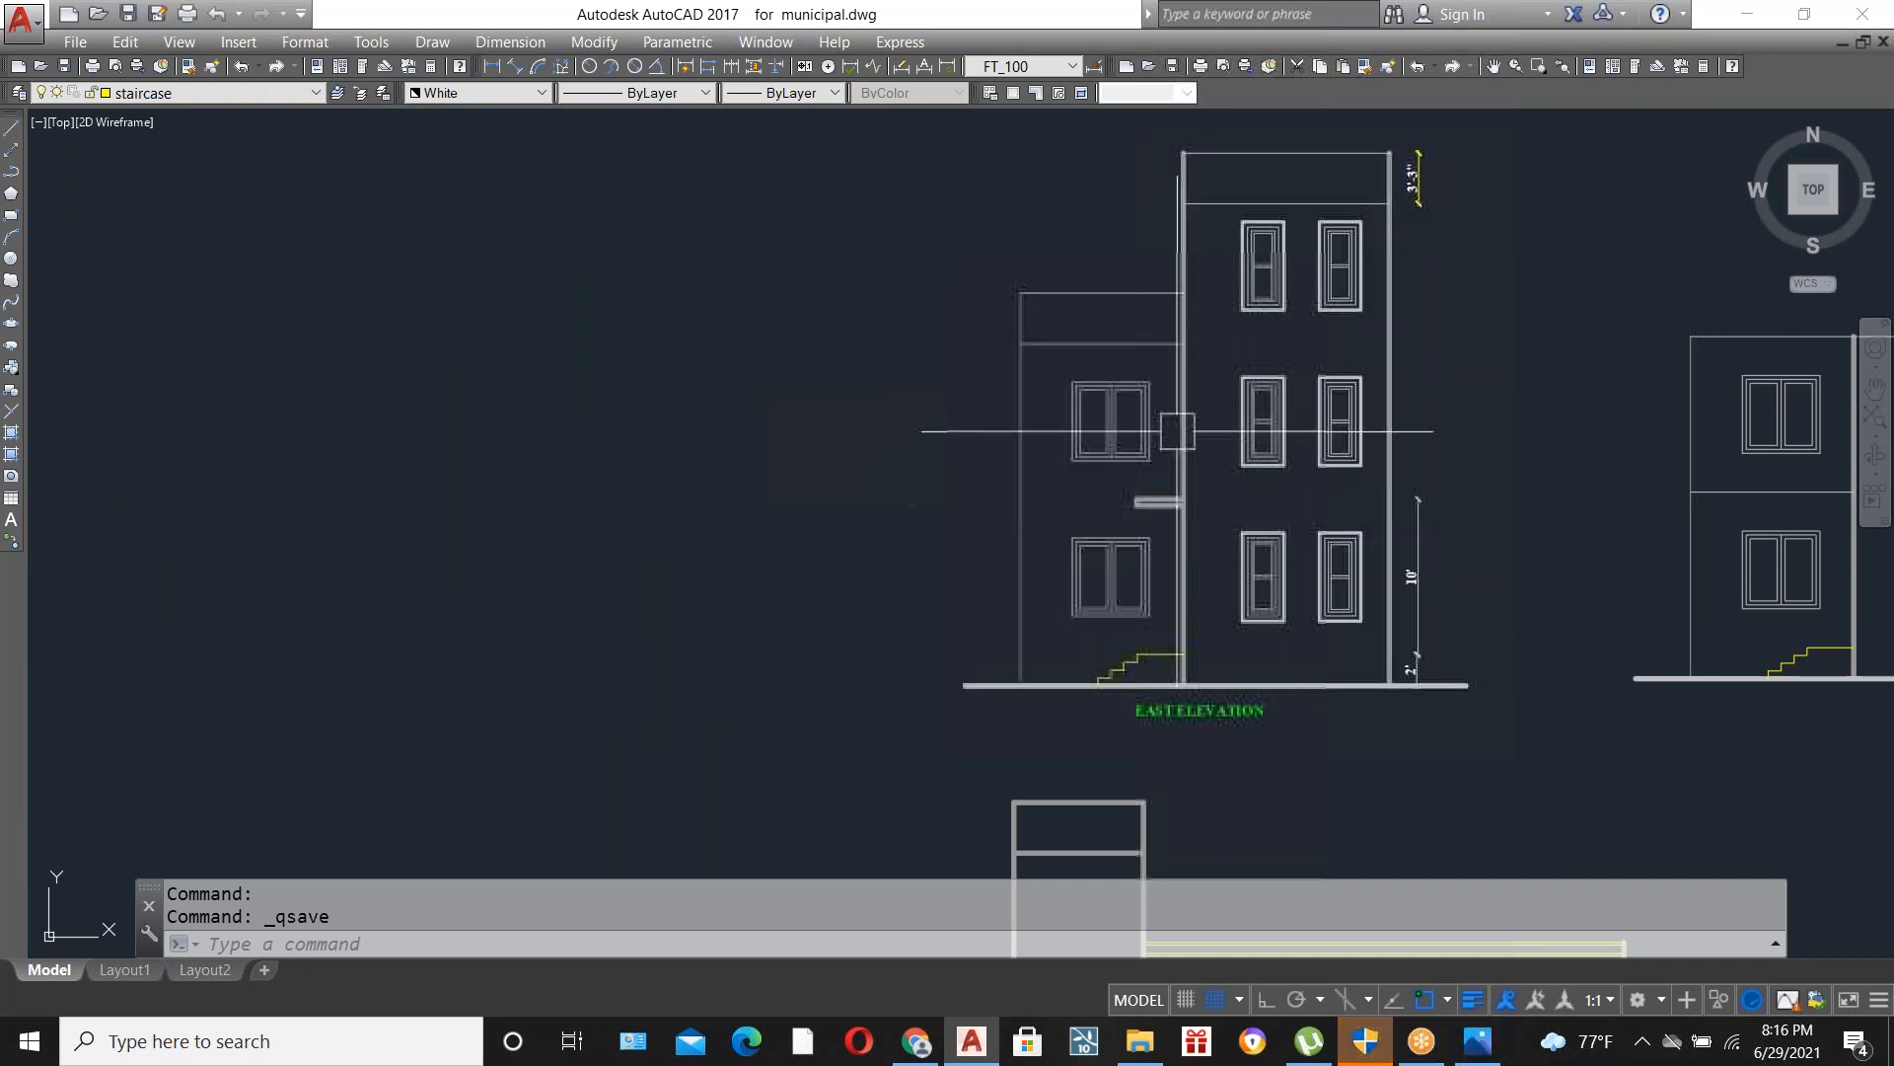
scroll(1154, 410, up, 2)
scroll(901, 550, down, 2)
scroll(1085, 500, down, 2)
scroll(1026, 506, up, 4)
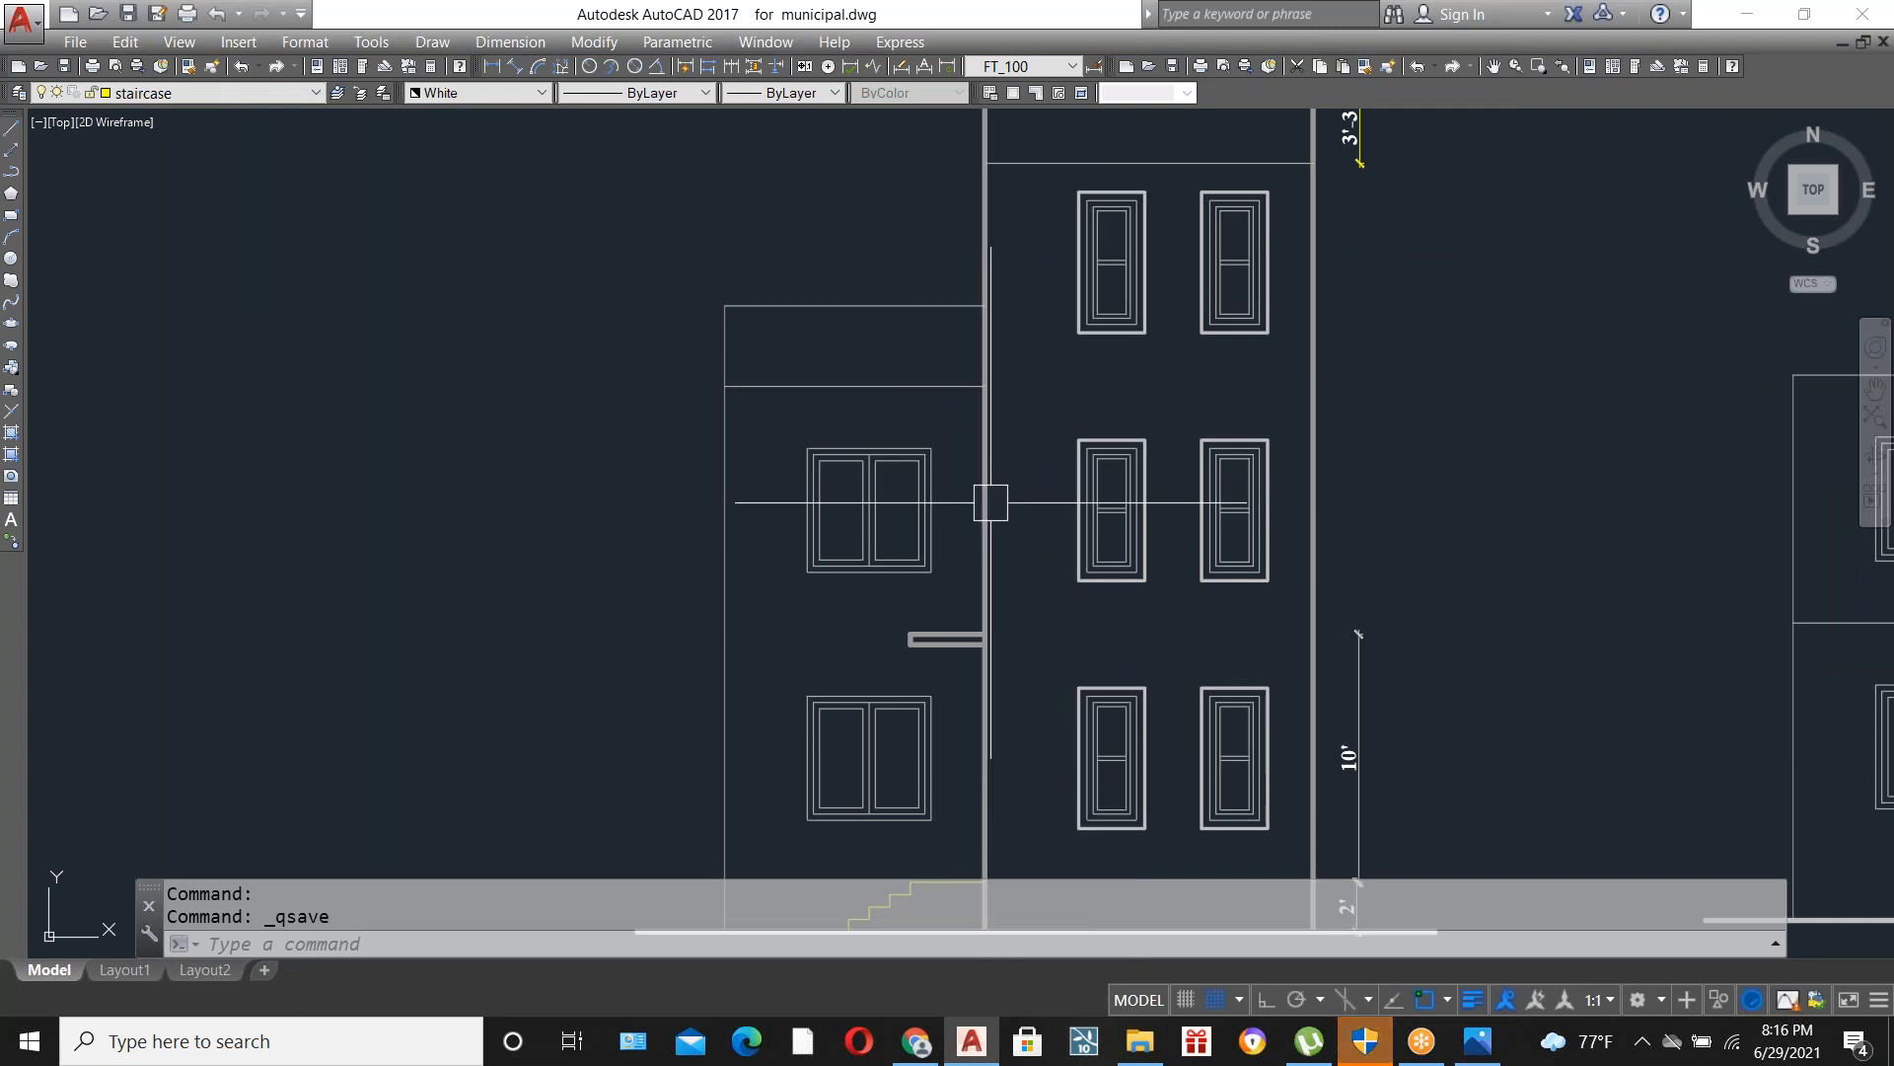
scroll(990, 502, down, 2)
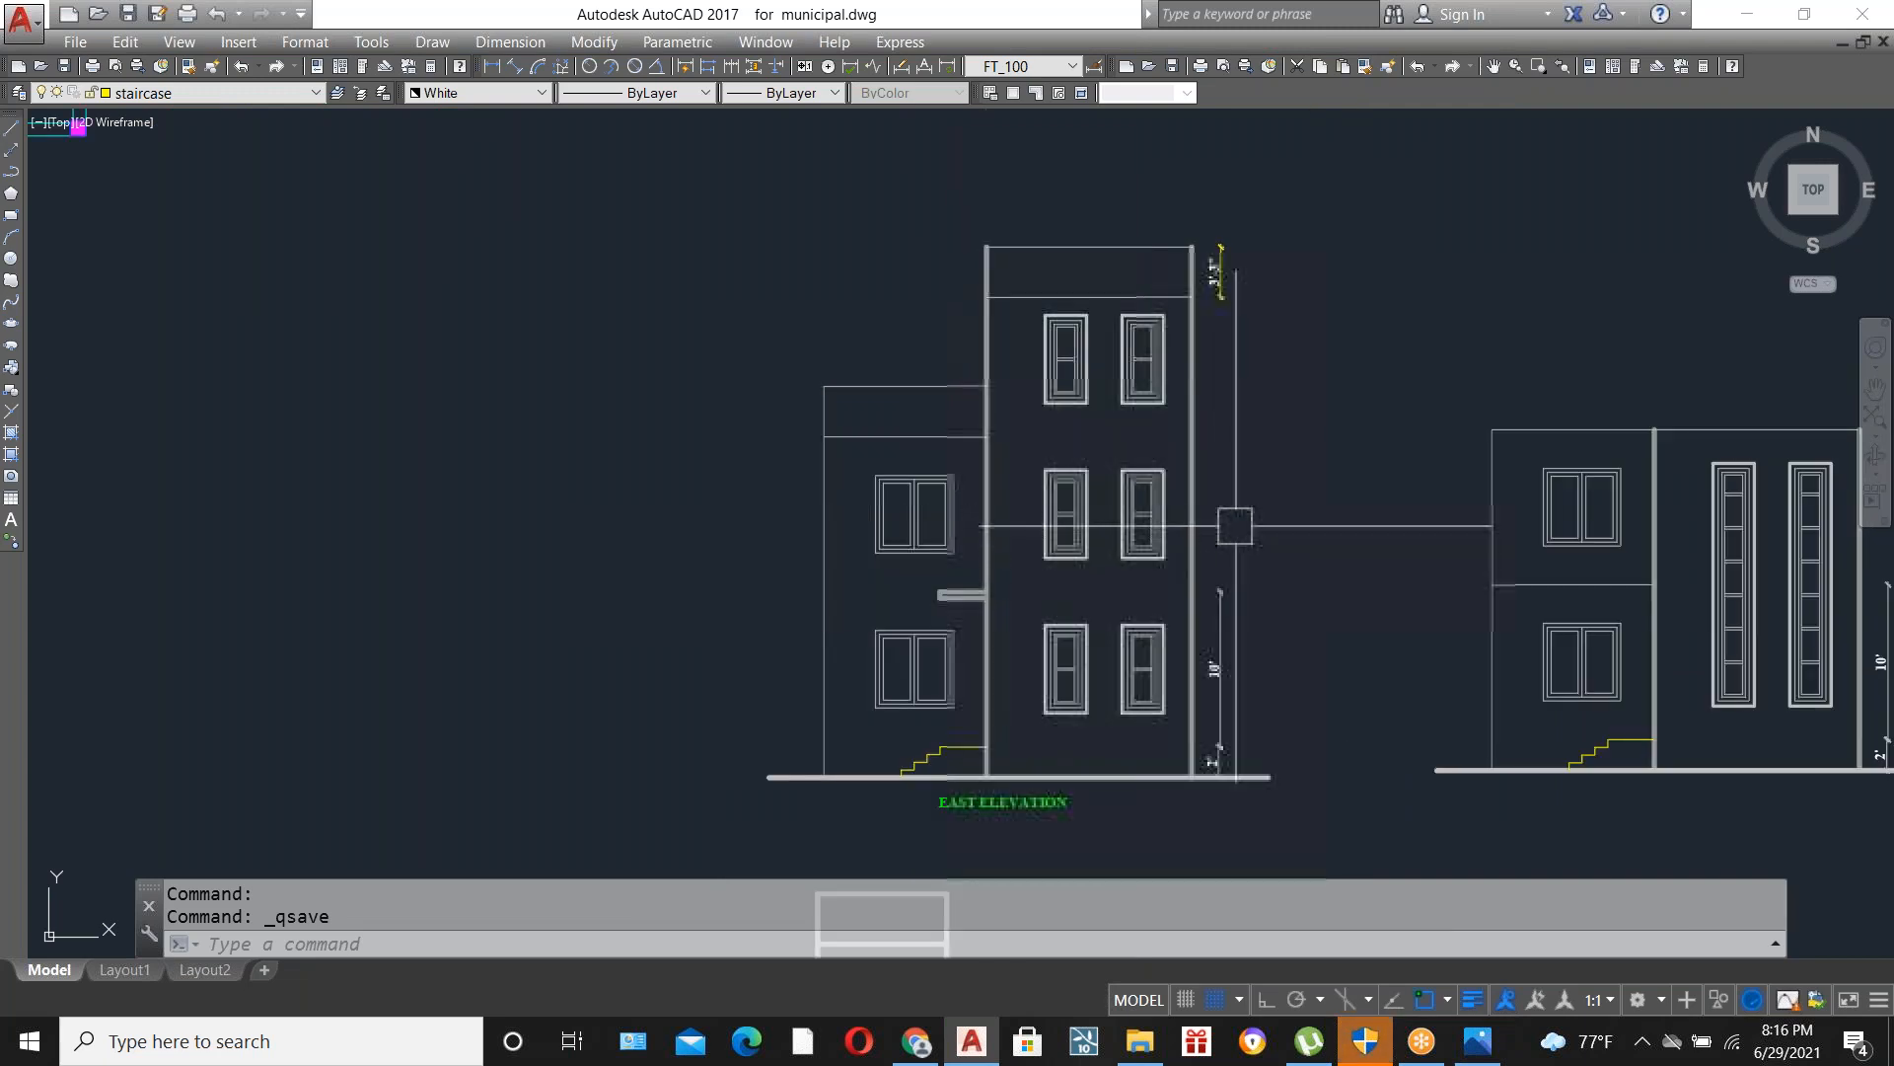
Set up a plot from the previous settings with the DWG To PDF plotter and a window around the east elevation.
key(ctrl+p)
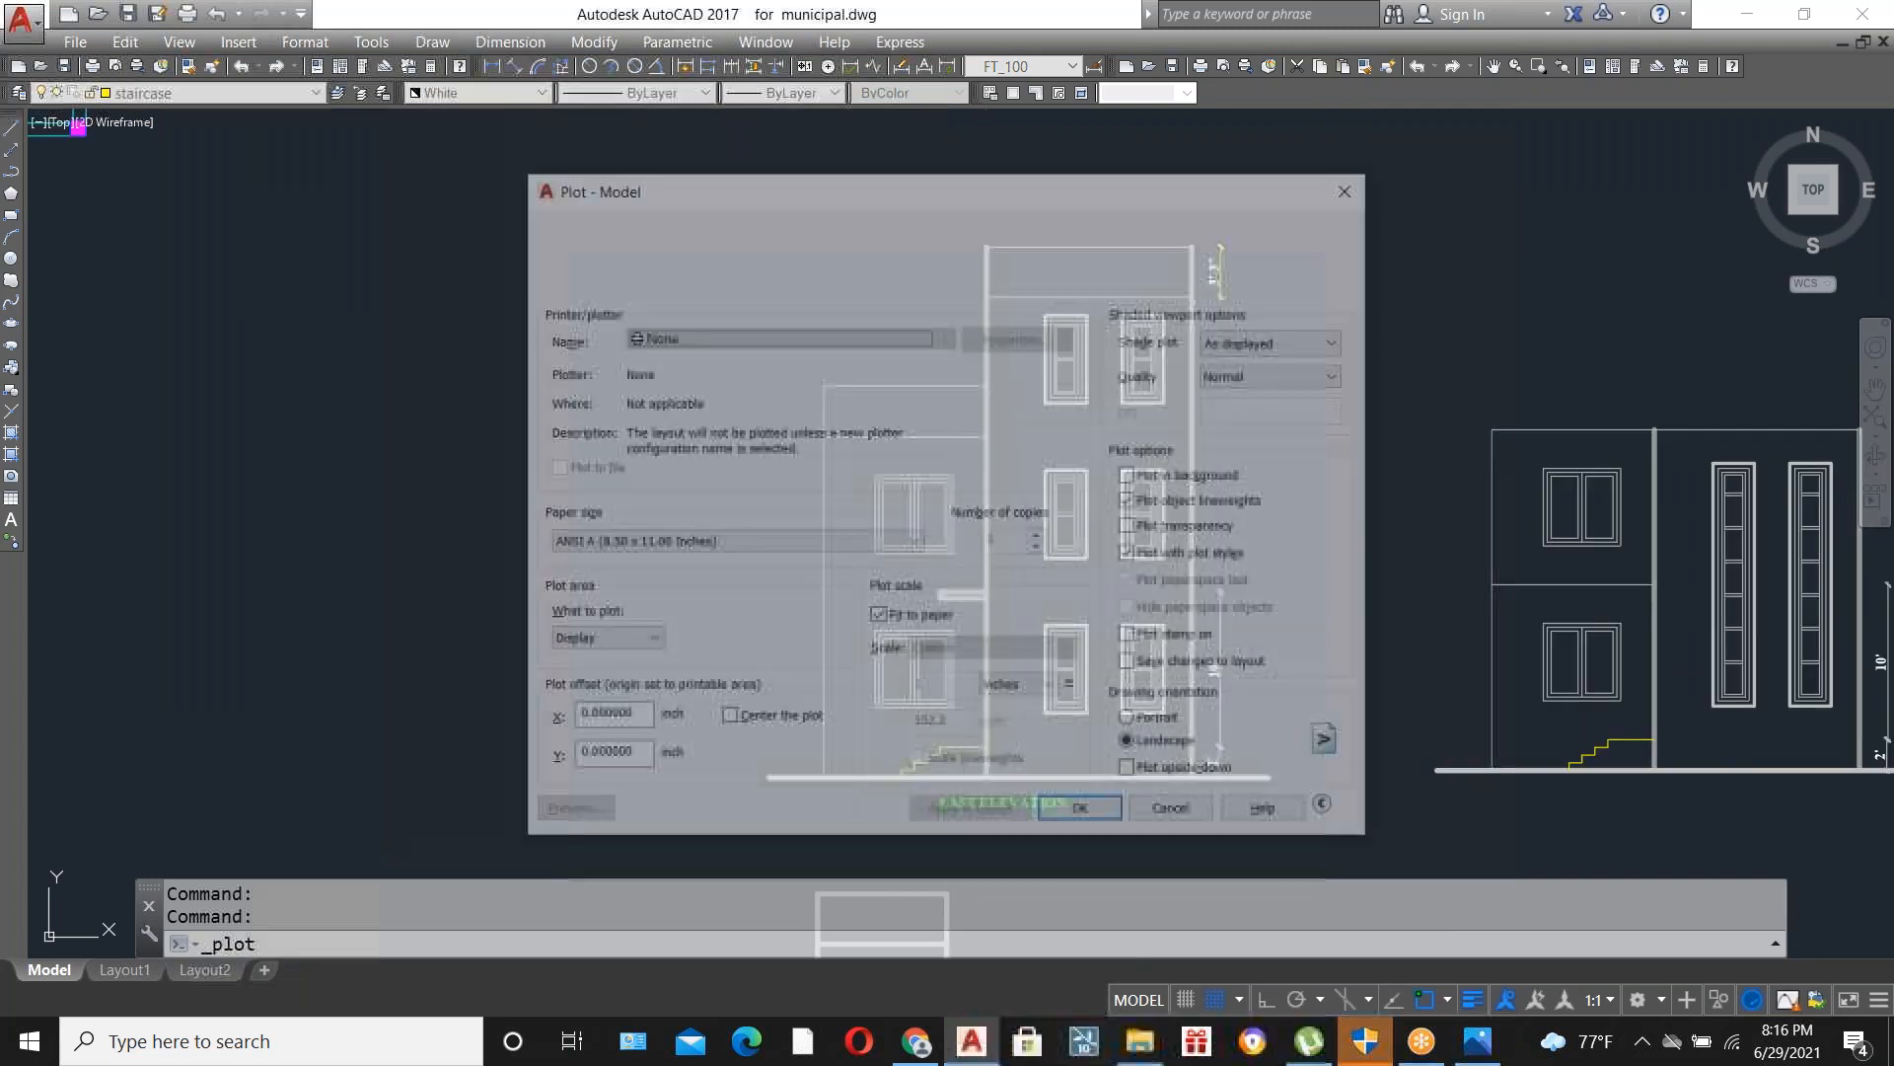
click(789, 264)
click(691, 300)
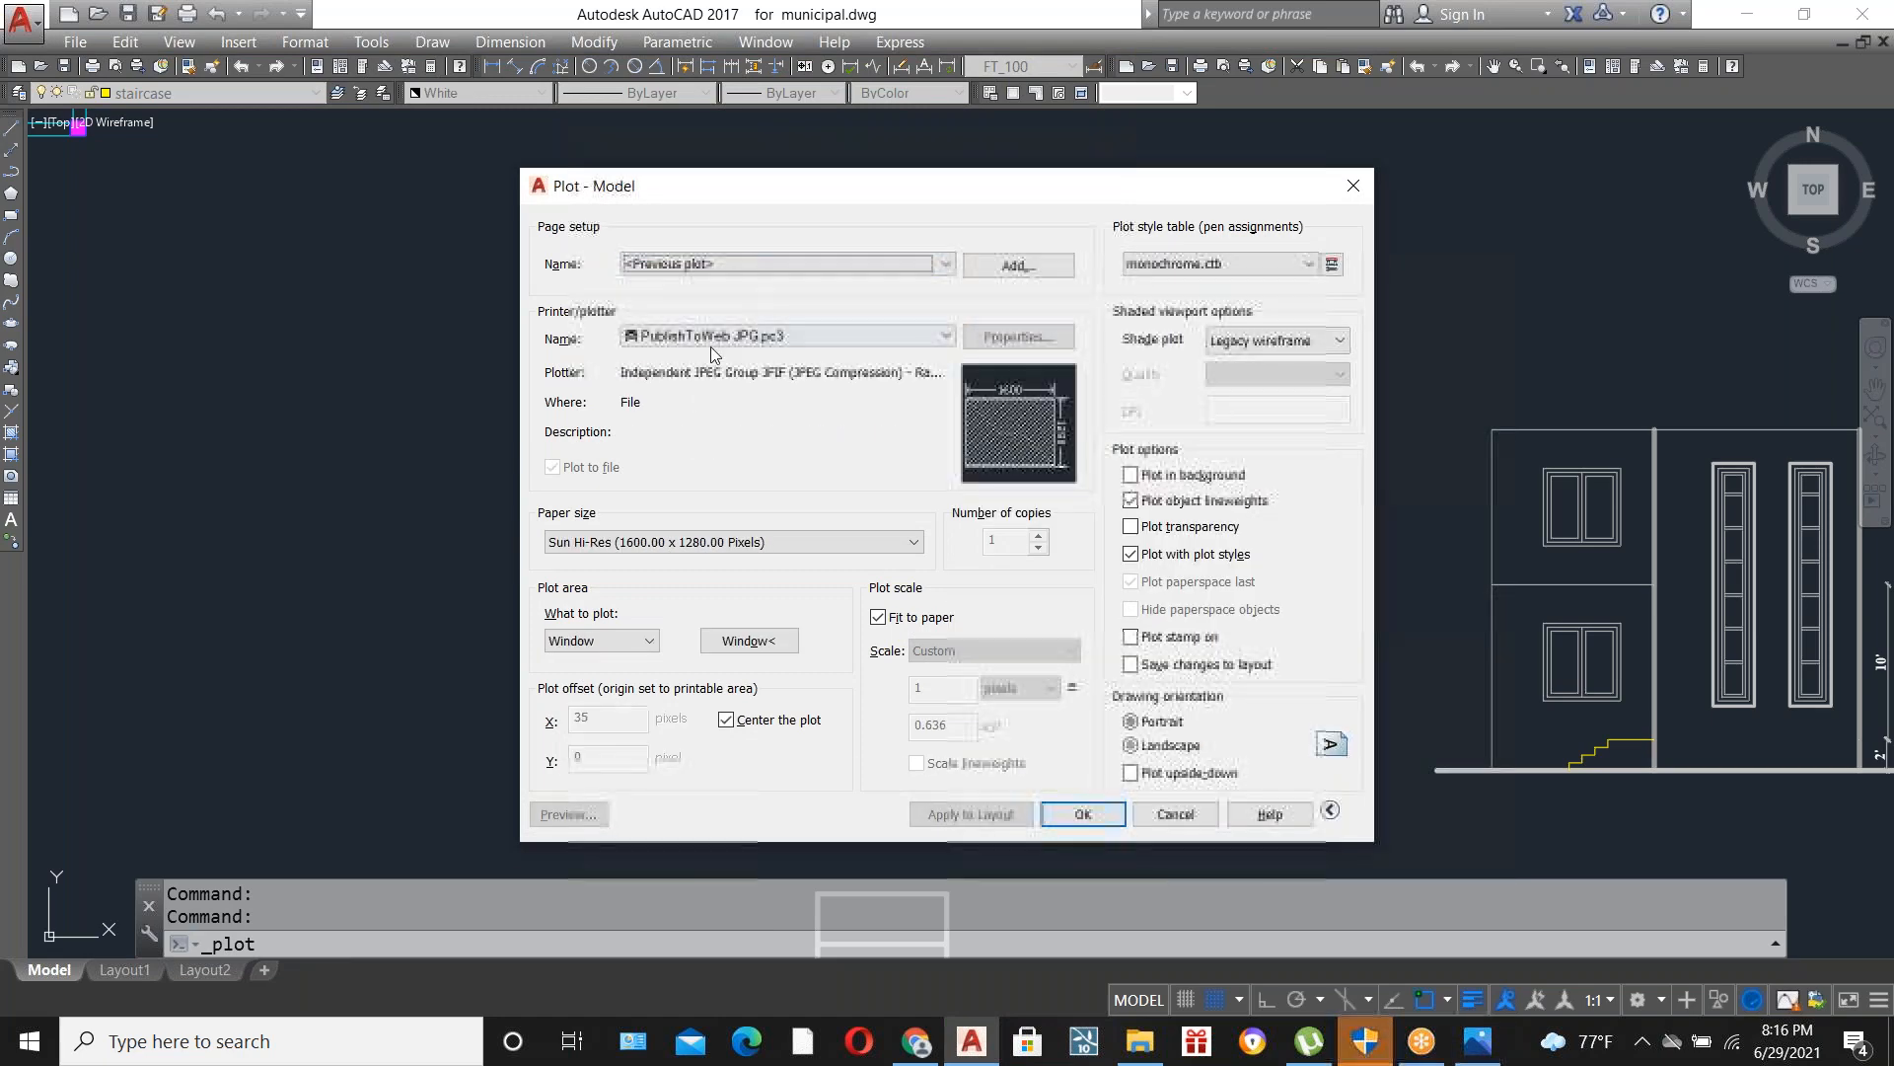
click(790, 335)
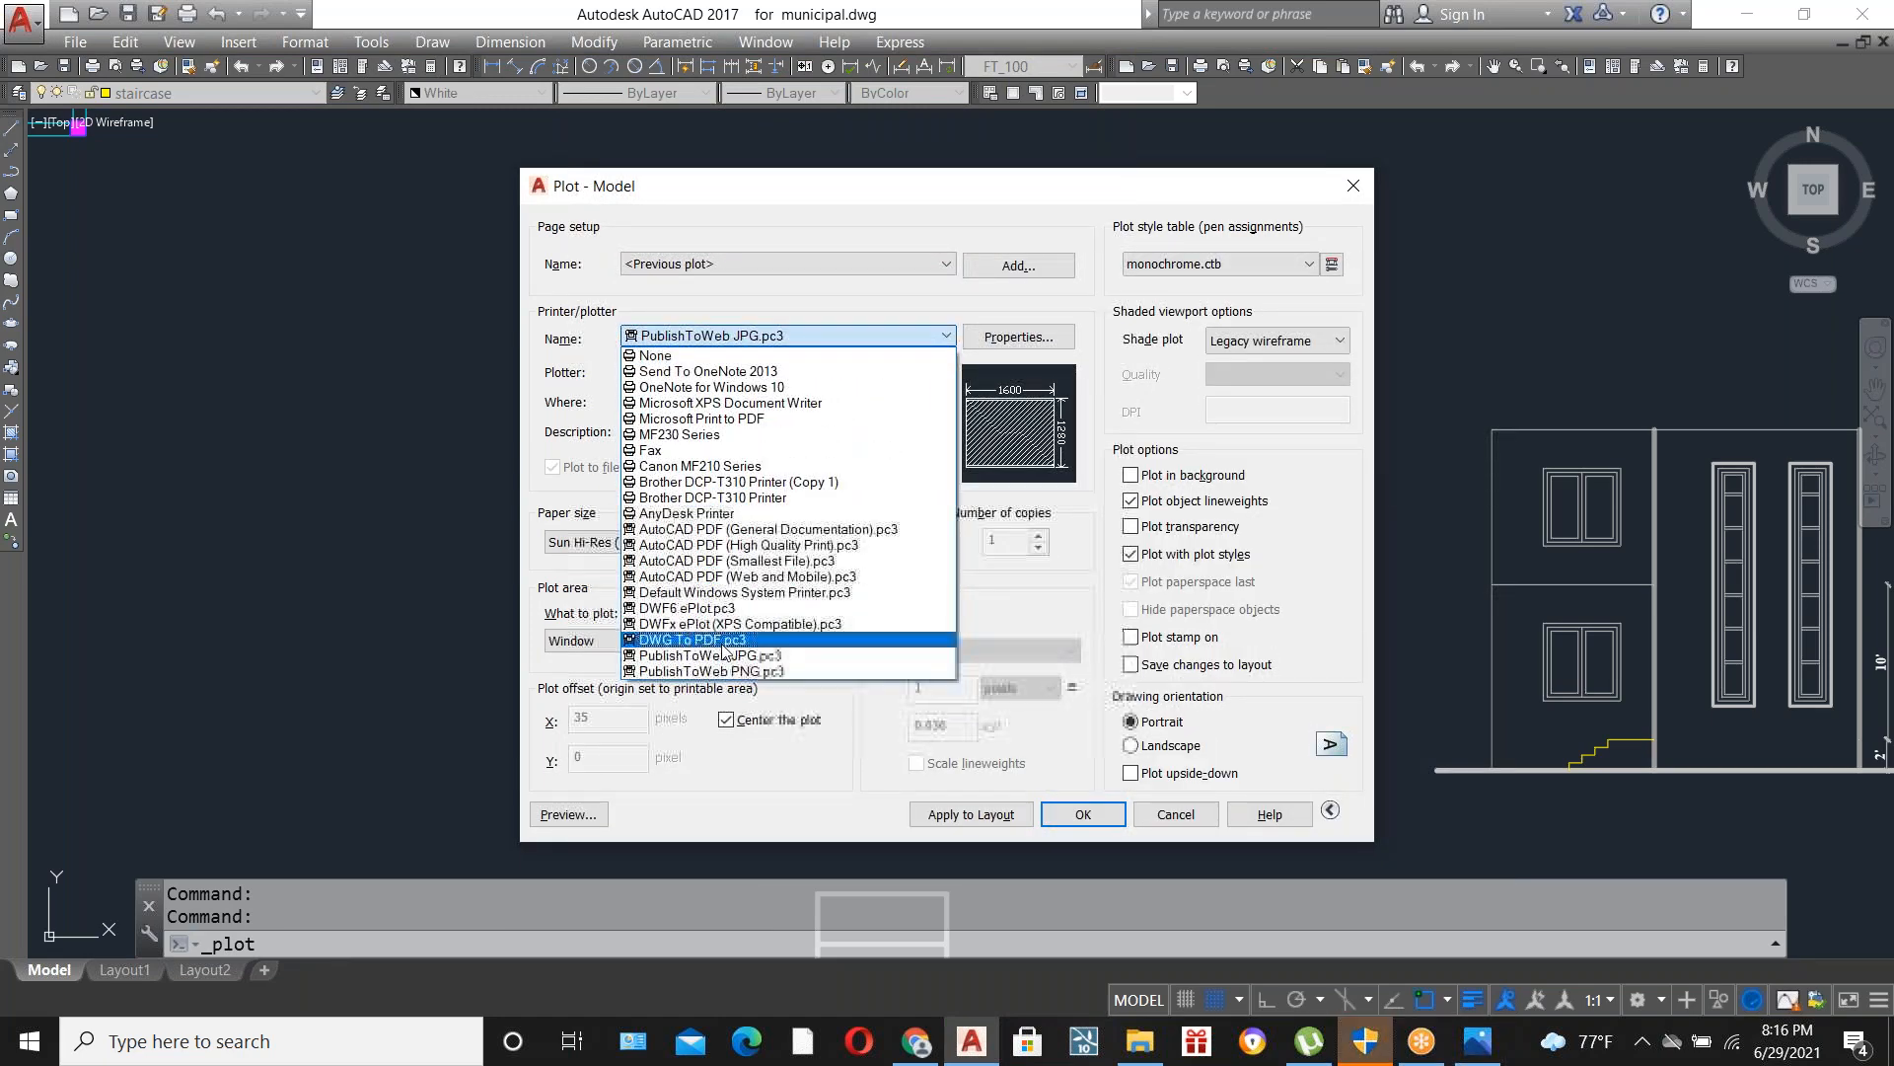
click(681, 773)
click(749, 640)
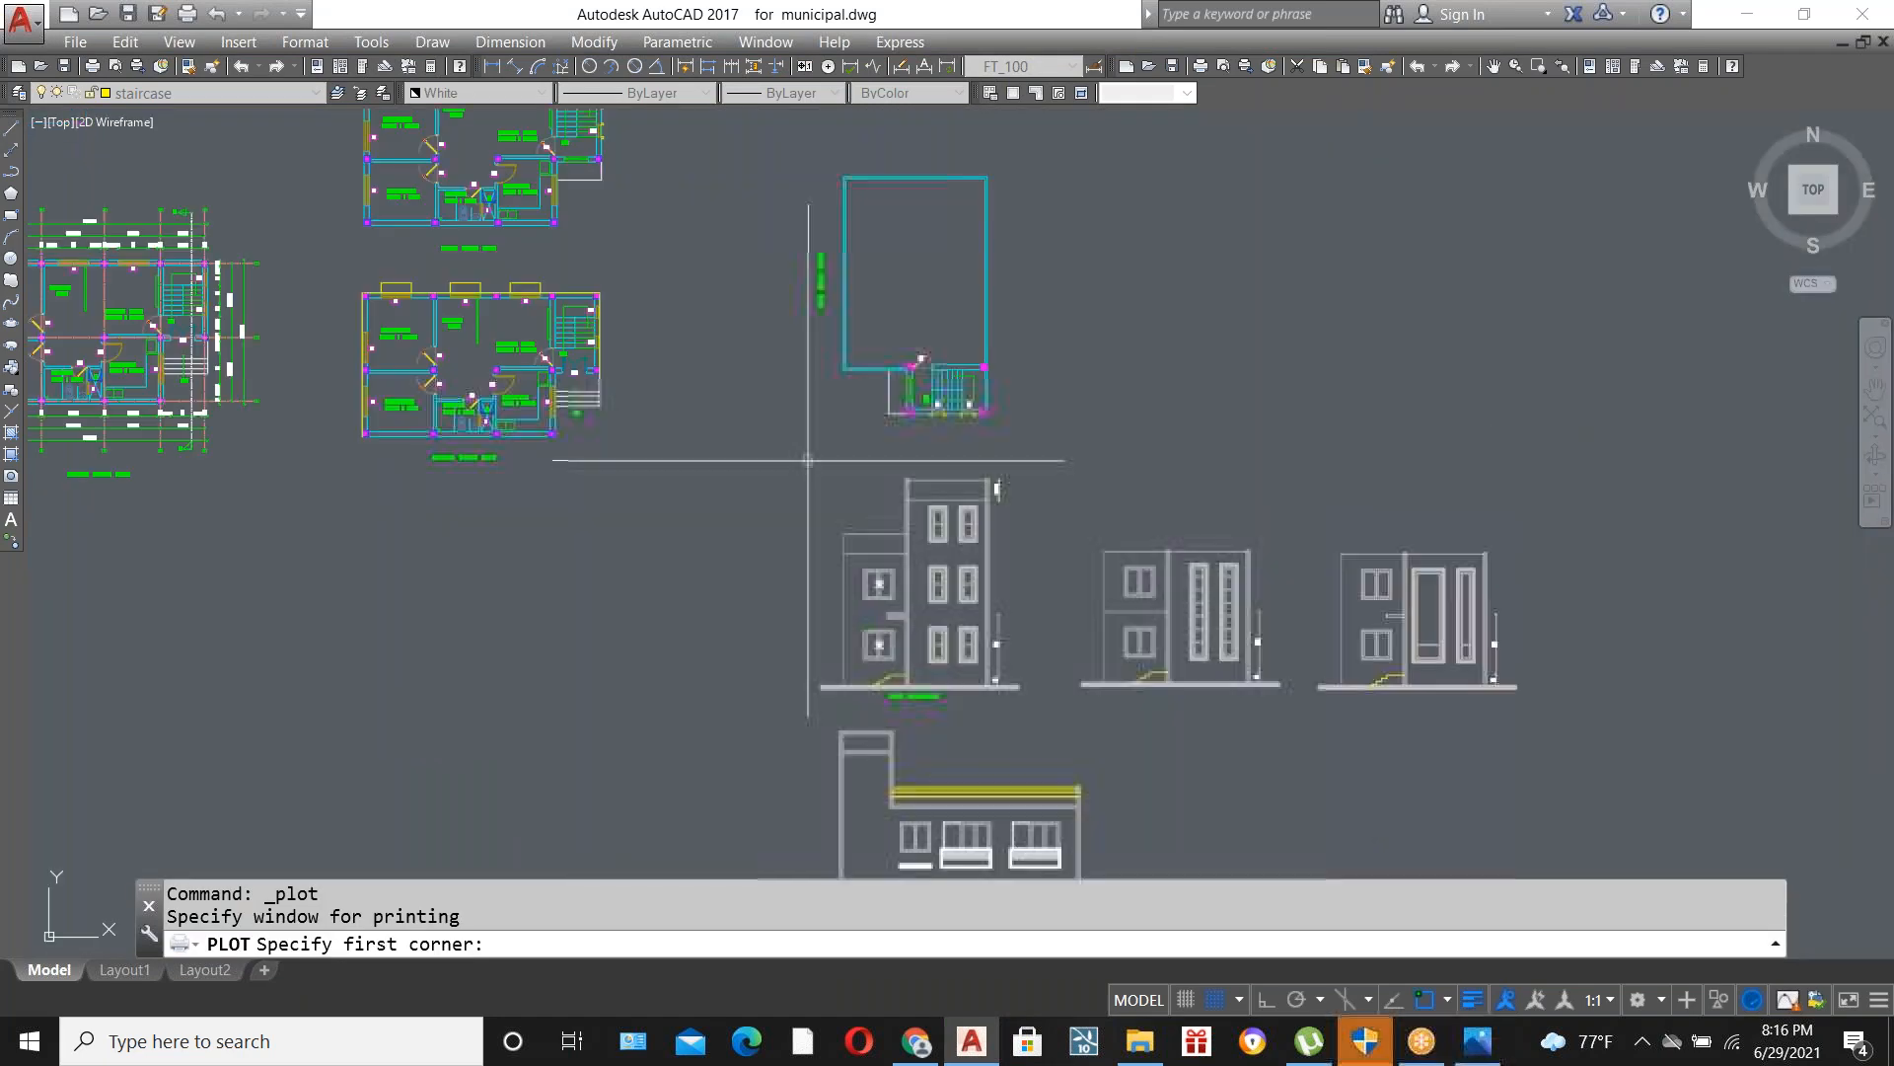
click(811, 462)
click(1028, 696)
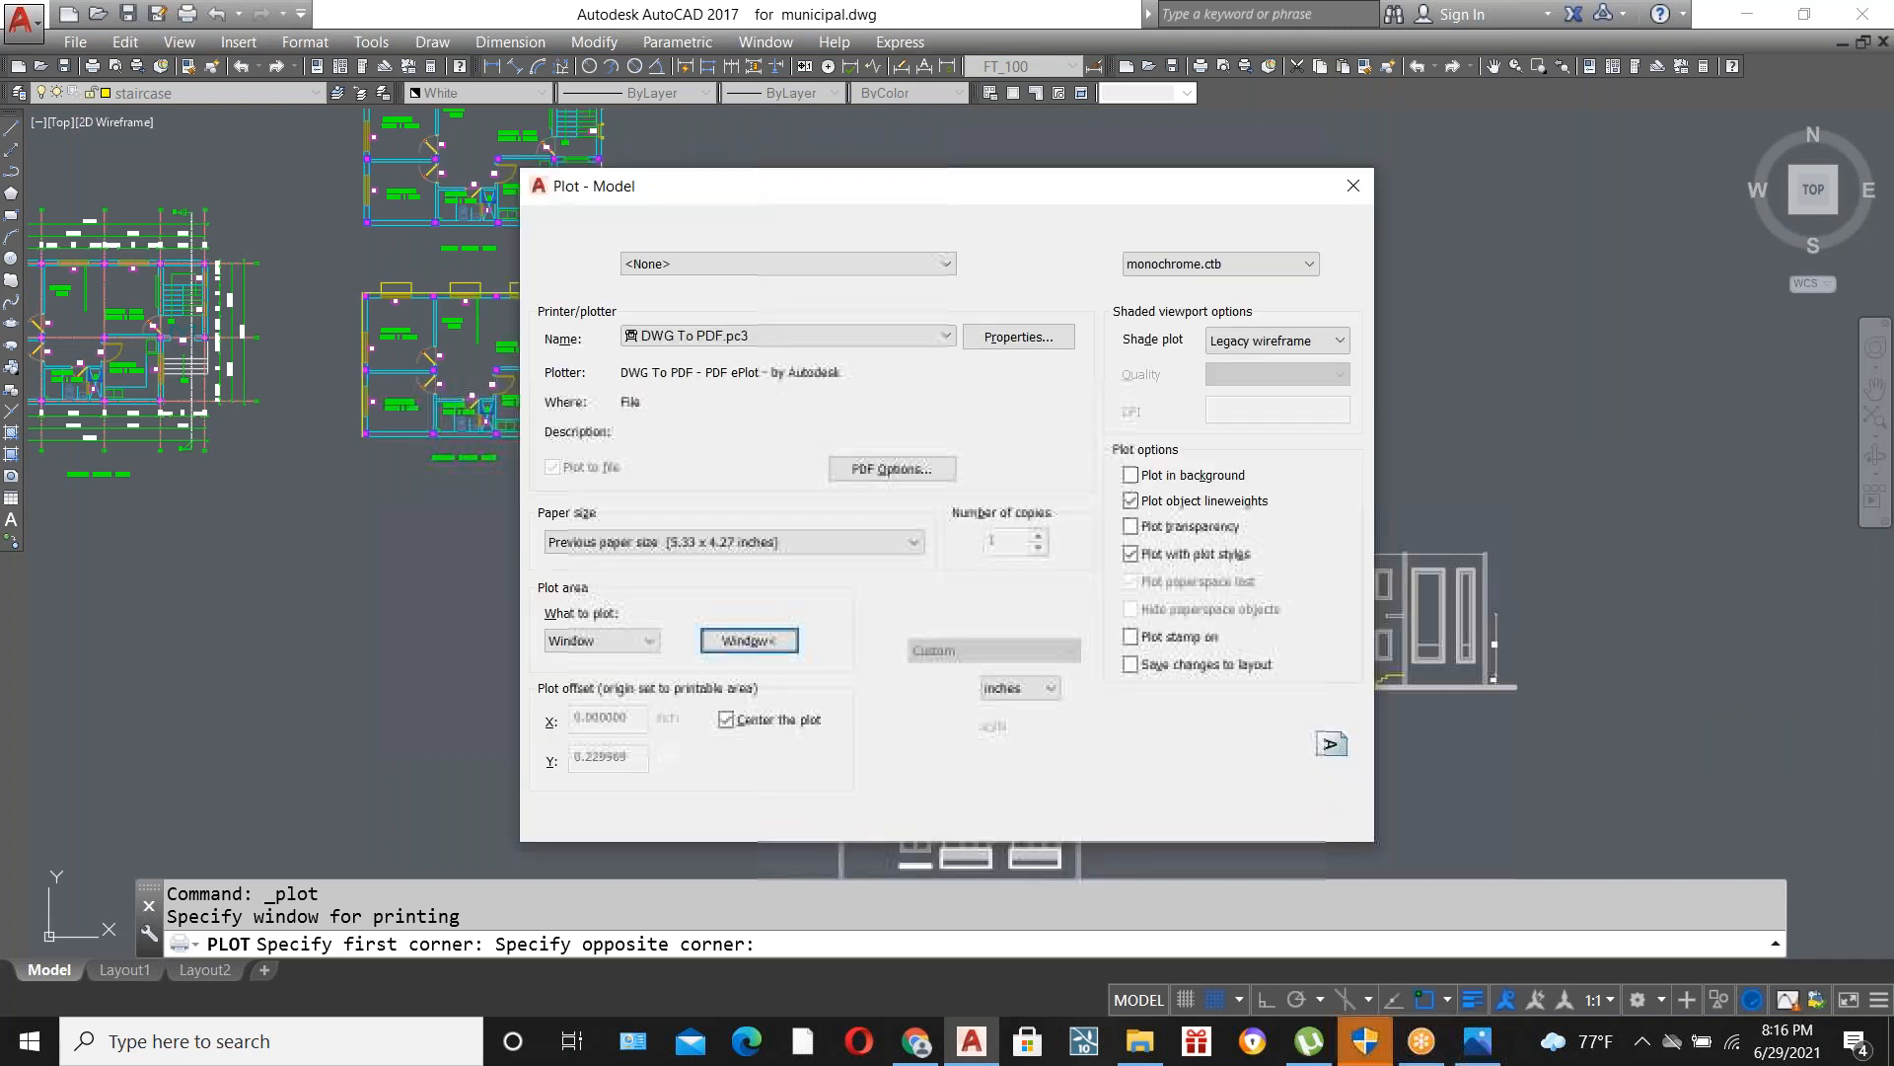
Preview the plot of the east elevation, inspect its line thicknesses, and leave the preview.
click(568, 815)
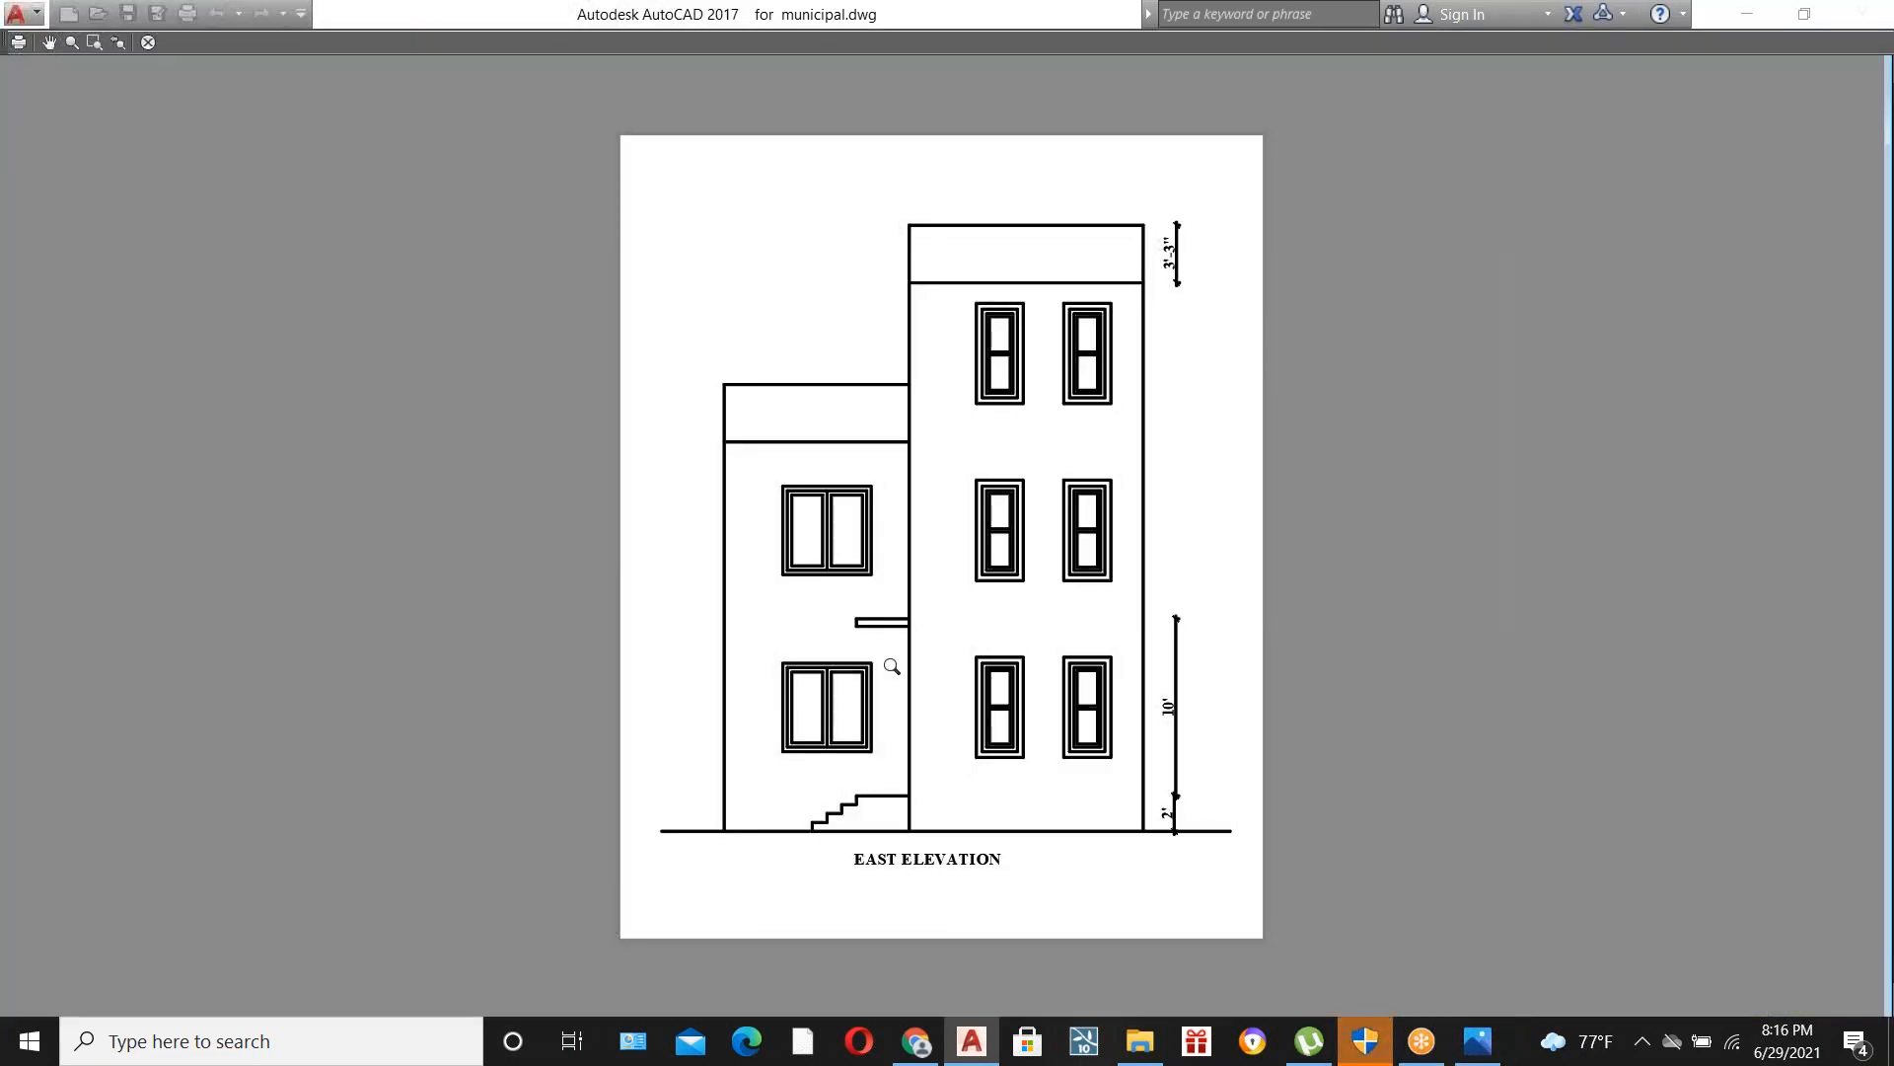
scroll(893, 671, up, 2)
scroll(903, 670, down, 6)
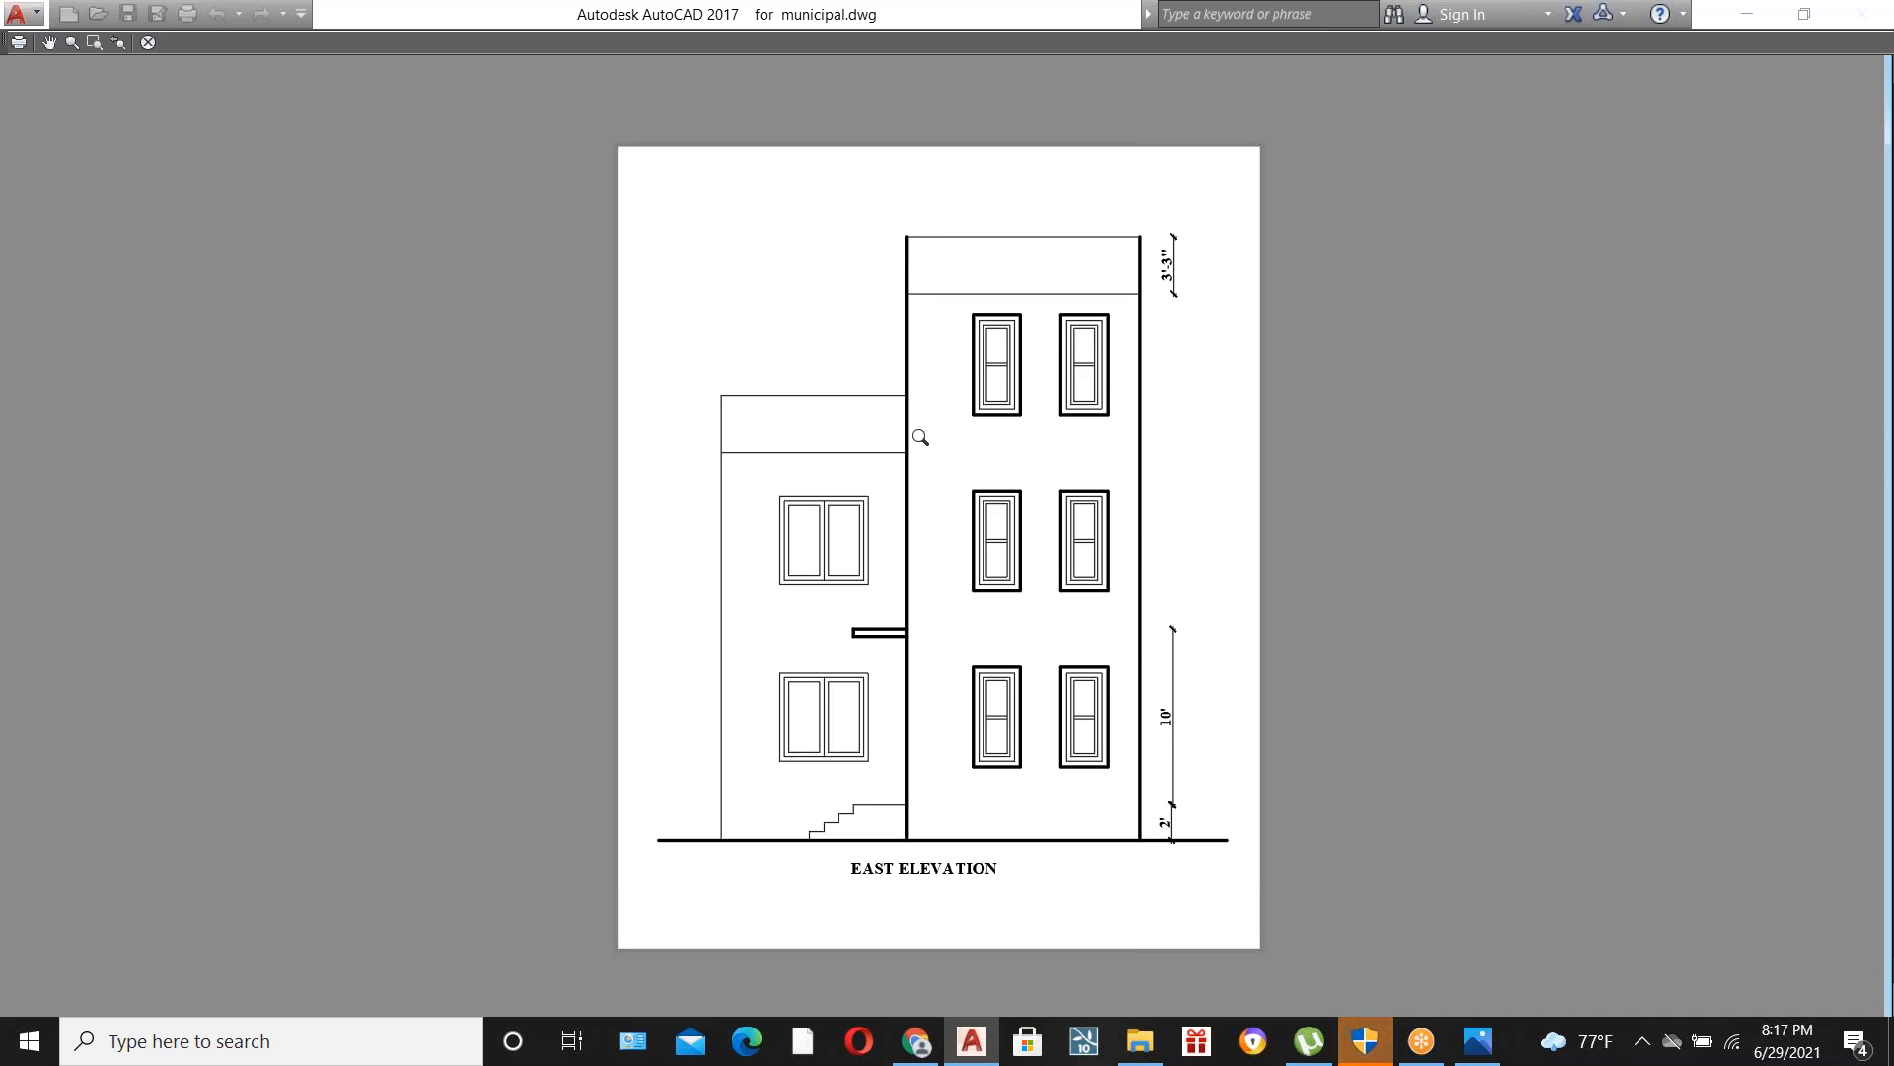
key(Escape)
Check the lineweight of the tall block's outer edge line in the east elevation and save the drawing.
scroll(987, 424, up, 3)
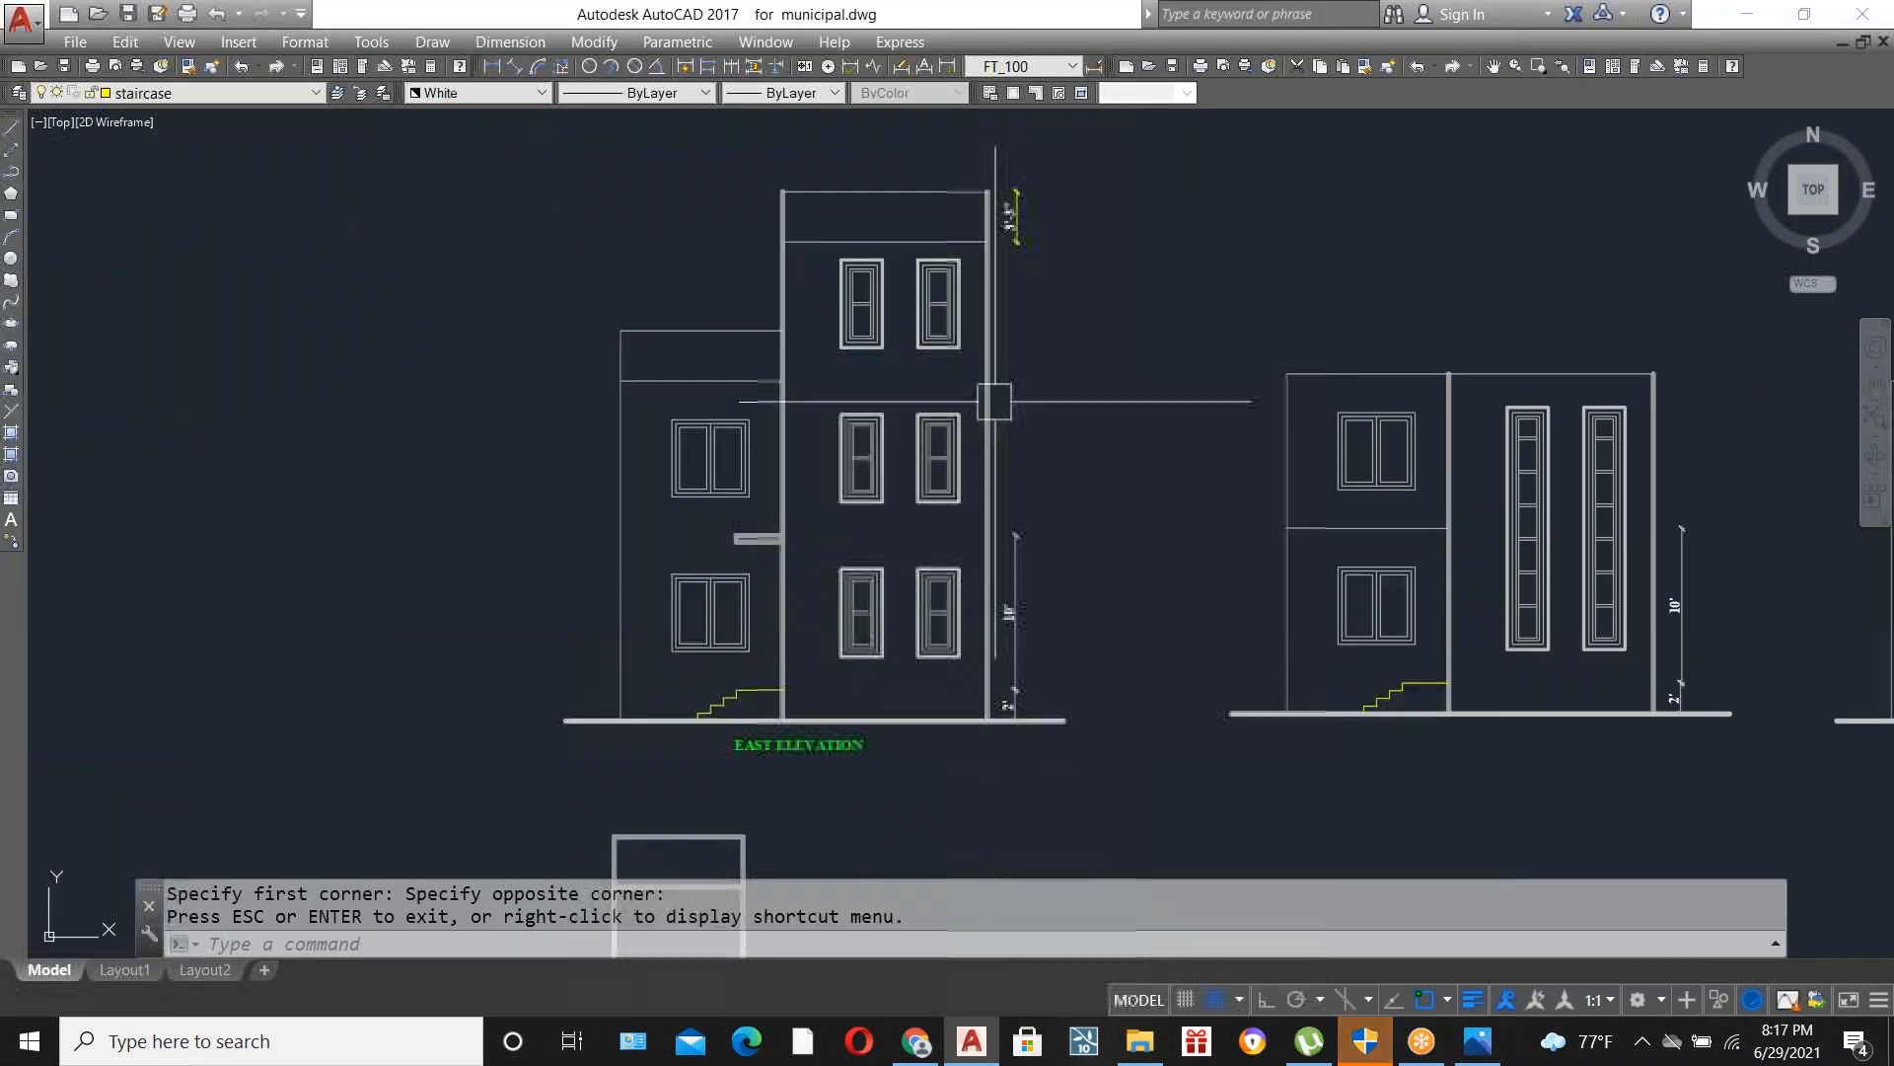
click(989, 353)
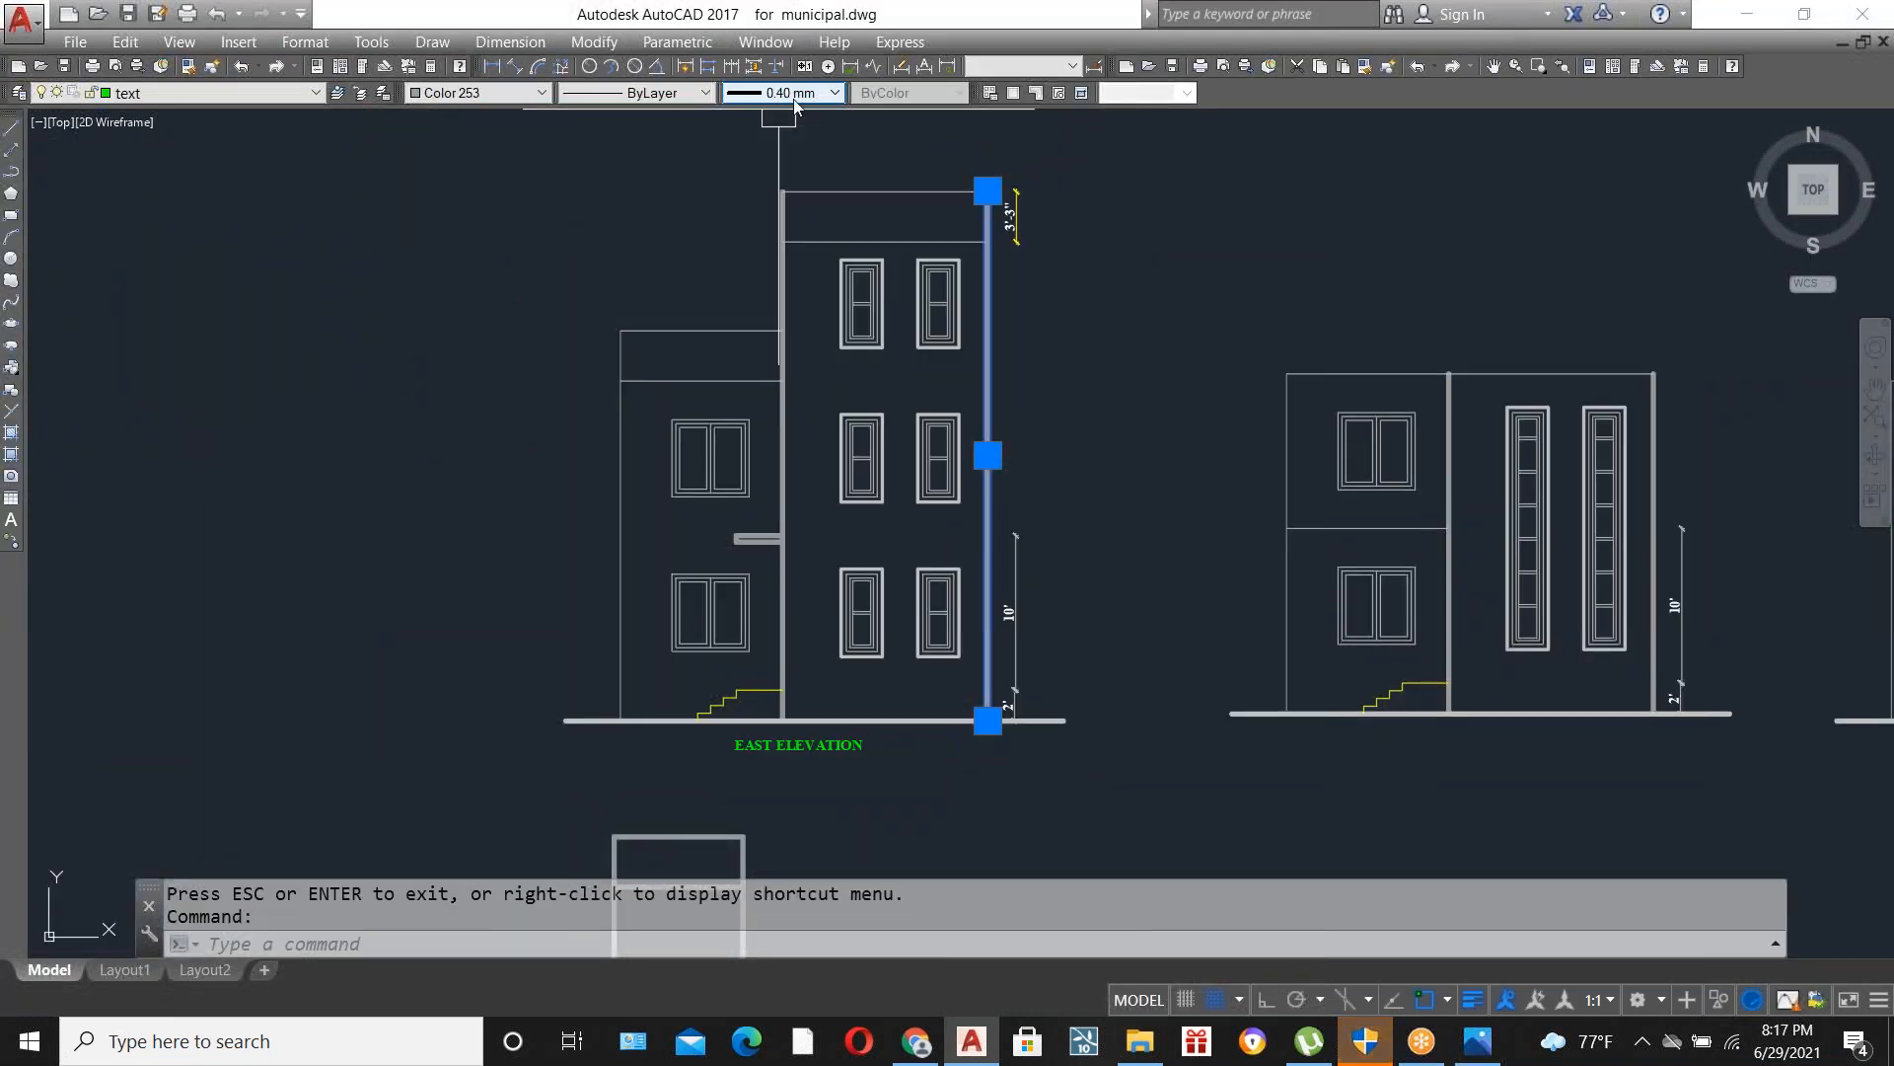
key(Escape)
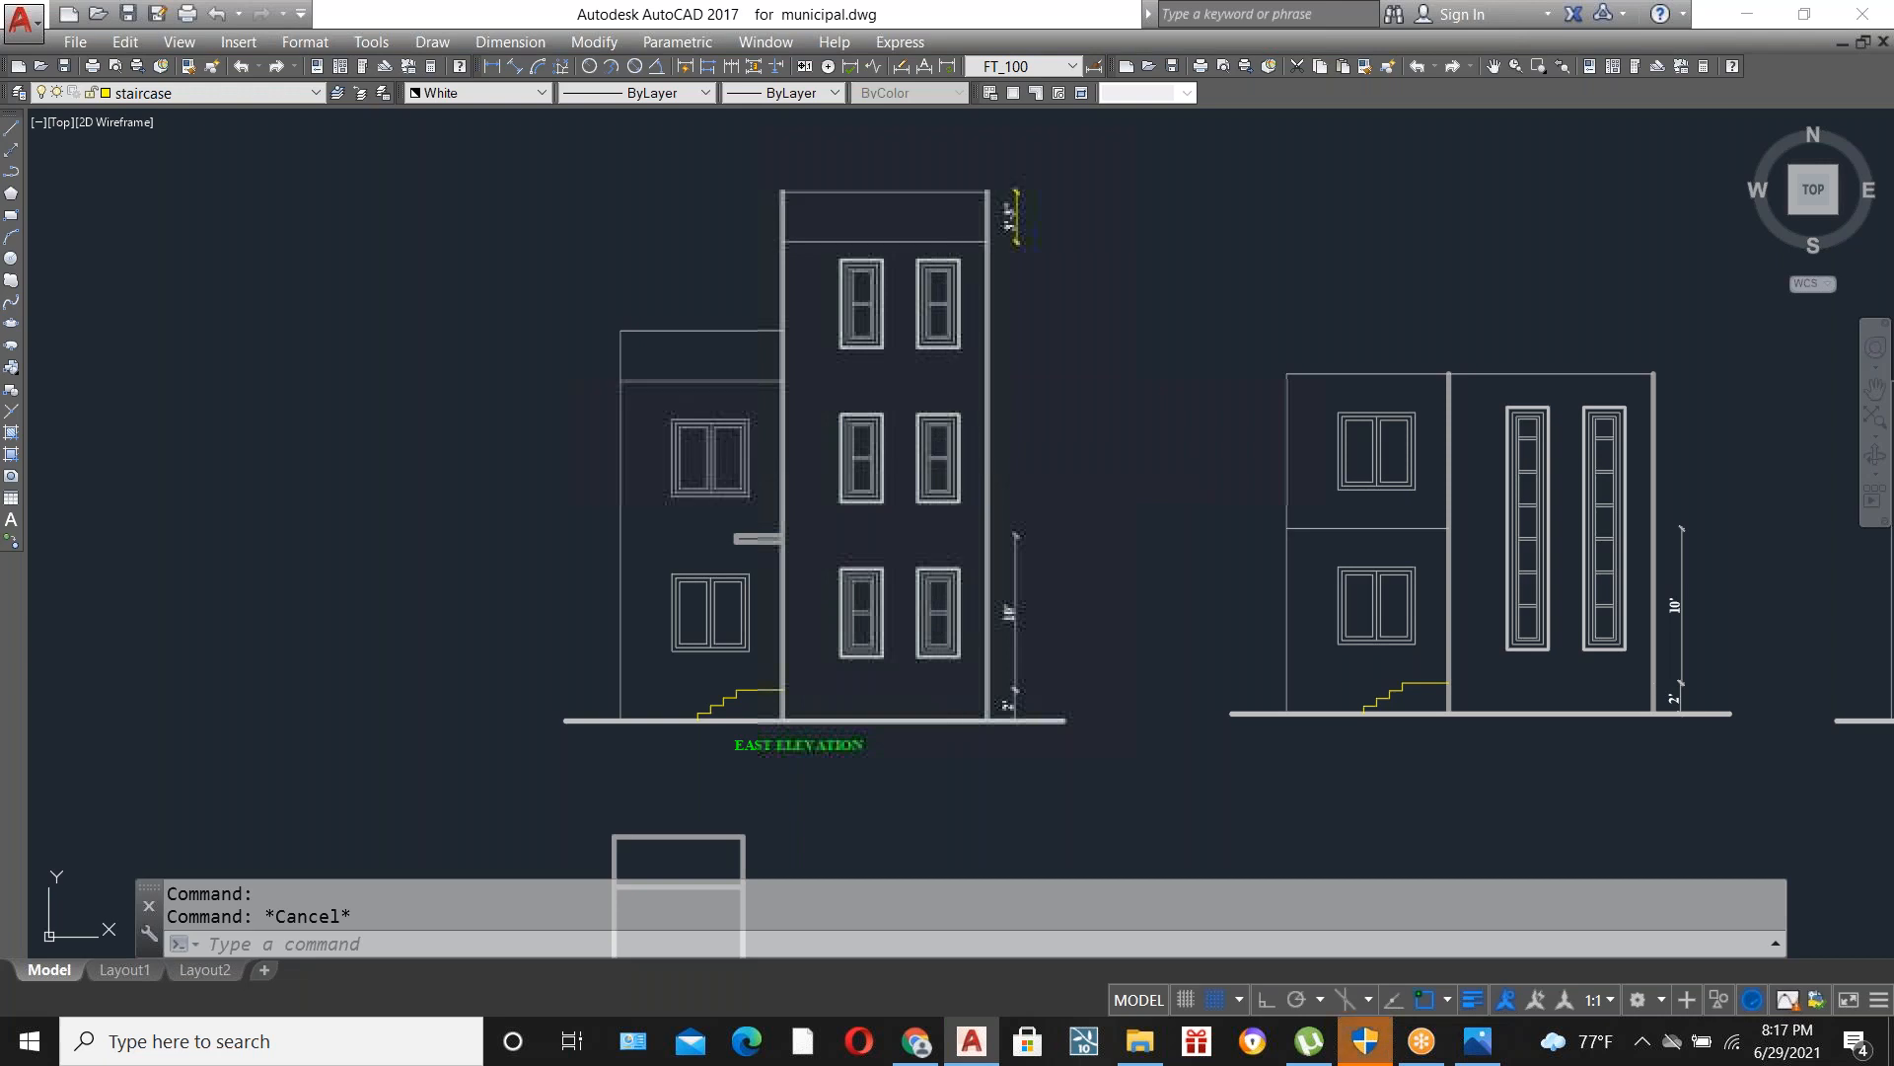
key(ctrl+s)
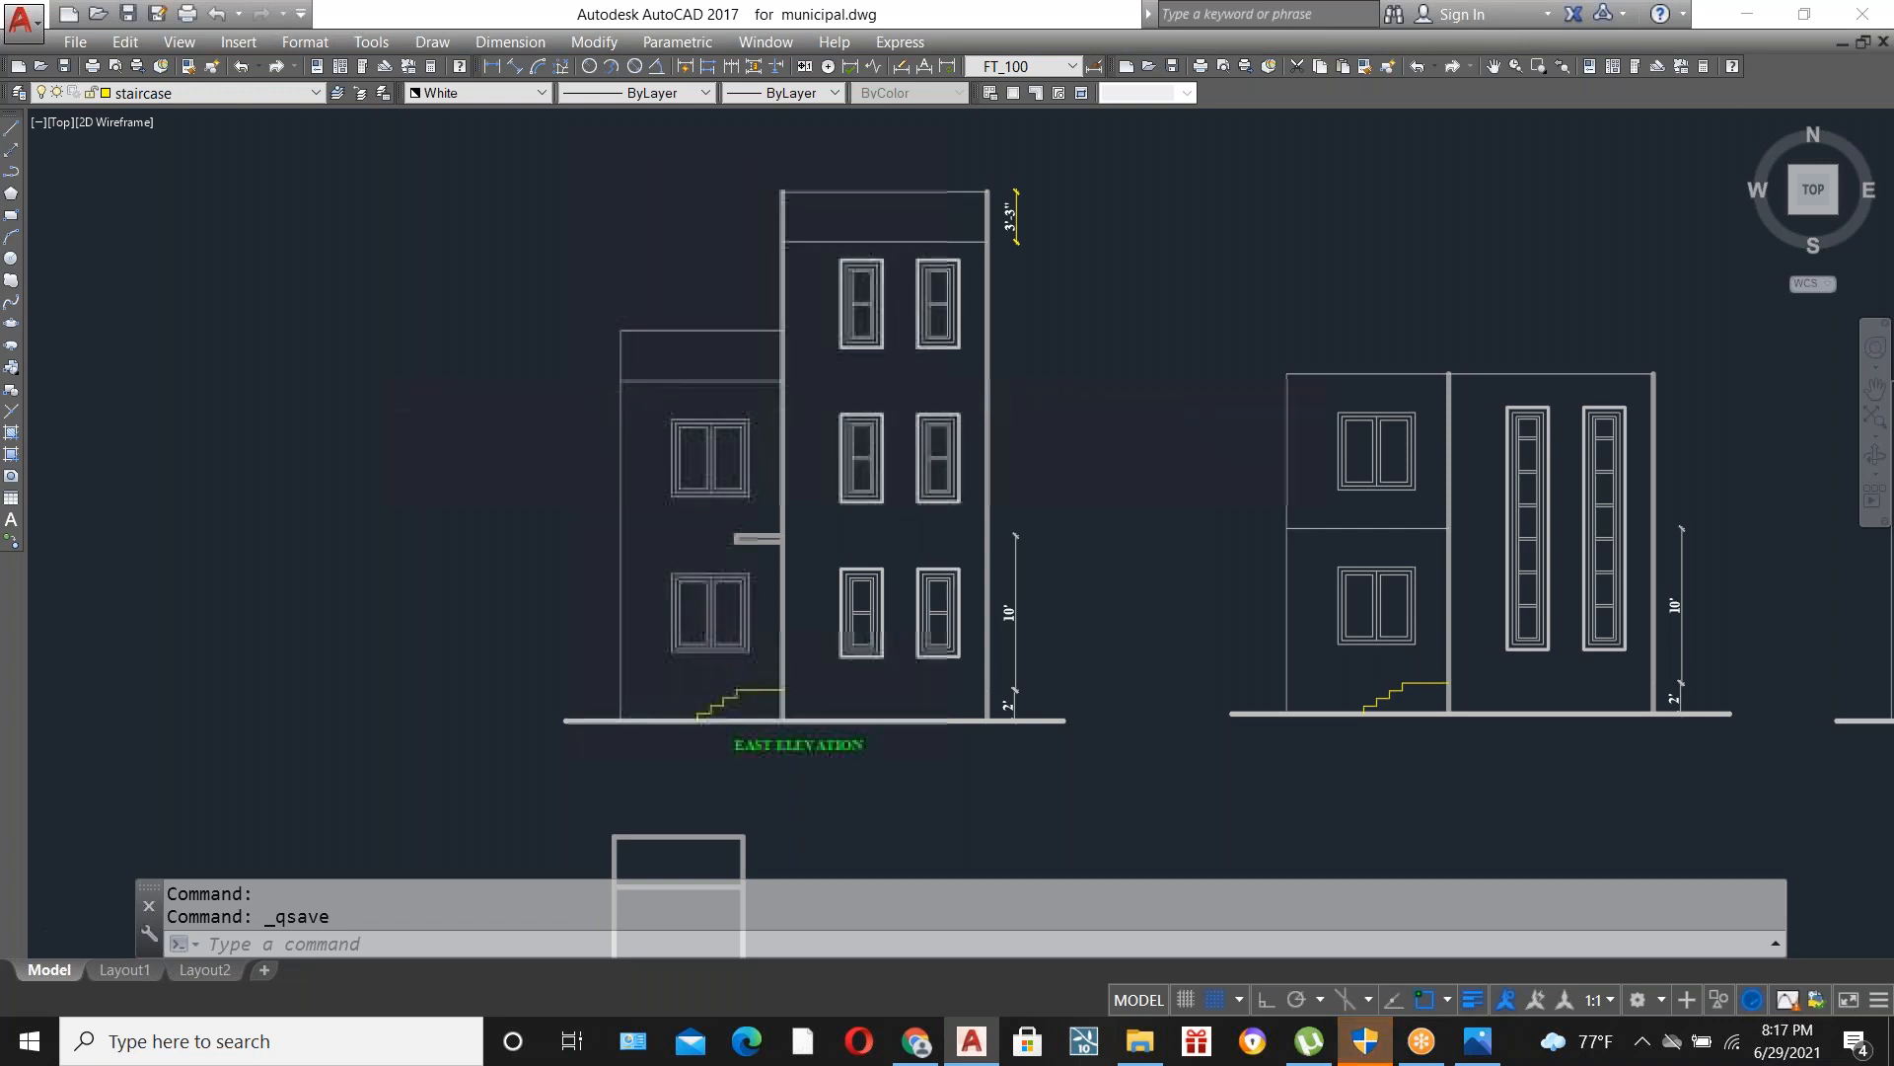
Draw a polyline outlining a plain block beside the lower wing of the east elevation, from near its parapet down to ground level.
scroll(639, 393, up, 4)
scroll(985, 626, down, 4)
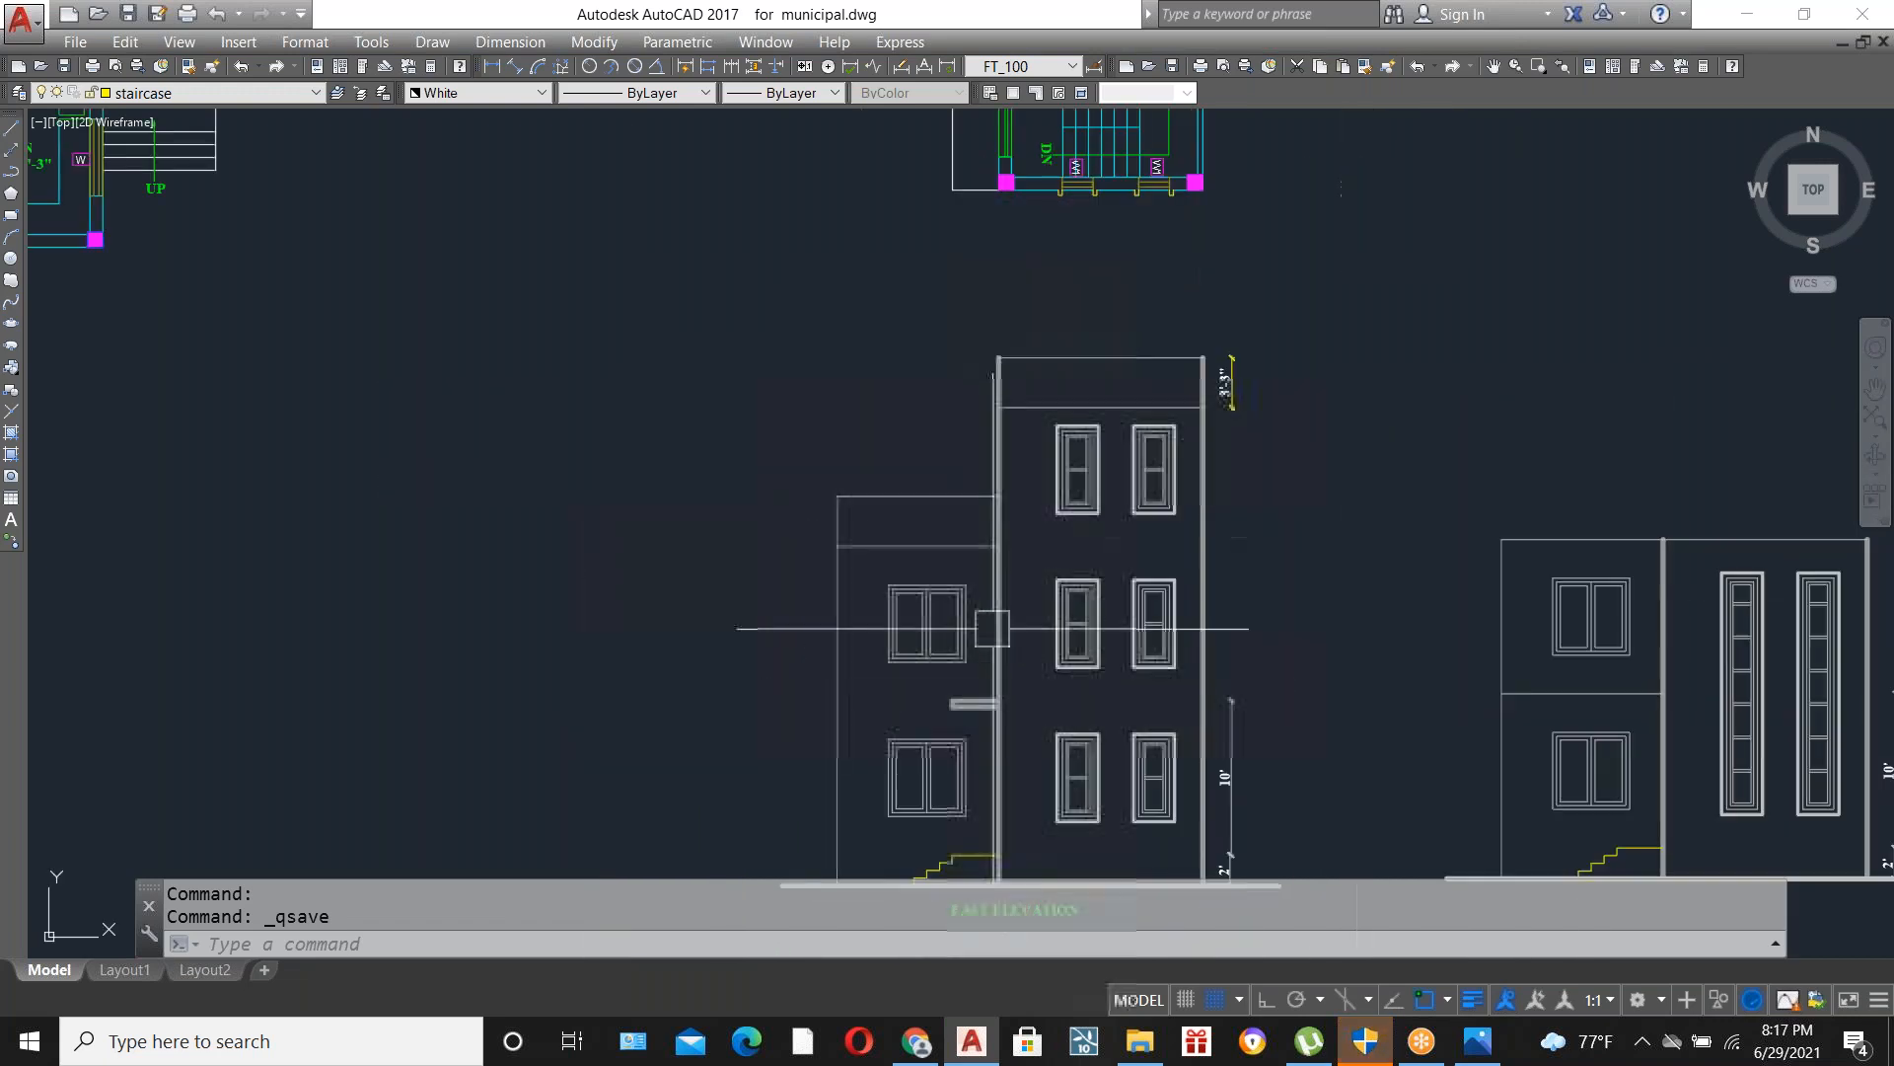
scroll(844, 572, up, 2)
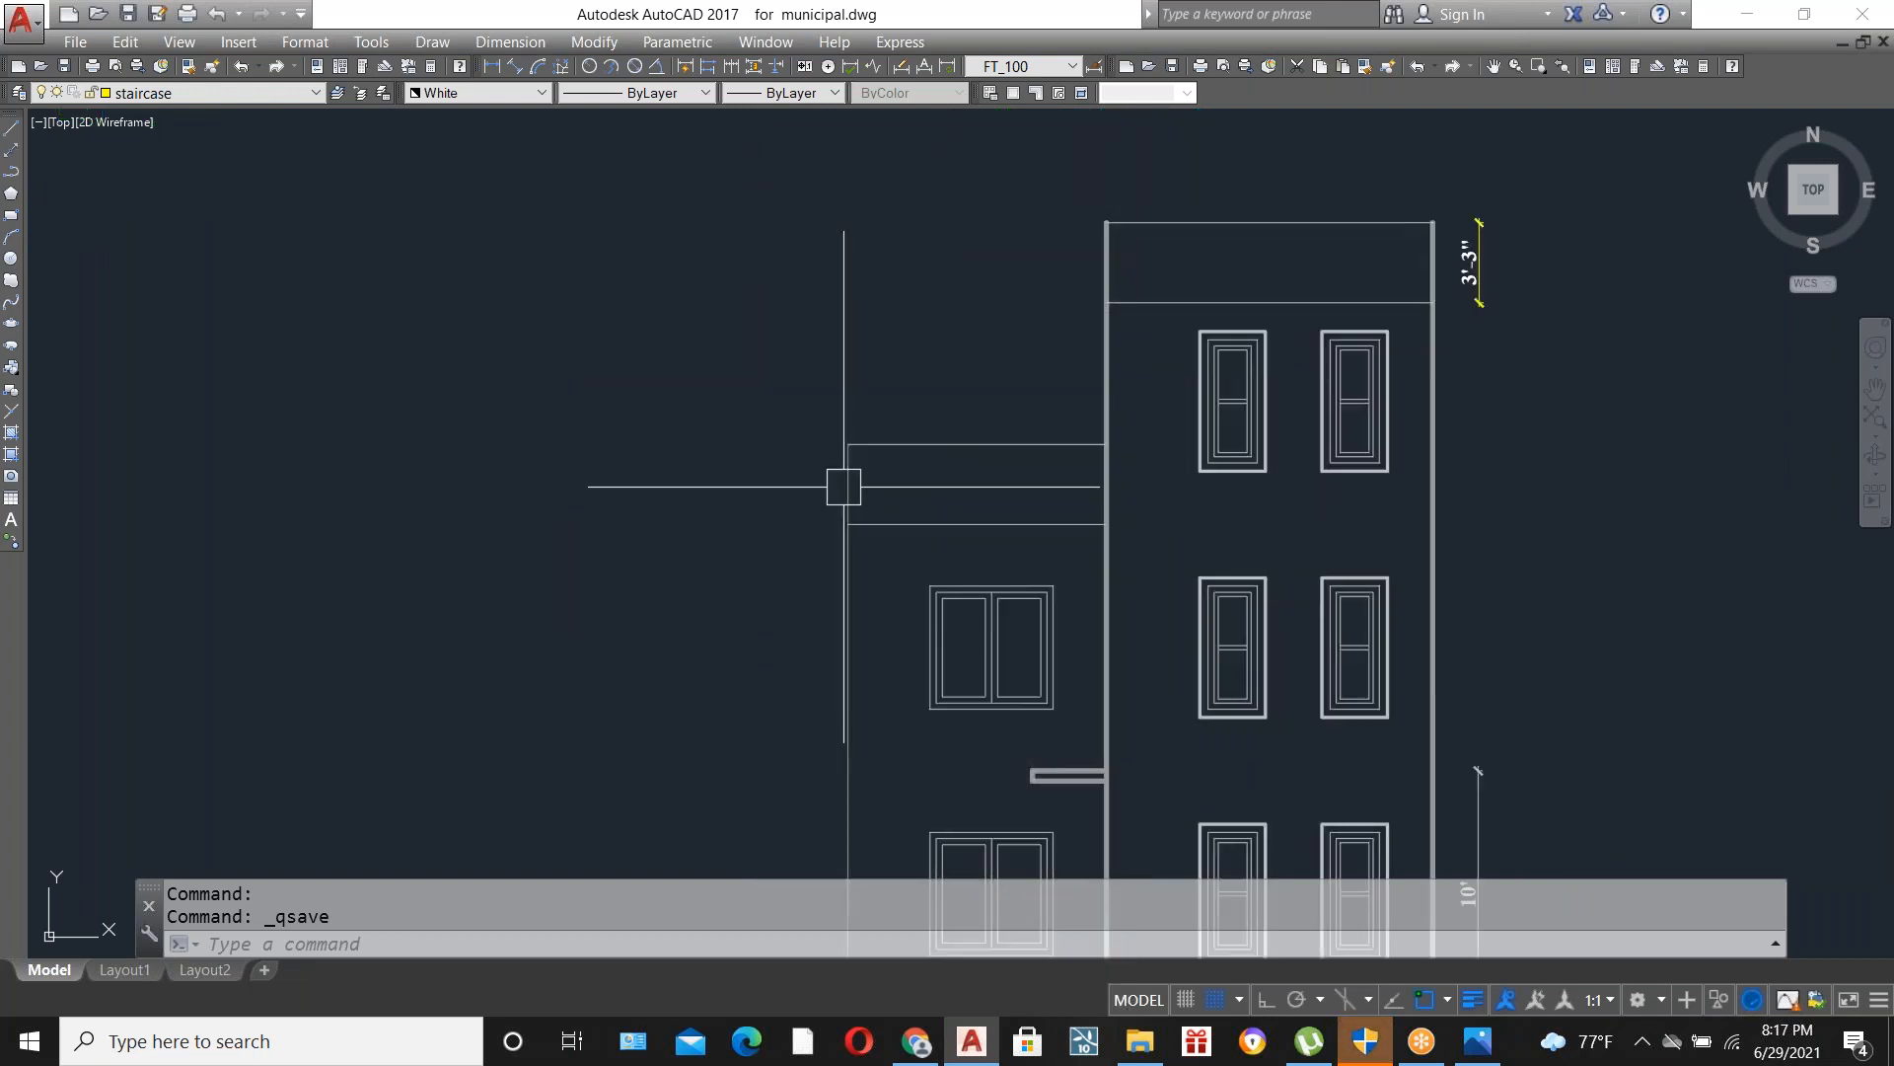
scroll(839, 483, down, 2)
text(pl)
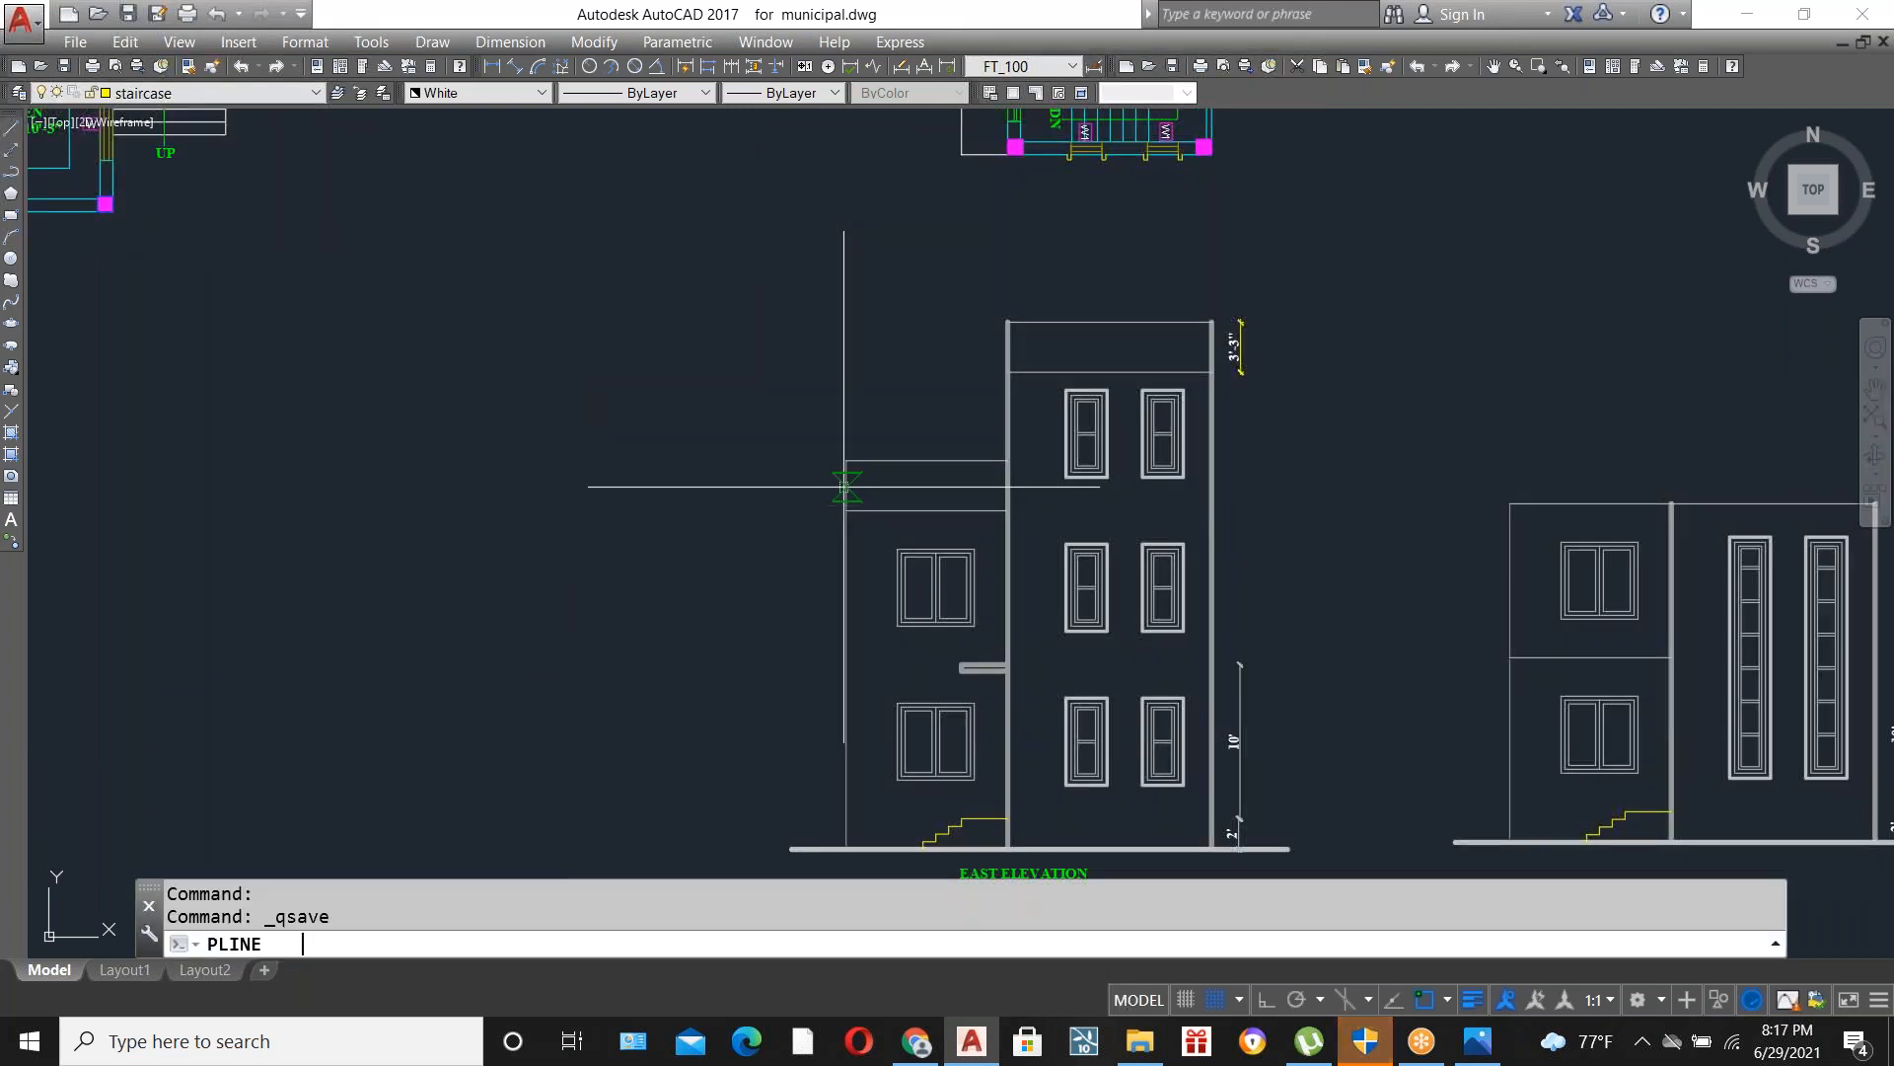
key(Return)
click(849, 474)
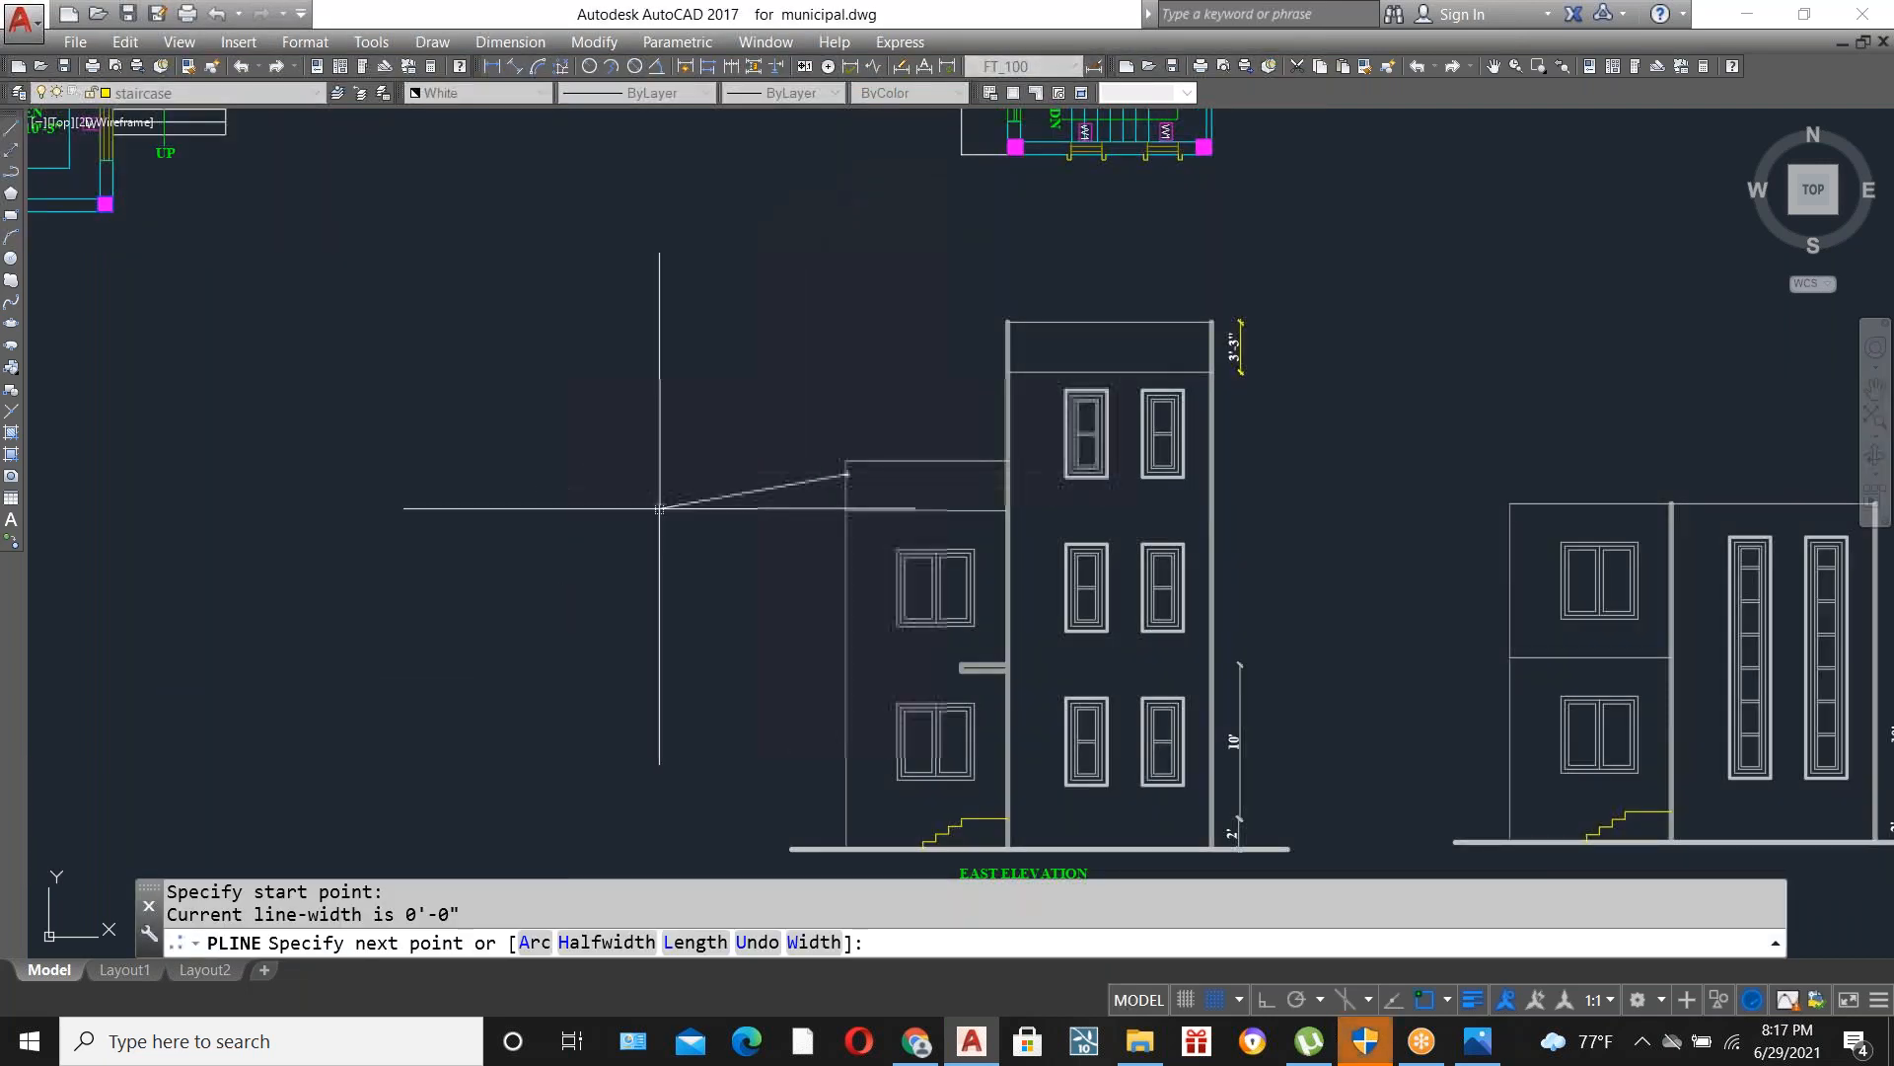
click(702, 474)
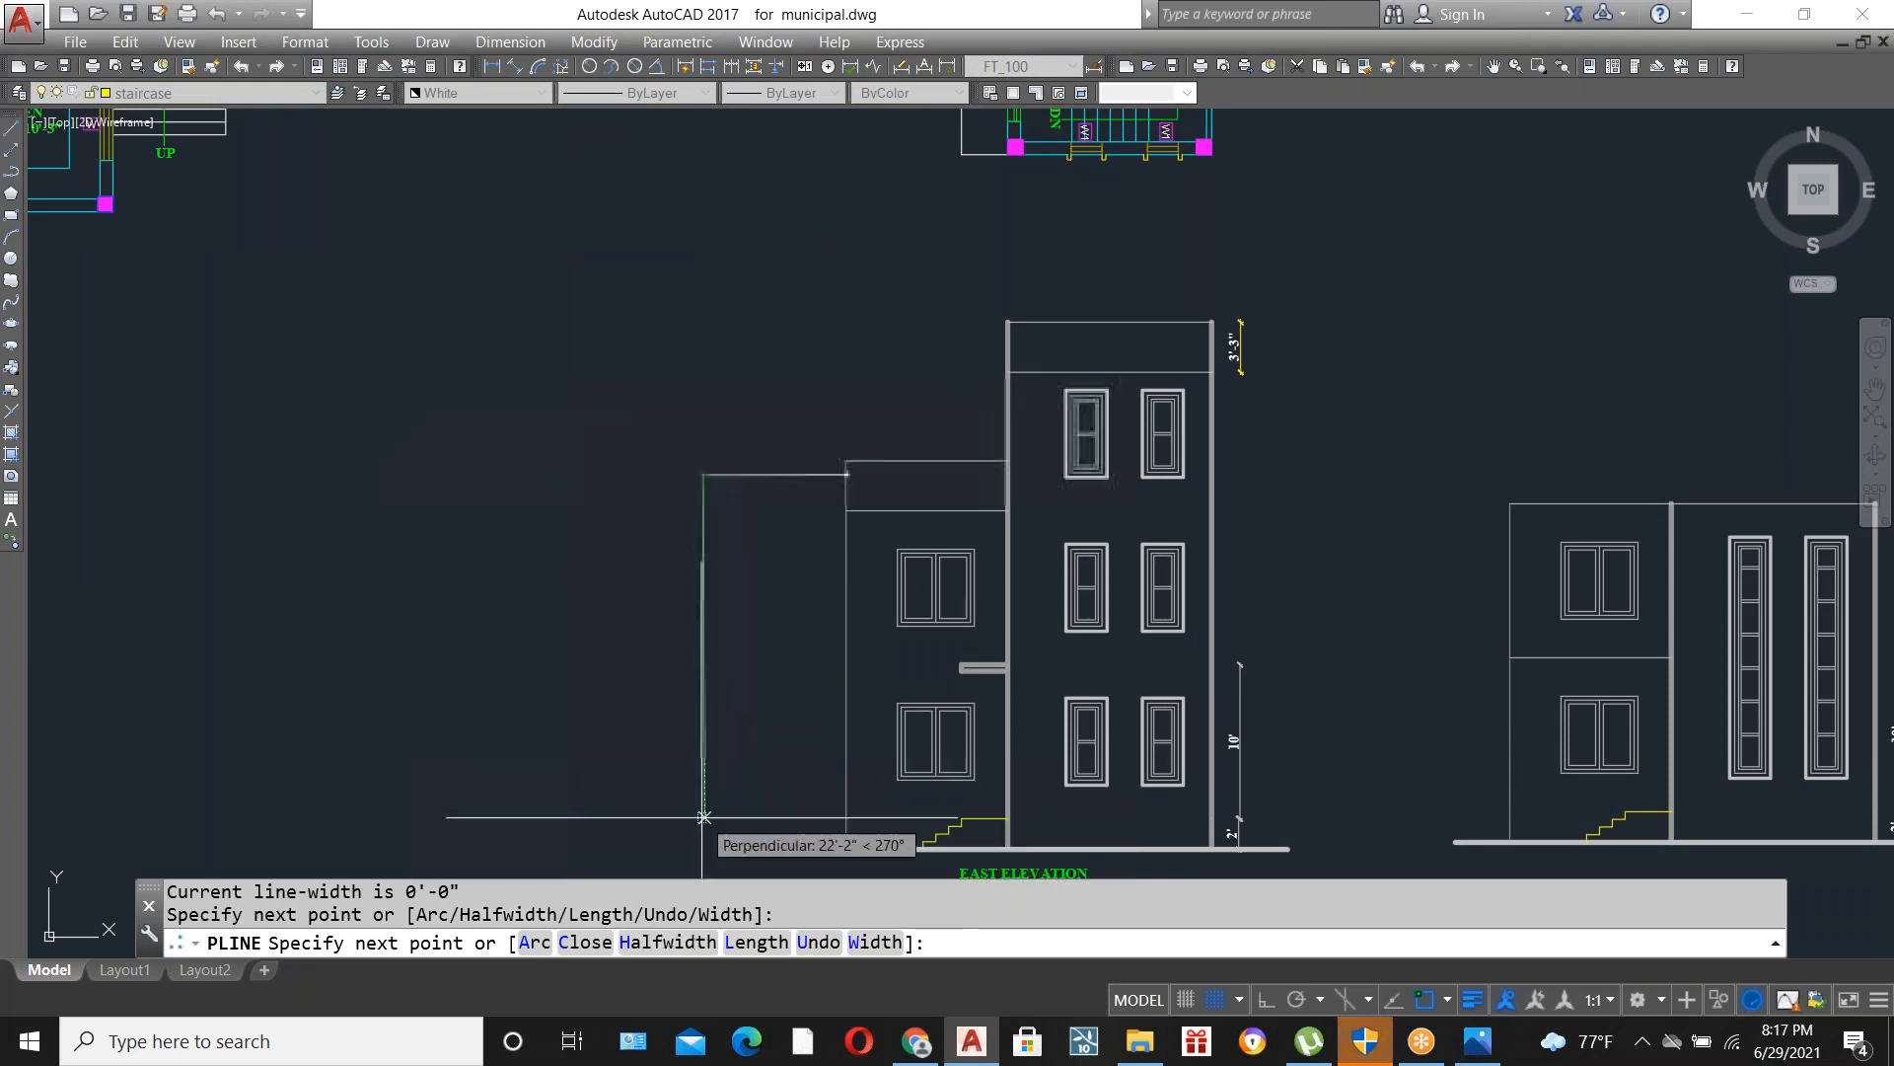
click(703, 845)
key(Escape)
Stretch the east elevation's ground line outward past the newly outlined block.
click(773, 849)
click(790, 849)
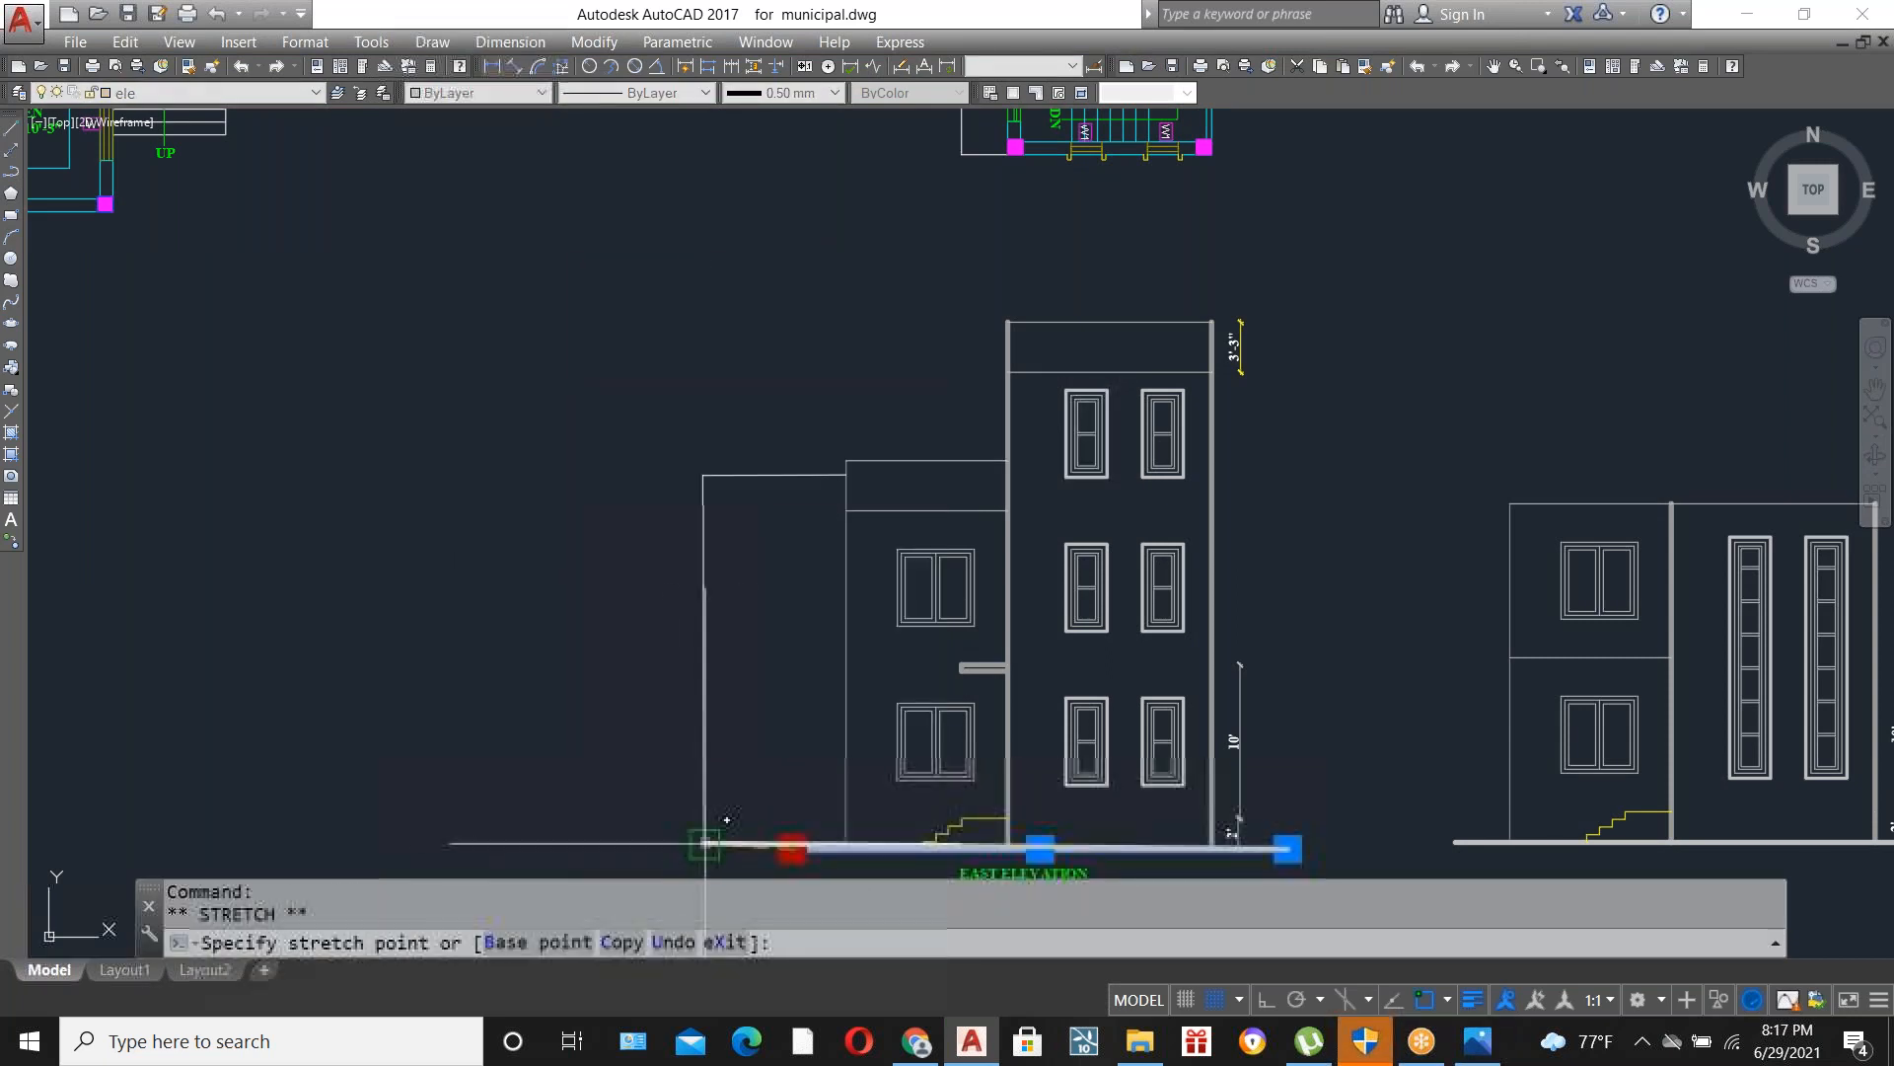
click(589, 849)
key(Escape)
click(1006, 425)
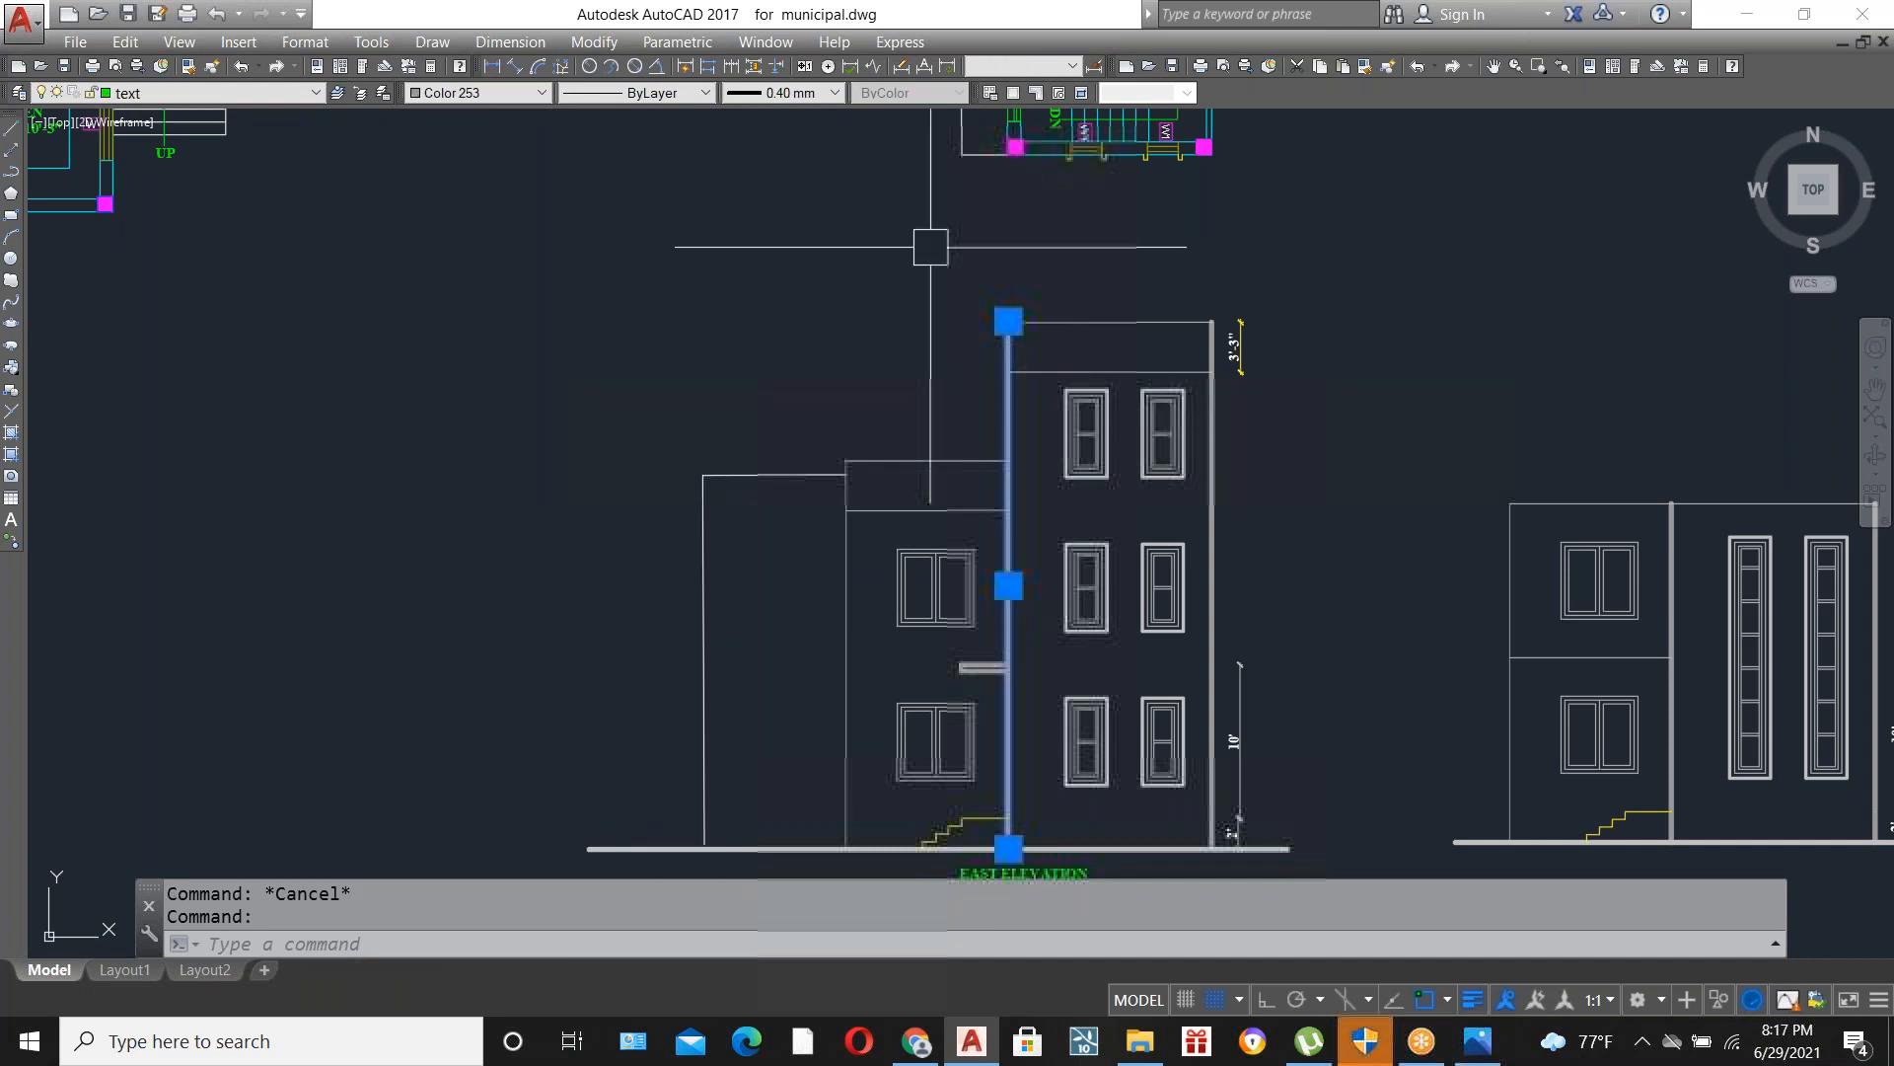
click(809, 95)
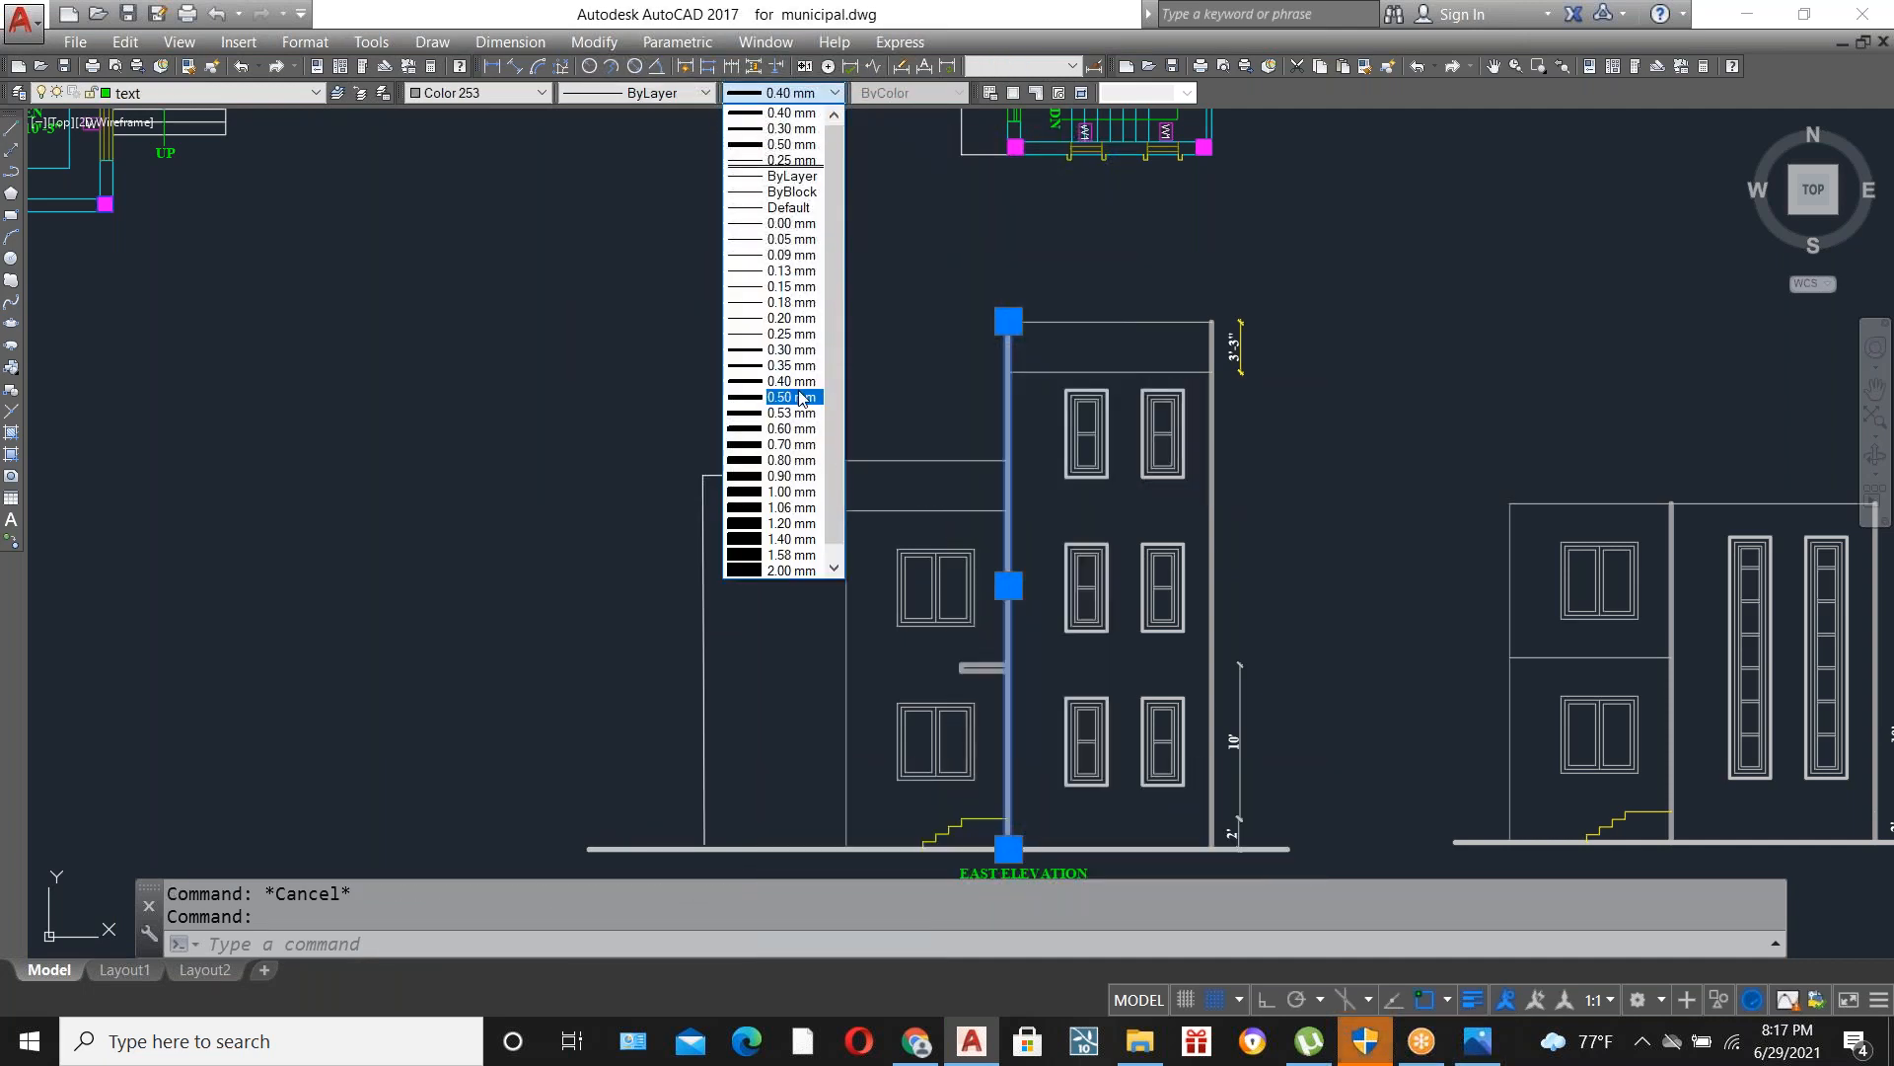
click(790, 328)
key(Escape)
text(ma)
key(Return)
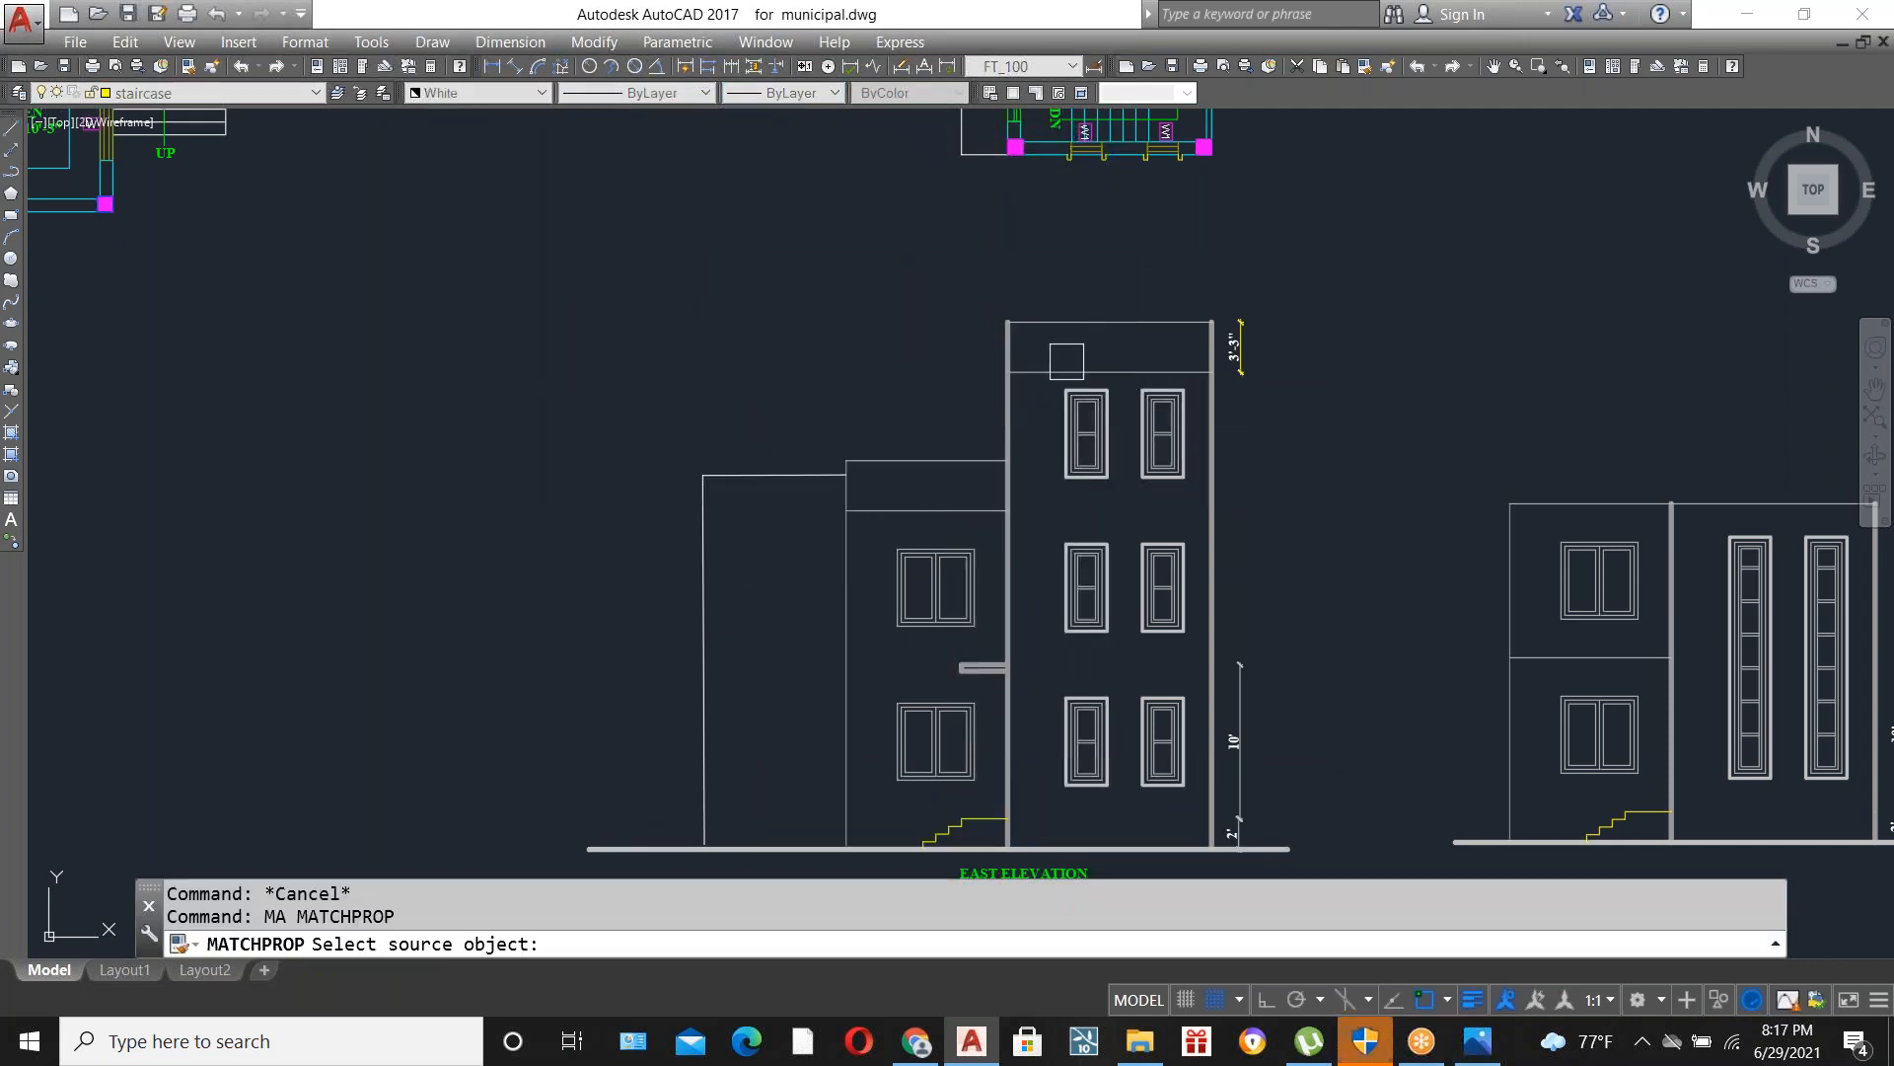
click(1011, 394)
key(Escape)
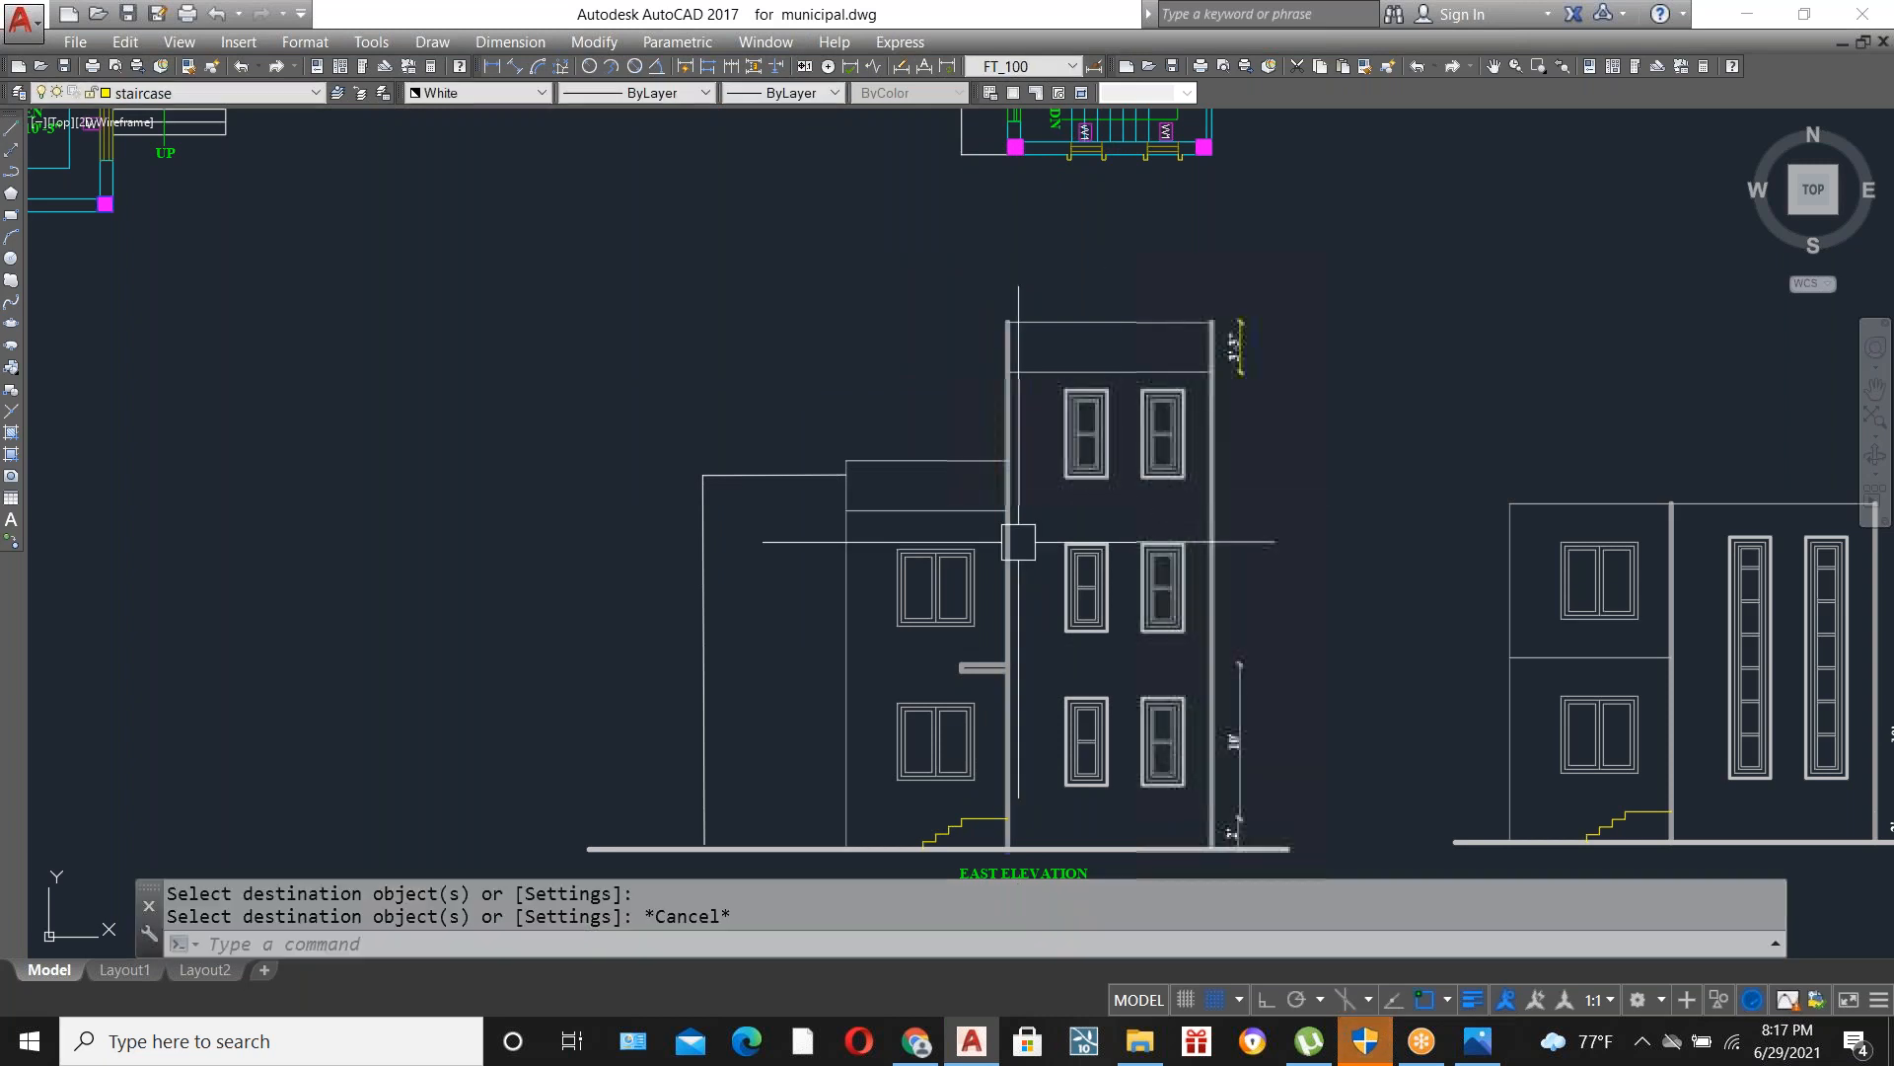
Set the lineweight of the lower wing's outer vertical edge in the east elevation to 0.30 mm.
click(847, 610)
click(780, 93)
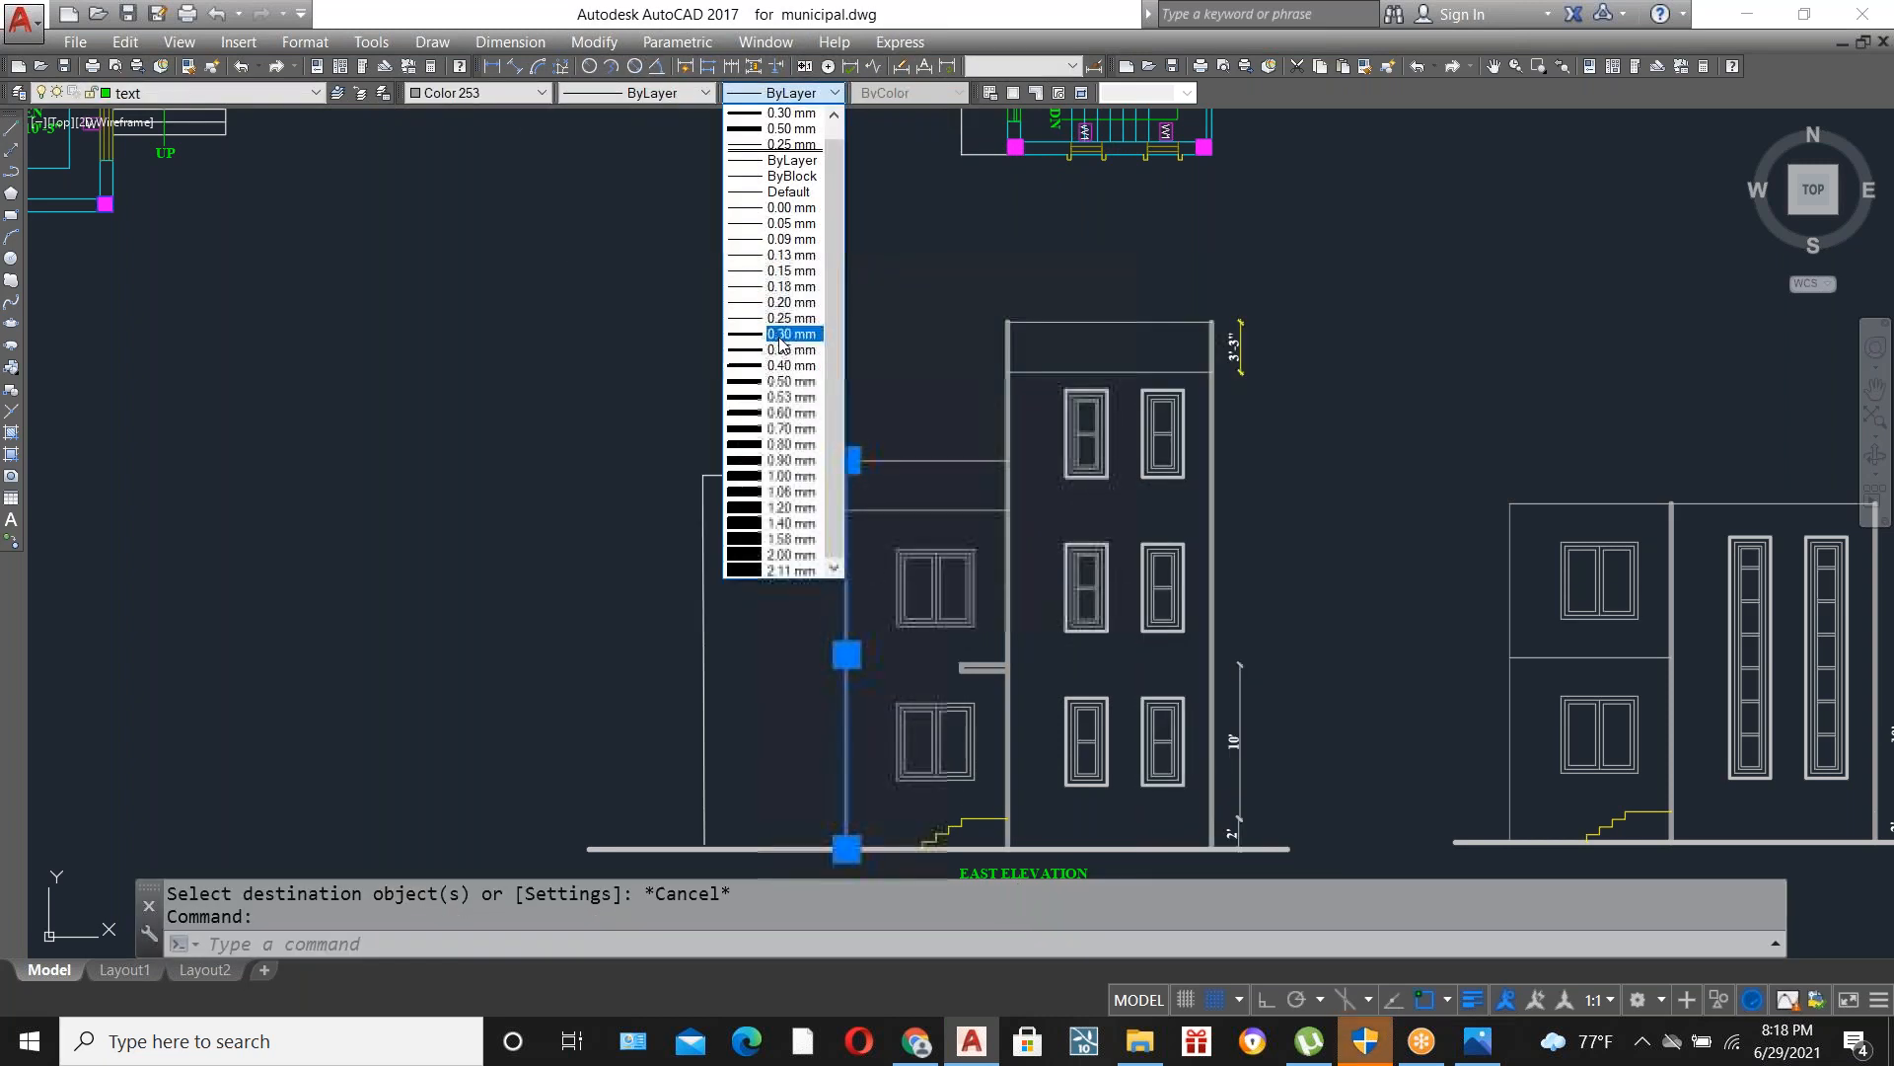
click(773, 326)
key(Escape)
Set the lineweight of the plain block's polyline beside the lower wing to 0.20 mm.
scroll(794, 577, up, 2)
click(753, 516)
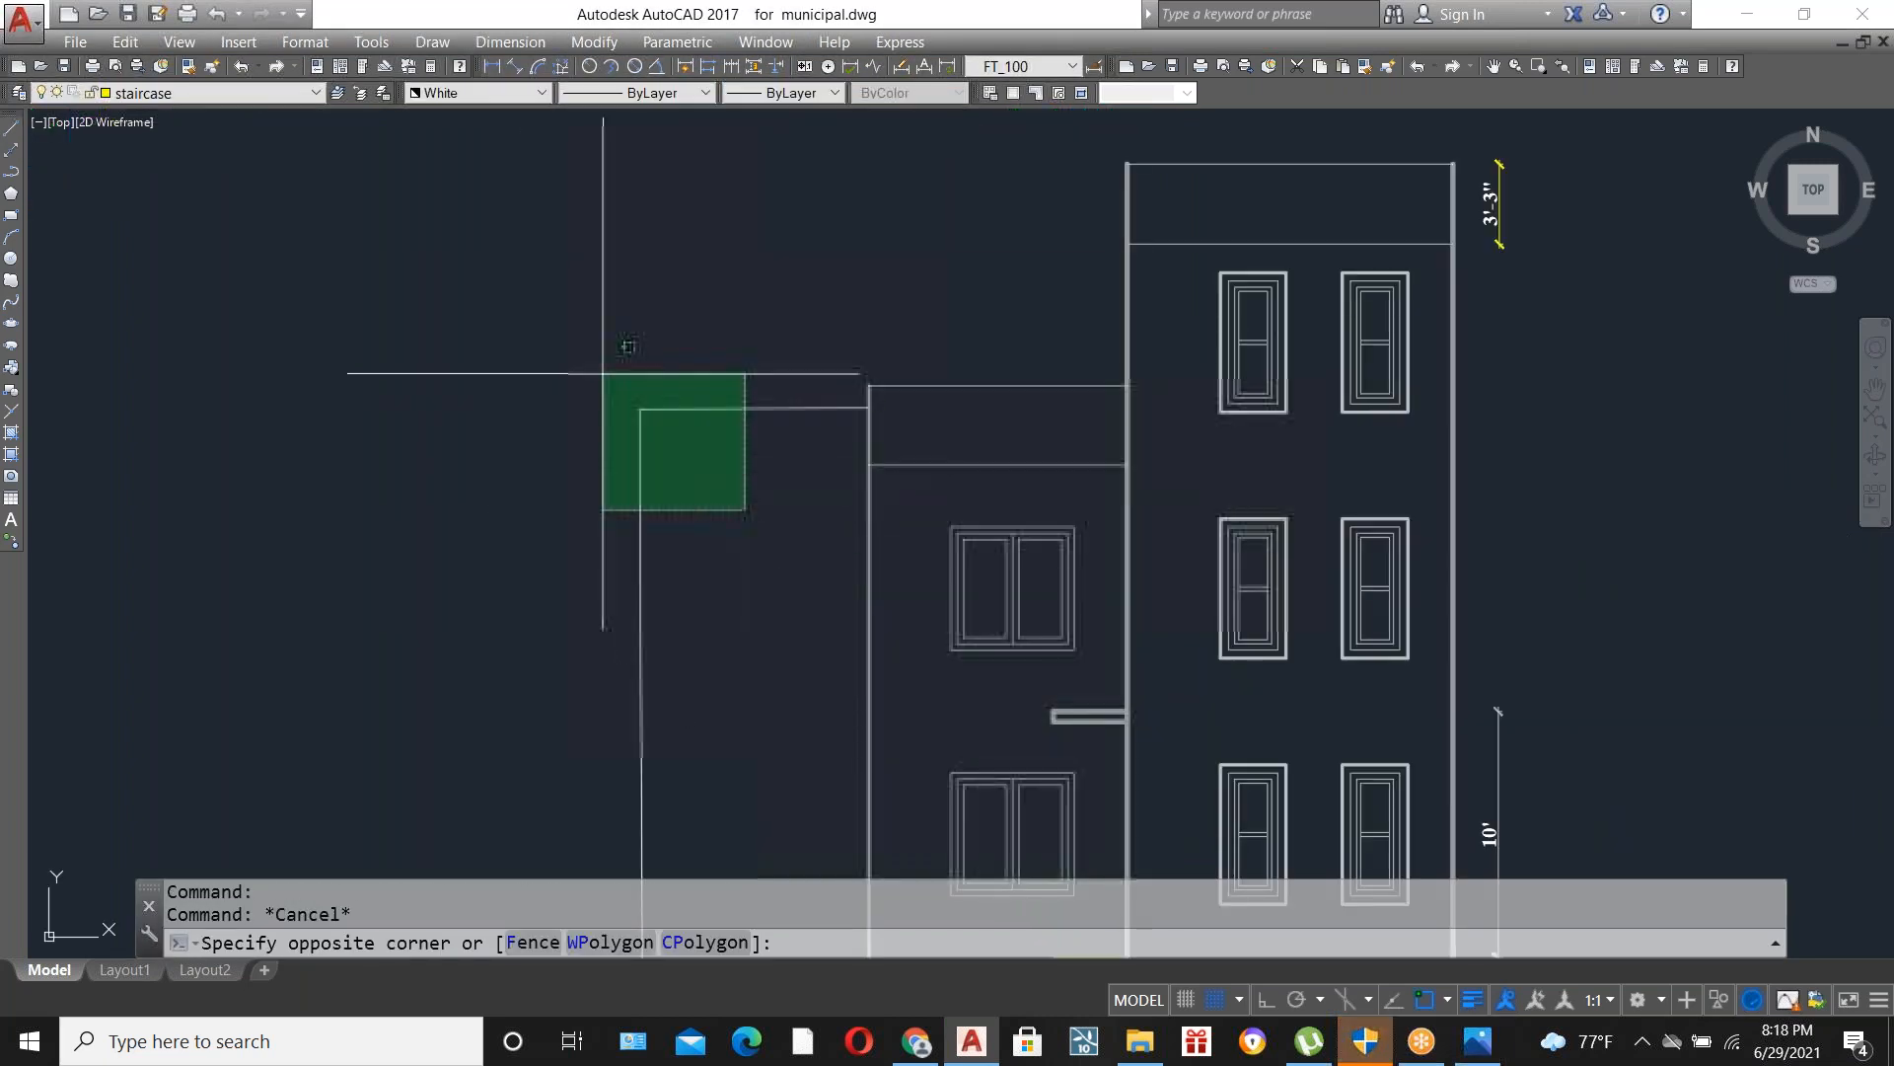
click(605, 389)
click(804, 93)
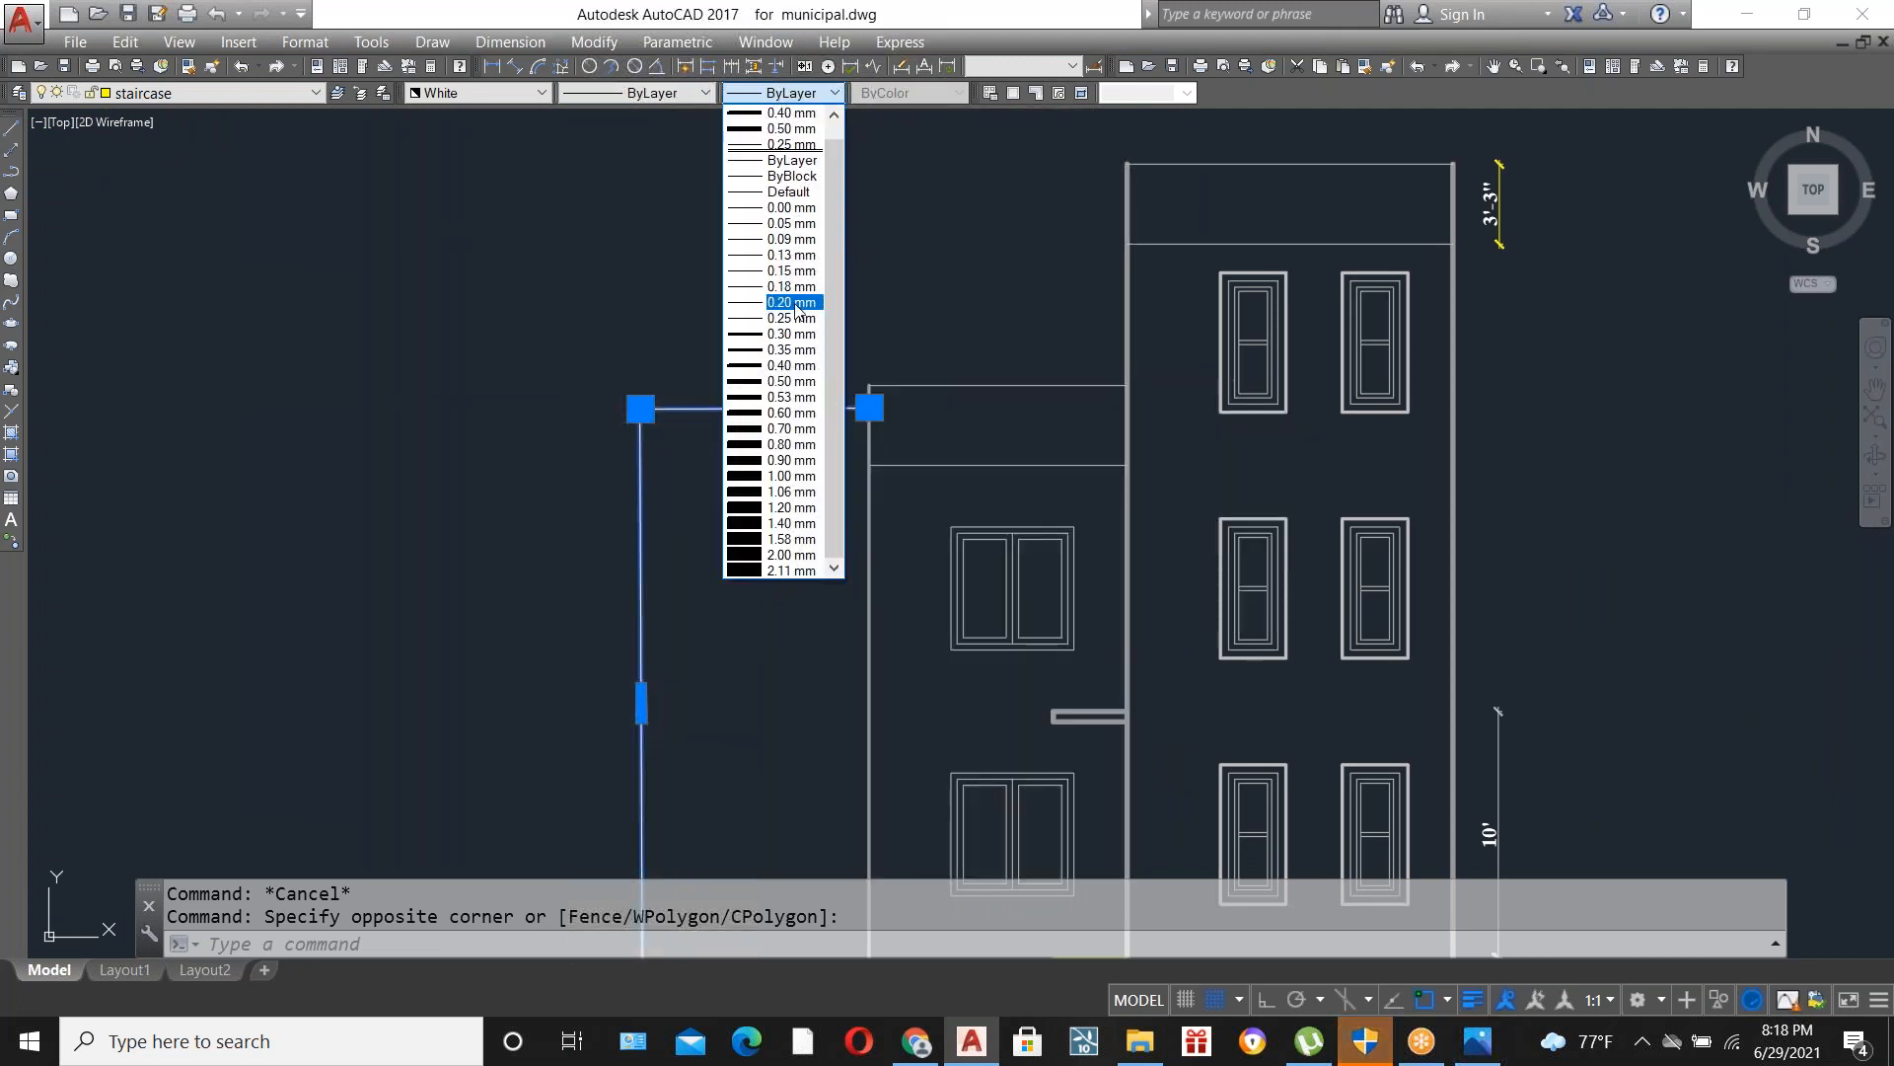
click(795, 303)
key(Escape)
Save the drawing with the revised east elevation.
scroll(916, 470, down, 4)
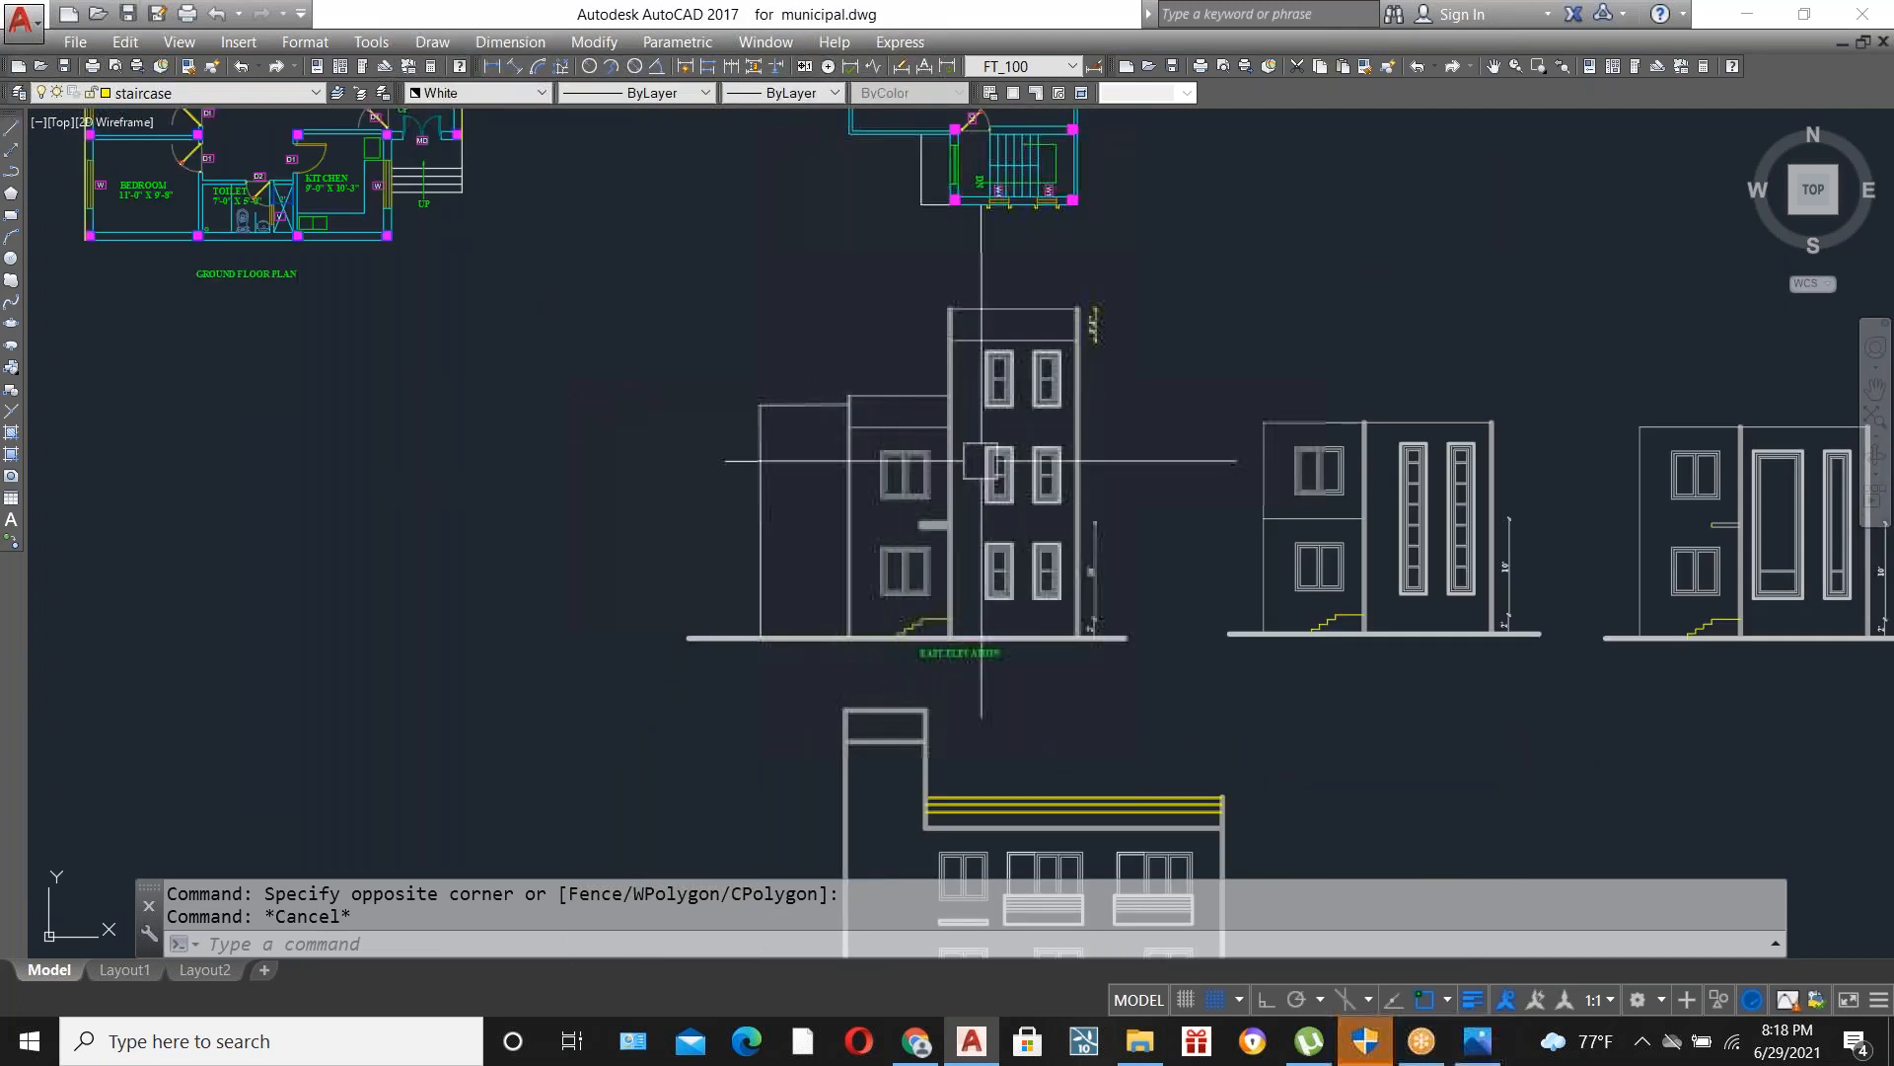
scroll(818, 492, up, 2)
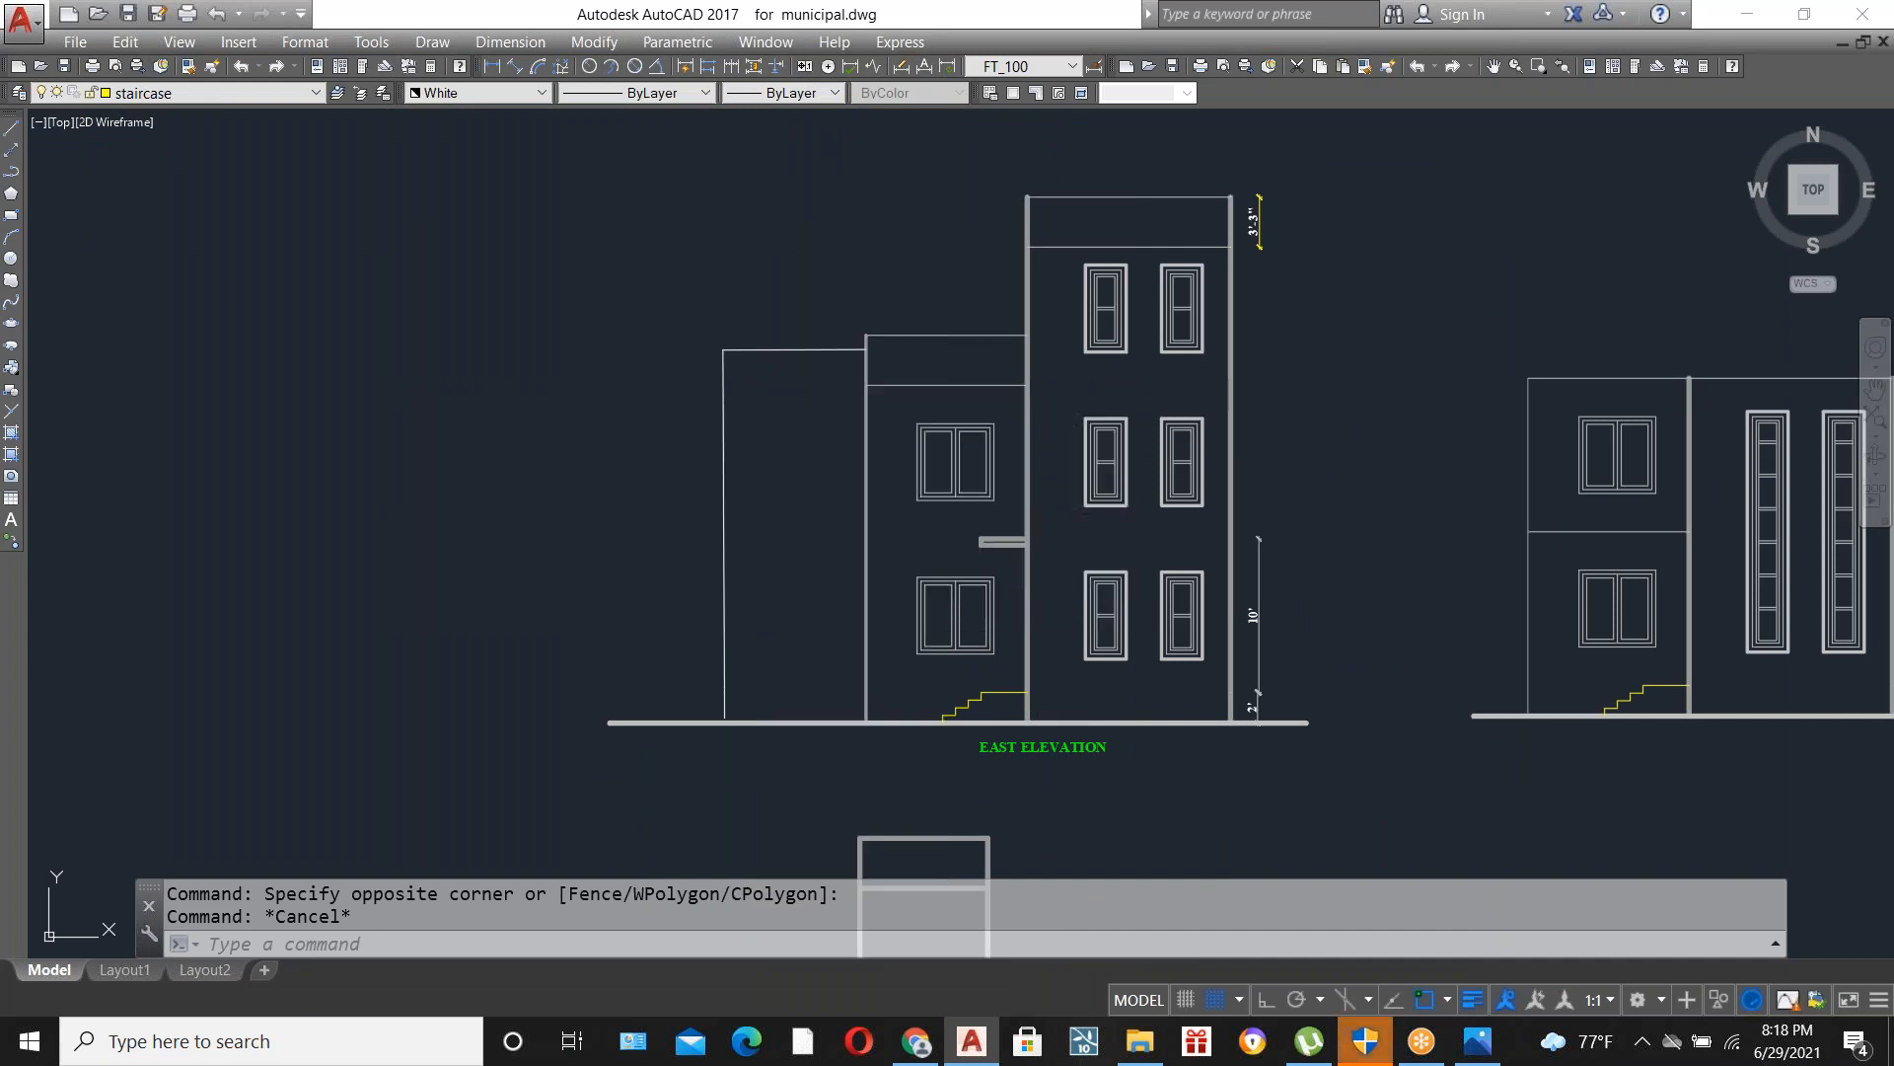
key(ctrl+s)
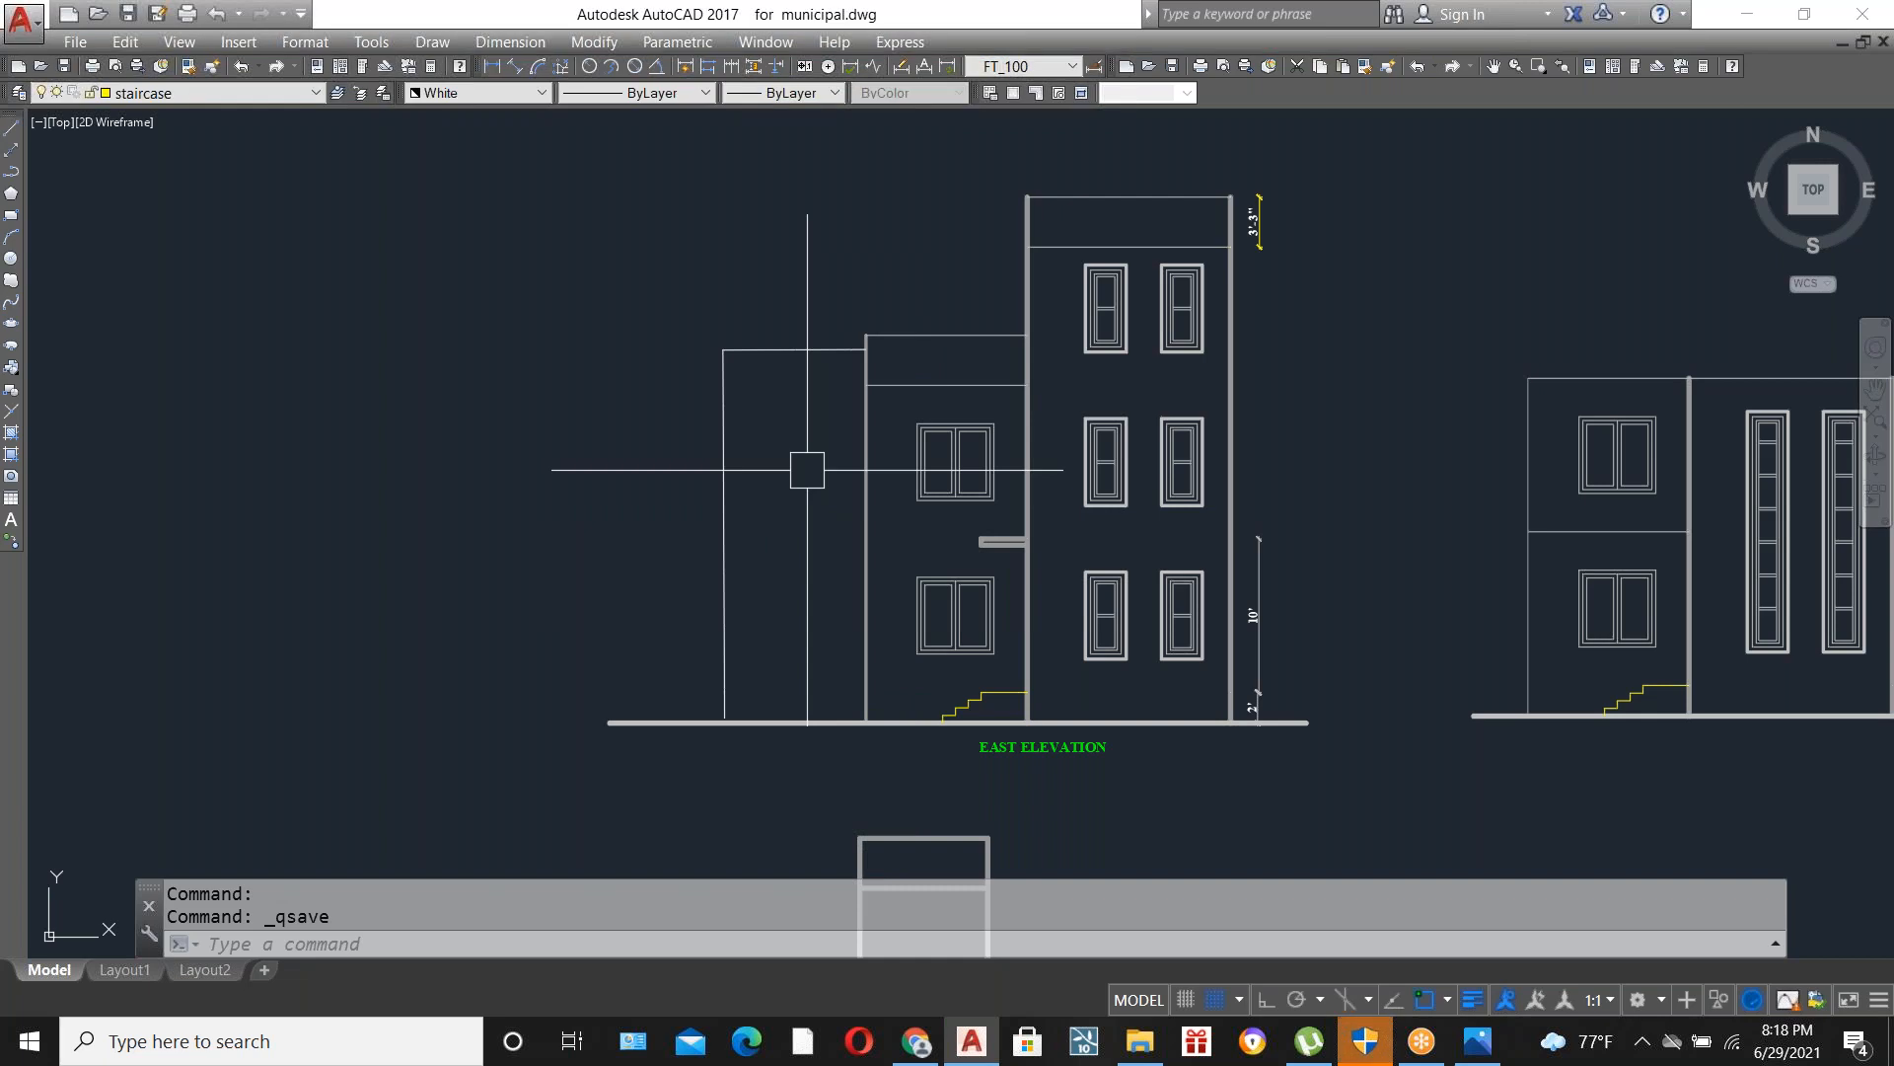